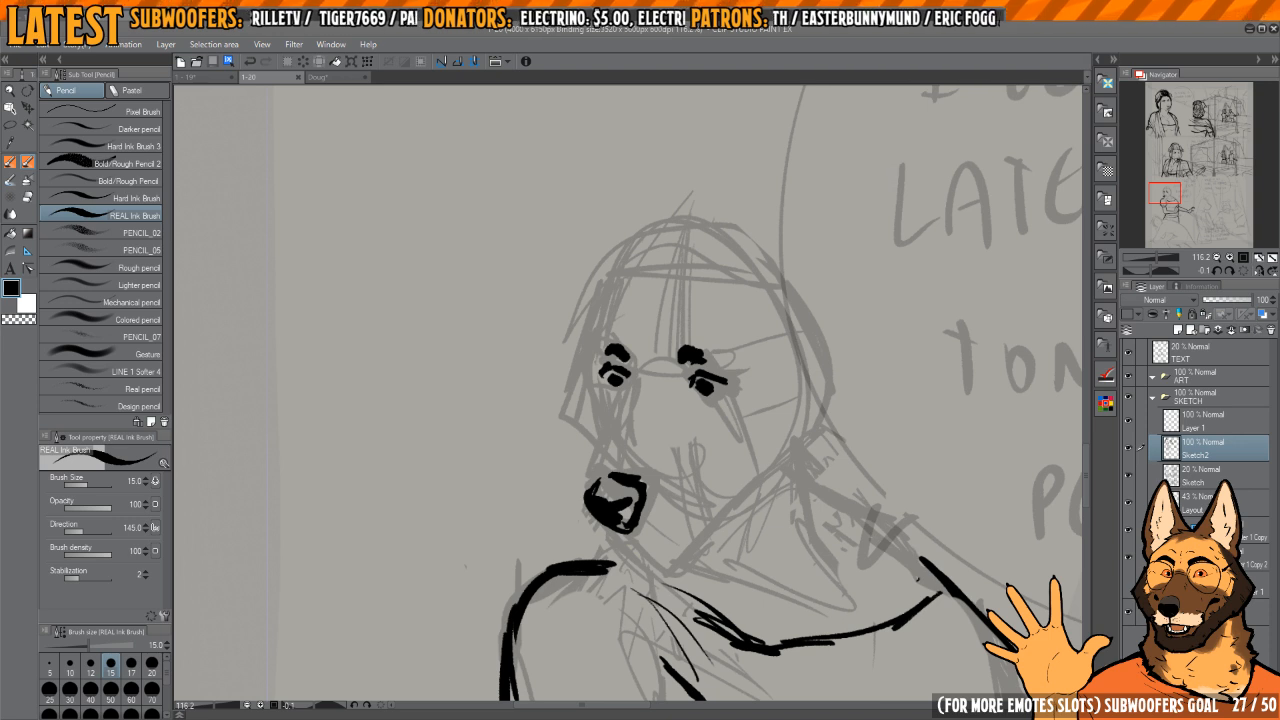
Step: Ink a short lip line under the woman's nose on the Sketch2 layer with the REAL Ink Brush at size 15
{"action": "left_click", "coordinate": [1128, 451]}
{"action": "left_click", "coordinate": [1128, 451]}
{"action": "left_click_drag", "start_coordinate": [808, 377], "coordinate": [796, 333]}
{"action": "left_click_drag", "start_coordinate": [738, 414], "coordinate": [703, 421]}
{"action": "left_click_drag", "start_coordinate": [679, 451], "coordinate": [711, 448]}
{"action": "key", "text": "p"}
{"action": "key", "text": "p"}
{"action": "mouse_move", "coordinate": [612, 465]}
{"action": "left_mouse_down"}
{"action": "mouse_move", "coordinate": [667, 487]}
{"action": "mouse_move", "coordinate": [609, 470]}
{"action": "mouse_move", "coordinate": [660, 494]}
{"action": "mouse_move", "coordinate": [598, 499]}
{"action": "left_mouse_up"}
{"action": "key", "text": "c"}
{"action": "key", "text": "c"}
{"action": "key", "text": "c"}
{"action": "key", "text": "e"}
{"action": "key", "text": "p"}
{"action": "scroll", "coordinate": [652, 370], "scroll_direction": "up", "scroll_amount": 2}
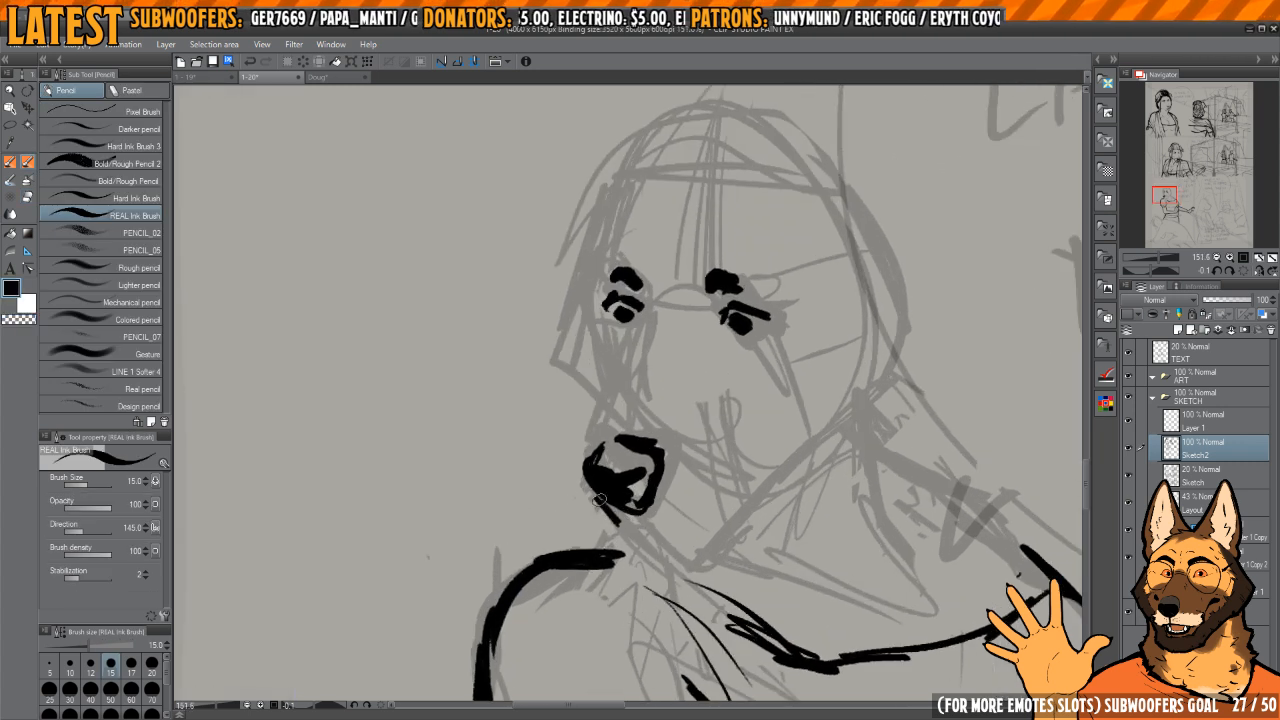
Step: Ink the bridge of the muzzle as a tapering line rising from the nose toward the eyes
{"action": "mouse_move", "coordinate": [597, 447]}
{"action": "left_mouse_down"}
{"action": "mouse_move", "coordinate": [624, 370]}
{"action": "mouse_move", "coordinate": [599, 449]}
{"action": "mouse_move", "coordinate": [627, 363]}
{"action": "mouse_move", "coordinate": [596, 445]}
{"action": "left_mouse_up"}
{"action": "key", "text": "c"}
{"action": "key", "text": "c"}
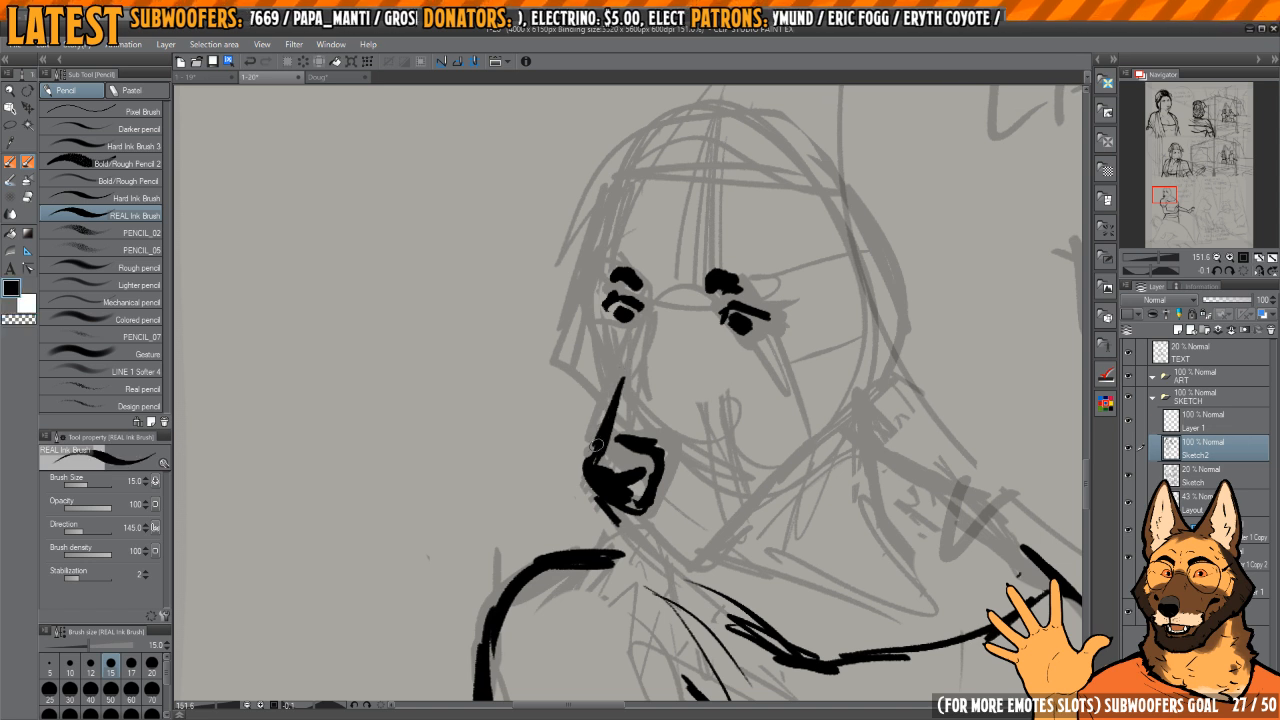
{"action": "left_click_drag", "start_coordinate": [617, 398], "coordinate": [627, 362]}
Step: Add short accent lines at the inner corners of both eyes and check the face mirrored
{"action": "left_click_drag", "start_coordinate": [668, 328], "coordinate": [666, 410]}
{"action": "left_click_drag", "start_coordinate": [641, 370], "coordinate": [645, 399]}
{"action": "left_click_drag", "start_coordinate": [713, 348], "coordinate": [719, 407]}
{"action": "scroll", "coordinate": [704, 407], "scroll_direction": "down", "scroll_amount": 3}
{"action": "scroll", "coordinate": [704, 380], "scroll_direction": "up", "scroll_amount": 2}
{"action": "scroll", "coordinate": [722, 360], "scroll_direction": "down", "scroll_amount": 6}
{"action": "key", "text": "h"}
{"action": "key", "text": "h"}
{"action": "left_click_drag", "start_coordinate": [662, 360], "coordinate": [660, 399]}
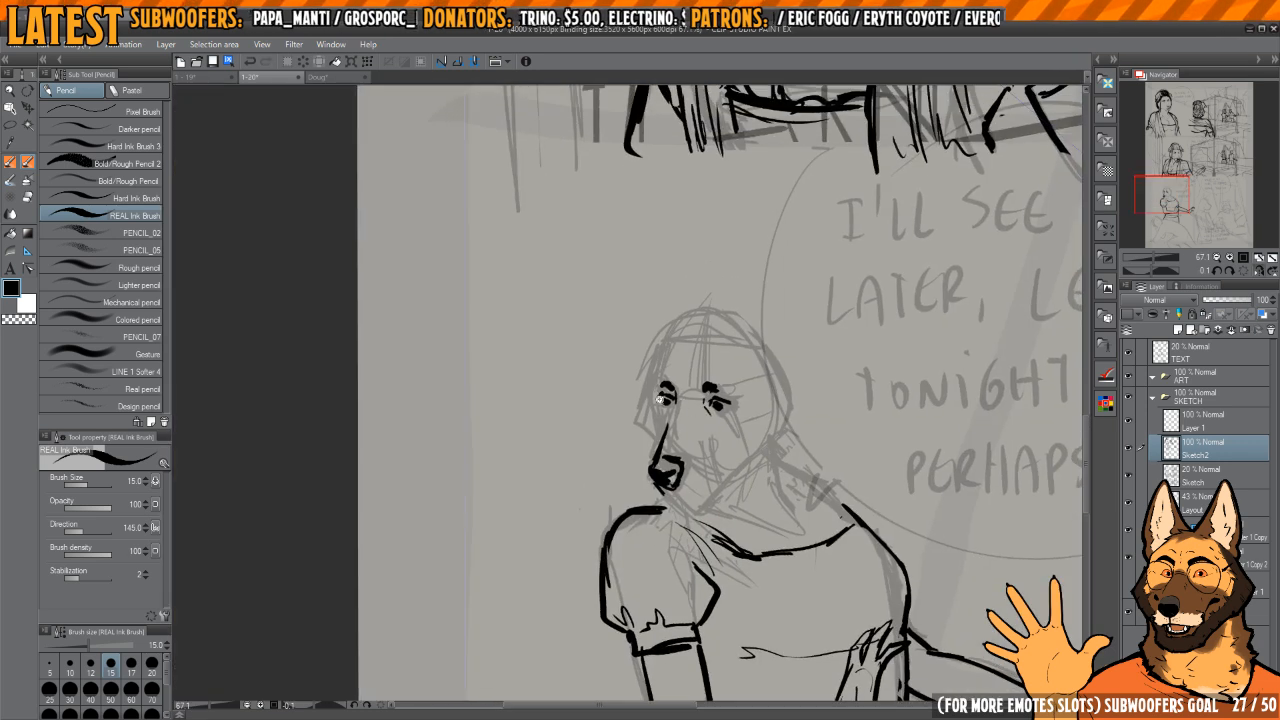
Step: Lasso the far eye, nudge it slightly down from its brow, and deselect
{"action": "scroll", "coordinate": [660, 399], "scroll_direction": "up", "scroll_amount": 5}
{"action": "key", "text": "m"}
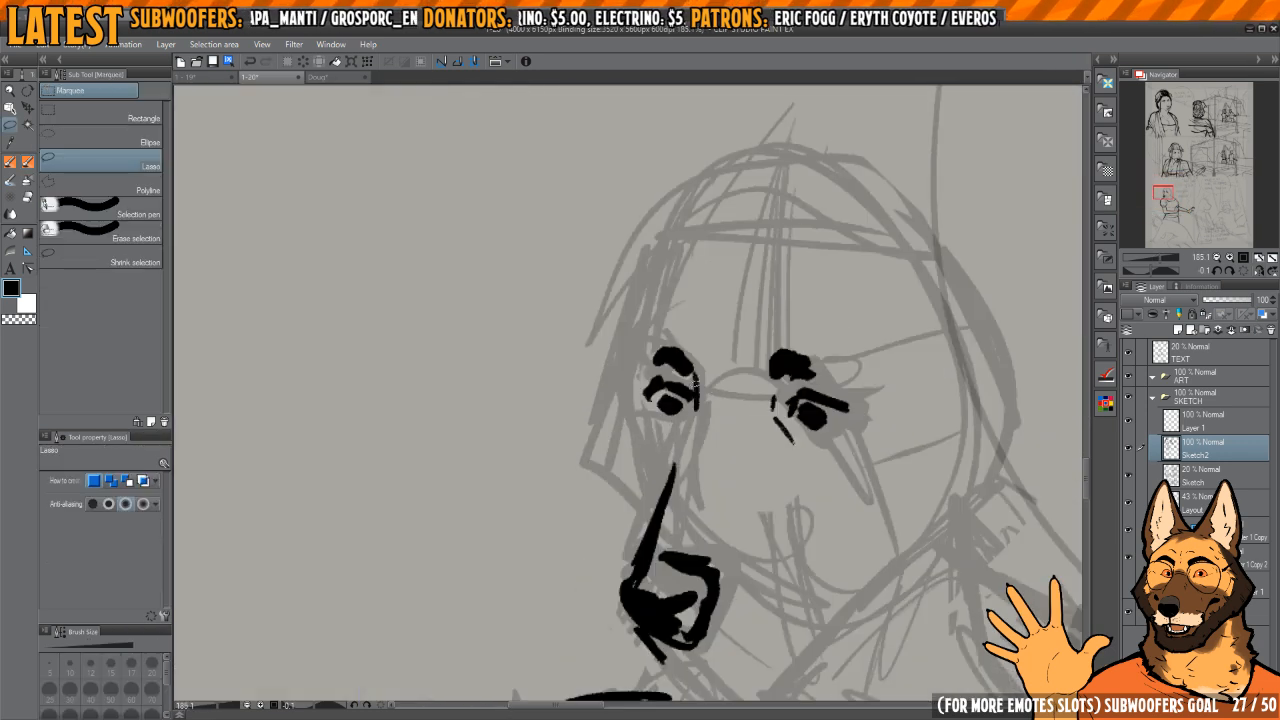
{"action": "left_click_drag", "start_coordinate": [660, 378], "coordinate": [660, 370]}
{"action": "key", "text": "k"}
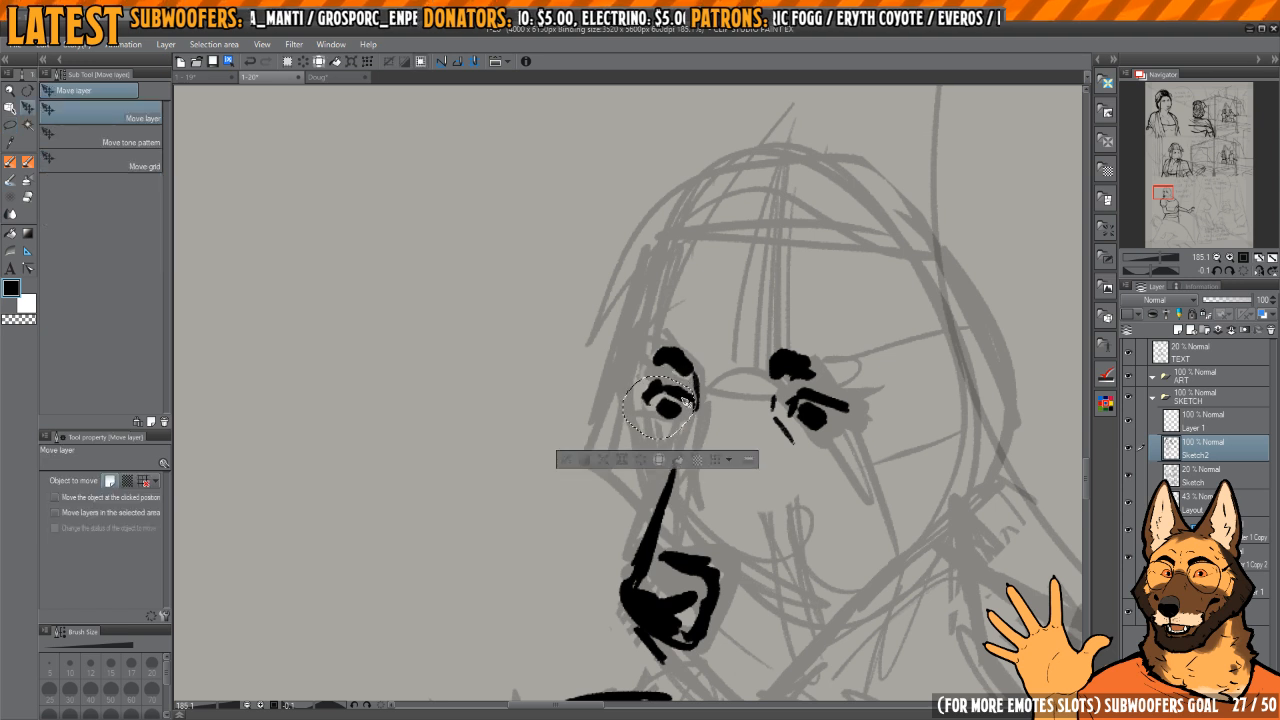
{"action": "key", "text": "ctrl+d"}
Step: Ink the hairline across the forehead and the far side of the face down to the nose
{"action": "scroll", "coordinate": [760, 343], "scroll_direction": "down", "scroll_amount": 3}
{"action": "key", "text": "p"}
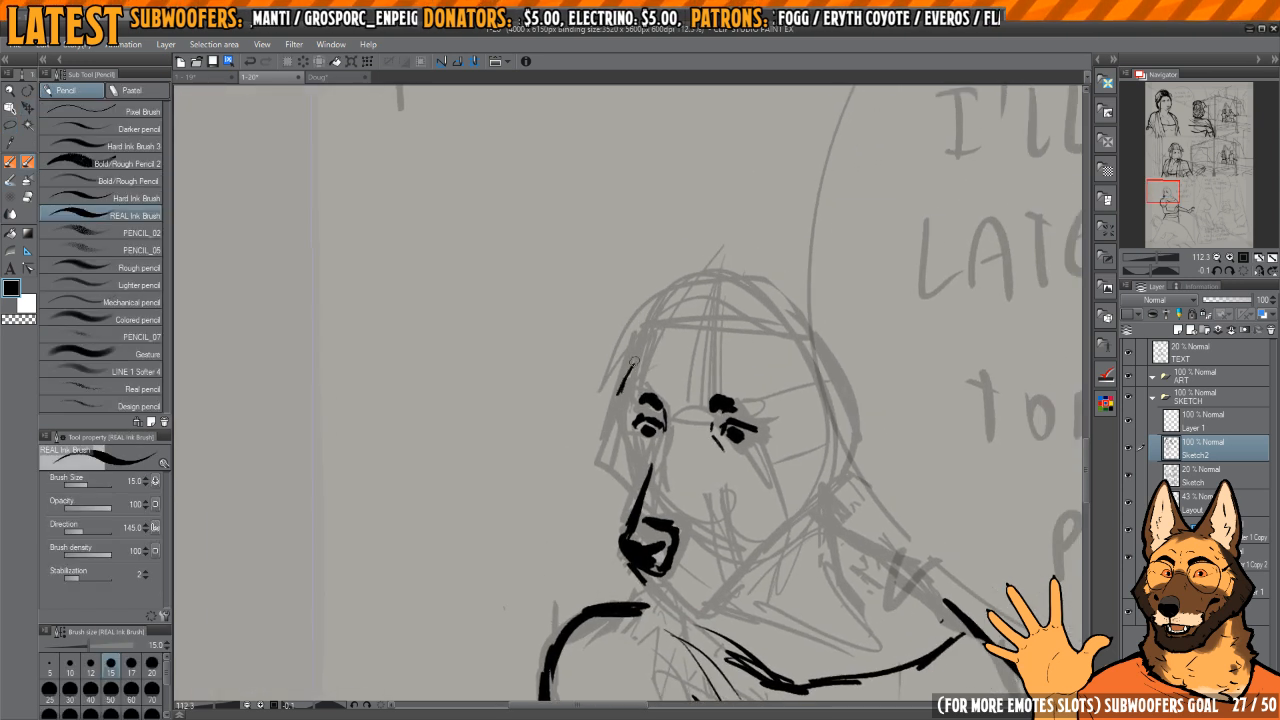
{"action": "mouse_move", "coordinate": [633, 362]}
{"action": "left_mouse_down"}
{"action": "mouse_move", "coordinate": [653, 317]}
{"action": "mouse_move", "coordinate": [718, 297]}
{"action": "mouse_move", "coordinate": [772, 316]}
{"action": "left_mouse_up"}
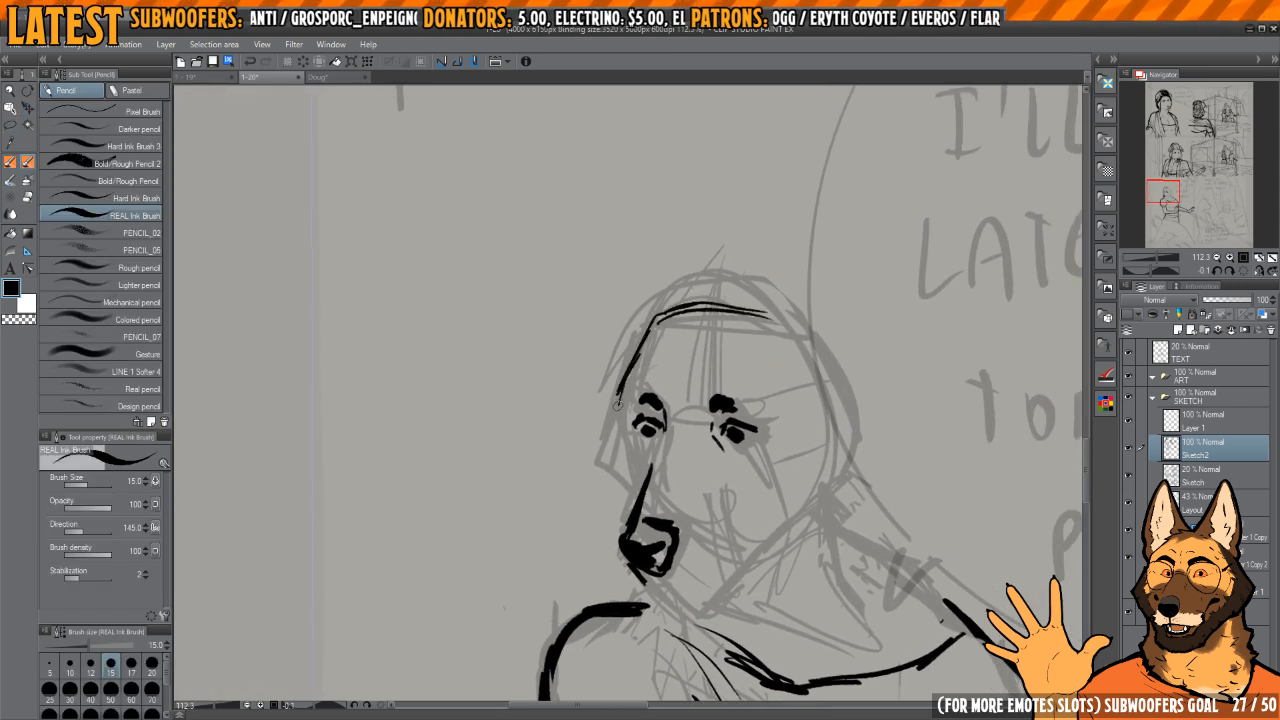
{"action": "mouse_move", "coordinate": [598, 462]}
{"action": "left_mouse_down"}
{"action": "mouse_move", "coordinate": [596, 491]}
{"action": "mouse_move", "coordinate": [622, 528]}
{"action": "left_mouse_up"}
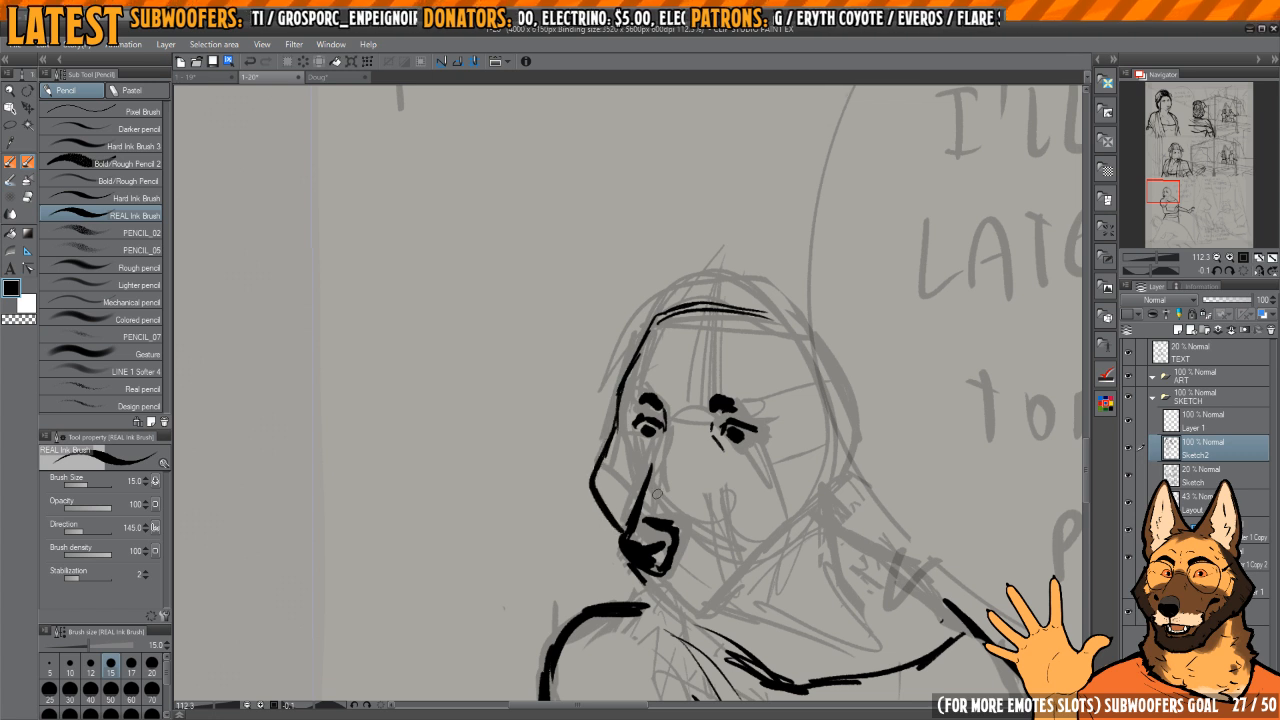
Step: Ink the near side of the face from the temple around the cheek and along the jaw to the chin
{"action": "key", "text": "h"}
{"action": "left_click_drag", "start_coordinate": [618, 439], "coordinate": [782, 404]}
{"action": "mouse_move", "coordinate": [605, 342]}
{"action": "left_mouse_down"}
{"action": "mouse_move", "coordinate": [574, 404]}
{"action": "mouse_move", "coordinate": [590, 474]}
{"action": "mouse_move", "coordinate": [655, 500]}
{"action": "mouse_move", "coordinate": [688, 544]}
{"action": "mouse_move", "coordinate": [734, 550]}
{"action": "left_mouse_up"}
{"action": "key", "text": "h"}
{"action": "left_click_drag", "start_coordinate": [536, 544], "coordinate": [662, 534]}
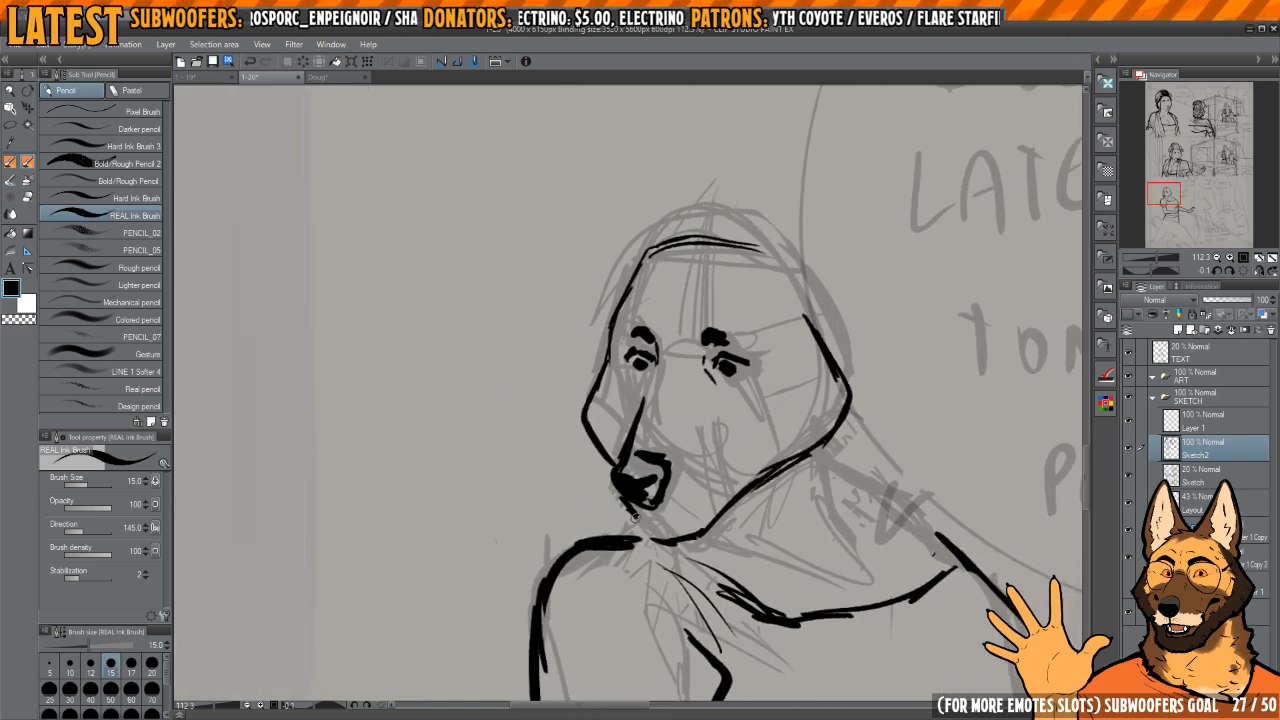
Step: Ink the mouth line below the nose and trim it with the transparent colour in mirrored view
{"action": "key", "text": "c"}
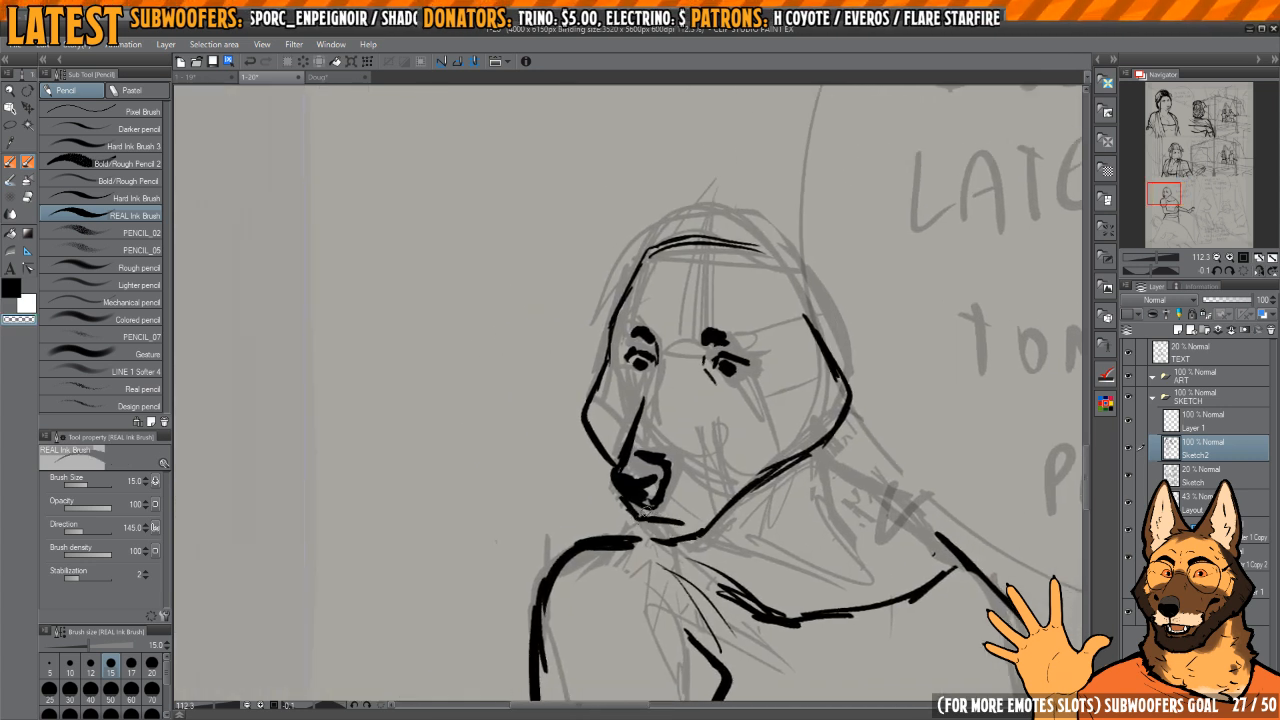
{"action": "key", "text": "c"}
{"action": "left_click_drag", "start_coordinate": [662, 526], "coordinate": [684, 525]}
{"action": "key", "text": "h"}
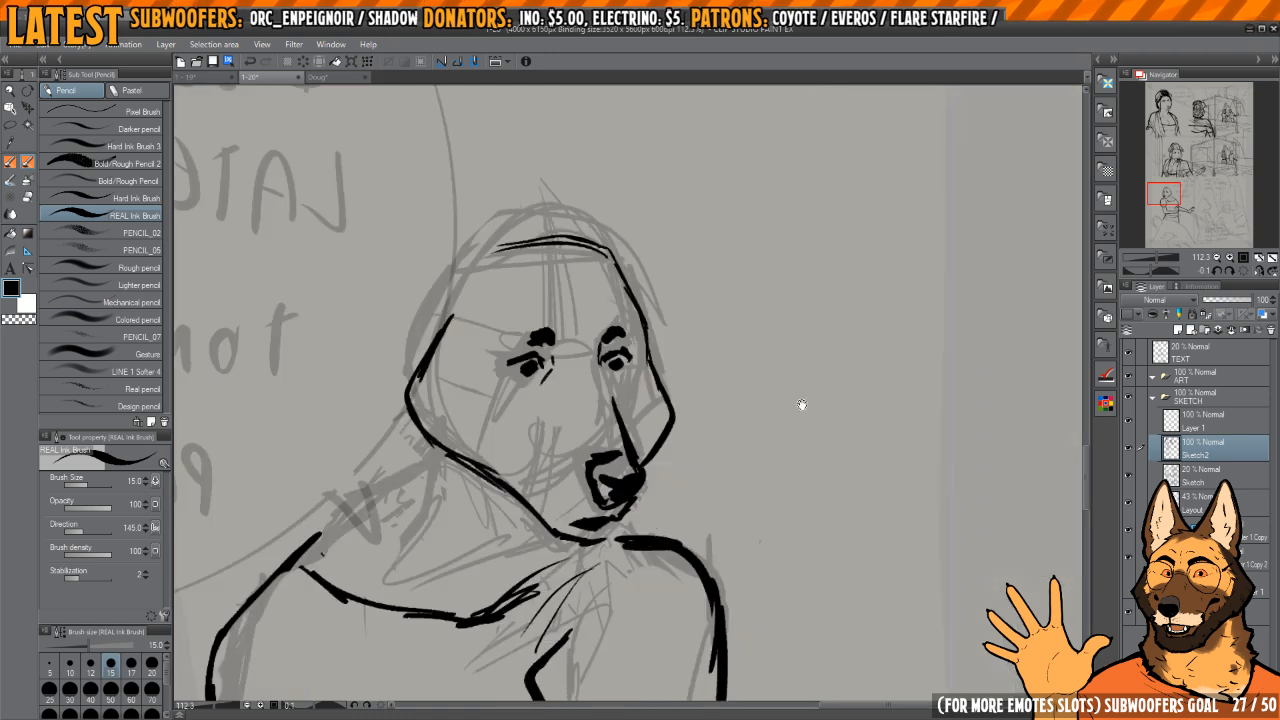
{"action": "key", "text": "h"}
{"action": "key", "text": "c"}
{"action": "key", "text": "h"}
{"action": "left_click_drag", "start_coordinate": [601, 525], "coordinate": [680, 528]}
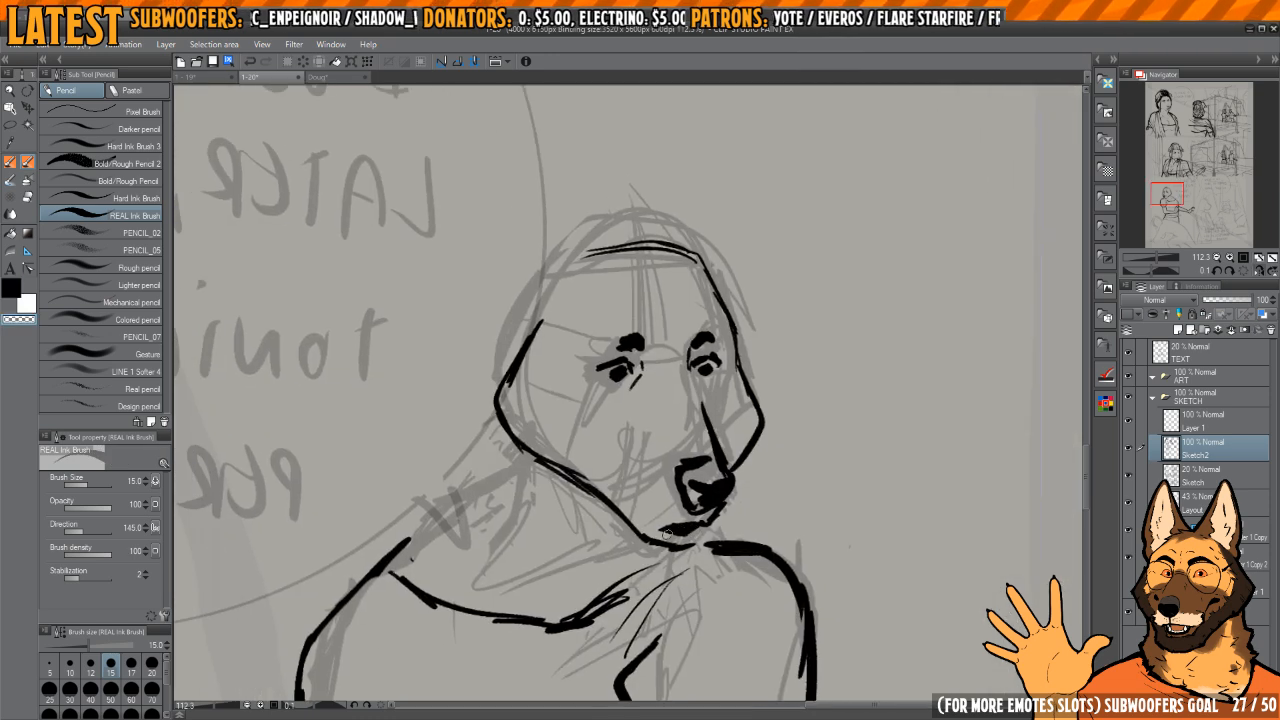
Step: Rework the far side of the face into a smoother, rounder cheek contour
{"action": "scroll", "coordinate": [680, 440], "scroll_direction": "down", "scroll_amount": 8}
{"action": "key", "text": "h"}
{"action": "left_click_drag", "start_coordinate": [1015, 364], "coordinate": [830, 298]}
{"action": "left_click_drag", "start_coordinate": [677, 337], "coordinate": [862, 422]}
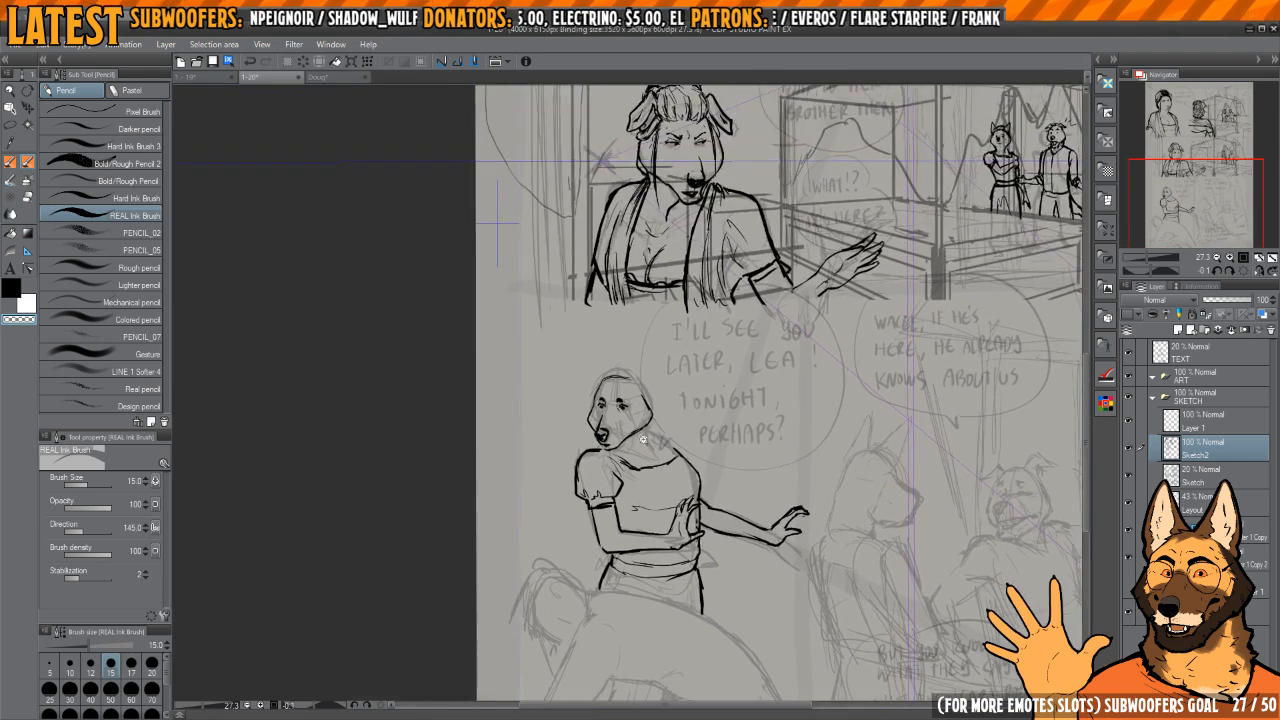
{"action": "scroll", "coordinate": [638, 443], "scroll_direction": "up", "scroll_amount": 6}
{"action": "left_click_drag", "start_coordinate": [640, 446], "coordinate": [664, 480]}
{"action": "key", "text": "c"}
{"action": "mouse_move", "coordinate": [594, 457]}
{"action": "left_mouse_down"}
{"action": "mouse_move", "coordinate": [648, 495]}
{"action": "mouse_move", "coordinate": [611, 429]}
{"action": "left_mouse_up"}
{"action": "scroll", "coordinate": [609, 406], "scroll_direction": "up", "scroll_amount": 3}
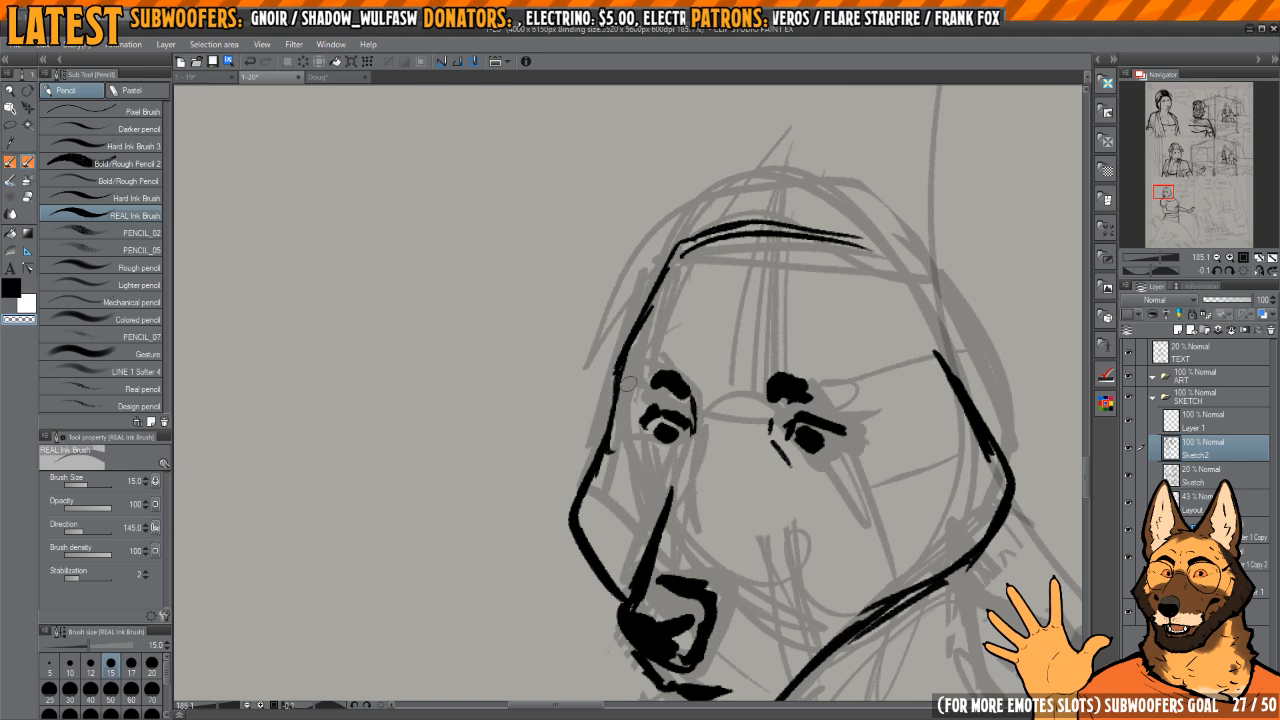
{"action": "key", "text": "ctrl+z"}
{"action": "mouse_move", "coordinate": [614, 368]}
{"action": "left_mouse_down"}
{"action": "mouse_move", "coordinate": [578, 480]}
{"action": "mouse_move", "coordinate": [576, 535]}
{"action": "mouse_move", "coordinate": [608, 586]}
{"action": "left_mouse_up"}
Step: Erase the angular near cheek and re-ink it as a rounder curve running into the jaw
{"action": "scroll", "coordinate": [684, 391], "scroll_direction": "down", "scroll_amount": 4}
{"action": "key", "text": "h"}
{"action": "left_click_drag", "start_coordinate": [468, 458], "coordinate": [649, 480]}
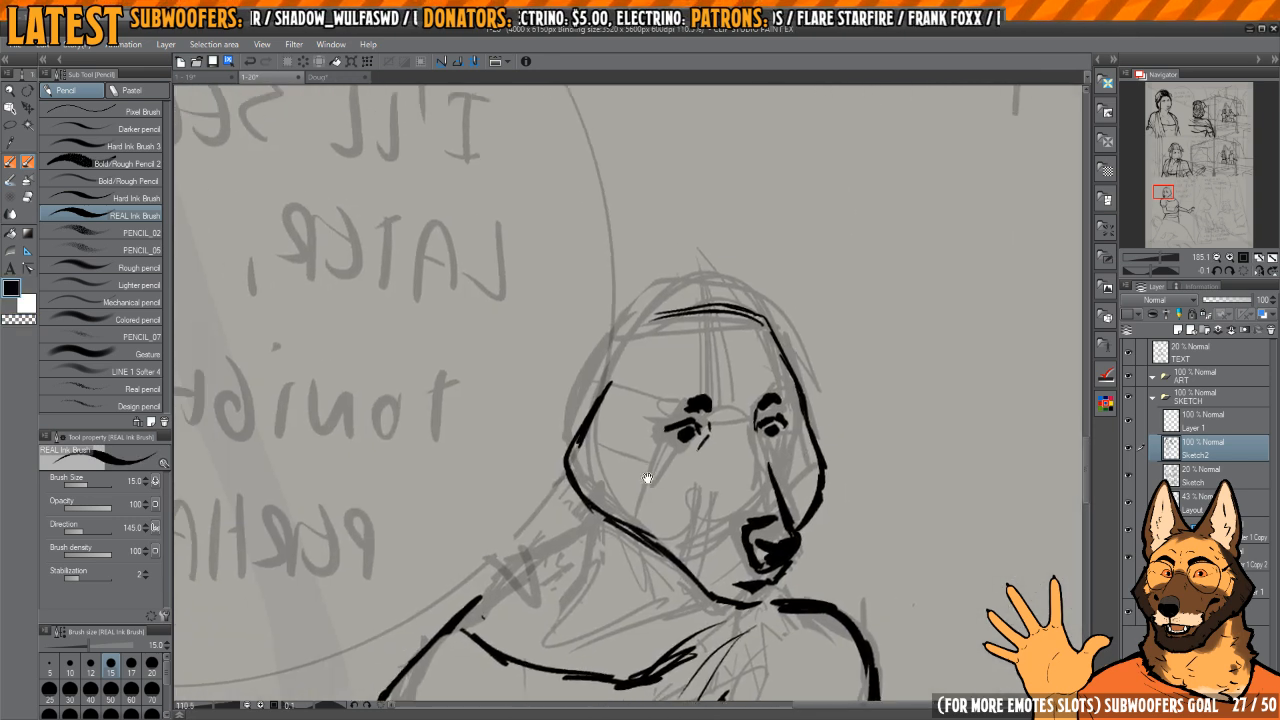
{"action": "scroll", "coordinate": [620, 465], "scroll_direction": "up", "scroll_amount": 2}
{"action": "key", "text": "e"}
{"action": "mouse_move", "coordinate": [632, 371]}
{"action": "left_mouse_down"}
{"action": "mouse_move", "coordinate": [583, 443]}
{"action": "mouse_move", "coordinate": [606, 466]}
{"action": "mouse_move", "coordinate": [590, 429]}
{"action": "mouse_move", "coordinate": [582, 463]}
{"action": "mouse_move", "coordinate": [609, 527]}
{"action": "mouse_move", "coordinate": [680, 562]}
{"action": "left_mouse_up"}
{"action": "key", "text": "p"}
{"action": "key", "text": "c"}
{"action": "left_click_drag", "start_coordinate": [620, 534], "coordinate": [693, 618]}
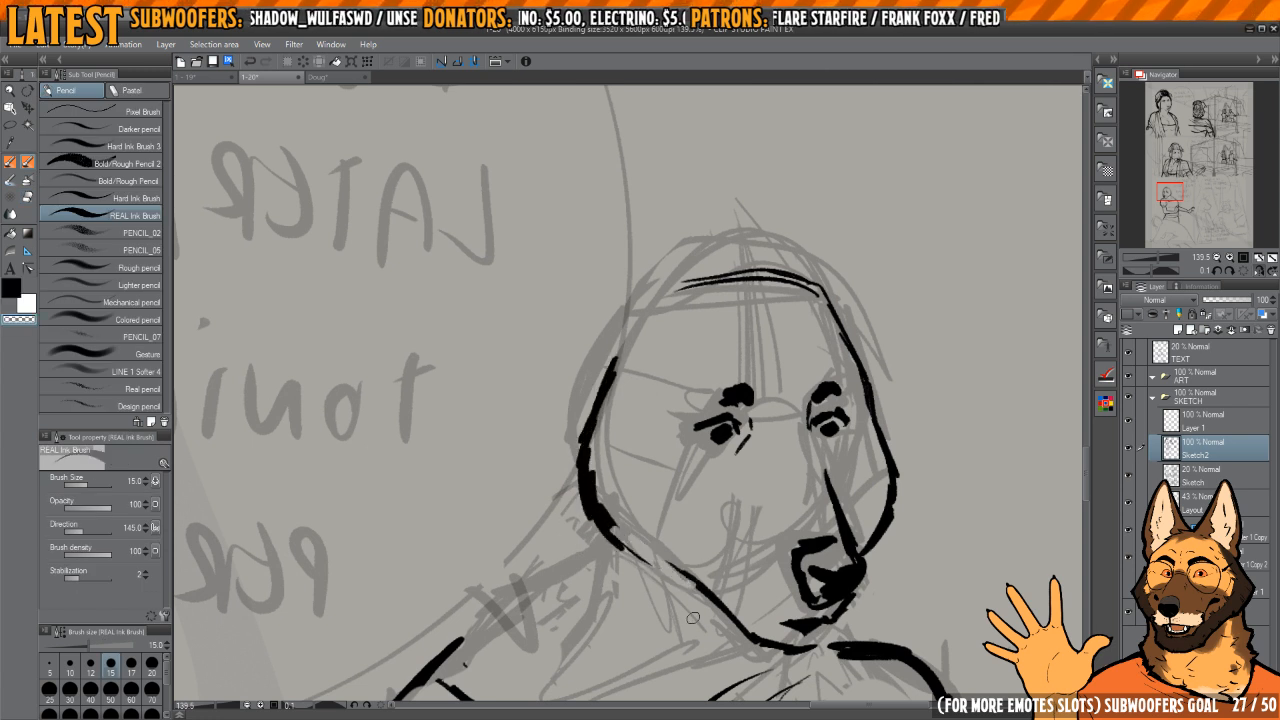
{"action": "left_click_drag", "start_coordinate": [670, 567], "coordinate": [702, 599]}
{"action": "left_click_drag", "start_coordinate": [635, 537], "coordinate": [642, 560]}
{"action": "key", "text": "c"}
{"action": "left_click_drag", "start_coordinate": [606, 506], "coordinate": [748, 645]}
Step: Ink the back of the neck down to the shoulder and a short throat line beneath the jaw
{"action": "scroll", "coordinate": [643, 468], "scroll_direction": "down", "scroll_amount": 2}
{"action": "mouse_move", "coordinate": [643, 468]}
{"action": "left_mouse_down"}
{"action": "mouse_move", "coordinate": [677, 470]}
{"action": "mouse_move", "coordinate": [633, 503]}
{"action": "left_mouse_up"}
{"action": "key", "text": "h"}
{"action": "mouse_move", "coordinate": [604, 501]}
{"action": "left_mouse_down"}
{"action": "mouse_move", "coordinate": [672, 471]}
{"action": "mouse_move", "coordinate": [656, 505]}
{"action": "left_mouse_up"}
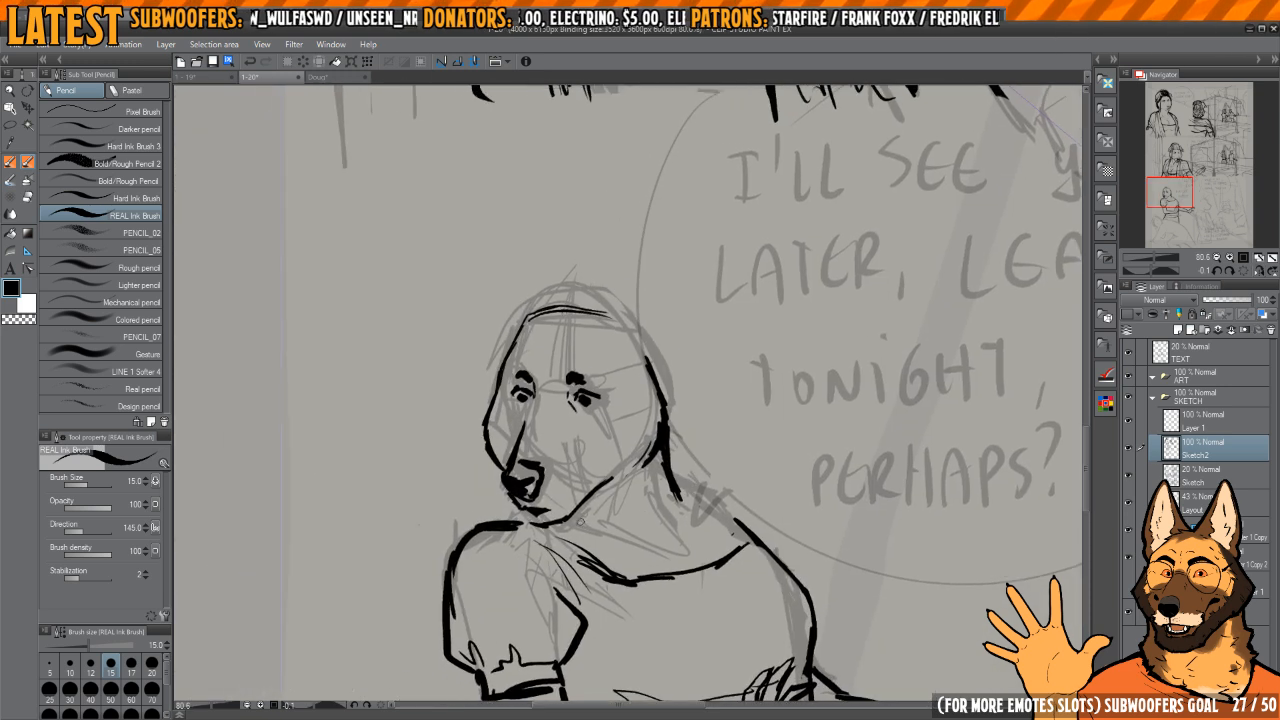
{"action": "mouse_move", "coordinate": [577, 513]}
{"action": "left_mouse_down"}
{"action": "mouse_move", "coordinate": [731, 531]}
{"action": "mouse_move", "coordinate": [717, 460]}
{"action": "mouse_move", "coordinate": [738, 487]}
{"action": "left_mouse_up"}
Step: Erase the neckline's outer end and the old shoulder stroke, and redraw the neckline corner and shoulder slope
{"action": "key", "text": "e"}
{"action": "mouse_move", "coordinate": [729, 464]}
{"action": "left_mouse_down"}
{"action": "mouse_move", "coordinate": [668, 492]}
{"action": "mouse_move", "coordinate": [631, 486]}
{"action": "mouse_move", "coordinate": [697, 492]}
{"action": "left_mouse_up"}
{"action": "key", "text": "p"}
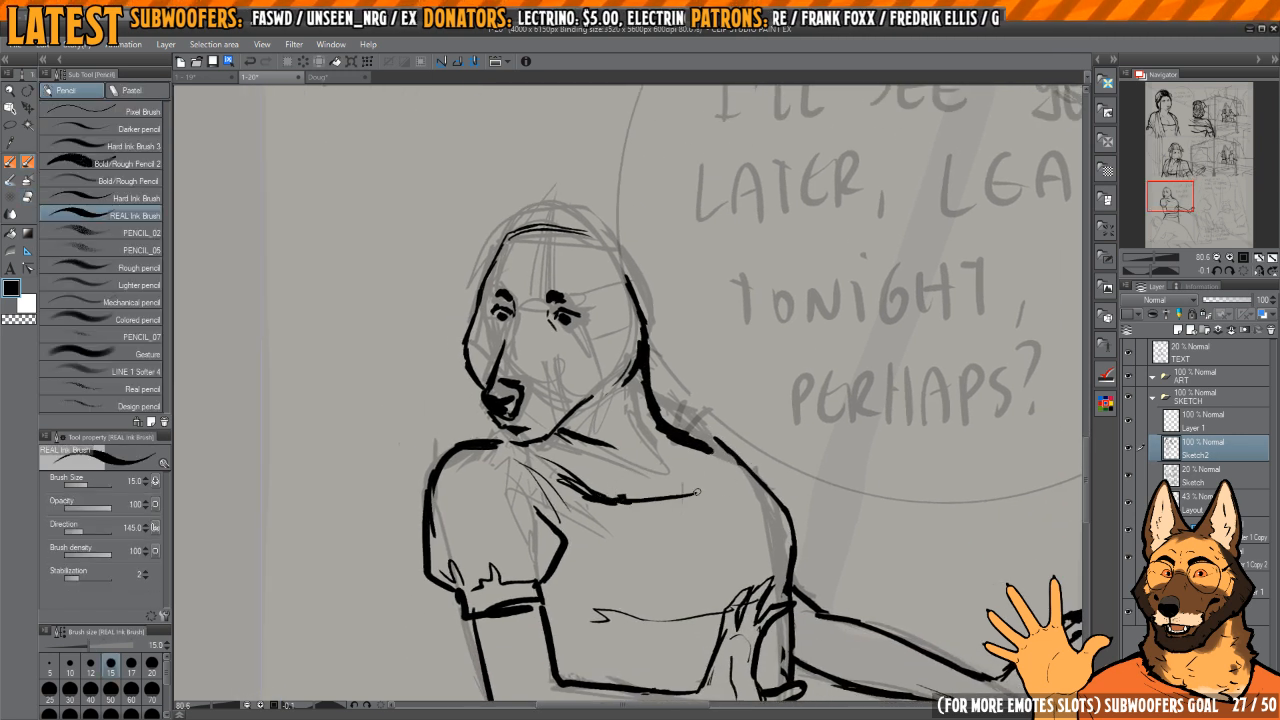
{"action": "key", "text": "e"}
{"action": "mouse_move", "coordinate": [712, 428]}
{"action": "left_mouse_down"}
{"action": "mouse_move", "coordinate": [740, 445]}
{"action": "mouse_move", "coordinate": [759, 485]}
{"action": "mouse_move", "coordinate": [733, 469]}
{"action": "mouse_move", "coordinate": [755, 468]}
{"action": "mouse_move", "coordinate": [700, 440]}
{"action": "mouse_move", "coordinate": [730, 470]}
{"action": "left_mouse_up"}
{"action": "key", "text": "p"}
{"action": "key", "text": "e"}
{"action": "key", "text": "p"}
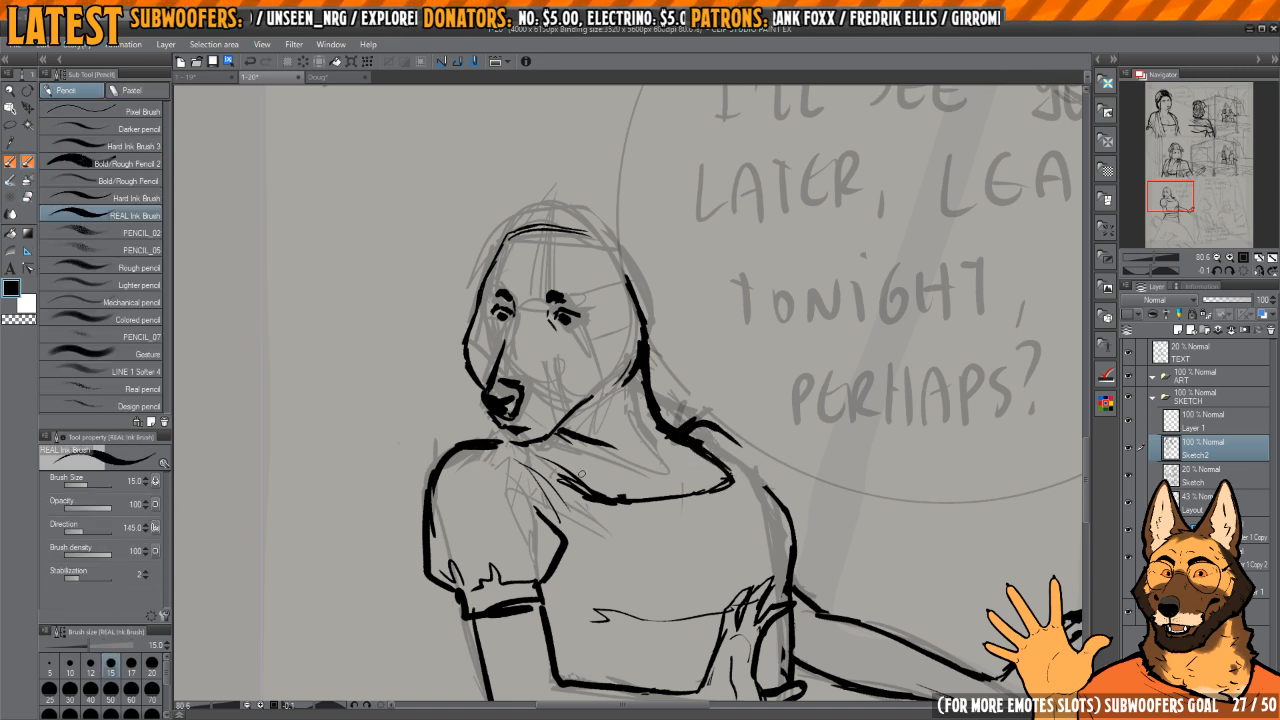
Step: Clean up the neckline beside the puff sleeve and redraw the sleeve's inner edge with a thinner line
{"action": "key", "text": "e"}
{"action": "left_click_drag", "start_coordinate": [512, 446], "coordinate": [562, 514]}
{"action": "key", "text": "h"}
{"action": "mouse_move", "coordinate": [757, 503]}
{"action": "left_mouse_down"}
{"action": "mouse_move", "coordinate": [741, 475]}
{"action": "mouse_move", "coordinate": [689, 455]}
{"action": "mouse_move", "coordinate": [652, 476]}
{"action": "mouse_move", "coordinate": [683, 519]}
{"action": "left_mouse_up"}
{"action": "key", "text": "p"}
{"action": "key", "text": "e"}
{"action": "left_click_drag", "start_coordinate": [704, 480], "coordinate": [693, 532]}
{"action": "key", "text": "p"}
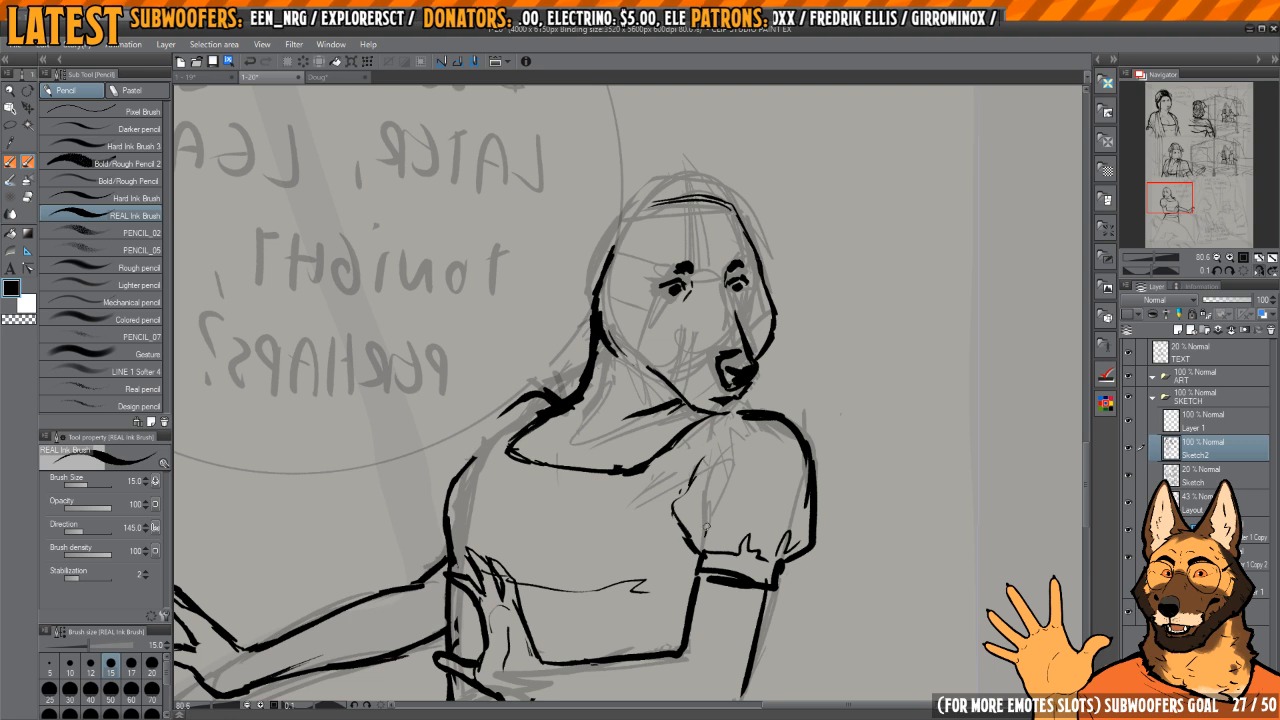
Step: Redraw the shoulder line of the outstretched arm from the neck to the upper arm, trimming stray ink
{"action": "key", "text": "h"}
{"action": "key", "text": "e"}
{"action": "mouse_move", "coordinate": [688, 400]}
{"action": "left_mouse_down"}
{"action": "mouse_move", "coordinate": [700, 412]}
{"action": "mouse_move", "coordinate": [674, 406]}
{"action": "mouse_move", "coordinate": [662, 383]}
{"action": "mouse_move", "coordinate": [690, 433]}
{"action": "left_mouse_up"}
{"action": "mouse_move", "coordinate": [684, 418]}
{"action": "left_mouse_down"}
{"action": "mouse_move", "coordinate": [682, 434]}
{"action": "mouse_move", "coordinate": [680, 422]}
{"action": "mouse_move", "coordinate": [731, 455]}
{"action": "left_mouse_up"}
{"action": "key", "text": "p"}
{"action": "left_click_drag", "start_coordinate": [763, 500], "coordinate": [809, 541]}
{"action": "key", "text": "h"}
{"action": "left_click_drag", "start_coordinate": [706, 503], "coordinate": [813, 403]}
{"action": "key", "text": "c"}
{"action": "mouse_move", "coordinate": [575, 432]}
{"action": "left_mouse_down"}
{"action": "mouse_move", "coordinate": [586, 419]}
{"action": "mouse_move", "coordinate": [550, 481]}
{"action": "left_mouse_up"}
{"action": "key", "text": "c"}
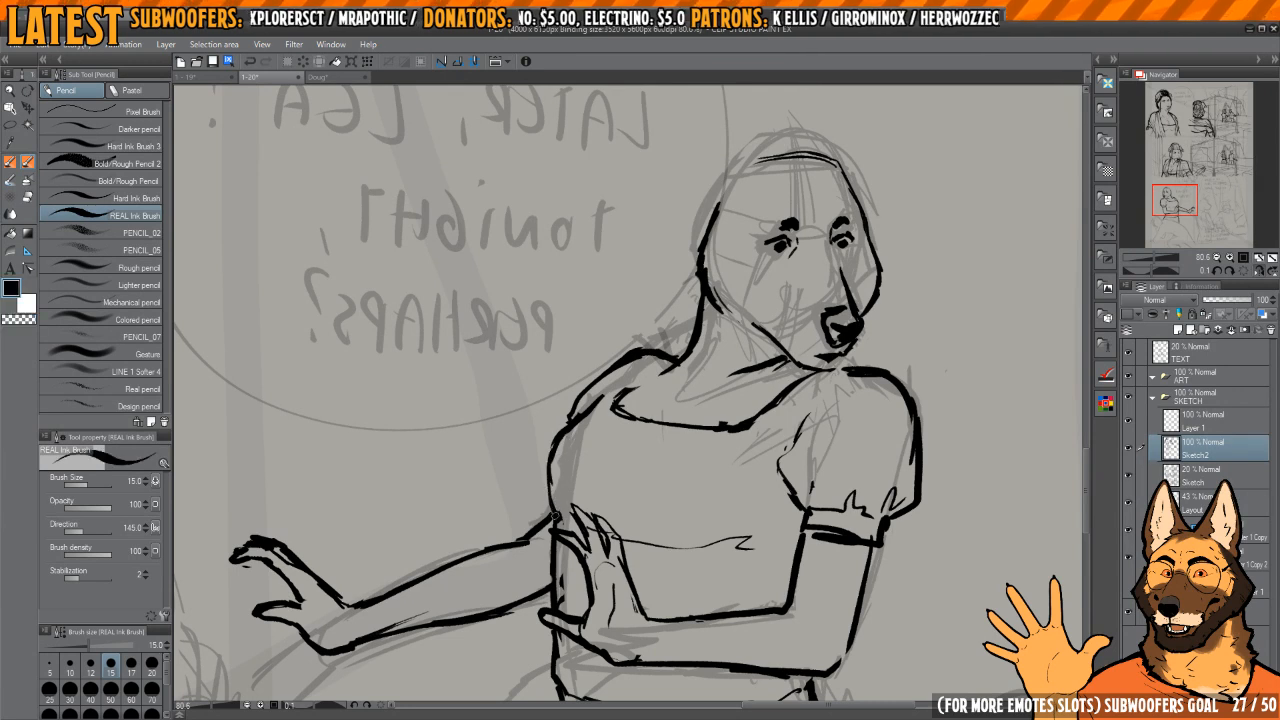
Step: Check the figure mirrored and sketch two tall pointed ears on top of the head
{"action": "key", "text": "h"}
{"action": "left_click_drag", "start_coordinate": [683, 373], "coordinate": [592, 437]}
{"action": "key", "text": "h"}
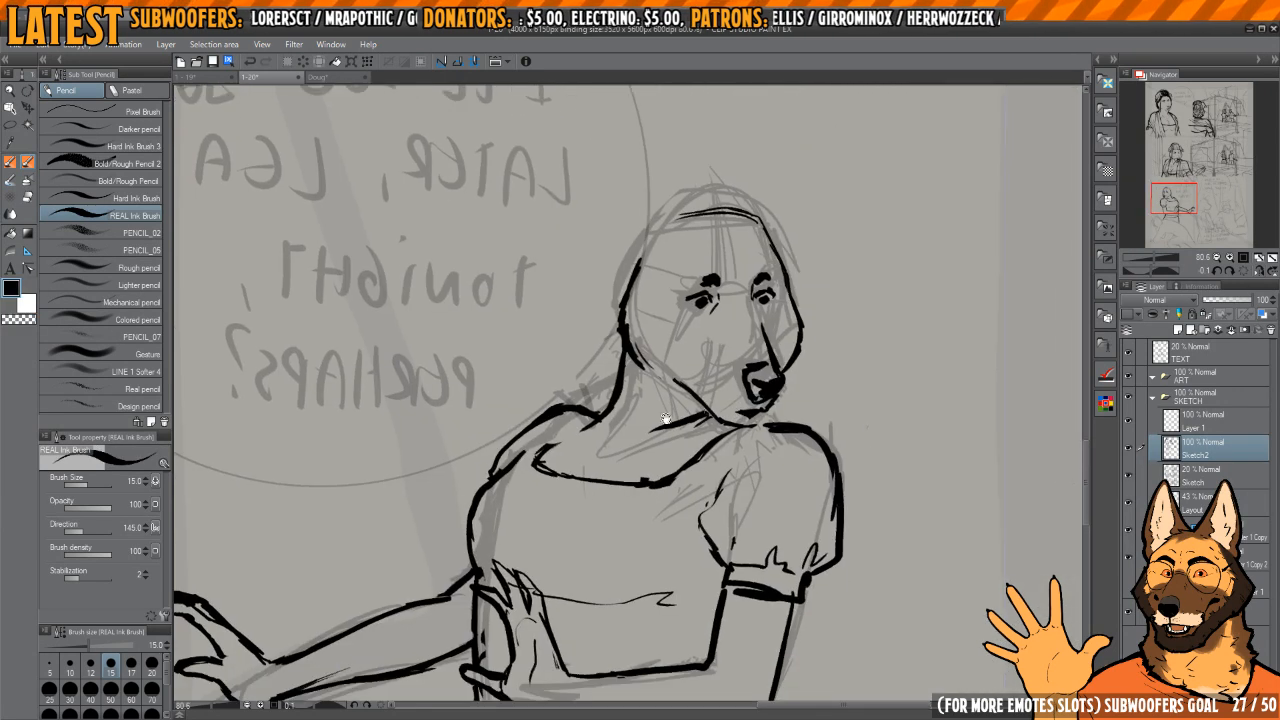
{"action": "key", "text": "h"}
{"action": "left_click_drag", "start_coordinate": [580, 324], "coordinate": [687, 477]}
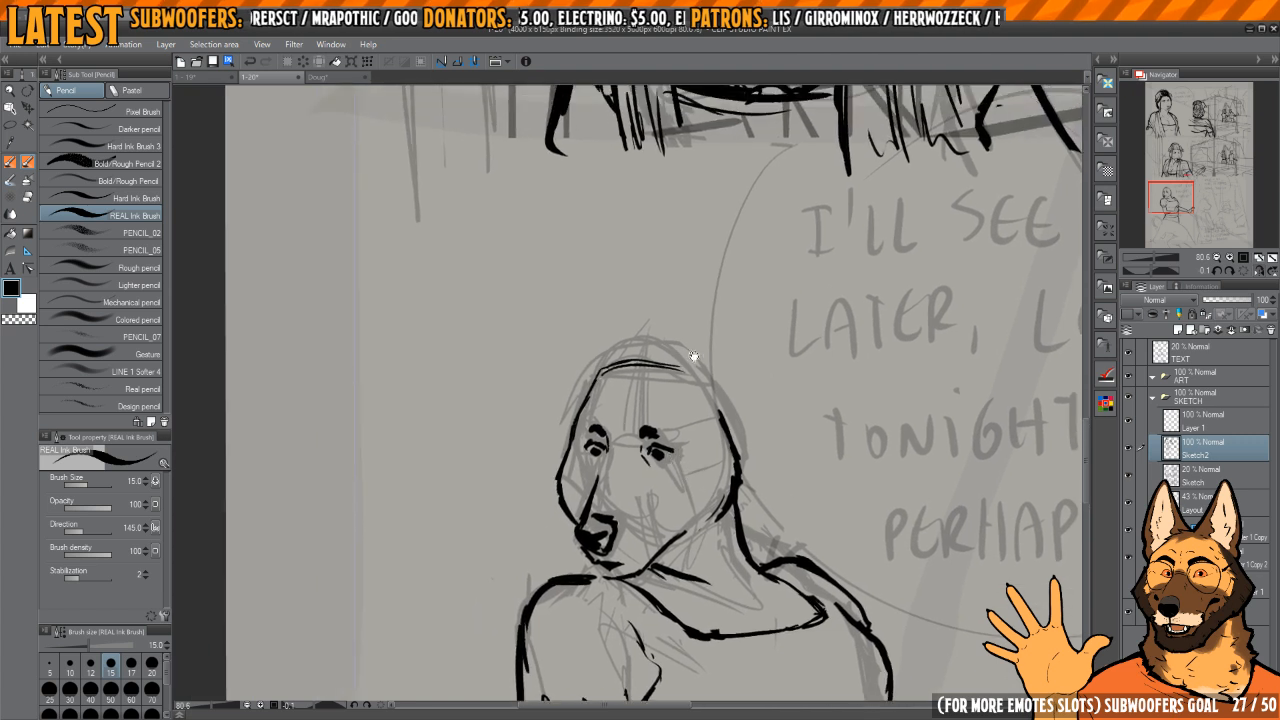
{"action": "left_click_drag", "start_coordinate": [682, 352], "coordinate": [724, 306]}
{"action": "mouse_move", "coordinate": [698, 336]}
{"action": "left_mouse_down"}
{"action": "mouse_move", "coordinate": [751, 278]}
{"action": "mouse_move", "coordinate": [743, 363]}
{"action": "left_mouse_up"}
{"action": "left_click_drag", "start_coordinate": [641, 354], "coordinate": [677, 394]}
Step: Ink the headscarf's band across the forehead and its rounded crown between the ears
{"action": "mouse_move", "coordinate": [612, 432]}
{"action": "left_mouse_down"}
{"action": "mouse_move", "coordinate": [614, 357]}
{"action": "mouse_move", "coordinate": [661, 366]}
{"action": "left_mouse_up"}
{"action": "mouse_move", "coordinate": [712, 417]}
{"action": "left_mouse_down"}
{"action": "mouse_move", "coordinate": [679, 370]}
{"action": "mouse_move", "coordinate": [700, 403]}
{"action": "mouse_move", "coordinate": [745, 426]}
{"action": "left_mouse_up"}
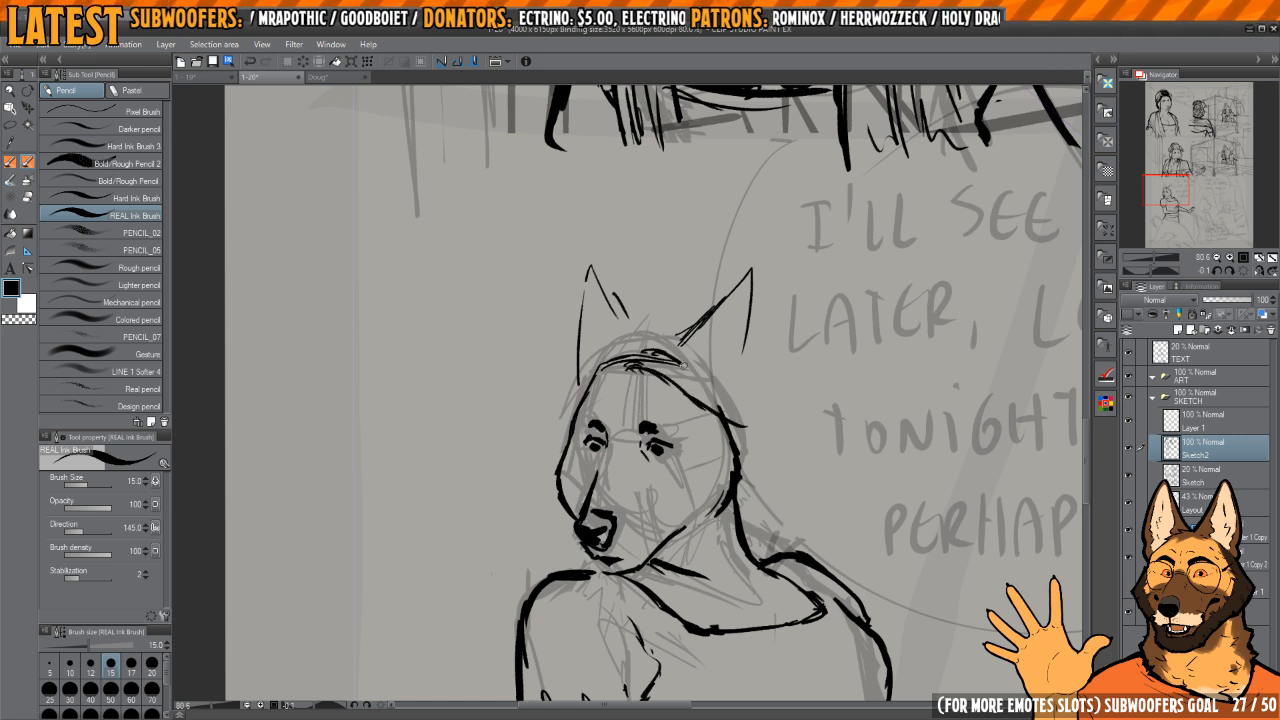
{"action": "mouse_move", "coordinate": [683, 366]}
{"action": "left_mouse_down"}
{"action": "mouse_move", "coordinate": [738, 398]}
{"action": "mouse_move", "coordinate": [746, 425]}
{"action": "left_mouse_up"}
{"action": "mouse_move", "coordinate": [628, 352]}
{"action": "left_mouse_down"}
{"action": "mouse_move", "coordinate": [568, 385]}
{"action": "mouse_move", "coordinate": [557, 418]}
{"action": "left_mouse_up"}
{"action": "mouse_move", "coordinate": [593, 358]}
{"action": "left_mouse_down"}
{"action": "mouse_move", "coordinate": [607, 327]}
{"action": "mouse_move", "coordinate": [704, 322]}
{"action": "mouse_move", "coordinate": [607, 338]}
{"action": "left_mouse_up"}
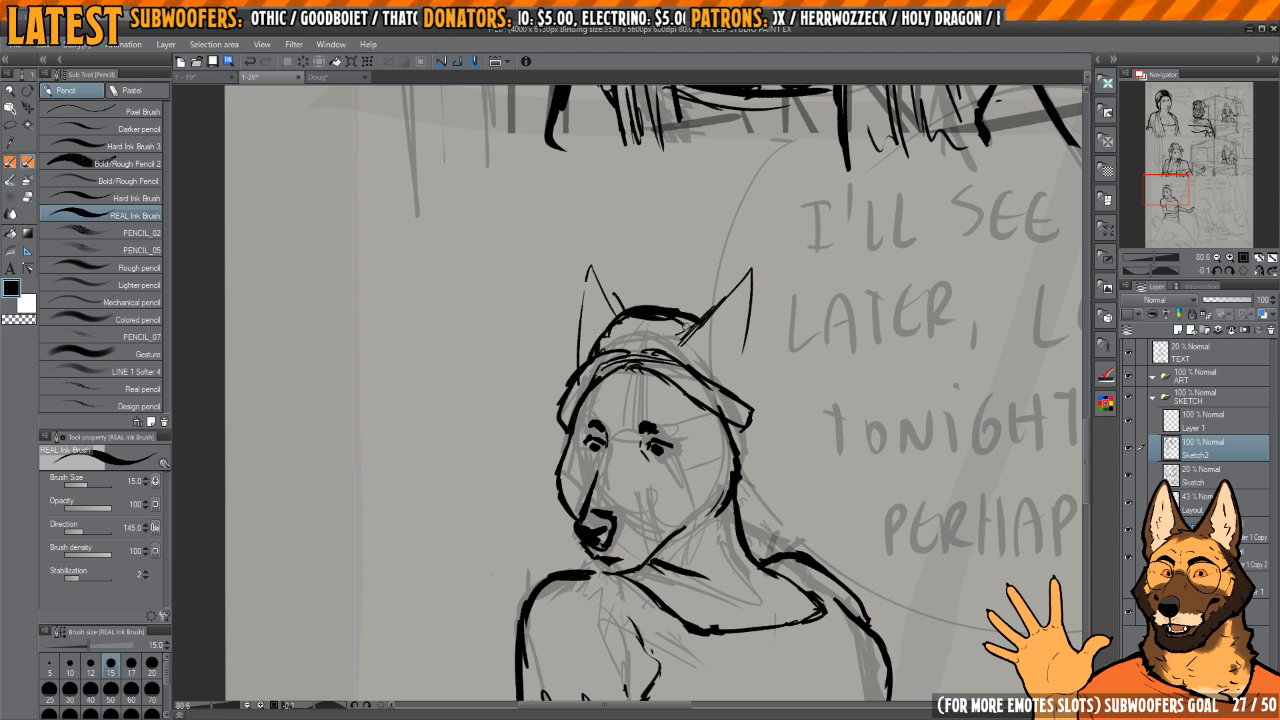
{"action": "left_click_drag", "start_coordinate": [687, 345], "coordinate": [707, 329]}
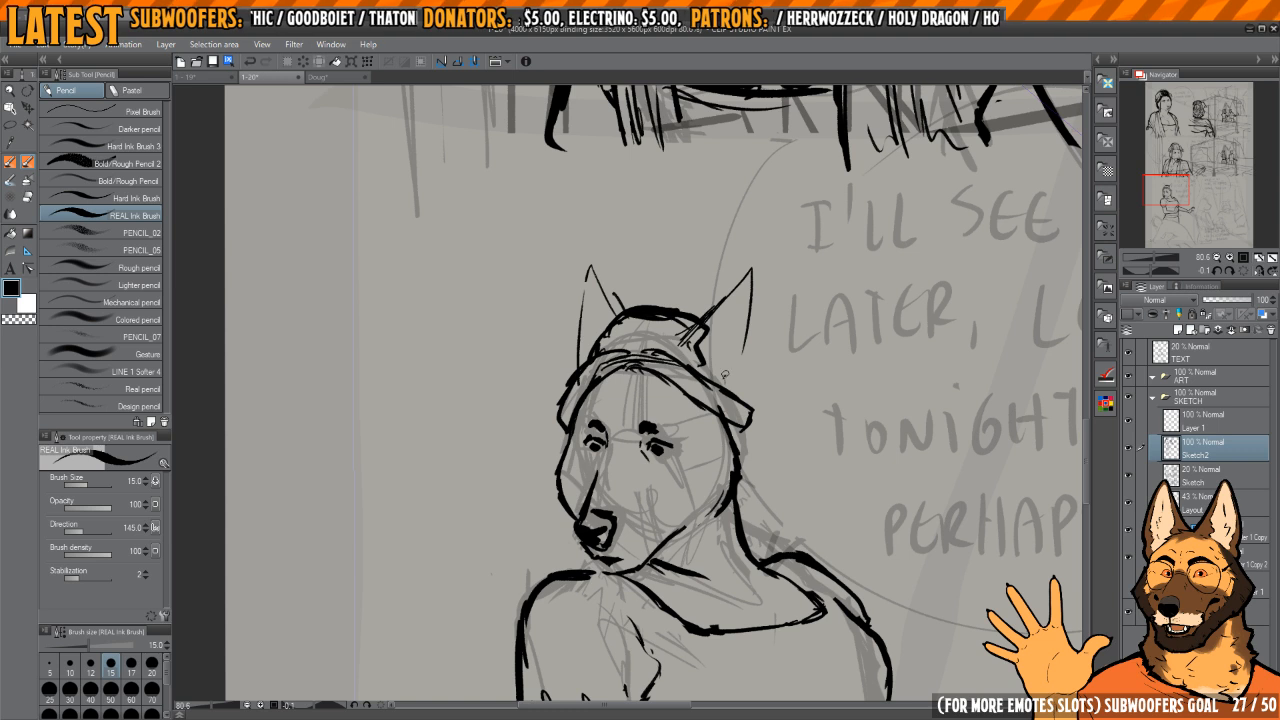
Step: Thicken both ear outlines and ink the hair hanging behind the near cheek
{"action": "left_click_drag", "start_coordinate": [738, 376], "coordinate": [743, 324]}
{"action": "mouse_move", "coordinate": [618, 304]}
{"action": "left_mouse_down"}
{"action": "mouse_move", "coordinate": [667, 380]}
{"action": "mouse_move", "coordinate": [632, 335]}
{"action": "mouse_move", "coordinate": [617, 436]}
{"action": "mouse_move", "coordinate": [698, 278]}
{"action": "left_mouse_up"}
{"action": "key", "text": "h"}
{"action": "key", "text": "h"}
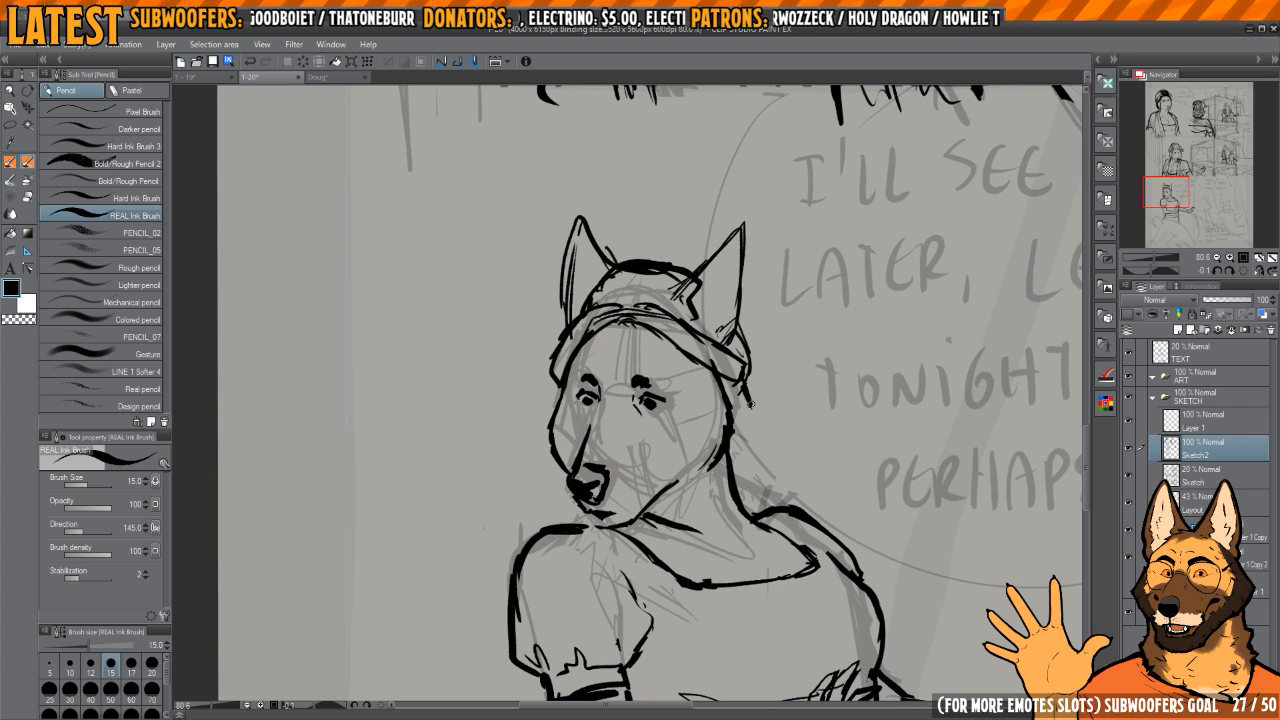
{"action": "left_click_drag", "start_coordinate": [750, 404], "coordinate": [741, 463]}
{"action": "mouse_move", "coordinate": [679, 345]}
{"action": "left_mouse_down"}
{"action": "mouse_move", "coordinate": [744, 419]}
{"action": "mouse_move", "coordinate": [735, 312]}
{"action": "left_mouse_up"}
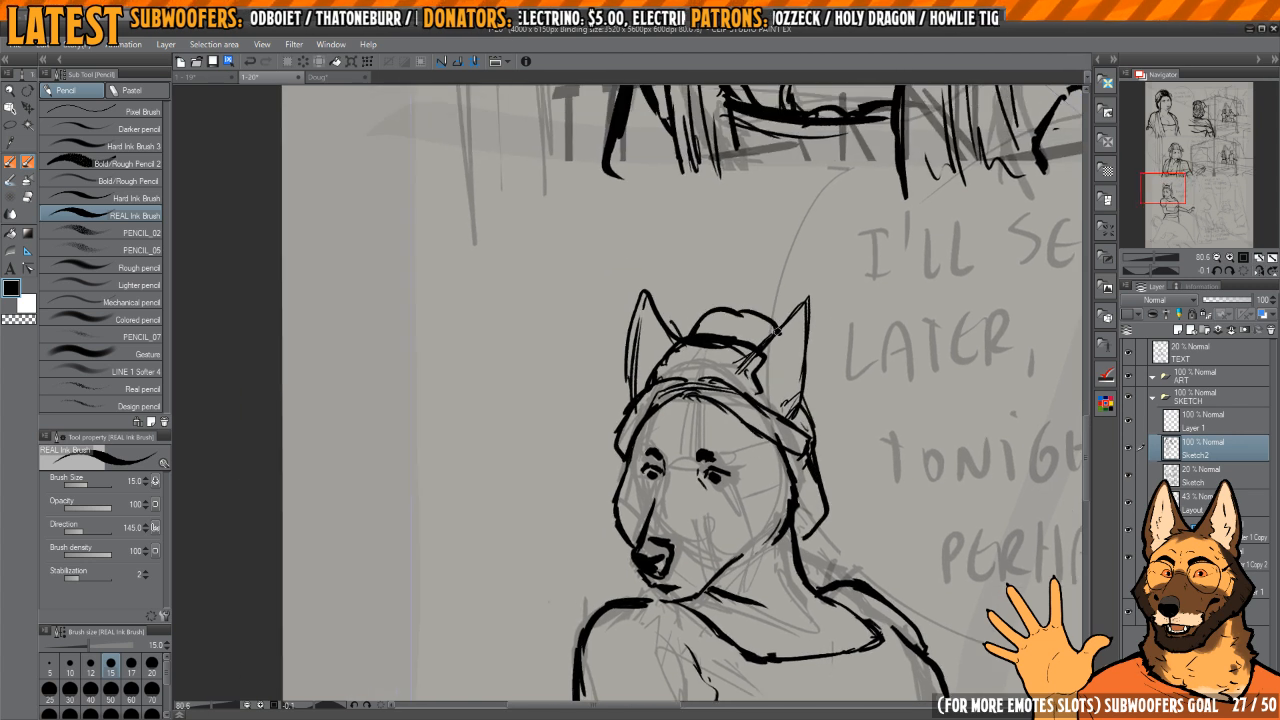
Step: Erase the extra dome above the headscarf and tidy the hair behind the near cheek
{"action": "left_click_drag", "start_coordinate": [767, 378], "coordinate": [725, 305]}
{"action": "key", "text": "e"}
{"action": "mouse_move", "coordinate": [777, 429]}
{"action": "left_mouse_down"}
{"action": "mouse_move", "coordinate": [771, 451]}
{"action": "mouse_move", "coordinate": [770, 408]}
{"action": "left_mouse_up"}
{"action": "key", "text": "p"}
{"action": "left_click_drag", "start_coordinate": [769, 382], "coordinate": [757, 458]}
{"action": "key", "text": "e"}
{"action": "mouse_move", "coordinate": [722, 252]}
{"action": "left_mouse_down"}
{"action": "mouse_move", "coordinate": [674, 243]}
{"action": "mouse_move", "coordinate": [704, 236]}
{"action": "left_mouse_up"}
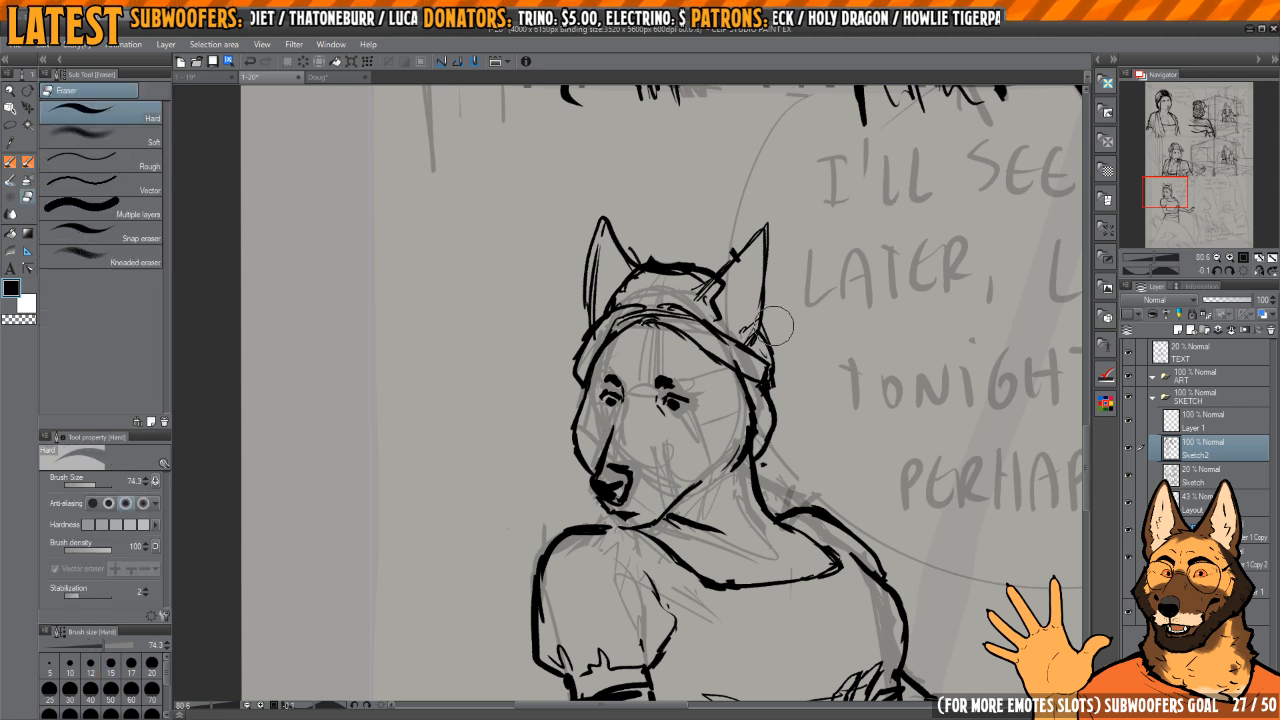
Step: Ink a rounded bun behind the near ear and erase its surplus inner strokes
{"action": "key", "text": "p"}
{"action": "mouse_move", "coordinate": [766, 298]}
{"action": "left_mouse_down"}
{"action": "mouse_move", "coordinate": [786, 354]}
{"action": "mouse_move", "coordinate": [771, 390]}
{"action": "left_mouse_up"}
{"action": "left_click_drag", "start_coordinate": [765, 314], "coordinate": [767, 399]}
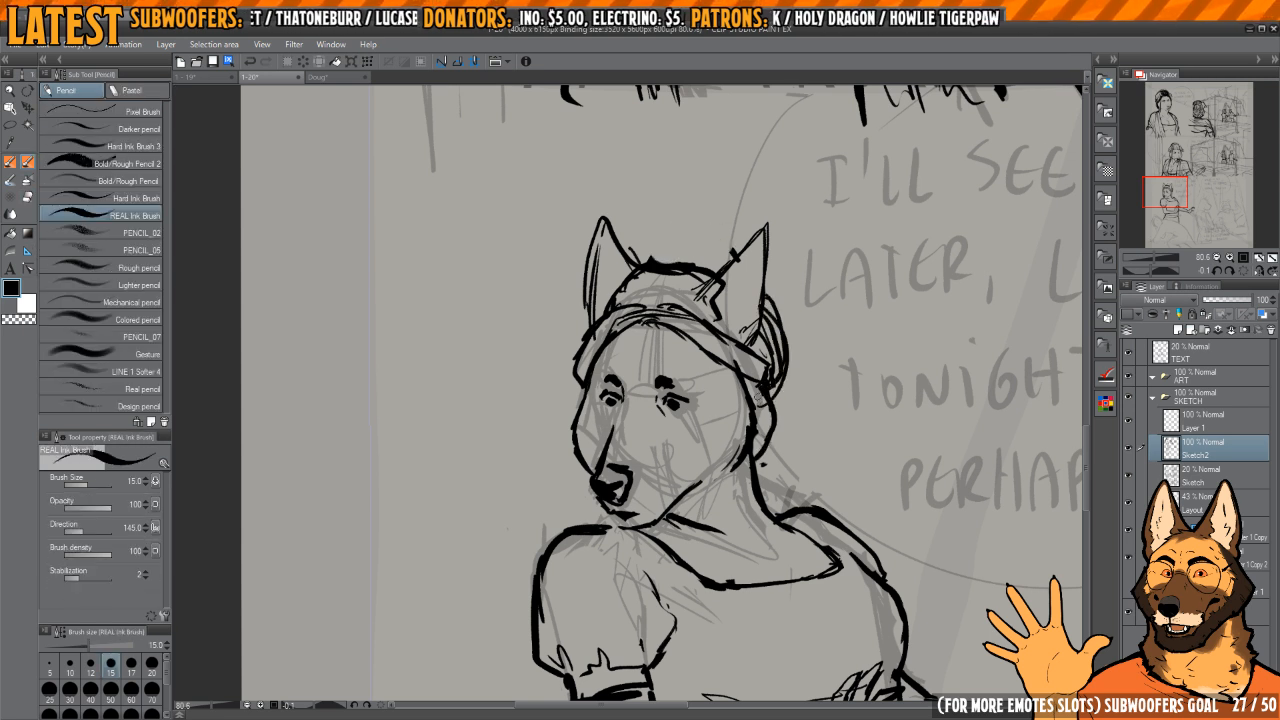
{"action": "key", "text": "e"}
{"action": "left_click_drag", "start_coordinate": [770, 327], "coordinate": [770, 388]}
{"action": "key", "text": "p"}
{"action": "mouse_move", "coordinate": [764, 304]}
{"action": "left_mouse_down"}
{"action": "mouse_move", "coordinate": [768, 402]}
{"action": "mouse_move", "coordinate": [706, 343]}
{"action": "left_mouse_up"}
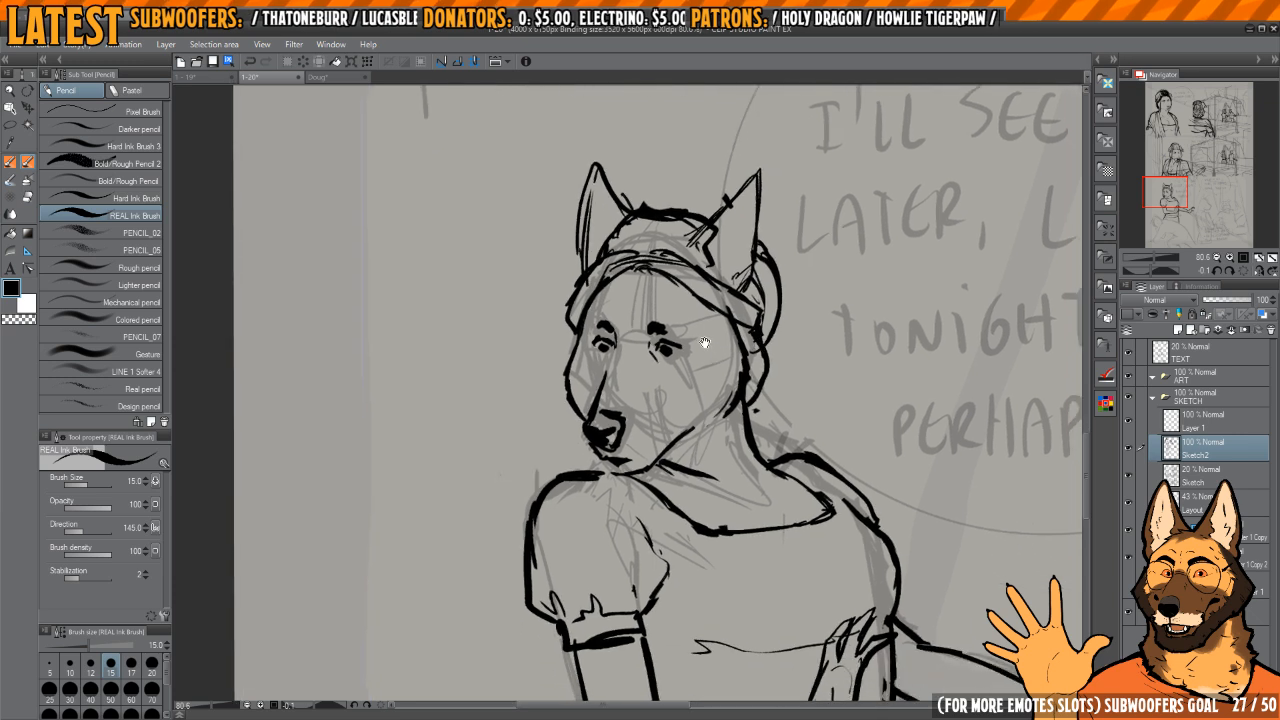
Step: Add short crease lines along the inner edge of the puff sleeve
{"action": "mouse_move", "coordinate": [708, 484]}
{"action": "left_mouse_down"}
{"action": "mouse_move", "coordinate": [673, 409]}
{"action": "mouse_move", "coordinate": [736, 449]}
{"action": "left_mouse_up"}
{"action": "left_click_drag", "start_coordinate": [611, 433], "coordinate": [563, 403]}
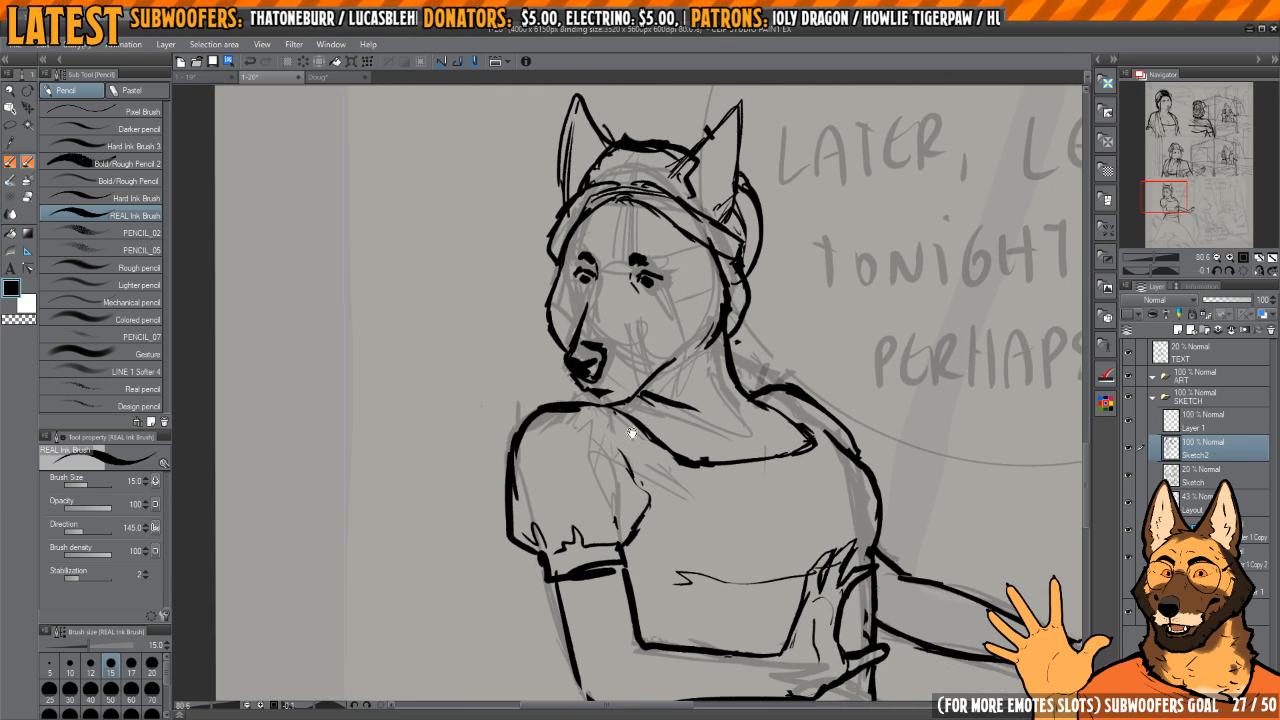
{"action": "mouse_move", "coordinate": [645, 513]}
{"action": "left_mouse_down"}
{"action": "mouse_move", "coordinate": [650, 490]}
{"action": "mouse_move", "coordinate": [649, 542]}
{"action": "left_mouse_up"}
{"action": "left_click_drag", "start_coordinate": [731, 557], "coordinate": [697, 491]}
Step: Review the whole figure in mirrored and normal view against the surrounding panel sketch
{"action": "scroll", "coordinate": [750, 430], "scroll_direction": "down", "scroll_amount": 3}
{"action": "left_click_drag", "start_coordinate": [801, 406], "coordinate": [739, 329]}
{"action": "key", "text": "h"}
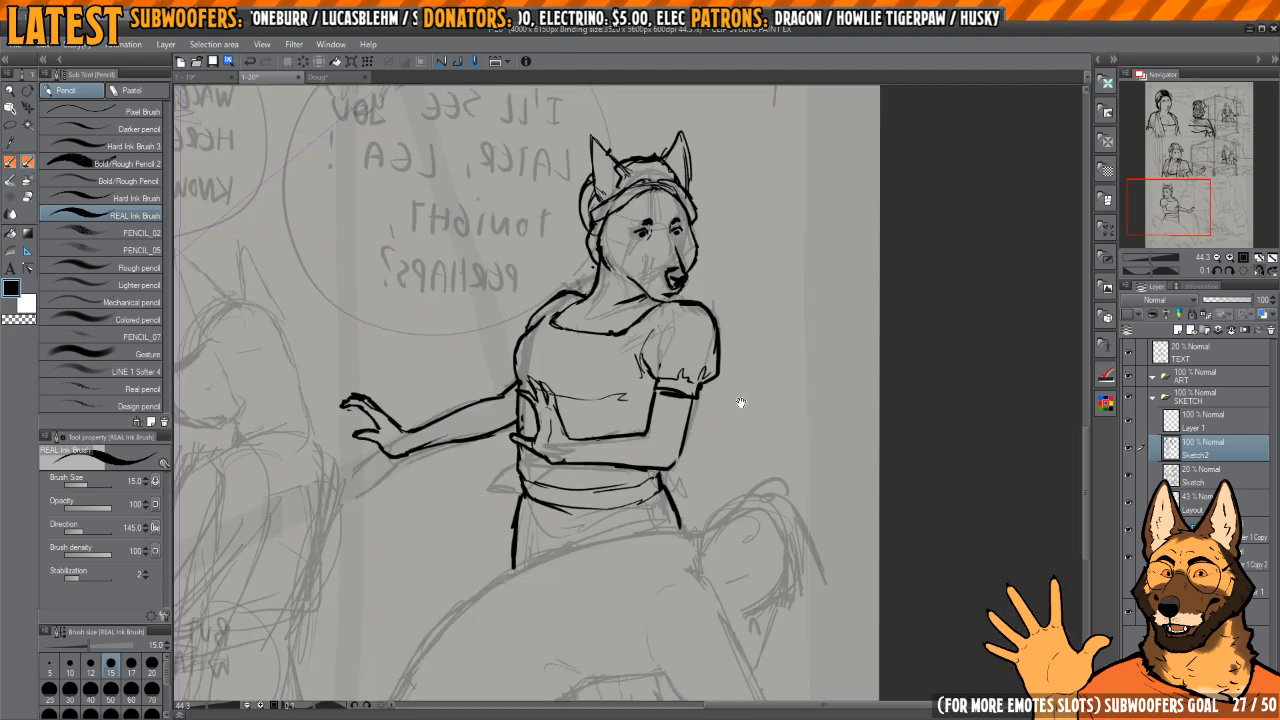
{"action": "key", "text": "h"}
{"action": "left_click_drag", "start_coordinate": [942, 418], "coordinate": [816, 302]}
{"action": "scroll", "coordinate": [816, 302], "scroll_direction": "down", "scroll_amount": 2}
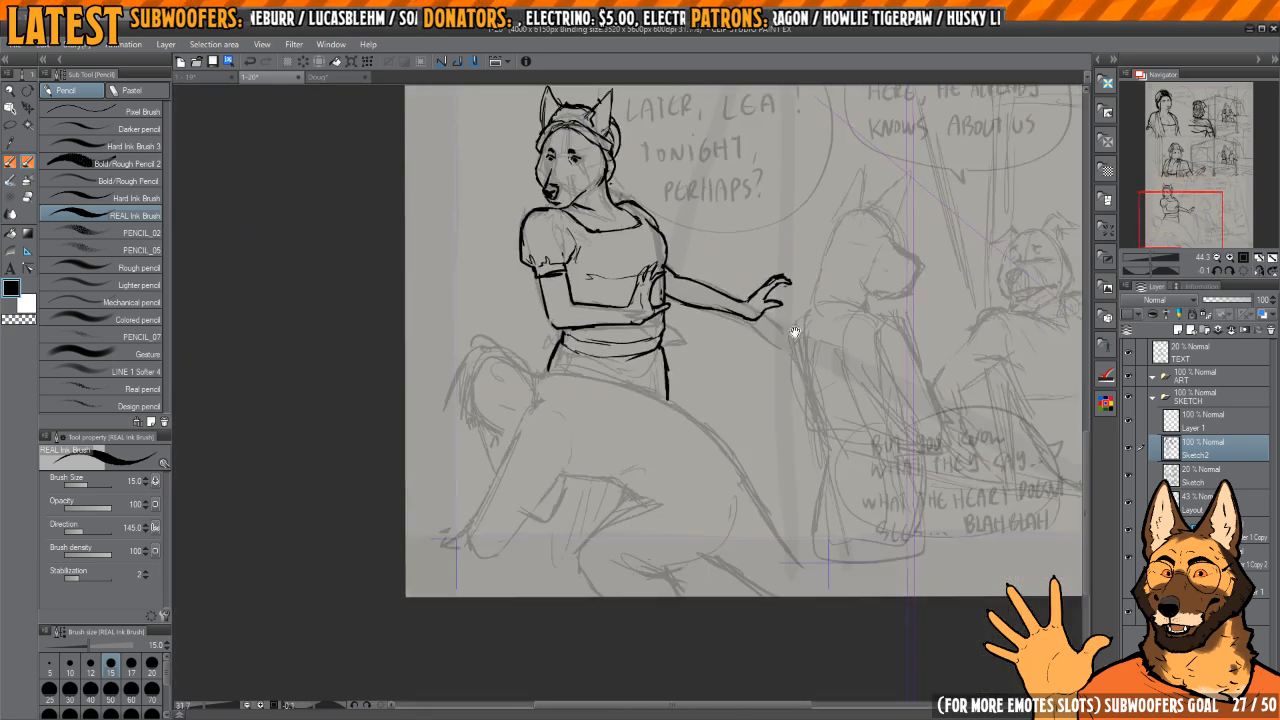
{"action": "mouse_move", "coordinate": [792, 362]}
{"action": "left_mouse_down"}
{"action": "mouse_move", "coordinate": [768, 445]}
{"action": "mouse_move", "coordinate": [726, 494]}
{"action": "mouse_move", "coordinate": [764, 595]}
{"action": "left_mouse_up"}
Step: Lasso the woman's head with its ears and headscarf, scale it to 95% and tilt it slightly counterclockwise
{"action": "scroll", "coordinate": [605, 415], "scroll_direction": "up", "scroll_amount": 4}
{"action": "left_click_drag", "start_coordinate": [605, 415], "coordinate": [644, 514]}
{"action": "key", "text": "m"}
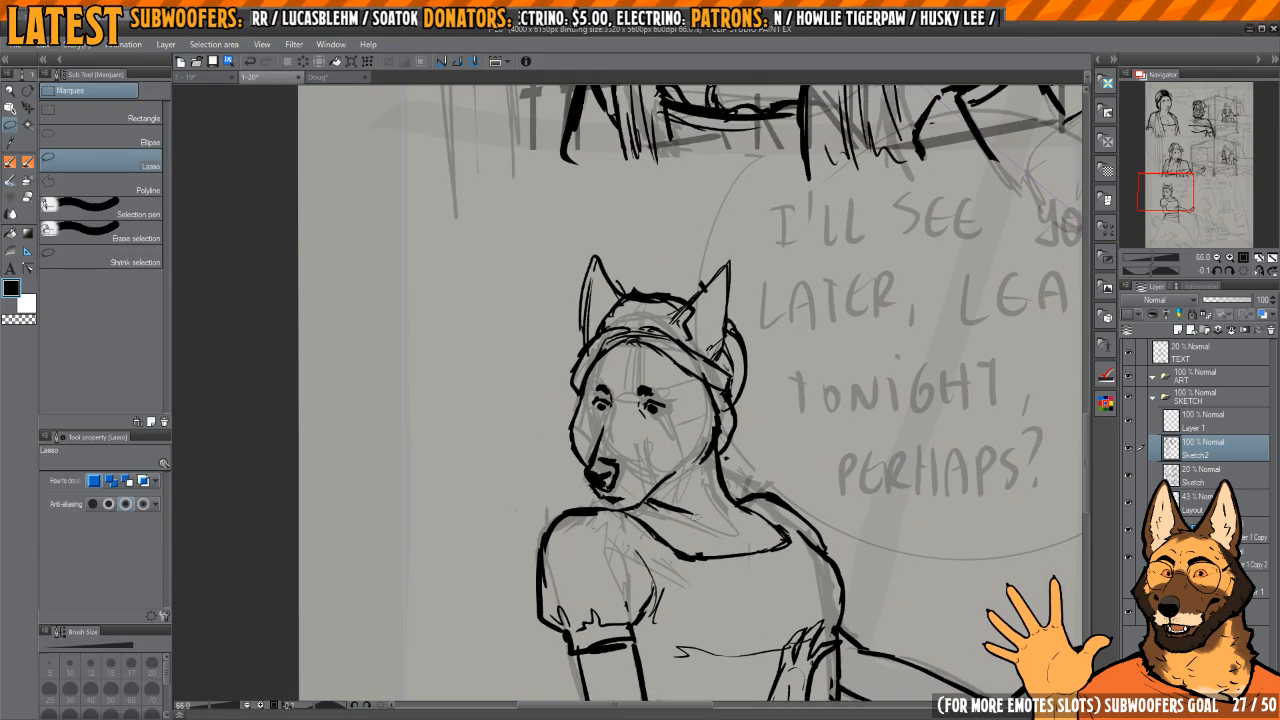
{"action": "left_click_drag", "start_coordinate": [655, 229], "coordinate": [778, 420]}
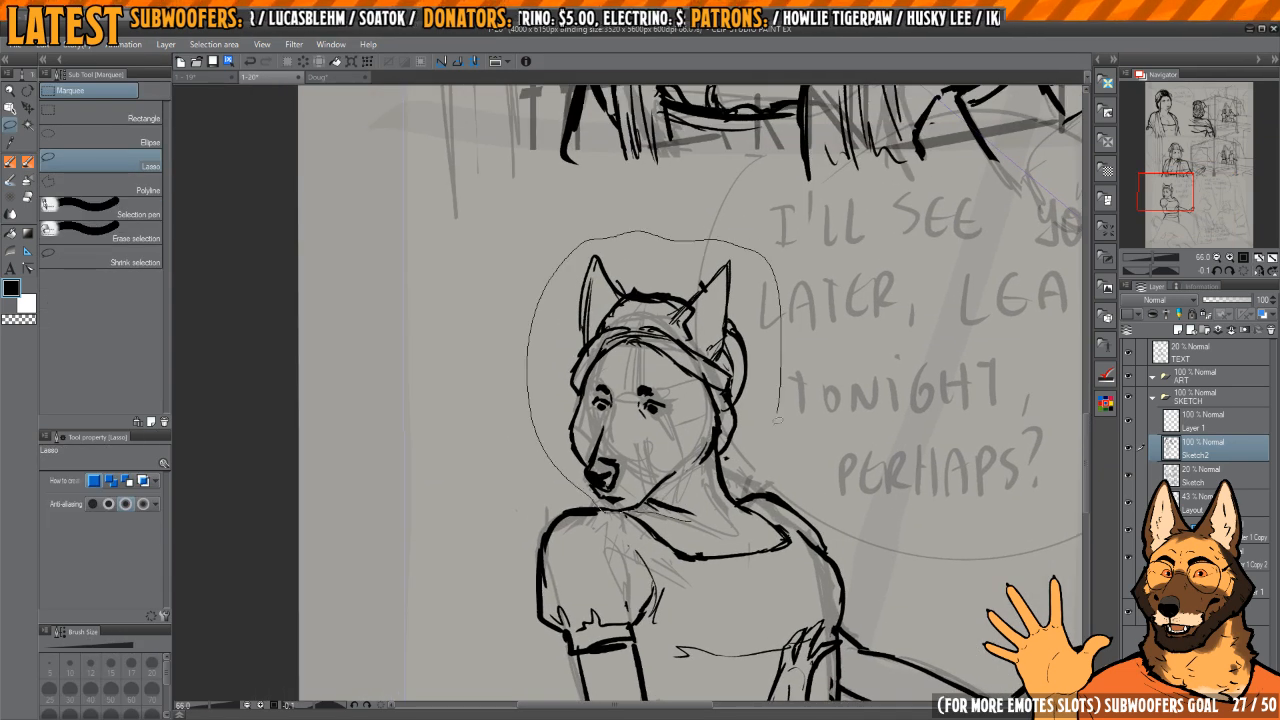
{"action": "left_click_drag", "start_coordinate": [737, 507], "coordinate": [708, 528]}
{"action": "key", "text": "ctrl+t"}
{"action": "left_click_drag", "start_coordinate": [781, 381], "coordinate": [756, 383]}
{"action": "left_click_drag", "start_coordinate": [736, 433], "coordinate": [753, 441]}
{"action": "left_click_drag", "start_coordinate": [785, 394], "coordinate": [752, 424]}
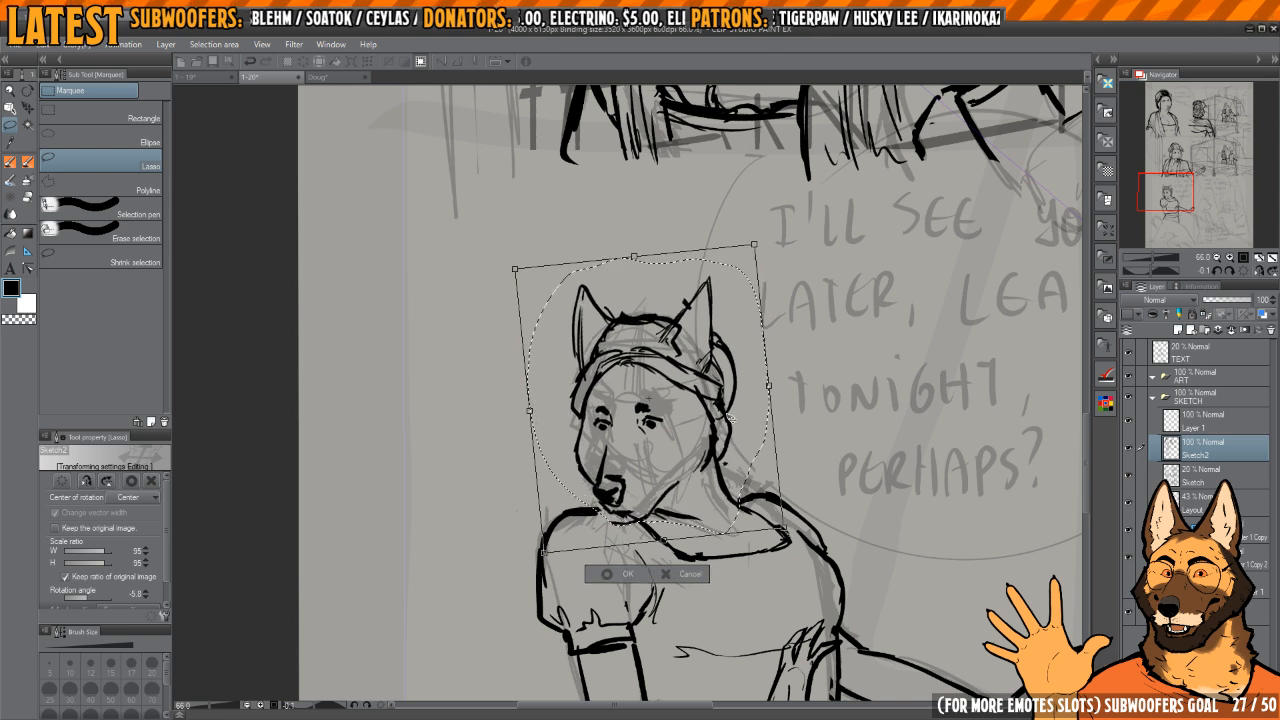
{"action": "key", "text": "Return"}
Step: Ink the chin curve under the muzzle and thin its line with the eraser
{"action": "key", "text": "p"}
{"action": "scroll", "coordinate": [612, 530], "scroll_direction": "up", "scroll_amount": 5}
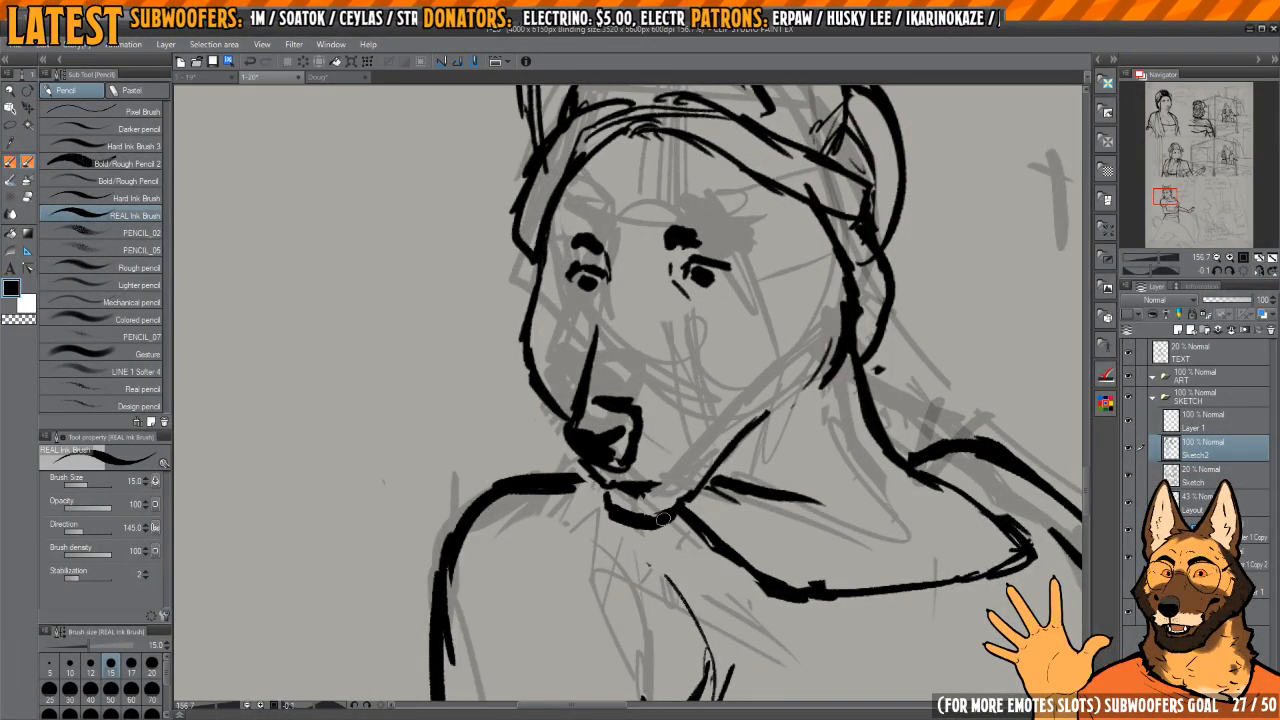
{"action": "left_click_drag", "start_coordinate": [663, 519], "coordinate": [691, 490]}
{"action": "key", "text": "c"}
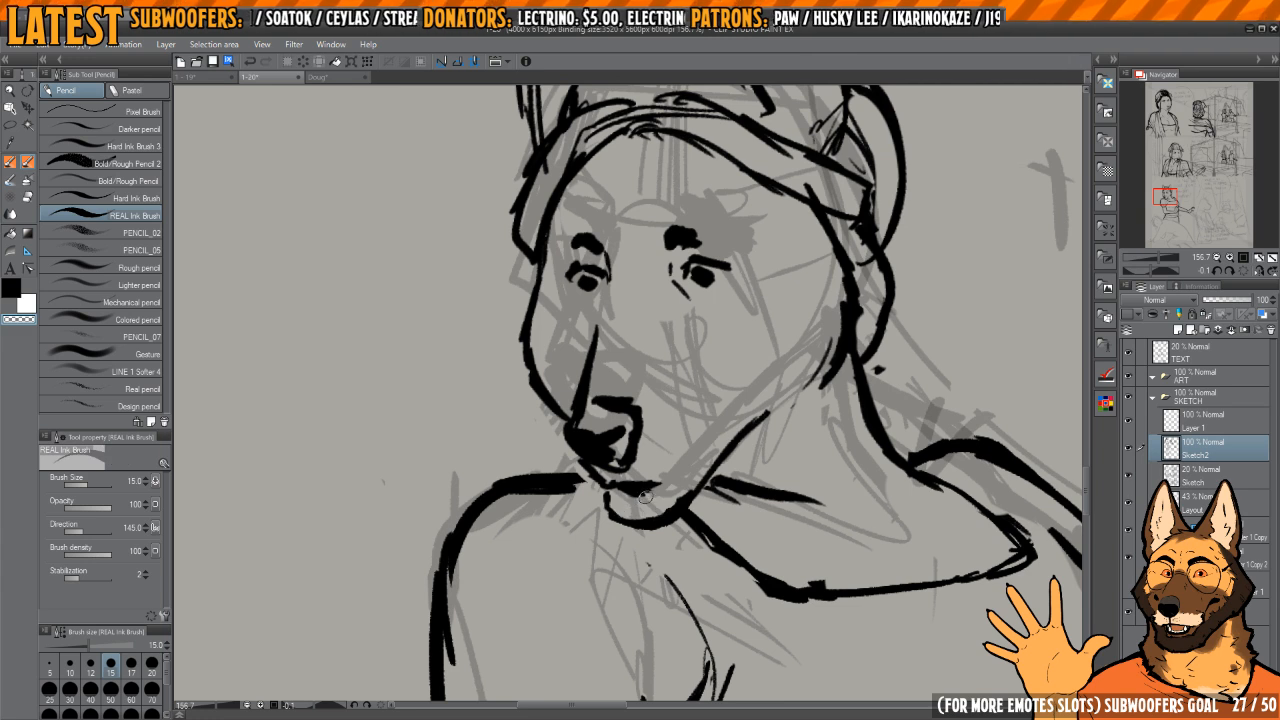
{"action": "key", "text": "c"}
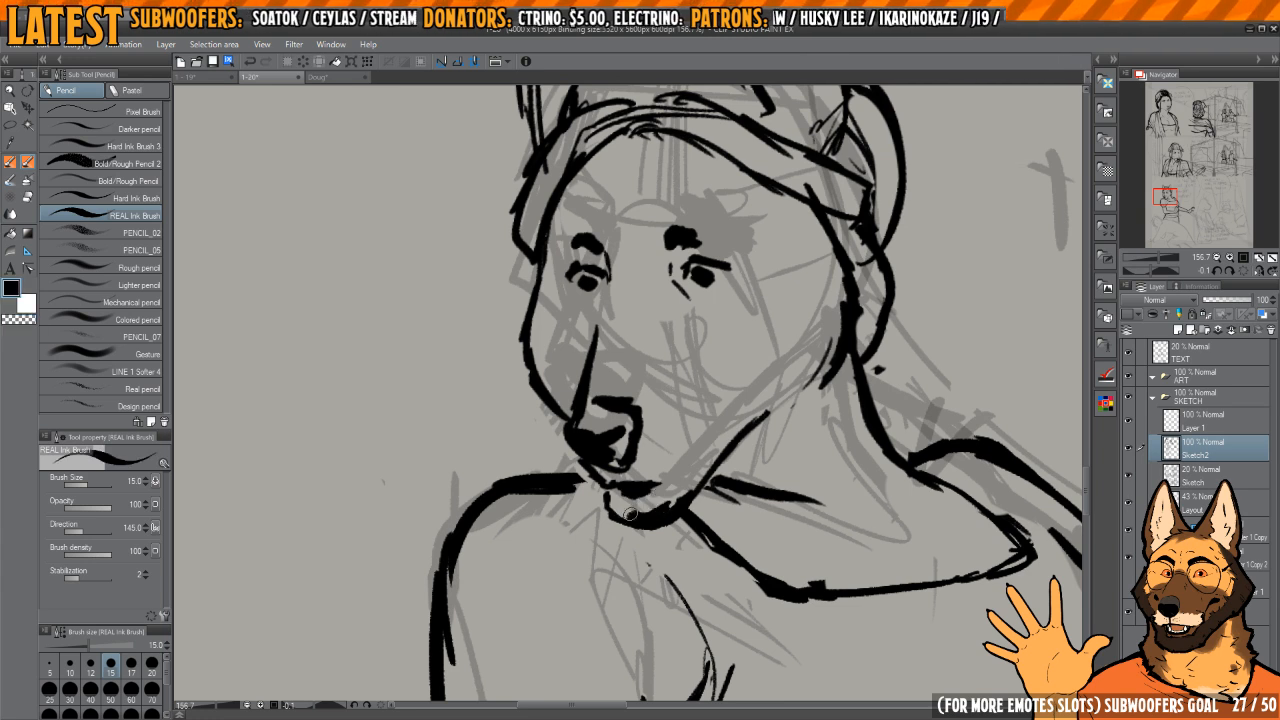
{"action": "key", "text": "c"}
{"action": "key", "text": "h"}
{"action": "left_click_drag", "start_coordinate": [622, 467], "coordinate": [740, 543]}
{"action": "left_click_drag", "start_coordinate": [656, 536], "coordinate": [698, 598]}
Step: Ink the near jawline from the chin toward the cheek and trim its edge
{"action": "key", "text": "c"}
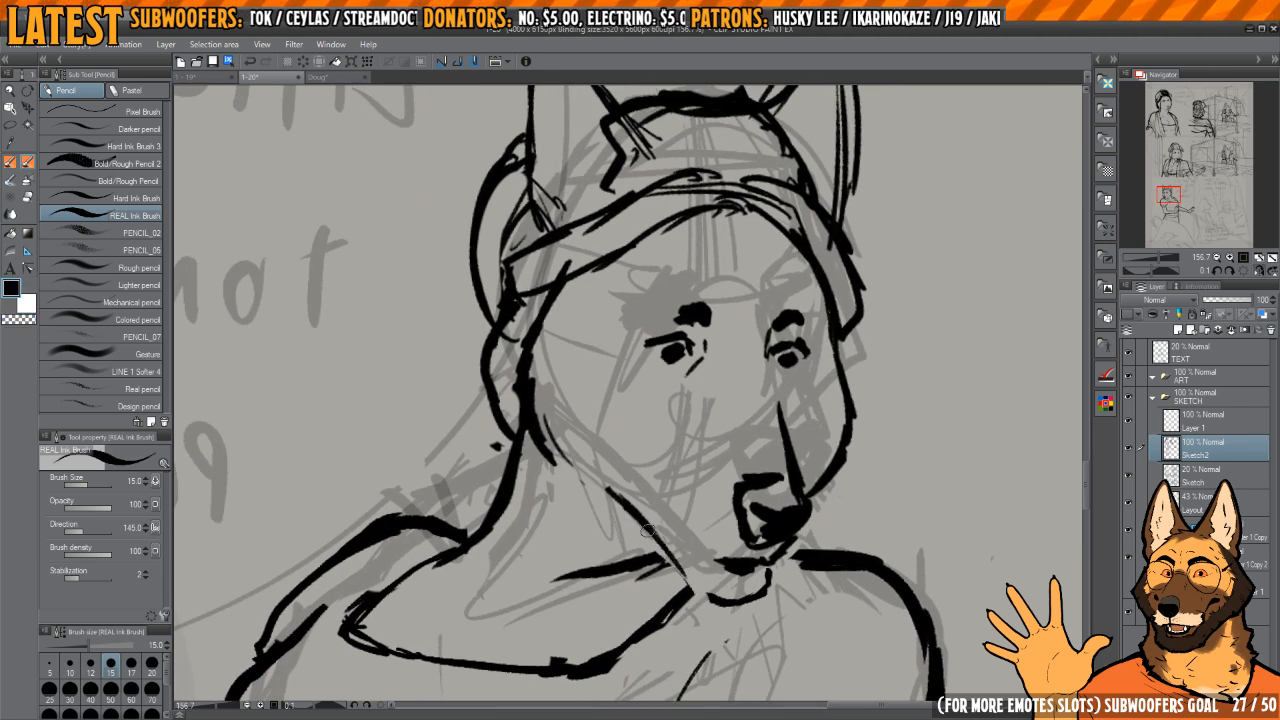
{"action": "left_click_drag", "start_coordinate": [664, 546], "coordinate": [697, 593]}
{"action": "key", "text": "h"}
{"action": "mouse_move", "coordinate": [600, 487]}
{"action": "left_mouse_down"}
{"action": "mouse_move", "coordinate": [585, 480]}
{"action": "mouse_move", "coordinate": [717, 515]}
{"action": "left_mouse_up"}
{"action": "key", "text": "h"}
{"action": "key", "text": "c"}
{"action": "left_click_drag", "start_coordinate": [607, 486], "coordinate": [605, 450]}
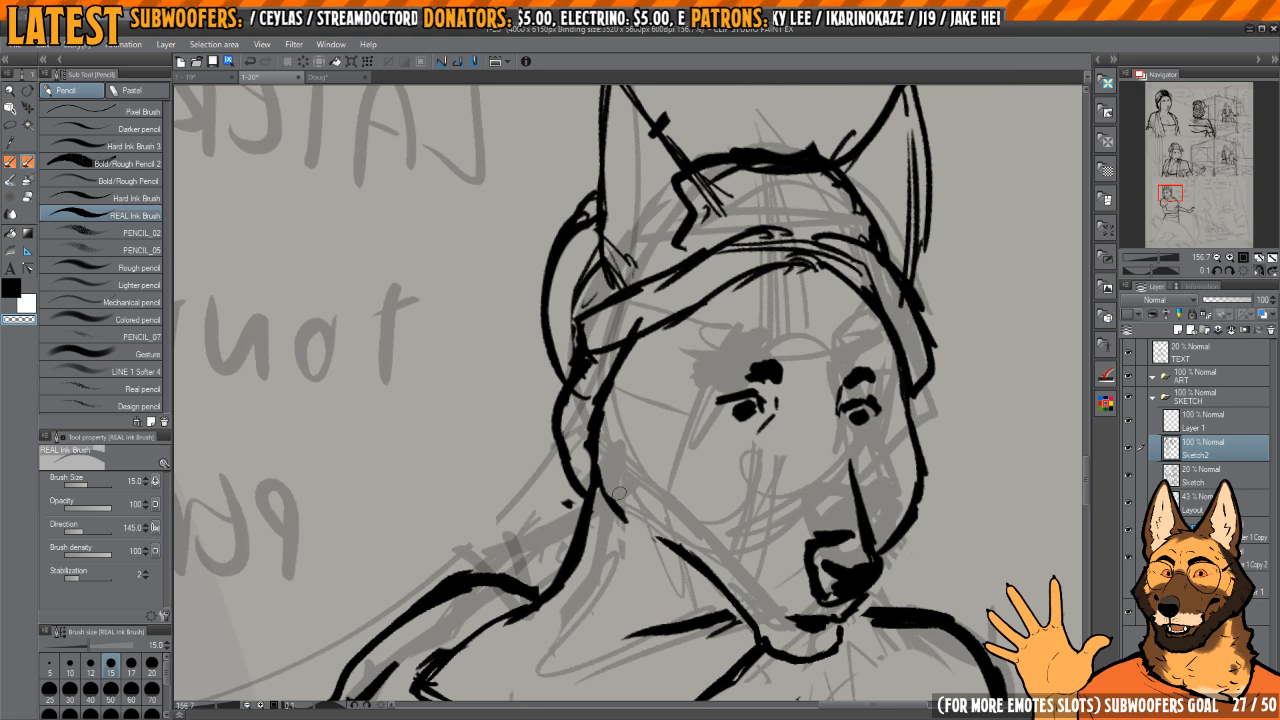
{"action": "left_click_drag", "start_coordinate": [670, 544], "coordinate": [760, 634]}
{"action": "key", "text": "c"}
Step: Touch up the lines where the near jaw and cheek meet the neck, comparing mirrored and normal views
{"action": "mouse_move", "coordinate": [776, 597]}
{"action": "left_mouse_down"}
{"action": "mouse_move", "coordinate": [739, 436]}
{"action": "mouse_move", "coordinate": [723, 469]}
{"action": "left_mouse_up"}
{"action": "scroll", "coordinate": [731, 434], "scroll_direction": "down", "scroll_amount": 3}
{"action": "key", "text": "h"}
{"action": "key", "text": "h"}
{"action": "scroll", "coordinate": [699, 446], "scroll_direction": "up", "scroll_amount": 3}
{"action": "key", "text": "h"}
{"action": "left_click_drag", "start_coordinate": [711, 483], "coordinate": [820, 512]}
{"action": "key", "text": "c"}
{"action": "left_click_drag", "start_coordinate": [631, 517], "coordinate": [610, 506]}
{"action": "key", "text": "c"}
{"action": "left_click_drag", "start_coordinate": [528, 490], "coordinate": [537, 486]}
{"action": "left_click_drag", "start_coordinate": [612, 510], "coordinate": [546, 409]}
{"action": "left_click_drag", "start_coordinate": [546, 409], "coordinate": [570, 332]}
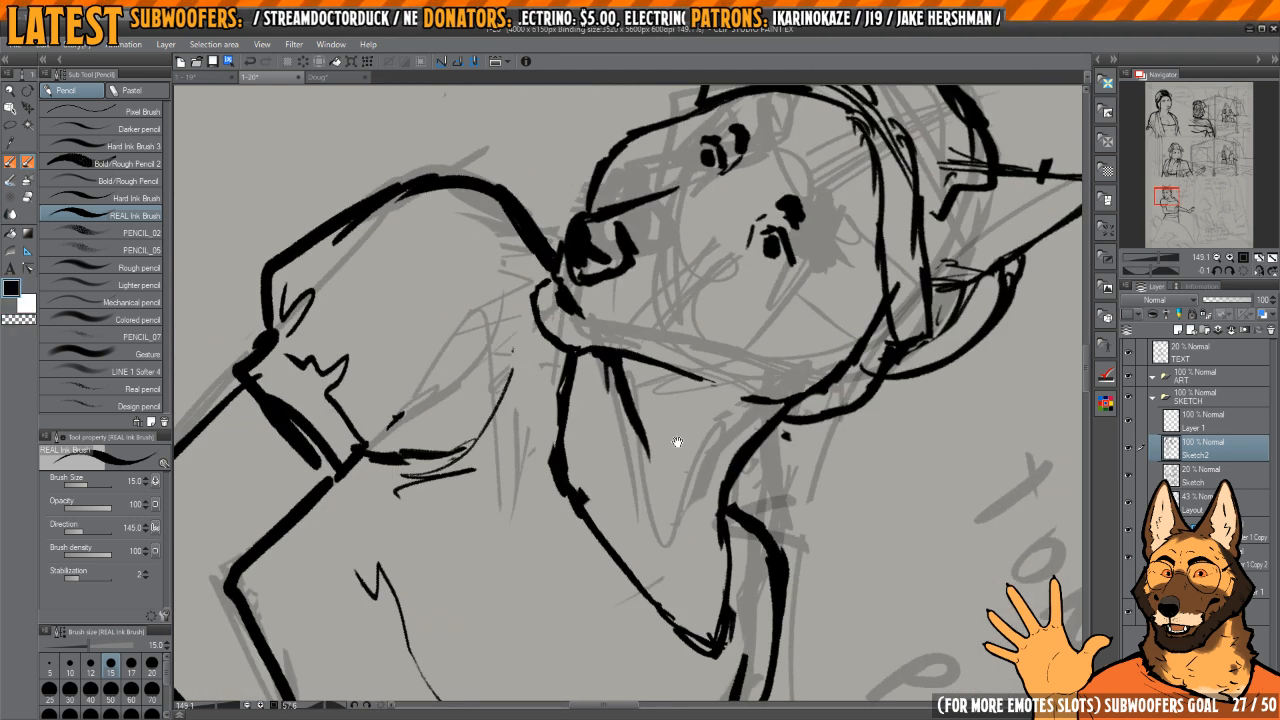
Step: Reshape the dress neckline into a smoother, rounder curve across the chest
{"action": "left_click_drag", "start_coordinate": [677, 443], "coordinate": [718, 478]}
{"action": "scroll", "coordinate": [677, 450], "scroll_direction": "down", "scroll_amount": 2}
{"action": "key", "text": "c"}
{"action": "left_click_drag", "start_coordinate": [627, 411], "coordinate": [610, 530]}
{"action": "left_click_drag", "start_coordinate": [612, 468], "coordinate": [614, 530]}
{"action": "key", "text": "c"}
{"action": "mouse_move", "coordinate": [610, 392]}
{"action": "left_mouse_down"}
{"action": "mouse_move", "coordinate": [608, 495]}
{"action": "mouse_move", "coordinate": [600, 442]}
{"action": "left_mouse_up"}
{"action": "left_click_drag", "start_coordinate": [640, 520], "coordinate": [562, 492]}
{"action": "mouse_move", "coordinate": [570, 430]}
{"action": "left_mouse_down"}
{"action": "mouse_move", "coordinate": [605, 436]}
{"action": "mouse_move", "coordinate": [613, 564]}
{"action": "left_mouse_up"}
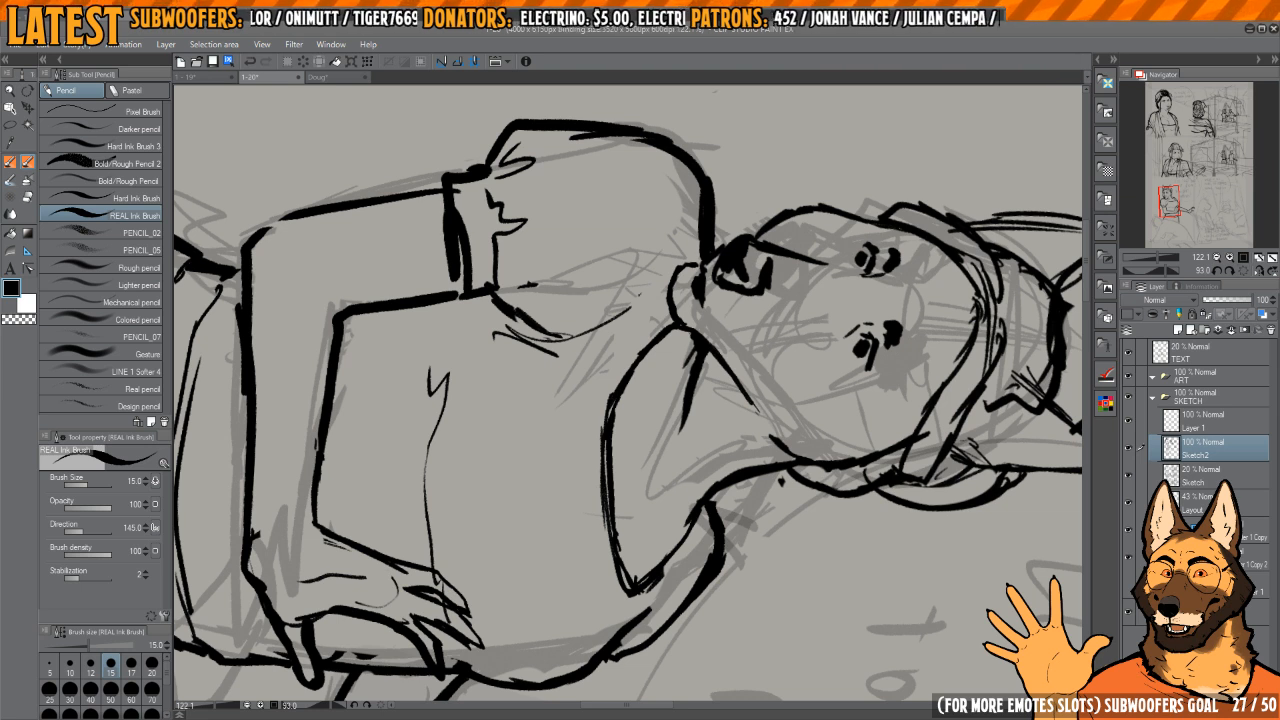
Step: Erase along the neckline's thick stroke to make it thinner
{"action": "left_click_drag", "start_coordinate": [639, 433], "coordinate": [661, 421]}
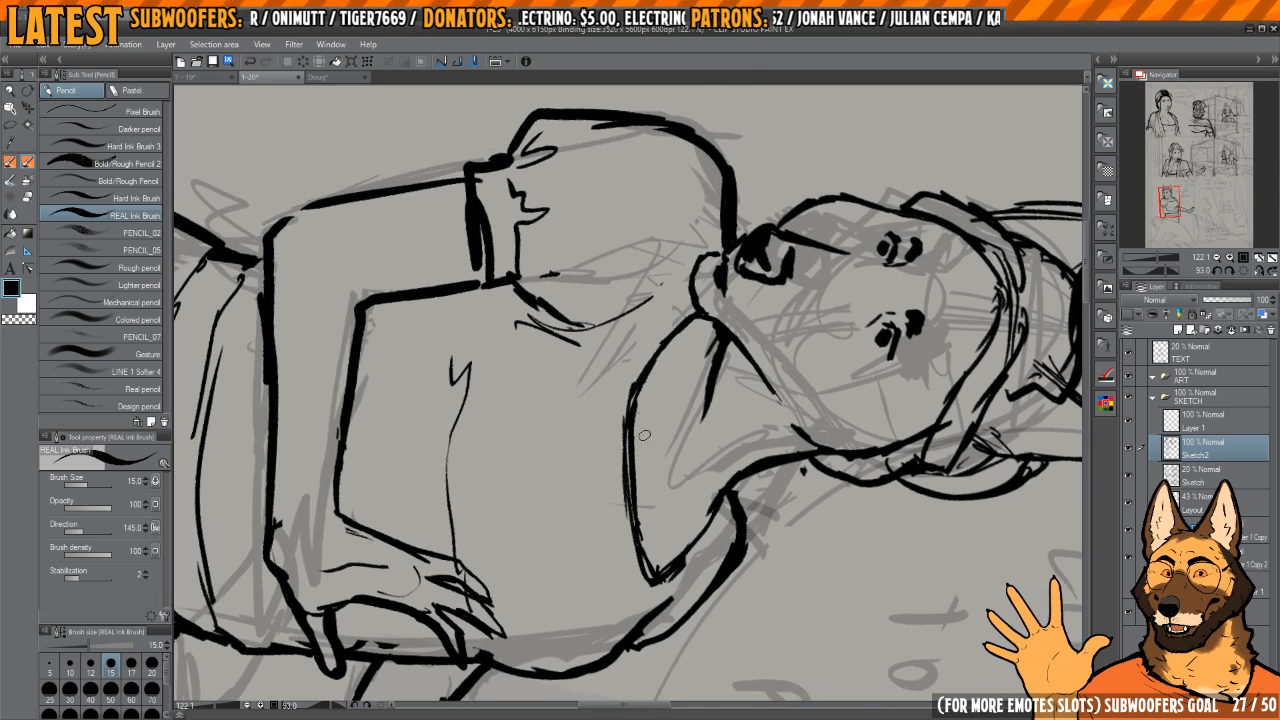
{"action": "key", "text": "c"}
{"action": "mouse_move", "coordinate": [632, 513]}
{"action": "left_mouse_down"}
{"action": "mouse_move", "coordinate": [635, 356]}
{"action": "mouse_move", "coordinate": [634, 522]}
{"action": "mouse_move", "coordinate": [642, 487]}
{"action": "mouse_move", "coordinate": [654, 550]}
{"action": "left_mouse_up"}
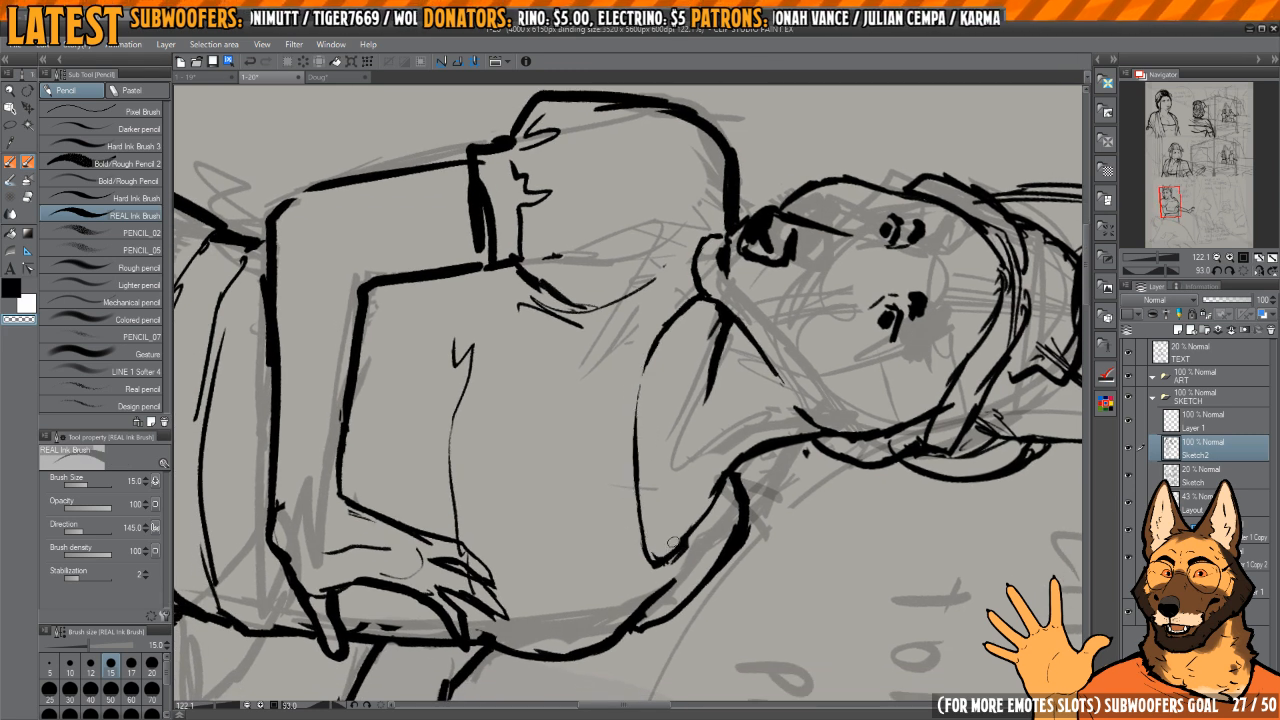
{"action": "key", "text": "h"}
{"action": "key", "text": "h"}
Step: Draw a second line parallel to the neckline to start a trim band
{"action": "key", "text": "c"}
{"action": "mouse_move", "coordinate": [645, 362]}
{"action": "left_mouse_down"}
{"action": "mouse_move", "coordinate": [643, 552]}
{"action": "mouse_move", "coordinate": [625, 471]}
{"action": "mouse_move", "coordinate": [629, 490]}
{"action": "mouse_move", "coordinate": [634, 372]}
{"action": "left_mouse_up"}
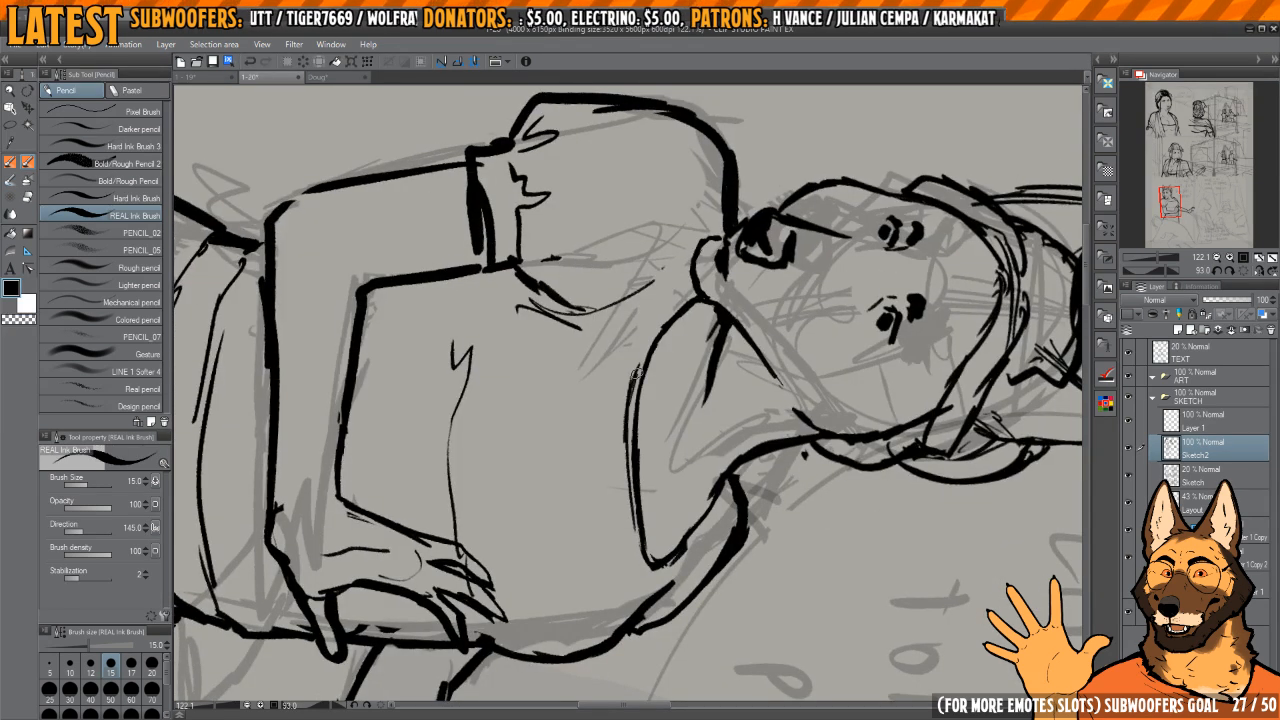
{"action": "key", "text": "c"}
{"action": "left_click_drag", "start_coordinate": [628, 440], "coordinate": [626, 392]}
{"action": "left_click_drag", "start_coordinate": [660, 351], "coordinate": [694, 350]}
{"action": "key", "text": "c"}
{"action": "left_click_drag", "start_coordinate": [626, 416], "coordinate": [667, 302]}
{"action": "left_click_drag", "start_coordinate": [638, 350], "coordinate": [718, 260]}
{"action": "mouse_move", "coordinate": [632, 498]}
{"action": "left_mouse_down"}
{"action": "mouse_move", "coordinate": [648, 371]}
{"action": "mouse_move", "coordinate": [628, 374]}
{"action": "left_mouse_up"}
{"action": "mouse_move", "coordinate": [648, 440]}
{"action": "left_mouse_down"}
{"action": "mouse_move", "coordinate": [656, 496]}
{"action": "mouse_move", "coordinate": [643, 370]}
{"action": "mouse_move", "coordinate": [663, 488]}
{"action": "mouse_move", "coordinate": [652, 384]}
{"action": "left_mouse_up"}
{"action": "key", "text": "c"}
{"action": "left_click_drag", "start_coordinate": [661, 482], "coordinate": [665, 498]}
{"action": "key", "text": "c"}
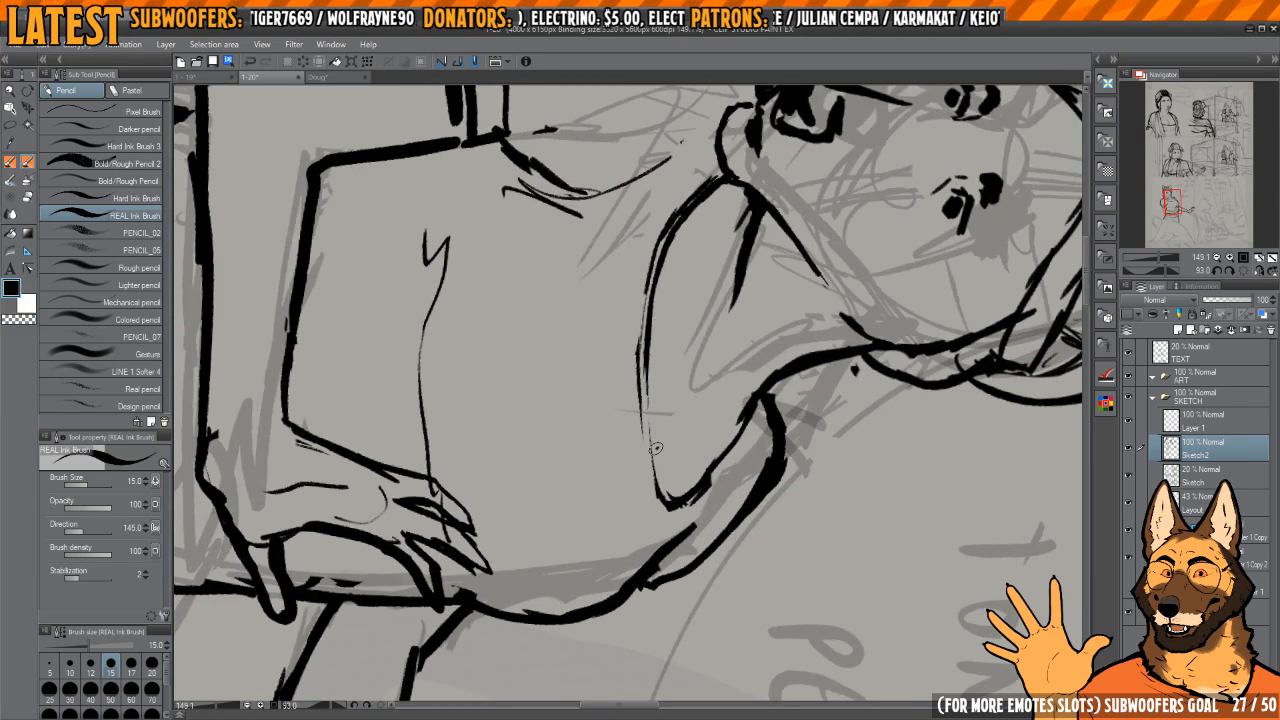
Step: Extend the neckline's parallel trim line around its far curve and clean up the overlapping strokes
{"action": "key", "text": "c"}
{"action": "key", "text": "c"}
{"action": "left_click_drag", "start_coordinate": [645, 386], "coordinate": [654, 482]}
{"action": "left_click_drag", "start_coordinate": [646, 400], "coordinate": [664, 496]}
{"action": "key", "text": "c"}
{"action": "left_click_drag", "start_coordinate": [656, 426], "coordinate": [655, 470]}
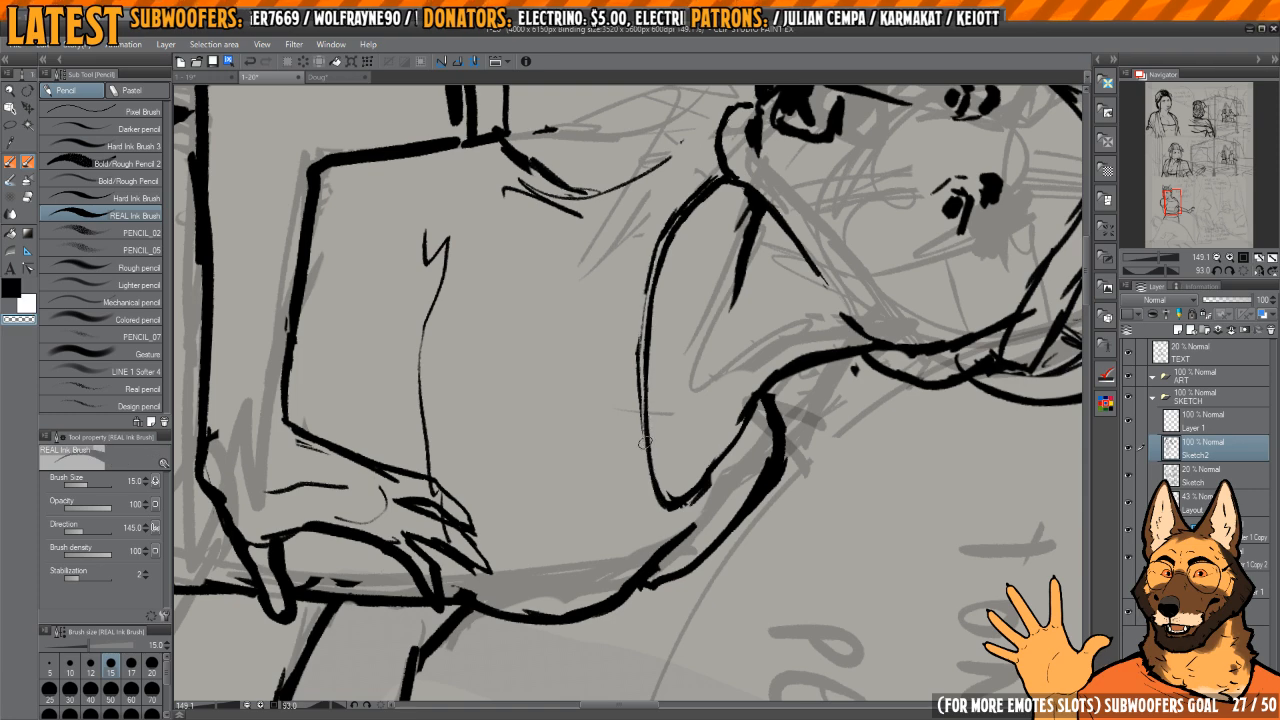
{"action": "key", "text": "c"}
{"action": "key", "text": "c"}
{"action": "left_click_drag", "start_coordinate": [638, 386], "coordinate": [644, 450]}
{"action": "key", "text": "c"}
{"action": "mouse_move", "coordinate": [638, 384]}
{"action": "left_mouse_down"}
{"action": "mouse_move", "coordinate": [645, 478]}
{"action": "mouse_move", "coordinate": [690, 508]}
{"action": "left_mouse_up"}
{"action": "mouse_move", "coordinate": [697, 402]}
{"action": "left_mouse_down"}
{"action": "mouse_move", "coordinate": [725, 362]}
{"action": "mouse_move", "coordinate": [554, 459]}
{"action": "mouse_move", "coordinate": [662, 297]}
{"action": "mouse_move", "coordinate": [711, 280]}
{"action": "left_mouse_up"}
Step: Straighten the canvas and examine the whole figure in mirrored and normal view
{"action": "scroll", "coordinate": [711, 280], "scroll_direction": "down", "scroll_amount": 3}
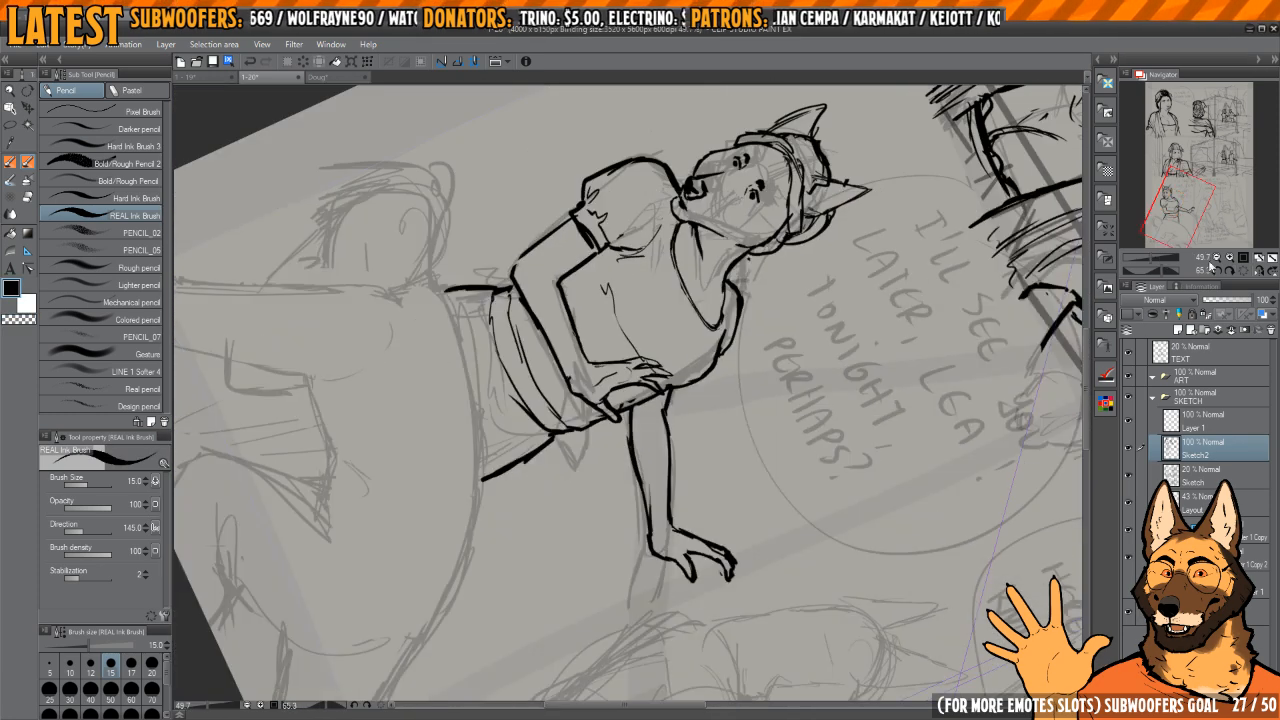
{"action": "left_click", "coordinate": [1244, 272]}
{"action": "key", "text": "h"}
{"action": "key", "text": "h"}
{"action": "key", "text": "h"}
{"action": "left_click_drag", "start_coordinate": [697, 351], "coordinate": [727, 429]}
{"action": "key", "text": "h"}
Step: Thin the fingertips and the wrist-side edge of the hand resting at the waist
{"action": "left_click_drag", "start_coordinate": [634, 437], "coordinate": [670, 474]}
{"action": "mouse_move", "coordinate": [657, 478]}
{"action": "left_mouse_down"}
{"action": "mouse_move", "coordinate": [689, 474]}
{"action": "mouse_move", "coordinate": [683, 420]}
{"action": "mouse_move", "coordinate": [682, 437]}
{"action": "left_mouse_up"}
{"action": "key", "text": "c"}
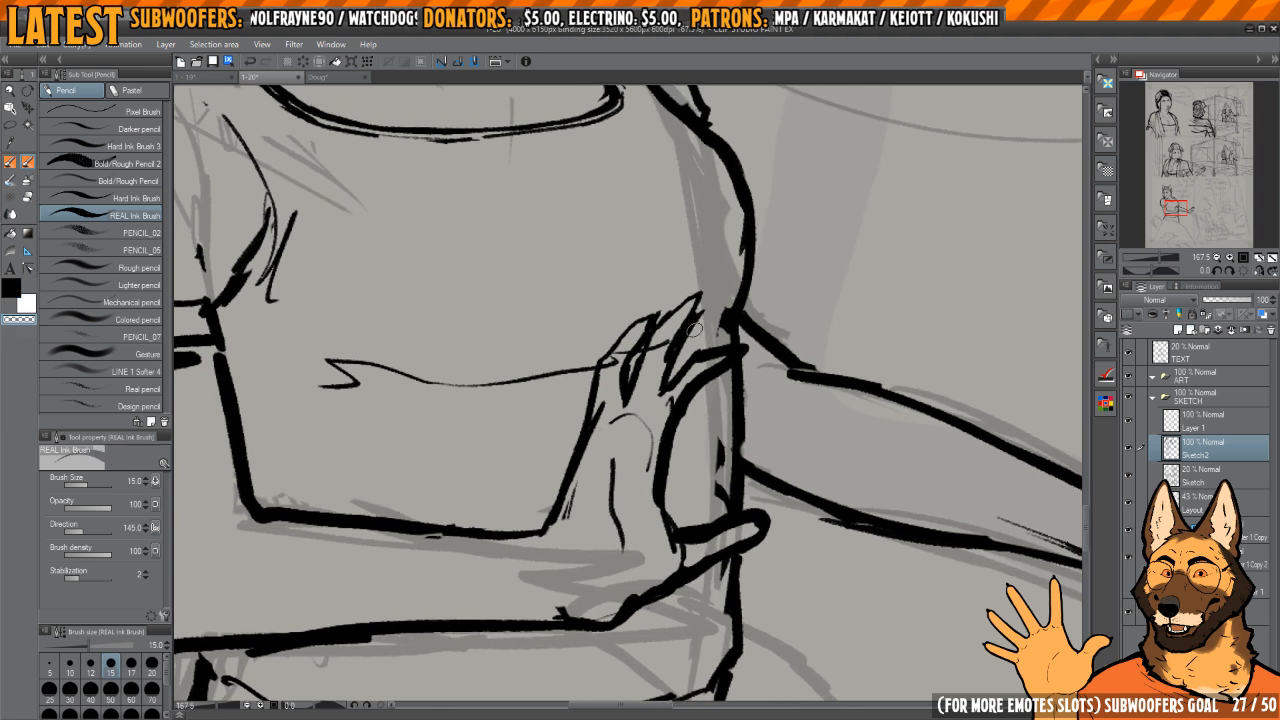
{"action": "mouse_move", "coordinate": [705, 308]}
{"action": "left_mouse_down"}
{"action": "mouse_move", "coordinate": [675, 349]}
{"action": "mouse_move", "coordinate": [628, 343]}
{"action": "mouse_move", "coordinate": [671, 352]}
{"action": "left_mouse_up"}
{"action": "key", "text": "c"}
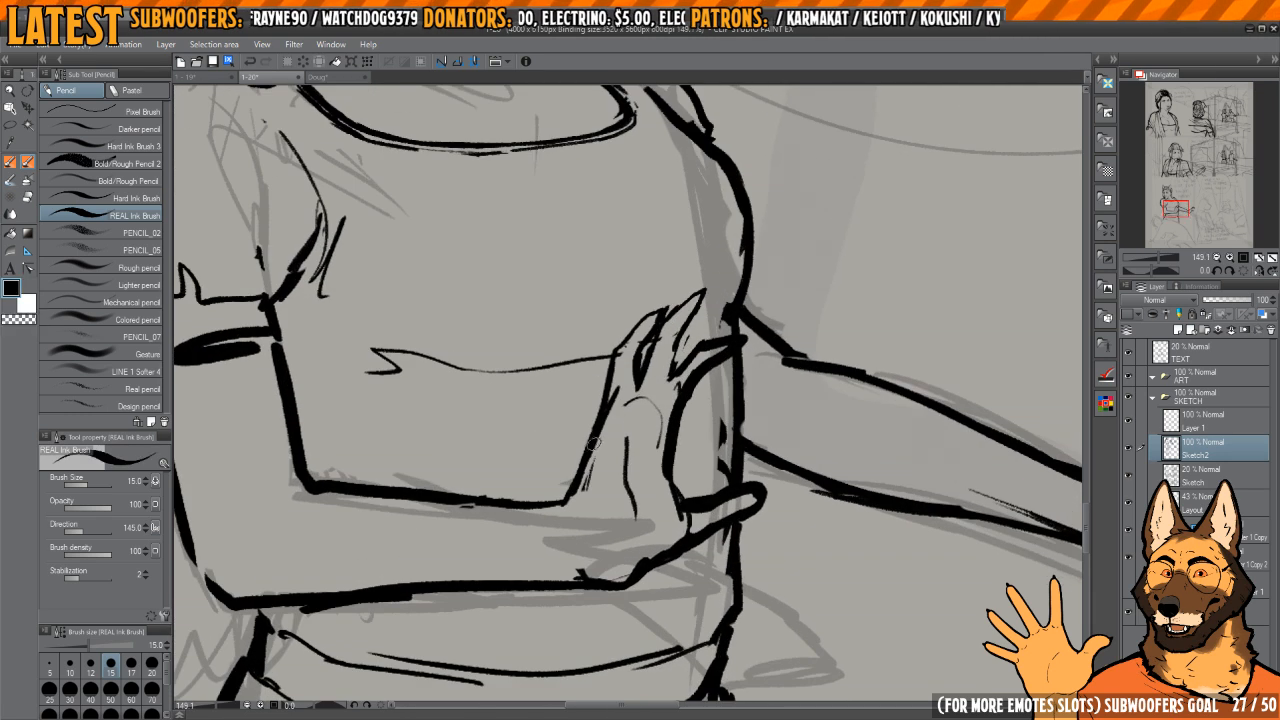
{"action": "key", "text": "c"}
{"action": "mouse_move", "coordinate": [586, 468]}
{"action": "left_mouse_down"}
{"action": "mouse_move", "coordinate": [645, 361]}
{"action": "mouse_move", "coordinate": [689, 340]}
{"action": "mouse_move", "coordinate": [626, 432]}
{"action": "left_mouse_up"}
Step: Ink the lines between the fingers and carry them down onto the back of the waist hand
{"action": "key", "text": "c"}
{"action": "key", "text": "c"}
{"action": "left_click_drag", "start_coordinate": [657, 365], "coordinate": [634, 388]}
{"action": "scroll", "coordinate": [656, 385], "scroll_direction": "up", "scroll_amount": 3}
{"action": "mouse_move", "coordinate": [704, 345]}
{"action": "left_mouse_down"}
{"action": "mouse_move", "coordinate": [678, 350]}
{"action": "mouse_move", "coordinate": [687, 340]}
{"action": "left_mouse_up"}
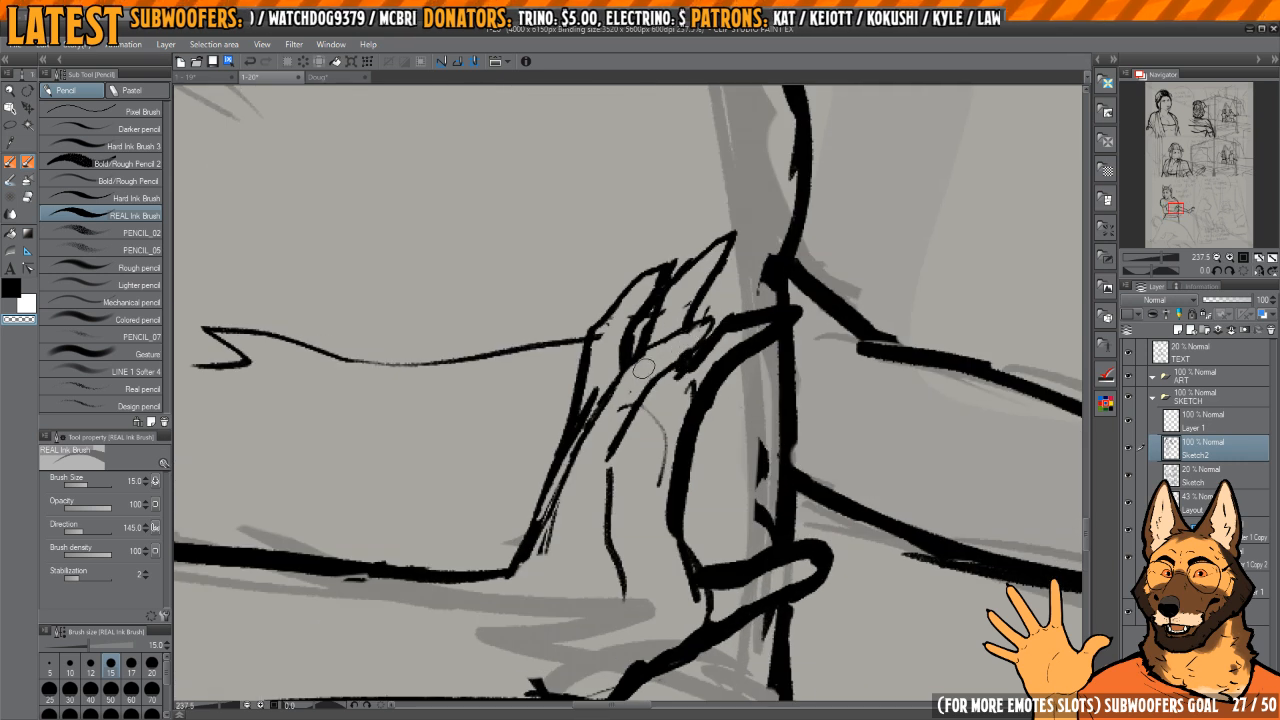
Step: Redraw the waist hand's outer edge from knuckle to wrist and erase the surplus inner strokes
{"action": "left_click_drag", "start_coordinate": [615, 394], "coordinate": [592, 433]}
{"action": "key", "text": "c"}
{"action": "key", "text": "c"}
{"action": "mouse_move", "coordinate": [596, 380]}
{"action": "left_mouse_down"}
{"action": "mouse_move", "coordinate": [581, 431]}
{"action": "mouse_move", "coordinate": [607, 390]}
{"action": "left_mouse_up"}
{"action": "left_click_drag", "start_coordinate": [613, 380], "coordinate": [569, 500]}
{"action": "left_click_drag", "start_coordinate": [616, 344], "coordinate": [598, 402]}
{"action": "key", "text": "c"}
Step: Replace the old crease near the waist hand's thumb base with a cleaner curved line toward the wrist
{"action": "key", "text": "c"}
{"action": "mouse_move", "coordinate": [648, 366]}
{"action": "left_mouse_down"}
{"action": "mouse_move", "coordinate": [626, 417]}
{"action": "mouse_move", "coordinate": [642, 410]}
{"action": "mouse_move", "coordinate": [636, 498]}
{"action": "mouse_move", "coordinate": [650, 564]}
{"action": "left_mouse_up"}
{"action": "key", "text": "c"}
{"action": "key", "text": "c"}
{"action": "key", "text": "c"}
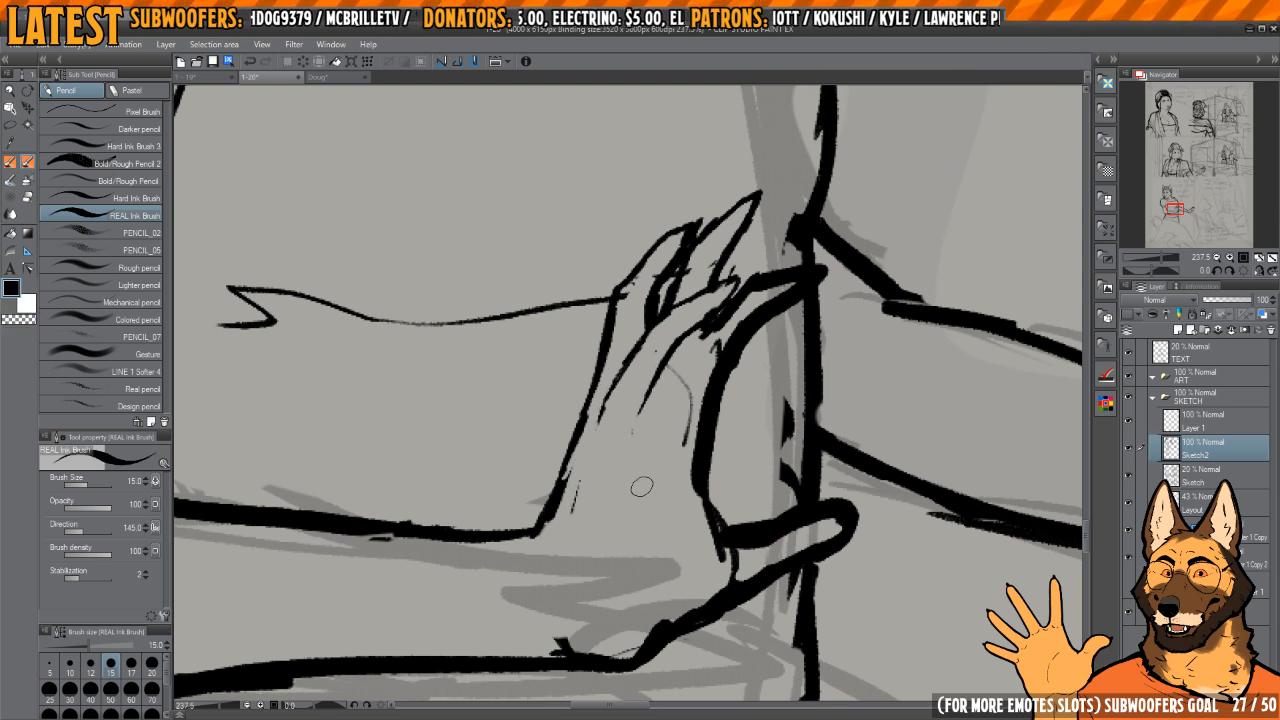
{"action": "mouse_move", "coordinate": [641, 440]}
{"action": "left_mouse_down"}
{"action": "mouse_move", "coordinate": [640, 494]}
{"action": "mouse_move", "coordinate": [674, 580]}
{"action": "mouse_move", "coordinate": [671, 516]}
{"action": "mouse_move", "coordinate": [648, 544]}
{"action": "mouse_move", "coordinate": [566, 545]}
{"action": "mouse_move", "coordinate": [620, 567]}
{"action": "mouse_move", "coordinate": [672, 535]}
{"action": "mouse_move", "coordinate": [726, 448]}
{"action": "mouse_move", "coordinate": [726, 463]}
{"action": "mouse_move", "coordinate": [695, 414]}
{"action": "left_mouse_up"}
{"action": "key", "text": "c"}
{"action": "key", "text": "c"}
{"action": "key", "text": "c"}
{"action": "mouse_move", "coordinate": [682, 368]}
{"action": "left_mouse_down"}
{"action": "mouse_move", "coordinate": [683, 406]}
{"action": "mouse_move", "coordinate": [664, 435]}
{"action": "left_mouse_up"}
Step: Erase inside the waist hand's thumb to thin its outline and remove the torso line crossing it
{"action": "key", "text": "h"}
{"action": "key", "text": "h"}
{"action": "left_click_drag", "start_coordinate": [804, 368], "coordinate": [714, 374]}
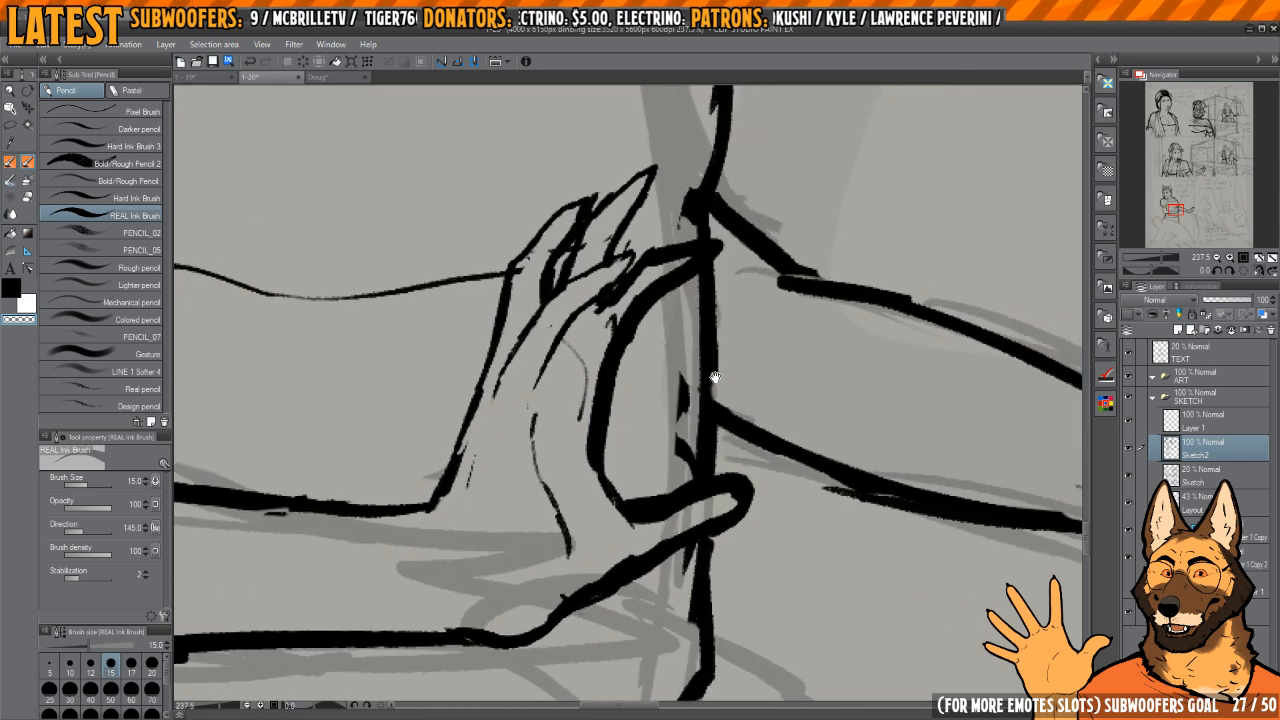
{"action": "left_click_drag", "start_coordinate": [749, 423], "coordinate": [834, 514]}
{"action": "mouse_move", "coordinate": [834, 516]}
{"action": "left_mouse_down"}
{"action": "mouse_move", "coordinate": [766, 494]}
{"action": "mouse_move", "coordinate": [700, 356]}
{"action": "mouse_move", "coordinate": [686, 392]}
{"action": "left_mouse_up"}
{"action": "left_click_drag", "start_coordinate": [730, 387], "coordinate": [731, 374]}
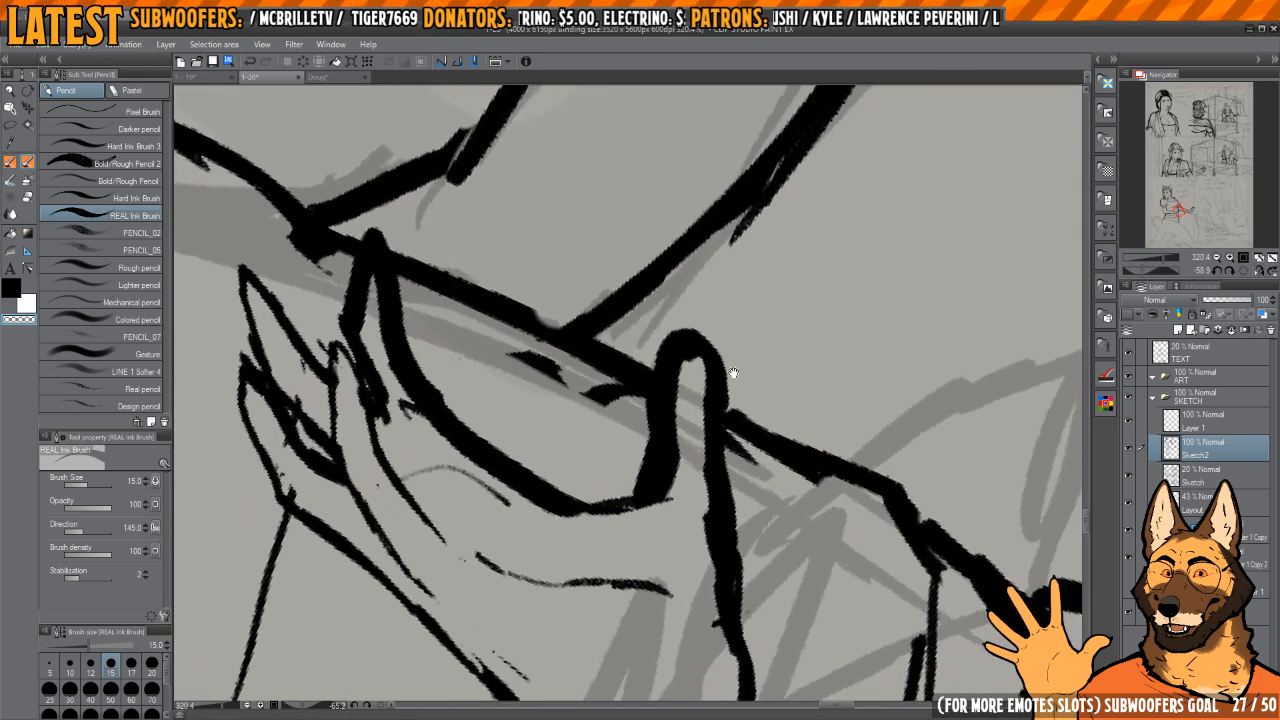
{"action": "left_click_drag", "start_coordinate": [684, 462], "coordinate": [658, 495]}
{"action": "mouse_move", "coordinate": [674, 444]}
{"action": "left_mouse_down"}
{"action": "mouse_move", "coordinate": [685, 358]}
{"action": "mouse_move", "coordinate": [703, 427]}
{"action": "left_mouse_up"}
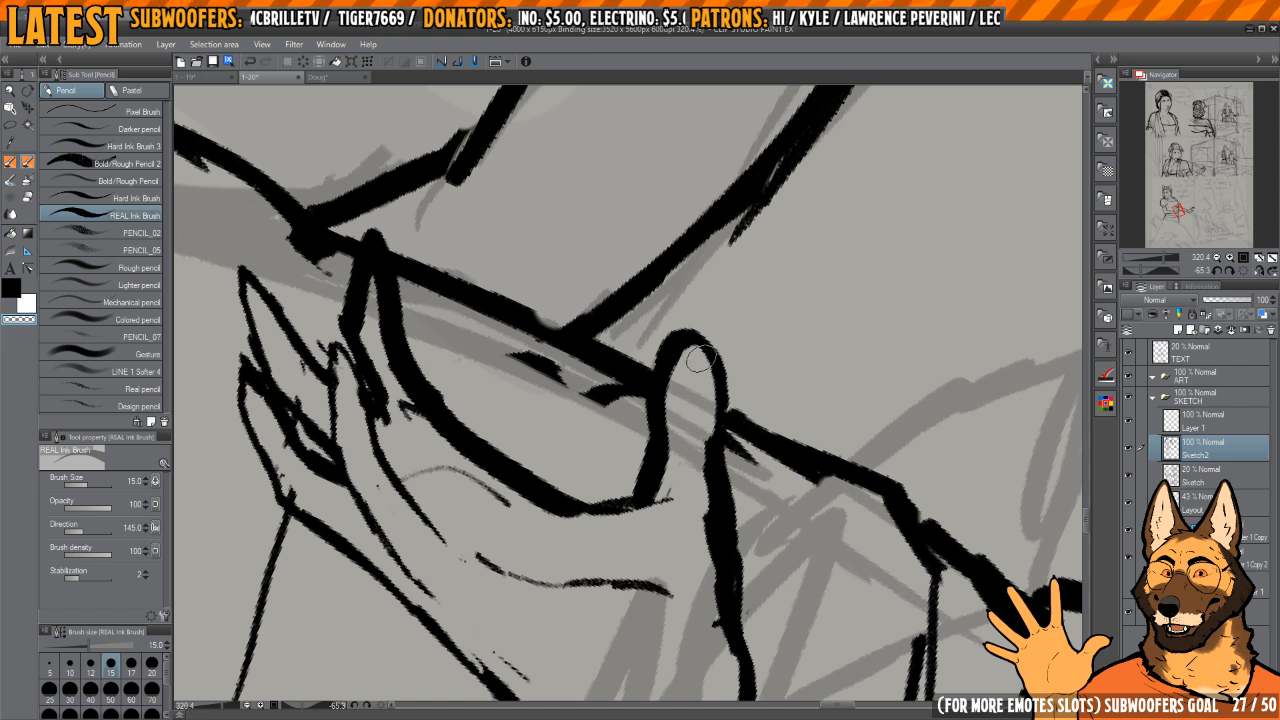
{"action": "mouse_move", "coordinate": [698, 362]}
{"action": "left_mouse_down"}
{"action": "mouse_move", "coordinate": [712, 504]}
{"action": "mouse_move", "coordinate": [692, 415]}
{"action": "left_mouse_up"}
Step: Slim the line below the waist hand's thumb and erase stray marks beside the torso edge
{"action": "left_click_drag", "start_coordinate": [684, 352], "coordinate": [694, 505]}
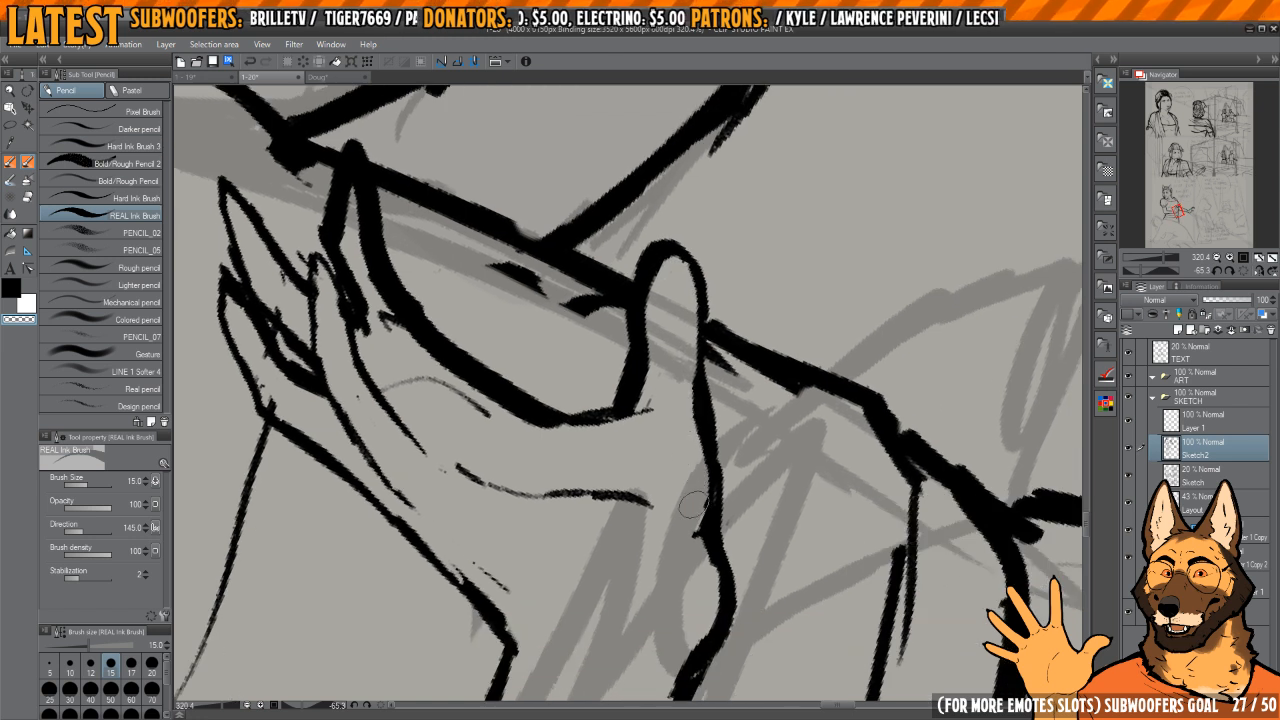
{"action": "mouse_move", "coordinate": [669, 379]}
{"action": "left_mouse_down"}
{"action": "mouse_move", "coordinate": [634, 480]}
{"action": "mouse_move", "coordinate": [679, 326]}
{"action": "mouse_move", "coordinate": [696, 322]}
{"action": "mouse_move", "coordinate": [659, 400]}
{"action": "mouse_move", "coordinate": [688, 346]}
{"action": "mouse_move", "coordinate": [677, 345]}
{"action": "mouse_move", "coordinate": [769, 381]}
{"action": "mouse_move", "coordinate": [683, 428]}
{"action": "mouse_move", "coordinate": [701, 467]}
{"action": "left_mouse_up"}
{"action": "key", "text": "c"}
{"action": "left_click_drag", "start_coordinate": [683, 434], "coordinate": [693, 462]}
{"action": "key", "text": "c"}
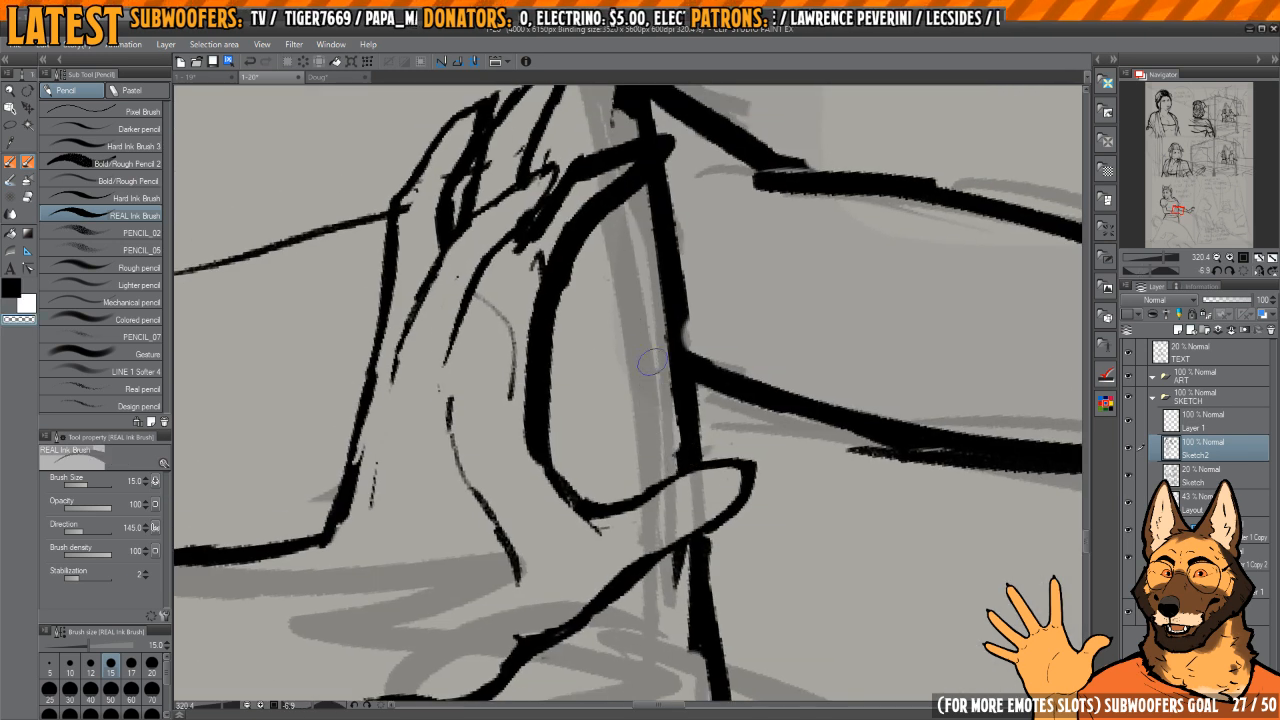
{"action": "scroll", "coordinate": [660, 420], "scroll_direction": "down", "scroll_amount": 3}
{"action": "key", "text": "c"}
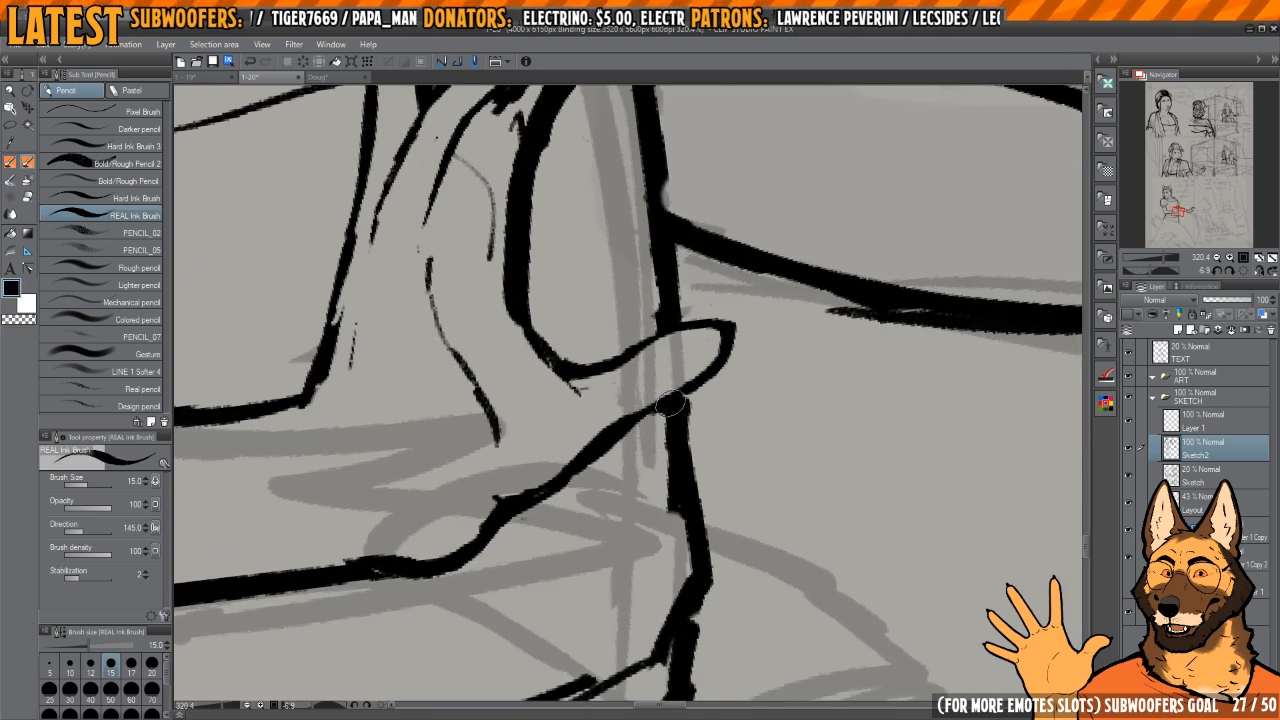
Step: Trim the index finger of the outstretched hand and ink a new underside line for it
{"action": "scroll", "coordinate": [672, 425], "scroll_direction": "down", "scroll_amount": 7}
{"action": "left_click_drag", "start_coordinate": [739, 321], "coordinate": [703, 349]}
{"action": "mouse_move", "coordinate": [800, 320]}
{"action": "left_mouse_down"}
{"action": "mouse_move", "coordinate": [816, 364]}
{"action": "mouse_move", "coordinate": [857, 359]}
{"action": "left_mouse_up"}
{"action": "scroll", "coordinate": [816, 364], "scroll_direction": "up", "scroll_amount": 6}
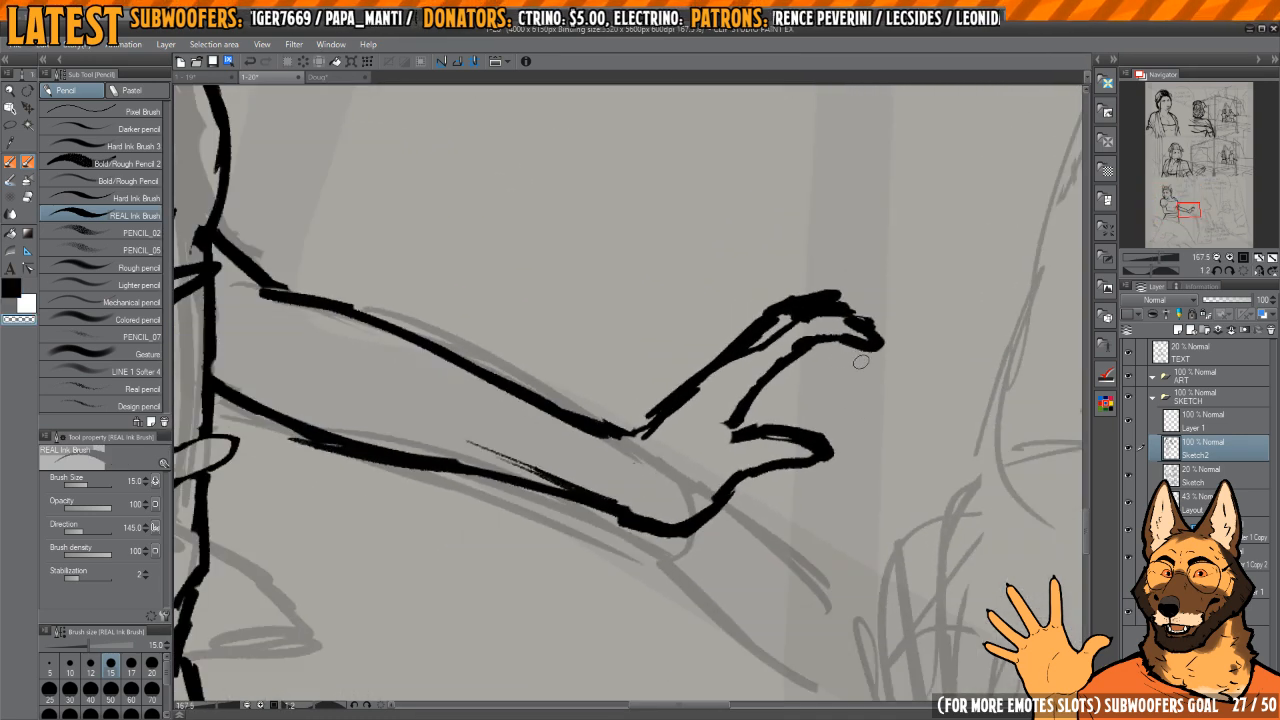
{"action": "mouse_move", "coordinate": [926, 329]}
{"action": "left_mouse_down"}
{"action": "mouse_move", "coordinate": [814, 374]}
{"action": "mouse_move", "coordinate": [696, 222]}
{"action": "left_mouse_up"}
{"action": "scroll", "coordinate": [684, 328], "scroll_direction": "up", "scroll_amount": 3}
{"action": "left_click_drag", "start_coordinate": [691, 329], "coordinate": [702, 355]}
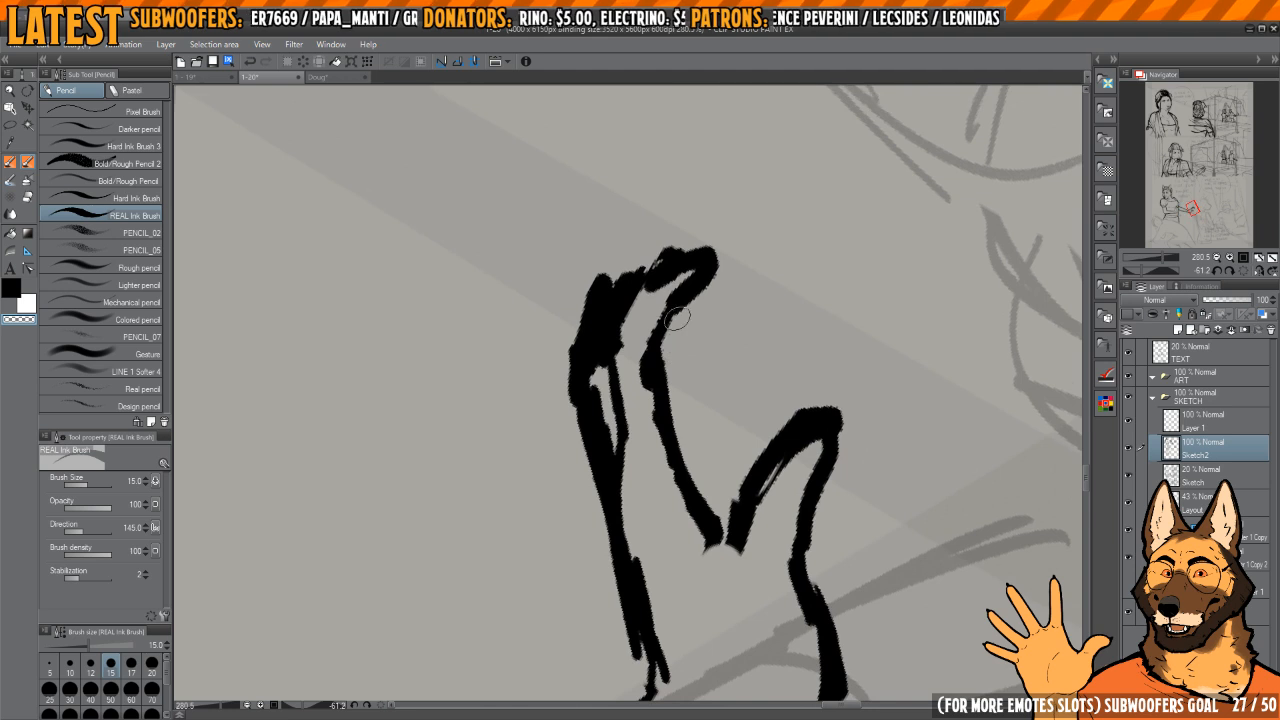
{"action": "key", "text": "c"}
{"action": "mouse_move", "coordinate": [695, 298]}
{"action": "left_mouse_down"}
{"action": "mouse_move", "coordinate": [681, 369]}
{"action": "mouse_move", "coordinate": [686, 350]}
{"action": "left_mouse_up"}
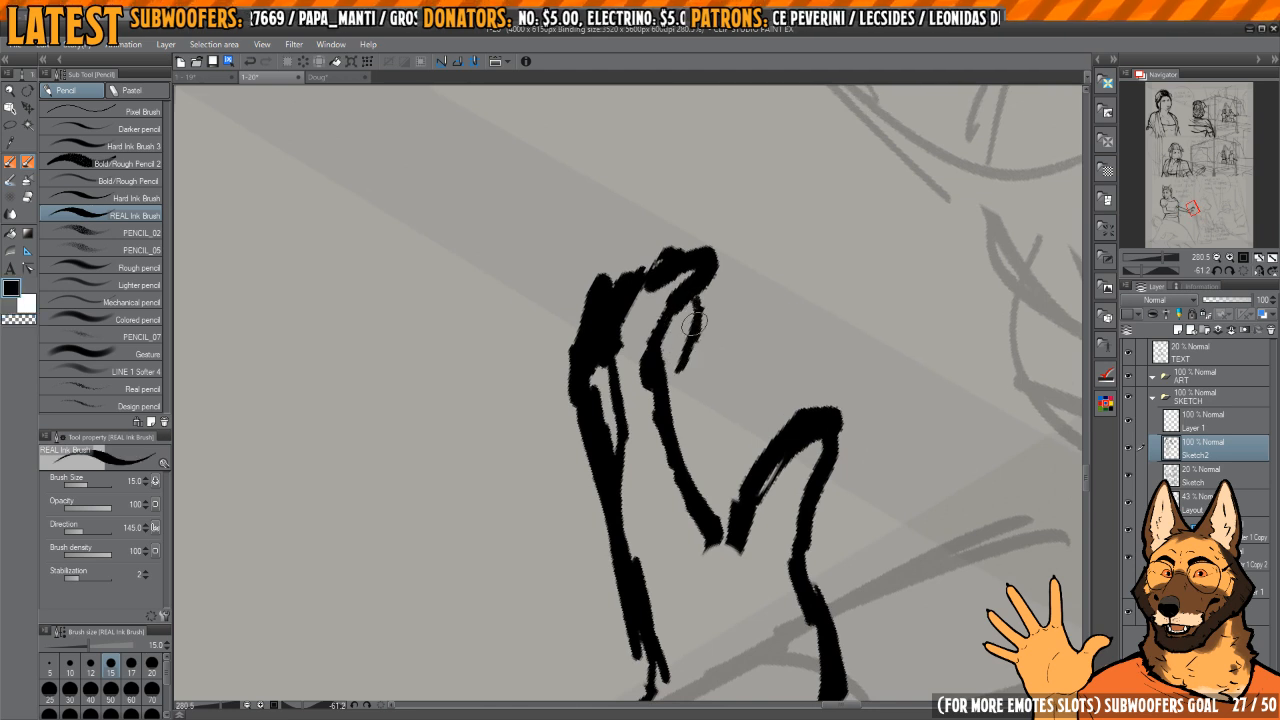
{"action": "left_click_drag", "start_coordinate": [692, 297], "coordinate": [696, 312]}
{"action": "left_click_drag", "start_coordinate": [678, 372], "coordinate": [672, 416]}
{"action": "left_click_drag", "start_coordinate": [770, 274], "coordinate": [752, 415]}
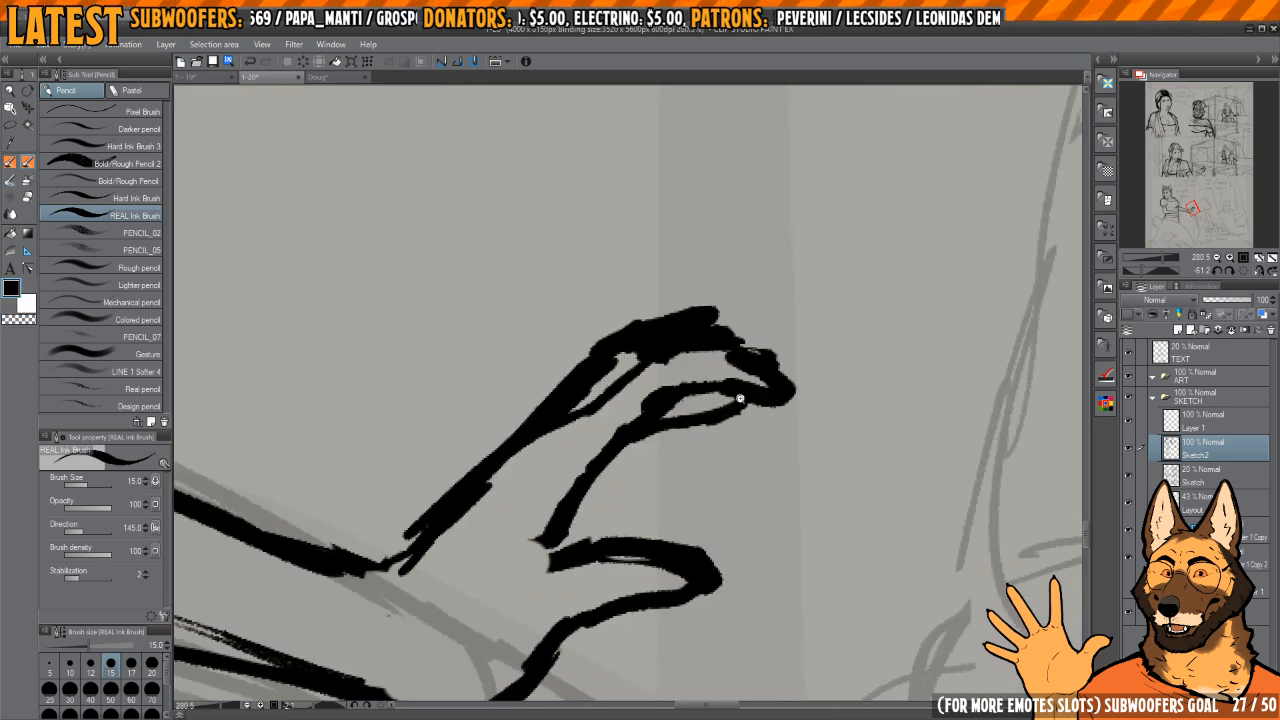
{"action": "scroll", "coordinate": [740, 396], "scroll_direction": "down", "scroll_amount": 8}
{"action": "scroll", "coordinate": [727, 337], "scroll_direction": "down", "scroll_amount": 3}
{"action": "left_click_drag", "start_coordinate": [675, 401], "coordinate": [750, 410]}
{"action": "left_click", "coordinate": [1243, 271]}
{"action": "scroll", "coordinate": [640, 360], "scroll_direction": "up", "scroll_amount": 7}
{"action": "scroll", "coordinate": [700, 400], "scroll_direction": "down", "scroll_amount": 2}
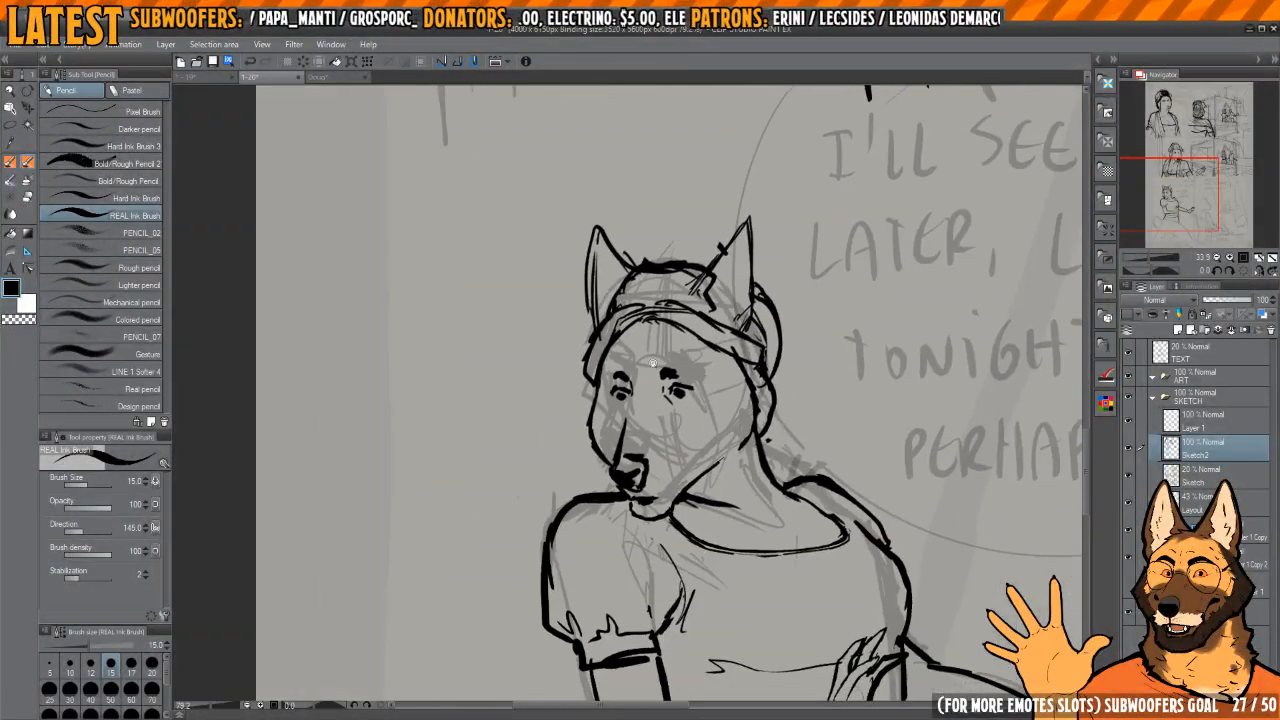
Step: Ink short fur marks on the woman's forehead and beside her far eye, touching up the face
{"action": "scroll", "coordinate": [640, 370], "scroll_direction": "up", "scroll_amount": 5}
{"action": "left_click_drag", "start_coordinate": [632, 388], "coordinate": [638, 327]}
{"action": "left_click_drag", "start_coordinate": [781, 405], "coordinate": [751, 335]}
{"action": "left_click_drag", "start_coordinate": [771, 378], "coordinate": [797, 391]}
{"action": "mouse_move", "coordinate": [708, 352]}
{"action": "left_mouse_down"}
{"action": "mouse_move", "coordinate": [742, 362]}
{"action": "mouse_move", "coordinate": [660, 352]}
{"action": "mouse_move", "coordinate": [732, 430]}
{"action": "left_mouse_up"}
{"action": "left_click_drag", "start_coordinate": [653, 414], "coordinate": [594, 411]}
{"action": "left_click_drag", "start_coordinate": [848, 427], "coordinate": [780, 391]}
{"action": "key", "text": "c"}
{"action": "mouse_move", "coordinate": [729, 358]}
{"action": "left_mouse_down"}
{"action": "mouse_move", "coordinate": [764, 367]}
{"action": "mouse_move", "coordinate": [692, 375]}
{"action": "mouse_move", "coordinate": [750, 383]}
{"action": "mouse_move", "coordinate": [716, 392]}
{"action": "mouse_move", "coordinate": [687, 293]}
{"action": "left_mouse_up"}
Step: Refine the small lines around the woman's muzzle, alternating ink with transparent strokes to trim them
{"action": "key", "text": "c"}
{"action": "key", "text": "c"}
{"action": "mouse_move", "coordinate": [612, 543]}
{"action": "left_mouse_down"}
{"action": "mouse_move", "coordinate": [652, 542]}
{"action": "mouse_move", "coordinate": [600, 541]}
{"action": "mouse_move", "coordinate": [650, 532]}
{"action": "left_mouse_up"}
{"action": "key", "text": "c"}
{"action": "key", "text": "c"}
{"action": "key", "text": "c"}
{"action": "key", "text": "c"}
{"action": "mouse_move", "coordinate": [612, 532]}
{"action": "left_mouse_down"}
{"action": "mouse_move", "coordinate": [650, 538]}
{"action": "mouse_move", "coordinate": [634, 547]}
{"action": "left_mouse_up"}
{"action": "key", "text": "c"}
{"action": "scroll", "coordinate": [690, 486], "scroll_direction": "down", "scroll_amount": 5}
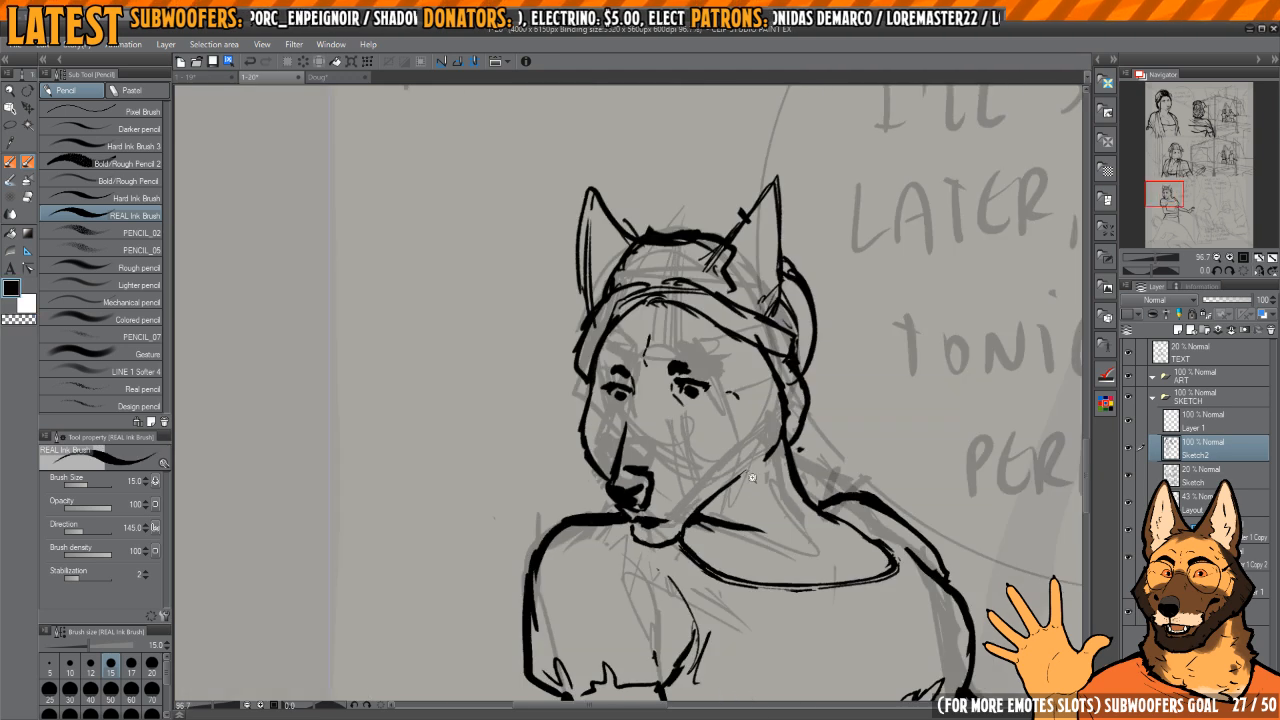
Step: Mirror the canvas view and touch up the torso outline where it meets the woman's waist
{"action": "left_click_drag", "start_coordinate": [846, 556], "coordinate": [766, 350]}
{"action": "scroll", "coordinate": [766, 352], "scroll_direction": "down", "scroll_amount": 2}
{"action": "left_click_drag", "start_coordinate": [824, 432], "coordinate": [763, 358]}
{"action": "key", "text": "h"}
{"action": "scroll", "coordinate": [762, 357], "scroll_direction": "up", "scroll_amount": 5}
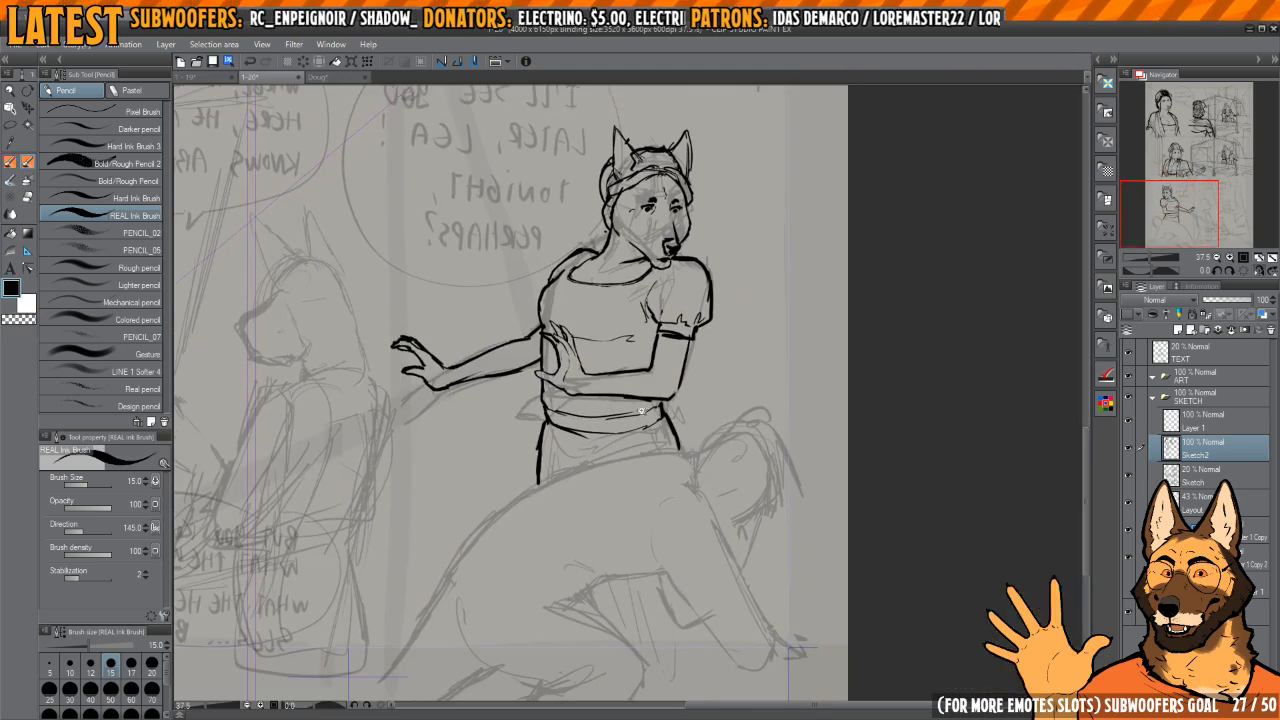
{"action": "key", "text": "c"}
{"action": "mouse_move", "coordinate": [560, 468]}
{"action": "left_mouse_down"}
{"action": "mouse_move", "coordinate": [566, 498]}
{"action": "mouse_move", "coordinate": [556, 436]}
{"action": "left_mouse_up"}
{"action": "key", "text": "c"}
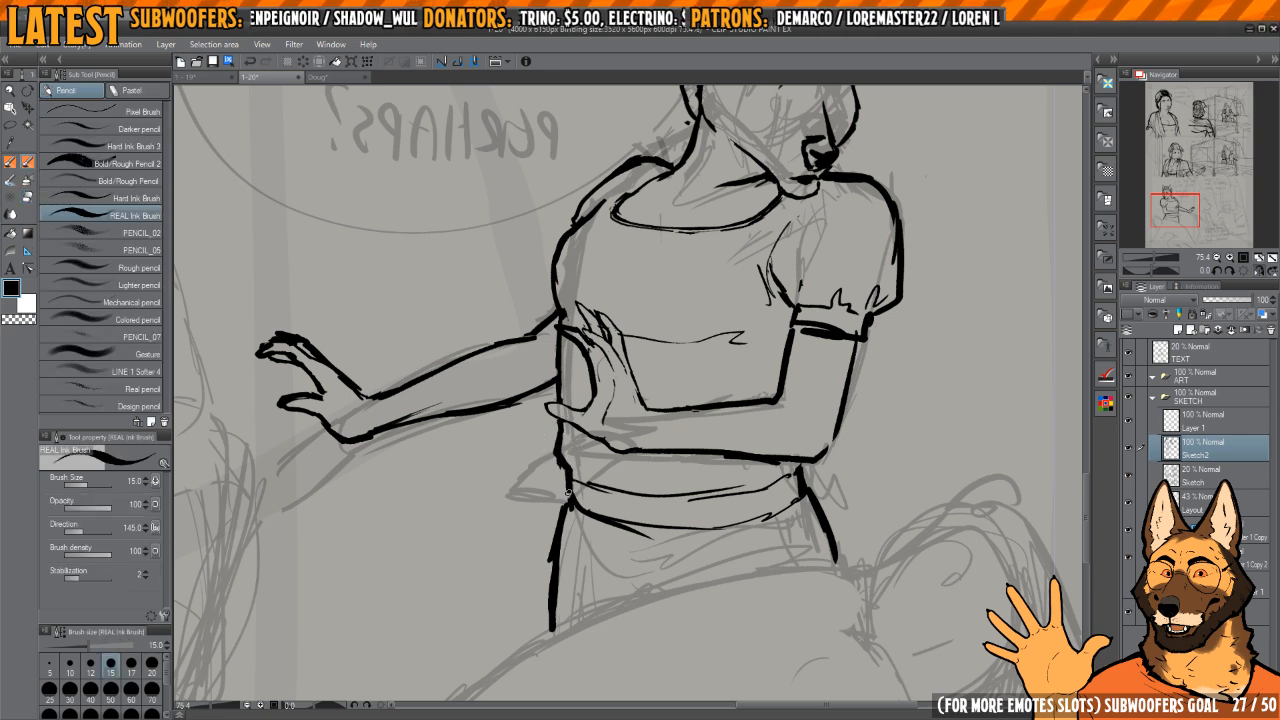
Step: Erase the old curved lines across the waist and ink a new upper waistband edge below the bent forearm
{"action": "mouse_move", "coordinate": [668, 349]}
{"action": "left_mouse_down"}
{"action": "mouse_move", "coordinate": [597, 449]}
{"action": "mouse_move", "coordinate": [723, 495]}
{"action": "left_mouse_up"}
{"action": "key", "text": "e"}
{"action": "left_click_drag", "start_coordinate": [656, 402], "coordinate": [682, 584]}
{"action": "mouse_move", "coordinate": [612, 468]}
{"action": "left_mouse_down"}
{"action": "mouse_move", "coordinate": [624, 434]}
{"action": "mouse_move", "coordinate": [630, 490]}
{"action": "mouse_move", "coordinate": [679, 603]}
{"action": "mouse_move", "coordinate": [704, 607]}
{"action": "left_mouse_up"}
{"action": "key", "text": "["}
{"action": "key", "text": "p"}
{"action": "left_click_drag", "start_coordinate": [669, 394], "coordinate": [676, 499]}
{"action": "left_click_drag", "start_coordinate": [667, 408], "coordinate": [686, 537]}
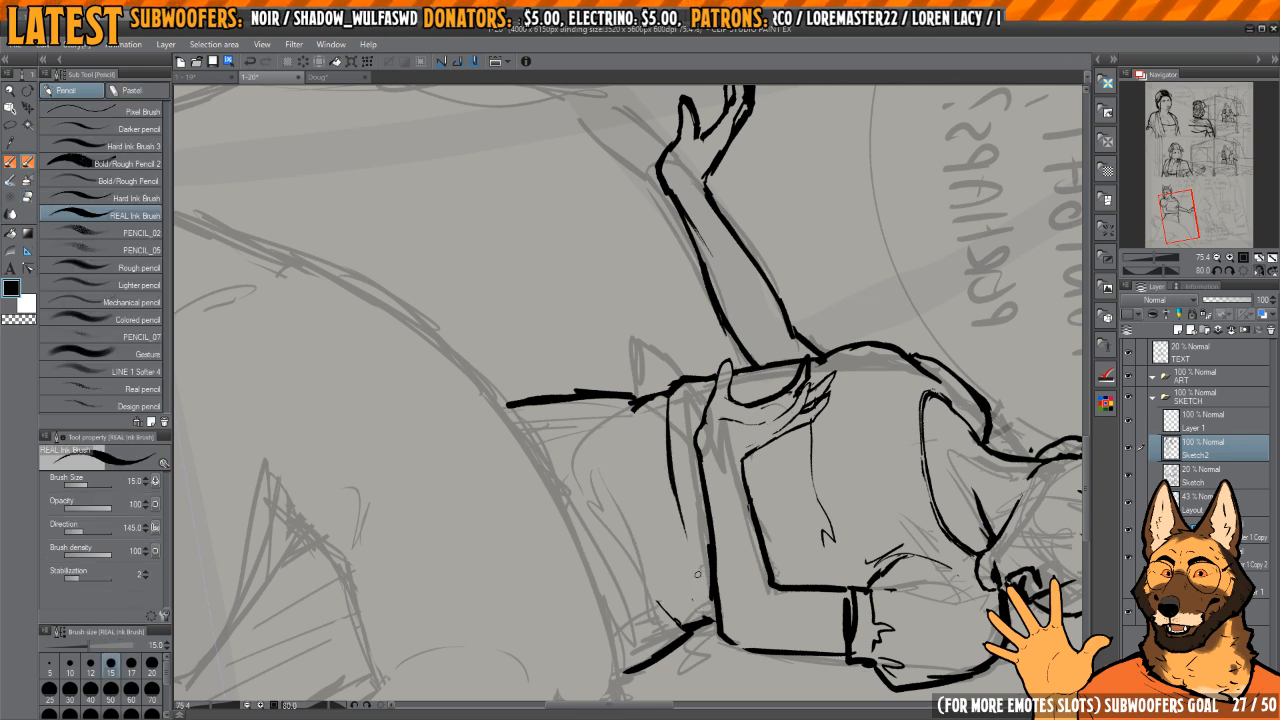
Step: Extend the waistband's upper edge and ink a parallel curve for its lower edge
{"action": "mouse_move", "coordinate": [670, 482]}
{"action": "left_mouse_down"}
{"action": "mouse_move", "coordinate": [660, 448]}
{"action": "mouse_move", "coordinate": [697, 565]}
{"action": "left_mouse_up"}
{"action": "mouse_move", "coordinate": [624, 370]}
{"action": "left_mouse_down"}
{"action": "mouse_move", "coordinate": [632, 500]}
{"action": "mouse_move", "coordinate": [676, 590]}
{"action": "left_mouse_up"}
{"action": "key", "text": "e"}
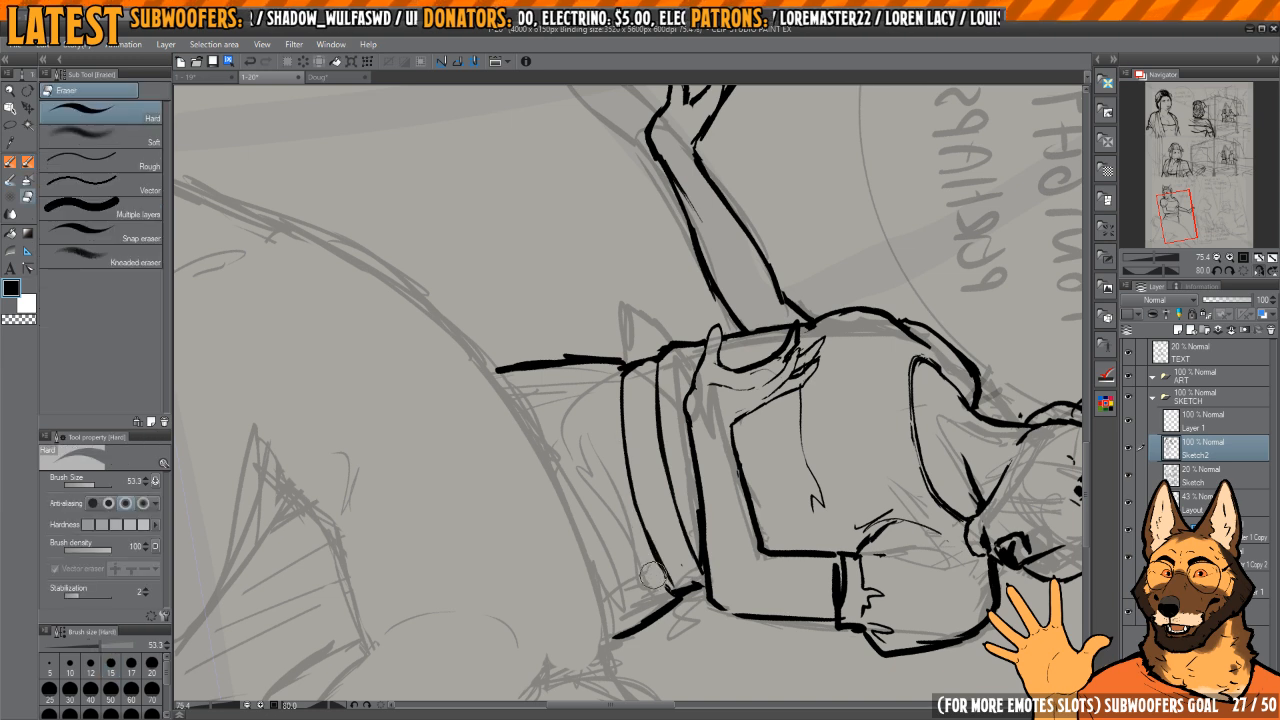
{"action": "key", "text": "p"}
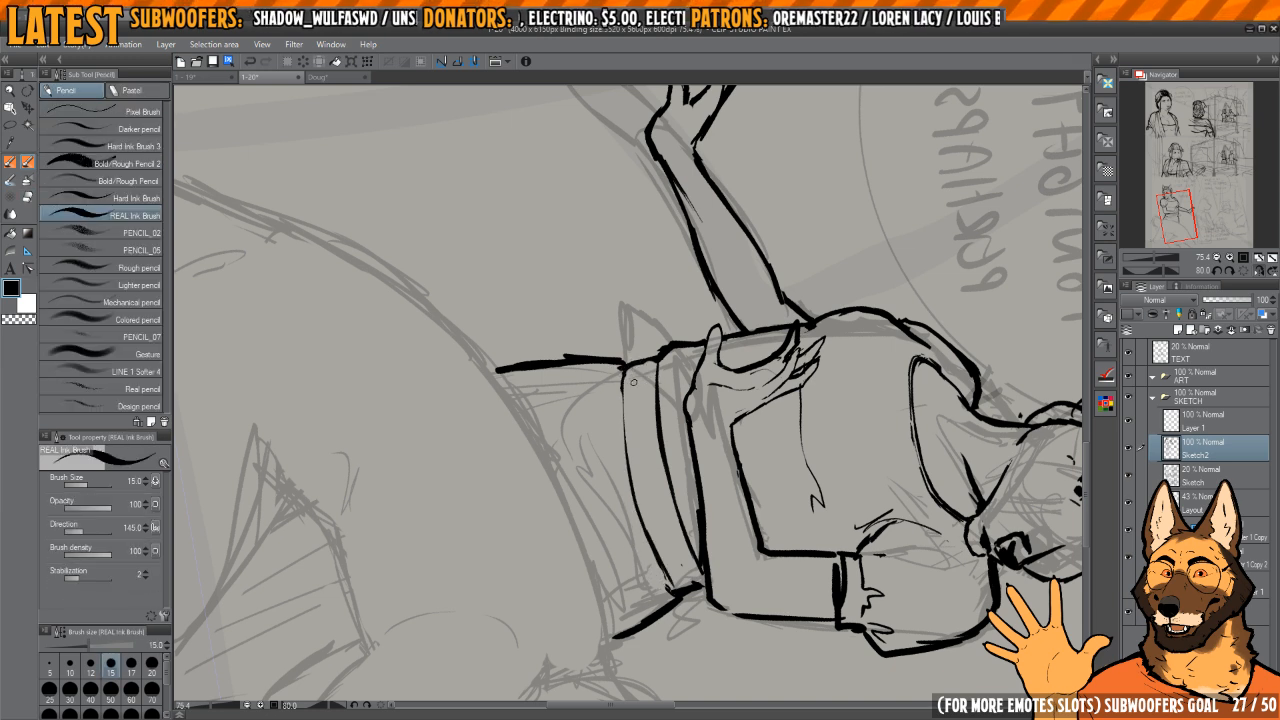
Step: Redraw the waistband's lower edge as a thinner curve and slim part of the upper edge
{"action": "mouse_move", "coordinate": [624, 380]}
{"action": "left_mouse_down"}
{"action": "mouse_move", "coordinate": [626, 440]}
{"action": "mouse_move", "coordinate": [670, 586]}
{"action": "left_mouse_up"}
{"action": "key", "text": "e"}
{"action": "mouse_move", "coordinate": [620, 495]}
{"action": "left_mouse_down"}
{"action": "mouse_move", "coordinate": [616, 430]}
{"action": "mouse_move", "coordinate": [657, 574]}
{"action": "mouse_move", "coordinate": [654, 531]}
{"action": "left_mouse_up"}
{"action": "key", "text": "p"}
{"action": "left_click_drag", "start_coordinate": [626, 374], "coordinate": [669, 577]}
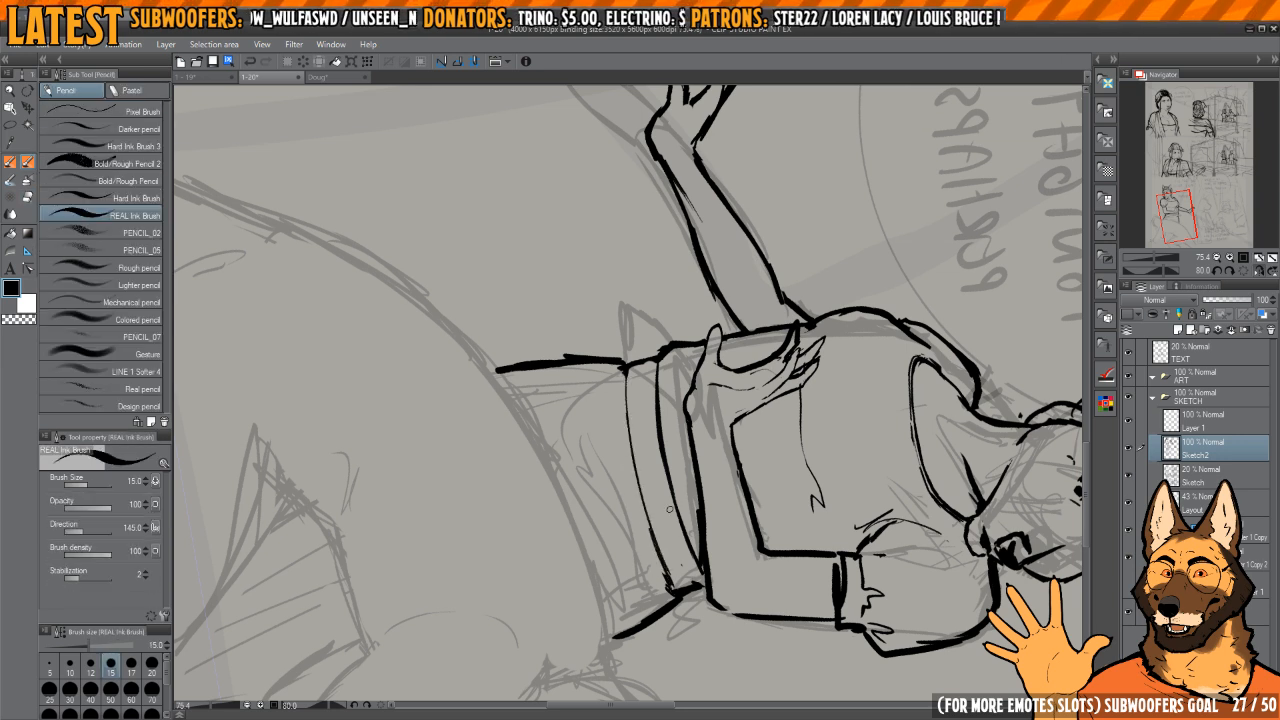
{"action": "key", "text": "e"}
{"action": "mouse_move", "coordinate": [652, 385]}
{"action": "left_mouse_down"}
{"action": "mouse_move", "coordinate": [688, 566]}
{"action": "mouse_move", "coordinate": [666, 441]}
{"action": "left_mouse_up"}
Step: Trim the waistband's end beneath the elbow and ink its short side edge
{"action": "key", "text": "p"}
{"action": "mouse_move", "coordinate": [737, 466]}
{"action": "left_mouse_down"}
{"action": "mouse_move", "coordinate": [748, 368]}
{"action": "mouse_move", "coordinate": [705, 297]}
{"action": "left_mouse_up"}
{"action": "left_click_drag", "start_coordinate": [762, 366], "coordinate": [742, 358]}
{"action": "key", "text": "e"}
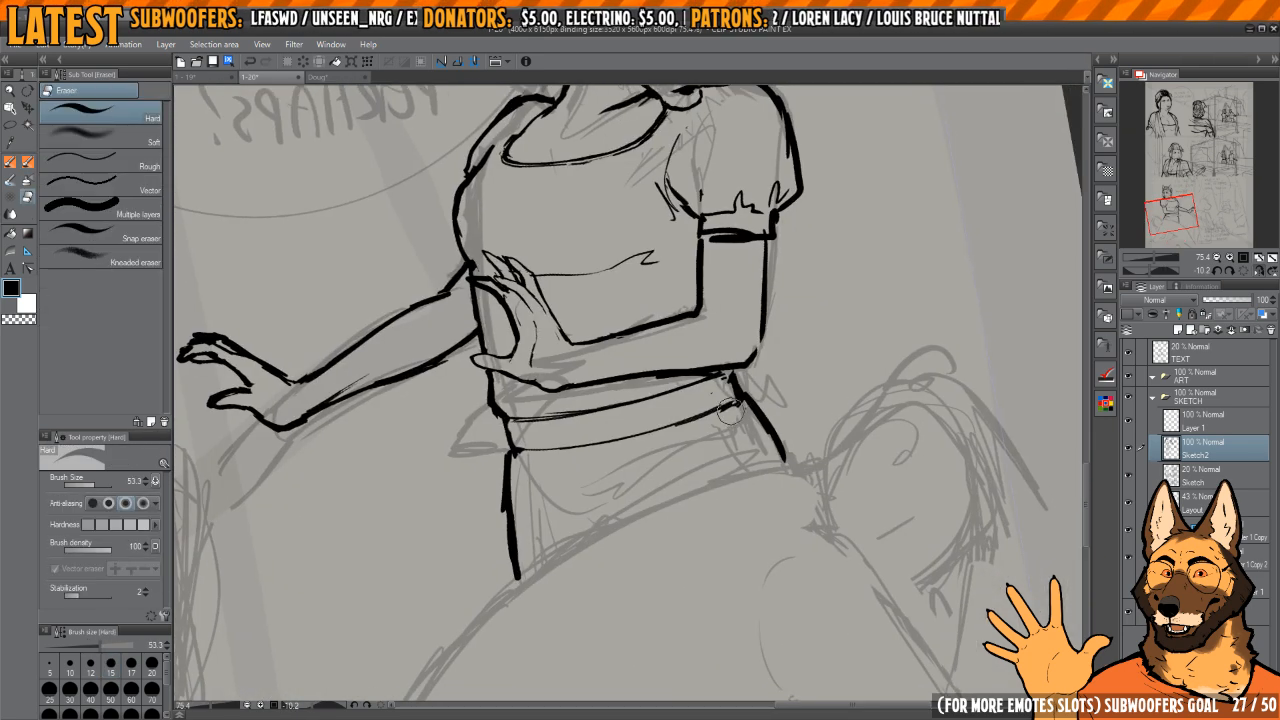
{"action": "scroll", "coordinate": [784, 328], "scroll_direction": "up", "scroll_amount": 5}
{"action": "key", "text": "p"}
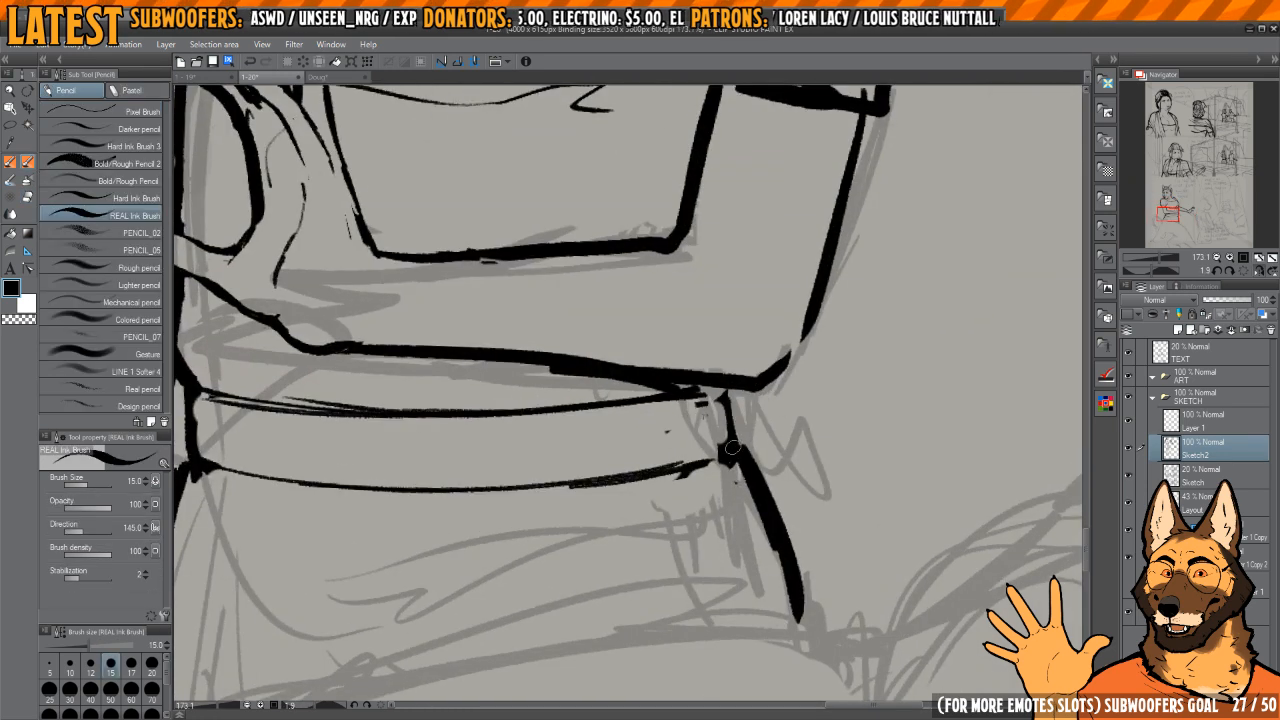
Step: Replace the thick hip line below the elbow-side end of the waistband with a thinner curve
{"action": "key", "text": "e"}
{"action": "mouse_move", "coordinate": [745, 468]}
{"action": "left_mouse_down"}
{"action": "mouse_move", "coordinate": [769, 513]}
{"action": "mouse_move", "coordinate": [750, 440]}
{"action": "mouse_move", "coordinate": [815, 585]}
{"action": "left_mouse_up"}
{"action": "key", "text": "p"}
{"action": "scroll", "coordinate": [800, 560], "scroll_direction": "down", "scroll_amount": 3}
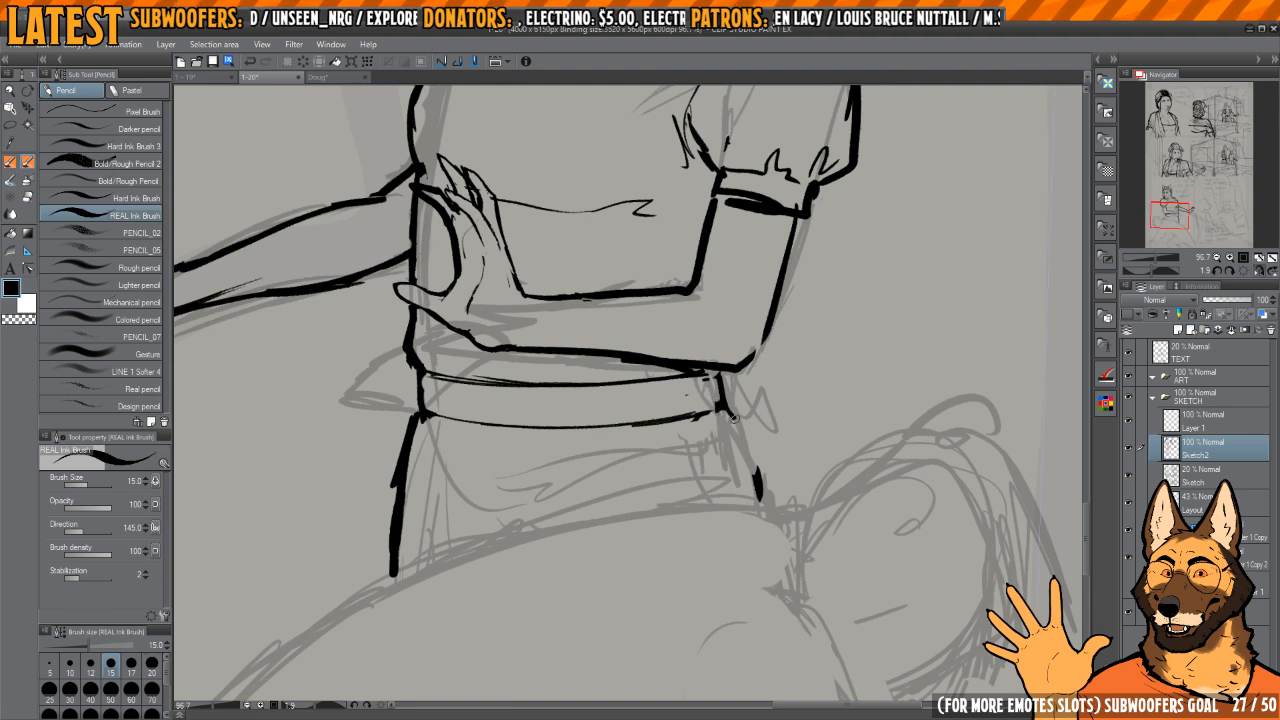
{"action": "key", "text": "e"}
{"action": "mouse_move", "coordinate": [757, 470]}
{"action": "left_mouse_down"}
{"action": "mouse_move", "coordinate": [766, 491]}
{"action": "mouse_move", "coordinate": [732, 424]}
{"action": "left_mouse_up"}
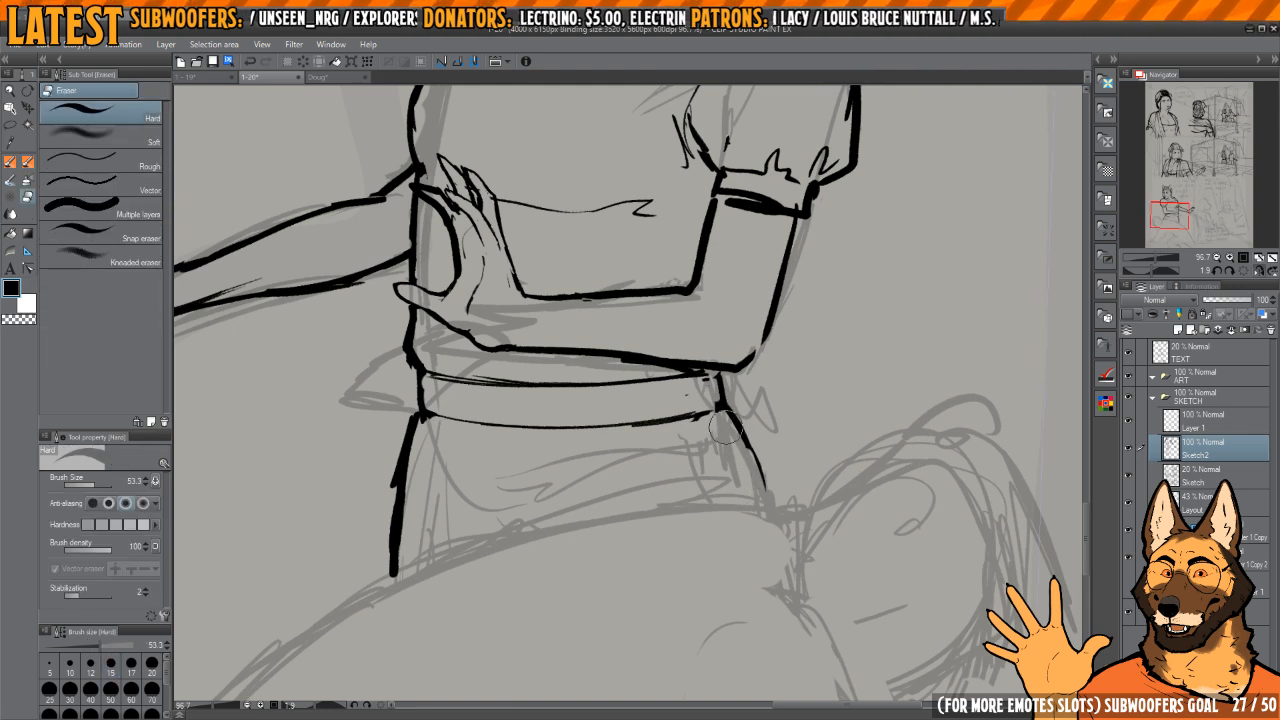
{"action": "key", "text": "p"}
Step: Redraw the underside of the bent forearm as a smooth line from the wrist to the elbow
{"action": "scroll", "coordinate": [732, 383], "scroll_direction": "up", "scroll_amount": 4}
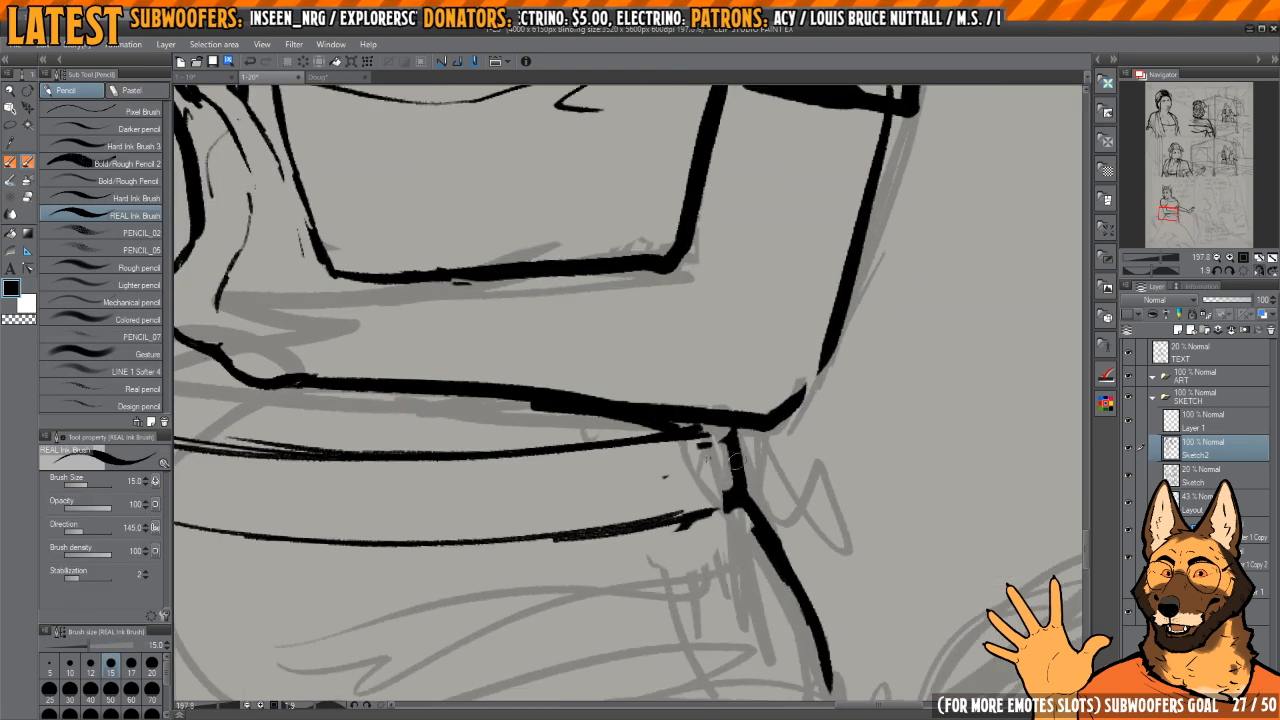
{"action": "left_click_drag", "start_coordinate": [664, 314], "coordinate": [706, 407]}
{"action": "mouse_move", "coordinate": [694, 310]}
{"action": "left_mouse_down"}
{"action": "mouse_move", "coordinate": [741, 402]}
{"action": "mouse_move", "coordinate": [701, 425]}
{"action": "mouse_move", "coordinate": [664, 544]}
{"action": "left_mouse_up"}
{"action": "scroll", "coordinate": [740, 400], "scroll_direction": "down", "scroll_amount": 2}
{"action": "key", "text": "e"}
{"action": "key", "text": "p"}
{"action": "left_click_drag", "start_coordinate": [641, 319], "coordinate": [665, 499]}
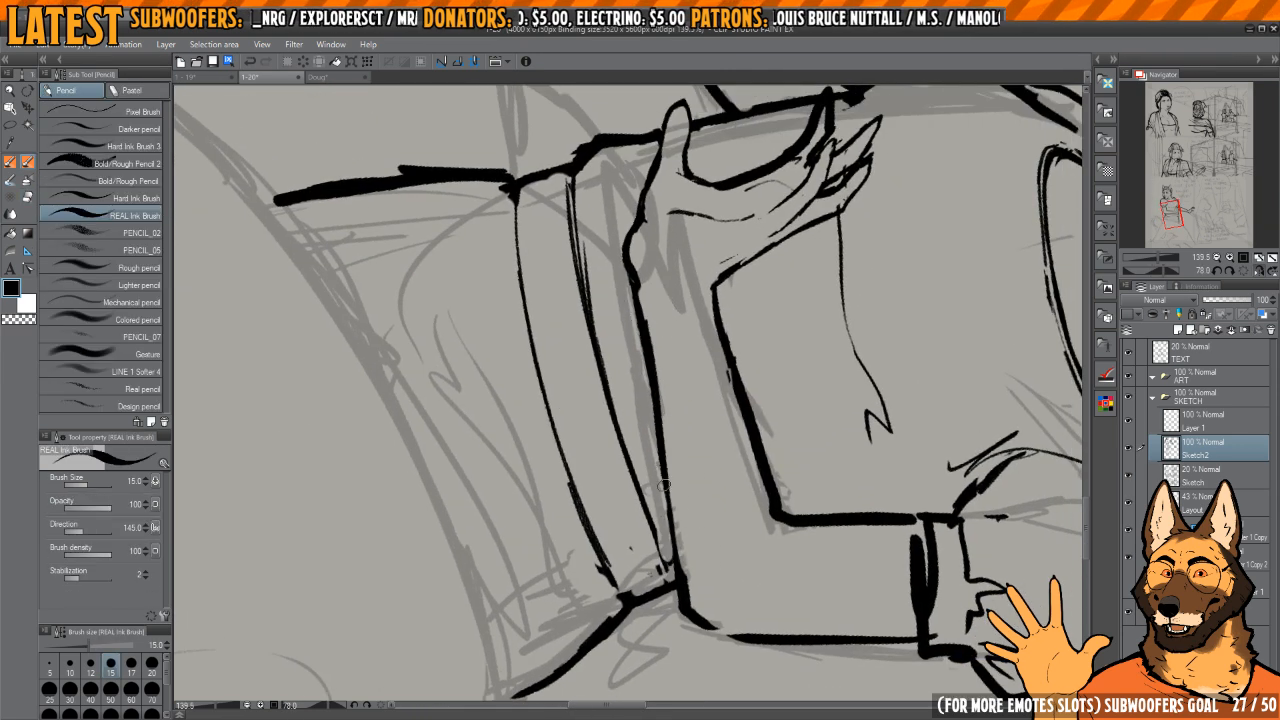
{"action": "left_click_drag", "start_coordinate": [654, 394], "coordinate": [668, 521]}
{"action": "left_click_drag", "start_coordinate": [657, 447], "coordinate": [683, 584]}
Step: Thin the bent forearm's underside by erasing along it and tidy the corner at the elbow
{"action": "key", "text": "e"}
{"action": "left_click_drag", "start_coordinate": [666, 384], "coordinate": [676, 472]}
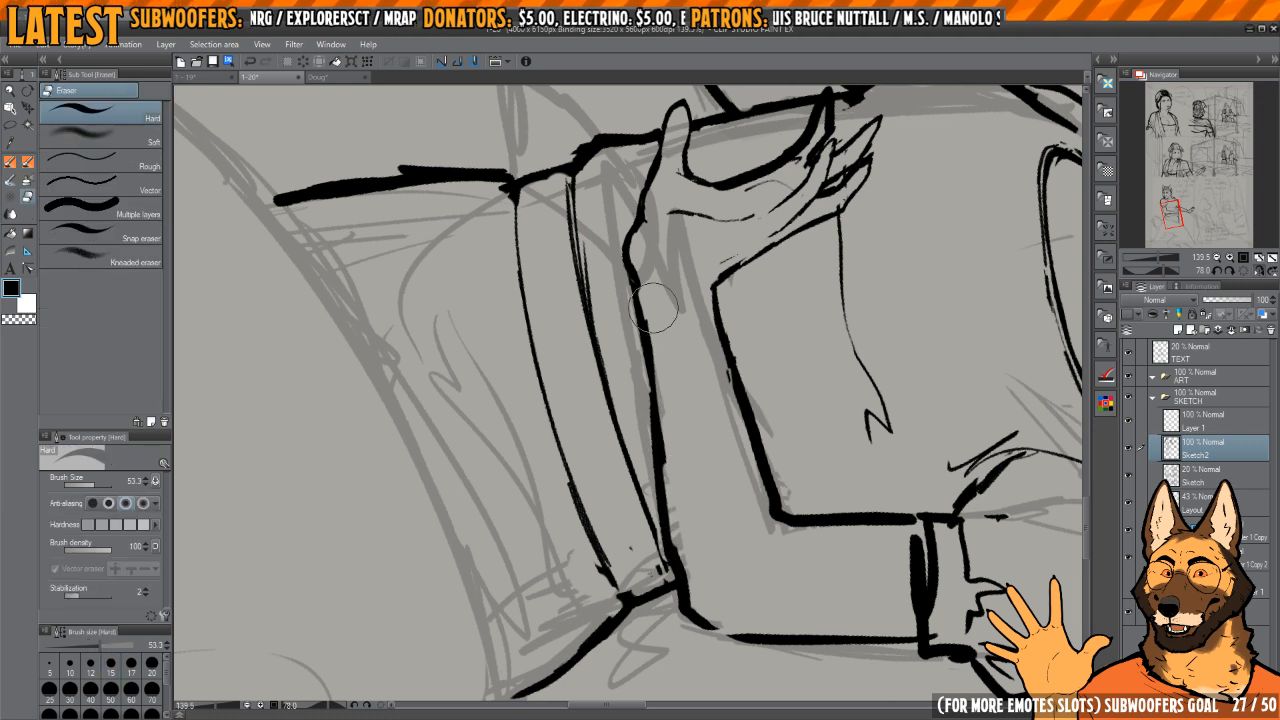
{"action": "left_click_drag", "start_coordinate": [654, 308], "coordinate": [678, 498]}
{"action": "mouse_move", "coordinate": [662, 368]}
{"action": "left_mouse_down"}
{"action": "mouse_move", "coordinate": [692, 603]}
{"action": "mouse_move", "coordinate": [686, 591]}
{"action": "mouse_move", "coordinate": [701, 619]}
{"action": "mouse_move", "coordinate": [691, 576]}
{"action": "mouse_move", "coordinate": [707, 615]}
{"action": "mouse_move", "coordinate": [684, 620]}
{"action": "mouse_move", "coordinate": [691, 595]}
{"action": "mouse_move", "coordinate": [718, 629]}
{"action": "left_mouse_up"}
{"action": "key", "text": "p"}
{"action": "key", "text": "c"}
Step: Slim and re-ink the bent forearm's inner edge toward the crook of the elbow
{"action": "key", "text": "c"}
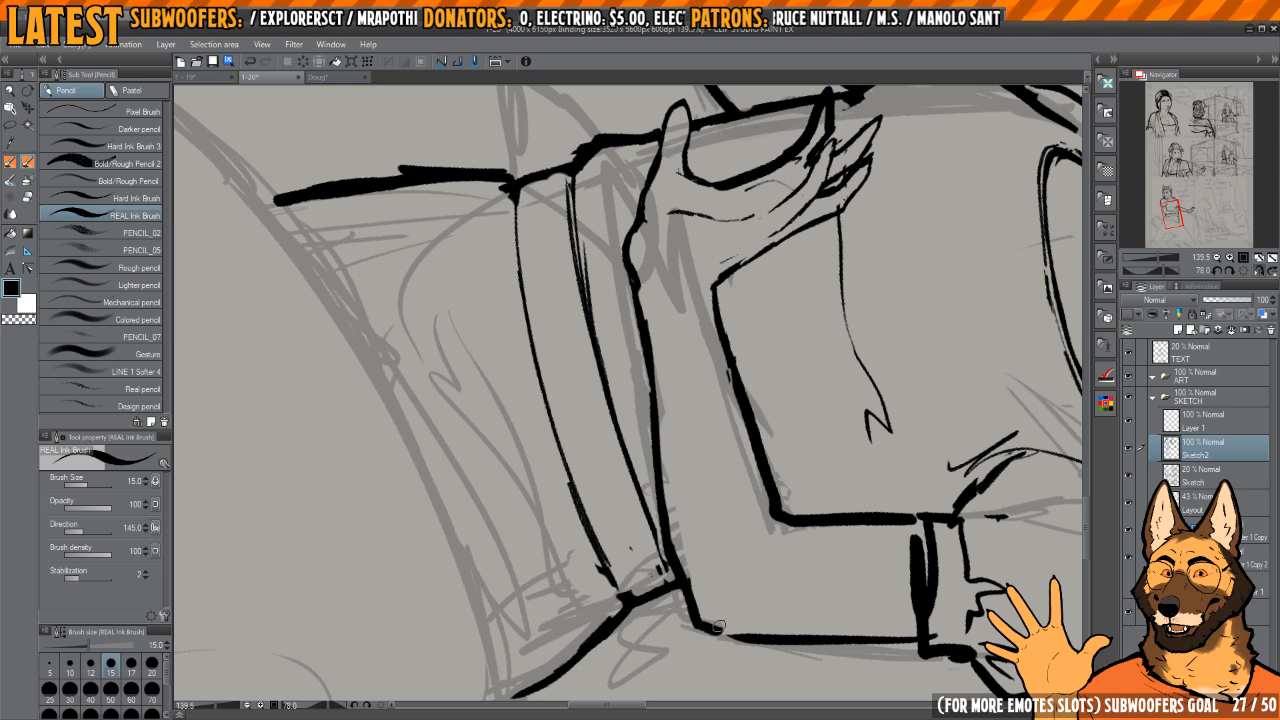
{"action": "mouse_move", "coordinate": [708, 378]}
{"action": "left_mouse_down"}
{"action": "mouse_move", "coordinate": [714, 434]}
{"action": "mouse_move", "coordinate": [680, 388]}
{"action": "mouse_move", "coordinate": [764, 358]}
{"action": "mouse_move", "coordinate": [724, 385]}
{"action": "mouse_move", "coordinate": [685, 477]}
{"action": "left_mouse_up"}
{"action": "key", "text": "c"}
{"action": "left_click_drag", "start_coordinate": [659, 372], "coordinate": [668, 422]}
{"action": "key", "text": "c"}
{"action": "left_click_drag", "start_coordinate": [657, 347], "coordinate": [688, 508]}
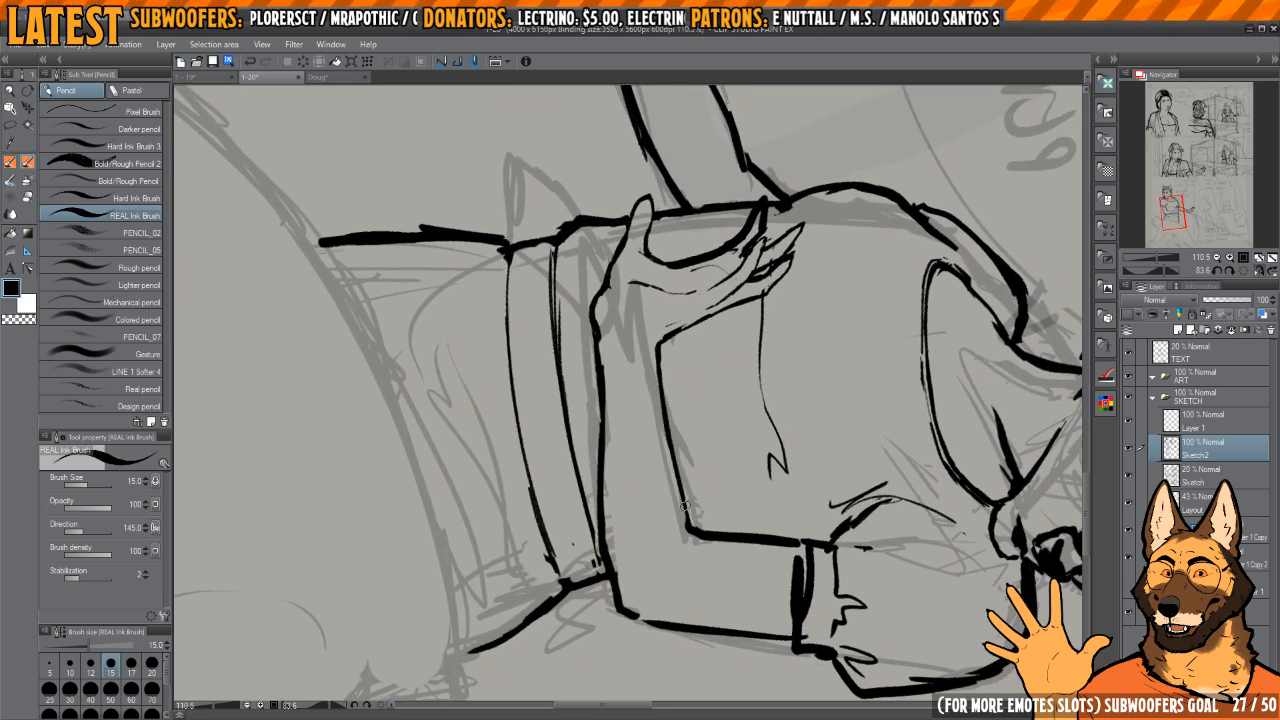
{"action": "left_click_drag", "start_coordinate": [674, 465], "coordinate": [689, 524]}
Step: Redraw the rounded heel of the waist hand and trim its join with the forearm outline
{"action": "key", "text": "c"}
{"action": "mouse_move", "coordinate": [647, 378]}
{"action": "left_mouse_down"}
{"action": "mouse_move", "coordinate": [639, 449]}
{"action": "mouse_move", "coordinate": [686, 476]}
{"action": "left_mouse_up"}
{"action": "mouse_move", "coordinate": [562, 366]}
{"action": "left_mouse_down"}
{"action": "mouse_move", "coordinate": [604, 372]}
{"action": "mouse_move", "coordinate": [612, 441]}
{"action": "mouse_move", "coordinate": [601, 417]}
{"action": "mouse_move", "coordinate": [591, 424]}
{"action": "left_mouse_up"}
{"action": "key", "text": "c"}
{"action": "key", "text": "c"}
{"action": "key", "text": "c"}
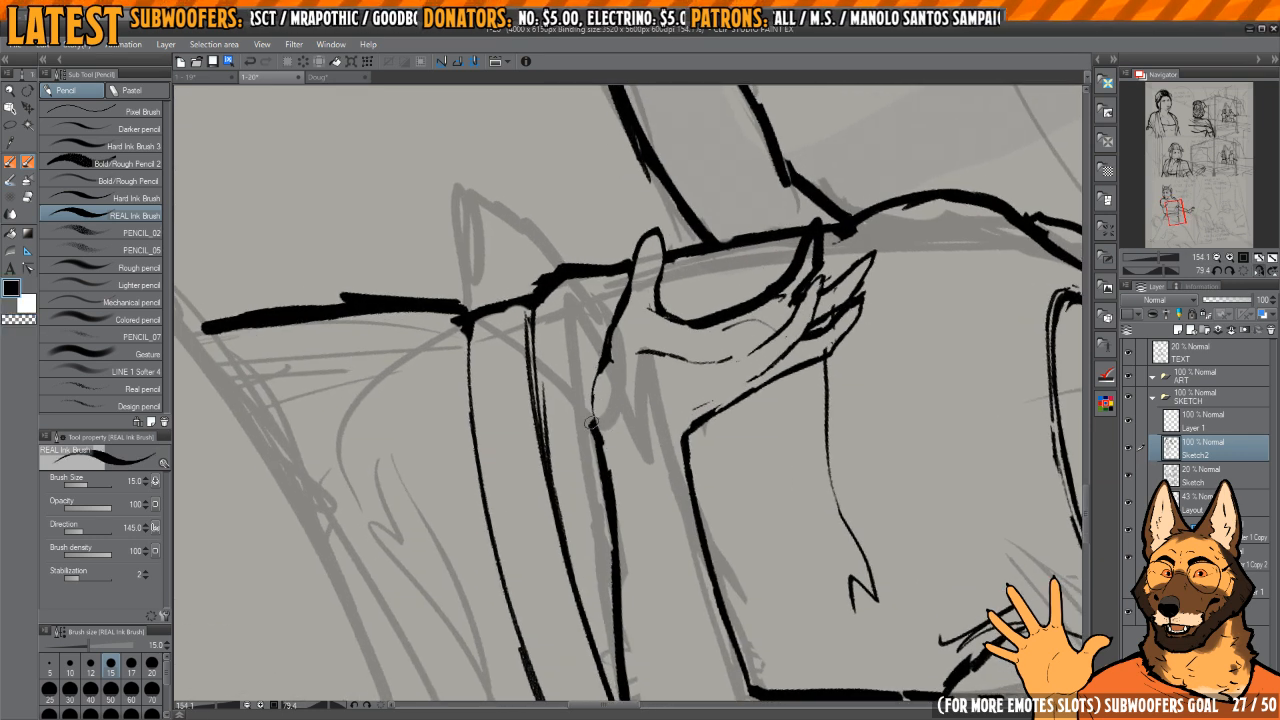
{"action": "key", "text": "c"}
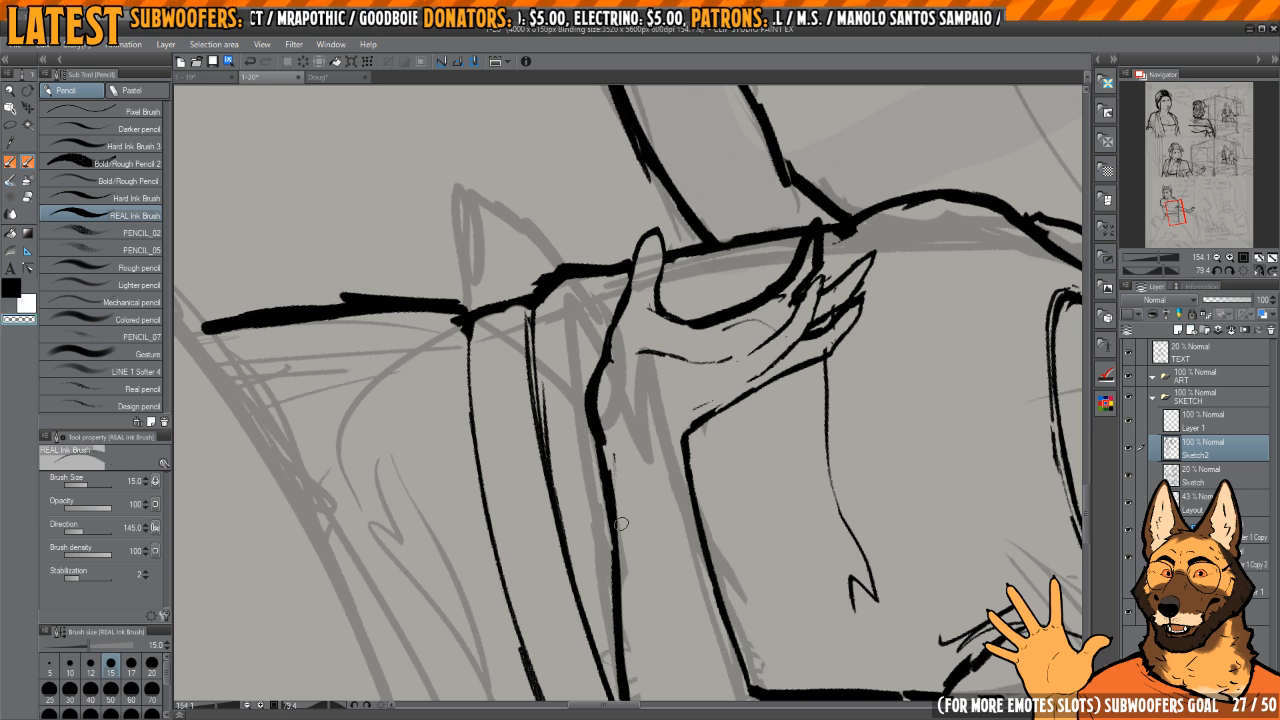
{"action": "left_click_drag", "start_coordinate": [603, 497], "coordinate": [609, 540]}
{"action": "key", "text": "c"}
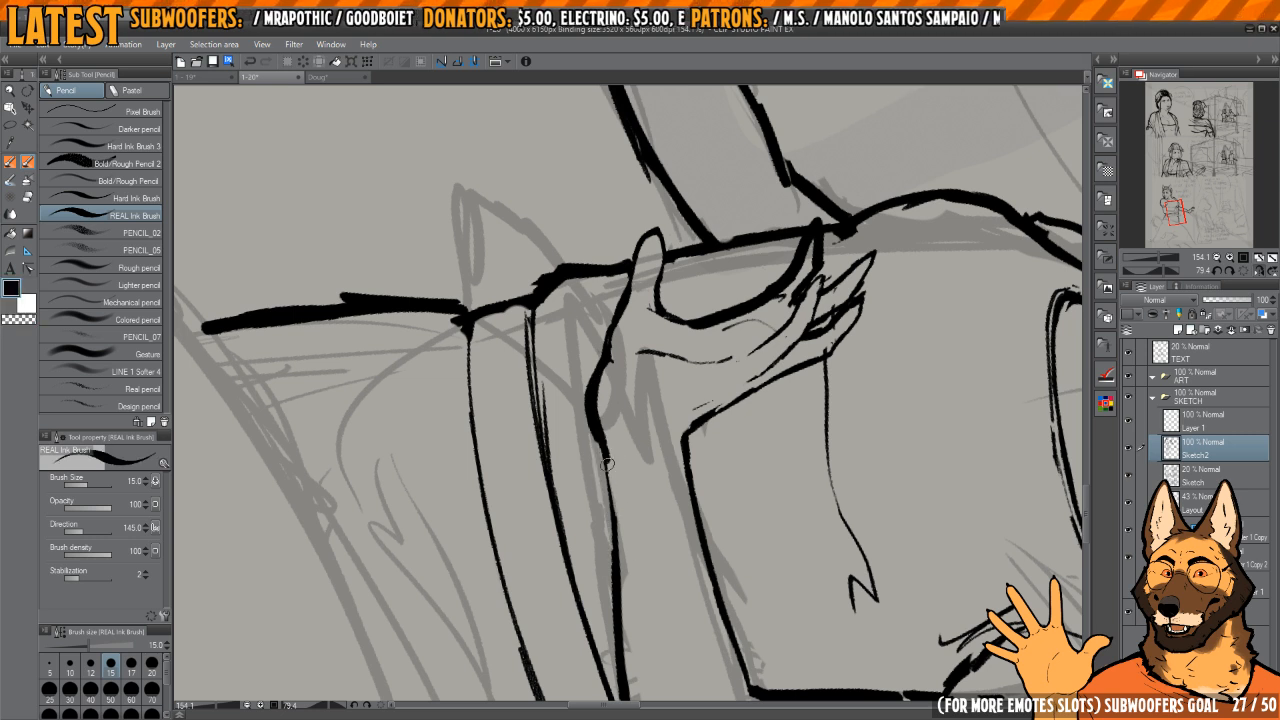
{"action": "mouse_move", "coordinate": [607, 464]}
{"action": "left_mouse_down"}
{"action": "mouse_move", "coordinate": [608, 523]}
{"action": "mouse_move", "coordinate": [823, 332]}
{"action": "left_mouse_up"}
{"action": "scroll", "coordinate": [823, 332], "scroll_direction": "down", "scroll_amount": 3}
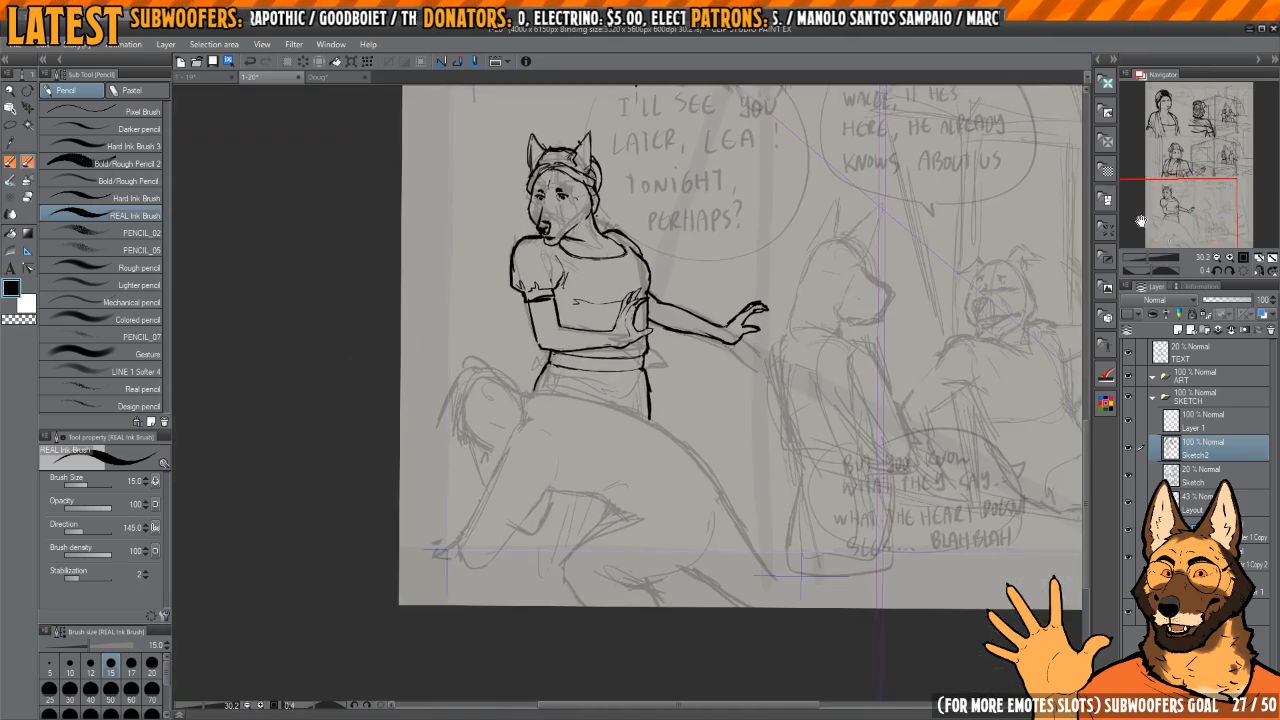
Step: Ink the long back contour of the bent-over foreground figure along the rough sketch
{"action": "left_click", "coordinate": [1243, 272]}
{"action": "key", "text": "h"}
{"action": "key", "text": "h"}
{"action": "left_click_drag", "start_coordinate": [688, 414], "coordinate": [754, 406]}
{"action": "key", "text": "h"}
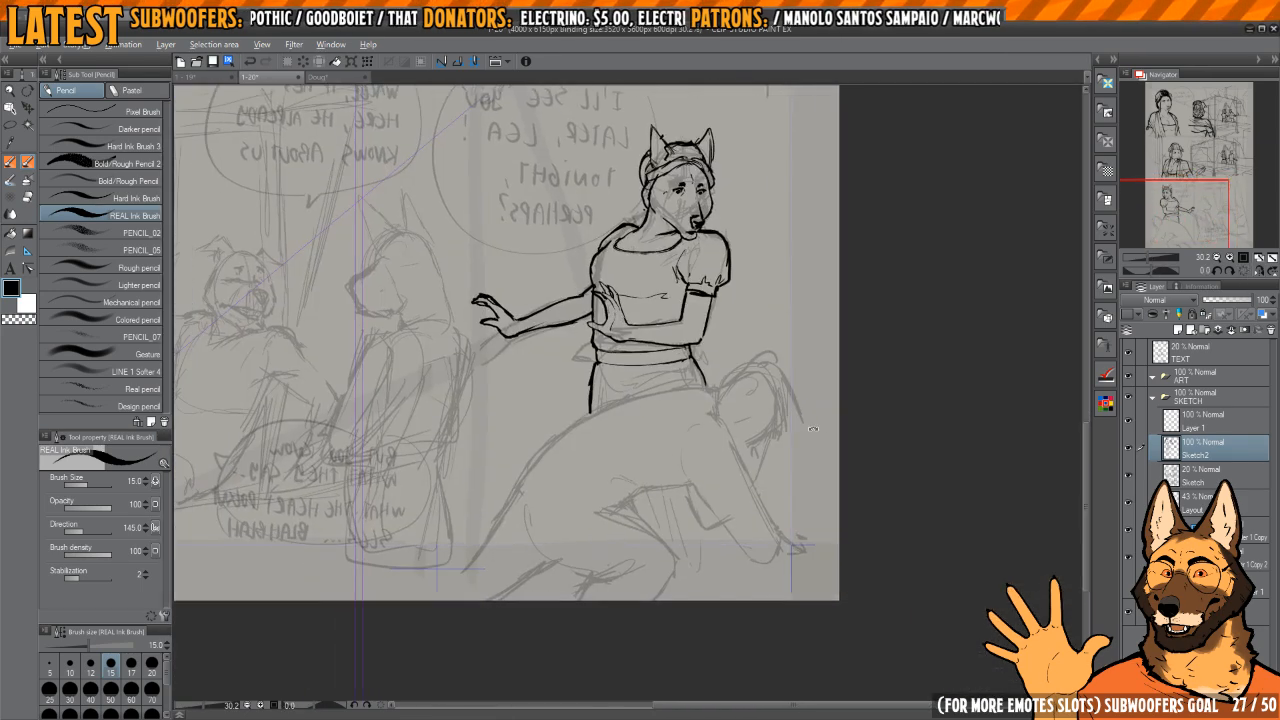
{"action": "mouse_move", "coordinate": [672, 456]}
{"action": "left_mouse_down"}
{"action": "mouse_move", "coordinate": [688, 400]}
{"action": "mouse_move", "coordinate": [712, 398]}
{"action": "mouse_move", "coordinate": [696, 366]}
{"action": "left_mouse_up"}
{"action": "left_click_drag", "start_coordinate": [650, 363], "coordinate": [660, 363]}
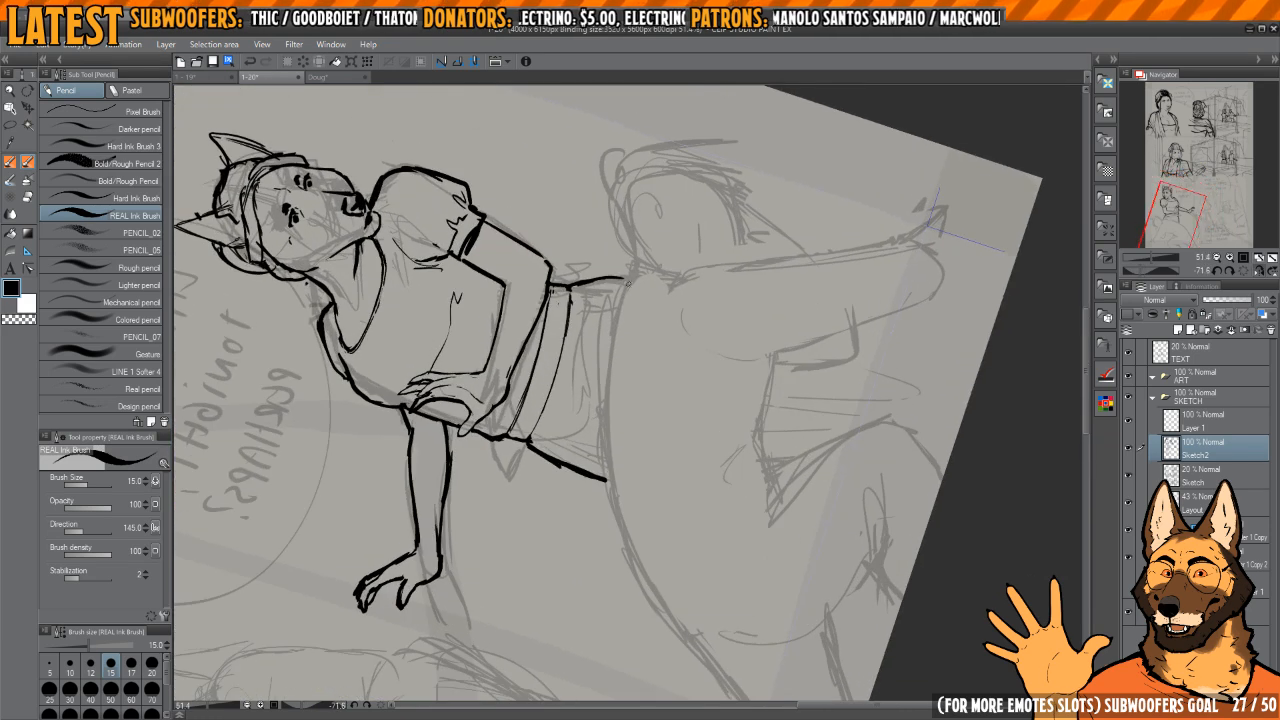
{"action": "mouse_move", "coordinate": [630, 268]}
{"action": "left_mouse_down"}
{"action": "mouse_move", "coordinate": [604, 395]}
{"action": "mouse_move", "coordinate": [622, 524]}
{"action": "left_mouse_up"}
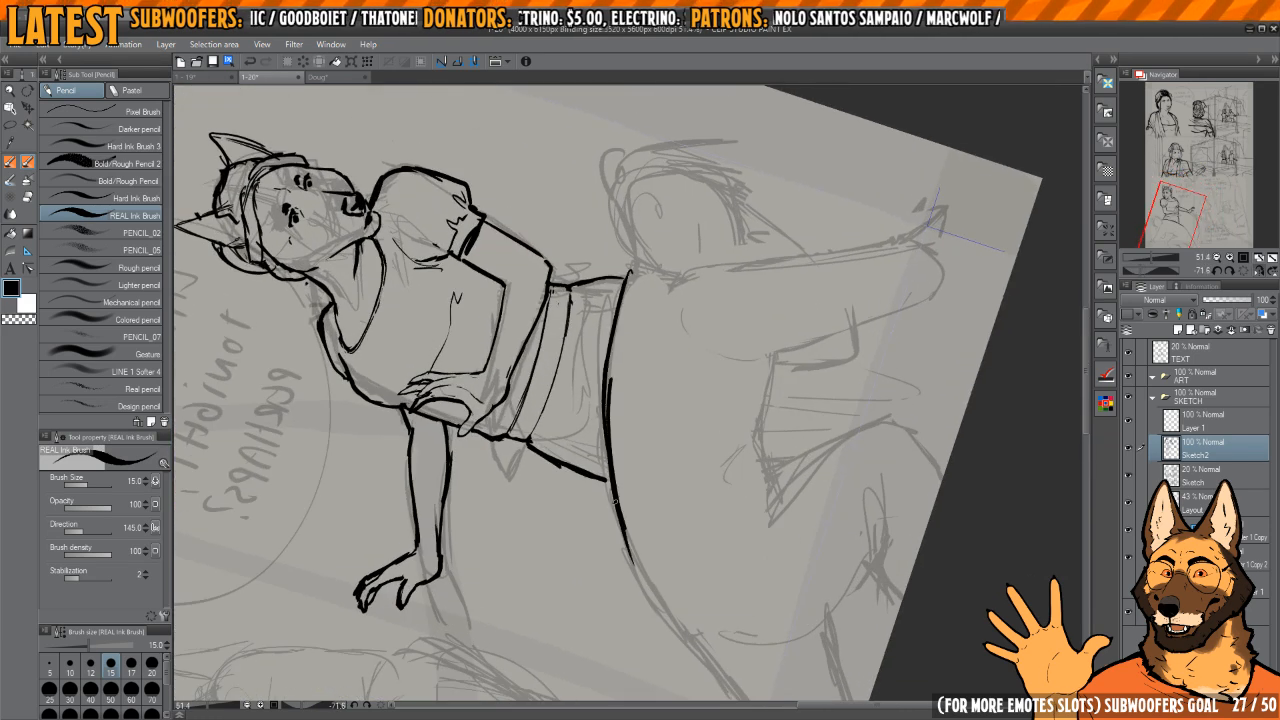
Step: Ink the bent-over figure's belly line and the angled line continuing along the front of the thigh
{"action": "left_click_drag", "start_coordinate": [763, 392], "coordinate": [751, 358]}
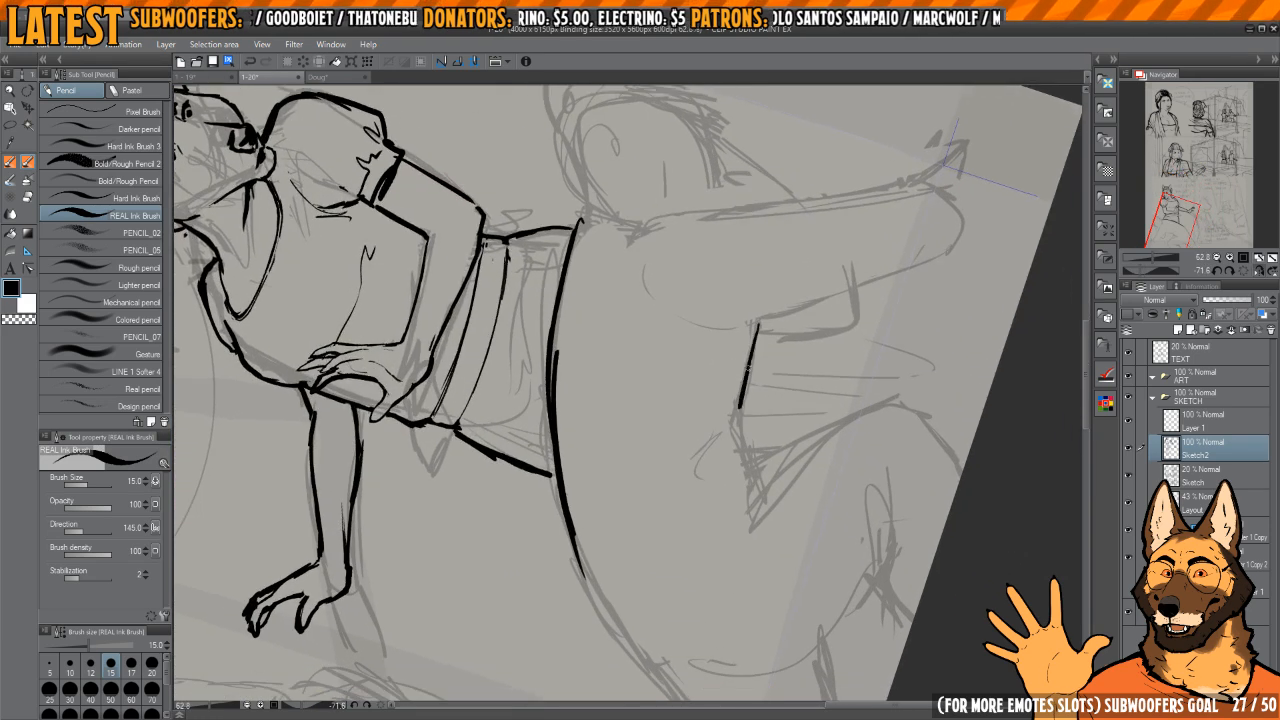
{"action": "key", "text": "e"}
{"action": "mouse_move", "coordinate": [737, 422]}
{"action": "left_mouse_down"}
{"action": "mouse_move", "coordinate": [757, 324]}
{"action": "mouse_move", "coordinate": [746, 387]}
{"action": "left_mouse_up"}
{"action": "key", "text": "p"}
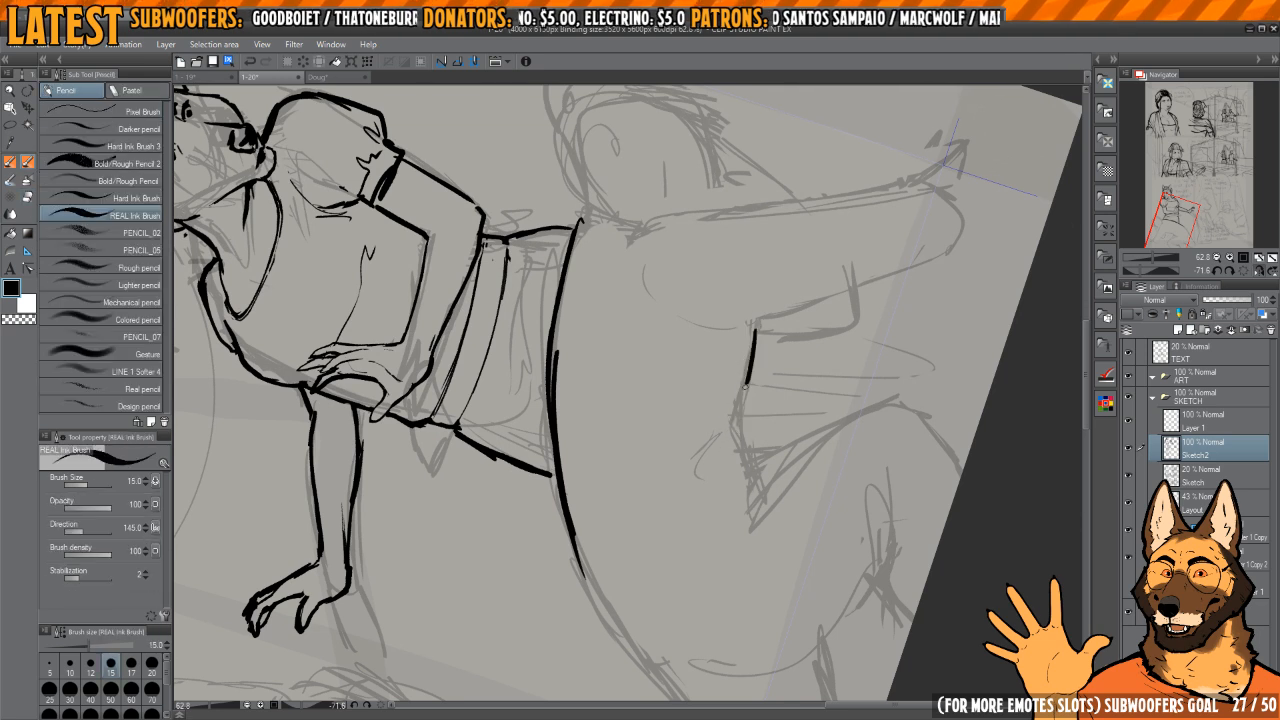
{"action": "left_click_drag", "start_coordinate": [751, 474], "coordinate": [754, 490]}
{"action": "left_click_drag", "start_coordinate": [747, 511], "coordinate": [763, 445]}
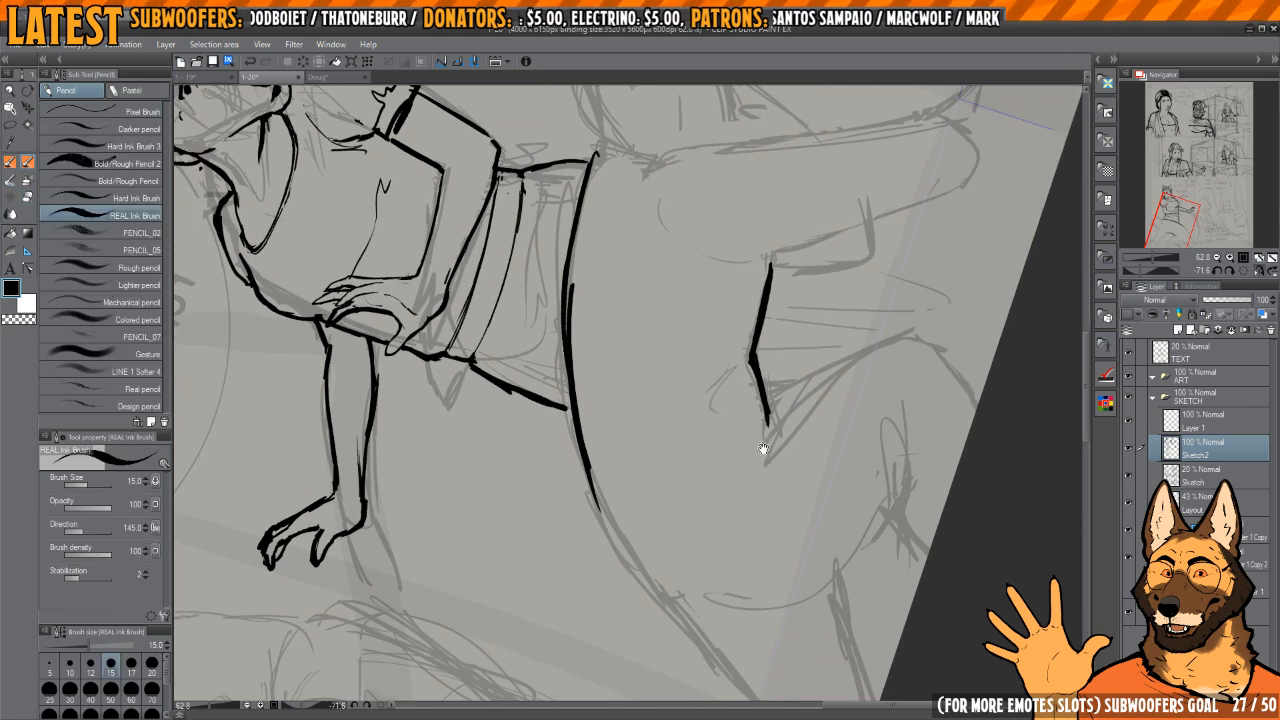
Step: Ink the rounded curve of the bent-over figure's rump and bring it up to the thigh line
{"action": "left_click_drag", "start_coordinate": [616, 478], "coordinate": [603, 475]}
{"action": "left_click_drag", "start_coordinate": [620, 523], "coordinate": [699, 534]}
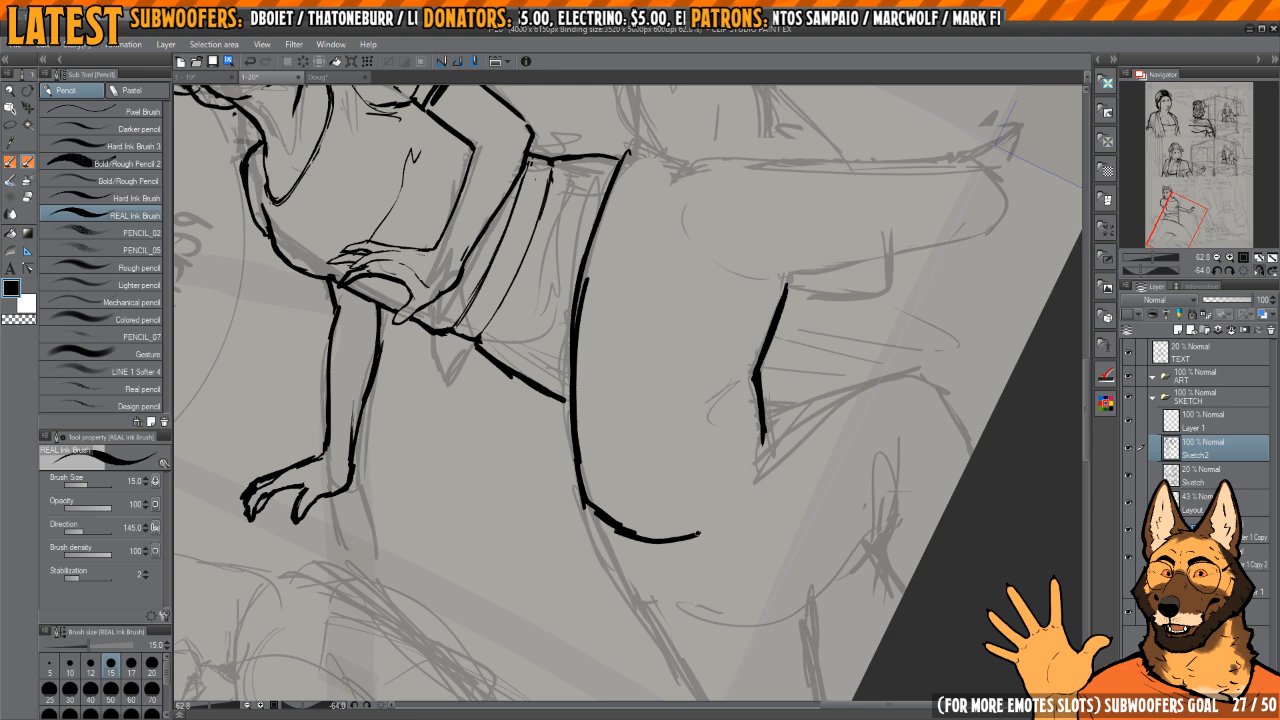
{"action": "left_click_drag", "start_coordinate": [747, 479], "coordinate": [761, 458]}
{"action": "left_click_drag", "start_coordinate": [695, 377], "coordinate": [723, 434]}
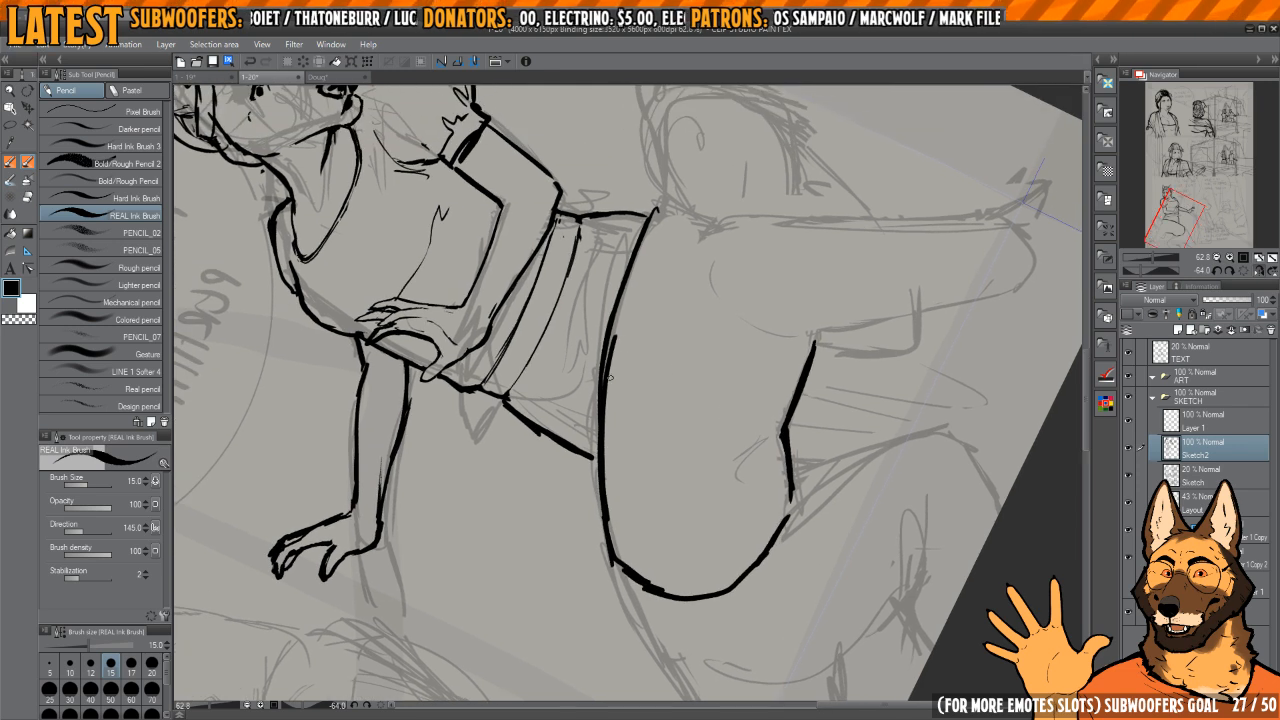
Step: Thin the overlapping strokes of the bent-over figure's back and ink a waistline curve with small folds near the belly
{"action": "key", "text": "e"}
{"action": "left_click_drag", "start_coordinate": [614, 336], "coordinate": [610, 532]}
{"action": "mouse_move", "coordinate": [612, 336]}
{"action": "left_mouse_down"}
{"action": "mouse_move", "coordinate": [606, 522]}
{"action": "mouse_move", "coordinate": [594, 455]}
{"action": "left_mouse_up"}
{"action": "key", "text": "p"}
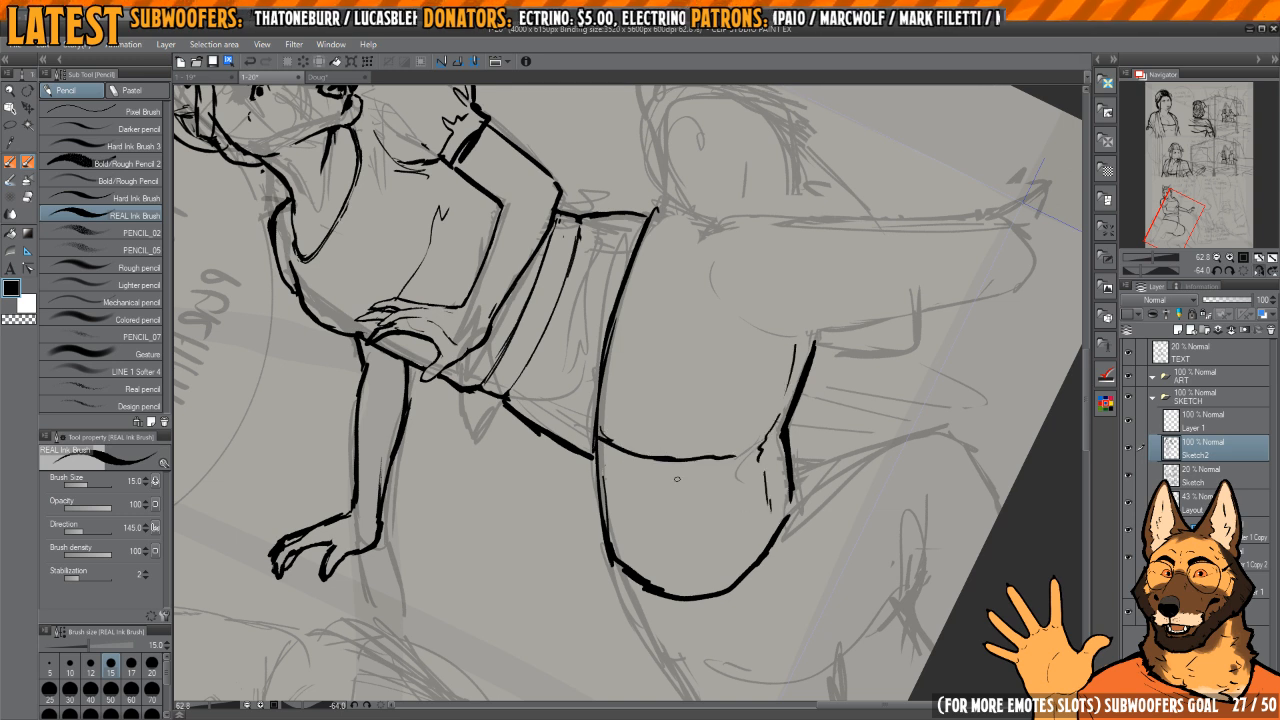
{"action": "key", "text": "e"}
{"action": "key", "text": "p"}
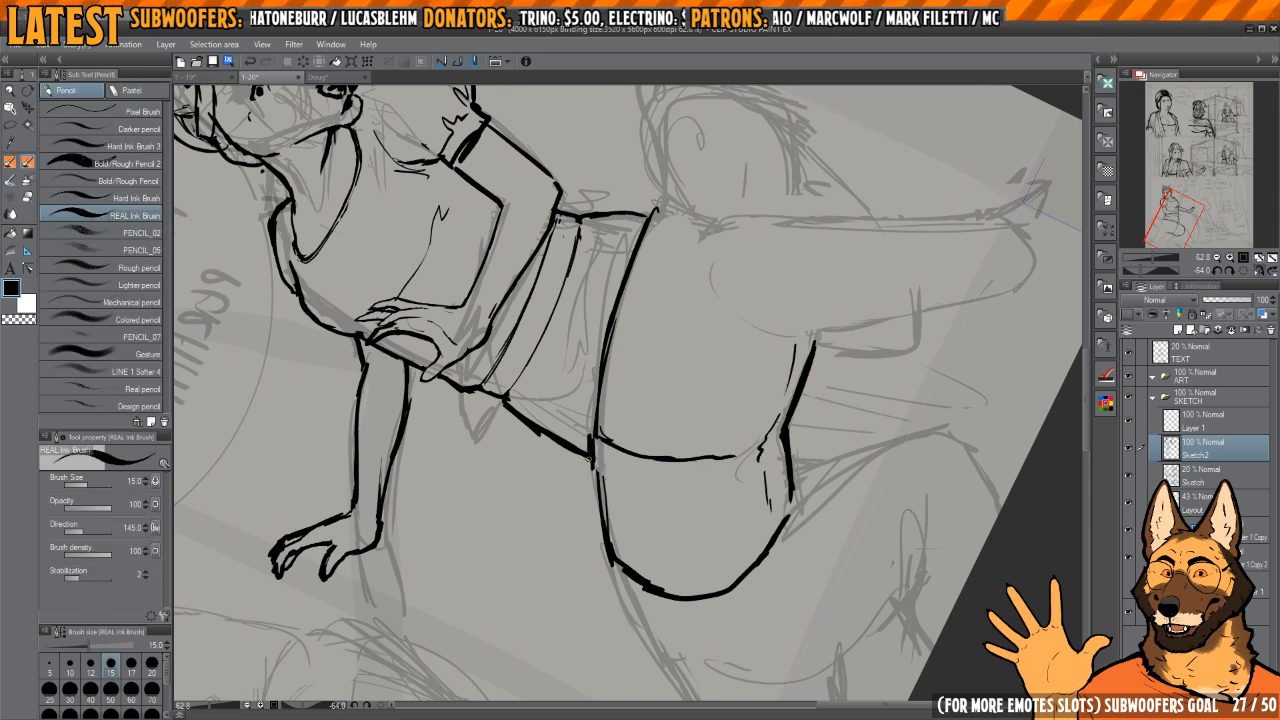
Step: Add the raised band end and second edge to the bent-over figure's waistband, erasing overlapping back lines
{"action": "left_click_drag", "start_coordinate": [724, 487], "coordinate": [736, 485]}
{"action": "mouse_move", "coordinate": [700, 482]}
{"action": "left_mouse_down"}
{"action": "mouse_move", "coordinate": [625, 490]}
{"action": "mouse_move", "coordinate": [572, 439]}
{"action": "left_mouse_up"}
{"action": "mouse_move", "coordinate": [572, 439]}
{"action": "left_mouse_down"}
{"action": "mouse_move", "coordinate": [614, 457]}
{"action": "mouse_move", "coordinate": [680, 445]}
{"action": "left_mouse_up"}
{"action": "key", "text": "e"}
{"action": "mouse_move", "coordinate": [644, 364]}
{"action": "left_mouse_down"}
{"action": "mouse_move", "coordinate": [648, 330]}
{"action": "mouse_move", "coordinate": [598, 352]}
{"action": "mouse_move", "coordinate": [596, 432]}
{"action": "left_mouse_up"}
{"action": "key", "text": "p"}
{"action": "key", "text": "e"}
{"action": "left_click_drag", "start_coordinate": [605, 366], "coordinate": [608, 483]}
{"action": "mouse_move", "coordinate": [578, 408]}
{"action": "left_mouse_down"}
{"action": "mouse_move", "coordinate": [573, 452]}
{"action": "mouse_move", "coordinate": [674, 638]}
{"action": "mouse_move", "coordinate": [593, 465]}
{"action": "mouse_move", "coordinate": [648, 447]}
{"action": "mouse_move", "coordinate": [676, 543]}
{"action": "left_mouse_up"}
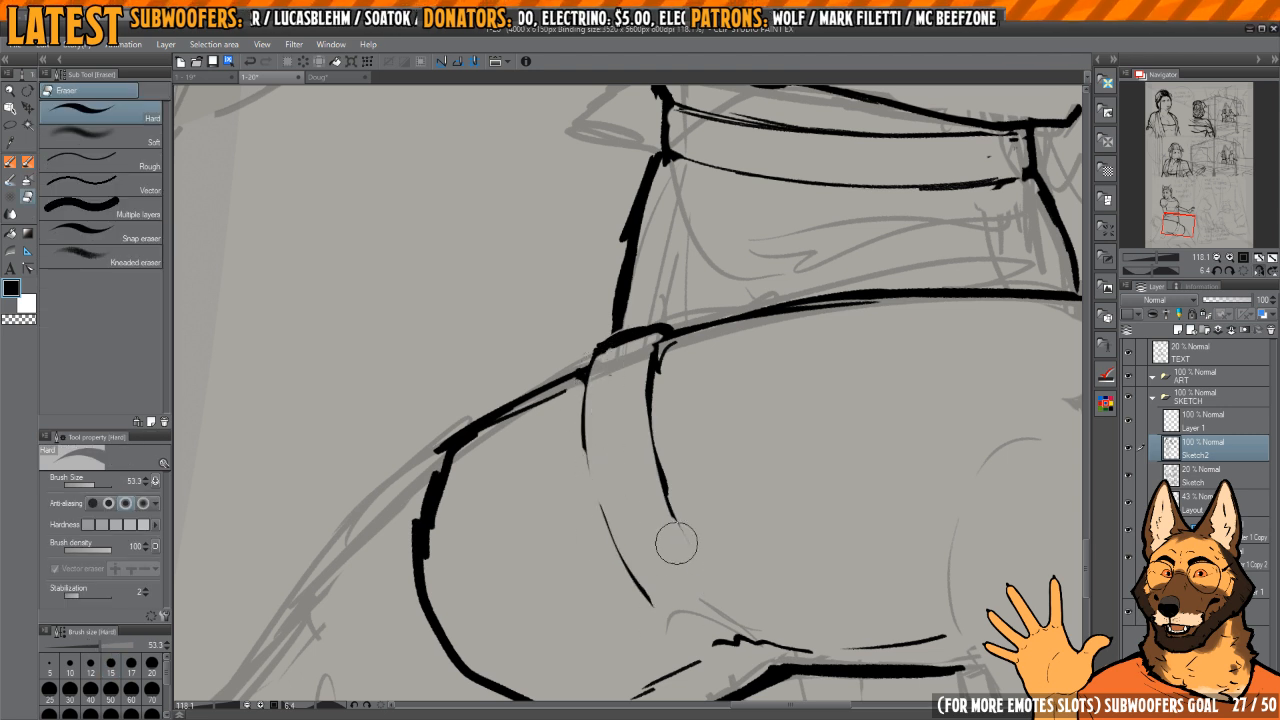
Step: Redraw both edges of the bent-over figure's waistband as clean curves from the back to the belly folds
{"action": "key", "text": "p"}
{"action": "mouse_move", "coordinate": [652, 348]}
{"action": "left_mouse_down"}
{"action": "mouse_move", "coordinate": [679, 528]}
{"action": "mouse_move", "coordinate": [727, 610]}
{"action": "mouse_move", "coordinate": [701, 562]}
{"action": "left_mouse_up"}
{"action": "key", "text": "e"}
{"action": "mouse_move", "coordinate": [632, 425]}
{"action": "left_mouse_down"}
{"action": "mouse_move", "coordinate": [668, 535]}
{"action": "mouse_move", "coordinate": [644, 580]}
{"action": "mouse_move", "coordinate": [620, 555]}
{"action": "mouse_move", "coordinate": [716, 584]}
{"action": "left_mouse_up"}
{"action": "key", "text": "p"}
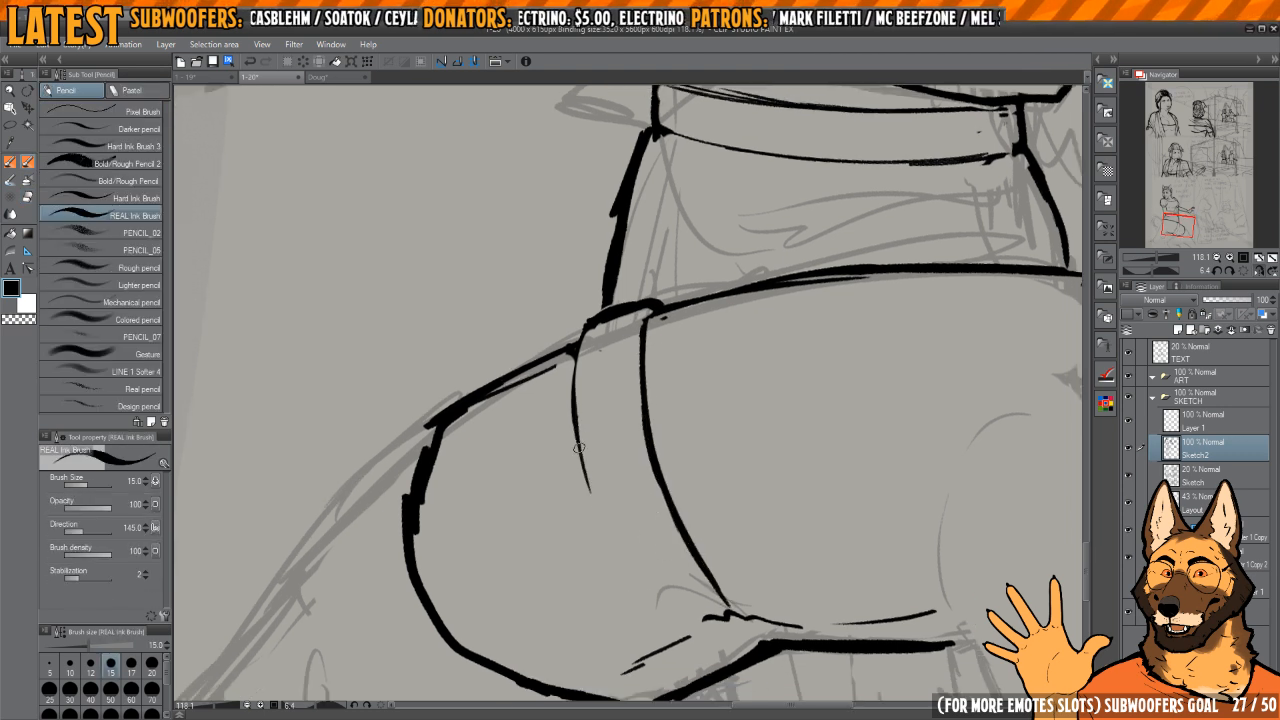
{"action": "mouse_move", "coordinate": [578, 447]}
{"action": "left_mouse_down"}
{"action": "mouse_move", "coordinate": [668, 632]}
{"action": "mouse_move", "coordinate": [590, 335]}
{"action": "mouse_move", "coordinate": [585, 460]}
{"action": "mouse_move", "coordinate": [668, 634]}
{"action": "left_mouse_up"}
{"action": "key", "text": "e"}
{"action": "key", "text": "p"}
{"action": "mouse_move", "coordinate": [592, 330]}
{"action": "left_mouse_down"}
{"action": "mouse_move", "coordinate": [584, 426]}
{"action": "mouse_move", "coordinate": [600, 510]}
{"action": "mouse_move", "coordinate": [682, 625]}
{"action": "left_mouse_up"}
Step: Refine the bent-over figure's back outline where it meets the waistband, using ink and transparent strokes
{"action": "mouse_move", "coordinate": [679, 436]}
{"action": "left_mouse_down"}
{"action": "mouse_move", "coordinate": [731, 470]}
{"action": "mouse_move", "coordinate": [721, 302]}
{"action": "left_mouse_up"}
{"action": "left_click_drag", "start_coordinate": [617, 391], "coordinate": [640, 484]}
{"action": "left_click_drag", "start_coordinate": [659, 366], "coordinate": [623, 430]}
{"action": "key", "text": "c"}
{"action": "mouse_move", "coordinate": [621, 390]}
{"action": "left_mouse_down"}
{"action": "mouse_move", "coordinate": [652, 541]}
{"action": "mouse_move", "coordinate": [636, 510]}
{"action": "left_mouse_up"}
{"action": "key", "text": "c"}
{"action": "left_click_drag", "start_coordinate": [646, 346], "coordinate": [656, 516]}
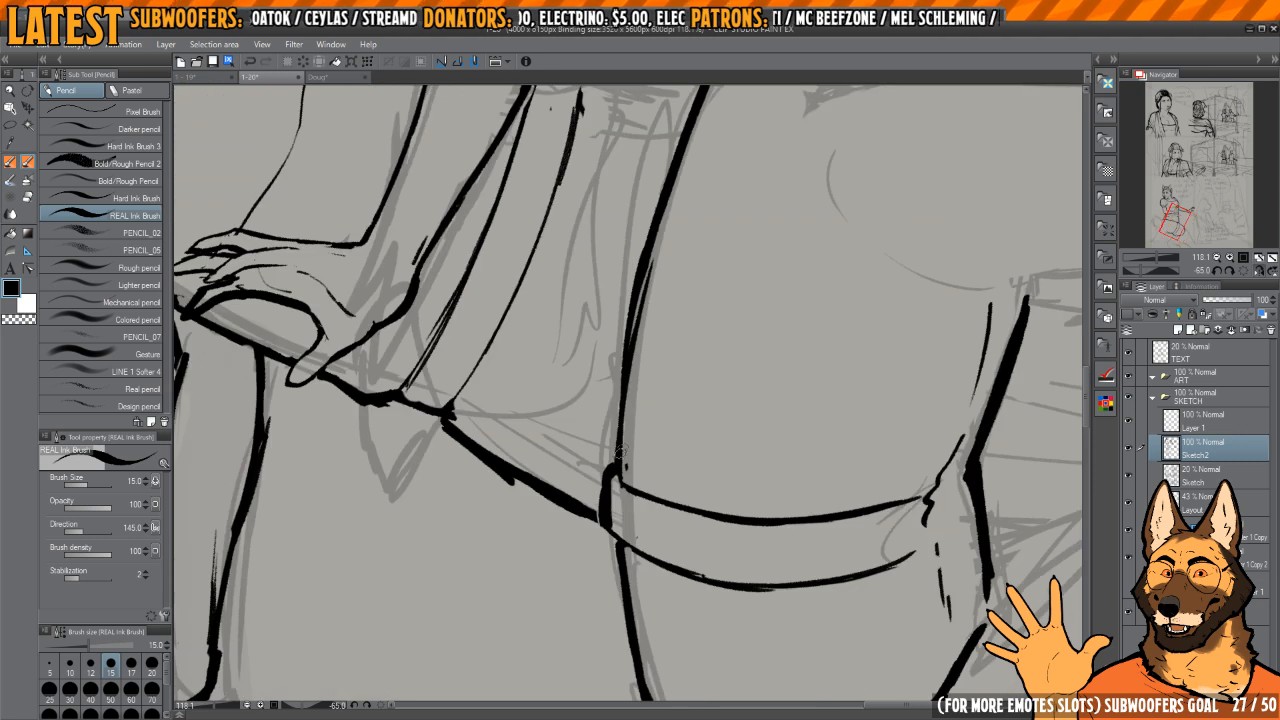
Step: Trim away the uneven thickness of the bent-over figure's back outline above the waistband with transparent strokes
{"action": "key", "text": "c"}
{"action": "left_click_drag", "start_coordinate": [630, 444], "coordinate": [662, 212]}
{"action": "left_click_drag", "start_coordinate": [651, 256], "coordinate": [620, 402]}
{"action": "mouse_move", "coordinate": [643, 262]}
{"action": "left_mouse_down"}
{"action": "mouse_move", "coordinate": [673, 180]}
{"action": "mouse_move", "coordinate": [655, 314]}
{"action": "left_mouse_up"}
{"action": "mouse_move", "coordinate": [718, 303]}
{"action": "left_mouse_down"}
{"action": "mouse_move", "coordinate": [688, 281]}
{"action": "mouse_move", "coordinate": [644, 301]}
{"action": "left_mouse_up"}
{"action": "left_click_drag", "start_coordinate": [644, 301], "coordinate": [648, 375]}
{"action": "left_click_drag", "start_coordinate": [637, 324], "coordinate": [634, 404]}
{"action": "key", "text": "c"}
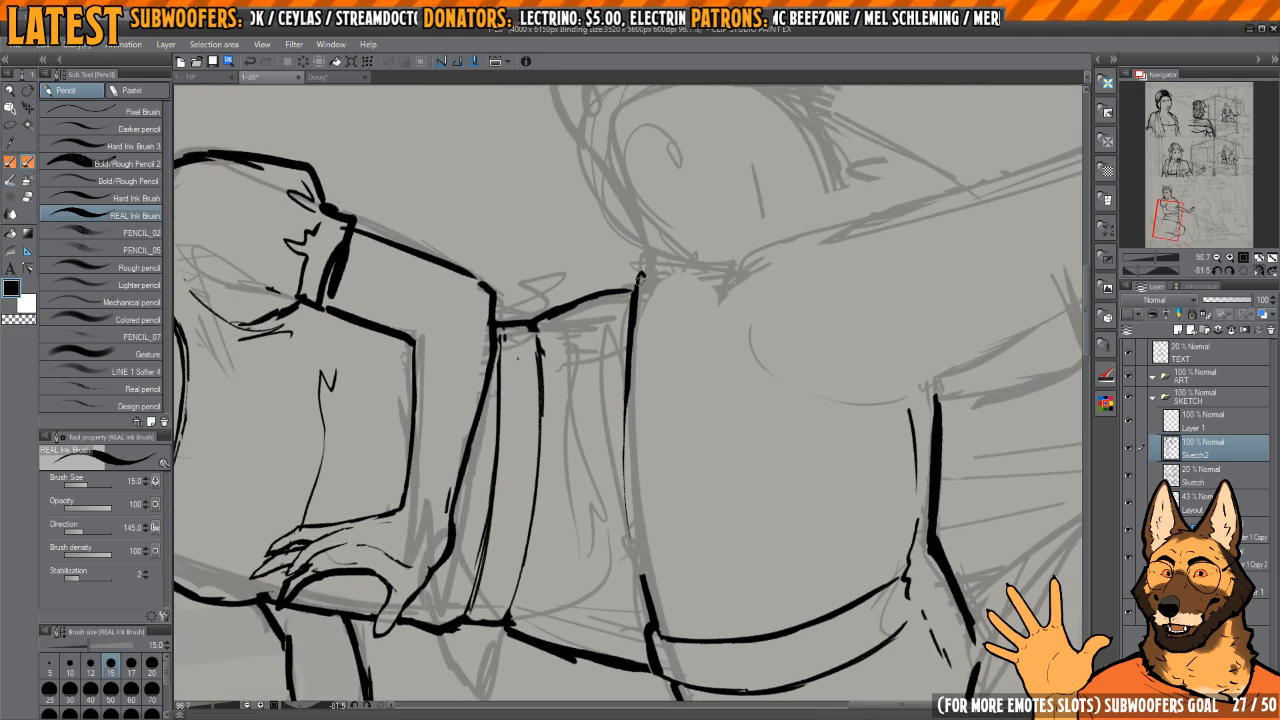
Step: Re-ink the bent-over figure's back as one continuous curve from the upper back down to the waistband
{"action": "left_click_drag", "start_coordinate": [644, 270], "coordinate": [634, 483]}
{"action": "left_click_drag", "start_coordinate": [629, 370], "coordinate": [651, 600]}
{"action": "left_click_drag", "start_coordinate": [631, 488], "coordinate": [646, 580]}
{"action": "key", "text": "c"}
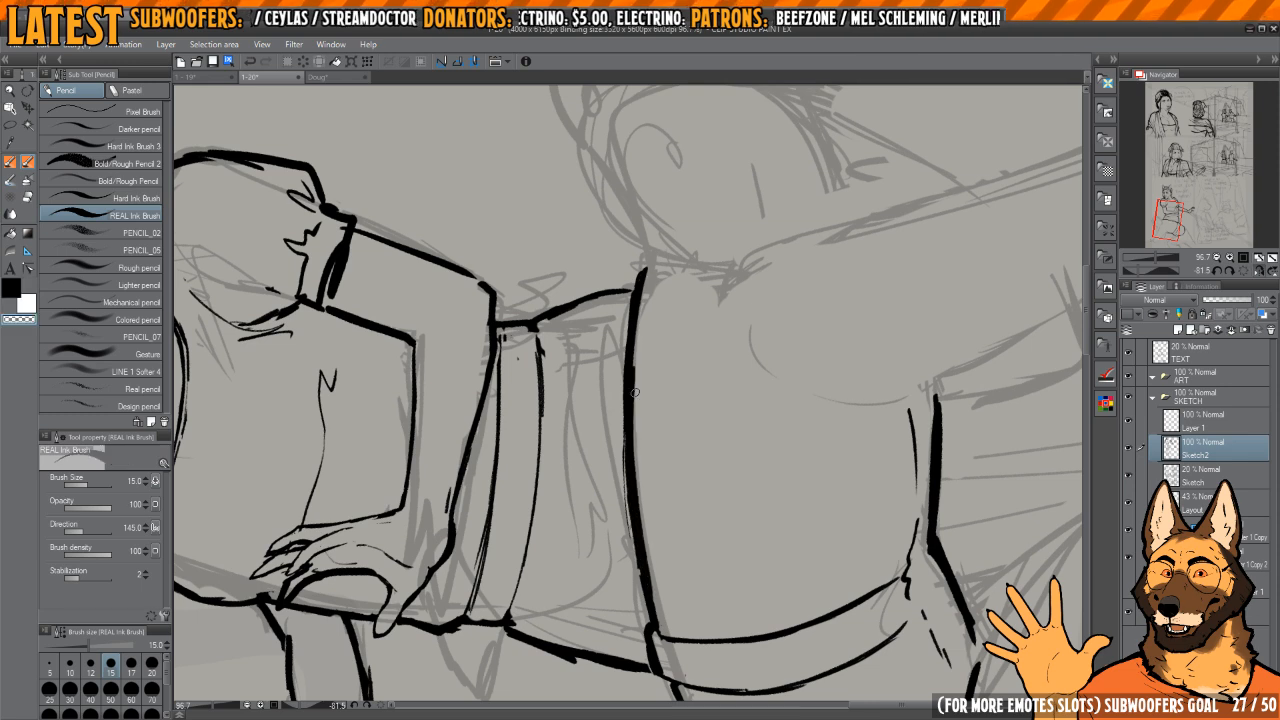
Step: Clean up the bent-over figure's hip outline around the waistband by alternating ink, transparent and eraser strokes
{"action": "mouse_move", "coordinate": [632, 418]}
{"action": "left_mouse_down"}
{"action": "mouse_move", "coordinate": [657, 610]}
{"action": "mouse_move", "coordinate": [631, 370]}
{"action": "left_mouse_up"}
{"action": "mouse_move", "coordinate": [656, 270]}
{"action": "left_mouse_down"}
{"action": "mouse_move", "coordinate": [737, 460]}
{"action": "mouse_move", "coordinate": [722, 459]}
{"action": "left_mouse_up"}
{"action": "mouse_move", "coordinate": [727, 459]}
{"action": "left_mouse_down"}
{"action": "mouse_move", "coordinate": [771, 461]}
{"action": "mouse_move", "coordinate": [804, 376]}
{"action": "left_mouse_up"}
{"action": "key", "text": "e"}
{"action": "mouse_move", "coordinate": [580, 392]}
{"action": "left_mouse_down"}
{"action": "mouse_move", "coordinate": [619, 364]}
{"action": "mouse_move", "coordinate": [623, 457]}
{"action": "left_mouse_up"}
{"action": "key", "text": "p"}
{"action": "left_click_drag", "start_coordinate": [620, 323], "coordinate": [603, 345]}
{"action": "mouse_move", "coordinate": [598, 367]}
{"action": "left_mouse_down"}
{"action": "mouse_move", "coordinate": [598, 415]}
{"action": "mouse_move", "coordinate": [601, 372]}
{"action": "left_mouse_up"}
{"action": "key", "text": "c"}
{"action": "left_click_drag", "start_coordinate": [607, 345], "coordinate": [604, 386]}
{"action": "key", "text": "e"}
{"action": "mouse_move", "coordinate": [626, 318]}
{"action": "left_mouse_down"}
{"action": "mouse_move", "coordinate": [637, 307]}
{"action": "mouse_move", "coordinate": [599, 419]}
{"action": "left_mouse_up"}
{"action": "key", "text": "p"}
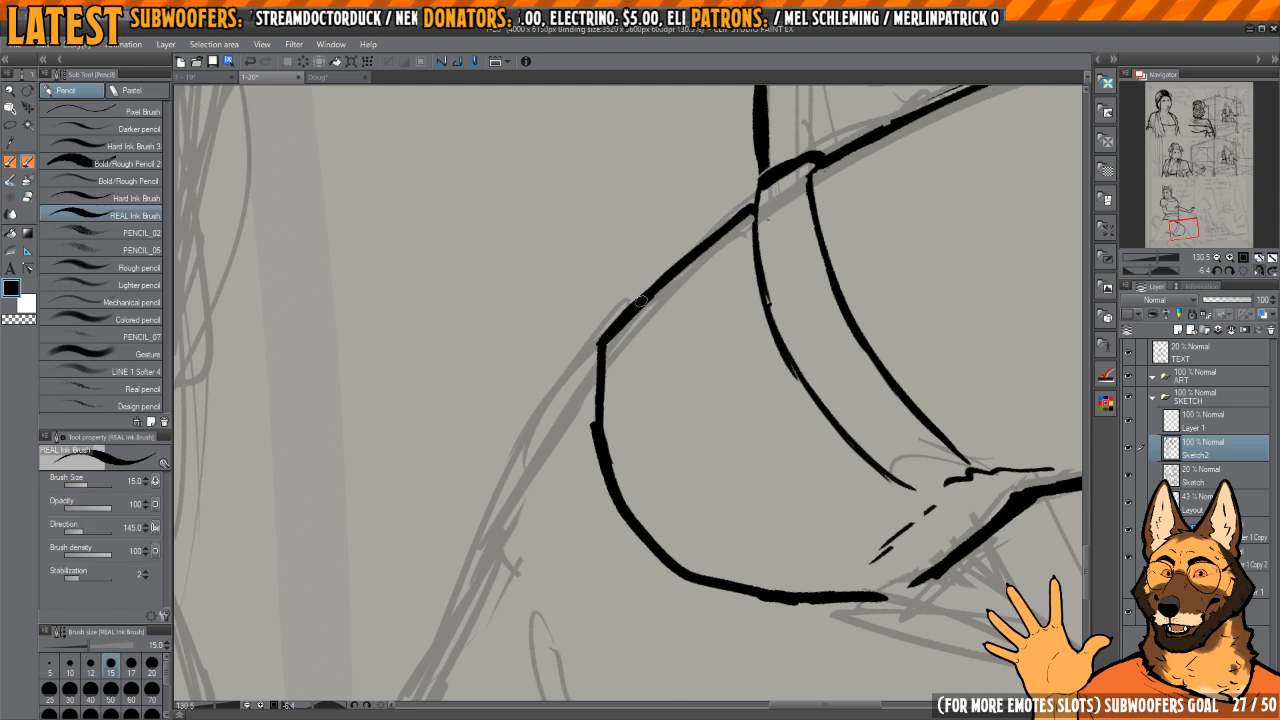
Step: Ink the upper part of the bent-over figure's rear leg outline, starting at the end of the buttock curve
{"action": "left_click_drag", "start_coordinate": [678, 331], "coordinate": [689, 286]}
{"action": "left_click_drag", "start_coordinate": [820, 252], "coordinate": [726, 250]}
{"action": "key", "text": "h"}
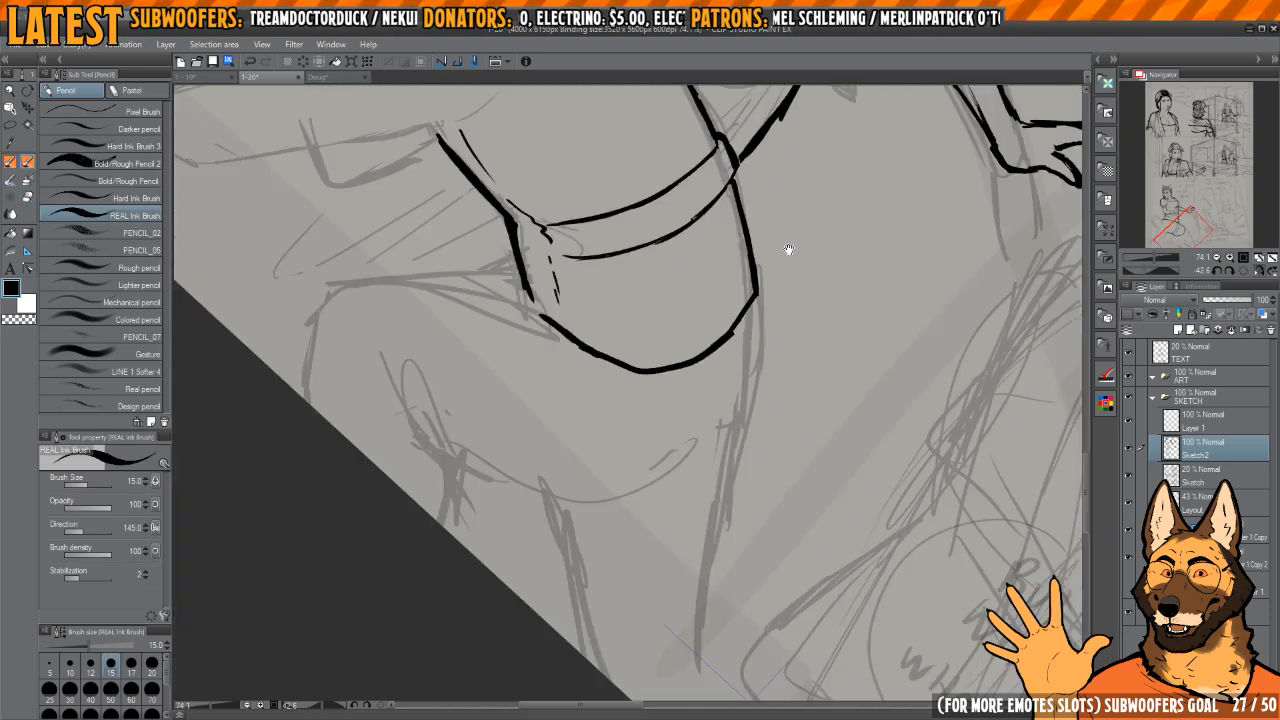
{"action": "key", "text": "h"}
{"action": "mouse_move", "coordinate": [746, 297]}
{"action": "left_mouse_down"}
{"action": "mouse_move", "coordinate": [734, 414]}
{"action": "mouse_move", "coordinate": [790, 332]}
{"action": "mouse_move", "coordinate": [787, 293]}
{"action": "left_mouse_up"}
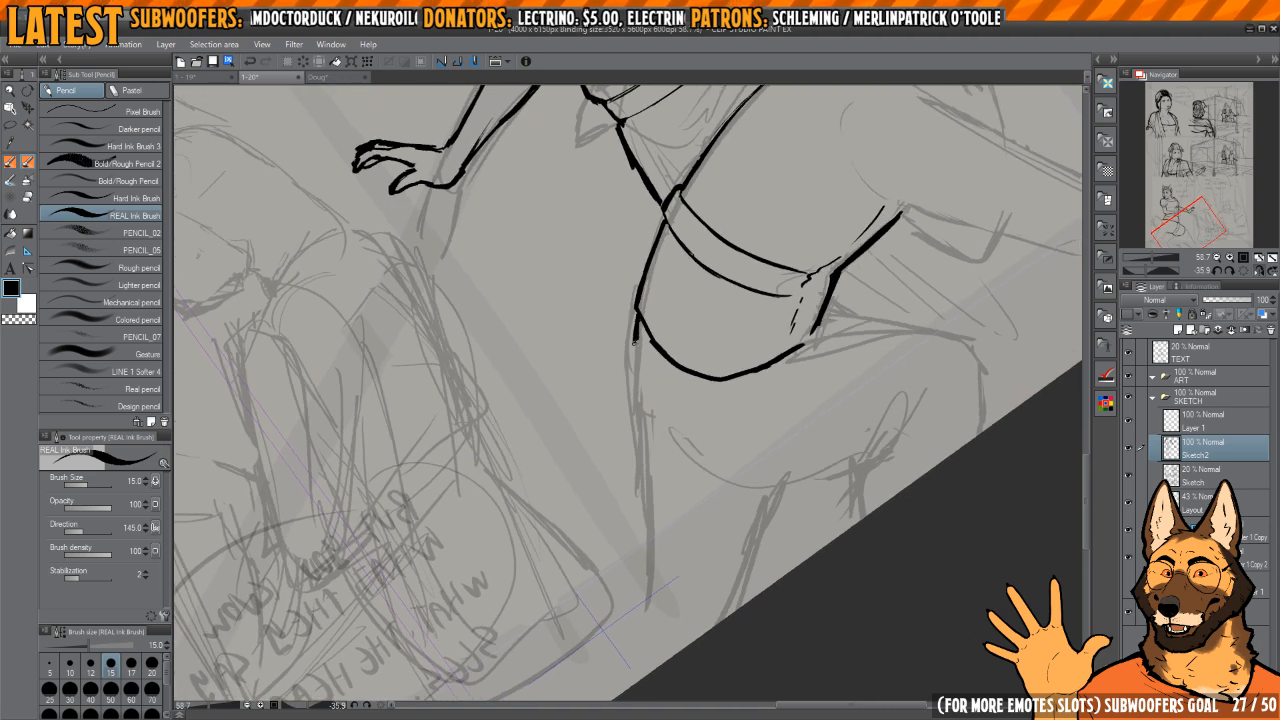
{"action": "key", "text": "h"}
{"action": "mouse_move", "coordinate": [612, 437]}
{"action": "left_mouse_down"}
{"action": "mouse_move", "coordinate": [649, 397]}
{"action": "mouse_move", "coordinate": [694, 388]}
{"action": "mouse_move", "coordinate": [712, 291]}
{"action": "left_mouse_up"}
{"action": "key", "text": "e"}
{"action": "key", "text": "p"}
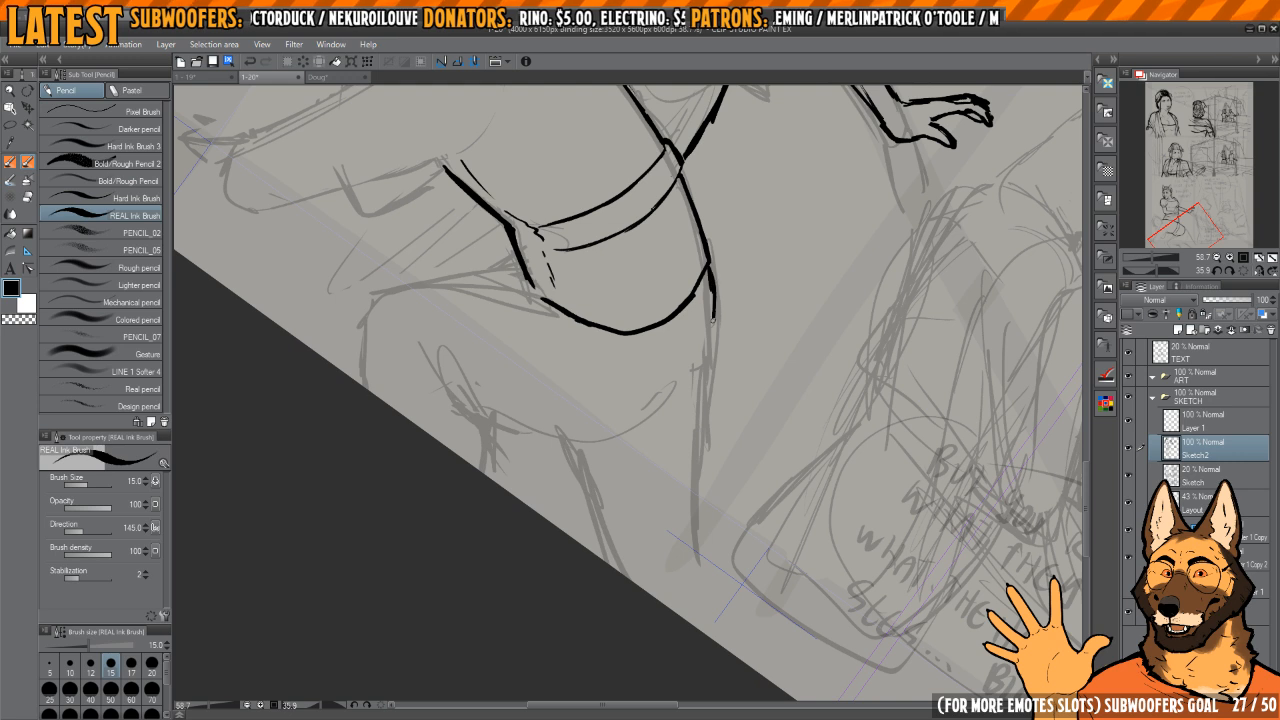
{"action": "key", "text": "e"}
{"action": "key", "text": "p"}
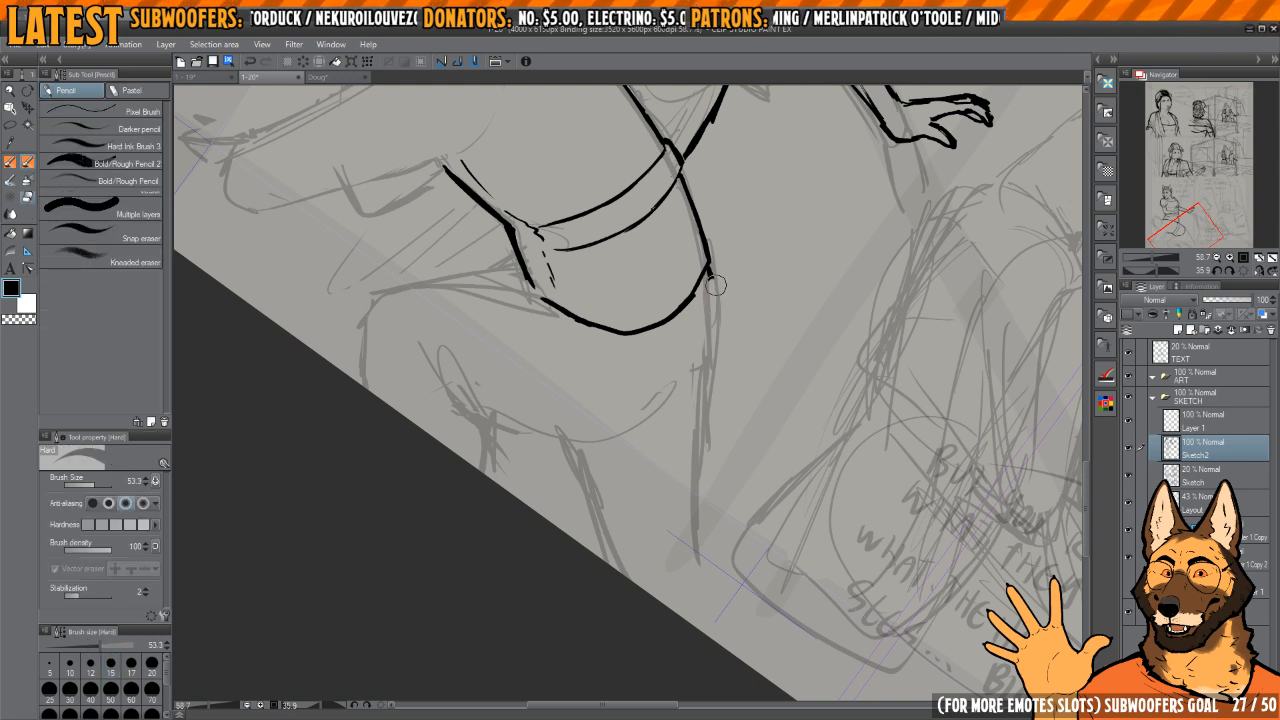
{"action": "left_click_drag", "start_coordinate": [710, 275], "coordinate": [712, 291]}
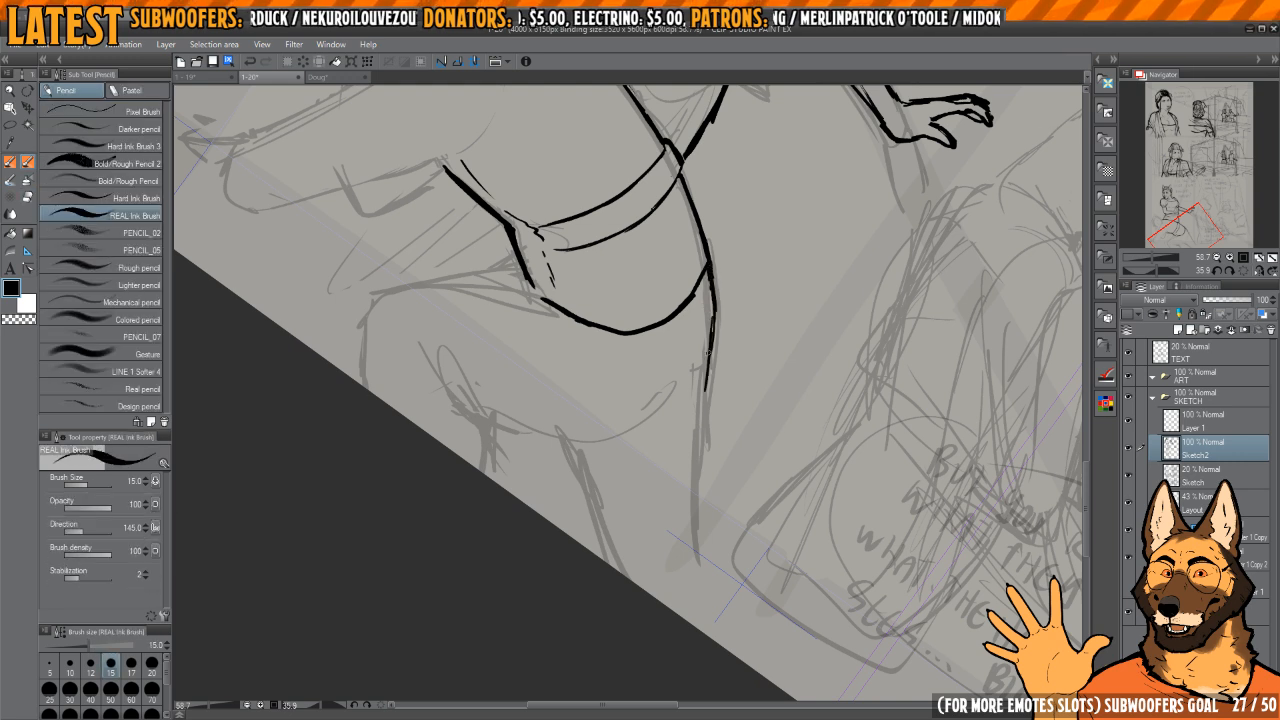
Step: Extend the back edge of the rear leg down to the bend, erasing and re-inking it over the rough sketch
{"action": "left_click_drag", "start_coordinate": [704, 482], "coordinate": [692, 468]}
{"action": "key", "text": "h"}
{"action": "key", "text": "h"}
{"action": "left_click_drag", "start_coordinate": [660, 382], "coordinate": [688, 411]}
{"action": "key", "text": "e"}
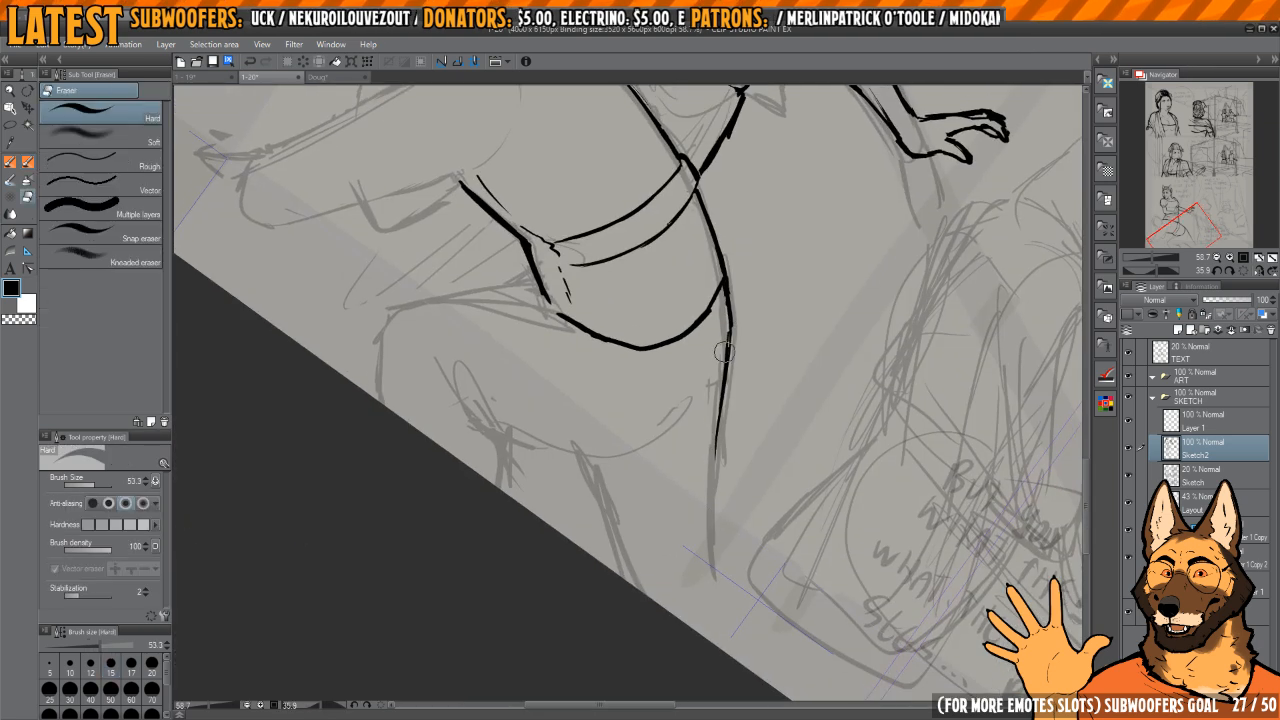
{"action": "left_click_drag", "start_coordinate": [728, 348], "coordinate": [716, 511]}
{"action": "key", "text": "p"}
{"action": "left_click_drag", "start_coordinate": [716, 405], "coordinate": [718, 355]}
{"action": "left_click_drag", "start_coordinate": [722, 345], "coordinate": [711, 485]}
{"action": "key", "text": "e"}
{"action": "key", "text": "p"}
Step: Ink the front edge of the rear leg from below the thigh curve down to the page edge
{"action": "mouse_move", "coordinate": [647, 435]}
{"action": "left_mouse_down"}
{"action": "mouse_move", "coordinate": [683, 477]}
{"action": "mouse_move", "coordinate": [660, 540]}
{"action": "left_mouse_up"}
{"action": "left_click_drag", "start_coordinate": [660, 529], "coordinate": [619, 419]}
{"action": "key", "text": "e"}
{"action": "key", "text": "p"}
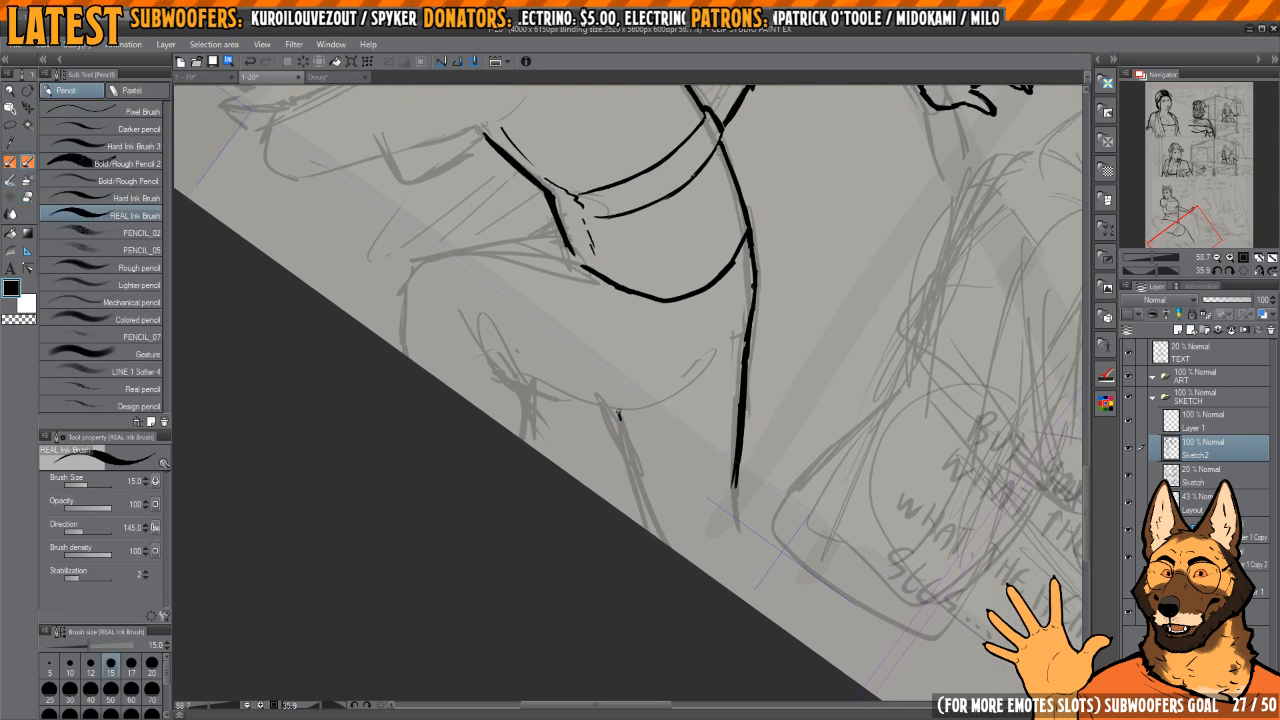
{"action": "left_click_drag", "start_coordinate": [659, 539], "coordinate": [643, 428]}
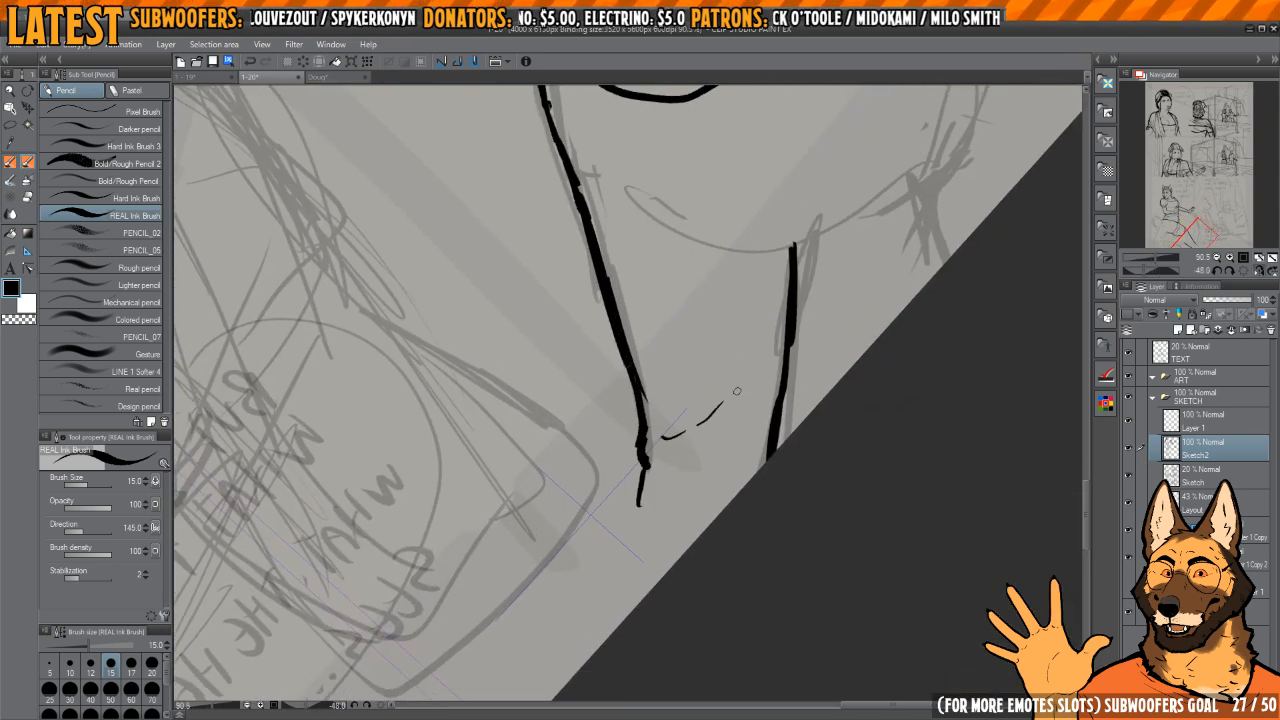
Step: Try short crease dashes between the rear leg's two edges and a continuation of the back edge past the bend
{"action": "mouse_move", "coordinate": [686, 436]}
{"action": "left_mouse_down"}
{"action": "mouse_move", "coordinate": [692, 508]}
{"action": "mouse_move", "coordinate": [707, 423]}
{"action": "left_mouse_up"}
{"action": "left_click_drag", "start_coordinate": [756, 369], "coordinate": [750, 329]}
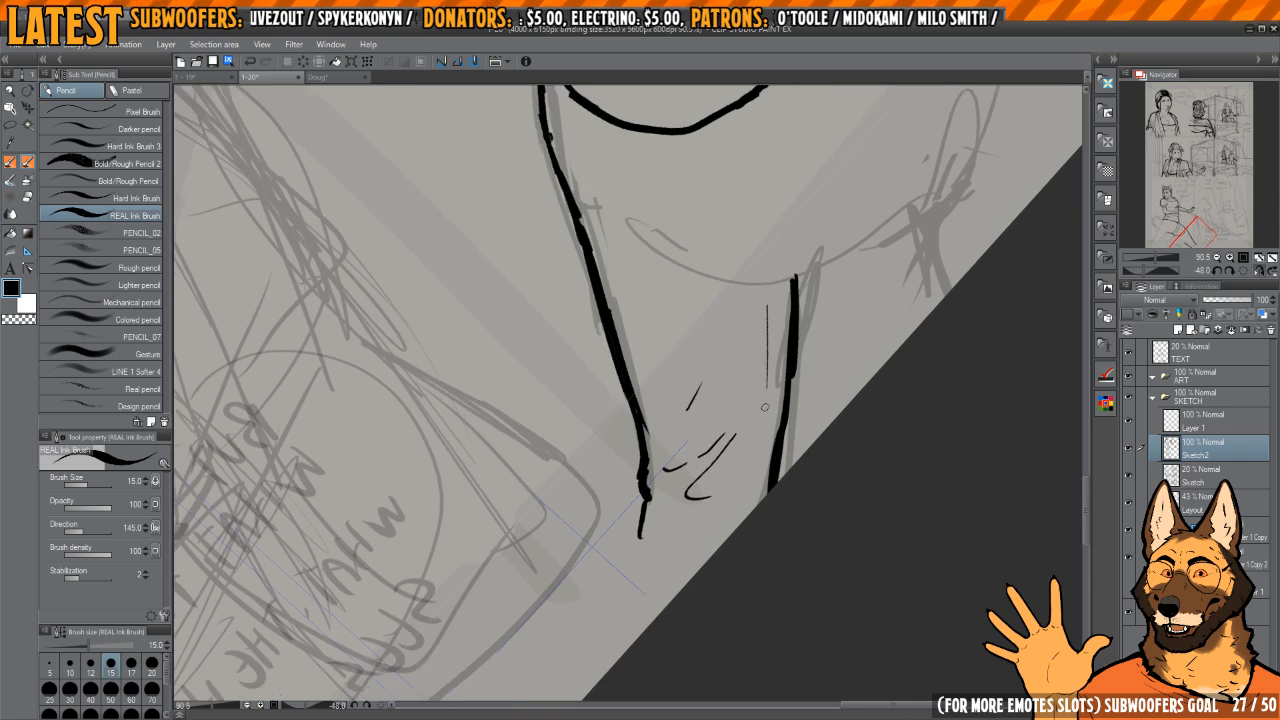
{"action": "mouse_move", "coordinate": [761, 483]}
{"action": "left_mouse_down"}
{"action": "mouse_move", "coordinate": [681, 406]}
{"action": "mouse_move", "coordinate": [644, 512]}
{"action": "left_mouse_up"}
{"action": "left_click_drag", "start_coordinate": [766, 300], "coordinate": [606, 537]}
{"action": "mouse_move", "coordinate": [692, 300]}
{"action": "left_mouse_down"}
{"action": "mouse_move", "coordinate": [746, 409]}
{"action": "mouse_move", "coordinate": [744, 437]}
{"action": "left_mouse_up"}
{"action": "key", "text": "h"}
{"action": "key", "text": "h"}
{"action": "left_click_drag", "start_coordinate": [737, 343], "coordinate": [702, 327]}
{"action": "key", "text": "h"}
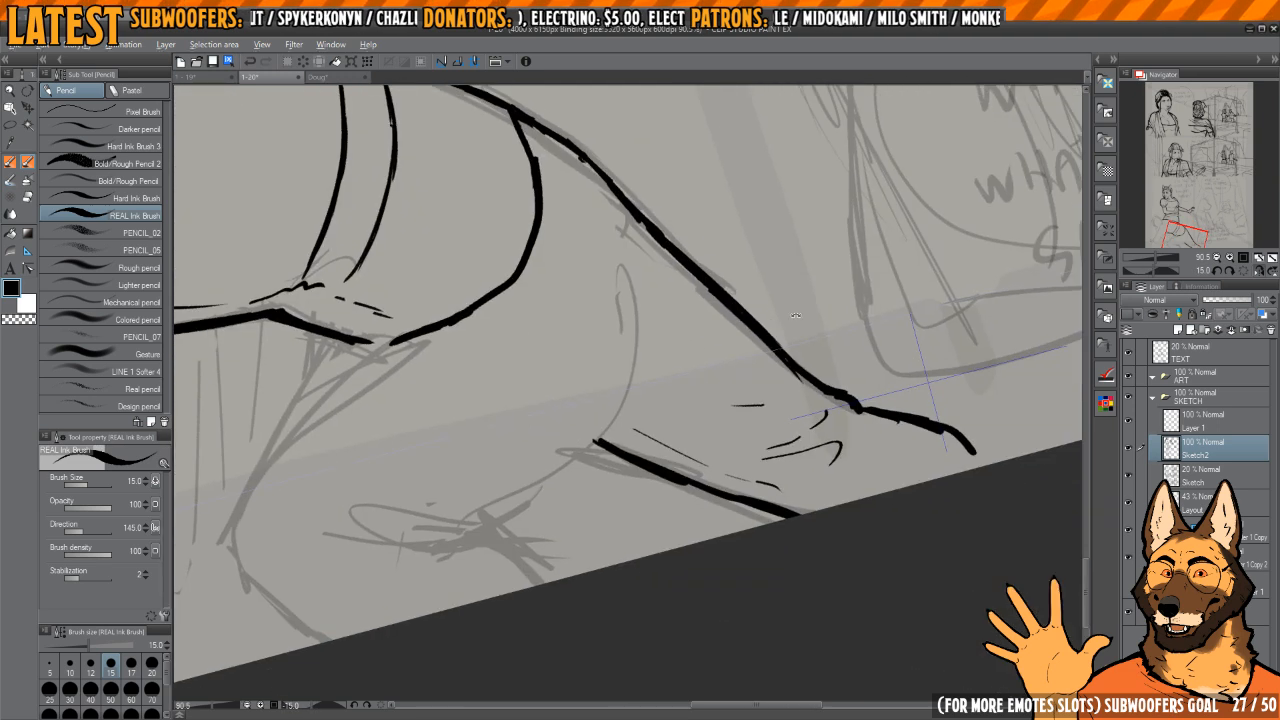
Step: Erase the crease dashes near the rear leg's bend and the lower ends of both leg edges
{"action": "left_click_drag", "start_coordinate": [715, 388], "coordinate": [668, 502]}
{"action": "left_click_drag", "start_coordinate": [668, 502], "coordinate": [726, 411]}
{"action": "key", "text": "e"}
{"action": "mouse_move", "coordinate": [626, 380]}
{"action": "left_mouse_down"}
{"action": "mouse_move", "coordinate": [630, 505]}
{"action": "mouse_move", "coordinate": [691, 486]}
{"action": "mouse_move", "coordinate": [731, 563]}
{"action": "mouse_move", "coordinate": [735, 607]}
{"action": "left_mouse_up"}
{"action": "mouse_move", "coordinate": [733, 533]}
{"action": "left_mouse_down"}
{"action": "mouse_move", "coordinate": [692, 433]}
{"action": "mouse_move", "coordinate": [699, 563]}
{"action": "left_mouse_up"}
{"action": "mouse_move", "coordinate": [703, 399]}
{"action": "left_mouse_down"}
{"action": "mouse_move", "coordinate": [703, 431]}
{"action": "mouse_move", "coordinate": [701, 368]}
{"action": "left_mouse_up"}
{"action": "key", "text": "p"}
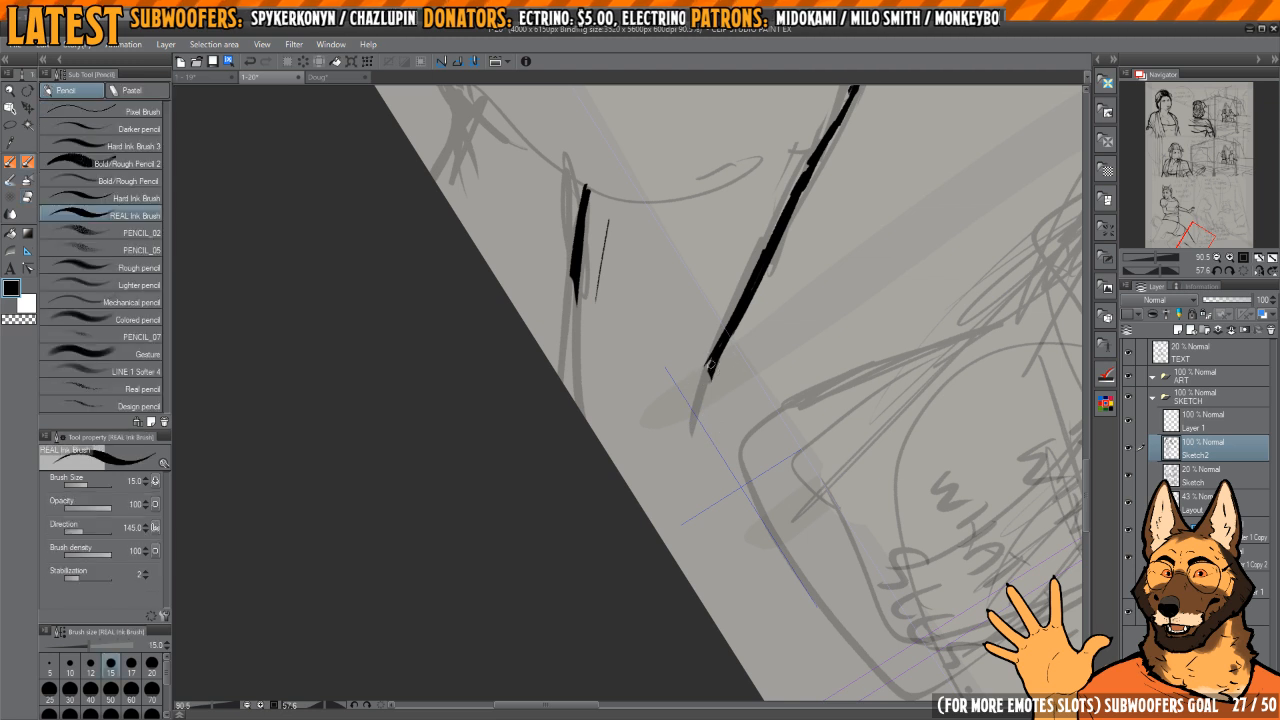
Step: Re-ink the rear leg's back edge with a small kink at the bend, continuing down the lower leg
{"action": "key", "text": "e"}
{"action": "left_click_drag", "start_coordinate": [710, 450], "coordinate": [707, 386]}
{"action": "key", "text": "p"}
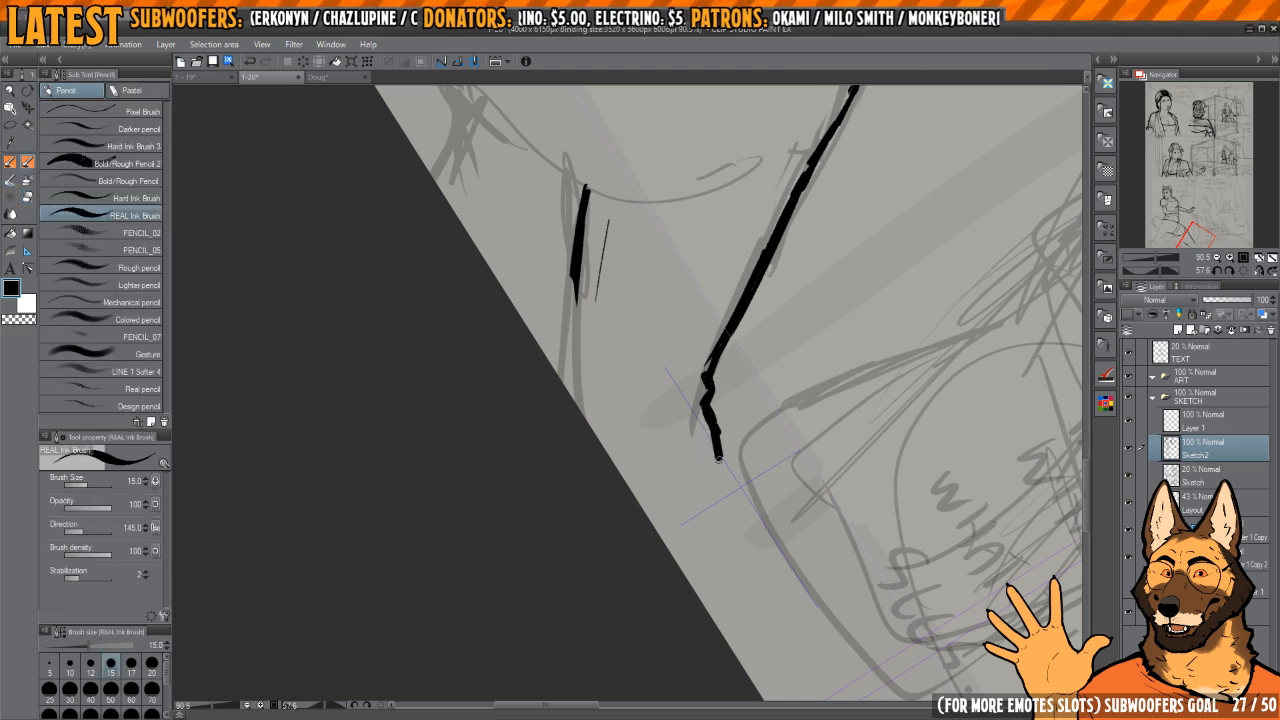
{"action": "left_click_drag", "start_coordinate": [723, 493], "coordinate": [728, 544]}
Step: Erase and redraw the rear leg's front edge as a slimmer line bending outward to the page edge
{"action": "left_click_drag", "start_coordinate": [617, 297], "coordinate": [656, 431]}
{"action": "key", "text": "e"}
{"action": "left_click_drag", "start_coordinate": [622, 325], "coordinate": [618, 520]}
{"action": "key", "text": "p"}
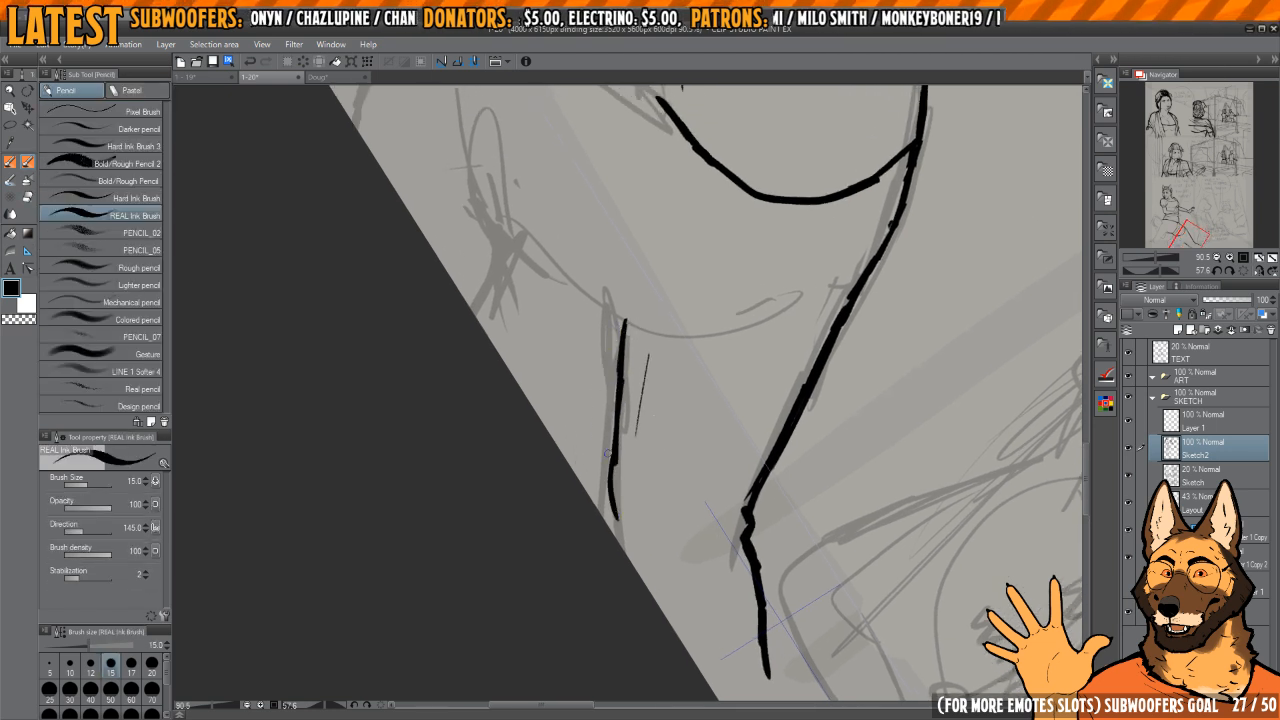
{"action": "left_click_drag", "start_coordinate": [608, 452], "coordinate": [635, 575]}
Step: Replace the thin contour line inside the rear leg's front edge with broken strokes following it to the page edge
{"action": "key", "text": "e"}
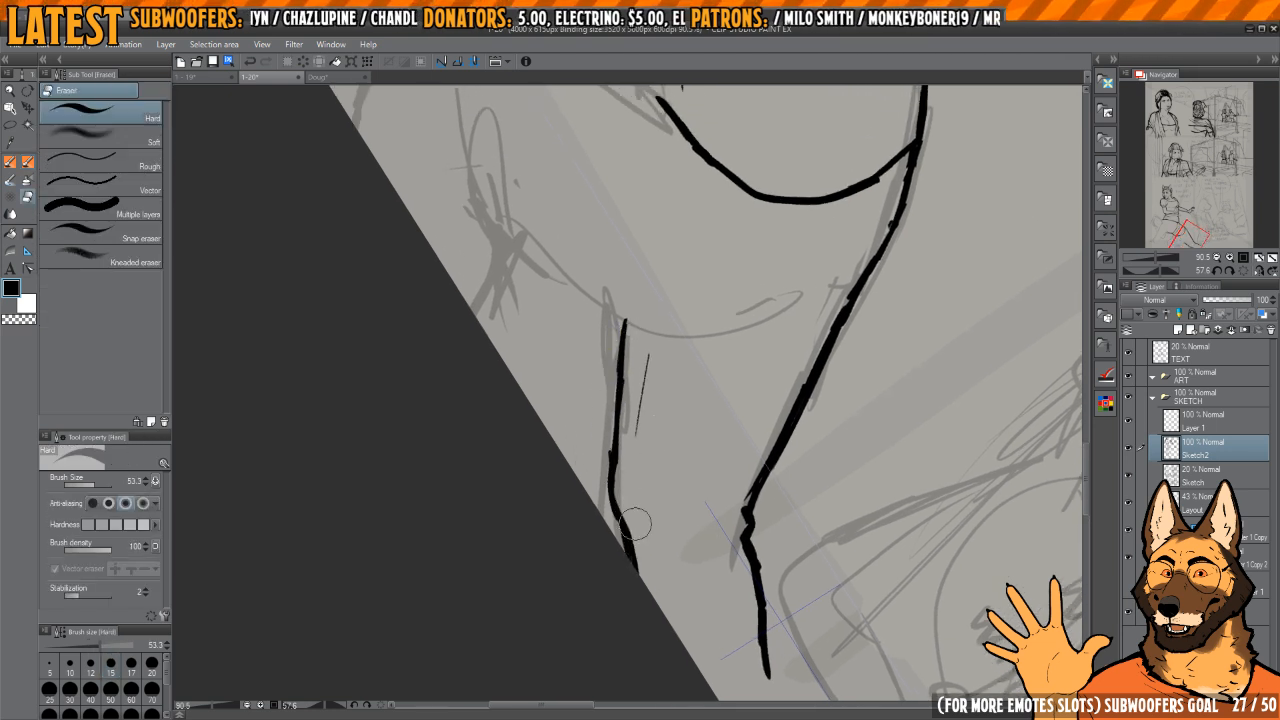
{"action": "left_click_drag", "start_coordinate": [643, 363], "coordinate": [640, 389]}
{"action": "key", "text": "p"}
{"action": "left_click_drag", "start_coordinate": [649, 319], "coordinate": [638, 441]}
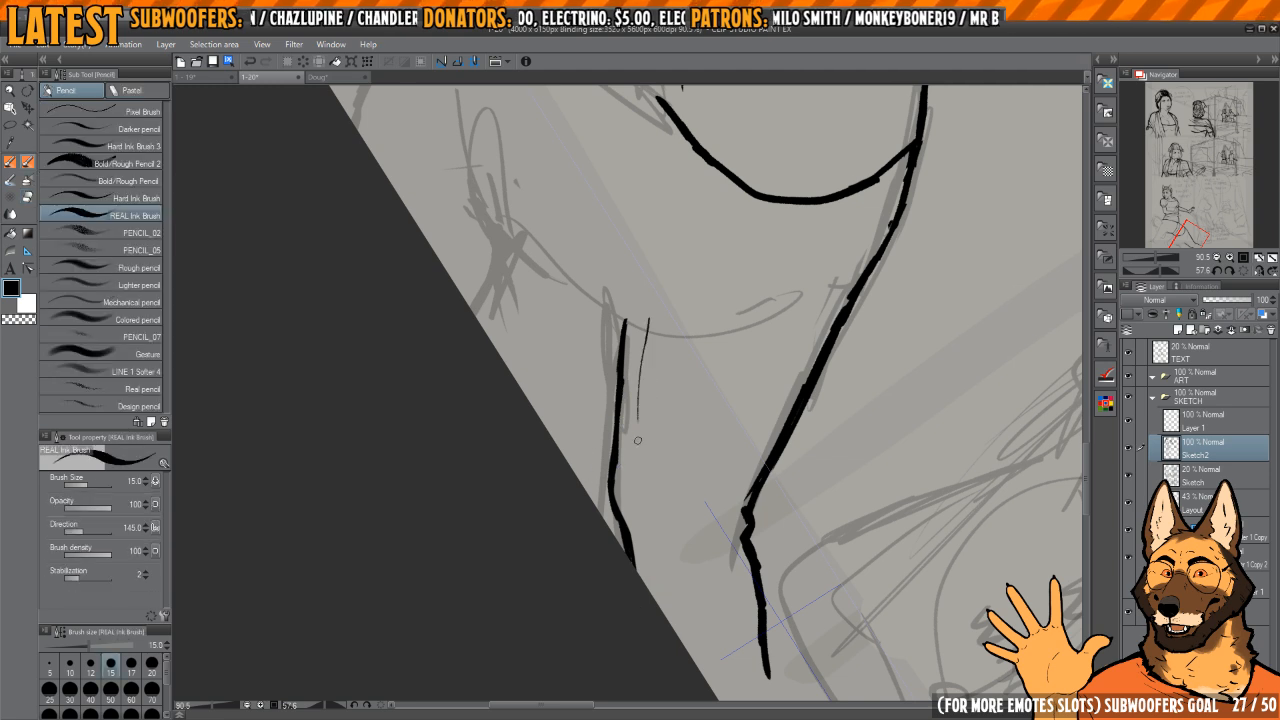
{"action": "left_click_drag", "start_coordinate": [665, 622], "coordinate": [636, 330]}
{"action": "scroll", "coordinate": [681, 440], "scroll_direction": "up", "scroll_amount": 1}
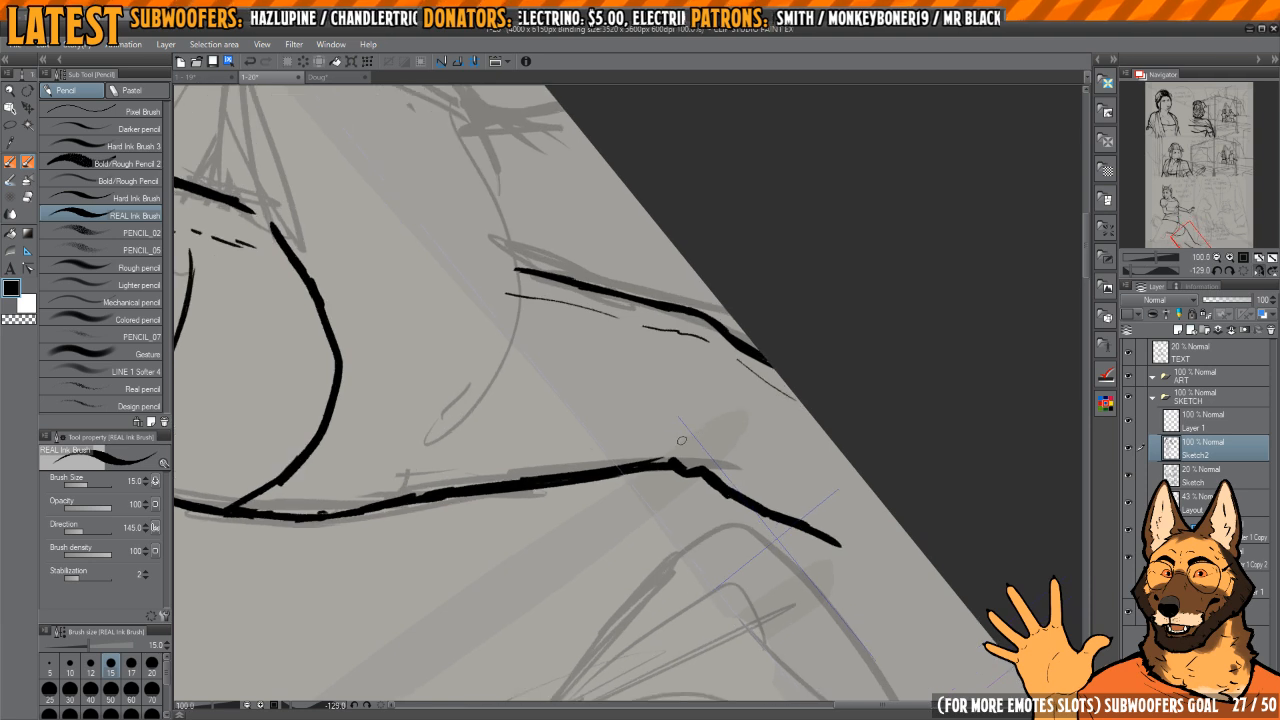
Step: Ink two short crease marks inside the rear leg beside the bend
{"action": "key", "text": "e"}
{"action": "left_click_drag", "start_coordinate": [678, 426], "coordinate": [701, 392]}
{"action": "left_click_drag", "start_coordinate": [769, 314], "coordinate": [656, 440]}
{"action": "left_click_drag", "start_coordinate": [655, 424], "coordinate": [711, 446]}
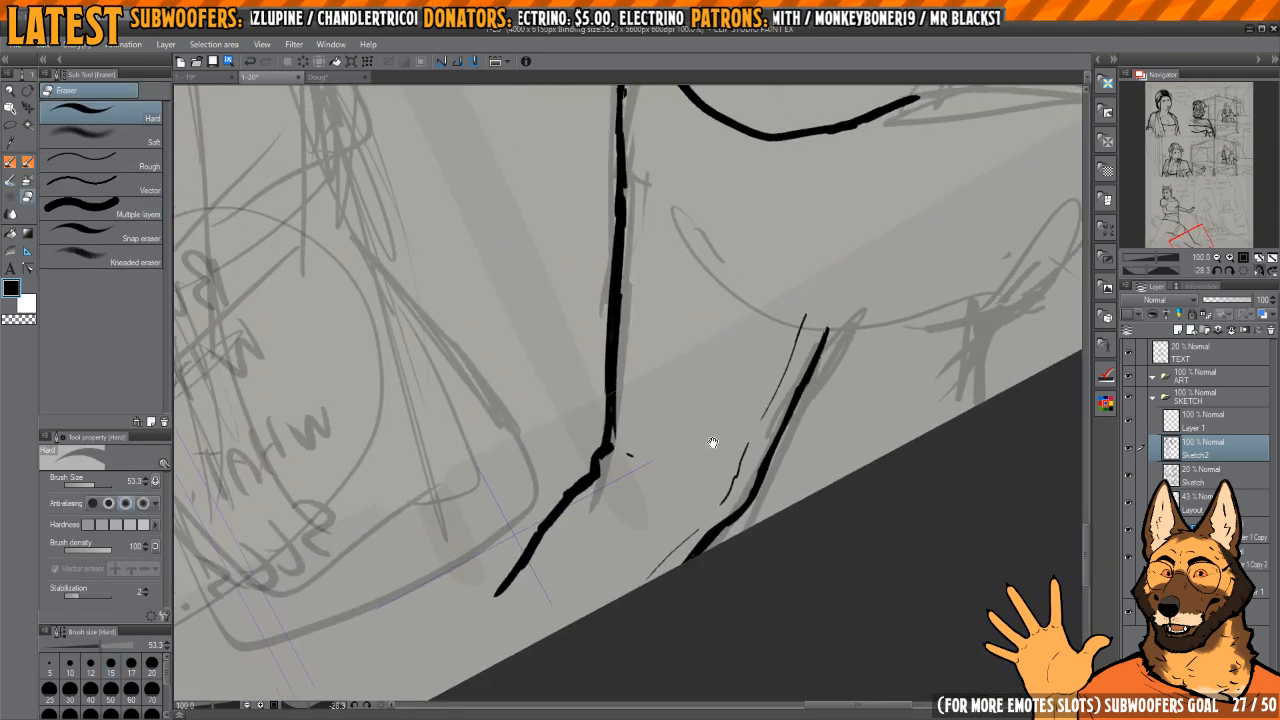
{"action": "key", "text": "h"}
{"action": "left_click_drag", "start_coordinate": [754, 409], "coordinate": [754, 378]}
{"action": "mouse_move", "coordinate": [672, 428]}
{"action": "left_mouse_down"}
{"action": "mouse_move", "coordinate": [675, 390]}
{"action": "mouse_move", "coordinate": [737, 346]}
{"action": "left_mouse_up"}
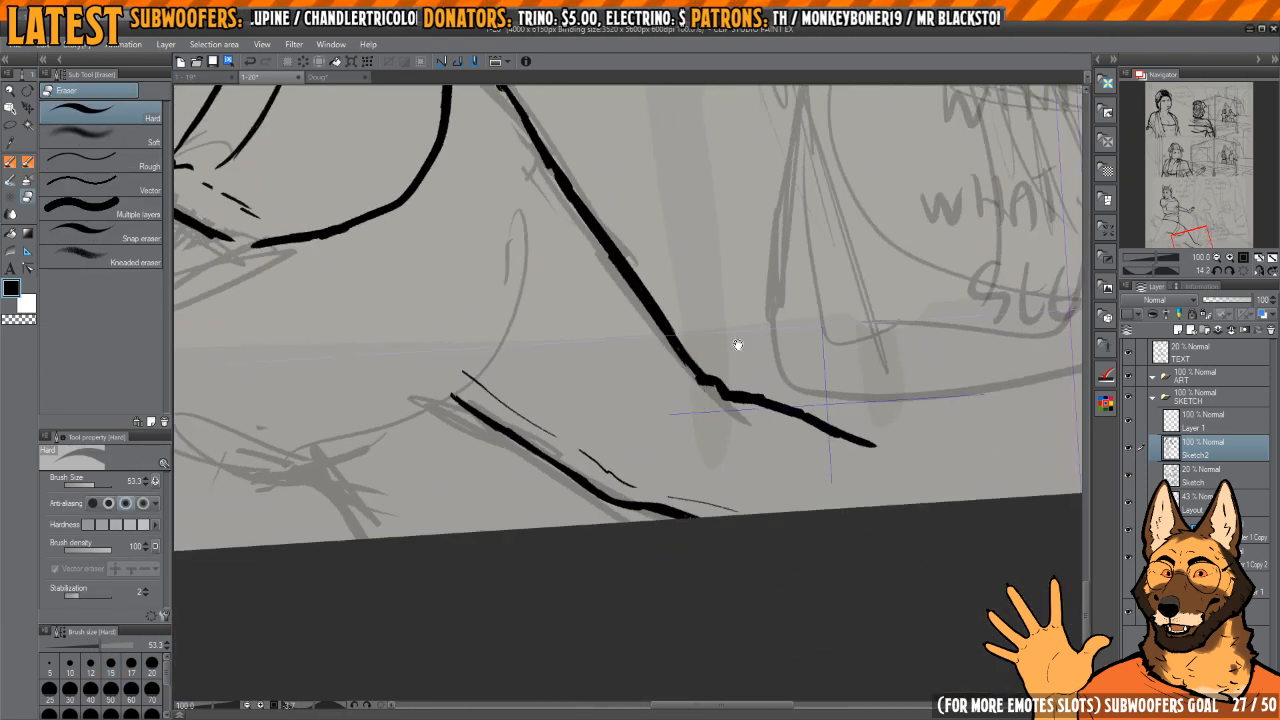
{"action": "key", "text": "p"}
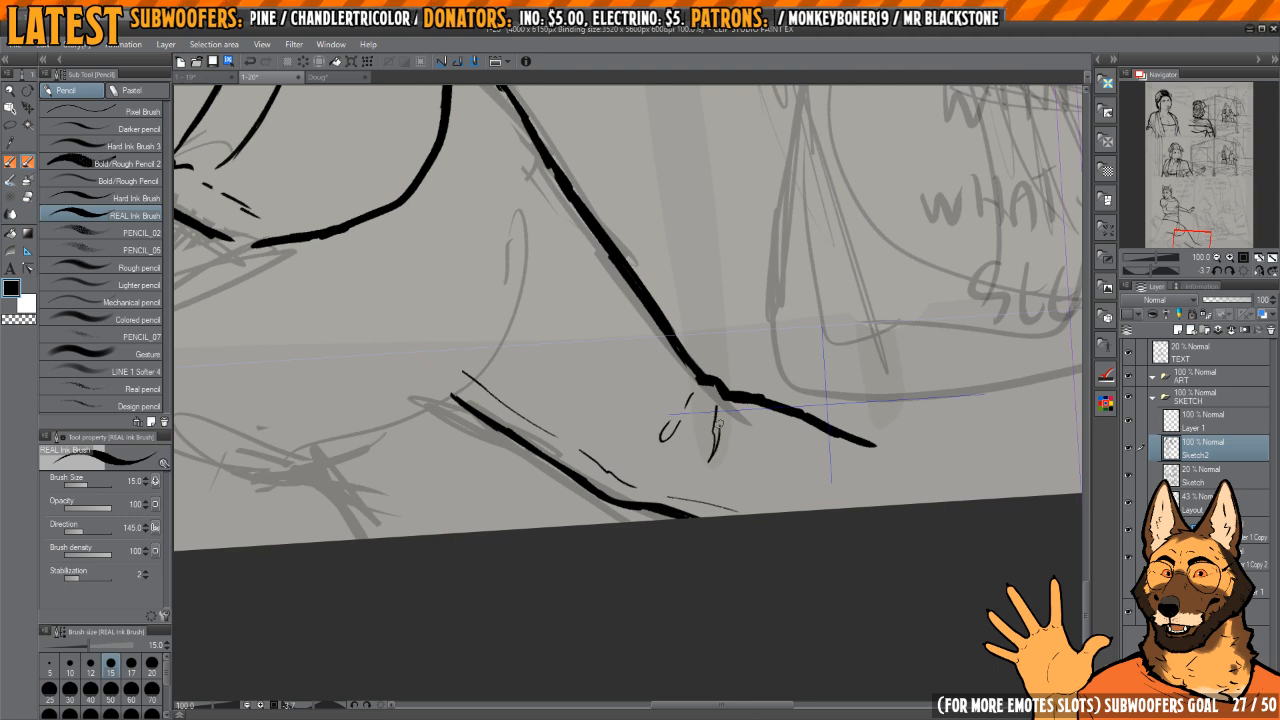
Step: Trim the crease marks at the rear leg's bend and shape them into two narrow loops
{"action": "key", "text": "e"}
{"action": "left_click_drag", "start_coordinate": [715, 412], "coordinate": [716, 449]}
{"action": "key", "text": "p"}
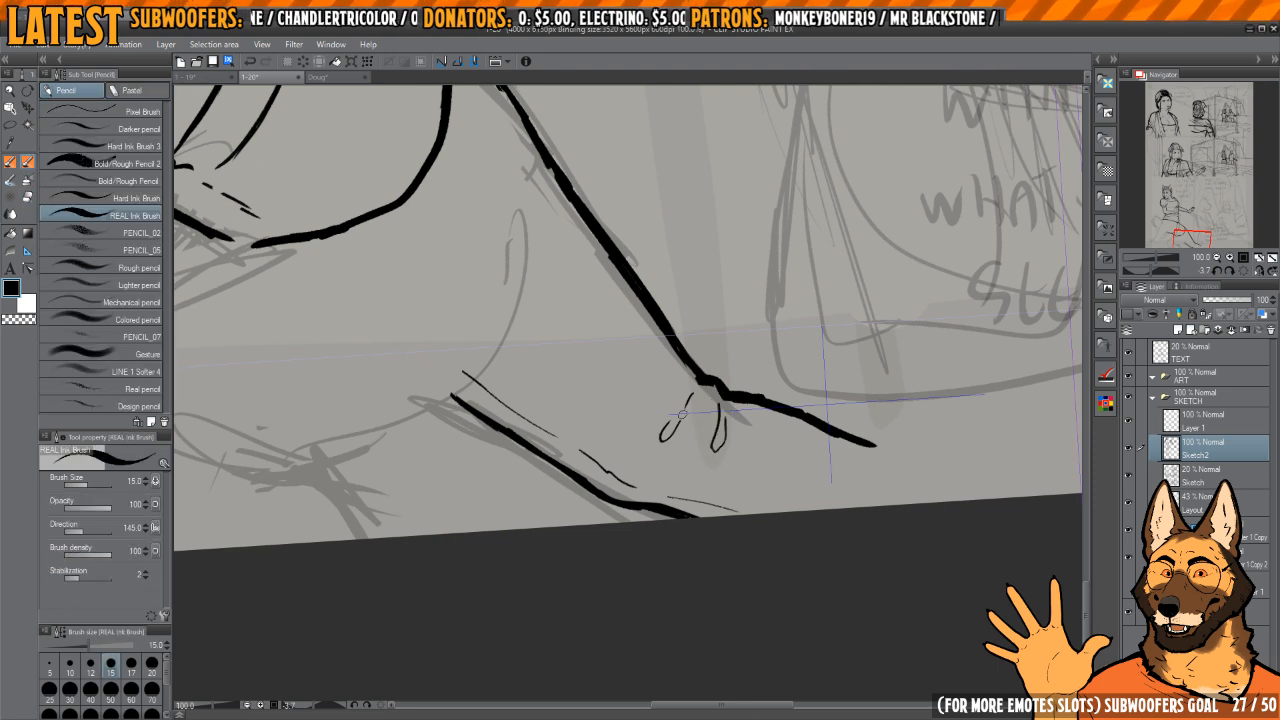
{"action": "key", "text": "e"}
{"action": "mouse_move", "coordinate": [688, 400]}
{"action": "left_mouse_down"}
{"action": "mouse_move", "coordinate": [663, 437]}
{"action": "mouse_move", "coordinate": [674, 417]}
{"action": "left_mouse_up"}
{"action": "key", "text": "p"}
Step: Ink a long curve for the underside of the front thigh, crossing the top of the rear leg's front edge
{"action": "left_click_drag", "start_coordinate": [703, 360], "coordinate": [766, 422]}
{"action": "left_click_drag", "start_coordinate": [766, 422], "coordinate": [789, 376]}
{"action": "key", "text": "h"}
{"action": "key", "text": "h"}
{"action": "left_click_drag", "start_coordinate": [739, 331], "coordinate": [775, 371]}
{"action": "key", "text": "h"}
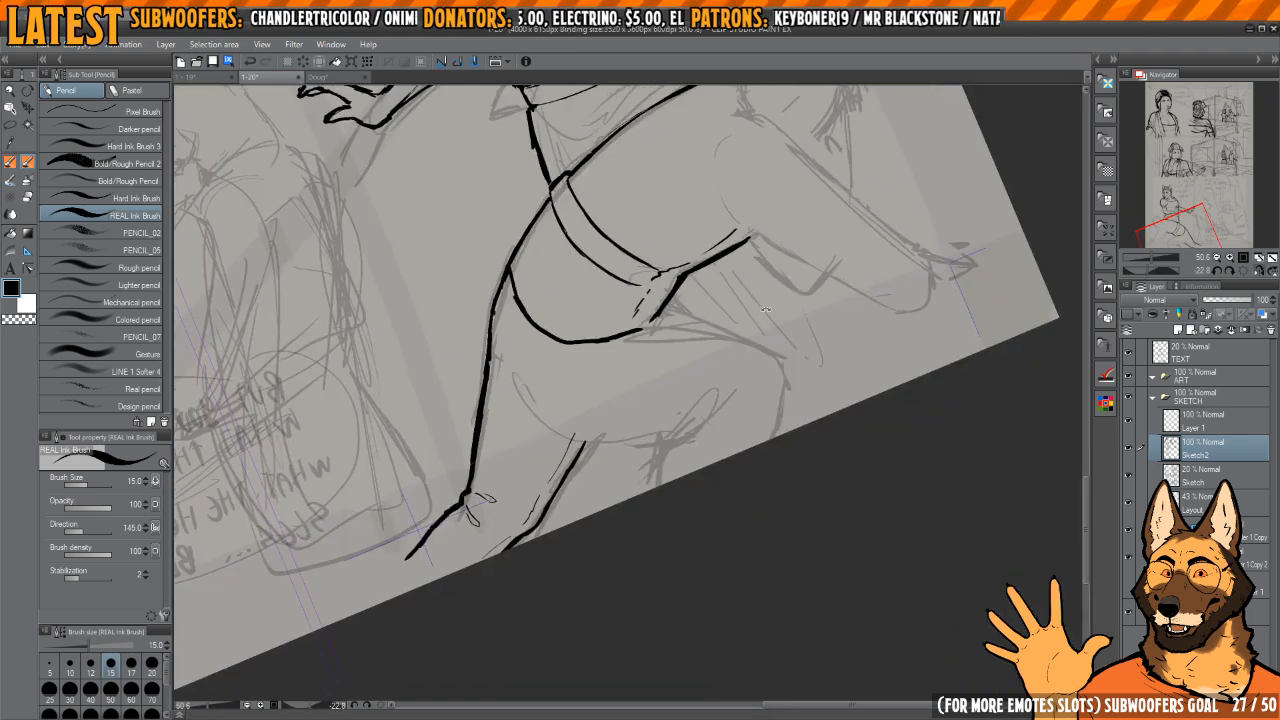
{"action": "left_click_drag", "start_coordinate": [700, 330], "coordinate": [677, 420]}
{"action": "mouse_move", "coordinate": [602, 345]}
{"action": "left_mouse_down"}
{"action": "mouse_move", "coordinate": [666, 366]}
{"action": "mouse_move", "coordinate": [673, 317]}
{"action": "mouse_move", "coordinate": [623, 433]}
{"action": "left_mouse_up"}
{"action": "left_click_drag", "start_coordinate": [636, 512], "coordinate": [643, 585]}
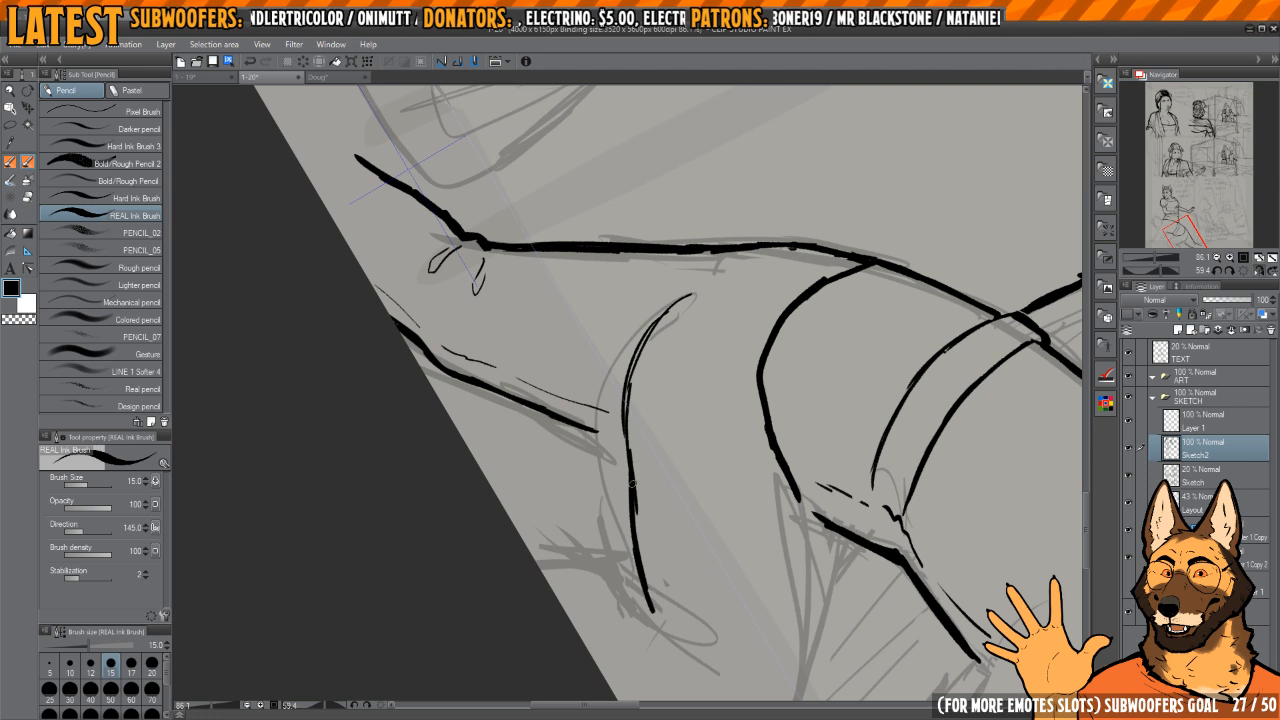
{"action": "left_click_drag", "start_coordinate": [625, 405], "coordinate": [637, 351]}
{"action": "left_click_drag", "start_coordinate": [653, 460], "coordinate": [653, 446]}
{"action": "mouse_move", "coordinate": [700, 434]}
{"action": "left_mouse_down"}
{"action": "mouse_move", "coordinate": [720, 440]}
{"action": "mouse_move", "coordinate": [680, 323]}
{"action": "left_mouse_up"}
{"action": "left_click_drag", "start_coordinate": [658, 398], "coordinate": [656, 404]}
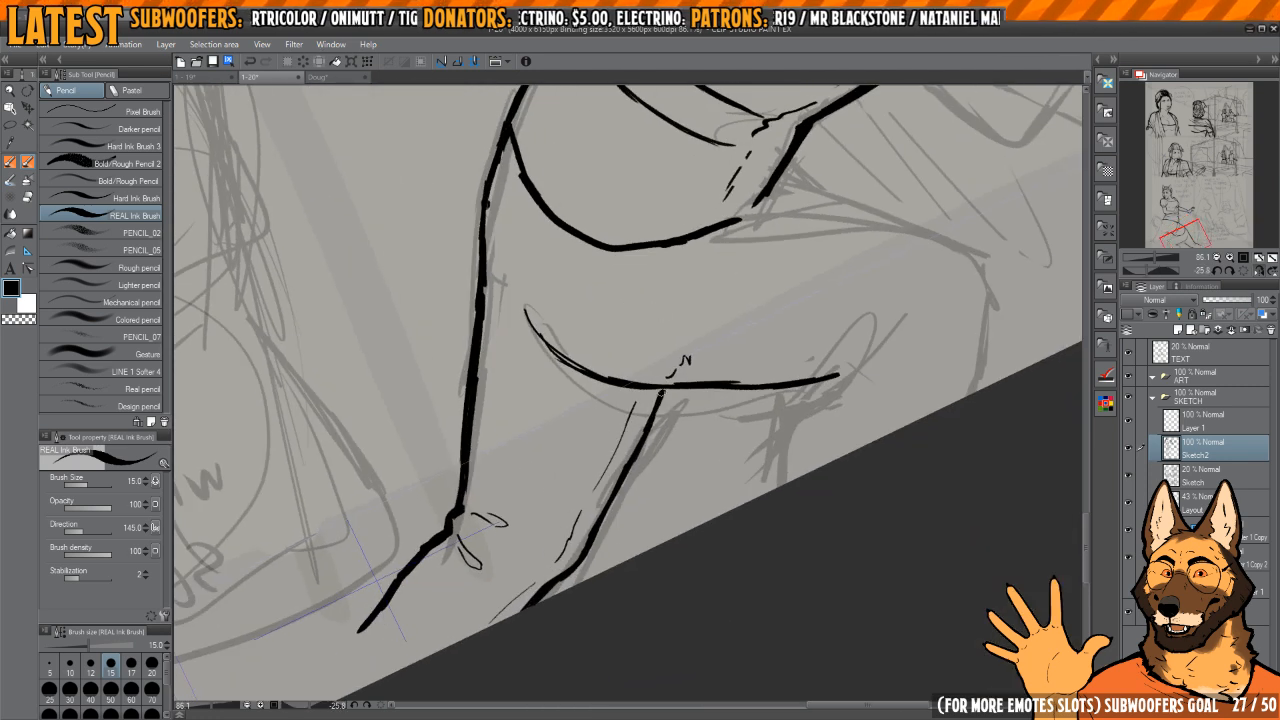
Step: Erase the front thigh's underside curve above its junction with the rear leg's front edge
{"action": "mouse_move", "coordinate": [677, 357]}
{"action": "left_mouse_down"}
{"action": "mouse_move", "coordinate": [732, 405]}
{"action": "mouse_move", "coordinate": [763, 500]}
{"action": "left_mouse_up"}
{"action": "left_click_drag", "start_coordinate": [730, 440], "coordinate": [694, 463]}
{"action": "key", "text": "e"}
{"action": "mouse_move", "coordinate": [594, 444]}
{"action": "left_mouse_down"}
{"action": "mouse_move", "coordinate": [628, 511]}
{"action": "mouse_move", "coordinate": [621, 524]}
{"action": "mouse_move", "coordinate": [624, 444]}
{"action": "left_mouse_up"}
{"action": "key", "text": "p"}
{"action": "mouse_move", "coordinate": [624, 444]}
{"action": "left_mouse_down"}
{"action": "mouse_move", "coordinate": [651, 414]}
{"action": "mouse_move", "coordinate": [665, 450]}
{"action": "left_mouse_up"}
{"action": "key", "text": "e"}
{"action": "left_click_drag", "start_coordinate": [663, 537], "coordinate": [655, 530]}
{"action": "left_click_drag", "start_coordinate": [604, 390], "coordinate": [612, 492]}
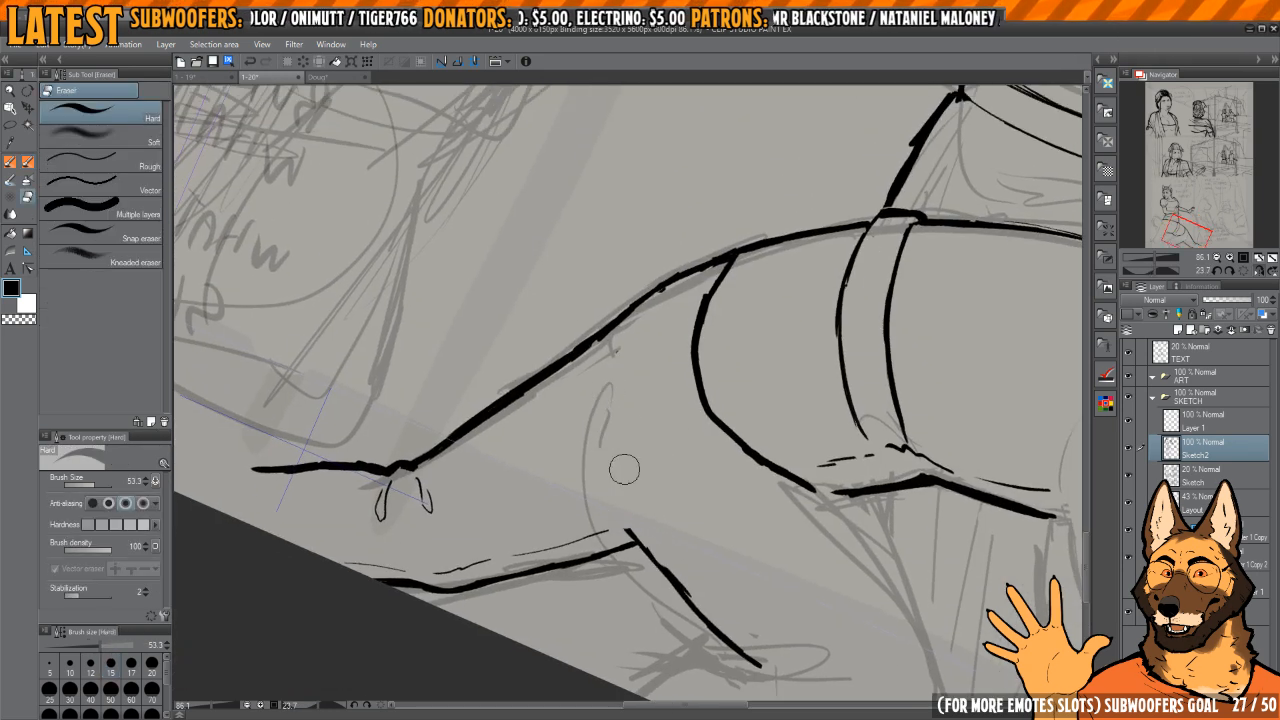
Step: Rework the upper end of the front thigh's underside curve with ink and eraser strokes
{"action": "key", "text": "p"}
{"action": "left_click_drag", "start_coordinate": [607, 396], "coordinate": [606, 436]}
{"action": "key", "text": "e"}
{"action": "mouse_move", "coordinate": [610, 390]}
{"action": "left_mouse_down"}
{"action": "mouse_move", "coordinate": [620, 484]}
{"action": "mouse_move", "coordinate": [609, 404]}
{"action": "left_mouse_up"}
{"action": "key", "text": "p"}
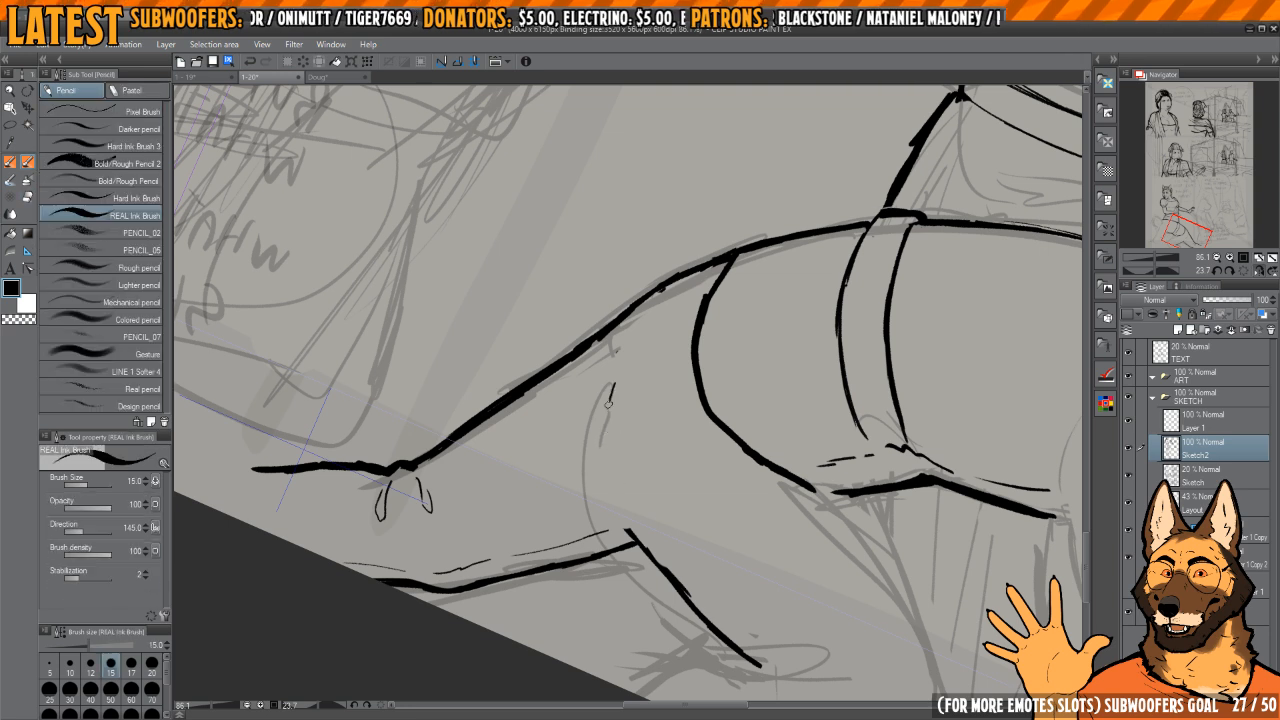
{"action": "left_click_drag", "start_coordinate": [622, 487], "coordinate": [641, 520]}
{"action": "mouse_move", "coordinate": [645, 520]}
{"action": "left_mouse_down"}
{"action": "mouse_move", "coordinate": [622, 462]}
{"action": "mouse_move", "coordinate": [654, 468]}
{"action": "left_mouse_up"}
{"action": "left_click_drag", "start_coordinate": [654, 468], "coordinate": [624, 472]}
{"action": "key", "text": "e"}
{"action": "mouse_move", "coordinate": [643, 336]}
{"action": "left_mouse_down"}
{"action": "mouse_move", "coordinate": [618, 460]}
{"action": "mouse_move", "coordinate": [632, 545]}
{"action": "left_mouse_up"}
Step: Redraw the front thigh's underside as one slim curve through the rear leg junction toward the back of the knee
{"action": "left_click_drag", "start_coordinate": [623, 379], "coordinate": [657, 317]}
{"action": "left_click_drag", "start_coordinate": [657, 317], "coordinate": [626, 470]}
{"action": "left_click_drag", "start_coordinate": [636, 541], "coordinate": [626, 489]}
{"action": "left_click_drag", "start_coordinate": [621, 424], "coordinate": [645, 558]}
{"action": "key", "text": "e"}
{"action": "left_click_drag", "start_coordinate": [613, 460], "coordinate": [644, 581]}
{"action": "mouse_move", "coordinate": [628, 442]}
{"action": "left_mouse_down"}
{"action": "mouse_move", "coordinate": [658, 579]}
{"action": "mouse_move", "coordinate": [597, 439]}
{"action": "mouse_move", "coordinate": [612, 450]}
{"action": "mouse_move", "coordinate": [625, 432]}
{"action": "left_mouse_up"}
{"action": "key", "text": "p"}
{"action": "key", "text": "e"}
{"action": "key", "text": "p"}
{"action": "left_click_drag", "start_coordinate": [612, 366], "coordinate": [615, 419]}
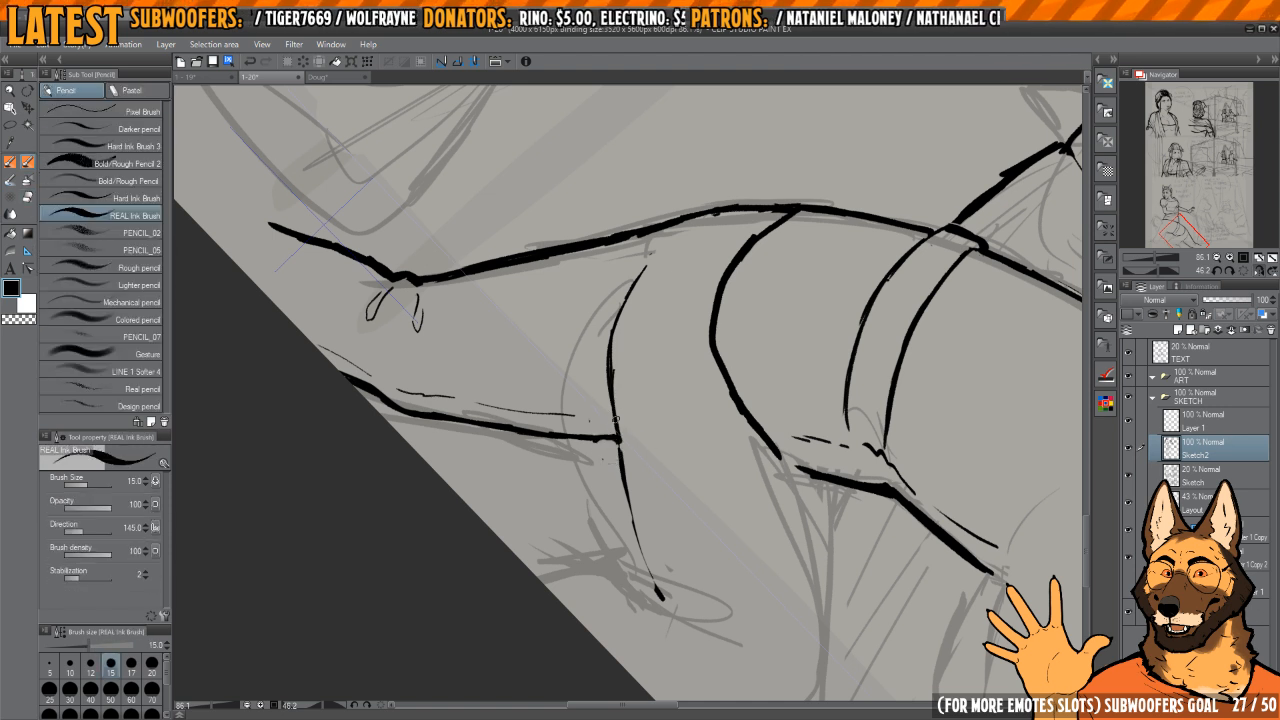
{"action": "left_click_drag", "start_coordinate": [624, 466], "coordinate": [661, 600]}
Step: Ink the top edge of the front thigh from the belly to the bent knee
{"action": "key", "text": "h"}
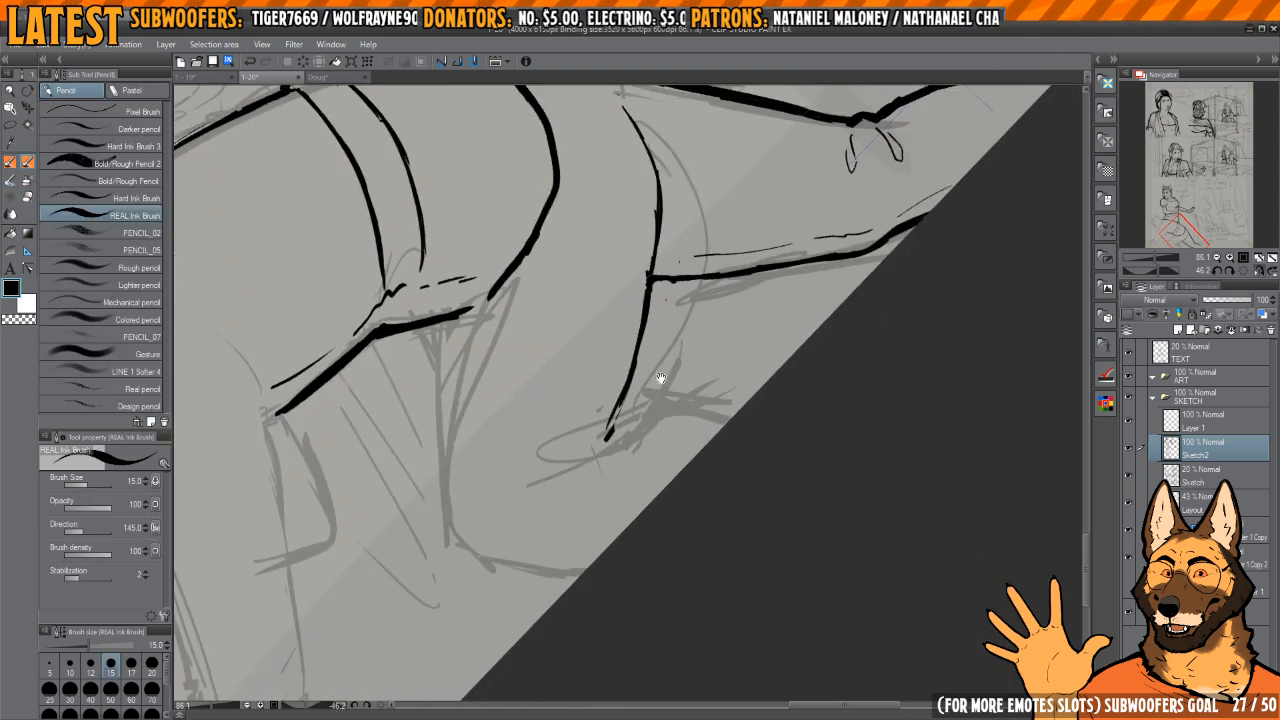
{"action": "mouse_move", "coordinate": [660, 380]}
{"action": "left_mouse_down"}
{"action": "mouse_move", "coordinate": [727, 392]}
{"action": "mouse_move", "coordinate": [793, 428]}
{"action": "left_mouse_up"}
{"action": "left_click_drag", "start_coordinate": [607, 356], "coordinate": [591, 421]}
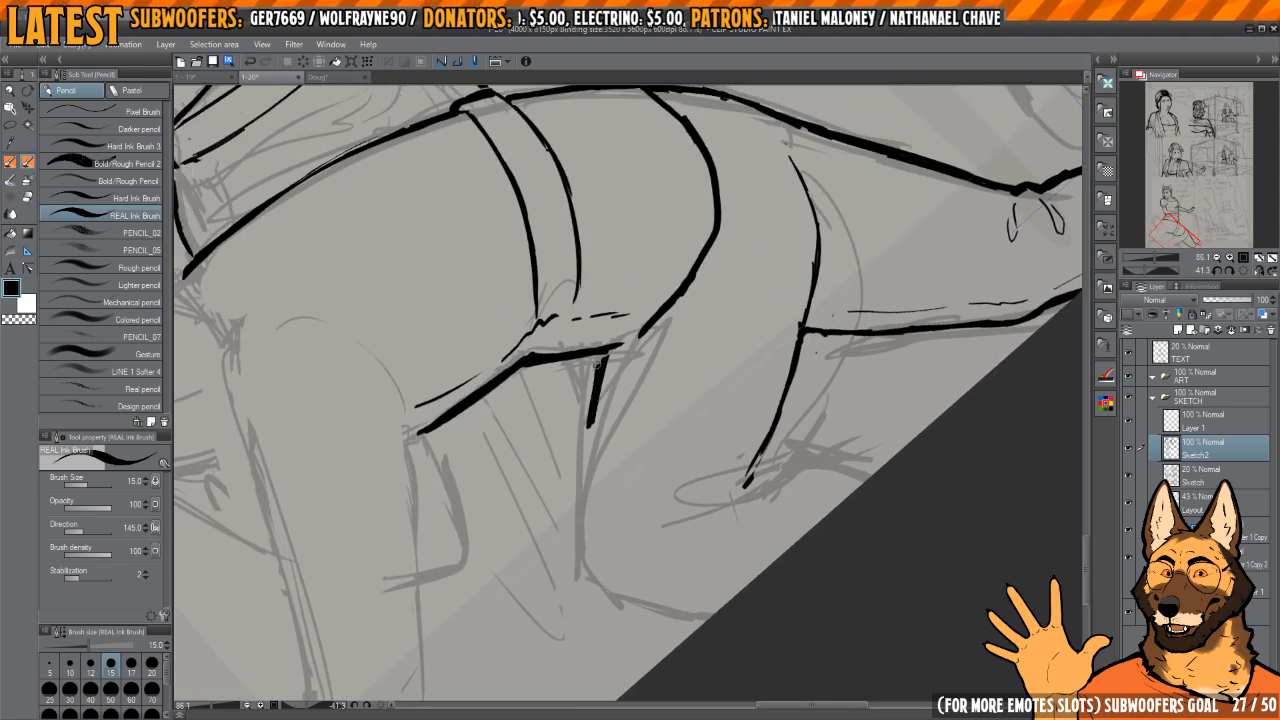
{"action": "left_click_drag", "start_coordinate": [597, 365], "coordinate": [588, 495]}
{"action": "key", "text": "e"}
{"action": "left_click_drag", "start_coordinate": [602, 367], "coordinate": [591, 488]}
{"action": "key", "text": "p"}
{"action": "left_click_drag", "start_coordinate": [771, 461], "coordinate": [767, 393]}
{"action": "left_click_drag", "start_coordinate": [767, 393], "coordinate": [666, 509]}
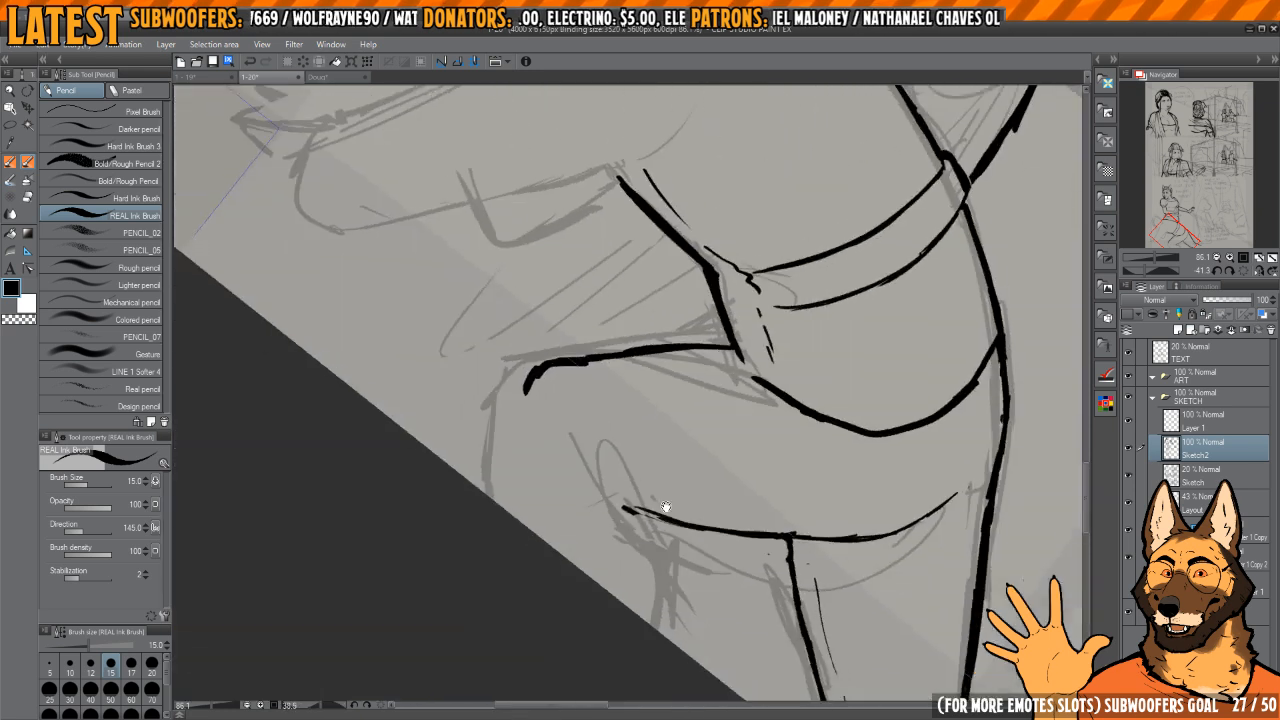
{"action": "left_click_drag", "start_coordinate": [652, 455], "coordinate": [728, 453]}
{"action": "mouse_move", "coordinate": [691, 406]}
{"action": "left_mouse_down"}
{"action": "mouse_move", "coordinate": [674, 349]}
{"action": "mouse_move", "coordinate": [690, 407]}
{"action": "mouse_move", "coordinate": [693, 388]}
{"action": "left_mouse_up"}
Step: Erase the blocky end at the front knee and re-ink it as a rounded knee running to the page edge
{"action": "key", "text": "e"}
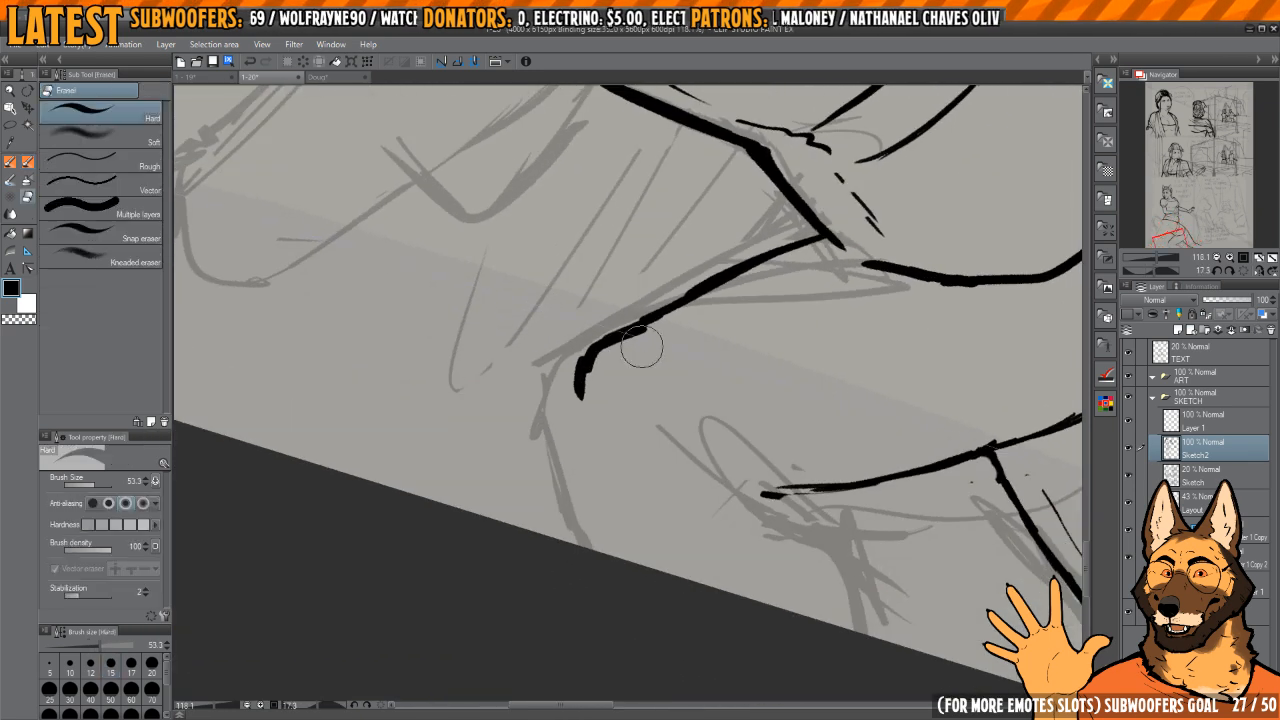
{"action": "mouse_move", "coordinate": [641, 346]}
{"action": "left_mouse_down"}
{"action": "mouse_move", "coordinate": [610, 360]}
{"action": "mouse_move", "coordinate": [598, 430]}
{"action": "left_mouse_up"}
{"action": "mouse_move", "coordinate": [657, 375]}
{"action": "left_mouse_down"}
{"action": "mouse_move", "coordinate": [610, 385]}
{"action": "mouse_move", "coordinate": [601, 423]}
{"action": "mouse_move", "coordinate": [600, 408]}
{"action": "mouse_move", "coordinate": [638, 558]}
{"action": "left_mouse_up"}
{"action": "key", "text": "p"}
{"action": "mouse_move", "coordinate": [828, 477]}
{"action": "left_mouse_down"}
{"action": "mouse_move", "coordinate": [735, 311]}
{"action": "mouse_move", "coordinate": [838, 483]}
{"action": "mouse_move", "coordinate": [696, 349]}
{"action": "mouse_move", "coordinate": [704, 524]}
{"action": "left_mouse_up"}
Step: Ink the back of the front leg's calf from the end of the thigh's underside curve to the page edge
{"action": "key", "text": "e"}
{"action": "mouse_move", "coordinate": [712, 458]}
{"action": "left_mouse_down"}
{"action": "mouse_move", "coordinate": [700, 515]}
{"action": "mouse_move", "coordinate": [625, 444]}
{"action": "mouse_move", "coordinate": [702, 480]}
{"action": "mouse_move", "coordinate": [694, 573]}
{"action": "mouse_move", "coordinate": [696, 458]}
{"action": "left_mouse_up"}
{"action": "key", "text": "p"}
{"action": "mouse_move", "coordinate": [704, 402]}
{"action": "left_mouse_down"}
{"action": "mouse_move", "coordinate": [749, 406]}
{"action": "mouse_move", "coordinate": [713, 308]}
{"action": "left_mouse_up"}
{"action": "key", "text": "h"}
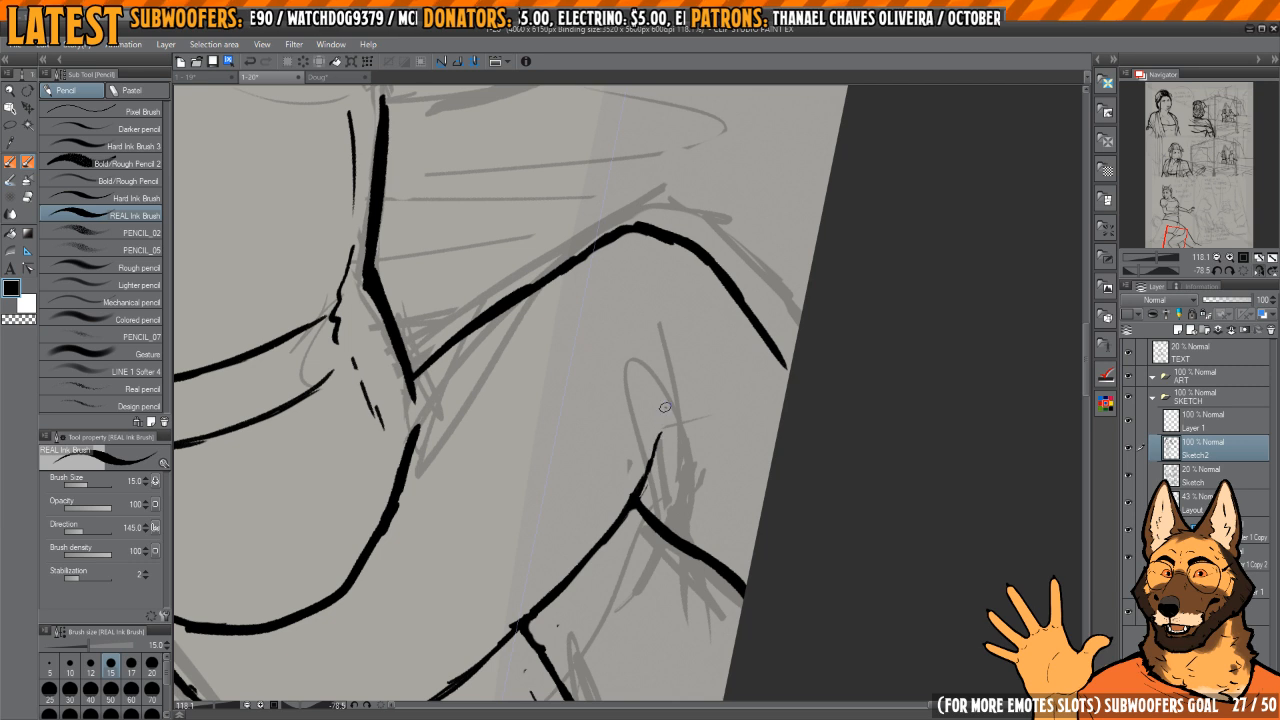
Step: Extend the front thigh's underside line behind the knee with a small hook and thicken it between the two leg junctions
{"action": "mouse_move", "coordinate": [684, 429]}
{"action": "left_mouse_down"}
{"action": "mouse_move", "coordinate": [732, 295]}
{"action": "mouse_move", "coordinate": [661, 428]}
{"action": "left_mouse_up"}
{"action": "mouse_move", "coordinate": [661, 368]}
{"action": "left_mouse_down"}
{"action": "mouse_move", "coordinate": [708, 451]}
{"action": "mouse_move", "coordinate": [707, 484]}
{"action": "mouse_move", "coordinate": [658, 408]}
{"action": "mouse_move", "coordinate": [671, 529]}
{"action": "left_mouse_up"}
{"action": "key", "text": "e"}
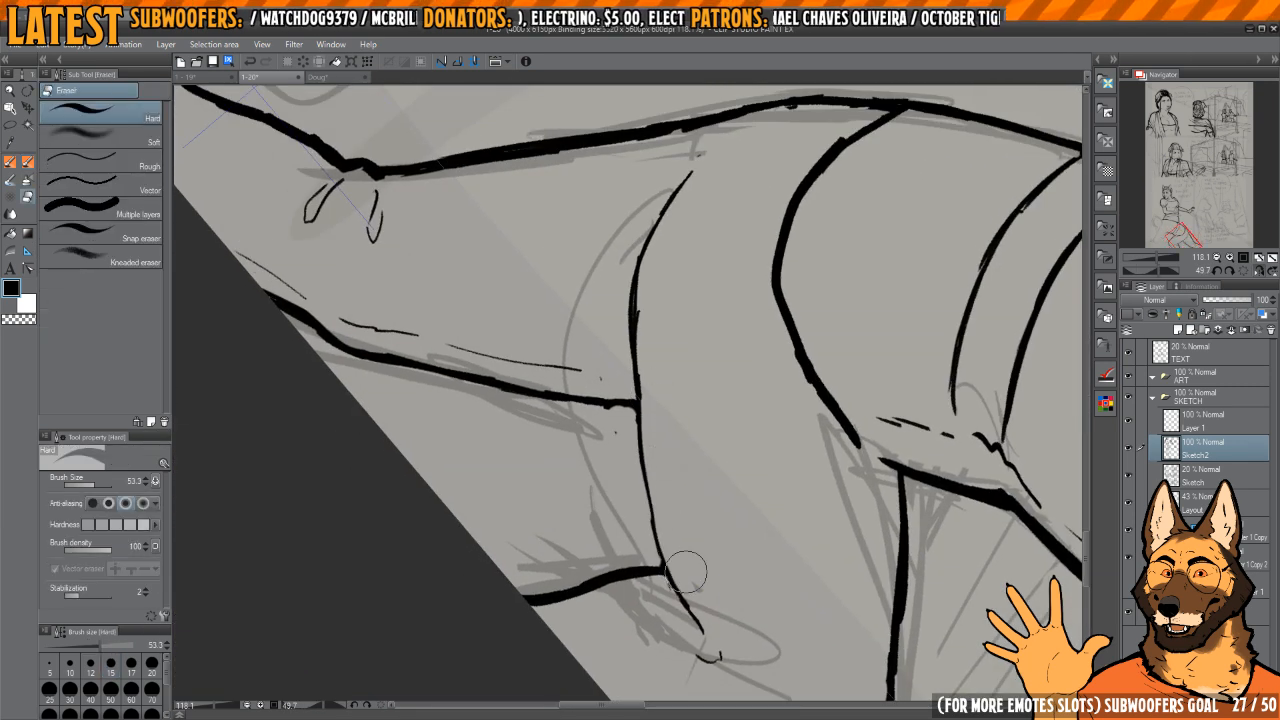
{"action": "key", "text": "p"}
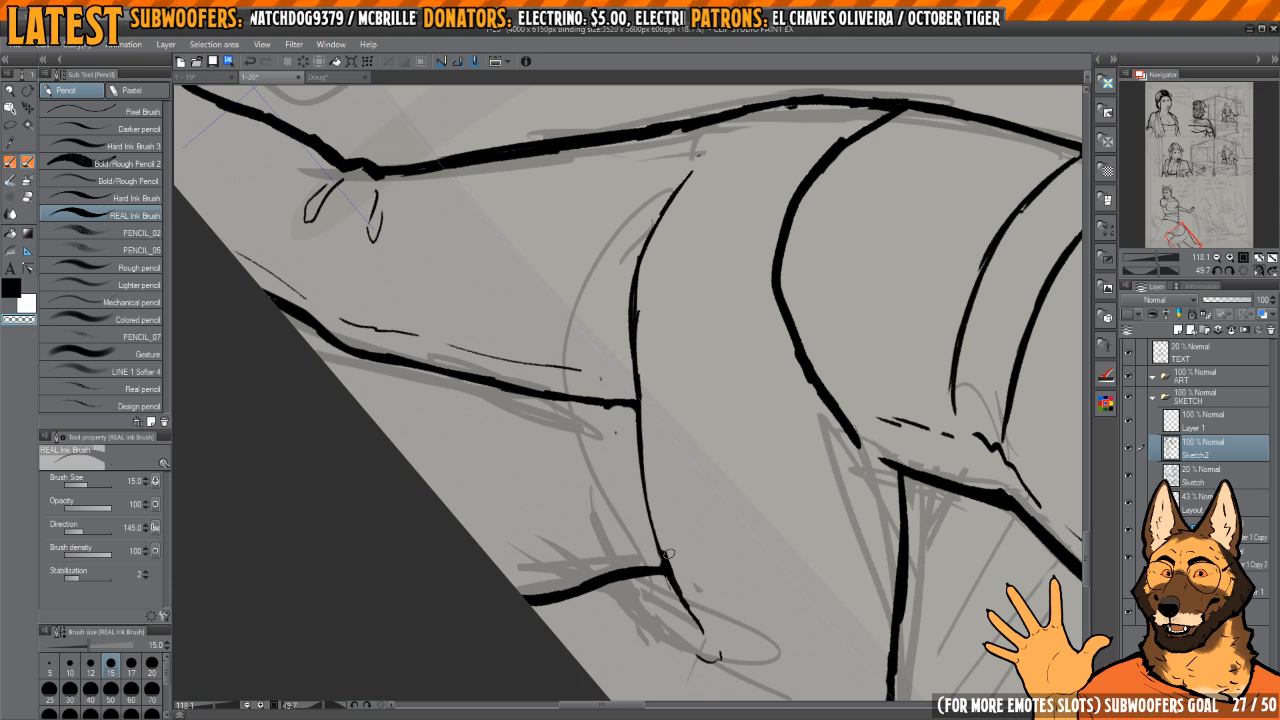
{"action": "left_click_drag", "start_coordinate": [656, 477], "coordinate": [661, 600]}
{"action": "key", "text": "c"}
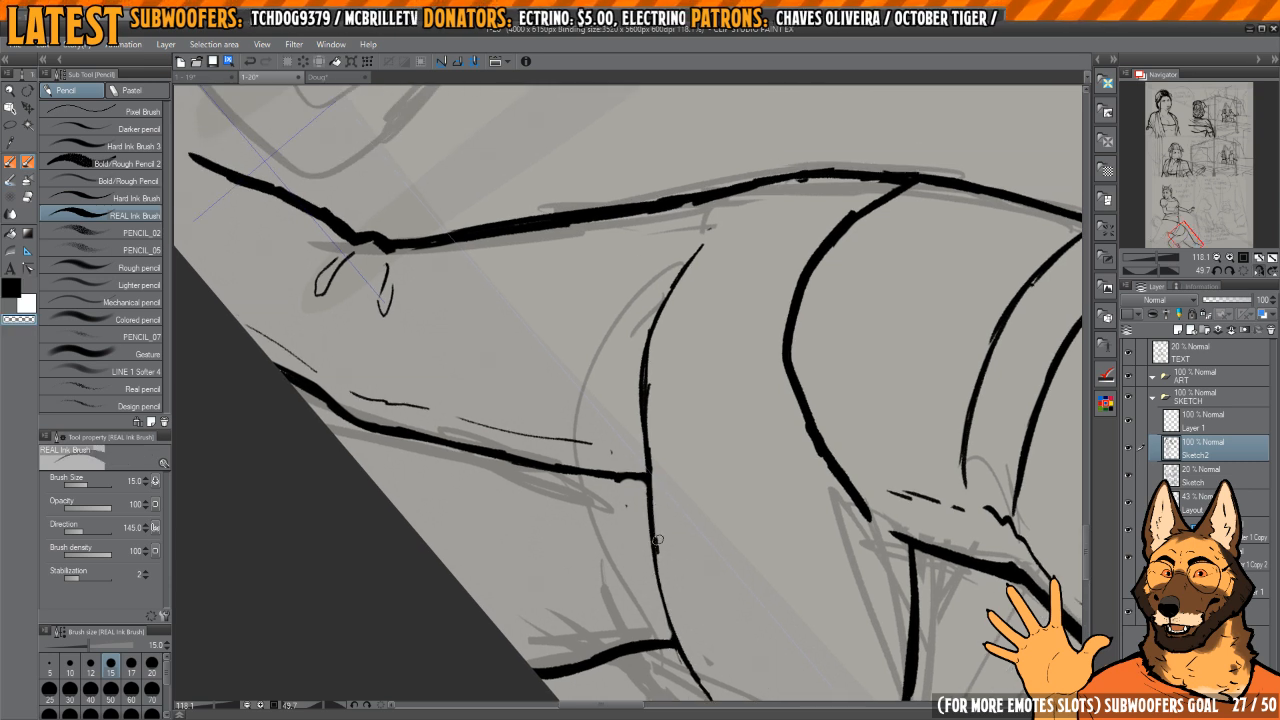
Step: Erase the underside curve's upper stretch above the rear leg junction and re-ink it as a thinner line detached from the junction
{"action": "key", "text": "c"}
{"action": "left_click_drag", "start_coordinate": [658, 314], "coordinate": [670, 290]}
{"action": "mouse_move", "coordinate": [691, 288]}
{"action": "left_mouse_down"}
{"action": "mouse_move", "coordinate": [679, 376]}
{"action": "mouse_move", "coordinate": [666, 306]}
{"action": "left_mouse_up"}
{"action": "key", "text": "e"}
{"action": "mouse_move", "coordinate": [668, 459]}
{"action": "left_mouse_down"}
{"action": "mouse_move", "coordinate": [700, 526]}
{"action": "mouse_move", "coordinate": [654, 363]}
{"action": "mouse_move", "coordinate": [660, 325]}
{"action": "mouse_move", "coordinate": [640, 384]}
{"action": "left_mouse_up"}
{"action": "key", "text": "p"}
{"action": "mouse_move", "coordinate": [659, 316]}
{"action": "left_mouse_down"}
{"action": "mouse_move", "coordinate": [643, 428]}
{"action": "mouse_move", "coordinate": [670, 500]}
{"action": "left_mouse_up"}
{"action": "key", "text": "e"}
{"action": "mouse_move", "coordinate": [646, 420]}
{"action": "left_mouse_down"}
{"action": "mouse_move", "coordinate": [670, 306]}
{"action": "mouse_move", "coordinate": [662, 326]}
{"action": "left_mouse_up"}
{"action": "key", "text": "p"}
{"action": "left_click_drag", "start_coordinate": [652, 349], "coordinate": [668, 490]}
Step: Erase the broken buttock strokes and re-ink them as one short, slim curve ending just before the rear leg junction
{"action": "key", "text": "e"}
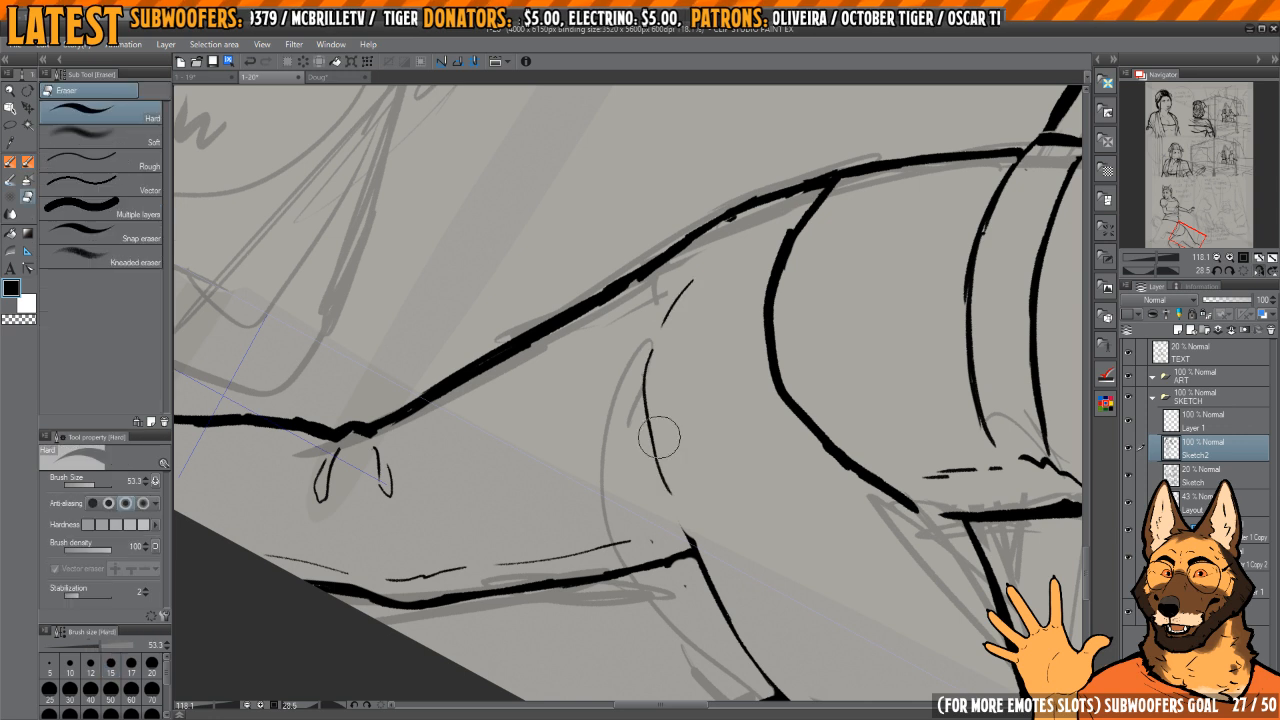
{"action": "left_click_drag", "start_coordinate": [660, 437], "coordinate": [678, 294]}
{"action": "key", "text": "p"}
{"action": "mouse_move", "coordinate": [662, 470]}
{"action": "left_mouse_down"}
{"action": "mouse_move", "coordinate": [668, 490]}
{"action": "mouse_move", "coordinate": [654, 373]}
{"action": "left_mouse_up"}
{"action": "mouse_move", "coordinate": [659, 361]}
{"action": "left_mouse_down"}
{"action": "mouse_move", "coordinate": [695, 297]}
{"action": "mouse_move", "coordinate": [666, 476]}
{"action": "mouse_move", "coordinate": [703, 275]}
{"action": "mouse_move", "coordinate": [653, 374]}
{"action": "mouse_move", "coordinate": [656, 453]}
{"action": "left_mouse_up"}
{"action": "key", "text": "e"}
{"action": "key", "text": "p"}
{"action": "key", "text": "e"}
{"action": "mouse_move", "coordinate": [698, 284]}
{"action": "left_mouse_down"}
{"action": "mouse_move", "coordinate": [669, 474]}
{"action": "mouse_move", "coordinate": [671, 318]}
{"action": "mouse_move", "coordinate": [659, 471]}
{"action": "left_mouse_up"}
{"action": "key", "text": "p"}
{"action": "mouse_move", "coordinate": [680, 423]}
{"action": "left_mouse_down"}
{"action": "mouse_move", "coordinate": [727, 440]}
{"action": "mouse_move", "coordinate": [680, 299]}
{"action": "mouse_move", "coordinate": [680, 486]}
{"action": "left_mouse_up"}
Step: Thicken and smooth the rear leg's outer contour from the waistband down along the thigh
{"action": "mouse_move", "coordinate": [735, 369]}
{"action": "left_mouse_down"}
{"action": "mouse_move", "coordinate": [681, 300]}
{"action": "mouse_move", "coordinate": [666, 383]}
{"action": "left_mouse_up"}
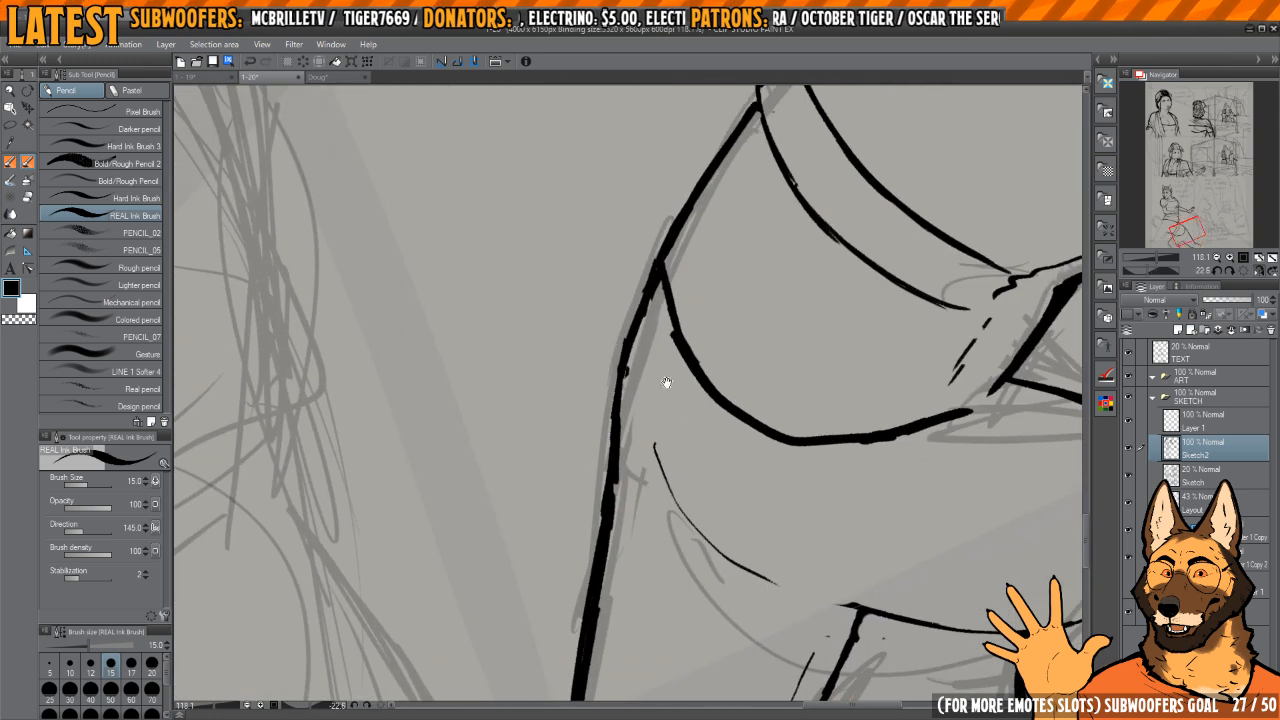
{"action": "scroll", "coordinate": [666, 383], "scroll_direction": "up", "scroll_amount": 2}
{"action": "key", "text": "c"}
{"action": "mouse_move", "coordinate": [681, 284]}
{"action": "left_mouse_down"}
{"action": "mouse_move", "coordinate": [641, 403]}
{"action": "mouse_move", "coordinate": [628, 530]}
{"action": "left_mouse_up"}
{"action": "key", "text": "c"}
{"action": "left_click_drag", "start_coordinate": [636, 372], "coordinate": [623, 514]}
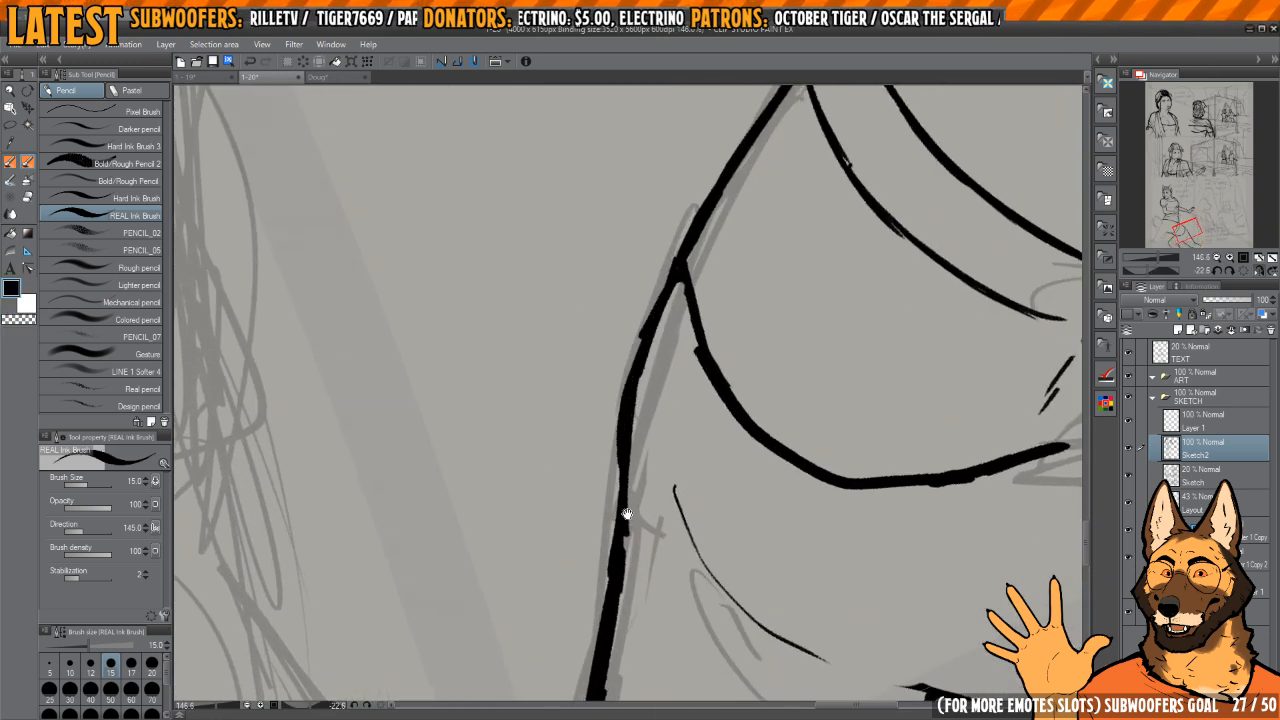
{"action": "scroll", "coordinate": [623, 514], "scroll_direction": "down", "scroll_amount": 2}
{"action": "key", "text": "c"}
{"action": "mouse_move", "coordinate": [665, 297]}
{"action": "left_mouse_down"}
{"action": "mouse_move", "coordinate": [638, 432]}
{"action": "mouse_move", "coordinate": [668, 276]}
{"action": "mouse_move", "coordinate": [638, 404]}
{"action": "mouse_move", "coordinate": [634, 368]}
{"action": "mouse_move", "coordinate": [672, 262]}
{"action": "mouse_move", "coordinate": [642, 337]}
{"action": "left_mouse_up"}
{"action": "key", "text": "c"}
{"action": "left_click_drag", "start_coordinate": [633, 408], "coordinate": [659, 230]}
{"action": "left_click_drag", "start_coordinate": [768, 307], "coordinate": [750, 285]}
{"action": "scroll", "coordinate": [690, 324], "scroll_direction": "down", "scroll_amount": 4}
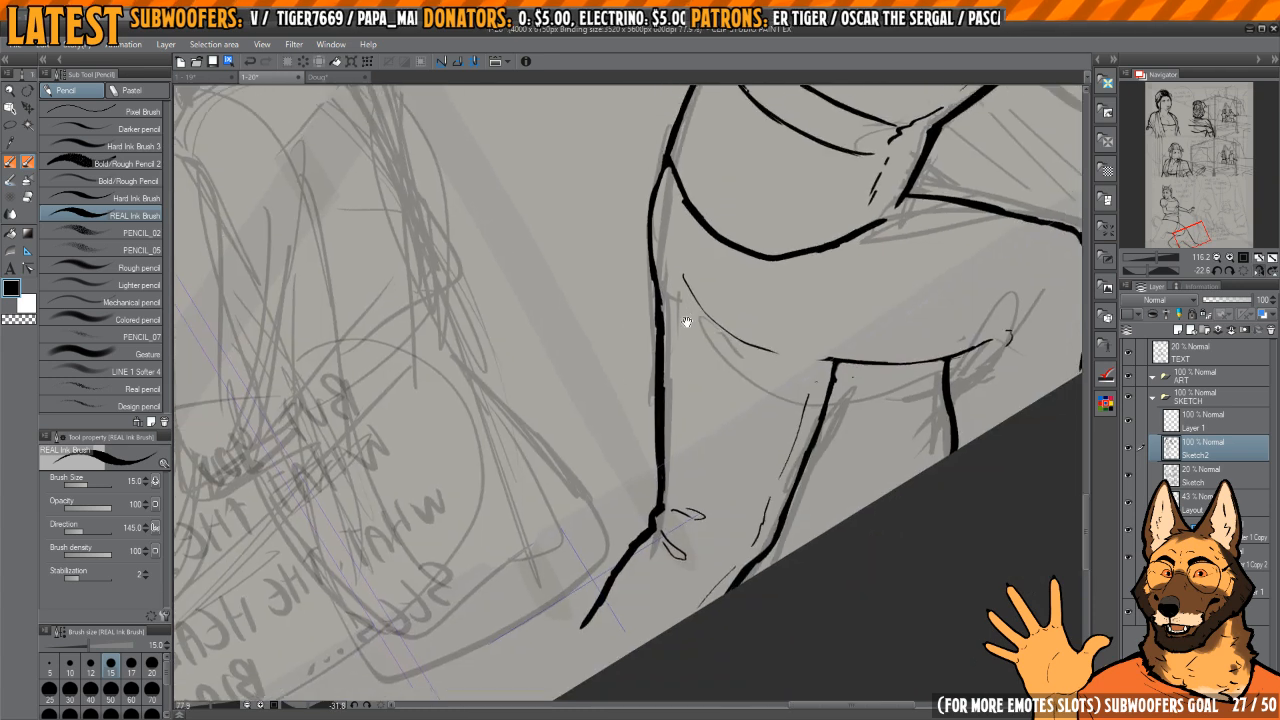
{"action": "key", "text": "c"}
{"action": "mouse_move", "coordinate": [686, 321]}
{"action": "left_mouse_down"}
{"action": "mouse_move", "coordinate": [654, 432]}
{"action": "mouse_move", "coordinate": [650, 420]}
{"action": "mouse_move", "coordinate": [709, 423]}
{"action": "mouse_move", "coordinate": [737, 406]}
{"action": "mouse_move", "coordinate": [684, 393]}
{"action": "mouse_move", "coordinate": [654, 432]}
{"action": "mouse_move", "coordinate": [664, 413]}
{"action": "mouse_move", "coordinate": [721, 459]}
{"action": "mouse_move", "coordinate": [673, 357]}
{"action": "left_mouse_up"}
{"action": "key", "text": "c"}
Step: Ink a thin fold line along the front thigh from the hip to the knee, with small crease marks at the knee
{"action": "key", "text": "e"}
{"action": "key", "text": "p"}
{"action": "key", "text": "h"}
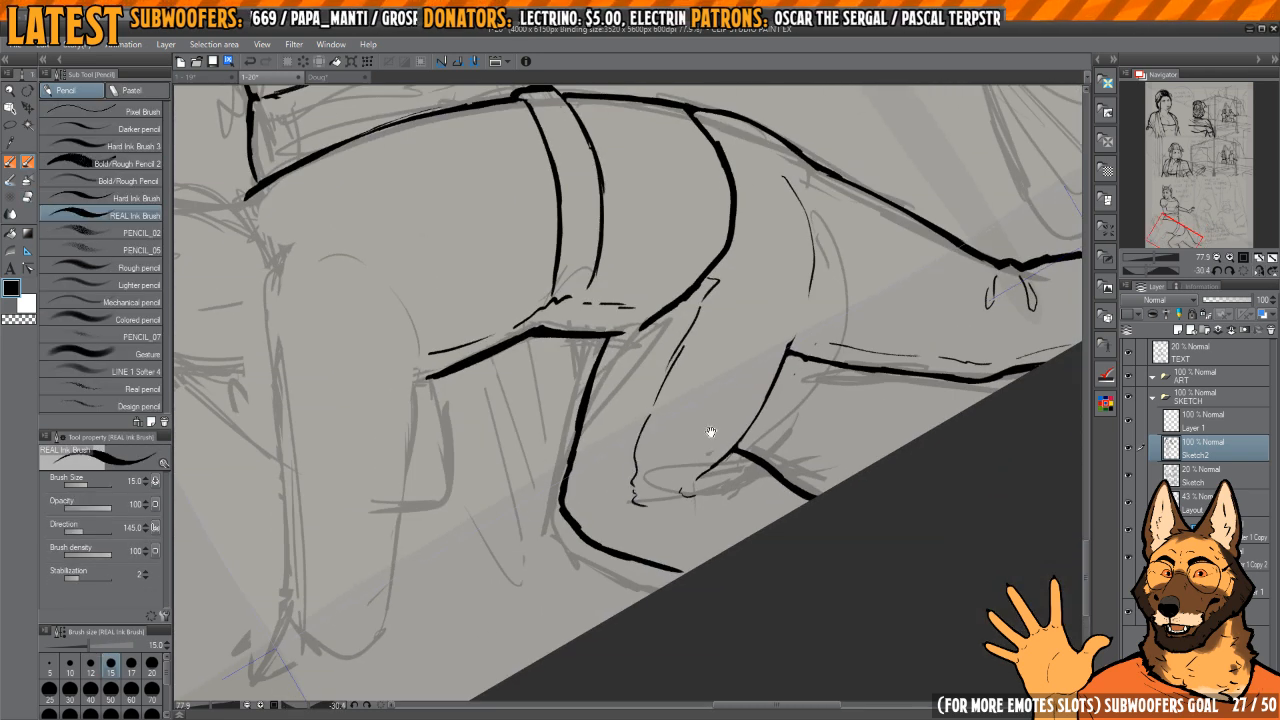
{"action": "left_click_drag", "start_coordinate": [710, 432], "coordinate": [606, 512]}
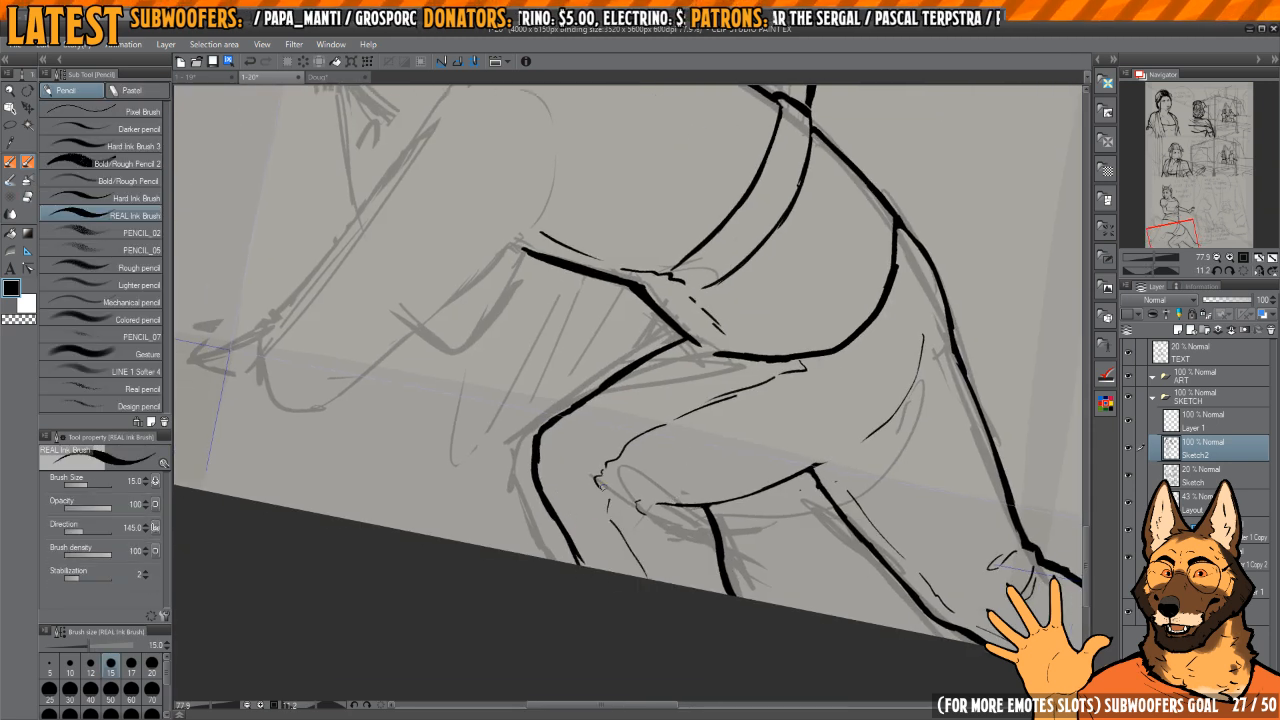
{"action": "left_click_drag", "start_coordinate": [577, 492], "coordinate": [595, 505]}
{"action": "key", "text": "h"}
{"action": "key", "text": "h"}
{"action": "left_click_drag", "start_coordinate": [757, 364], "coordinate": [719, 390]}
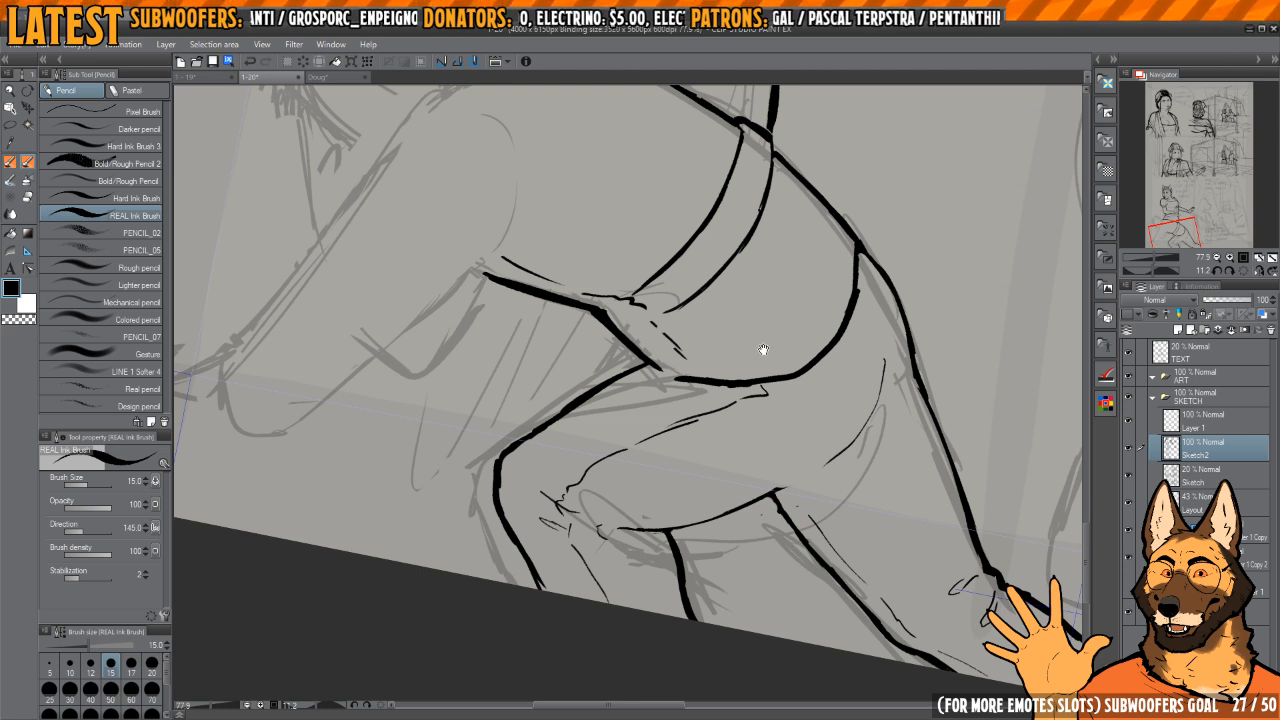
Step: Ink the rounded shoulder curve of the bent-over figure down to the armpit and erase a small break just above it
{"action": "left_click_drag", "start_coordinate": [764, 350], "coordinate": [783, 443]}
{"action": "key", "text": "h"}
{"action": "mouse_move", "coordinate": [780, 394]}
{"action": "left_mouse_down"}
{"action": "mouse_move", "coordinate": [762, 308]}
{"action": "mouse_move", "coordinate": [814, 337]}
{"action": "mouse_move", "coordinate": [804, 314]}
{"action": "left_mouse_up"}
{"action": "scroll", "coordinate": [647, 320], "scroll_direction": "up", "scroll_amount": 2}
{"action": "mouse_move", "coordinate": [638, 303]}
{"action": "left_mouse_down"}
{"action": "mouse_move", "coordinate": [613, 368]}
{"action": "mouse_move", "coordinate": [668, 482]}
{"action": "mouse_move", "coordinate": [706, 505]}
{"action": "left_mouse_up"}
{"action": "left_click_drag", "start_coordinate": [713, 465], "coordinate": [695, 437]}
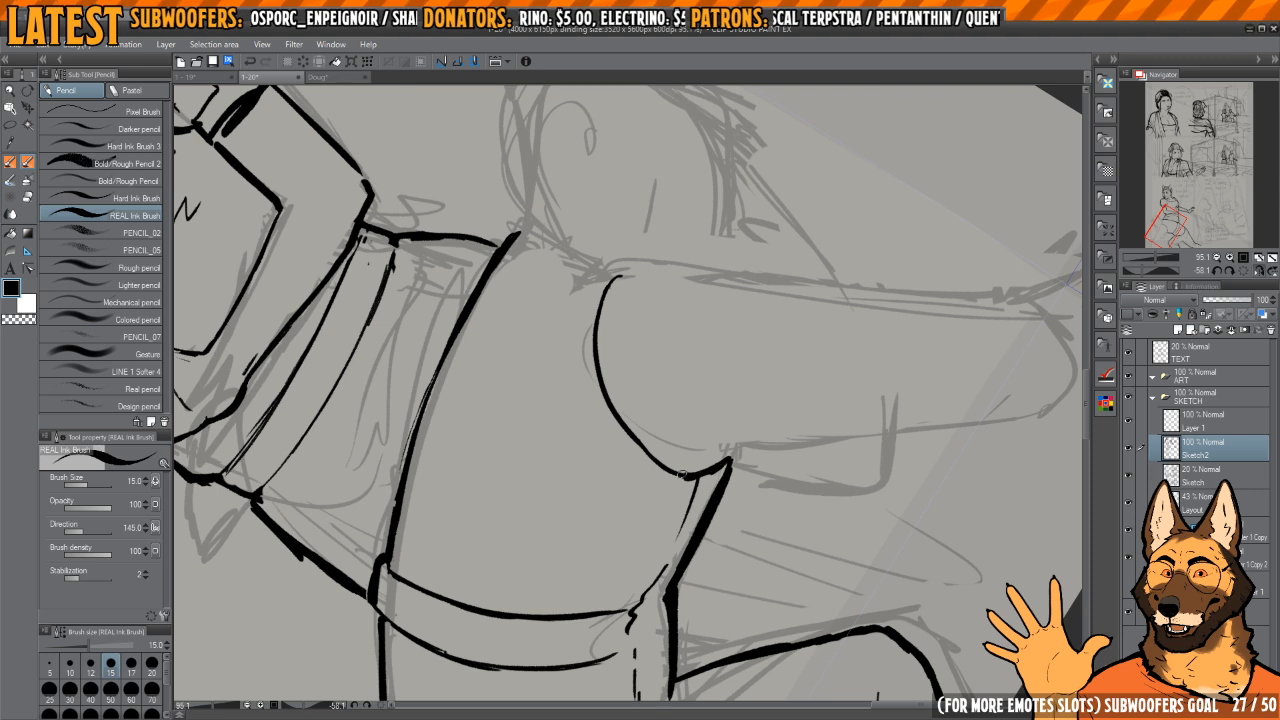
{"action": "left_click_drag", "start_coordinate": [682, 475], "coordinate": [648, 440]}
{"action": "left_click_drag", "start_coordinate": [736, 293], "coordinate": [760, 328]}
{"action": "key", "text": "e"}
{"action": "mouse_move", "coordinate": [646, 447]}
{"action": "left_mouse_down"}
{"action": "mouse_move", "coordinate": [651, 461]}
{"action": "mouse_move", "coordinate": [634, 434]}
{"action": "left_mouse_up"}
{"action": "key", "text": "h"}
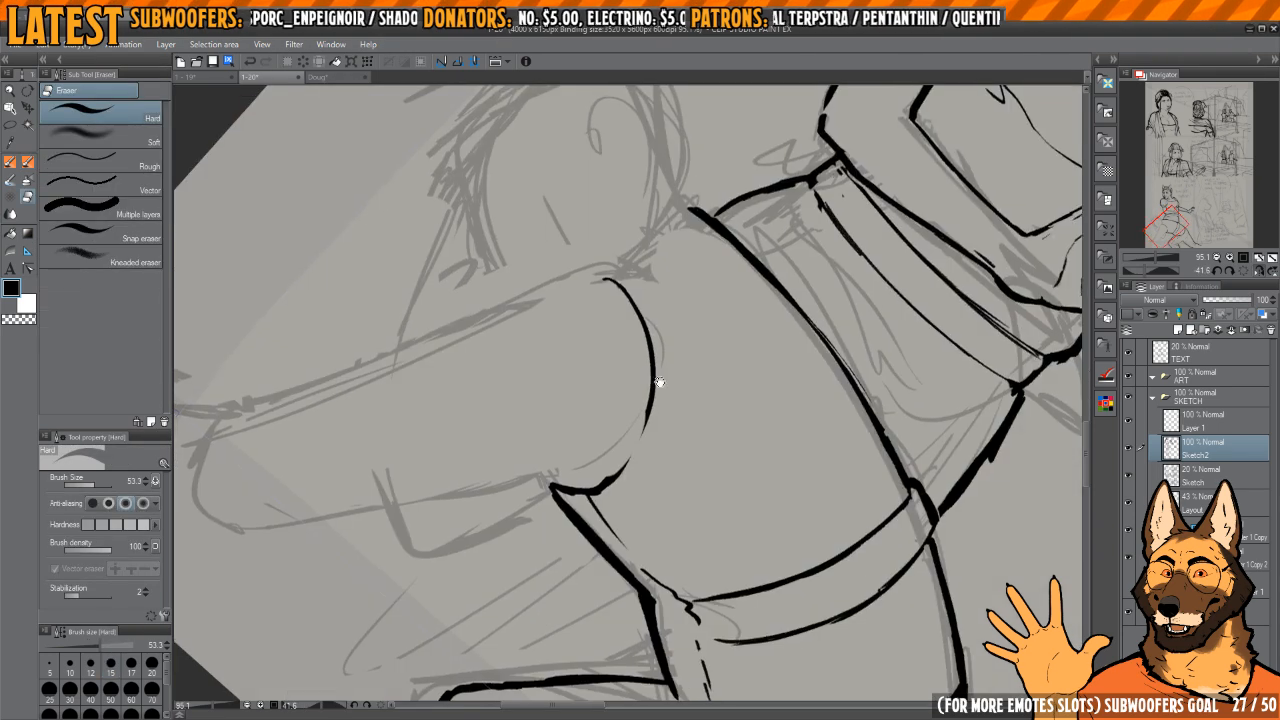
{"action": "mouse_move", "coordinate": [660, 382]}
{"action": "left_mouse_down"}
{"action": "mouse_move", "coordinate": [765, 409]}
{"action": "mouse_move", "coordinate": [758, 261]}
{"action": "mouse_move", "coordinate": [651, 311]}
{"action": "mouse_move", "coordinate": [866, 283]}
{"action": "mouse_move", "coordinate": [850, 290]}
{"action": "left_mouse_up"}
{"action": "key", "text": "p"}
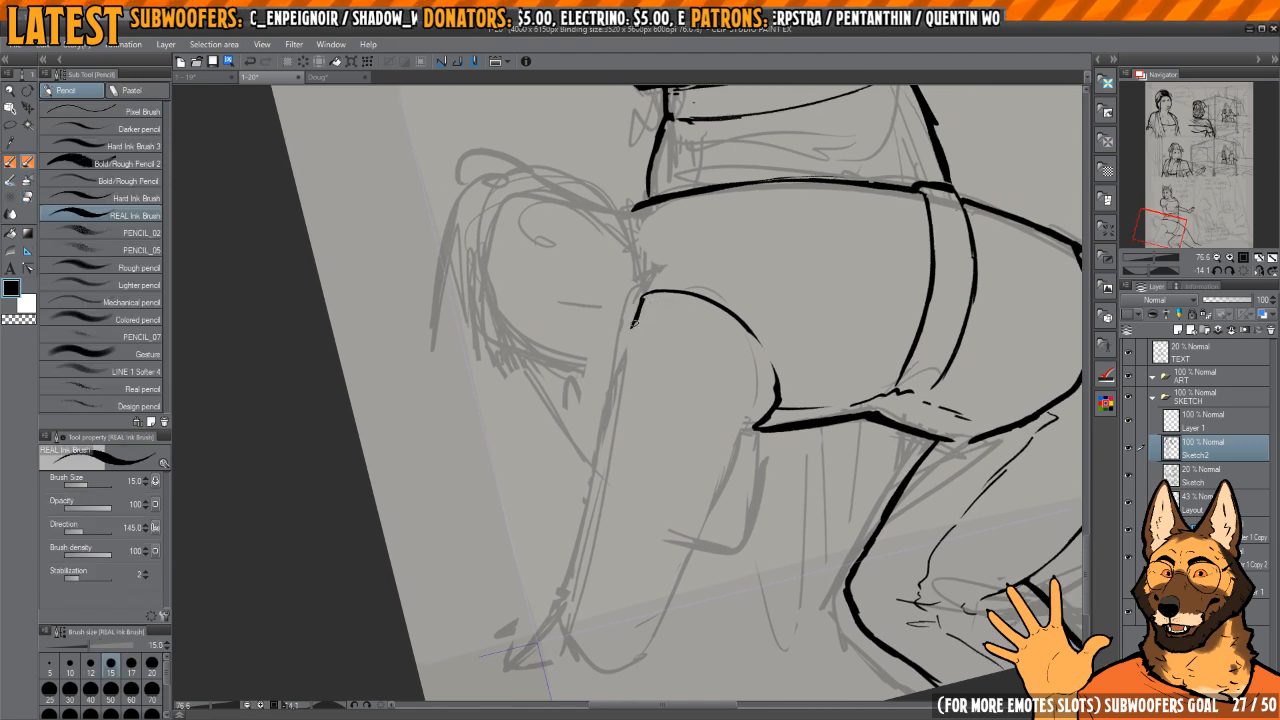
Step: Ink the start of the upper arm's front edge and a thin broken contour line inside the shoulder curve
{"action": "left_click_drag", "start_coordinate": [638, 298], "coordinate": [612, 420]}
{"action": "left_click_drag", "start_coordinate": [666, 332], "coordinate": [654, 330]}
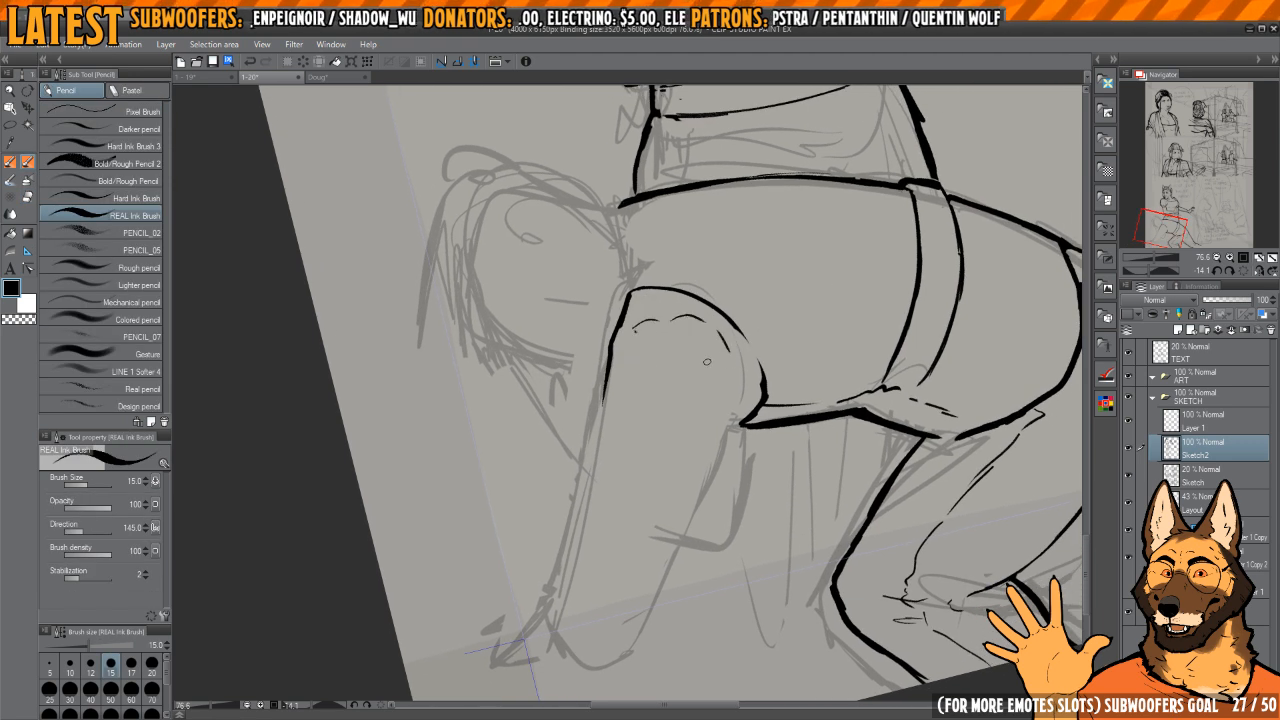
{"action": "key", "text": "ctrl+z"}
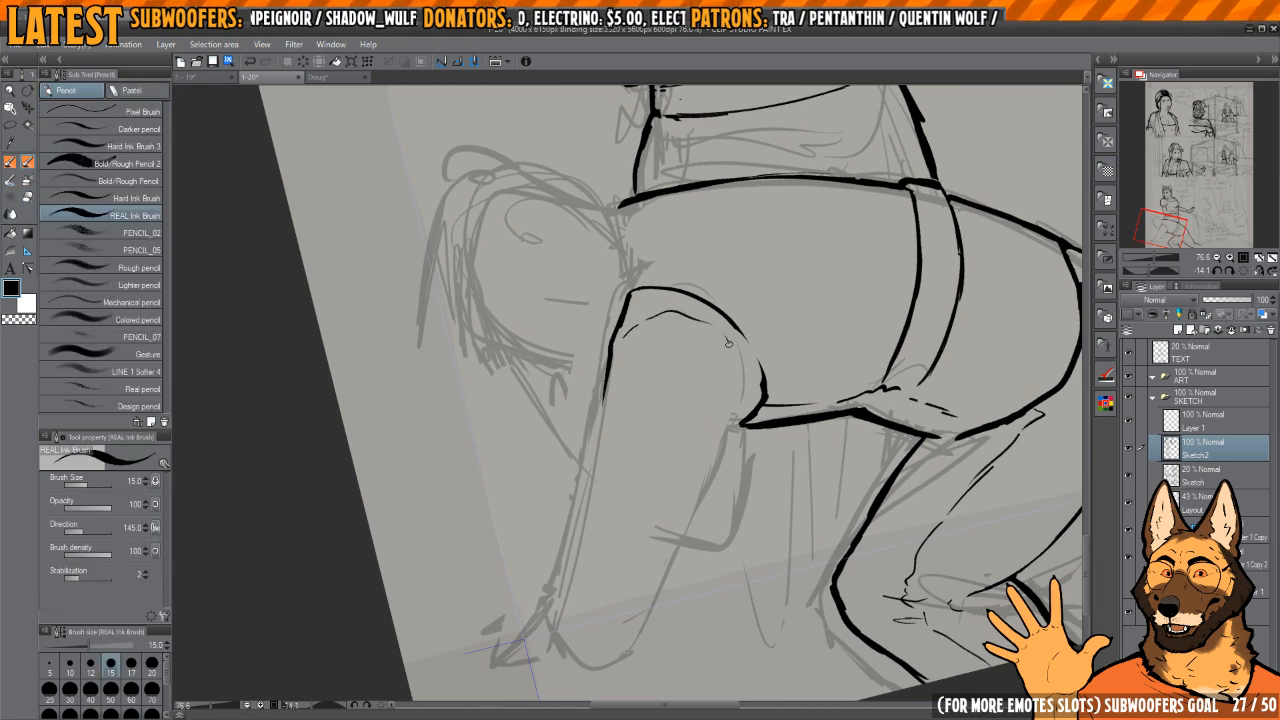
Step: Ink the upper part of the arm's back edge downward from the armpit
{"action": "scroll", "coordinate": [727, 322], "scroll_direction": "down", "scroll_amount": 1}
{"action": "left_click_drag", "start_coordinate": [732, 364], "coordinate": [701, 439]}
{"action": "mouse_move", "coordinate": [688, 436]}
{"action": "left_mouse_down"}
{"action": "mouse_move", "coordinate": [694, 391]}
{"action": "mouse_move", "coordinate": [730, 428]}
{"action": "left_mouse_up"}
Step: Erase the start of the arm's front edge and re-ink it as a longer line from the shoulder toward the elbow
{"action": "key", "text": "e"}
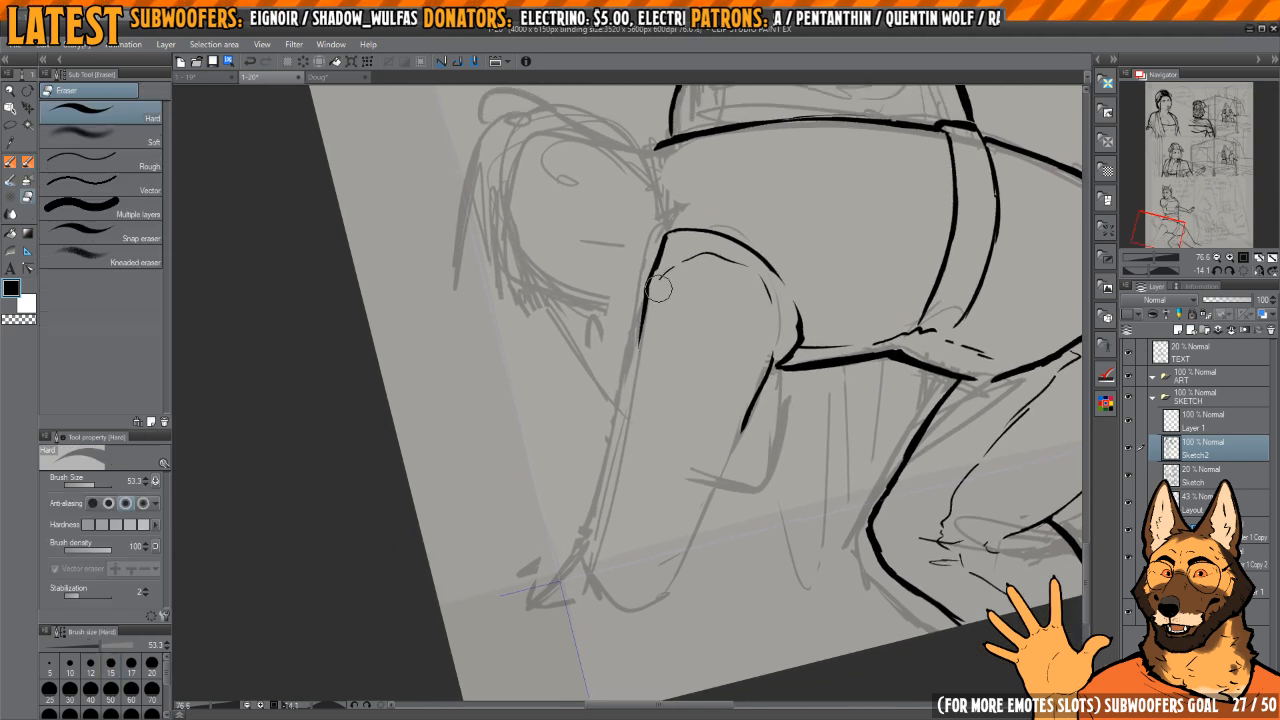
{"action": "left_click_drag", "start_coordinate": [659, 262], "coordinate": [637, 340]}
{"action": "key", "text": "p"}
{"action": "key", "text": "e"}
{"action": "key", "text": "p"}
{"action": "left_click_drag", "start_coordinate": [649, 293], "coordinate": [620, 414]}
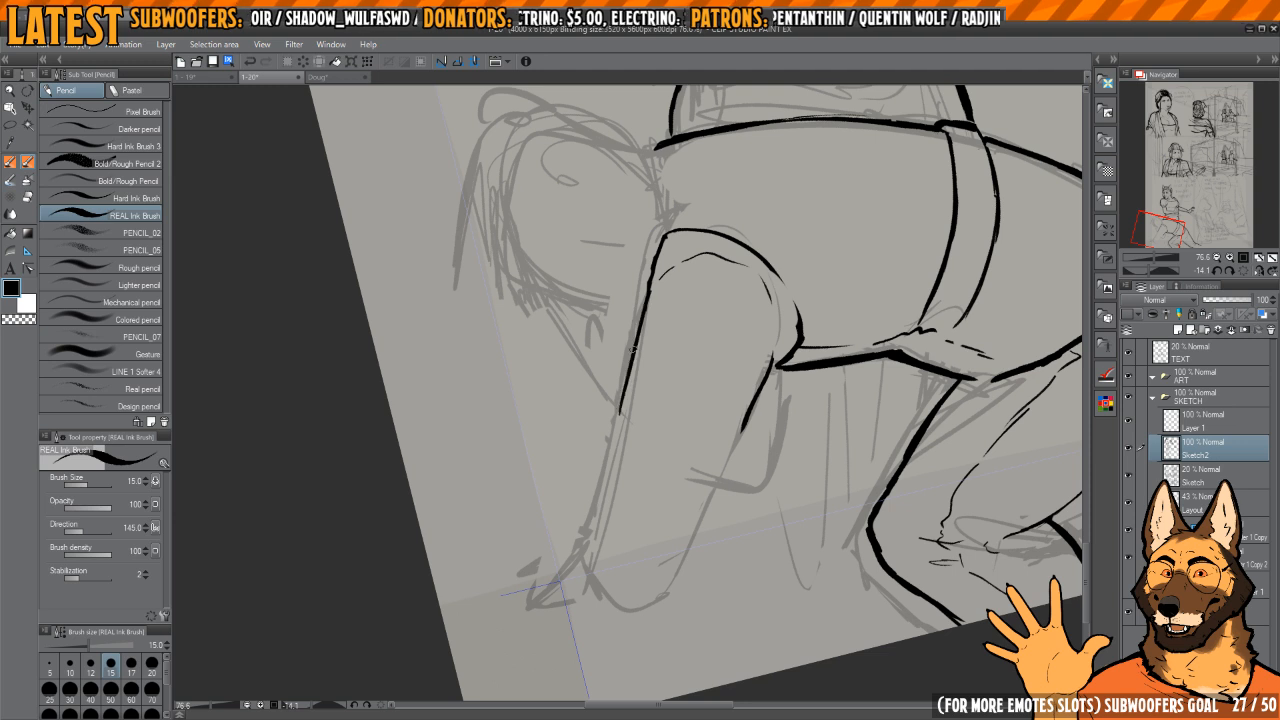
{"action": "scroll", "coordinate": [632, 350], "scroll_direction": "down", "scroll_amount": 1}
{"action": "left_click_drag", "start_coordinate": [640, 322], "coordinate": [613, 434]}
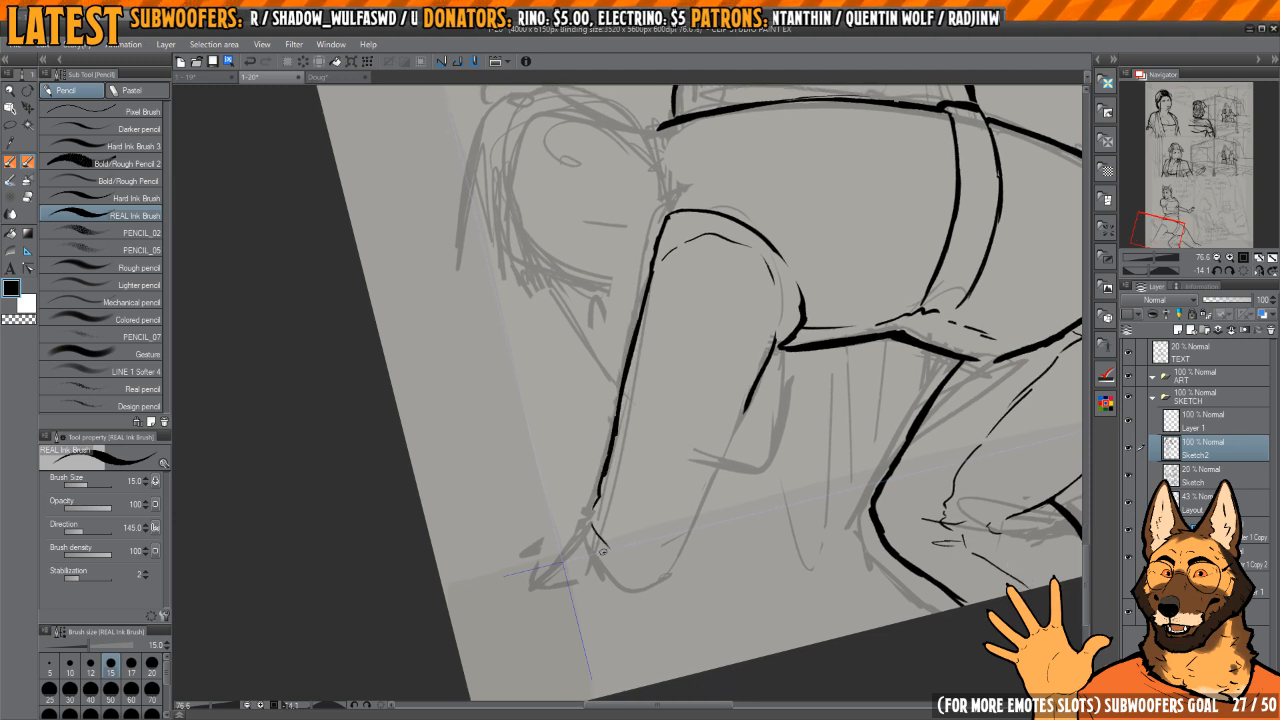
Step: Erase the arm's back edge and re-ink it as one curve from the armpit around the rounded lower end
{"action": "key", "text": "h"}
{"action": "key", "text": "e"}
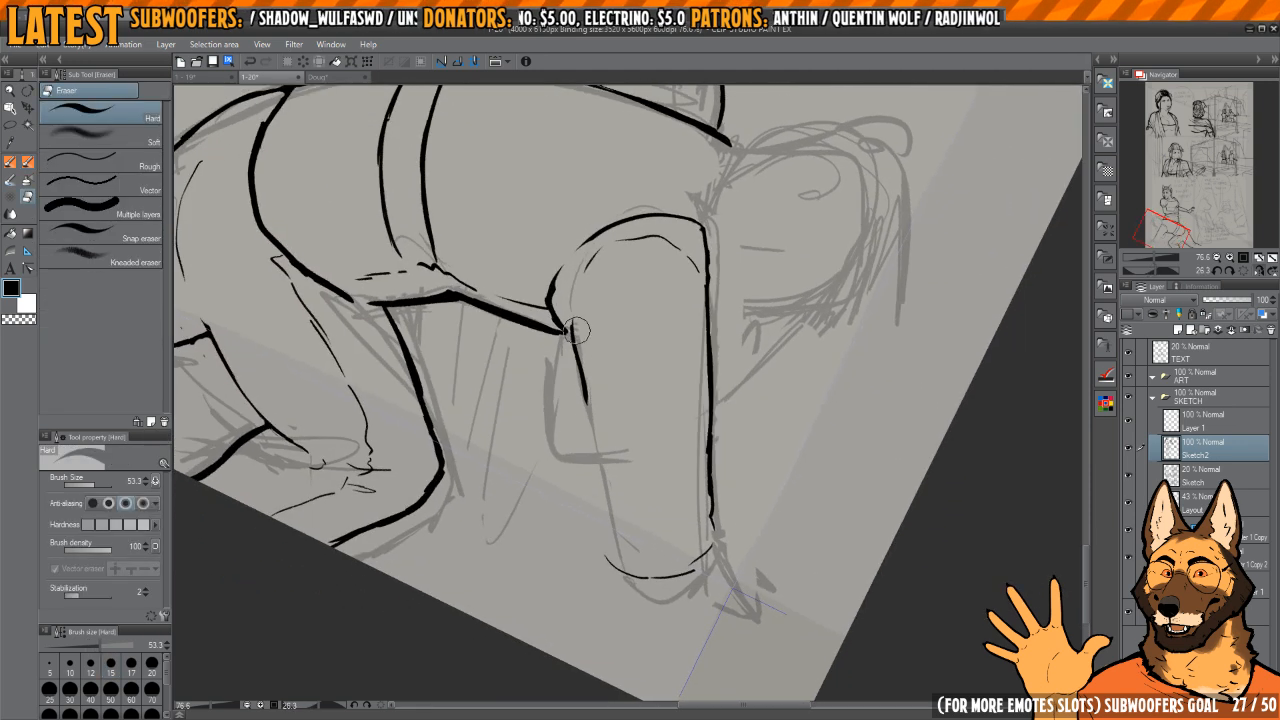
{"action": "key", "text": "p"}
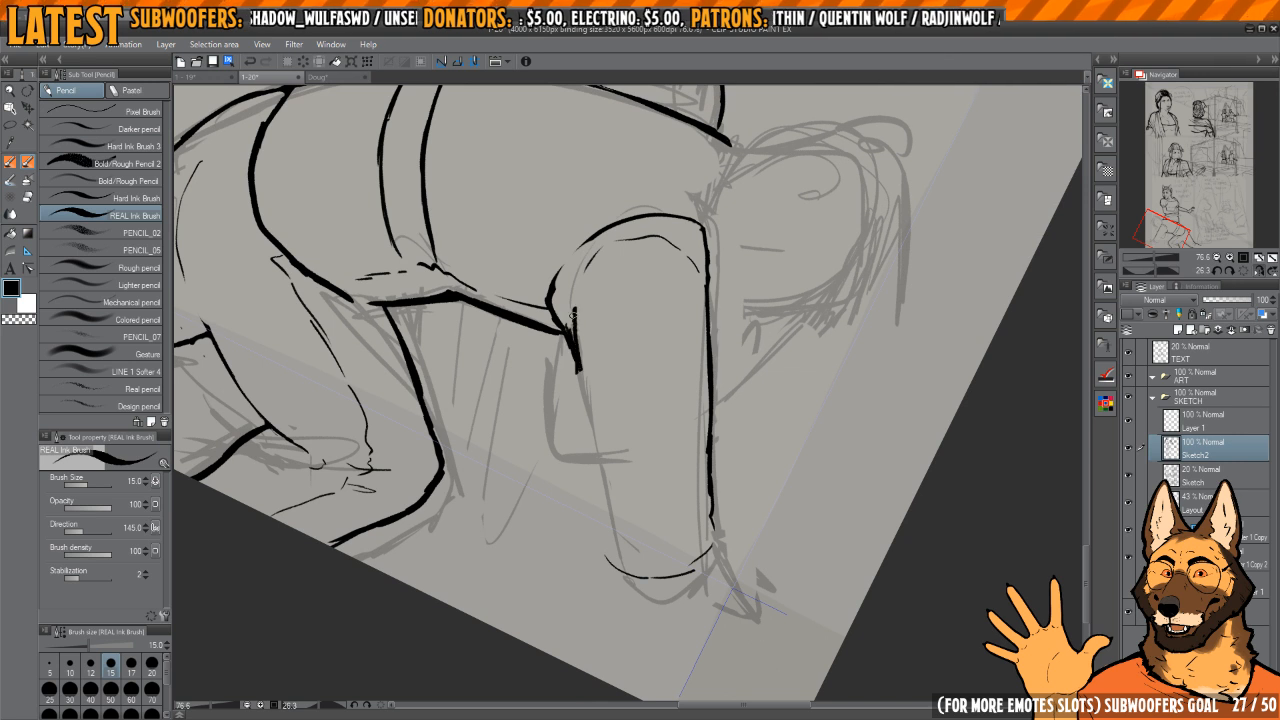
{"action": "key", "text": "e"}
{"action": "mouse_move", "coordinate": [573, 315]}
{"action": "left_mouse_down"}
{"action": "mouse_move", "coordinate": [600, 486]}
{"action": "mouse_move", "coordinate": [626, 558]}
{"action": "mouse_move", "coordinate": [632, 543]}
{"action": "mouse_move", "coordinate": [602, 558]}
{"action": "mouse_move", "coordinate": [636, 588]}
{"action": "mouse_move", "coordinate": [666, 562]}
{"action": "mouse_move", "coordinate": [684, 515]}
{"action": "mouse_move", "coordinate": [662, 528]}
{"action": "left_mouse_up"}
{"action": "key", "text": "p"}
{"action": "key", "text": "e"}
{"action": "key", "text": "p"}
{"action": "key", "text": "h"}
{"action": "key", "text": "e"}
{"action": "mouse_move", "coordinate": [596, 478]}
{"action": "left_mouse_down"}
{"action": "mouse_move", "coordinate": [627, 543]}
{"action": "mouse_move", "coordinate": [590, 467]}
{"action": "left_mouse_up"}
{"action": "key", "text": "p"}
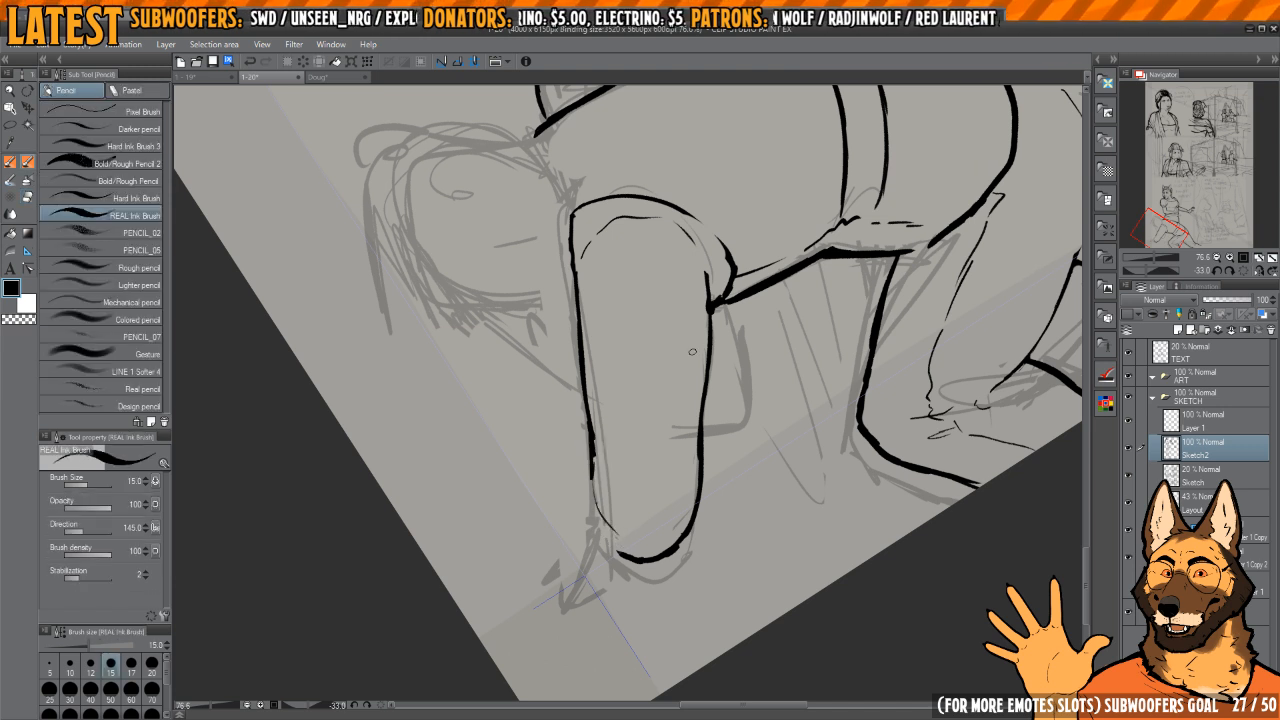
Step: Ink the small narrow shape hanging beneath the chest directly behind the upper arm
{"action": "left_click_drag", "start_coordinate": [760, 235], "coordinate": [821, 285]}
{"action": "mouse_move", "coordinate": [805, 345]}
{"action": "left_mouse_down"}
{"action": "mouse_move", "coordinate": [788, 396]}
{"action": "mouse_move", "coordinate": [729, 457]}
{"action": "left_mouse_up"}
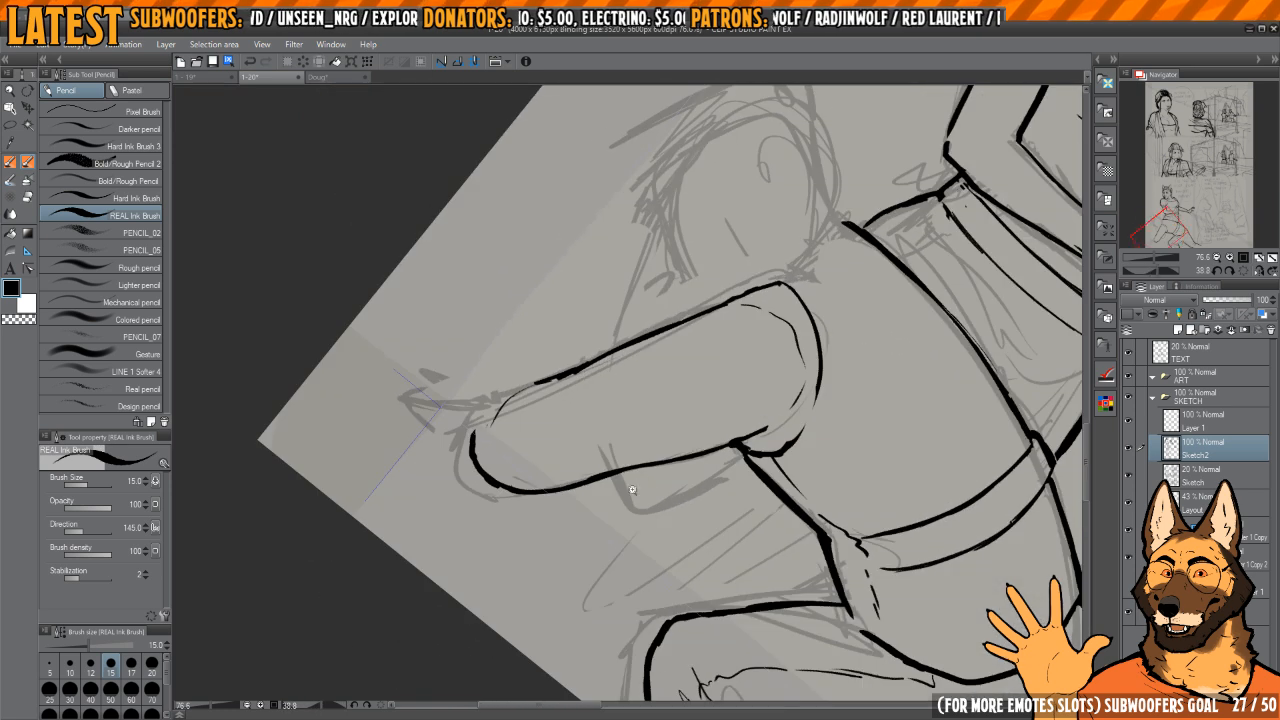
{"action": "scroll", "coordinate": [625, 482], "scroll_direction": "up", "scroll_amount": 1}
{"action": "key", "text": "b"}
{"action": "key", "text": "p"}
{"action": "left_click_drag", "start_coordinate": [613, 468], "coordinate": [635, 511]}
{"action": "key", "text": "h"}
{"action": "mouse_move", "coordinate": [750, 362]}
{"action": "left_mouse_down"}
{"action": "mouse_move", "coordinate": [754, 451]}
{"action": "mouse_move", "coordinate": [797, 498]}
{"action": "left_mouse_up"}
{"action": "left_click_drag", "start_coordinate": [621, 419], "coordinate": [640, 412]}
{"action": "mouse_move", "coordinate": [602, 369]}
{"action": "left_mouse_down"}
{"action": "mouse_move", "coordinate": [662, 518]}
{"action": "mouse_move", "coordinate": [690, 530]}
{"action": "mouse_move", "coordinate": [638, 467]}
{"action": "left_mouse_up"}
Step: Thin and re-ink the outer edge of the small shape behind the arm, rounding its lower corner
{"action": "key", "text": "c"}
{"action": "left_click_drag", "start_coordinate": [605, 421], "coordinate": [670, 535]}
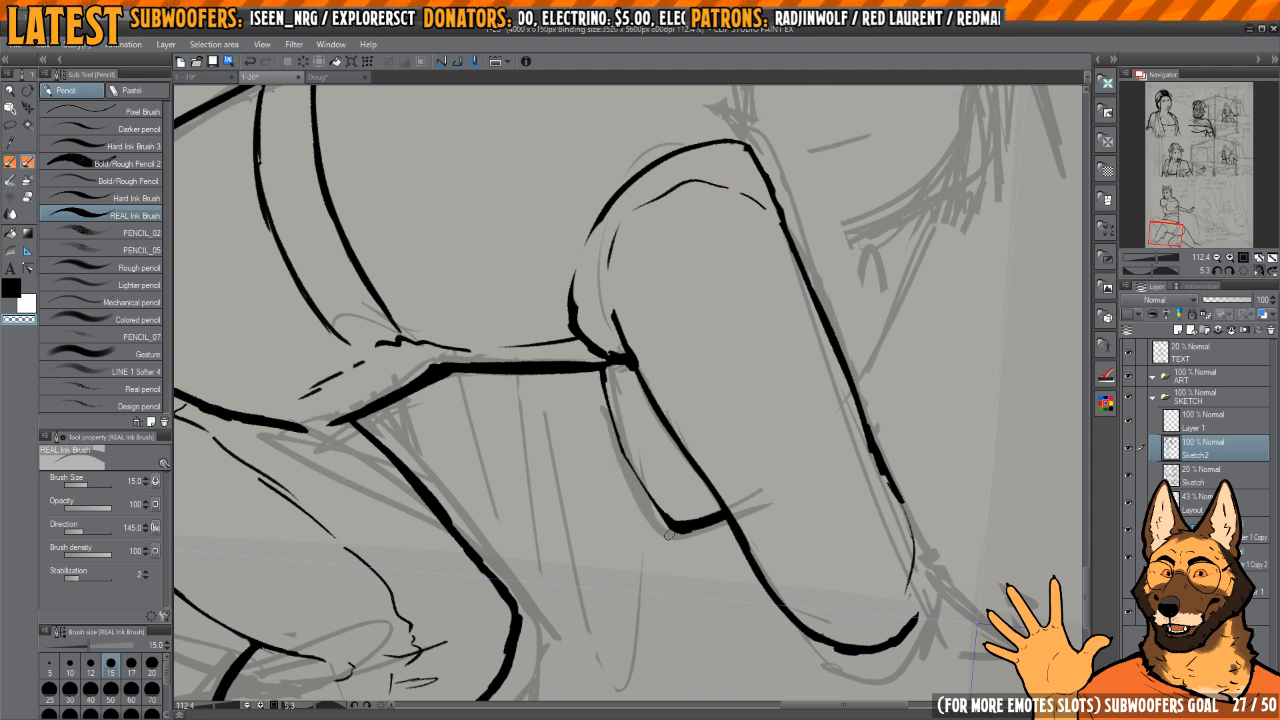
{"action": "key", "text": "c"}
{"action": "mouse_move", "coordinate": [602, 372]}
{"action": "left_mouse_down"}
{"action": "mouse_move", "coordinate": [676, 525]}
{"action": "mouse_move", "coordinate": [714, 524]}
{"action": "left_mouse_up"}
{"action": "key", "text": "h"}
{"action": "left_click_drag", "start_coordinate": [707, 455], "coordinate": [740, 432]}
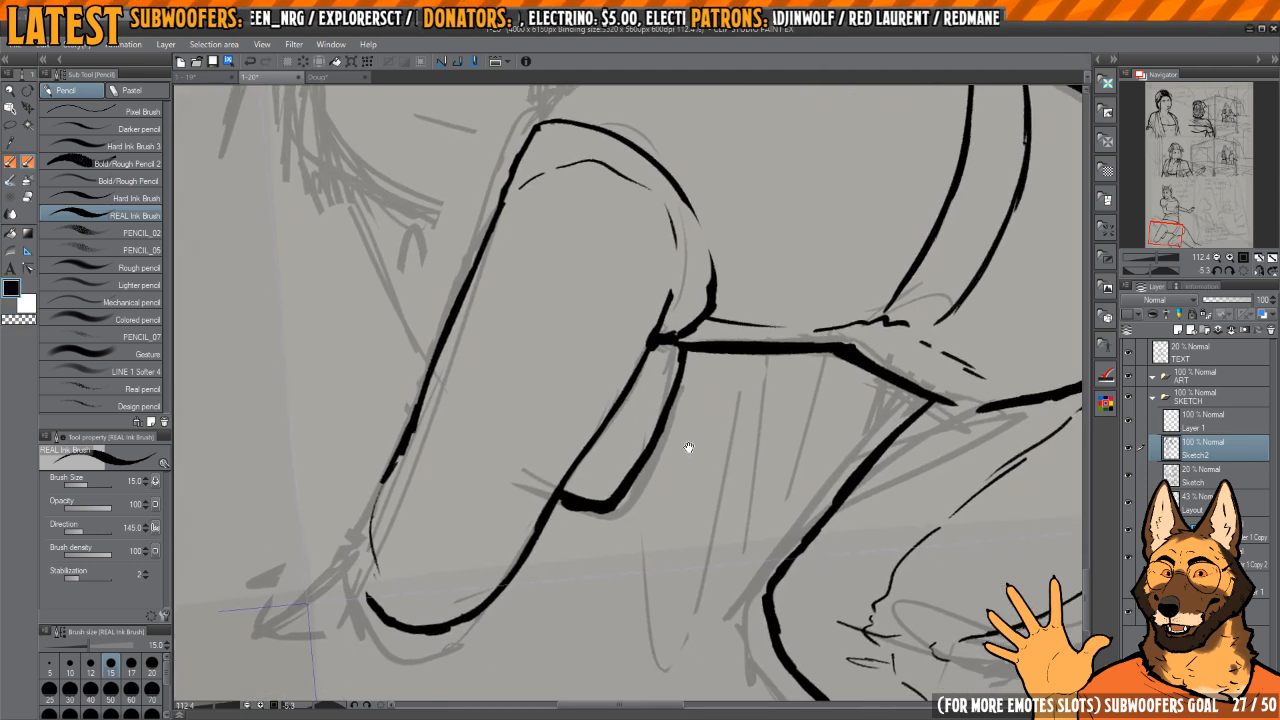
{"action": "key", "text": "h"}
{"action": "key", "text": "h"}
{"action": "left_click_drag", "start_coordinate": [648, 463], "coordinate": [694, 478]}
{"action": "key", "text": "c"}
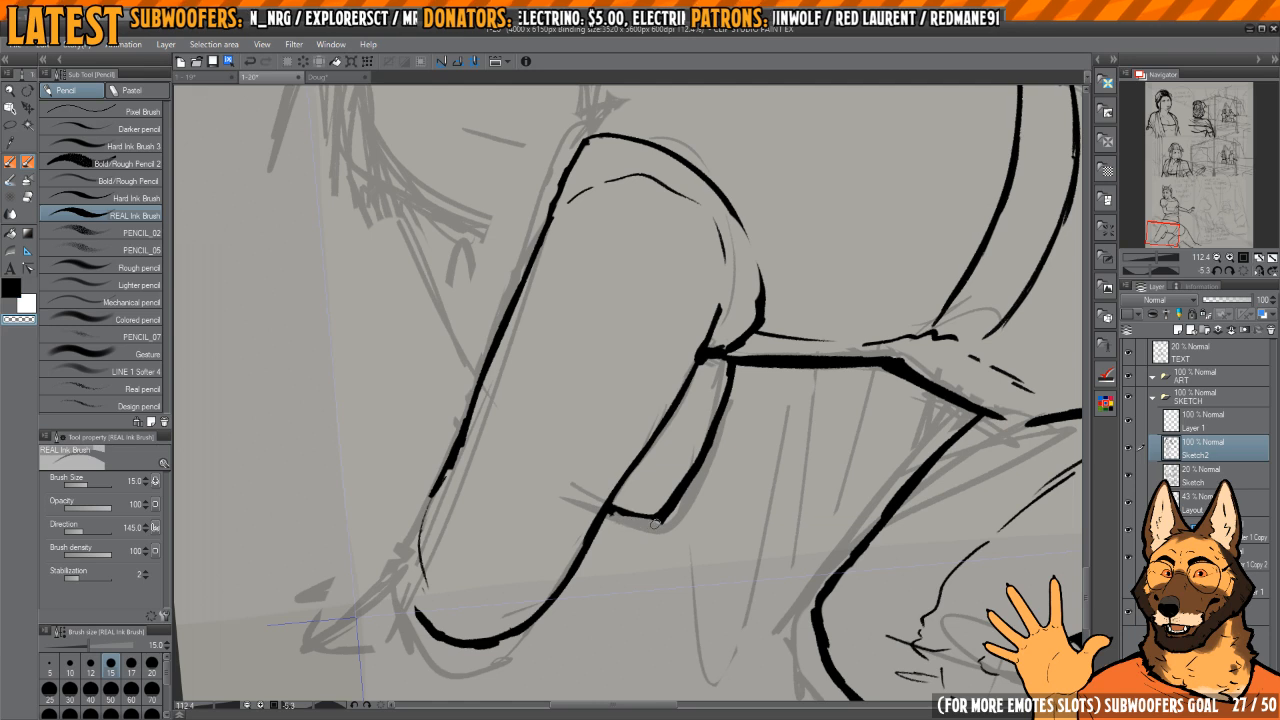
{"action": "key", "text": "c"}
{"action": "left_click_drag", "start_coordinate": [585, 519], "coordinate": [698, 489]}
{"action": "left_click_drag", "start_coordinate": [630, 523], "coordinate": [622, 503]}
Step: Erase the arm's rounded lower end and extend its front edge further down, curving outward along the rough sketch
{"action": "key", "text": "e"}
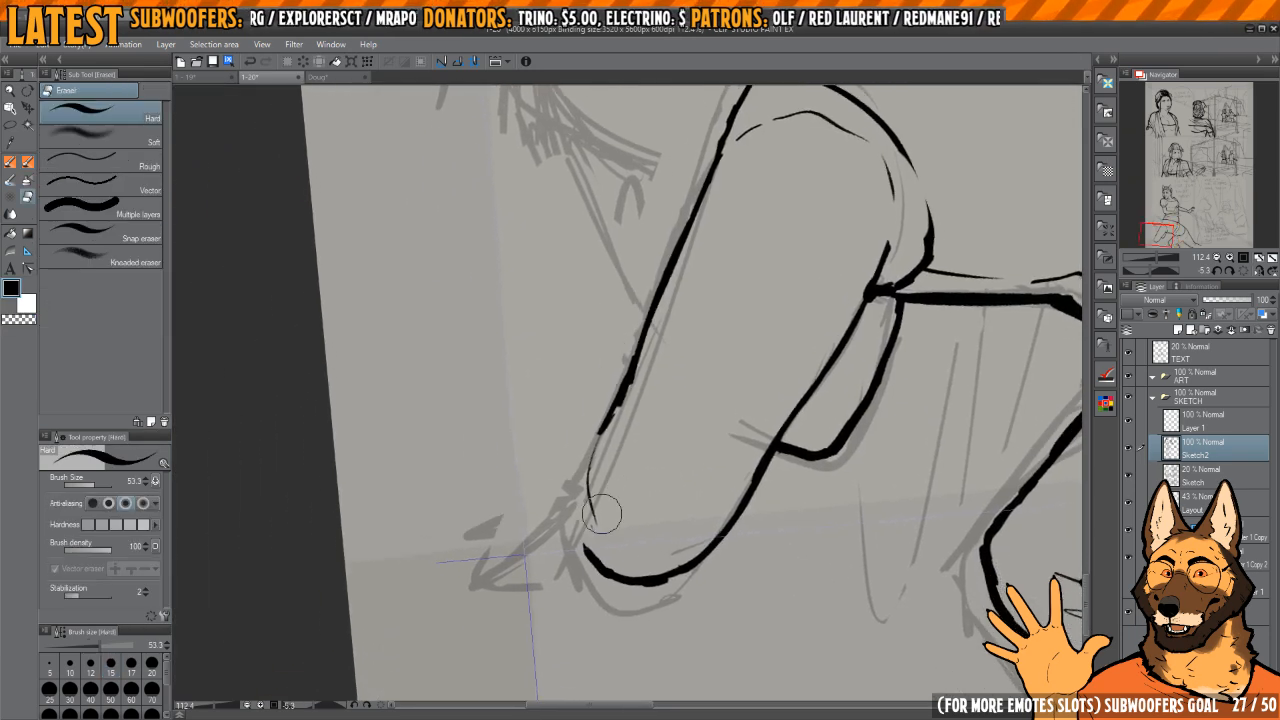
{"action": "left_click_drag", "start_coordinate": [596, 550], "coordinate": [636, 569]}
{"action": "key", "text": "p"}
{"action": "mouse_move", "coordinate": [592, 446]}
{"action": "left_mouse_down"}
{"action": "mouse_move", "coordinate": [548, 562]}
{"action": "mouse_move", "coordinate": [606, 416]}
{"action": "left_mouse_up"}
{"action": "key", "text": "e"}
{"action": "key", "text": "p"}
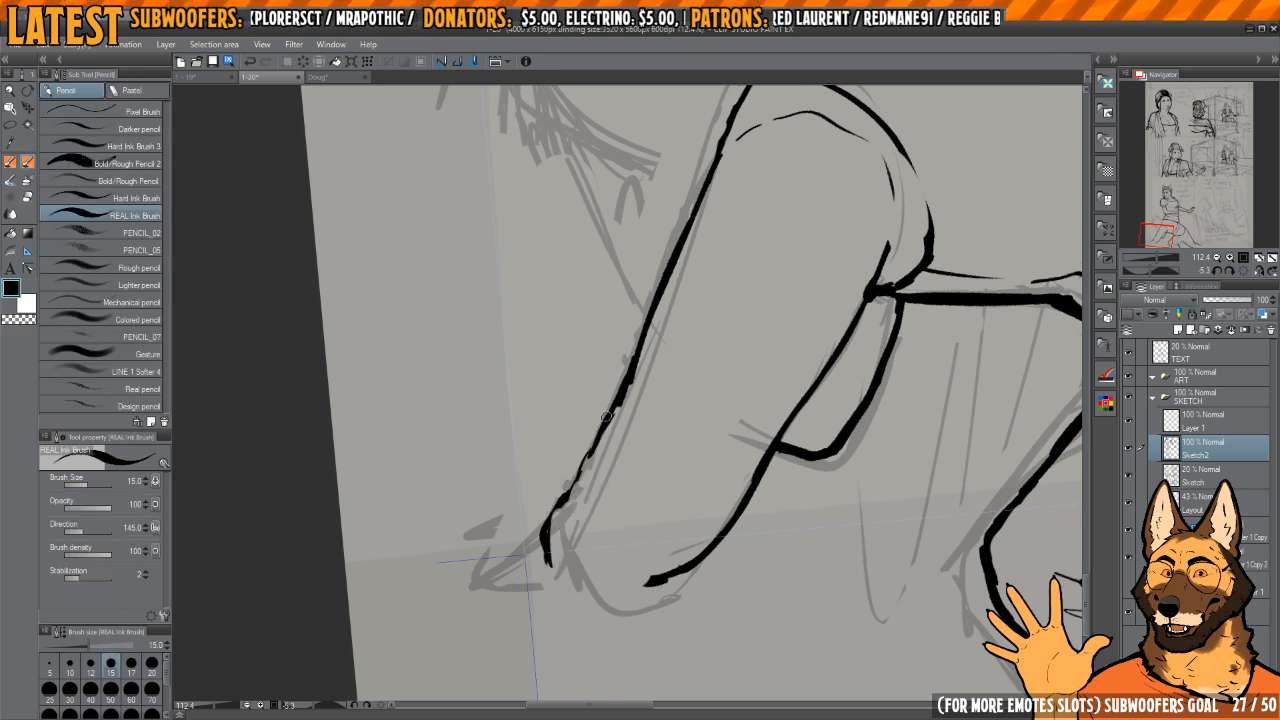
{"action": "left_click_drag", "start_coordinate": [560, 503], "coordinate": [550, 580]}
Step: Ink a curved cuff line across the arm's lower end and extend the arm's back edge past it
{"action": "left_click_drag", "start_coordinate": [577, 505], "coordinate": [639, 575]}
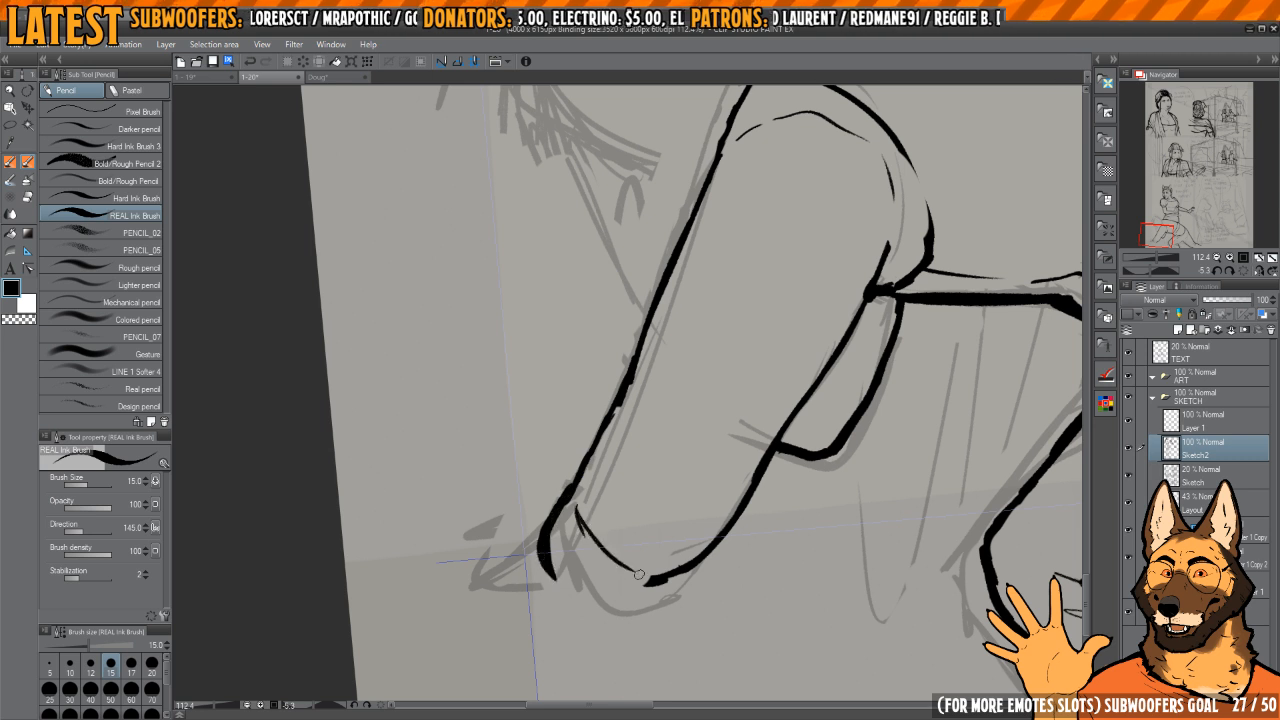
{"action": "mouse_move", "coordinate": [681, 521]}
{"action": "left_mouse_down"}
{"action": "mouse_move", "coordinate": [694, 497]}
{"action": "mouse_move", "coordinate": [643, 511]}
{"action": "left_mouse_up"}
{"action": "key", "text": "e"}
{"action": "mouse_move", "coordinate": [680, 575]}
{"action": "left_mouse_down"}
{"action": "mouse_move", "coordinate": [664, 566]}
{"action": "mouse_move", "coordinate": [686, 537]}
{"action": "mouse_move", "coordinate": [712, 532]}
{"action": "mouse_move", "coordinate": [678, 598]}
{"action": "left_mouse_up"}
{"action": "key", "text": "p"}
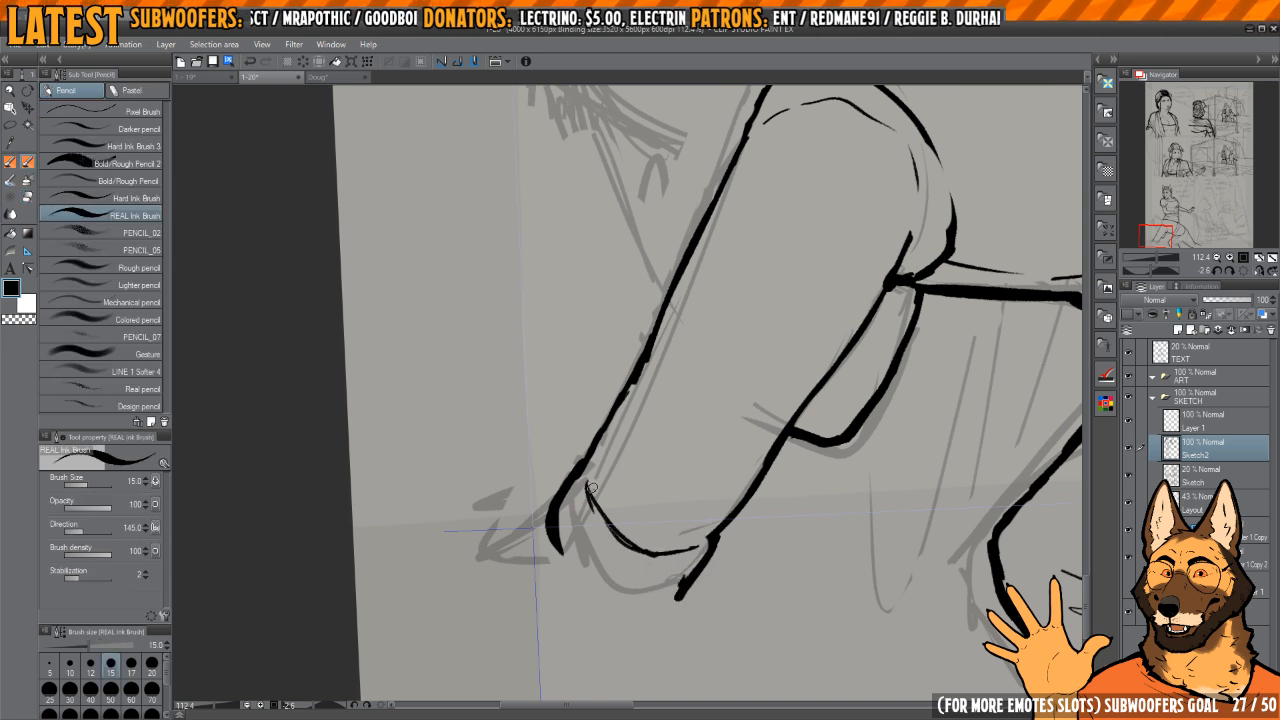
Step: Add thin curved folds beneath the cuff line and trim their strokes
{"action": "left_click_drag", "start_coordinate": [570, 514], "coordinate": [574, 560]}
{"action": "left_click_drag", "start_coordinate": [582, 504], "coordinate": [605, 558]}
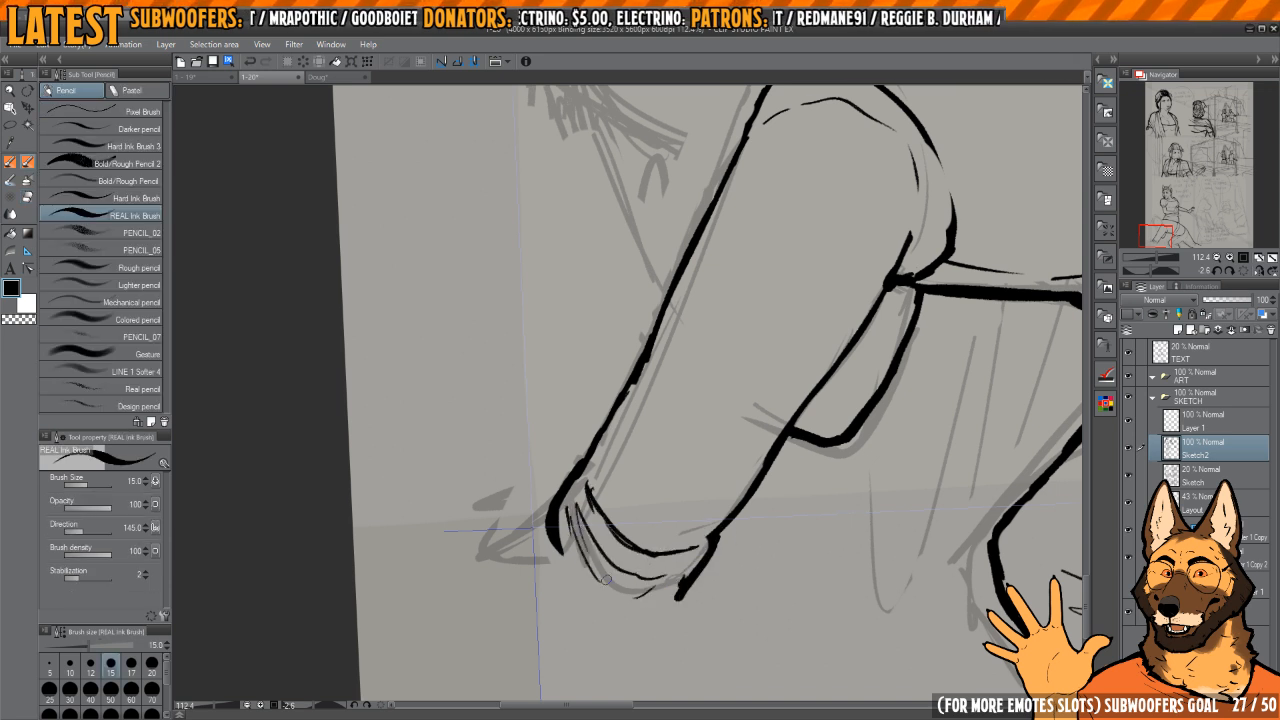
{"action": "key", "text": "c"}
{"action": "mouse_move", "coordinate": [576, 497]}
{"action": "left_mouse_down"}
{"action": "mouse_move", "coordinate": [566, 556]}
{"action": "mouse_move", "coordinate": [552, 506]}
{"action": "mouse_move", "coordinate": [642, 605]}
{"action": "mouse_move", "coordinate": [672, 605]}
{"action": "left_mouse_up"}
{"action": "key", "text": "c"}
Step: Ink the cuff's rounded bottom edge and join it to the front and back edges of the arm
{"action": "mouse_move", "coordinate": [670, 607]}
{"action": "left_mouse_down"}
{"action": "mouse_move", "coordinate": [576, 586]}
{"action": "mouse_move", "coordinate": [558, 546]}
{"action": "mouse_move", "coordinate": [658, 598]}
{"action": "mouse_move", "coordinate": [582, 552]}
{"action": "mouse_move", "coordinate": [642, 592]}
{"action": "left_mouse_up"}
{"action": "key", "text": "e"}
{"action": "key", "text": "p"}
{"action": "mouse_move", "coordinate": [576, 510]}
{"action": "left_mouse_down"}
{"action": "mouse_move", "coordinate": [668, 577]}
{"action": "mouse_move", "coordinate": [580, 543]}
{"action": "mouse_move", "coordinate": [630, 529]}
{"action": "left_mouse_up"}
{"action": "key", "text": "h"}
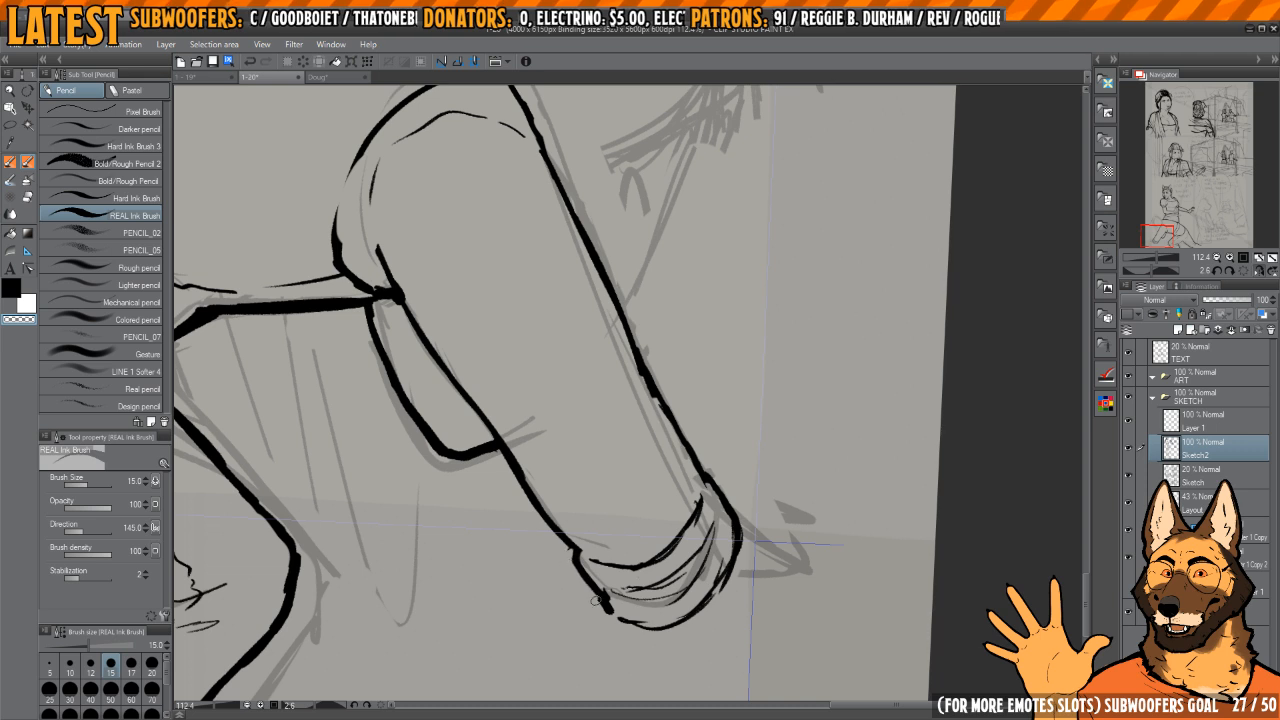
{"action": "key", "text": "c"}
{"action": "key", "text": "h"}
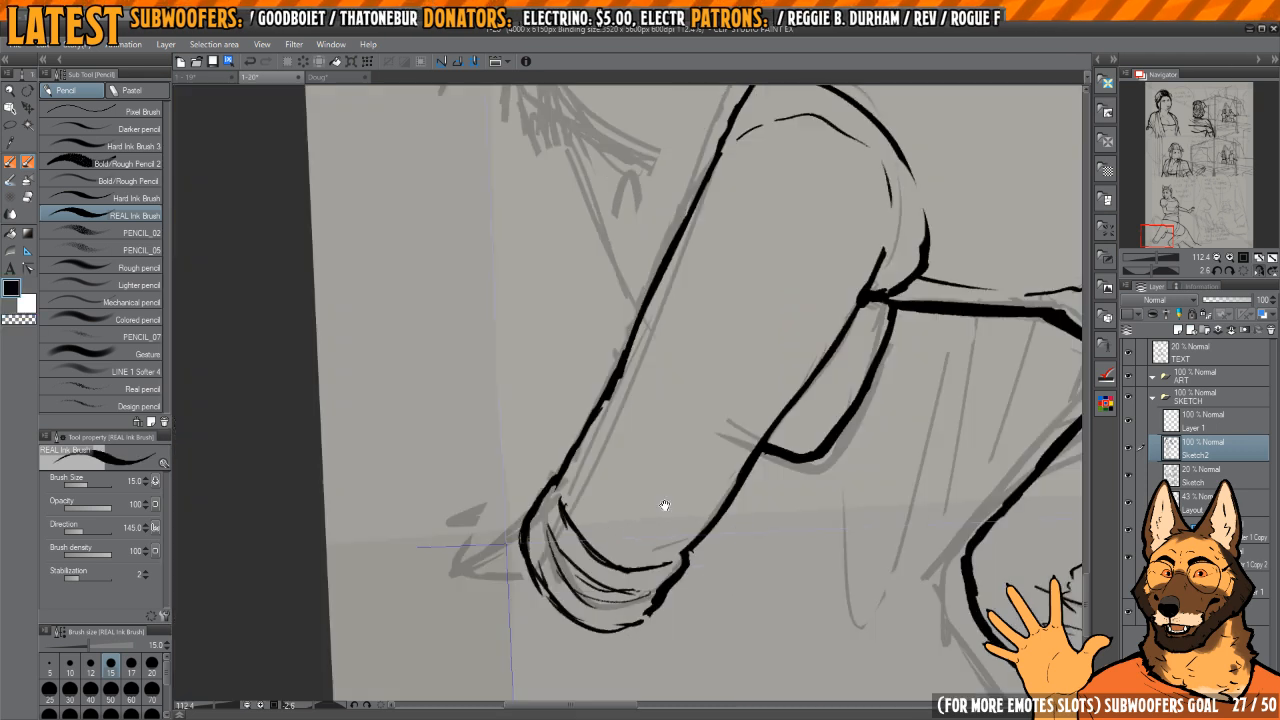
Step: Ink short wrinkle lines on the arm just above the cuff, replacing the first stray mark
{"action": "key", "text": "h"}
{"action": "mouse_move", "coordinate": [612, 487]}
{"action": "left_mouse_down"}
{"action": "mouse_move", "coordinate": [631, 528]}
{"action": "mouse_move", "coordinate": [653, 522]}
{"action": "left_mouse_up"}
{"action": "left_click_drag", "start_coordinate": [732, 406], "coordinate": [724, 439]}
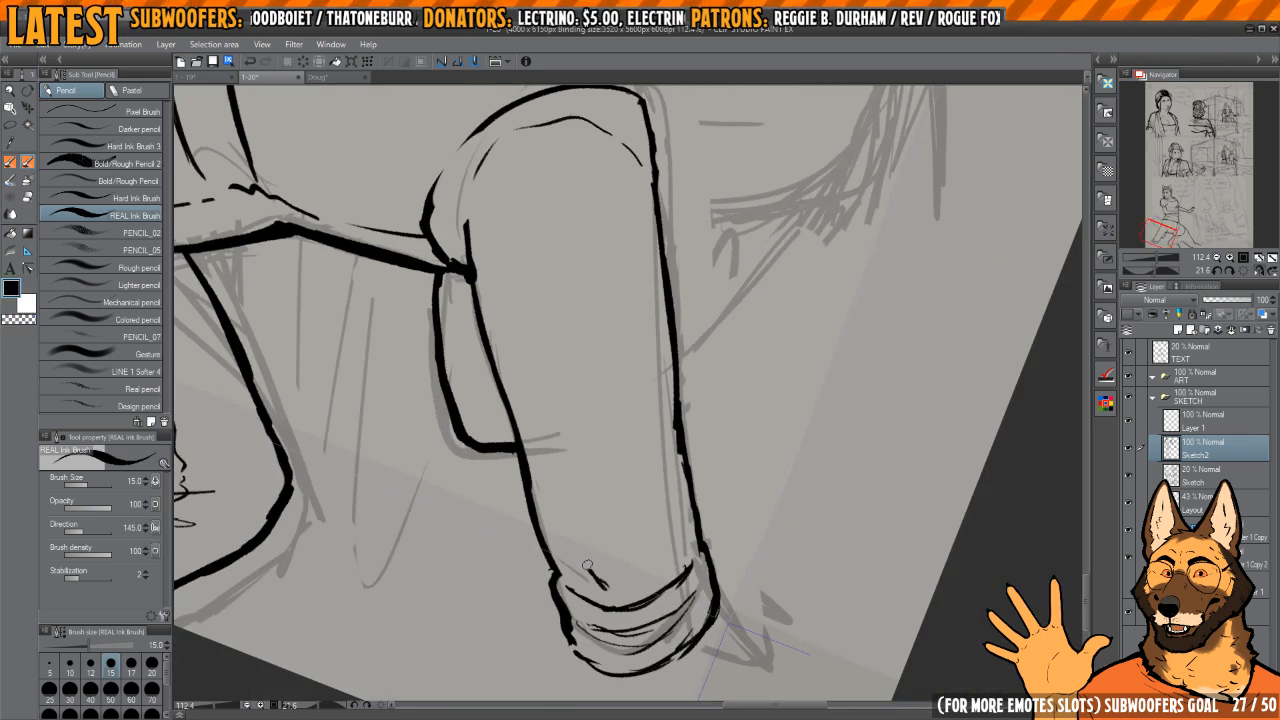
{"action": "key", "text": "e"}
{"action": "key", "text": "p"}
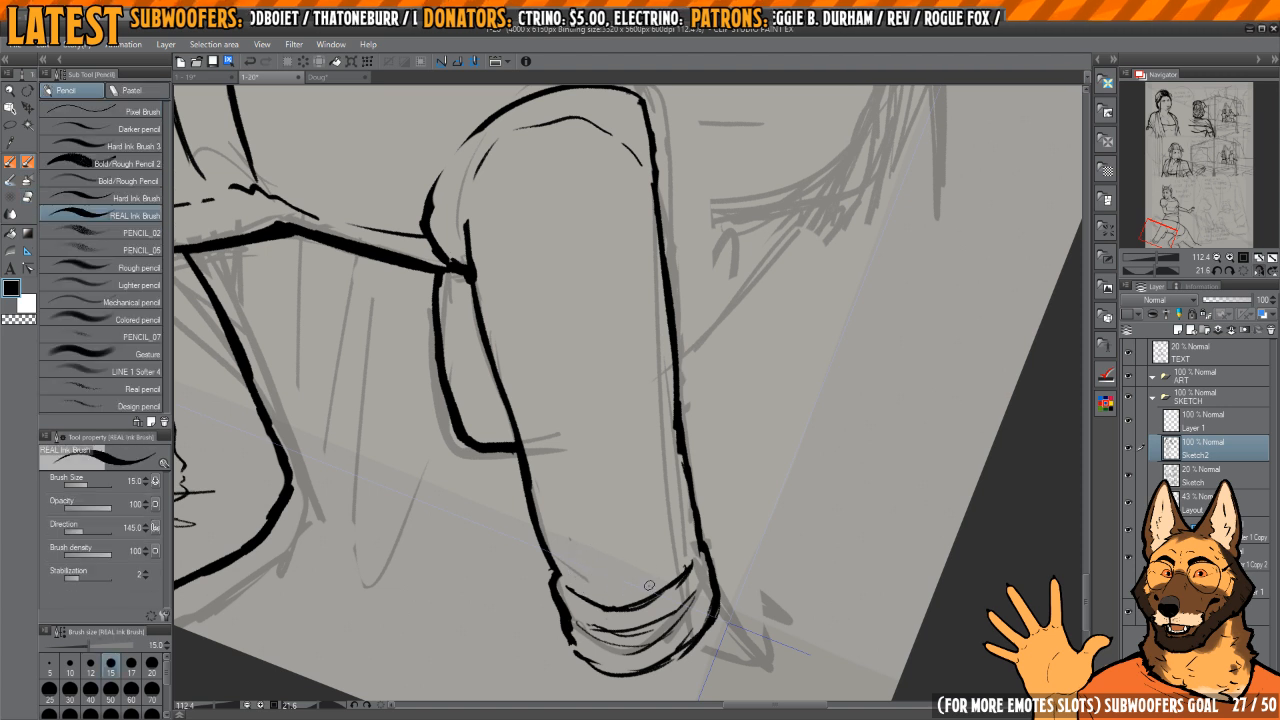
{"action": "left_click_drag", "start_coordinate": [580, 550], "coordinate": [586, 562]}
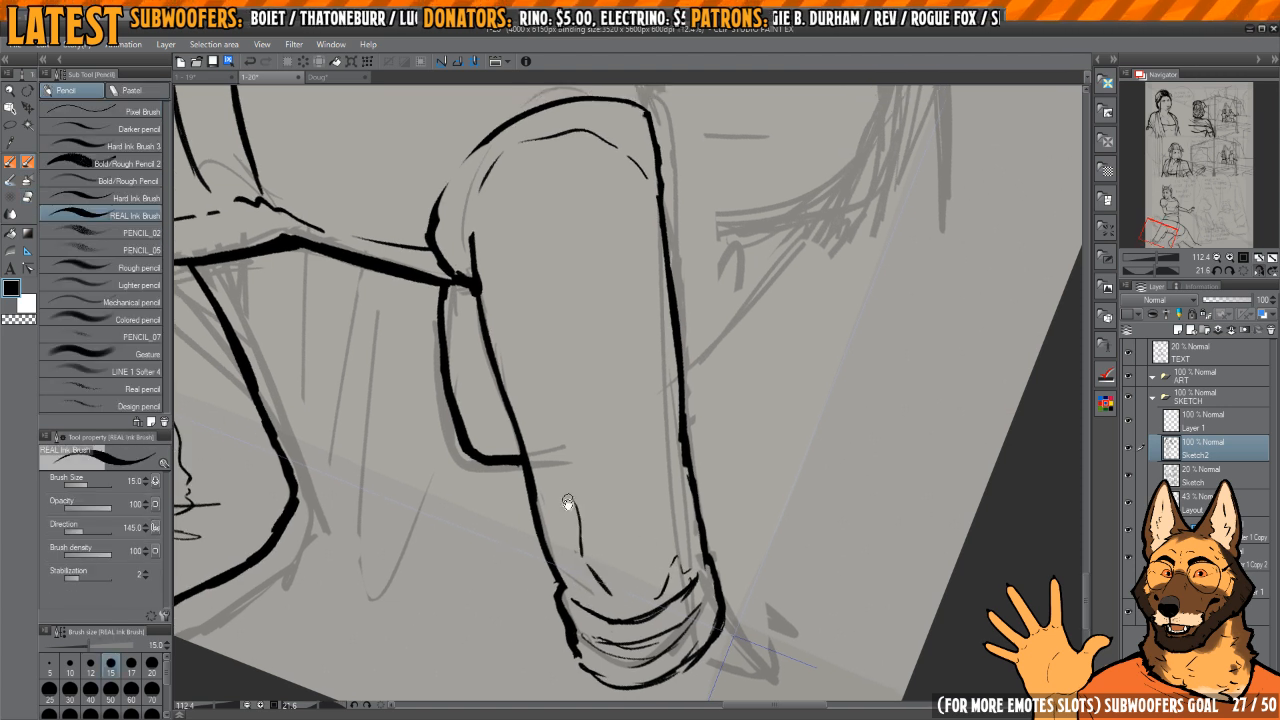
Step: Ink short fold lines along the arm's front edge, continuing upward from the wrinkles above the cuff
{"action": "left_click_drag", "start_coordinate": [568, 502], "coordinate": [613, 587]}
{"action": "key", "text": "e"}
{"action": "key", "text": "p"}
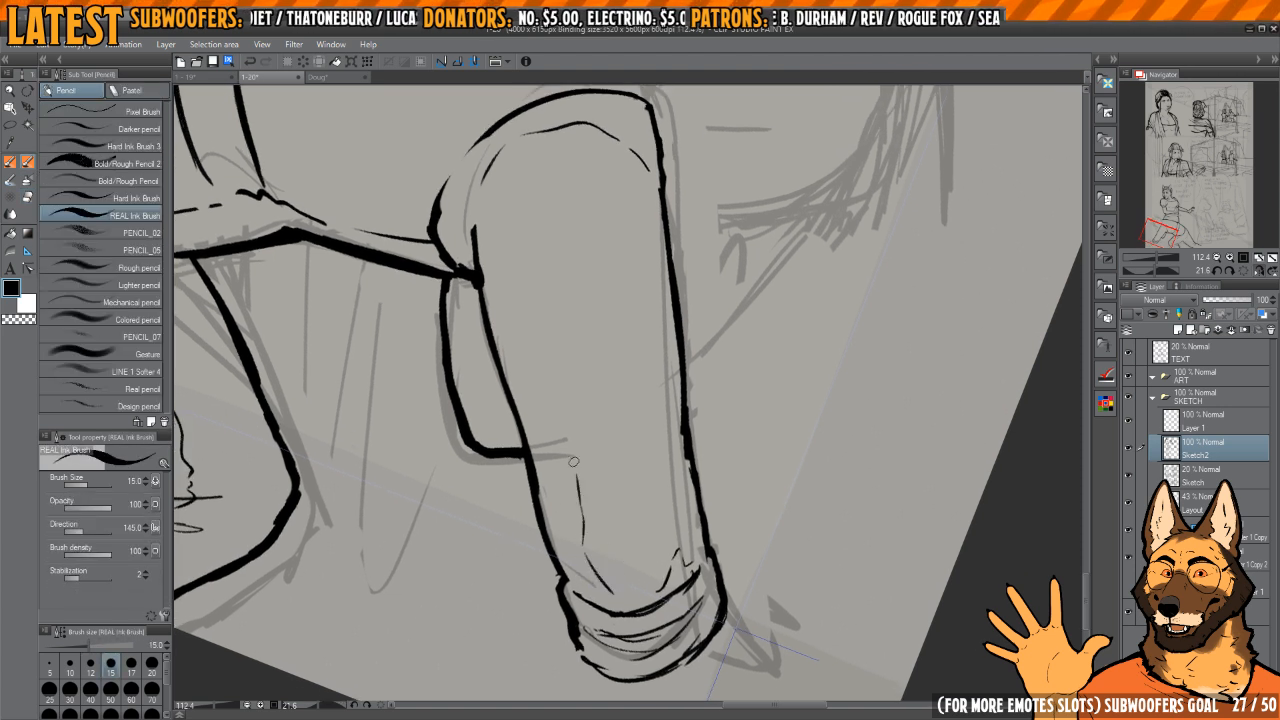
{"action": "left_click_drag", "start_coordinate": [623, 447], "coordinate": [633, 473]}
{"action": "left_click_drag", "start_coordinate": [588, 366], "coordinate": [638, 447]}
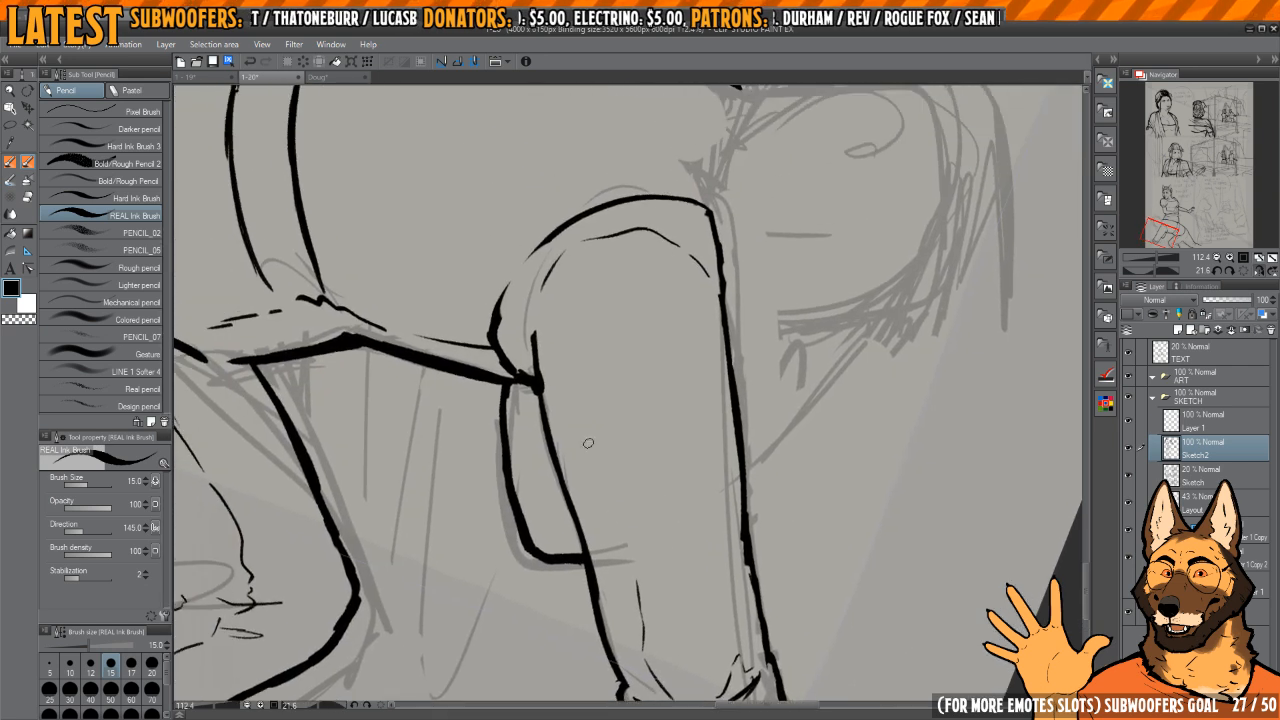
{"action": "left_click_drag", "start_coordinate": [632, 521], "coordinate": [636, 471]}
{"action": "key", "text": "h"}
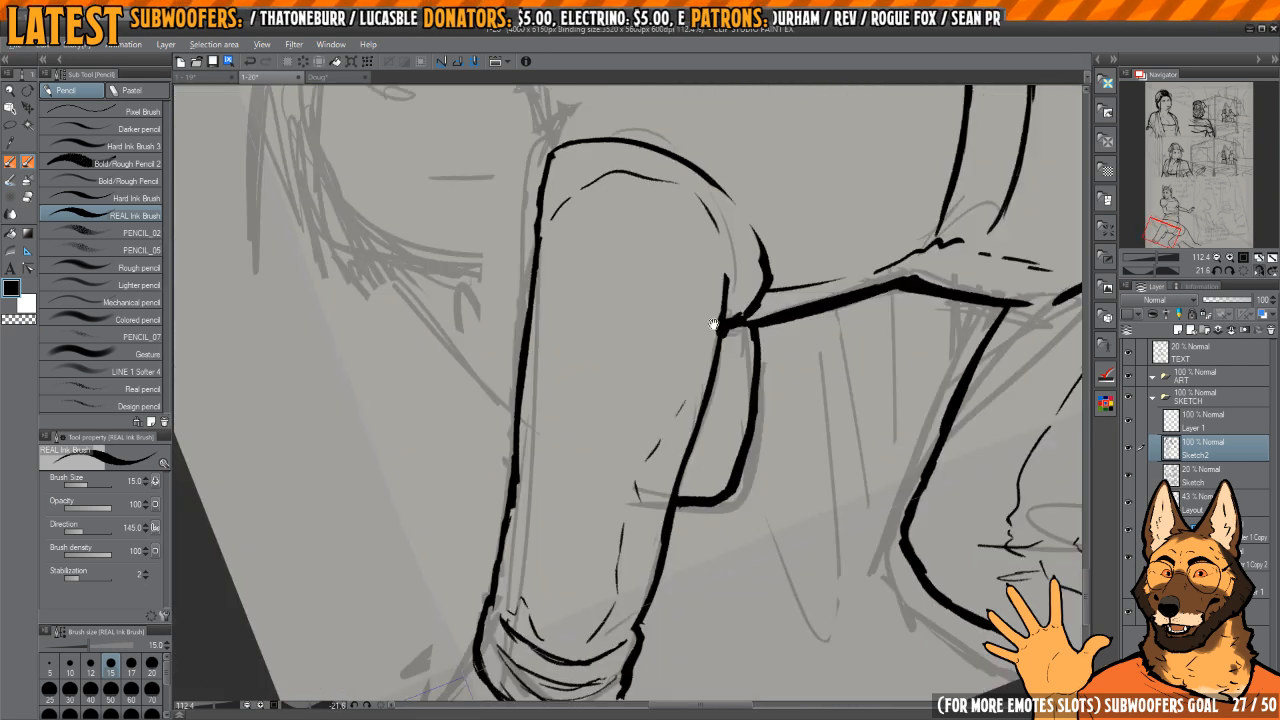
{"action": "key", "text": "h"}
Step: Clean up the ink joint where the torso's underside meets the arm and the shape behind it
{"action": "left_click_drag", "start_coordinate": [588, 345], "coordinate": [594, 377]}
{"action": "left_click_drag", "start_coordinate": [594, 377], "coordinate": [644, 425]}
{"action": "key", "text": "p"}
{"action": "key", "text": "p"}
{"action": "key", "text": "c"}
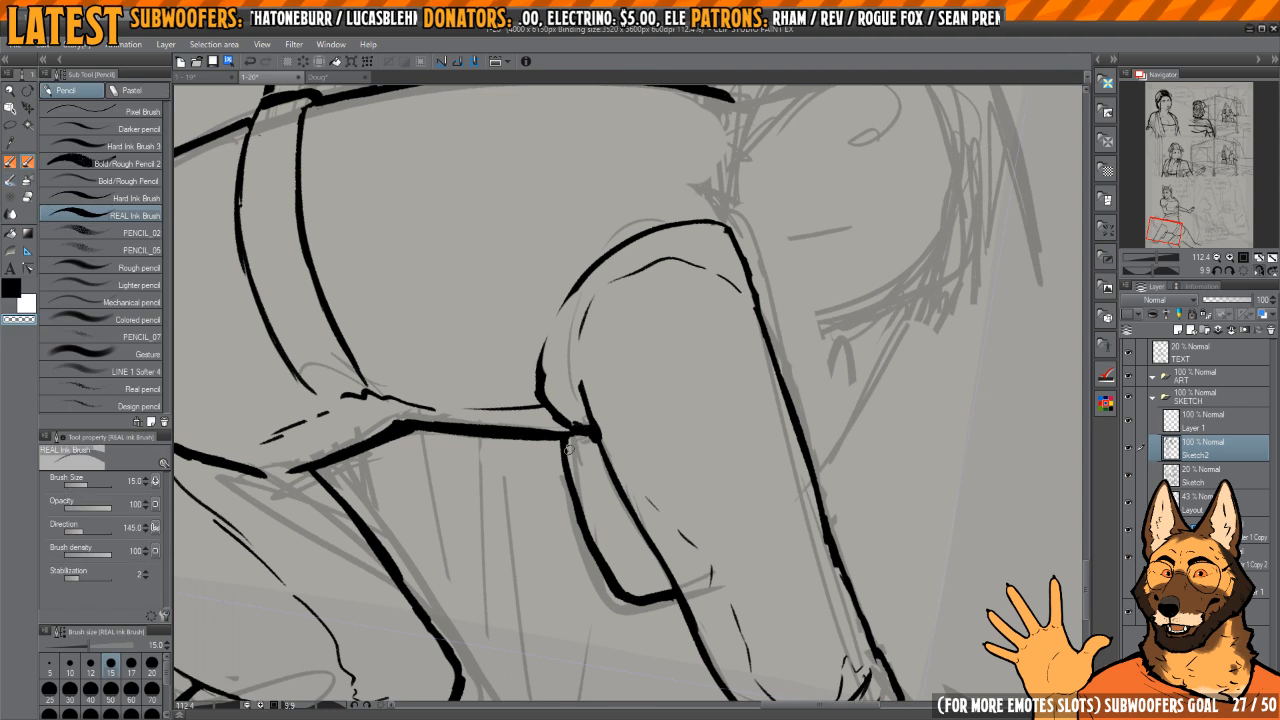
{"action": "key", "text": "c"}
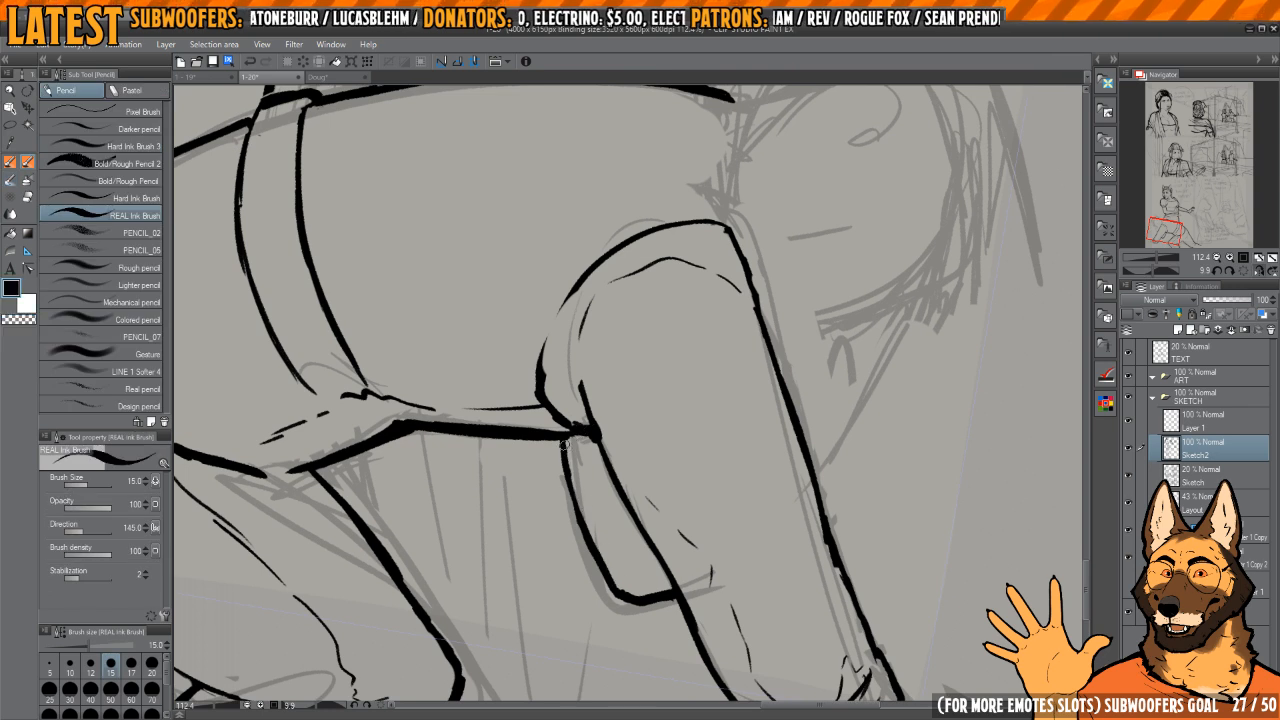
{"action": "left_click_drag", "start_coordinate": [572, 493], "coordinate": [597, 543]}
{"action": "key", "text": "h"}
Step: Ink a short stroke on the sketch line rising from the arm's back edge and touch up the shoulder's corner
{"action": "left_click_drag", "start_coordinate": [623, 449], "coordinate": [667, 415]}
{"action": "left_click_drag", "start_coordinate": [667, 415], "coordinate": [674, 380]}
{"action": "left_click_drag", "start_coordinate": [538, 361], "coordinate": [643, 531]}
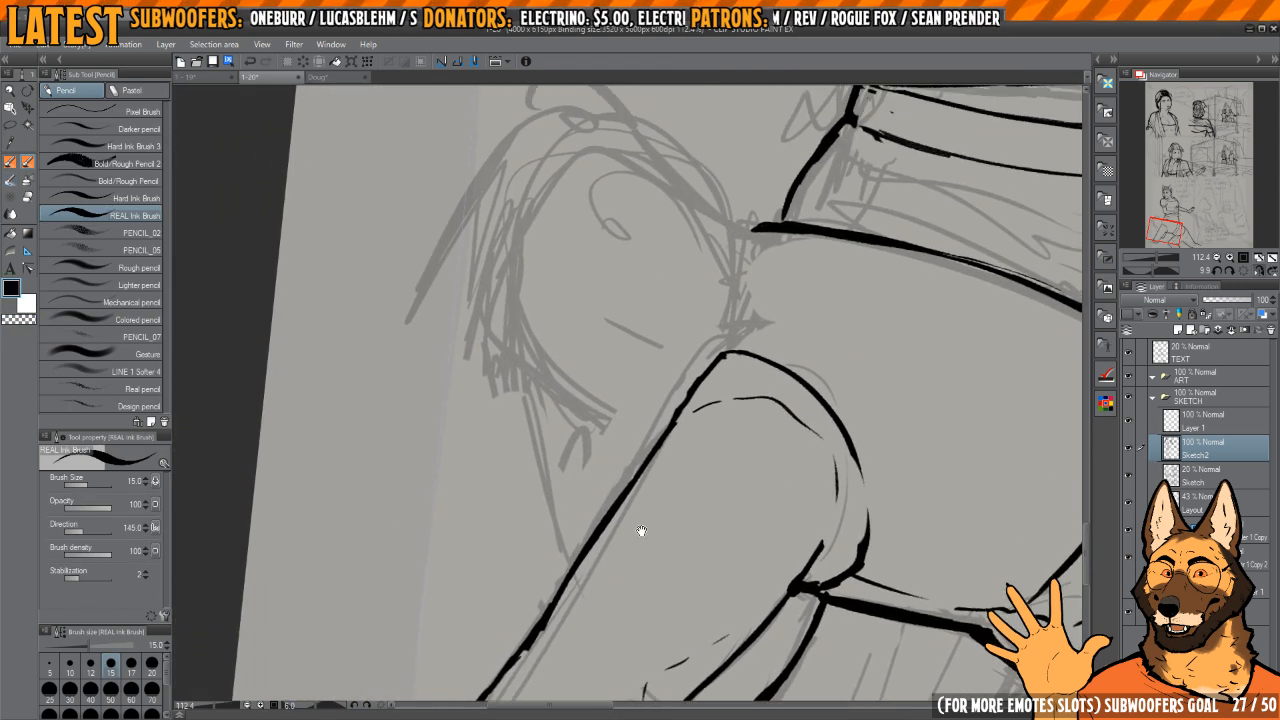
{"action": "left_click_drag", "start_coordinate": [579, 562], "coordinate": [571, 526]}
{"action": "left_click_drag", "start_coordinate": [643, 418], "coordinate": [645, 472]}
{"action": "mouse_move", "coordinate": [742, 290]}
{"action": "left_mouse_down"}
{"action": "mouse_move", "coordinate": [734, 282]}
{"action": "mouse_move", "coordinate": [726, 297]}
{"action": "left_mouse_up"}
{"action": "mouse_move", "coordinate": [786, 378]}
{"action": "left_mouse_down"}
{"action": "mouse_move", "coordinate": [811, 414]}
{"action": "mouse_move", "coordinate": [730, 370]}
{"action": "left_mouse_up"}
{"action": "key", "text": "e"}
{"action": "mouse_move", "coordinate": [633, 405]}
{"action": "left_mouse_down"}
{"action": "mouse_move", "coordinate": [665, 429]}
{"action": "mouse_move", "coordinate": [629, 393]}
{"action": "mouse_move", "coordinate": [662, 462]}
{"action": "left_mouse_up"}
{"action": "key", "text": "p"}
{"action": "mouse_move", "coordinate": [596, 401]}
{"action": "left_mouse_down"}
{"action": "mouse_move", "coordinate": [647, 428]}
{"action": "mouse_move", "coordinate": [682, 498]}
{"action": "left_mouse_up"}
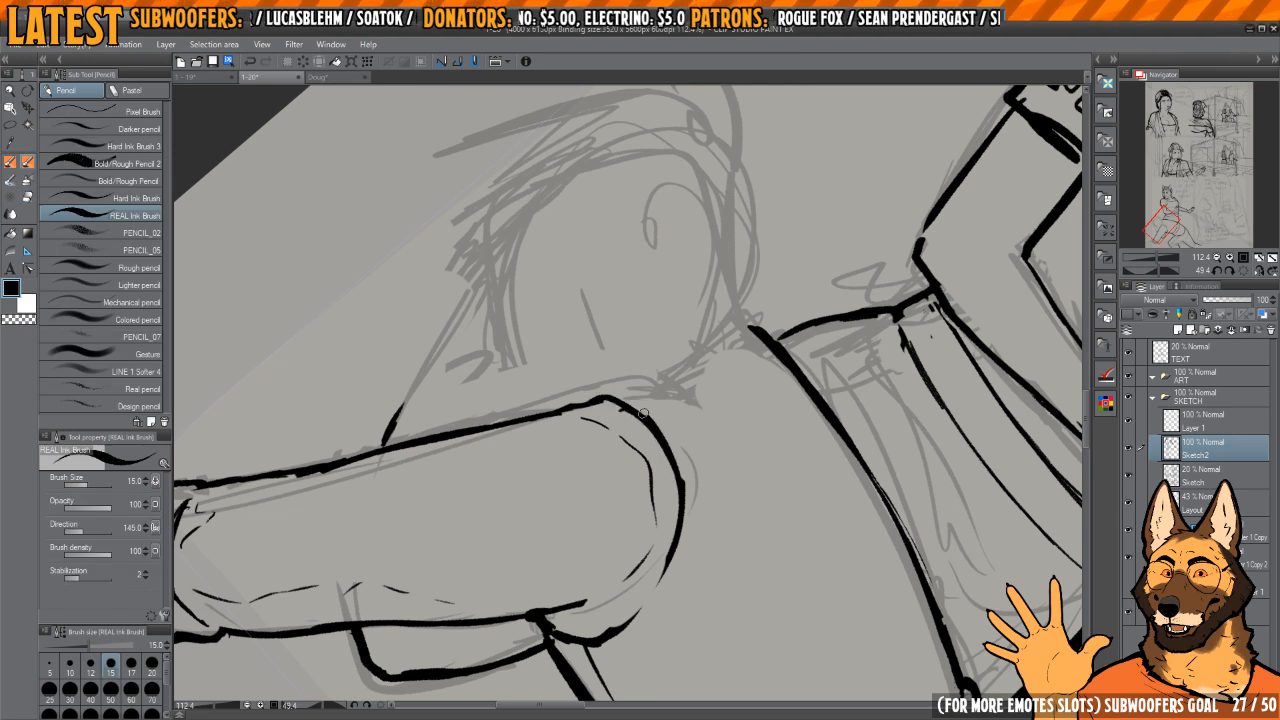
Step: Thin the shoulder's rounded outline with the eraser and re-ink its curve
{"action": "key", "text": "e"}
{"action": "left_click_drag", "start_coordinate": [616, 414], "coordinate": [662, 487]}
{"action": "left_click_drag", "start_coordinate": [643, 394], "coordinate": [664, 494]}
{"action": "key", "text": "p"}
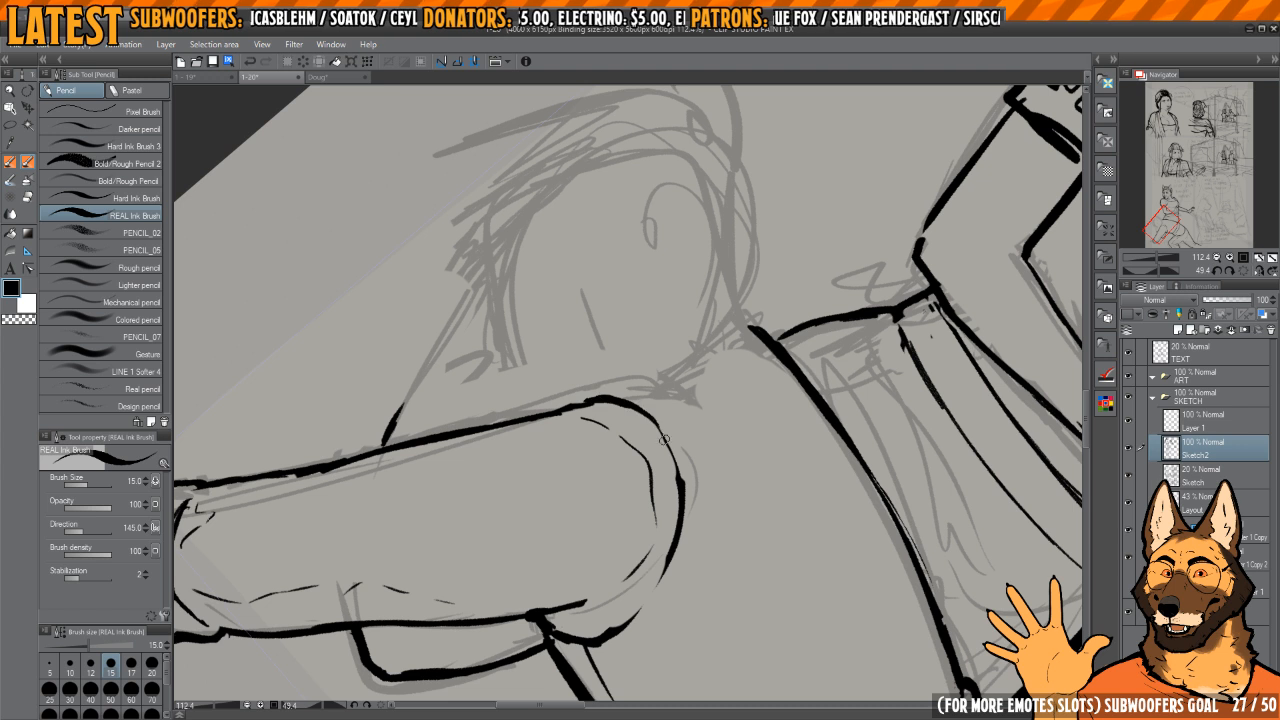
{"action": "left_click_drag", "start_coordinate": [652, 420], "coordinate": [680, 496]}
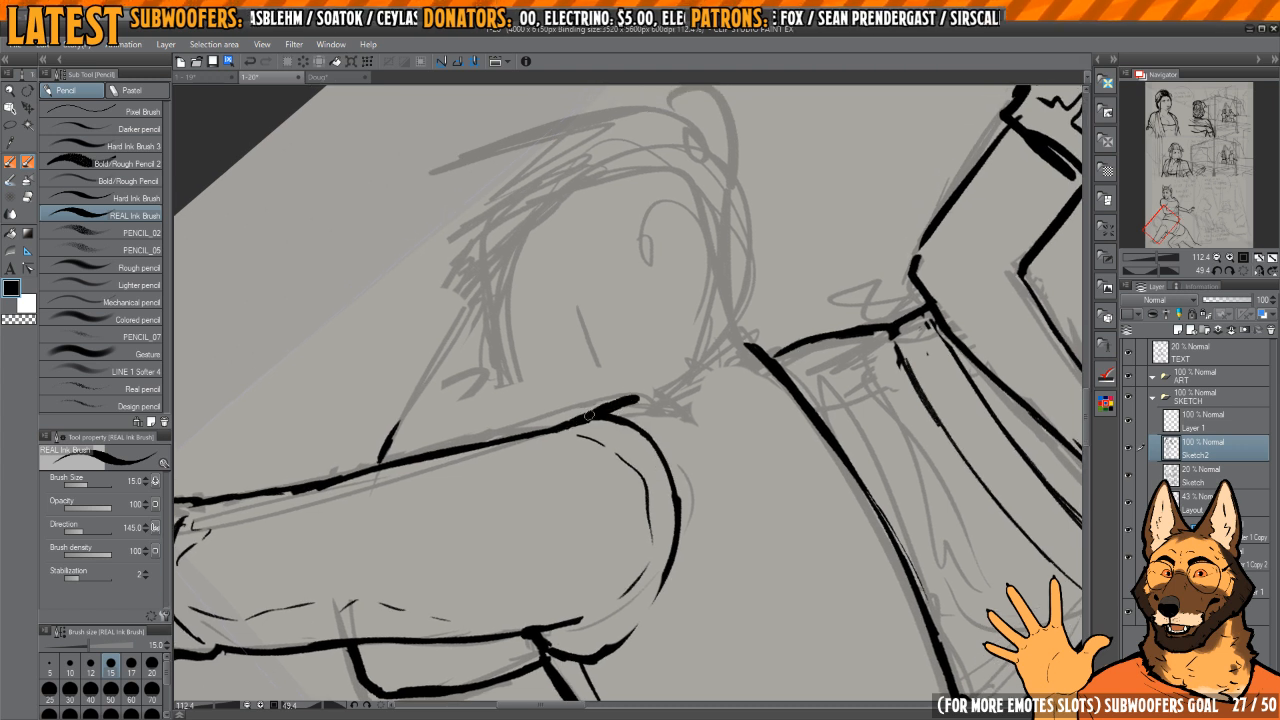
Step: Ink the neckline from the arm's back edge up to the torso's back line and trim the joint
{"action": "key", "text": "e"}
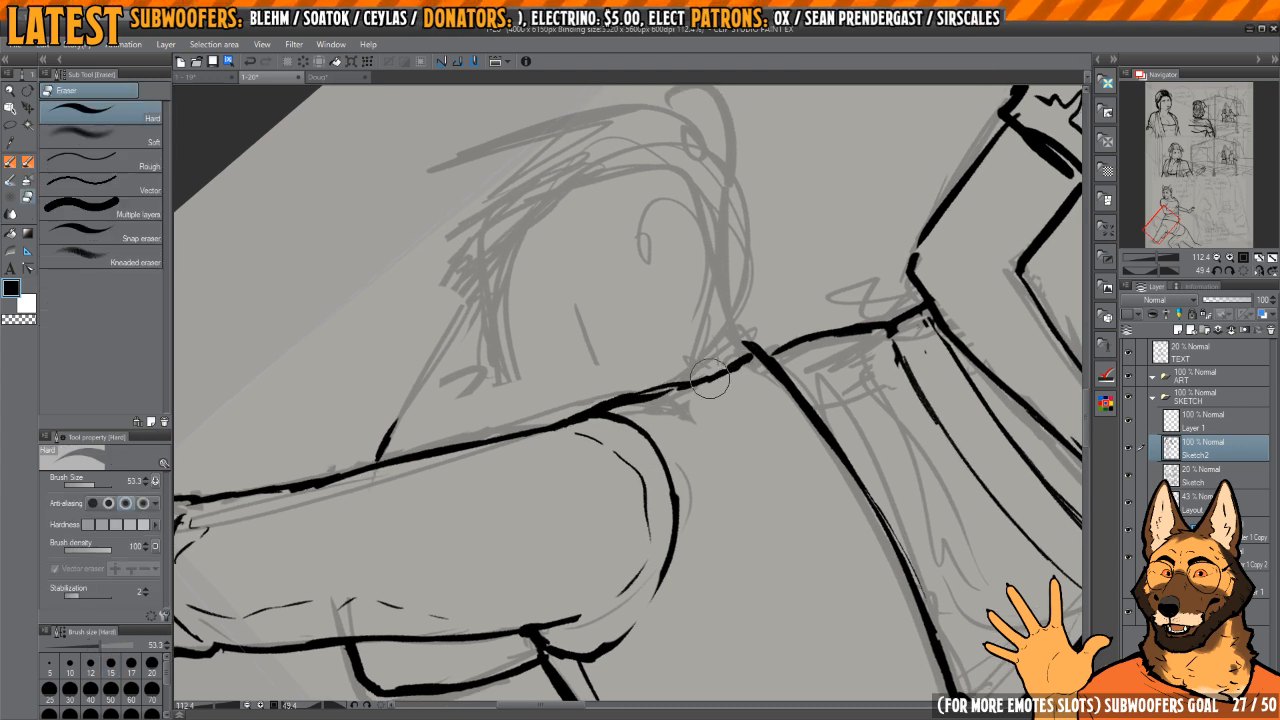
{"action": "mouse_move", "coordinate": [754, 359]}
{"action": "left_mouse_down"}
{"action": "mouse_move", "coordinate": [598, 399]}
{"action": "mouse_move", "coordinate": [596, 411]}
{"action": "mouse_move", "coordinate": [748, 359]}
{"action": "mouse_move", "coordinate": [599, 396]}
{"action": "mouse_move", "coordinate": [637, 379]}
{"action": "mouse_move", "coordinate": [738, 354]}
{"action": "mouse_move", "coordinate": [583, 414]}
{"action": "mouse_move", "coordinate": [754, 348]}
{"action": "left_mouse_up"}
{"action": "key", "text": "p"}
{"action": "key", "text": "e"}
{"action": "key", "text": "p"}
{"action": "left_click_drag", "start_coordinate": [835, 323], "coordinate": [841, 347]}
{"action": "key", "text": "e"}
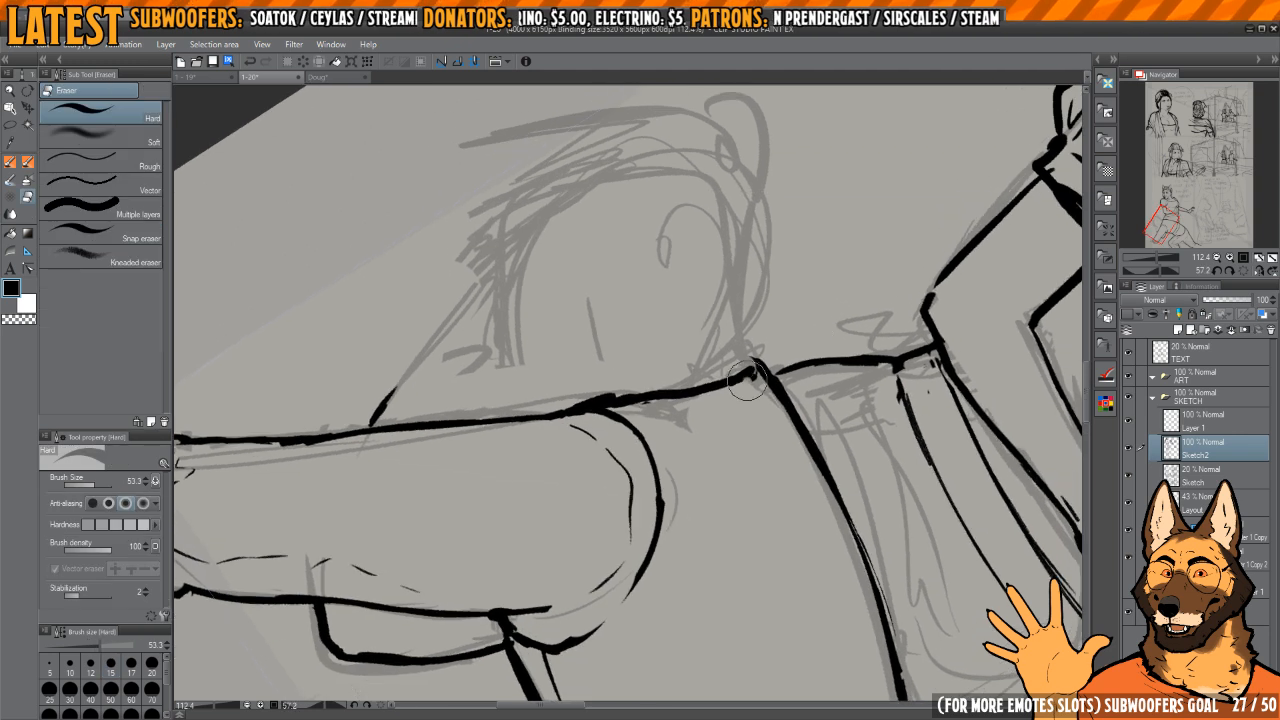
{"action": "mouse_move", "coordinate": [750, 376]}
{"action": "left_mouse_down"}
{"action": "mouse_move", "coordinate": [676, 404]}
{"action": "mouse_move", "coordinate": [640, 397]}
{"action": "mouse_move", "coordinate": [638, 383]}
{"action": "mouse_move", "coordinate": [768, 348]}
{"action": "mouse_move", "coordinate": [634, 330]}
{"action": "left_mouse_up"}
{"action": "scroll", "coordinate": [633, 330], "scroll_direction": "up", "scroll_amount": 3}
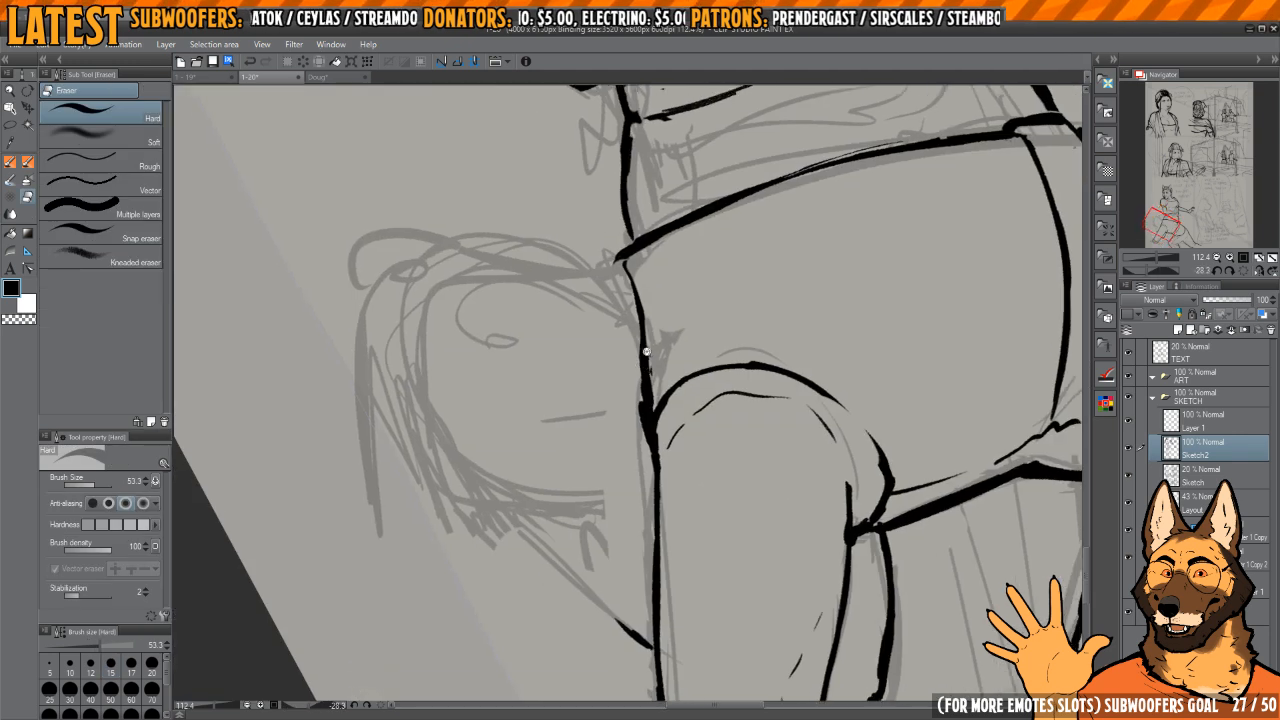
Step: Reshape the neckline between the shoulder and the back into a smooth curve, trimming its thick joint at the shoulder
{"action": "key", "text": "p"}
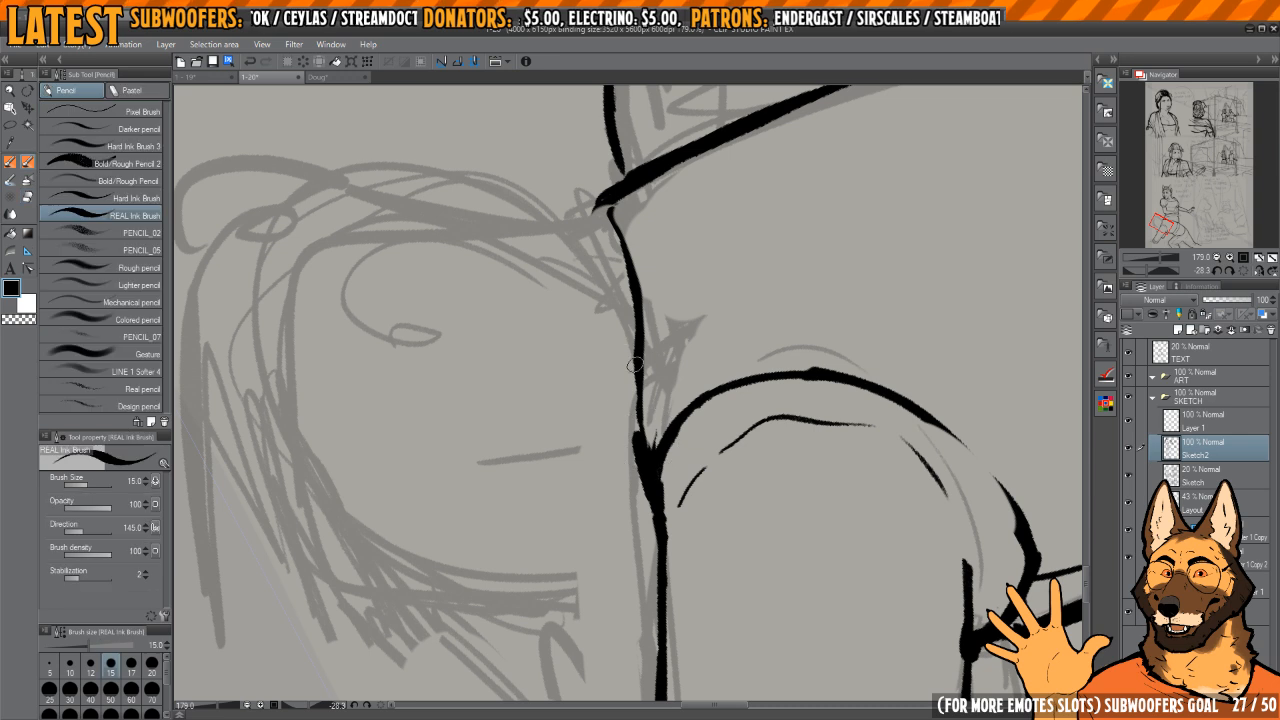
{"action": "left_click_drag", "start_coordinate": [637, 360], "coordinate": [646, 483]}
{"action": "mouse_move", "coordinate": [672, 276]}
{"action": "left_mouse_down"}
{"action": "mouse_move", "coordinate": [735, 329]}
{"action": "mouse_move", "coordinate": [697, 283]}
{"action": "mouse_move", "coordinate": [652, 266]}
{"action": "left_mouse_up"}
{"action": "key", "text": "c"}
{"action": "key", "text": "c"}
{"action": "key", "text": "c"}
{"action": "mouse_move", "coordinate": [600, 434]}
{"action": "left_mouse_down"}
{"action": "mouse_move", "coordinate": [587, 485]}
{"action": "mouse_move", "coordinate": [584, 380]}
{"action": "mouse_move", "coordinate": [574, 531]}
{"action": "left_mouse_up"}
{"action": "key", "text": "c"}
{"action": "key", "text": "c"}
{"action": "key", "text": "c"}
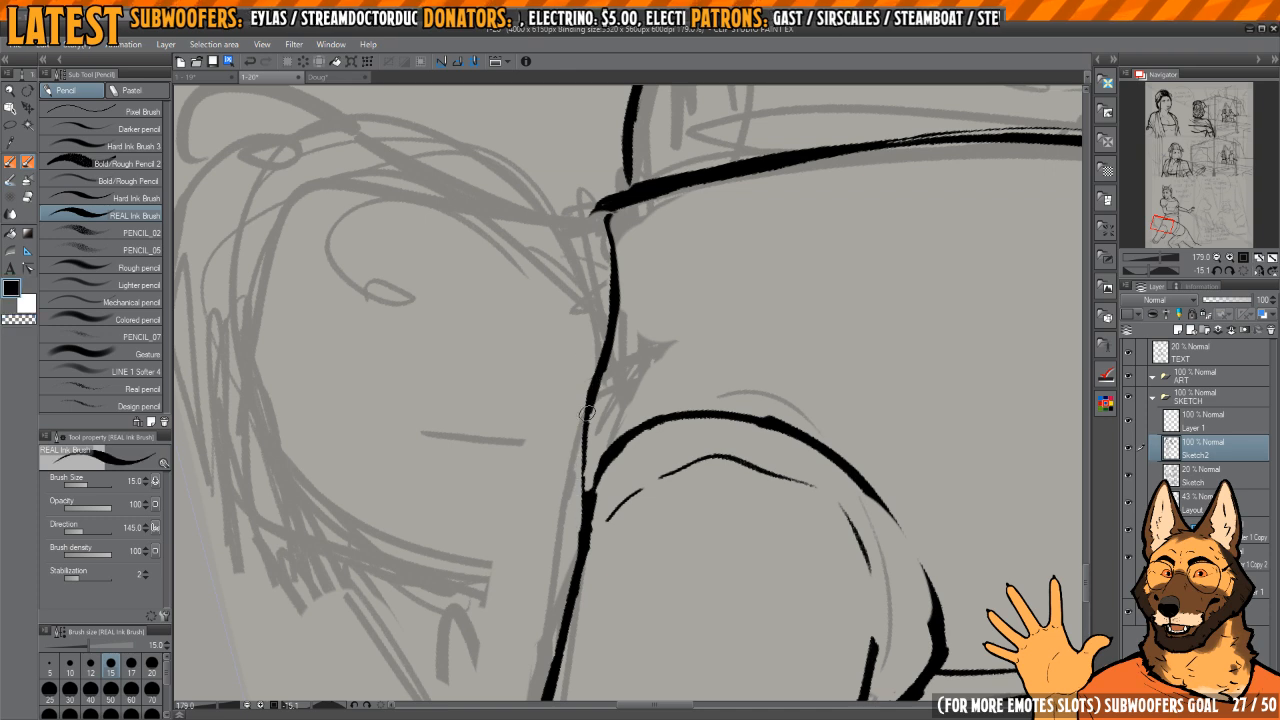
Step: Ink the collar's upper edge and its back end above the neckline
{"action": "left_click_drag", "start_coordinate": [586, 410], "coordinate": [585, 514]}
{"action": "left_click_drag", "start_coordinate": [640, 306], "coordinate": [713, 420]}
{"action": "mouse_move", "coordinate": [713, 408]}
{"action": "left_mouse_down"}
{"action": "mouse_move", "coordinate": [696, 461]}
{"action": "mouse_move", "coordinate": [726, 346]}
{"action": "mouse_move", "coordinate": [686, 383]}
{"action": "mouse_move", "coordinate": [686, 372]}
{"action": "left_mouse_up"}
{"action": "mouse_move", "coordinate": [563, 467]}
{"action": "left_mouse_down"}
{"action": "mouse_move", "coordinate": [730, 362]}
{"action": "mouse_move", "coordinate": [753, 382]}
{"action": "mouse_move", "coordinate": [606, 430]}
{"action": "left_mouse_up"}
Step: Erase the doubled strokes inside the collar and redraw its narrow front tip
{"action": "key", "text": "e"}
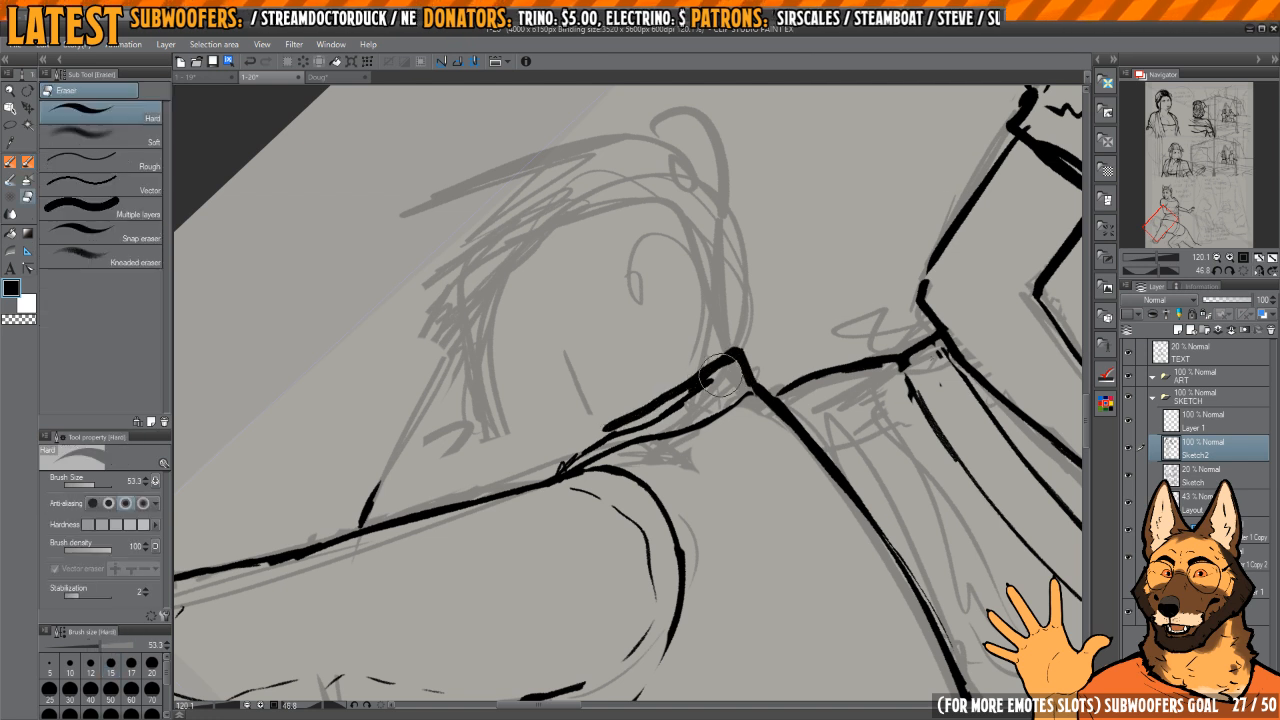
{"action": "mouse_move", "coordinate": [717, 384]}
{"action": "left_mouse_down"}
{"action": "mouse_move", "coordinate": [740, 341]}
{"action": "mouse_move", "coordinate": [752, 366]}
{"action": "mouse_move", "coordinate": [717, 363]}
{"action": "mouse_move", "coordinate": [548, 474]}
{"action": "left_mouse_up"}
{"action": "key", "text": "p"}
{"action": "key", "text": "e"}
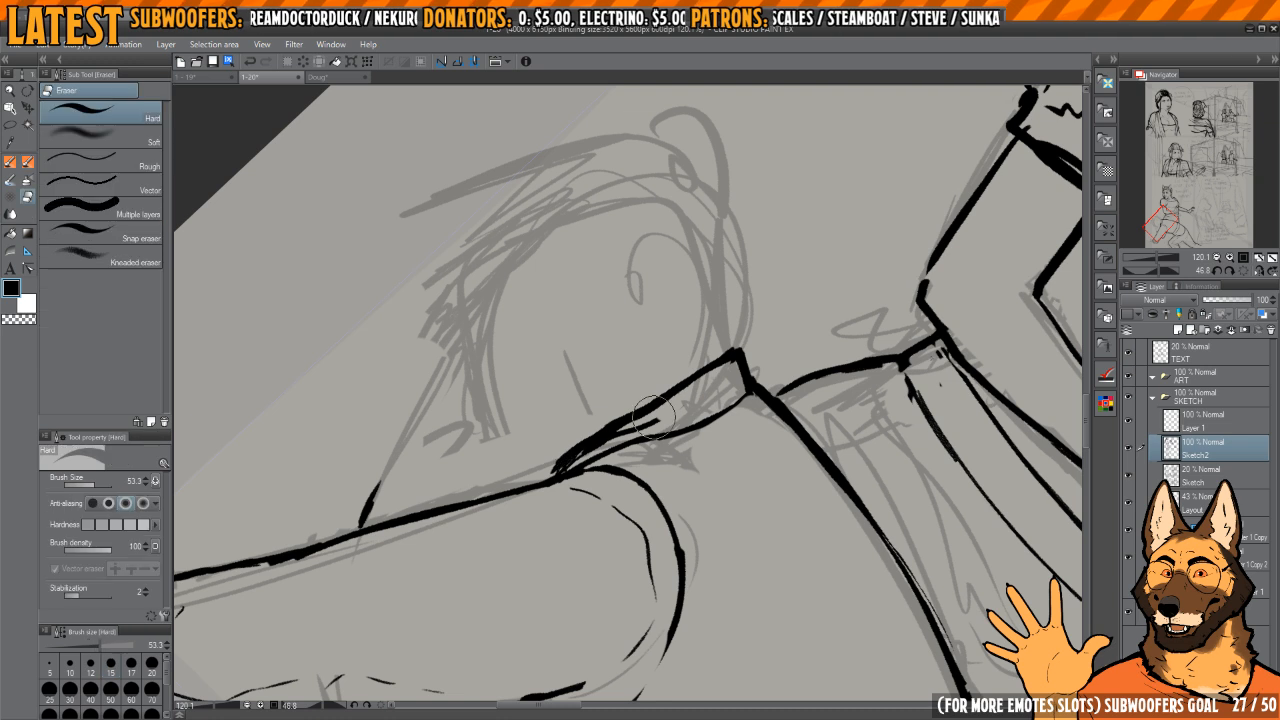
{"action": "mouse_move", "coordinate": [668, 402]}
{"action": "left_mouse_down"}
{"action": "mouse_move", "coordinate": [575, 458]}
{"action": "mouse_move", "coordinate": [675, 395]}
{"action": "mouse_move", "coordinate": [545, 461]}
{"action": "left_mouse_up"}
{"action": "key", "text": "p"}
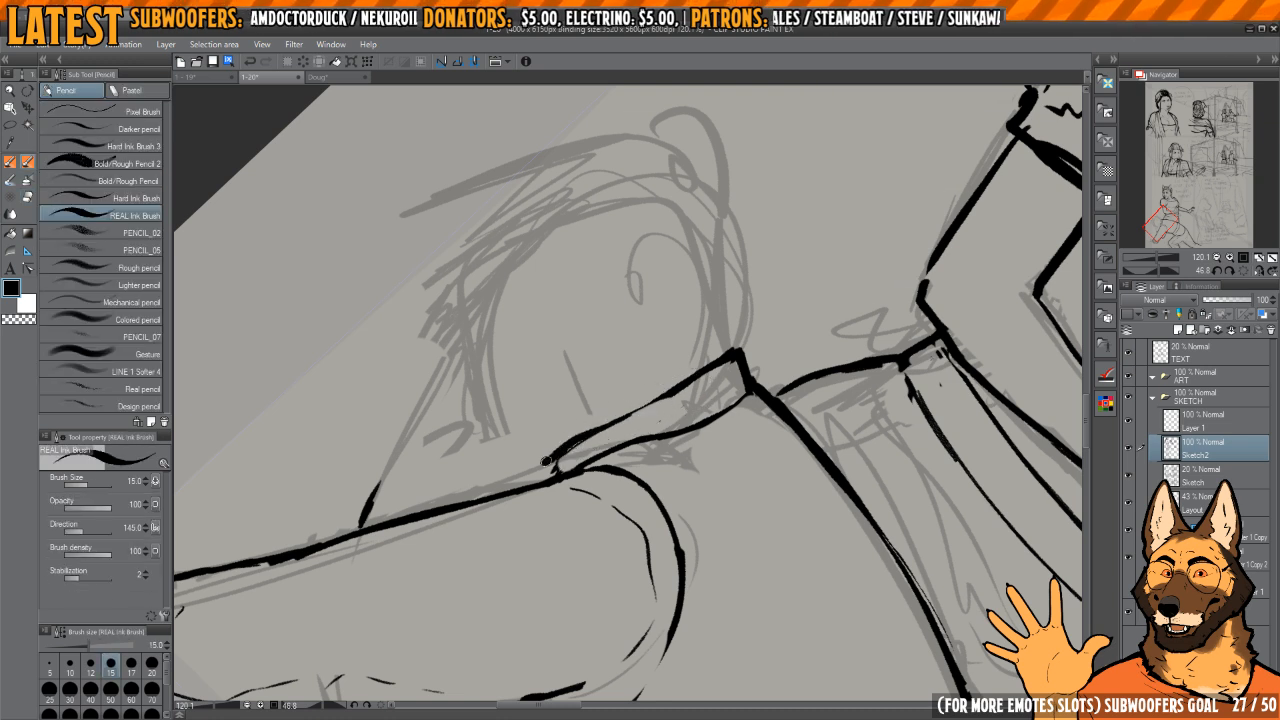
Step: Sketch overlapping thin circles above the collar as the guide for the head
{"action": "left_click_drag", "start_coordinate": [608, 340], "coordinate": [660, 403]}
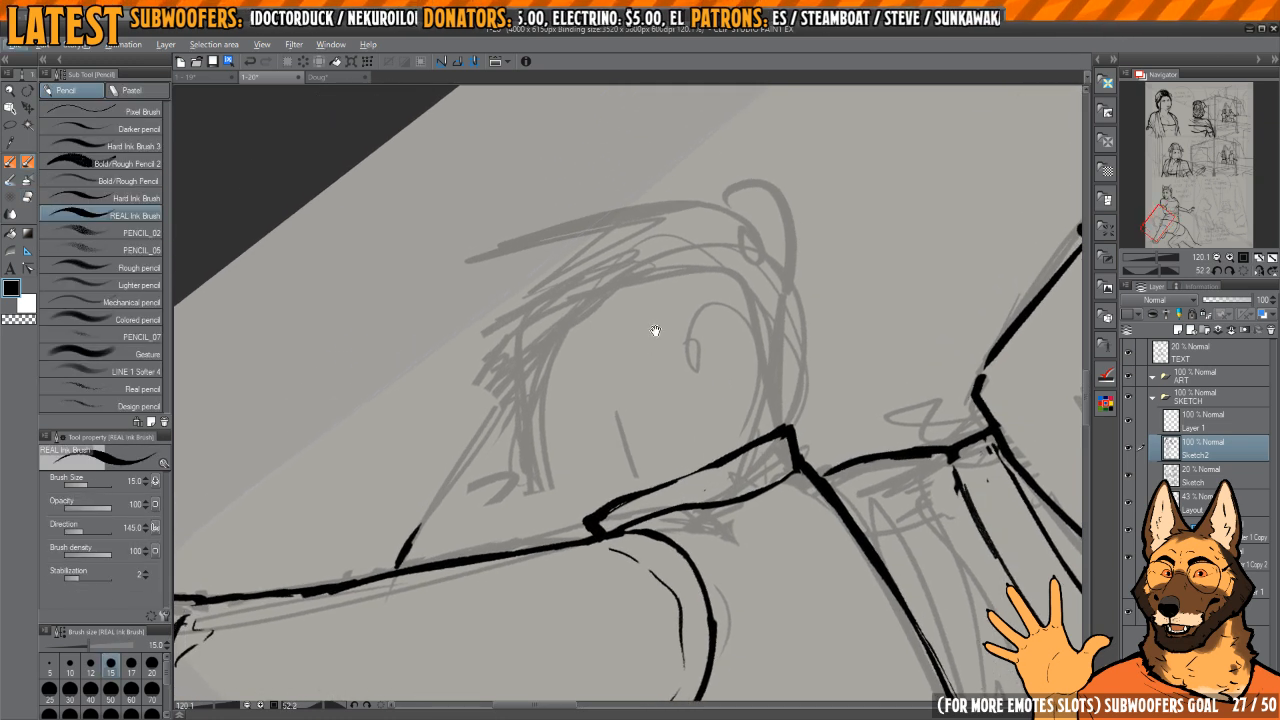
{"action": "mouse_move", "coordinate": [655, 328]}
{"action": "left_mouse_down"}
{"action": "mouse_move", "coordinate": [667, 329]}
{"action": "mouse_move", "coordinate": [543, 409]}
{"action": "mouse_move", "coordinate": [612, 505]}
{"action": "mouse_move", "coordinate": [730, 419]}
{"action": "mouse_move", "coordinate": [728, 449]}
{"action": "left_mouse_up"}
{"action": "mouse_move", "coordinate": [737, 414]}
{"action": "left_mouse_down"}
{"action": "mouse_move", "coordinate": [563, 342]}
{"action": "mouse_move", "coordinate": [566, 451]}
{"action": "left_mouse_up"}
{"action": "mouse_move", "coordinate": [588, 502]}
{"action": "left_mouse_down"}
{"action": "mouse_move", "coordinate": [531, 386]}
{"action": "mouse_move", "coordinate": [718, 437]}
{"action": "left_mouse_up"}
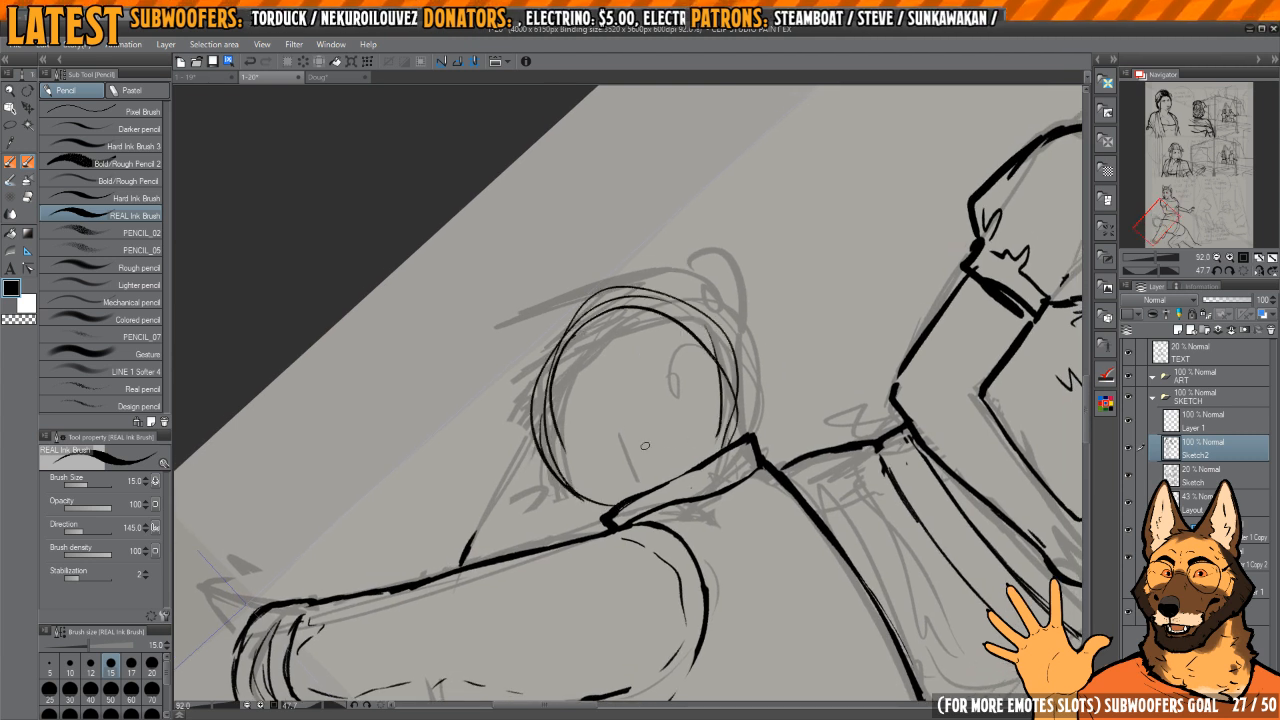
Step: Ink a boxy muzzle from the head circle down to the collar, undoing and redrawing the jaw's end
{"action": "left_click_drag", "start_coordinate": [586, 426], "coordinate": [629, 401]}
{"action": "mouse_move", "coordinate": [548, 405]}
{"action": "left_mouse_down"}
{"action": "mouse_move", "coordinate": [577, 489]}
{"action": "mouse_move", "coordinate": [660, 468]}
{"action": "left_mouse_up"}
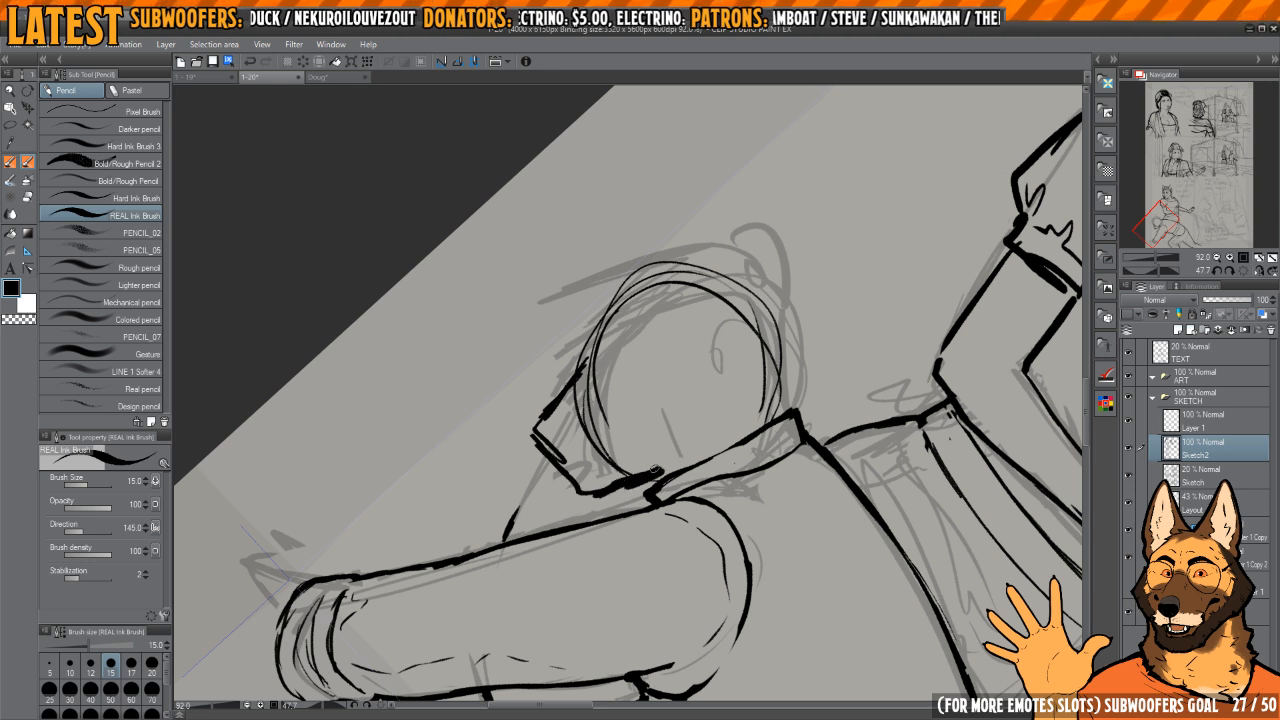
{"action": "key", "text": "ctrl+z"}
{"action": "key", "text": "ctrl+z"}
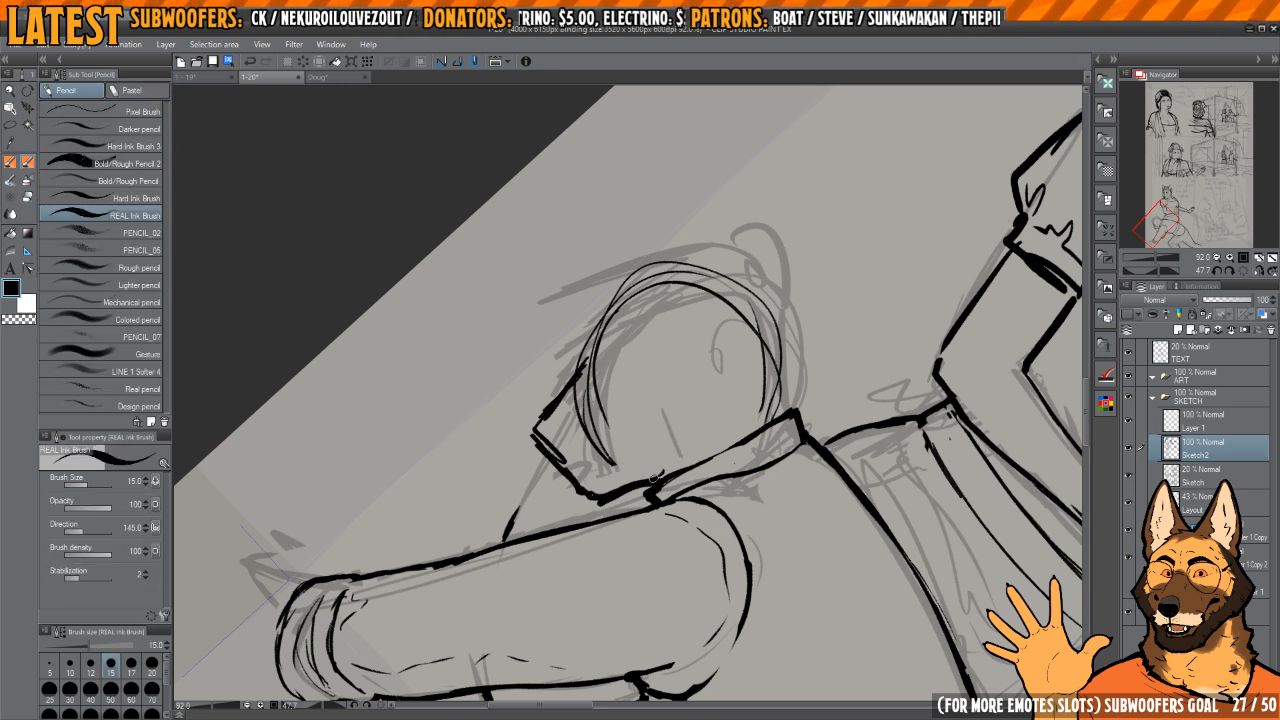
{"action": "mouse_move", "coordinate": [655, 478]}
{"action": "left_mouse_down"}
{"action": "mouse_move", "coordinate": [625, 474]}
{"action": "mouse_move", "coordinate": [669, 462]}
{"action": "left_mouse_up"}
{"action": "scroll", "coordinate": [575, 485], "scroll_direction": "up", "scroll_amount": 4}
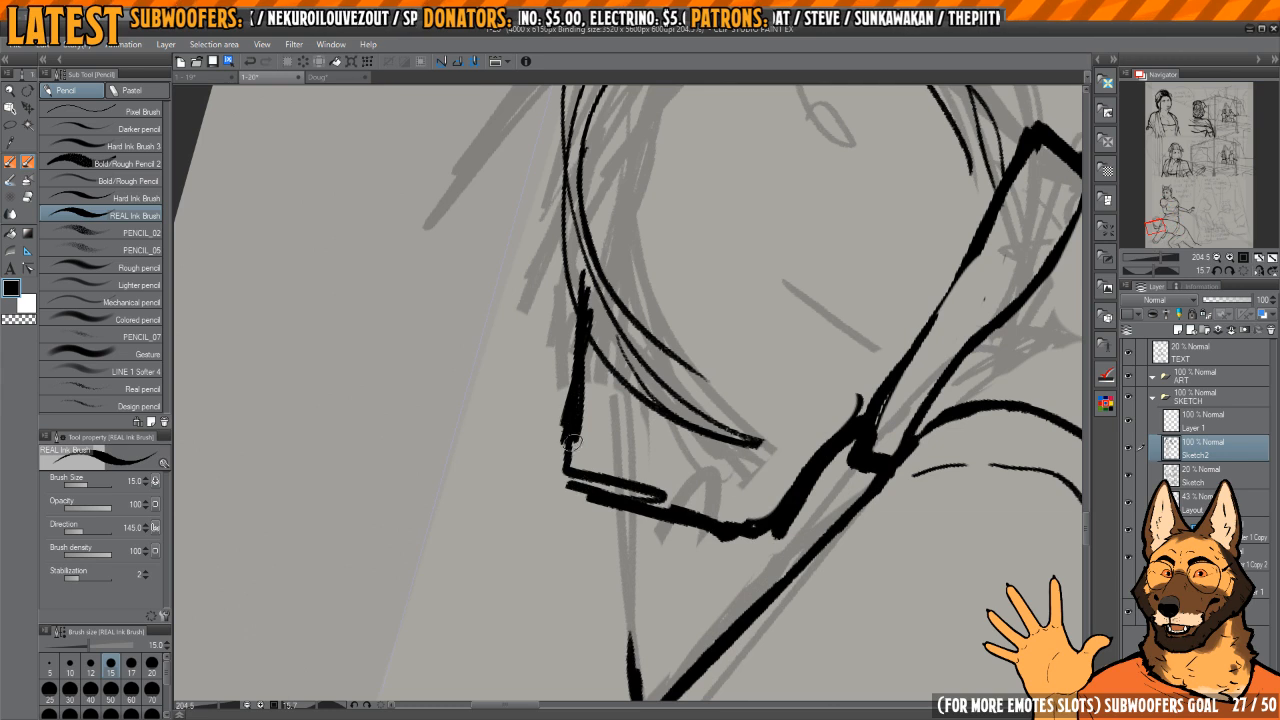
Step: Erase part of the muzzle's bridge and re-ink it straight down to the squared front tip
{"action": "mouse_move", "coordinate": [584, 434]}
{"action": "left_mouse_down"}
{"action": "mouse_move", "coordinate": [580, 478]}
{"action": "mouse_move", "coordinate": [601, 484]}
{"action": "left_mouse_up"}
{"action": "scroll", "coordinate": [615, 480], "scroll_direction": "down", "scroll_amount": 3}
{"action": "key", "text": "e"}
{"action": "mouse_move", "coordinate": [601, 408]}
{"action": "left_mouse_down"}
{"action": "mouse_move", "coordinate": [611, 523]}
{"action": "mouse_move", "coordinate": [595, 462]}
{"action": "left_mouse_up"}
{"action": "key", "text": "p"}
{"action": "left_click_drag", "start_coordinate": [594, 386], "coordinate": [603, 547]}
{"action": "left_click_drag", "start_coordinate": [598, 470], "coordinate": [599, 513]}
{"action": "mouse_move", "coordinate": [600, 524]}
{"action": "left_mouse_down"}
{"action": "mouse_move", "coordinate": [588, 472]}
{"action": "mouse_move", "coordinate": [592, 516]}
{"action": "mouse_move", "coordinate": [648, 511]}
{"action": "left_mouse_up"}
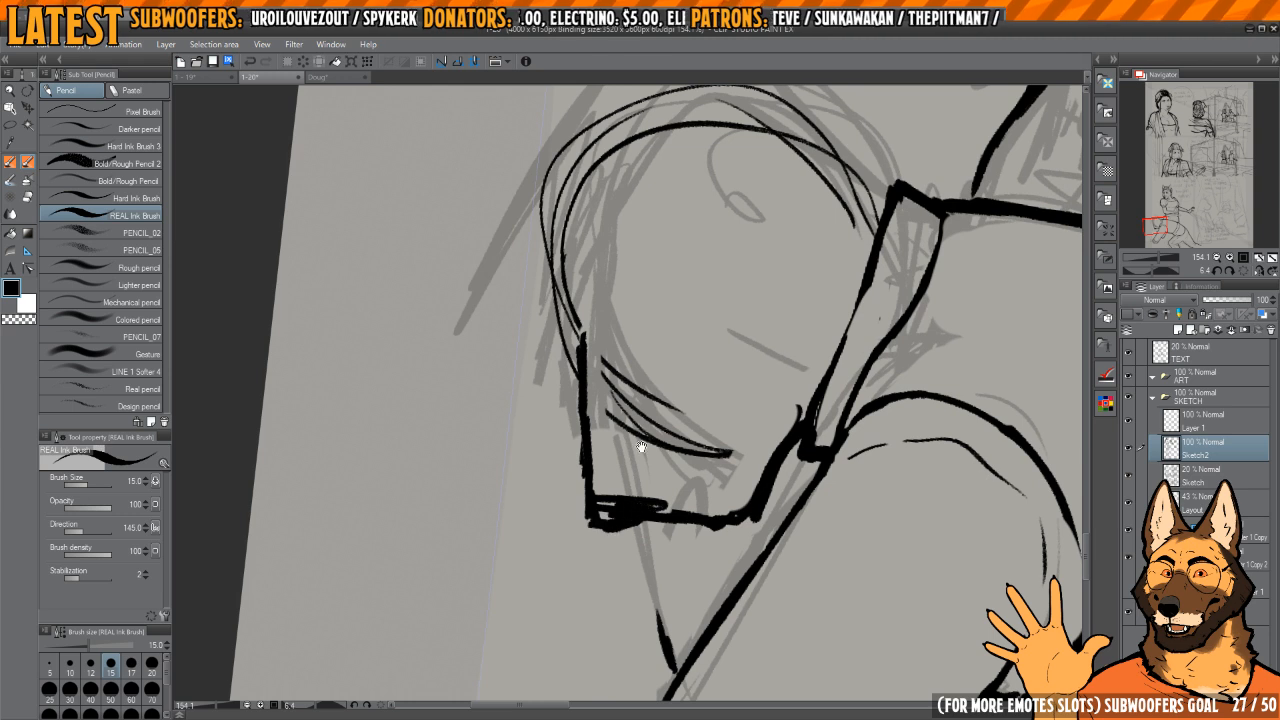
{"action": "left_click_drag", "start_coordinate": [641, 447], "coordinate": [568, 484], "text": "shift"}
{"action": "left_click_drag", "start_coordinate": [568, 484], "coordinate": [646, 503]}
Step: Erase the excess strokes at the muzzle's tip and re-ink its front corner
{"action": "key", "text": "e"}
{"action": "mouse_move", "coordinate": [603, 399]}
{"action": "left_mouse_down"}
{"action": "mouse_move", "coordinate": [595, 430]}
{"action": "mouse_move", "coordinate": [584, 407]}
{"action": "mouse_move", "coordinate": [595, 470]}
{"action": "left_mouse_up"}
{"action": "key", "text": "p"}
{"action": "left_click_drag", "start_coordinate": [570, 385], "coordinate": [590, 456]}
{"action": "key", "text": "c"}
Step: Ink the nose on the muzzle's tip and trim the strokes around it
{"action": "key", "text": "c"}
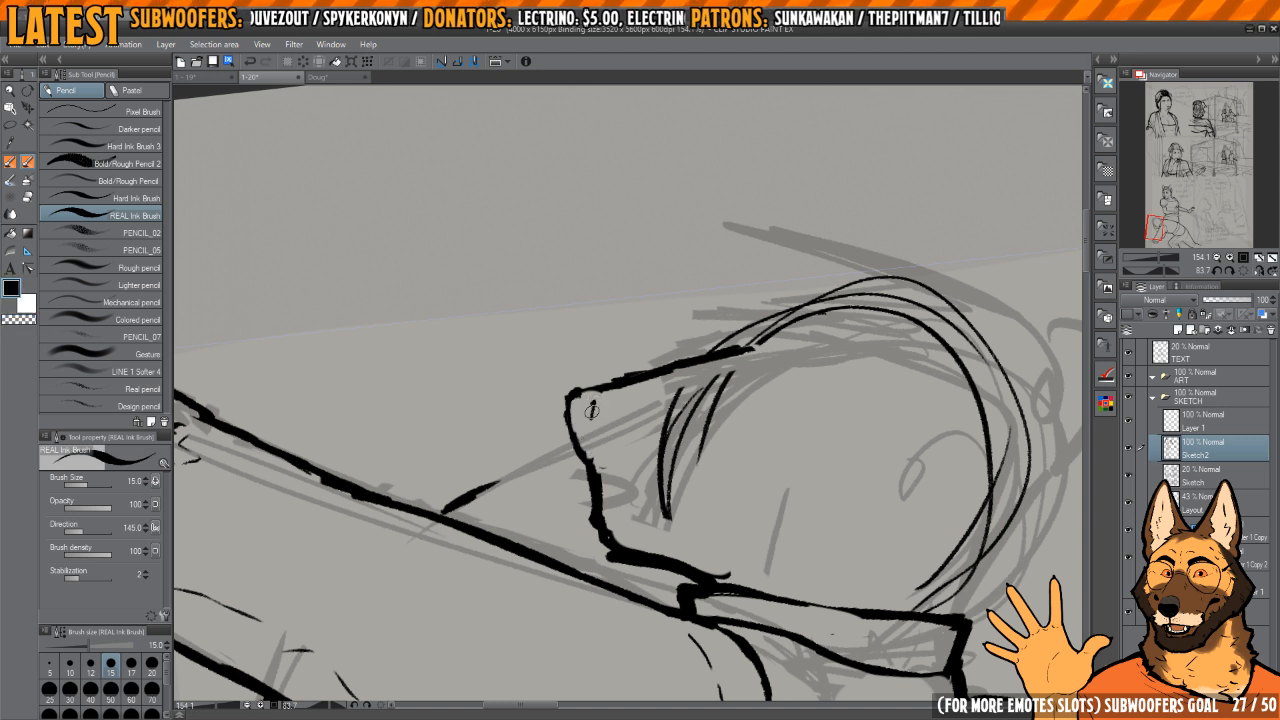
{"action": "key", "text": "c"}
{"action": "left_click_drag", "start_coordinate": [586, 406], "coordinate": [596, 456]}
{"action": "key", "text": "c"}
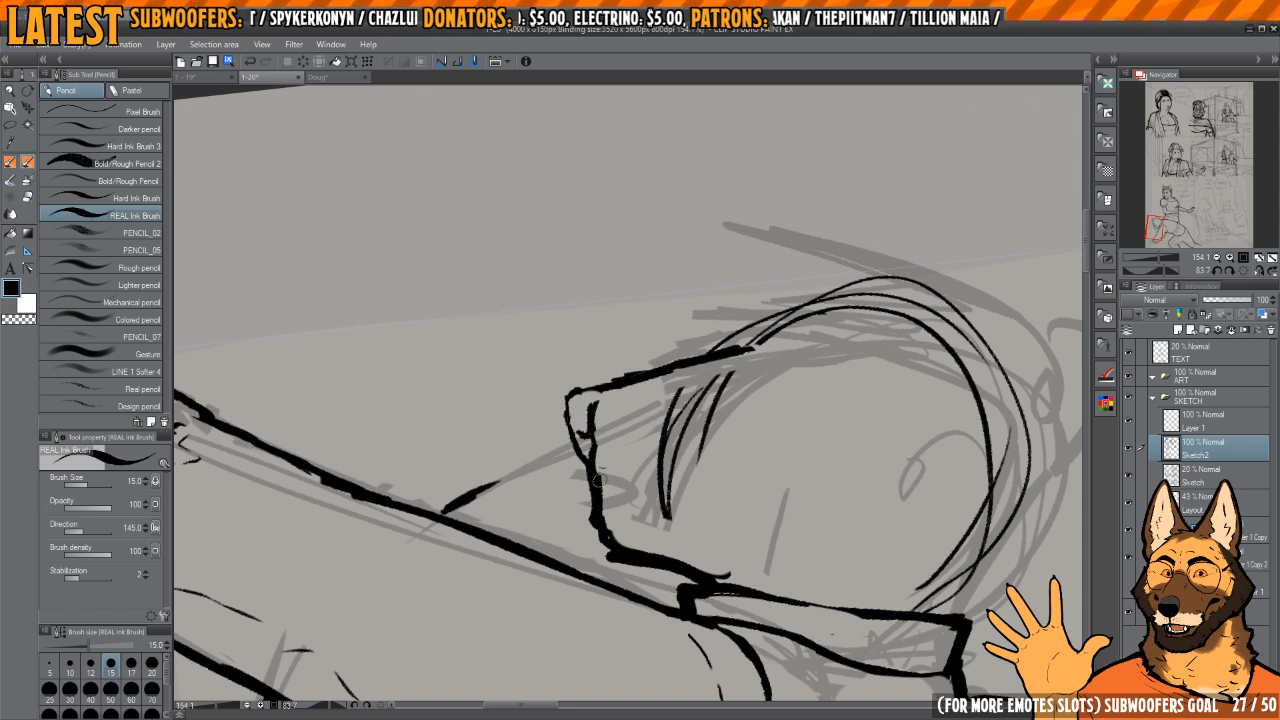
{"action": "key", "text": "c"}
{"action": "mouse_move", "coordinate": [590, 445]}
{"action": "left_mouse_down"}
{"action": "mouse_move", "coordinate": [610, 555]}
{"action": "mouse_move", "coordinate": [596, 495]}
{"action": "mouse_move", "coordinate": [621, 520]}
{"action": "left_mouse_up"}
{"action": "key", "text": "c"}
Step: Erase the leftover head-circle strokes inside the muzzle
{"action": "left_click_drag", "start_coordinate": [652, 513], "coordinate": [610, 462]}
{"action": "left_click_drag", "start_coordinate": [612, 466], "coordinate": [705, 396]}
{"action": "mouse_move", "coordinate": [706, 394]}
{"action": "left_mouse_down"}
{"action": "mouse_move", "coordinate": [686, 442]}
{"action": "mouse_move", "coordinate": [561, 391]}
{"action": "left_mouse_up"}
{"action": "key", "text": "e"}
{"action": "left_click_drag", "start_coordinate": [717, 335], "coordinate": [708, 346]}
{"action": "key", "text": "p"}
Step: Ink the mouth line from beneath the nose, curving it up into the cheek
{"action": "key", "text": "c"}
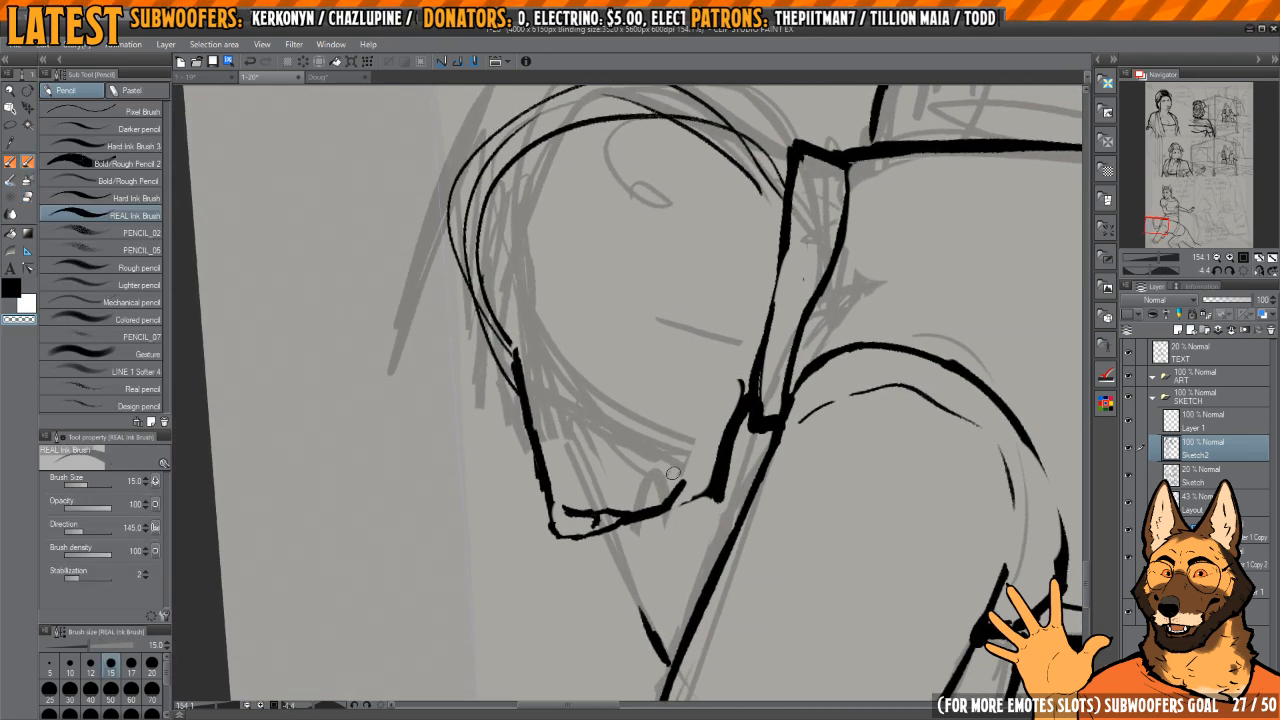
{"action": "mouse_move", "coordinate": [680, 483]}
{"action": "left_mouse_down"}
{"action": "mouse_move", "coordinate": [626, 515]}
{"action": "mouse_move", "coordinate": [664, 505]}
{"action": "left_mouse_up"}
{"action": "key", "text": "c"}
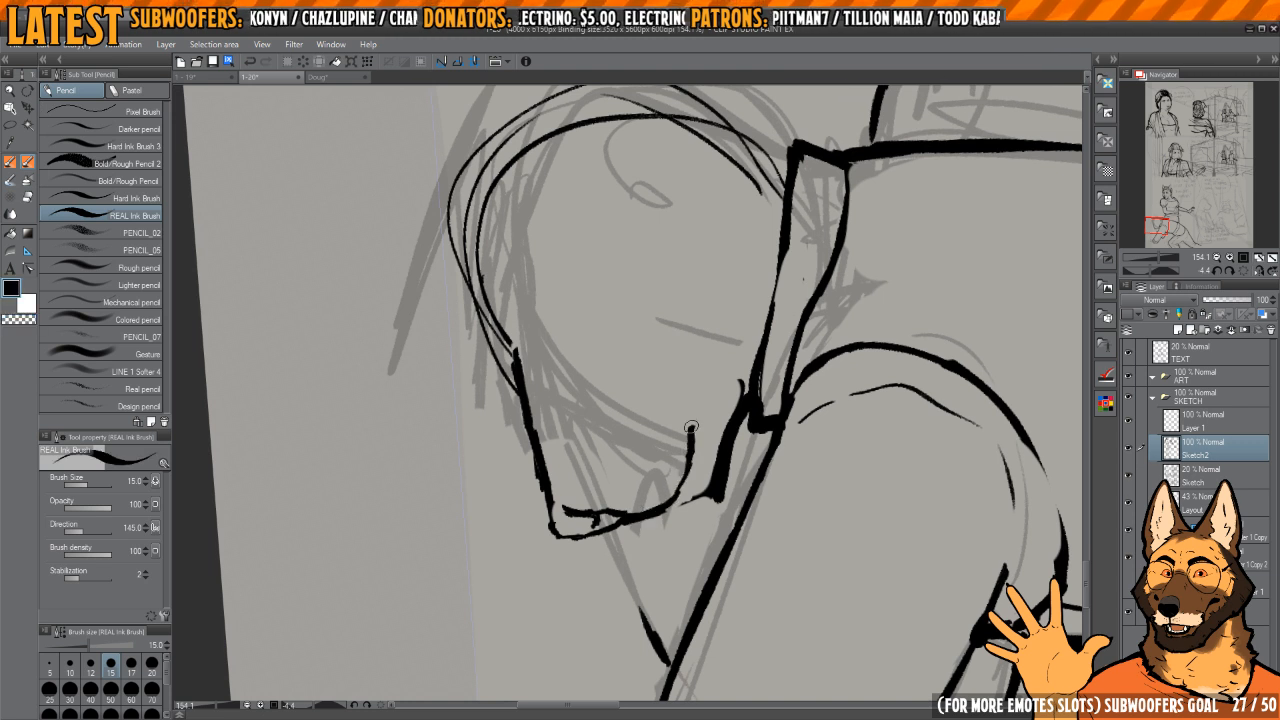
{"action": "mouse_move", "coordinate": [714, 415]}
{"action": "left_mouse_down"}
{"action": "mouse_move", "coordinate": [687, 485]}
{"action": "mouse_move", "coordinate": [711, 478]}
{"action": "mouse_move", "coordinate": [699, 475]}
{"action": "mouse_move", "coordinate": [729, 390]}
{"action": "left_mouse_up"}
Step: Ink the lower jaw as a narrow rounded shape behind the mouth line and extend its back edge toward the collar
{"action": "key", "text": "c"}
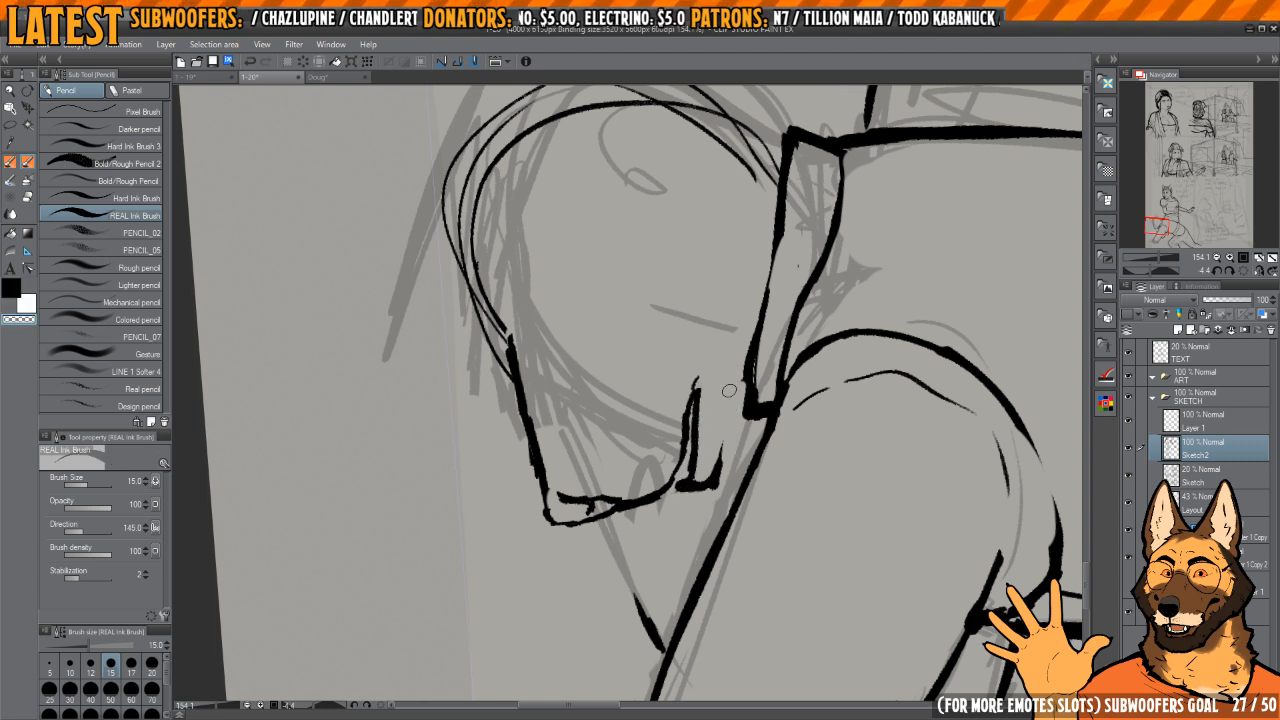
{"action": "key", "text": "c"}
{"action": "mouse_move", "coordinate": [706, 477]}
{"action": "left_mouse_down"}
{"action": "mouse_move", "coordinate": [693, 489]}
{"action": "mouse_move", "coordinate": [724, 385]}
{"action": "left_mouse_up"}
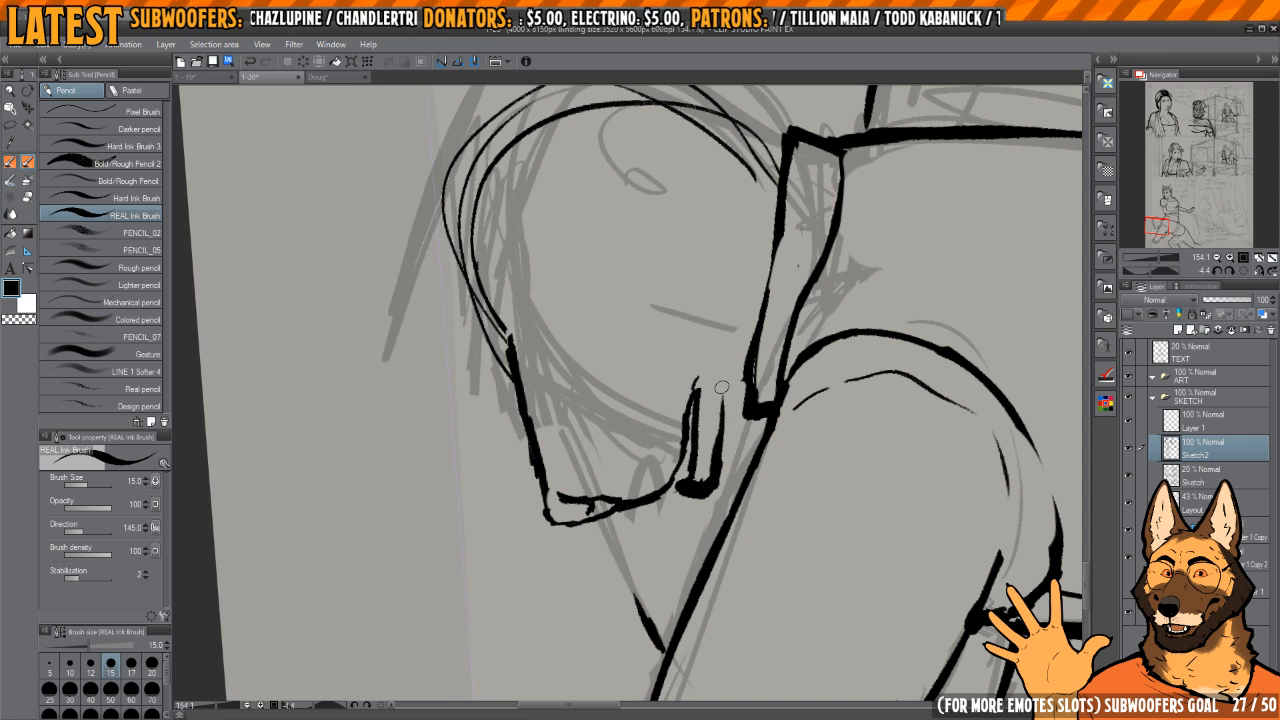
{"action": "key", "text": "c"}
{"action": "left_click_drag", "start_coordinate": [700, 484], "coordinate": [723, 383]}
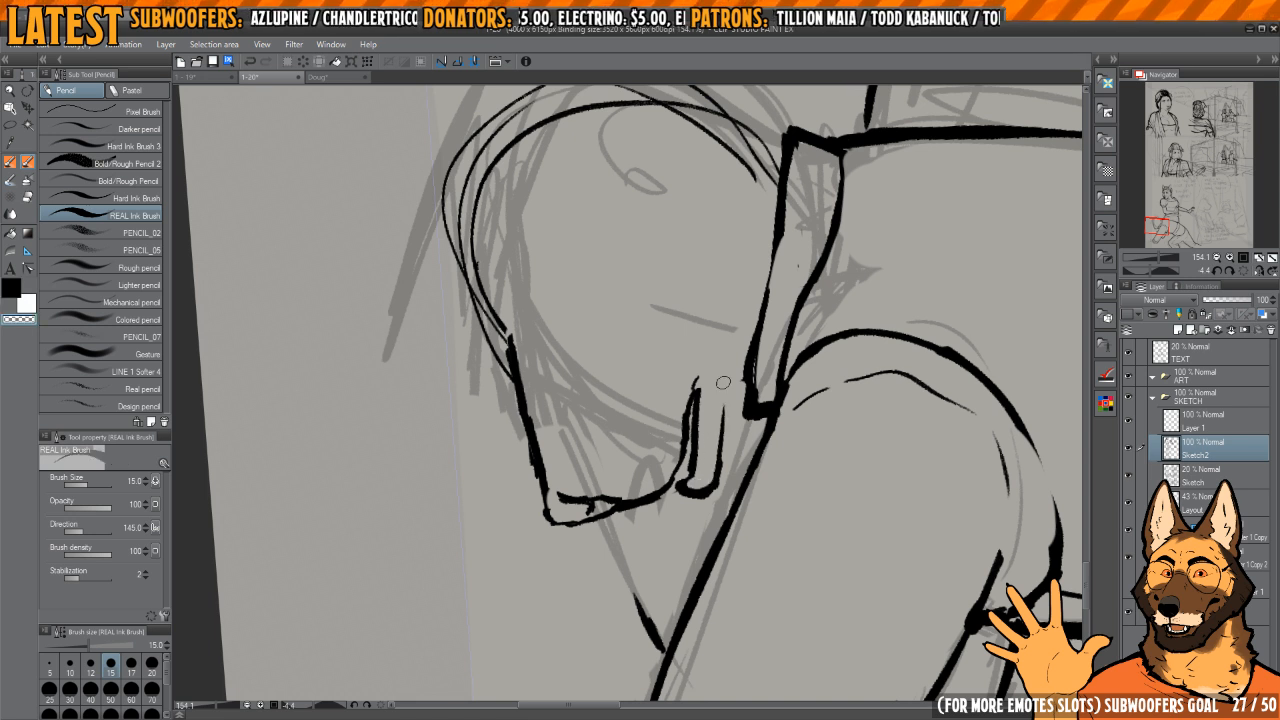
{"action": "key", "text": "c"}
{"action": "left_click_drag", "start_coordinate": [719, 464], "coordinate": [750, 307]}
{"action": "left_click_drag", "start_coordinate": [739, 333], "coordinate": [734, 372]}
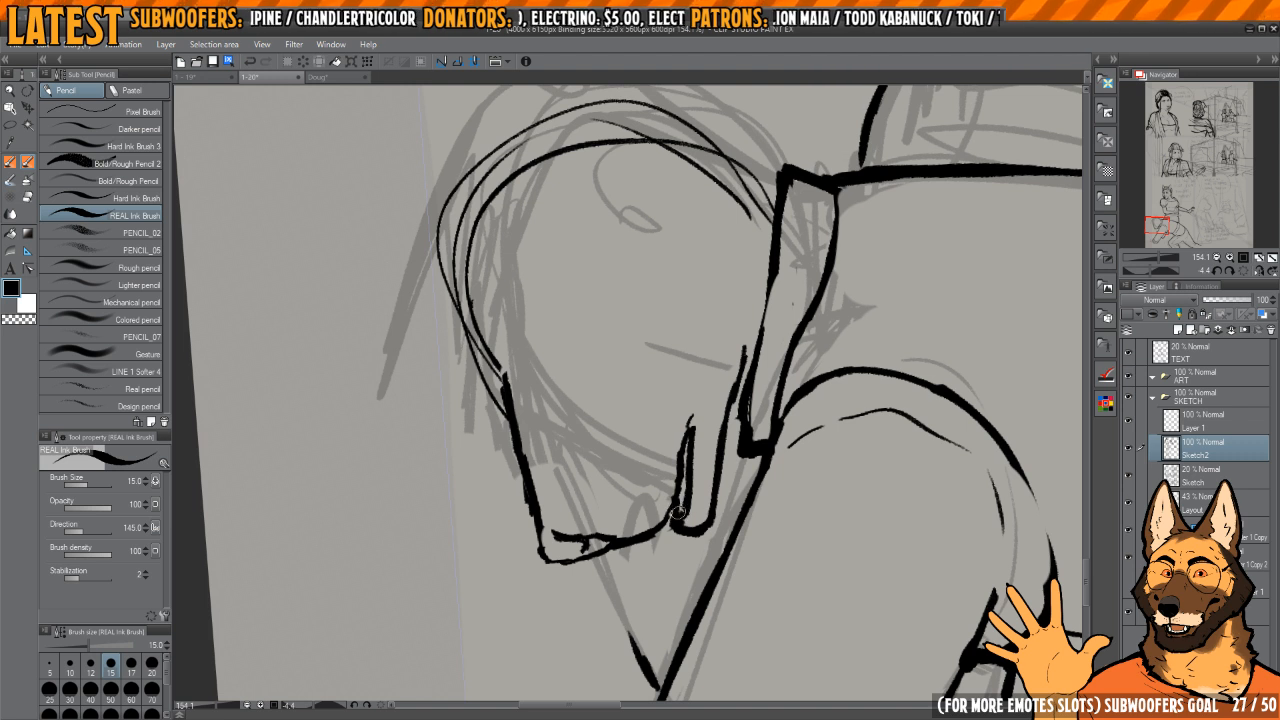
Step: Clean the curve of the mouth line and ink a small solid eye above the mouth corner
{"action": "key", "text": "c"}
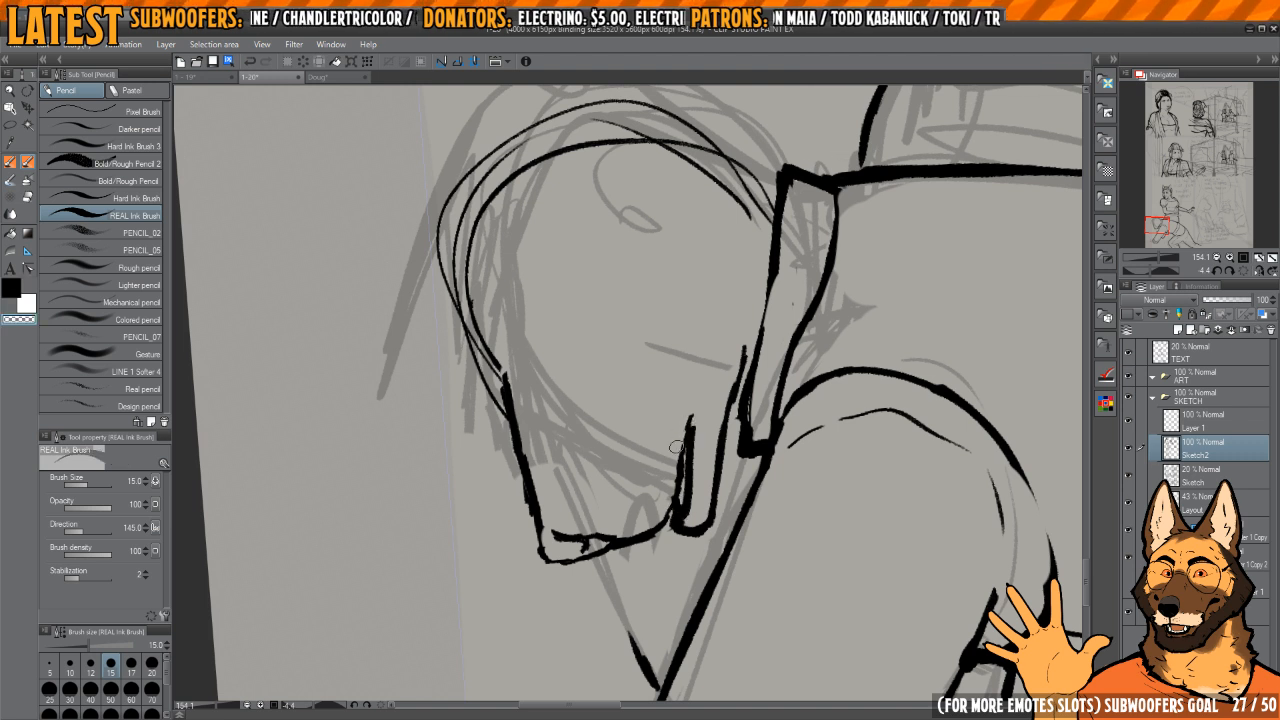
{"action": "key", "text": "c"}
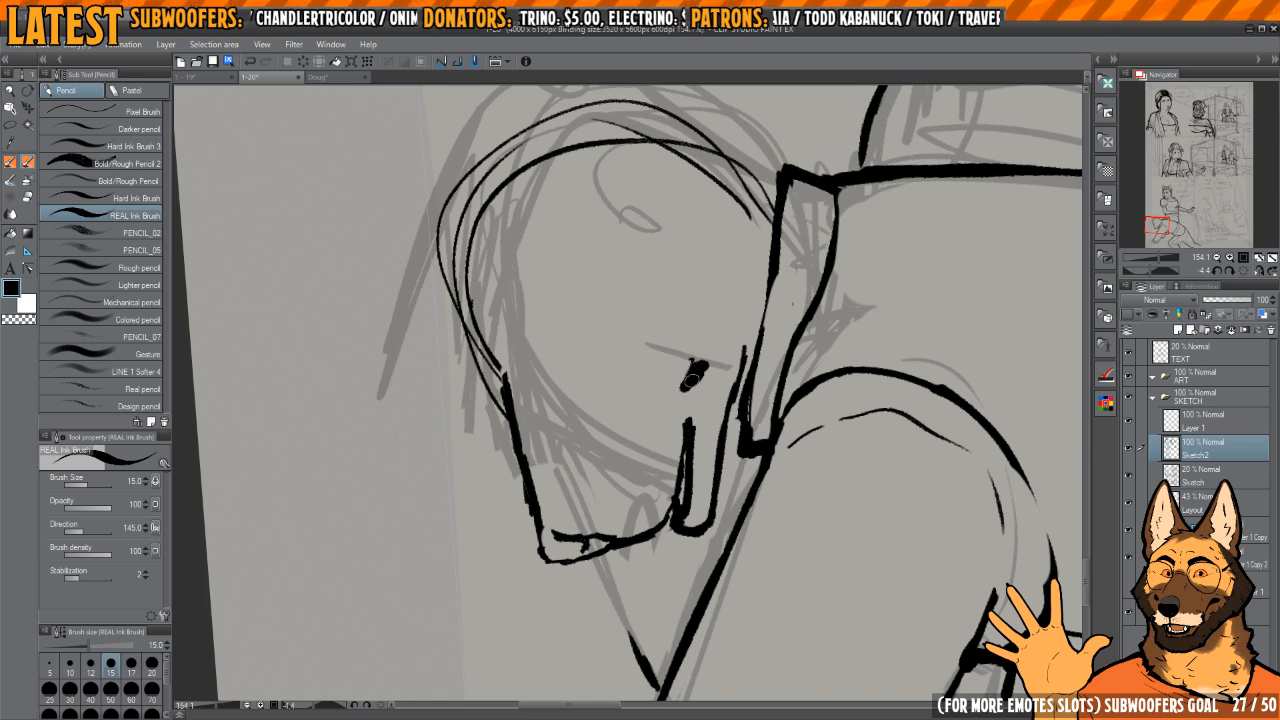
{"action": "left_click_drag", "start_coordinate": [770, 295], "coordinate": [785, 395]}
{"action": "mouse_move", "coordinate": [747, 330]}
{"action": "left_mouse_down"}
{"action": "mouse_move", "coordinate": [735, 428]}
{"action": "mouse_move", "coordinate": [694, 458]}
{"action": "mouse_move", "coordinate": [722, 405]}
{"action": "mouse_move", "coordinate": [718, 380]}
{"action": "left_mouse_up"}
Step: Erase the guide strokes crossing the muzzle's bridge and re-ink the bridge from the nose up into the head
{"action": "scroll", "coordinate": [733, 427], "scroll_direction": "down", "scroll_amount": 2}
{"action": "left_click_drag", "start_coordinate": [700, 390], "coordinate": [755, 390]}
{"action": "key", "text": "c"}
{"action": "mouse_move", "coordinate": [624, 408]}
{"action": "left_mouse_down"}
{"action": "mouse_move", "coordinate": [614, 498]}
{"action": "mouse_move", "coordinate": [617, 406]}
{"action": "left_mouse_up"}
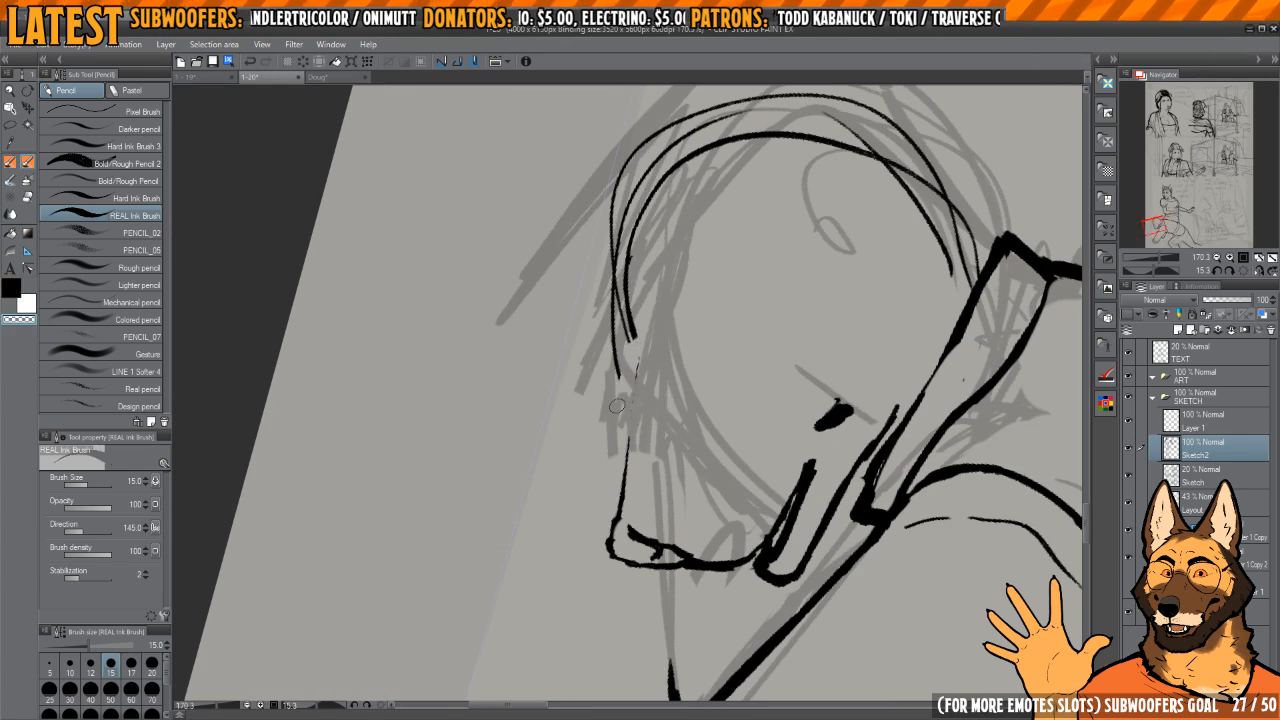
{"action": "left_click_drag", "start_coordinate": [628, 355], "coordinate": [638, 330]}
{"action": "key", "text": "c"}
{"action": "mouse_move", "coordinate": [618, 510]}
{"action": "left_mouse_down"}
{"action": "mouse_move", "coordinate": [666, 325]}
{"action": "mouse_move", "coordinate": [651, 378]}
{"action": "left_mouse_up"}
{"action": "left_click_drag", "start_coordinate": [622, 487], "coordinate": [613, 560]}
{"action": "mouse_move", "coordinate": [654, 480]}
{"action": "left_mouse_down"}
{"action": "mouse_move", "coordinate": [630, 484]}
{"action": "mouse_move", "coordinate": [823, 466]}
{"action": "mouse_move", "coordinate": [747, 419]}
{"action": "left_mouse_up"}
{"action": "mouse_move", "coordinate": [651, 406]}
{"action": "left_mouse_down"}
{"action": "mouse_move", "coordinate": [631, 414]}
{"action": "mouse_move", "coordinate": [640, 403]}
{"action": "left_mouse_up"}
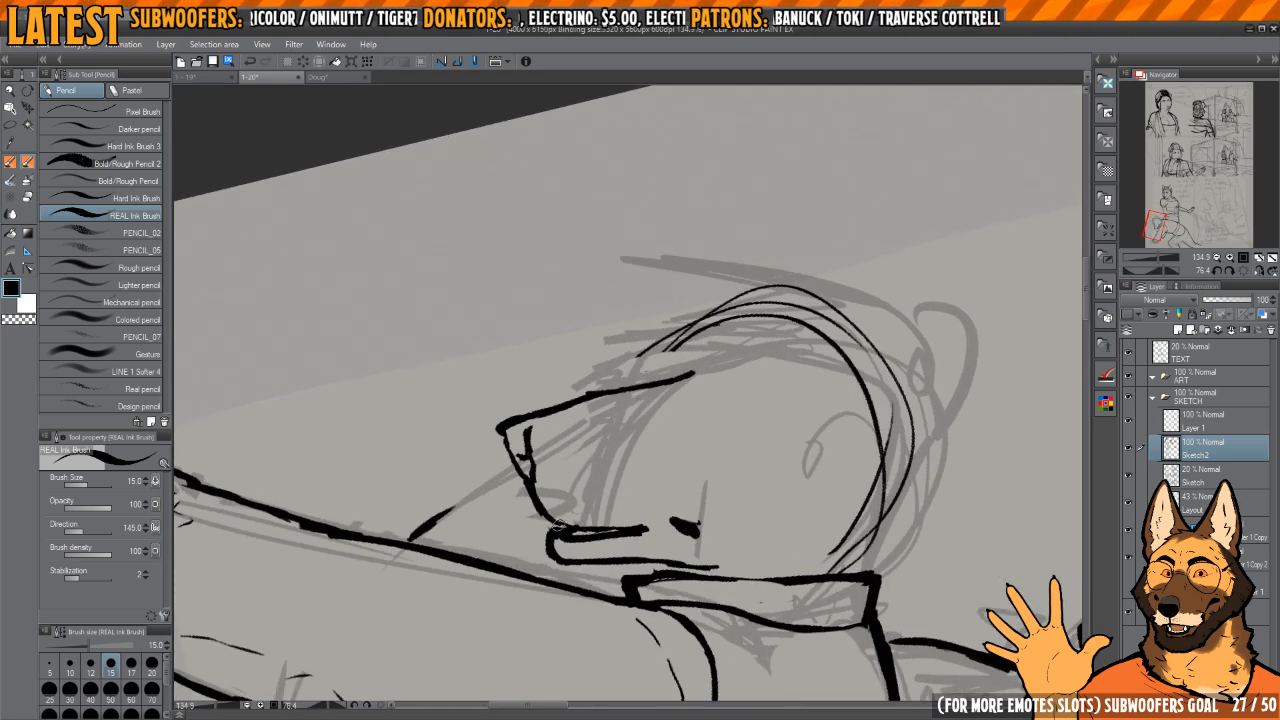
Step: Select the muzzle's bridge line and transform it to a slightly different tilt, then clear the selection
{"action": "key", "text": "m"}
{"action": "left_click_drag", "start_coordinate": [553, 424], "coordinate": [565, 426]}
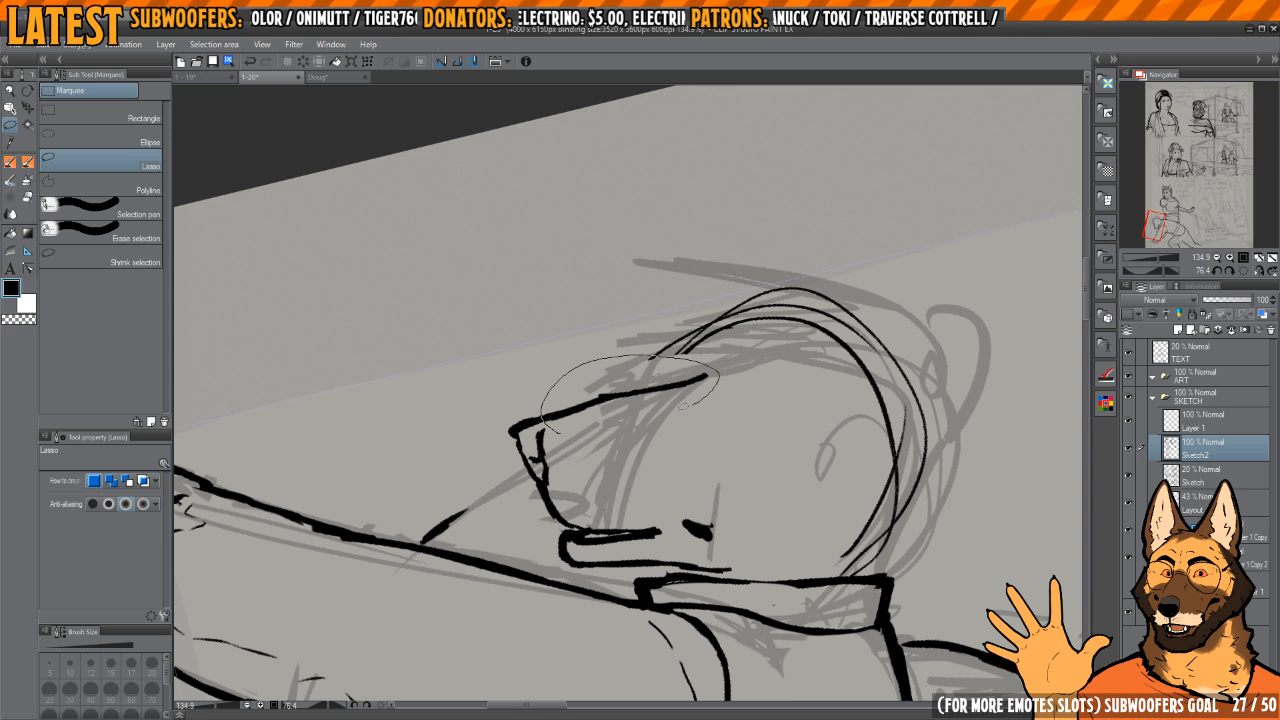
{"action": "left_click_drag", "start_coordinate": [683, 405], "coordinate": [548, 430]}
{"action": "key", "text": "ctrl+t"}
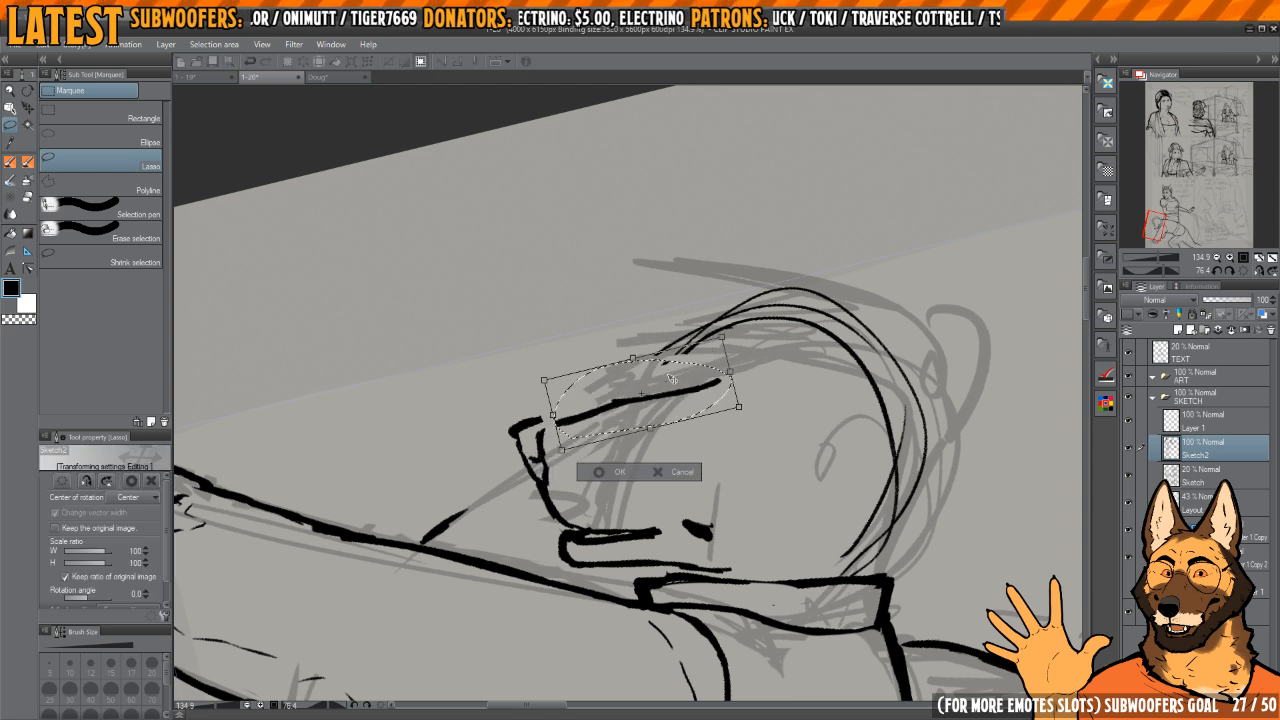
{"action": "left_click", "coordinate": [549, 416], "text": "alt"}
{"action": "left_click_drag", "start_coordinate": [749, 316], "coordinate": [754, 329]}
{"action": "key", "text": "Return"}
{"action": "key", "text": "ctrl+d"}
Step: Clean the back end of the bridge line and re-ink it as one continuous stroke from the nose toward the forehead
{"action": "key", "text": "e"}
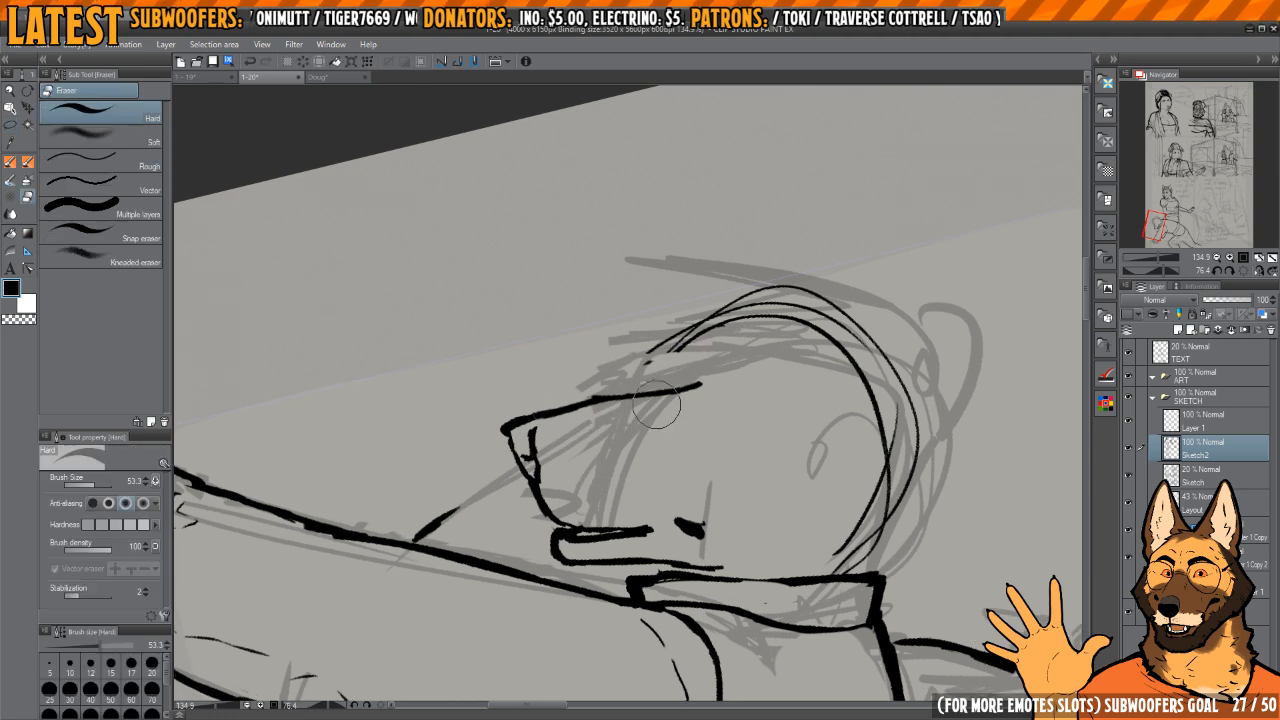
{"action": "mouse_move", "coordinate": [688, 387]}
{"action": "left_mouse_down"}
{"action": "mouse_move", "coordinate": [639, 333]}
{"action": "mouse_move", "coordinate": [682, 474]}
{"action": "mouse_move", "coordinate": [682, 378]}
{"action": "left_mouse_up"}
{"action": "key", "text": "p"}
{"action": "key", "text": "c"}
{"action": "key", "text": "c"}
{"action": "left_click_drag", "start_coordinate": [676, 482], "coordinate": [668, 415]}
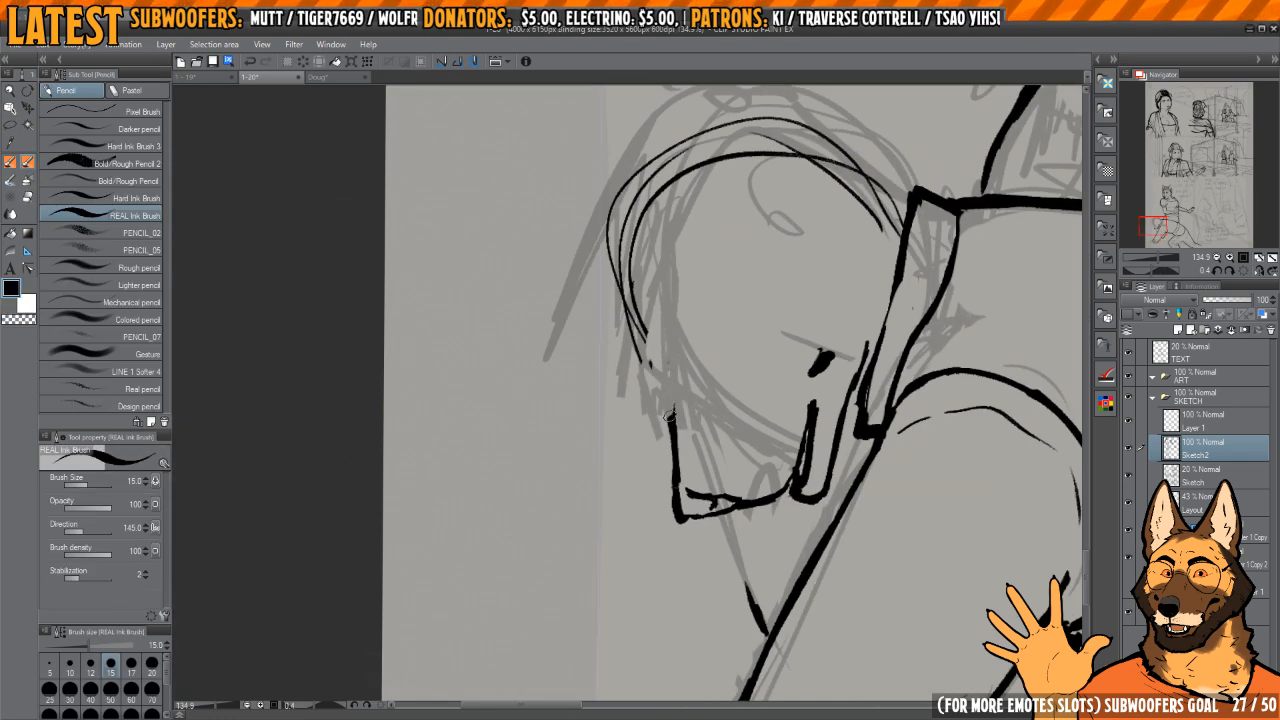
{"action": "key", "text": "c"}
{"action": "left_click_drag", "start_coordinate": [677, 480], "coordinate": [673, 346]}
{"action": "key", "text": "c"}
{"action": "mouse_move", "coordinate": [665, 403]}
{"action": "left_mouse_down"}
{"action": "mouse_move", "coordinate": [674, 344]}
{"action": "mouse_move", "coordinate": [675, 452]}
{"action": "left_mouse_up"}
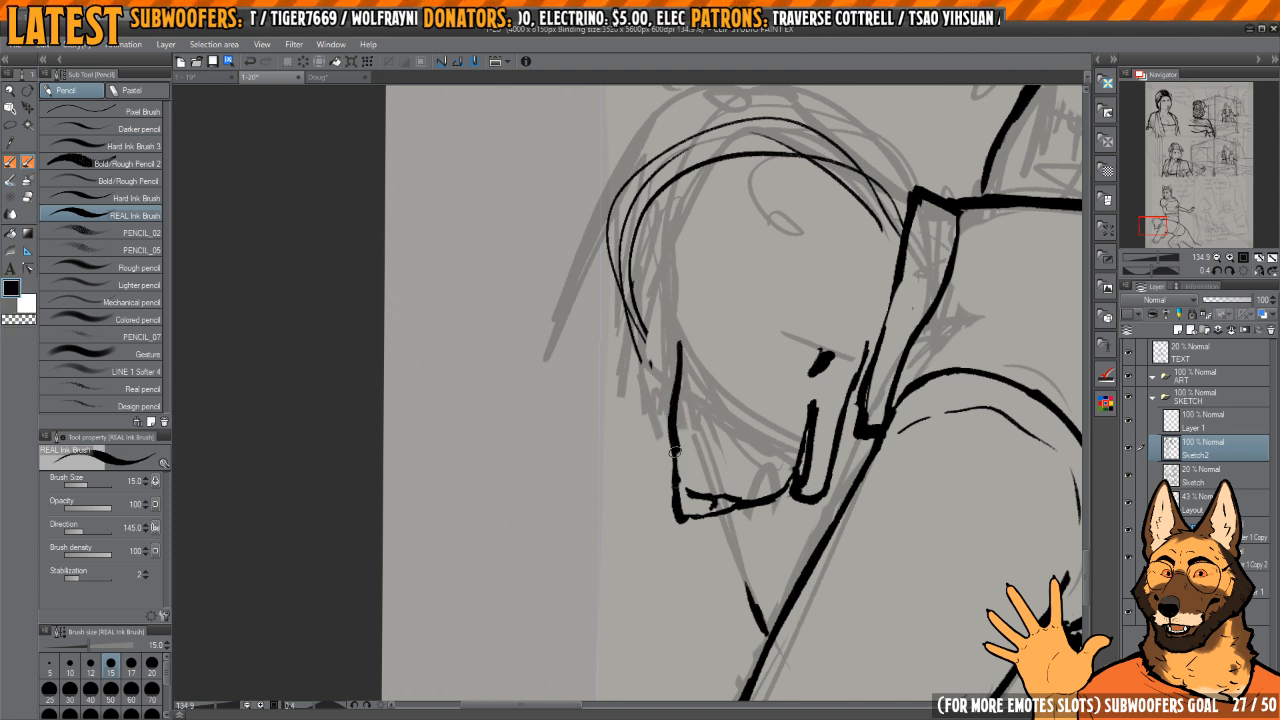
{"action": "key", "text": "c"}
{"action": "mouse_move", "coordinate": [680, 515]}
{"action": "left_mouse_down"}
{"action": "mouse_move", "coordinate": [676, 350]}
{"action": "mouse_move", "coordinate": [673, 486]}
{"action": "mouse_move", "coordinate": [760, 420]}
{"action": "mouse_move", "coordinate": [775, 390]}
{"action": "mouse_move", "coordinate": [707, 412]}
{"action": "left_mouse_up"}
{"action": "key", "text": "c"}
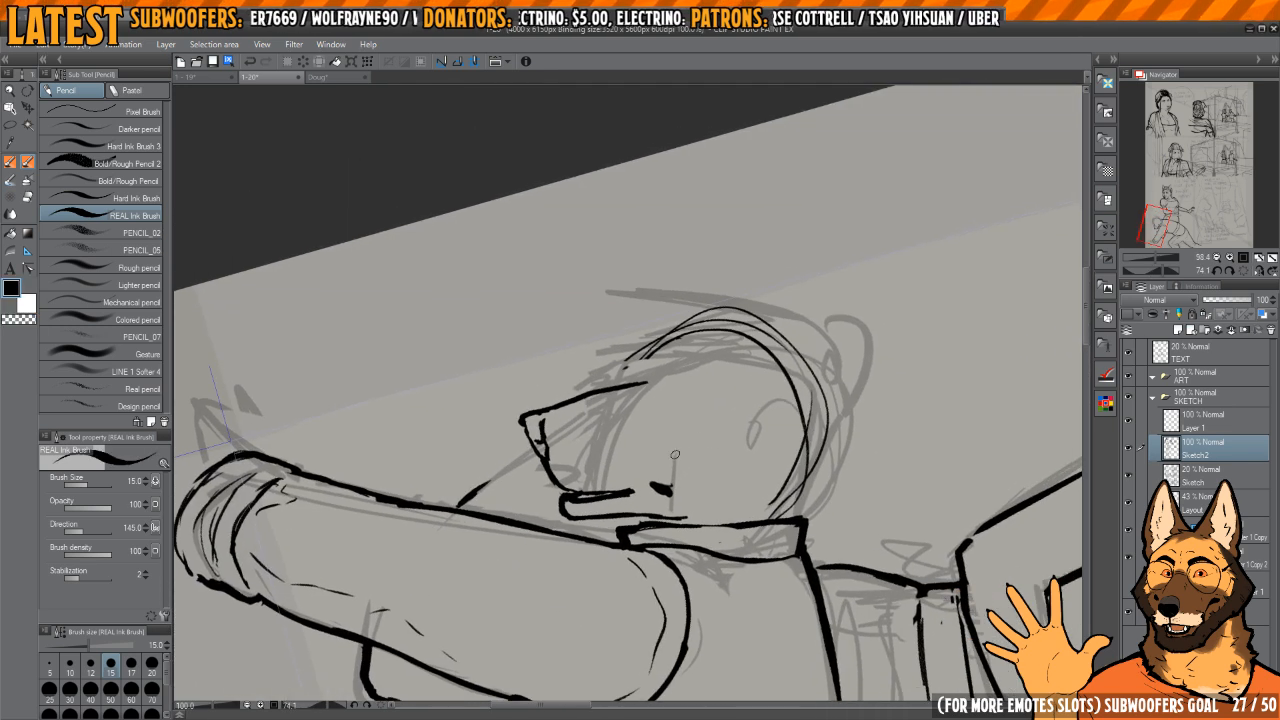
Step: Erase the eye and reshape the nose into a rounder tip at the front of the muzzle
{"action": "key", "text": "e"}
{"action": "mouse_move", "coordinate": [661, 486]}
{"action": "left_mouse_down"}
{"action": "mouse_move", "coordinate": [556, 498]}
{"action": "mouse_move", "coordinate": [610, 499]}
{"action": "mouse_move", "coordinate": [541, 475]}
{"action": "mouse_move", "coordinate": [586, 523]}
{"action": "left_mouse_up"}
{"action": "scroll", "coordinate": [620, 485], "scroll_direction": "up", "scroll_amount": 4}
{"action": "key", "text": "p"}
{"action": "key", "text": "c"}
{"action": "key", "text": "c"}
{"action": "left_click_drag", "start_coordinate": [516, 418], "coordinate": [586, 534]}
{"action": "key", "text": "c"}
{"action": "key", "text": "c"}
Step: Thicken the mouth line and trim its back end into a taper
{"action": "mouse_move", "coordinate": [641, 498]}
{"action": "left_mouse_down"}
{"action": "mouse_move", "coordinate": [613, 412]}
{"action": "mouse_move", "coordinate": [654, 428]}
{"action": "mouse_move", "coordinate": [703, 383]}
{"action": "left_mouse_up"}
{"action": "mouse_move", "coordinate": [581, 483]}
{"action": "left_mouse_down"}
{"action": "mouse_move", "coordinate": [600, 472]}
{"action": "mouse_move", "coordinate": [577, 467]}
{"action": "mouse_move", "coordinate": [616, 501]}
{"action": "left_mouse_up"}
{"action": "key", "text": "e"}
{"action": "key", "text": "p"}
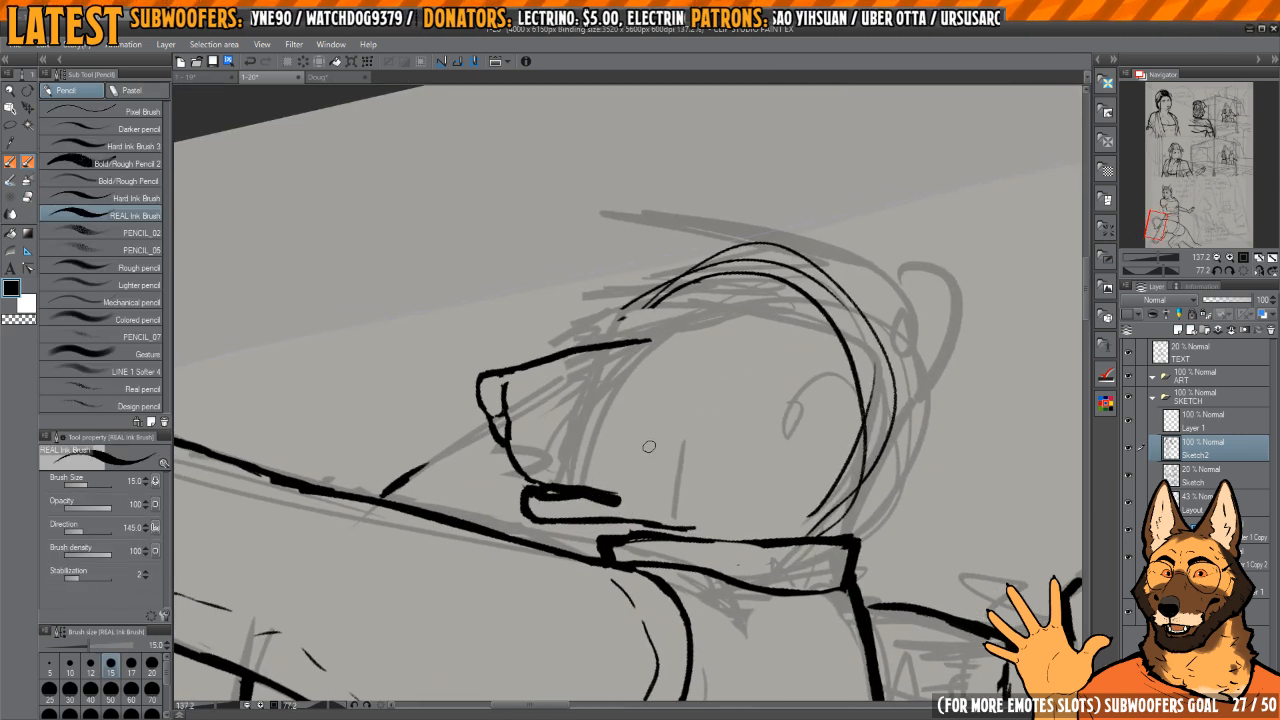
{"action": "key", "text": "c"}
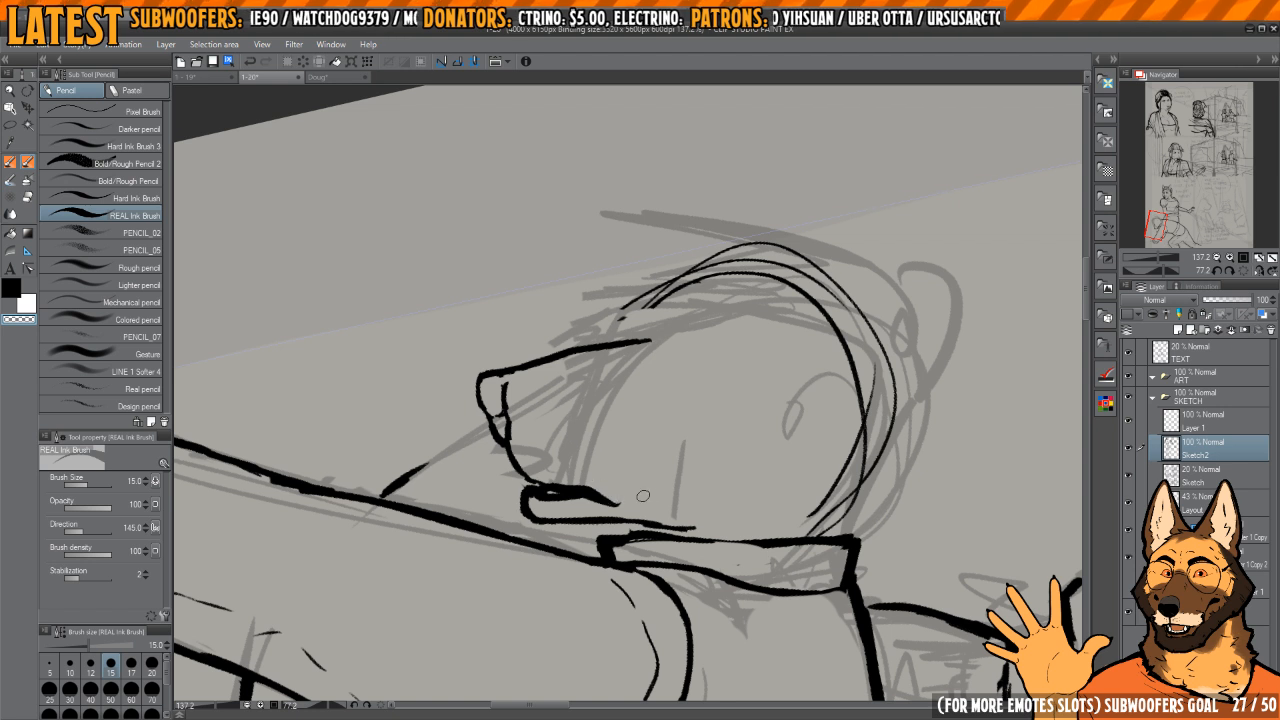
Step: Ink a small solid oval eye behind the mouth corner, with short curved brow and fold marks beside it
{"action": "key", "text": "c"}
{"action": "key", "text": "c"}
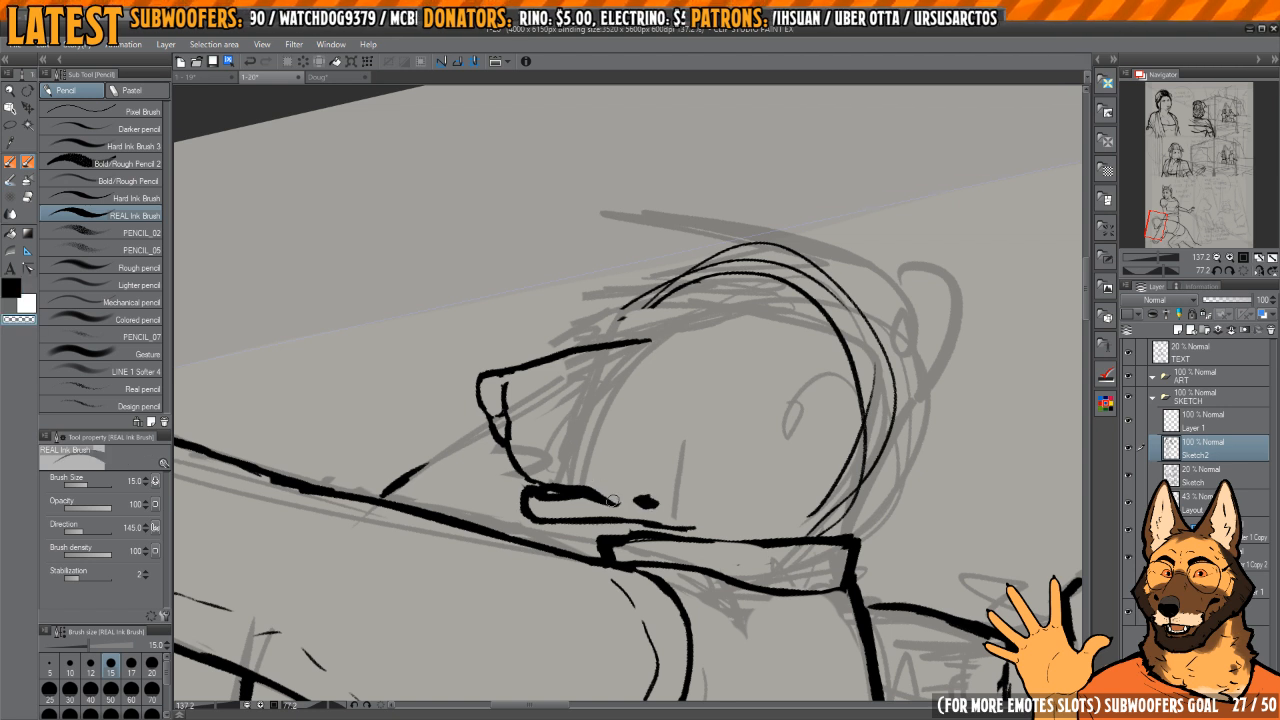
{"action": "key", "text": "c"}
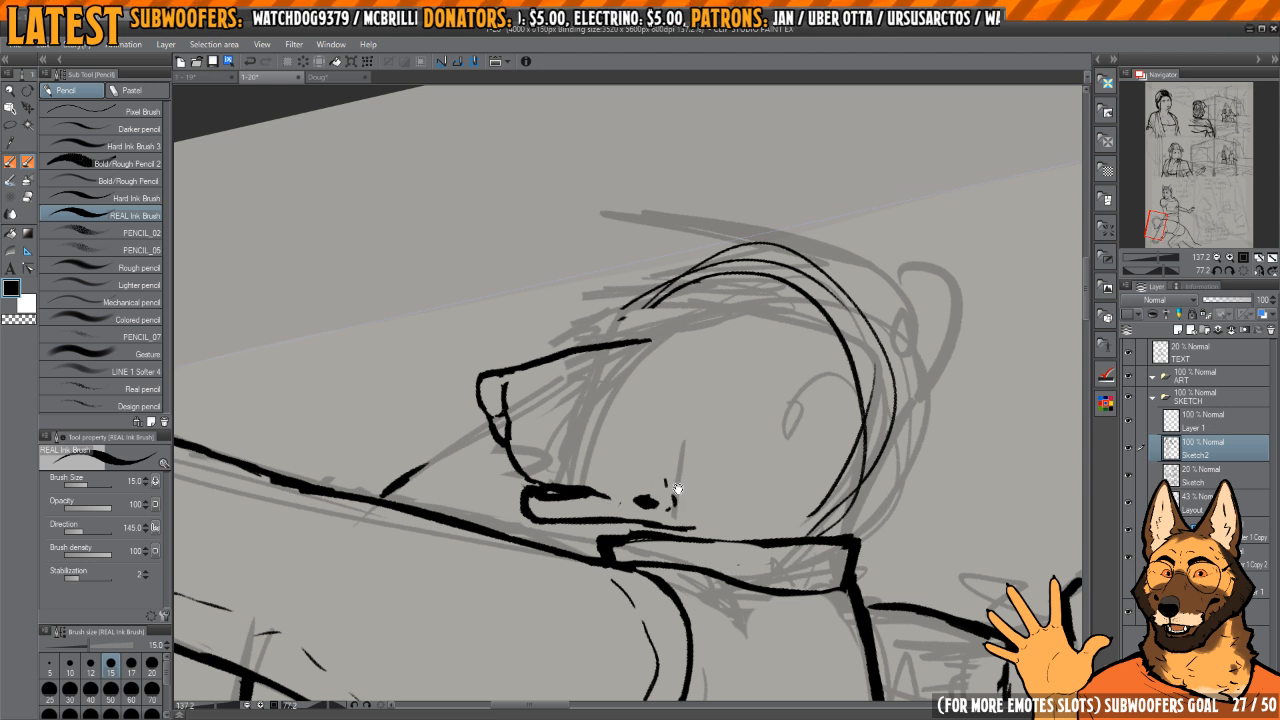
{"action": "key", "text": "c"}
{"action": "key", "text": "c"}
{"action": "mouse_move", "coordinate": [670, 514]}
{"action": "left_mouse_down"}
{"action": "mouse_move", "coordinate": [678, 490]}
{"action": "mouse_move", "coordinate": [663, 471]}
{"action": "left_mouse_up"}
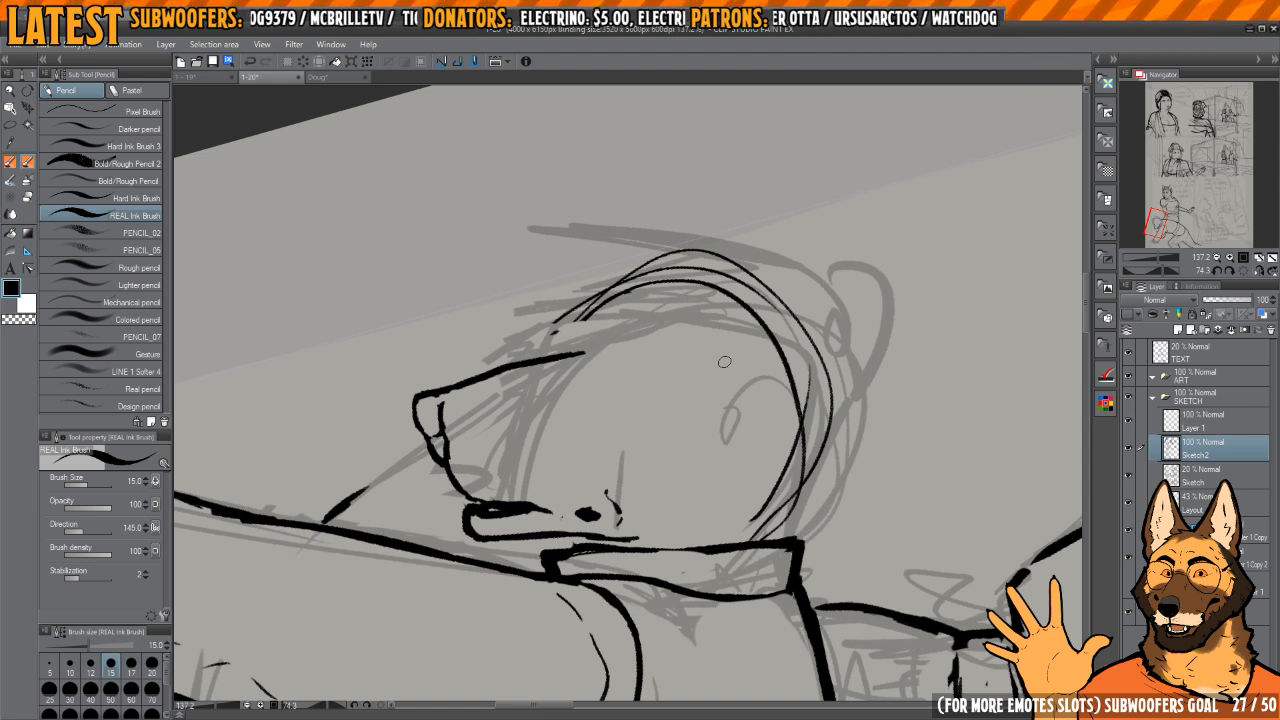
Step: Erase the front arcs of the head circle and ink the brow and forehead contour over the crown to the back
{"action": "scroll", "coordinate": [636, 357], "scroll_direction": "down", "scroll_amount": 3}
{"action": "scroll", "coordinate": [636, 357], "scroll_direction": "up", "scroll_amount": 2}
{"action": "key", "text": "e"}
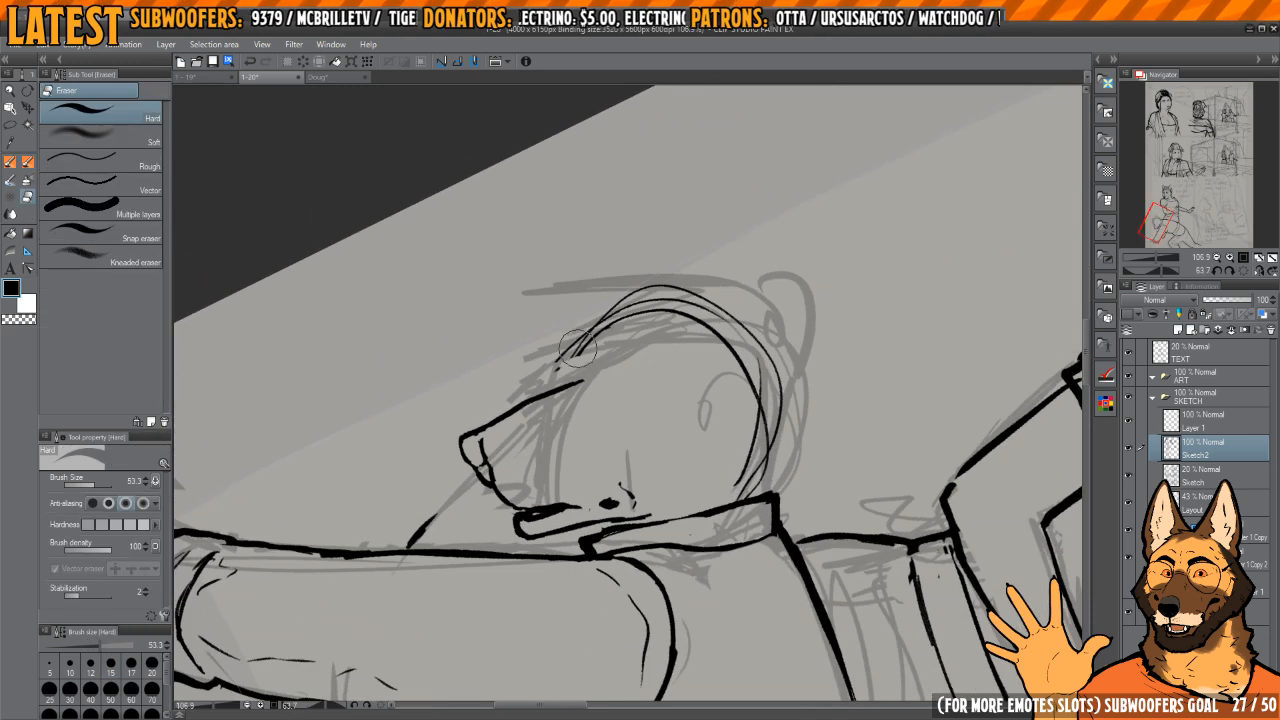
{"action": "mouse_move", "coordinate": [578, 348]}
{"action": "left_mouse_down"}
{"action": "mouse_move", "coordinate": [605, 318]}
{"action": "mouse_move", "coordinate": [675, 292]}
{"action": "left_mouse_up"}
{"action": "key", "text": "p"}
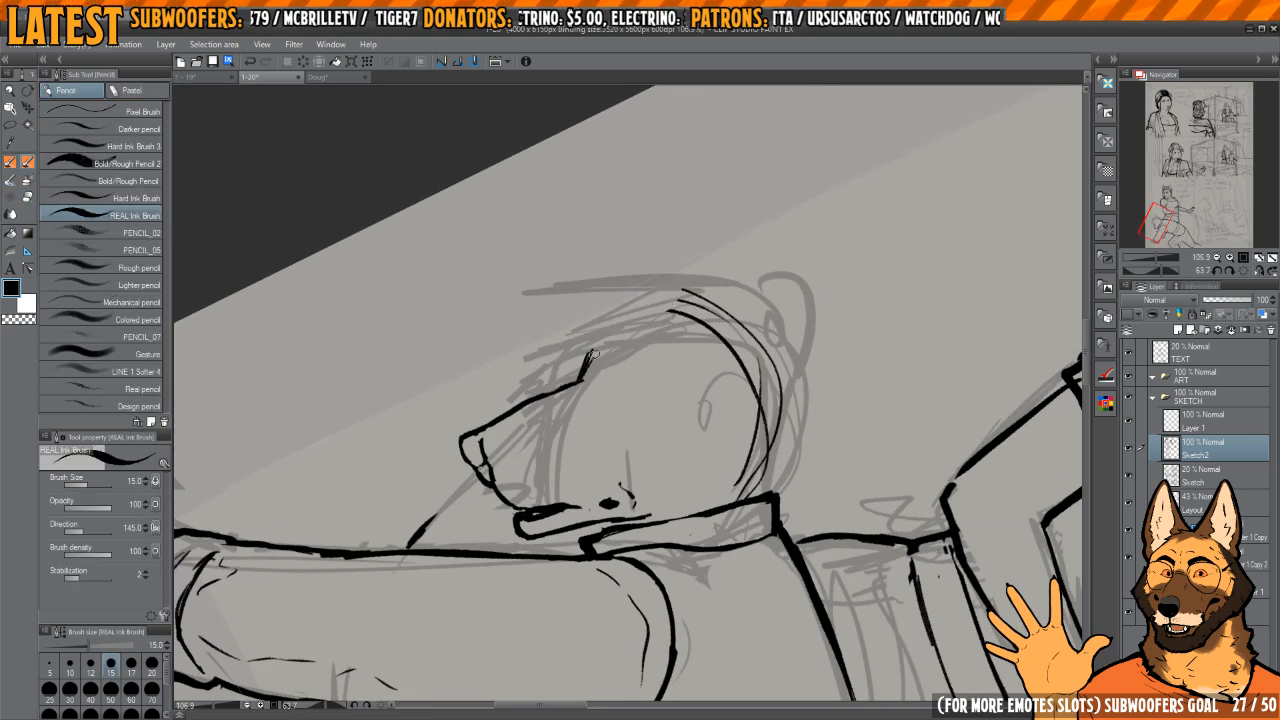
{"action": "mouse_move", "coordinate": [612, 332]}
{"action": "left_mouse_down"}
{"action": "mouse_move", "coordinate": [666, 310]}
{"action": "mouse_move", "coordinate": [766, 352]}
{"action": "mouse_move", "coordinate": [776, 456]}
{"action": "left_mouse_up"}
Step: Select the head and muzzle and shift them slightly forward from the collar, then clear the selection
{"action": "key", "text": "m"}
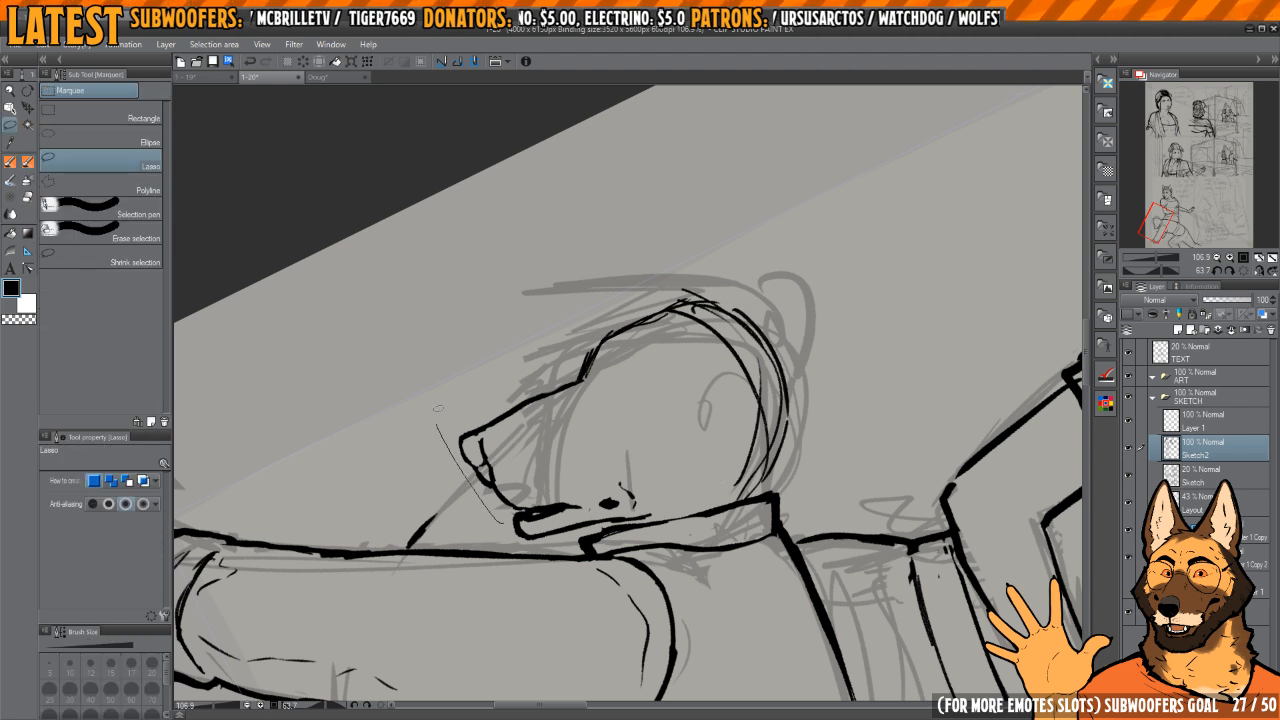
{"action": "left_click_drag", "start_coordinate": [437, 408], "coordinate": [793, 333]}
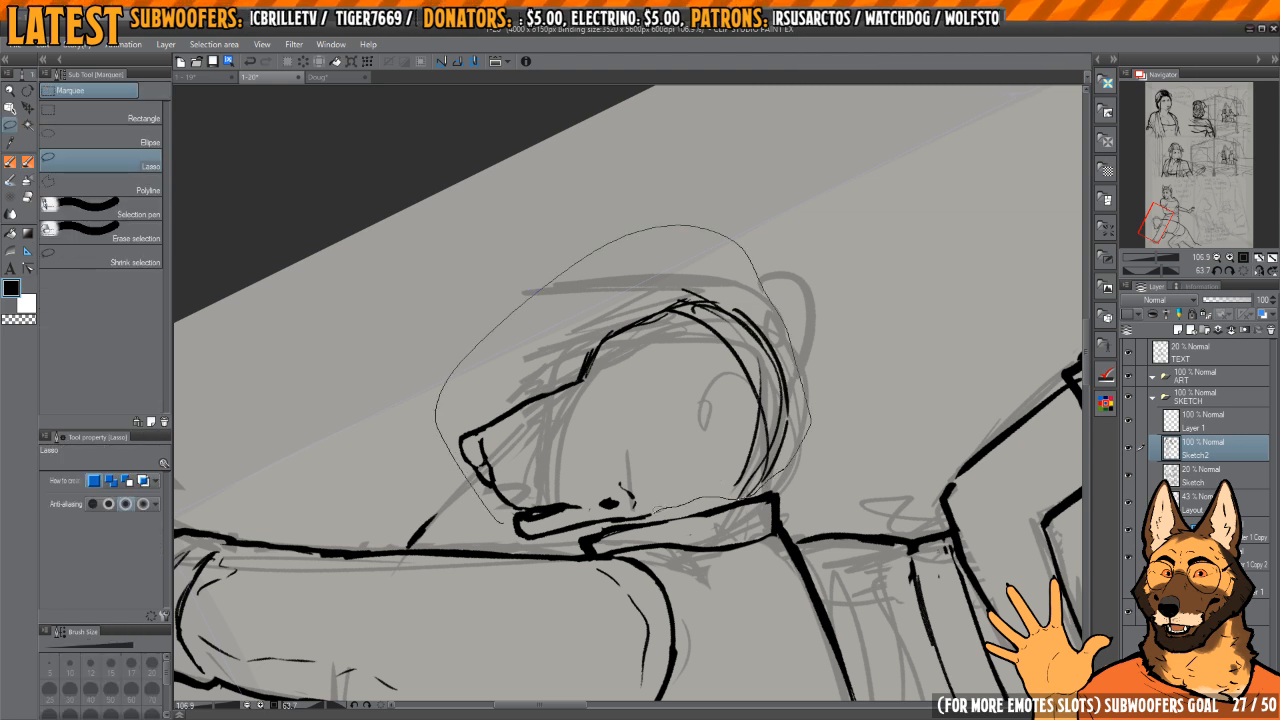
{"action": "left_click_drag", "start_coordinate": [502, 537], "coordinate": [500, 540]}
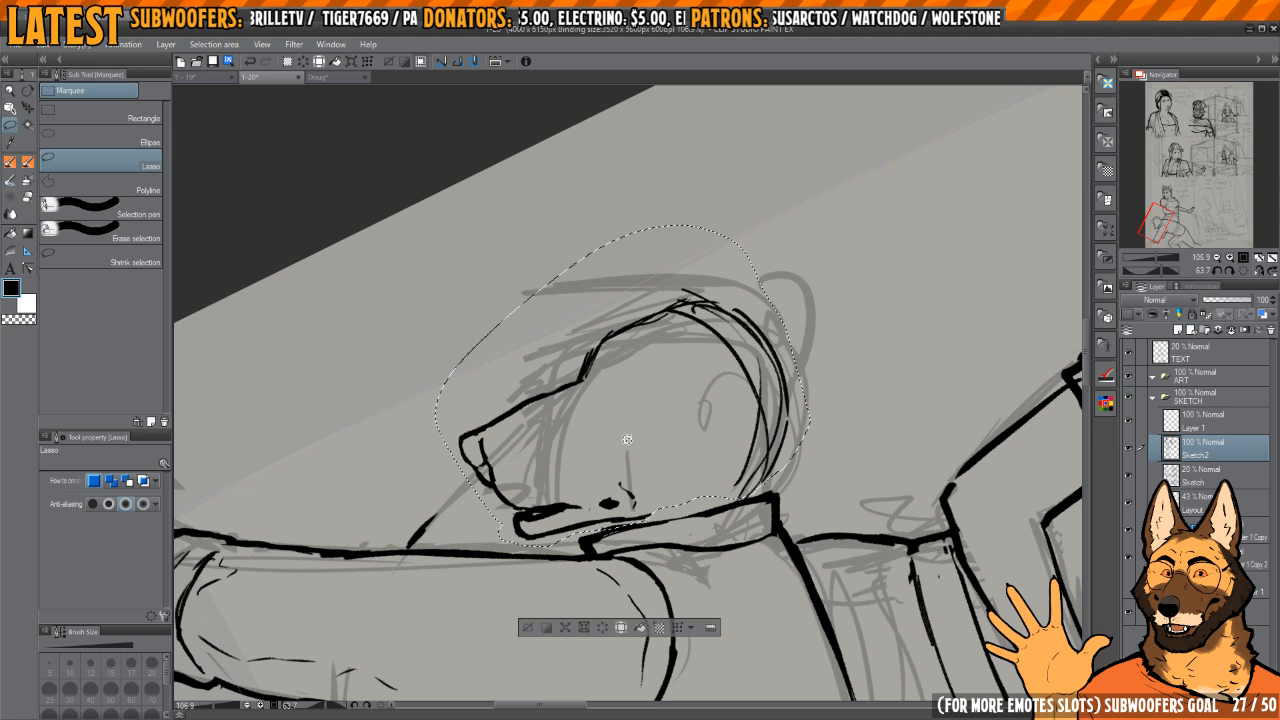
{"action": "key", "text": "k"}
{"action": "mouse_move", "coordinate": [714, 432]}
{"action": "left_mouse_down"}
{"action": "mouse_move", "coordinate": [677, 442]}
{"action": "mouse_move", "coordinate": [704, 394]}
{"action": "mouse_move", "coordinate": [703, 484]}
{"action": "mouse_move", "coordinate": [715, 363]}
{"action": "mouse_move", "coordinate": [690, 342]}
{"action": "left_mouse_up"}
{"action": "key", "text": "ctrl+d"}
Step: Replace the arcs at the back of the head with a straight neck line rising from the collar's rear corner
{"action": "key", "text": "e"}
{"action": "key", "text": "p"}
{"action": "left_click_drag", "start_coordinate": [738, 402], "coordinate": [771, 495]}
{"action": "left_click_drag", "start_coordinate": [771, 495], "coordinate": [704, 341]}
{"action": "key", "text": "h"}
{"action": "mouse_move", "coordinate": [689, 433]}
{"action": "left_mouse_down"}
{"action": "mouse_move", "coordinate": [696, 447]}
{"action": "mouse_move", "coordinate": [720, 423]}
{"action": "left_mouse_up"}
{"action": "key", "text": "e"}
{"action": "left_click_drag", "start_coordinate": [592, 442], "coordinate": [621, 372]}
{"action": "key", "text": "p"}
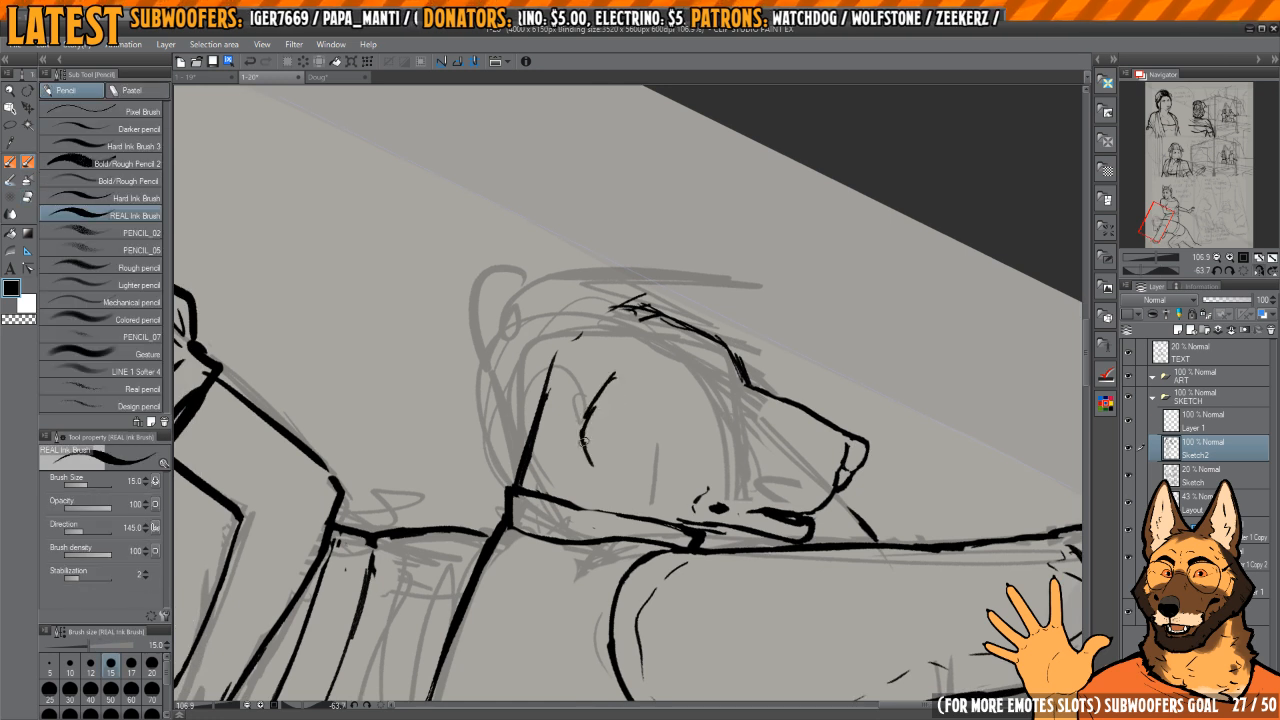
{"action": "left_click_drag", "start_coordinate": [584, 441], "coordinate": [634, 508]}
{"action": "key", "text": "e"}
{"action": "mouse_move", "coordinate": [617, 376]}
{"action": "left_mouse_down"}
{"action": "mouse_move", "coordinate": [608, 480]}
{"action": "mouse_move", "coordinate": [620, 493]}
{"action": "left_mouse_up"}
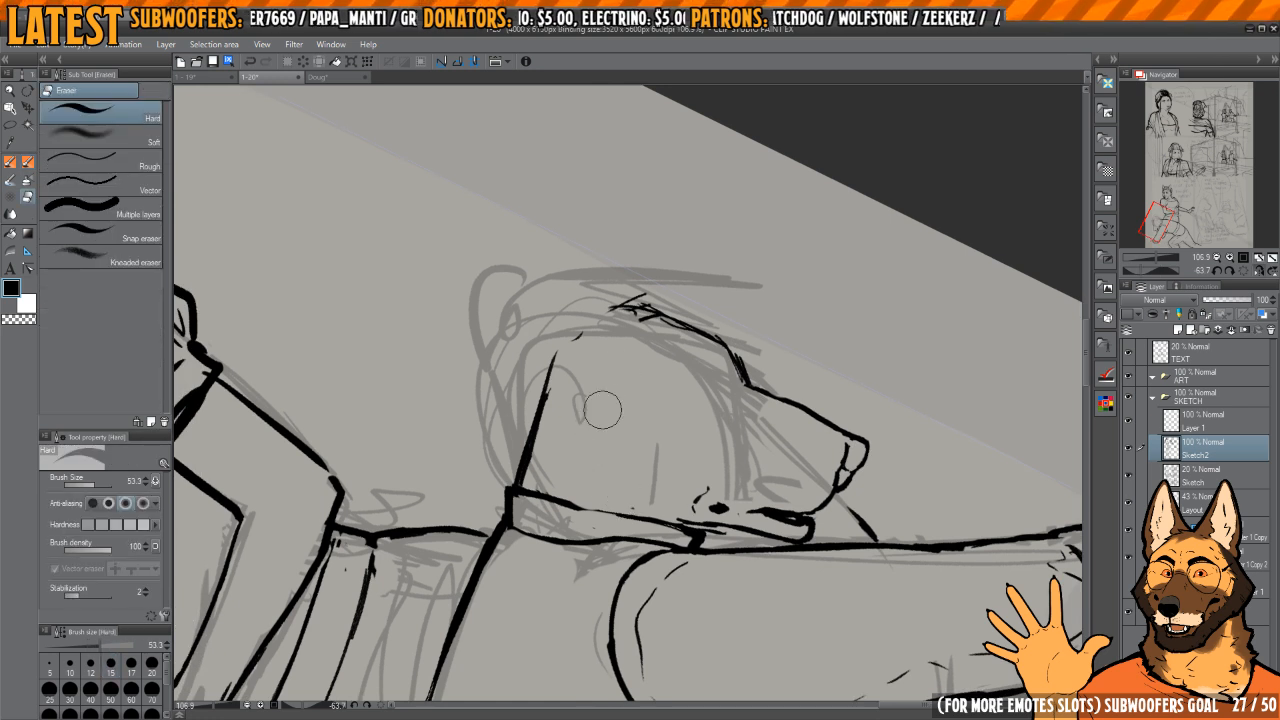
Step: Ink a curved cheek line inside the head, bowing backward and running down to the collar
{"action": "key", "text": "p"}
{"action": "left_click_drag", "start_coordinate": [590, 413], "coordinate": [628, 371]}
{"action": "key", "text": "h"}
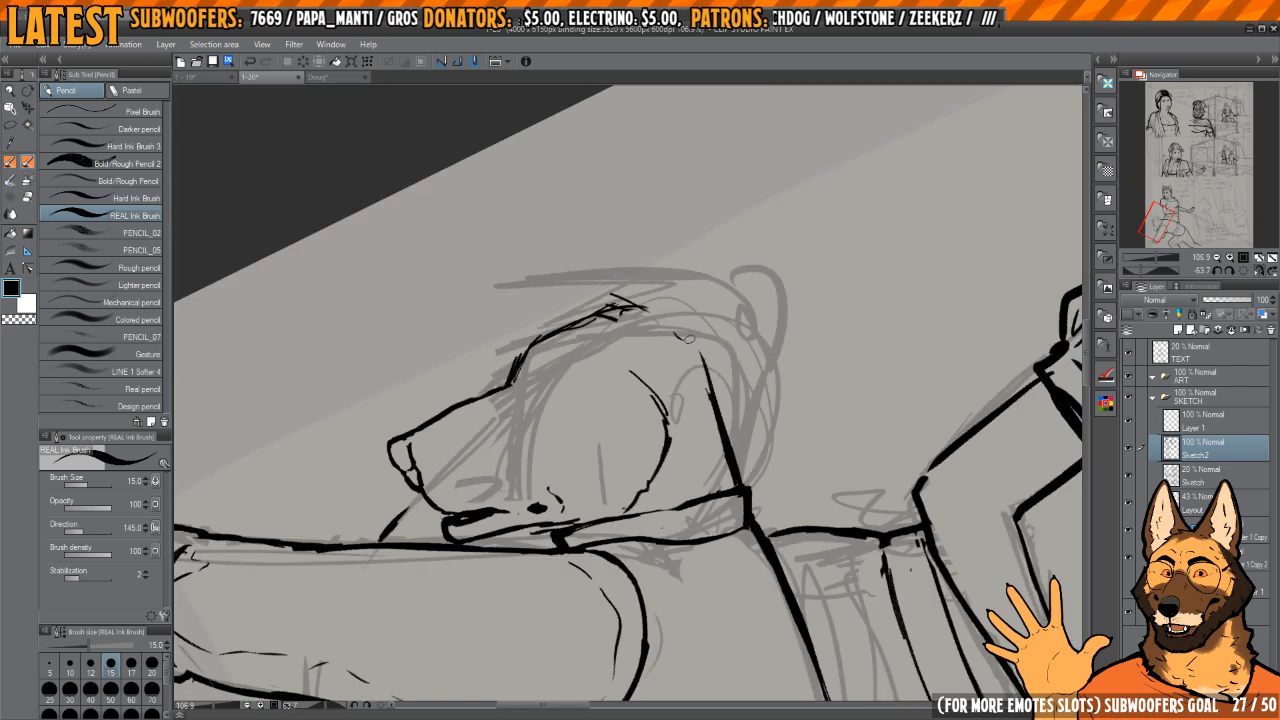
{"action": "key", "text": "h"}
{"action": "key", "text": "h"}
{"action": "left_click_drag", "start_coordinate": [643, 378], "coordinate": [650, 398]}
Step: Trim the back-of-neck line and re-ink it as a smooth stroke from the collar's corner up to the crown
{"action": "key", "text": "e"}
{"action": "left_click_drag", "start_coordinate": [722, 458], "coordinate": [727, 483]}
{"action": "mouse_move", "coordinate": [684, 336]}
{"action": "left_mouse_down"}
{"action": "mouse_move", "coordinate": [736, 466]}
{"action": "mouse_move", "coordinate": [695, 372]}
{"action": "mouse_move", "coordinate": [708, 424]}
{"action": "left_mouse_up"}
{"action": "key", "text": "p"}
{"action": "key", "text": "e"}
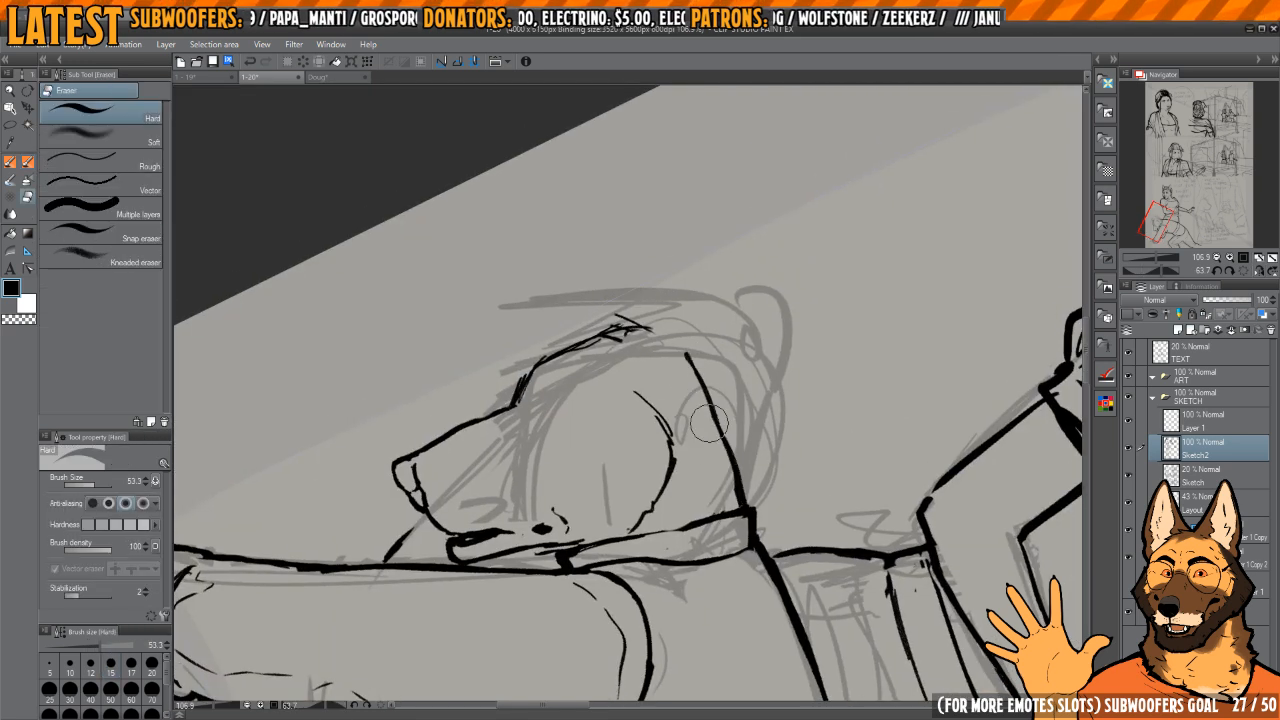
{"action": "left_click_drag", "start_coordinate": [744, 482], "coordinate": [718, 404]}
{"action": "key", "text": "p"}
{"action": "left_click_drag", "start_coordinate": [686, 352], "coordinate": [710, 406]}
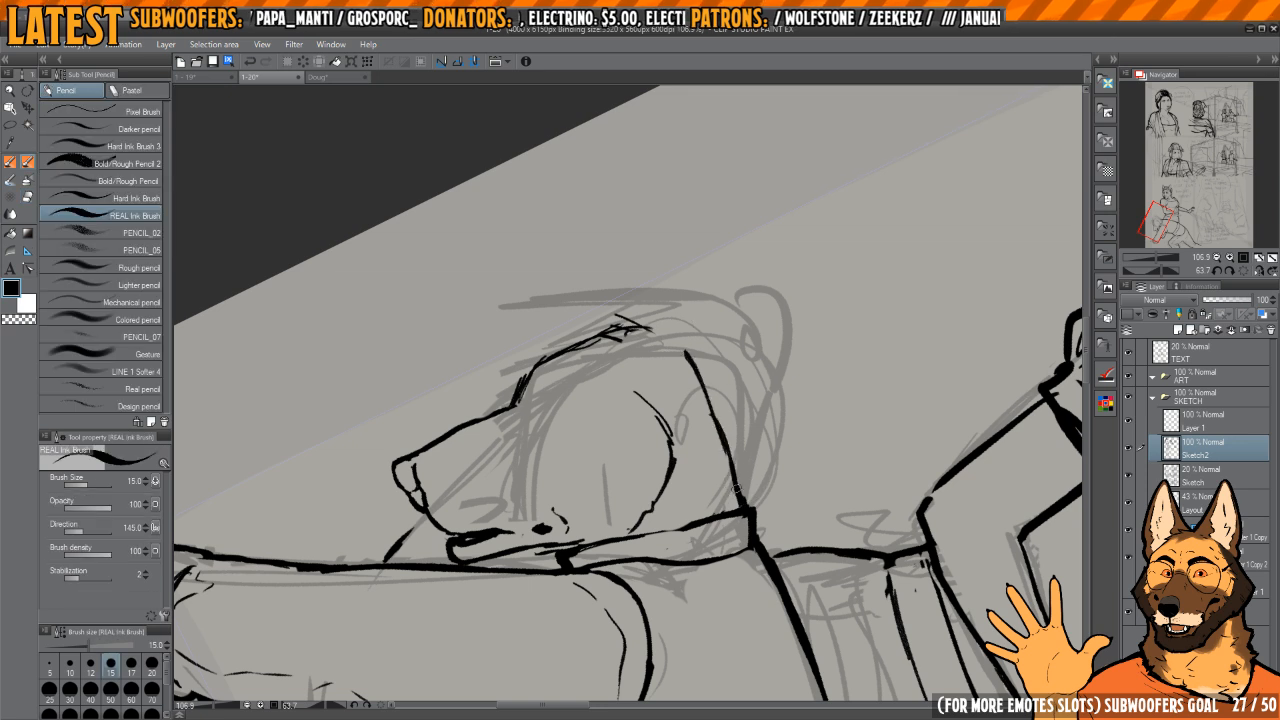
{"action": "left_click_drag", "start_coordinate": [736, 489], "coordinate": [682, 347]}
Step: Thin the edges of the neck line and erase the rough overlapping strokes on the crown
{"action": "key", "text": "e"}
{"action": "left_click_drag", "start_coordinate": [700, 436], "coordinate": [748, 484]}
{"action": "left_click_drag", "start_coordinate": [680, 364], "coordinate": [632, 377]}
{"action": "mouse_move", "coordinate": [648, 386]}
{"action": "left_mouse_down"}
{"action": "mouse_move", "coordinate": [674, 383]}
{"action": "mouse_move", "coordinate": [680, 366]}
{"action": "mouse_move", "coordinate": [642, 341]}
{"action": "left_mouse_up"}
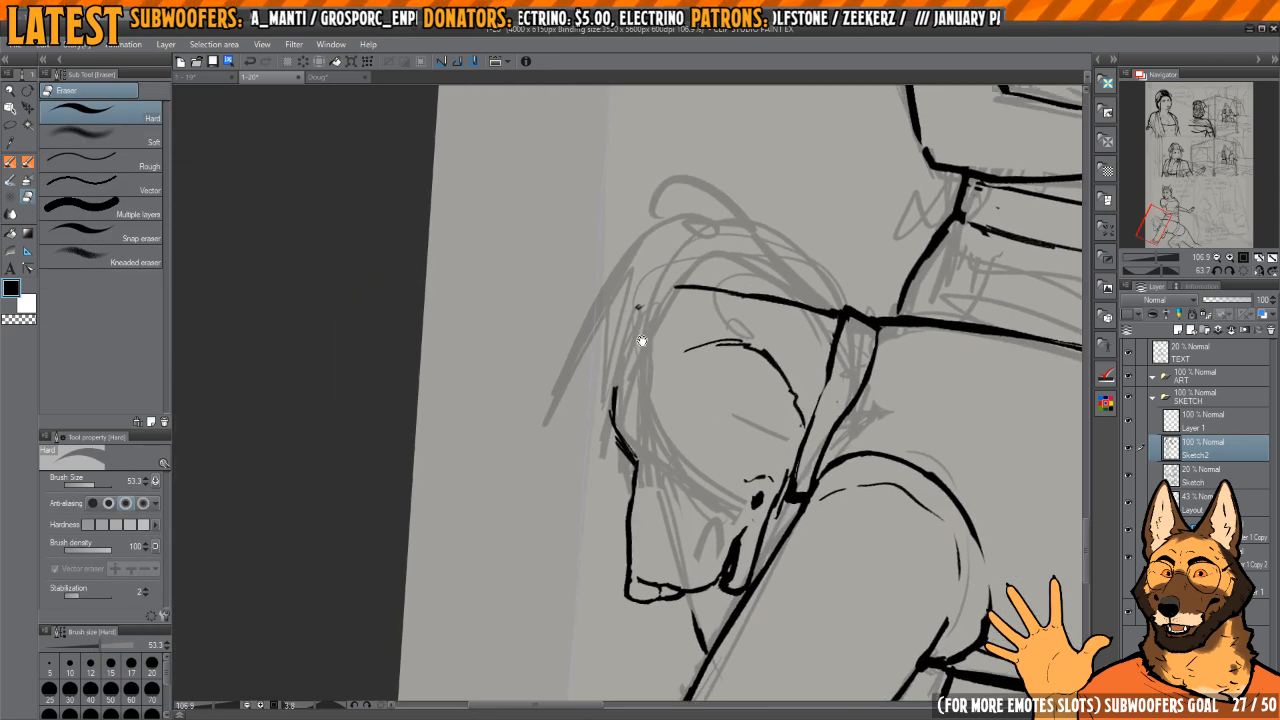
Step: Try a jagged, pointed tuft projecting in front of the forehead
{"action": "key", "text": "p"}
{"action": "left_click_drag", "start_coordinate": [598, 394], "coordinate": [614, 298]}
{"action": "mouse_move", "coordinate": [590, 381]}
{"action": "left_mouse_down"}
{"action": "mouse_move", "coordinate": [621, 270]}
{"action": "mouse_move", "coordinate": [592, 290]}
{"action": "mouse_move", "coordinate": [580, 350]}
{"action": "left_mouse_up"}
{"action": "left_click_drag", "start_coordinate": [588, 300], "coordinate": [587, 440]}
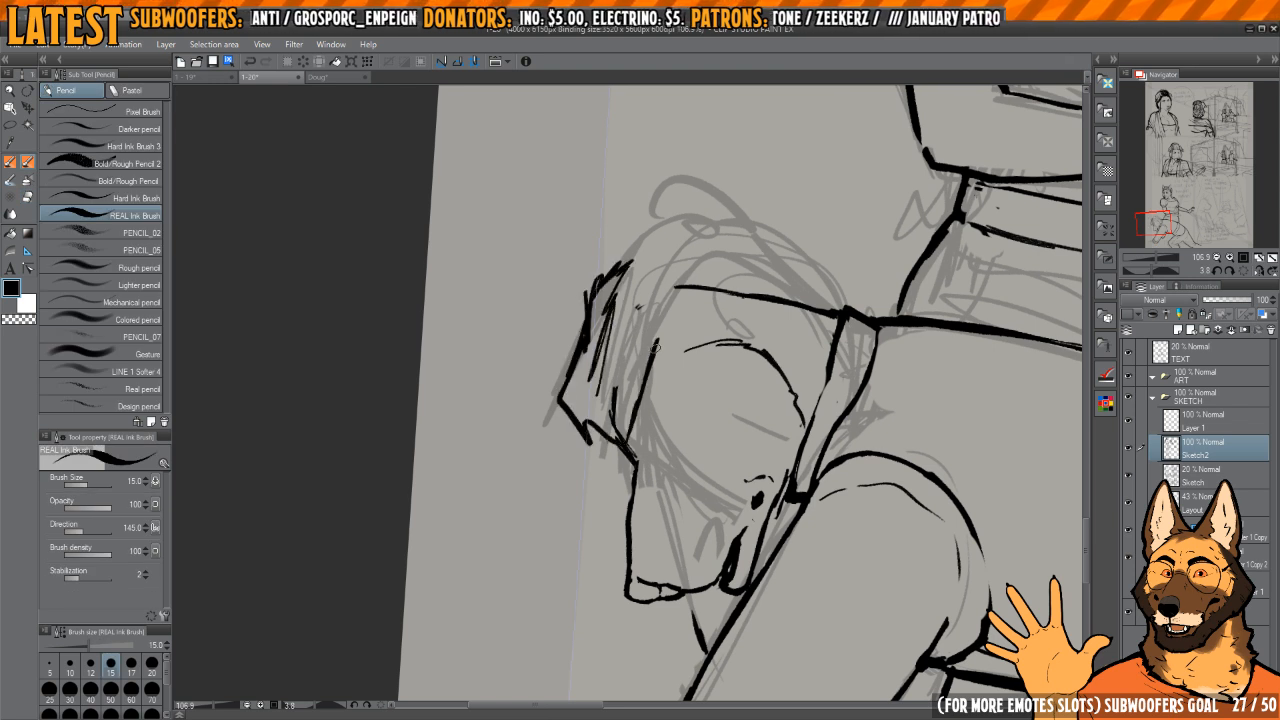
Step: Ink a straight cap edge from the brow to the top of the neck line and erase the jagged forehead tuft
{"action": "mouse_move", "coordinate": [650, 382]}
{"action": "left_mouse_down"}
{"action": "mouse_move", "coordinate": [680, 287]}
{"action": "mouse_move", "coordinate": [677, 316]}
{"action": "mouse_move", "coordinate": [622, 303]}
{"action": "left_mouse_up"}
{"action": "mouse_move", "coordinate": [640, 310]}
{"action": "left_mouse_down"}
{"action": "mouse_move", "coordinate": [670, 320]}
{"action": "mouse_move", "coordinate": [700, 366]}
{"action": "left_mouse_up"}
{"action": "key", "text": "h"}
{"action": "left_click_drag", "start_coordinate": [728, 320], "coordinate": [704, 283]}
{"action": "key", "text": "e"}
{"action": "mouse_move", "coordinate": [547, 364]}
{"action": "left_mouse_down"}
{"action": "mouse_move", "coordinate": [552, 390]}
{"action": "mouse_move", "coordinate": [555, 345]}
{"action": "mouse_move", "coordinate": [680, 340]}
{"action": "mouse_move", "coordinate": [715, 360]}
{"action": "mouse_move", "coordinate": [588, 372]}
{"action": "mouse_move", "coordinate": [548, 420]}
{"action": "mouse_move", "coordinate": [600, 390]}
{"action": "mouse_move", "coordinate": [545, 440]}
{"action": "mouse_move", "coordinate": [692, 402]}
{"action": "left_mouse_up"}
{"action": "key", "text": "p"}
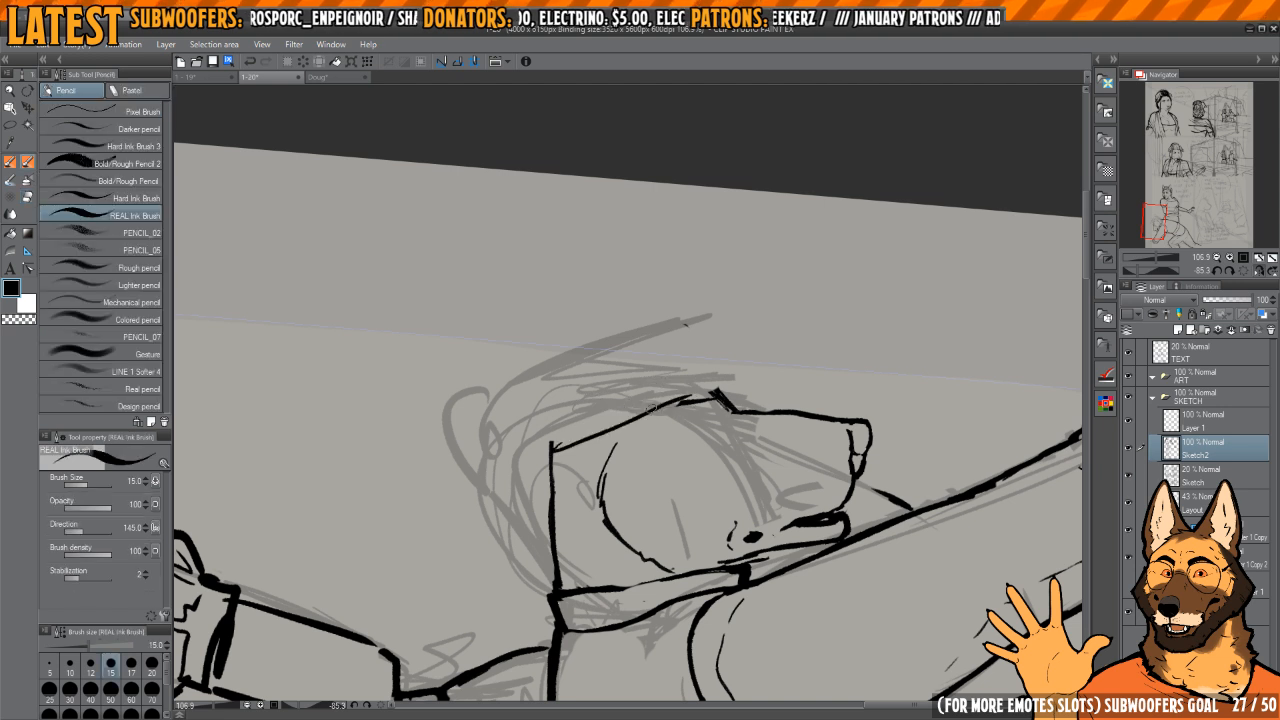
{"action": "key", "text": "e"}
{"action": "mouse_move", "coordinate": [592, 437]}
{"action": "left_mouse_down"}
{"action": "mouse_move", "coordinate": [690, 402]}
{"action": "mouse_move", "coordinate": [547, 428]}
{"action": "left_mouse_up"}
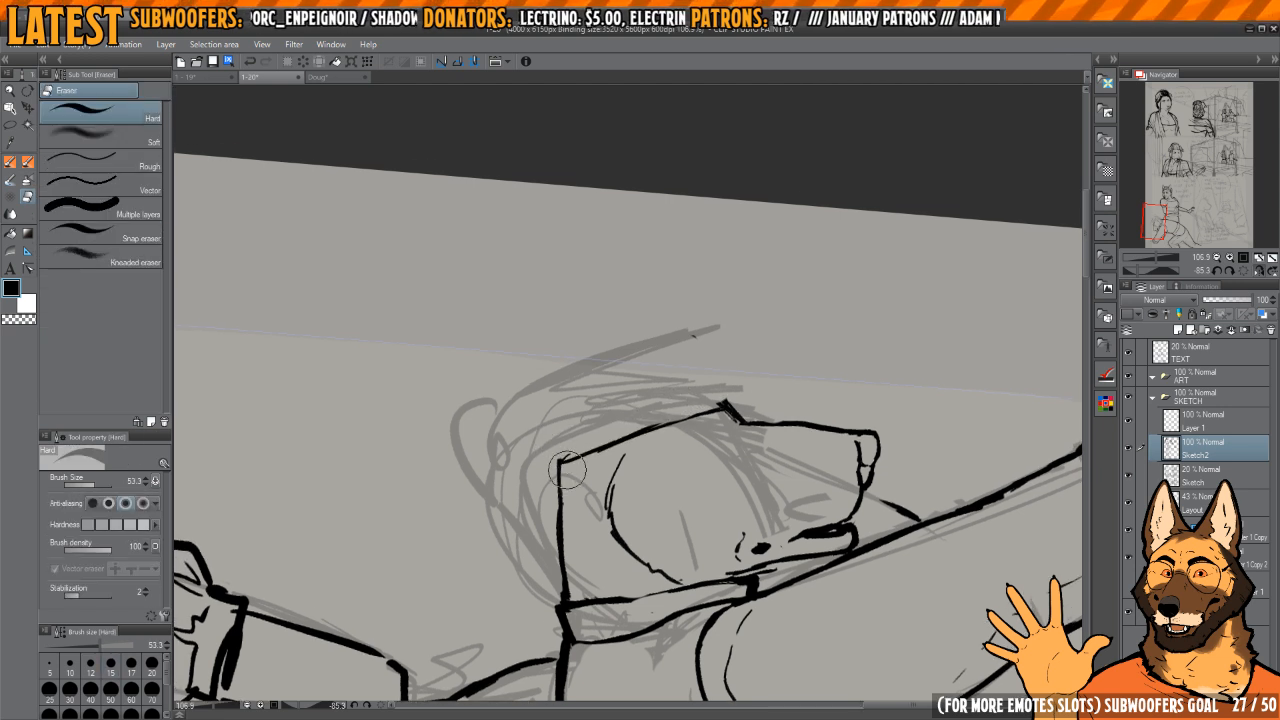
Step: Ink the cap's outline above its edge, rising from the neck corner and rounding over to the brow
{"action": "key", "text": "p"}
{"action": "key", "text": "e"}
{"action": "key", "text": "p"}
{"action": "left_click_drag", "start_coordinate": [571, 443], "coordinate": [566, 456]}
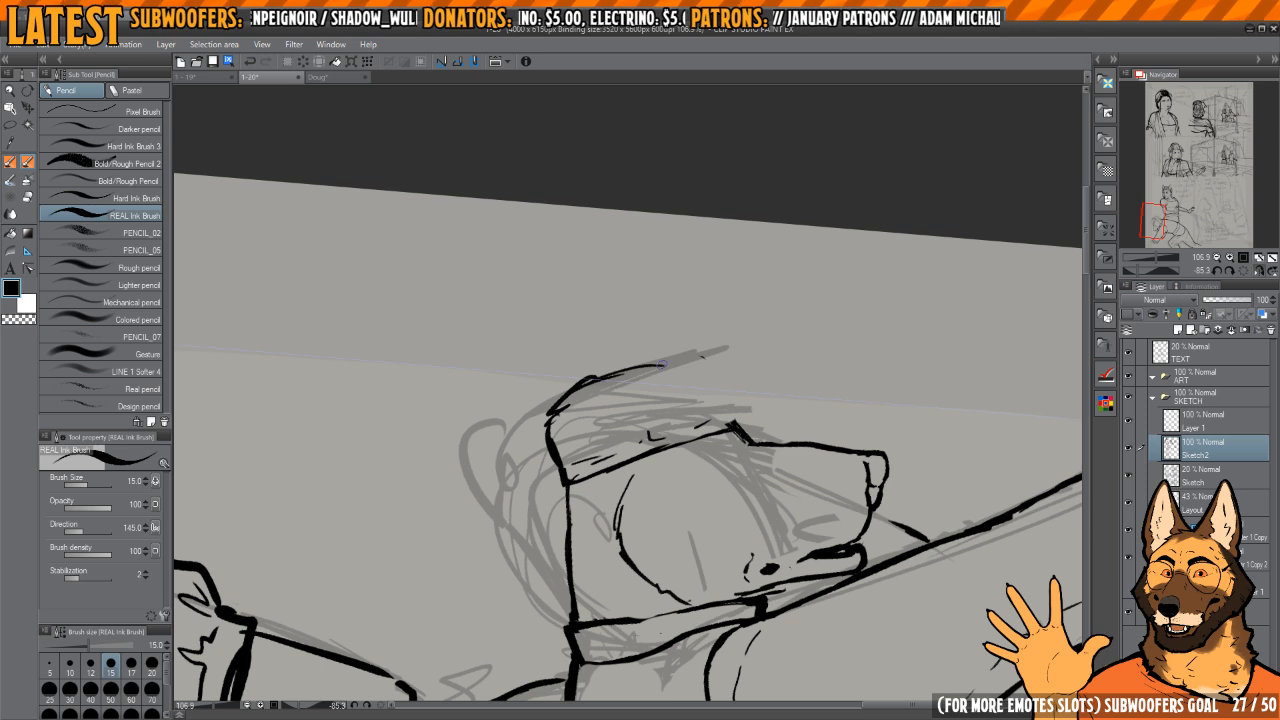
{"action": "left_click_drag", "start_coordinate": [744, 401], "coordinate": [659, 362]}
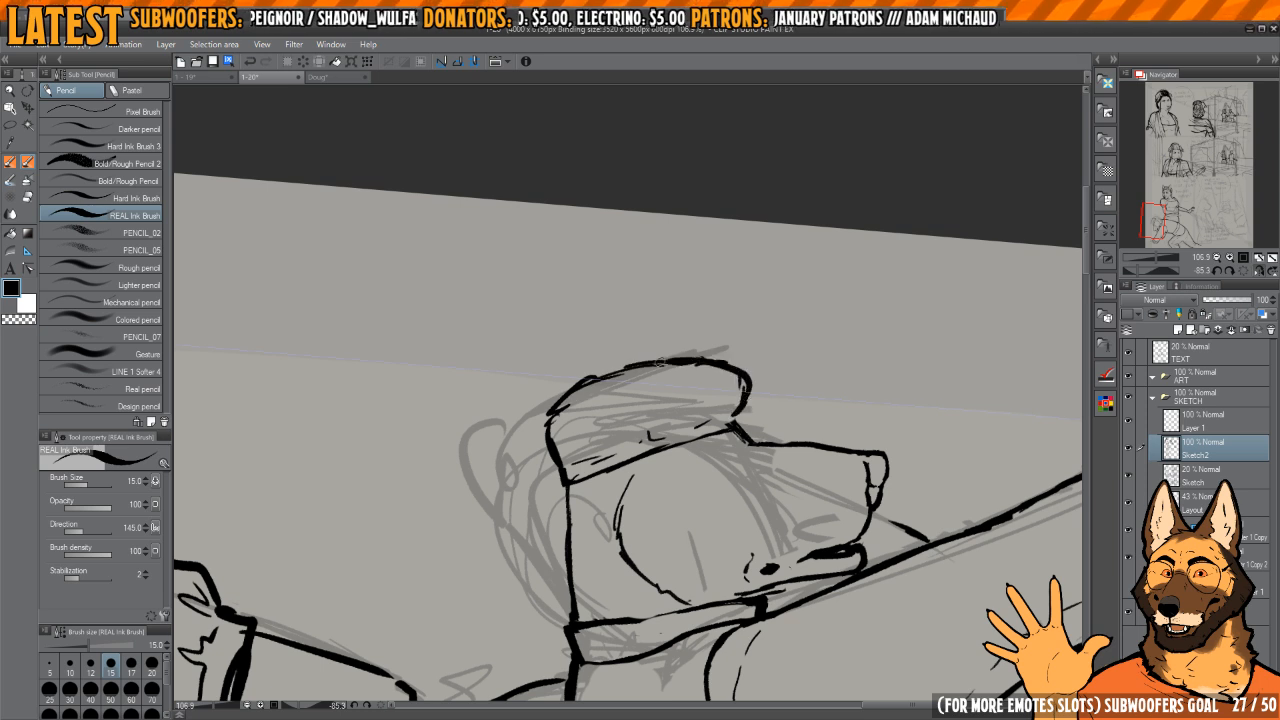
Step: Clean the cap's edge near the brow and strengthen the broken inner band line parallel to it
{"action": "key", "text": "e"}
{"action": "left_click_drag", "start_coordinate": [742, 424], "coordinate": [610, 427]}
{"action": "scroll", "coordinate": [610, 427], "scroll_direction": "up", "scroll_amount": 3}
{"action": "key", "text": "p"}
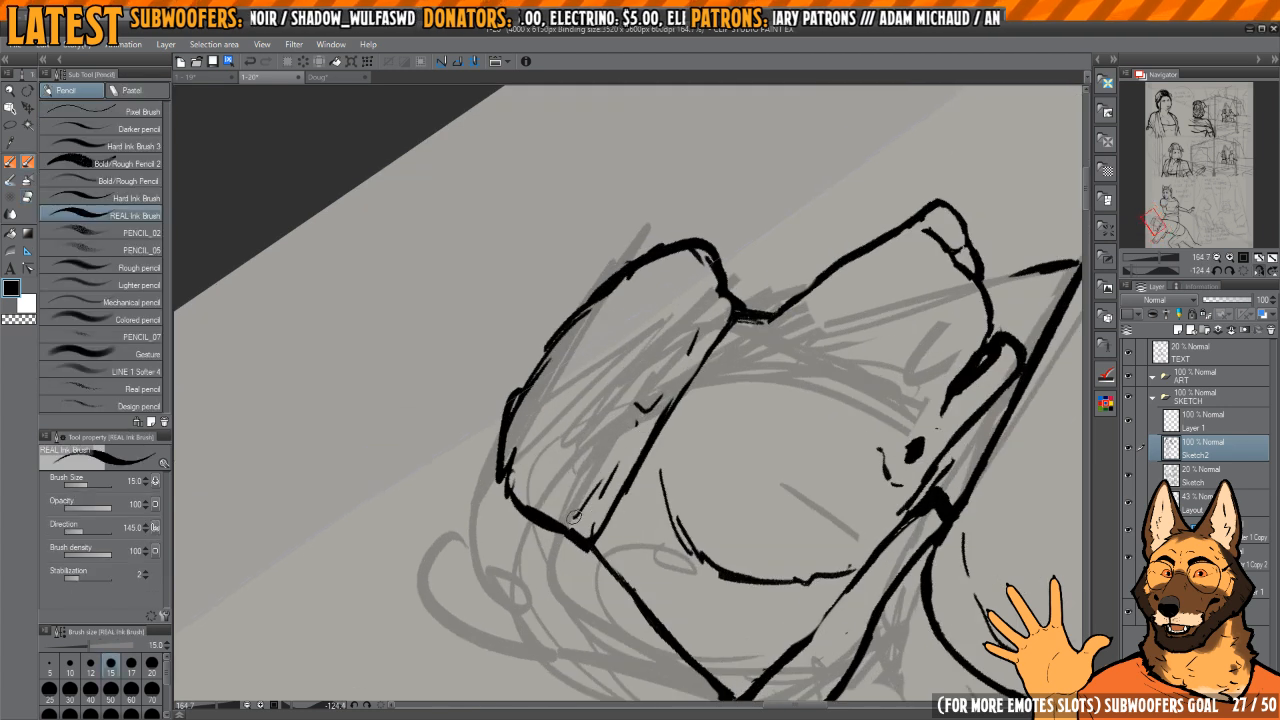
{"action": "left_click_drag", "start_coordinate": [574, 517], "coordinate": [706, 305]}
{"action": "left_click_drag", "start_coordinate": [623, 372], "coordinate": [674, 389]}
Step: Thin out the cap's outer contour and re-ink it as a smooth, bold curve from the back corner to the front
{"action": "key", "text": "e"}
{"action": "mouse_move", "coordinate": [590, 395]}
{"action": "left_mouse_down"}
{"action": "mouse_move", "coordinate": [549, 441]}
{"action": "mouse_move", "coordinate": [559, 393]}
{"action": "mouse_move", "coordinate": [545, 474]}
{"action": "mouse_move", "coordinate": [586, 520]}
{"action": "left_mouse_up"}
{"action": "key", "text": "p"}
{"action": "mouse_move", "coordinate": [596, 368]}
{"action": "left_mouse_down"}
{"action": "mouse_move", "coordinate": [543, 500]}
{"action": "mouse_move", "coordinate": [576, 551]}
{"action": "mouse_move", "coordinate": [618, 552]}
{"action": "mouse_move", "coordinate": [567, 524]}
{"action": "mouse_move", "coordinate": [568, 504]}
{"action": "mouse_move", "coordinate": [702, 284]}
{"action": "left_mouse_up"}
{"action": "key", "text": "e"}
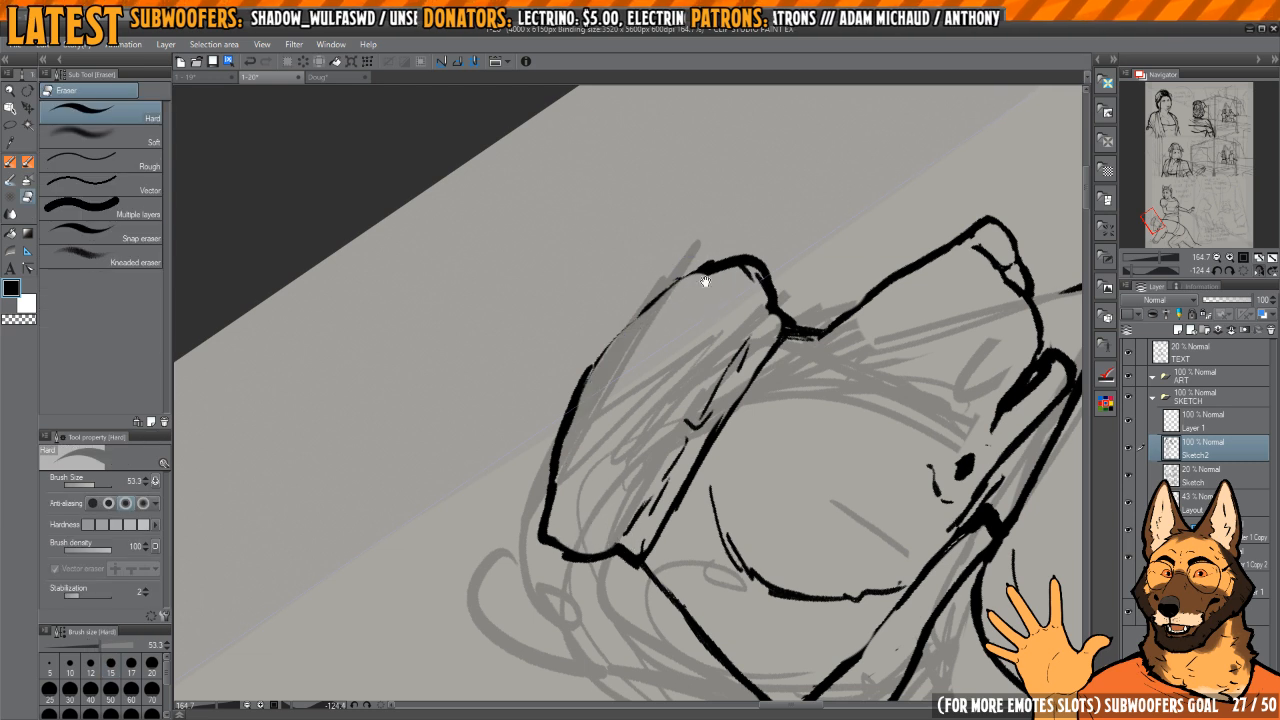
{"action": "key", "text": "p"}
{"action": "mouse_move", "coordinate": [541, 532]}
{"action": "left_mouse_down"}
{"action": "mouse_move", "coordinate": [582, 376]}
{"action": "mouse_move", "coordinate": [694, 267]}
{"action": "mouse_move", "coordinate": [732, 255]}
{"action": "left_mouse_up"}
{"action": "key", "text": "h"}
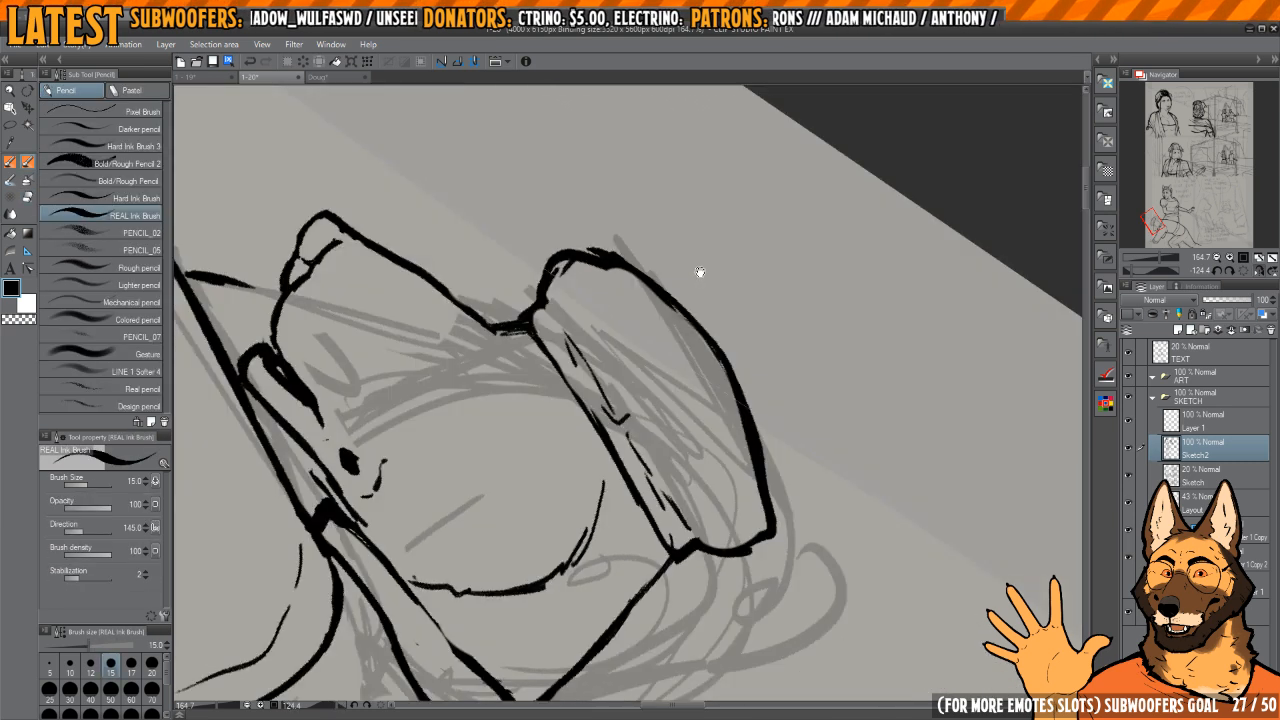
{"action": "key", "text": "h"}
Step: Redraw the cap's lower edge as a bold line and extend it past the brow as a narrow, pointed brim
{"action": "key", "text": "e"}
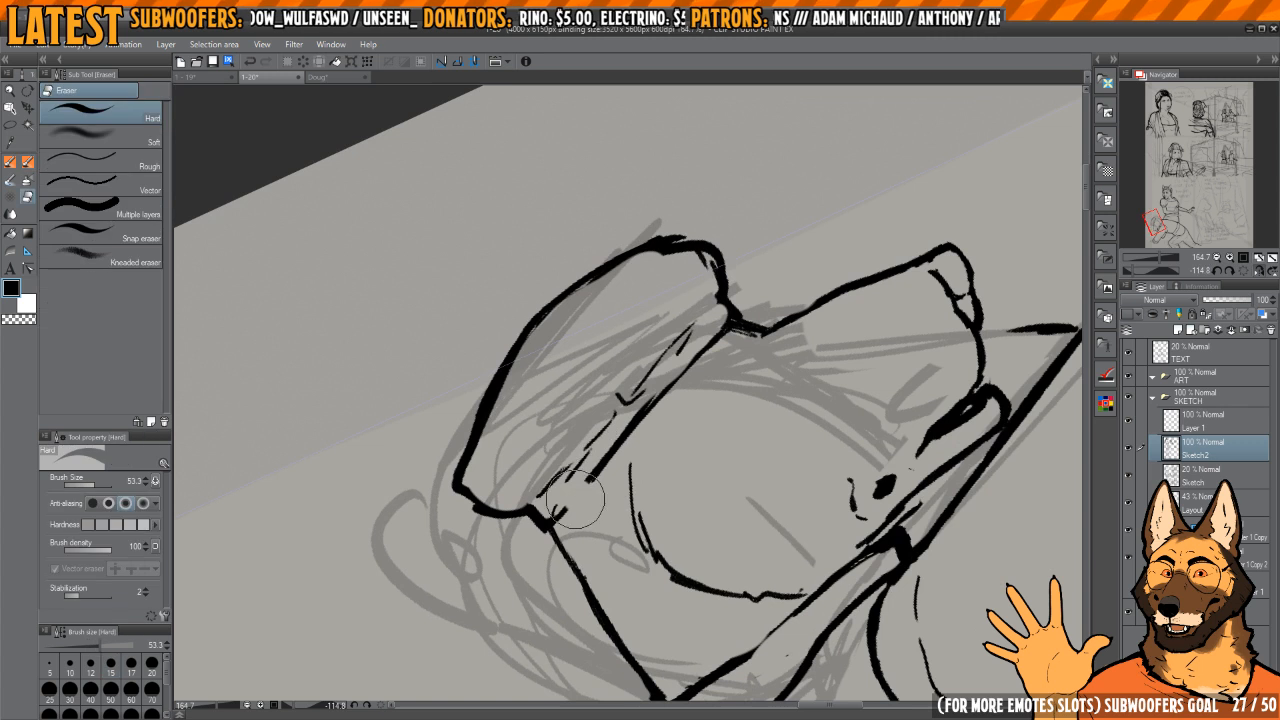
{"action": "key", "text": "p"}
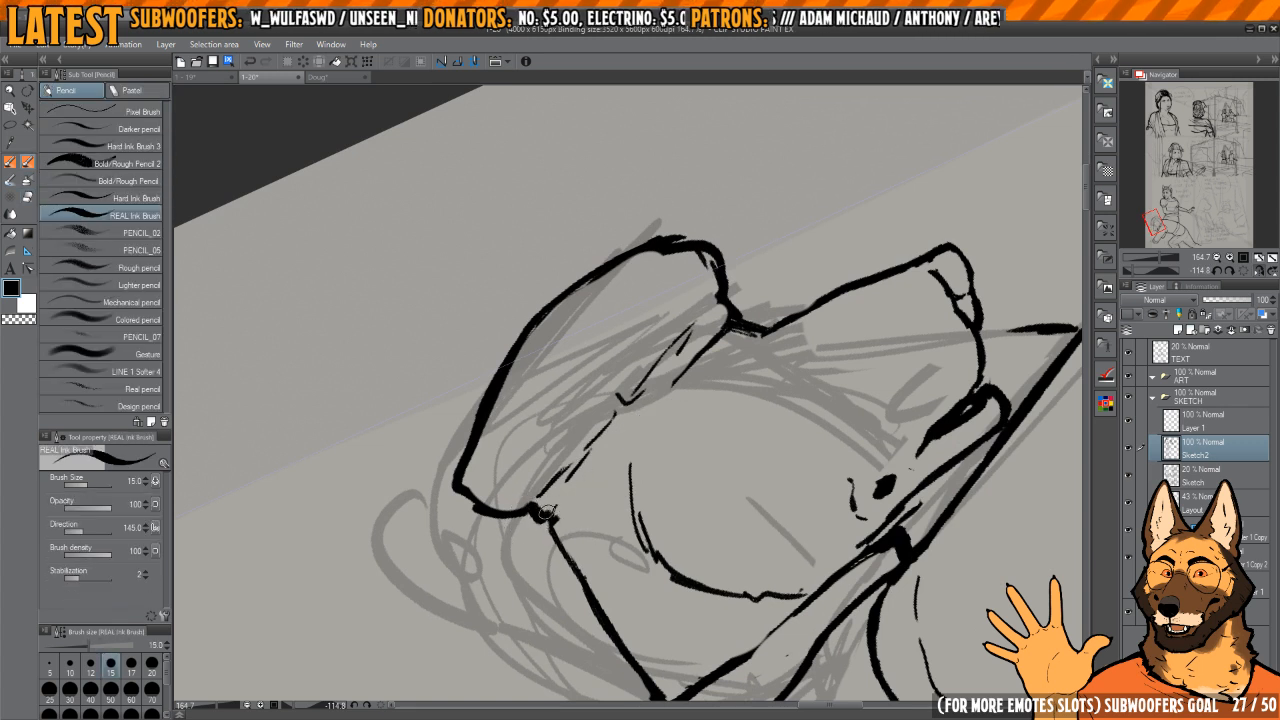
{"action": "mouse_move", "coordinate": [545, 512]}
{"action": "left_mouse_down"}
{"action": "mouse_move", "coordinate": [616, 417]}
{"action": "mouse_move", "coordinate": [777, 276]}
{"action": "mouse_move", "coordinate": [735, 305]}
{"action": "left_mouse_up"}
{"action": "left_click_drag", "start_coordinate": [773, 264], "coordinate": [724, 309]}
{"action": "key", "text": "c"}
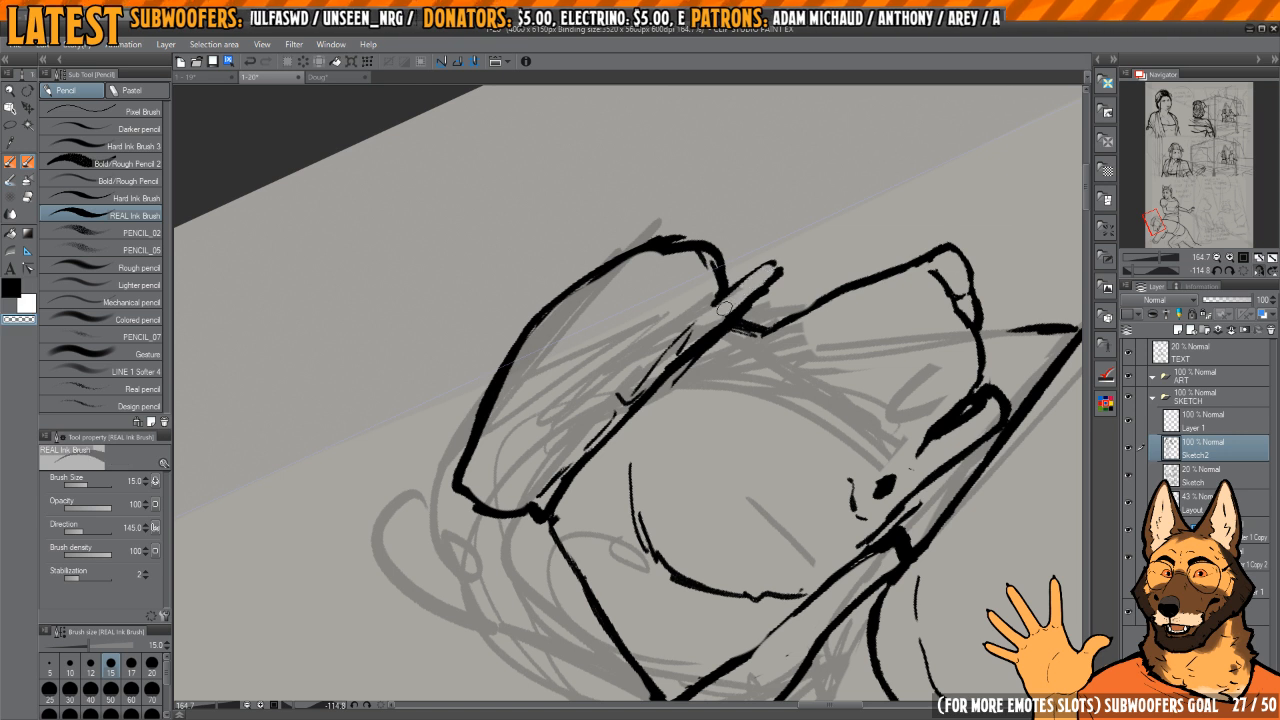
{"action": "key", "text": "c"}
{"action": "mouse_move", "coordinate": [778, 266]}
{"action": "left_mouse_down"}
{"action": "mouse_move", "coordinate": [718, 304]}
{"action": "mouse_move", "coordinate": [720, 322]}
{"action": "mouse_move", "coordinate": [640, 404]}
{"action": "left_mouse_up"}
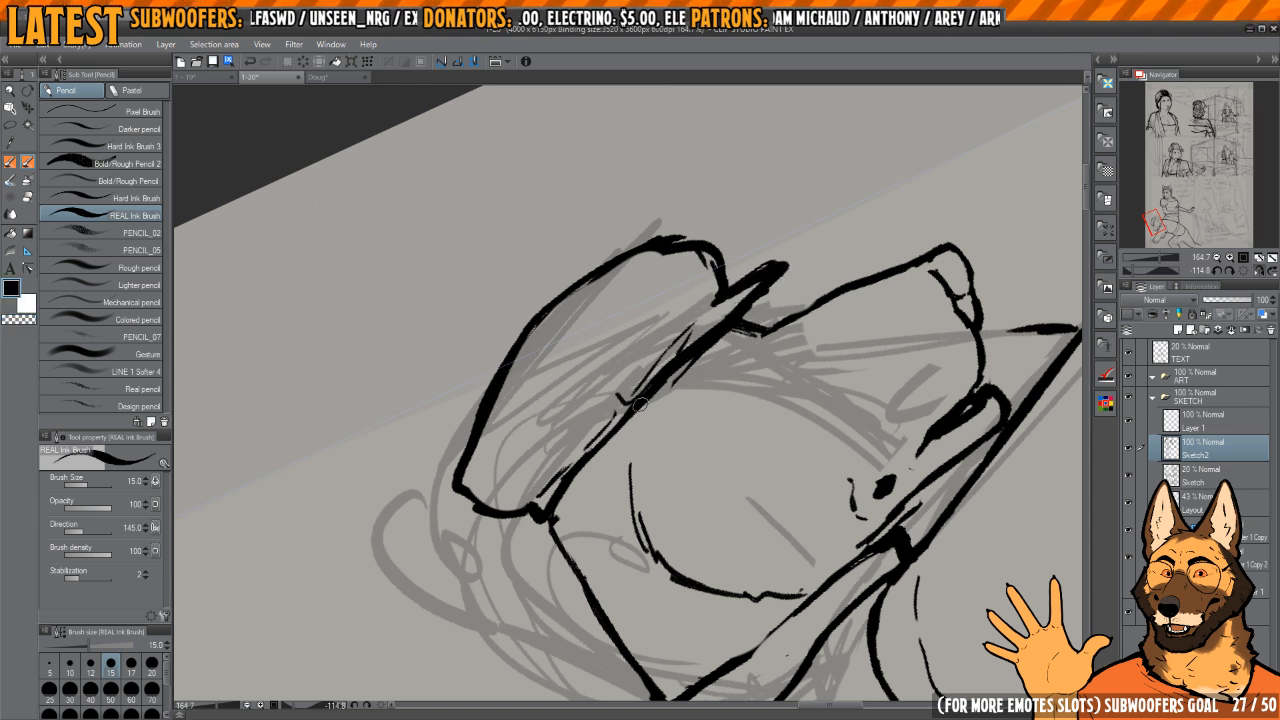
Step: Erase the rough inner strokes along the cap's lower edge and re-ink a thin band line parallel to it
{"action": "key", "text": "c"}
{"action": "left_click_drag", "start_coordinate": [545, 497], "coordinate": [669, 350]}
{"action": "left_click_drag", "start_coordinate": [568, 473], "coordinate": [683, 344]}
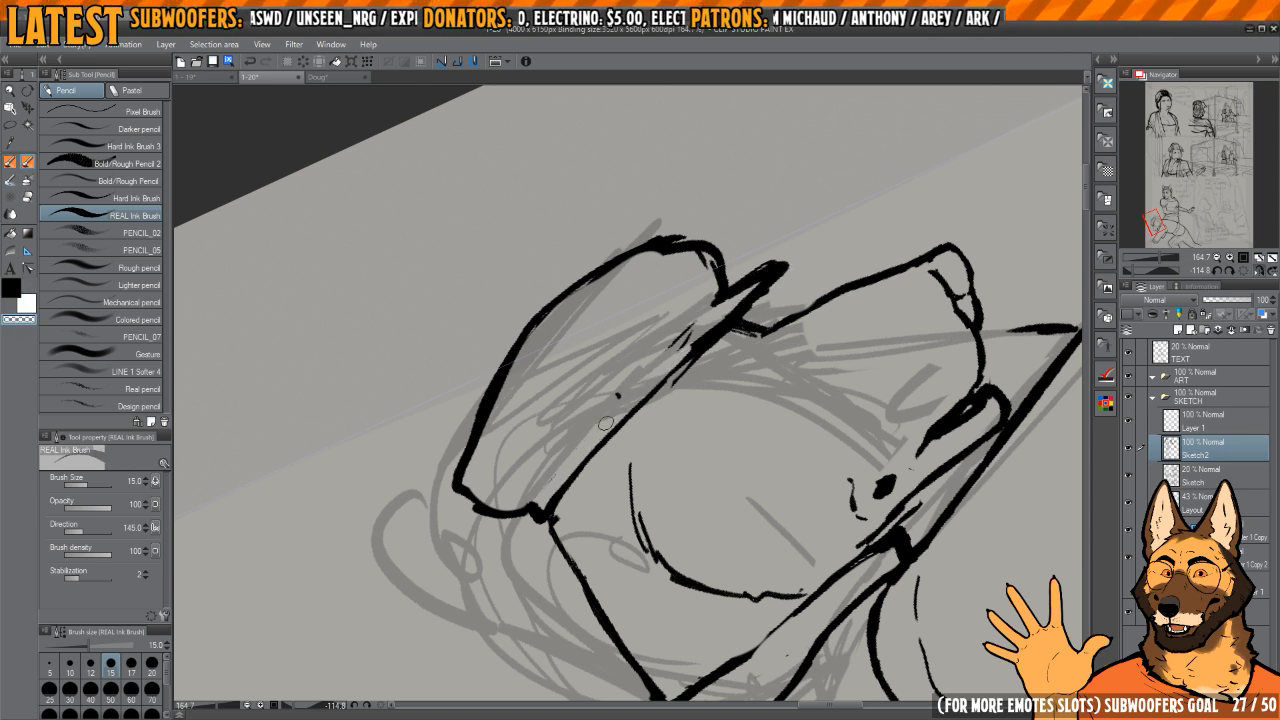
{"action": "key", "text": "c"}
{"action": "left_click_drag", "start_coordinate": [539, 502], "coordinate": [651, 374]}
Step: Ink the foreground figure's eye beneath the cap's brim as a bold upper lid line with a small dark pupil
{"action": "key", "text": "h"}
{"action": "mouse_move", "coordinate": [708, 326]}
{"action": "left_mouse_down"}
{"action": "mouse_move", "coordinate": [792, 306]}
{"action": "mouse_move", "coordinate": [750, 262]}
{"action": "left_mouse_up"}
{"action": "mouse_move", "coordinate": [763, 304]}
{"action": "left_mouse_down"}
{"action": "mouse_move", "coordinate": [788, 278]}
{"action": "mouse_move", "coordinate": [749, 240]}
{"action": "left_mouse_up"}
{"action": "mouse_move", "coordinate": [827, 372]}
{"action": "left_mouse_down"}
{"action": "mouse_move", "coordinate": [804, 351]}
{"action": "mouse_move", "coordinate": [620, 405]}
{"action": "mouse_move", "coordinate": [644, 407]}
{"action": "left_mouse_up"}
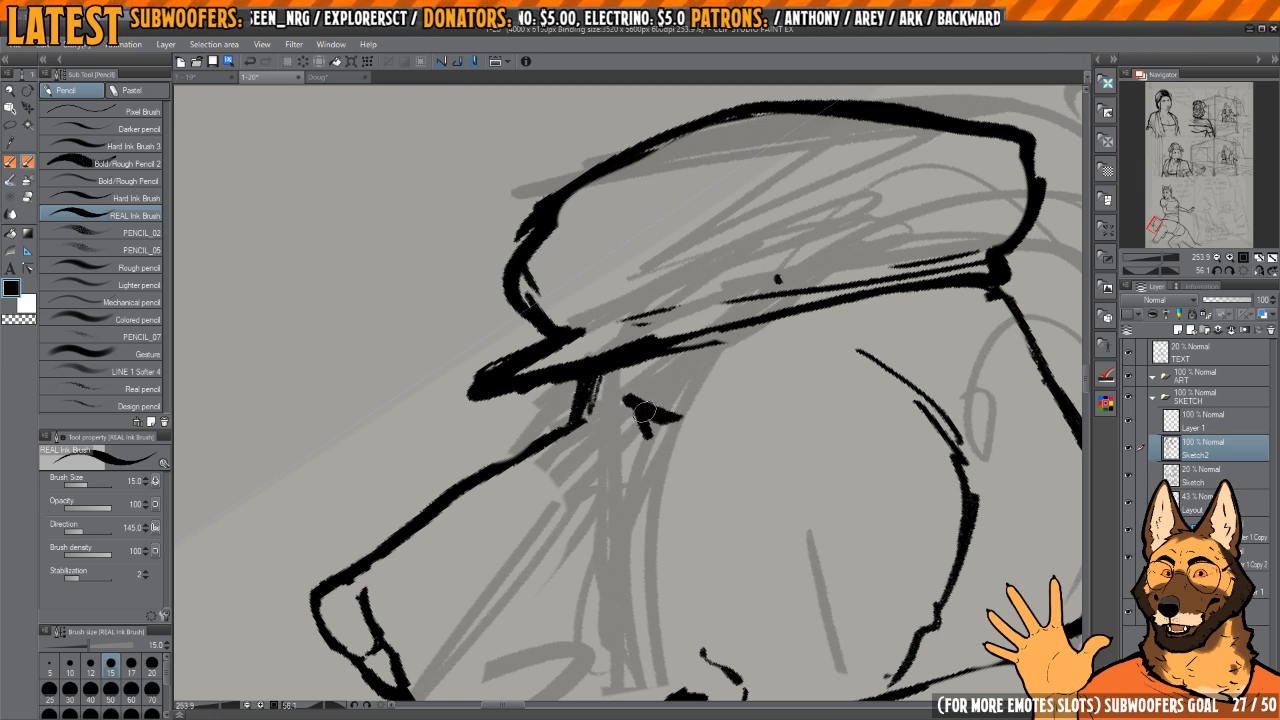
{"action": "key", "text": "c"}
{"action": "mouse_move", "coordinate": [644, 412]}
{"action": "left_mouse_down"}
{"action": "mouse_move", "coordinate": [689, 418]}
{"action": "mouse_move", "coordinate": [634, 411]}
{"action": "mouse_move", "coordinate": [693, 394]}
{"action": "mouse_move", "coordinate": [619, 403]}
{"action": "mouse_move", "coordinate": [626, 412]}
{"action": "mouse_move", "coordinate": [604, 397]}
{"action": "mouse_move", "coordinate": [687, 409]}
{"action": "mouse_move", "coordinate": [631, 406]}
{"action": "left_mouse_up"}
{"action": "key", "text": "c"}
{"action": "key", "text": "c"}
{"action": "key", "text": "c"}
{"action": "key", "text": "c"}
{"action": "key", "text": "c"}
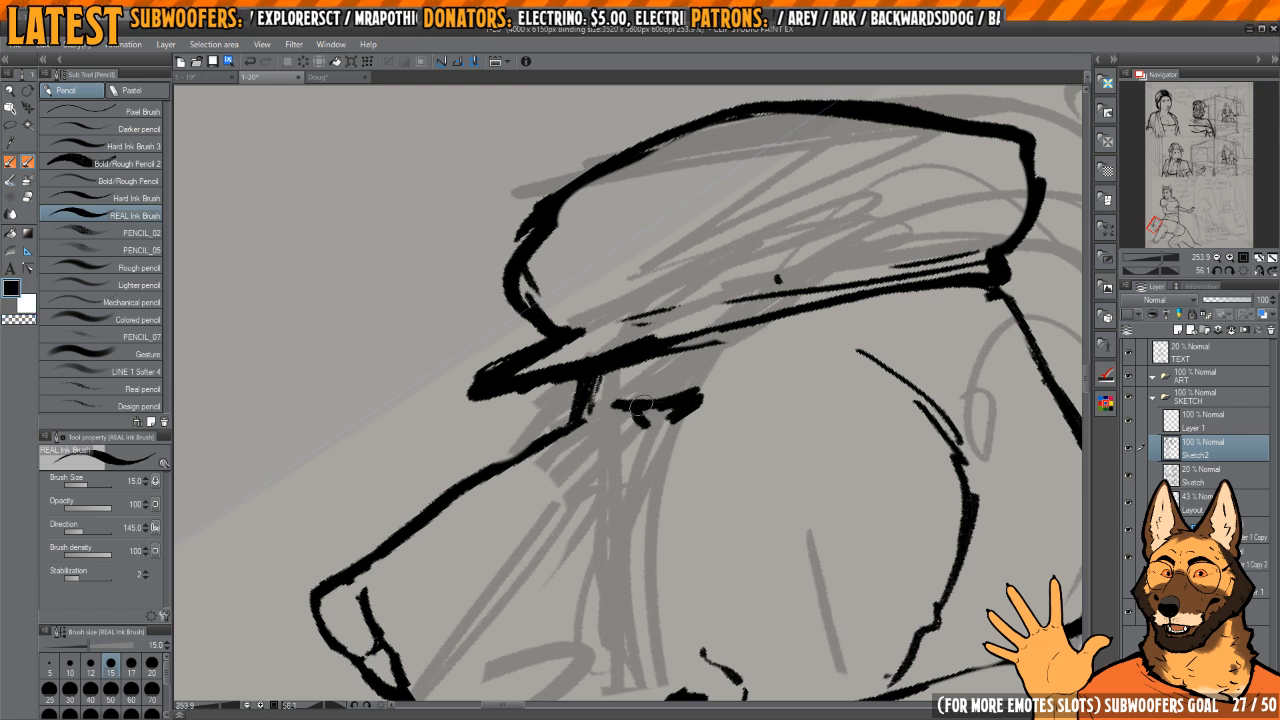
Step: Carve away the heavy outer corner of the eye, leaving a thin upper lid line with a short stroke beneath it
{"action": "key", "text": "c"}
{"action": "mouse_move", "coordinate": [694, 396]}
{"action": "left_mouse_down"}
{"action": "mouse_move", "coordinate": [708, 391]}
{"action": "mouse_move", "coordinate": [704, 406]}
{"action": "mouse_move", "coordinate": [662, 391]}
{"action": "mouse_move", "coordinate": [682, 405]}
{"action": "left_mouse_up"}
{"action": "key", "text": "c"}
{"action": "key", "text": "c"}
{"action": "key", "text": "c"}
{"action": "key", "text": "c"}
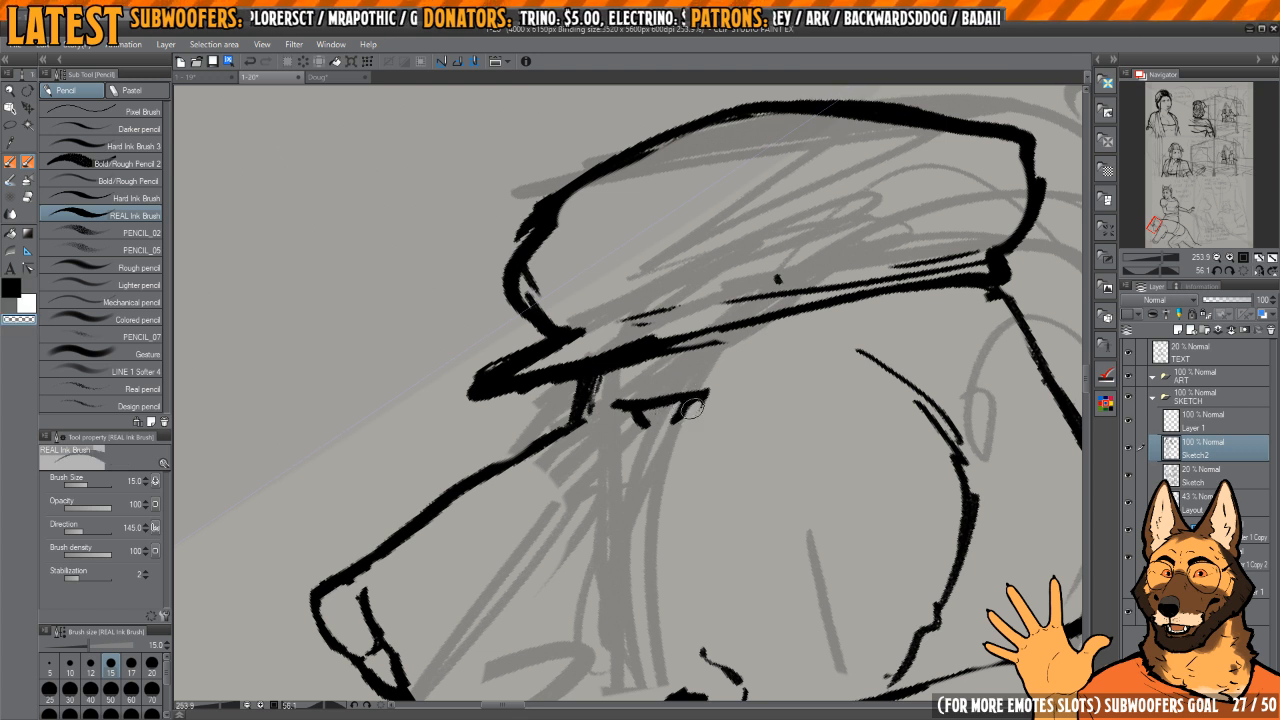
{"action": "key", "text": "c"}
{"action": "key", "text": "c"}
{"action": "key", "text": "c"}
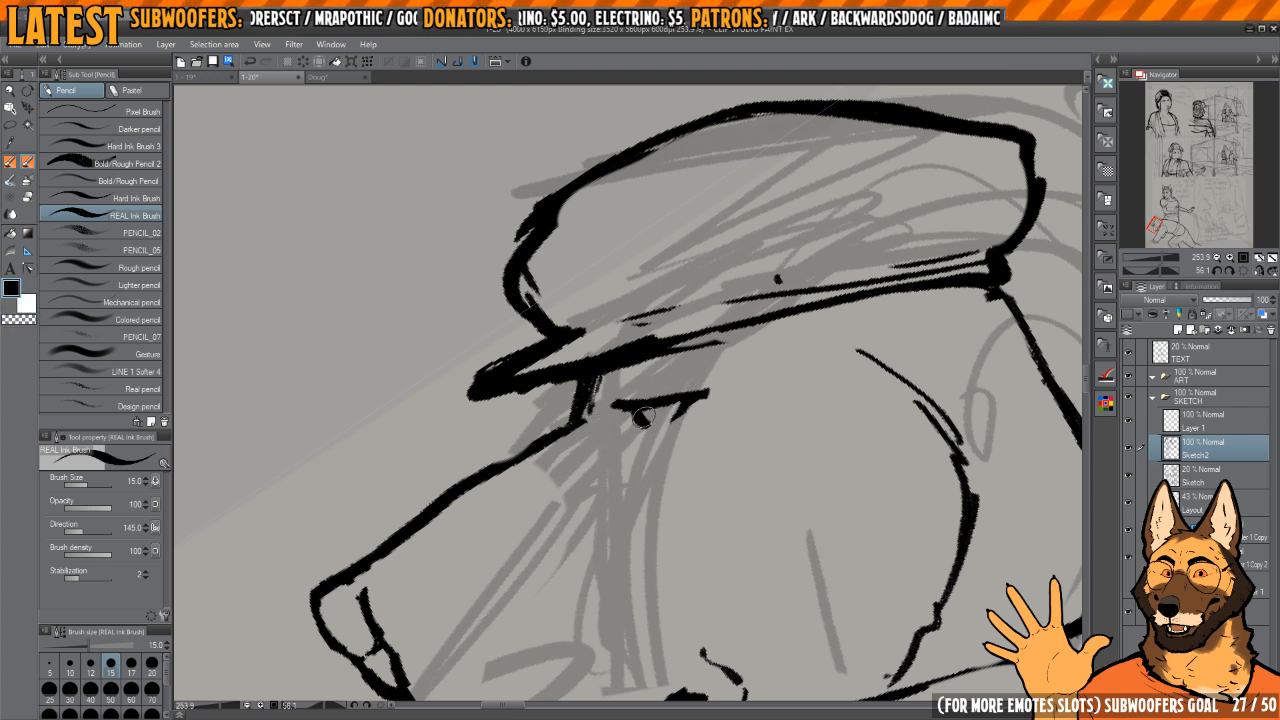
{"action": "key", "text": "c"}
{"action": "key", "text": "c"}
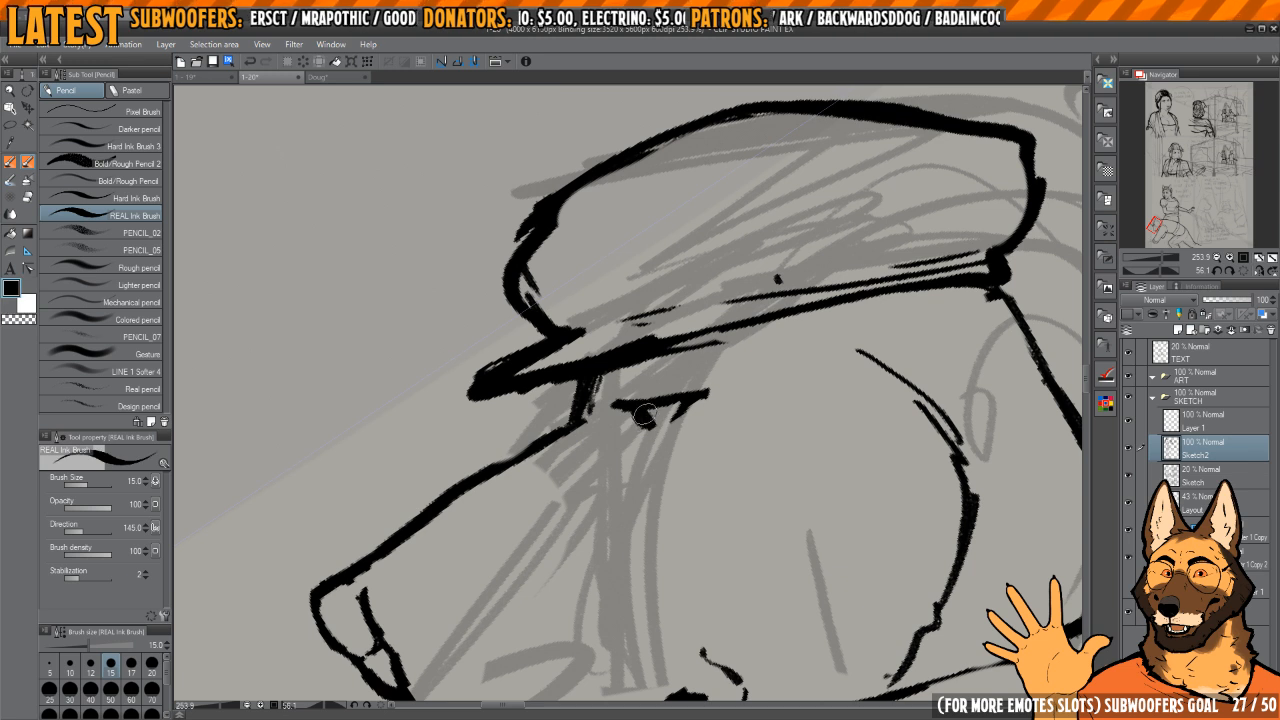
Step: Add small lower lid marks under the eye and darken the brow where it meets the brim
{"action": "scroll", "coordinate": [648, 405], "scroll_direction": "up", "scroll_amount": 2}
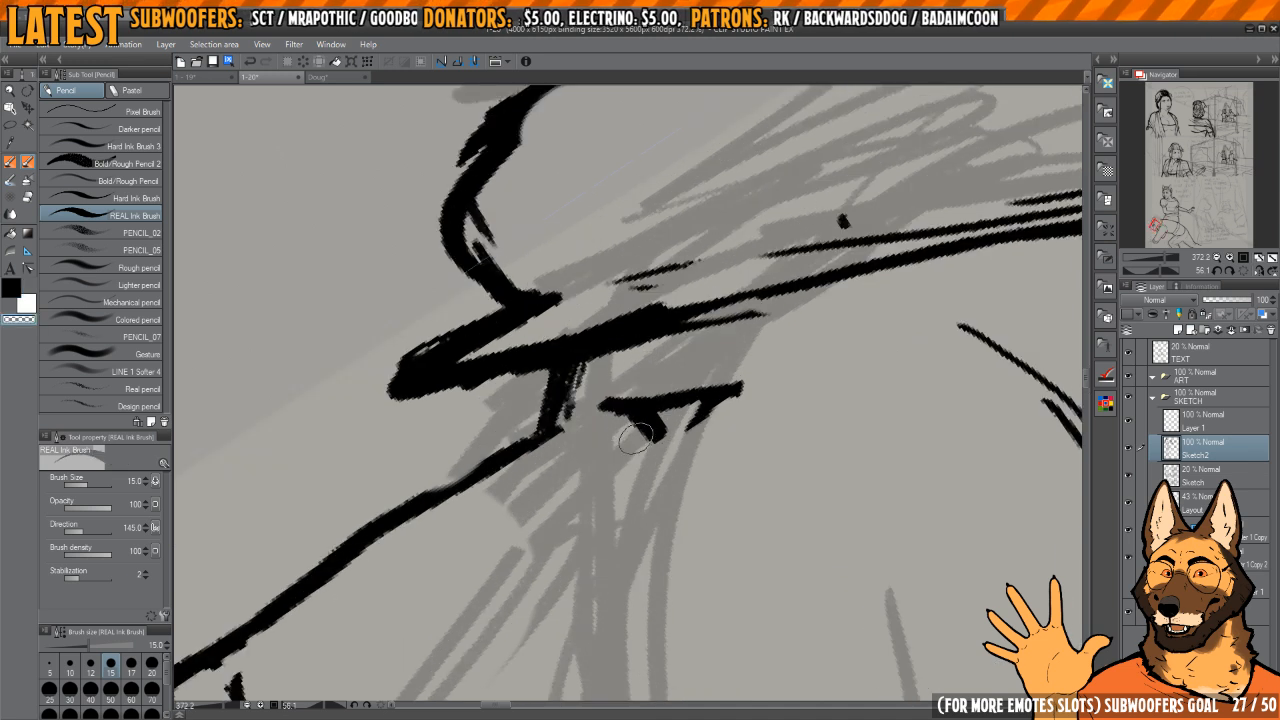
{"action": "key", "text": "c"}
{"action": "key", "text": "c"}
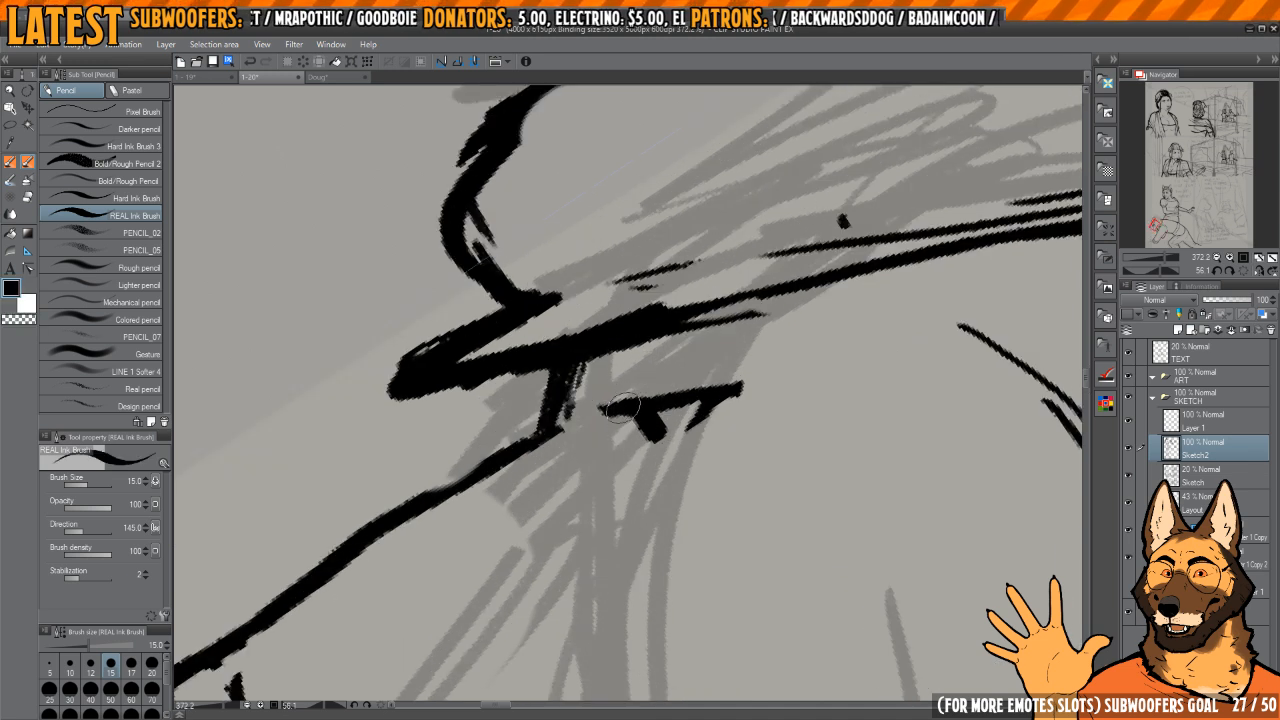
{"action": "left_click_drag", "start_coordinate": [616, 410], "coordinate": [656, 452]}
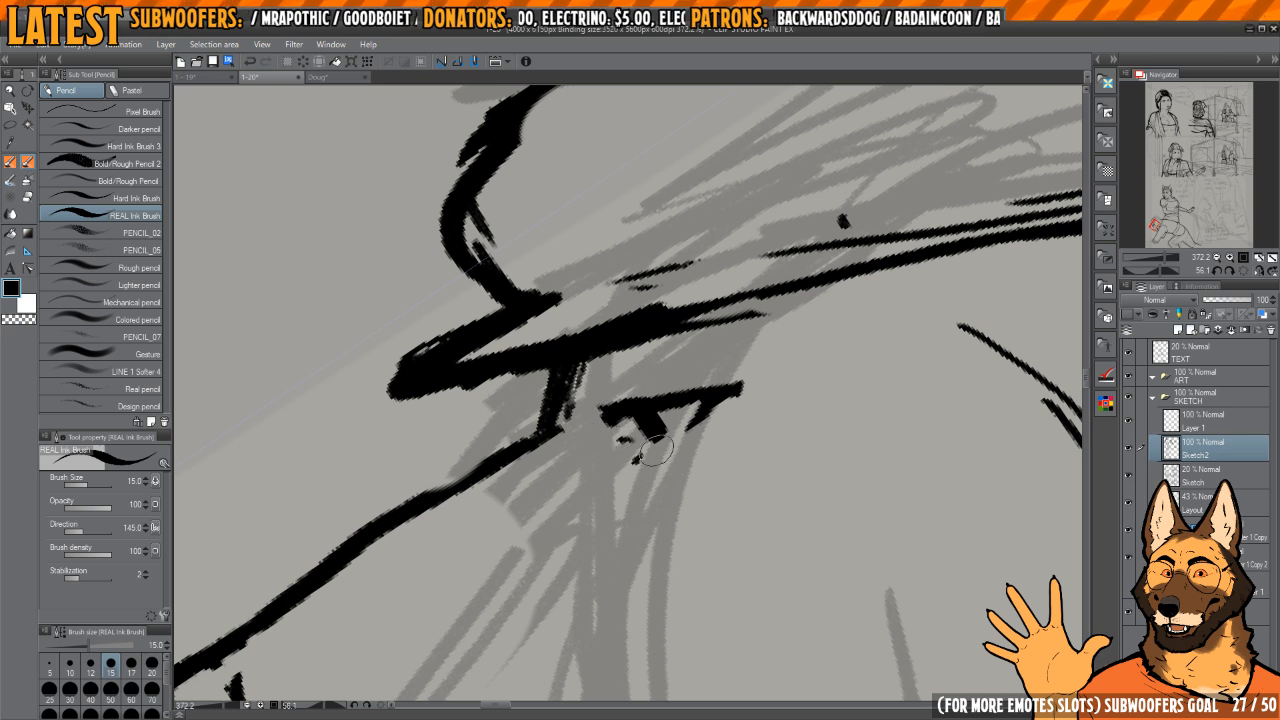
{"action": "mouse_move", "coordinate": [694, 400]}
{"action": "left_mouse_down"}
{"action": "mouse_move", "coordinate": [677, 373]}
{"action": "mouse_move", "coordinate": [669, 394]}
{"action": "mouse_move", "coordinate": [569, 383]}
{"action": "mouse_move", "coordinate": [633, 354]}
{"action": "mouse_move", "coordinate": [619, 366]}
{"action": "mouse_move", "coordinate": [693, 358]}
{"action": "left_mouse_up"}
{"action": "key", "text": "c"}
{"action": "mouse_move", "coordinate": [584, 404]}
{"action": "left_mouse_down"}
{"action": "mouse_move", "coordinate": [663, 353]}
{"action": "mouse_move", "coordinate": [552, 393]}
{"action": "mouse_move", "coordinate": [566, 412]}
{"action": "mouse_move", "coordinate": [629, 346]}
{"action": "mouse_move", "coordinate": [692, 329]}
{"action": "left_mouse_up"}
{"action": "key", "text": "c"}
{"action": "mouse_move", "coordinate": [690, 378]}
{"action": "left_mouse_down"}
{"action": "mouse_move", "coordinate": [658, 343]}
{"action": "mouse_move", "coordinate": [661, 401]}
{"action": "left_mouse_up"}
Step: Thicken the underside of the cap's brim and extend it above the eye into a tapered point
{"action": "scroll", "coordinate": [658, 343], "scroll_direction": "down", "scroll_amount": 4}
{"action": "scroll", "coordinate": [658, 343], "scroll_direction": "up", "scroll_amount": 4}
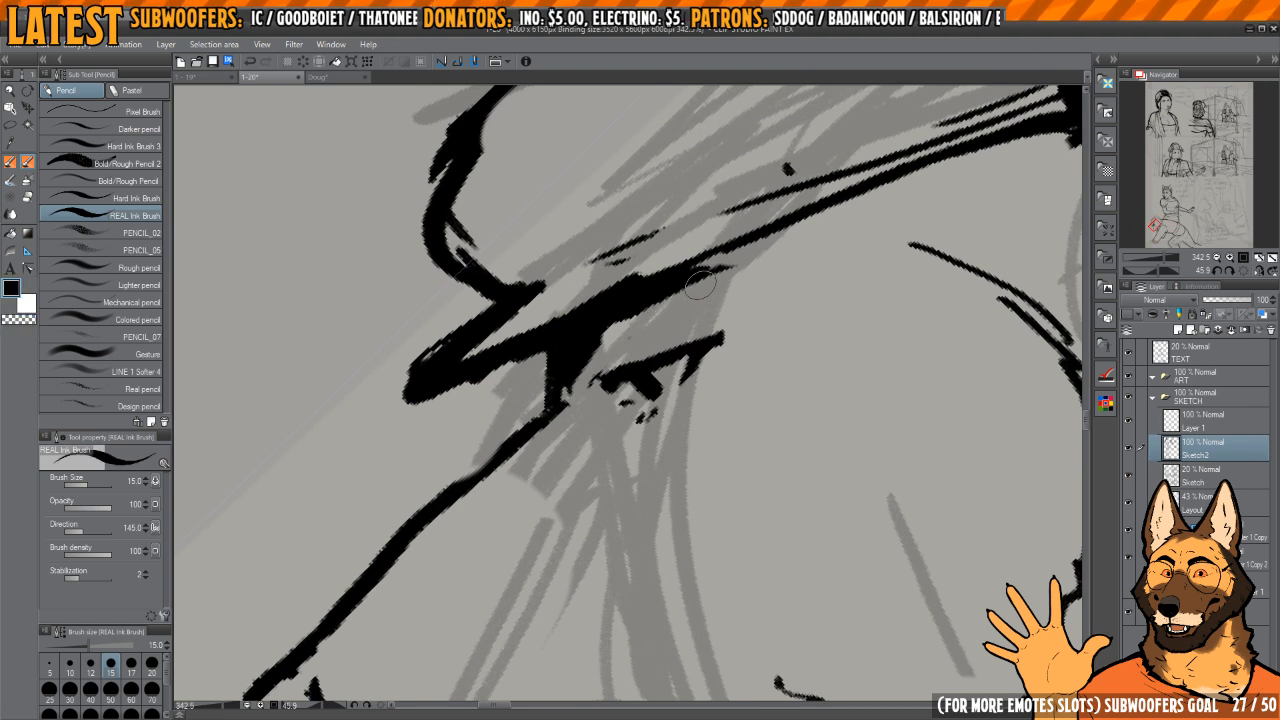
{"action": "mouse_move", "coordinate": [580, 335]}
{"action": "left_mouse_down"}
{"action": "mouse_move", "coordinate": [740, 270]}
{"action": "mouse_move", "coordinate": [677, 268]}
{"action": "left_mouse_up"}
{"action": "key", "text": "c"}
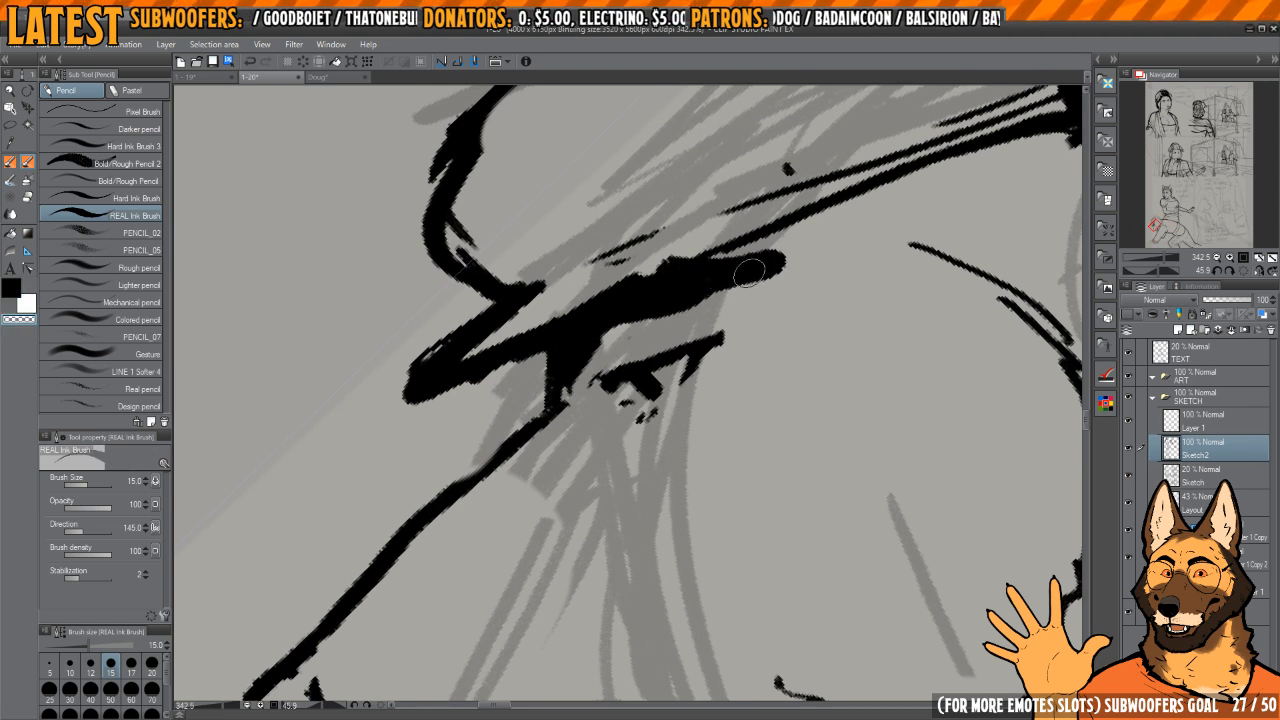
{"action": "mouse_move", "coordinate": [764, 265]}
{"action": "left_mouse_down"}
{"action": "mouse_move", "coordinate": [719, 264]}
{"action": "mouse_move", "coordinate": [780, 262]}
{"action": "left_mouse_up"}
{"action": "key", "text": "c"}
{"action": "mouse_move", "coordinate": [690, 298]}
{"action": "left_mouse_down"}
{"action": "mouse_move", "coordinate": [774, 267]}
{"action": "mouse_move", "coordinate": [725, 264]}
{"action": "left_mouse_up"}
{"action": "key", "text": "c"}
{"action": "left_click_drag", "start_coordinate": [780, 255], "coordinate": [633, 275]}
{"action": "left_click_drag", "start_coordinate": [552, 404], "coordinate": [577, 372]}
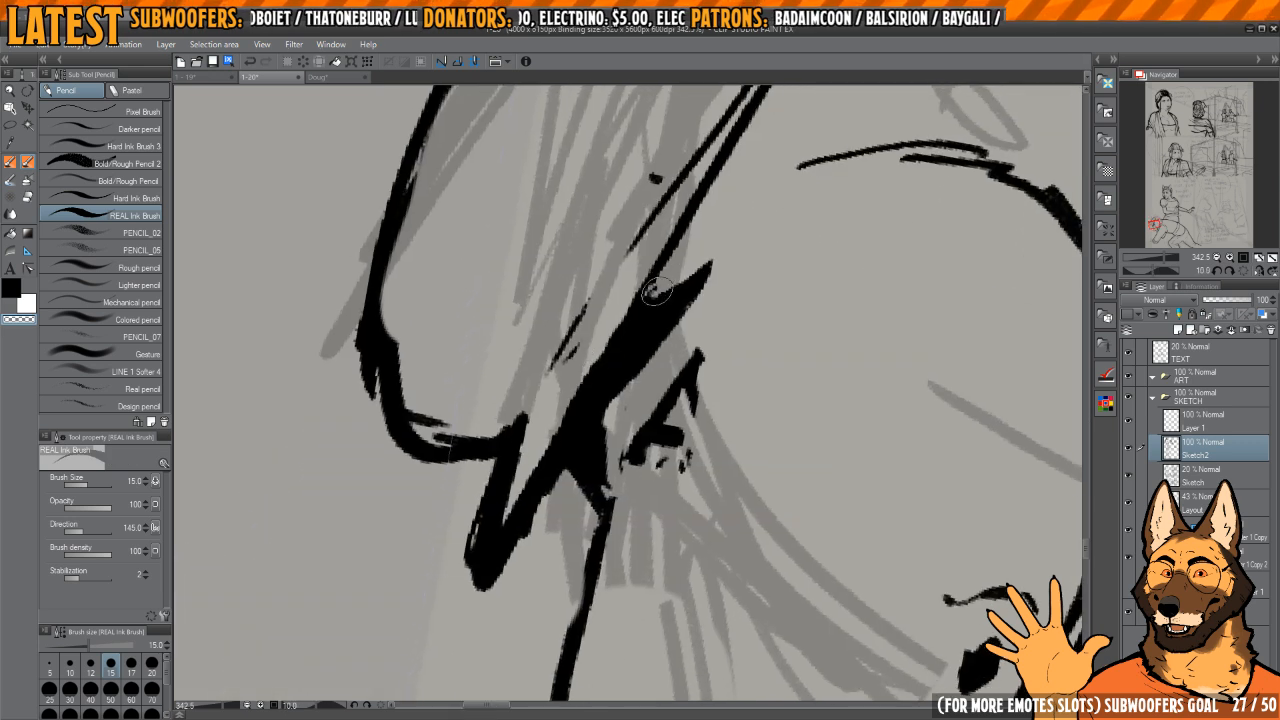
{"action": "key", "text": "c"}
{"action": "left_click_drag", "start_coordinate": [724, 266], "coordinate": [656, 332]}
Step: Try a short vertical ink line between the underside of the muzzle and the arm
{"action": "left_click_drag", "start_coordinate": [640, 356], "coordinate": [633, 290]}
{"action": "left_click_drag", "start_coordinate": [680, 300], "coordinate": [751, 371]}
{"action": "left_click_drag", "start_coordinate": [697, 264], "coordinate": [620, 300]}
{"action": "left_click_drag", "start_coordinate": [723, 315], "coordinate": [742, 343]}
{"action": "mouse_move", "coordinate": [744, 343]}
{"action": "left_mouse_down"}
{"action": "mouse_move", "coordinate": [727, 343]}
{"action": "mouse_move", "coordinate": [731, 318]}
{"action": "left_mouse_up"}
{"action": "mouse_move", "coordinate": [690, 350]}
{"action": "left_mouse_down"}
{"action": "mouse_move", "coordinate": [751, 380]}
{"action": "mouse_move", "coordinate": [706, 346]}
{"action": "mouse_move", "coordinate": [696, 303]}
{"action": "left_mouse_up"}
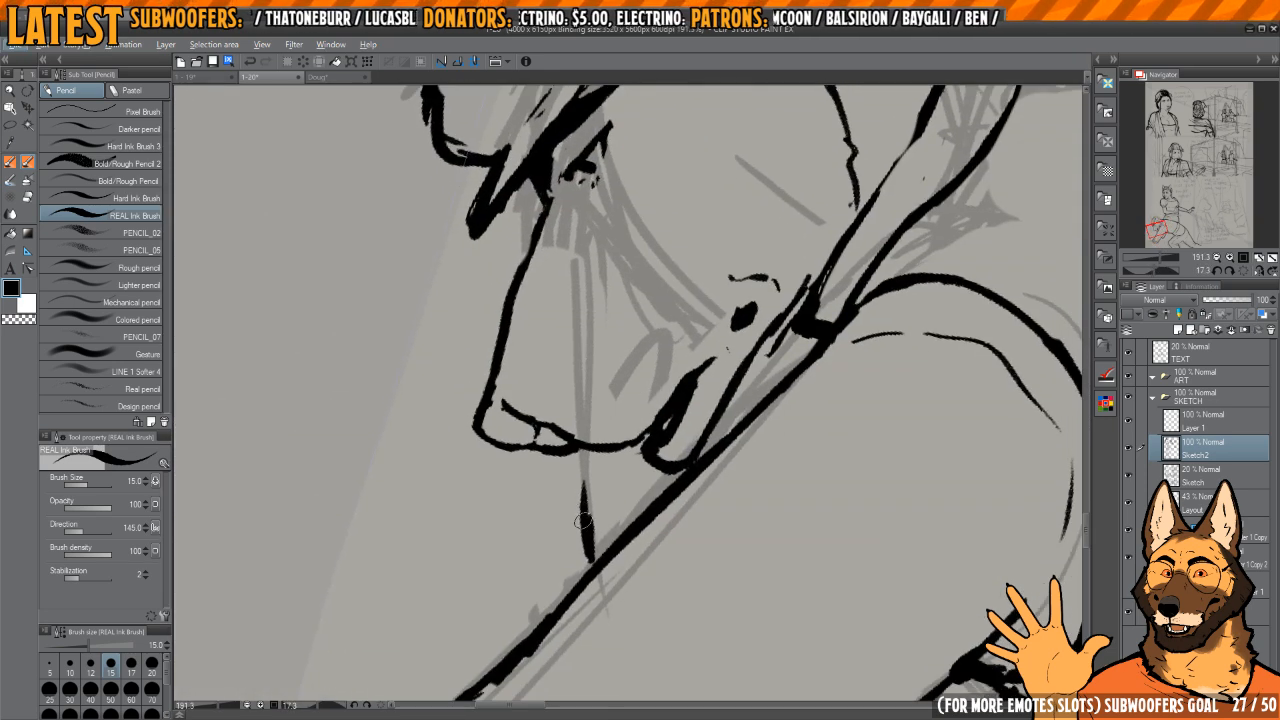
{"action": "key", "text": "c"}
{"action": "mouse_move", "coordinate": [584, 478]}
{"action": "left_mouse_down"}
{"action": "mouse_move", "coordinate": [583, 549]}
{"action": "mouse_move", "coordinate": [594, 466]}
{"action": "left_mouse_up"}
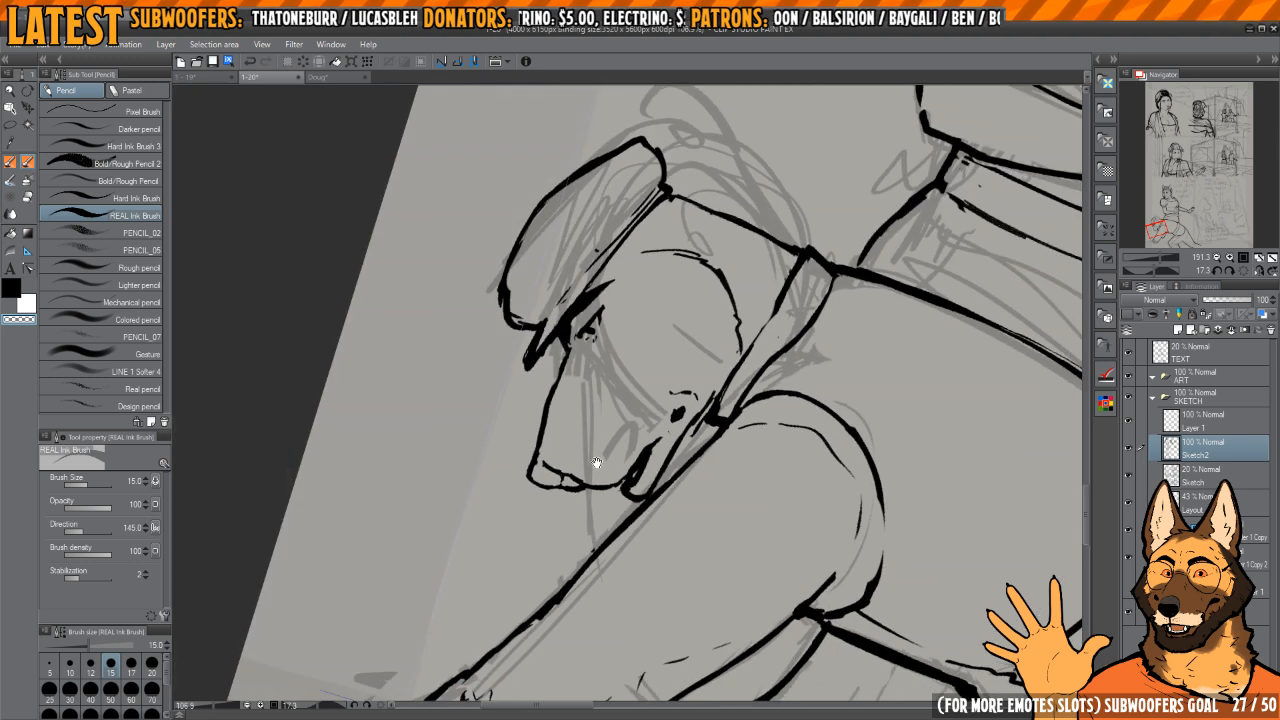
Step: Ink thin fold lines on the cap's crown near its front and back ends
{"action": "mouse_move", "coordinate": [694, 264]}
{"action": "left_mouse_down"}
{"action": "mouse_move", "coordinate": [720, 280]}
{"action": "mouse_move", "coordinate": [713, 417]}
{"action": "left_mouse_up"}
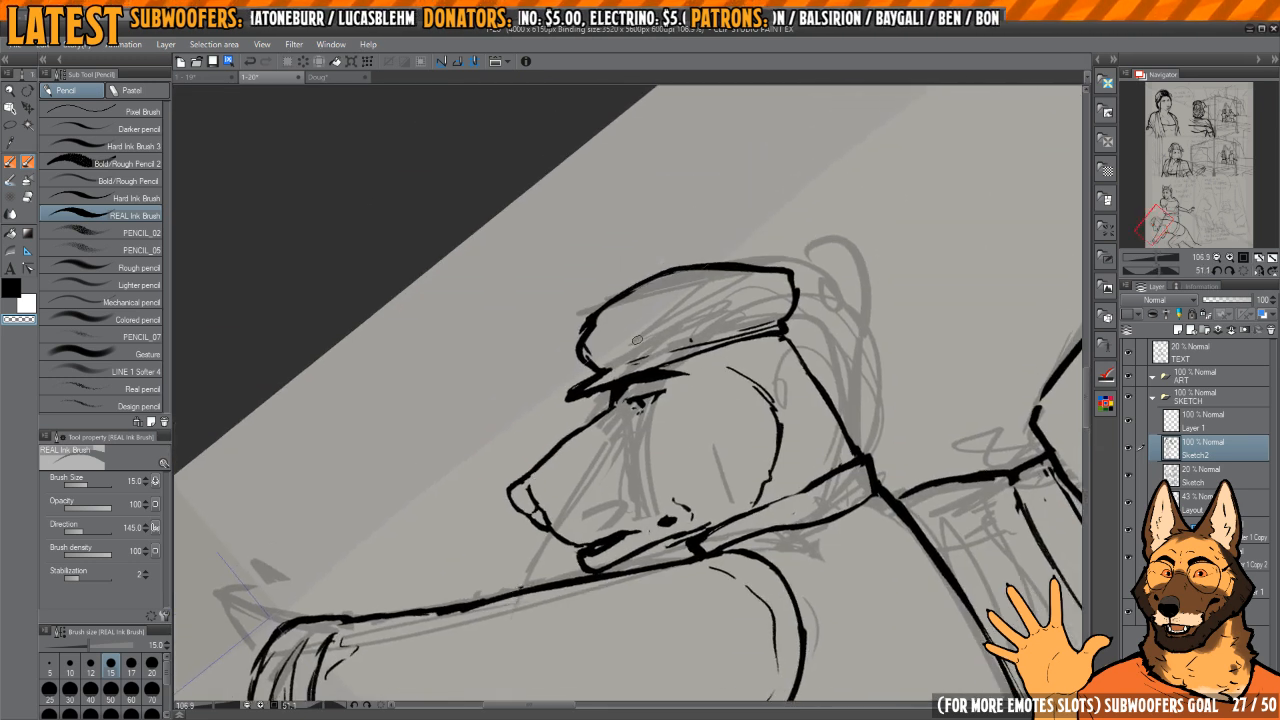
{"action": "key", "text": "c"}
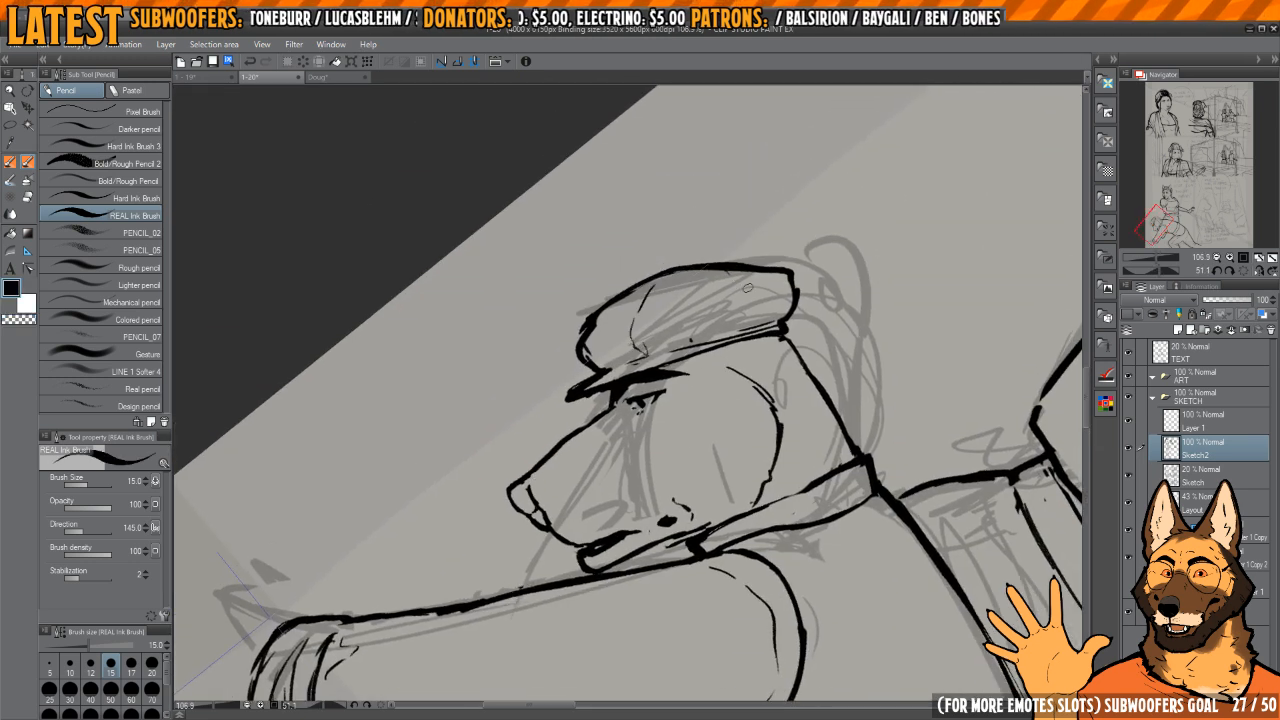
{"action": "left_click_drag", "start_coordinate": [748, 288], "coordinate": [757, 325]}
Step: Ink two converging lines extending from the sleeve's rolled cuff toward the page corner for the forearm
{"action": "mouse_move", "coordinate": [690, 434]}
{"action": "left_mouse_down"}
{"action": "mouse_move", "coordinate": [706, 354]}
{"action": "mouse_move", "coordinate": [690, 358]}
{"action": "left_mouse_up"}
{"action": "left_click_drag", "start_coordinate": [622, 378], "coordinate": [675, 355]}
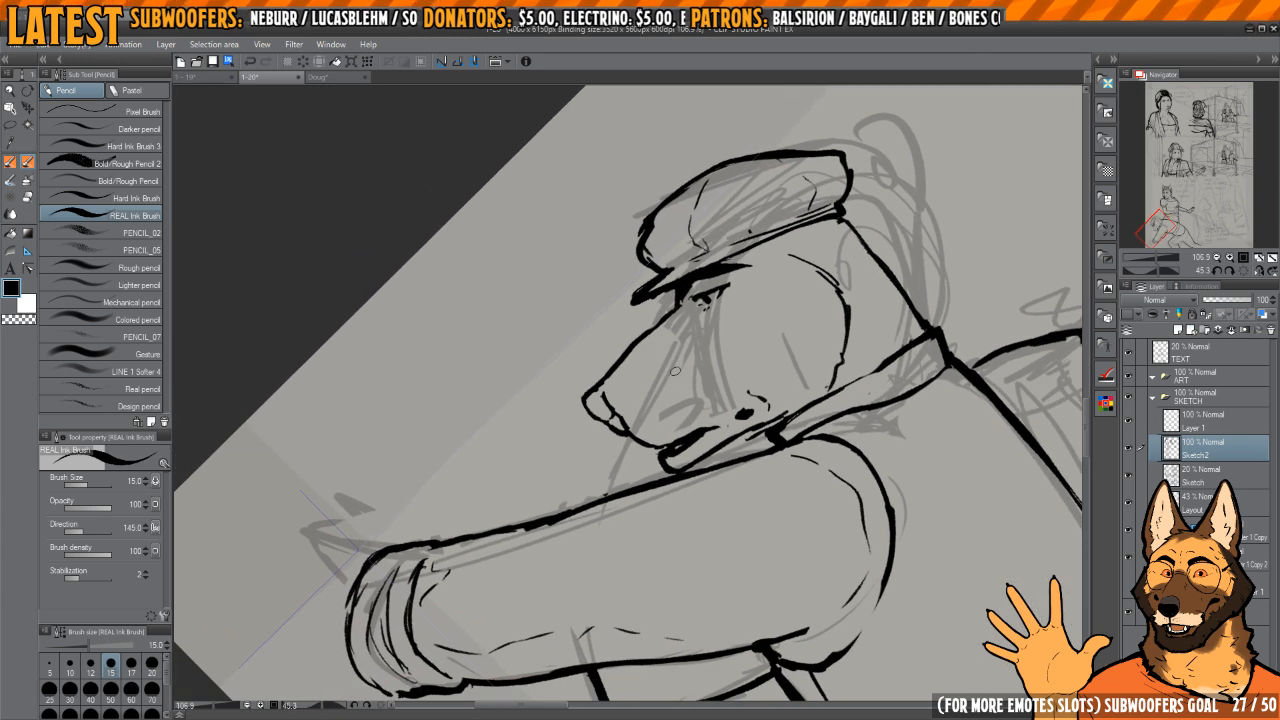
{"action": "left_click_drag", "start_coordinate": [680, 424], "coordinate": [776, 250]}
{"action": "left_click_drag", "start_coordinate": [756, 476], "coordinate": [736, 329]}
{"action": "left_click_drag", "start_coordinate": [628, 409], "coordinate": [632, 273]}
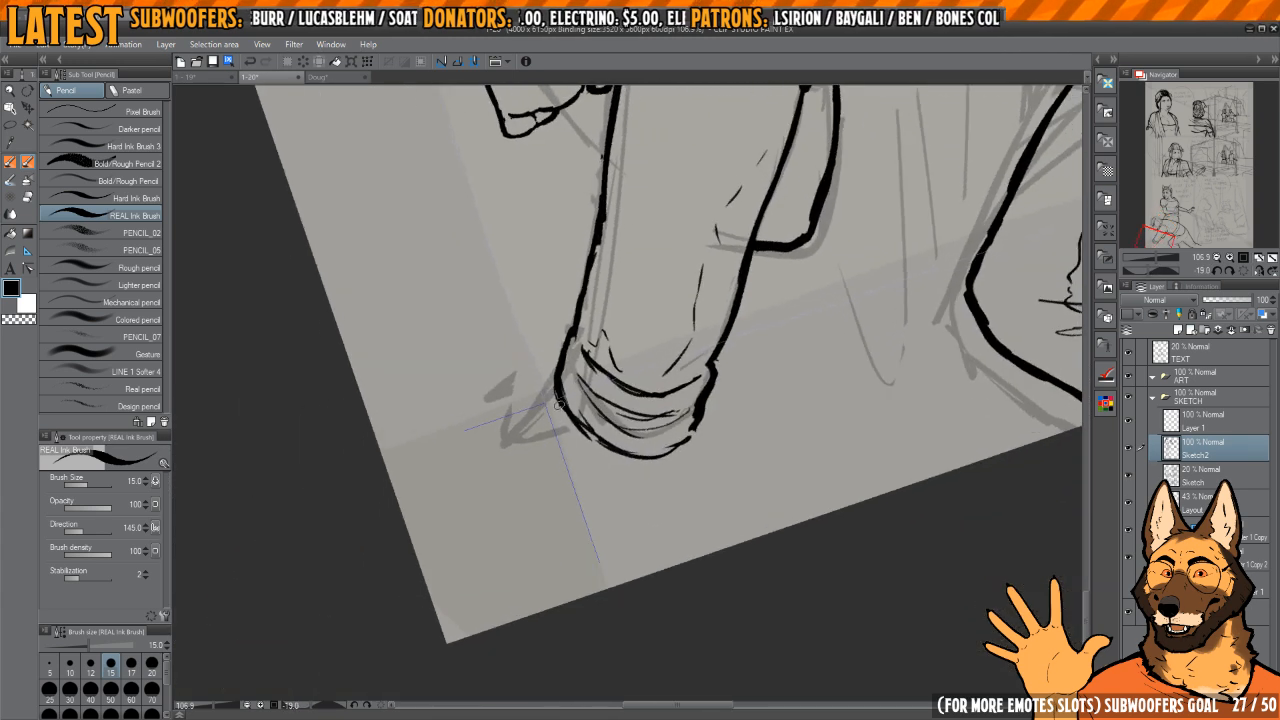
{"action": "key", "text": "e"}
{"action": "left_click_drag", "start_coordinate": [556, 410], "coordinate": [554, 531]}
{"action": "key", "text": "p"}
{"action": "key", "text": "h"}
{"action": "mouse_move", "coordinate": [615, 454]}
{"action": "left_mouse_down"}
{"action": "mouse_move", "coordinate": [634, 540]}
{"action": "mouse_move", "coordinate": [708, 615]}
{"action": "left_mouse_up"}
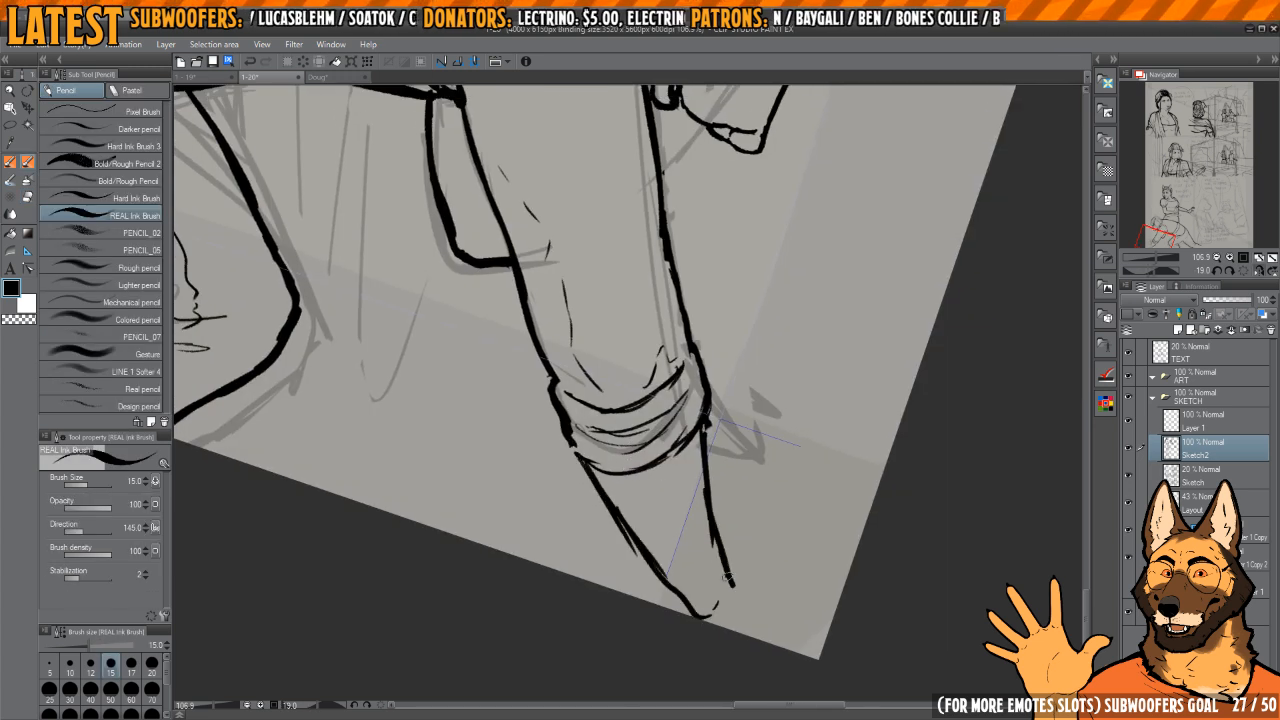
Step: Thin the lines extending below the cuff and close them with a rounded tip
{"action": "key", "text": "e"}
{"action": "left_click_drag", "start_coordinate": [691, 492], "coordinate": [708, 564]}
{"action": "mouse_move", "coordinate": [588, 476]}
{"action": "left_mouse_down"}
{"action": "mouse_move", "coordinate": [696, 601]}
{"action": "mouse_move", "coordinate": [658, 575]}
{"action": "left_mouse_up"}
{"action": "key", "text": "p"}
{"action": "left_click_drag", "start_coordinate": [717, 604], "coordinate": [731, 594]}
{"action": "key", "text": "e"}
{"action": "mouse_move", "coordinate": [718, 545]}
{"action": "left_mouse_down"}
{"action": "mouse_move", "coordinate": [707, 436]}
{"action": "mouse_move", "coordinate": [732, 595]}
{"action": "left_mouse_up"}
{"action": "key", "text": "p"}
{"action": "key", "text": "e"}
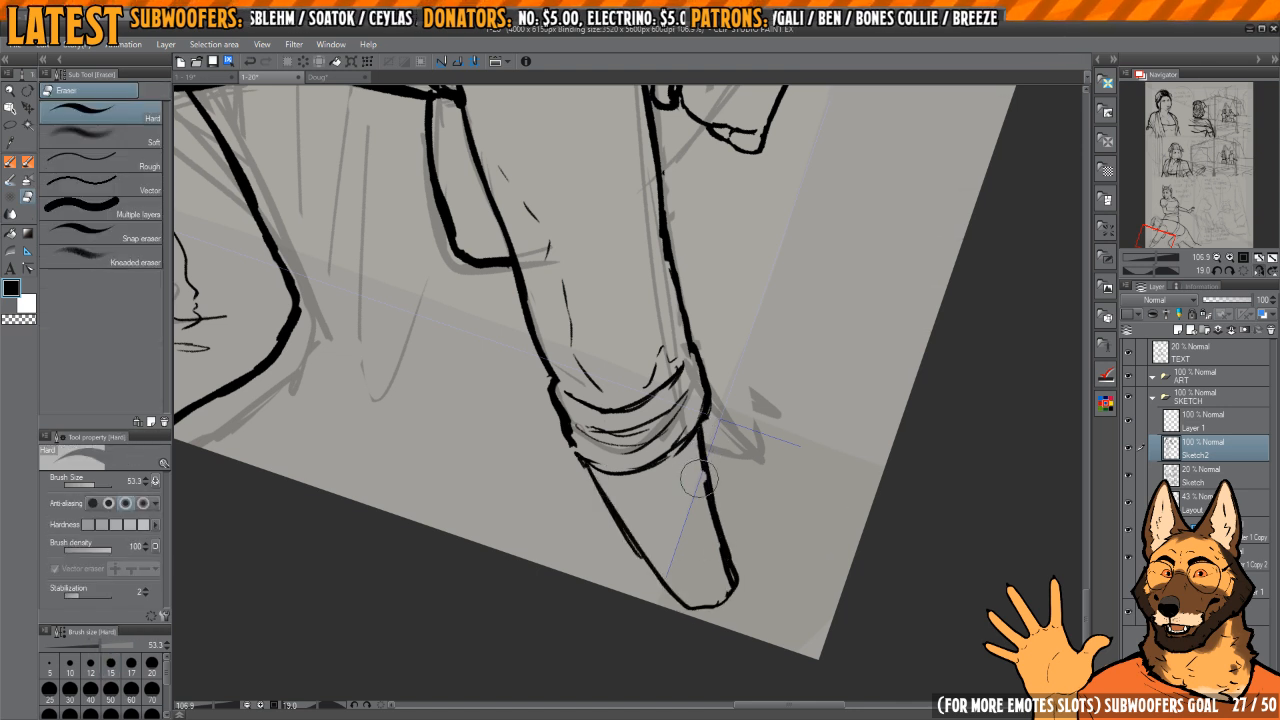
{"action": "mouse_move", "coordinate": [695, 480]}
{"action": "left_mouse_down"}
{"action": "mouse_move", "coordinate": [708, 534]}
{"action": "mouse_move", "coordinate": [701, 434]}
{"action": "mouse_move", "coordinate": [736, 592]}
{"action": "left_mouse_up"}
Step: Ink a short, slightly curved vertical line from the underside of the muzzle down to the upper edge of the arm
{"action": "key", "text": "p"}
{"action": "key", "text": "h"}
{"action": "left_click_drag", "start_coordinate": [631, 514], "coordinate": [651, 486]}
{"action": "key", "text": "h"}
{"action": "key", "text": "h"}
{"action": "left_click_drag", "start_coordinate": [643, 429], "coordinate": [638, 457]}
{"action": "left_click_drag", "start_coordinate": [691, 211], "coordinate": [759, 255]}
{"action": "left_click_drag", "start_coordinate": [759, 255], "coordinate": [725, 398]}
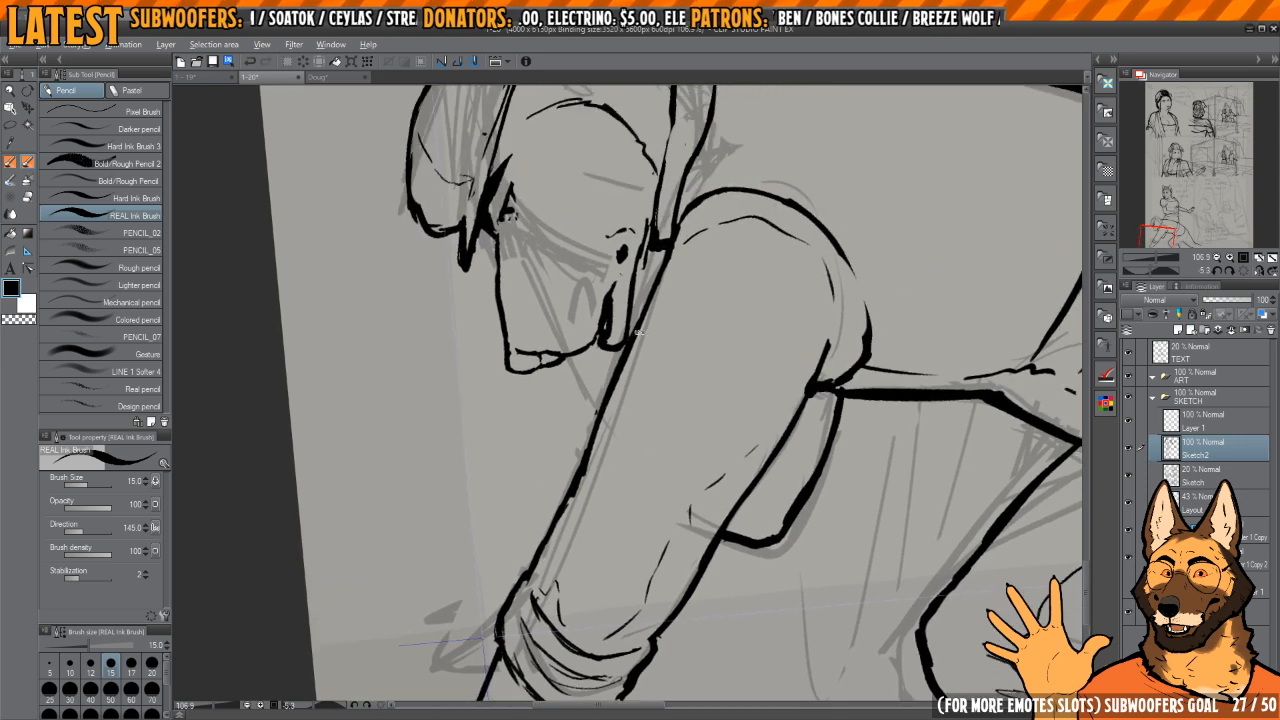
{"action": "mouse_move", "coordinate": [718, 327]}
{"action": "left_mouse_down"}
{"action": "mouse_move", "coordinate": [740, 377]}
{"action": "mouse_move", "coordinate": [726, 376]}
{"action": "mouse_move", "coordinate": [766, 424]}
{"action": "left_mouse_up"}
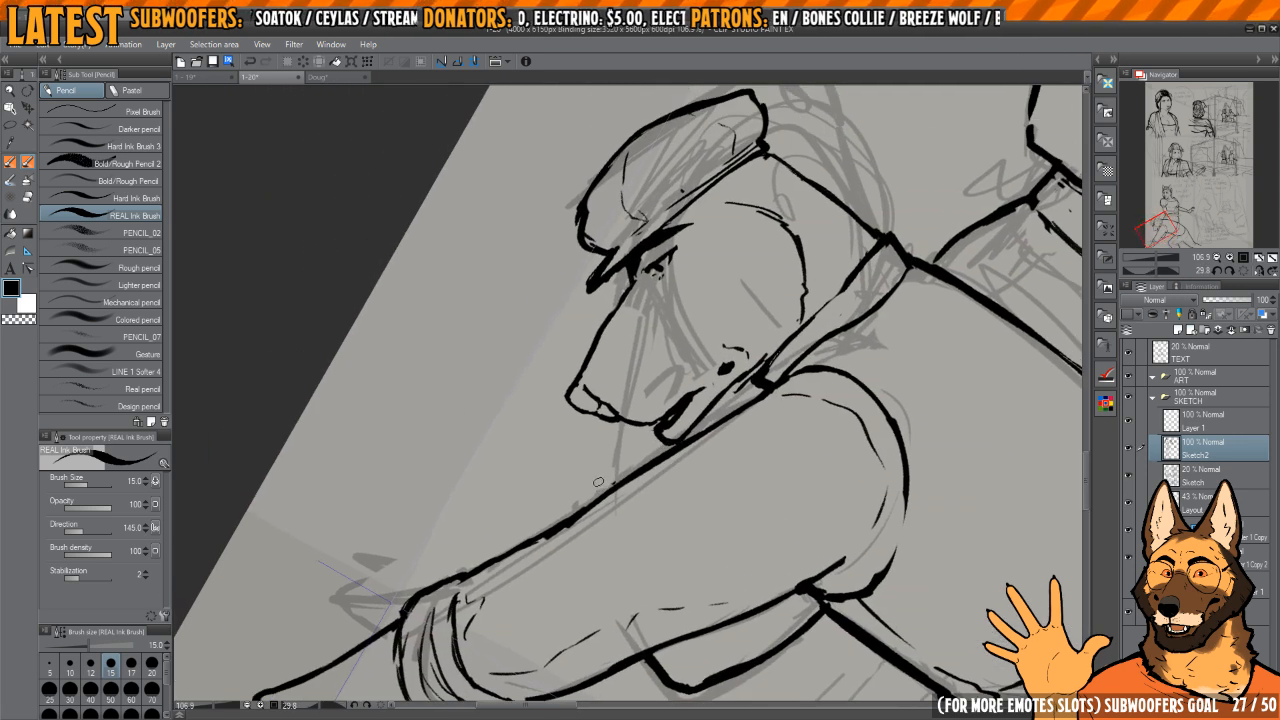
{"action": "left_click_drag", "start_coordinate": [588, 472], "coordinate": [587, 425]}
{"action": "left_click_drag", "start_coordinate": [616, 374], "coordinate": [624, 470]}
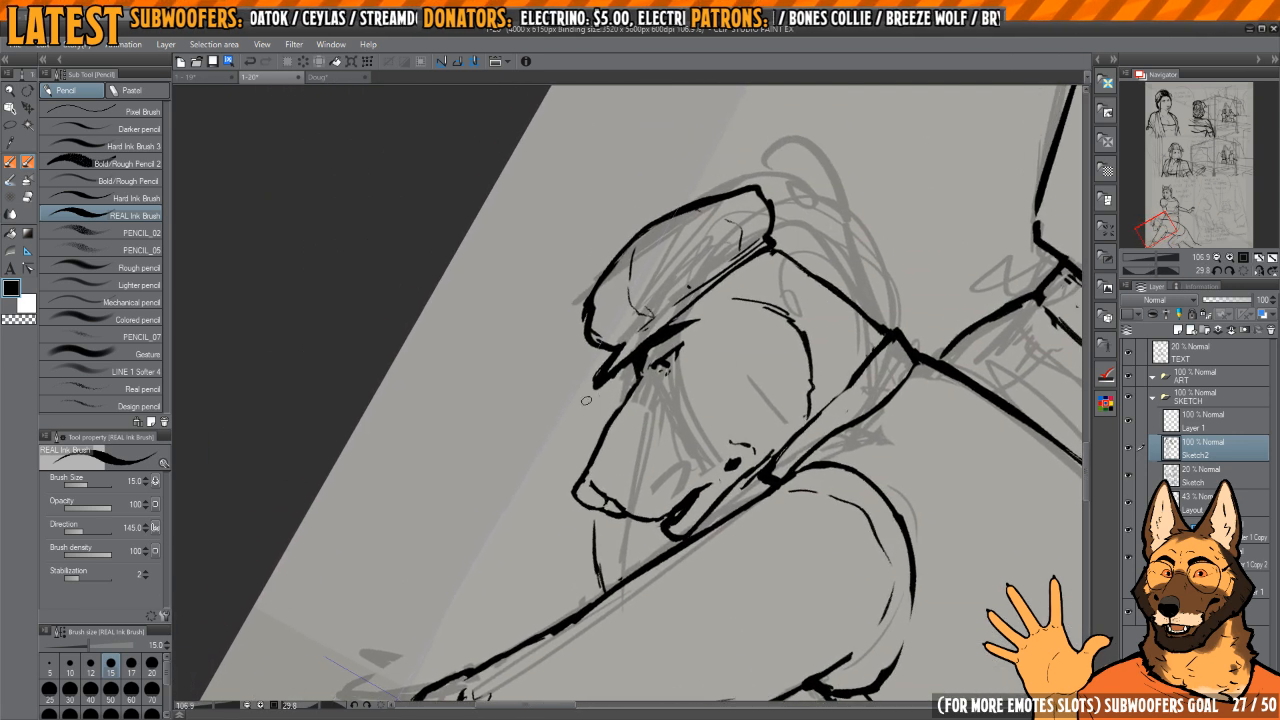
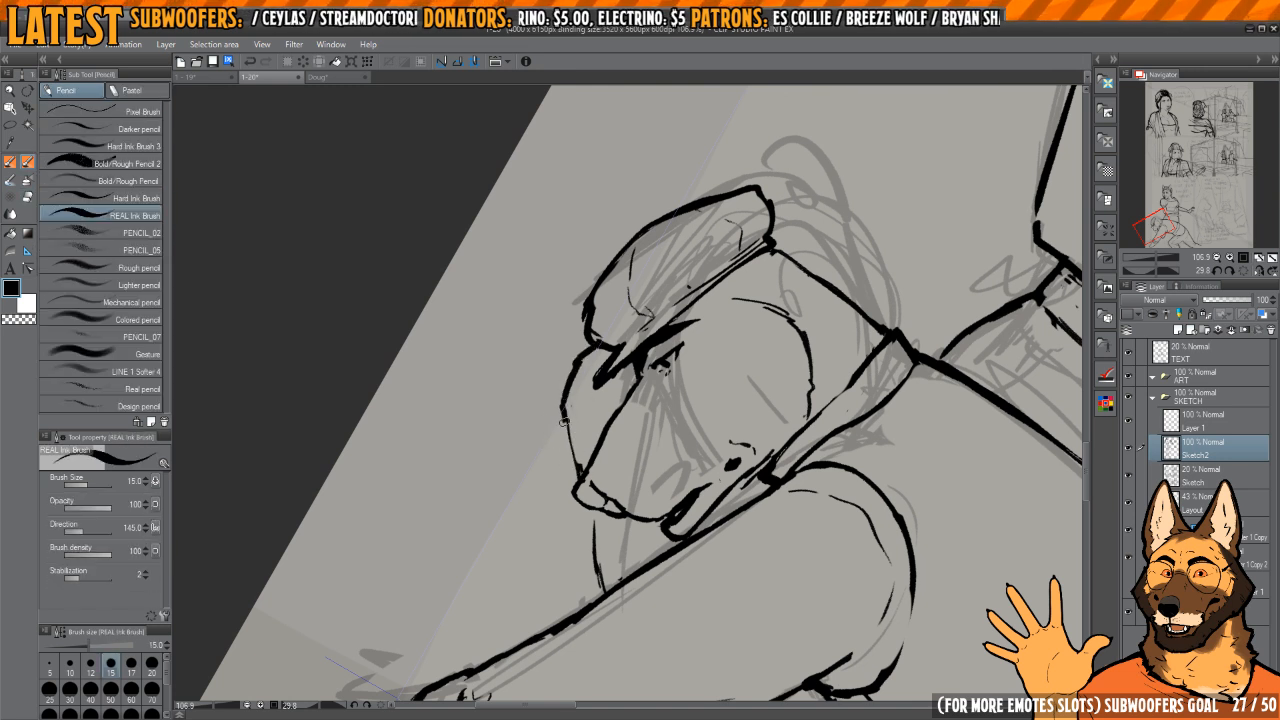
Step: Thicken the short line from the nose tip down to the arm and ink small strokes beneath the chin
{"action": "left_click_drag", "start_coordinate": [565, 415], "coordinate": [546, 344]}
{"action": "key", "text": "e"}
{"action": "left_click_drag", "start_coordinate": [573, 444], "coordinate": [581, 506]}
{"action": "key", "text": "p"}
{"action": "mouse_move", "coordinate": [568, 440]}
{"action": "left_mouse_down"}
{"action": "mouse_move", "coordinate": [579, 501]}
{"action": "mouse_move", "coordinate": [596, 468]}
{"action": "mouse_move", "coordinate": [629, 456]}
{"action": "left_mouse_up"}
{"action": "left_click_drag", "start_coordinate": [628, 440], "coordinate": [643, 511]}
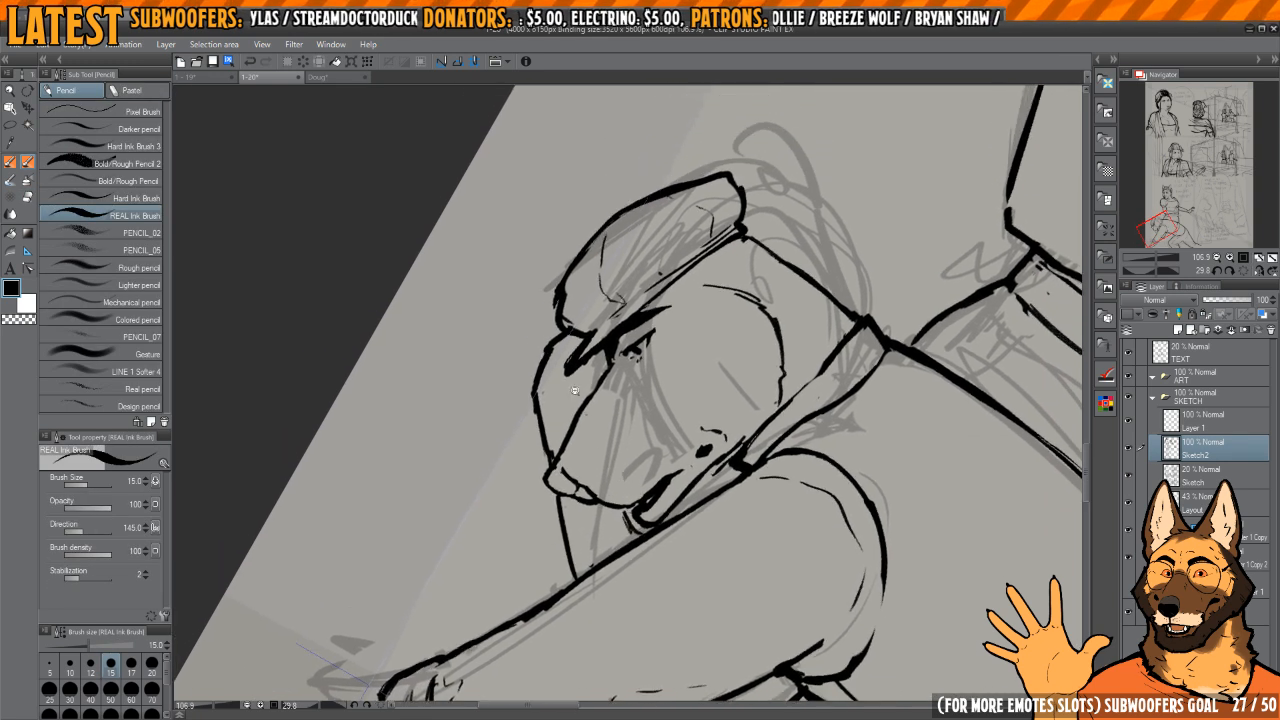
Step: Ink the small rounded outline of the far eye just below the cap's brim
{"action": "left_click_drag", "start_coordinate": [600, 351], "coordinate": [660, 351]}
{"action": "mouse_move", "coordinate": [600, 360]}
{"action": "left_mouse_down"}
{"action": "mouse_move", "coordinate": [614, 402]}
{"action": "mouse_move", "coordinate": [563, 425]}
{"action": "left_mouse_up"}
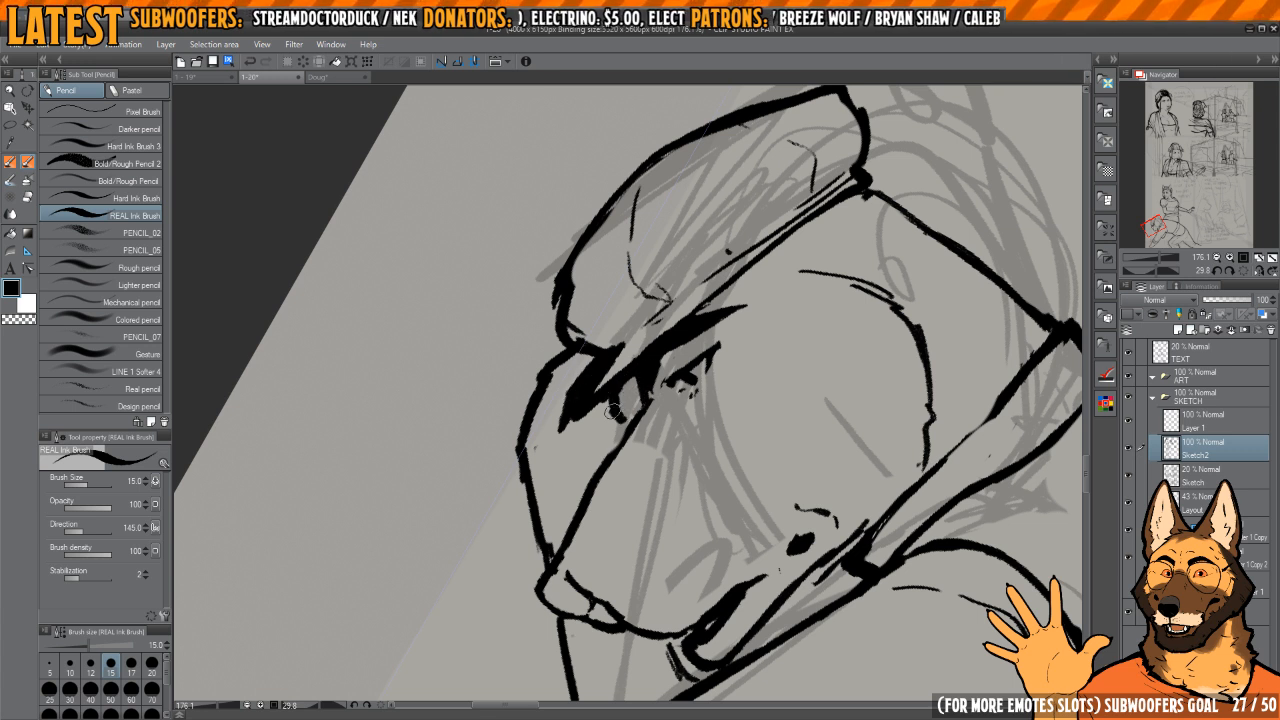
{"action": "key", "text": "c"}
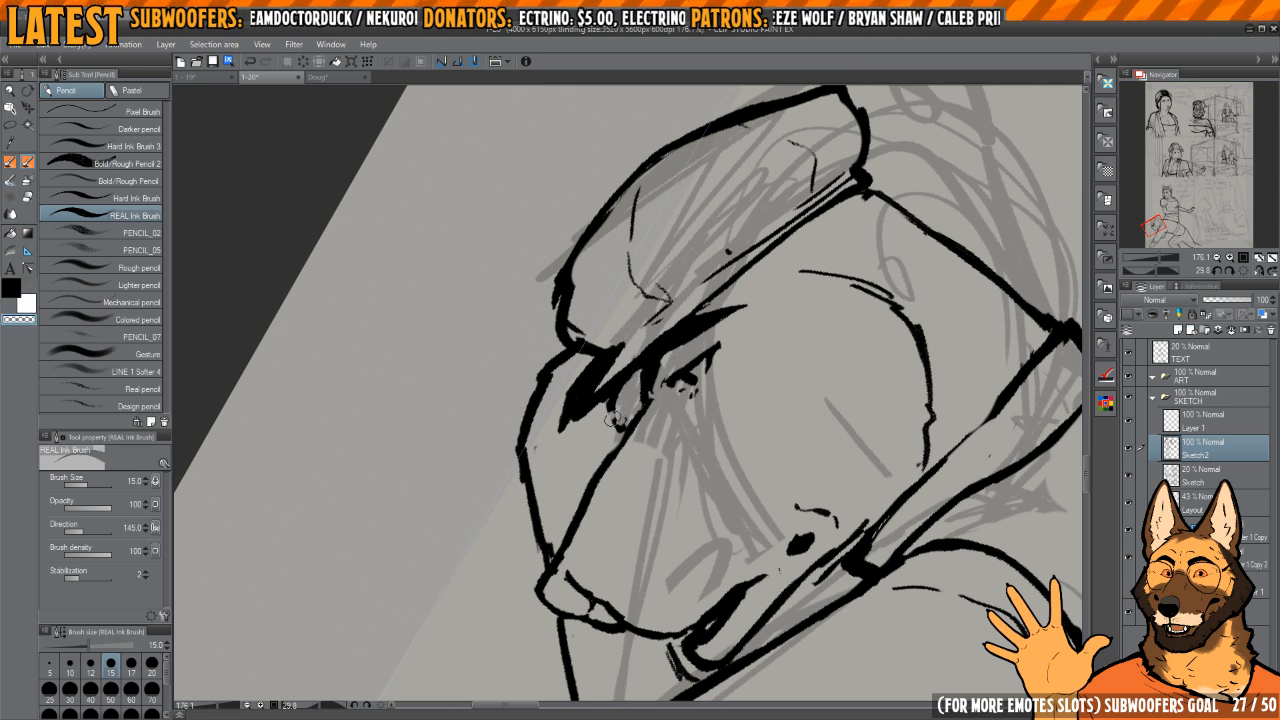
{"action": "key", "text": "c"}
{"action": "scroll", "coordinate": [620, 416], "scroll_direction": "down", "scroll_amount": 6}
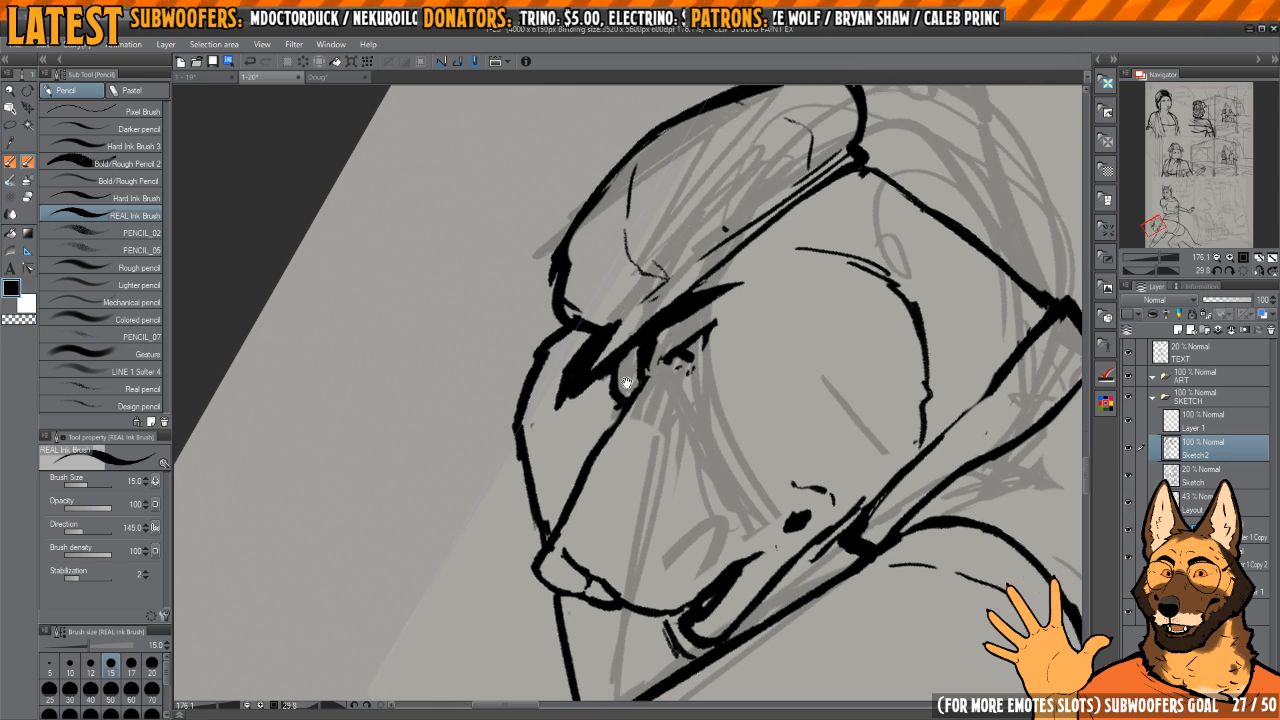
Step: Ink a short crease on the far side of the capped figure's face and thin that side's outer contour
{"action": "scroll", "coordinate": [670, 346], "scroll_direction": "up", "scroll_amount": 7}
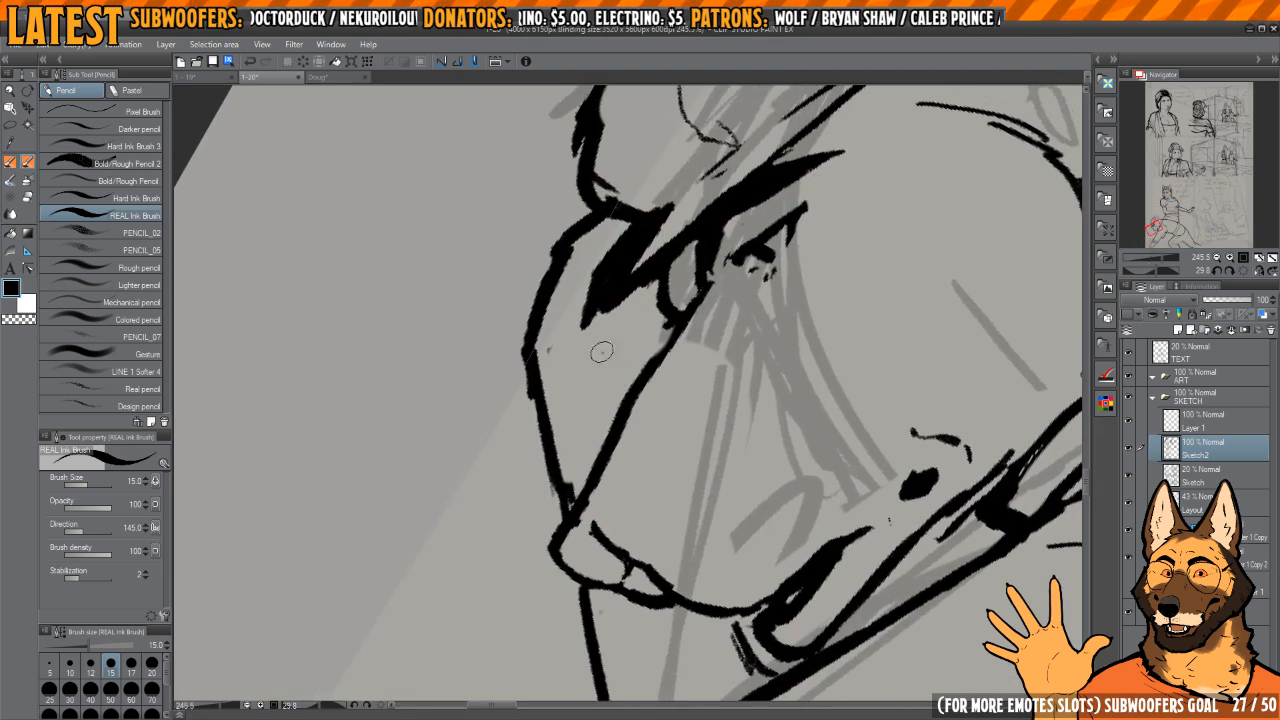
{"action": "key", "text": "c"}
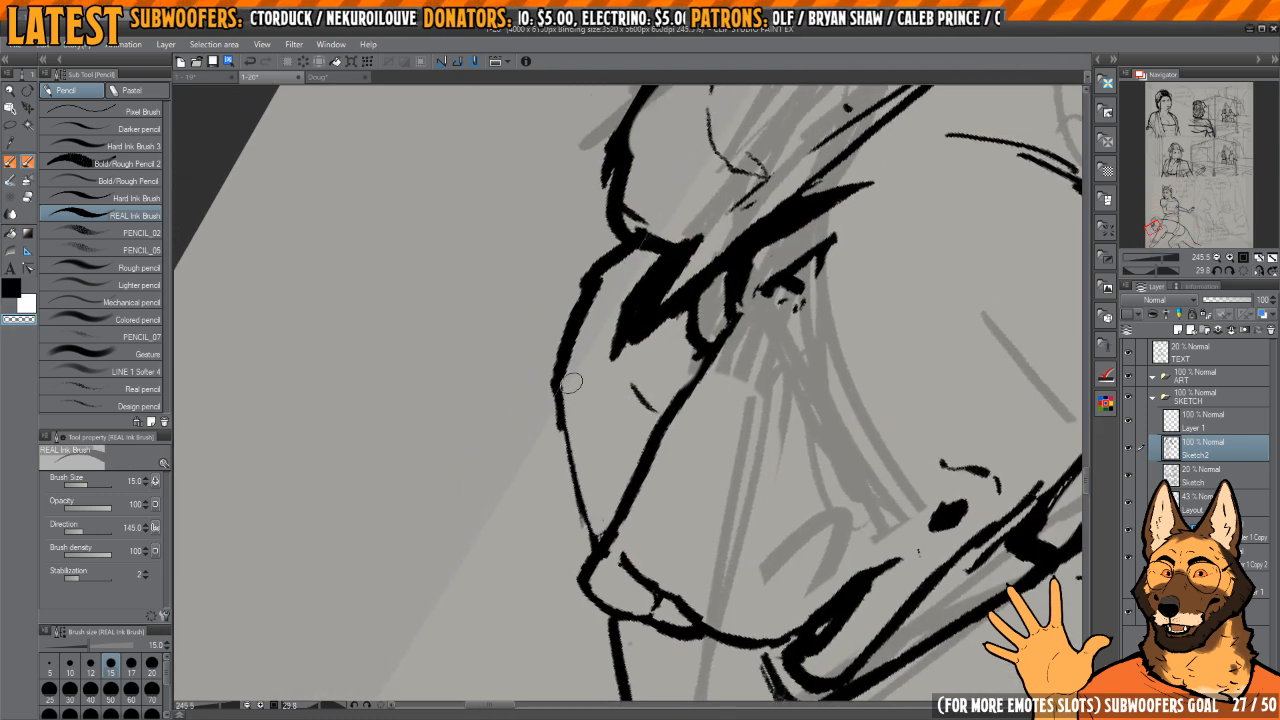
{"action": "key", "text": "c"}
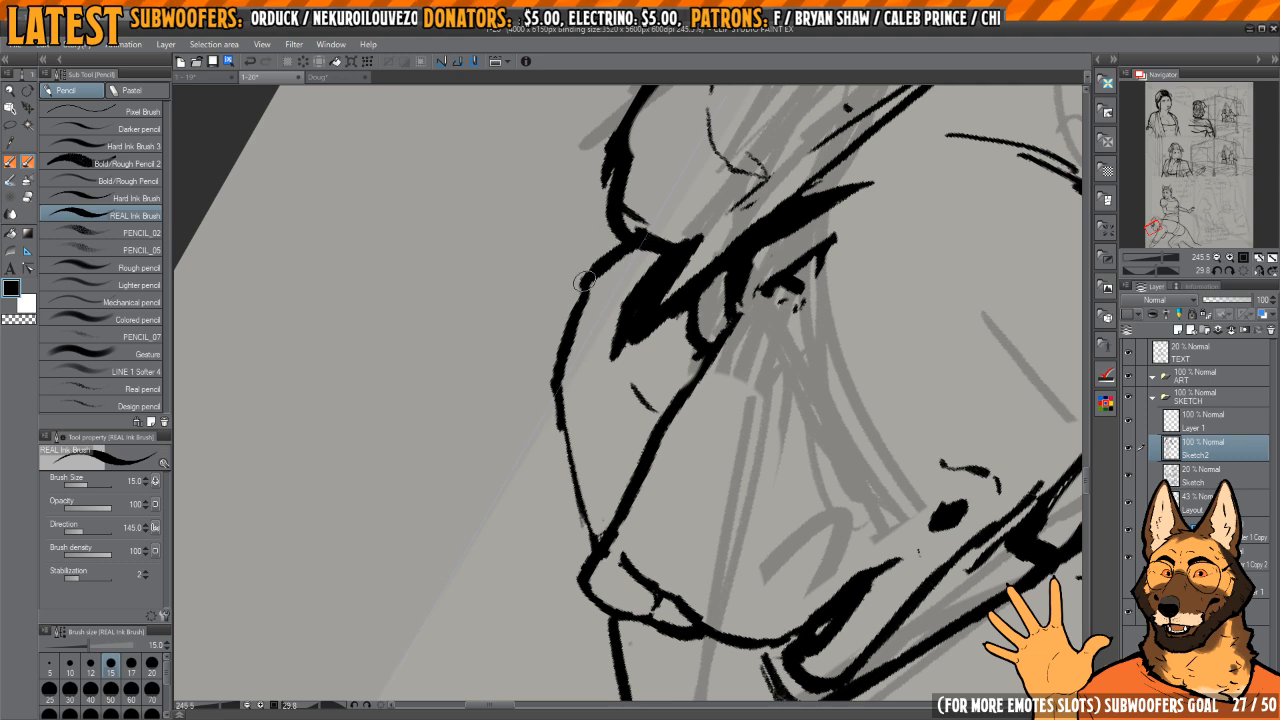
{"action": "left_click_drag", "start_coordinate": [553, 380], "coordinate": [600, 552]}
{"action": "left_click_drag", "start_coordinate": [630, 464], "coordinate": [597, 354]}
{"action": "scroll", "coordinate": [597, 354], "scroll_direction": "down", "scroll_amount": 4}
Step: Ink short jagged hair strokes behind the eye, just below the cap's band
{"action": "mouse_move", "coordinate": [745, 292]}
{"action": "left_mouse_down"}
{"action": "mouse_move", "coordinate": [683, 266]}
{"action": "mouse_move", "coordinate": [743, 339]}
{"action": "mouse_move", "coordinate": [717, 237]}
{"action": "left_mouse_up"}
{"action": "left_click_drag", "start_coordinate": [810, 283], "coordinate": [782, 492]}
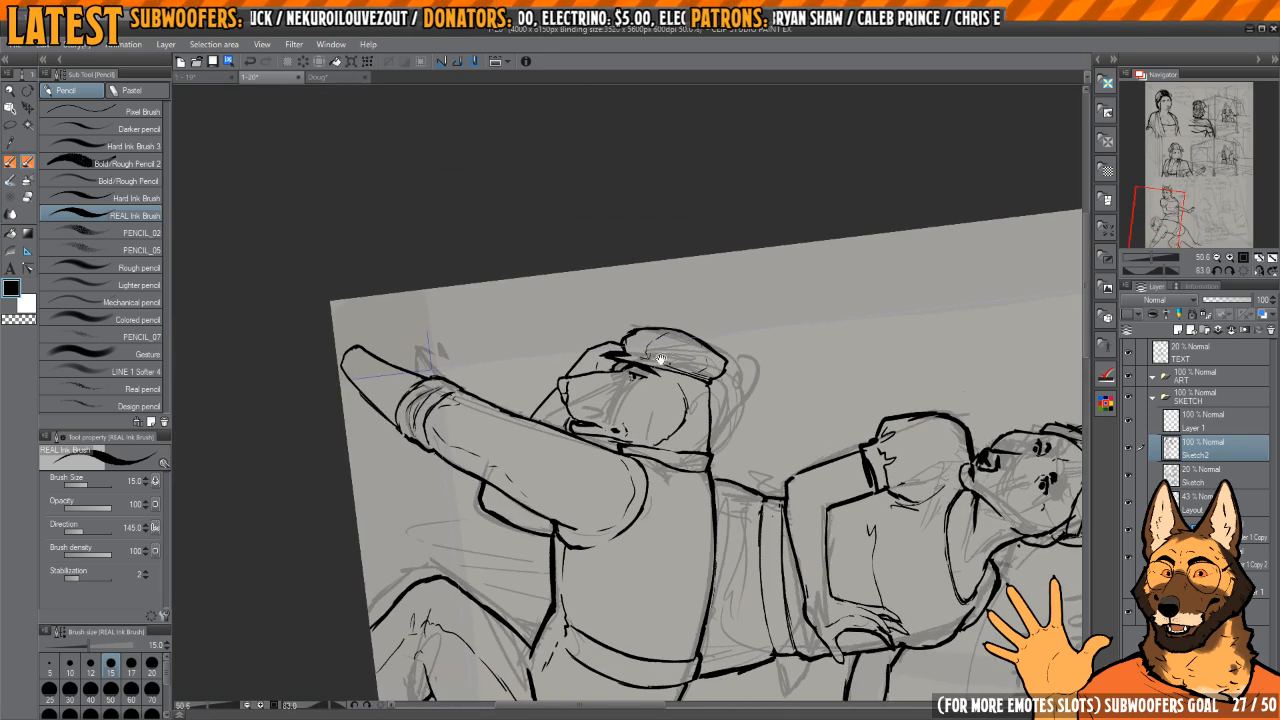
{"action": "left_click_drag", "start_coordinate": [657, 363], "coordinate": [689, 363]}
{"action": "left_click_drag", "start_coordinate": [689, 363], "coordinate": [642, 361]}
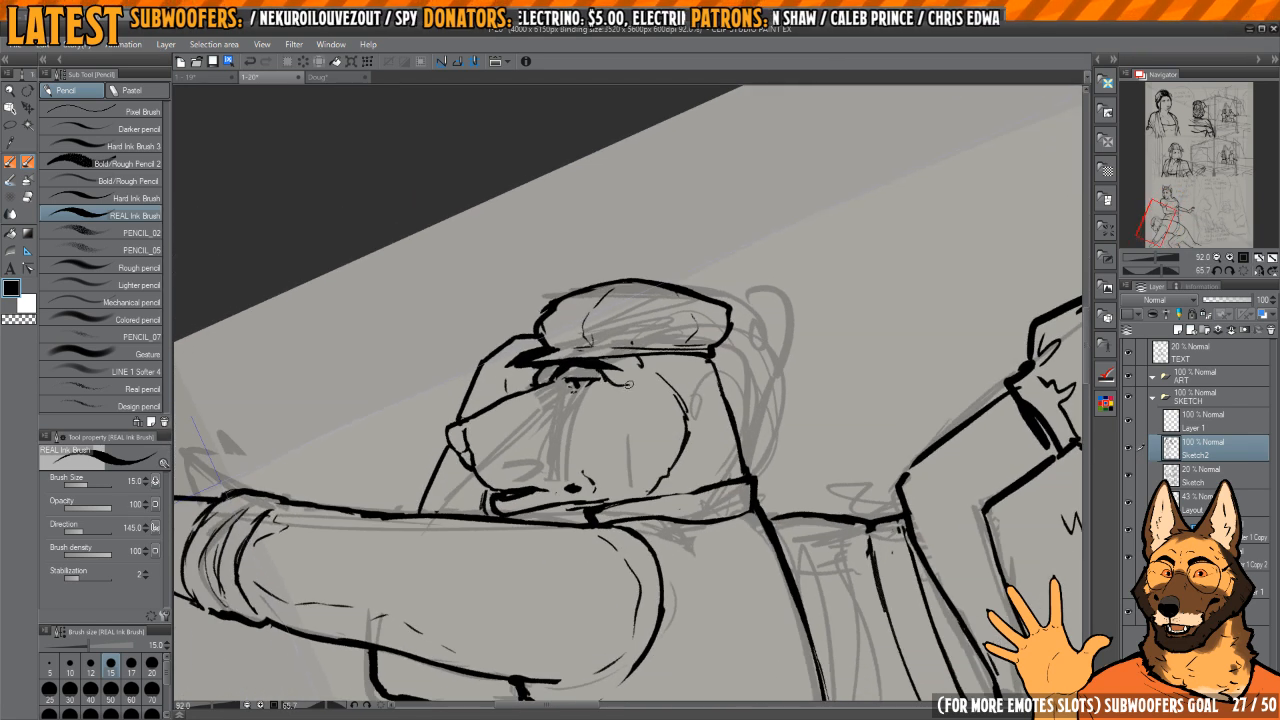
{"action": "key", "text": "c"}
{"action": "key", "text": "c"}
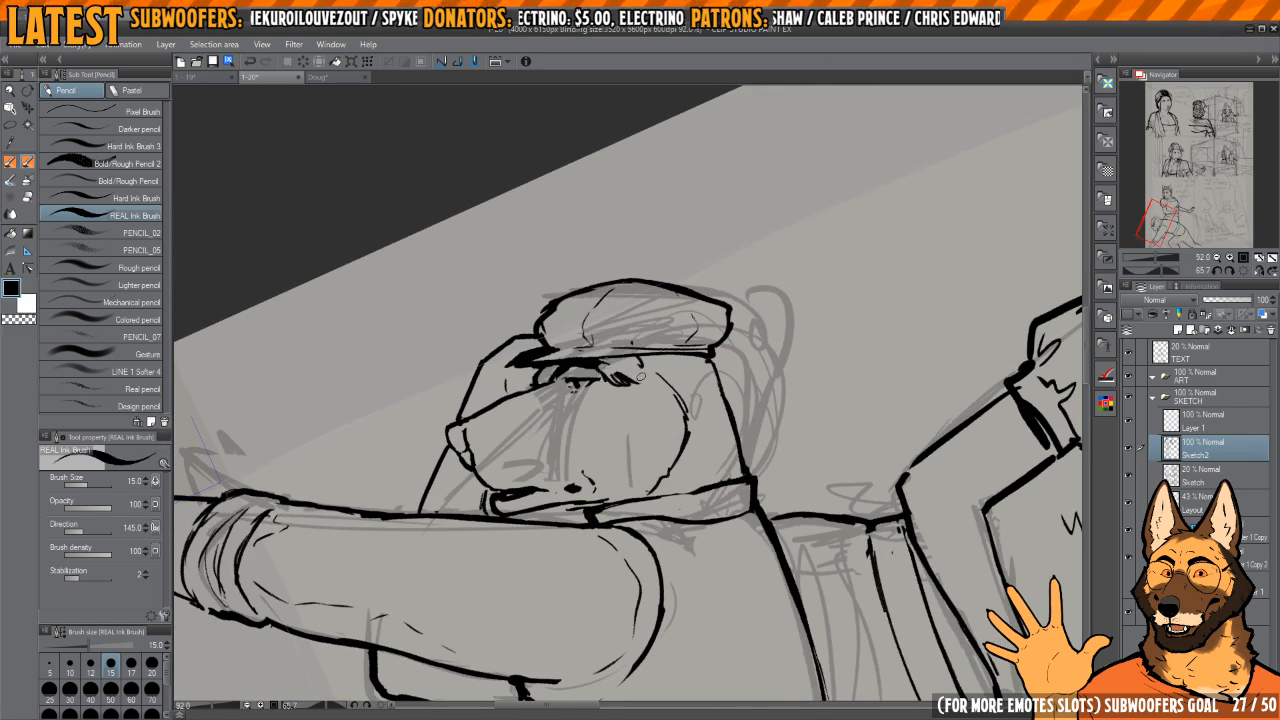
{"action": "key", "text": "h"}
{"action": "mouse_move", "coordinate": [661, 378]}
{"action": "left_mouse_down"}
{"action": "mouse_move", "coordinate": [616, 350]}
{"action": "mouse_move", "coordinate": [597, 367]}
{"action": "left_mouse_up"}
{"action": "key", "text": "h"}
Step: Erase the smooth arc at the top of the cheek and ink a jagged hairline under the cap in its place
{"action": "key", "text": "e"}
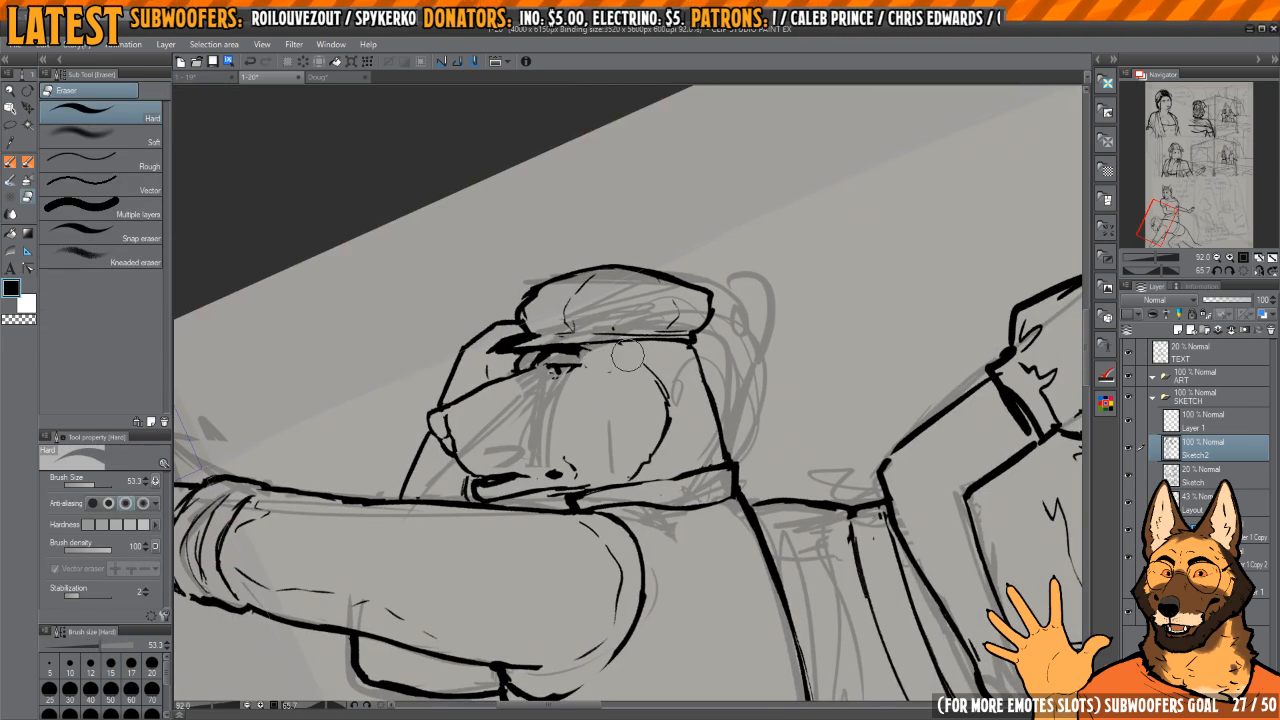
{"action": "key", "text": "p"}
{"action": "left_click_drag", "start_coordinate": [707, 363], "coordinate": [676, 325]}
{"action": "key", "text": "e"}
{"action": "key", "text": "p"}
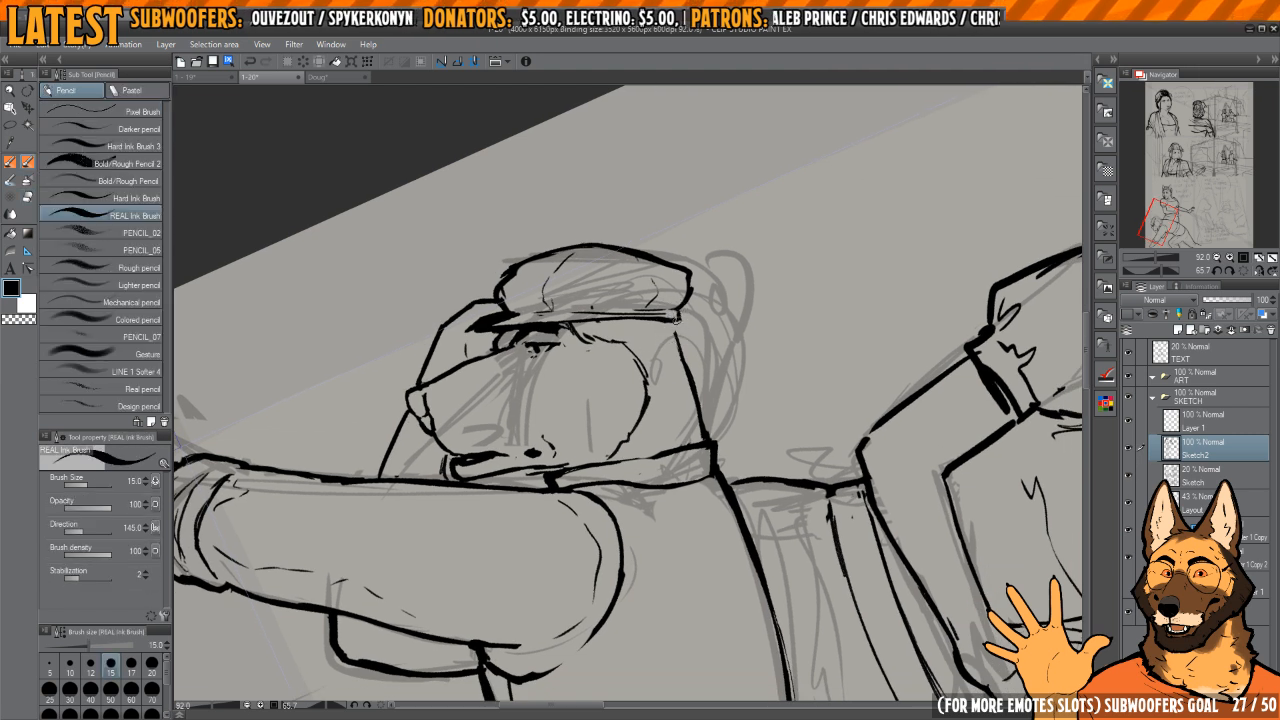
Step: Extend the jagged hairline and replace the straight back-of-head line with a fuller curve ending in a pointed tuft
{"action": "mouse_move", "coordinate": [687, 336]}
{"action": "left_mouse_down"}
{"action": "mouse_move", "coordinate": [677, 318]}
{"action": "mouse_move", "coordinate": [668, 364]}
{"action": "mouse_move", "coordinate": [640, 348]}
{"action": "left_mouse_up"}
{"action": "key", "text": "e"}
{"action": "key", "text": "p"}
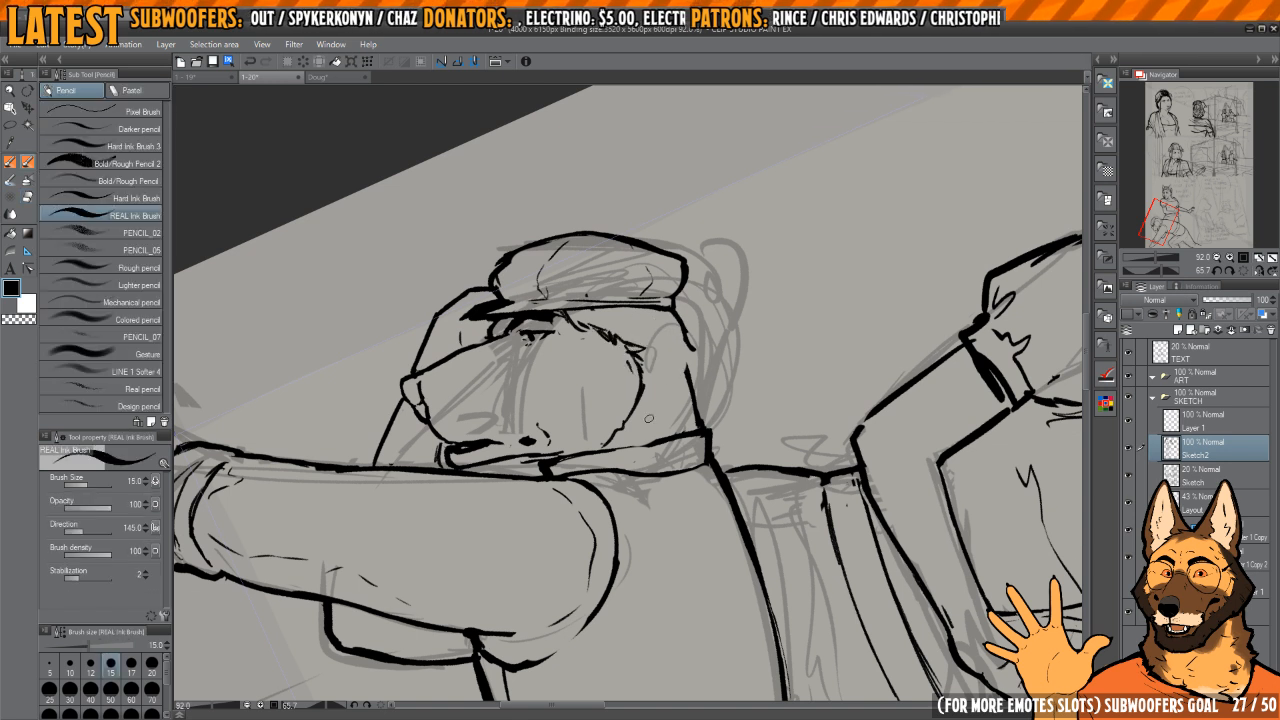
{"action": "key", "text": "e"}
{"action": "left_click_drag", "start_coordinate": [700, 350], "coordinate": [673, 305]}
{"action": "key", "text": "p"}
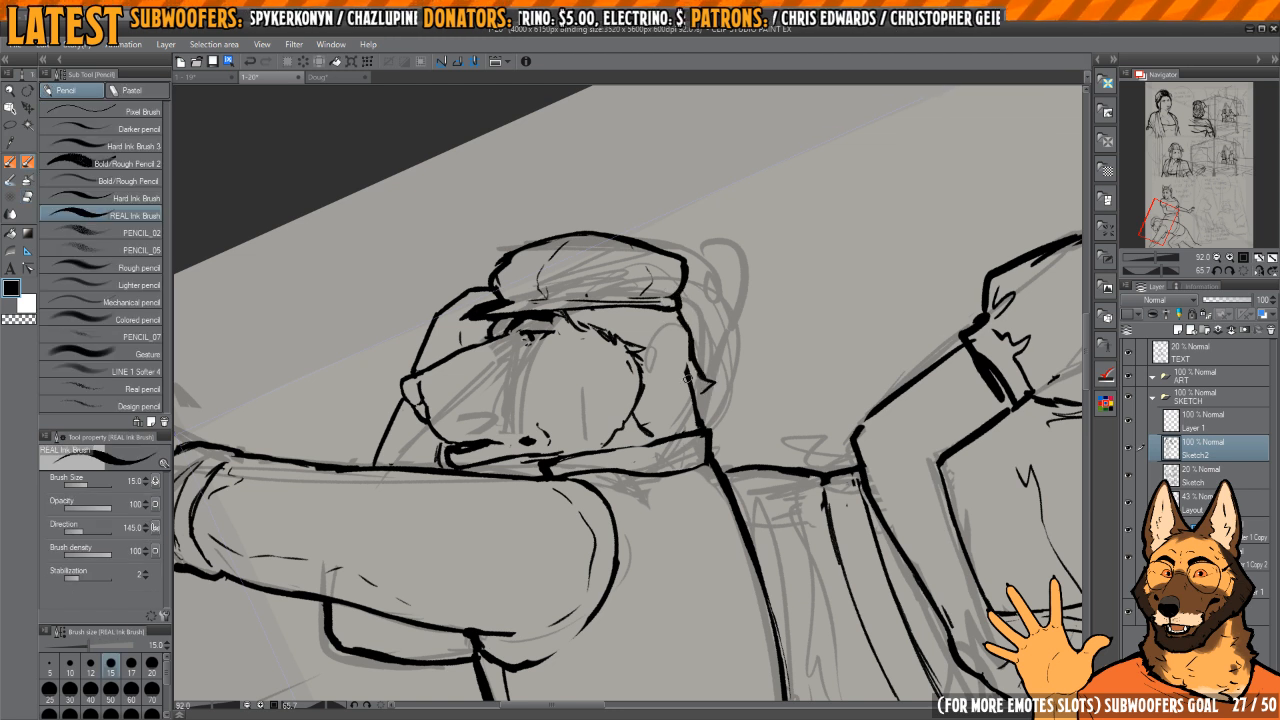
Step: Erase the leftover neck line beside the back tuft and ink a small fur tuft on the cheek's lower edge
{"action": "key", "text": "e"}
{"action": "mouse_move", "coordinate": [686, 378]}
{"action": "left_mouse_down"}
{"action": "mouse_move", "coordinate": [675, 405]}
{"action": "mouse_move", "coordinate": [645, 422]}
{"action": "left_mouse_up"}
{"action": "key", "text": "p"}
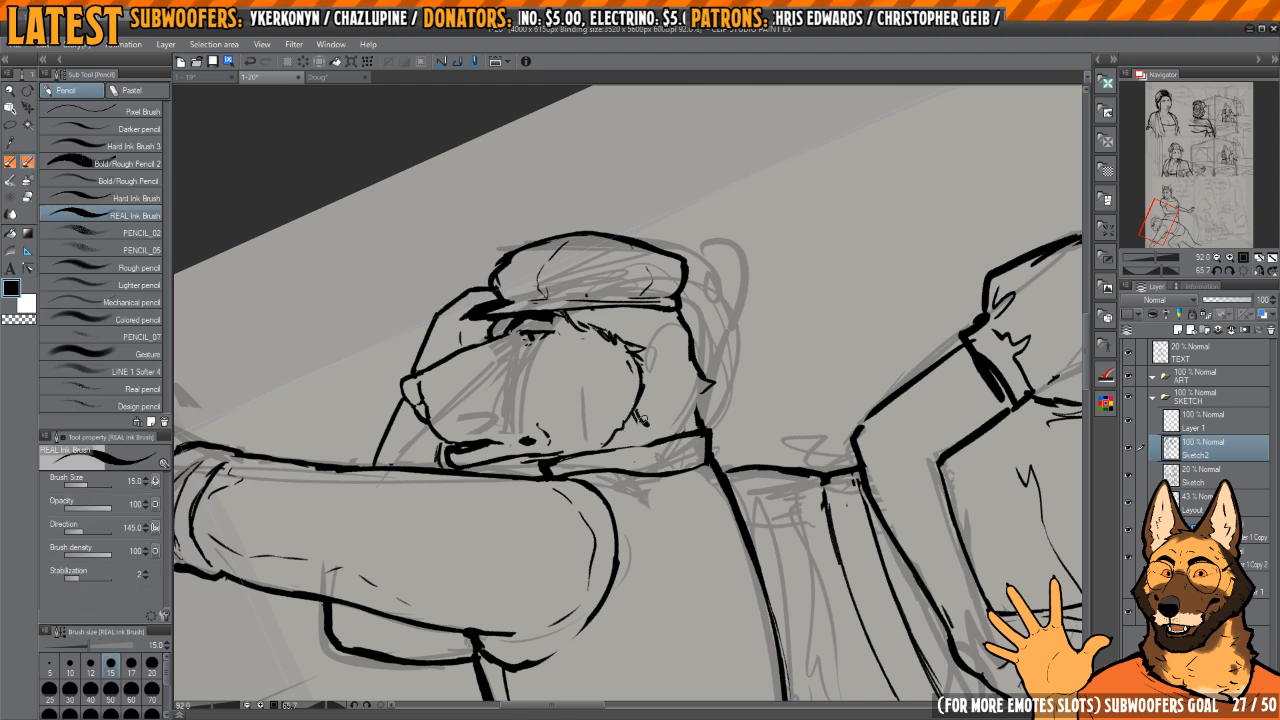
Step: Replace the pointed tuft at the back of the head with a smooth curve to the collar and clean up the cheek tuft
{"action": "key", "text": "e"}
{"action": "mouse_move", "coordinate": [705, 395]}
{"action": "left_mouse_down"}
{"action": "mouse_move", "coordinate": [675, 325]}
{"action": "mouse_move", "coordinate": [687, 341]}
{"action": "left_mouse_up"}
{"action": "key", "text": "p"}
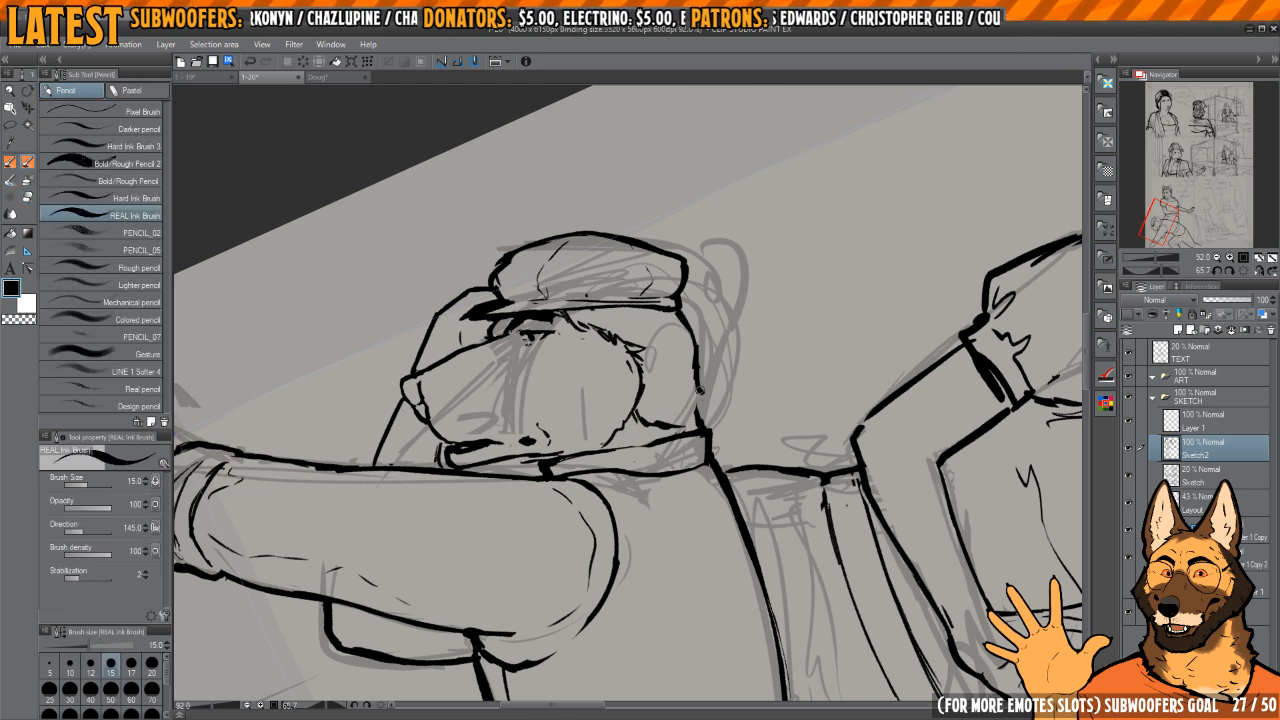
{"action": "key", "text": "e"}
{"action": "left_click_drag", "start_coordinate": [703, 412], "coordinate": [636, 411]}
{"action": "key", "text": "p"}
Step: Ink a short vertical line below the bent-over figure's far elbow, beside the near forearm, and mirror the canvas view
{"action": "key", "text": "h"}
{"action": "scroll", "coordinate": [689, 386], "scroll_direction": "down", "scroll_amount": 6}
{"action": "key", "text": "h"}
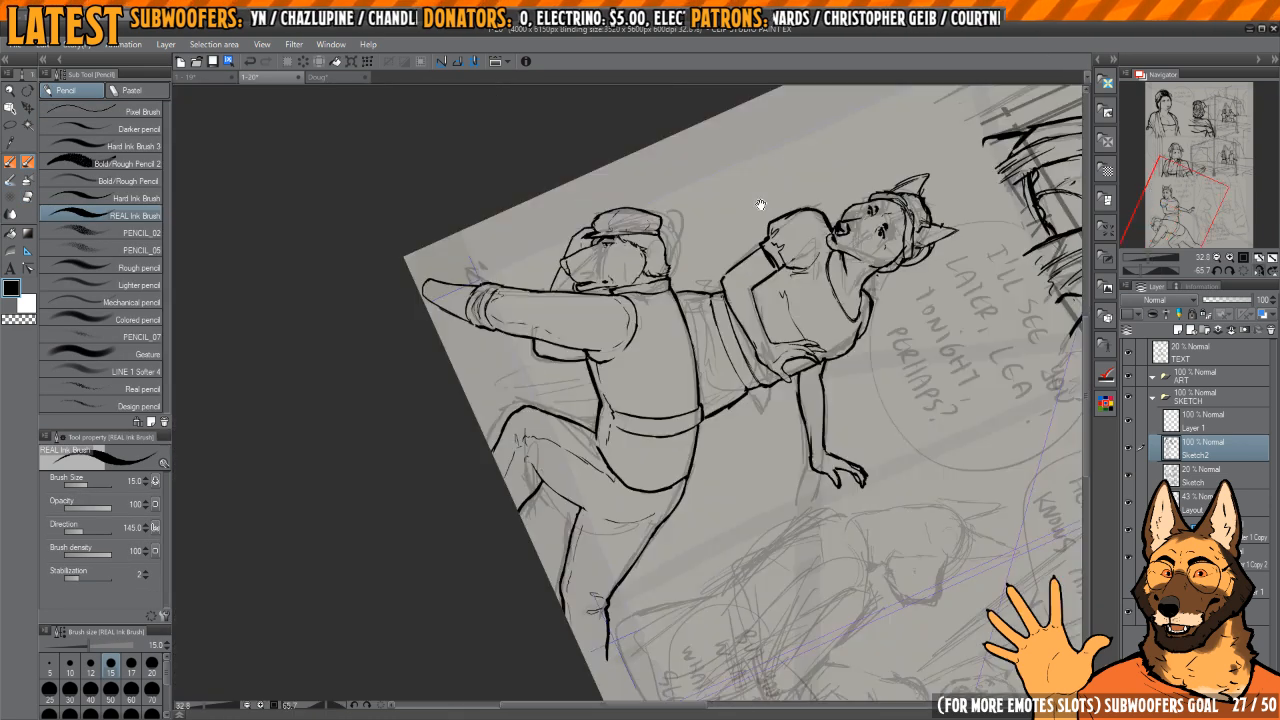
{"action": "mouse_move", "coordinate": [760, 204]}
{"action": "left_mouse_down"}
{"action": "mouse_move", "coordinate": [722, 190]}
{"action": "mouse_move", "coordinate": [672, 237]}
{"action": "mouse_move", "coordinate": [646, 300]}
{"action": "left_mouse_up"}
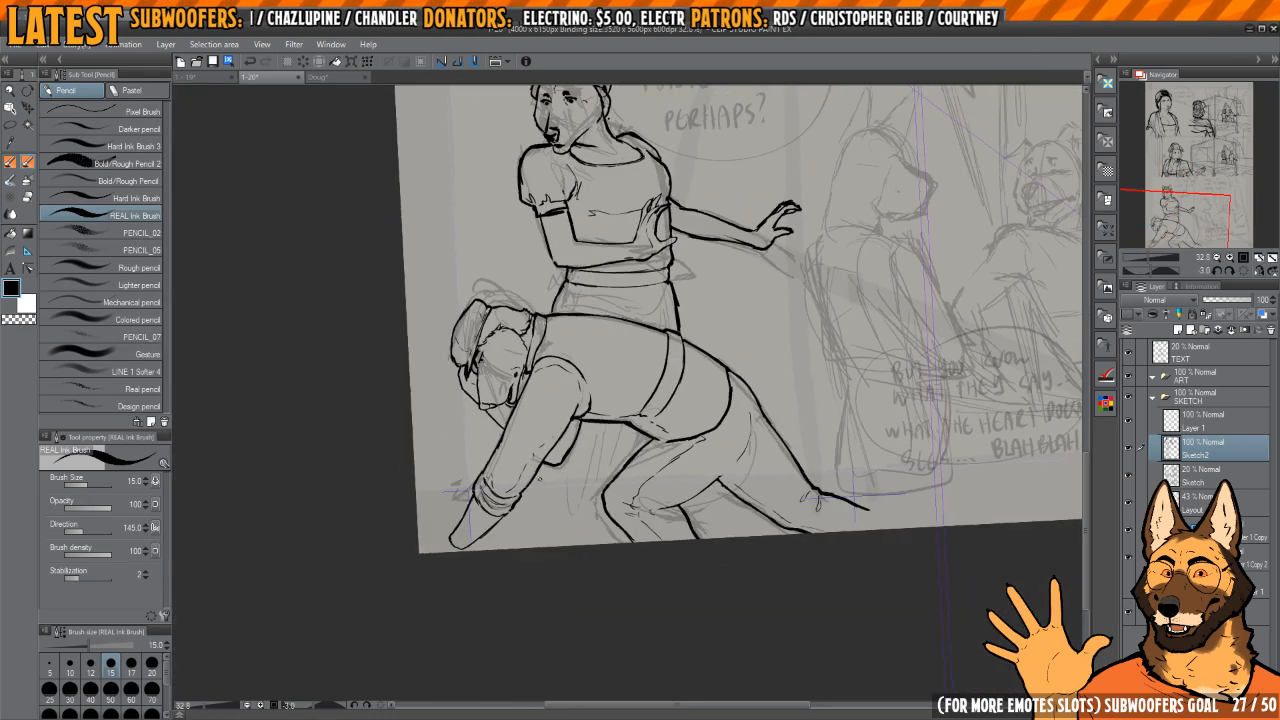
{"action": "left_click_drag", "start_coordinate": [577, 429], "coordinate": [582, 390]}
{"action": "scroll", "coordinate": [583, 387], "scroll_direction": "up", "scroll_amount": 1}
{"action": "key", "text": "ctrl+at"}
Step: Thin the woman's skirt side line between the waistband and the bent-over figure's back
{"action": "key", "text": "h"}
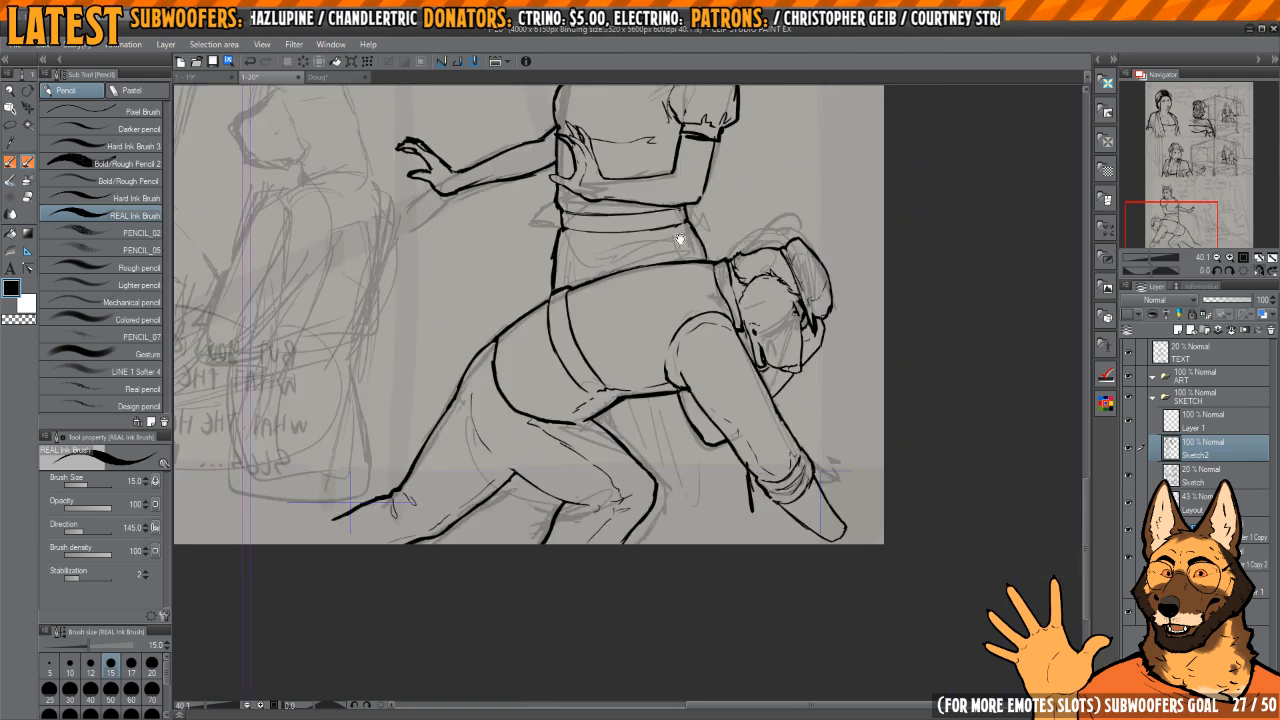
{"action": "mouse_move", "coordinate": [680, 237]}
{"action": "left_mouse_down"}
{"action": "mouse_move", "coordinate": [750, 371]}
{"action": "mouse_move", "coordinate": [652, 318]}
{"action": "left_mouse_up"}
{"action": "scroll", "coordinate": [640, 380], "scroll_direction": "up", "scroll_amount": 6}
{"action": "key", "text": "c"}
{"action": "left_click_drag", "start_coordinate": [644, 320], "coordinate": [634, 345]}
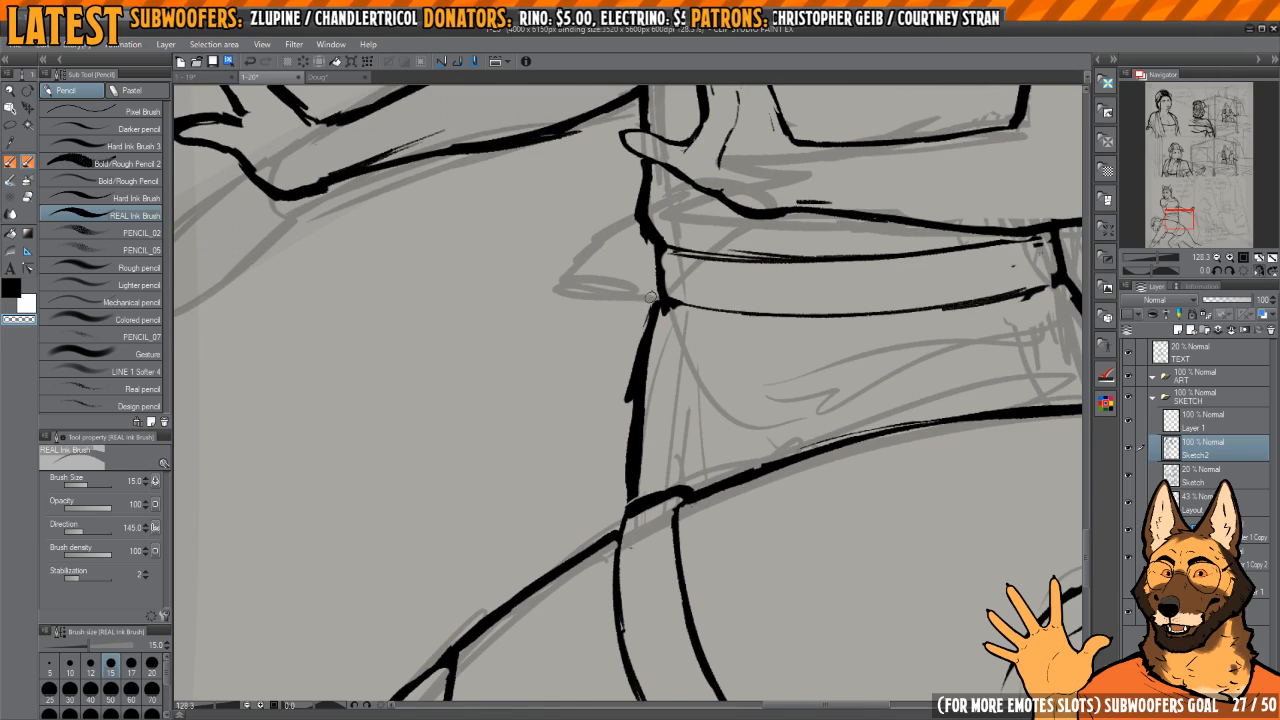
{"action": "left_click_drag", "start_coordinate": [651, 297], "coordinate": [617, 525]}
{"action": "key", "text": "c"}
Step: Thin the woman's waist contour between her thumb and the waistband
{"action": "scroll", "coordinate": [626, 490], "scroll_direction": "up", "scroll_amount": 3}
{"action": "key", "text": "c"}
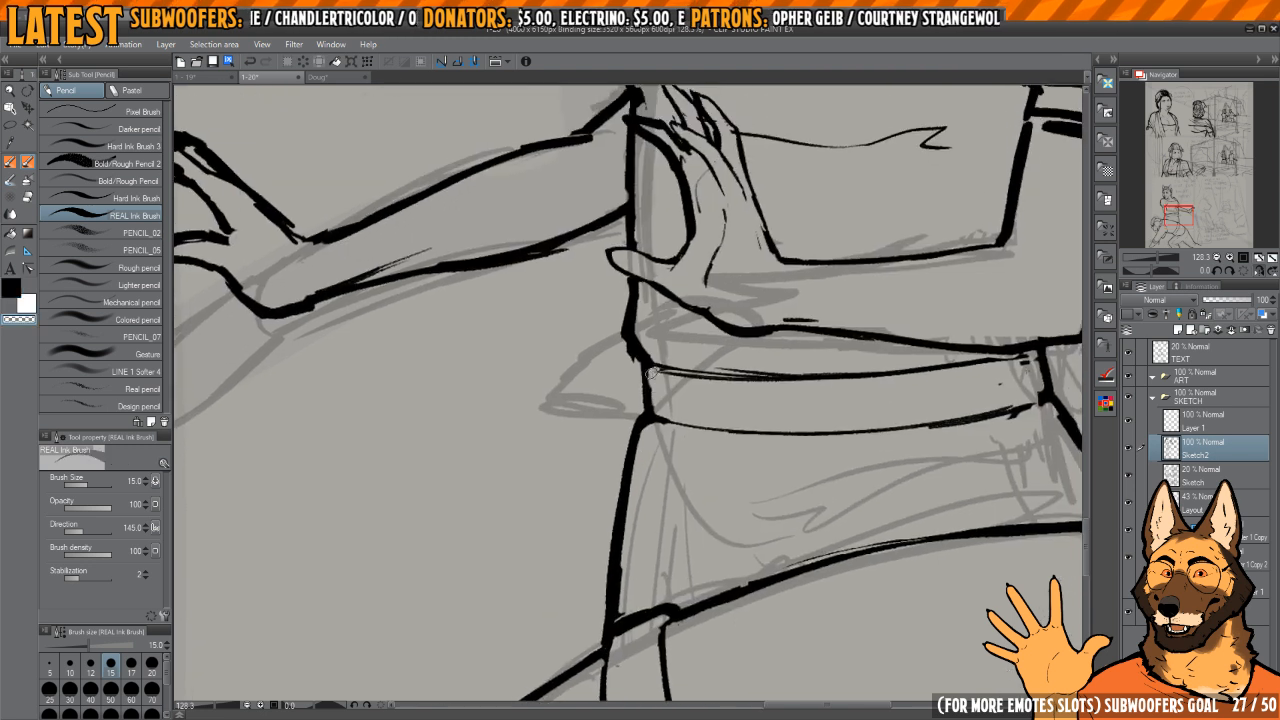
{"action": "scroll", "coordinate": [651, 370], "scroll_direction": "up", "scroll_amount": 2}
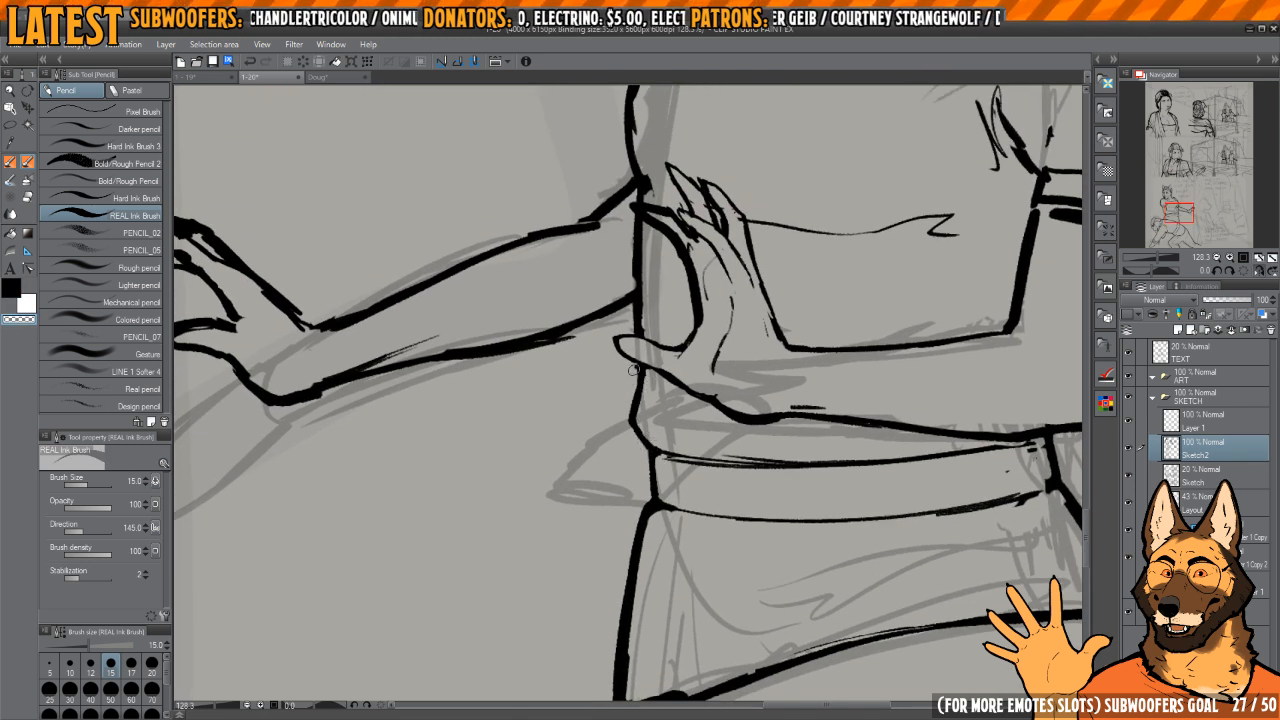
{"action": "key", "text": "c"}
{"action": "left_click_drag", "start_coordinate": [633, 370], "coordinate": [638, 438]}
{"action": "key", "text": "c"}
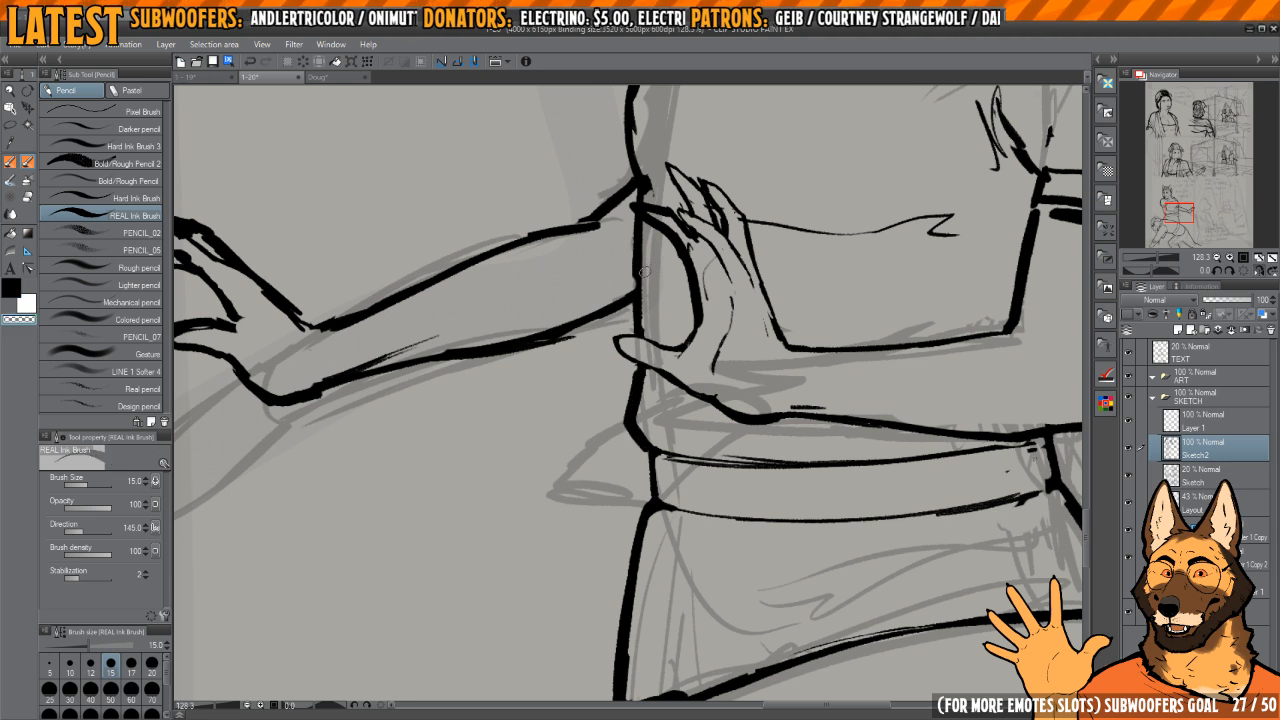
Step: Erase the rough ink along the upper contour of the woman's extended forearm, close to the torso
{"action": "left_click_drag", "start_coordinate": [645, 234], "coordinate": [742, 346]}
{"action": "left_click_drag", "start_coordinate": [755, 450], "coordinate": [719, 283]}
{"action": "left_click_drag", "start_coordinate": [719, 283], "coordinate": [678, 228]}
{"action": "key", "text": "h"}
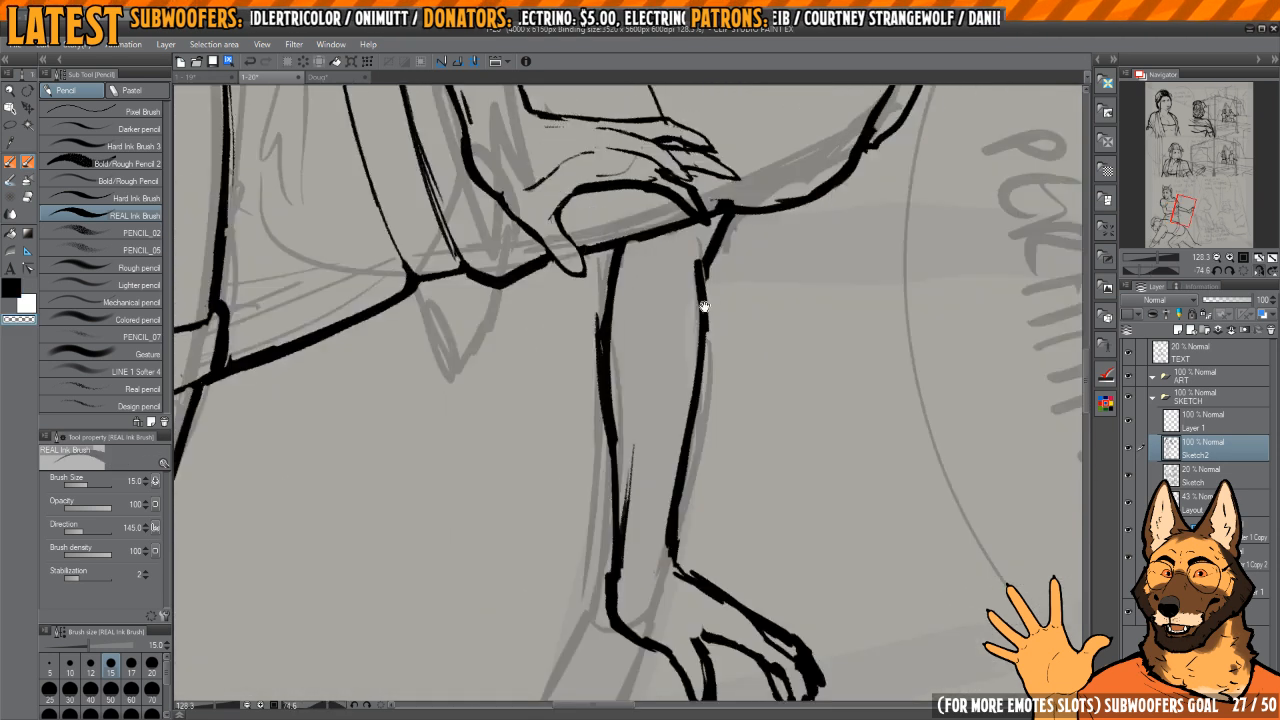
{"action": "key", "text": "h"}
{"action": "mouse_move", "coordinate": [678, 322]}
{"action": "left_mouse_down"}
{"action": "mouse_move", "coordinate": [684, 343]}
{"action": "mouse_move", "coordinate": [706, 291]}
{"action": "mouse_move", "coordinate": [674, 313]}
{"action": "left_mouse_up"}
{"action": "key", "text": "e"}
{"action": "key", "text": "h"}
{"action": "key", "text": "ctrl+plus"}
{"action": "mouse_move", "coordinate": [660, 265]}
{"action": "left_mouse_down"}
{"action": "mouse_move", "coordinate": [657, 282]}
{"action": "mouse_move", "coordinate": [686, 224]}
{"action": "left_mouse_up"}
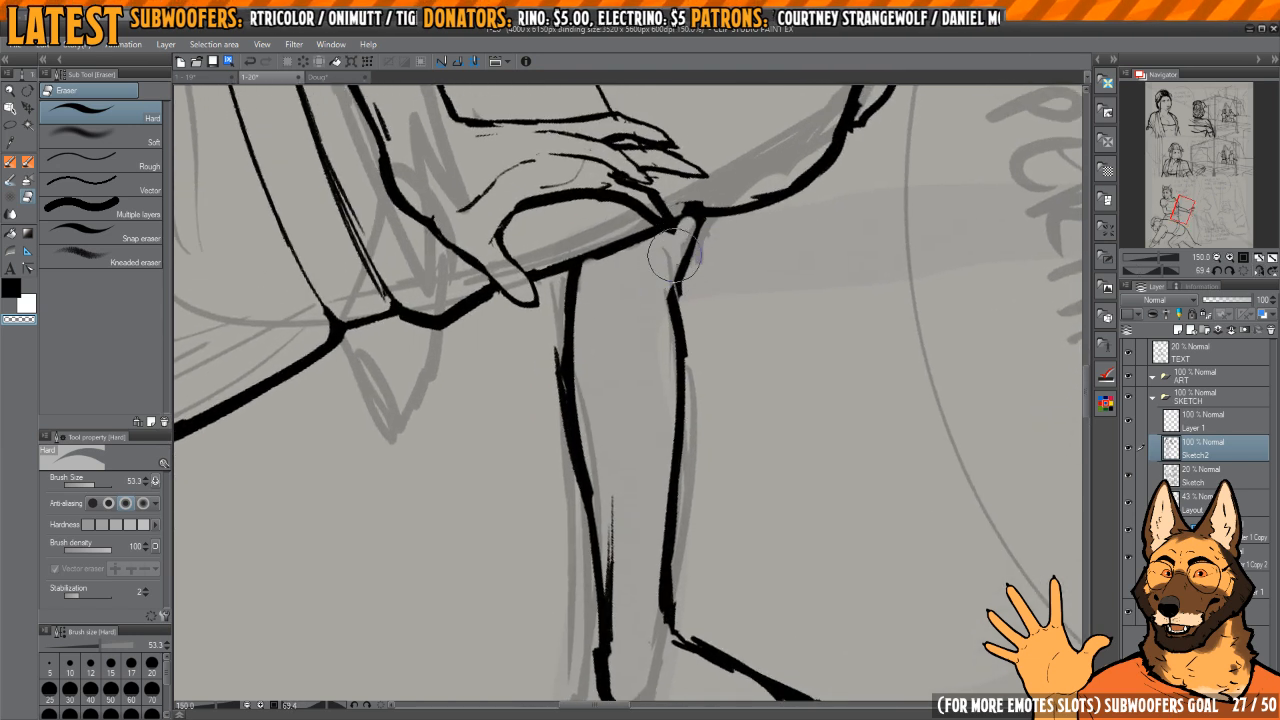
{"action": "left_click_drag", "start_coordinate": [667, 395], "coordinate": [665, 367]}
{"action": "left_click_drag", "start_coordinate": [663, 312], "coordinate": [635, 314]}
Step: Re-ink the forearm's upper contour where it joins the torso and thin its stretch toward the wrist
{"action": "key", "text": "p"}
{"action": "key", "text": "c"}
{"action": "mouse_move", "coordinate": [693, 214]}
{"action": "left_mouse_down"}
{"action": "mouse_move", "coordinate": [662, 460]}
{"action": "mouse_move", "coordinate": [670, 540]}
{"action": "left_mouse_up"}
{"action": "key", "text": "c"}
{"action": "mouse_move", "coordinate": [666, 478]}
{"action": "left_mouse_down"}
{"action": "mouse_move", "coordinate": [670, 525]}
{"action": "mouse_move", "coordinate": [677, 424]}
{"action": "mouse_move", "coordinate": [662, 514]}
{"action": "left_mouse_up"}
{"action": "key", "text": "c"}
{"action": "key", "text": "c"}
{"action": "left_click_drag", "start_coordinate": [659, 442], "coordinate": [660, 541]}
{"action": "left_click_drag", "start_coordinate": [663, 541], "coordinate": [660, 446]}
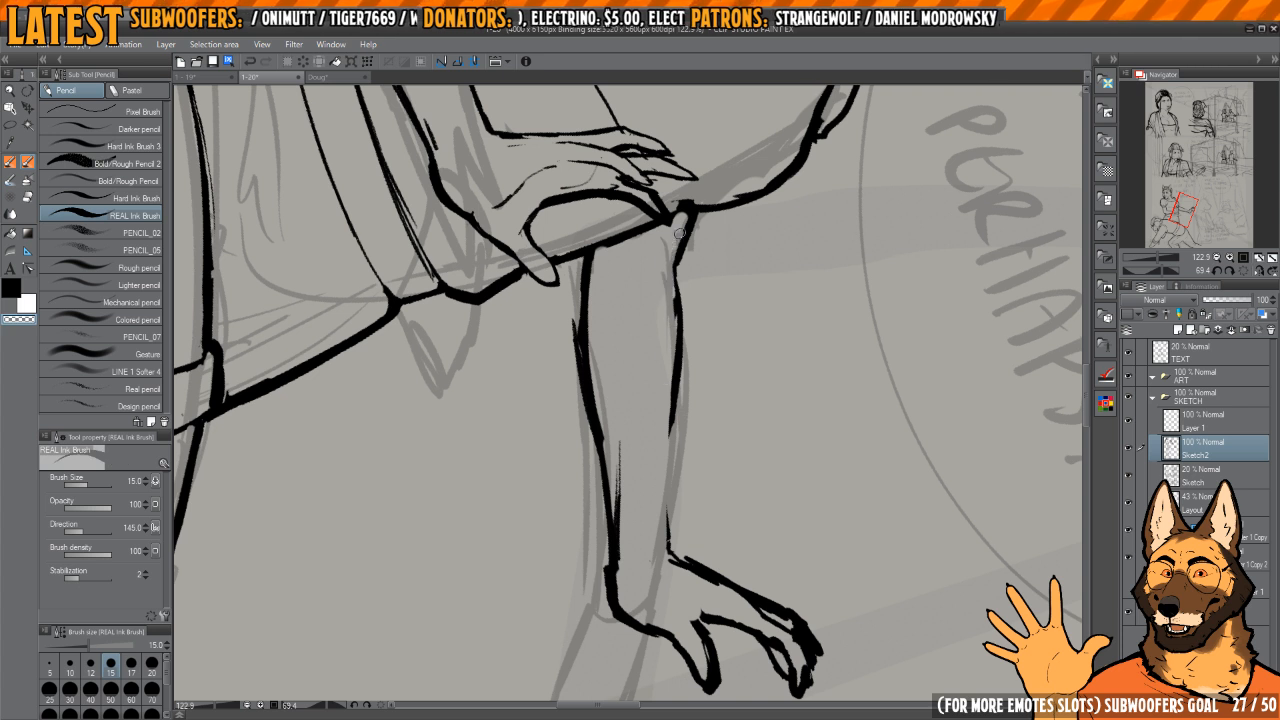
Step: Smooth the remaining lumps and fill the breaks in the forearm's upper contour from torso to wrist
{"action": "key", "text": "c"}
{"action": "mouse_move", "coordinate": [694, 212]}
{"action": "left_mouse_down"}
{"action": "mouse_move", "coordinate": [676, 276]}
{"action": "mouse_move", "coordinate": [664, 550]}
{"action": "left_mouse_up"}
{"action": "key", "text": "c"}
{"action": "left_click_drag", "start_coordinate": [657, 460], "coordinate": [658, 510]}
{"action": "key", "text": "c"}
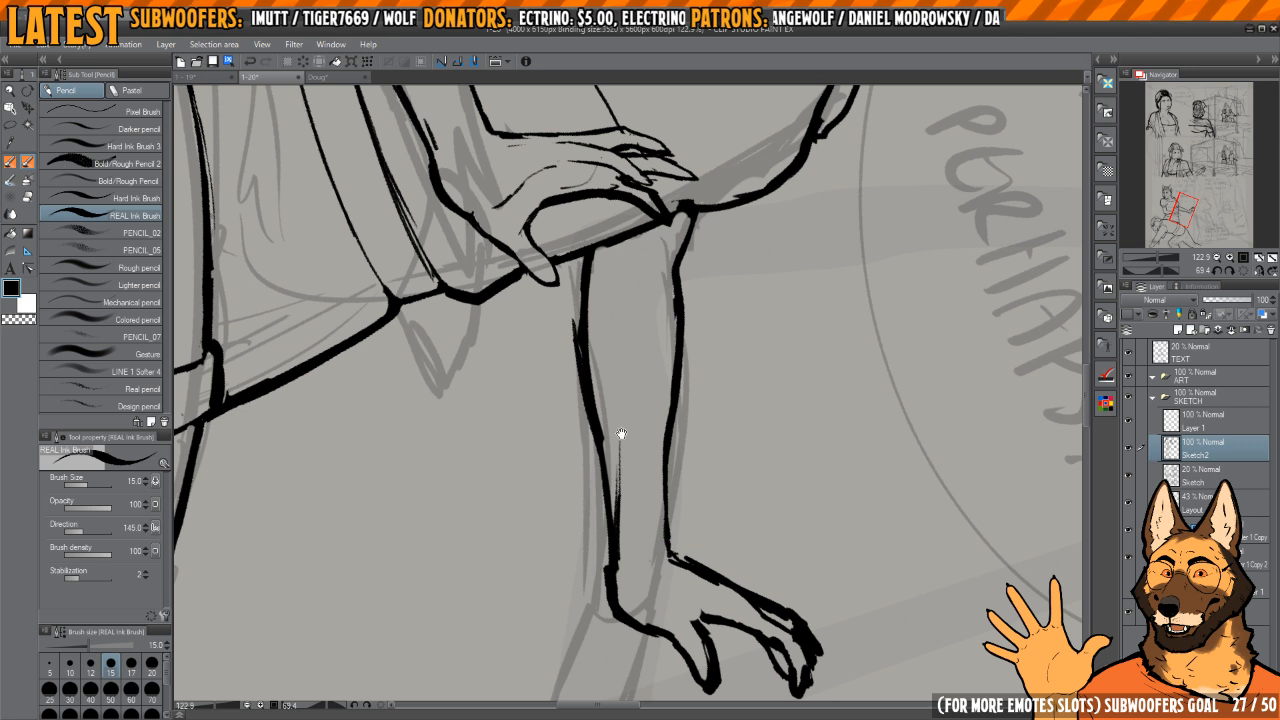
Step: Thin the lower contour of the woman's extended forearm
{"action": "left_click_drag", "start_coordinate": [621, 433], "coordinate": [645, 441]}
{"action": "key", "text": "c"}
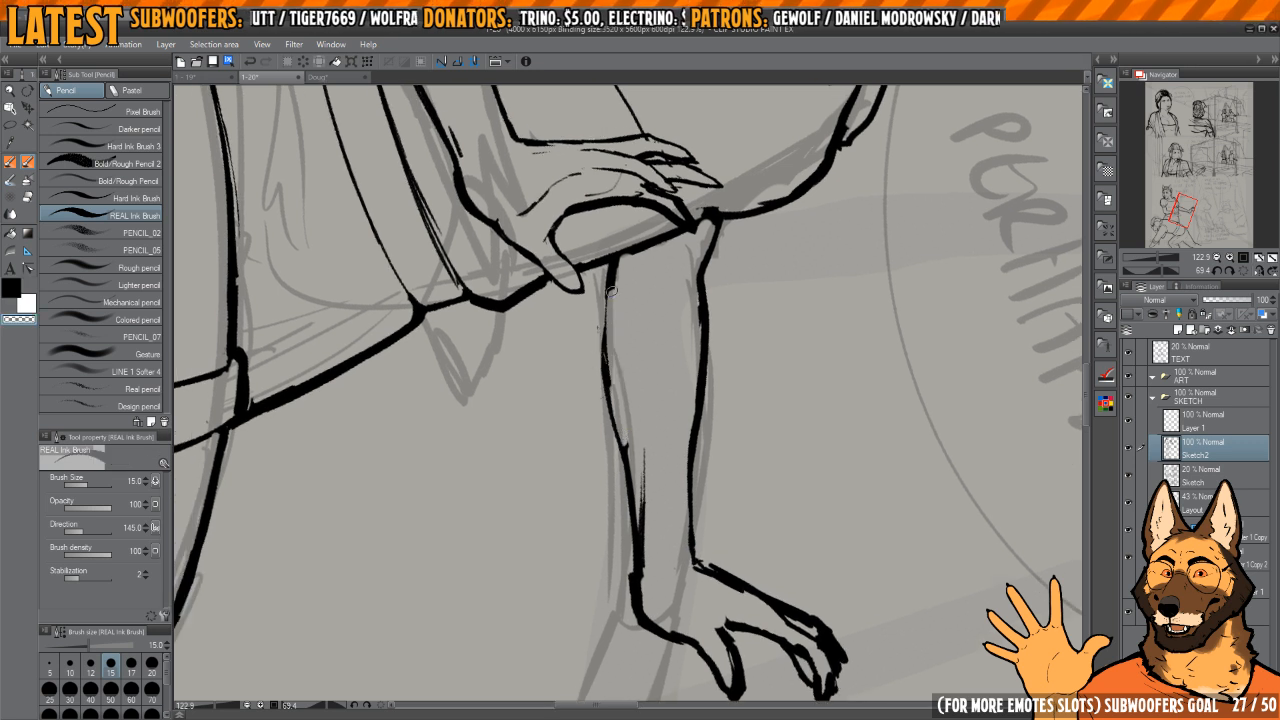
{"action": "left_click_drag", "start_coordinate": [637, 541], "coordinate": [622, 447]}
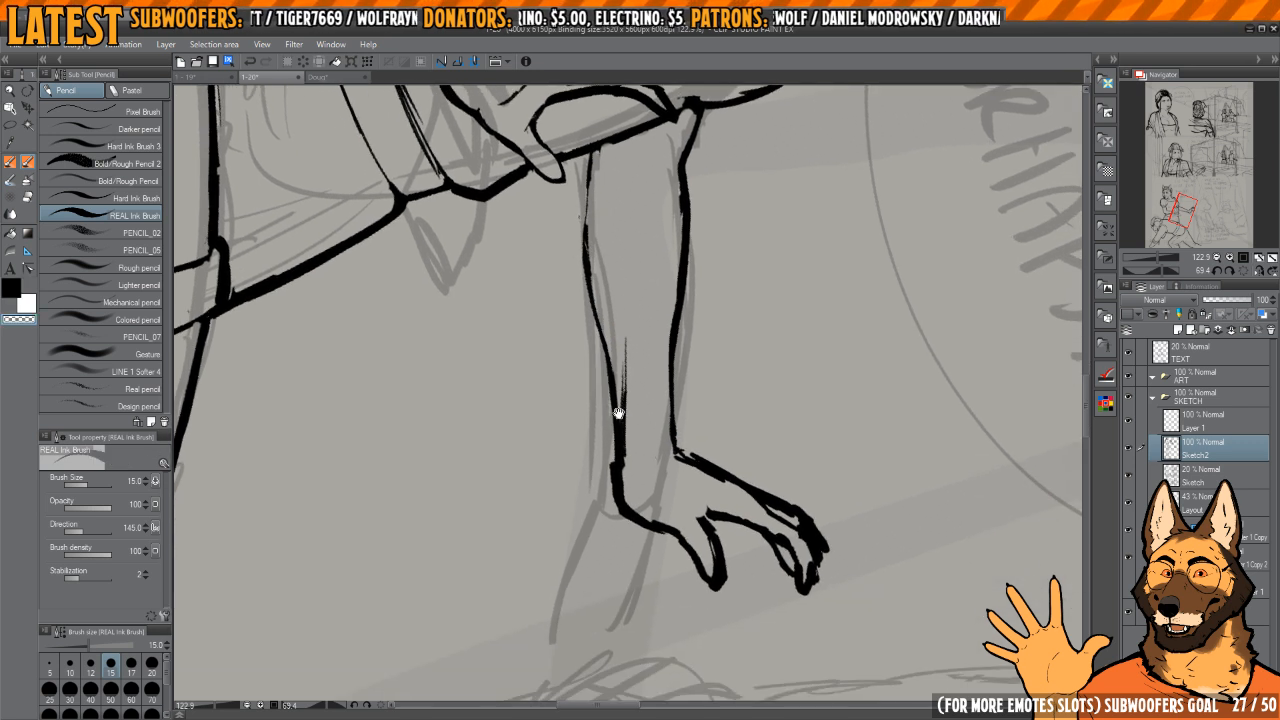
Step: Smooth and thin the outline of the extended hand's wrist and thumb
{"action": "key", "text": "c"}
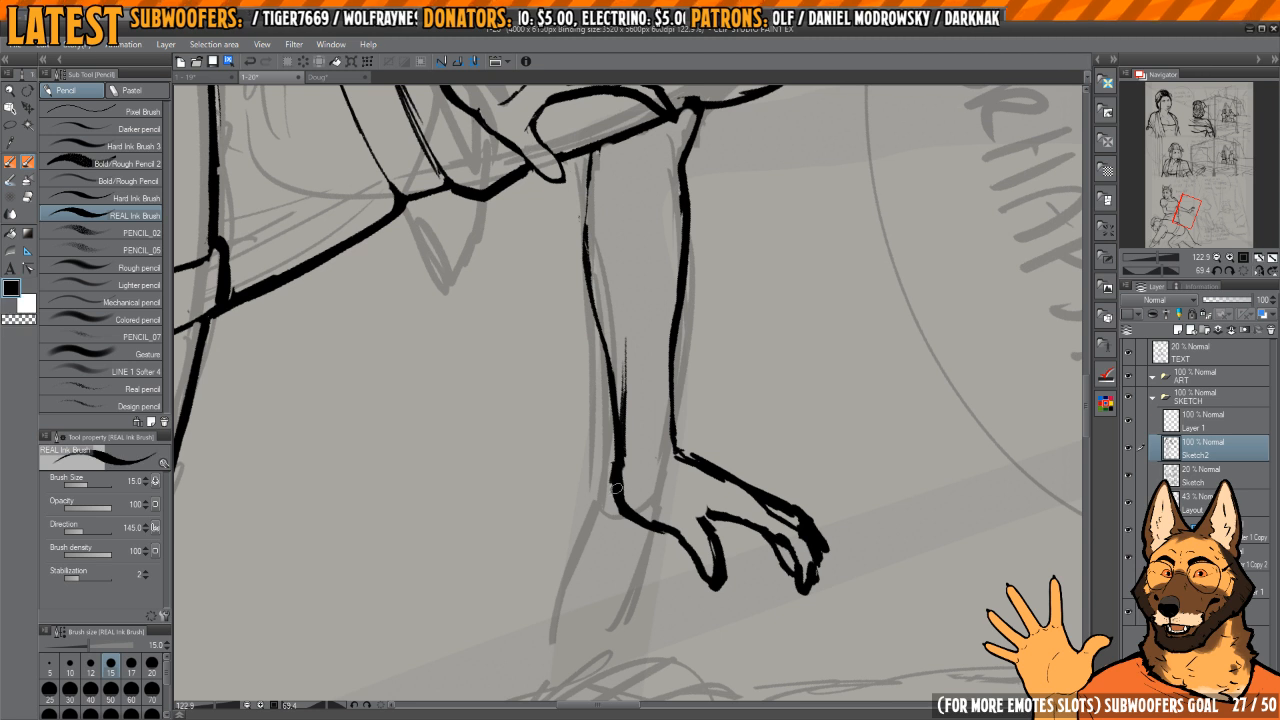
{"action": "key", "text": "c"}
{"action": "left_click_drag", "start_coordinate": [673, 515], "coordinate": [660, 477]}
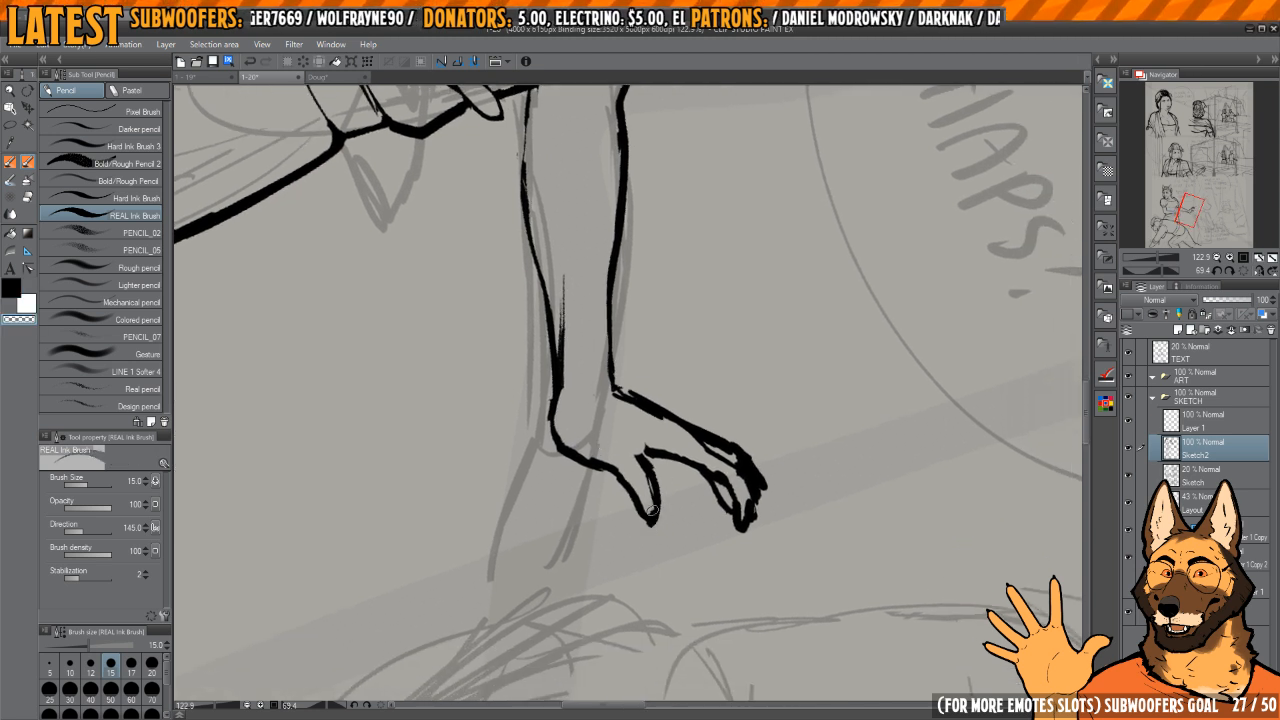
{"action": "key", "text": "c"}
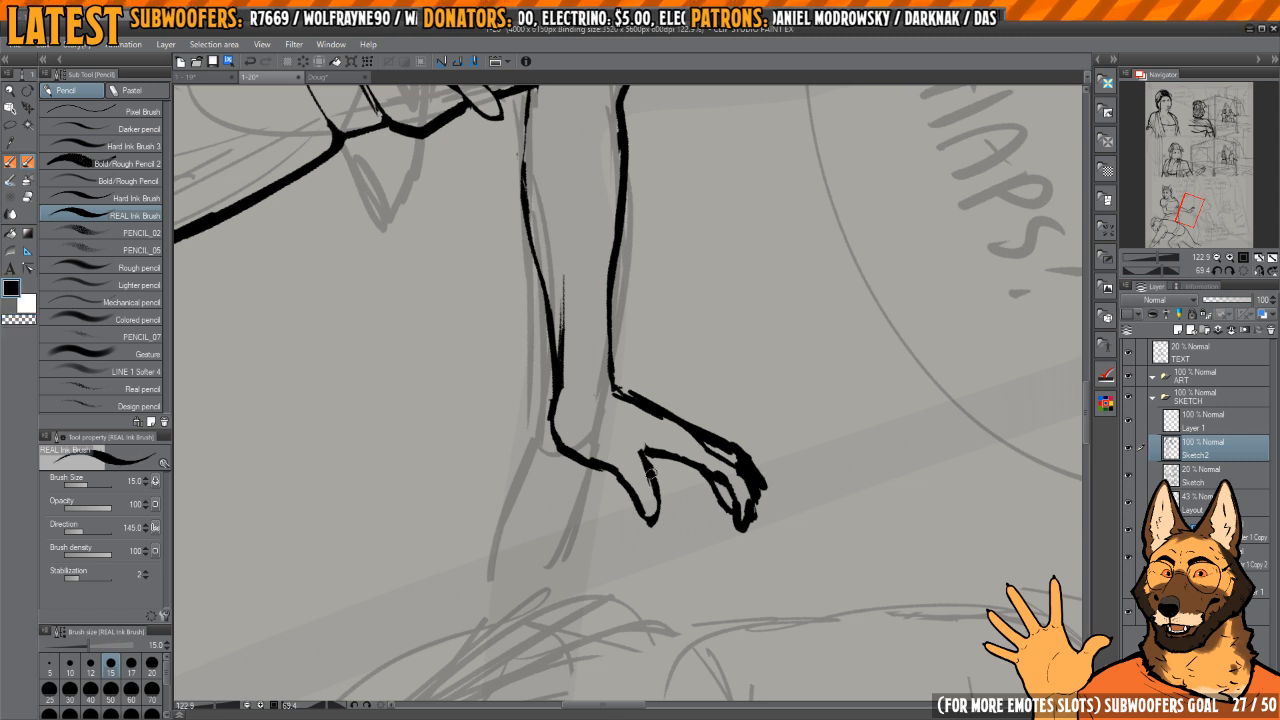
{"action": "mouse_move", "coordinate": [600, 443]}
{"action": "left_mouse_down"}
{"action": "mouse_move", "coordinate": [616, 483]}
{"action": "mouse_move", "coordinate": [568, 438]}
{"action": "mouse_move", "coordinate": [600, 451]}
{"action": "left_mouse_up"}
{"action": "key", "text": "c"}
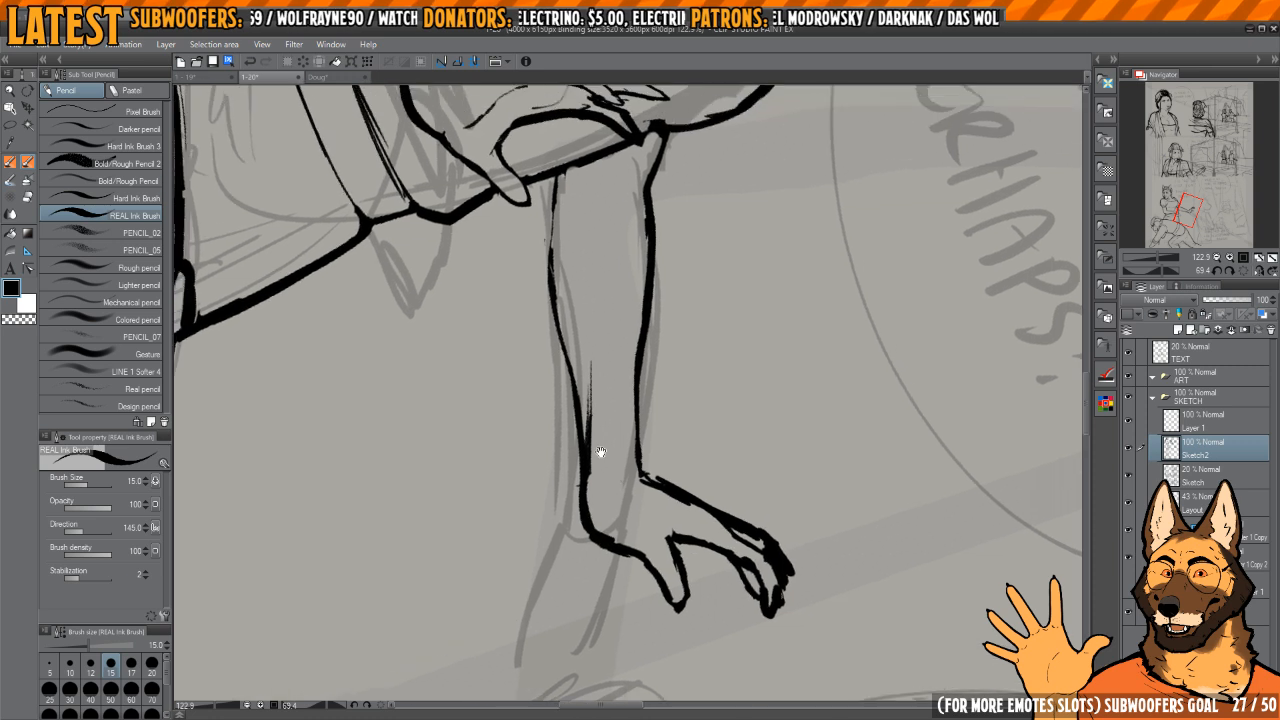
Step: Re-ink the forearm's lower contour from the torso edge down to the wrist
{"action": "left_click_drag", "start_coordinate": [552, 287], "coordinate": [582, 402]}
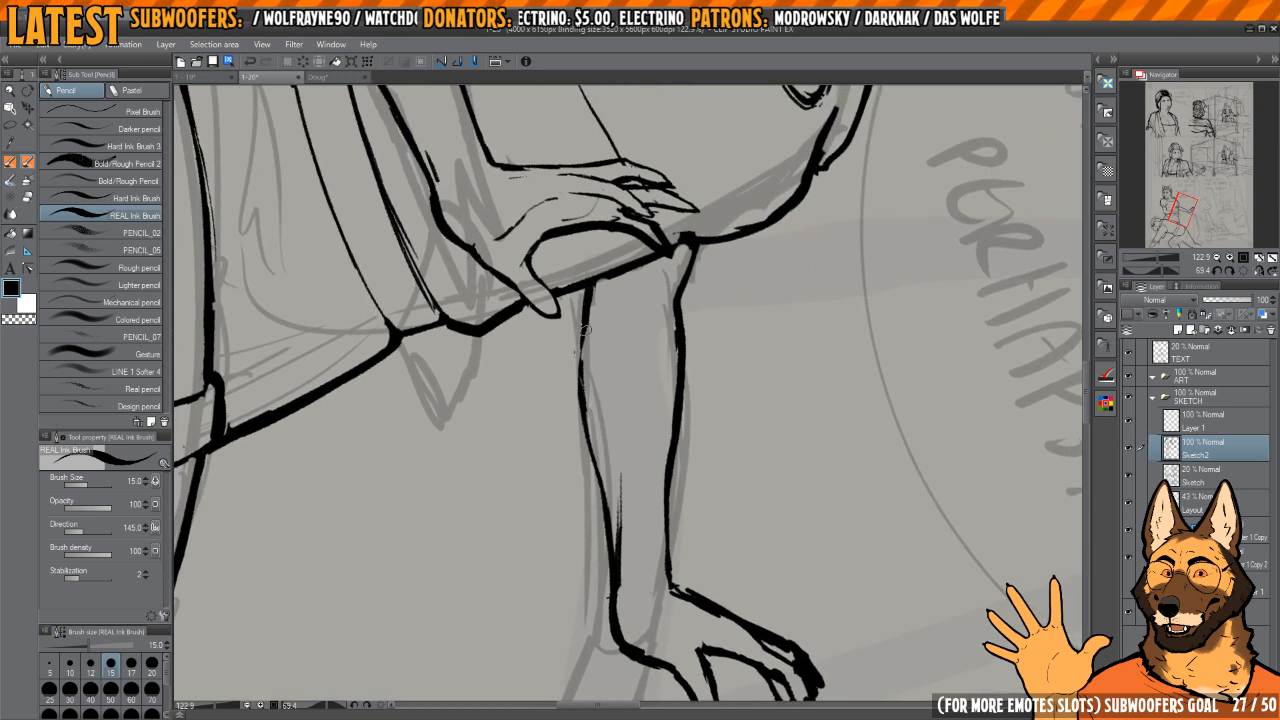
{"action": "mouse_move", "coordinate": [585, 316]}
{"action": "left_mouse_down"}
{"action": "mouse_move", "coordinate": [585, 446]}
{"action": "mouse_move", "coordinate": [614, 564]}
{"action": "left_mouse_up"}
{"action": "mouse_move", "coordinate": [636, 285]}
{"action": "left_mouse_down"}
{"action": "mouse_move", "coordinate": [614, 355]}
{"action": "mouse_move", "coordinate": [672, 412]}
{"action": "left_mouse_up"}
Step: Thin the side contour of the woman's torso above her raised hand and extend the crease line at the armpit
{"action": "key", "text": "h"}
{"action": "left_click_drag", "start_coordinate": [686, 257], "coordinate": [595, 372]}
{"action": "scroll", "coordinate": [594, 372], "scroll_direction": "up", "scroll_amount": 4}
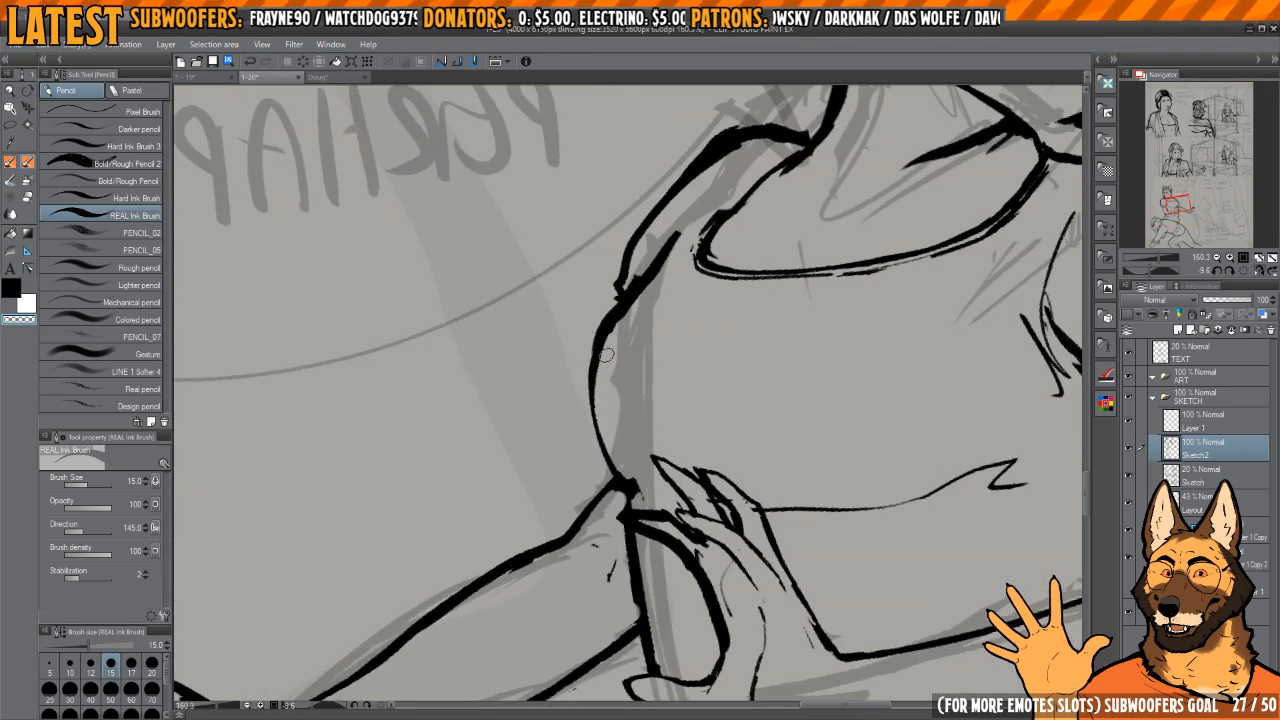
{"action": "key", "text": "c"}
{"action": "mouse_move", "coordinate": [614, 312]}
{"action": "left_mouse_down"}
{"action": "mouse_move", "coordinate": [590, 380]}
{"action": "mouse_move", "coordinate": [622, 477]}
{"action": "left_mouse_up"}
{"action": "key", "text": "c"}
{"action": "left_click_drag", "start_coordinate": [609, 366], "coordinate": [656, 277]}
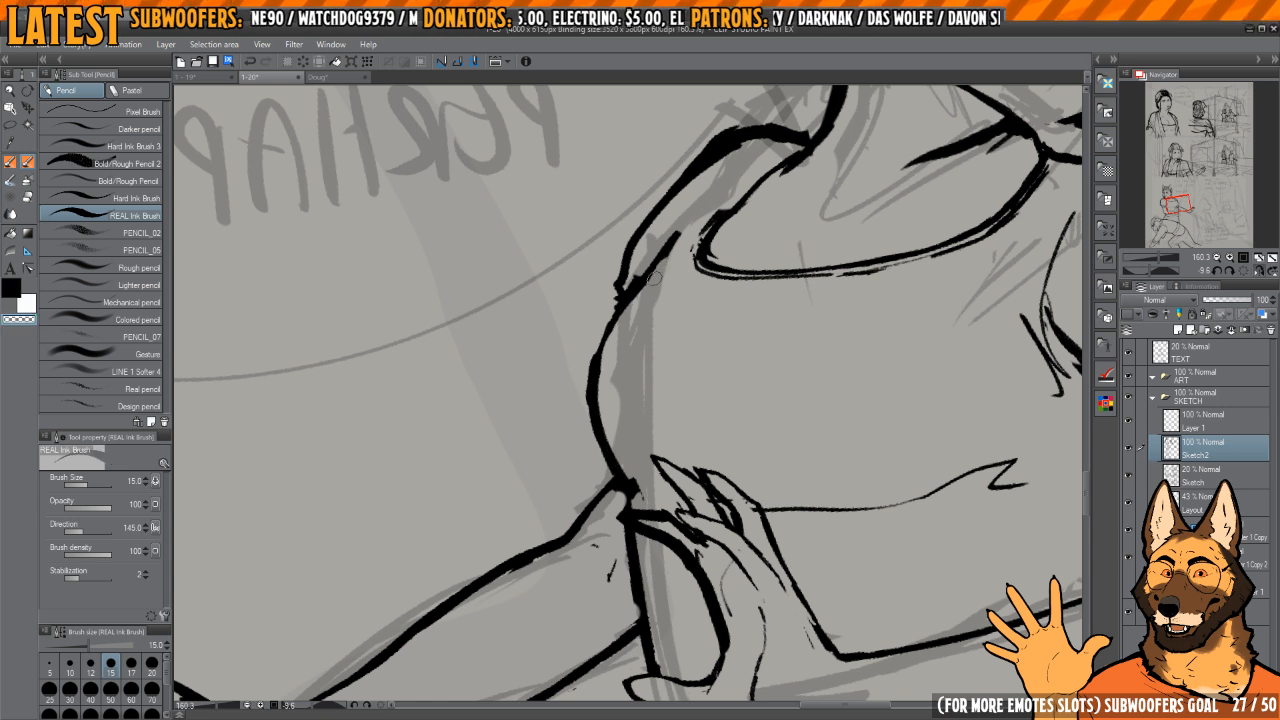
{"action": "mouse_move", "coordinate": [681, 230]}
{"action": "left_mouse_down"}
{"action": "mouse_move", "coordinate": [628, 289]}
{"action": "mouse_move", "coordinate": [683, 225]}
{"action": "mouse_move", "coordinate": [643, 284]}
{"action": "mouse_move", "coordinate": [691, 217]}
{"action": "left_mouse_up"}
Step: Trim the remaining lumps from the torso's side contour and re-ink its curve down to the extended arm
{"action": "key", "text": "c"}
{"action": "mouse_move", "coordinate": [597, 351]}
{"action": "left_mouse_down"}
{"action": "mouse_move", "coordinate": [591, 408]}
{"action": "mouse_move", "coordinate": [623, 477]}
{"action": "mouse_move", "coordinate": [605, 416]}
{"action": "left_mouse_up"}
{"action": "key", "text": "c"}
{"action": "left_click_drag", "start_coordinate": [629, 480], "coordinate": [611, 346]}
{"action": "key", "text": "c"}
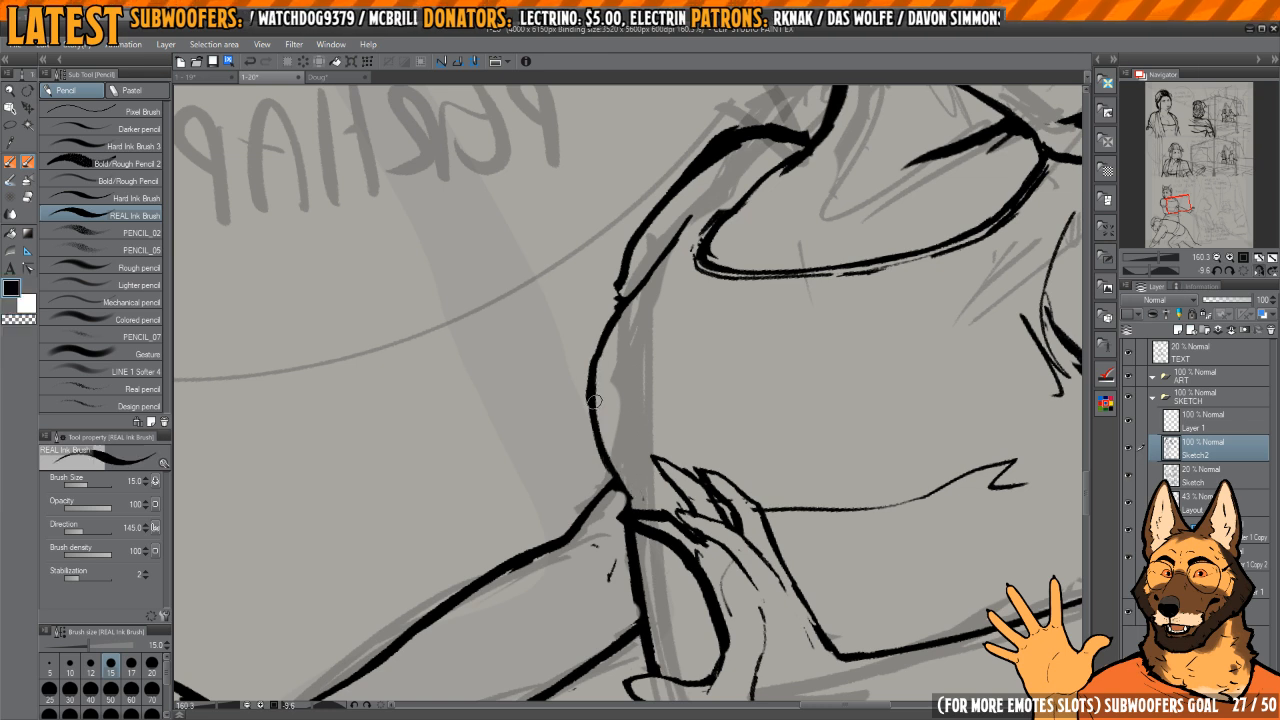
{"action": "left_click_drag", "start_coordinate": [594, 396], "coordinate": [598, 444]}
Step: Clean up and re-ink the woman's shoulder and sleeve outline above the extended arm, from the neck to the armpit
{"action": "scroll", "coordinate": [612, 386], "scroll_direction": "up", "scroll_amount": 3}
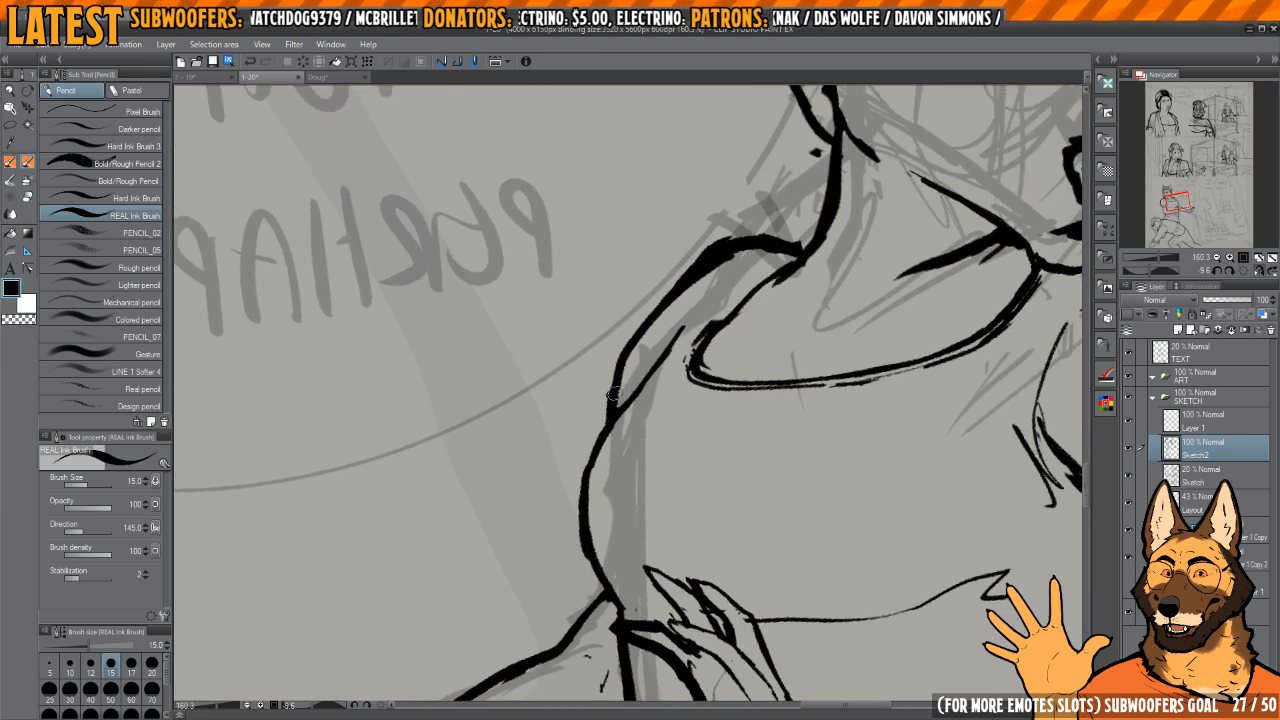
{"action": "left_click_drag", "start_coordinate": [668, 394], "coordinate": [584, 431]}
{"action": "scroll", "coordinate": [712, 346], "scroll_direction": "up", "scroll_amount": 1}
{"action": "mouse_move", "coordinate": [744, 349]}
{"action": "left_mouse_down"}
{"action": "mouse_move", "coordinate": [732, 325]}
{"action": "mouse_move", "coordinate": [642, 288]}
{"action": "mouse_move", "coordinate": [582, 352]}
{"action": "mouse_move", "coordinate": [600, 415]}
{"action": "mouse_move", "coordinate": [645, 303]}
{"action": "mouse_move", "coordinate": [606, 377]}
{"action": "left_mouse_up"}
{"action": "key", "text": "c"}
{"action": "key", "text": "c"}
{"action": "mouse_move", "coordinate": [658, 281]}
{"action": "left_mouse_down"}
{"action": "mouse_move", "coordinate": [613, 320]}
{"action": "mouse_move", "coordinate": [589, 408]}
{"action": "mouse_move", "coordinate": [598, 379]}
{"action": "left_mouse_up"}
{"action": "key", "text": "c"}
{"action": "mouse_move", "coordinate": [717, 257]}
{"action": "left_mouse_down"}
{"action": "mouse_move", "coordinate": [697, 277]}
{"action": "mouse_move", "coordinate": [707, 284]}
{"action": "left_mouse_up"}
{"action": "mouse_move", "coordinate": [641, 332]}
{"action": "left_mouse_down"}
{"action": "mouse_move", "coordinate": [626, 445]}
{"action": "mouse_move", "coordinate": [641, 300]}
{"action": "mouse_move", "coordinate": [643, 364]}
{"action": "mouse_move", "coordinate": [653, 296]}
{"action": "mouse_move", "coordinate": [656, 362]}
{"action": "mouse_move", "coordinate": [651, 326]}
{"action": "mouse_move", "coordinate": [627, 480]}
{"action": "left_mouse_up"}
Step: Thin and smooth the upper contour of the puffed sleeve below the woman's muzzle
{"action": "key", "text": "c"}
{"action": "key", "text": "c"}
{"action": "key", "text": "c"}
{"action": "mouse_move", "coordinate": [643, 358]}
{"action": "left_mouse_down"}
{"action": "mouse_move", "coordinate": [633, 404]}
{"action": "mouse_move", "coordinate": [700, 304]}
{"action": "mouse_move", "coordinate": [590, 490]}
{"action": "left_mouse_up"}
{"action": "left_click_drag", "start_coordinate": [650, 430], "coordinate": [570, 440]}
{"action": "mouse_move", "coordinate": [700, 290]}
{"action": "left_mouse_down"}
{"action": "mouse_move", "coordinate": [795, 455]}
{"action": "mouse_move", "coordinate": [684, 228]}
{"action": "left_mouse_up"}
{"action": "key", "text": "h"}
{"action": "left_click_drag", "start_coordinate": [556, 385], "coordinate": [632, 380]}
{"action": "key", "text": "c"}
{"action": "left_click_drag", "start_coordinate": [582, 402], "coordinate": [577, 385]}
{"action": "mouse_move", "coordinate": [581, 430]}
{"action": "left_mouse_down"}
{"action": "mouse_move", "coordinate": [598, 482]}
{"action": "mouse_move", "coordinate": [644, 522]}
{"action": "left_mouse_up"}
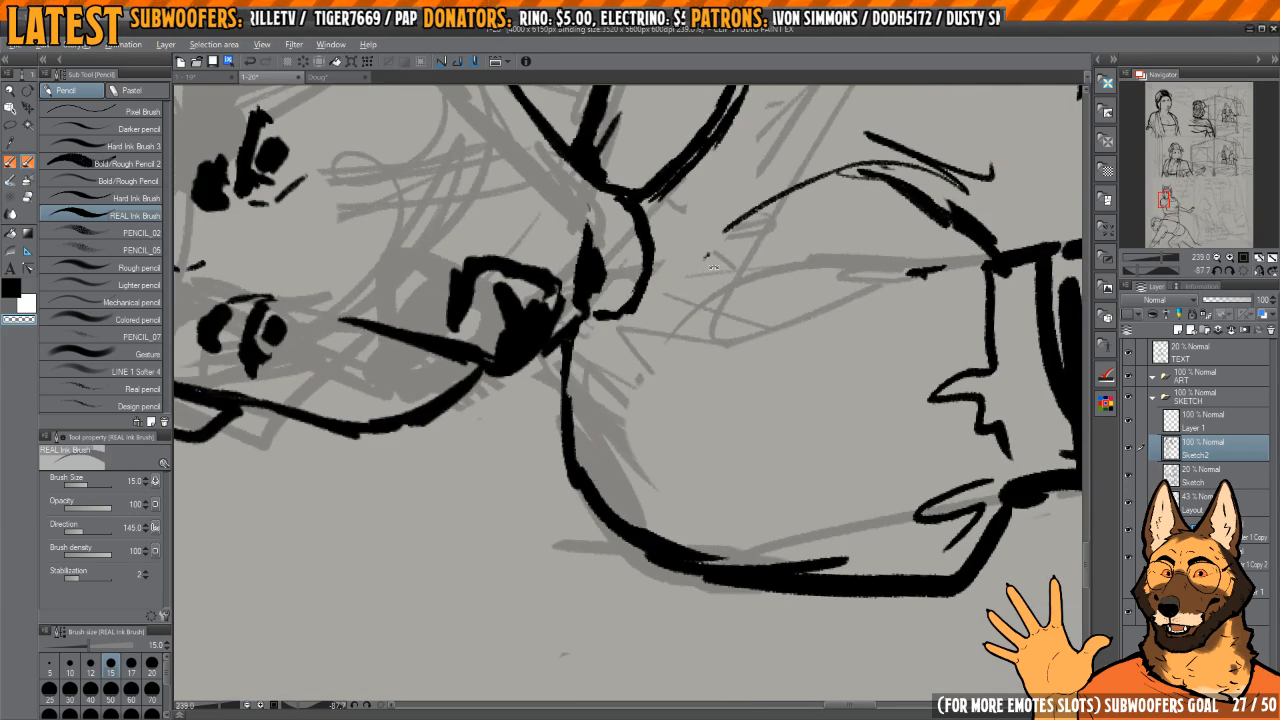
{"action": "mouse_move", "coordinate": [590, 339]}
{"action": "left_mouse_down"}
{"action": "mouse_move", "coordinate": [611, 329]}
{"action": "mouse_move", "coordinate": [560, 388]}
{"action": "mouse_move", "coordinate": [633, 311]}
{"action": "left_mouse_up"}
{"action": "key", "text": "c"}
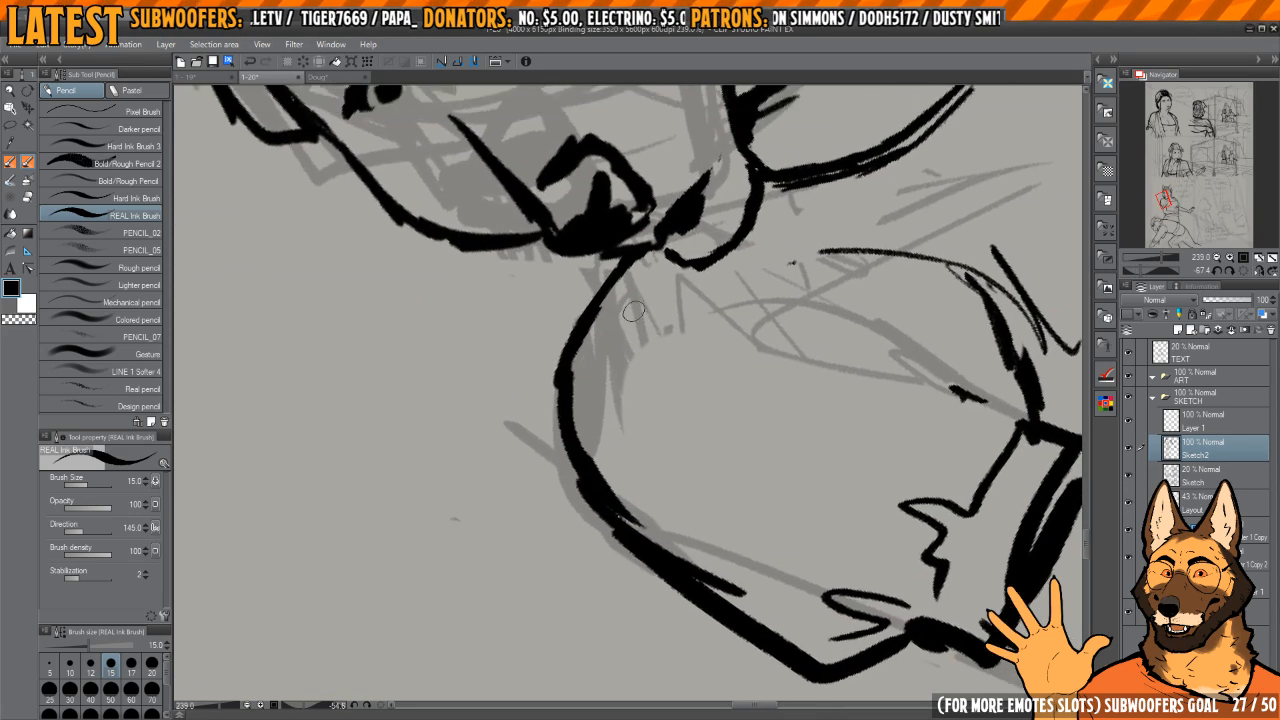
{"action": "mouse_move", "coordinate": [598, 358]}
{"action": "left_mouse_down"}
{"action": "mouse_move", "coordinate": [646, 314]}
{"action": "mouse_move", "coordinate": [596, 388]}
{"action": "mouse_move", "coordinate": [624, 493]}
{"action": "mouse_move", "coordinate": [683, 319]}
{"action": "left_mouse_up"}
{"action": "key", "text": "c"}
Step: Re-ink the puffed sleeve's outer contour from the shoulder down to the cuff with an even line
{"action": "scroll", "coordinate": [641, 410], "scroll_direction": "down", "scroll_amount": 3}
{"action": "mouse_move", "coordinate": [611, 420]}
{"action": "left_mouse_down"}
{"action": "mouse_move", "coordinate": [620, 510]}
{"action": "mouse_move", "coordinate": [636, 532]}
{"action": "left_mouse_up"}
{"action": "key", "text": "c"}
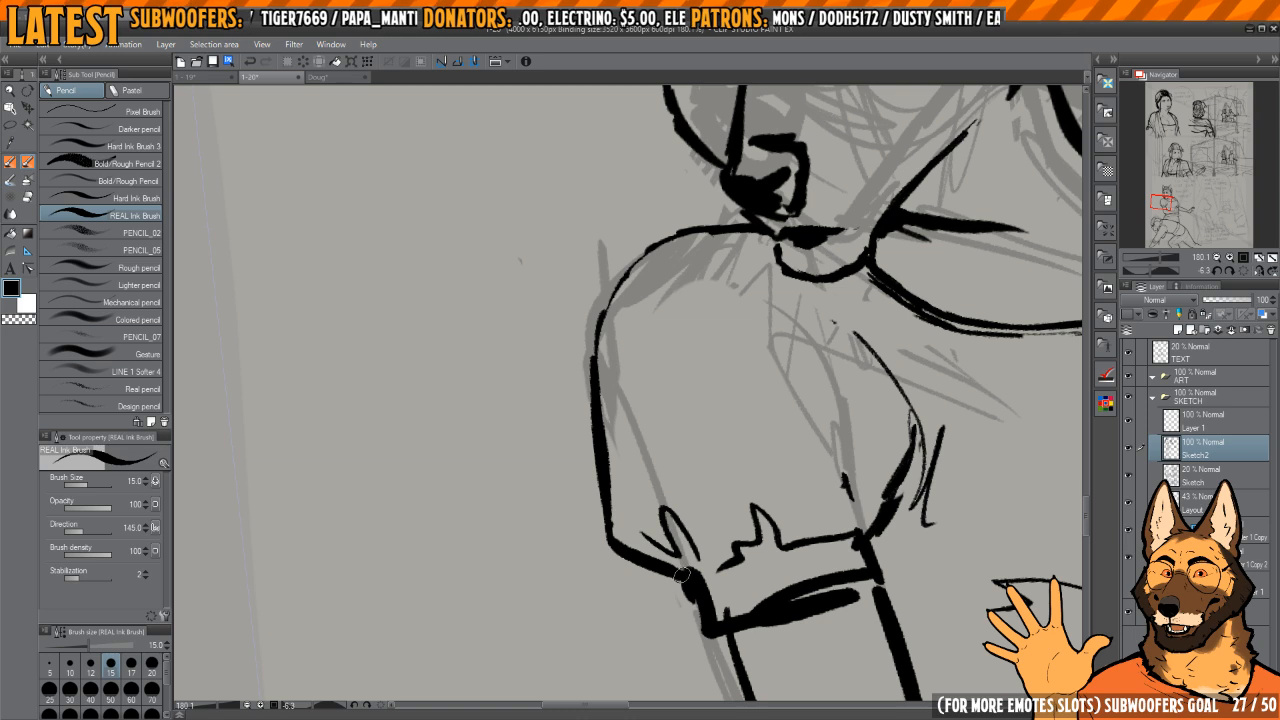
{"action": "mouse_move", "coordinate": [683, 573]}
{"action": "left_mouse_down"}
{"action": "mouse_move", "coordinate": [605, 530]}
{"action": "mouse_move", "coordinate": [592, 416]}
{"action": "left_mouse_up"}
{"action": "mouse_move", "coordinate": [667, 243]}
{"action": "left_mouse_down"}
{"action": "mouse_move", "coordinate": [641, 345]}
{"action": "mouse_move", "coordinate": [596, 355]}
{"action": "left_mouse_up"}
{"action": "scroll", "coordinate": [641, 352], "scroll_direction": "up", "scroll_amount": 5}
{"action": "mouse_move", "coordinate": [672, 222]}
{"action": "left_mouse_down"}
{"action": "mouse_move", "coordinate": [605, 322]}
{"action": "mouse_move", "coordinate": [685, 205]}
{"action": "left_mouse_up"}
{"action": "scroll", "coordinate": [594, 371], "scroll_direction": "down", "scroll_amount": 10}
{"action": "key", "text": "h"}
{"action": "scroll", "coordinate": [687, 199], "scroll_direction": "down", "scroll_amount": 3}
{"action": "key", "text": "h"}
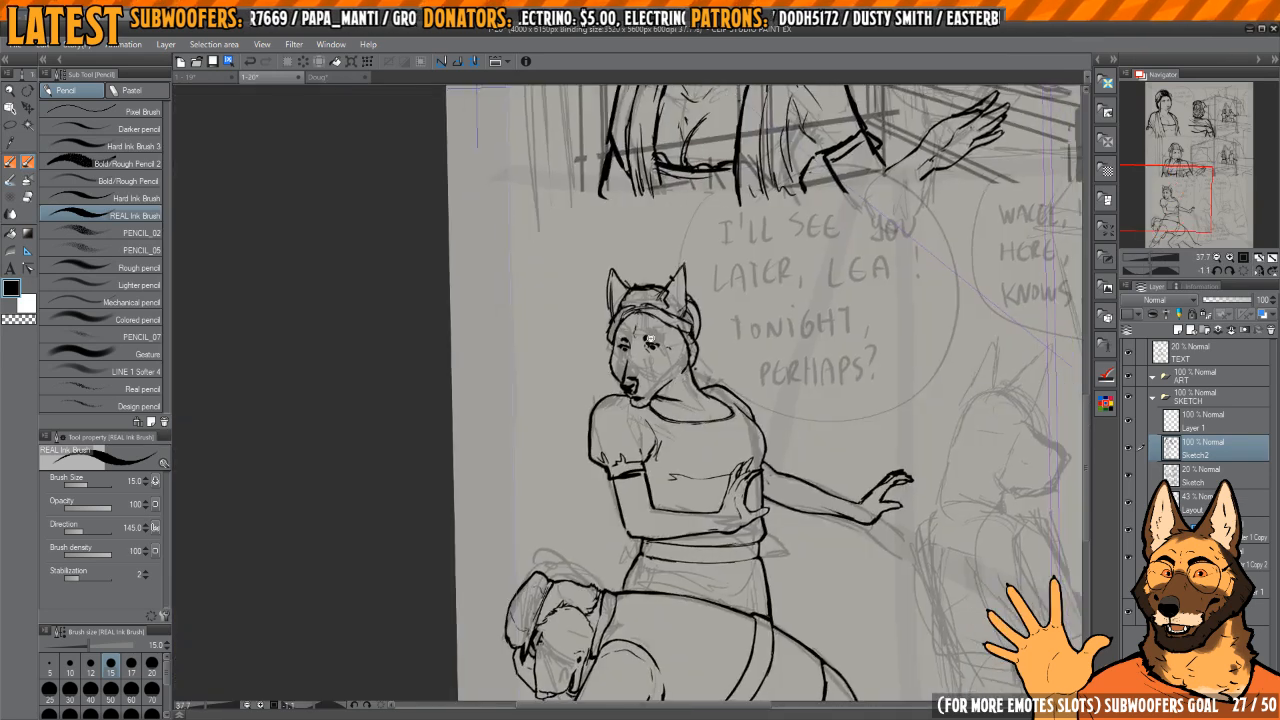
Step: Erase the stray overlapping strokes on the woman's headband and tidy its upper and lower edges over the forehead
{"action": "scroll", "coordinate": [620, 325], "scroll_direction": "up", "scroll_amount": 6}
{"action": "key", "text": "e"}
{"action": "scroll", "coordinate": [620, 322], "scroll_direction": "up", "scroll_amount": 3}
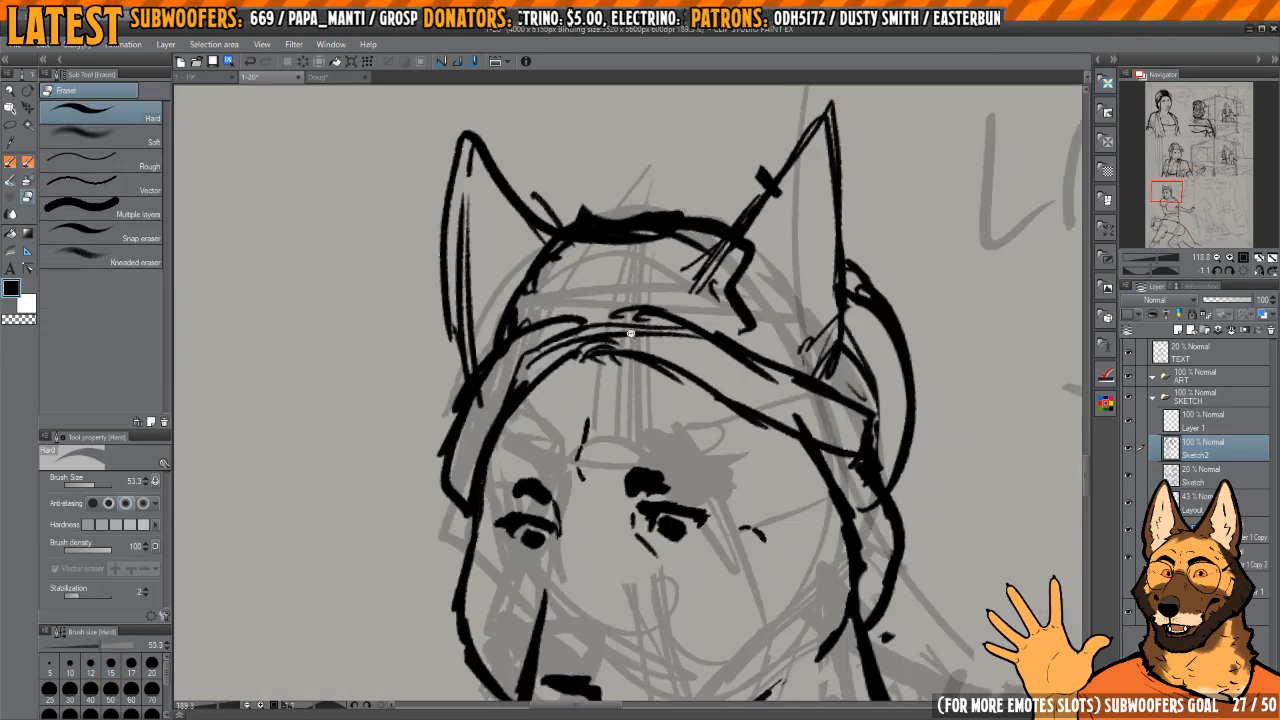
{"action": "mouse_move", "coordinate": [591, 335]}
{"action": "left_mouse_down"}
{"action": "mouse_move", "coordinate": [510, 355]}
{"action": "mouse_move", "coordinate": [565, 318]}
{"action": "mouse_move", "coordinate": [609, 313]}
{"action": "left_mouse_up"}
{"action": "key", "text": "p"}
{"action": "key", "text": "c"}
{"action": "key", "text": "c"}
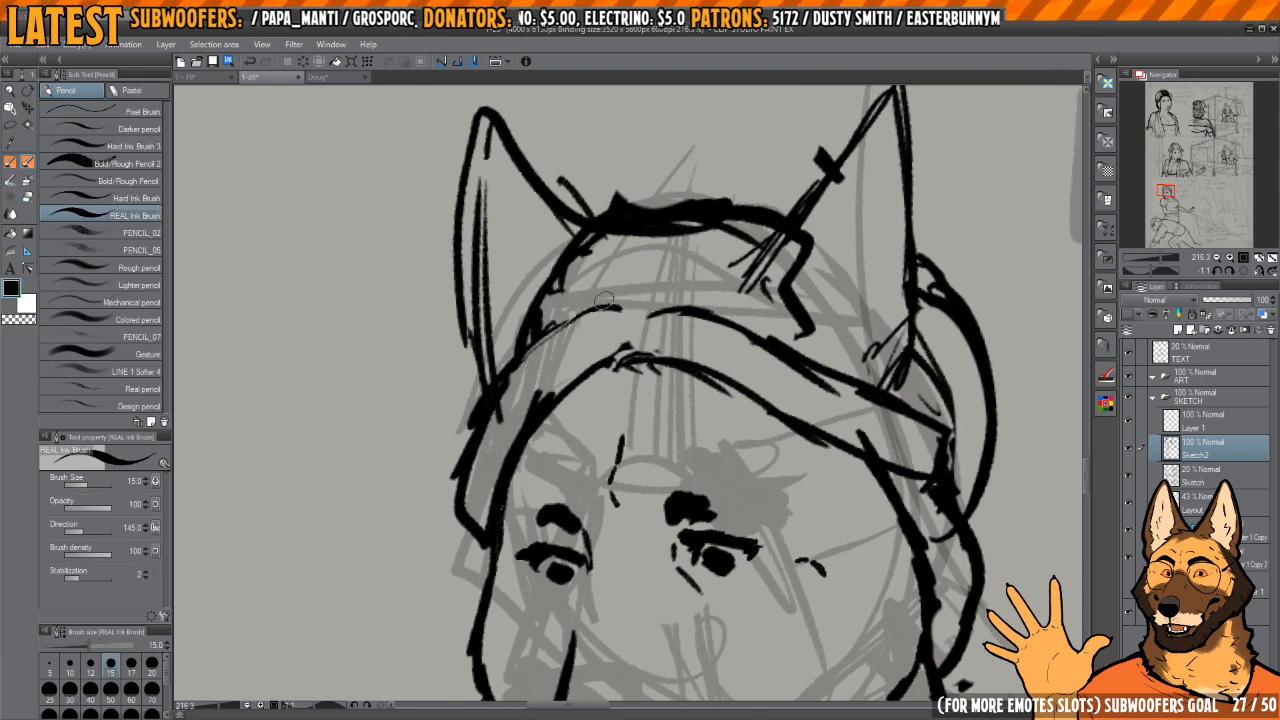
{"action": "key", "text": "c"}
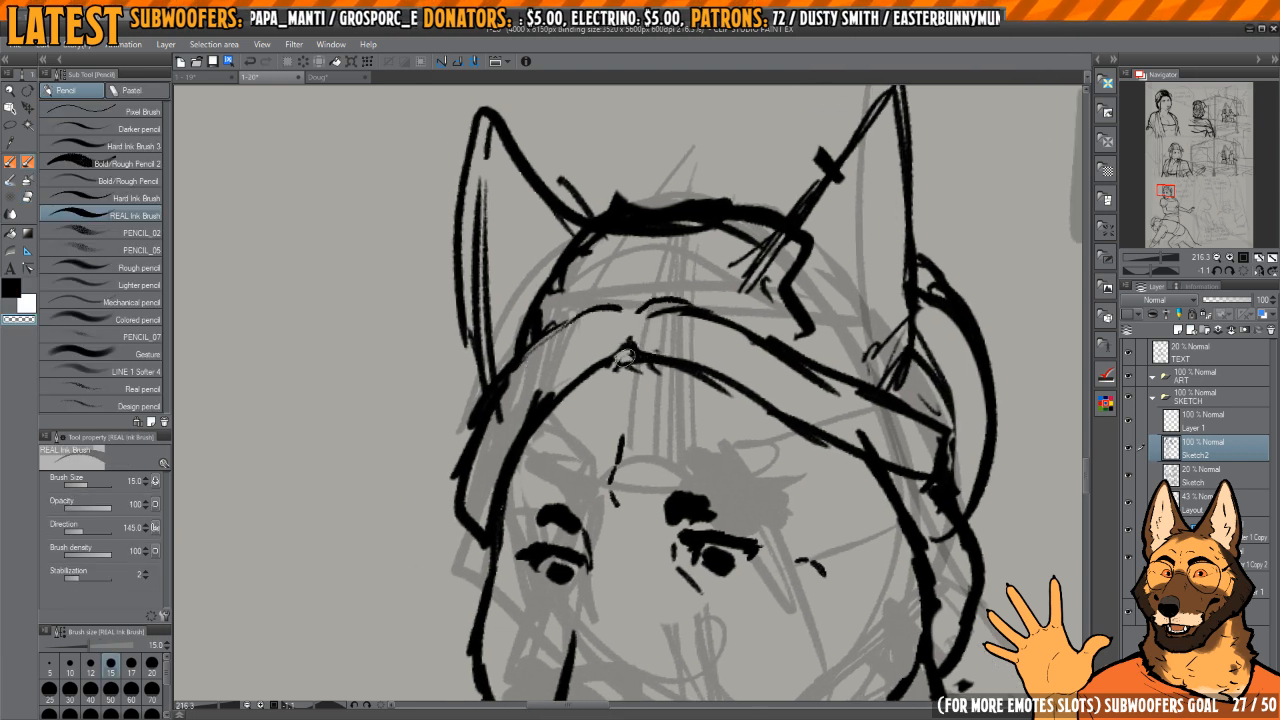
{"action": "key", "text": "c"}
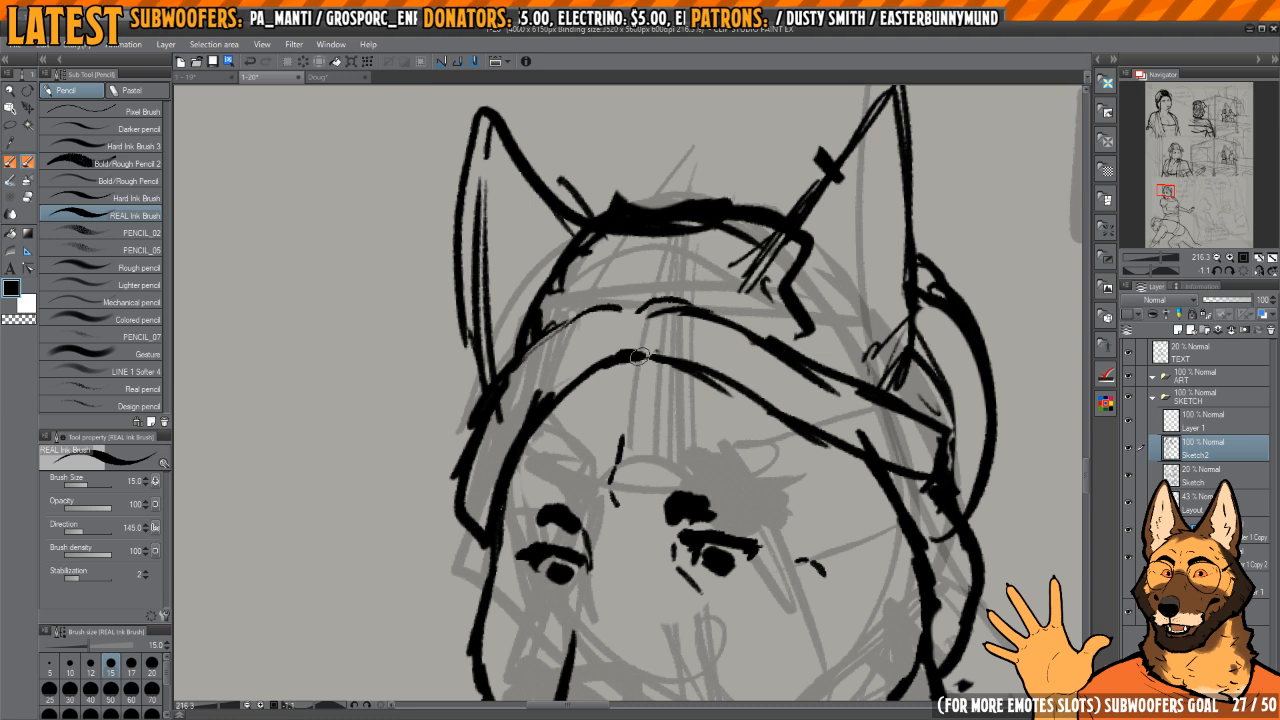
{"action": "left_click_drag", "start_coordinate": [663, 357], "coordinate": [645, 343]}
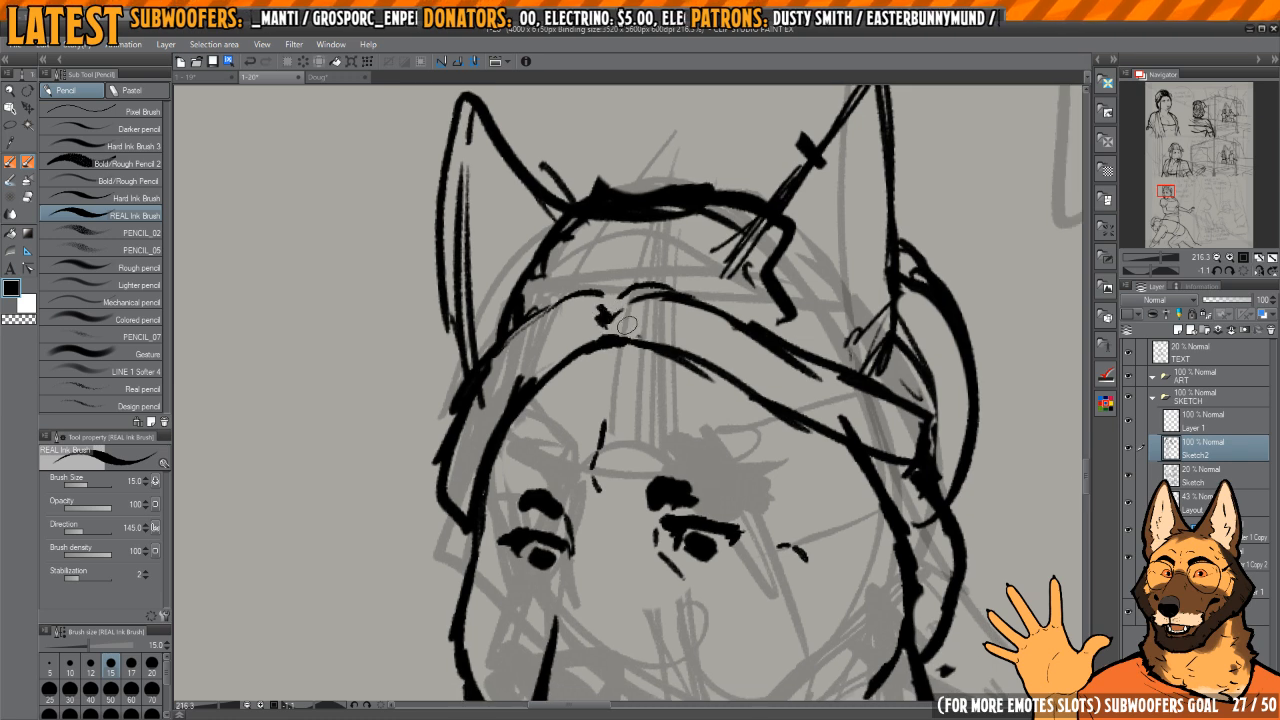
Step: Examine the whole panel, then the rough sketches of the standing and seated figures beside the woman
{"action": "scroll", "coordinate": [660, 310], "scroll_direction": "down", "scroll_amount": 8}
{"action": "left_click_drag", "start_coordinate": [840, 305], "coordinate": [669, 277]}
{"action": "scroll", "coordinate": [669, 277], "scroll_direction": "down", "scroll_amount": 4}
{"action": "left_click_drag", "start_coordinate": [714, 343], "coordinate": [692, 307]}
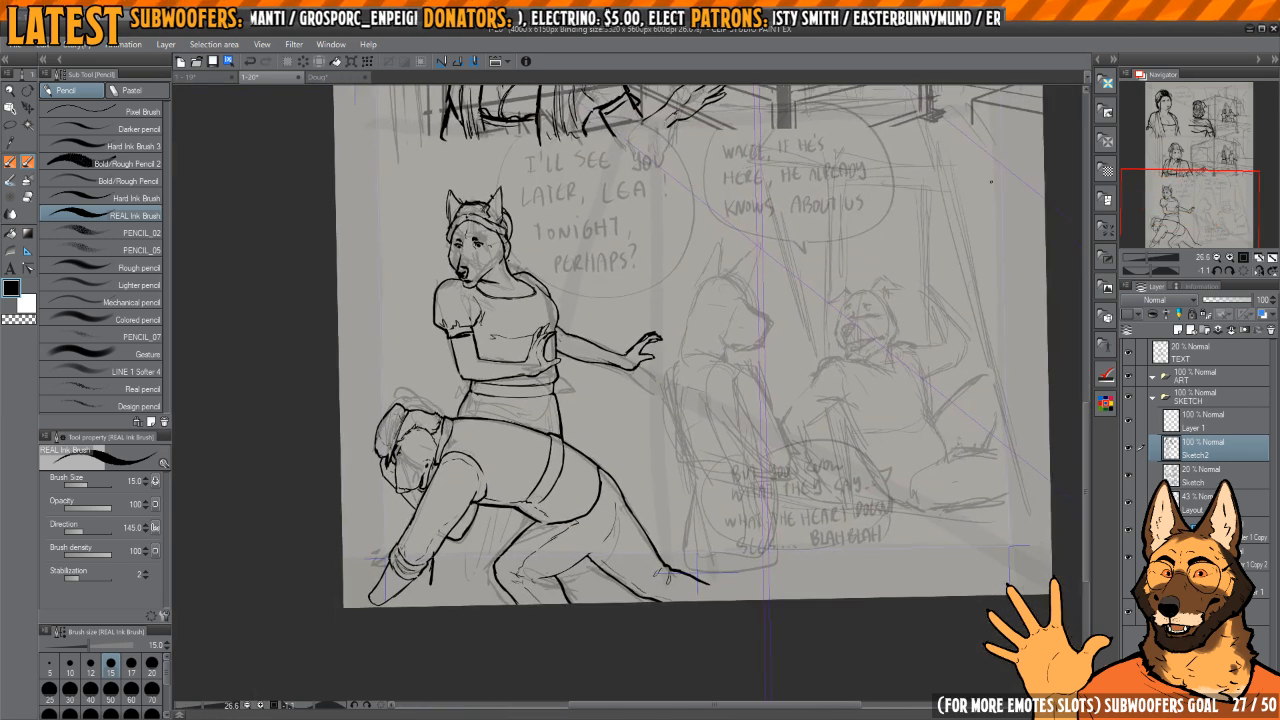
{"action": "left_click", "coordinate": [1244, 271]}
{"action": "key", "text": "h"}
{"action": "key", "text": "h"}
{"action": "left_click_drag", "start_coordinate": [812, 352], "coordinate": [628, 410]}
{"action": "scroll", "coordinate": [628, 410], "scroll_direction": "up", "scroll_amount": 3}
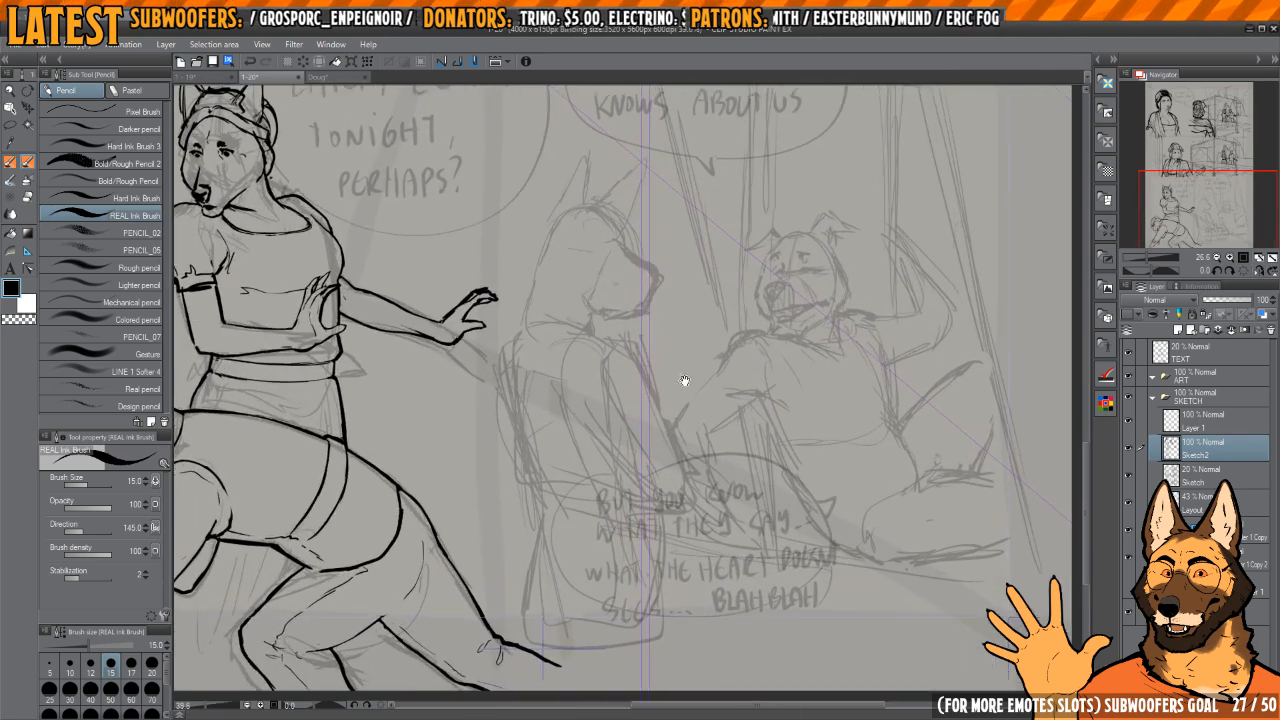
{"action": "mouse_move", "coordinate": [857, 309]}
{"action": "left_mouse_down"}
{"action": "mouse_move", "coordinate": [829, 309]}
{"action": "mouse_move", "coordinate": [781, 375]}
{"action": "left_mouse_up"}
{"action": "mouse_move", "coordinate": [686, 428]}
{"action": "left_mouse_down"}
{"action": "mouse_move", "coordinate": [695, 365]}
{"action": "mouse_move", "coordinate": [698, 394]}
{"action": "left_mouse_up"}
{"action": "key", "text": "h"}
{"action": "left_click_drag", "start_coordinate": [729, 340], "coordinate": [750, 337]}
{"action": "scroll", "coordinate": [765, 325], "scroll_direction": "up", "scroll_amount": 1}
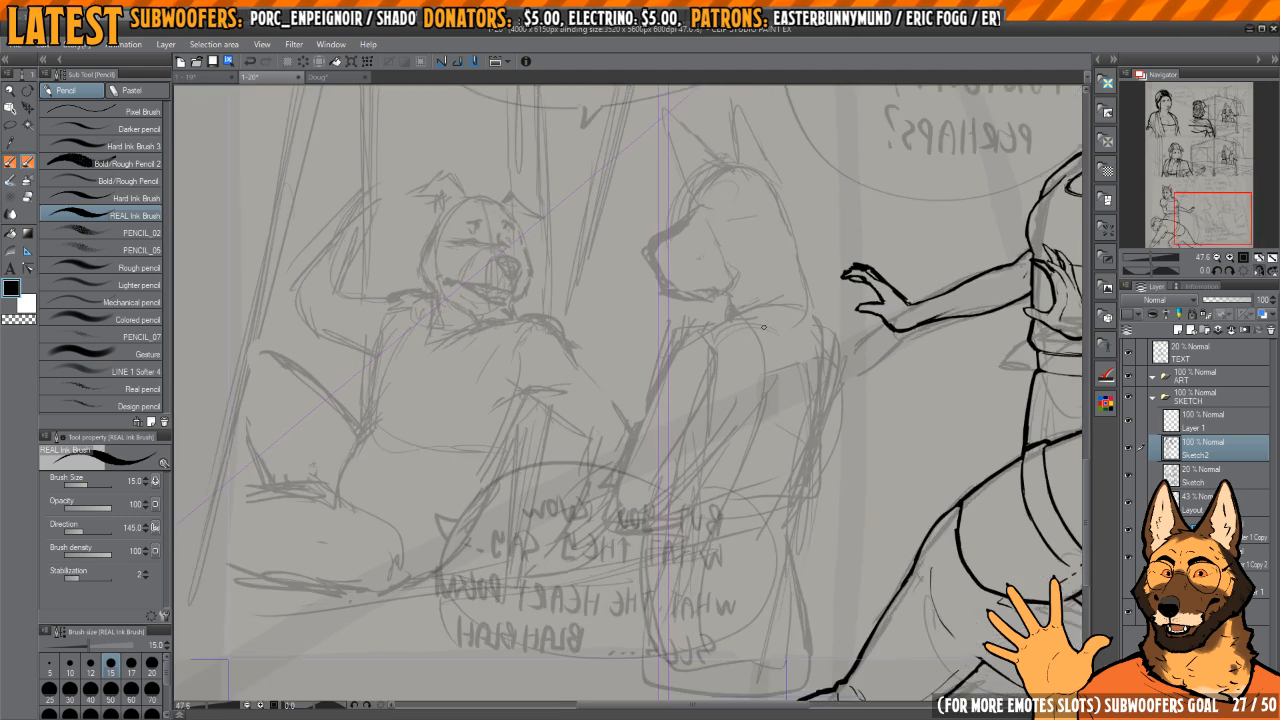
{"action": "scroll", "coordinate": [800, 276], "scroll_direction": "up", "scroll_amount": 2}
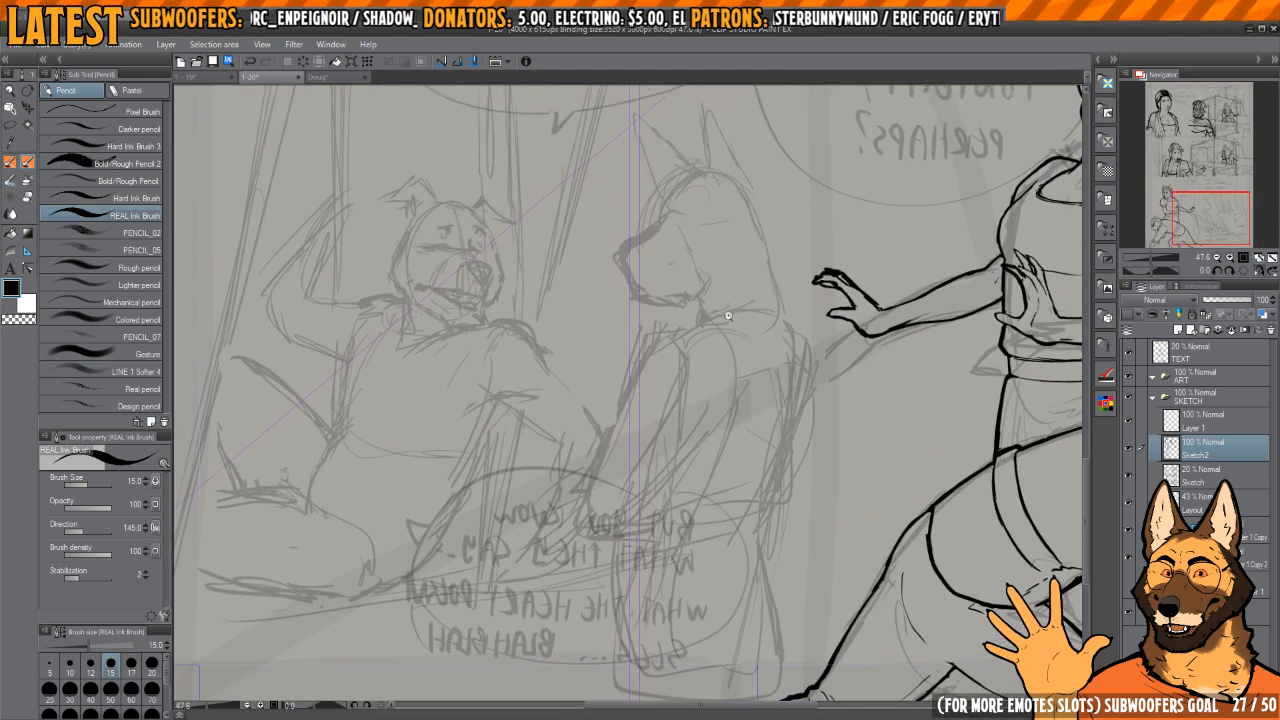
Step: Ink the standing figure's front puffed sleeve with its cuff and jagged gathered folds over the rough sketch
{"action": "key", "text": "ctrl+z"}
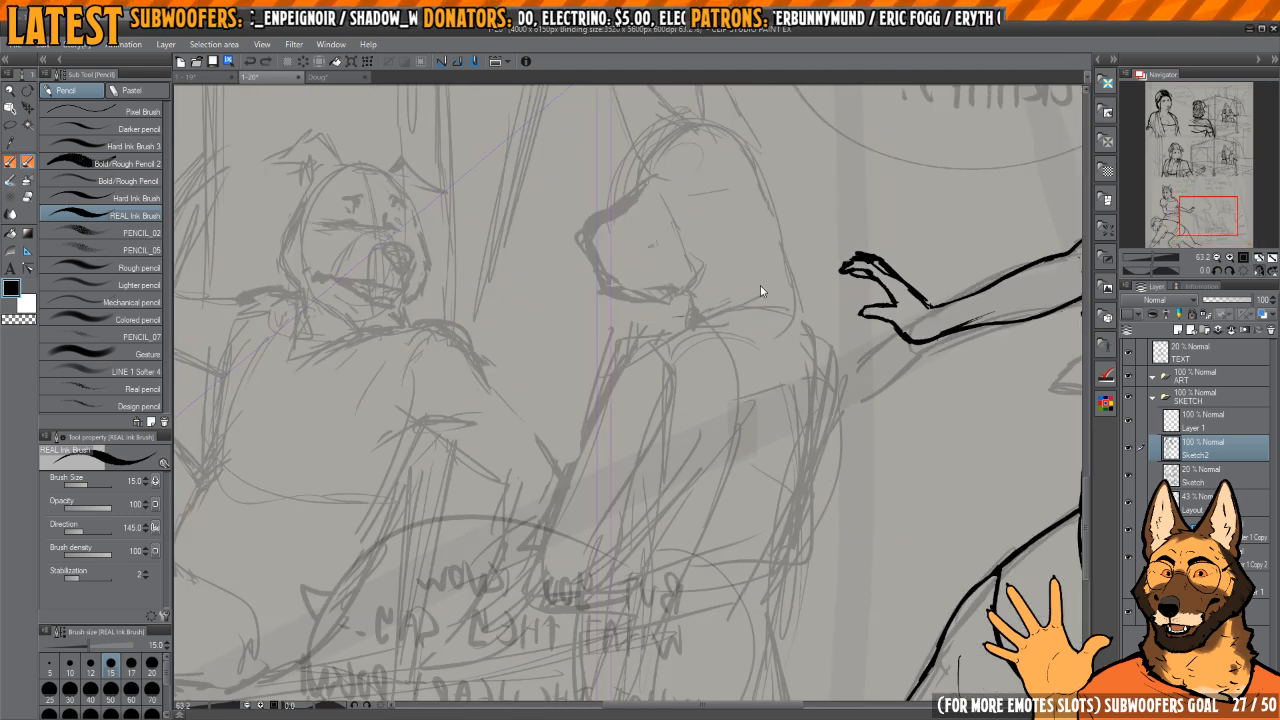
{"action": "left_click_drag", "start_coordinate": [645, 324], "coordinate": [585, 379]}
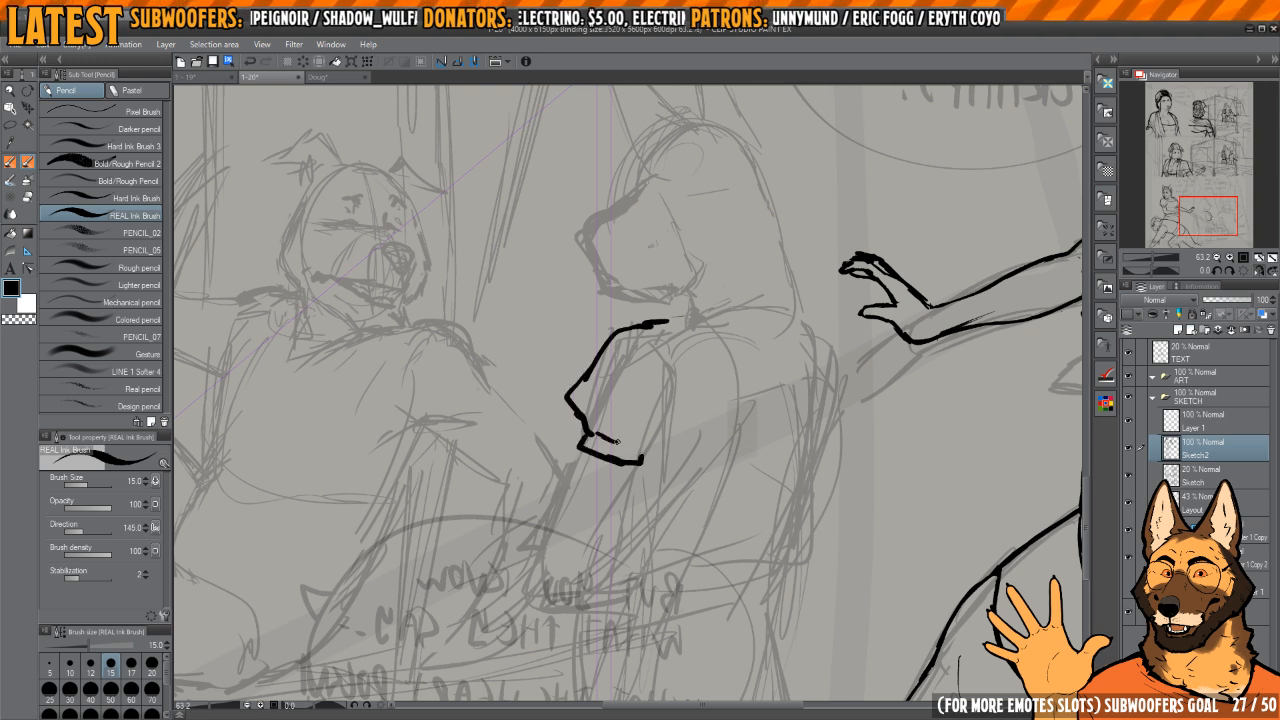
{"action": "key", "text": "ctrl+z"}
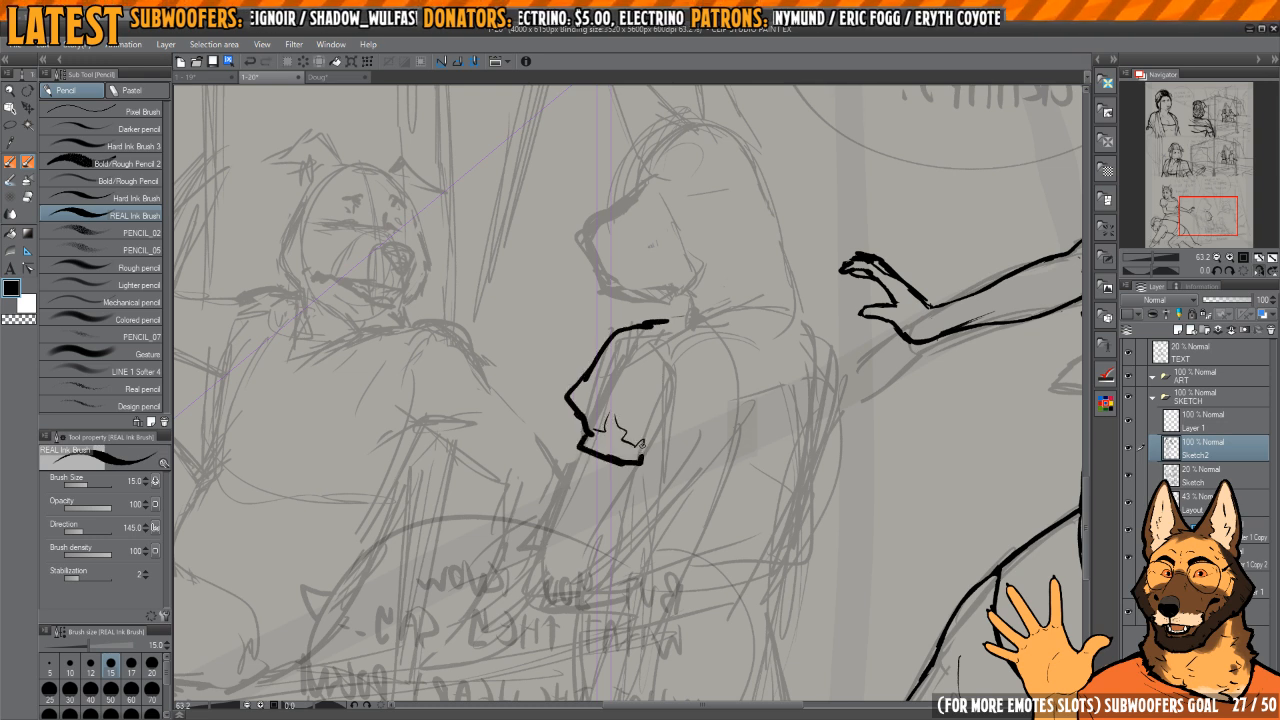
{"action": "mouse_move", "coordinate": [632, 465]}
{"action": "left_mouse_down"}
{"action": "mouse_move", "coordinate": [581, 449]}
{"action": "mouse_move", "coordinate": [624, 462]}
{"action": "mouse_move", "coordinate": [599, 457]}
{"action": "left_mouse_up"}
{"action": "key", "text": "c"}
{"action": "key", "text": "c"}
{"action": "key", "text": "h"}
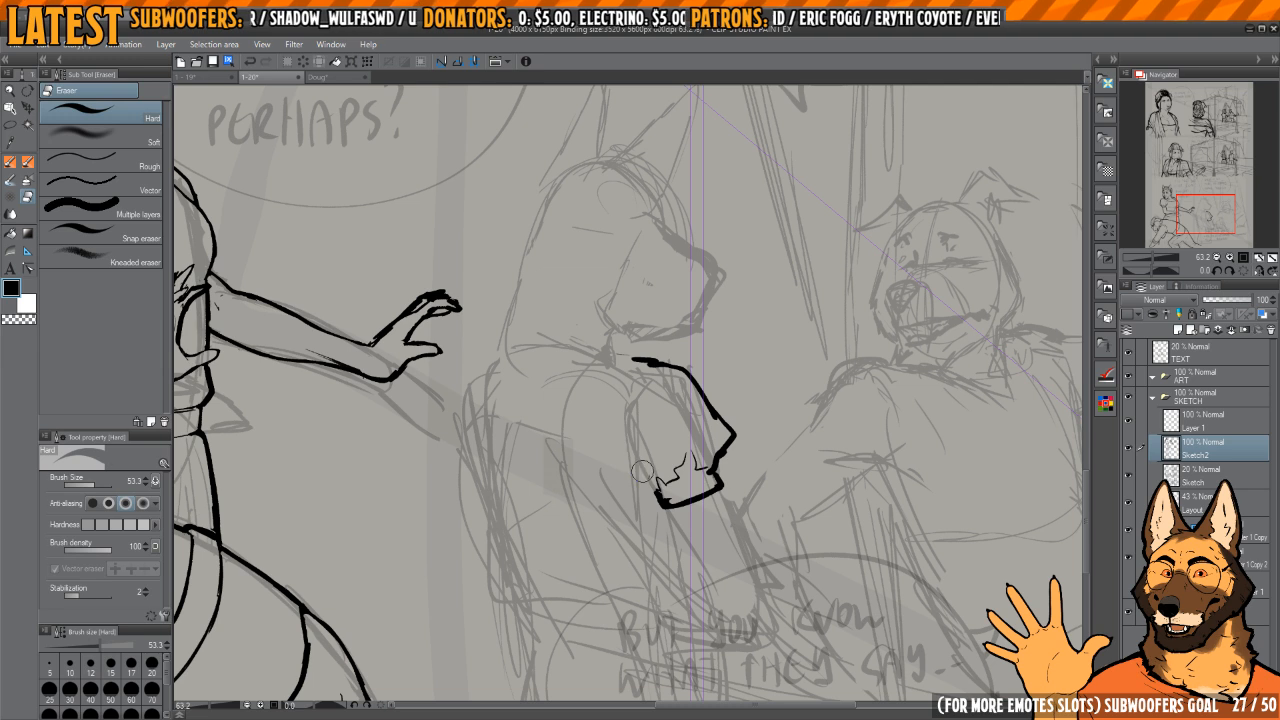
Step: Ink the standing figure's rear puffed sleeve with its small folds and start the back line beneath it
{"action": "left_click_drag", "start_coordinate": [603, 430], "coordinate": [725, 431]}
{"action": "left_click_drag", "start_coordinate": [612, 349], "coordinate": [579, 411]}
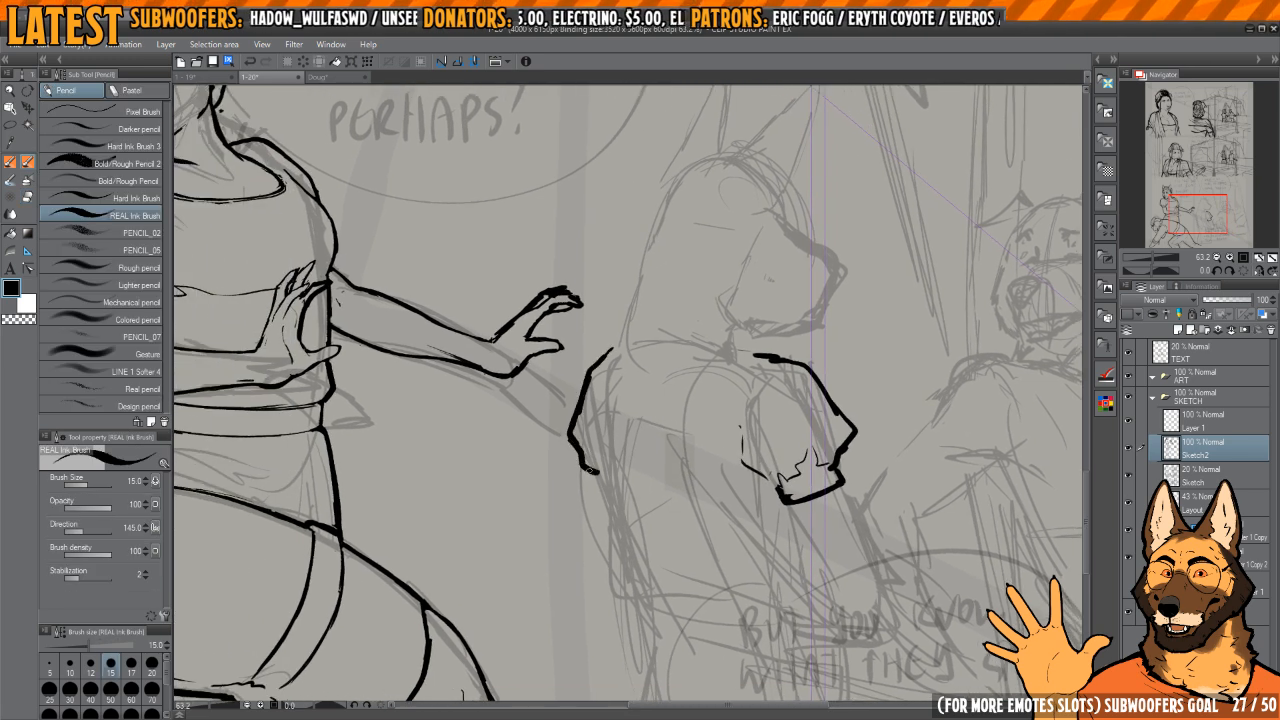
{"action": "key", "text": "e"}
{"action": "mouse_move", "coordinate": [606, 453]}
{"action": "left_mouse_down"}
{"action": "mouse_move", "coordinate": [591, 454]}
{"action": "mouse_move", "coordinate": [595, 424]}
{"action": "mouse_move", "coordinate": [602, 447]}
{"action": "left_mouse_up"}
{"action": "key", "text": "p"}
{"action": "left_click_drag", "start_coordinate": [615, 451], "coordinate": [571, 373]}
{"action": "left_click_drag", "start_coordinate": [556, 323], "coordinate": [577, 428]}
{"action": "key", "text": "ctrl+z"}
{"action": "mouse_move", "coordinate": [568, 353]}
{"action": "left_mouse_down"}
{"action": "mouse_move", "coordinate": [582, 452]}
{"action": "mouse_move", "coordinate": [577, 436]}
{"action": "mouse_move", "coordinate": [613, 438]}
{"action": "left_mouse_up"}
Step: Ink the standing figure's back contour down to the waist and the curved upper edge of the waistband
{"action": "scroll", "coordinate": [575, 434], "scroll_direction": "down", "scroll_amount": 2}
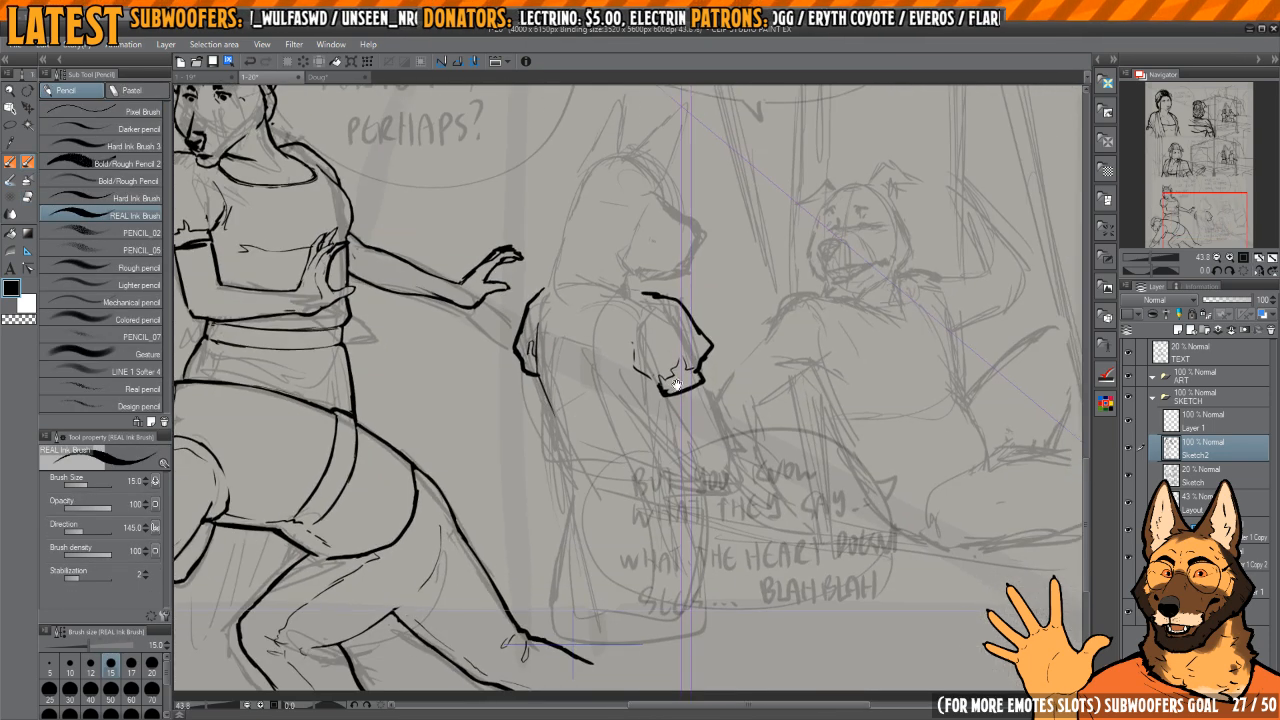
{"action": "left_click_drag", "start_coordinate": [630, 353], "coordinate": [626, 371]}
{"action": "left_click_drag", "start_coordinate": [539, 405], "coordinate": [563, 407]}
{"action": "scroll", "coordinate": [563, 407], "scroll_direction": "up", "scroll_amount": 2}
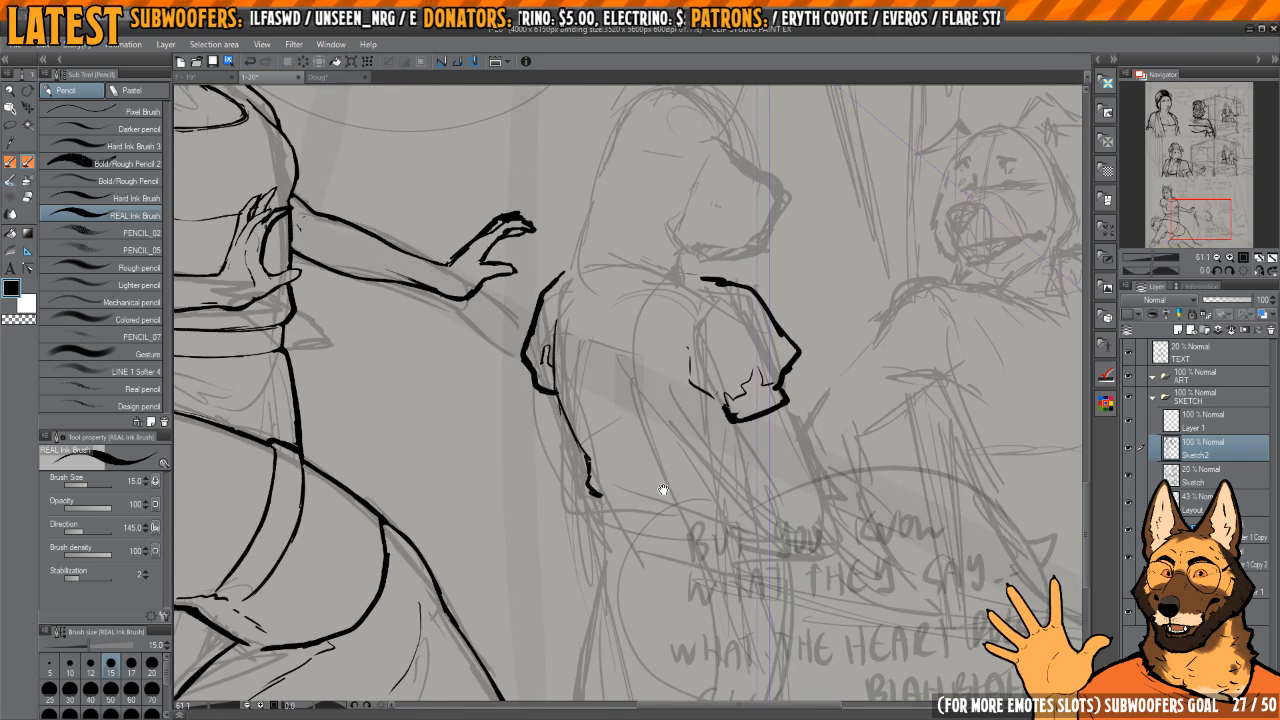
{"action": "left_click_drag", "start_coordinate": [663, 490], "coordinate": [633, 456]}
{"action": "key", "text": "e"}
{"action": "mouse_move", "coordinate": [560, 430]}
{"action": "left_mouse_down"}
{"action": "mouse_move", "coordinate": [566, 463]}
{"action": "mouse_move", "coordinate": [676, 461]}
{"action": "left_mouse_up"}
{"action": "key", "text": "p"}
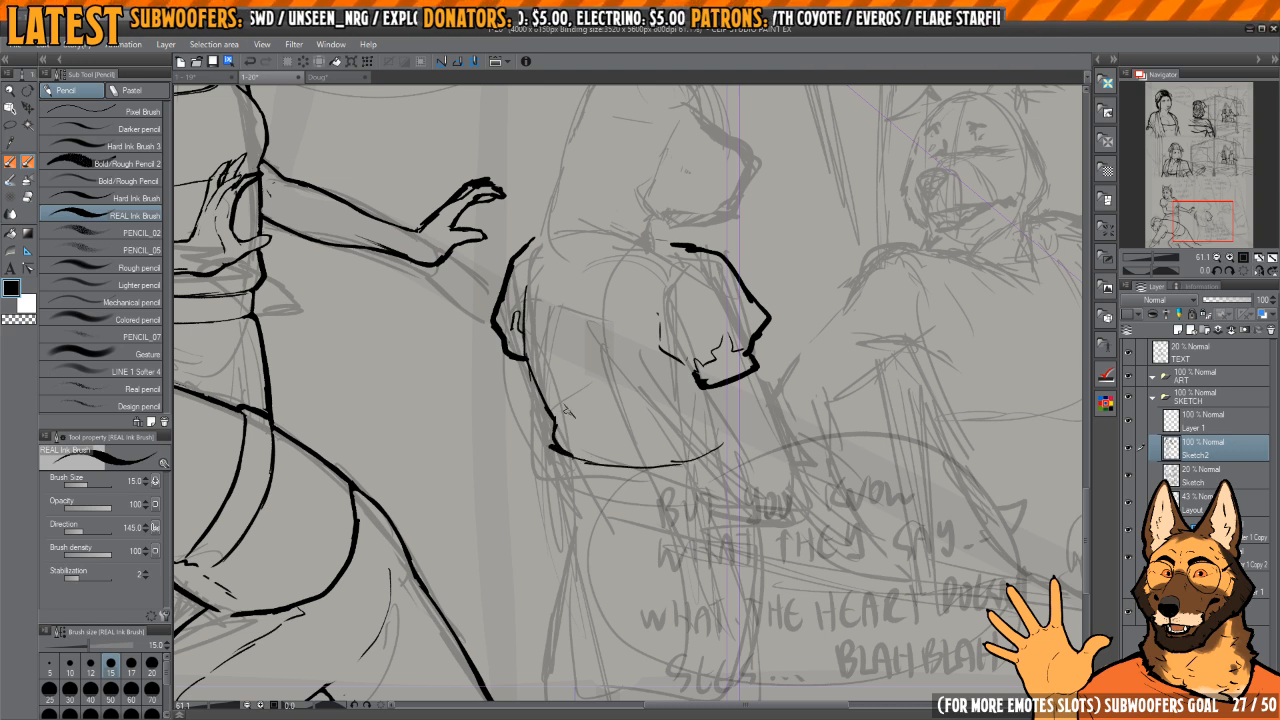
Step: Add crease lines to the standing figure's shirt and ink the waistband's side and curved lower edge
{"action": "key", "text": "e"}
{"action": "mouse_move", "coordinate": [592, 416]}
{"action": "left_mouse_down"}
{"action": "mouse_move", "coordinate": [566, 399]}
{"action": "mouse_move", "coordinate": [629, 429]}
{"action": "mouse_move", "coordinate": [593, 401]}
{"action": "left_mouse_up"}
{"action": "key", "text": "p"}
{"action": "left_click_drag", "start_coordinate": [647, 457], "coordinate": [631, 405]}
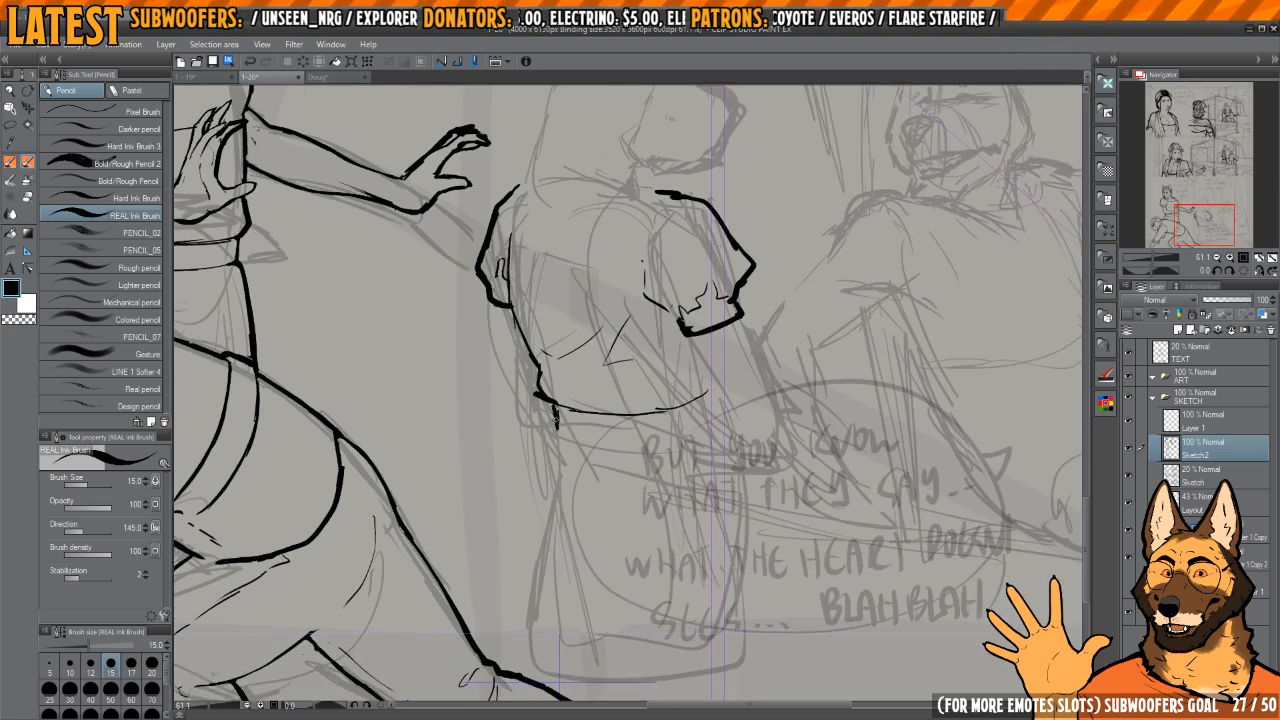
{"action": "key", "text": "e"}
{"action": "mouse_move", "coordinate": [688, 445]}
{"action": "left_mouse_down"}
{"action": "mouse_move", "coordinate": [722, 424]}
{"action": "mouse_move", "coordinate": [559, 437]}
{"action": "left_mouse_up"}
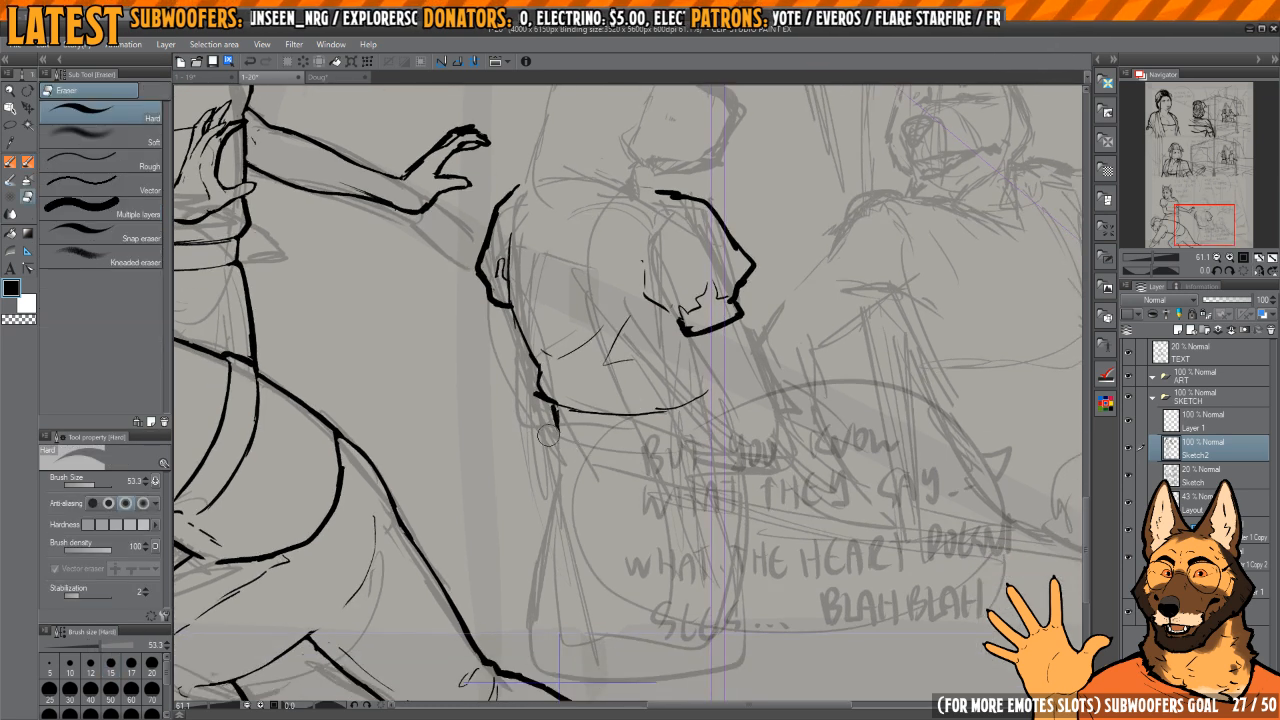
{"action": "key", "text": "p"}
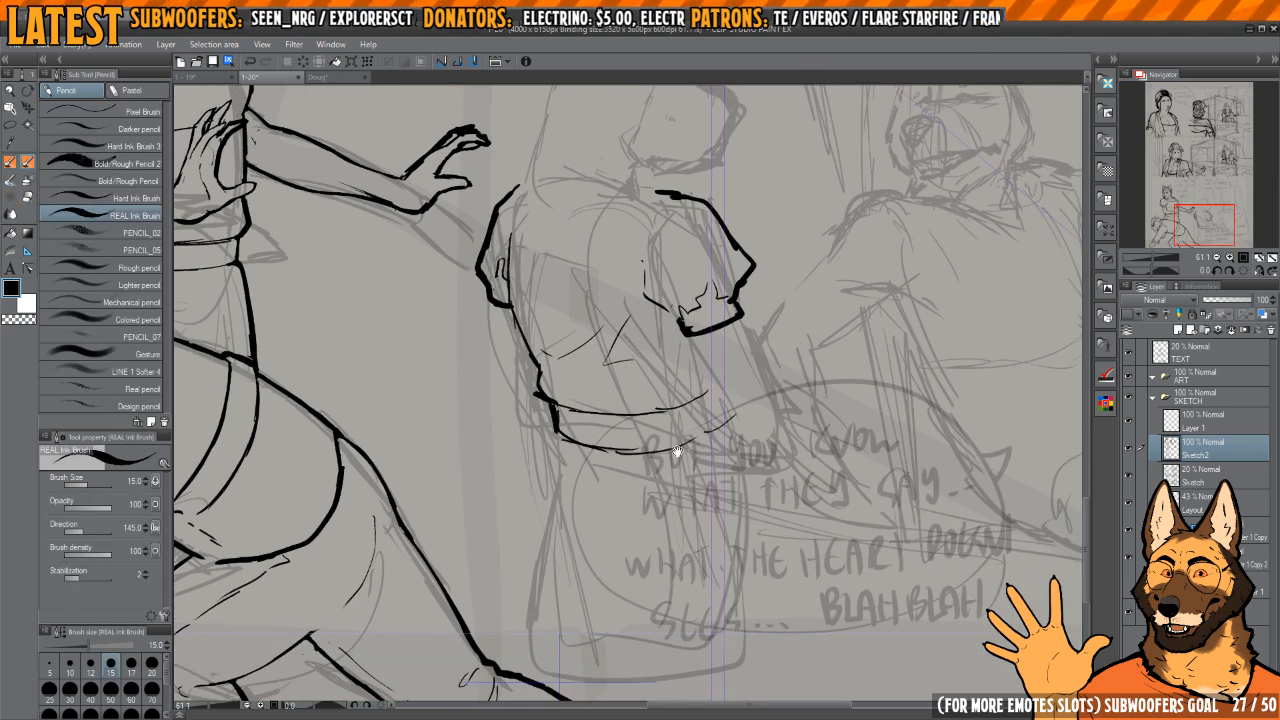
Step: Ink the rear contour of the standing figure's skirt from the waistband down toward the hem
{"action": "left_click_drag", "start_coordinate": [678, 452], "coordinate": [679, 383]}
{"action": "key", "text": "h"}
{"action": "scroll", "coordinate": [677, 348], "scroll_direction": "down", "scroll_amount": 2}
{"action": "key", "text": "h"}
{"action": "left_click_drag", "start_coordinate": [640, 340], "coordinate": [666, 338]}
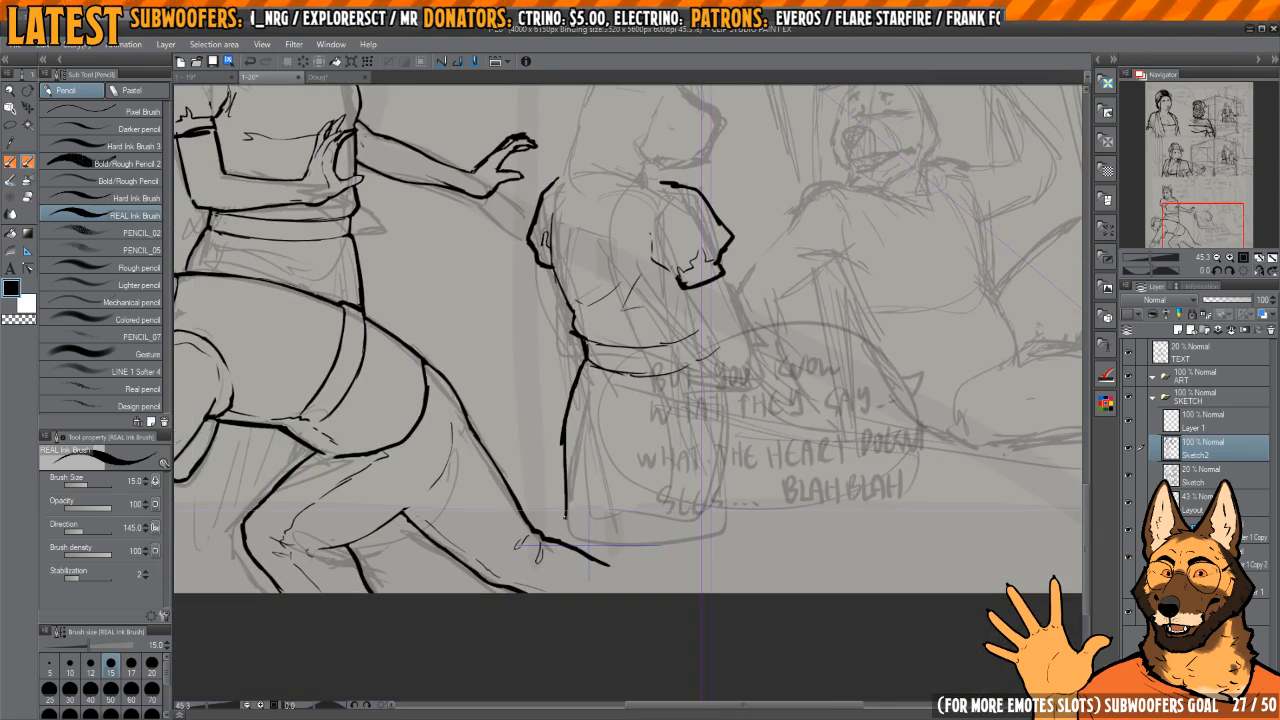
{"action": "mouse_move", "coordinate": [638, 383]}
{"action": "left_mouse_down"}
{"action": "mouse_move", "coordinate": [702, 457]}
{"action": "mouse_move", "coordinate": [691, 380]}
{"action": "mouse_move", "coordinate": [640, 448]}
{"action": "mouse_move", "coordinate": [632, 401]}
{"action": "mouse_move", "coordinate": [624, 461]}
{"action": "left_mouse_up"}
Step: Erase the rough strokes along the waistband's lower edge and re-ink it as one clean curve
{"action": "key", "text": "e"}
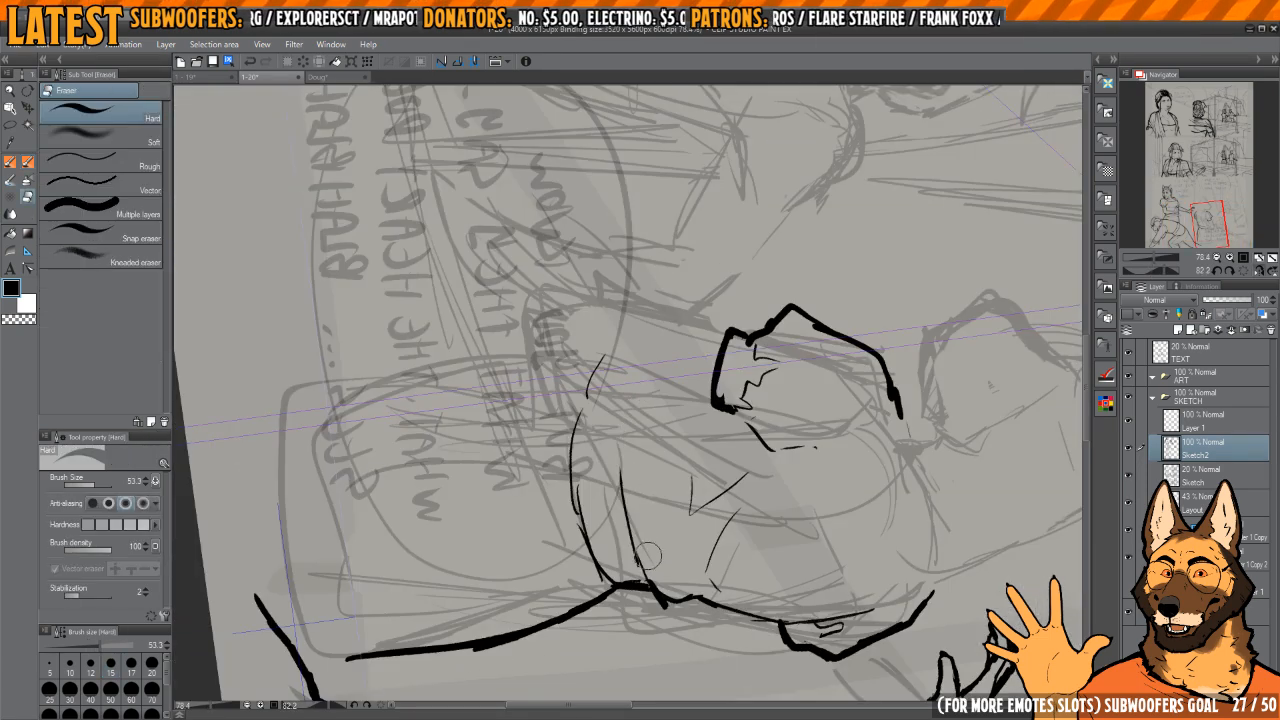
{"action": "left_click_drag", "start_coordinate": [573, 507], "coordinate": [577, 428]}
{"action": "key", "text": "p"}
{"action": "left_click_drag", "start_coordinate": [588, 376], "coordinate": [577, 483]}
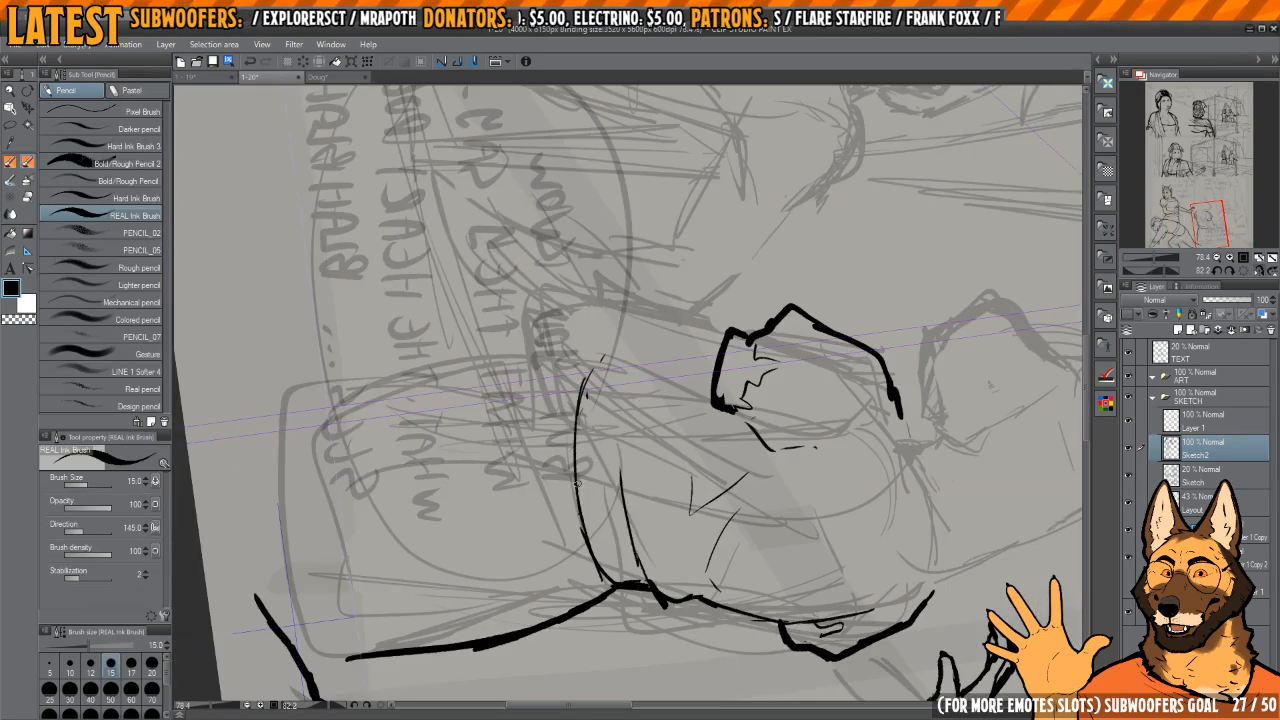
{"action": "mouse_move", "coordinate": [649, 582]}
{"action": "left_mouse_down"}
{"action": "mouse_move", "coordinate": [621, 416]}
{"action": "mouse_move", "coordinate": [648, 560]}
{"action": "mouse_move", "coordinate": [740, 505]}
{"action": "left_mouse_up"}
Step: Ink the standing figure's upper arm below the front sleeve's cuff, drawing both side contours
{"action": "key", "text": "h"}
{"action": "left_click_drag", "start_coordinate": [768, 294], "coordinate": [780, 430]}
{"action": "key", "text": "h"}
{"action": "key", "text": "h"}
{"action": "left_click_drag", "start_coordinate": [643, 342], "coordinate": [629, 384]}
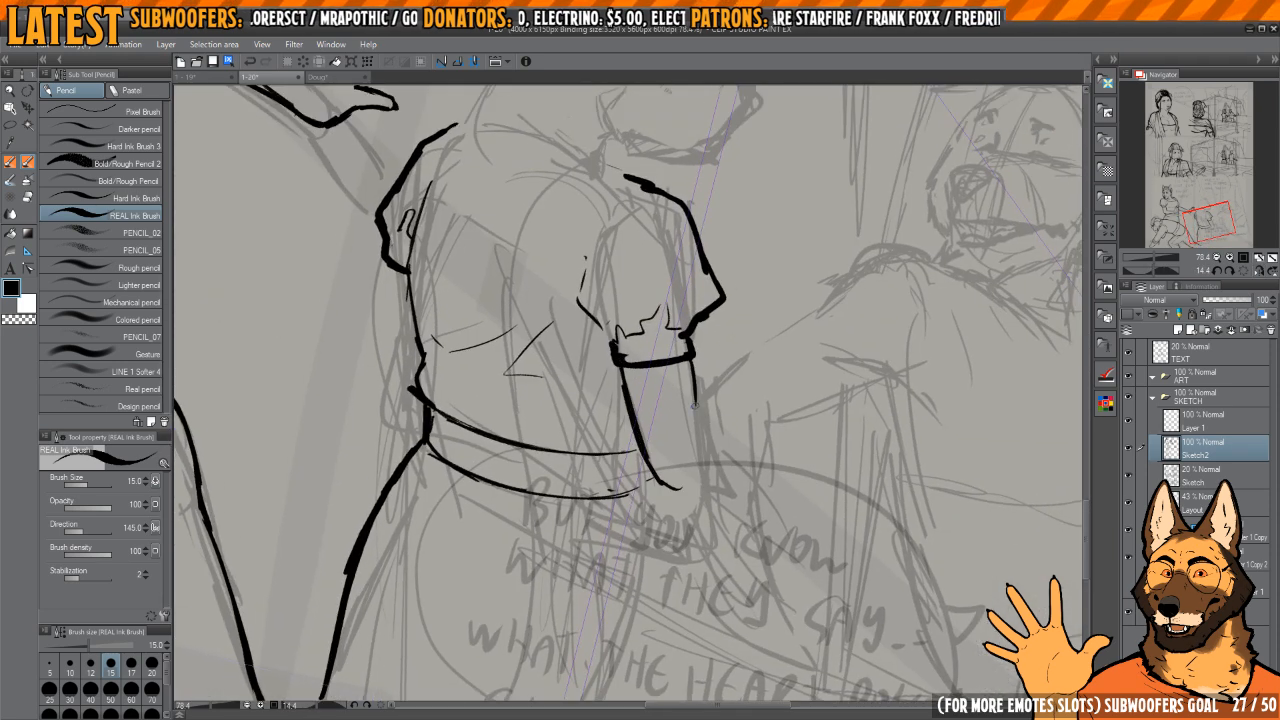
Step: Close the upper arm with a rounded elbow and erase stray marks around the sleeve's cuff
{"action": "key", "text": "h"}
{"action": "key", "text": "e"}
{"action": "mouse_move", "coordinate": [583, 346]}
{"action": "left_mouse_down"}
{"action": "mouse_move", "coordinate": [648, 418]}
{"action": "mouse_move", "coordinate": [663, 406]}
{"action": "mouse_move", "coordinate": [656, 366]}
{"action": "left_mouse_up"}
{"action": "scroll", "coordinate": [656, 410], "scroll_direction": "up", "scroll_amount": 3}
{"action": "scroll", "coordinate": [660, 366], "scroll_direction": "down", "scroll_amount": 2}
{"action": "left_click_drag", "start_coordinate": [754, 289], "coordinate": [743, 278]}
{"action": "key", "text": "p"}
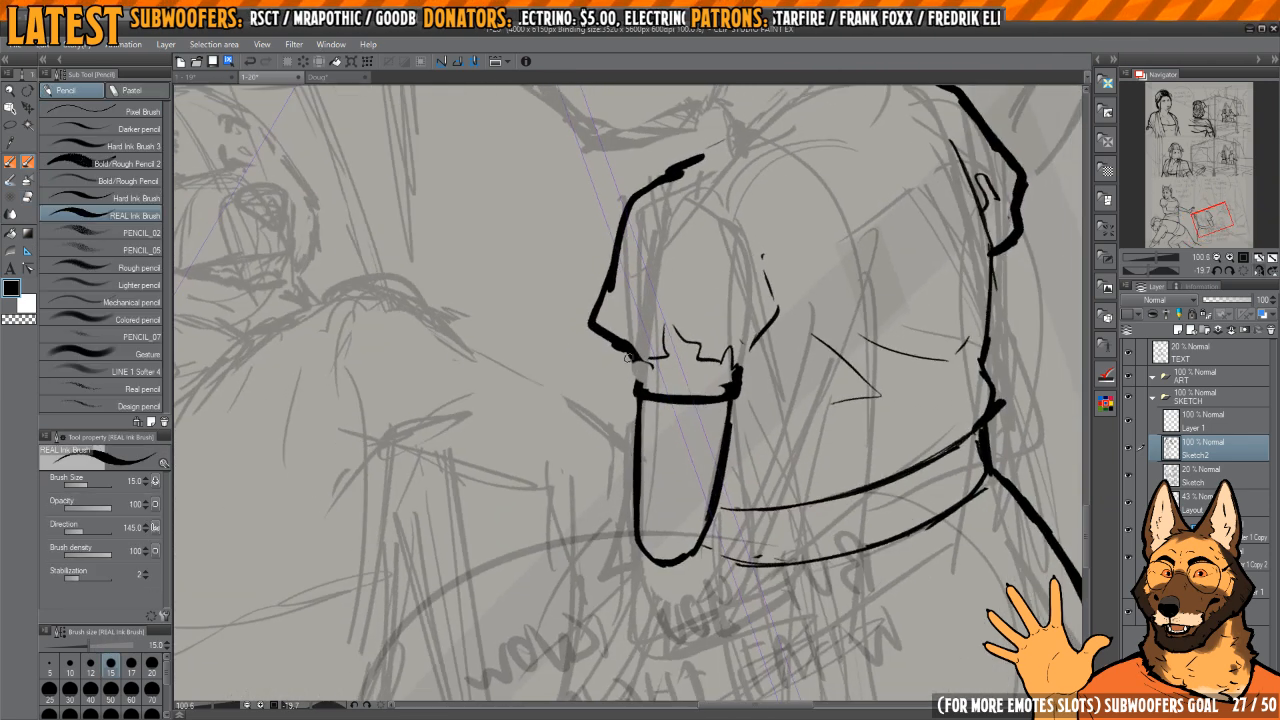
Step: Clean up and strengthen the front sleeve's outer contour where it joins the cuff and arm
{"action": "key", "text": "c"}
{"action": "mouse_move", "coordinate": [629, 348]}
{"action": "left_mouse_down"}
{"action": "mouse_move", "coordinate": [682, 440]}
{"action": "mouse_move", "coordinate": [674, 480]}
{"action": "left_mouse_up"}
{"action": "scroll", "coordinate": [680, 500], "scroll_direction": "up", "scroll_amount": 3}
{"action": "mouse_move", "coordinate": [641, 386]}
{"action": "left_mouse_down"}
{"action": "mouse_move", "coordinate": [648, 438]}
{"action": "mouse_move", "coordinate": [676, 470]}
{"action": "left_mouse_up"}
{"action": "mouse_move", "coordinate": [651, 342]}
{"action": "left_mouse_down"}
{"action": "mouse_move", "coordinate": [682, 328]}
{"action": "mouse_move", "coordinate": [638, 333]}
{"action": "mouse_move", "coordinate": [652, 466]}
{"action": "mouse_move", "coordinate": [628, 408]}
{"action": "left_mouse_up"}
{"action": "key", "text": "c"}
Step: Thin the heavy hem line of the front sleeve's cuff across the upper arm
{"action": "key", "text": "c"}
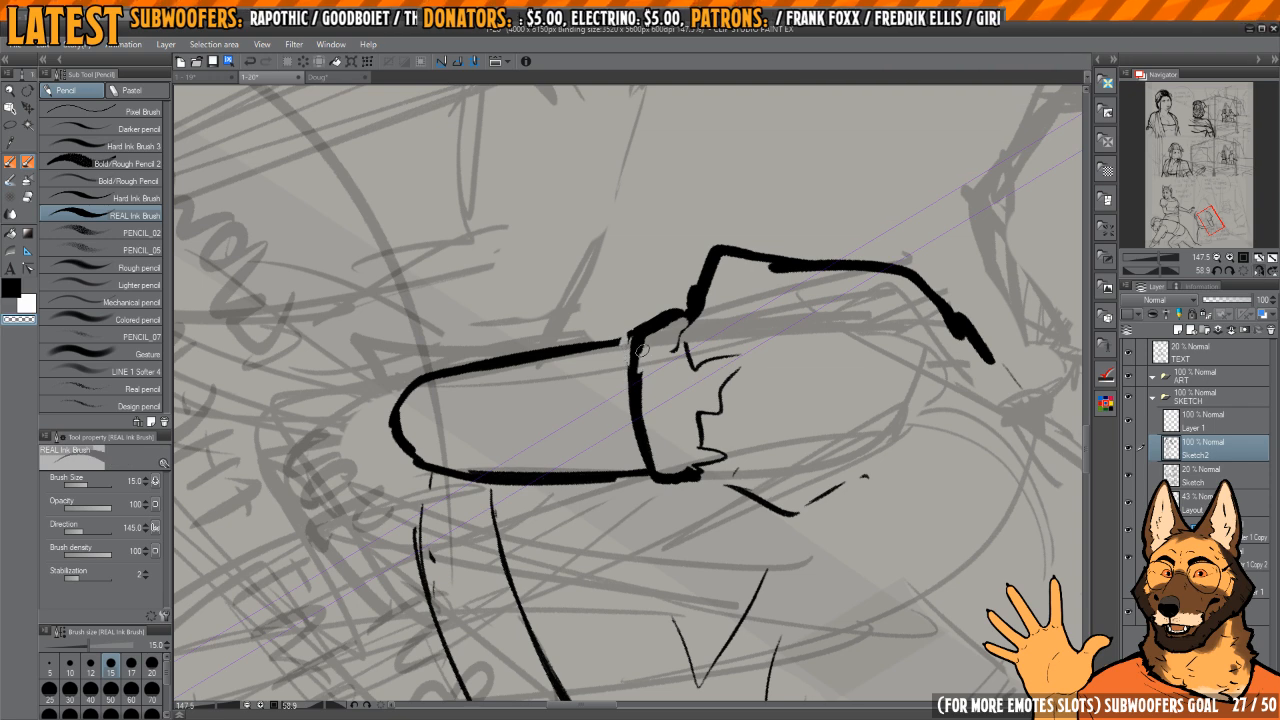
{"action": "left_click_drag", "start_coordinate": [642, 351], "coordinate": [655, 456]}
{"action": "left_click_drag", "start_coordinate": [630, 398], "coordinate": [643, 458]}
{"action": "mouse_move", "coordinate": [631, 370]}
{"action": "left_mouse_down"}
{"action": "mouse_move", "coordinate": [630, 323]}
{"action": "mouse_move", "coordinate": [656, 468]}
{"action": "left_mouse_up"}
Step: Thin the front upper arm's heavy outer contour from the sleeve's cuff down towards the elbow
{"action": "key", "text": "c"}
{"action": "key", "text": "c"}
{"action": "mouse_move", "coordinate": [732, 361]}
{"action": "left_mouse_down"}
{"action": "mouse_move", "coordinate": [702, 314]}
{"action": "mouse_move", "coordinate": [608, 289]}
{"action": "left_mouse_up"}
{"action": "left_click_drag", "start_coordinate": [572, 416], "coordinate": [575, 431]}
{"action": "key", "text": "c"}
{"action": "left_click_drag", "start_coordinate": [688, 432], "coordinate": [653, 340]}
{"action": "key", "text": "c"}
{"action": "left_click_drag", "start_coordinate": [668, 292], "coordinate": [652, 420]}
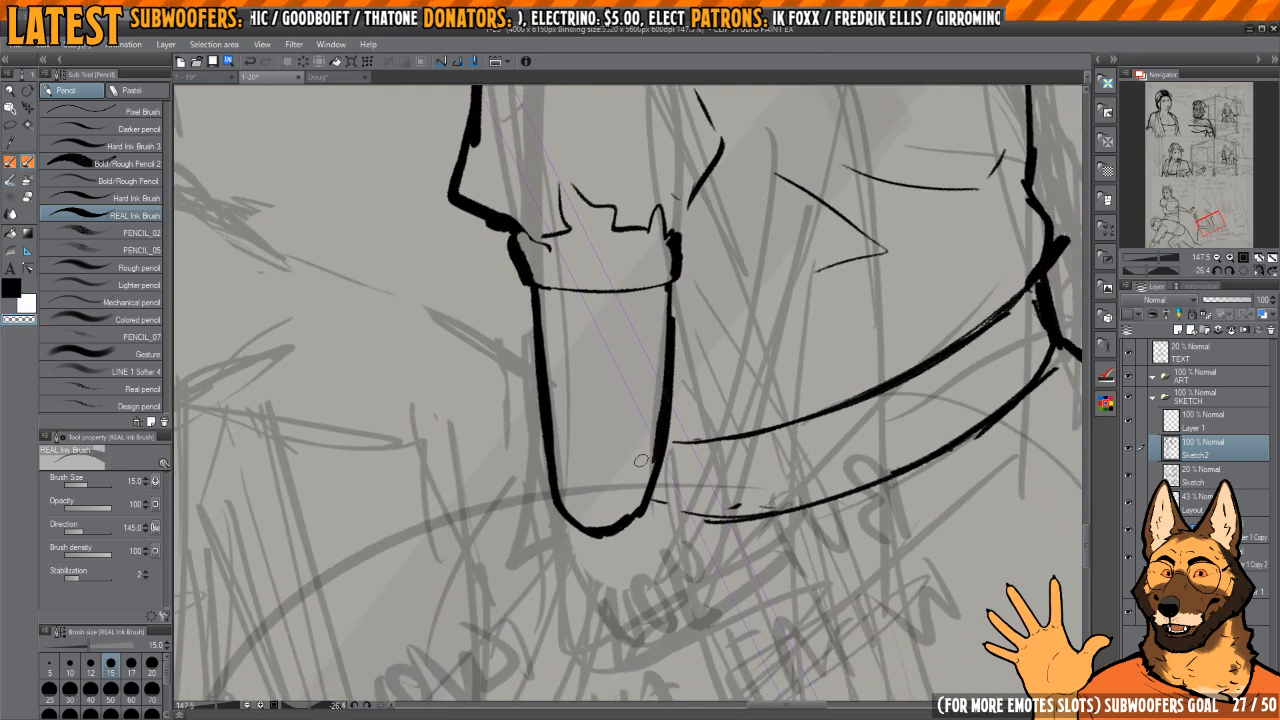
{"action": "left_click_drag", "start_coordinate": [540, 296], "coordinate": [554, 468]}
{"action": "left_click_drag", "start_coordinate": [554, 374], "coordinate": [574, 394]}
{"action": "key", "text": "c"}
{"action": "mouse_move", "coordinate": [556, 320]}
{"action": "left_mouse_down"}
{"action": "mouse_move", "coordinate": [573, 492]}
{"action": "mouse_move", "coordinate": [563, 386]}
{"action": "mouse_move", "coordinate": [570, 440]}
{"action": "left_mouse_up"}
Step: Retrace the outer contour of the front upper arm to even out its line weight down to the elbow
{"action": "key", "text": "c"}
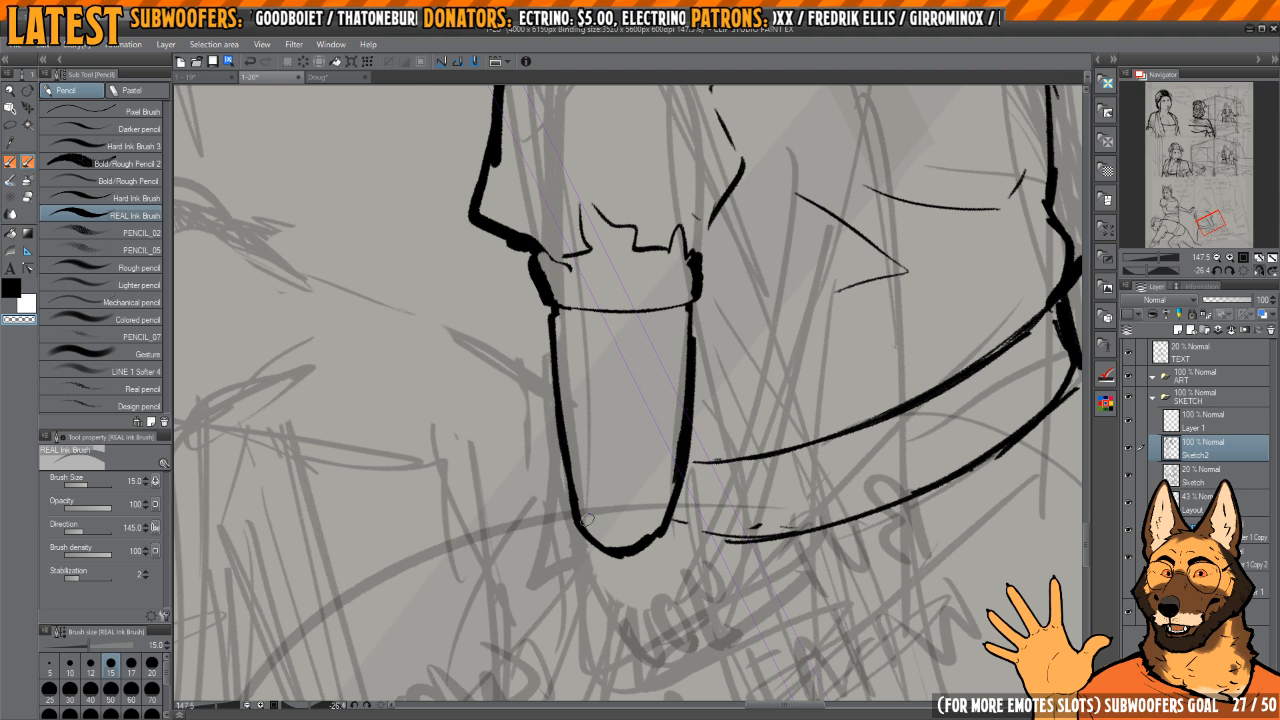
{"action": "key", "text": "c"}
{"action": "left_click_drag", "start_coordinate": [549, 308], "coordinate": [550, 370]}
{"action": "mouse_move", "coordinate": [549, 308]}
{"action": "left_mouse_down"}
{"action": "mouse_move", "coordinate": [569, 492]}
{"action": "mouse_move", "coordinate": [580, 518]}
{"action": "mouse_move", "coordinate": [555, 321]}
{"action": "mouse_move", "coordinate": [596, 529]}
{"action": "mouse_move", "coordinate": [547, 311]}
{"action": "mouse_move", "coordinate": [581, 479]}
{"action": "left_mouse_up"}
{"action": "key", "text": "c"}
{"action": "key", "text": "c"}
{"action": "key", "text": "h"}
{"action": "key", "text": "h"}
{"action": "key", "text": "h"}
Step: Slim the torso-side contour of the front upper arm and redraw it smoothly into the rounded elbow
{"action": "left_click_drag", "start_coordinate": [583, 363], "coordinate": [591, 384]}
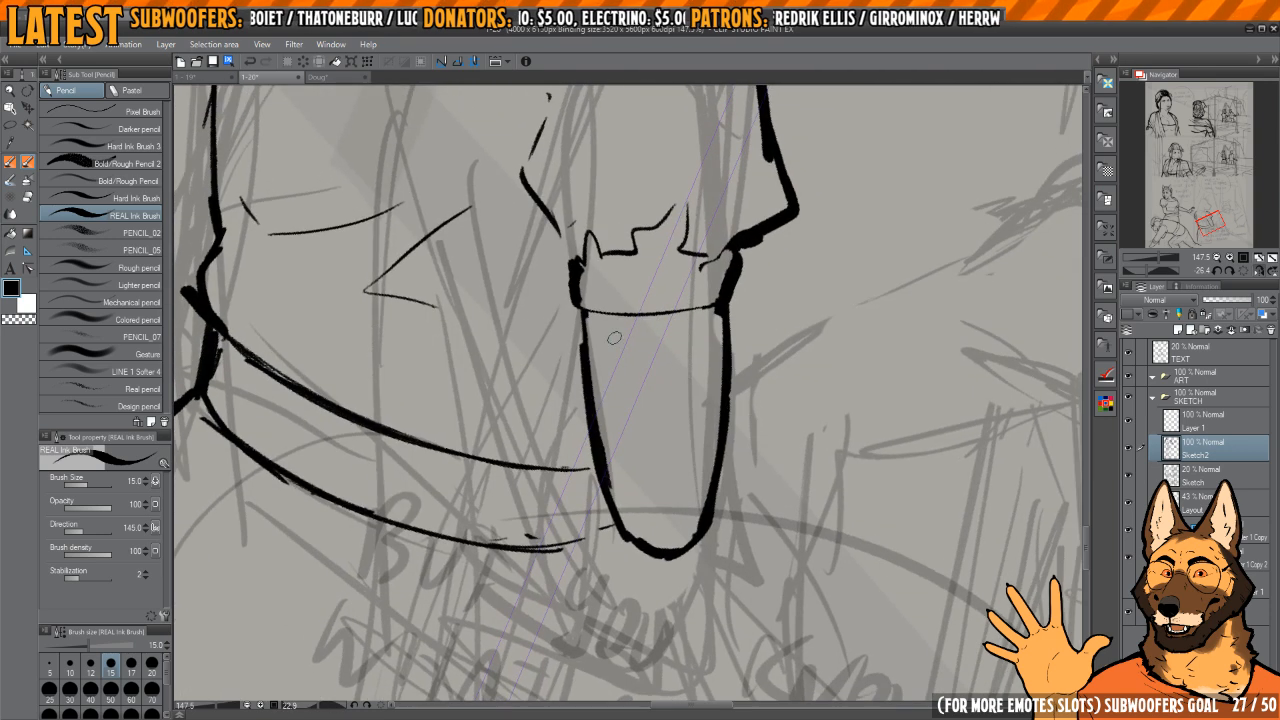
{"action": "key", "text": "c"}
{"action": "left_click_drag", "start_coordinate": [579, 338], "coordinate": [582, 402]}
{"action": "left_click_drag", "start_coordinate": [612, 474], "coordinate": [587, 325]}
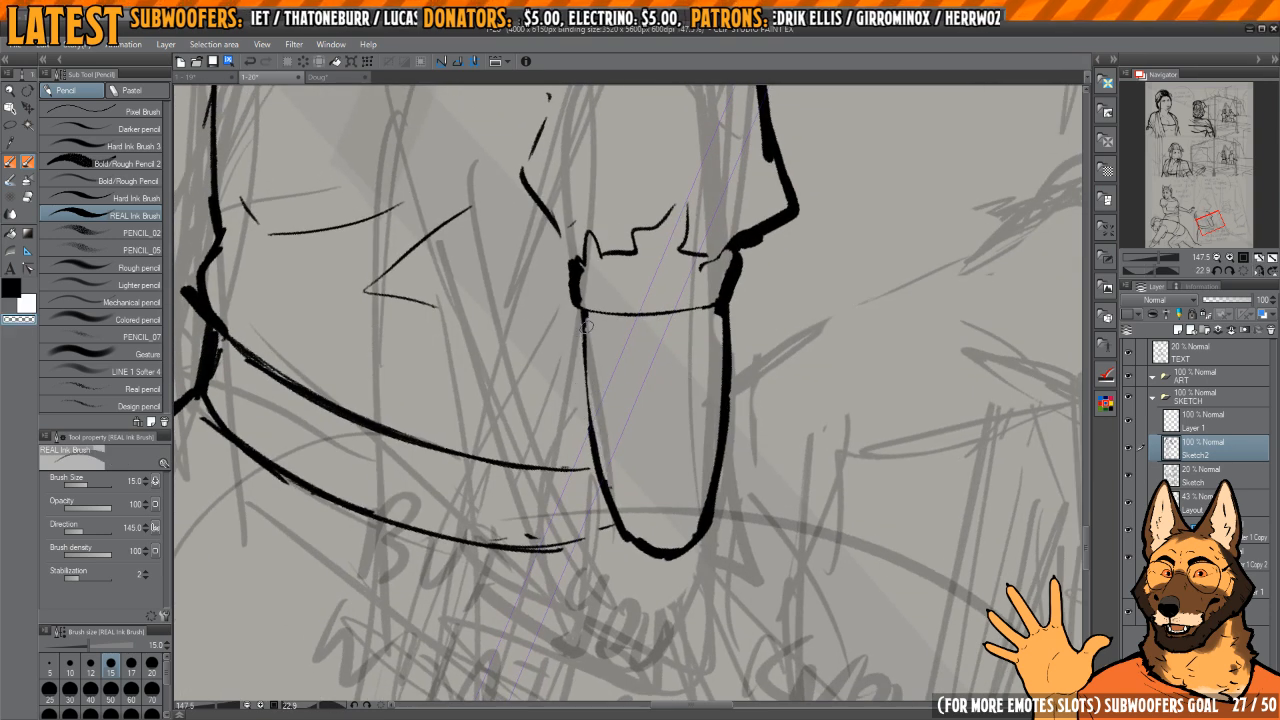
{"action": "left_click_drag", "start_coordinate": [588, 438], "coordinate": [628, 542]}
{"action": "key", "text": "c"}
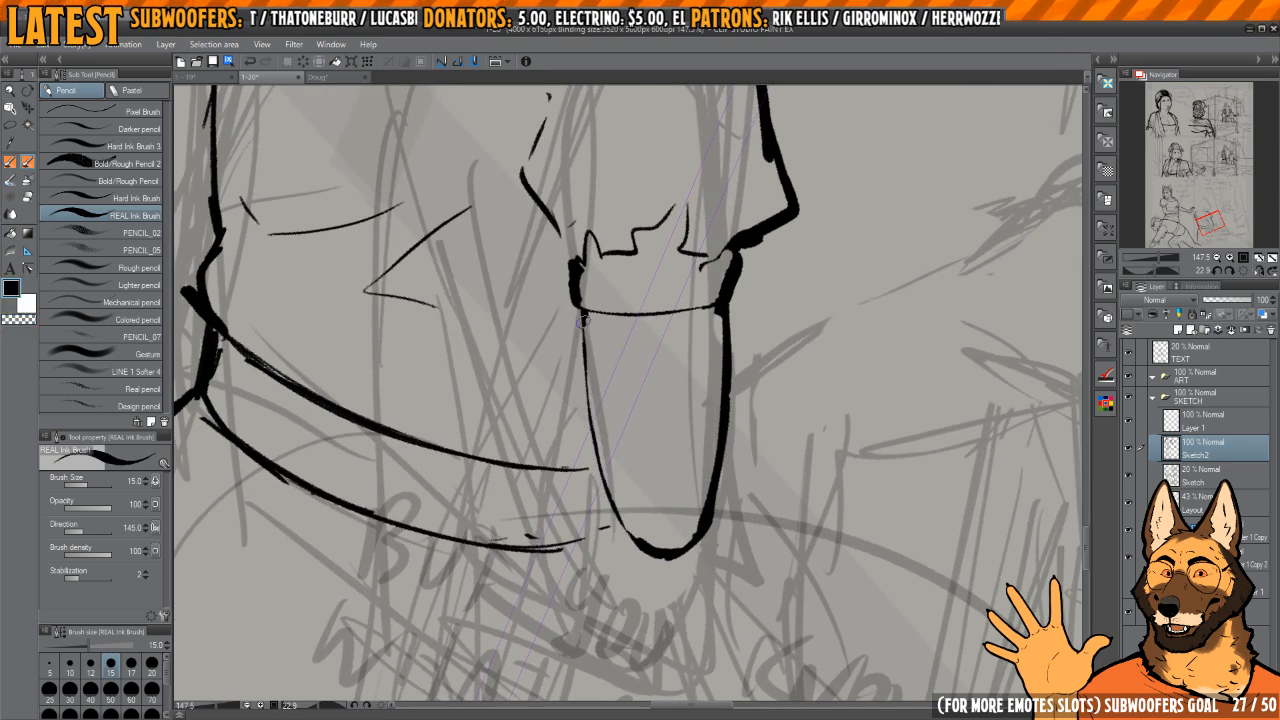
{"action": "mouse_move", "coordinate": [583, 320]}
{"action": "left_mouse_down"}
{"action": "mouse_move", "coordinate": [602, 482]}
{"action": "mouse_move", "coordinate": [664, 553]}
{"action": "left_mouse_up"}
{"action": "left_click_drag", "start_coordinate": [712, 465], "coordinate": [688, 467]}
Step: Thin the outer edge of the front sleeve's cuff, then erase and redraw the sleeve's lower outer corner more smoothly
{"action": "key", "text": "h"}
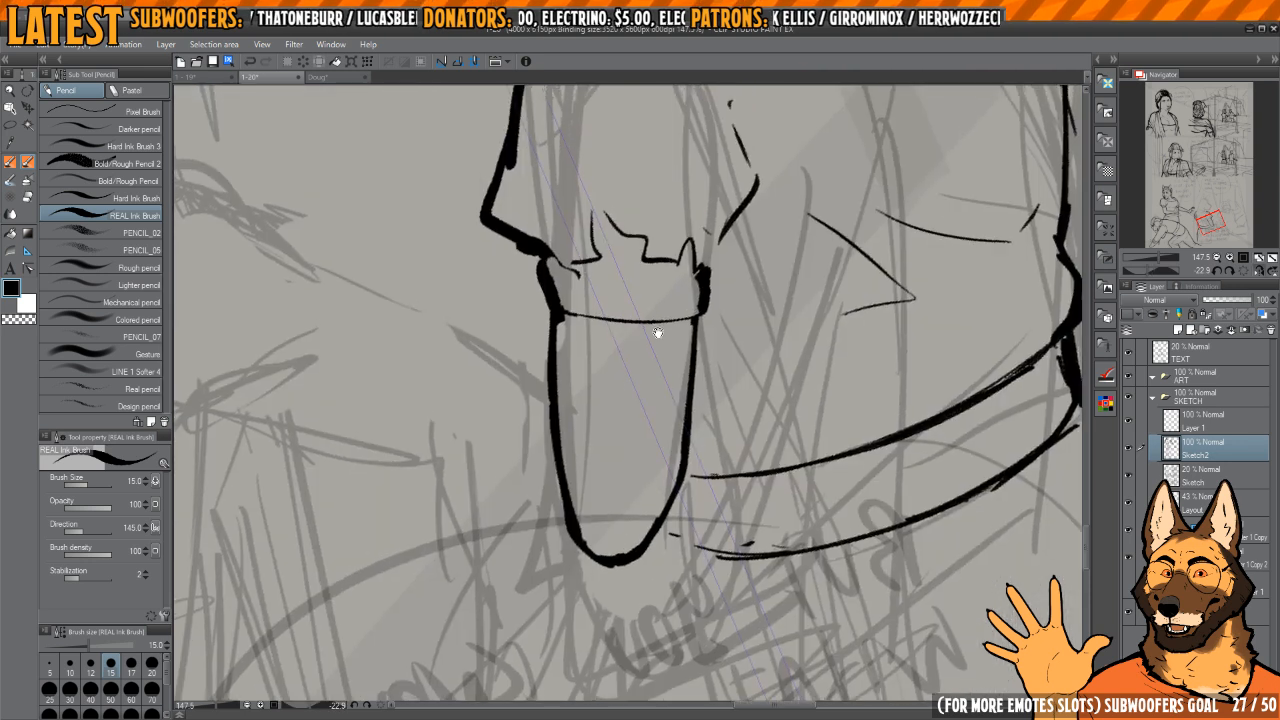
{"action": "left_click_drag", "start_coordinate": [658, 333], "coordinate": [705, 411]}
{"action": "mouse_move", "coordinate": [604, 383]}
{"action": "left_mouse_down"}
{"action": "mouse_move", "coordinate": [628, 413]}
{"action": "mouse_move", "coordinate": [611, 411]}
{"action": "mouse_move", "coordinate": [598, 355]}
{"action": "left_mouse_up"}
{"action": "key", "text": "c"}
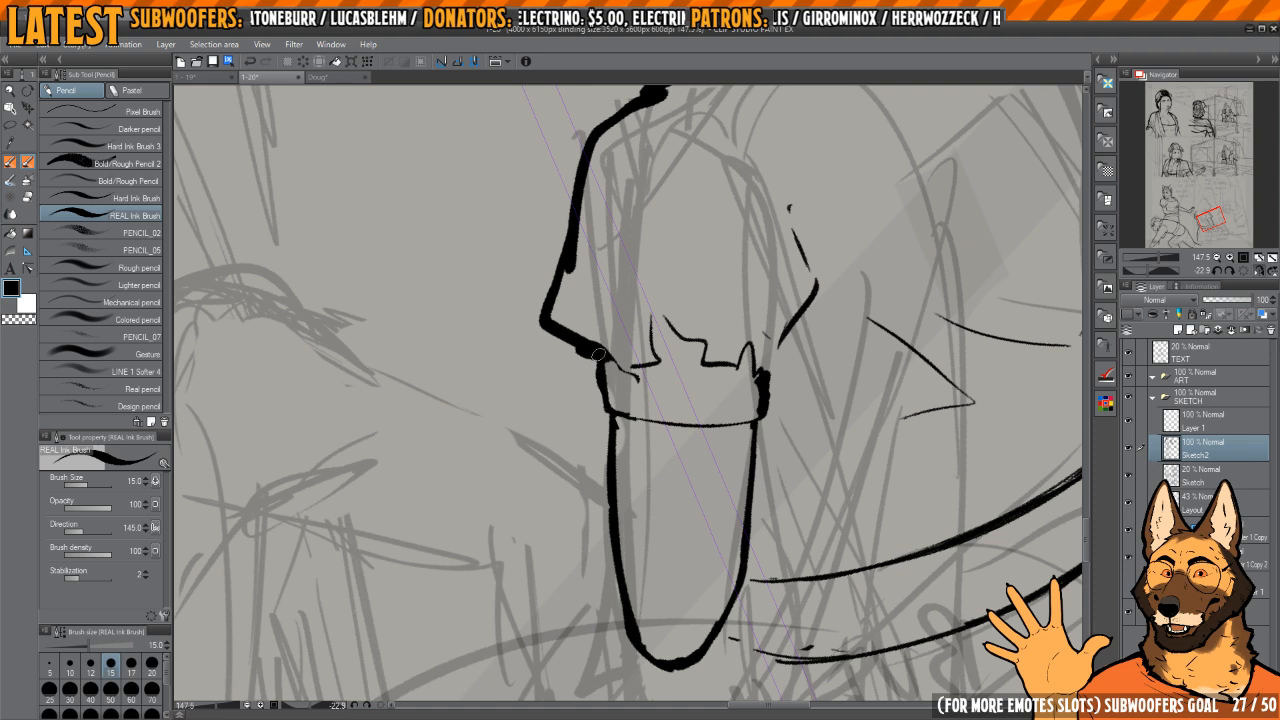
{"action": "scroll", "coordinate": [618, 447], "scroll_direction": "down", "scroll_amount": 5}
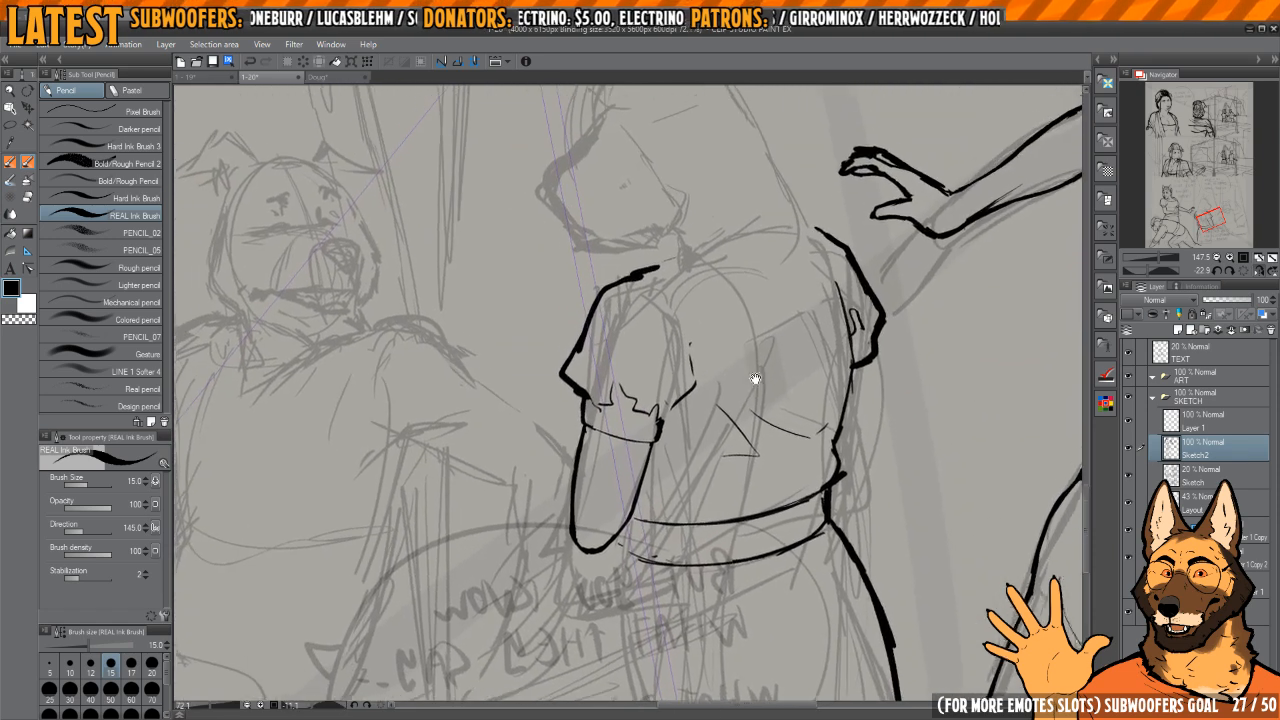
{"action": "key", "text": "e"}
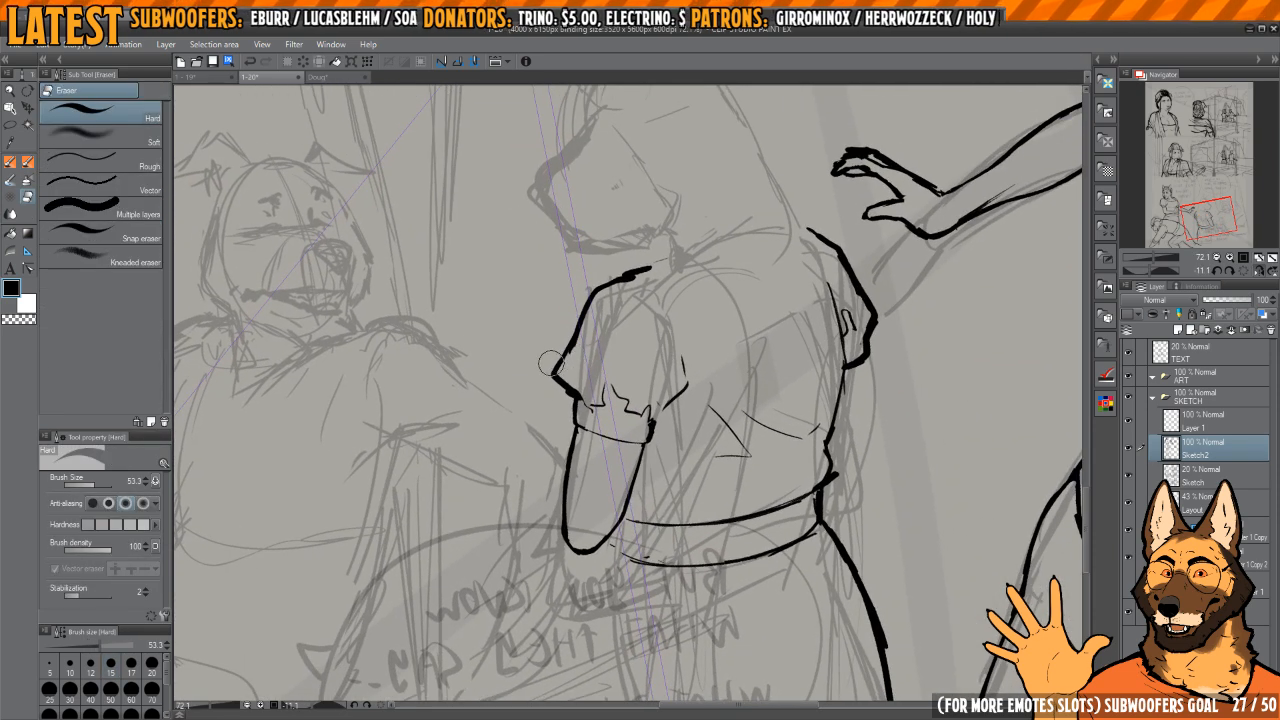
{"action": "key", "text": "p"}
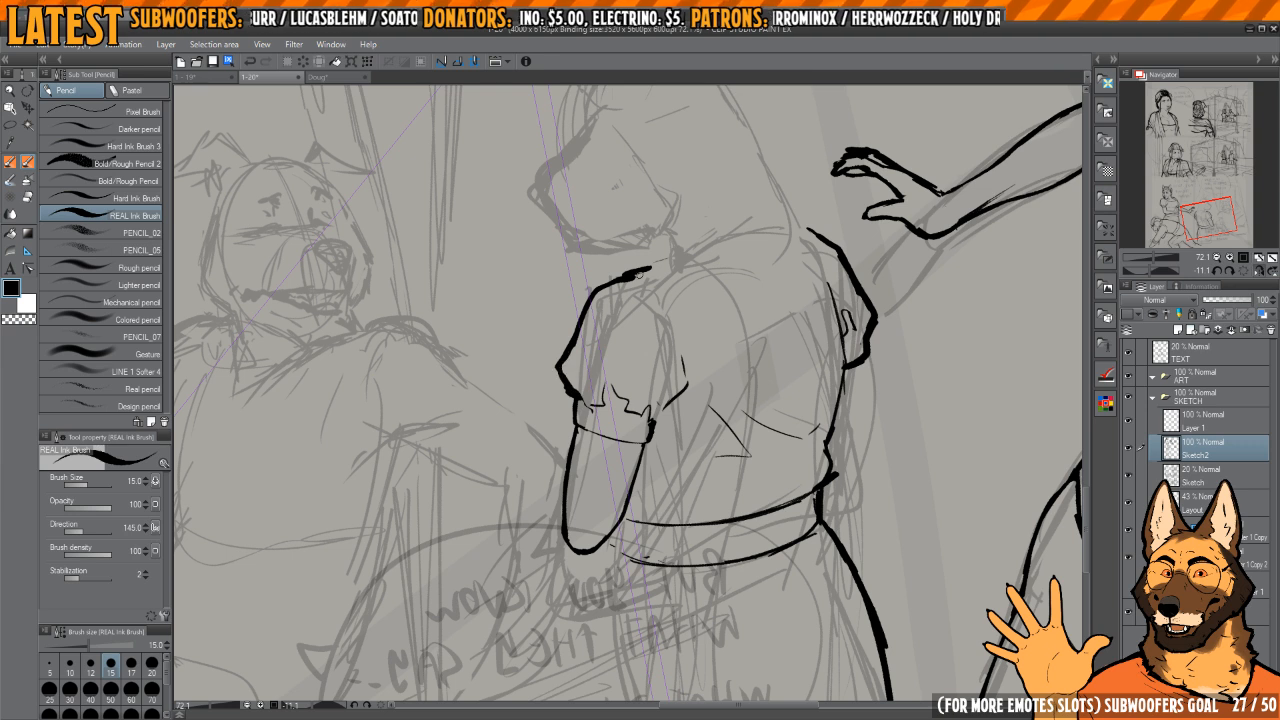
Step: Level the canvas, then ink the first strokes of the standing figure's neckline and the curve over the front shoulder
{"action": "left_click", "coordinate": [1239, 274]}
{"action": "left_click_drag", "start_coordinate": [656, 341], "coordinate": [650, 359]}
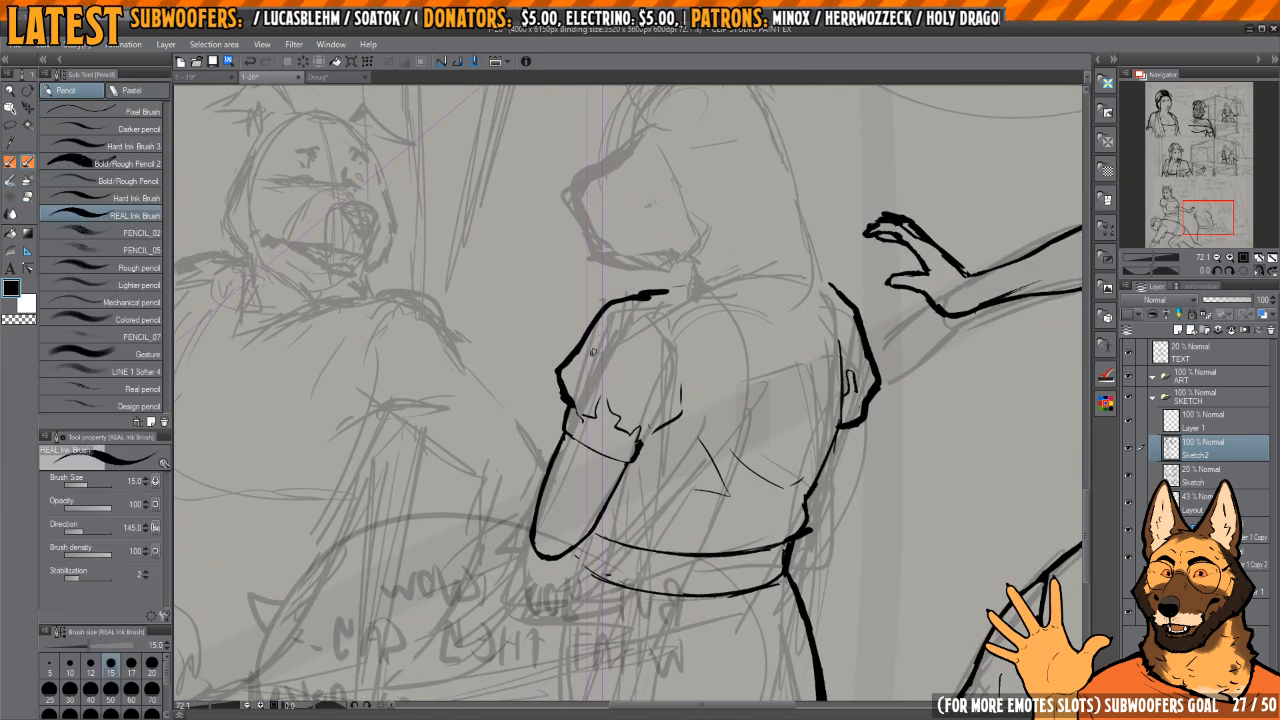
{"action": "key", "text": "h"}
{"action": "key", "text": "h"}
{"action": "key", "text": "h"}
{"action": "mouse_move", "coordinate": [618, 398]}
{"action": "left_mouse_down"}
{"action": "mouse_move", "coordinate": [695, 427]}
{"action": "mouse_move", "coordinate": [657, 438]}
{"action": "mouse_move", "coordinate": [660, 452]}
{"action": "left_mouse_up"}
{"action": "key", "text": "e"}
{"action": "key", "text": "p"}
{"action": "key", "text": "e"}
{"action": "key", "text": "p"}
{"action": "mouse_move", "coordinate": [609, 364]}
{"action": "left_mouse_down"}
{"action": "mouse_move", "coordinate": [652, 425]}
{"action": "mouse_move", "coordinate": [593, 378]}
{"action": "left_mouse_up"}
{"action": "key", "text": "e"}
{"action": "left_click_drag", "start_coordinate": [712, 358], "coordinate": [669, 368]}
{"action": "key", "text": "p"}
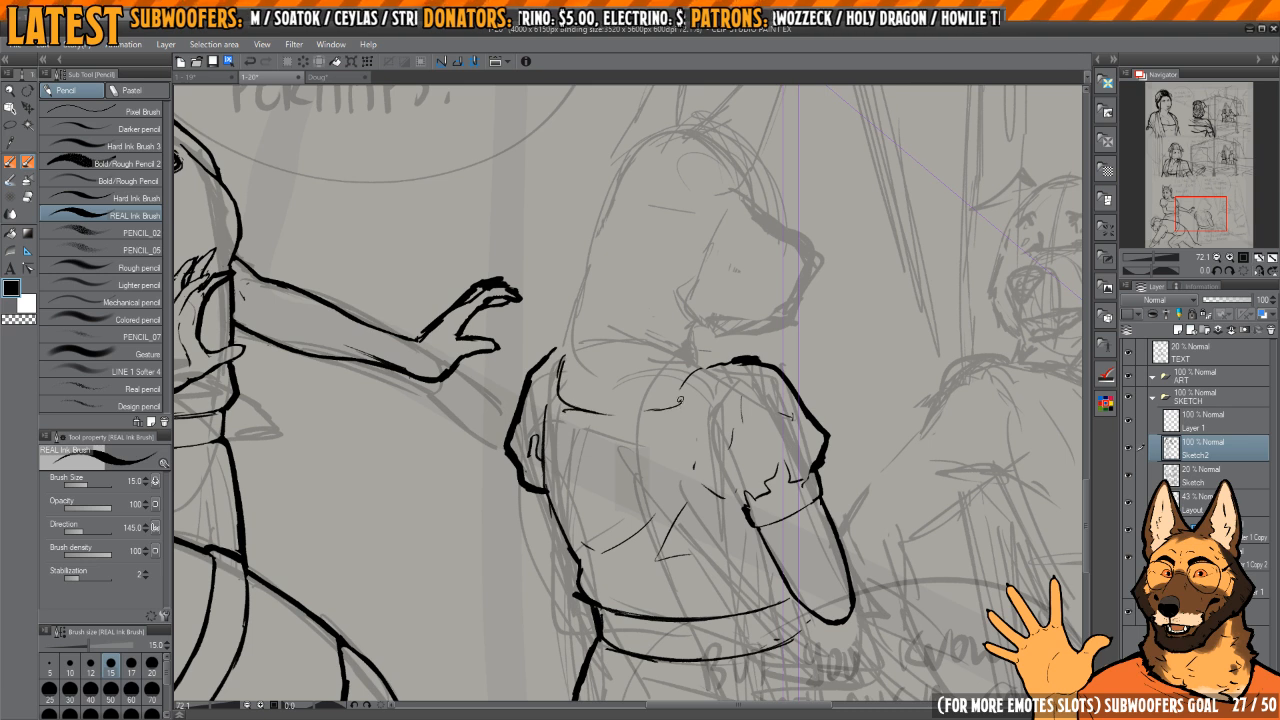
Step: Clean up the front shoulder's curve and redraw the neckline so it joins both shoulders
{"action": "key", "text": "e"}
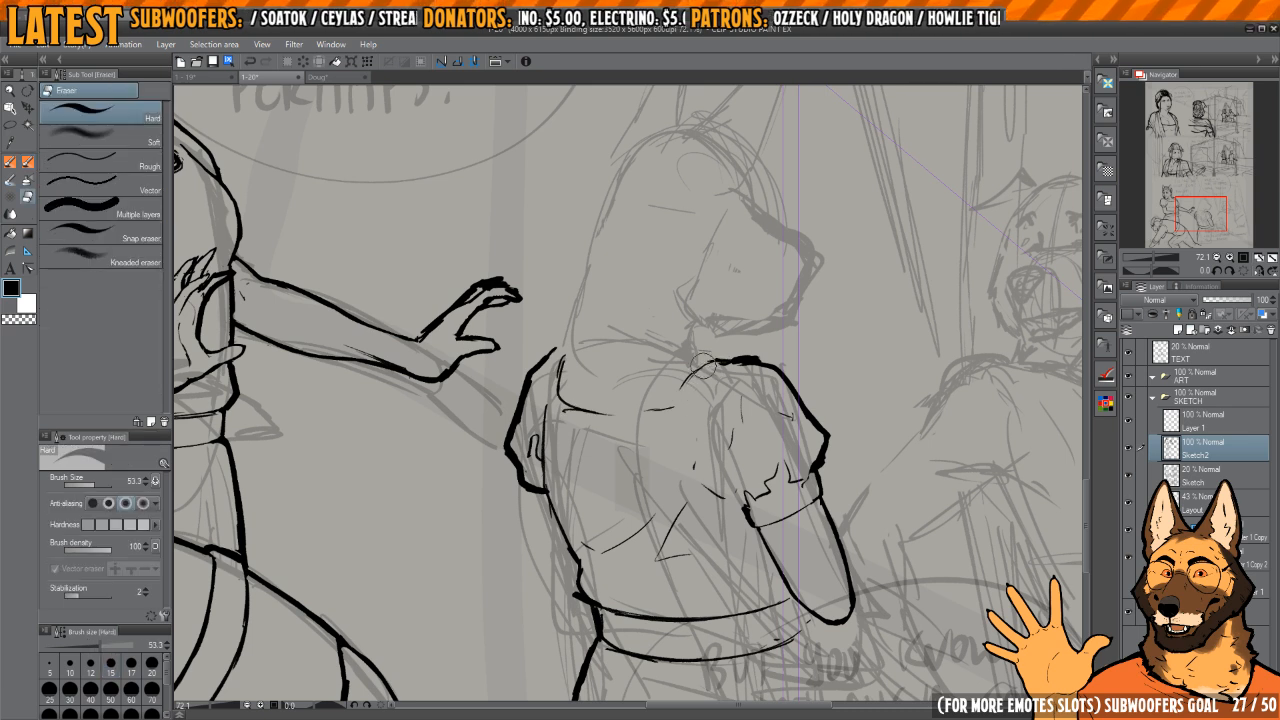
{"action": "key", "text": "p"}
{"action": "key", "text": "e"}
{"action": "mouse_move", "coordinate": [552, 374]}
{"action": "left_mouse_down"}
{"action": "mouse_move", "coordinate": [586, 409]}
{"action": "mouse_move", "coordinate": [560, 375]}
{"action": "left_mouse_up"}
{"action": "key", "text": "p"}
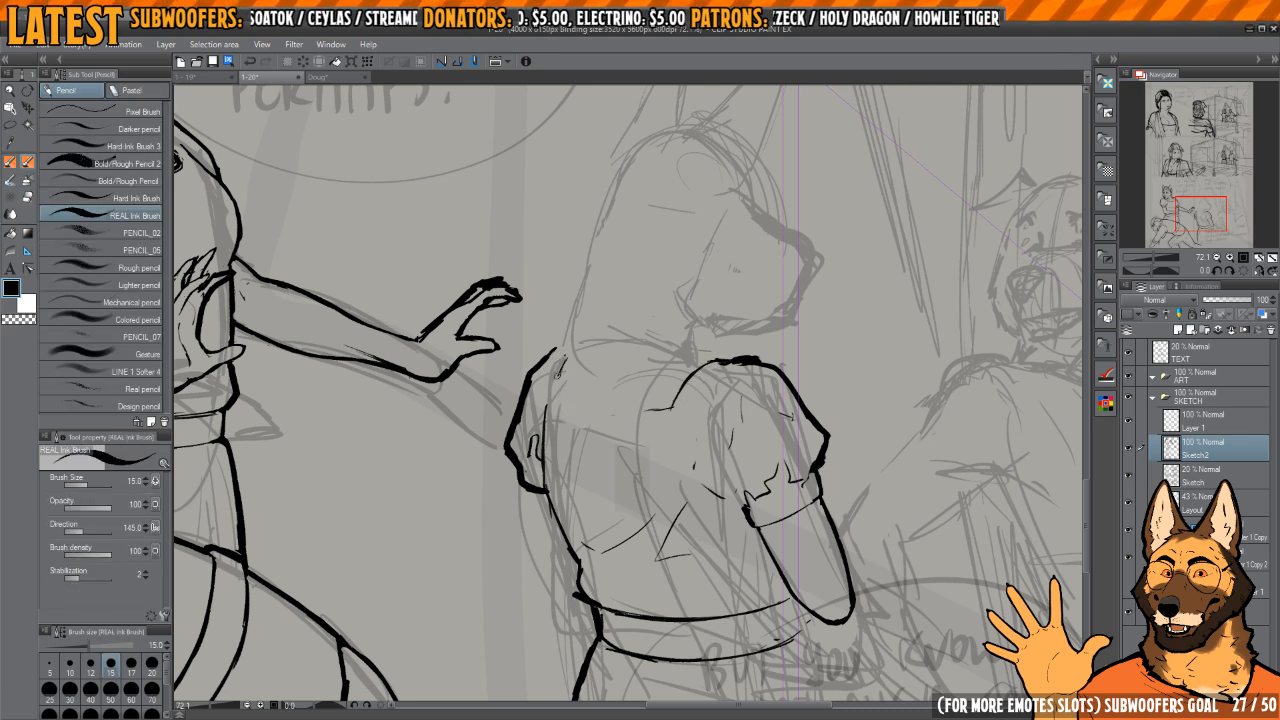
{"action": "left_click_drag", "start_coordinate": [641, 394], "coordinate": [671, 390]}
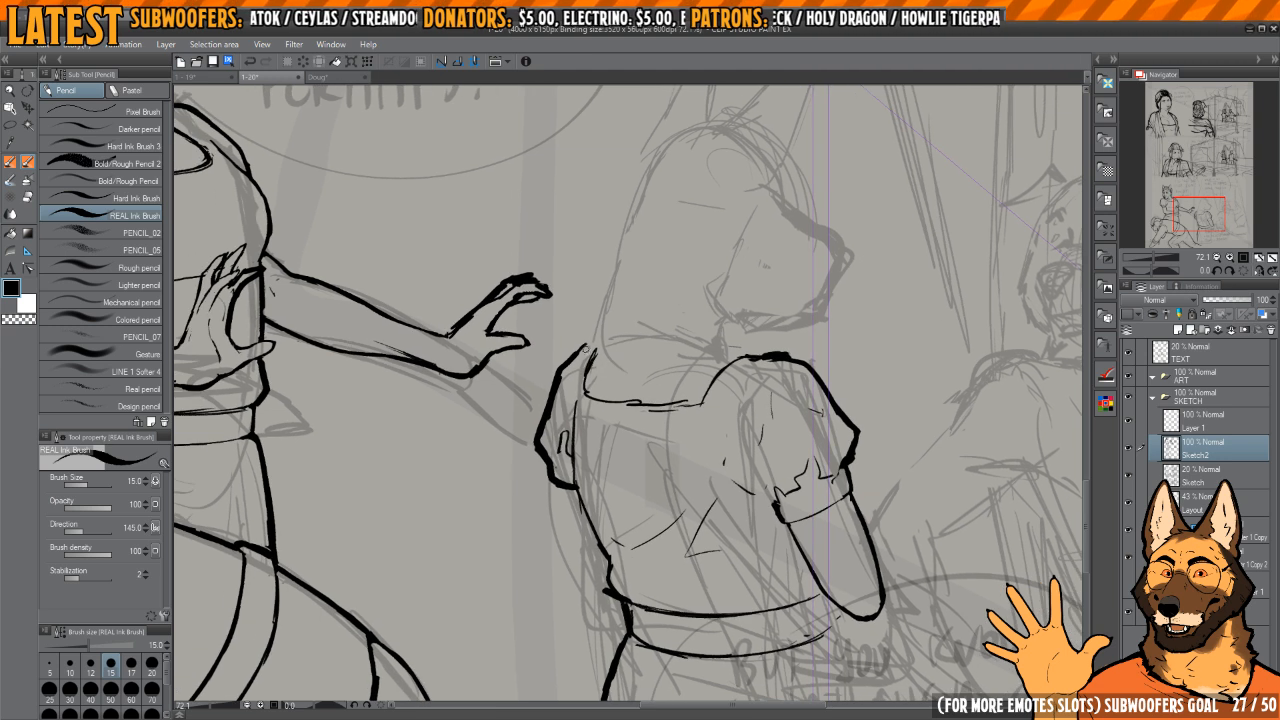
Step: Ink the short neck line under the muzzle and the long back contour running down to the neckline
{"action": "mouse_move", "coordinate": [707, 329]}
{"action": "left_mouse_down"}
{"action": "mouse_move", "coordinate": [754, 300]}
{"action": "mouse_move", "coordinate": [677, 351]}
{"action": "mouse_move", "coordinate": [707, 377]}
{"action": "left_mouse_up"}
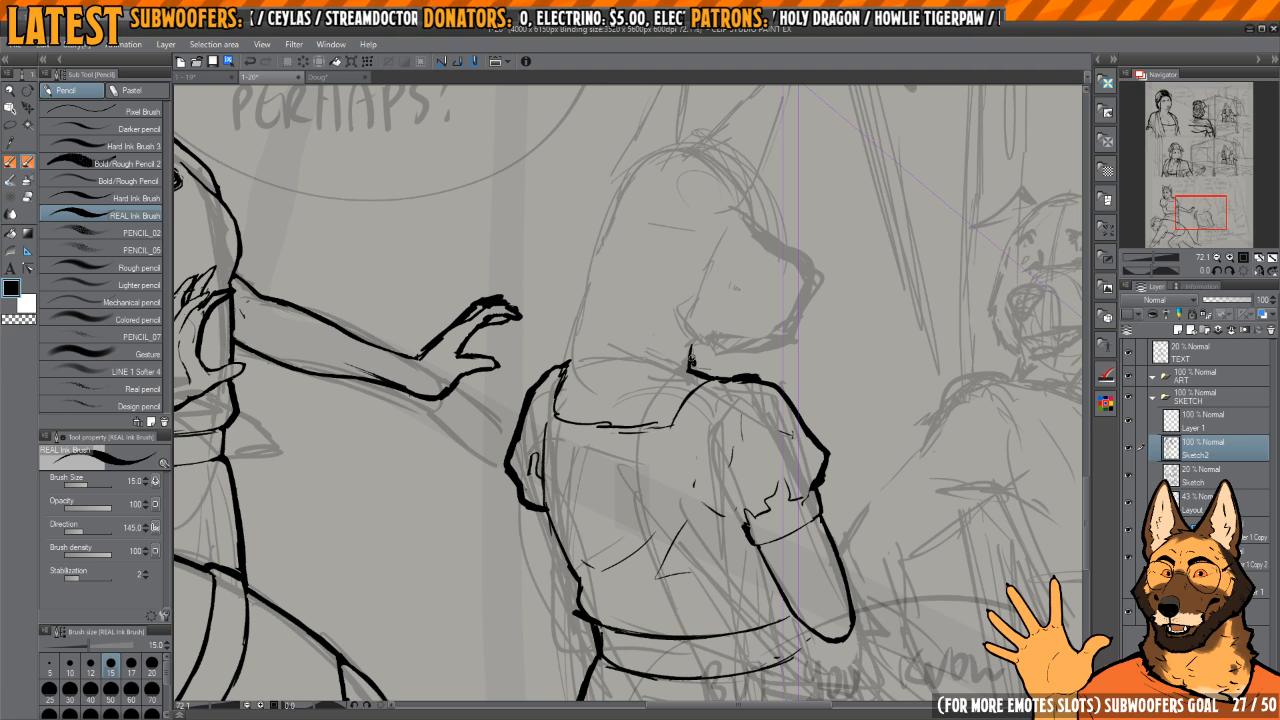
{"action": "scroll", "coordinate": [572, 362], "scroll_direction": "up", "scroll_amount": 1}
{"action": "mouse_move", "coordinate": [574, 369]}
{"action": "left_mouse_down"}
{"action": "mouse_move", "coordinate": [562, 408]}
{"action": "mouse_move", "coordinate": [597, 295]}
{"action": "left_mouse_up"}
{"action": "left_click_drag", "start_coordinate": [667, 258], "coordinate": [605, 256]}
{"action": "key", "text": "e"}
{"action": "mouse_move", "coordinate": [666, 379]}
{"action": "left_mouse_down"}
{"action": "mouse_move", "coordinate": [658, 410]}
{"action": "mouse_move", "coordinate": [689, 424]}
{"action": "left_mouse_up"}
{"action": "key", "text": "p"}
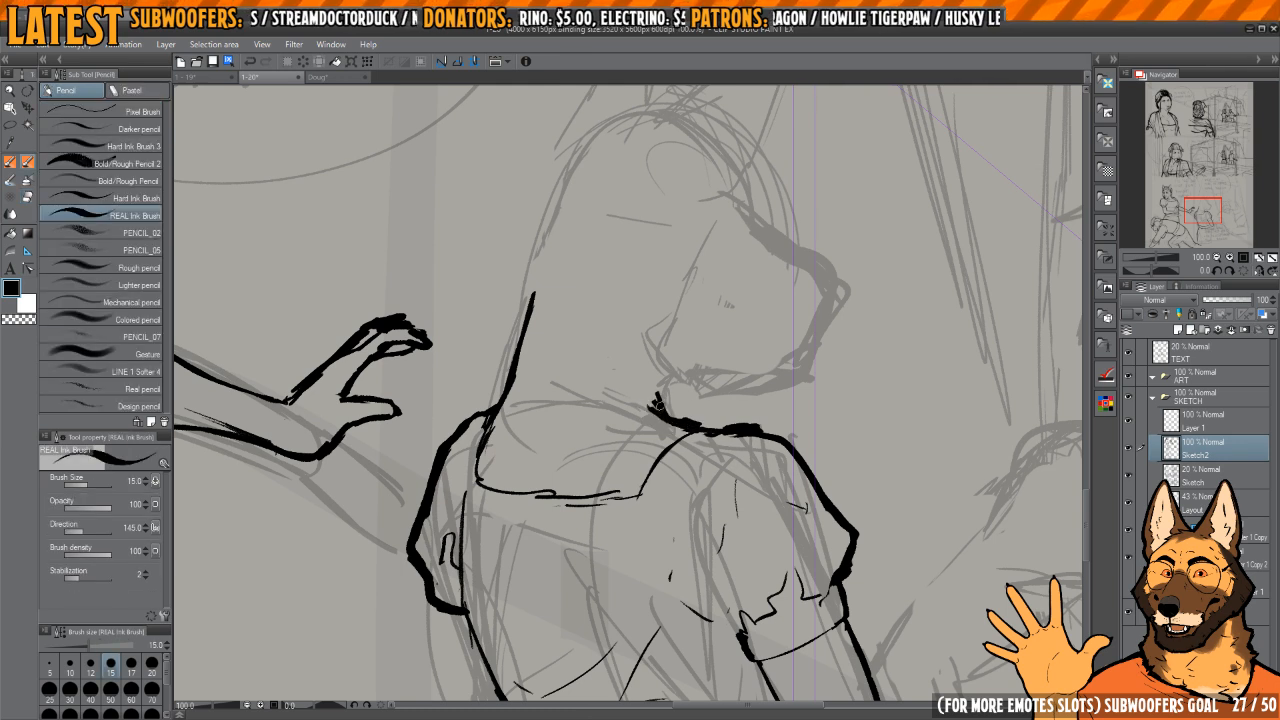
Step: Ink the standing figure's far arm from the far sleeve's hem down to the waist
{"action": "scroll", "coordinate": [667, 408], "scroll_direction": "down", "scroll_amount": 4}
{"action": "left_click_drag", "start_coordinate": [694, 420], "coordinate": [617, 543]}
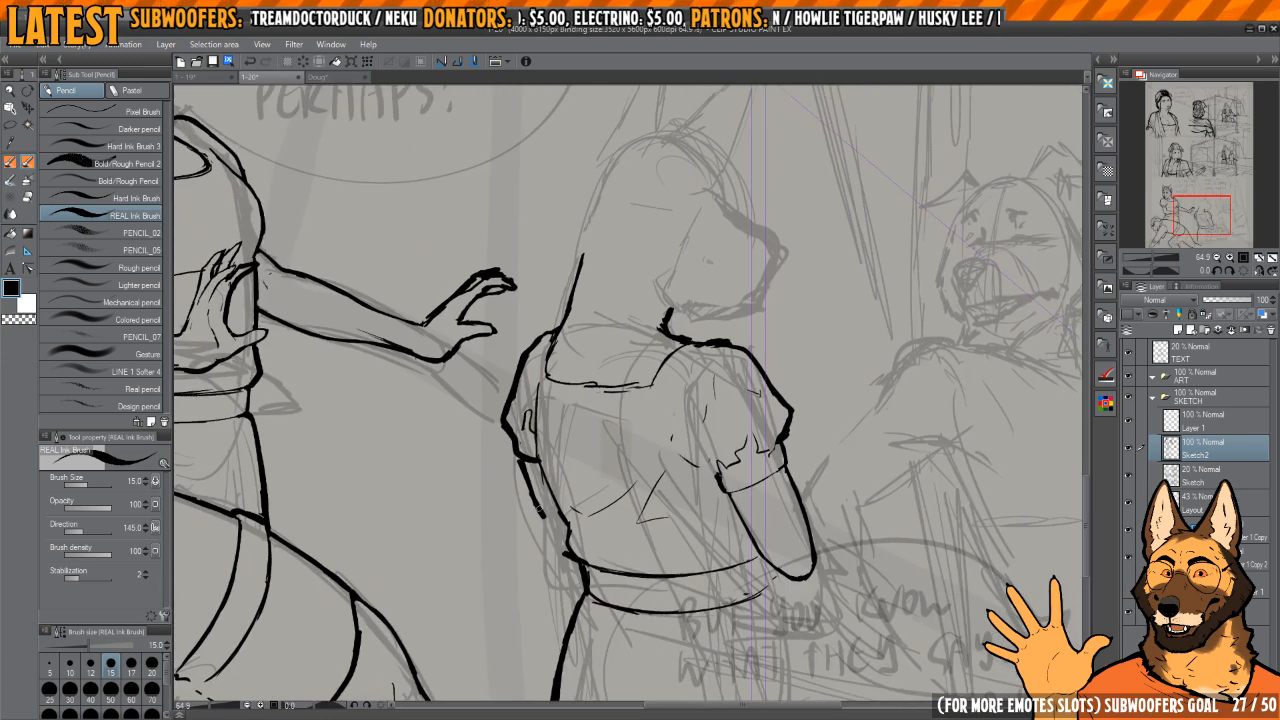
{"action": "left_click_drag", "start_coordinate": [746, 366], "coordinate": [666, 403]}
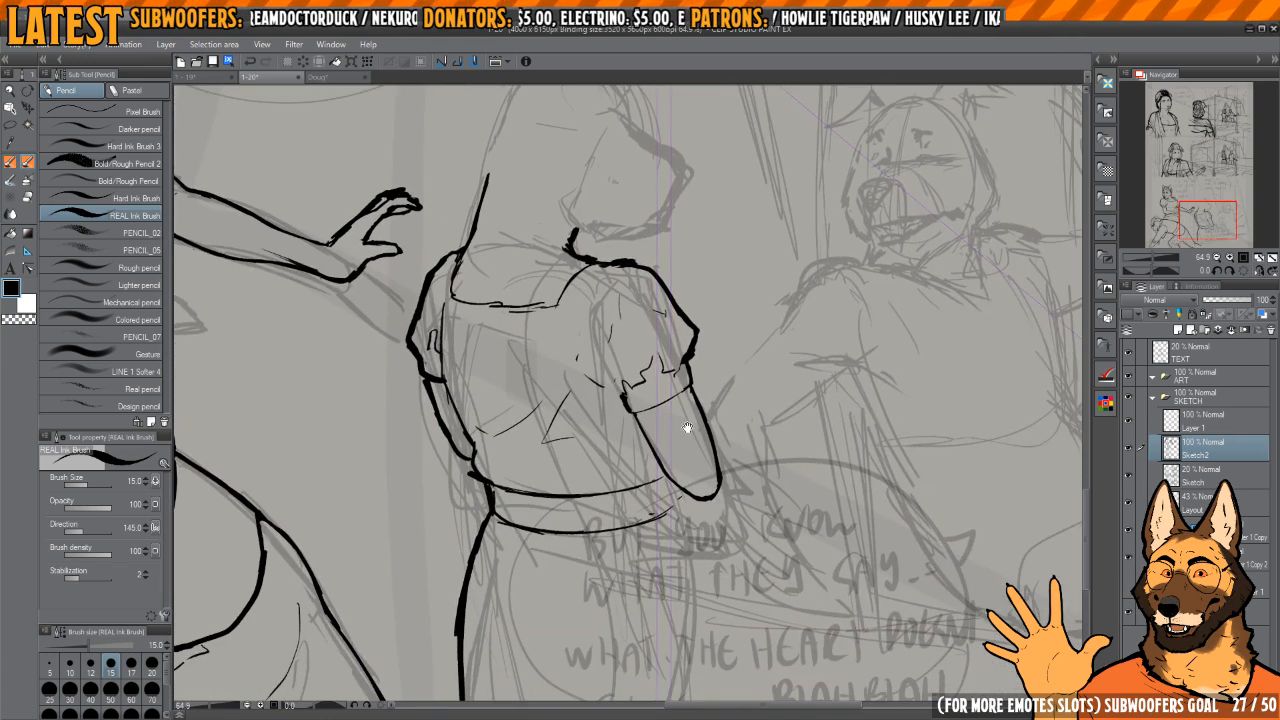
{"action": "key", "text": "h"}
{"action": "key", "text": "h"}
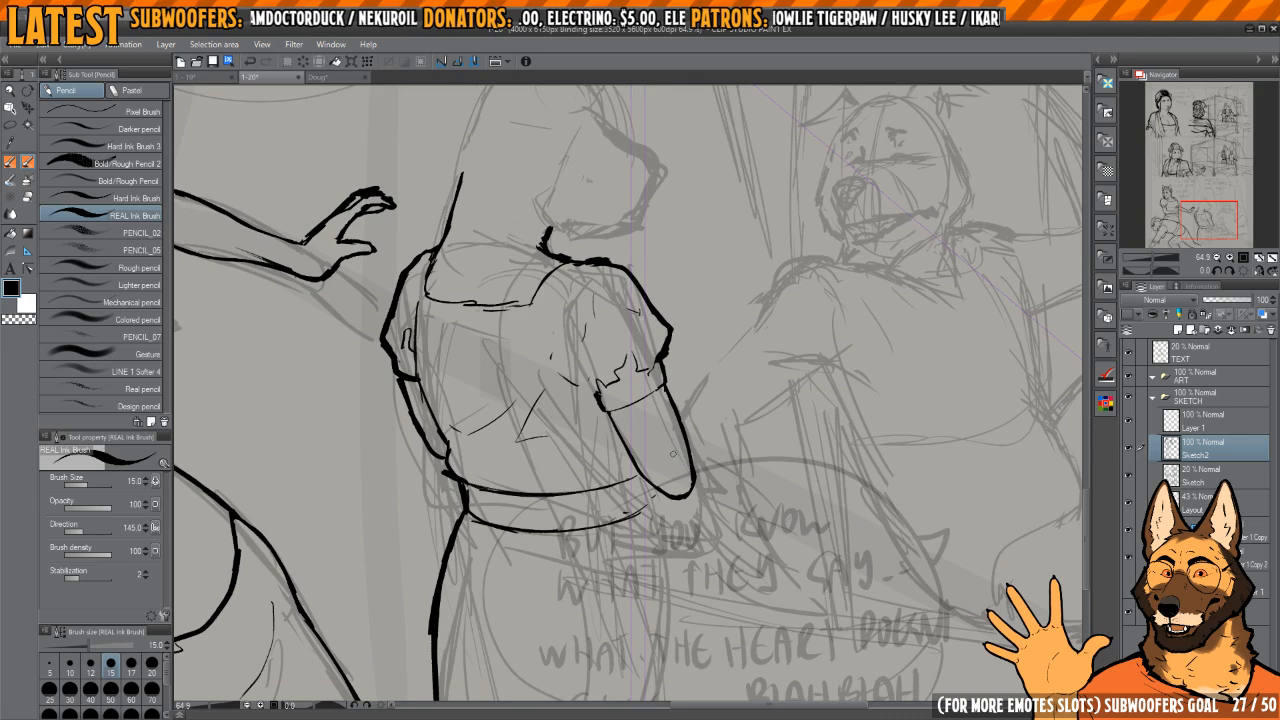
Step: Select the front sleeve and upper arm with a lasso, rotate them by -6.0 degrees, and deselect
{"action": "key", "text": "m"}
{"action": "left_click_drag", "start_coordinate": [622, 335], "coordinate": [648, 393]}
{"action": "left_click_drag", "start_coordinate": [623, 308], "coordinate": [597, 338]}
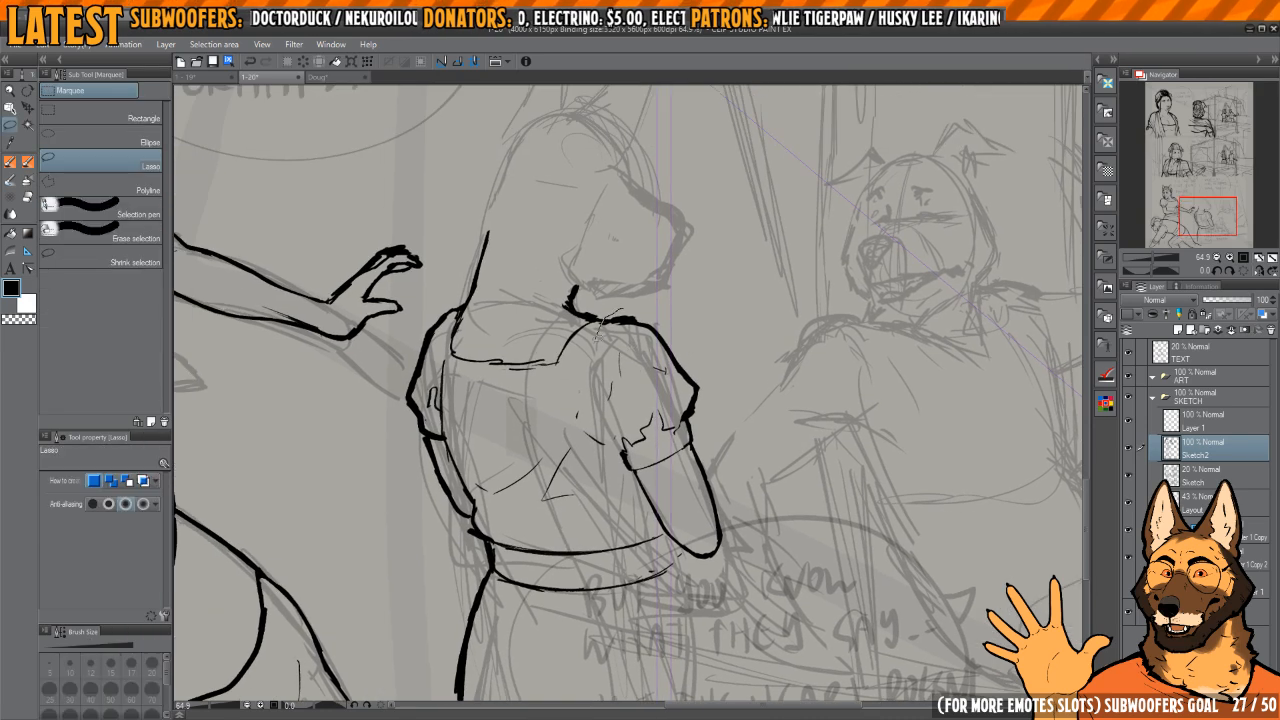
{"action": "mouse_move", "coordinate": [670, 560]}
{"action": "left_mouse_down"}
{"action": "mouse_move", "coordinate": [742, 370]}
{"action": "mouse_move", "coordinate": [625, 310]}
{"action": "mouse_move", "coordinate": [652, 286]}
{"action": "left_mouse_up"}
{"action": "key", "text": "ctrl+t"}
{"action": "left_click_drag", "start_coordinate": [688, 397], "coordinate": [682, 392]}
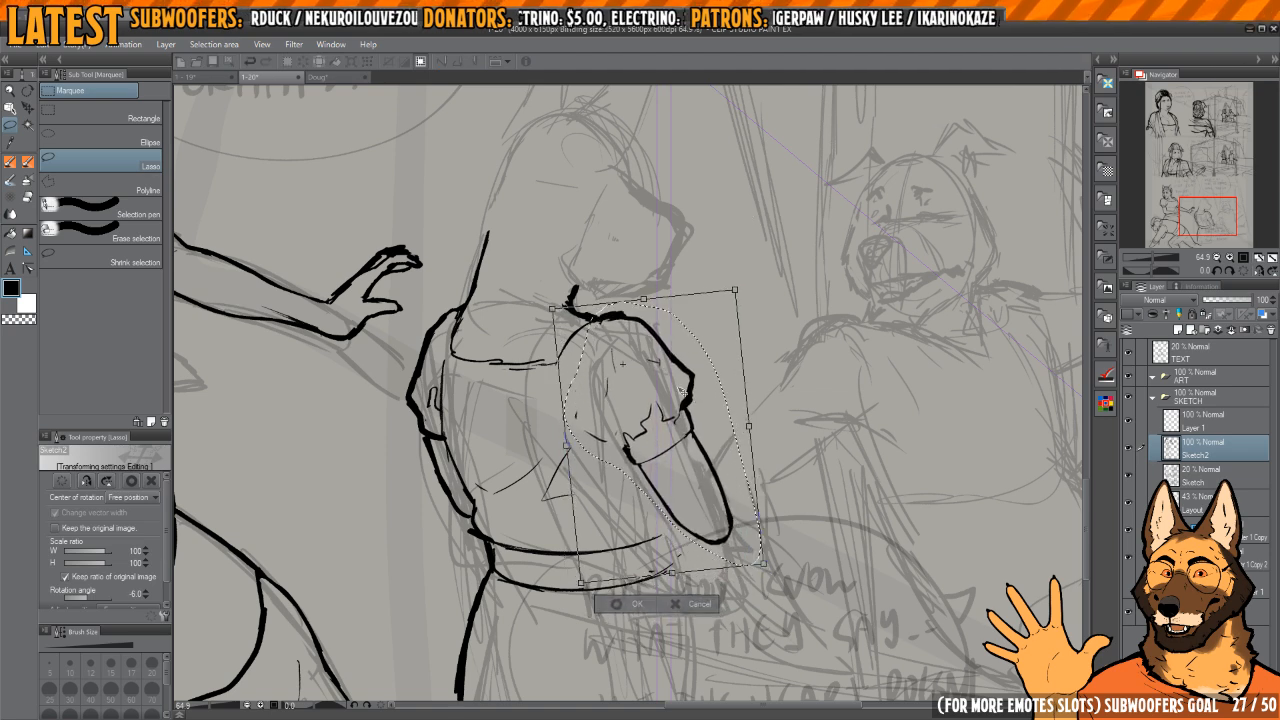
{"action": "key", "text": "Return"}
{"action": "key", "text": "ctrl+d"}
Step: Erase the far sleeve's outer contour and redraw its puffed shape with a thinner hem
{"action": "key", "text": "h"}
{"action": "left_click_drag", "start_coordinate": [902, 385], "coordinate": [874, 369]}
{"action": "key", "text": "h"}
{"action": "left_click_drag", "start_coordinate": [660, 418], "coordinate": [723, 491]}
{"action": "key", "text": "e"}
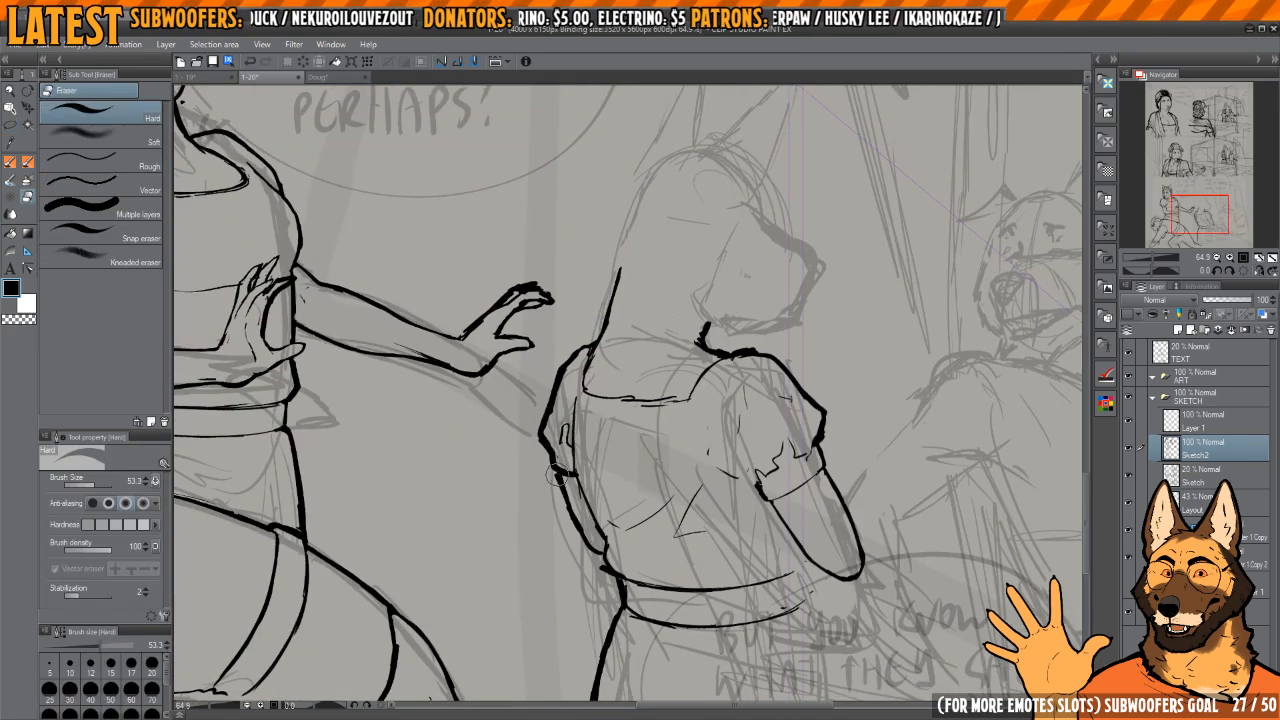
{"action": "left_click_drag", "start_coordinate": [538, 443], "coordinate": [585, 348]}
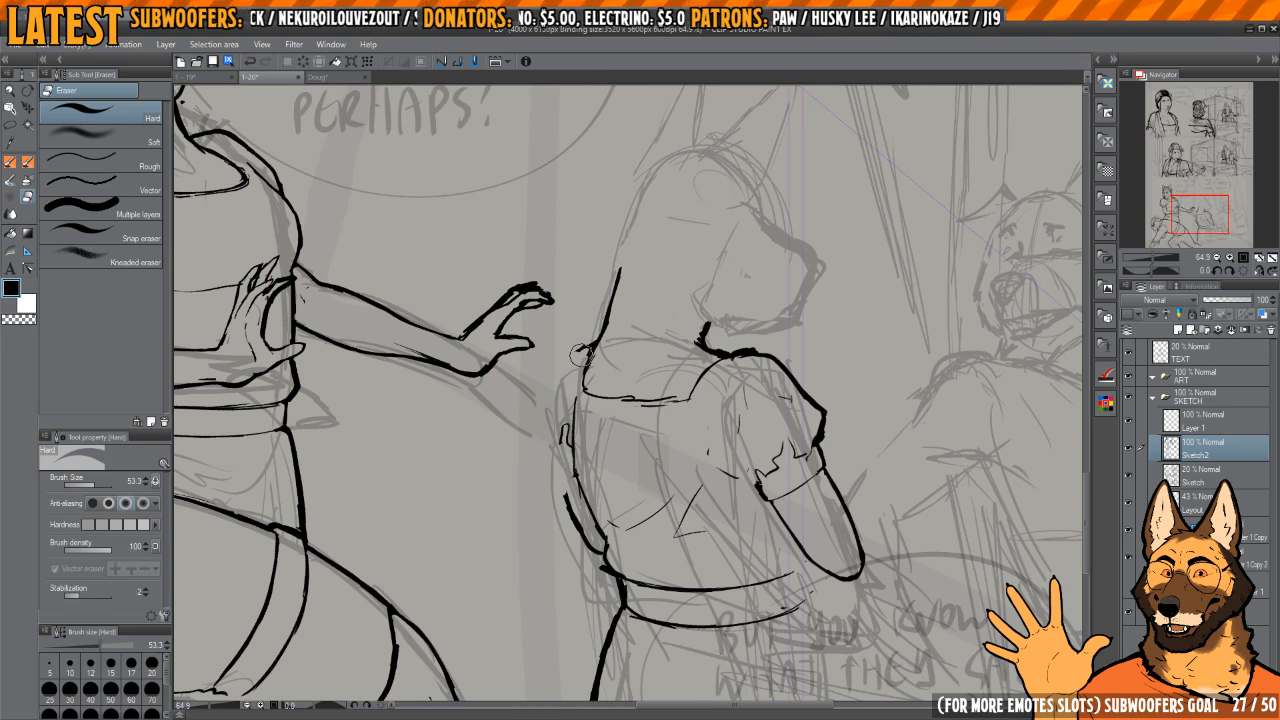
{"action": "key", "text": "p"}
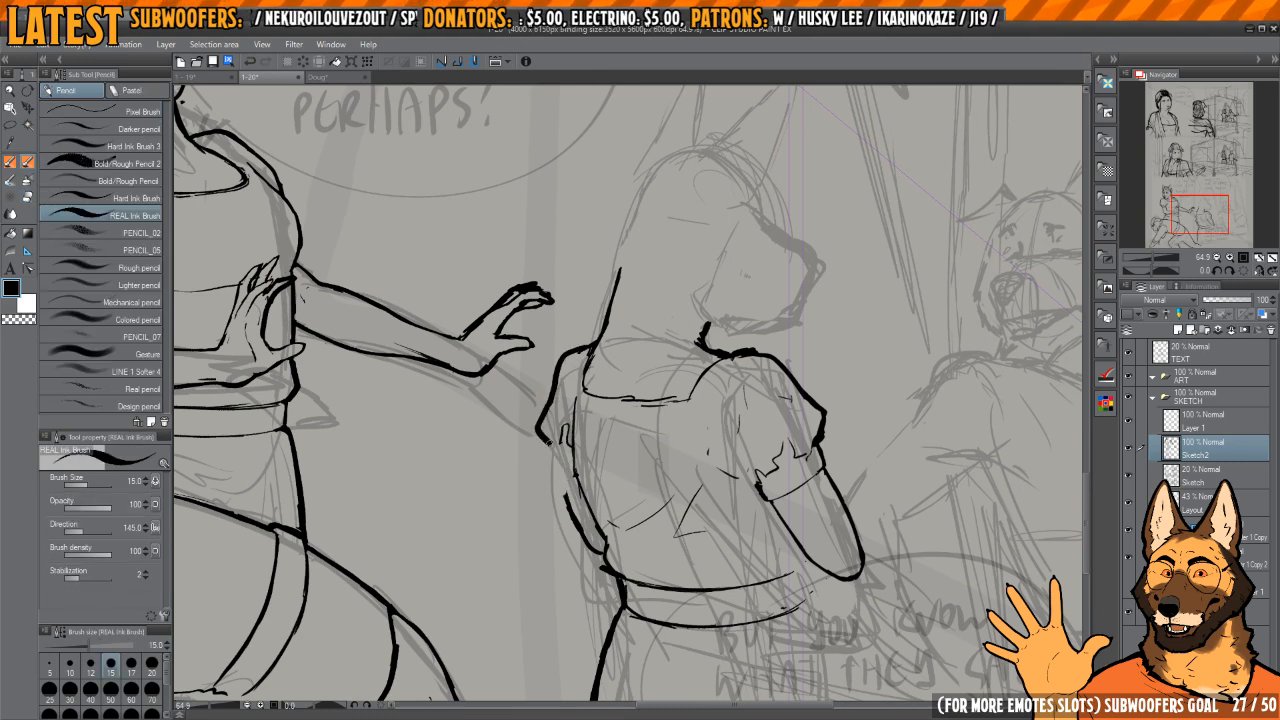
{"action": "key", "text": "c"}
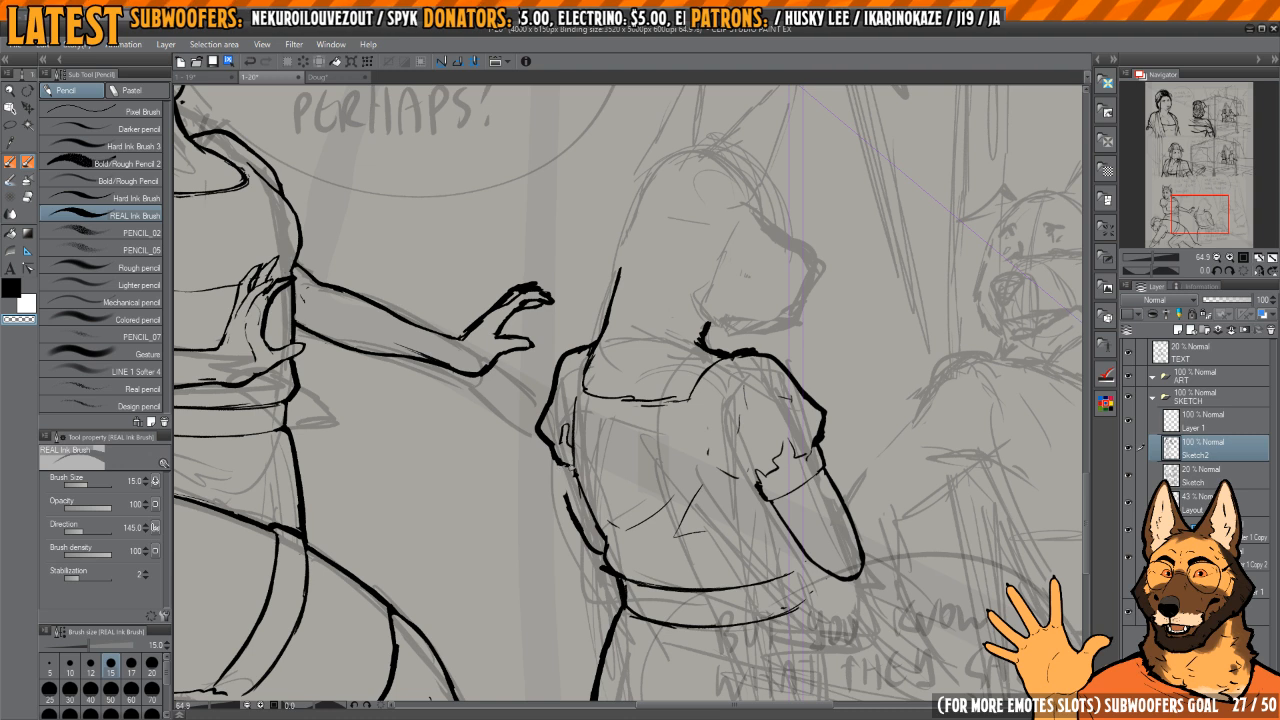
{"action": "key", "text": "c"}
Step: Erase the far arm's contour and redraw it closer to the torso, from the sleeve's hem to the waist
{"action": "key", "text": "e"}
{"action": "mouse_move", "coordinate": [581, 495]}
{"action": "left_mouse_down"}
{"action": "mouse_move", "coordinate": [571, 475]}
{"action": "mouse_move", "coordinate": [592, 540]}
{"action": "left_mouse_up"}
{"action": "key", "text": "p"}
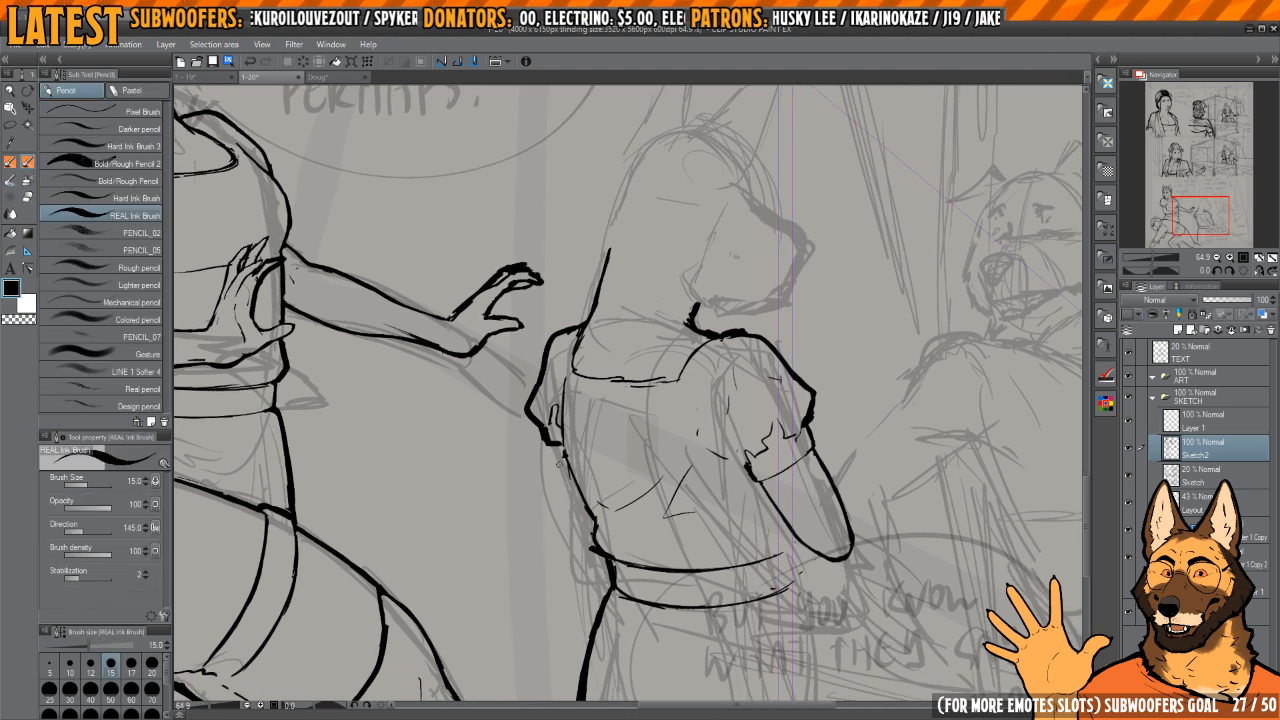
{"action": "key", "text": "c"}
{"action": "key", "text": "c"}
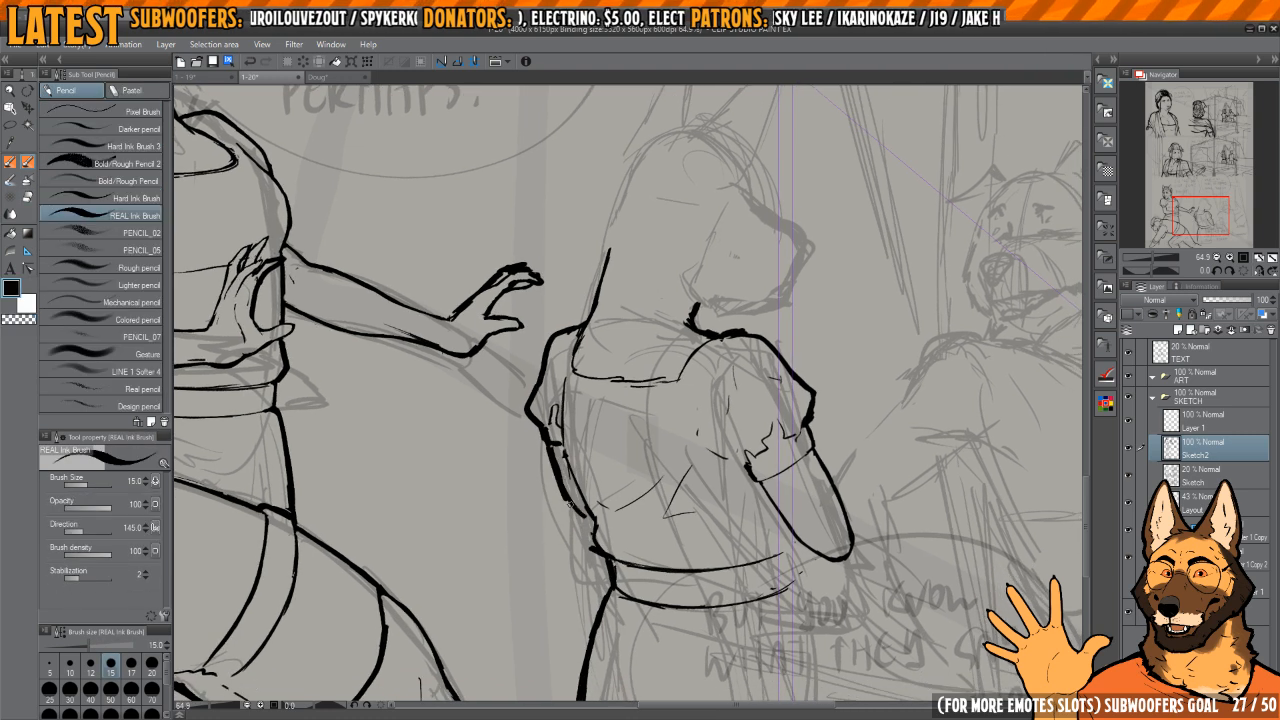
{"action": "key", "text": "c"}
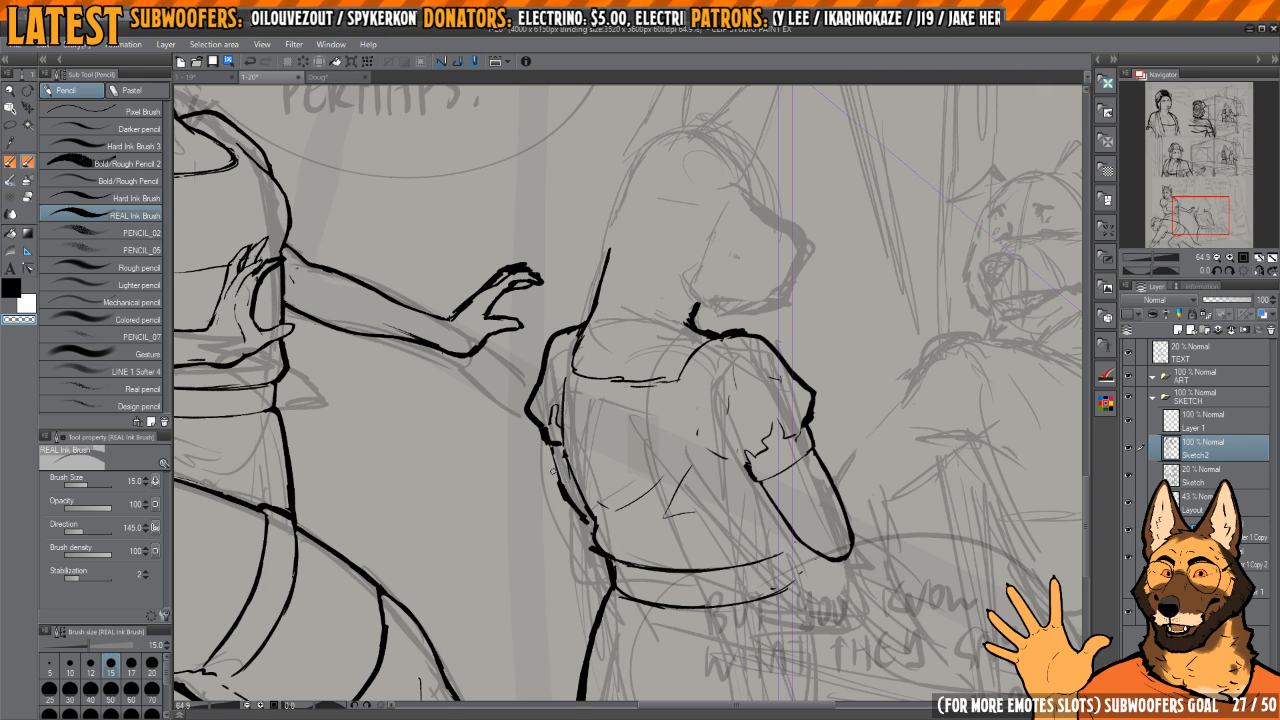
{"action": "key", "text": "c"}
{"action": "left_click_drag", "start_coordinate": [580, 512], "coordinate": [593, 531]}
{"action": "left_click_drag", "start_coordinate": [837, 403], "coordinate": [746, 340]}
{"action": "key", "text": "h"}
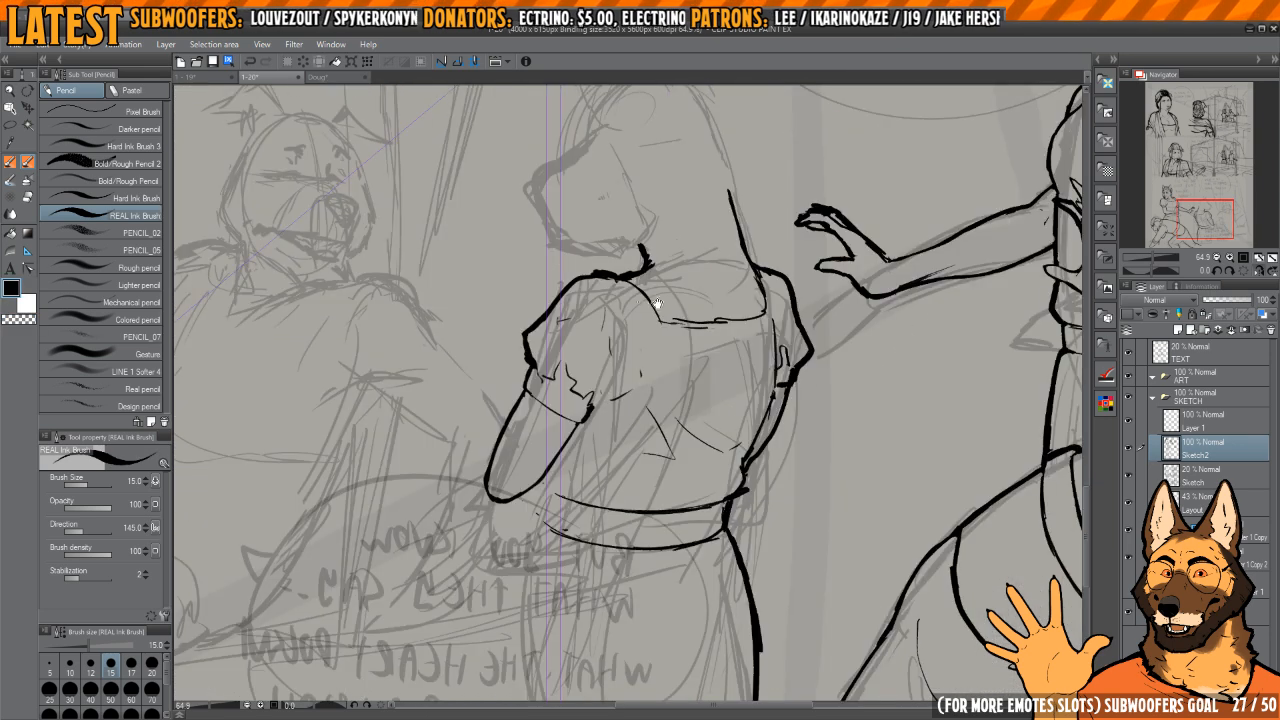
Step: Redraw the torso-side contour of the front arm between cuff and elbow, erasing the excess ink along it
{"action": "left_click_drag", "start_coordinate": [654, 303], "coordinate": [742, 300]}
{"action": "left_click_drag", "start_coordinate": [680, 420], "coordinate": [651, 391]}
{"action": "scroll", "coordinate": [651, 391], "scroll_direction": "up", "scroll_amount": 3}
{"action": "key", "text": "h"}
{"action": "left_click_drag", "start_coordinate": [671, 312], "coordinate": [707, 266]}
{"action": "scroll", "coordinate": [625, 360], "scroll_direction": "down", "scroll_amount": 1}
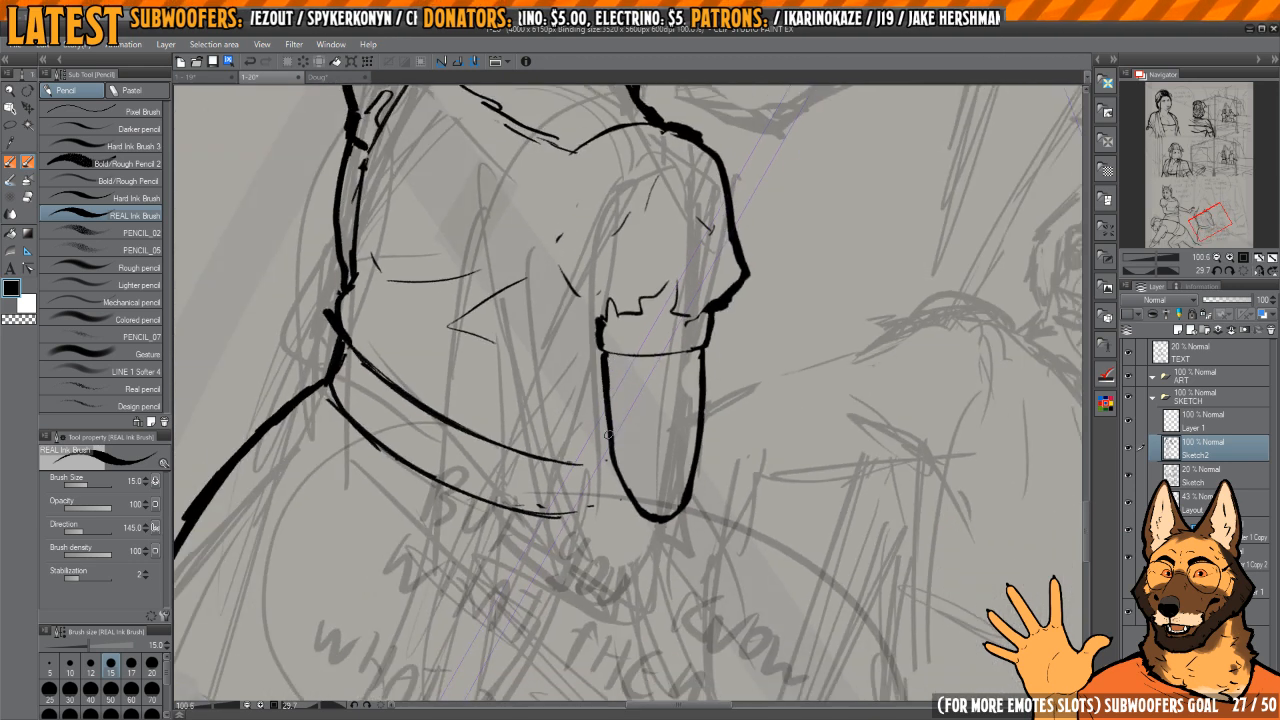
{"action": "mouse_move", "coordinate": [603, 369]}
{"action": "left_mouse_down"}
{"action": "mouse_move", "coordinate": [611, 456]}
{"action": "mouse_move", "coordinate": [647, 508]}
{"action": "left_mouse_up"}
{"action": "key", "text": "e"}
{"action": "left_click_drag", "start_coordinate": [615, 405], "coordinate": [622, 462]}
{"action": "mouse_move", "coordinate": [612, 373]}
{"action": "left_mouse_down"}
{"action": "mouse_move", "coordinate": [640, 488]}
{"action": "mouse_move", "coordinate": [627, 496]}
{"action": "mouse_move", "coordinate": [678, 513]}
{"action": "left_mouse_up"}
{"action": "key", "text": "p"}
Step: Erase the jagged fold lines above the front sleeve's cuff and replace them with a simpler curved fold
{"action": "key", "text": "h"}
{"action": "key", "text": "h"}
{"action": "mouse_move", "coordinate": [666, 434]}
{"action": "left_mouse_down"}
{"action": "mouse_move", "coordinate": [682, 443]}
{"action": "mouse_move", "coordinate": [714, 323]}
{"action": "mouse_move", "coordinate": [602, 360]}
{"action": "mouse_move", "coordinate": [627, 432]}
{"action": "mouse_move", "coordinate": [620, 355]}
{"action": "left_mouse_up"}
{"action": "key", "text": "e"}
{"action": "key", "text": "p"}
{"action": "left_click_drag", "start_coordinate": [684, 380], "coordinate": [682, 373]}
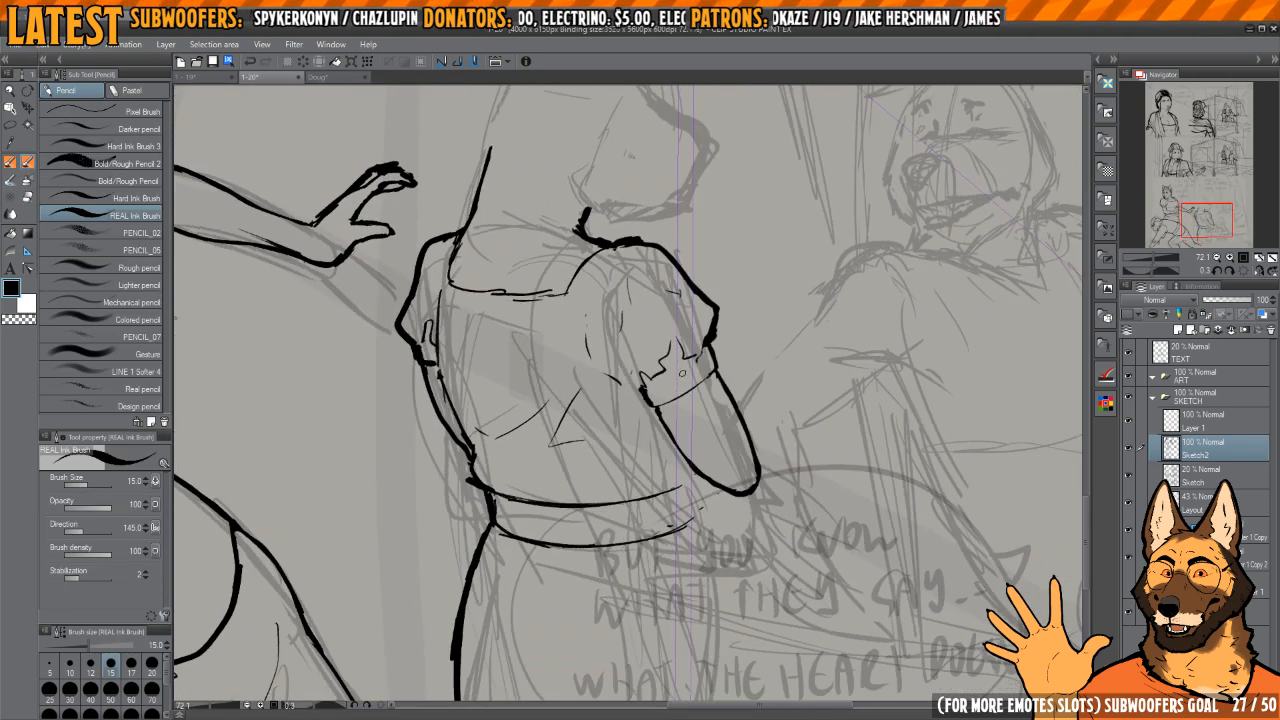
{"action": "key", "text": "e"}
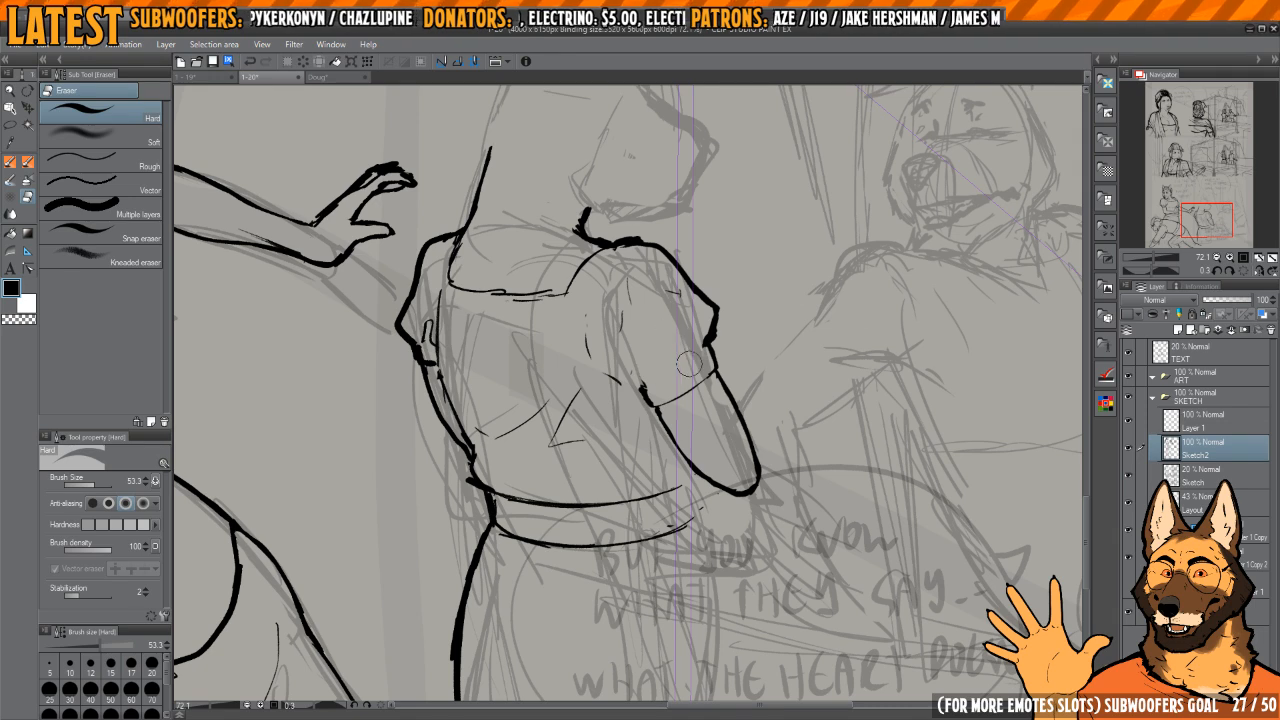
{"action": "key", "text": "p"}
{"action": "scroll", "coordinate": [708, 364], "scroll_direction": "down", "scroll_amount": 2}
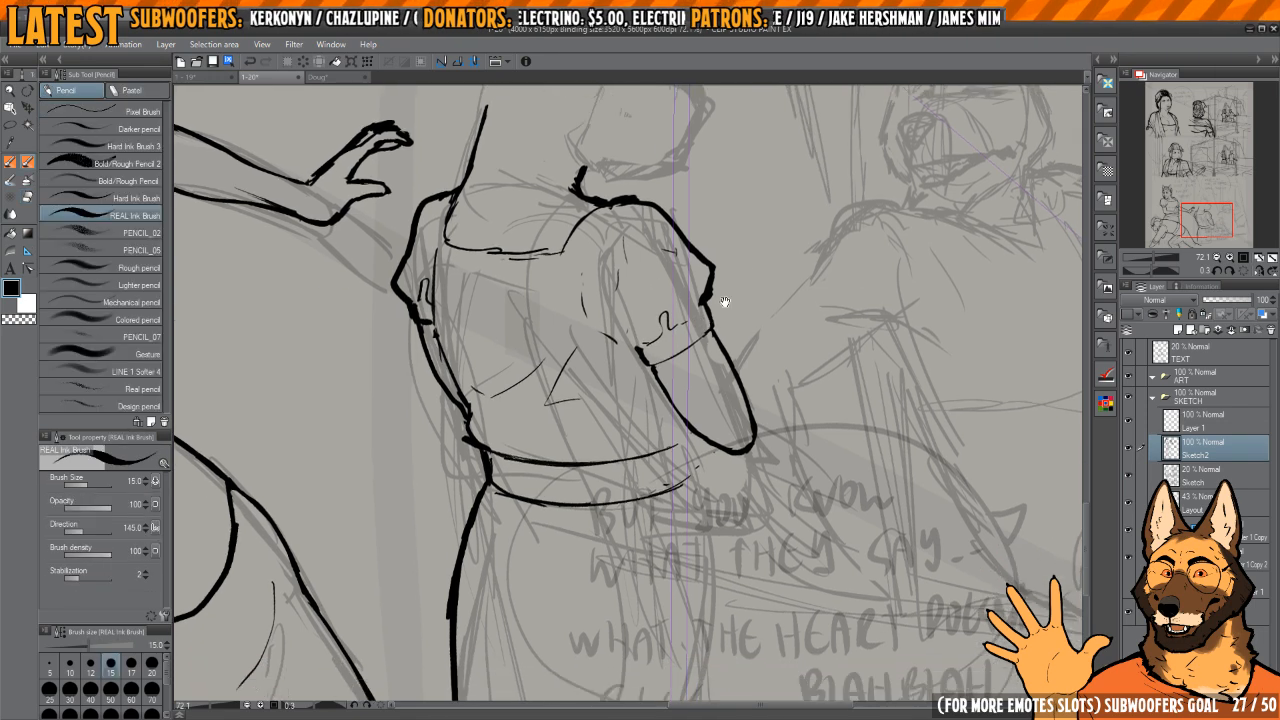
Step: Ink the first two curled fingers wrapping around the front forearm's outer edge, erasing the arm contour and excess ink between them
{"action": "left_click", "coordinate": [1245, 273]}
{"action": "left_click_drag", "start_coordinate": [731, 382], "coordinate": [740, 412]}
{"action": "left_click_drag", "start_coordinate": [734, 415], "coordinate": [769, 405]}
{"action": "left_click_drag", "start_coordinate": [769, 376], "coordinate": [734, 371]}
{"action": "key", "text": "h"}
{"action": "left_click_drag", "start_coordinate": [566, 411], "coordinate": [687, 413]}
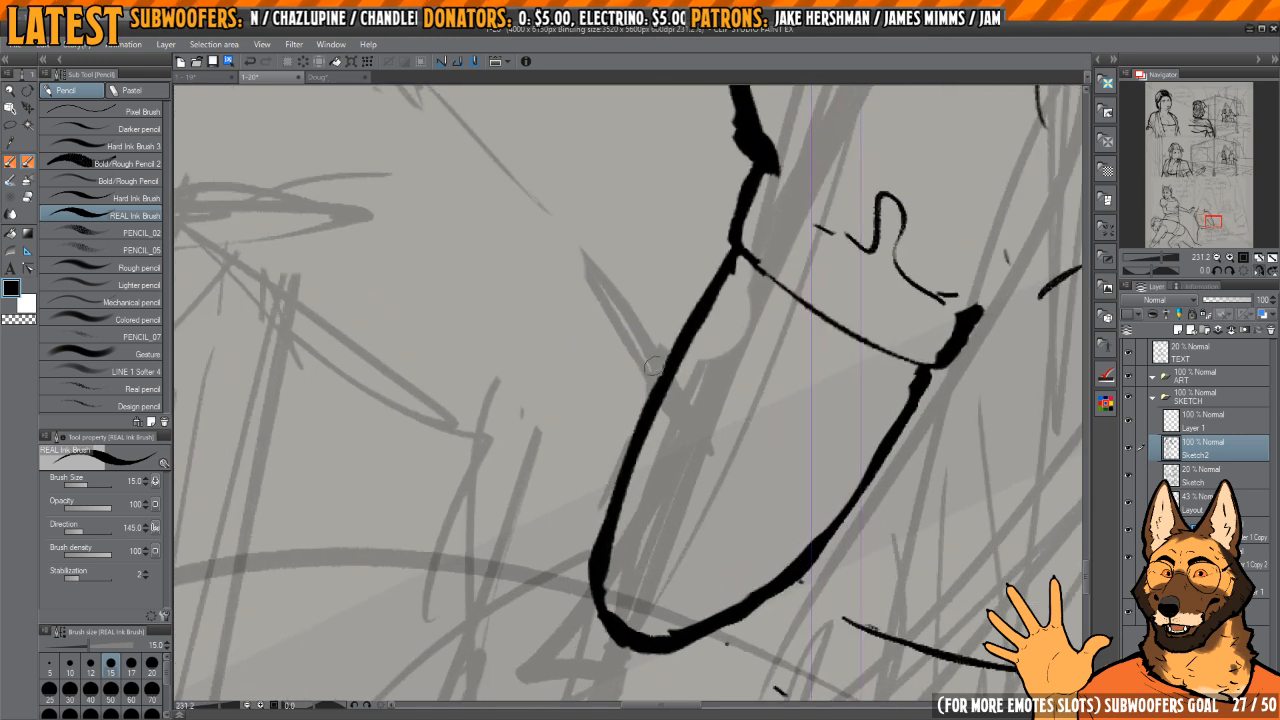
{"action": "mouse_move", "coordinate": [672, 331]}
{"action": "left_mouse_down"}
{"action": "mouse_move", "coordinate": [641, 367]}
{"action": "mouse_move", "coordinate": [652, 393]}
{"action": "left_mouse_up"}
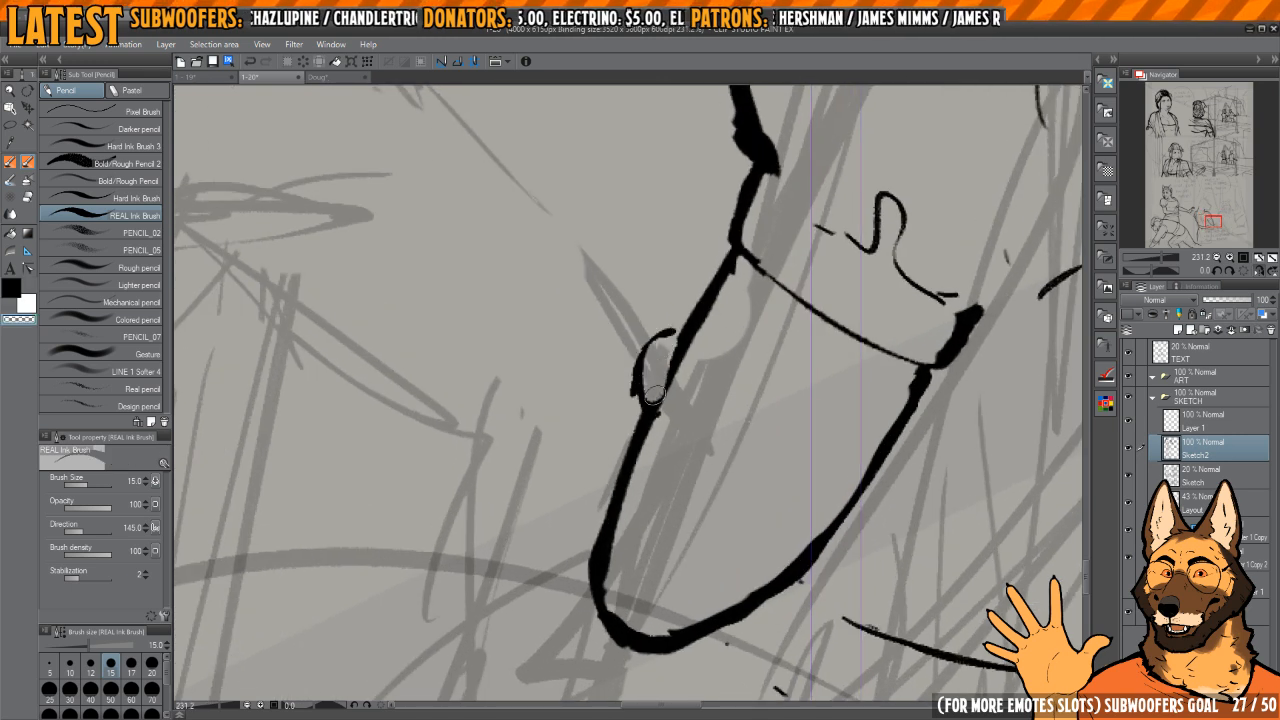
{"action": "key", "text": "c"}
{"action": "key", "text": "c"}
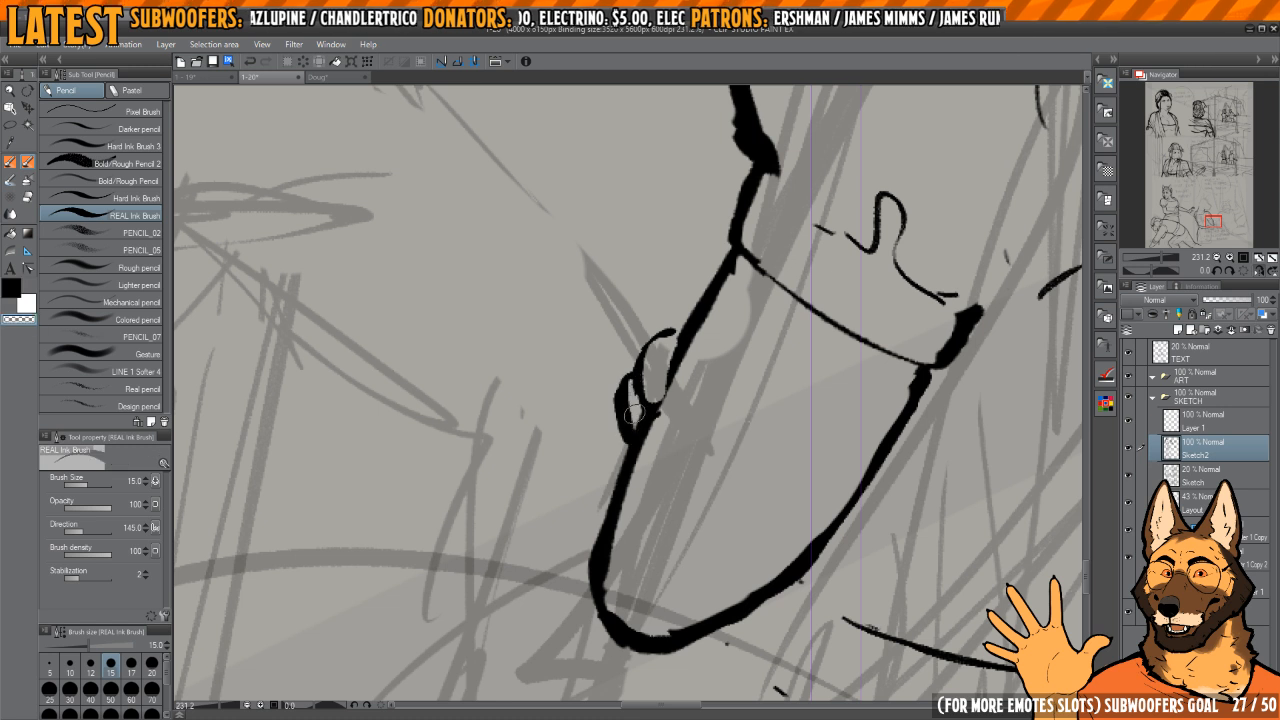
{"action": "key", "text": "c"}
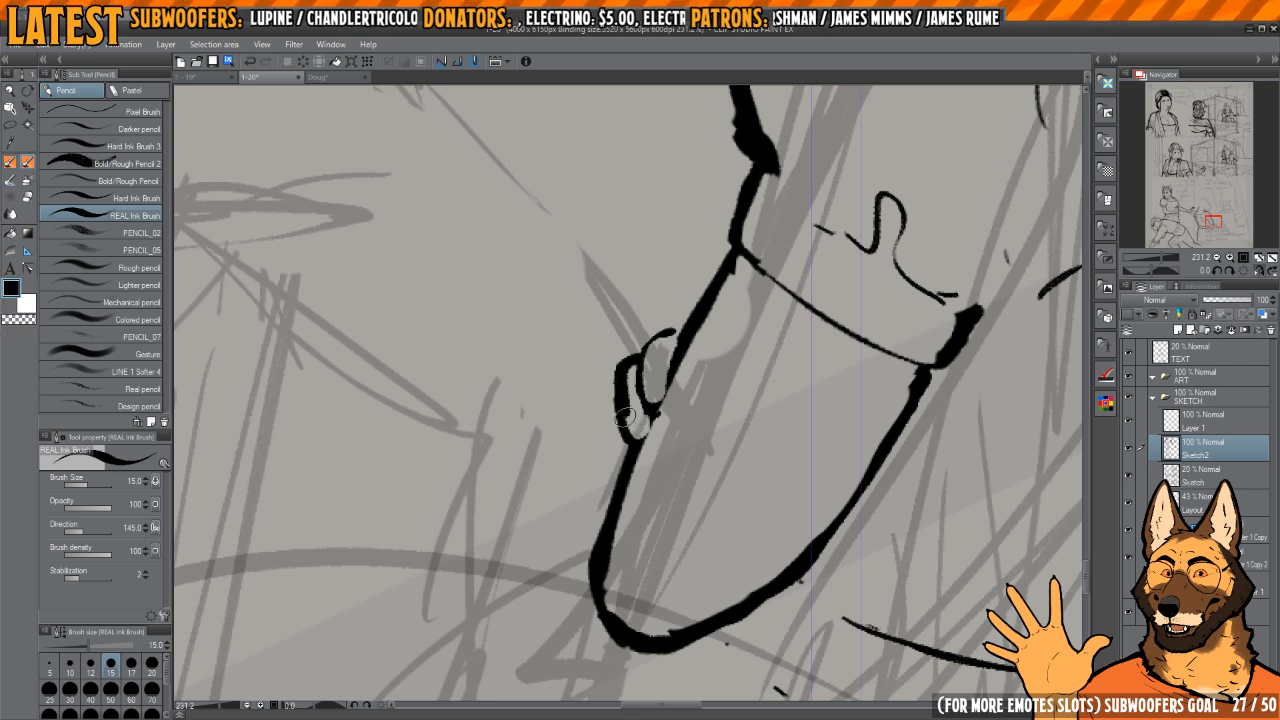
{"action": "key", "text": "c"}
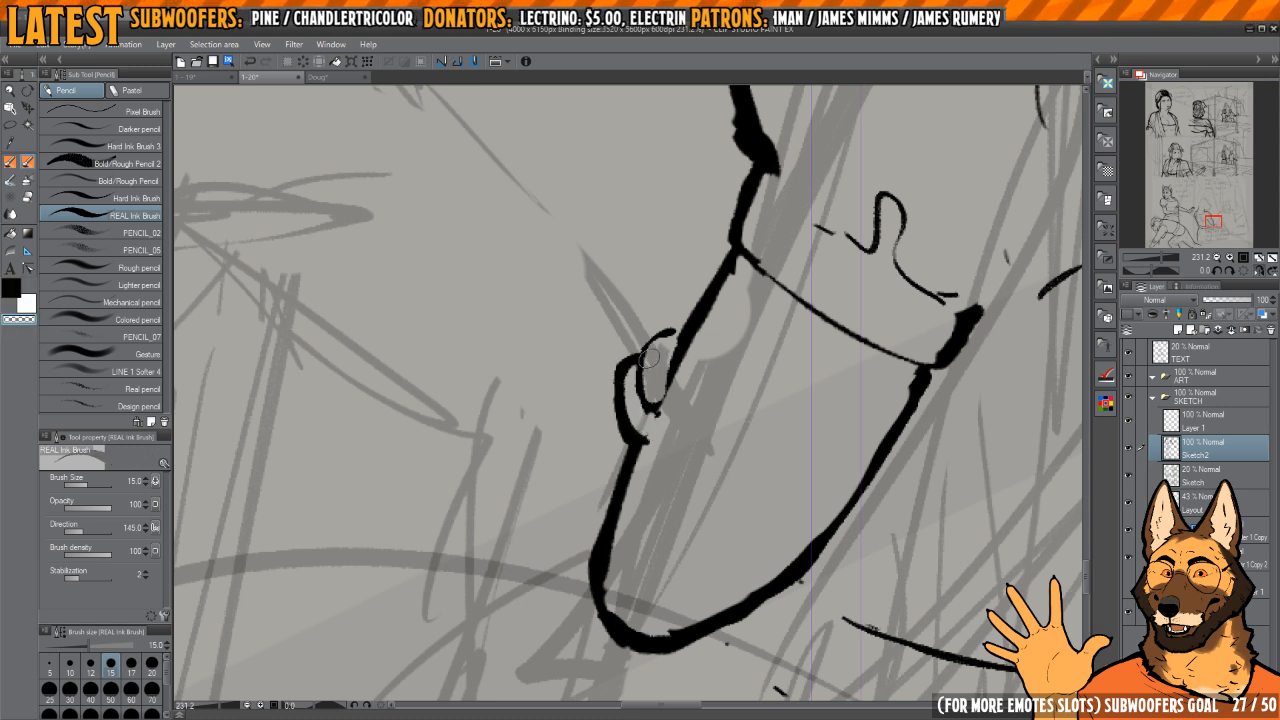
Step: Ink the remaining curled fingers below the first two on the front forearm and trim their overlapping lines
{"action": "key", "text": "c"}
{"action": "mouse_move", "coordinate": [668, 332]}
{"action": "left_mouse_down"}
{"action": "mouse_move", "coordinate": [676, 318]}
{"action": "mouse_move", "coordinate": [618, 428]}
{"action": "mouse_move", "coordinate": [634, 448]}
{"action": "left_mouse_up"}
{"action": "key", "text": "c"}
{"action": "key", "text": "c"}
{"action": "mouse_move", "coordinate": [612, 392]}
{"action": "left_mouse_down"}
{"action": "mouse_move", "coordinate": [608, 438]}
{"action": "mouse_move", "coordinate": [632, 456]}
{"action": "mouse_move", "coordinate": [673, 421]}
{"action": "mouse_move", "coordinate": [622, 440]}
{"action": "mouse_move", "coordinate": [638, 447]}
{"action": "mouse_move", "coordinate": [633, 423]}
{"action": "left_mouse_up"}
{"action": "key", "text": "h"}
{"action": "mouse_move", "coordinate": [608, 364]}
{"action": "left_mouse_down"}
{"action": "mouse_move", "coordinate": [636, 434]}
{"action": "mouse_move", "coordinate": [629, 420]}
{"action": "mouse_move", "coordinate": [665, 428]}
{"action": "mouse_move", "coordinate": [687, 468]}
{"action": "mouse_move", "coordinate": [670, 482]}
{"action": "left_mouse_up"}
{"action": "mouse_move", "coordinate": [660, 422]}
{"action": "left_mouse_down"}
{"action": "mouse_move", "coordinate": [674, 443]}
{"action": "mouse_move", "coordinate": [662, 487]}
{"action": "left_mouse_up"}
{"action": "scroll", "coordinate": [653, 447], "scroll_direction": "up", "scroll_amount": 3}
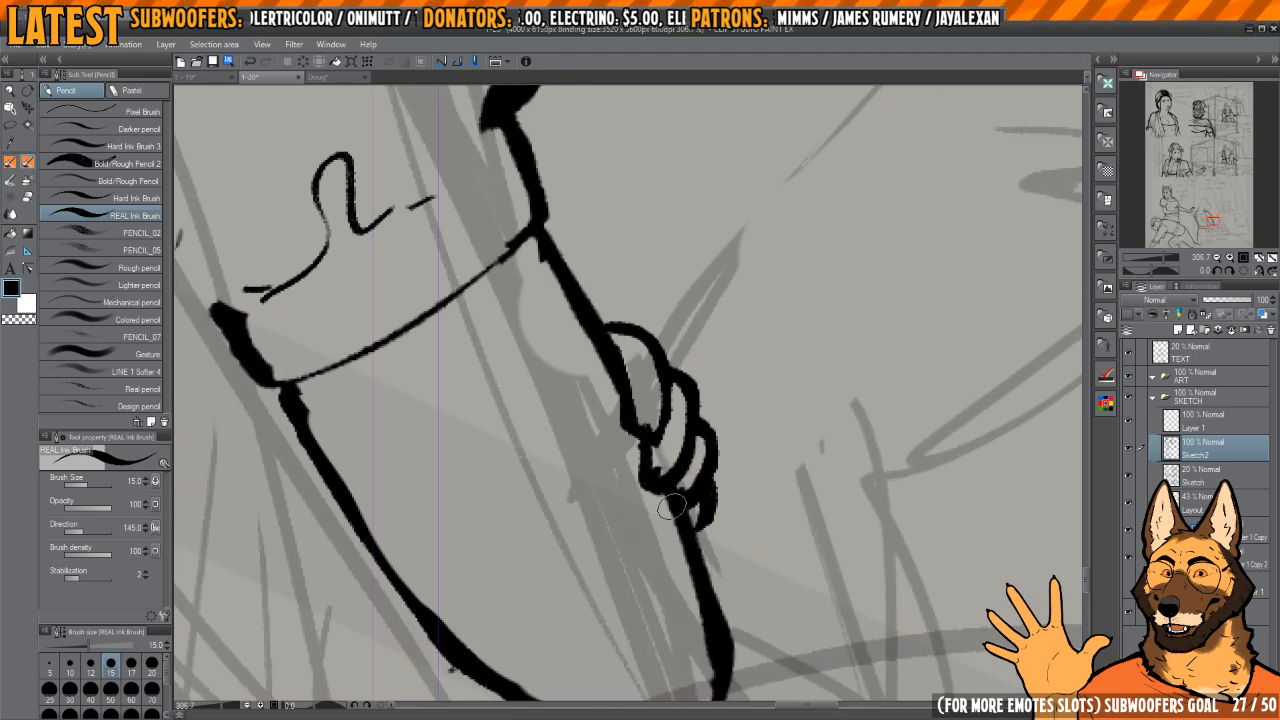
{"action": "scroll", "coordinate": [672, 506], "scroll_direction": "down", "scroll_amount": 8}
{"action": "left_click_drag", "start_coordinate": [694, 415], "coordinate": [726, 369]}
{"action": "key", "text": "h"}
{"action": "key", "text": "h"}
{"action": "left_click_drag", "start_coordinate": [602, 178], "coordinate": [585, 212]}
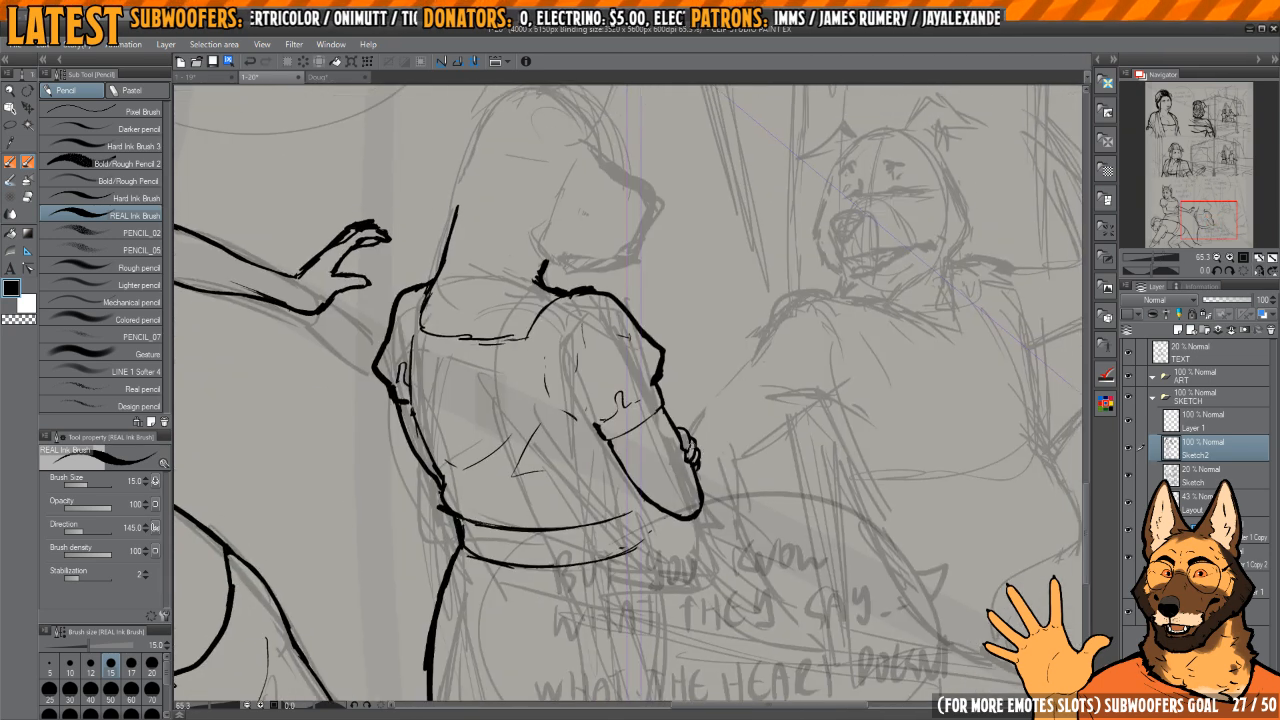
Step: Lasso the inked fingers, enlarge them to about 117%, reposition them on the front forearm, and deselect
{"action": "key", "text": "m"}
{"action": "scroll", "coordinate": [683, 412], "scroll_direction": "up", "scroll_amount": 3}
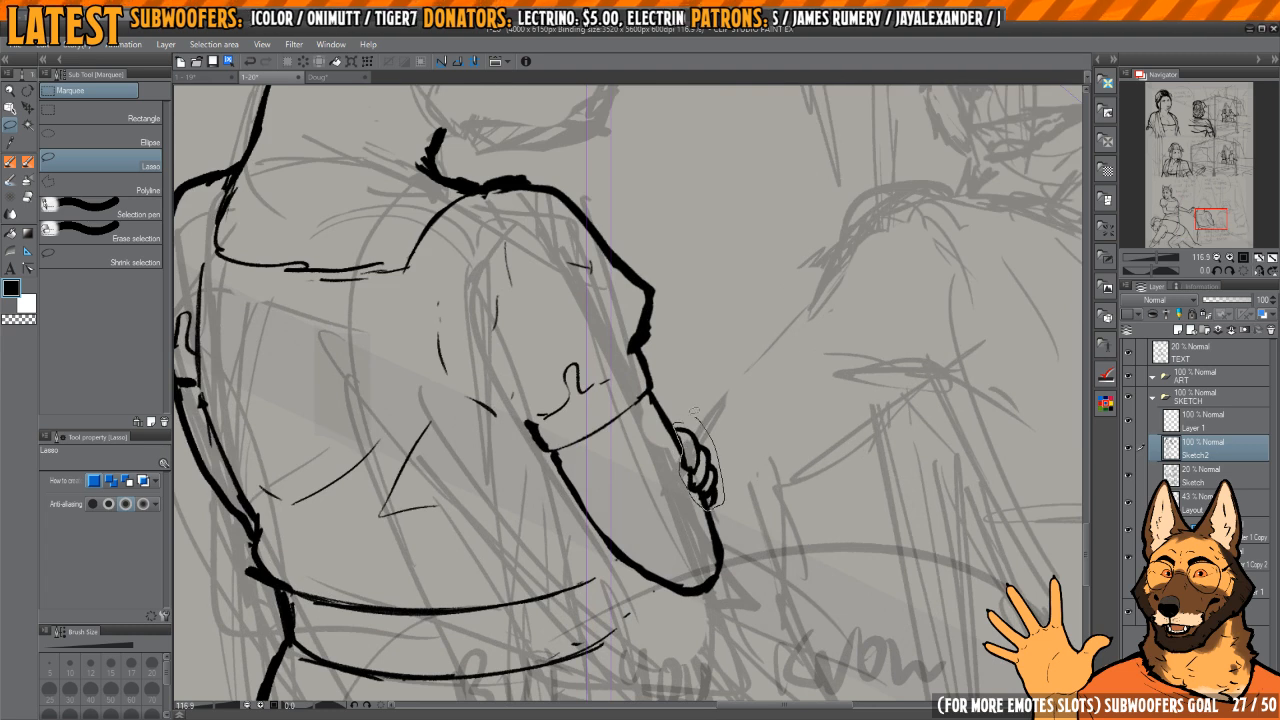
{"action": "key", "text": "ctrl+t"}
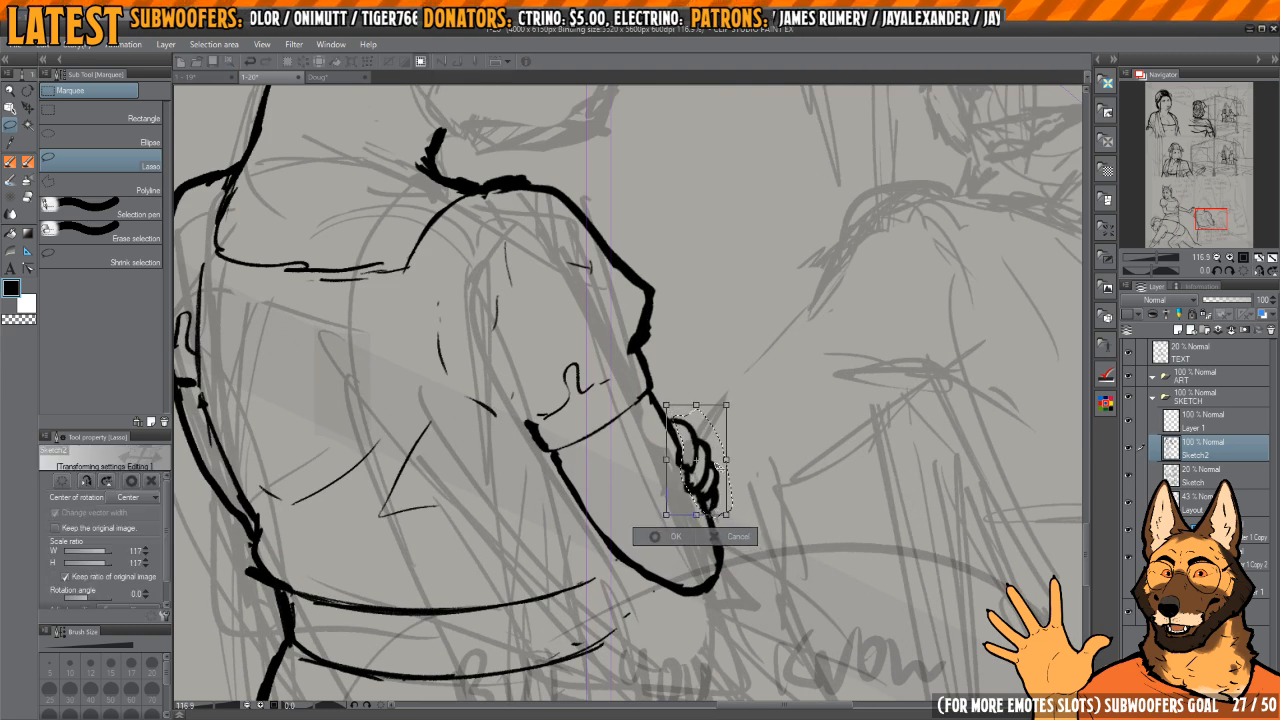
{"action": "left_click_drag", "start_coordinate": [720, 466], "coordinate": [695, 370]}
{"action": "key", "text": "Return"}
{"action": "key", "text": "ctrl+d"}
{"action": "key", "text": "h"}
{"action": "scroll", "coordinate": [746, 376], "scroll_direction": "down", "scroll_amount": 6}
{"action": "key", "text": "h"}
{"action": "scroll", "coordinate": [720, 398], "scroll_direction": "up", "scroll_amount": 4}
{"action": "key", "text": "h"}
Step: Ink the waistband's short side edge below the front elbow, undoing the first version and redrawing it
{"action": "mouse_move", "coordinate": [567, 408]}
{"action": "left_mouse_down"}
{"action": "mouse_move", "coordinate": [668, 465]}
{"action": "mouse_move", "coordinate": [656, 392]}
{"action": "mouse_move", "coordinate": [656, 439]}
{"action": "left_mouse_up"}
{"action": "key", "text": "p"}
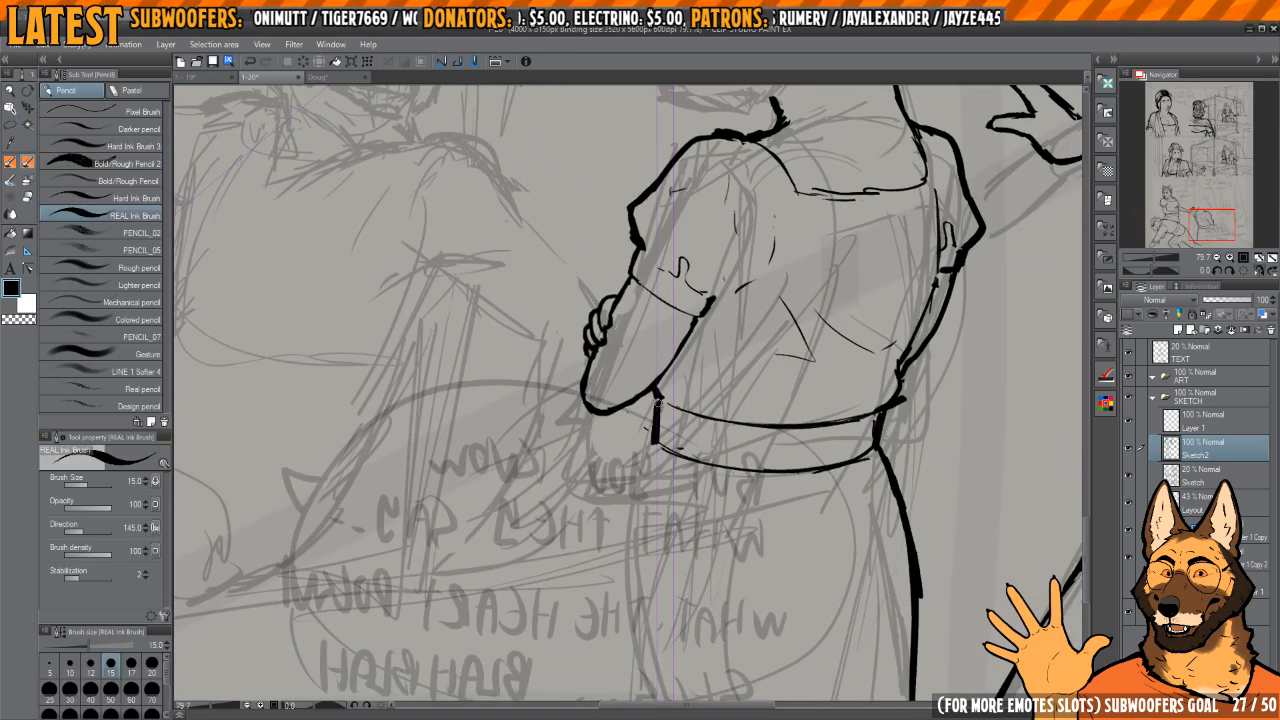
{"action": "key", "text": "ctrl+z"}
{"action": "key", "text": "e"}
{"action": "key", "text": "p"}
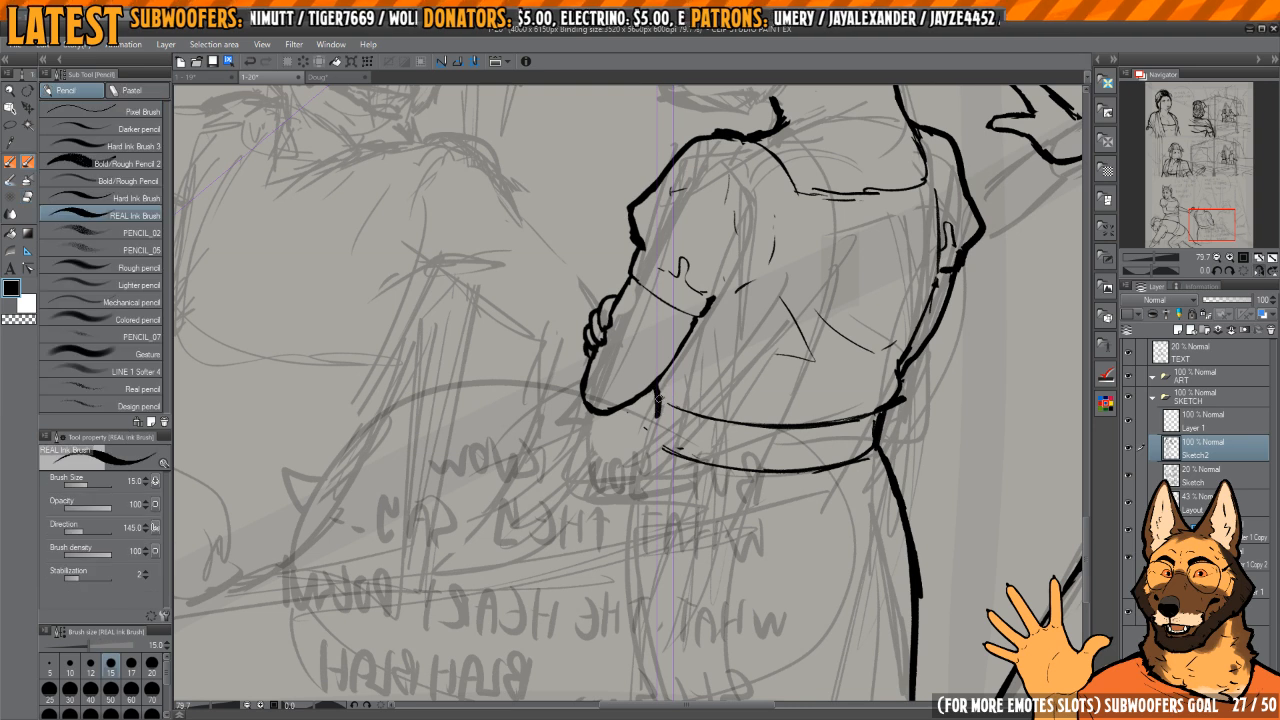
{"action": "key", "text": "c"}
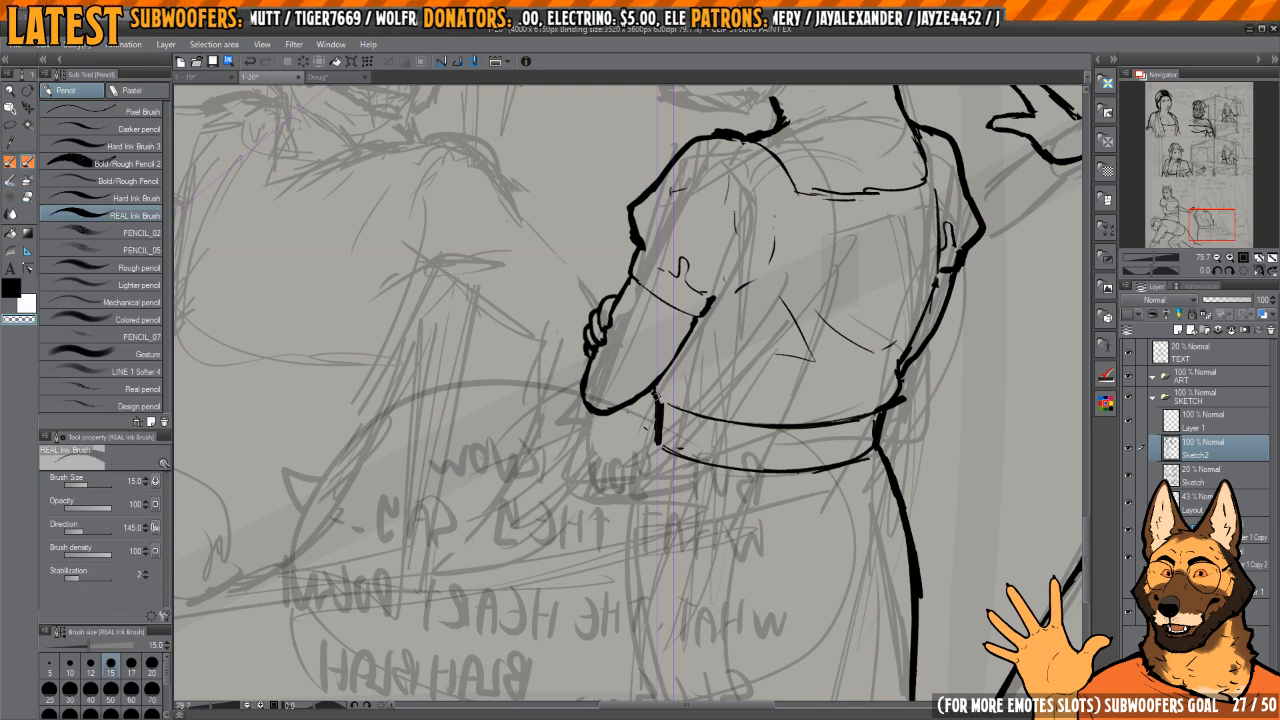
{"action": "key", "text": "c"}
{"action": "key", "text": "c"}
{"action": "key", "text": "c"}
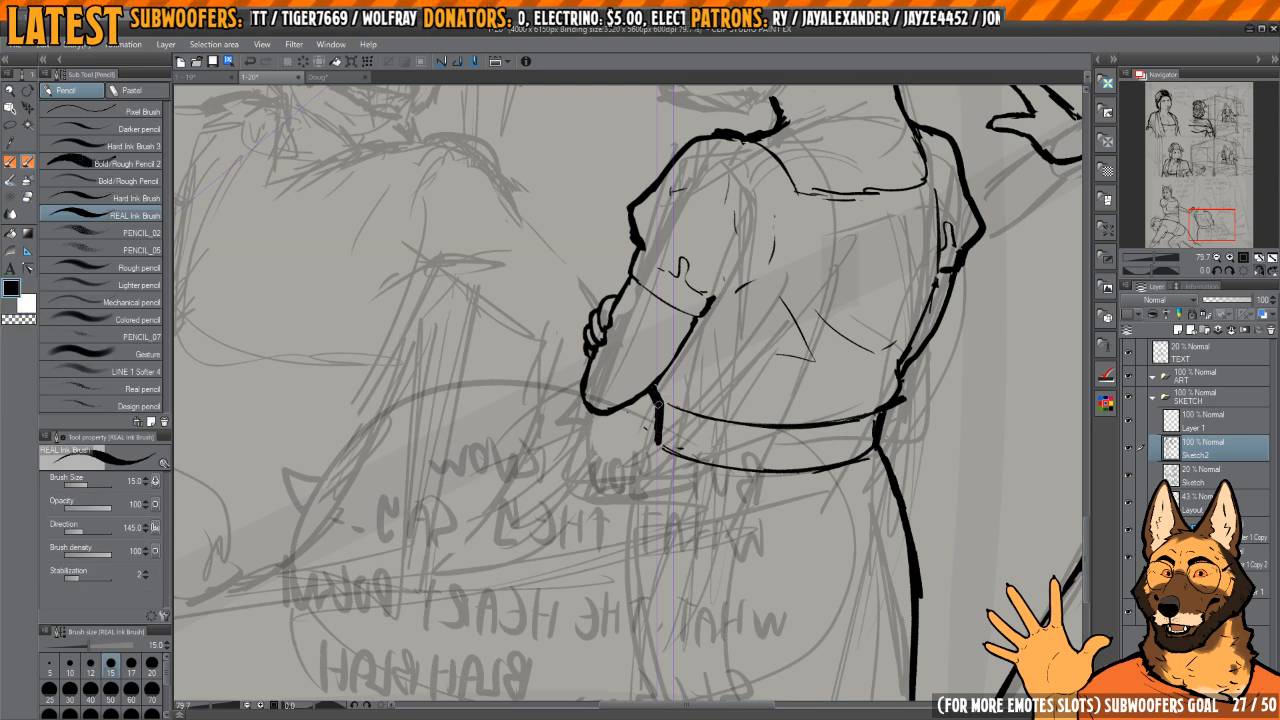
{"action": "key", "text": "c"}
Step: Thin the angled line under the front elbow and extend the waistband's side edge down to its lower line
{"action": "scroll", "coordinate": [662, 396], "scroll_direction": "up", "scroll_amount": 3}
{"action": "key", "text": "c"}
{"action": "key", "text": "c"}
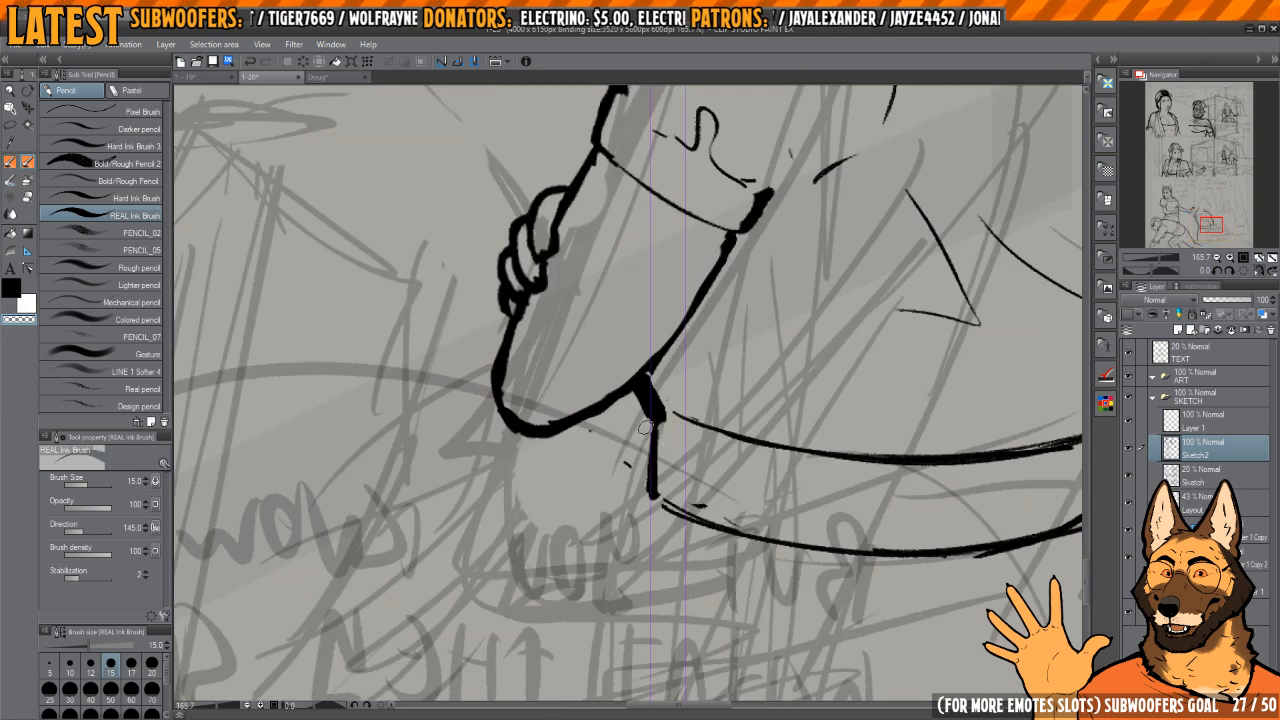
{"action": "key", "text": "c"}
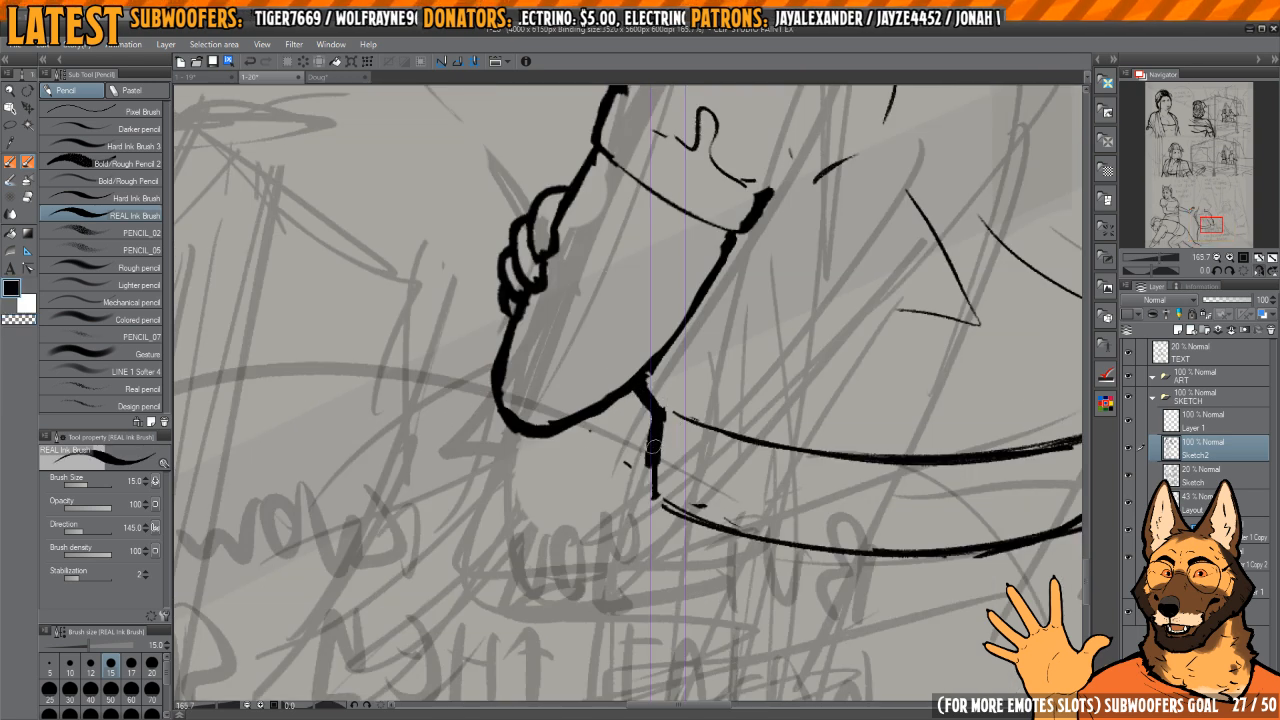
{"action": "mouse_move", "coordinate": [652, 447]}
{"action": "left_mouse_down"}
{"action": "mouse_move", "coordinate": [656, 495]}
{"action": "mouse_move", "coordinate": [651, 472]}
{"action": "left_mouse_up"}
{"action": "key", "text": "c"}
Step: Ink the skirt's front-side contour as one long curve from the waistband down to the sketched hem
{"action": "scroll", "coordinate": [692, 481], "scroll_direction": "down", "scroll_amount": 5}
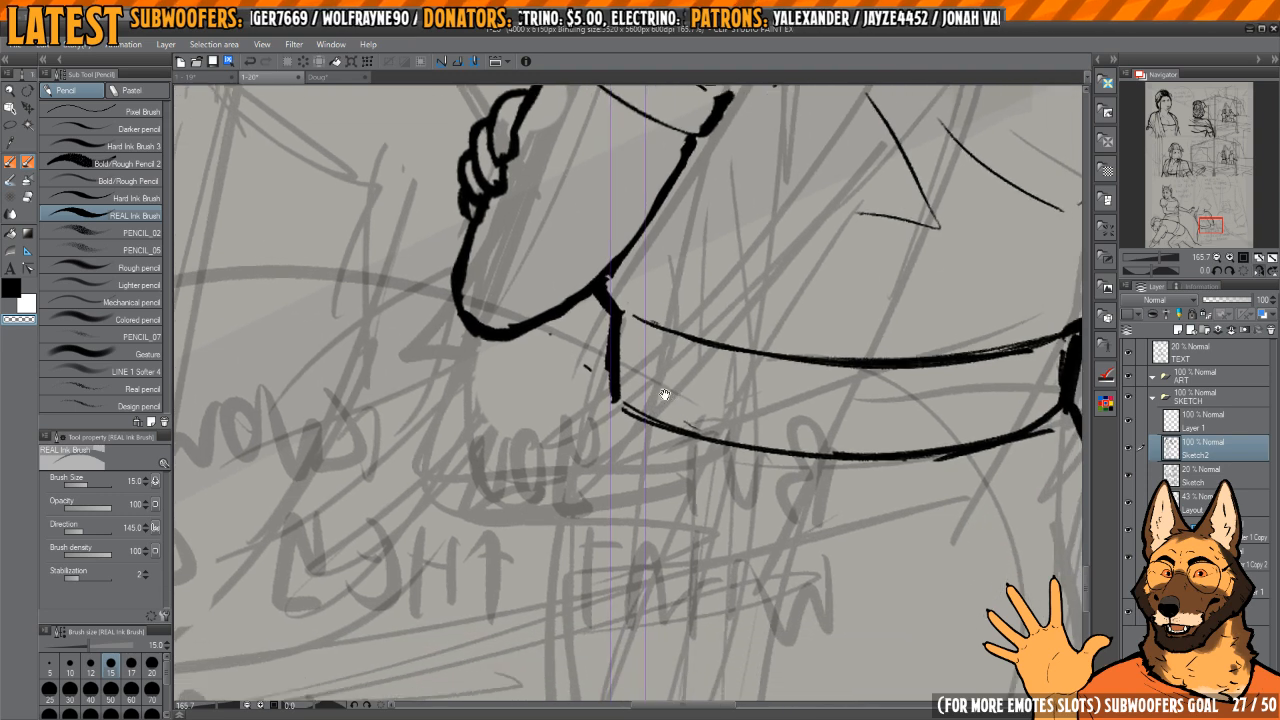
{"action": "key", "text": "c"}
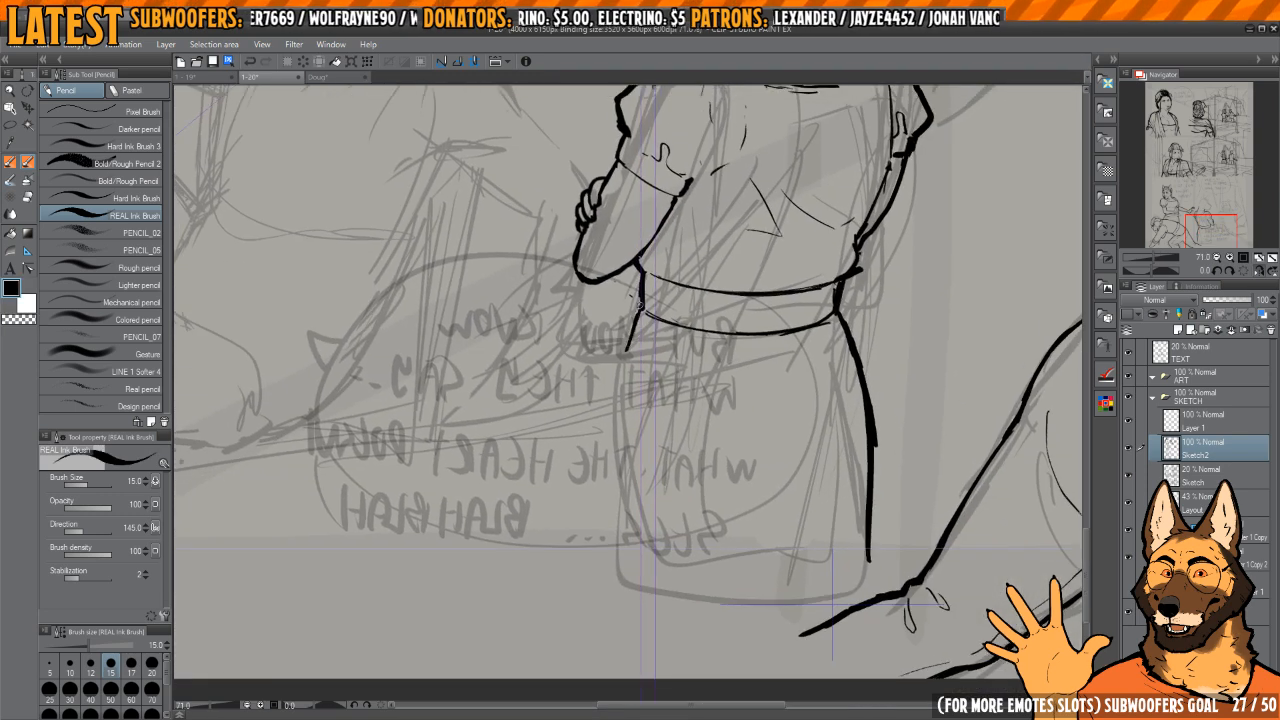
{"action": "mouse_move", "coordinate": [640, 304]}
{"action": "left_mouse_down"}
{"action": "mouse_move", "coordinate": [617, 444]}
{"action": "mouse_move", "coordinate": [630, 594]}
{"action": "left_mouse_up"}
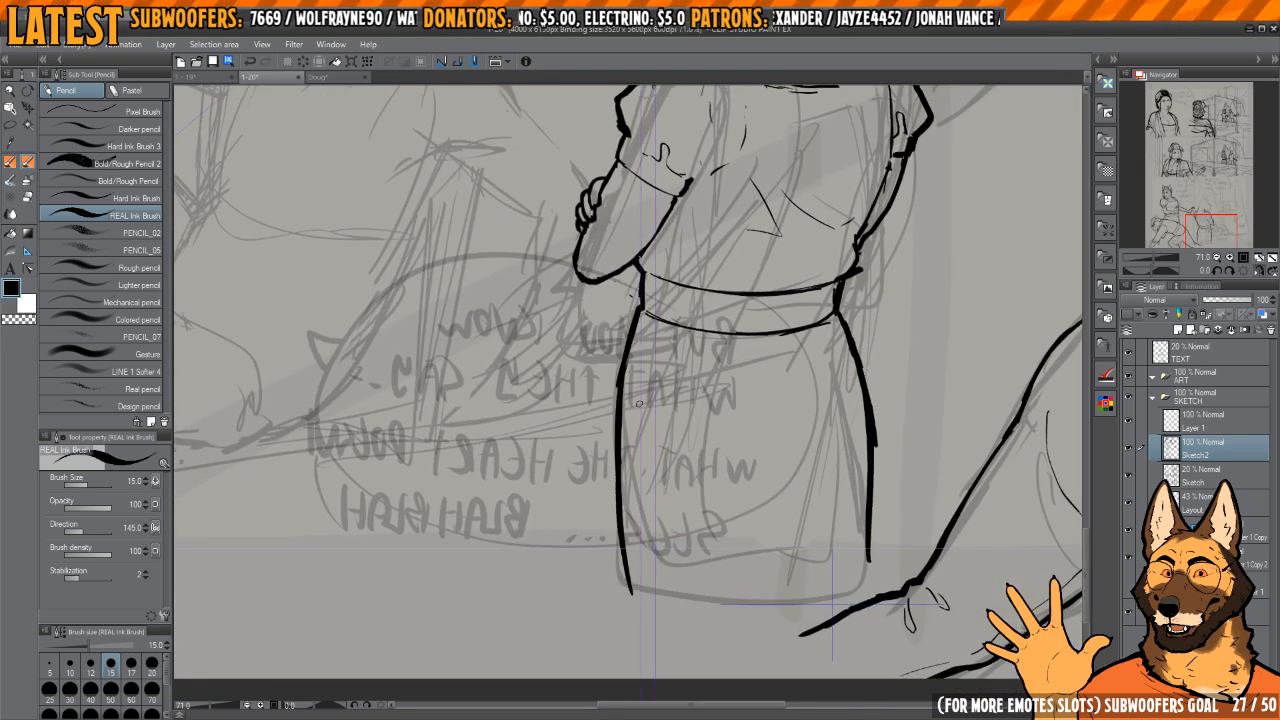
{"action": "left_click_drag", "start_coordinate": [729, 381], "coordinate": [697, 375]}
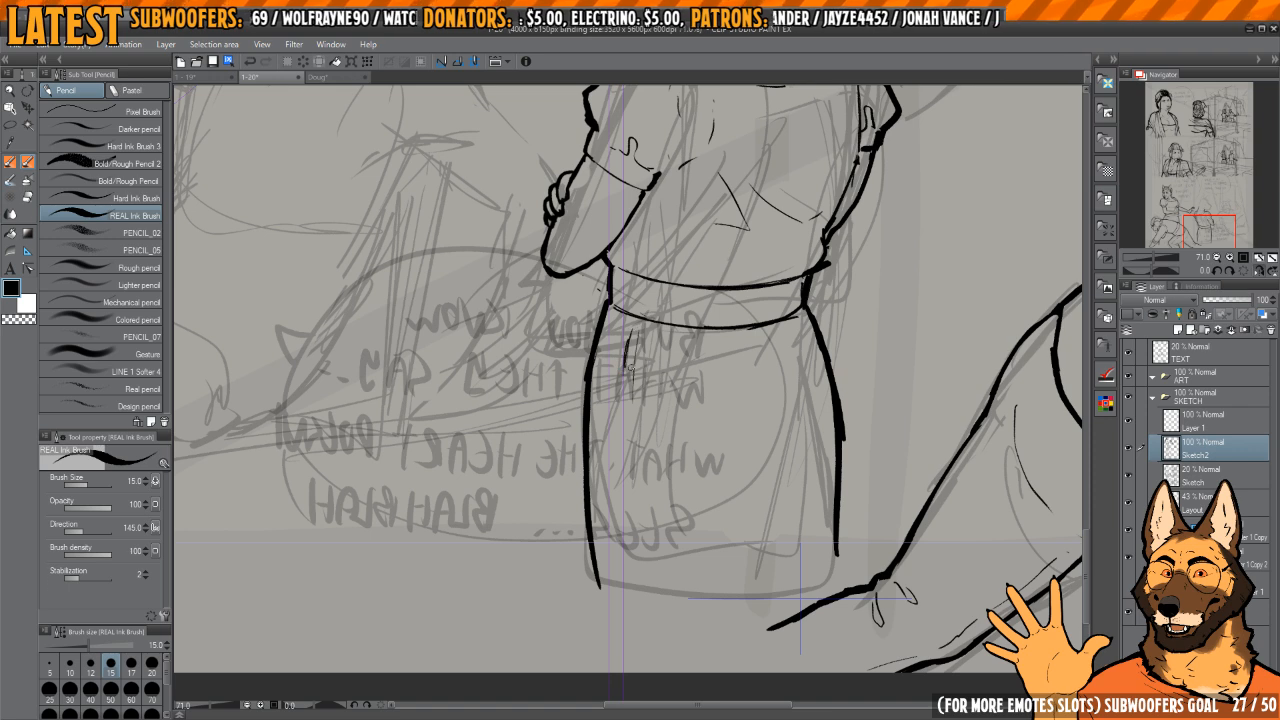
{"action": "left_click_drag", "start_coordinate": [627, 427], "coordinate": [634, 490]}
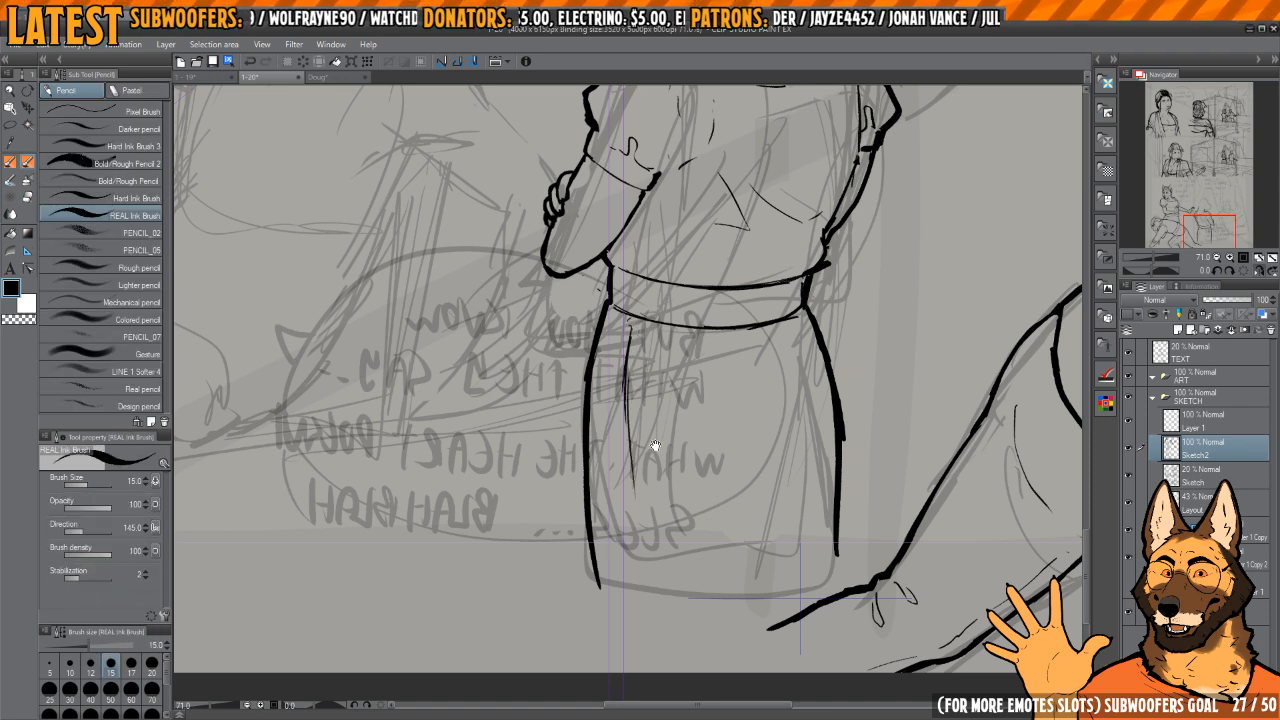
{"action": "key", "text": "h"}
{"action": "mouse_move", "coordinate": [558, 427]}
{"action": "left_mouse_down"}
{"action": "mouse_move", "coordinate": [620, 446]}
{"action": "mouse_move", "coordinate": [643, 423]}
{"action": "left_mouse_up"}
{"action": "key", "text": "h"}
{"action": "key", "text": "h"}
{"action": "key", "text": "h"}
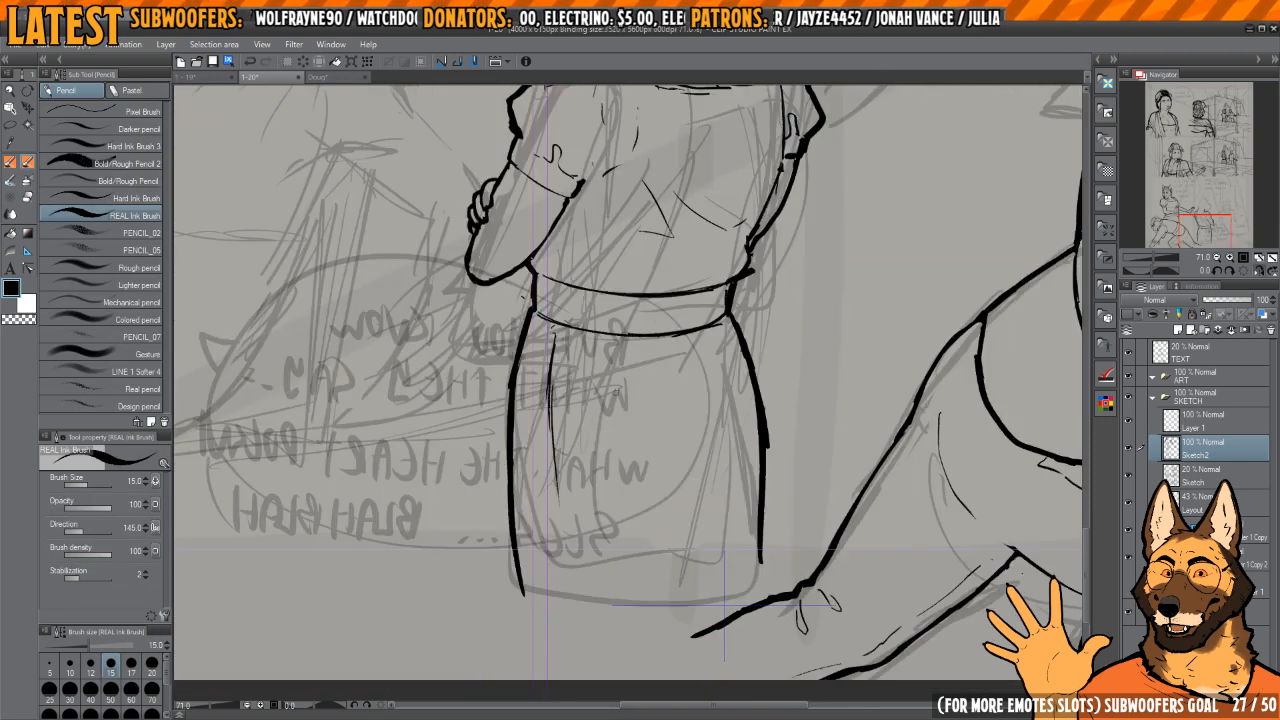
{"action": "key", "text": "e"}
{"action": "left_click_drag", "start_coordinate": [551, 338], "coordinate": [559, 506]}
{"action": "key", "text": "h"}
{"action": "left_click_drag", "start_coordinate": [628, 412], "coordinate": [685, 416]}
Step: Erase the excess ink where the far arm's contour meets the shirt's hem at the waist
{"action": "key", "text": "p"}
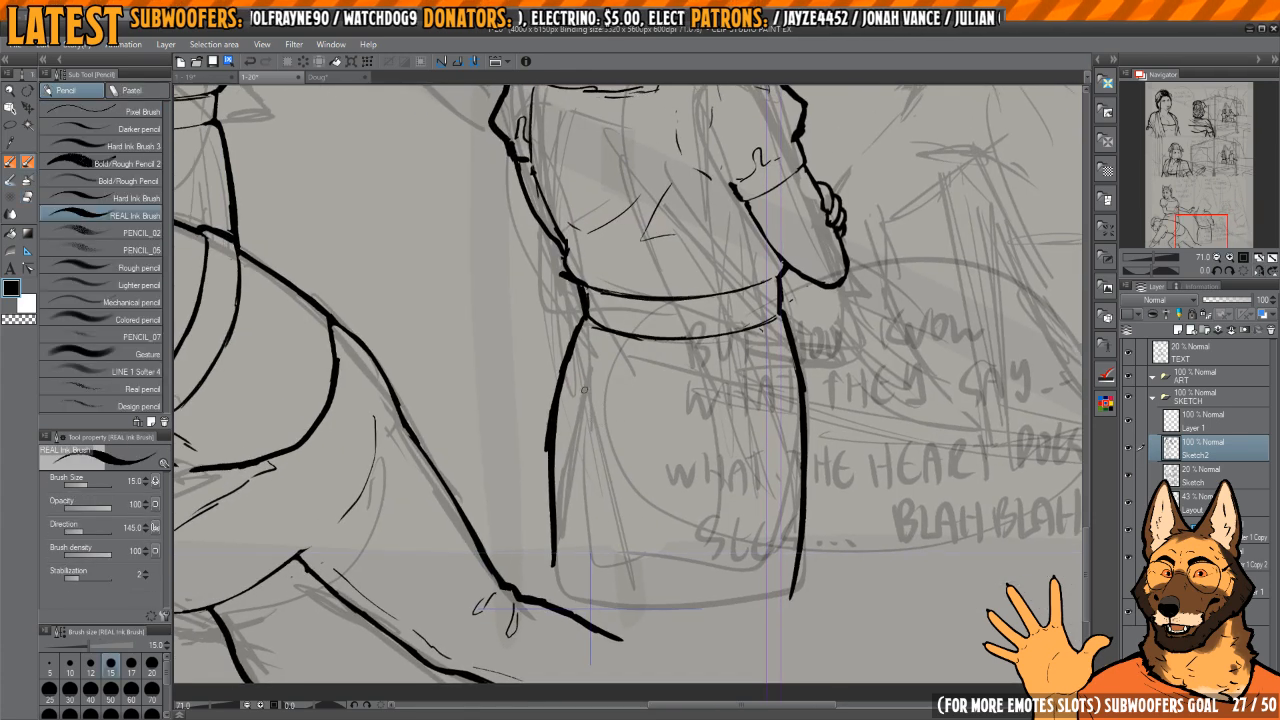
{"action": "left_click_drag", "start_coordinate": [590, 388], "coordinate": [583, 381]}
{"action": "mouse_move", "coordinate": [642, 318]}
{"action": "left_mouse_down"}
{"action": "mouse_move", "coordinate": [633, 347]}
{"action": "mouse_move", "coordinate": [723, 437]}
{"action": "left_mouse_up"}
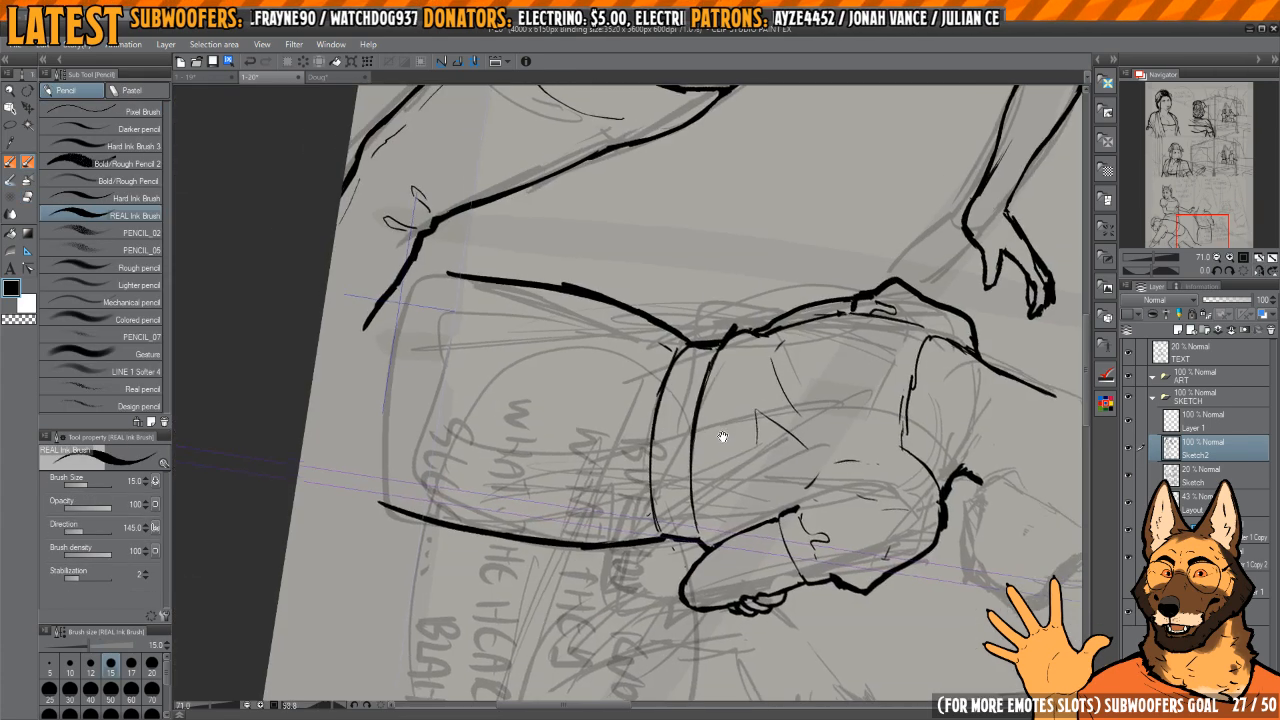
{"action": "mouse_move", "coordinate": [722, 385]}
{"action": "left_mouse_down"}
{"action": "mouse_move", "coordinate": [684, 337]}
{"action": "mouse_move", "coordinate": [630, 375]}
{"action": "mouse_move", "coordinate": [640, 475]}
{"action": "mouse_move", "coordinate": [640, 380]}
{"action": "left_mouse_up"}
{"action": "key", "text": "e"}
{"action": "key", "text": "p"}
{"action": "key", "text": "e"}
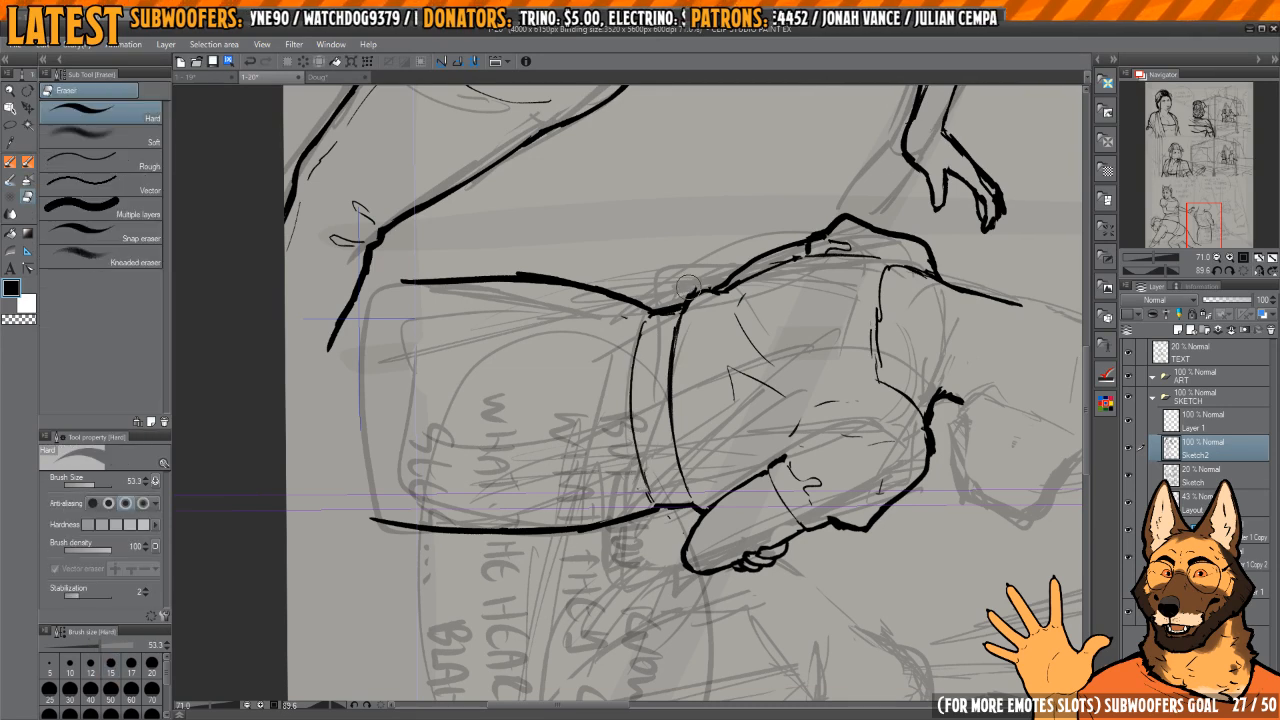
{"action": "mouse_move", "coordinate": [694, 302]}
{"action": "left_mouse_down"}
{"action": "mouse_move", "coordinate": [704, 286]}
{"action": "mouse_move", "coordinate": [685, 304]}
{"action": "mouse_move", "coordinate": [692, 291]}
{"action": "left_mouse_up"}
Step: Redraw the shirt's edge on the far side as a small bulge above the waistband and trim its outer side
{"action": "key", "text": "p"}
{"action": "key", "text": "e"}
{"action": "key", "text": "p"}
{"action": "key", "text": "c"}
{"action": "mouse_move", "coordinate": [720, 277]}
{"action": "left_mouse_down"}
{"action": "mouse_move", "coordinate": [682, 256]}
{"action": "mouse_move", "coordinate": [578, 258]}
{"action": "left_mouse_up"}
{"action": "left_click_drag", "start_coordinate": [640, 410], "coordinate": [715, 400]}
{"action": "key", "text": "c"}
{"action": "key", "text": "c"}
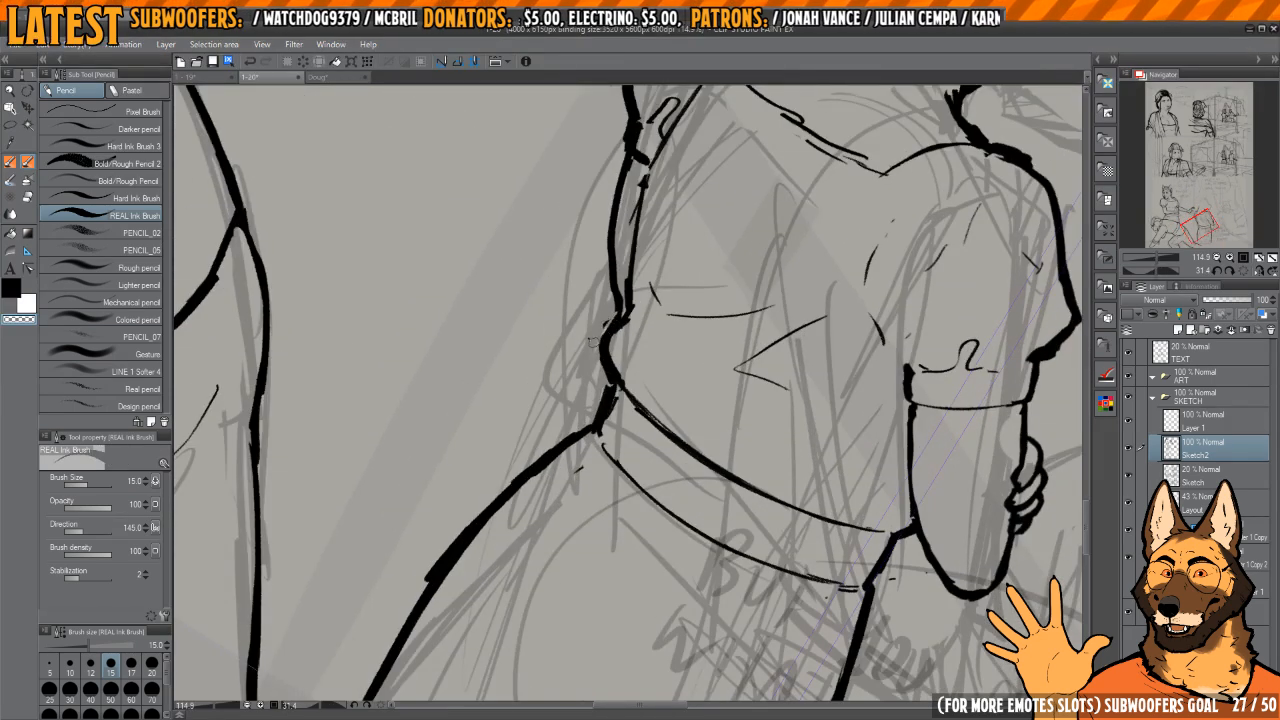
Step: Erase and redraw the torso contour beside the far arm, from the sleeve's hem down to the waist
{"action": "key", "text": "c"}
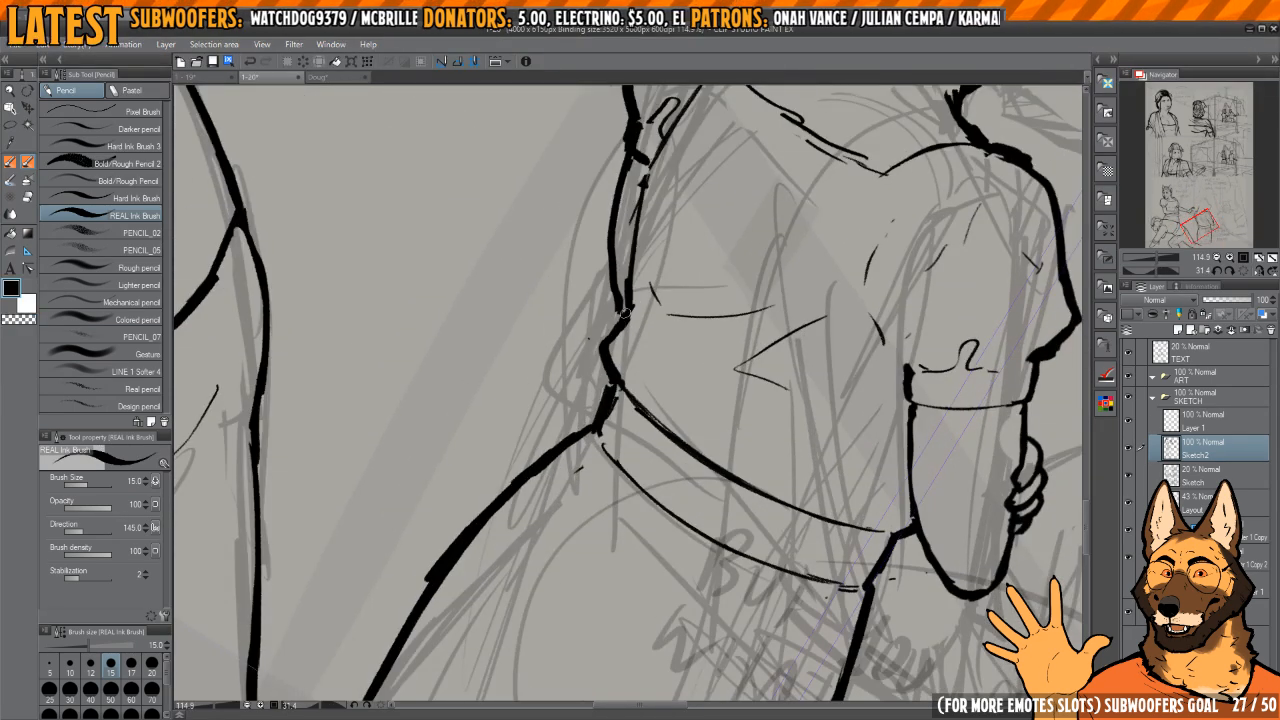
{"action": "scroll", "coordinate": [625, 315], "scroll_direction": "up", "scroll_amount": 3}
{"action": "key", "text": "c"}
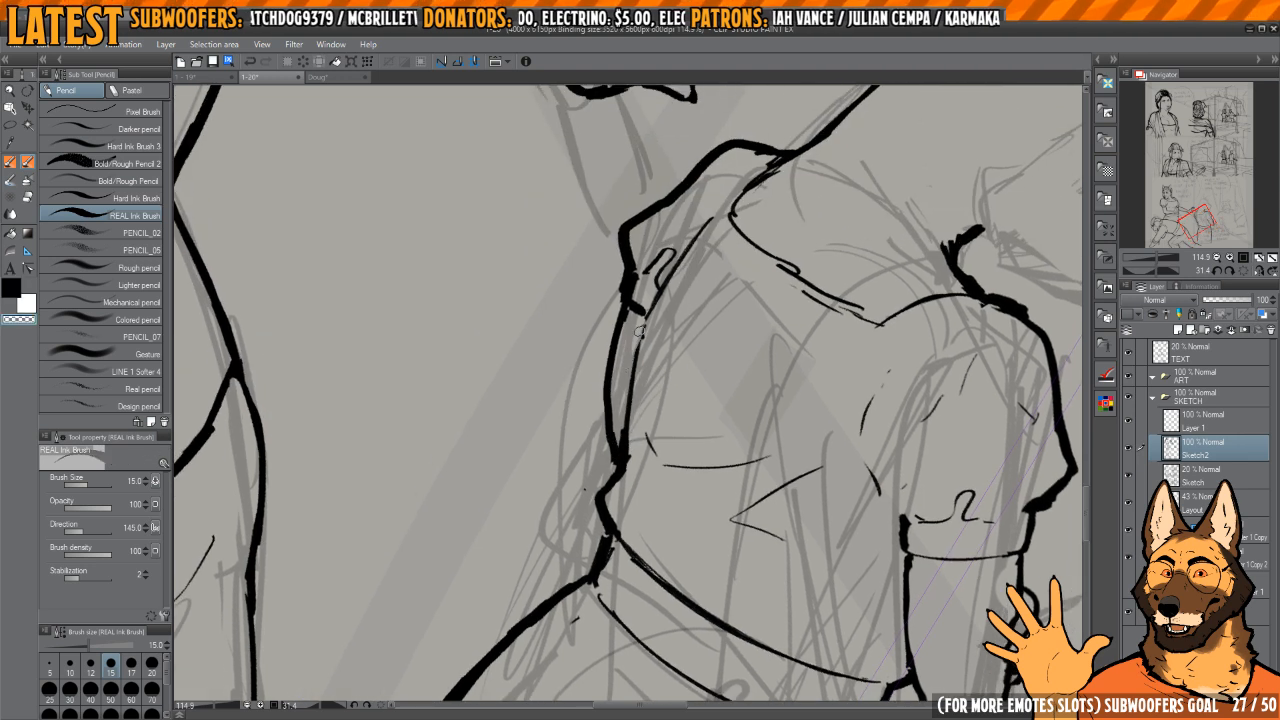
{"action": "left_click_drag", "start_coordinate": [640, 331], "coordinate": [622, 445]}
{"action": "mouse_move", "coordinate": [668, 296]}
{"action": "left_mouse_down"}
{"action": "mouse_move", "coordinate": [641, 290]}
{"action": "mouse_move", "coordinate": [628, 312]}
{"action": "left_mouse_up"}
{"action": "mouse_move", "coordinate": [636, 302]}
{"action": "left_mouse_down"}
{"action": "mouse_move", "coordinate": [636, 362]}
{"action": "mouse_move", "coordinate": [663, 258]}
{"action": "mouse_move", "coordinate": [640, 346]}
{"action": "left_mouse_up"}
{"action": "key", "text": "c"}
{"action": "key", "text": "c"}
{"action": "key", "text": "c"}
{"action": "left_click_drag", "start_coordinate": [644, 295], "coordinate": [631, 432]}
Step: Trim the waistband's far side edge and join it cleanly to the shirt's hem line
{"action": "mouse_move", "coordinate": [745, 440]}
{"action": "left_mouse_down"}
{"action": "mouse_move", "coordinate": [714, 271]}
{"action": "mouse_move", "coordinate": [691, 281]}
{"action": "mouse_move", "coordinate": [758, 406]}
{"action": "left_mouse_up"}
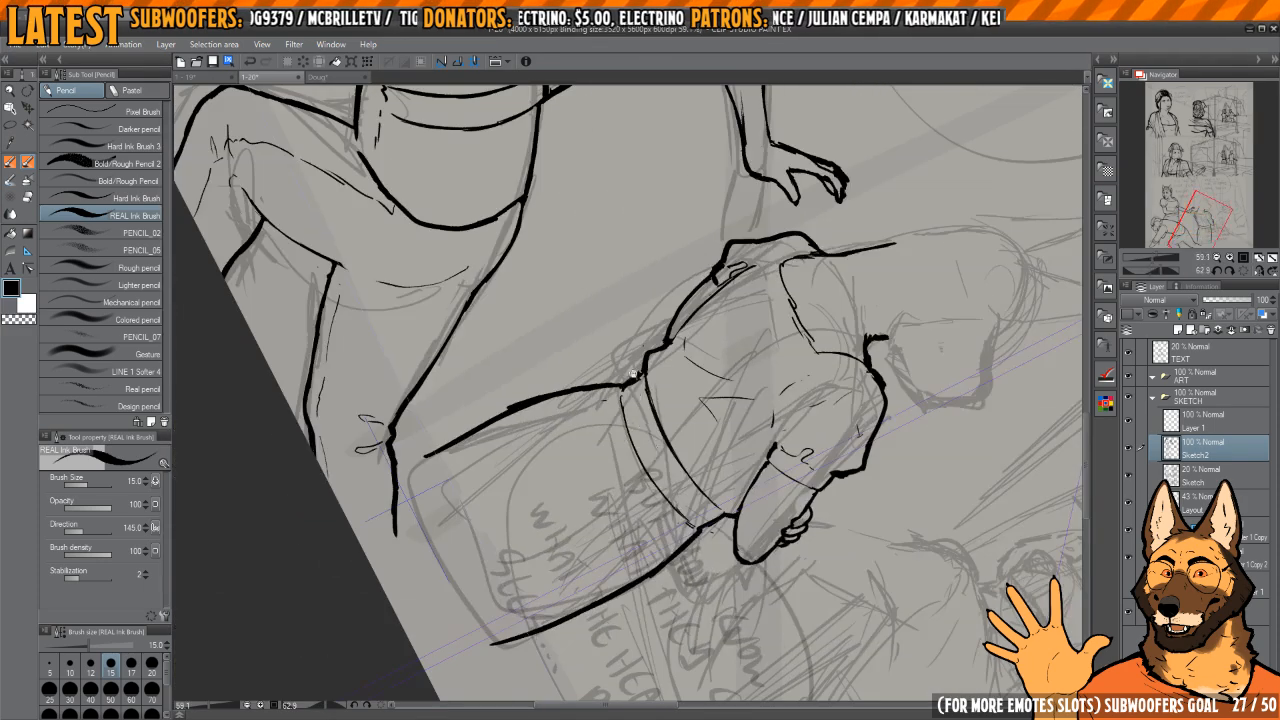
{"action": "left_click_drag", "start_coordinate": [680, 370], "coordinate": [732, 315]}
{"action": "left_click_drag", "start_coordinate": [640, 378], "coordinate": [695, 375]}
{"action": "key", "text": "c"}
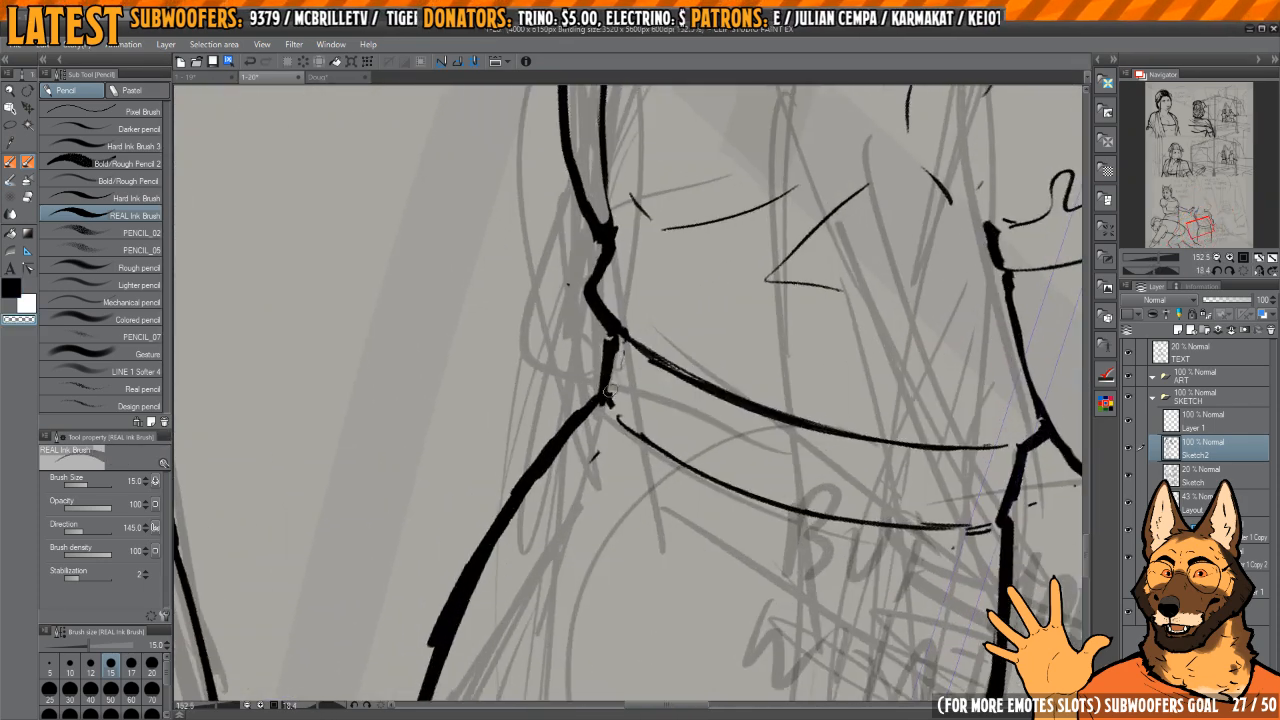
{"action": "key", "text": "c"}
{"action": "left_click_drag", "start_coordinate": [626, 338], "coordinate": [662, 350]}
{"action": "left_click_drag", "start_coordinate": [700, 368], "coordinate": [638, 384]}
Step: Erase the stray marks and doubled strokes around the ends of the waistband's lower line
{"action": "key", "text": "e"}
{"action": "left_click", "coordinate": [1242, 272]}
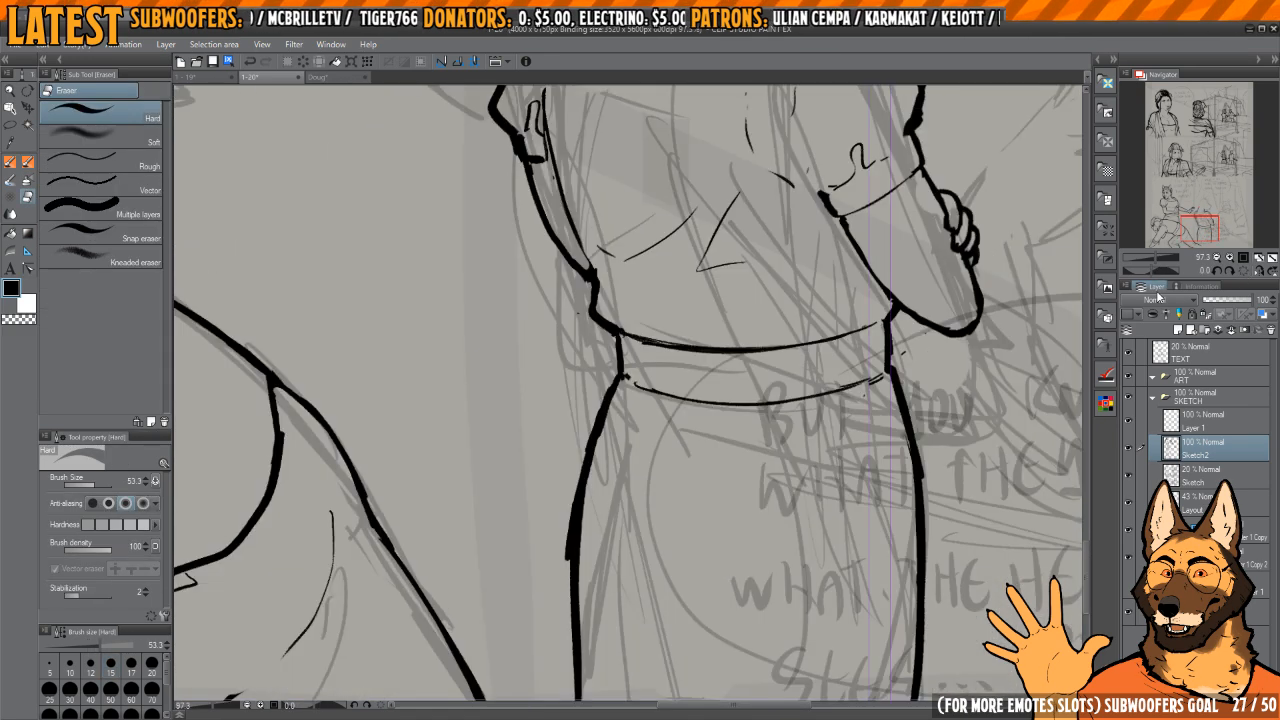
{"action": "left_click_drag", "start_coordinate": [846, 390], "coordinate": [760, 389]}
{"action": "key", "text": "h"}
{"action": "key", "text": "h"}
Step: Ink thin vertical fold lines down the skirt, along both sides and through the middle
{"action": "key", "text": "p"}
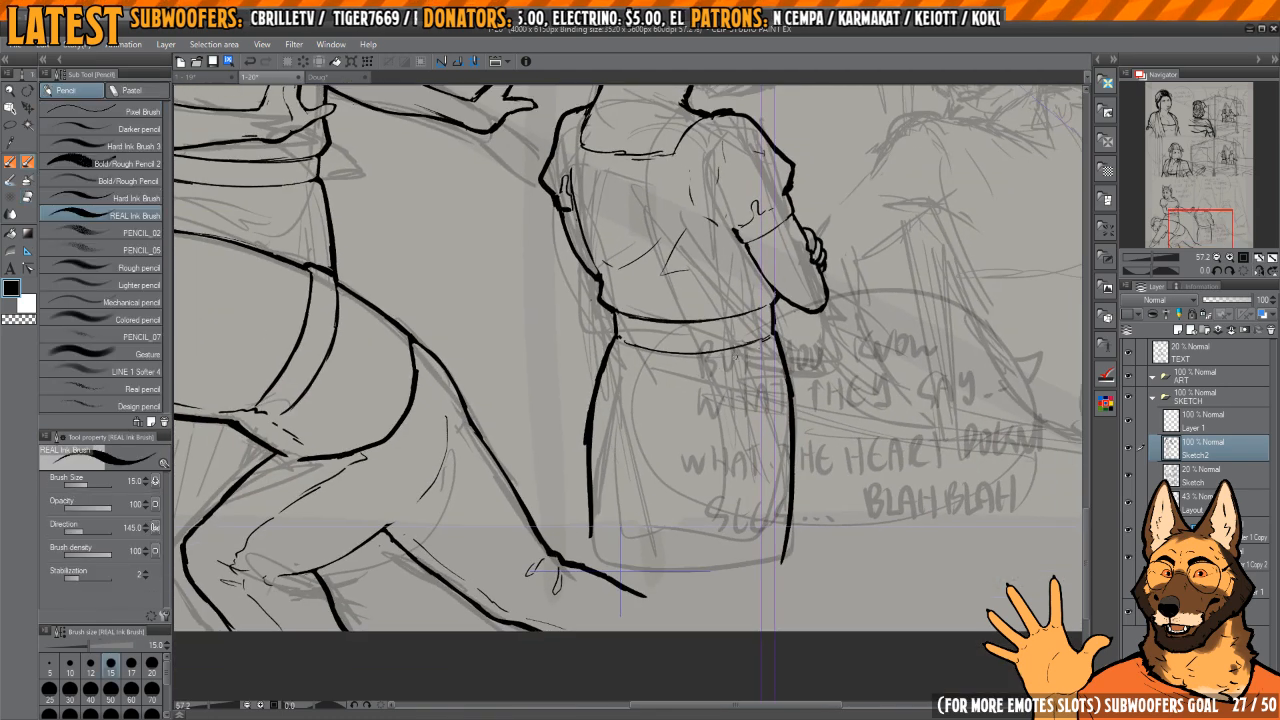
{"action": "key", "text": "h"}
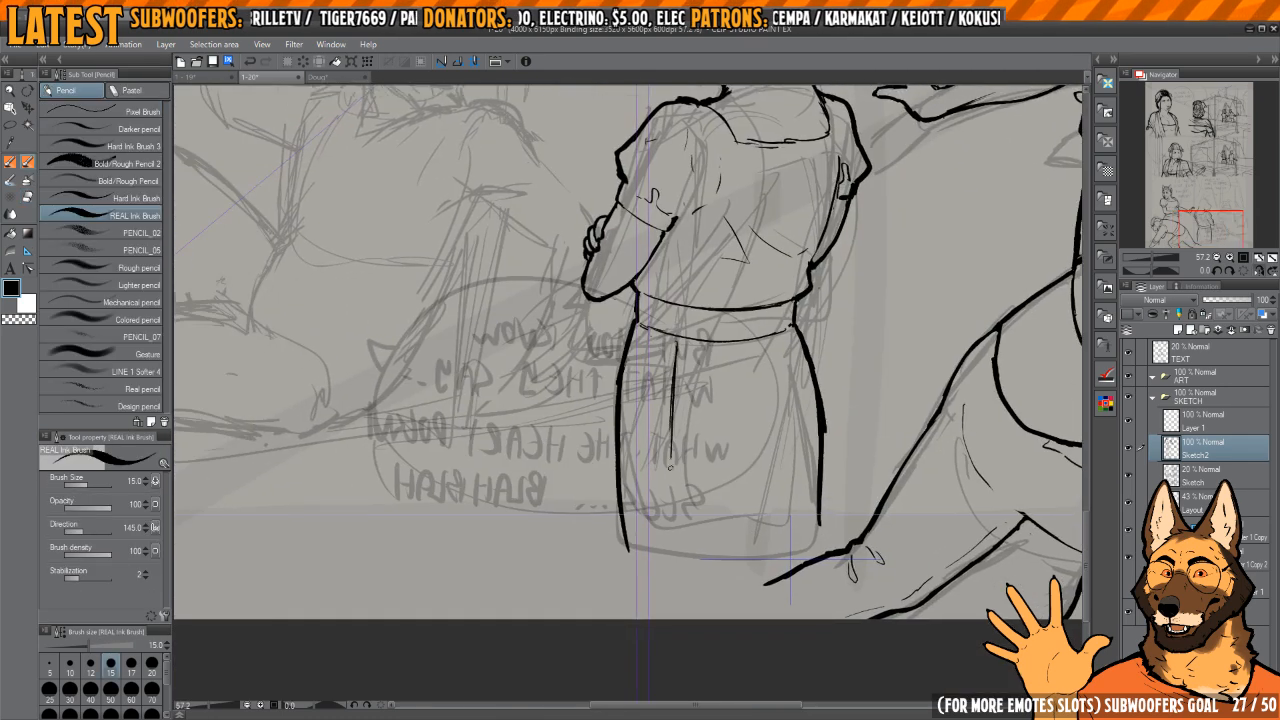
{"action": "left_click_drag", "start_coordinate": [641, 354], "coordinate": [644, 514]}
{"action": "key", "text": "h"}
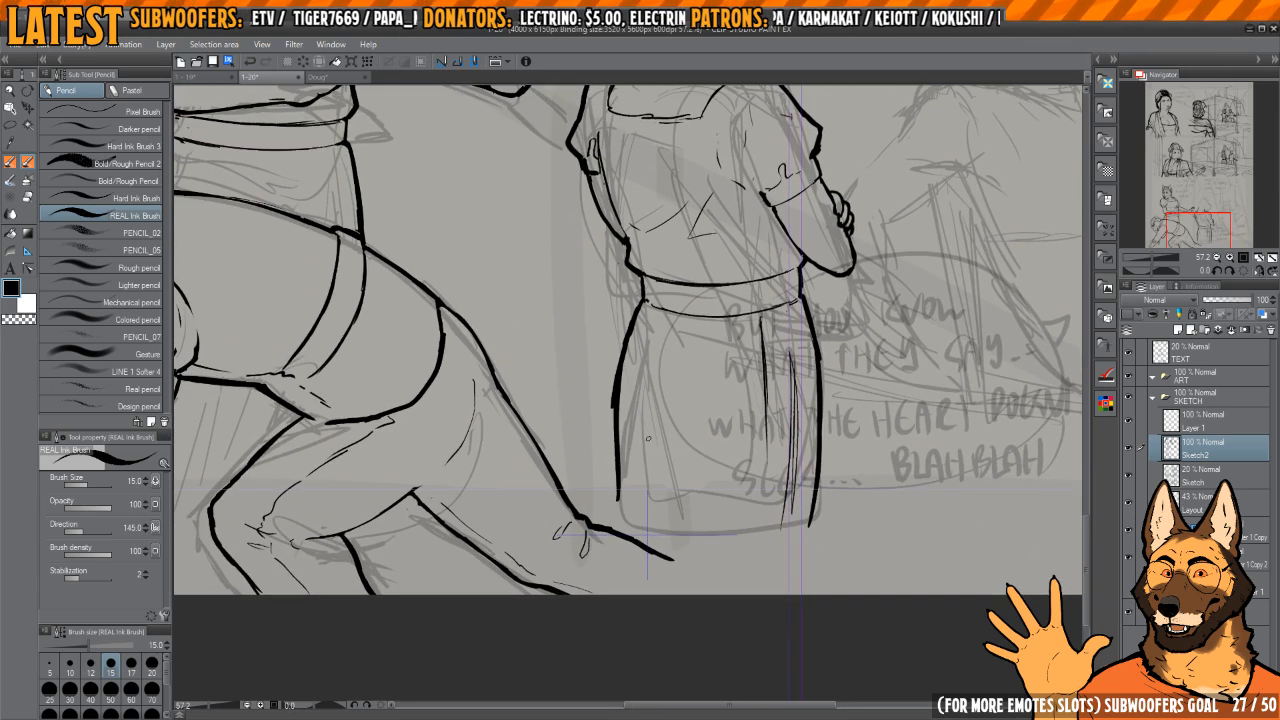
{"action": "left_click_drag", "start_coordinate": [642, 346], "coordinate": [636, 460]}
{"action": "left_click_drag", "start_coordinate": [701, 503], "coordinate": [681, 481]}
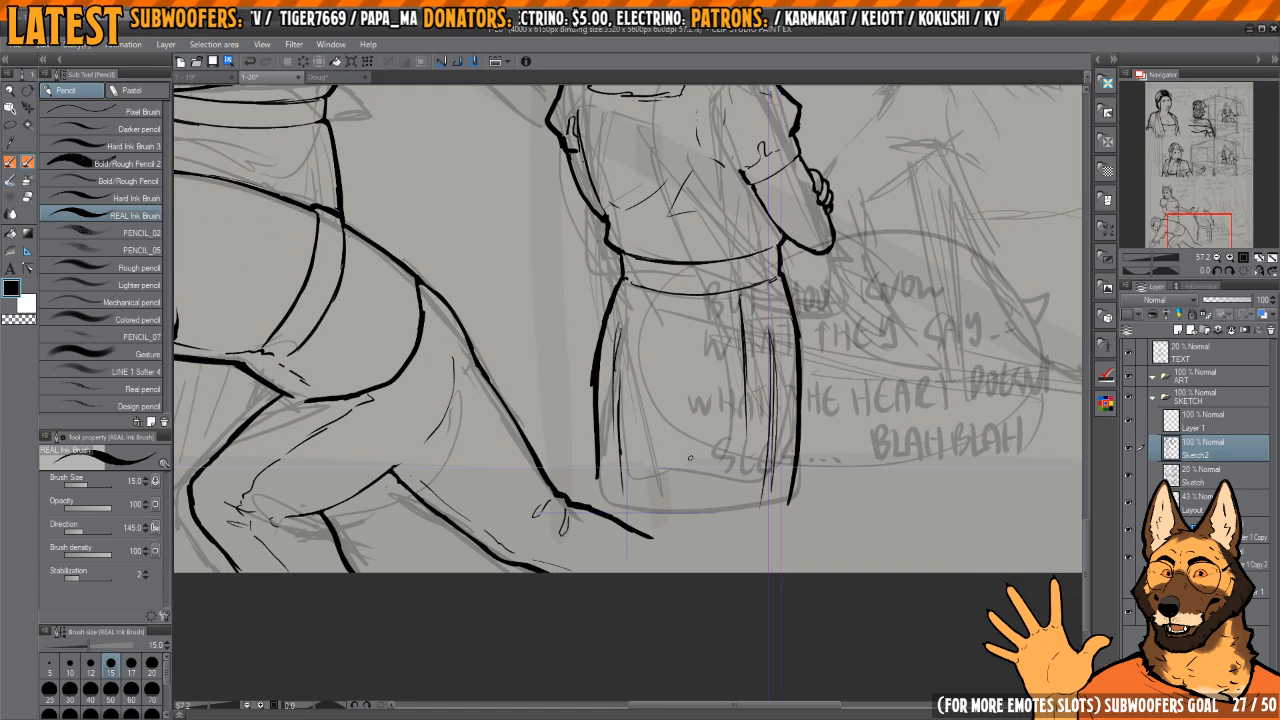
{"action": "left_click_drag", "start_coordinate": [689, 350], "coordinate": [707, 484]}
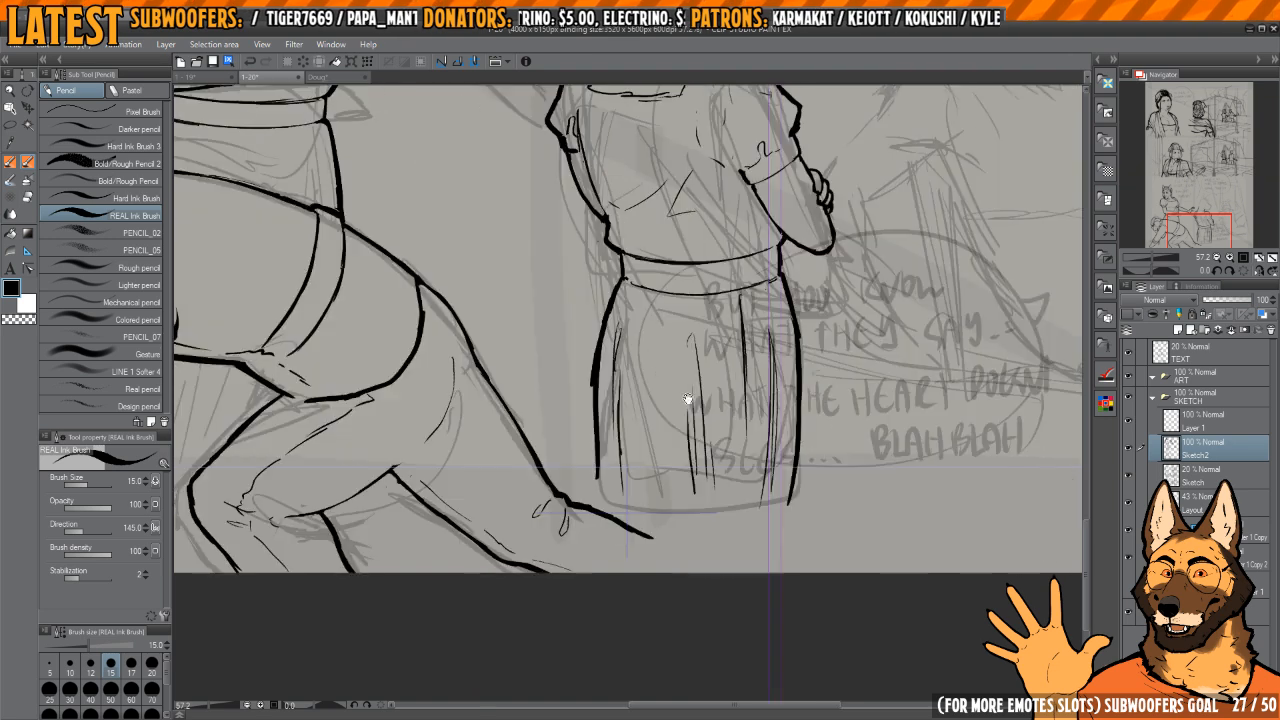
Step: Erase the lower end of the skirt's side contour and redraw that edge as a single line
{"action": "left_click_drag", "start_coordinate": [688, 398], "coordinate": [640, 410]}
{"action": "key", "text": "h"}
{"action": "key", "text": "h"}
{"action": "key", "text": "e"}
{"action": "left_click_drag", "start_coordinate": [735, 341], "coordinate": [747, 531]}
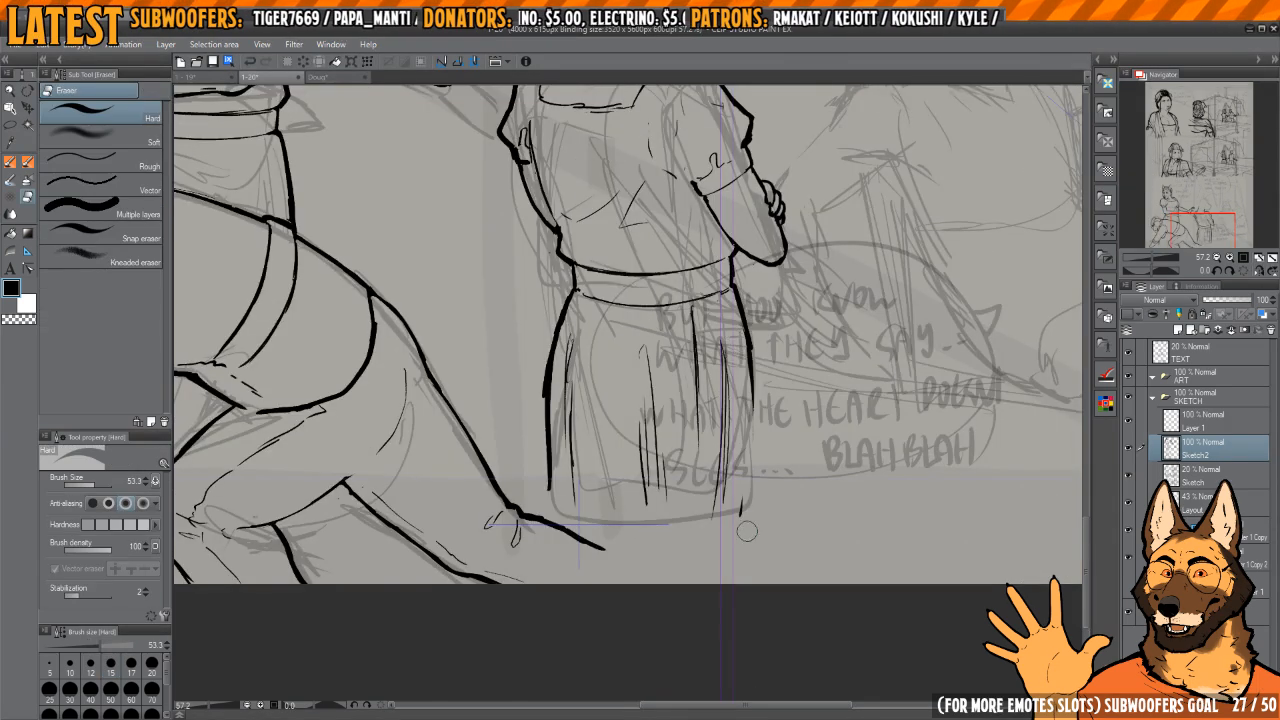
{"action": "key", "text": "p"}
{"action": "left_click_drag", "start_coordinate": [756, 466], "coordinate": [750, 384]}
{"action": "left_click_drag", "start_coordinate": [754, 491], "coordinate": [747, 346]}
{"action": "key", "text": "h"}
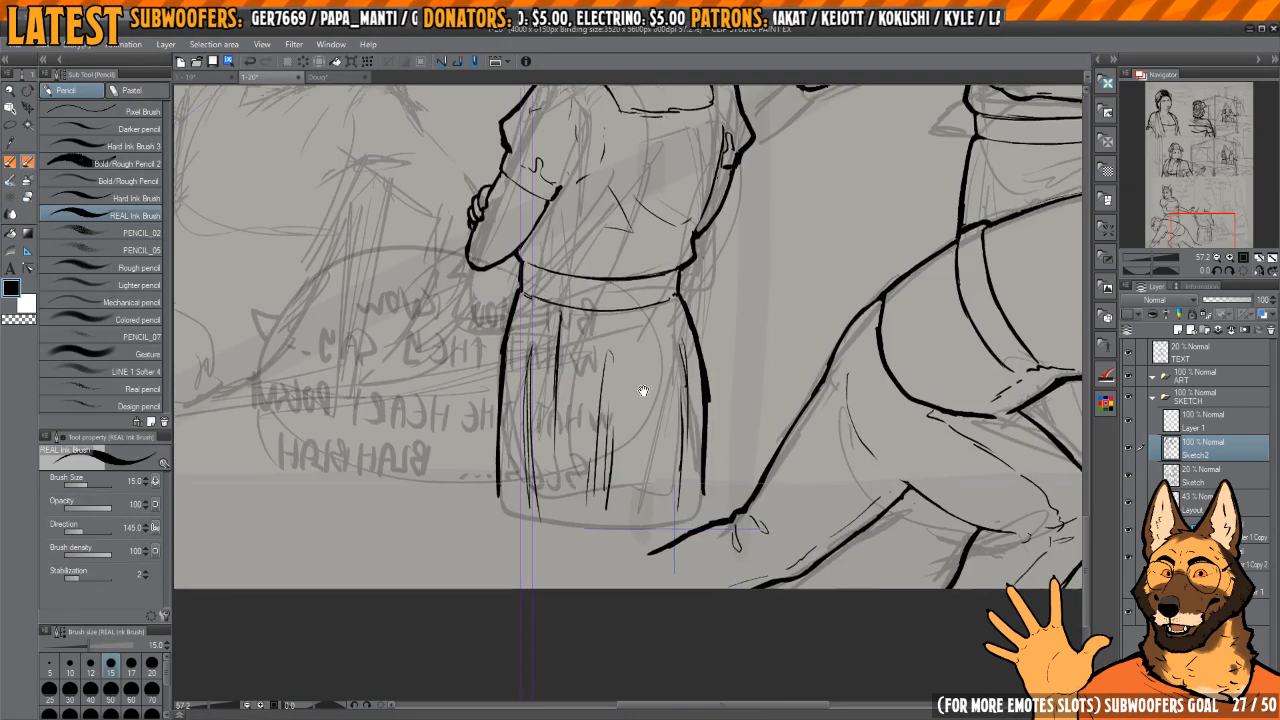
Step: Rework the thin vertical fold strokes beside the skirt's opposite edge
{"action": "mouse_move", "coordinate": [643, 391]}
{"action": "left_mouse_down"}
{"action": "mouse_move", "coordinate": [786, 418]}
{"action": "mouse_move", "coordinate": [648, 415]}
{"action": "mouse_move", "coordinate": [649, 512]}
{"action": "left_mouse_up"}
{"action": "key", "text": "e"}
{"action": "key", "text": "p"}
{"action": "mouse_move", "coordinate": [653, 366]}
{"action": "left_mouse_down"}
{"action": "mouse_move", "coordinate": [644, 522]}
{"action": "mouse_move", "coordinate": [656, 349]}
{"action": "left_mouse_up"}
{"action": "left_click_drag", "start_coordinate": [648, 412], "coordinate": [646, 482]}
{"action": "key", "text": "e"}
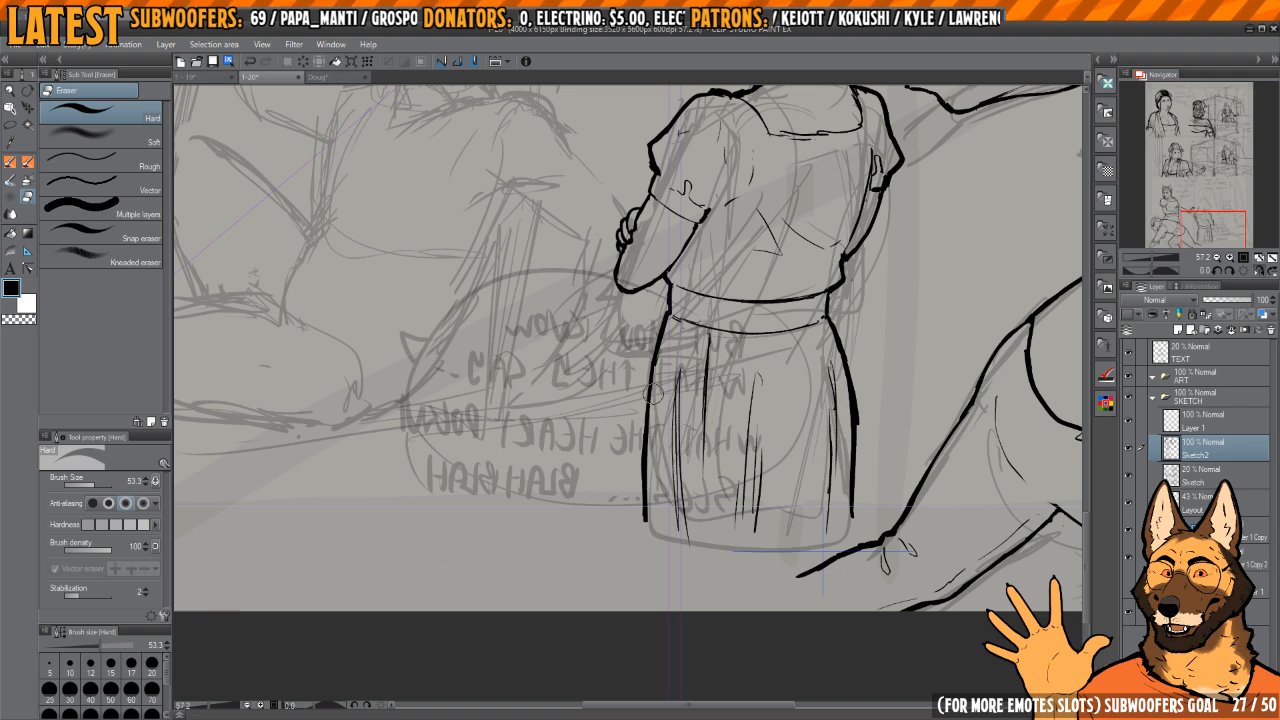
{"action": "key", "text": "p"}
Step: Trim the irregular bump on the skirt's outer contour a little below the waistband
{"action": "key", "text": "h"}
{"action": "key", "text": "h"}
{"action": "left_click_drag", "start_coordinate": [846, 382], "coordinate": [814, 374]}
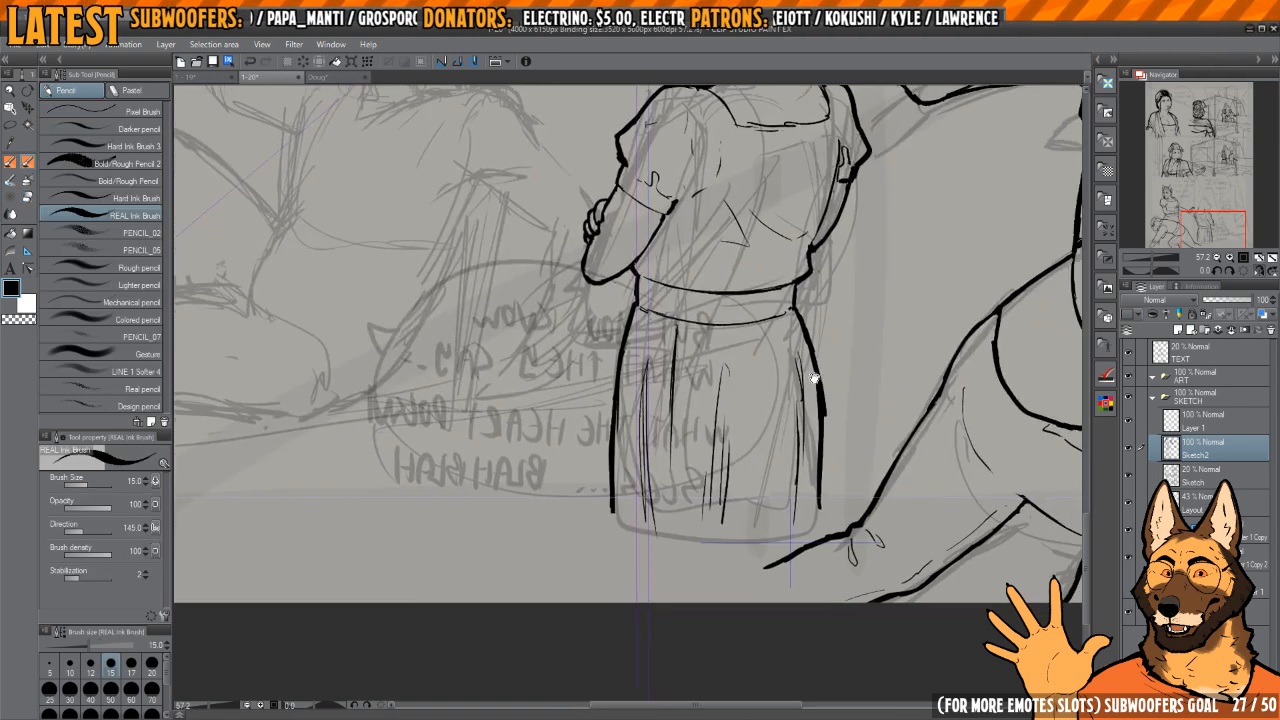
{"action": "key", "text": "h"}
{"action": "left_click_drag", "start_coordinate": [639, 395], "coordinate": [824, 428]}
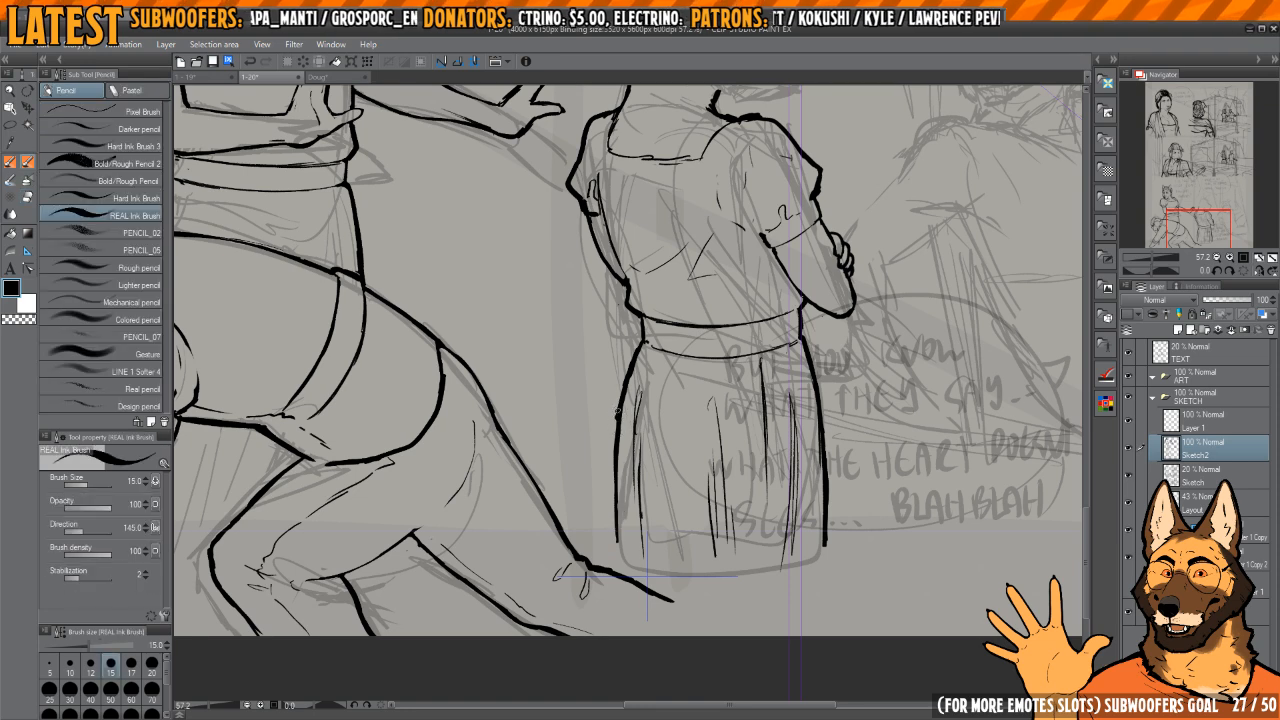
{"action": "key", "text": "e"}
{"action": "left_click_drag", "start_coordinate": [612, 413], "coordinate": [611, 424]}
{"action": "key", "text": "p"}
{"action": "key", "text": "h"}
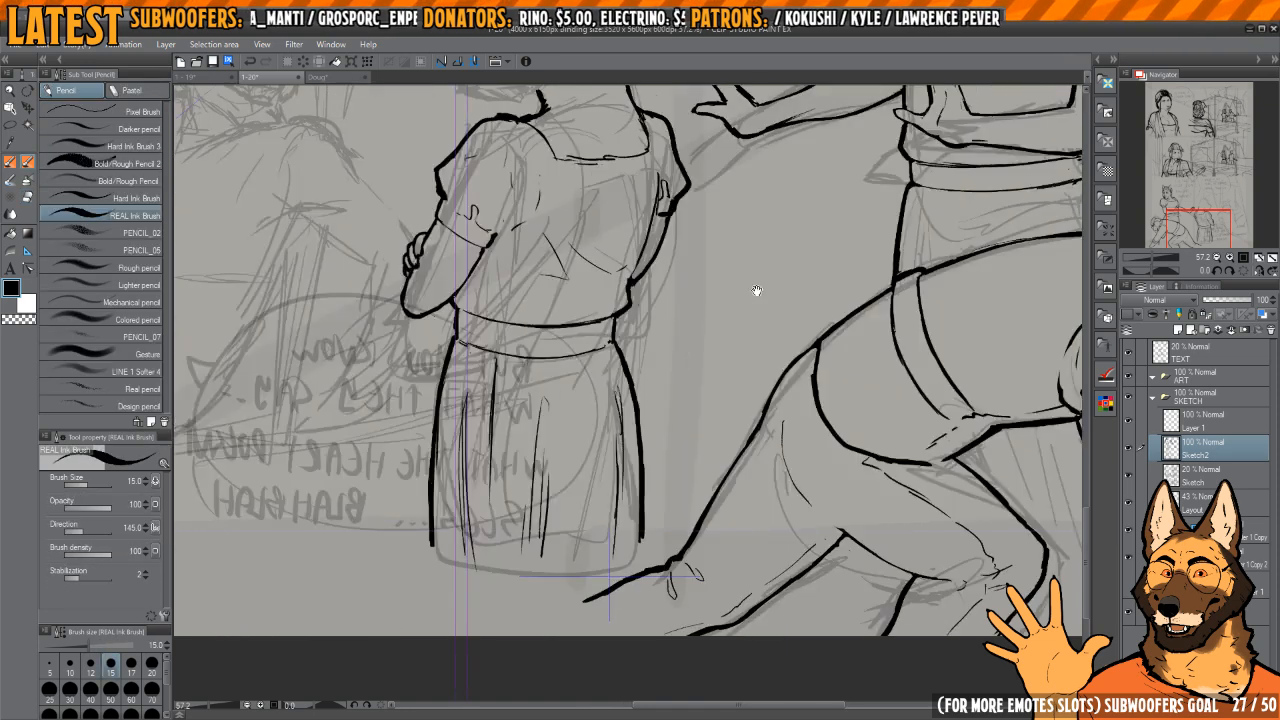
Step: Trim the thick throat stroke beneath the standing figure's jaw into a tapered end
{"action": "key", "text": "h"}
{"action": "mouse_move", "coordinate": [759, 265]}
{"action": "left_mouse_down"}
{"action": "mouse_move", "coordinate": [722, 371]}
{"action": "mouse_move", "coordinate": [720, 596]}
{"action": "left_mouse_up"}
{"action": "scroll", "coordinate": [697, 388], "scroll_direction": "up", "scroll_amount": 4}
{"action": "left_click_drag", "start_coordinate": [697, 390], "coordinate": [683, 394]}
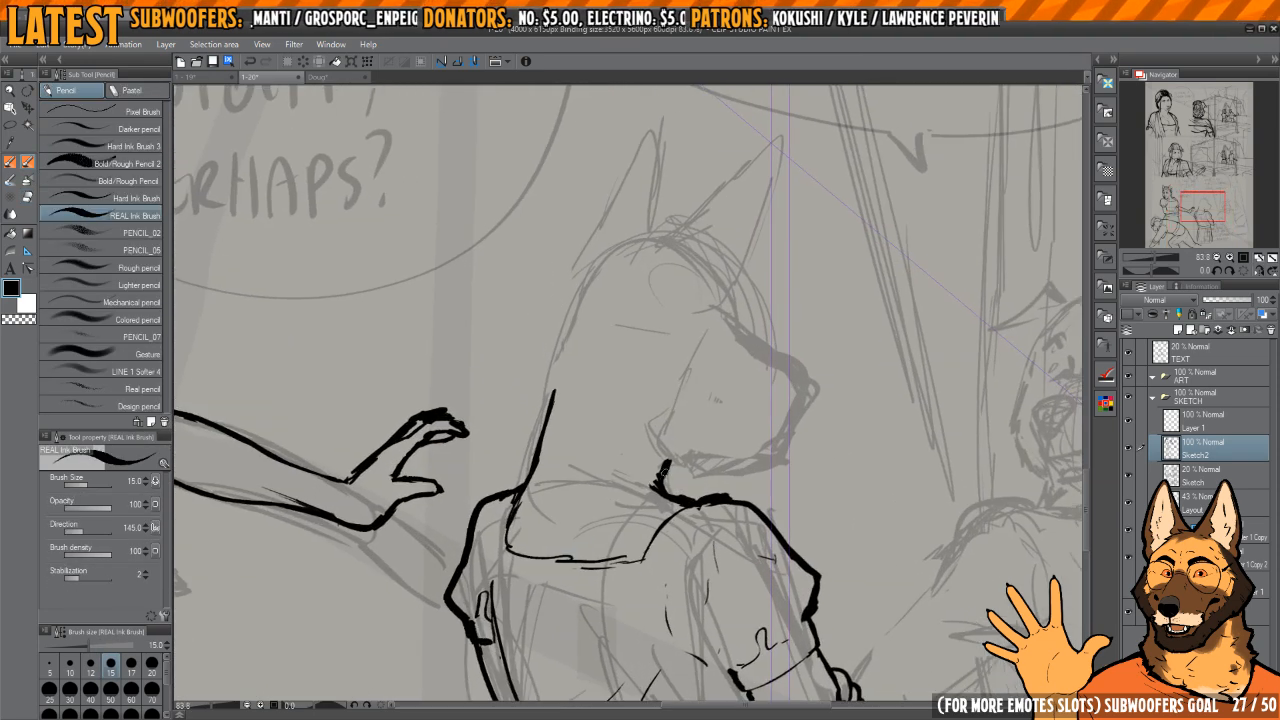
{"action": "key", "text": "e"}
{"action": "mouse_move", "coordinate": [666, 487]}
{"action": "left_mouse_down"}
{"action": "mouse_move", "coordinate": [662, 460]}
{"action": "mouse_move", "coordinate": [671, 484]}
{"action": "left_mouse_up"}
{"action": "key", "text": "p"}
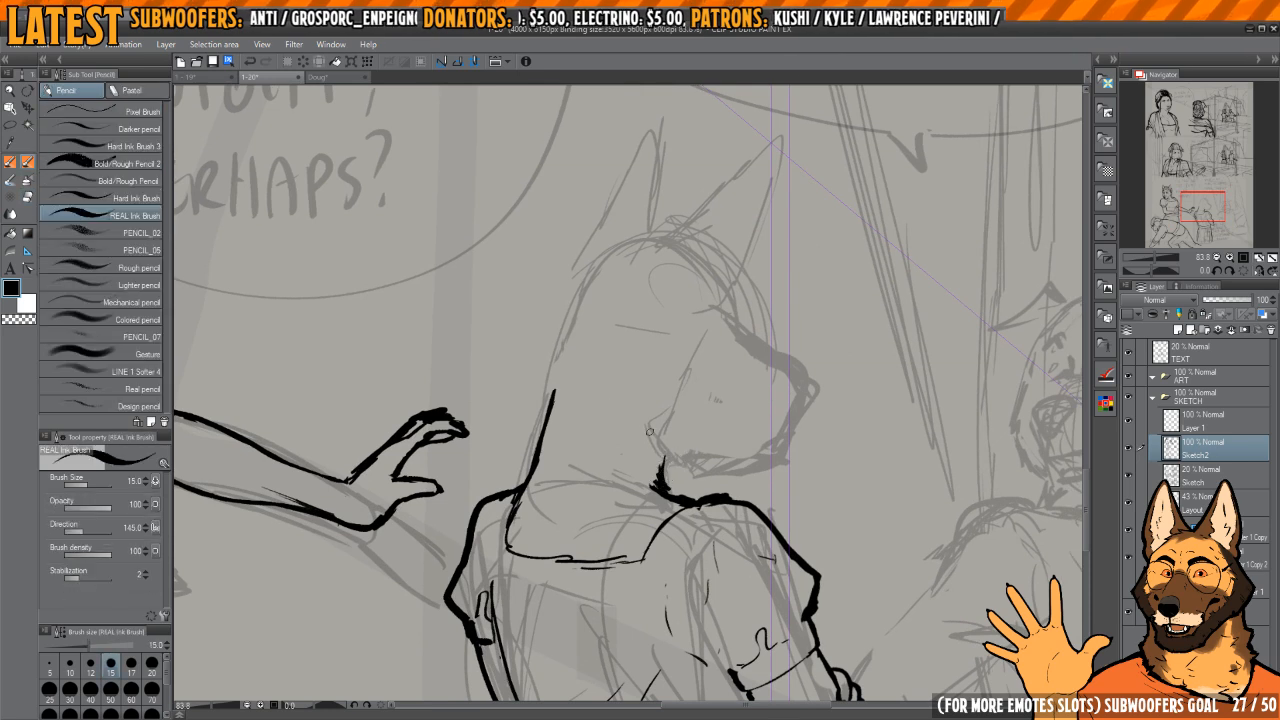
Step: Ink the back of the standing figure's head, the rounded skull and the start of the muzzle's bridge
{"action": "left_click_drag", "start_coordinate": [586, 312], "coordinate": [705, 314]}
{"action": "mouse_move", "coordinate": [603, 305]}
{"action": "left_mouse_down"}
{"action": "mouse_move", "coordinate": [573, 354]}
{"action": "mouse_move", "coordinate": [743, 361]}
{"action": "left_mouse_up"}
{"action": "key", "text": "h"}
{"action": "left_click_drag", "start_coordinate": [691, 289], "coordinate": [673, 314]}
{"action": "left_click_drag", "start_coordinate": [673, 317], "coordinate": [734, 278]}
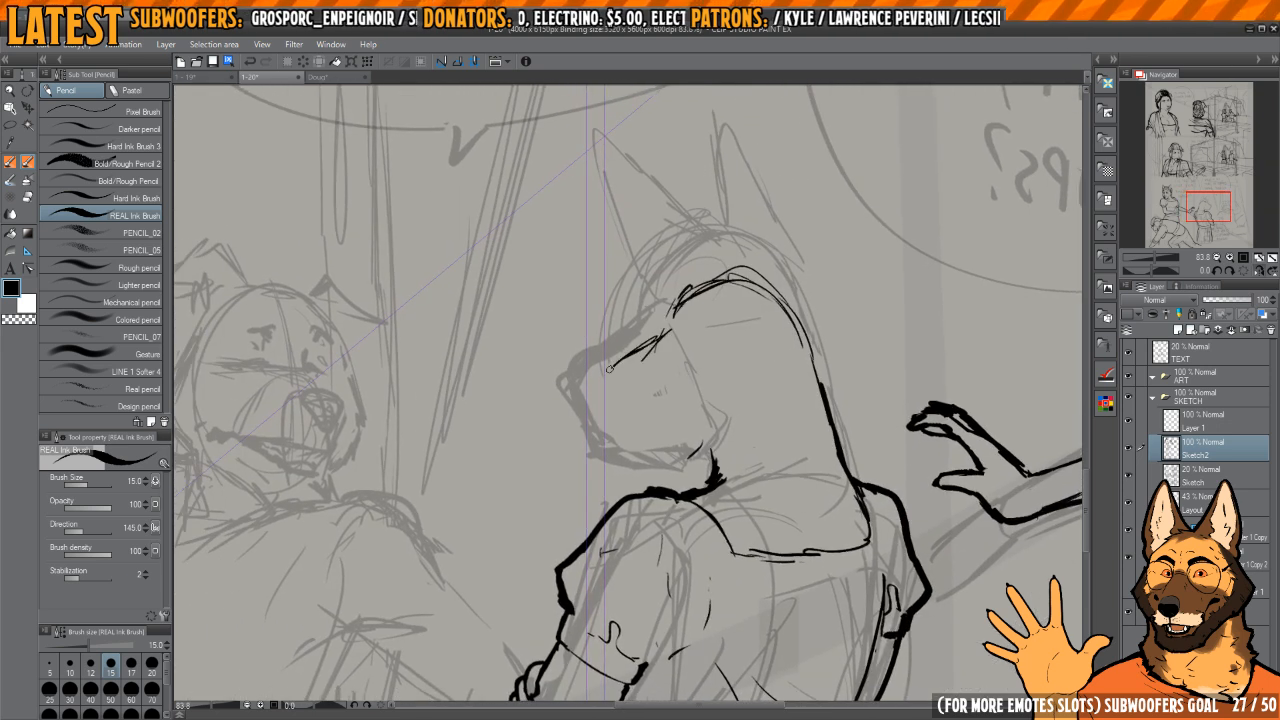
Step: Ink the muzzle's front and lower jaw, and add the angled cheek line behind it
{"action": "left_click_drag", "start_coordinate": [650, 342], "coordinate": [610, 440]}
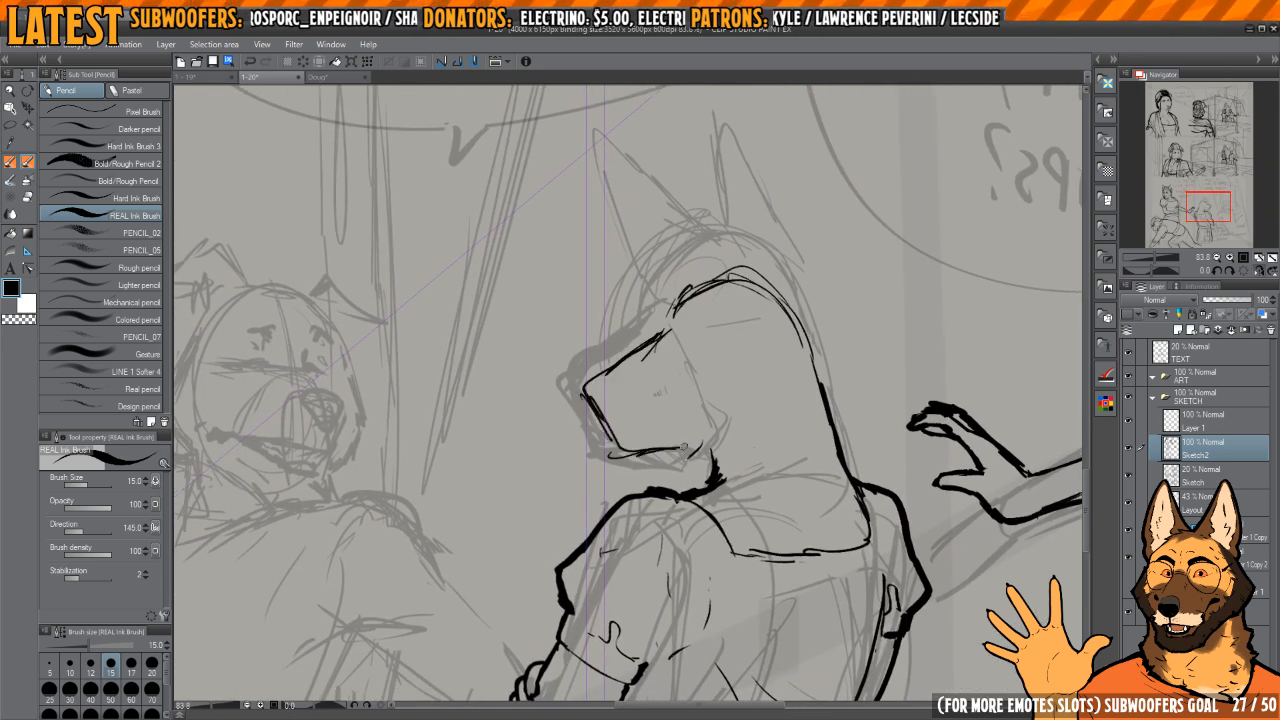
{"action": "key", "text": "h"}
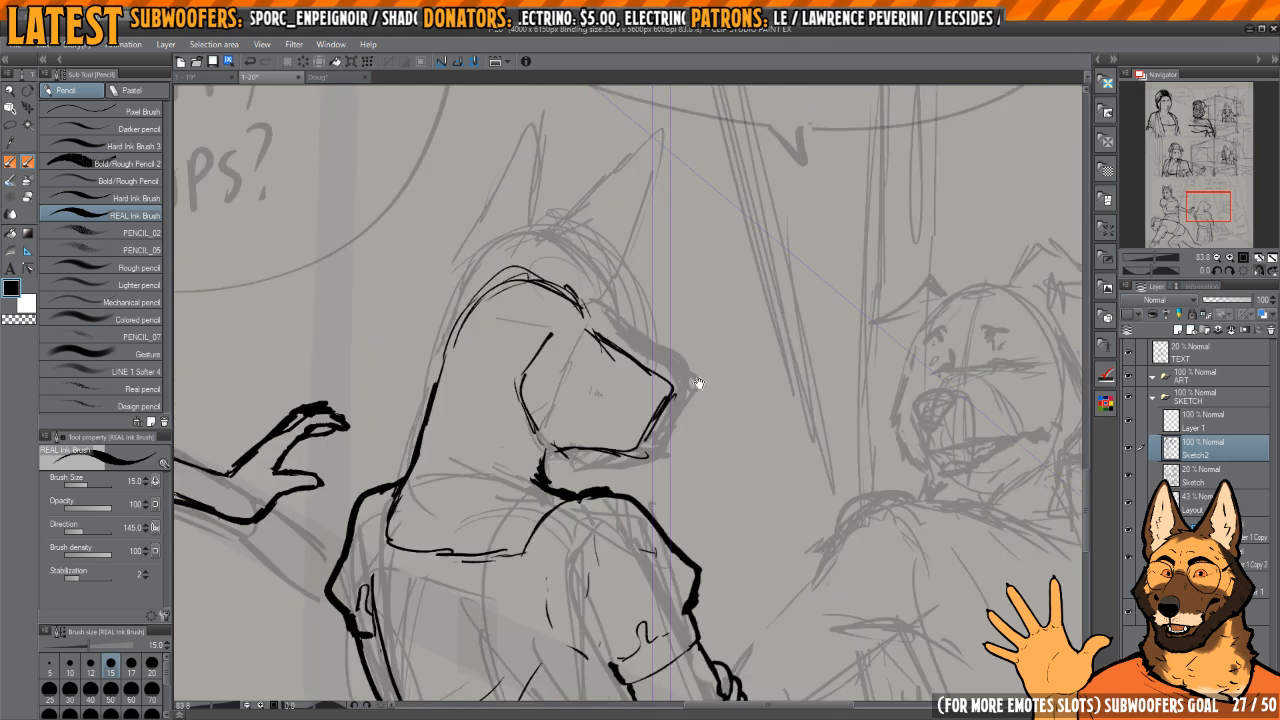
{"action": "key", "text": "h"}
{"action": "key", "text": "h"}
{"action": "left_click_drag", "start_coordinate": [588, 321], "coordinate": [683, 361]}
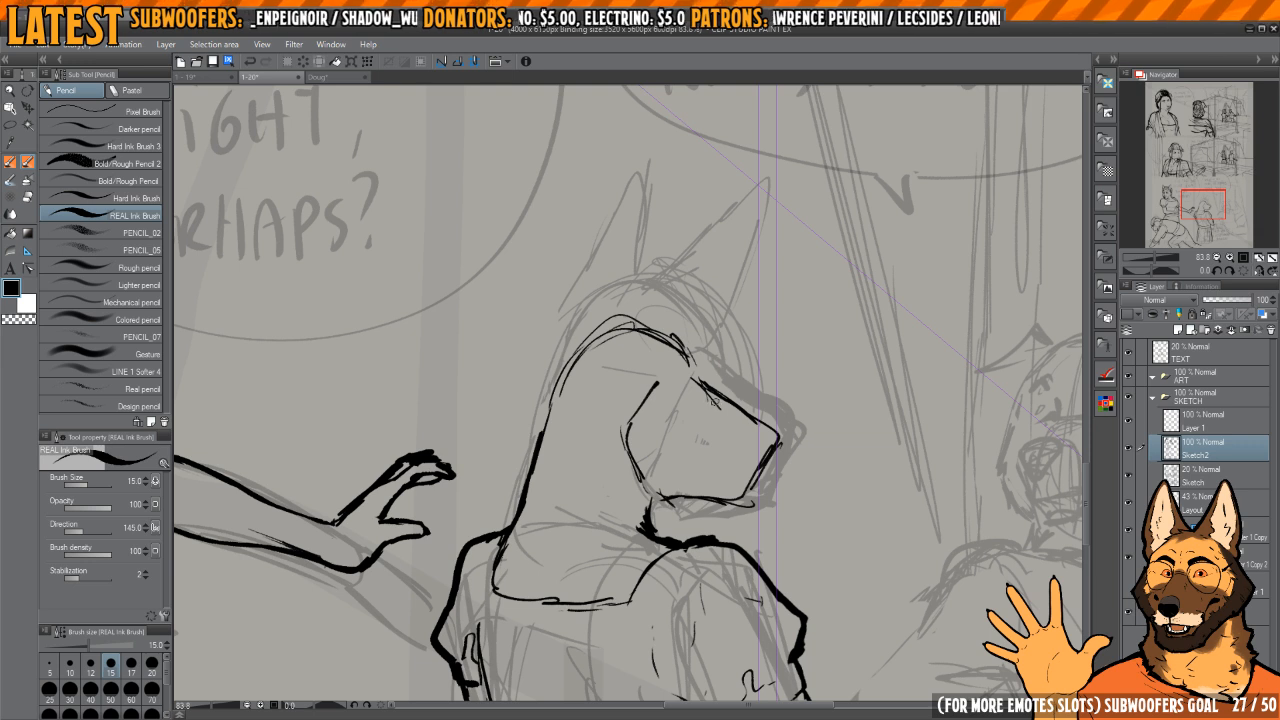
Step: Ink a pointed ear rising from the back of the skull and begin the second ear's edge
{"action": "left_click_drag", "start_coordinate": [641, 333], "coordinate": [669, 337]}
{"action": "left_click_drag", "start_coordinate": [593, 355], "coordinate": [608, 335]}
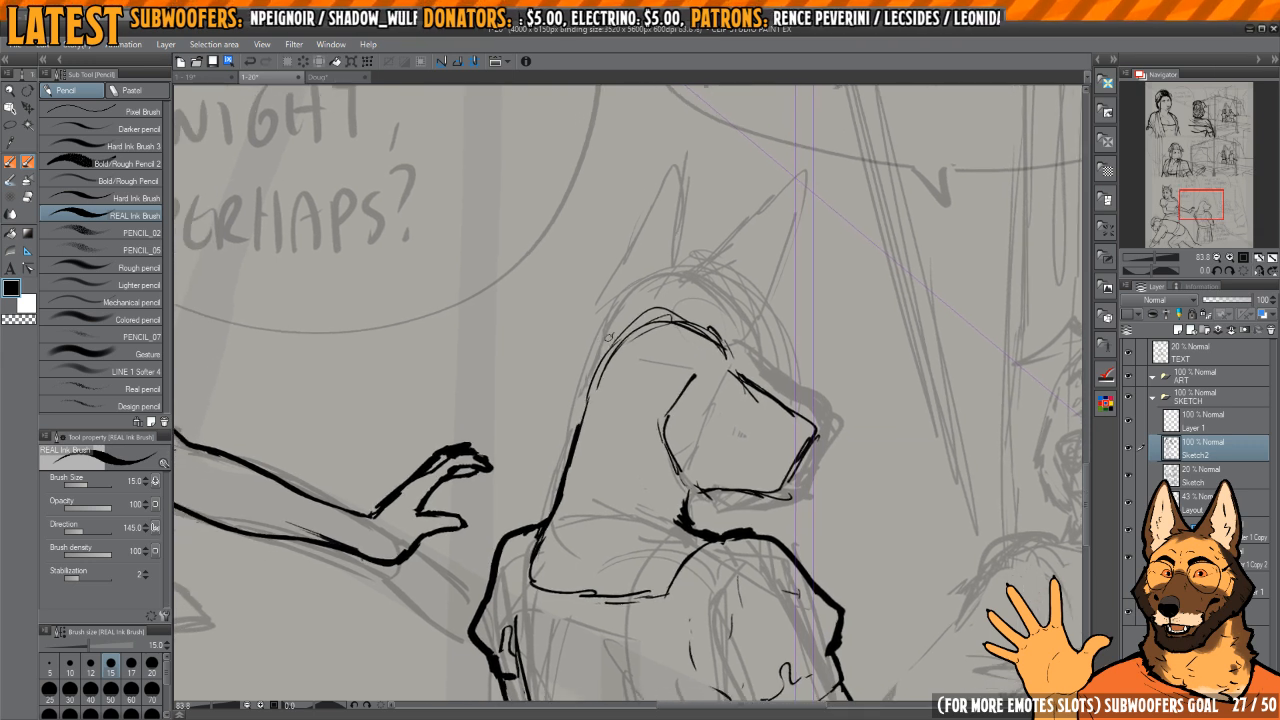
{"action": "left_click_drag", "start_coordinate": [672, 289], "coordinate": [636, 285]}
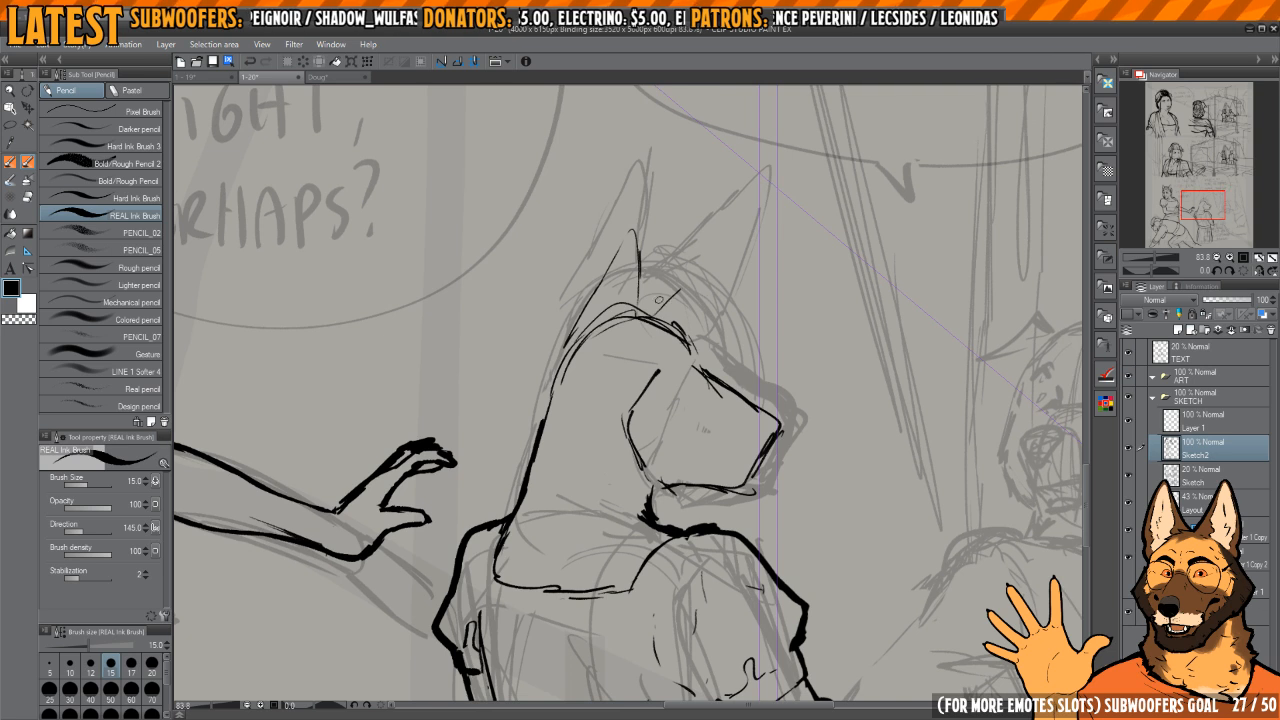
{"action": "mouse_move", "coordinate": [716, 243]}
{"action": "left_mouse_down"}
{"action": "mouse_move", "coordinate": [690, 347]}
{"action": "mouse_move", "coordinate": [717, 244]}
{"action": "left_mouse_up"}
Step: Erase the skull line crossing the ears and ink the second pointed ear with its base curve
{"action": "key", "text": "e"}
{"action": "mouse_move", "coordinate": [696, 298]}
{"action": "left_mouse_down"}
{"action": "mouse_move", "coordinate": [668, 308]}
{"action": "mouse_move", "coordinate": [678, 338]}
{"action": "mouse_move", "coordinate": [650, 369]}
{"action": "left_mouse_up"}
{"action": "key", "text": "p"}
{"action": "key", "text": "e"}
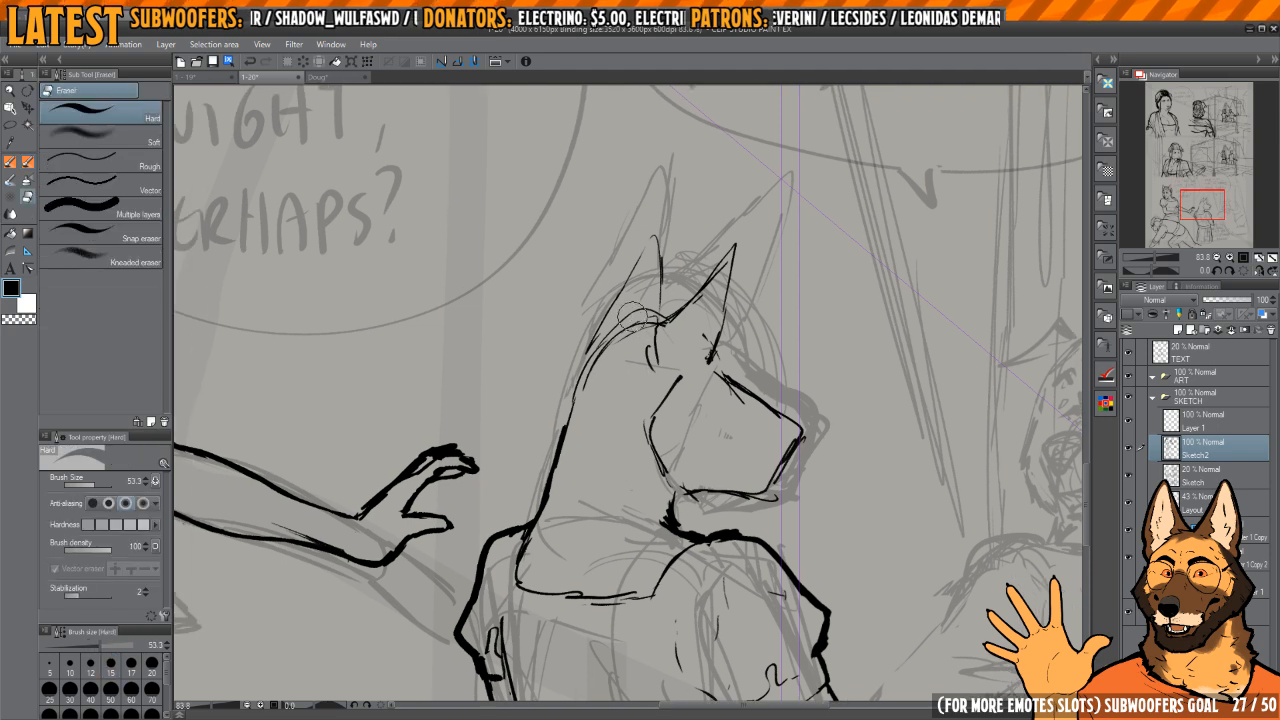
{"action": "scroll", "coordinate": [716, 306], "scroll_direction": "down", "scroll_amount": 5}
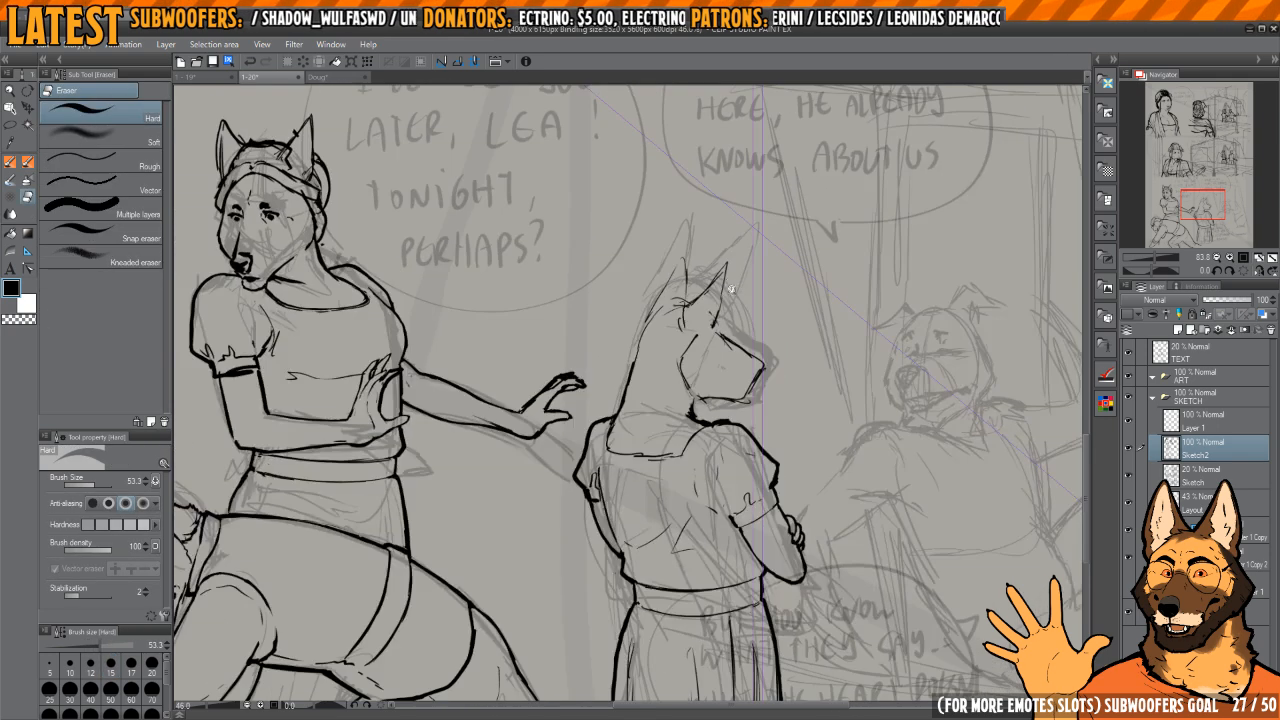
{"action": "scroll", "coordinate": [716, 325], "scroll_direction": "up", "scroll_amount": 5}
{"action": "key", "text": "p"}
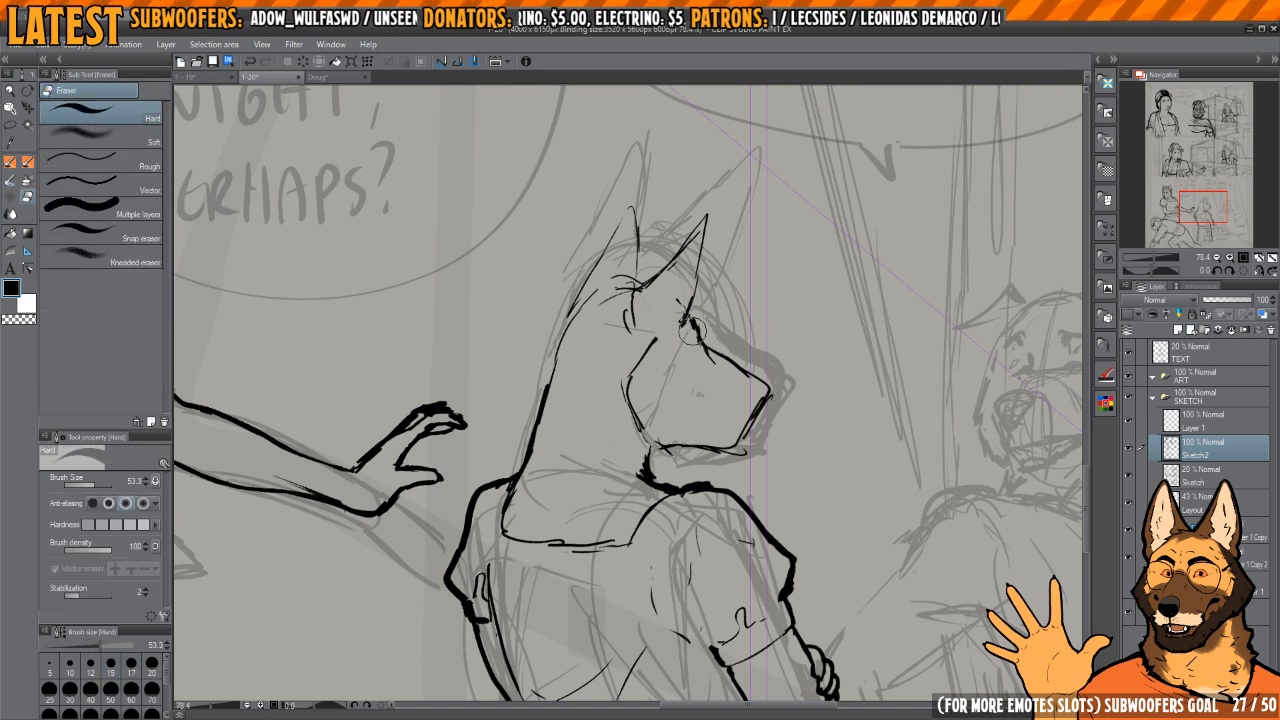
Step: Connect the front ear's base to the muzzle with a forehead line and trim the overlapping strokes
{"action": "key", "text": "h"}
{"action": "scroll", "coordinate": [716, 350], "scroll_direction": "down", "scroll_amount": 3}
{"action": "scroll", "coordinate": [691, 340], "scroll_direction": "up", "scroll_amount": 6}
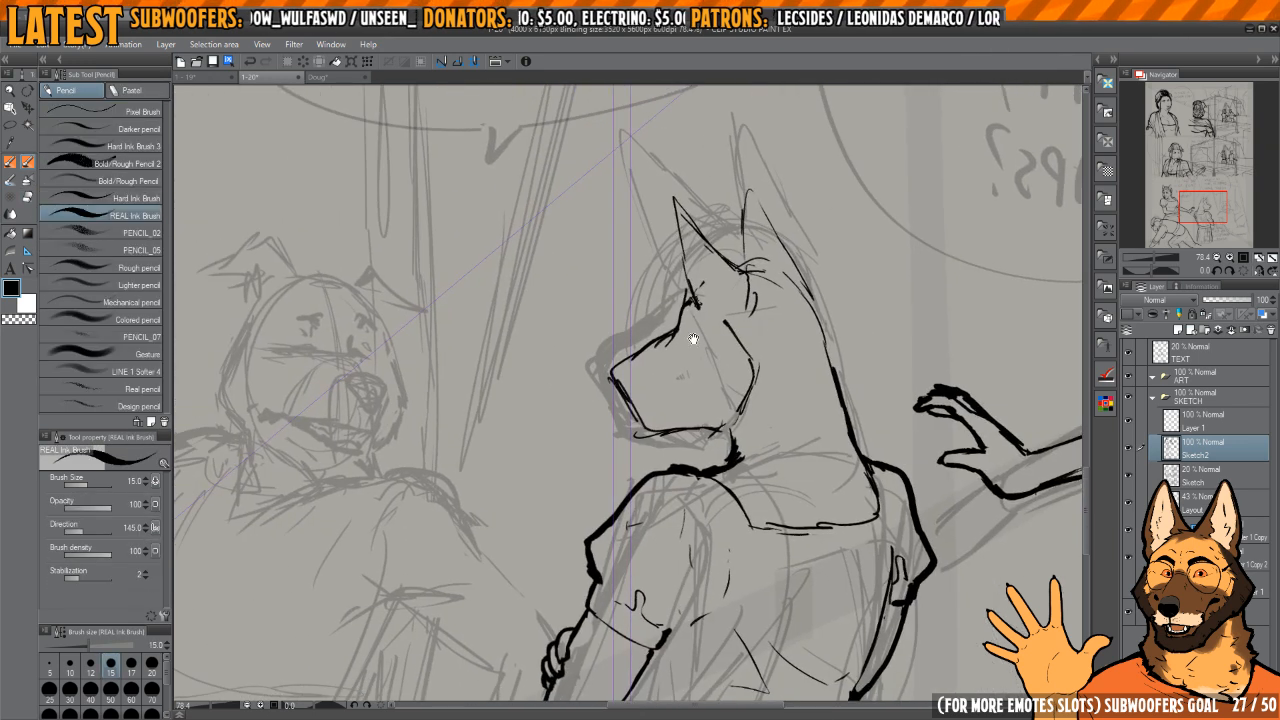
{"action": "key", "text": "e"}
{"action": "left_click_drag", "start_coordinate": [695, 341], "coordinate": [680, 357]}
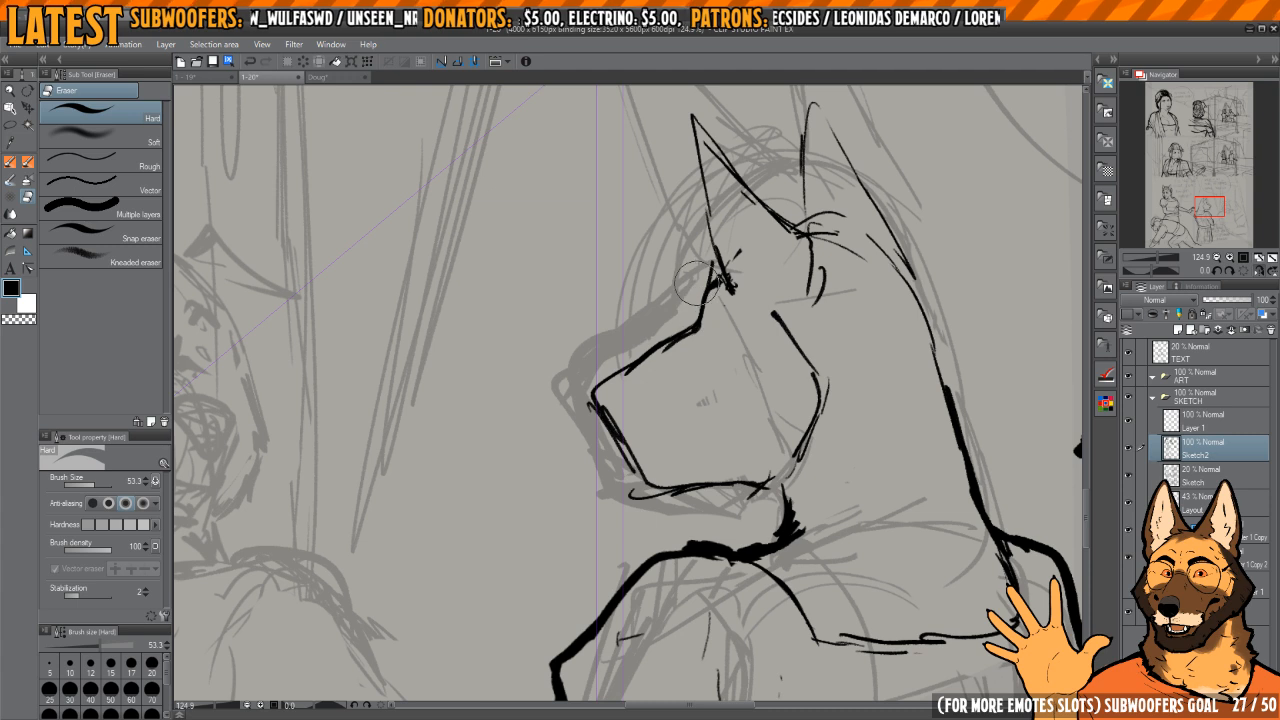
{"action": "key", "text": "p"}
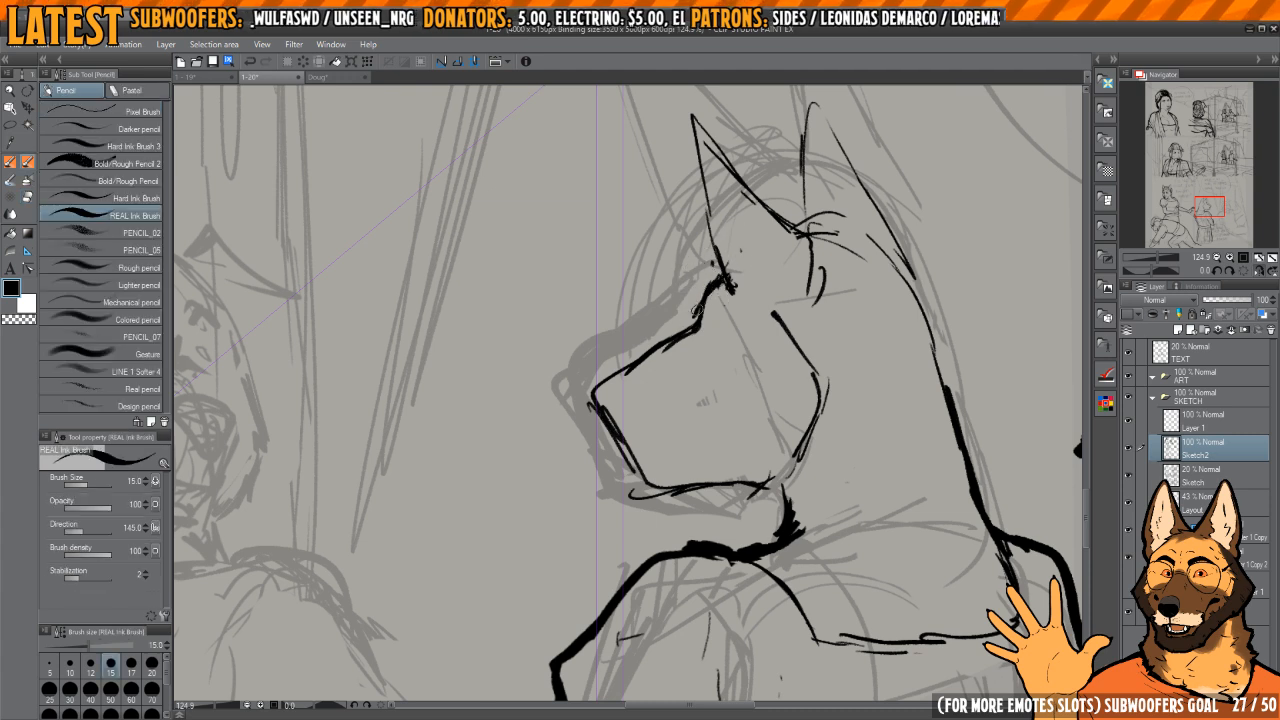
Step: Clean up the doubled strokes along the muzzle's front and the underside of the jaw
{"action": "mouse_move", "coordinate": [700, 306]}
{"action": "left_mouse_down"}
{"action": "mouse_move", "coordinate": [600, 396]}
{"action": "mouse_move", "coordinate": [622, 440]}
{"action": "mouse_move", "coordinate": [618, 466]}
{"action": "mouse_move", "coordinate": [669, 502]}
{"action": "mouse_move", "coordinate": [703, 486]}
{"action": "mouse_move", "coordinate": [705, 441]}
{"action": "left_mouse_up"}
{"action": "key", "text": "e"}
{"action": "left_click_drag", "start_coordinate": [652, 486], "coordinate": [677, 498]}
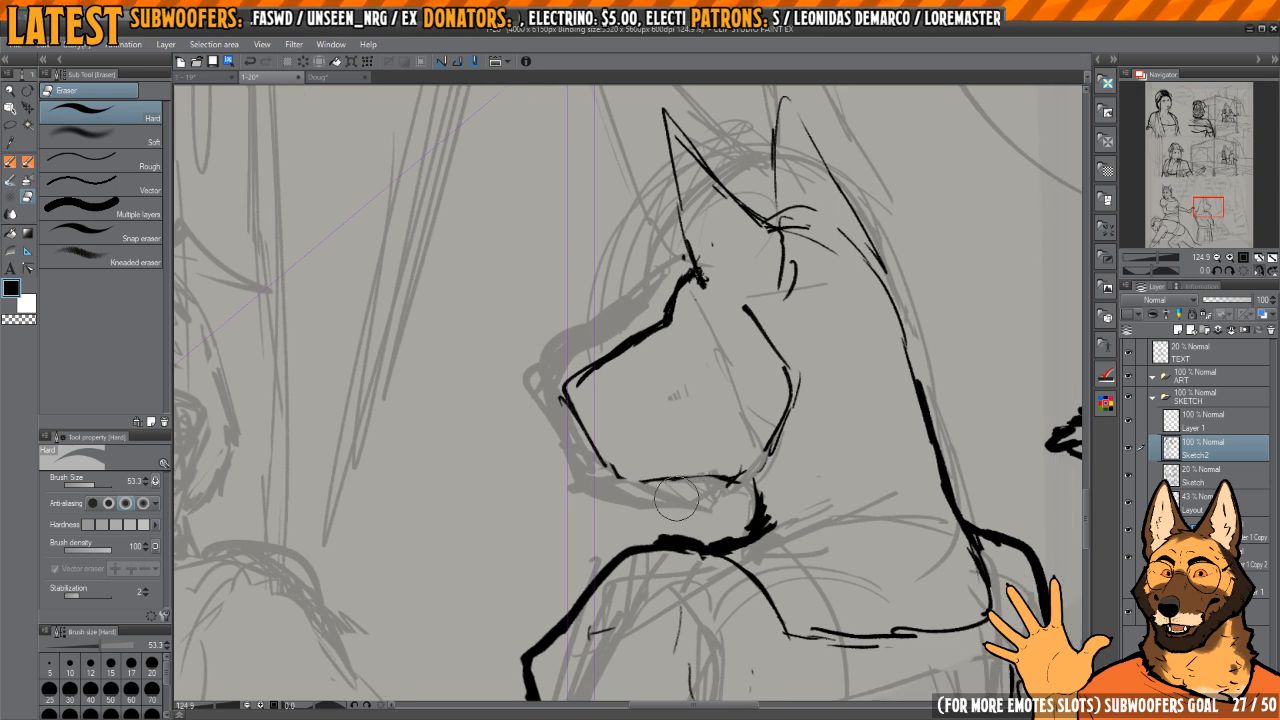
{"action": "key", "text": "p"}
Step: Thicken the muzzle's bridge line and ink the curved line separating the nose from the muzzle
{"action": "mouse_move", "coordinate": [568, 404]}
{"action": "left_mouse_down"}
{"action": "mouse_move", "coordinate": [622, 474]}
{"action": "mouse_move", "coordinate": [692, 482]}
{"action": "mouse_move", "coordinate": [740, 466]}
{"action": "mouse_move", "coordinate": [592, 404]}
{"action": "mouse_move", "coordinate": [600, 447]}
{"action": "mouse_move", "coordinate": [617, 381]}
{"action": "mouse_move", "coordinate": [578, 408]}
{"action": "mouse_move", "coordinate": [602, 454]}
{"action": "mouse_move", "coordinate": [590, 417]}
{"action": "mouse_move", "coordinate": [605, 452]}
{"action": "mouse_move", "coordinate": [612, 395]}
{"action": "mouse_move", "coordinate": [740, 318]}
{"action": "mouse_move", "coordinate": [700, 320]}
{"action": "left_mouse_up"}
{"action": "key", "text": "e"}
{"action": "scroll", "coordinate": [605, 407], "scroll_direction": "up", "scroll_amount": 3}
{"action": "key", "text": "p"}
{"action": "key", "text": "c"}
{"action": "key", "text": "c"}
{"action": "key", "text": "c"}
{"action": "mouse_move", "coordinate": [650, 357]}
{"action": "left_mouse_down"}
{"action": "mouse_move", "coordinate": [620, 377]}
{"action": "mouse_move", "coordinate": [666, 346]}
{"action": "left_mouse_up"}
{"action": "key", "text": "c"}
{"action": "left_click_drag", "start_coordinate": [614, 384], "coordinate": [657, 354]}
{"action": "mouse_move", "coordinate": [616, 382]}
{"action": "left_mouse_down"}
{"action": "mouse_move", "coordinate": [736, 305]}
{"action": "mouse_move", "coordinate": [773, 235]}
{"action": "mouse_move", "coordinate": [773, 198]}
{"action": "left_mouse_up"}
{"action": "key", "text": "c"}
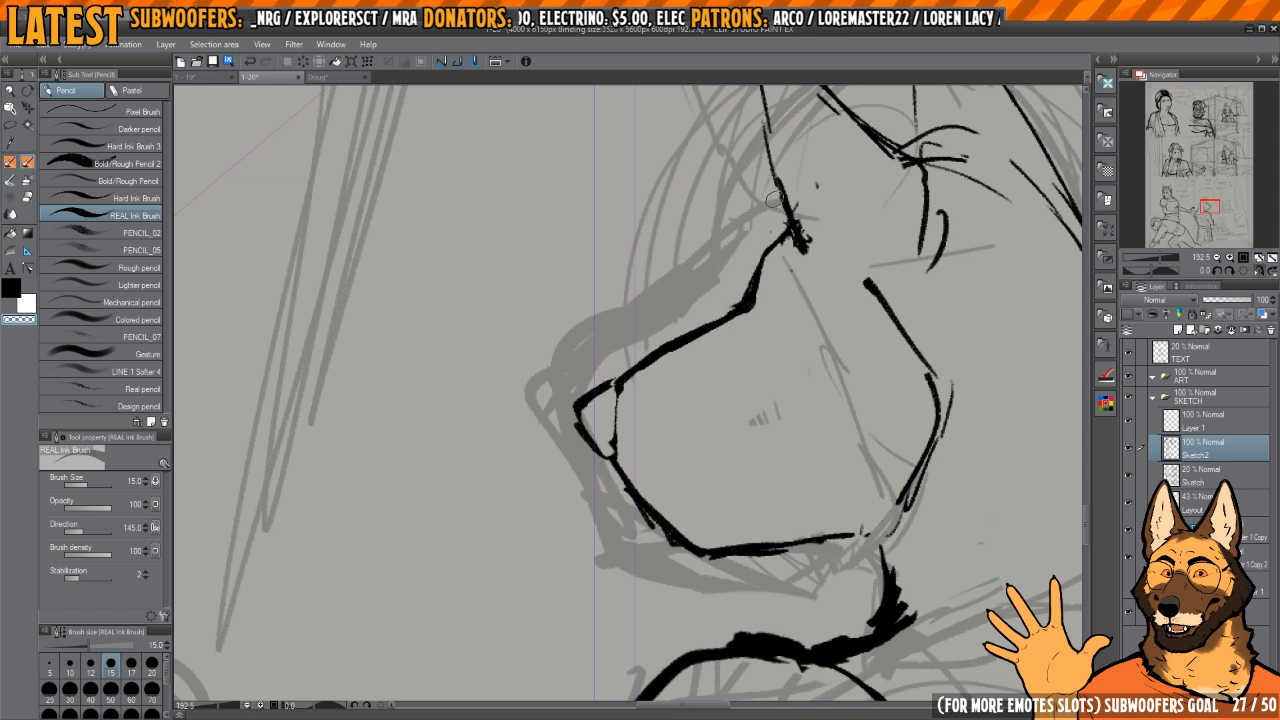
Step: Smooth the bend between forehead and muzzle, and thicken the nose's inner line
{"action": "left_click_drag", "start_coordinate": [749, 308], "coordinate": [761, 284]}
{"action": "left_click_drag", "start_coordinate": [761, 284], "coordinate": [722, 323]}
{"action": "key", "text": "c"}
{"action": "left_click_drag", "start_coordinate": [609, 376], "coordinate": [594, 443]}
{"action": "key", "text": "c"}
{"action": "key", "text": "c"}
{"action": "key", "text": "c"}
{"action": "key", "text": "c"}
{"action": "scroll", "coordinate": [609, 464], "scroll_direction": "down", "scroll_amount": 2}
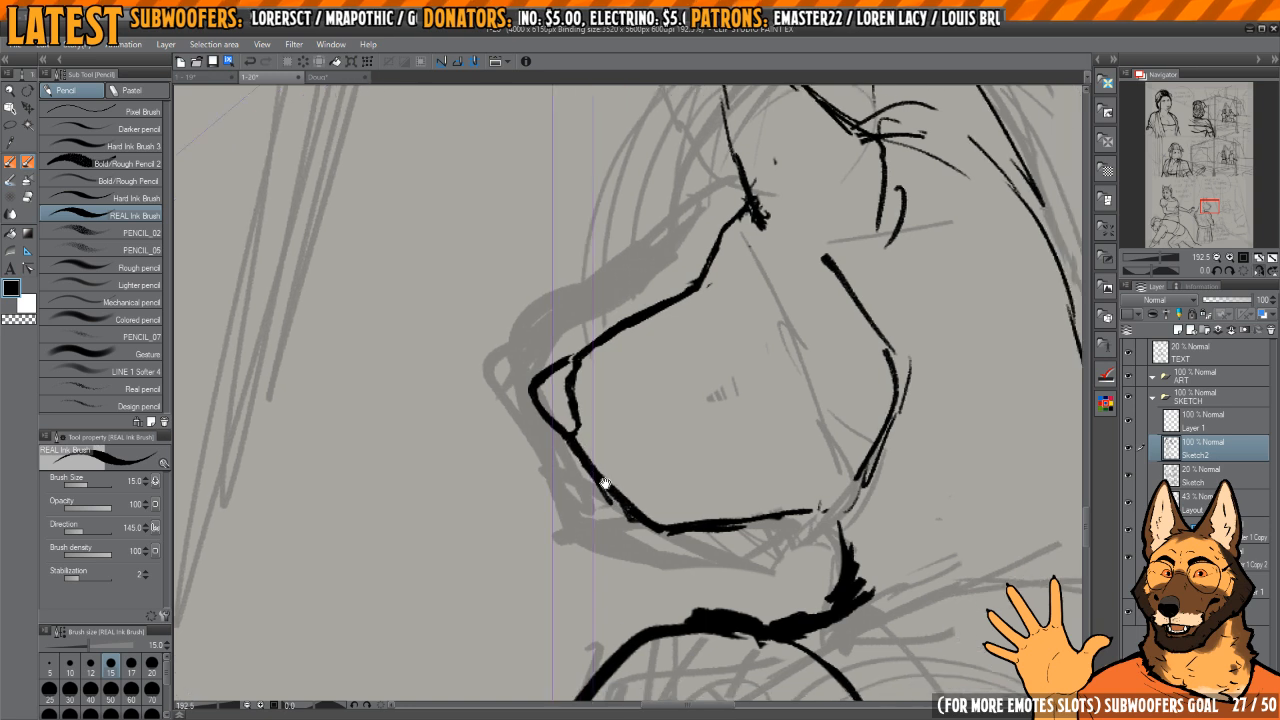
Step: Ink the mouth's dark corner mark above the jawline, replacing the first rough stroke
{"action": "key", "text": "e"}
{"action": "scroll", "coordinate": [620, 465], "scroll_direction": "down", "scroll_amount": 2}
{"action": "key", "text": "p"}
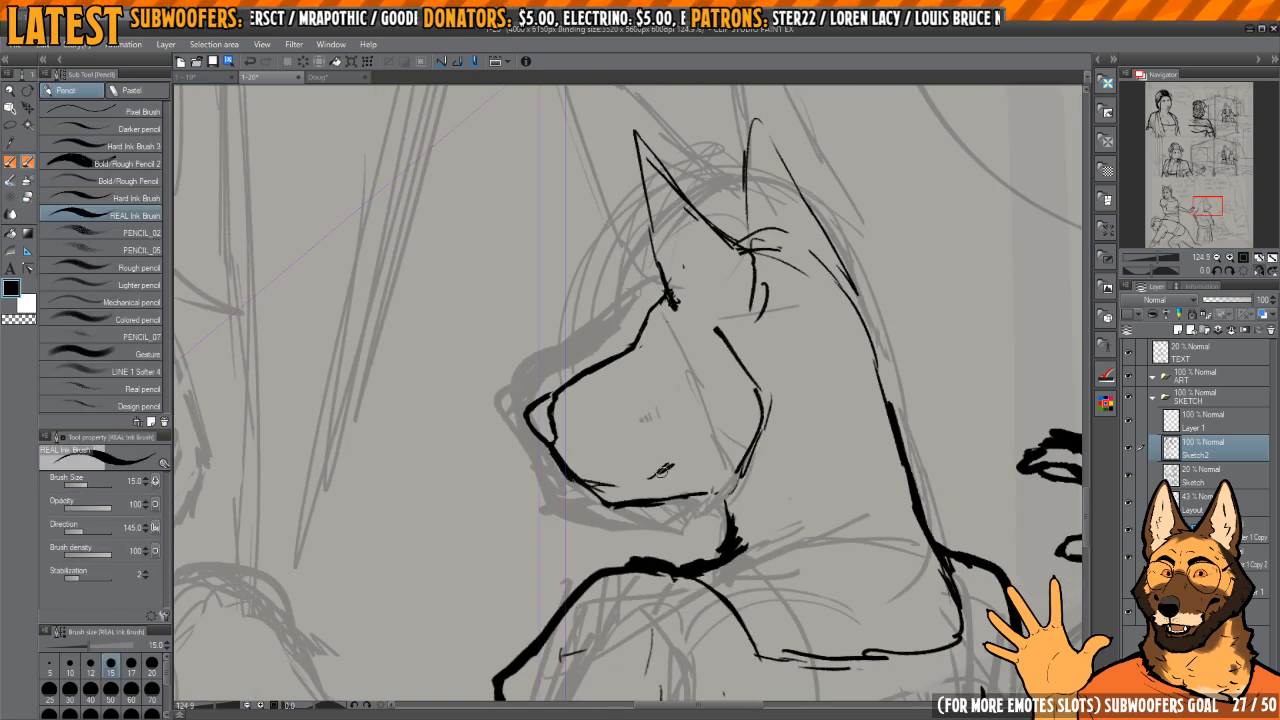
{"action": "key", "text": "e"}
{"action": "left_click_drag", "start_coordinate": [656, 478], "coordinate": [672, 452]}
{"action": "key", "text": "p"}
{"action": "scroll", "coordinate": [672, 452], "scroll_direction": "up", "scroll_amount": 3}
Step: Erase the front of the jawline and the stray strokes where it meets the muzzle
{"action": "key", "text": "e"}
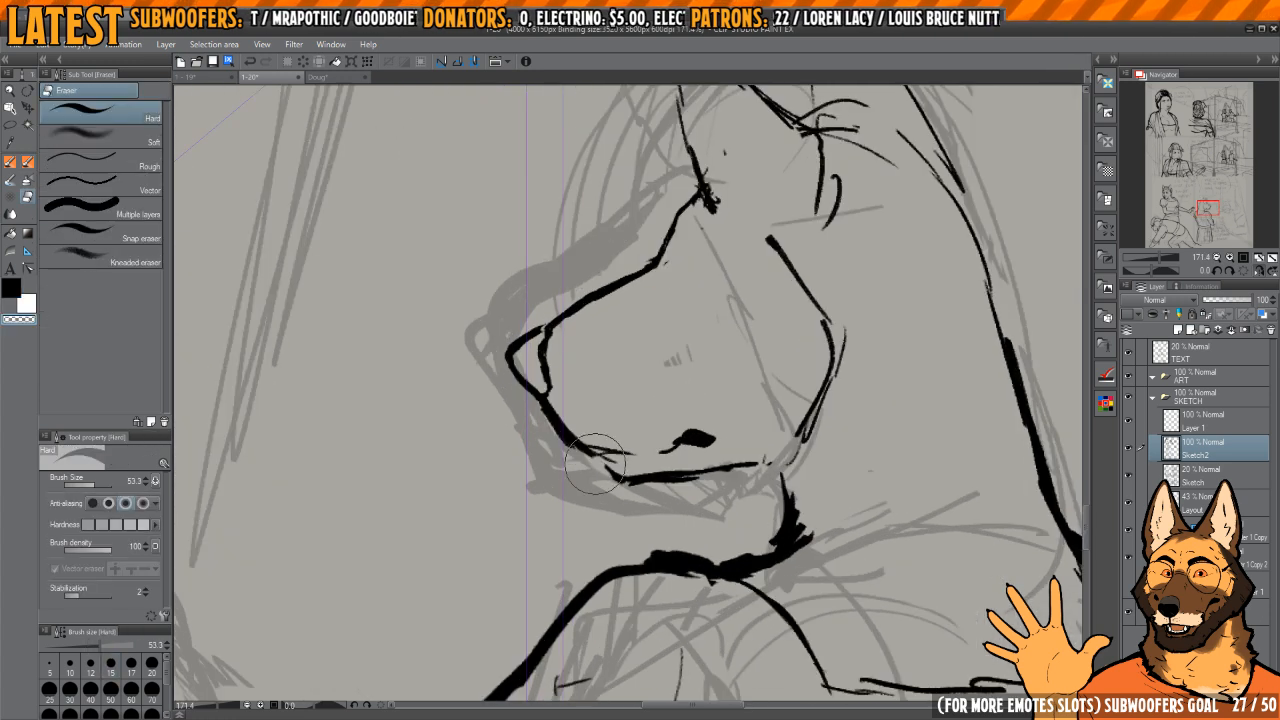
{"action": "left_click_drag", "start_coordinate": [590, 460], "coordinate": [638, 484]}
{"action": "mouse_move", "coordinate": [685, 380]}
{"action": "left_mouse_down"}
{"action": "mouse_move", "coordinate": [772, 368]}
{"action": "mouse_move", "coordinate": [765, 438]}
{"action": "left_mouse_up"}
{"action": "mouse_move", "coordinate": [573, 417]}
{"action": "left_mouse_down"}
{"action": "mouse_move", "coordinate": [634, 491]}
{"action": "mouse_move", "coordinate": [608, 480]}
{"action": "mouse_move", "coordinate": [616, 490]}
{"action": "mouse_move", "coordinate": [610, 424]}
{"action": "mouse_move", "coordinate": [613, 466]}
{"action": "mouse_move", "coordinate": [645, 516]}
{"action": "mouse_move", "coordinate": [622, 432]}
{"action": "mouse_move", "coordinate": [610, 444]}
{"action": "mouse_move", "coordinate": [628, 494]}
{"action": "left_mouse_up"}
{"action": "key", "text": "p"}
Step: Extend the muzzle's front edge into an upper lip line and trim its end clean
{"action": "key", "text": "c"}
{"action": "key", "text": "c"}
{"action": "key", "text": "c"}
{"action": "key", "text": "c"}
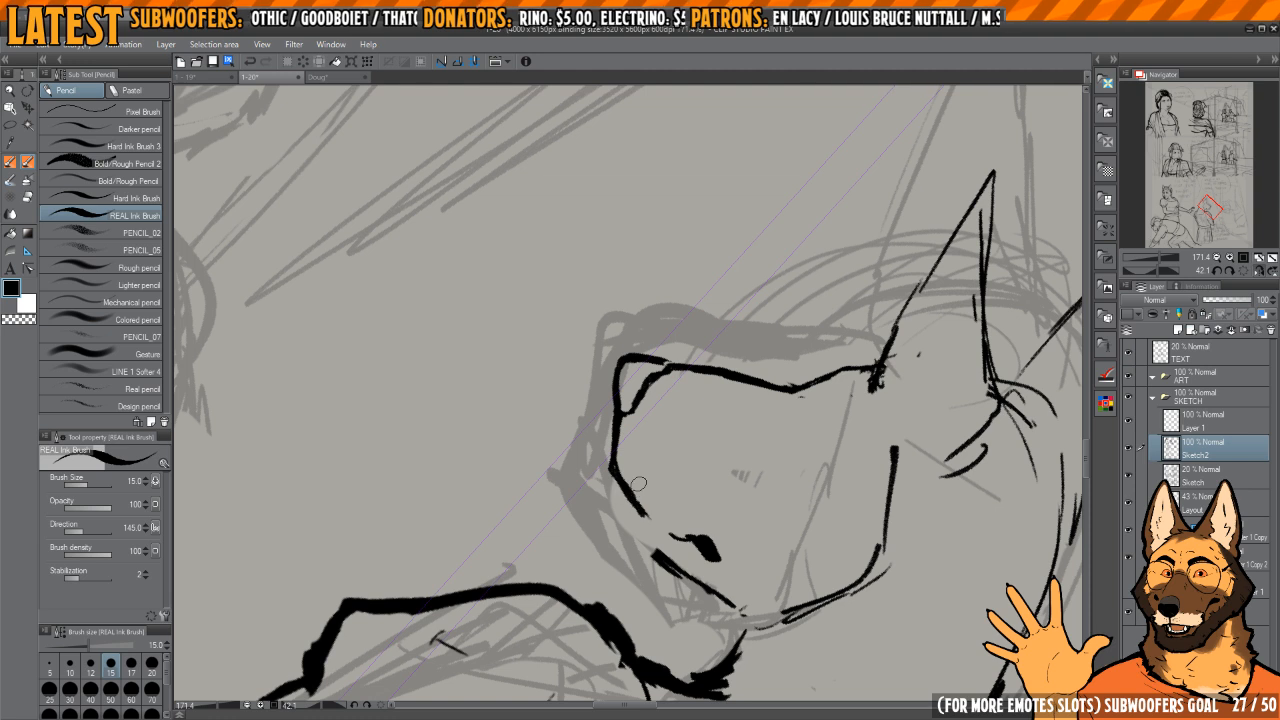
{"action": "left_click", "coordinate": [1238, 277]}
{"action": "left_click_drag", "start_coordinate": [651, 401], "coordinate": [740, 403]}
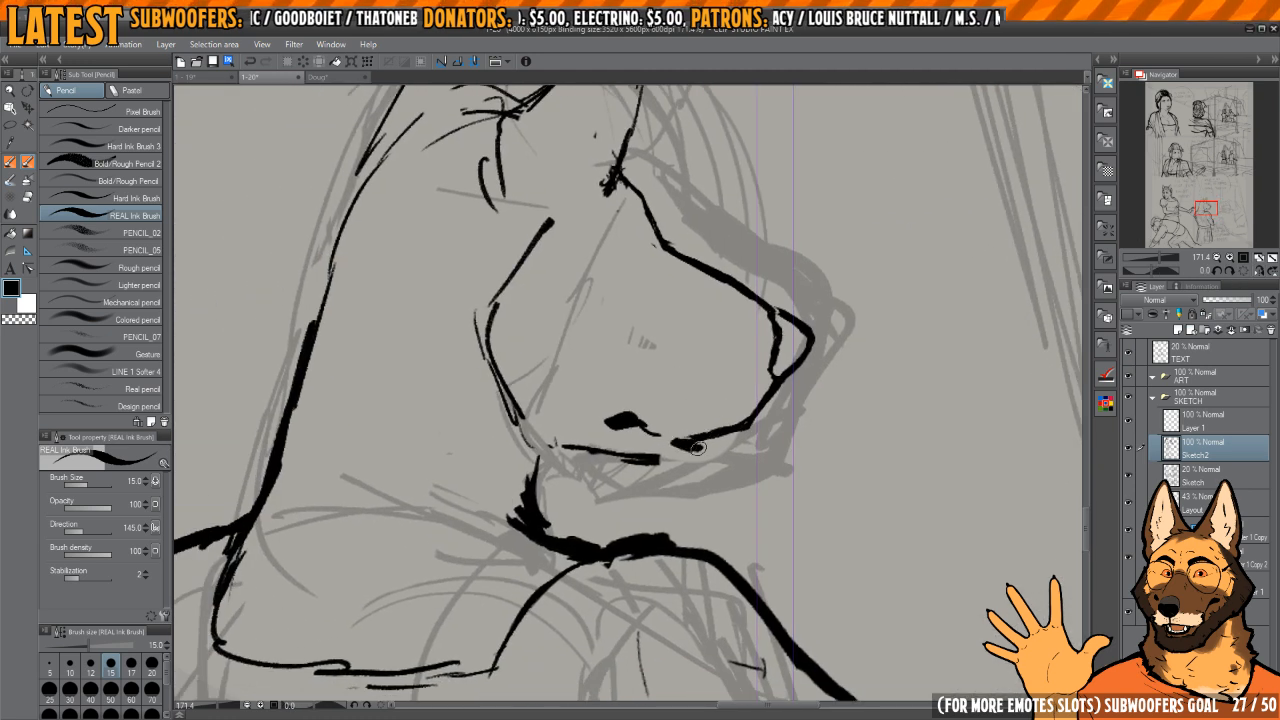
{"action": "key", "text": "c"}
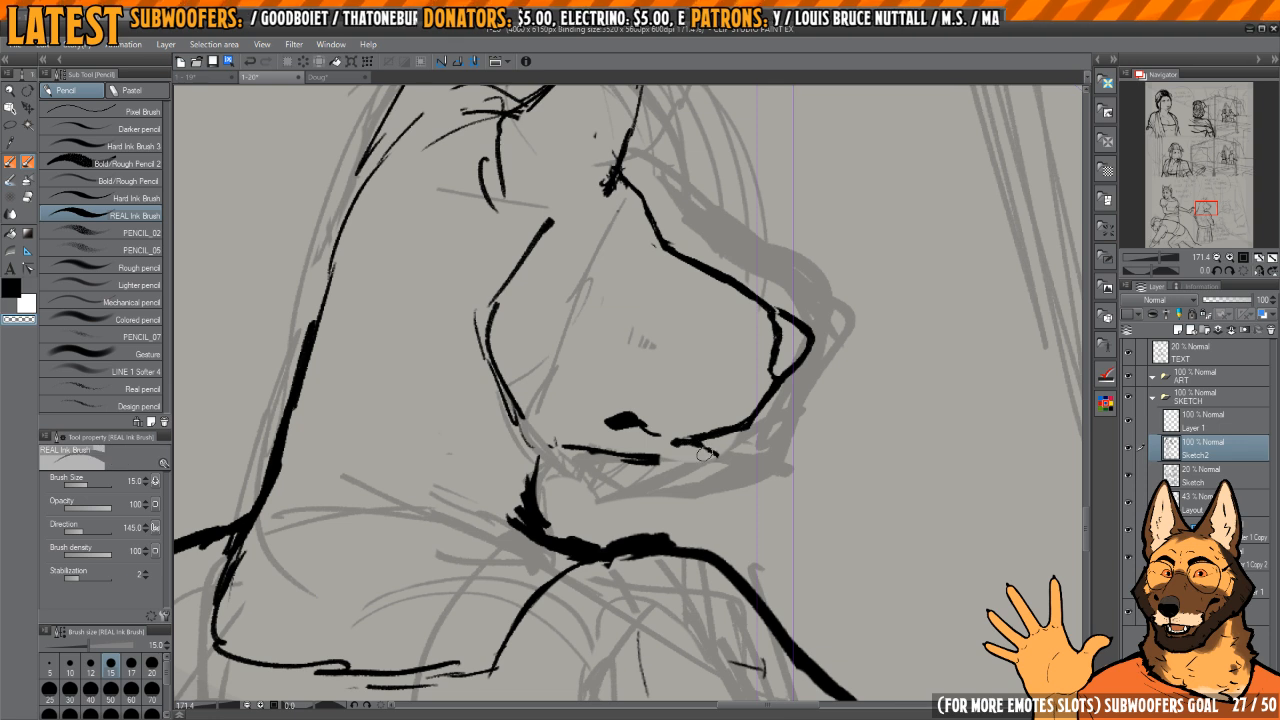
{"action": "key", "text": "c"}
{"action": "left_click_drag", "start_coordinate": [716, 454], "coordinate": [700, 447]}
Step: Ink the rounded chin and lower jaw beneath the upper lip, joining it to the throat
{"action": "key", "text": "h"}
{"action": "mouse_move", "coordinate": [574, 459]}
{"action": "left_mouse_down"}
{"action": "mouse_move", "coordinate": [665, 471]}
{"action": "mouse_move", "coordinate": [648, 462]}
{"action": "mouse_move", "coordinate": [640, 495]}
{"action": "mouse_move", "coordinate": [737, 461]}
{"action": "mouse_move", "coordinate": [675, 463]}
{"action": "mouse_move", "coordinate": [630, 484]}
{"action": "mouse_move", "coordinate": [744, 463]}
{"action": "mouse_move", "coordinate": [716, 449]}
{"action": "mouse_move", "coordinate": [720, 285]}
{"action": "mouse_move", "coordinate": [692, 396]}
{"action": "left_mouse_up"}
{"action": "key", "text": "c"}
Step: Refine the lower jawline, reshape the mouth's corner mark and add a short crease behind it
{"action": "key", "text": "c"}
{"action": "key", "text": "c"}
{"action": "key", "text": "c"}
{"action": "key", "text": "c"}
{"action": "key", "text": "h"}
{"action": "key", "text": "h"}
{"action": "key", "text": "c"}
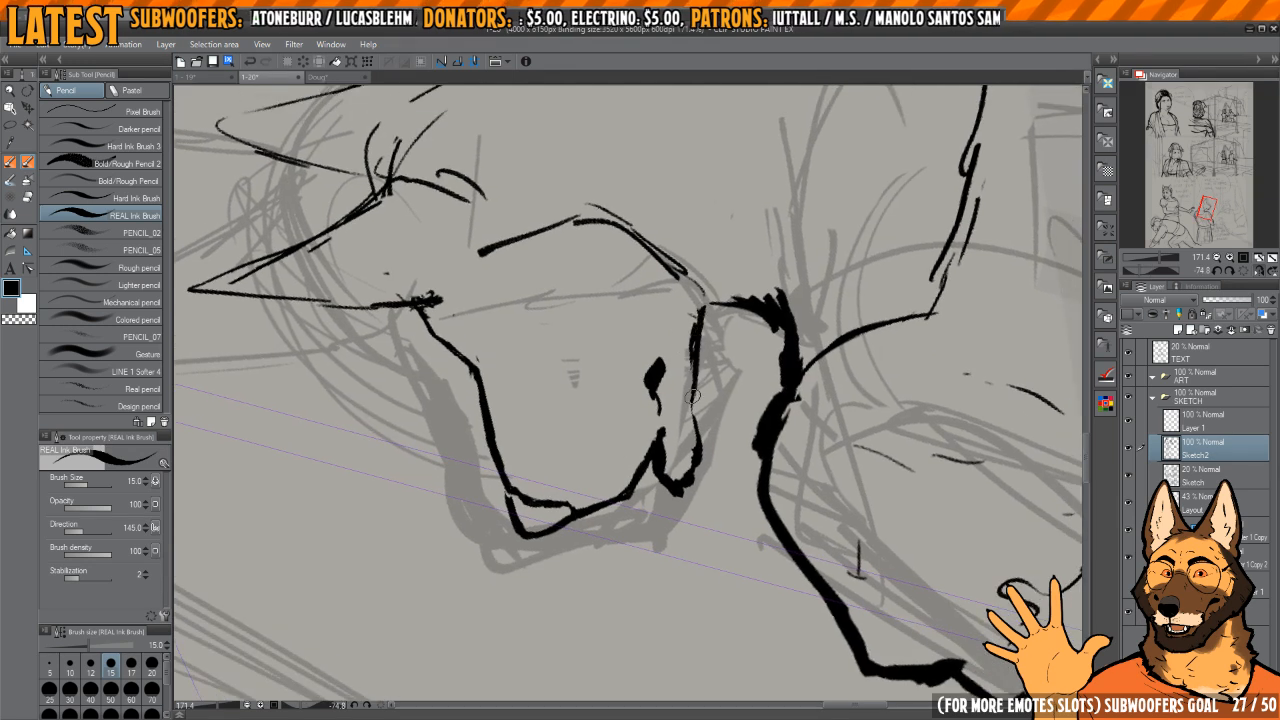
{"action": "mouse_move", "coordinate": [758, 308]}
{"action": "left_mouse_down"}
{"action": "mouse_move", "coordinate": [737, 389]}
{"action": "mouse_move", "coordinate": [723, 379]}
{"action": "left_mouse_up"}
{"action": "mouse_move", "coordinate": [716, 335]}
{"action": "left_mouse_down"}
{"action": "mouse_move", "coordinate": [702, 356]}
{"action": "mouse_move", "coordinate": [737, 370]}
{"action": "left_mouse_up"}
{"action": "key", "text": "c"}
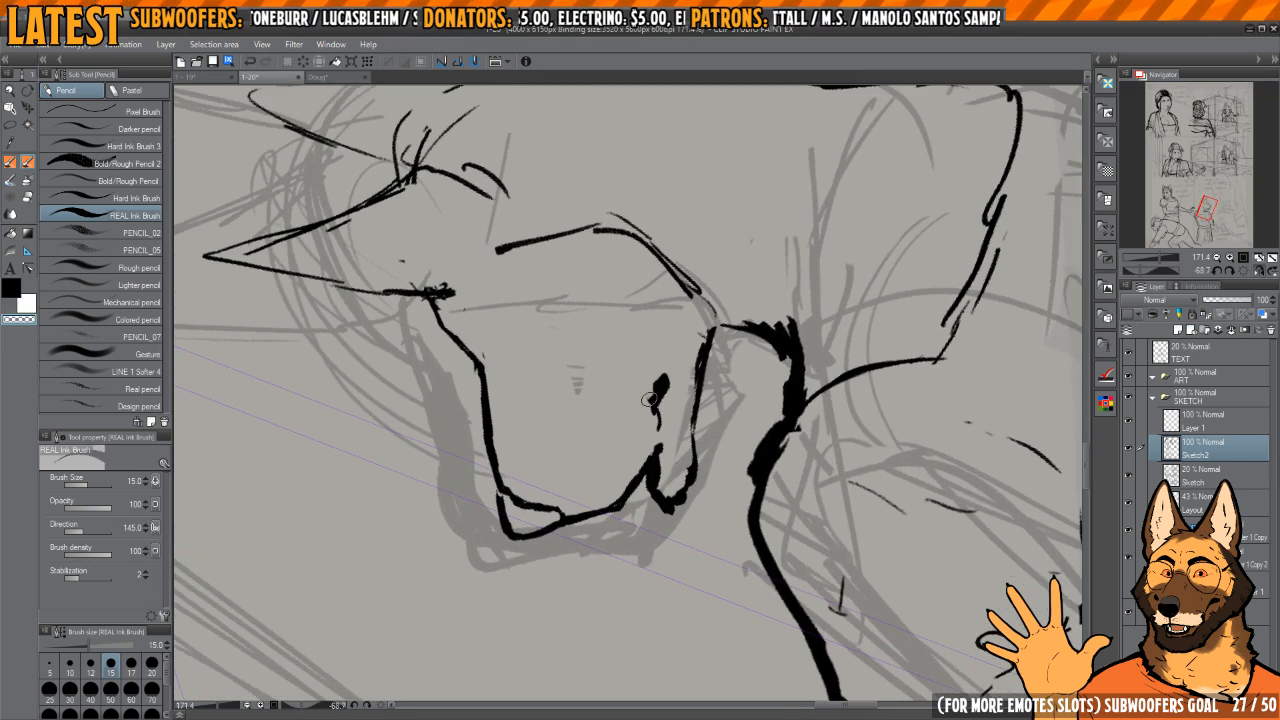
{"action": "left_click_drag", "start_coordinate": [648, 412], "coordinate": [660, 380]}
{"action": "key", "text": "c"}
{"action": "left_click_drag", "start_coordinate": [661, 427], "coordinate": [670, 379]}
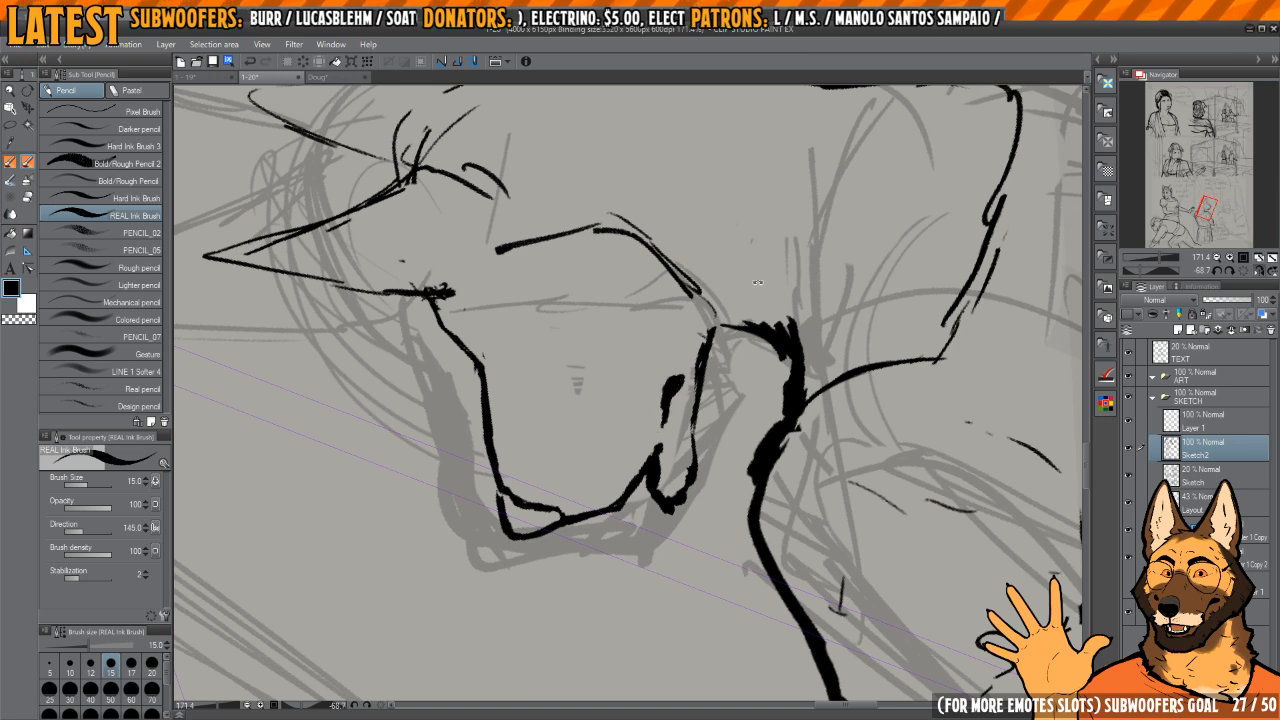
{"action": "left_click_drag", "start_coordinate": [757, 283], "coordinate": [690, 459]}
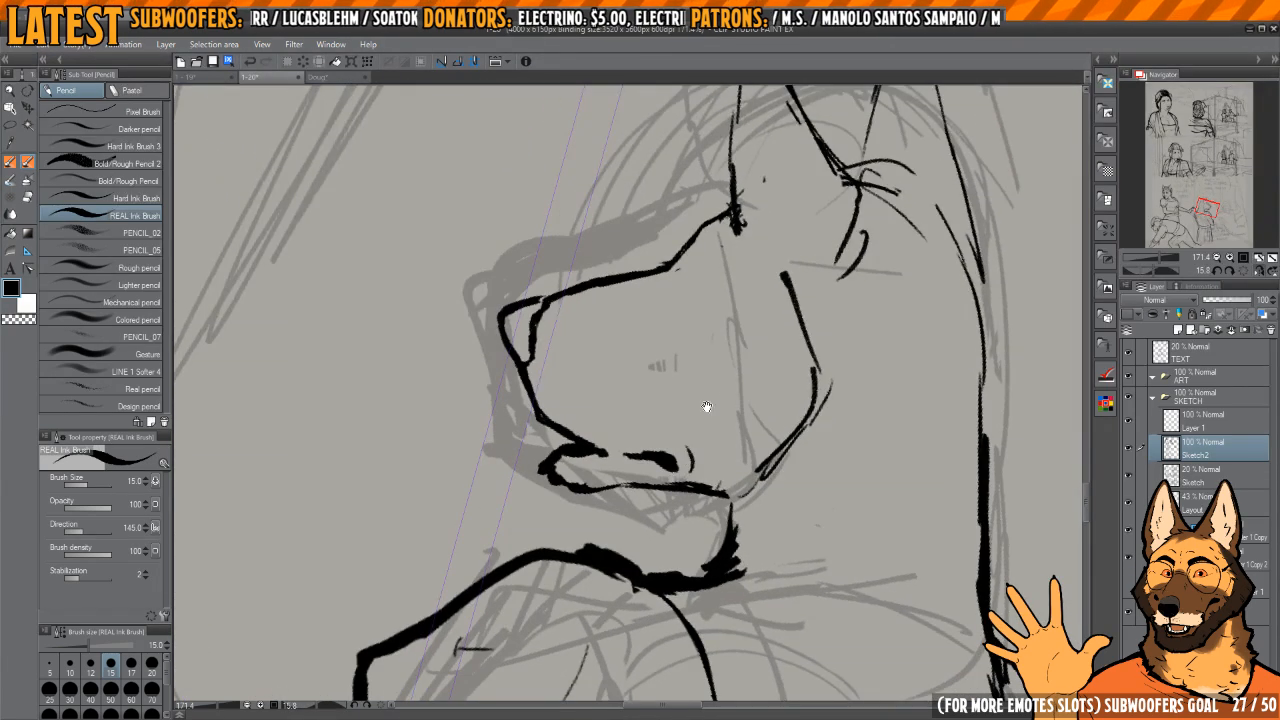
Step: Ink the standing figure's brow and eye above the muzzle, with a short crease beneath the eye
{"action": "left_click_drag", "start_coordinate": [706, 407], "coordinate": [698, 427]}
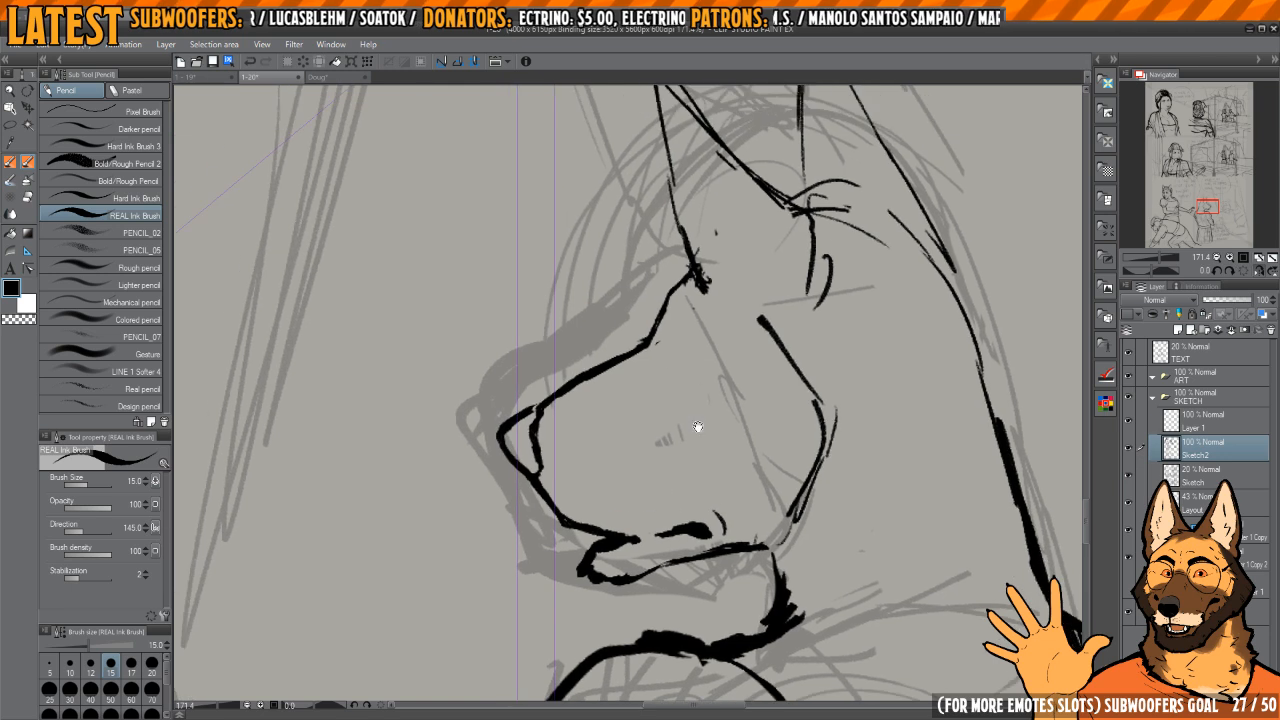
{"action": "scroll", "coordinate": [659, 372], "scroll_direction": "up", "scroll_amount": 2}
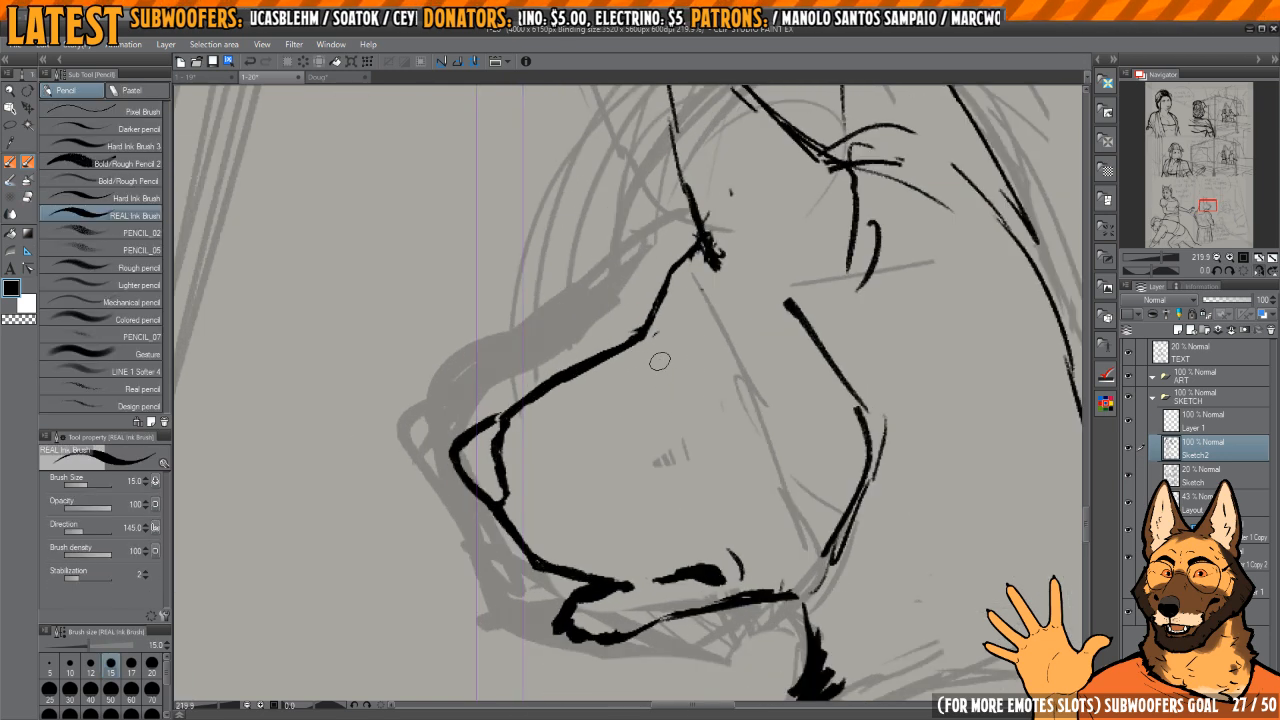
{"action": "scroll", "coordinate": [669, 427], "scroll_direction": "up", "scroll_amount": 3}
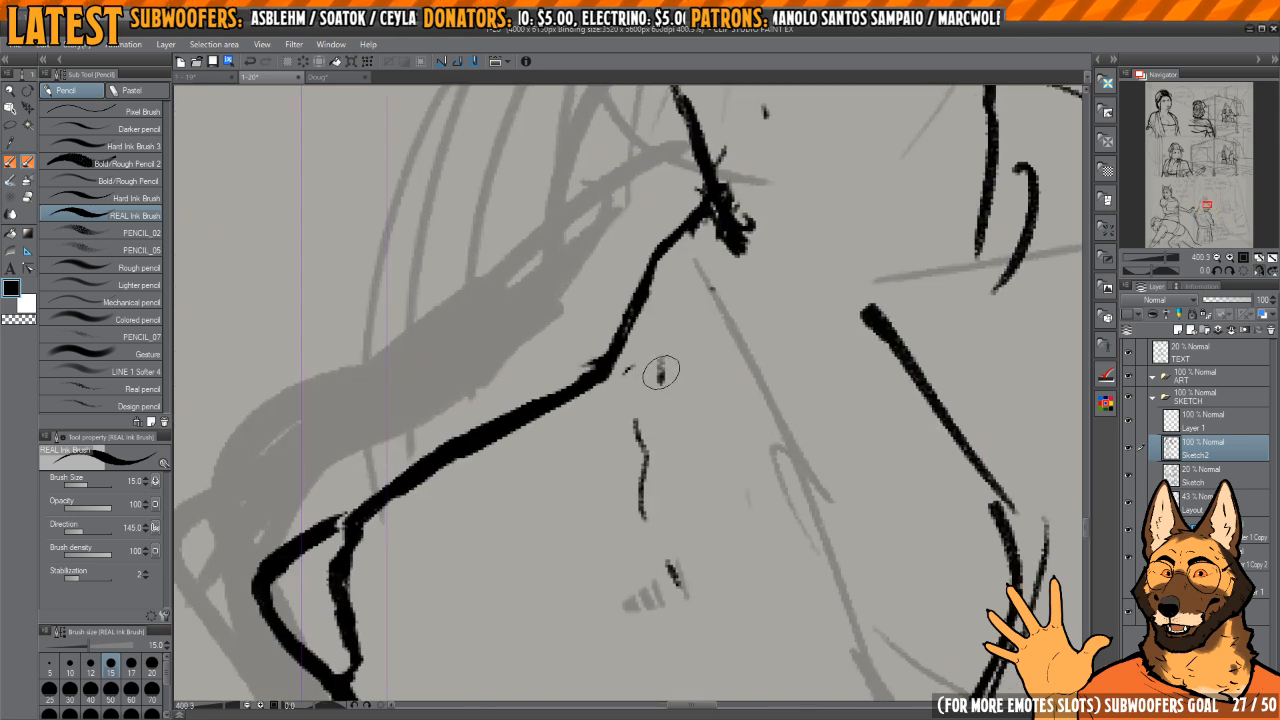
{"action": "left_click_drag", "start_coordinate": [648, 340], "coordinate": [730, 400]}
{"action": "mouse_move", "coordinate": [666, 312]}
{"action": "left_mouse_down"}
{"action": "mouse_move", "coordinate": [674, 366]}
{"action": "mouse_move", "coordinate": [664, 336]}
{"action": "mouse_move", "coordinate": [746, 364]}
{"action": "mouse_move", "coordinate": [671, 316]}
{"action": "mouse_move", "coordinate": [694, 325]}
{"action": "left_mouse_up"}
{"action": "left_click_drag", "start_coordinate": [807, 324], "coordinate": [773, 316]}
{"action": "key", "text": "c"}
{"action": "mouse_move", "coordinate": [725, 348]}
{"action": "left_mouse_down"}
{"action": "mouse_move", "coordinate": [653, 438]}
{"action": "mouse_move", "coordinate": [669, 461]}
{"action": "mouse_move", "coordinate": [618, 285]}
{"action": "mouse_move", "coordinate": [607, 143]}
{"action": "mouse_move", "coordinate": [740, 350]}
{"action": "left_mouse_up"}
Step: Clear the rough strokes at the near ear's base and redraw that ear as a shorter pointed shape
{"action": "key", "text": "e"}
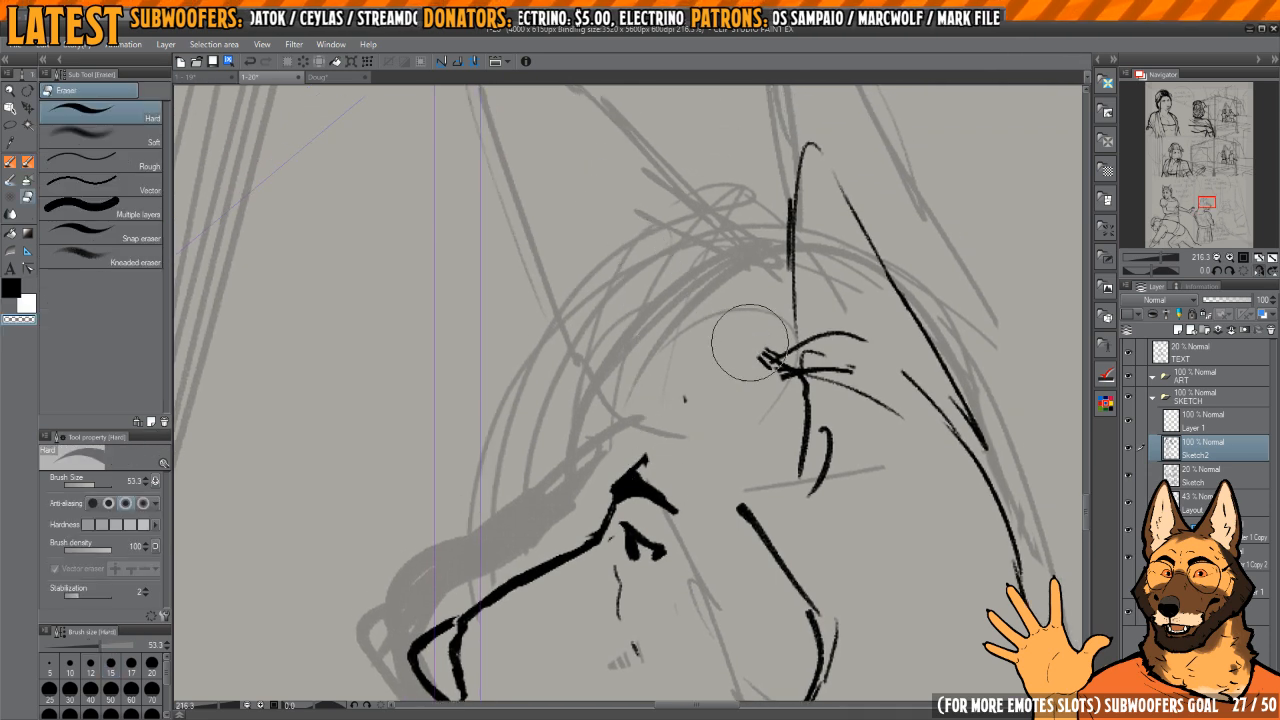
{"action": "scroll", "coordinate": [700, 420], "scroll_direction": "down", "scroll_amount": 3}
{"action": "key", "text": "p"}
{"action": "key", "text": "c"}
{"action": "left_click_drag", "start_coordinate": [740, 498], "coordinate": [674, 418]}
{"action": "mouse_move", "coordinate": [660, 376]}
{"action": "left_mouse_down"}
{"action": "mouse_move", "coordinate": [657, 235]}
{"action": "mouse_move", "coordinate": [690, 264]}
{"action": "left_mouse_up"}
{"action": "mouse_move", "coordinate": [684, 246]}
{"action": "left_mouse_down"}
{"action": "mouse_move", "coordinate": [748, 353]}
{"action": "mouse_move", "coordinate": [747, 386]}
{"action": "mouse_move", "coordinate": [785, 458]}
{"action": "left_mouse_up"}
{"action": "key", "text": "e"}
Step: Thicken the near ear's edges, join its front edge to the cheek line and clean its tip and base
{"action": "key", "text": "h"}
{"action": "left_click_drag", "start_coordinate": [680, 374], "coordinate": [868, 377]}
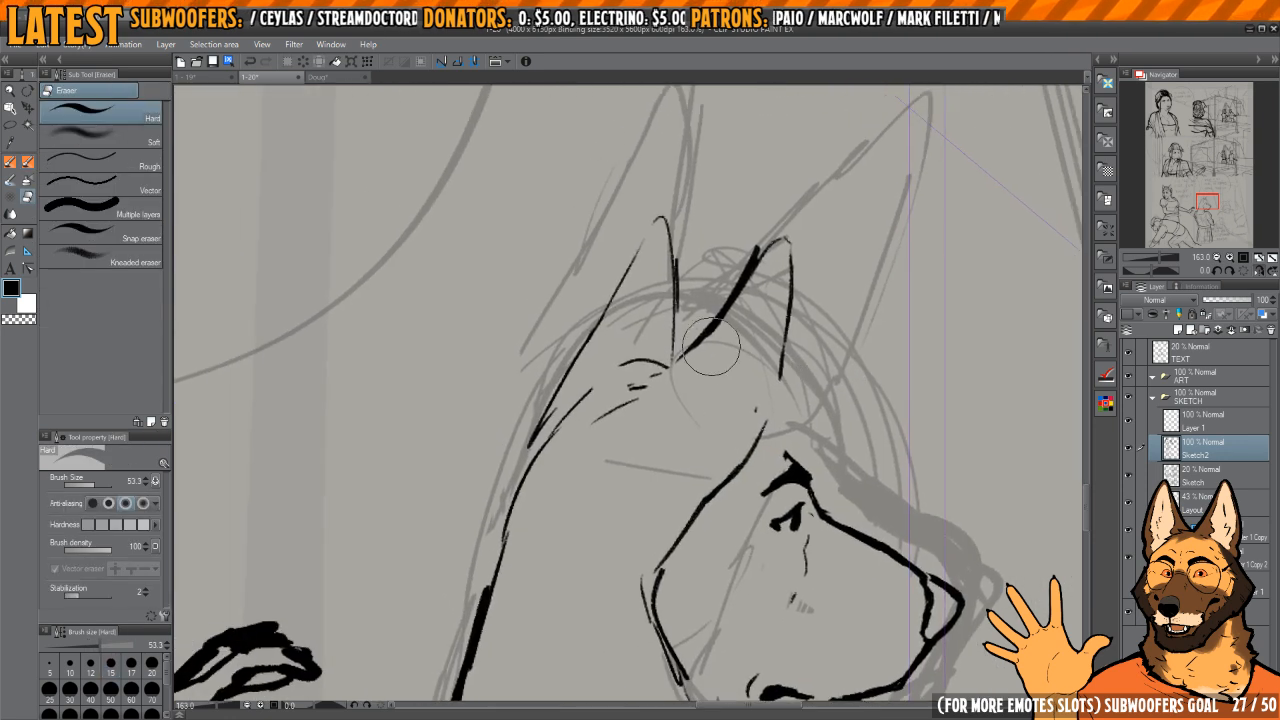
{"action": "left_click_drag", "start_coordinate": [712, 347], "coordinate": [690, 358]}
{"action": "left_click_drag", "start_coordinate": [755, 240], "coordinate": [758, 262]}
{"action": "key", "text": "p"}
{"action": "mouse_move", "coordinate": [641, 388]}
{"action": "left_mouse_down"}
{"action": "mouse_move", "coordinate": [633, 421]}
{"action": "mouse_move", "coordinate": [788, 240]}
{"action": "mouse_move", "coordinate": [794, 335]}
{"action": "mouse_move", "coordinate": [760, 432]}
{"action": "left_mouse_up"}
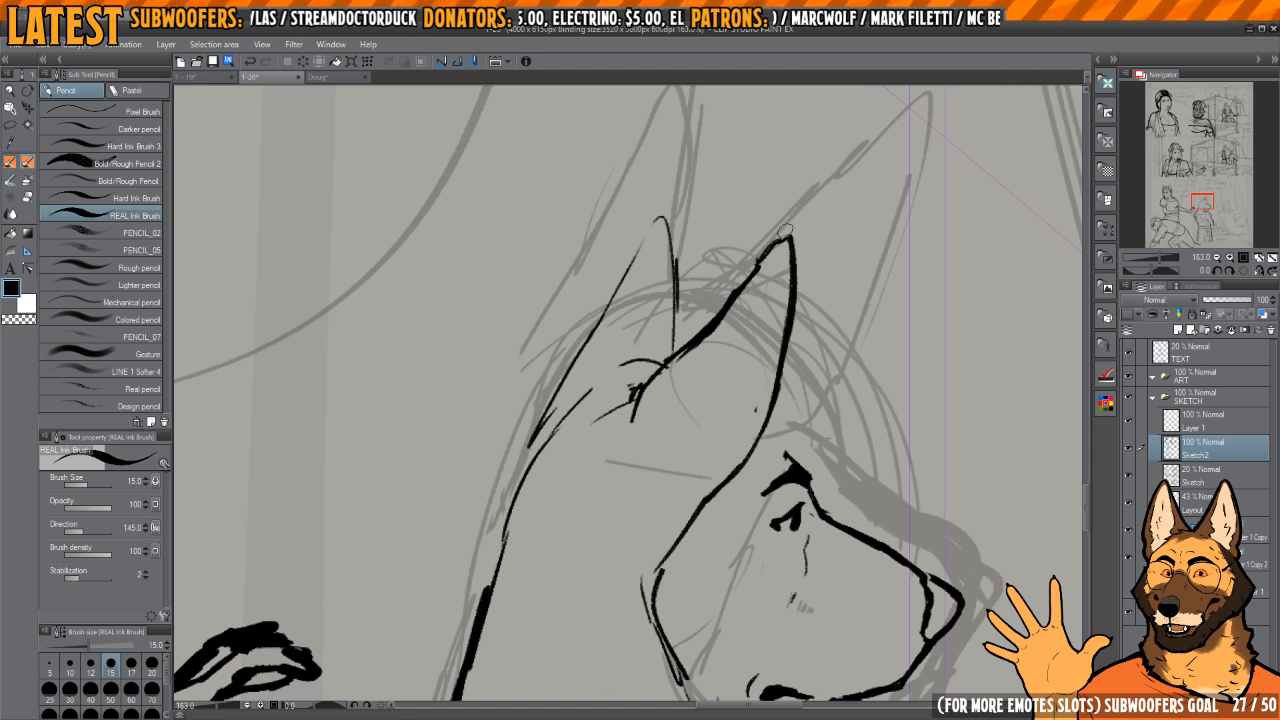
{"action": "key", "text": "e"}
{"action": "mouse_move", "coordinate": [775, 255]}
{"action": "left_mouse_down"}
{"action": "mouse_move", "coordinate": [668, 372]}
{"action": "mouse_move", "coordinate": [609, 414]}
{"action": "mouse_move", "coordinate": [716, 318]}
{"action": "mouse_move", "coordinate": [775, 241]}
{"action": "left_mouse_up"}
{"action": "key", "text": "p"}
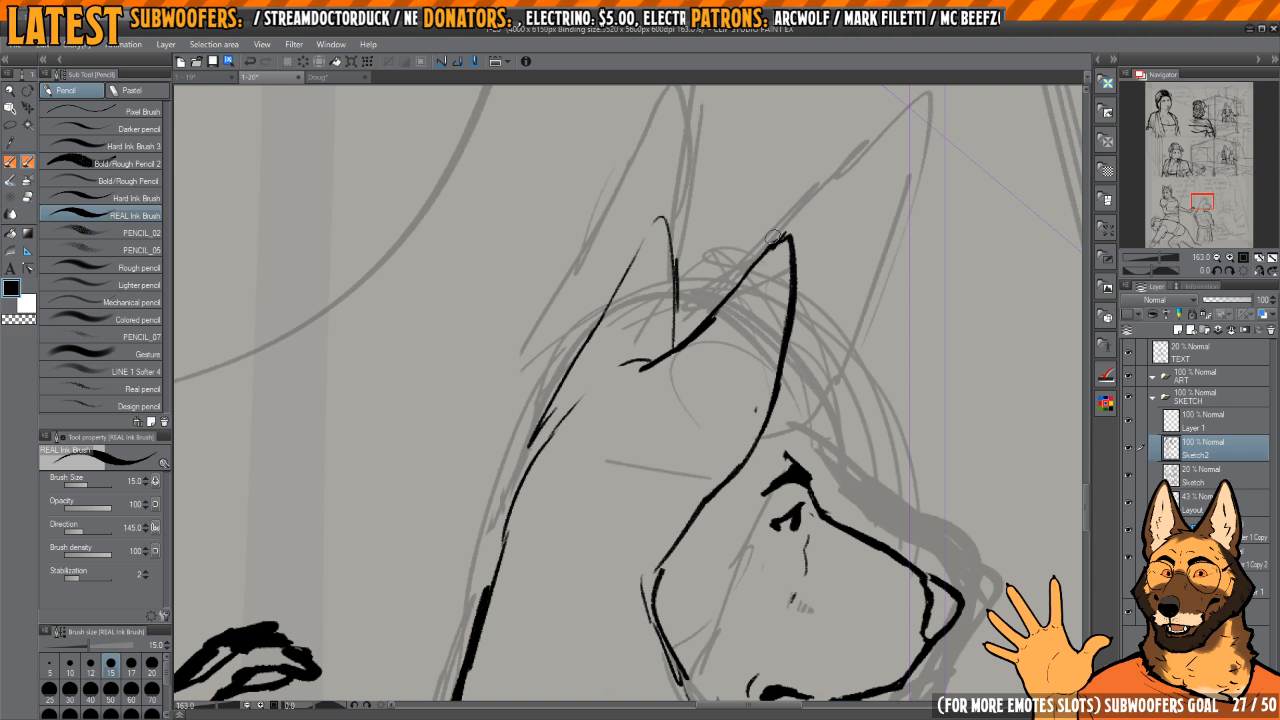
Step: Ink the far ear's edges and connect its outer side to the back of the head
{"action": "mouse_move", "coordinate": [720, 300]}
{"action": "left_mouse_down"}
{"action": "mouse_move", "coordinate": [756, 343]}
{"action": "mouse_move", "coordinate": [717, 298]}
{"action": "mouse_move", "coordinate": [674, 299]}
{"action": "left_mouse_up"}
{"action": "key", "text": "e"}
{"action": "key", "text": "p"}
{"action": "mouse_move", "coordinate": [677, 284]}
{"action": "left_mouse_down"}
{"action": "mouse_move", "coordinate": [625, 375]}
{"action": "mouse_move", "coordinate": [711, 223]}
{"action": "mouse_move", "coordinate": [636, 351]}
{"action": "left_mouse_up"}
{"action": "mouse_move", "coordinate": [671, 300]}
{"action": "left_mouse_down"}
{"action": "mouse_move", "coordinate": [618, 362]}
{"action": "mouse_move", "coordinate": [600, 420]}
{"action": "mouse_move", "coordinate": [624, 390]}
{"action": "left_mouse_up"}
{"action": "key", "text": "e"}
{"action": "mouse_move", "coordinate": [652, 348]}
{"action": "left_mouse_down"}
{"action": "mouse_move", "coordinate": [618, 428]}
{"action": "mouse_move", "coordinate": [609, 404]}
{"action": "mouse_move", "coordinate": [604, 430]}
{"action": "mouse_move", "coordinate": [696, 260]}
{"action": "left_mouse_up"}
{"action": "key", "text": "p"}
{"action": "left_click_drag", "start_coordinate": [779, 291], "coordinate": [658, 252]}
{"action": "left_click_drag", "start_coordinate": [740, 292], "coordinate": [680, 304]}
{"action": "mouse_move", "coordinate": [766, 379]}
{"action": "left_mouse_down"}
{"action": "mouse_move", "coordinate": [747, 397]}
{"action": "mouse_move", "coordinate": [713, 389]}
{"action": "left_mouse_up"}
{"action": "mouse_move", "coordinate": [713, 389]}
{"action": "left_mouse_down"}
{"action": "mouse_move", "coordinate": [743, 389]}
{"action": "mouse_move", "coordinate": [720, 389]}
{"action": "left_mouse_up"}
Step: Refine the brow, eyelid and pupil, trimming the strokes where they meet the muzzle's bridge
{"action": "key", "text": "h"}
{"action": "mouse_move", "coordinate": [566, 356]}
{"action": "left_mouse_down"}
{"action": "mouse_move", "coordinate": [633, 374]}
{"action": "mouse_move", "coordinate": [788, 345]}
{"action": "left_mouse_up"}
{"action": "key", "text": "c"}
{"action": "mouse_move", "coordinate": [690, 348]}
{"action": "left_mouse_down"}
{"action": "mouse_move", "coordinate": [723, 369]}
{"action": "mouse_move", "coordinate": [695, 365]}
{"action": "mouse_move", "coordinate": [769, 428]}
{"action": "left_mouse_up"}
{"action": "key", "text": "c"}
{"action": "mouse_move", "coordinate": [644, 382]}
{"action": "left_mouse_down"}
{"action": "mouse_move", "coordinate": [686, 374]}
{"action": "mouse_move", "coordinate": [760, 429]}
{"action": "mouse_move", "coordinate": [716, 373]}
{"action": "left_mouse_up"}
{"action": "key", "text": "c"}
{"action": "key", "text": "h"}
{"action": "key", "text": "h"}
{"action": "left_click_drag", "start_coordinate": [718, 429], "coordinate": [708, 363]}
{"action": "key", "text": "h"}
{"action": "mouse_move", "coordinate": [608, 402]}
{"action": "left_mouse_down"}
{"action": "mouse_move", "coordinate": [694, 371]}
{"action": "mouse_move", "coordinate": [600, 425]}
{"action": "mouse_move", "coordinate": [600, 452]}
{"action": "left_mouse_up"}
{"action": "key", "text": "c"}
{"action": "key", "text": "c"}
{"action": "key", "text": "c"}
{"action": "mouse_move", "coordinate": [698, 375]}
{"action": "left_mouse_down"}
{"action": "mouse_move", "coordinate": [736, 364]}
{"action": "mouse_move", "coordinate": [737, 397]}
{"action": "left_mouse_up"}
{"action": "key", "text": "c"}
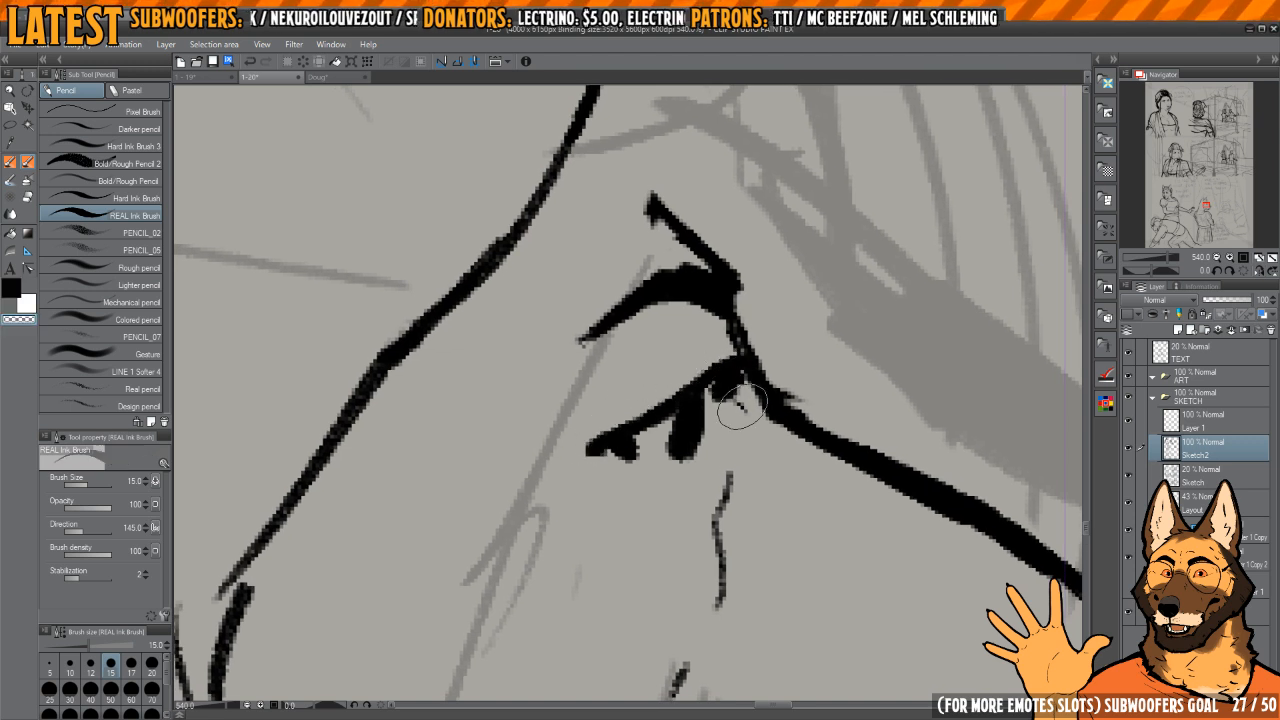
Step: Erase the lower cheek outline behind the muzzle and redraw it as a smoother curve from the ear
{"action": "scroll", "coordinate": [740, 405], "scroll_direction": "down", "scroll_amount": 10}
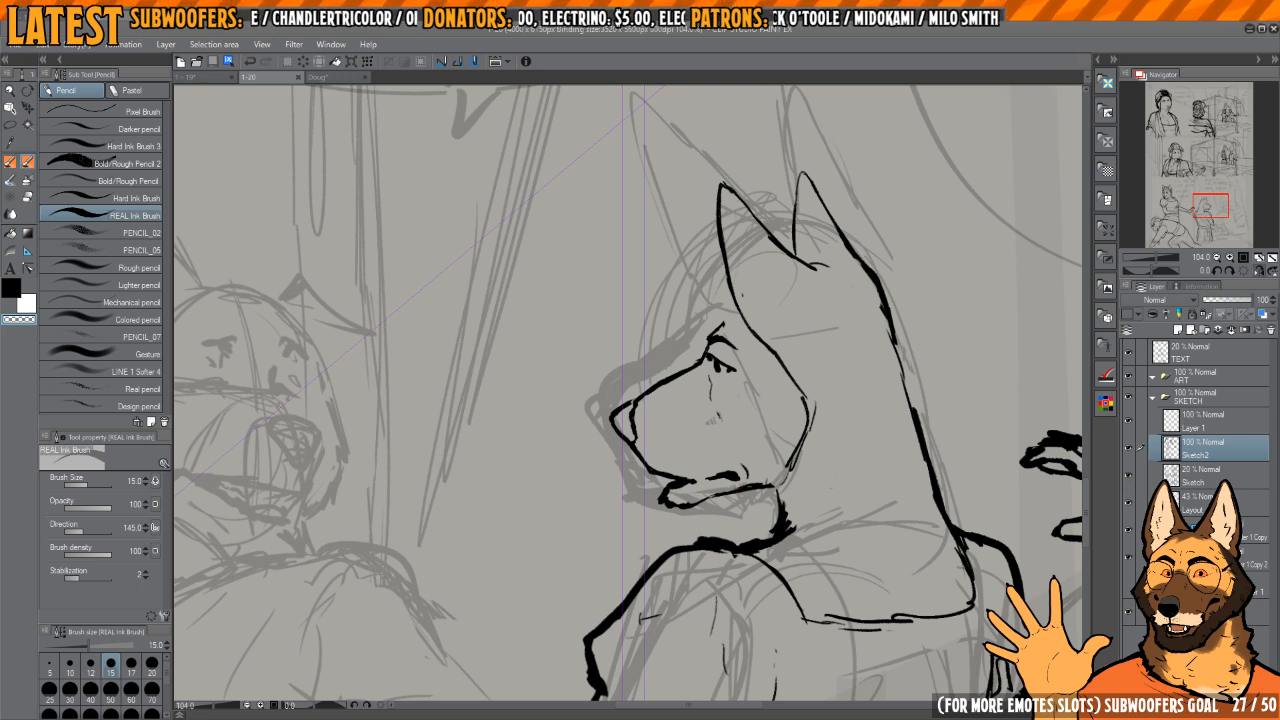
{"action": "left_click_drag", "start_coordinate": [867, 278], "coordinate": [760, 367]}
{"action": "mouse_move", "coordinate": [760, 367]}
{"action": "left_mouse_down"}
{"action": "mouse_move", "coordinate": [789, 402]}
{"action": "mouse_move", "coordinate": [739, 342]}
{"action": "mouse_move", "coordinate": [813, 436]}
{"action": "mouse_move", "coordinate": [689, 480]}
{"action": "mouse_move", "coordinate": [719, 448]}
{"action": "mouse_move", "coordinate": [629, 426]}
{"action": "left_mouse_up"}
{"action": "key", "text": "e"}
{"action": "key", "text": "h"}
{"action": "key", "text": "p"}
{"action": "key", "text": "e"}
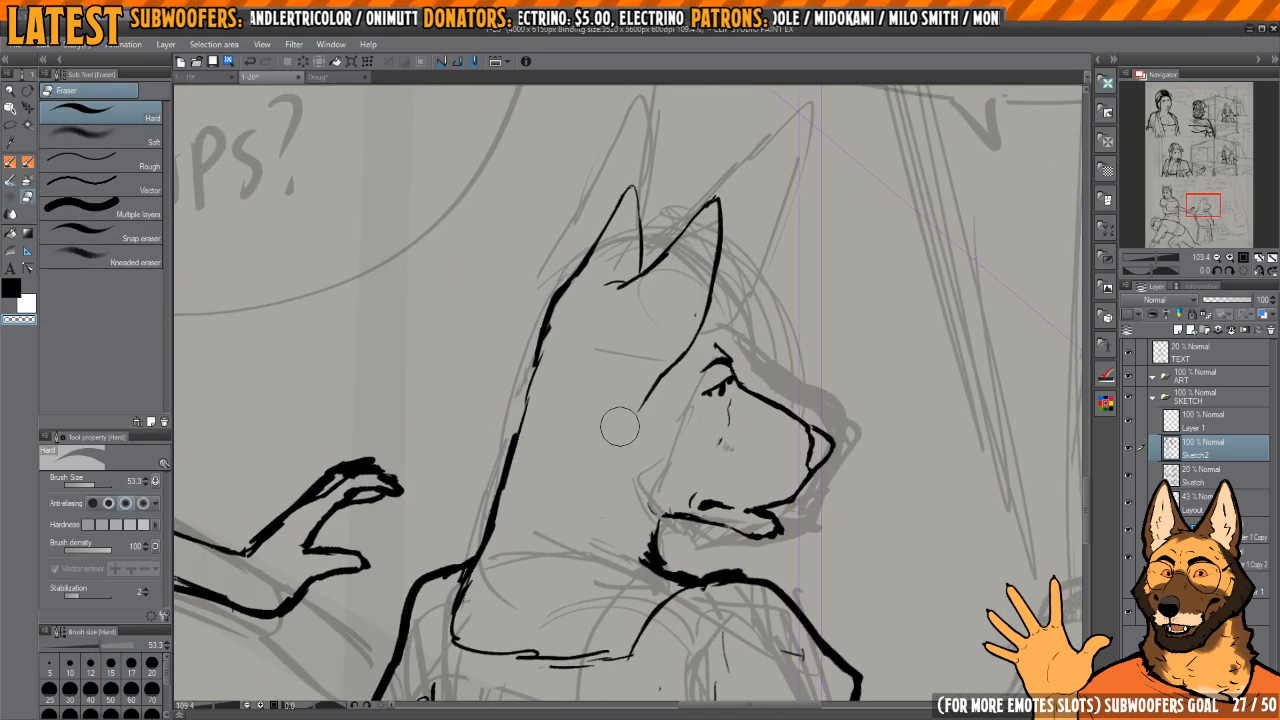
{"action": "key", "text": "p"}
{"action": "left_click_drag", "start_coordinate": [662, 373], "coordinate": [637, 405]}
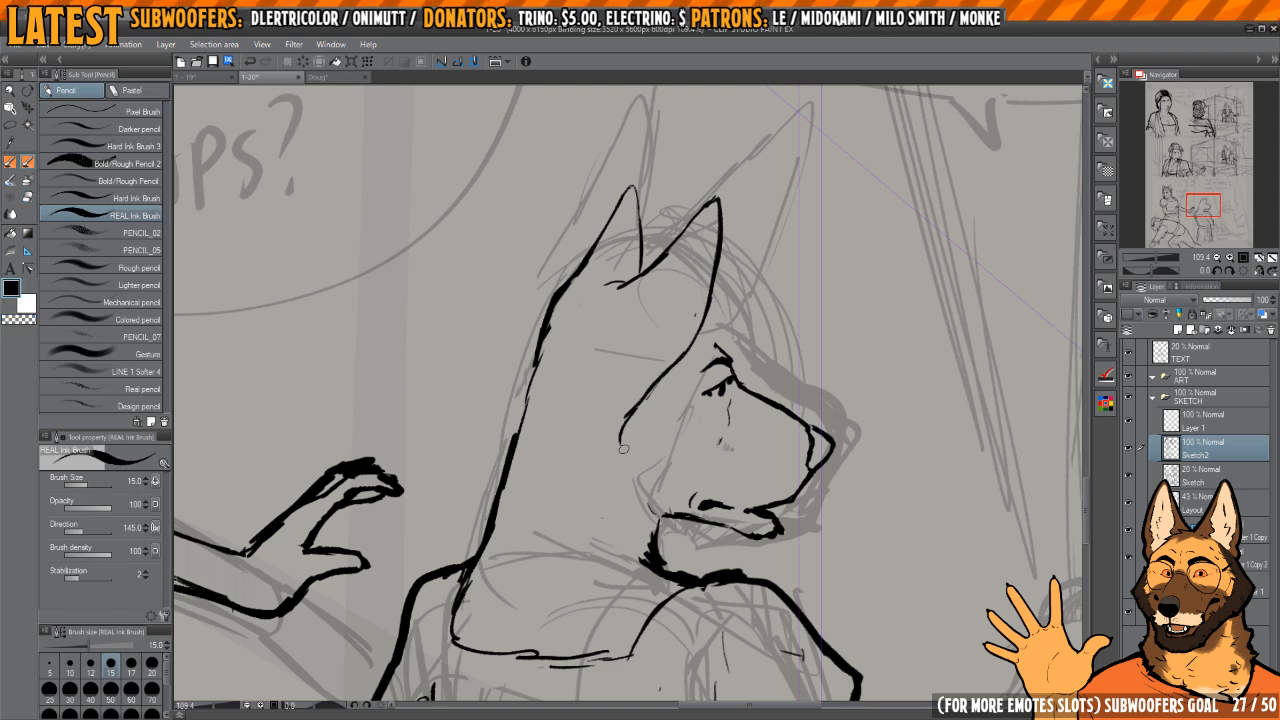
Step: Lasso the near ear, shift it into a better position on the head and clear the selection
{"action": "scroll", "coordinate": [631, 476], "scroll_direction": "down", "scroll_amount": 6}
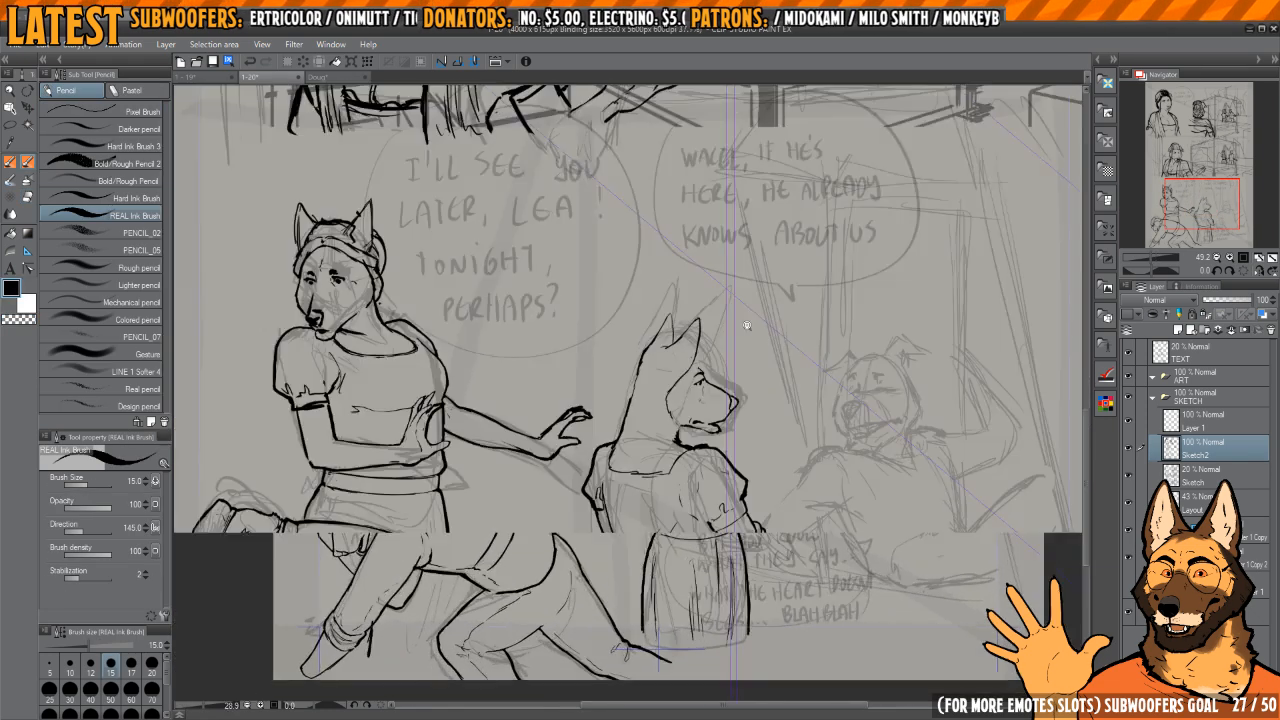
{"action": "scroll", "coordinate": [747, 325], "scroll_direction": "up", "scroll_amount": 4}
{"action": "key", "text": "m"}
{"action": "left_click_drag", "start_coordinate": [640, 380], "coordinate": [682, 402]}
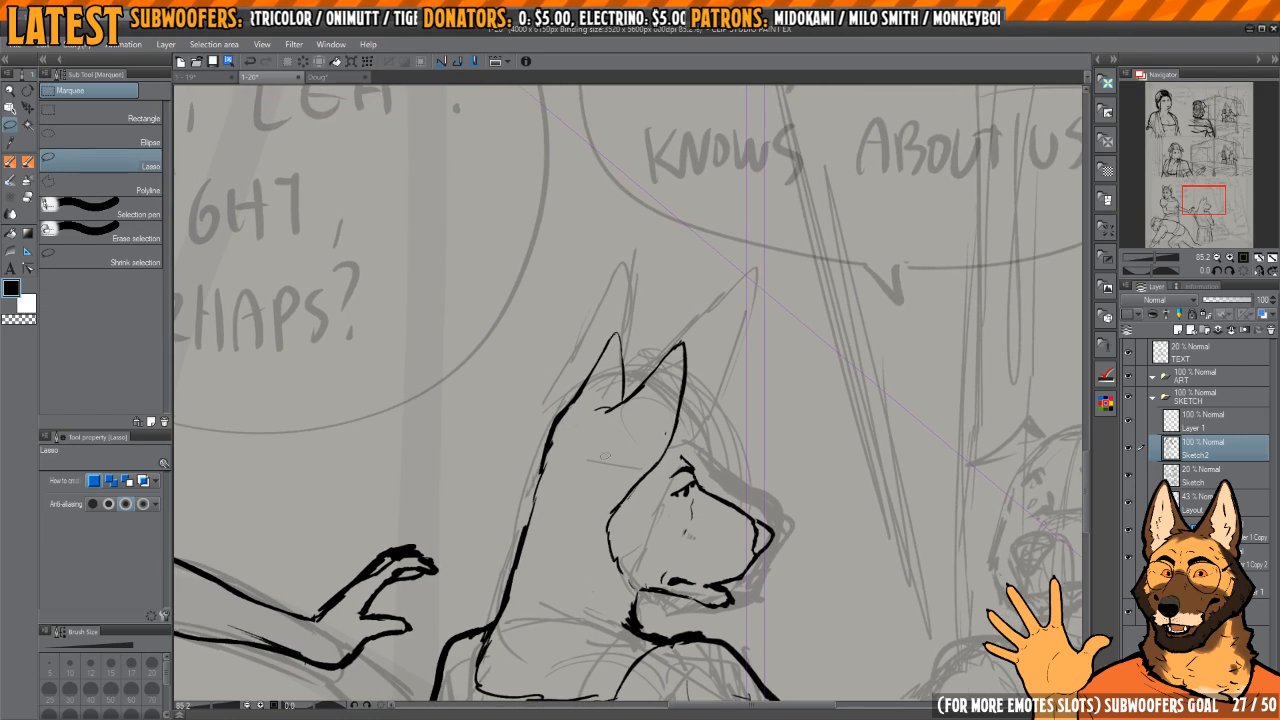
{"action": "mouse_move", "coordinate": [600, 468]}
{"action": "left_mouse_down"}
{"action": "mouse_move", "coordinate": [547, 449]}
{"action": "mouse_move", "coordinate": [629, 291]}
{"action": "left_mouse_up"}
{"action": "left_click_drag", "start_coordinate": [645, 466], "coordinate": [637, 469]}
{"action": "key", "text": "k"}
{"action": "left_click_drag", "start_coordinate": [676, 419], "coordinate": [655, 437]}
{"action": "key", "text": "ctrl+d"}
Step: Touch up the back-of-head line below the far ear and the line at the near ear's front
{"action": "key", "text": "e"}
{"action": "mouse_move", "coordinate": [558, 434]}
{"action": "left_mouse_down"}
{"action": "mouse_move", "coordinate": [565, 408]}
{"action": "mouse_move", "coordinate": [566, 451]}
{"action": "left_mouse_up"}
{"action": "key", "text": "p"}
{"action": "left_click_drag", "start_coordinate": [580, 408], "coordinate": [567, 441]}
{"action": "mouse_move", "coordinate": [686, 442]}
{"action": "left_mouse_down"}
{"action": "mouse_move", "coordinate": [691, 416]}
{"action": "mouse_move", "coordinate": [754, 420]}
{"action": "mouse_move", "coordinate": [700, 436]}
{"action": "left_mouse_up"}
{"action": "key", "text": "e"}
Step: Ink a headband running from the forehead beneath the near ear toward the back of the head
{"action": "scroll", "coordinate": [700, 436], "scroll_direction": "up", "scroll_amount": 5}
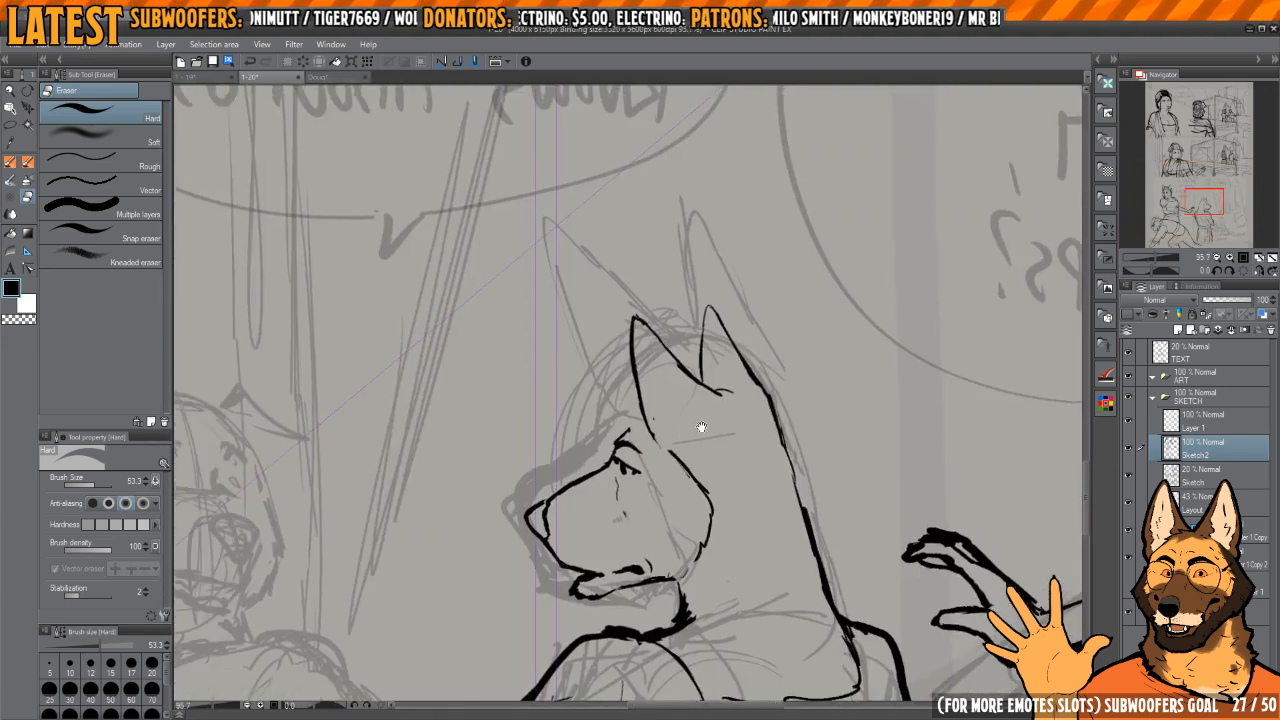
{"action": "key", "text": "b"}
{"action": "key", "text": "p"}
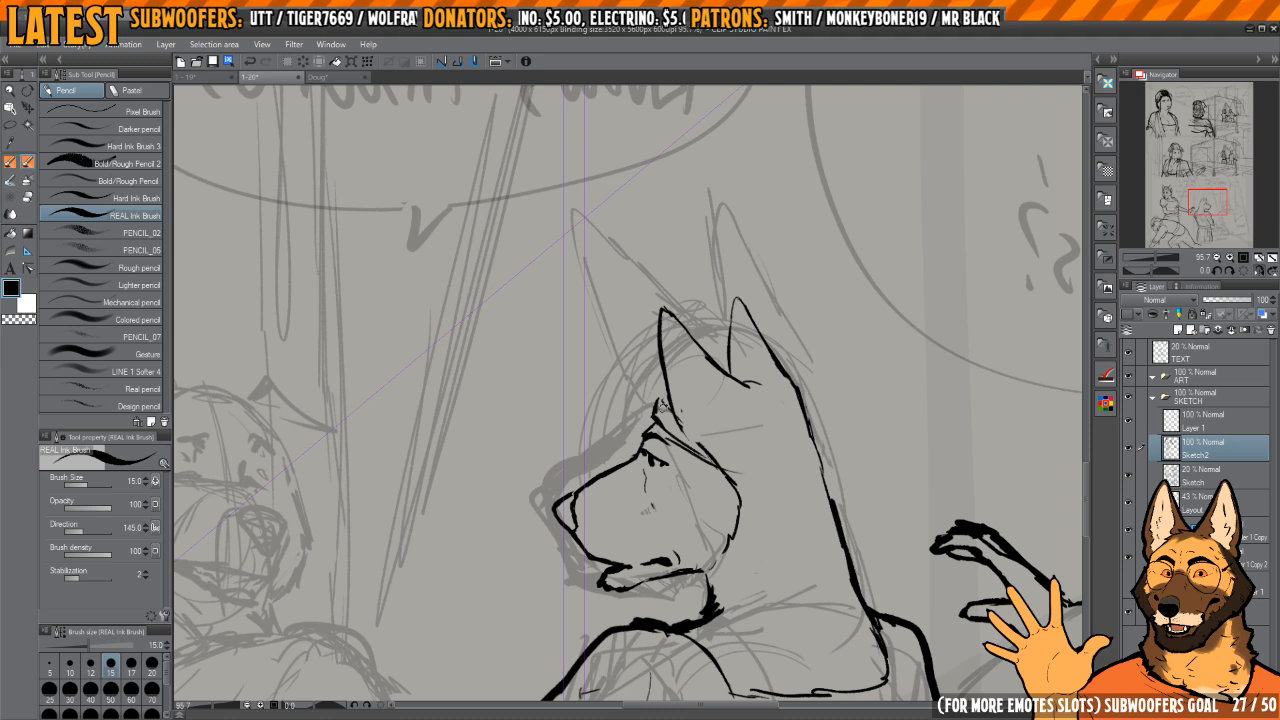
{"action": "left_click_drag", "start_coordinate": [660, 406], "coordinate": [766, 466]}
{"action": "key", "text": "e"}
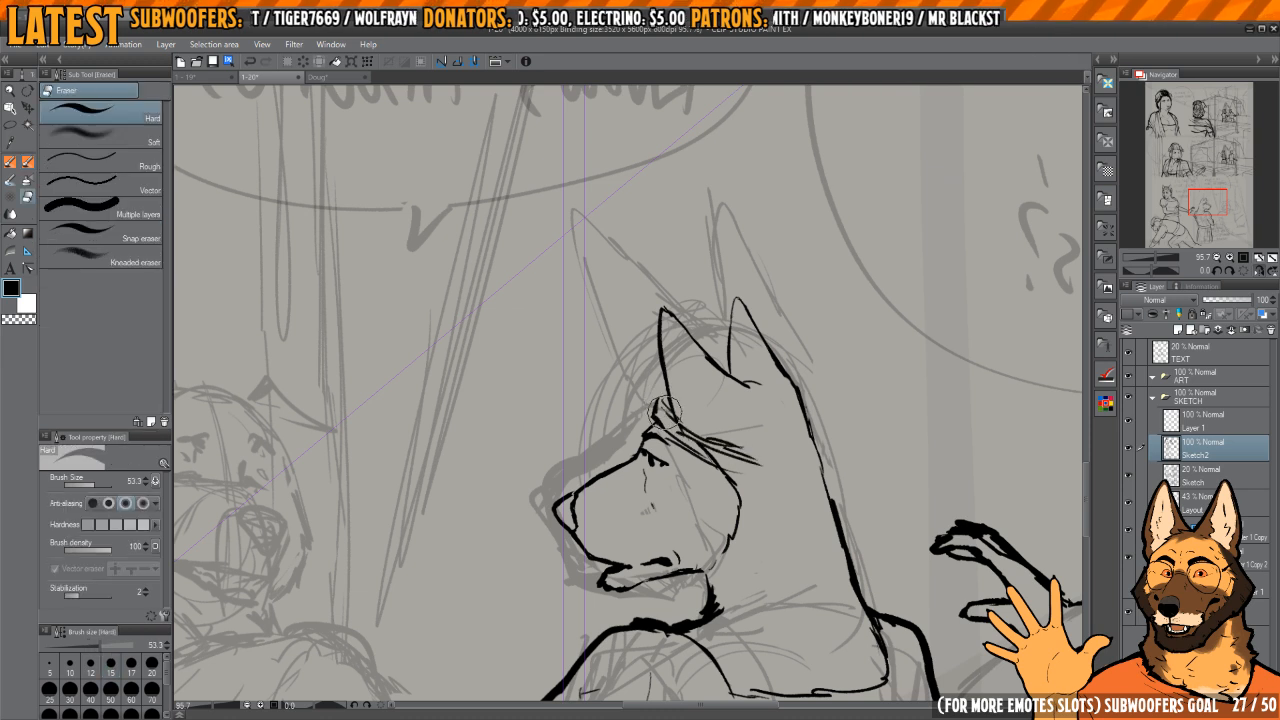
{"action": "key", "text": "p"}
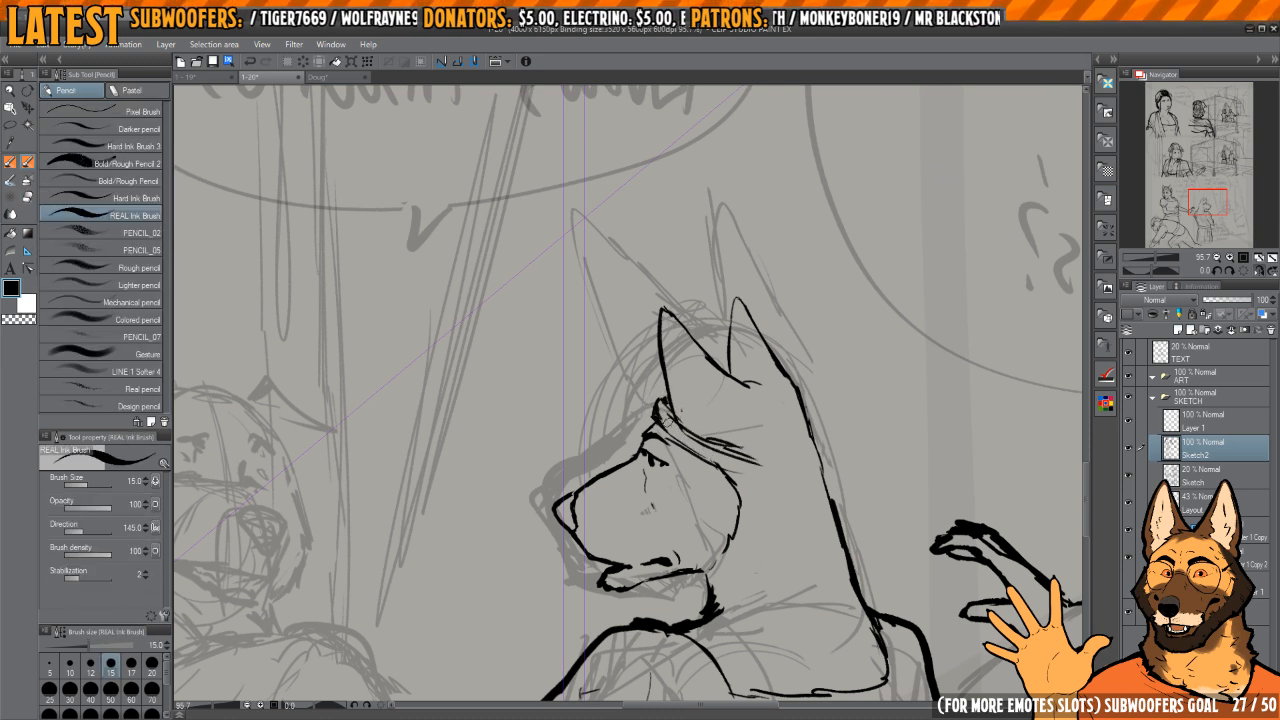
{"action": "key", "text": "e"}
{"action": "mouse_move", "coordinate": [661, 398]}
{"action": "left_mouse_down"}
{"action": "mouse_move", "coordinate": [672, 422]}
{"action": "mouse_move", "coordinate": [656, 407]}
{"action": "left_mouse_up"}
{"action": "key", "text": "p"}
Step: Round off the near ear's base and ink the crown's curve behind both ears
{"action": "left_click_drag", "start_coordinate": [772, 357], "coordinate": [740, 343]}
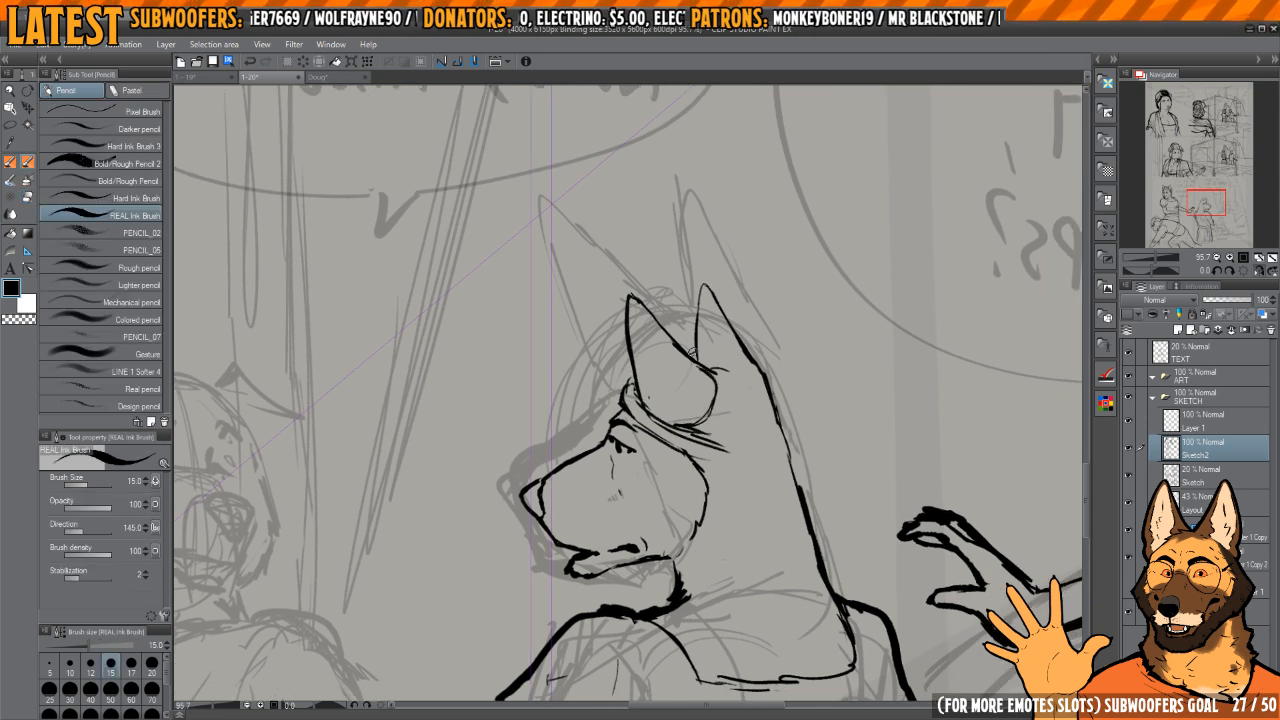
{"action": "left_click_drag", "start_coordinate": [767, 356], "coordinate": [788, 383]}
{"action": "left_click_drag", "start_coordinate": [787, 449], "coordinate": [744, 411]}
Step: Ink the hair's lower edge as a curve from the cheek to the back of the neck
{"action": "left_click_drag", "start_coordinate": [663, 487], "coordinate": [668, 505]}
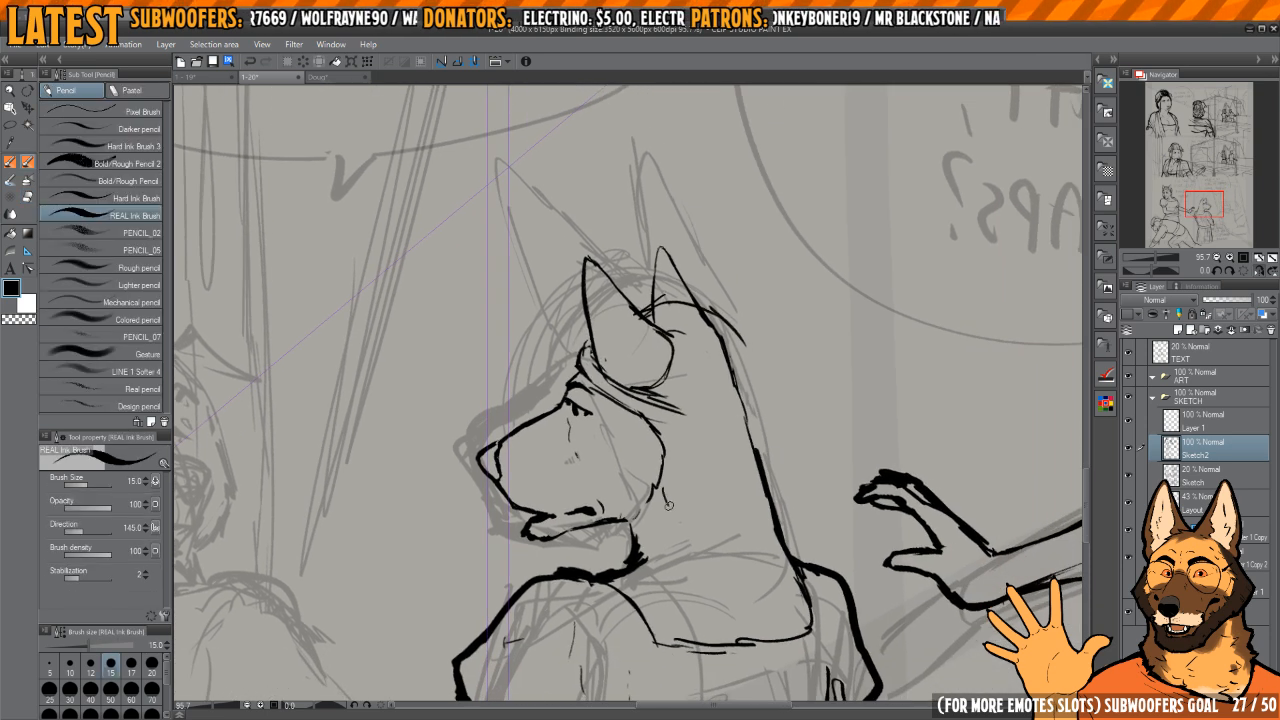
{"action": "key", "text": "e"}
{"action": "mouse_move", "coordinate": [737, 530]}
{"action": "left_mouse_down"}
{"action": "mouse_move", "coordinate": [676, 504]}
{"action": "mouse_move", "coordinate": [752, 520]}
{"action": "left_mouse_up"}
{"action": "key", "text": "p"}
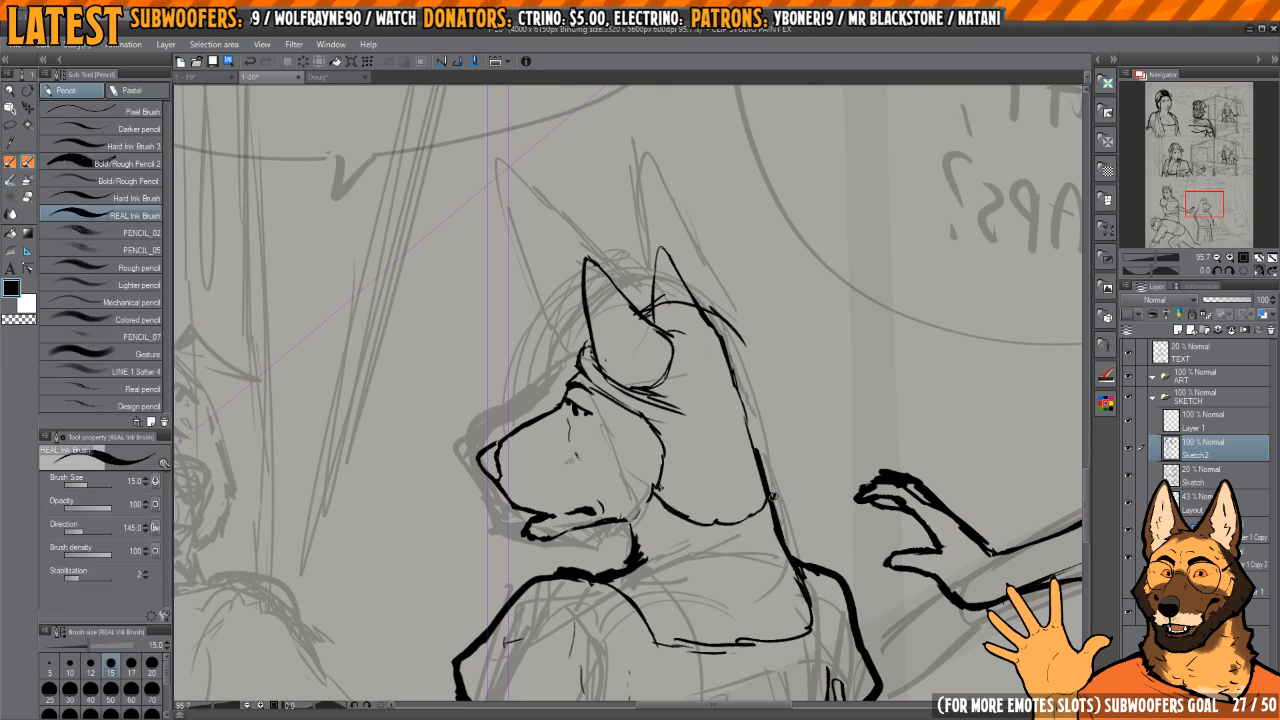
Step: Draw the hair's rear contour as a rounded bulge from the crown down to the nape
{"action": "mouse_move", "coordinate": [711, 456]}
{"action": "left_mouse_down"}
{"action": "mouse_move", "coordinate": [693, 450]}
{"action": "mouse_move", "coordinate": [712, 352]}
{"action": "mouse_move", "coordinate": [688, 327]}
{"action": "left_mouse_up"}
{"action": "key", "text": "e"}
{"action": "key", "text": "p"}
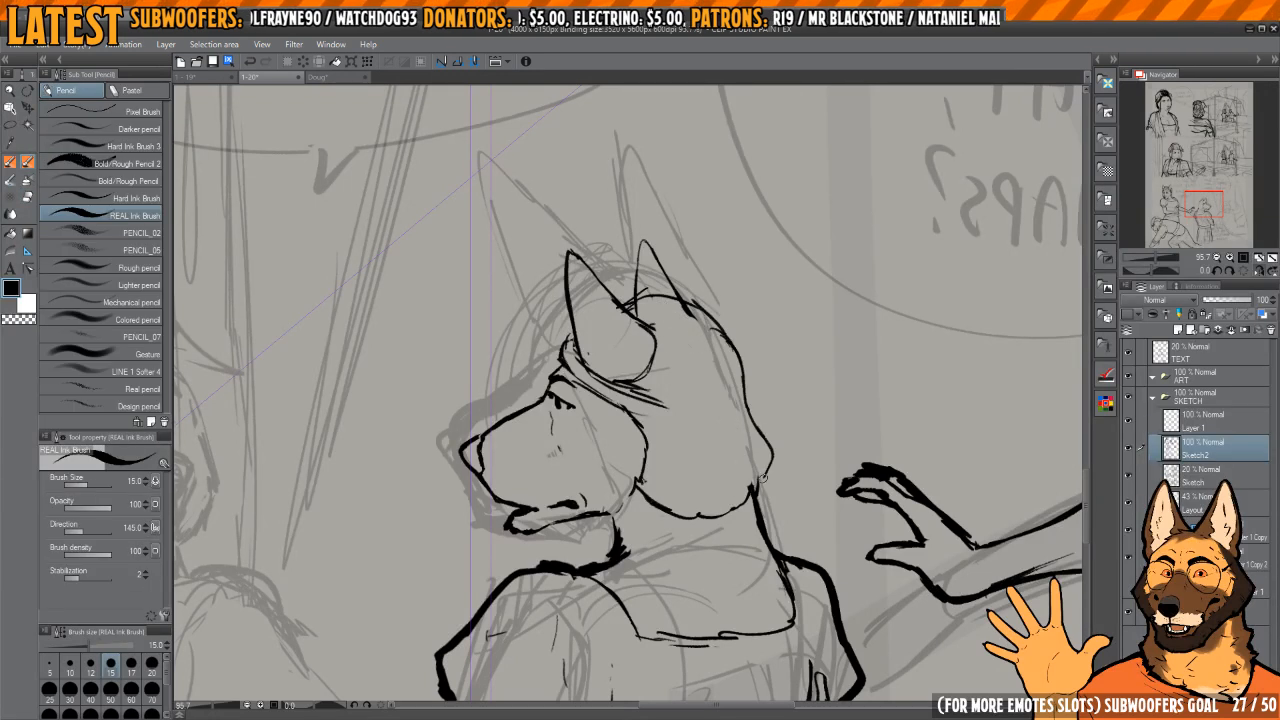
{"action": "key", "text": "h"}
{"action": "mouse_move", "coordinate": [763, 478]}
{"action": "left_mouse_down"}
{"action": "mouse_move", "coordinate": [752, 497]}
{"action": "mouse_move", "coordinate": [741, 485]}
{"action": "mouse_move", "coordinate": [676, 510]}
{"action": "mouse_move", "coordinate": [761, 498]}
{"action": "left_mouse_up"}
{"action": "key", "text": "h"}
{"action": "key", "text": "e"}
{"action": "key", "text": "p"}
Step: Erase the hair outline's lower rear corner and redraw it as a rounded curve at the nape
{"action": "key", "text": "h"}
{"action": "left_click_drag", "start_coordinate": [674, 497], "coordinate": [793, 517]}
{"action": "key", "text": "e"}
{"action": "left_click_drag", "start_coordinate": [626, 512], "coordinate": [604, 488]}
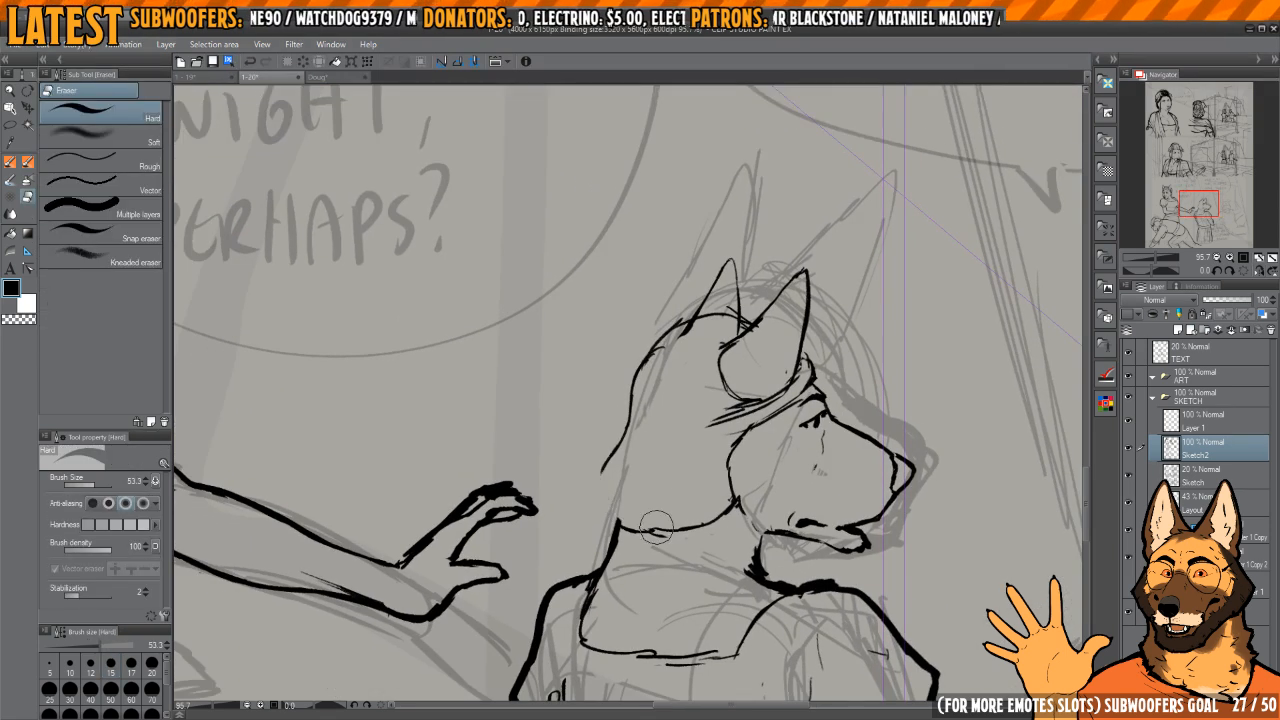
{"action": "mouse_move", "coordinate": [656, 545]}
{"action": "left_mouse_down"}
{"action": "mouse_move", "coordinate": [640, 547]}
{"action": "mouse_move", "coordinate": [663, 489]}
{"action": "mouse_move", "coordinate": [656, 450]}
{"action": "mouse_move", "coordinate": [670, 495]}
{"action": "left_mouse_up"}
{"action": "key", "text": "h"}
{"action": "key", "text": "h"}
{"action": "key", "text": "h"}
{"action": "key", "text": "p"}
{"action": "key", "text": "c"}
{"action": "key", "text": "c"}
{"action": "key", "text": "h"}
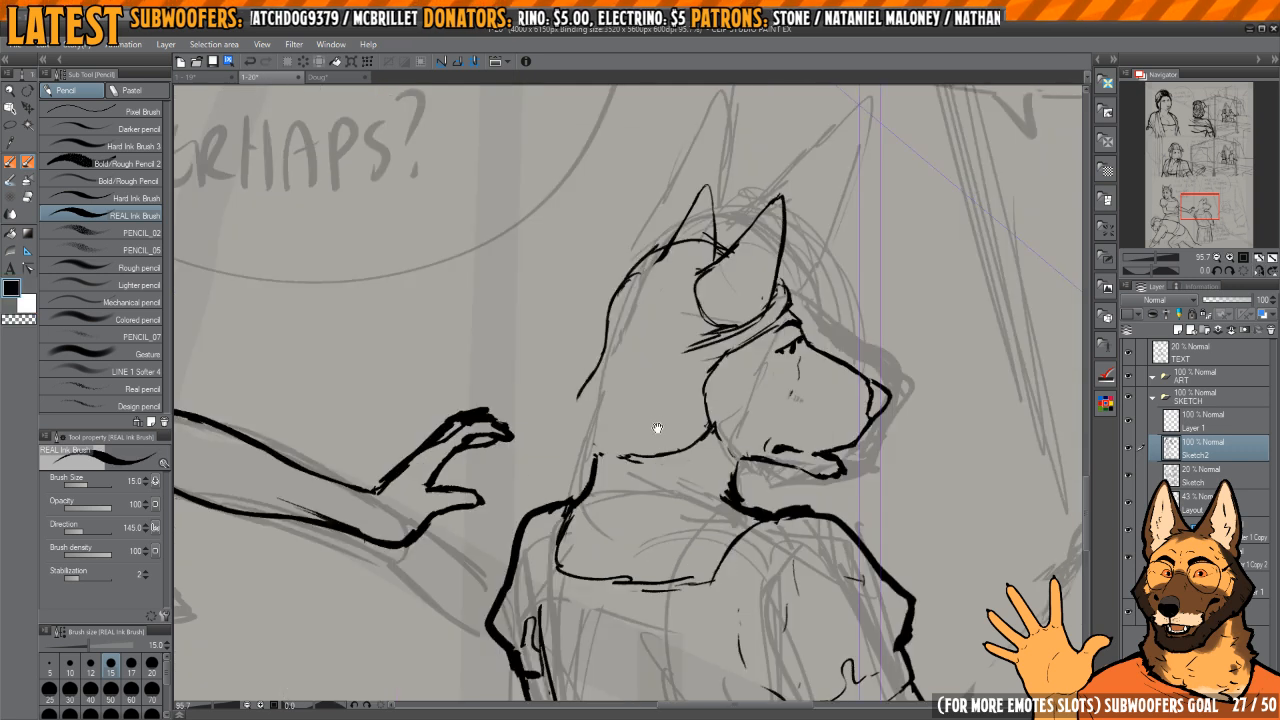
{"action": "key", "text": "h"}
{"action": "left_click_drag", "start_coordinate": [658, 427], "coordinate": [677, 472]}
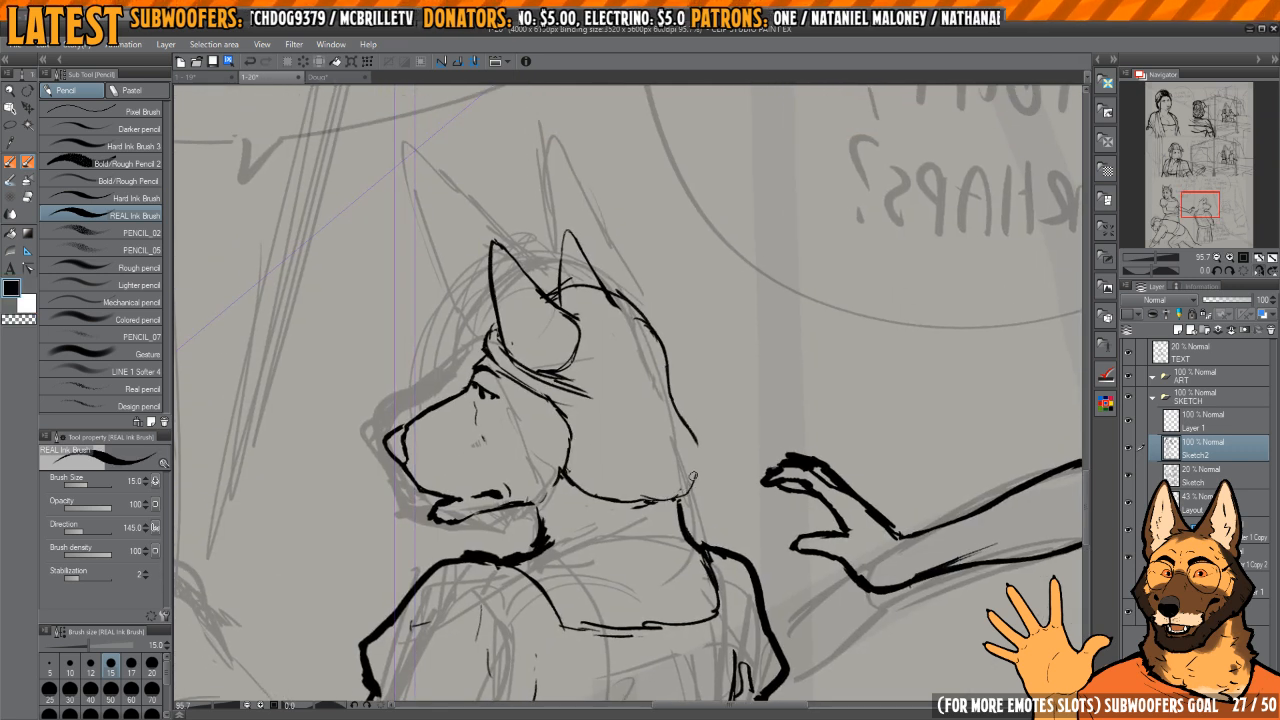
Step: Open a gap in the hair's rear contour and outline a round bun at the back of the head
{"action": "key", "text": "e"}
{"action": "key", "text": "h"}
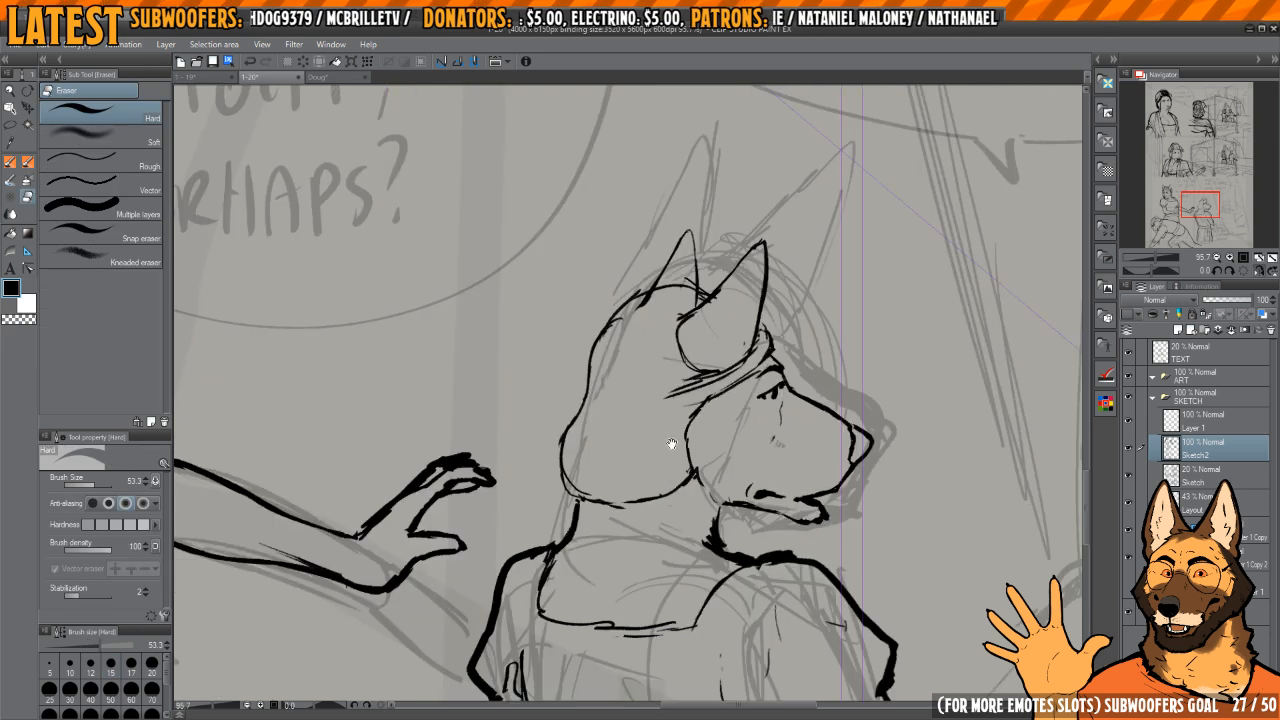
{"action": "key", "text": "h"}
{"action": "mouse_move", "coordinate": [661, 358]}
{"action": "left_mouse_down"}
{"action": "mouse_move", "coordinate": [667, 388]}
{"action": "mouse_move", "coordinate": [631, 346]}
{"action": "left_mouse_up"}
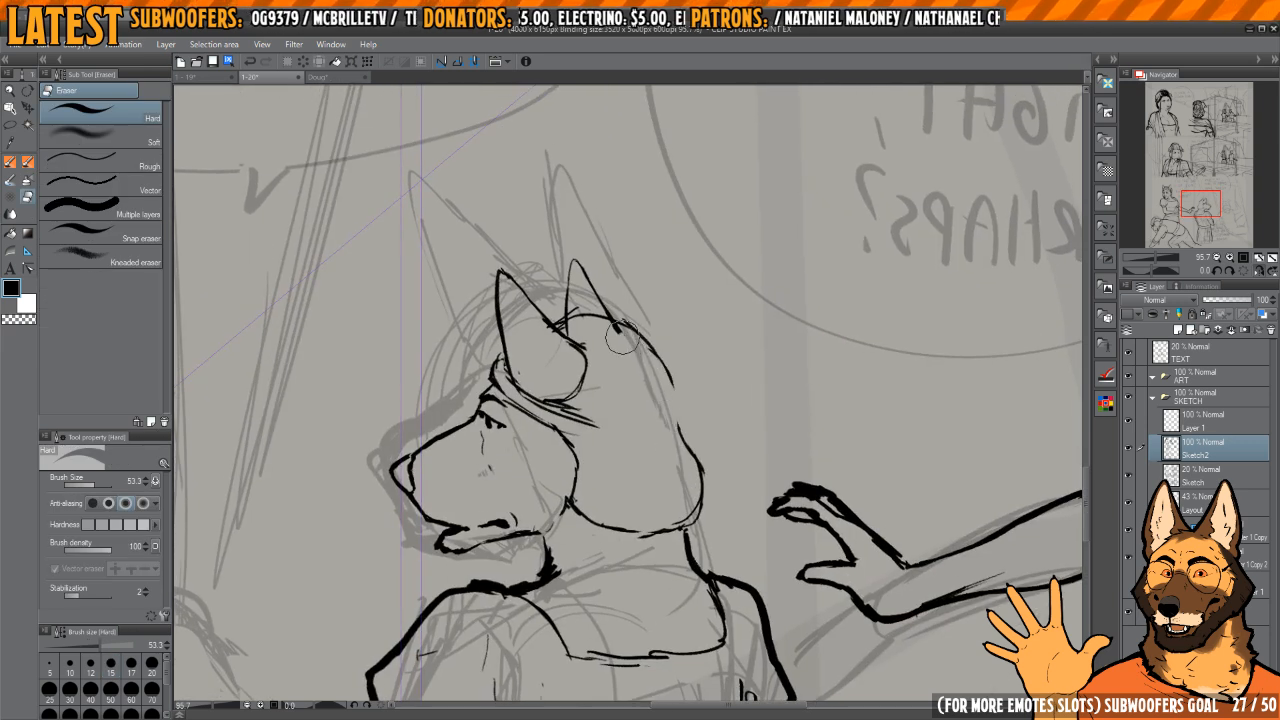
{"action": "mouse_move", "coordinate": [672, 393]}
{"action": "left_mouse_down"}
{"action": "mouse_move", "coordinate": [686, 444]}
{"action": "mouse_move", "coordinate": [649, 460]}
{"action": "left_mouse_up"}
{"action": "key", "text": "p"}
{"action": "left_click_drag", "start_coordinate": [637, 386], "coordinate": [729, 417]}
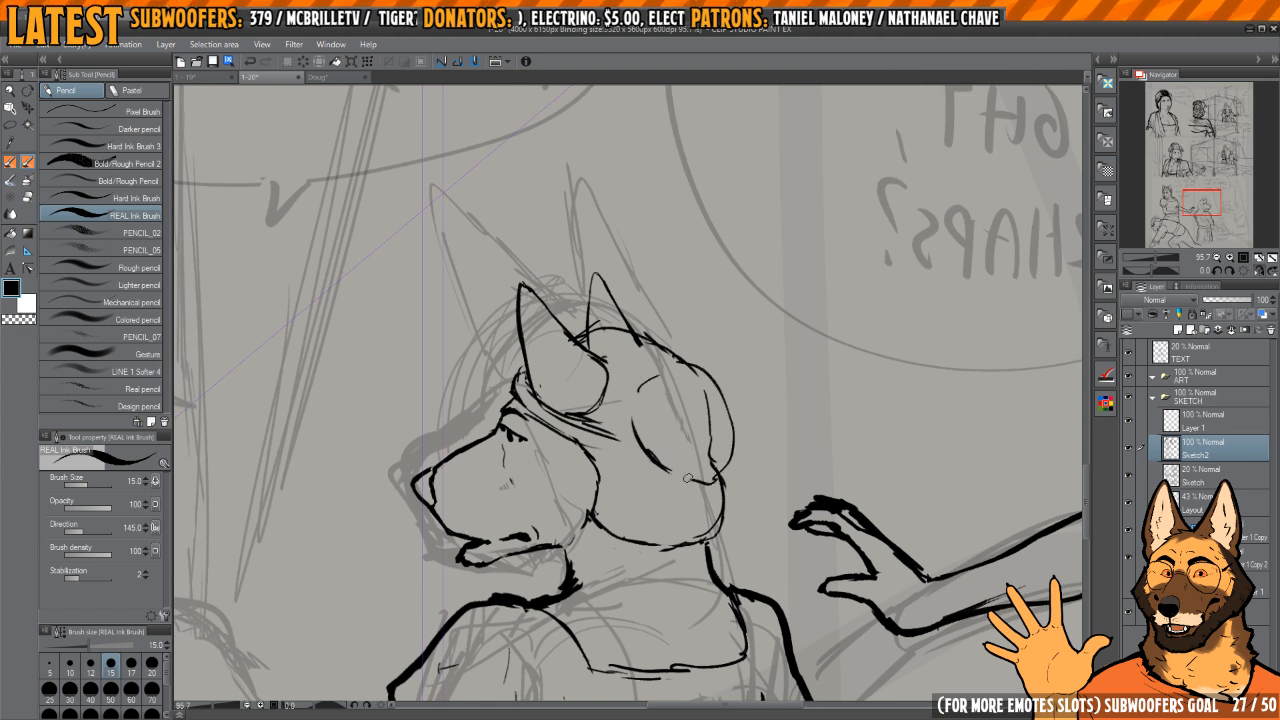
Step: Clean the bun's inner edge and strengthen its outline where it meets the headband
{"action": "key", "text": "e"}
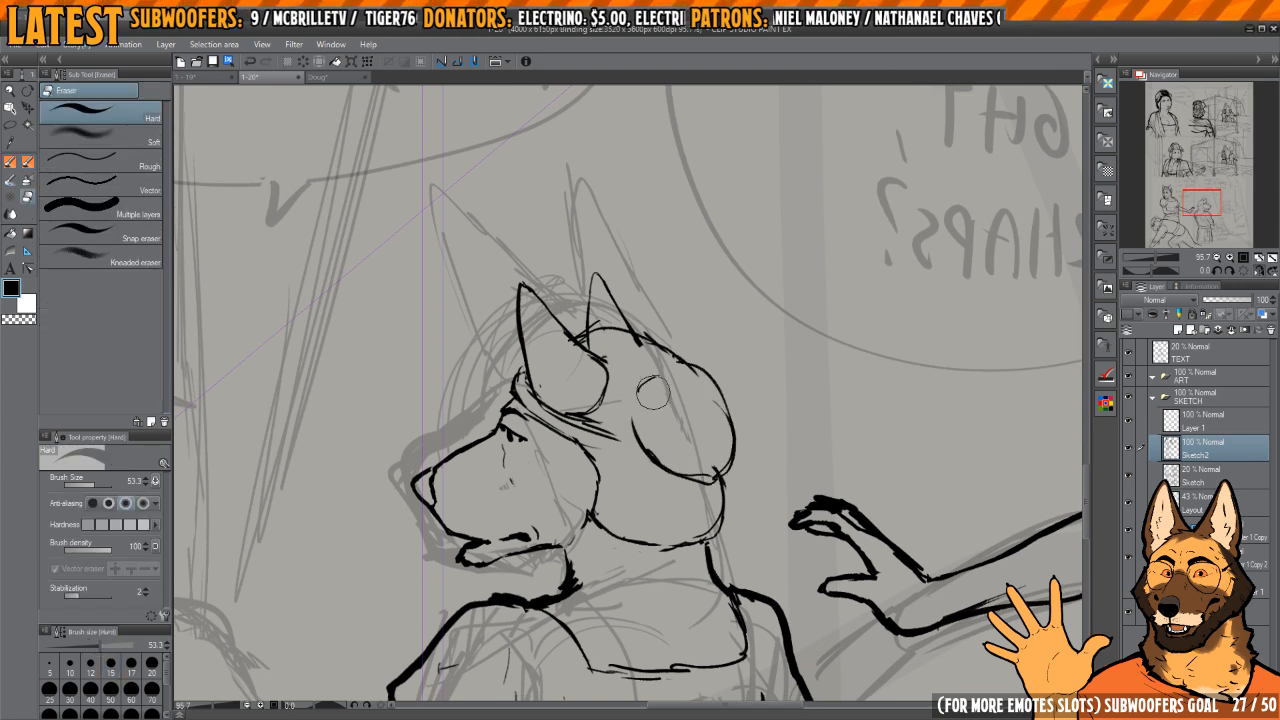
{"action": "left_click_drag", "start_coordinate": [623, 432], "coordinate": [675, 458]}
{"action": "key", "text": "p"}
{"action": "left_click_drag", "start_coordinate": [664, 463], "coordinate": [678, 456]}
{"action": "left_click_drag", "start_coordinate": [606, 455], "coordinate": [644, 453]}
Step: Clean the headband's overlapping strokes and redraw its upper edge from the near ear to the bun
{"action": "key", "text": "e"}
{"action": "mouse_move", "coordinate": [688, 410]}
{"action": "left_mouse_down"}
{"action": "mouse_move", "coordinate": [654, 451]}
{"action": "mouse_move", "coordinate": [677, 477]}
{"action": "mouse_move", "coordinate": [667, 460]}
{"action": "left_mouse_up"}
{"action": "key", "text": "p"}
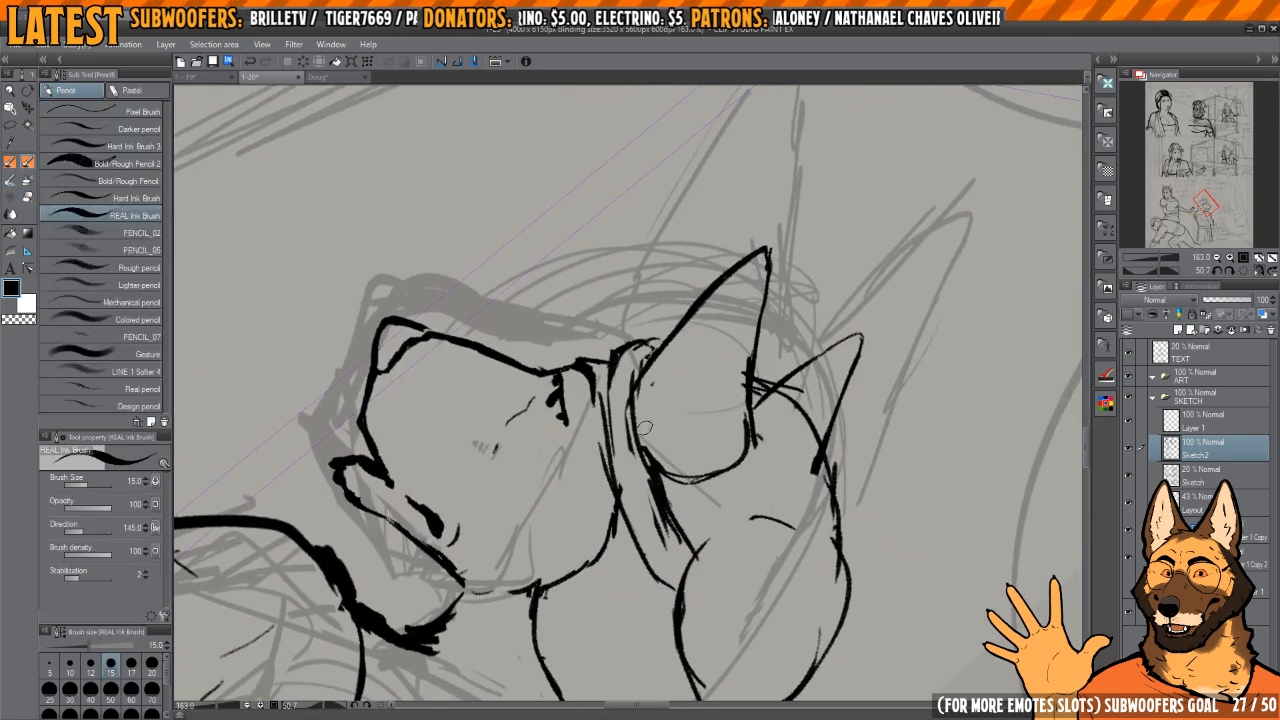
{"action": "key", "text": "e"}
{"action": "key", "text": "p"}
{"action": "key", "text": "c"}
{"action": "mouse_move", "coordinate": [628, 392]}
{"action": "left_mouse_down"}
{"action": "mouse_move", "coordinate": [631, 460]}
{"action": "mouse_move", "coordinate": [665, 551]}
{"action": "mouse_move", "coordinate": [656, 477]}
{"action": "mouse_move", "coordinate": [697, 553]}
{"action": "left_mouse_up"}
{"action": "key", "text": "c"}
{"action": "left_click_drag", "start_coordinate": [645, 439], "coordinate": [671, 514]}
{"action": "left_click_drag", "start_coordinate": [640, 380], "coordinate": [656, 478]}
{"action": "left_click_drag", "start_coordinate": [644, 366], "coordinate": [648, 471]}
{"action": "key", "text": "c"}
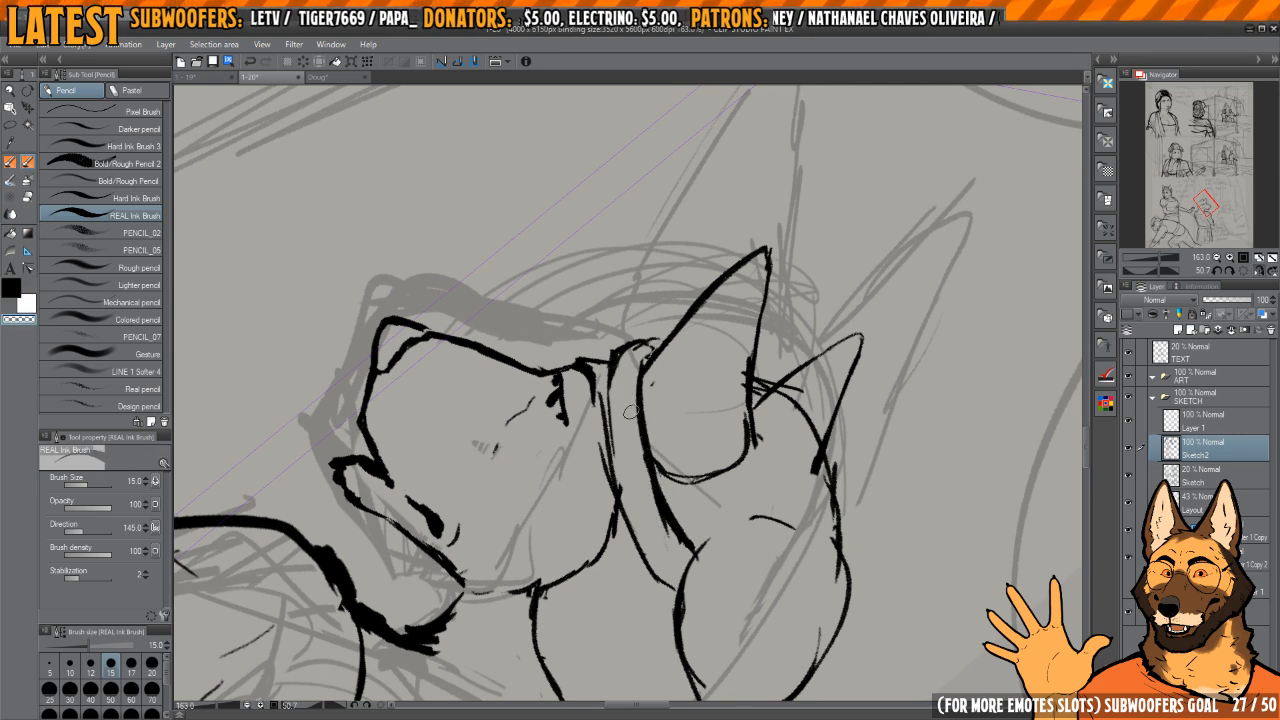
Step: Redraw the headband's lower edge from the forehead to the bun and trim the excess strokes
{"action": "key", "text": "c"}
{"action": "key", "text": "c"}
{"action": "mouse_move", "coordinate": [624, 352]}
{"action": "left_mouse_down"}
{"action": "mouse_move", "coordinate": [614, 390]}
{"action": "mouse_move", "coordinate": [636, 348]}
{"action": "mouse_move", "coordinate": [617, 486]}
{"action": "mouse_move", "coordinate": [659, 577]}
{"action": "left_mouse_up"}
{"action": "key", "text": "c"}
{"action": "left_click_drag", "start_coordinate": [633, 527], "coordinate": [682, 592]}
{"action": "left_click_drag", "start_coordinate": [670, 522], "coordinate": [620, 420]}
{"action": "mouse_move", "coordinate": [653, 306]}
{"action": "left_mouse_down"}
{"action": "mouse_move", "coordinate": [628, 357]}
{"action": "mouse_move", "coordinate": [602, 364]}
{"action": "mouse_move", "coordinate": [614, 349]}
{"action": "mouse_move", "coordinate": [627, 372]}
{"action": "left_mouse_up"}
Step: Trim the far ear's line inside the hair and refine the strokes around the ears and bun
{"action": "key", "text": "c"}
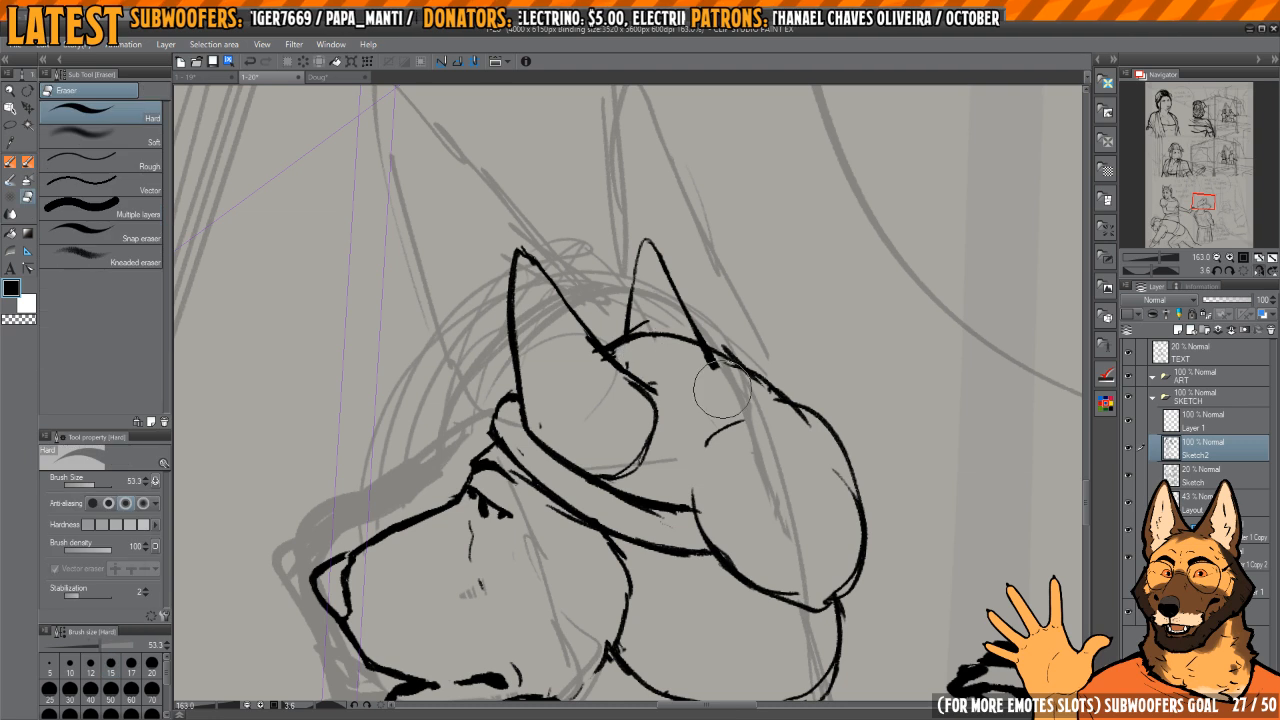
{"action": "key", "text": "h"}
{"action": "left_click_drag", "start_coordinate": [722, 388], "coordinate": [684, 346]}
{"action": "left_click_drag", "start_coordinate": [566, 408], "coordinate": [643, 377]}
{"action": "key", "text": "c"}
{"action": "mouse_move", "coordinate": [703, 303]}
{"action": "left_mouse_down"}
{"action": "mouse_move", "coordinate": [662, 327]}
{"action": "mouse_move", "coordinate": [612, 410]}
{"action": "mouse_move", "coordinate": [620, 356]}
{"action": "mouse_move", "coordinate": [580, 470]}
{"action": "left_mouse_up"}
{"action": "mouse_move", "coordinate": [578, 425]}
{"action": "left_mouse_down"}
{"action": "mouse_move", "coordinate": [590, 493]}
{"action": "mouse_move", "coordinate": [665, 570]}
{"action": "mouse_move", "coordinate": [740, 498]}
{"action": "mouse_move", "coordinate": [655, 368]}
{"action": "mouse_move", "coordinate": [720, 512]}
{"action": "mouse_move", "coordinate": [606, 545]}
{"action": "mouse_move", "coordinate": [620, 550]}
{"action": "mouse_move", "coordinate": [612, 470]}
{"action": "mouse_move", "coordinate": [658, 505]}
{"action": "mouse_move", "coordinate": [632, 465]}
{"action": "mouse_move", "coordinate": [636, 416]}
{"action": "mouse_move", "coordinate": [581, 438]}
{"action": "mouse_move", "coordinate": [612, 520]}
{"action": "left_mouse_up"}
{"action": "left_click_drag", "start_coordinate": [716, 436], "coordinate": [615, 400]}
Step: Straighten the canvas view, switch to the page 1-19 document and examine the woman's hair and bun in its finished panels
{"action": "key", "text": "h"}
{"action": "mouse_move", "coordinate": [834, 466]}
{"action": "left_mouse_down"}
{"action": "mouse_move", "coordinate": [769, 340]}
{"action": "mouse_move", "coordinate": [750, 409]}
{"action": "mouse_move", "coordinate": [744, 350]}
{"action": "left_mouse_up"}
{"action": "left_click_drag", "start_coordinate": [744, 350], "coordinate": [714, 491]}
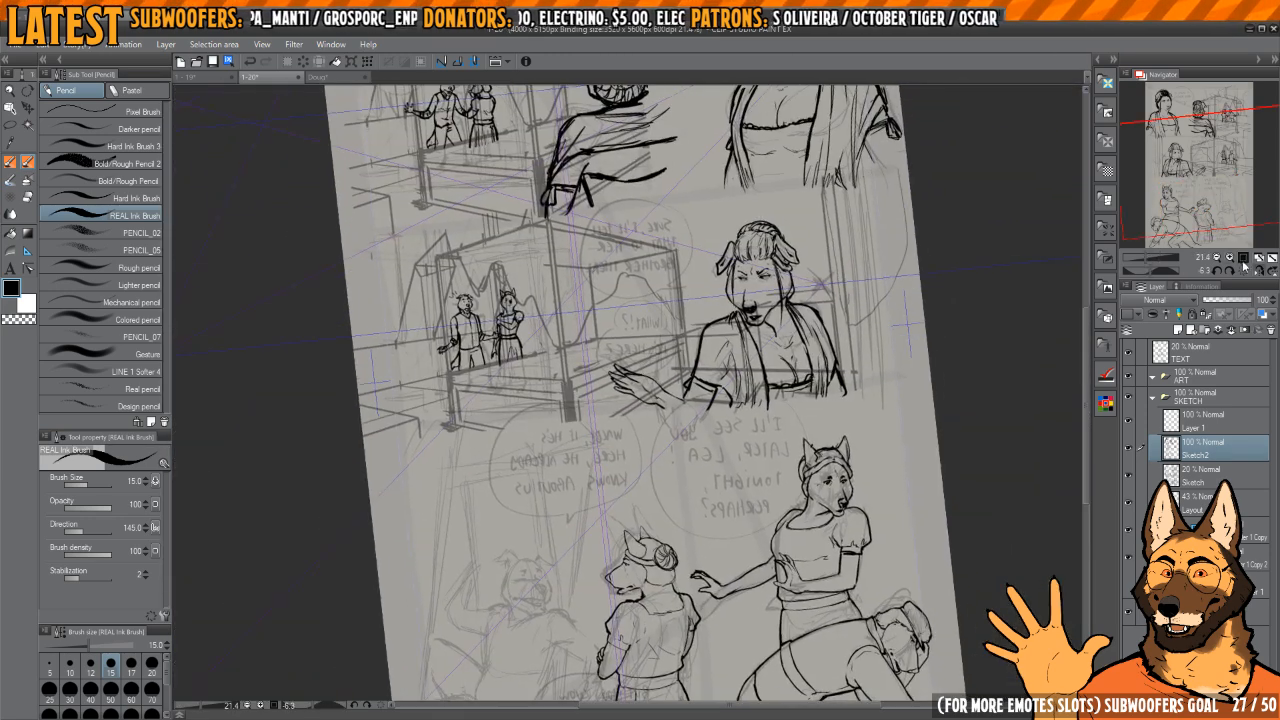
{"action": "left_click", "coordinate": [1244, 273]}
{"action": "key", "text": "ctrl+shift+Tab"}
{"action": "left_click_drag", "start_coordinate": [793, 337], "coordinate": [820, 257]}
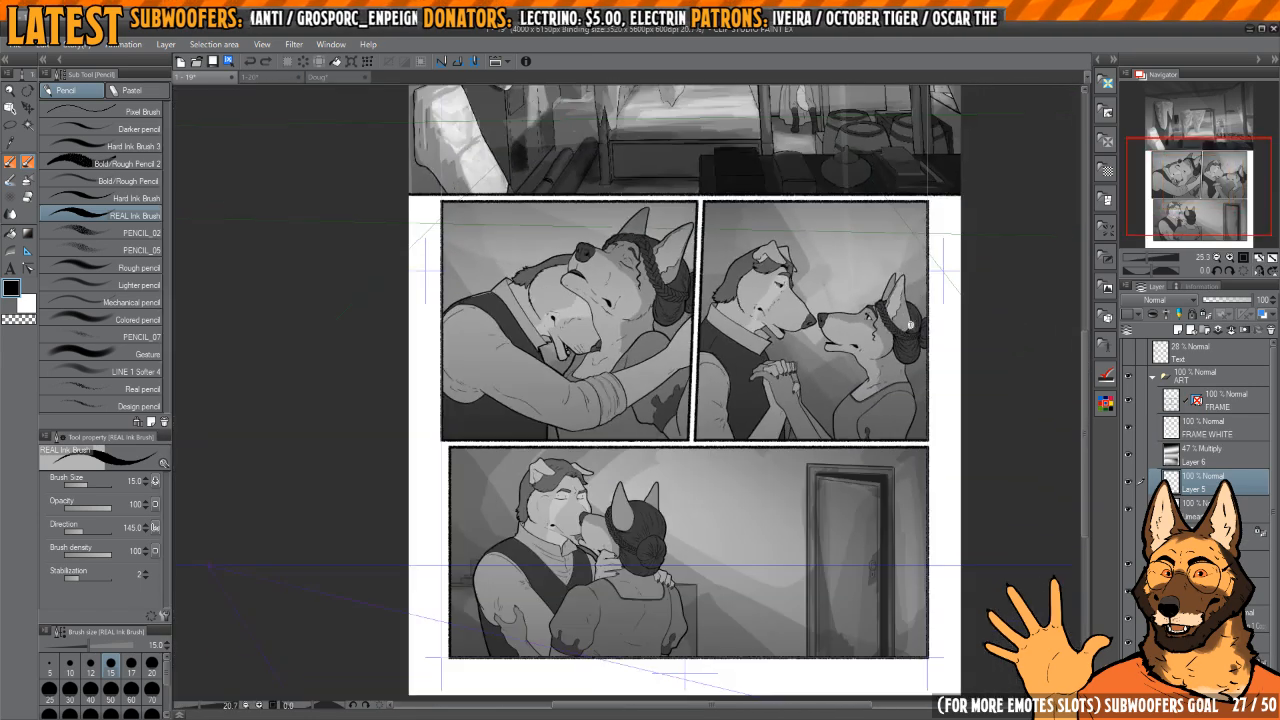
Step: Return to the page 1-20 document and transform the standing figure's lassoed muzzle so it is slightly narrower
{"action": "key", "text": "ctrl+Tab"}
{"action": "left_click_drag", "start_coordinate": [643, 582], "coordinate": [766, 382]}
{"action": "key", "text": "h"}
{"action": "scroll", "coordinate": [690, 398], "scroll_direction": "up", "scroll_amount": 8}
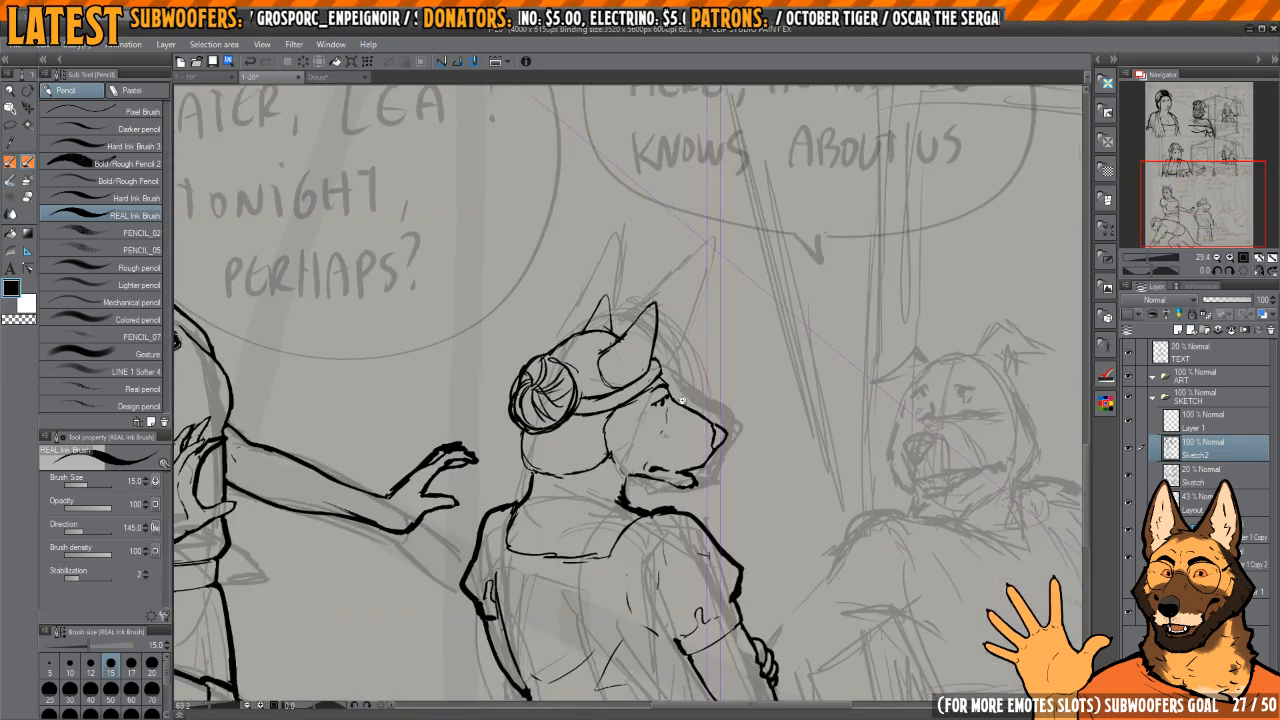
{"action": "key", "text": "m"}
{"action": "scroll", "coordinate": [722, 421], "scroll_direction": "down", "scroll_amount": 1}
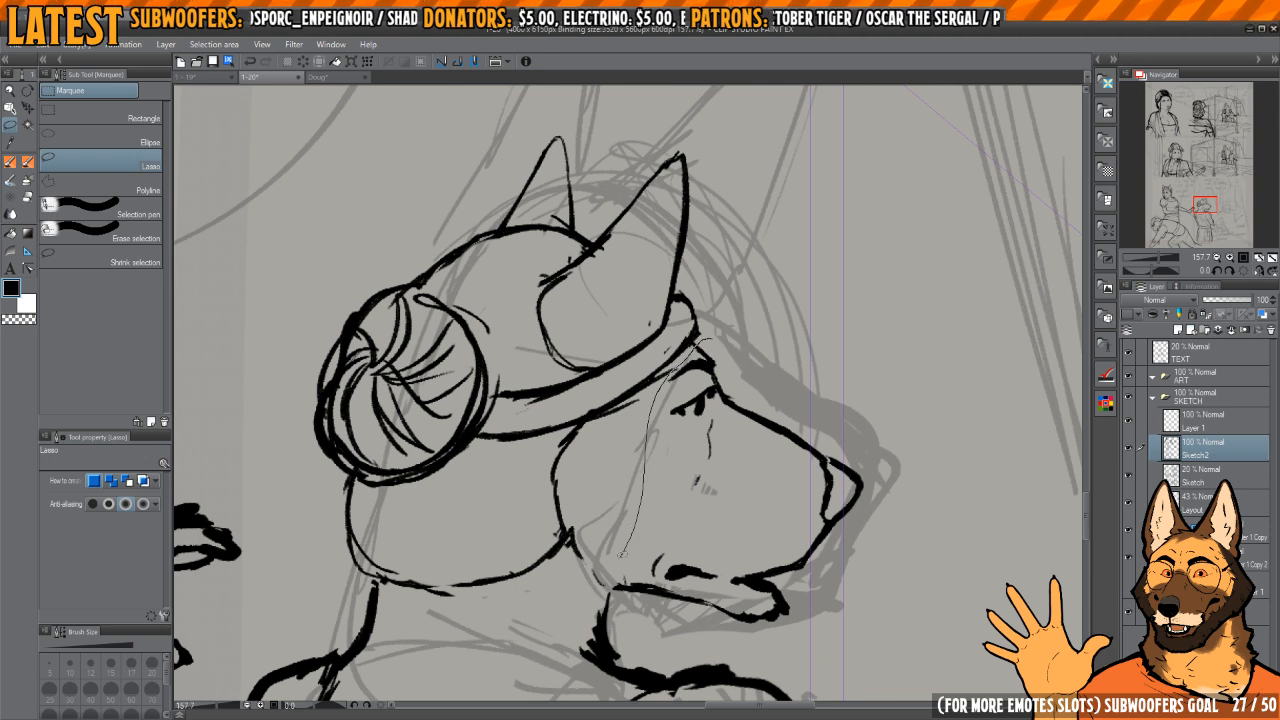
{"action": "left_click_drag", "start_coordinate": [784, 354], "coordinate": [765, 348]}
{"action": "key", "text": "ctrl+t"}
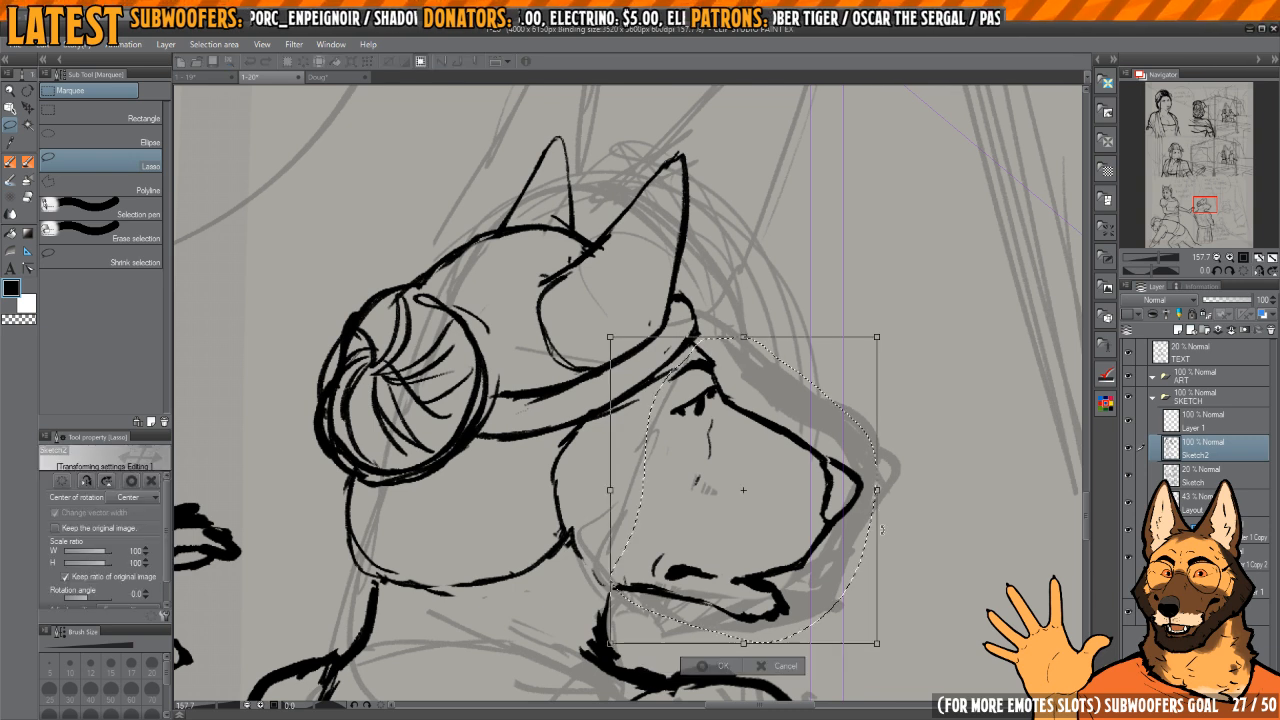
{"action": "left_click_drag", "start_coordinate": [854, 491], "coordinate": [850, 491]}
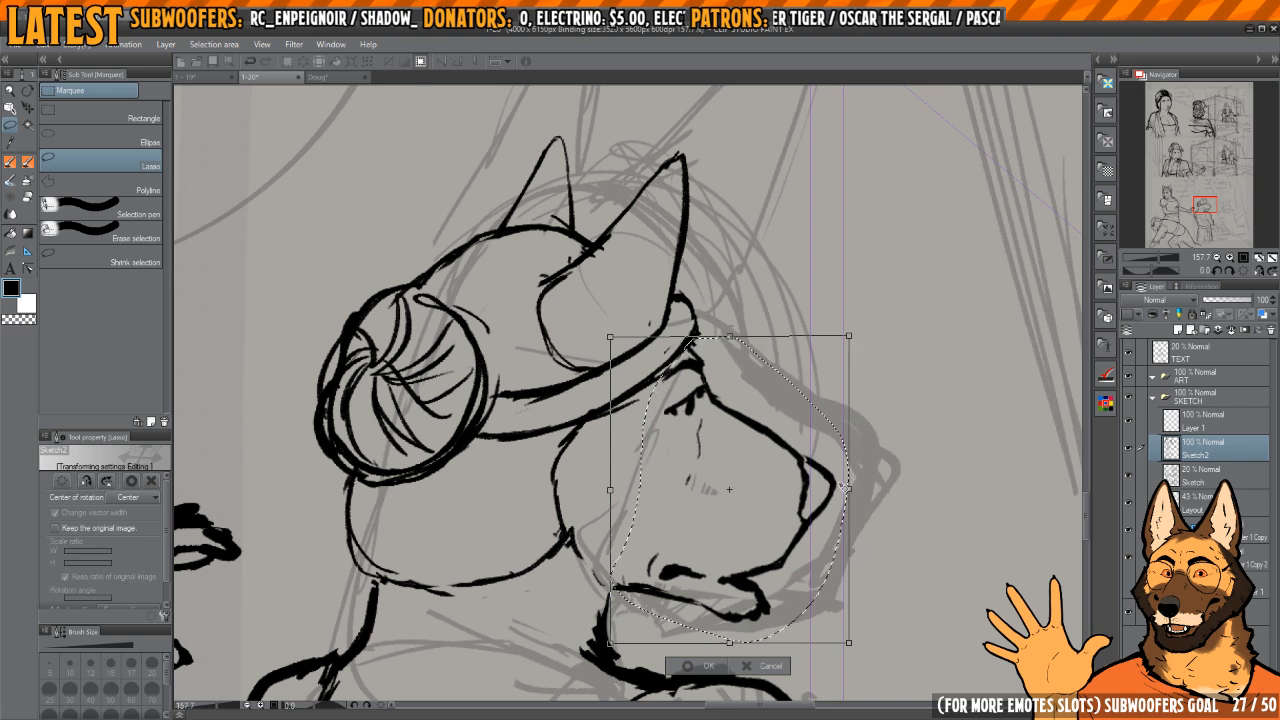
{"action": "left_click_drag", "start_coordinate": [773, 489], "coordinate": [774, 491]}
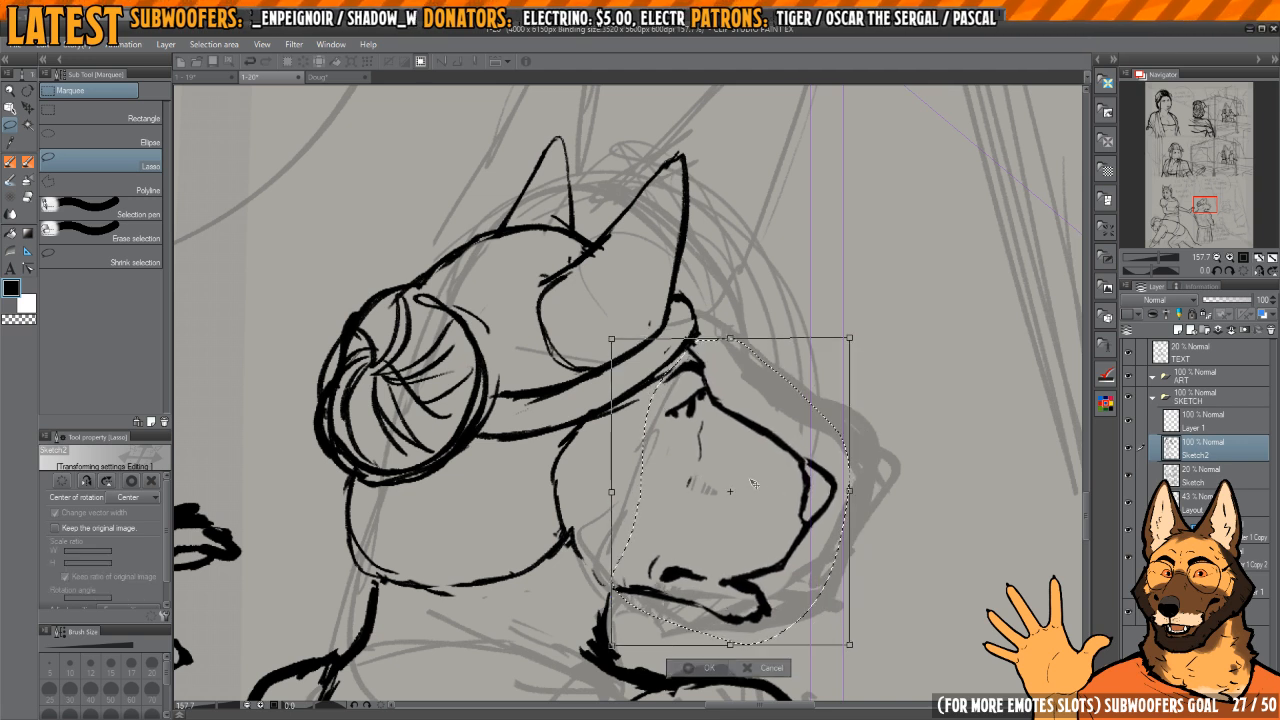
{"action": "key", "text": "Return"}
{"action": "key", "text": "ctrl+d"}
Step: Mirror the view, lasso the standing figure's eye and adjust its placement with a transform
{"action": "key", "text": "h"}
{"action": "mouse_move", "coordinate": [565, 414]}
{"action": "left_mouse_down"}
{"action": "mouse_move", "coordinate": [653, 442]}
{"action": "mouse_move", "coordinate": [664, 460]}
{"action": "mouse_move", "coordinate": [688, 432]}
{"action": "left_mouse_up"}
{"action": "scroll", "coordinate": [653, 442], "scroll_direction": "up", "scroll_amount": 3}
{"action": "key", "text": "ctrl+t"}
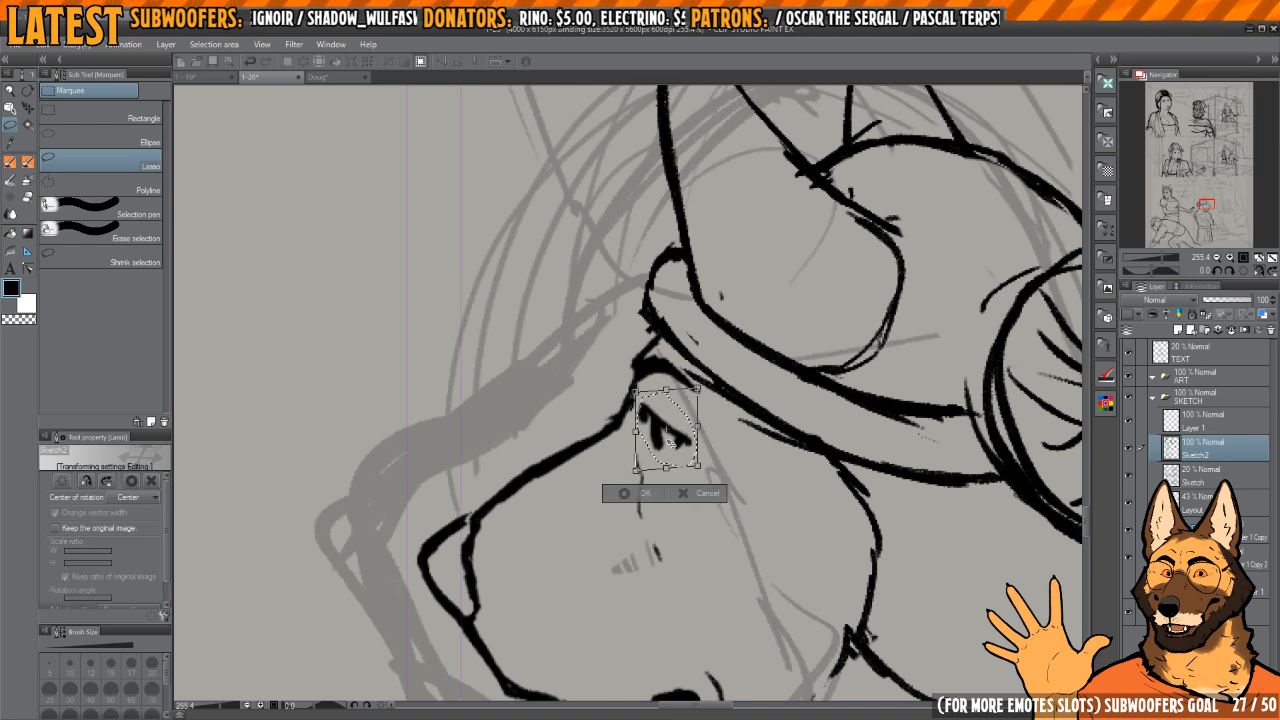
{"action": "key", "text": "Return"}
{"action": "key", "text": "ctrl+d"}
Step: Trim and redraw the standing figure's eye and the short marks on the cheek below it
{"action": "key", "text": "p"}
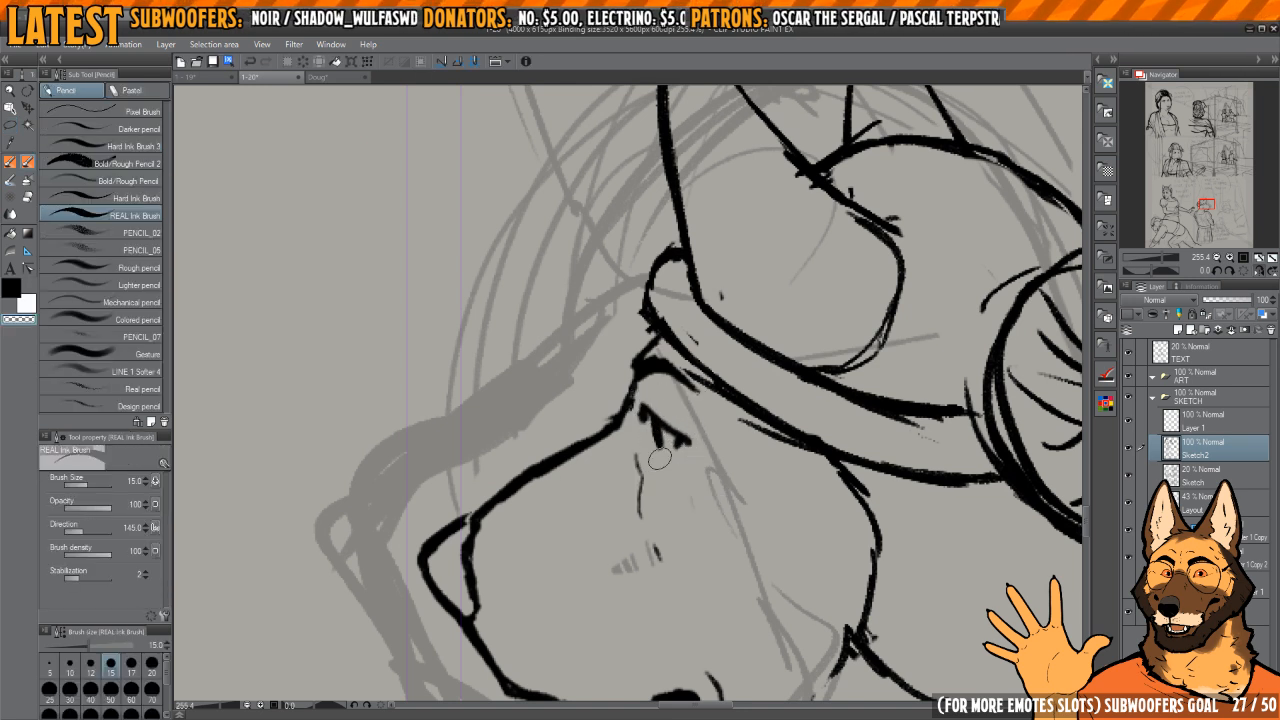
{"action": "key", "text": "c"}
{"action": "key", "text": "c"}
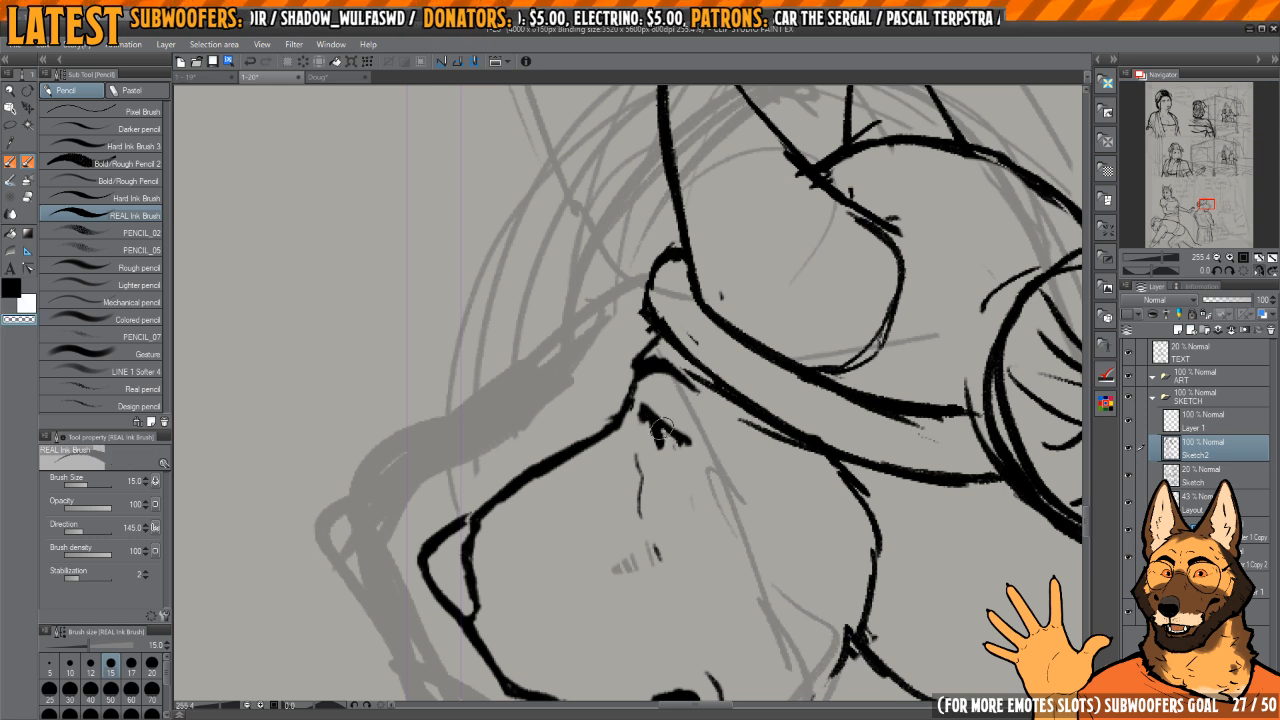
{"action": "key", "text": "c"}
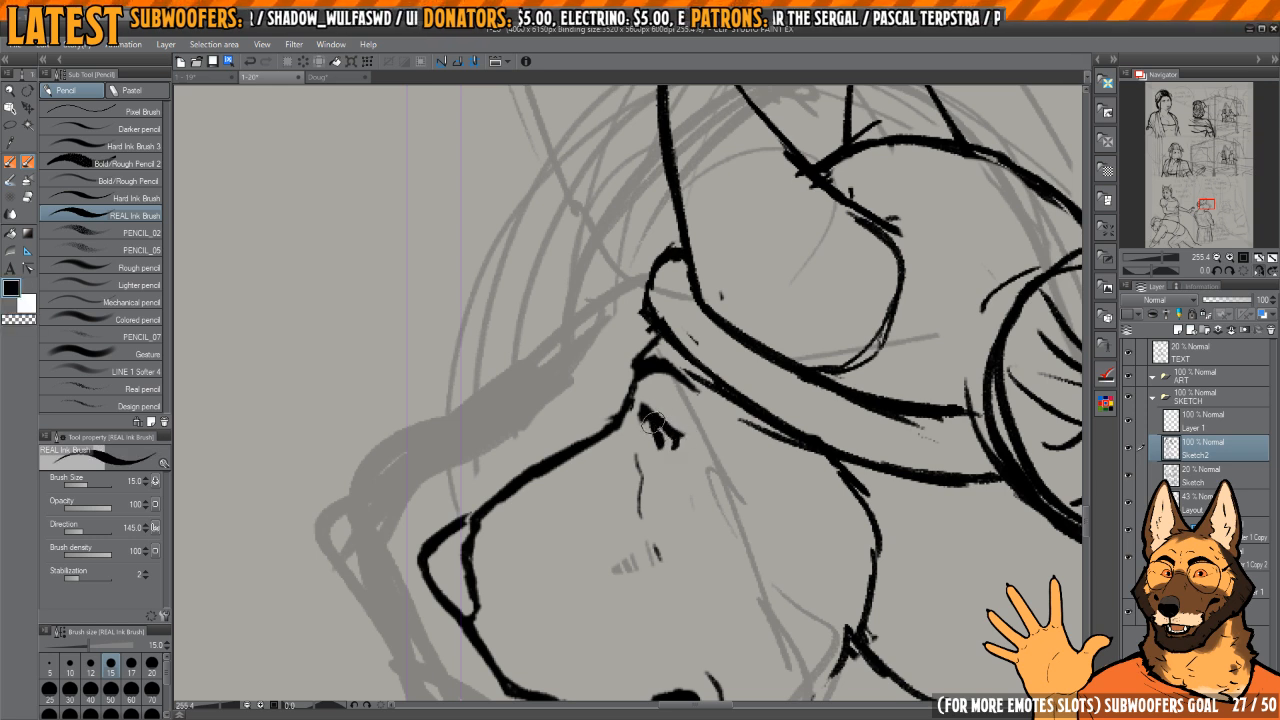
{"action": "scroll", "coordinate": [671, 457], "scroll_direction": "down", "scroll_amount": 4}
{"action": "mouse_move", "coordinate": [653, 416]}
{"action": "left_mouse_down"}
{"action": "mouse_move", "coordinate": [670, 438]}
{"action": "mouse_move", "coordinate": [643, 443]}
{"action": "mouse_move", "coordinate": [654, 495]}
{"action": "mouse_move", "coordinate": [658, 455]}
{"action": "mouse_move", "coordinate": [674, 504]}
{"action": "left_mouse_up"}
{"action": "key", "text": "e"}
{"action": "key", "text": "p"}
{"action": "key", "text": "c"}
Step: Clean and redraw the outline of the standing figure's nose where it joins the muzzle
{"action": "key", "text": "c"}
{"action": "key", "text": "c"}
{"action": "key", "text": "c"}
{"action": "left_click_drag", "start_coordinate": [655, 484], "coordinate": [743, 460]}
{"action": "scroll", "coordinate": [637, 463], "scroll_direction": "up", "scroll_amount": 3}
{"action": "key", "text": "c"}
{"action": "mouse_move", "coordinate": [640, 440]}
{"action": "left_mouse_down"}
{"action": "mouse_move", "coordinate": [635, 538]}
{"action": "mouse_move", "coordinate": [624, 462]}
{"action": "mouse_move", "coordinate": [631, 548]}
{"action": "left_mouse_up"}
{"action": "key", "text": "c"}
{"action": "left_click_drag", "start_coordinate": [626, 480], "coordinate": [650, 492]}
{"action": "mouse_move", "coordinate": [650, 437]}
{"action": "left_mouse_down"}
{"action": "mouse_move", "coordinate": [586, 484]}
{"action": "mouse_move", "coordinate": [638, 560]}
{"action": "mouse_move", "coordinate": [604, 497]}
{"action": "mouse_move", "coordinate": [638, 450]}
{"action": "mouse_move", "coordinate": [604, 474]}
{"action": "mouse_move", "coordinate": [634, 540]}
{"action": "mouse_move", "coordinate": [668, 445]}
{"action": "mouse_move", "coordinate": [657, 554]}
{"action": "left_mouse_up"}
{"action": "key", "text": "c"}
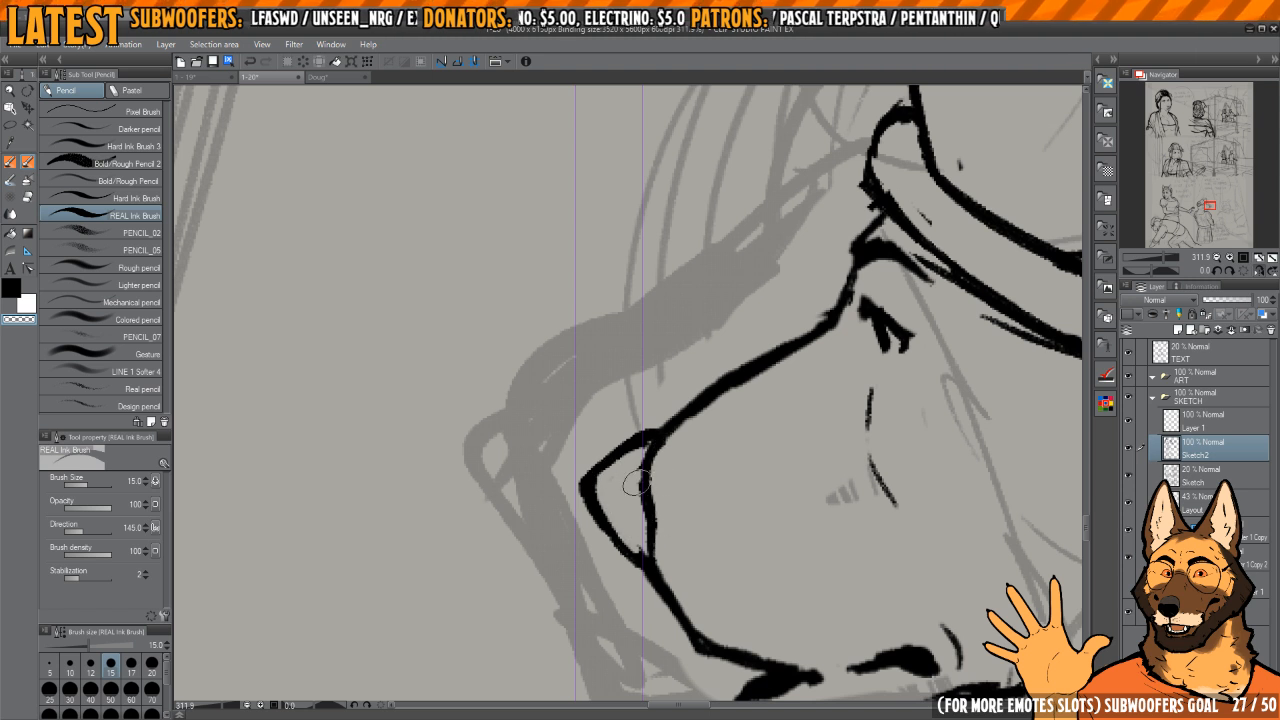
Step: Draw the nostril curve on the standing figure's nose and trim the strokes around it
{"action": "left_click_drag", "start_coordinate": [636, 484], "coordinate": [637, 462]}
{"action": "key", "text": "c"}
{"action": "left_click_drag", "start_coordinate": [622, 521], "coordinate": [637, 522]}
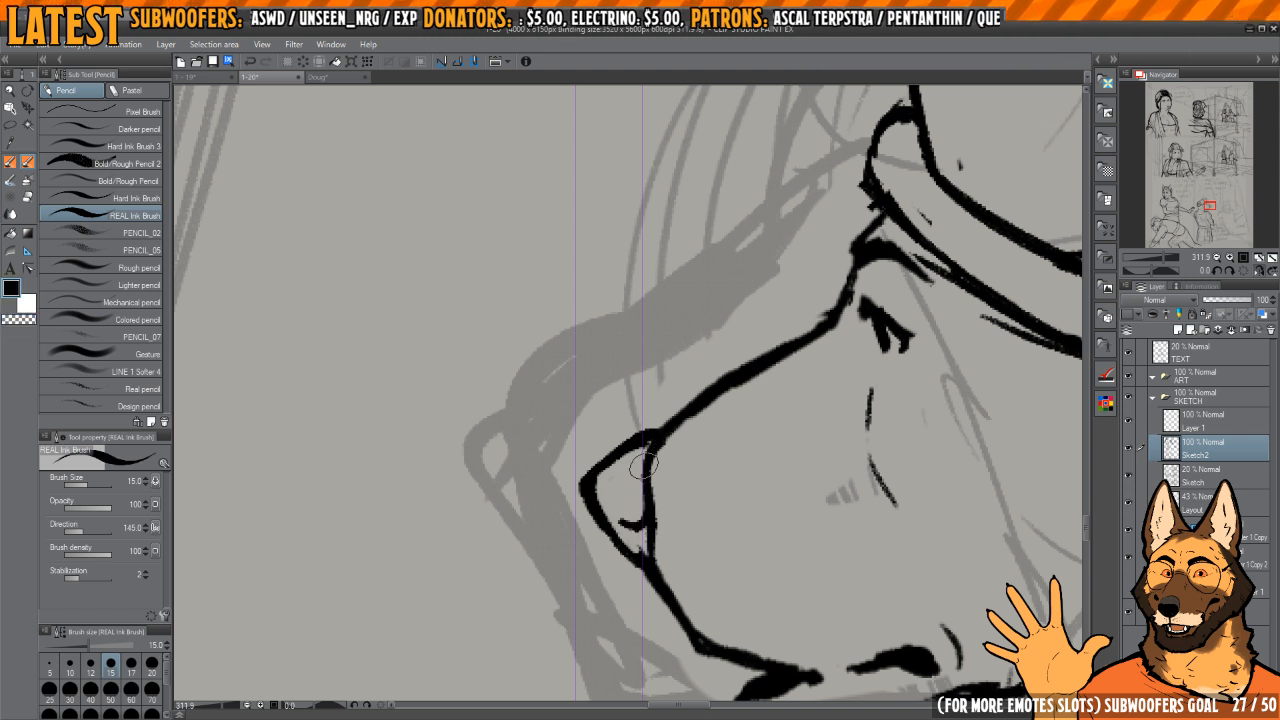
{"action": "key", "text": "c"}
{"action": "mouse_move", "coordinate": [650, 435]}
{"action": "left_mouse_down"}
{"action": "mouse_move", "coordinate": [583, 466]}
{"action": "mouse_move", "coordinate": [579, 503]}
{"action": "mouse_move", "coordinate": [582, 484]}
{"action": "mouse_move", "coordinate": [635, 545]}
{"action": "left_mouse_up"}
{"action": "key", "text": "c"}
{"action": "key", "text": "c"}
{"action": "mouse_move", "coordinate": [631, 543]}
{"action": "left_mouse_down"}
{"action": "mouse_move", "coordinate": [655, 560]}
{"action": "mouse_move", "coordinate": [588, 490]}
{"action": "left_mouse_up"}
Step: Refine the standing figure's muzzle bridge line and the contour around the nose
{"action": "key", "text": "c"}
{"action": "left_click_drag", "start_coordinate": [744, 390], "coordinate": [700, 398]}
{"action": "mouse_move", "coordinate": [688, 425]}
{"action": "left_mouse_down"}
{"action": "mouse_move", "coordinate": [690, 377]}
{"action": "mouse_move", "coordinate": [668, 350]}
{"action": "mouse_move", "coordinate": [661, 466]}
{"action": "left_mouse_up"}
{"action": "key", "text": "c"}
{"action": "key", "text": "c"}
{"action": "key", "text": "c"}
{"action": "mouse_move", "coordinate": [670, 318]}
{"action": "left_mouse_down"}
{"action": "mouse_move", "coordinate": [672, 556]}
{"action": "mouse_move", "coordinate": [636, 486]}
{"action": "mouse_move", "coordinate": [649, 560]}
{"action": "mouse_move", "coordinate": [634, 486]}
{"action": "mouse_move", "coordinate": [658, 341]}
{"action": "mouse_move", "coordinate": [666, 492]}
{"action": "left_mouse_up"}
{"action": "key", "text": "c"}
{"action": "mouse_move", "coordinate": [660, 542]}
{"action": "left_mouse_down"}
{"action": "mouse_move", "coordinate": [654, 300]}
{"action": "mouse_move", "coordinate": [816, 375]}
{"action": "mouse_move", "coordinate": [737, 316]}
{"action": "left_mouse_up"}
{"action": "left_click_drag", "start_coordinate": [822, 264], "coordinate": [799, 248]}
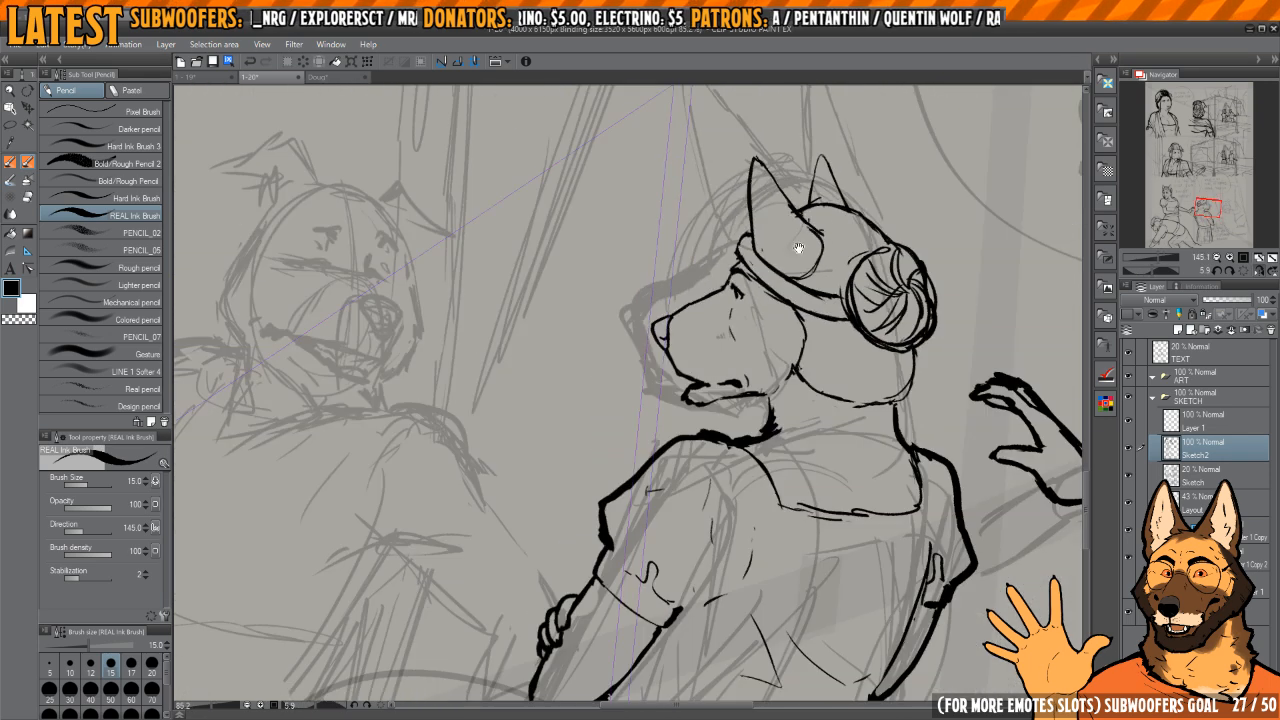
Step: Touch up the throat below the standing figure's jaw and the neckline at the shoulder, restoring the unmirrored, unrotated view
{"action": "left_click_drag", "start_coordinate": [766, 402], "coordinate": [759, 446]}
{"action": "key", "text": "c"}
{"action": "left_click_drag", "start_coordinate": [865, 348], "coordinate": [969, 230]}
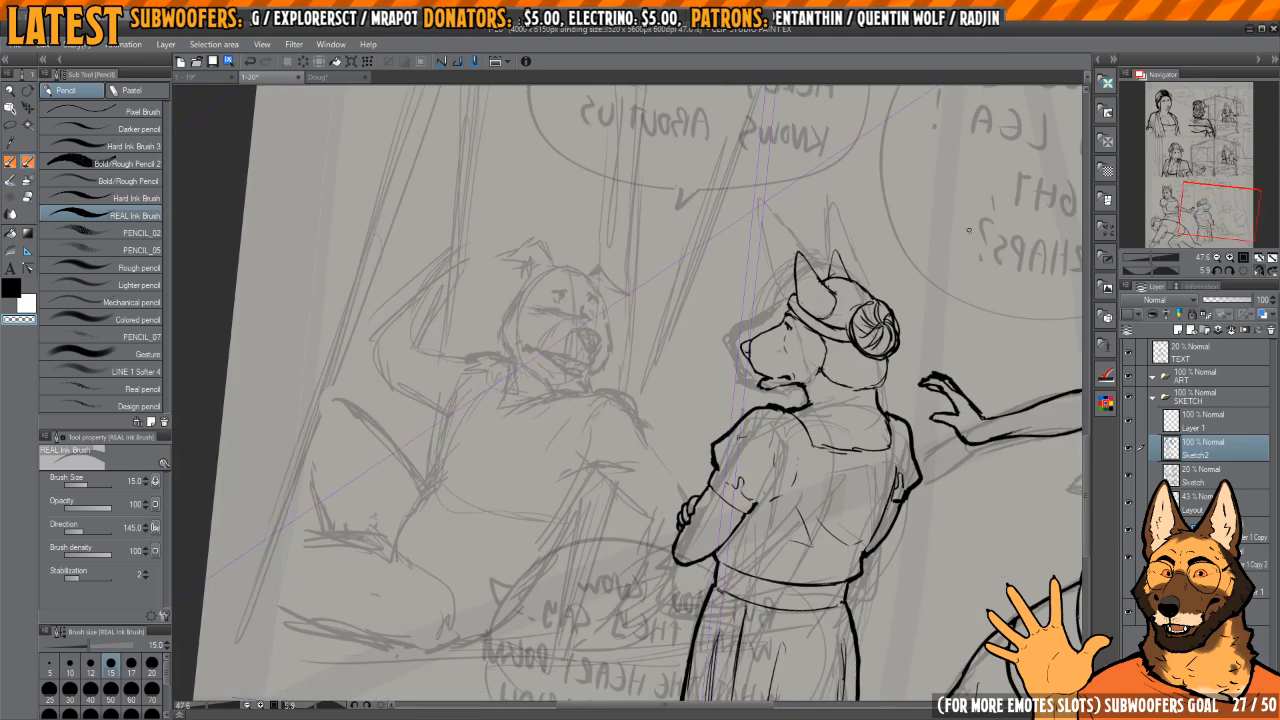
{"action": "left_click", "coordinate": [1240, 280]}
{"action": "left_click_drag", "start_coordinate": [640, 420], "coordinate": [670, 405]}
{"action": "key", "text": "c"}
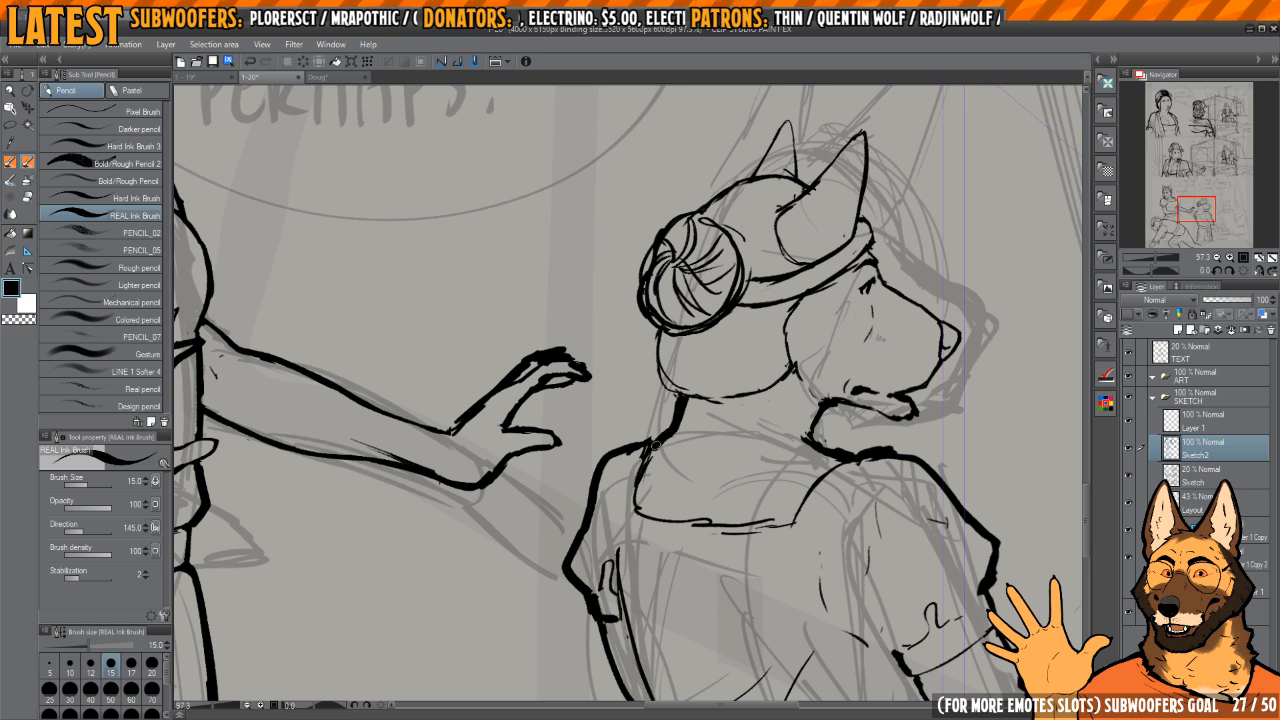
{"action": "key", "text": "c"}
{"action": "mouse_move", "coordinate": [646, 464]}
{"action": "left_mouse_down"}
{"action": "mouse_move", "coordinate": [648, 504]}
{"action": "mouse_move", "coordinate": [641, 452]}
{"action": "left_mouse_up"}
Step: Refine the standing figure's neck lines and the hair contour below the bun and headband
{"action": "key", "text": "c"}
{"action": "left_click_drag", "start_coordinate": [787, 397], "coordinate": [735, 437]}
{"action": "key", "text": "c"}
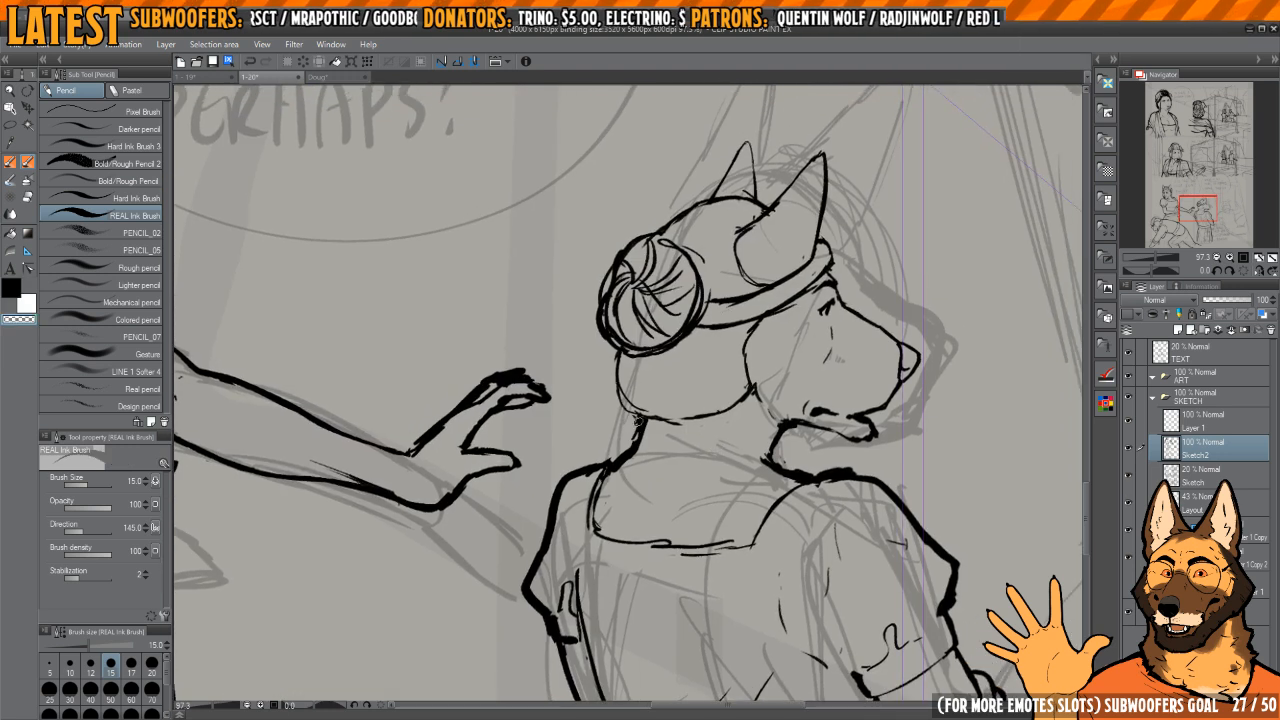
{"action": "key", "text": "c"}
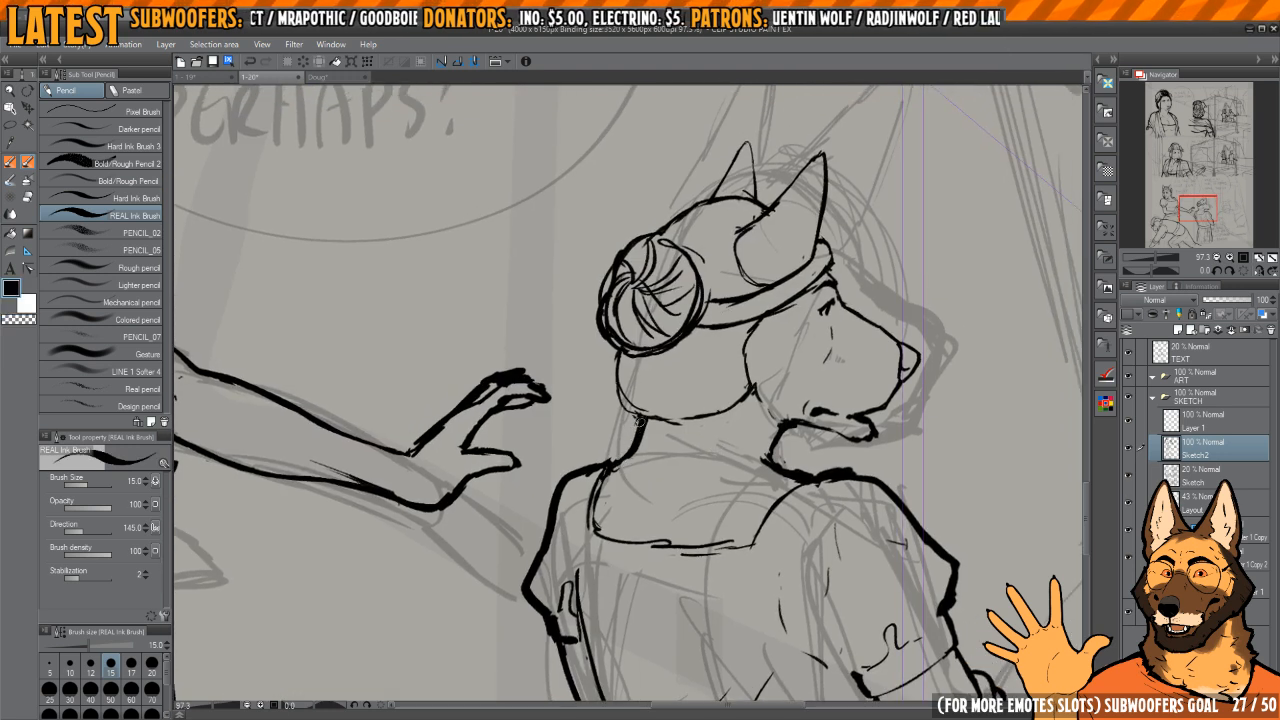
{"action": "key", "text": "c"}
{"action": "key", "text": "c"}
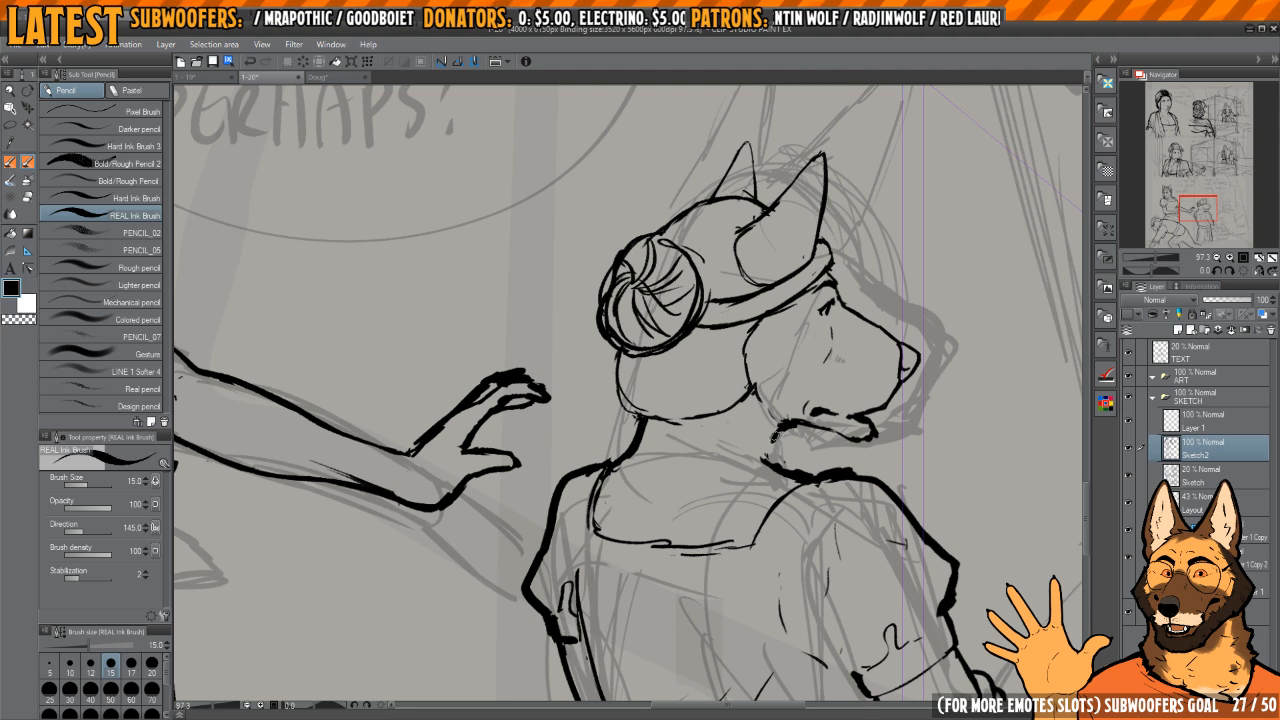
{"action": "left_click_drag", "start_coordinate": [778, 419], "coordinate": [784, 489]}
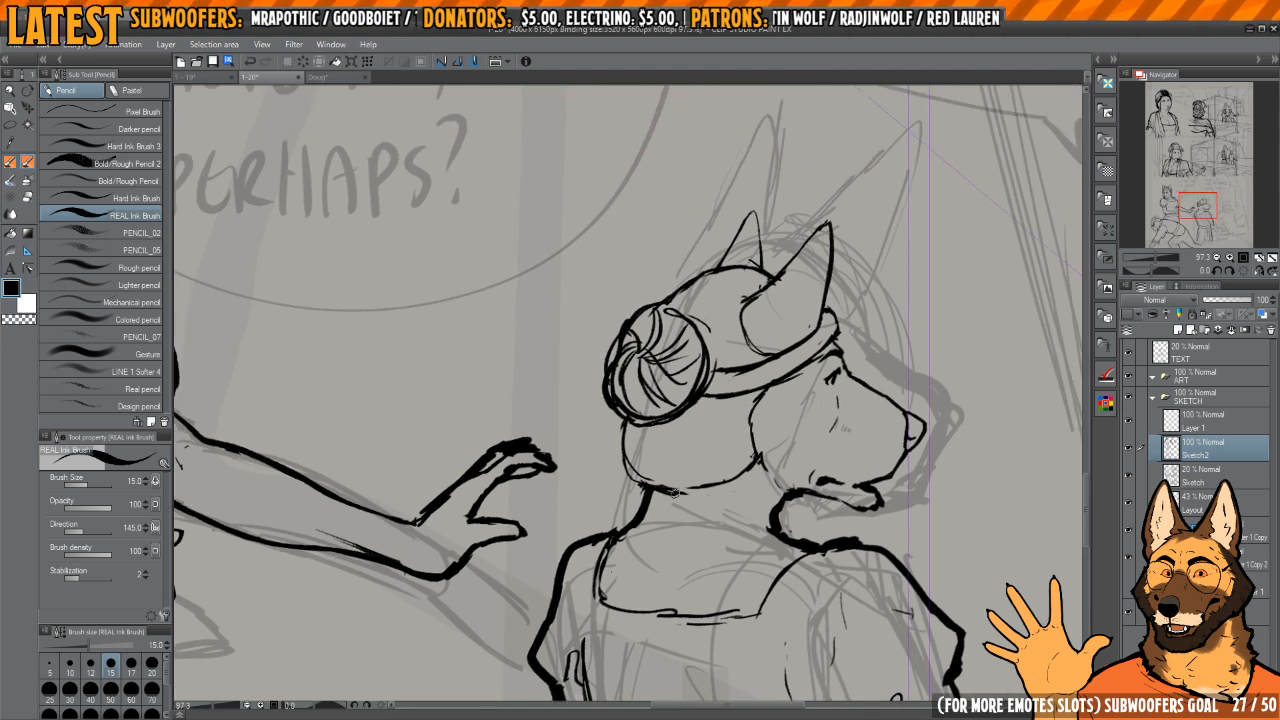
{"action": "left_click_drag", "start_coordinate": [622, 433], "coordinate": [636, 486]}
{"action": "mouse_move", "coordinate": [781, 402]}
{"action": "left_mouse_down"}
{"action": "mouse_move", "coordinate": [749, 406]}
{"action": "mouse_move", "coordinate": [769, 354]}
{"action": "mouse_move", "coordinate": [762, 434]}
{"action": "left_mouse_up"}
{"action": "mouse_move", "coordinate": [685, 334]}
{"action": "left_mouse_down"}
{"action": "mouse_move", "coordinate": [705, 333]}
{"action": "mouse_move", "coordinate": [681, 340]}
{"action": "mouse_move", "coordinate": [700, 372]}
{"action": "left_mouse_up"}
{"action": "left_click_drag", "start_coordinate": [736, 465], "coordinate": [730, 404]}
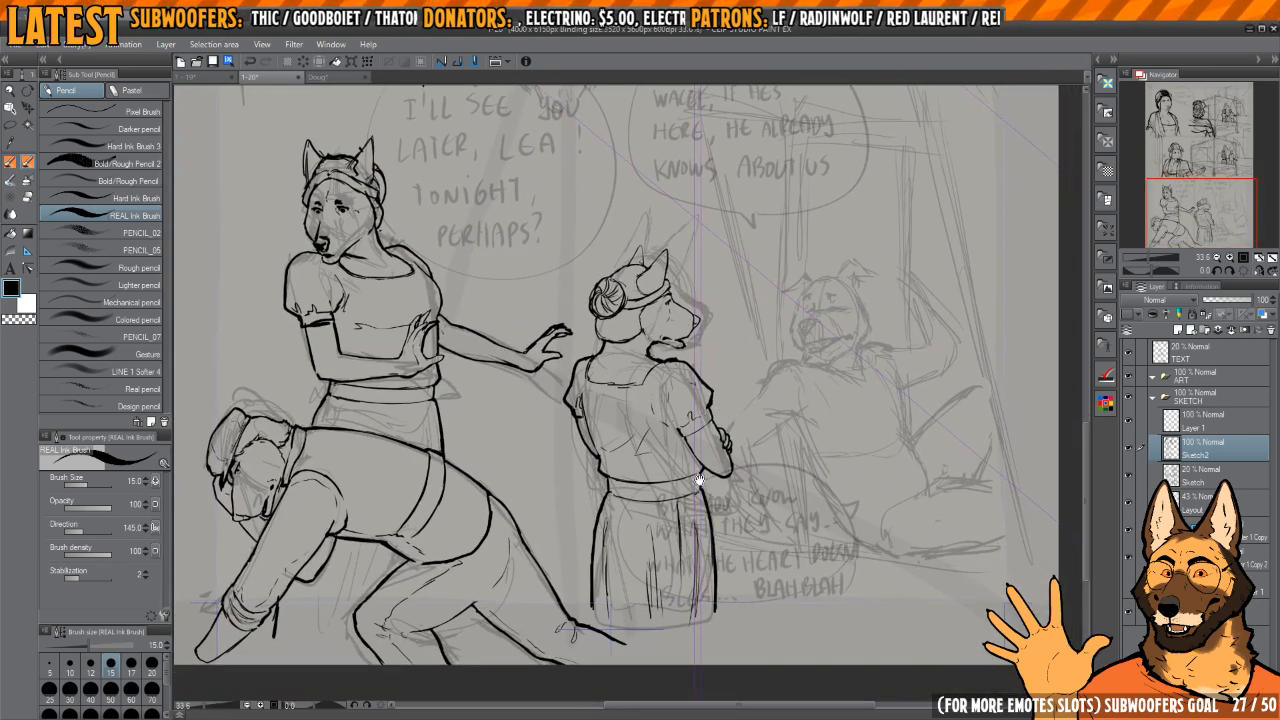
Step: Erase the back edge of the standing figure's skirt and redraw it slightly wider in the mirrored view
{"action": "key", "text": "h"}
{"action": "left_click_drag", "start_coordinate": [669, 477], "coordinate": [724, 446]}
{"action": "key", "text": "e"}
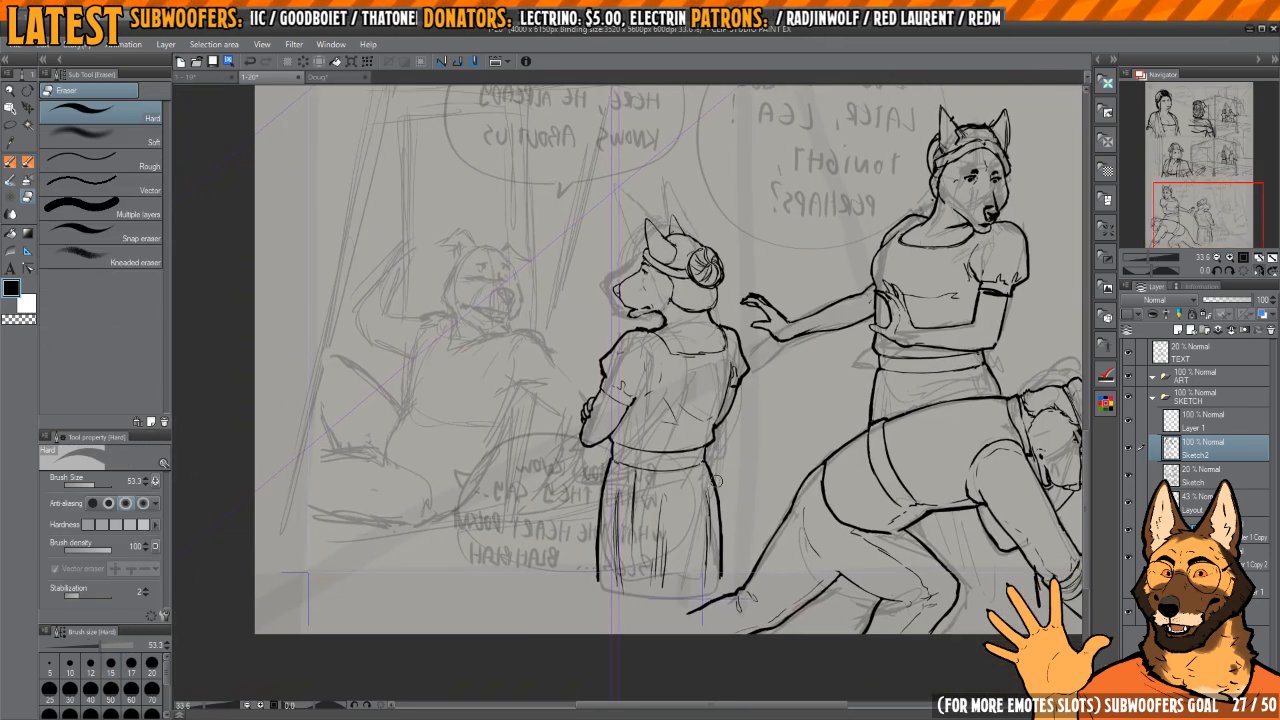
{"action": "key", "text": "p"}
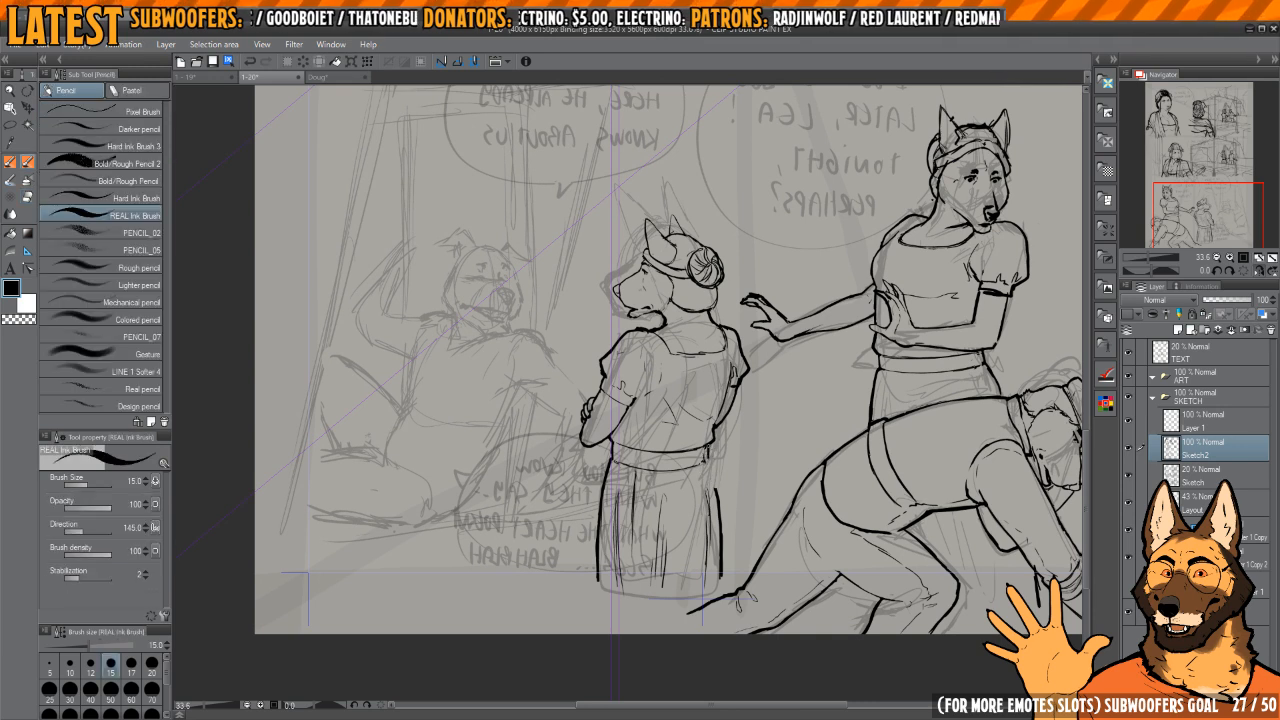
{"action": "key", "text": "e"}
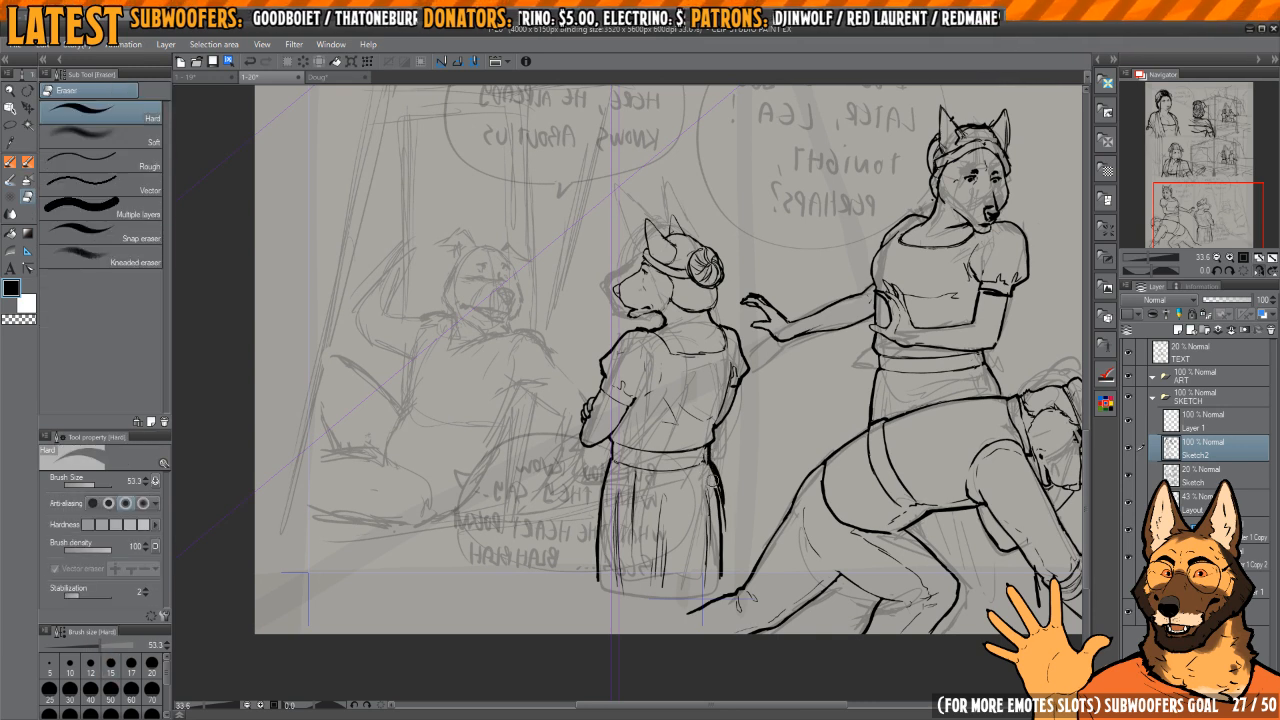
{"action": "key", "text": "p"}
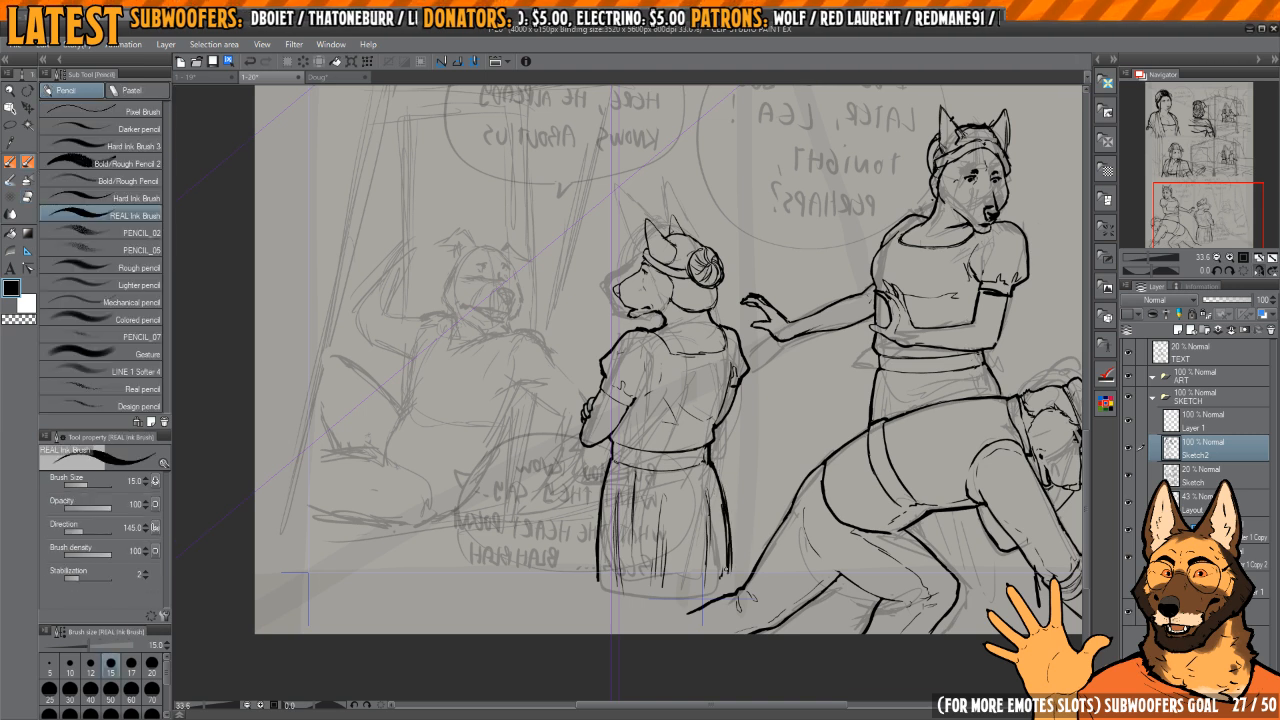
{"action": "key", "text": "e"}
{"action": "key", "text": "p"}
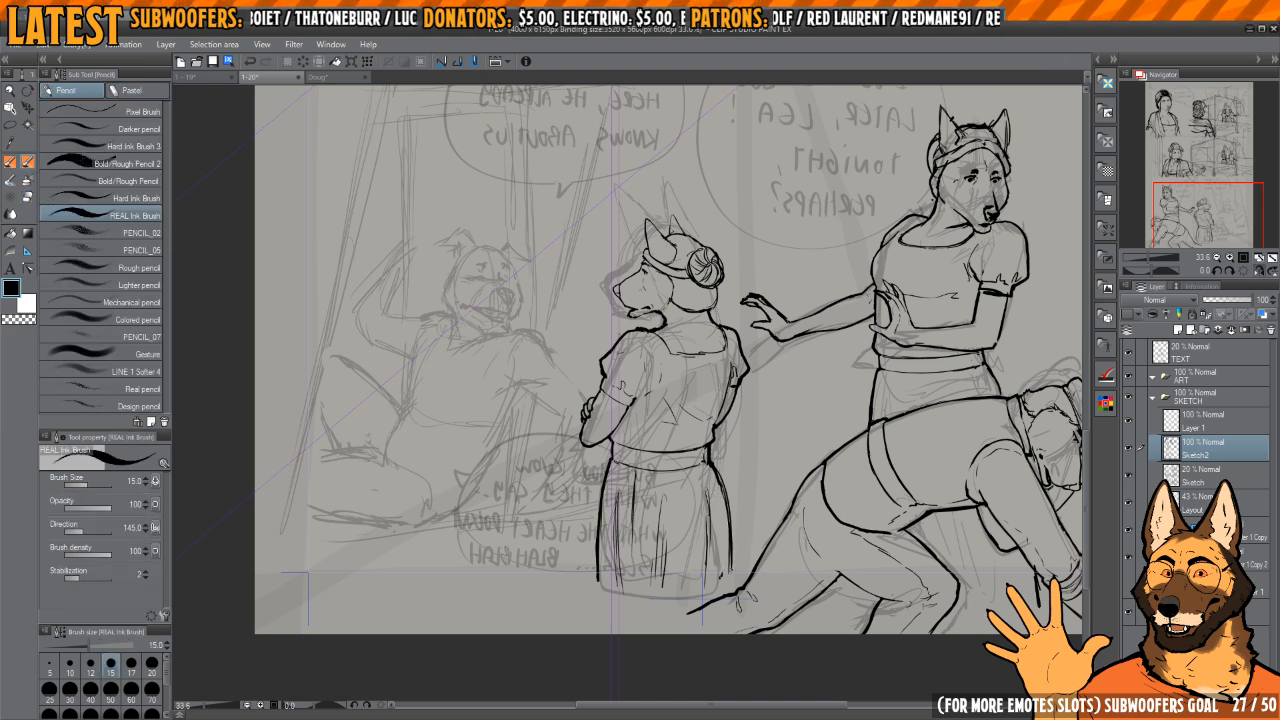
Step: Ink the reclining dog character's rounded nose over the rough sketch and hatch its inside
{"action": "key", "text": "h"}
{"action": "left_click_drag", "start_coordinate": [709, 369], "coordinate": [739, 442]}
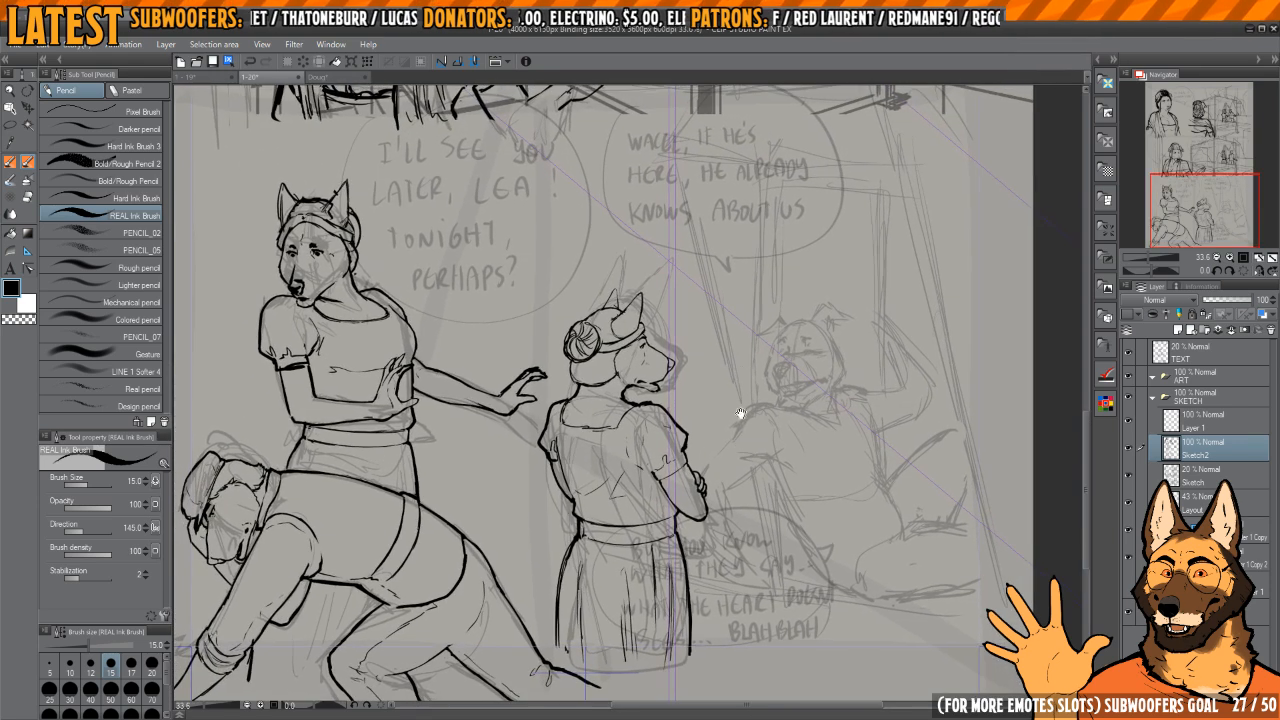
{"action": "left_click_drag", "start_coordinate": [756, 349], "coordinate": [715, 323]}
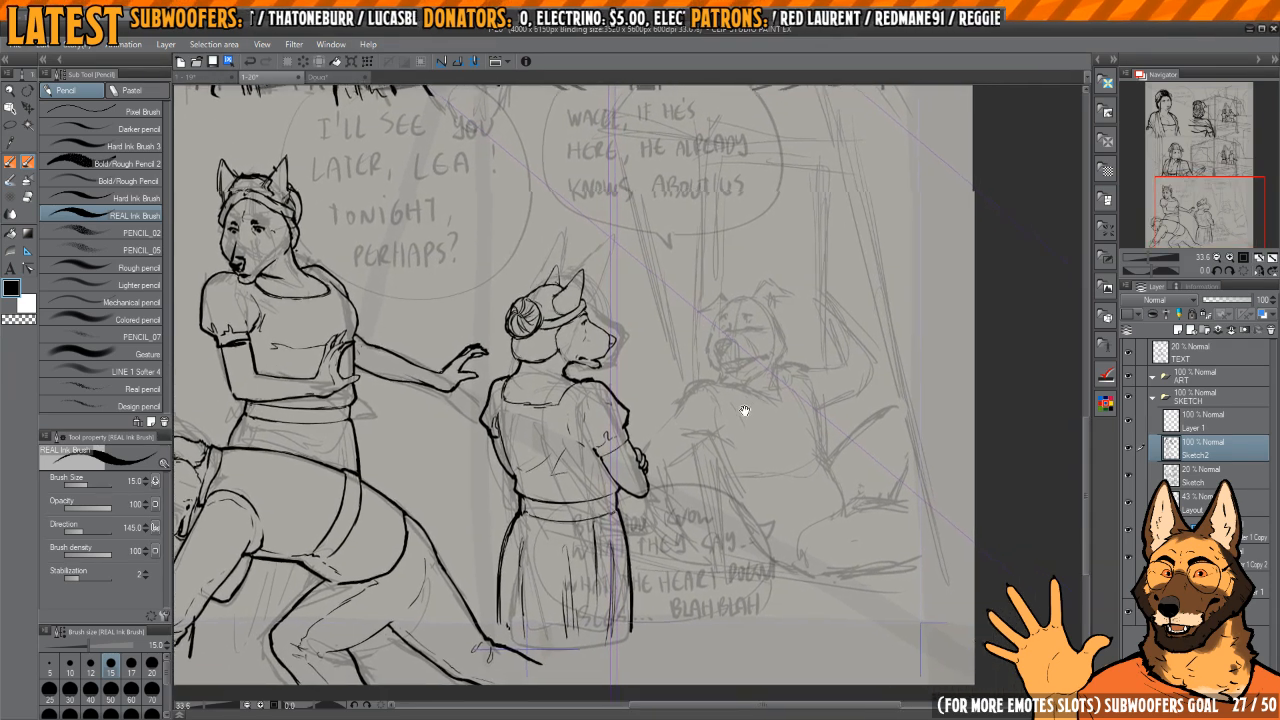
{"action": "scroll", "coordinate": [740, 400], "scroll_direction": "up", "scroll_amount": 2}
{"action": "scroll", "coordinate": [737, 430], "scroll_direction": "down", "scroll_amount": 5}
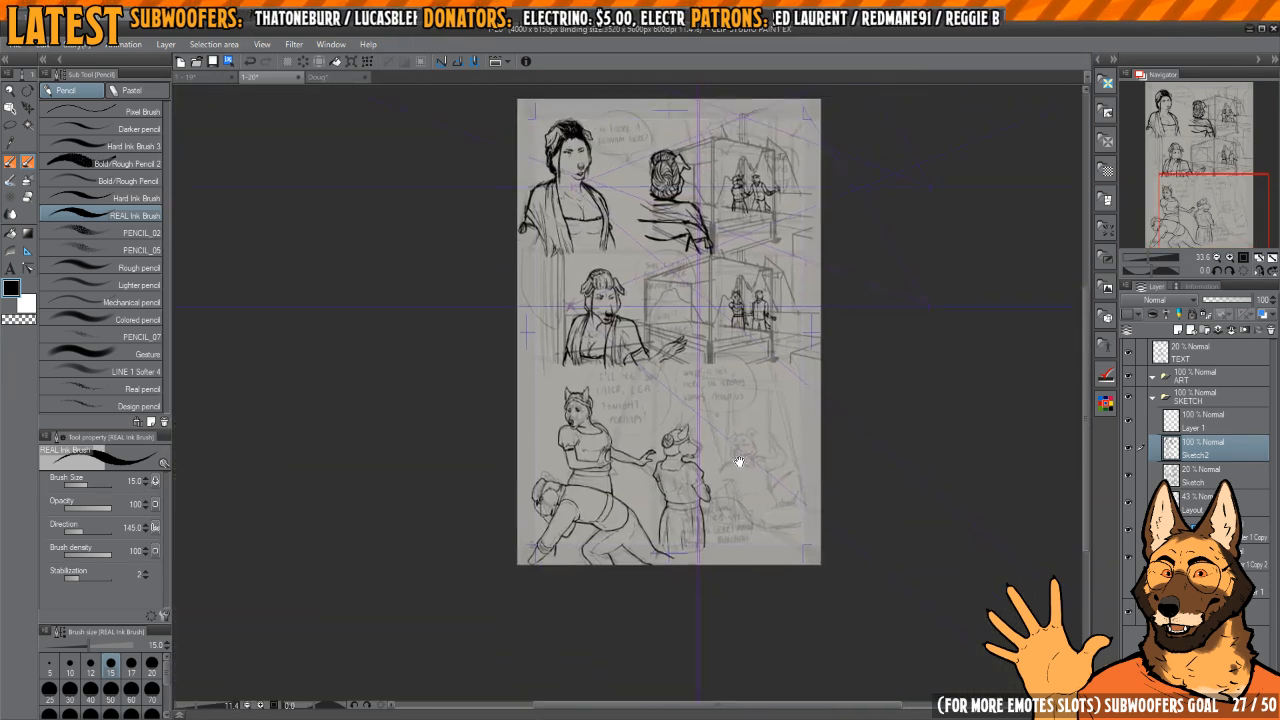
{"action": "scroll", "coordinate": [780, 440], "scroll_direction": "up", "scroll_amount": 6}
{"action": "scroll", "coordinate": [794, 378], "scroll_direction": "up", "scroll_amount": 6}
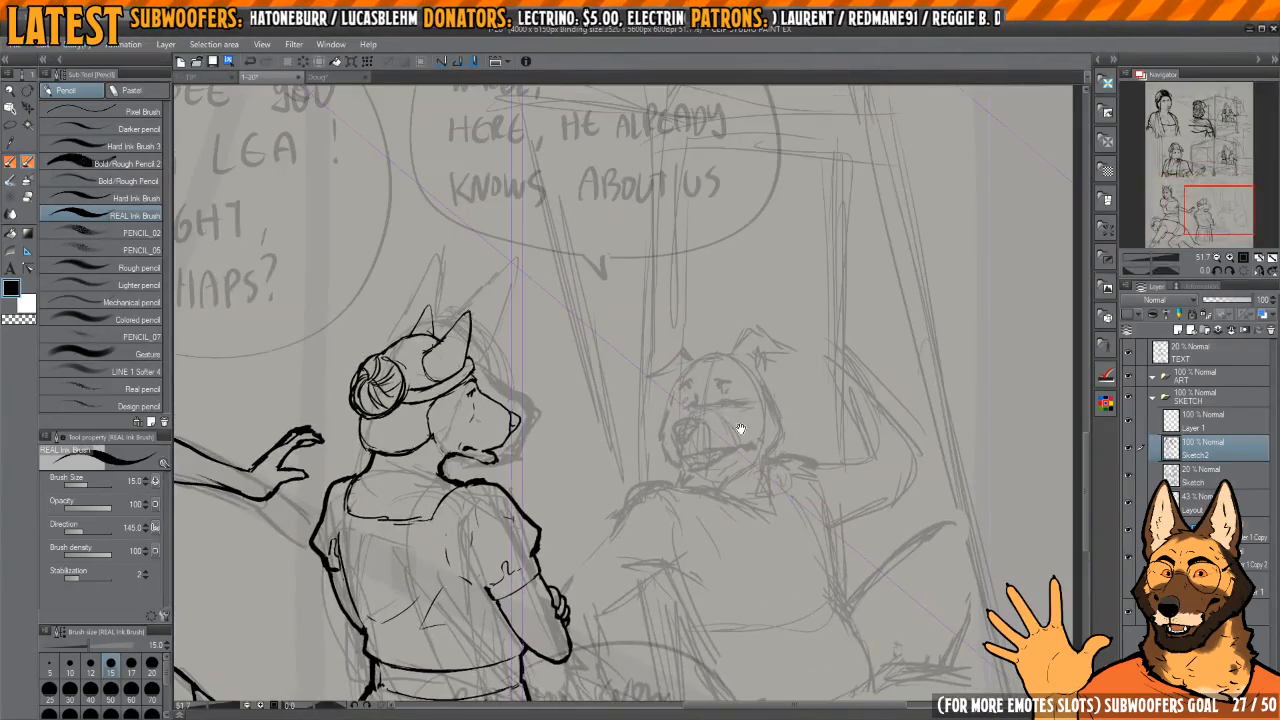
{"action": "mouse_move", "coordinate": [612, 438]}
{"action": "left_mouse_down"}
{"action": "mouse_move", "coordinate": [614, 498]}
{"action": "mouse_move", "coordinate": [645, 516]}
{"action": "mouse_move", "coordinate": [672, 473]}
{"action": "mouse_move", "coordinate": [623, 429]}
{"action": "mouse_move", "coordinate": [595, 442]}
{"action": "mouse_move", "coordinate": [630, 511]}
{"action": "mouse_move", "coordinate": [656, 498]}
{"action": "mouse_move", "coordinate": [634, 426]}
{"action": "left_mouse_up"}
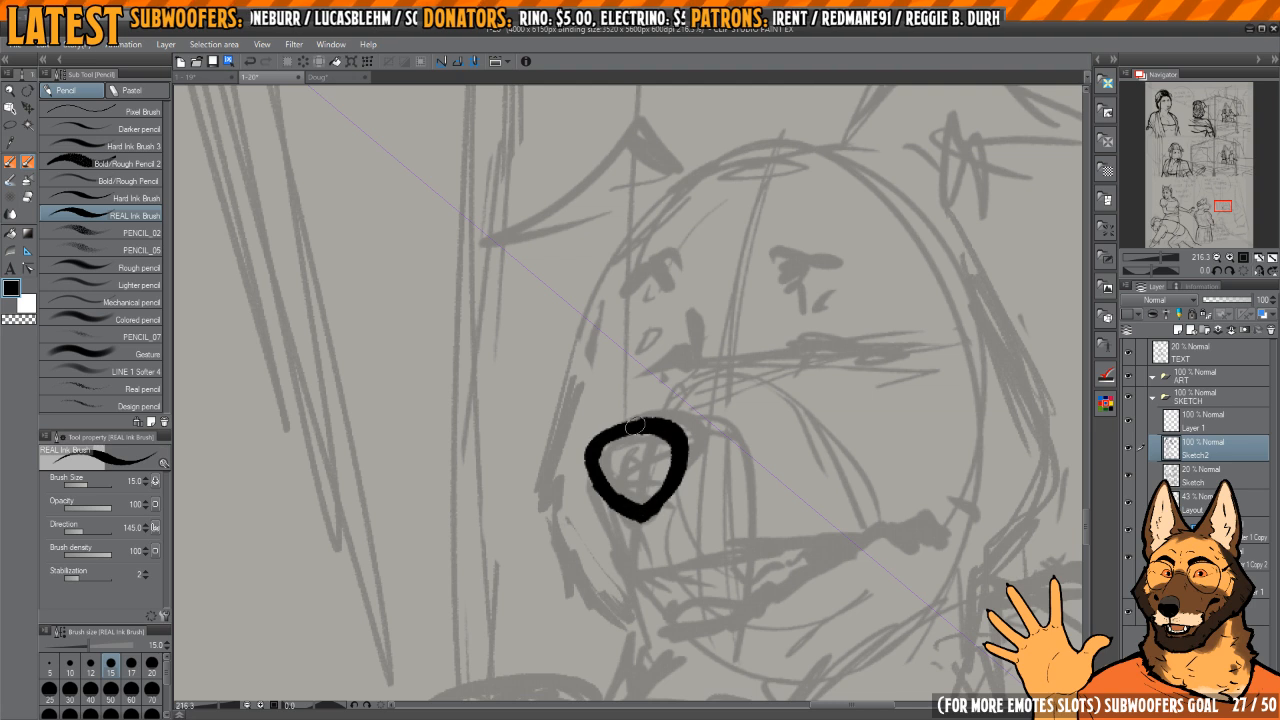
{"action": "mouse_move", "coordinate": [612, 481]}
{"action": "left_mouse_down"}
{"action": "mouse_move", "coordinate": [645, 498]}
{"action": "mouse_move", "coordinate": [660, 468]}
{"action": "left_mouse_up"}
Step: Ink the reclining character's upper lip line from below the nose towards the mouth corner, trimming stray strokes
{"action": "mouse_move", "coordinate": [656, 500]}
{"action": "left_mouse_down"}
{"action": "mouse_move", "coordinate": [638, 468]}
{"action": "mouse_move", "coordinate": [608, 534]}
{"action": "mouse_move", "coordinate": [757, 514]}
{"action": "left_mouse_up"}
{"action": "left_click_drag", "start_coordinate": [757, 514], "coordinate": [763, 486]}
{"action": "key", "text": "c"}
{"action": "mouse_move", "coordinate": [627, 491]}
{"action": "left_mouse_down"}
{"action": "mouse_move", "coordinate": [795, 484]}
{"action": "mouse_move", "coordinate": [642, 500]}
{"action": "mouse_move", "coordinate": [780, 481]}
{"action": "left_mouse_up"}
{"action": "key", "text": "c"}
{"action": "mouse_move", "coordinate": [746, 484]}
{"action": "left_mouse_down"}
{"action": "mouse_move", "coordinate": [734, 446]}
{"action": "mouse_move", "coordinate": [766, 442]}
{"action": "left_mouse_up"}
{"action": "key", "text": "c"}
{"action": "key", "text": "c"}
{"action": "left_click_drag", "start_coordinate": [658, 460], "coordinate": [768, 443]}
{"action": "mouse_move", "coordinate": [645, 526]}
{"action": "left_mouse_down"}
{"action": "mouse_move", "coordinate": [716, 514]}
{"action": "mouse_move", "coordinate": [760, 482]}
{"action": "left_mouse_up"}
Step: Ink the reclining character's lower lip up to the mouth corner and add a dark cheek crease beyond it
{"action": "key", "text": "c"}
{"action": "mouse_move", "coordinate": [682, 532]}
{"action": "left_mouse_down"}
{"action": "mouse_move", "coordinate": [736, 516]}
{"action": "mouse_move", "coordinate": [797, 464]}
{"action": "left_mouse_up"}
{"action": "key", "text": "c"}
{"action": "key", "text": "c"}
{"action": "mouse_move", "coordinate": [712, 452]}
{"action": "left_mouse_down"}
{"action": "mouse_move", "coordinate": [762, 446]}
{"action": "mouse_move", "coordinate": [746, 444]}
{"action": "left_mouse_up"}
{"action": "key", "text": "e"}
{"action": "key", "text": "p"}
{"action": "key", "text": "c"}
{"action": "mouse_move", "coordinate": [650, 462]}
{"action": "left_mouse_down"}
{"action": "mouse_move", "coordinate": [760, 427]}
{"action": "mouse_move", "coordinate": [801, 431]}
{"action": "mouse_move", "coordinate": [786, 421]}
{"action": "mouse_move", "coordinate": [828, 434]}
{"action": "mouse_move", "coordinate": [743, 417]}
{"action": "mouse_move", "coordinate": [796, 412]}
{"action": "left_mouse_up"}
{"action": "key", "text": "c"}
{"action": "key", "text": "c"}
{"action": "left_click_drag", "start_coordinate": [710, 475], "coordinate": [811, 404]}
{"action": "mouse_move", "coordinate": [811, 404]}
{"action": "left_mouse_down"}
{"action": "mouse_move", "coordinate": [735, 405]}
{"action": "mouse_move", "coordinate": [859, 380]}
{"action": "left_mouse_up"}
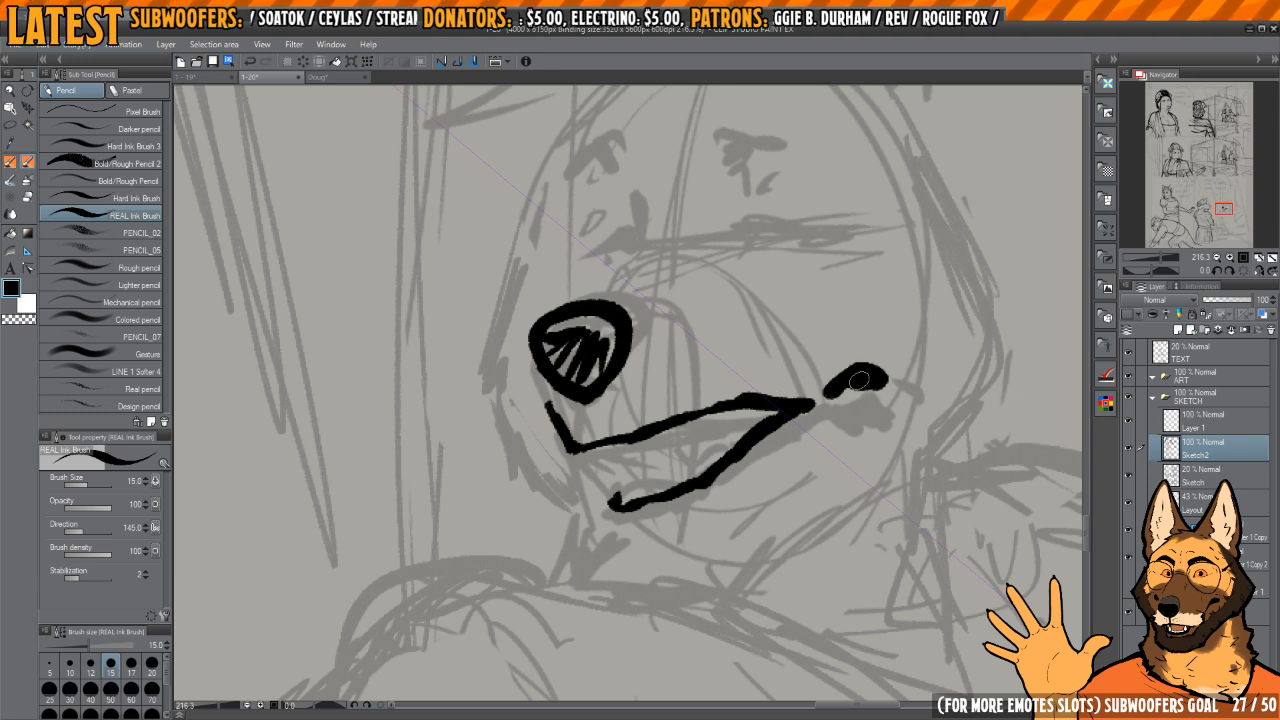
Step: Trim the reclining character's mouth corner to a sharp point and erase the middle of the upper lip line
{"action": "key", "text": "c"}
{"action": "mouse_move", "coordinate": [792, 418]}
{"action": "left_mouse_down"}
{"action": "mouse_move", "coordinate": [810, 401]}
{"action": "mouse_move", "coordinate": [746, 458]}
{"action": "left_mouse_up"}
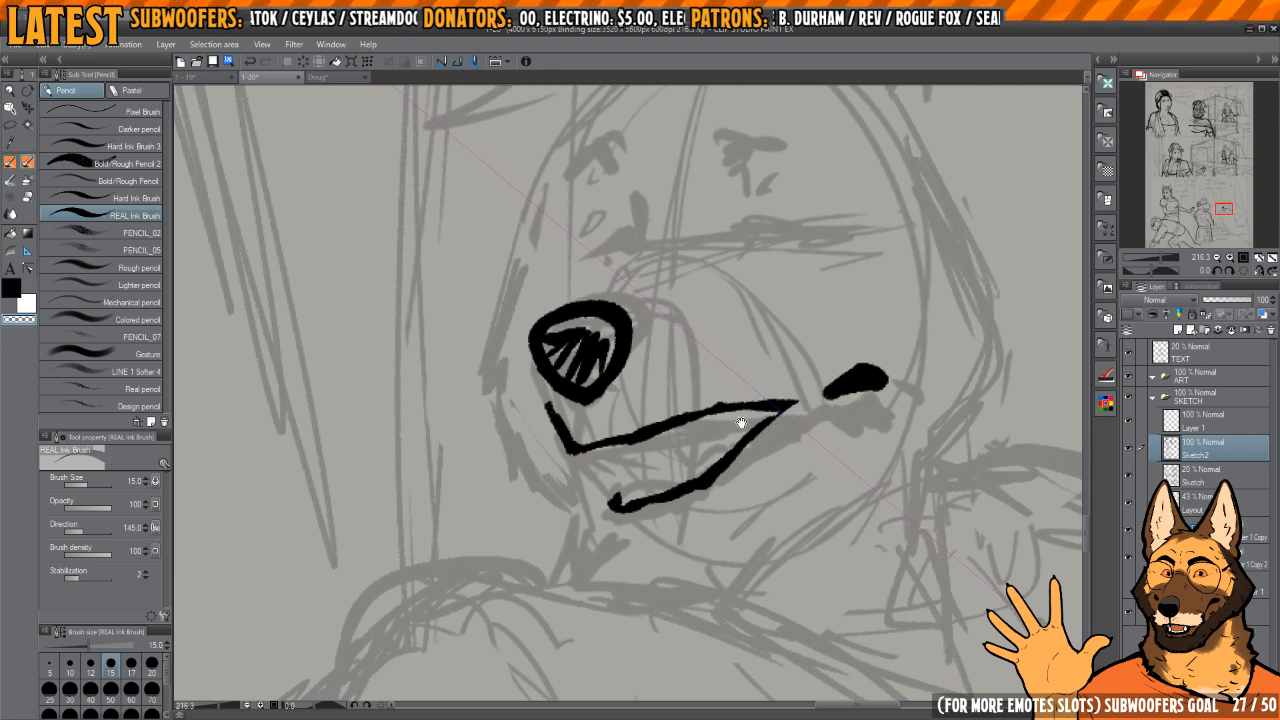
{"action": "scroll", "coordinate": [622, 354], "scroll_direction": "up", "scroll_amount": 3}
{"action": "key", "text": "c"}
{"action": "left_click_drag", "start_coordinate": [565, 486], "coordinate": [592, 475]}
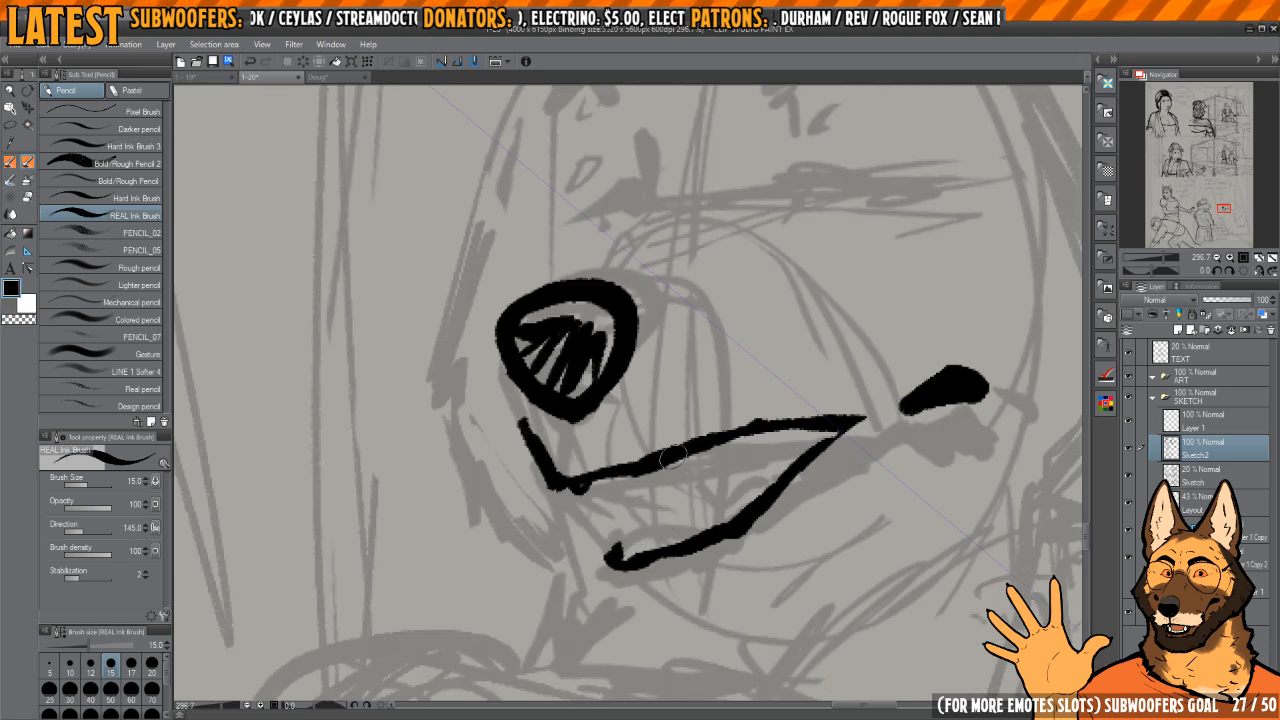
{"action": "mouse_move", "coordinate": [675, 459]}
{"action": "left_mouse_down"}
{"action": "mouse_move", "coordinate": [717, 450]}
{"action": "mouse_move", "coordinate": [684, 449]}
{"action": "mouse_move", "coordinate": [716, 434]}
{"action": "mouse_move", "coordinate": [778, 424]}
{"action": "left_mouse_up"}
{"action": "key", "text": "c"}
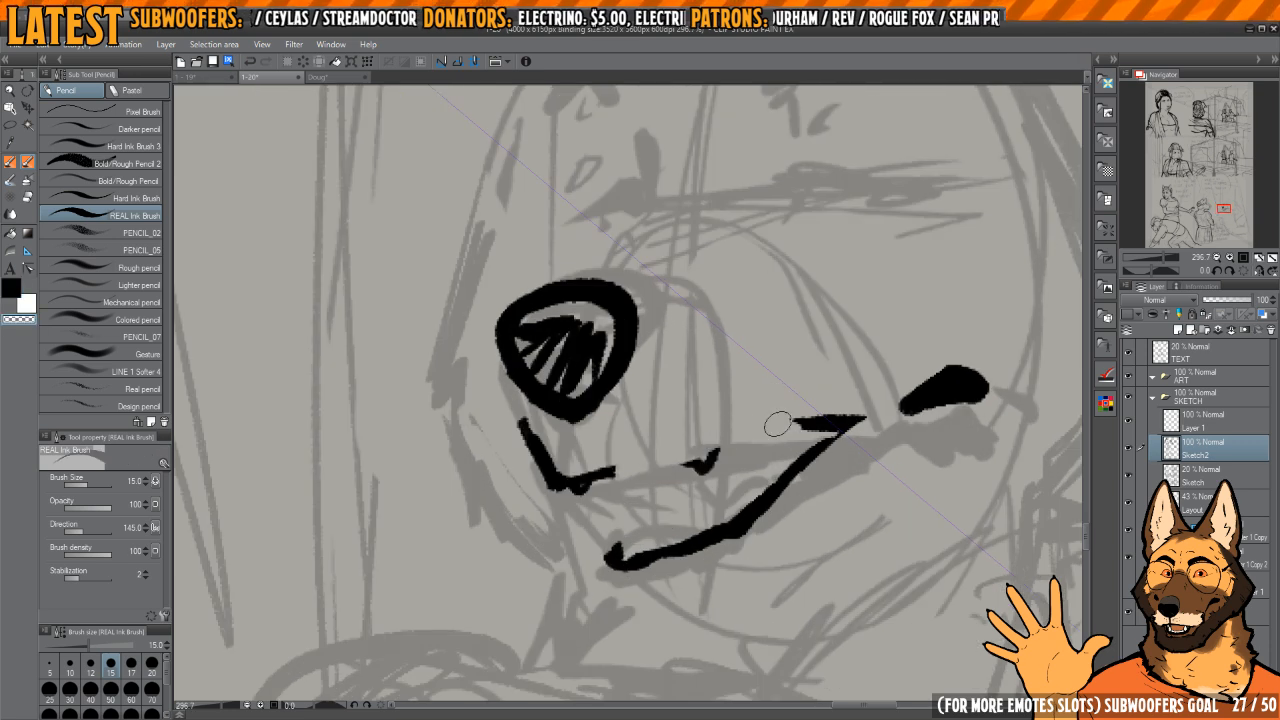
Step: Redraw the reclining character's upper lip and add upper teeth and two lower fangs inside the open mouth
{"action": "key", "text": "c"}
{"action": "mouse_move", "coordinate": [602, 474]}
{"action": "left_mouse_down"}
{"action": "mouse_move", "coordinate": [772, 410]}
{"action": "mouse_move", "coordinate": [802, 420]}
{"action": "left_mouse_up"}
{"action": "left_click_drag", "start_coordinate": [681, 452], "coordinate": [762, 432]}
{"action": "key", "text": "c"}
{"action": "mouse_move", "coordinate": [684, 458]}
{"action": "left_mouse_down"}
{"action": "mouse_move", "coordinate": [712, 470]}
{"action": "mouse_move", "coordinate": [694, 457]}
{"action": "mouse_move", "coordinate": [718, 421]}
{"action": "mouse_move", "coordinate": [797, 434]}
{"action": "left_mouse_up"}
{"action": "key", "text": "c"}
{"action": "mouse_move", "coordinate": [717, 525]}
{"action": "left_mouse_down"}
{"action": "mouse_move", "coordinate": [715, 501]}
{"action": "mouse_move", "coordinate": [745, 512]}
{"action": "left_mouse_up"}
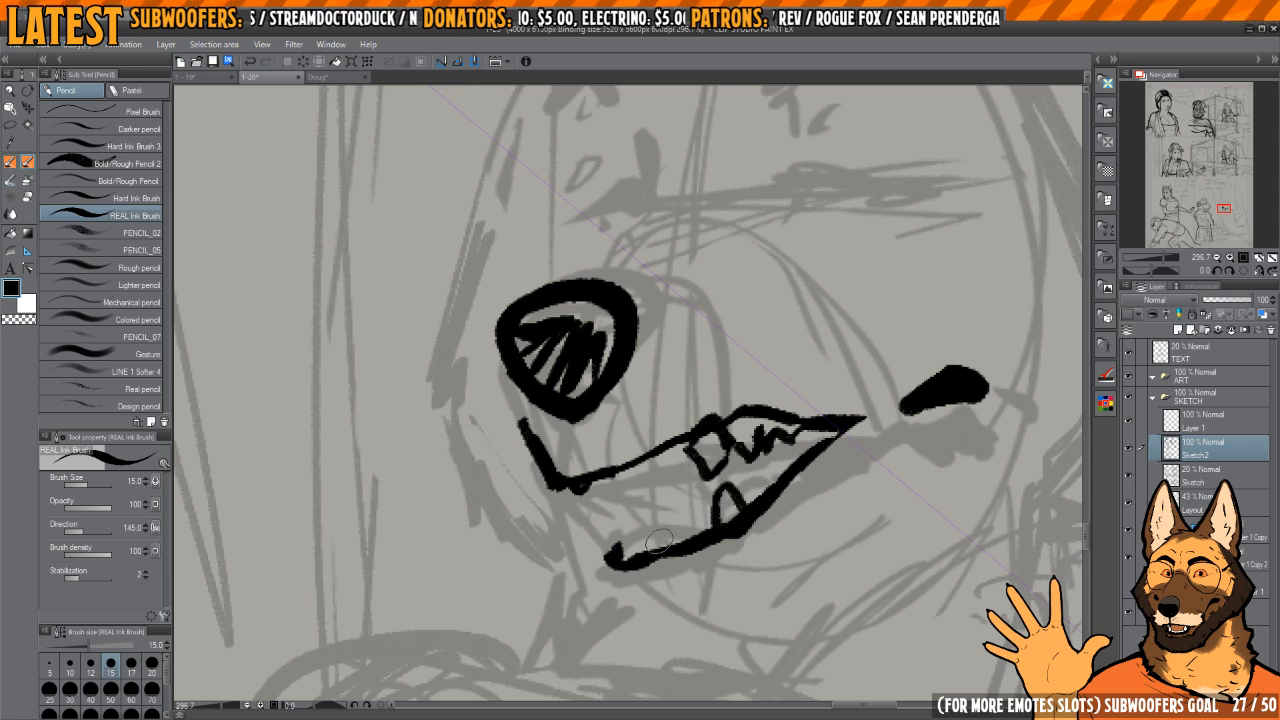
{"action": "mouse_move", "coordinate": [621, 550]}
{"action": "left_mouse_down"}
{"action": "mouse_move", "coordinate": [631, 503]}
{"action": "mouse_move", "coordinate": [652, 537]}
{"action": "mouse_move", "coordinate": [699, 540]}
{"action": "left_mouse_up"}
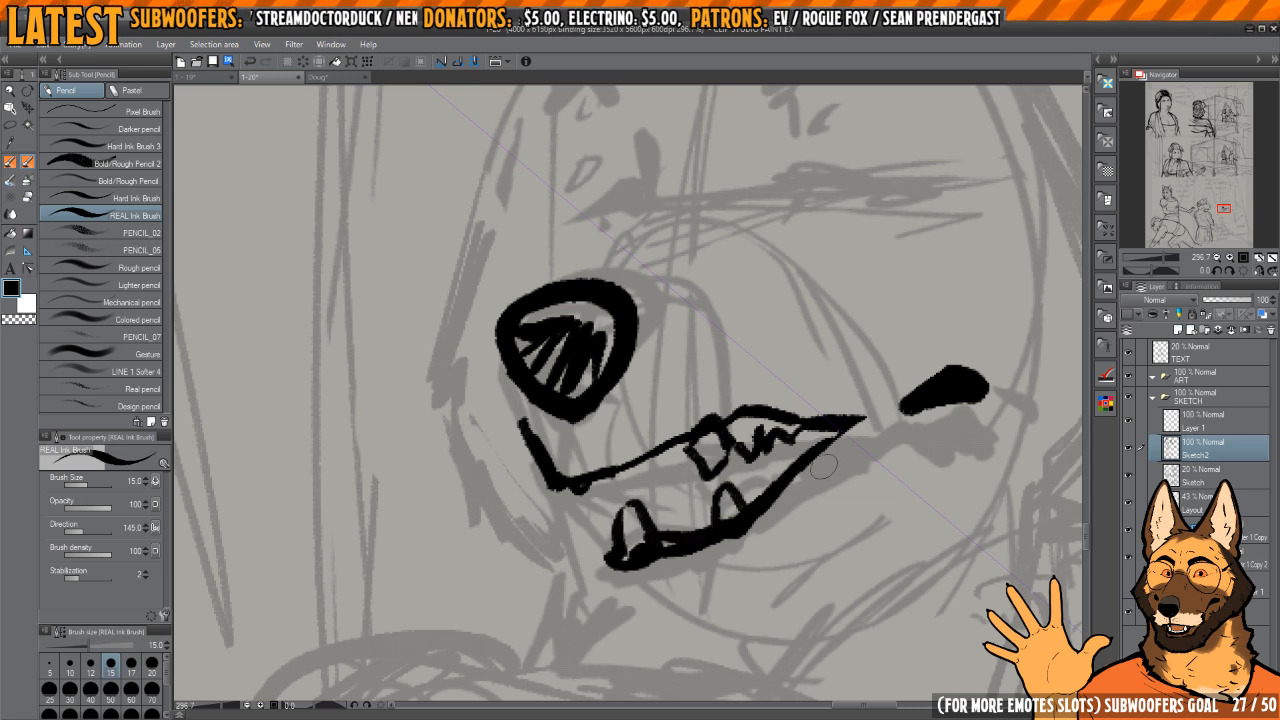
Step: Add a small curved crease beyond the dog's cheek mark, then redraw the front of its upper lip line up to the teeth
{"action": "mouse_move", "coordinate": [878, 390]}
{"action": "left_mouse_down"}
{"action": "mouse_move", "coordinate": [744, 414]}
{"action": "mouse_move", "coordinate": [792, 408]}
{"action": "mouse_move", "coordinate": [784, 430]}
{"action": "mouse_move", "coordinate": [850, 408]}
{"action": "mouse_move", "coordinate": [826, 412]}
{"action": "left_mouse_up"}
{"action": "key", "text": "c"}
{"action": "key", "text": "c"}
{"action": "mouse_move", "coordinate": [893, 394]}
{"action": "left_mouse_down"}
{"action": "mouse_move", "coordinate": [868, 365]}
{"action": "mouse_move", "coordinate": [723, 434]}
{"action": "left_mouse_up"}
{"action": "mouse_move", "coordinate": [655, 390]}
{"action": "left_mouse_down"}
{"action": "mouse_move", "coordinate": [698, 448]}
{"action": "mouse_move", "coordinate": [640, 473]}
{"action": "mouse_move", "coordinate": [706, 442]}
{"action": "left_mouse_up"}
{"action": "key", "text": "c"}
{"action": "key", "text": "c"}
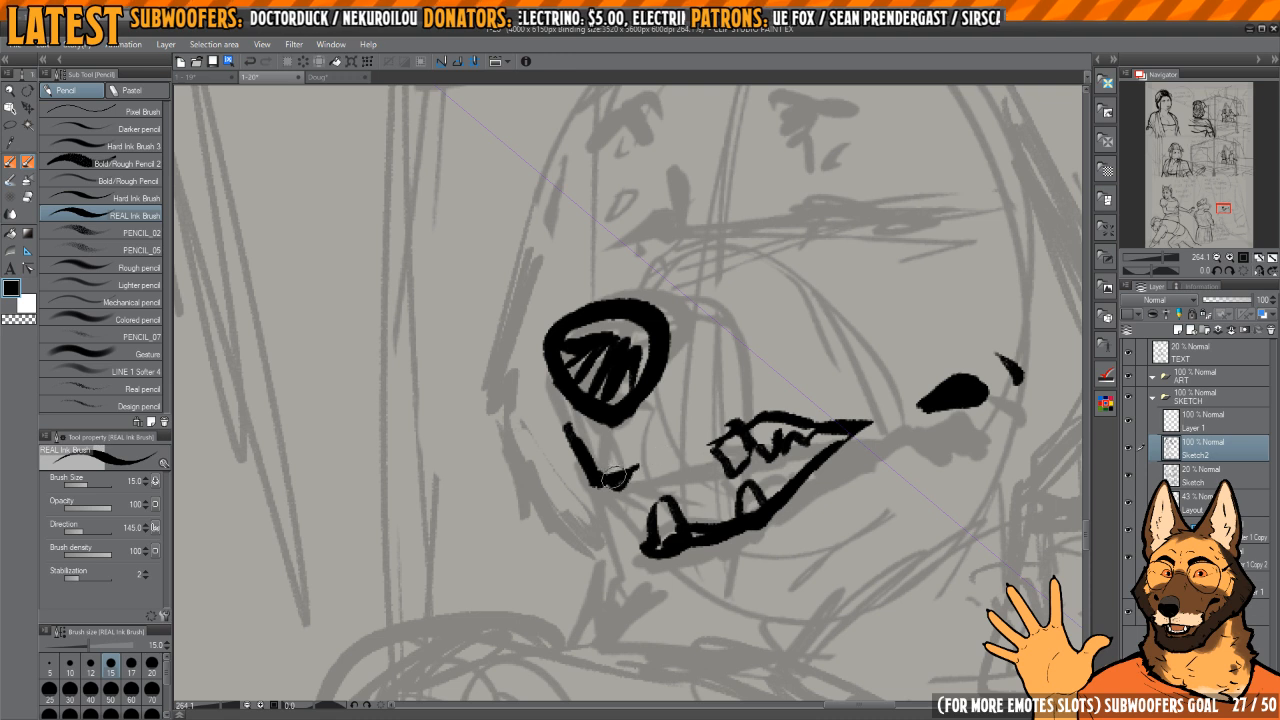
{"action": "mouse_move", "coordinate": [614, 478]}
{"action": "left_mouse_down"}
{"action": "mouse_move", "coordinate": [686, 442]}
{"action": "mouse_move", "coordinate": [632, 456]}
{"action": "mouse_move", "coordinate": [783, 421]}
{"action": "left_mouse_up"}
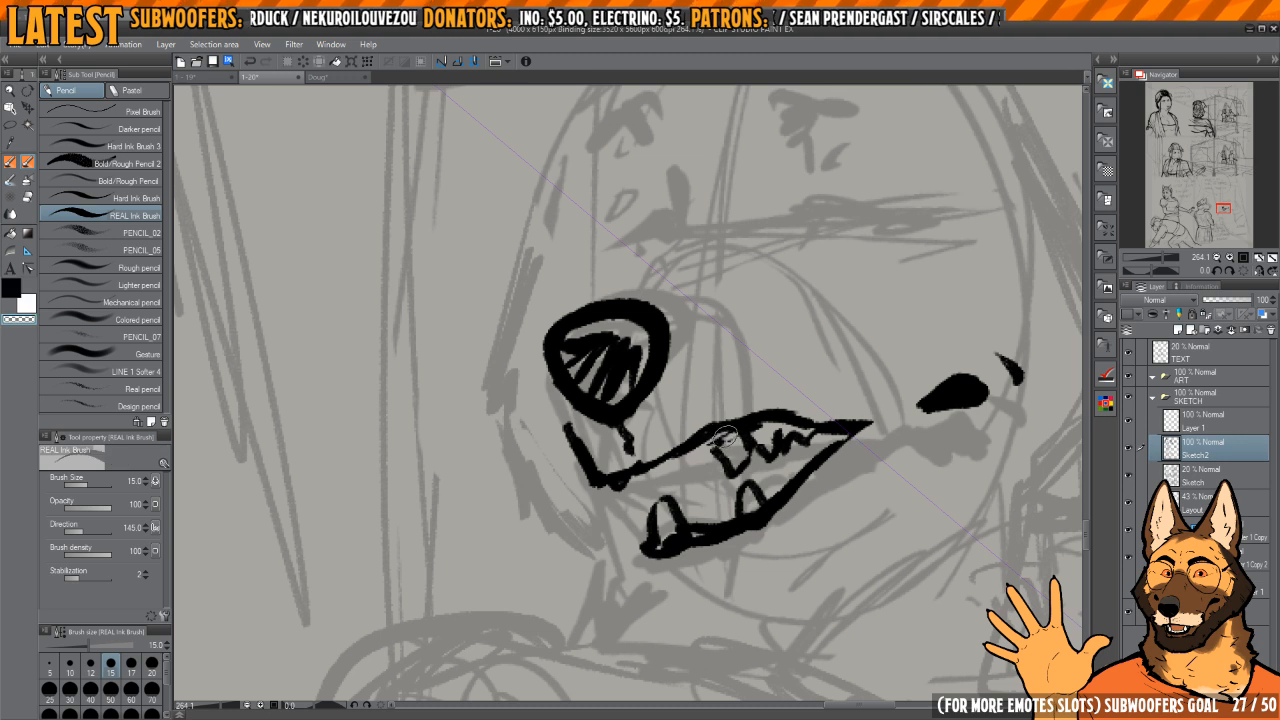
Step: Trim the dog's foremost upper tooth into a narrower, pointed fang hanging from the upper lip
{"action": "left_click_drag", "start_coordinate": [718, 440], "coordinate": [675, 456]}
{"action": "key", "text": "h"}
{"action": "left_click_drag", "start_coordinate": [741, 390], "coordinate": [728, 450]}
{"action": "key", "text": "h"}
{"action": "left_click_drag", "start_coordinate": [734, 407], "coordinate": [745, 407]}
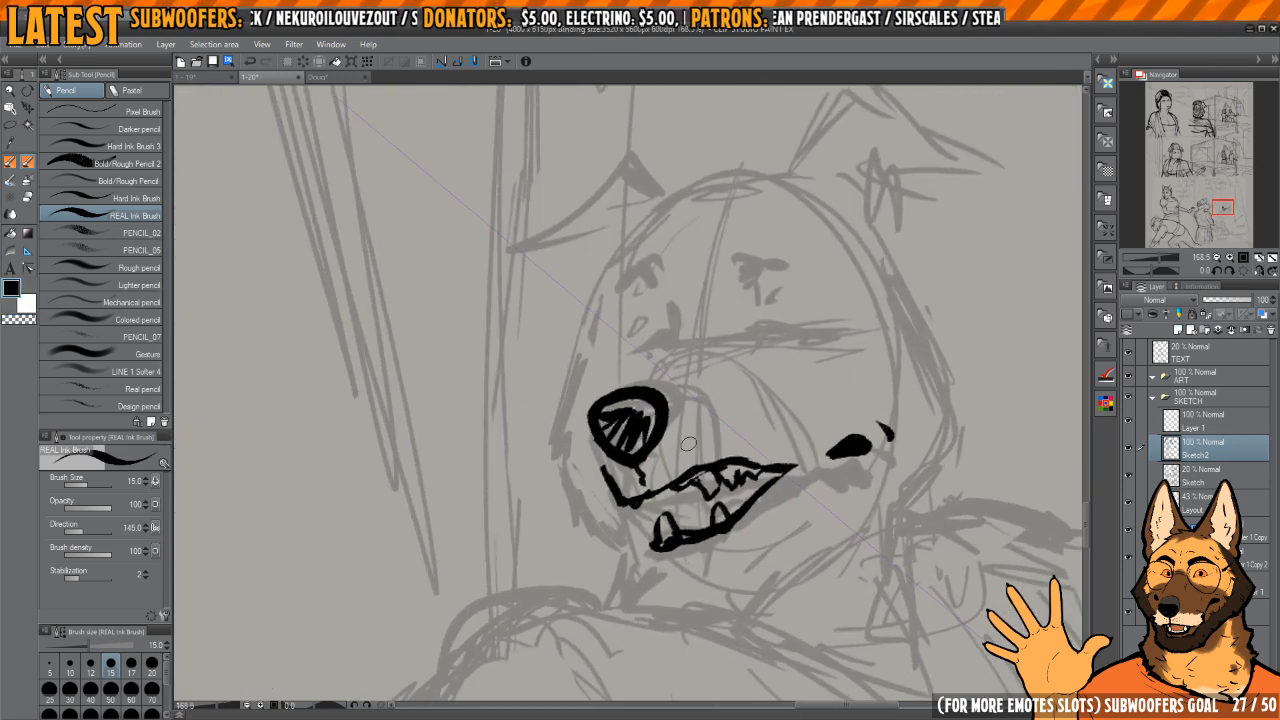
Step: Add a few short whisker marks on the dog's muzzle between the nose and the cheek mark
{"action": "key", "text": "c"}
Step: Erase and redraw the dog's front lower fang as a shorter tooth and clean the tip of the lower lip
{"action": "key", "text": "c"}
{"action": "key", "text": "c"}
{"action": "key", "text": "c"}
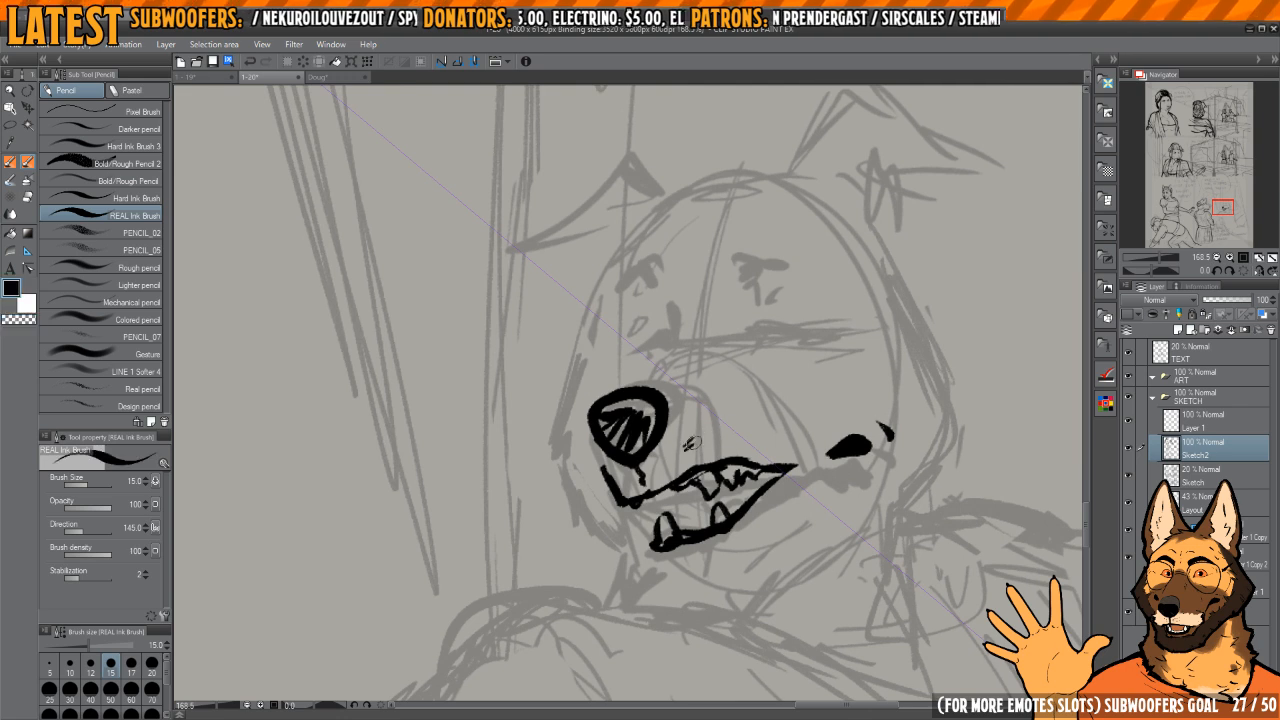
{"action": "left_click_drag", "start_coordinate": [814, 416], "coordinate": [793, 336]}
{"action": "key", "text": "c"}
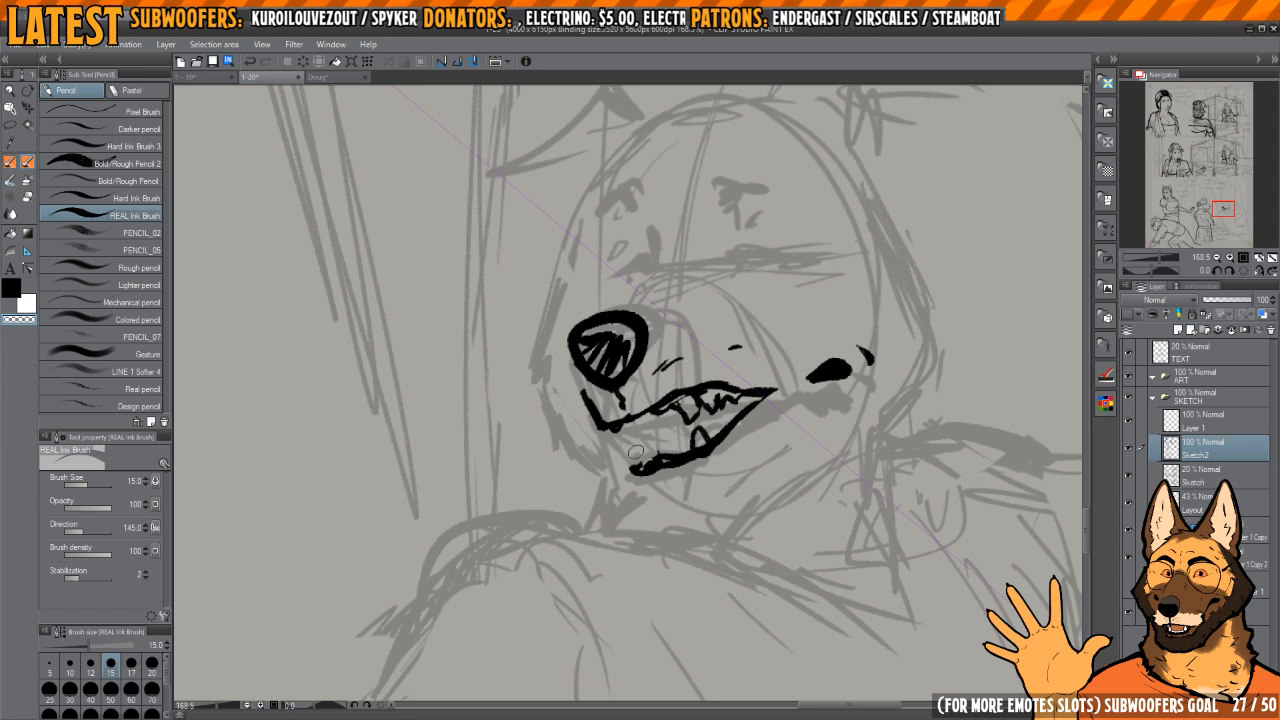
{"action": "key", "text": "c"}
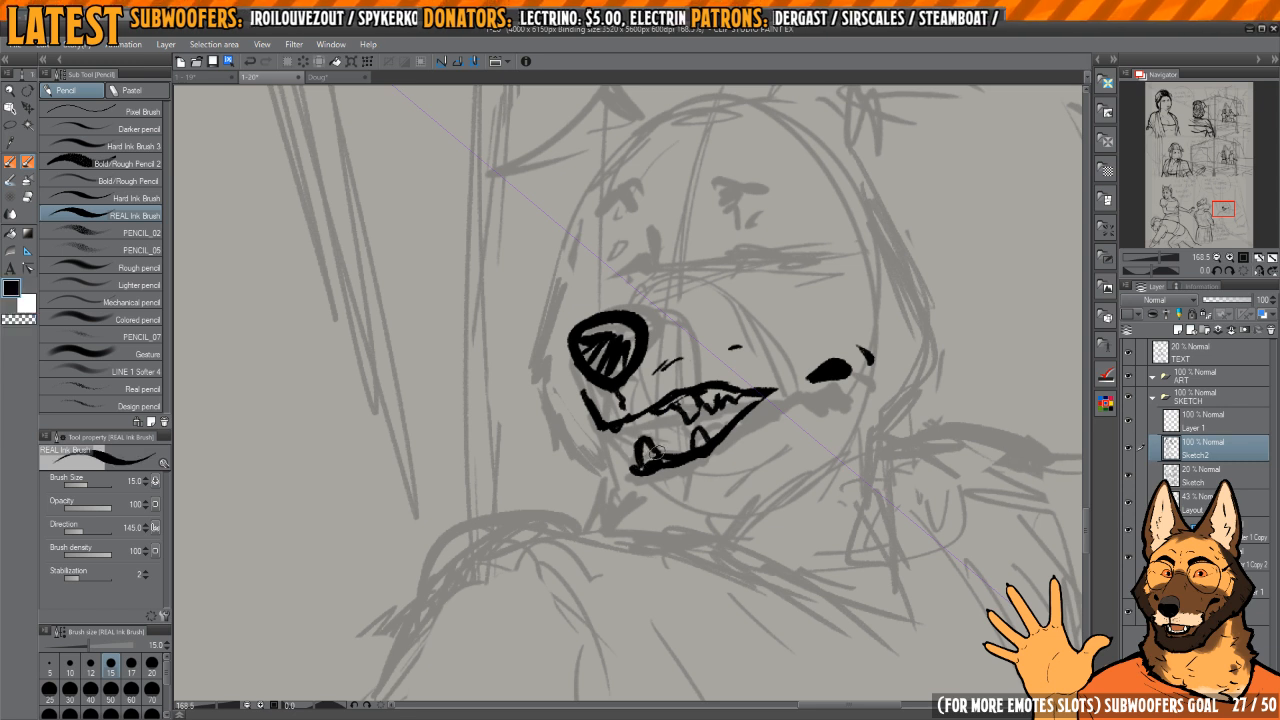
{"action": "key", "text": "c"}
{"action": "key", "text": "c"}
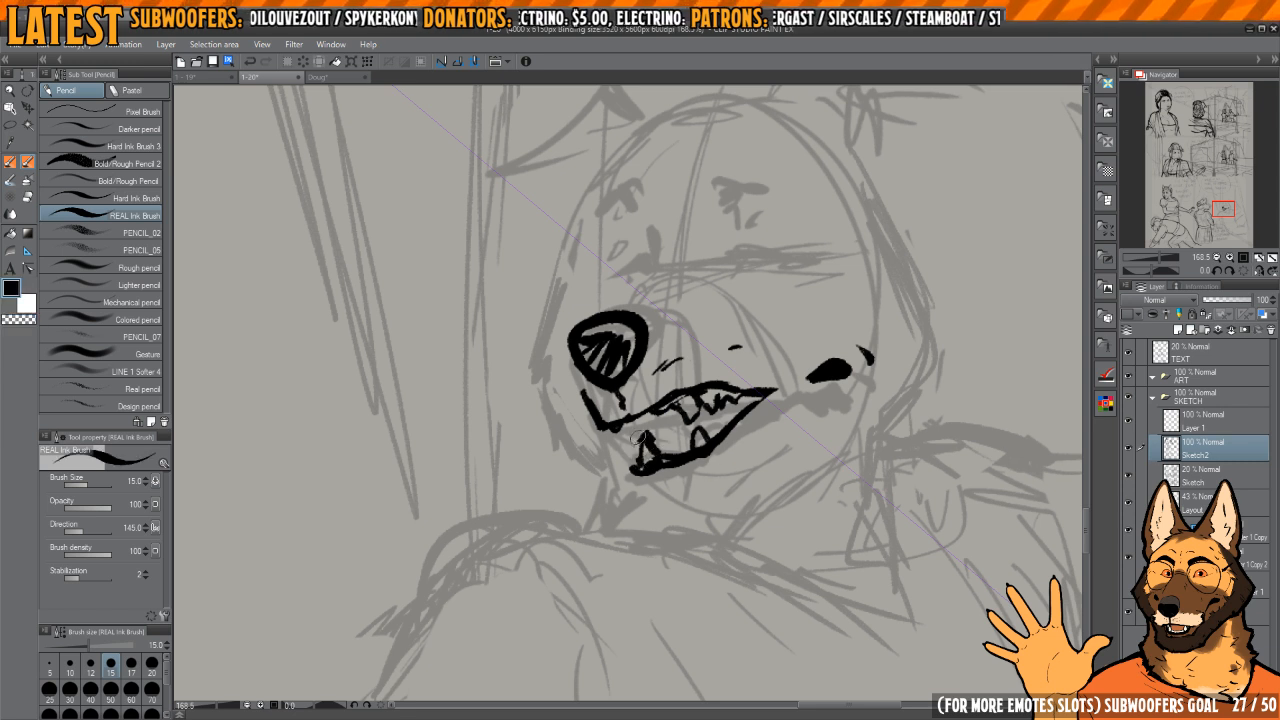
{"action": "key", "text": "c"}
{"action": "key", "text": "c"}
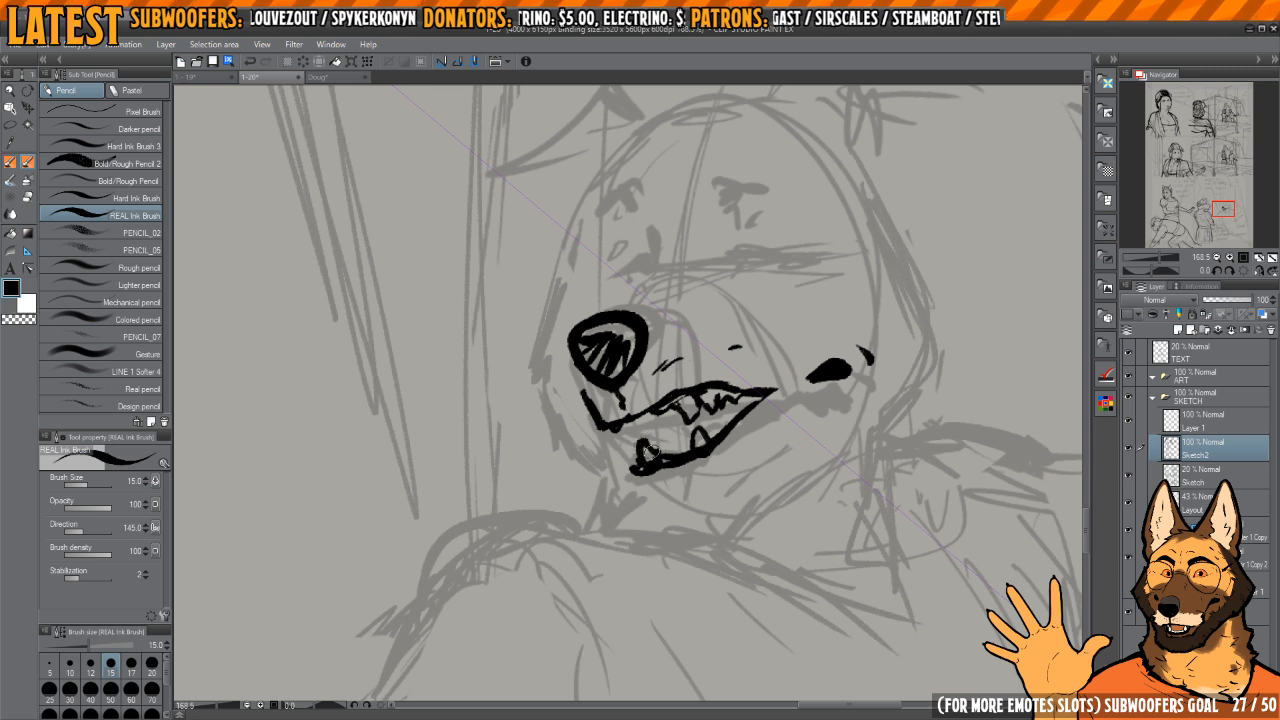
{"action": "key", "text": "c"}
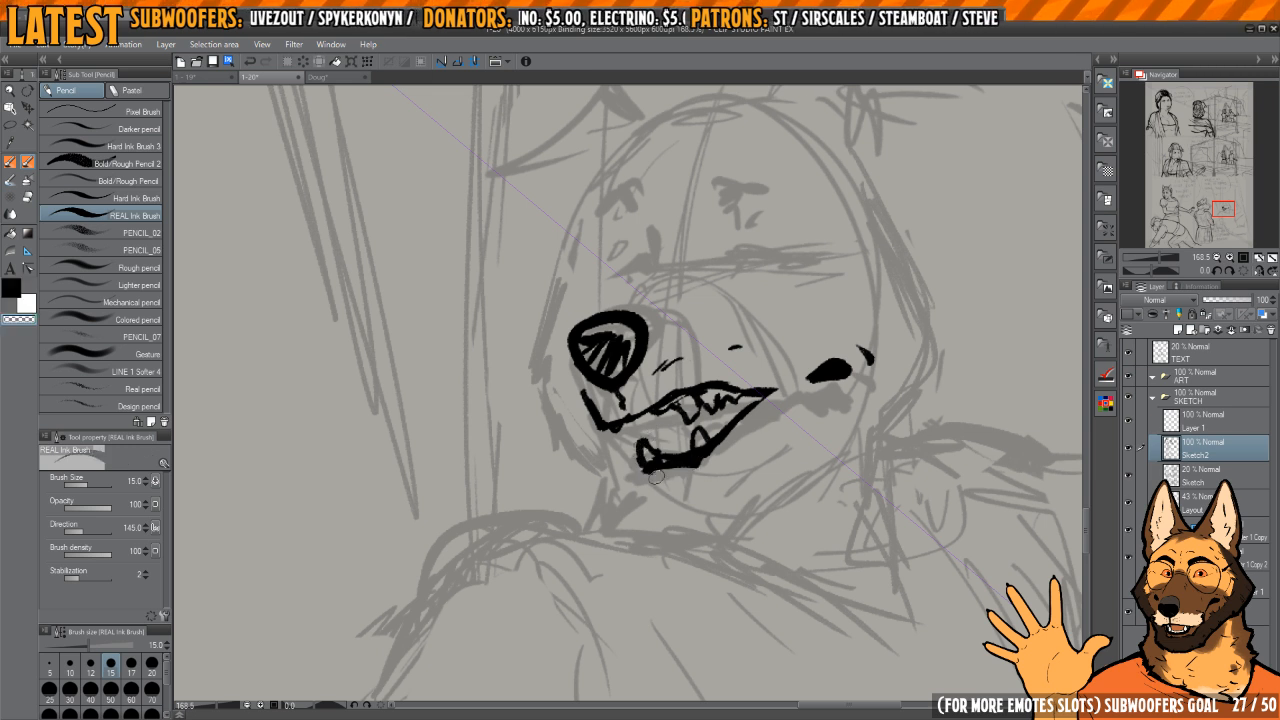
{"action": "key", "text": "c"}
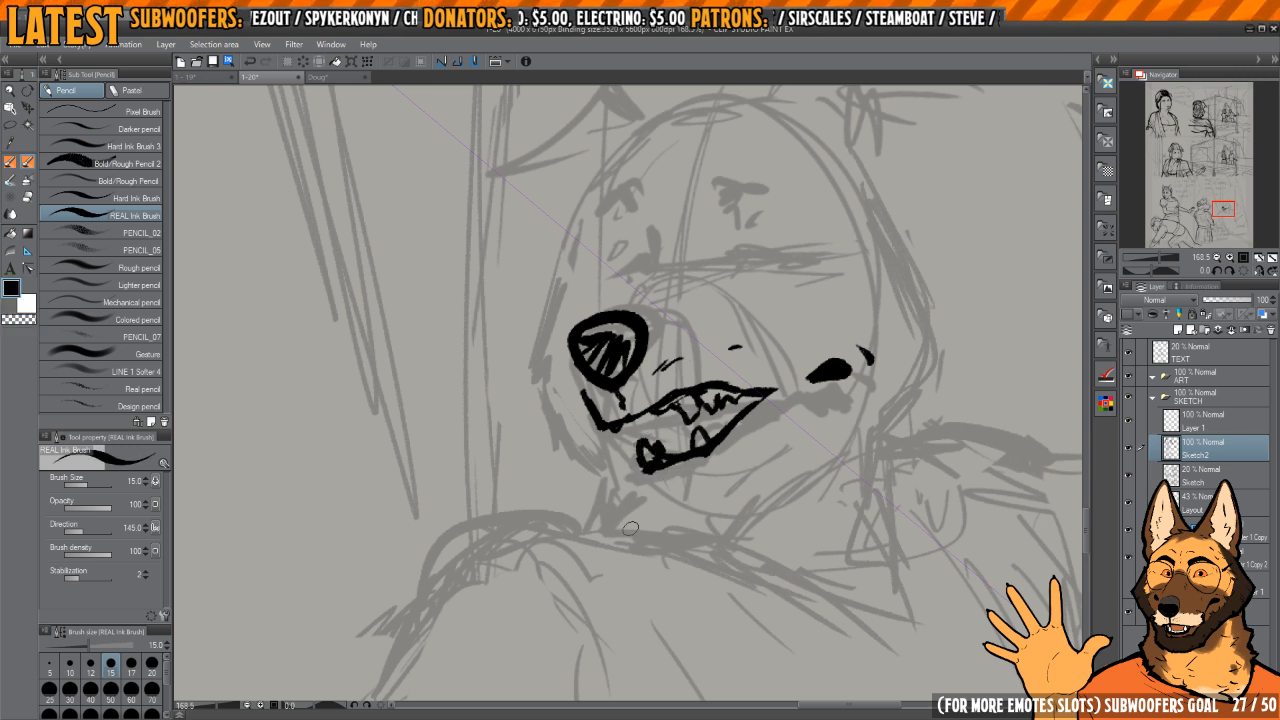
Step: Reshape the dog's rear lower fang and narrow the front one, clearing the gap between them
{"action": "key", "text": "m"}
{"action": "left_click_drag", "start_coordinate": [692, 430], "coordinate": [693, 449]}
{"action": "key", "text": "p"}
{"action": "key", "text": "k"}
{"action": "key", "text": "ctrl+d"}
{"action": "key", "text": "p"}
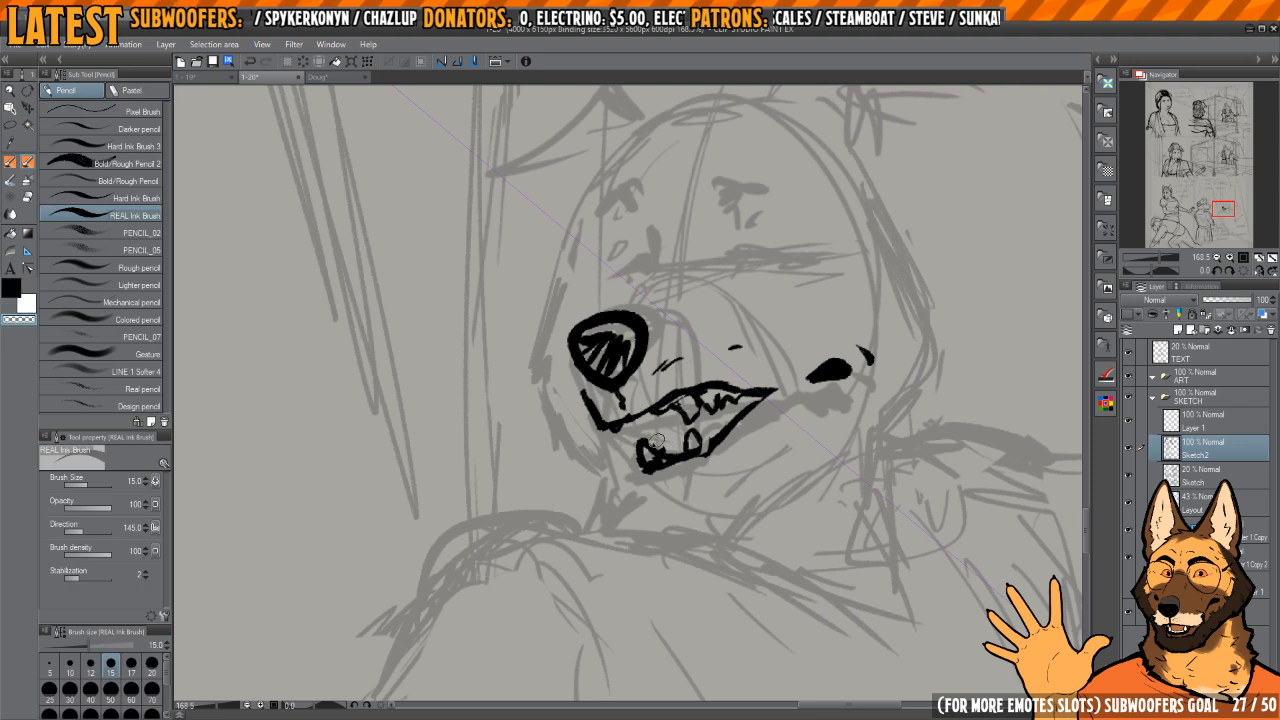
{"action": "key", "text": "c"}
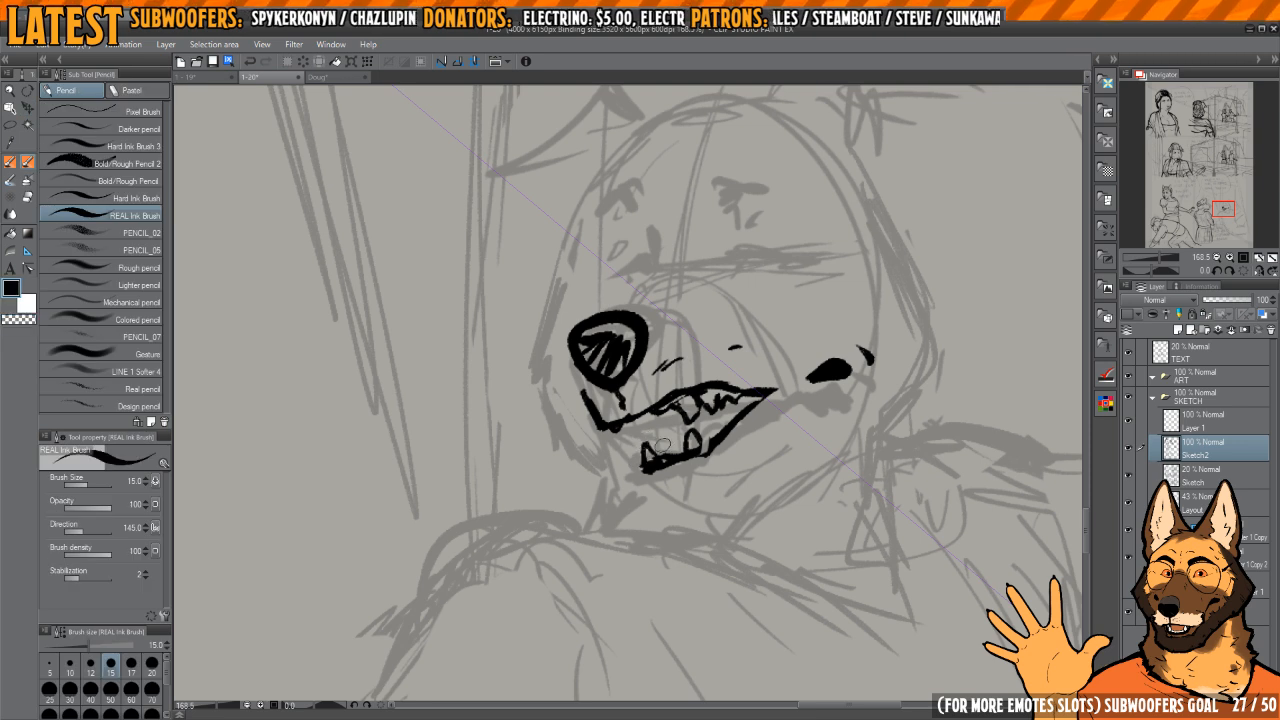
Step: Draw a tall oval head shape for the second character over the rough sketch beside the dog
{"action": "left_click_drag", "start_coordinate": [922, 445], "coordinate": [634, 477]}
{"action": "scroll", "coordinate": [634, 477], "scroll_direction": "down", "scroll_amount": 2}
{"action": "left_click_drag", "start_coordinate": [794, 406], "coordinate": [708, 343]}
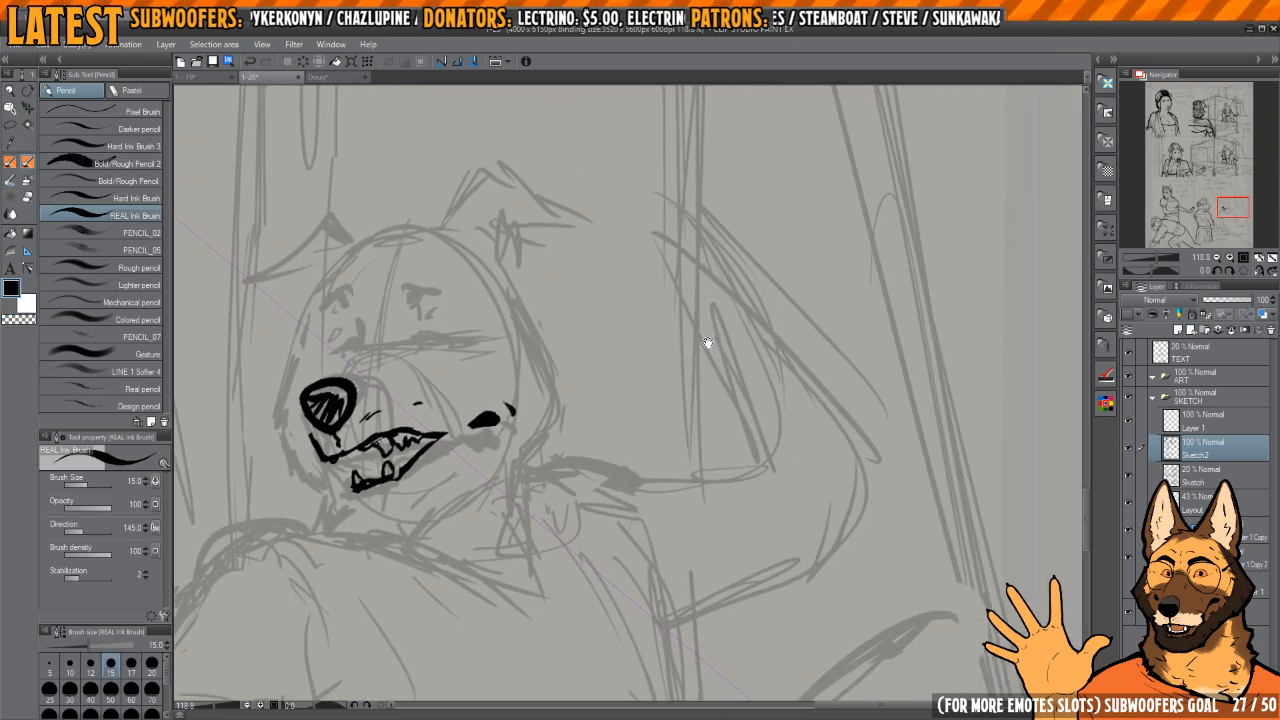
{"action": "left_click_drag", "start_coordinate": [760, 413], "coordinate": [734, 423]}
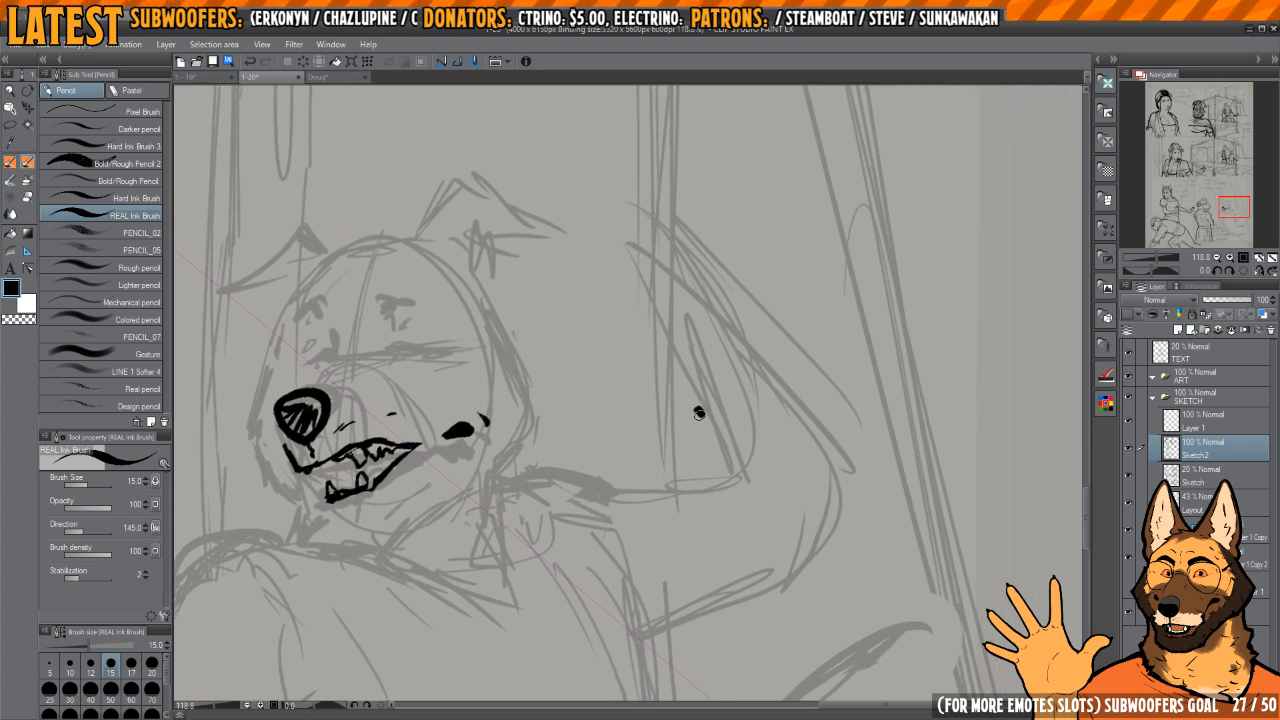
{"action": "mouse_move", "coordinate": [664, 330]}
{"action": "left_mouse_down"}
{"action": "mouse_move", "coordinate": [800, 471]}
{"action": "mouse_move", "coordinate": [666, 398]}
{"action": "left_mouse_up"}
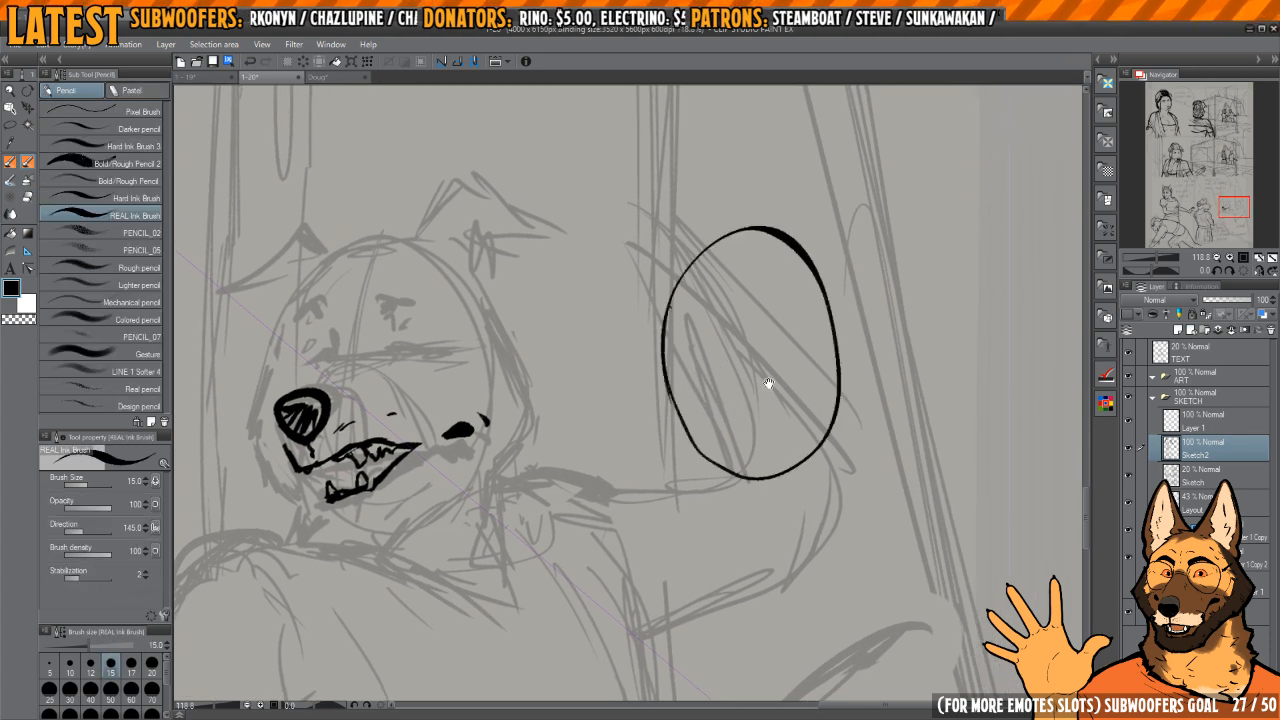
{"action": "left_click_drag", "start_coordinate": [768, 383], "coordinate": [748, 385]}
Step: Draw a curved vertical centre guideline and an eye guideline on the oval head, erasing them where the eyes go
{"action": "left_click_drag", "start_coordinate": [654, 350], "coordinate": [792, 308]}
{"action": "left_click_drag", "start_coordinate": [700, 247], "coordinate": [762, 500]}
{"action": "mouse_move", "coordinate": [710, 349]}
{"action": "left_mouse_down"}
{"action": "mouse_move", "coordinate": [696, 377]}
{"action": "mouse_move", "coordinate": [738, 356]}
{"action": "left_mouse_up"}
{"action": "scroll", "coordinate": [699, 385], "scroll_direction": "up", "scroll_amount": 1}
{"action": "key", "text": "e"}
{"action": "left_click_drag", "start_coordinate": [643, 369], "coordinate": [800, 343]}
Step: Ink the second character's narrow, half-closed eyes on both sides of the centre guideline
{"action": "scroll", "coordinate": [747, 340], "scroll_direction": "up", "scroll_amount": 10}
{"action": "key", "text": "c"}
{"action": "left_click_drag", "start_coordinate": [709, 362], "coordinate": [722, 355]}
{"action": "key", "text": "c"}
{"action": "mouse_move", "coordinate": [712, 343]}
{"action": "left_mouse_down"}
{"action": "mouse_move", "coordinate": [722, 362]}
{"action": "mouse_move", "coordinate": [735, 342]}
{"action": "mouse_move", "coordinate": [702, 294]}
{"action": "mouse_move", "coordinate": [740, 288]}
{"action": "mouse_move", "coordinate": [655, 269]}
{"action": "mouse_move", "coordinate": [742, 227]}
{"action": "left_mouse_up"}
{"action": "left_click_drag", "start_coordinate": [571, 366], "coordinate": [637, 350]}
{"action": "left_click_drag", "start_coordinate": [557, 393], "coordinate": [597, 393]}
{"action": "mouse_move", "coordinate": [611, 382]}
{"action": "left_mouse_down"}
{"action": "mouse_move", "coordinate": [559, 372]}
{"action": "mouse_move", "coordinate": [501, 402]}
{"action": "mouse_move", "coordinate": [589, 386]}
{"action": "mouse_move", "coordinate": [566, 375]}
{"action": "mouse_move", "coordinate": [617, 379]}
{"action": "left_mouse_up"}
Step: Refine the second character's far eye with a dark iris and add a short eyelid crease above it
{"action": "key", "text": "c"}
{"action": "mouse_move", "coordinate": [529, 364]}
{"action": "left_mouse_down"}
{"action": "mouse_move", "coordinate": [571, 356]}
{"action": "mouse_move", "coordinate": [516, 417]}
{"action": "mouse_move", "coordinate": [493, 415]}
{"action": "mouse_move", "coordinate": [637, 378]}
{"action": "left_mouse_up"}
{"action": "key", "text": "c"}
{"action": "mouse_move", "coordinate": [542, 405]}
{"action": "left_mouse_down"}
{"action": "mouse_move", "coordinate": [571, 394]}
{"action": "mouse_move", "coordinate": [545, 397]}
{"action": "mouse_move", "coordinate": [592, 385]}
{"action": "mouse_move", "coordinate": [520, 407]}
{"action": "mouse_move", "coordinate": [570, 372]}
{"action": "mouse_move", "coordinate": [564, 408]}
{"action": "left_mouse_up"}
{"action": "key", "text": "c"}
{"action": "key", "text": "c"}
{"action": "key", "text": "c"}
{"action": "key", "text": "c"}
{"action": "mouse_move", "coordinate": [508, 401]}
{"action": "left_mouse_down"}
{"action": "mouse_move", "coordinate": [574, 371]}
{"action": "mouse_move", "coordinate": [548, 338]}
{"action": "left_mouse_up"}
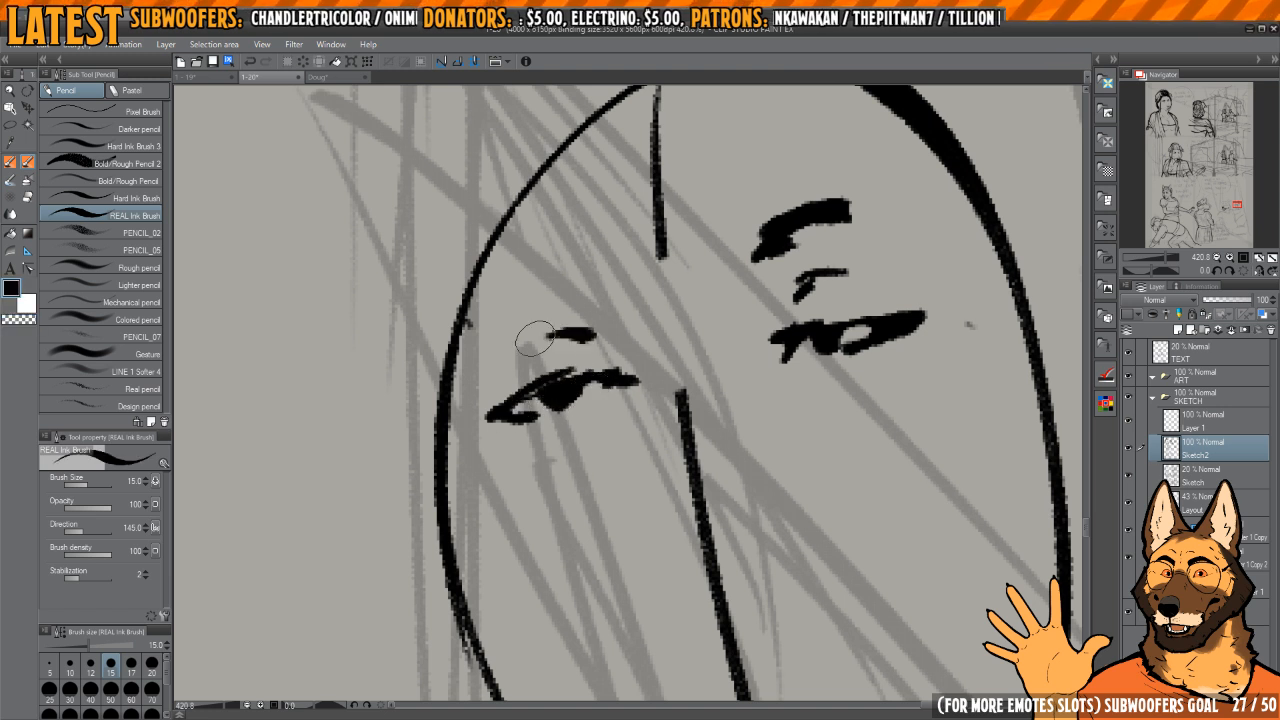
Step: Ink an arched brow over the second character's far eye and redraw the near brow as a slanted stroke
{"action": "left_click_drag", "start_coordinate": [577, 262], "coordinate": [614, 270]}
{"action": "left_click_drag", "start_coordinate": [602, 260], "coordinate": [511, 301]}
{"action": "left_click_drag", "start_coordinate": [700, 336], "coordinate": [670, 288]}
{"action": "scroll", "coordinate": [669, 288], "scroll_direction": "down", "scroll_amount": 3}
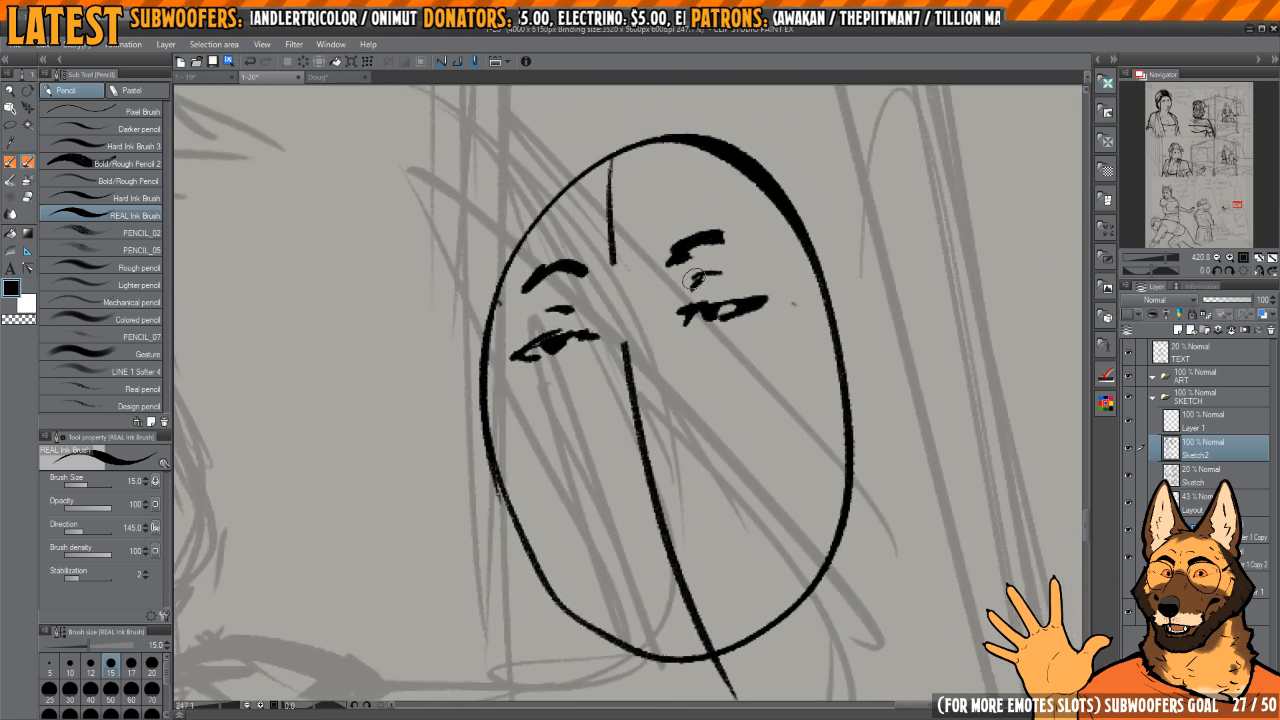
{"action": "left_click_drag", "start_coordinate": [652, 243], "coordinate": [724, 205]}
{"action": "left_click_drag", "start_coordinate": [671, 379], "coordinate": [651, 357]}
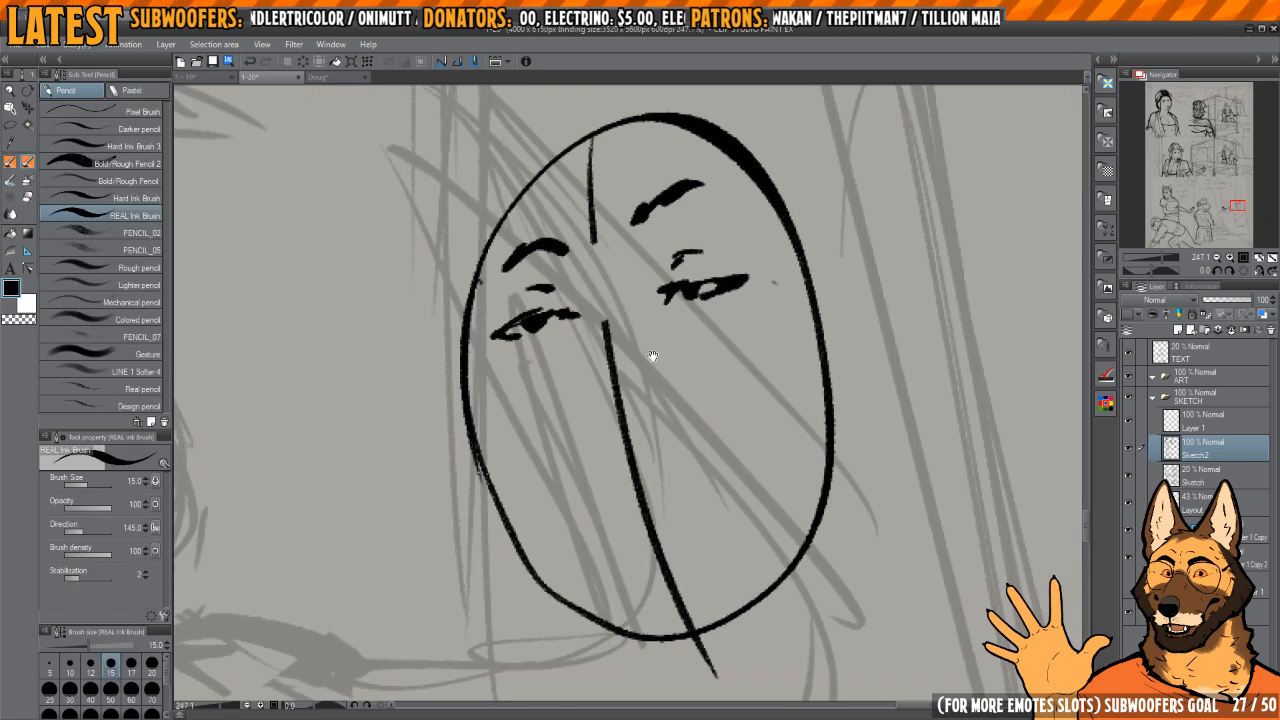
Step: Erase the centre guideline below the eyes and ink the nose bridge, tip and nostril in its place
{"action": "key", "text": "e"}
{"action": "left_click_drag", "start_coordinate": [600, 306], "coordinate": [655, 550]}
{"action": "key", "text": "p"}
{"action": "left_click_drag", "start_coordinate": [587, 344], "coordinate": [586, 394]}
{"action": "mouse_move", "coordinate": [581, 306]}
{"action": "left_mouse_down"}
{"action": "mouse_move", "coordinate": [582, 434]}
{"action": "mouse_move", "coordinate": [632, 415]}
{"action": "mouse_move", "coordinate": [678, 422]}
{"action": "mouse_move", "coordinate": [640, 448]}
{"action": "mouse_move", "coordinate": [618, 418]}
{"action": "left_mouse_up"}
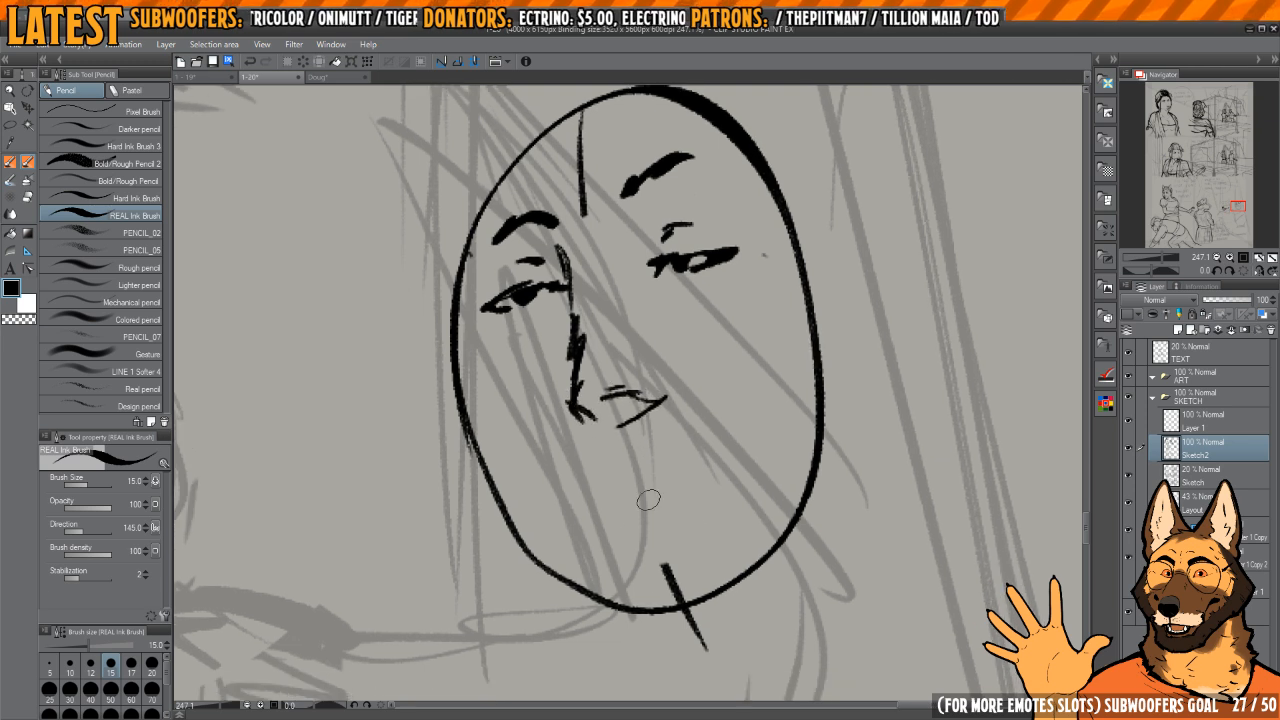
Step: Erase the oval's outline around the far side of the chin and ink the smiling mouth line with its corner marks
{"action": "key", "text": "e"}
{"action": "mouse_move", "coordinate": [540, 520]}
{"action": "left_mouse_down"}
{"action": "mouse_move", "coordinate": [560, 490]}
{"action": "mouse_move", "coordinate": [614, 469]}
{"action": "mouse_move", "coordinate": [566, 490]}
{"action": "mouse_move", "coordinate": [603, 461]}
{"action": "mouse_move", "coordinate": [743, 424]}
{"action": "mouse_move", "coordinate": [700, 463]}
{"action": "left_mouse_up"}
{"action": "key", "text": "p"}
{"action": "key", "text": "e"}
{"action": "key", "text": "p"}
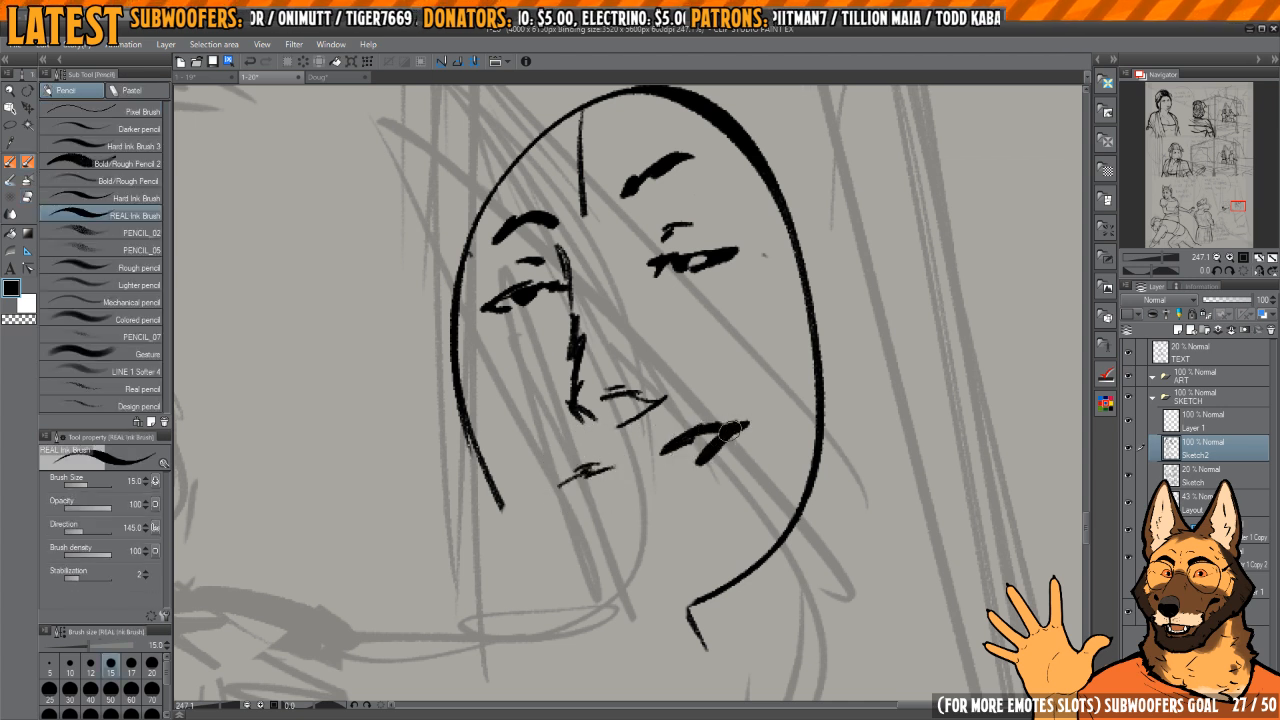
{"action": "mouse_move", "coordinate": [618, 468]}
{"action": "left_mouse_down"}
{"action": "mouse_move", "coordinate": [588, 467]}
{"action": "mouse_move", "coordinate": [539, 479]}
{"action": "mouse_move", "coordinate": [634, 495]}
{"action": "mouse_move", "coordinate": [706, 462]}
{"action": "left_mouse_up"}
{"action": "key", "text": "c"}
{"action": "mouse_move", "coordinate": [525, 487]}
{"action": "left_mouse_down"}
{"action": "mouse_move", "coordinate": [563, 463]}
{"action": "mouse_move", "coordinate": [587, 467]}
{"action": "mouse_move", "coordinate": [555, 483]}
{"action": "left_mouse_up"}
{"action": "key", "text": "c"}
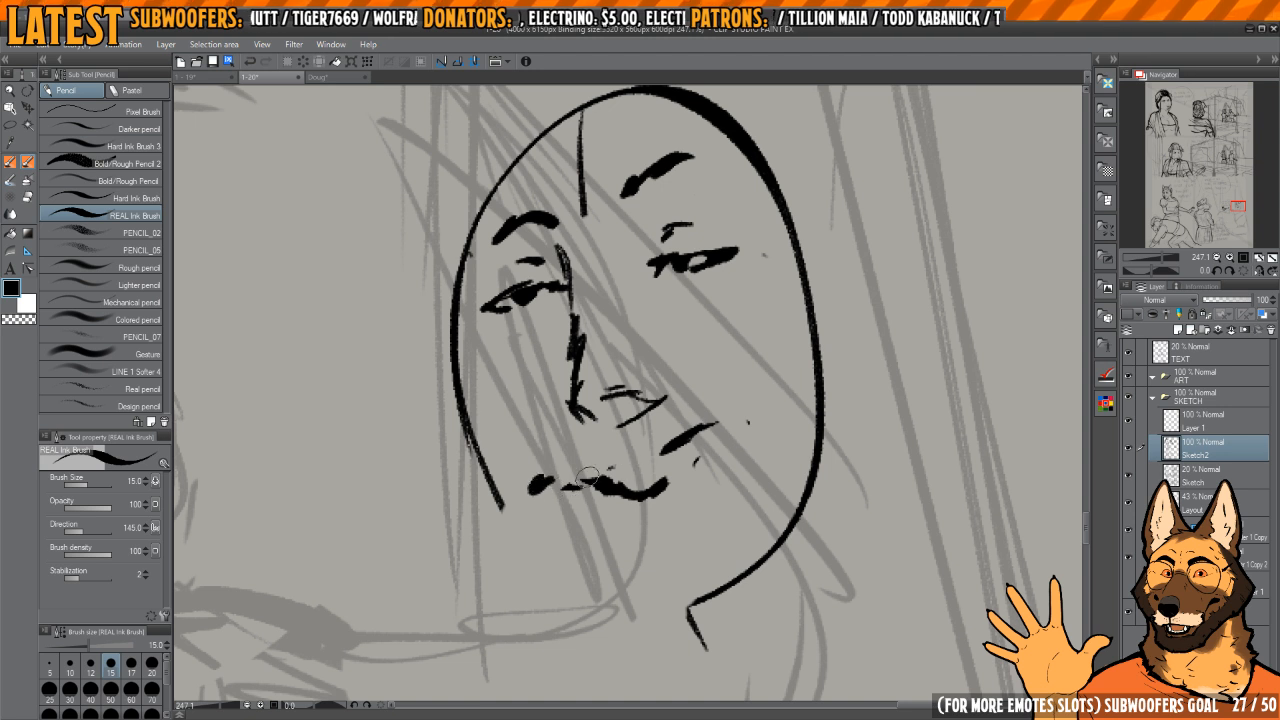
Step: Close the second character's open smile and fill it black, leaving a light strip of upper teeth
{"action": "mouse_move", "coordinate": [698, 425]}
{"action": "left_mouse_down"}
{"action": "mouse_move", "coordinate": [728, 409]}
{"action": "mouse_move", "coordinate": [687, 440]}
{"action": "mouse_move", "coordinate": [708, 425]}
{"action": "mouse_move", "coordinate": [708, 446]}
{"action": "mouse_move", "coordinate": [719, 428]}
{"action": "mouse_move", "coordinate": [690, 426]}
{"action": "mouse_move", "coordinate": [638, 461]}
{"action": "mouse_move", "coordinate": [735, 412]}
{"action": "mouse_move", "coordinate": [674, 481]}
{"action": "mouse_move", "coordinate": [712, 430]}
{"action": "mouse_move", "coordinate": [671, 439]}
{"action": "mouse_move", "coordinate": [718, 428]}
{"action": "mouse_move", "coordinate": [688, 453]}
{"action": "mouse_move", "coordinate": [656, 460]}
{"action": "mouse_move", "coordinate": [714, 426]}
{"action": "mouse_move", "coordinate": [610, 474]}
{"action": "mouse_move", "coordinate": [666, 484]}
{"action": "left_mouse_up"}
{"action": "key", "text": "c"}
{"action": "key", "text": "c"}
{"action": "key", "text": "c"}
{"action": "key", "text": "c"}
{"action": "key", "text": "c"}
{"action": "key", "text": "c"}
{"action": "key", "text": "c"}
{"action": "key", "text": "c"}
{"action": "left_click_drag", "start_coordinate": [732, 381], "coordinate": [728, 377]}
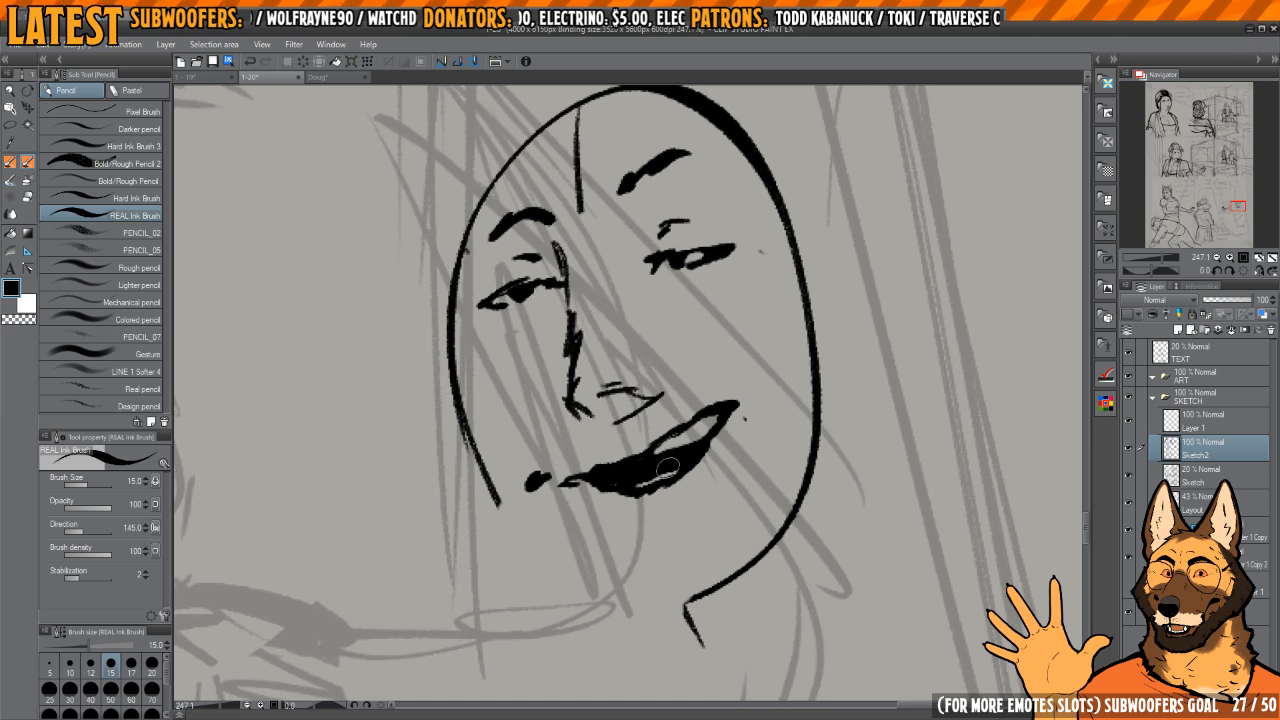
{"action": "left_click_drag", "start_coordinate": [668, 467], "coordinate": [633, 482]}
Step: Flip the canvas horizontally and erase the oval outline along the near side, crown and chin of the second character's head
{"action": "key", "text": "h"}
{"action": "left_click_drag", "start_coordinate": [730, 401], "coordinate": [720, 389]}
{"action": "scroll", "coordinate": [722, 440], "scroll_direction": "down", "scroll_amount": 3}
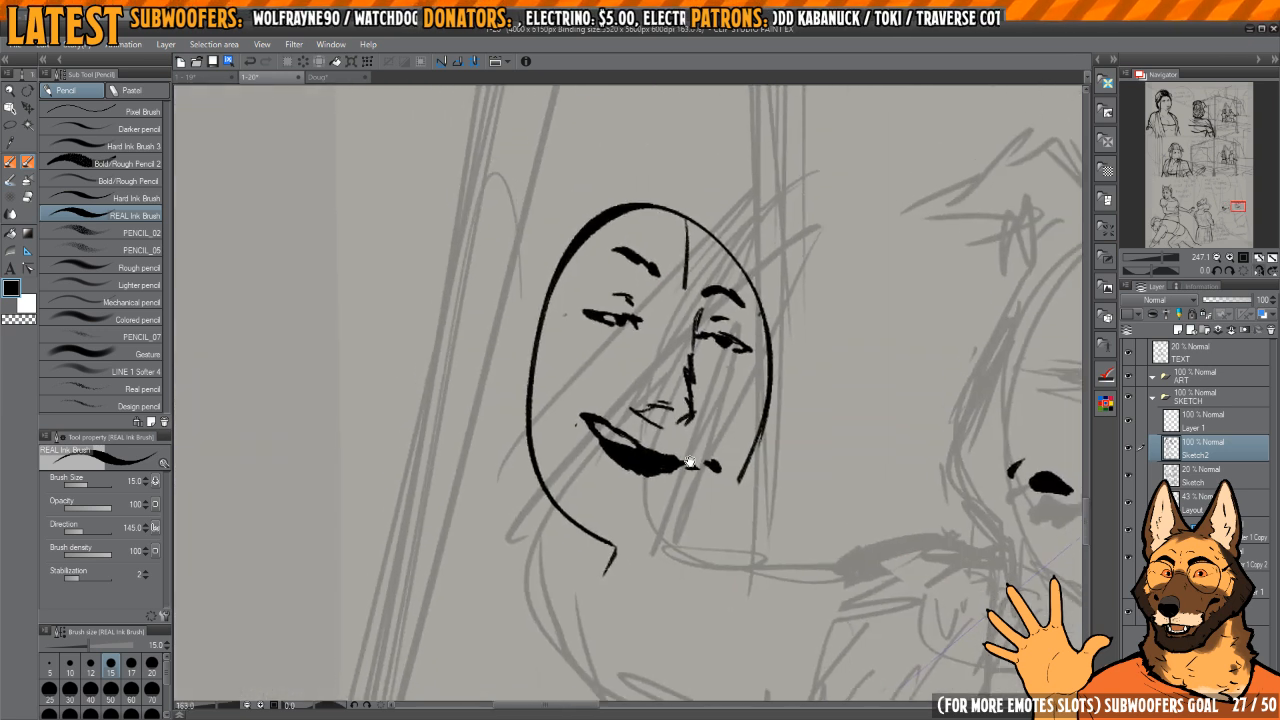
{"action": "left_click_drag", "start_coordinate": [688, 463], "coordinate": [718, 492]}
{"action": "key", "text": "e"}
{"action": "mouse_move", "coordinate": [638, 577]}
{"action": "left_mouse_down"}
{"action": "mouse_move", "coordinate": [563, 428]}
{"action": "mouse_move", "coordinate": [588, 296]}
{"action": "mouse_move", "coordinate": [713, 222]}
{"action": "mouse_move", "coordinate": [772, 285]}
{"action": "left_mouse_up"}
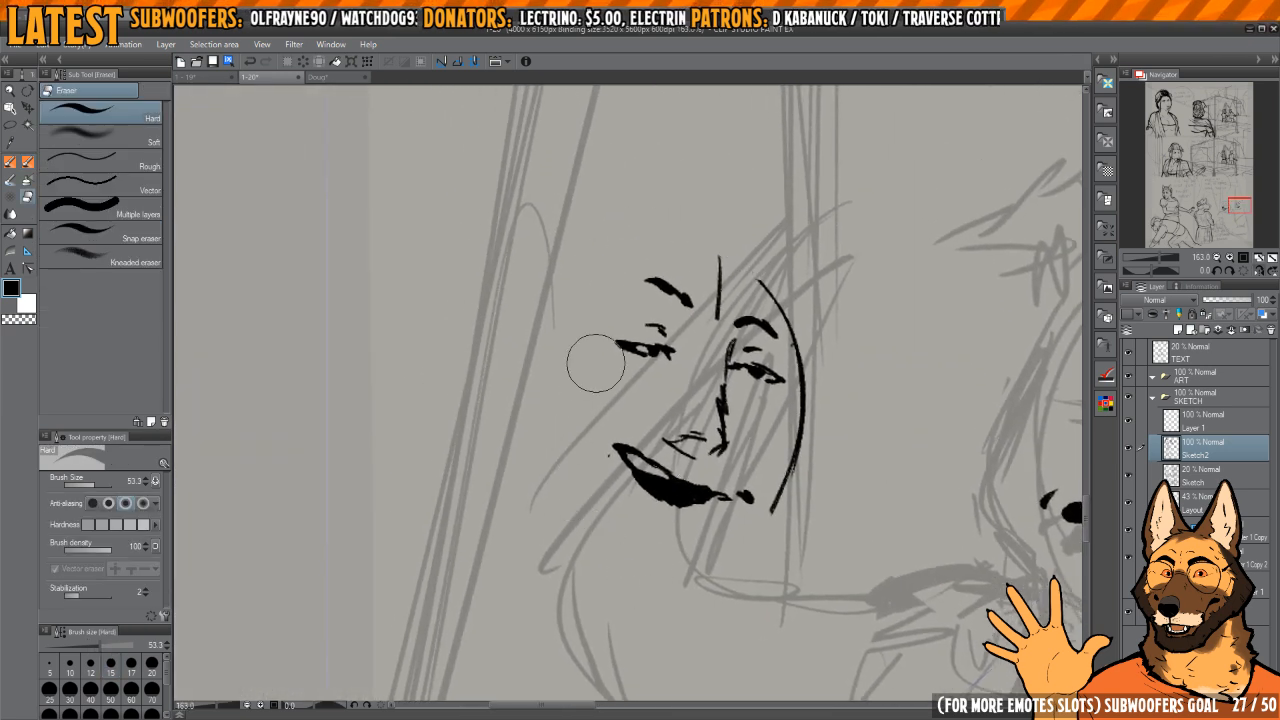
Step: Try an angular near jaw and chin line on the second character's face, returning the canvas to its normal orientation
{"action": "key", "text": "p"}
{"action": "mouse_move", "coordinate": [550, 355]}
{"action": "left_mouse_down"}
{"action": "mouse_move", "coordinate": [554, 492]}
{"action": "mouse_move", "coordinate": [537, 476]}
{"action": "left_mouse_up"}
{"action": "mouse_move", "coordinate": [540, 400]}
{"action": "left_mouse_down"}
{"action": "mouse_move", "coordinate": [579, 519]}
{"action": "mouse_move", "coordinate": [653, 578]}
{"action": "mouse_move", "coordinate": [687, 580]}
{"action": "left_mouse_up"}
{"action": "key", "text": "h"}
Step: Replace the far-side oval outline with a new forehead, cheek and chin contour, and erase the trial jaw and leftover guideline
{"action": "key", "text": "e"}
{"action": "mouse_move", "coordinate": [452, 341]}
{"action": "left_mouse_down"}
{"action": "mouse_move", "coordinate": [498, 343]}
{"action": "mouse_move", "coordinate": [535, 285]}
{"action": "mouse_move", "coordinate": [525, 510]}
{"action": "left_mouse_up"}
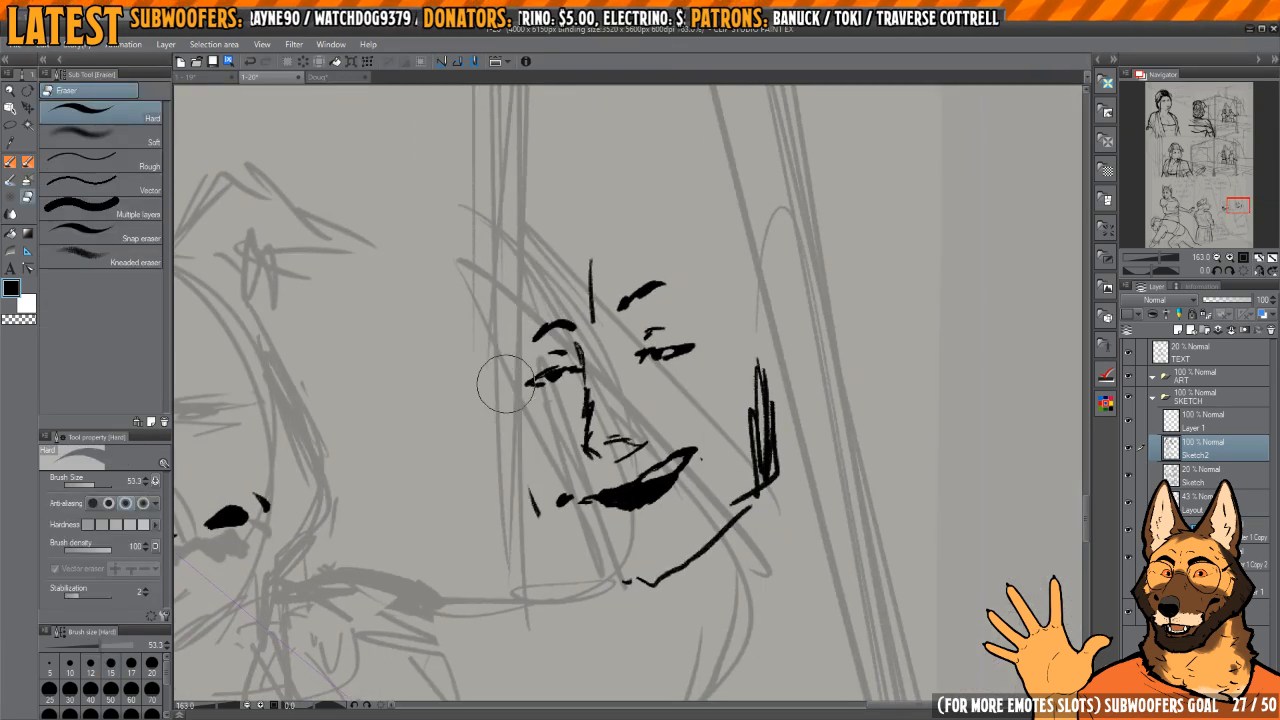
{"action": "key", "text": "p"}
{"action": "mouse_move", "coordinate": [506, 325]}
{"action": "left_mouse_down"}
{"action": "mouse_move", "coordinate": [566, 212]}
{"action": "mouse_move", "coordinate": [622, 208]}
{"action": "left_mouse_up"}
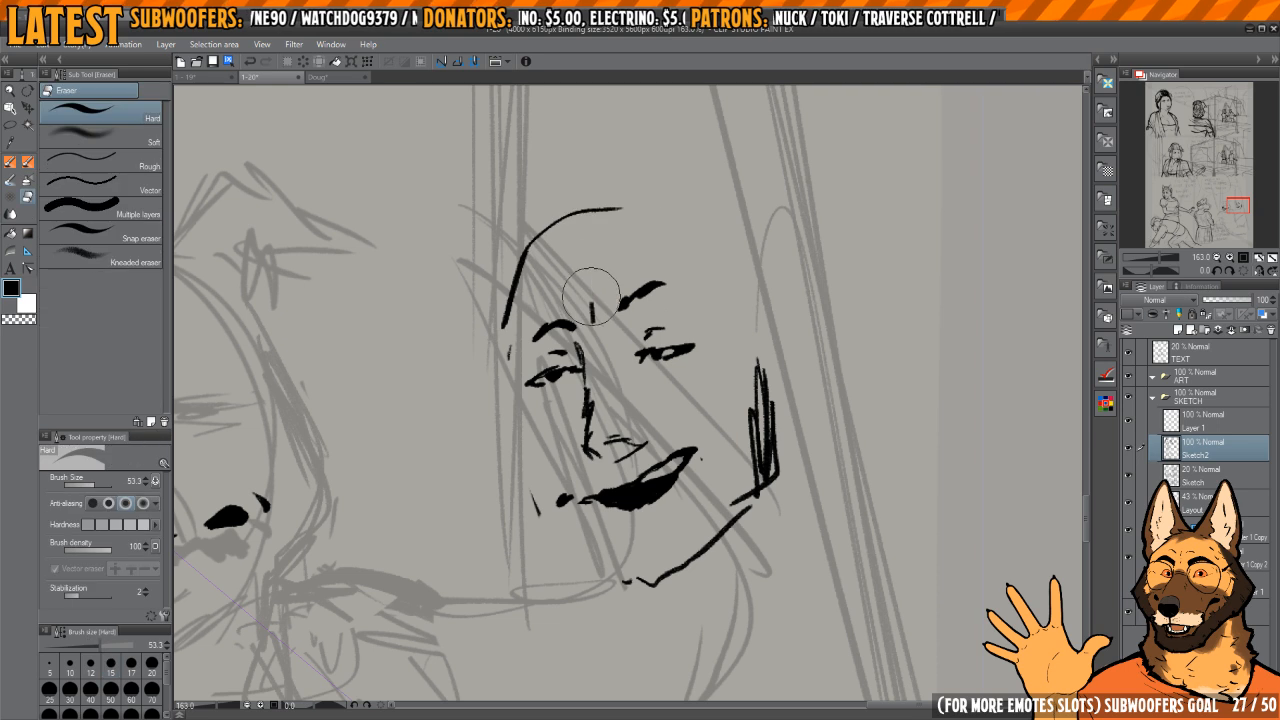
{"action": "mouse_move", "coordinate": [506, 368]}
{"action": "left_mouse_down"}
{"action": "mouse_move", "coordinate": [520, 466]}
{"action": "mouse_move", "coordinate": [548, 522]}
{"action": "mouse_move", "coordinate": [648, 600]}
{"action": "mouse_move", "coordinate": [755, 495]}
{"action": "mouse_move", "coordinate": [771, 443]}
{"action": "left_mouse_up"}
{"action": "key", "text": "e"}
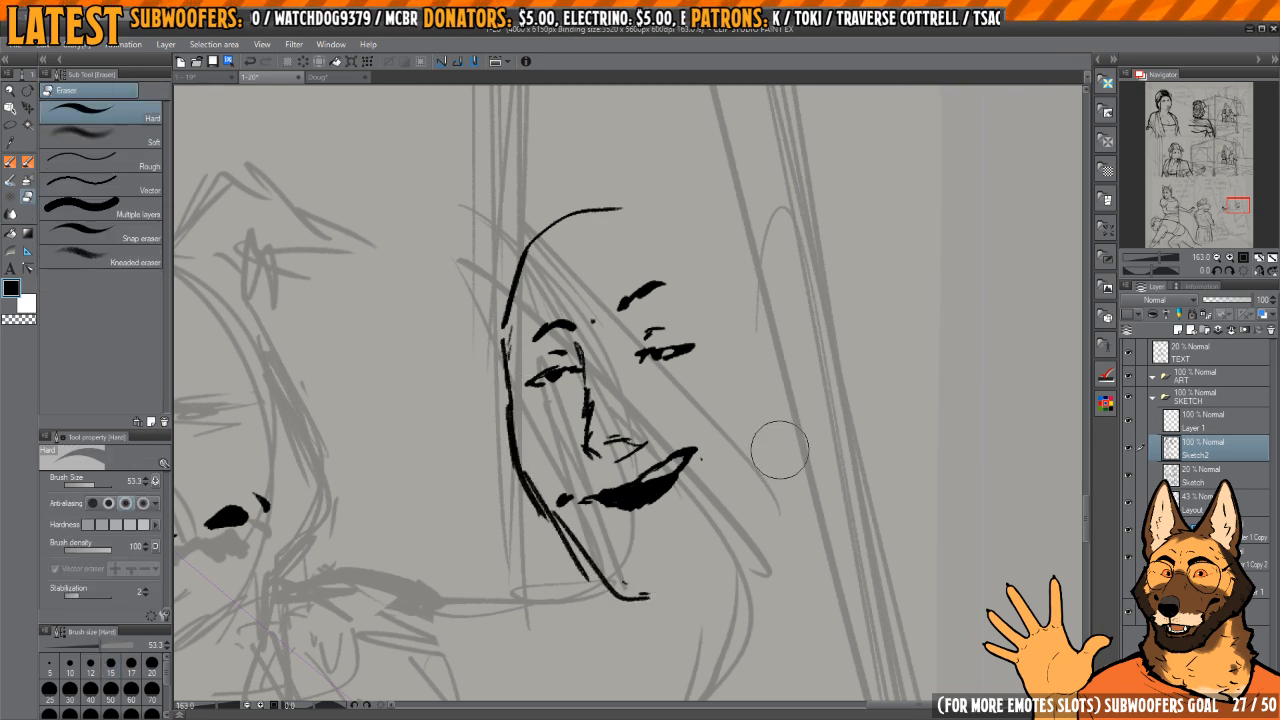
Step: Ink the near jaw line of the second character's face from beside the cheek down to the chin
{"action": "key", "text": "p"}
{"action": "mouse_move", "coordinate": [786, 398]}
{"action": "left_mouse_down"}
{"action": "mouse_move", "coordinate": [781, 511]}
{"action": "mouse_move", "coordinate": [692, 588]}
{"action": "mouse_move", "coordinate": [628, 598]}
{"action": "left_mouse_up"}
{"action": "mouse_move", "coordinate": [675, 329]}
{"action": "left_mouse_down"}
{"action": "mouse_move", "coordinate": [697, 333]}
{"action": "mouse_move", "coordinate": [657, 286]}
{"action": "left_mouse_up"}
Step: Erase the second character's thin eyebrows and redraw both as thick, straighter strokes closer to the eyes
{"action": "key", "text": "e"}
{"action": "mouse_move", "coordinate": [565, 335]}
{"action": "left_mouse_down"}
{"action": "mouse_move", "coordinate": [601, 323]}
{"action": "mouse_move", "coordinate": [576, 344]}
{"action": "mouse_move", "coordinate": [680, 319]}
{"action": "mouse_move", "coordinate": [640, 328]}
{"action": "mouse_move", "coordinate": [682, 318]}
{"action": "left_mouse_up"}
{"action": "key", "text": "p"}
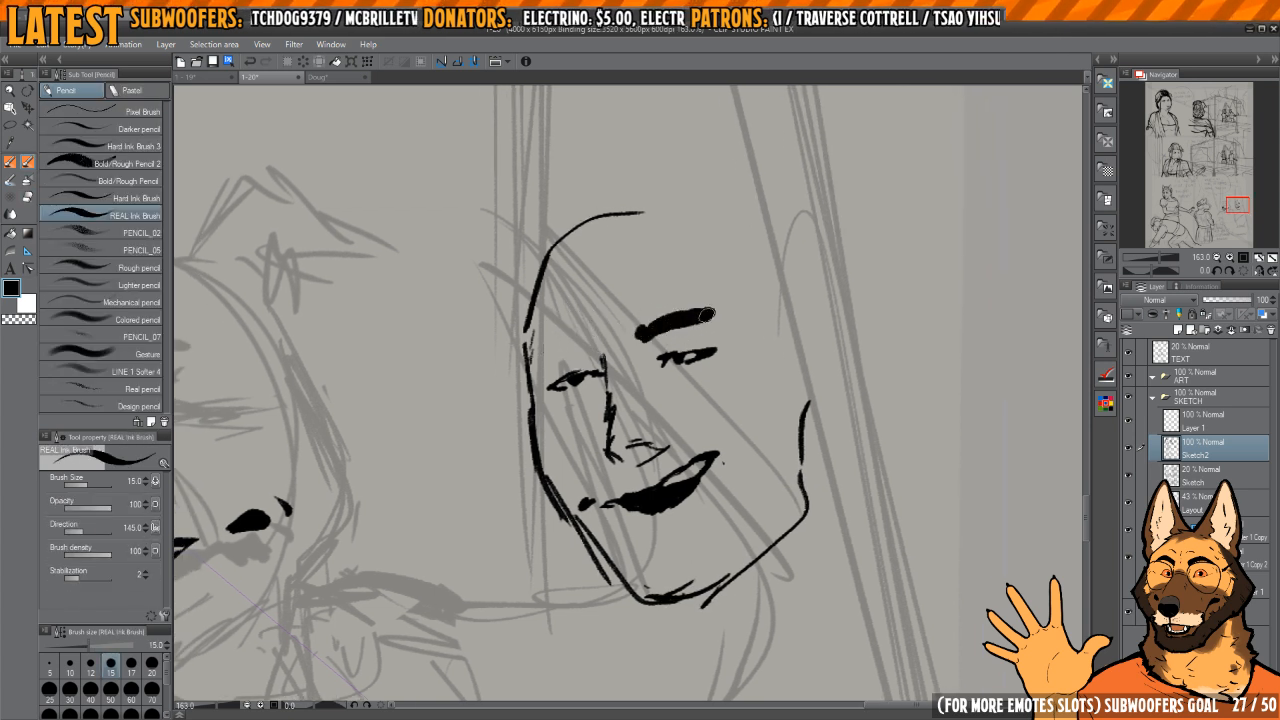
{"action": "mouse_move", "coordinate": [577, 347]}
{"action": "left_mouse_down"}
{"action": "mouse_move", "coordinate": [602, 345]}
{"action": "mouse_move", "coordinate": [564, 352]}
{"action": "left_mouse_up"}
{"action": "scroll", "coordinate": [705, 372], "scroll_direction": "down", "scroll_amount": 2}
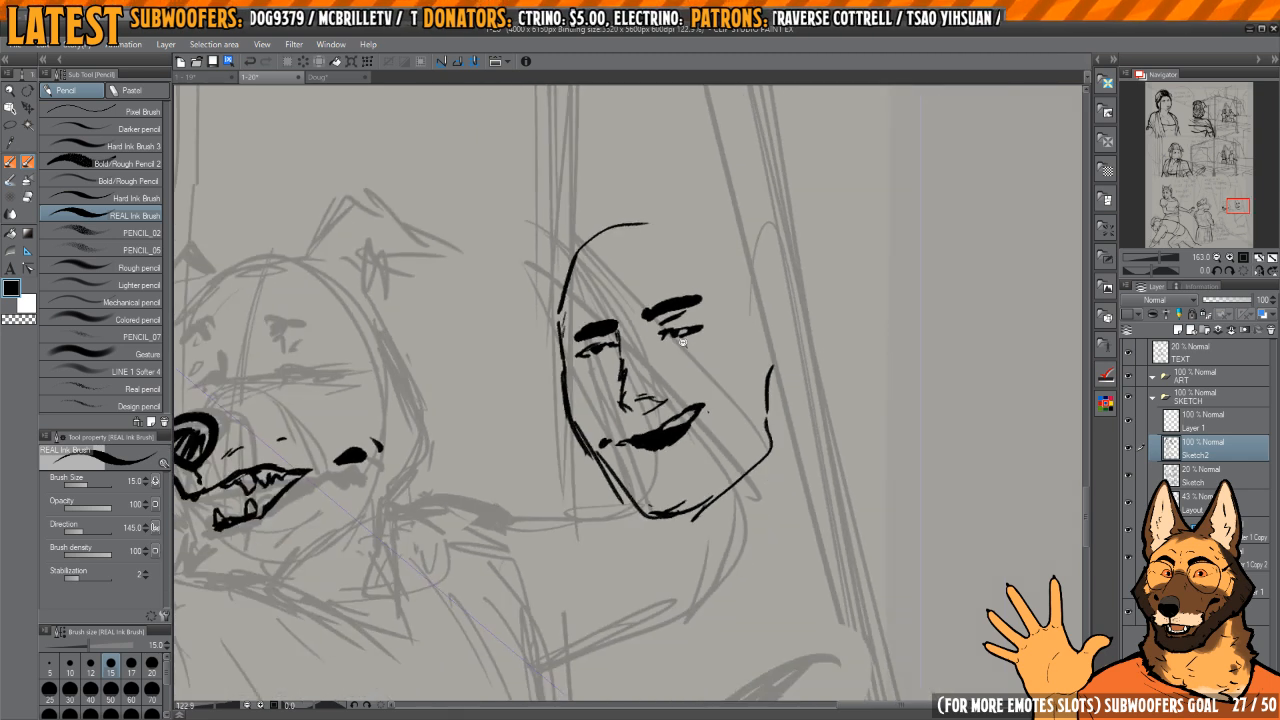
Step: Clean up the second character's mouth edge, erasing the detached dark corner mark and tapering the far corner
{"action": "scroll", "coordinate": [640, 400], "scroll_direction": "up", "scroll_amount": 1}
{"action": "key", "text": "e"}
{"action": "left_click_drag", "start_coordinate": [587, 481], "coordinate": [597, 470]}
{"action": "key", "text": "p"}
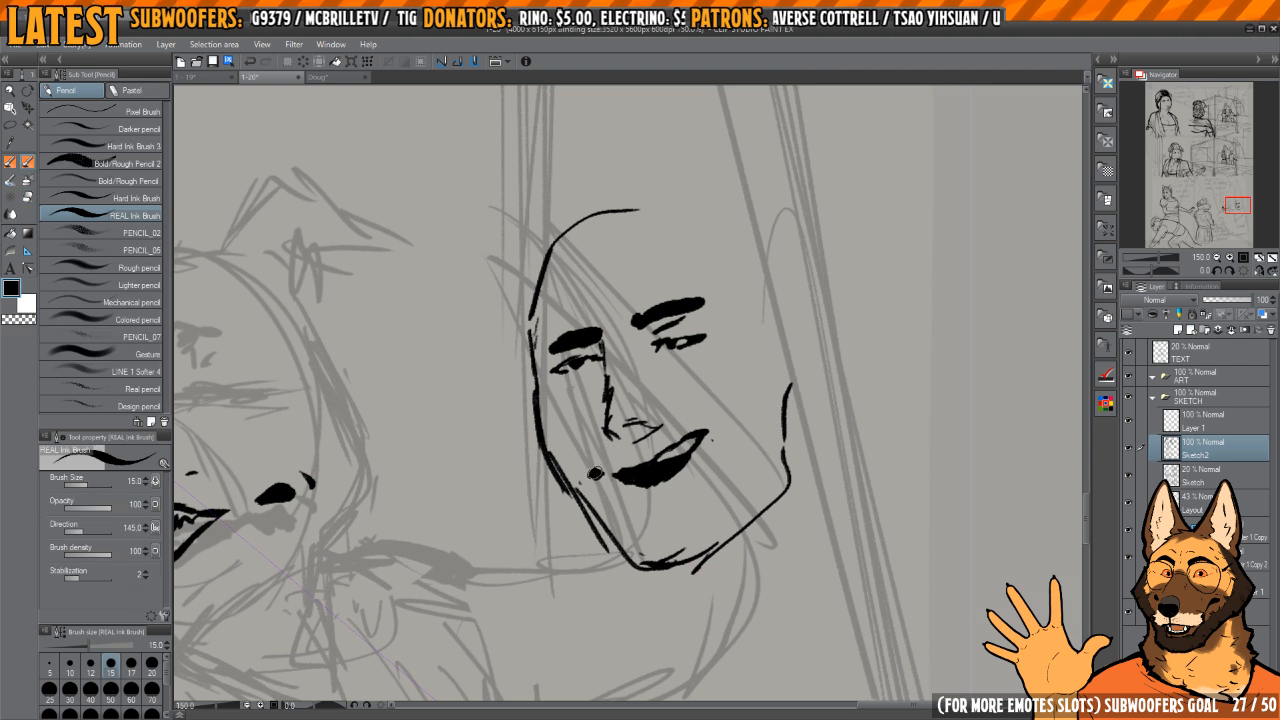
{"action": "key", "text": "c"}
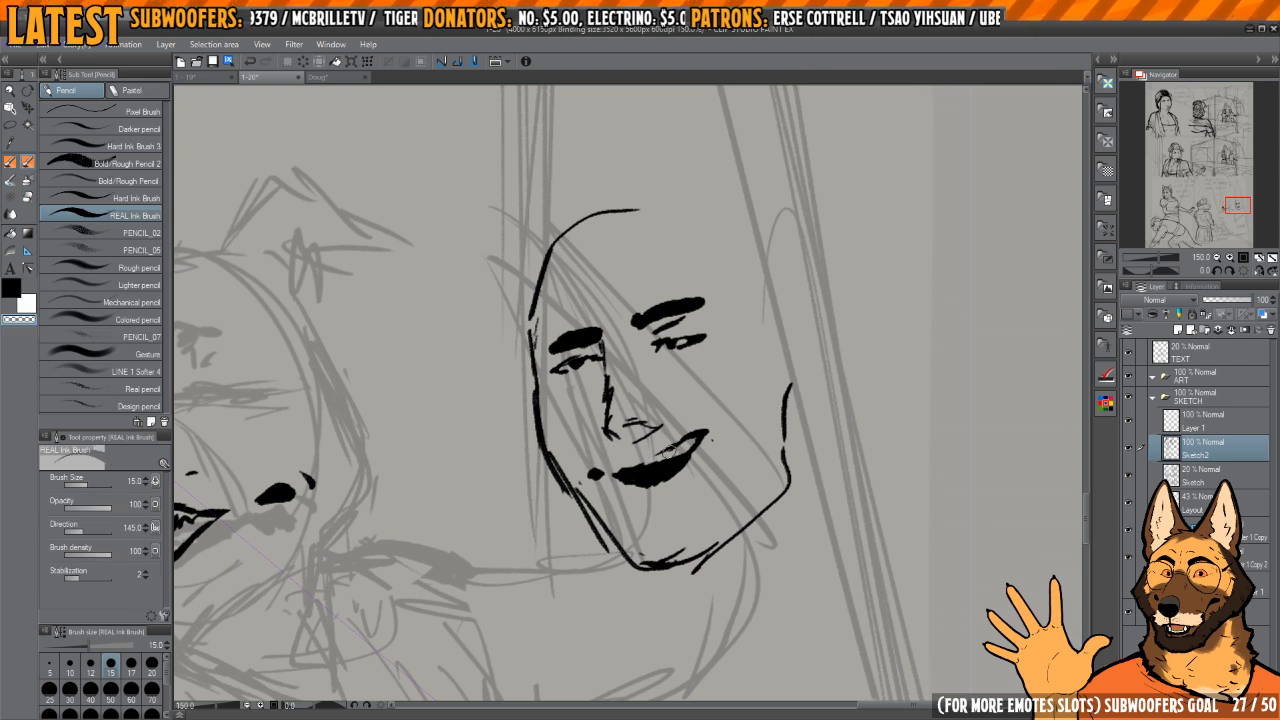
{"action": "key", "text": "c"}
{"action": "key", "text": "c"}
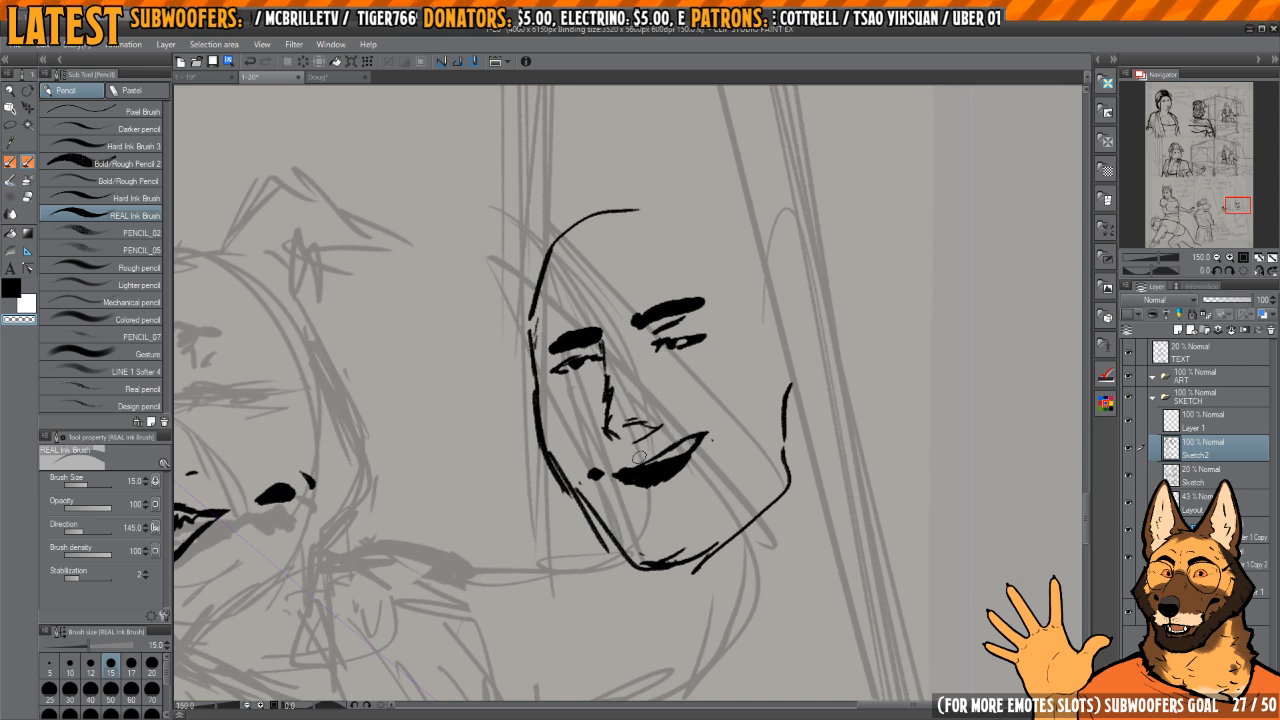
{"action": "left_click_drag", "start_coordinate": [600, 480], "coordinate": [648, 490]}
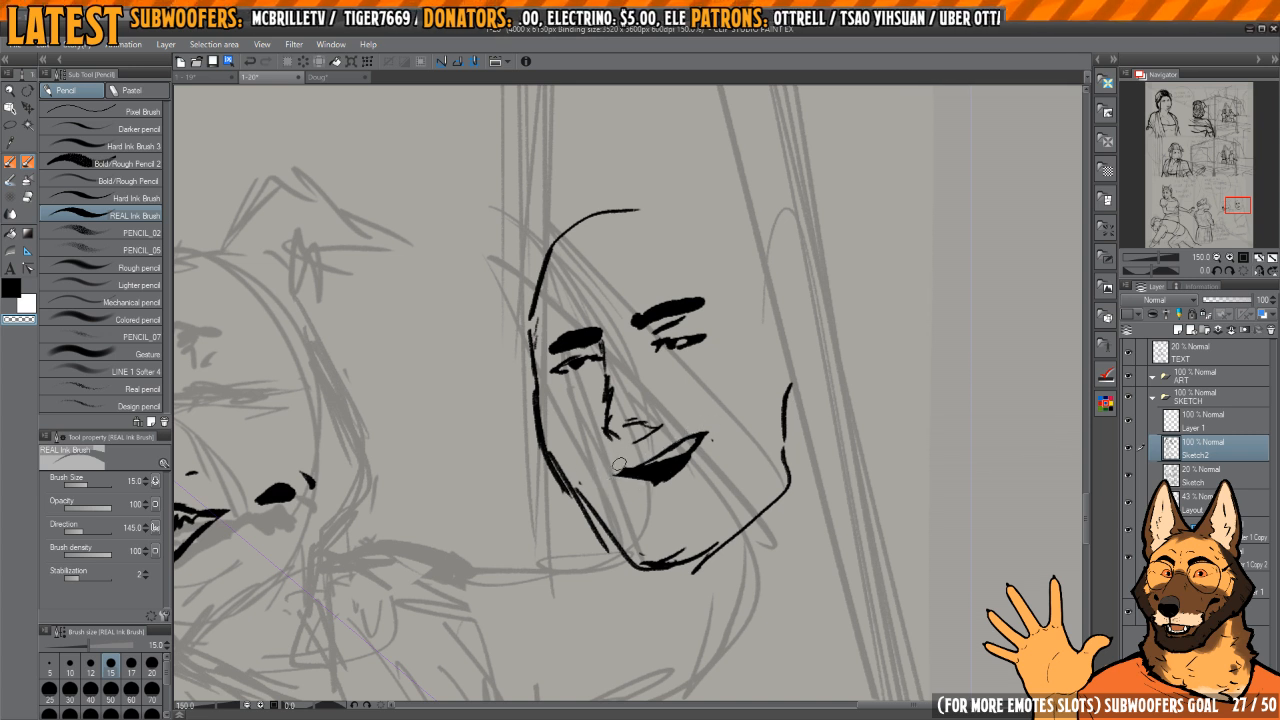
{"action": "key", "text": "c"}
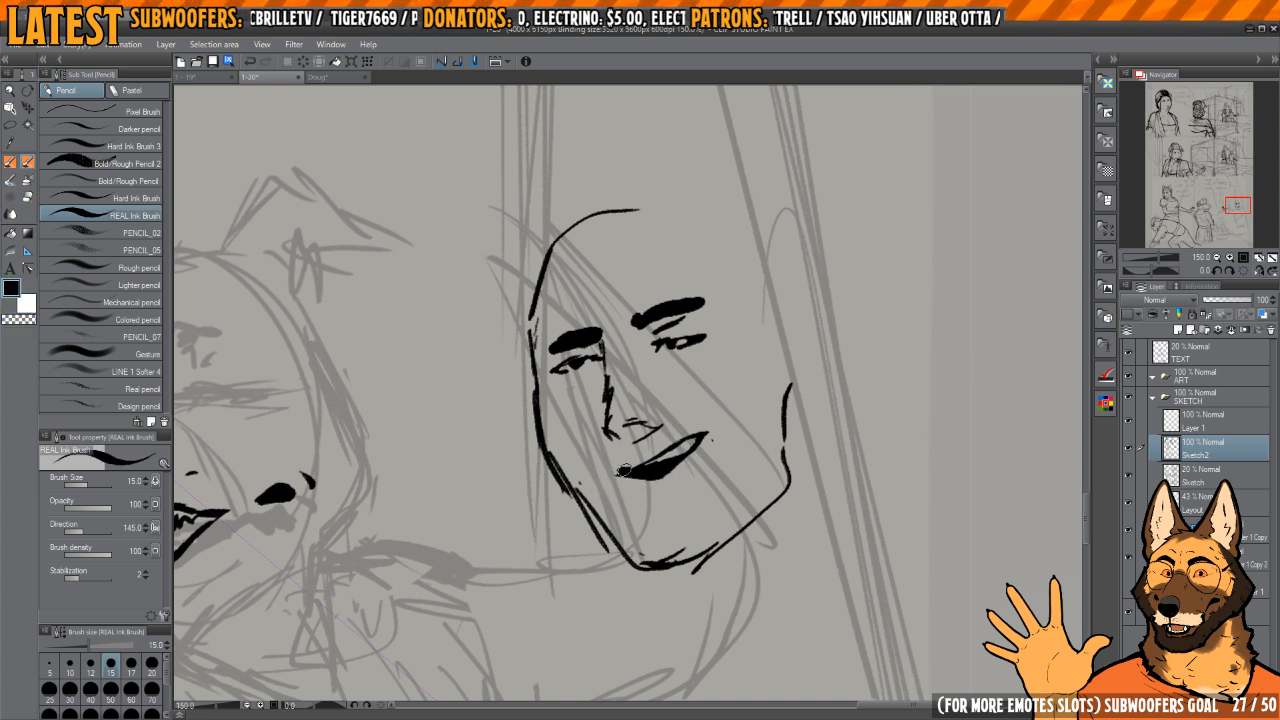
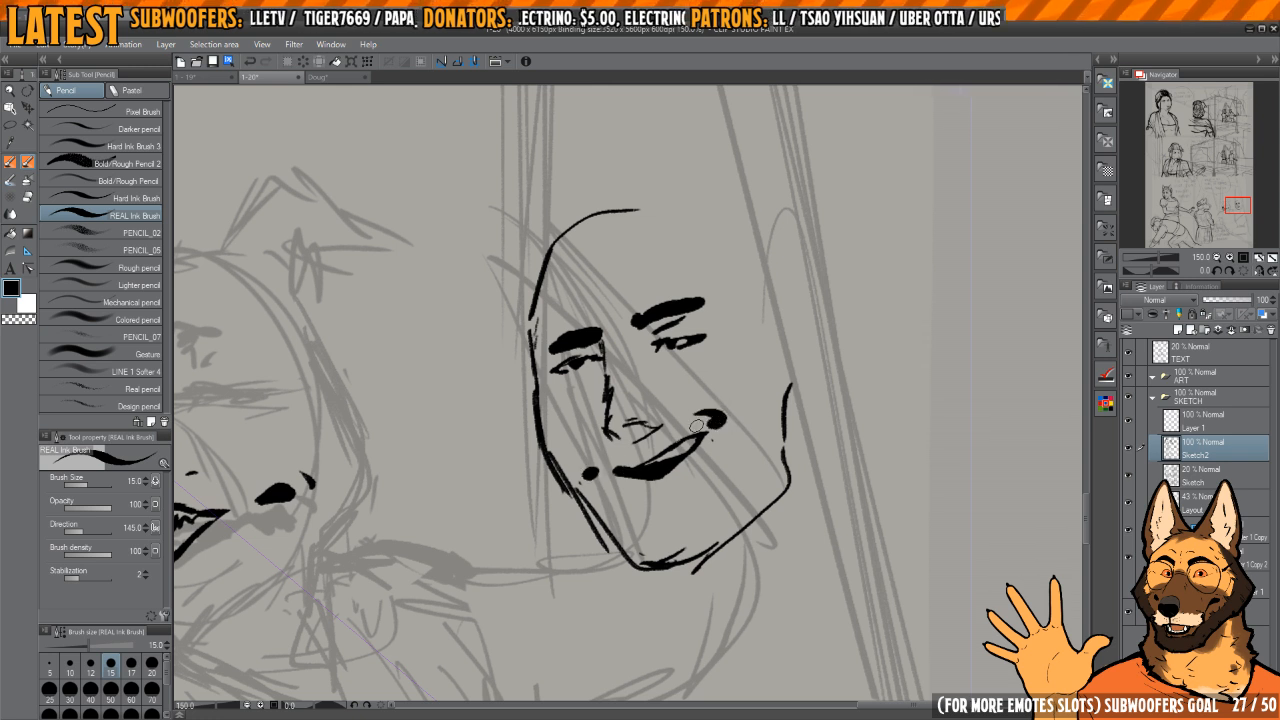
Step: Lasso the second character's mouth with its corner marks and move it slightly
{"action": "key", "text": "m"}
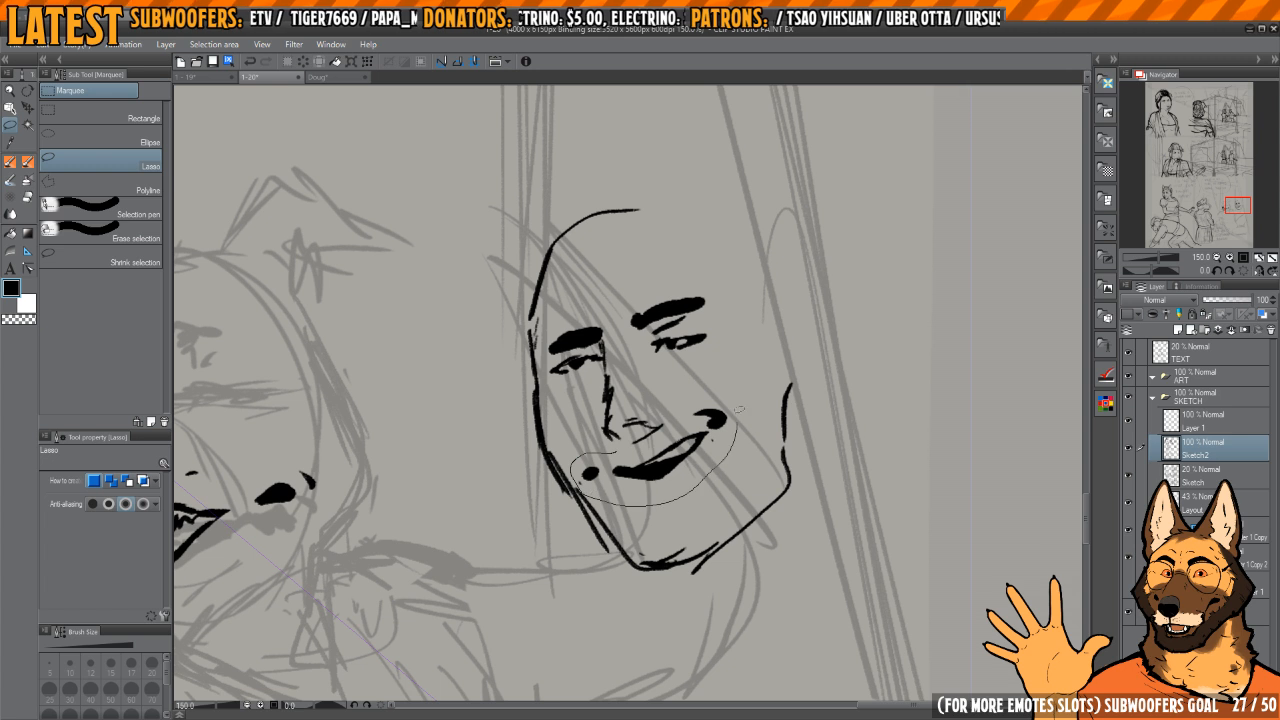
{"action": "left_click_drag", "start_coordinate": [667, 432], "coordinate": [667, 432]}
{"action": "key", "text": "k"}
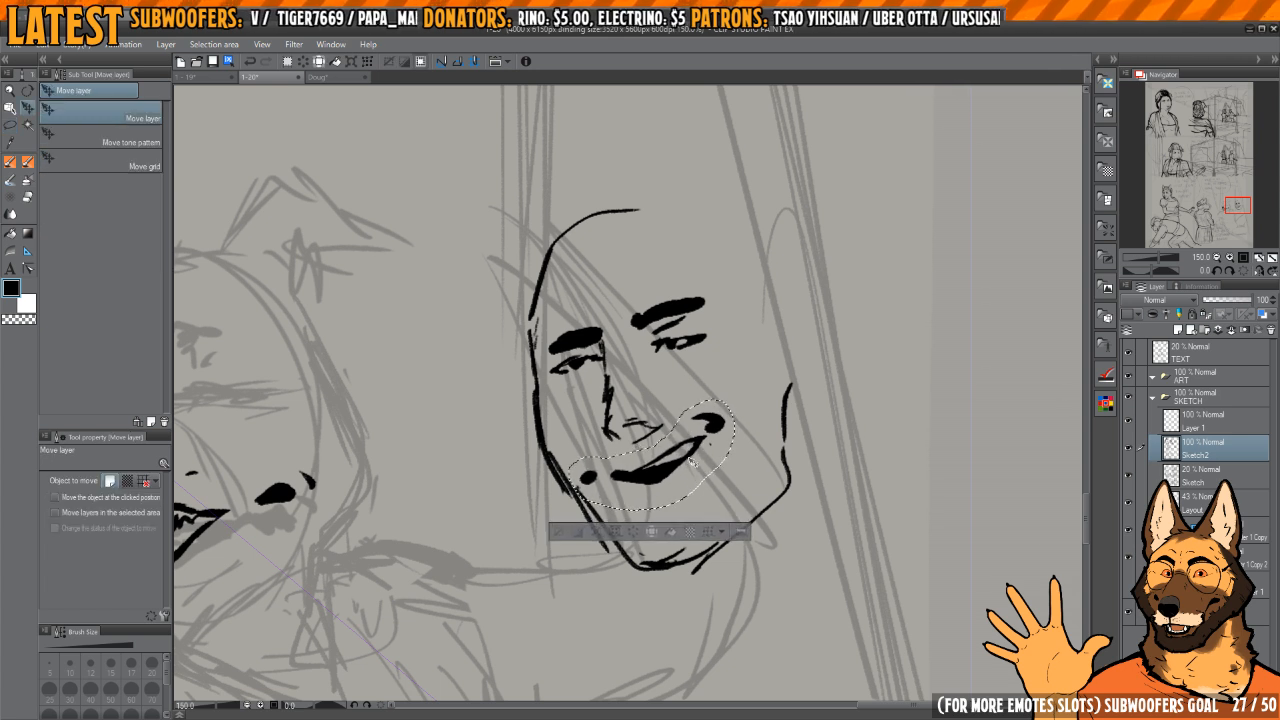
{"action": "key", "text": "ctrl+d"}
Step: Trim the dark marks at both mouth corners into smaller shapes and clean up the far end of the lips
{"action": "key", "text": "p"}
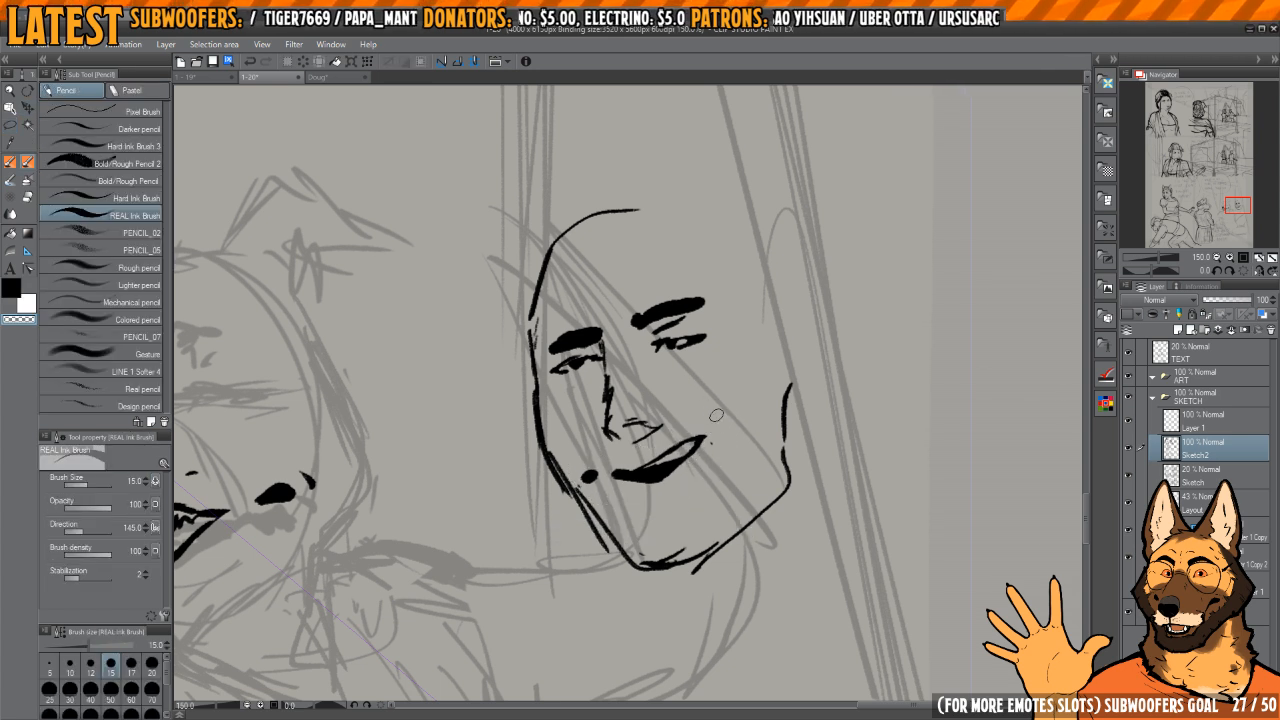
{"action": "key", "text": "c"}
{"action": "left_click_drag", "start_coordinate": [719, 421], "coordinate": [717, 424]}
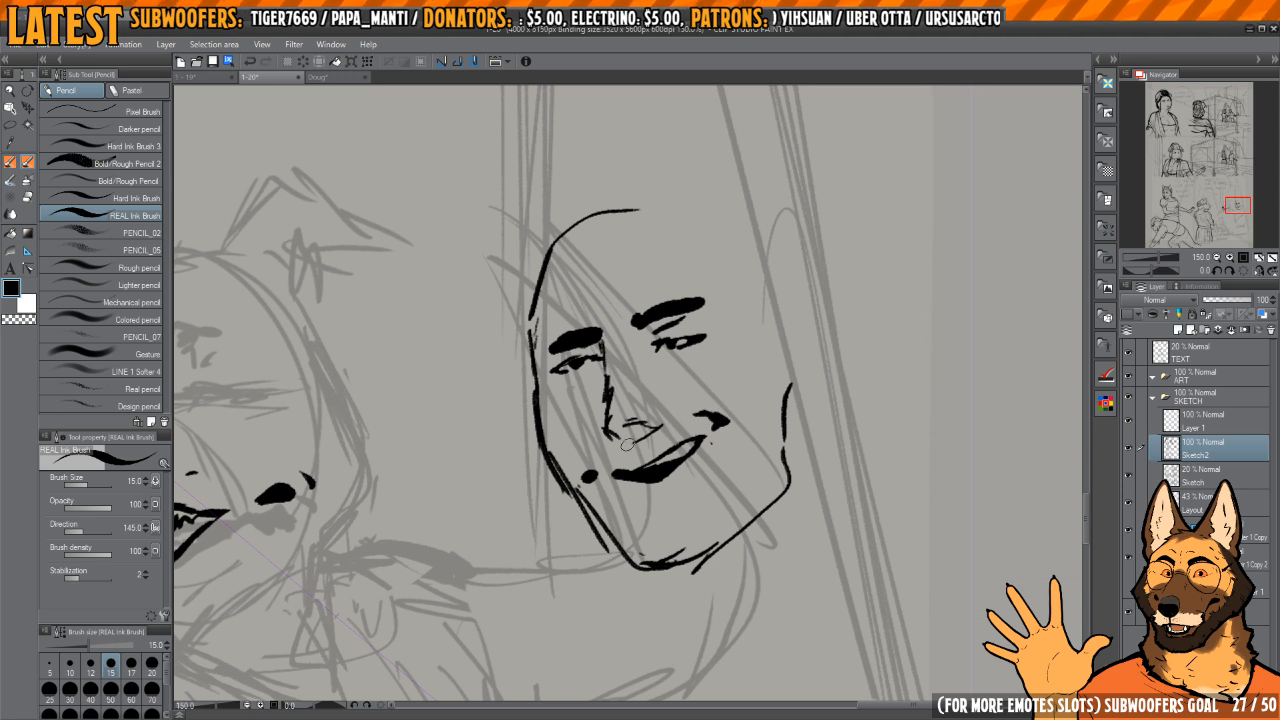
{"action": "key", "text": "c"}
{"action": "key", "text": "c"}
{"action": "left_click", "coordinate": [596, 478]}
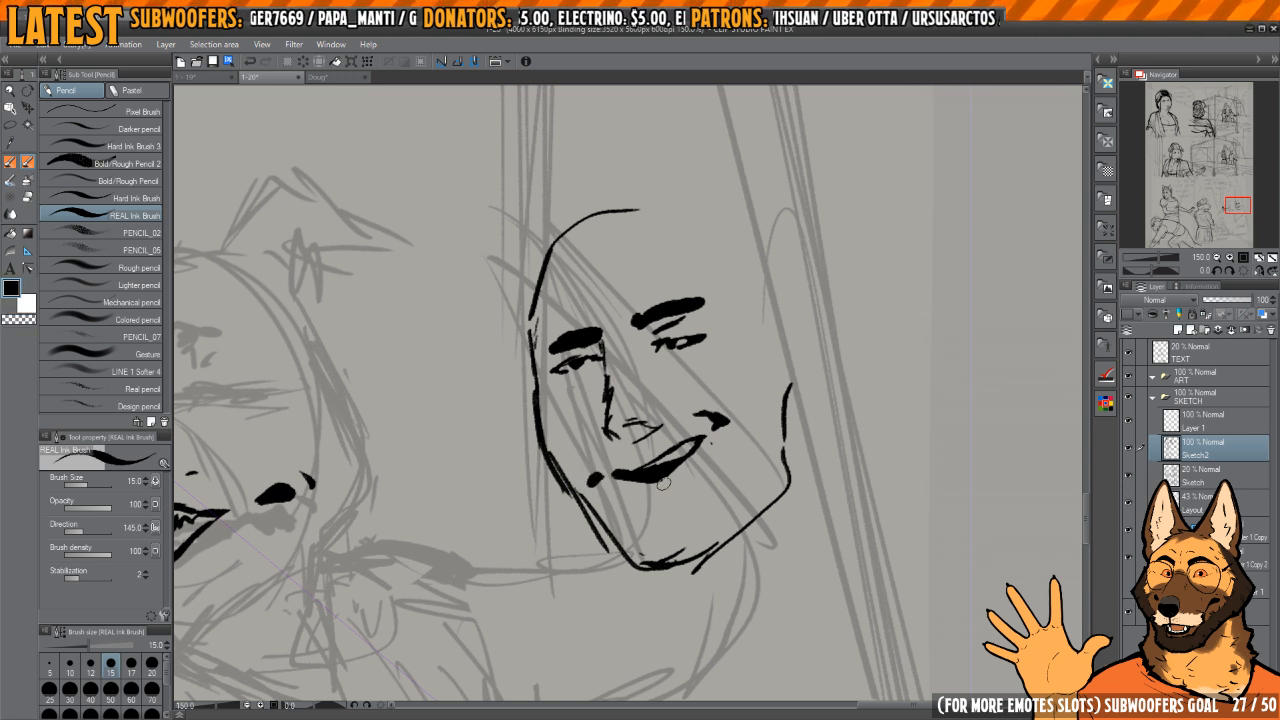
{"action": "key", "text": "c"}
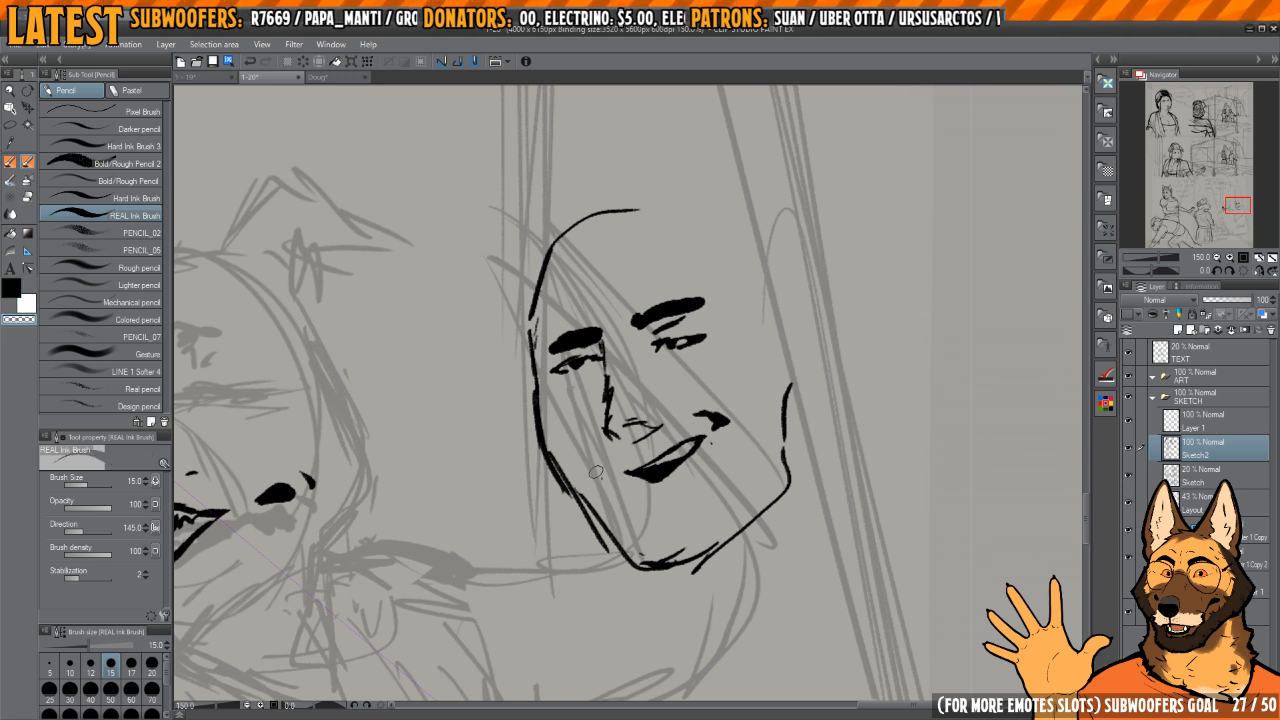
{"action": "key", "text": "c"}
{"action": "mouse_move", "coordinate": [741, 411]}
{"action": "left_mouse_down"}
{"action": "mouse_move", "coordinate": [690, 411]}
{"action": "mouse_move", "coordinate": [750, 411]}
{"action": "left_mouse_up"}
{"action": "left_click_drag", "start_coordinate": [750, 411], "coordinate": [766, 435]}
Step: Clear the sketchy nose bridge and re-ink it as a solid line from the far eyebrow down to the nose tip
{"action": "key", "text": "c"}
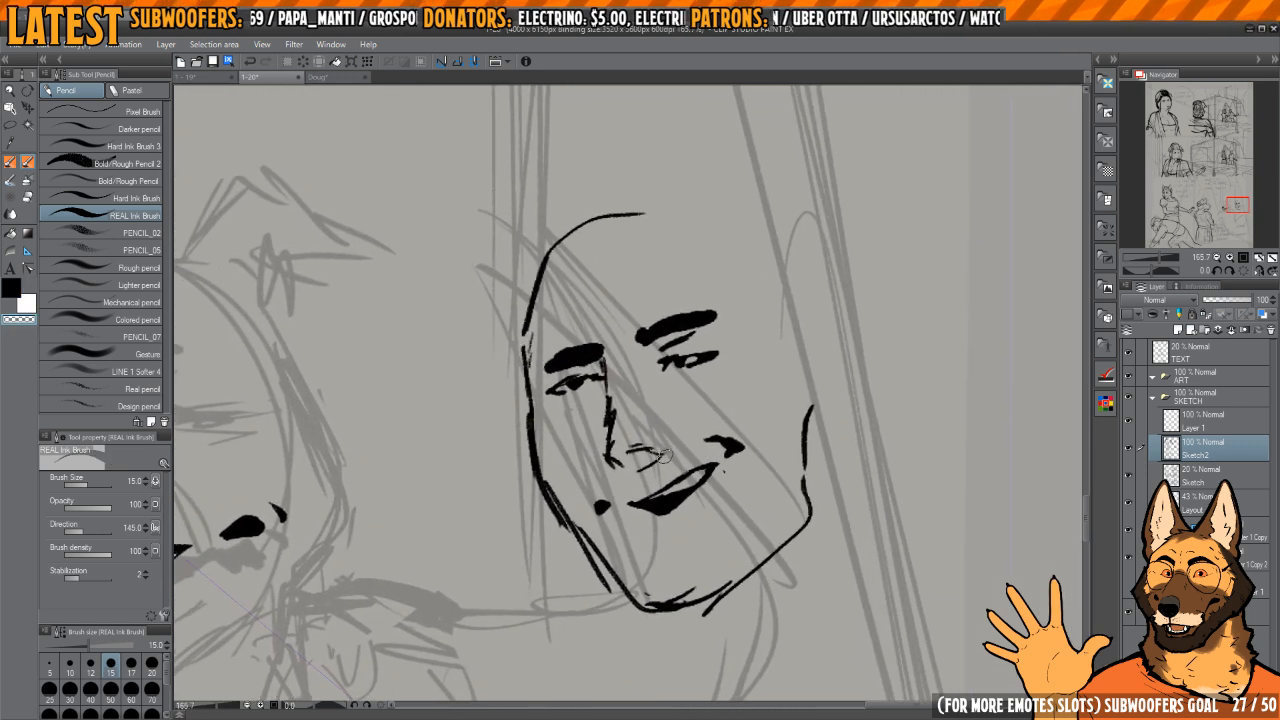
{"action": "key", "text": "c"}
{"action": "mouse_move", "coordinate": [615, 438]}
{"action": "left_mouse_down"}
{"action": "mouse_move", "coordinate": [623, 462]}
{"action": "mouse_move", "coordinate": [676, 466]}
{"action": "mouse_move", "coordinate": [616, 433]}
{"action": "mouse_move", "coordinate": [611, 377]}
{"action": "mouse_move", "coordinate": [612, 411]}
{"action": "left_mouse_up"}
{"action": "key", "text": "c"}
{"action": "key", "text": "c"}
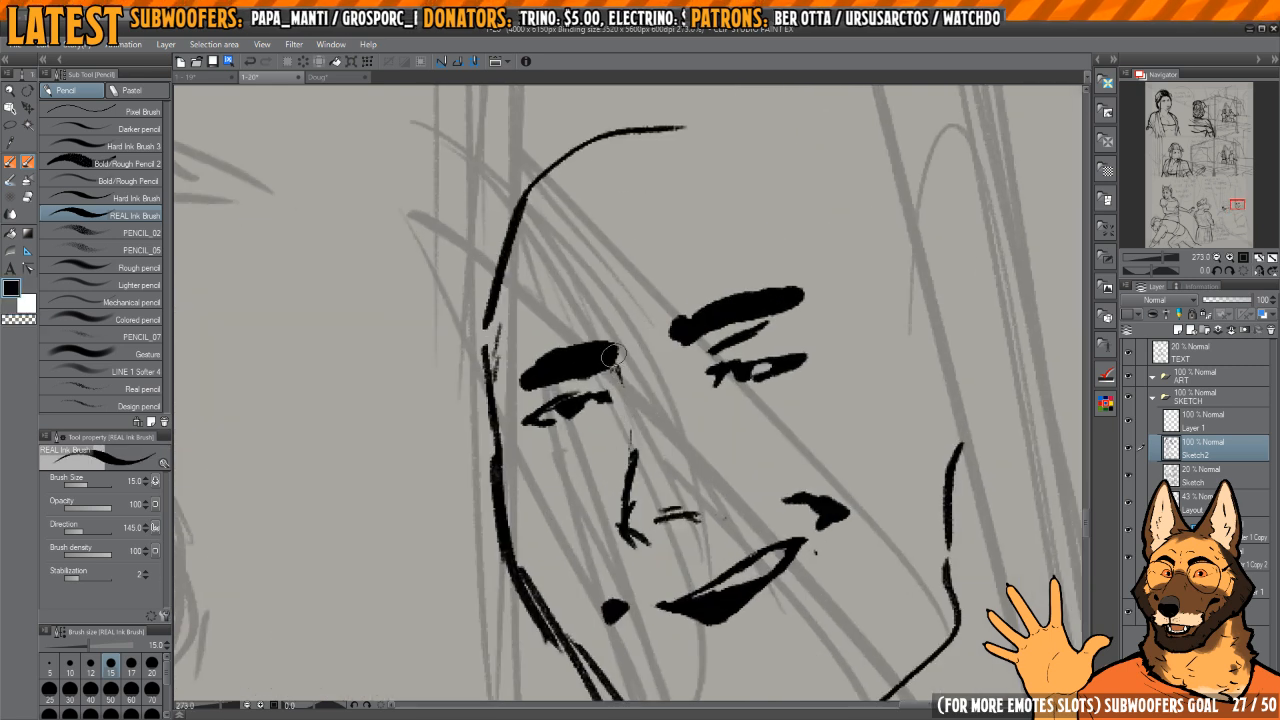
{"action": "left_click_drag", "start_coordinate": [611, 355], "coordinate": [630, 412]}
{"action": "mouse_move", "coordinate": [632, 434]}
{"action": "left_mouse_down"}
{"action": "mouse_move", "coordinate": [626, 386]}
{"action": "mouse_move", "coordinate": [620, 450]}
{"action": "mouse_move", "coordinate": [647, 502]}
{"action": "left_mouse_up"}
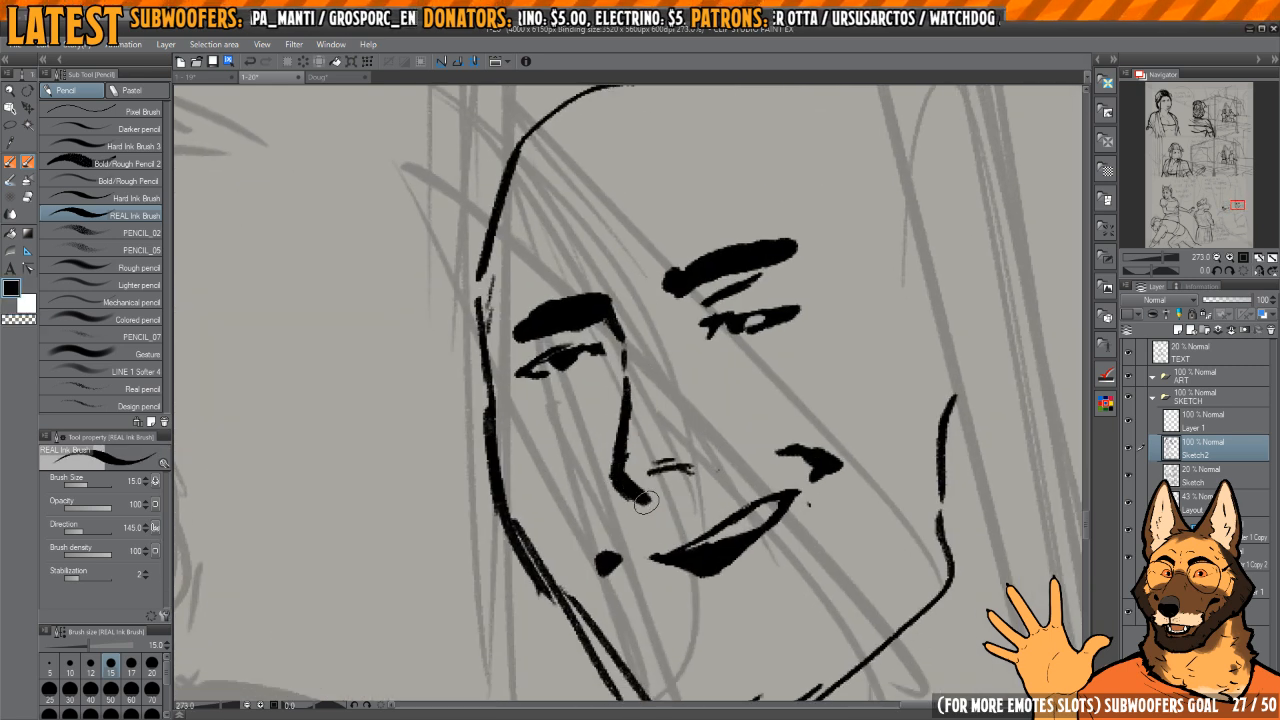
Step: Ink the underside of the nose tip and redraw the nostril as a darker shape
{"action": "key", "text": "c"}
{"action": "mouse_move", "coordinate": [610, 459]}
{"action": "left_mouse_down"}
{"action": "mouse_move", "coordinate": [615, 378]}
{"action": "mouse_move", "coordinate": [664, 468]}
{"action": "mouse_move", "coordinate": [683, 462]}
{"action": "mouse_move", "coordinate": [650, 502]}
{"action": "mouse_move", "coordinate": [703, 473]}
{"action": "mouse_move", "coordinate": [627, 477]}
{"action": "mouse_move", "coordinate": [662, 459]}
{"action": "mouse_move", "coordinate": [731, 464]}
{"action": "left_mouse_up"}
{"action": "key", "text": "c"}
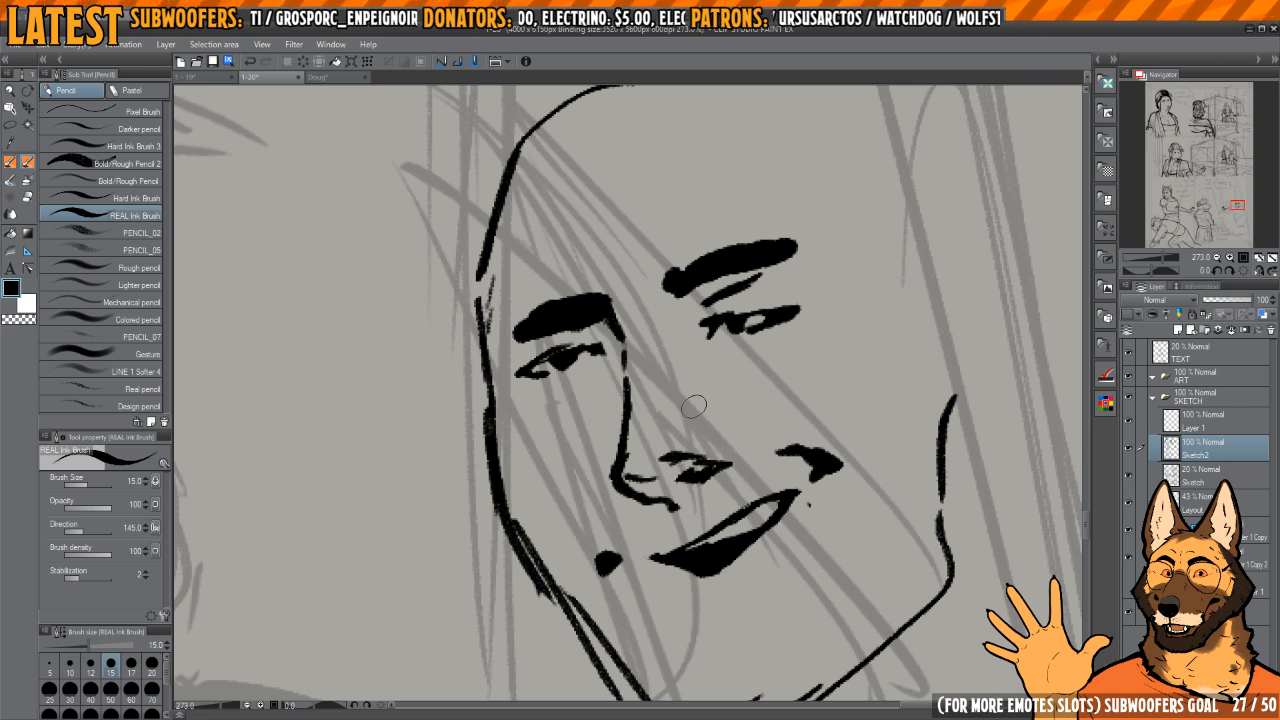
{"action": "key", "text": "h"}
{"action": "key", "text": "h"}
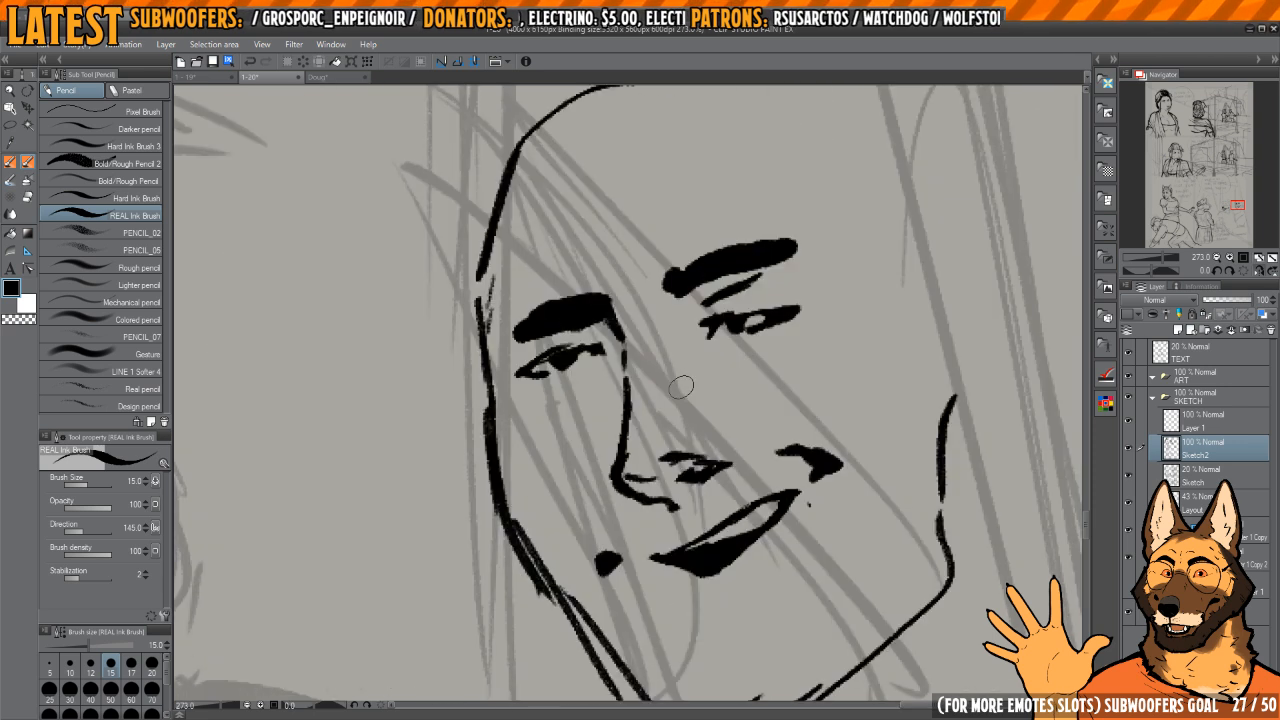
Step: Thicken the ear-side cheek and jaw line down to the chin, erasing its rough edges in the mirrored view
{"action": "key", "text": "h"}
{"action": "left_click_drag", "start_coordinate": [660, 408], "coordinate": [759, 405]}
{"action": "scroll", "coordinate": [759, 405], "scroll_direction": "down", "scroll_amount": 3}
{"action": "key", "text": "e"}
{"action": "mouse_move", "coordinate": [537, 402]}
{"action": "left_mouse_down"}
{"action": "mouse_move", "coordinate": [530, 393]}
{"action": "mouse_move", "coordinate": [623, 583]}
{"action": "mouse_move", "coordinate": [651, 590]}
{"action": "left_mouse_up"}
{"action": "left_click_drag", "start_coordinate": [572, 479], "coordinate": [600, 477]}
{"action": "key", "text": "p"}
{"action": "mouse_move", "coordinate": [555, 393]}
{"action": "left_mouse_down"}
{"action": "mouse_move", "coordinate": [549, 479]}
{"action": "mouse_move", "coordinate": [562, 505]}
{"action": "mouse_move", "coordinate": [650, 576]}
{"action": "mouse_move", "coordinate": [735, 590]}
{"action": "left_mouse_up"}
{"action": "key", "text": "h"}
{"action": "key", "text": "h"}
{"action": "left_click_drag", "start_coordinate": [637, 523], "coordinate": [674, 521]}
{"action": "key", "text": "e"}
{"action": "mouse_move", "coordinate": [706, 571]}
{"action": "left_mouse_down"}
{"action": "mouse_move", "coordinate": [794, 570]}
{"action": "mouse_move", "coordinate": [797, 545]}
{"action": "left_mouse_up"}
Step: Erase the doubled strokes of the far jaw and redraw it as one solid line from cheek to chin
{"action": "key", "text": "h"}
{"action": "left_click_drag", "start_coordinate": [633, 492], "coordinate": [786, 528]}
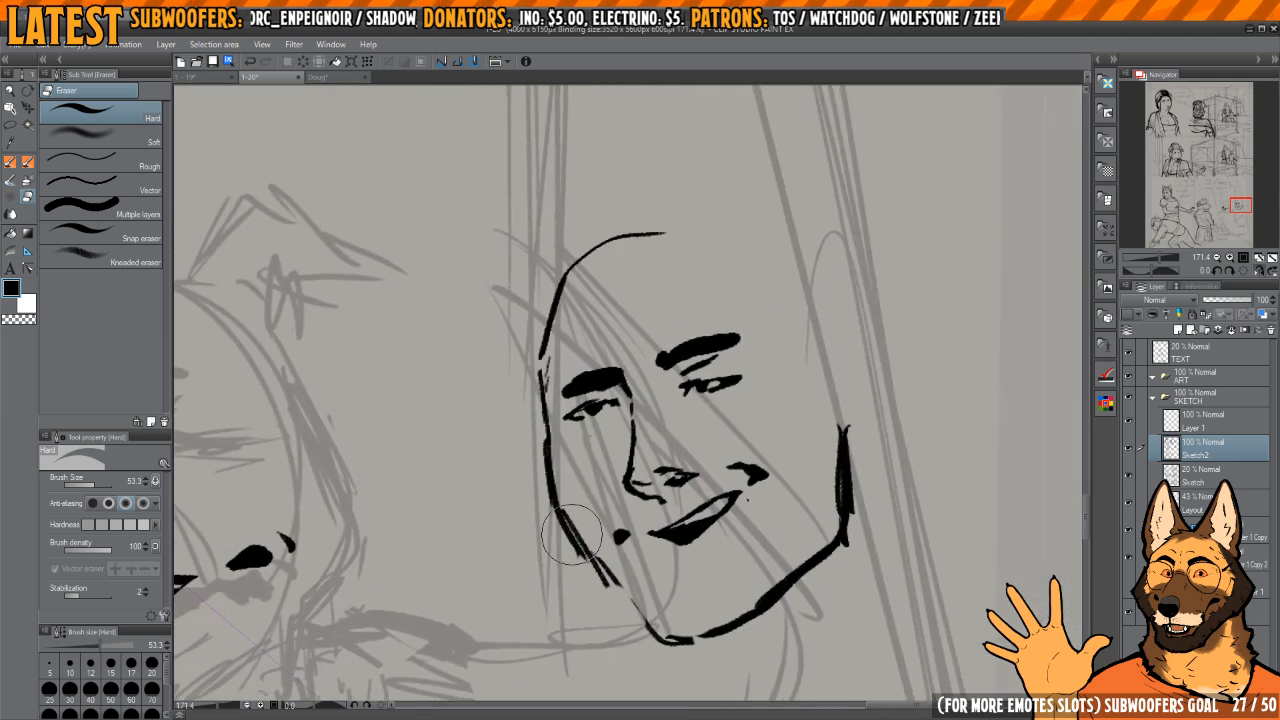
{"action": "mouse_move", "coordinate": [574, 540]}
{"action": "left_mouse_down"}
{"action": "mouse_move", "coordinate": [567, 512]}
{"action": "mouse_move", "coordinate": [614, 584]}
{"action": "left_mouse_up"}
{"action": "key", "text": "p"}
{"action": "left_click_drag", "start_coordinate": [554, 503], "coordinate": [602, 582]}
{"action": "left_click_drag", "start_coordinate": [575, 541], "coordinate": [651, 634]}
{"action": "key", "text": "h"}
{"action": "mouse_move", "coordinate": [645, 527]}
{"action": "left_mouse_down"}
{"action": "mouse_move", "coordinate": [705, 513]}
{"action": "mouse_move", "coordinate": [650, 480]}
{"action": "left_mouse_up"}
{"action": "key", "text": "h"}
{"action": "mouse_move", "coordinate": [600, 490]}
{"action": "left_mouse_down"}
{"action": "mouse_move", "coordinate": [661, 520]}
{"action": "mouse_move", "coordinate": [630, 586]}
{"action": "left_mouse_up"}
{"action": "key", "text": "c"}
{"action": "left_click_drag", "start_coordinate": [598, 545], "coordinate": [650, 614]}
{"action": "left_click_drag", "start_coordinate": [581, 511], "coordinate": [609, 563]}
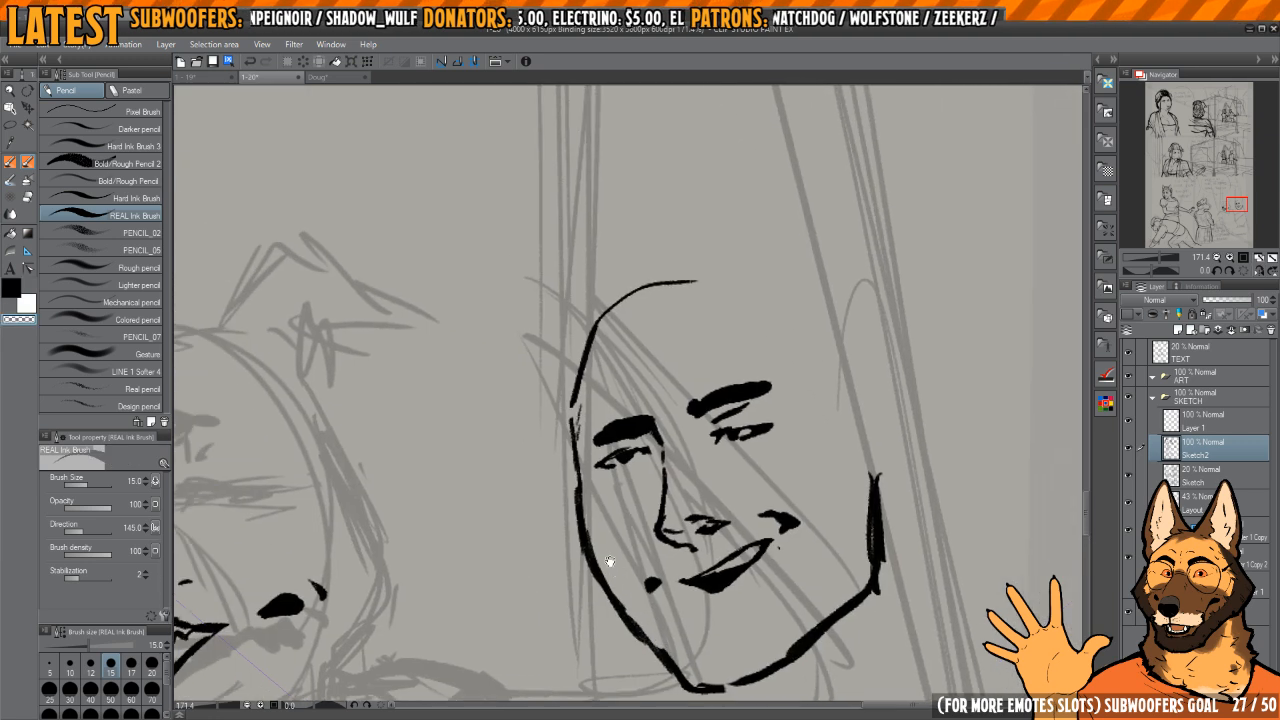
Step: Refine the far-side contour, closing the gap between forehead and cheek and evening out the line's thickness
{"action": "left_click_drag", "start_coordinate": [564, 478], "coordinate": [595, 578]}
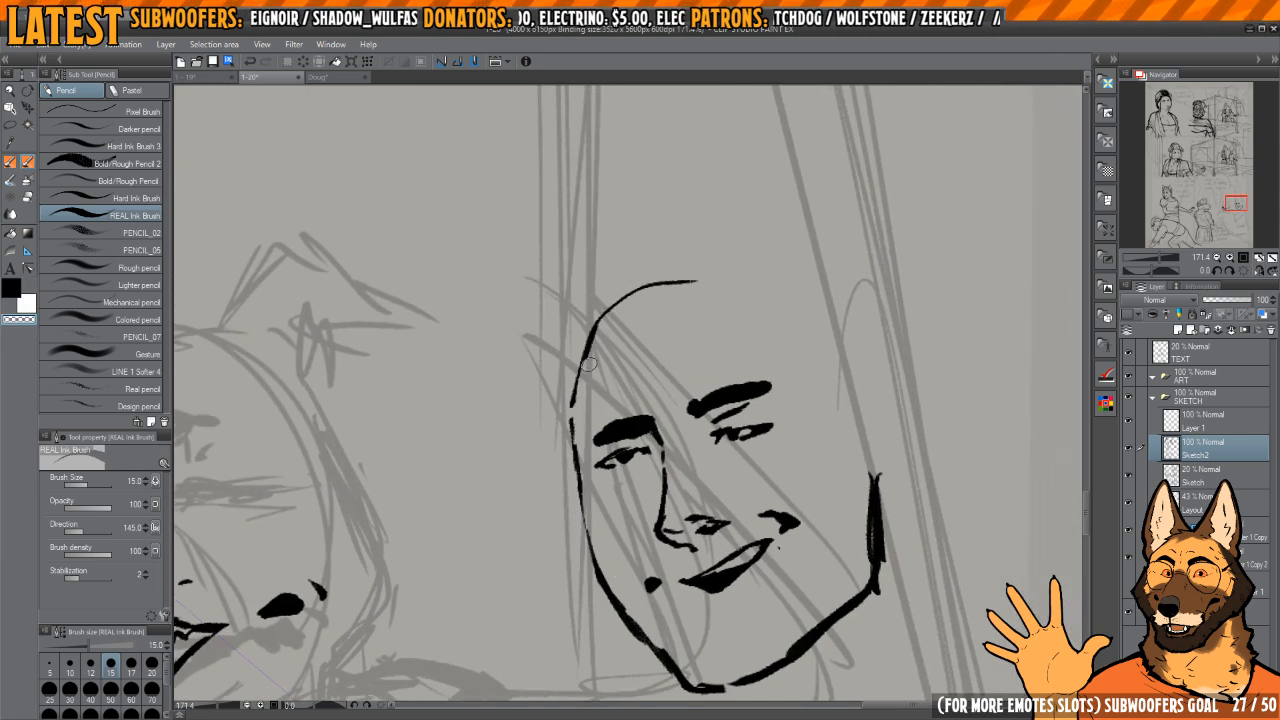
{"action": "key", "text": "c"}
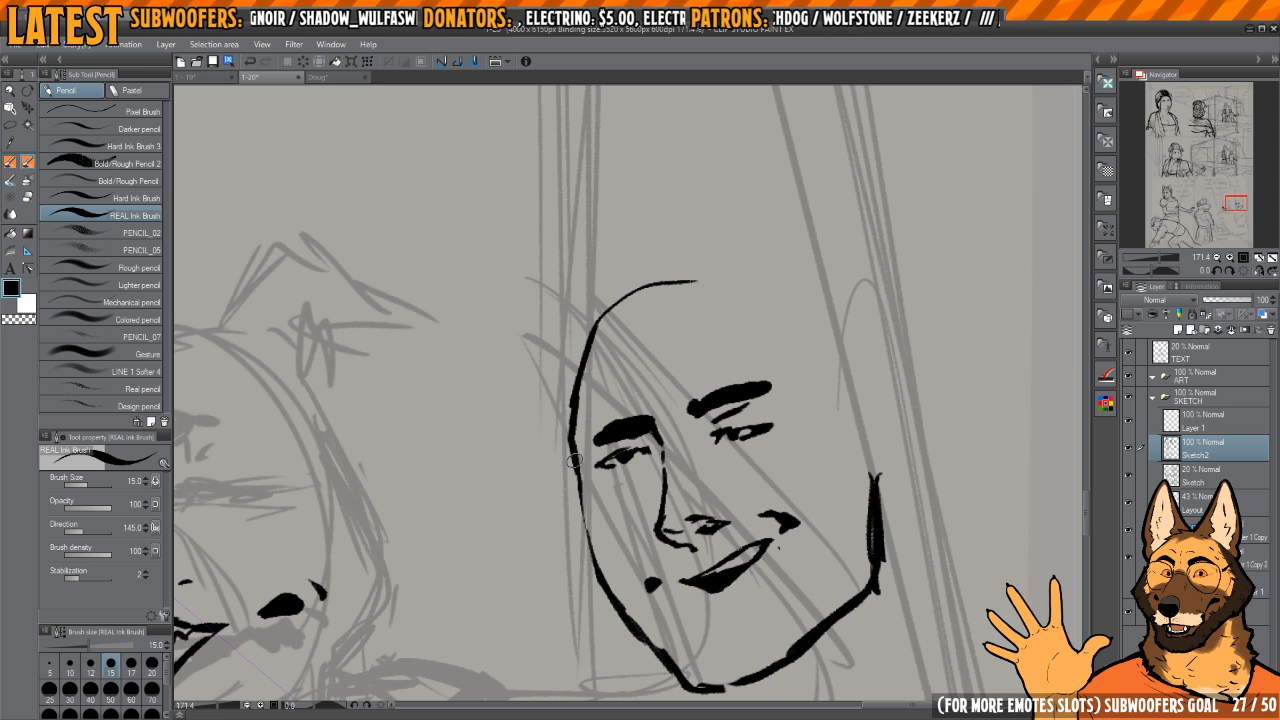
{"action": "left_click_drag", "start_coordinate": [573, 438], "coordinate": [585, 492]}
{"action": "mouse_move", "coordinate": [580, 482]}
{"action": "left_mouse_down"}
{"action": "mouse_move", "coordinate": [590, 538]}
{"action": "mouse_move", "coordinate": [582, 504]}
{"action": "left_mouse_up"}
{"action": "key", "text": "c"}
{"action": "left_click_drag", "start_coordinate": [573, 450], "coordinate": [591, 508]}
{"action": "mouse_move", "coordinate": [569, 398]}
{"action": "left_mouse_down"}
{"action": "mouse_move", "coordinate": [587, 492]}
{"action": "mouse_move", "coordinate": [565, 428]}
{"action": "left_mouse_up"}
{"action": "key", "text": "c"}
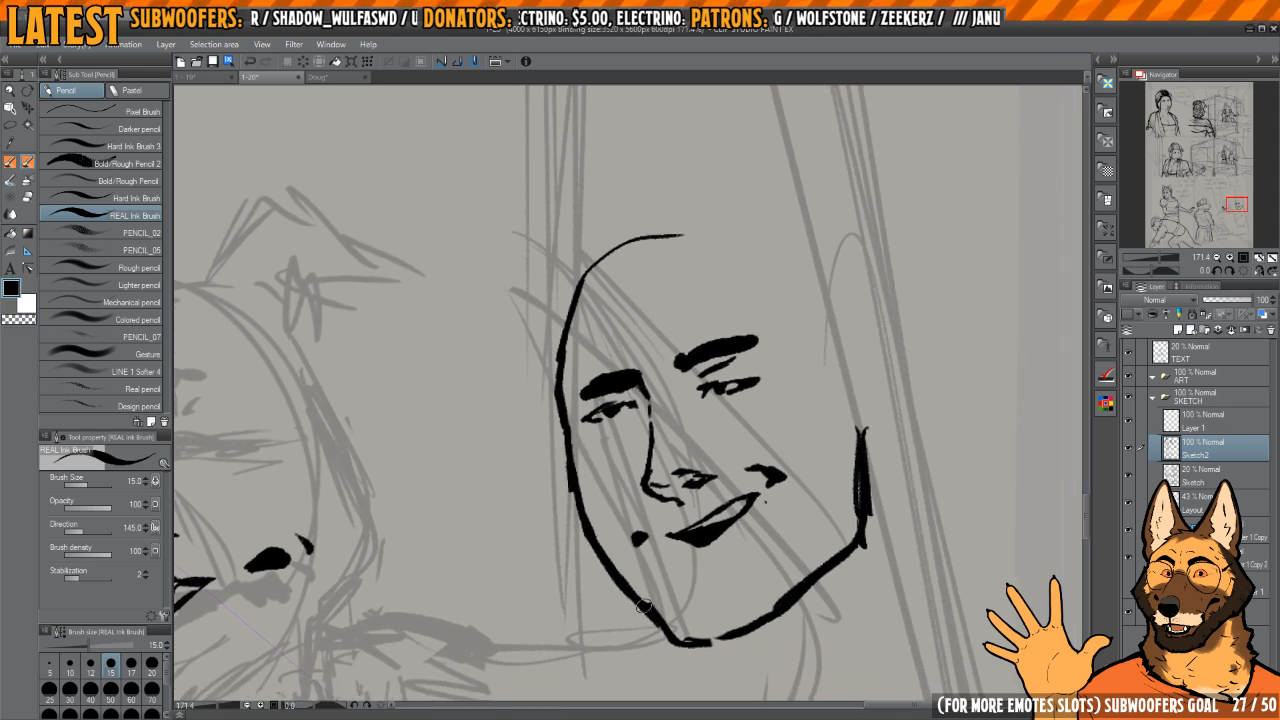
Step: Smooth the far jaw line's inner and outer edges from the cheek down to the chin
{"action": "key", "text": "c"}
{"action": "left_click_drag", "start_coordinate": [644, 606], "coordinate": [625, 572]}
{"action": "mouse_move", "coordinate": [615, 529]}
{"action": "left_mouse_down"}
{"action": "mouse_move", "coordinate": [600, 527]}
{"action": "mouse_move", "coordinate": [610, 592]}
{"action": "mouse_move", "coordinate": [660, 642]}
{"action": "left_mouse_up"}
{"action": "key", "text": "c"}
{"action": "mouse_move", "coordinate": [565, 514]}
{"action": "left_mouse_down"}
{"action": "mouse_move", "coordinate": [651, 625]}
{"action": "mouse_move", "coordinate": [690, 641]}
{"action": "left_mouse_up"}
{"action": "key", "text": "h"}
{"action": "mouse_move", "coordinate": [634, 571]}
{"action": "left_mouse_down"}
{"action": "mouse_move", "coordinate": [655, 564]}
{"action": "mouse_move", "coordinate": [622, 531]}
{"action": "left_mouse_up"}
{"action": "key", "text": "h"}
Step: Add a short mark beneath the lower lip and refine the lip line in a rotated close-up, restoring the upright view
{"action": "key", "text": "c"}
{"action": "key", "text": "c"}
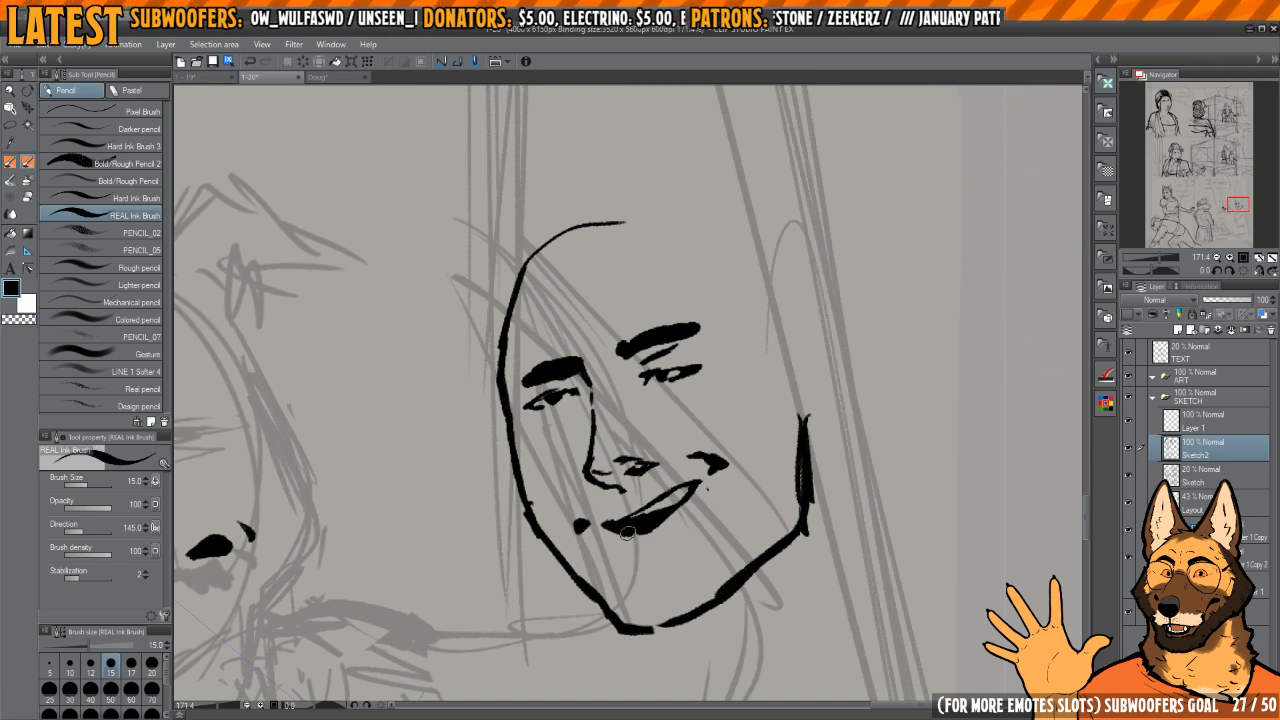
{"action": "key", "text": "c"}
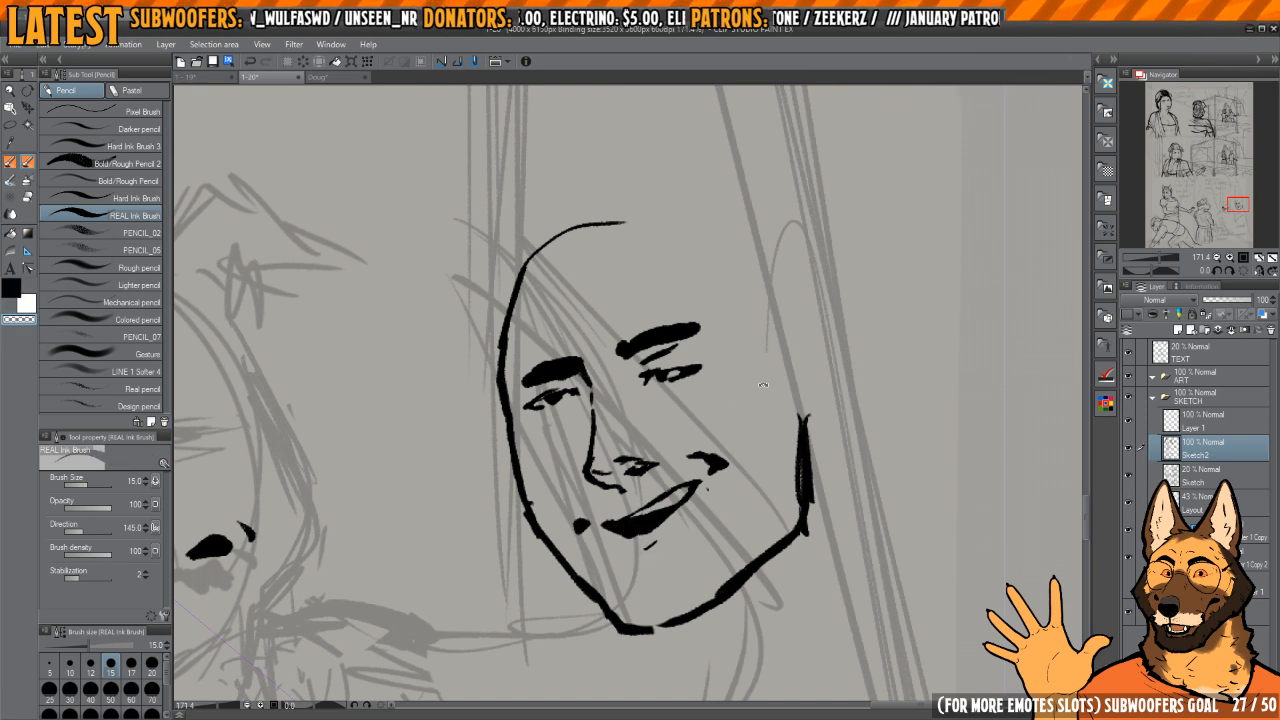
{"action": "left_click_drag", "start_coordinate": [763, 385], "coordinate": [640, 527]}
{"action": "left_click_drag", "start_coordinate": [593, 491], "coordinate": [640, 527]}
{"action": "left_click_drag", "start_coordinate": [518, 350], "coordinate": [600, 352]}
{"action": "left_click_drag", "start_coordinate": [584, 518], "coordinate": [621, 585]}
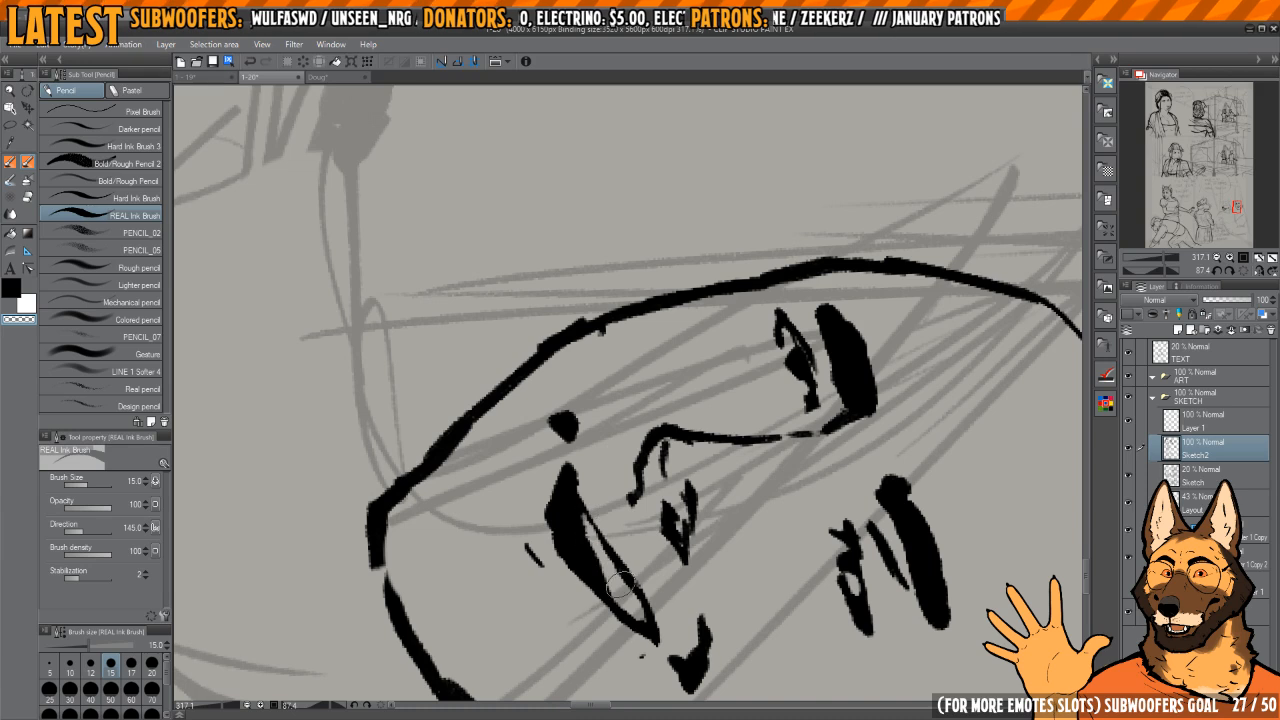
{"action": "key", "text": "c"}
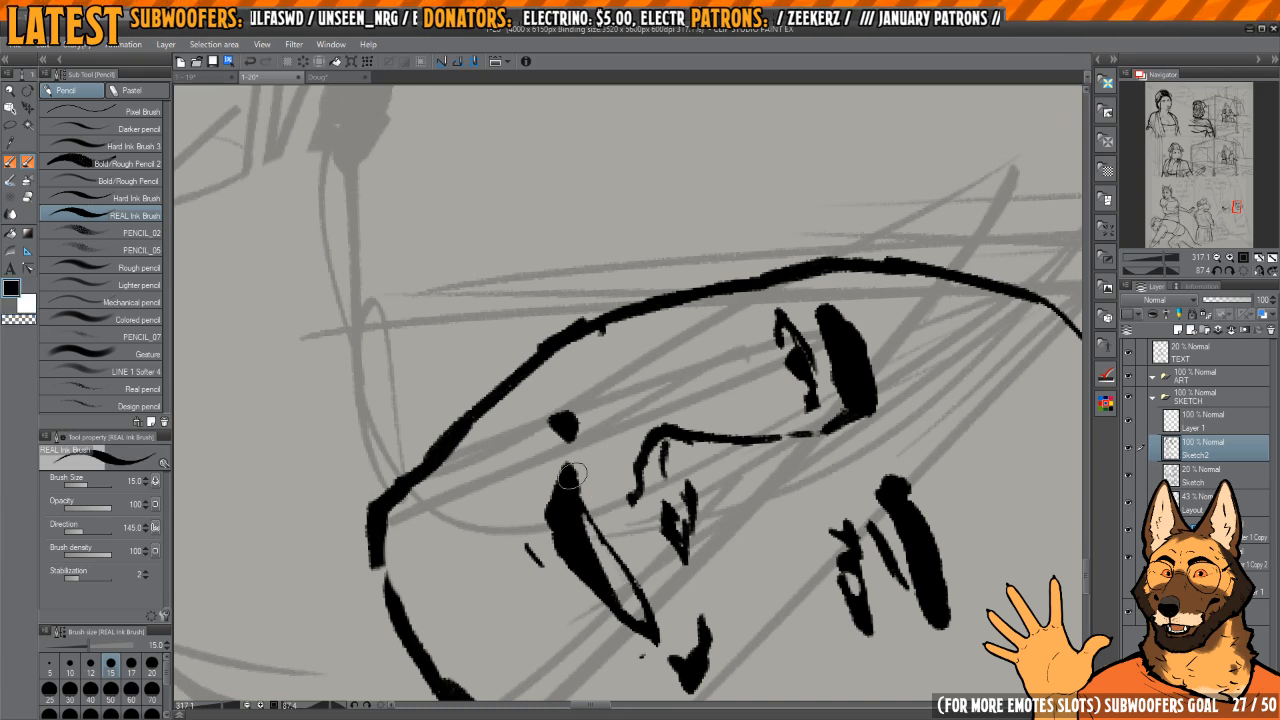
{"action": "mouse_move", "coordinate": [572, 476]}
{"action": "left_mouse_down"}
{"action": "mouse_move", "coordinate": [655, 640]}
{"action": "mouse_move", "coordinate": [614, 554]}
{"action": "mouse_move", "coordinate": [668, 524]}
{"action": "left_mouse_up"}
{"action": "mouse_move", "coordinate": [668, 524]}
{"action": "left_mouse_down"}
{"action": "mouse_move", "coordinate": [758, 436]}
{"action": "mouse_move", "coordinate": [770, 392]}
{"action": "left_mouse_up"}
{"action": "scroll", "coordinate": [700, 380], "scroll_direction": "down", "scroll_amount": 3}
{"action": "left_click_drag", "start_coordinate": [689, 337], "coordinate": [640, 415]}
{"action": "mouse_move", "coordinate": [765, 345]}
{"action": "left_mouse_down"}
{"action": "mouse_move", "coordinate": [772, 330]}
{"action": "mouse_move", "coordinate": [782, 360]}
{"action": "left_mouse_up"}
{"action": "scroll", "coordinate": [782, 320], "scroll_direction": "down", "scroll_amount": 3}
{"action": "left_click", "coordinate": [1245, 271]}
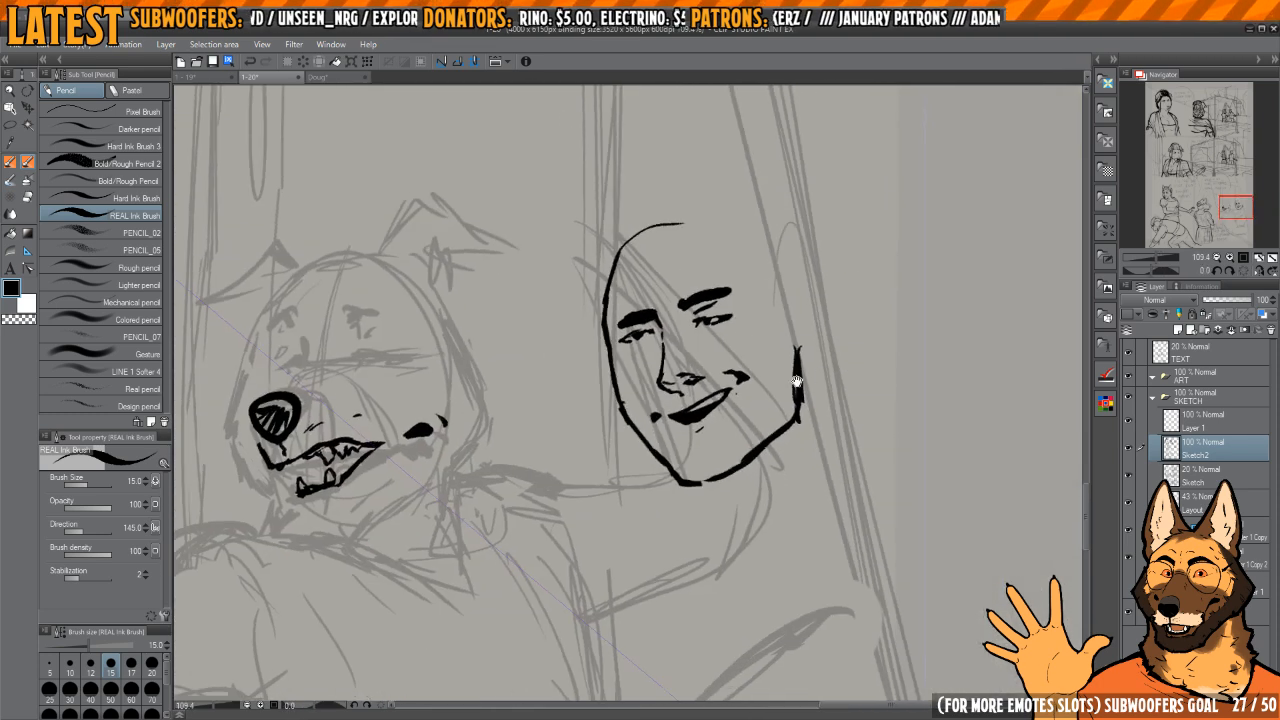
Step: Thin and curve the ear-side jaw line, leaving a gap above the chin with a small crease mark beside it
{"action": "key", "text": "e"}
{"action": "mouse_move", "coordinate": [788, 462]}
{"action": "left_mouse_down"}
{"action": "mouse_move", "coordinate": [812, 478]}
{"action": "mouse_move", "coordinate": [834, 410]}
{"action": "mouse_move", "coordinate": [829, 370]}
{"action": "left_mouse_up"}
{"action": "key", "text": "p"}
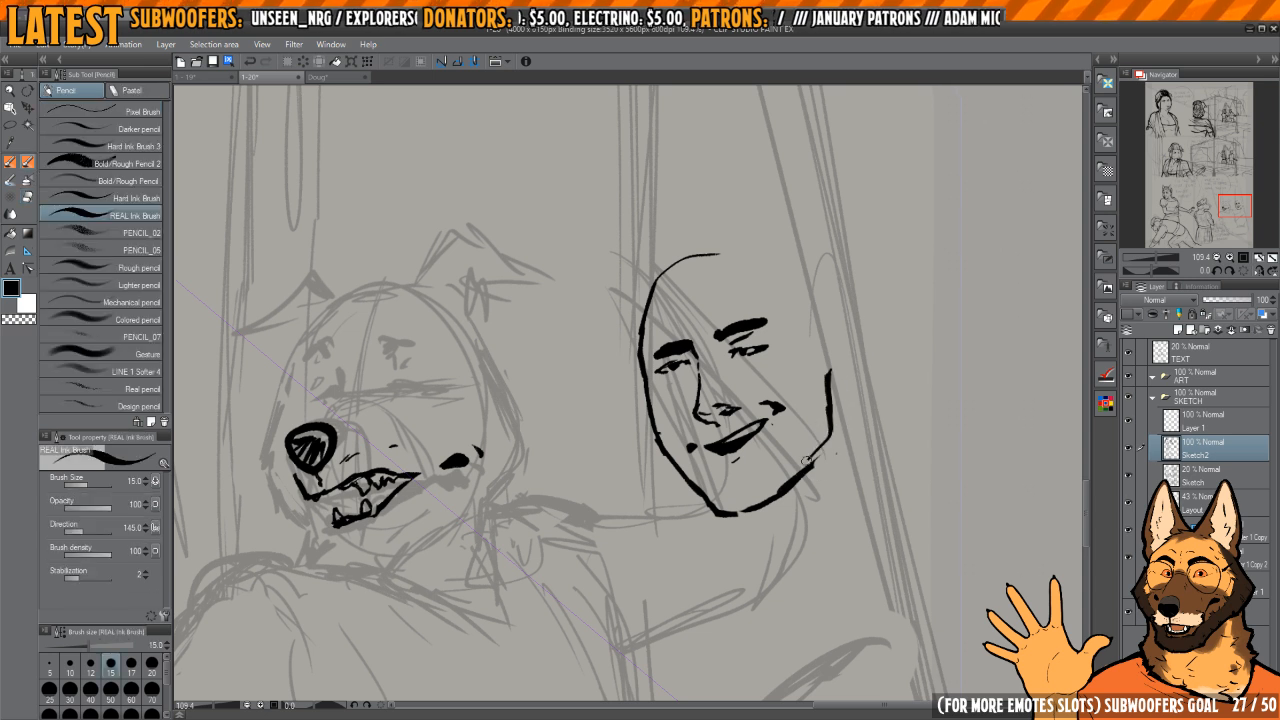
{"action": "key", "text": "c"}
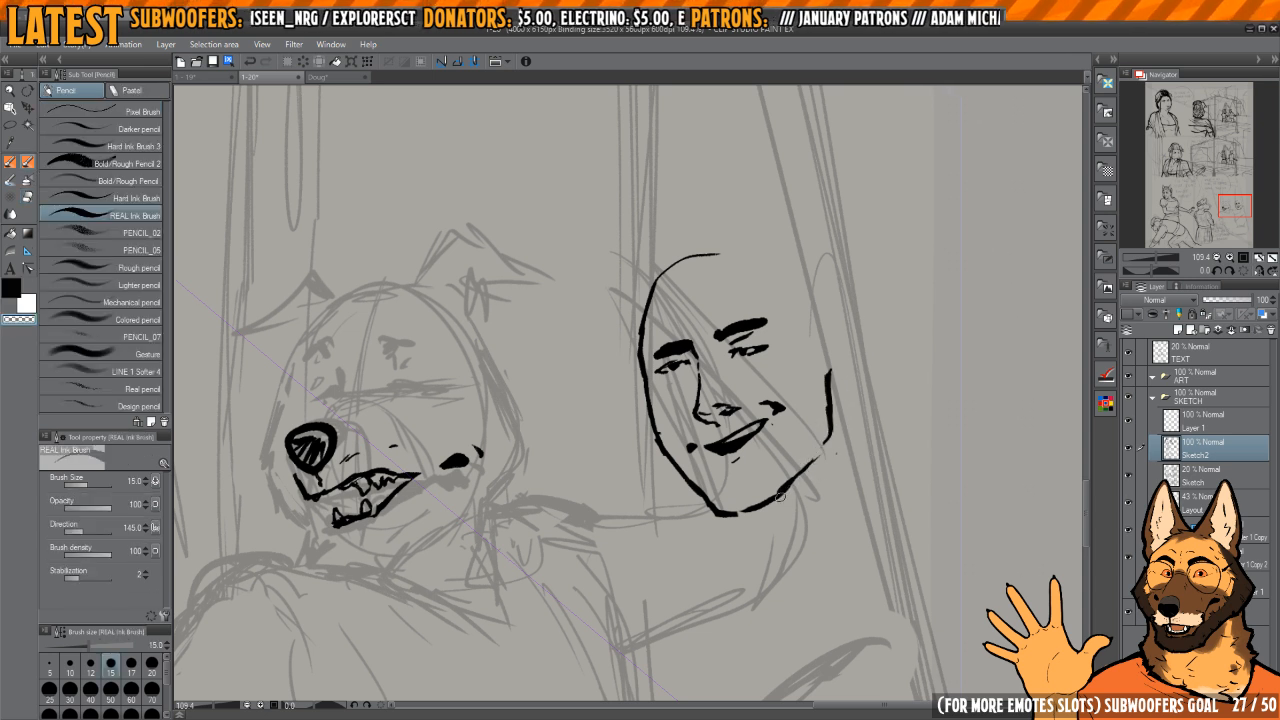
{"action": "key", "text": "c"}
{"action": "scroll", "coordinate": [806, 474], "scroll_direction": "up", "scroll_amount": 1}
{"action": "mouse_move", "coordinate": [782, 490]}
{"action": "left_mouse_down"}
{"action": "mouse_move", "coordinate": [810, 442]}
{"action": "mouse_move", "coordinate": [822, 492]}
{"action": "mouse_move", "coordinate": [780, 523]}
{"action": "left_mouse_up"}
{"action": "key", "text": "e"}
{"action": "key", "text": "p"}
{"action": "key", "text": "c"}
{"action": "key", "text": "c"}
{"action": "key", "text": "c"}
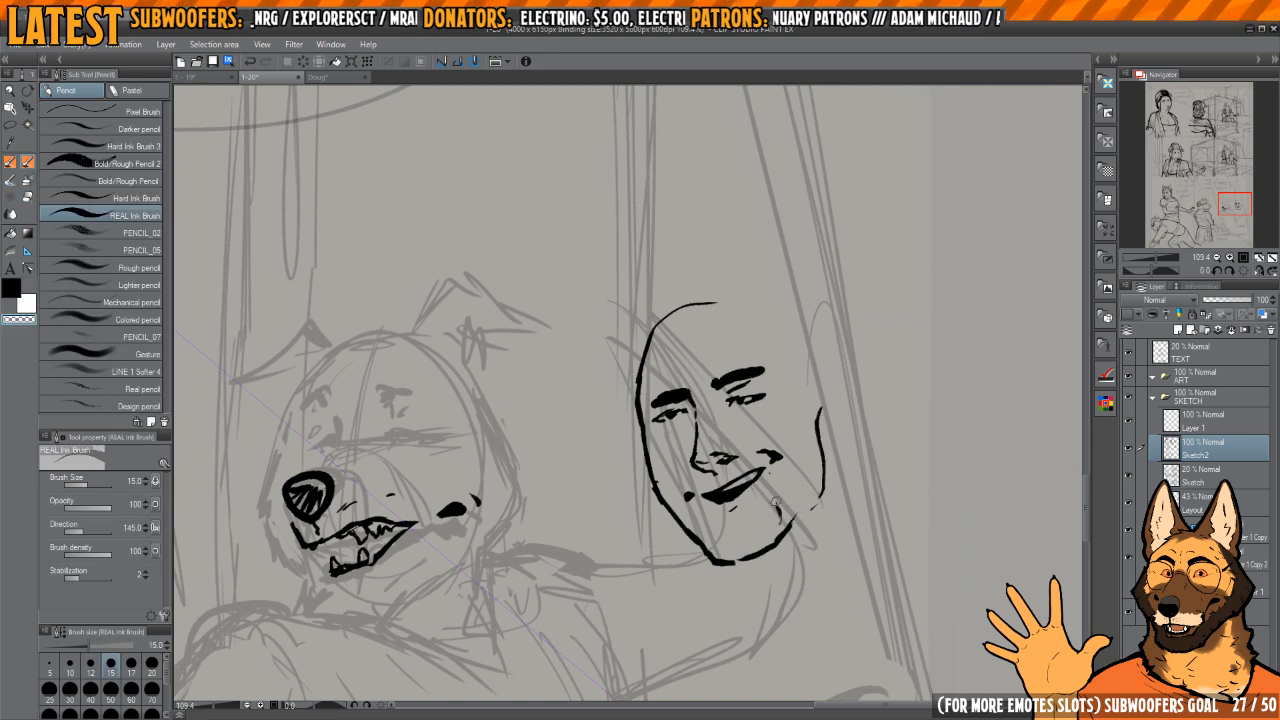
{"action": "key", "text": "c"}
Step: Ink the second character's ear with an outer rim, lobe and inner fold, thinning the outer line
{"action": "key", "text": "h"}
{"action": "key", "text": "h"}
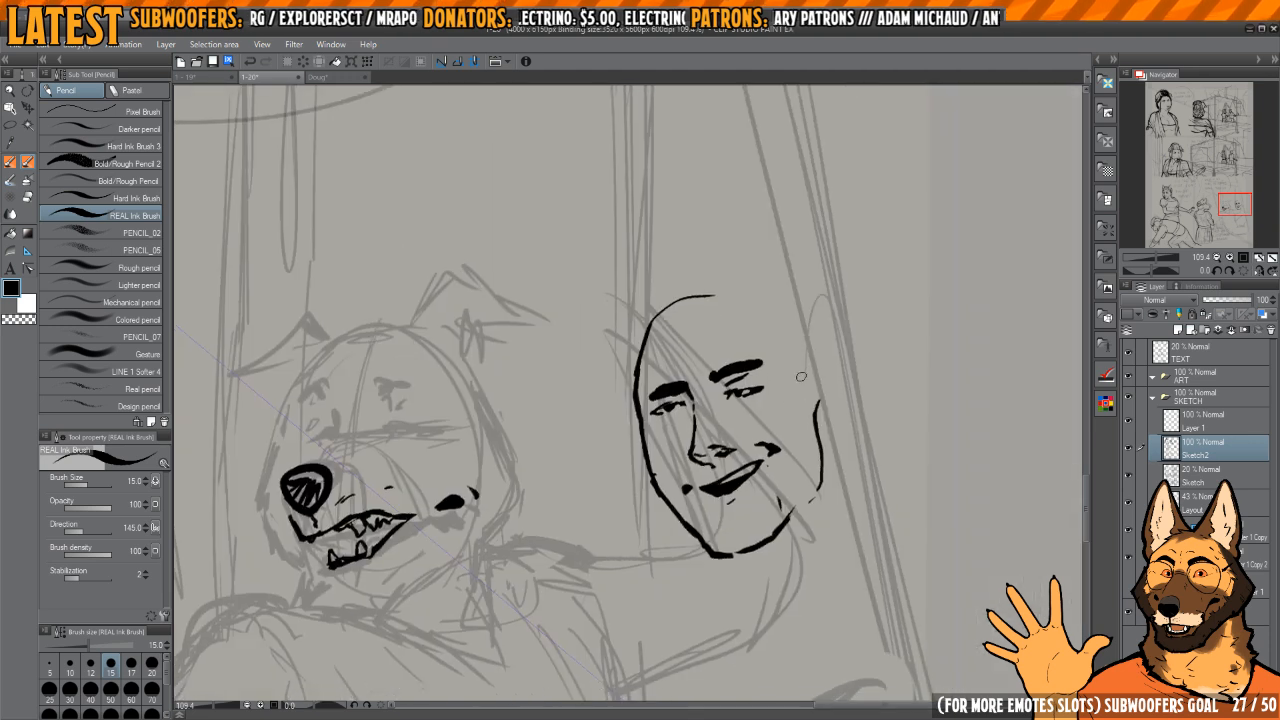
{"action": "key", "text": "c"}
{"action": "left_click_drag", "start_coordinate": [817, 352], "coordinate": [824, 362]}
{"action": "key", "text": "c"}
{"action": "key", "text": "c"}
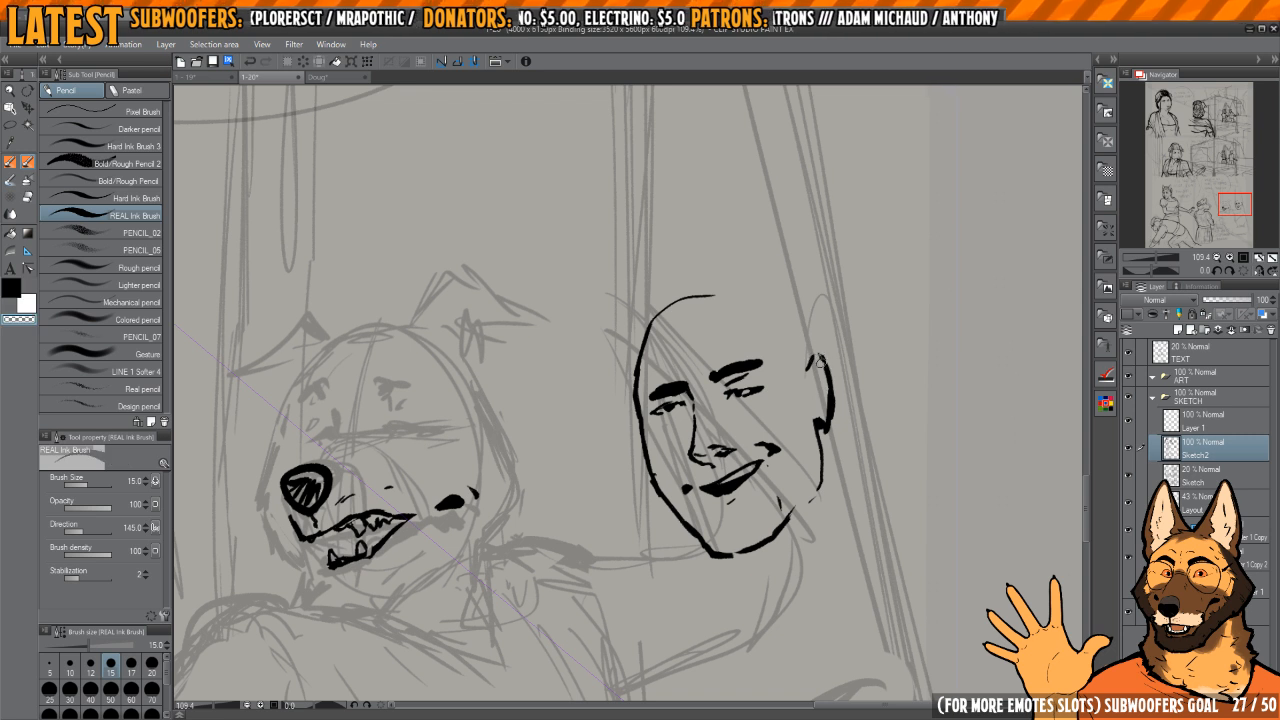
{"action": "key", "text": "c"}
{"action": "left_click_drag", "start_coordinate": [820, 426], "coordinate": [828, 413]}
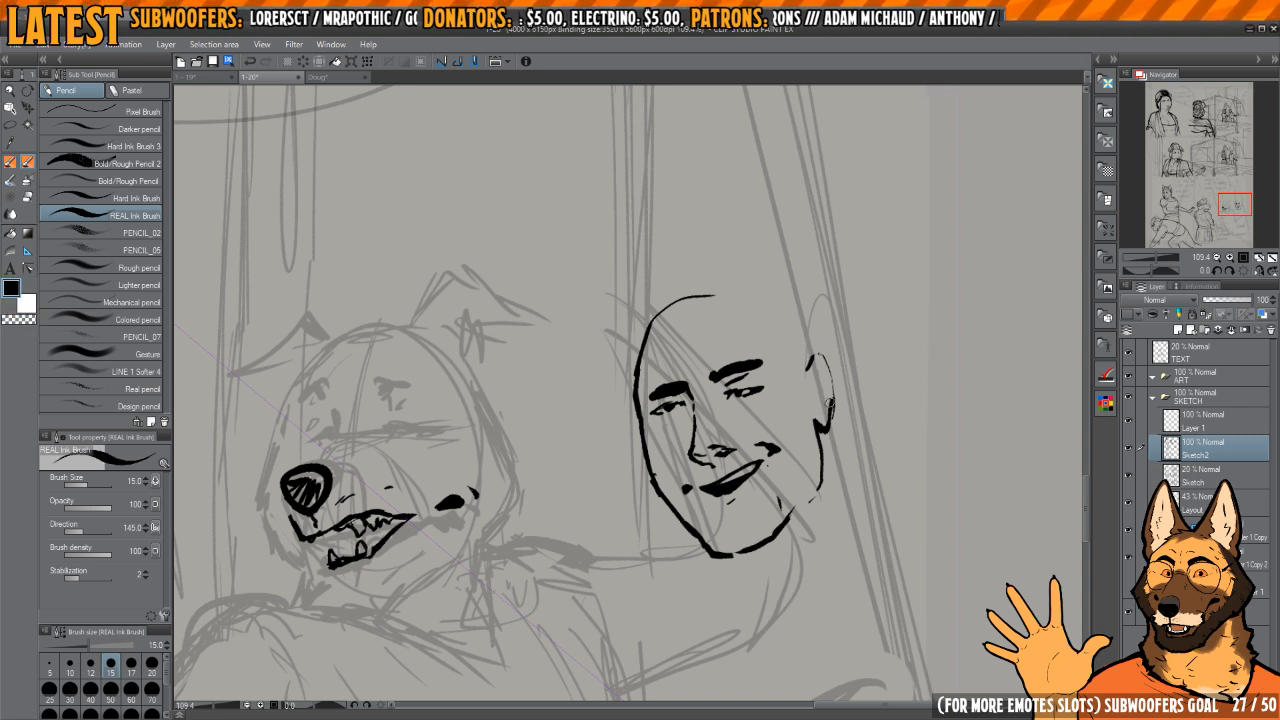
{"action": "key", "text": "c"}
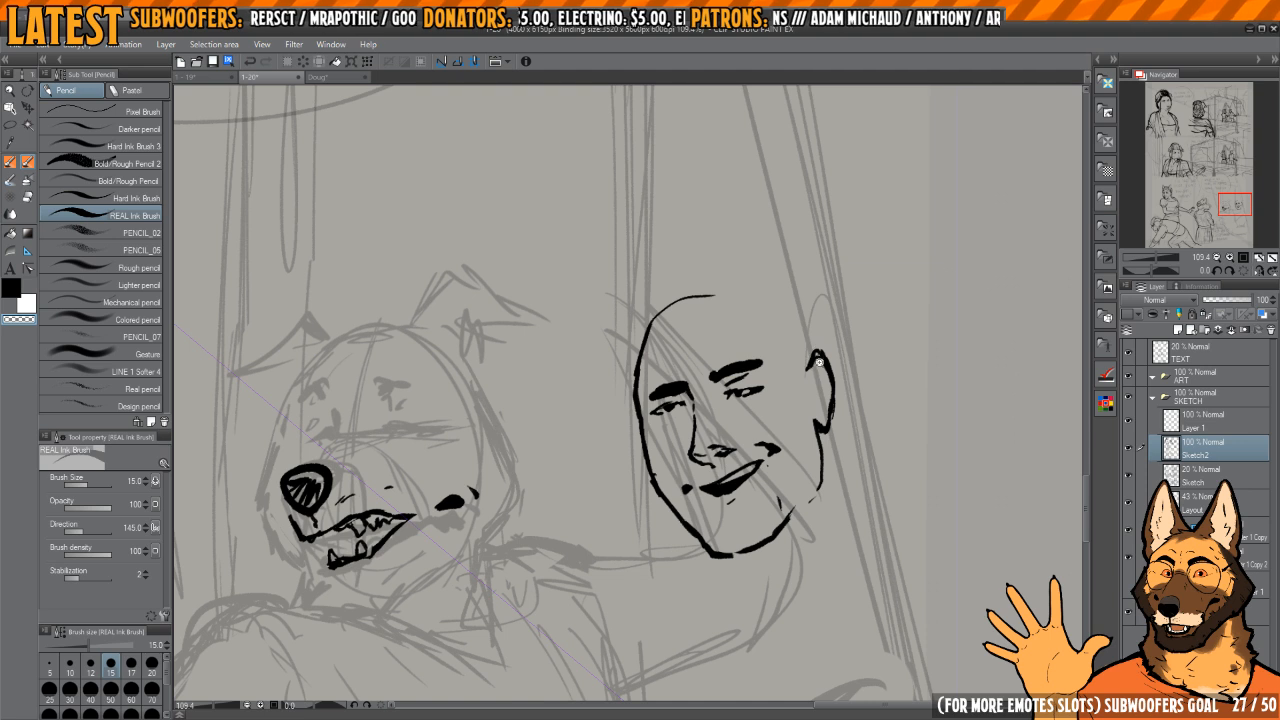
{"action": "scroll", "coordinate": [818, 362], "scroll_direction": "up", "scroll_amount": 2}
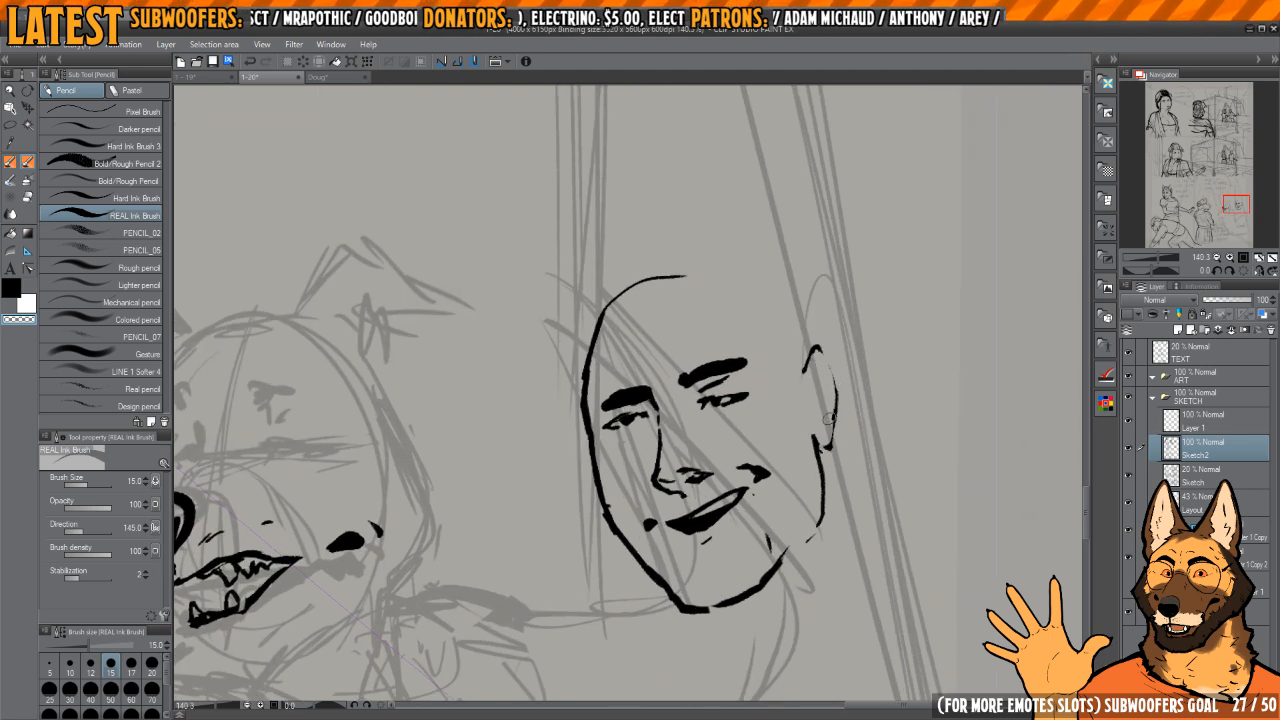
{"action": "key", "text": "c"}
{"action": "left_click_drag", "start_coordinate": [825, 434], "coordinate": [815, 446]}
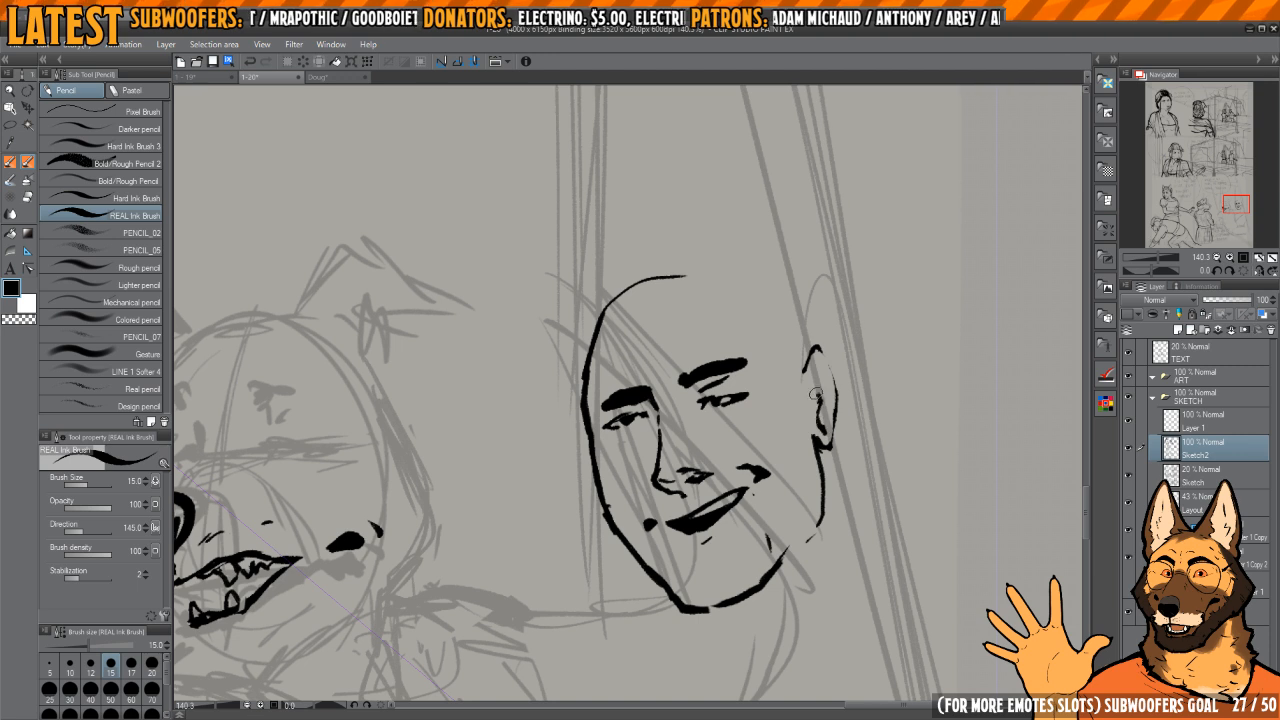
Step: Erase the curved top of the forehead line and ink an angular outline across the top of the head
{"action": "left_click_drag", "start_coordinate": [774, 372], "coordinate": [804, 415]}
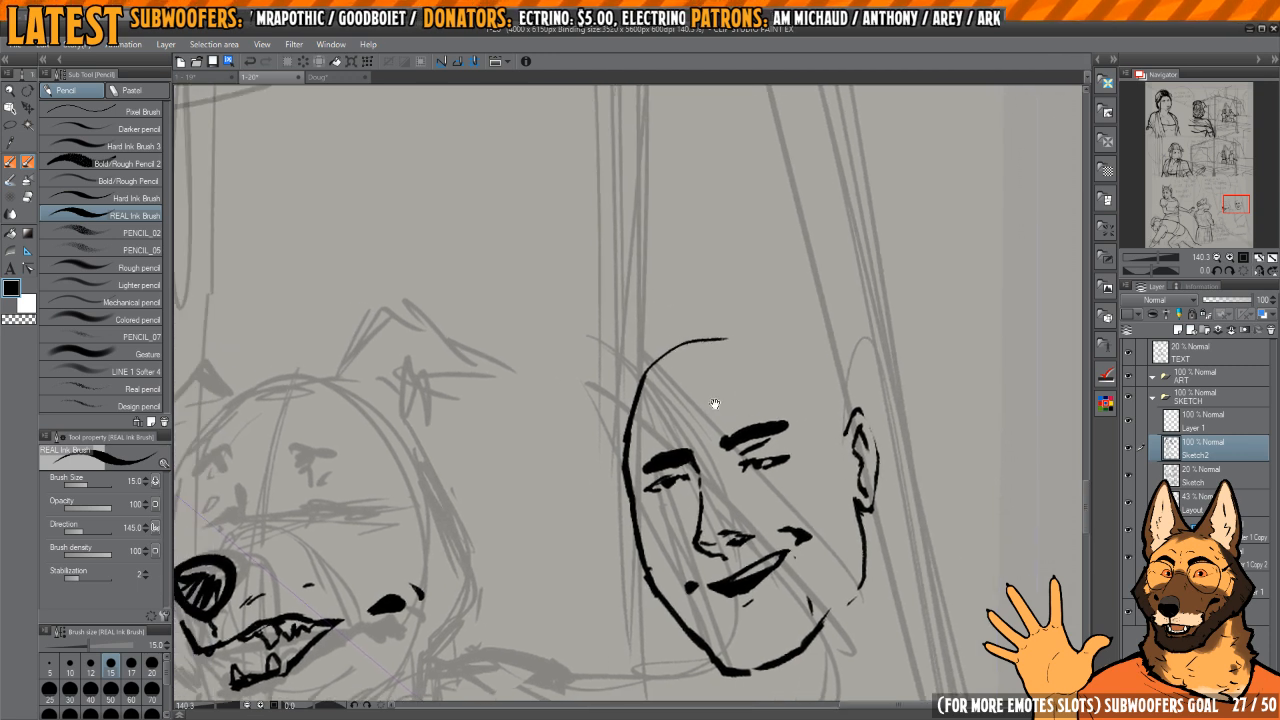
{"action": "key", "text": "e"}
{"action": "mouse_move", "coordinate": [727, 338]}
{"action": "left_mouse_down"}
{"action": "mouse_move", "coordinate": [662, 352]}
{"action": "mouse_move", "coordinate": [678, 356]}
{"action": "left_mouse_up"}
{"action": "key", "text": "p"}
{"action": "left_click_drag", "start_coordinate": [662, 364], "coordinate": [748, 331]}
{"action": "left_click_drag", "start_coordinate": [757, 336], "coordinate": [792, 353]}
{"action": "scroll", "coordinate": [744, 430], "scroll_direction": "up", "scroll_amount": 5}
{"action": "mouse_move", "coordinate": [767, 469]}
{"action": "left_mouse_down"}
{"action": "mouse_move", "coordinate": [744, 431]}
{"action": "mouse_move", "coordinate": [846, 390]}
{"action": "mouse_move", "coordinate": [722, 394]}
{"action": "left_mouse_up"}
Step: Lasso the second character's eye areas one at a time and move each slightly
{"action": "key", "text": "m"}
{"action": "scroll", "coordinate": [690, 400], "scroll_direction": "up", "scroll_amount": 2}
{"action": "key", "text": "k"}
{"action": "left_click_drag", "start_coordinate": [808, 405], "coordinate": [803, 392]}
{"action": "key", "text": "ctrl+d"}
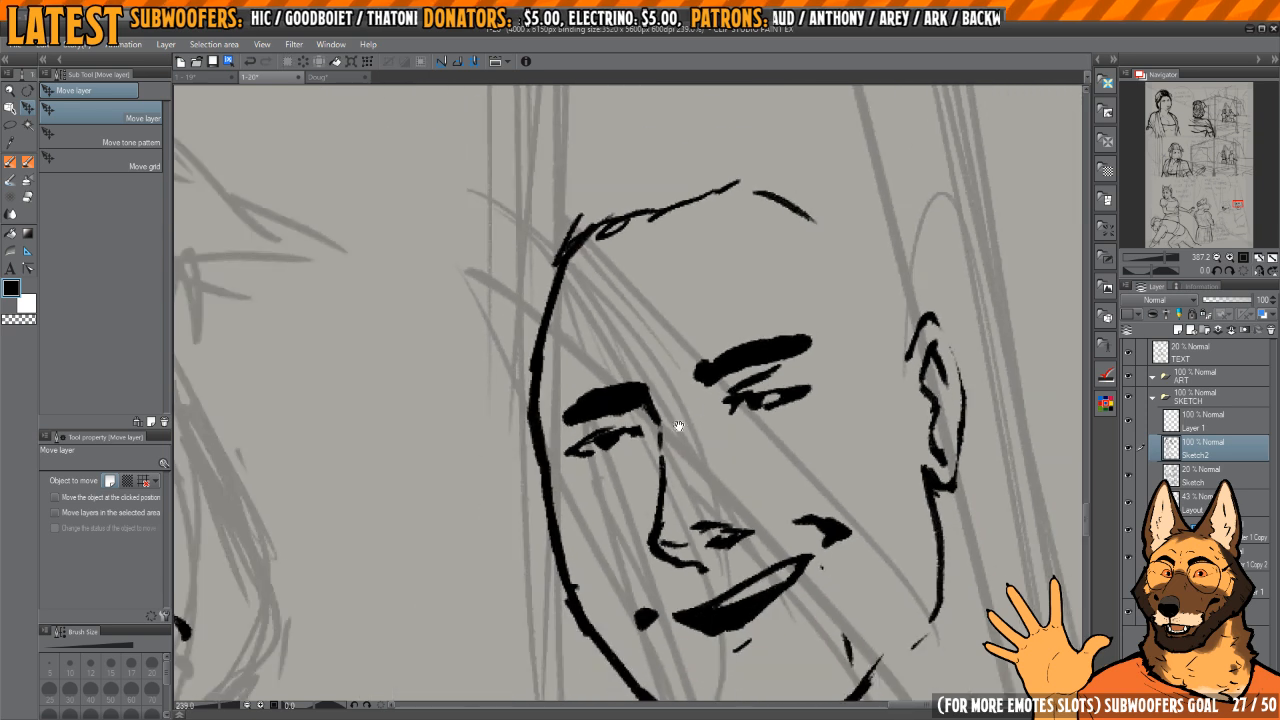
{"action": "scroll", "coordinate": [672, 428], "scroll_direction": "down", "scroll_amount": 2}
{"action": "scroll", "coordinate": [632, 430], "scroll_direction": "up", "scroll_amount": 1}
{"action": "key", "text": "m"}
{"action": "mouse_move", "coordinate": [638, 461]}
{"action": "left_mouse_down"}
{"action": "mouse_move", "coordinate": [666, 457]}
{"action": "mouse_move", "coordinate": [650, 426]}
{"action": "left_mouse_up"}
{"action": "key", "text": "k"}
{"action": "left_click_drag", "start_coordinate": [636, 458], "coordinate": [647, 453]}
{"action": "key", "text": "ctrl+d"}
{"action": "scroll", "coordinate": [845, 342], "scroll_direction": "down", "scroll_amount": 5}
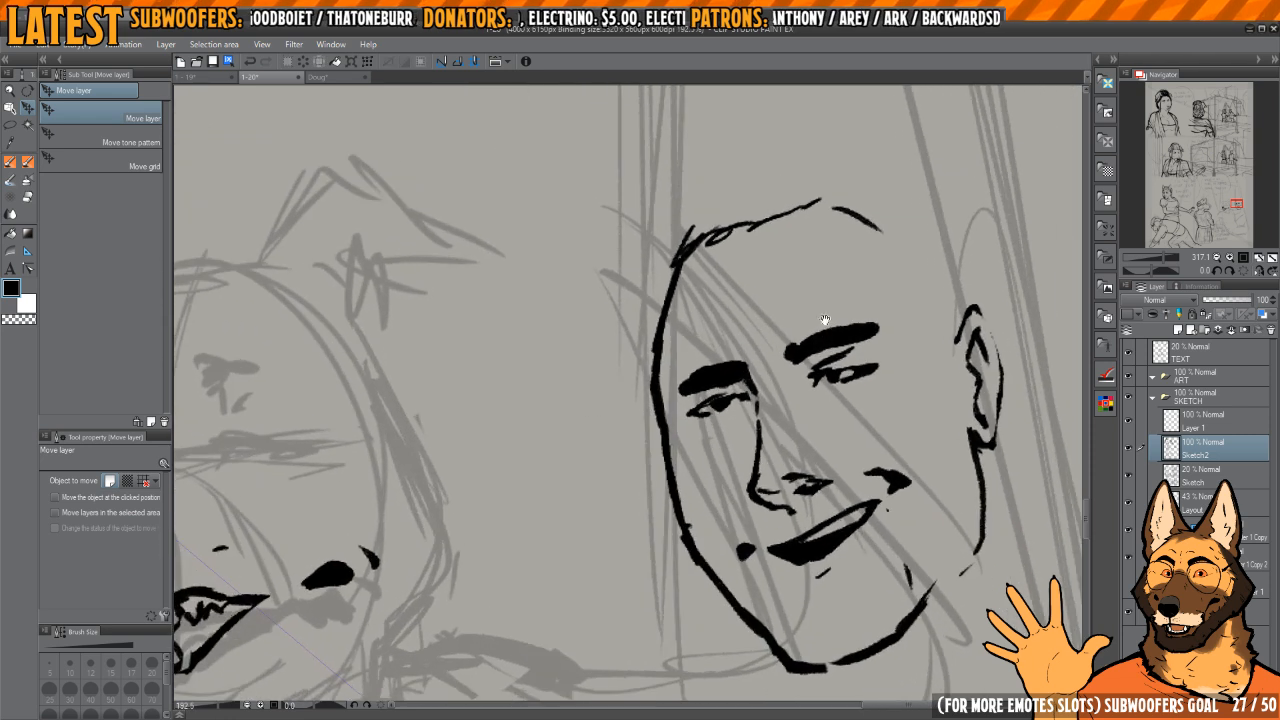
Step: Reshape the far eyebrow into a tapered arch and add crease marks between the brows and on the forehead
{"action": "left_click_drag", "start_coordinate": [829, 323], "coordinate": [803, 395]}
{"action": "key", "text": "p"}
{"action": "mouse_move", "coordinate": [740, 442]}
{"action": "left_mouse_down"}
{"action": "mouse_move", "coordinate": [727, 384]}
{"action": "mouse_move", "coordinate": [730, 455]}
{"action": "mouse_move", "coordinate": [678, 436]}
{"action": "mouse_move", "coordinate": [664, 466]}
{"action": "mouse_move", "coordinate": [675, 446]}
{"action": "mouse_move", "coordinate": [647, 469]}
{"action": "left_mouse_up"}
{"action": "key", "text": "c"}
{"action": "key", "text": "c"}
{"action": "key", "text": "c"}
{"action": "key", "text": "c"}
{"action": "key", "text": "c"}
{"action": "key", "text": "c"}
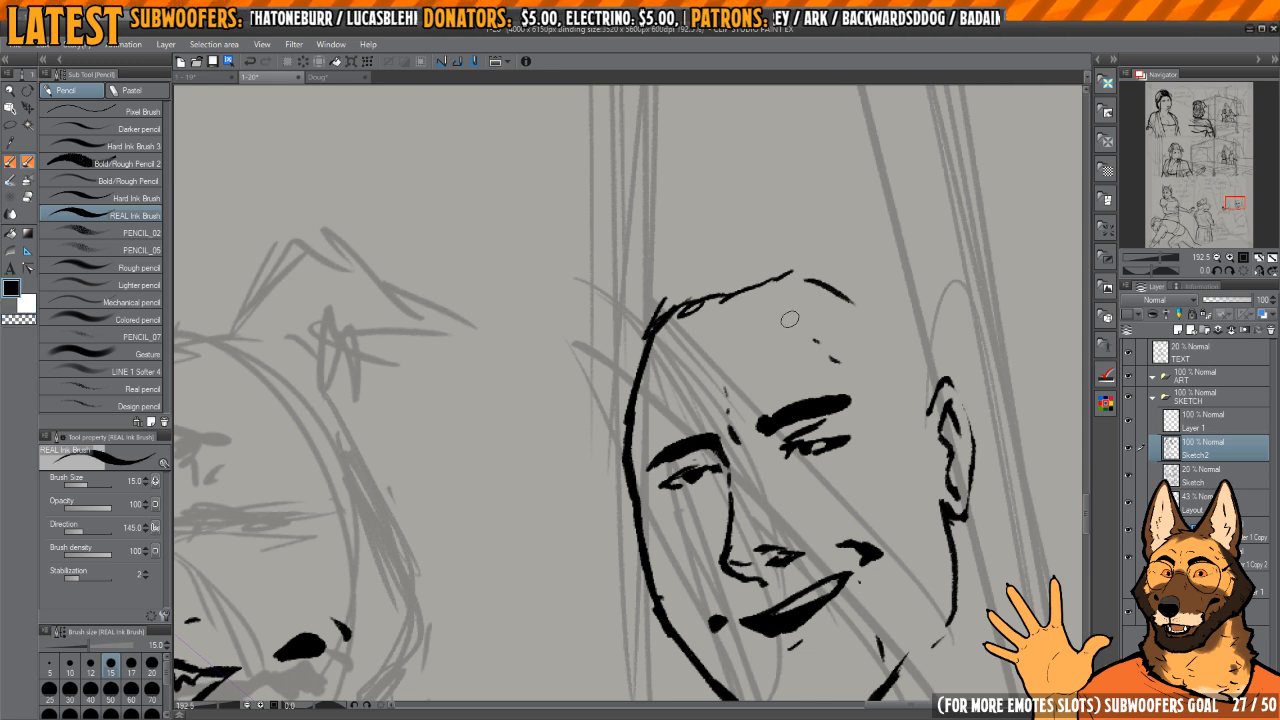
{"action": "left_click_drag", "start_coordinate": [821, 381], "coordinate": [823, 319]}
{"action": "left_click_drag", "start_coordinate": [823, 319], "coordinate": [774, 314]}
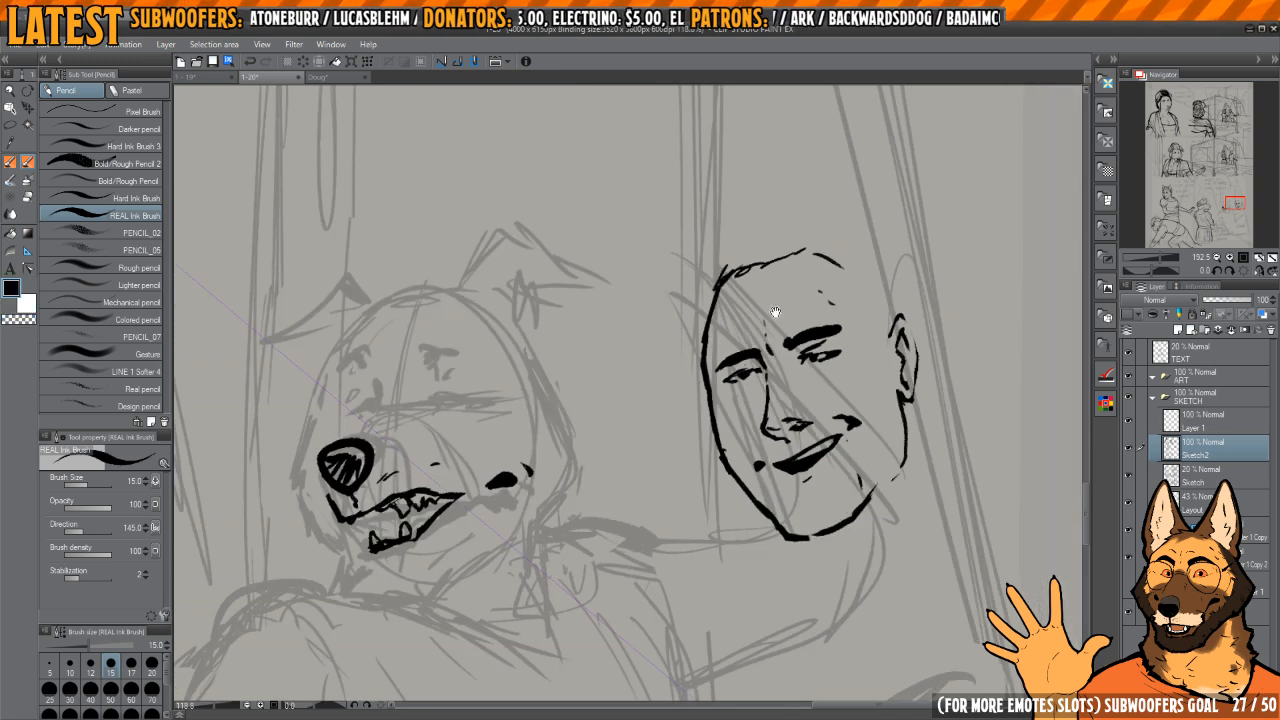
Step: Erase around the dog's two lower fangs and reshape them into narrower points
{"action": "left_click_drag", "start_coordinate": [611, 420], "coordinate": [856, 371]}
{"action": "left_click_drag", "start_coordinate": [635, 490], "coordinate": [660, 473]}
{"action": "scroll", "coordinate": [660, 473], "scroll_direction": "up", "scroll_amount": 4}
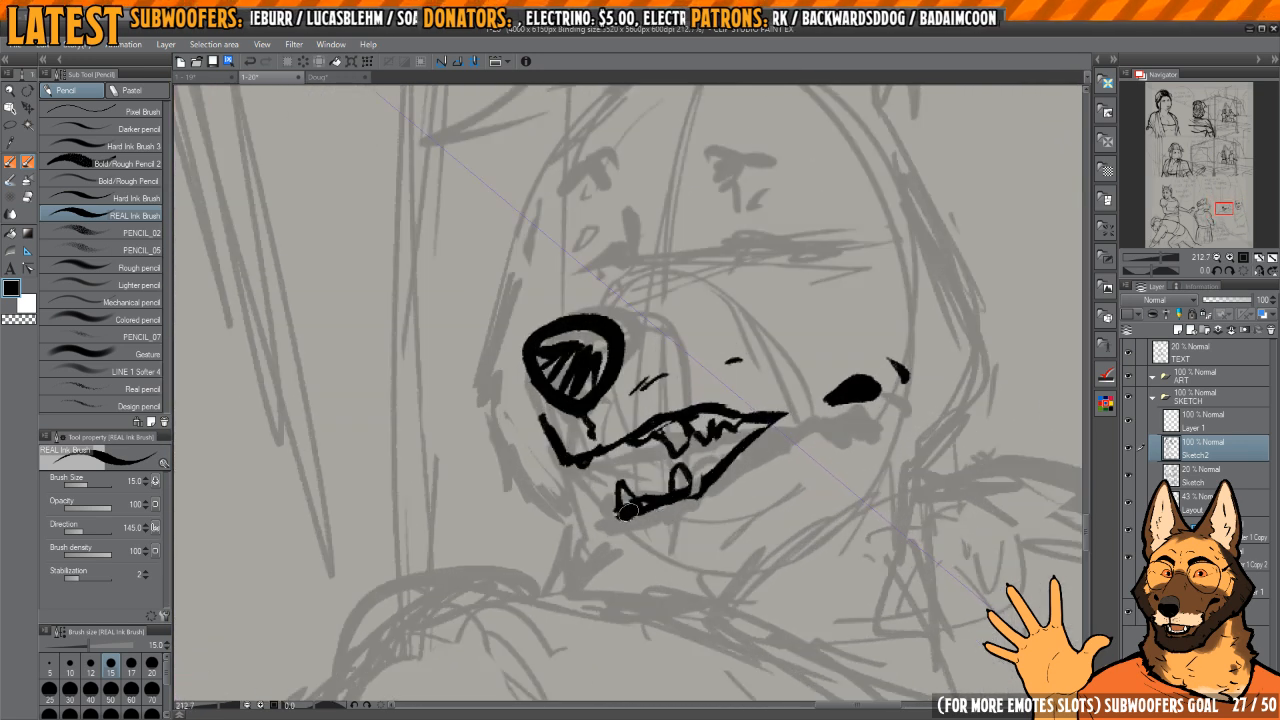
{"action": "key", "text": "c"}
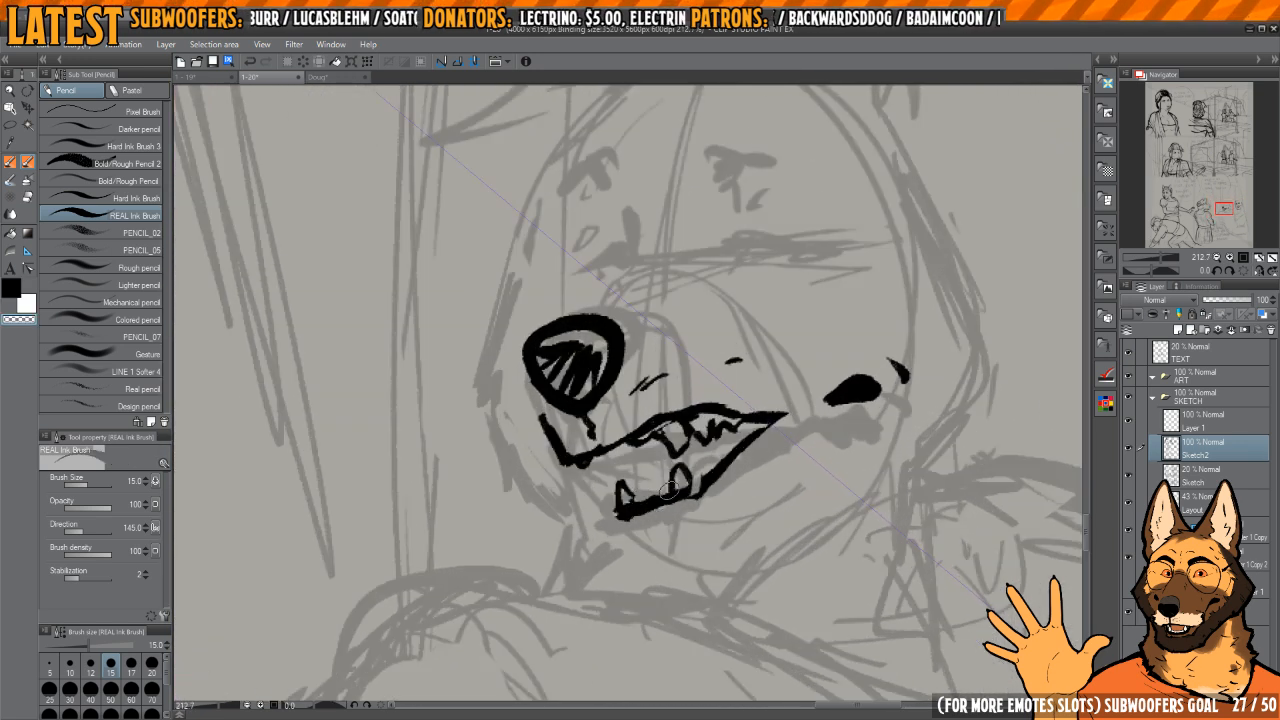
{"action": "scroll", "coordinate": [660, 492], "scroll_direction": "up", "scroll_amount": 4}
{"action": "mouse_move", "coordinate": [633, 501]}
{"action": "left_mouse_down"}
{"action": "mouse_move", "coordinate": [665, 489]}
{"action": "mouse_move", "coordinate": [625, 505]}
{"action": "left_mouse_up"}
{"action": "key", "text": "c"}
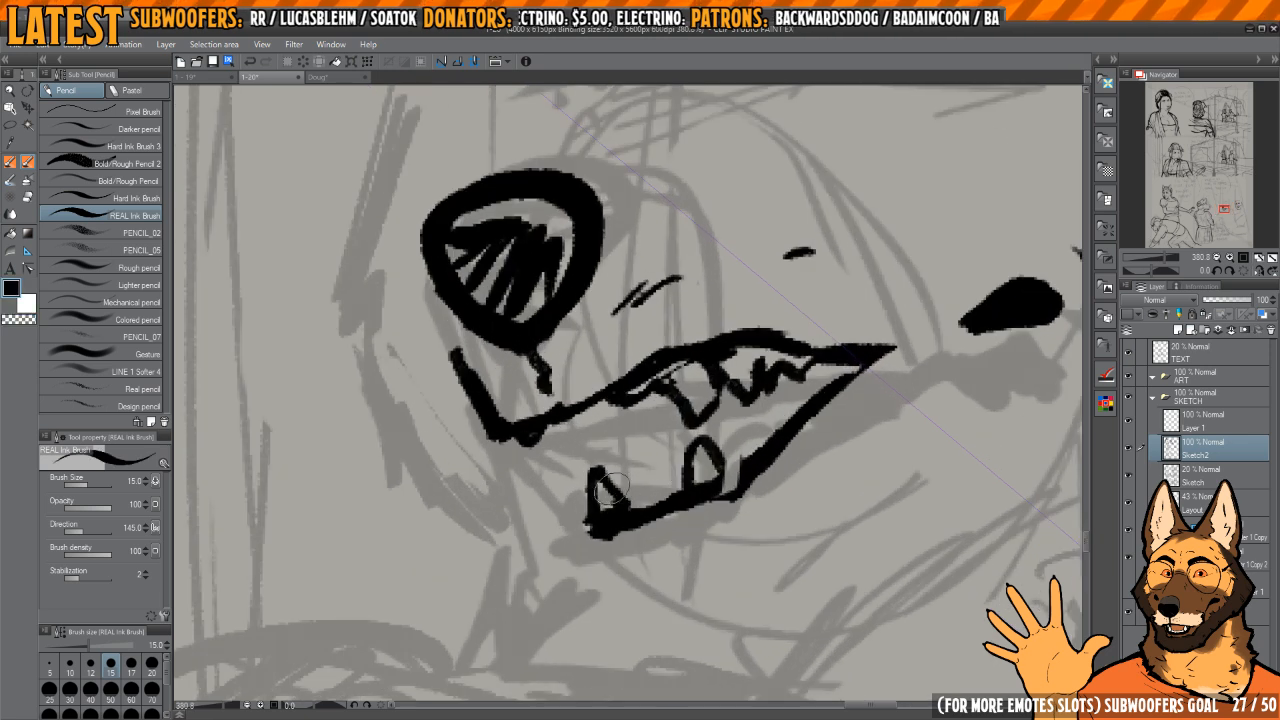
{"action": "key", "text": "c"}
{"action": "mouse_move", "coordinate": [583, 467]}
{"action": "left_mouse_down"}
{"action": "mouse_move", "coordinate": [615, 493]}
{"action": "mouse_move", "coordinate": [595, 480]}
{"action": "mouse_move", "coordinate": [704, 491]}
{"action": "mouse_move", "coordinate": [680, 459]}
{"action": "mouse_move", "coordinate": [694, 435]}
{"action": "mouse_move", "coordinate": [719, 455]}
{"action": "mouse_move", "coordinate": [692, 474]}
{"action": "mouse_move", "coordinate": [701, 448]}
{"action": "mouse_move", "coordinate": [739, 474]}
{"action": "mouse_move", "coordinate": [723, 489]}
{"action": "mouse_move", "coordinate": [748, 456]}
{"action": "left_mouse_up"}
{"action": "key", "text": "c"}
{"action": "key", "text": "c"}
{"action": "key", "text": "c"}
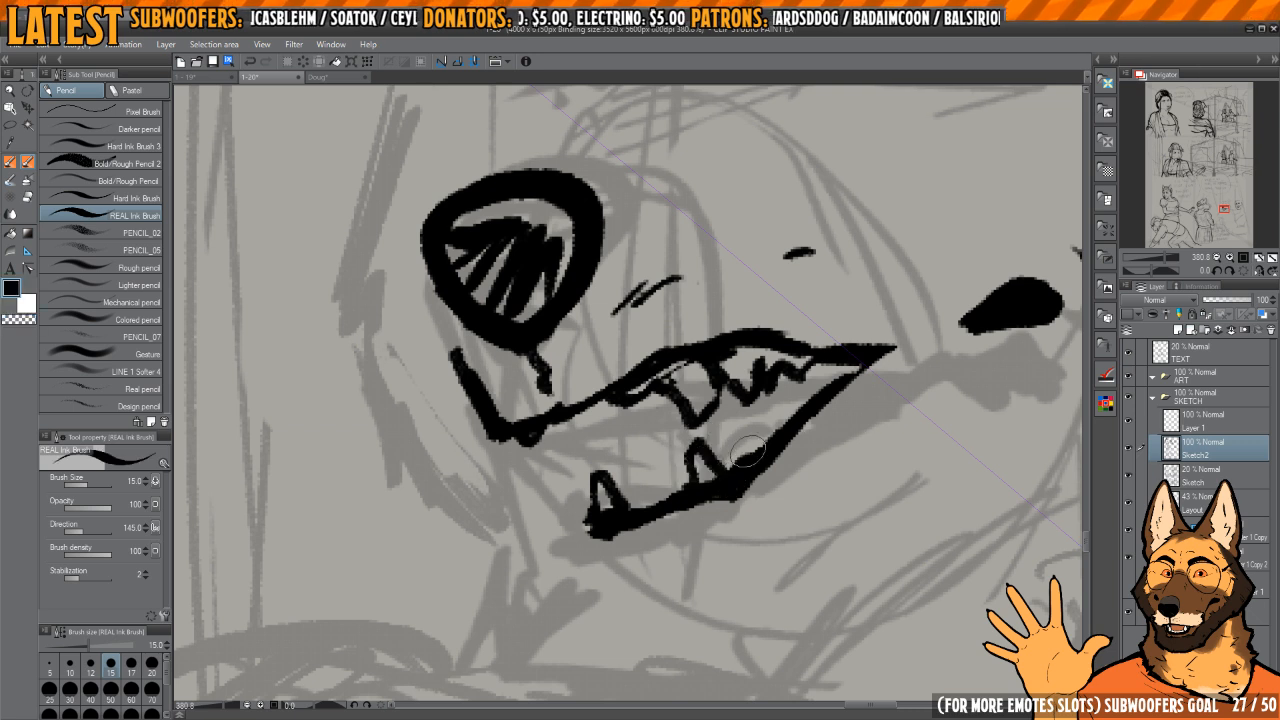
Step: Ink a gum line between the dog's lower fangs and add small back teeth toward the mouth corner
{"action": "mouse_move", "coordinate": [616, 500]}
{"action": "left_mouse_down"}
{"action": "mouse_move", "coordinate": [704, 455]}
{"action": "mouse_move", "coordinate": [745, 448]}
{"action": "mouse_move", "coordinate": [720, 466]}
{"action": "mouse_move", "coordinate": [742, 455]}
{"action": "mouse_move", "coordinate": [780, 417]}
{"action": "mouse_move", "coordinate": [757, 446]}
{"action": "mouse_move", "coordinate": [750, 433]}
{"action": "mouse_move", "coordinate": [728, 472]}
{"action": "mouse_move", "coordinate": [785, 429]}
{"action": "left_mouse_up"}
{"action": "key", "text": "c"}
{"action": "key", "text": "c"}
{"action": "key", "text": "c"}
{"action": "key", "text": "c"}
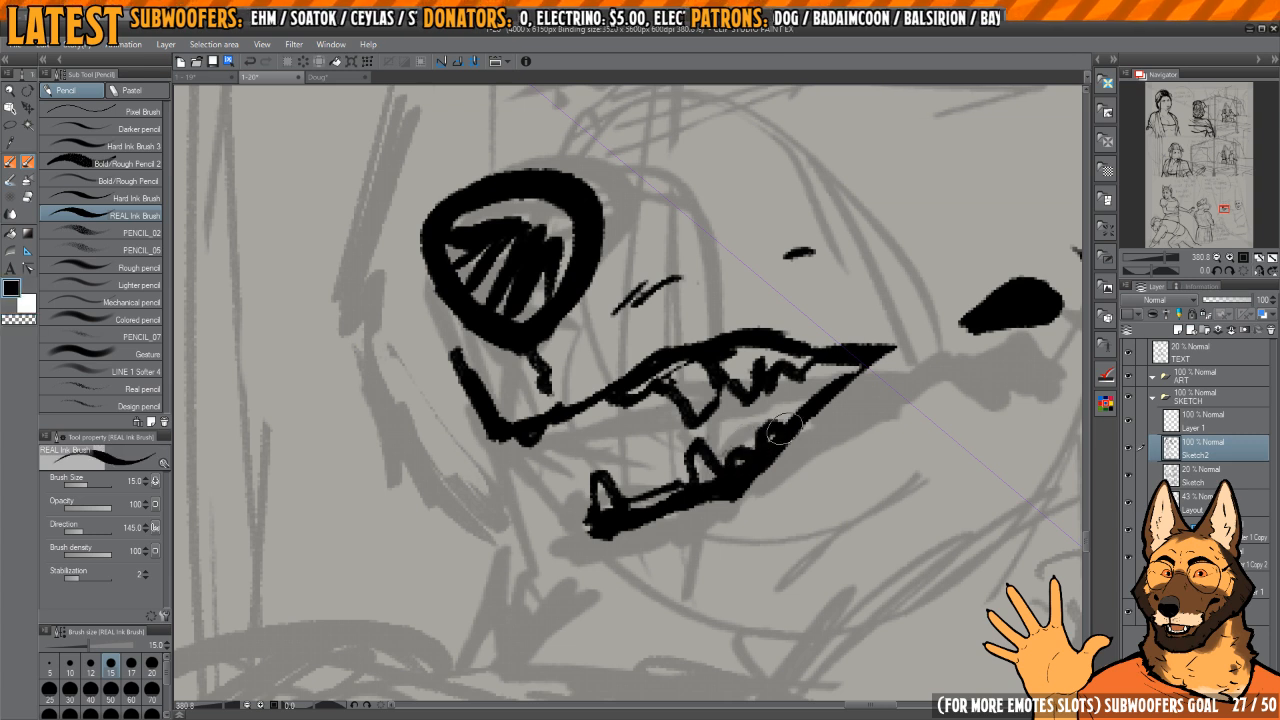
Step: Ink the dog's chin below the lower teeth and a jaw line running back toward the cheek
{"action": "scroll", "coordinate": [687, 480], "scroll_direction": "down", "scroll_amount": 3}
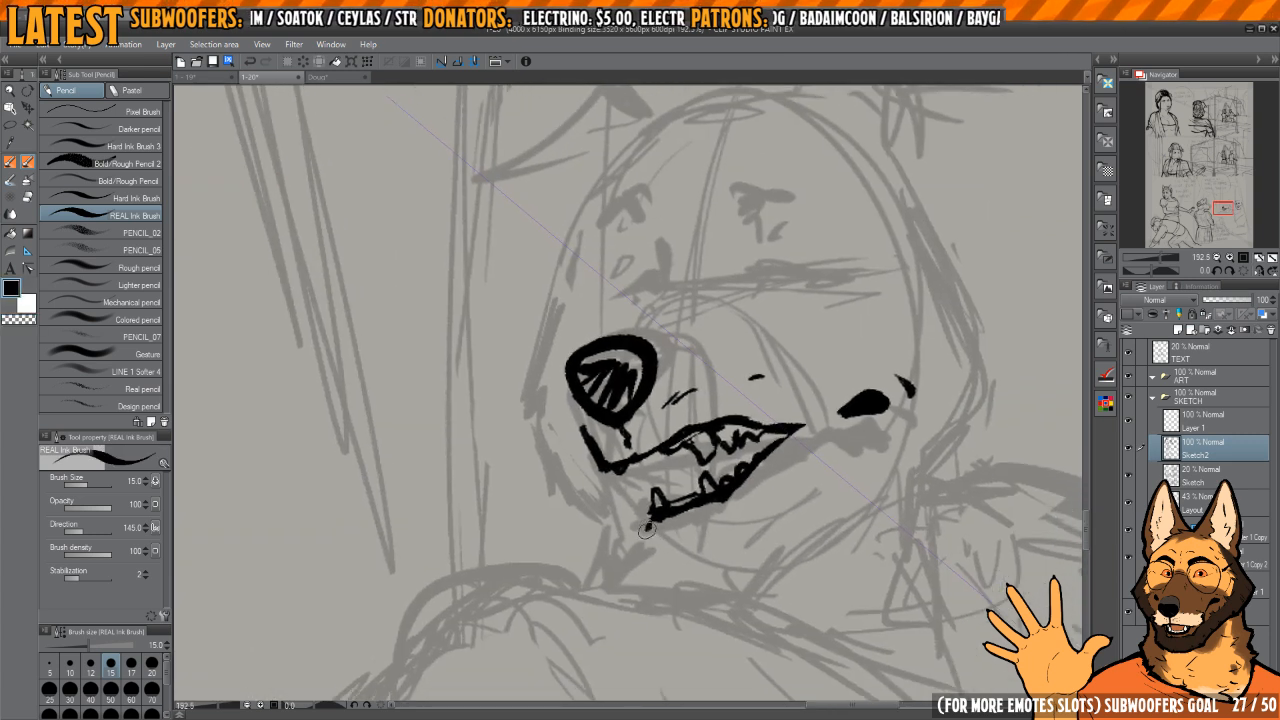
{"action": "mouse_move", "coordinate": [640, 545]}
{"action": "left_mouse_down"}
{"action": "mouse_move", "coordinate": [713, 554]}
{"action": "mouse_move", "coordinate": [681, 555]}
{"action": "mouse_move", "coordinate": [742, 548]}
{"action": "left_mouse_up"}
{"action": "left_click_drag", "start_coordinate": [748, 550], "coordinate": [832, 477]}
{"action": "mouse_move", "coordinate": [828, 483]}
{"action": "left_mouse_down"}
{"action": "mouse_move", "coordinate": [866, 474]}
{"action": "mouse_move", "coordinate": [762, 467]}
{"action": "left_mouse_up"}
{"action": "key", "text": "h"}
{"action": "key", "text": "h"}
{"action": "left_click_drag", "start_coordinate": [758, 469], "coordinate": [737, 468]}
{"action": "scroll", "coordinate": [737, 468], "scroll_direction": "down", "scroll_amount": 1}
Step: Lasso the dog's whole muzzle and mouth, rotate them about 4.6 degrees clockwise and shift them slightly
{"action": "key", "text": "m"}
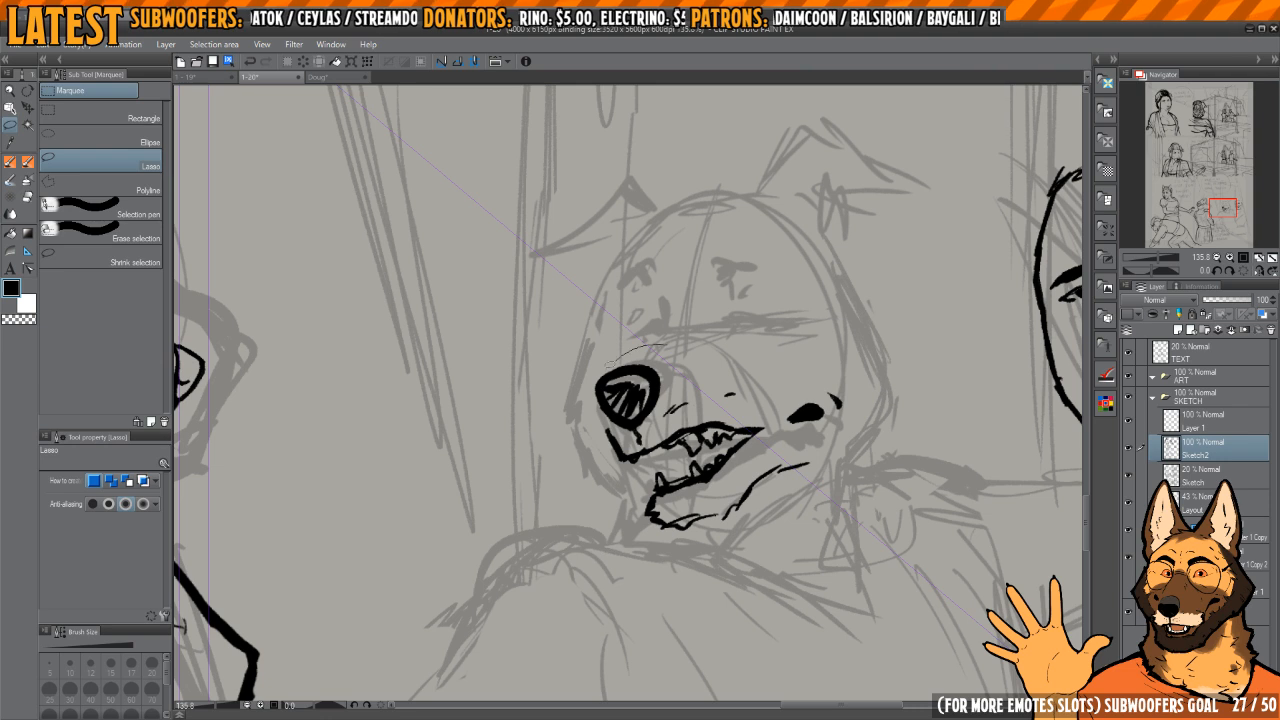
{"action": "mouse_move", "coordinate": [610, 362]}
{"action": "left_mouse_down"}
{"action": "mouse_move", "coordinate": [797, 546]}
{"action": "mouse_move", "coordinate": [735, 324]}
{"action": "left_mouse_up"}
{"action": "key", "text": "ctrl+t"}
{"action": "left_click_drag", "start_coordinate": [890, 384], "coordinate": [893, 393]}
{"action": "left_click_drag", "start_coordinate": [833, 431], "coordinate": [829, 434]}
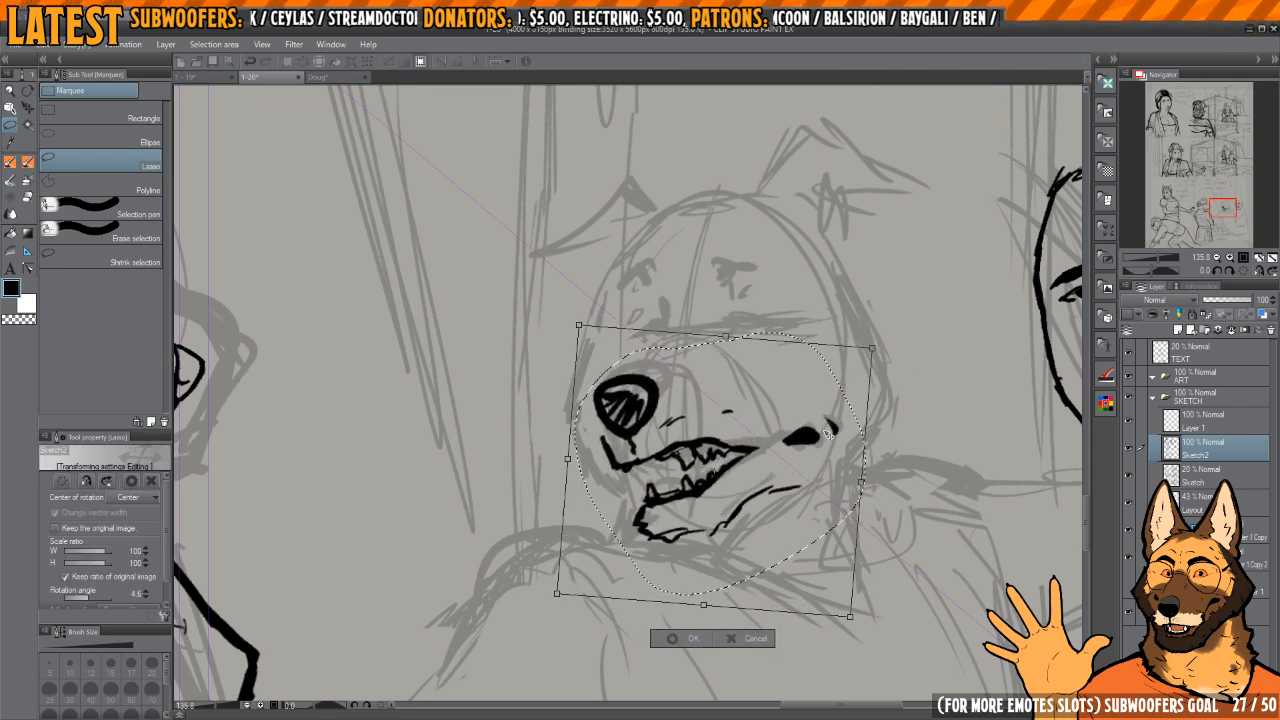
{"action": "key", "text": "Return"}
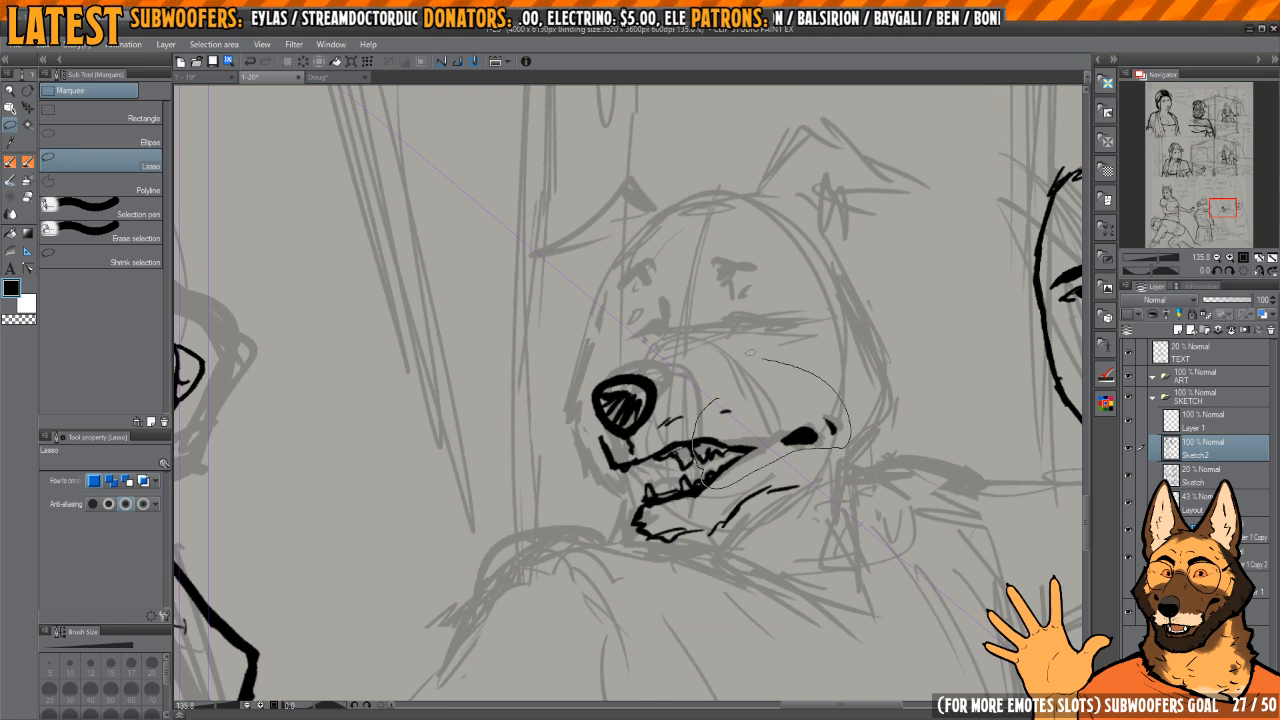
Step: Lasso the dog's mouth corner and cheek mark and transform them to sit slightly higher
{"action": "left_click_drag", "start_coordinate": [718, 402], "coordinate": [750, 354]}
{"action": "key", "text": "ctrl+t"}
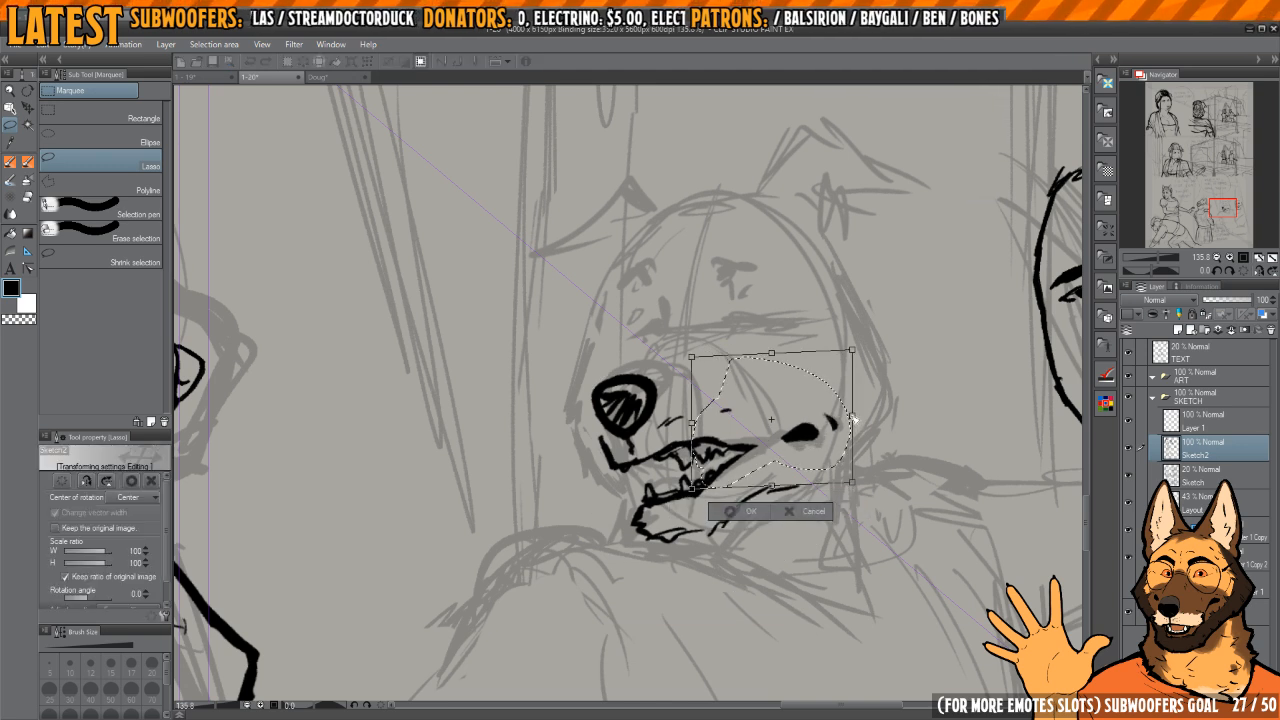
{"action": "left_click_drag", "start_coordinate": [855, 420], "coordinate": [791, 426]}
{"action": "key", "text": "Return"}
Step: Try another jaw line for the dog and erase the chin and jaw strokes below the mouth
{"action": "scroll", "coordinate": [799, 420], "scroll_direction": "up", "scroll_amount": 2}
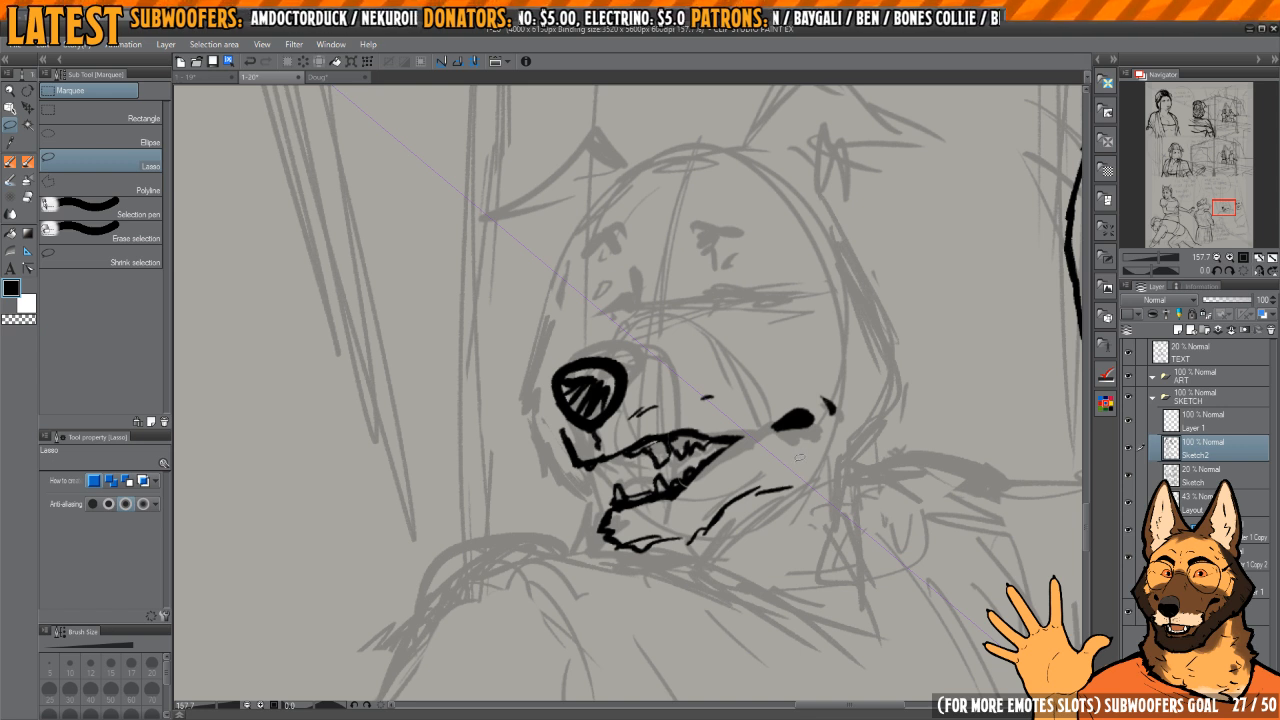
{"action": "mouse_move", "coordinate": [655, 541]}
{"action": "left_mouse_down"}
{"action": "mouse_move", "coordinate": [725, 541]}
{"action": "mouse_move", "coordinate": [652, 536]}
{"action": "mouse_move", "coordinate": [852, 461]}
{"action": "left_mouse_up"}
{"action": "key", "text": "e"}
{"action": "left_click_drag", "start_coordinate": [658, 509], "coordinate": [706, 507]}
{"action": "mouse_move", "coordinate": [667, 516]}
{"action": "left_mouse_down"}
{"action": "mouse_move", "coordinate": [640, 519]}
{"action": "mouse_move", "coordinate": [649, 532]}
{"action": "mouse_move", "coordinate": [636, 533]}
{"action": "mouse_move", "coordinate": [662, 558]}
{"action": "mouse_move", "coordinate": [706, 556]}
{"action": "left_mouse_up"}
{"action": "key", "text": "p"}
{"action": "mouse_move", "coordinate": [722, 546]}
{"action": "left_mouse_down"}
{"action": "mouse_move", "coordinate": [752, 536]}
{"action": "mouse_move", "coordinate": [850, 442]}
{"action": "left_mouse_up"}
{"action": "key", "text": "e"}
{"action": "mouse_move", "coordinate": [750, 530]}
{"action": "left_mouse_down"}
{"action": "mouse_move", "coordinate": [830, 463]}
{"action": "mouse_move", "coordinate": [705, 540]}
{"action": "left_mouse_up"}
Step: Ink a line joining the dog's mouth corner to the cheek mark, and the muzzle bridge from nose to brow
{"action": "key", "text": "p"}
{"action": "mouse_move", "coordinate": [682, 490]}
{"action": "left_mouse_down"}
{"action": "mouse_move", "coordinate": [660, 500]}
{"action": "mouse_move", "coordinate": [722, 487]}
{"action": "mouse_move", "coordinate": [780, 446]}
{"action": "left_mouse_up"}
{"action": "mouse_move", "coordinate": [659, 275]}
{"action": "left_mouse_down"}
{"action": "mouse_move", "coordinate": [692, 397]}
{"action": "mouse_move", "coordinate": [694, 372]}
{"action": "left_mouse_up"}
{"action": "scroll", "coordinate": [692, 397], "scroll_direction": "down", "scroll_amount": 2}
{"action": "scroll", "coordinate": [698, 343], "scroll_direction": "up", "scroll_amount": 2}
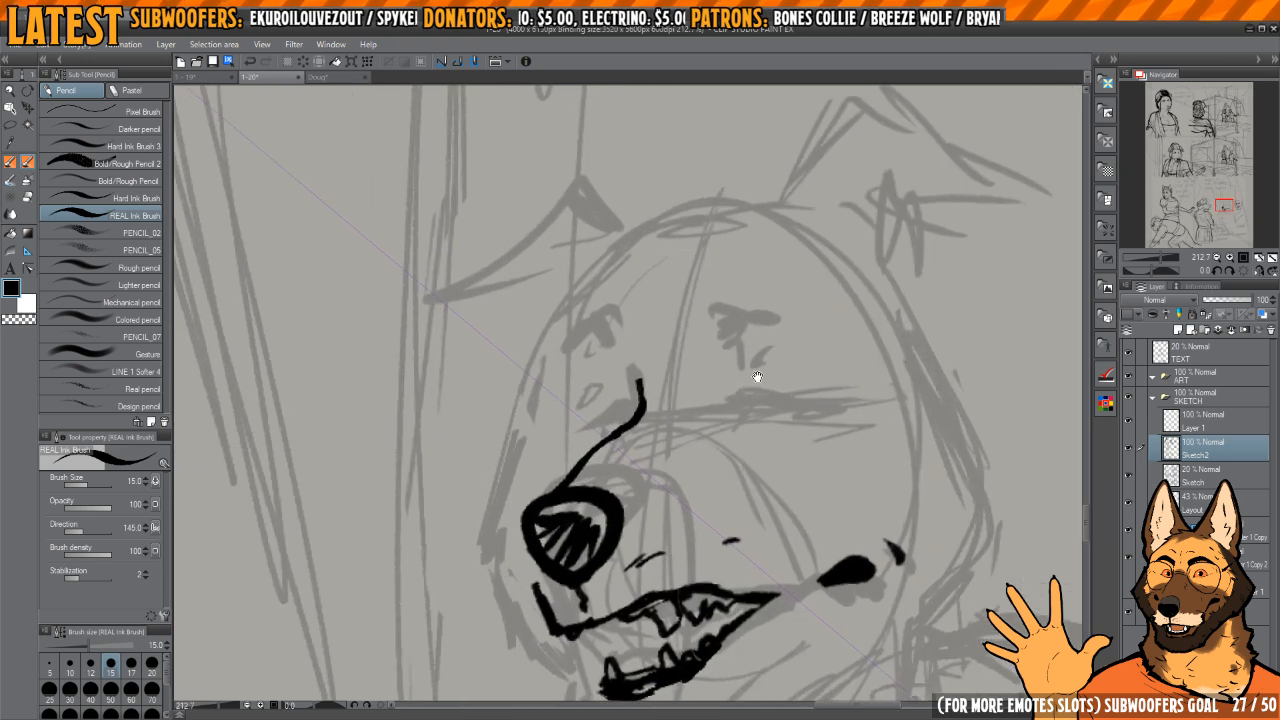
Step: Ink the dog's near eye with a thick arched eyebrow, a lid crease and a heavy upper lid with lashes
{"action": "scroll", "coordinate": [746, 407], "scroll_direction": "up", "scroll_amount": 2}
{"action": "mouse_move", "coordinate": [745, 405]}
{"action": "left_mouse_down"}
{"action": "mouse_move", "coordinate": [752, 390]}
{"action": "mouse_move", "coordinate": [834, 384]}
{"action": "mouse_move", "coordinate": [768, 402]}
{"action": "mouse_move", "coordinate": [778, 377]}
{"action": "mouse_move", "coordinate": [813, 369]}
{"action": "left_mouse_up"}
{"action": "mouse_move", "coordinate": [715, 340]}
{"action": "left_mouse_down"}
{"action": "mouse_move", "coordinate": [730, 356]}
{"action": "mouse_move", "coordinate": [778, 330]}
{"action": "mouse_move", "coordinate": [850, 356]}
{"action": "left_mouse_up"}
{"action": "left_click_drag", "start_coordinate": [806, 333], "coordinate": [742, 336]}
{"action": "left_click_drag", "start_coordinate": [734, 338], "coordinate": [776, 320]}
{"action": "left_click_drag", "start_coordinate": [616, 407], "coordinate": [662, 416]}
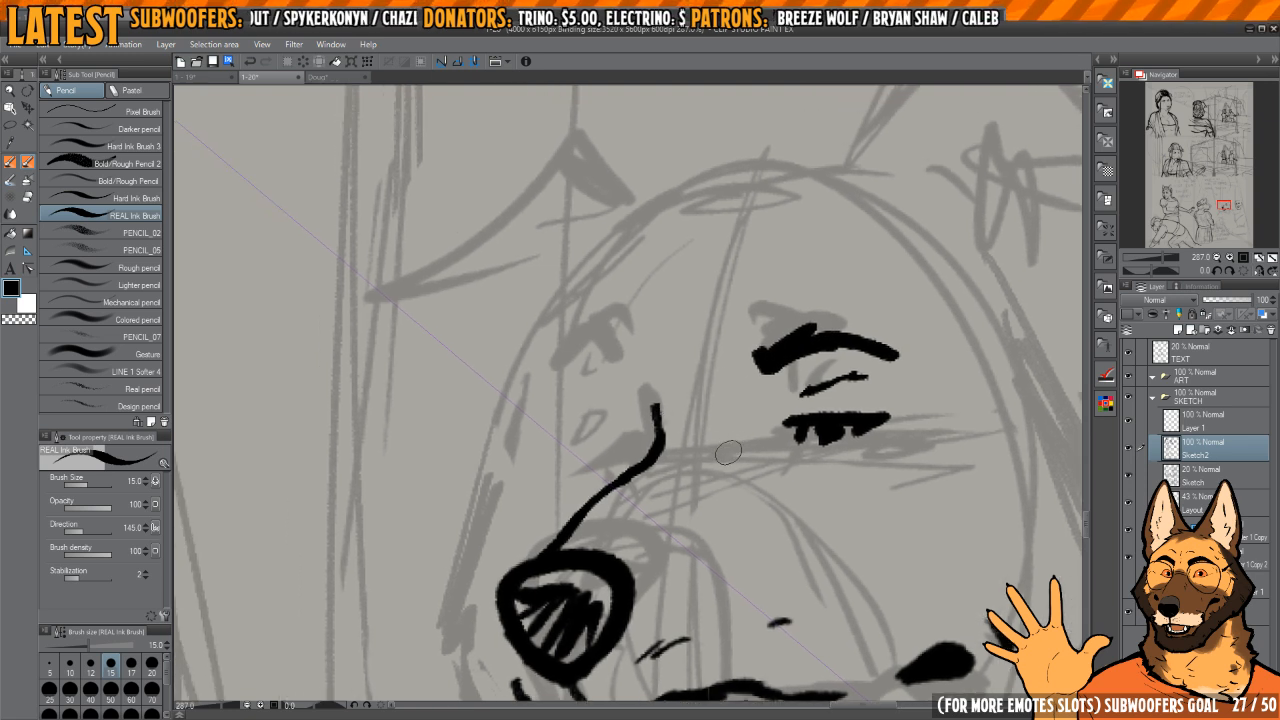
{"action": "mouse_move", "coordinate": [730, 447]}
{"action": "left_mouse_down"}
{"action": "mouse_move", "coordinate": [702, 399]}
{"action": "mouse_move", "coordinate": [728, 252]}
{"action": "mouse_move", "coordinate": [761, 285]}
{"action": "mouse_move", "coordinate": [680, 407]}
{"action": "mouse_move", "coordinate": [737, 397]}
{"action": "mouse_move", "coordinate": [662, 400]}
{"action": "mouse_move", "coordinate": [752, 422]}
{"action": "left_mouse_up"}
Step: Ink the upper lid of the dog's far eye against the muzzle bridge and thin it with erased strokes
{"action": "key", "text": "h"}
{"action": "scroll", "coordinate": [670, 398], "scroll_direction": "up", "scroll_amount": 2}
{"action": "key", "text": "h"}
{"action": "mouse_move", "coordinate": [608, 405]}
{"action": "left_mouse_down"}
{"action": "mouse_move", "coordinate": [695, 382]}
{"action": "mouse_move", "coordinate": [598, 405]}
{"action": "mouse_move", "coordinate": [617, 420]}
{"action": "mouse_move", "coordinate": [600, 426]}
{"action": "mouse_move", "coordinate": [588, 418]}
{"action": "left_mouse_up"}
{"action": "scroll", "coordinate": [620, 395], "scroll_direction": "up", "scroll_amount": 3}
{"action": "key", "text": "c"}
{"action": "key", "text": "h"}
{"action": "left_click_drag", "start_coordinate": [677, 394], "coordinate": [782, 391]}
{"action": "key", "text": "c"}
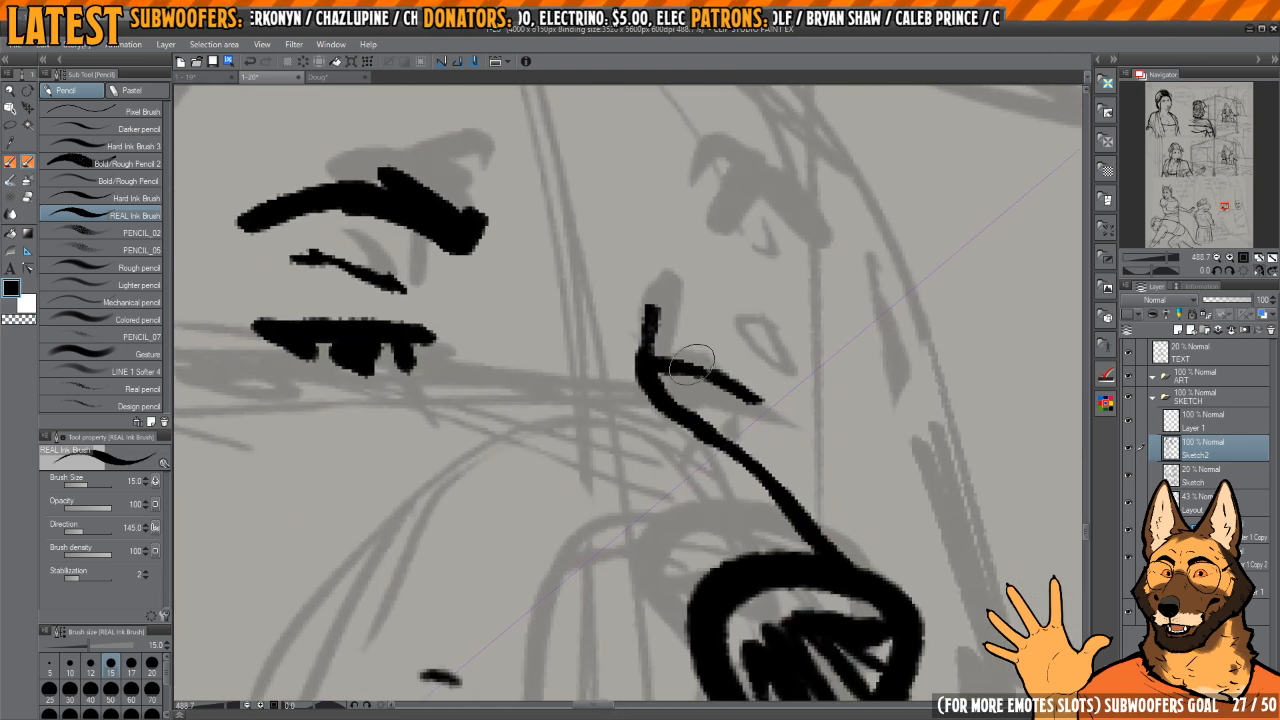
{"action": "key", "text": "c"}
{"action": "key", "text": "c"}
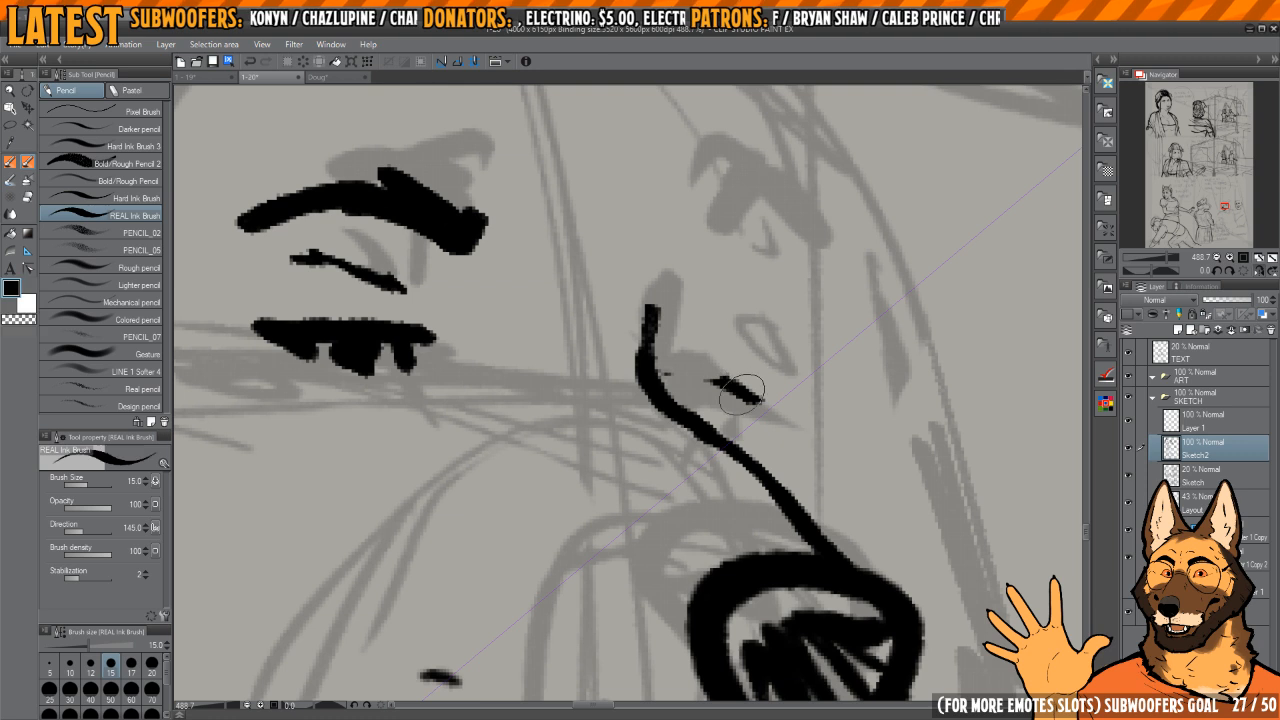
{"action": "key", "text": "c"}
{"action": "key", "text": "c"}
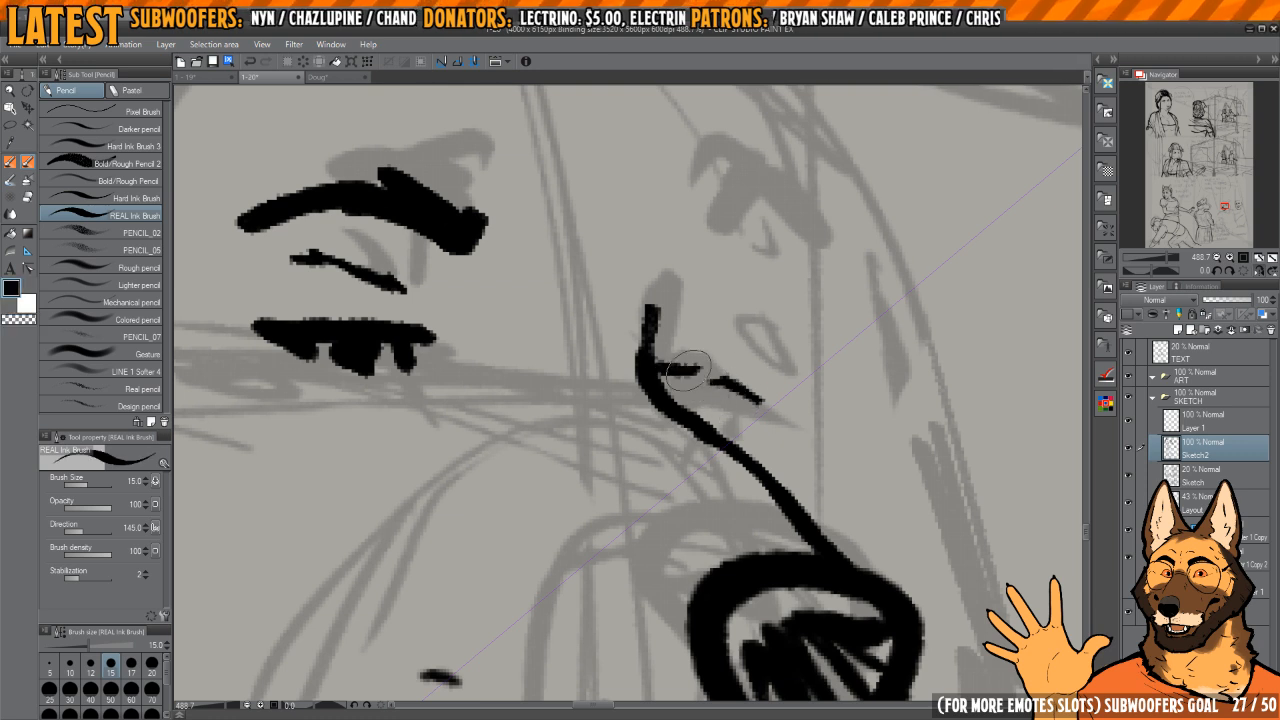
Step: Ink the far eye's pupil under the lid and a crease line above it
{"action": "key", "text": "h"}
{"action": "mouse_move", "coordinate": [723, 381]}
{"action": "left_mouse_down"}
{"action": "mouse_move", "coordinate": [757, 404]}
{"action": "mouse_move", "coordinate": [723, 388]}
{"action": "mouse_move", "coordinate": [712, 343]}
{"action": "left_mouse_up"}
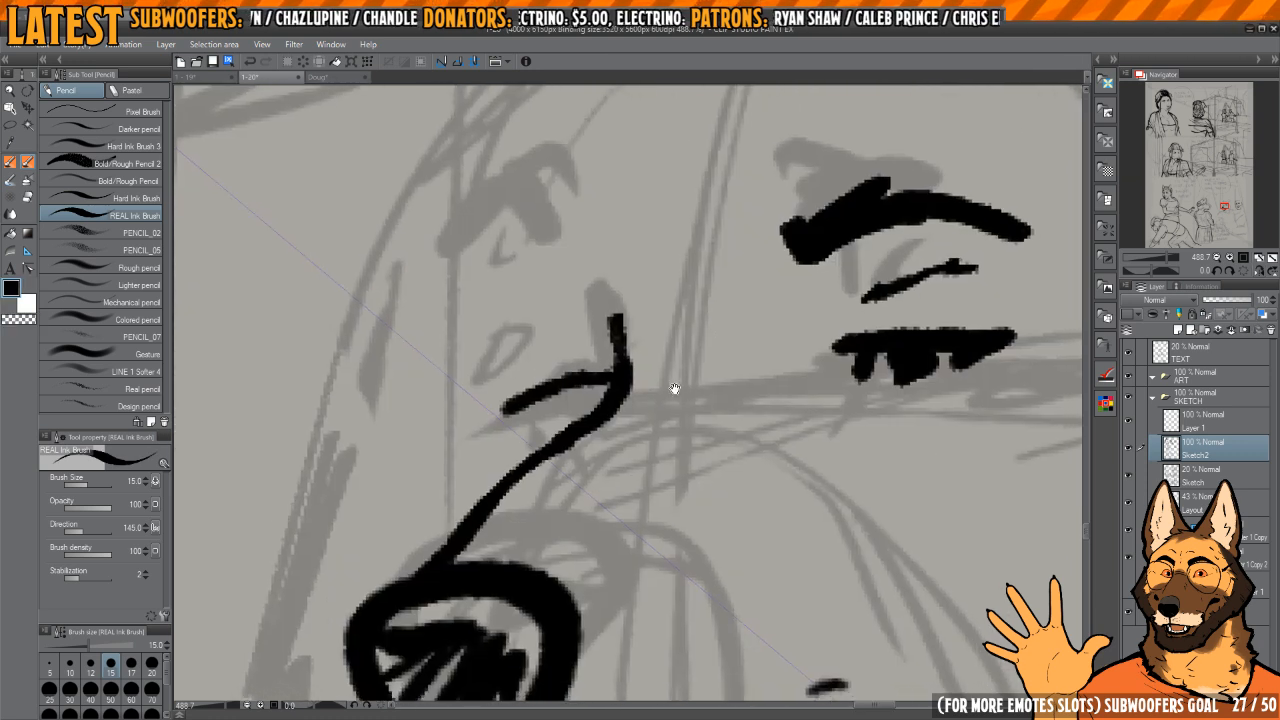
{"action": "left_click_drag", "start_coordinate": [619, 381], "coordinate": [686, 425]}
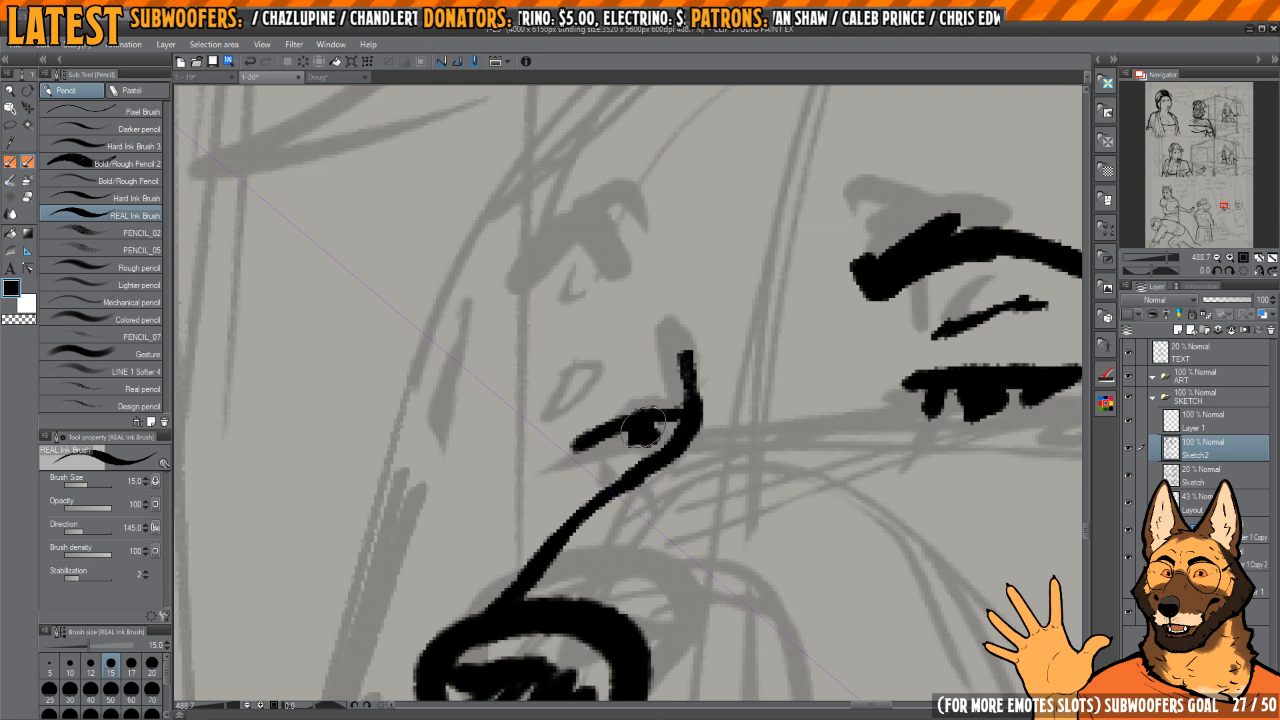
{"action": "mouse_move", "coordinate": [690, 347]}
{"action": "left_mouse_down"}
{"action": "mouse_move", "coordinate": [672, 350]}
{"action": "mouse_move", "coordinate": [720, 337]}
{"action": "mouse_move", "coordinate": [655, 375]}
{"action": "left_mouse_up"}
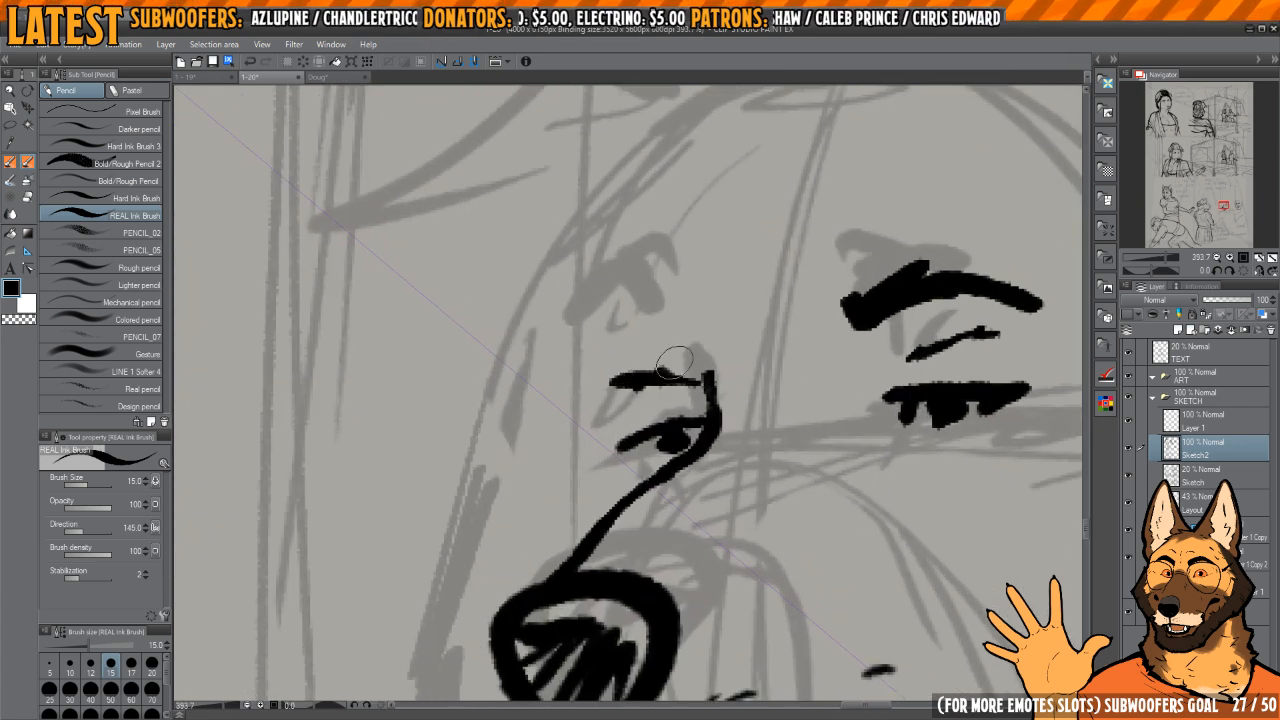
Step: Ink a thick arched brow over the dog's far eye and rework the lid crease beneath it
{"action": "key", "text": "h"}
{"action": "left_click_drag", "start_coordinate": [681, 331], "coordinate": [738, 330]}
{"action": "mouse_move", "coordinate": [740, 329]}
{"action": "left_mouse_down"}
{"action": "mouse_move", "coordinate": [690, 335]}
{"action": "mouse_move", "coordinate": [698, 342]}
{"action": "left_mouse_up"}
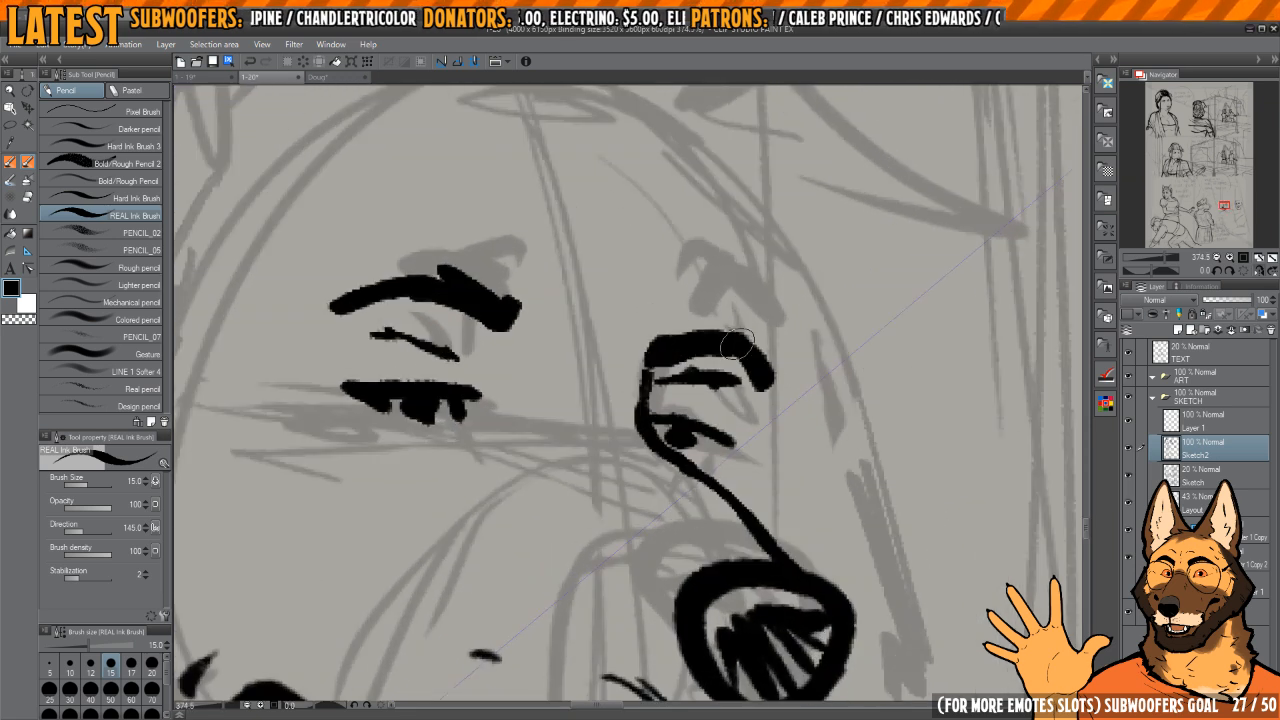
{"action": "key", "text": "c"}
{"action": "key", "text": "c"}
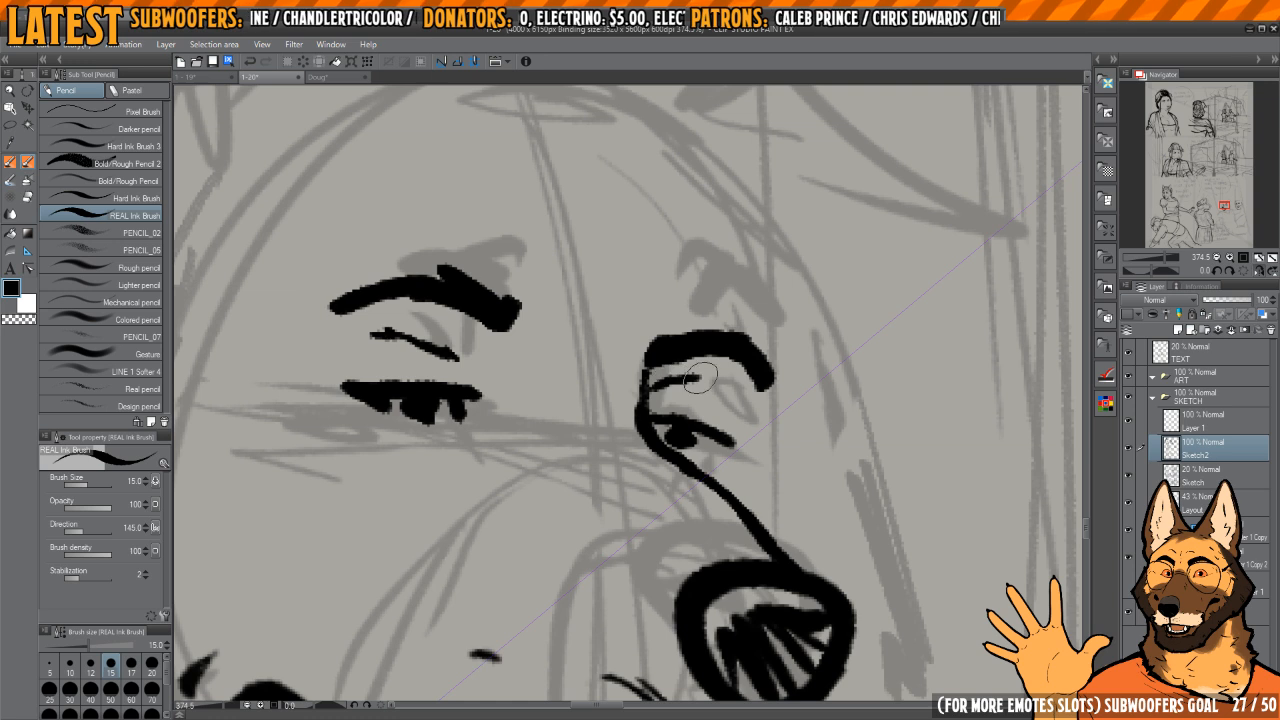
{"action": "key", "text": "h"}
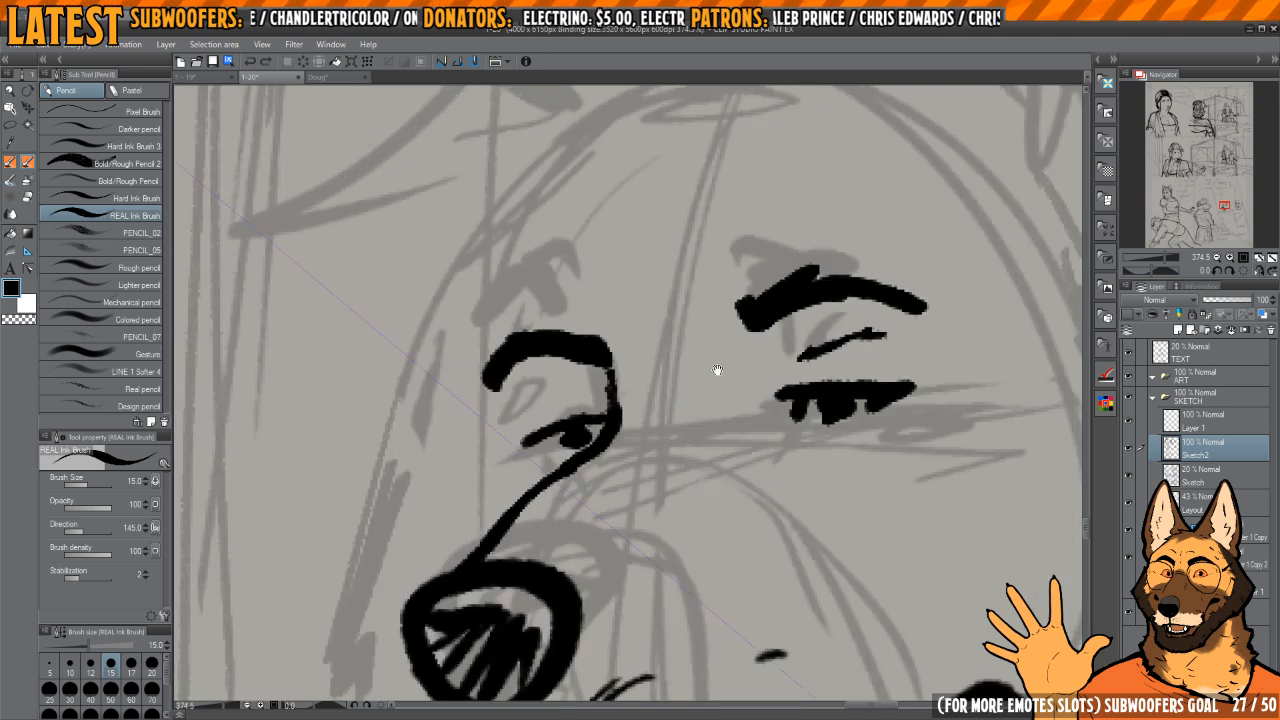
{"action": "key", "text": "h"}
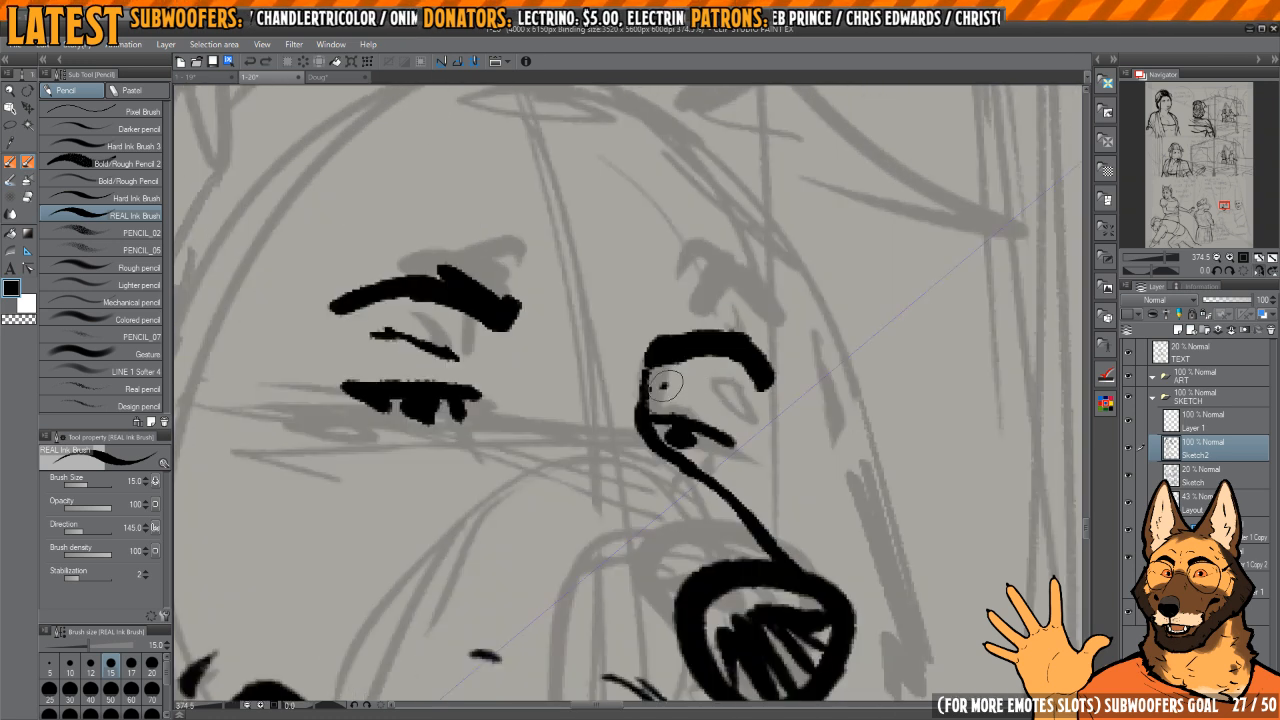
Step: Clear the gaps between the near eye's lashes and refine the far eye's crease and pupil
{"action": "scroll", "coordinate": [741, 340], "scroll_direction": "down", "scroll_amount": 5}
{"action": "key", "text": "h"}
{"action": "scroll", "coordinate": [750, 325], "scroll_direction": "down", "scroll_amount": 5}
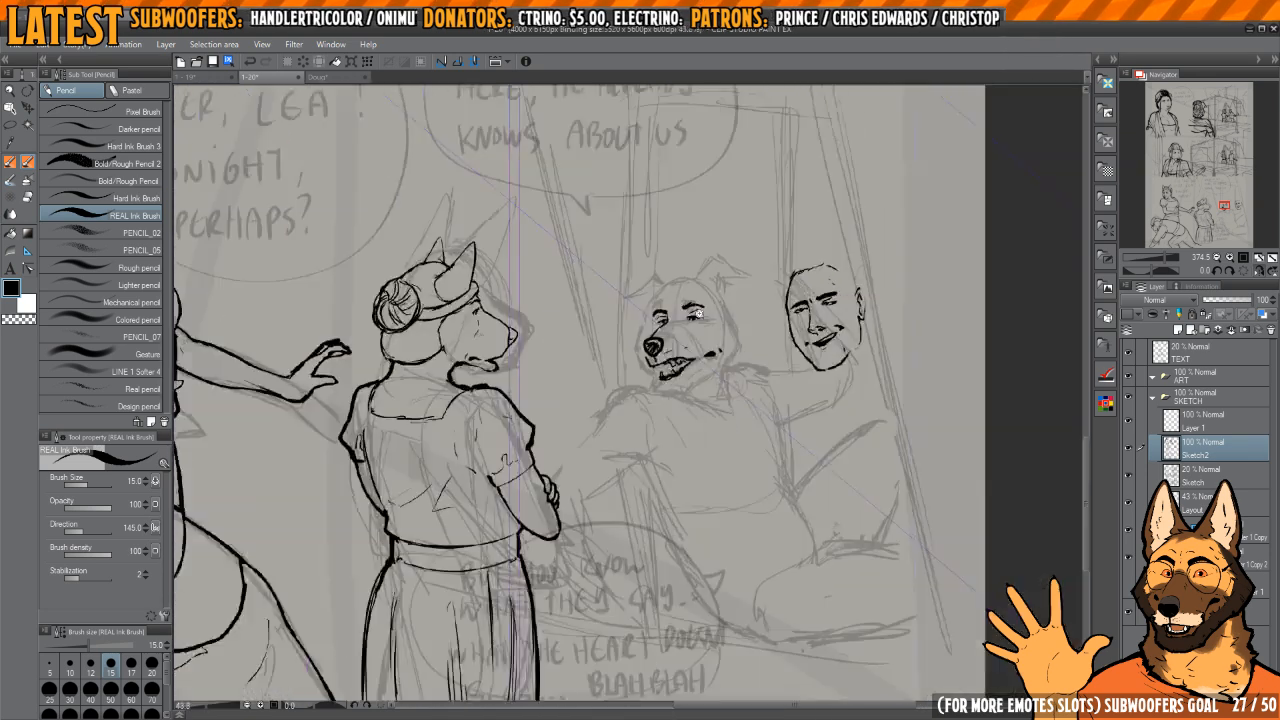
{"action": "scroll", "coordinate": [753, 355], "scroll_direction": "up", "scroll_amount": 8}
{"action": "scroll", "coordinate": [752, 355], "scroll_direction": "up", "scroll_amount": 4}
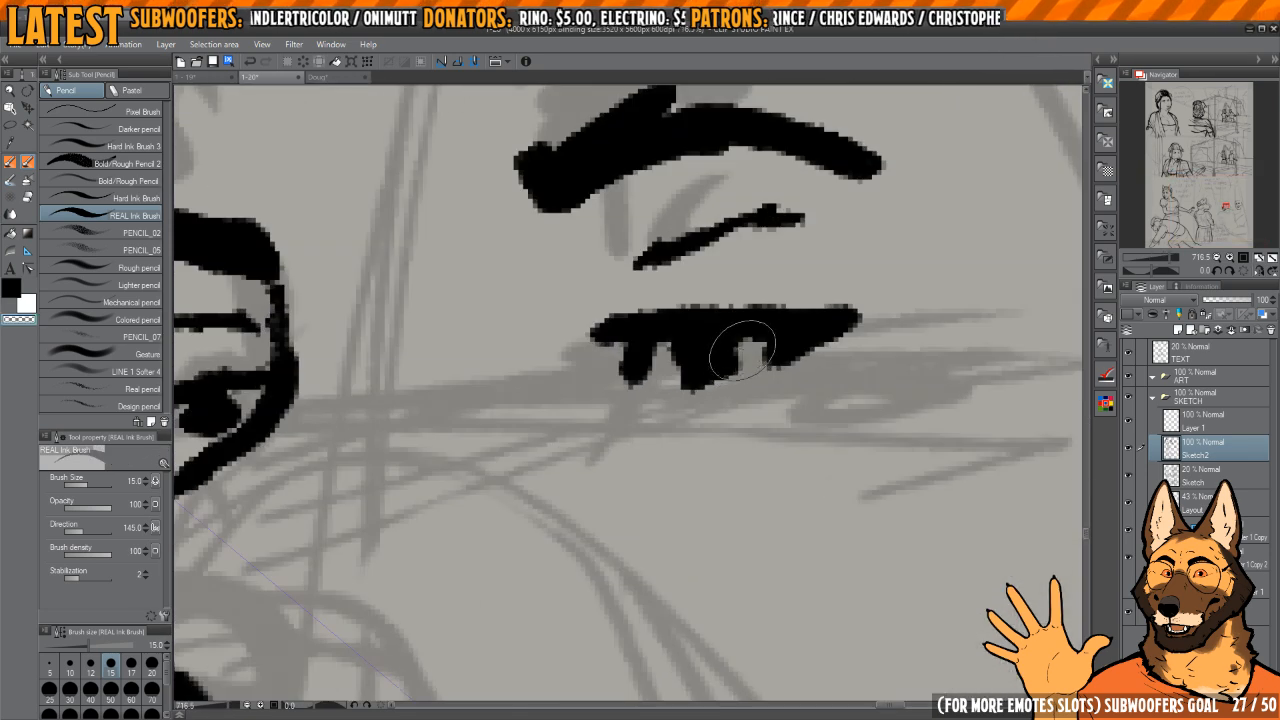
{"action": "left_click_drag", "start_coordinate": [669, 350], "coordinate": [680, 380]}
{"action": "key", "text": "c"}
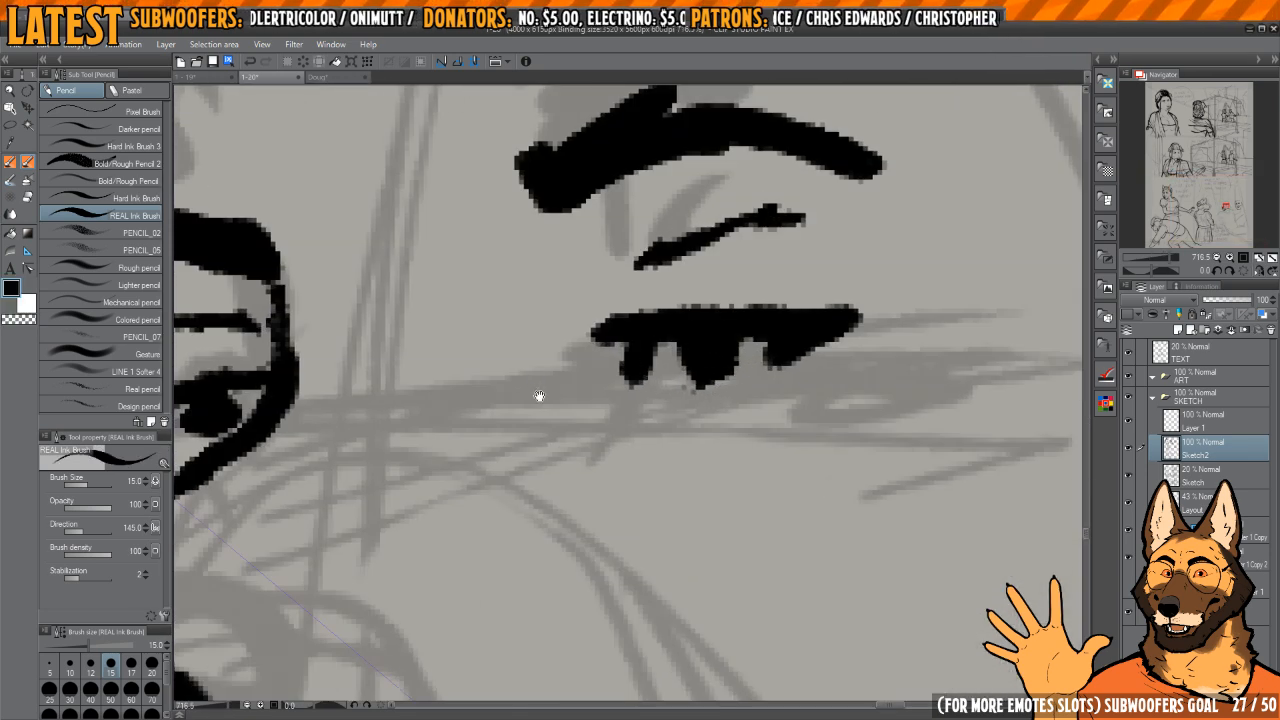
{"action": "key", "text": "h"}
{"action": "key", "text": "c"}
{"action": "key", "text": "c"}
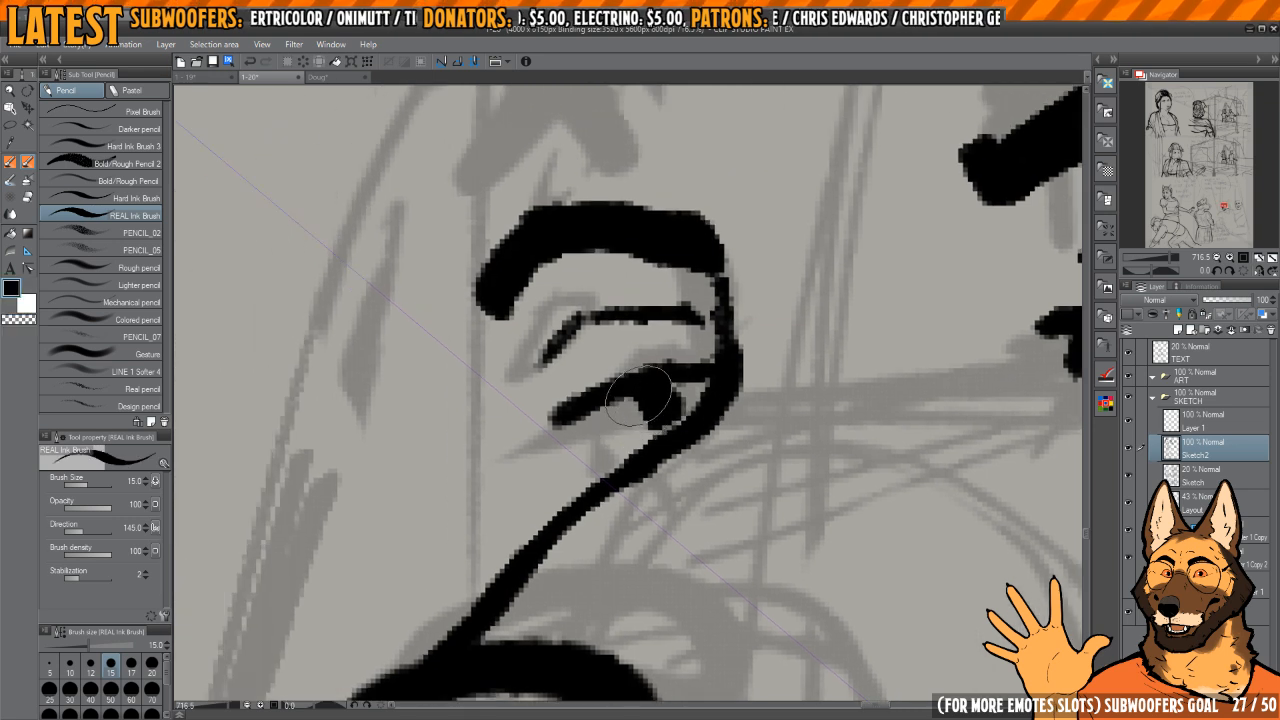
Step: Examine the dog's inked face at different zoom levels against the rest of the panel
{"action": "scroll", "coordinate": [690, 305], "scroll_direction": "down", "scroll_amount": 6}
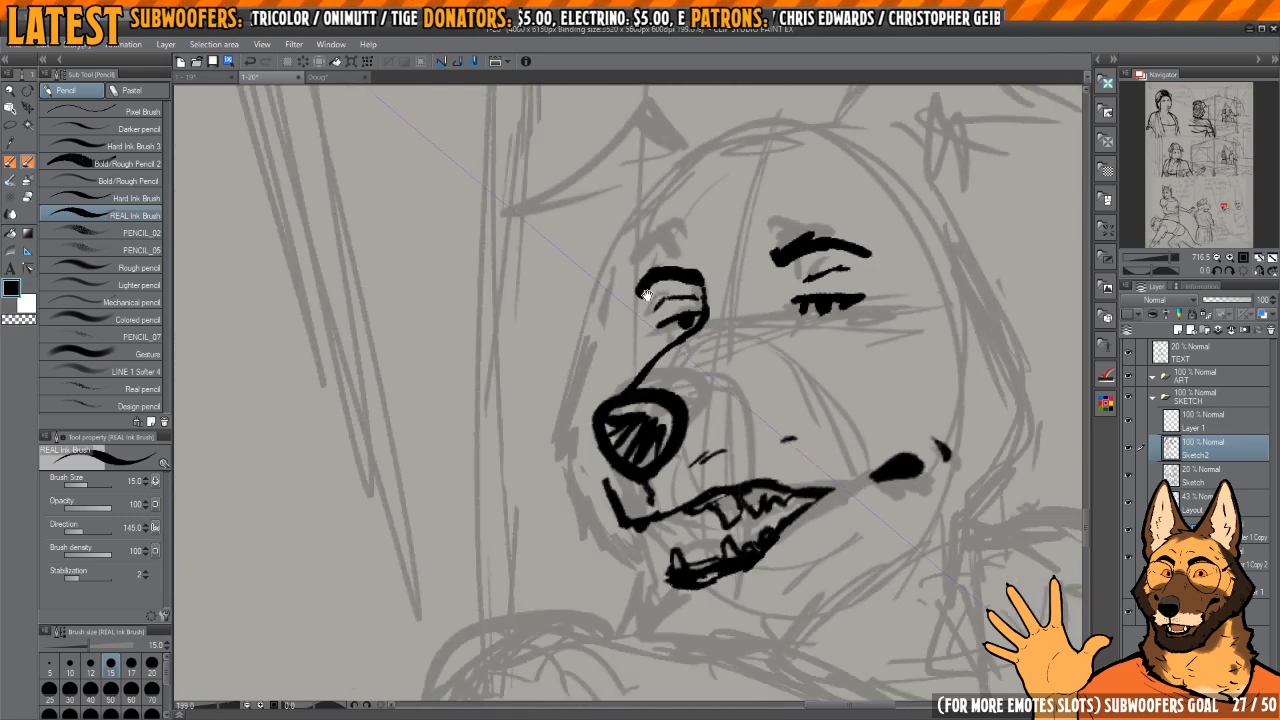
{"action": "scroll", "coordinate": [815, 280], "scroll_direction": "down", "scroll_amount": 5}
{"action": "scroll", "coordinate": [782, 265], "scroll_direction": "down", "scroll_amount": 1}
{"action": "left_click_drag", "start_coordinate": [845, 305], "coordinate": [764, 295]}
{"action": "scroll", "coordinate": [765, 340], "scroll_direction": "up", "scroll_amount": 2}
{"action": "scroll", "coordinate": [765, 340], "scroll_direction": "up", "scroll_amount": 3}
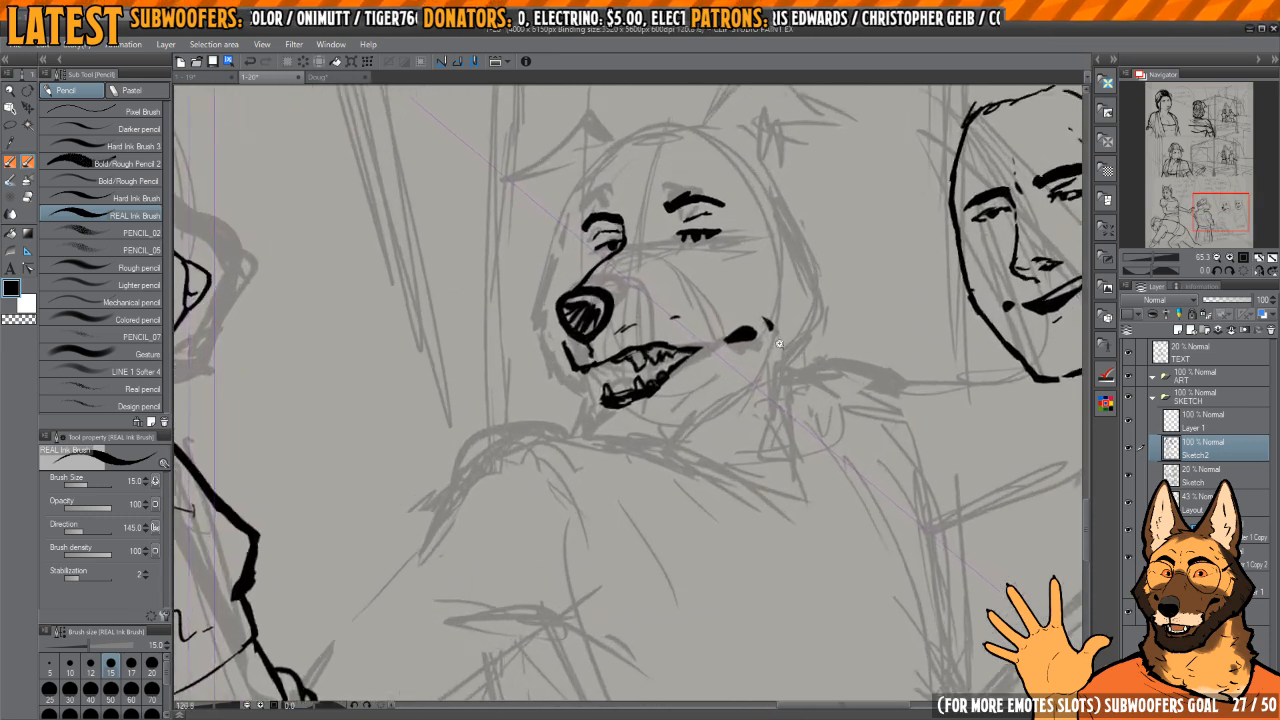
{"action": "left_click_drag", "start_coordinate": [765, 340], "coordinate": [800, 432]}
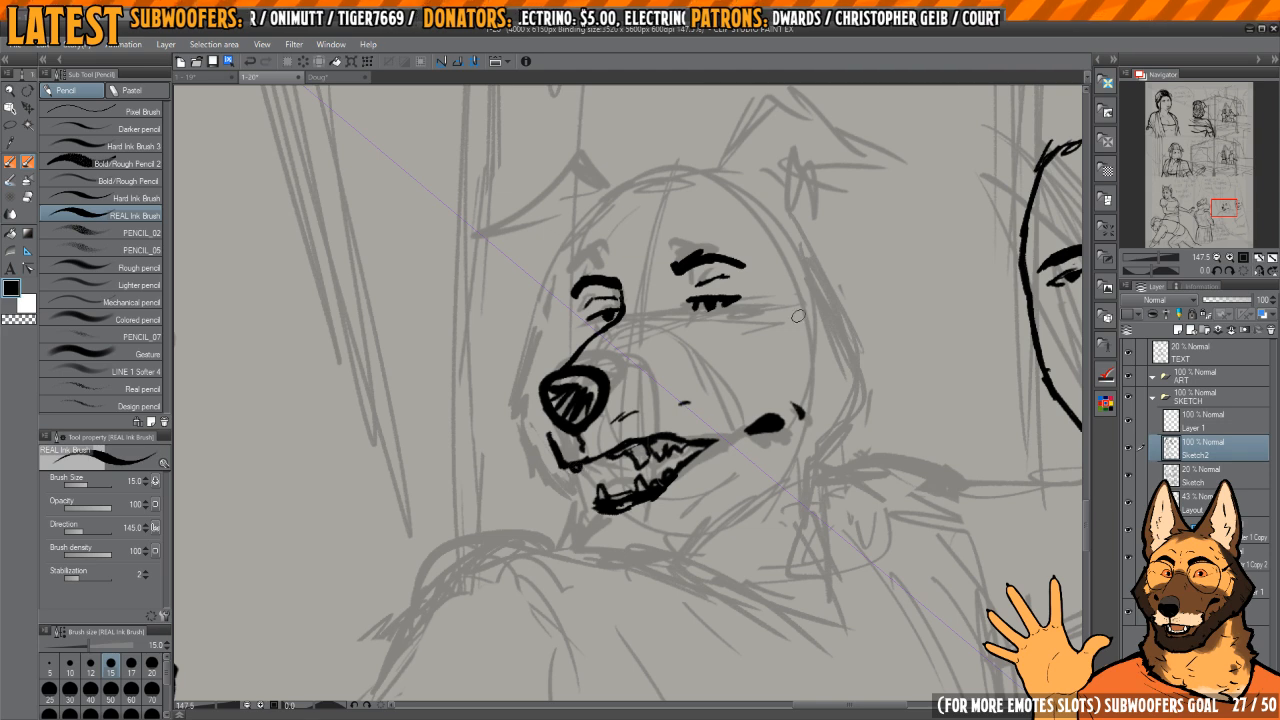
{"action": "scroll", "coordinate": [798, 316], "scroll_direction": "down", "scroll_amount": 3}
{"action": "left_click_drag", "start_coordinate": [798, 316], "coordinate": [685, 302]}
{"action": "scroll", "coordinate": [880, 370], "scroll_direction": "down", "scroll_amount": 2}
{"action": "scroll", "coordinate": [838, 358], "scroll_direction": "down", "scroll_amount": 2}
Step: Lasso the second character's head, move it directly above the dog's head and clear the selection
{"action": "scroll", "coordinate": [822, 319], "scroll_direction": "up", "scroll_amount": 2}
{"action": "left_click_drag", "start_coordinate": [822, 319], "coordinate": [736, 362]}
{"action": "key", "text": "m"}
{"action": "scroll", "coordinate": [736, 360], "scroll_direction": "up", "scroll_amount": 5}
{"action": "mouse_move", "coordinate": [746, 233]}
{"action": "left_mouse_down"}
{"action": "mouse_move", "coordinate": [789, 215]}
{"action": "mouse_move", "coordinate": [752, 236]}
{"action": "left_mouse_up"}
{"action": "left_click_drag", "start_coordinate": [760, 240], "coordinate": [792, 312]}
{"action": "key", "text": "k"}
{"action": "mouse_move", "coordinate": [894, 428]}
{"action": "left_mouse_down"}
{"action": "mouse_move", "coordinate": [580, 237]}
{"action": "mouse_move", "coordinate": [628, 184]}
{"action": "mouse_move", "coordinate": [597, 205]}
{"action": "left_mouse_up"}
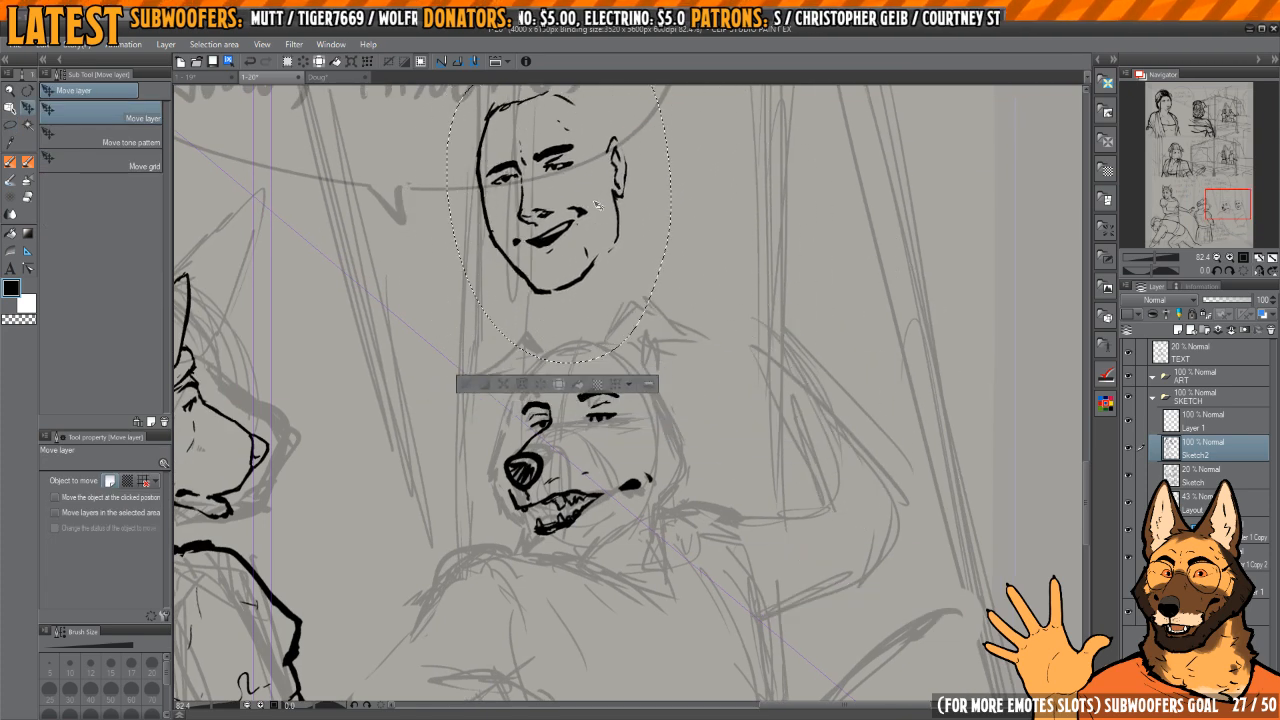
{"action": "key", "text": "ctrl+d"}
Step: Ink the near eye's inner corner, a short line below it and small marks at its outer corner
{"action": "scroll", "coordinate": [655, 450], "scroll_direction": "down", "scroll_amount": 2}
{"action": "left_click_drag", "start_coordinate": [647, 463], "coordinate": [678, 472]}
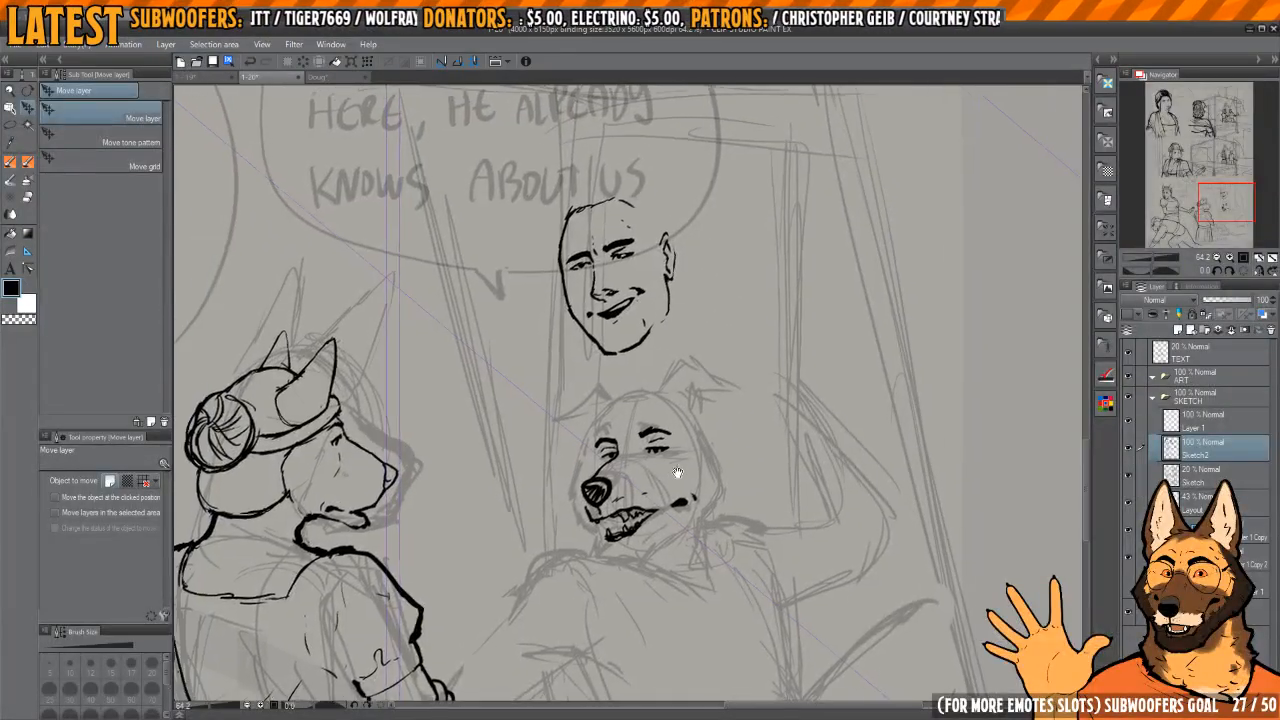
{"action": "scroll", "coordinate": [677, 472], "scroll_direction": "up", "scroll_amount": 2}
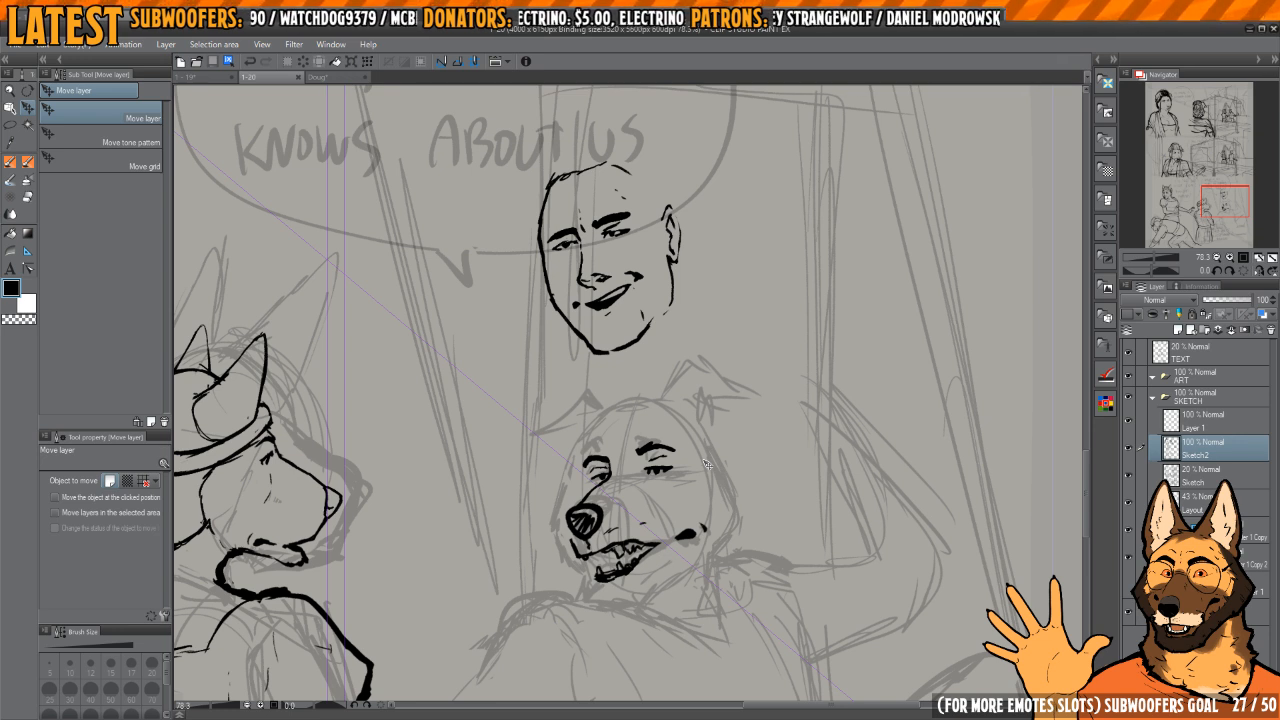
{"action": "scroll", "coordinate": [630, 500], "scroll_direction": "up", "scroll_amount": 5}
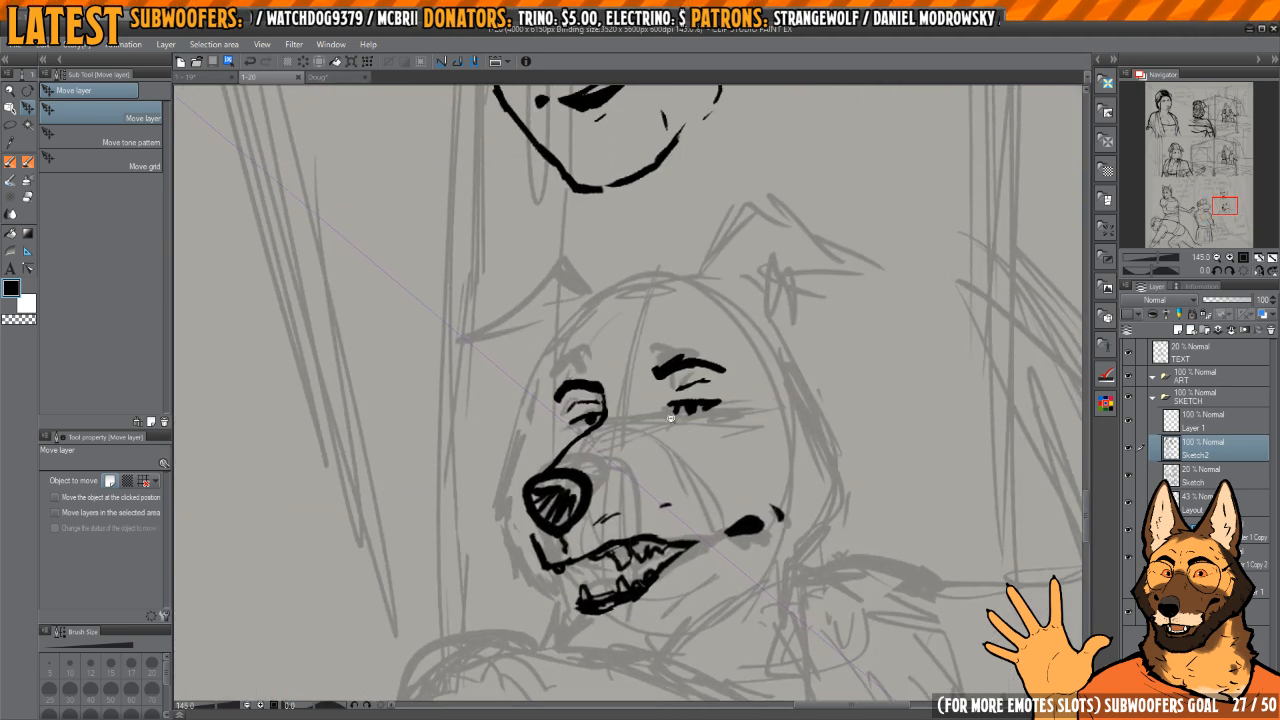
{"action": "key", "text": "p"}
{"action": "mouse_move", "coordinate": [652, 385]}
{"action": "left_mouse_down"}
{"action": "mouse_move", "coordinate": [660, 425]}
{"action": "mouse_move", "coordinate": [728, 452]}
{"action": "mouse_move", "coordinate": [723, 434]}
{"action": "left_mouse_up"}
{"action": "left_click_drag", "start_coordinate": [722, 393], "coordinate": [822, 410]}
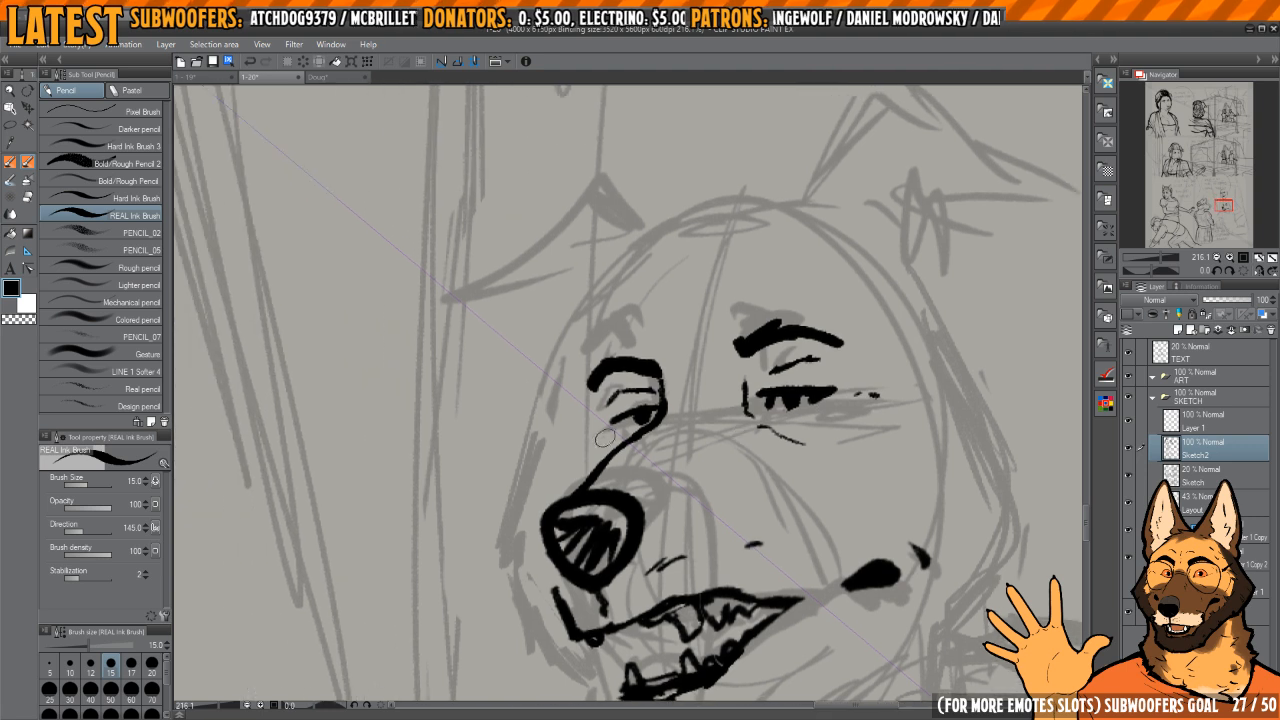
Step: Ink the dog's forehead outline on the far side of the face and continue it across the crown
{"action": "scroll", "coordinate": [575, 440], "scroll_direction": "down", "scroll_amount": 3}
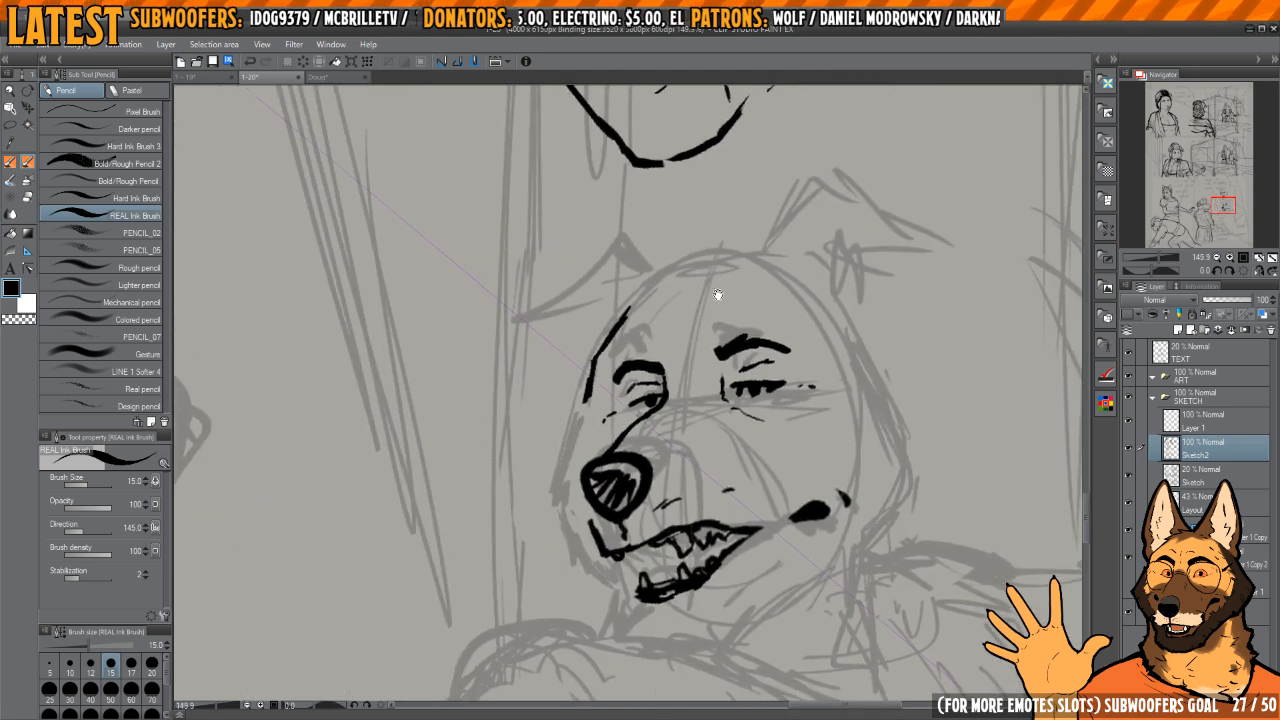
{"action": "left_click_drag", "start_coordinate": [717, 295], "coordinate": [701, 286]}
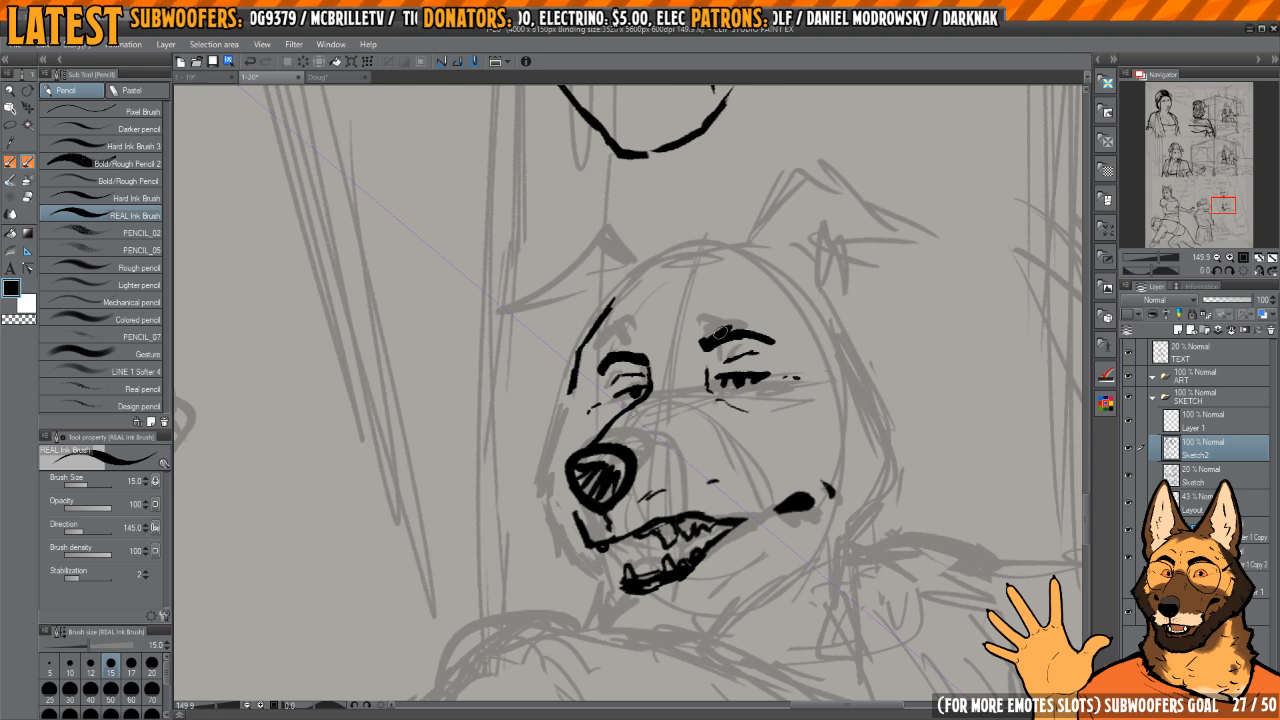
{"action": "scroll", "coordinate": [718, 333], "scroll_direction": "up", "scroll_amount": 3}
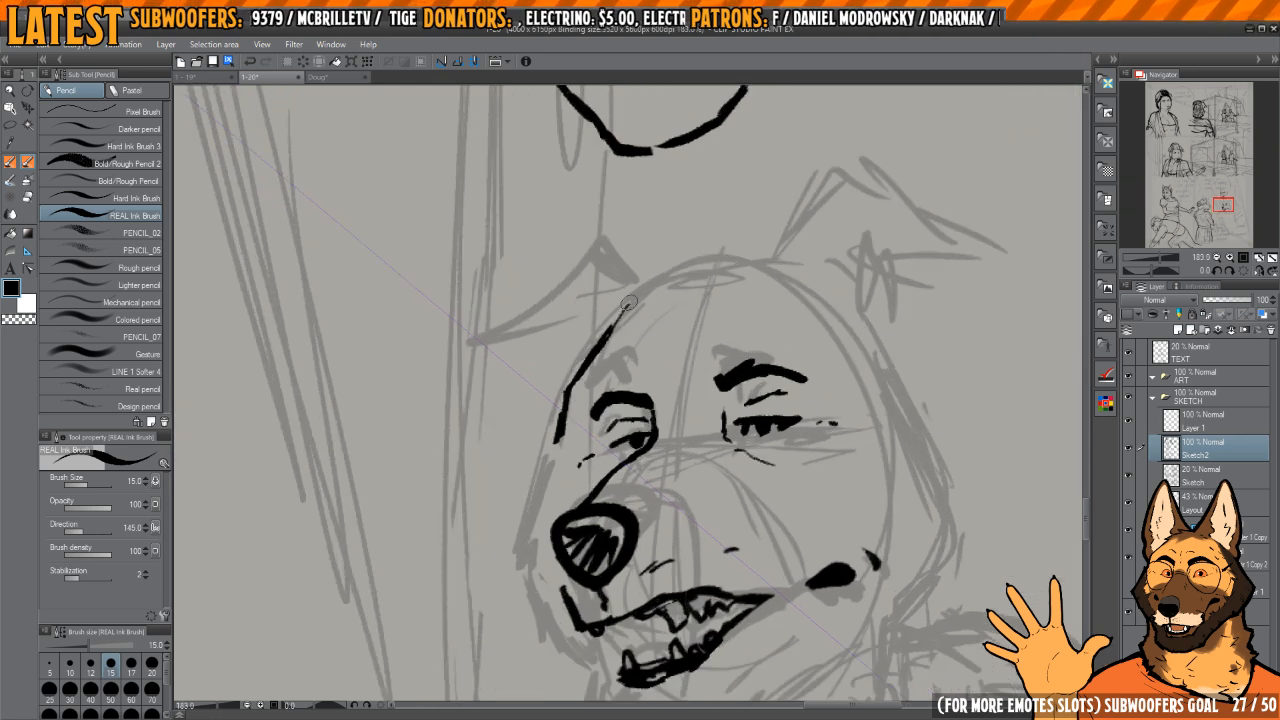
{"action": "left_click_drag", "start_coordinate": [629, 303], "coordinate": [742, 272]}
{"action": "key", "text": "e"}
{"action": "key", "text": "p"}
{"action": "mouse_move", "coordinate": [657, 318]}
{"action": "left_mouse_down"}
{"action": "mouse_move", "coordinate": [760, 263]}
{"action": "mouse_move", "coordinate": [637, 298]}
{"action": "mouse_move", "coordinate": [668, 285]}
{"action": "left_mouse_up"}
{"action": "mouse_move", "coordinate": [684, 282]}
{"action": "left_mouse_down"}
{"action": "mouse_move", "coordinate": [769, 259]}
{"action": "mouse_move", "coordinate": [616, 306]}
{"action": "left_mouse_up"}
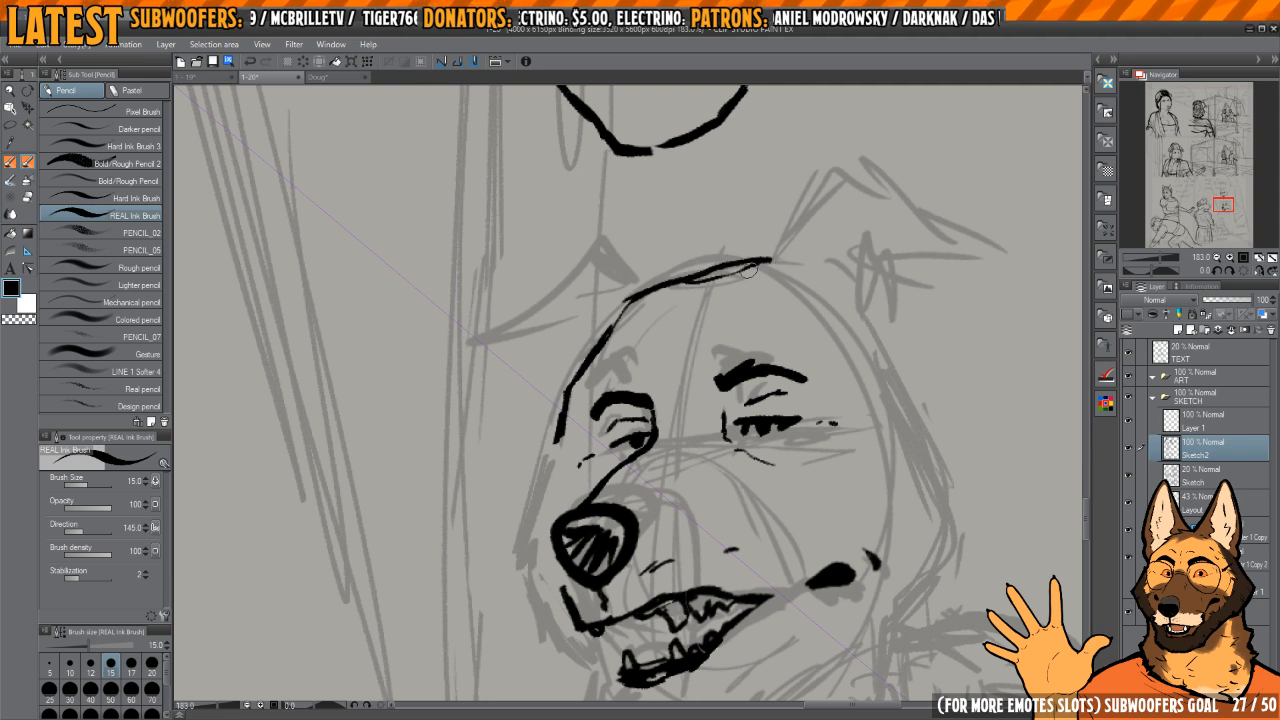
Step: Erase excess from the crown and forehead lines and redraw the forehead contour down past the far eye
{"action": "key", "text": "e"}
{"action": "mouse_move", "coordinate": [755, 268]}
{"action": "left_mouse_down"}
{"action": "mouse_move", "coordinate": [680, 290]}
{"action": "mouse_move", "coordinate": [575, 375]}
{"action": "mouse_move", "coordinate": [530, 435]}
{"action": "left_mouse_up"}
{"action": "key", "text": "p"}
{"action": "left_click_drag", "start_coordinate": [628, 296], "coordinate": [560, 441]}
{"action": "mouse_move", "coordinate": [566, 413]}
{"action": "left_mouse_down"}
{"action": "mouse_move", "coordinate": [634, 281]}
{"action": "mouse_move", "coordinate": [602, 326]}
{"action": "left_mouse_up"}
{"action": "key", "text": "e"}
{"action": "key", "text": "p"}
Step: Ink the far muzzle contour down to the upper lip and blacken the mouth interior behind the front teeth
{"action": "scroll", "coordinate": [594, 366], "scroll_direction": "down", "scroll_amount": 3}
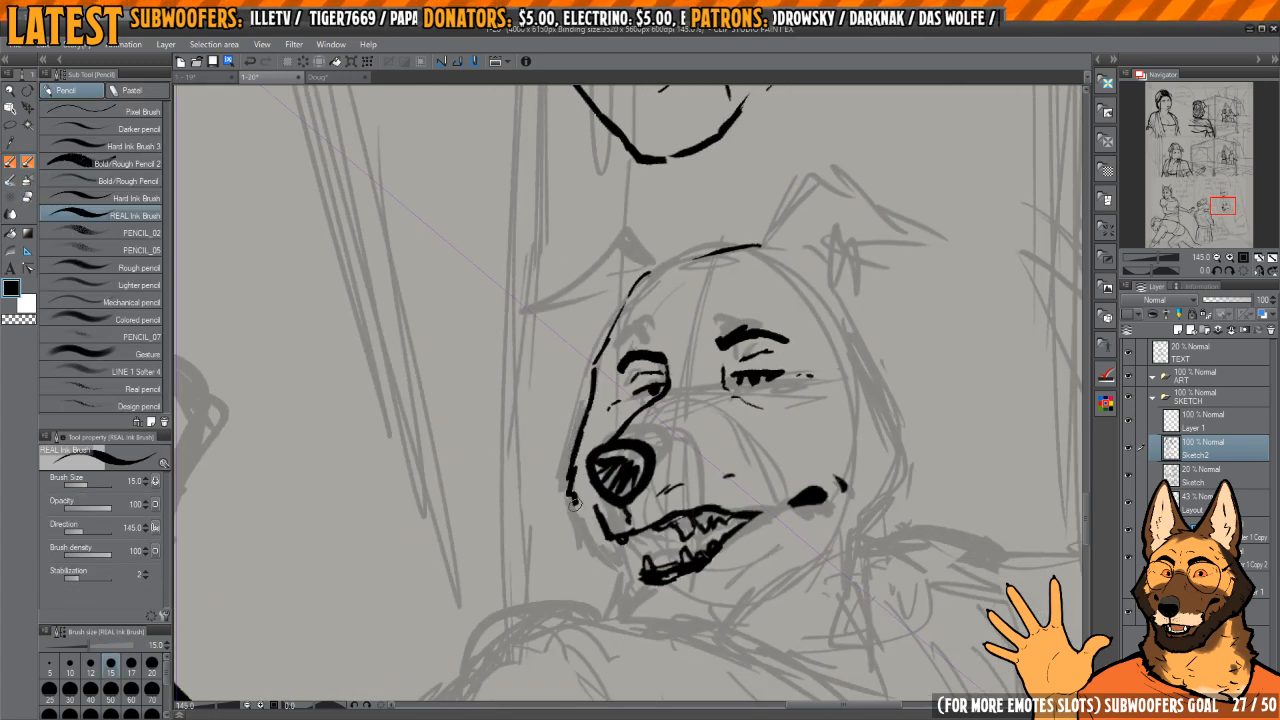
{"action": "key", "text": "h"}
{"action": "left_click_drag", "start_coordinate": [655, 570], "coordinate": [644, 496]}
{"action": "key", "text": "h"}
{"action": "key", "text": "h"}
{"action": "key", "text": "h"}
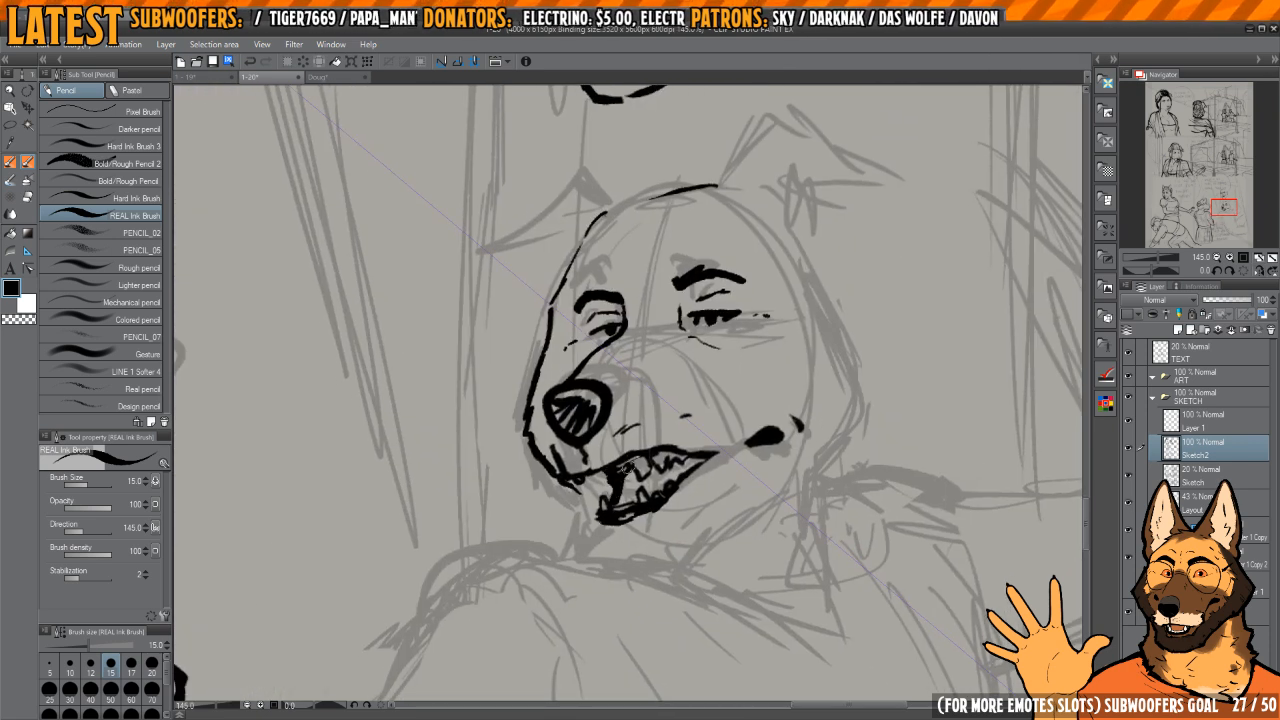
Step: Clear part of the black inside the dog's mouth to shape the tongue area above the lower teeth
{"action": "scroll", "coordinate": [649, 463], "scroll_direction": "up", "scroll_amount": 3}
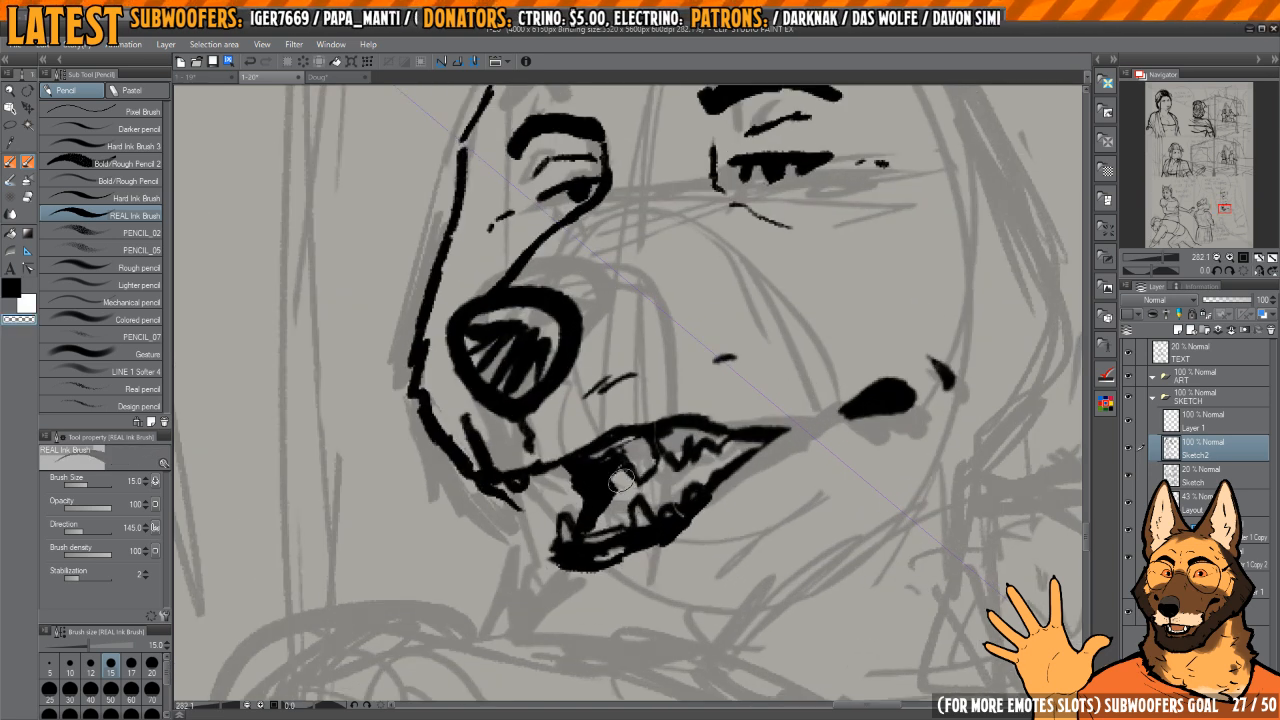
{"action": "left_click_drag", "start_coordinate": [628, 462], "coordinate": [588, 515]}
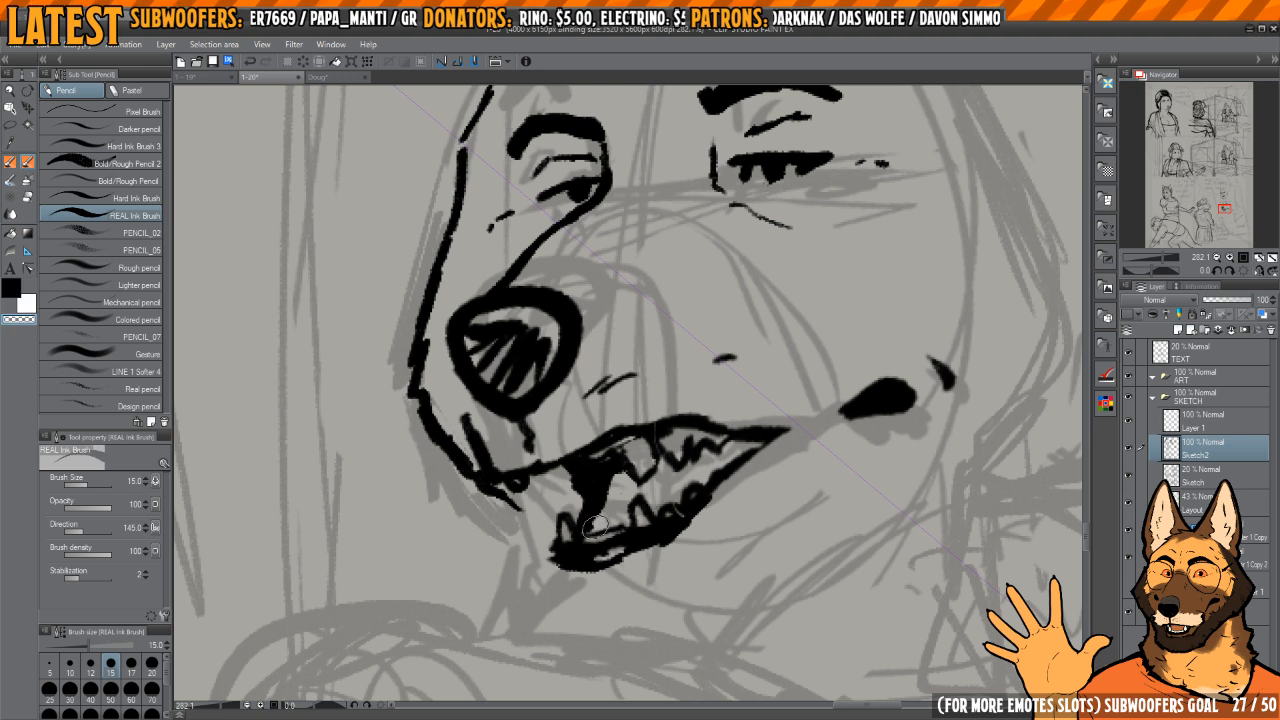
{"action": "scroll", "coordinate": [614, 482], "scroll_direction": "down", "scroll_amount": 3}
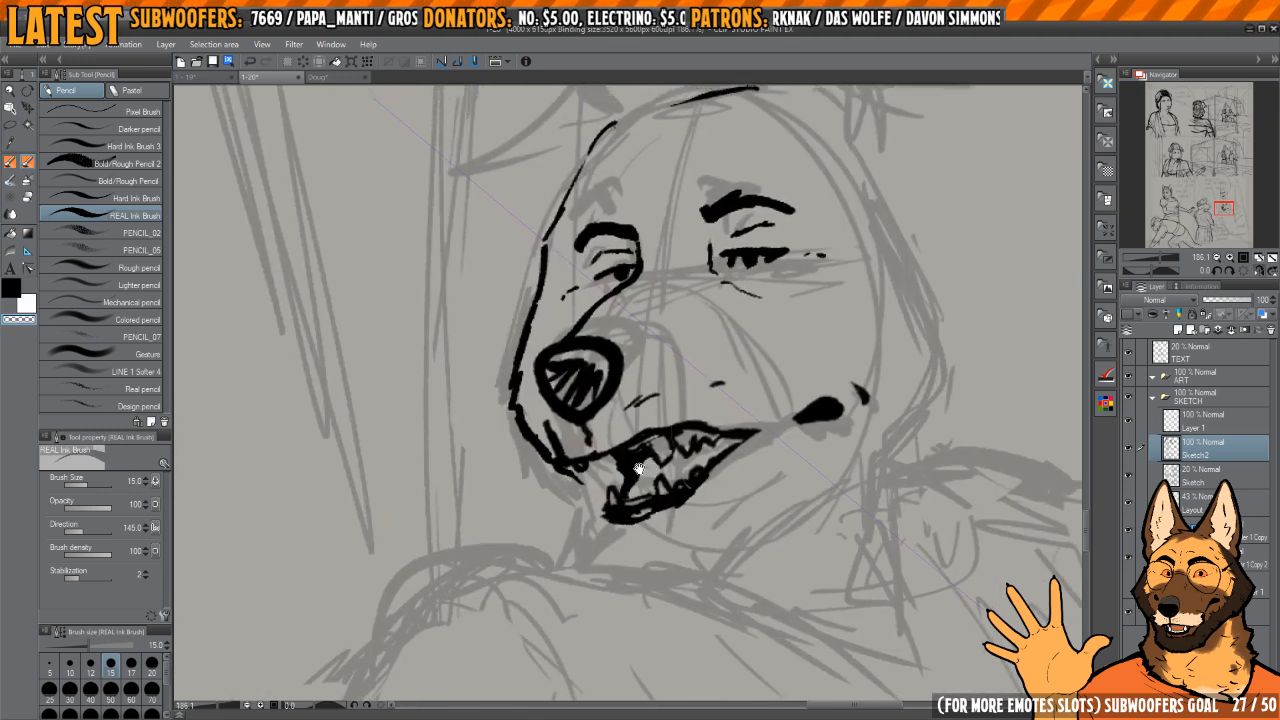
{"action": "left_click_drag", "start_coordinate": [647, 481], "coordinate": [651, 483]}
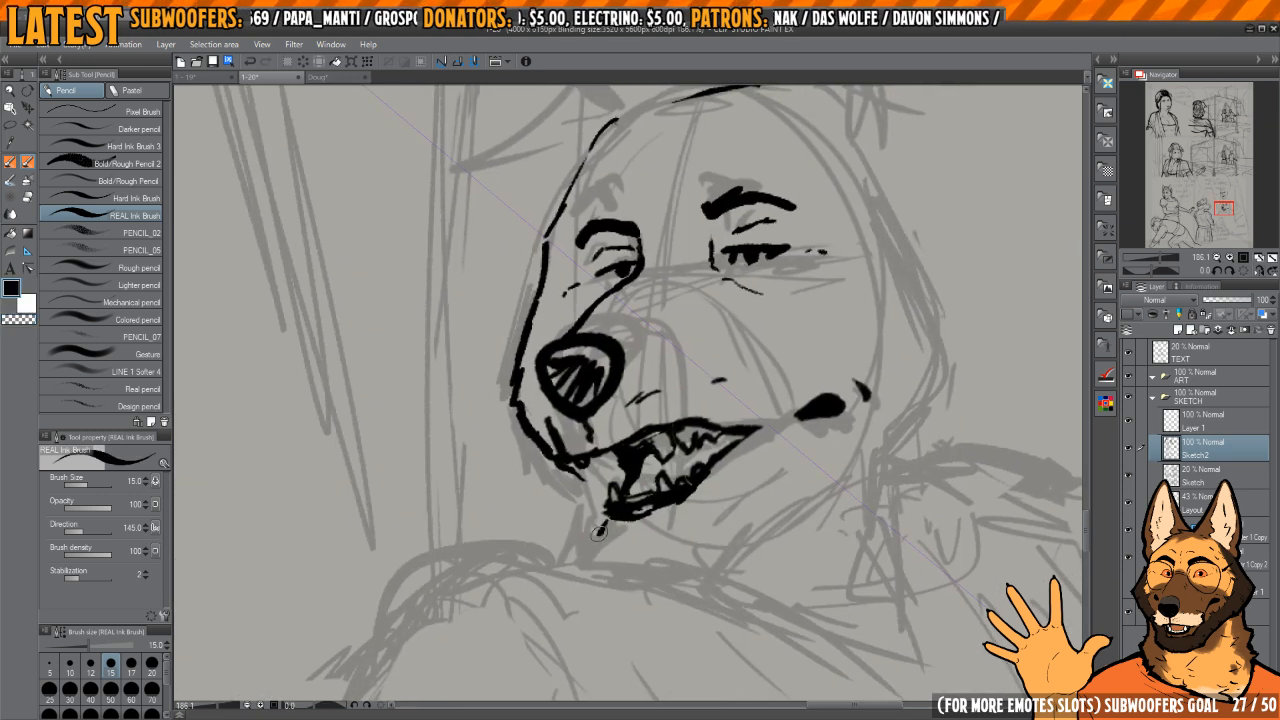
Step: Ink the dog's chin and lower jaw, then erase and redraw the jaw line running back toward the cheek
{"action": "mouse_move", "coordinate": [604, 521]}
{"action": "left_mouse_down"}
{"action": "mouse_move", "coordinate": [612, 556]}
{"action": "mouse_move", "coordinate": [642, 557]}
{"action": "mouse_move", "coordinate": [598, 532]}
{"action": "mouse_move", "coordinate": [650, 567]}
{"action": "mouse_move", "coordinate": [752, 486]}
{"action": "mouse_move", "coordinate": [799, 468]}
{"action": "left_mouse_up"}
{"action": "key", "text": "c"}
{"action": "key", "text": "h"}
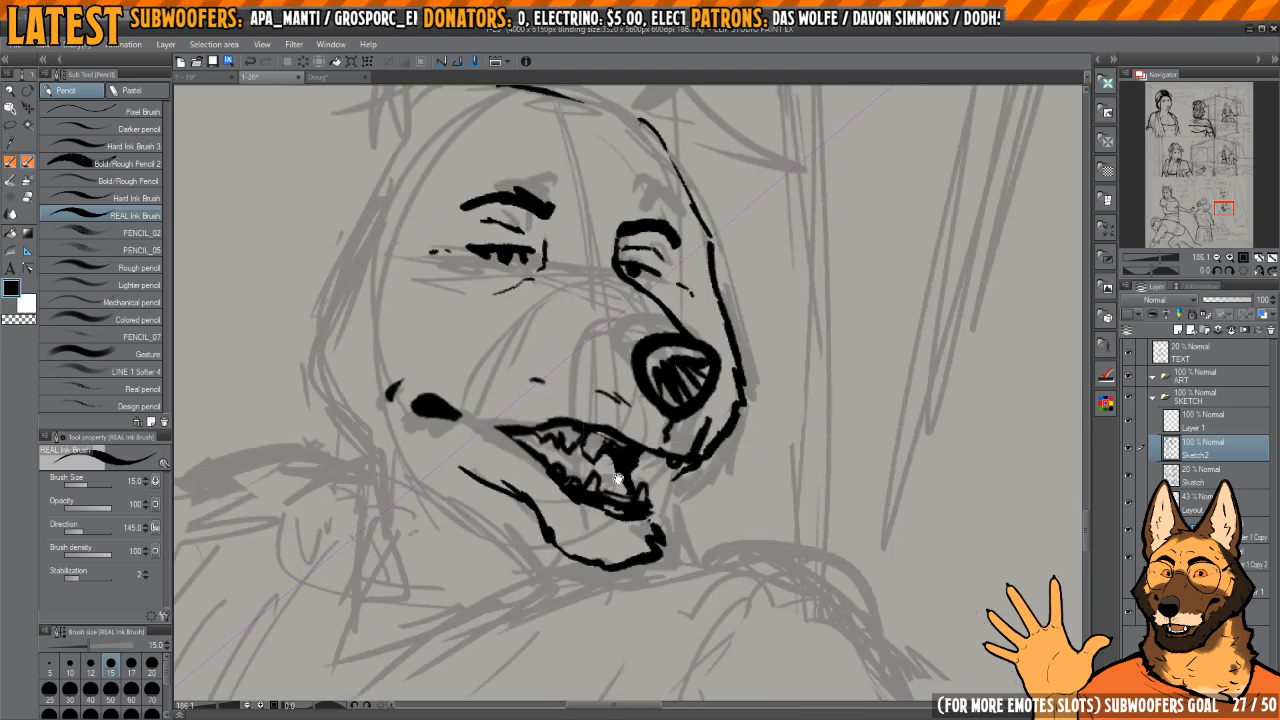
{"action": "scroll", "coordinate": [498, 460], "scroll_direction": "down", "scroll_amount": 2}
{"action": "mouse_move", "coordinate": [498, 460]}
{"action": "left_mouse_down"}
{"action": "mouse_move", "coordinate": [649, 507]}
{"action": "mouse_move", "coordinate": [642, 524]}
{"action": "mouse_move", "coordinate": [719, 595]}
{"action": "left_mouse_up"}
{"action": "key", "text": "e"}
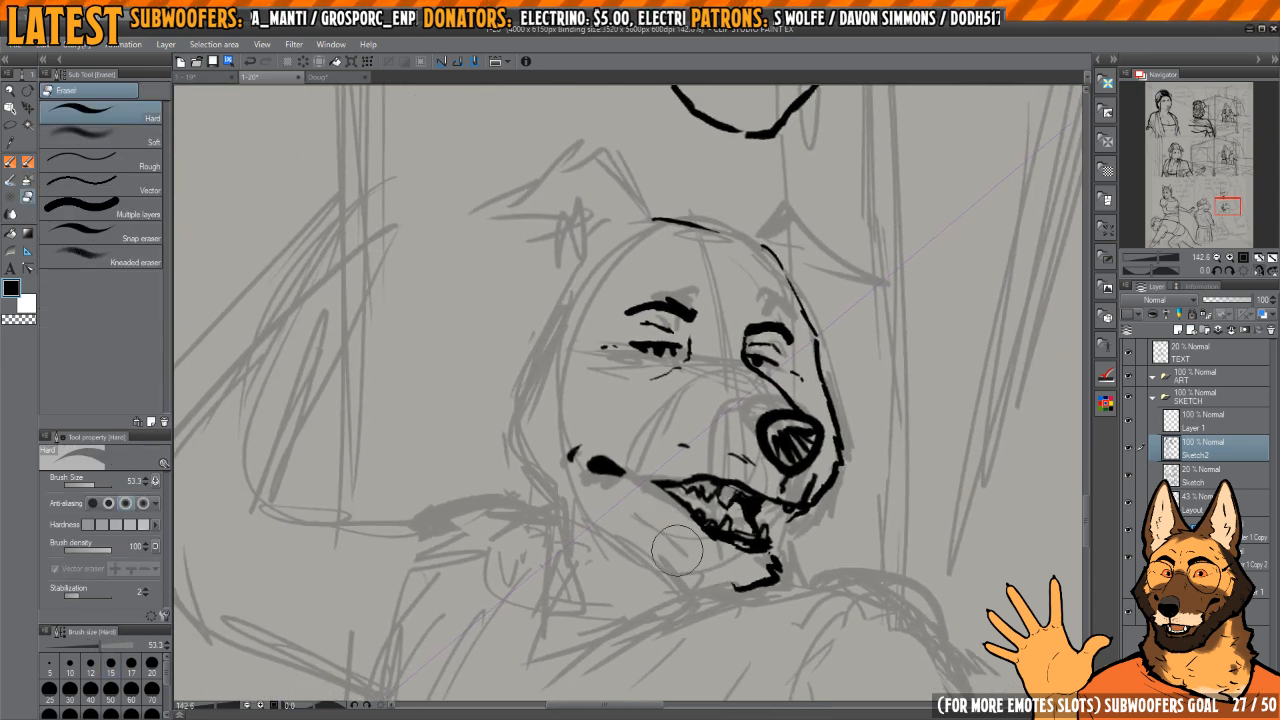
{"action": "key", "text": "p"}
{"action": "left_click_drag", "start_coordinate": [629, 511], "coordinate": [703, 578]}
{"action": "left_click_drag", "start_coordinate": [699, 505], "coordinate": [757, 542]}
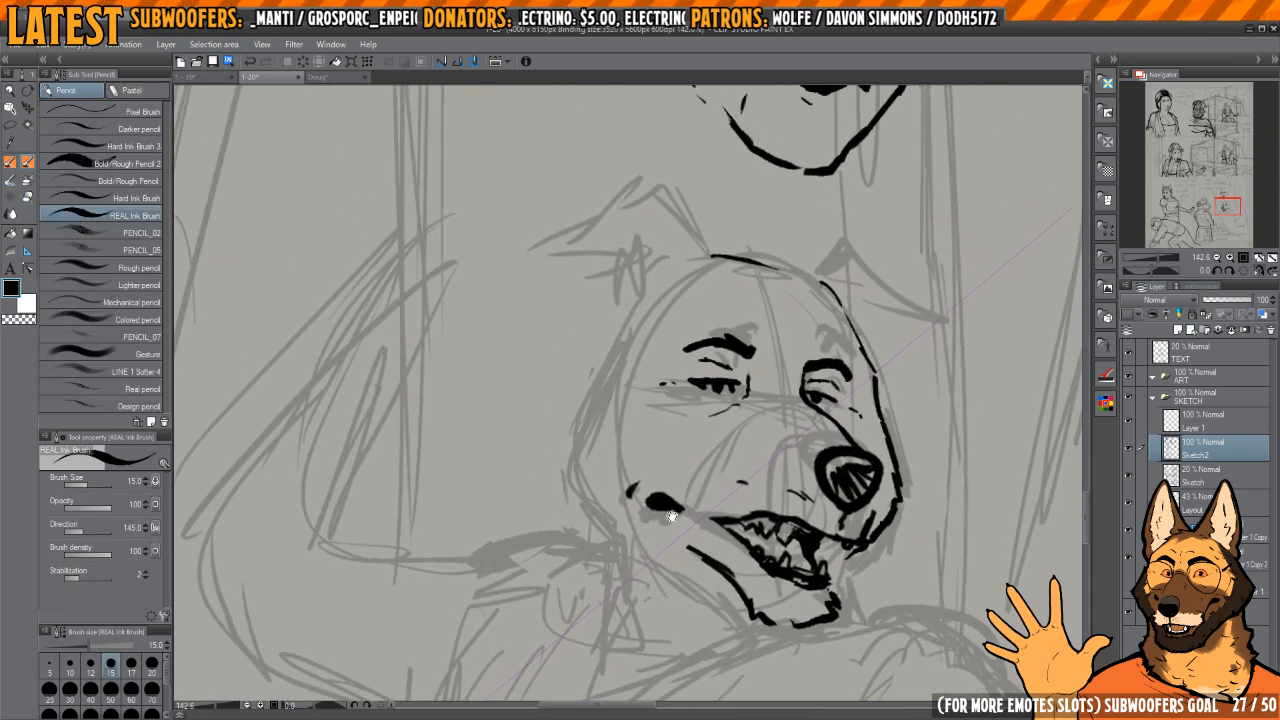
Step: Erase the separate crease beside the mouth corner and reshape the dark corner mark
{"action": "key", "text": "e"}
{"action": "left_click_drag", "start_coordinate": [640, 485], "coordinate": [681, 510]}
{"action": "key", "text": "p"}
{"action": "key", "text": "c"}
{"action": "key", "text": "h"}
{"action": "key", "text": "h"}
Step: Ink the near cheek outline from beside the near eye down toward the jaw
{"action": "left_click_drag", "start_coordinate": [646, 444], "coordinate": [696, 436]}
{"action": "key", "text": "c"}
{"action": "left_click_drag", "start_coordinate": [636, 393], "coordinate": [672, 336]}
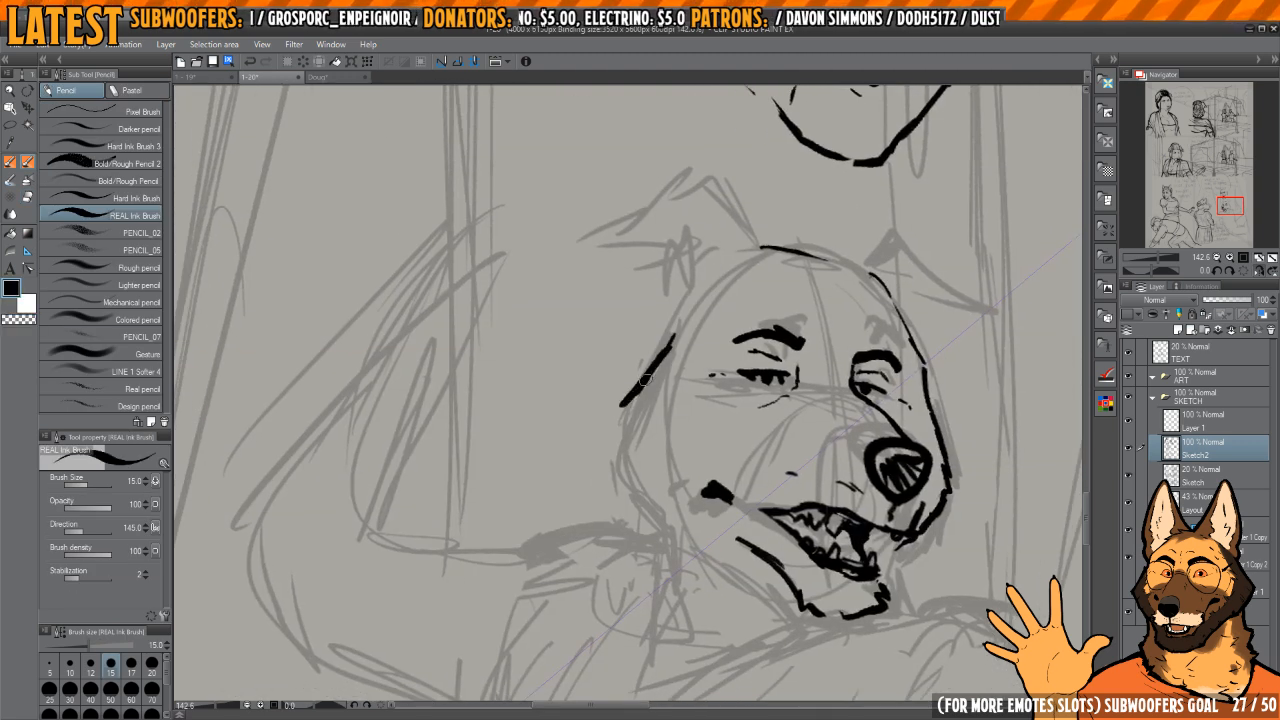
{"action": "mouse_move", "coordinate": [645, 380]}
{"action": "left_mouse_down"}
{"action": "mouse_move", "coordinate": [614, 430]}
{"action": "mouse_move", "coordinate": [625, 476]}
{"action": "mouse_move", "coordinate": [666, 522]}
{"action": "mouse_move", "coordinate": [705, 538]}
{"action": "left_mouse_up"}
{"action": "key", "text": "h"}
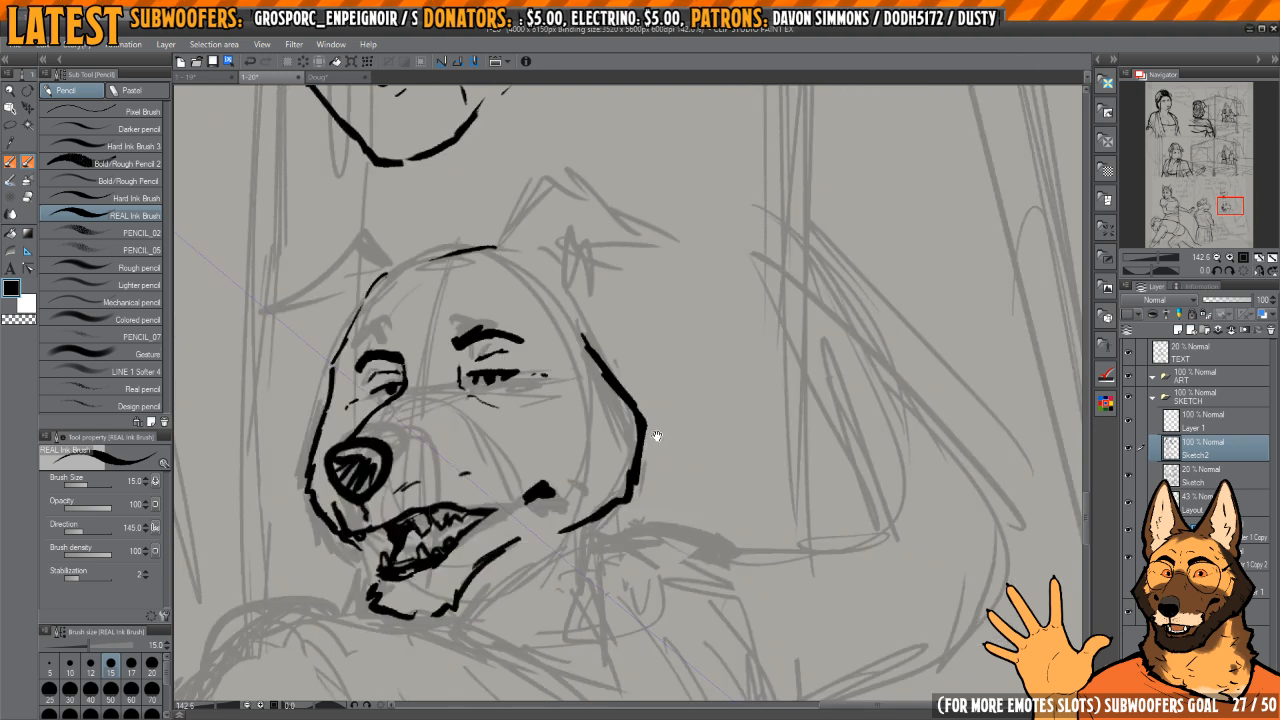
Step: Trim the upper part of the near cheek outline and touch up its lower end near the jaw
{"action": "key", "text": "h"}
{"action": "key", "text": "e"}
{"action": "mouse_move", "coordinate": [676, 334]}
{"action": "left_mouse_down"}
{"action": "mouse_move", "coordinate": [639, 398]}
{"action": "mouse_move", "coordinate": [669, 336]}
{"action": "mouse_move", "coordinate": [640, 375]}
{"action": "mouse_move", "coordinate": [618, 431]}
{"action": "mouse_move", "coordinate": [654, 360]}
{"action": "mouse_move", "coordinate": [622, 389]}
{"action": "left_mouse_up"}
{"action": "key", "text": "p"}
{"action": "key", "text": "c"}
Step: Thin and re-ink the far muzzle contour beside the nose
{"action": "key", "text": "c"}
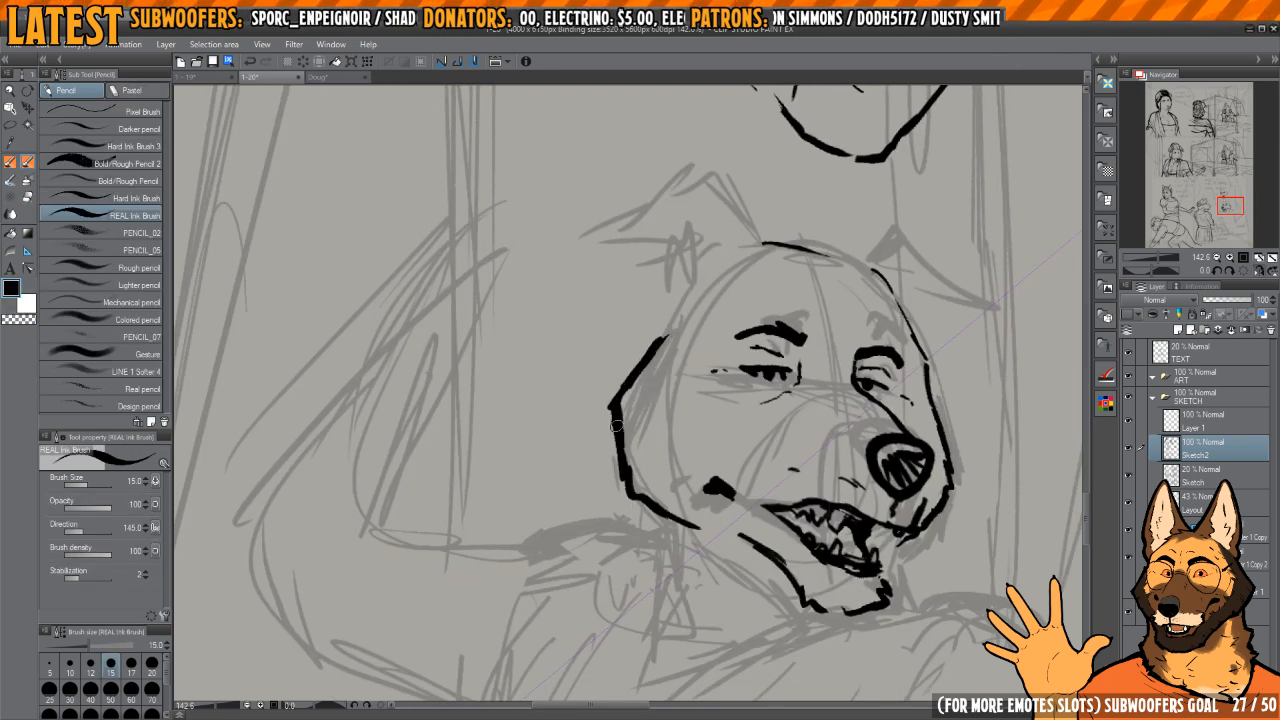
{"action": "left_click_drag", "start_coordinate": [705, 535], "coordinate": [718, 541]}
{"action": "key", "text": "h"}
{"action": "mouse_move", "coordinate": [663, 466]}
{"action": "left_mouse_down"}
{"action": "mouse_move", "coordinate": [694, 504]}
{"action": "mouse_move", "coordinate": [723, 475]}
{"action": "left_mouse_up"}
{"action": "key", "text": "c"}
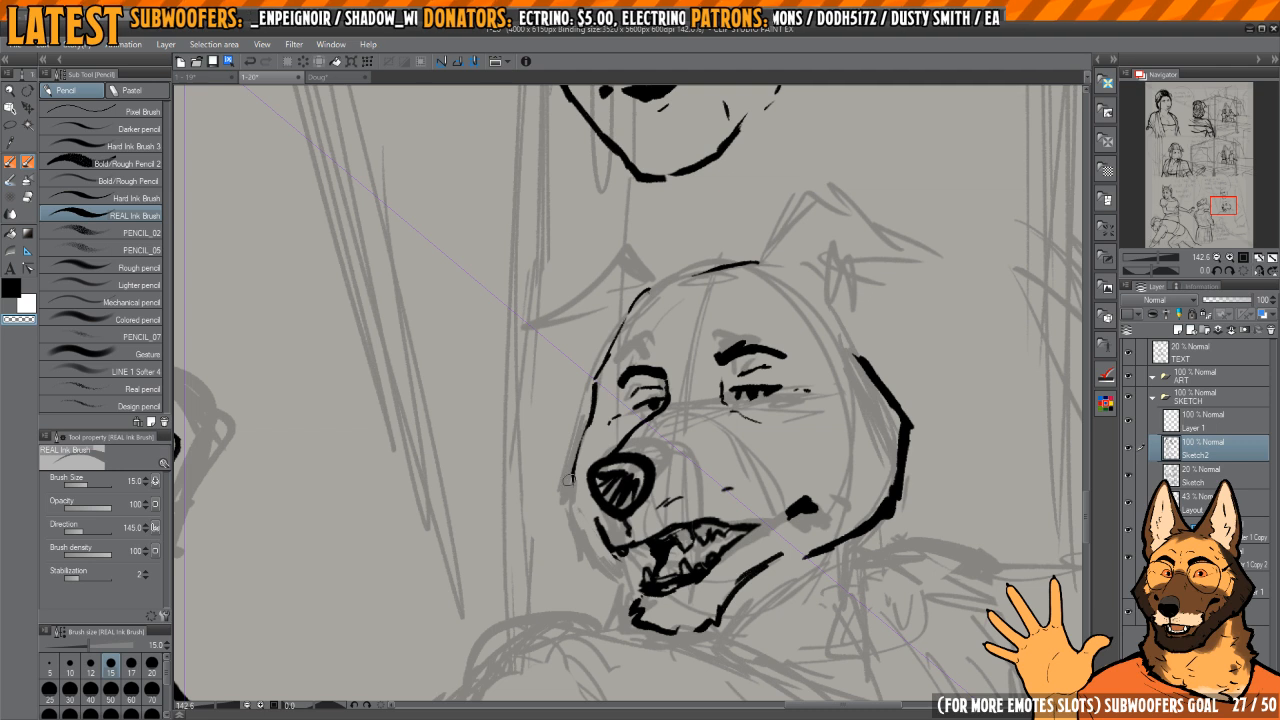
{"action": "key", "text": "c"}
{"action": "left_click_drag", "start_coordinate": [591, 408], "coordinate": [574, 452]}
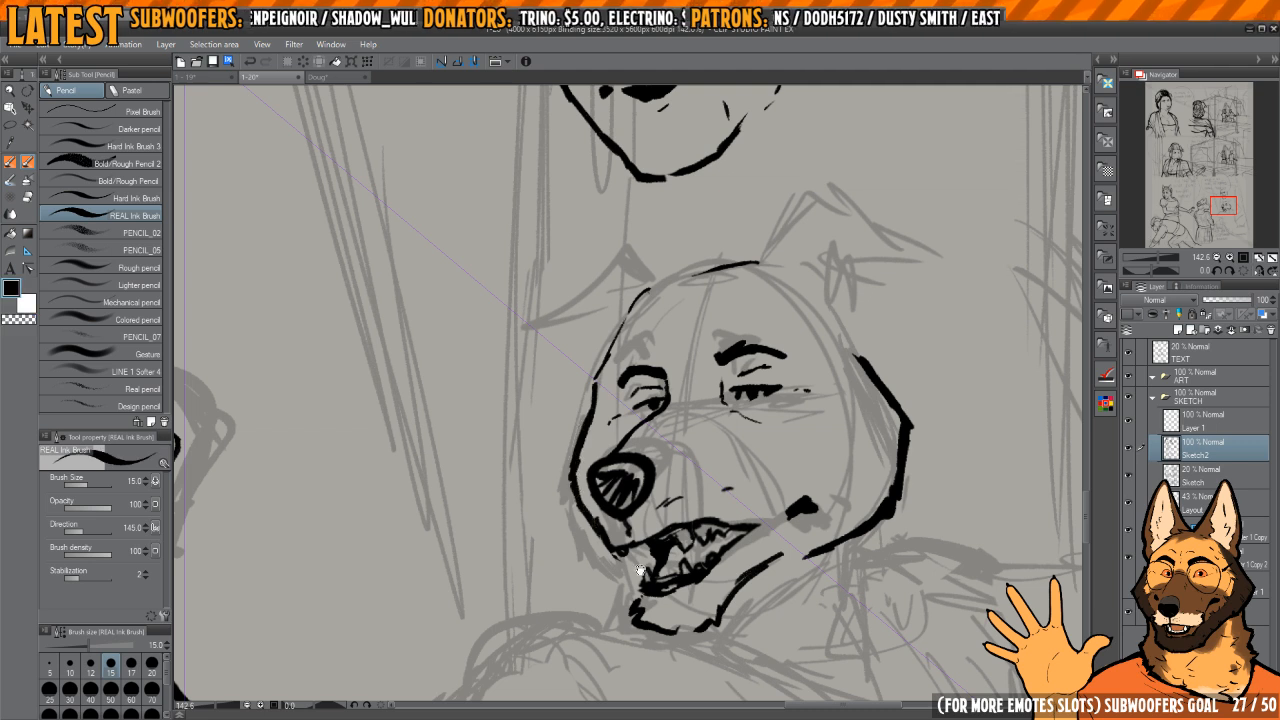
{"action": "left_click_drag", "start_coordinate": [640, 570], "coordinate": [630, 558]}
{"action": "key", "text": "h"}
{"action": "key", "text": "h"}
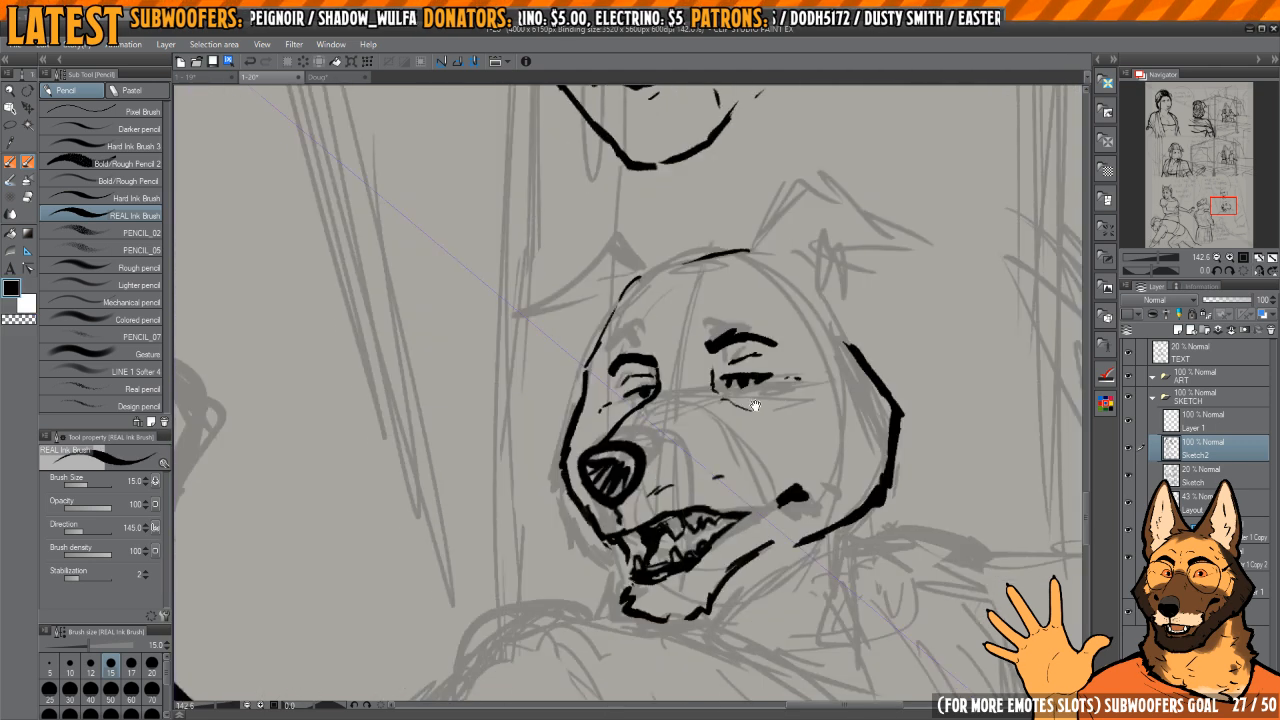
Step: Try to ink short wrinkle marks on the dog's forehead above the brows
{"action": "left_click_drag", "start_coordinate": [791, 382], "coordinate": [727, 448]}
{"action": "scroll", "coordinate": [744, 403], "scroll_direction": "up", "scroll_amount": 1}
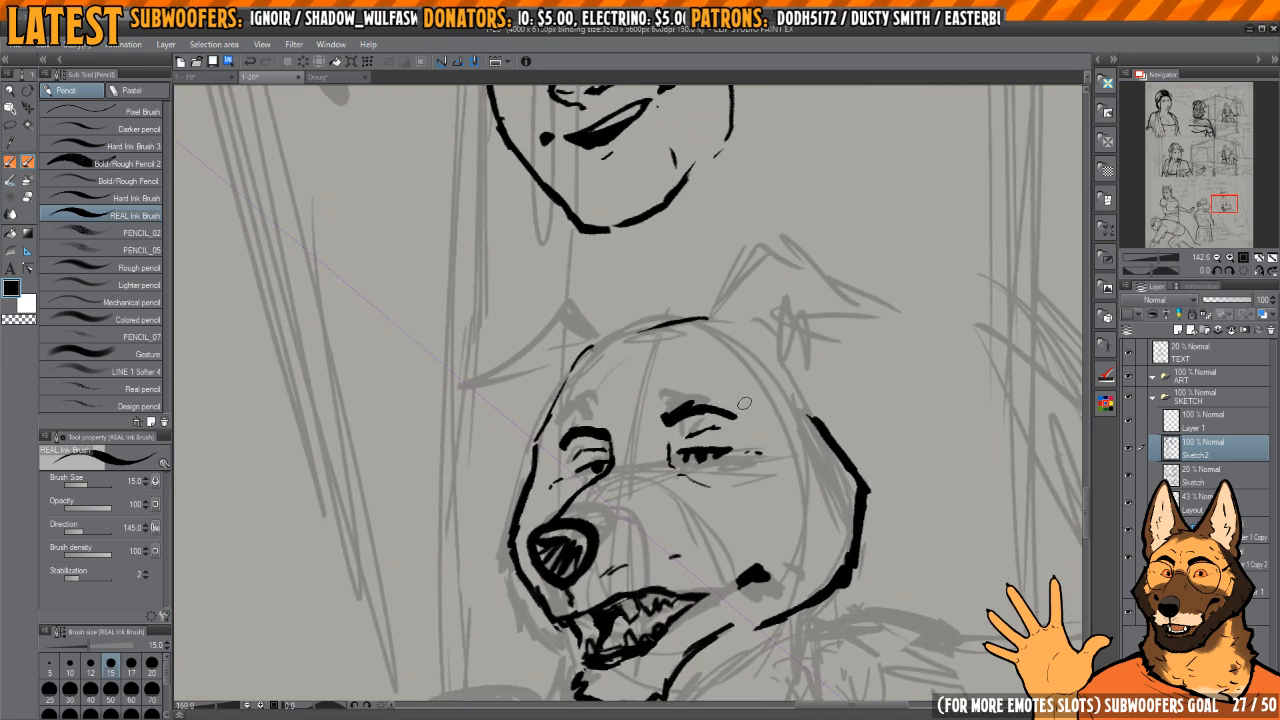
{"action": "mouse_move", "coordinate": [714, 373]}
{"action": "left_mouse_down"}
{"action": "mouse_move", "coordinate": [759, 412]}
{"action": "mouse_move", "coordinate": [735, 378]}
{"action": "mouse_move", "coordinate": [743, 392]}
{"action": "left_mouse_up"}
{"action": "key", "text": "e"}
{"action": "key", "text": "p"}
{"action": "left_click_drag", "start_coordinate": [680, 407], "coordinate": [700, 412]}
{"action": "left_click_drag", "start_coordinate": [752, 370], "coordinate": [764, 353]}
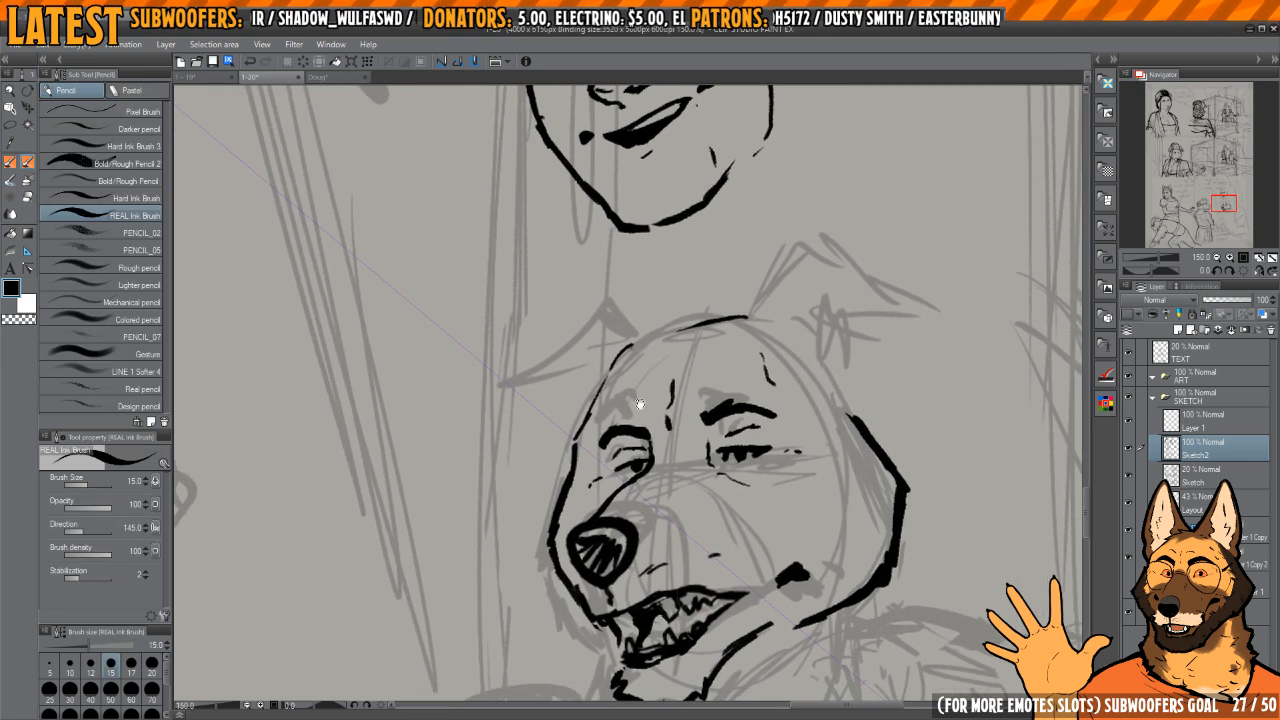
{"action": "left_click_drag", "start_coordinate": [602, 414], "coordinate": [613, 389]}
{"action": "mouse_move", "coordinate": [757, 376]}
{"action": "left_mouse_down"}
{"action": "mouse_move", "coordinate": [713, 324]}
{"action": "mouse_move", "coordinate": [752, 318]}
{"action": "left_mouse_up"}
{"action": "scroll", "coordinate": [751, 318], "scroll_direction": "up", "scroll_amount": 1}
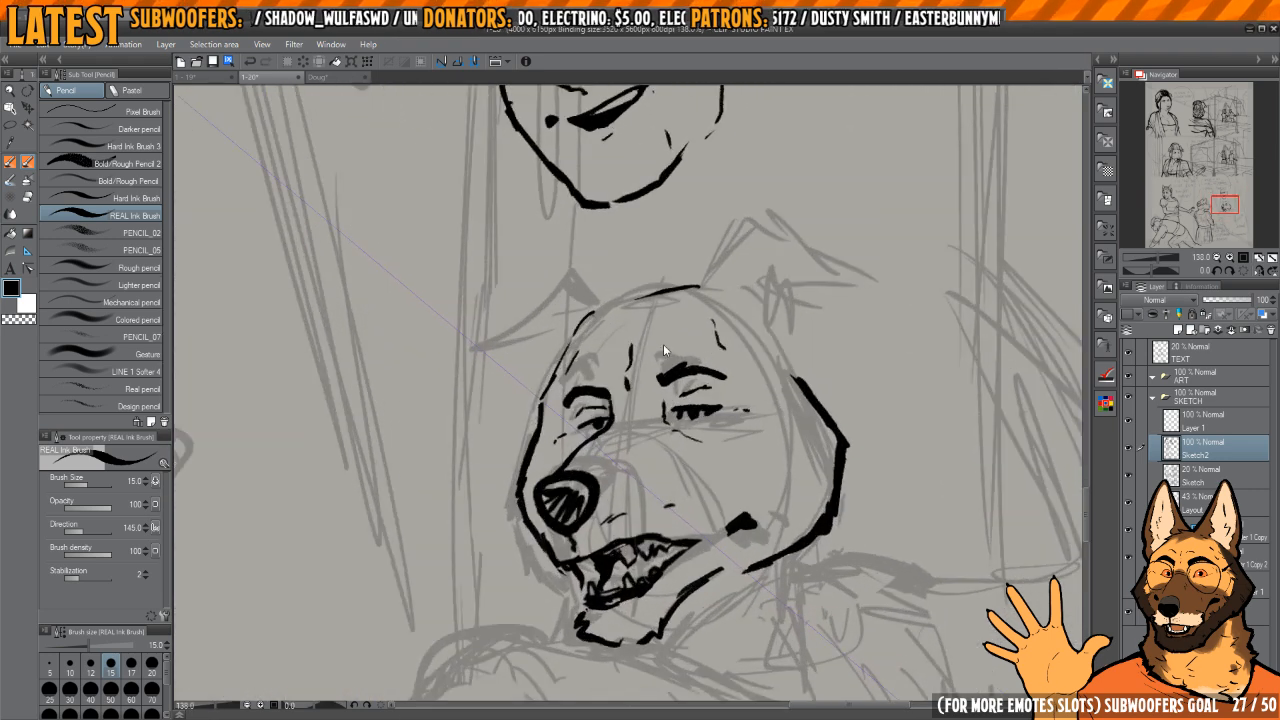
{"action": "scroll", "coordinate": [733, 395], "scroll_direction": "up", "scroll_amount": 3}
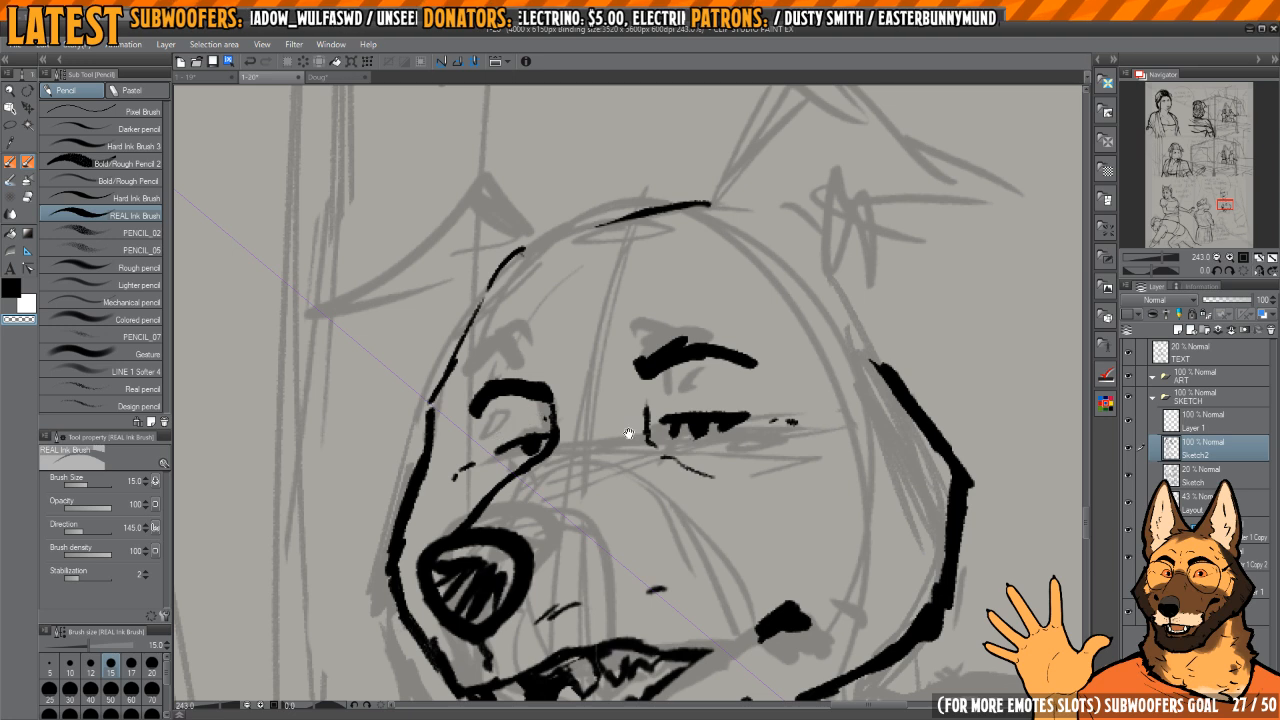
Step: Erase the near eye's heavy lashes and redraw the upper lid as a cleaner line with trimmed corners
{"action": "scroll", "coordinate": [628, 432], "scroll_direction": "down", "scroll_amount": 4}
{"action": "scroll", "coordinate": [690, 380], "scroll_direction": "up", "scroll_amount": 8}
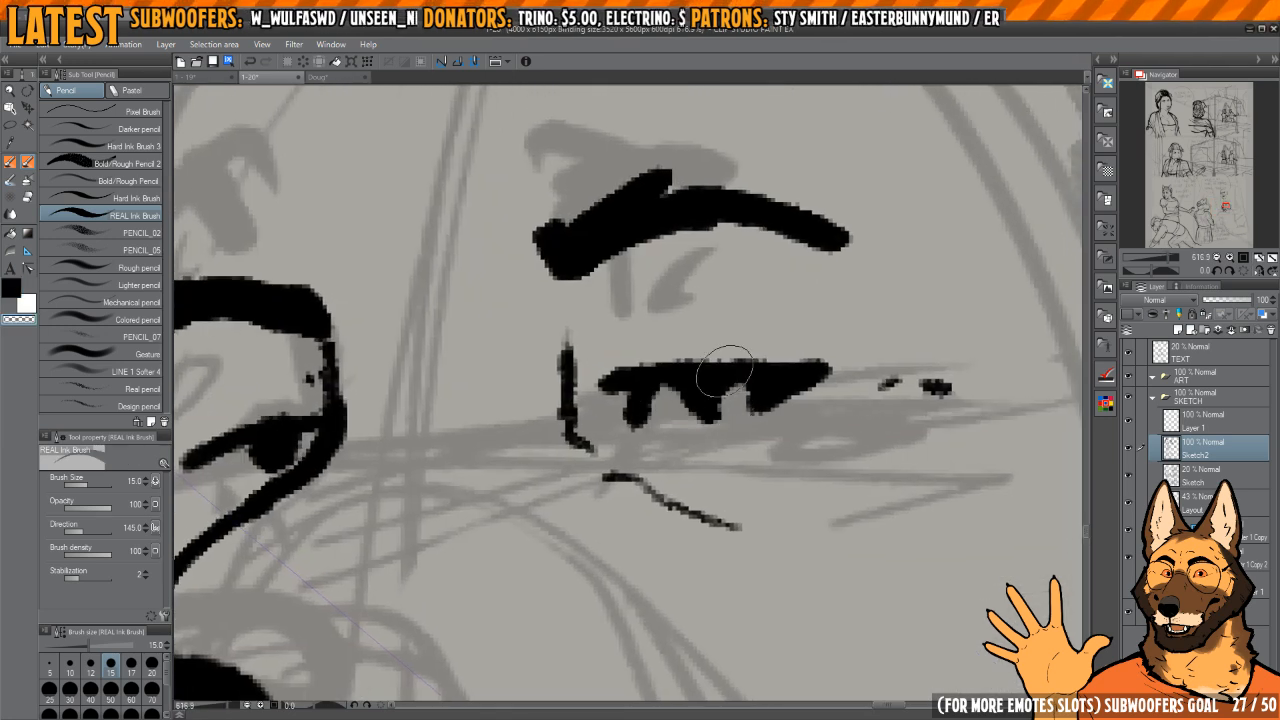
{"action": "mouse_move", "coordinate": [725, 373]}
{"action": "left_mouse_down"}
{"action": "mouse_move", "coordinate": [622, 371]}
{"action": "mouse_move", "coordinate": [788, 358]}
{"action": "mouse_move", "coordinate": [661, 380]}
{"action": "mouse_move", "coordinate": [713, 372]}
{"action": "mouse_move", "coordinate": [633, 408]}
{"action": "left_mouse_up"}
{"action": "key", "text": "c"}
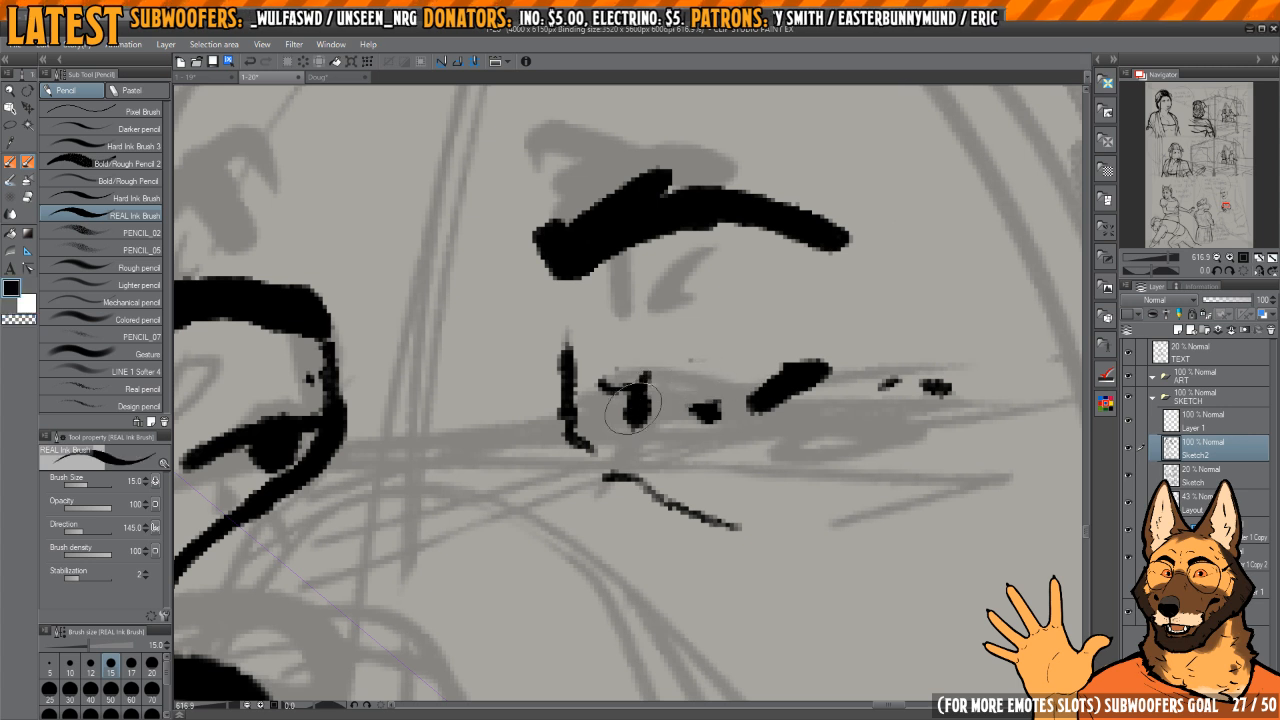
{"action": "left_click_drag", "start_coordinate": [618, 356], "coordinate": [800, 349]}
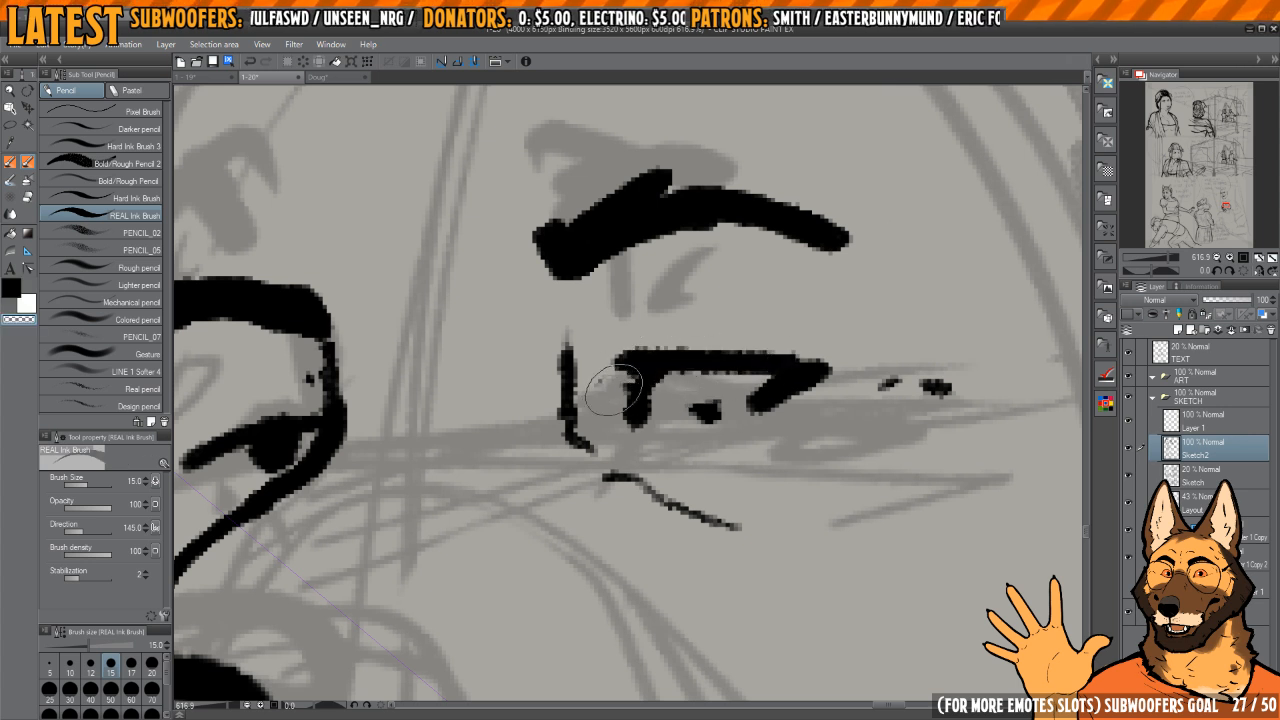
{"action": "left_click_drag", "start_coordinate": [614, 390], "coordinate": [618, 384]}
{"action": "mouse_move", "coordinate": [752, 364]}
{"action": "left_mouse_down"}
{"action": "mouse_move", "coordinate": [699, 372]}
{"action": "mouse_move", "coordinate": [732, 372]}
{"action": "mouse_move", "coordinate": [678, 349]}
{"action": "mouse_move", "coordinate": [793, 367]}
{"action": "left_mouse_up"}
{"action": "key", "text": "c"}
{"action": "left_click_drag", "start_coordinate": [711, 357], "coordinate": [802, 374]}
Step: Draw the near eye's round pupil and a short lower lid mark, thinning the lines at both corners
{"action": "key", "text": "c"}
{"action": "mouse_move", "coordinate": [657, 391]}
{"action": "left_mouse_down"}
{"action": "mouse_move", "coordinate": [708, 384]}
{"action": "mouse_move", "coordinate": [684, 373]}
{"action": "mouse_move", "coordinate": [712, 392]}
{"action": "mouse_move", "coordinate": [693, 407]}
{"action": "mouse_move", "coordinate": [673, 378]}
{"action": "mouse_move", "coordinate": [683, 407]}
{"action": "mouse_move", "coordinate": [736, 403]}
{"action": "left_mouse_up"}
{"action": "key", "text": "c"}
{"action": "key", "text": "c"}
{"action": "key", "text": "c"}
{"action": "left_click_drag", "start_coordinate": [667, 422], "coordinate": [696, 427]}
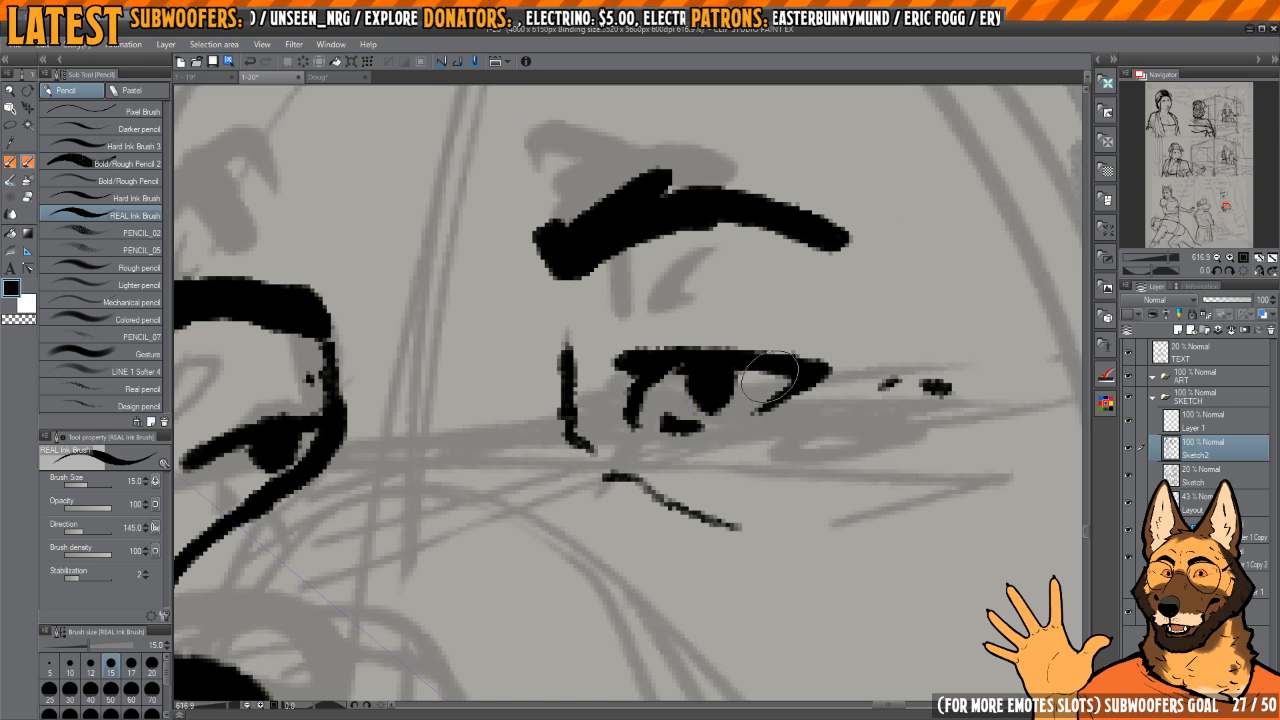
{"action": "key", "text": "h"}
{"action": "left_click_drag", "start_coordinate": [609, 373], "coordinate": [677, 385]}
{"action": "key", "text": "h"}
{"action": "left_click_drag", "start_coordinate": [655, 388], "coordinate": [741, 391]}
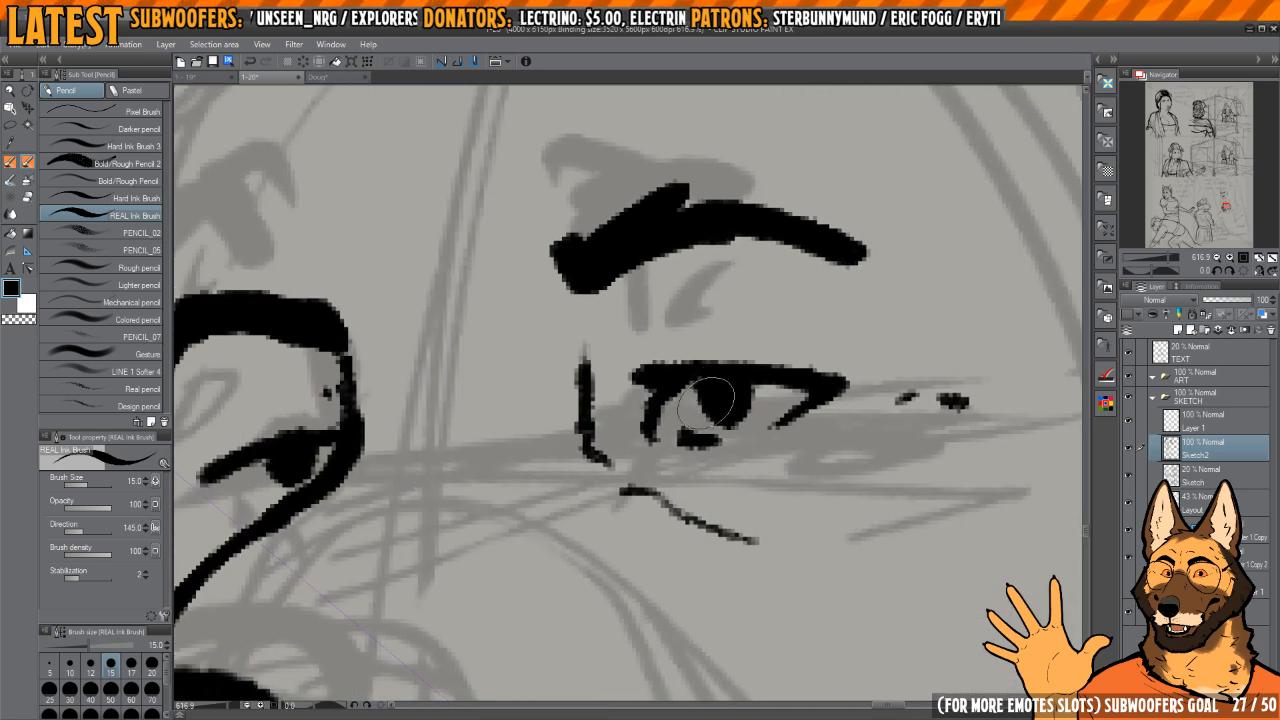
{"action": "key", "text": "h"}
Step: Ink a thin eyelid crease between the near eye and its brow
{"action": "mouse_move", "coordinate": [612, 338]}
{"action": "left_mouse_down"}
{"action": "mouse_move", "coordinate": [750, 346]}
{"action": "mouse_move", "coordinate": [689, 338]}
{"action": "left_mouse_up"}
{"action": "left_click_drag", "start_coordinate": [641, 345], "coordinate": [748, 316]}
{"action": "left_click_drag", "start_coordinate": [970, 370], "coordinate": [760, 350]}
Step: Clear the stray specks inside the far eye's socket and thin the bridge line beside it
{"action": "scroll", "coordinate": [798, 370], "scroll_direction": "up", "scroll_amount": 1}
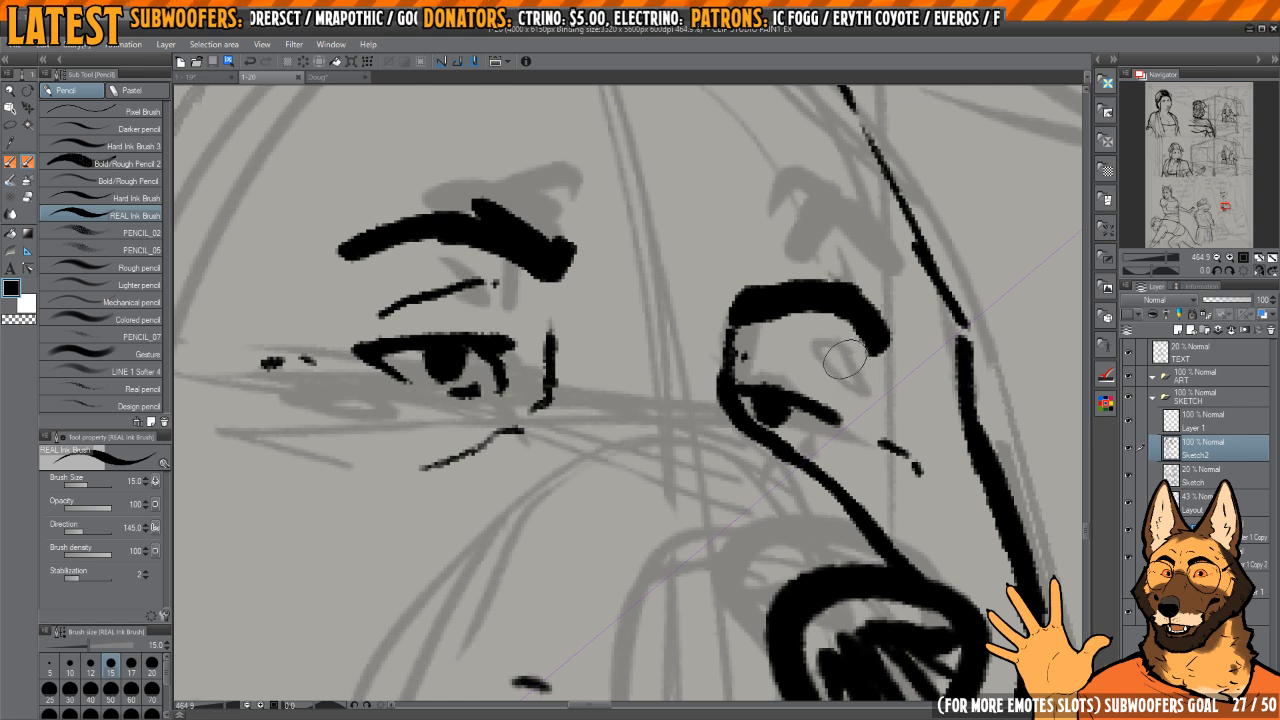
{"action": "scroll", "coordinate": [814, 383], "scroll_direction": "up", "scroll_amount": 1}
{"action": "scroll", "coordinate": [780, 398], "scroll_direction": "down", "scroll_amount": 1}
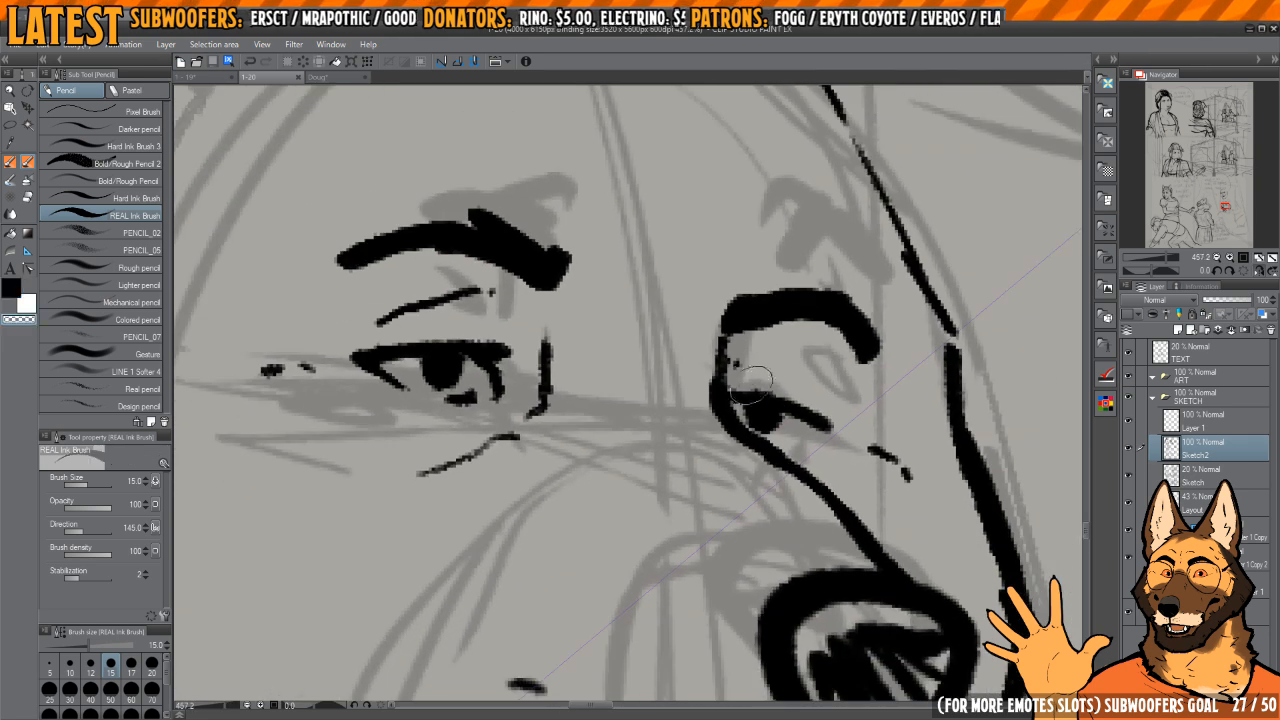
{"action": "left_click_drag", "start_coordinate": [718, 411], "coordinate": [708, 403]}
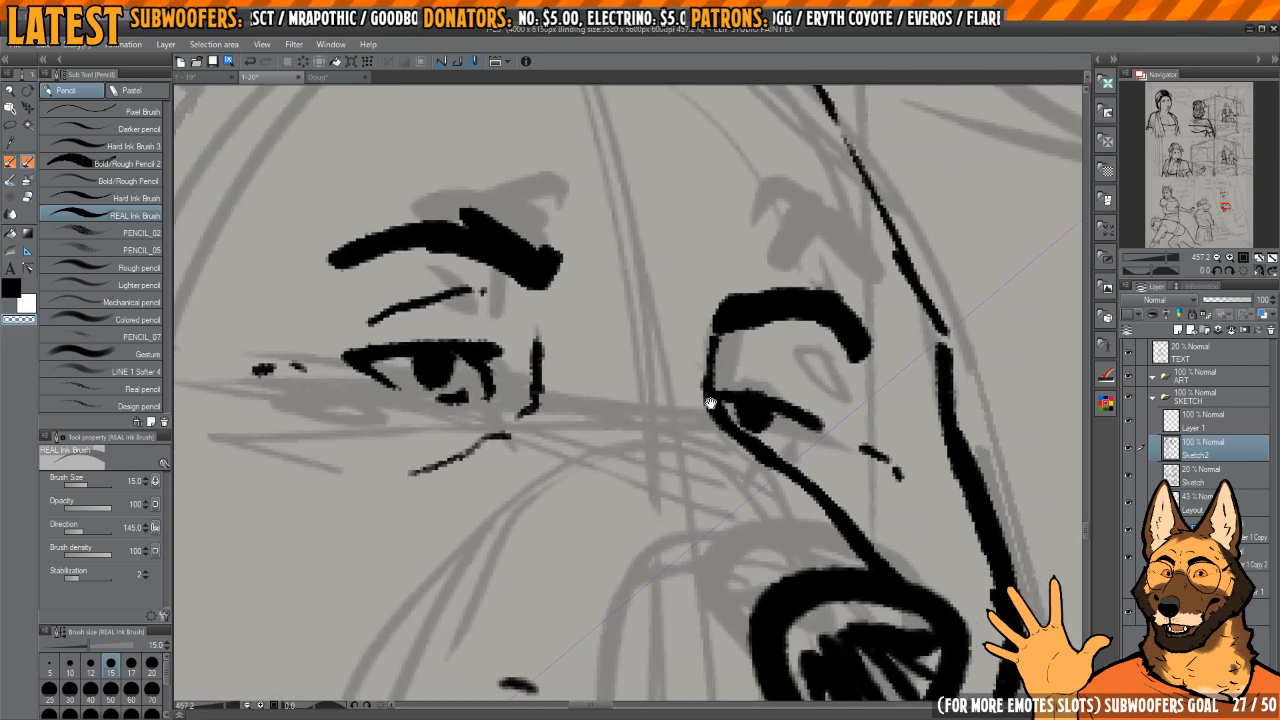
Step: Ink short furrow marks between the dog's brows and trim them into tapered strokes
{"action": "key", "text": "h"}
{"action": "left_click_drag", "start_coordinate": [685, 360], "coordinate": [747, 500]}
{"action": "key", "text": "c"}
{"action": "left_click_drag", "start_coordinate": [676, 452], "coordinate": [663, 433]}
{"action": "mouse_move", "coordinate": [658, 405]}
{"action": "left_mouse_down"}
{"action": "mouse_move", "coordinate": [683, 336]}
{"action": "mouse_move", "coordinate": [666, 480]}
{"action": "left_mouse_up"}
{"action": "key", "text": "c"}
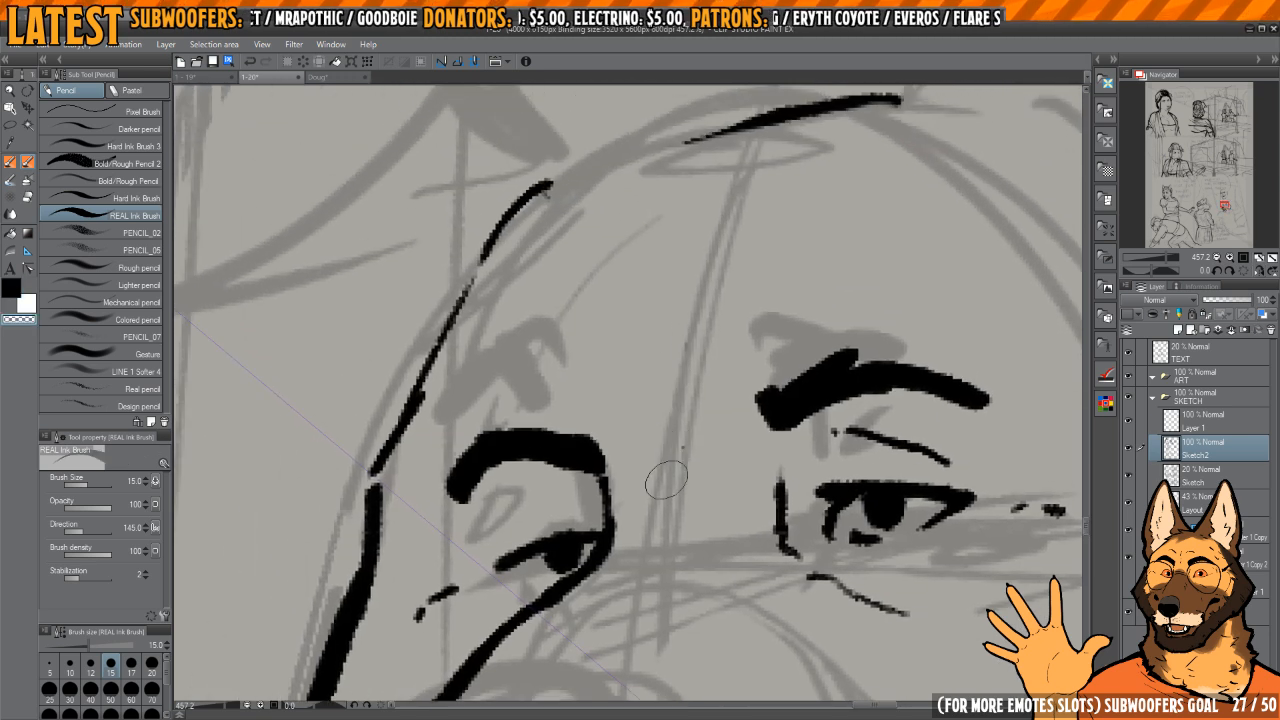
{"action": "key", "text": "c"}
{"action": "left_click_drag", "start_coordinate": [661, 428], "coordinate": [669, 455]}
{"action": "left_click_drag", "start_coordinate": [660, 401], "coordinate": [685, 332]}
{"action": "key", "text": "h"}
{"action": "left_click_drag", "start_coordinate": [823, 484], "coordinate": [804, 335]}
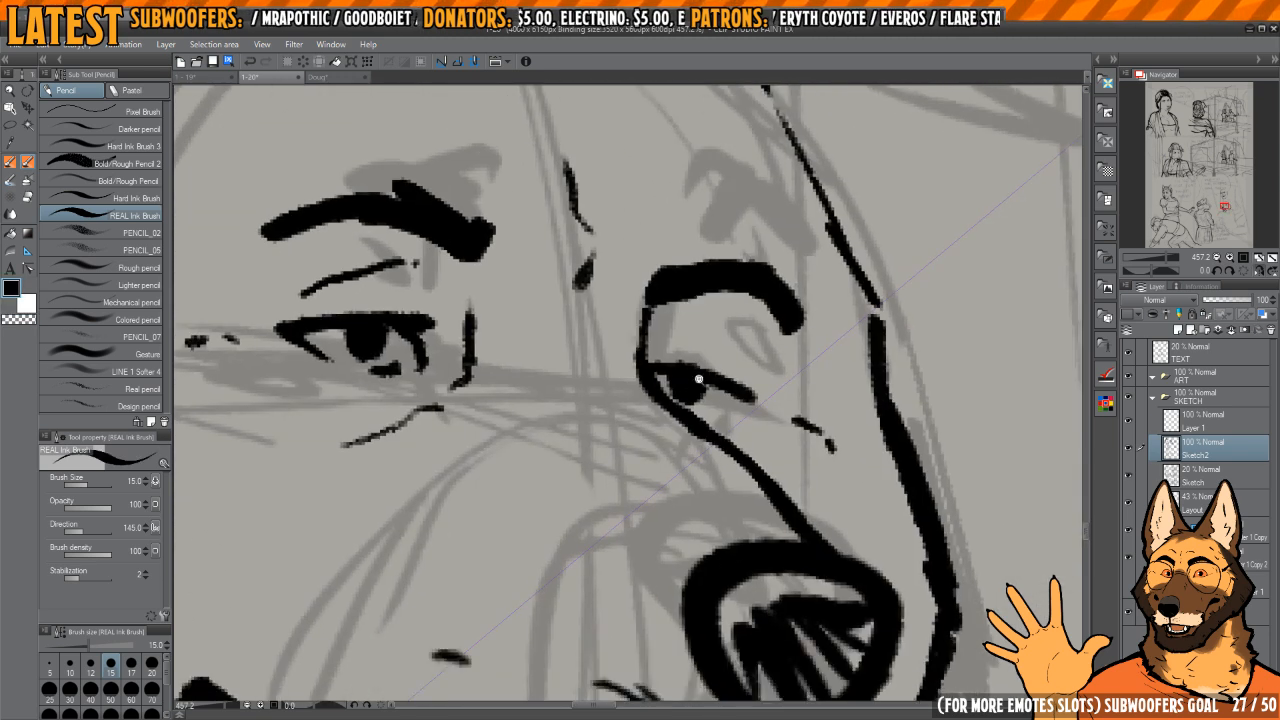
Step: Redraw the dog's far eye with an arched upper lid and a dark pupil set beneath it
{"action": "scroll", "coordinate": [699, 380], "scroll_direction": "up", "scroll_amount": 3}
{"action": "key", "text": "c"}
{"action": "mouse_move", "coordinate": [699, 380]}
{"action": "left_mouse_down"}
{"action": "mouse_move", "coordinate": [742, 422]}
{"action": "mouse_move", "coordinate": [722, 432]}
{"action": "mouse_move", "coordinate": [782, 434]}
{"action": "mouse_move", "coordinate": [737, 429]}
{"action": "mouse_move", "coordinate": [682, 391]}
{"action": "mouse_move", "coordinate": [828, 443]}
{"action": "mouse_move", "coordinate": [800, 456]}
{"action": "left_mouse_up"}
{"action": "key", "text": "c"}
{"action": "key", "text": "h"}
{"action": "key", "text": "h"}
{"action": "left_click_drag", "start_coordinate": [752, 410], "coordinate": [747, 404]}
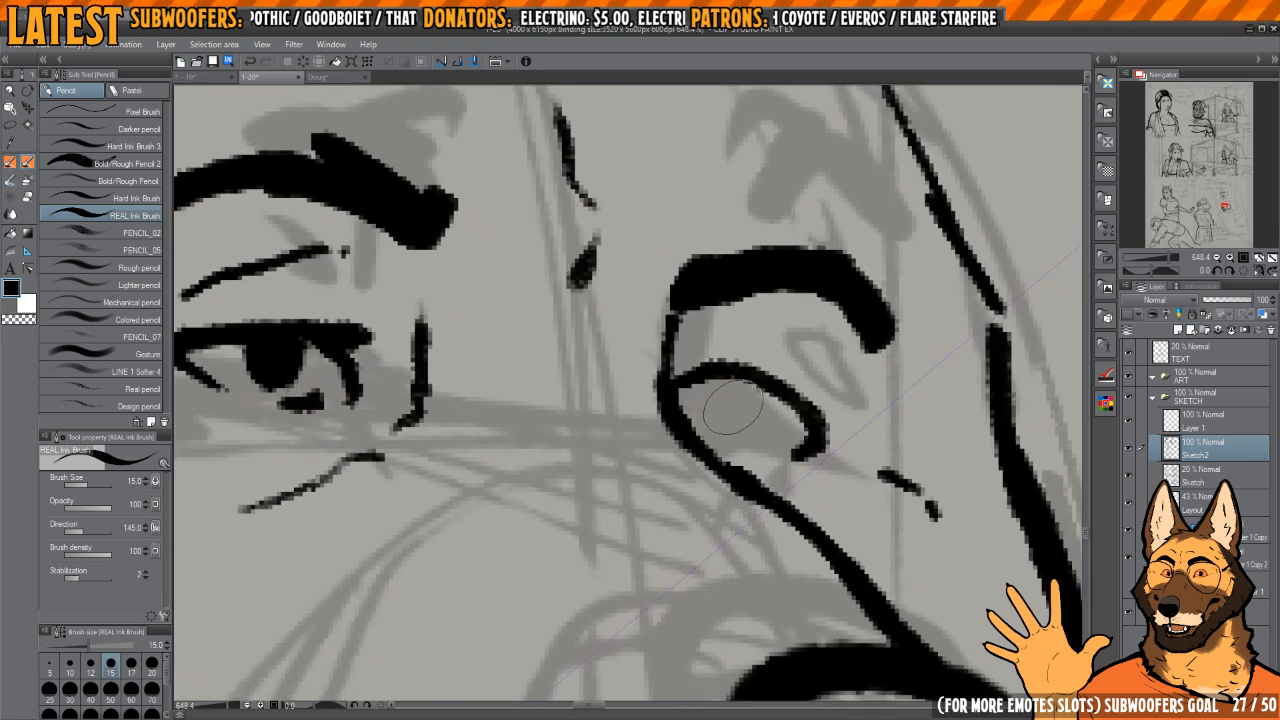
{"action": "key", "text": "c"}
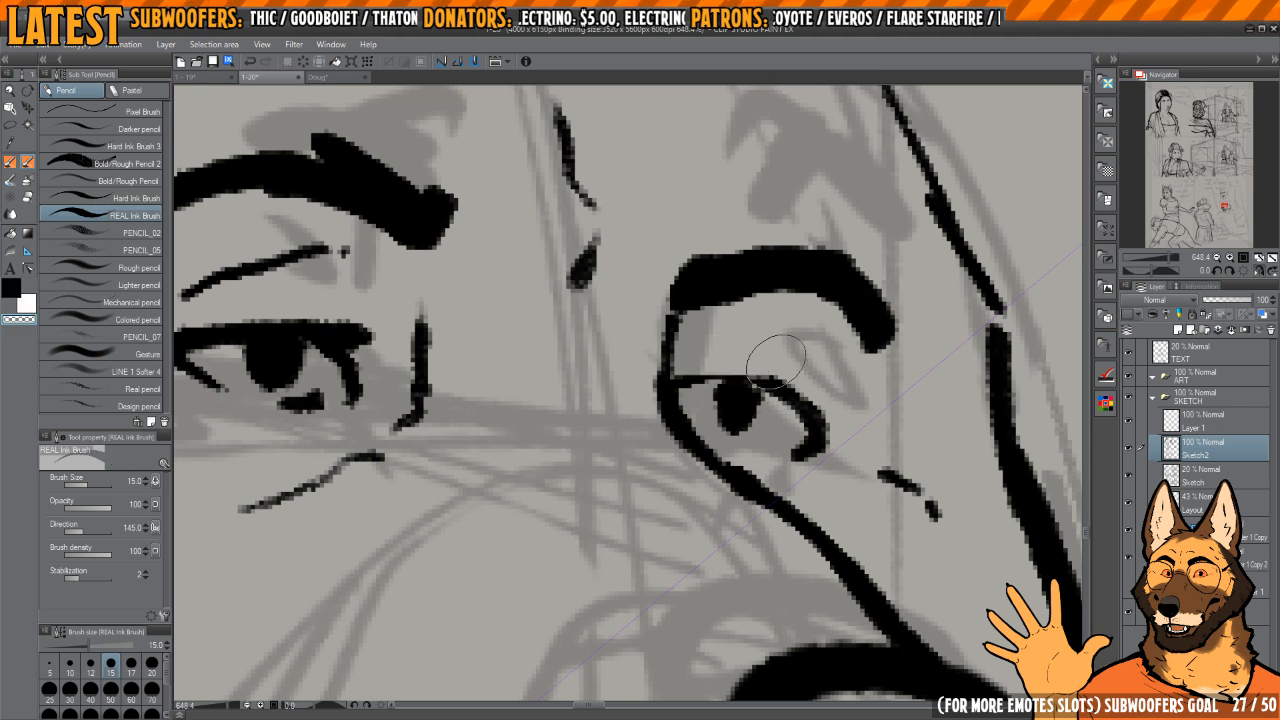
{"action": "key", "text": "c"}
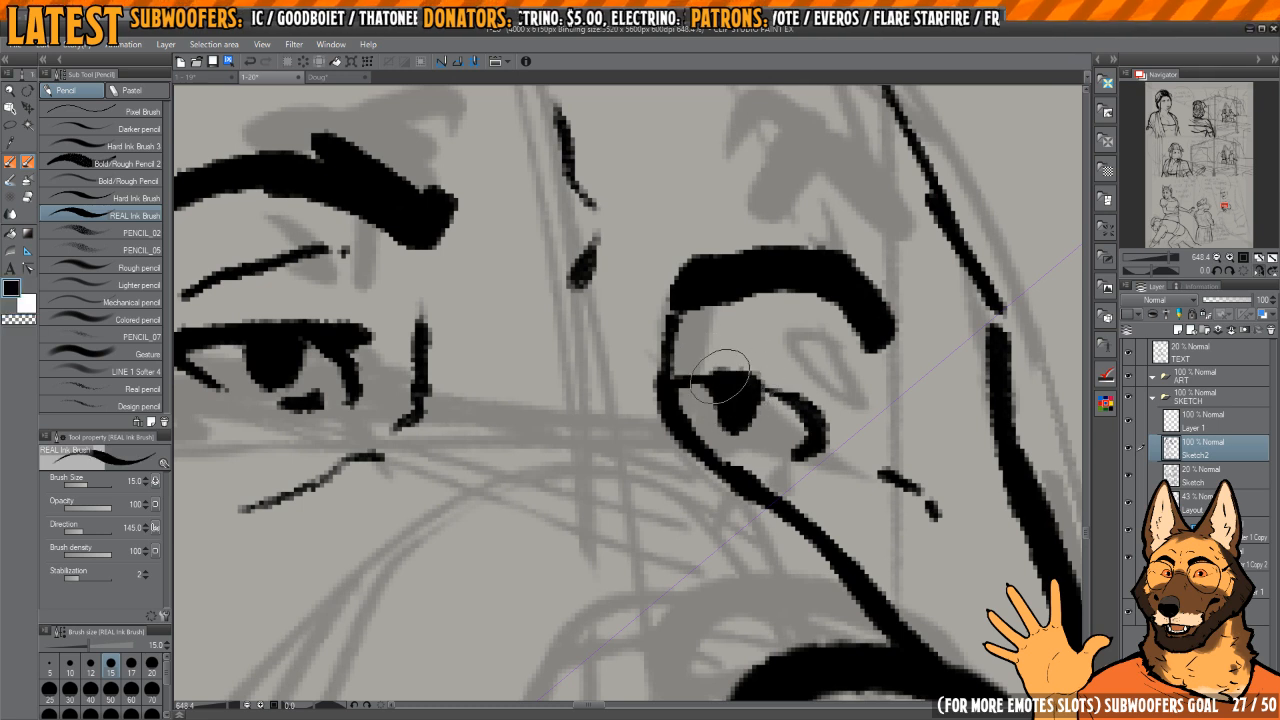
Step: Refine the far eye's pupil and upper lid, trimming the outer corner to a thin tapered point
{"action": "key", "text": "h"}
{"action": "mouse_move", "coordinate": [750, 380]}
{"action": "left_mouse_down"}
{"action": "mouse_move", "coordinate": [826, 420]}
{"action": "mouse_move", "coordinate": [900, 383]}
{"action": "left_mouse_up"}
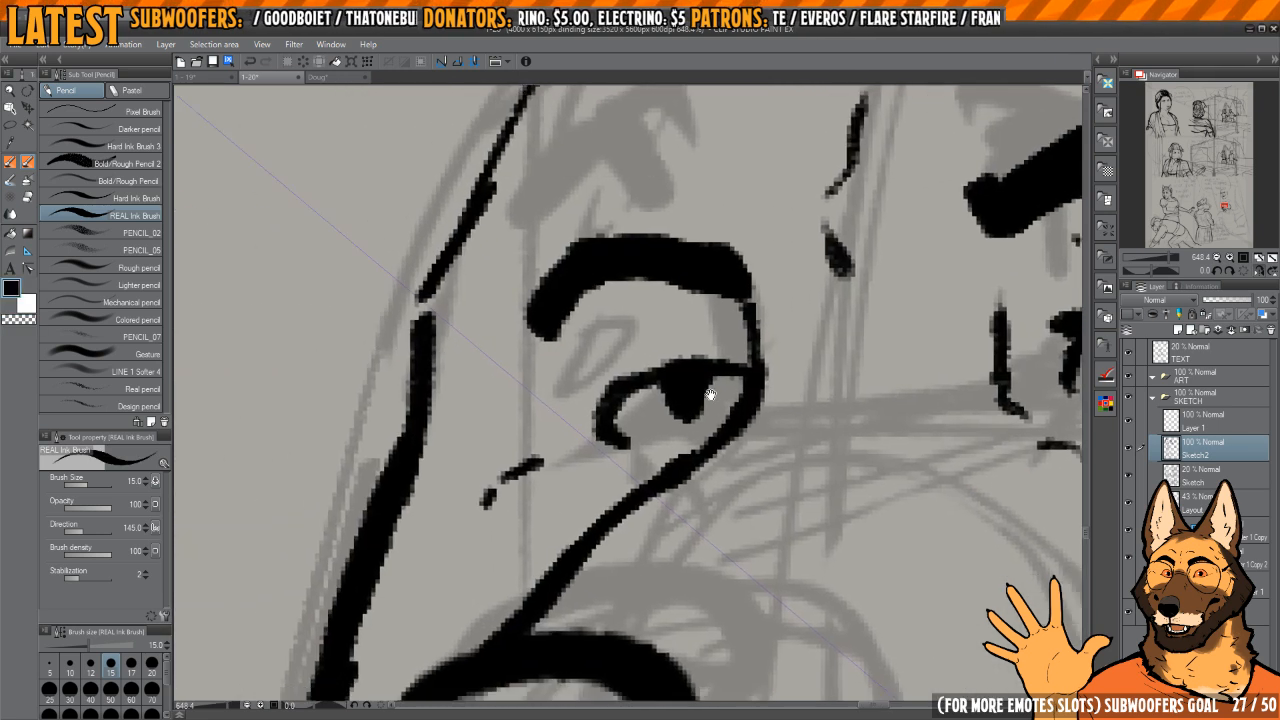
{"action": "key", "text": "h"}
{"action": "left_click_drag", "start_coordinate": [642, 390], "coordinate": [816, 390]}
{"action": "mouse_move", "coordinate": [722, 392]}
{"action": "left_mouse_down"}
{"action": "mouse_move", "coordinate": [736, 425]}
{"action": "mouse_move", "coordinate": [735, 382]}
{"action": "left_mouse_up"}
{"action": "key", "text": "h"}
{"action": "left_click_drag", "start_coordinate": [612, 422], "coordinate": [806, 462]}
{"action": "key", "text": "c"}
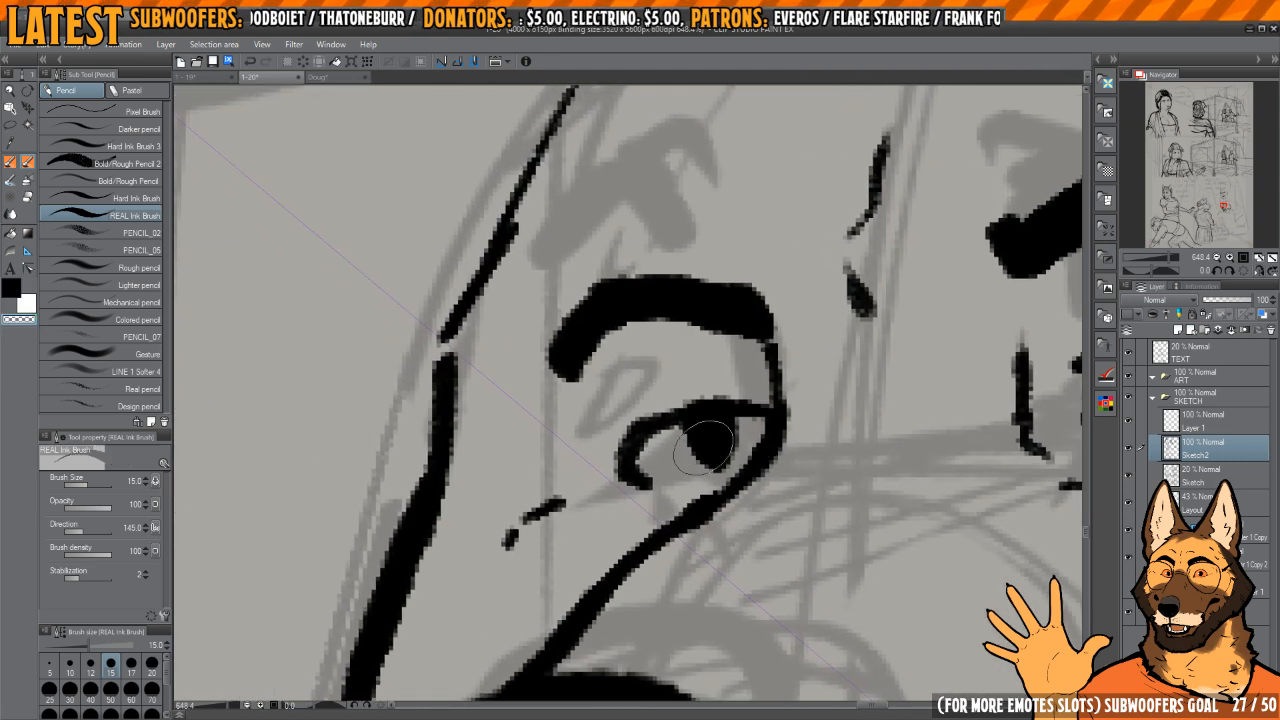
{"action": "mouse_move", "coordinate": [649, 442]}
{"action": "left_mouse_down"}
{"action": "mouse_move", "coordinate": [669, 436]}
{"action": "mouse_move", "coordinate": [657, 461]}
{"action": "left_mouse_up"}
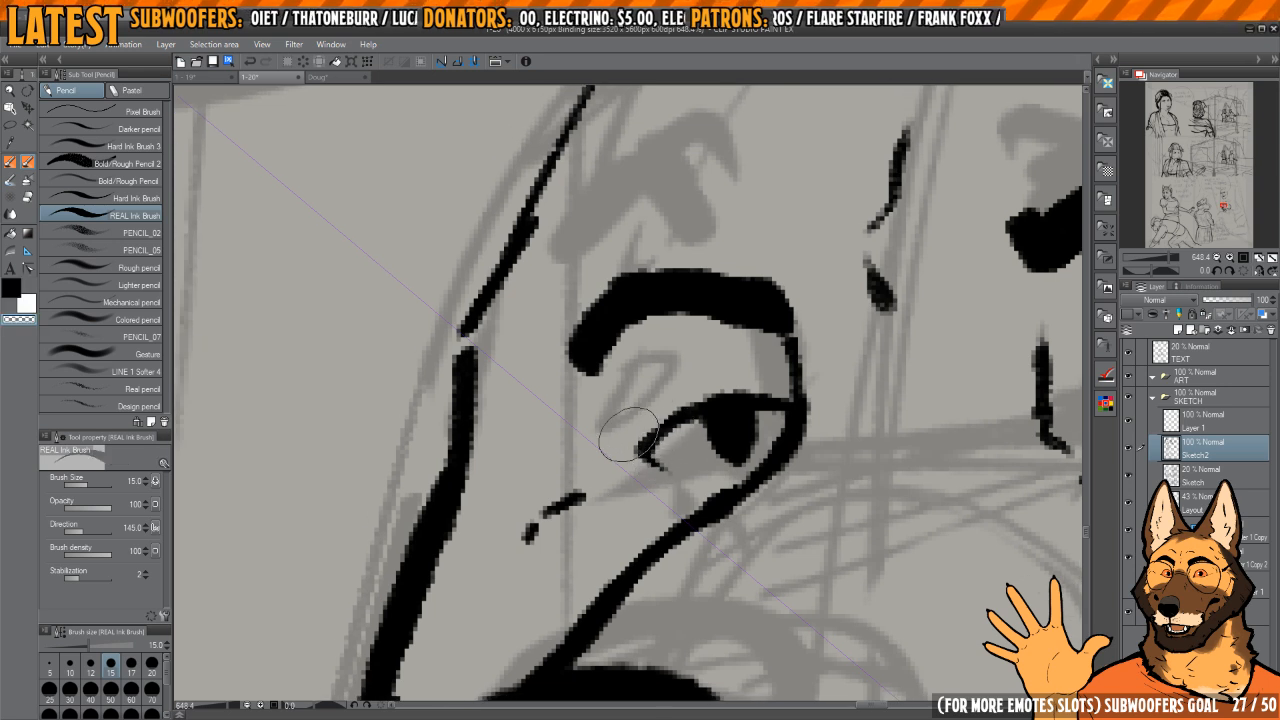
{"action": "key", "text": "c"}
{"action": "key", "text": "h"}
{"action": "mouse_move", "coordinate": [662, 397]}
{"action": "left_mouse_down"}
{"action": "mouse_move", "coordinate": [766, 377]}
{"action": "mouse_move", "coordinate": [922, 390]}
{"action": "left_mouse_up"}
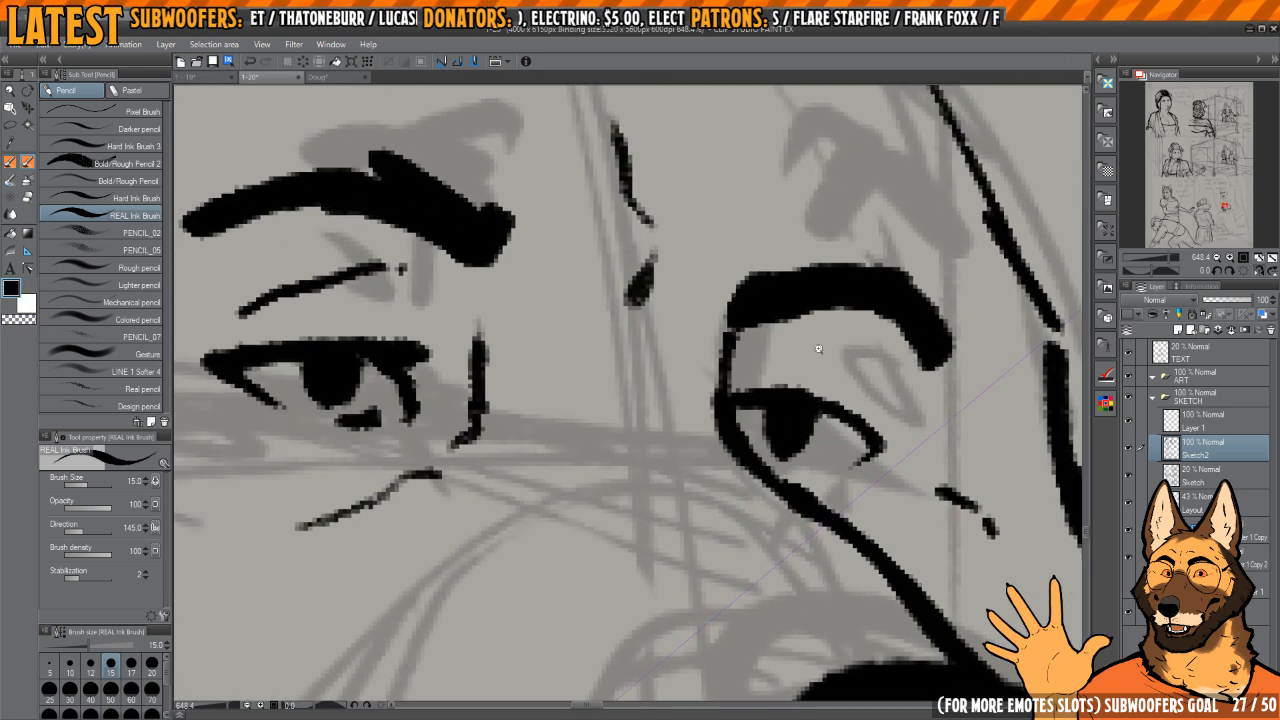
Step: Ink a thin eyelid crease between the far eye and its brow, replacing the first blunt mark
{"action": "left_click_drag", "start_coordinate": [818, 349], "coordinate": [750, 350]}
{"action": "mouse_move", "coordinate": [850, 348]}
{"action": "left_mouse_down"}
{"action": "mouse_move", "coordinate": [792, 338]}
{"action": "mouse_move", "coordinate": [862, 344]}
{"action": "left_mouse_up"}
{"action": "left_click_drag", "start_coordinate": [776, 363], "coordinate": [755, 346]}
{"action": "key", "text": "h"}
{"action": "left_click_drag", "start_coordinate": [570, 362], "coordinate": [690, 374]}
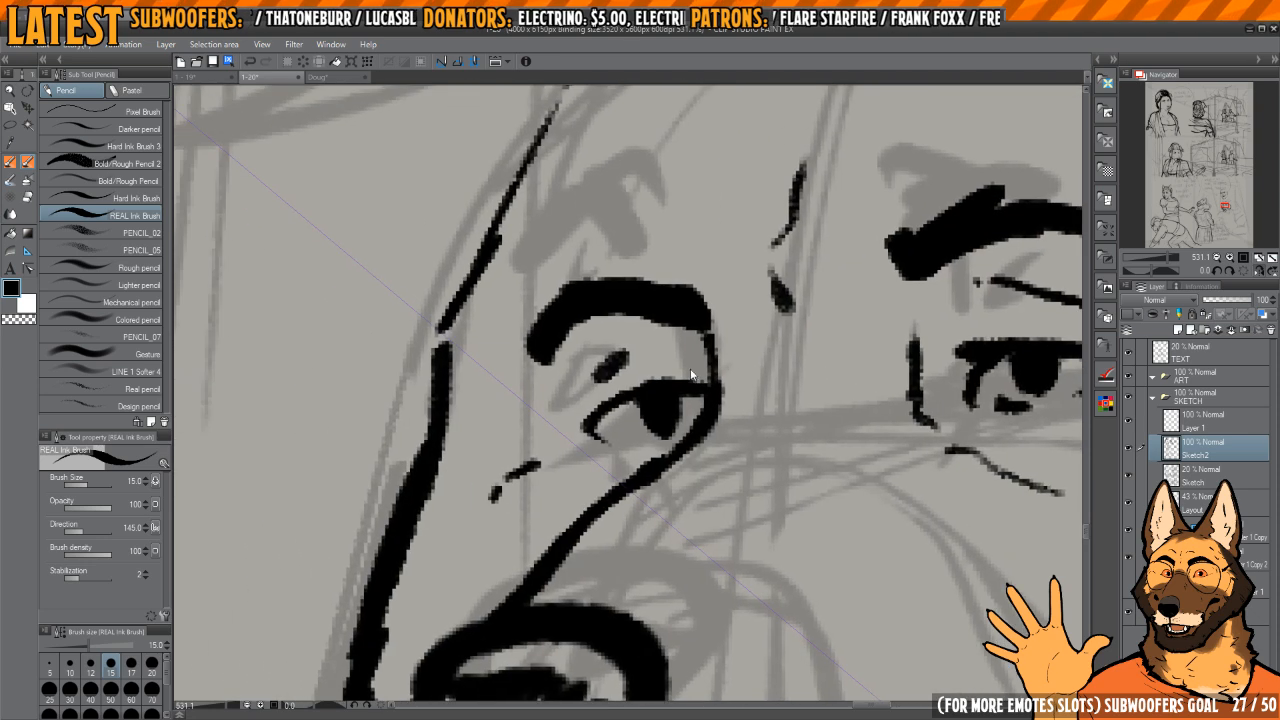
{"action": "key", "text": "ctrl+z"}
{"action": "left_click_drag", "start_coordinate": [583, 397], "coordinate": [642, 350]}
{"action": "left_click_drag", "start_coordinate": [704, 336], "coordinate": [635, 330]}
Step: Lasso the dog's near eye, shift it slightly and clear the selection
{"action": "mouse_move", "coordinate": [838, 278]}
{"action": "left_mouse_down"}
{"action": "mouse_move", "coordinate": [811, 257]}
{"action": "mouse_move", "coordinate": [780, 351]}
{"action": "mouse_move", "coordinate": [790, 300]}
{"action": "mouse_move", "coordinate": [712, 309]}
{"action": "left_mouse_up"}
{"action": "key", "text": "m"}
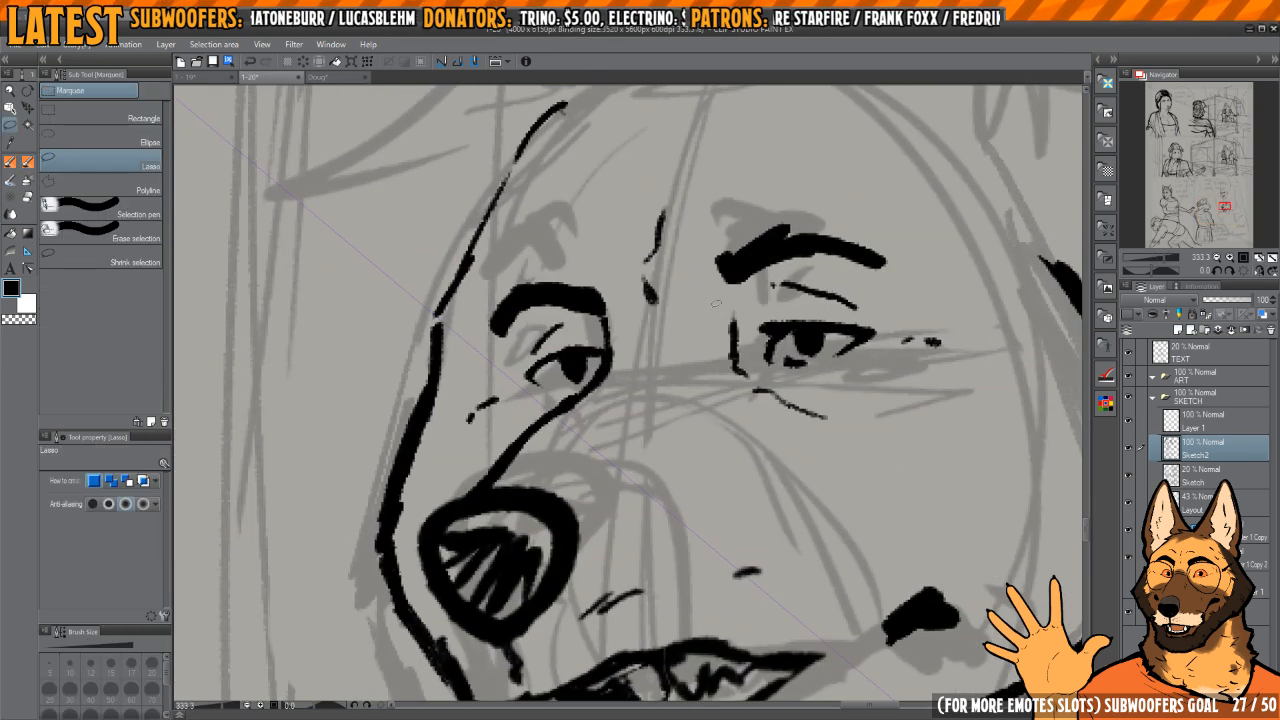
{"action": "key", "text": "o"}
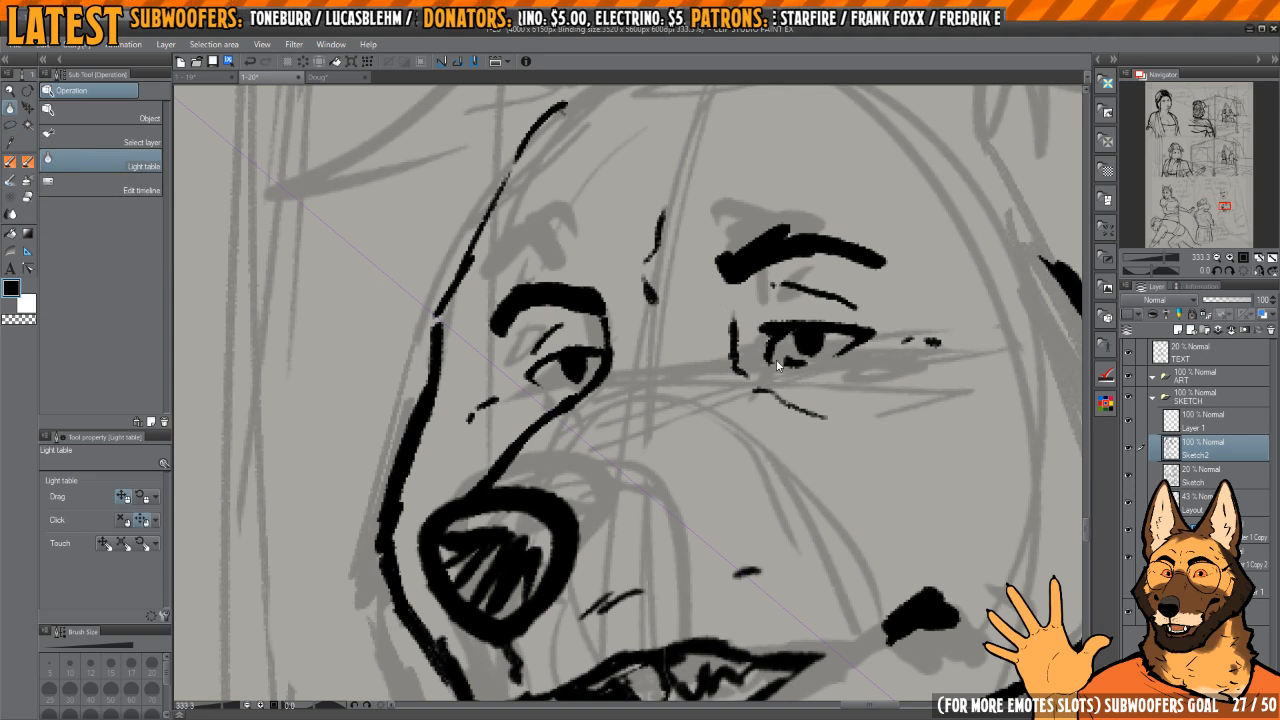
{"action": "key", "text": "o"}
{"action": "key", "text": "m"}
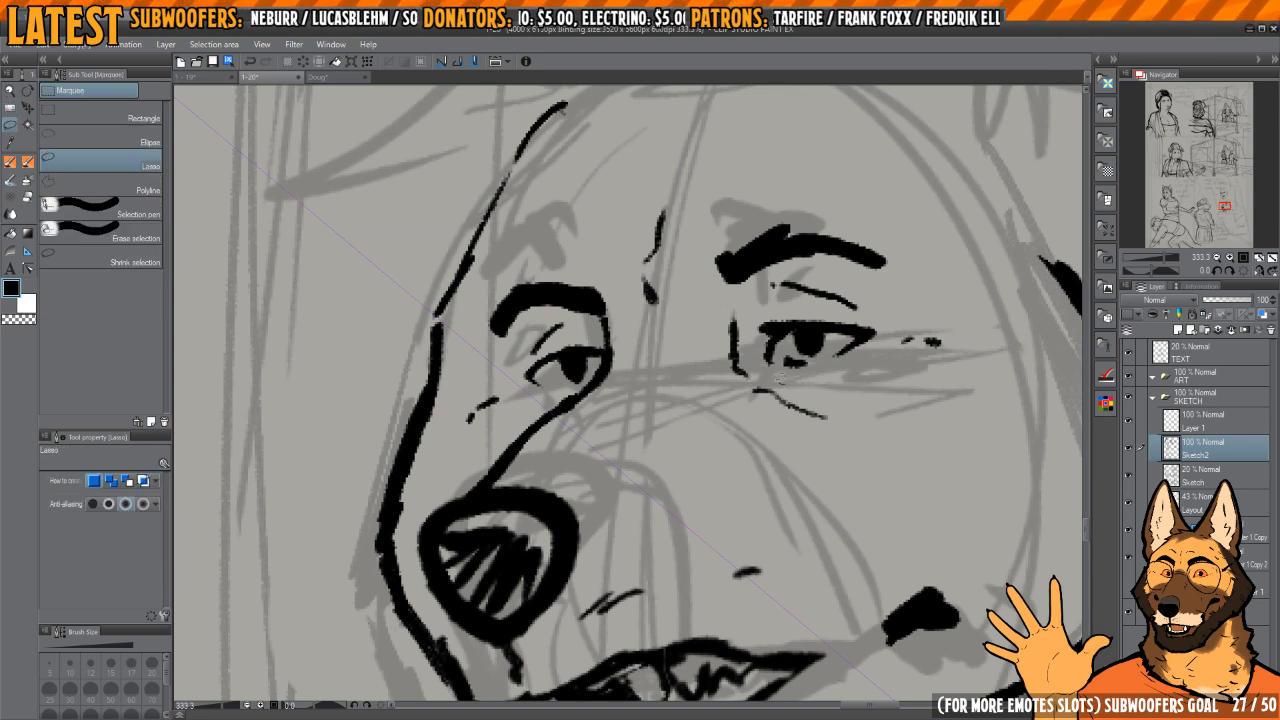
{"action": "key", "text": "k"}
{"action": "mouse_move", "coordinate": [893, 370]}
{"action": "left_mouse_down"}
{"action": "mouse_move", "coordinate": [832, 374]}
{"action": "mouse_move", "coordinate": [838, 345]}
{"action": "left_mouse_up"}
{"action": "key", "text": "ctrl+d"}
{"action": "scroll", "coordinate": [856, 316], "scroll_direction": "down", "scroll_amount": 4}
{"action": "scroll", "coordinate": [830, 295], "scroll_direction": "down", "scroll_amount": 3}
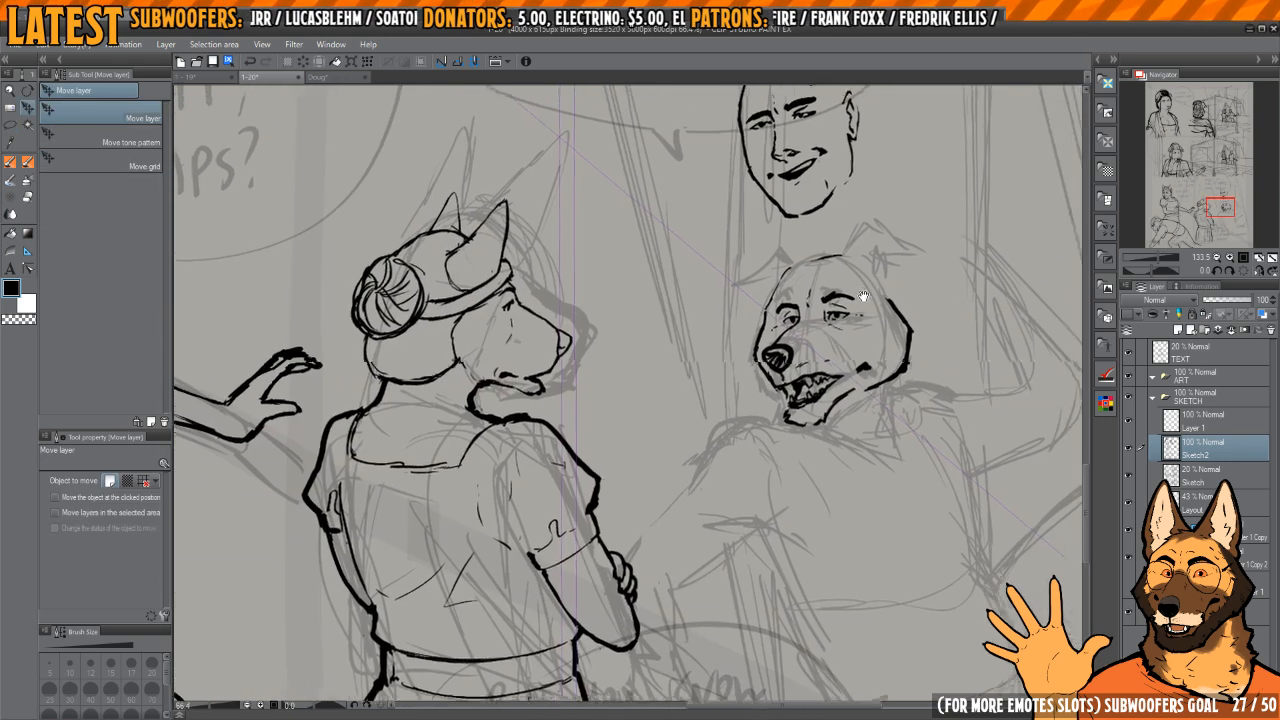
Step: Thicken the near brow and reshape the far brow into a slanted, tapered arch
{"action": "scroll", "coordinate": [815, 320], "scroll_direction": "up", "scroll_amount": 5}
{"action": "key", "text": "p"}
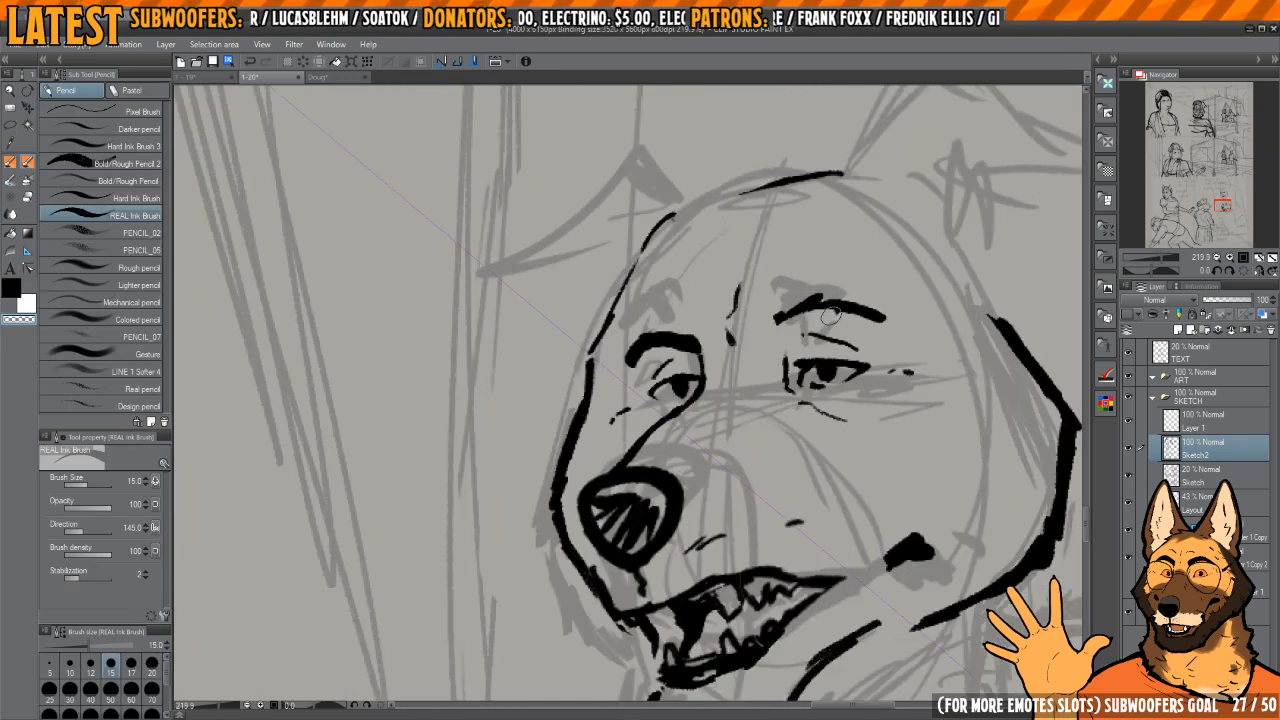
{"action": "mouse_move", "coordinate": [776, 318]}
{"action": "left_mouse_down"}
{"action": "mouse_move", "coordinate": [840, 310]}
{"action": "mouse_move", "coordinate": [886, 322]}
{"action": "left_mouse_up"}
{"action": "mouse_move", "coordinate": [708, 346]}
{"action": "left_mouse_down"}
{"action": "mouse_move", "coordinate": [754, 348]}
{"action": "mouse_move", "coordinate": [694, 354]}
{"action": "mouse_move", "coordinate": [673, 371]}
{"action": "mouse_move", "coordinate": [700, 342]}
{"action": "left_mouse_up"}
{"action": "key", "text": "c"}
{"action": "key", "text": "c"}
{"action": "mouse_move", "coordinate": [684, 366]}
{"action": "left_mouse_down"}
{"action": "mouse_move", "coordinate": [730, 336]}
{"action": "mouse_move", "coordinate": [740, 350]}
{"action": "mouse_move", "coordinate": [705, 346]}
{"action": "mouse_move", "coordinate": [685, 369]}
{"action": "mouse_move", "coordinate": [754, 312]}
{"action": "left_mouse_up"}
{"action": "key", "text": "c"}
{"action": "key", "text": "c"}
{"action": "key", "text": "c"}
{"action": "key", "text": "c"}
{"action": "scroll", "coordinate": [769, 268], "scroll_direction": "down", "scroll_amount": 8}
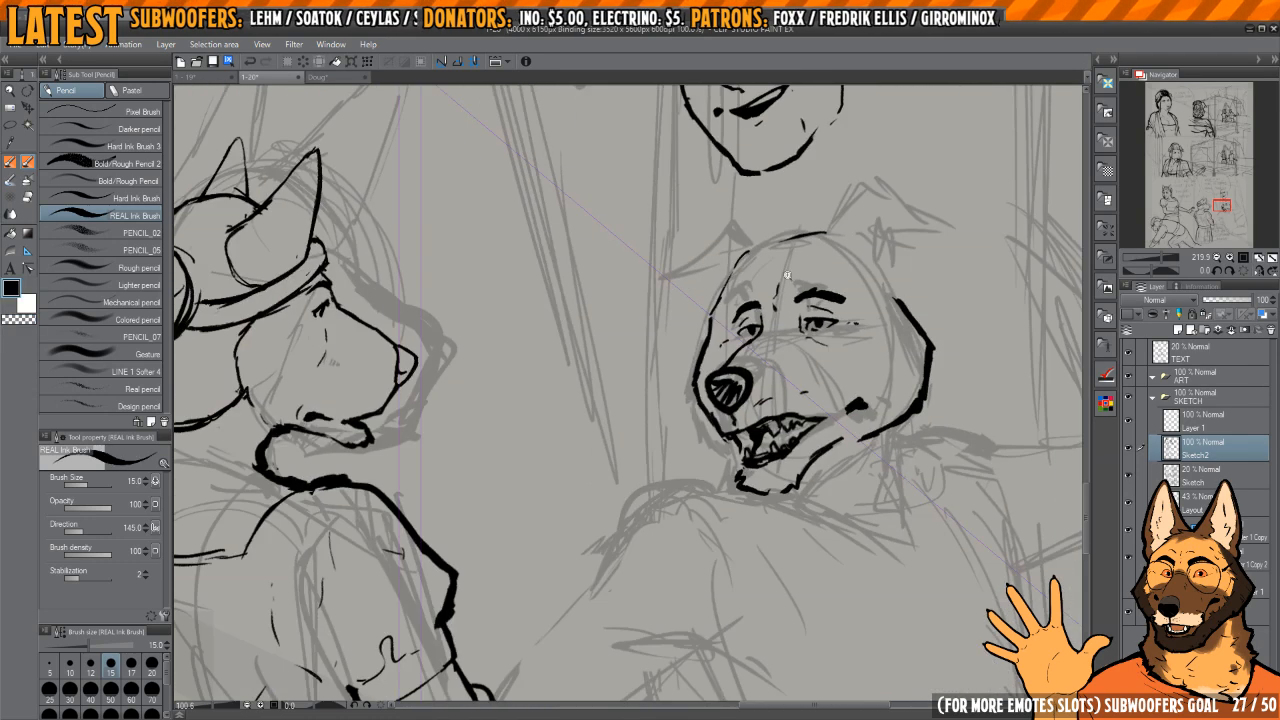
Step: Extend the mouth-corner mark into a hooked cheek crease with a line running down toward the mouth
{"action": "scroll", "coordinate": [869, 258], "scroll_direction": "up", "scroll_amount": 4}
{"action": "scroll", "coordinate": [869, 258], "scroll_direction": "up", "scroll_amount": 2}
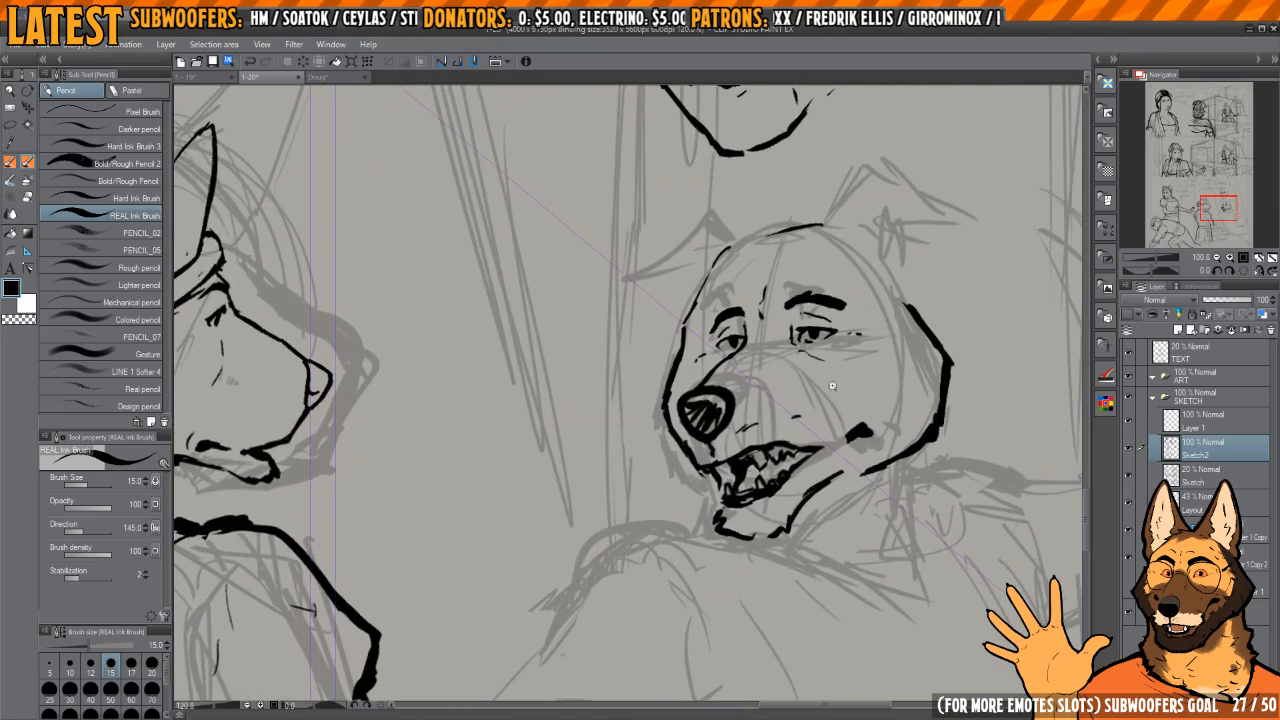
{"action": "scroll", "coordinate": [831, 420], "scroll_direction": "up", "scroll_amount": 2}
{"action": "scroll", "coordinate": [829, 421], "scroll_direction": "down", "scroll_amount": 8}
{"action": "key", "text": "h"}
{"action": "key", "text": "h"}
{"action": "scroll", "coordinate": [797, 401], "scroll_direction": "up", "scroll_amount": 5}
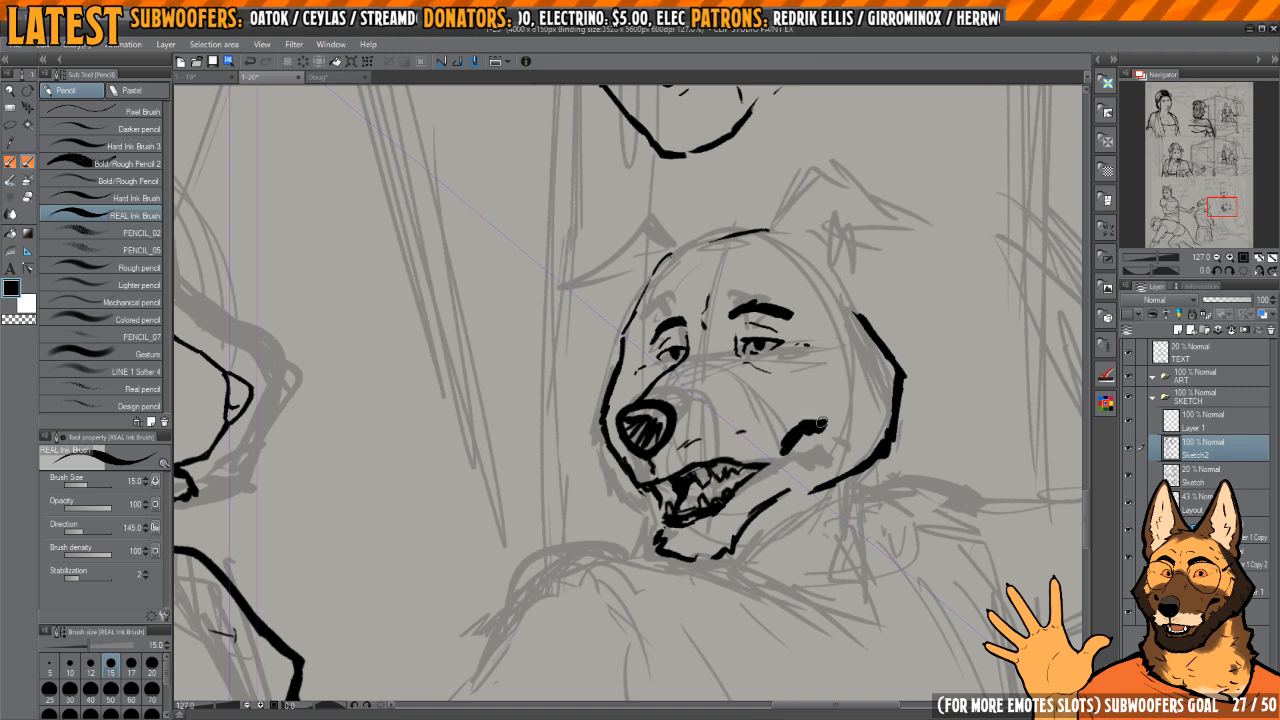
{"action": "mouse_move", "coordinate": [822, 422]}
{"action": "left_mouse_down"}
{"action": "mouse_move", "coordinate": [787, 432]}
{"action": "mouse_move", "coordinate": [743, 400]}
{"action": "mouse_move", "coordinate": [773, 481]}
{"action": "mouse_move", "coordinate": [738, 422]}
{"action": "mouse_move", "coordinate": [738, 437]}
{"action": "left_mouse_up"}
Step: Erase the crease above the near eye and replace it with lighter, shorter lid marks
{"action": "scroll", "coordinate": [738, 437], "scroll_direction": "up", "scroll_amount": 6}
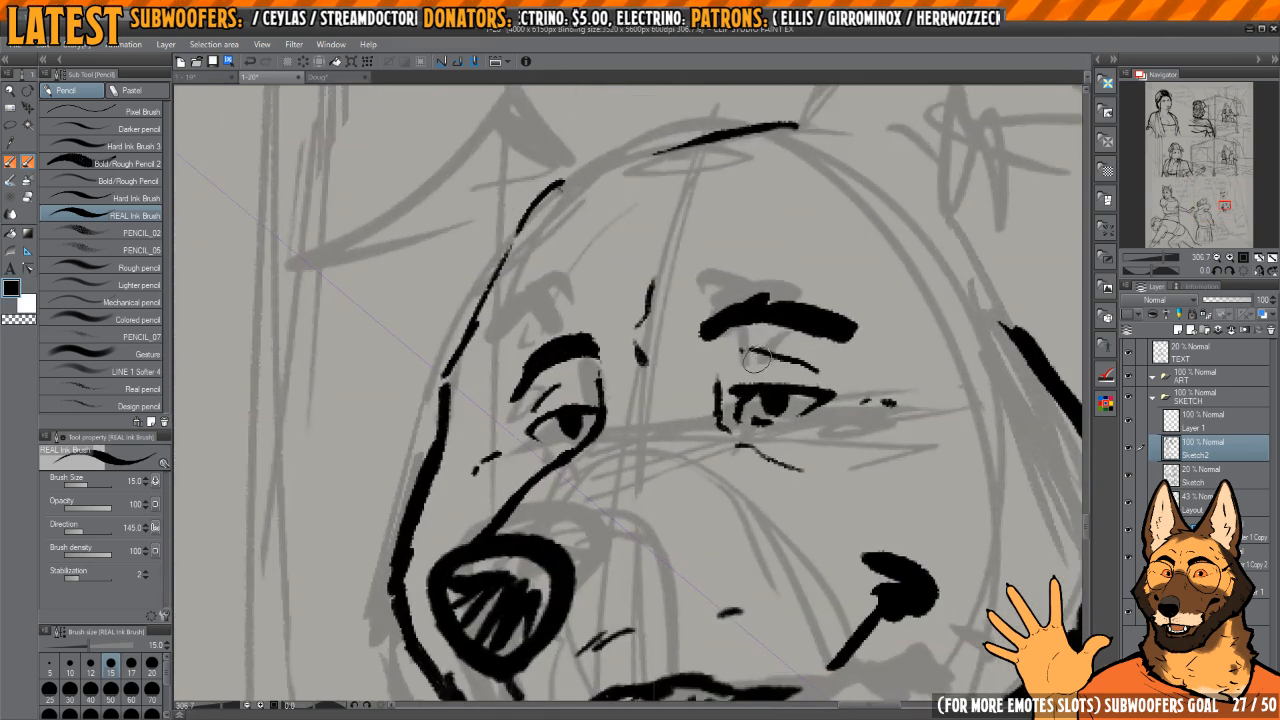
{"action": "key", "text": "c"}
{"action": "mouse_move", "coordinate": [735, 357]}
{"action": "left_mouse_down"}
{"action": "mouse_move", "coordinate": [806, 363]}
{"action": "mouse_move", "coordinate": [777, 362]}
{"action": "mouse_move", "coordinate": [818, 352]}
{"action": "left_mouse_up"}
{"action": "key", "text": "c"}
{"action": "key", "text": "c"}
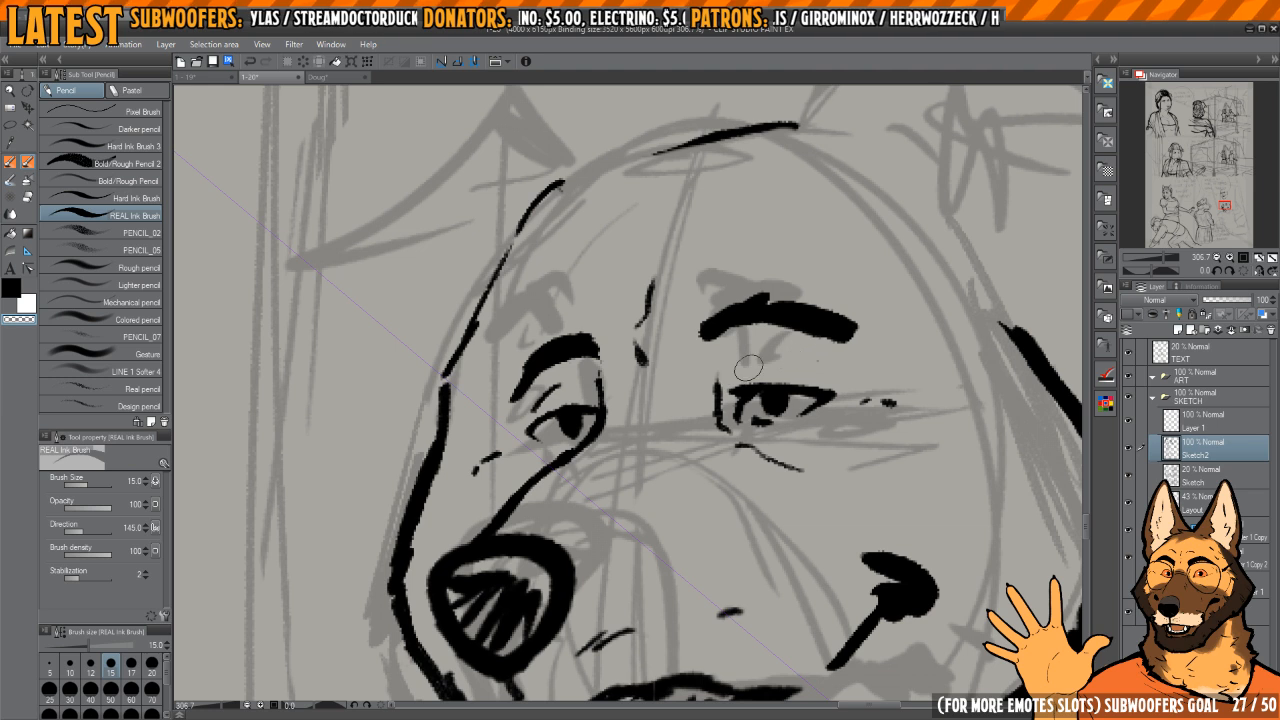
{"action": "key", "text": "c"}
{"action": "scroll", "coordinate": [812, 368], "scroll_direction": "down", "scroll_amount": 5}
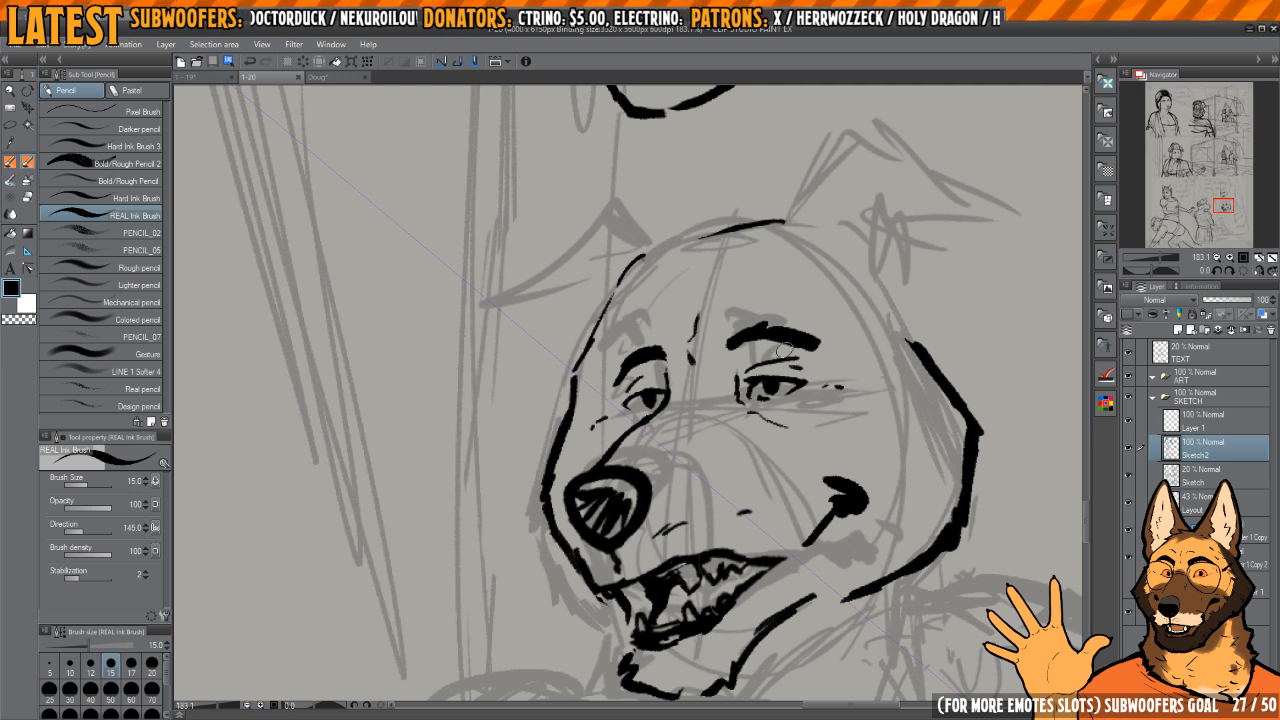
Step: Thin the upper stretch of the dog's back cheek outline and smooth its outer edge
{"action": "key", "text": "h"}
{"action": "left_click_drag", "start_coordinate": [529, 320], "coordinate": [841, 304]}
{"action": "key", "text": "b"}
{"action": "key", "text": "b"}
{"action": "key", "text": "c"}
{"action": "key", "text": "p"}
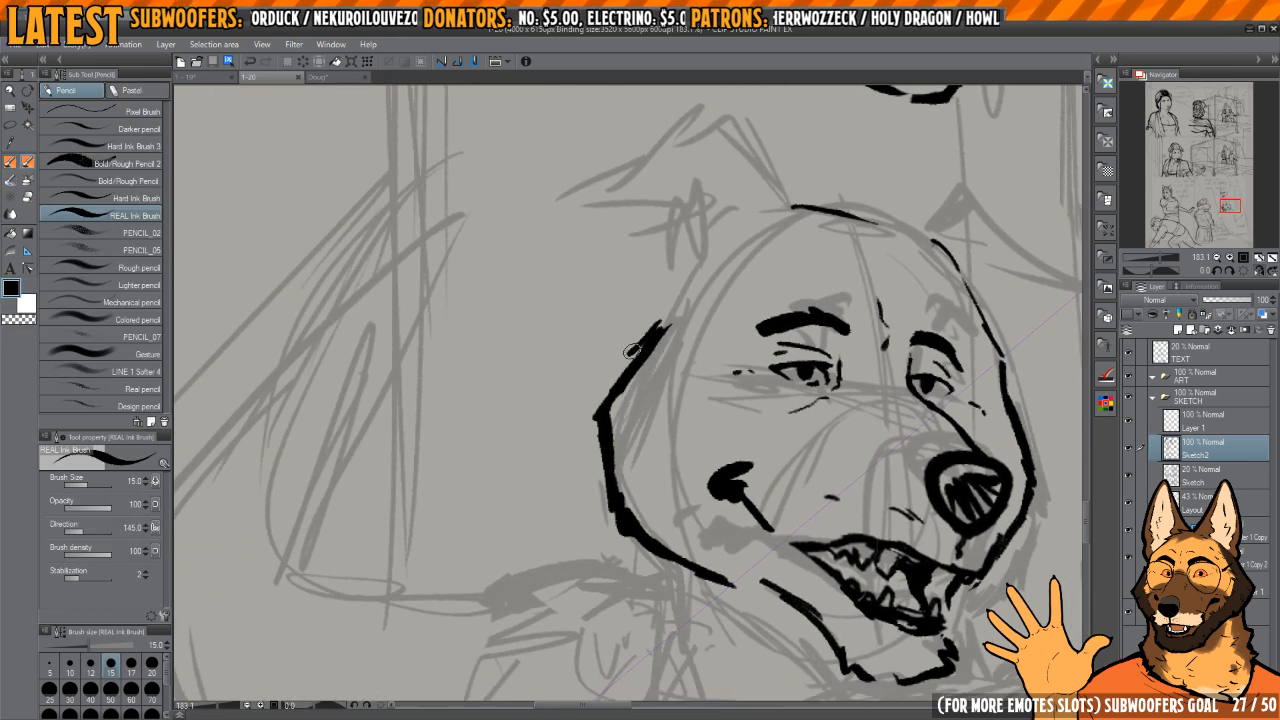
{"action": "mouse_move", "coordinate": [629, 378]}
{"action": "left_mouse_down"}
{"action": "mouse_move", "coordinate": [623, 495]}
{"action": "mouse_move", "coordinate": [653, 535]}
{"action": "left_mouse_up"}
{"action": "key", "text": "h"}
{"action": "mouse_move", "coordinate": [669, 367]}
{"action": "left_mouse_down"}
{"action": "mouse_move", "coordinate": [724, 408]}
{"action": "mouse_move", "coordinate": [750, 356]}
{"action": "left_mouse_up"}
{"action": "key", "text": "h"}
{"action": "mouse_move", "coordinate": [658, 398]}
{"action": "left_mouse_down"}
{"action": "mouse_move", "coordinate": [663, 383]}
{"action": "mouse_move", "coordinate": [722, 393]}
{"action": "left_mouse_up"}
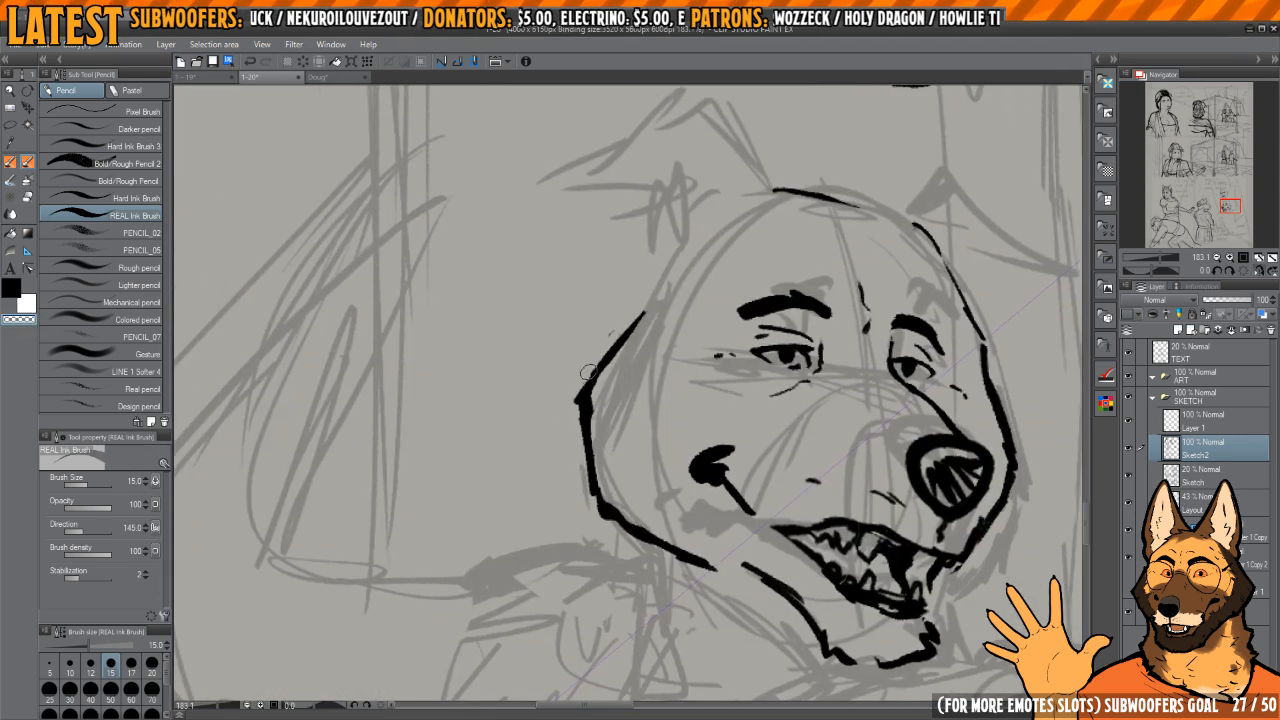
{"action": "mouse_move", "coordinate": [577, 388]}
{"action": "left_mouse_down"}
{"action": "mouse_move", "coordinate": [604, 526]}
{"action": "mouse_move", "coordinate": [593, 383]}
{"action": "mouse_move", "coordinate": [585, 429]}
{"action": "mouse_move", "coordinate": [605, 500]}
{"action": "mouse_move", "coordinate": [698, 554]}
{"action": "mouse_move", "coordinate": [648, 549]}
{"action": "left_mouse_up"}
Step: Redraw the lower back cheek outline as a rounder curve and erase the old angular jaw line
{"action": "key", "text": "c"}
{"action": "key", "text": "h"}
{"action": "key", "text": "h"}
{"action": "key", "text": "c"}
{"action": "left_click_drag", "start_coordinate": [602, 507], "coordinate": [652, 551]}
{"action": "left_click_drag", "start_coordinate": [632, 541], "coordinate": [714, 577]}
{"action": "key", "text": "c"}
{"action": "left_click_drag", "start_coordinate": [596, 475], "coordinate": [698, 562]}
{"action": "key", "text": "c"}
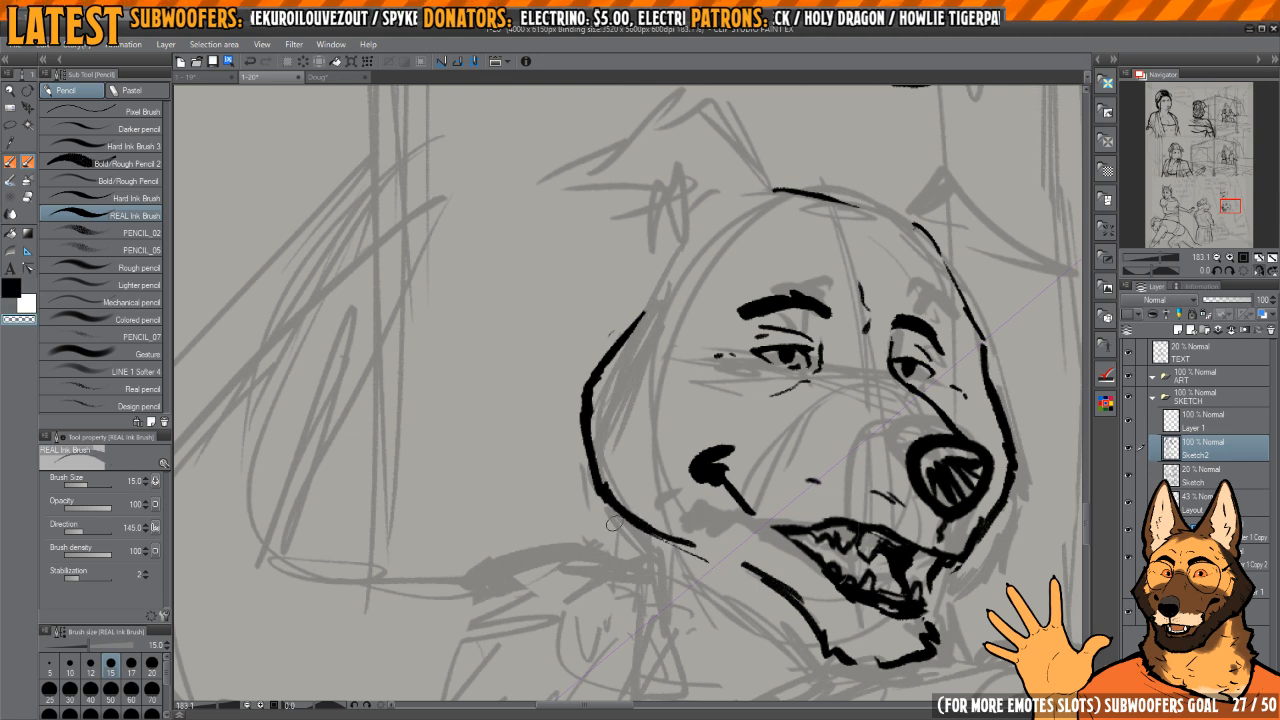
{"action": "left_click_drag", "start_coordinate": [608, 518], "coordinate": [706, 566]}
{"action": "key", "text": "c"}
{"action": "left_click_drag", "start_coordinate": [619, 499], "coordinate": [693, 543]}
{"action": "key", "text": "h"}
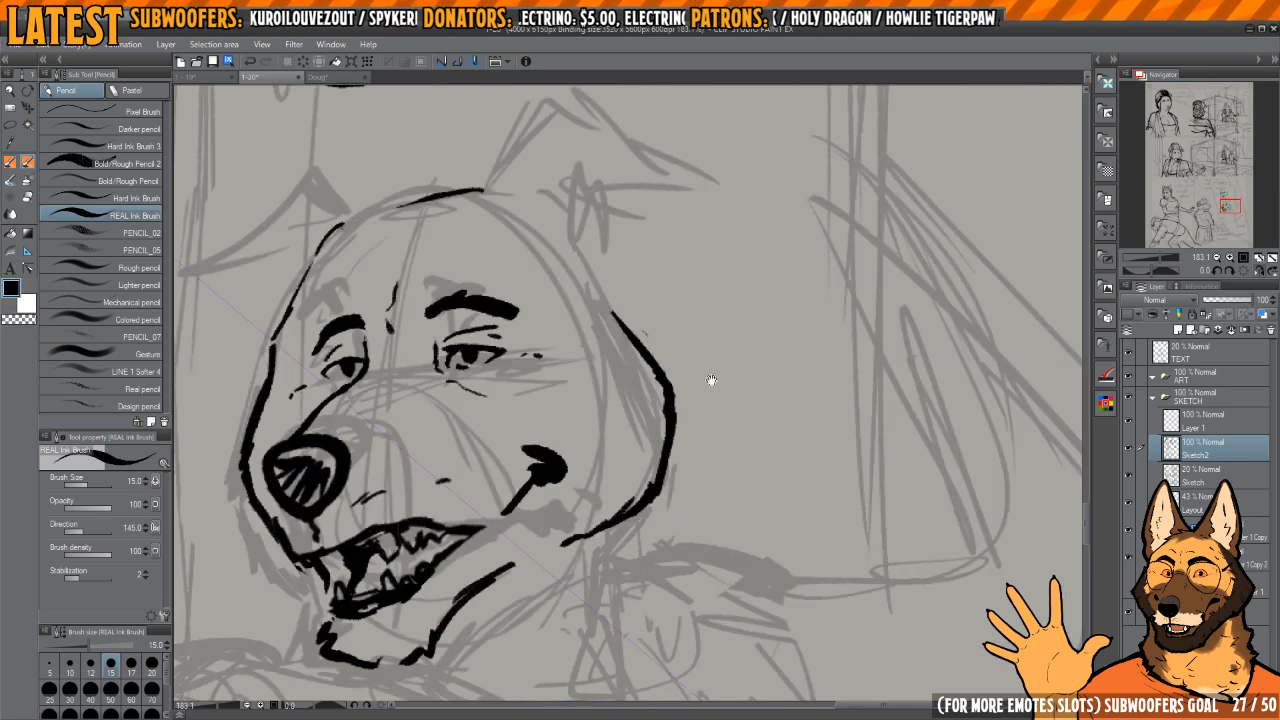
Step: Continue the crown outline with a short stroke curving down the back of the dog's head
{"action": "left_click_drag", "start_coordinate": [711, 380], "coordinate": [746, 401]}
{"action": "key", "text": "h"}
{"action": "key", "text": "h"}
{"action": "left_click_drag", "start_coordinate": [610, 334], "coordinate": [706, 404]}
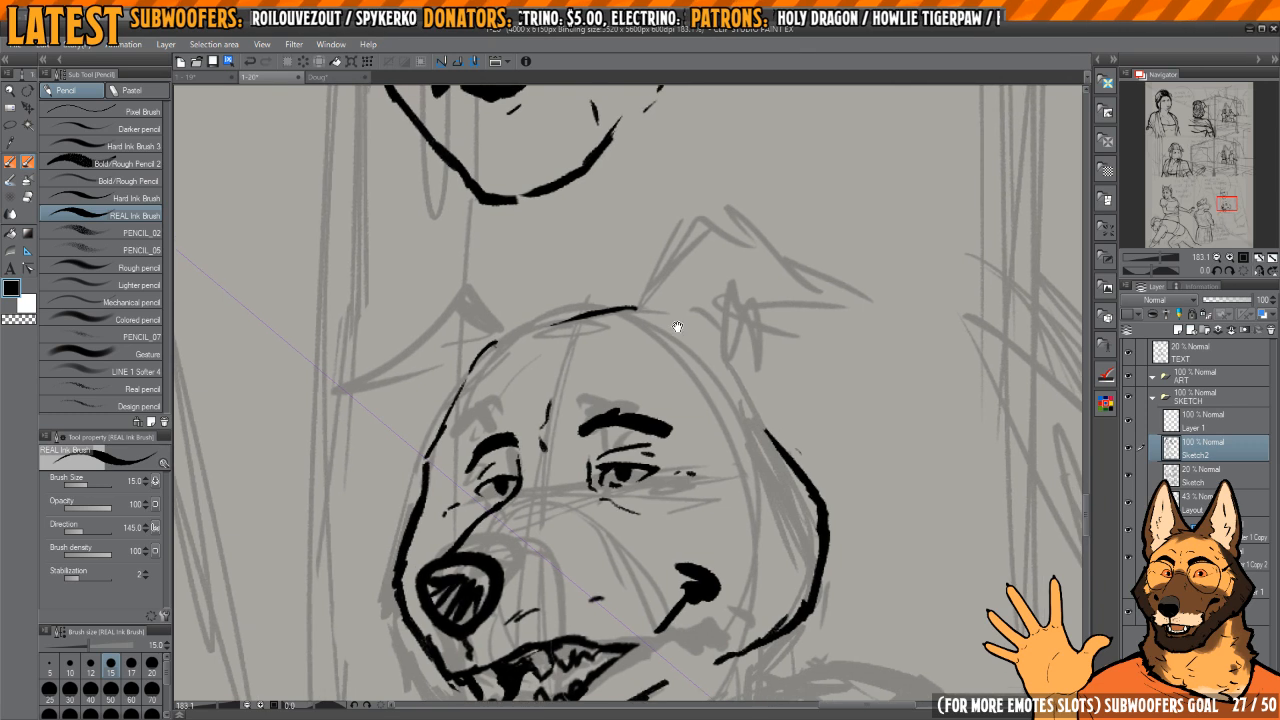
{"action": "left_click_drag", "start_coordinate": [680, 326], "coordinate": [708, 400]}
{"action": "mouse_move", "coordinate": [661, 358]}
{"action": "left_mouse_down"}
{"action": "mouse_move", "coordinate": [702, 398]}
{"action": "mouse_move", "coordinate": [668, 343]}
{"action": "mouse_move", "coordinate": [675, 296]}
{"action": "mouse_move", "coordinate": [703, 267]}
{"action": "mouse_move", "coordinate": [668, 298]}
{"action": "mouse_move", "coordinate": [692, 272]}
{"action": "mouse_move", "coordinate": [666, 321]}
{"action": "mouse_move", "coordinate": [634, 332]}
{"action": "mouse_move", "coordinate": [684, 330]}
{"action": "left_mouse_up"}
{"action": "key", "text": "c"}
{"action": "key", "text": "e"}
{"action": "key", "text": "p"}
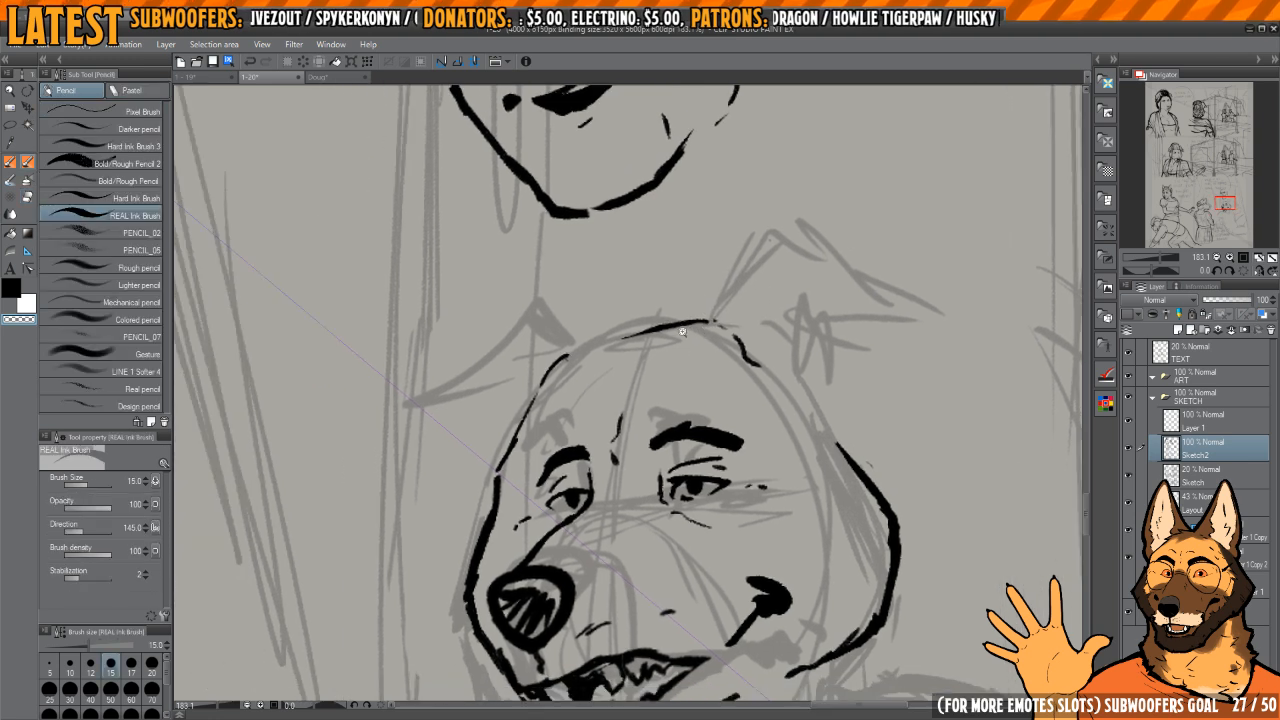
{"action": "scroll", "coordinate": [682, 329], "scroll_direction": "down", "scroll_amount": 2}
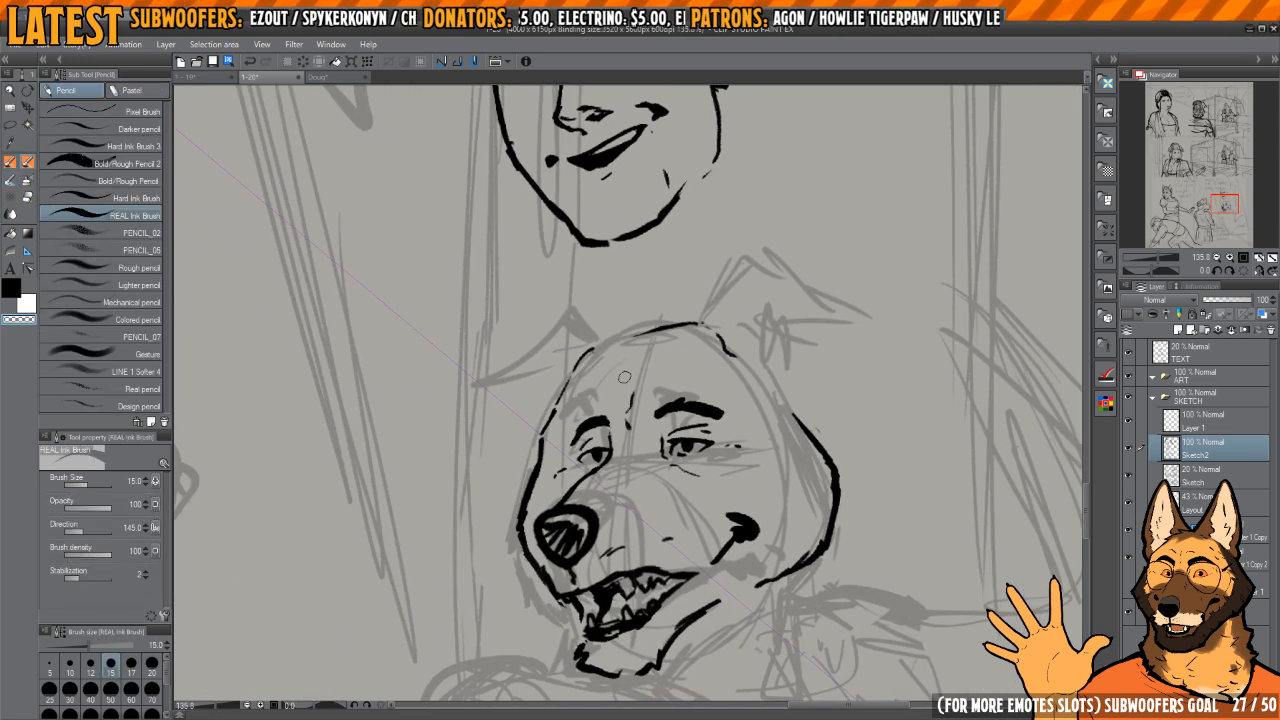
Step: Ink a curved cap band across the dog's forehead and start the cap's front edge beside it
{"action": "key", "text": "c"}
{"action": "left_click_drag", "start_coordinate": [557, 403], "coordinate": [701, 367]}
{"action": "mouse_move", "coordinate": [588, 388]}
{"action": "left_mouse_down"}
{"action": "mouse_move", "coordinate": [723, 363]}
{"action": "mouse_move", "coordinate": [673, 376]}
{"action": "mouse_move", "coordinate": [730, 374]}
{"action": "mouse_move", "coordinate": [682, 368]}
{"action": "mouse_move", "coordinate": [581, 393]}
{"action": "mouse_move", "coordinate": [738, 362]}
{"action": "left_mouse_up"}
{"action": "key", "text": "e"}
{"action": "key", "text": "p"}
{"action": "mouse_move", "coordinate": [553, 350]}
{"action": "left_mouse_down"}
{"action": "mouse_move", "coordinate": [599, 367]}
{"action": "mouse_move", "coordinate": [584, 386]}
{"action": "left_mouse_up"}
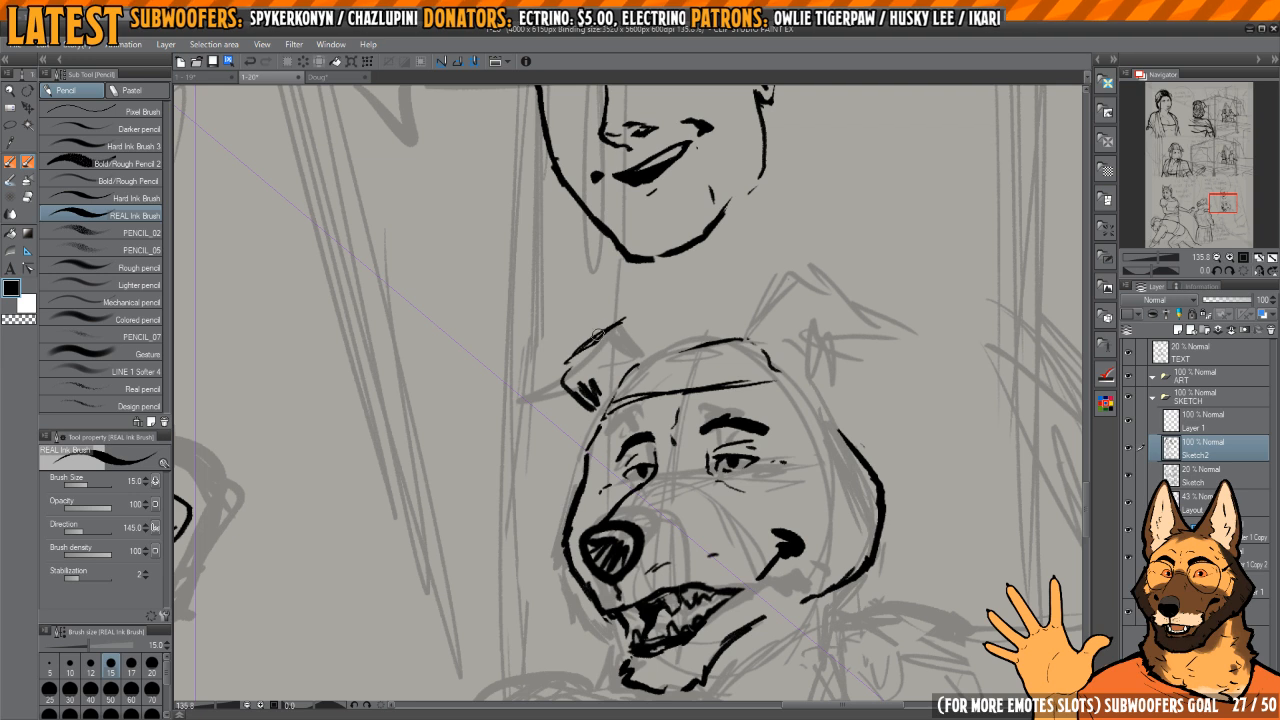
Step: Ink the cap's domed top outline and short strokes marking its back edge
{"action": "key", "text": "e"}
{"action": "mouse_move", "coordinate": [584, 353]}
{"action": "left_mouse_down"}
{"action": "mouse_move", "coordinate": [595, 387]}
{"action": "mouse_move", "coordinate": [572, 379]}
{"action": "mouse_move", "coordinate": [558, 392]}
{"action": "mouse_move", "coordinate": [576, 350]}
{"action": "mouse_move", "coordinate": [625, 319]}
{"action": "mouse_move", "coordinate": [710, 285]}
{"action": "mouse_move", "coordinate": [678, 292]}
{"action": "mouse_move", "coordinate": [753, 290]}
{"action": "left_mouse_up"}
{"action": "key", "text": "p"}
{"action": "left_click_drag", "start_coordinate": [772, 298], "coordinate": [797, 305]}
{"action": "left_click_drag", "start_coordinate": [814, 322], "coordinate": [815, 335]}
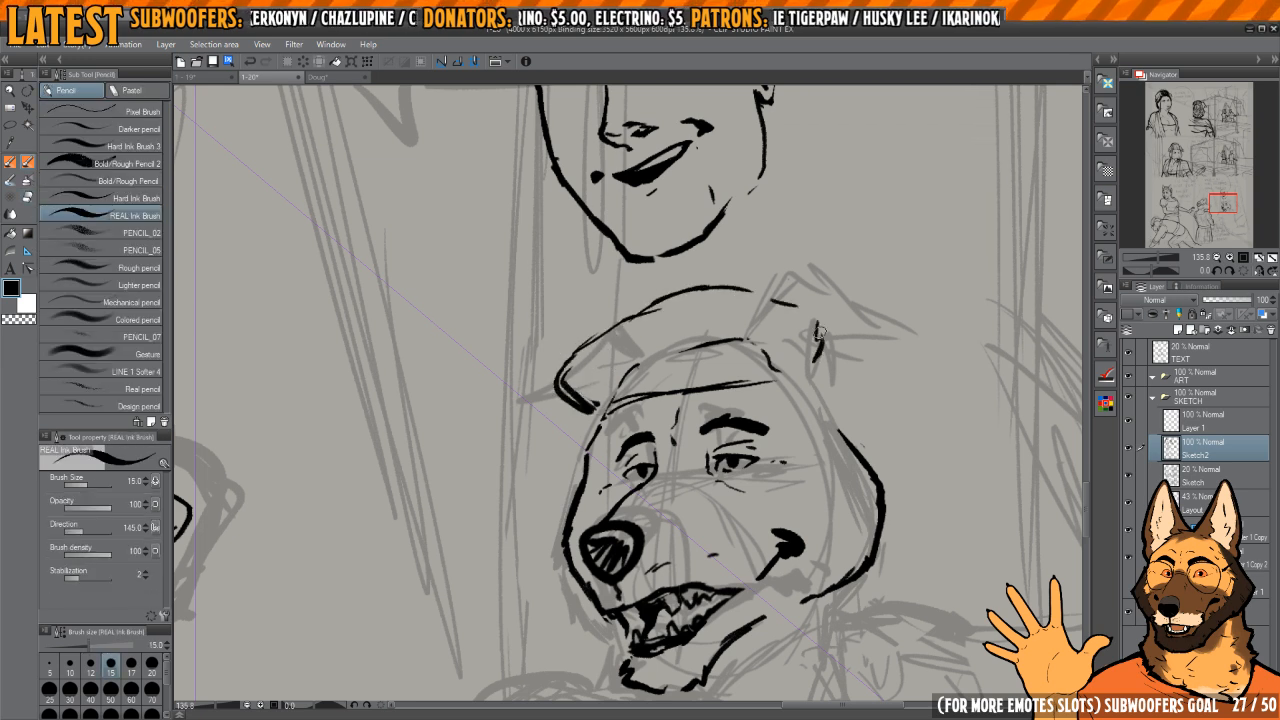
Step: Clean up the cap outline and join its top to the back edge
{"action": "key", "text": "e"}
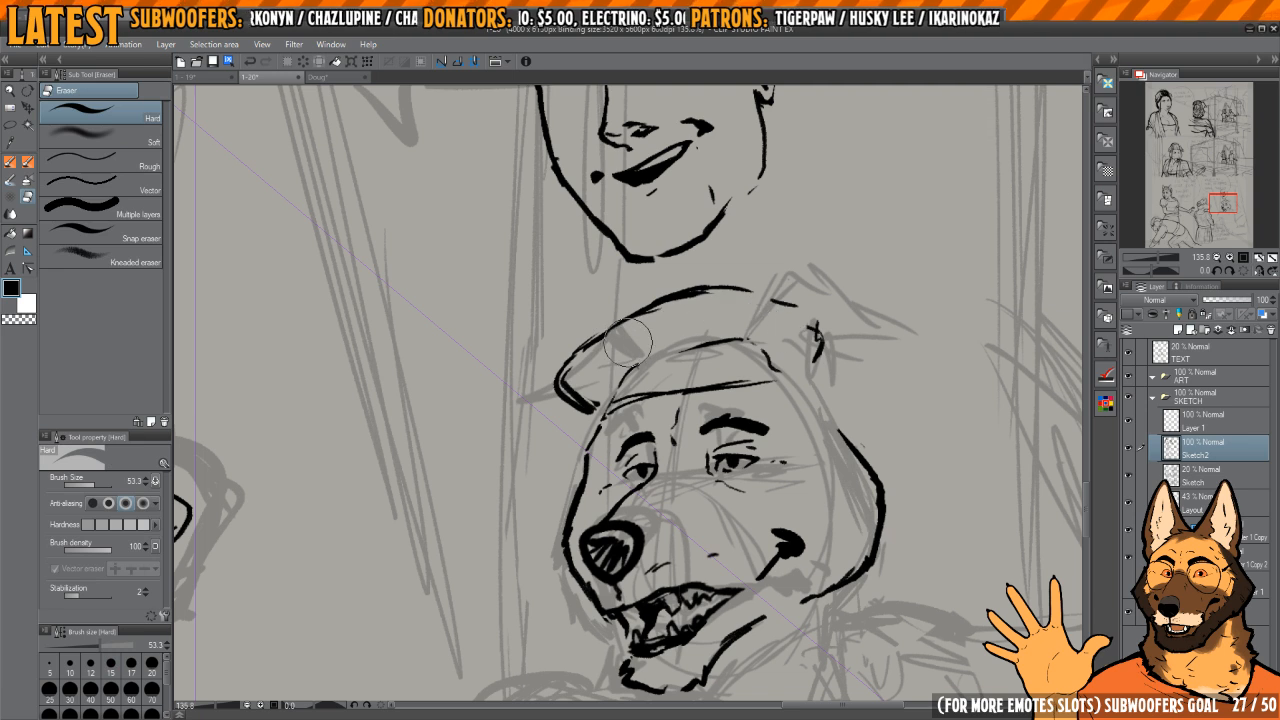
{"action": "mouse_move", "coordinate": [628, 343]}
{"action": "left_mouse_down"}
{"action": "mouse_move", "coordinate": [572, 356]}
{"action": "mouse_move", "coordinate": [567, 398]}
{"action": "mouse_move", "coordinate": [627, 313]}
{"action": "mouse_move", "coordinate": [760, 278]}
{"action": "mouse_move", "coordinate": [755, 299]}
{"action": "mouse_move", "coordinate": [746, 282]}
{"action": "mouse_move", "coordinate": [762, 287]}
{"action": "mouse_move", "coordinate": [770, 335]}
{"action": "left_mouse_up"}
{"action": "key", "text": "p"}
{"action": "key", "text": "e"}
{"action": "left_click", "coordinate": [679, 301]}
{"action": "key", "text": "p"}
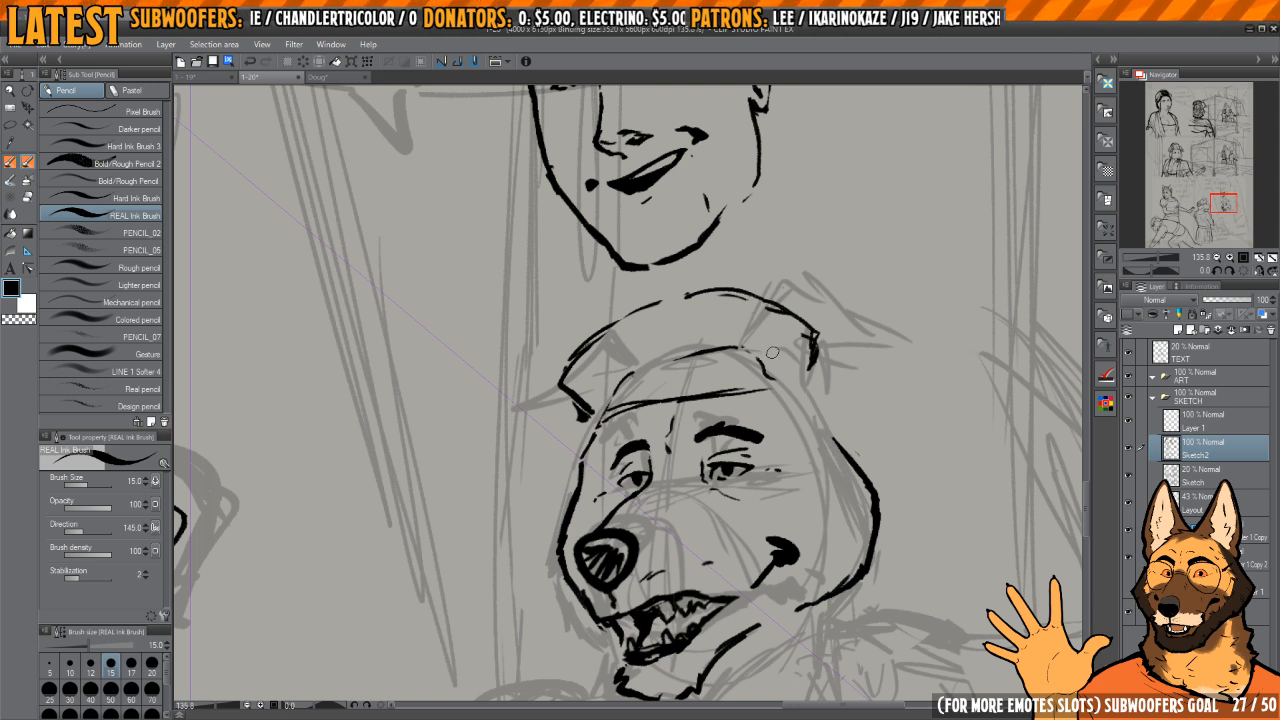
Step: Reshape the cap's front edge into a smooth rounded curve and clean up the adjoining top line
{"action": "scroll", "coordinate": [772, 352], "scroll_direction": "up", "scroll_amount": 5}
{"action": "key", "text": "e"}
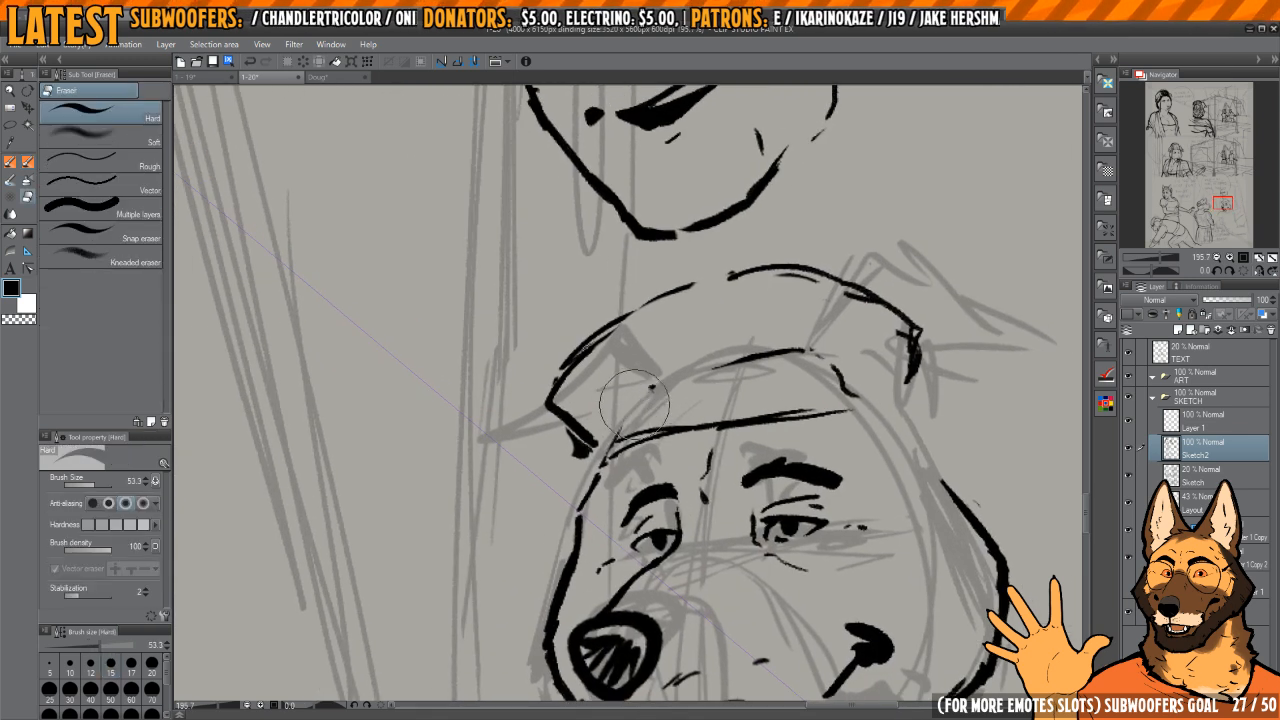
{"action": "mouse_move", "coordinate": [634, 404]}
{"action": "left_mouse_down"}
{"action": "mouse_move", "coordinate": [669, 375]}
{"action": "mouse_move", "coordinate": [620, 411]}
{"action": "left_mouse_up"}
{"action": "mouse_move", "coordinate": [532, 416]}
{"action": "left_mouse_down"}
{"action": "mouse_move", "coordinate": [559, 449]}
{"action": "mouse_move", "coordinate": [538, 452]}
{"action": "left_mouse_up"}
{"action": "key", "text": "p"}
{"action": "left_click_drag", "start_coordinate": [550, 396], "coordinate": [573, 438]}
{"action": "left_click_drag", "start_coordinate": [545, 397], "coordinate": [558, 436]}
{"action": "left_click_drag", "start_coordinate": [567, 357], "coordinate": [612, 328]}
{"action": "left_click_drag", "start_coordinate": [849, 329], "coordinate": [745, 313]}
Step: Erase the leftover crown outline inside the cap
{"action": "key", "text": "e"}
{"action": "left_click_drag", "start_coordinate": [727, 367], "coordinate": [616, 350]}
{"action": "mouse_move", "coordinate": [701, 372]}
{"action": "left_mouse_down"}
{"action": "mouse_move", "coordinate": [721, 362]}
{"action": "mouse_move", "coordinate": [625, 295]}
{"action": "mouse_move", "coordinate": [671, 406]}
{"action": "left_mouse_up"}
{"action": "key", "text": "p"}
{"action": "scroll", "coordinate": [673, 400], "scroll_direction": "down", "scroll_amount": 5}
{"action": "key", "text": "e"}
{"action": "mouse_move", "coordinate": [646, 328]}
{"action": "left_mouse_down"}
{"action": "mouse_move", "coordinate": [648, 494]}
{"action": "mouse_move", "coordinate": [661, 323]}
{"action": "left_mouse_up"}
Step: Give the cap band thickness by inking two long, nearly parallel lines across the forehead
{"action": "key", "text": "p"}
{"action": "mouse_move", "coordinate": [653, 428]}
{"action": "left_mouse_down"}
{"action": "mouse_move", "coordinate": [644, 496]}
{"action": "mouse_move", "coordinate": [638, 366]}
{"action": "left_mouse_up"}
{"action": "mouse_move", "coordinate": [636, 478]}
{"action": "left_mouse_down"}
{"action": "mouse_move", "coordinate": [639, 366]}
{"action": "mouse_move", "coordinate": [660, 293]}
{"action": "mouse_move", "coordinate": [648, 508]}
{"action": "left_mouse_up"}
{"action": "mouse_move", "coordinate": [638, 456]}
{"action": "left_mouse_down"}
{"action": "mouse_move", "coordinate": [649, 513]}
{"action": "mouse_move", "coordinate": [658, 368]}
{"action": "left_mouse_up"}
{"action": "key", "text": "c"}
{"action": "left_click_drag", "start_coordinate": [662, 289], "coordinate": [656, 494]}
{"action": "left_click_drag", "start_coordinate": [656, 430], "coordinate": [655, 507]}
{"action": "key", "text": "c"}
{"action": "mouse_move", "coordinate": [649, 502]}
{"action": "left_mouse_down"}
{"action": "mouse_move", "coordinate": [659, 300]}
{"action": "mouse_move", "coordinate": [650, 412]}
{"action": "left_mouse_up"}
{"action": "mouse_move", "coordinate": [650, 392]}
{"action": "left_mouse_down"}
{"action": "mouse_move", "coordinate": [654, 337]}
{"action": "mouse_move", "coordinate": [652, 368]}
{"action": "left_mouse_up"}
Step: Thin the cap band's lines and extend both ends of its lower edge into tapered tips
{"action": "key", "text": "c"}
{"action": "key", "text": "c"}
{"action": "key", "text": "c"}
{"action": "left_click_drag", "start_coordinate": [656, 297], "coordinate": [646, 452]}
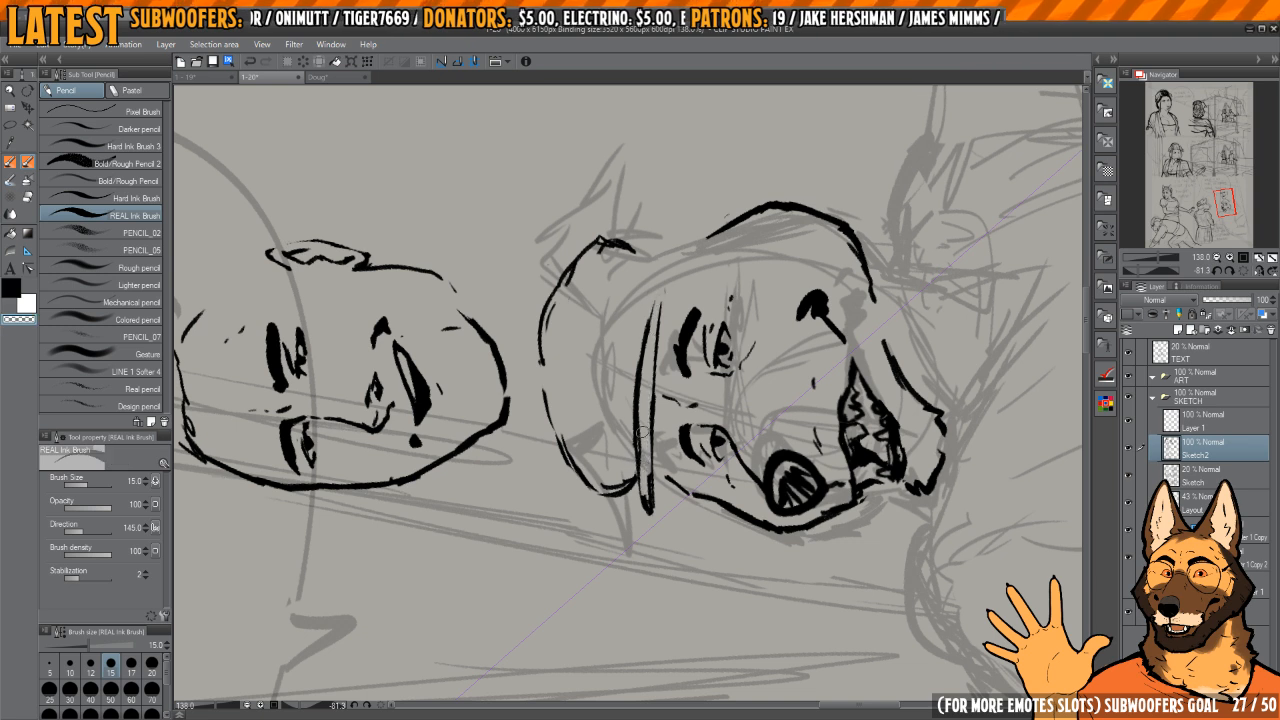
{"action": "left_click_drag", "start_coordinate": [640, 366], "coordinate": [646, 504]}
{"action": "key", "text": "c"}
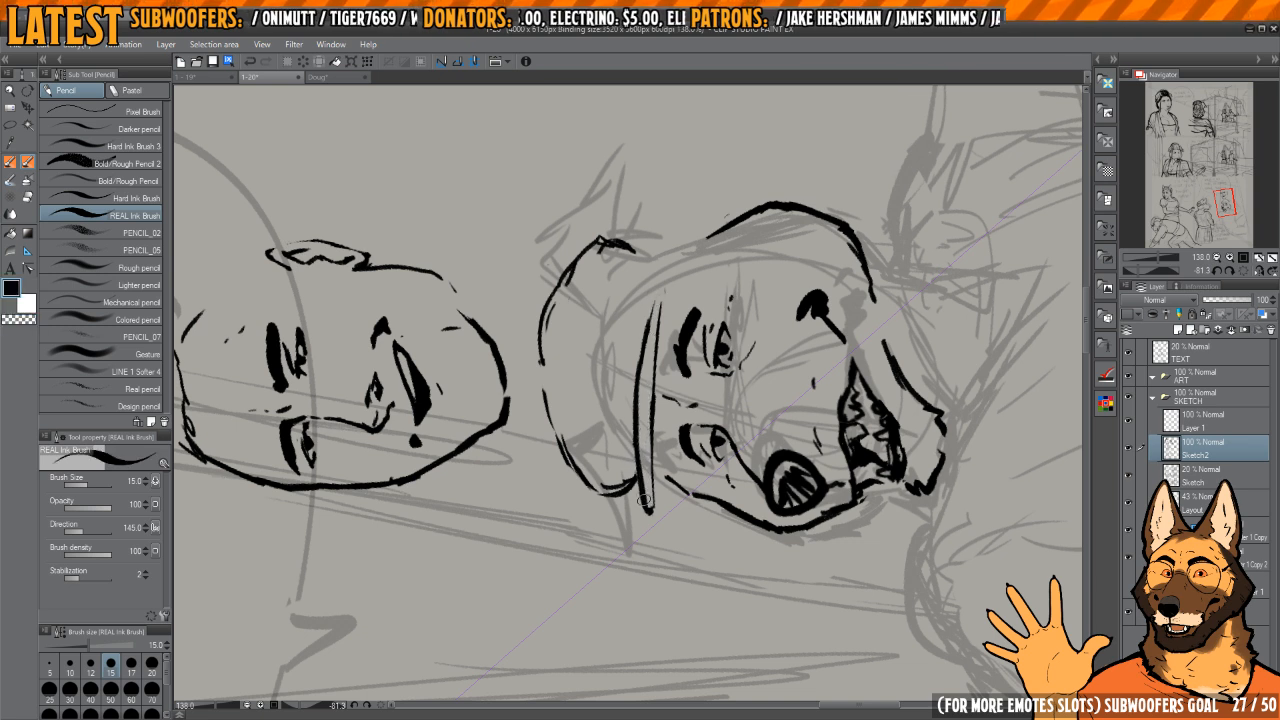
{"action": "mouse_move", "coordinate": [650, 432]}
{"action": "left_mouse_down"}
{"action": "mouse_move", "coordinate": [665, 298]}
{"action": "mouse_move", "coordinate": [650, 500]}
{"action": "mouse_move", "coordinate": [667, 313]}
{"action": "left_mouse_up"}
{"action": "key", "text": "c"}
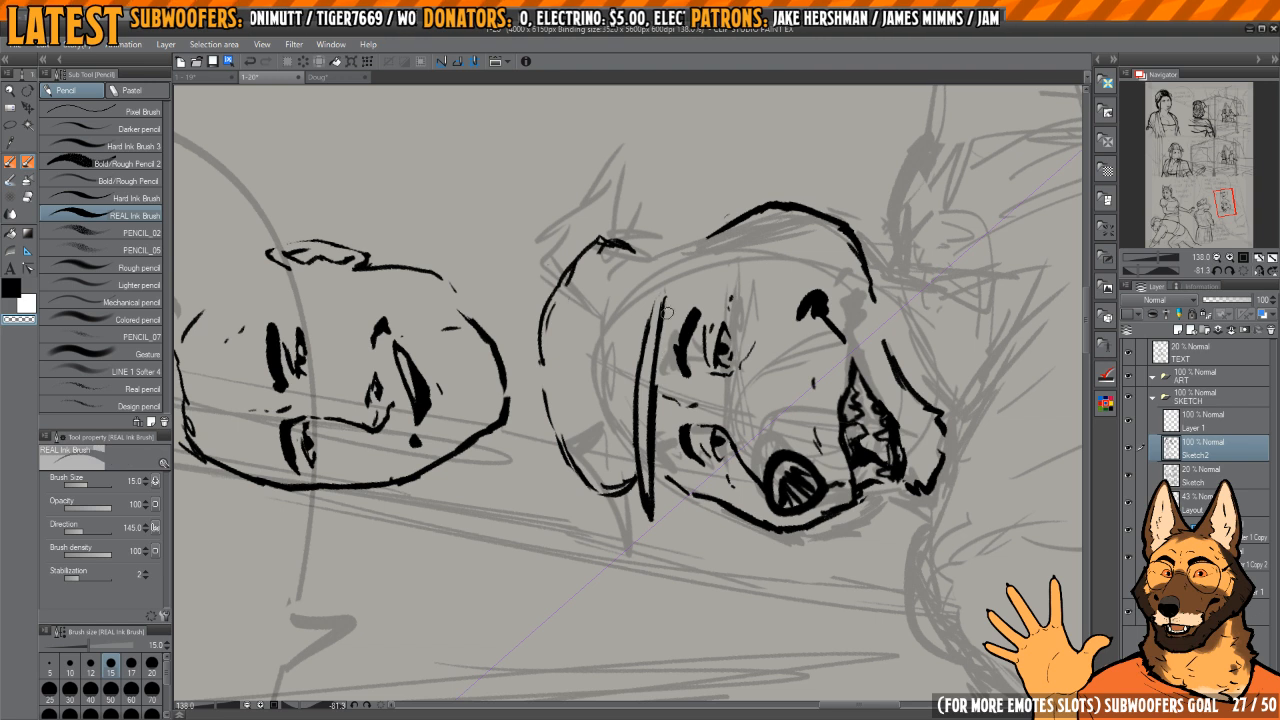
{"action": "key", "text": "c"}
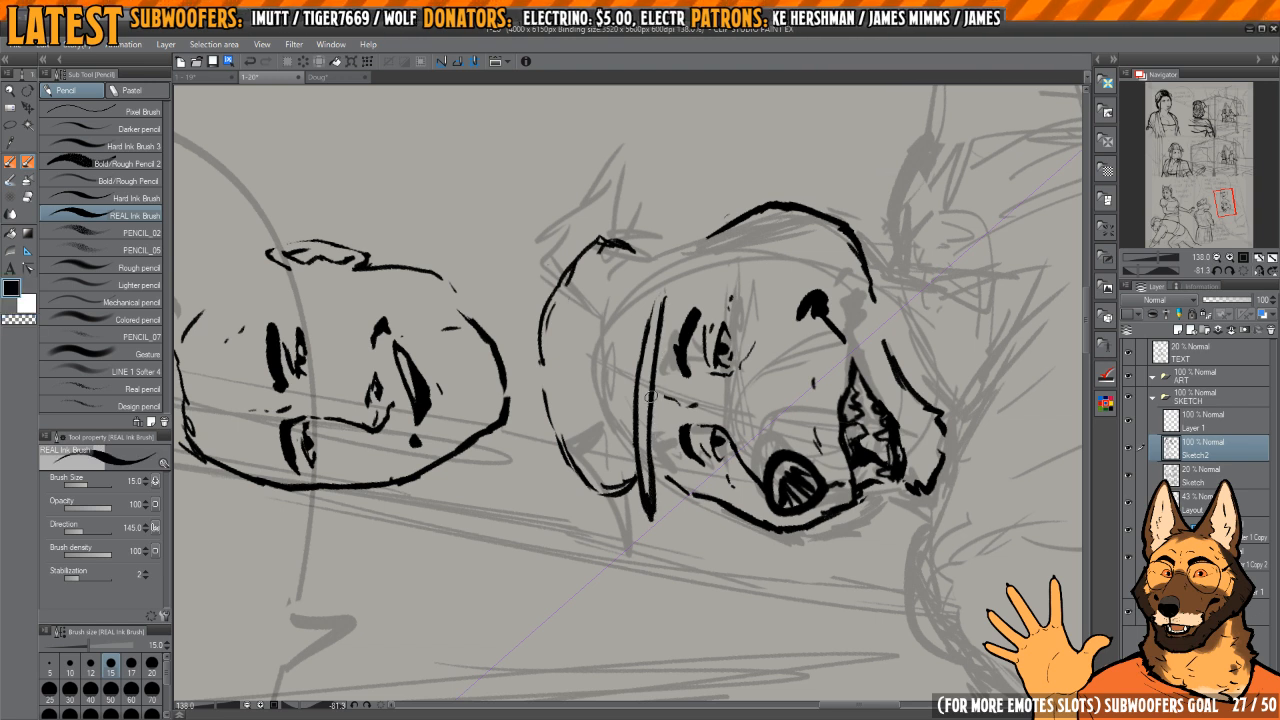
Step: Tidy the cap band's two lines across the forehead, redrawing and trimming them toward the front end
{"action": "left_click_drag", "start_coordinate": [661, 316], "coordinate": [655, 506]}
{"action": "key", "text": "c"}
{"action": "key", "text": "c"}
{"action": "mouse_move", "coordinate": [657, 372]}
{"action": "left_mouse_down"}
{"action": "mouse_move", "coordinate": [650, 516]}
{"action": "mouse_move", "coordinate": [654, 345]}
{"action": "mouse_move", "coordinate": [667, 302]}
{"action": "mouse_move", "coordinate": [673, 314]}
{"action": "left_mouse_up"}
{"action": "key", "text": "c"}
{"action": "key", "text": "c"}
{"action": "mouse_move", "coordinate": [660, 290]}
{"action": "left_mouse_down"}
{"action": "mouse_move", "coordinate": [762, 348]}
{"action": "mouse_move", "coordinate": [767, 368]}
{"action": "left_mouse_up"}
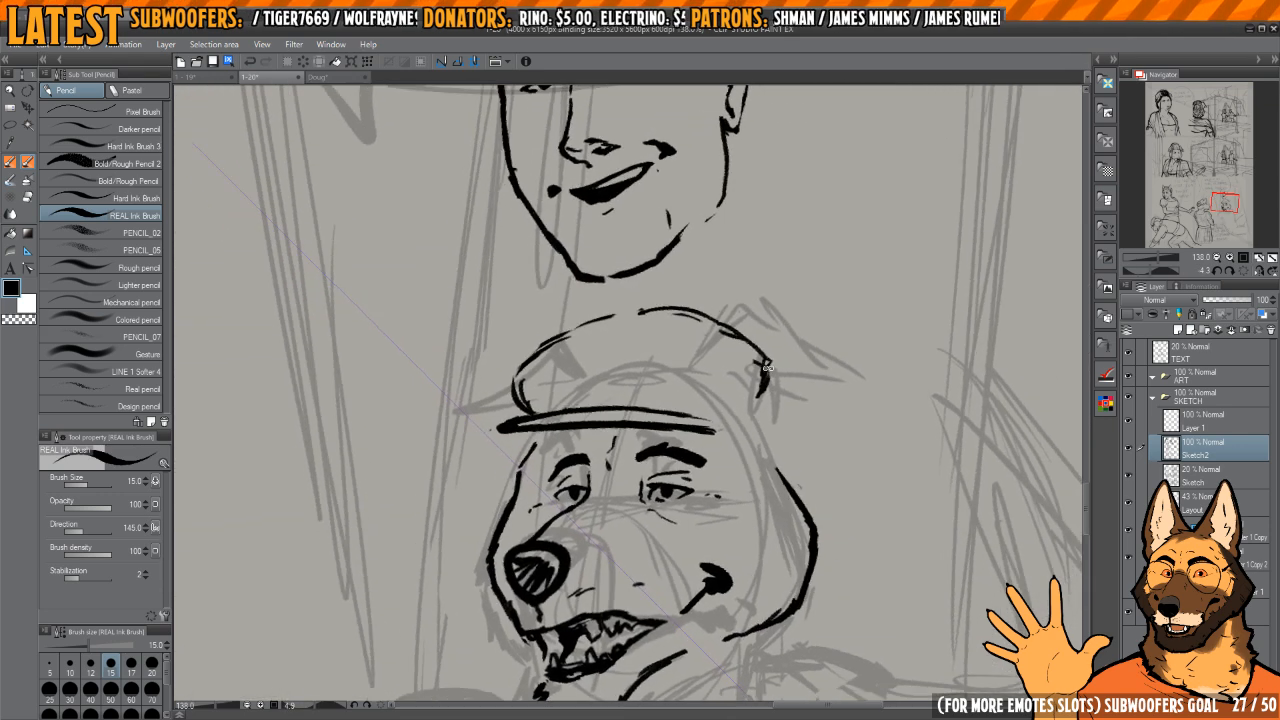
{"action": "left_click", "coordinate": [1237, 272]}
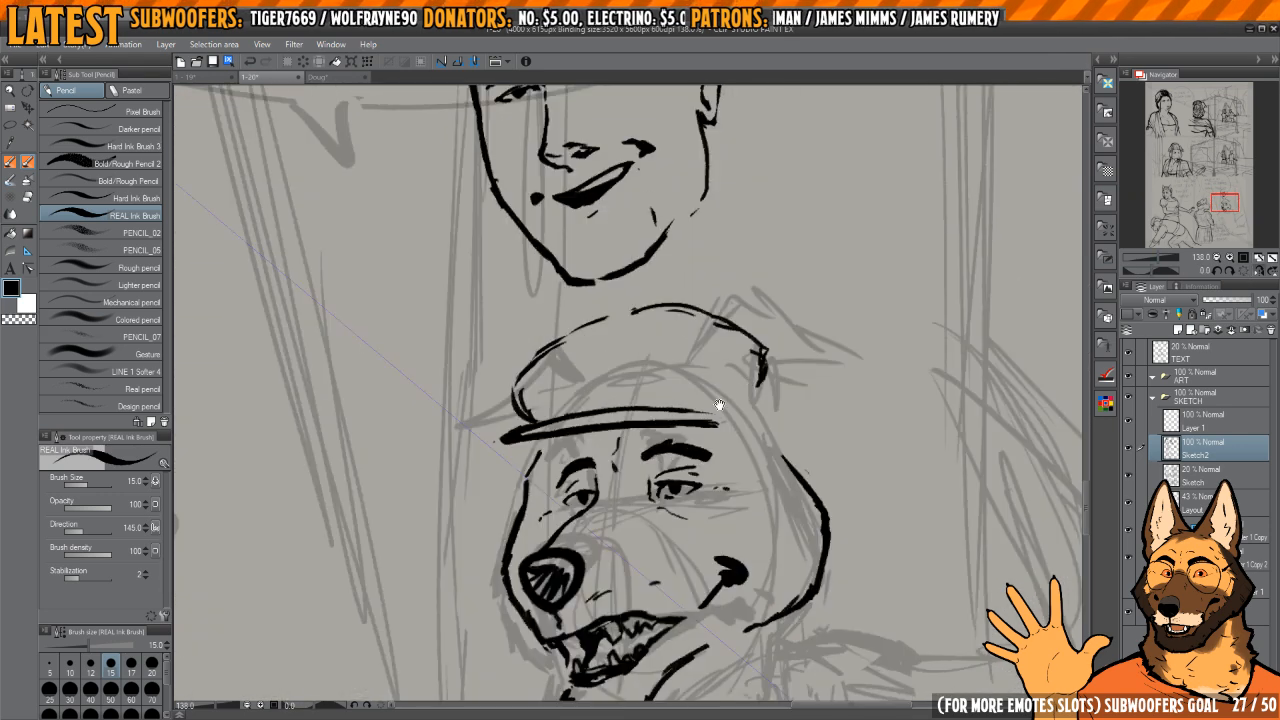
Step: Lasso the whole cap, rotate it about 4.4 degrees counterclockwise, and clear the selection
{"action": "key", "text": "m"}
{"action": "left_click_drag", "start_coordinate": [568, 434], "coordinate": [543, 328]}
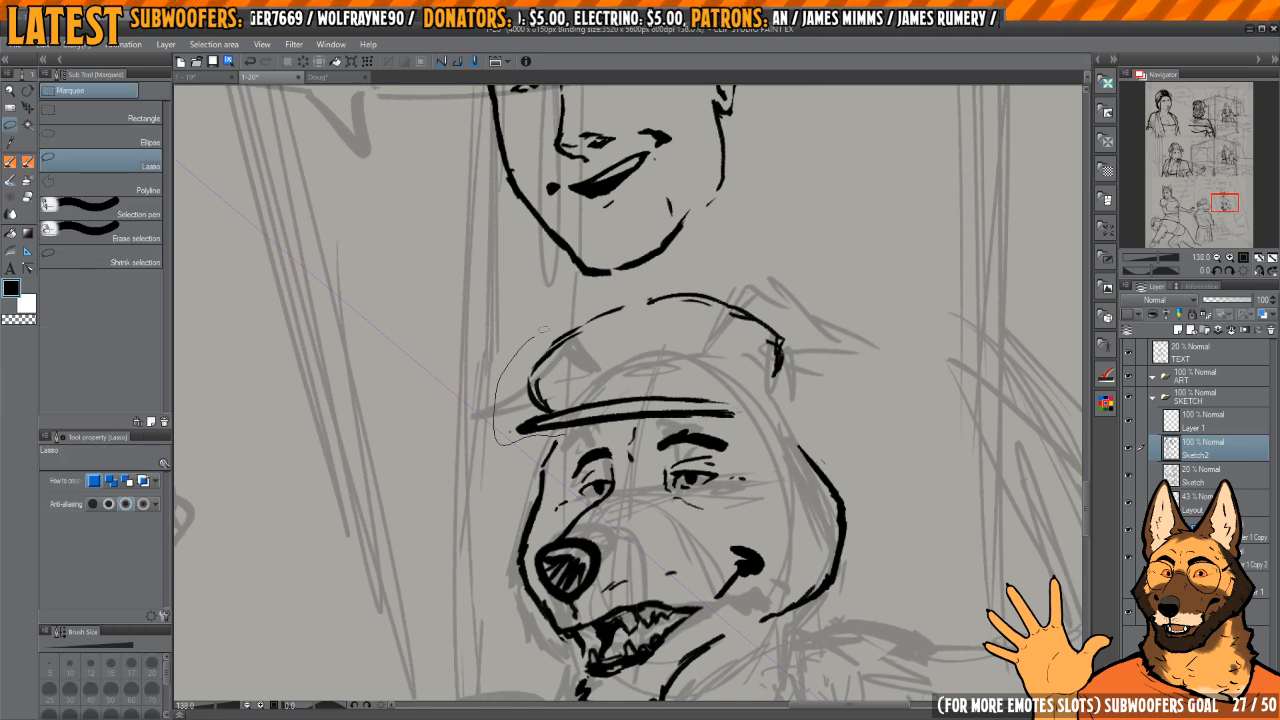
{"action": "left_click_drag", "start_coordinate": [716, 276], "coordinate": [776, 393]}
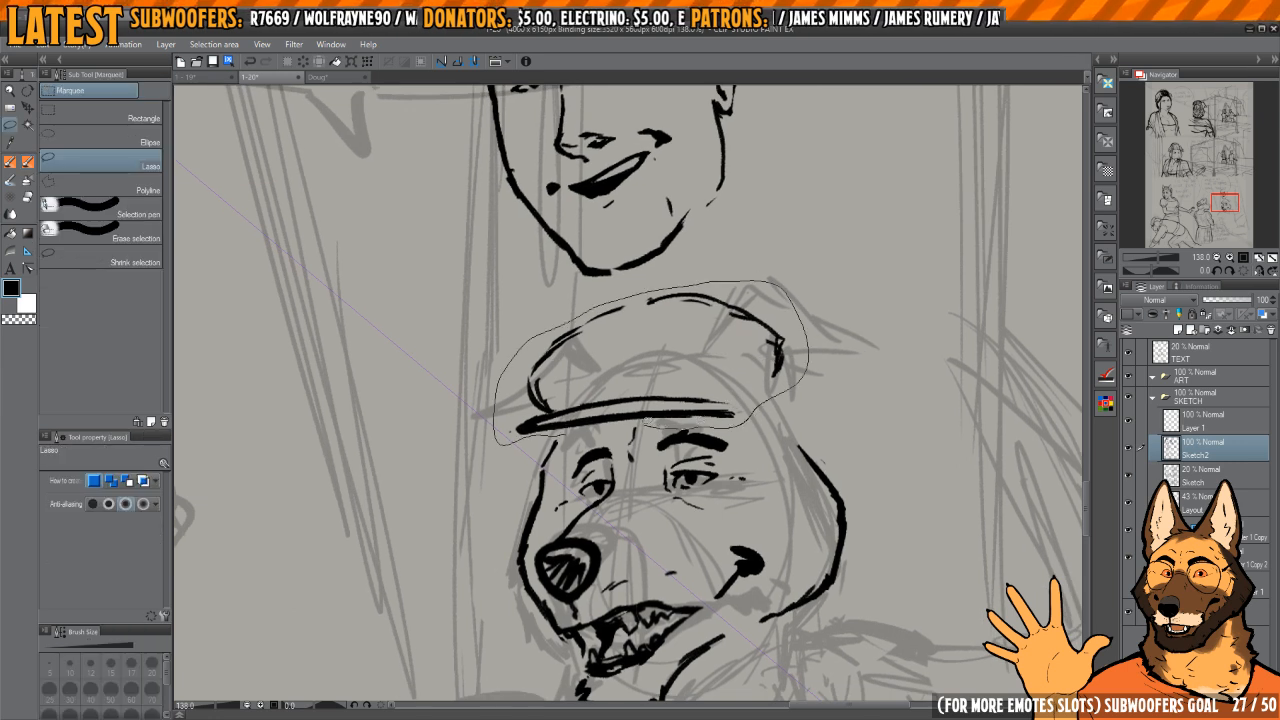
{"action": "left_click_drag", "start_coordinate": [648, 424], "coordinate": [612, 420]}
{"action": "key", "text": "ctrl+t"}
{"action": "left_click_drag", "start_coordinate": [836, 338], "coordinate": [834, 326]}
{"action": "left_click_drag", "start_coordinate": [759, 365], "coordinate": [755, 364]}
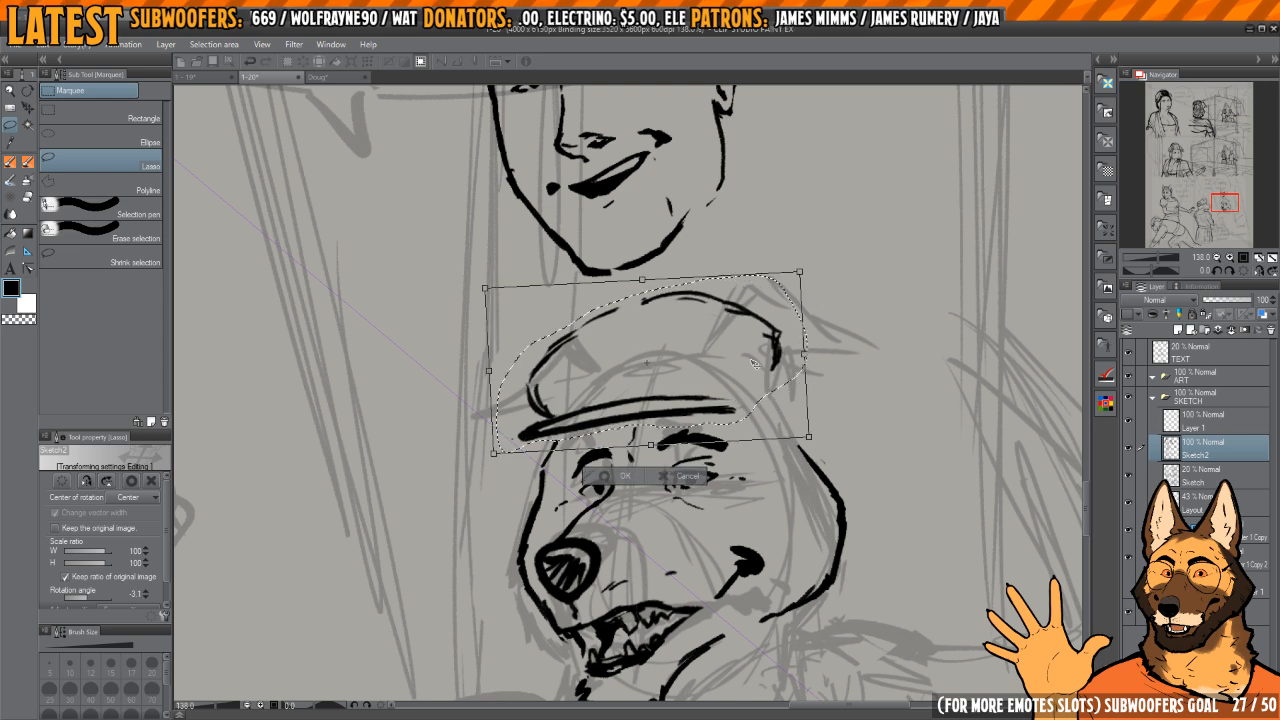
{"action": "left_click_drag", "start_coordinate": [832, 346], "coordinate": [832, 341]}
{"action": "left_click_drag", "start_coordinate": [764, 370], "coordinate": [762, 371]}
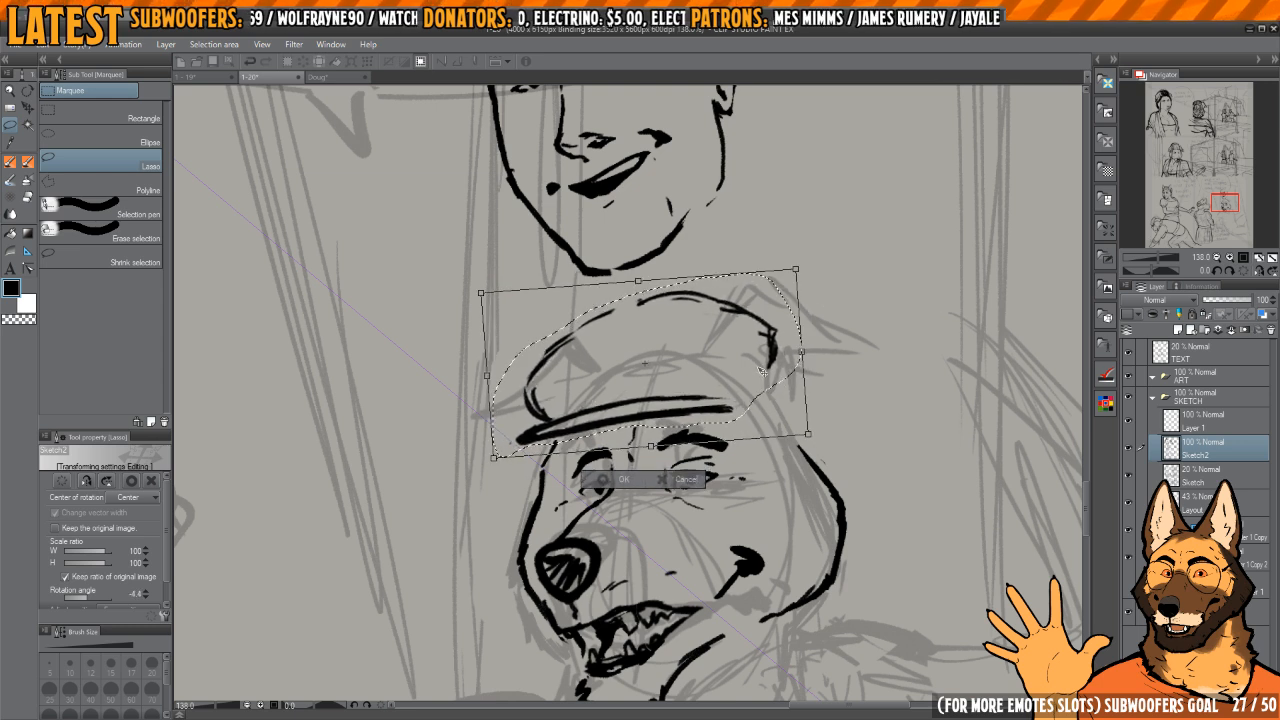
{"action": "key", "text": "Return"}
{"action": "key", "text": "ctrl+d"}
Step: Redraw the front and top of the cap's crown as a fuller curve and erase the stray line ends
{"action": "mouse_move", "coordinate": [607, 380]}
{"action": "left_mouse_down"}
{"action": "mouse_move", "coordinate": [692, 419]}
{"action": "mouse_move", "coordinate": [662, 380]}
{"action": "left_mouse_up"}
{"action": "key", "text": "e"}
{"action": "key", "text": "p"}
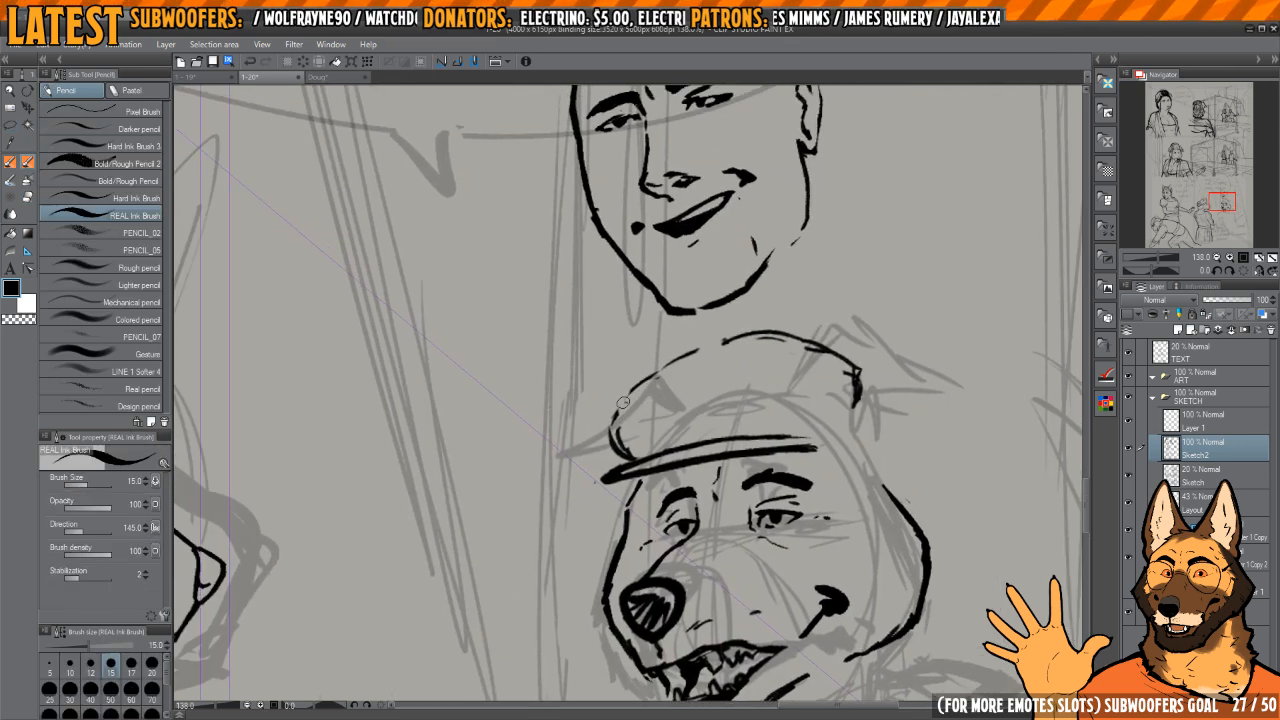
{"action": "mouse_move", "coordinate": [612, 426]}
{"action": "left_mouse_down"}
{"action": "mouse_move", "coordinate": [648, 377]}
{"action": "mouse_move", "coordinate": [716, 354]}
{"action": "left_mouse_up"}
{"action": "left_click_drag", "start_coordinate": [743, 354], "coordinate": [713, 341]}
{"action": "key", "text": "e"}
{"action": "mouse_move", "coordinate": [668, 340]}
{"action": "left_mouse_down"}
{"action": "mouse_move", "coordinate": [735, 324]}
{"action": "mouse_move", "coordinate": [805, 353]}
{"action": "mouse_move", "coordinate": [829, 375]}
{"action": "mouse_move", "coordinate": [829, 398]}
{"action": "mouse_move", "coordinate": [818, 352]}
{"action": "mouse_move", "coordinate": [720, 334]}
{"action": "mouse_move", "coordinate": [583, 385]}
{"action": "mouse_move", "coordinate": [620, 364]}
{"action": "left_mouse_up"}
{"action": "key", "text": "p"}
Step: Ink a curved seam inside the cap and close the crown's back edge down to the band
{"action": "mouse_move", "coordinate": [772, 396]}
{"action": "left_mouse_down"}
{"action": "mouse_move", "coordinate": [776, 409]}
{"action": "mouse_move", "coordinate": [736, 351]}
{"action": "left_mouse_up"}
{"action": "mouse_move", "coordinate": [817, 432]}
{"action": "left_mouse_down"}
{"action": "mouse_move", "coordinate": [784, 390]}
{"action": "mouse_move", "coordinate": [743, 381]}
{"action": "mouse_move", "coordinate": [793, 380]}
{"action": "mouse_move", "coordinate": [748, 390]}
{"action": "left_mouse_up"}
{"action": "key", "text": "c"}
{"action": "key", "text": "c"}
{"action": "key", "text": "c"}
{"action": "key", "text": "c"}
{"action": "key", "text": "c"}
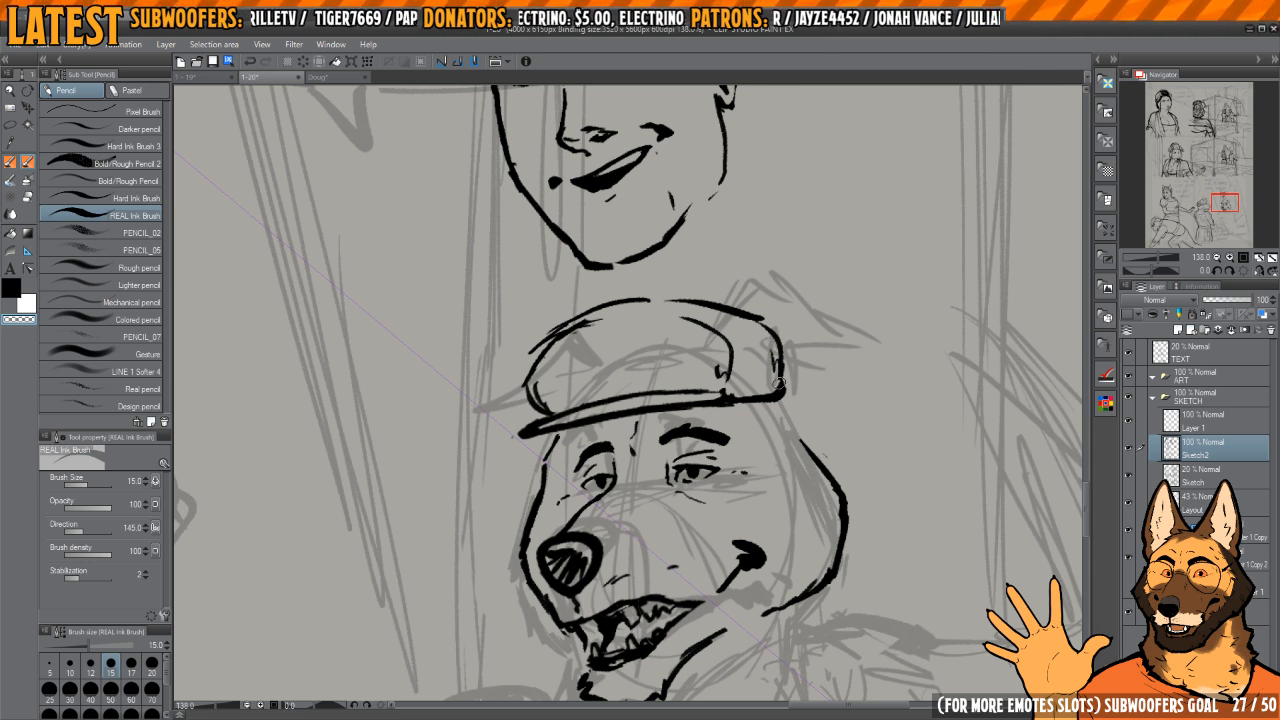
Step: Clean up the cap's rear edge and the small crease beside it, checking the shape in a mirrored view
{"action": "scroll", "coordinate": [748, 425], "scroll_direction": "up", "scroll_amount": 3}
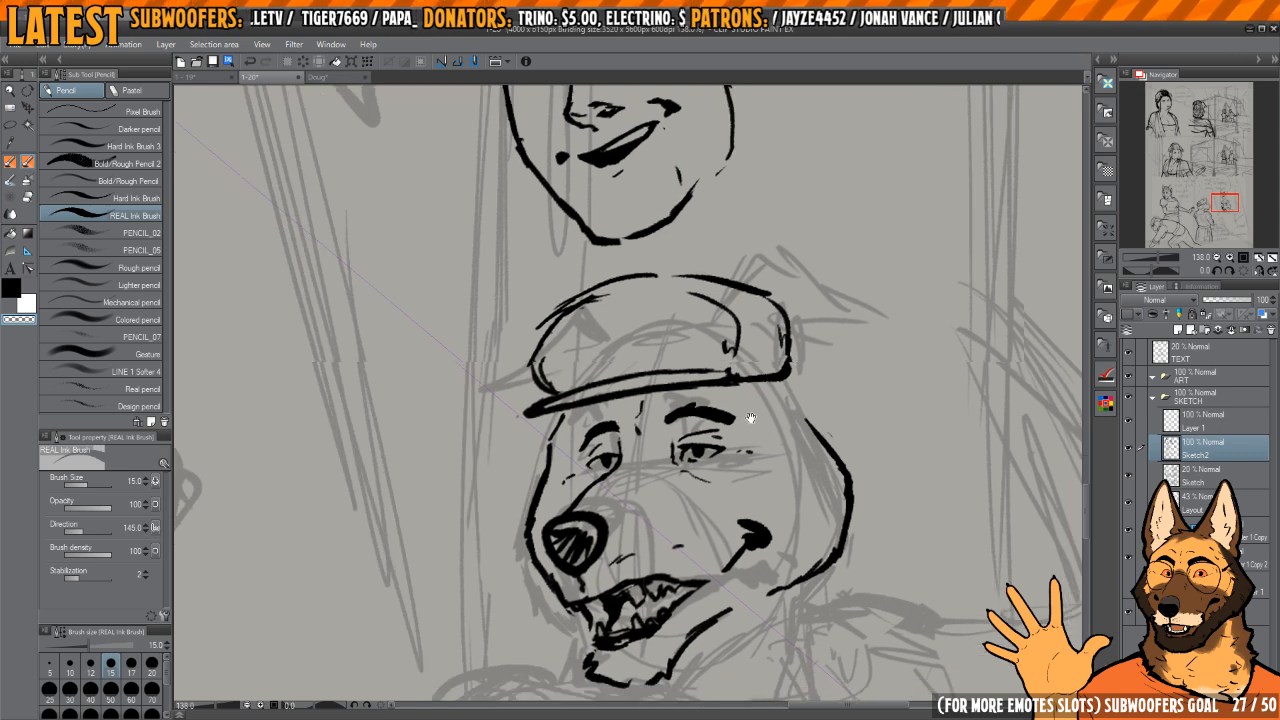
{"action": "scroll", "coordinate": [748, 434], "scroll_direction": "down", "scroll_amount": 1}
{"action": "scroll", "coordinate": [748, 434], "scroll_direction": "down", "scroll_amount": 4}
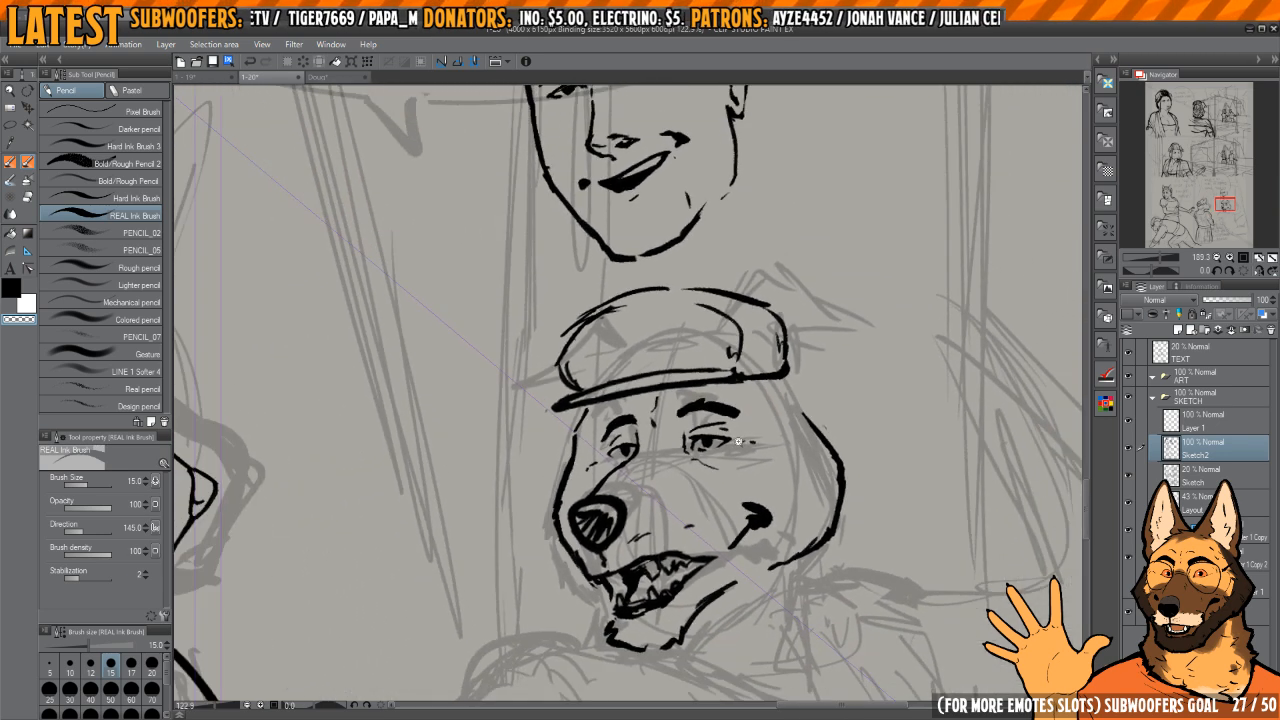
{"action": "scroll", "coordinate": [763, 390], "scroll_direction": "up", "scroll_amount": 3}
{"action": "scroll", "coordinate": [763, 385], "scroll_direction": "down", "scroll_amount": 1}
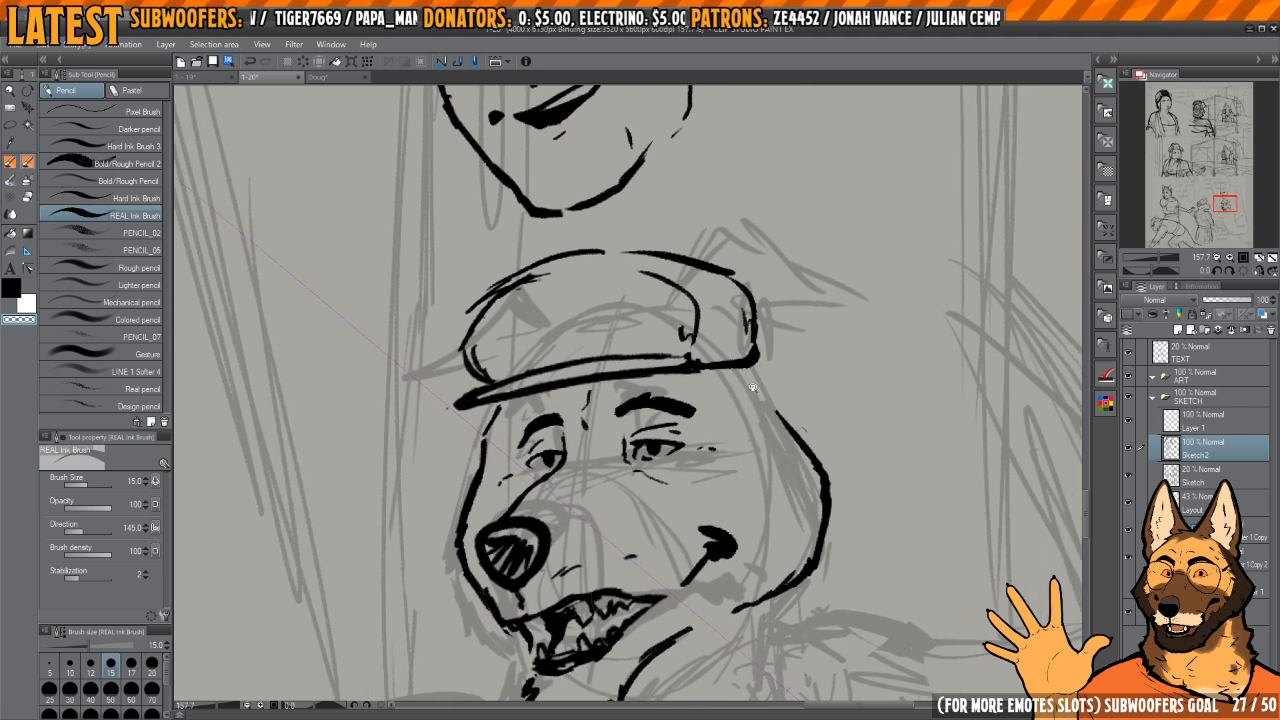
{"action": "mouse_move", "coordinate": [755, 368]}
{"action": "left_mouse_down"}
{"action": "mouse_move", "coordinate": [741, 286]}
{"action": "mouse_move", "coordinate": [866, 373]}
{"action": "mouse_move", "coordinate": [839, 284]}
{"action": "left_mouse_up"}
{"action": "key", "text": "c"}
{"action": "key", "text": "h"}
{"action": "key", "text": "c"}
{"action": "mouse_move", "coordinate": [584, 408]}
{"action": "left_mouse_down"}
{"action": "mouse_move", "coordinate": [596, 314]}
{"action": "mouse_move", "coordinate": [612, 304]}
{"action": "left_mouse_up"}
{"action": "key", "text": "c"}
{"action": "mouse_move", "coordinate": [573, 354]}
{"action": "left_mouse_down"}
{"action": "mouse_move", "coordinate": [586, 397]}
{"action": "mouse_move", "coordinate": [620, 302]}
{"action": "left_mouse_up"}
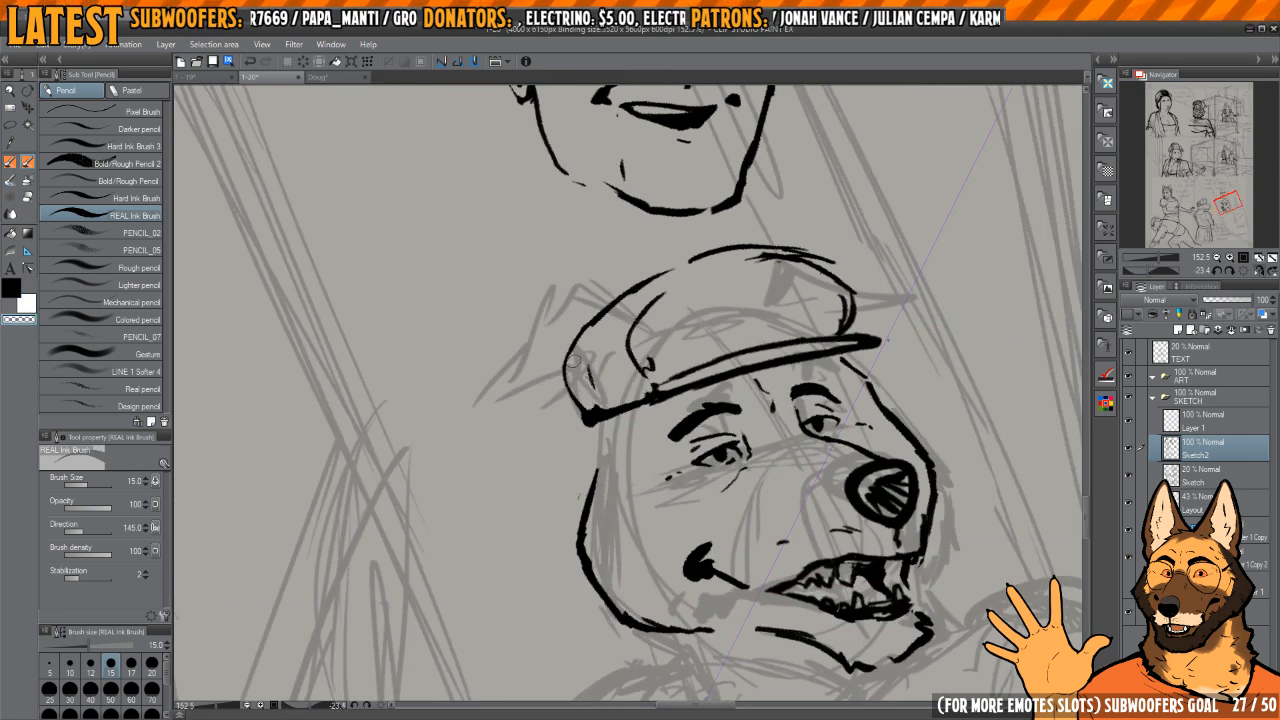
{"action": "mouse_move", "coordinate": [575, 362]}
{"action": "left_mouse_down"}
{"action": "mouse_move", "coordinate": [601, 405]}
{"action": "mouse_move", "coordinate": [749, 371]}
{"action": "mouse_move", "coordinate": [733, 352]}
{"action": "mouse_move", "coordinate": [732, 371]}
{"action": "mouse_move", "coordinate": [771, 337]}
{"action": "left_mouse_up"}
Step: Erase the top of the cheek outline and ink a line joining it to the cap's rear corner
{"action": "key", "text": "c"}
{"action": "key", "text": "h"}
{"action": "key", "text": "h"}
{"action": "left_click_drag", "start_coordinate": [646, 403], "coordinate": [706, 406]}
{"action": "key", "text": "e"}
{"action": "mouse_move", "coordinate": [563, 448]}
{"action": "left_mouse_down"}
{"action": "mouse_move", "coordinate": [573, 380]}
{"action": "mouse_move", "coordinate": [558, 420]}
{"action": "mouse_move", "coordinate": [576, 498]}
{"action": "left_mouse_up"}
{"action": "key", "text": "p"}
{"action": "mouse_move", "coordinate": [594, 328]}
{"action": "left_mouse_down"}
{"action": "mouse_move", "coordinate": [559, 428]}
{"action": "mouse_move", "coordinate": [578, 479]}
{"action": "mouse_move", "coordinate": [601, 496]}
{"action": "left_mouse_up"}
{"action": "key", "text": "c"}
{"action": "left_click_drag", "start_coordinate": [574, 428], "coordinate": [572, 374]}
{"action": "mouse_move", "coordinate": [595, 343]}
{"action": "left_mouse_down"}
{"action": "mouse_move", "coordinate": [589, 329]}
{"action": "mouse_move", "coordinate": [571, 370]}
{"action": "mouse_move", "coordinate": [571, 460]}
{"action": "mouse_move", "coordinate": [616, 510]}
{"action": "left_mouse_up"}
{"action": "key", "text": "c"}
{"action": "key", "text": "h"}
{"action": "mouse_move", "coordinate": [652, 495]}
{"action": "left_mouse_down"}
{"action": "mouse_move", "coordinate": [746, 406]}
{"action": "mouse_move", "coordinate": [777, 411]}
{"action": "left_mouse_up"}
{"action": "scroll", "coordinate": [746, 406], "scroll_direction": "down", "scroll_amount": 1}
{"action": "left_click", "coordinate": [1244, 271]}
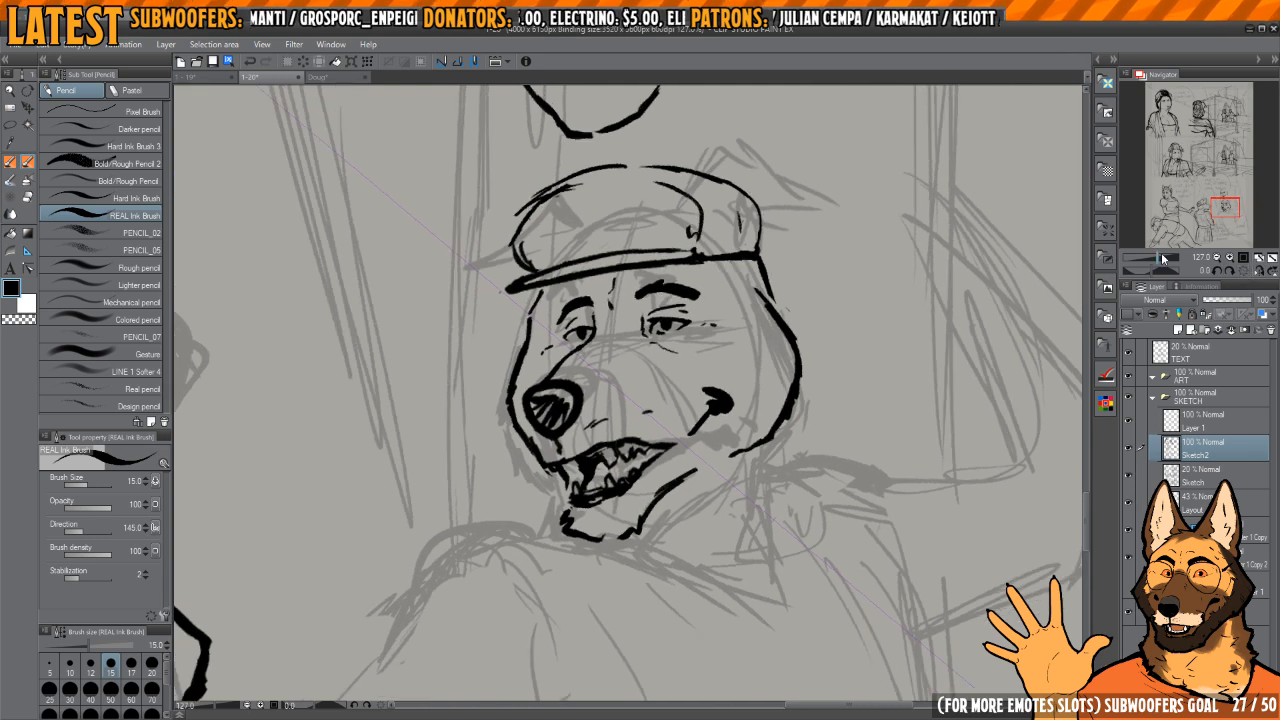
Step: Erase the curled front tip of the dog's chin and redraw it with a smoother edge
{"action": "key", "text": "h"}
{"action": "key", "text": "h"}
{"action": "left_click_drag", "start_coordinate": [689, 453], "coordinate": [706, 408]}
{"action": "key", "text": "e"}
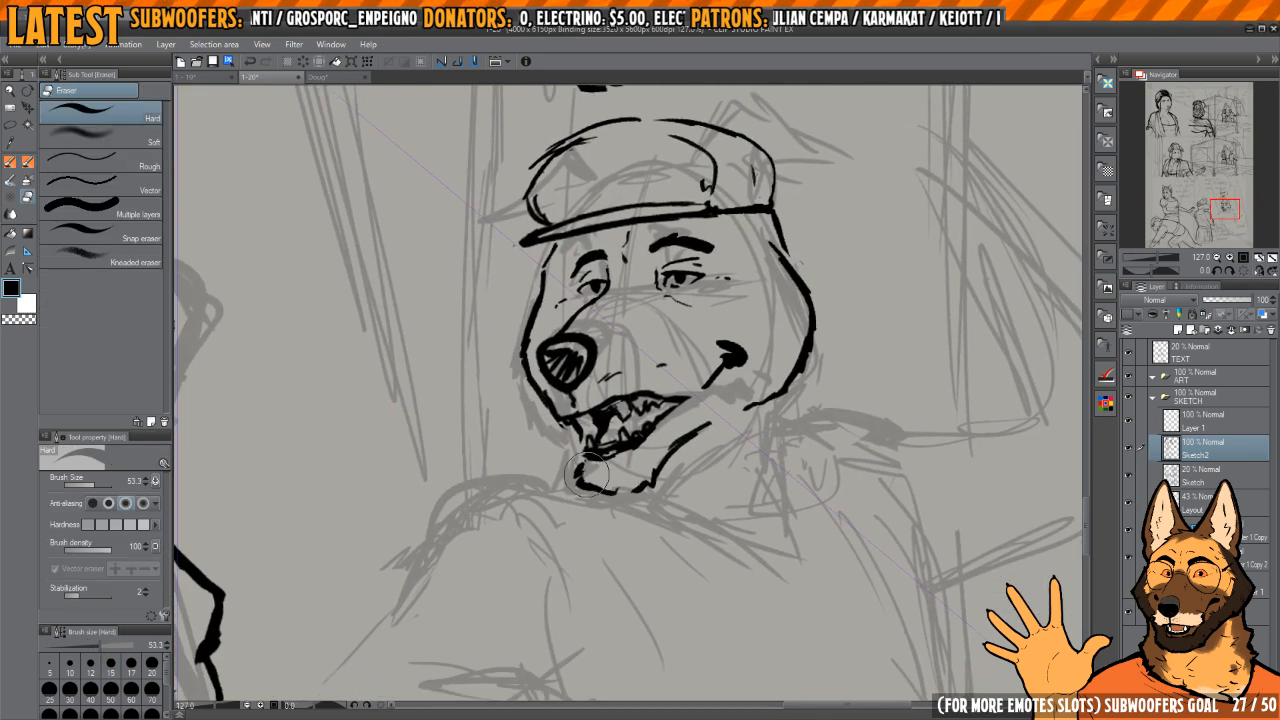
{"action": "mouse_move", "coordinate": [620, 485]}
{"action": "left_mouse_down"}
{"action": "mouse_move", "coordinate": [574, 470]}
{"action": "mouse_move", "coordinate": [620, 493]}
{"action": "left_mouse_up"}
{"action": "key", "text": "p"}
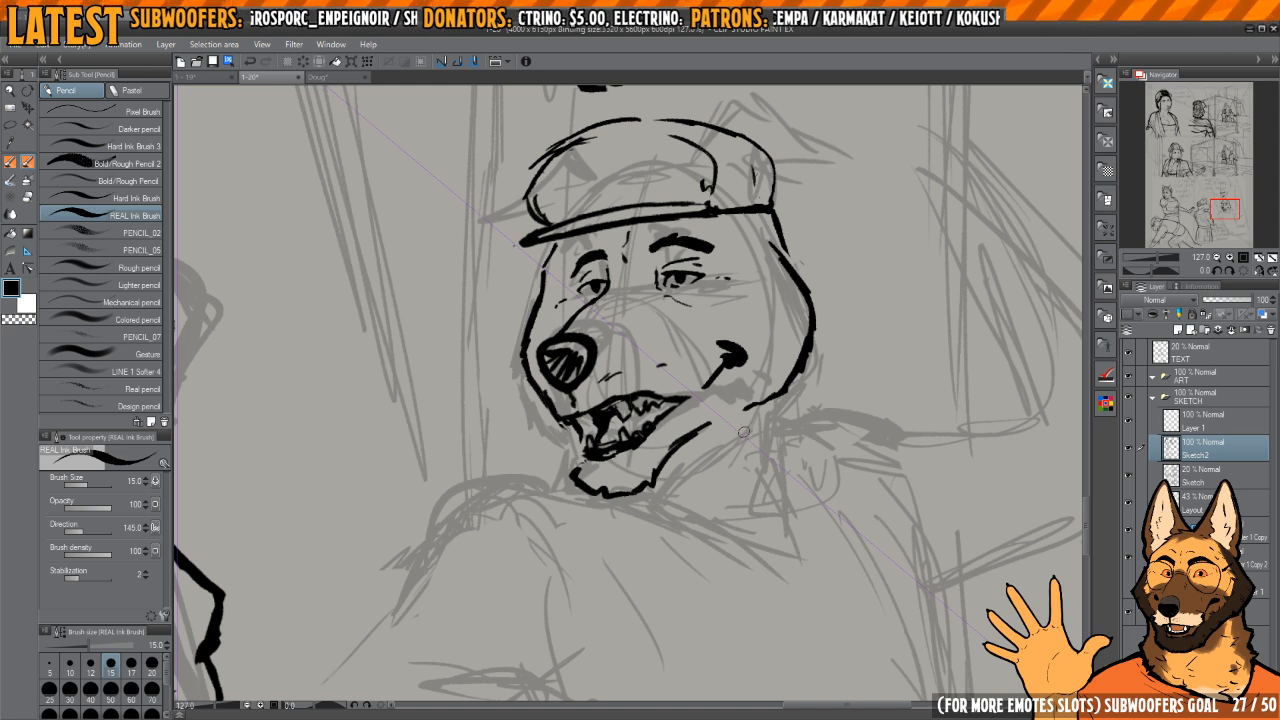
Step: Smooth the back of the head's outline between the cap and the cheek, erasing and re-inking the uneven parts
{"action": "left_click_drag", "start_coordinate": [763, 417], "coordinate": [749, 400]}
{"action": "key", "text": "h"}
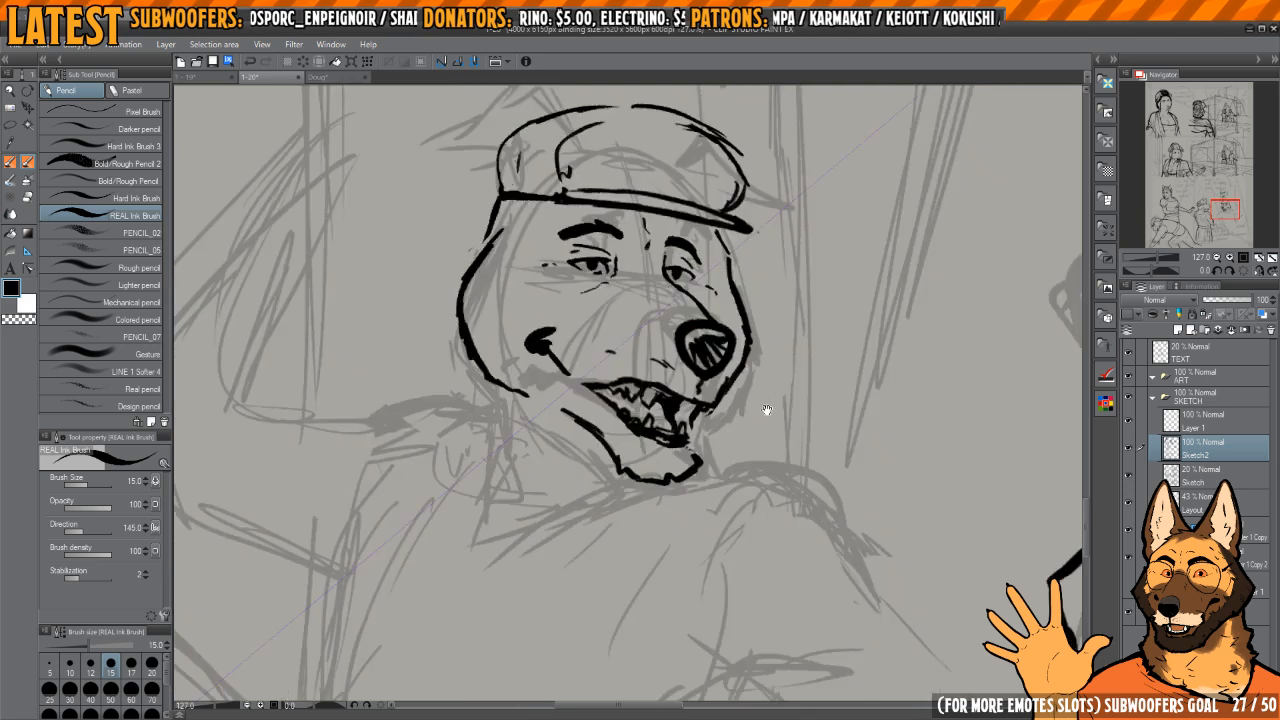
{"action": "key", "text": "h"}
{"action": "mouse_move", "coordinate": [769, 292]}
{"action": "left_mouse_down"}
{"action": "mouse_move", "coordinate": [755, 322]}
{"action": "mouse_move", "coordinate": [761, 432]}
{"action": "left_mouse_up"}
{"action": "key", "text": "e"}
{"action": "mouse_move", "coordinate": [756, 364]}
{"action": "left_mouse_down"}
{"action": "mouse_move", "coordinate": [770, 390]}
{"action": "mouse_move", "coordinate": [755, 388]}
{"action": "left_mouse_up"}
{"action": "key", "text": "p"}
{"action": "left_click_drag", "start_coordinate": [760, 414], "coordinate": [736, 295]}
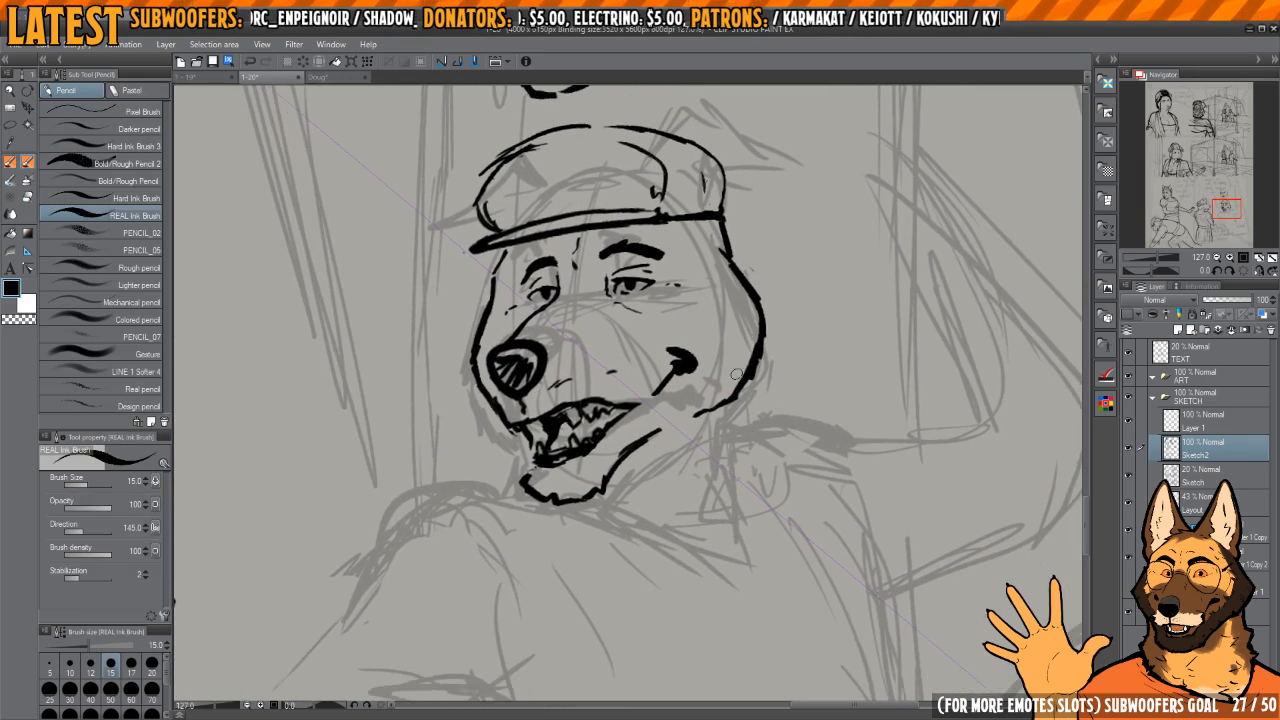
{"action": "left_click_drag", "start_coordinate": [736, 374], "coordinate": [753, 485]}
{"action": "key", "text": "e"}
{"action": "mouse_move", "coordinate": [745, 332]}
{"action": "left_mouse_down"}
{"action": "mouse_move", "coordinate": [752, 360]}
{"action": "mouse_move", "coordinate": [738, 358]}
{"action": "left_mouse_up"}
{"action": "key", "text": "p"}
{"action": "left_click_drag", "start_coordinate": [758, 488], "coordinate": [741, 397]}
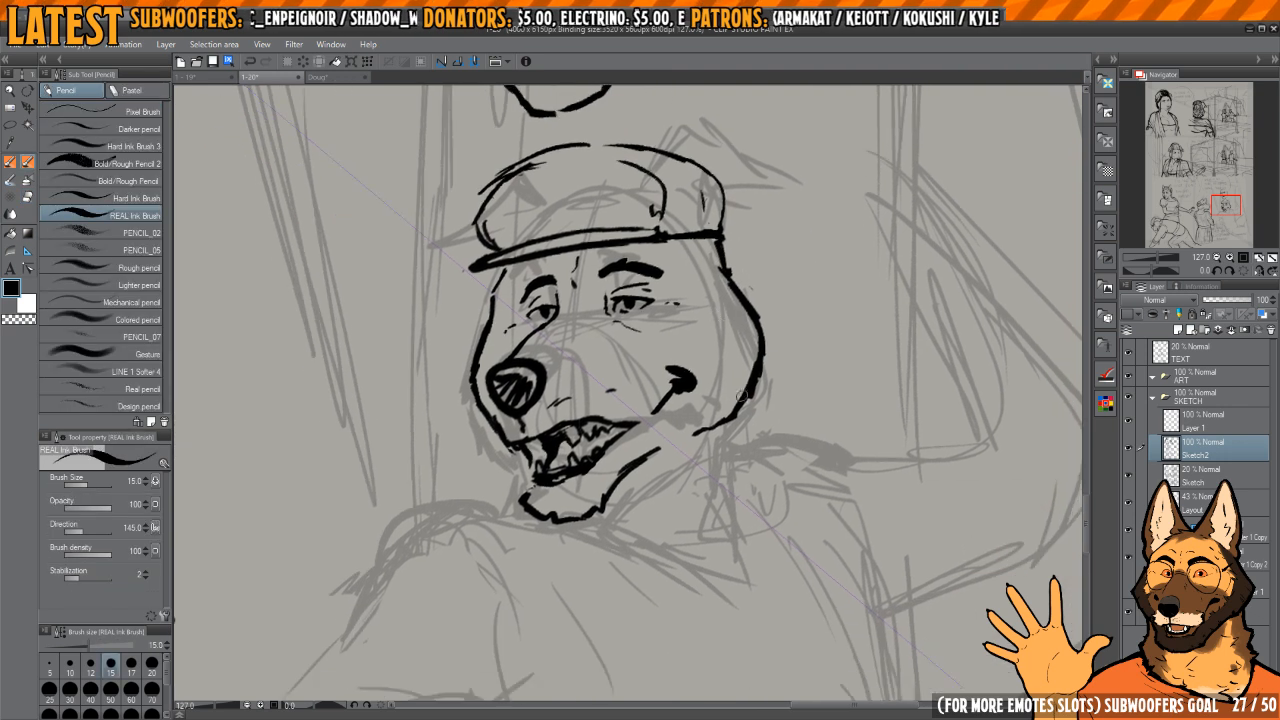
Step: Ink the back of the neck down from the cheek and a short throat line below the jaw
{"action": "left_click_drag", "start_coordinate": [731, 484], "coordinate": [731, 419]}
{"action": "key", "text": "e"}
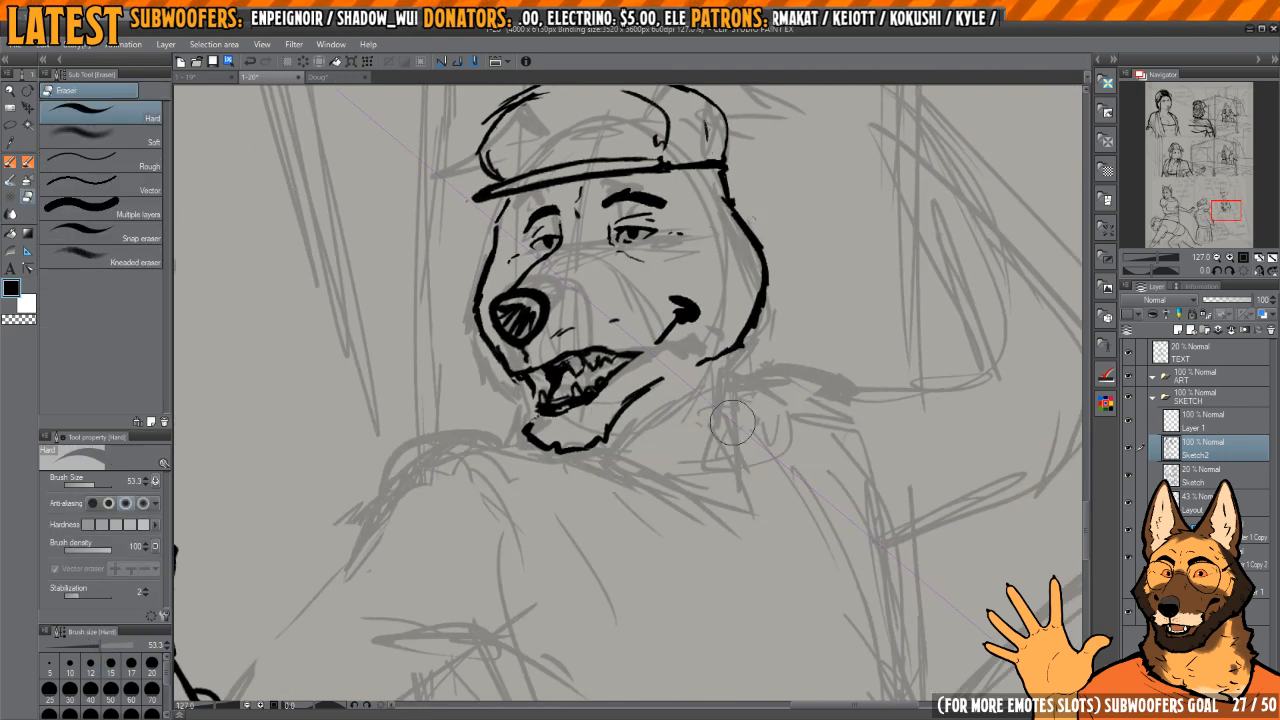
{"action": "key", "text": "p"}
{"action": "left_click_drag", "start_coordinate": [740, 342], "coordinate": [731, 432]}
{"action": "left_click_drag", "start_coordinate": [618, 414], "coordinate": [691, 464]}
{"action": "key", "text": "h"}
{"action": "key", "text": "h"}
{"action": "left_click_drag", "start_coordinate": [604, 462], "coordinate": [651, 460]}
{"action": "left_click_drag", "start_coordinate": [583, 401], "coordinate": [643, 509]}
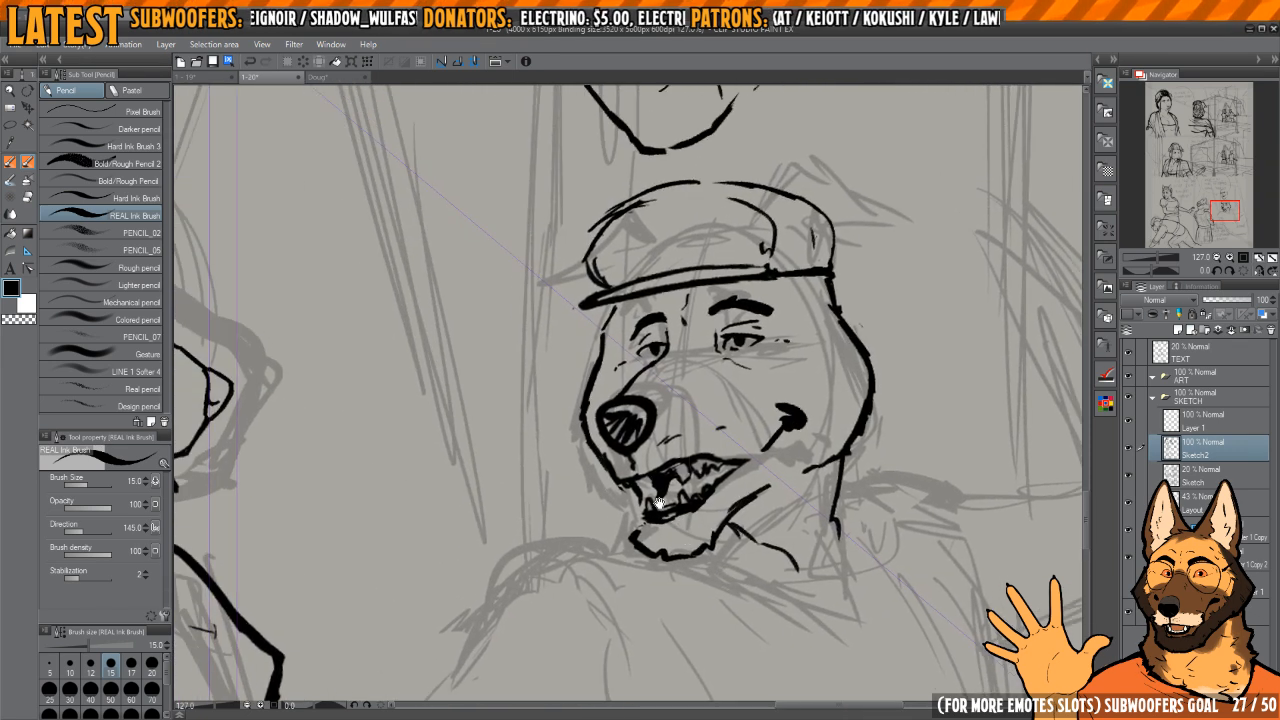
{"action": "key", "text": "c"}
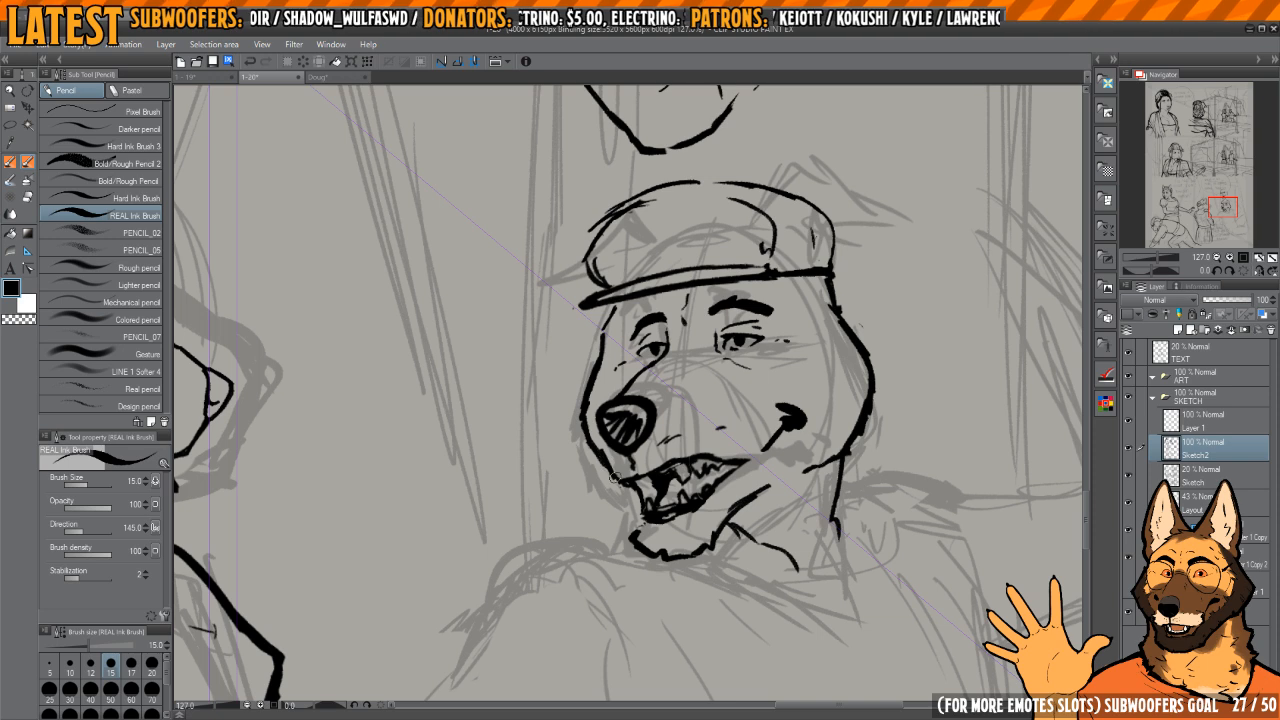
Step: Examine the head and neck at several zoom levels and mirrored, and glance at the other open page
{"action": "scroll", "coordinate": [629, 478], "scroll_direction": "up", "scroll_amount": 3}
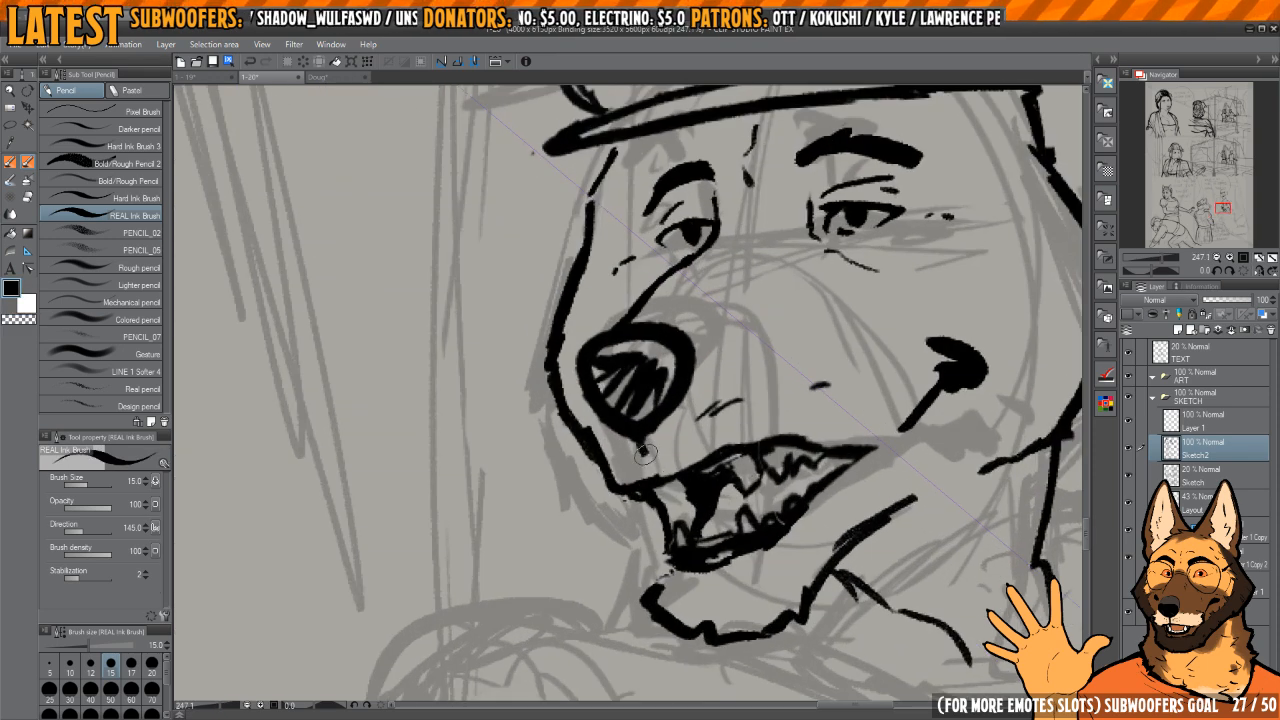
{"action": "scroll", "coordinate": [650, 462], "scroll_direction": "down", "scroll_amount": 3}
{"action": "key", "text": "h"}
{"action": "key", "text": "h"}
{"action": "mouse_move", "coordinate": [708, 410]}
{"action": "left_mouse_down"}
{"action": "mouse_move", "coordinate": [684, 375]}
{"action": "mouse_move", "coordinate": [729, 436]}
{"action": "left_mouse_up"}
{"action": "mouse_move", "coordinate": [646, 394]}
{"action": "left_mouse_down"}
{"action": "mouse_move", "coordinate": [772, 430]}
{"action": "mouse_move", "coordinate": [657, 425]}
{"action": "mouse_move", "coordinate": [705, 448]}
{"action": "mouse_move", "coordinate": [740, 445]}
{"action": "left_mouse_up"}
{"action": "key", "text": "e"}
{"action": "scroll", "coordinate": [705, 410], "scroll_direction": "down", "scroll_amount": 3}
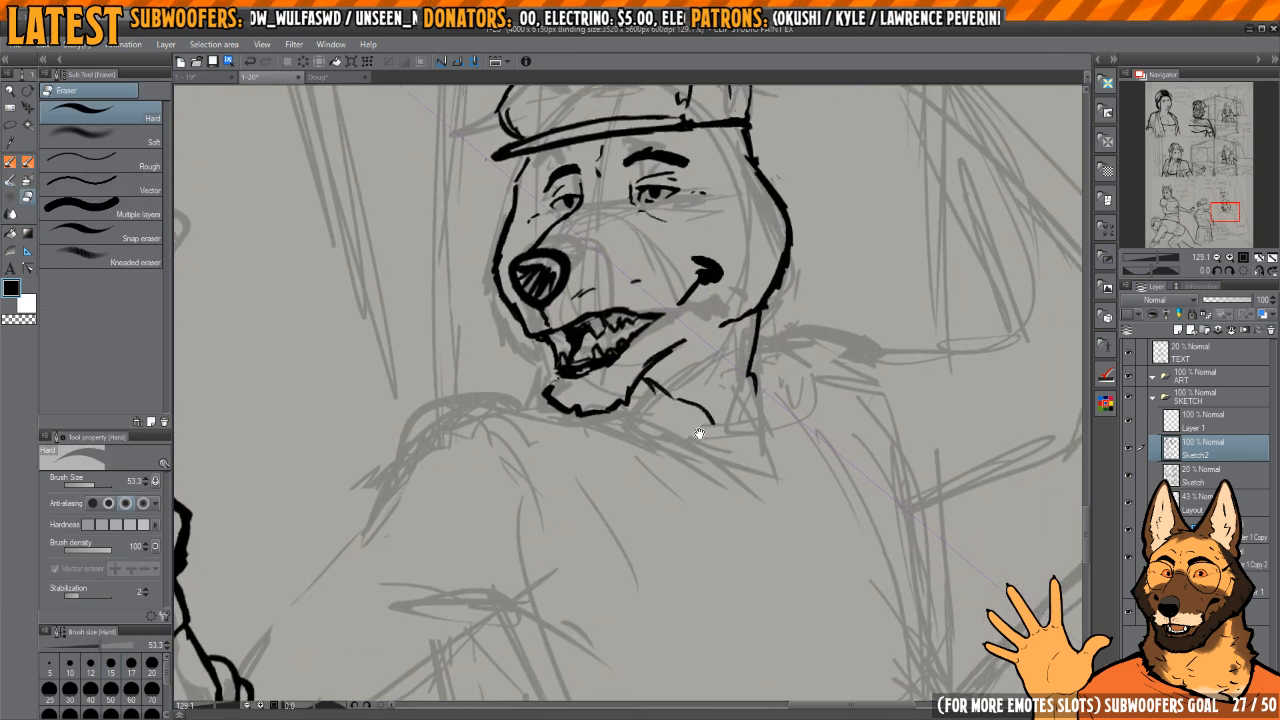
{"action": "left_click", "coordinate": [709, 408]}
{"action": "left_click_drag", "start_coordinate": [660, 419], "coordinate": [686, 441]}
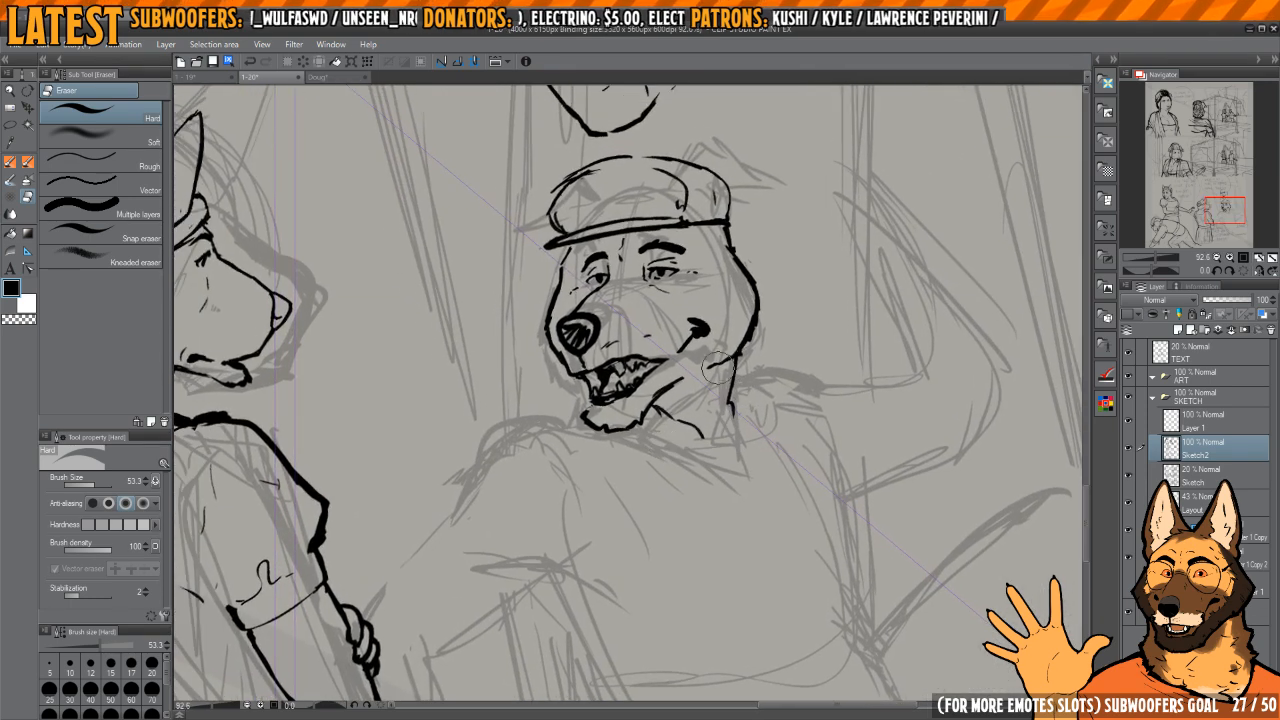
{"action": "key", "text": "ctrl+shift+Tab"}
{"action": "key", "text": "ctrl+Tab"}
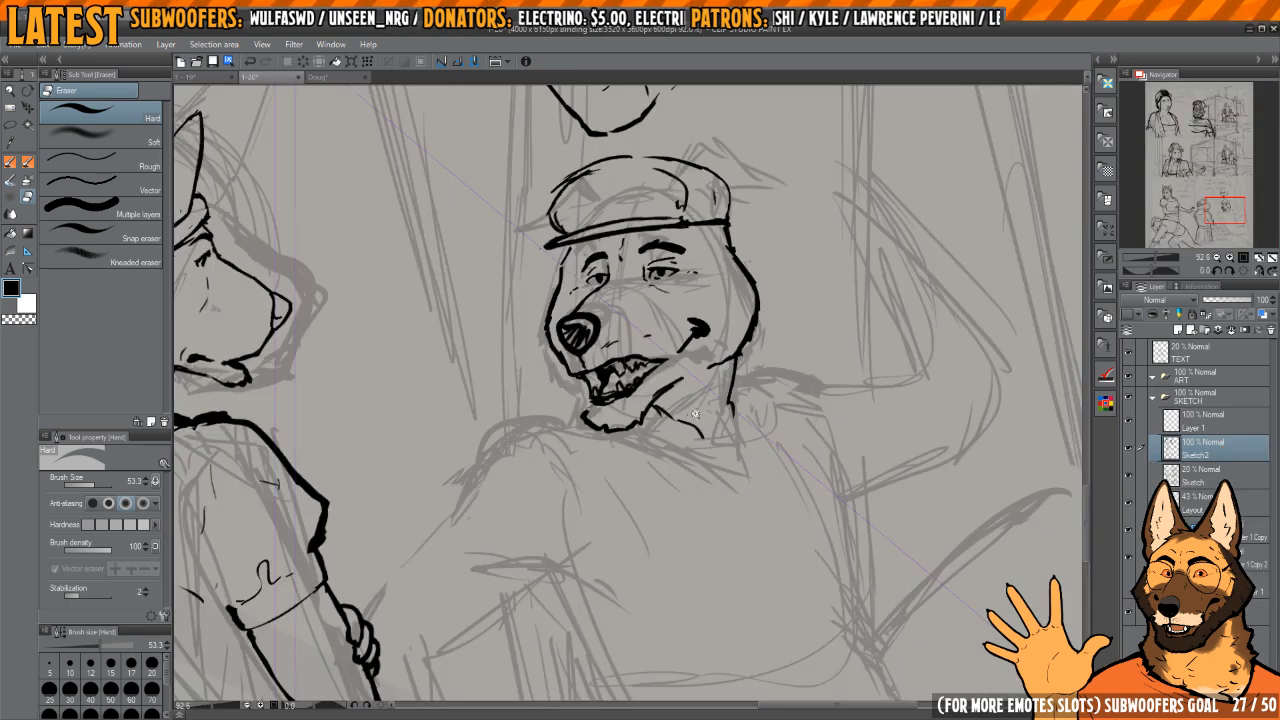
Step: Extend the neck's back line to a point and ink a triangular collar flap behind it
{"action": "scroll", "coordinate": [696, 413], "scroll_direction": "up", "scroll_amount": 2}
{"action": "key", "text": "p"}
{"action": "mouse_move", "coordinate": [768, 398]}
{"action": "left_mouse_down"}
{"action": "mouse_move", "coordinate": [794, 410]}
{"action": "mouse_move", "coordinate": [746, 460]}
{"action": "mouse_move", "coordinate": [745, 380]}
{"action": "mouse_move", "coordinate": [775, 405]}
{"action": "mouse_move", "coordinate": [757, 376]}
{"action": "mouse_move", "coordinate": [745, 420]}
{"action": "mouse_move", "coordinate": [790, 400]}
{"action": "mouse_move", "coordinate": [770, 440]}
{"action": "mouse_move", "coordinate": [745, 452]}
{"action": "left_mouse_up"}
{"action": "key", "text": "e"}
{"action": "key", "text": "p"}
{"action": "key", "text": "e"}
{"action": "key", "text": "p"}
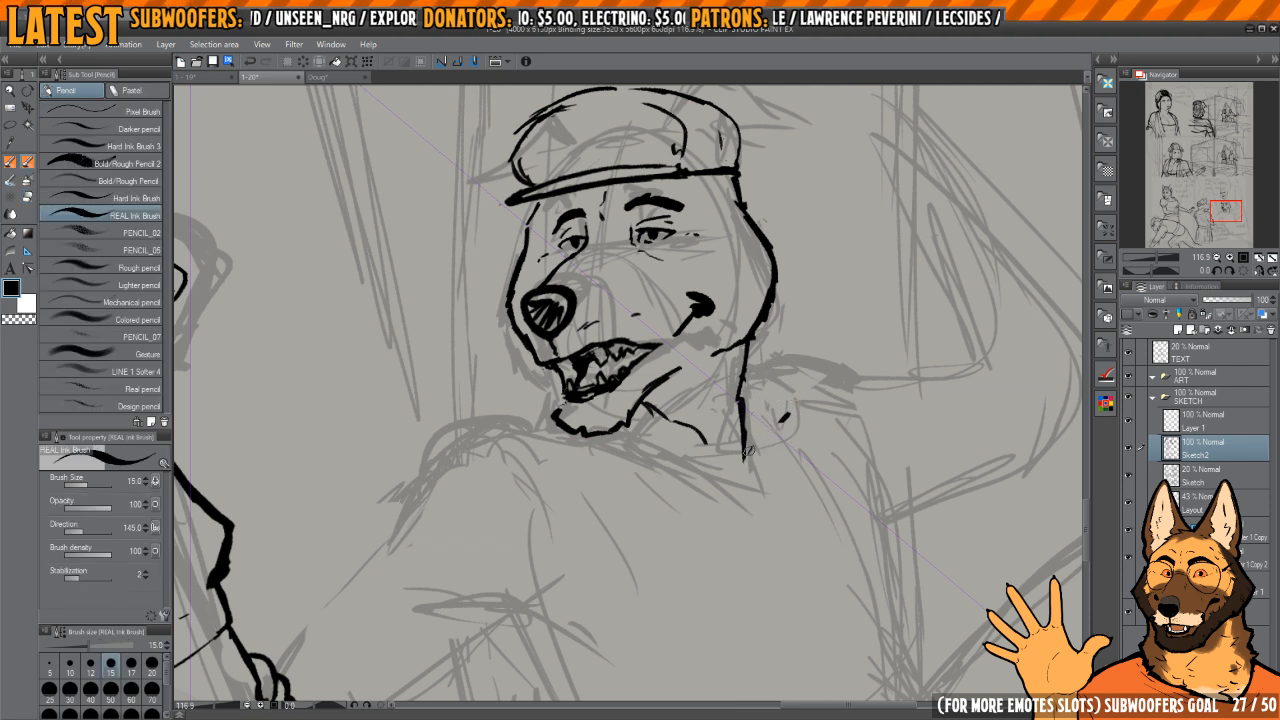
{"action": "left_click_drag", "start_coordinate": [748, 365], "coordinate": [786, 412]}
{"action": "key", "text": "h"}
Step: Ink the front collar flap from the collar point to the chin with lower, upper and short inner edges
{"action": "key", "text": "h"}
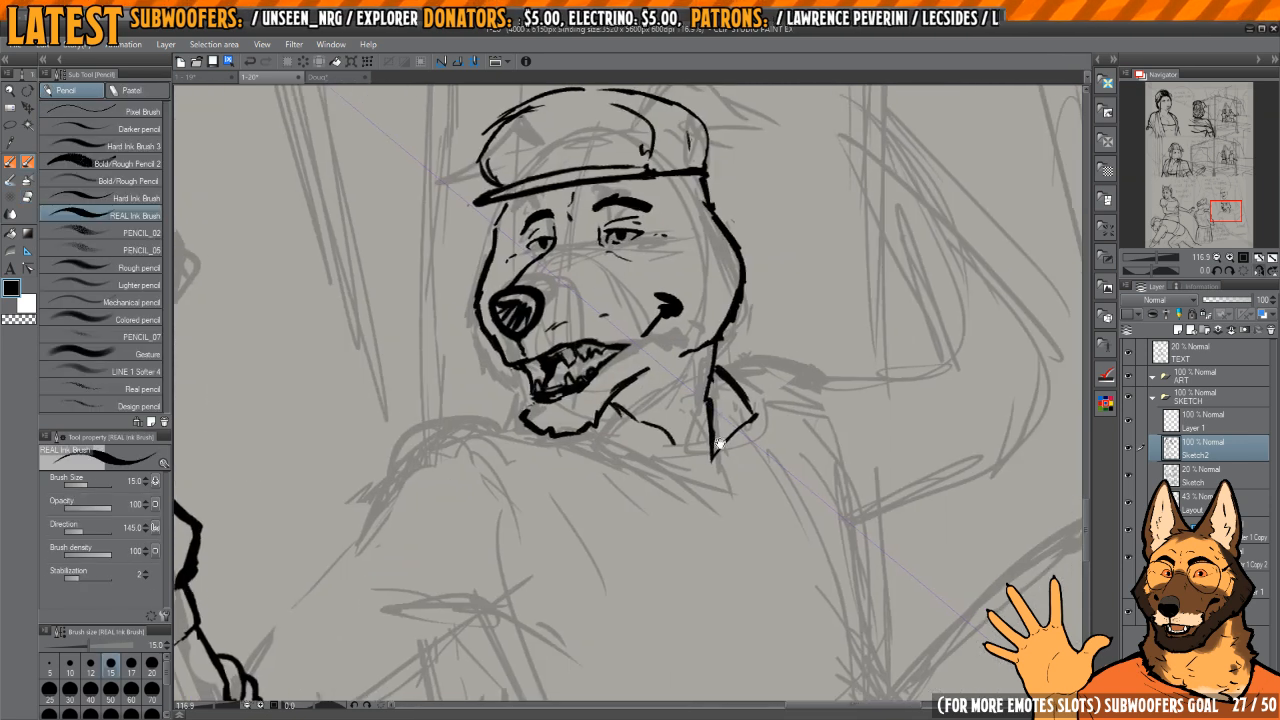
{"action": "left_click_drag", "start_coordinate": [719, 455], "coordinate": [665, 427]}
{"action": "mouse_move", "coordinate": [690, 440]}
{"action": "left_mouse_down"}
{"action": "mouse_move", "coordinate": [728, 452]}
{"action": "mouse_move", "coordinate": [662, 444]}
{"action": "mouse_move", "coordinate": [708, 438]}
{"action": "left_mouse_up"}
{"action": "mouse_move", "coordinate": [660, 424]}
{"action": "left_mouse_down"}
{"action": "mouse_move", "coordinate": [704, 428]}
{"action": "mouse_move", "coordinate": [731, 449]}
{"action": "mouse_move", "coordinate": [698, 439]}
{"action": "mouse_move", "coordinate": [721, 450]}
{"action": "mouse_move", "coordinate": [652, 425]}
{"action": "mouse_move", "coordinate": [725, 432]}
{"action": "mouse_move", "coordinate": [753, 463]}
{"action": "mouse_move", "coordinate": [757, 443]}
{"action": "mouse_move", "coordinate": [740, 470]}
{"action": "left_mouse_up"}
{"action": "key", "text": "c"}
Step: Refine the rear collar flap by redrawing its outer edge and trimming its corner
{"action": "key", "text": "c"}
{"action": "key", "text": "c"}
{"action": "key", "text": "c"}
{"action": "key", "text": "h"}
{"action": "key", "text": "h"}
{"action": "left_click_drag", "start_coordinate": [773, 398], "coordinate": [840, 396]}
{"action": "key", "text": "c"}
{"action": "left_click_drag", "start_coordinate": [720, 377], "coordinate": [745, 399]}
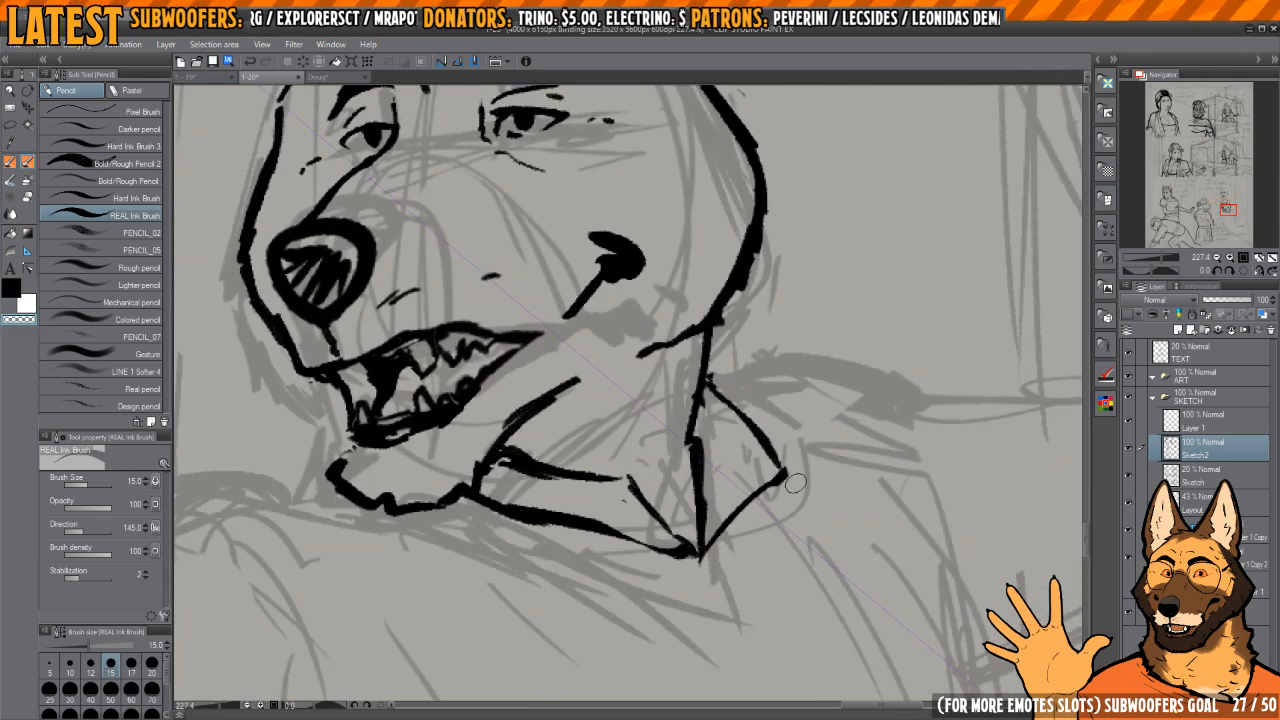
{"action": "left_click_drag", "start_coordinate": [778, 484], "coordinate": [790, 478]}
{"action": "key", "text": "c"}
{"action": "left_click_drag", "start_coordinate": [722, 378], "coordinate": [760, 426]}
{"action": "left_click_drag", "start_coordinate": [718, 388], "coordinate": [779, 464]}
{"action": "key", "text": "h"}
{"action": "left_click_drag", "start_coordinate": [657, 388], "coordinate": [807, 423]}
{"action": "key", "text": "c"}
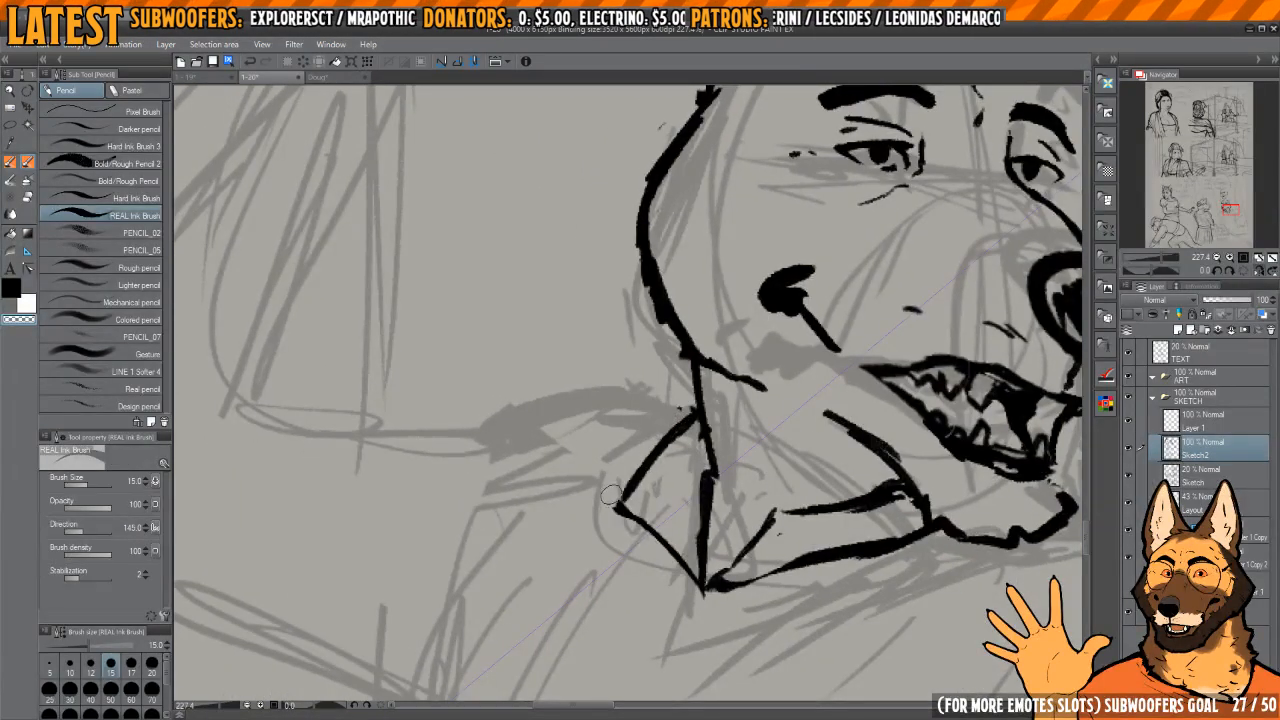
{"action": "mouse_move", "coordinate": [679, 437]}
{"action": "left_mouse_down"}
{"action": "mouse_move", "coordinate": [632, 498]}
{"action": "mouse_move", "coordinate": [694, 421]}
{"action": "mouse_move", "coordinate": [612, 504]}
{"action": "mouse_move", "coordinate": [692, 415]}
{"action": "mouse_move", "coordinate": [689, 374]}
{"action": "mouse_move", "coordinate": [710, 466]}
{"action": "left_mouse_up"}
{"action": "key", "text": "c"}
Step: Redraw the line from the neck to the collar point as a straighter, thinner edge
{"action": "key", "text": "h"}
{"action": "mouse_move", "coordinate": [534, 432]}
{"action": "left_mouse_down"}
{"action": "mouse_move", "coordinate": [656, 432]}
{"action": "mouse_move", "coordinate": [680, 558]}
{"action": "mouse_move", "coordinate": [680, 374]}
{"action": "mouse_move", "coordinate": [664, 480]}
{"action": "left_mouse_up"}
{"action": "key", "text": "c"}
{"action": "key", "text": "c"}
{"action": "left_click_drag", "start_coordinate": [691, 346], "coordinate": [673, 530]}
{"action": "key", "text": "c"}
{"action": "left_click_drag", "start_coordinate": [681, 486], "coordinate": [678, 576]}
{"action": "mouse_move", "coordinate": [666, 526]}
{"action": "left_mouse_down"}
{"action": "mouse_move", "coordinate": [675, 454]}
{"action": "mouse_move", "coordinate": [716, 432]}
{"action": "left_mouse_up"}
{"action": "key", "text": "h"}
{"action": "key", "text": "h"}
Step: Thin the front collar flap's lower line where it meets the collar point
{"action": "key", "text": "asciicircum"}
{"action": "key", "text": "asciicircum"}
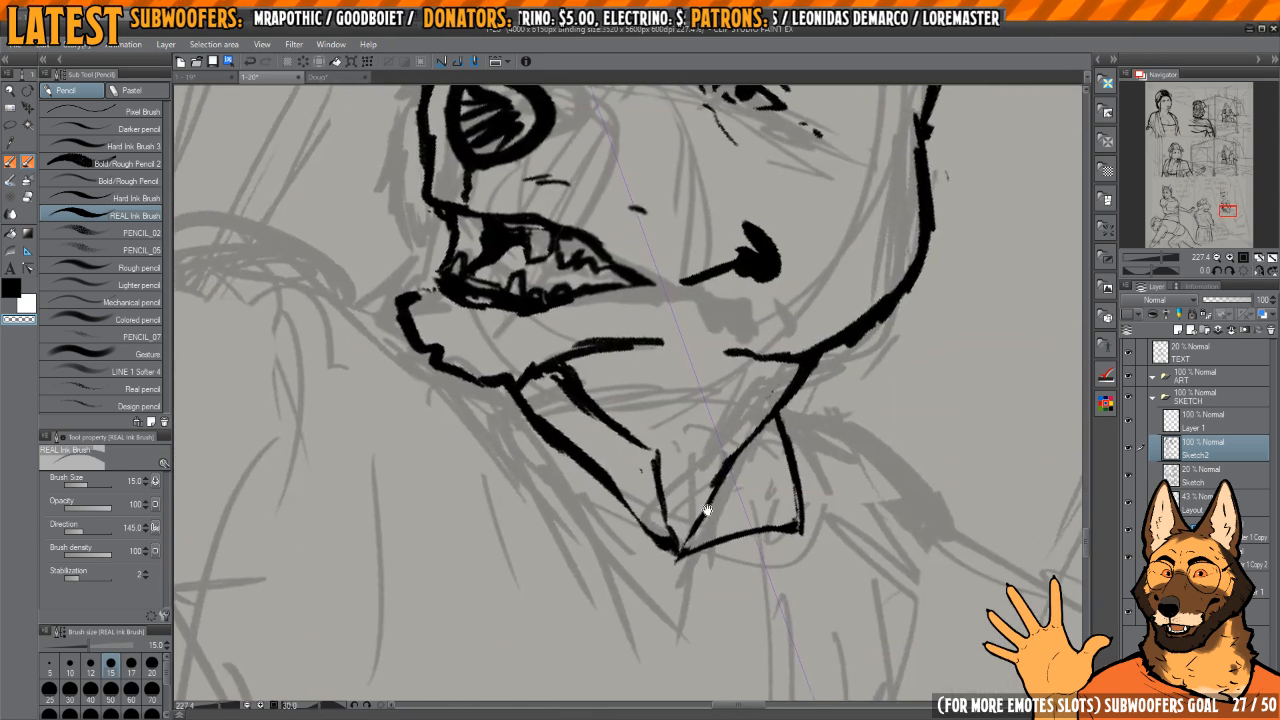
{"action": "key", "text": "c"}
{"action": "key", "text": "c"}
{"action": "left_click_drag", "start_coordinate": [652, 510], "coordinate": [670, 550]}
{"action": "key", "text": "c"}
{"action": "key", "text": "c"}
{"action": "mouse_move", "coordinate": [659, 470]}
{"action": "left_mouse_down"}
{"action": "mouse_move", "coordinate": [669, 546]}
{"action": "mouse_move", "coordinate": [658, 455]}
{"action": "left_mouse_up"}
{"action": "left_click_drag", "start_coordinate": [668, 409], "coordinate": [645, 432]}
Step: Slim the front flap's upper line and erase the short edge linking it to the collar point
{"action": "mouse_move", "coordinate": [586, 342]}
{"action": "left_mouse_down"}
{"action": "mouse_move", "coordinate": [622, 402]}
{"action": "mouse_move", "coordinate": [630, 466]}
{"action": "left_mouse_up"}
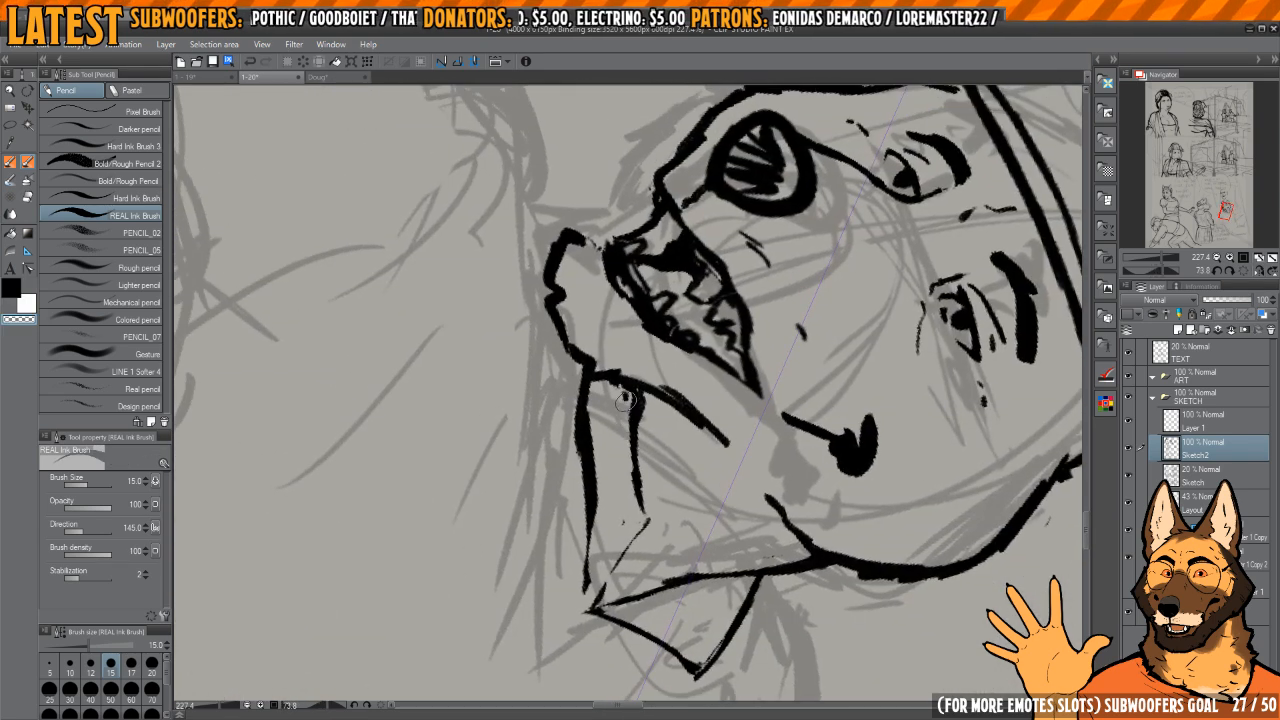
{"action": "mouse_move", "coordinate": [625, 404]}
{"action": "left_mouse_down"}
{"action": "mouse_move", "coordinate": [632, 432]}
{"action": "mouse_move", "coordinate": [645, 426]}
{"action": "mouse_move", "coordinate": [632, 482]}
{"action": "mouse_move", "coordinate": [650, 532]}
{"action": "mouse_move", "coordinate": [677, 415]}
{"action": "left_mouse_up"}
{"action": "key", "text": "c"}
{"action": "left_click_drag", "start_coordinate": [690, 382], "coordinate": [700, 306]}
{"action": "key", "text": "c"}
{"action": "left_click_drag", "start_coordinate": [667, 376], "coordinate": [675, 424]}
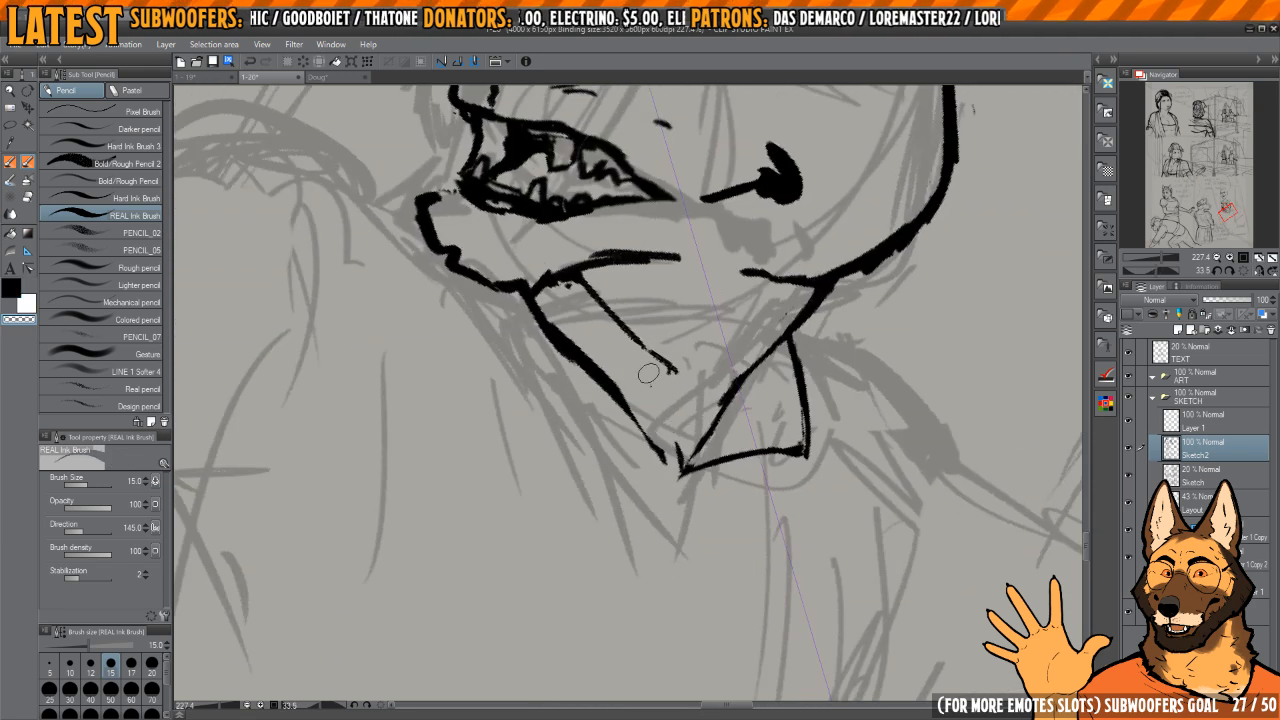
Step: Trim the loose ends around the collar tip and extend the front collar flap's lower line to a point
{"action": "key", "text": "c"}
{"action": "left_click_drag", "start_coordinate": [650, 352], "coordinate": [681, 377]}
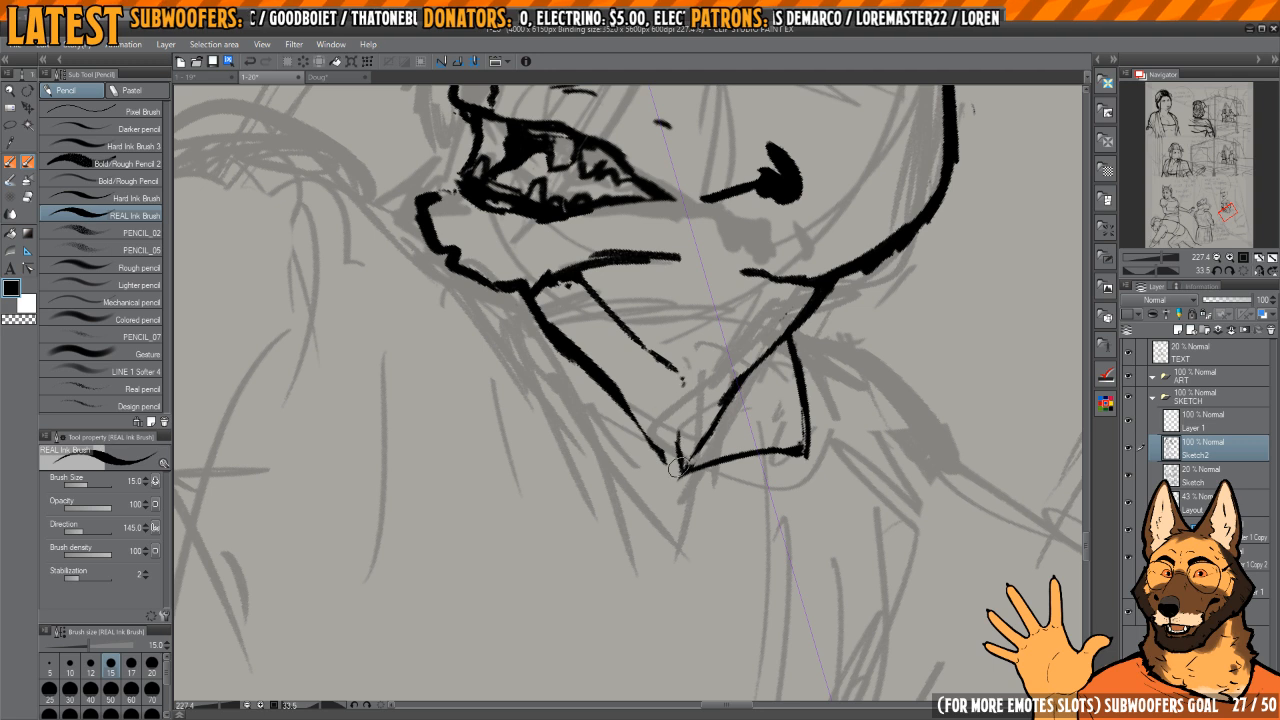
{"action": "mouse_move", "coordinate": [678, 467]}
{"action": "left_mouse_down"}
{"action": "mouse_move", "coordinate": [682, 477]}
{"action": "mouse_move", "coordinate": [646, 468]}
{"action": "left_mouse_up"}
{"action": "left_click_drag", "start_coordinate": [681, 338], "coordinate": [723, 494]}
{"action": "key", "text": "c"}
{"action": "key", "text": "c"}
{"action": "key", "text": "c"}
{"action": "left_click_drag", "start_coordinate": [623, 420], "coordinate": [676, 646]}
{"action": "scroll", "coordinate": [677, 645], "scroll_direction": "down", "scroll_amount": 3}
{"action": "key", "text": "c"}
{"action": "left_click_drag", "start_coordinate": [634, 353], "coordinate": [674, 543]}
Step: Ink the rest of the front collar flap's upper edge and close the flap at its tip
{"action": "key", "text": "h"}
{"action": "mouse_move", "coordinate": [751, 386]}
{"action": "left_mouse_down"}
{"action": "mouse_move", "coordinate": [763, 293]}
{"action": "mouse_move", "coordinate": [844, 289]}
{"action": "left_mouse_up"}
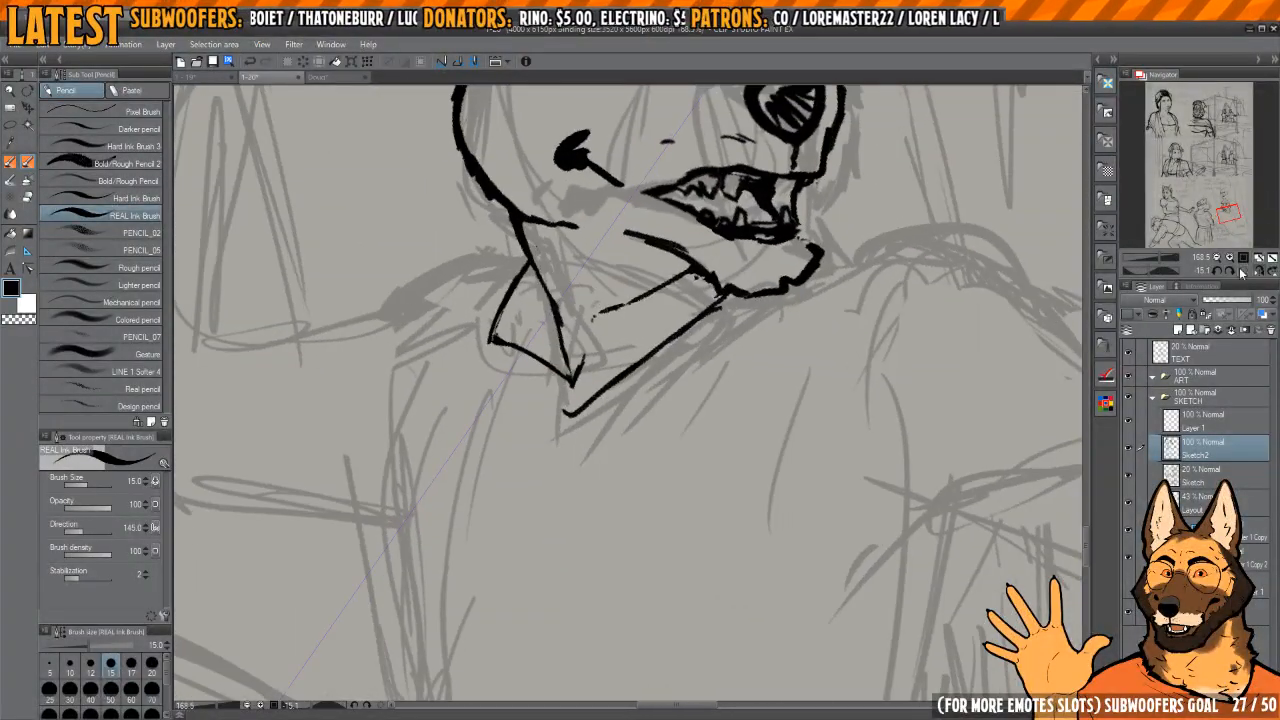
{"action": "left_click", "coordinate": [1242, 273]}
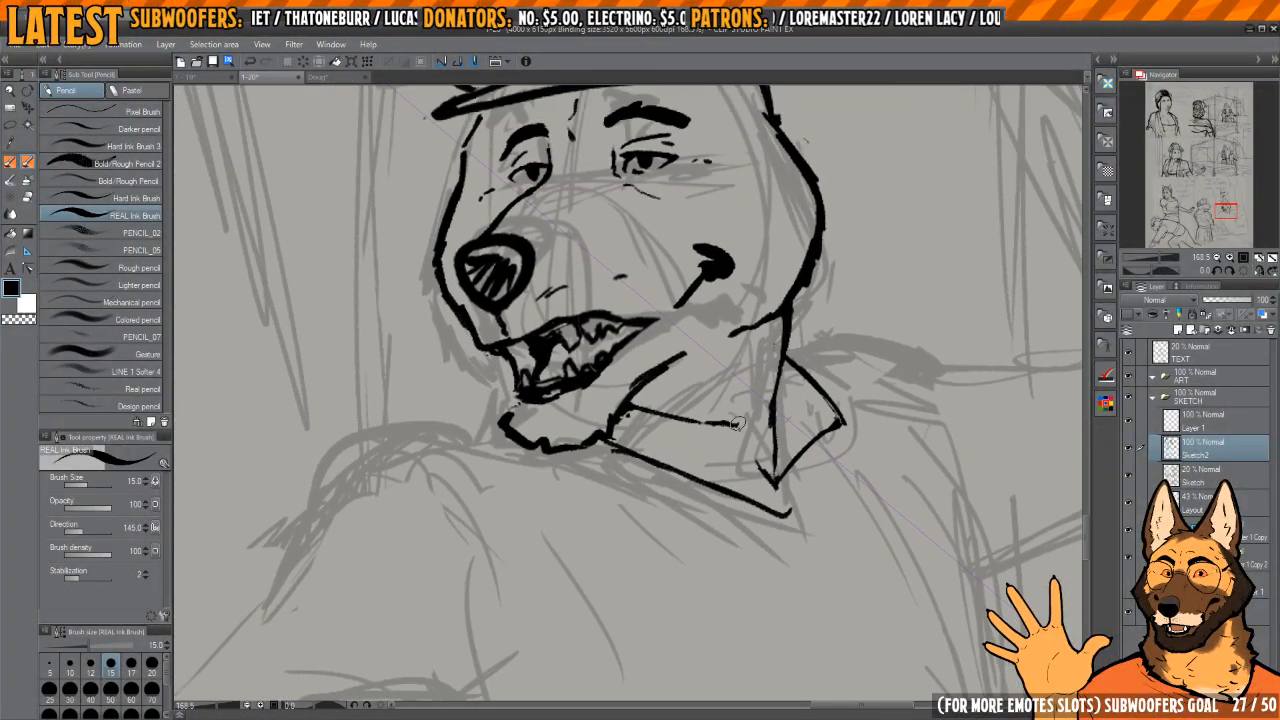
{"action": "mouse_move", "coordinate": [735, 424]}
{"action": "left_mouse_down"}
{"action": "mouse_move", "coordinate": [789, 509]}
{"action": "mouse_move", "coordinate": [770, 467]}
{"action": "mouse_move", "coordinate": [768, 479]}
{"action": "mouse_move", "coordinate": [769, 444]}
{"action": "mouse_move", "coordinate": [729, 409]}
{"action": "mouse_move", "coordinate": [740, 462]}
{"action": "mouse_move", "coordinate": [724, 464]}
{"action": "mouse_move", "coordinate": [746, 440]}
{"action": "mouse_move", "coordinate": [718, 435]}
{"action": "mouse_move", "coordinate": [783, 390]}
{"action": "left_mouse_up"}
{"action": "key", "text": "e"}
{"action": "key", "text": "p"}
{"action": "key", "text": "h"}
{"action": "key", "text": "h"}
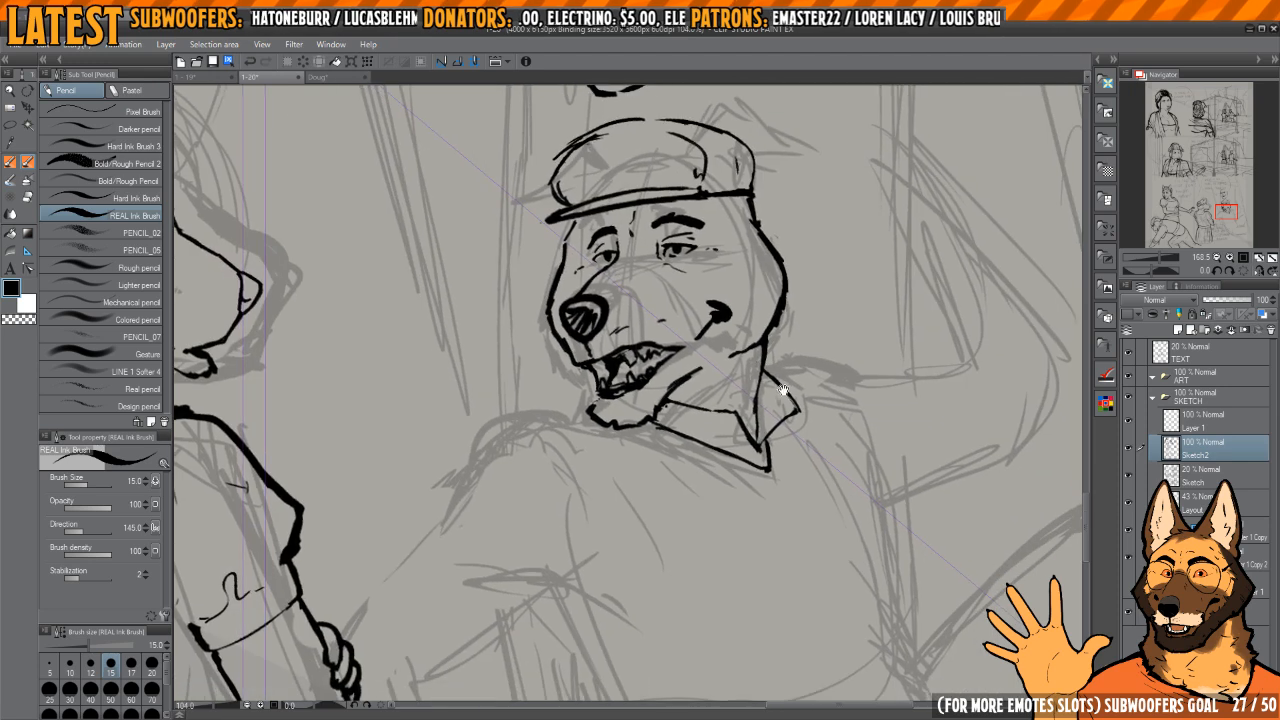
Step: Clean up and redraw the dog's head outline along the back of the cheek
{"action": "scroll", "coordinate": [783, 390], "scroll_direction": "up", "scroll_amount": 4}
{"action": "key", "text": "h"}
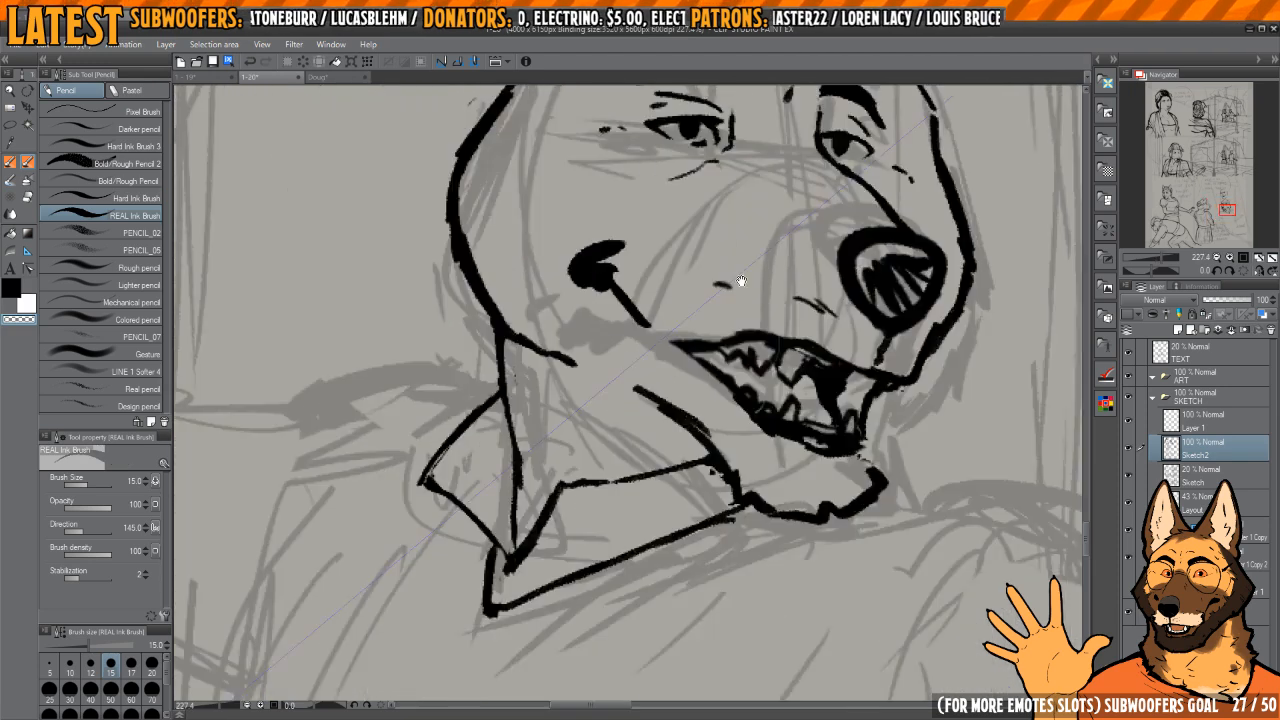
{"action": "mouse_move", "coordinate": [741, 281]}
{"action": "left_mouse_down"}
{"action": "mouse_move", "coordinate": [883, 507]}
{"action": "mouse_move", "coordinate": [916, 521]}
{"action": "left_mouse_up"}
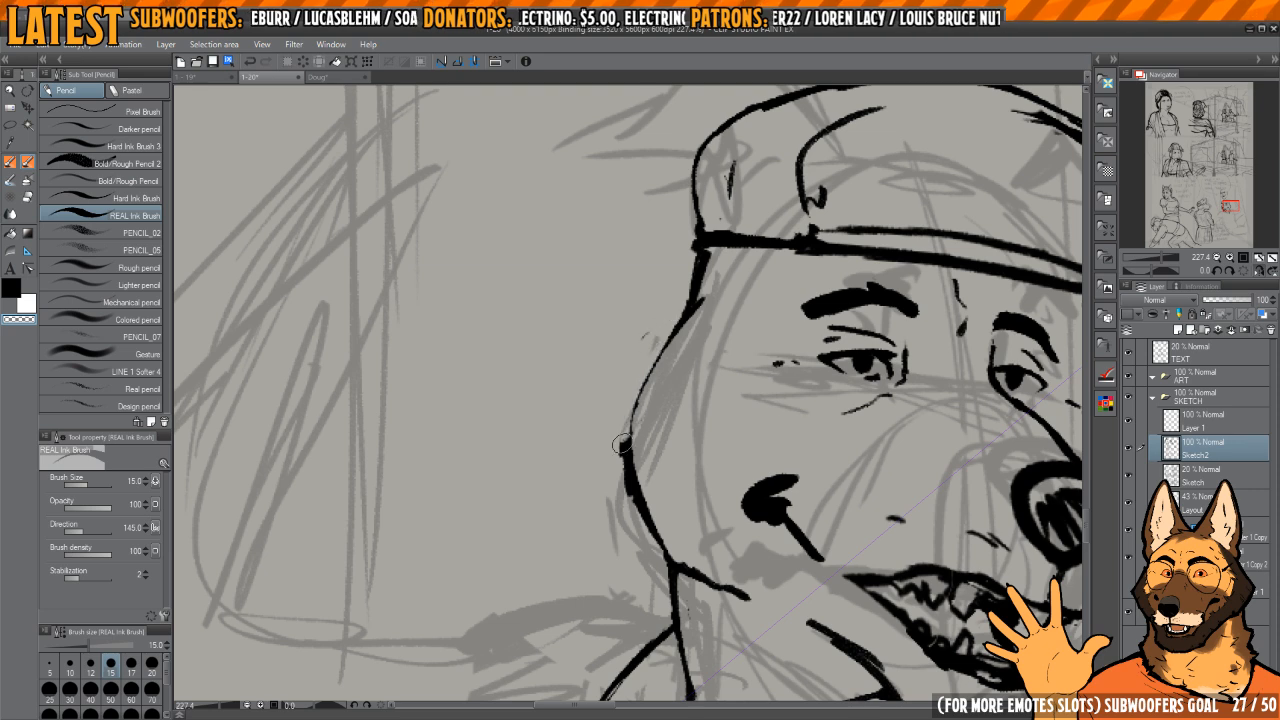
{"action": "left_click_drag", "start_coordinate": [622, 444], "coordinate": [646, 538]}
{"action": "key", "text": "c"}
{"action": "mouse_move", "coordinate": [630, 437]}
{"action": "left_mouse_down"}
{"action": "mouse_move", "coordinate": [662, 540]}
{"action": "mouse_move", "coordinate": [706, 580]}
{"action": "left_mouse_up"}
{"action": "scroll", "coordinate": [692, 480], "scroll_direction": "down", "scroll_amount": 3}
{"action": "scroll", "coordinate": [692, 480], "scroll_direction": "down", "scroll_amount": 2}
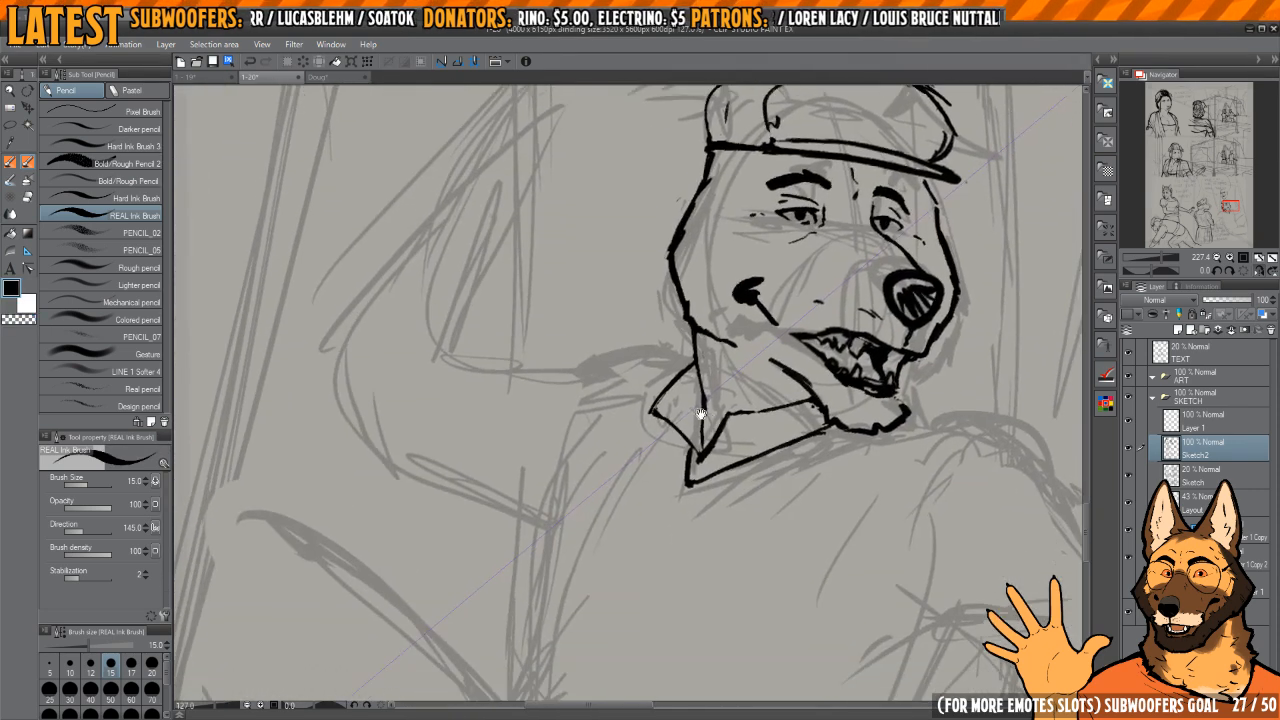
Step: Ink the dog's rear shoulder and upper back as one curved line starting behind the collar
{"action": "scroll", "coordinate": [671, 360], "scroll_direction": "up", "scroll_amount": 3}
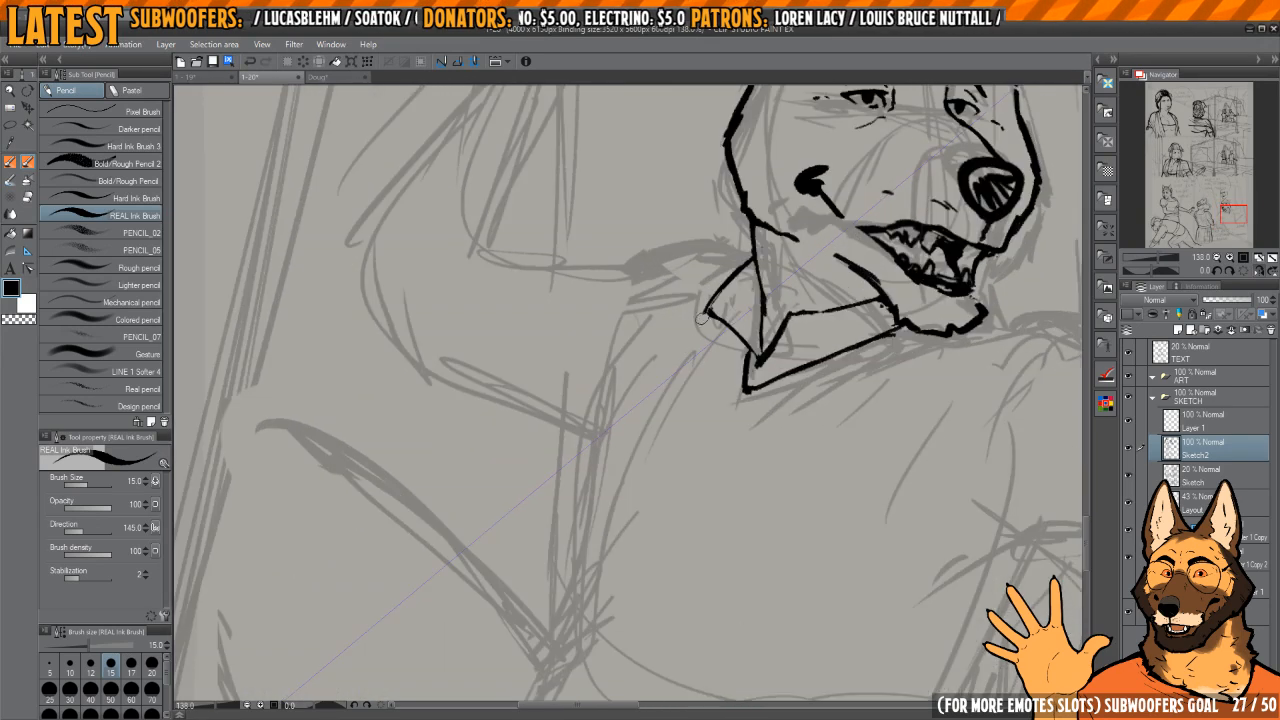
{"action": "mouse_move", "coordinate": [700, 256]}
{"action": "left_mouse_down"}
{"action": "mouse_move", "coordinate": [629, 349]}
{"action": "mouse_move", "coordinate": [699, 259]}
{"action": "mouse_move", "coordinate": [722, 244]}
{"action": "mouse_move", "coordinate": [740, 251]}
{"action": "mouse_move", "coordinate": [654, 306]}
{"action": "mouse_move", "coordinate": [698, 251]}
{"action": "mouse_move", "coordinate": [625, 342]}
{"action": "mouse_move", "coordinate": [595, 495]}
{"action": "mouse_move", "coordinate": [599, 461]}
{"action": "mouse_move", "coordinate": [654, 420]}
{"action": "left_mouse_up"}
{"action": "key", "text": "e"}
{"action": "key", "text": "p"}
{"action": "key", "text": "h"}
{"action": "key", "text": "h"}
{"action": "key", "text": "h"}
{"action": "key", "text": "h"}
{"action": "left_click_drag", "start_coordinate": [651, 345], "coordinate": [674, 471]}
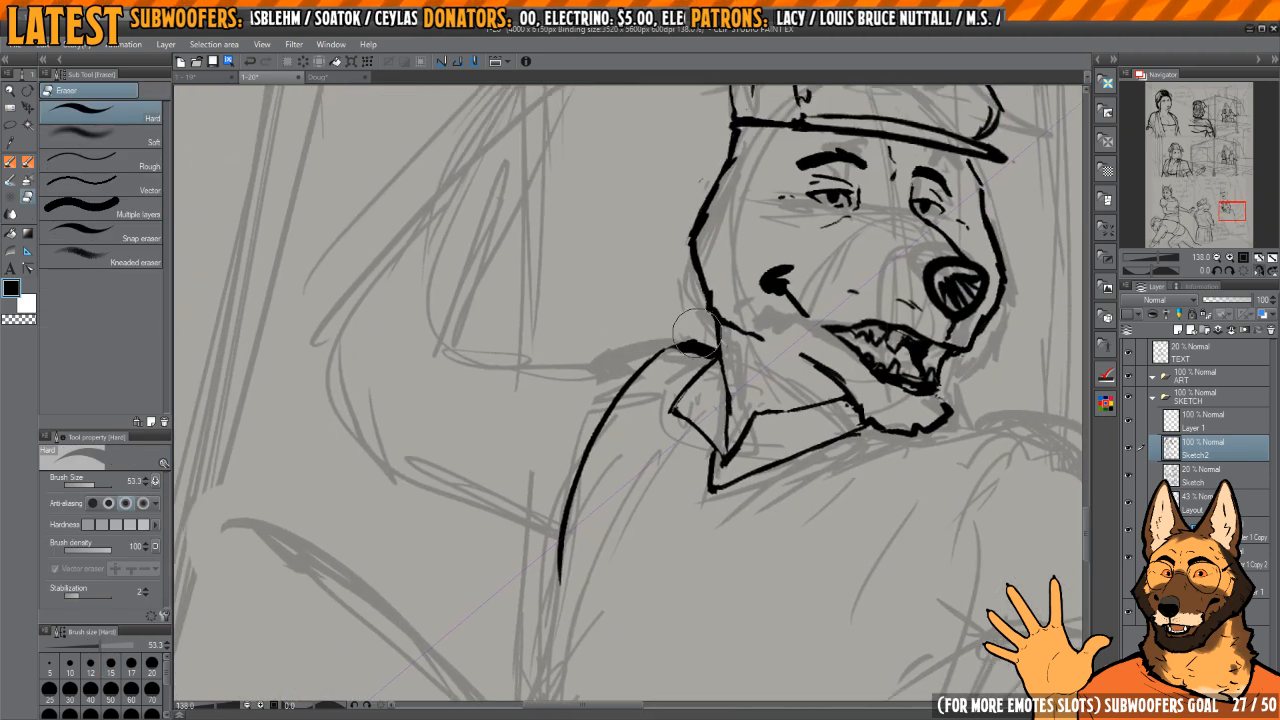
{"action": "scroll", "coordinate": [641, 371], "scroll_direction": "down", "scroll_amount": 2}
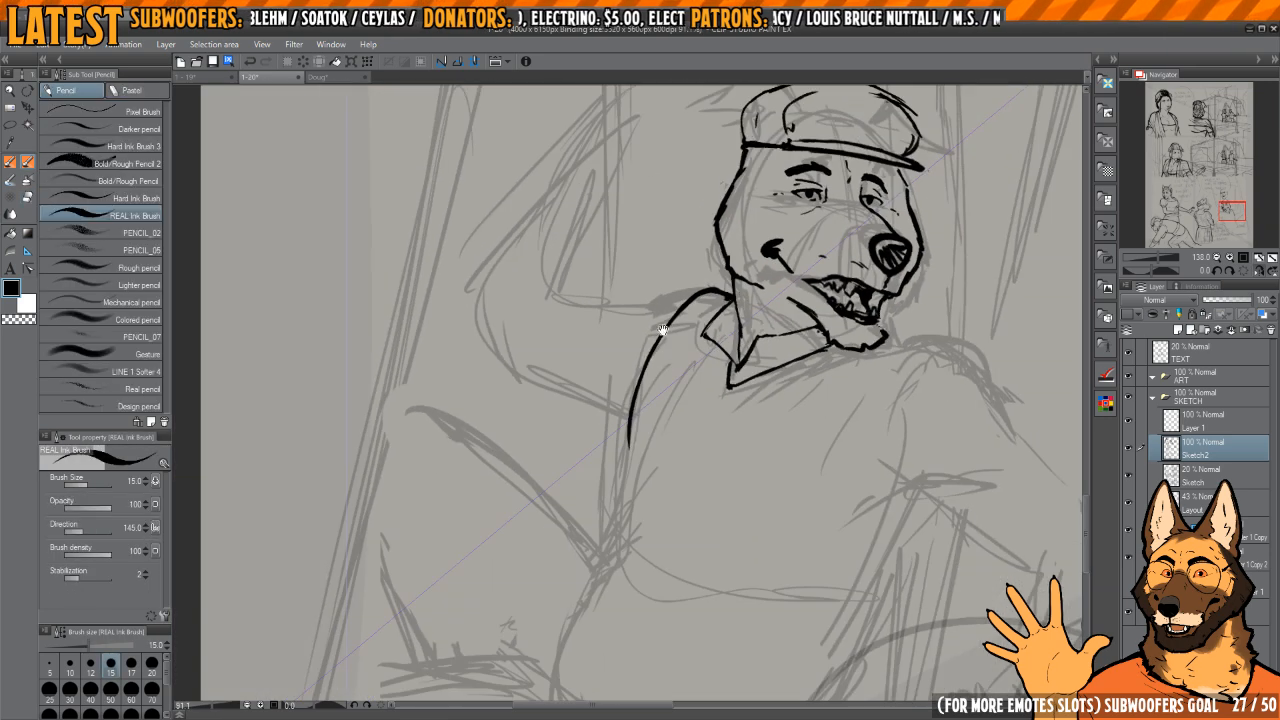
Step: Check the dog's proportions in mirrored view and compare it with the reference face and the neighbouring character
{"action": "key", "text": "h"}
{"action": "key", "text": "h"}
{"action": "key", "text": "h"}
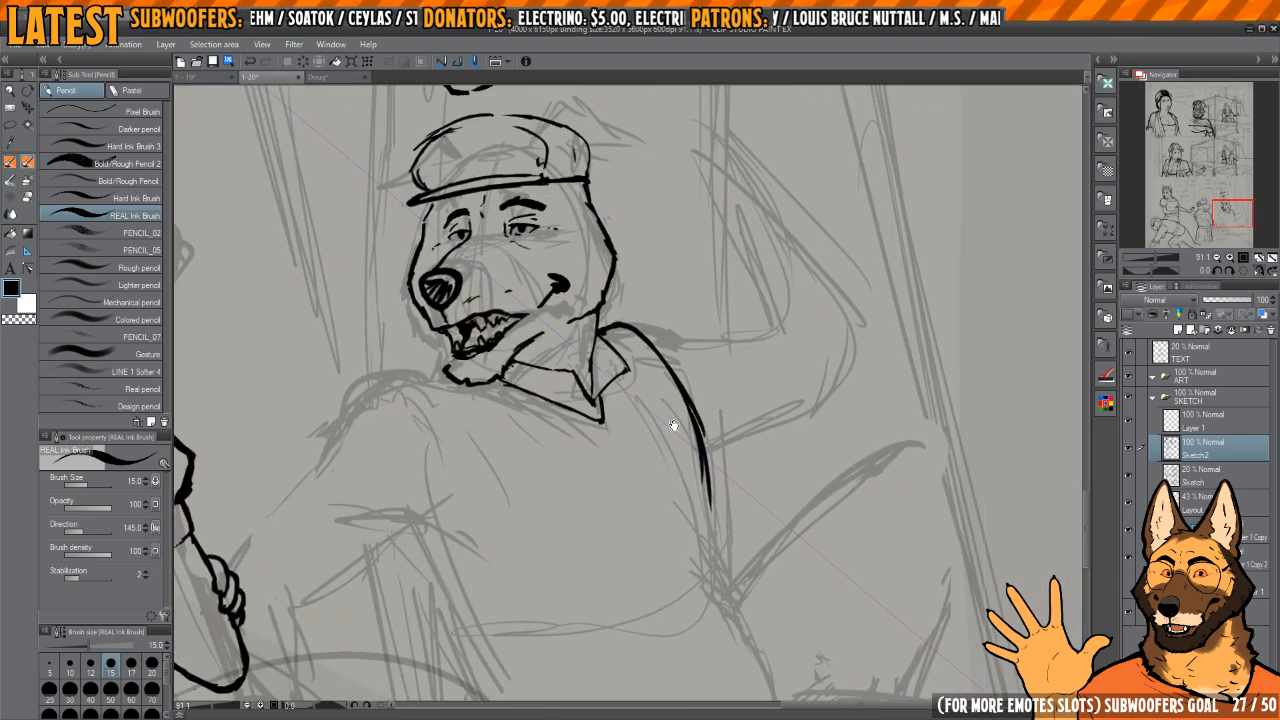
{"action": "key", "text": "h"}
{"action": "scroll", "coordinate": [663, 466], "scroll_direction": "up", "scroll_amount": 1}
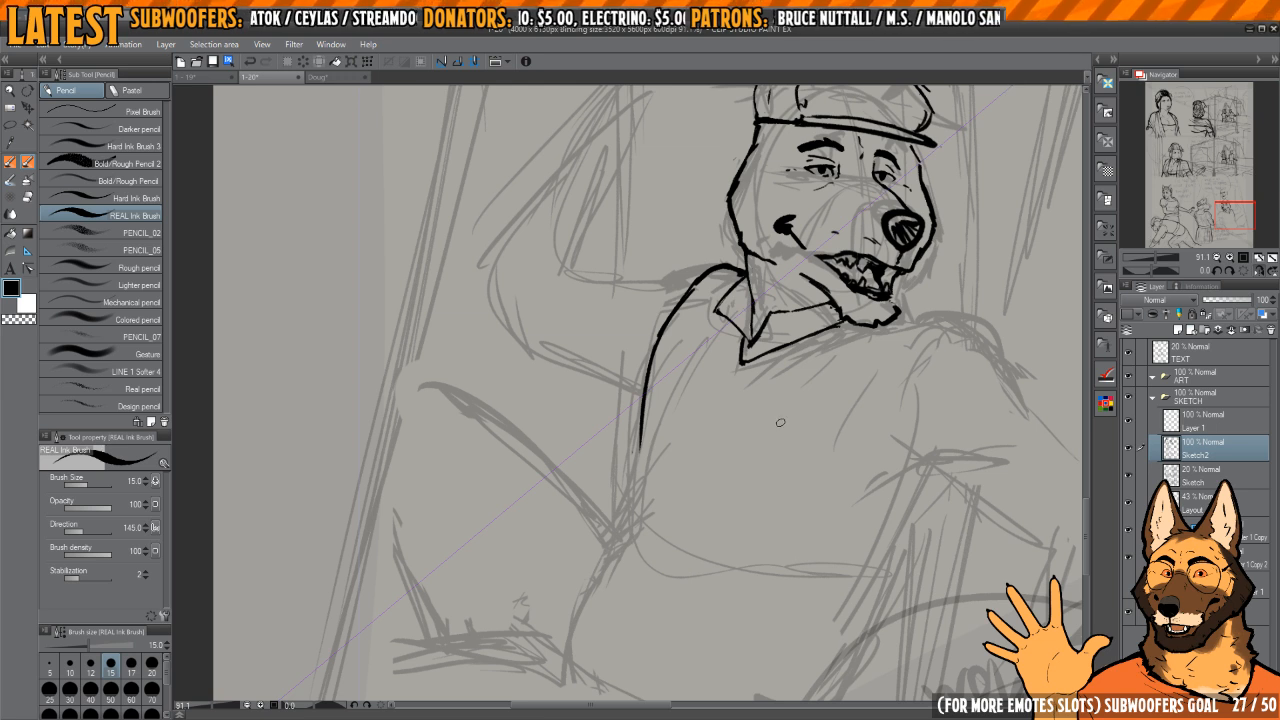
{"action": "scroll", "coordinate": [780, 422], "scroll_direction": "down", "scroll_amount": 4}
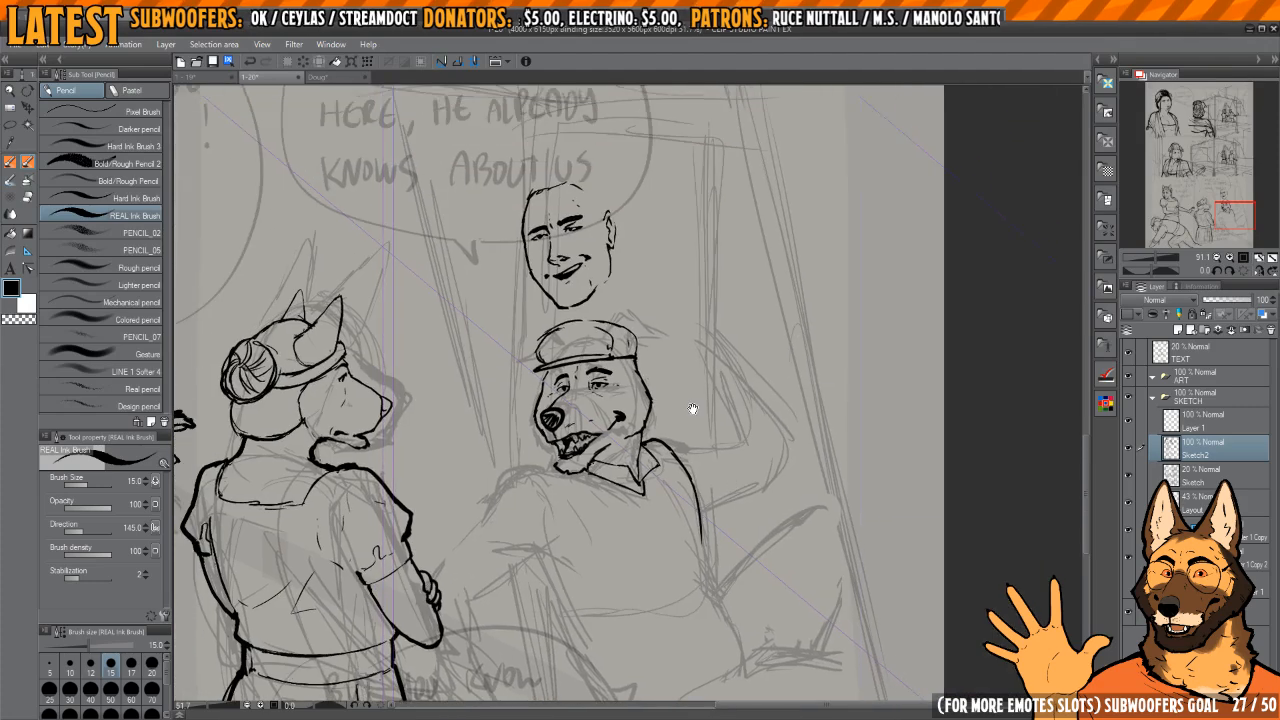
{"action": "scroll", "coordinate": [629, 355], "scroll_direction": "up", "scroll_amount": 4}
{"action": "scroll", "coordinate": [635, 352], "scroll_direction": "down", "scroll_amount": 3}
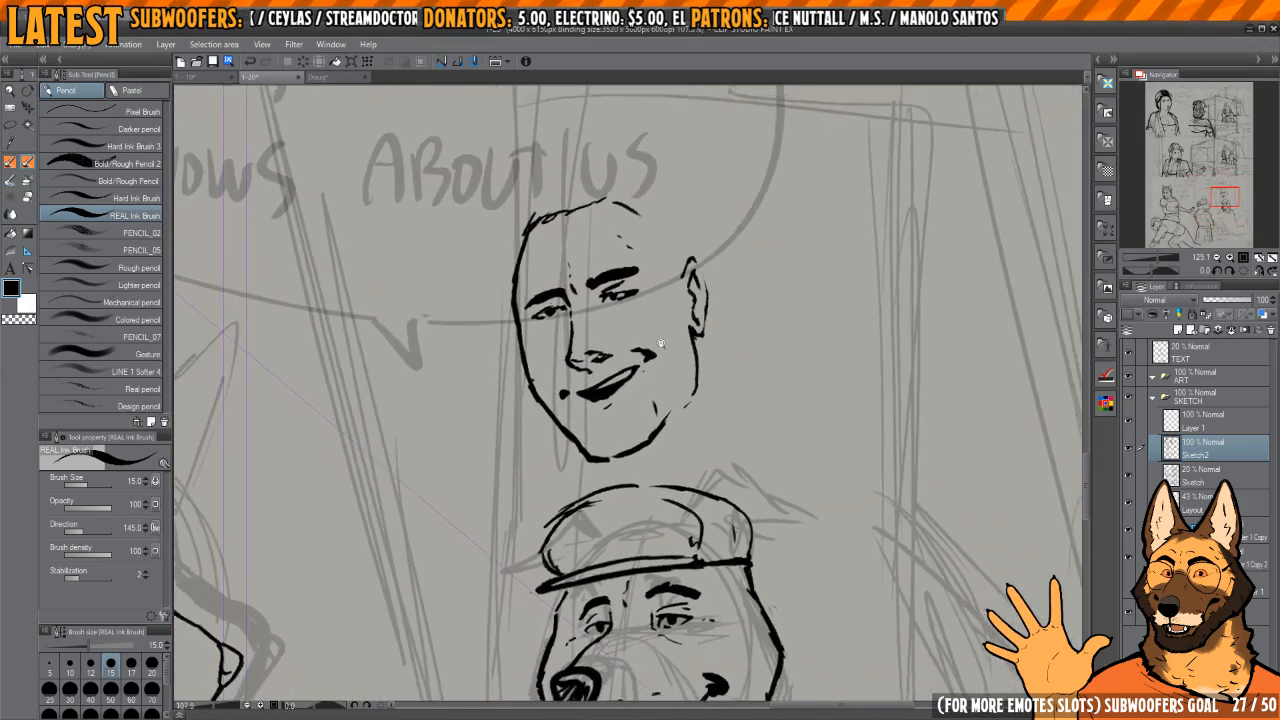
{"action": "scroll", "coordinate": [640, 350], "scroll_direction": "down", "scroll_amount": 2}
{"action": "scroll", "coordinate": [650, 350], "scroll_direction": "up", "scroll_amount": 4}
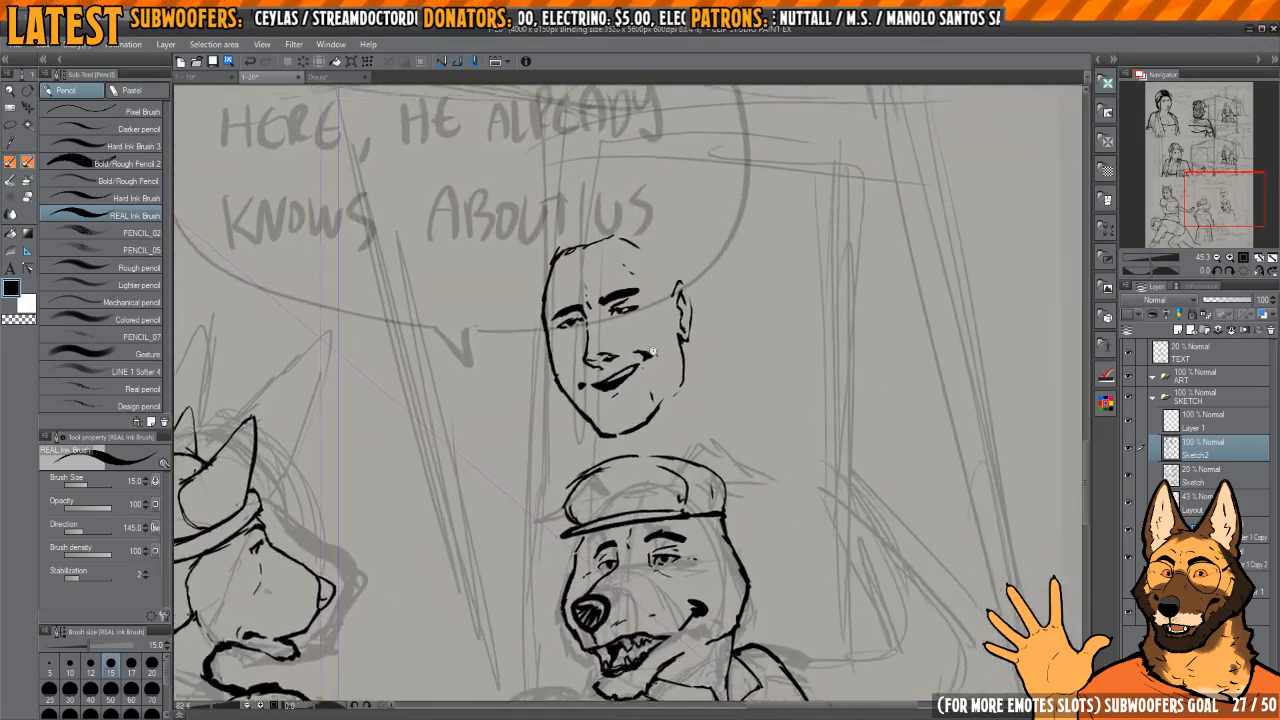
{"action": "scroll", "coordinate": [664, 351], "scroll_direction": "down", "scroll_amount": 1}
{"action": "scroll", "coordinate": [670, 340], "scroll_direction": "up", "scroll_amount": 4}
{"action": "scroll", "coordinate": [686, 303], "scroll_direction": "down", "scroll_amount": 1}
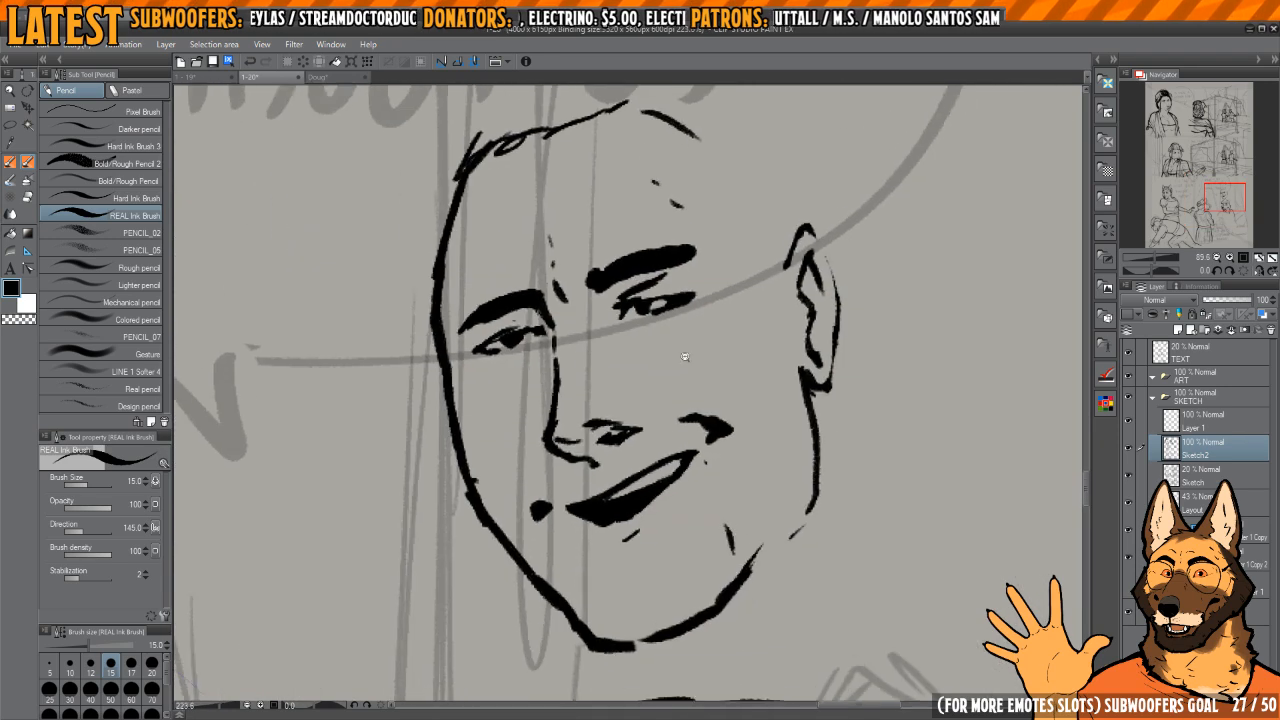
{"action": "scroll", "coordinate": [697, 459], "scroll_direction": "down", "scroll_amount": 1}
{"action": "scroll", "coordinate": [695, 459], "scroll_direction": "down", "scroll_amount": 5}
{"action": "scroll", "coordinate": [653, 383], "scroll_direction": "up", "scroll_amount": 2}
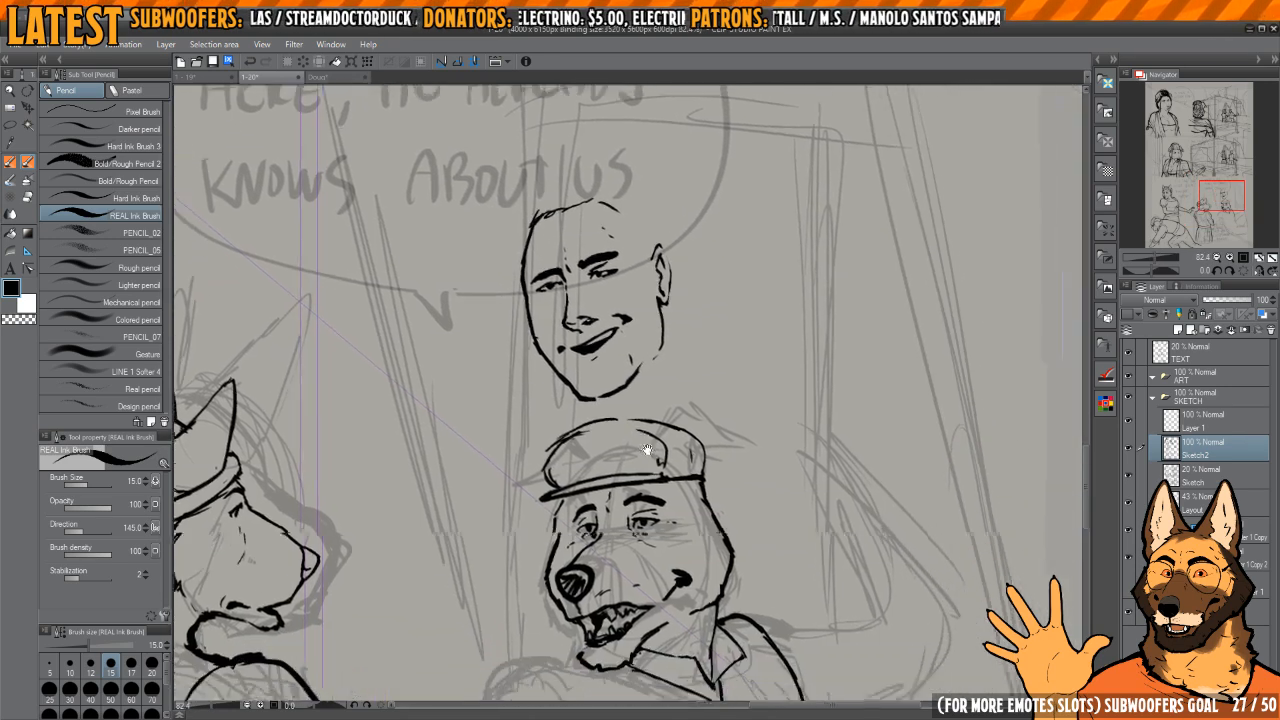
Step: Ink short hair tufts sticking out under the front end of the cap's brim
{"action": "left_click_drag", "start_coordinate": [653, 382], "coordinate": [652, 240]}
{"action": "scroll", "coordinate": [651, 371], "scroll_direction": "up", "scroll_amount": 3}
{"action": "left_click_drag", "start_coordinate": [728, 678], "coordinate": [680, 458]}
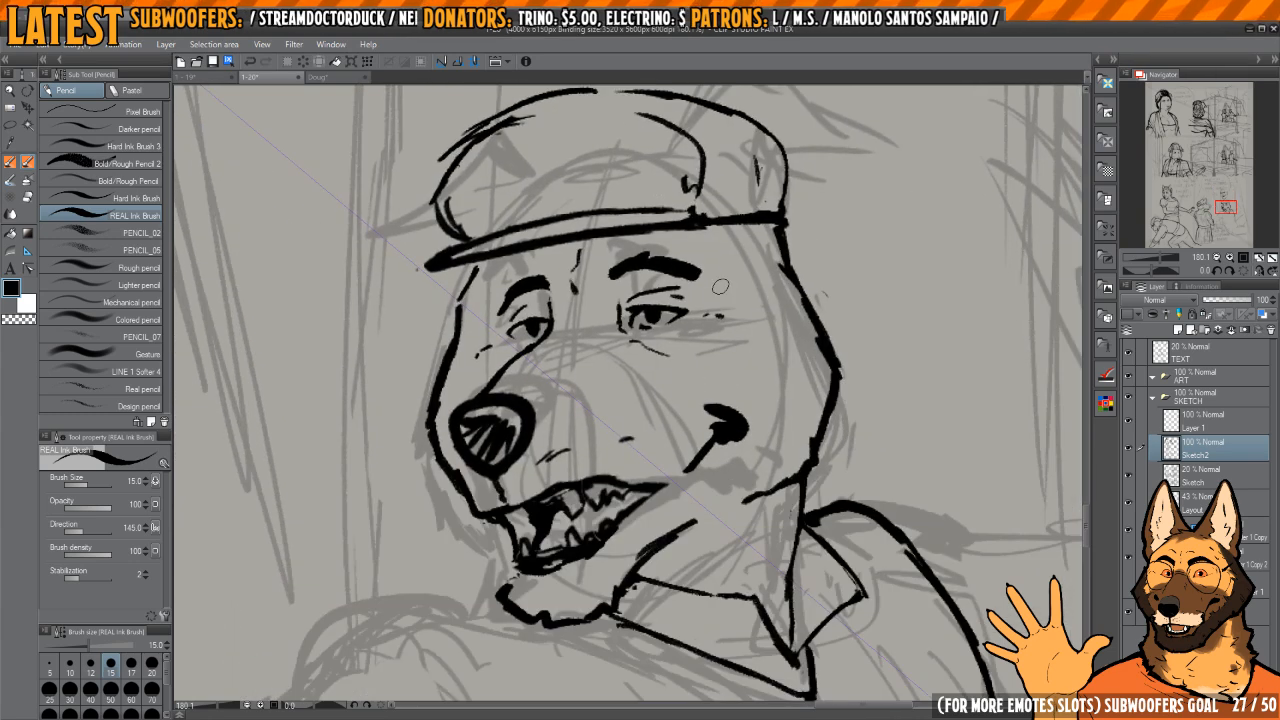
{"action": "left_click_drag", "start_coordinate": [753, 371], "coordinate": [745, 403]}
{"action": "scroll", "coordinate": [718, 378], "scroll_direction": "down", "scroll_amount": 2}
{"action": "scroll", "coordinate": [706, 345], "scroll_direction": "up", "scroll_amount": 1}
{"action": "scroll", "coordinate": [705, 338], "scroll_direction": "up", "scroll_amount": 1}
{"action": "left_click_drag", "start_coordinate": [560, 282], "coordinate": [688, 411]}
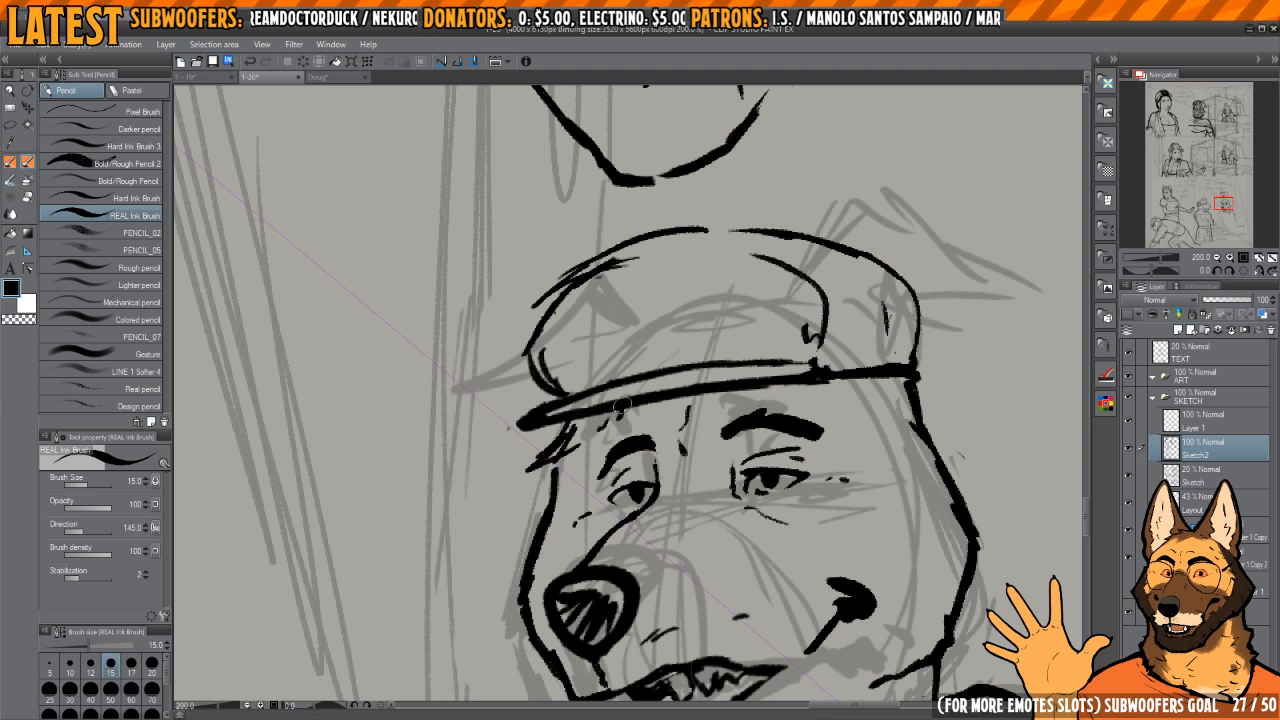
{"action": "left_click_drag", "start_coordinate": [585, 440], "coordinate": [513, 481]}
Step: Add pointed hair strands below the cap's brim above the dog's nearer eyebrow
{"action": "left_click_drag", "start_coordinate": [765, 388], "coordinate": [701, 368]}
{"action": "left_click_drag", "start_coordinate": [709, 371], "coordinate": [747, 402]}
{"action": "left_click_drag", "start_coordinate": [760, 390], "coordinate": [782, 427]}
{"action": "scroll", "coordinate": [770, 378], "scroll_direction": "down", "scroll_amount": 1}
{"action": "scroll", "coordinate": [795, 362], "scroll_direction": "down", "scroll_amount": 1}
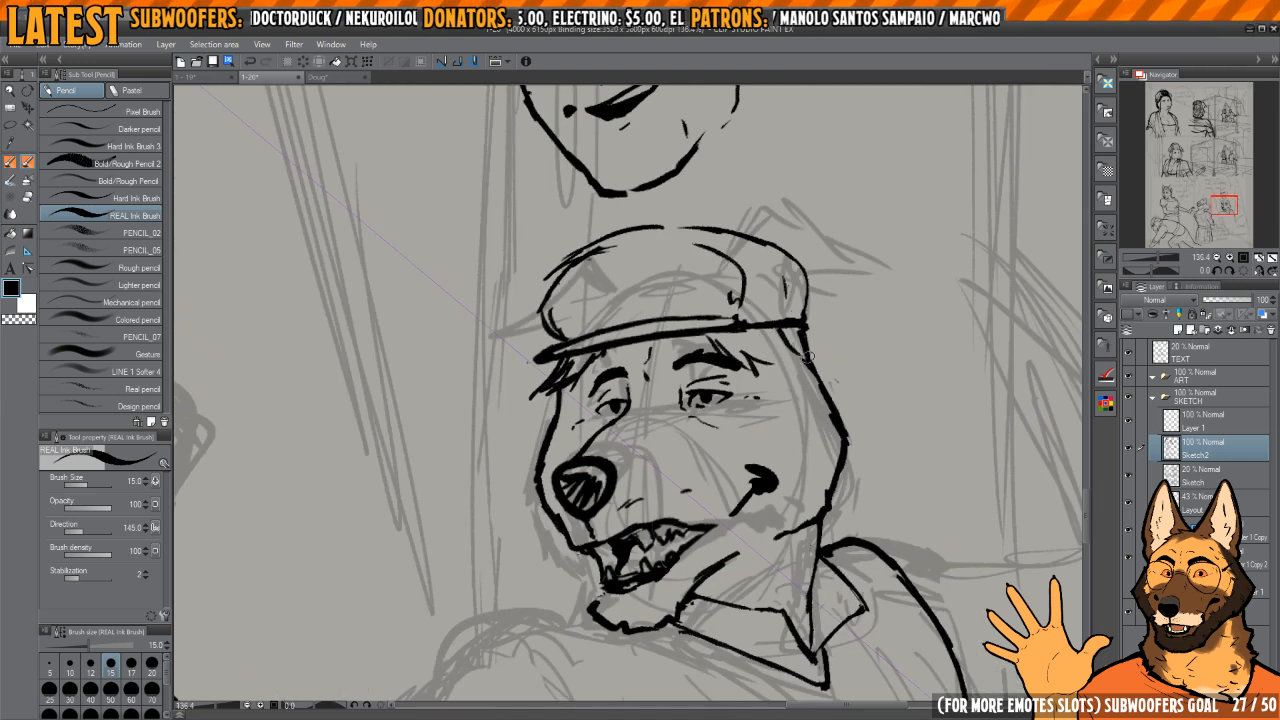
Step: Draw jagged hair tufts at the temple below the back of the cap and refine the adjoining head outline
{"action": "left_click_drag", "start_coordinate": [811, 338], "coordinate": [836, 364]}
{"action": "mouse_move", "coordinate": [836, 364]}
{"action": "left_mouse_down"}
{"action": "mouse_move", "coordinate": [807, 352]}
{"action": "mouse_move", "coordinate": [788, 373]}
{"action": "mouse_move", "coordinate": [842, 375]}
{"action": "left_mouse_up"}
{"action": "key", "text": "c"}
{"action": "key", "text": "c"}
{"action": "mouse_move", "coordinate": [824, 380]}
{"action": "left_mouse_down"}
{"action": "mouse_move", "coordinate": [838, 412]}
{"action": "mouse_move", "coordinate": [810, 353]}
{"action": "mouse_move", "coordinate": [818, 362]}
{"action": "left_mouse_up"}
{"action": "key", "text": "c"}
{"action": "key", "text": "c"}
{"action": "mouse_move", "coordinate": [791, 348]}
{"action": "left_mouse_down"}
{"action": "mouse_move", "coordinate": [818, 372]}
{"action": "mouse_move", "coordinate": [785, 370]}
{"action": "left_mouse_up"}
{"action": "key", "text": "c"}
{"action": "key", "text": "c"}
{"action": "left_click_drag", "start_coordinate": [787, 366], "coordinate": [813, 377]}
{"action": "mouse_move", "coordinate": [800, 390]}
{"action": "left_mouse_down"}
{"action": "mouse_move", "coordinate": [780, 345]}
{"action": "mouse_move", "coordinate": [750, 415]}
{"action": "left_mouse_up"}
{"action": "left_click_drag", "start_coordinate": [750, 415], "coordinate": [788, 421]}
{"action": "key", "text": "c"}
{"action": "key", "text": "c"}
{"action": "scroll", "coordinate": [775, 430], "scroll_direction": "down", "scroll_amount": 3}
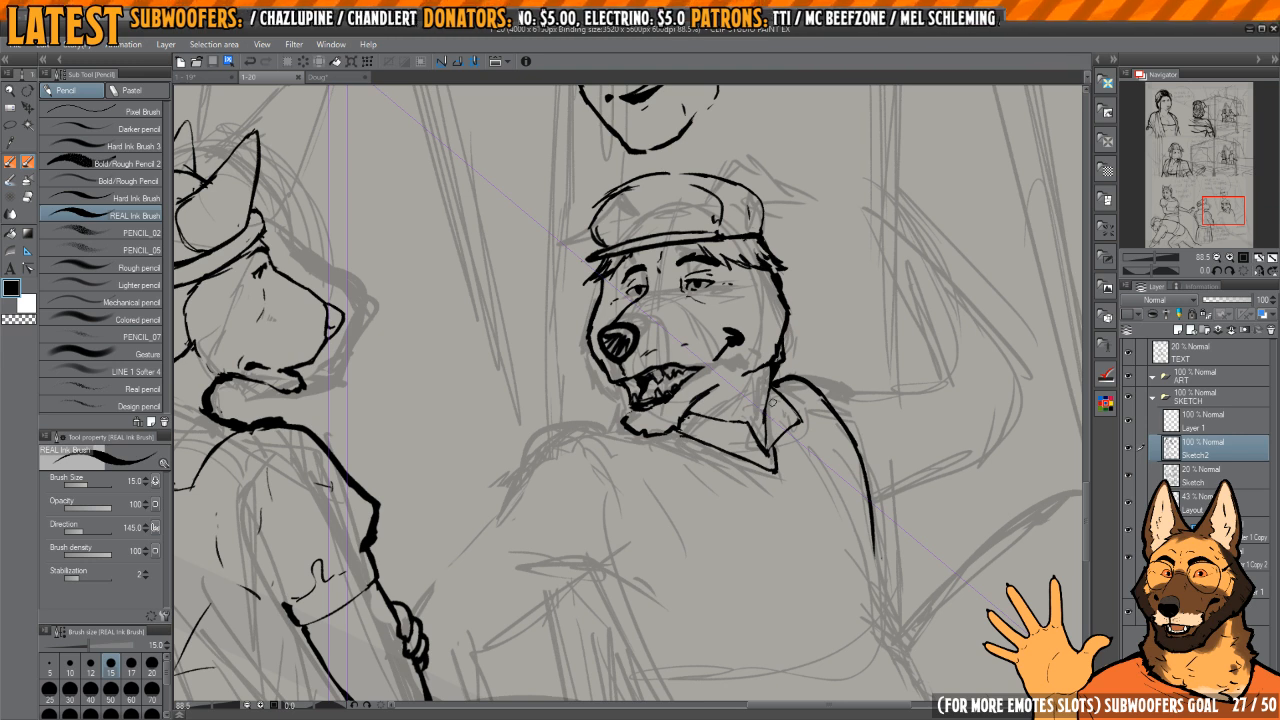
Step: Ink the curved armhole line of the dog's front shoulder and clean up the stroke with the eraser
{"action": "scroll", "coordinate": [780, 417], "scroll_direction": "down", "scroll_amount": 3}
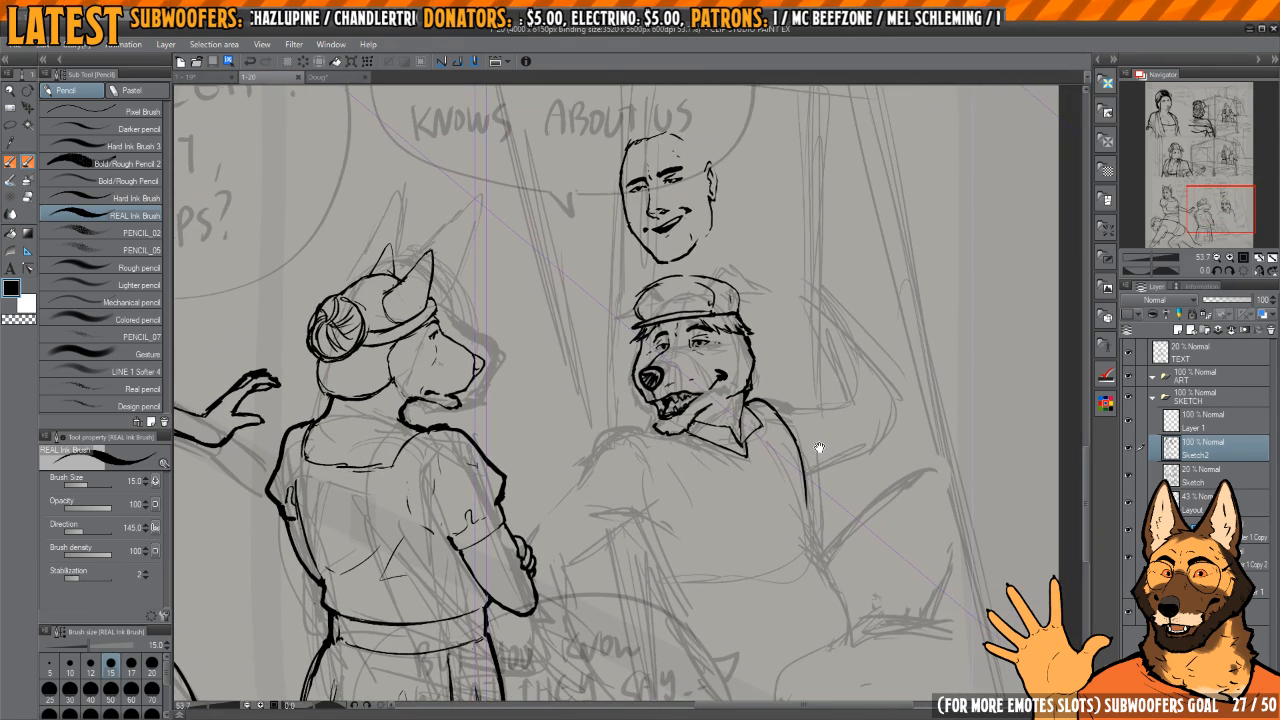
{"action": "scroll", "coordinate": [818, 449], "scroll_direction": "up", "scroll_amount": 3}
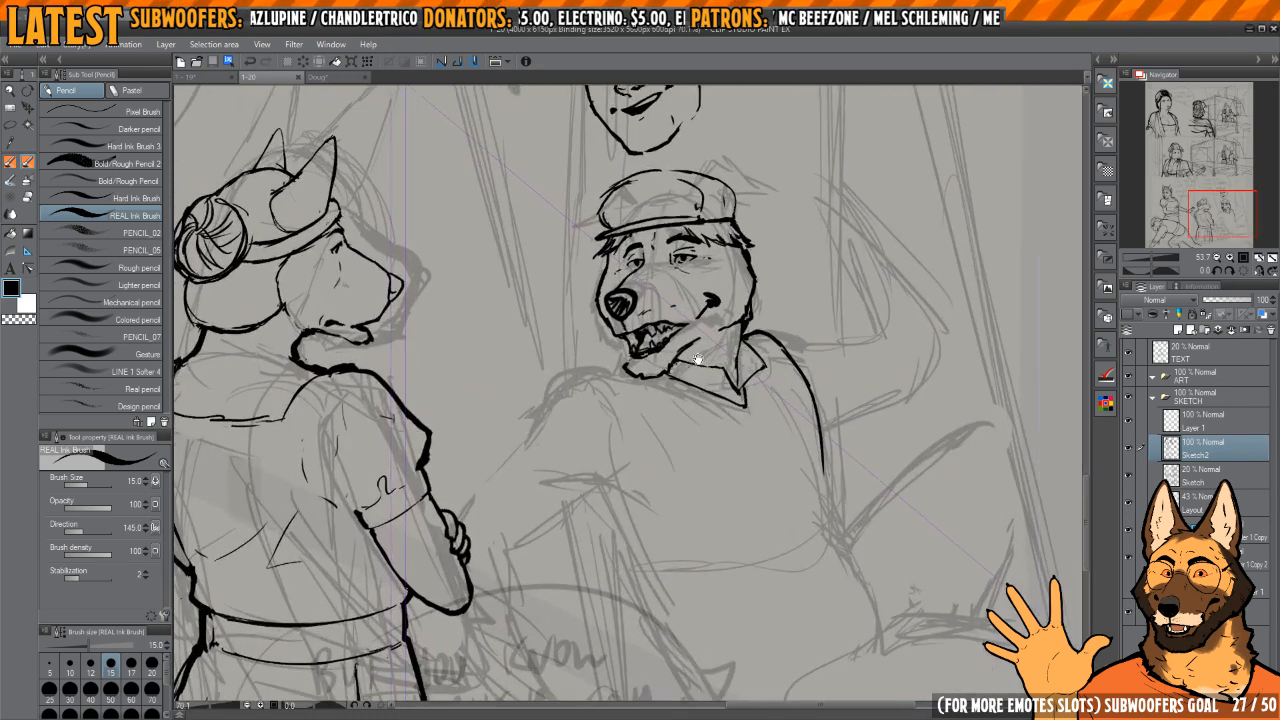
{"action": "key", "text": "h"}
{"action": "left_click_drag", "start_coordinate": [664, 400], "coordinate": [746, 374]}
{"action": "key", "text": "p"}
{"action": "key", "text": "p"}
{"action": "mouse_move", "coordinate": [712, 466]}
{"action": "left_mouse_down"}
{"action": "mouse_move", "coordinate": [708, 432]}
{"action": "mouse_move", "coordinate": [738, 357]}
{"action": "mouse_move", "coordinate": [711, 428]}
{"action": "left_mouse_up"}
{"action": "left_click_drag", "start_coordinate": [738, 473], "coordinate": [738, 476]}
{"action": "key", "text": "e"}
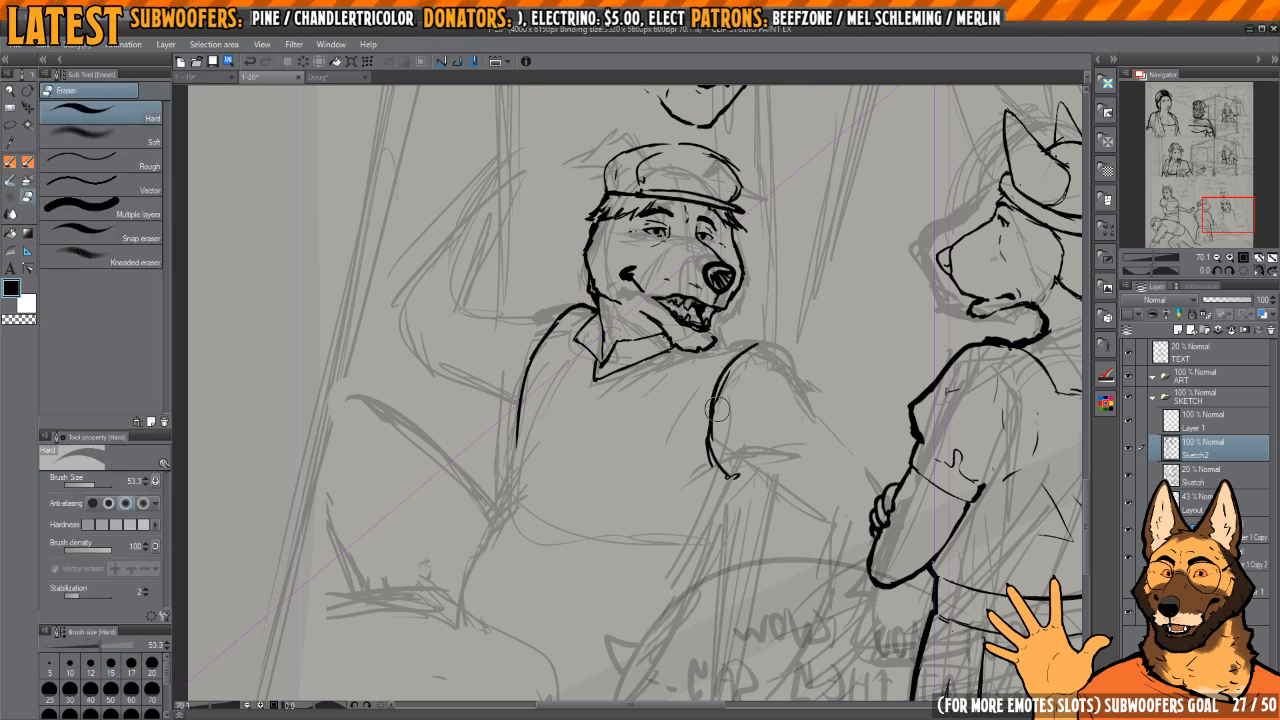
{"action": "mouse_move", "coordinate": [730, 377]}
{"action": "left_mouse_down"}
{"action": "mouse_move", "coordinate": [704, 442]}
{"action": "mouse_move", "coordinate": [727, 478]}
{"action": "left_mouse_up"}
{"action": "key", "text": "p"}
{"action": "key", "text": "h"}
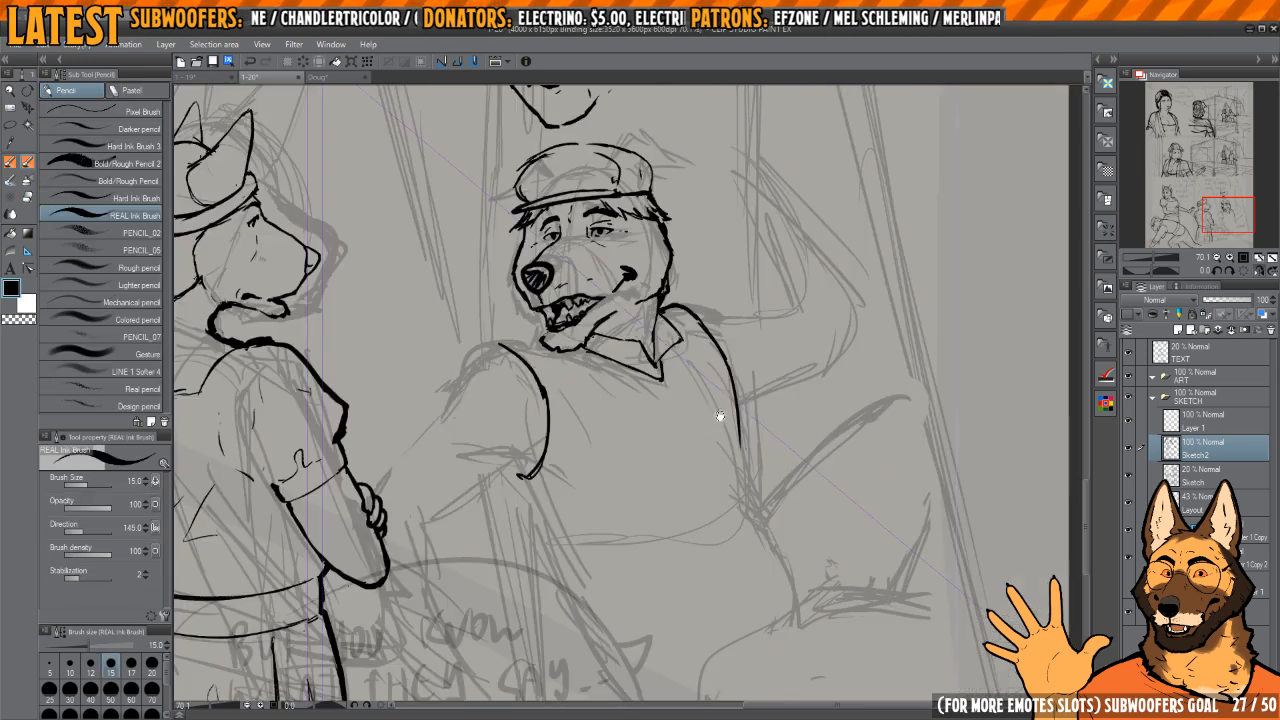
Step: Extend the dog's back outline from the shoulder line down to the waist
{"action": "key", "text": "h"}
{"action": "mouse_move", "coordinate": [670, 449]}
{"action": "left_mouse_down"}
{"action": "mouse_move", "coordinate": [757, 377]}
{"action": "mouse_move", "coordinate": [805, 389]}
{"action": "left_mouse_up"}
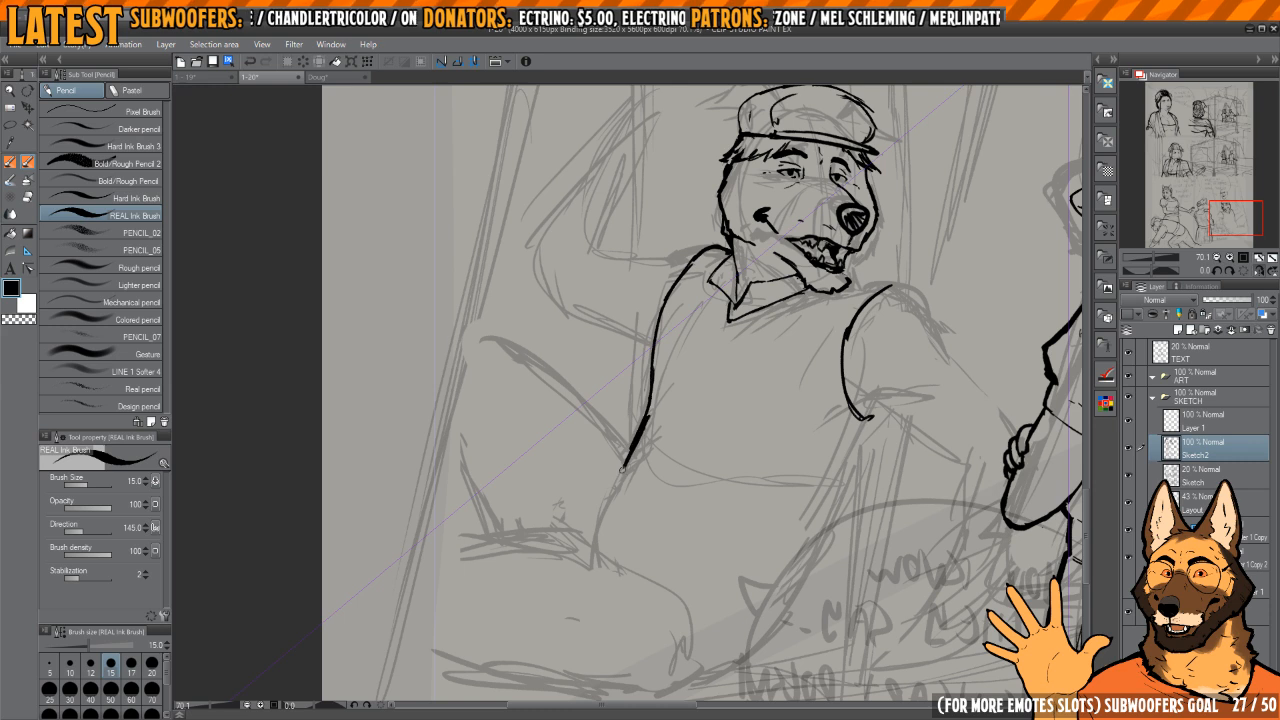
{"action": "mouse_move", "coordinate": [604, 508]}
{"action": "left_mouse_down"}
{"action": "mouse_move", "coordinate": [632, 557]}
{"action": "mouse_move", "coordinate": [606, 522]}
{"action": "left_mouse_up"}
{"action": "key", "text": "e"}
{"action": "key", "text": "p"}
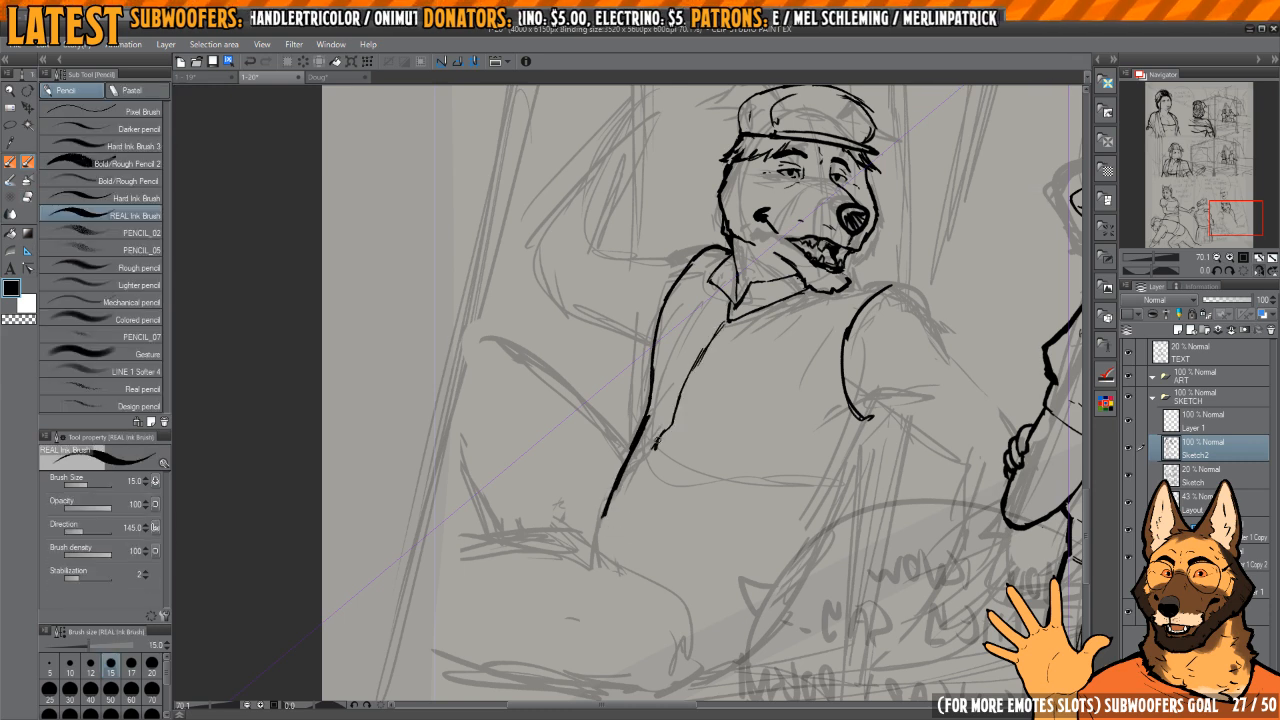
Step: Refine the shirt's front seam from the collar tip to the back outline, redrawing its lower end with a small fold
{"action": "key", "text": "e"}
{"action": "mouse_move", "coordinate": [656, 442]}
{"action": "left_mouse_down"}
{"action": "mouse_move", "coordinate": [717, 328]}
{"action": "mouse_move", "coordinate": [688, 364]}
{"action": "left_mouse_up"}
{"action": "key", "text": "p"}
{"action": "key", "text": "e"}
{"action": "key", "text": "p"}
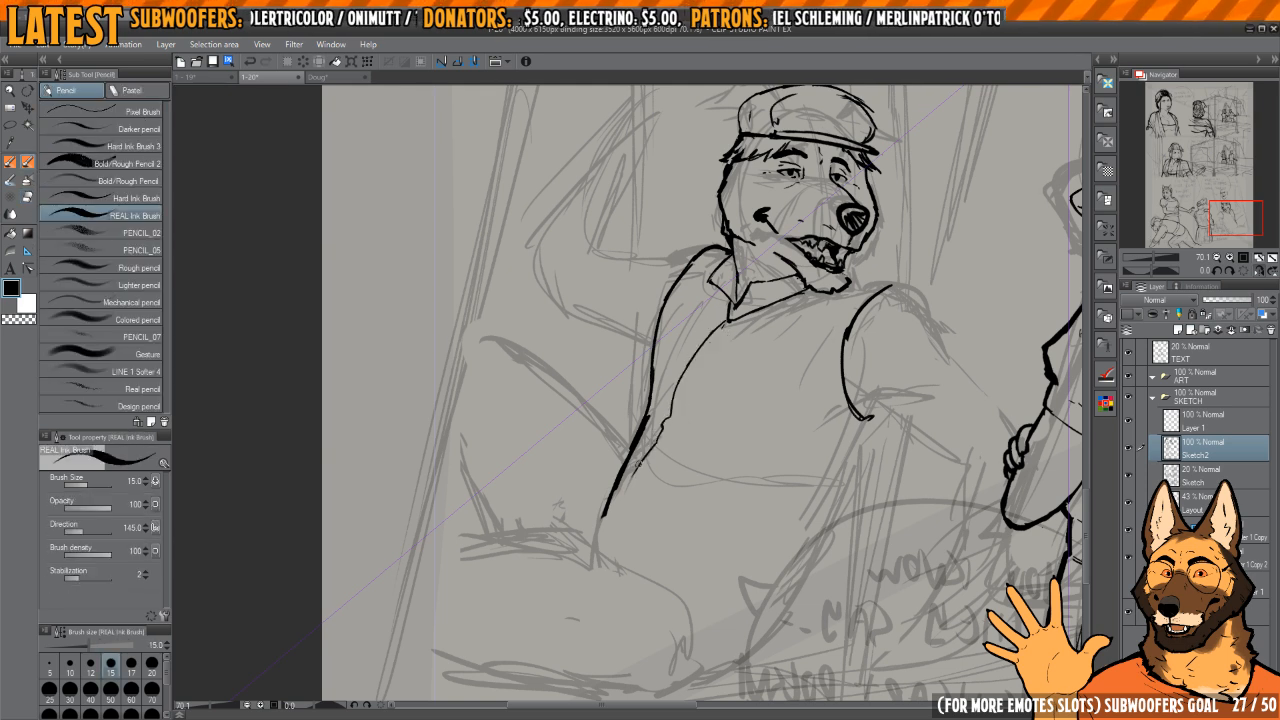
Step: Ink the rear part of the shirt's hem and begin the torso's front outline below the armhole
{"action": "mouse_move", "coordinate": [628, 570]}
{"action": "left_mouse_down"}
{"action": "mouse_move", "coordinate": [697, 610]}
{"action": "mouse_move", "coordinate": [708, 650]}
{"action": "left_mouse_up"}
{"action": "key", "text": "h"}
{"action": "mouse_move", "coordinate": [574, 516]}
{"action": "left_mouse_down"}
{"action": "mouse_move", "coordinate": [674, 520]}
{"action": "mouse_move", "coordinate": [714, 566]}
{"action": "left_mouse_up"}
{"action": "mouse_move", "coordinate": [574, 454]}
{"action": "left_mouse_down"}
{"action": "mouse_move", "coordinate": [568, 424]}
{"action": "mouse_move", "coordinate": [552, 419]}
{"action": "left_mouse_up"}
{"action": "key", "text": "e"}
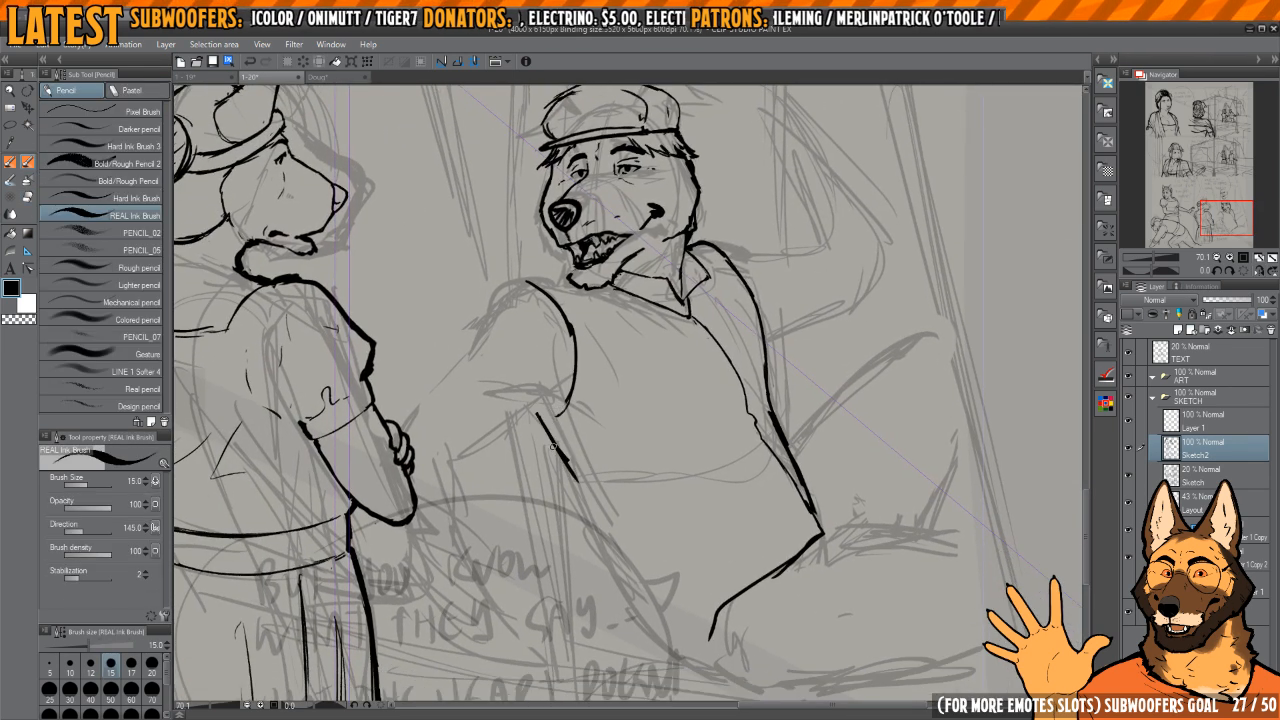
Step: Rework the torso's front outline below the armhole into a longer line running down the belly
{"action": "key", "text": "e"}
{"action": "mouse_move", "coordinate": [575, 480]}
{"action": "left_mouse_down"}
{"action": "mouse_move", "coordinate": [537, 432]}
{"action": "mouse_move", "coordinate": [575, 487]}
{"action": "mouse_move", "coordinate": [547, 421]}
{"action": "mouse_move", "coordinate": [621, 568]}
{"action": "left_mouse_up"}
{"action": "key", "text": "p"}
{"action": "mouse_move", "coordinate": [570, 449]}
{"action": "left_mouse_down"}
{"action": "mouse_move", "coordinate": [616, 564]}
{"action": "mouse_move", "coordinate": [533, 423]}
{"action": "mouse_move", "coordinate": [649, 626]}
{"action": "left_mouse_up"}
{"action": "key", "text": "e"}
{"action": "key", "text": "p"}
{"action": "key", "text": "e"}
{"action": "mouse_move", "coordinate": [545, 438]}
{"action": "left_mouse_down"}
{"action": "mouse_move", "coordinate": [528, 408]}
{"action": "mouse_move", "coordinate": [597, 549]}
{"action": "left_mouse_up"}
{"action": "key", "text": "p"}
{"action": "left_click_drag", "start_coordinate": [604, 560], "coordinate": [586, 520]}
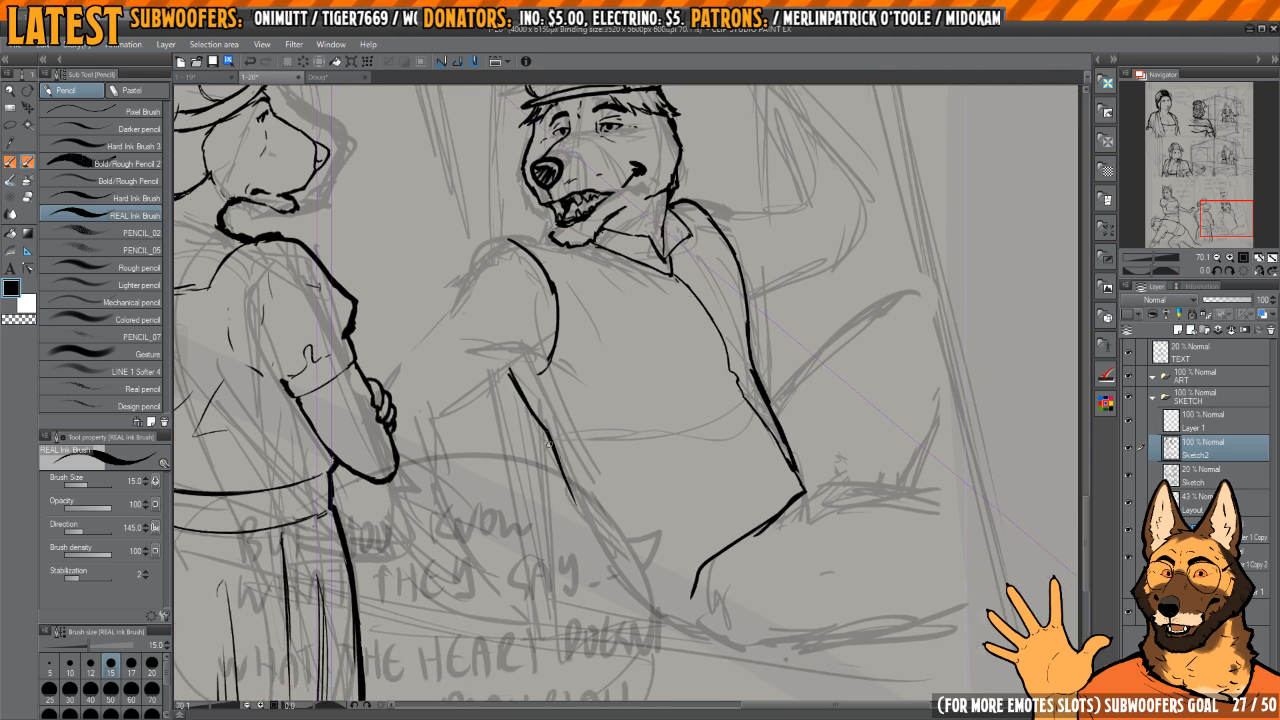
Step: Thicken the belly outline and curve it around to the lowest point of the shirt's hem
{"action": "left_click_drag", "start_coordinate": [549, 440], "coordinate": [601, 556]}
{"action": "left_click_drag", "start_coordinate": [570, 487], "coordinate": [632, 596]}
{"action": "left_click_drag", "start_coordinate": [596, 546], "coordinate": [636, 594]}
{"action": "mouse_move", "coordinate": [648, 596]}
{"action": "left_mouse_down"}
{"action": "mouse_move", "coordinate": [578, 518]}
{"action": "mouse_move", "coordinate": [622, 529]}
{"action": "mouse_move", "coordinate": [686, 452]}
{"action": "mouse_move", "coordinate": [630, 525]}
{"action": "left_mouse_up"}
Step: Erase the old rear hem line and redraw it to join the belly outline with the back corner
{"action": "key", "text": "e"}
{"action": "left_click_drag", "start_coordinate": [680, 465], "coordinate": [738, 420]}
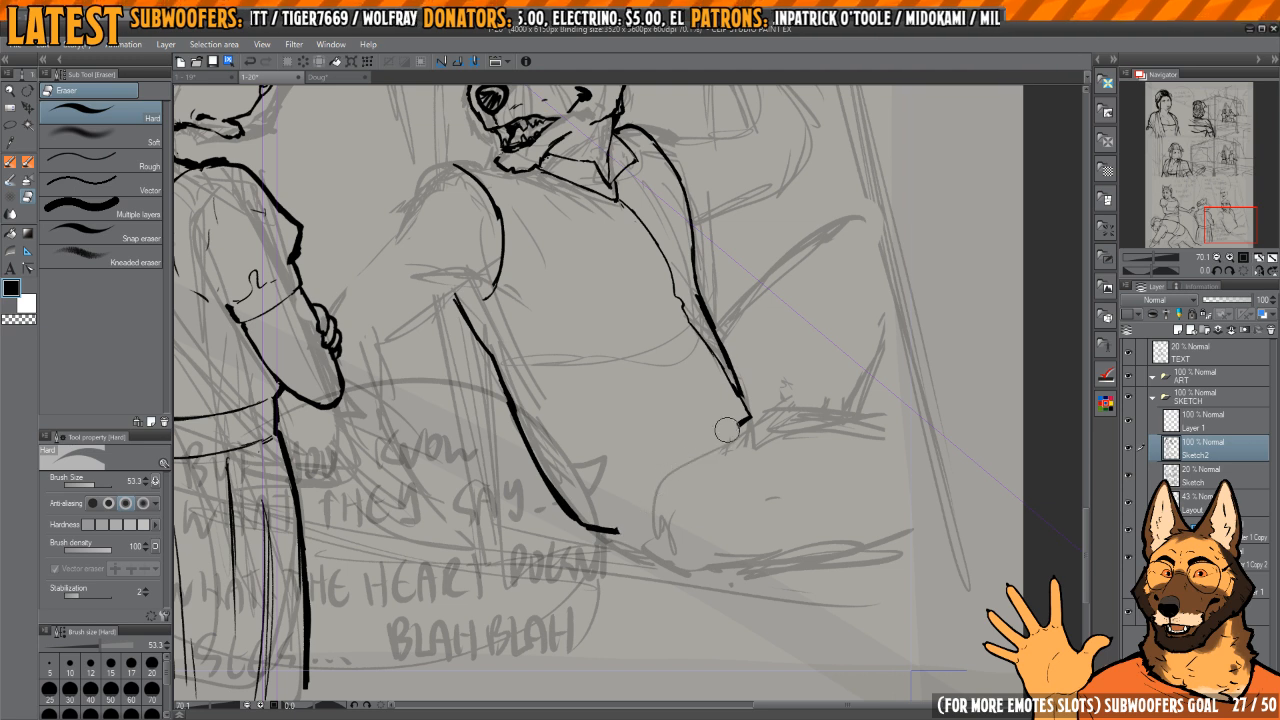
{"action": "key", "text": "p"}
{"action": "mouse_move", "coordinate": [618, 530]}
{"action": "left_mouse_down"}
{"action": "mouse_move", "coordinate": [739, 412]}
{"action": "mouse_move", "coordinate": [671, 456]}
{"action": "left_mouse_up"}
{"action": "key", "text": "e"}
{"action": "key", "text": "p"}
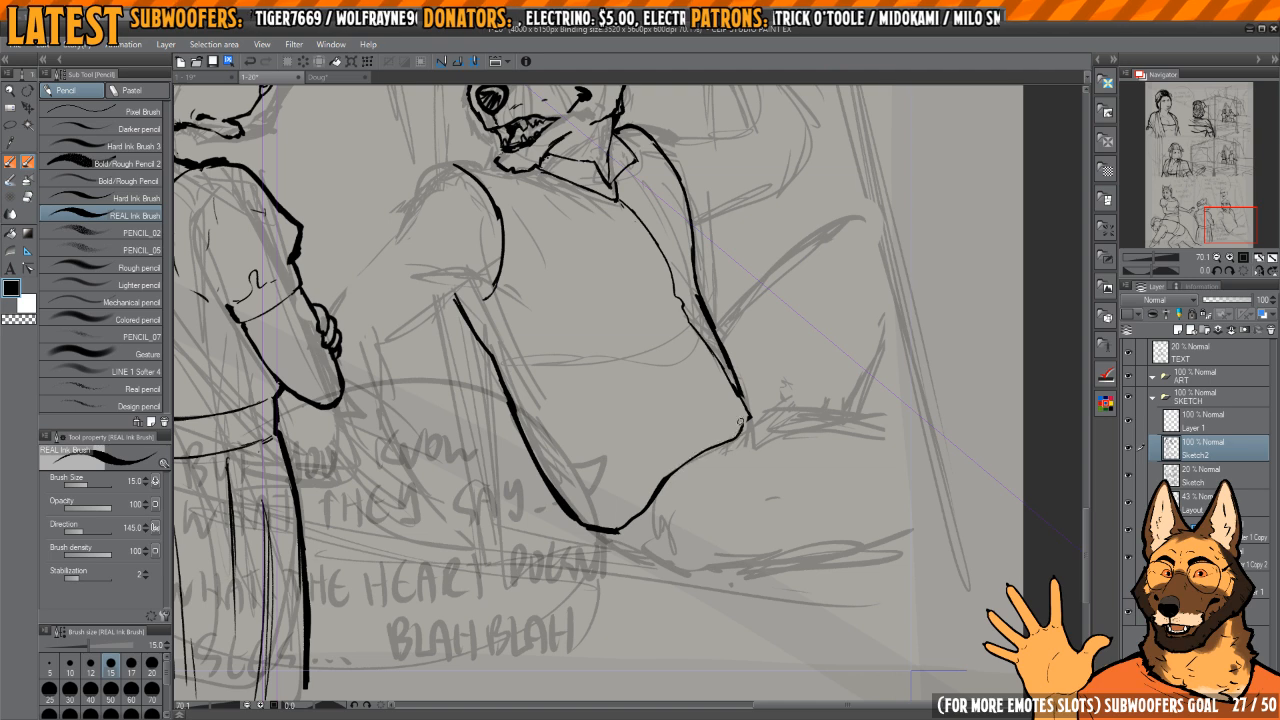
Step: Ink thin fold lines across the shirt's belly
{"action": "left_click_drag", "start_coordinate": [558, 405], "coordinate": [597, 473]}
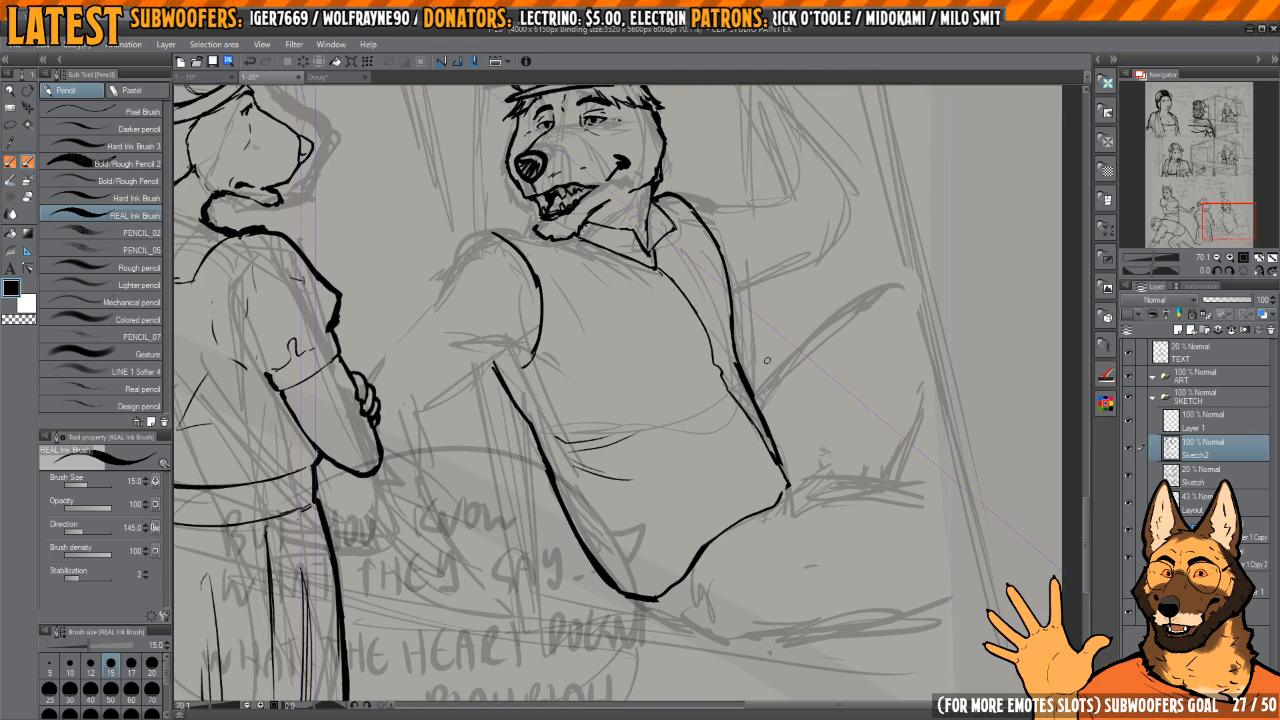
{"action": "mouse_move", "coordinate": [767, 360]}
{"action": "left_mouse_down"}
{"action": "mouse_move", "coordinate": [755, 398]}
{"action": "mouse_move", "coordinate": [718, 390]}
{"action": "mouse_move", "coordinate": [712, 362]}
{"action": "mouse_move", "coordinate": [724, 412]}
{"action": "mouse_move", "coordinate": [726, 369]}
{"action": "left_mouse_up"}
{"action": "key", "text": "e"}
{"action": "key", "text": "p"}
Step: Erase and redraw the middle of the dog's back outline between the shoulder and the waist
{"action": "key", "text": "h"}
{"action": "key", "text": "h"}
{"action": "key", "text": "e"}
{"action": "left_click_drag", "start_coordinate": [721, 418], "coordinate": [716, 380]}
{"action": "mouse_move", "coordinate": [692, 307]}
{"action": "left_mouse_down"}
{"action": "mouse_move", "coordinate": [714, 403]}
{"action": "mouse_move", "coordinate": [716, 345]}
{"action": "mouse_move", "coordinate": [726, 401]}
{"action": "left_mouse_up"}
{"action": "key", "text": "p"}
{"action": "left_click_drag", "start_coordinate": [710, 329], "coordinate": [725, 415]}
{"action": "key", "text": "h"}
{"action": "left_click_drag", "start_coordinate": [651, 386], "coordinate": [741, 414]}
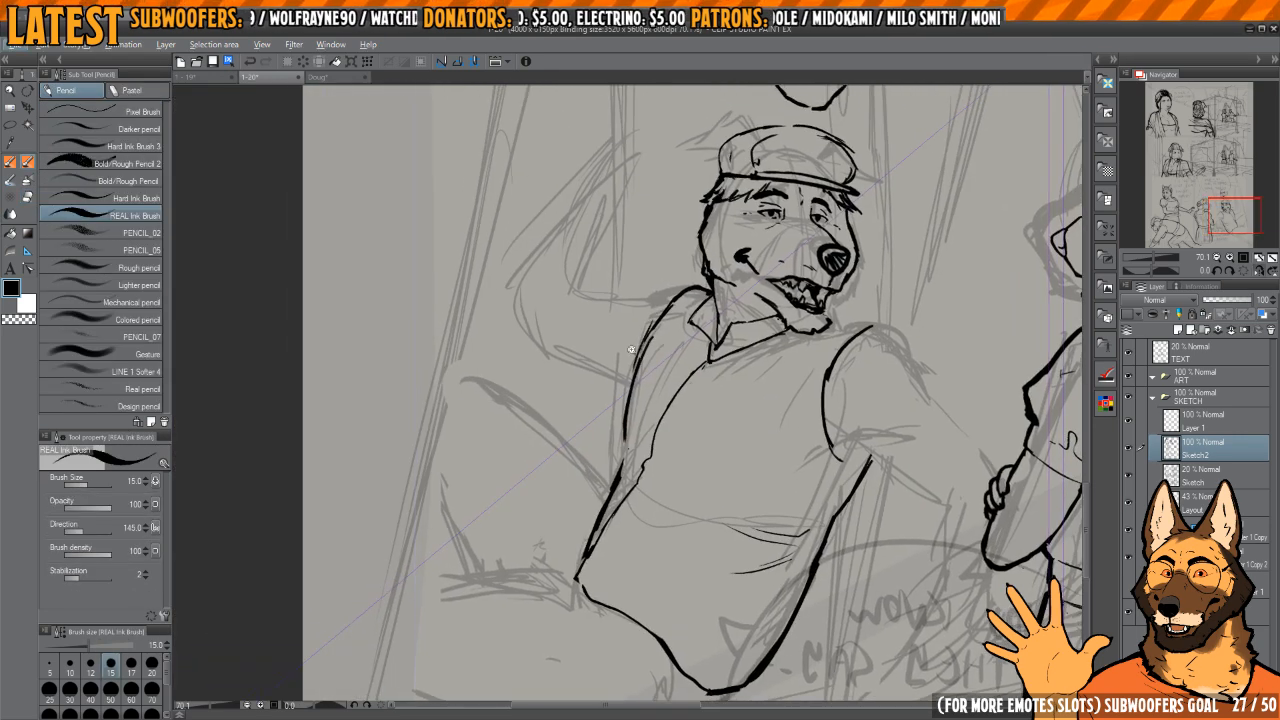
{"action": "scroll", "coordinate": [631, 349], "scroll_direction": "up", "scroll_amount": 1}
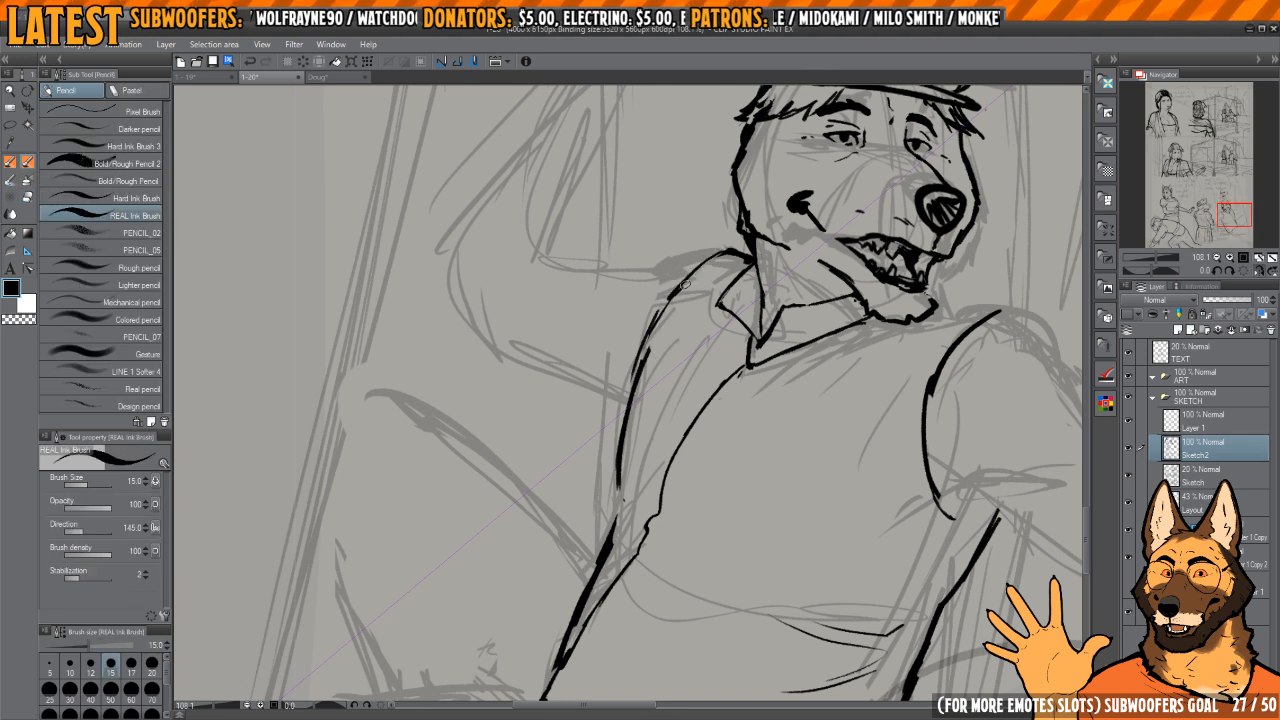
Step: Re-ink the dog's back outline from the shoulder to the waist and trim its rough edges into one smooth line
{"action": "mouse_move", "coordinate": [722, 250]}
{"action": "left_mouse_down"}
{"action": "mouse_move", "coordinate": [648, 340]}
{"action": "mouse_move", "coordinate": [658, 314]}
{"action": "mouse_move", "coordinate": [615, 470]}
{"action": "mouse_move", "coordinate": [645, 328]}
{"action": "mouse_move", "coordinate": [700, 238]}
{"action": "left_mouse_up"}
{"action": "key", "text": "e"}
{"action": "key", "text": "p"}
{"action": "left_click_drag", "start_coordinate": [663, 303], "coordinate": [620, 507]}
{"action": "left_click_drag", "start_coordinate": [620, 507], "coordinate": [632, 395]}
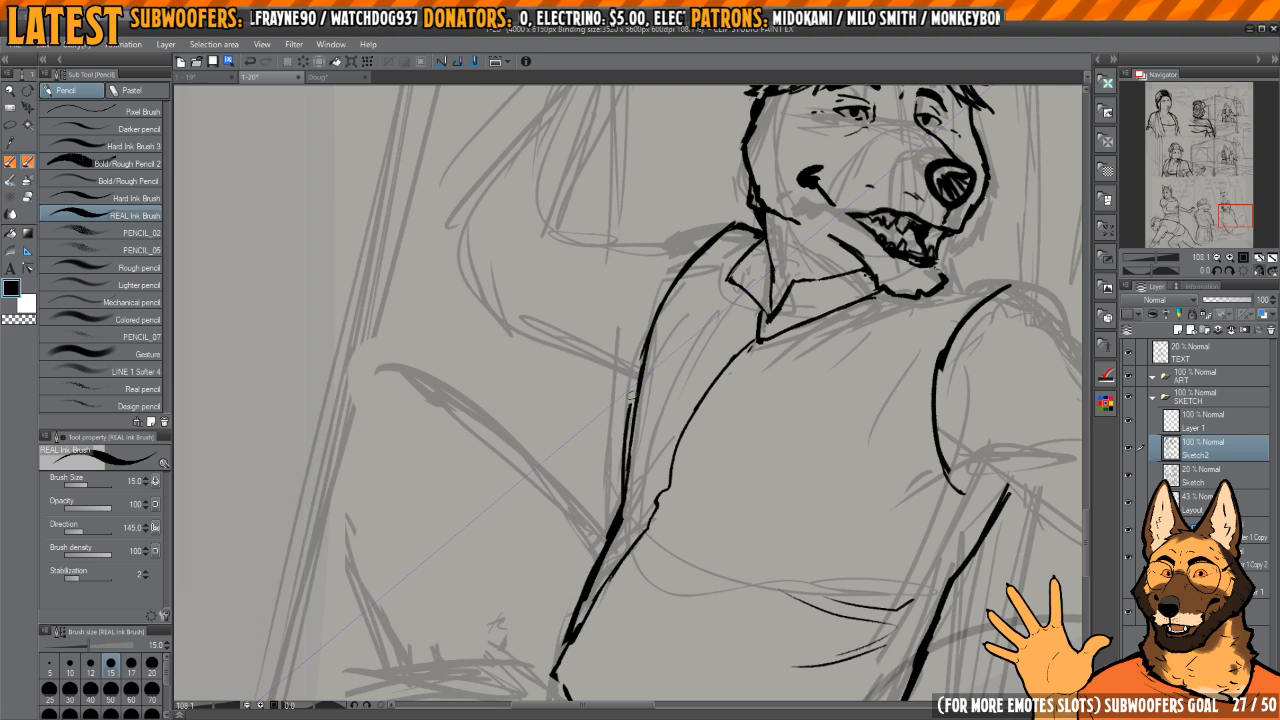
{"action": "key", "text": "c"}
{"action": "mouse_move", "coordinate": [626, 472]}
{"action": "left_mouse_down"}
{"action": "mouse_move", "coordinate": [652, 353]}
{"action": "mouse_move", "coordinate": [627, 472]}
{"action": "left_mouse_up"}
{"action": "left_click_drag", "start_coordinate": [638, 385], "coordinate": [625, 498]}
{"action": "key", "text": "c"}
{"action": "left_click_drag", "start_coordinate": [661, 311], "coordinate": [625, 505]}
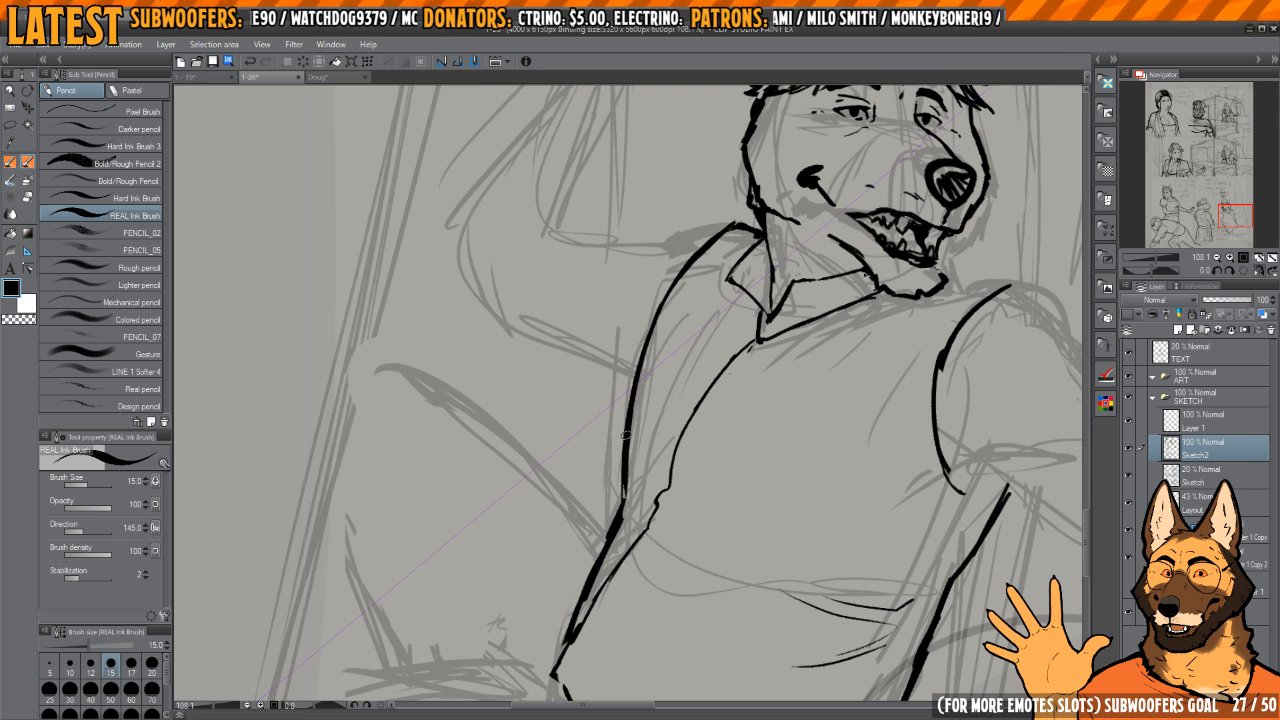
Step: Check the back outline in a mirrored view, then erase and redraw its uneven stretch just above the waist
{"action": "key", "text": "h"}
{"action": "left_click_drag", "start_coordinate": [696, 445], "coordinate": [707, 368]}
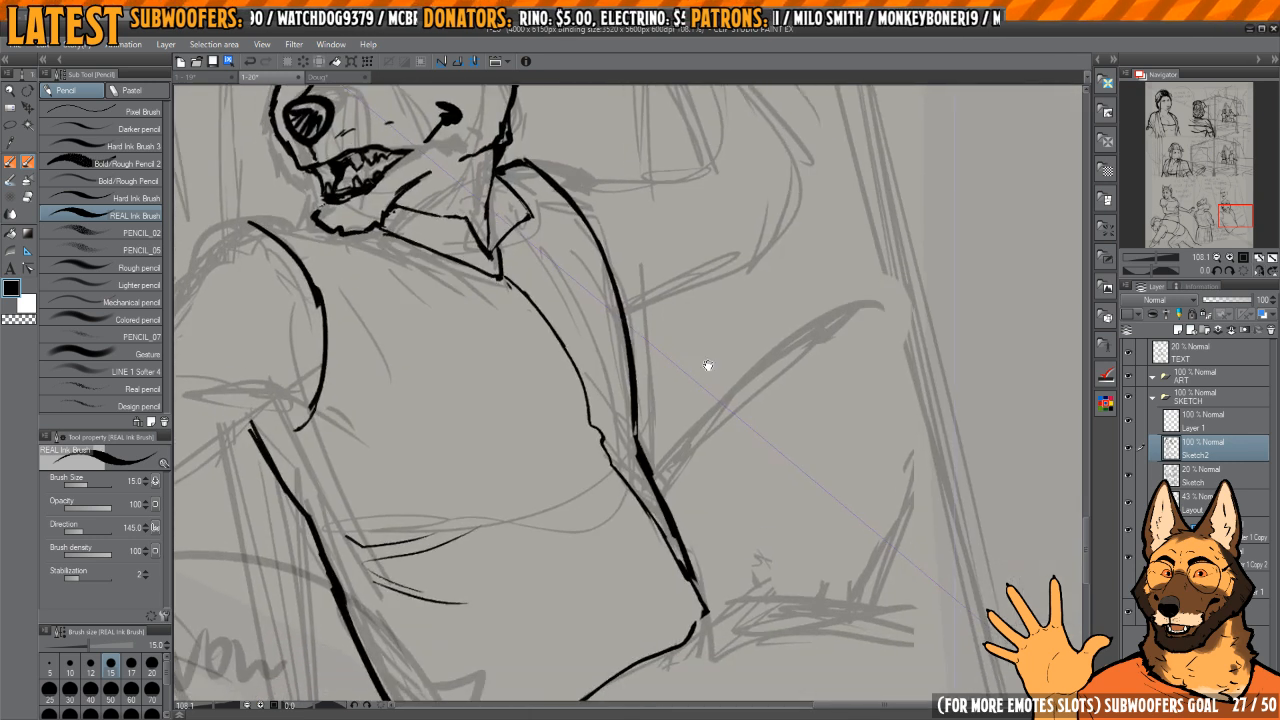
{"action": "key", "text": "h"}
{"action": "key", "text": "e"}
{"action": "mouse_move", "coordinate": [626, 440]}
{"action": "left_mouse_down"}
{"action": "mouse_move", "coordinate": [578, 546]}
{"action": "mouse_move", "coordinate": [632, 434]}
{"action": "left_mouse_up"}
{"action": "key", "text": "h"}
{"action": "left_click_drag", "start_coordinate": [669, 393], "coordinate": [666, 458]}
{"action": "mouse_move", "coordinate": [641, 450]}
{"action": "left_mouse_down"}
{"action": "mouse_move", "coordinate": [621, 319]}
{"action": "mouse_move", "coordinate": [634, 408]}
{"action": "left_mouse_up"}
{"action": "key", "text": "p"}
{"action": "left_click_drag", "start_coordinate": [612, 325], "coordinate": [631, 427]}
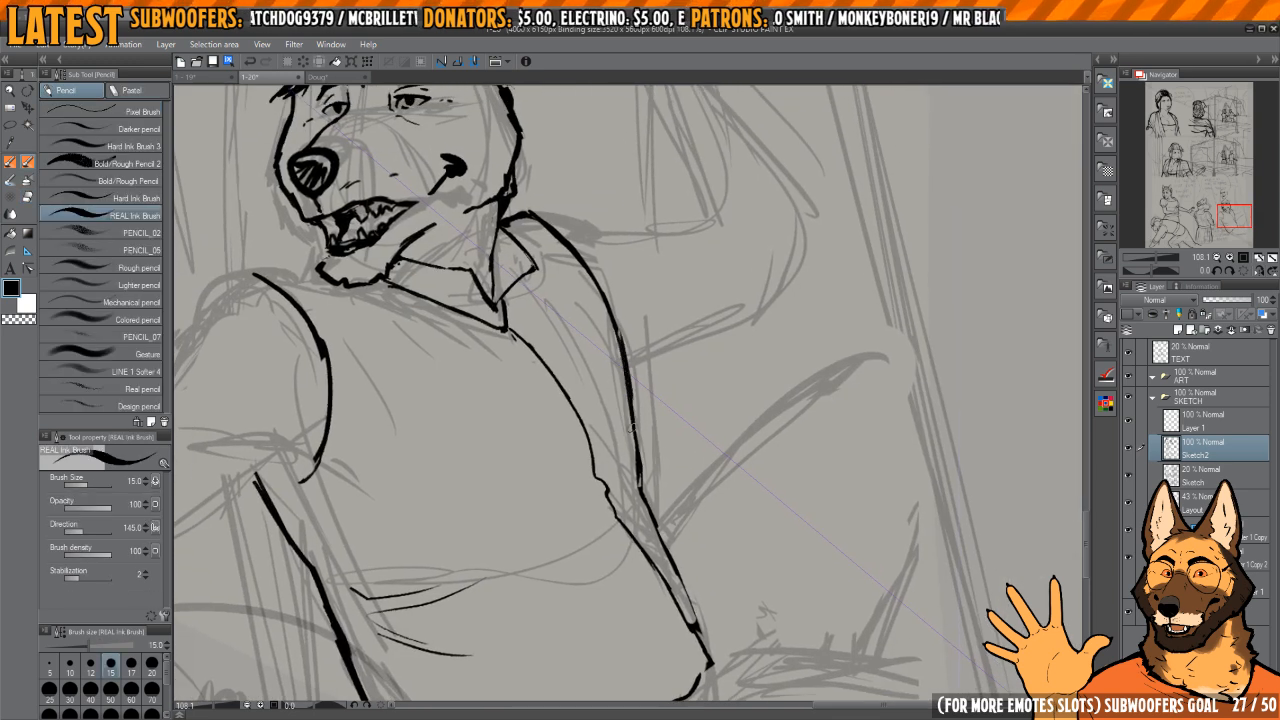
Step: Erase the kinked part of the shirt's inner line at the waist and redraw it to meet the lower segment
{"action": "key", "text": "h"}
{"action": "key", "text": "e"}
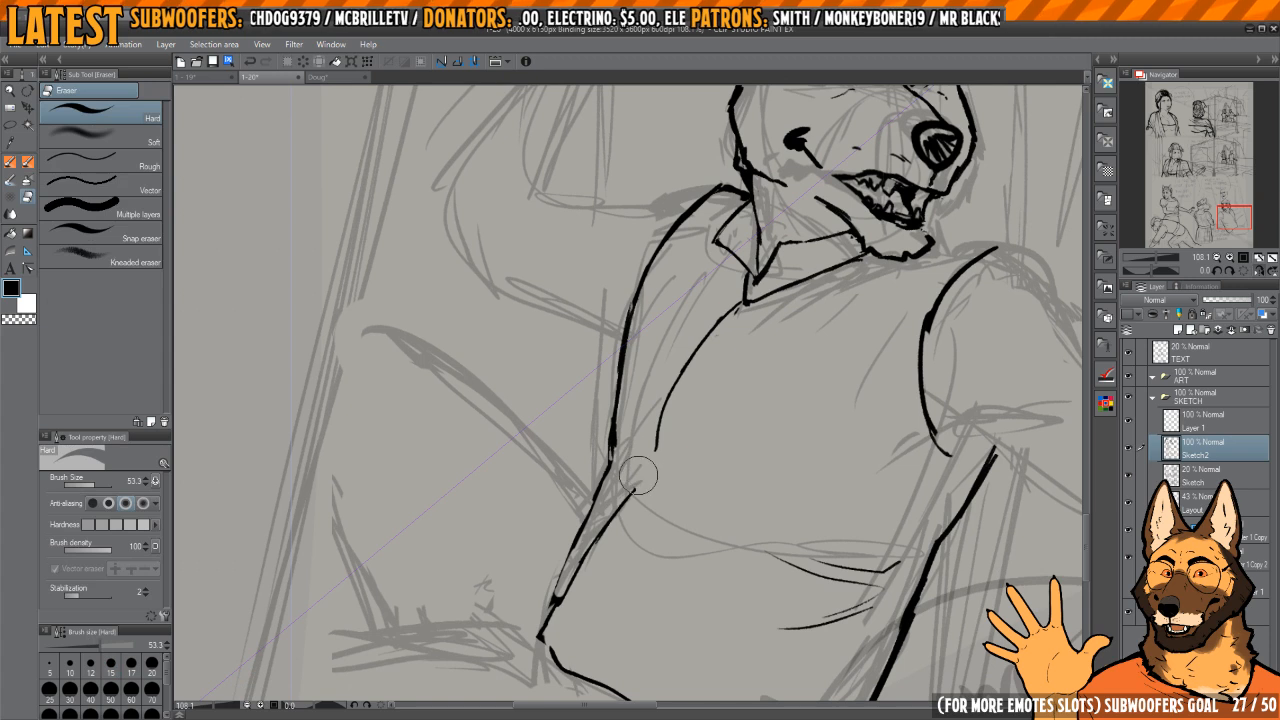
{"action": "key", "text": "p"}
{"action": "key", "text": "e"}
{"action": "mouse_move", "coordinate": [648, 463]}
{"action": "left_mouse_down"}
{"action": "mouse_move", "coordinate": [656, 444]}
{"action": "mouse_move", "coordinate": [631, 484]}
{"action": "left_mouse_up"}
{"action": "key", "text": "p"}
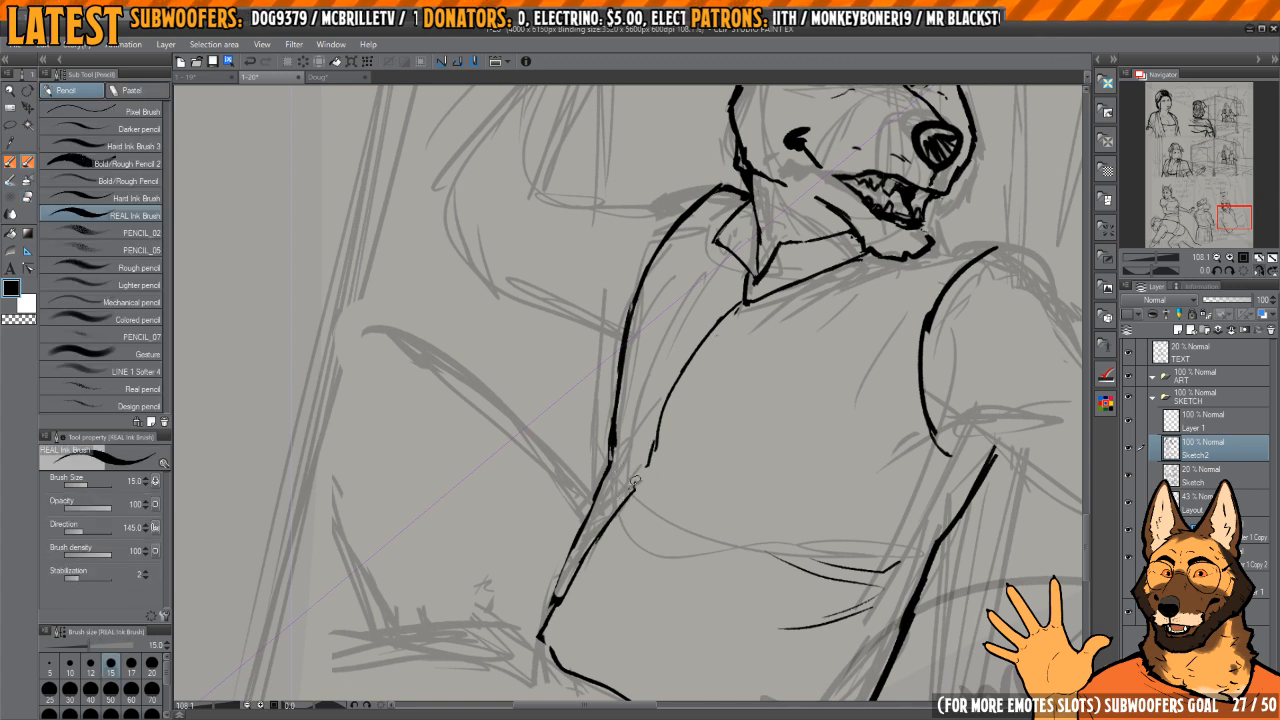
{"action": "mouse_move", "coordinate": [680, 398]}
{"action": "left_mouse_down"}
{"action": "mouse_move", "coordinate": [637, 452]}
{"action": "mouse_move", "coordinate": [609, 434]}
{"action": "mouse_move", "coordinate": [657, 376]}
{"action": "mouse_move", "coordinate": [666, 490]}
{"action": "left_mouse_up"}
Step: Clean up the back outline above the waist again and ink thin fold lines from the waist across the shirt
{"action": "key", "text": "h"}
{"action": "key", "text": "h"}
{"action": "key", "text": "h"}
{"action": "key", "text": "e"}
{"action": "left_click_drag", "start_coordinate": [660, 429], "coordinate": [644, 330]}
{"action": "key", "text": "p"}
{"action": "key", "text": "e"}
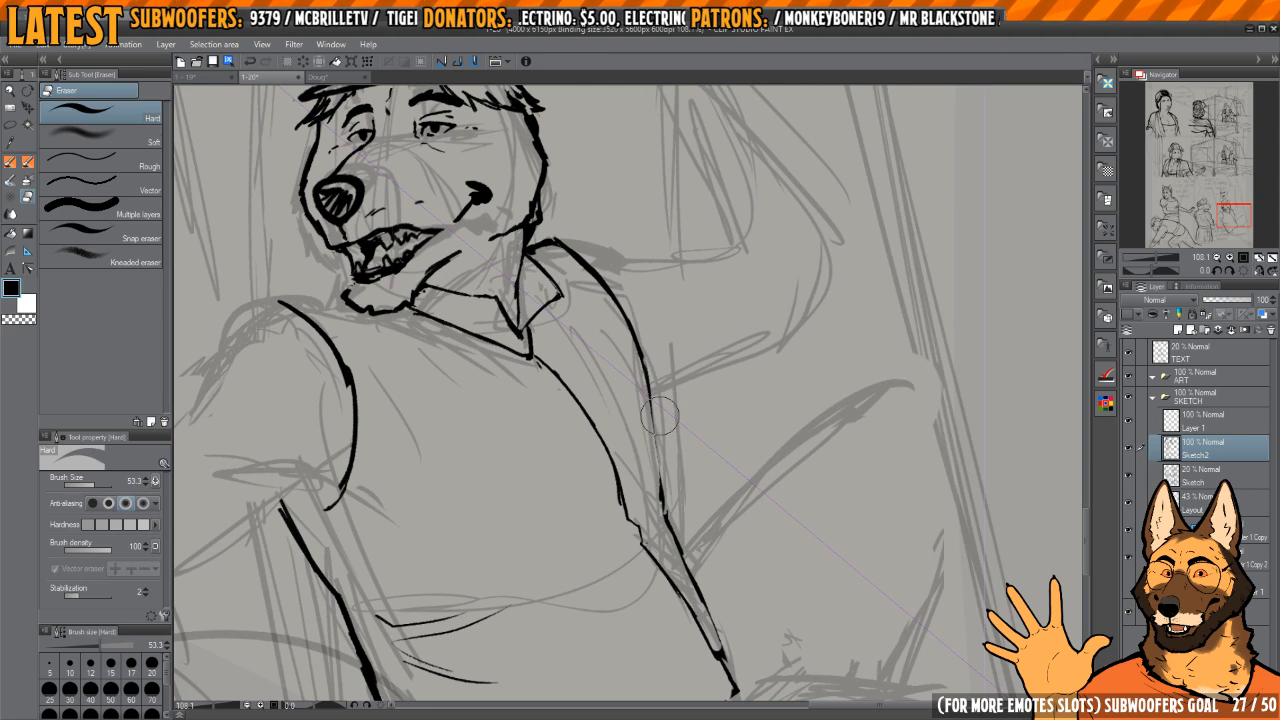
{"action": "key", "text": "p"}
{"action": "mouse_move", "coordinate": [659, 416]}
{"action": "left_mouse_down"}
{"action": "mouse_move", "coordinate": [638, 325]}
{"action": "mouse_move", "coordinate": [652, 426]}
{"action": "left_mouse_up"}
{"action": "key", "text": "h"}
{"action": "left_click_drag", "start_coordinate": [606, 280], "coordinate": [652, 409]}
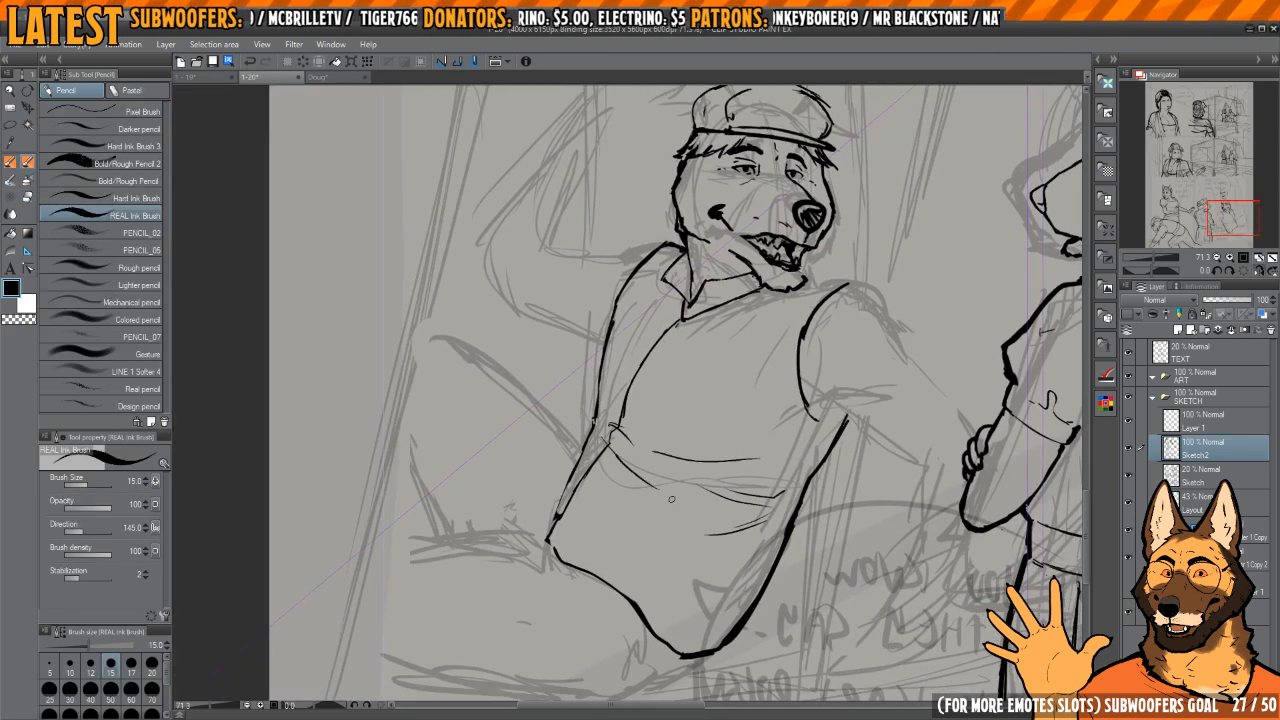
Step: Ink a thin second line inside the belly outline from below the armpit to the hem, erasing stray marks
{"action": "key", "text": "h"}
{"action": "left_click_drag", "start_coordinate": [699, 491], "coordinate": [686, 414]}
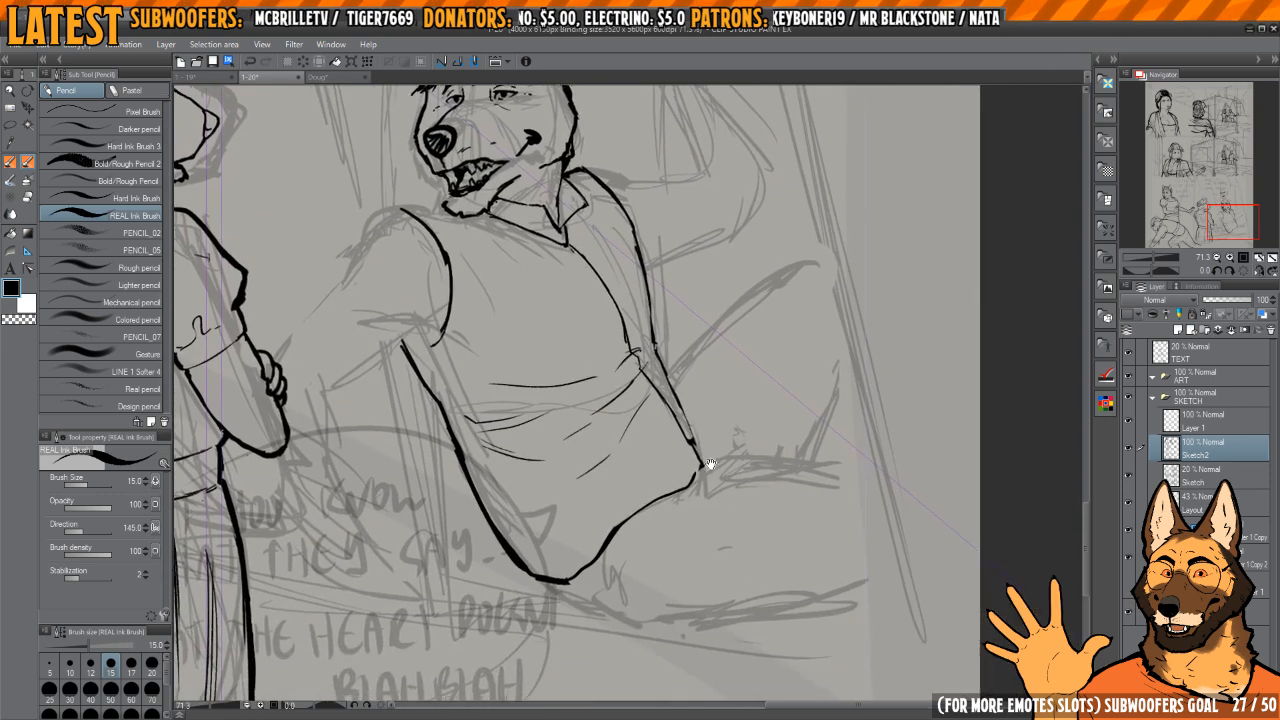
{"action": "mouse_move", "coordinate": [709, 466]}
{"action": "left_mouse_down"}
{"action": "mouse_move", "coordinate": [703, 449]}
{"action": "mouse_move", "coordinate": [756, 323]}
{"action": "mouse_move", "coordinate": [765, 378]}
{"action": "left_mouse_up"}
{"action": "left_click_drag", "start_coordinate": [690, 390], "coordinate": [763, 570]}
{"action": "key", "text": "e"}
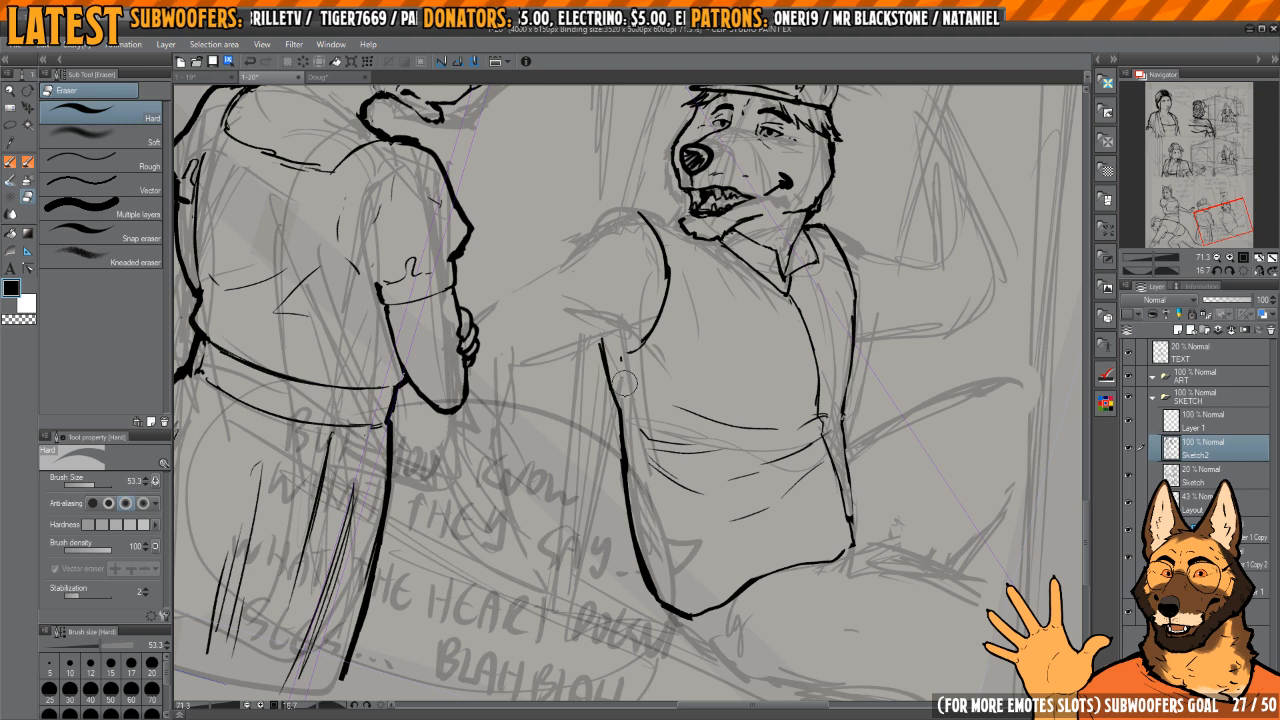
{"action": "scroll", "coordinate": [620, 380], "scroll_direction": "down", "scroll_amount": 2}
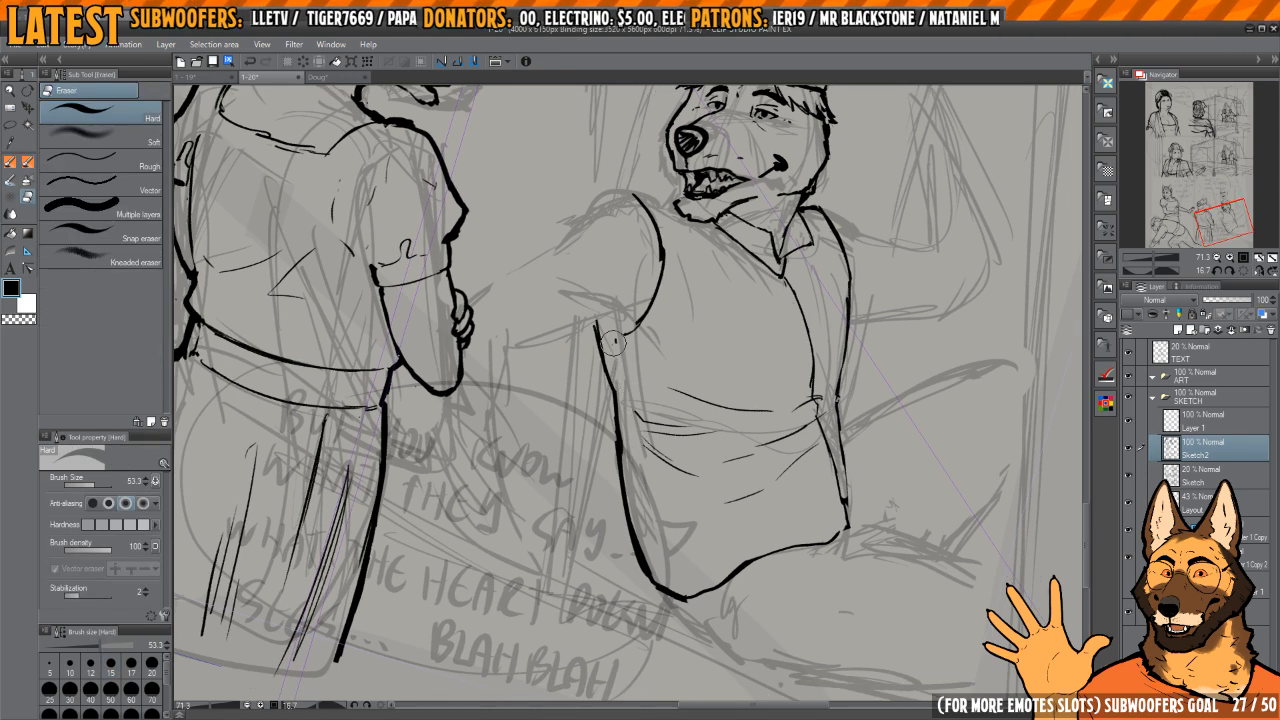
{"action": "key", "text": "p"}
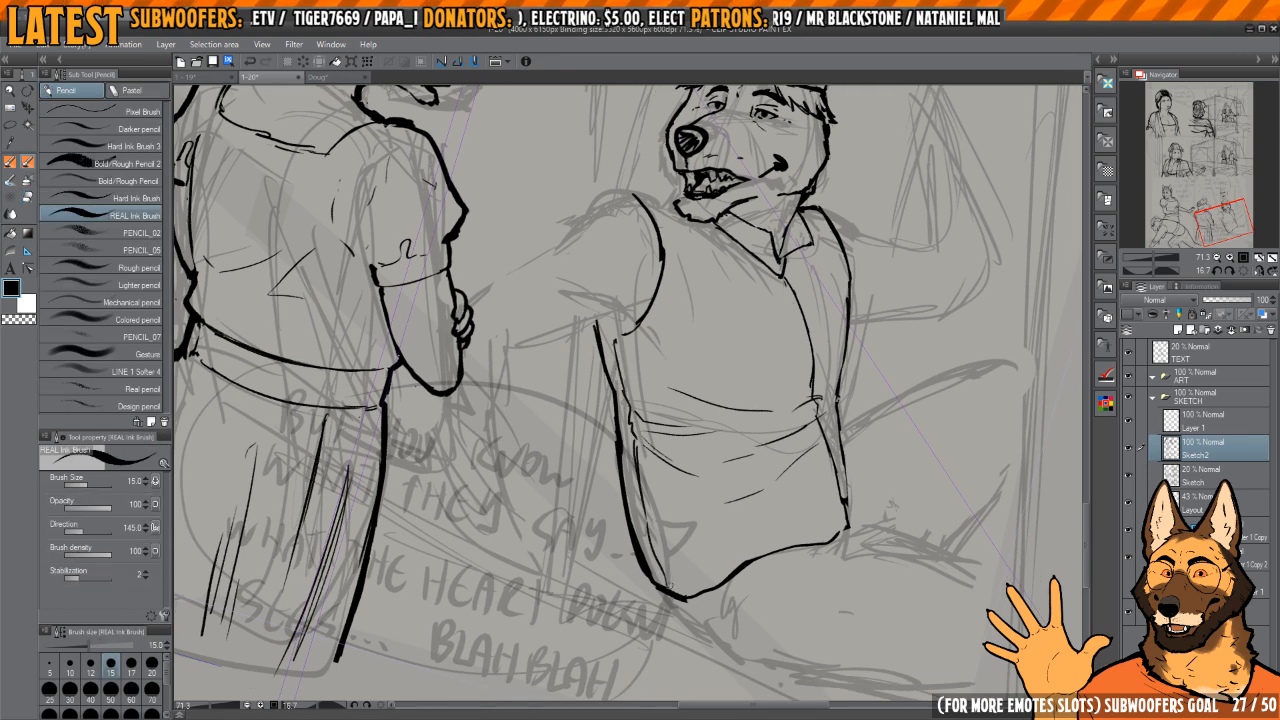
{"action": "left_click_drag", "start_coordinate": [669, 586], "coordinate": [664, 423]}
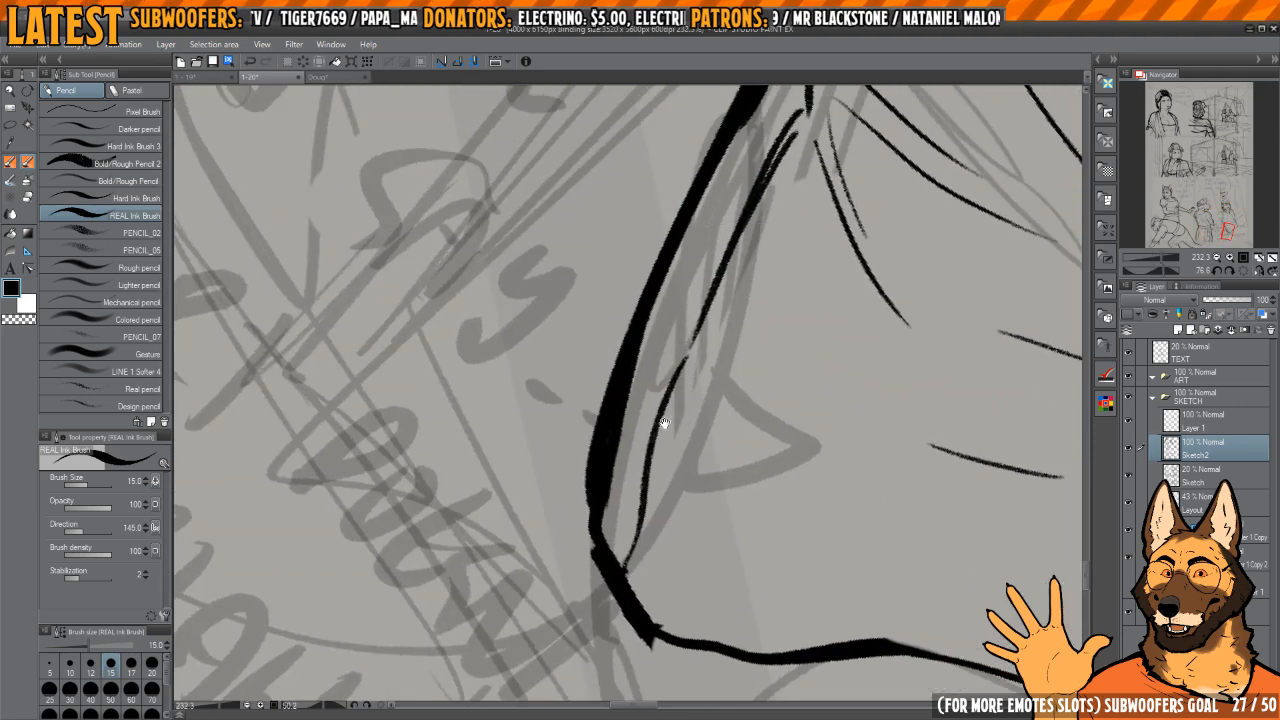
Step: Thin and even out the belly outline where it curves around into the lowest point of the hem
{"action": "mouse_move", "coordinate": [774, 327]}
{"action": "left_mouse_down"}
{"action": "mouse_move", "coordinate": [686, 391]}
{"action": "mouse_move", "coordinate": [664, 335]}
{"action": "mouse_move", "coordinate": [648, 428]}
{"action": "left_mouse_up"}
{"action": "key", "text": "c"}
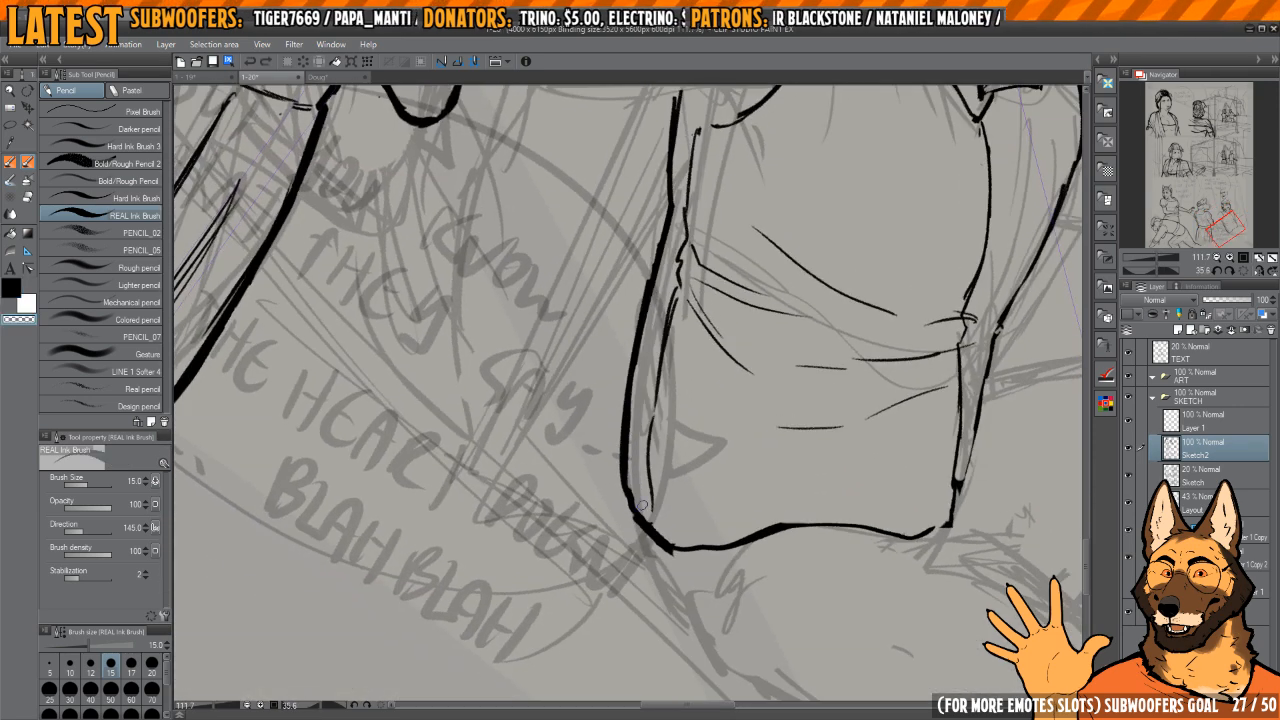
{"action": "left_click_drag", "start_coordinate": [642, 506], "coordinate": [630, 454]}
{"action": "key", "text": "c"}
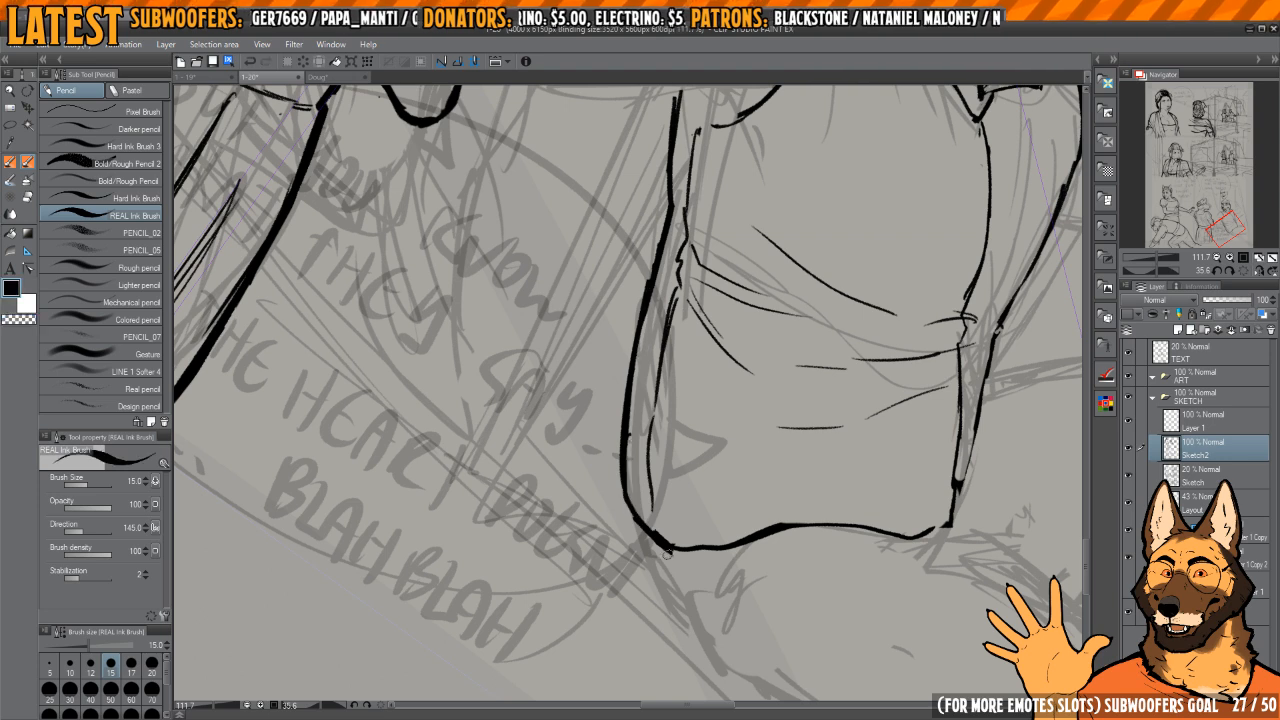
{"action": "left_click_drag", "start_coordinate": [667, 553], "coordinate": [634, 420]}
{"action": "mouse_move", "coordinate": [634, 420]}
{"action": "left_mouse_down"}
{"action": "mouse_move", "coordinate": [604, 398]}
{"action": "mouse_move", "coordinate": [612, 450]}
{"action": "mouse_move", "coordinate": [617, 432]}
{"action": "mouse_move", "coordinate": [647, 508]}
{"action": "left_mouse_up"}
{"action": "key", "text": "c"}
{"action": "key", "text": "c"}
{"action": "key", "text": "c"}
{"action": "left_click_drag", "start_coordinate": [656, 530], "coordinate": [648, 498]}
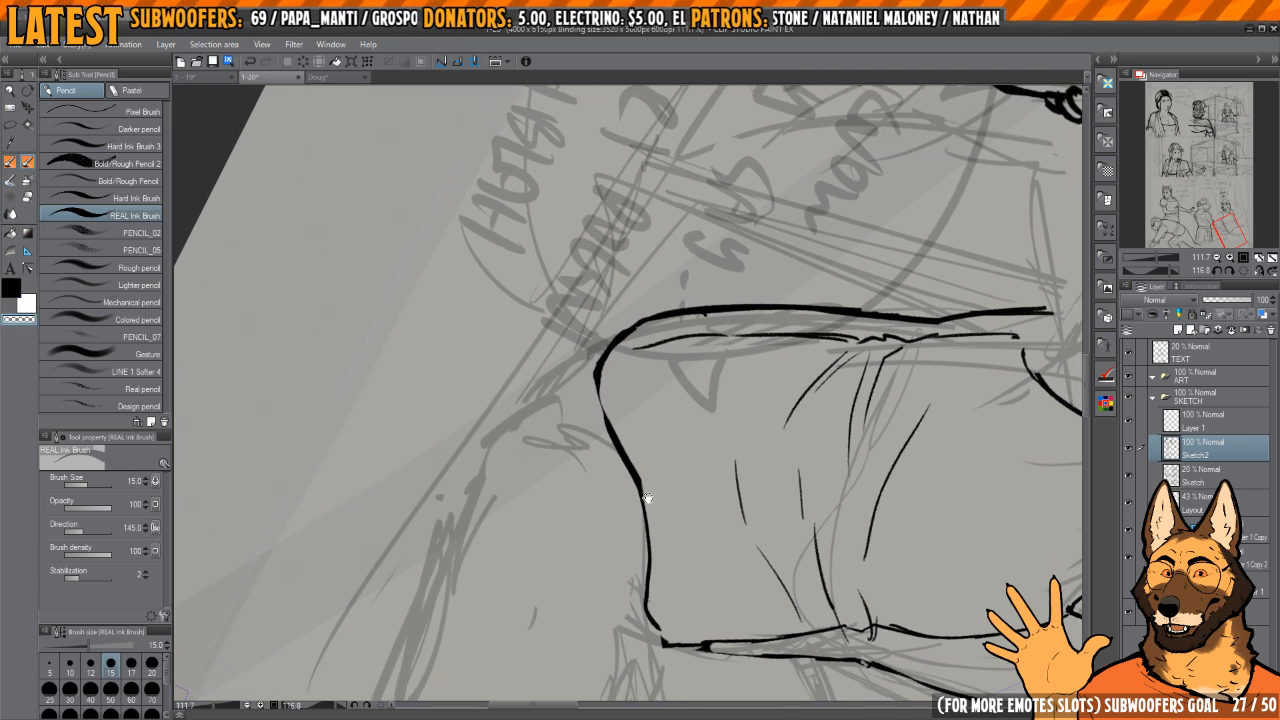
Step: Try a sharper corner between belly outline and hem, then erase the corner together with the front part of the hem
{"action": "key", "text": "c"}
{"action": "mouse_move", "coordinate": [643, 322]}
{"action": "left_mouse_down"}
{"action": "mouse_move", "coordinate": [590, 378]}
{"action": "mouse_move", "coordinate": [619, 457]}
{"action": "mouse_move", "coordinate": [612, 425]}
{"action": "left_mouse_up"}
{"action": "key", "text": "c"}
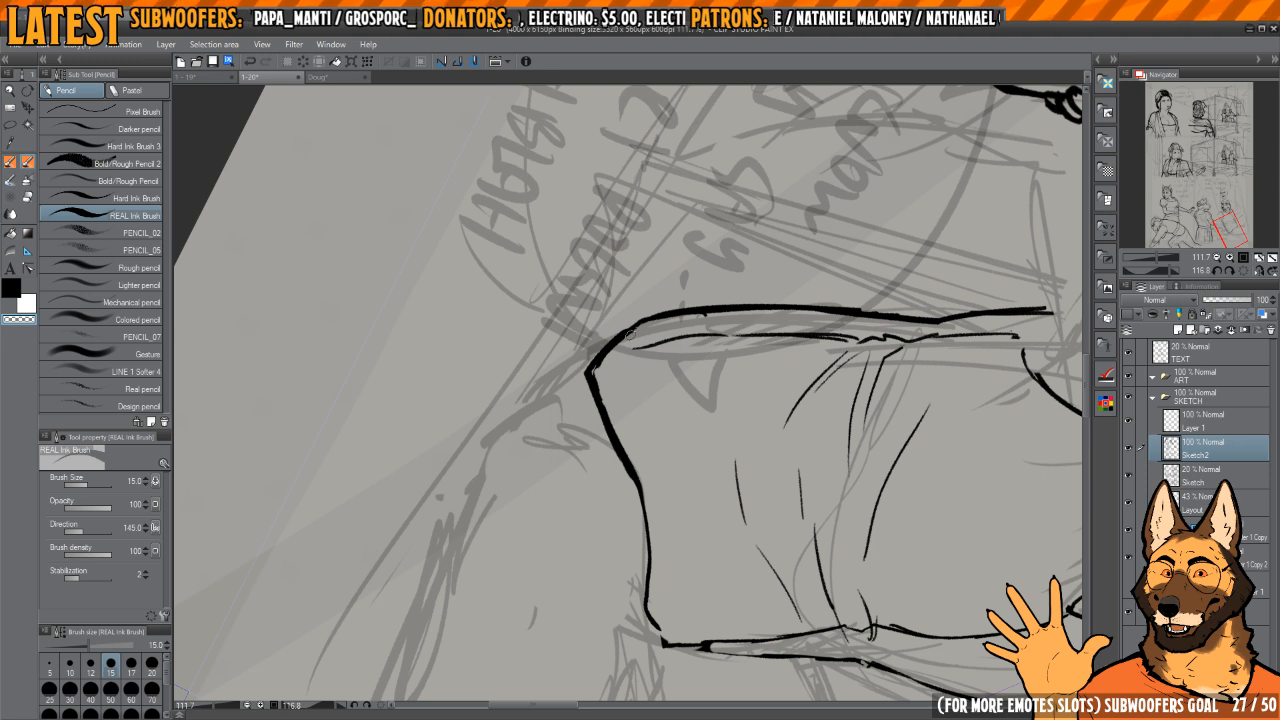
{"action": "key", "text": "h"}
{"action": "left_click_drag", "start_coordinate": [590, 370], "coordinate": [608, 391]}
{"action": "key", "text": "e"}
{"action": "mouse_move", "coordinate": [672, 362]}
{"action": "left_mouse_down"}
{"action": "mouse_move", "coordinate": [671, 437]}
{"action": "mouse_move", "coordinate": [645, 498]}
{"action": "left_mouse_up"}
{"action": "key", "text": "h"}
{"action": "left_click_drag", "start_coordinate": [600, 374], "coordinate": [628, 386]}
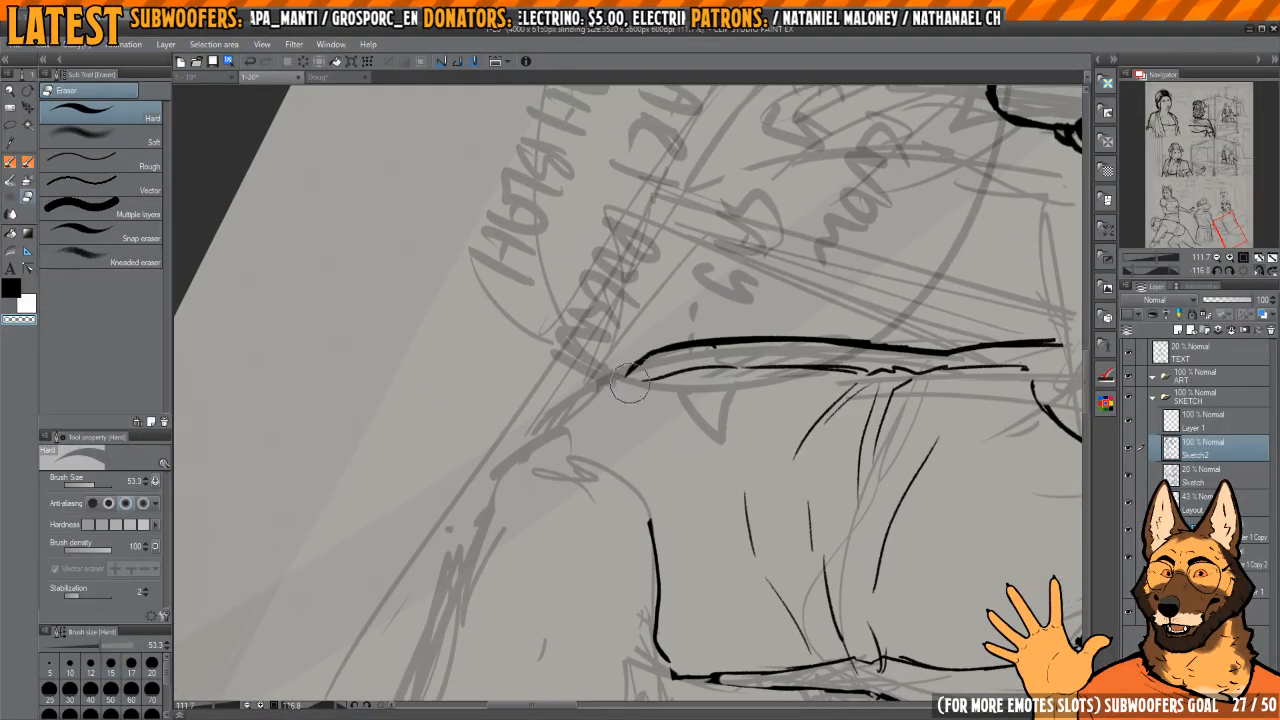
Step: Ink a new corner at the end of the belly outline and extend it to reconnect with the remaining hem line
{"action": "key", "text": "p"}
{"action": "key", "text": "c"}
{"action": "key", "text": "c"}
{"action": "key", "text": "c"}
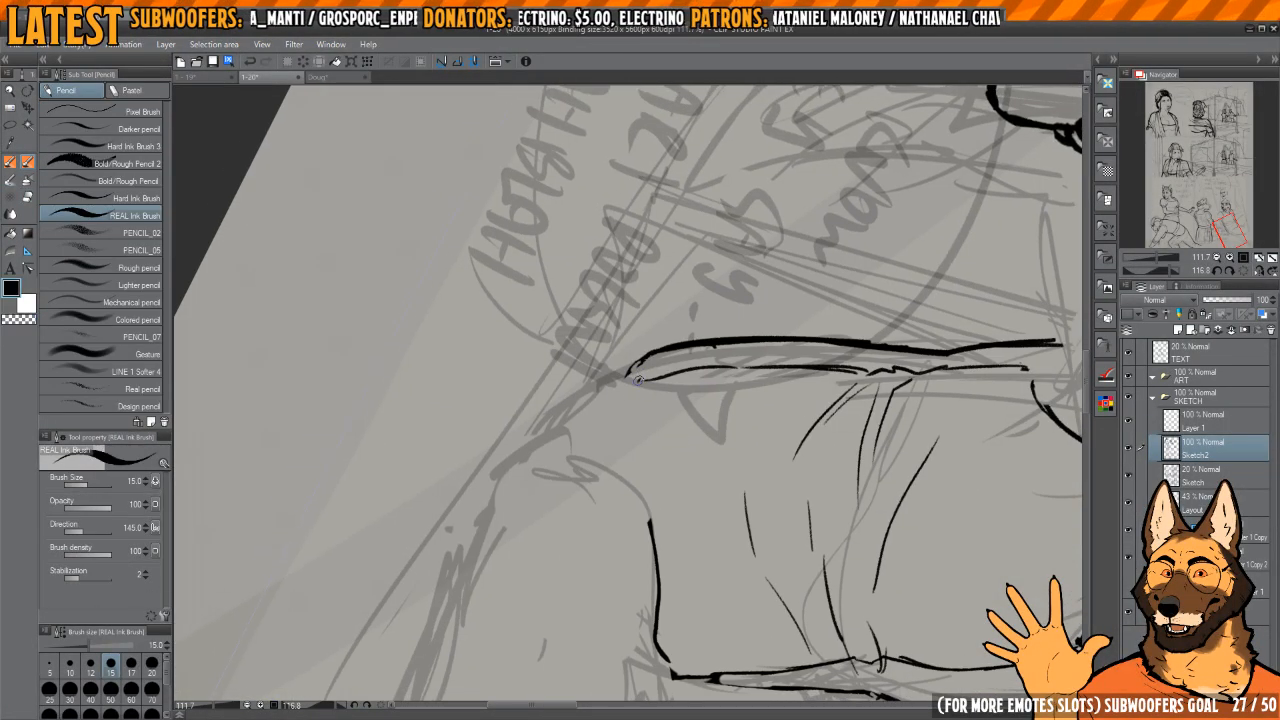
{"action": "key", "text": "c"}
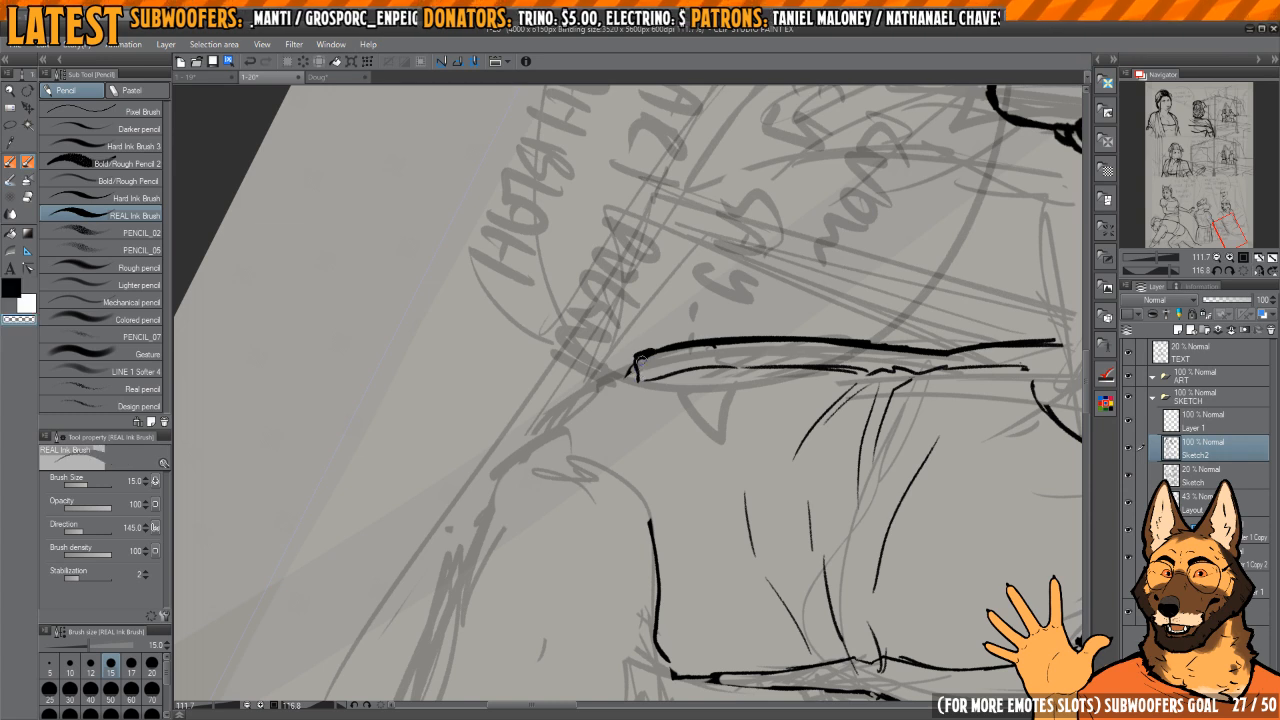
{"action": "key", "text": "c"}
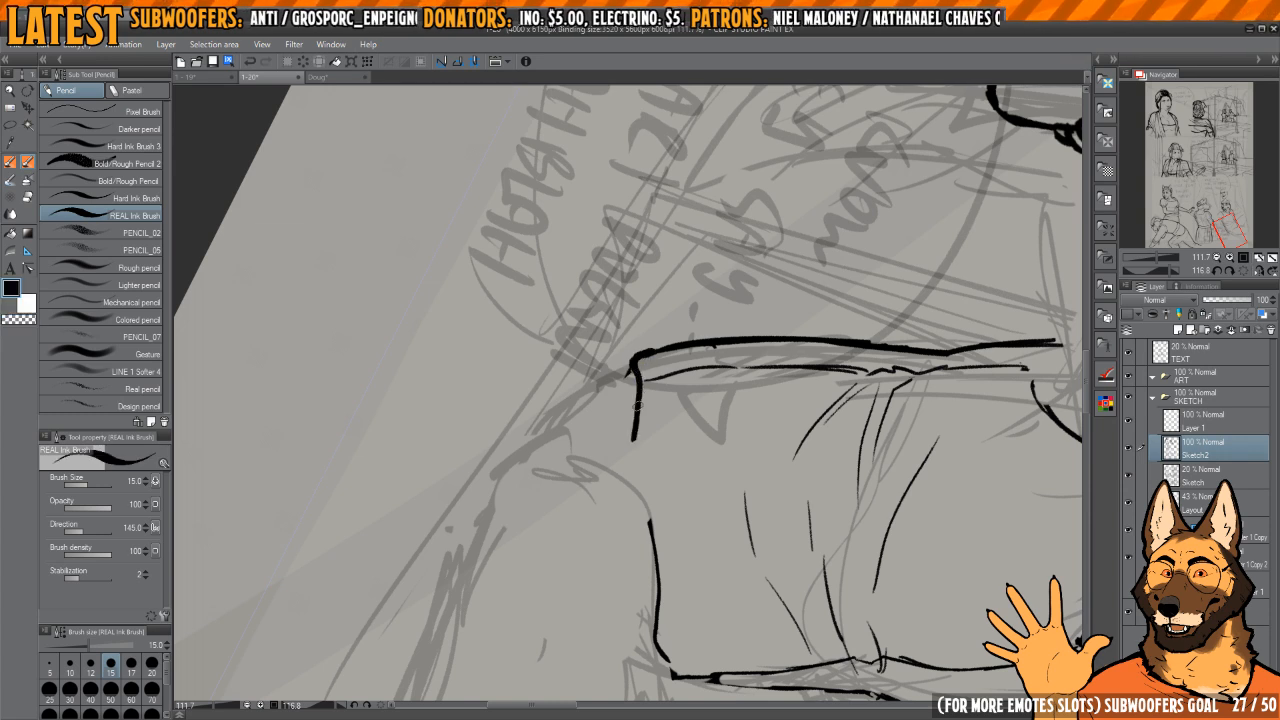
{"action": "left_click_drag", "start_coordinate": [637, 405], "coordinate": [648, 525]}
{"action": "key", "text": "c"}
Step: Trim and thicken the belly outline close to the new hem corner so that both lines join cleanly
{"action": "mouse_move", "coordinate": [756, 403]}
{"action": "left_mouse_down"}
{"action": "mouse_move", "coordinate": [694, 283]}
{"action": "mouse_move", "coordinate": [700, 383]}
{"action": "mouse_move", "coordinate": [643, 437]}
{"action": "left_mouse_up"}
{"action": "key", "text": "c"}
{"action": "left_click_drag", "start_coordinate": [614, 348], "coordinate": [628, 544]}
{"action": "key", "text": "c"}
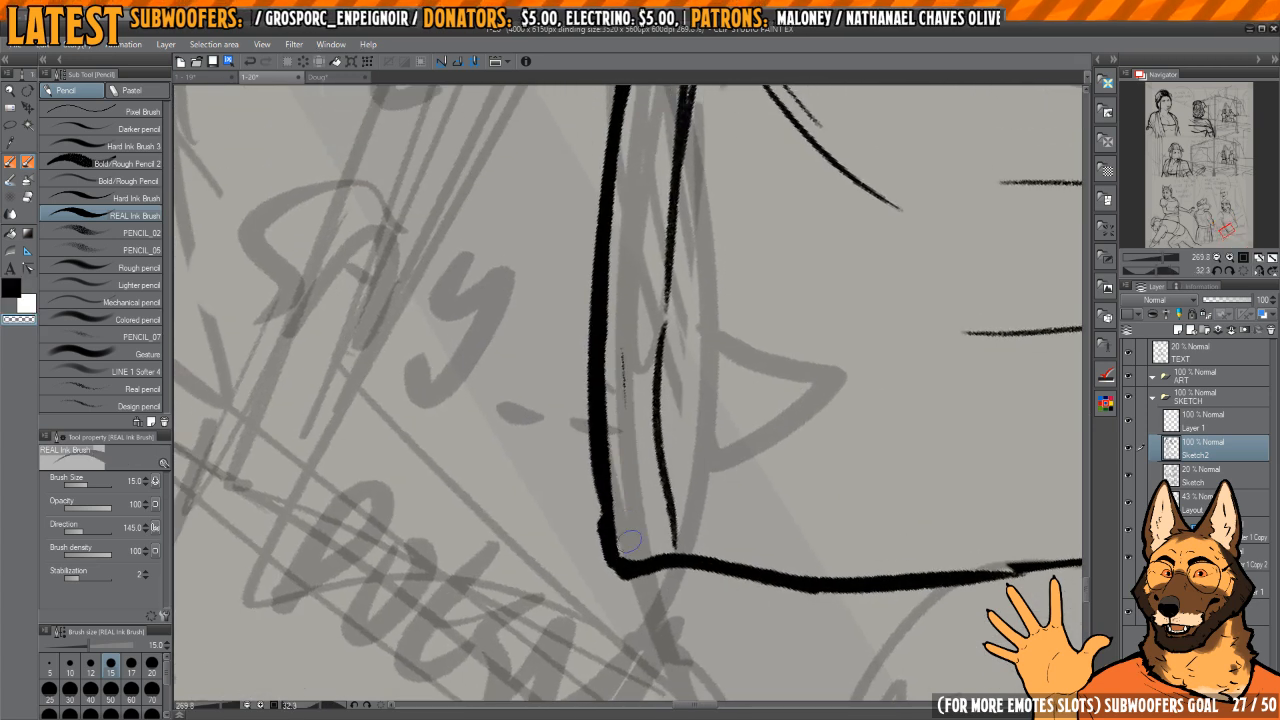
{"action": "mouse_move", "coordinate": [621, 445]}
{"action": "left_mouse_down"}
{"action": "mouse_move", "coordinate": [617, 368]}
{"action": "mouse_move", "coordinate": [586, 484]}
{"action": "left_mouse_up"}
{"action": "key", "text": "c"}
{"action": "left_click_drag", "start_coordinate": [601, 389], "coordinate": [625, 573]}
{"action": "left_click_drag", "start_coordinate": [744, 541], "coordinate": [672, 436]}
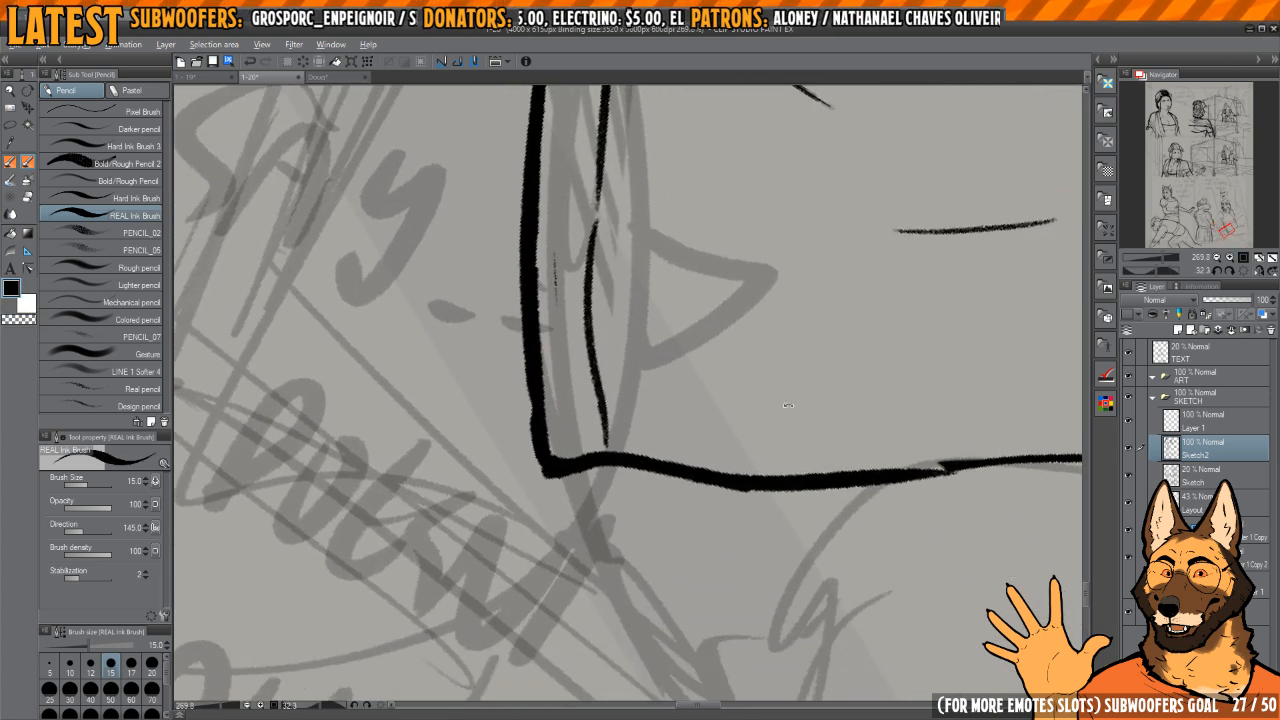
Step: Smooth the uneven join in the hem line between the belly corner and the back corner
{"action": "mouse_move", "coordinate": [785, 308]}
{"action": "left_mouse_down"}
{"action": "mouse_move", "coordinate": [694, 220]}
{"action": "mouse_move", "coordinate": [602, 267]}
{"action": "left_mouse_up"}
{"action": "key", "text": "h"}
{"action": "left_click_drag", "start_coordinate": [602, 267], "coordinate": [679, 334]}
{"action": "key", "text": "h"}
{"action": "mouse_move", "coordinate": [600, 460]}
{"action": "left_mouse_down"}
{"action": "mouse_move", "coordinate": [592, 352]}
{"action": "mouse_move", "coordinate": [632, 375]}
{"action": "mouse_move", "coordinate": [600, 434]}
{"action": "mouse_move", "coordinate": [625, 540]}
{"action": "mouse_move", "coordinate": [611, 443]}
{"action": "left_mouse_up"}
{"action": "key", "text": "e"}
{"action": "key", "text": "p"}
{"action": "mouse_move", "coordinate": [604, 362]}
{"action": "left_mouse_down"}
{"action": "mouse_move", "coordinate": [627, 574]}
{"action": "mouse_move", "coordinate": [633, 563]}
{"action": "left_mouse_up"}
{"action": "key", "text": "e"}
{"action": "key", "text": "p"}
{"action": "left_click_drag", "start_coordinate": [729, 584], "coordinate": [696, 380]}
Step: Ink a curved thigh outline starting at the hem's belly corner and erase its lower end
{"action": "key", "text": "h"}
{"action": "key", "text": "h"}
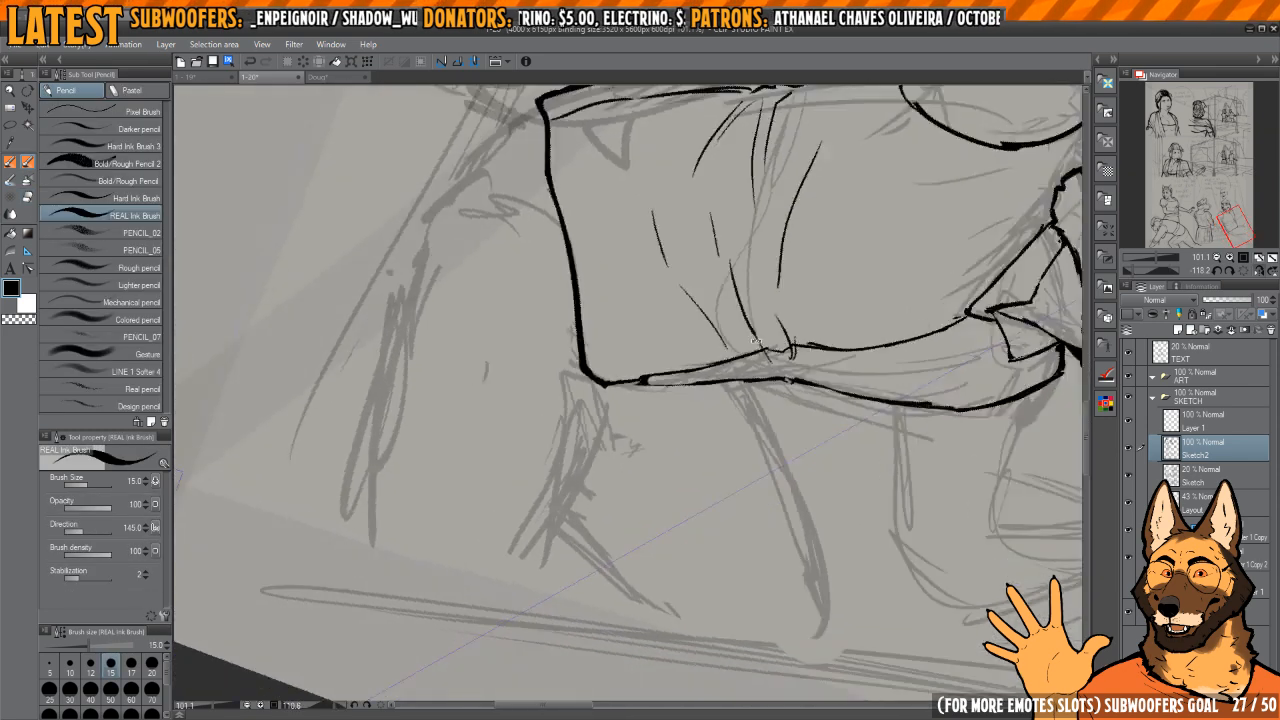
{"action": "key", "text": "h"}
{"action": "left_click_drag", "start_coordinate": [640, 270], "coordinate": [755, 365]}
{"action": "key", "text": "h"}
{"action": "left_click_drag", "start_coordinate": [709, 438], "coordinate": [580, 440]}
{"action": "left_click_drag", "start_coordinate": [574, 348], "coordinate": [678, 422]}
{"action": "key", "text": "ctrl+z"}
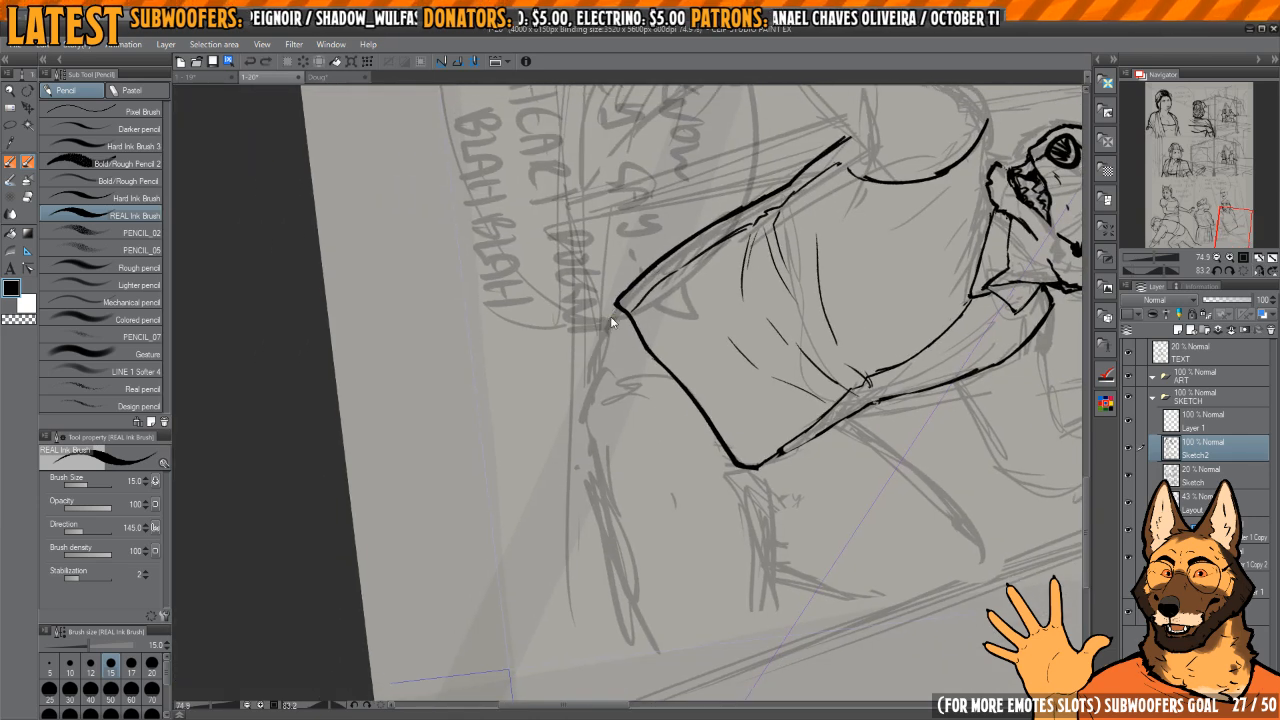
{"action": "mouse_move", "coordinate": [613, 311]}
{"action": "left_mouse_down"}
{"action": "mouse_move", "coordinate": [576, 460]}
{"action": "mouse_move", "coordinate": [594, 488]}
{"action": "left_mouse_up"}
{"action": "key", "text": "e"}
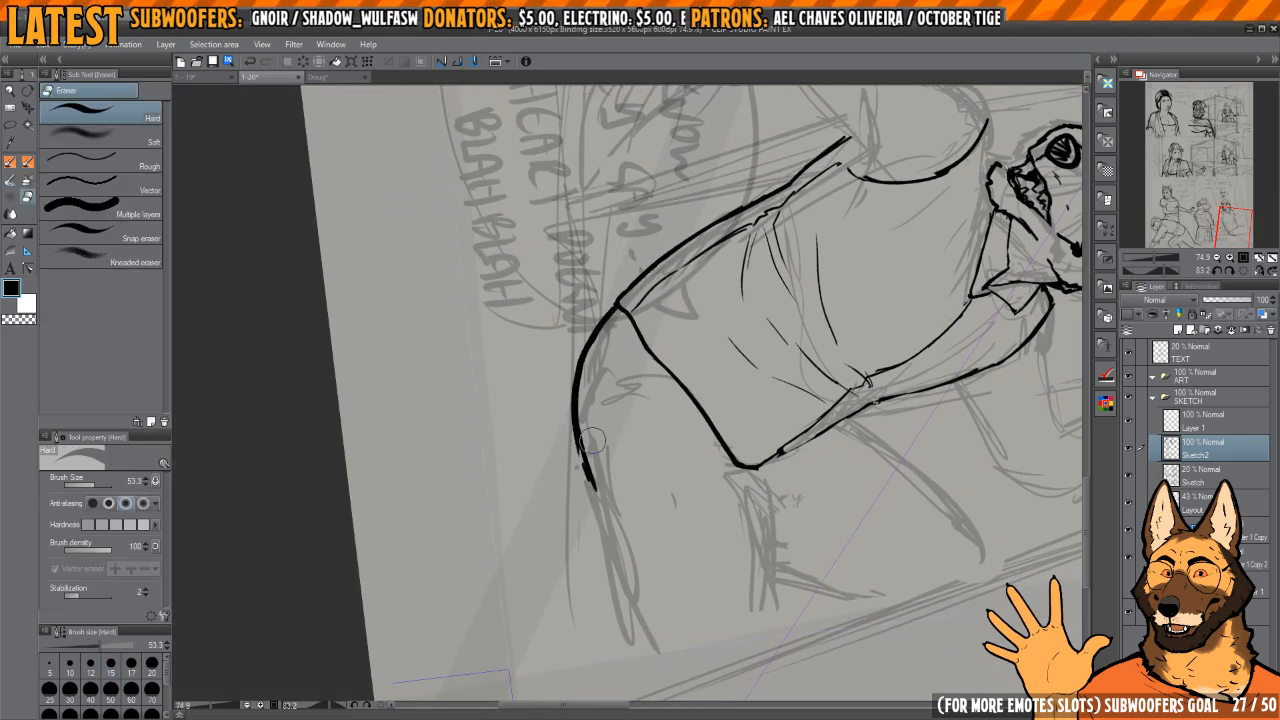
{"action": "left_click_drag", "start_coordinate": [585, 437], "coordinate": [595, 495]}
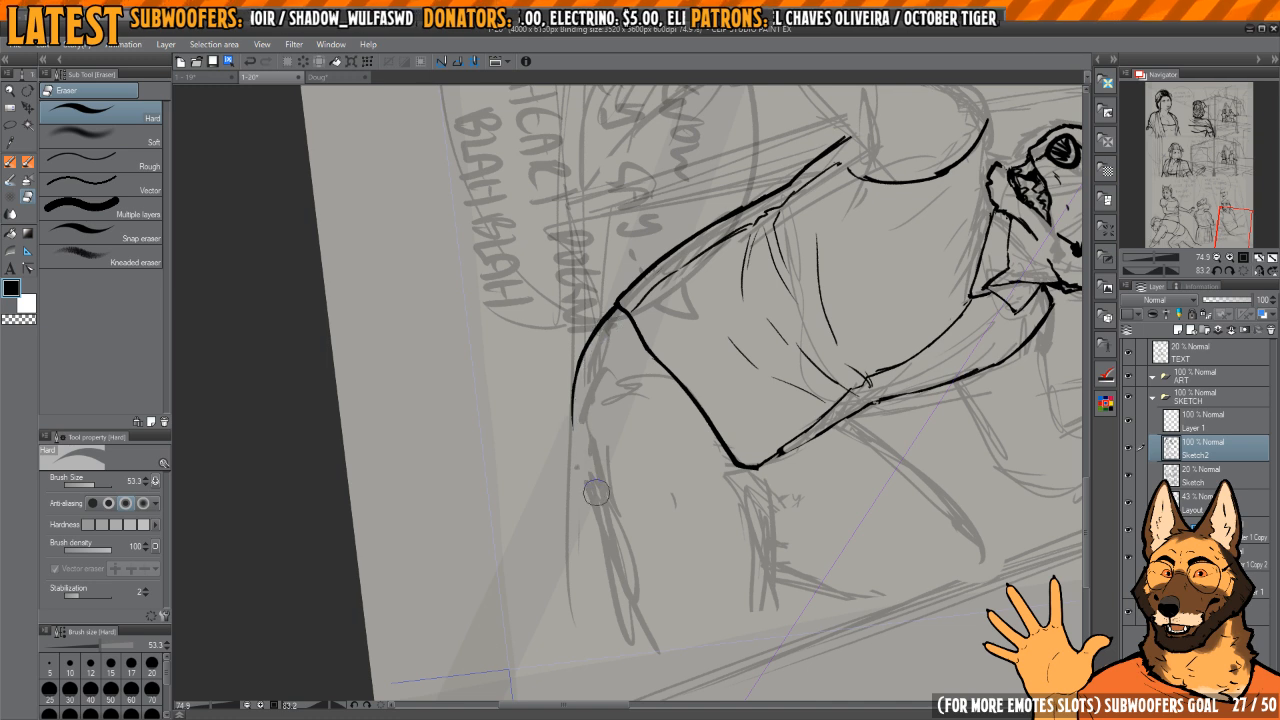
Step: Redraw the lower part of the thigh curve and thicken the line up to the hem corner
{"action": "key", "text": "p"}
{"action": "mouse_move", "coordinate": [577, 438]}
{"action": "left_mouse_down"}
{"action": "mouse_move", "coordinate": [604, 318]}
{"action": "mouse_move", "coordinate": [578, 376]}
{"action": "left_mouse_up"}
{"action": "key", "text": "e"}
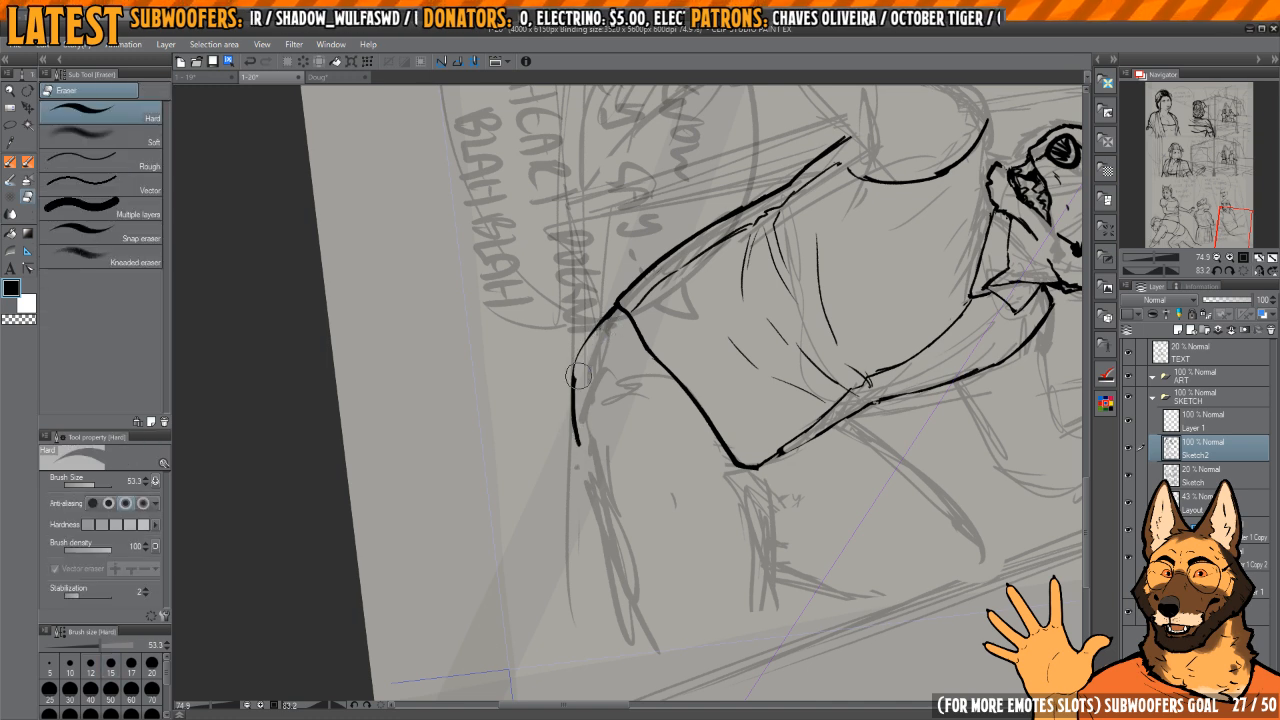
{"action": "scroll", "coordinate": [583, 364], "scroll_direction": "up", "scroll_amount": 2}
{"action": "key", "text": "p"}
{"action": "left_click_drag", "start_coordinate": [622, 288], "coordinate": [566, 386]}
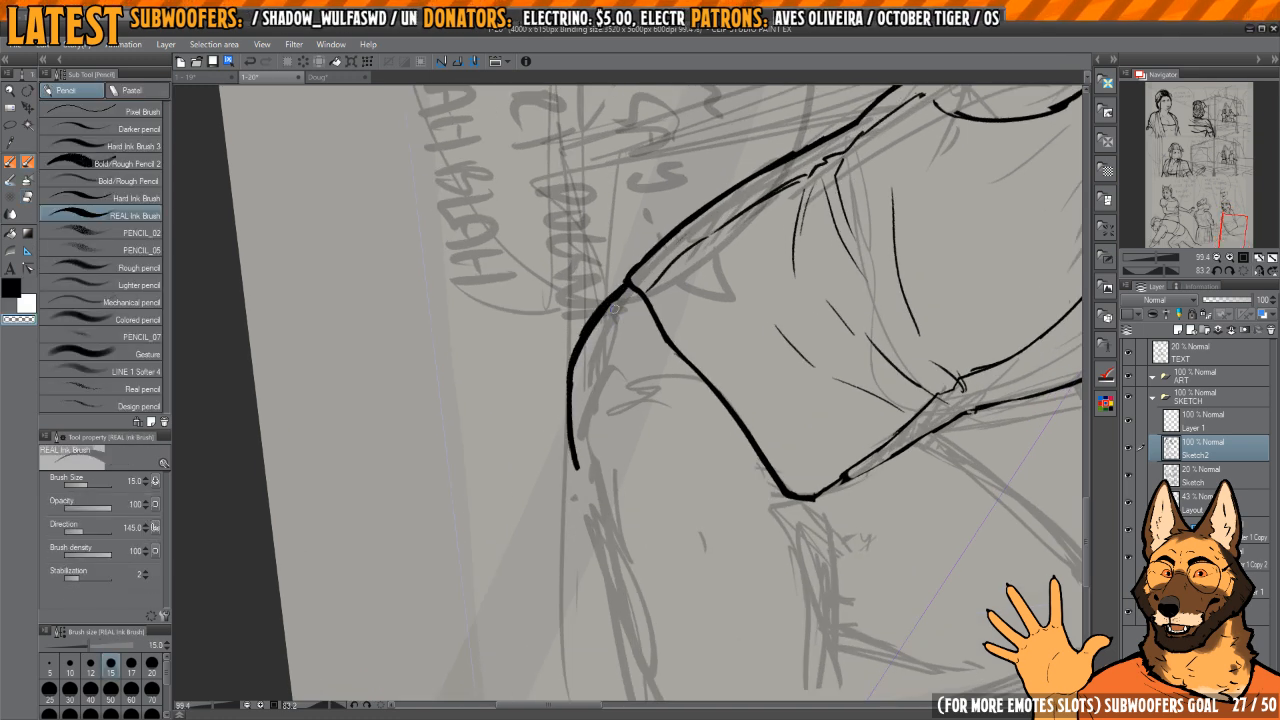
Step: Thin the thigh curve along its inner edge and re-ink it as a rounder line
{"action": "left_click_drag", "start_coordinate": [599, 316], "coordinate": [582, 471]}
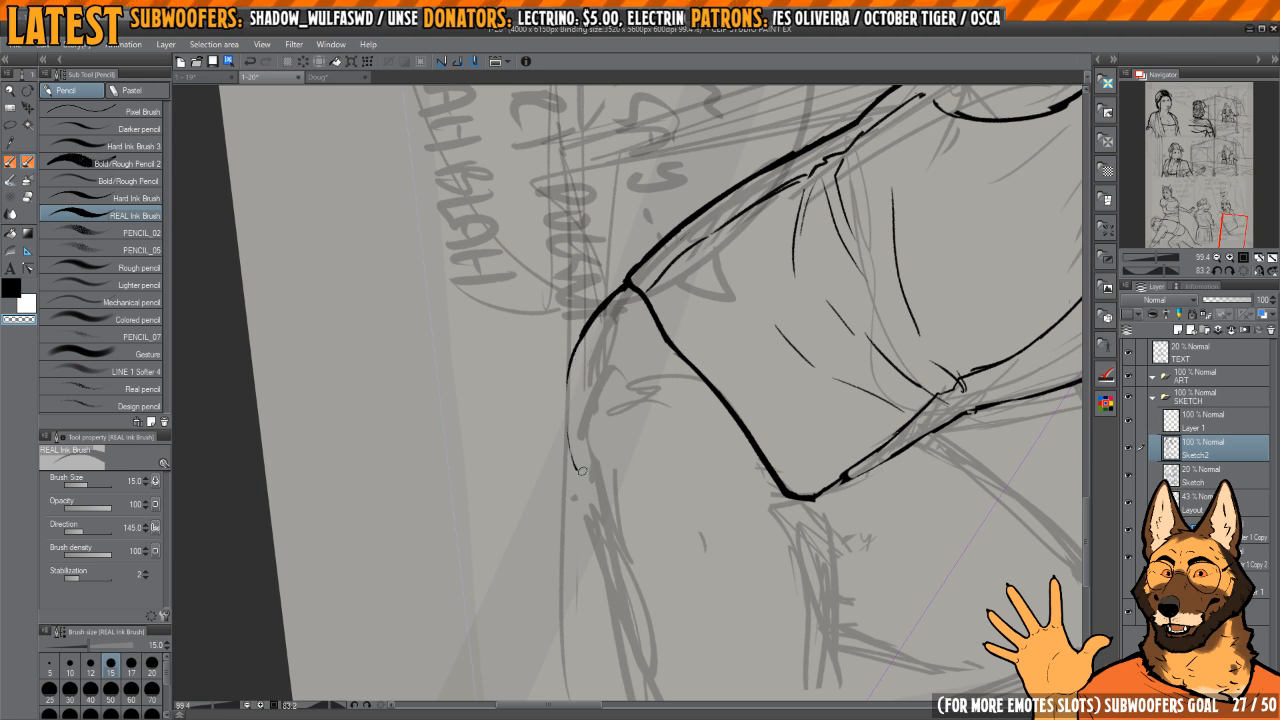
{"action": "scroll", "coordinate": [581, 437], "scroll_direction": "down", "scroll_amount": 2}
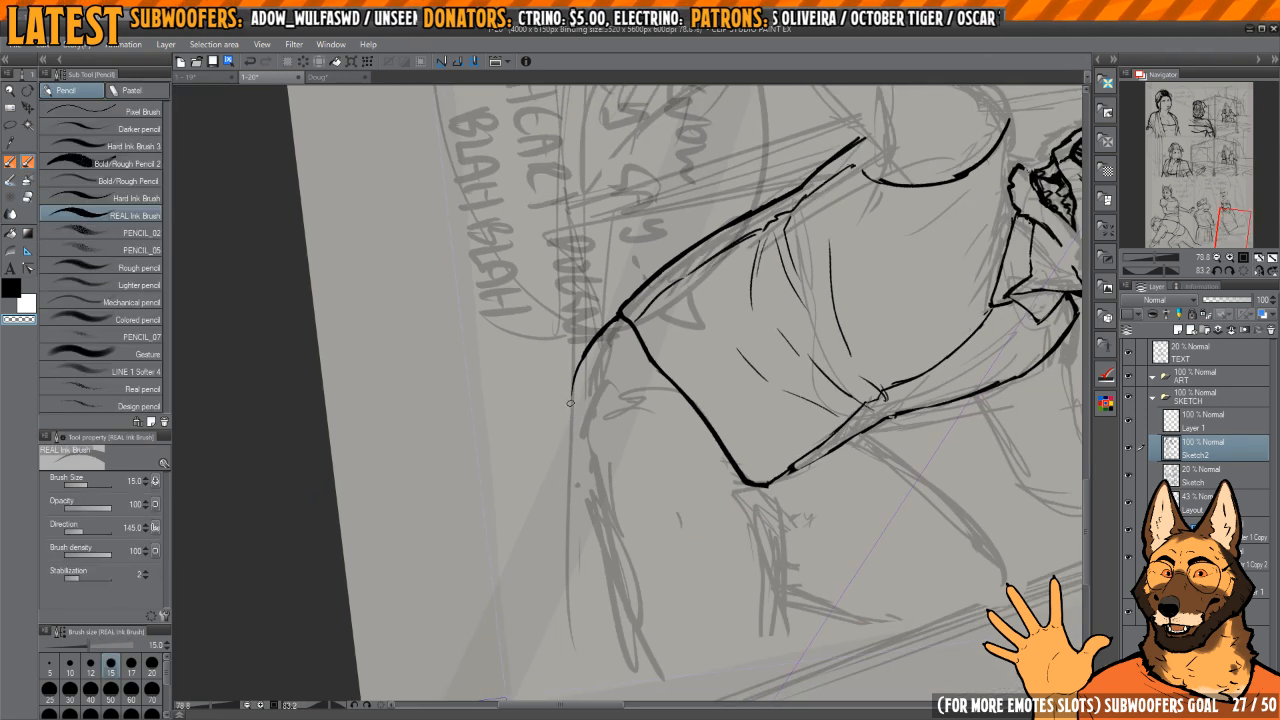
{"action": "scroll", "coordinate": [585, 385], "scroll_direction": "up", "scroll_amount": 4}
{"action": "mouse_move", "coordinate": [655, 243]}
{"action": "left_mouse_down"}
{"action": "mouse_move", "coordinate": [585, 322]}
{"action": "mouse_move", "coordinate": [565, 470]}
{"action": "mouse_move", "coordinate": [581, 495]}
{"action": "left_mouse_up"}
{"action": "scroll", "coordinate": [615, 320], "scroll_direction": "down", "scroll_amount": 3}
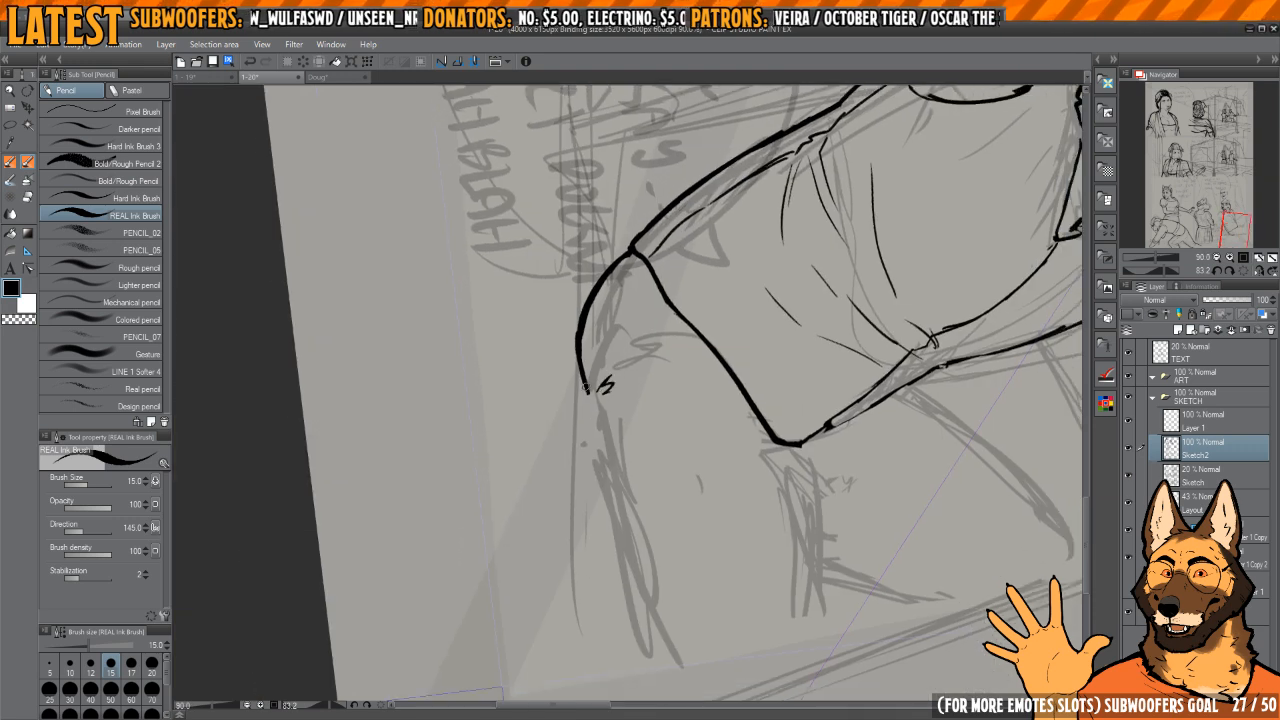
Step: Extend the outline down along the thigh, erasing the rough connection and re-inking it as one continuous thick line
{"action": "mouse_move", "coordinate": [592, 427]}
{"action": "left_mouse_down"}
{"action": "mouse_move", "coordinate": [658, 624]}
{"action": "mouse_move", "coordinate": [663, 420]}
{"action": "mouse_move", "coordinate": [659, 474]}
{"action": "left_mouse_up"}
{"action": "key", "text": "e"}
{"action": "left_click_drag", "start_coordinate": [576, 380], "coordinate": [594, 491]}
{"action": "mouse_move", "coordinate": [605, 440]}
{"action": "left_mouse_down"}
{"action": "mouse_move", "coordinate": [600, 520]}
{"action": "mouse_move", "coordinate": [587, 372]}
{"action": "left_mouse_up"}
{"action": "key", "text": "p"}
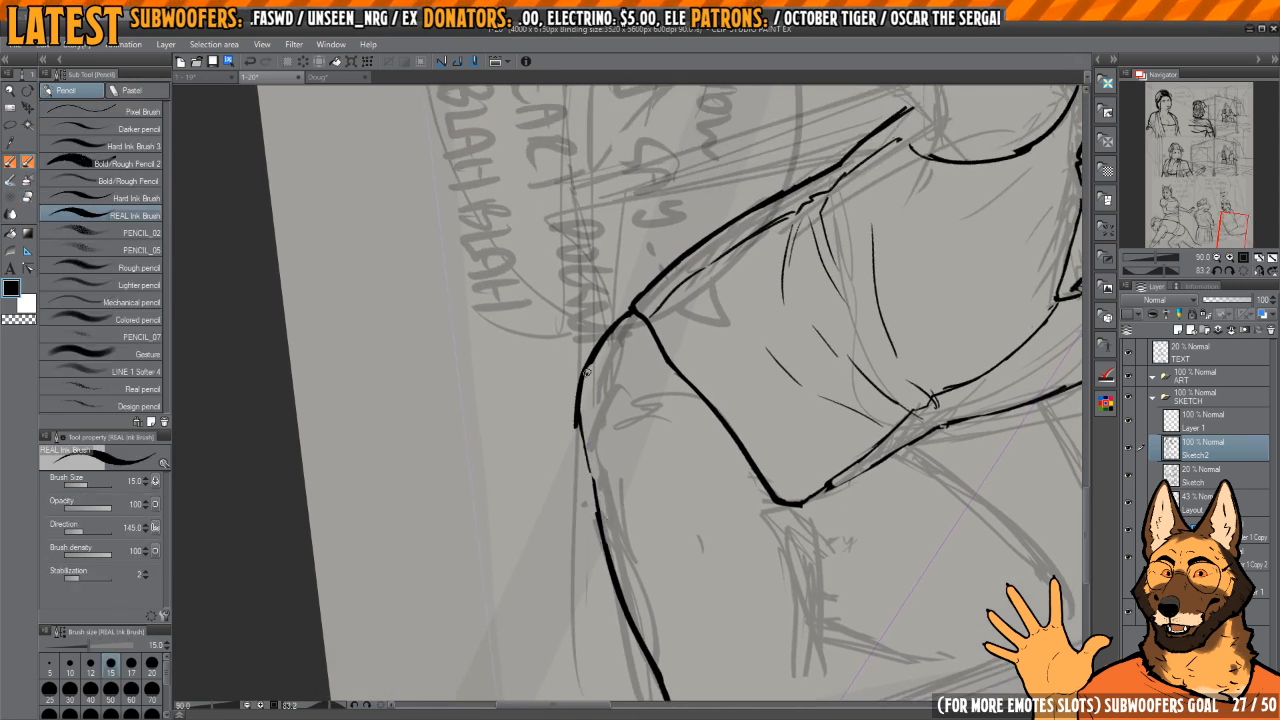
{"action": "left_click_drag", "start_coordinate": [588, 470], "coordinate": [603, 561]}
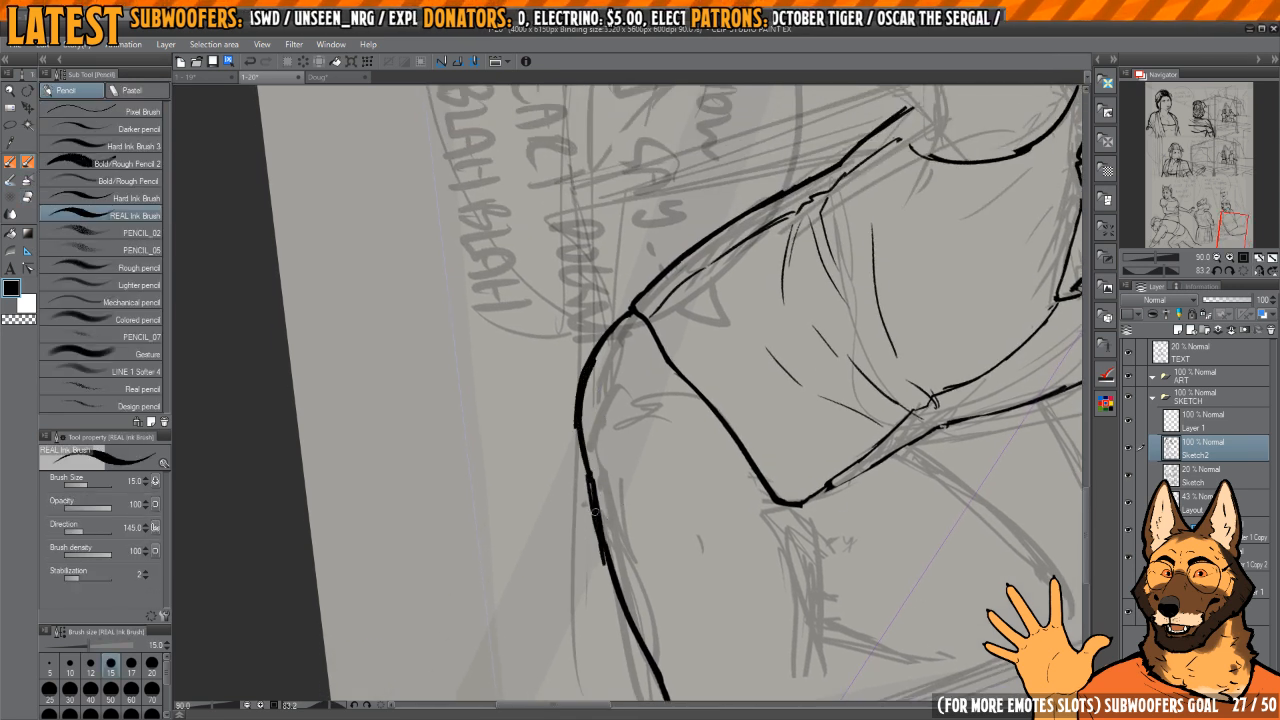
{"action": "left_click_drag", "start_coordinate": [593, 505], "coordinate": [591, 362]}
Step: Ink short crease strokes on the hip inside the thigh outline and trim them with the eraser
{"action": "left_click_drag", "start_coordinate": [678, 425], "coordinate": [652, 357]}
{"action": "left_click_drag", "start_coordinate": [697, 394], "coordinate": [643, 320]}
{"action": "mouse_move", "coordinate": [644, 375]}
{"action": "left_mouse_down"}
{"action": "mouse_move", "coordinate": [661, 446]}
{"action": "mouse_move", "coordinate": [645, 453]}
{"action": "left_mouse_up"}
{"action": "key", "text": "e"}
{"action": "left_click_drag", "start_coordinate": [614, 406], "coordinate": [611, 468]}
{"action": "key", "text": "p"}
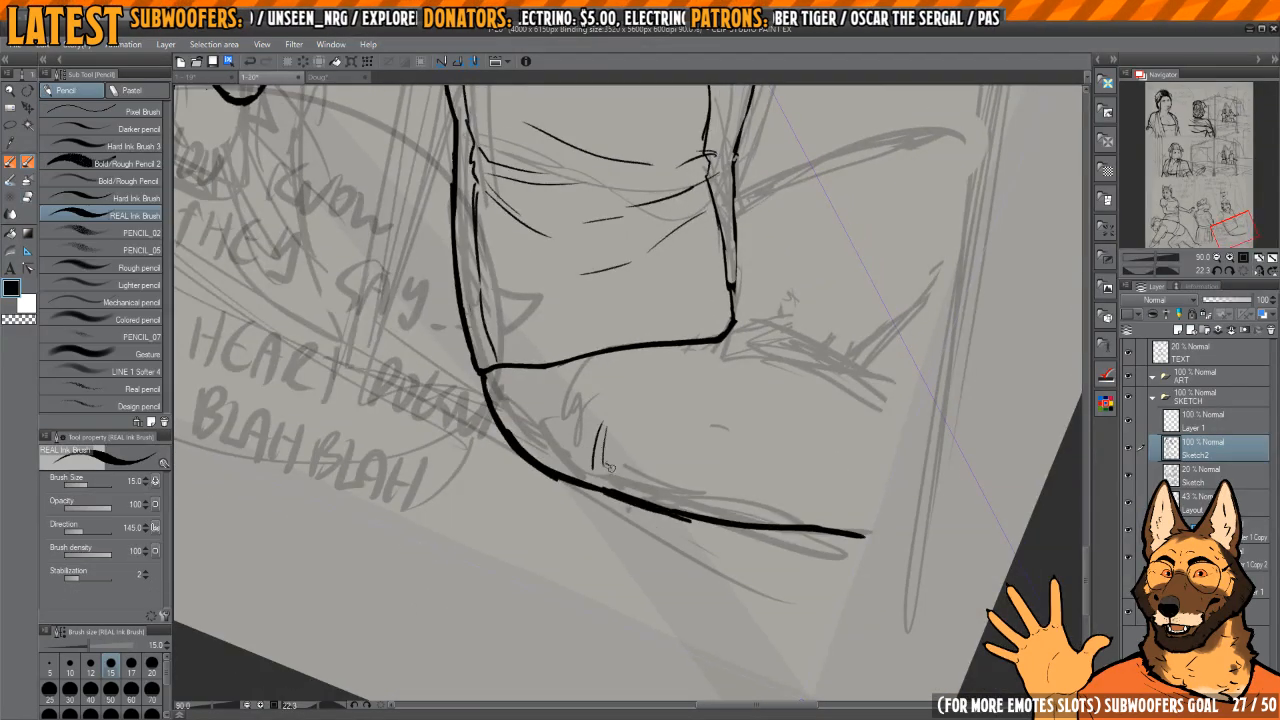
{"action": "mouse_move", "coordinate": [641, 350]}
{"action": "left_mouse_down"}
{"action": "mouse_move", "coordinate": [697, 402]}
{"action": "mouse_move", "coordinate": [594, 368]}
{"action": "left_mouse_up"}
{"action": "key", "text": "ctrl+minus"}
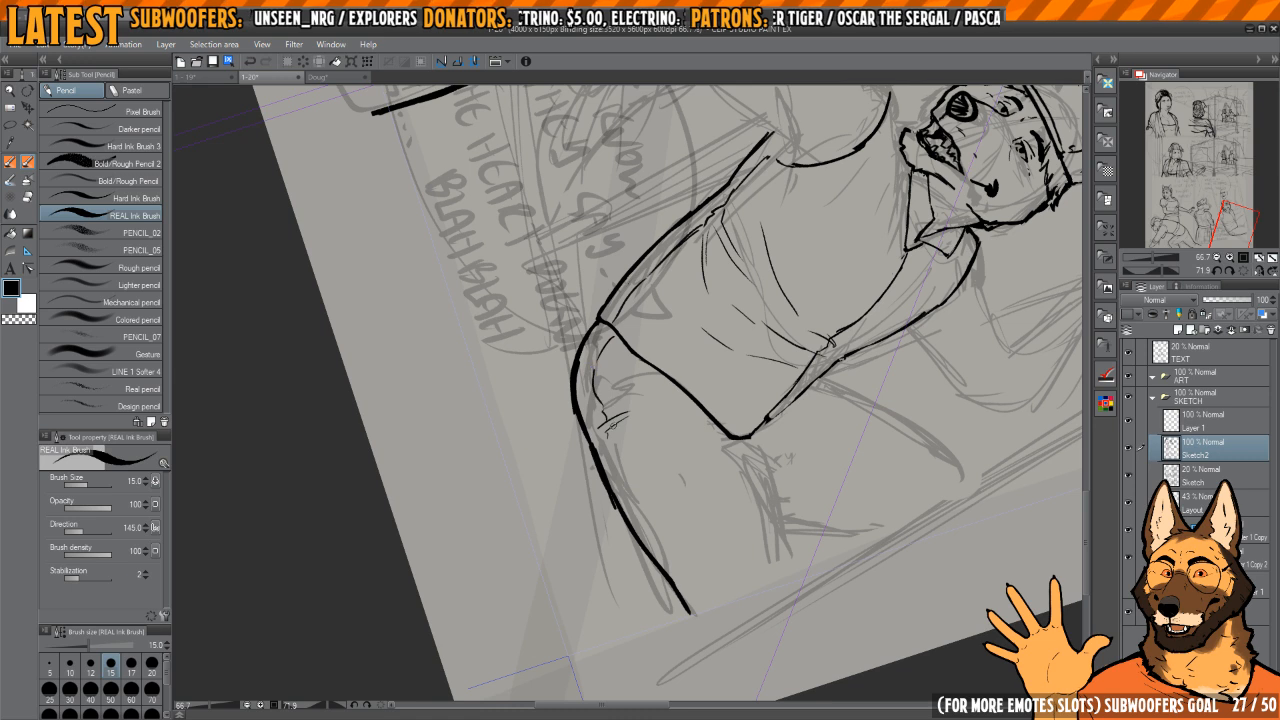
Step: Ink a curved fold from the hem corner to the hip creases, a thin inner line along the thigh, and short creases beside the hem
{"action": "left_click_drag", "start_coordinate": [610, 427], "coordinate": [596, 390]}
{"action": "left_click_drag", "start_coordinate": [594, 392], "coordinate": [594, 380]}
{"action": "left_click_drag", "start_coordinate": [598, 434], "coordinate": [597, 416]}
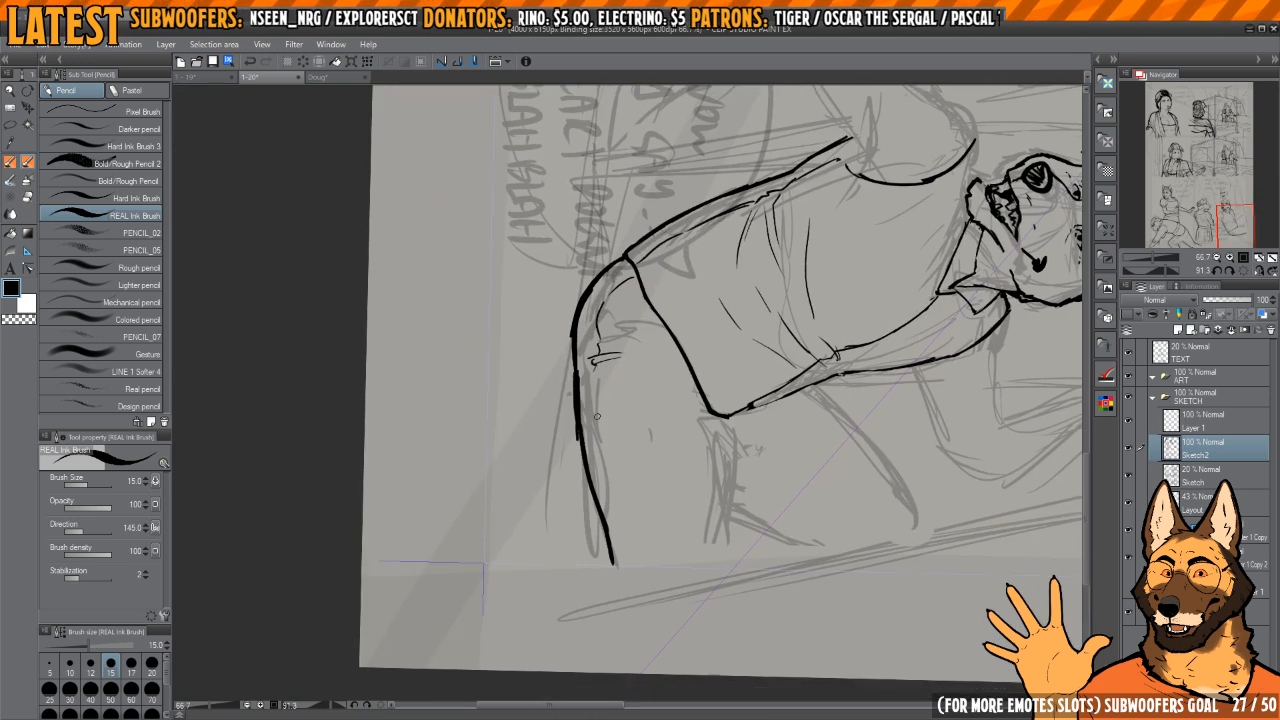
{"action": "mouse_move", "coordinate": [641, 561]}
{"action": "left_mouse_down"}
{"action": "mouse_move", "coordinate": [663, 340]}
{"action": "mouse_move", "coordinate": [777, 443]}
{"action": "mouse_move", "coordinate": [694, 366]}
{"action": "mouse_move", "coordinate": [614, 378]}
{"action": "mouse_move", "coordinate": [638, 380]}
{"action": "mouse_move", "coordinate": [647, 303]}
{"action": "left_mouse_up"}
{"action": "left_click_drag", "start_coordinate": [658, 301], "coordinate": [634, 352]}
{"action": "left_click_drag", "start_coordinate": [644, 348], "coordinate": [658, 350]}
Step: Ink the thigh's opposite edge below the hem's belly corner and a second leg line running down from the shirt's belly edge
{"action": "mouse_move", "coordinate": [623, 443]}
{"action": "left_mouse_down"}
{"action": "mouse_move", "coordinate": [645, 407]}
{"action": "mouse_move", "coordinate": [624, 452]}
{"action": "left_mouse_up"}
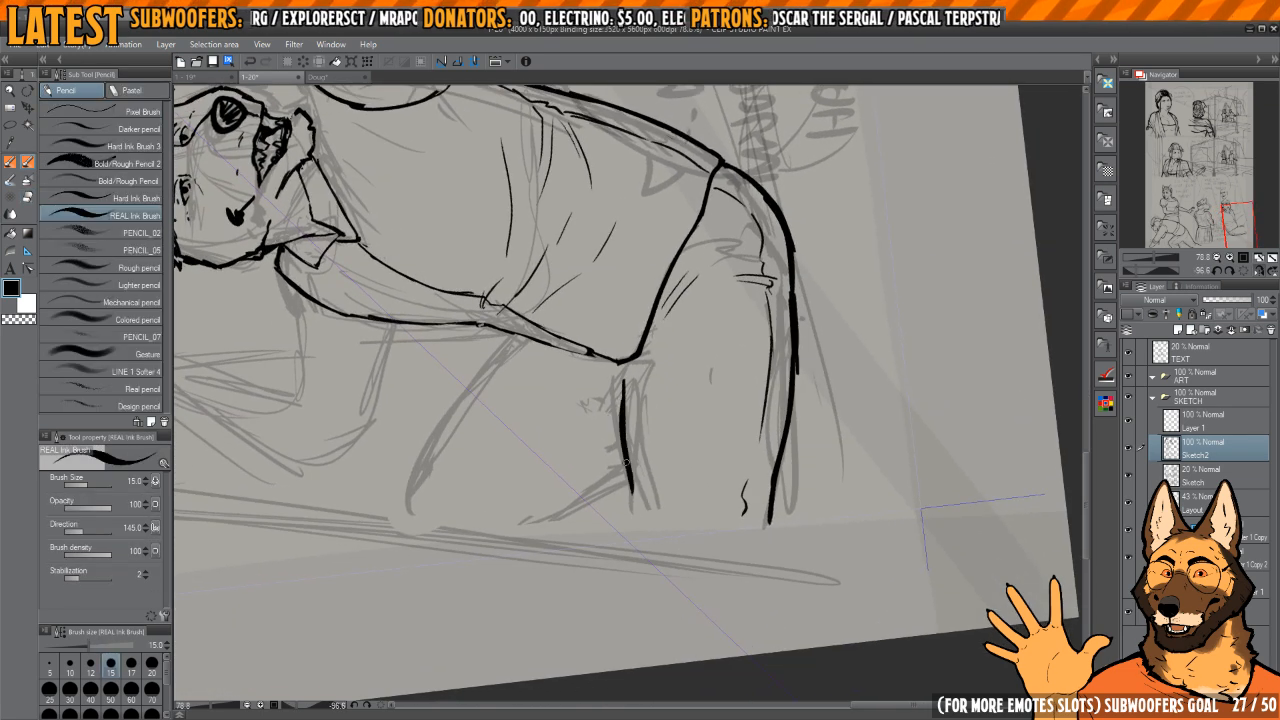
{"action": "mouse_move", "coordinate": [633, 532]}
{"action": "left_mouse_down"}
{"action": "mouse_move", "coordinate": [743, 357]}
{"action": "mouse_move", "coordinate": [651, 366]}
{"action": "mouse_move", "coordinate": [609, 386]}
{"action": "left_mouse_up"}
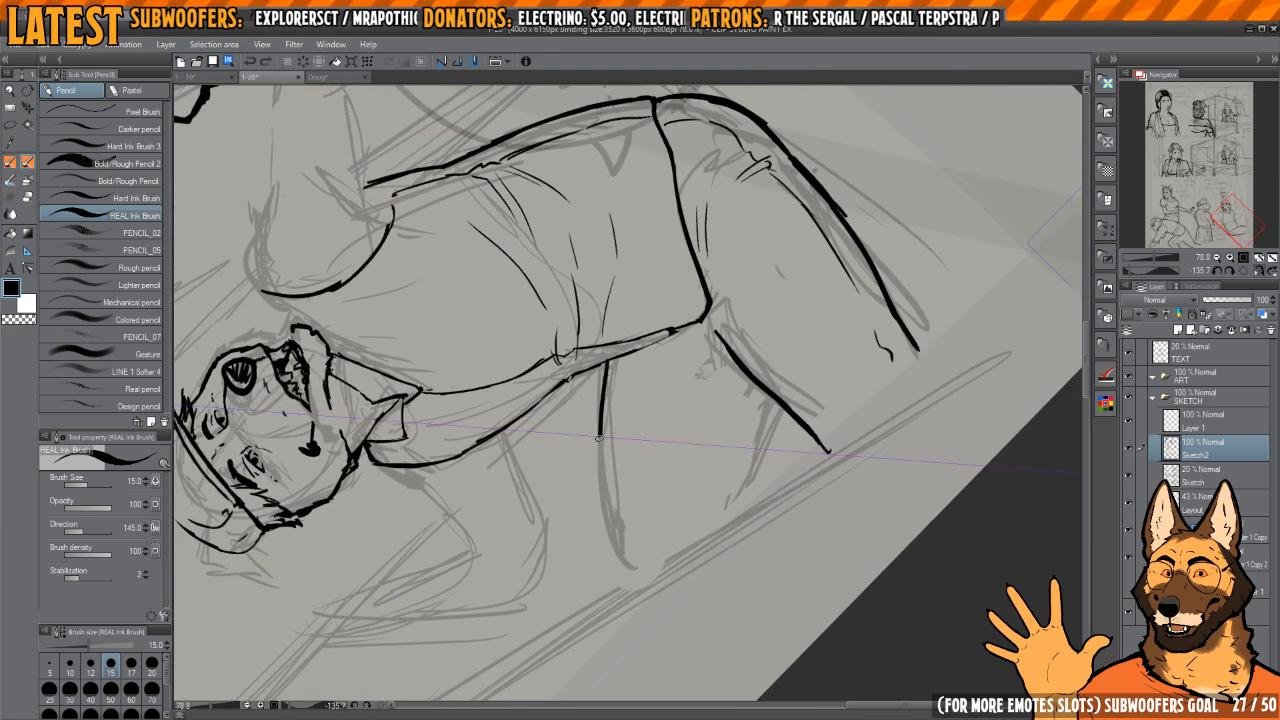
{"action": "left_click_drag", "start_coordinate": [598, 438], "coordinate": [634, 570]}
Step: Try to ink a short line branching off the middle of the thigh edge below the hem's belly corner
{"action": "left_click_drag", "start_coordinate": [729, 289], "coordinate": [697, 279]}
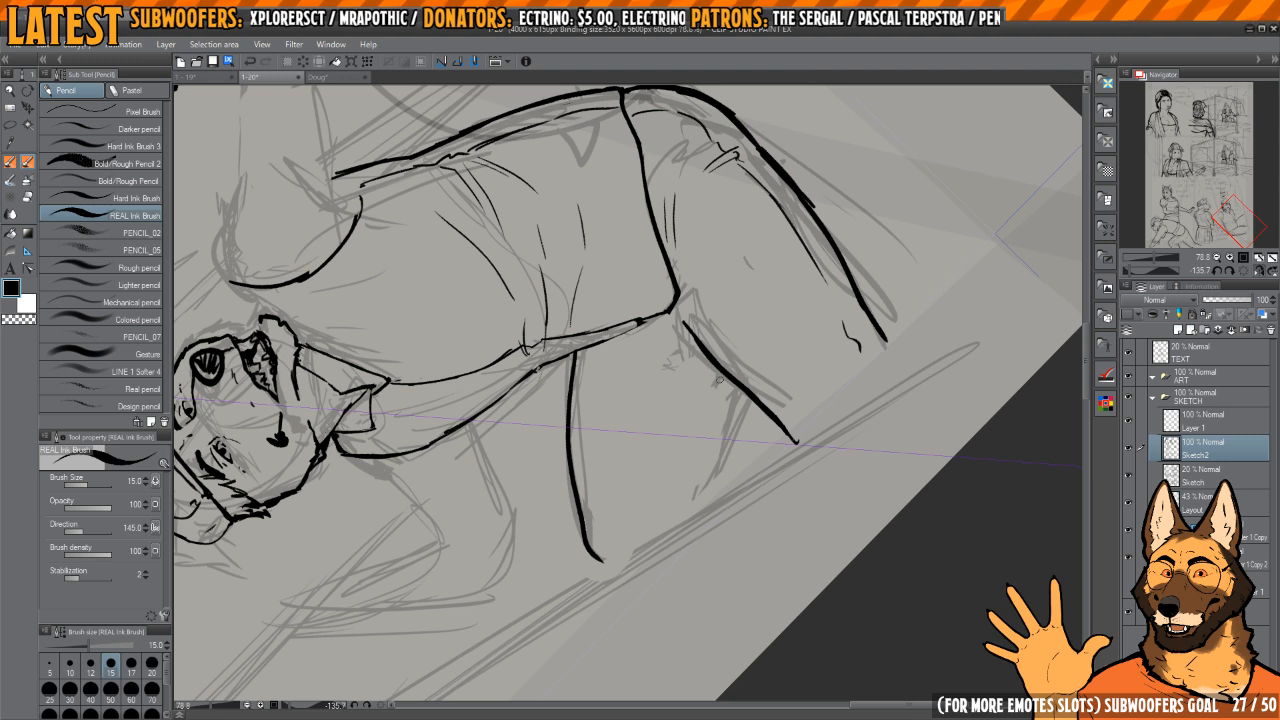
{"action": "left_click_drag", "start_coordinate": [727, 385], "coordinate": [725, 385]}
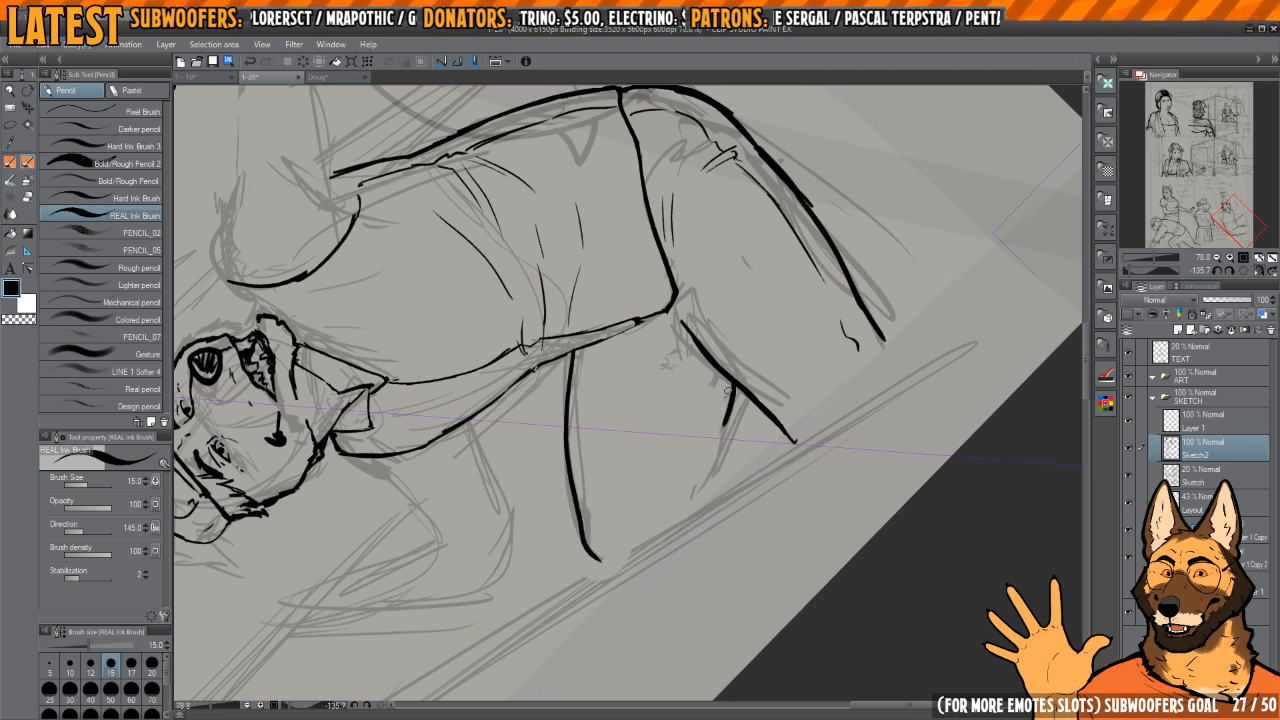
{"action": "left_click_drag", "start_coordinate": [704, 310], "coordinate": [738, 373]}
Step: Erase the second leg line under the shirt's belly edge and redraw it thinner with a small hooked end
{"action": "key", "text": "e"}
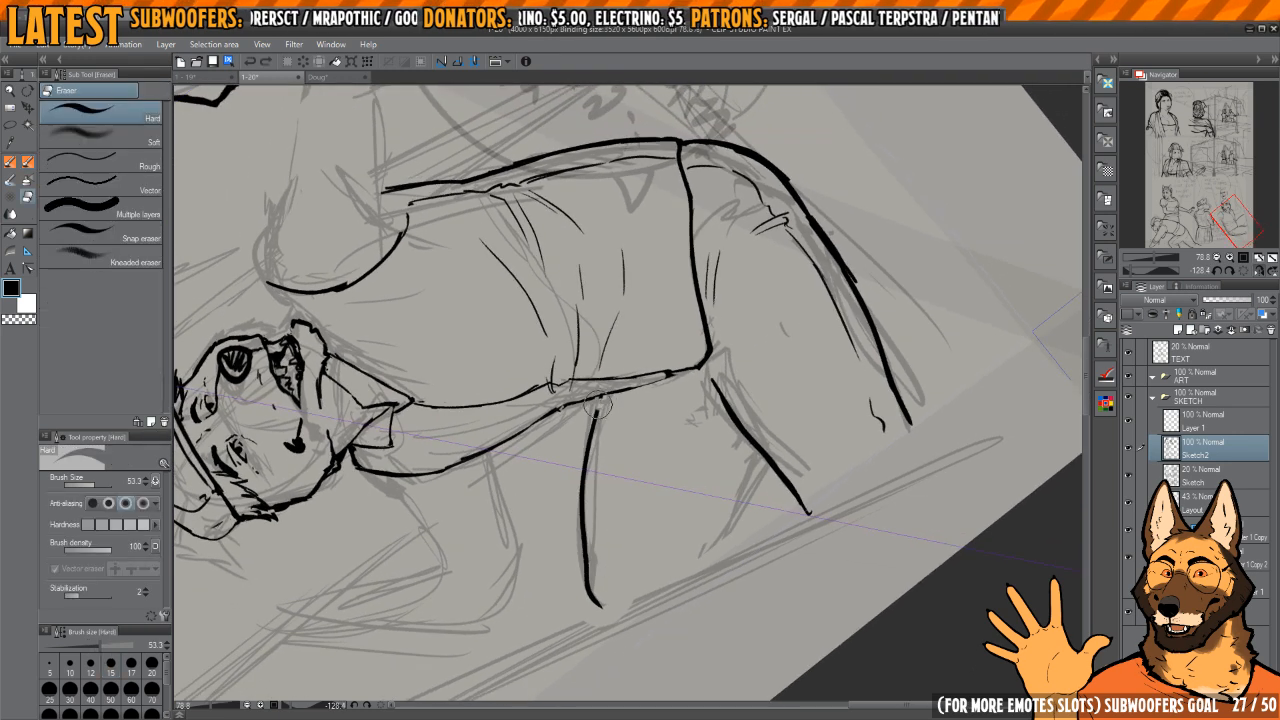
{"action": "left_click_drag", "start_coordinate": [600, 404], "coordinate": [596, 614]}
{"action": "key", "text": "p"}
{"action": "left_click_drag", "start_coordinate": [587, 400], "coordinate": [583, 500]}
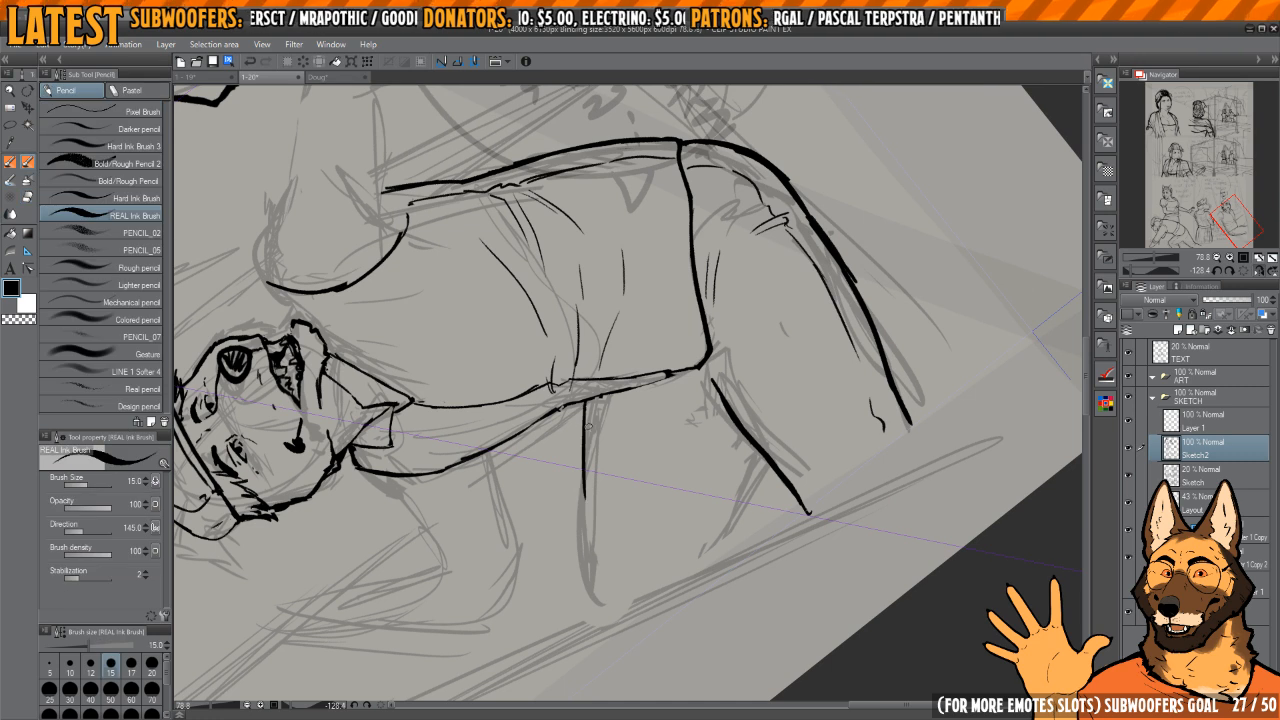
{"action": "key", "text": "e"}
{"action": "mouse_move", "coordinate": [590, 410]}
{"action": "left_mouse_down"}
{"action": "mouse_move", "coordinate": [585, 500]}
{"action": "mouse_move", "coordinate": [582, 452]}
{"action": "left_mouse_up"}
{"action": "key", "text": "p"}
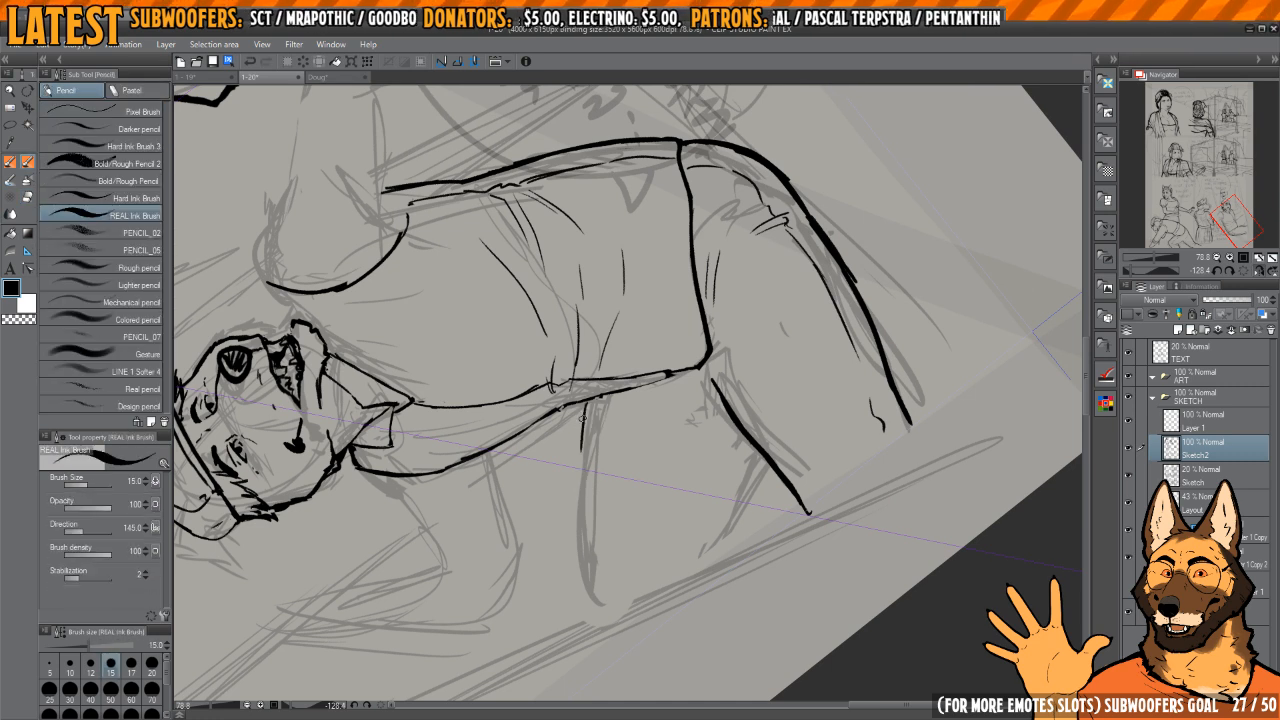
{"action": "left_click_drag", "start_coordinate": [693, 327], "coordinate": [703, 347]}
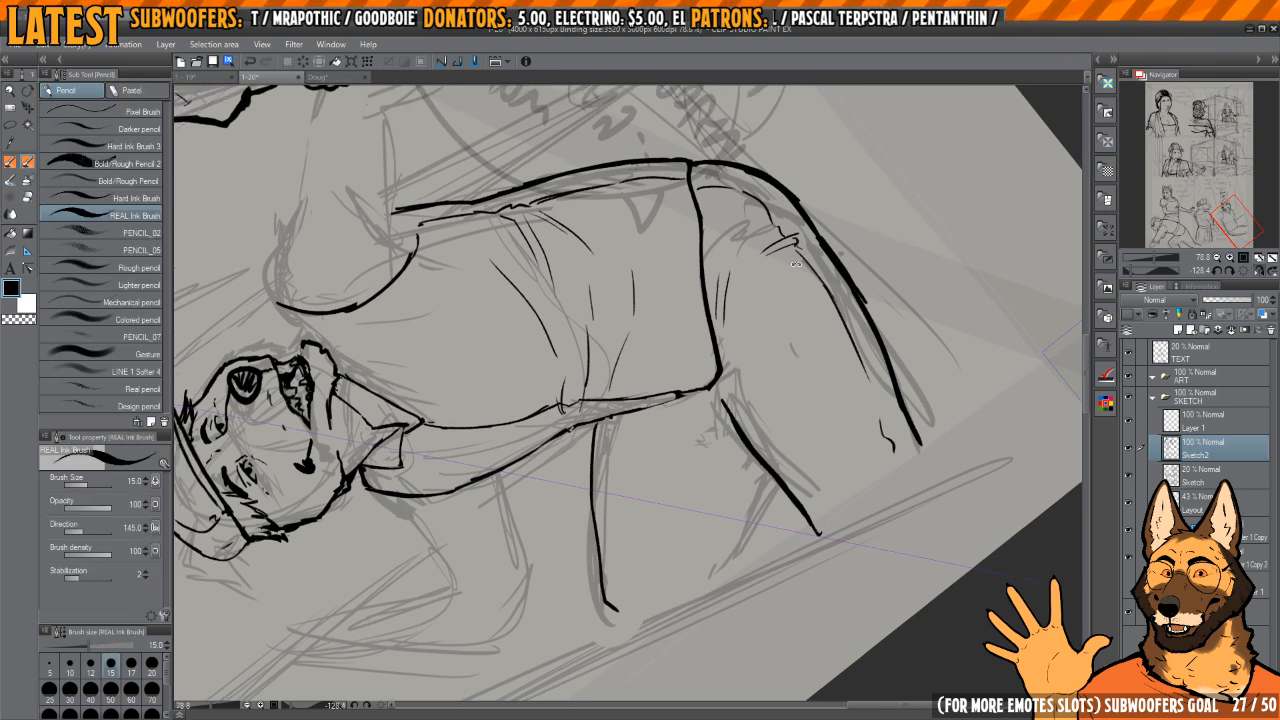
{"action": "left_click_drag", "start_coordinate": [620, 307], "coordinate": [636, 307]}
{"action": "scroll", "coordinate": [745, 260], "scroll_direction": "down", "scroll_amount": 1}
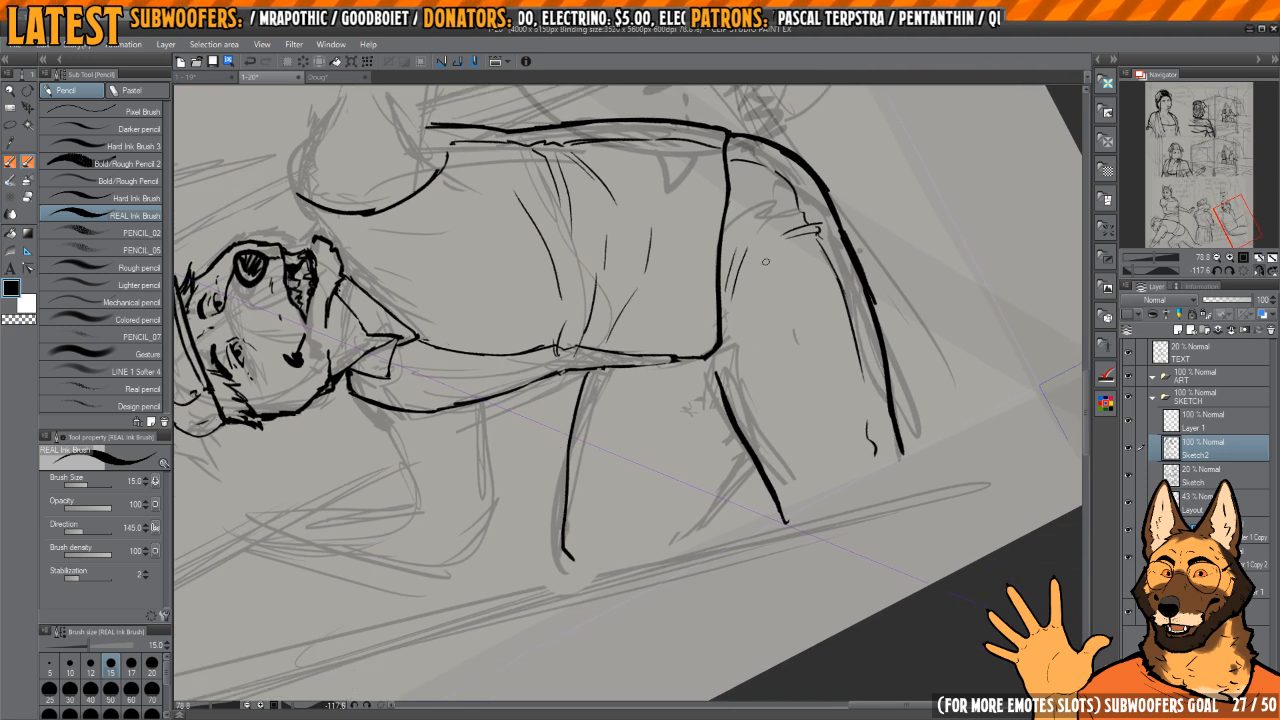
{"action": "mouse_move", "coordinate": [683, 348]}
{"action": "left_mouse_down"}
{"action": "mouse_move", "coordinate": [763, 371]}
{"action": "mouse_move", "coordinate": [717, 316]}
{"action": "left_mouse_up"}
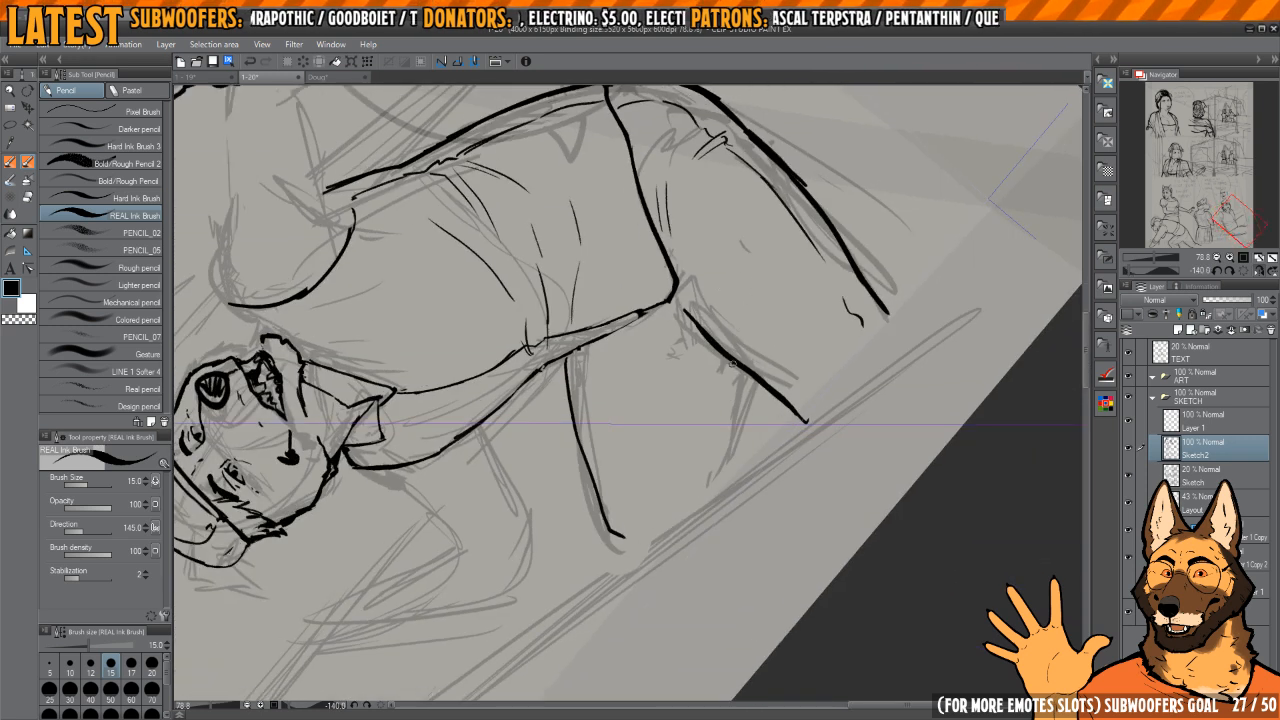
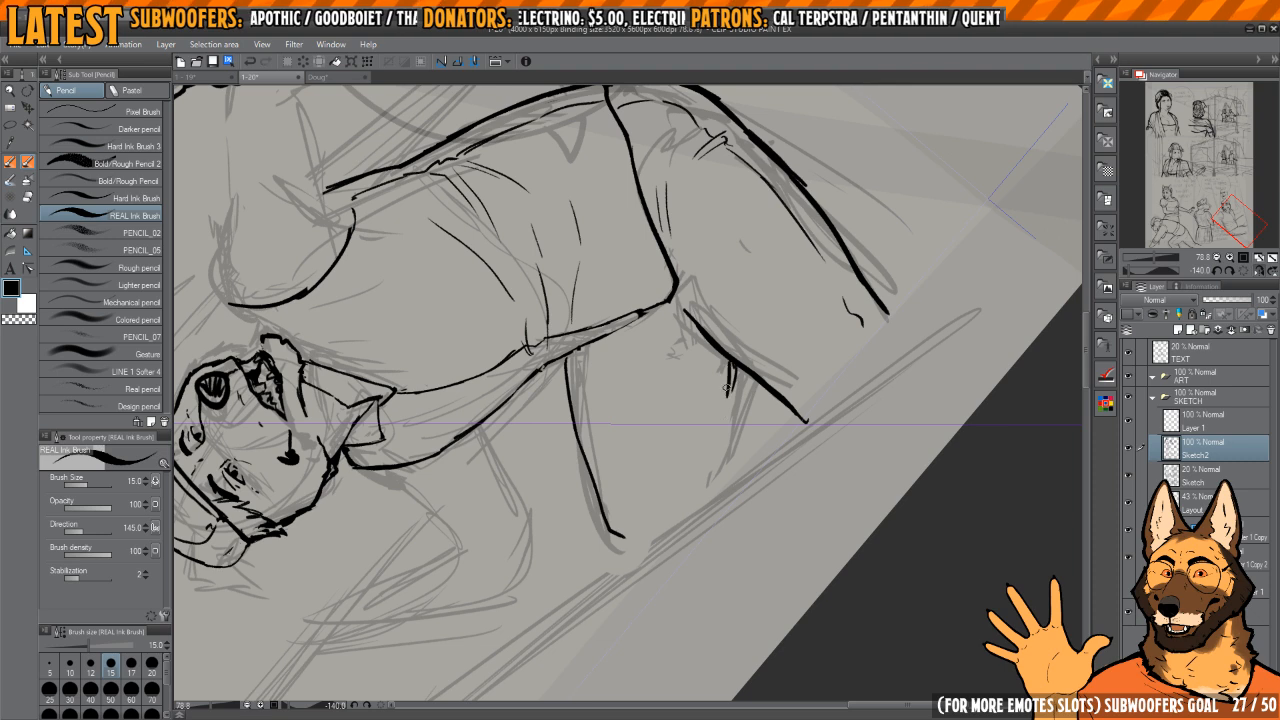
Step: Redraw the short calf line branching off the thigh edge and ink the second leg's rounded knee and shin edge
{"action": "key", "text": "e"}
{"action": "mouse_move", "coordinate": [735, 370]}
{"action": "left_mouse_down"}
{"action": "mouse_move", "coordinate": [720, 414]}
{"action": "mouse_move", "coordinate": [771, 337]}
{"action": "mouse_move", "coordinate": [716, 297]}
{"action": "left_mouse_up"}
{"action": "key", "text": "p"}
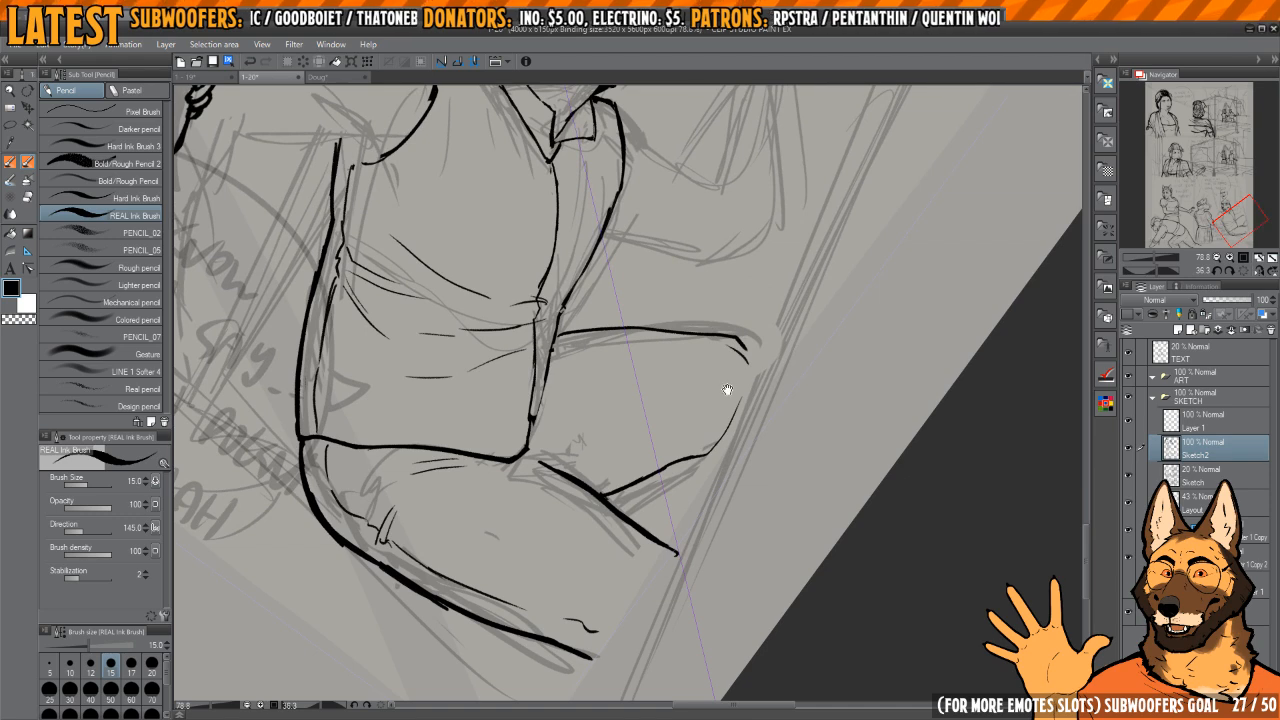
{"action": "key", "text": "h"}
{"action": "key", "text": "h"}
{"action": "left_click_drag", "start_coordinate": [711, 397], "coordinate": [680, 375]}
{"action": "key", "text": "h"}
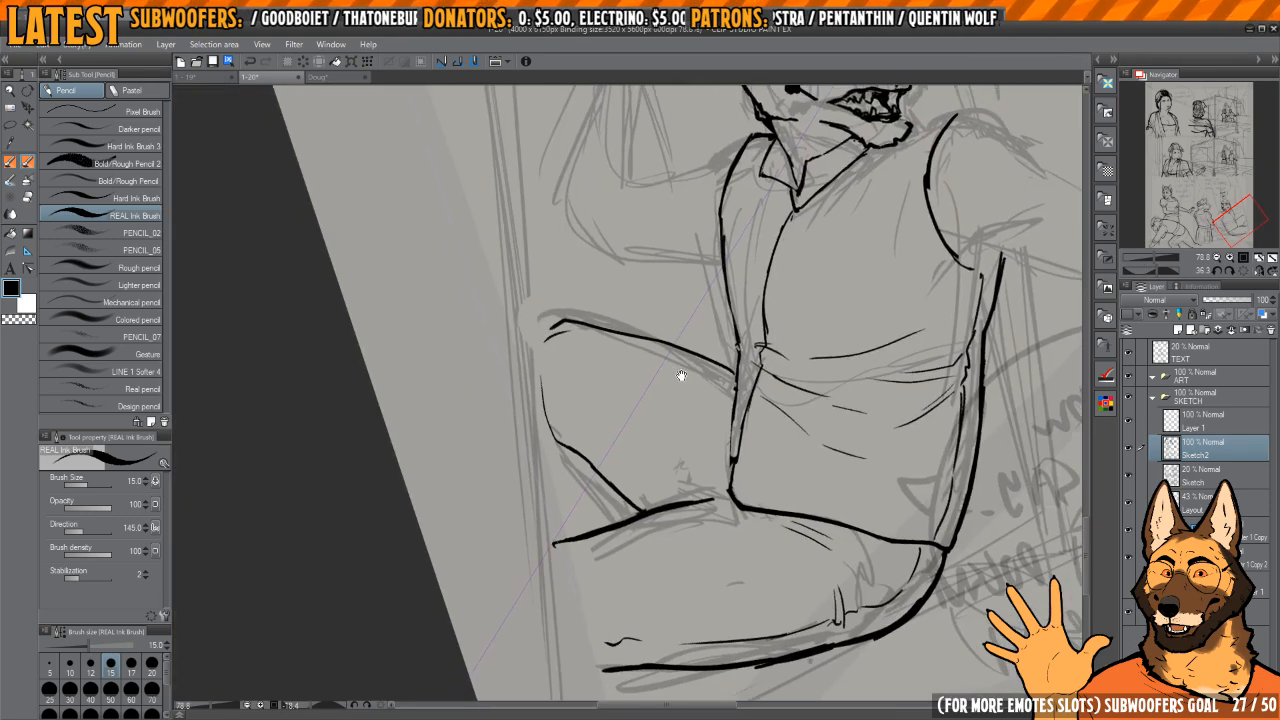
{"action": "key", "text": "h"}
{"action": "mouse_move", "coordinate": [694, 330]}
{"action": "left_mouse_down"}
{"action": "mouse_move", "coordinate": [719, 334]}
{"action": "mouse_move", "coordinate": [695, 328]}
{"action": "left_mouse_up"}
{"action": "key", "text": "e"}
{"action": "key", "text": "p"}
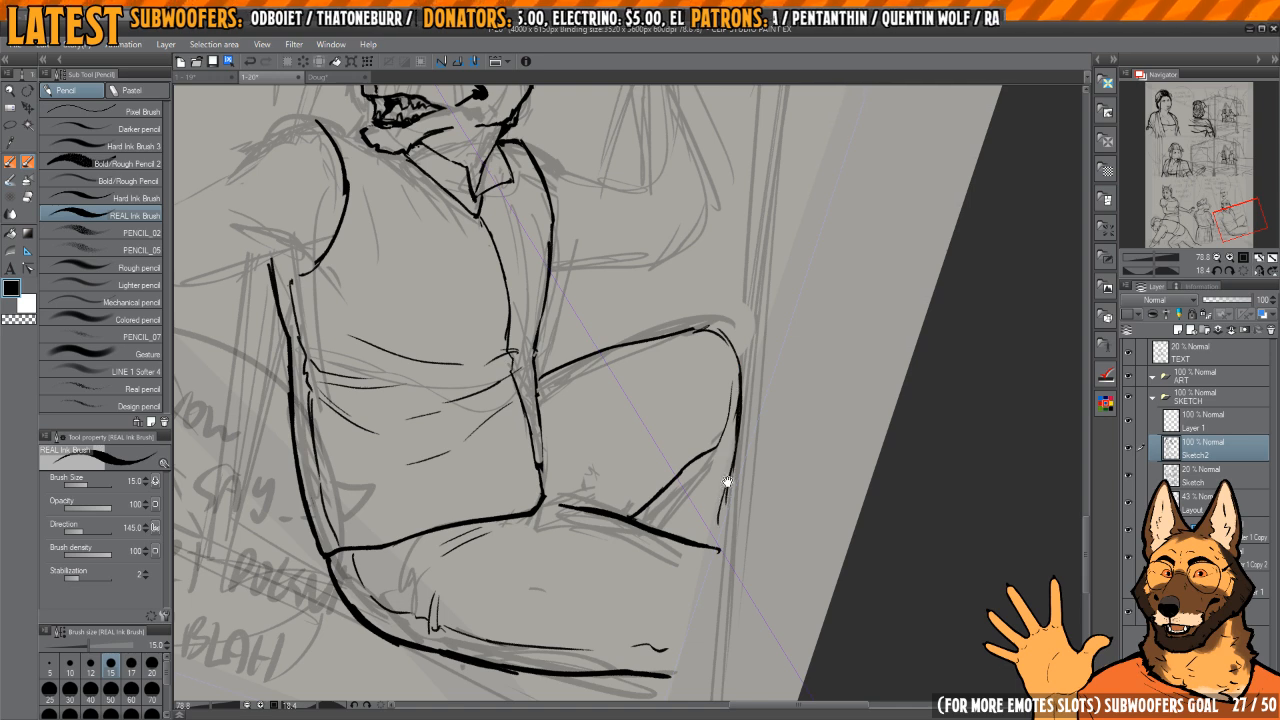
{"action": "left_click_drag", "start_coordinate": [727, 482], "coordinate": [727, 468]}
Step: Erase the upper end of the calf line and rework the ink over the second leg's knee and shin
{"action": "key", "text": "h"}
{"action": "key", "text": "h"}
{"action": "key", "text": "e"}
{"action": "mouse_move", "coordinate": [735, 366]}
{"action": "left_mouse_down"}
{"action": "mouse_move", "coordinate": [718, 424]}
{"action": "mouse_move", "coordinate": [720, 396]}
{"action": "mouse_move", "coordinate": [782, 345]}
{"action": "left_mouse_up"}
{"action": "key", "text": "h"}
{"action": "key", "text": "h"}
{"action": "mouse_move", "coordinate": [756, 312]}
{"action": "left_mouse_down"}
{"action": "mouse_move", "coordinate": [726, 291]}
{"action": "mouse_move", "coordinate": [741, 333]}
{"action": "left_mouse_up"}
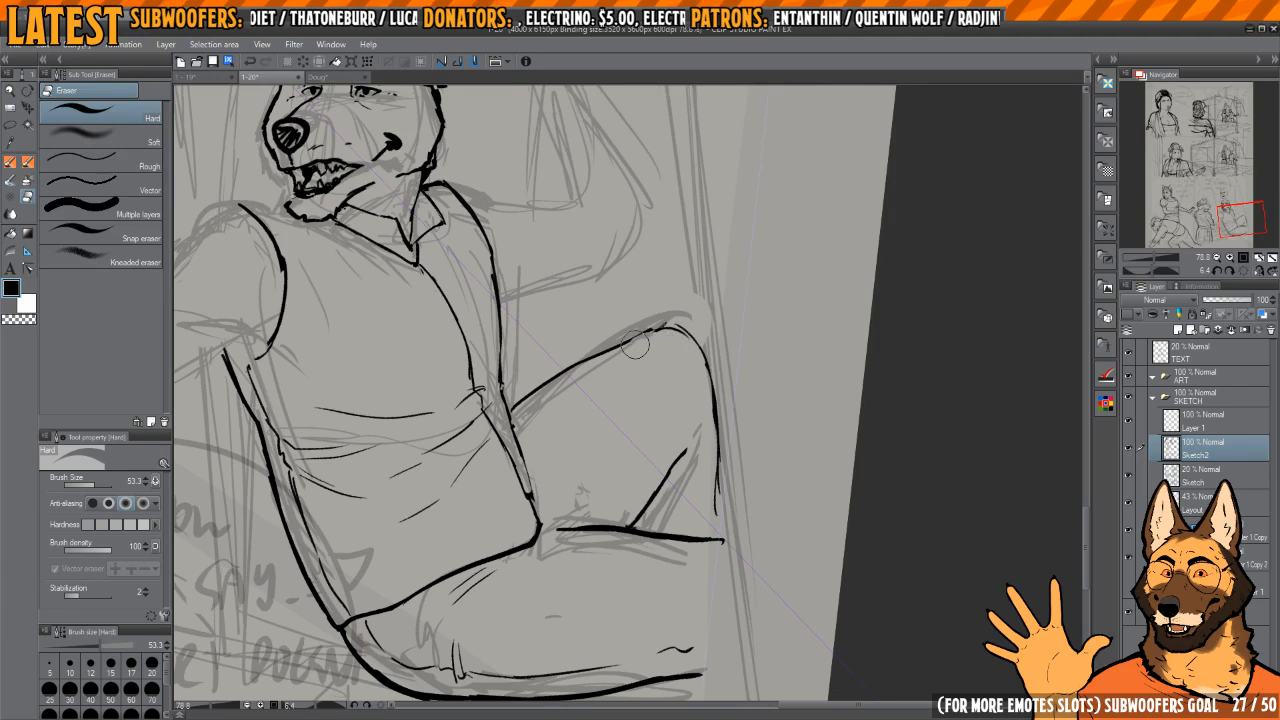
{"action": "left_click_drag", "start_coordinate": [635, 345], "coordinate": [690, 325]}
{"action": "key", "text": "p"}
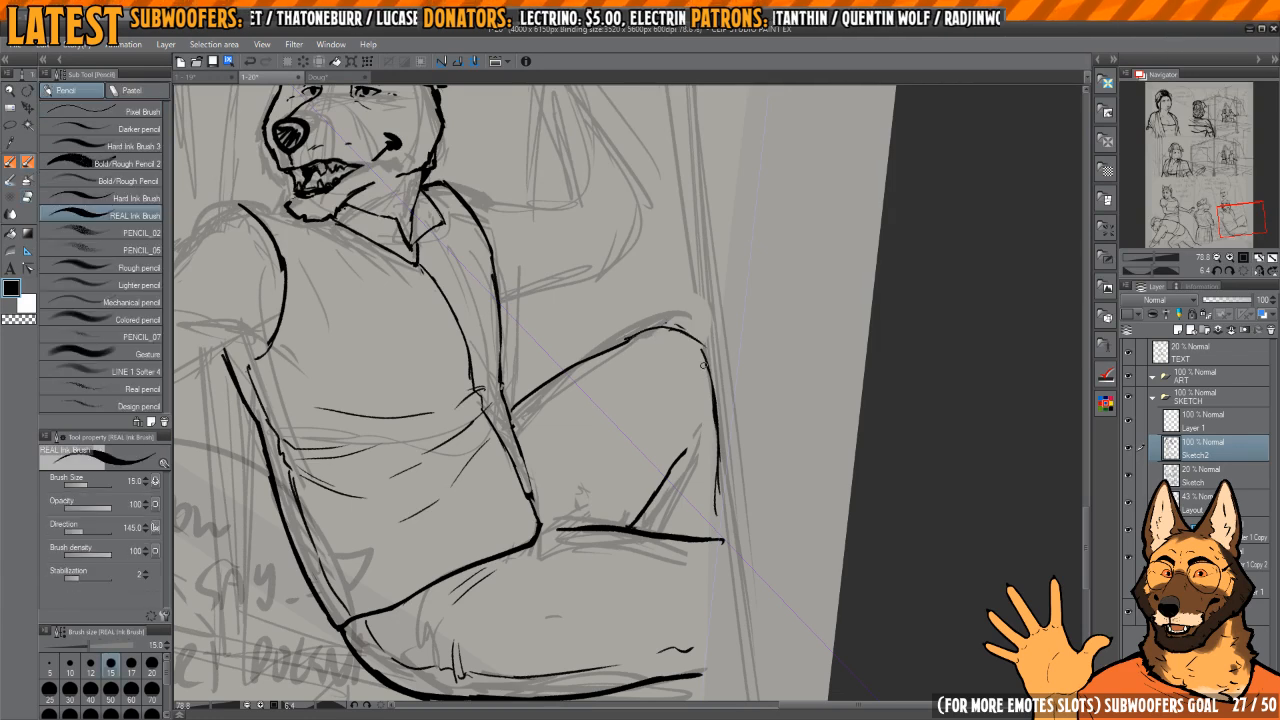
{"action": "key", "text": "h"}
Step: Ink the dog's shoulder line from under the chin out to the top of the armhole
{"action": "key", "text": "h"}
{"action": "left_click_drag", "start_coordinate": [708, 392], "coordinate": [718, 488]}
{"action": "key", "text": "e"}
{"action": "key", "text": "p"}
{"action": "mouse_move", "coordinate": [712, 360]}
{"action": "left_mouse_down"}
{"action": "mouse_move", "coordinate": [716, 519]}
{"action": "mouse_move", "coordinate": [680, 434]}
{"action": "mouse_move", "coordinate": [751, 403]}
{"action": "left_mouse_up"}
{"action": "left_click_drag", "start_coordinate": [563, 382], "coordinate": [660, 403]}
{"action": "scroll", "coordinate": [660, 403], "scroll_direction": "up", "scroll_amount": 3}
{"action": "left_click_drag", "start_coordinate": [620, 290], "coordinate": [768, 355]}
{"action": "mouse_move", "coordinate": [766, 368]}
{"action": "left_mouse_down"}
{"action": "mouse_move", "coordinate": [680, 372]}
{"action": "mouse_move", "coordinate": [769, 377]}
{"action": "left_mouse_up"}
{"action": "key", "text": "h"}
{"action": "mouse_move", "coordinate": [768, 368]}
{"action": "left_mouse_down"}
{"action": "mouse_move", "coordinate": [656, 303]}
{"action": "mouse_move", "coordinate": [618, 301]}
{"action": "left_mouse_up"}
{"action": "key", "text": "ctrl+z"}
{"action": "key", "text": "ctrl+z"}
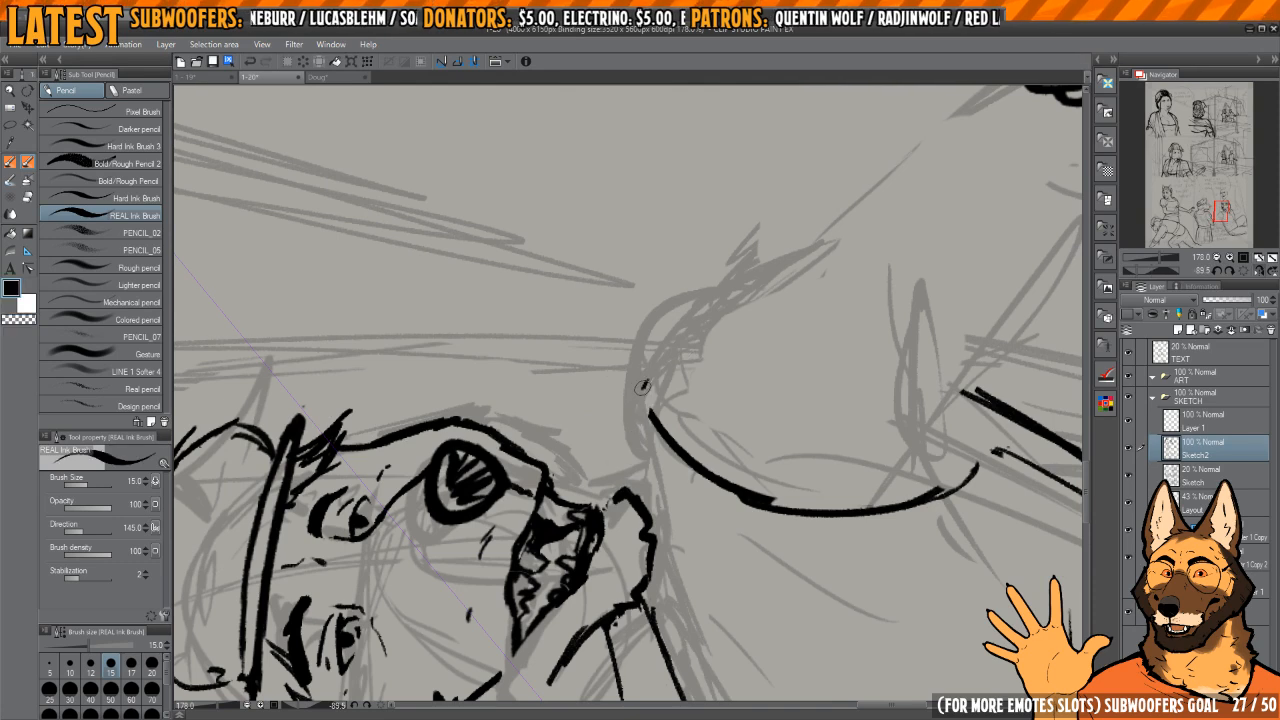
{"action": "left_click_drag", "start_coordinate": [668, 438], "coordinate": [700, 345]}
{"action": "left_click_drag", "start_coordinate": [702, 347], "coordinate": [687, 488]}
{"action": "key", "text": "h"}
Step: Redraw and clean up the dog's chin outline between the lower lip and the shoulder line
{"action": "left_click_drag", "start_coordinate": [610, 415], "coordinate": [635, 418]}
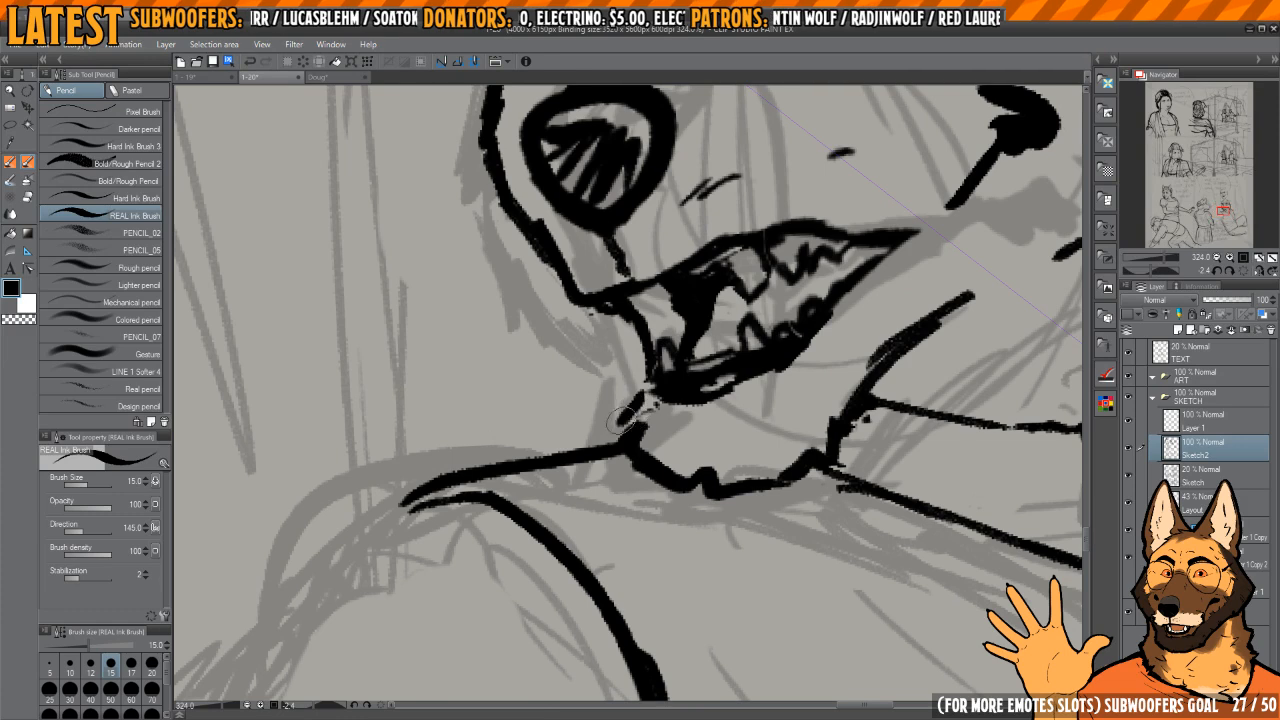
{"action": "key", "text": "c"}
{"action": "key", "text": "c"}
{"action": "left_click_drag", "start_coordinate": [653, 376], "coordinate": [636, 402]}
{"action": "key", "text": "c"}
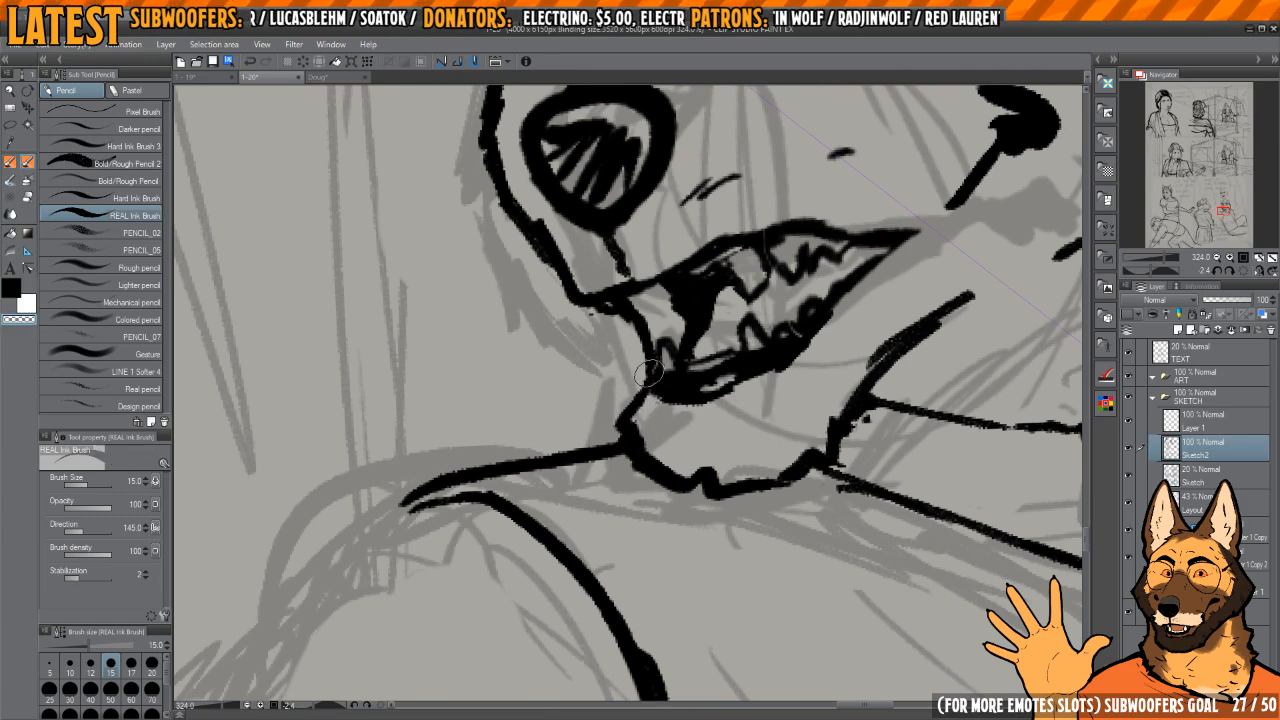
{"action": "key", "text": "c"}
{"action": "left_click_drag", "start_coordinate": [656, 358], "coordinate": [634, 396]}
{"action": "mouse_move", "coordinate": [625, 450]}
{"action": "left_mouse_down"}
{"action": "mouse_move", "coordinate": [702, 342]}
{"action": "mouse_move", "coordinate": [666, 313]}
{"action": "left_mouse_up"}
{"action": "mouse_move", "coordinate": [670, 340]}
{"action": "left_mouse_down"}
{"action": "mouse_move", "coordinate": [674, 290]}
{"action": "mouse_move", "coordinate": [610, 392]}
{"action": "left_mouse_up"}
{"action": "key", "text": "c"}
{"action": "key", "text": "c"}
Step: Extend the rounded shoulder outline past the armhole and thin the upper part of the armhole curve
{"action": "left_click_drag", "start_coordinate": [623, 316], "coordinate": [611, 388]}
{"action": "mouse_move", "coordinate": [757, 408]}
{"action": "left_mouse_down"}
{"action": "mouse_move", "coordinate": [751, 370]}
{"action": "mouse_move", "coordinate": [703, 343]}
{"action": "mouse_move", "coordinate": [654, 436]}
{"action": "left_mouse_up"}
{"action": "key", "text": "h"}
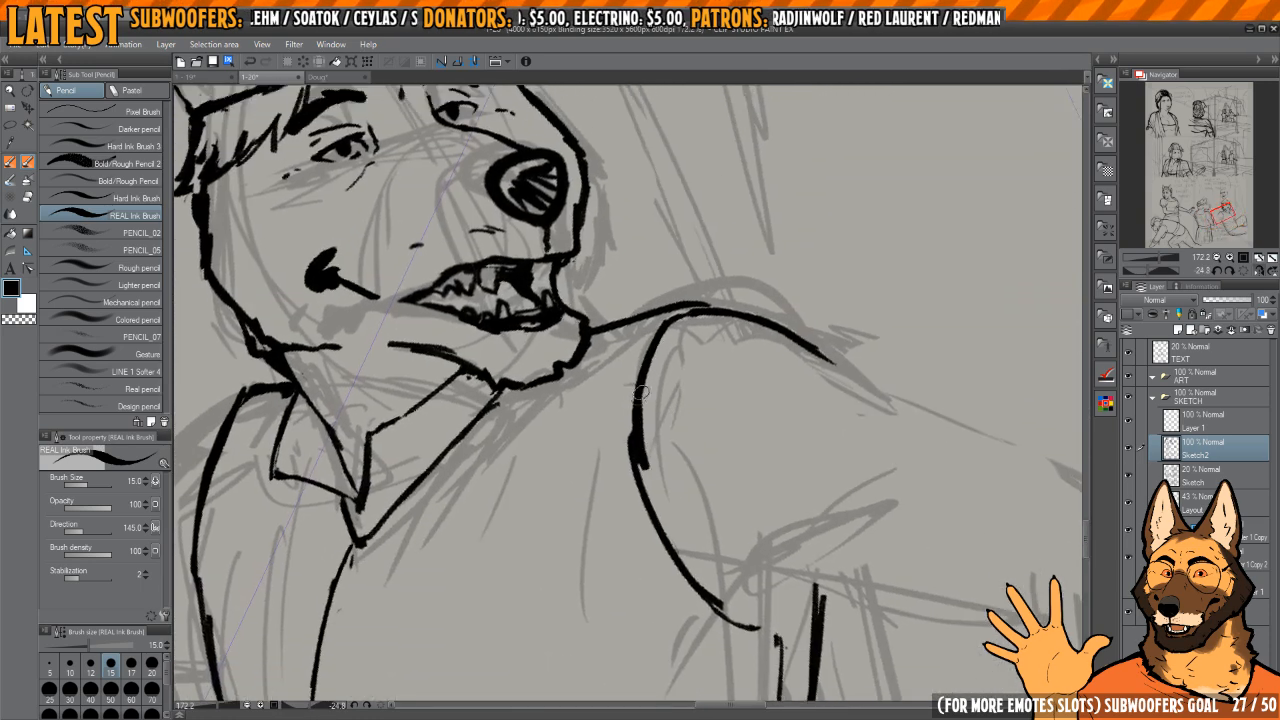
{"action": "key", "text": "c"}
{"action": "left_click_drag", "start_coordinate": [677, 330], "coordinate": [640, 413]}
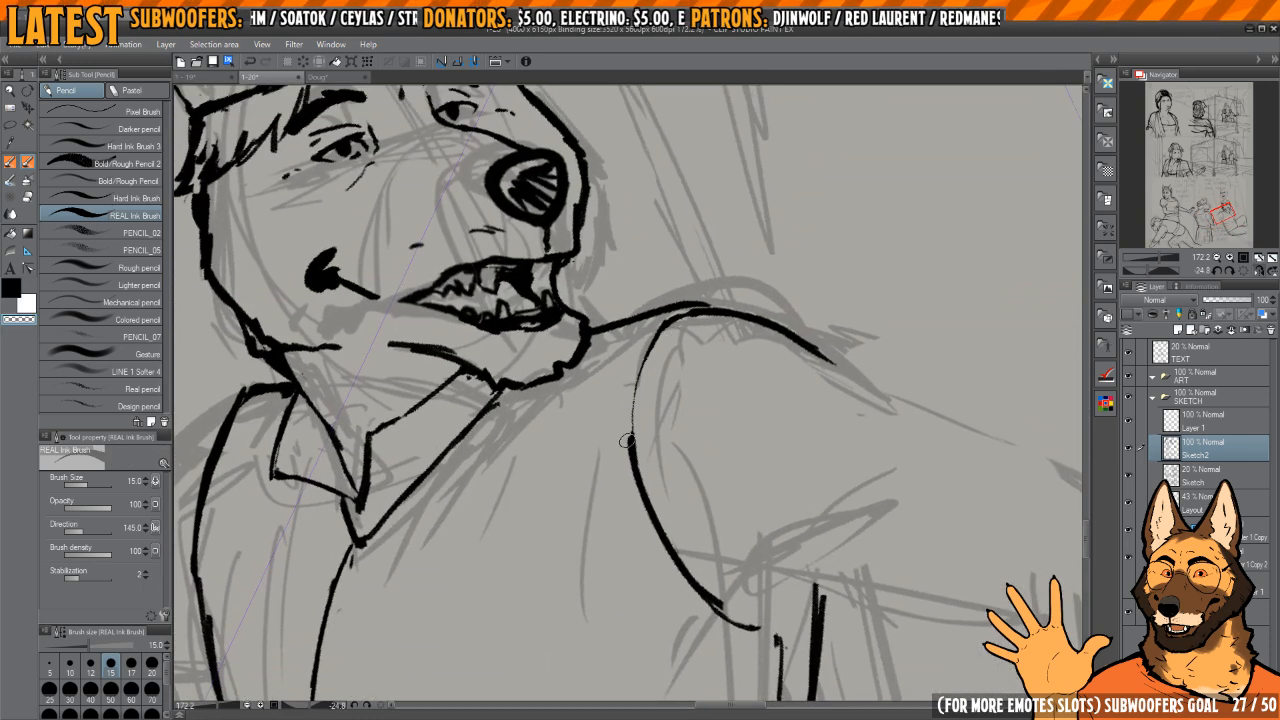
{"action": "key", "text": "c"}
Step: Clean up the armhole and ink a thinner inner seam line following its curve
{"action": "left_click_drag", "start_coordinate": [672, 541], "coordinate": [677, 386]}
{"action": "mouse_move", "coordinate": [759, 401]}
{"action": "left_mouse_down"}
{"action": "mouse_move", "coordinate": [696, 373]}
{"action": "mouse_move", "coordinate": [730, 376]}
{"action": "left_mouse_up"}
{"action": "key", "text": "h"}
{"action": "left_click_drag", "start_coordinate": [722, 455], "coordinate": [670, 378]}
{"action": "mouse_move", "coordinate": [670, 378]}
{"action": "left_mouse_down"}
{"action": "mouse_move", "coordinate": [694, 360]}
{"action": "mouse_move", "coordinate": [668, 347]}
{"action": "left_mouse_up"}
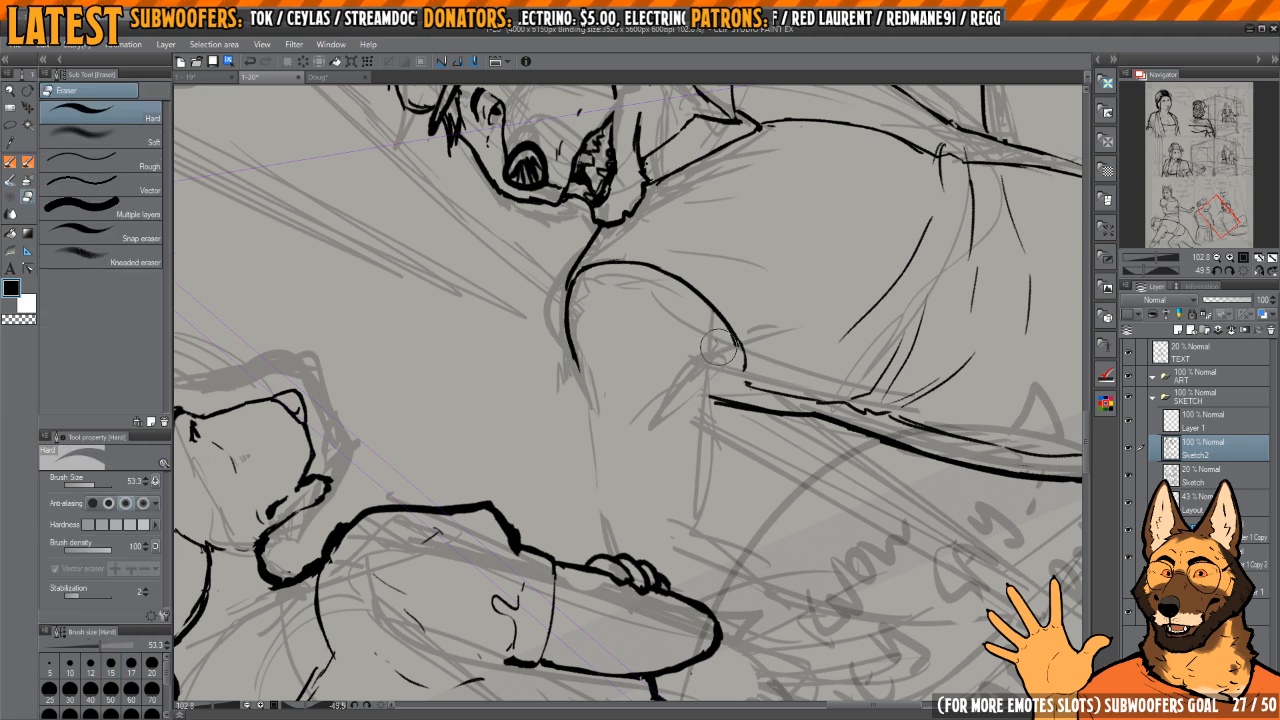
{"action": "left_click_drag", "start_coordinate": [714, 345], "coordinate": [638, 336]}
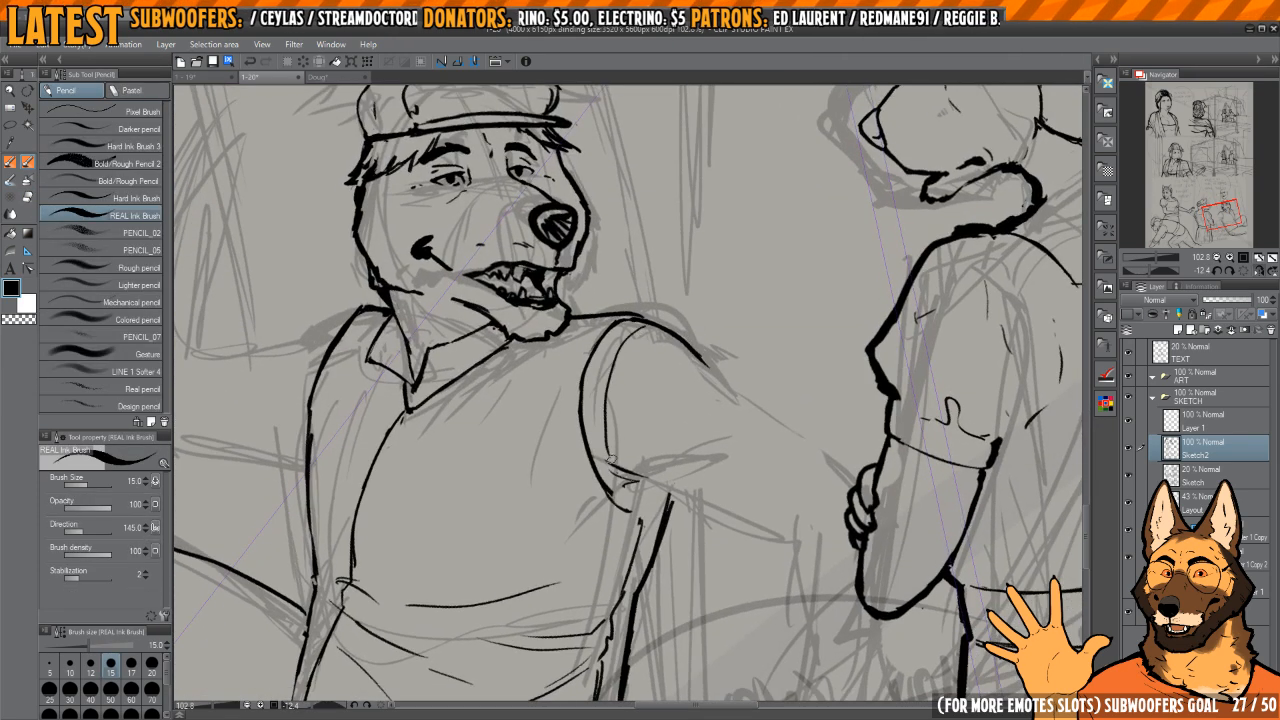
{"action": "mouse_move", "coordinate": [601, 417]}
{"action": "left_mouse_down"}
{"action": "mouse_move", "coordinate": [607, 462]}
{"action": "mouse_move", "coordinate": [670, 495]}
{"action": "left_mouse_up"}
Step: Ink a short underarm line across the armhole's lower end and trim it back
{"action": "scroll", "coordinate": [615, 470], "scroll_direction": "up", "scroll_amount": 3}
{"action": "key", "text": "e"}
{"action": "mouse_move", "coordinate": [612, 461]}
{"action": "left_mouse_down"}
{"action": "mouse_move", "coordinate": [630, 485]}
{"action": "mouse_move", "coordinate": [692, 502]}
{"action": "mouse_move", "coordinate": [750, 400]}
{"action": "left_mouse_up"}
{"action": "key", "text": "p"}
{"action": "key", "text": "h"}
{"action": "key", "text": "h"}
{"action": "key", "text": "h"}
{"action": "key", "text": "h"}
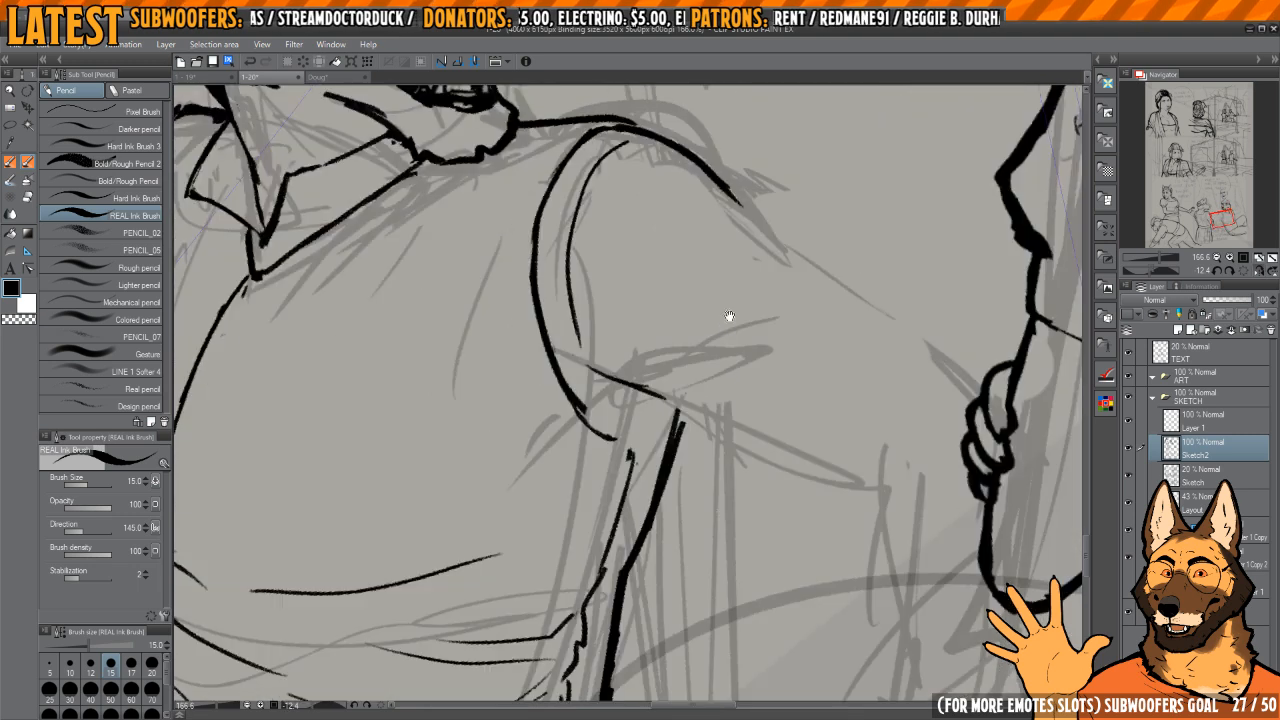
{"action": "left_click_drag", "start_coordinate": [729, 317], "coordinate": [745, 433]}
{"action": "key", "text": "e"}
{"action": "left_click_drag", "start_coordinate": [652, 368], "coordinate": [672, 458]}
{"action": "key", "text": "p"}
Step: Add short creases inside the armhole's lower end and close its curve onto the shirt's side seam
{"action": "left_click_drag", "start_coordinate": [666, 395], "coordinate": [652, 445]}
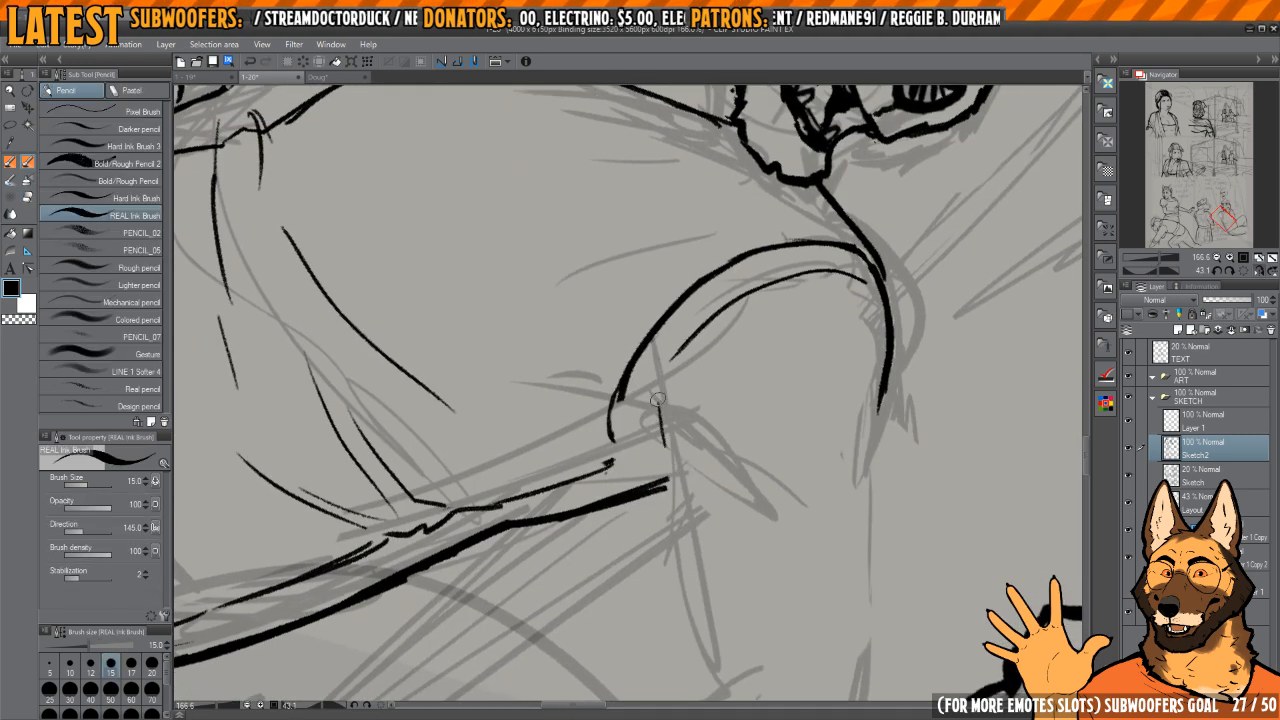
{"action": "left_click_drag", "start_coordinate": [672, 335], "coordinate": [650, 437]}
{"action": "left_click_drag", "start_coordinate": [619, 393], "coordinate": [616, 432]}
{"action": "key", "text": "c"}
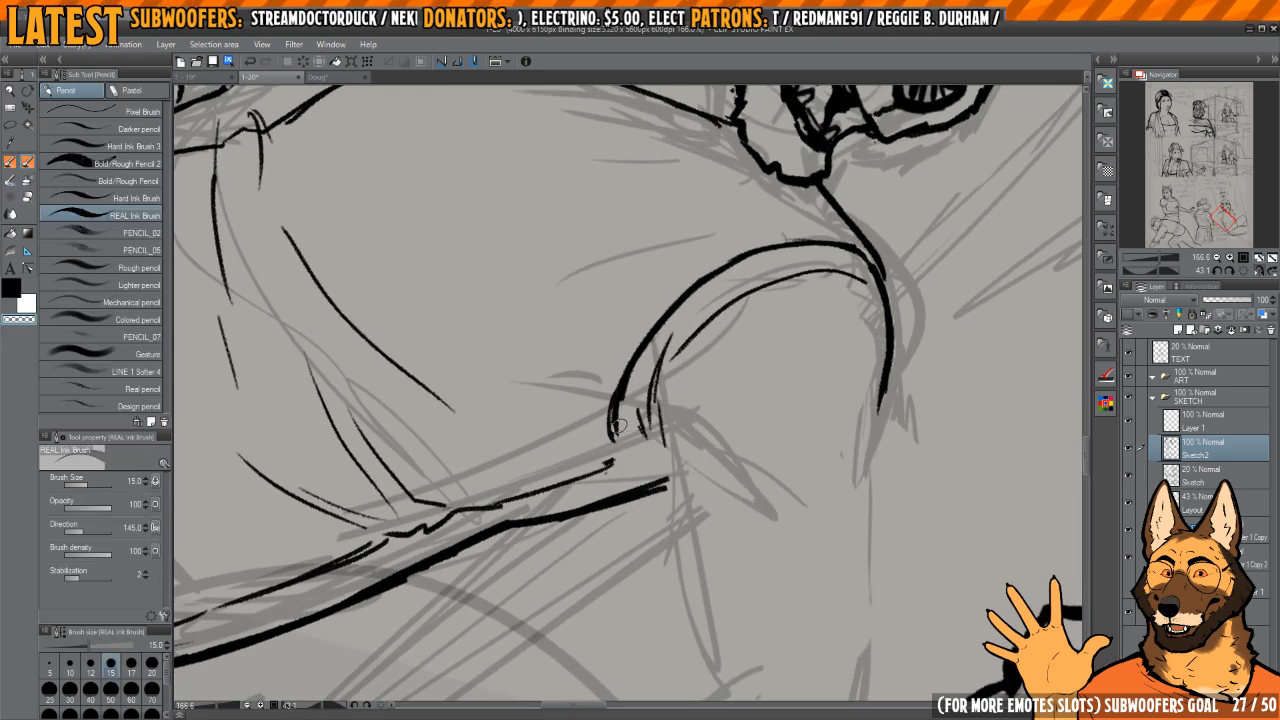
{"action": "left_click_drag", "start_coordinate": [648, 348], "coordinate": [617, 415]}
{"action": "key", "text": "c"}
{"action": "left_click_drag", "start_coordinate": [654, 330], "coordinate": [611, 424]}
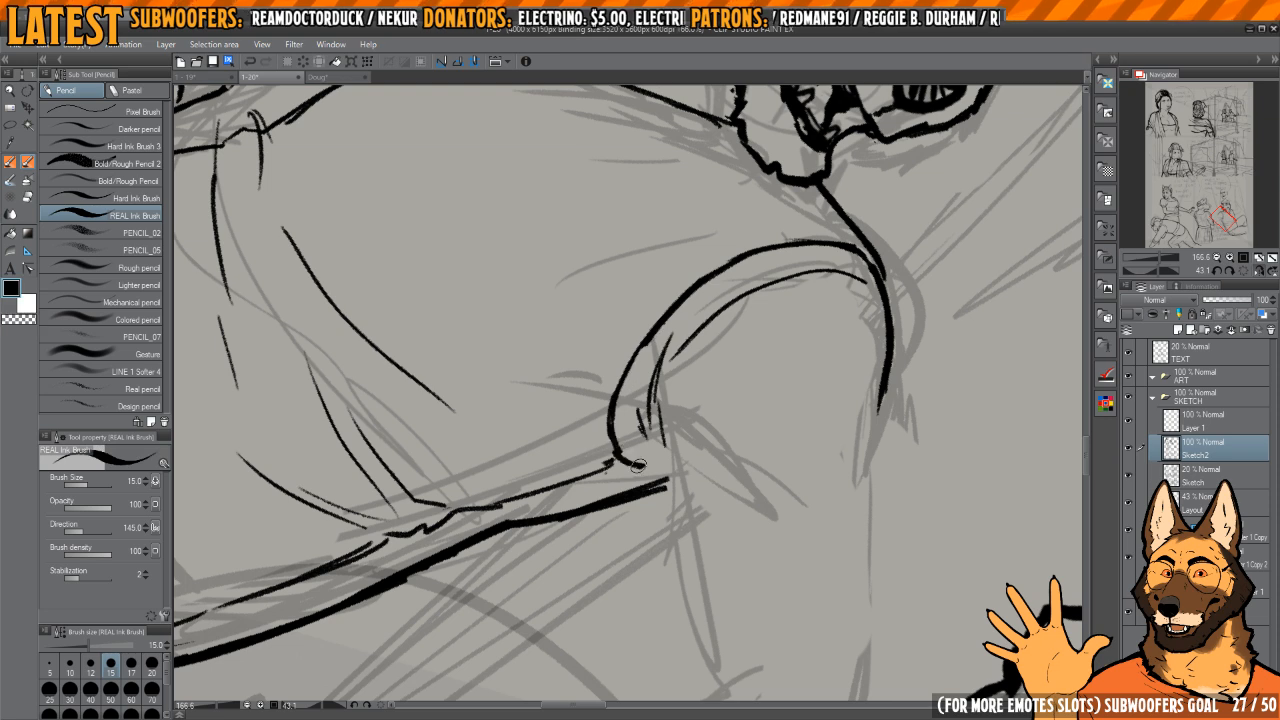
{"action": "scroll", "coordinate": [647, 440], "scroll_direction": "down", "scroll_amount": 5}
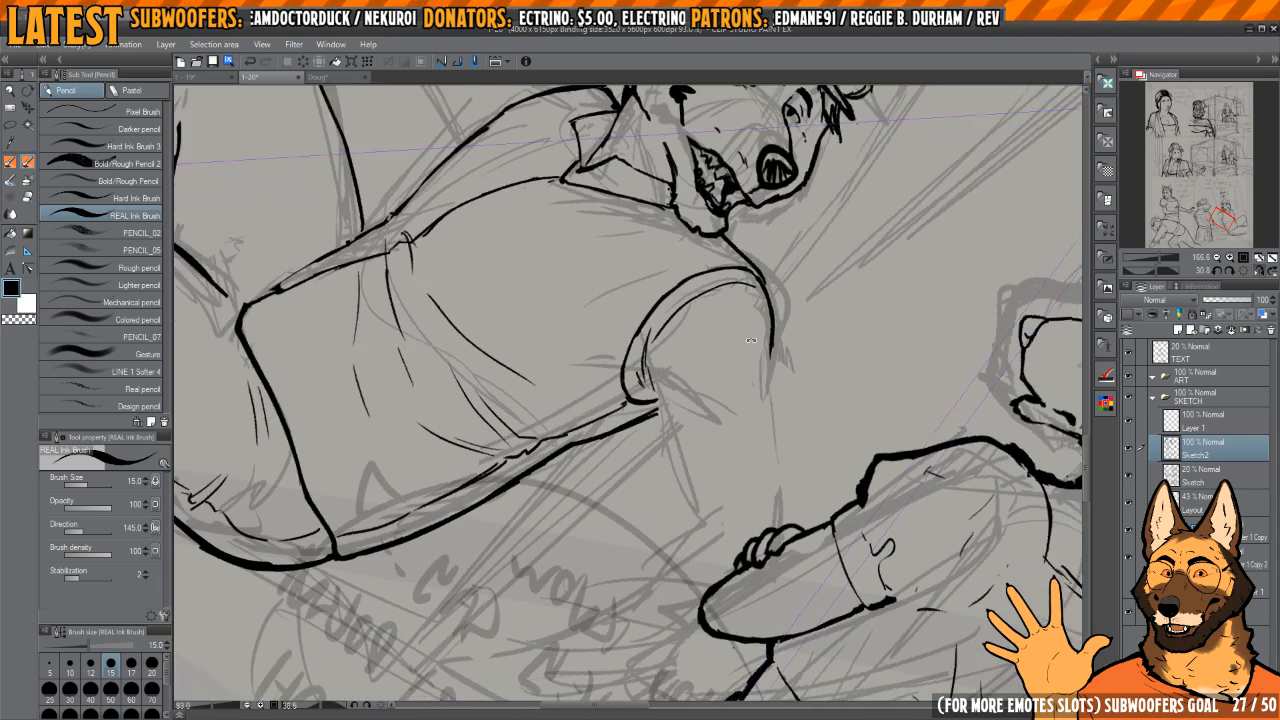
Step: Ink the upper arm's underside from the armpit and its top edge from the shoulder to the other character's fingers
{"action": "key", "text": "e"}
{"action": "mouse_move", "coordinate": [661, 418]}
{"action": "left_mouse_down"}
{"action": "mouse_move", "coordinate": [679, 498]}
{"action": "mouse_move", "coordinate": [661, 461]}
{"action": "mouse_move", "coordinate": [743, 406]}
{"action": "mouse_move", "coordinate": [799, 445]}
{"action": "left_mouse_up"}
{"action": "key", "text": "p"}
{"action": "key", "text": "h"}
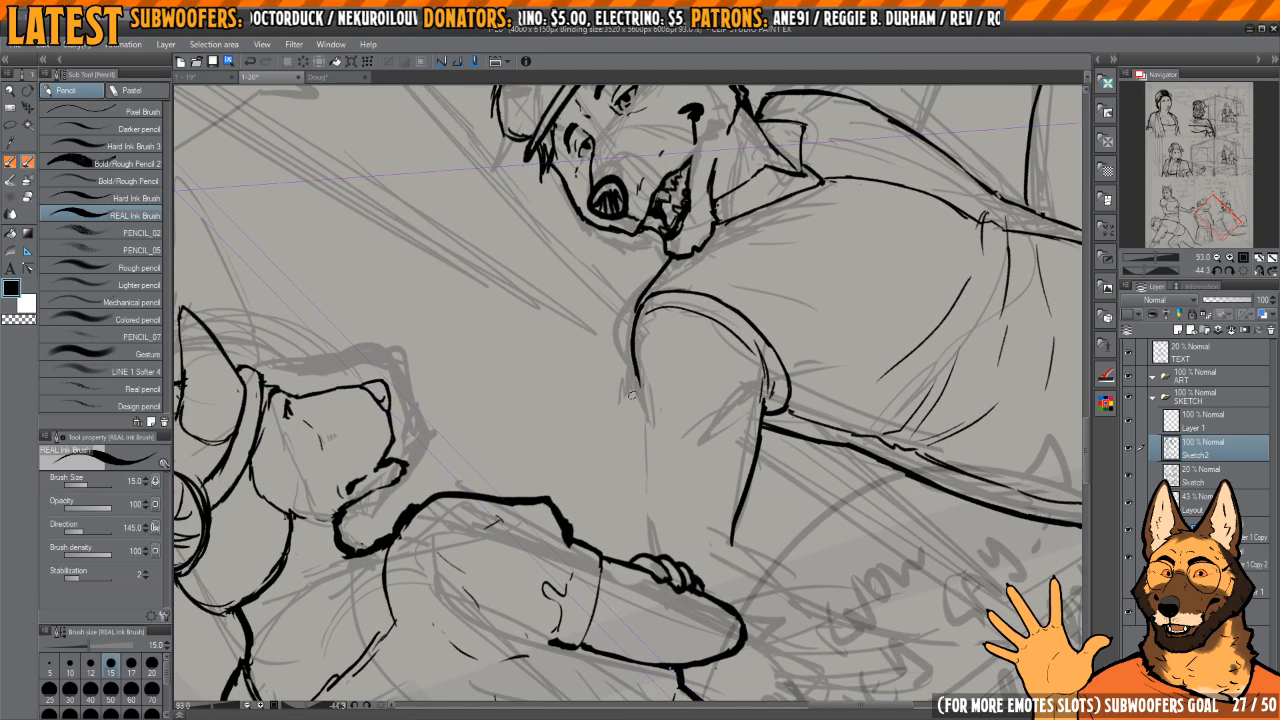
{"action": "left_click_drag", "start_coordinate": [638, 393], "coordinate": [640, 440]}
{"action": "left_click_drag", "start_coordinate": [640, 440], "coordinate": [640, 392]}
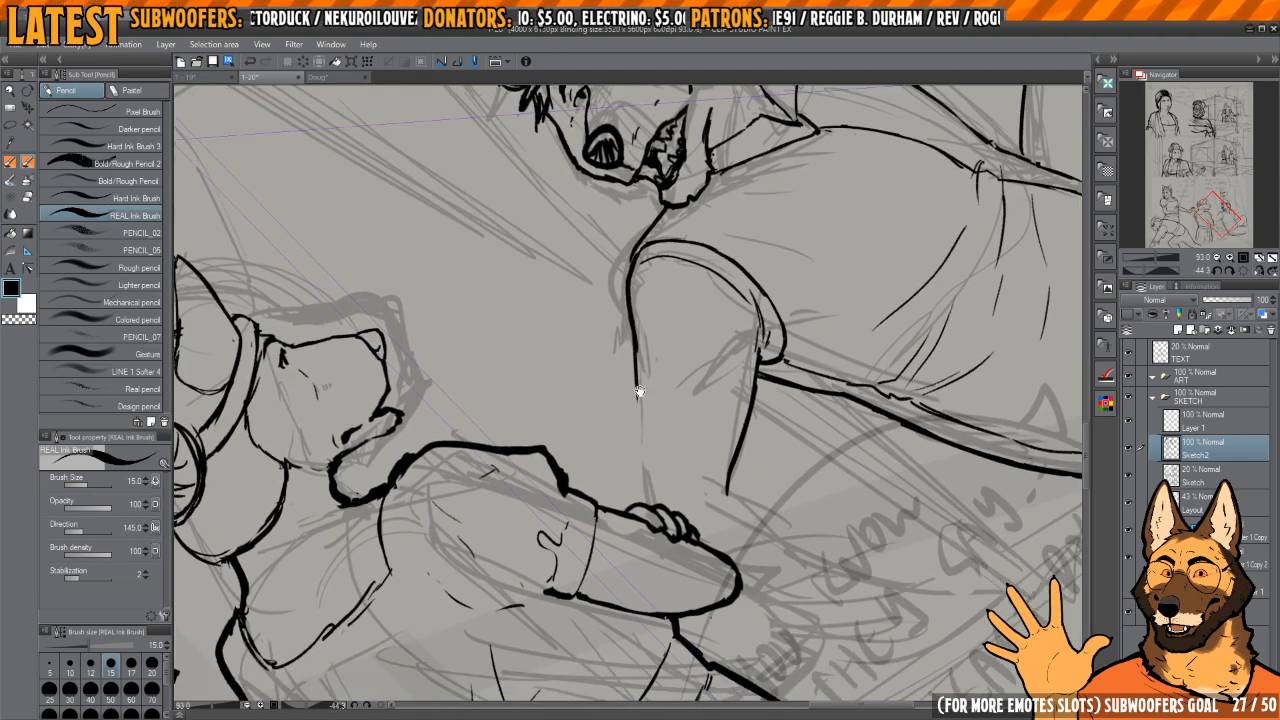
{"action": "mouse_move", "coordinate": [635, 437]}
{"action": "left_mouse_down"}
{"action": "mouse_move", "coordinate": [600, 358]}
{"action": "mouse_move", "coordinate": [625, 345]}
{"action": "mouse_move", "coordinate": [640, 300]}
{"action": "mouse_move", "coordinate": [752, 337]}
{"action": "mouse_move", "coordinate": [677, 406]}
{"action": "mouse_move", "coordinate": [669, 431]}
{"action": "mouse_move", "coordinate": [703, 429]}
{"action": "left_mouse_up"}
{"action": "key", "text": "h"}
{"action": "key", "text": "h"}
Step: Ink small creases and a dark corner at the dog's elbow, trimming the hooked crease end
{"action": "key", "text": "h"}
{"action": "left_click_drag", "start_coordinate": [601, 414], "coordinate": [675, 422]}
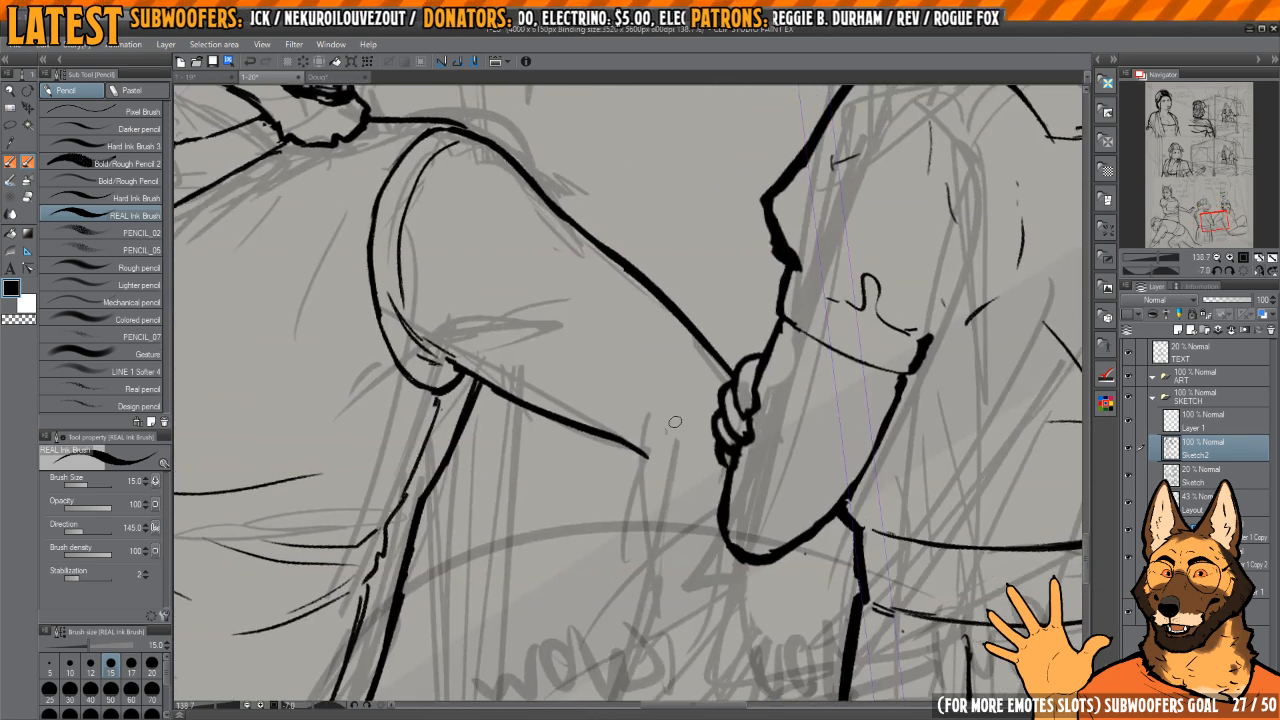
{"action": "key", "text": "h"}
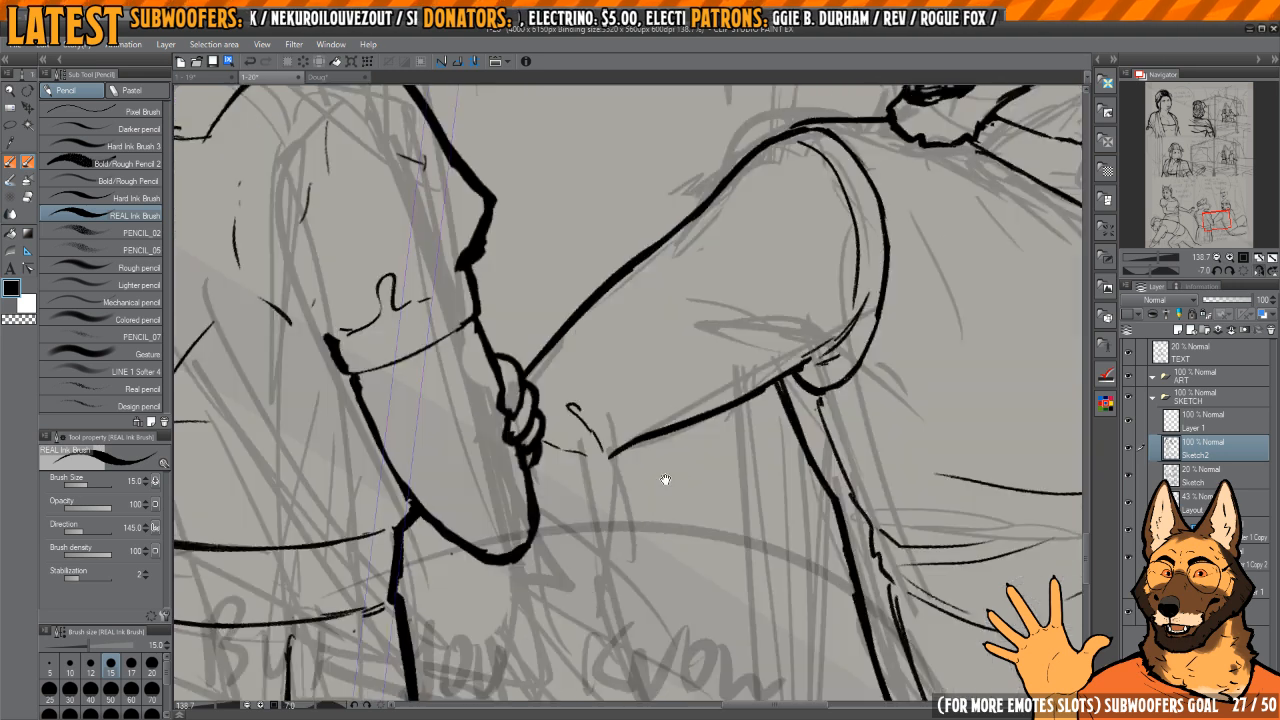
{"action": "left_click_drag", "start_coordinate": [666, 480], "coordinate": [652, 446]}
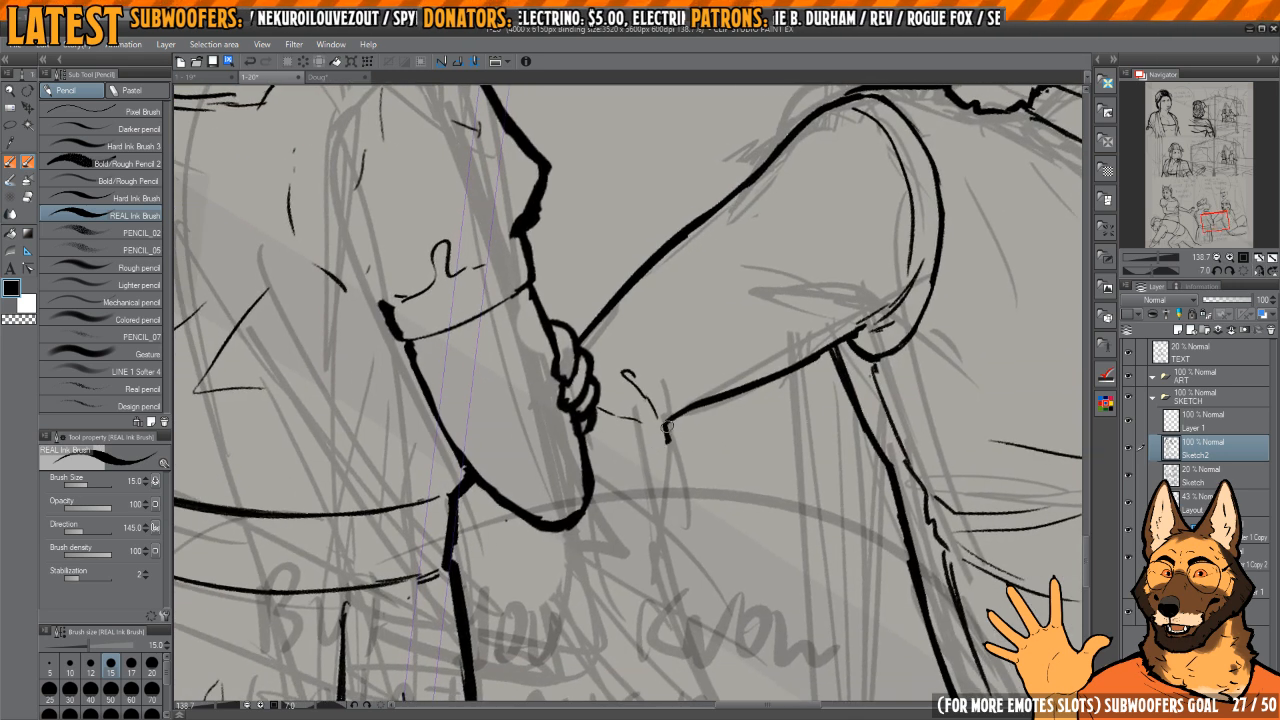
{"action": "key", "text": "c"}
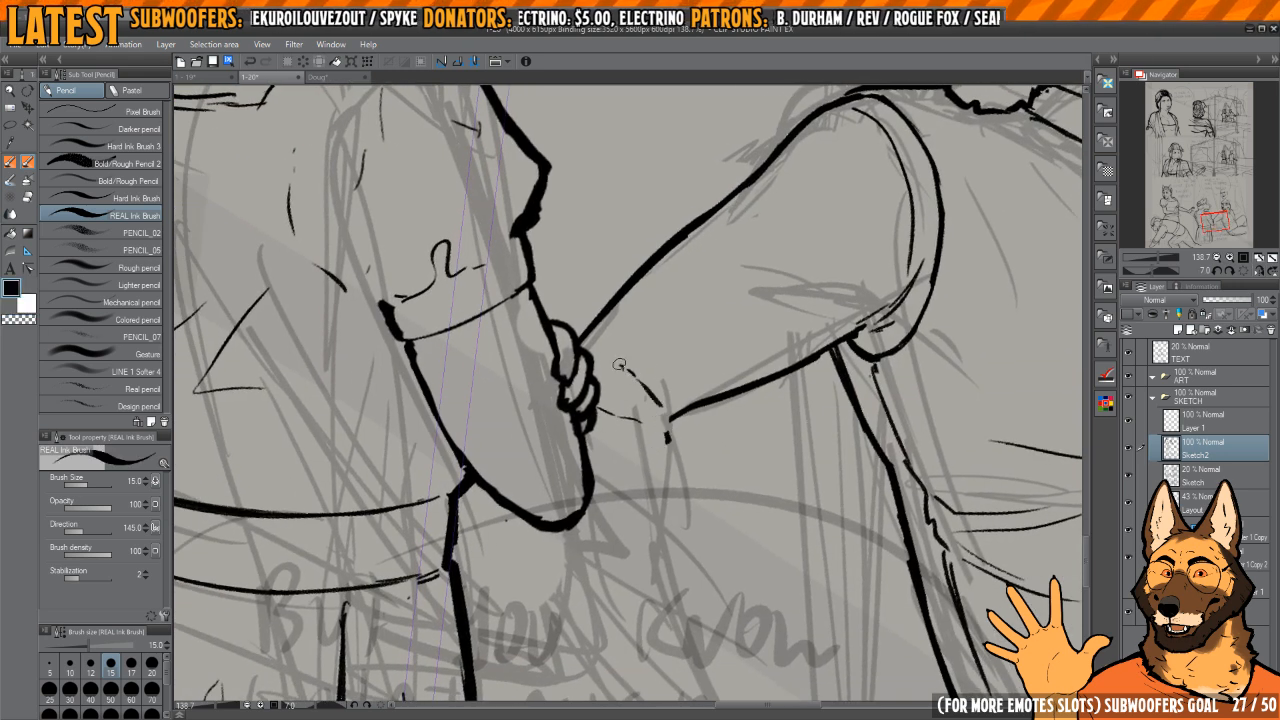
{"action": "key", "text": "h"}
{"action": "left_click_drag", "start_coordinate": [735, 335], "coordinate": [672, 281]}
{"action": "key", "text": "ctrl+plus"}
{"action": "key", "text": "ctrl+plus"}
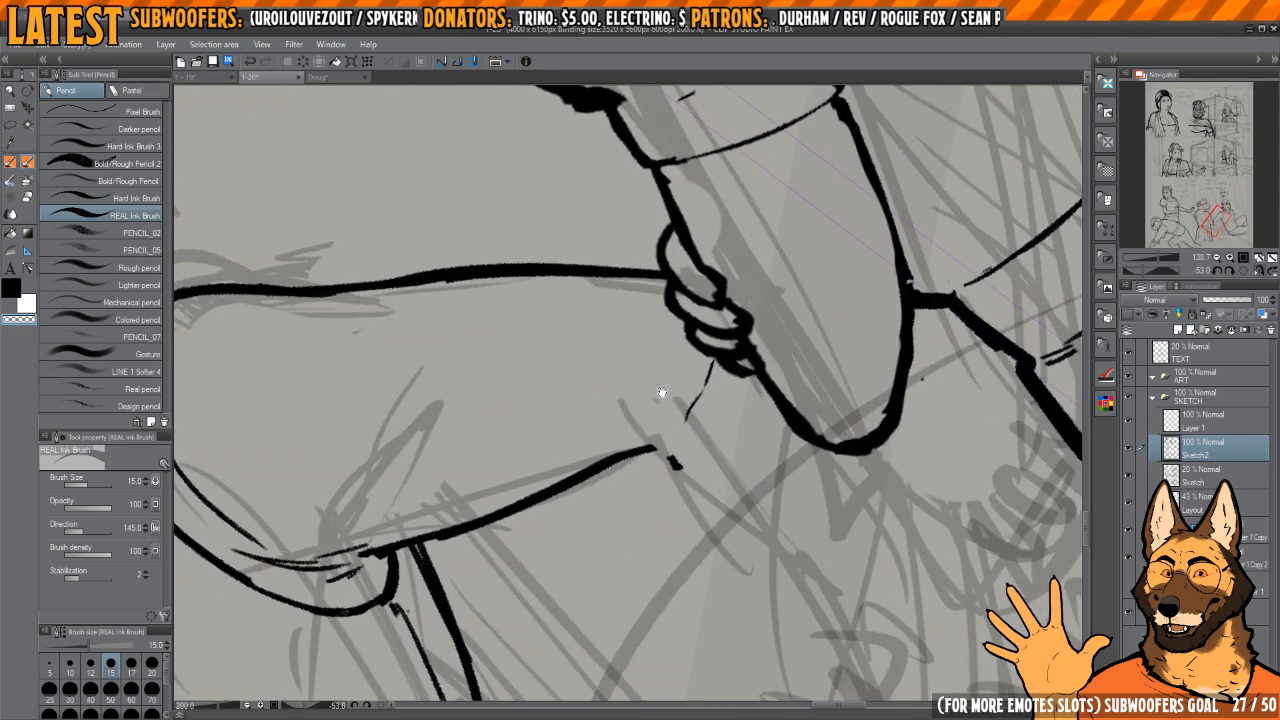
{"action": "key", "text": "c"}
{"action": "left_click_drag", "start_coordinate": [650, 428], "coordinate": [654, 380]}
{"action": "scroll", "coordinate": [655, 387], "scroll_direction": "down", "scroll_amount": 2}
{"action": "key", "text": "h"}
{"action": "left_click_drag", "start_coordinate": [612, 427], "coordinate": [611, 465]}
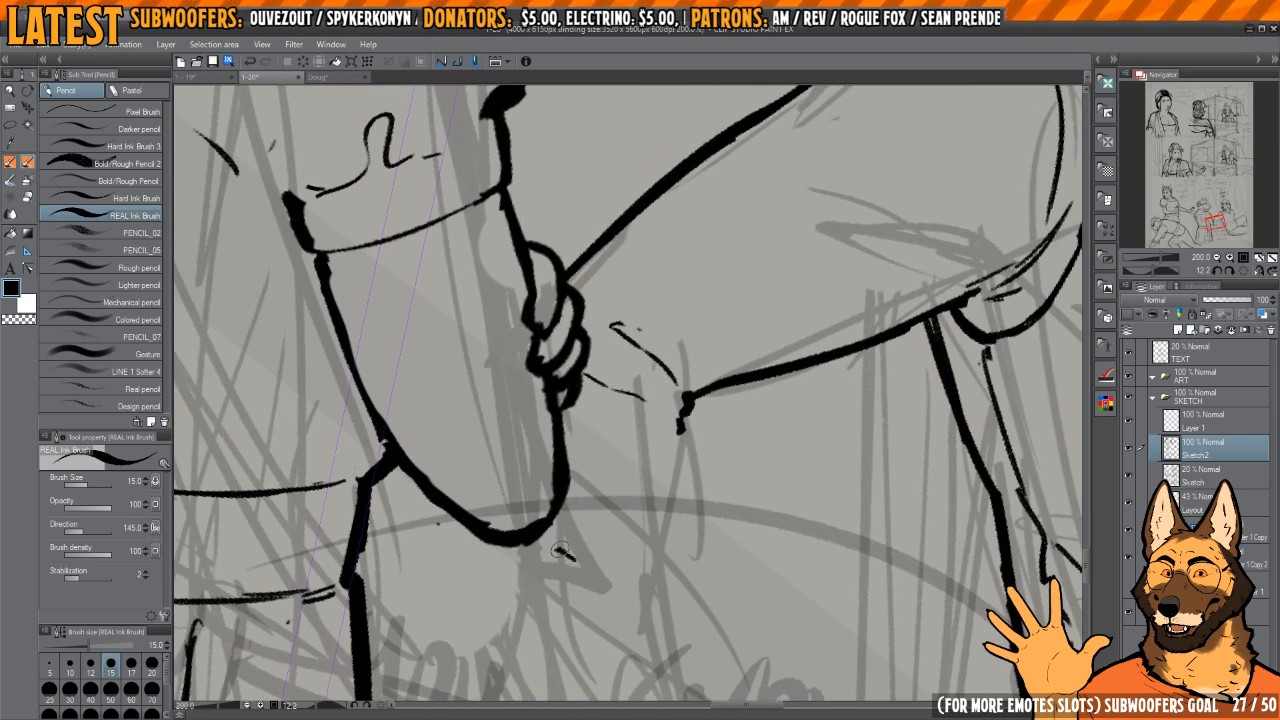
Step: Ink the sleeve cuff's curved bottom edge, outer side and short inner folds beside the other character's elbow
{"action": "mouse_move", "coordinate": [556, 548]}
{"action": "left_mouse_down"}
{"action": "mouse_move", "coordinate": [623, 567]}
{"action": "mouse_move", "coordinate": [658, 565]}
{"action": "left_mouse_up"}
{"action": "left_click_drag", "start_coordinate": [668, 489], "coordinate": [657, 494]}
{"action": "left_click_drag", "start_coordinate": [570, 480], "coordinate": [646, 498]}
{"action": "left_click_drag", "start_coordinate": [570, 512], "coordinate": [614, 541]}
{"action": "left_click_drag", "start_coordinate": [577, 508], "coordinate": [641, 526]}
{"action": "left_click_drag", "start_coordinate": [552, 551], "coordinate": [539, 540]}
{"action": "mouse_move", "coordinate": [539, 540]}
{"action": "left_mouse_down"}
{"action": "mouse_move", "coordinate": [610, 570]}
{"action": "mouse_move", "coordinate": [592, 559]}
{"action": "mouse_move", "coordinate": [654, 560]}
{"action": "mouse_move", "coordinate": [673, 526]}
{"action": "mouse_move", "coordinate": [661, 548]}
{"action": "left_mouse_up"}
{"action": "key", "text": "c"}
{"action": "key", "text": "c"}
{"action": "key", "text": "c"}
{"action": "key", "text": "c"}
{"action": "key", "text": "c"}
{"action": "key", "text": "c"}
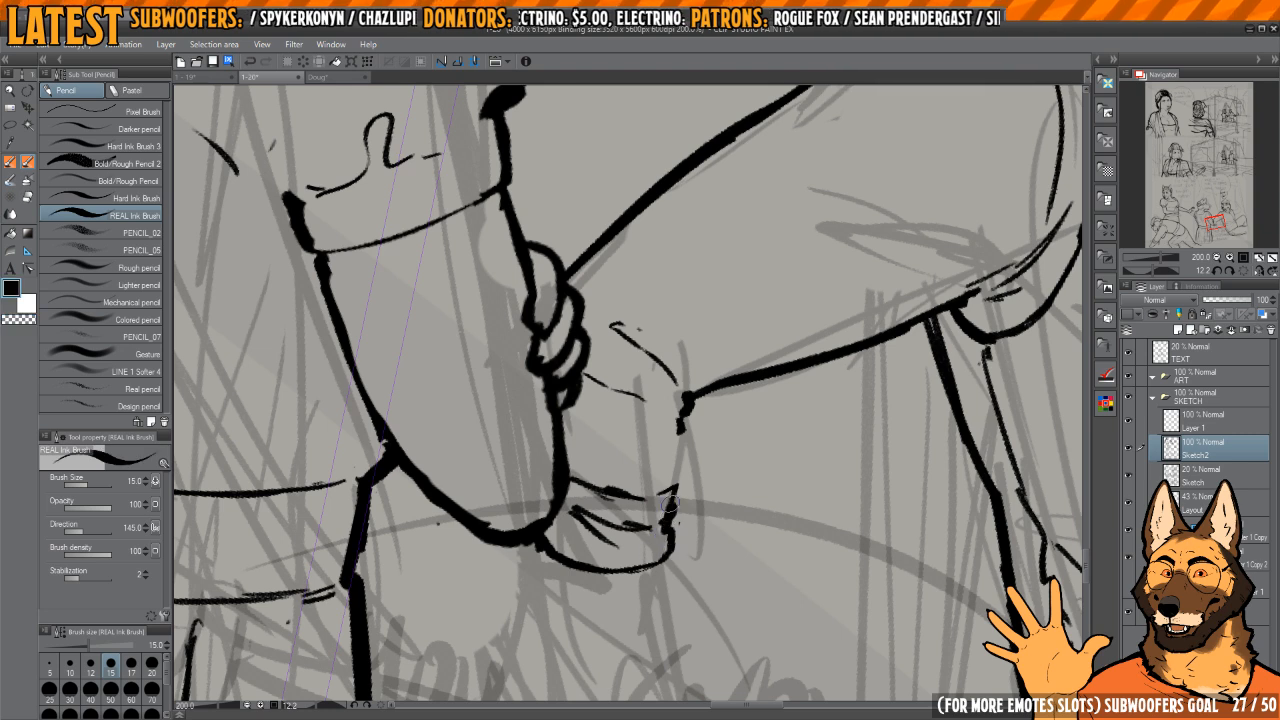
Step: Ink the lower sleeve's outer edge from the elbow corner down to the cuff
{"action": "mouse_move", "coordinate": [672, 474]}
{"action": "left_mouse_down"}
{"action": "mouse_move", "coordinate": [682, 420]}
{"action": "mouse_move", "coordinate": [669, 480]}
{"action": "mouse_move", "coordinate": [655, 416]}
{"action": "mouse_move", "coordinate": [603, 461]}
{"action": "mouse_move", "coordinate": [616, 474]}
{"action": "mouse_move", "coordinate": [592, 464]}
{"action": "left_mouse_up"}
{"action": "key", "text": "c"}
{"action": "scroll", "coordinate": [603, 461], "scroll_direction": "up", "scroll_amount": 4}
{"action": "mouse_move", "coordinate": [606, 408]}
{"action": "left_mouse_down"}
{"action": "mouse_move", "coordinate": [609, 461]}
{"action": "mouse_move", "coordinate": [661, 411]}
{"action": "left_mouse_up"}
{"action": "key", "text": "h"}
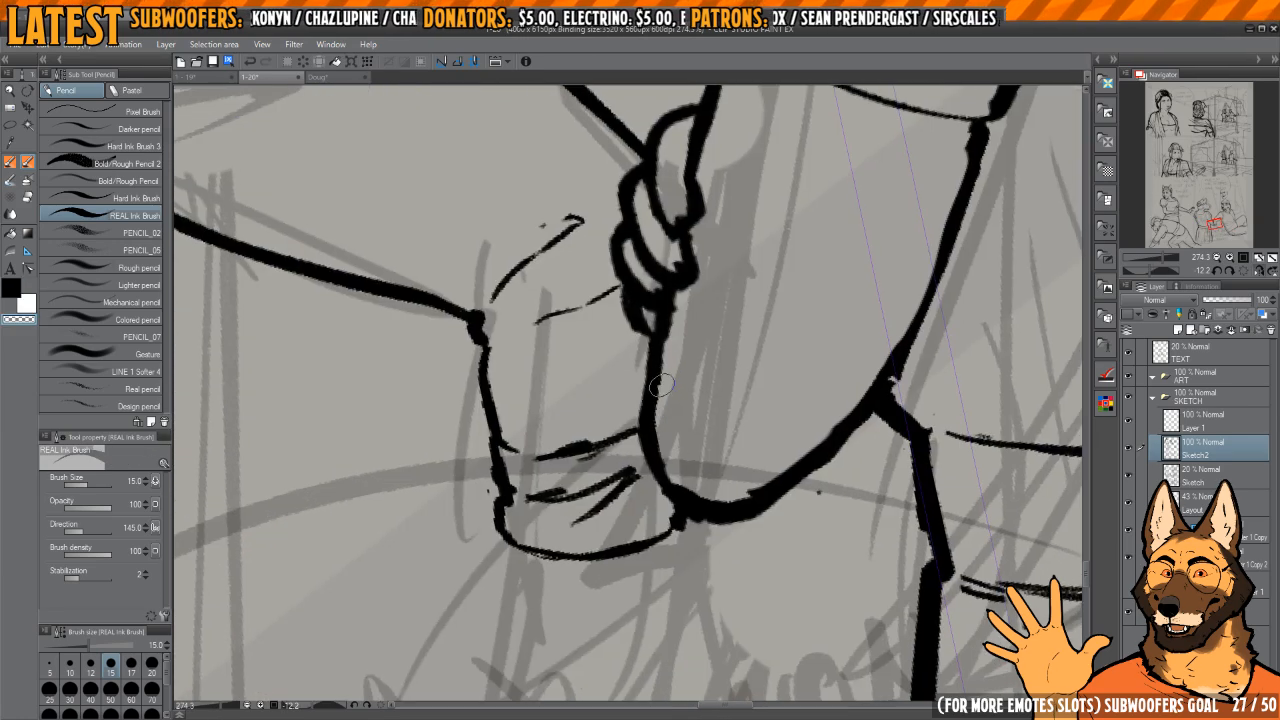
Step: Thin and tidy the other character's elbow outline where it meets the dog's cuff
{"action": "scroll", "coordinate": [660, 385], "scroll_direction": "down", "scroll_amount": 3}
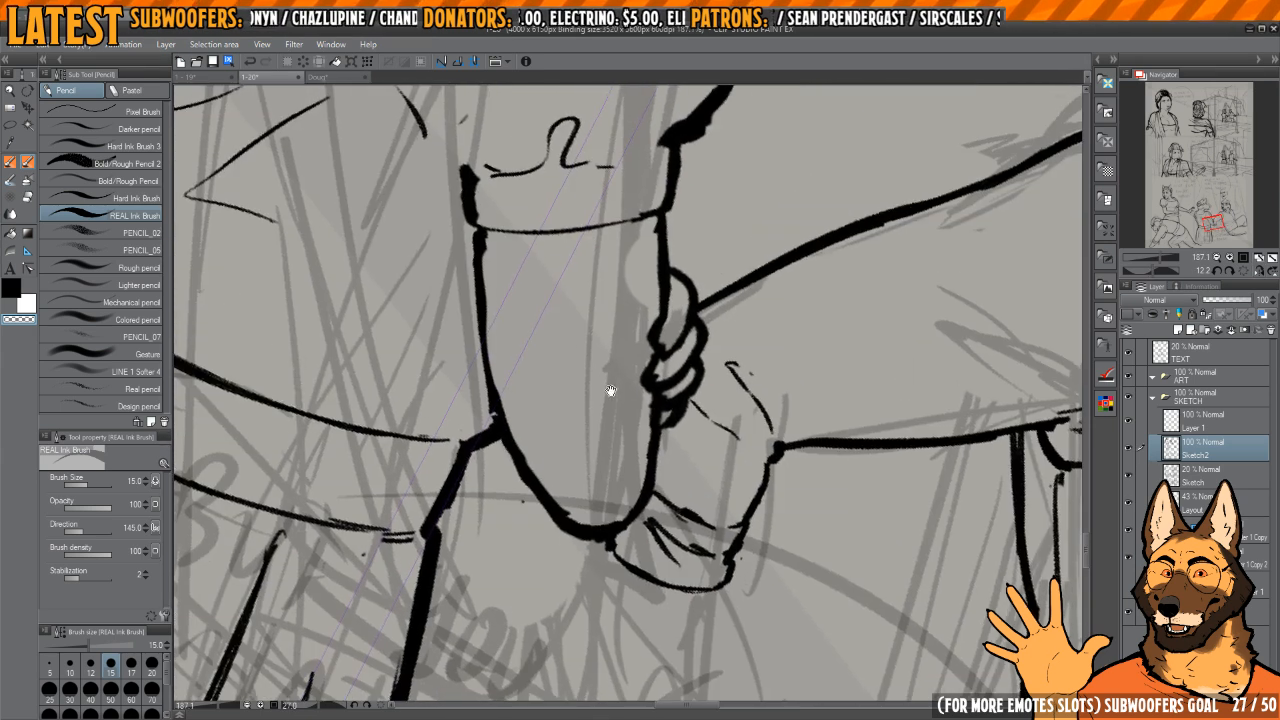
{"action": "left_click_drag", "start_coordinate": [611, 391], "coordinate": [669, 451]}
{"action": "key", "text": "c"}
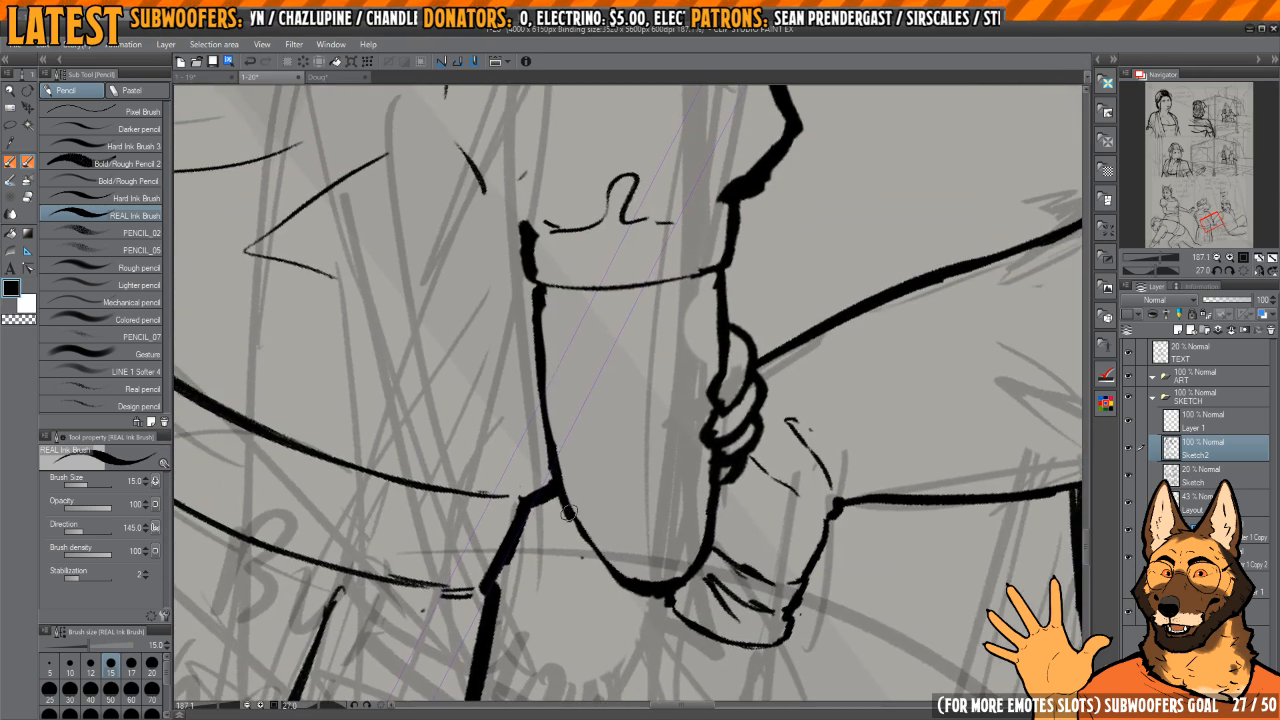
{"action": "key", "text": "c"}
{"action": "mouse_move", "coordinate": [662, 583]}
{"action": "left_mouse_down"}
{"action": "mouse_move", "coordinate": [598, 540]}
{"action": "mouse_move", "coordinate": [646, 592]}
{"action": "left_mouse_up"}
{"action": "key", "text": "c"}
{"action": "mouse_move", "coordinate": [709, 503]}
{"action": "left_mouse_down"}
{"action": "mouse_move", "coordinate": [723, 431]}
{"action": "mouse_move", "coordinate": [584, 322]}
{"action": "mouse_move", "coordinate": [734, 343]}
{"action": "mouse_move", "coordinate": [629, 409]}
{"action": "left_mouse_up"}
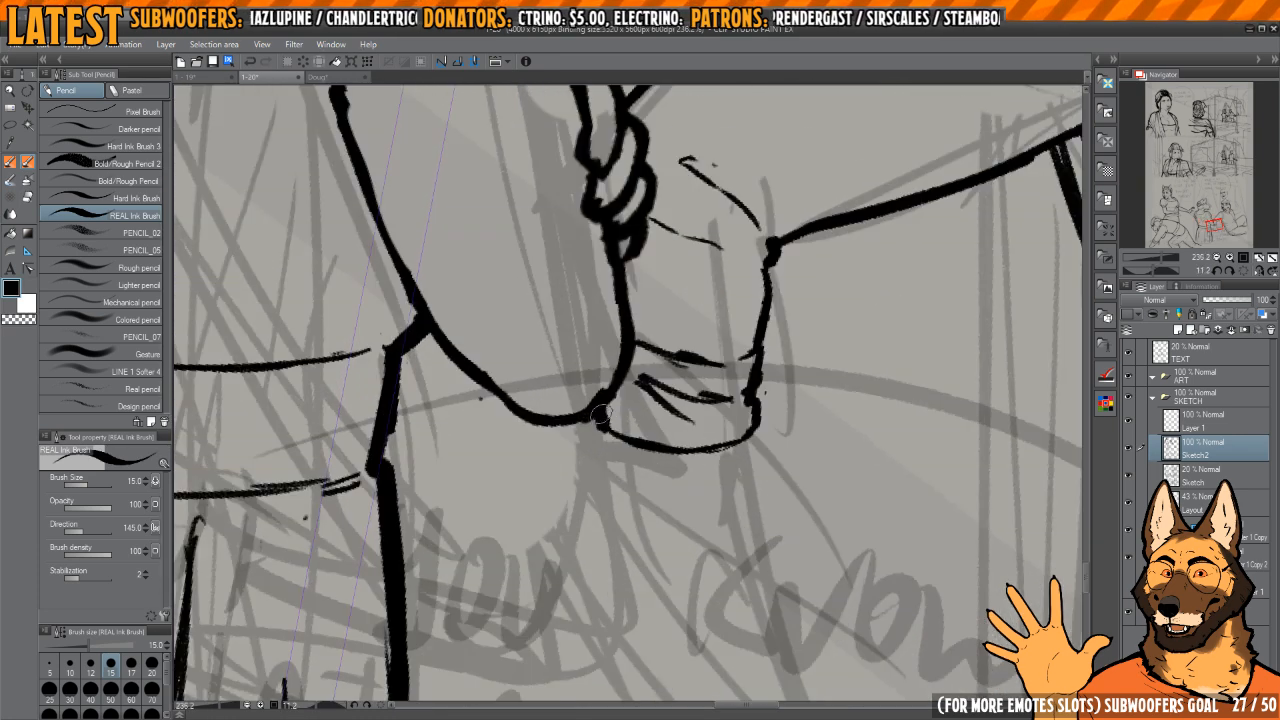
Step: Ink both edges of the dog's forearm running down from the cuff
{"action": "left_click_drag", "start_coordinate": [710, 442], "coordinate": [632, 360]}
{"action": "mouse_move", "coordinate": [688, 390]}
{"action": "left_mouse_down"}
{"action": "mouse_move", "coordinate": [671, 381]}
{"action": "mouse_move", "coordinate": [612, 408]}
{"action": "mouse_move", "coordinate": [596, 516]}
{"action": "left_mouse_up"}
{"action": "left_click_drag", "start_coordinate": [553, 380], "coordinate": [590, 506]}
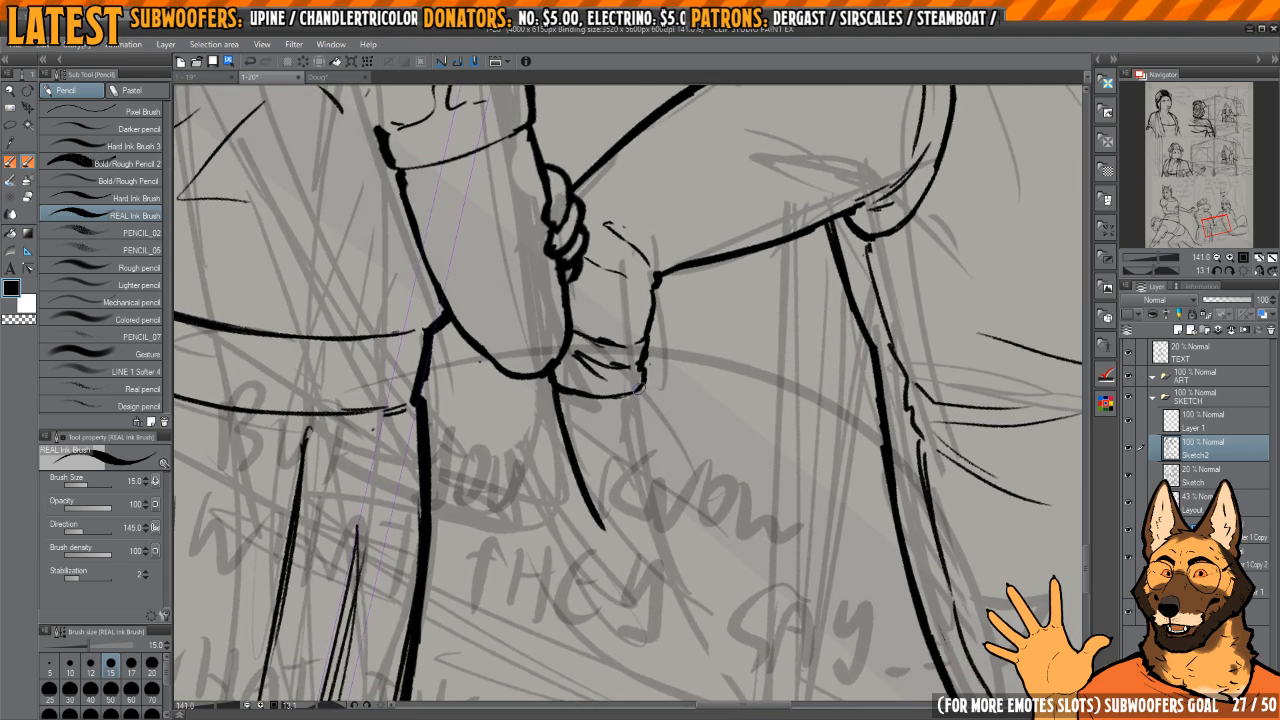
{"action": "left_click_drag", "start_coordinate": [636, 388], "coordinate": [640, 492]}
{"action": "left_click_drag", "start_coordinate": [634, 410], "coordinate": [645, 512]}
Step: Erase the forearm's inner edge below the cuff, redraw it with a finer line, and trim its width
{"action": "key", "text": "e"}
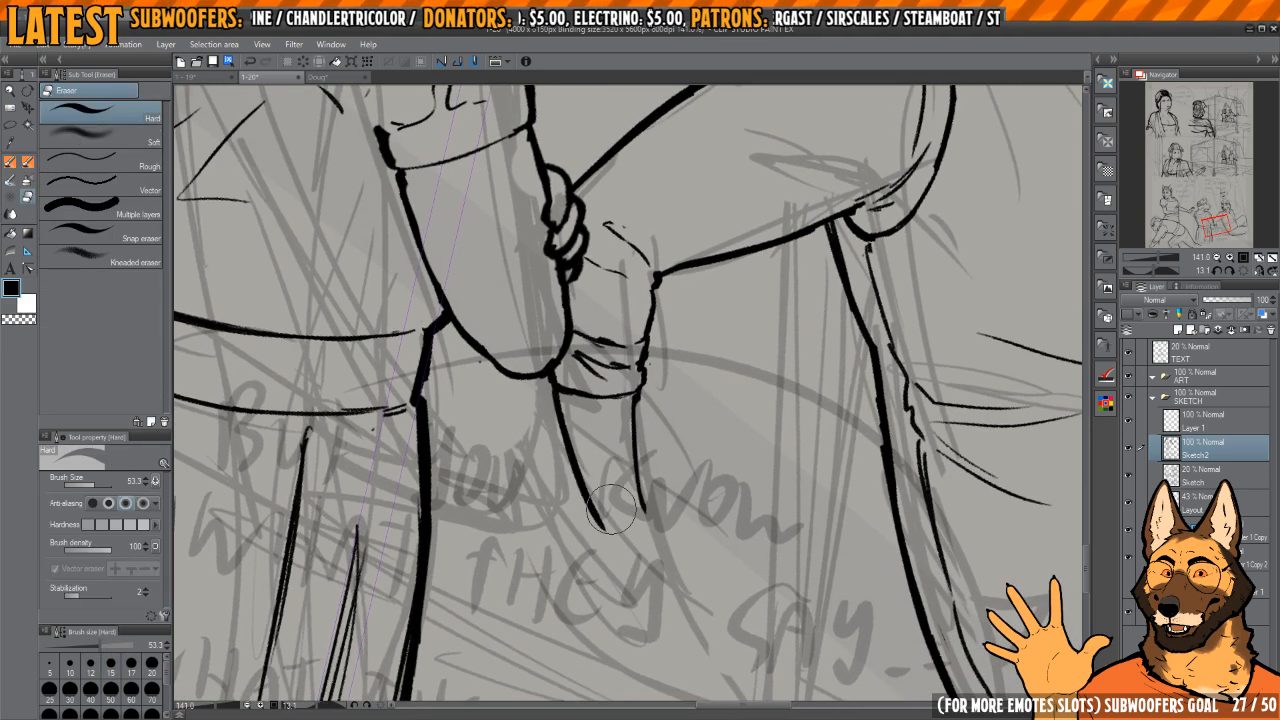
{"action": "left_click_drag", "start_coordinate": [552, 408], "coordinate": [598, 516]}
{"action": "key", "text": "p"}
{"action": "left_click_drag", "start_coordinate": [555, 386], "coordinate": [599, 529]}
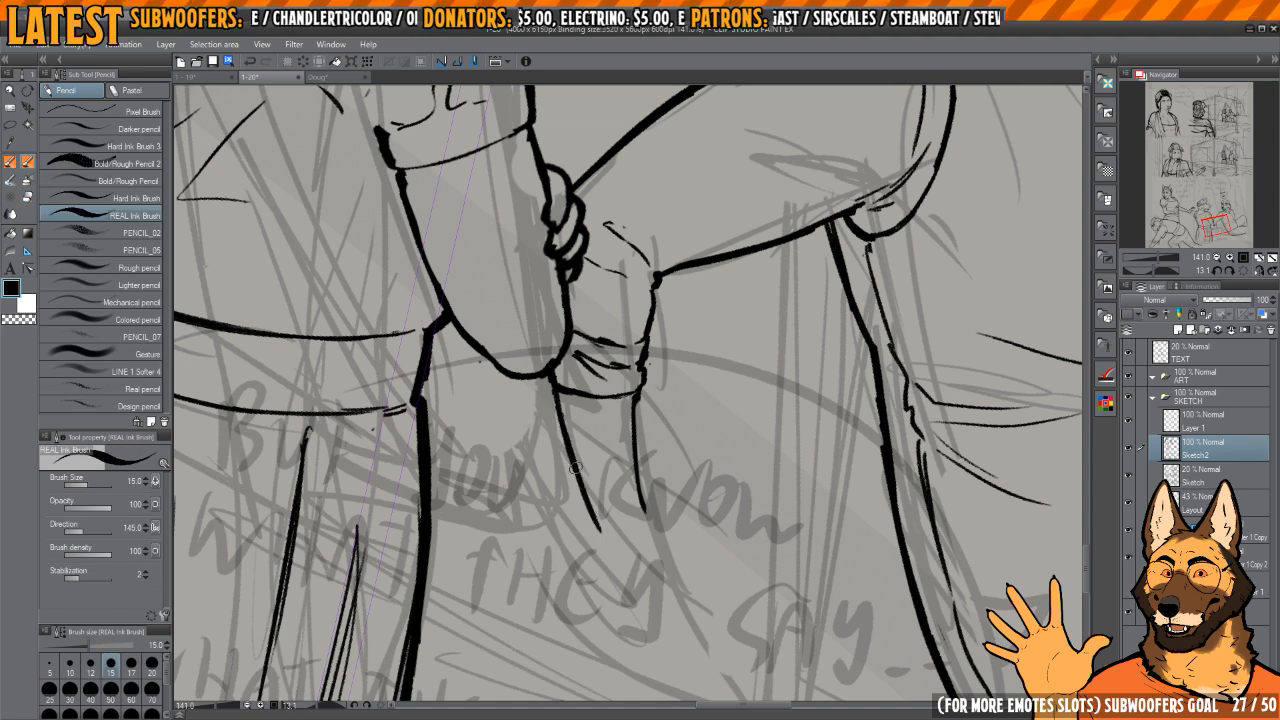
{"action": "left_click_drag", "start_coordinate": [575, 468], "coordinate": [604, 538]}
{"action": "mouse_move", "coordinate": [634, 491]}
{"action": "left_mouse_down"}
{"action": "mouse_move", "coordinate": [618, 439]}
{"action": "mouse_move", "coordinate": [631, 460]}
{"action": "left_mouse_up"}
{"action": "key", "text": "c"}
{"action": "left_click_drag", "start_coordinate": [570, 436], "coordinate": [586, 492]}
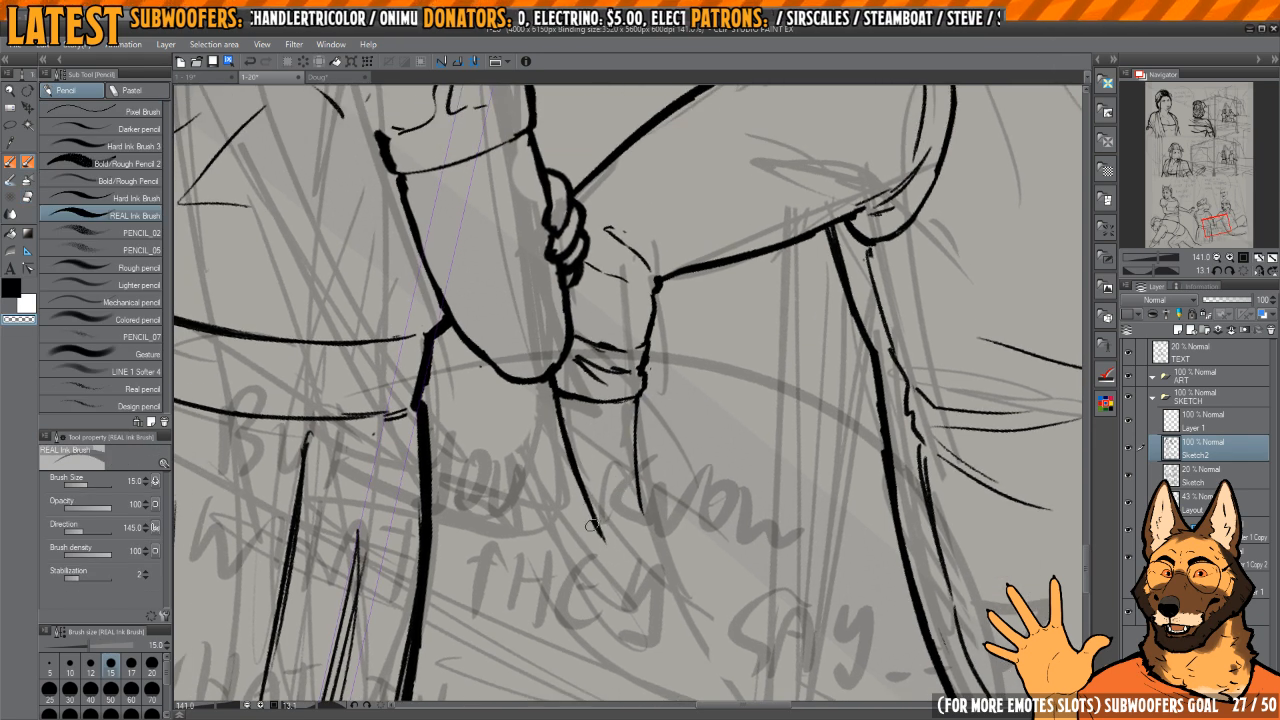
{"action": "mouse_move", "coordinate": [555, 418]}
{"action": "left_mouse_down"}
{"action": "mouse_move", "coordinate": [588, 510]}
{"action": "mouse_move", "coordinate": [559, 409]}
{"action": "left_mouse_up"}
{"action": "key", "text": "c"}
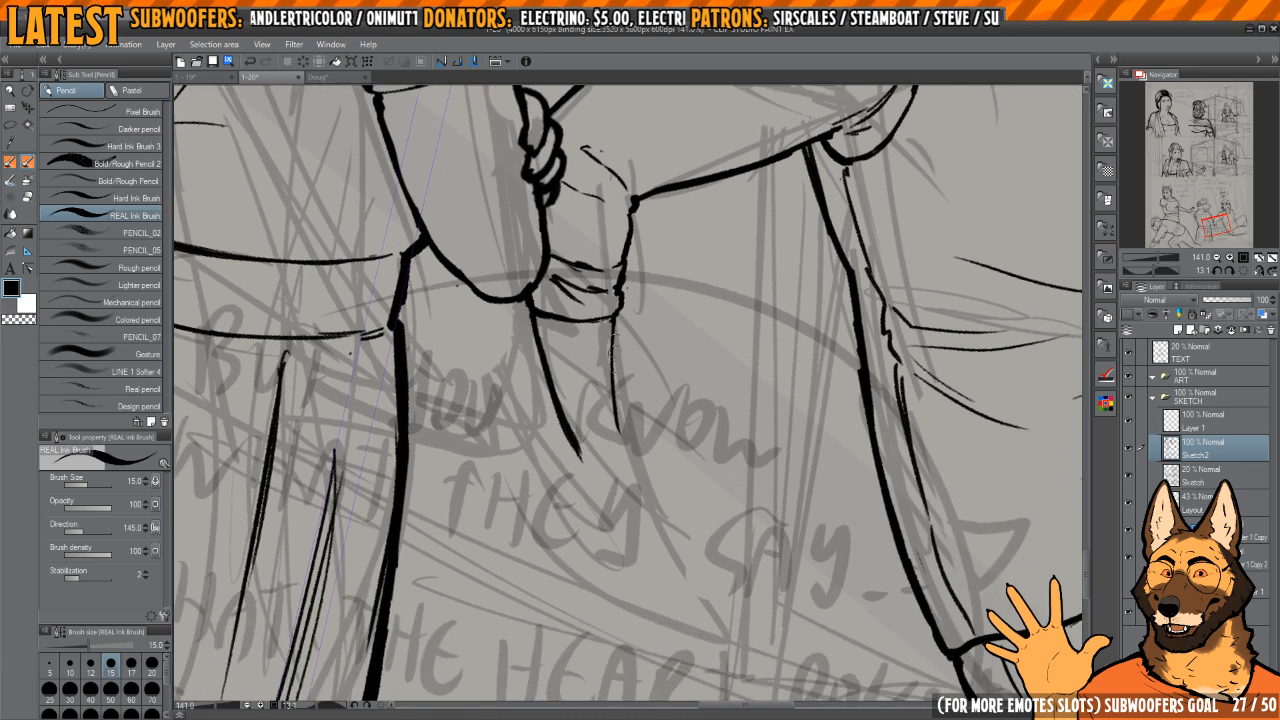
Step: Redraw the dog's inner forearm edge from the cuff to the wrist and clean up its stroke
{"action": "left_click_drag", "start_coordinate": [613, 328], "coordinate": [618, 416]}
{"action": "scroll", "coordinate": [618, 416], "scroll_direction": "up", "scroll_amount": 2}
{"action": "key", "text": "ctrl+z"}
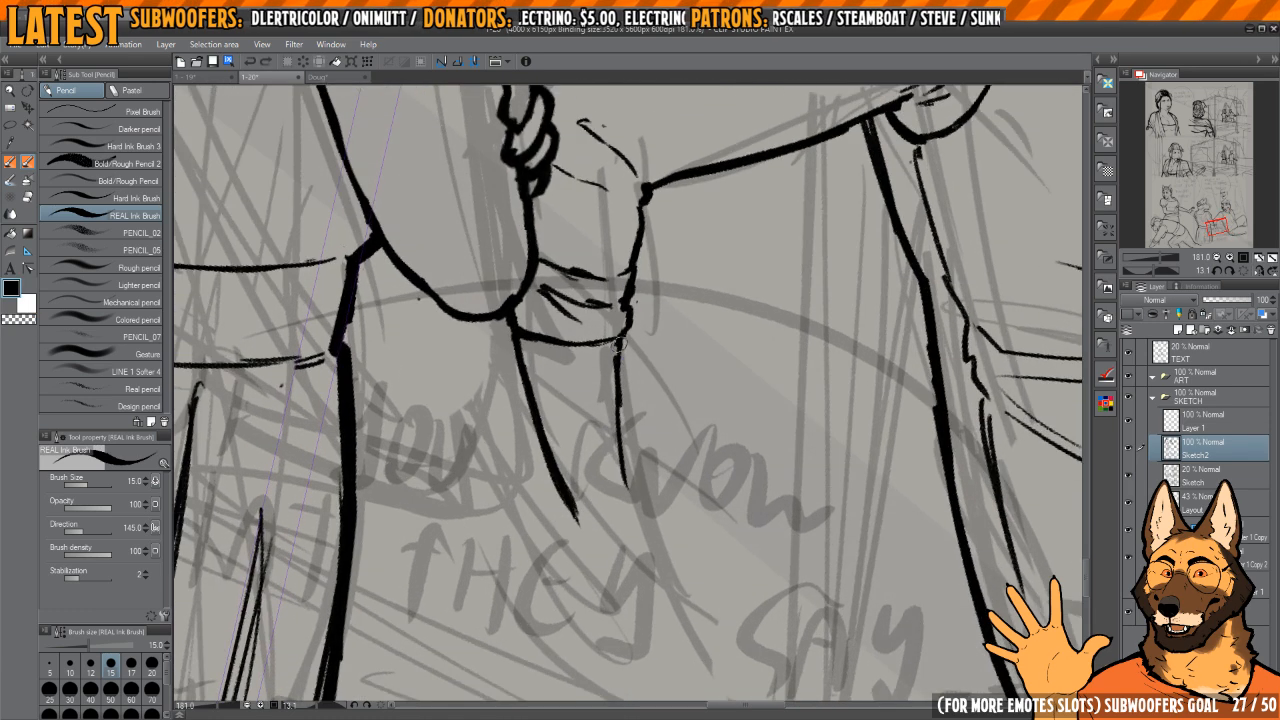
{"action": "left_click_drag", "start_coordinate": [618, 343], "coordinate": [626, 492]}
{"action": "left_click_drag", "start_coordinate": [608, 487], "coordinate": [612, 465]}
{"action": "key", "text": "c"}
{"action": "left_click_drag", "start_coordinate": [560, 428], "coordinate": [590, 541]}
{"action": "mouse_move", "coordinate": [581, 488]}
{"action": "left_mouse_down"}
{"action": "mouse_move", "coordinate": [558, 446]}
{"action": "mouse_move", "coordinate": [590, 542]}
{"action": "mouse_move", "coordinate": [564, 435]}
{"action": "left_mouse_up"}
{"action": "key", "text": "c"}
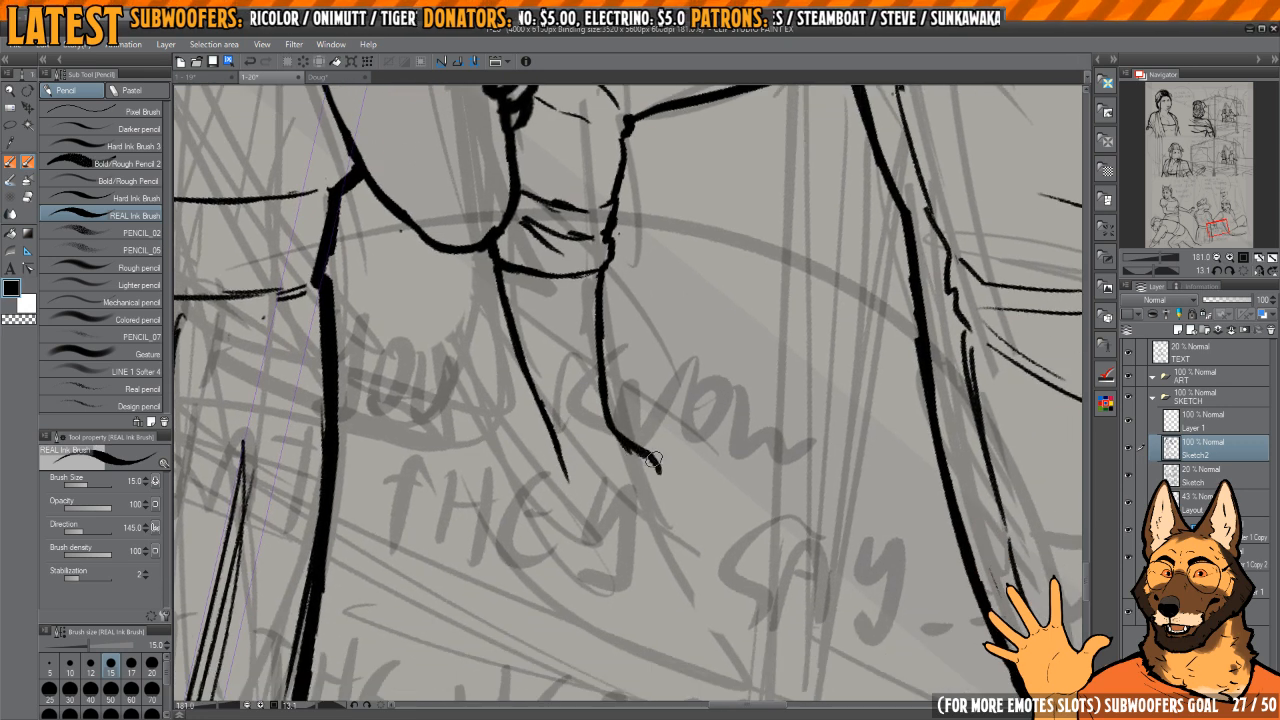
Step: Ink the dog's basic hand shape below the forearm, with the outer palm edge and a thumb pointing outward
{"action": "left_click_drag", "start_coordinate": [652, 460], "coordinate": [678, 504]}
{"action": "left_click_drag", "start_coordinate": [561, 446], "coordinate": [570, 500]}
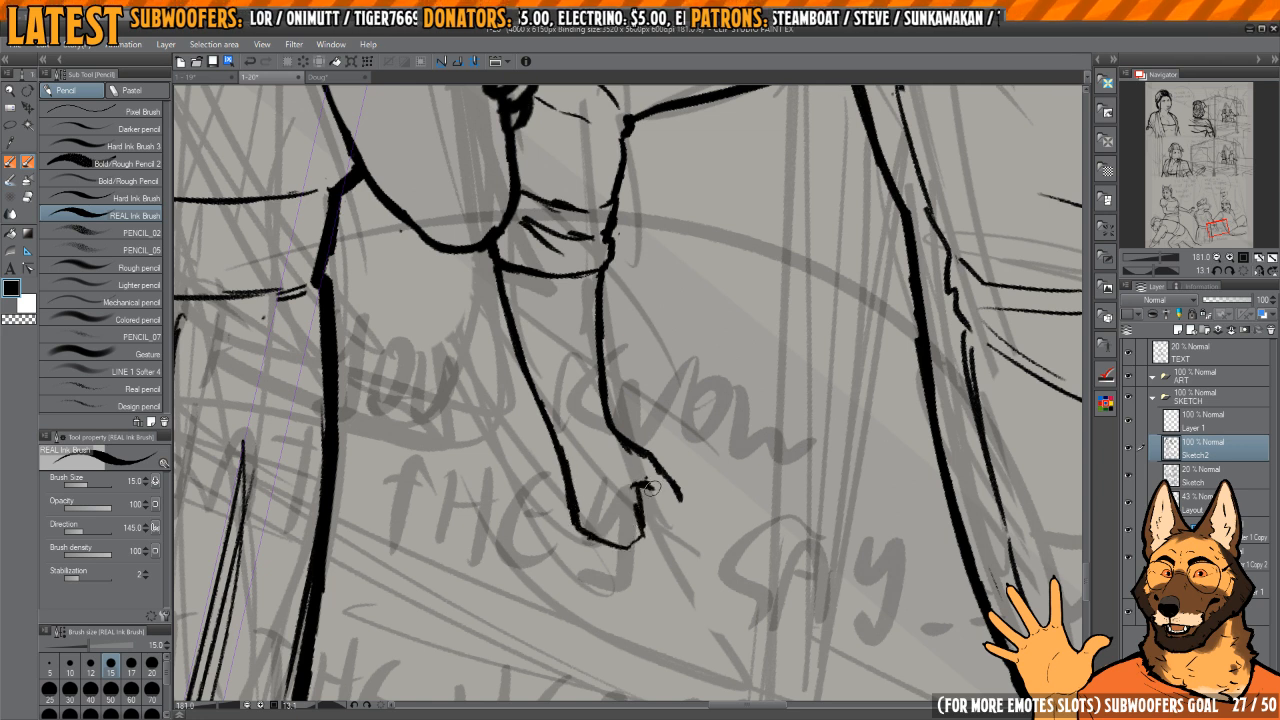
{"action": "left_click_drag", "start_coordinate": [650, 487], "coordinate": [665, 476]}
{"action": "key", "text": "c"}
{"action": "scroll", "coordinate": [676, 500], "scroll_direction": "up", "scroll_amount": 2}
{"action": "key", "text": "c"}
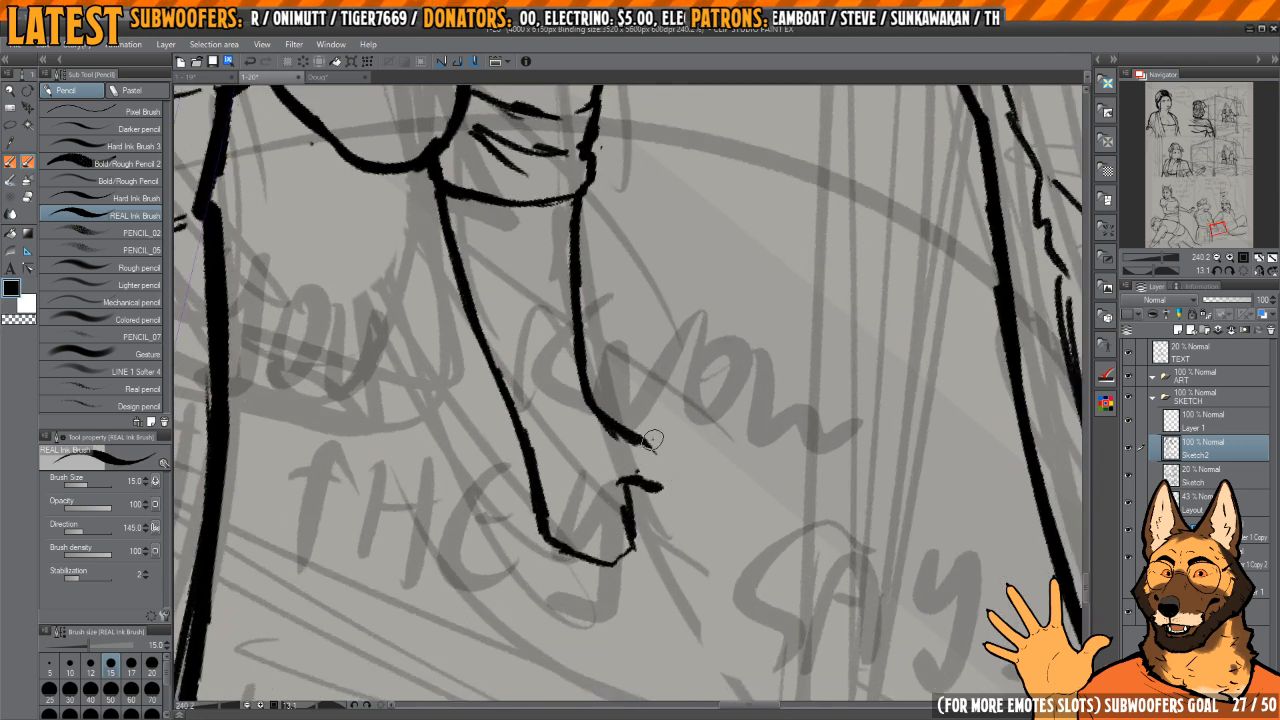
{"action": "mouse_move", "coordinate": [648, 432]}
{"action": "left_mouse_down"}
{"action": "mouse_move", "coordinate": [695, 485]}
{"action": "mouse_move", "coordinate": [655, 487]}
{"action": "left_mouse_up"}
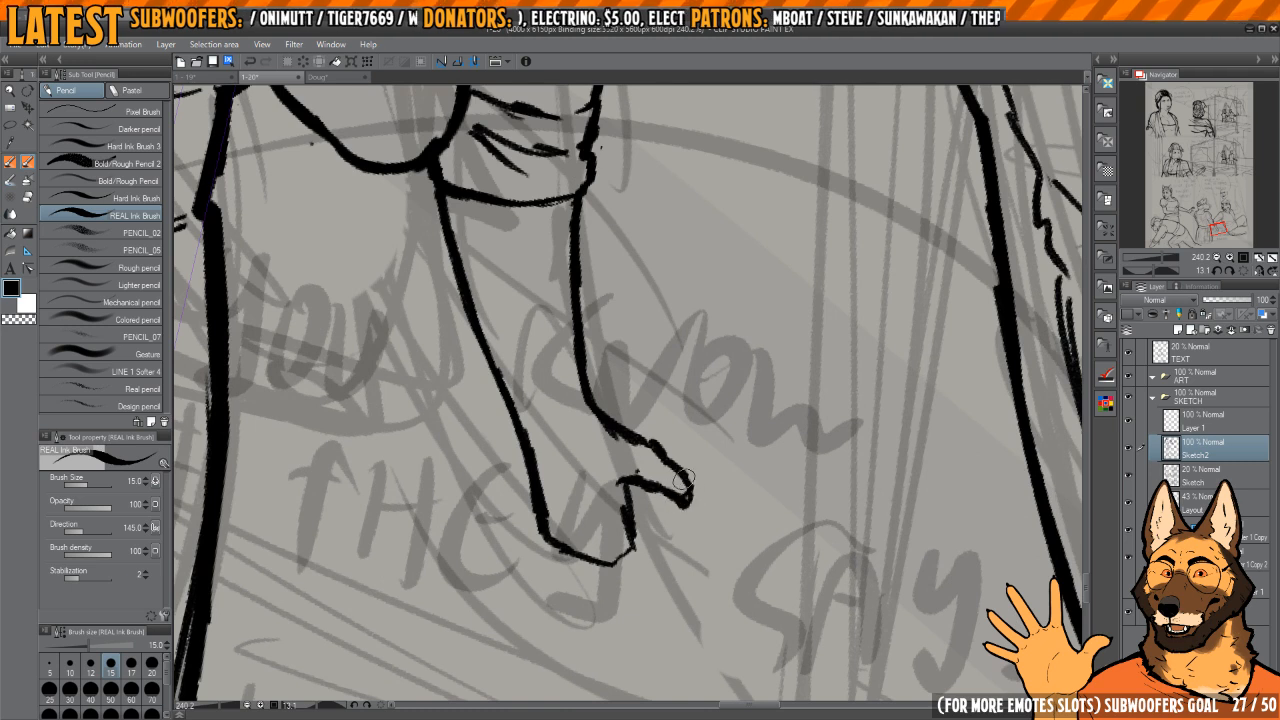
Step: Trim and straighten the forearm's inner edge between cuff and wrist, thinning the line that leads into the thumb
{"action": "key", "text": "c"}
{"action": "mouse_move", "coordinate": [625, 442]}
{"action": "left_mouse_down"}
{"action": "mouse_move", "coordinate": [600, 430]}
{"action": "mouse_move", "coordinate": [616, 460]}
{"action": "left_mouse_up"}
{"action": "key", "text": "c"}
{"action": "left_click_drag", "start_coordinate": [596, 404], "coordinate": [617, 453]}
{"action": "key", "text": "c"}
{"action": "key", "text": "c"}
{"action": "key", "text": "c"}
{"action": "key", "text": "c"}
{"action": "left_click_drag", "start_coordinate": [611, 372], "coordinate": [621, 491]}
{"action": "key", "text": "c"}
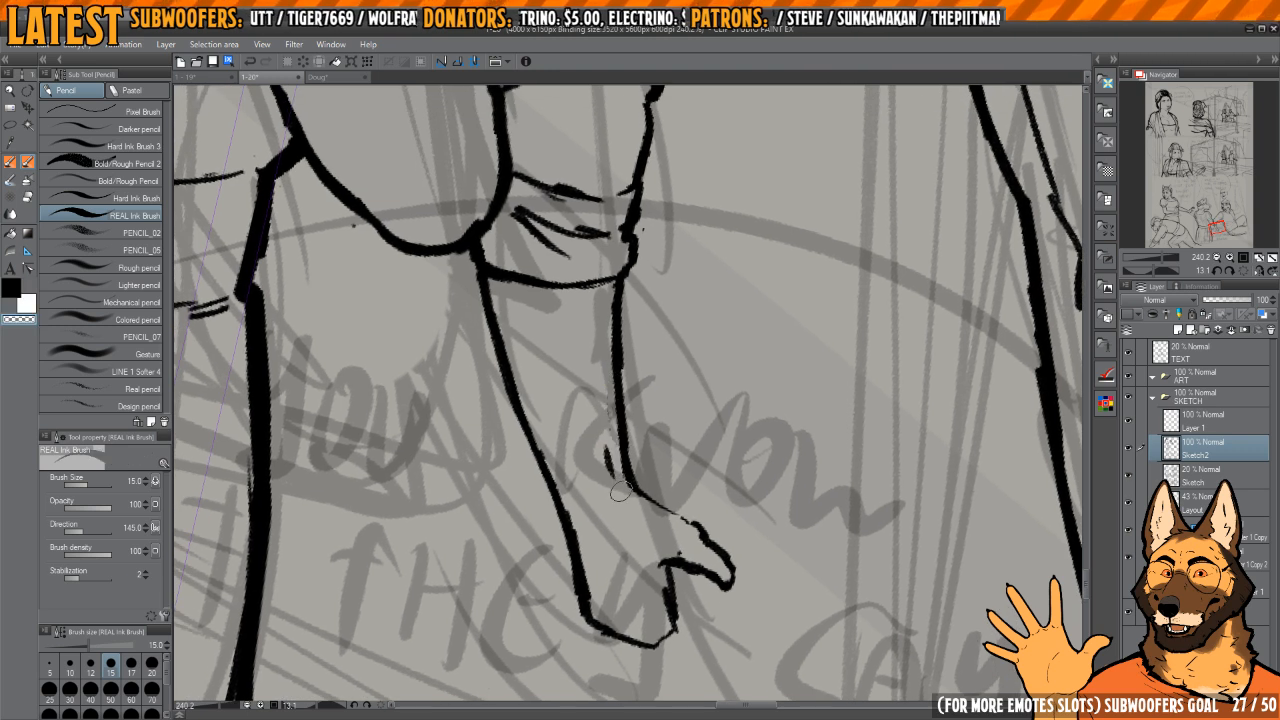
{"action": "left_click_drag", "start_coordinate": [627, 362], "coordinate": [624, 334]}
{"action": "mouse_move", "coordinate": [612, 291]}
{"action": "left_mouse_down"}
{"action": "mouse_move", "coordinate": [614, 430]}
{"action": "mouse_move", "coordinate": [633, 494]}
{"action": "left_mouse_up"}
{"action": "key", "text": "c"}
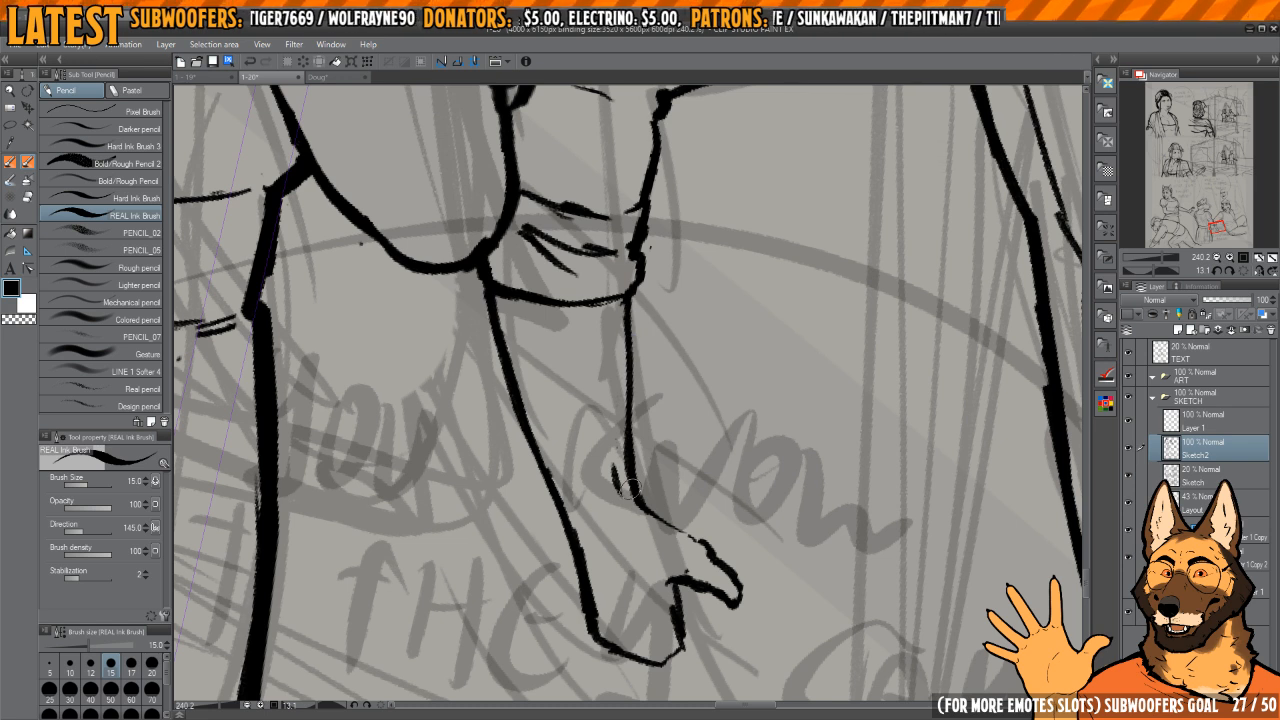
Step: Strengthen the ink line from the inner wrist to the top of the thumb
{"action": "scroll", "coordinate": [630, 488], "scroll_direction": "up", "scroll_amount": 3}
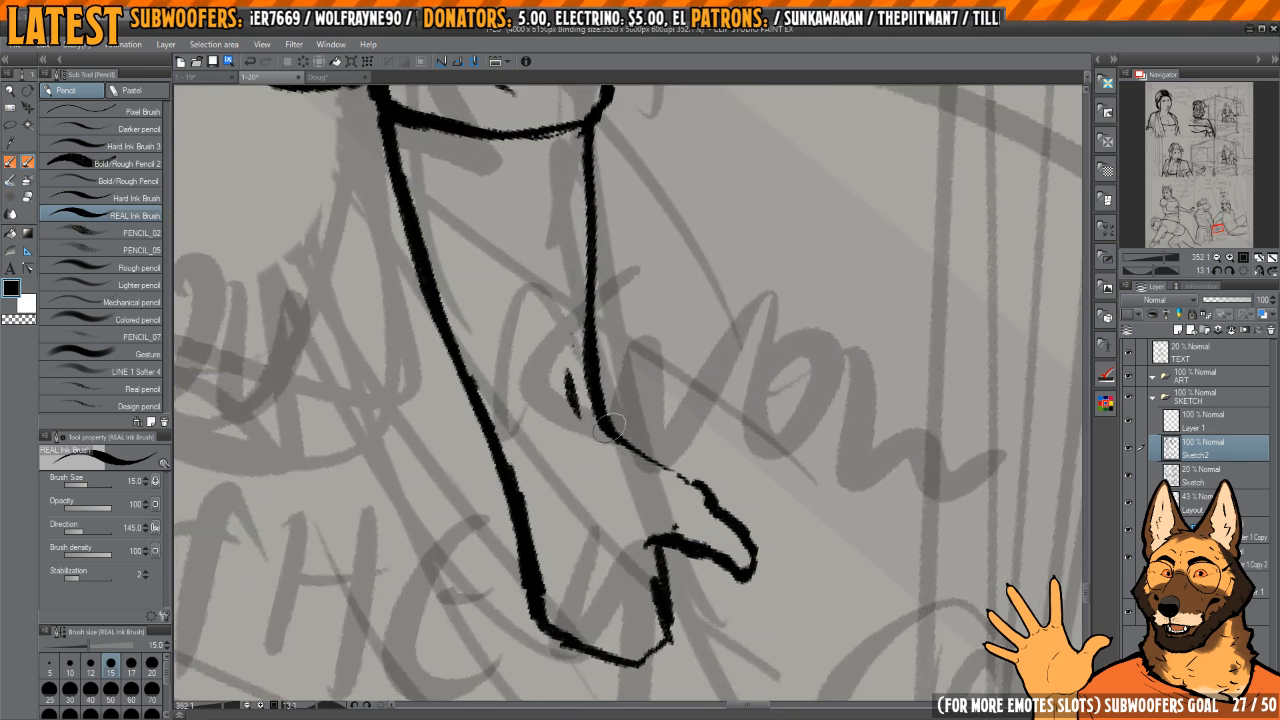
{"action": "mouse_move", "coordinate": [621, 444]}
{"action": "left_mouse_down"}
{"action": "mouse_move", "coordinate": [694, 491]}
{"action": "mouse_move", "coordinate": [676, 410]}
{"action": "mouse_move", "coordinate": [662, 466]}
{"action": "mouse_move", "coordinate": [706, 491]}
{"action": "left_mouse_up"}
{"action": "key", "text": "h"}
{"action": "key", "text": "h"}
{"action": "key", "text": "c"}
Step: Rework the thumb's outline with a smoother upper edge, rounded tip and clean underside
{"action": "key", "text": "c"}
{"action": "key", "text": "c"}
{"action": "mouse_move", "coordinate": [668, 398]}
{"action": "left_mouse_down"}
{"action": "mouse_move", "coordinate": [688, 432]}
{"action": "mouse_move", "coordinate": [688, 480]}
{"action": "left_mouse_up"}
{"action": "key", "text": "c"}
{"action": "key", "text": "c"}
{"action": "key", "text": "c"}
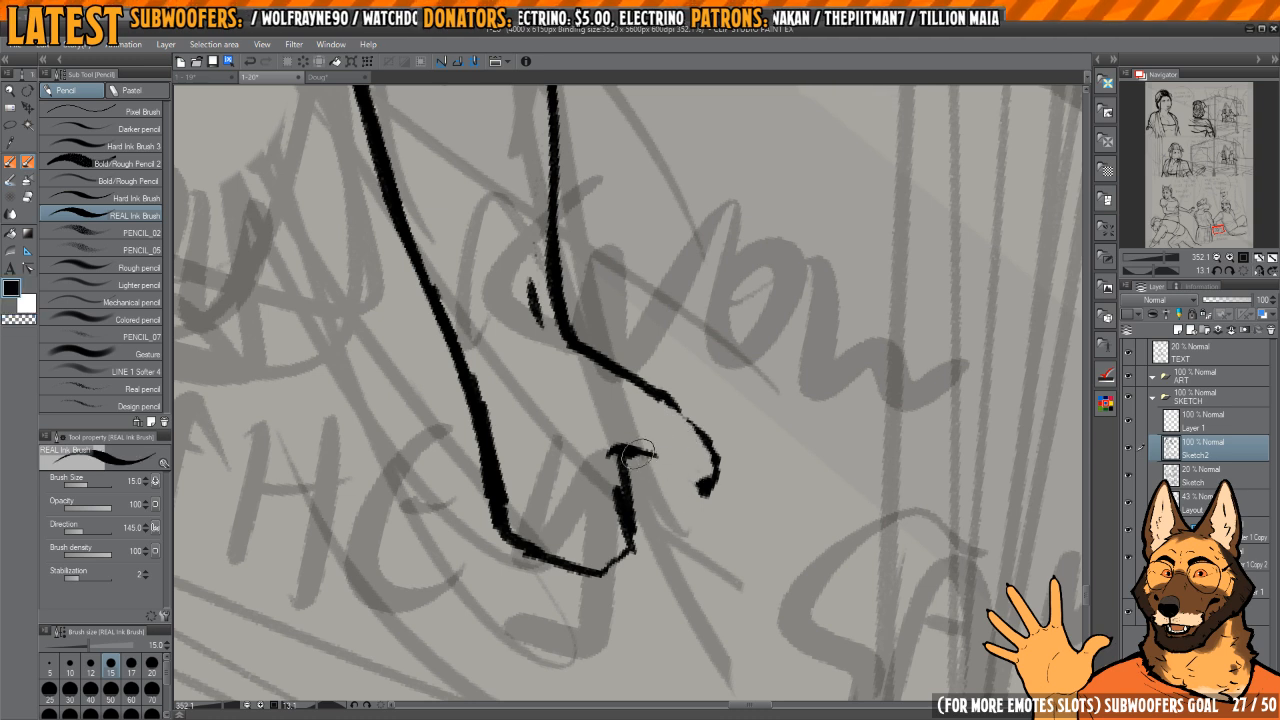
{"action": "mouse_move", "coordinate": [658, 392]}
{"action": "left_mouse_down"}
{"action": "mouse_move", "coordinate": [714, 470]}
{"action": "mouse_move", "coordinate": [709, 487]}
{"action": "left_mouse_up"}
{"action": "scroll", "coordinate": [710, 470], "scroll_direction": "up", "scroll_amount": 2}
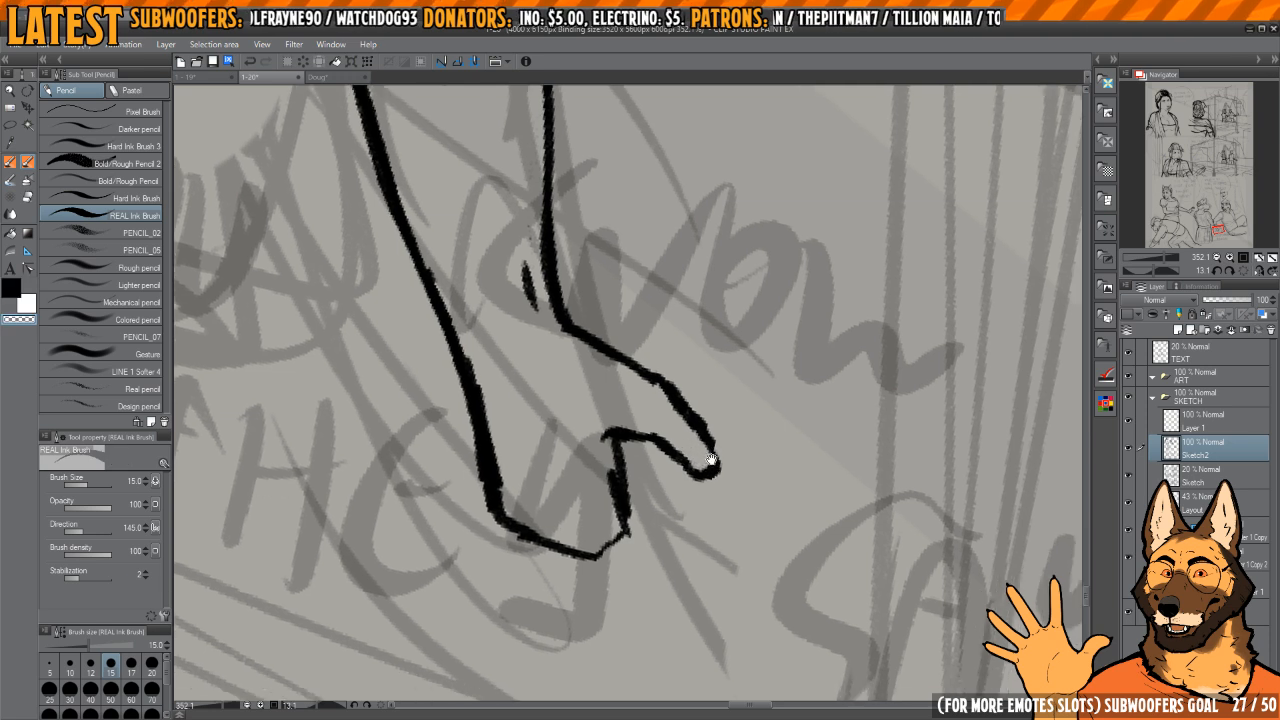
{"action": "scroll", "coordinate": [713, 443], "scroll_direction": "down", "scroll_amount": 2}
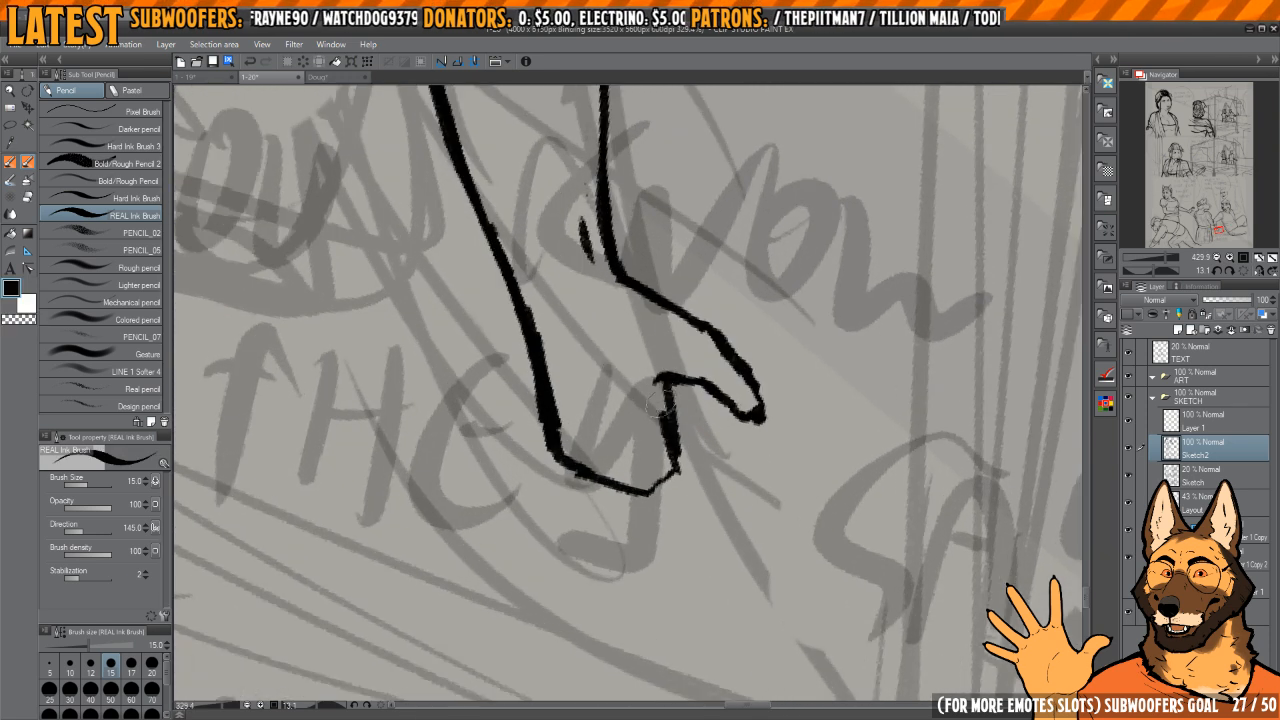
Step: Redraw the palm edge running down from the base of the thumb and tidy the corner beneath it
{"action": "left_click_drag", "start_coordinate": [680, 382], "coordinate": [677, 488]}
{"action": "mouse_move", "coordinate": [676, 481]}
{"action": "left_mouse_down"}
{"action": "mouse_move", "coordinate": [671, 445]}
{"action": "mouse_move", "coordinate": [673, 461]}
{"action": "left_mouse_up"}
{"action": "key", "text": "c"}
{"action": "left_click_drag", "start_coordinate": [666, 378], "coordinate": [670, 458]}
{"action": "key", "text": "c"}
{"action": "left_click_drag", "start_coordinate": [682, 362], "coordinate": [679, 376]}
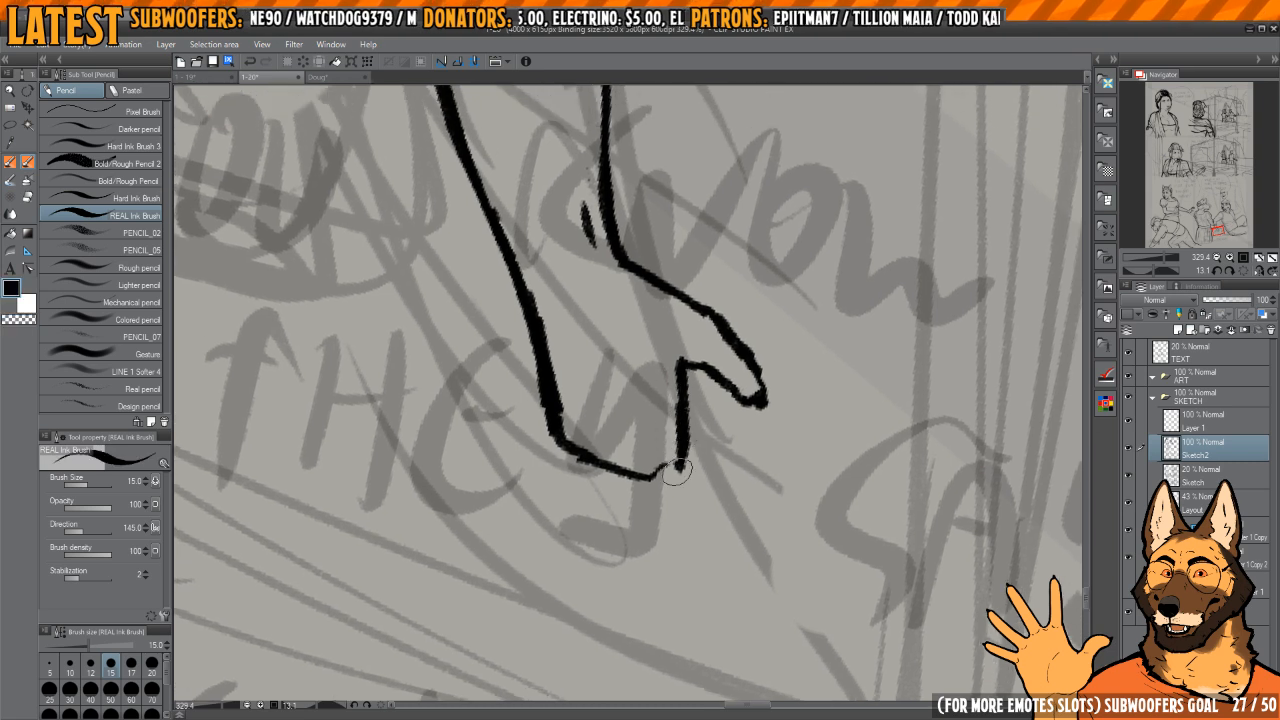
{"action": "mouse_move", "coordinate": [662, 471]}
{"action": "left_mouse_down"}
{"action": "mouse_move", "coordinate": [659, 449]}
{"action": "mouse_move", "coordinate": [695, 437]}
{"action": "left_mouse_up"}
Step: Ink the index finger hanging below the palm and thin its edge beneath the thumb
{"action": "key", "text": "c"}
{"action": "mouse_move", "coordinate": [682, 446]}
{"action": "left_mouse_down"}
{"action": "mouse_move", "coordinate": [677, 392]}
{"action": "mouse_move", "coordinate": [699, 521]}
{"action": "left_mouse_up"}
{"action": "key", "text": "c"}
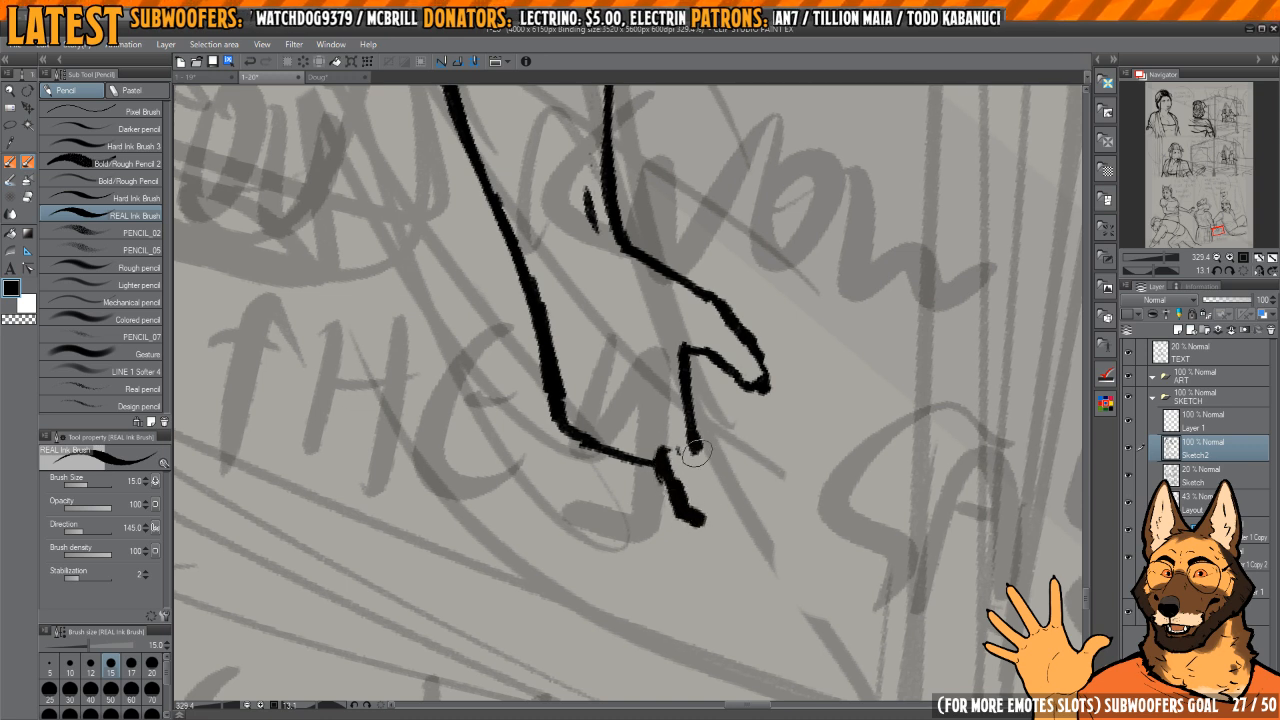
{"action": "left_click_drag", "start_coordinate": [697, 472], "coordinate": [715, 522]}
{"action": "key", "text": "c"}
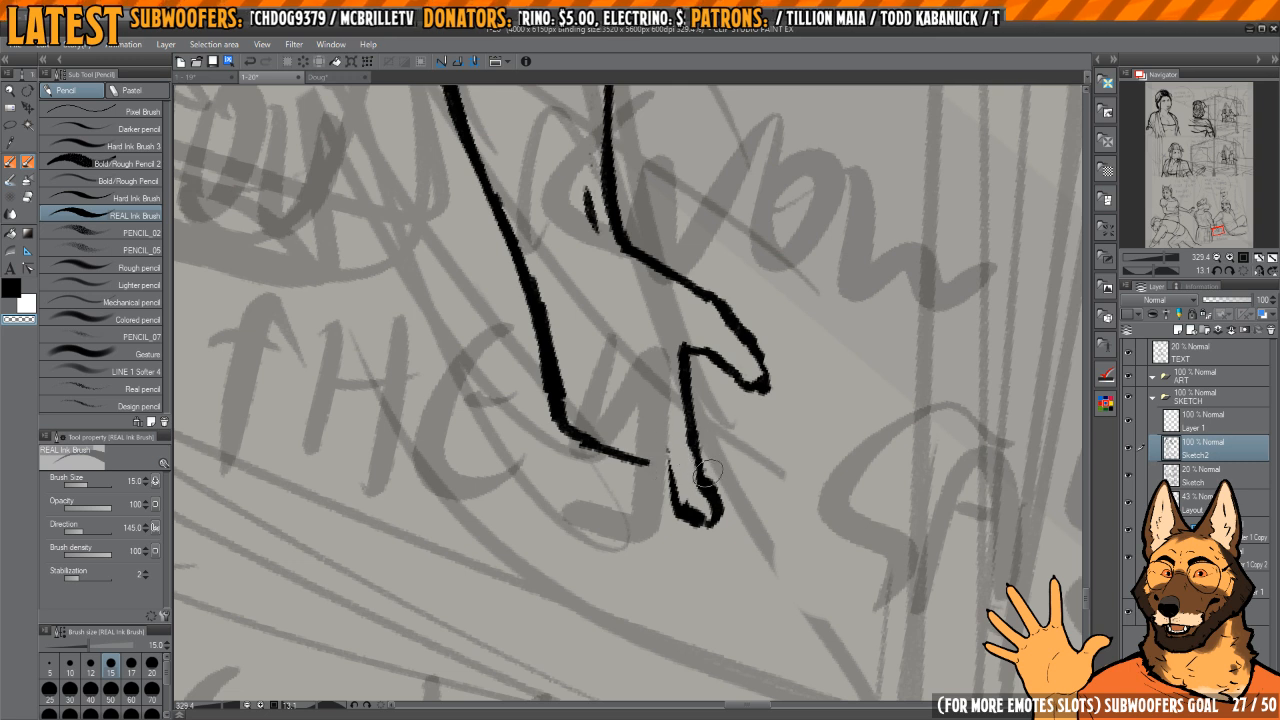
{"action": "left_click_drag", "start_coordinate": [660, 355], "coordinate": [684, 428]}
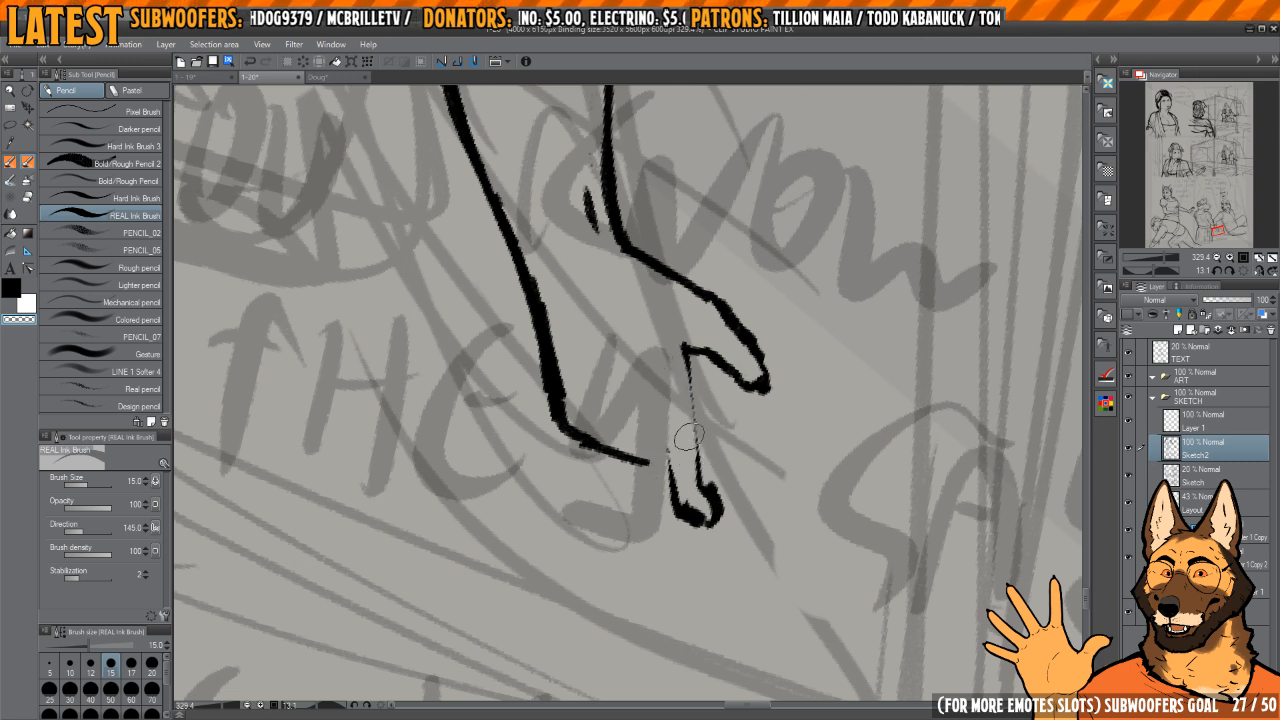
{"action": "key", "text": "c"}
{"action": "left_click_drag", "start_coordinate": [682, 346], "coordinate": [694, 414]}
{"action": "key", "text": "c"}
{"action": "mouse_move", "coordinate": [716, 509]}
{"action": "left_mouse_down"}
{"action": "mouse_move", "coordinate": [701, 530]}
{"action": "mouse_move", "coordinate": [722, 532]}
{"action": "mouse_move", "coordinate": [722, 519]}
{"action": "left_mouse_up"}
Step: Tidy the index fingertip and outline the next finger beside it
{"action": "key", "text": "c"}
{"action": "key", "text": "space"}
{"action": "mouse_move", "coordinate": [683, 477]}
{"action": "left_mouse_down"}
{"action": "mouse_move", "coordinate": [711, 485]}
{"action": "mouse_move", "coordinate": [658, 505]}
{"action": "mouse_move", "coordinate": [662, 515]}
{"action": "mouse_move", "coordinate": [695, 538]}
{"action": "mouse_move", "coordinate": [717, 534]}
{"action": "left_mouse_up"}
{"action": "key", "text": "c"}
{"action": "mouse_move", "coordinate": [658, 446]}
{"action": "left_mouse_down"}
{"action": "mouse_move", "coordinate": [674, 468]}
{"action": "mouse_move", "coordinate": [662, 508]}
{"action": "left_mouse_up"}
{"action": "key", "text": "c"}
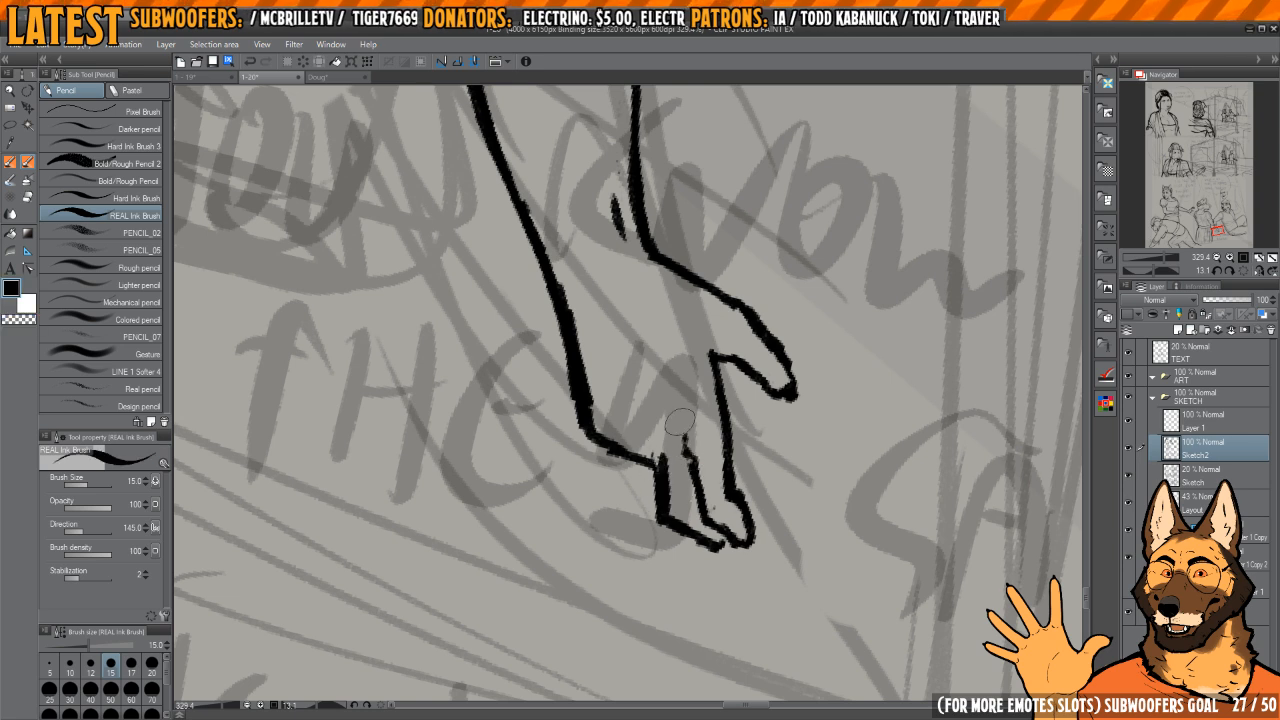
Step: Thin and reconnect the second finger's tip, and ink another finger along the hand's outer side
{"action": "key", "text": "shift+space"}
{"action": "left_click_drag", "start_coordinate": [696, 330], "coordinate": [733, 377]}
{"action": "key", "text": "space"}
{"action": "key", "text": "c"}
{"action": "key", "text": "space"}
{"action": "mouse_move", "coordinate": [684, 512]}
{"action": "left_mouse_down"}
{"action": "mouse_move", "coordinate": [677, 448]}
{"action": "mouse_move", "coordinate": [667, 472]}
{"action": "mouse_move", "coordinate": [724, 536]}
{"action": "mouse_move", "coordinate": [720, 520]}
{"action": "left_mouse_up"}
{"action": "key", "text": "c"}
{"action": "key", "text": "space"}
{"action": "key", "text": "c"}
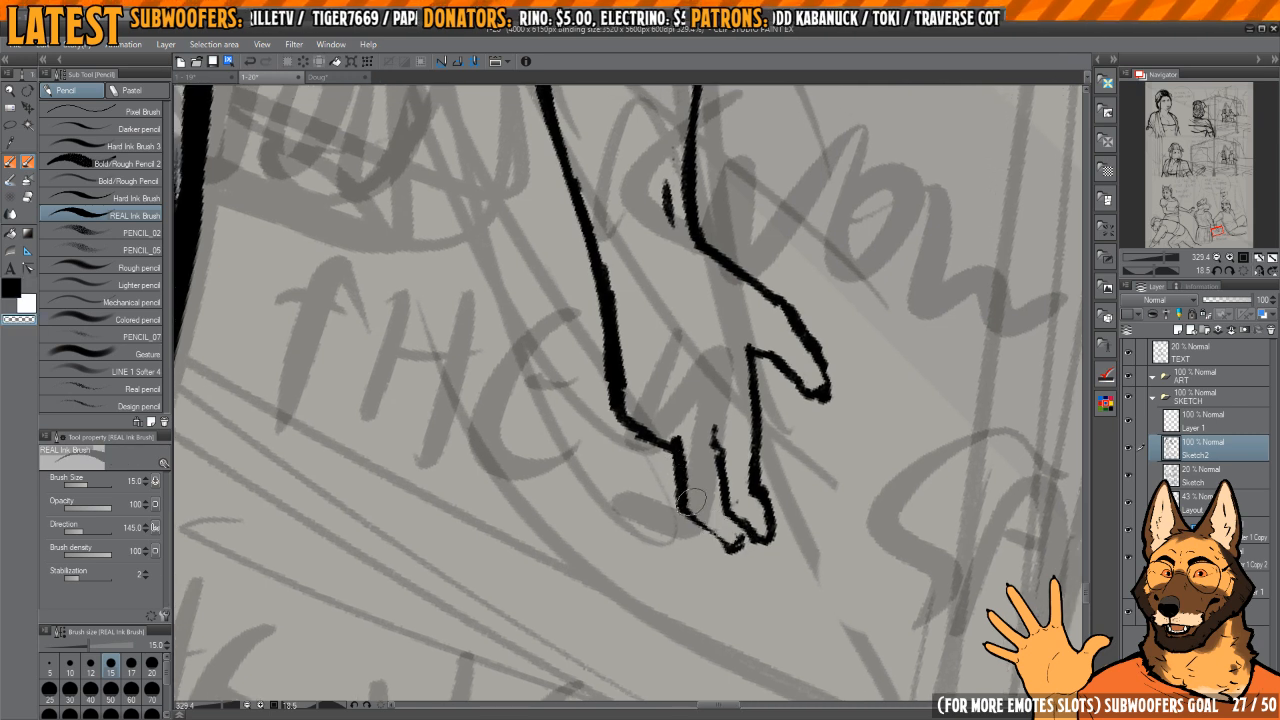
{"action": "key", "text": "c"}
{"action": "left_click_drag", "start_coordinate": [714, 539], "coordinate": [744, 546]}
{"action": "left_click_drag", "start_coordinate": [679, 473], "coordinate": [685, 485]}
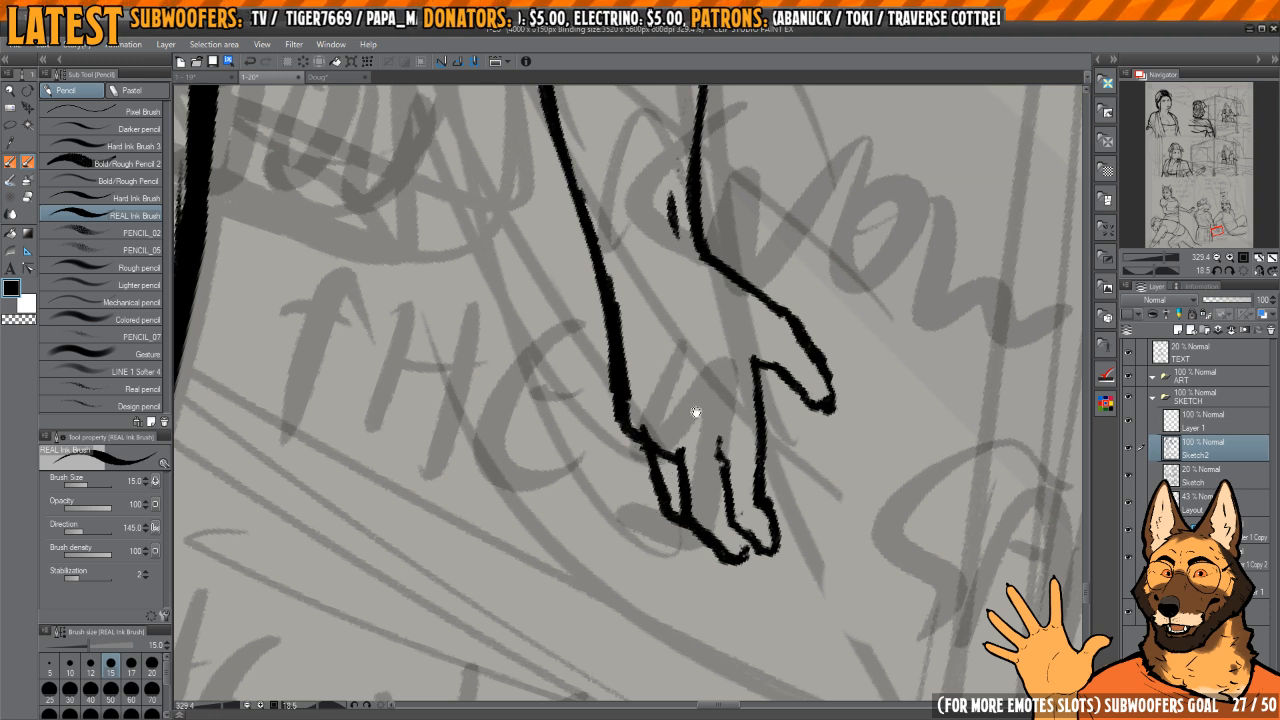
Step: Redraw and trim the hand's outer edge from the wrist down to the knuckles
{"action": "mouse_move", "coordinate": [696, 412]}
{"action": "left_mouse_down"}
{"action": "mouse_move", "coordinate": [659, 458]}
{"action": "mouse_move", "coordinate": [638, 330]}
{"action": "left_mouse_up"}
{"action": "key", "text": "c"}
{"action": "key", "text": "c"}
{"action": "key", "text": "c"}
{"action": "mouse_move", "coordinate": [645, 330]}
{"action": "left_mouse_down"}
{"action": "mouse_move", "coordinate": [655, 505]}
{"action": "mouse_move", "coordinate": [653, 428]}
{"action": "mouse_move", "coordinate": [687, 405]}
{"action": "mouse_move", "coordinate": [715, 318]}
{"action": "mouse_move", "coordinate": [671, 380]}
{"action": "mouse_move", "coordinate": [629, 282]}
{"action": "left_mouse_up"}
{"action": "key", "text": "c"}
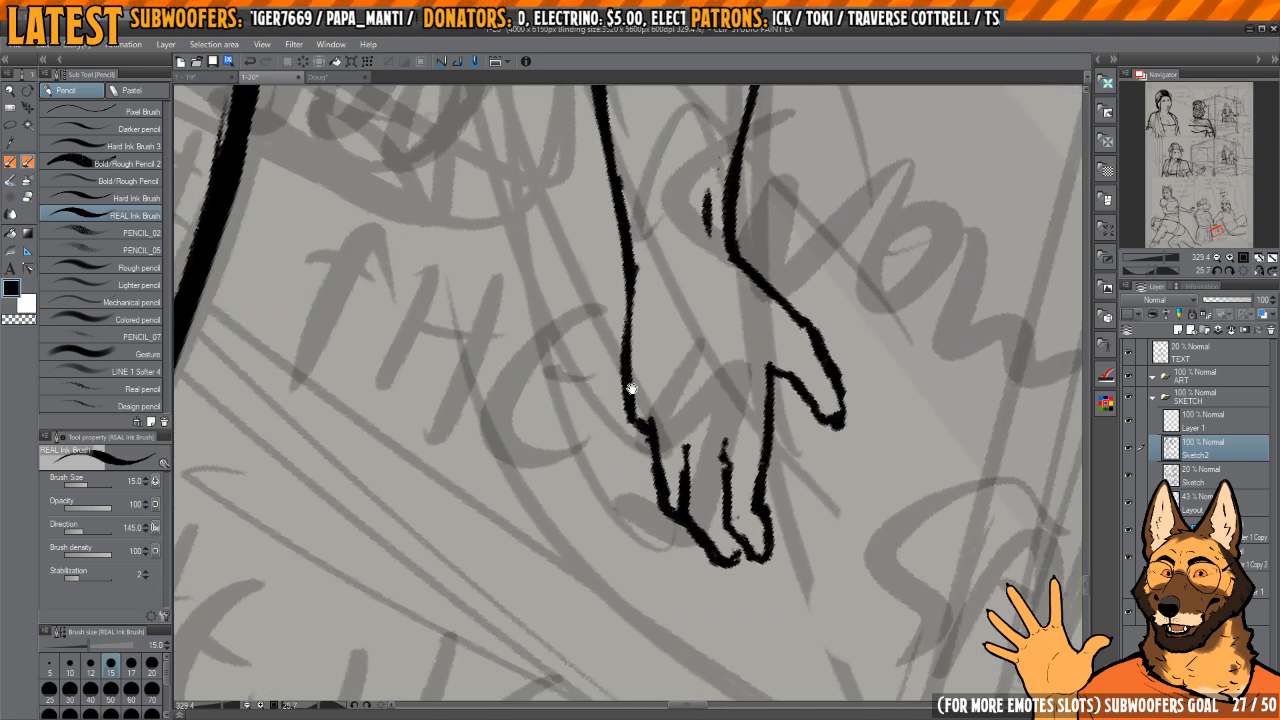
Step: Ink the little finger at the hand's outer edge and join it to the neighbouring finger
{"action": "key", "text": "c"}
{"action": "left_click_drag", "start_coordinate": [637, 412], "coordinate": [641, 440]}
{"action": "key", "text": "c"}
{"action": "left_click_drag", "start_coordinate": [629, 376], "coordinate": [632, 438]}
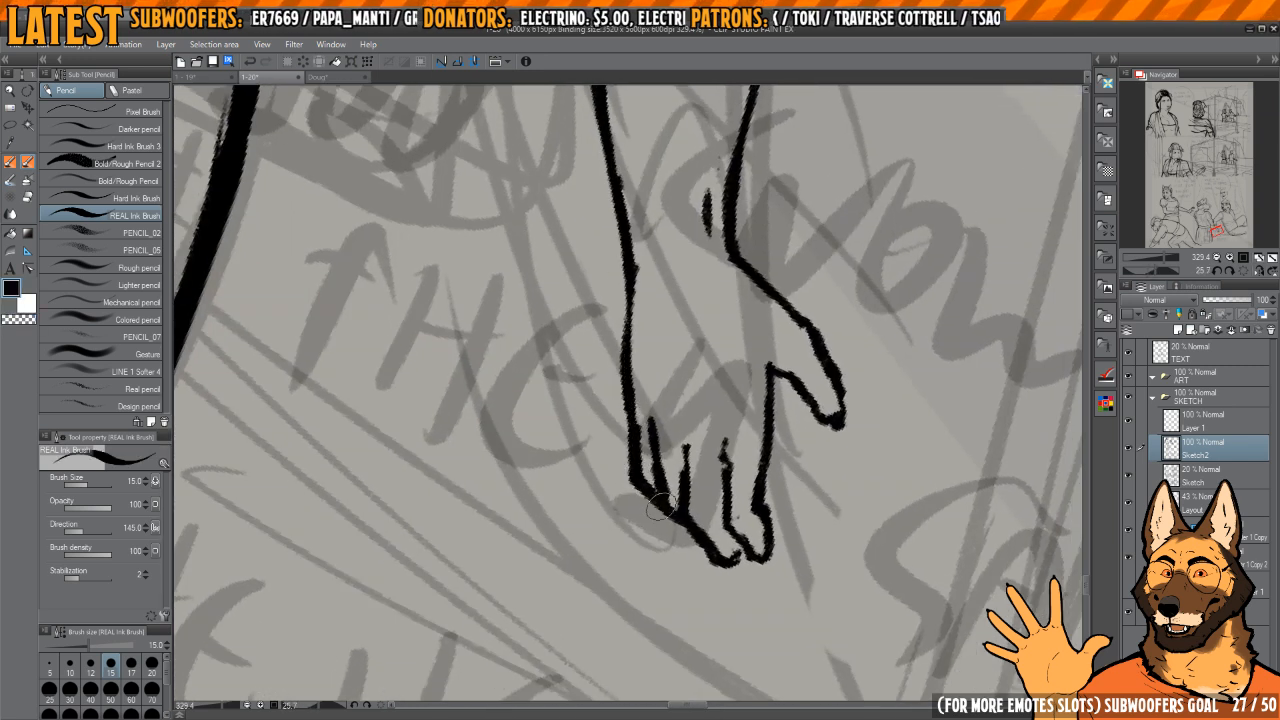
{"action": "key", "text": "h"}
{"action": "key", "text": "h"}
Step: Select the dog's hand with the Lasso, enlarge it to 125% and rotate it slightly clockwise at the wrist
{"action": "left_click_drag", "start_coordinate": [690, 490], "coordinate": [620, 485]}
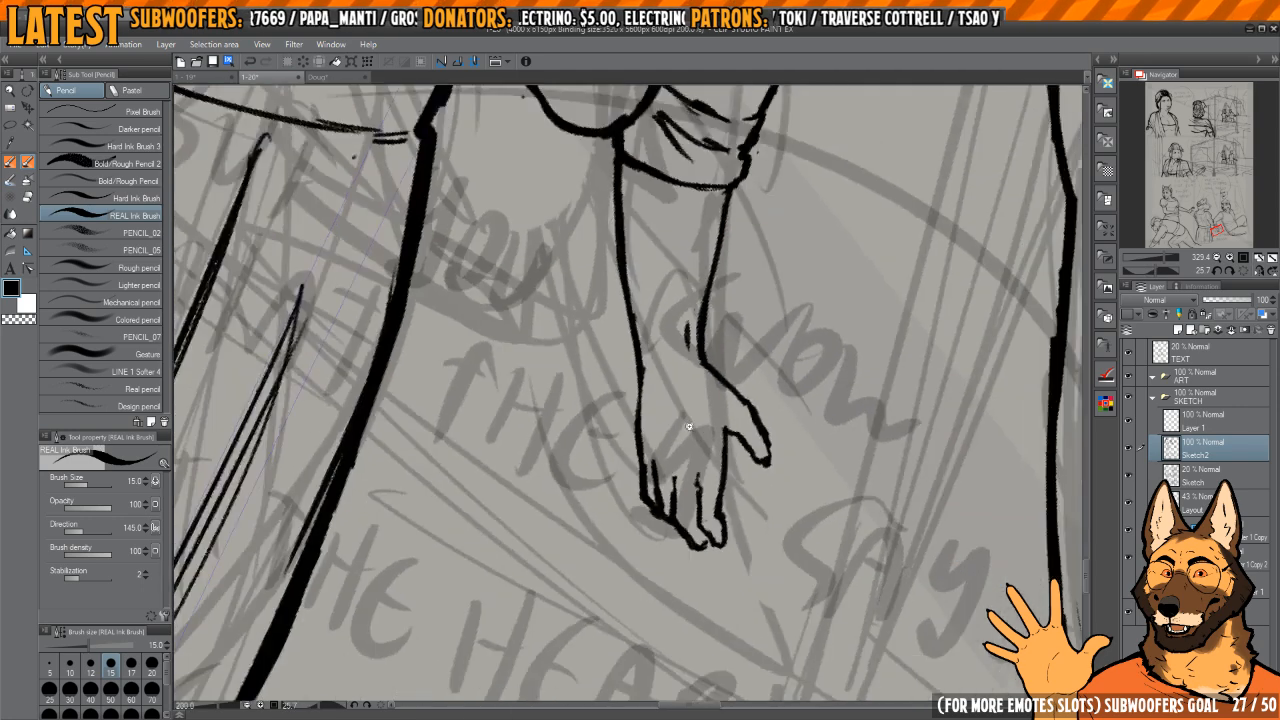
{"action": "left_click_drag", "start_coordinate": [845, 392], "coordinate": [735, 330]}
{"action": "left_click_drag", "start_coordinate": [735, 328], "coordinate": [780, 366]}
{"action": "left_click_drag", "start_coordinate": [697, 440], "coordinate": [722, 426]}
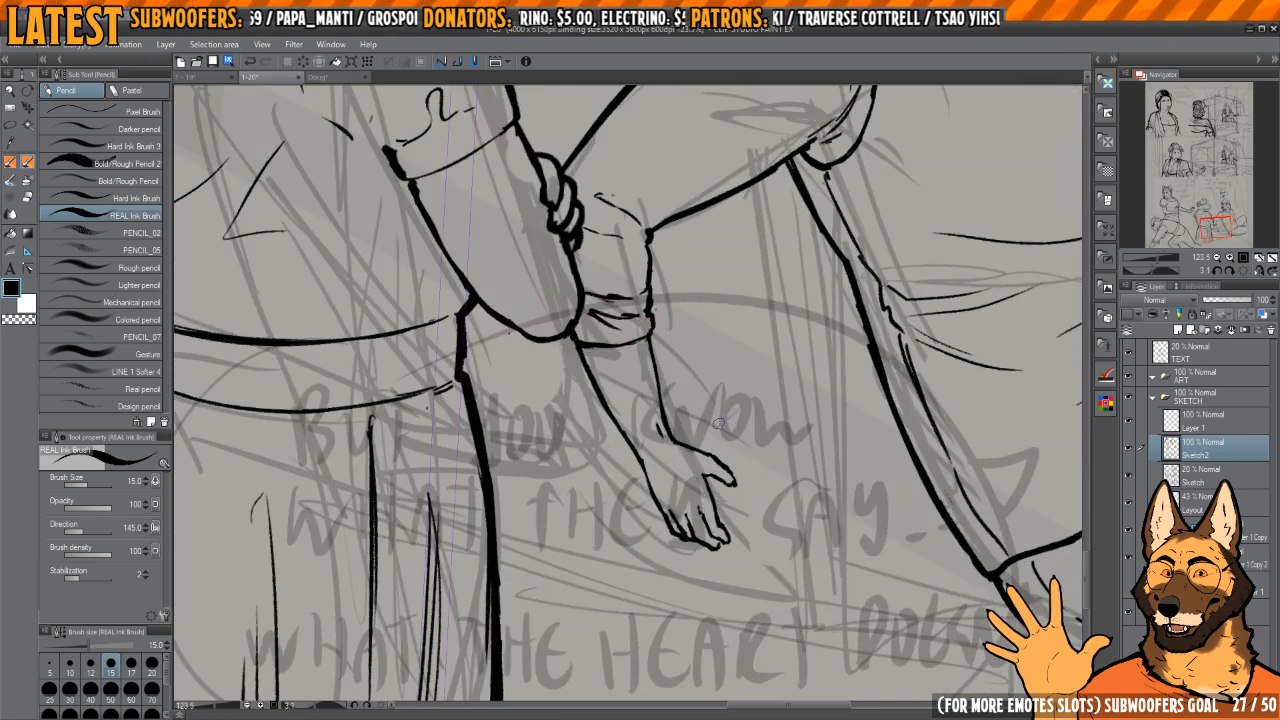
{"action": "left_click", "coordinate": [1245, 273]}
{"action": "key", "text": "m"}
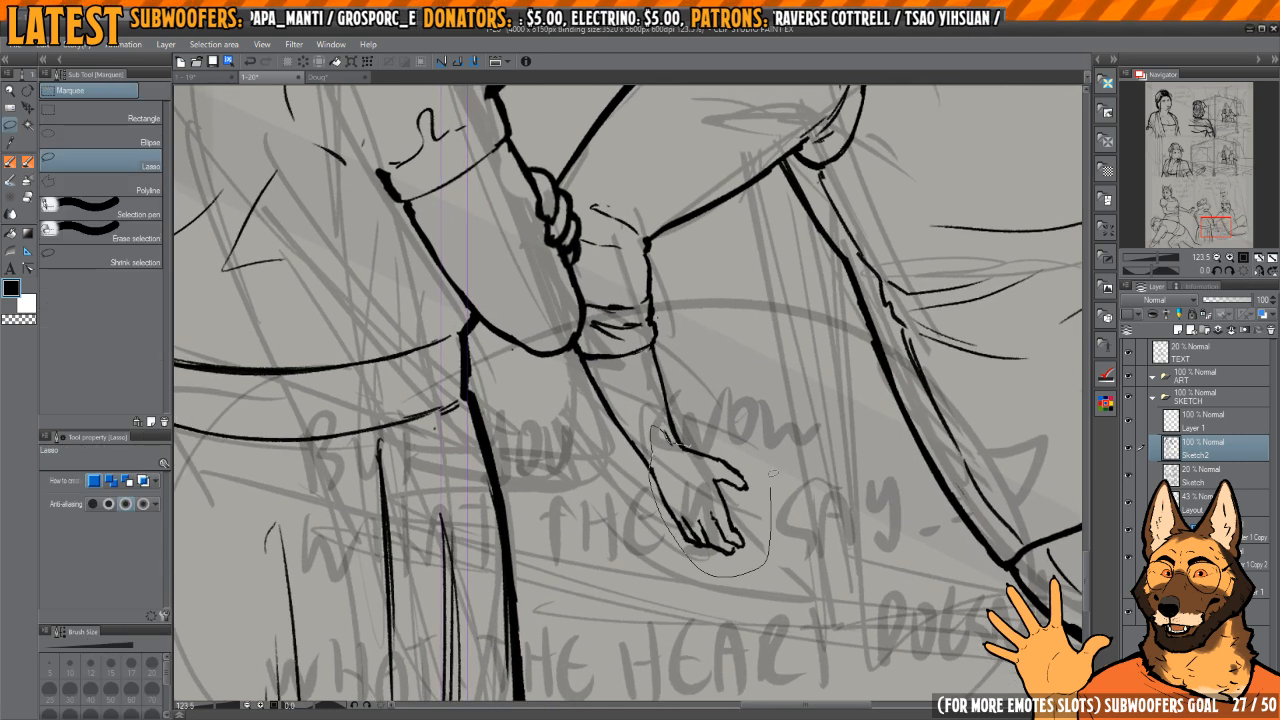
{"action": "left_click_drag", "start_coordinate": [676, 442], "coordinate": [679, 444]}
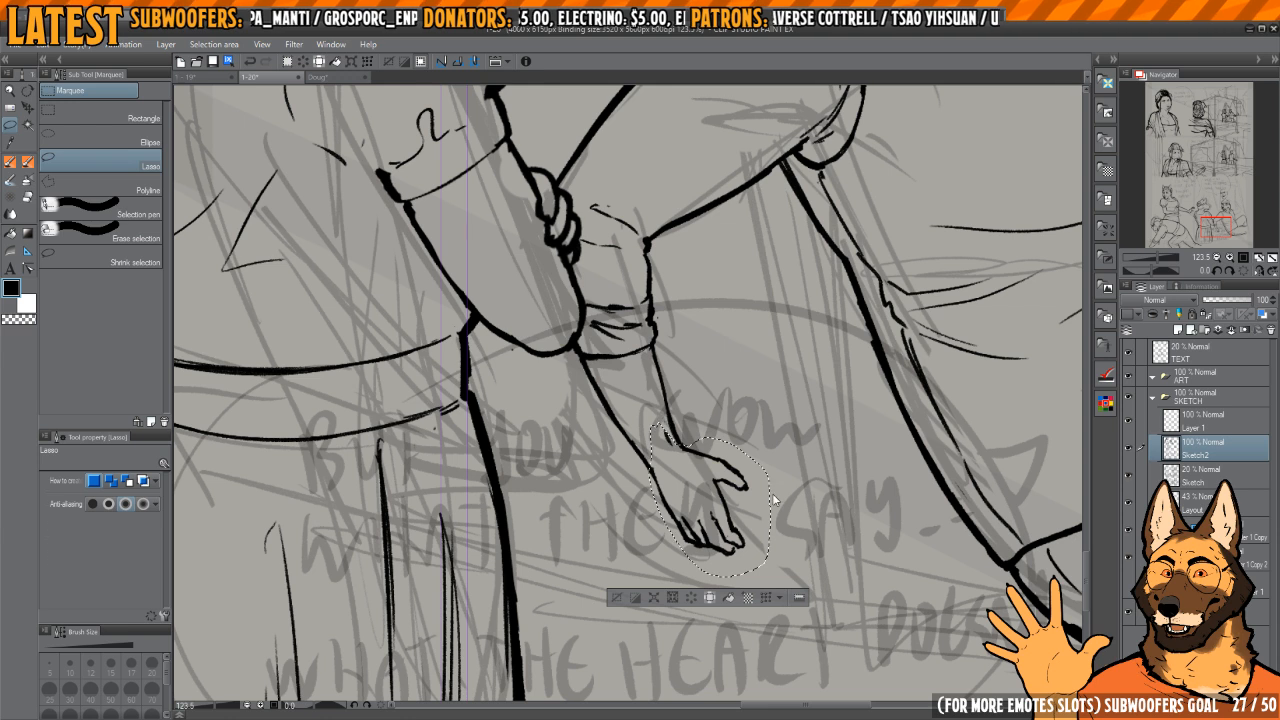
{"action": "key", "text": "ctrl+t"}
{"action": "left_click_drag", "start_coordinate": [771, 501], "coordinate": [793, 504]}
{"action": "left_click_drag", "start_coordinate": [803, 470], "coordinate": [746, 464]}
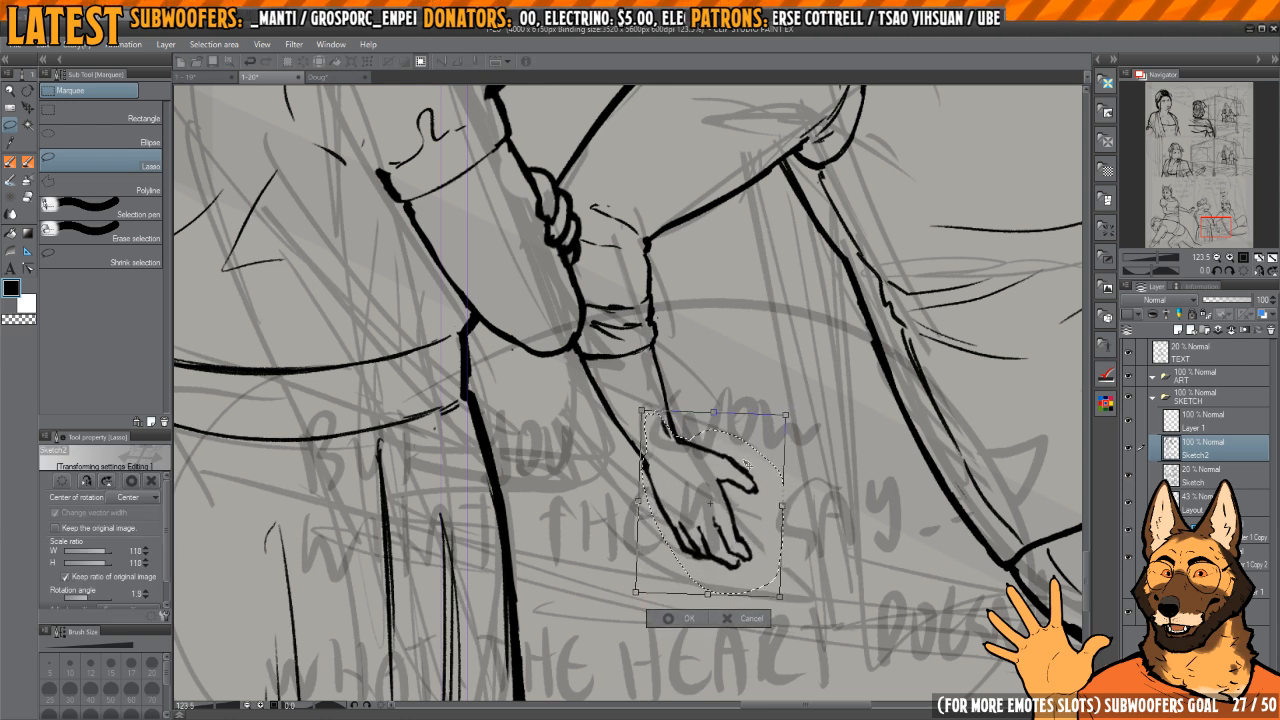
{"action": "mouse_move", "coordinate": [782, 505]}
{"action": "left_mouse_down"}
{"action": "mouse_move", "coordinate": [799, 498]}
{"action": "mouse_move", "coordinate": [763, 514]}
{"action": "left_mouse_up"}
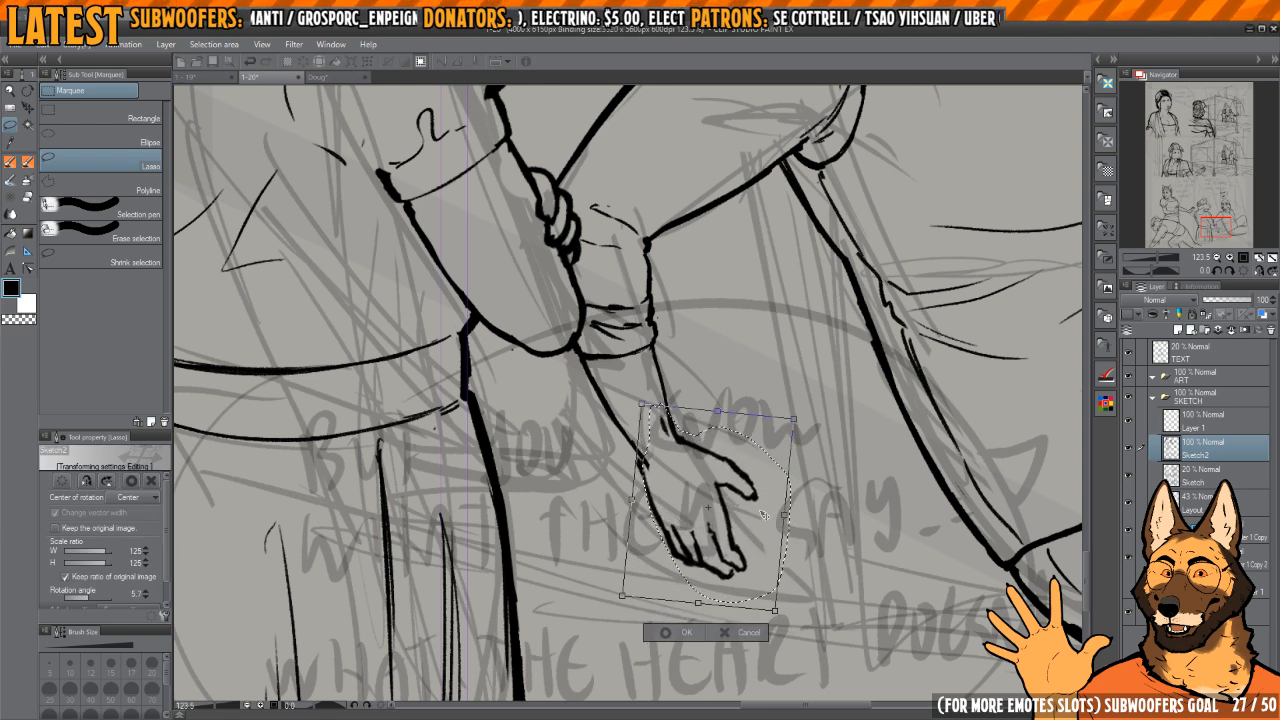
{"action": "key", "text": "Return"}
Step: Erase the forearm's outer edge between the cuff and the enlarged hand
{"action": "scroll", "coordinate": [593, 405], "scroll_direction": "up", "scroll_amount": 2}
{"action": "key", "text": "e"}
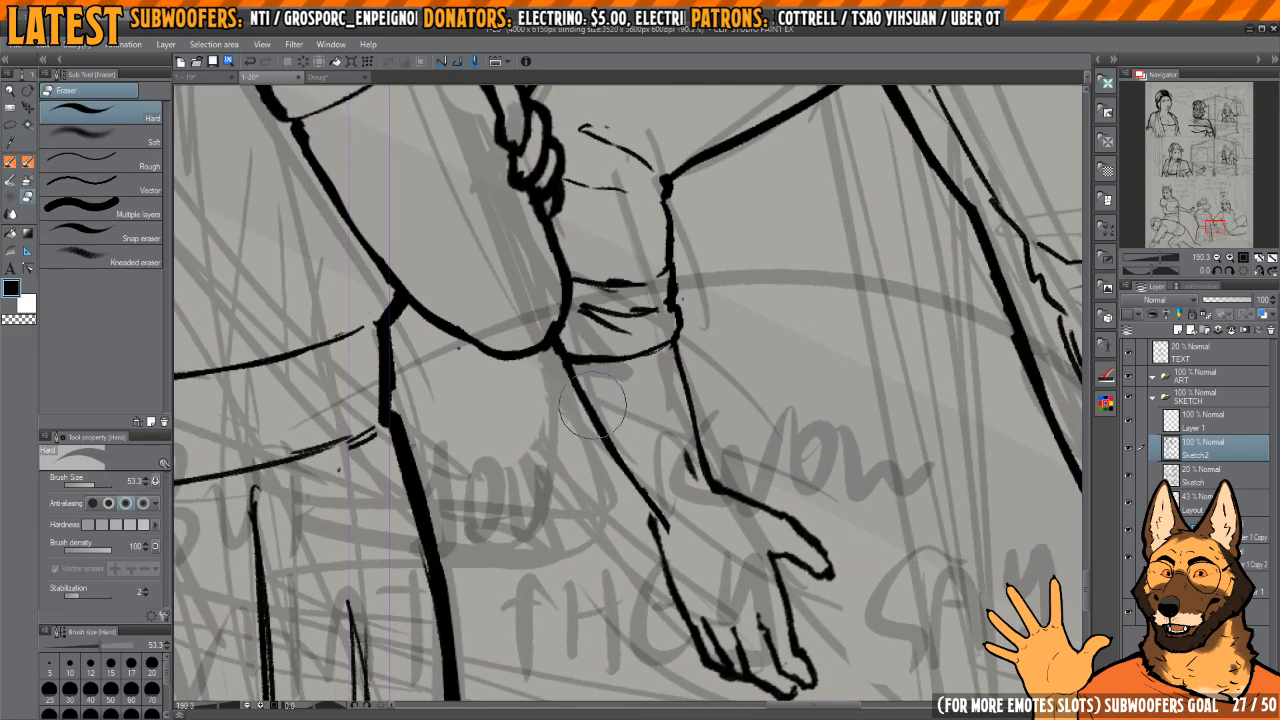
{"action": "left_click_drag", "start_coordinate": [573, 377], "coordinate": [687, 536]}
{"action": "left_click_drag", "start_coordinate": [596, 400], "coordinate": [630, 496]}
{"action": "key", "text": "p"}
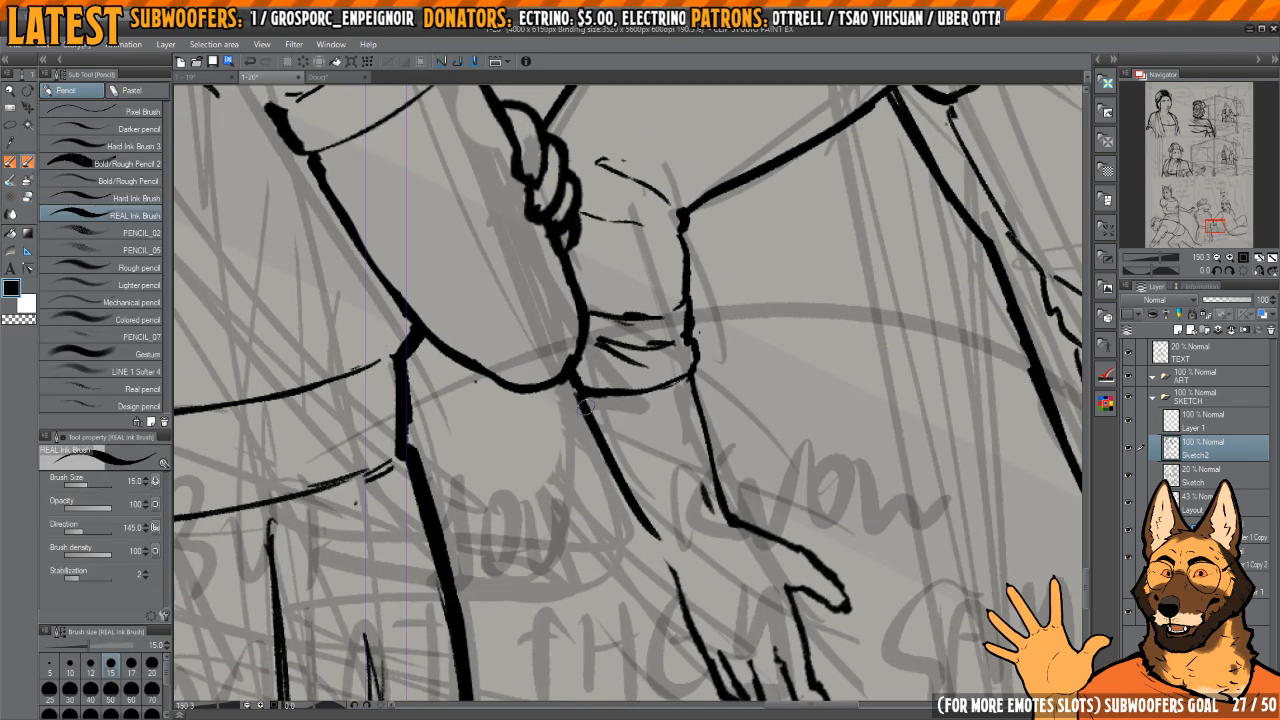
{"action": "key", "text": "ctrl+z"}
{"action": "key", "text": "ctrl+z"}
{"action": "mouse_move", "coordinate": [582, 398]}
{"action": "left_mouse_down"}
{"action": "mouse_move", "coordinate": [682, 576]}
{"action": "mouse_move", "coordinate": [564, 383]}
{"action": "mouse_move", "coordinate": [640, 516]}
{"action": "left_mouse_up"}
{"action": "key", "text": "c"}
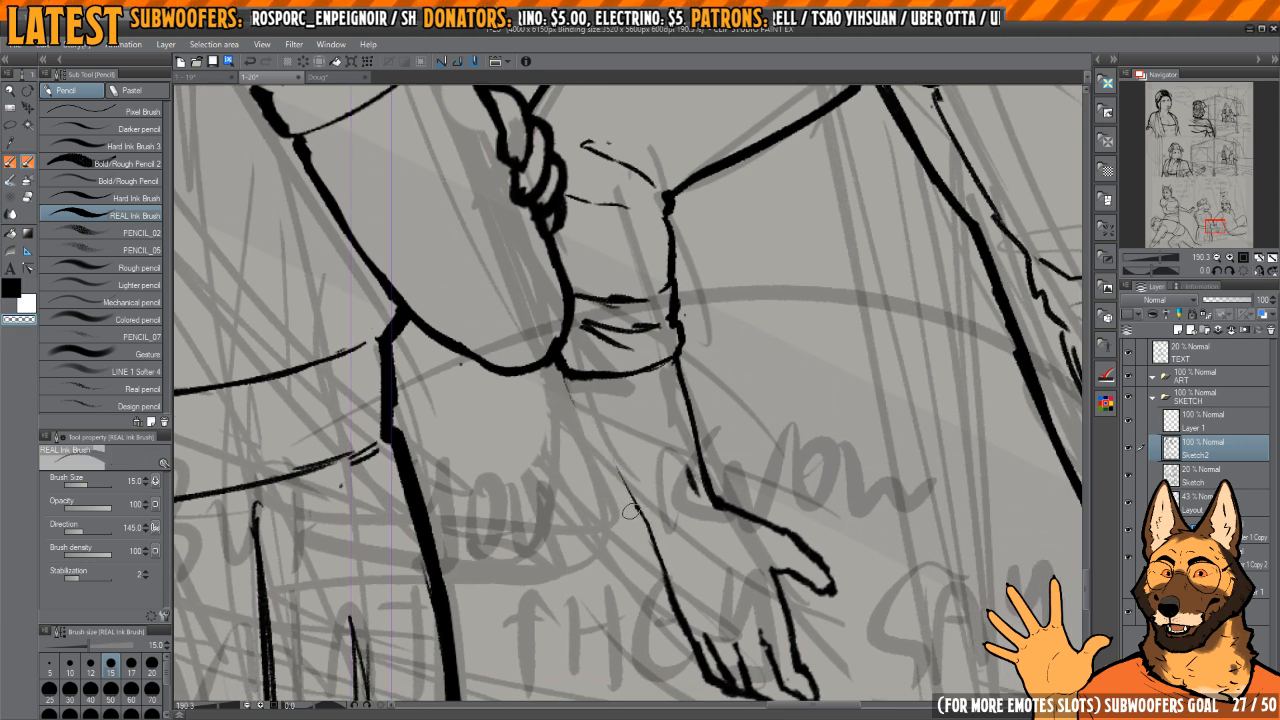
Step: Ink a new outer forearm edge from the cuff to the hand and trim its upper end
{"action": "key", "text": "c"}
{"action": "left_click_drag", "start_coordinate": [560, 370], "coordinate": [680, 598]}
{"action": "left_click_drag", "start_coordinate": [680, 598], "coordinate": [654, 570]}
{"action": "key", "text": "c"}
{"action": "left_click_drag", "start_coordinate": [665, 442], "coordinate": [682, 481]}
{"action": "key", "text": "c"}
{"action": "mouse_move", "coordinate": [653, 414]}
{"action": "left_mouse_down"}
{"action": "mouse_move", "coordinate": [677, 478]}
{"action": "mouse_move", "coordinate": [725, 514]}
{"action": "left_mouse_up"}
{"action": "left_click_drag", "start_coordinate": [674, 454], "coordinate": [722, 453]}
{"action": "key", "text": "c"}
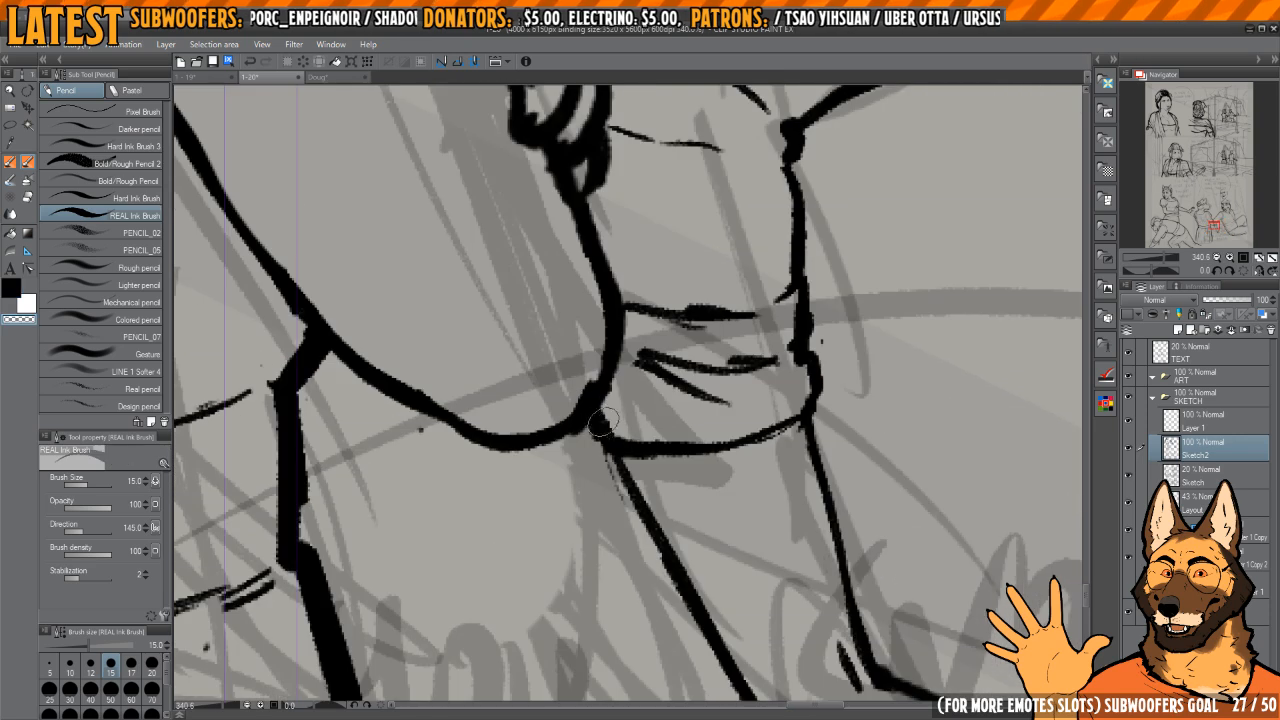
Step: Redraw the sleeve cuff's corner below the other character's elbow and re-ink the cuff's lower hem
{"action": "left_click_drag", "start_coordinate": [597, 436], "coordinate": [624, 428]}
{"action": "left_click_drag", "start_coordinate": [643, 345], "coordinate": [676, 392]}
{"action": "left_click_drag", "start_coordinate": [676, 392], "coordinate": [694, 437]}
{"action": "key", "text": "c"}
{"action": "left_click_drag", "start_coordinate": [618, 395], "coordinate": [596, 426]}
{"action": "mouse_move", "coordinate": [596, 420]}
{"action": "left_mouse_down"}
{"action": "mouse_move", "coordinate": [603, 462]}
{"action": "mouse_move", "coordinate": [626, 458]}
{"action": "mouse_move", "coordinate": [690, 592]}
{"action": "left_mouse_up"}
{"action": "key", "text": "c"}
{"action": "mouse_move", "coordinate": [602, 452]}
{"action": "left_mouse_down"}
{"action": "mouse_move", "coordinate": [613, 495]}
{"action": "mouse_move", "coordinate": [692, 600]}
{"action": "left_mouse_up"}
{"action": "key", "text": "c"}
Step: Thin the cuff's hem line and clean the corner where it meets the elbow
{"action": "left_click_drag", "start_coordinate": [700, 602], "coordinate": [618, 491]}
{"action": "key", "text": "c"}
{"action": "left_click_drag", "start_coordinate": [616, 420], "coordinate": [600, 462]}
{"action": "left_click_drag", "start_coordinate": [626, 515], "coordinate": [698, 594]}
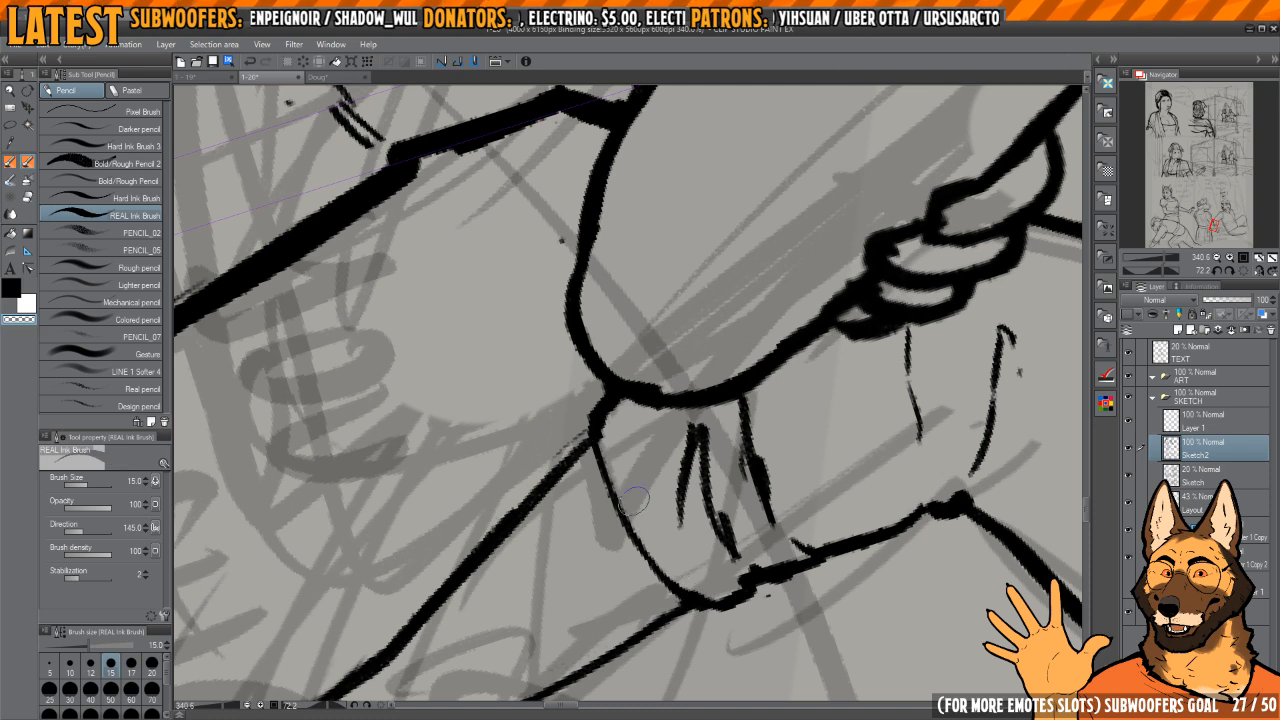
{"action": "left_click_drag", "start_coordinate": [611, 416], "coordinate": [649, 382]}
{"action": "mouse_move", "coordinate": [745, 420]}
{"action": "left_mouse_down"}
{"action": "mouse_move", "coordinate": [763, 309]}
{"action": "mouse_move", "coordinate": [754, 297]}
{"action": "mouse_move", "coordinate": [688, 306]}
{"action": "mouse_move", "coordinate": [643, 365]}
{"action": "mouse_move", "coordinate": [680, 345]}
{"action": "mouse_move", "coordinate": [660, 454]}
{"action": "left_mouse_up"}
Step: Refine the weight of the forearm's outer line from the cuff to the wrist
{"action": "key", "text": "c"}
{"action": "key", "text": "c"}
{"action": "left_click_drag", "start_coordinate": [638, 360], "coordinate": [694, 557]}
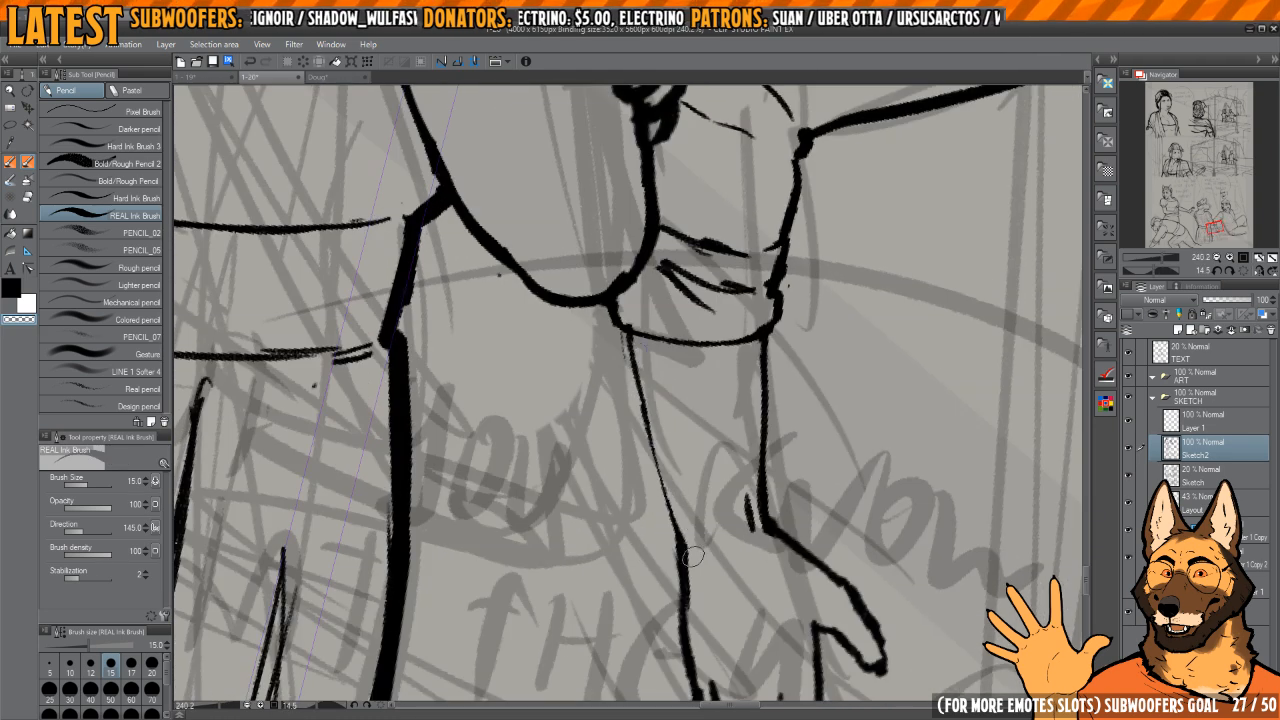
{"action": "key", "text": "c"}
{"action": "left_click_drag", "start_coordinate": [624, 330], "coordinate": [663, 490]}
{"action": "left_click_drag", "start_coordinate": [645, 418], "coordinate": [679, 538]}
{"action": "key", "text": "c"}
{"action": "left_click_drag", "start_coordinate": [664, 458], "coordinate": [686, 539]}
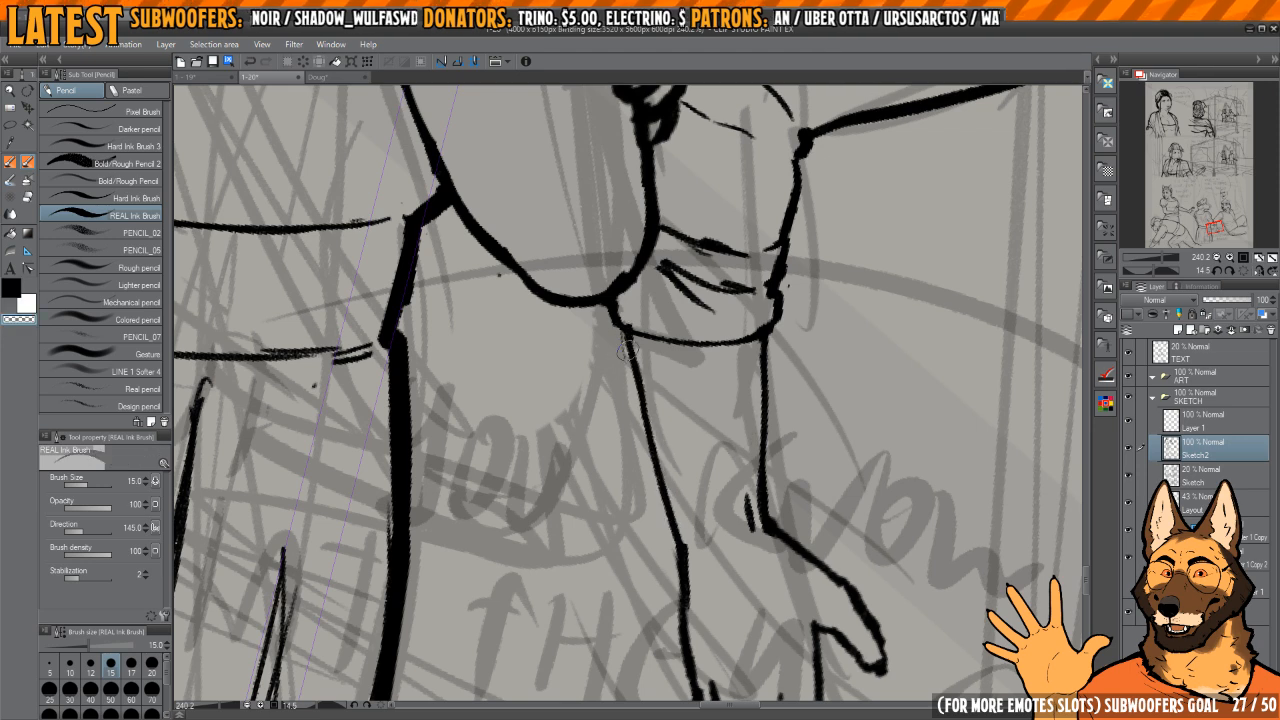
{"action": "left_click_drag", "start_coordinate": [626, 352], "coordinate": [652, 479]}
{"action": "key", "text": "c"}
{"action": "mouse_move", "coordinate": [635, 361]}
{"action": "left_mouse_down"}
{"action": "mouse_move", "coordinate": [674, 531]}
{"action": "mouse_move", "coordinate": [769, 349]}
{"action": "mouse_move", "coordinate": [823, 361]}
{"action": "mouse_move", "coordinate": [877, 323]}
{"action": "mouse_move", "coordinate": [795, 363]}
{"action": "left_mouse_up"}
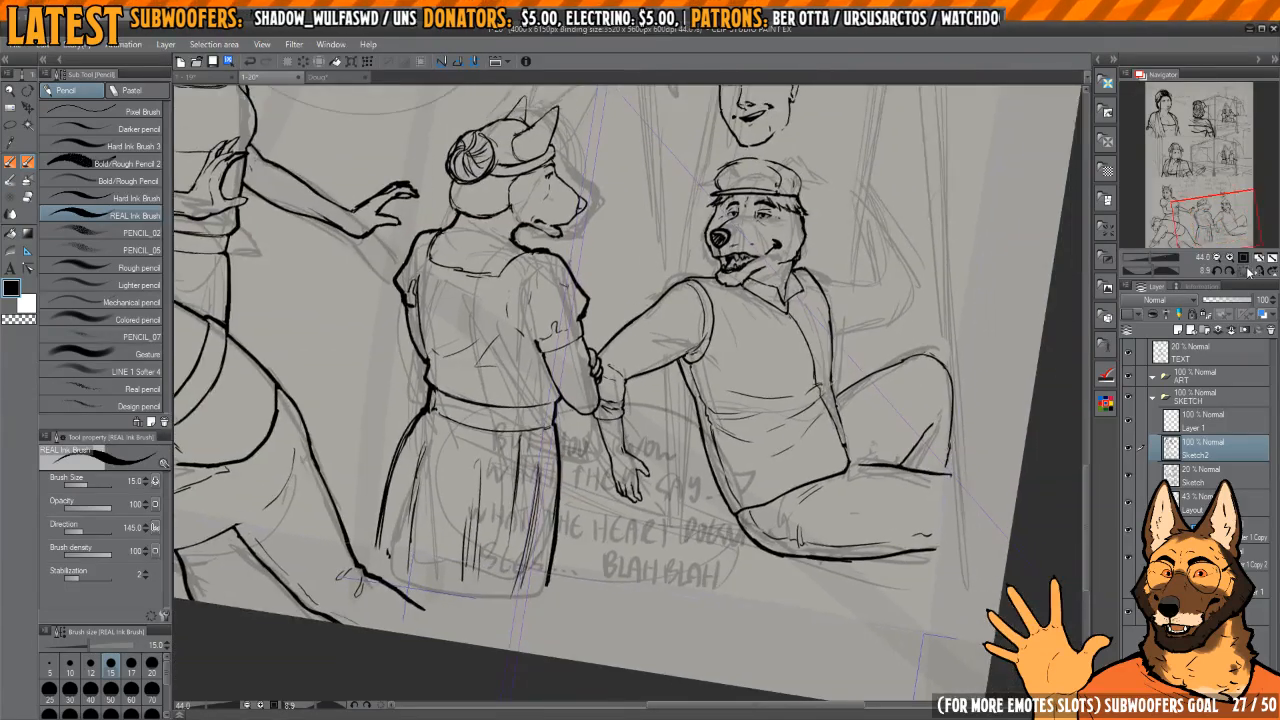
{"action": "left_click", "coordinate": [1246, 272]}
{"action": "left_click_drag", "start_coordinate": [788, 305], "coordinate": [764, 367]}
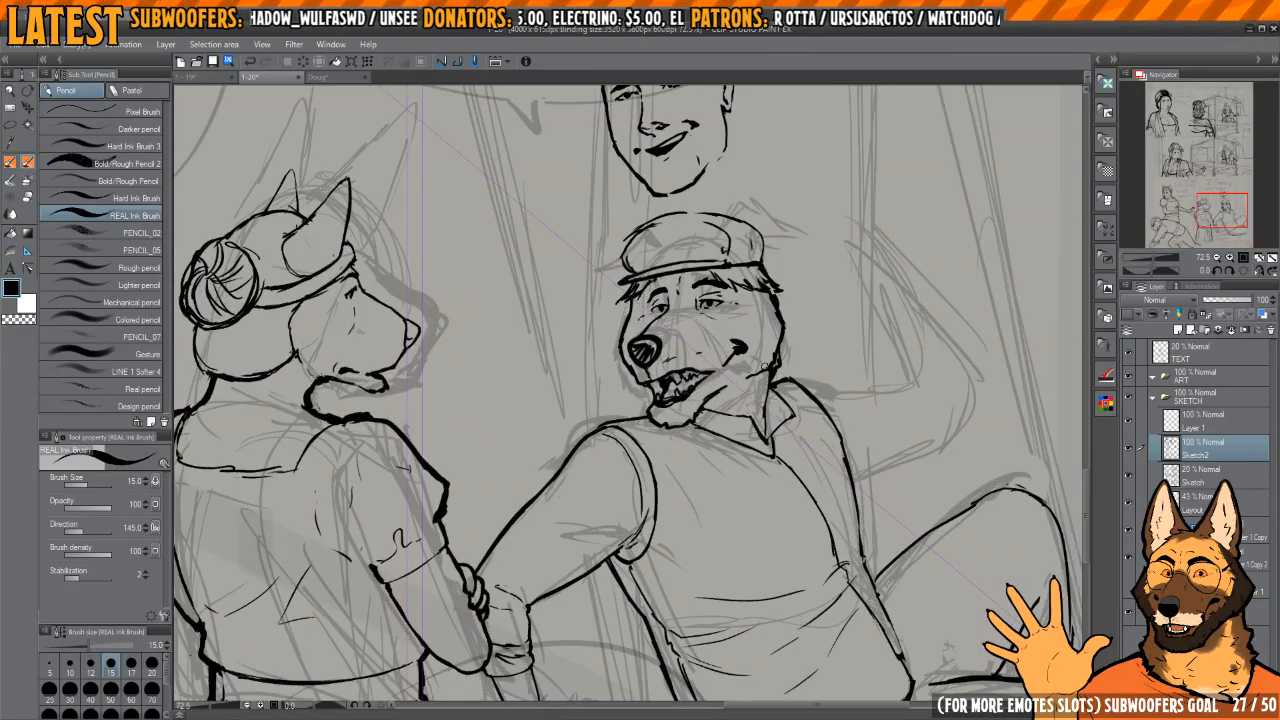
Step: Select the seated dog's head with its cap and scale it down slightly over the collar
{"action": "key", "text": "m"}
{"action": "left_click_drag", "start_coordinate": [709, 408], "coordinate": [723, 432]}
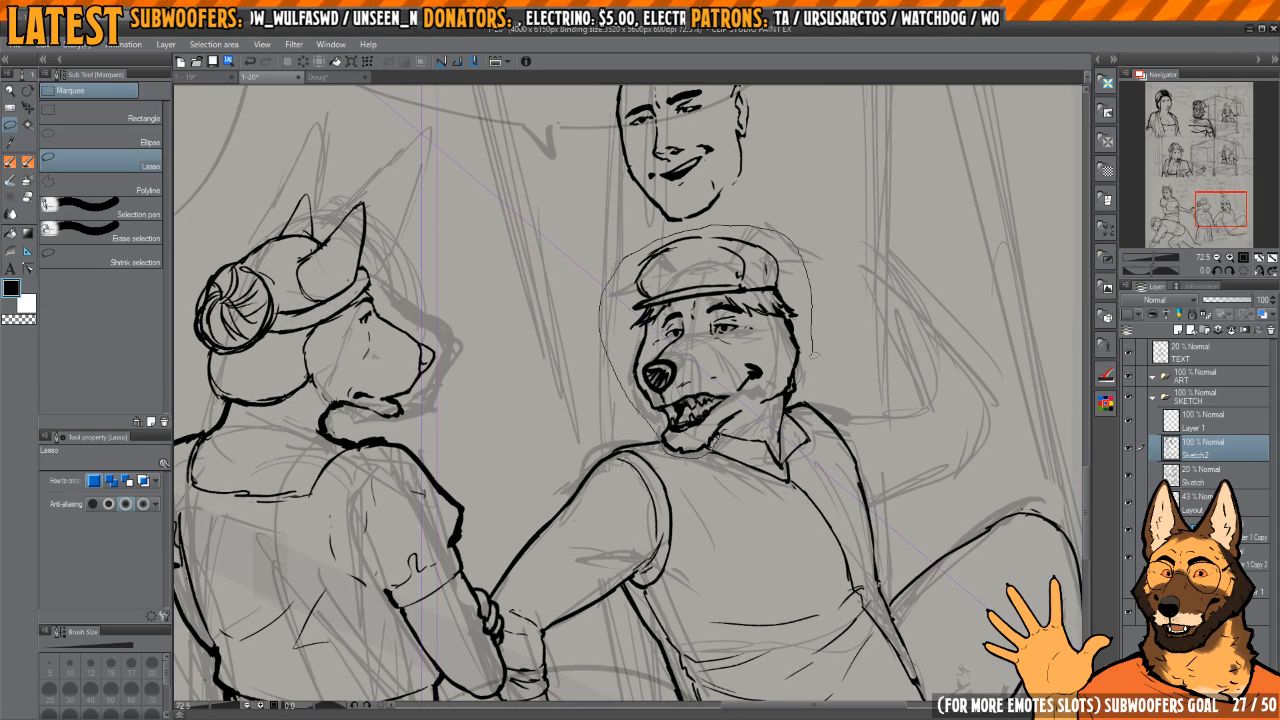
{"action": "key", "text": "ctrl+t"}
{"action": "mouse_move", "coordinate": [806, 338]}
{"action": "left_mouse_down"}
{"action": "mouse_move", "coordinate": [816, 347]}
{"action": "mouse_move", "coordinate": [784, 370]}
{"action": "left_mouse_up"}
{"action": "key", "text": "Return"}
Step: Clean up and re-ink the seated dog's neck line where the resized head meets the shirt collar
{"action": "scroll", "coordinate": [784, 370], "scroll_direction": "up", "scroll_amount": 3}
{"action": "key", "text": "p"}
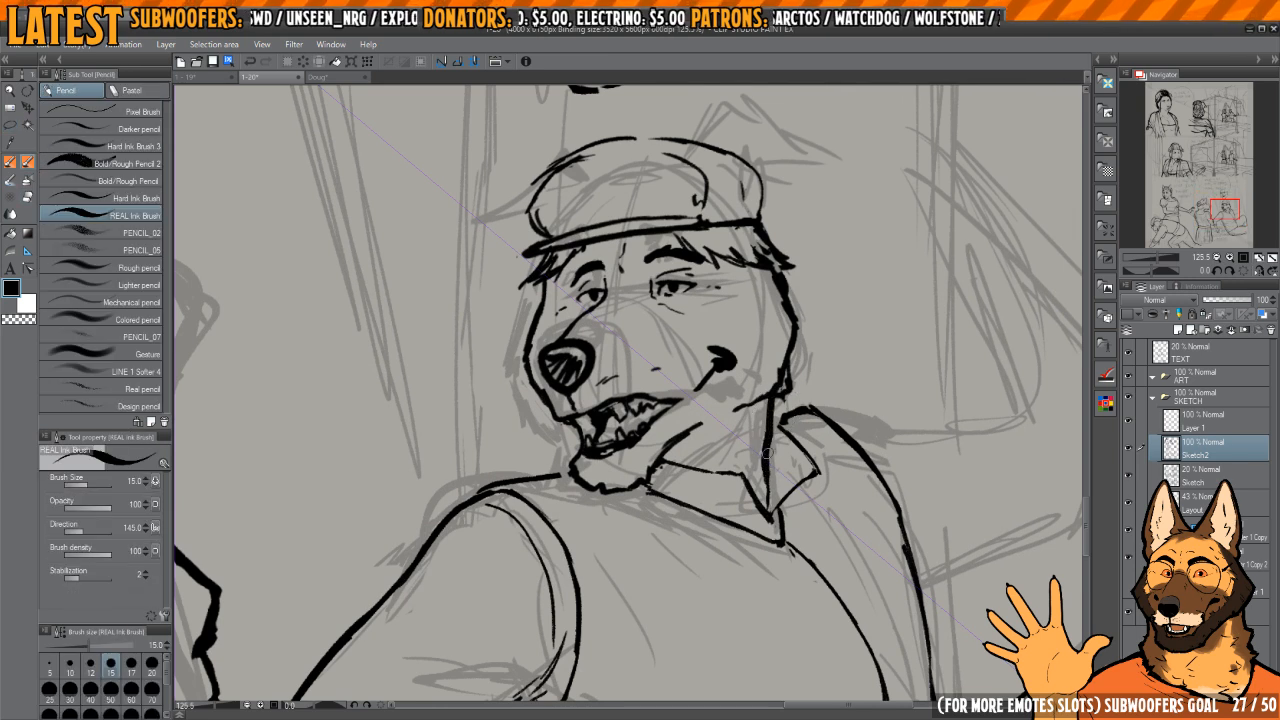
{"action": "key", "text": "c"}
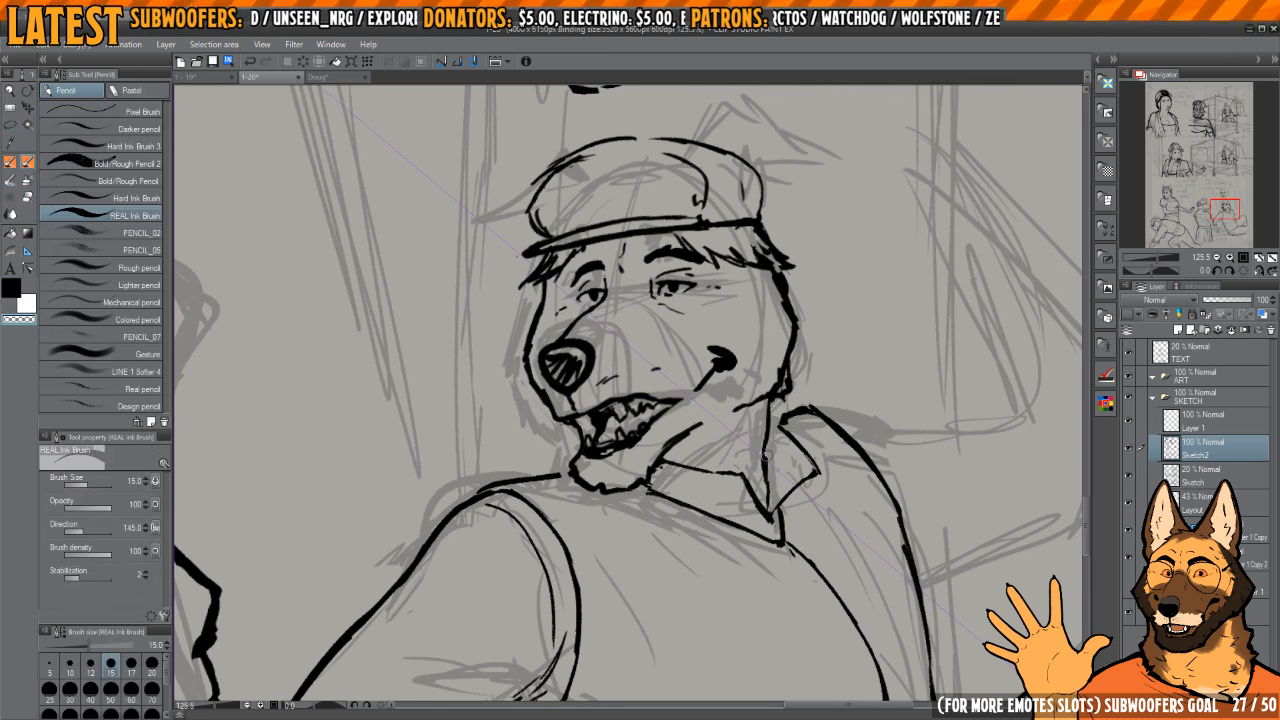
{"action": "key", "text": "c"}
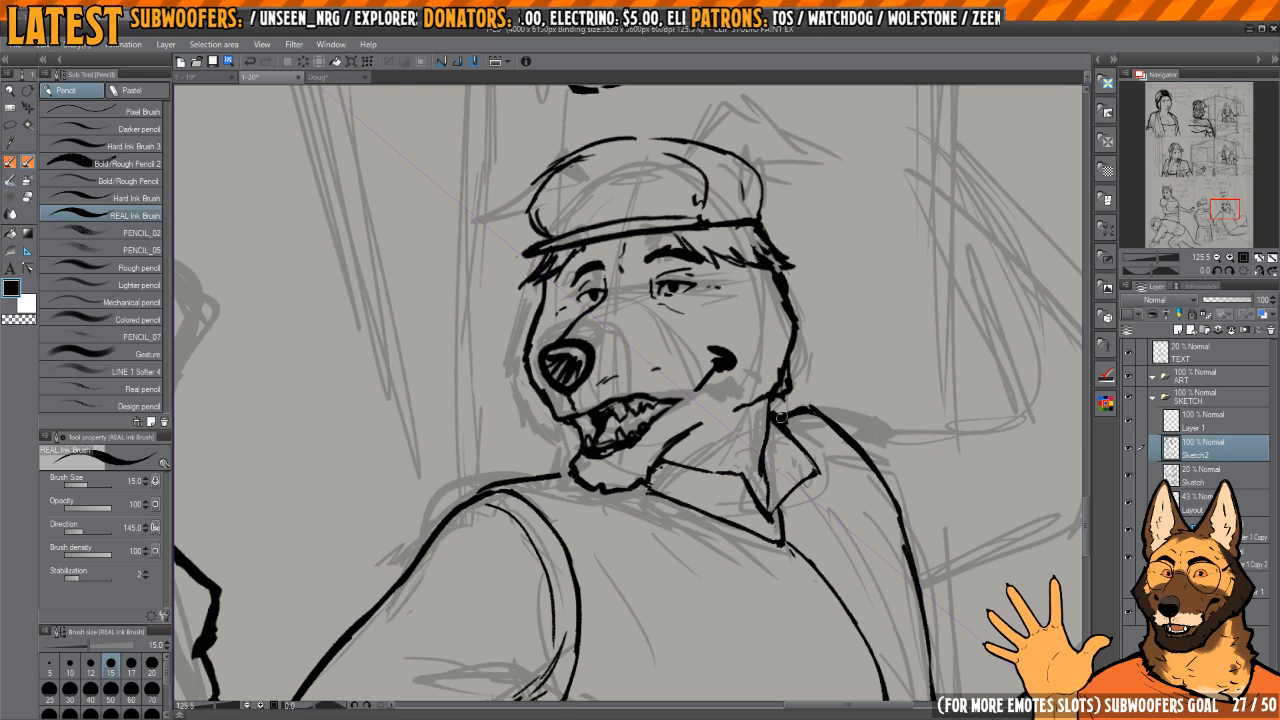
{"action": "key", "text": "c"}
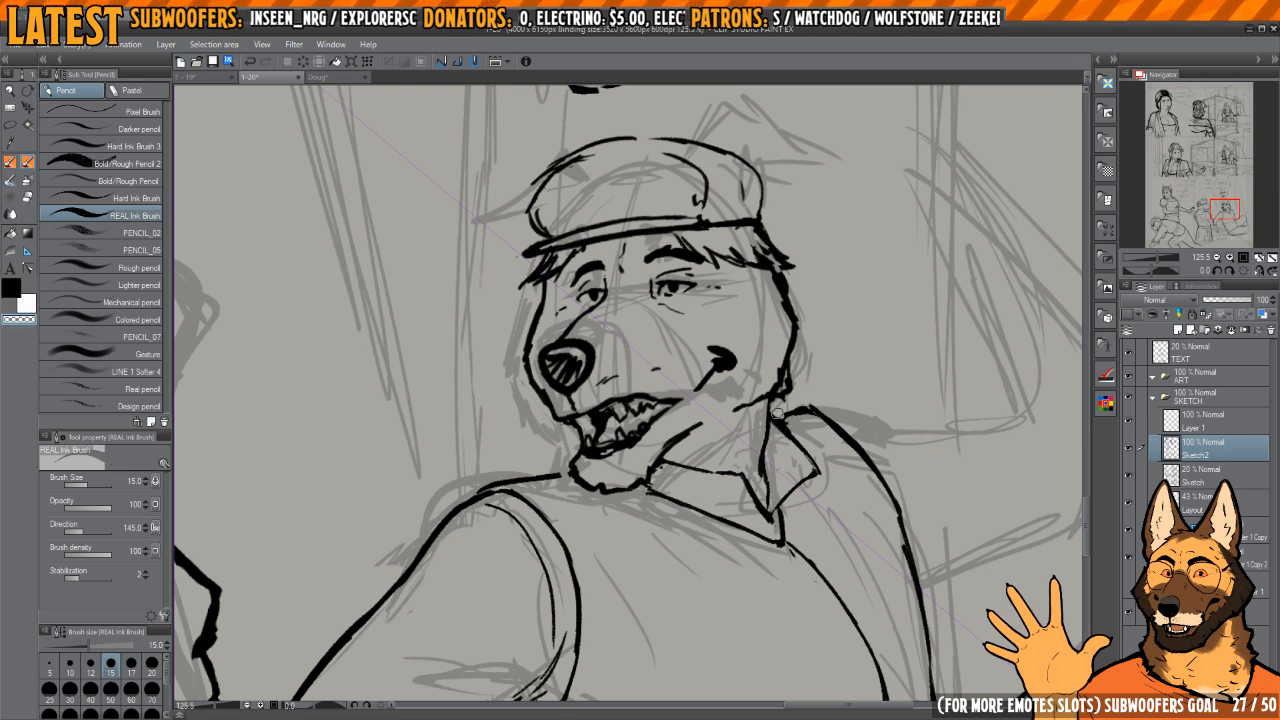
{"action": "key", "text": "c"}
{"action": "scroll", "coordinate": [657, 478], "scroll_direction": "down", "scroll_amount": 5}
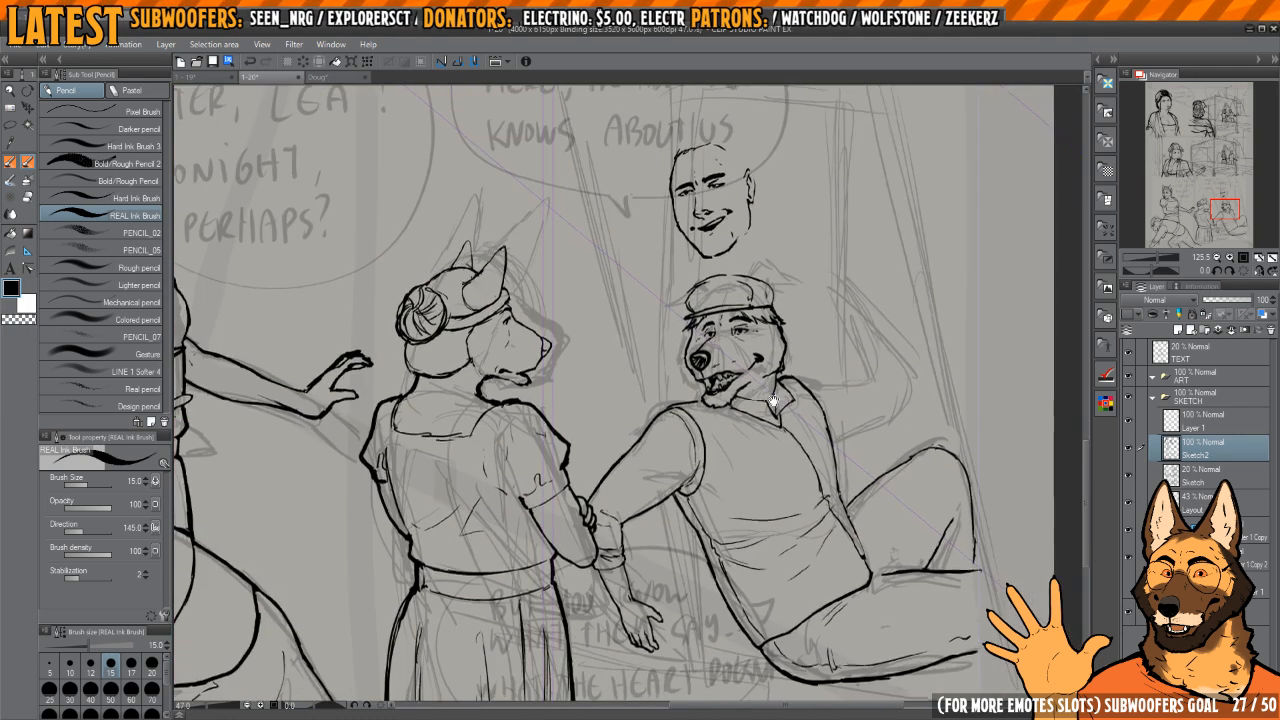
Step: Select the seated dog's lower forearm with its cuff and hand, scale it to 131%, and reposition it below the elbow
{"action": "scroll", "coordinate": [657, 478], "scroll_direction": "up", "scroll_amount": 2}
{"action": "key", "text": "m"}
{"action": "scroll", "coordinate": [663, 437], "scroll_direction": "up", "scroll_amount": 1}
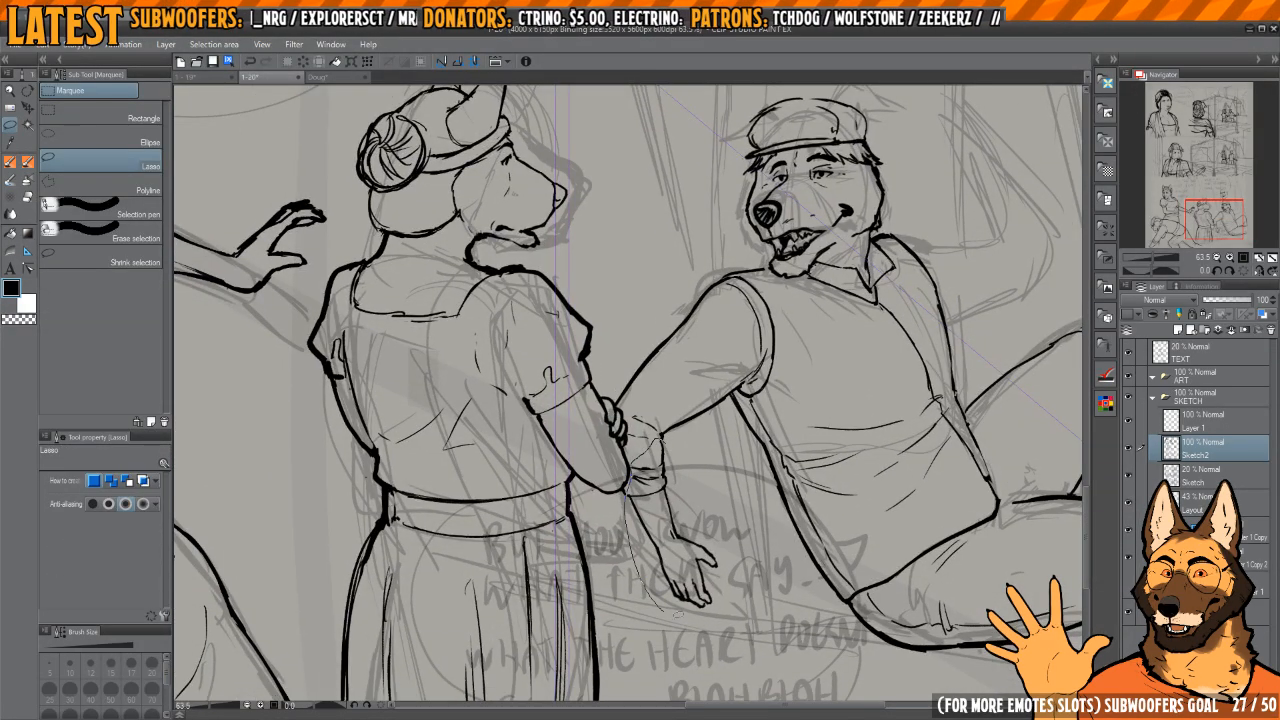
{"action": "left_click_drag", "start_coordinate": [703, 478], "coordinate": [690, 452]}
{"action": "key", "text": "ctrl+t"}
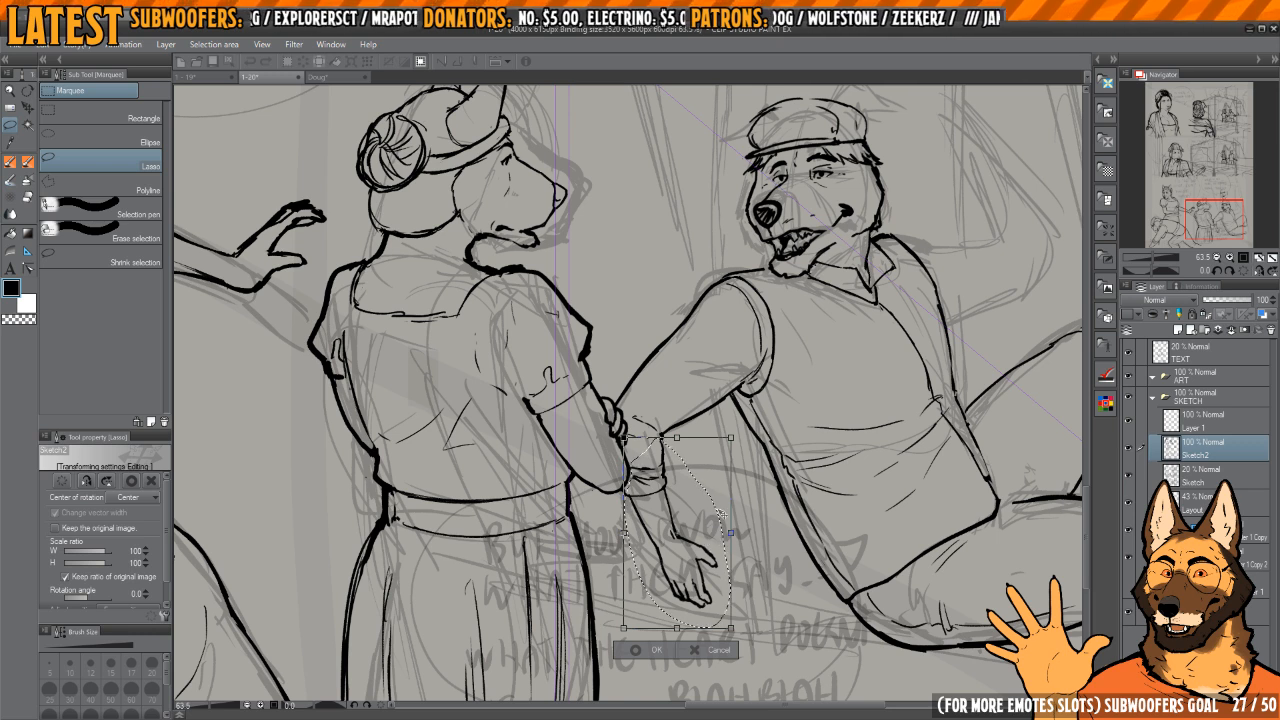
{"action": "mouse_move", "coordinate": [731, 532]}
{"action": "left_mouse_down"}
{"action": "mouse_move", "coordinate": [752, 553]}
{"action": "mouse_move", "coordinate": [745, 563]}
{"action": "mouse_move", "coordinate": [744, 481]}
{"action": "left_mouse_up"}
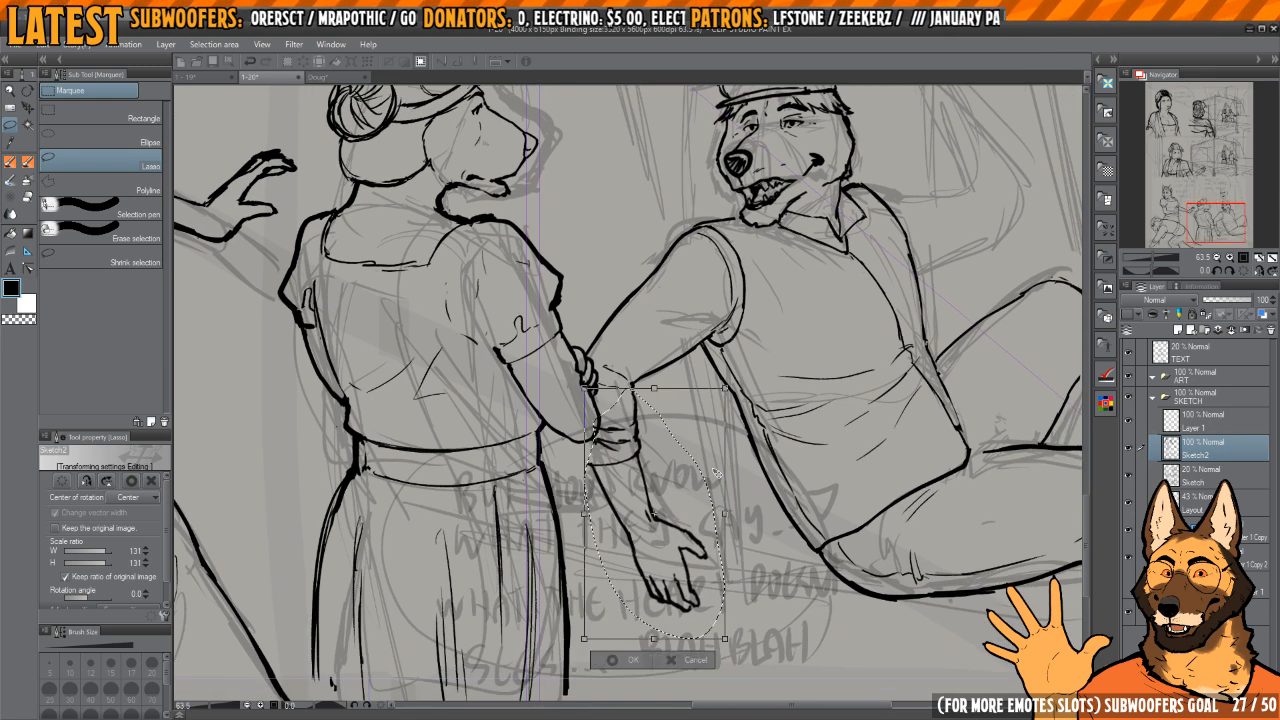
{"action": "key", "text": "Return"}
{"action": "key", "text": "ctrl+d"}
{"action": "key", "text": "k"}
{"action": "mouse_move", "coordinate": [725, 578]}
{"action": "left_mouse_down"}
{"action": "mouse_move", "coordinate": [676, 497]}
{"action": "mouse_move", "coordinate": [607, 473]}
{"action": "mouse_move", "coordinate": [662, 616]}
{"action": "left_mouse_up"}
{"action": "key", "text": "ctrl+d"}
Step: Clean up the enlarged cuff where it meets the other character's elbow and erase the lower fold lines inside it
{"action": "scroll", "coordinate": [607, 472], "scroll_direction": "up", "scroll_amount": 4}
{"action": "key", "text": "p"}
{"action": "key", "text": "c"}
{"action": "mouse_move", "coordinate": [604, 502]}
{"action": "left_mouse_down"}
{"action": "mouse_move", "coordinate": [636, 558]}
{"action": "mouse_move", "coordinate": [617, 552]}
{"action": "mouse_move", "coordinate": [665, 529]}
{"action": "left_mouse_up"}
{"action": "key", "text": "c"}
{"action": "key", "text": "c"}
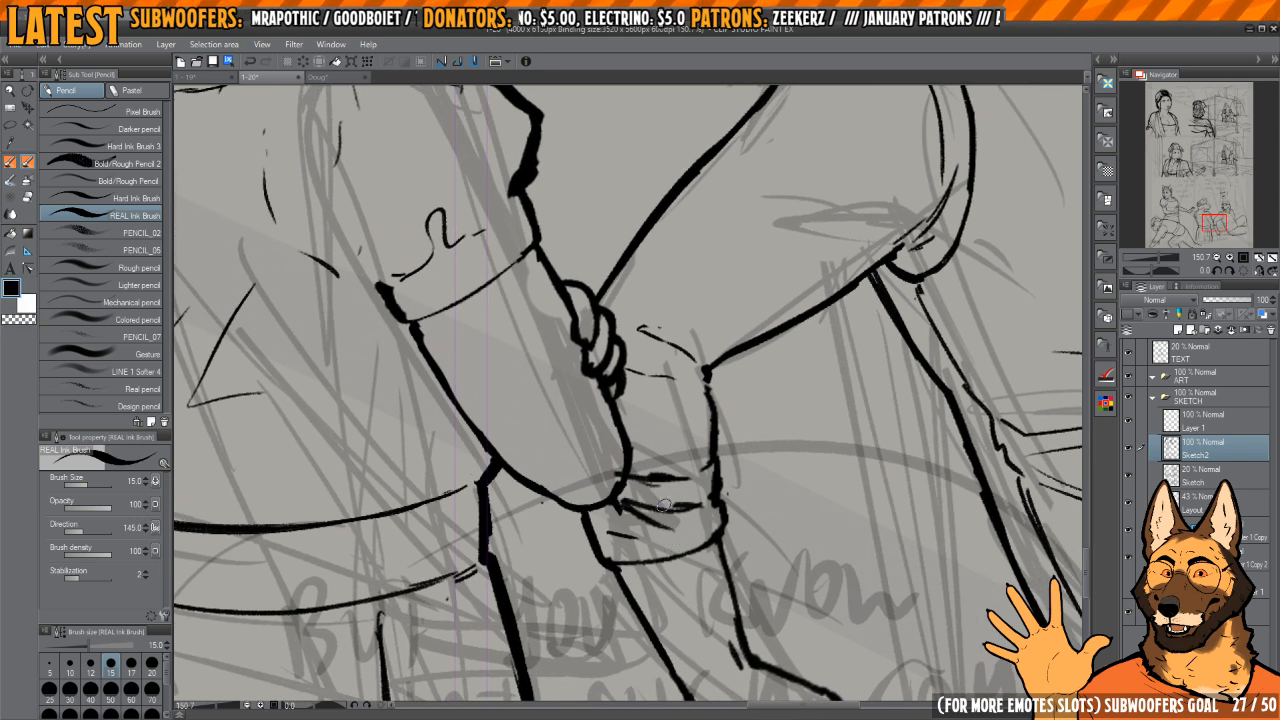
{"action": "key", "text": "e"}
{"action": "mouse_move", "coordinate": [675, 522]}
{"action": "left_mouse_down"}
{"action": "mouse_move", "coordinate": [630, 522]}
{"action": "mouse_move", "coordinate": [657, 527]}
{"action": "mouse_move", "coordinate": [685, 505]}
{"action": "mouse_move", "coordinate": [625, 500]}
{"action": "mouse_move", "coordinate": [665, 520]}
{"action": "mouse_move", "coordinate": [634, 528]}
{"action": "left_mouse_up"}
{"action": "key", "text": "p"}
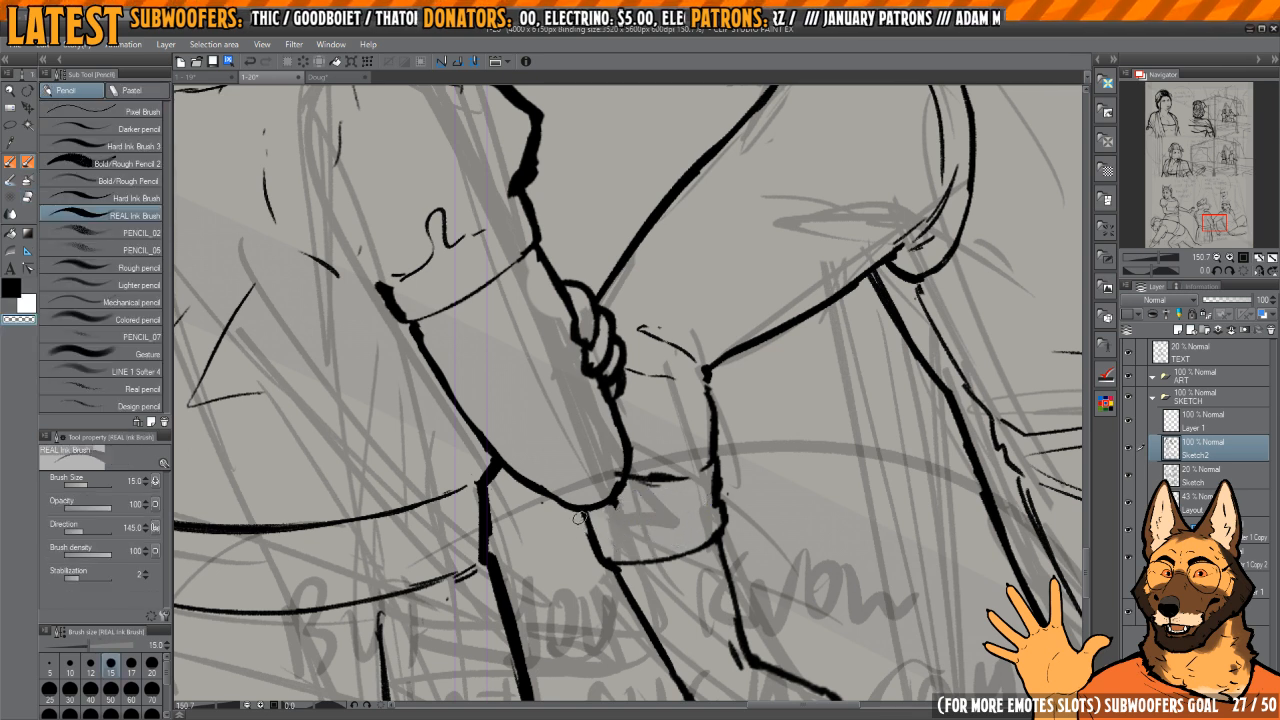
Step: Redraw the cuff's inner side edge and its fold lines, and refine the weight of its outer edge
{"action": "key", "text": "c"}
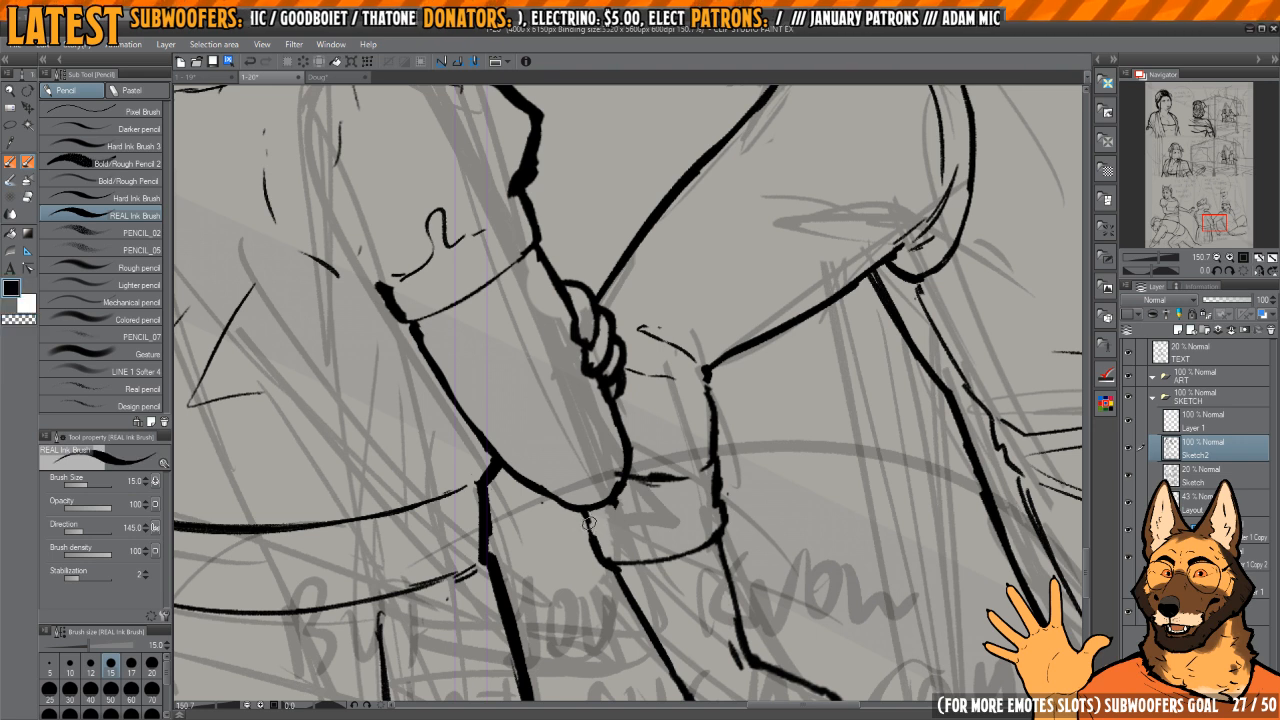
{"action": "key", "text": "c"}
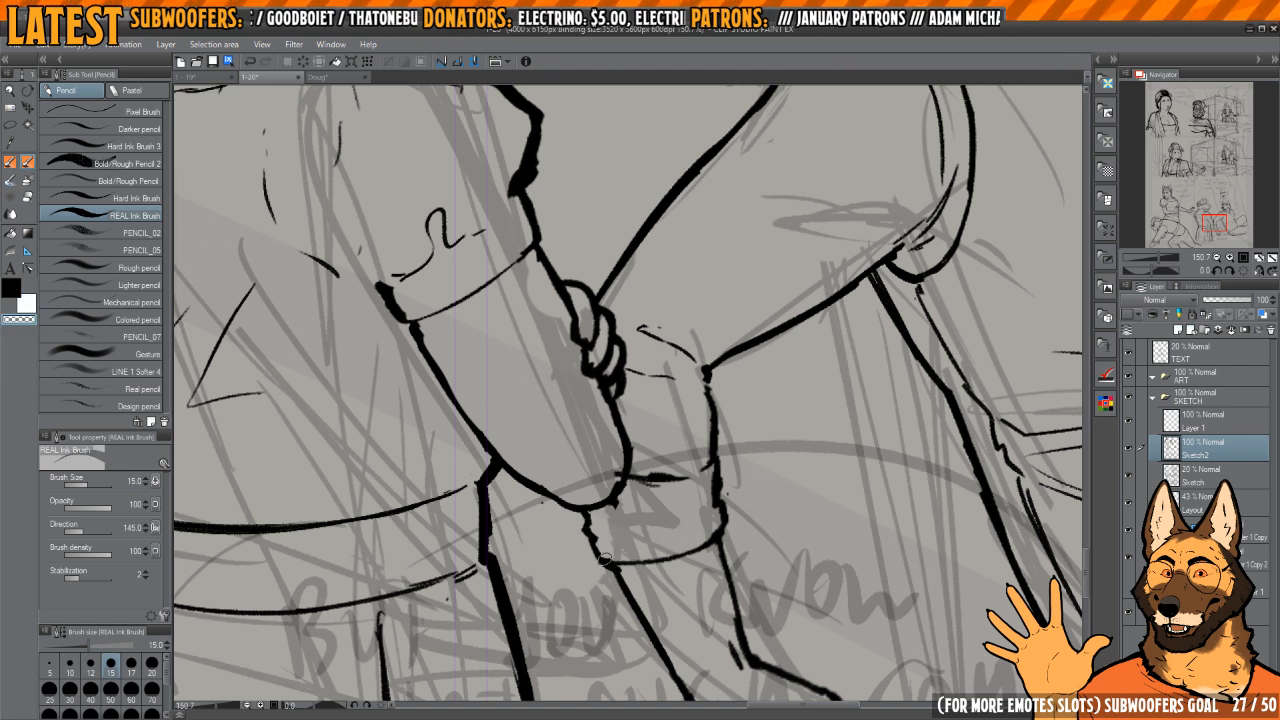
{"action": "key", "text": "c"}
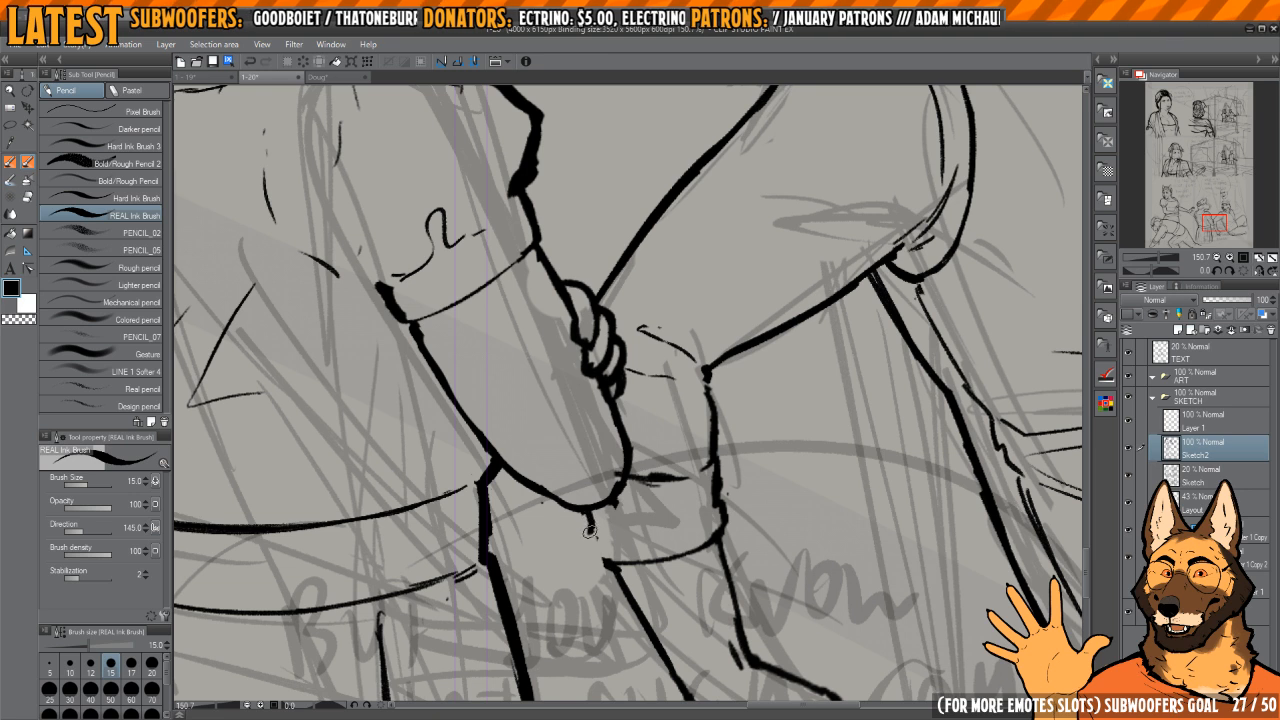
{"action": "left_click_drag", "start_coordinate": [620, 524], "coordinate": [696, 515]}
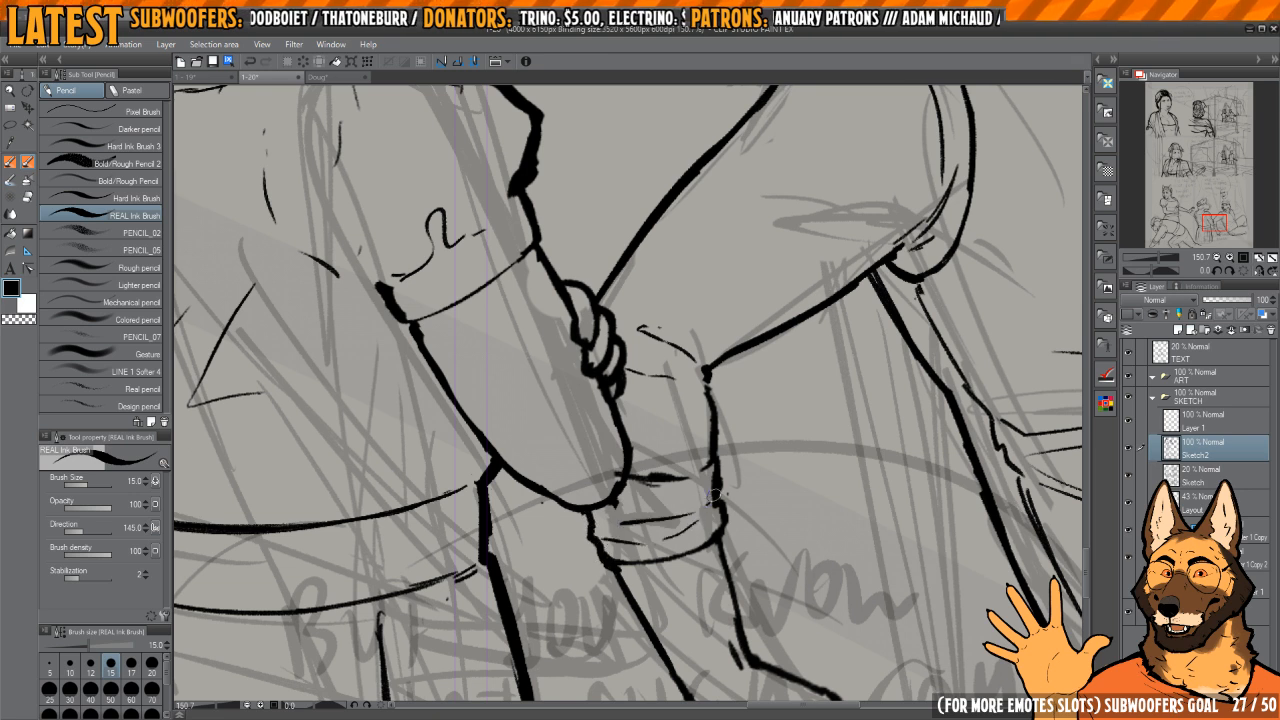
{"action": "key", "text": "c"}
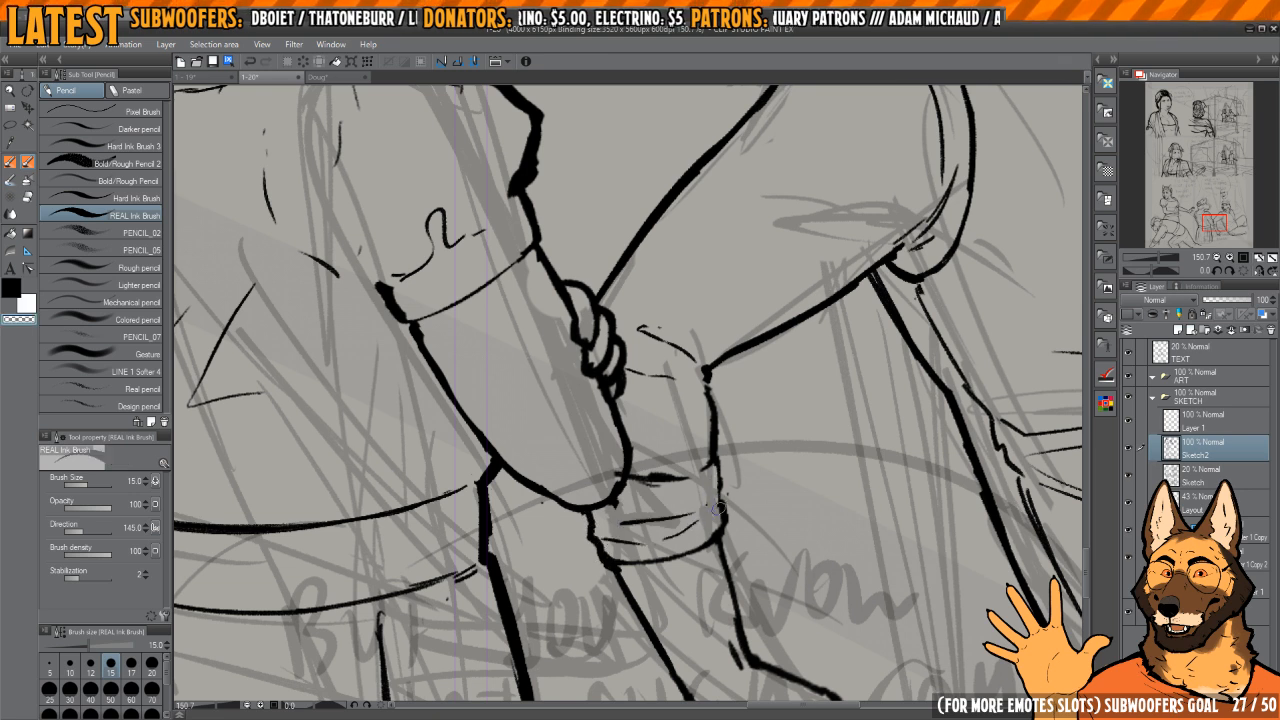
{"action": "key", "text": "c"}
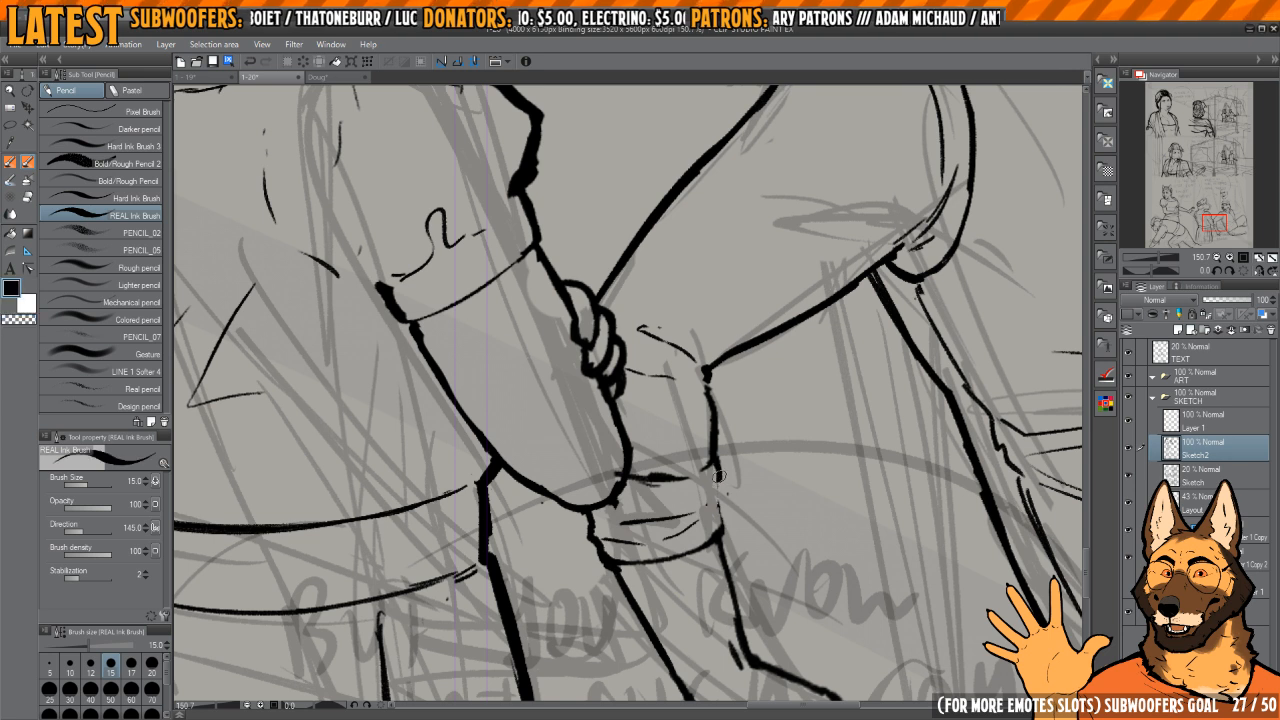
{"action": "key", "text": "c"}
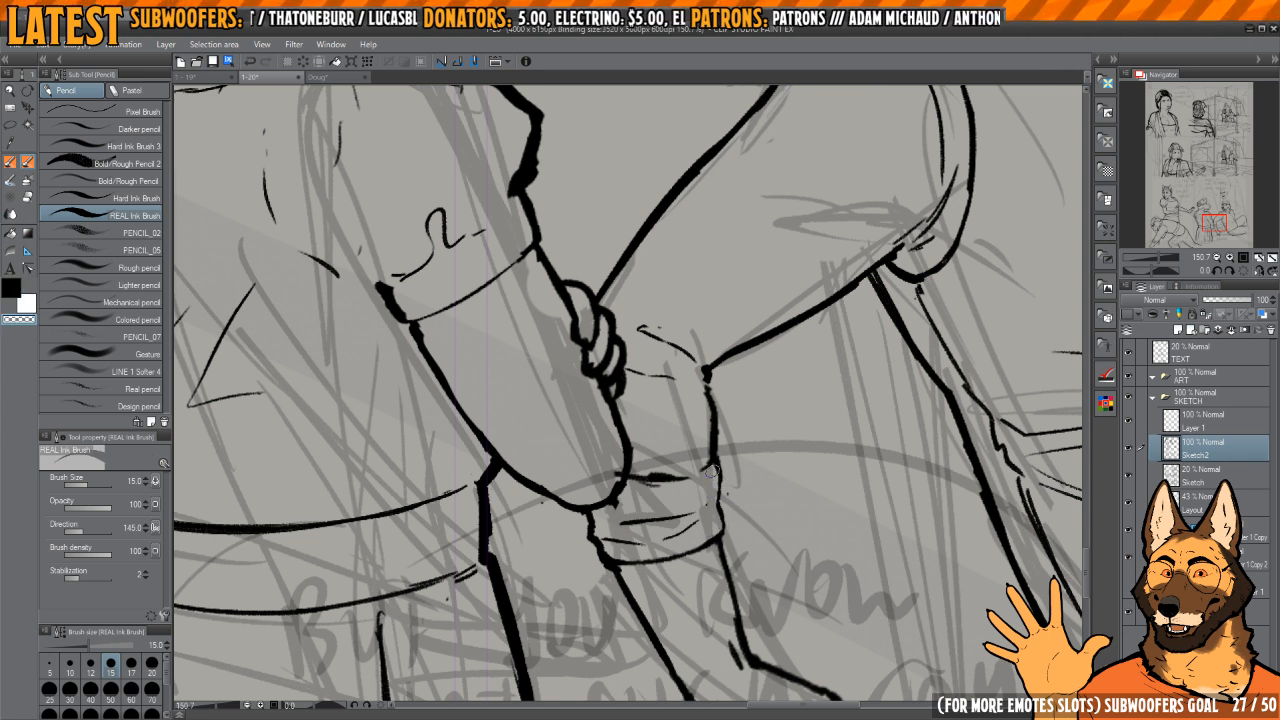
Step: Erase the corner at the seated dog's elbow and re-ink the join between the upper arm and forearm sleeve
{"action": "scroll", "coordinate": [712, 471], "scroll_direction": "up", "scroll_amount": 3}
{"action": "key", "text": "e"}
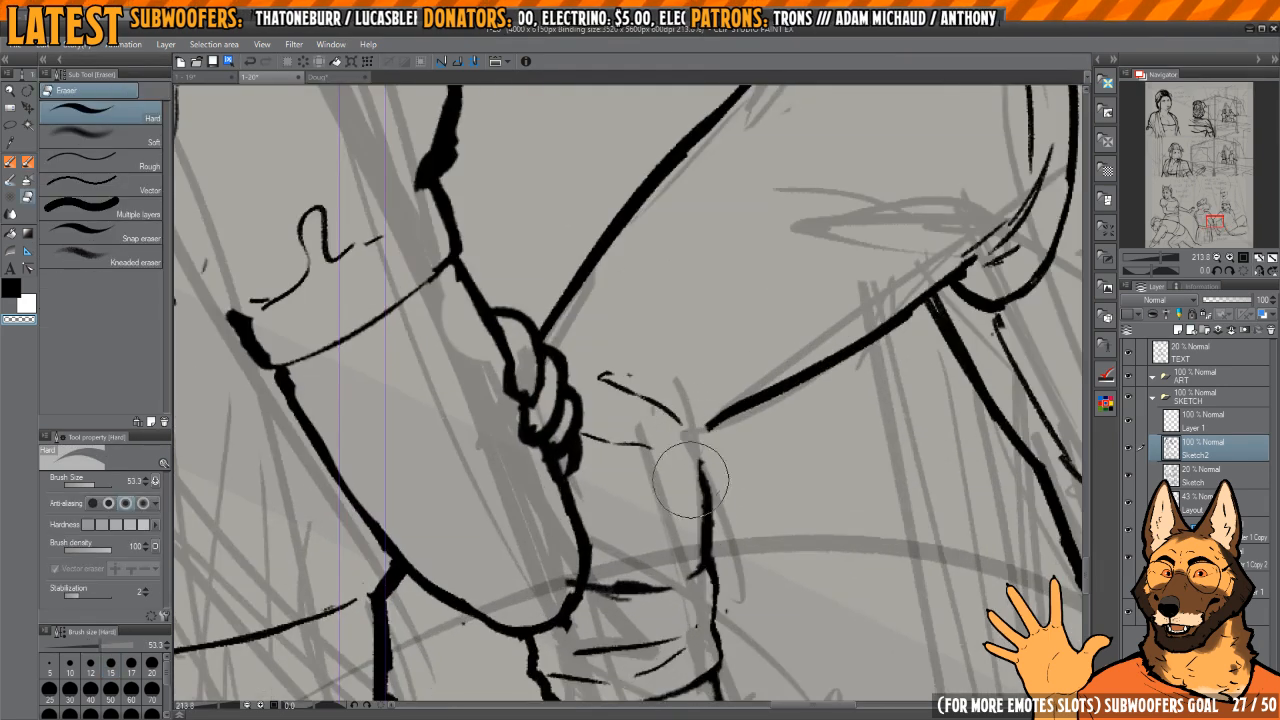
{"action": "key", "text": "h"}
{"action": "mouse_move", "coordinate": [664, 476]}
{"action": "left_mouse_down"}
{"action": "mouse_move", "coordinate": [686, 452]}
{"action": "mouse_move", "coordinate": [773, 464]}
{"action": "mouse_move", "coordinate": [660, 474]}
{"action": "mouse_move", "coordinate": [658, 532]}
{"action": "mouse_move", "coordinate": [667, 451]}
{"action": "mouse_move", "coordinate": [690, 480]}
{"action": "mouse_move", "coordinate": [676, 487]}
{"action": "mouse_move", "coordinate": [671, 467]}
{"action": "mouse_move", "coordinate": [677, 483]}
{"action": "left_mouse_up"}
{"action": "key", "text": "p"}
{"action": "key", "text": "c"}
{"action": "key", "text": "c"}
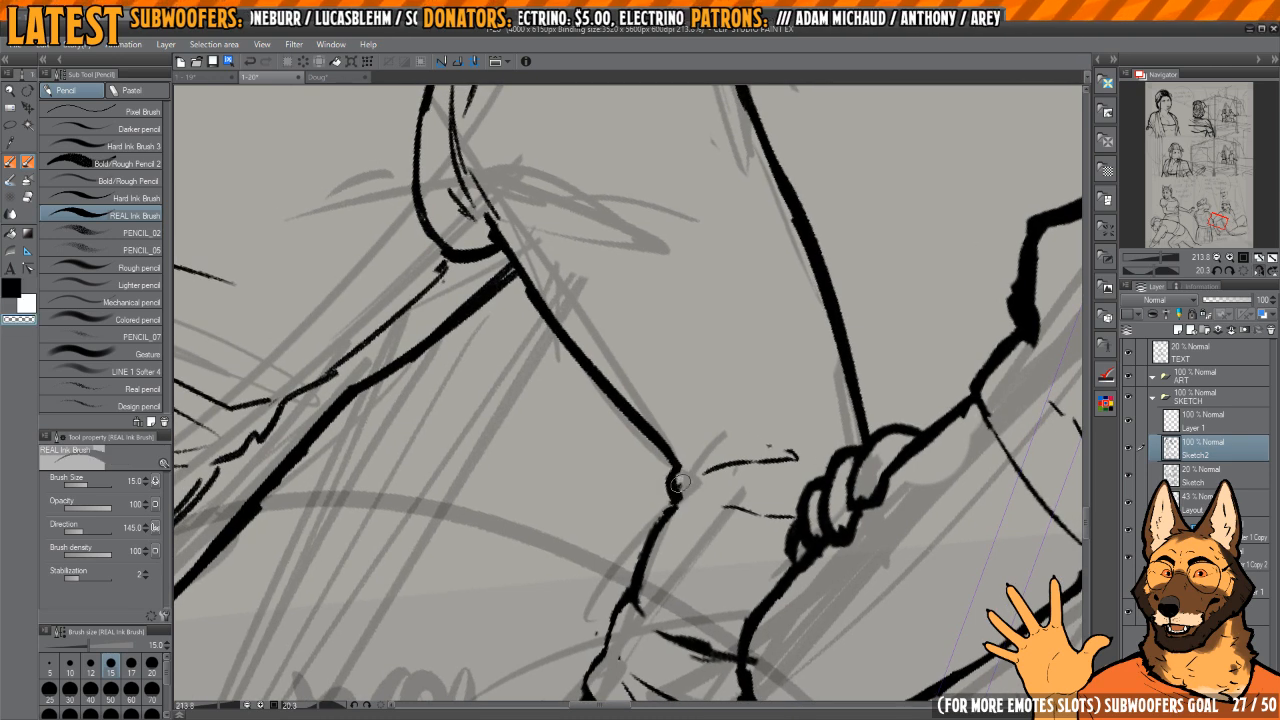
Step: Refine the weight of the upper arm's underside line from the vest's armhole to the elbow
{"action": "mouse_move", "coordinate": [712, 368]}
{"action": "left_mouse_down"}
{"action": "mouse_move", "coordinate": [706, 454]}
{"action": "mouse_move", "coordinate": [689, 374]}
{"action": "mouse_move", "coordinate": [694, 408]}
{"action": "left_mouse_up"}
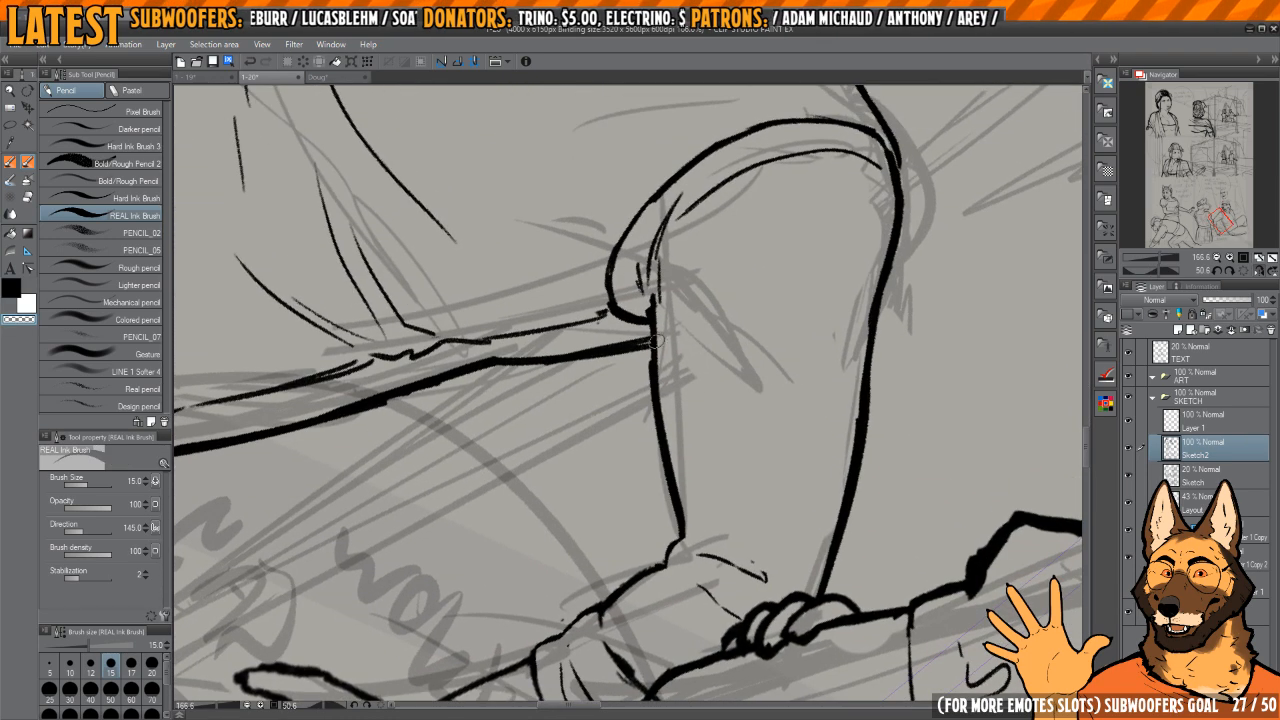
{"action": "left_click_drag", "start_coordinate": [658, 342], "coordinate": [684, 536]}
{"action": "key", "text": "c"}
{"action": "mouse_move", "coordinate": [653, 340]}
{"action": "left_mouse_down"}
{"action": "mouse_move", "coordinate": [682, 532]}
{"action": "mouse_move", "coordinate": [727, 382]}
{"action": "mouse_move", "coordinate": [634, 374]}
{"action": "mouse_move", "coordinate": [669, 406]}
{"action": "mouse_move", "coordinate": [641, 421]}
{"action": "left_mouse_up"}
{"action": "key", "text": "c"}
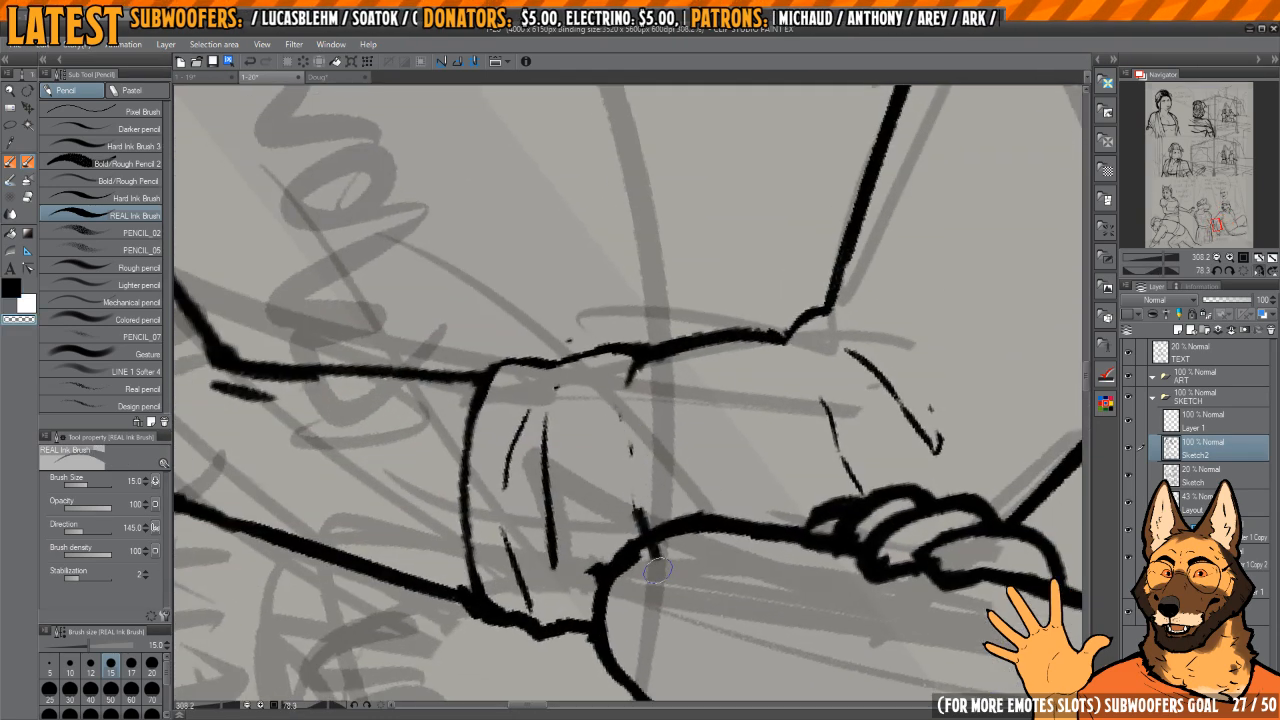
Step: Re-ink the sleeve cuff's upper edge across the forearm
{"action": "key", "text": "c"}
{"action": "mouse_move", "coordinate": [631, 374]}
{"action": "left_mouse_down"}
{"action": "mouse_move", "coordinate": [648, 527]}
{"action": "mouse_move", "coordinate": [734, 304]}
{"action": "mouse_move", "coordinate": [758, 377]}
{"action": "left_mouse_up"}
{"action": "mouse_move", "coordinate": [644, 328]}
{"action": "left_mouse_down"}
{"action": "mouse_move", "coordinate": [642, 410]}
{"action": "mouse_move", "coordinate": [674, 397]}
{"action": "mouse_move", "coordinate": [708, 340]}
{"action": "mouse_move", "coordinate": [675, 337]}
{"action": "left_mouse_up"}
{"action": "left_click_drag", "start_coordinate": [758, 331], "coordinate": [690, 480]}
{"action": "key", "text": "h"}
{"action": "left_click_drag", "start_coordinate": [600, 487], "coordinate": [623, 498]}
Step: Select the seated dog's hand, scale it to 94%, and rotate it slightly at the wrist
{"action": "key", "text": "m"}
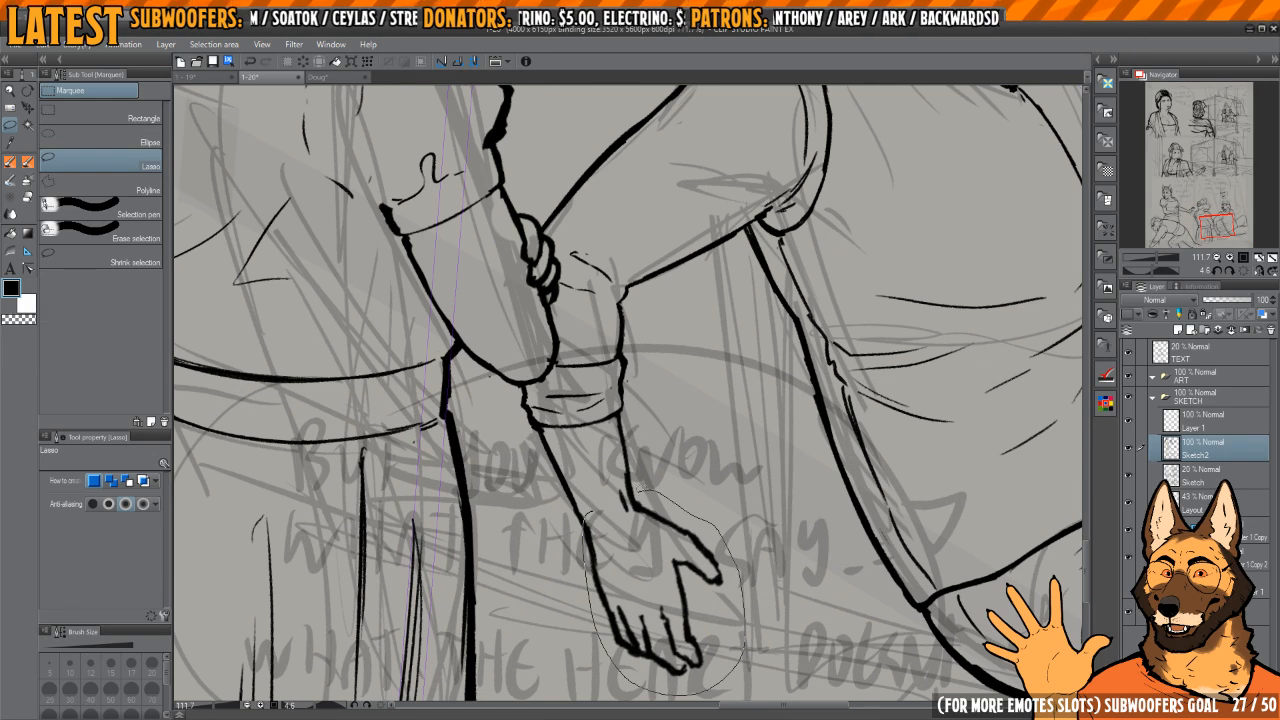
{"action": "left_click_drag", "start_coordinate": [640, 490], "coordinate": [642, 488]}
{"action": "key", "text": "ctrl+t"}
{"action": "left_click_drag", "start_coordinate": [749, 592], "coordinate": [726, 573]}
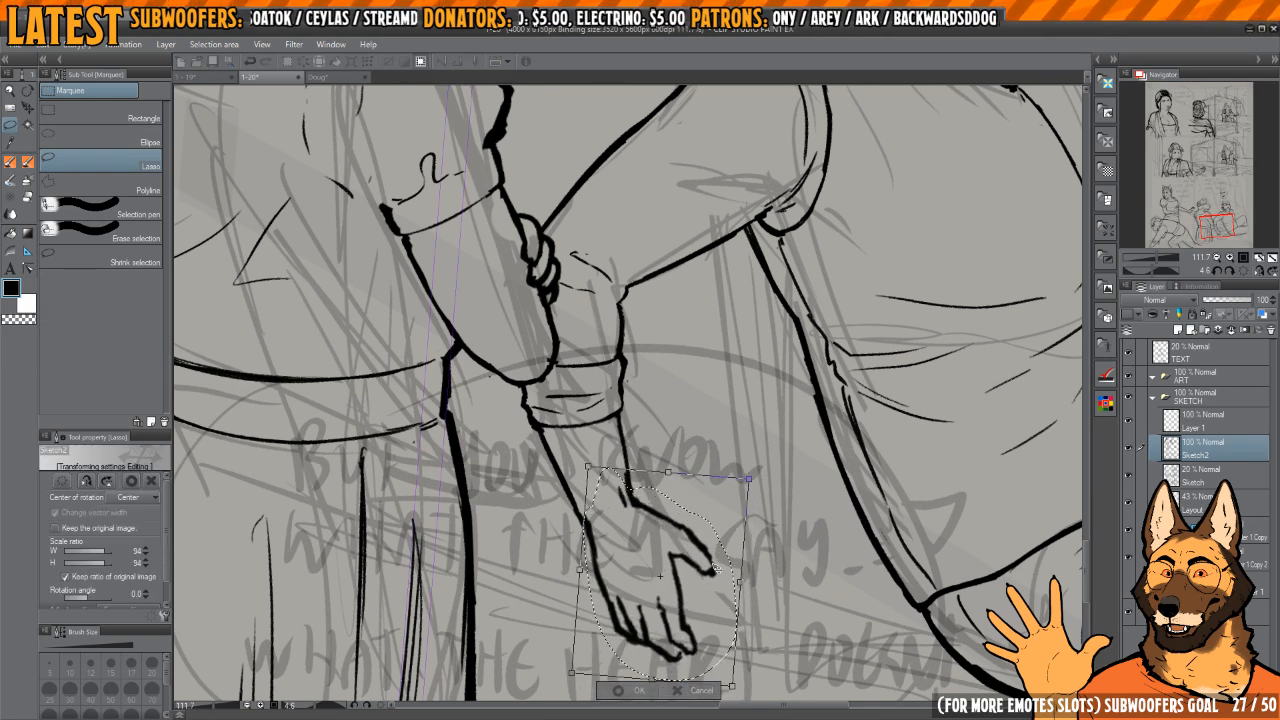
{"action": "key", "text": "Return"}
Step: Thin and re-ink the forearm lines between the cuff's hem and the wrist
{"action": "scroll", "coordinate": [620, 500], "scroll_direction": "up", "scroll_amount": 3}
{"action": "key", "text": "p"}
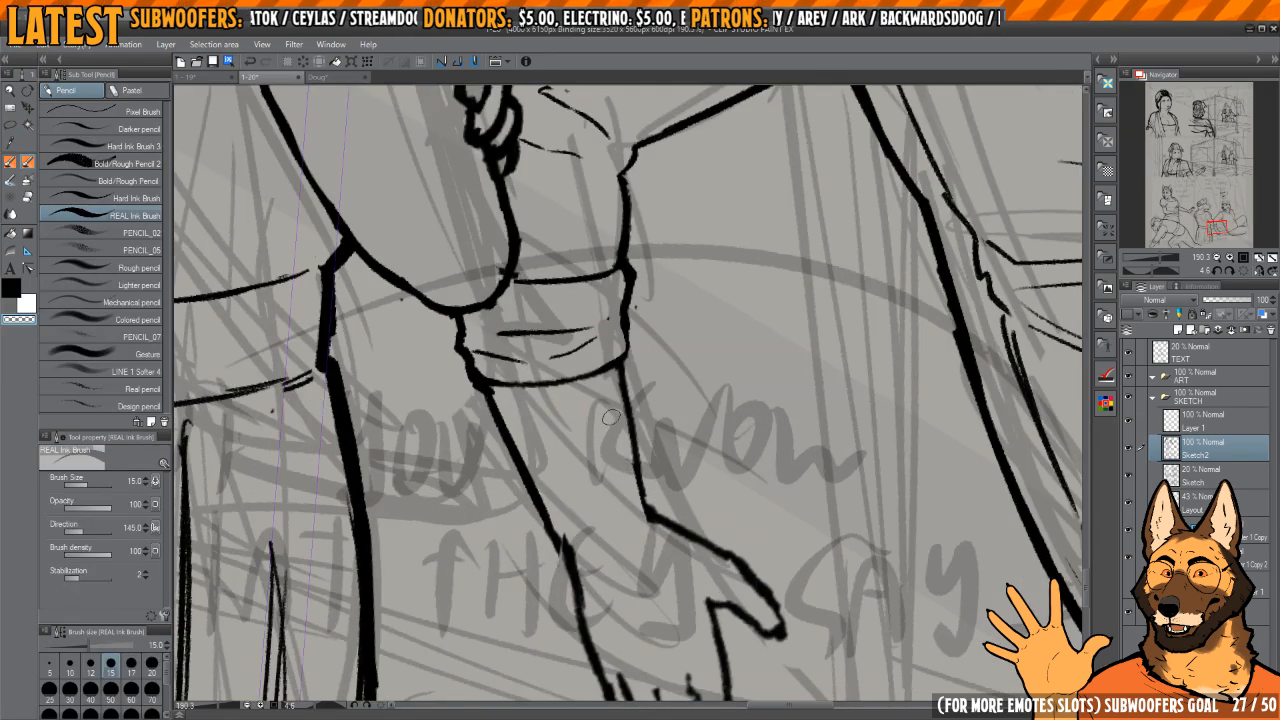
{"action": "mouse_move", "coordinate": [650, 488]}
{"action": "left_mouse_down"}
{"action": "mouse_move", "coordinate": [632, 455]}
{"action": "mouse_move", "coordinate": [648, 482]}
{"action": "left_mouse_up"}
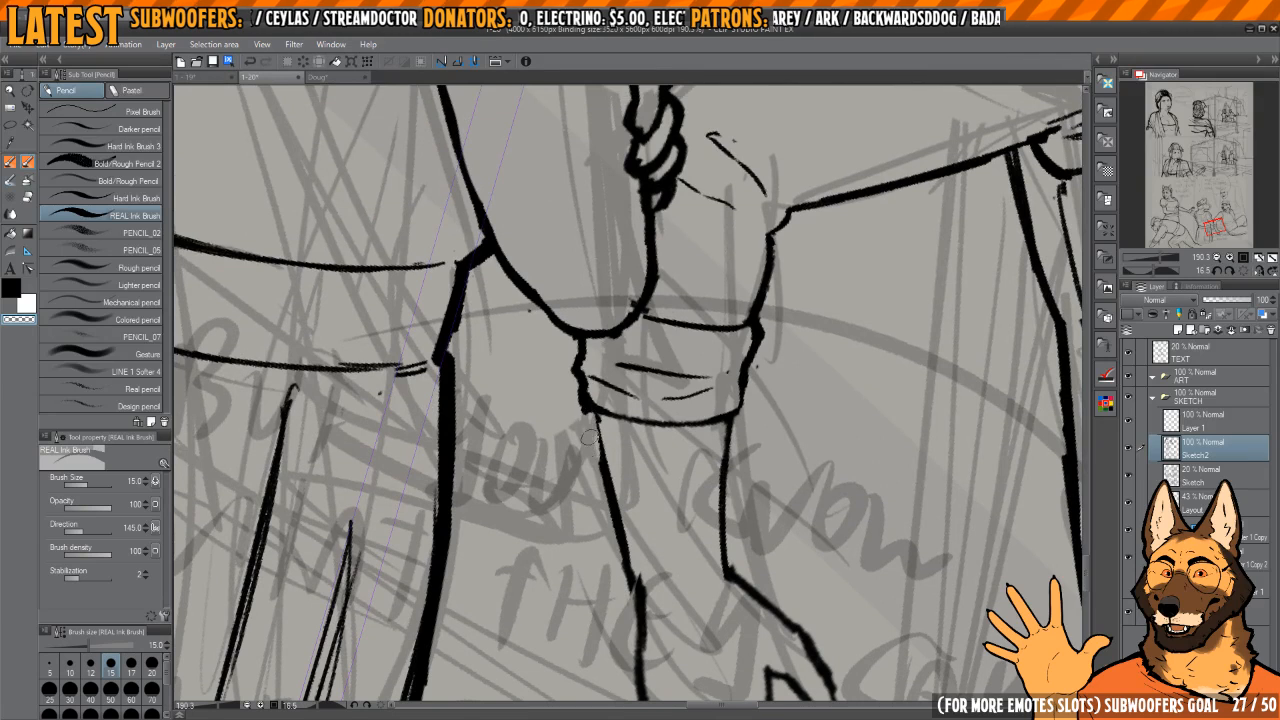
{"action": "key", "text": "c"}
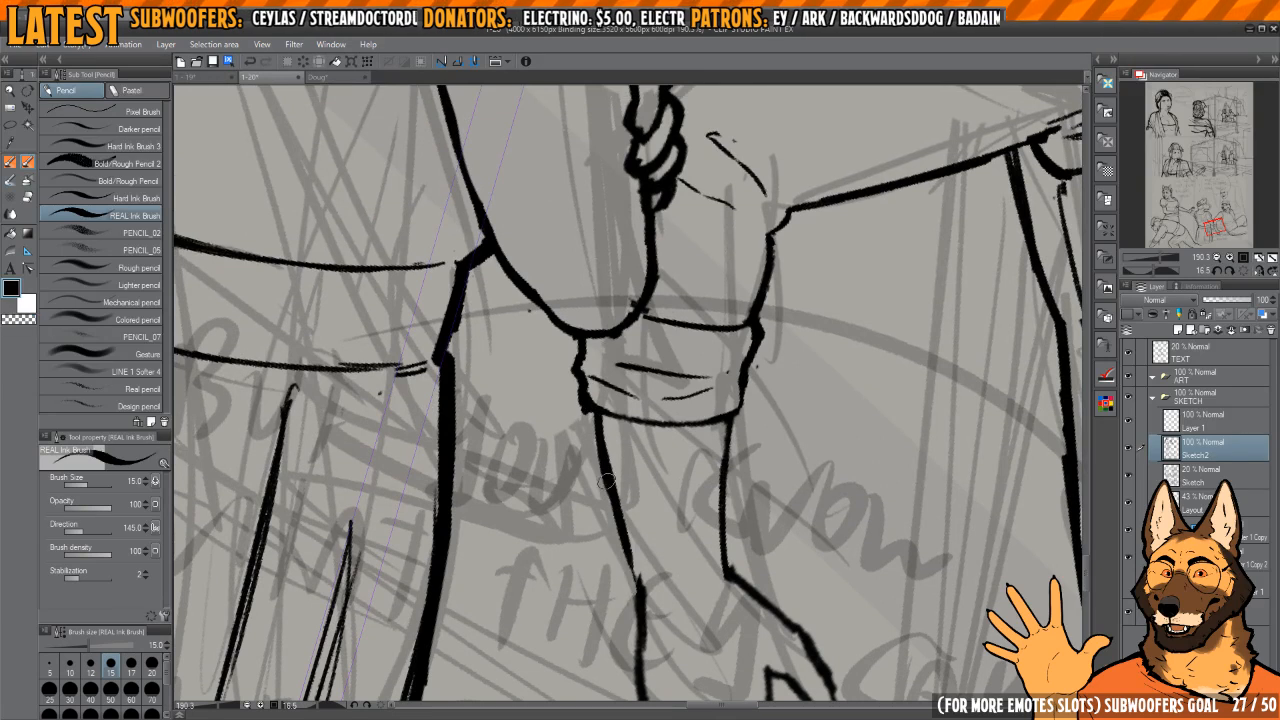
{"action": "key", "text": "c"}
{"action": "key", "text": "c"}
{"action": "left_click_drag", "start_coordinate": [641, 590], "coordinate": [589, 388]}
Step: Smooth the join between the forearm line and the outer edge of the hand at the wrist
{"action": "key", "text": "c"}
{"action": "key", "text": "c"}
{"action": "left_click_drag", "start_coordinate": [661, 548], "coordinate": [639, 320]}
{"action": "key", "text": "c"}
{"action": "mouse_move", "coordinate": [628, 368]}
{"action": "left_mouse_down"}
{"action": "mouse_move", "coordinate": [630, 504]}
{"action": "mouse_move", "coordinate": [540, 542]}
{"action": "left_mouse_up"}
{"action": "left_click_drag", "start_coordinate": [660, 380], "coordinate": [560, 546]}
{"action": "key", "text": "h"}
{"action": "key", "text": "h"}
Step: Erase the fingers of the seated dog's hand, keeping the thumb and palm
{"action": "left_click_drag", "start_coordinate": [814, 262], "coordinate": [720, 348]}
{"action": "left_click_drag", "start_coordinate": [620, 540], "coordinate": [642, 443]}
{"action": "key", "text": "e"}
{"action": "mouse_move", "coordinate": [633, 488]}
{"action": "left_mouse_down"}
{"action": "mouse_move", "coordinate": [574, 488]}
{"action": "mouse_move", "coordinate": [633, 509]}
{"action": "left_mouse_up"}
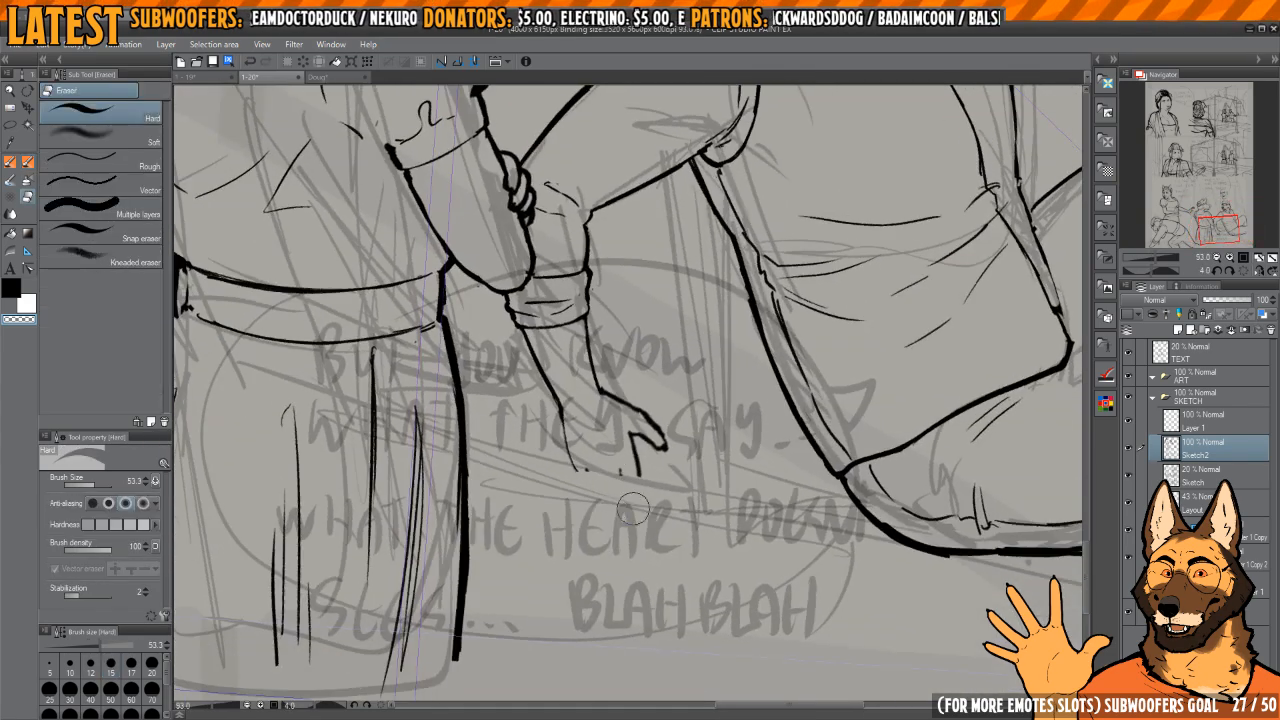
{"action": "mouse_move", "coordinate": [586, 465]}
{"action": "left_mouse_down"}
{"action": "mouse_move", "coordinate": [598, 485]}
{"action": "mouse_move", "coordinate": [665, 500]}
{"action": "left_mouse_up"}
Step: Ink the palm's outer edge down from the wrist and a curved base line for the fingers
{"action": "key", "text": "p"}
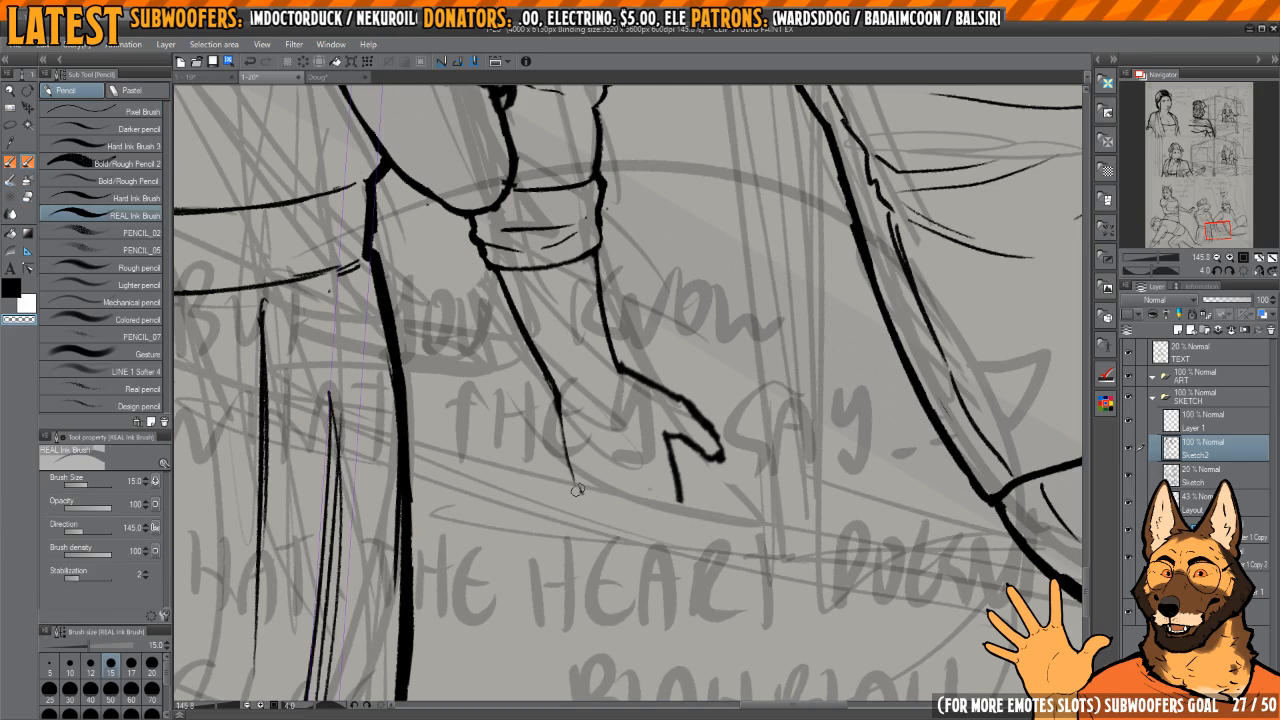
{"action": "key", "text": "c"}
{"action": "mouse_move", "coordinate": [564, 436]}
{"action": "left_mouse_down"}
{"action": "mouse_move", "coordinate": [606, 516]}
{"action": "mouse_move", "coordinate": [650, 528]}
{"action": "left_mouse_up"}
{"action": "mouse_move", "coordinate": [660, 526]}
{"action": "left_mouse_down"}
{"action": "mouse_move", "coordinate": [671, 452]}
{"action": "mouse_move", "coordinate": [702, 532]}
{"action": "left_mouse_up"}
{"action": "key", "text": "h"}
{"action": "key", "text": "h"}
Step: Ink the index finger below the thumb and refine its edges and tip
{"action": "scroll", "coordinate": [680, 460], "scroll_direction": "up", "scroll_amount": 2}
{"action": "left_click_drag", "start_coordinate": [650, 480], "coordinate": [677, 535]}
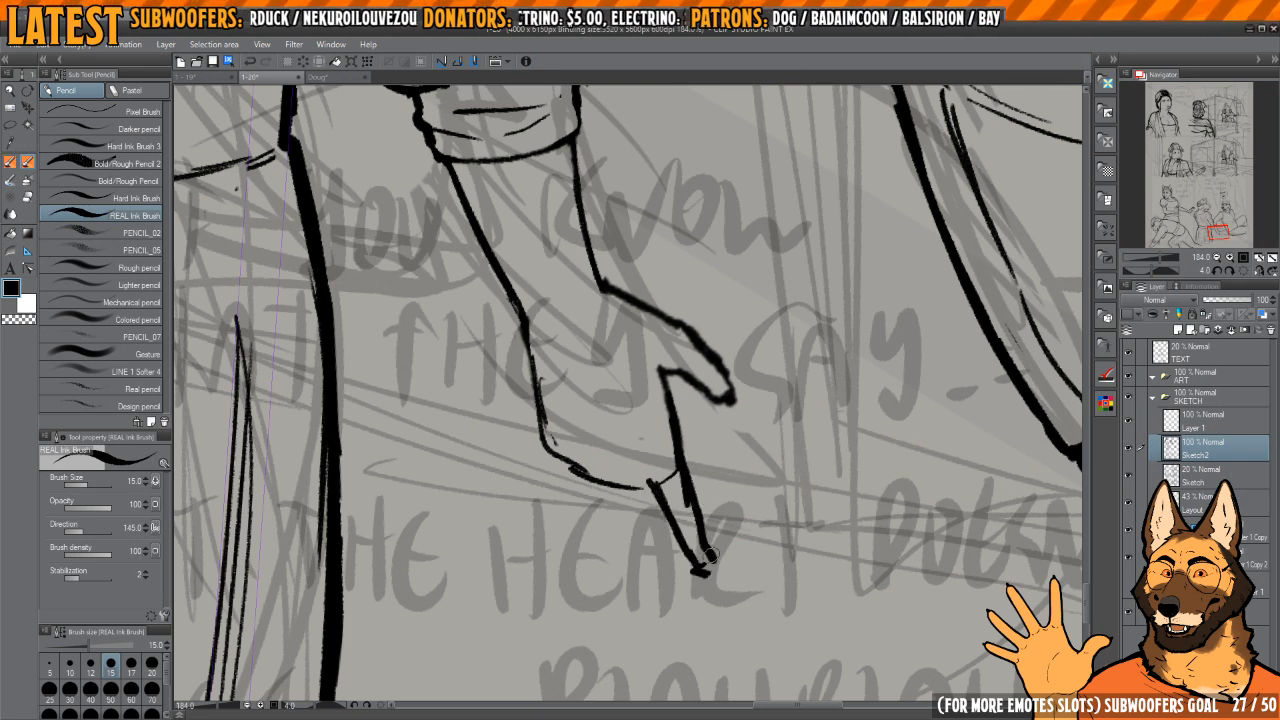
{"action": "key", "text": "c"}
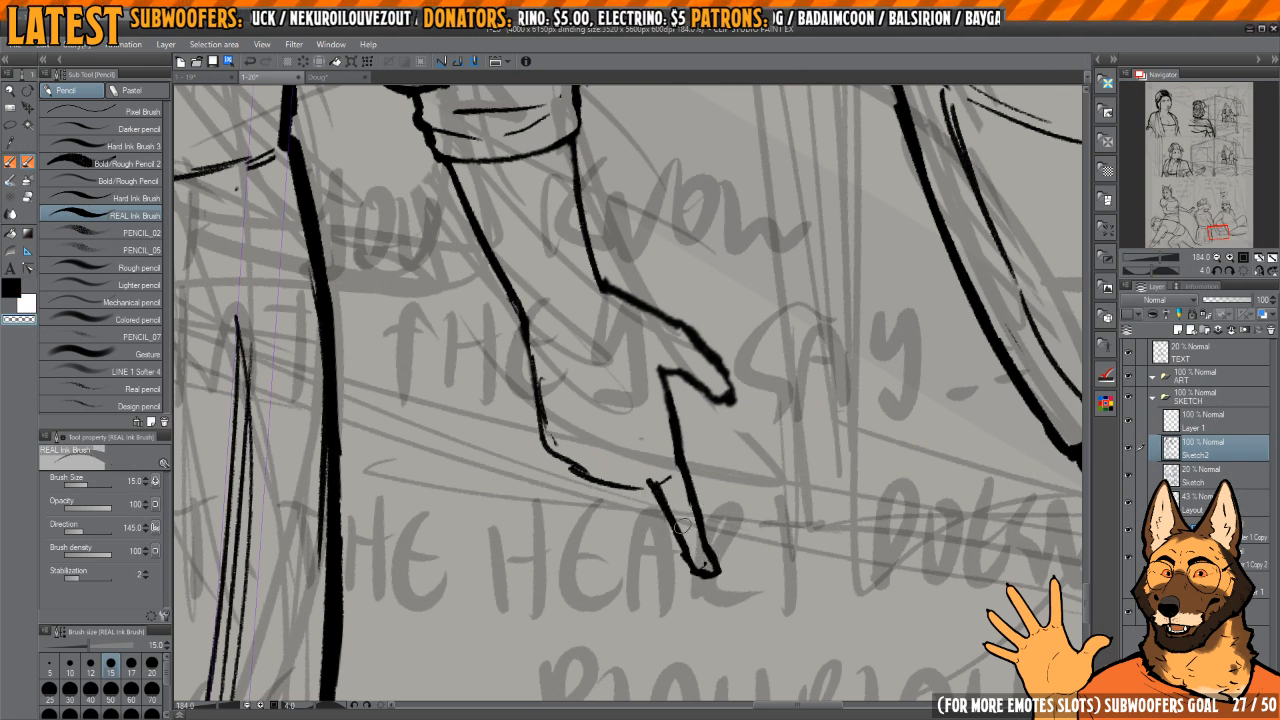
{"action": "key", "text": "c"}
{"action": "left_click_drag", "start_coordinate": [655, 485], "coordinate": [690, 567]}
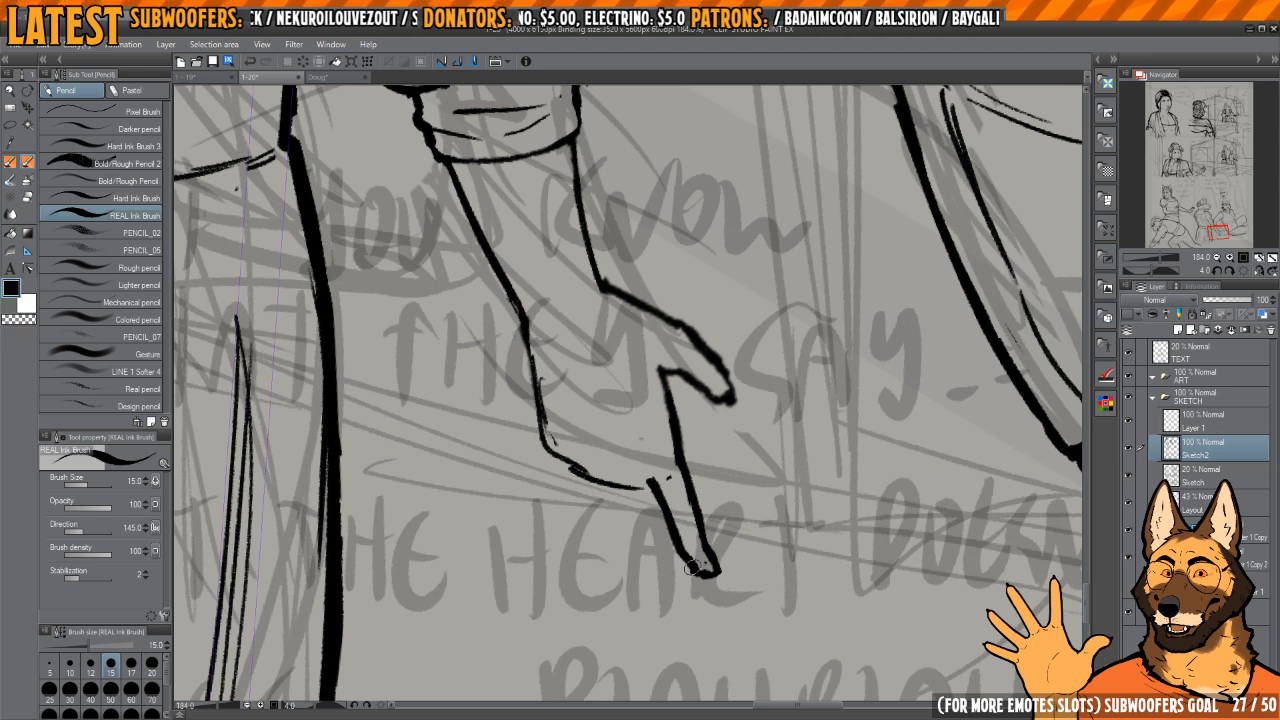
Step: Ink the middle finger beside the index finger and erase the base line crossing it
{"action": "mouse_move", "coordinate": [620, 490]}
{"action": "left_mouse_down"}
{"action": "mouse_move", "coordinate": [650, 494]}
{"action": "mouse_move", "coordinate": [672, 575]}
{"action": "left_mouse_up"}
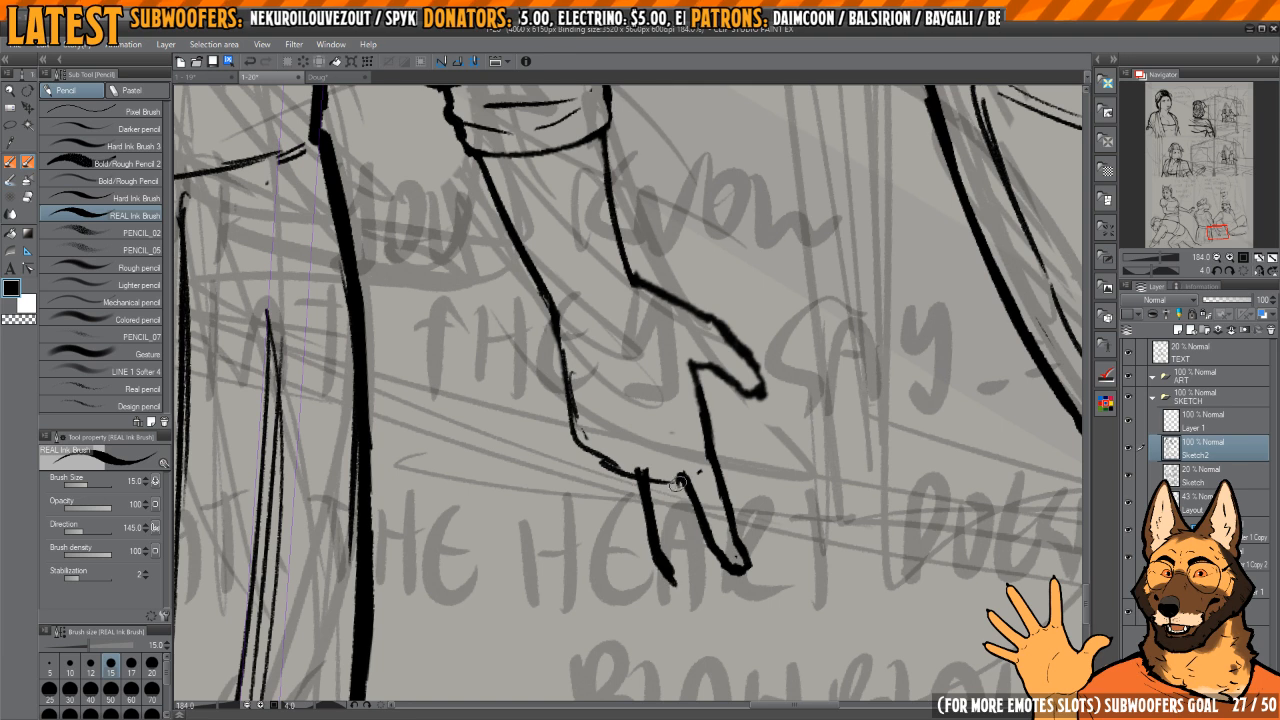
{"action": "left_click_drag", "start_coordinate": [678, 483], "coordinate": [690, 584]}
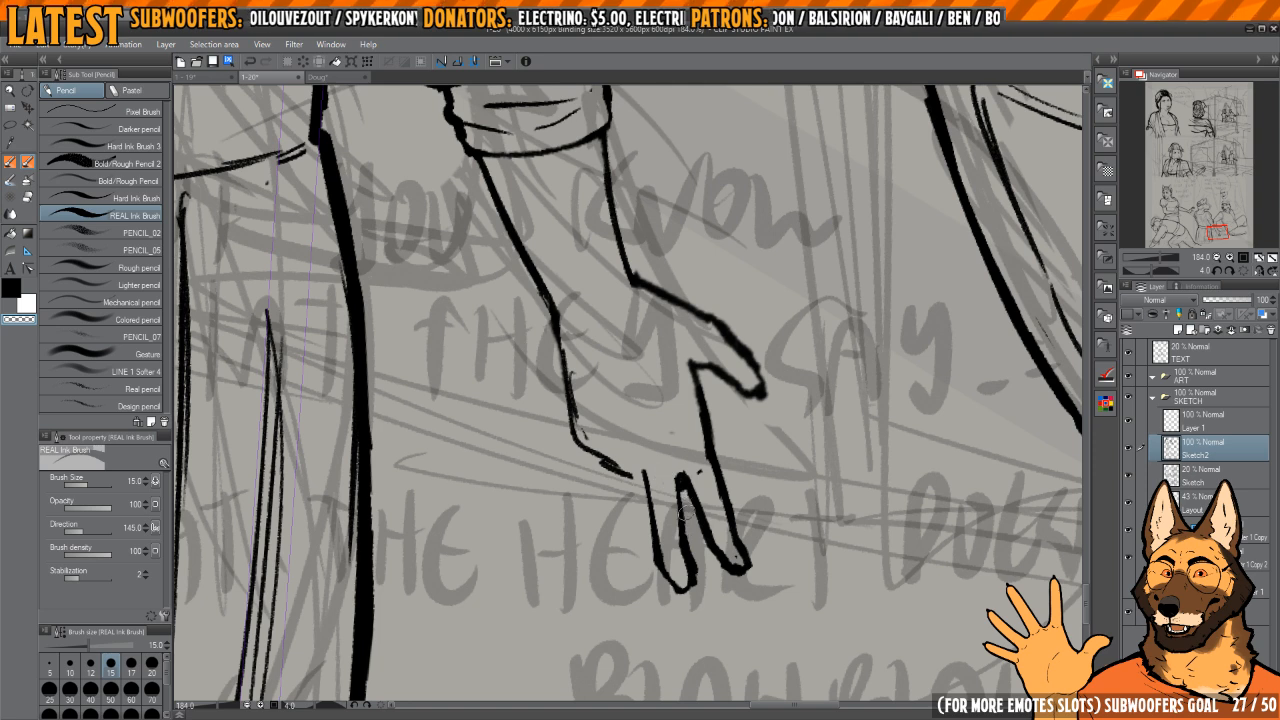
{"action": "key", "text": "c"}
{"action": "left_click_drag", "start_coordinate": [684, 470], "coordinate": [674, 394]}
Step: Ink the ring finger beside the middle finger and erase the base line crossing it
{"action": "key", "text": "h"}
{"action": "key", "text": "h"}
{"action": "mouse_move", "coordinate": [655, 441]}
{"action": "left_mouse_down"}
{"action": "mouse_move", "coordinate": [655, 552]}
{"action": "mouse_move", "coordinate": [676, 566]}
{"action": "left_mouse_up"}
{"action": "scroll", "coordinate": [647, 463], "scroll_direction": "up", "scroll_amount": 2}
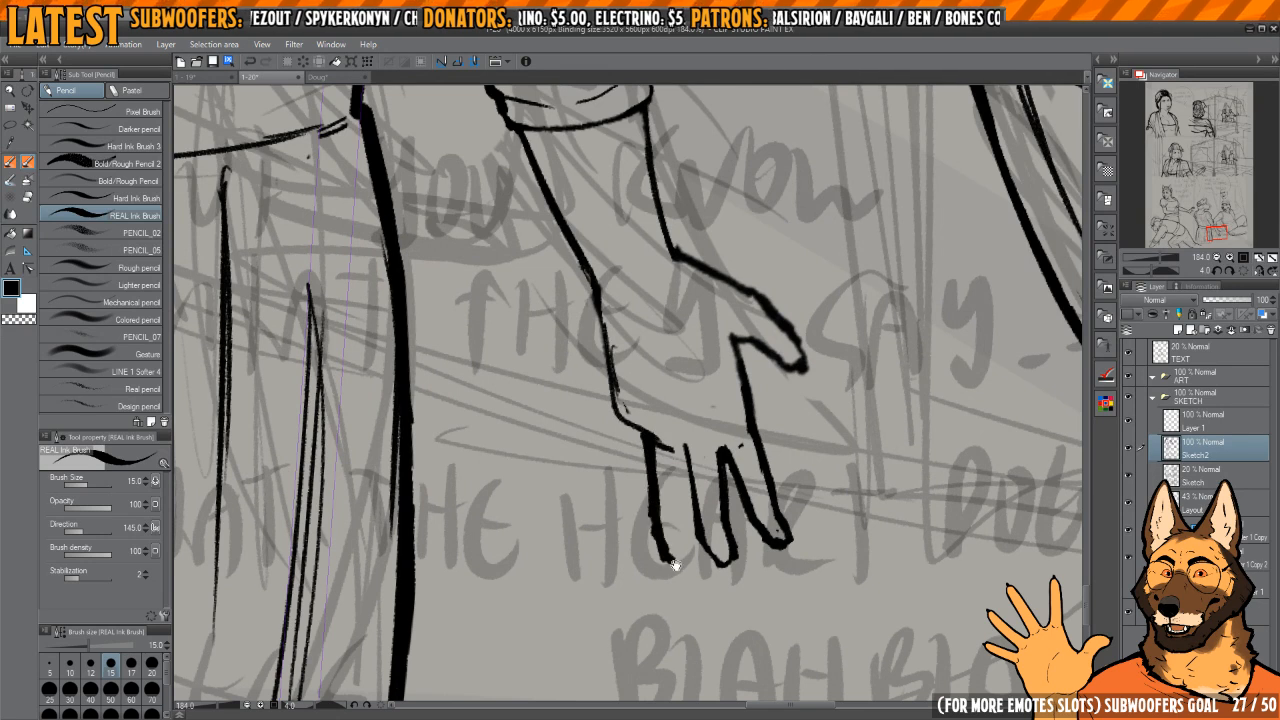
{"action": "scroll", "coordinate": [677, 565], "scroll_direction": "up", "scroll_amount": 1}
{"action": "mouse_move", "coordinate": [690, 428]}
{"action": "left_mouse_down"}
{"action": "mouse_move", "coordinate": [685, 547]}
{"action": "mouse_move", "coordinate": [669, 556]}
{"action": "mouse_move", "coordinate": [654, 419]}
{"action": "left_mouse_up"}
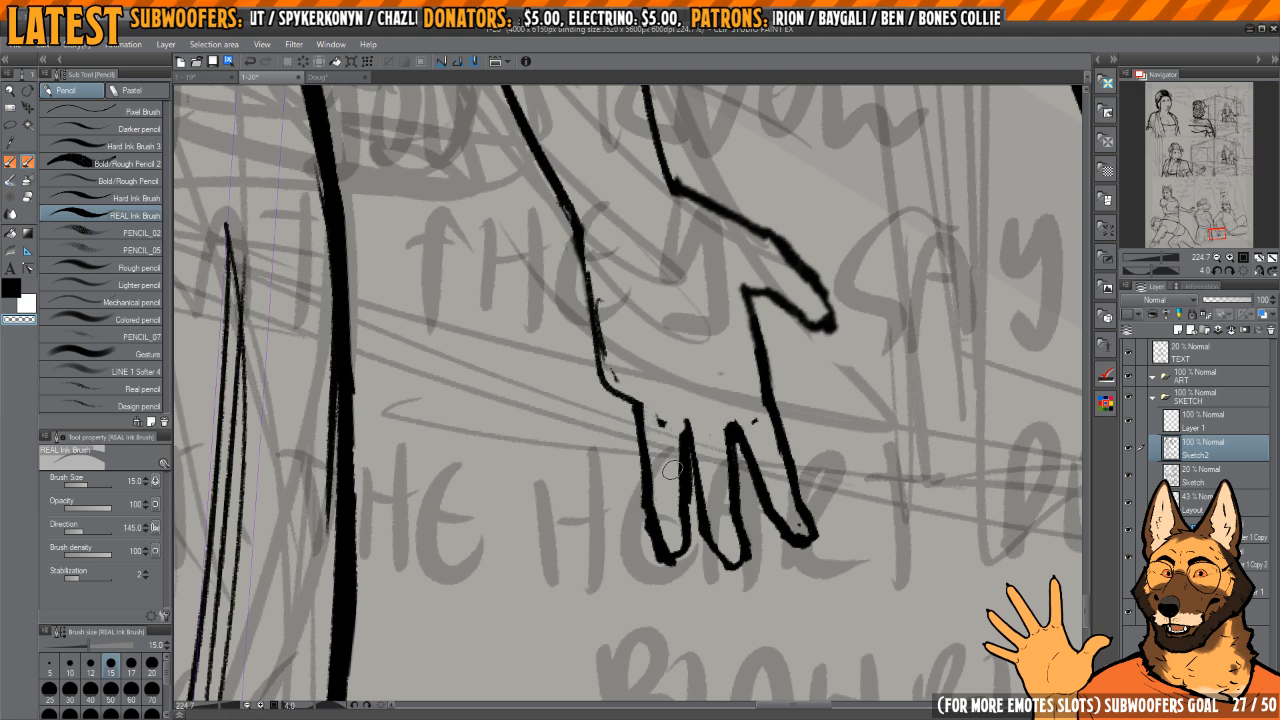
Step: Ink the little finger beside the ring finger and join it to the palm's outer edge
{"action": "mouse_move", "coordinate": [678, 504]}
{"action": "left_mouse_down"}
{"action": "mouse_move", "coordinate": [681, 441]}
{"action": "mouse_move", "coordinate": [674, 566]}
{"action": "mouse_move", "coordinate": [662, 568]}
{"action": "mouse_move", "coordinate": [642, 536]}
{"action": "mouse_move", "coordinate": [631, 402]}
{"action": "mouse_move", "coordinate": [695, 428]}
{"action": "mouse_move", "coordinate": [622, 396]}
{"action": "mouse_move", "coordinate": [626, 470]}
{"action": "left_mouse_up"}
{"action": "key", "text": "c"}
{"action": "key", "text": "c"}
{"action": "key", "text": "c"}
{"action": "mouse_move", "coordinate": [622, 418]}
{"action": "left_mouse_down"}
{"action": "mouse_move", "coordinate": [630, 538]}
{"action": "mouse_move", "coordinate": [645, 564]}
{"action": "mouse_move", "coordinate": [660, 537]}
{"action": "mouse_move", "coordinate": [661, 432]}
{"action": "mouse_move", "coordinate": [683, 462]}
{"action": "left_mouse_up"}
Step: Erase the old palm line at the little finger's base and smooth the finger's outer edge
{"action": "key", "text": "c"}
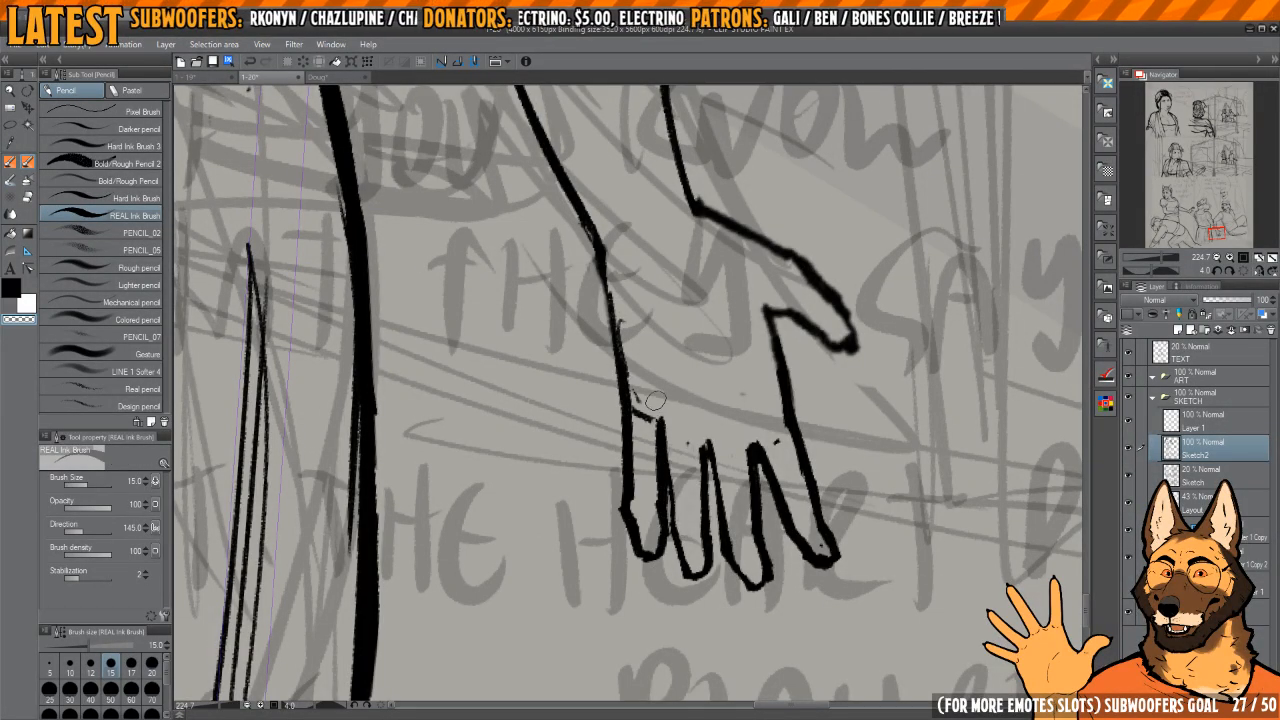
{"action": "left_click_drag", "start_coordinate": [656, 402], "coordinate": [639, 400]}
{"action": "key", "text": "h"}
{"action": "key", "text": "h"}
{"action": "key", "text": "h"}
{"action": "mouse_move", "coordinate": [643, 467]}
{"action": "left_mouse_down"}
{"action": "mouse_move", "coordinate": [691, 433]}
{"action": "mouse_move", "coordinate": [622, 488]}
{"action": "mouse_move", "coordinate": [619, 536]}
{"action": "mouse_move", "coordinate": [616, 462]}
{"action": "mouse_move", "coordinate": [626, 477]}
{"action": "mouse_move", "coordinate": [612, 412]}
{"action": "mouse_move", "coordinate": [588, 513]}
{"action": "mouse_move", "coordinate": [603, 546]}
{"action": "left_mouse_up"}
Step: Thin and clean up the outlines of the little, ring and middle fingers
{"action": "key", "text": "h"}
{"action": "key", "text": "c"}
{"action": "key", "text": "c"}
{"action": "key", "text": "c"}
{"action": "key", "text": "c"}
{"action": "key", "text": "c"}
{"action": "left_click_drag", "start_coordinate": [597, 466], "coordinate": [610, 553]}
{"action": "key", "text": "h"}
{"action": "key", "text": "h"}
{"action": "mouse_move", "coordinate": [703, 418]}
{"action": "left_mouse_down"}
{"action": "mouse_move", "coordinate": [663, 400]}
{"action": "mouse_move", "coordinate": [677, 444]}
{"action": "mouse_move", "coordinate": [669, 509]}
{"action": "mouse_move", "coordinate": [633, 442]}
{"action": "mouse_move", "coordinate": [641, 504]}
{"action": "mouse_move", "coordinate": [669, 557]}
{"action": "left_mouse_up"}
{"action": "key", "text": "c"}
{"action": "key", "text": "c"}
{"action": "key", "text": "c"}
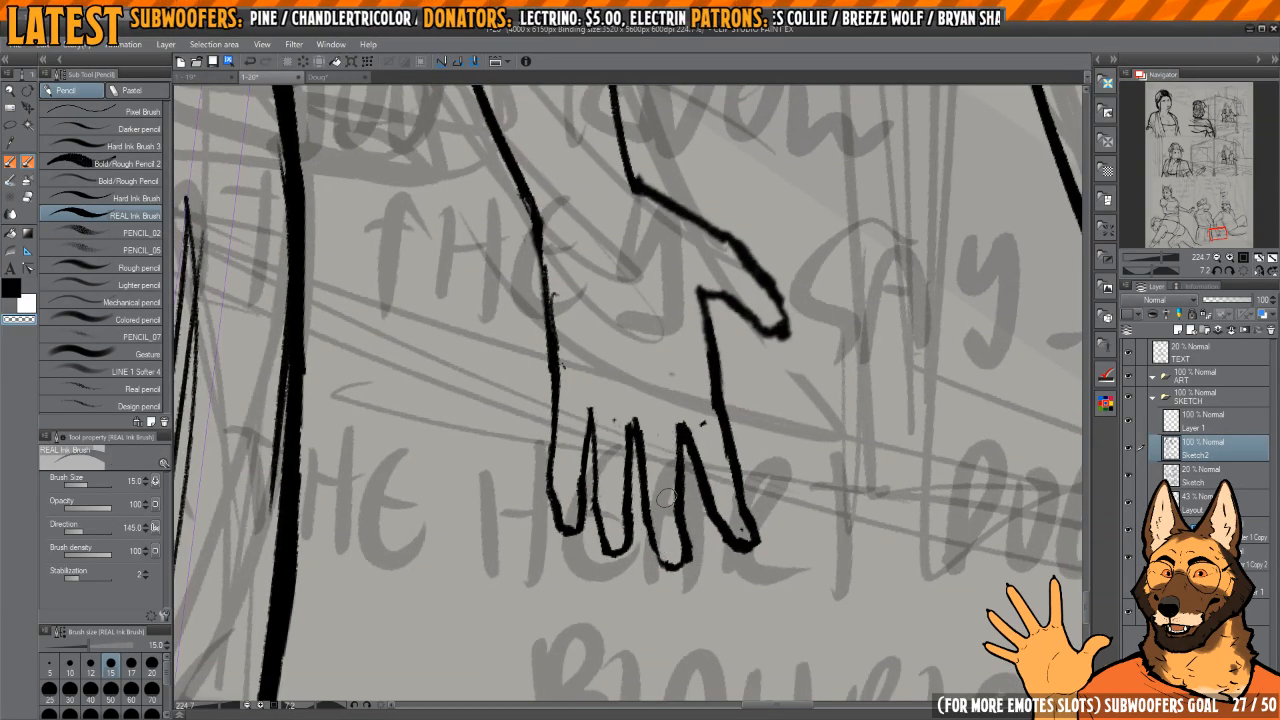
{"action": "key", "text": "c"}
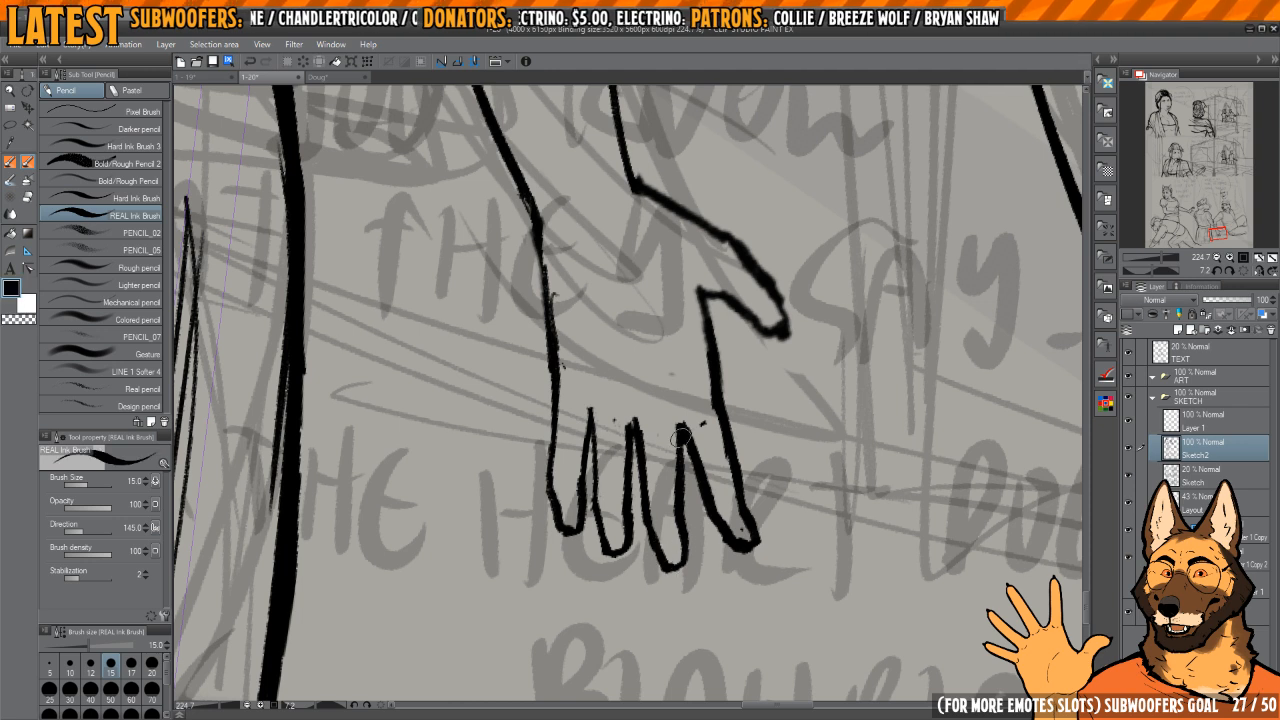
Step: Erase the middle finger's edge facing the index finger and redraw it with a thinner line
{"action": "key", "text": "c"}
{"action": "mouse_move", "coordinate": [680, 437]}
{"action": "left_mouse_down"}
{"action": "mouse_move", "coordinate": [682, 463]}
{"action": "mouse_move", "coordinate": [680, 421]}
{"action": "left_mouse_up"}
{"action": "key", "text": "c"}
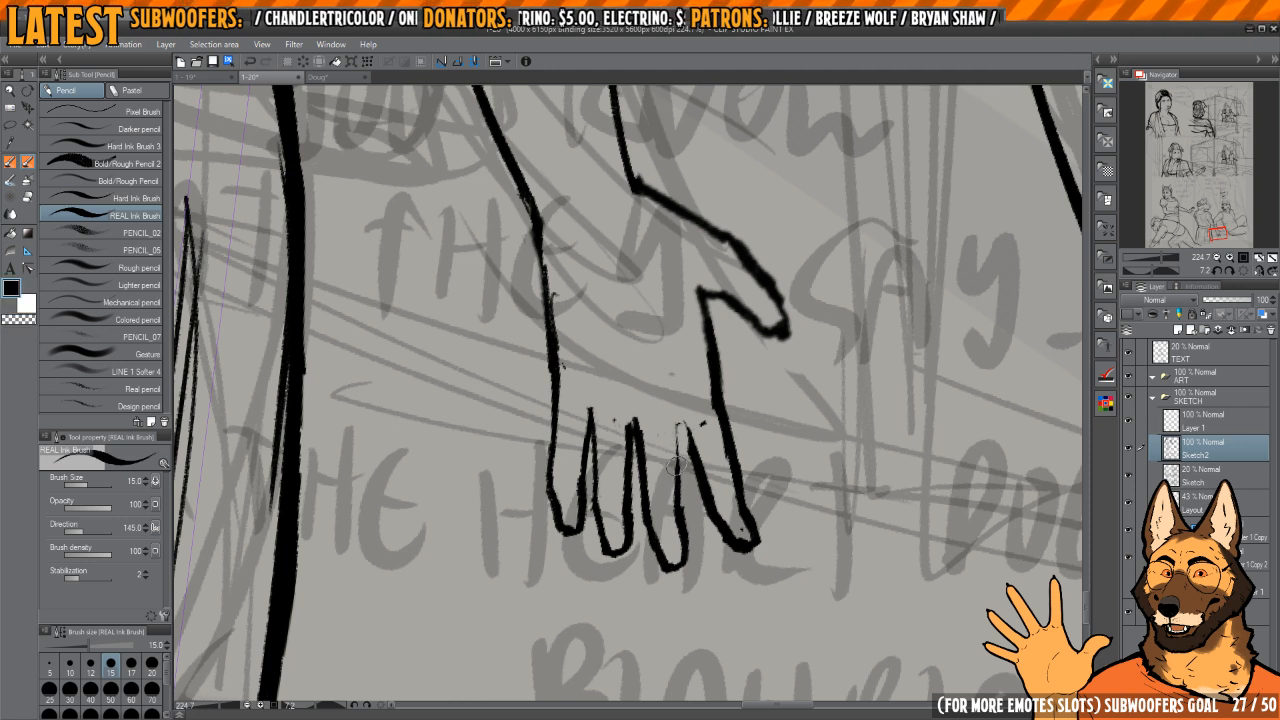
{"action": "mouse_move", "coordinate": [678, 492]}
{"action": "left_mouse_down"}
{"action": "mouse_move", "coordinate": [678, 417]}
{"action": "mouse_move", "coordinate": [709, 480]}
{"action": "left_mouse_up"}
{"action": "key", "text": "c"}
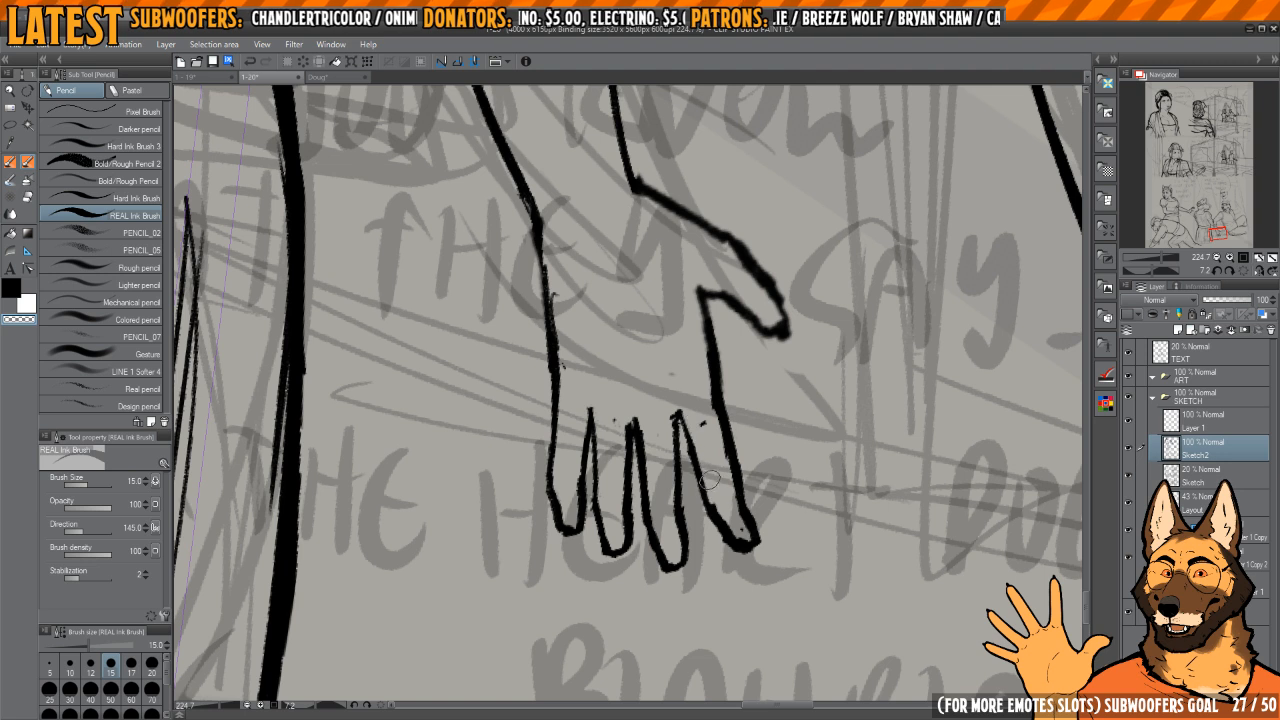
Step: Thin the index finger's outer edge from the fingertip up to the thumb
{"action": "key", "text": "c"}
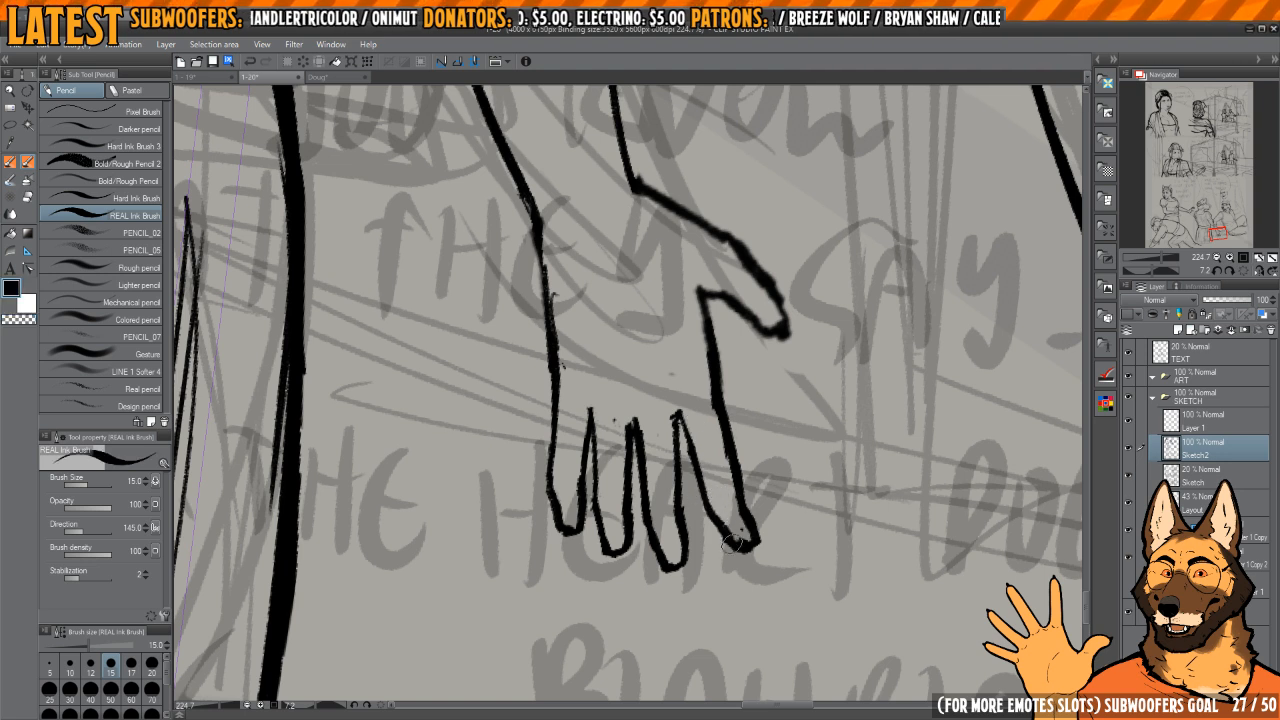
{"action": "key", "text": "c"}
{"action": "mouse_move", "coordinate": [716, 527]}
{"action": "left_mouse_down"}
{"action": "mouse_move", "coordinate": [753, 547]}
{"action": "mouse_move", "coordinate": [714, 408]}
{"action": "left_mouse_up"}
{"action": "key", "text": "c"}
{"action": "key", "text": "c"}
{"action": "left_click_drag", "start_coordinate": [739, 482], "coordinate": [718, 336]}
{"action": "key", "text": "c"}
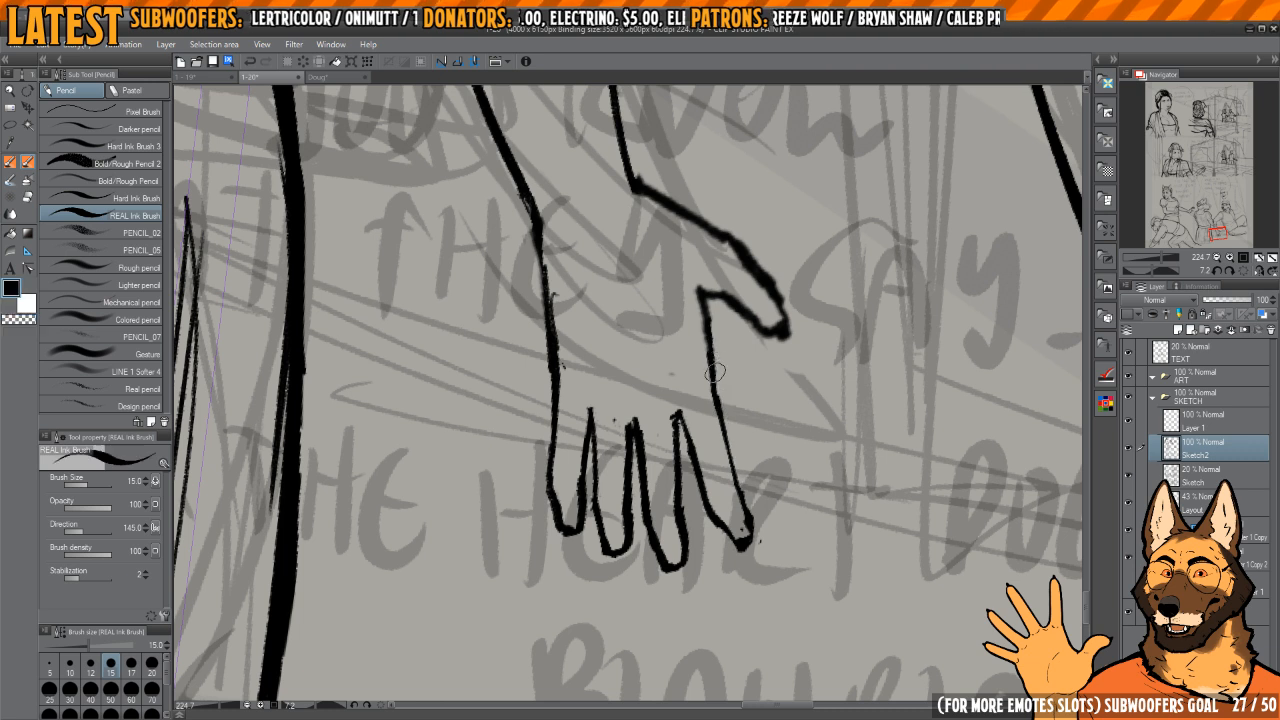
{"action": "mouse_move", "coordinate": [714, 398]}
{"action": "left_mouse_down"}
{"action": "mouse_move", "coordinate": [743, 553]}
{"action": "mouse_move", "coordinate": [757, 521]}
{"action": "mouse_move", "coordinate": [705, 499]}
{"action": "mouse_move", "coordinate": [688, 400]}
{"action": "left_mouse_up"}
{"action": "key", "text": "c"}
Step: Lasso the index finger and rotate it about -5.1° away from the middle finger
{"action": "mouse_move", "coordinate": [691, 449]}
{"action": "left_mouse_down"}
{"action": "mouse_move", "coordinate": [697, 495]}
{"action": "mouse_move", "coordinate": [666, 452]}
{"action": "left_mouse_up"}
{"action": "key", "text": "m"}
{"action": "key", "text": "ctrl+t"}
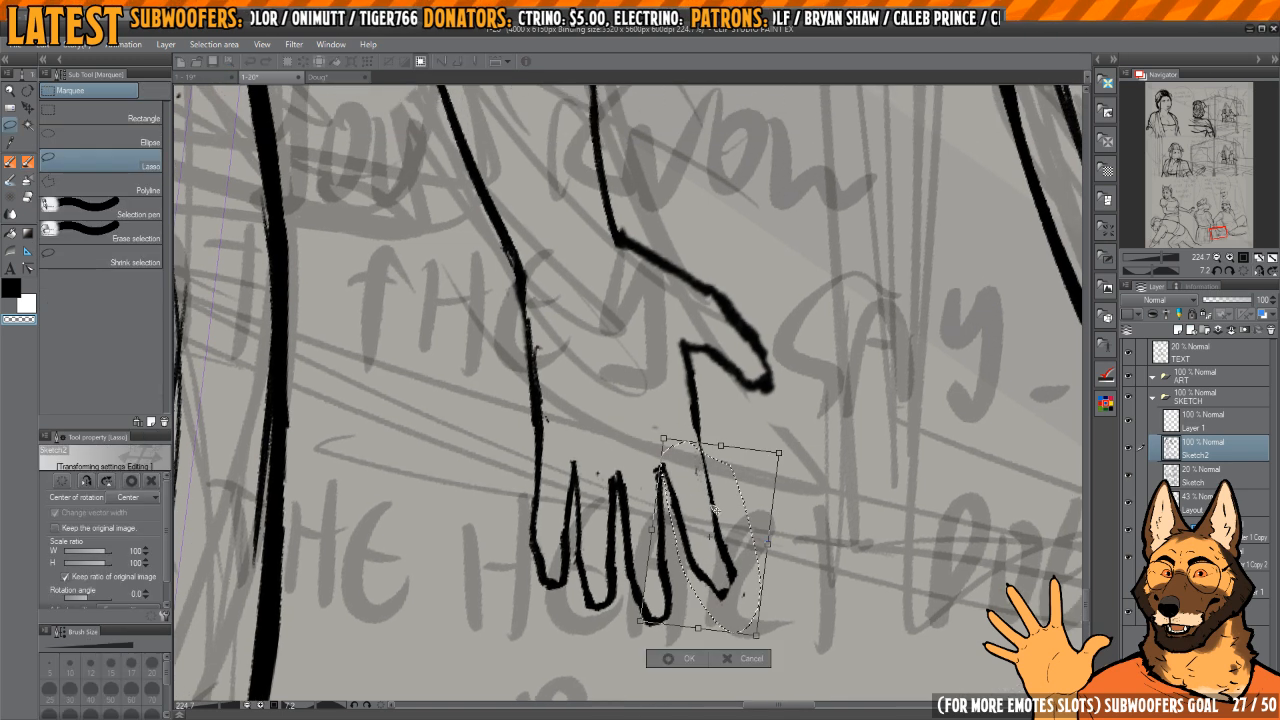
{"action": "left_click_drag", "start_coordinate": [756, 635], "coordinate": [777, 626]}
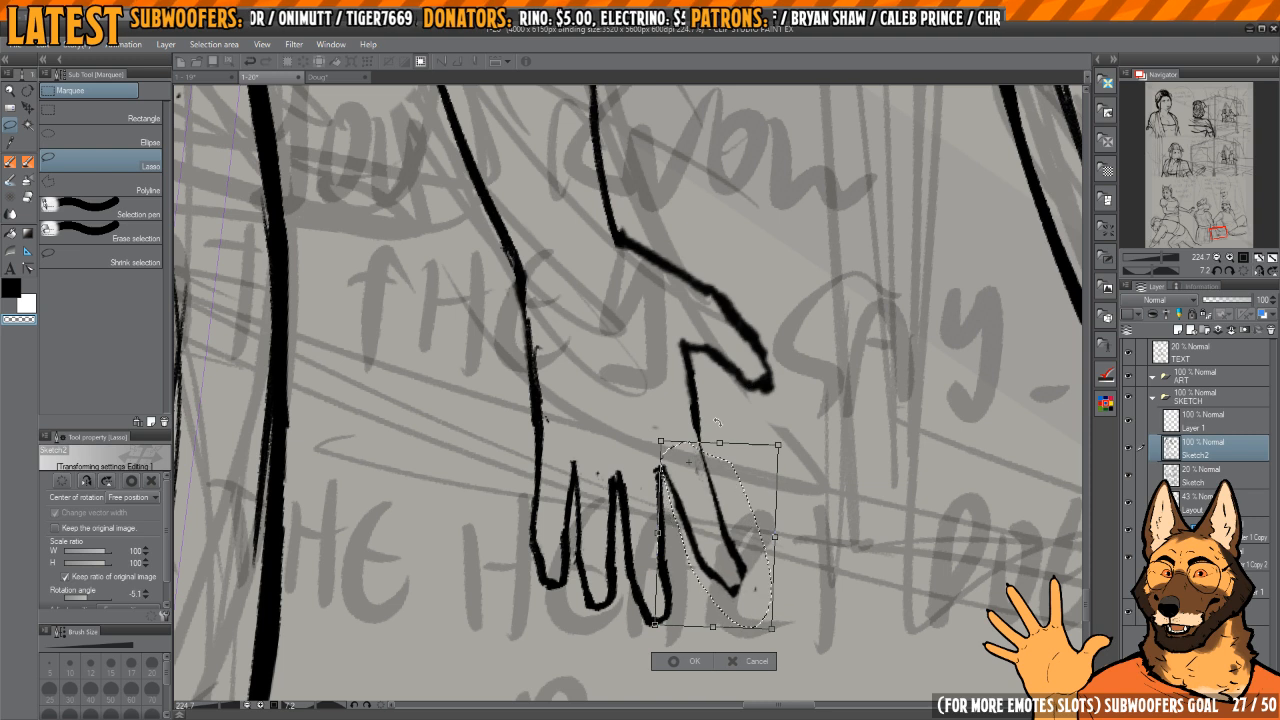
{"action": "key", "text": "Return"}
{"action": "key", "text": "ctrl+d"}
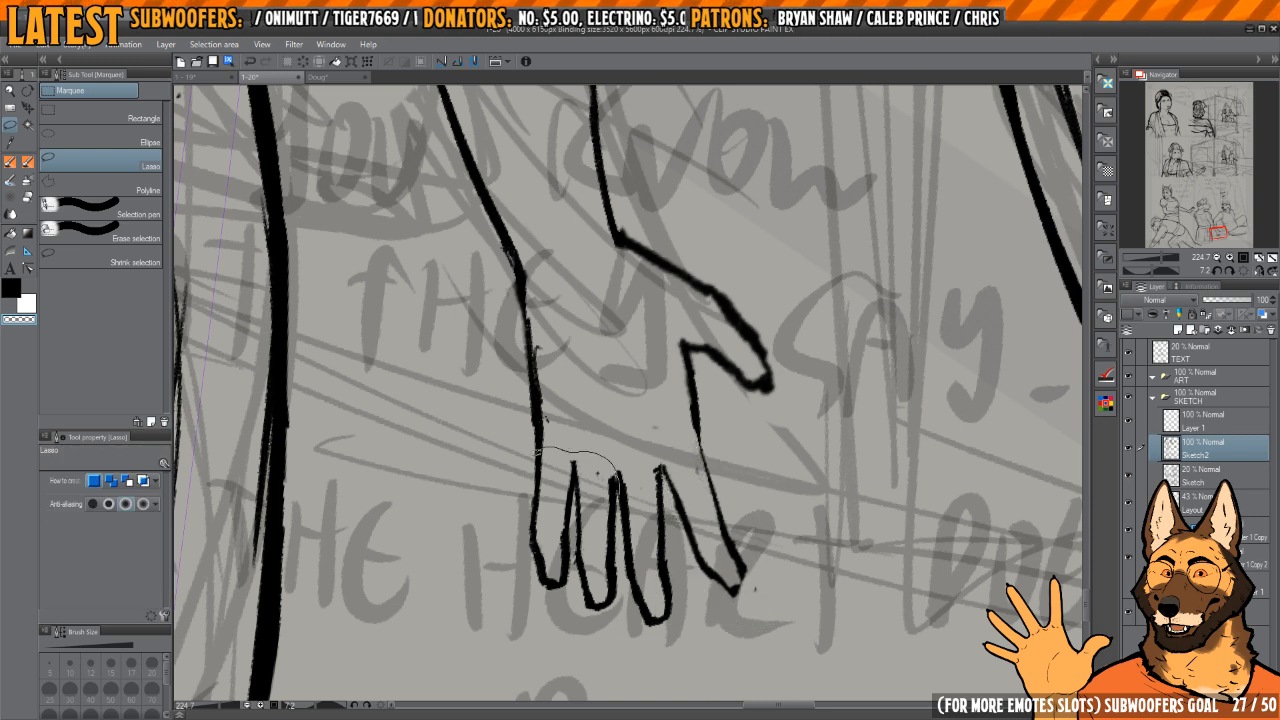
Step: Lasso the ring and little fingers together and rotate them slightly outward, away from the middle finger
{"action": "mouse_move", "coordinate": [537, 452]}
{"action": "left_mouse_down"}
{"action": "mouse_move", "coordinate": [546, 616]}
{"action": "mouse_move", "coordinate": [618, 615]}
{"action": "left_mouse_up"}
{"action": "key", "text": "ctrl+t"}
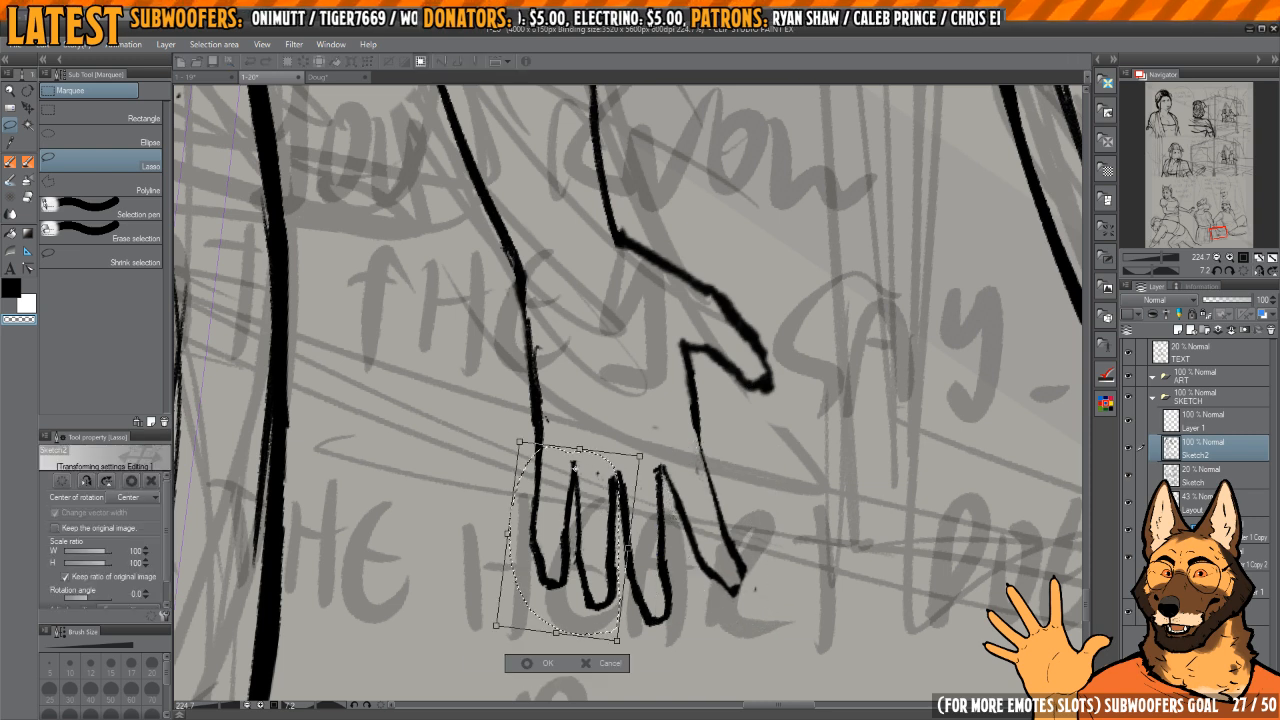
{"action": "left_click_drag", "start_coordinate": [637, 399], "coordinate": [644, 407]}
{"action": "key", "text": "Return"}
{"action": "key", "text": "ctrl+d"}
Step: Lasso the little finger alone and rotate it about 5.5° away from the ring finger
{"action": "left_click_drag", "start_coordinate": [570, 467], "coordinate": [596, 467]}
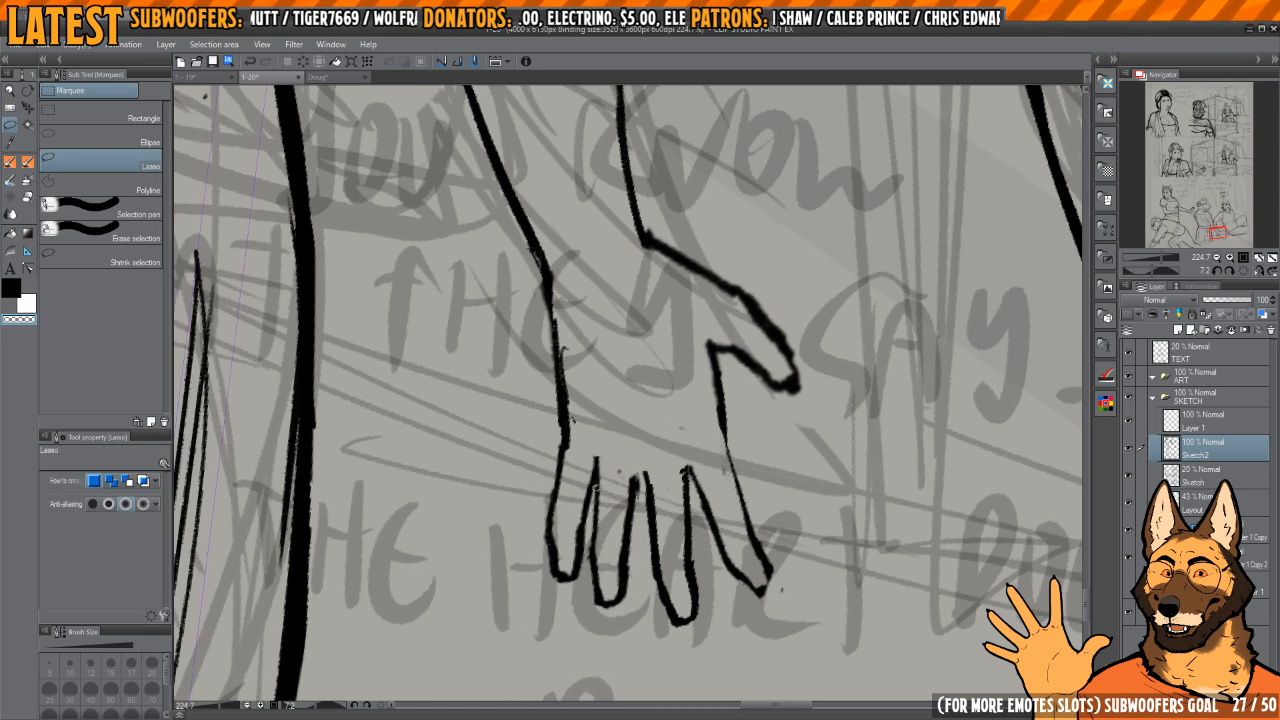
{"action": "left_click_drag", "start_coordinate": [592, 540], "coordinate": [595, 505]}
{"action": "key", "text": "ctrl+t"}
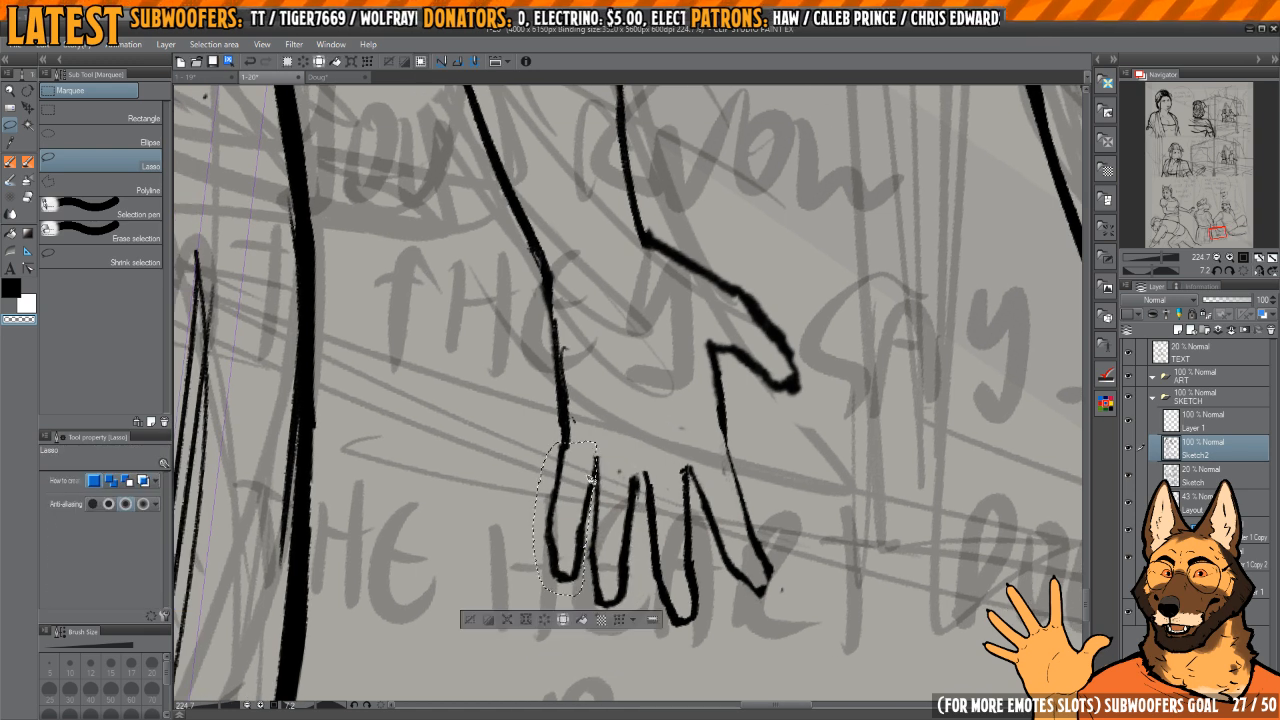
{"action": "left_click_drag", "start_coordinate": [591, 411], "coordinate": [597, 414]}
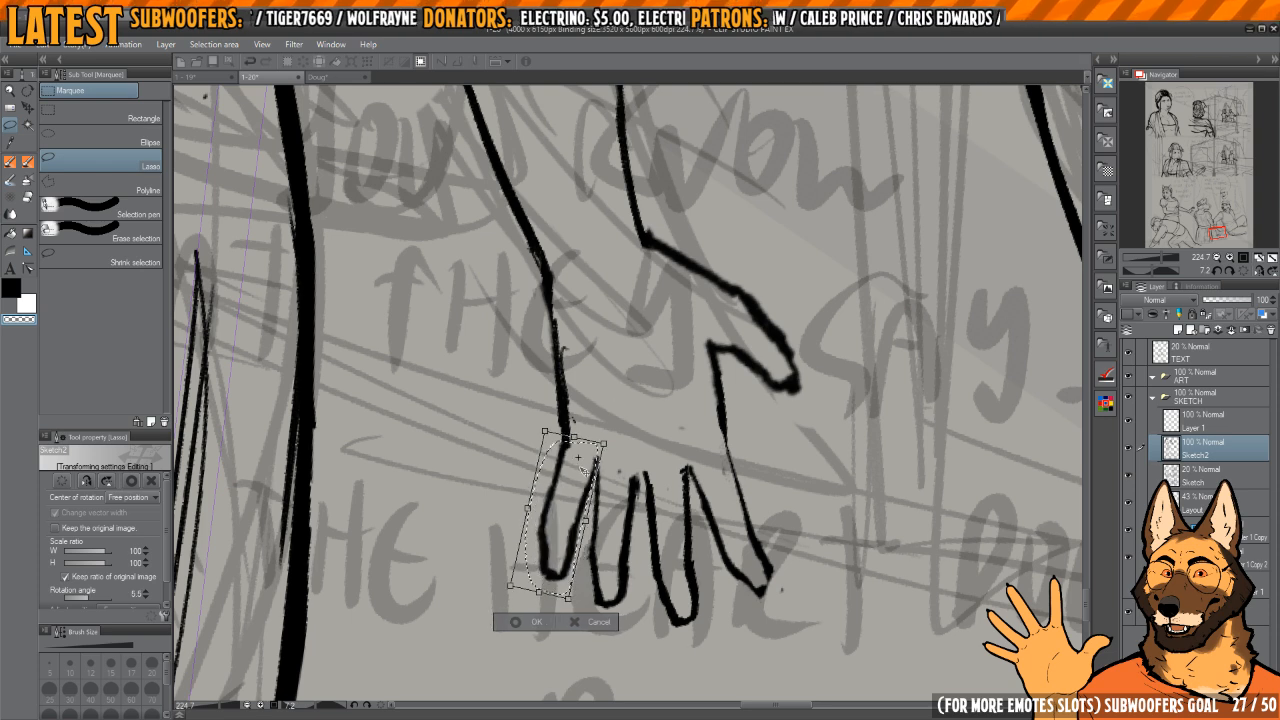
{"action": "left_click_drag", "start_coordinate": [584, 472], "coordinate": [584, 470]}
{"action": "key", "text": "Return"}
{"action": "key", "text": "ctrl+d"}
Step: Rework the palm's edge between the thumb and the index finger, erasing the uneven ink where they meet
{"action": "mouse_move", "coordinate": [774, 405]}
{"action": "left_mouse_down"}
{"action": "mouse_move", "coordinate": [742, 394]}
{"action": "mouse_move", "coordinate": [760, 393]}
{"action": "mouse_move", "coordinate": [743, 447]}
{"action": "left_mouse_up"}
{"action": "key", "text": "p"}
{"action": "key", "text": "c"}
{"action": "left_click_drag", "start_coordinate": [736, 398], "coordinate": [741, 443]}
{"action": "key", "text": "c"}
{"action": "left_click_drag", "start_coordinate": [729, 356], "coordinate": [731, 438]}
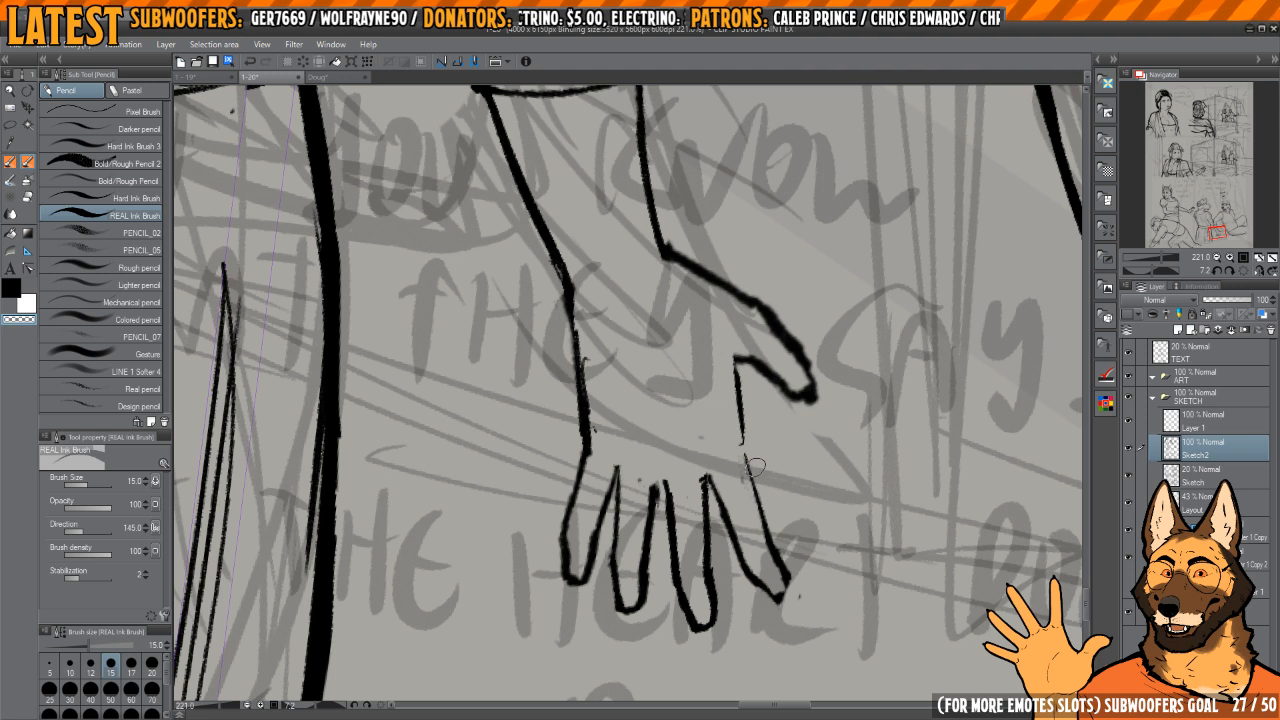
{"action": "mouse_move", "coordinate": [760, 518]}
{"action": "left_mouse_down"}
{"action": "mouse_move", "coordinate": [724, 480]}
{"action": "mouse_move", "coordinate": [697, 509]}
{"action": "mouse_move", "coordinate": [756, 551]}
{"action": "mouse_move", "coordinate": [744, 546]}
{"action": "left_mouse_up"}
Step: Round off the index fingertip and join the finger's outer edge to the palm with a thicker line
{"action": "key", "text": "c"}
{"action": "key", "text": "c"}
{"action": "key", "text": "c"}
{"action": "left_click_drag", "start_coordinate": [666, 434], "coordinate": [740, 540]}
{"action": "key", "text": "c"}
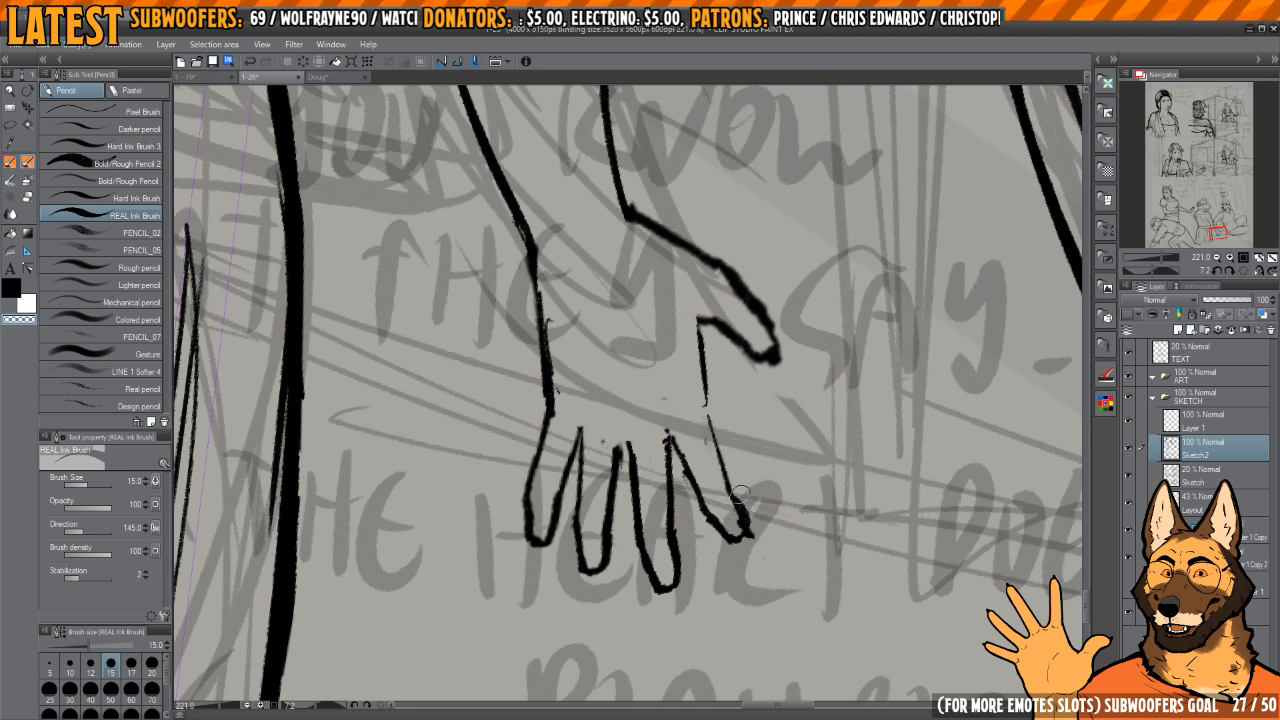
Step: Ink a short crease in the palm above the fingers, undoing and redrawing the first attempt
{"action": "key", "text": "c"}
{"action": "mouse_move", "coordinate": [701, 415]}
{"action": "left_mouse_down"}
{"action": "mouse_move", "coordinate": [700, 373]}
{"action": "mouse_move", "coordinate": [721, 460]}
{"action": "left_mouse_up"}
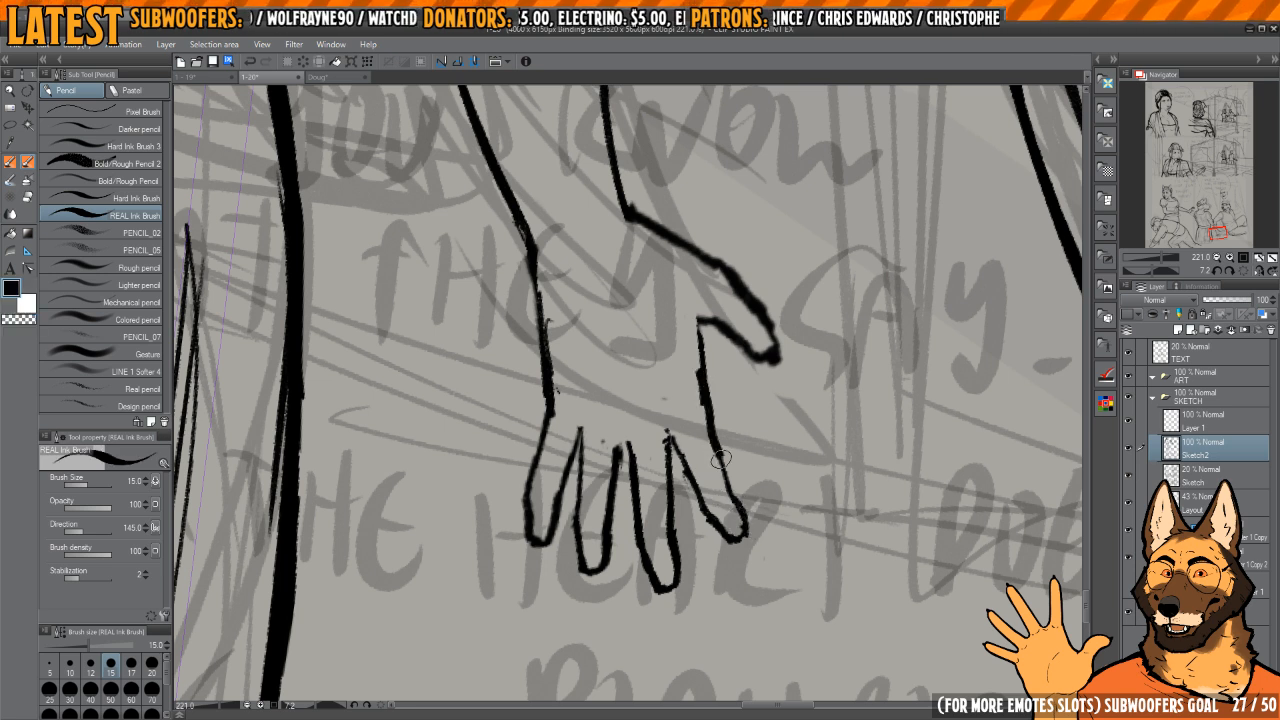
{"action": "mouse_move", "coordinate": [656, 368]}
{"action": "left_mouse_down"}
{"action": "mouse_move", "coordinate": [689, 446]}
{"action": "mouse_move", "coordinate": [713, 466]}
{"action": "left_mouse_up"}
{"action": "left_click_drag", "start_coordinate": [688, 520], "coordinate": [658, 438]}
{"action": "key", "text": "c"}
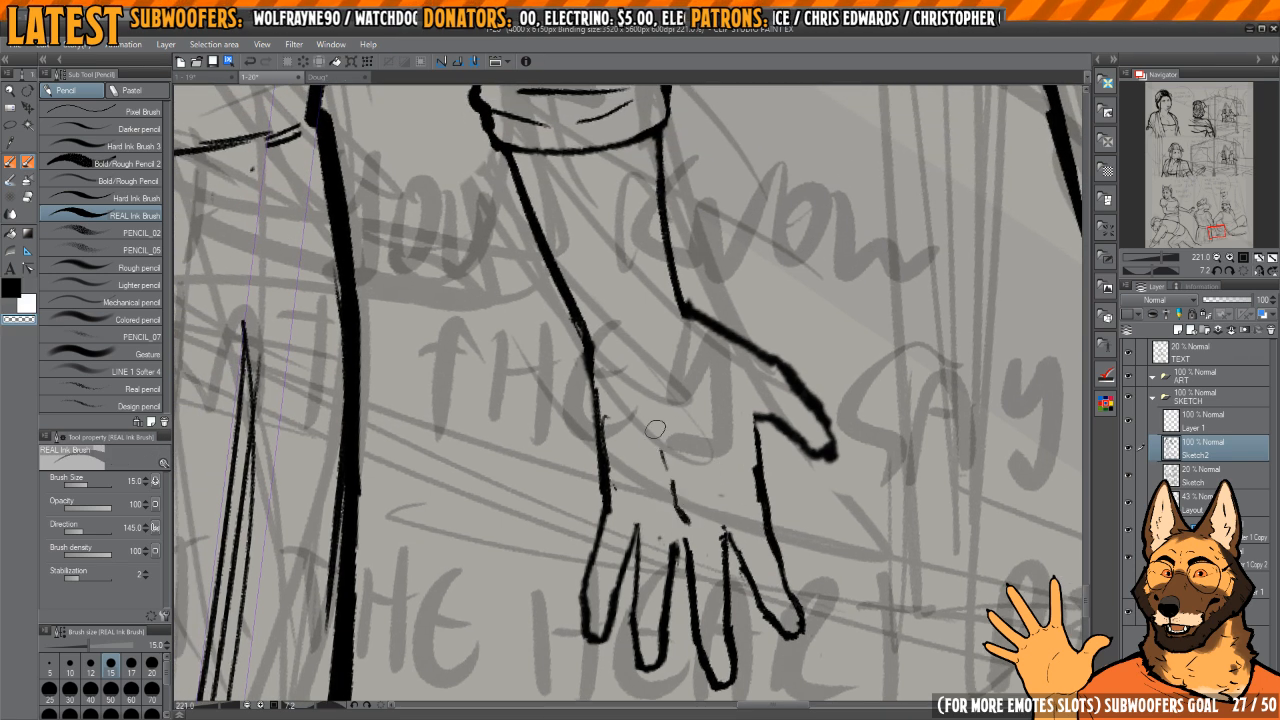
{"action": "key", "text": "ctrl+z"}
{"action": "key", "text": "c"}
{"action": "mouse_move", "coordinate": [688, 516]}
{"action": "left_mouse_down"}
{"action": "mouse_move", "coordinate": [641, 370]}
{"action": "mouse_move", "coordinate": [691, 514]}
{"action": "mouse_move", "coordinate": [675, 457]}
{"action": "left_mouse_up"}
{"action": "key", "text": "c"}
{"action": "key", "text": "c"}
Step: Examine the redrawn hand against the whole panel, in both mirrored and normal view
{"action": "scroll", "coordinate": [718, 397], "scroll_direction": "down", "scroll_amount": 5}
{"action": "key", "text": "h"}
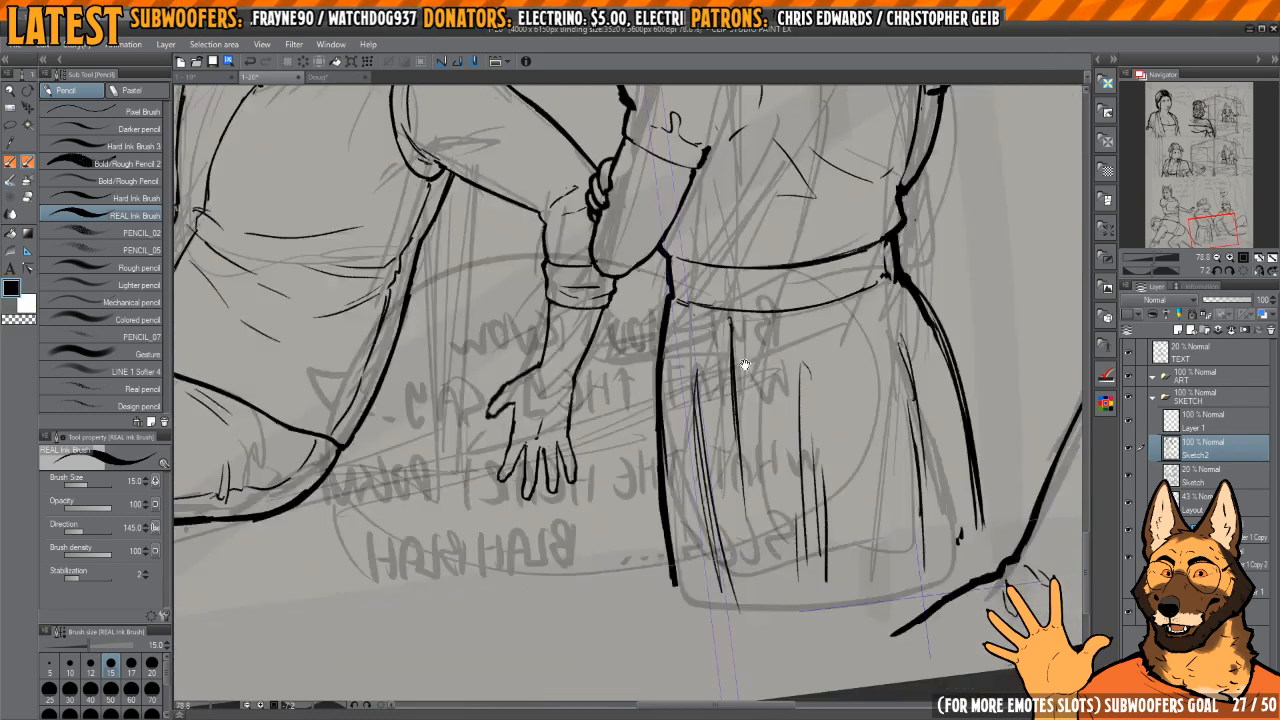
{"action": "key", "text": "h"}
{"action": "left_click_drag", "start_coordinate": [720, 386], "coordinate": [716, 452]}
{"action": "scroll", "coordinate": [716, 452], "scroll_direction": "up", "scroll_amount": 2}
{"action": "scroll", "coordinate": [752, 430], "scroll_direction": "down", "scroll_amount": 5}
{"action": "left_click_drag", "start_coordinate": [880, 275], "coordinate": [735, 358]}
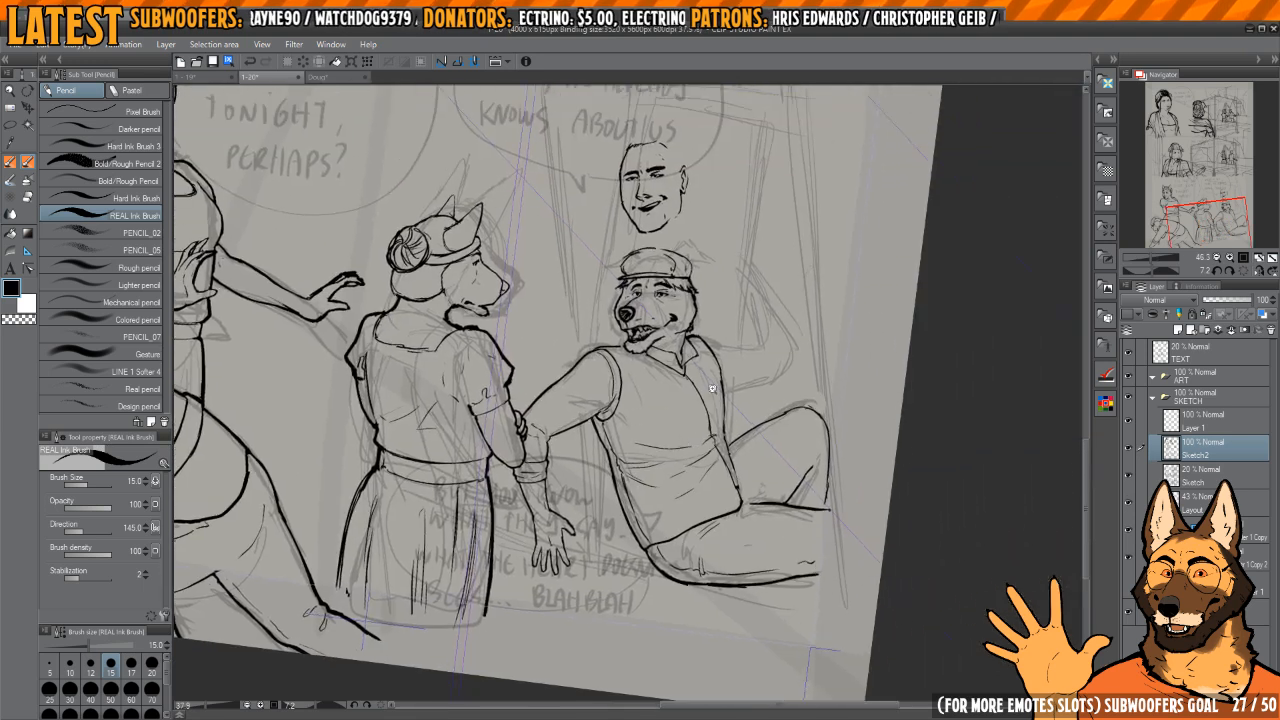
{"action": "scroll", "coordinate": [749, 350], "scroll_direction": "up", "scroll_amount": 2}
{"action": "left_click", "coordinate": [1241, 270]}
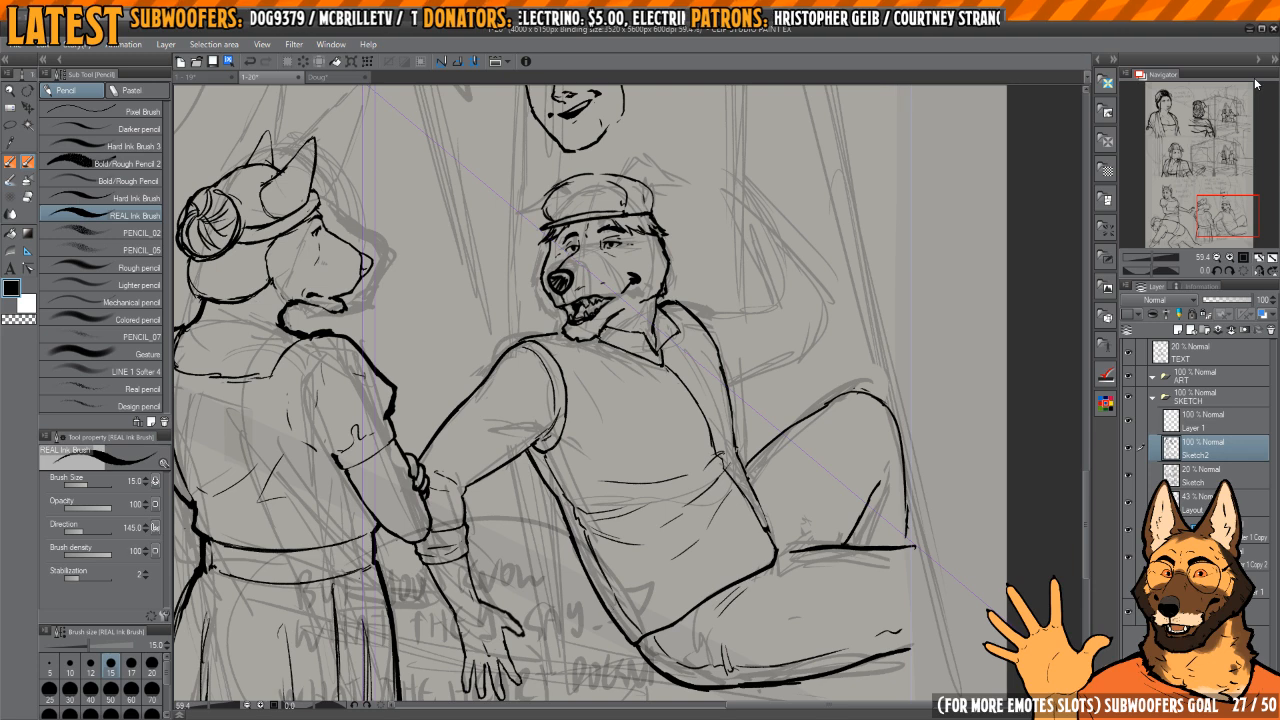
Step: Thicken the seated dog's short shoulder line between the shirt collar and the vest's armhole
{"action": "mouse_move", "coordinate": [824, 280]}
{"action": "left_mouse_down"}
{"action": "mouse_move", "coordinate": [780, 333]}
{"action": "mouse_move", "coordinate": [757, 402]}
{"action": "mouse_move", "coordinate": [661, 384]}
{"action": "mouse_move", "coordinate": [611, 426]}
{"action": "left_mouse_up"}
{"action": "scroll", "coordinate": [784, 329], "scroll_direction": "up", "scroll_amount": 2}
{"action": "scroll", "coordinate": [661, 384], "scroll_direction": "up", "scroll_amount": 5}
{"action": "key", "text": "c"}
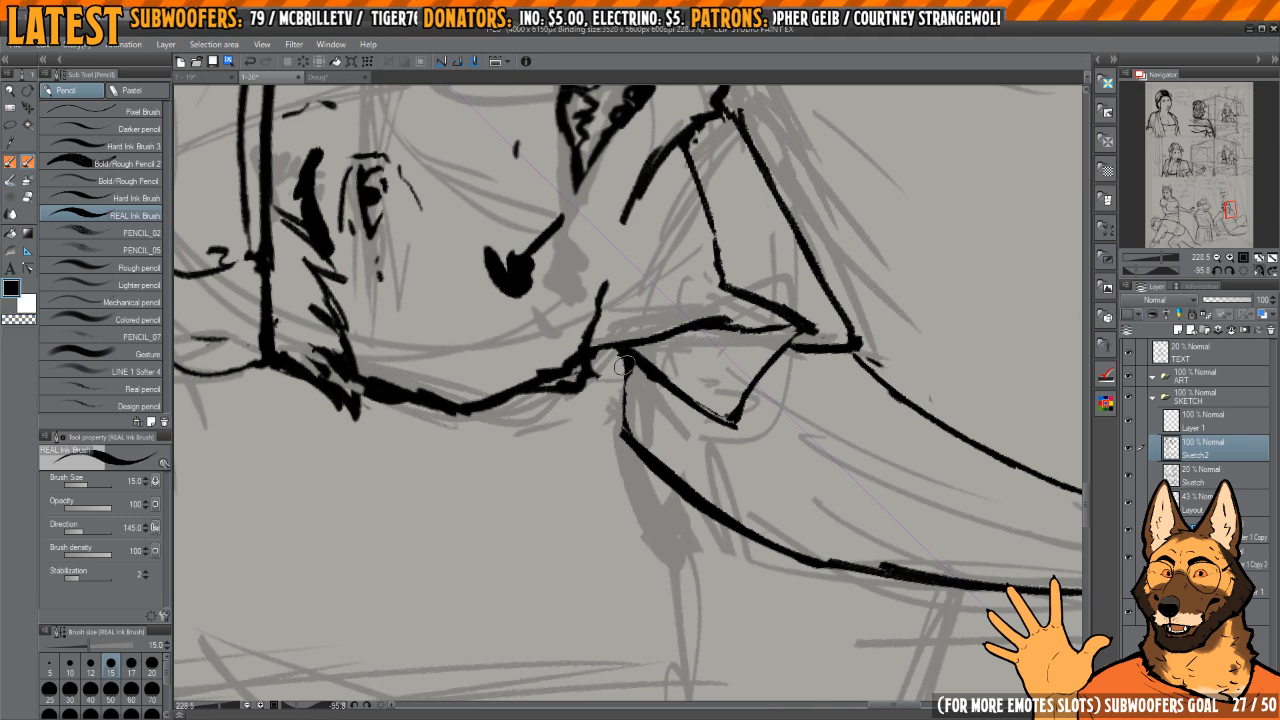
{"action": "left_click_drag", "start_coordinate": [622, 362], "coordinate": [627, 430]}
{"action": "scroll", "coordinate": [788, 326], "scroll_direction": "down", "scroll_amount": 5}
{"action": "mouse_move", "coordinate": [788, 326]}
{"action": "left_mouse_down"}
{"action": "mouse_move", "coordinate": [720, 374]}
{"action": "mouse_move", "coordinate": [710, 398]}
{"action": "left_mouse_up"}
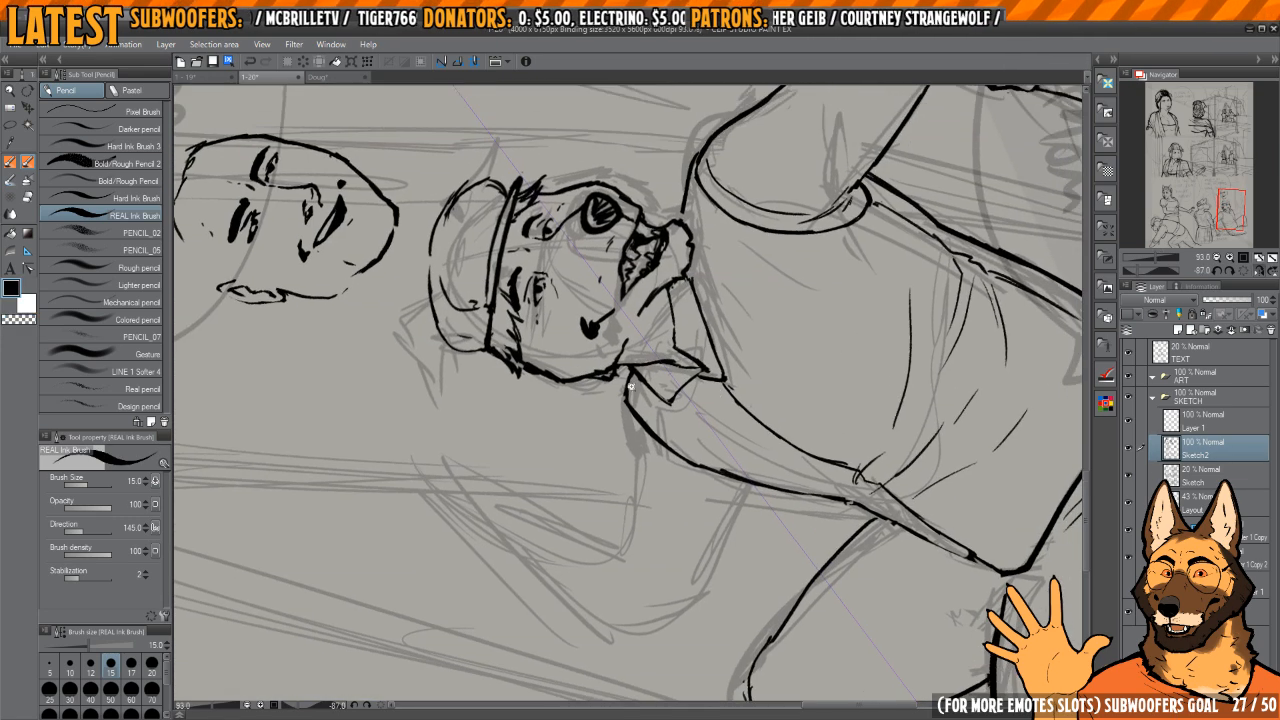
{"action": "scroll", "coordinate": [632, 386], "scroll_direction": "up", "scroll_amount": 3}
{"action": "key", "text": "c"}
{"action": "mouse_move", "coordinate": [622, 410]}
{"action": "left_mouse_down"}
{"action": "mouse_move", "coordinate": [621, 372]}
{"action": "mouse_move", "coordinate": [630, 420]}
{"action": "left_mouse_up"}
{"action": "key", "text": "c"}
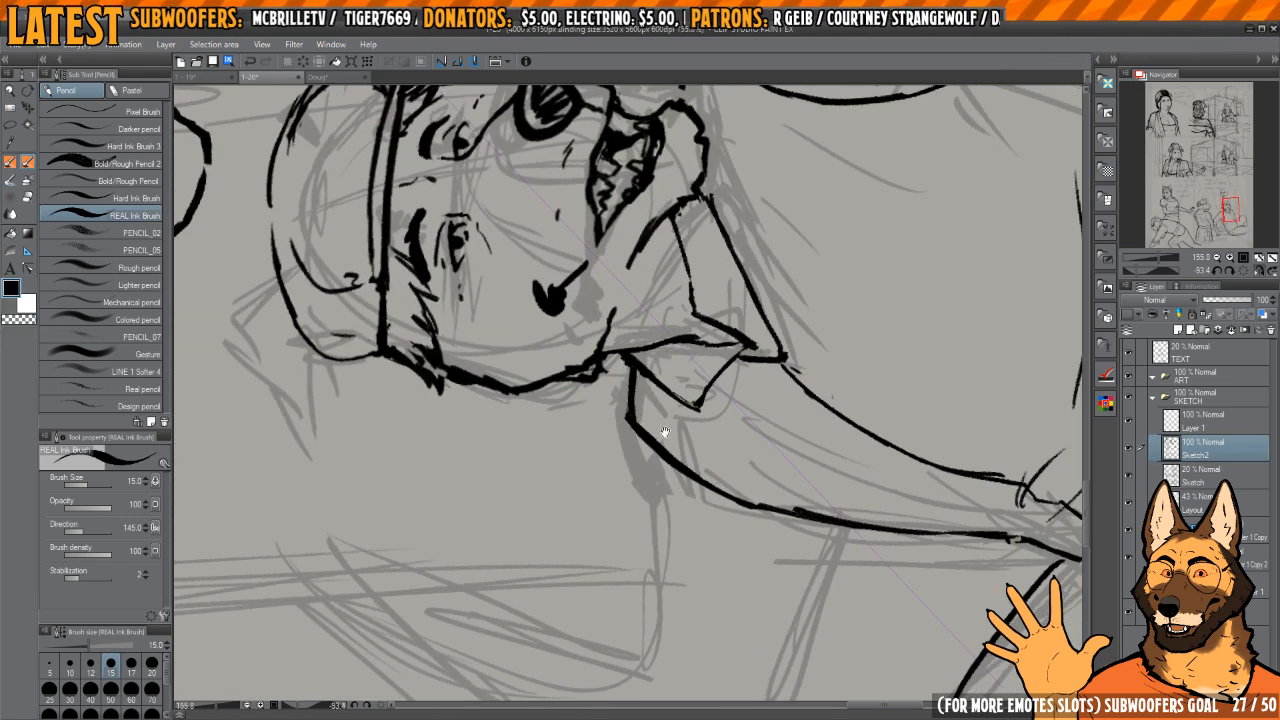
Step: Ink the upper edge of the seated dog's raised upper arm from the shoulder to the elbow crook
{"action": "scroll", "coordinate": [630, 420], "scroll_direction": "down", "scroll_amount": 3}
{"action": "mouse_move", "coordinate": [710, 390]}
{"action": "left_mouse_down"}
{"action": "mouse_move", "coordinate": [690, 310]}
{"action": "mouse_move", "coordinate": [700, 374]}
{"action": "mouse_move", "coordinate": [655, 386]}
{"action": "left_mouse_up"}
{"action": "key", "text": "c"}
{"action": "key", "text": "c"}
{"action": "left_click_drag", "start_coordinate": [688, 434], "coordinate": [686, 370]}
{"action": "left_click_drag", "start_coordinate": [655, 334], "coordinate": [655, 342]}
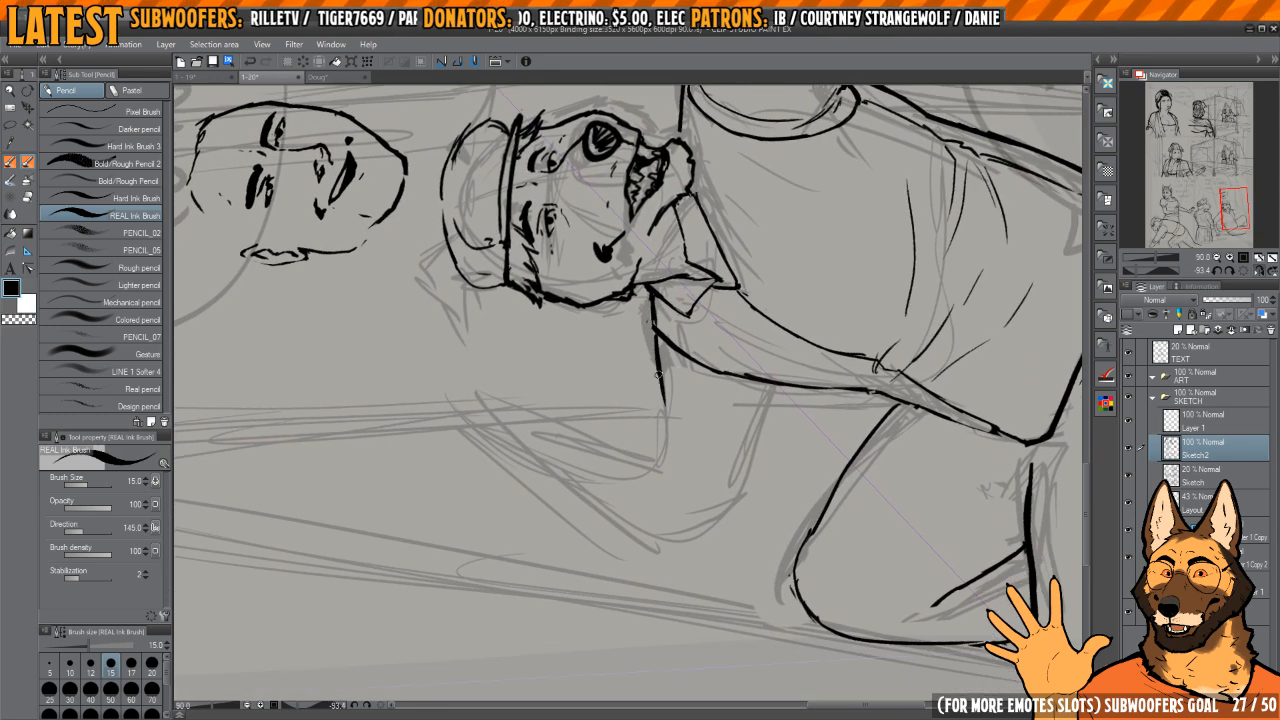
{"action": "key", "text": "c"}
{"action": "mouse_move", "coordinate": [668, 430]}
{"action": "left_mouse_down"}
{"action": "mouse_move", "coordinate": [654, 354]}
{"action": "mouse_move", "coordinate": [666, 456]}
{"action": "left_mouse_up"}
{"action": "key", "text": "c"}
Step: Ink short fold strokes at the raised arm's elbow crook, erasing the excess
{"action": "mouse_move", "coordinate": [690, 425]}
{"action": "left_mouse_down"}
{"action": "mouse_move", "coordinate": [684, 365]}
{"action": "mouse_move", "coordinate": [689, 403]}
{"action": "left_mouse_up"}
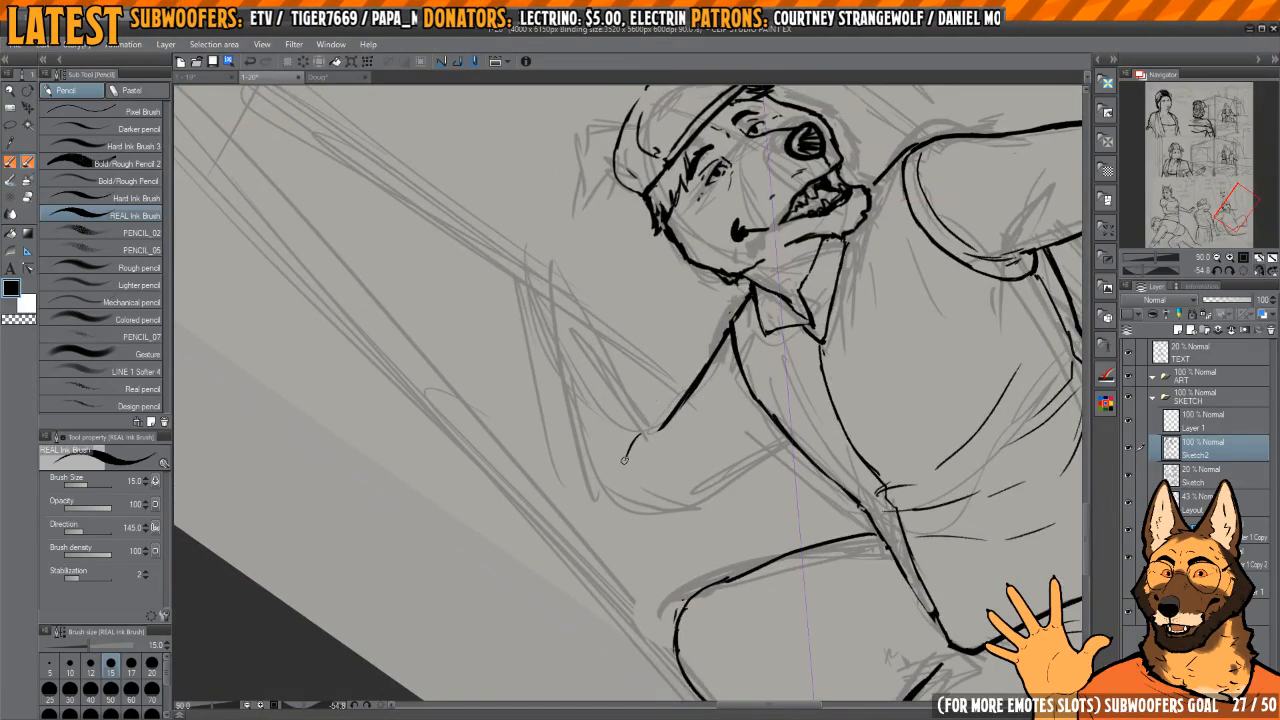
{"action": "key", "text": "e"}
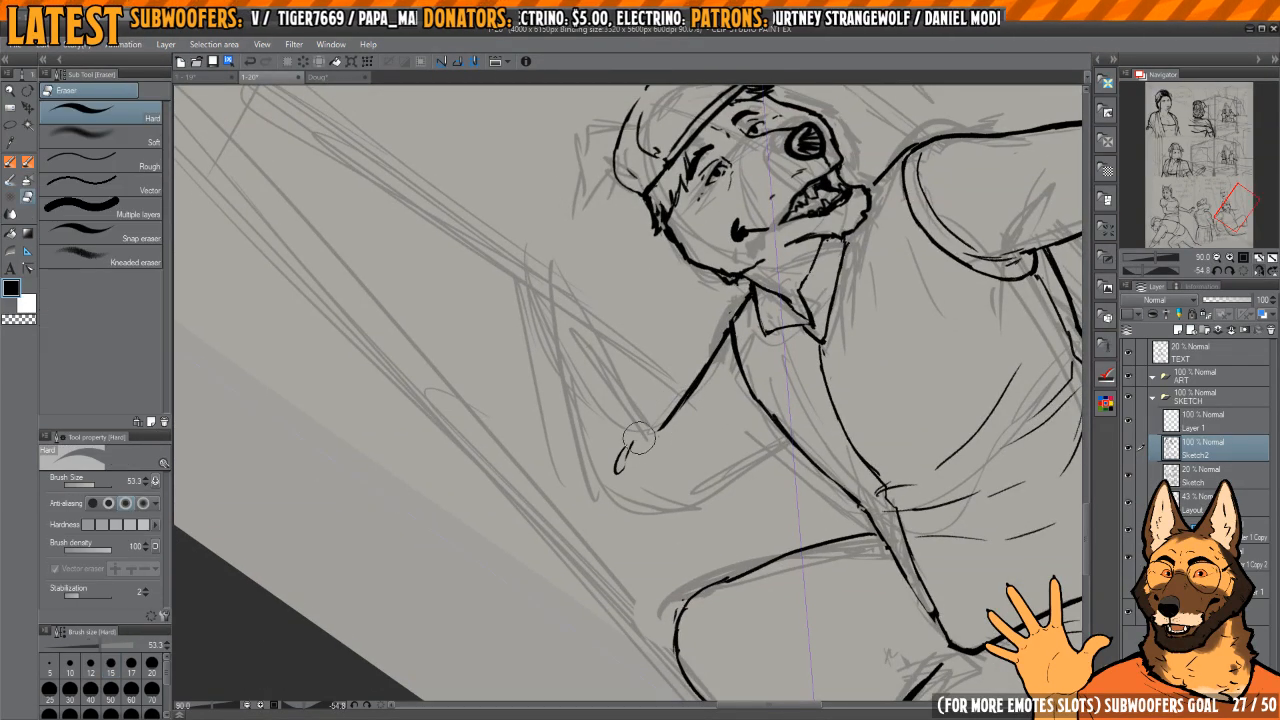
{"action": "left_click_drag", "start_coordinate": [638, 438], "coordinate": [628, 457]}
{"action": "key", "text": "p"}
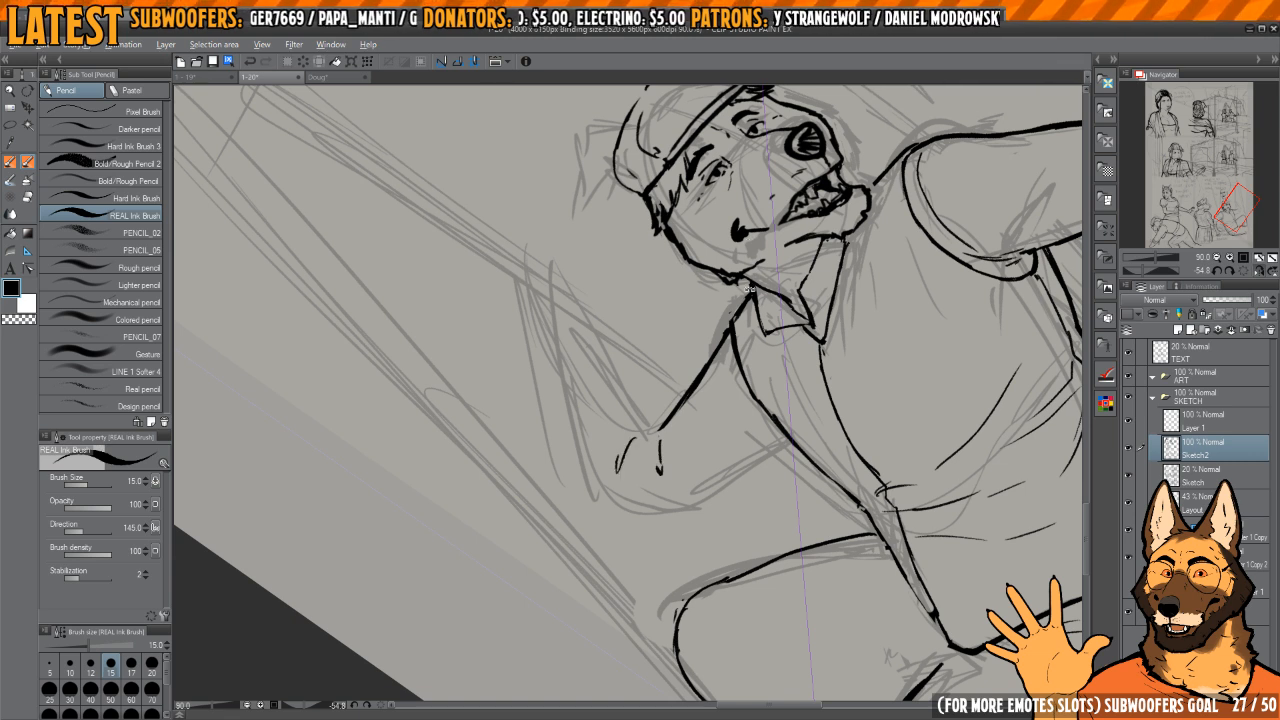
Step: Ink the inner edge of the raised forearm up from the elbow crook, erasing and redrawing the first line
{"action": "mouse_move", "coordinate": [748, 288]}
{"action": "left_mouse_down"}
{"action": "mouse_move", "coordinate": [743, 334]}
{"action": "mouse_move", "coordinate": [643, 366]}
{"action": "mouse_move", "coordinate": [656, 348]}
{"action": "mouse_move", "coordinate": [648, 416]}
{"action": "left_mouse_up"}
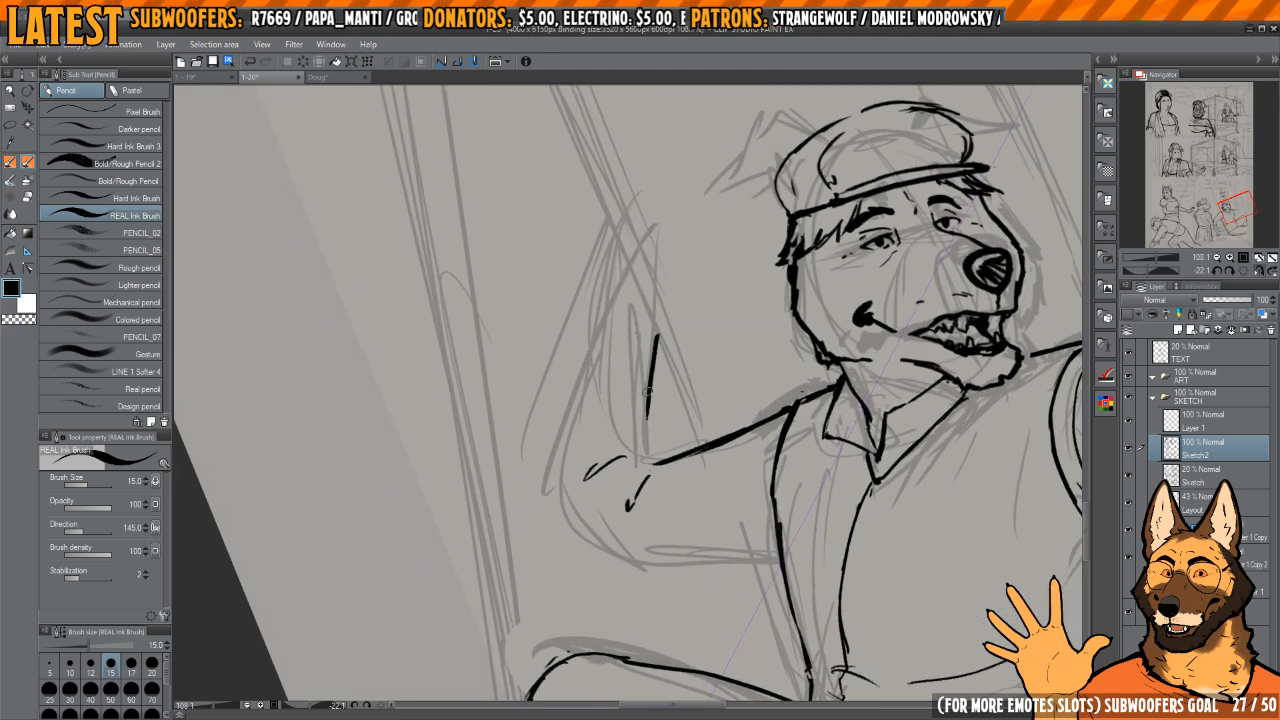
{"action": "key", "text": "e"}
{"action": "left_click_drag", "start_coordinate": [658, 336], "coordinate": [651, 438]}
{"action": "key", "text": "p"}
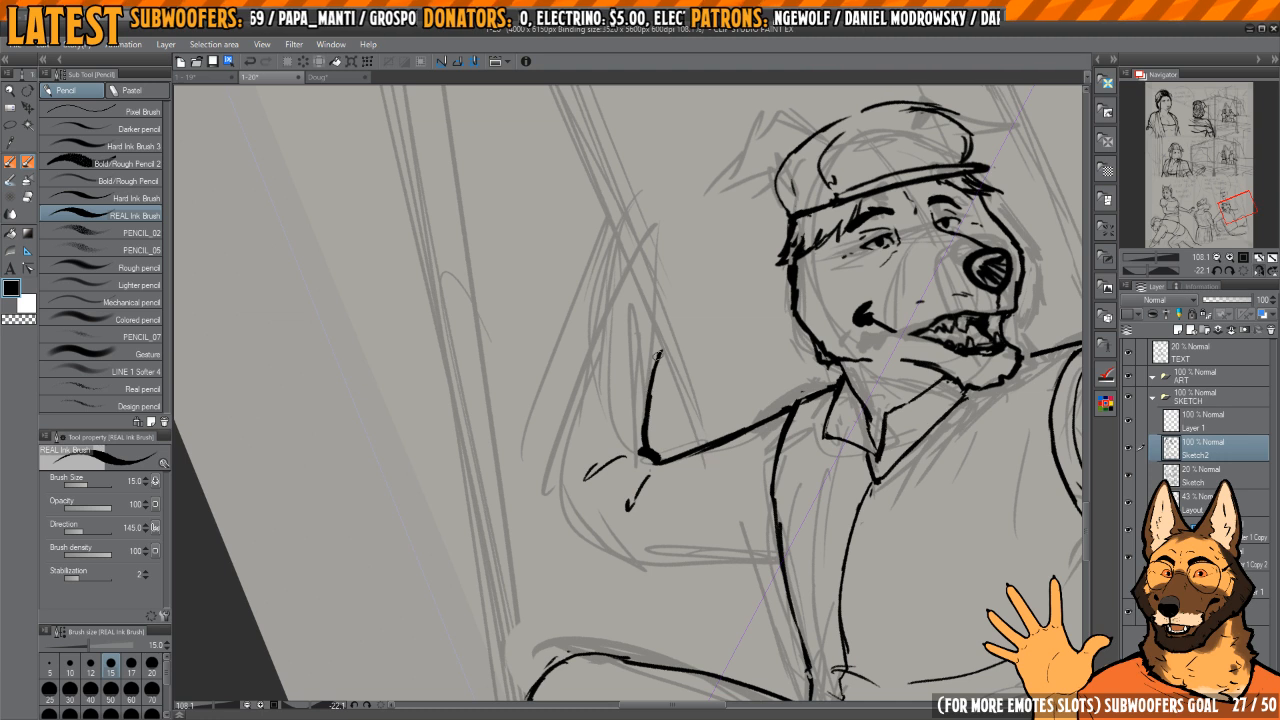
{"action": "left_click_drag", "start_coordinate": [658, 356], "coordinate": [651, 396]}
{"action": "key", "text": "e"}
{"action": "mouse_move", "coordinate": [637, 450]}
{"action": "left_mouse_down"}
{"action": "mouse_move", "coordinate": [636, 412]}
{"action": "mouse_move", "coordinate": [660, 360]}
{"action": "left_mouse_up"}
{"action": "key", "text": "p"}
{"action": "left_click_drag", "start_coordinate": [650, 418], "coordinate": [649, 450]}
Step: Ink the raised arm's outer contour along the forearm, around the elbow and under the upper arm
{"action": "left_click_drag", "start_coordinate": [660, 439], "coordinate": [685, 413]}
{"action": "mouse_move", "coordinate": [591, 440]}
{"action": "left_mouse_down"}
{"action": "mouse_move", "coordinate": [632, 334]}
{"action": "mouse_move", "coordinate": [670, 284]}
{"action": "left_mouse_up"}
{"action": "mouse_move", "coordinate": [605, 386]}
{"action": "left_mouse_down"}
{"action": "mouse_move", "coordinate": [585, 487]}
{"action": "mouse_move", "coordinate": [597, 511]}
{"action": "left_mouse_up"}
{"action": "left_click_drag", "start_coordinate": [737, 461], "coordinate": [705, 314]}
{"action": "left_click_drag", "start_coordinate": [728, 374], "coordinate": [706, 491]}
{"action": "left_click_drag", "start_coordinate": [694, 353], "coordinate": [667, 356]}
{"action": "mouse_move", "coordinate": [620, 322]}
{"action": "left_mouse_down"}
{"action": "mouse_move", "coordinate": [618, 434]}
{"action": "mouse_move", "coordinate": [679, 520]}
{"action": "mouse_move", "coordinate": [702, 492]}
{"action": "left_mouse_up"}
Step: Ink a rolled sleeve cuff around the raised forearm above the elbow
{"action": "key", "text": "h"}
{"action": "left_click_drag", "start_coordinate": [670, 300], "coordinate": [725, 363]}
{"action": "left_click_drag", "start_coordinate": [725, 363], "coordinate": [737, 449]}
{"action": "scroll", "coordinate": [757, 366], "scroll_direction": "down", "scroll_amount": 2}
{"action": "left_click_drag", "start_coordinate": [690, 346], "coordinate": [667, 340]}
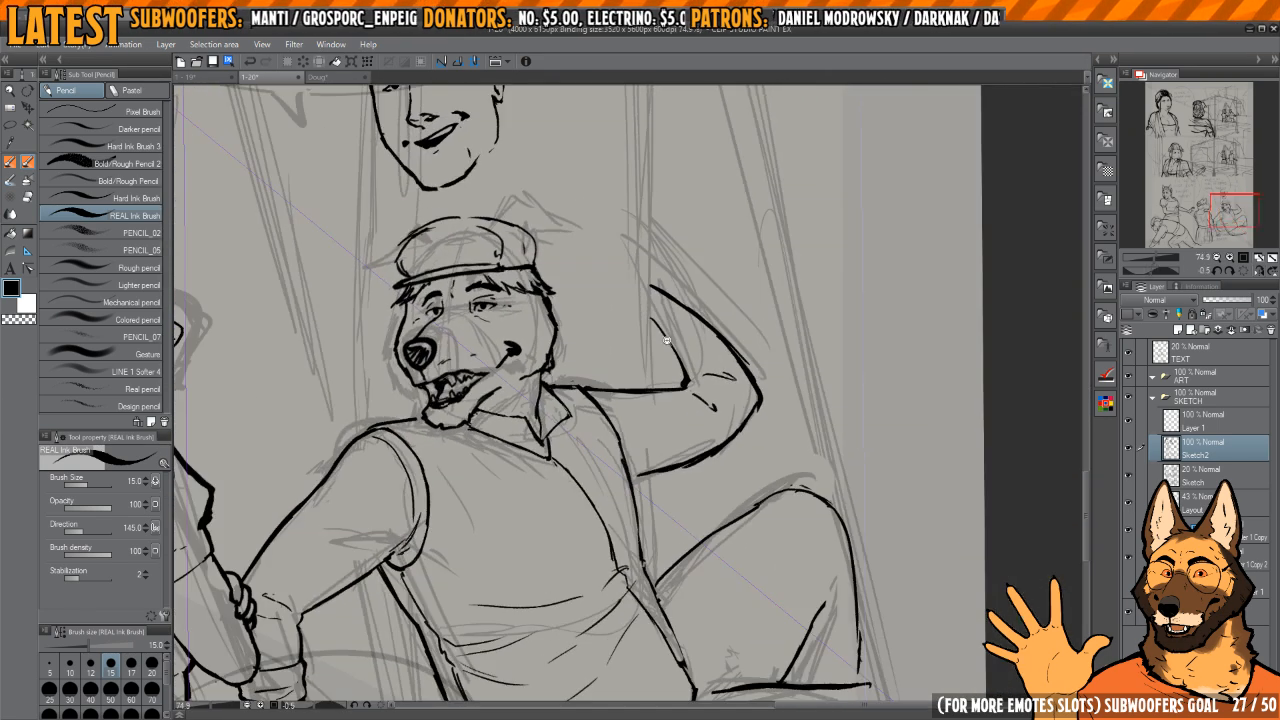
{"action": "scroll", "coordinate": [667, 340], "scroll_direction": "up", "scroll_amount": 3}
{"action": "mouse_move", "coordinate": [740, 307]}
{"action": "left_mouse_down"}
{"action": "mouse_move", "coordinate": [738, 330]}
{"action": "mouse_move", "coordinate": [695, 372]}
{"action": "mouse_move", "coordinate": [673, 354]}
{"action": "left_mouse_up"}
{"action": "left_click_drag", "start_coordinate": [750, 311], "coordinate": [699, 334]}
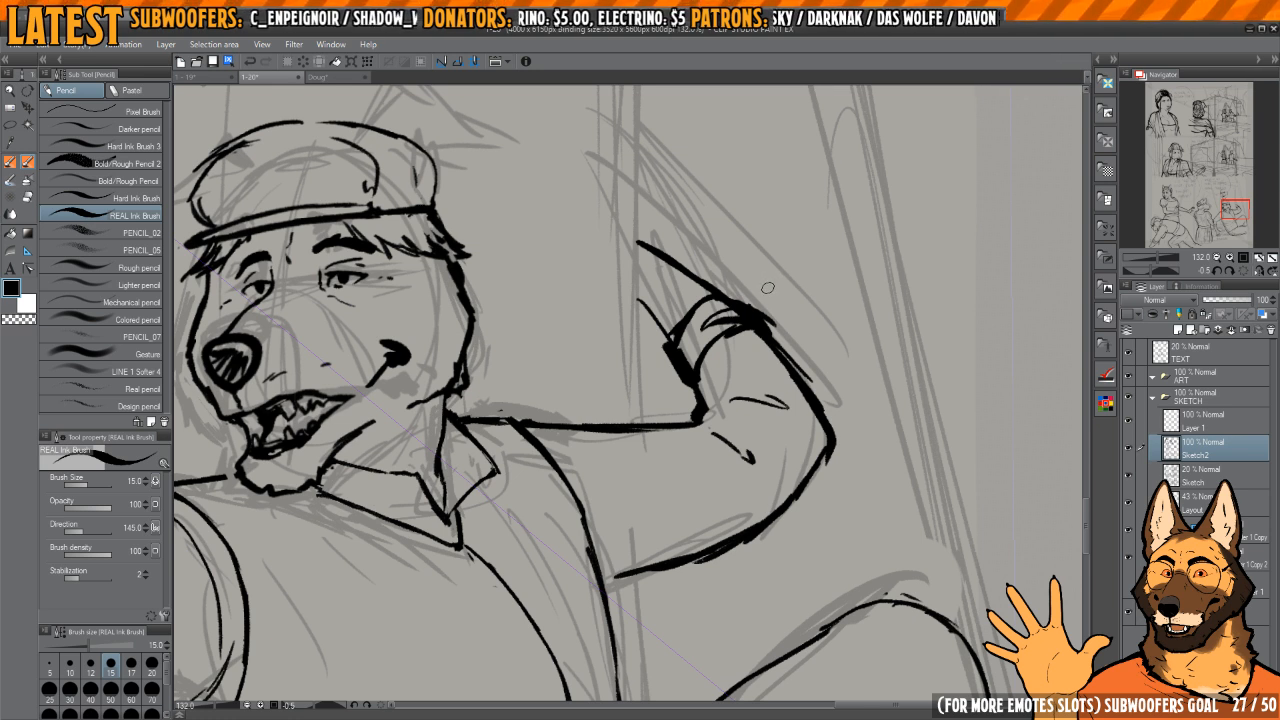
Step: Erase stray lines around the raised arm's rolled cuff and reink the cuff's edge on the forearm side
{"action": "key", "text": "h"}
{"action": "key", "text": "h"}
{"action": "left_click_drag", "start_coordinate": [720, 311], "coordinate": [683, 303]}
{"action": "mouse_move", "coordinate": [683, 303]}
{"action": "left_mouse_down"}
{"action": "mouse_move", "coordinate": [737, 325]}
{"action": "mouse_move", "coordinate": [731, 273]}
{"action": "left_mouse_up"}
{"action": "key", "text": "c"}
{"action": "mouse_move", "coordinate": [698, 331]}
{"action": "left_mouse_down"}
{"action": "mouse_move", "coordinate": [682, 371]}
{"action": "mouse_move", "coordinate": [706, 314]}
{"action": "left_mouse_up"}
{"action": "left_click_drag", "start_coordinate": [702, 312], "coordinate": [706, 453]}
{"action": "mouse_move", "coordinate": [728, 335]}
{"action": "left_mouse_down"}
{"action": "mouse_move", "coordinate": [735, 300]}
{"action": "mouse_move", "coordinate": [715, 295]}
{"action": "mouse_move", "coordinate": [700, 310]}
{"action": "mouse_move", "coordinate": [669, 299]}
{"action": "mouse_move", "coordinate": [650, 430]}
{"action": "mouse_move", "coordinate": [700, 440]}
{"action": "mouse_move", "coordinate": [640, 453]}
{"action": "mouse_move", "coordinate": [745, 485]}
{"action": "left_mouse_up"}
{"action": "key", "text": "c"}
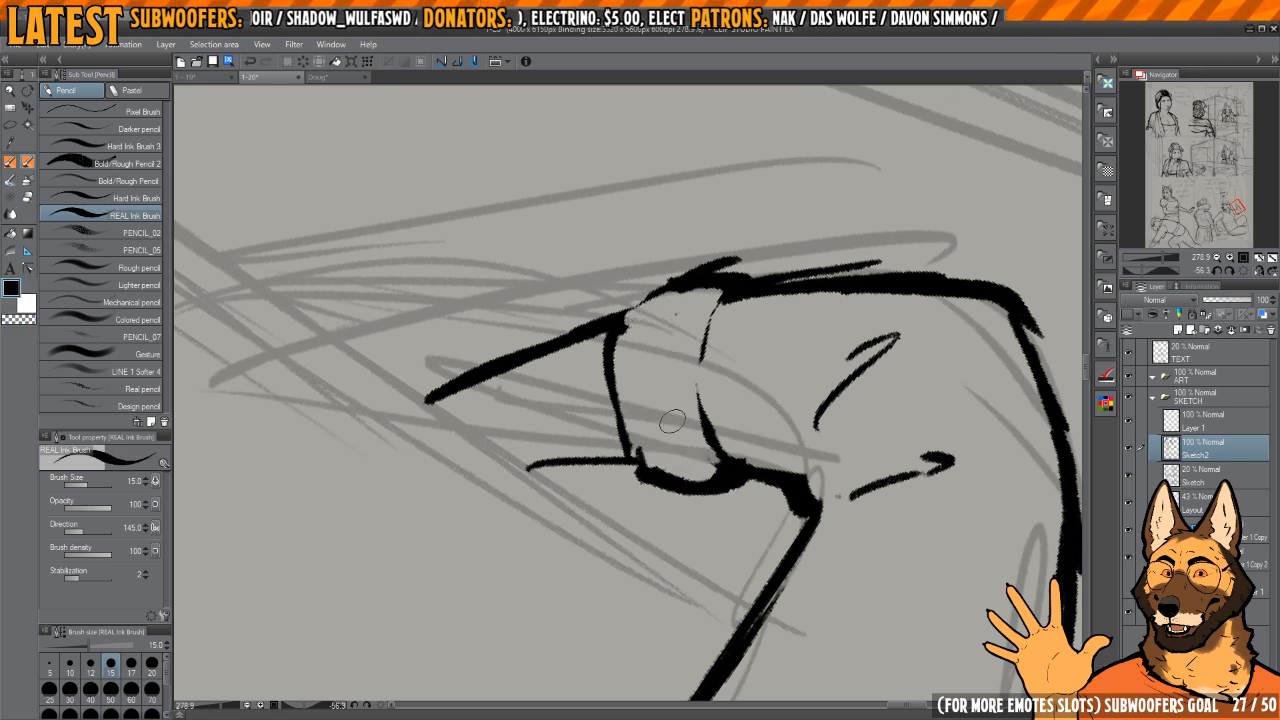
{"action": "mouse_move", "coordinate": [665, 440]}
{"action": "left_mouse_down"}
{"action": "mouse_move", "coordinate": [632, 462]}
{"action": "mouse_move", "coordinate": [630, 310]}
{"action": "left_mouse_up"}
{"action": "key", "text": "c"}
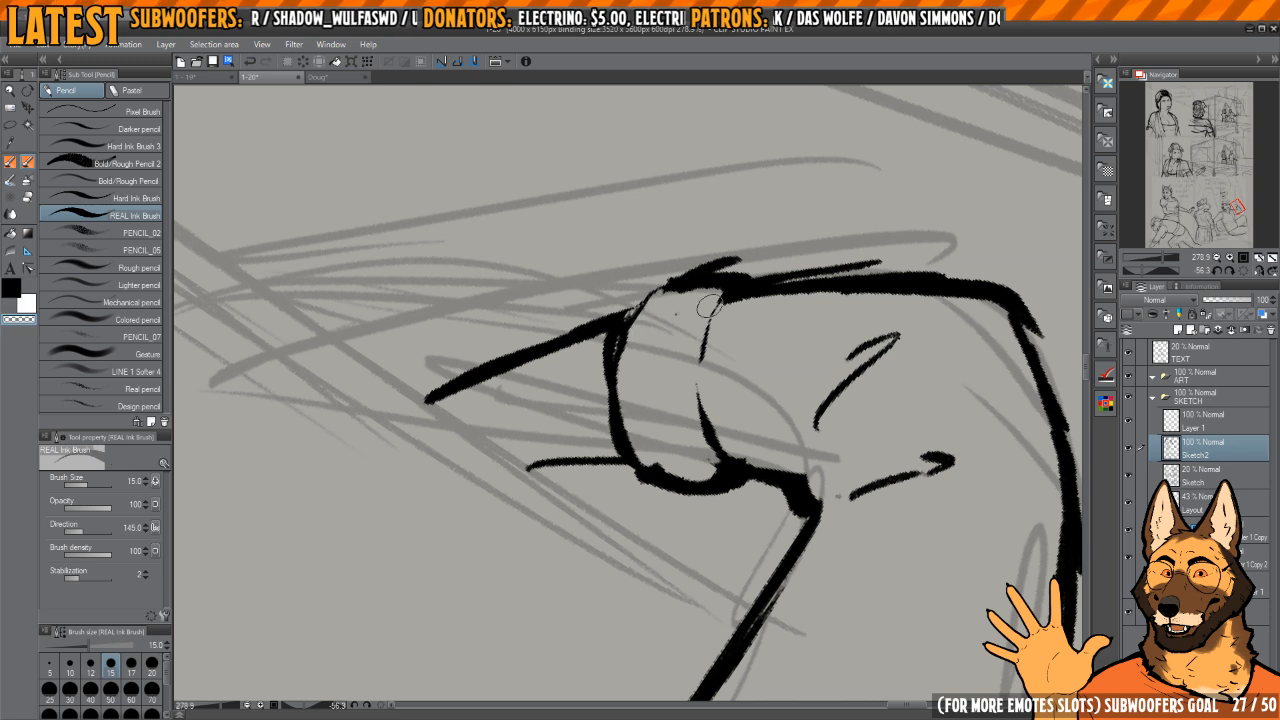
Step: Clean the inside of the rolled cuff and ink its curved elbow-side edge around the arm
{"action": "mouse_move", "coordinate": [710, 306]}
{"action": "left_mouse_down"}
{"action": "mouse_move", "coordinate": [686, 375]}
{"action": "mouse_move", "coordinate": [695, 445]}
{"action": "left_mouse_up"}
{"action": "left_click_drag", "start_coordinate": [633, 475], "coordinate": [720, 484]}
{"action": "key", "text": "c"}
{"action": "mouse_move", "coordinate": [632, 441]}
{"action": "left_mouse_down"}
{"action": "mouse_move", "coordinate": [710, 483]}
{"action": "mouse_move", "coordinate": [732, 474]}
{"action": "left_mouse_up"}
{"action": "mouse_move", "coordinate": [732, 277]}
{"action": "left_mouse_down"}
{"action": "mouse_move", "coordinate": [633, 309]}
{"action": "mouse_move", "coordinate": [659, 448]}
{"action": "left_mouse_up"}
{"action": "mouse_move", "coordinate": [684, 466]}
{"action": "left_mouse_down"}
{"action": "mouse_move", "coordinate": [671, 350]}
{"action": "mouse_move", "coordinate": [682, 464]}
{"action": "left_mouse_up"}
{"action": "mouse_move", "coordinate": [684, 350]}
{"action": "left_mouse_down"}
{"action": "mouse_move", "coordinate": [718, 481]}
{"action": "mouse_move", "coordinate": [705, 386]}
{"action": "left_mouse_up"}
{"action": "mouse_move", "coordinate": [728, 297]}
{"action": "left_mouse_down"}
{"action": "mouse_move", "coordinate": [703, 430]}
{"action": "mouse_move", "coordinate": [790, 372]}
{"action": "mouse_move", "coordinate": [796, 399]}
{"action": "left_mouse_up"}
{"action": "mouse_move", "coordinate": [796, 399]}
{"action": "left_mouse_down"}
{"action": "mouse_move", "coordinate": [748, 363]}
{"action": "mouse_move", "coordinate": [752, 388]}
{"action": "left_mouse_up"}
Step: Ink fold lines across the rolled cuff and erase the excess around them
{"action": "key", "text": "c"}
{"action": "mouse_move", "coordinate": [724, 392]}
{"action": "left_mouse_down"}
{"action": "mouse_move", "coordinate": [737, 424]}
{"action": "mouse_move", "coordinate": [684, 324]}
{"action": "mouse_move", "coordinate": [770, 585]}
{"action": "left_mouse_up"}
{"action": "key", "text": "c"}
{"action": "key", "text": "c"}
{"action": "left_click_drag", "start_coordinate": [612, 423], "coordinate": [705, 439]}
{"action": "mouse_move", "coordinate": [597, 389]}
{"action": "left_mouse_down"}
{"action": "mouse_move", "coordinate": [600, 468]}
{"action": "mouse_move", "coordinate": [612, 470]}
{"action": "mouse_move", "coordinate": [613, 394]}
{"action": "left_mouse_up"}
Step: Redraw the inner edge of the raised forearm above the cuff and trim the forearm line ends
{"action": "key", "text": "c"}
{"action": "left_click_drag", "start_coordinate": [655, 300], "coordinate": [681, 440]}
{"action": "mouse_move", "coordinate": [730, 372]}
{"action": "left_mouse_down"}
{"action": "mouse_move", "coordinate": [699, 371]}
{"action": "mouse_move", "coordinate": [742, 391]}
{"action": "left_mouse_up"}
{"action": "left_click_drag", "start_coordinate": [742, 391], "coordinate": [745, 299]}
{"action": "key", "text": "c"}
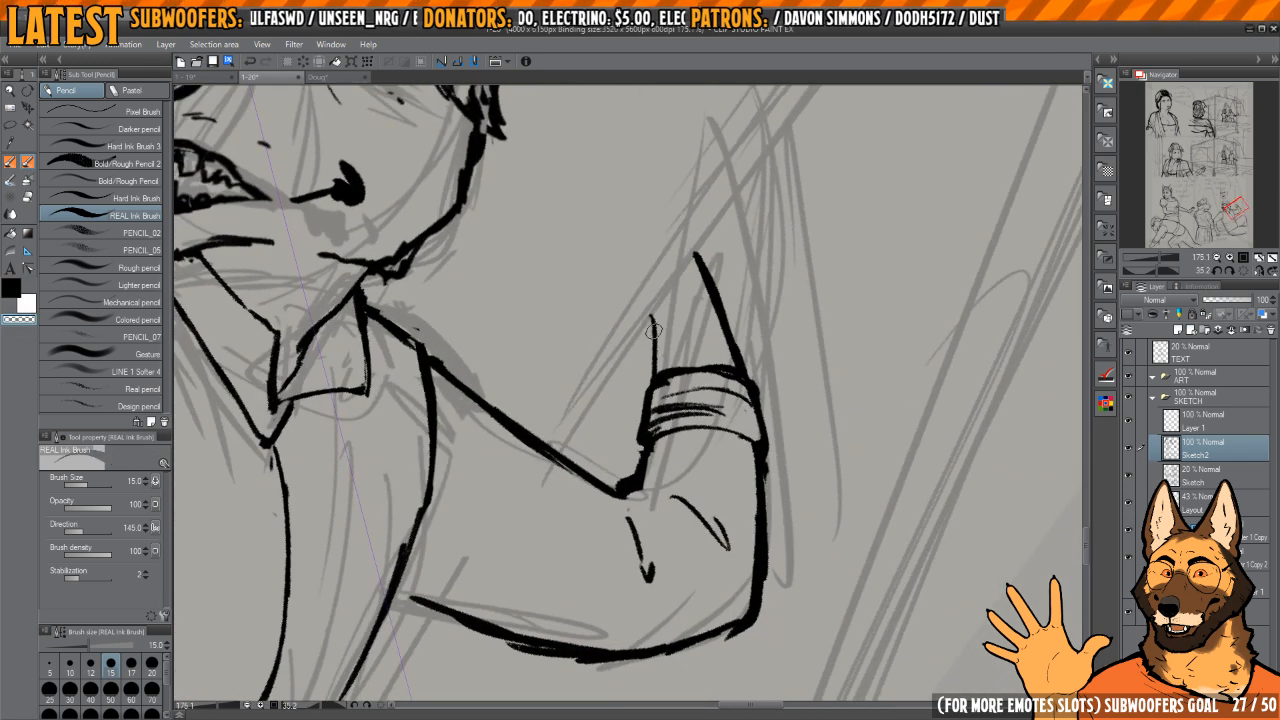
{"action": "key", "text": "c"}
{"action": "mouse_move", "coordinate": [652, 297]}
{"action": "left_mouse_down"}
{"action": "mouse_move", "coordinate": [659, 368]}
{"action": "mouse_move", "coordinate": [652, 289]}
{"action": "mouse_move", "coordinate": [720, 332]}
{"action": "mouse_move", "coordinate": [702, 312]}
{"action": "left_mouse_up"}
{"action": "key", "text": "h"}
{"action": "key", "text": "ctrl+z"}
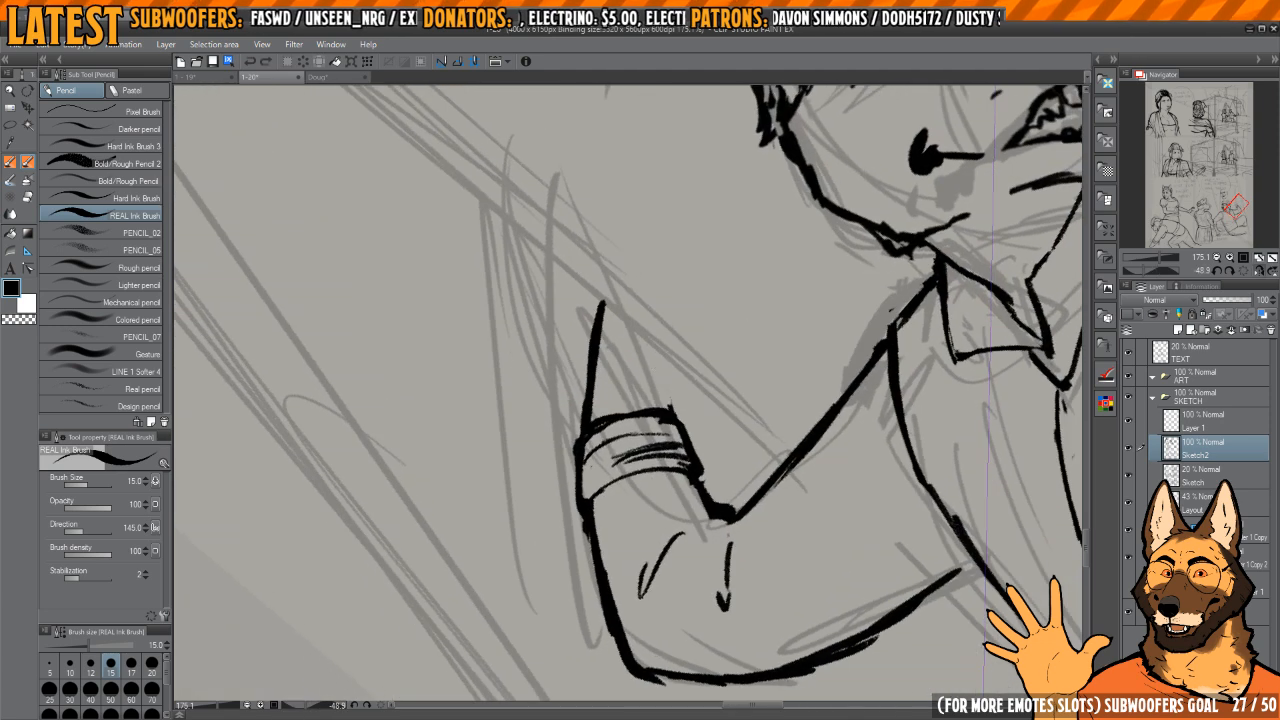
{"action": "left_click_drag", "start_coordinate": [658, 368], "coordinate": [672, 412]}
{"action": "left_click_drag", "start_coordinate": [653, 333], "coordinate": [667, 407]}
{"action": "key", "text": "c"}
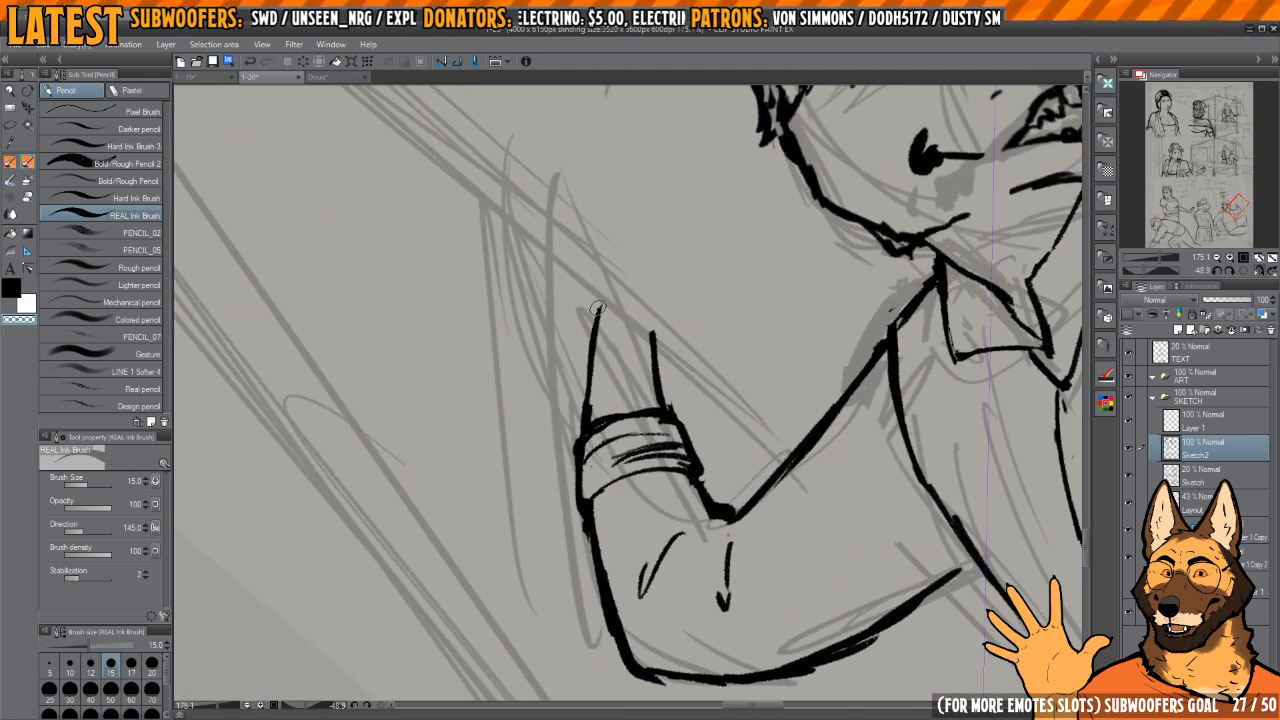
{"action": "left_click_drag", "start_coordinate": [623, 404], "coordinate": [603, 335]}
Step: Lasso the raised forearm with its cuff, enlarge it to 105%, and clean up the join at the elbow
{"action": "scroll", "coordinate": [603, 335], "scroll_direction": "down", "scroll_amount": 8}
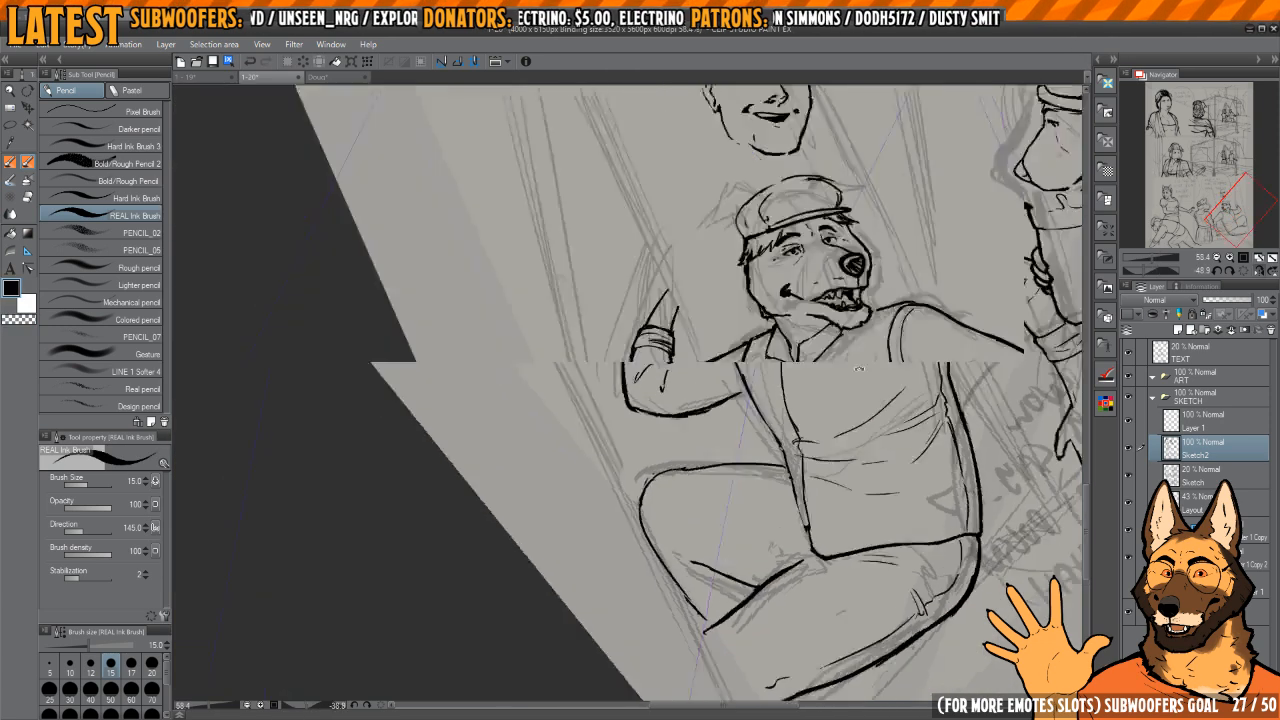
{"action": "scroll", "coordinate": [812, 343], "scroll_direction": "down", "scroll_amount": 5}
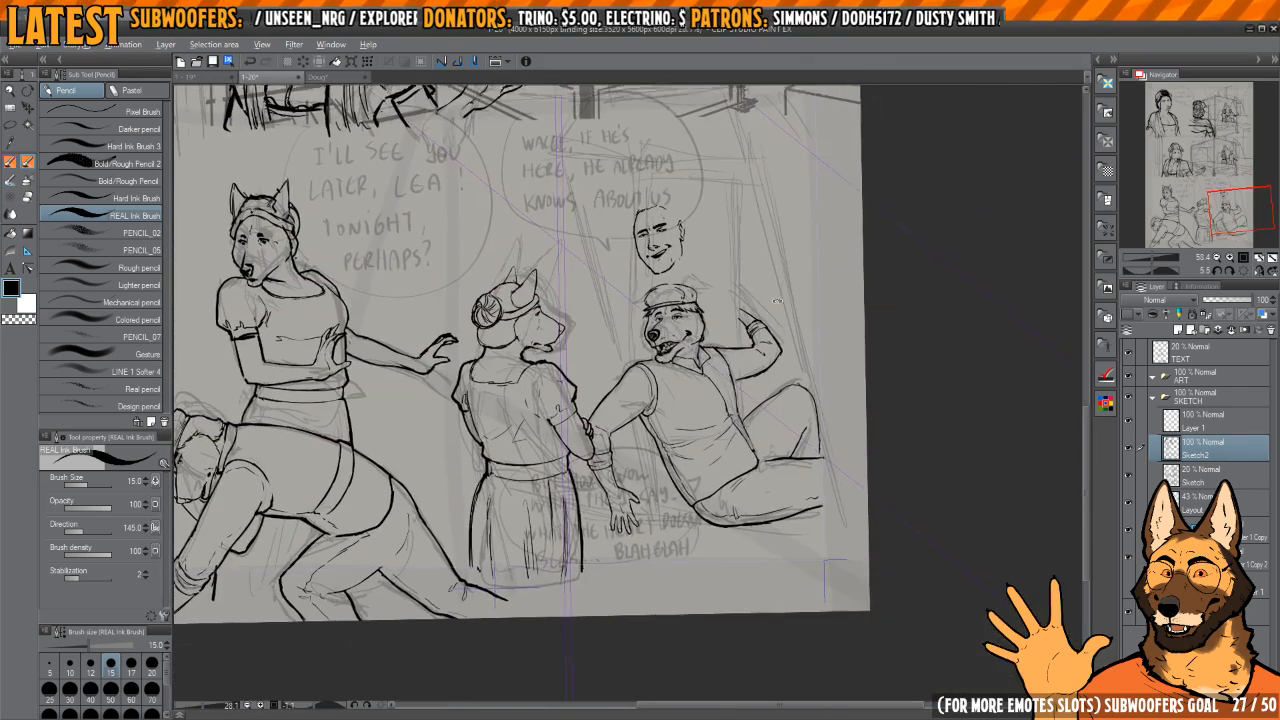
{"action": "scroll", "coordinate": [790, 317], "scroll_direction": "up", "scroll_amount": 6}
{"action": "key", "text": "m"}
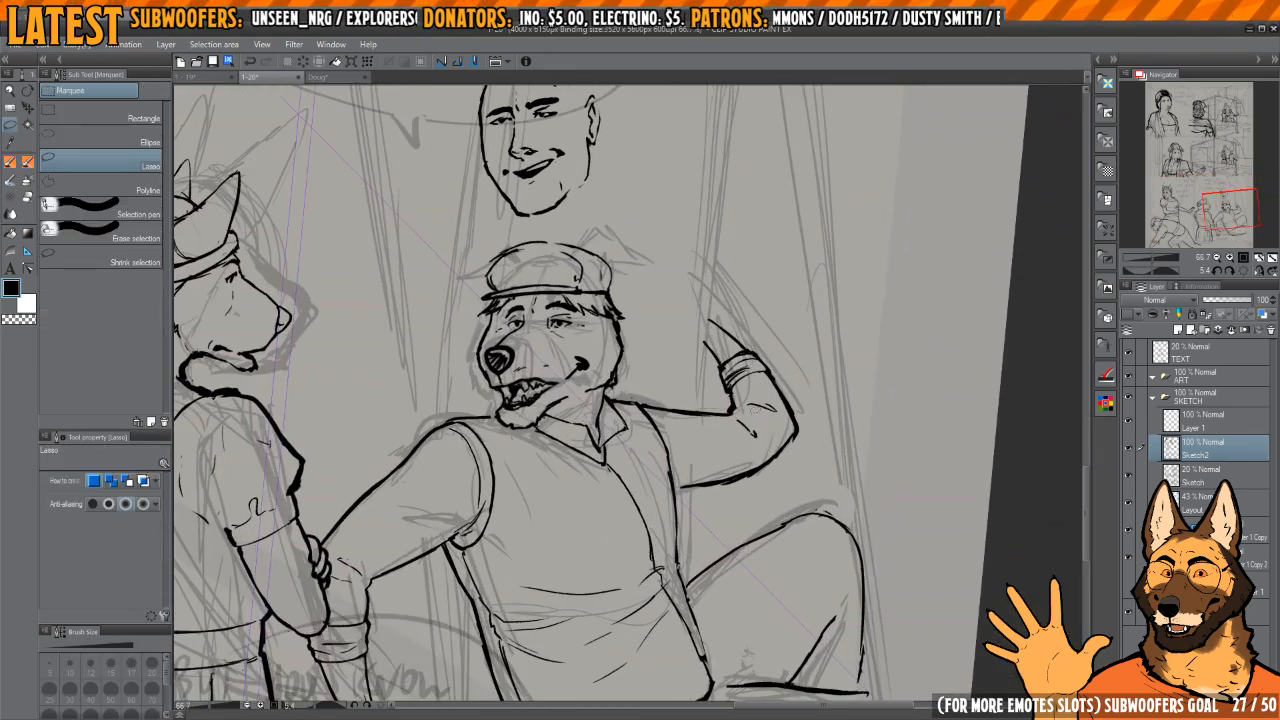
{"action": "key", "text": "ctrl+shift+t"}
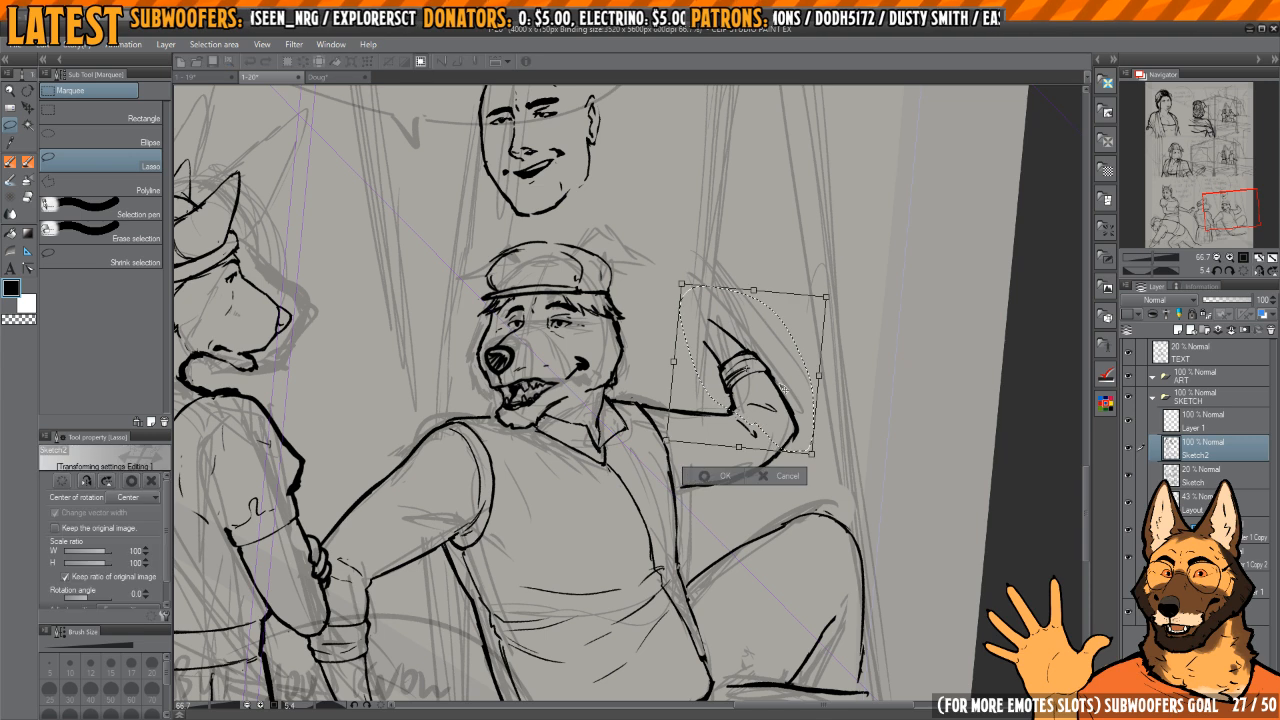
{"action": "left_click_drag", "start_coordinate": [820, 376], "coordinate": [812, 383]}
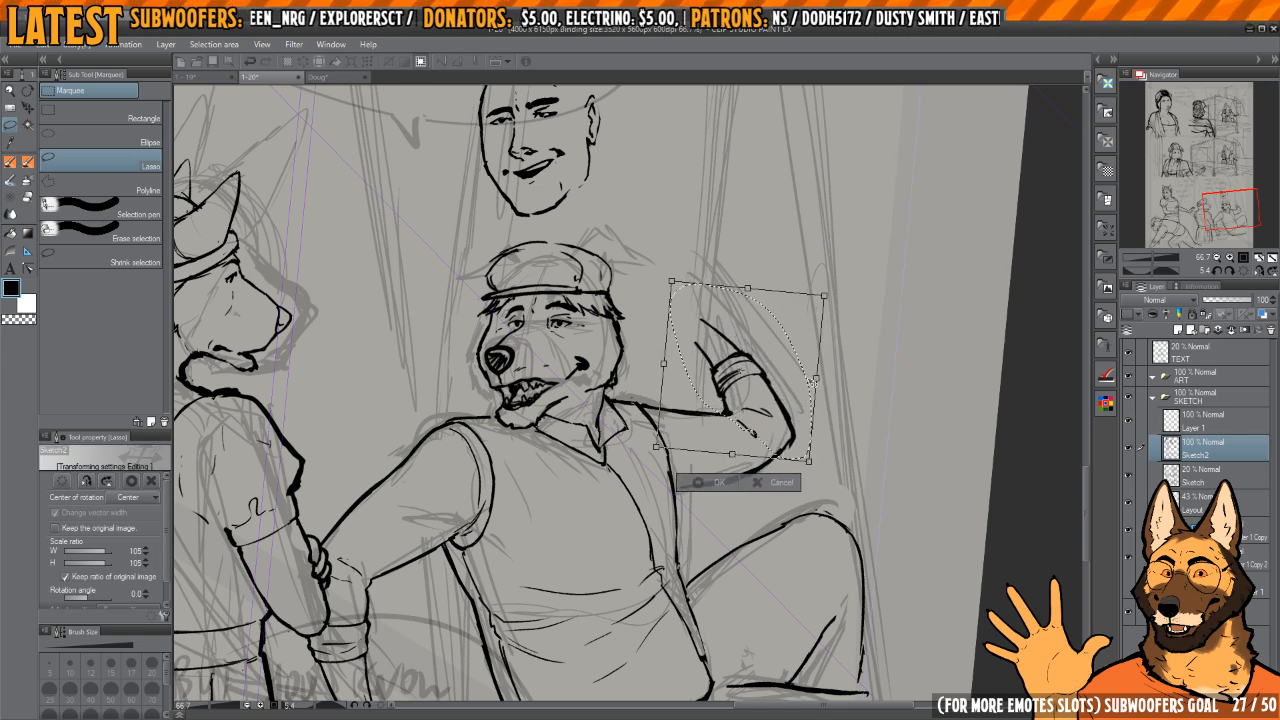
{"action": "key", "text": "Return"}
{"action": "key", "text": "p"}
{"action": "scroll", "coordinate": [740, 410], "scroll_direction": "up", "scroll_amount": 4}
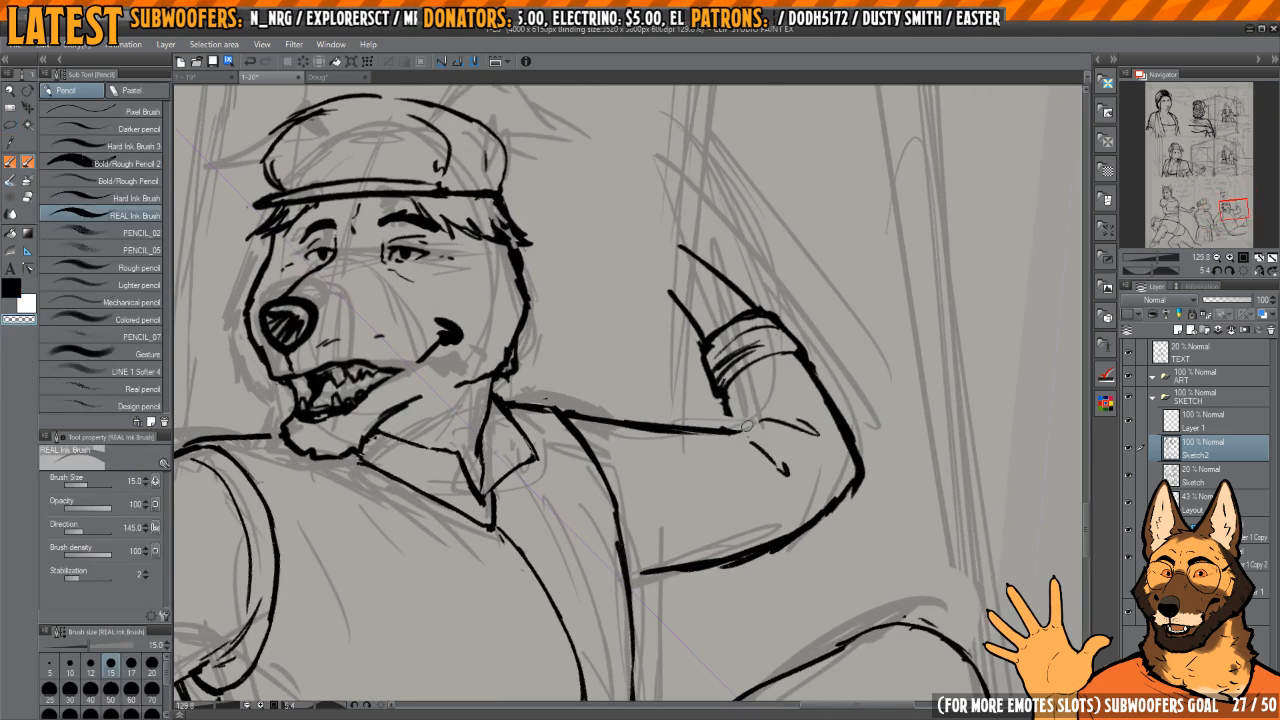
{"action": "scroll", "coordinate": [727, 424], "scroll_direction": "down", "scroll_amount": 4}
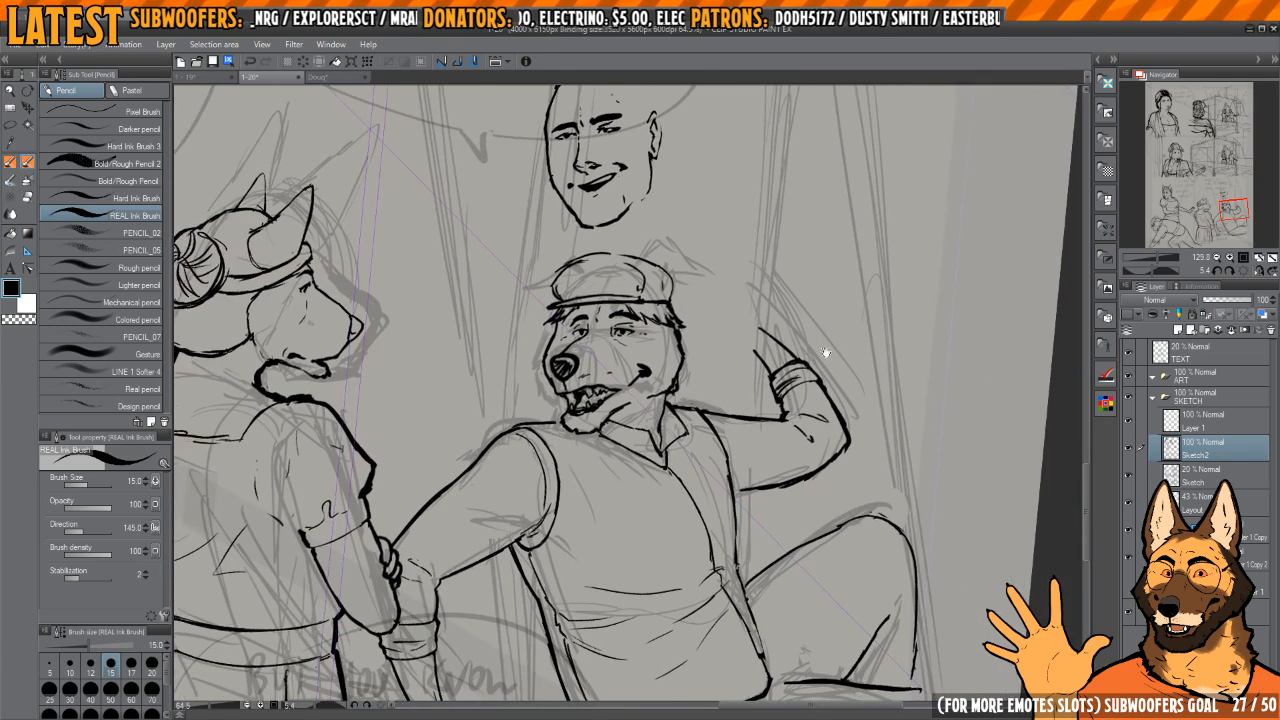
{"action": "left_click_drag", "start_coordinate": [699, 452], "coordinate": [799, 482]}
Step: Lasso the seated dog's head and transform it, slightly adjusting its size and position above the collar
{"action": "key", "text": "m"}
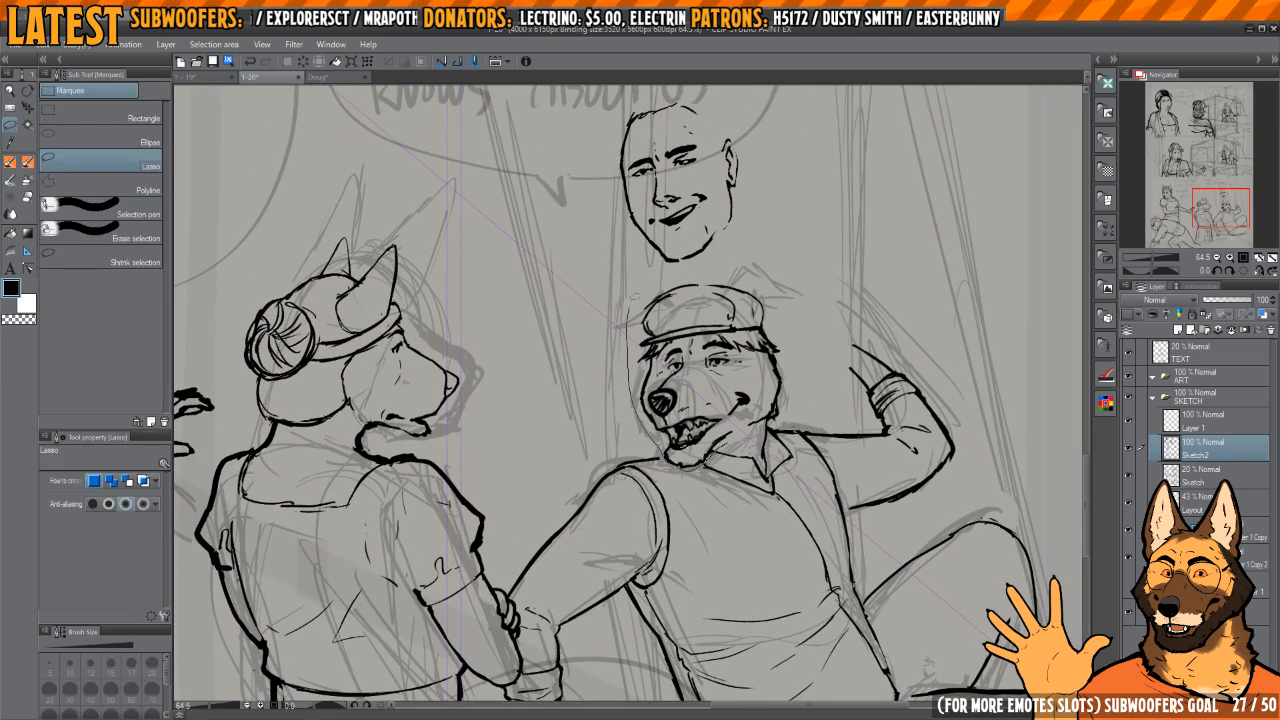
{"action": "mouse_move", "coordinate": [742, 452]}
{"action": "left_mouse_down"}
{"action": "mouse_move", "coordinate": [792, 428]}
{"action": "mouse_move", "coordinate": [661, 381]}
{"action": "left_mouse_up"}
{"action": "key", "text": "k"}
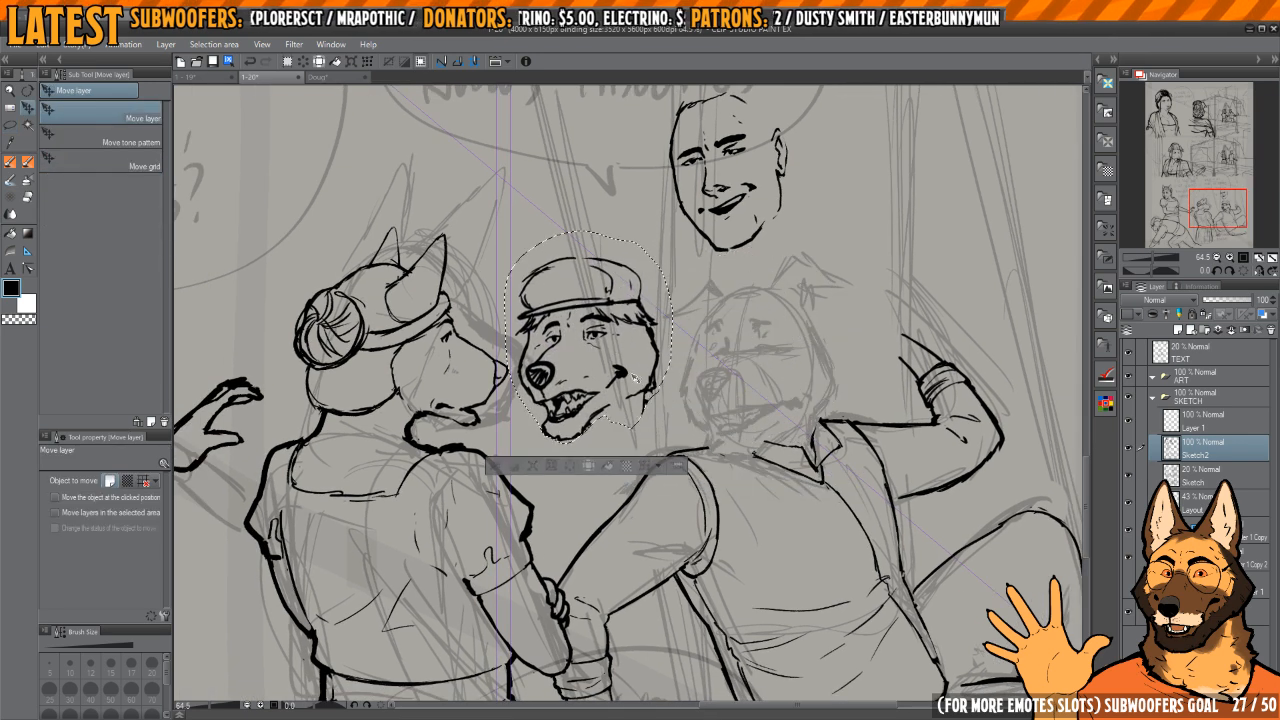
{"action": "key", "text": "ctrl+z"}
{"action": "key", "text": "ctrl+t"}
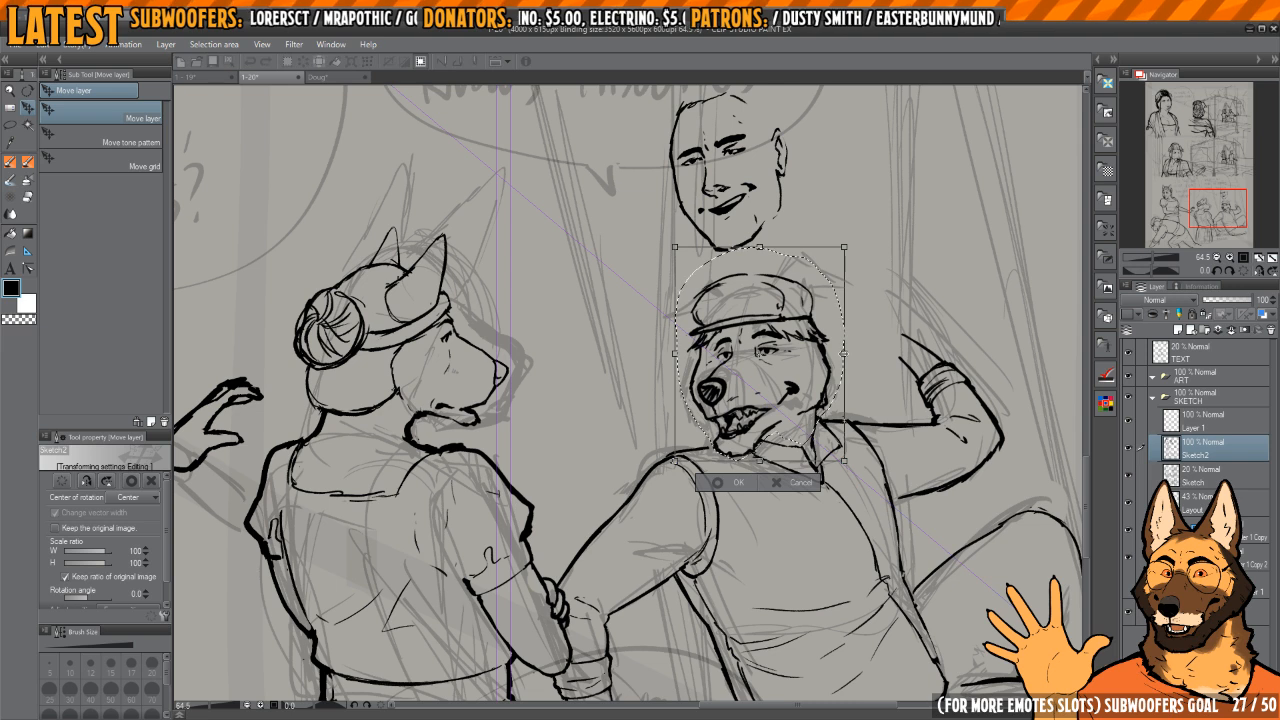
{"action": "left_click_drag", "start_coordinate": [844, 353], "coordinate": [853, 328]}
{"action": "key", "text": "Return"}
{"action": "left_click_drag", "start_coordinate": [766, 400], "coordinate": [787, 432]}
{"action": "key", "text": "Return"}
{"action": "key", "text": "ctrl+d"}
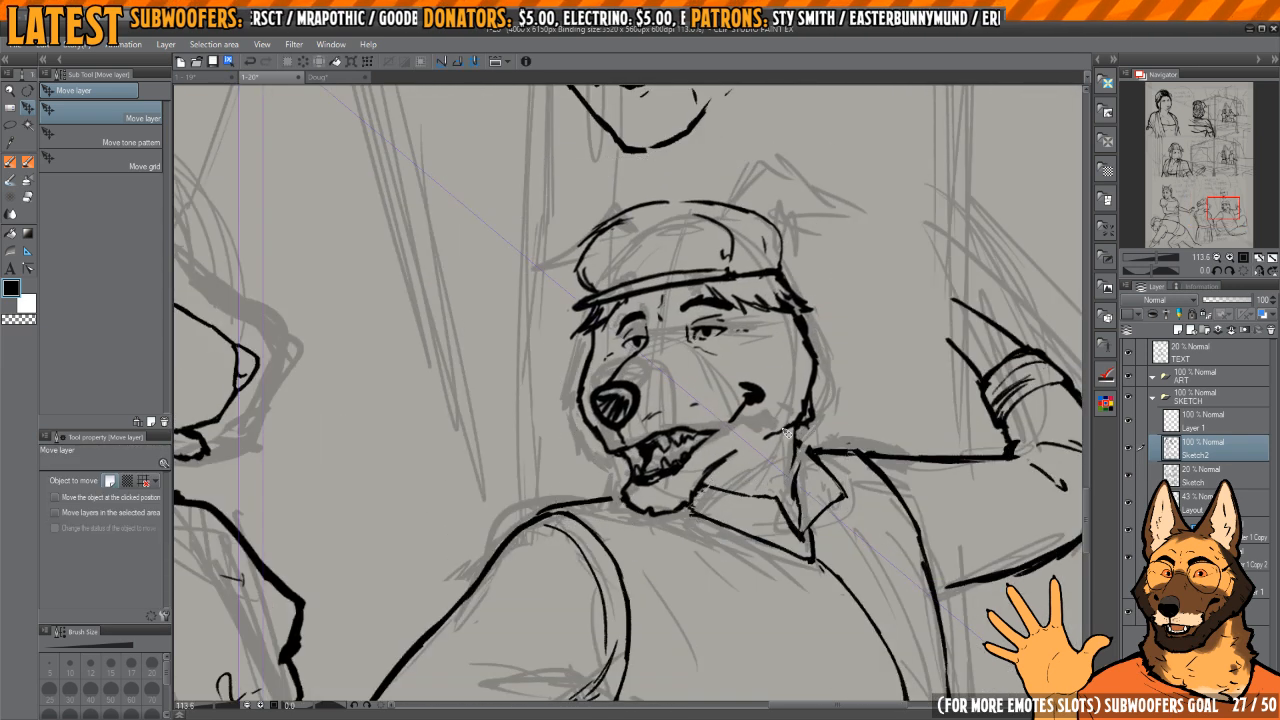
Step: Ink the seated dog's shoulder line up to his chin and erase the overlap at the jaw
{"action": "key", "text": "p"}
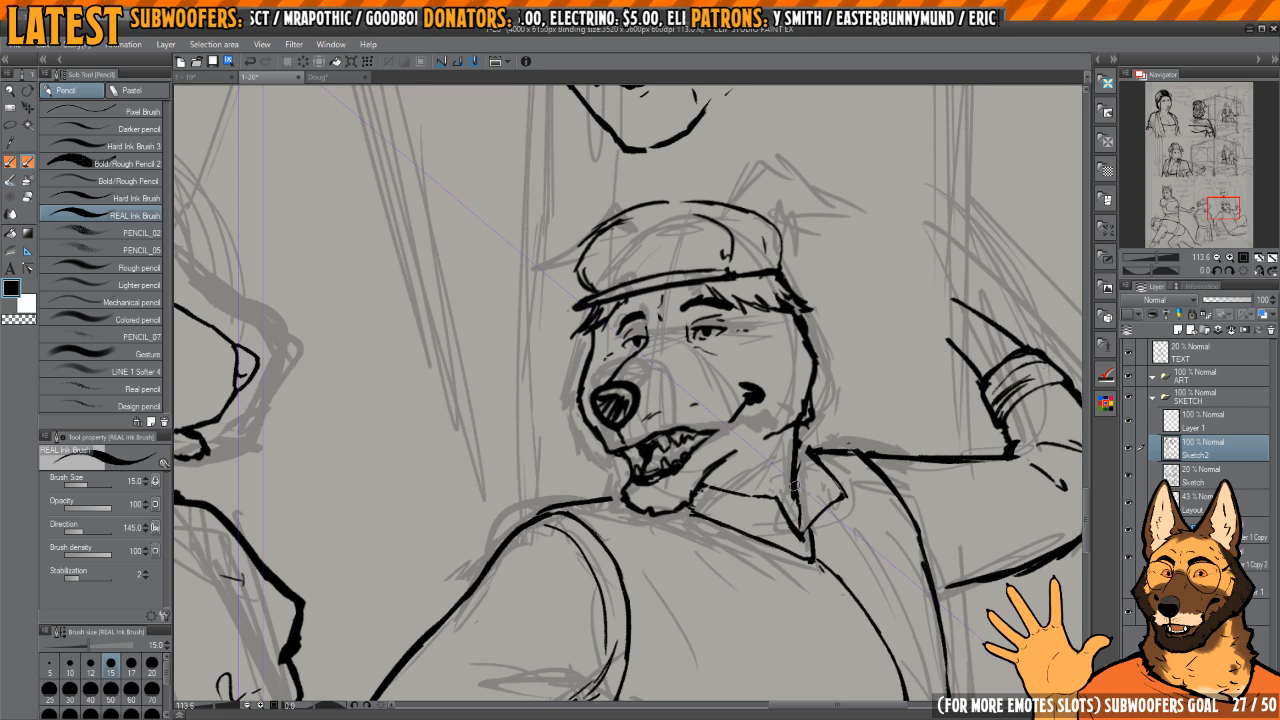
{"action": "left_click_drag", "start_coordinate": [648, 497], "coordinate": [748, 485]}
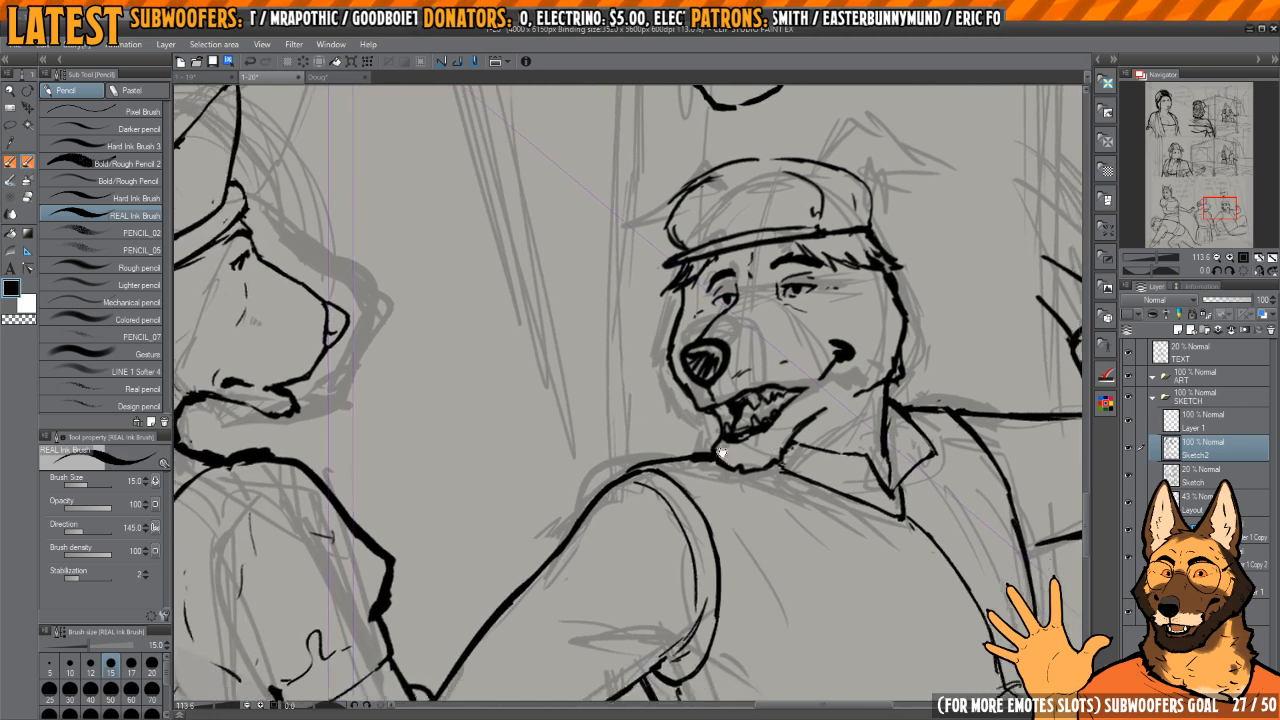
{"action": "scroll", "coordinate": [716, 489], "scroll_direction": "up", "scroll_amount": 6}
{"action": "mouse_move", "coordinate": [676, 428]}
{"action": "left_mouse_down"}
{"action": "mouse_move", "coordinate": [741, 429]}
{"action": "mouse_move", "coordinate": [642, 422]}
{"action": "mouse_move", "coordinate": [696, 416]}
{"action": "mouse_move", "coordinate": [698, 455]}
{"action": "left_mouse_up"}
{"action": "key", "text": "c"}
{"action": "mouse_move", "coordinate": [742, 402]}
{"action": "left_mouse_down"}
{"action": "mouse_move", "coordinate": [750, 436]}
{"action": "mouse_move", "coordinate": [717, 421]}
{"action": "mouse_move", "coordinate": [736, 448]}
{"action": "left_mouse_up"}
{"action": "key", "text": "c"}
{"action": "left_click_drag", "start_coordinate": [676, 440], "coordinate": [622, 446]}
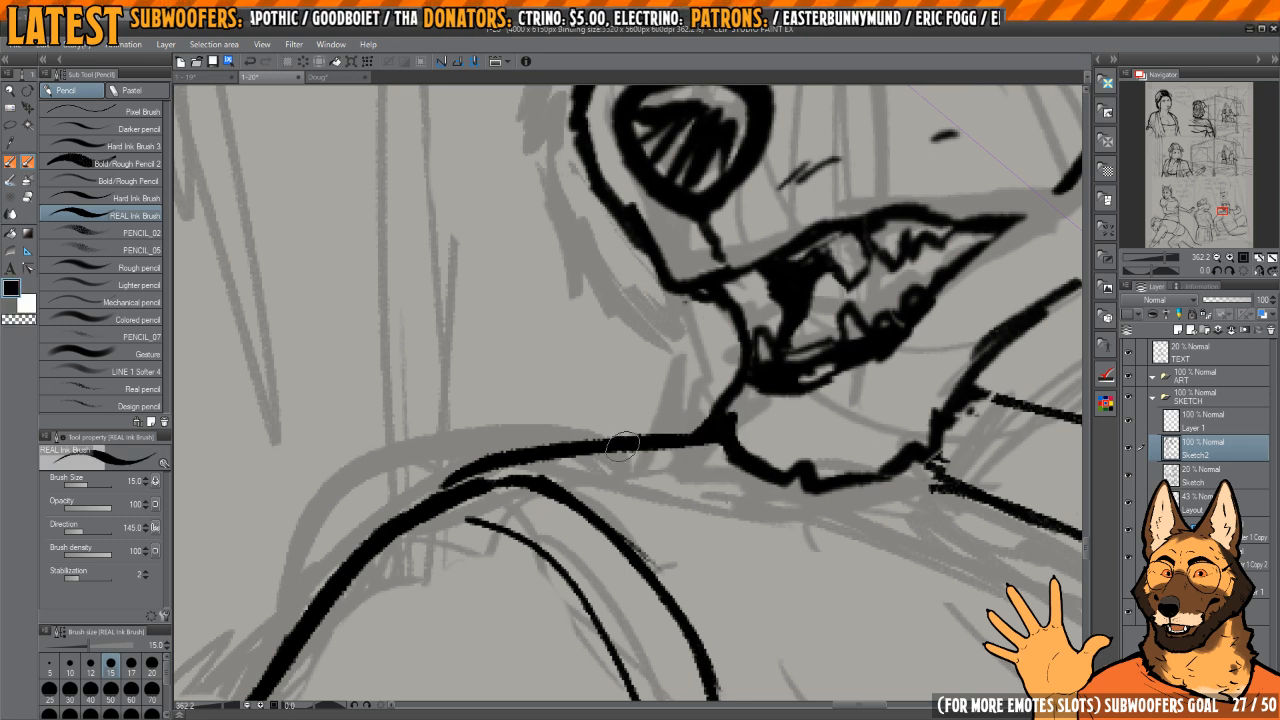
{"action": "scroll", "coordinate": [783, 400], "scroll_direction": "down", "scroll_amount": 10}
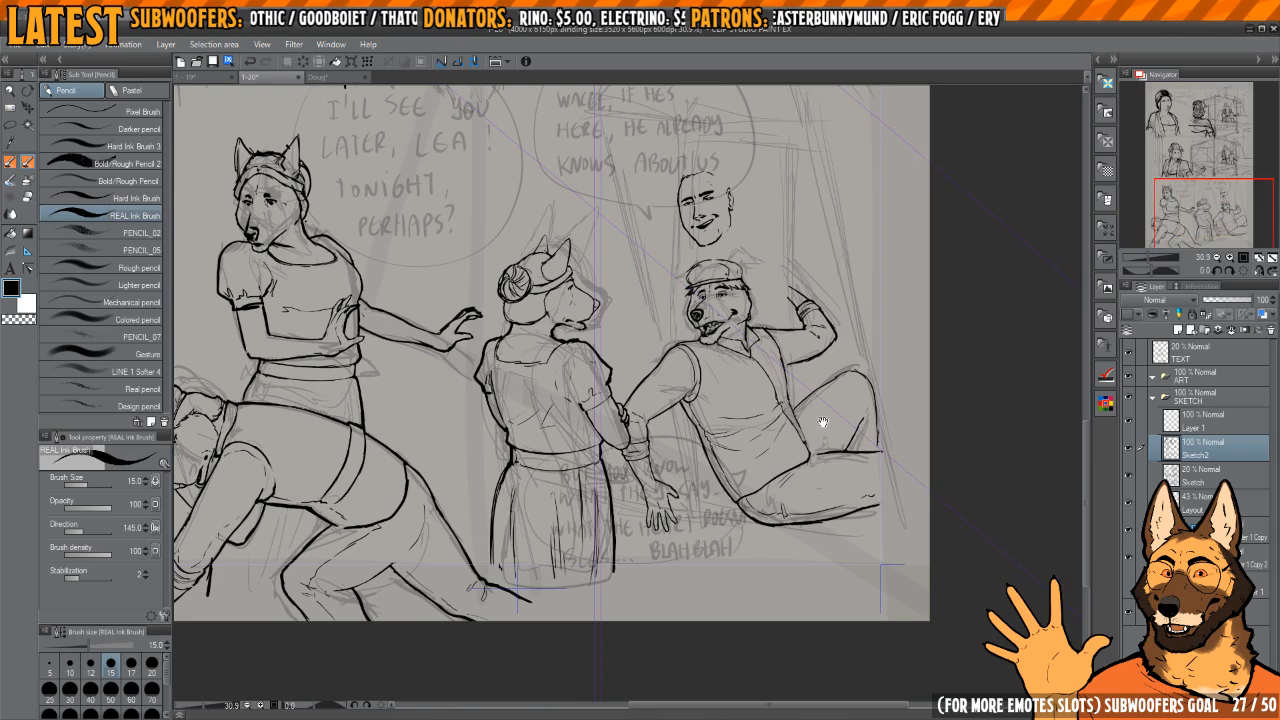
Step: Ink a small buckle on the back edge of the seated dog's vest near the waist
{"action": "left_click_drag", "start_coordinate": [823, 421], "coordinate": [811, 443]}
{"action": "left_click_drag", "start_coordinate": [797, 298], "coordinate": [783, 360]}
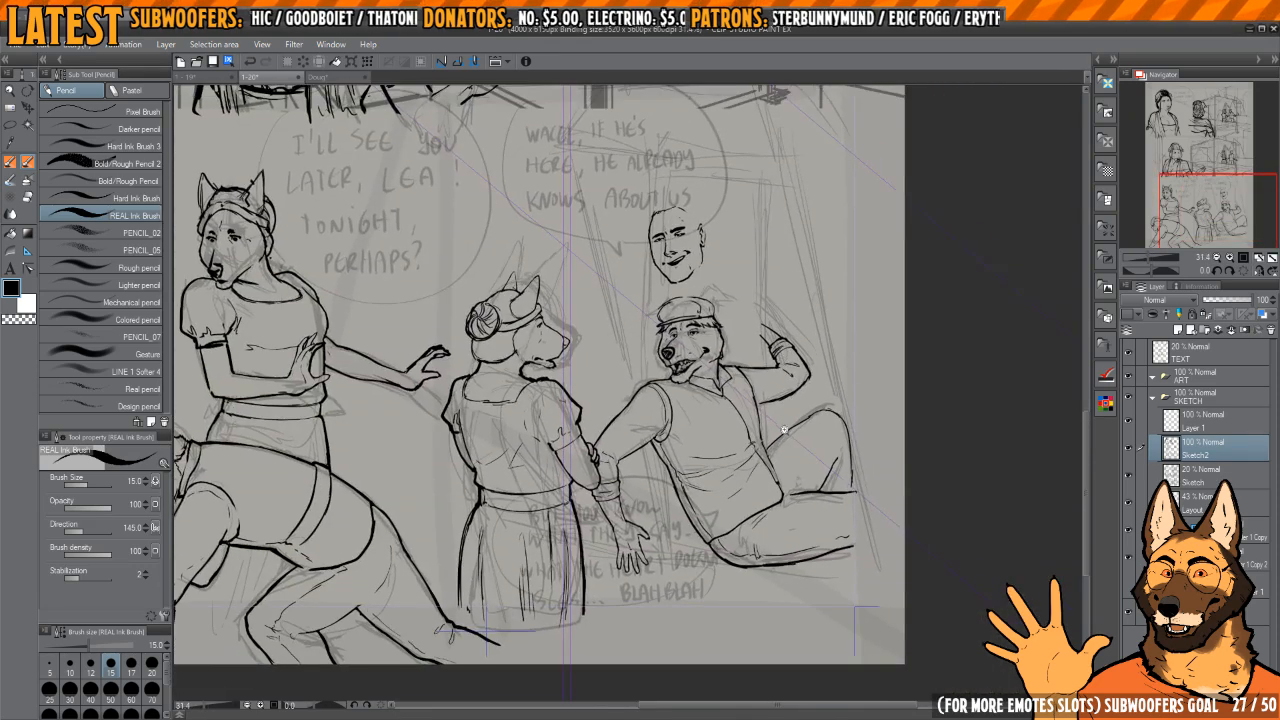
{"action": "mouse_move", "coordinate": [784, 430]}
{"action": "left_mouse_down"}
{"action": "mouse_move", "coordinate": [750, 438]}
{"action": "mouse_move", "coordinate": [805, 433]}
{"action": "left_mouse_up"}
{"action": "mouse_move", "coordinate": [647, 528]}
{"action": "left_mouse_down"}
{"action": "mouse_move", "coordinate": [673, 514]}
{"action": "mouse_move", "coordinate": [618, 513]}
{"action": "left_mouse_up"}
{"action": "left_click_drag", "start_coordinate": [618, 513], "coordinate": [636, 557]}
{"action": "mouse_move", "coordinate": [636, 557]}
{"action": "left_mouse_down"}
{"action": "mouse_move", "coordinate": [678, 549]}
{"action": "mouse_move", "coordinate": [639, 527]}
{"action": "mouse_move", "coordinate": [641, 550]}
{"action": "mouse_move", "coordinate": [625, 513]}
{"action": "left_mouse_up"}
{"action": "key", "text": "c"}
{"action": "key", "text": "c"}
{"action": "mouse_move", "coordinate": [625, 513]}
{"action": "left_mouse_down"}
{"action": "mouse_move", "coordinate": [791, 449]}
{"action": "mouse_move", "coordinate": [829, 449]}
{"action": "left_mouse_up"}
{"action": "mouse_move", "coordinate": [640, 472]}
{"action": "left_mouse_down"}
{"action": "mouse_move", "coordinate": [674, 461]}
{"action": "mouse_move", "coordinate": [640, 459]}
{"action": "mouse_move", "coordinate": [695, 486]}
{"action": "left_mouse_up"}
Step: Lasso the whole crouching character, enlarge him slightly, and reposition him at the panel's lower edge
{"action": "key", "text": "m"}
{"action": "scroll", "coordinate": [520, 680], "scroll_direction": "down", "scroll_amount": 1}
{"action": "mouse_move", "coordinate": [401, 641]}
{"action": "left_mouse_down"}
{"action": "mouse_move", "coordinate": [447, 709]}
{"action": "mouse_move", "coordinate": [863, 660]}
{"action": "left_mouse_up"}
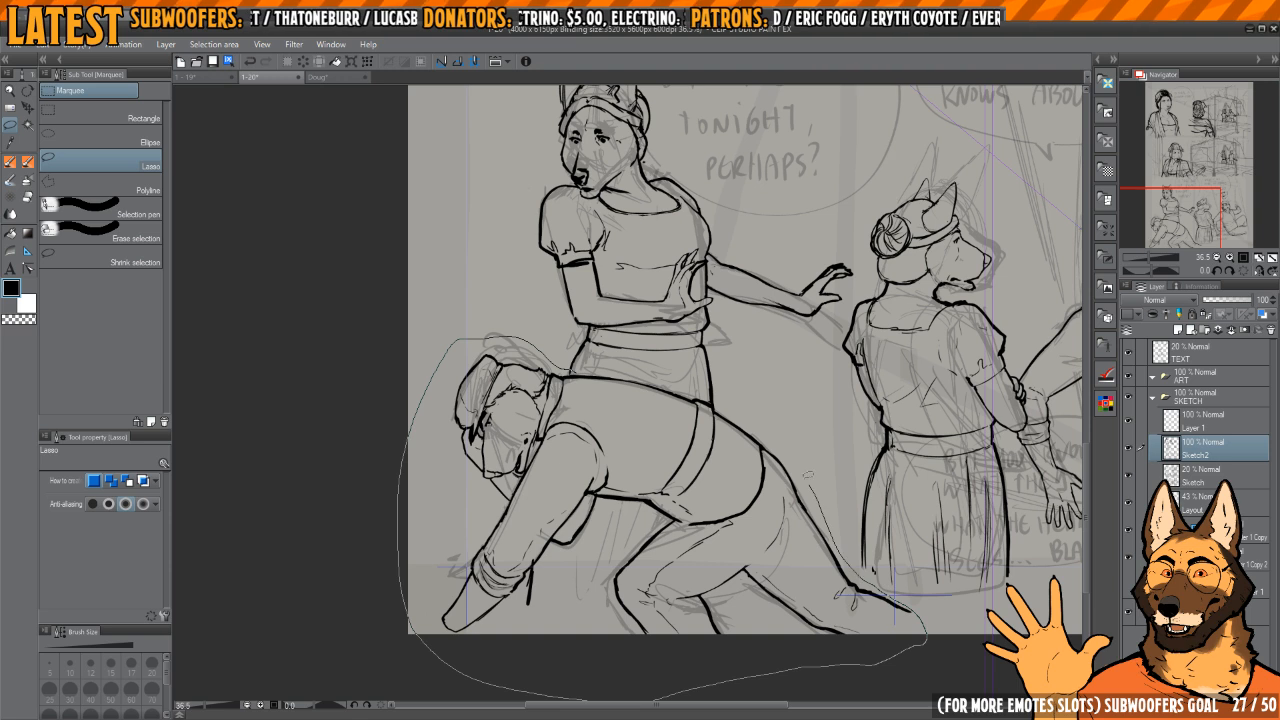
{"action": "left_click_drag", "start_coordinate": [802, 435], "coordinate": [802, 435]}
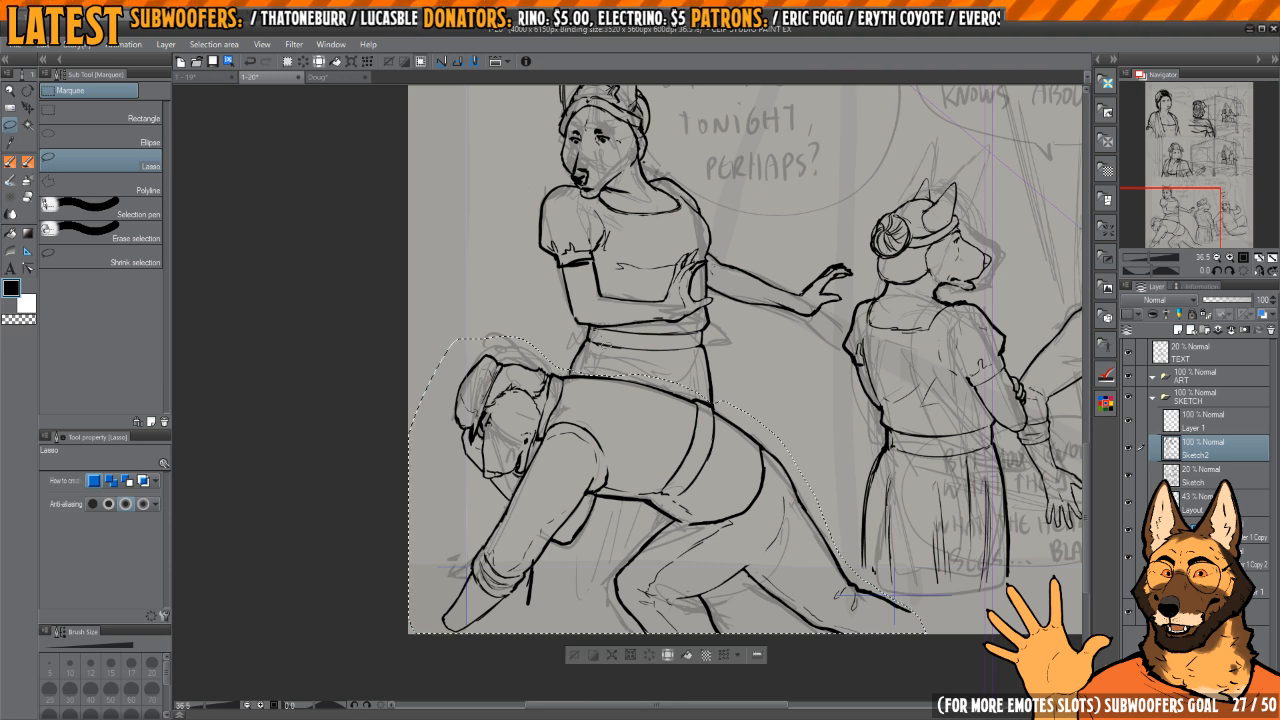
{"action": "key", "text": "ctrl+t"}
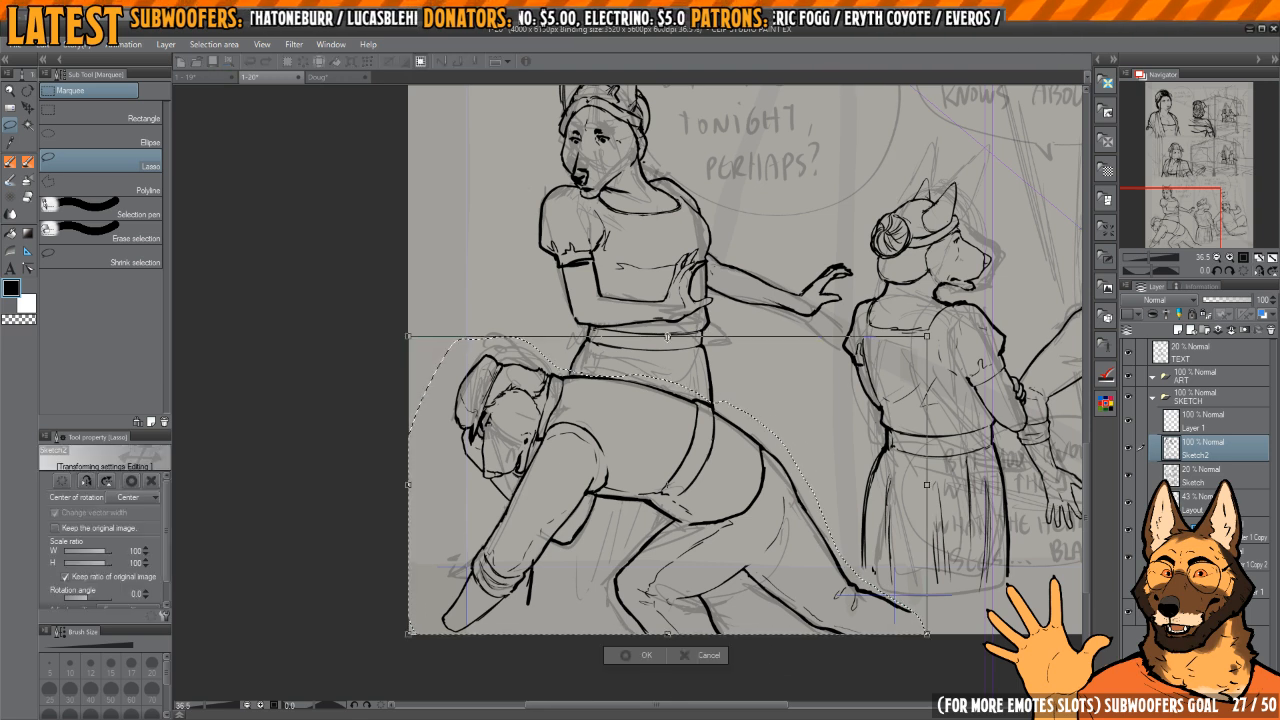
{"action": "mouse_move", "coordinate": [667, 336]}
{"action": "left_mouse_down"}
{"action": "mouse_move", "coordinate": [670, 300]}
{"action": "mouse_move", "coordinate": [677, 308]}
{"action": "left_mouse_up"}
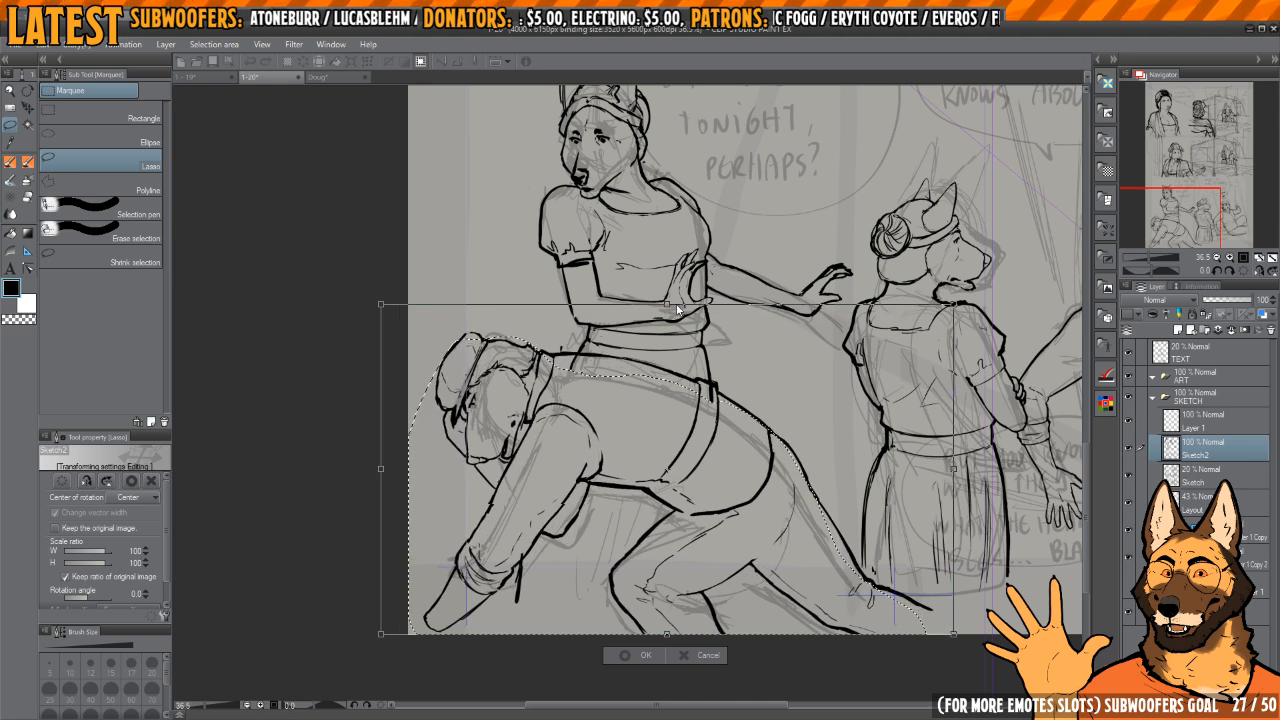
{"action": "mouse_move", "coordinate": [776, 429]}
{"action": "left_mouse_down"}
{"action": "mouse_move", "coordinate": [795, 461]}
{"action": "mouse_move", "coordinate": [746, 460]}
{"action": "left_mouse_up"}
{"action": "key", "text": "Return"}
{"action": "key", "text": "ctrl+d"}
Step: Erase part of the crouching character's rump outline and ink the upper and lower edges of his tail
{"action": "scroll", "coordinate": [852, 451], "scroll_direction": "down", "scroll_amount": 3}
{"action": "scroll", "coordinate": [748, 460], "scroll_direction": "up", "scroll_amount": 3}
{"action": "key", "text": "e"}
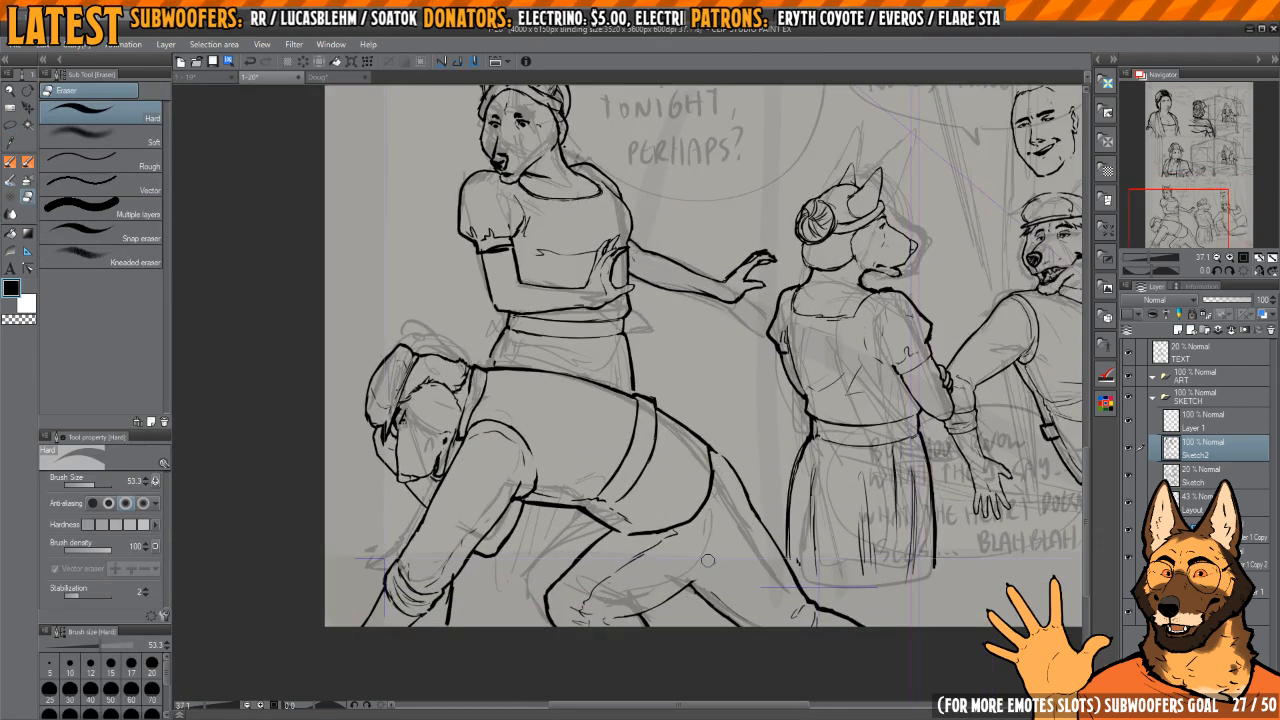
{"action": "key", "text": "p"}
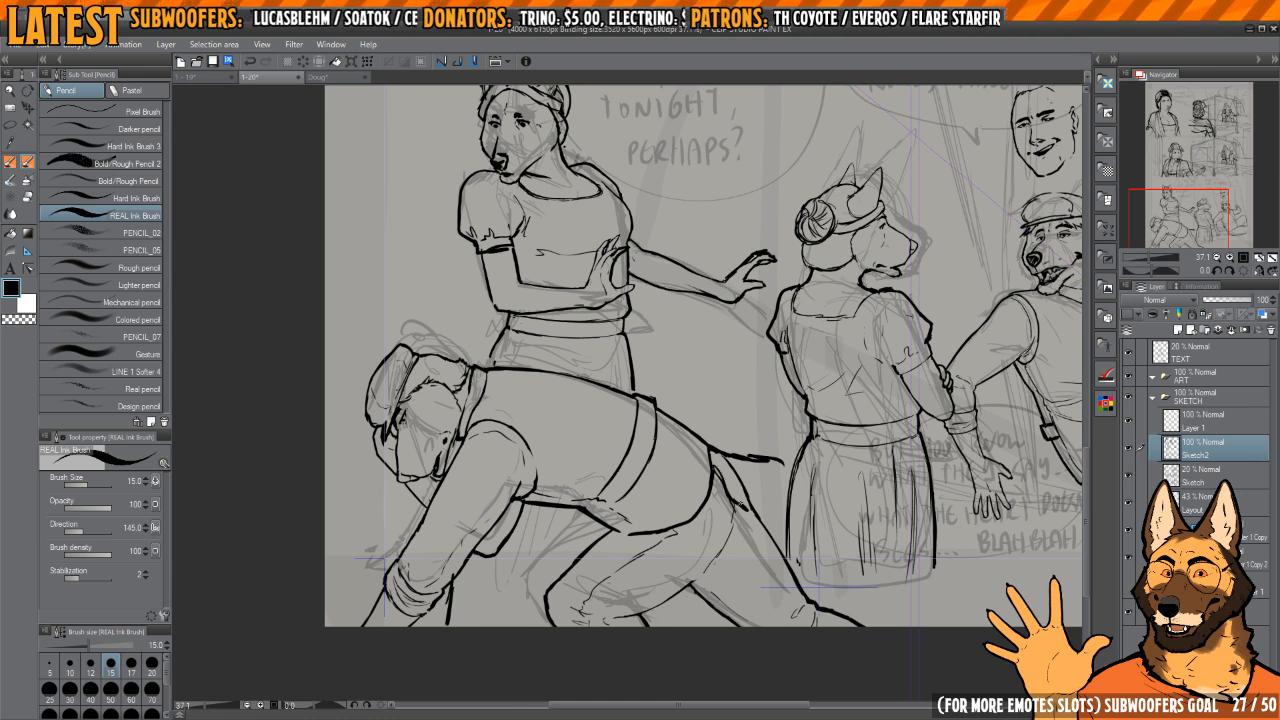
{"action": "key", "text": "e"}
{"action": "key", "text": "p"}
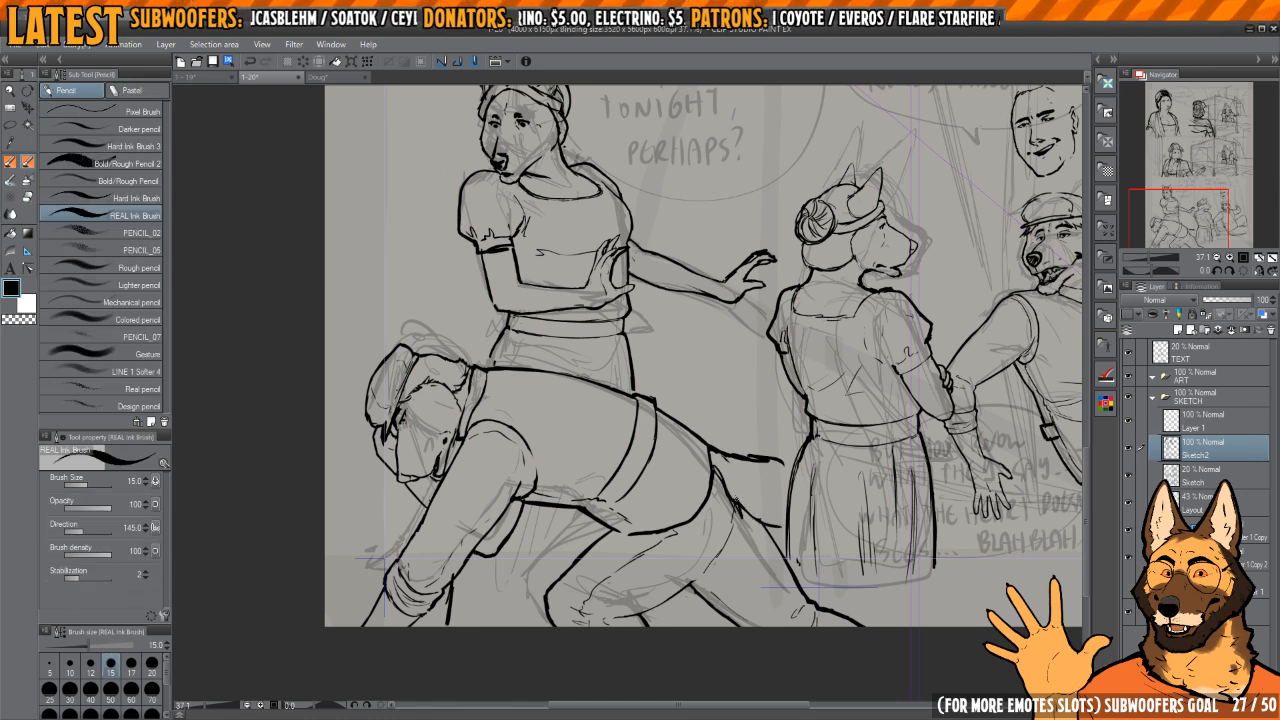
{"action": "key", "text": "e"}
{"action": "key", "text": "p"}
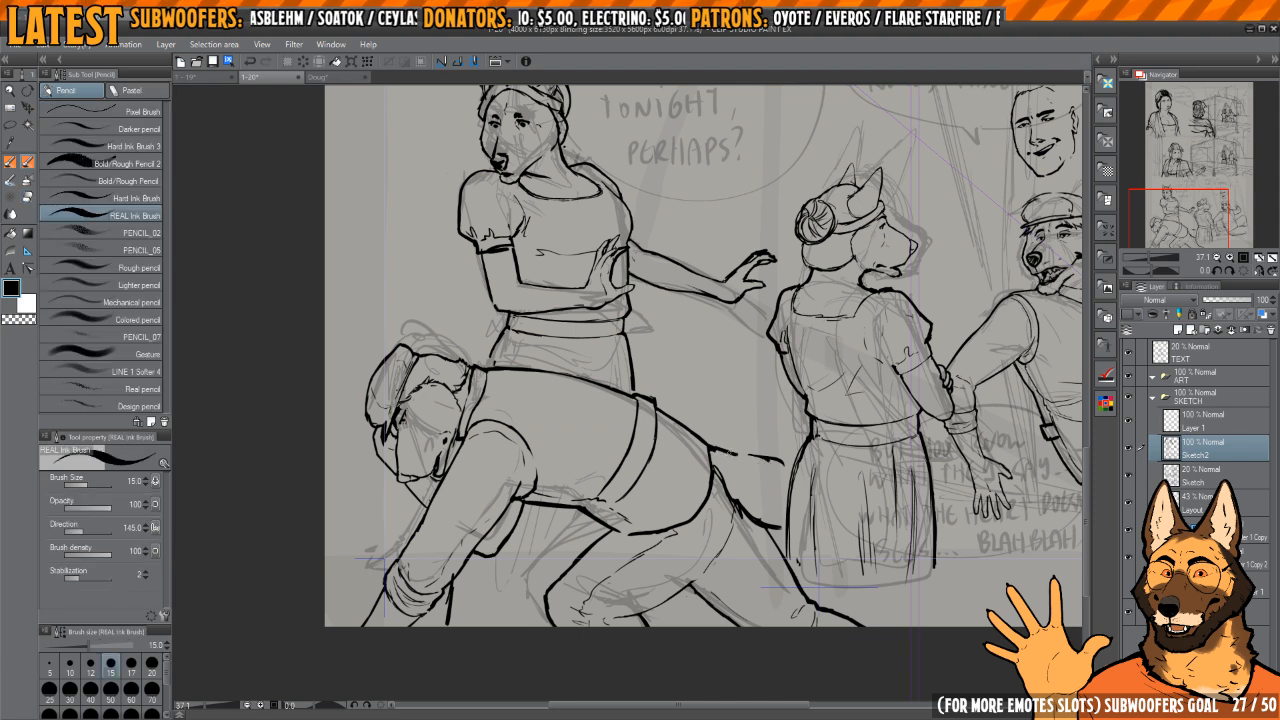
Step: Try inking a curved tail line down from the seated dog's hip, erasing and redrawing the first version
{"action": "left_click_drag", "start_coordinate": [804, 394], "coordinate": [784, 434]}
{"action": "scroll", "coordinate": [786, 434], "scroll_direction": "down", "scroll_amount": 4}
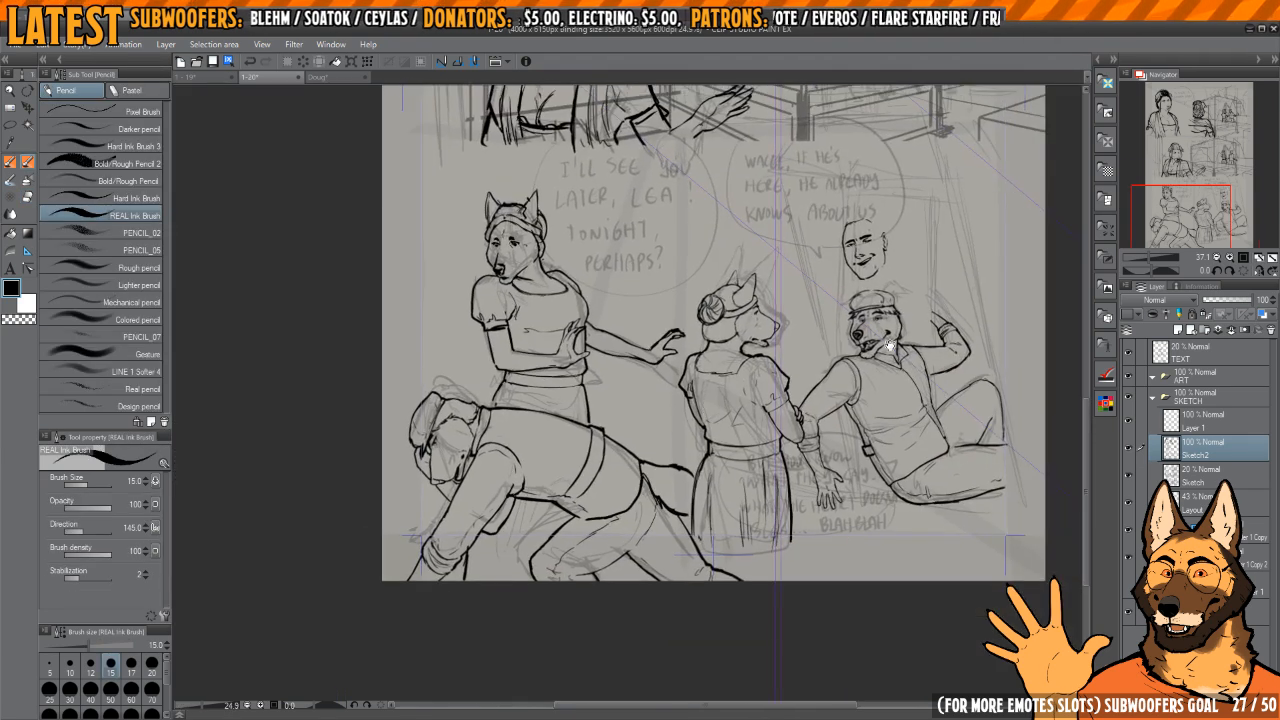
{"action": "left_click_drag", "start_coordinate": [940, 414], "coordinate": [823, 377]}
{"action": "scroll", "coordinate": [834, 450], "scroll_direction": "up", "scroll_amount": 5}
{"action": "left_click_drag", "start_coordinate": [833, 450], "coordinate": [798, 406]}
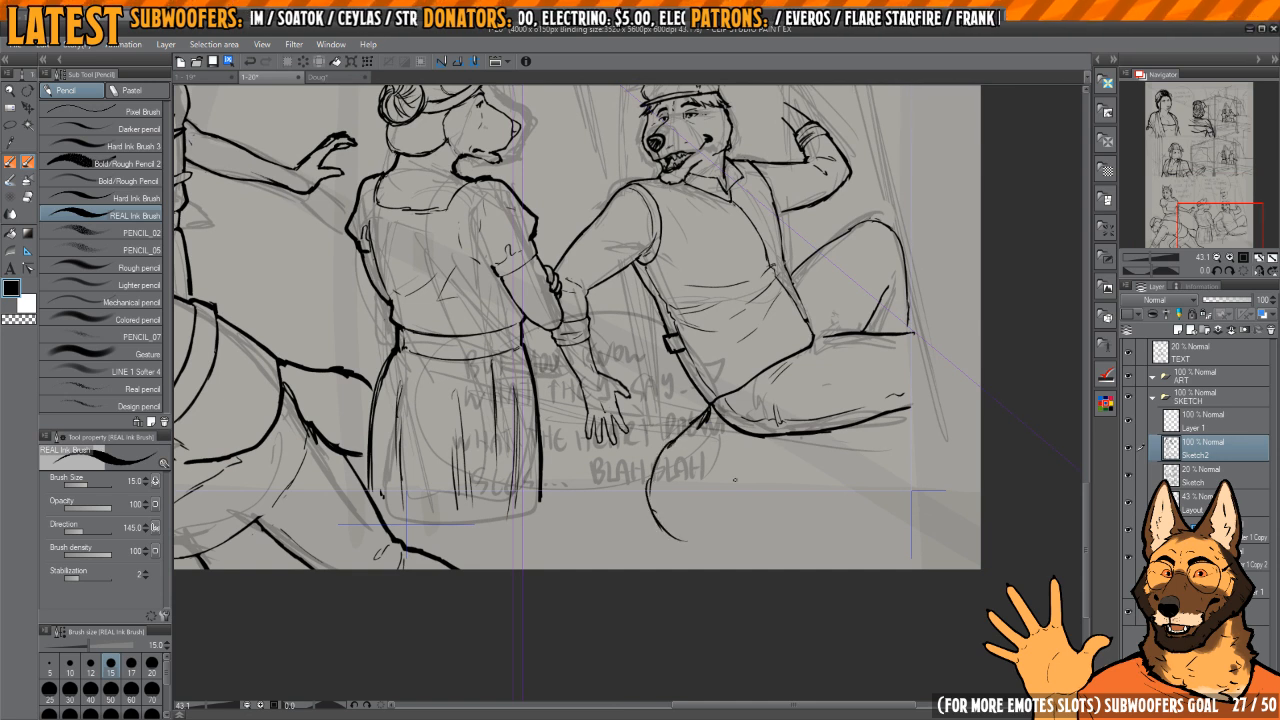
{"action": "key", "text": "e"}
{"action": "mouse_move", "coordinate": [708, 410]}
{"action": "left_mouse_down"}
{"action": "mouse_move", "coordinate": [657, 455]}
{"action": "mouse_move", "coordinate": [653, 497]}
{"action": "mouse_move", "coordinate": [676, 428]}
{"action": "mouse_move", "coordinate": [632, 505]}
{"action": "left_mouse_up"}
{"action": "key", "text": "p"}
{"action": "left_click_drag", "start_coordinate": [667, 469], "coordinate": [651, 477]}
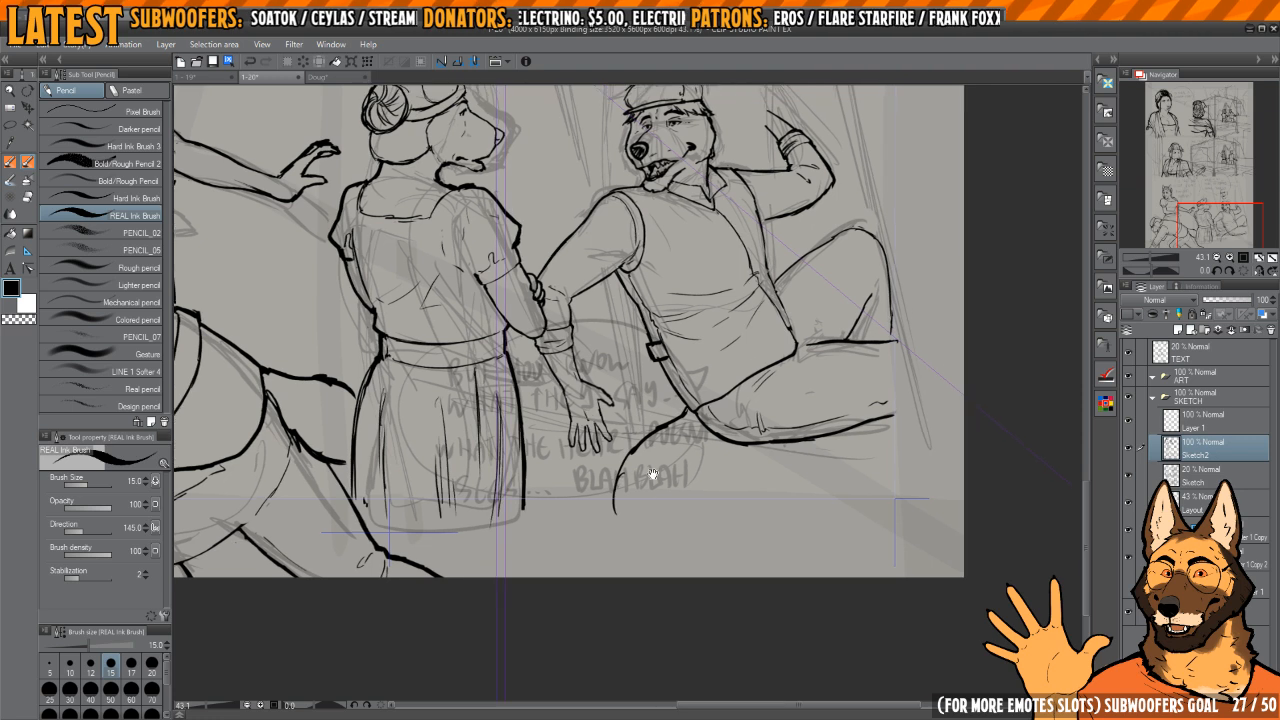
Step: Erase the seated dog's curved tail line and ink a full bushy tail hanging below the hip and tapering to a pointed tip
{"action": "scroll", "coordinate": [658, 467], "scroll_direction": "up", "scroll_amount": 3}
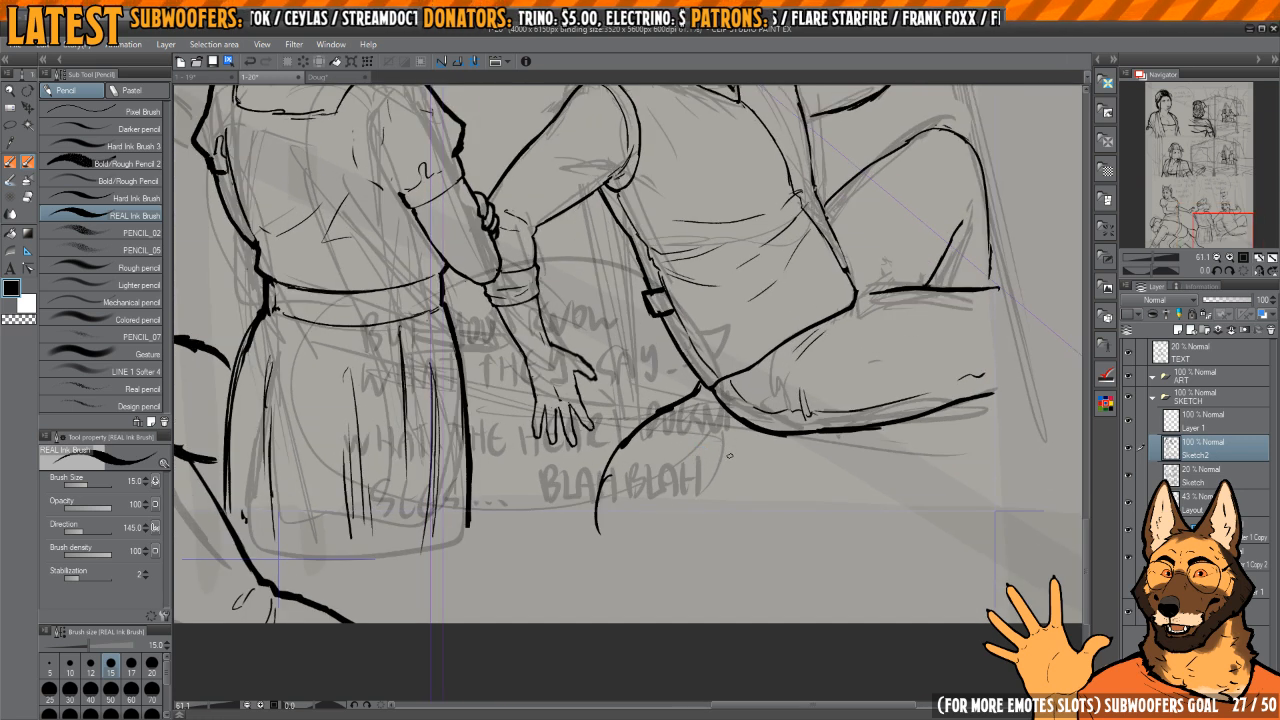
{"action": "scroll", "coordinate": [729, 453], "scroll_direction": "down", "scroll_amount": 2}
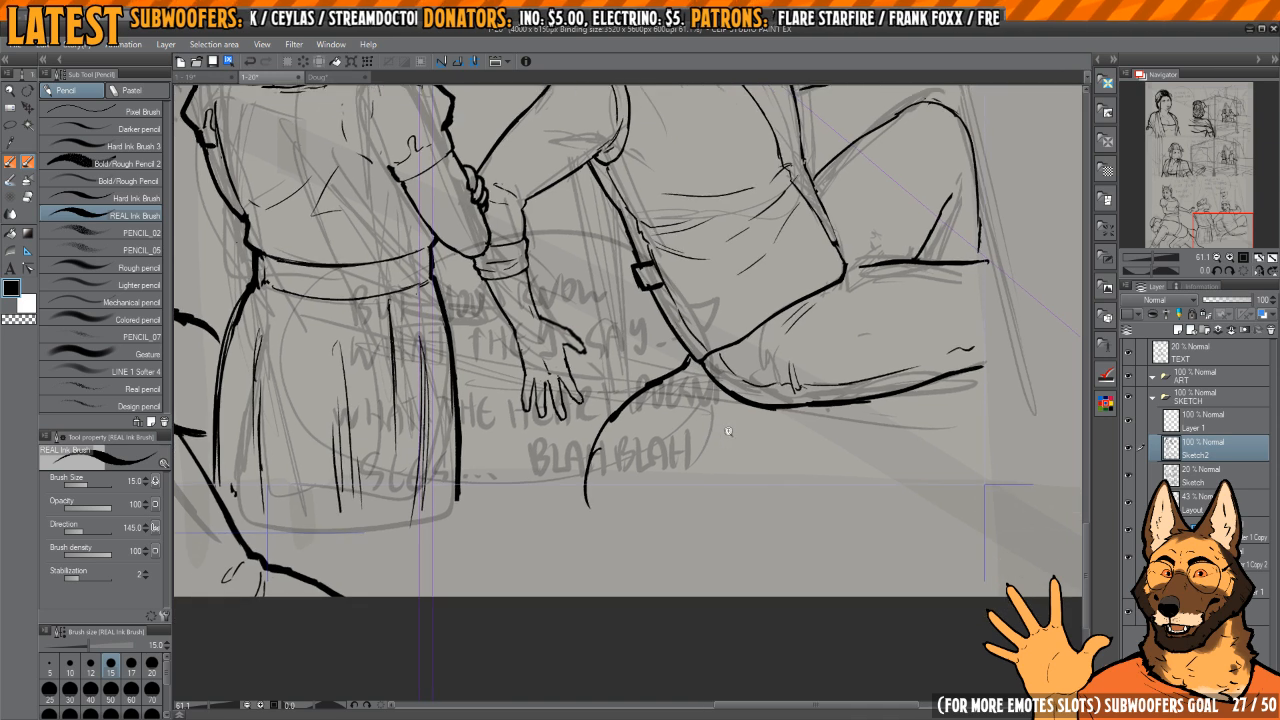
{"action": "key", "text": "e"}
{"action": "mouse_move", "coordinate": [715, 412]}
{"action": "left_mouse_down"}
{"action": "mouse_move", "coordinate": [648, 462]}
{"action": "mouse_move", "coordinate": [630, 532]}
{"action": "left_mouse_up"}
{"action": "key", "text": "p"}
{"action": "key", "text": "b"}
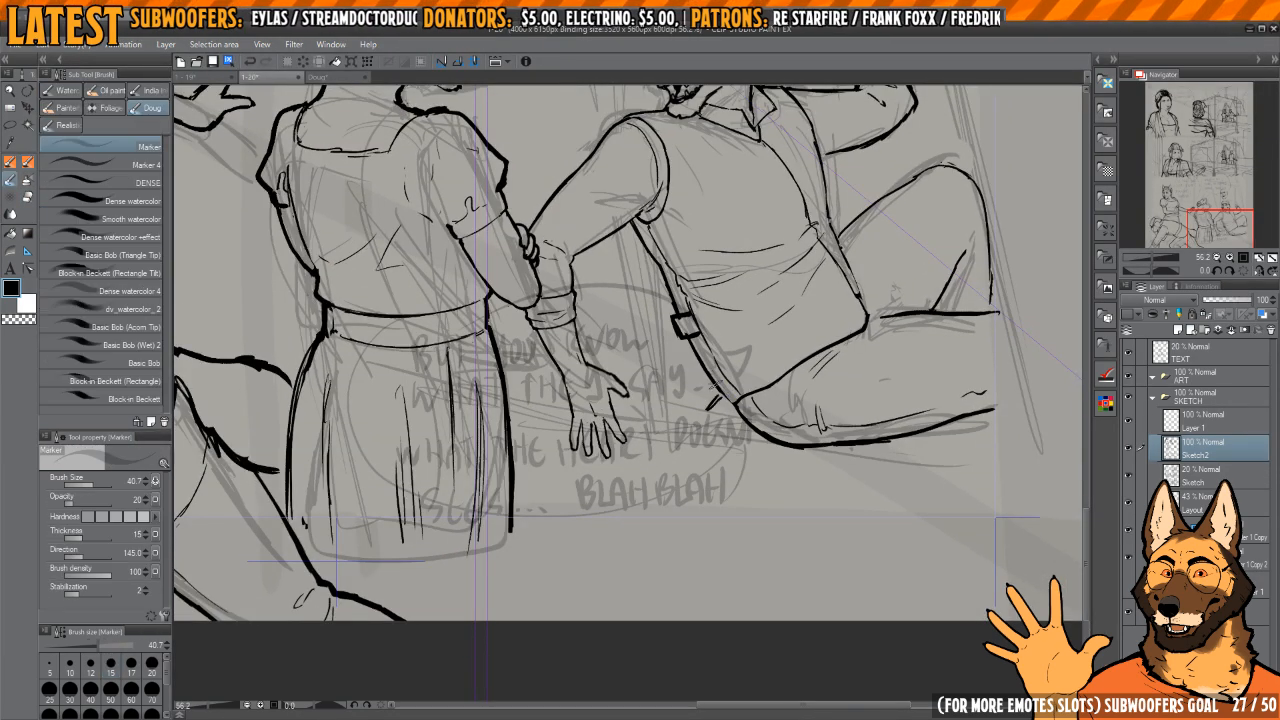
{"action": "scroll", "coordinate": [727, 393], "scroll_direction": "up", "scroll_amount": 5}
{"action": "key", "text": "p"}
{"action": "mouse_move", "coordinate": [711, 400]}
{"action": "left_mouse_down"}
{"action": "mouse_move", "coordinate": [746, 434]}
{"action": "mouse_move", "coordinate": [746, 422]}
{"action": "left_mouse_up"}
{"action": "scroll", "coordinate": [753, 360], "scroll_direction": "down", "scroll_amount": 5}
{"action": "scroll", "coordinate": [730, 372], "scroll_direction": "down", "scroll_amount": 4}
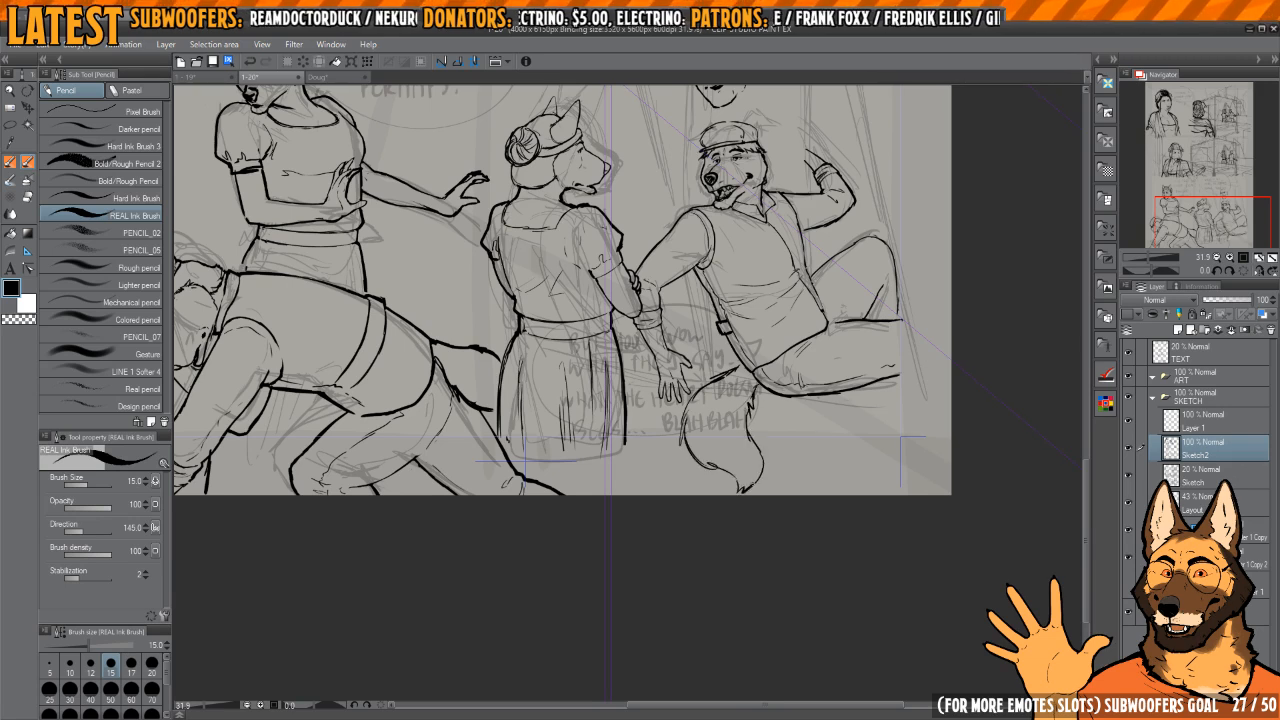
Step: Clean up the upper outer edge of the seated dog's tail and re-ink it heavier where it joins the hip
{"action": "scroll", "coordinate": [715, 380], "scroll_direction": "up", "scroll_amount": 4}
{"action": "key", "text": "e"}
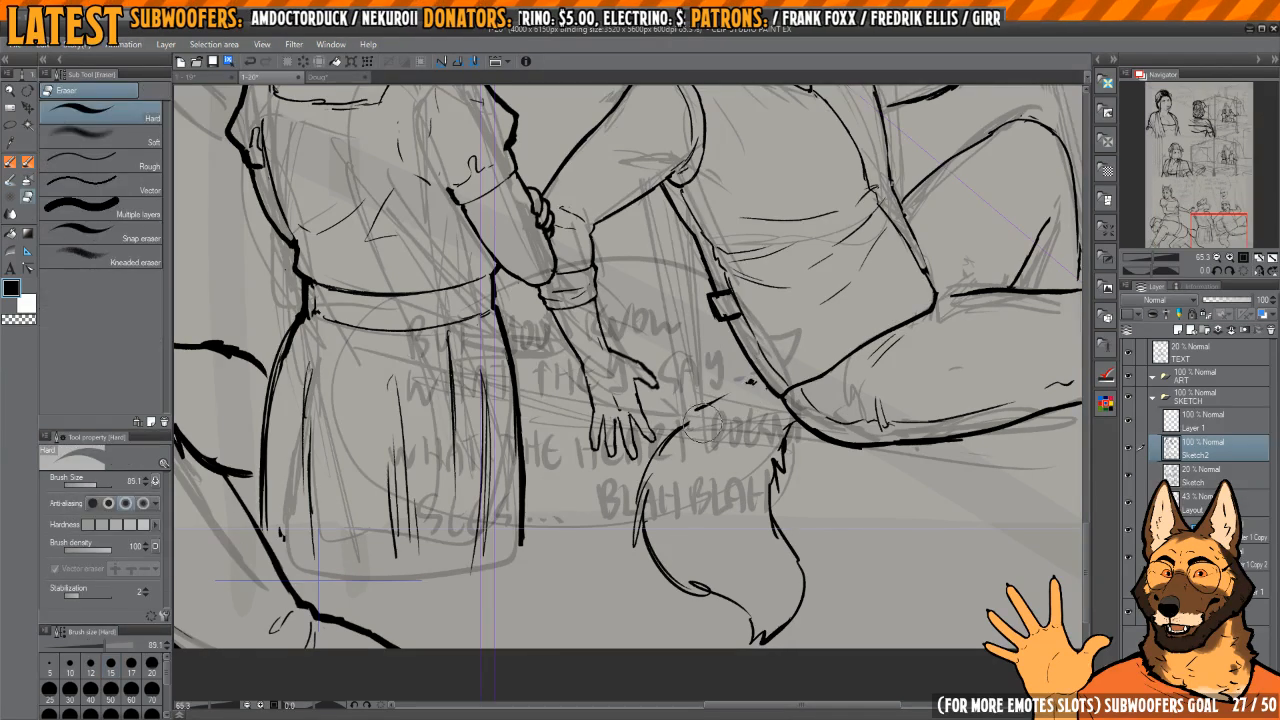
{"action": "key", "text": "p"}
{"action": "key", "text": "e"}
{"action": "left_click_drag", "start_coordinate": [683, 425], "coordinate": [641, 525]}
{"action": "key", "text": "p"}
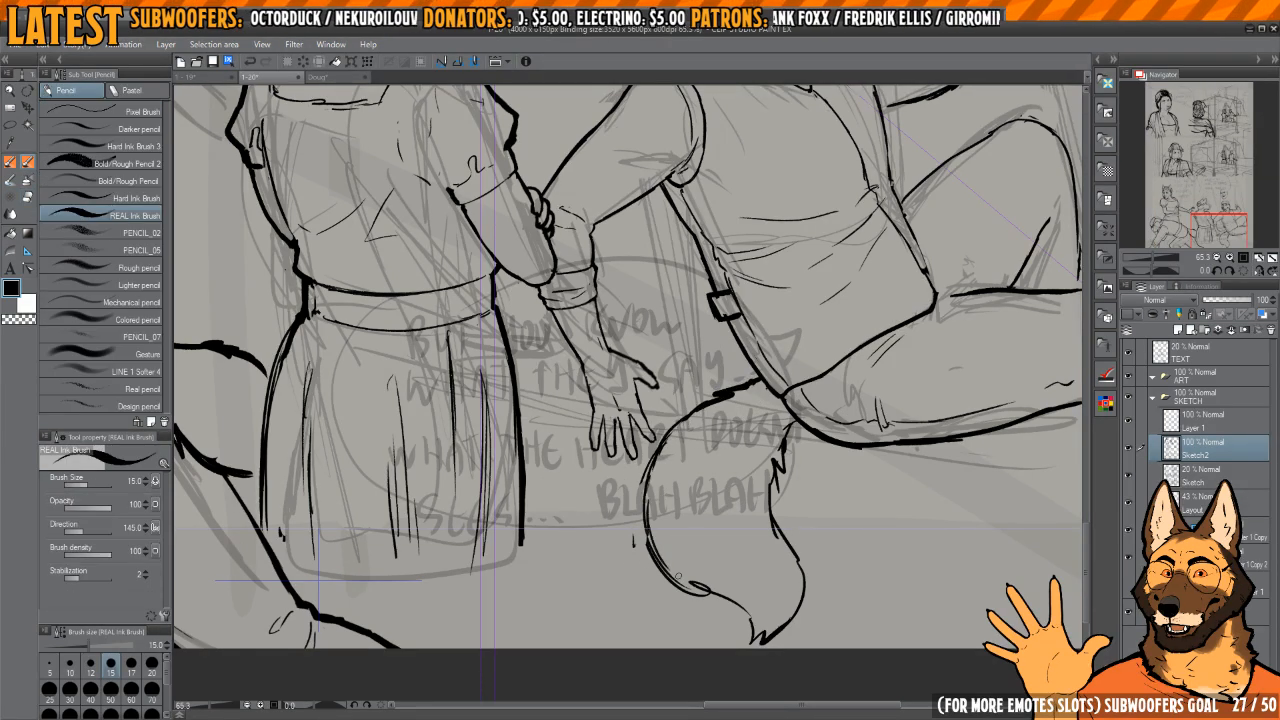
Step: Erase the lower outer edge of the seated dog's tail and re-ink it as a smoother curve towards the tip
{"action": "key", "text": "e"}
{"action": "mouse_move", "coordinate": [677, 577]}
{"action": "left_mouse_down"}
{"action": "mouse_move", "coordinate": [725, 610]}
{"action": "mouse_move", "coordinate": [660, 500]}
{"action": "mouse_move", "coordinate": [645, 445]}
{"action": "left_mouse_up"}
{"action": "key", "text": "p"}
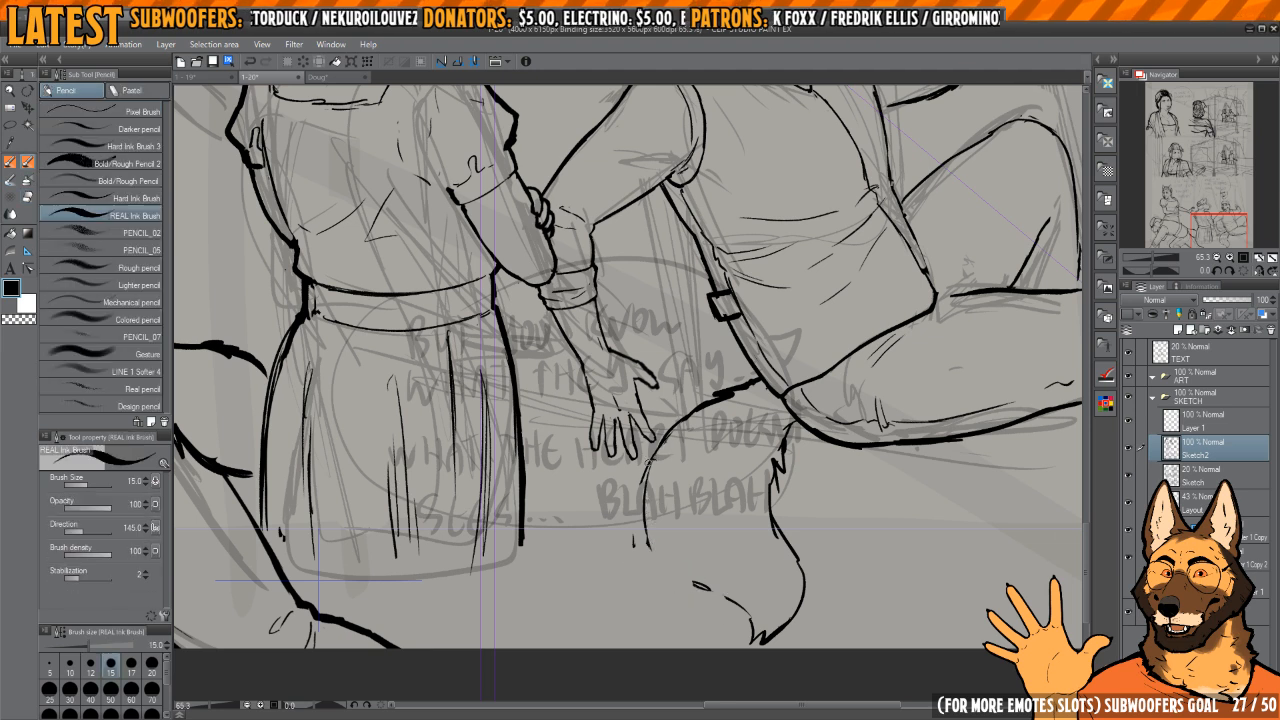
{"action": "key", "text": "e"}
{"action": "mouse_move", "coordinate": [663, 562]}
{"action": "left_mouse_down"}
{"action": "mouse_move", "coordinate": [653, 510]}
{"action": "mouse_move", "coordinate": [663, 573]}
{"action": "mouse_move", "coordinate": [697, 589]}
{"action": "left_mouse_up"}
{"action": "key", "text": "p"}
{"action": "key", "text": "e"}
{"action": "left_click_drag", "start_coordinate": [622, 530], "coordinate": [712, 612]}
{"action": "key", "text": "p"}
{"action": "left_click_drag", "start_coordinate": [658, 548], "coordinate": [700, 590]}
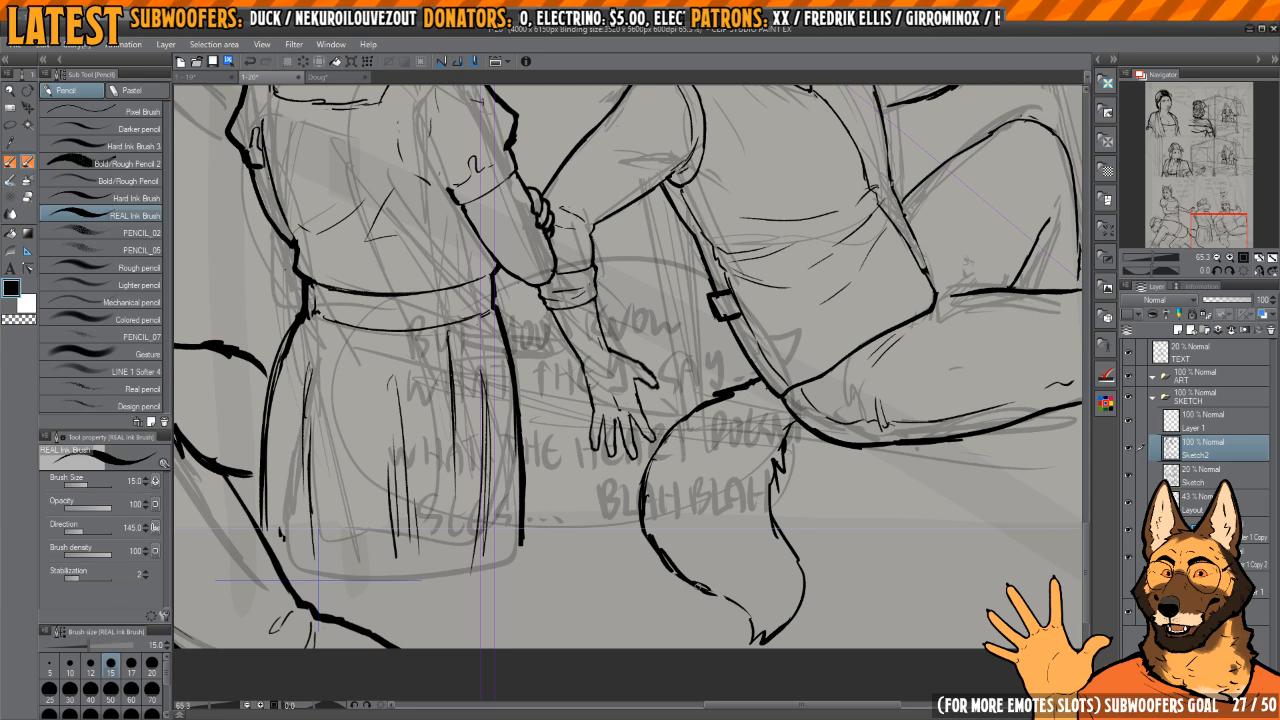
Step: Erase the jagged fur on the inner edge of the seated dog's tail and re-ink that contour, adding a small tuft near the tip
{"action": "mouse_move", "coordinate": [800, 465]}
{"action": "left_mouse_down"}
{"action": "mouse_move", "coordinate": [725, 458]}
{"action": "mouse_move", "coordinate": [706, 420]}
{"action": "left_mouse_up"}
{"action": "key", "text": "e"}
{"action": "key", "text": "p"}
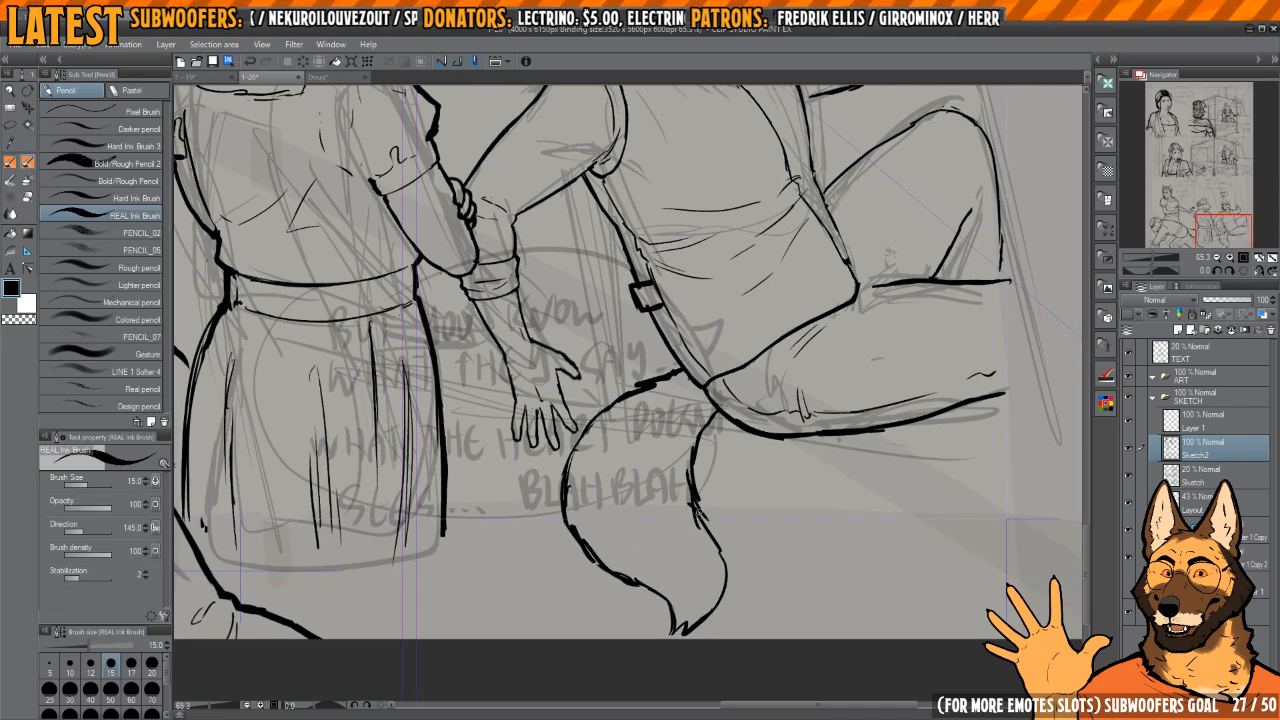
{"action": "key", "text": "e"}
{"action": "key", "text": "p"}
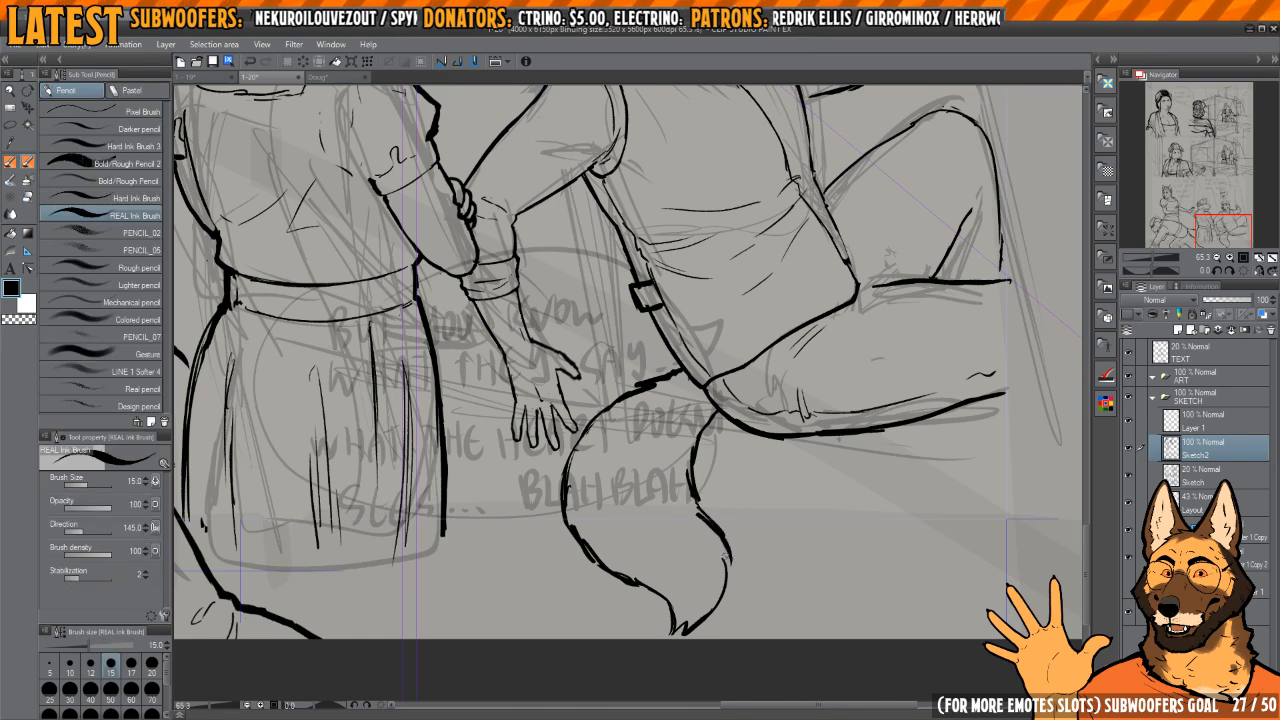
{"action": "left_click_drag", "start_coordinate": [727, 555], "coordinate": [724, 578]}
Step: Review the page from the bottom panel up to the top panel, comparing the inked figures with the rough sketch
{"action": "key", "text": "h"}
{"action": "key", "text": "h"}
{"action": "mouse_move", "coordinate": [820, 301]}
{"action": "left_mouse_down"}
{"action": "mouse_move", "coordinate": [824, 376]}
{"action": "mouse_move", "coordinate": [800, 460]}
{"action": "left_mouse_up"}
{"action": "scroll", "coordinate": [800, 460], "scroll_direction": "down", "scroll_amount": 2}
{"action": "left_click_drag", "start_coordinate": [757, 231], "coordinate": [753, 456]}
{"action": "scroll", "coordinate": [757, 401], "scroll_direction": "up", "scroll_amount": 4}
{"action": "scroll", "coordinate": [775, 388], "scroll_direction": "down", "scroll_amount": 2}
{"action": "scroll", "coordinate": [690, 350], "scroll_direction": "up", "scroll_amount": 2}
{"action": "key", "text": "e"}
{"action": "mouse_move", "coordinate": [636, 264]}
{"action": "left_mouse_down"}
{"action": "mouse_move", "coordinate": [622, 224]}
{"action": "mouse_move", "coordinate": [677, 349]}
{"action": "mouse_move", "coordinate": [690, 445]}
{"action": "mouse_move", "coordinate": [750, 280]}
{"action": "left_mouse_up"}
{"action": "scroll", "coordinate": [706, 299], "scroll_direction": "down", "scroll_amount": 3}
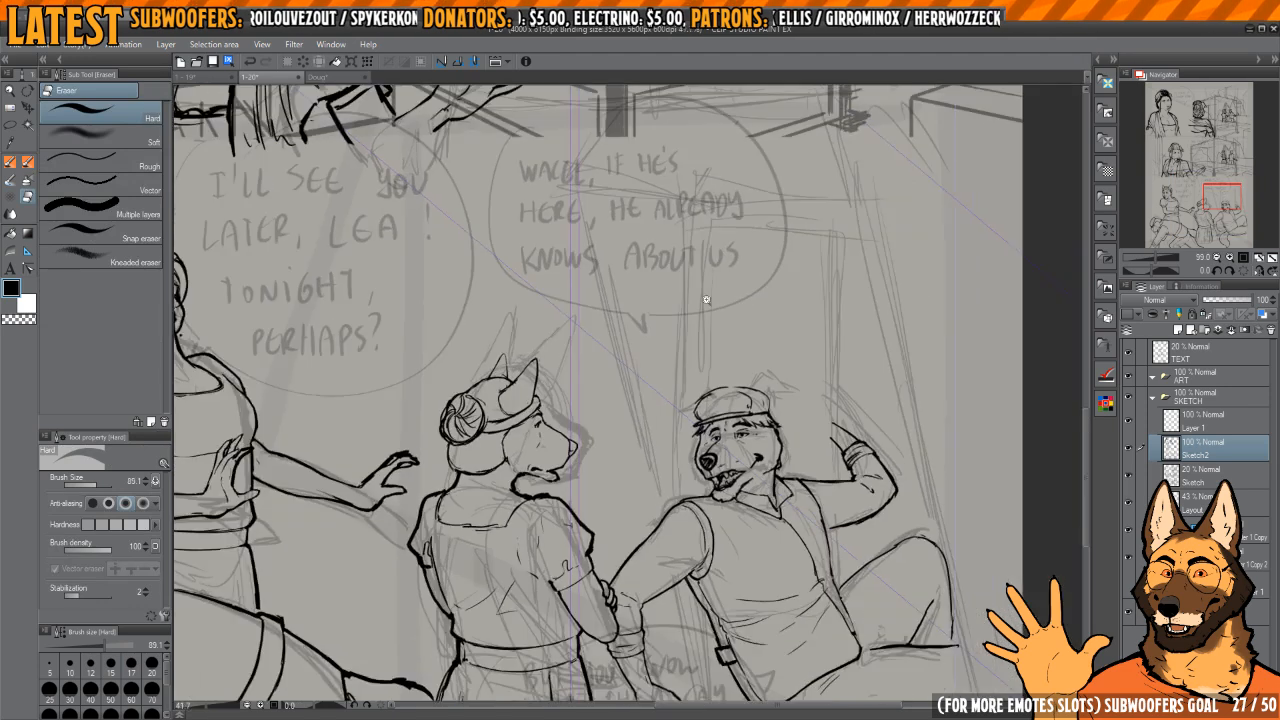
{"action": "scroll", "coordinate": [710, 300], "scroll_direction": "up", "scroll_amount": 1}
{"action": "scroll", "coordinate": [755, 342], "scroll_direction": "down", "scroll_amount": 4}
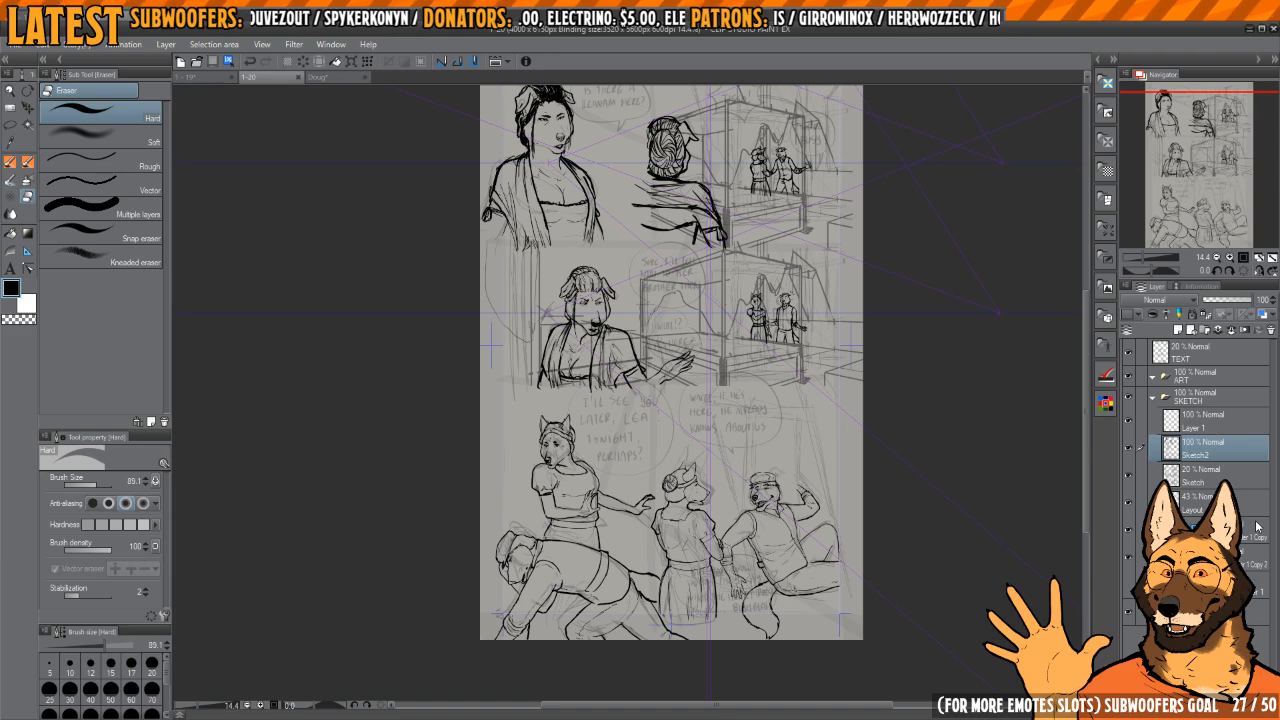
{"action": "scroll", "coordinate": [808, 334], "scroll_direction": "up", "scroll_amount": 3}
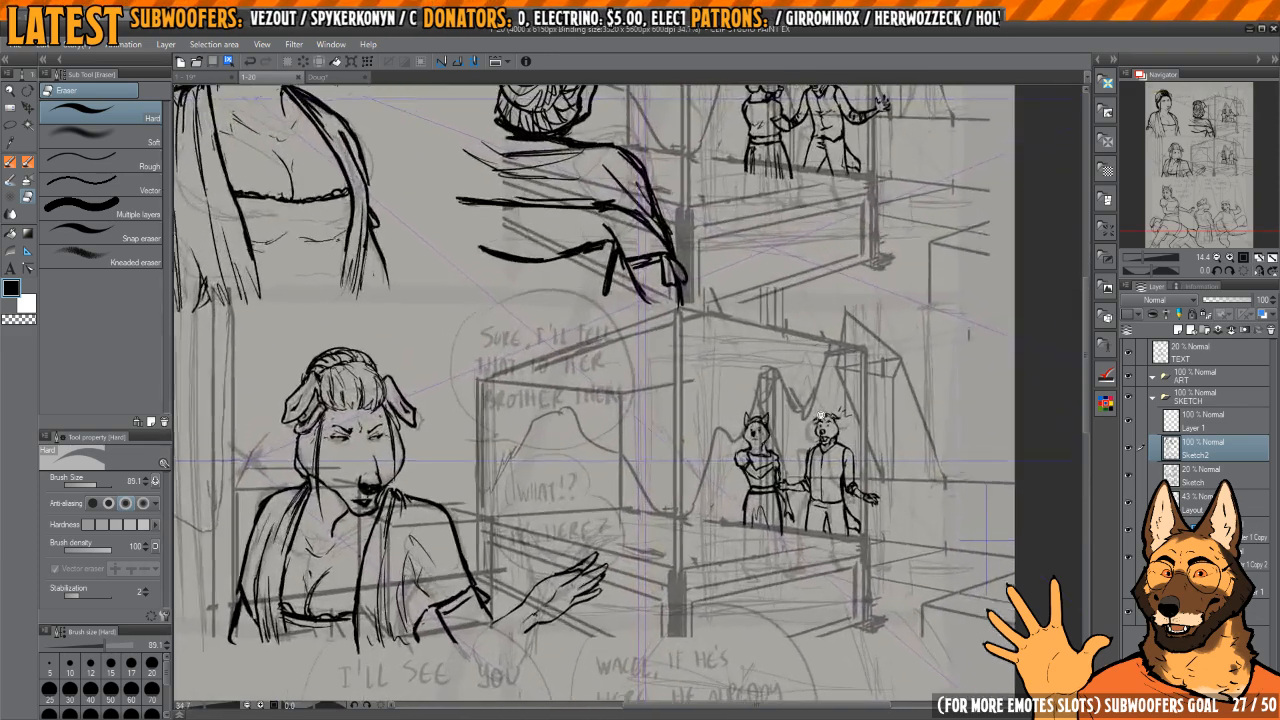
{"action": "scroll", "coordinate": [830, 466], "scroll_direction": "down", "scroll_amount": 2}
{"action": "scroll", "coordinate": [830, 466], "scroll_direction": "up", "scroll_amount": 1}
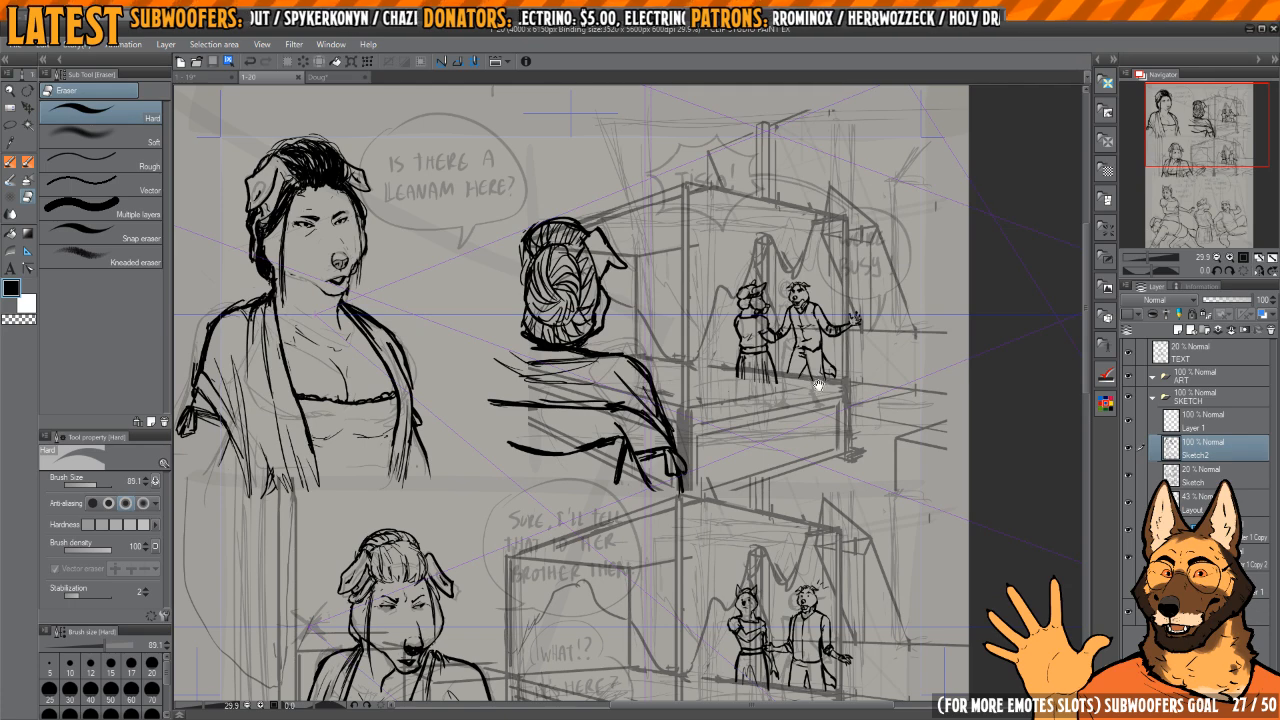
{"action": "left_click_drag", "start_coordinate": [559, 497], "coordinate": [770, 375]}
{"action": "left_click_drag", "start_coordinate": [770, 375], "coordinate": [696, 469]}
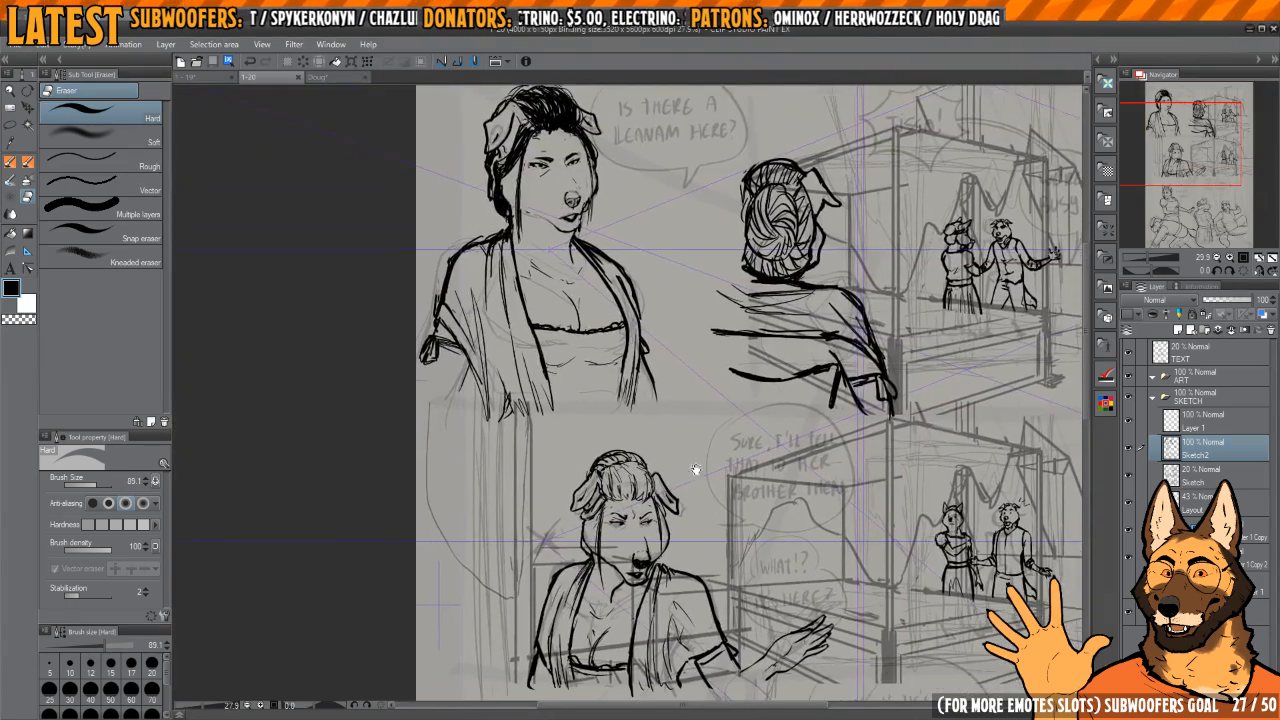
Step: Redraw the outline of the frowning woman's cheek slightly farther out in the middle panel, trimming the stroke with transparent colour
{"action": "scroll", "coordinate": [696, 469], "scroll_direction": "up", "scroll_amount": 5}
{"action": "key", "text": "p"}
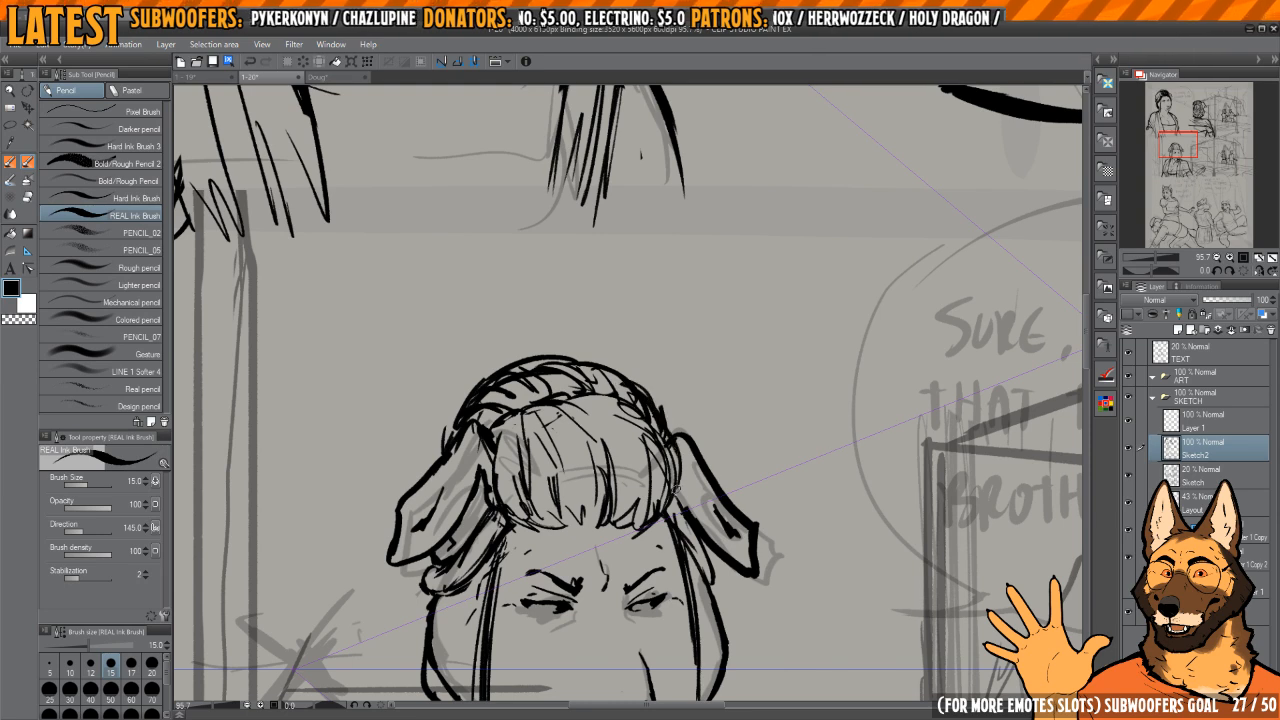
{"action": "left_click_drag", "start_coordinate": [641, 517], "coordinate": [582, 420]}
{"action": "scroll", "coordinate": [582, 420], "scroll_direction": "up", "scroll_amount": 2}
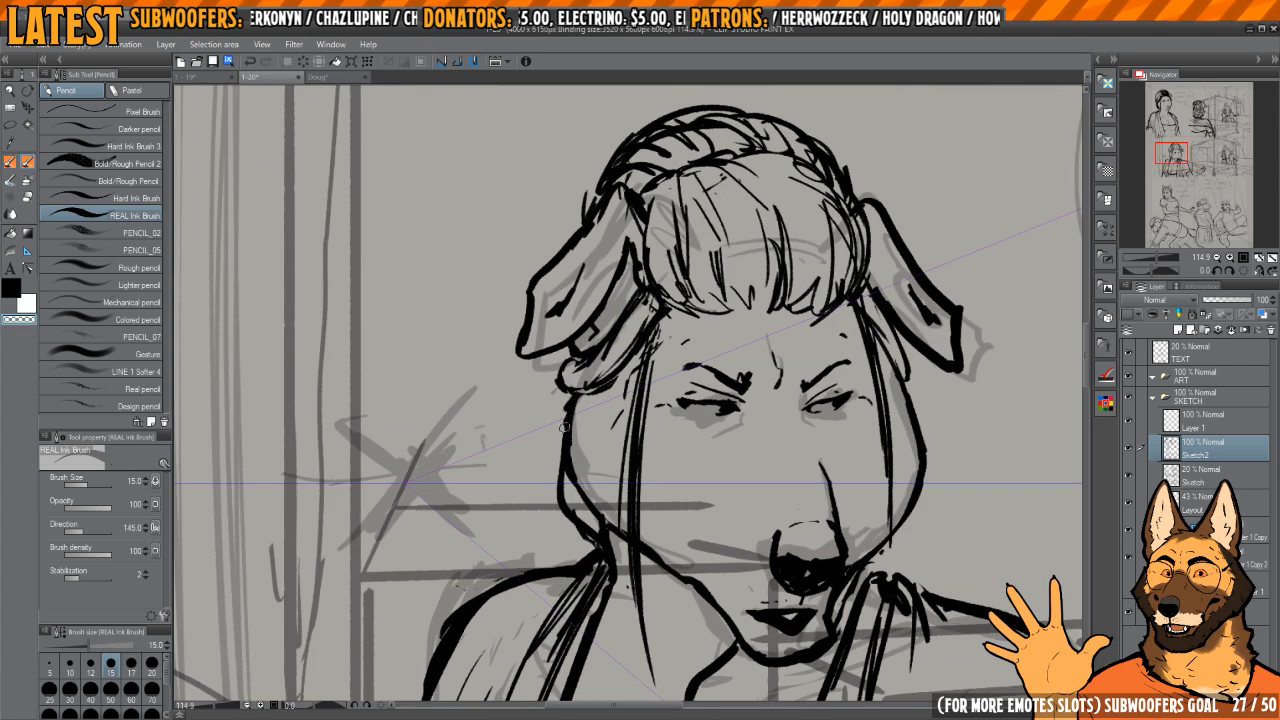
{"action": "key", "text": "c"}
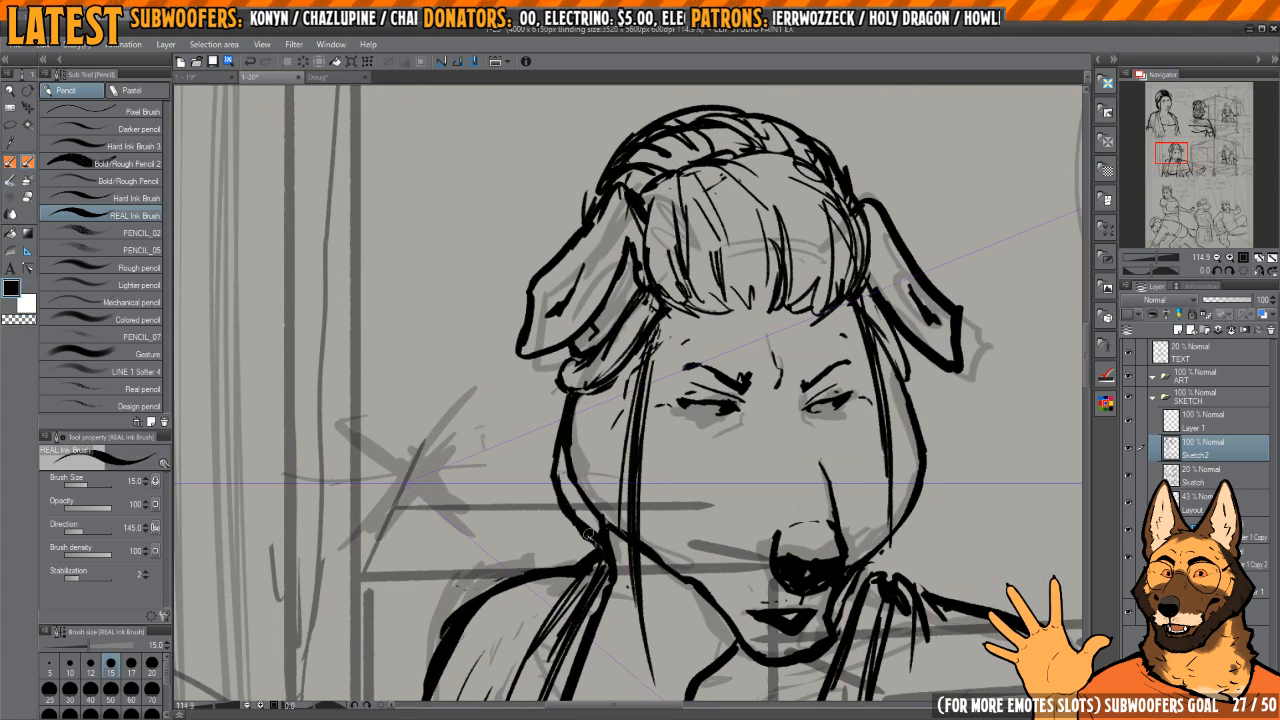
{"action": "key", "text": "c"}
{"action": "key", "text": "c"}
{"action": "key", "text": "c"}
{"action": "key", "text": "c"}
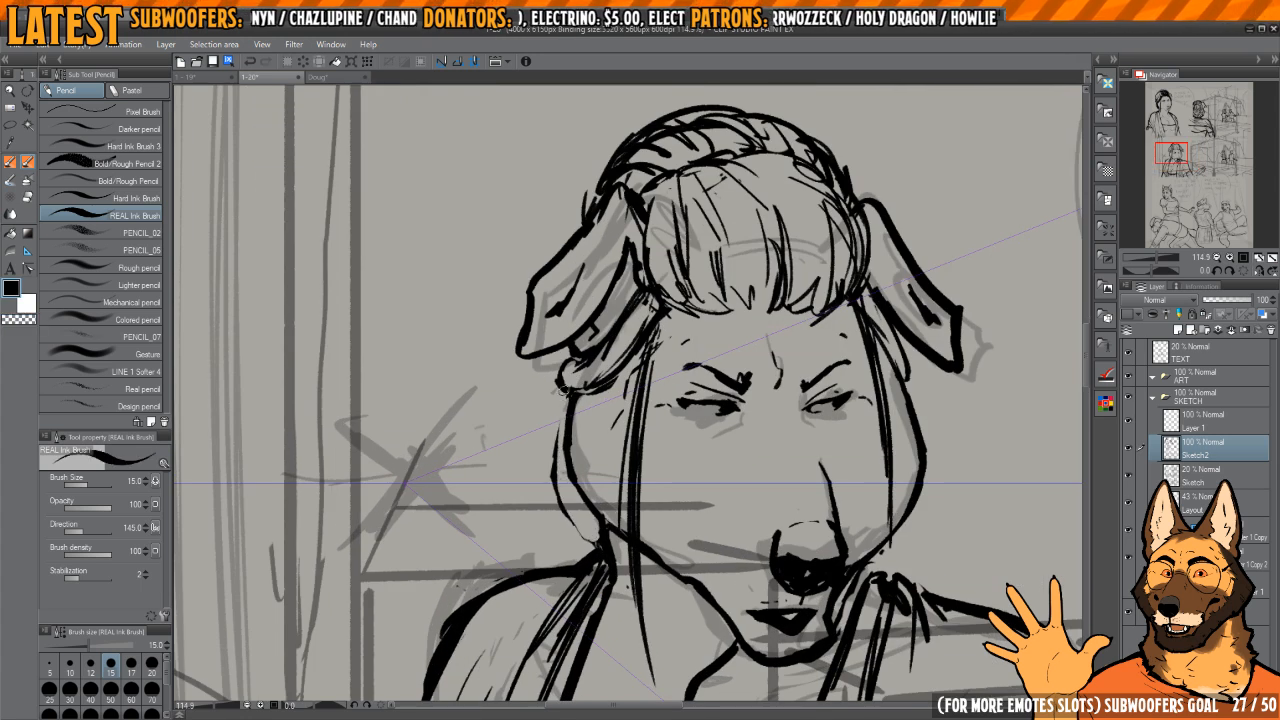
{"action": "left_click_drag", "start_coordinate": [570, 435], "coordinate": [584, 517]}
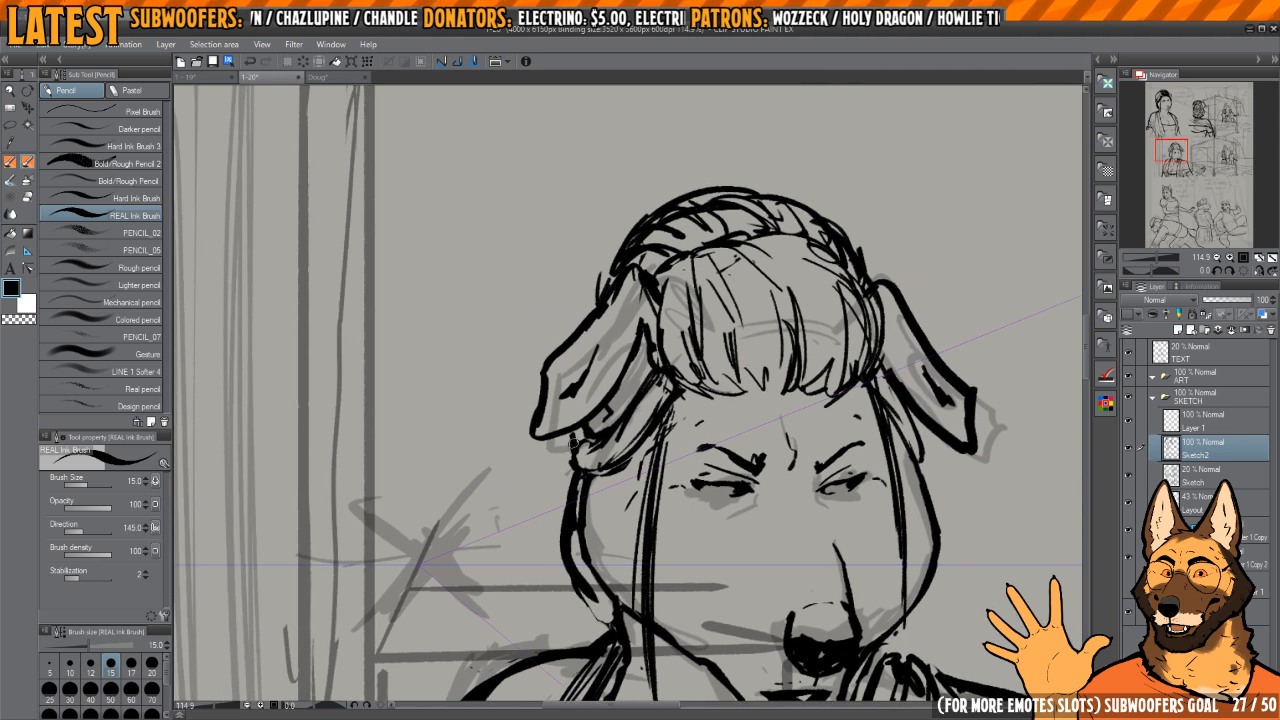
Step: Touch up the hair beneath the frowning woman's ear and beside her braid, inking and trimming its outline
{"action": "left_click_drag", "start_coordinate": [573, 443], "coordinate": [598, 508]}
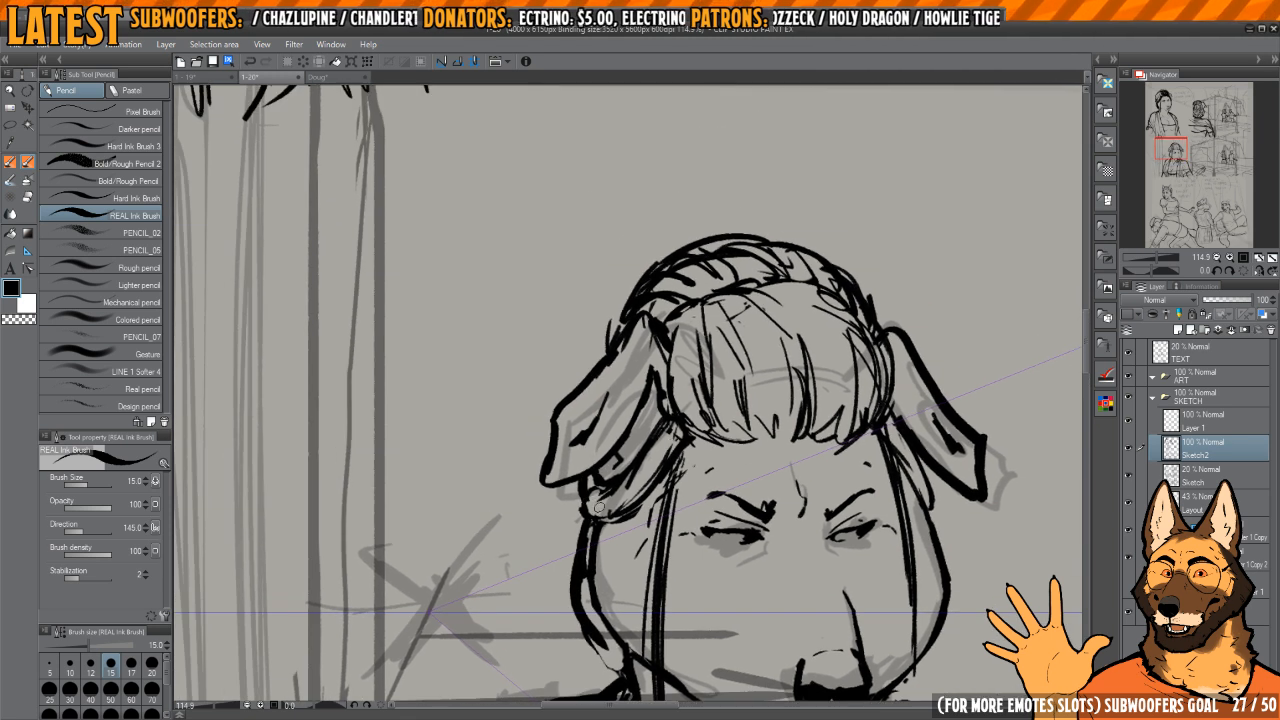
{"action": "key", "text": "c"}
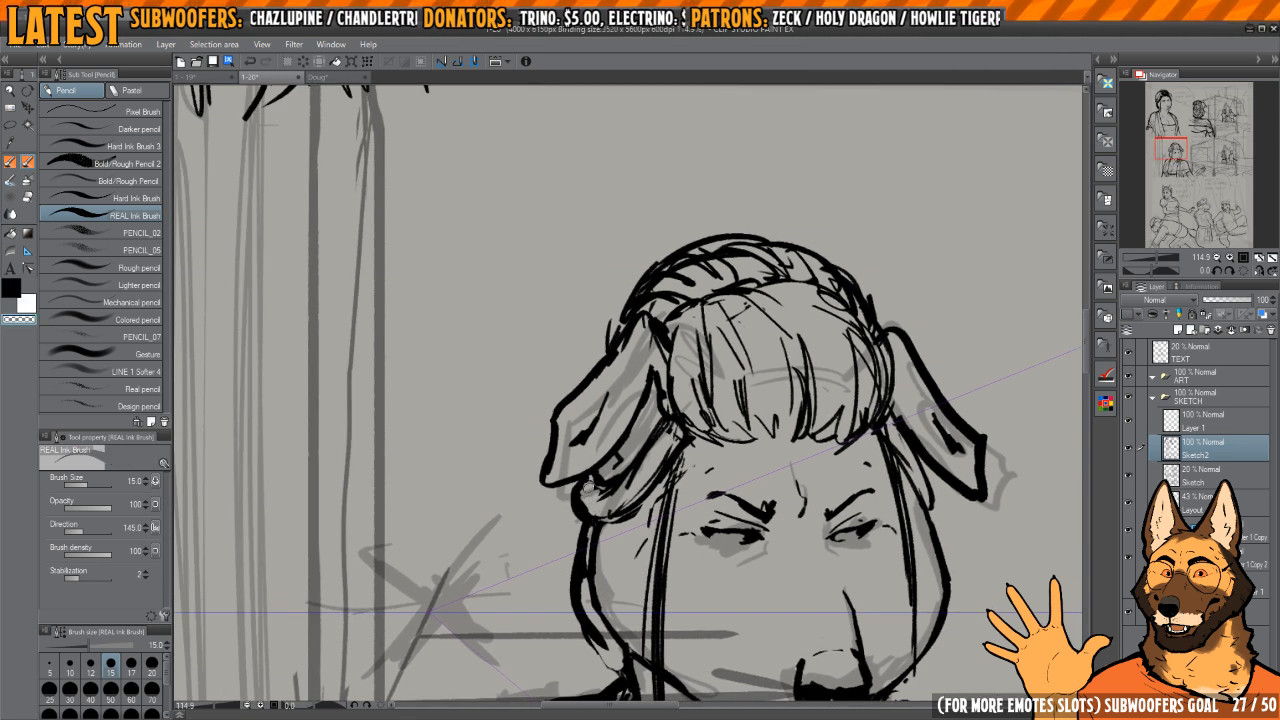
{"action": "key", "text": "c"}
{"action": "scroll", "coordinate": [619, 328], "scroll_direction": "down", "scroll_amount": 5}
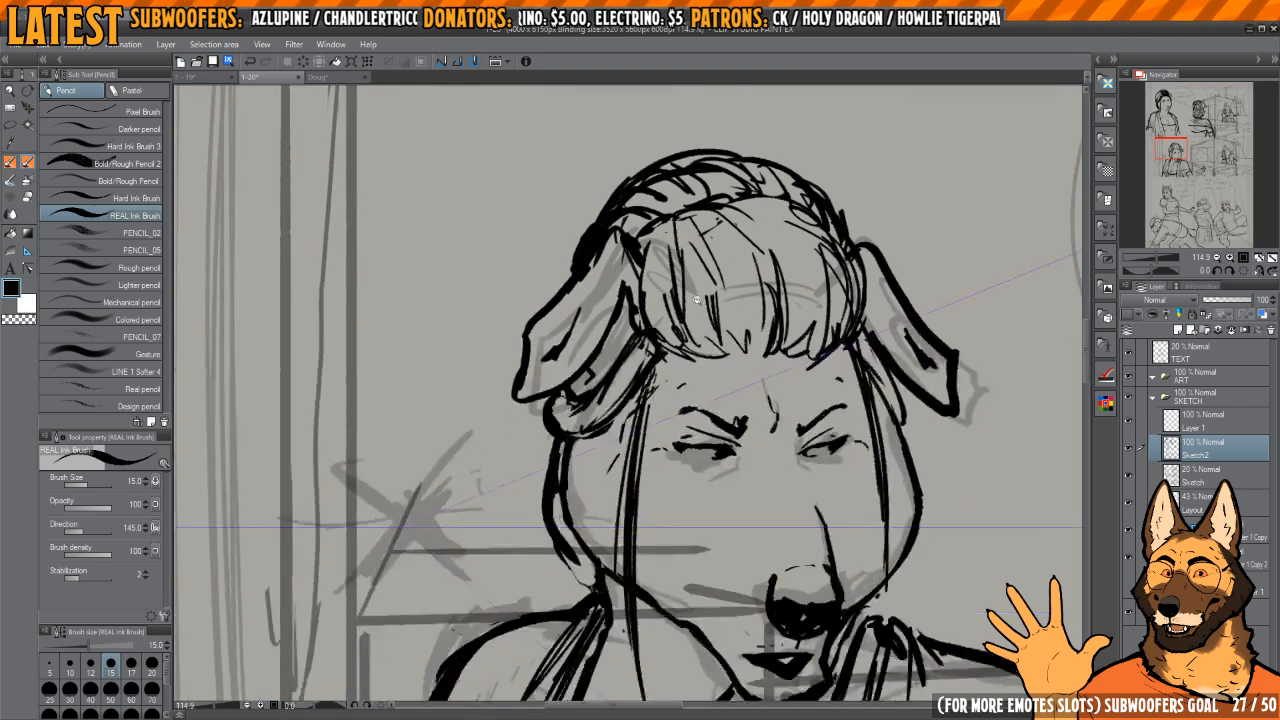
Step: Check the retouched woman's head at page scale against the neighbouring panels
{"action": "scroll", "coordinate": [720, 440], "scroll_direction": "down", "scroll_amount": 1}
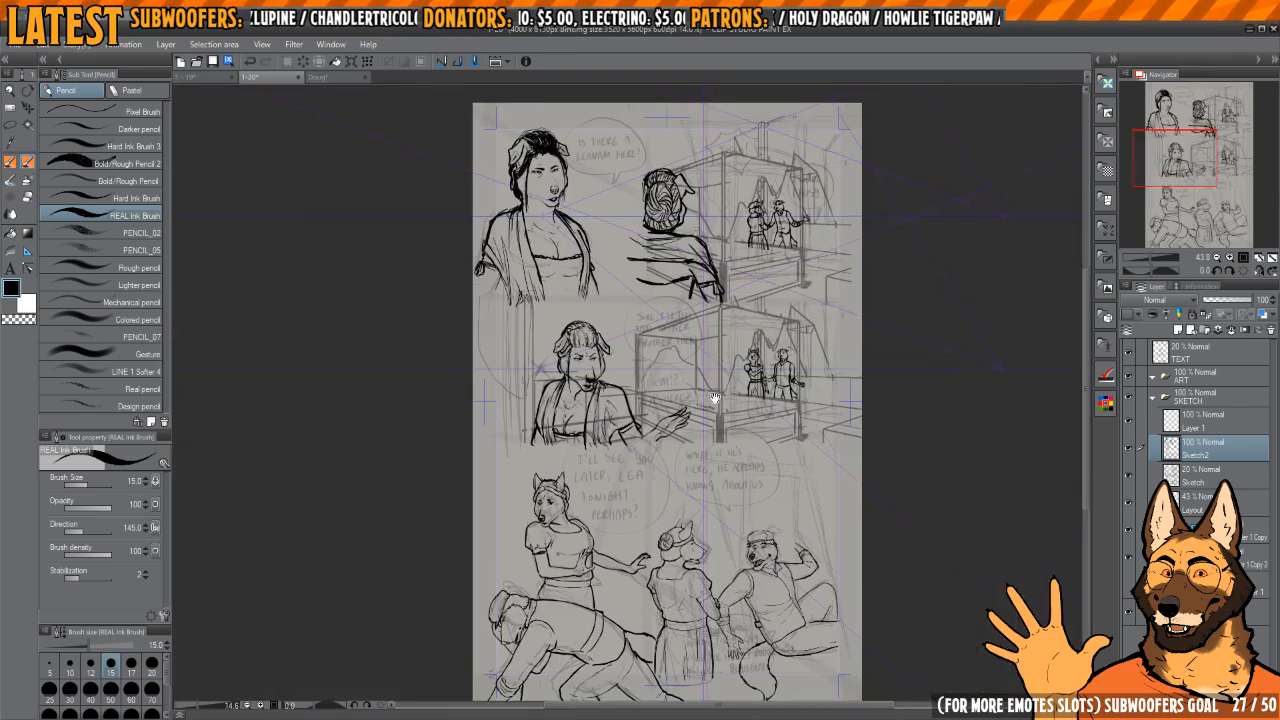
{"action": "scroll", "coordinate": [633, 462], "scroll_direction": "up", "scroll_amount": 5}
{"action": "scroll", "coordinate": [634, 463], "scroll_direction": "down", "scroll_amount": 2}
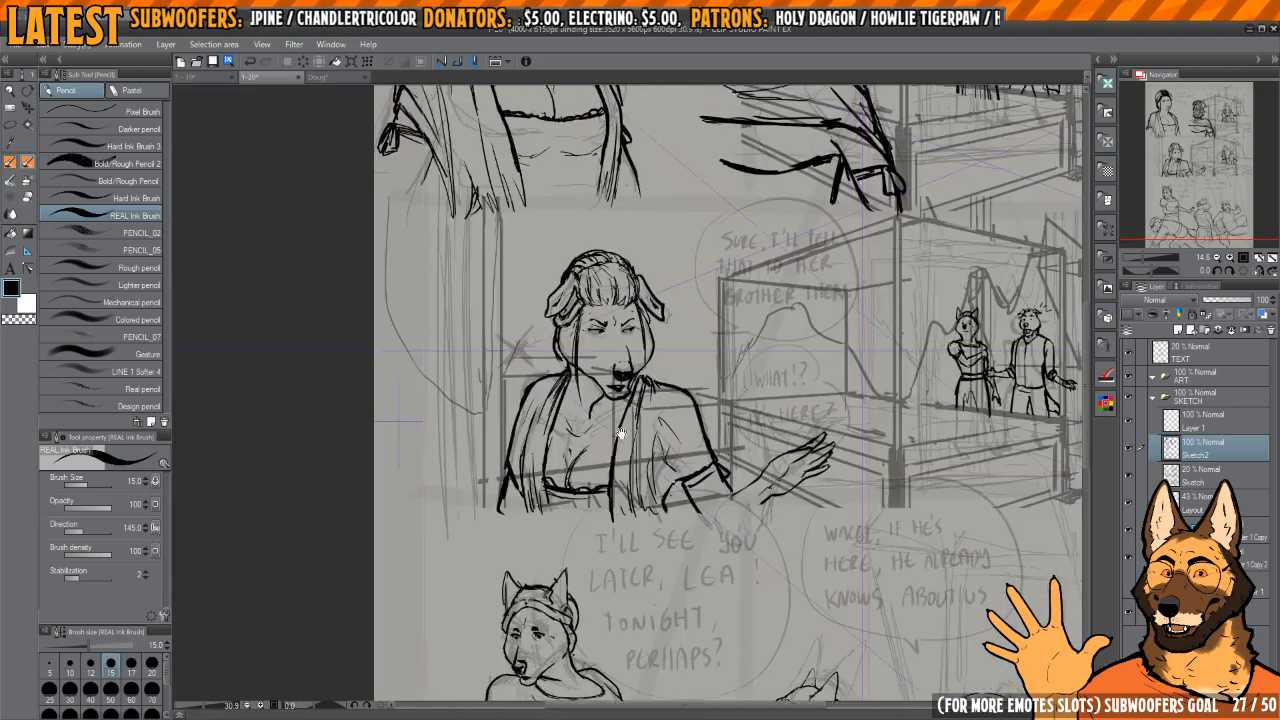
{"action": "left_click_drag", "start_coordinate": [632, 322], "coordinate": [508, 431]}
{"action": "scroll", "coordinate": [873, 433], "scroll_direction": "down", "scroll_amount": 3}
{"action": "left_click_drag", "start_coordinate": [873, 433], "coordinate": [810, 281]}
{"action": "scroll", "coordinate": [810, 281], "scroll_direction": "down", "scroll_amount": 1}
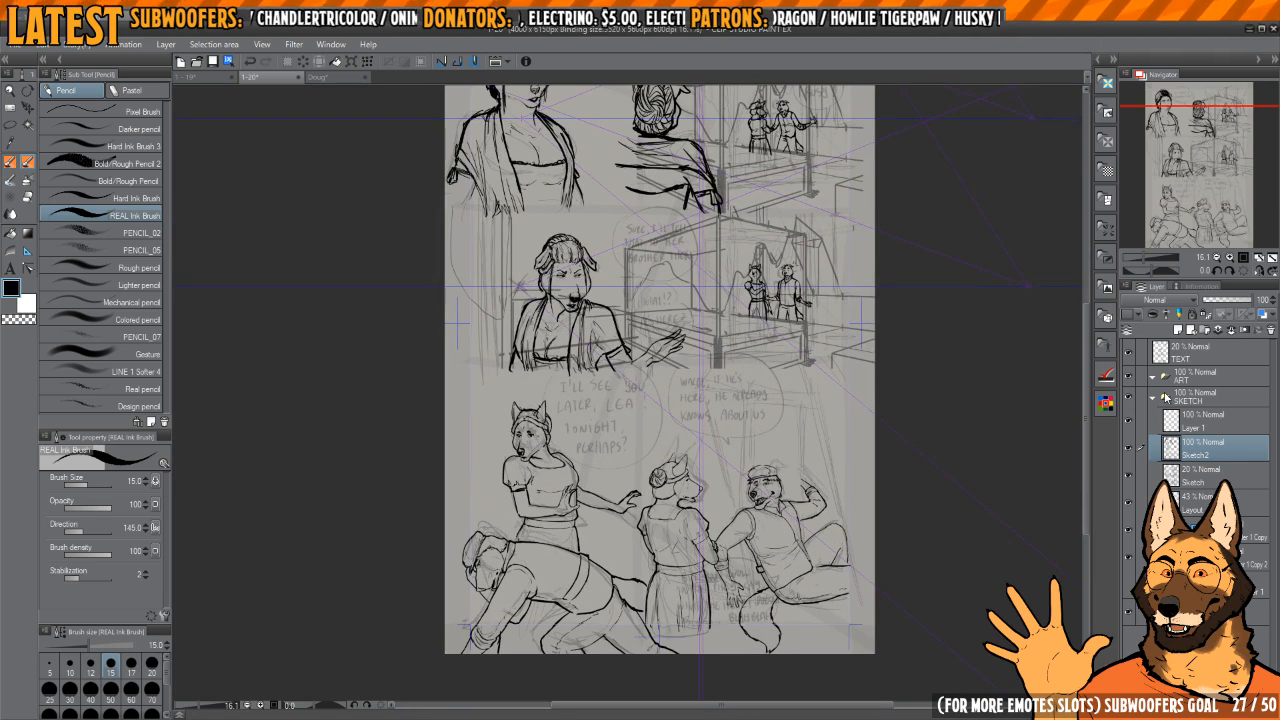
Step: Collapse the SKETCH folder, toggle its visibility off and on to check its contents, and select the ART folder
{"action": "left_click", "coordinate": [1155, 399]}
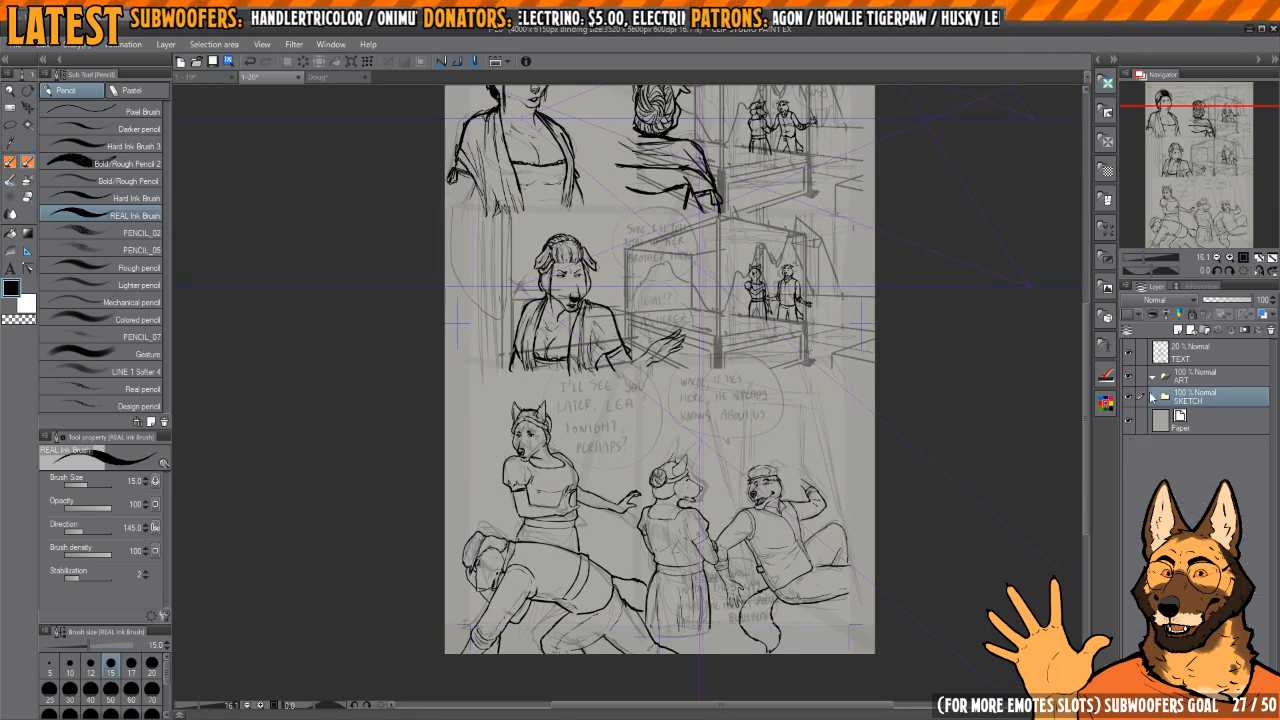
{"action": "left_click", "coordinate": [1129, 399]}
{"action": "left_click", "coordinate": [1129, 399]}
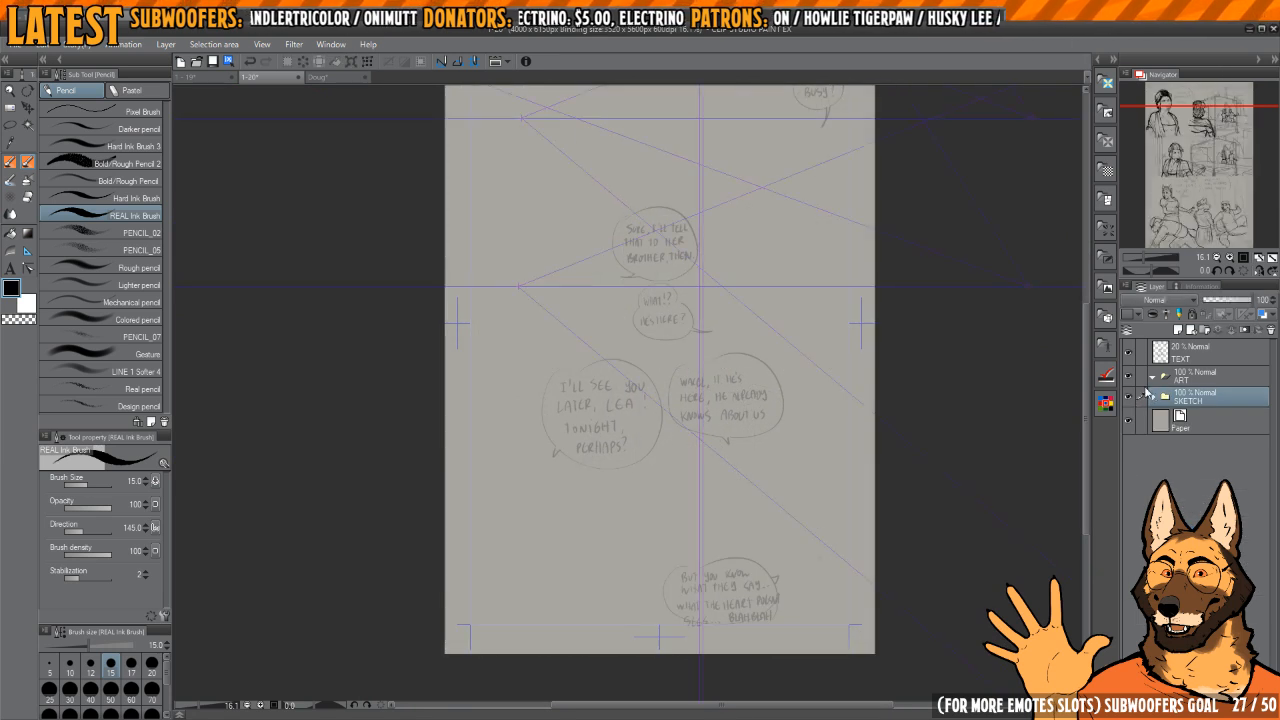
{"action": "left_click", "coordinate": [1200, 375]}
{"action": "left_click_drag", "start_coordinate": [989, 413], "coordinate": [987, 493]}
Step: Draw a rectangle frame with a size 20 border along the page's inner margin guides and hide its white background layer
{"action": "key", "text": "u"}
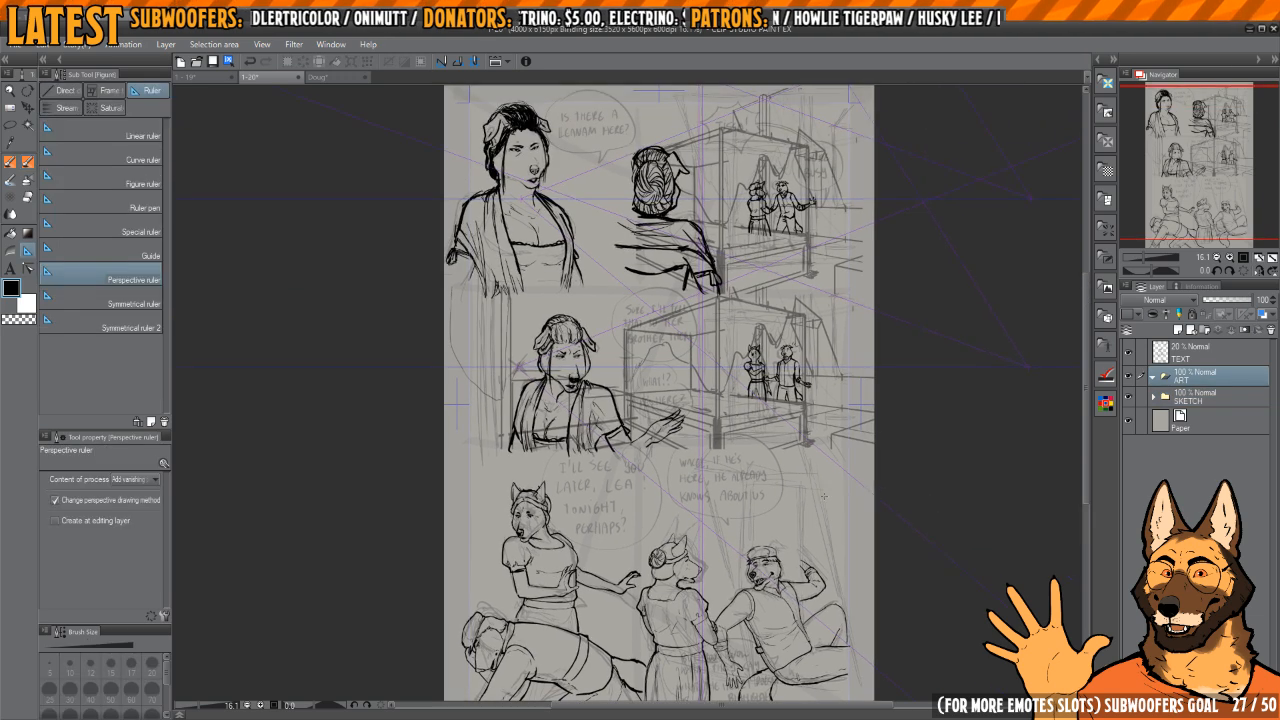
{"action": "left_click", "coordinate": [105, 90]}
{"action": "scroll", "coordinate": [703, 263], "scroll_direction": "down", "scroll_amount": 5}
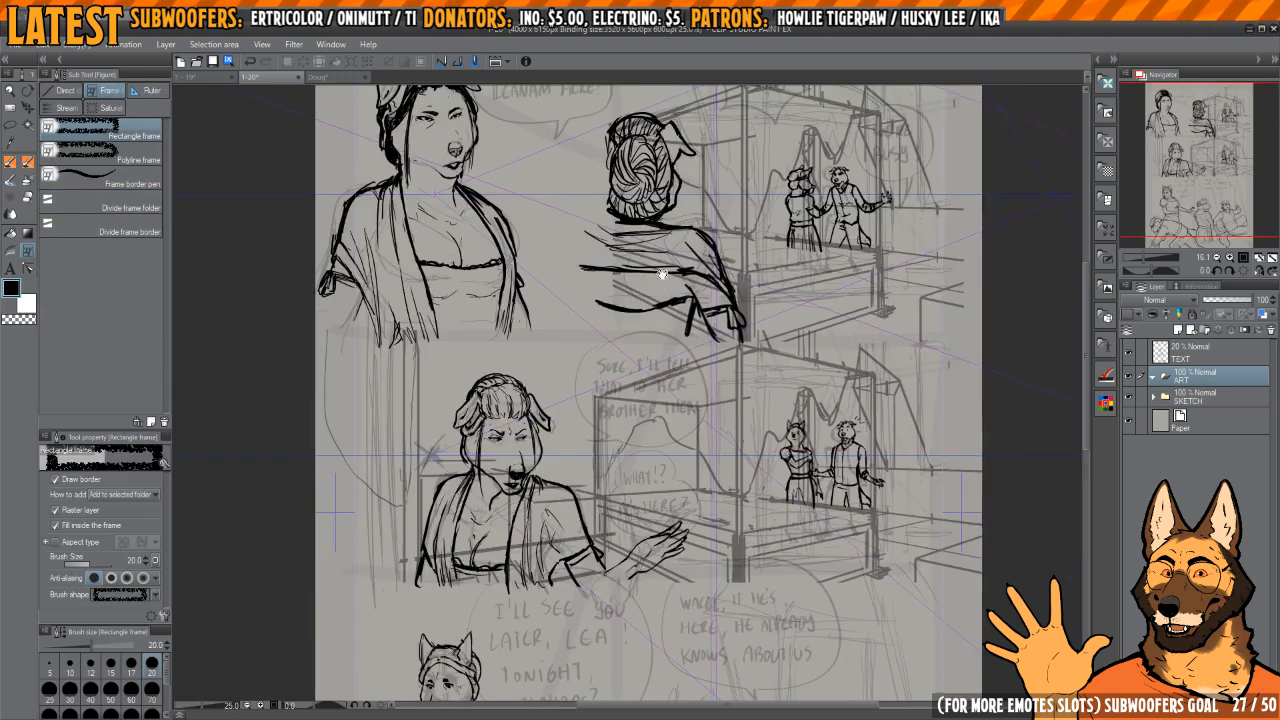
{"action": "left_click_drag", "start_coordinate": [675, 393], "coordinate": [738, 548]}
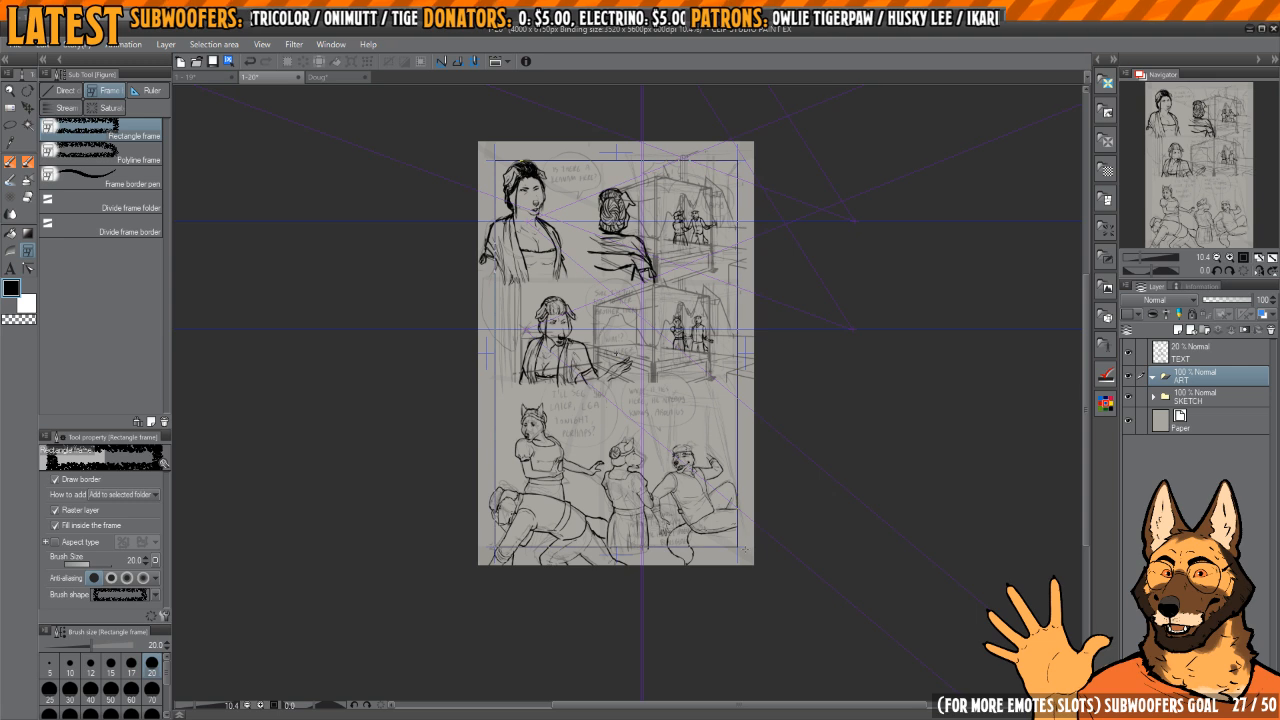
{"action": "left_click_drag", "start_coordinate": [698, 414], "coordinate": [717, 507]}
{"action": "mouse_move", "coordinate": [532, 248]}
{"action": "left_mouse_down"}
{"action": "mouse_move", "coordinate": [623, 259]}
{"action": "mouse_move", "coordinate": [534, 258]}
{"action": "left_mouse_up"}
{"action": "left_click_drag", "start_coordinate": [794, 440], "coordinate": [689, 397]}
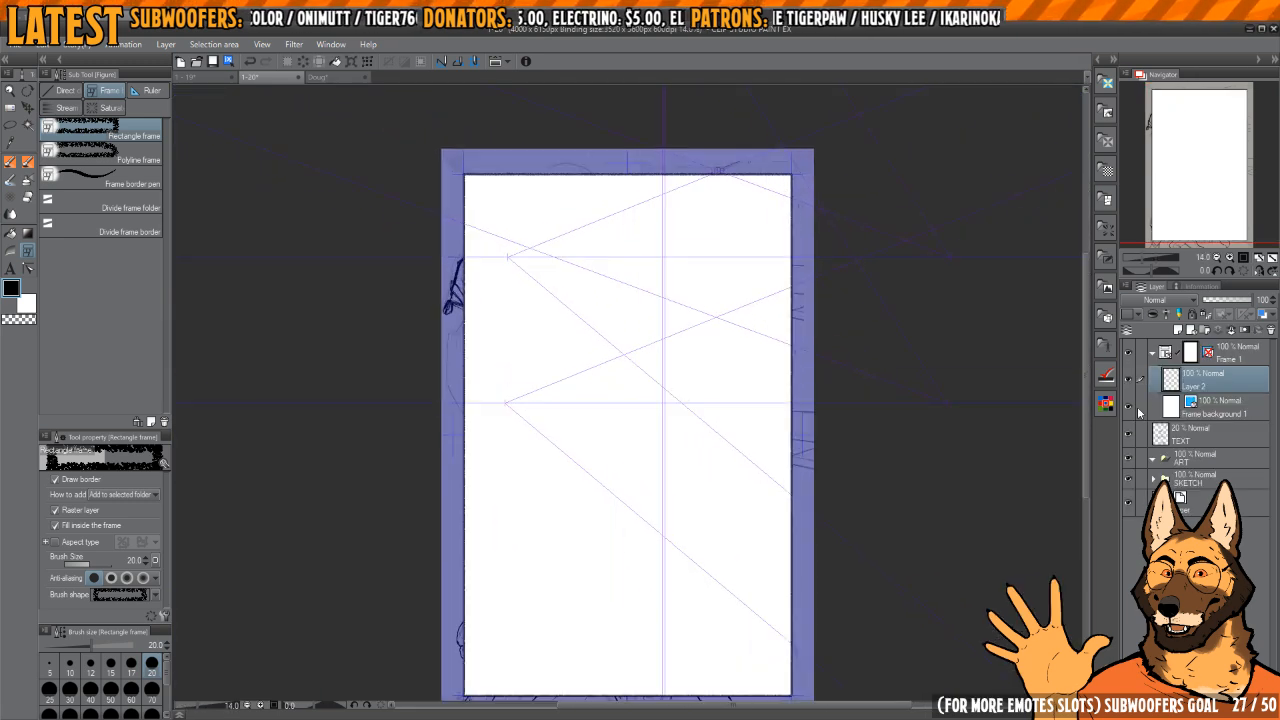
{"action": "left_click", "coordinate": [1128, 408]}
{"action": "scroll", "coordinate": [760, 360], "scroll_direction": "up", "scroll_amount": 3}
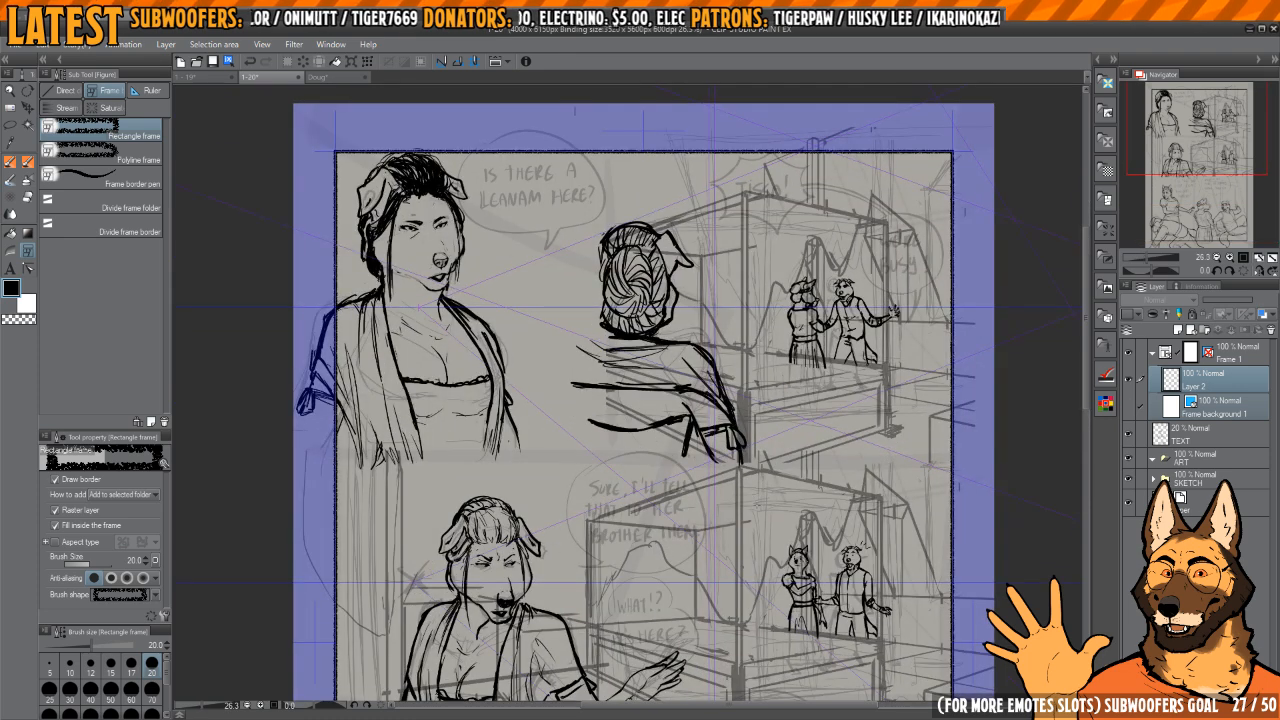
Step: Divide the page frame horizontally between the top and middle panels using the Divide frame folder tool
{"action": "left_click", "coordinate": [103, 227]}
{"action": "left_click", "coordinate": [103, 203]}
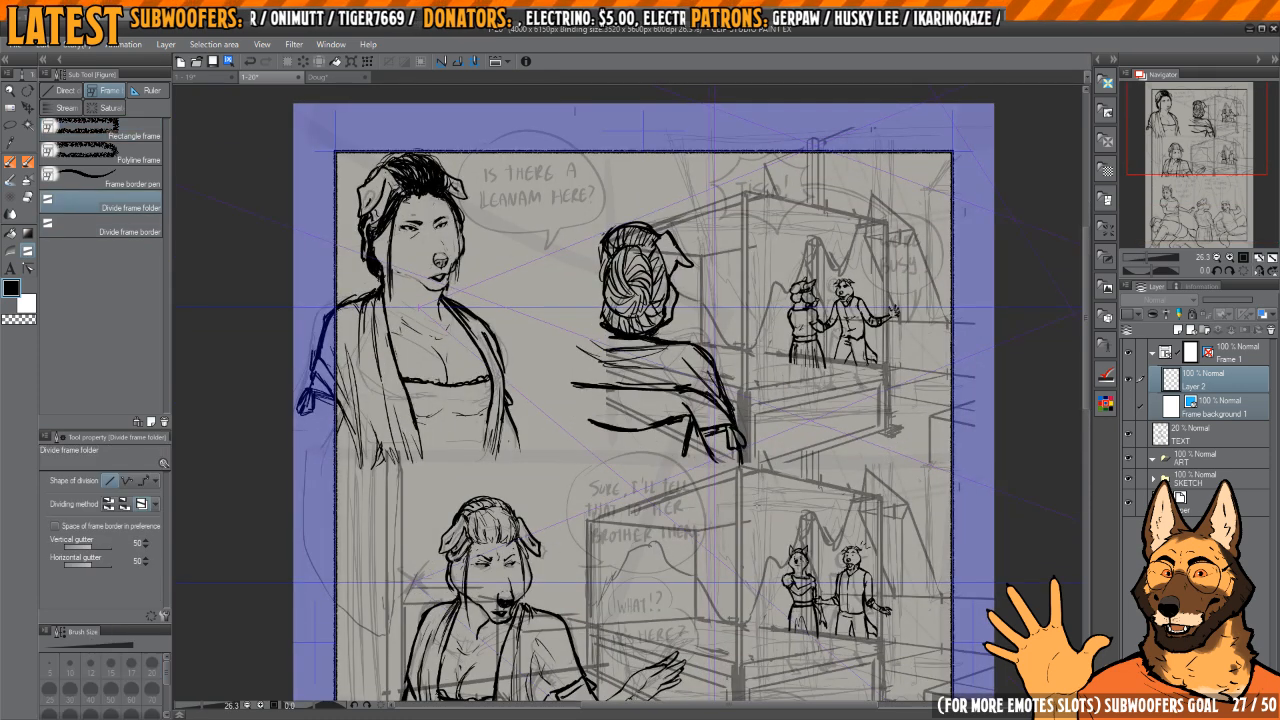
{"action": "left_click_drag", "start_coordinate": [528, 455], "coordinate": [805, 457]}
{"action": "left_click_drag", "start_coordinate": [615, 302], "coordinate": [655, 375]}
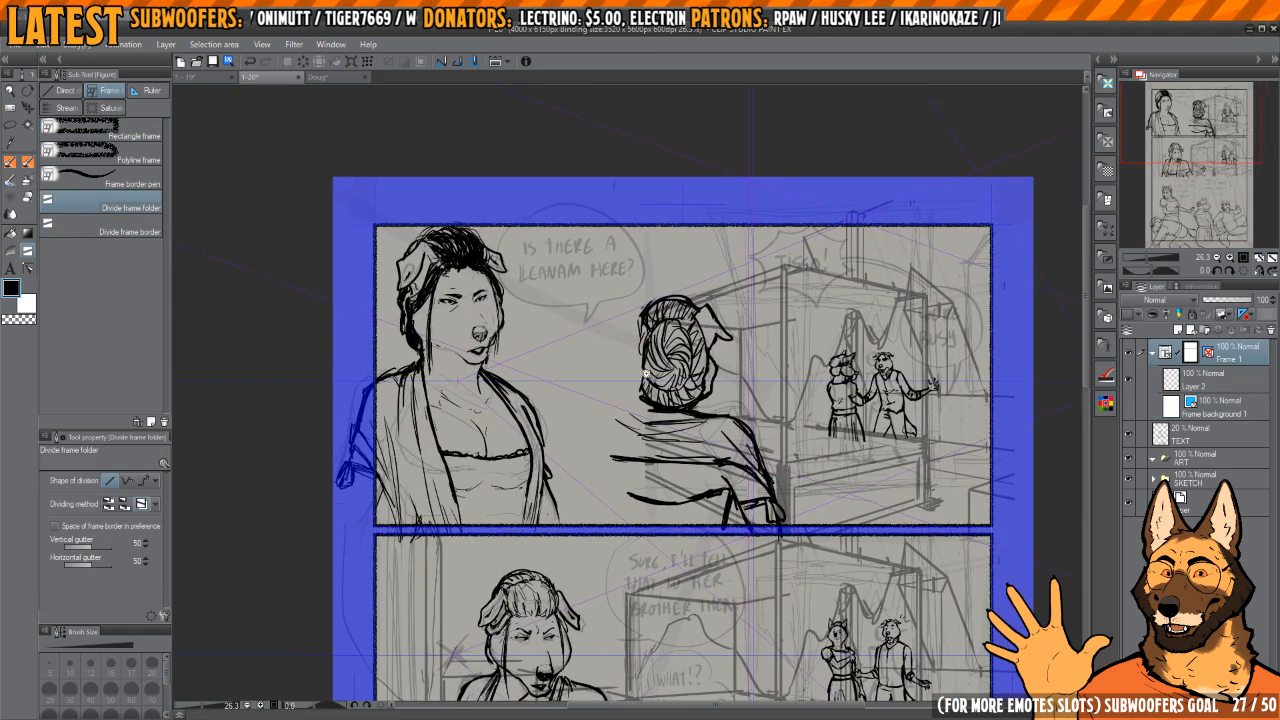
Step: Divide the top panel vertically along the edge of the head of the woman seen from behind
{"action": "scroll", "coordinate": [655, 375], "scroll_direction": "up", "scroll_amount": 2}
{"action": "left_click_drag", "start_coordinate": [648, 314], "coordinate": [649, 432]}
{"action": "key", "text": "ctrl"}
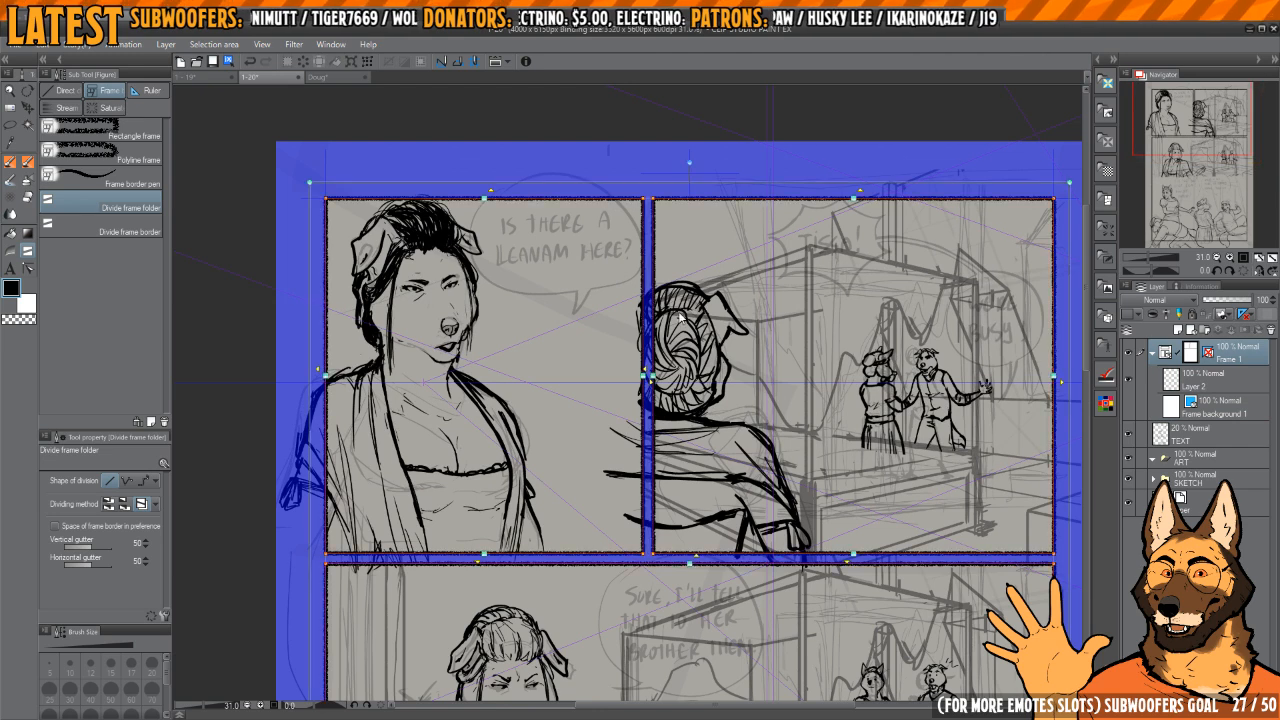
{"action": "key", "text": "ctrl+z"}
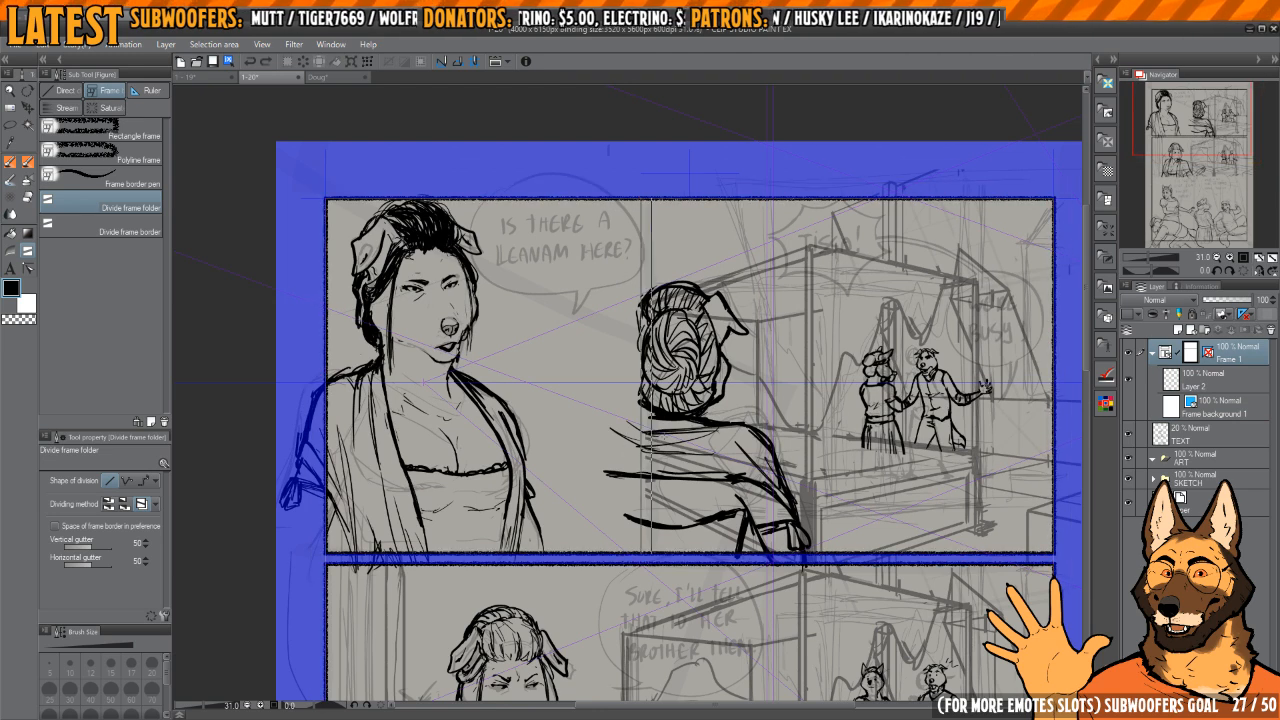
{"action": "left_click_drag", "start_coordinate": [651, 340], "coordinate": [651, 430]}
Step: Divide the remaining frame horizontally between the middle panel and the bottom scene, redoing the first attempt
{"action": "left_click_drag", "start_coordinate": [925, 580], "coordinate": [869, 364]}
{"action": "scroll", "coordinate": [869, 364], "scroll_direction": "down", "scroll_amount": 4}
{"action": "left_click_drag", "start_coordinate": [709, 331], "coordinate": [706, 322]}
{"action": "scroll", "coordinate": [706, 322], "scroll_direction": "up", "scroll_amount": 3}
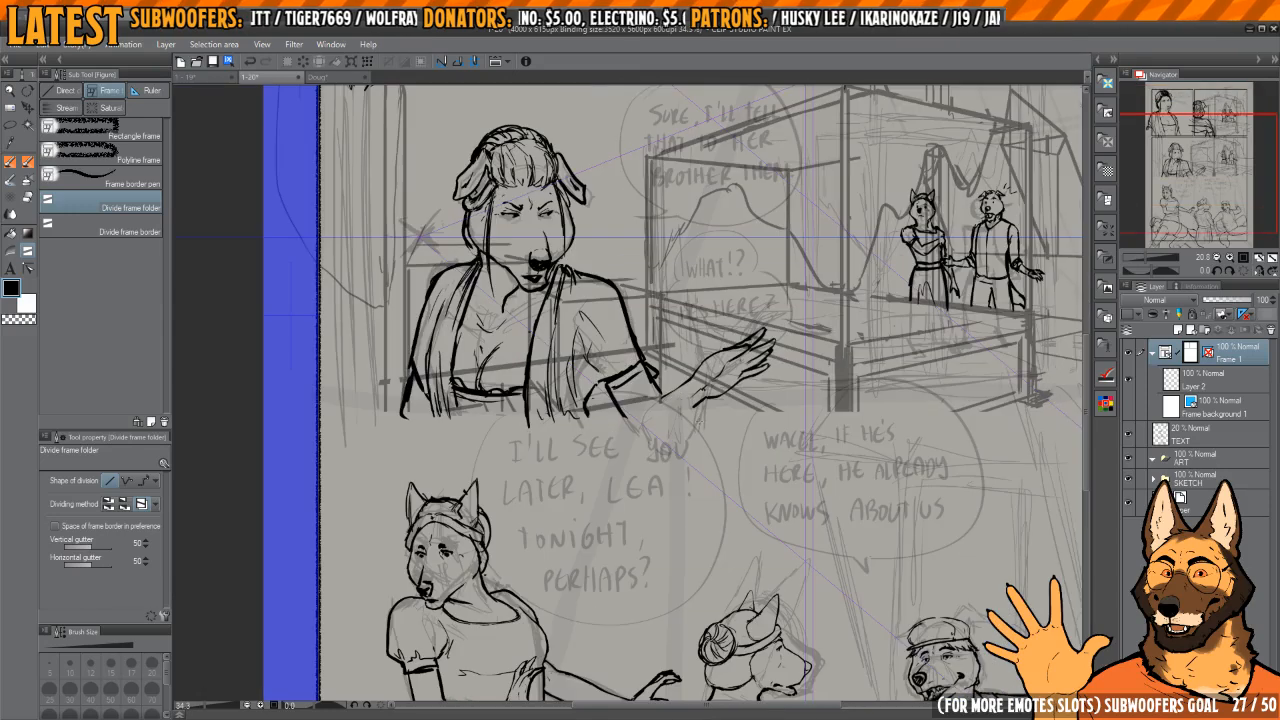
{"action": "left_click_drag", "start_coordinate": [670, 414], "coordinate": [753, 436]}
{"action": "key", "text": "ctrl+z"}
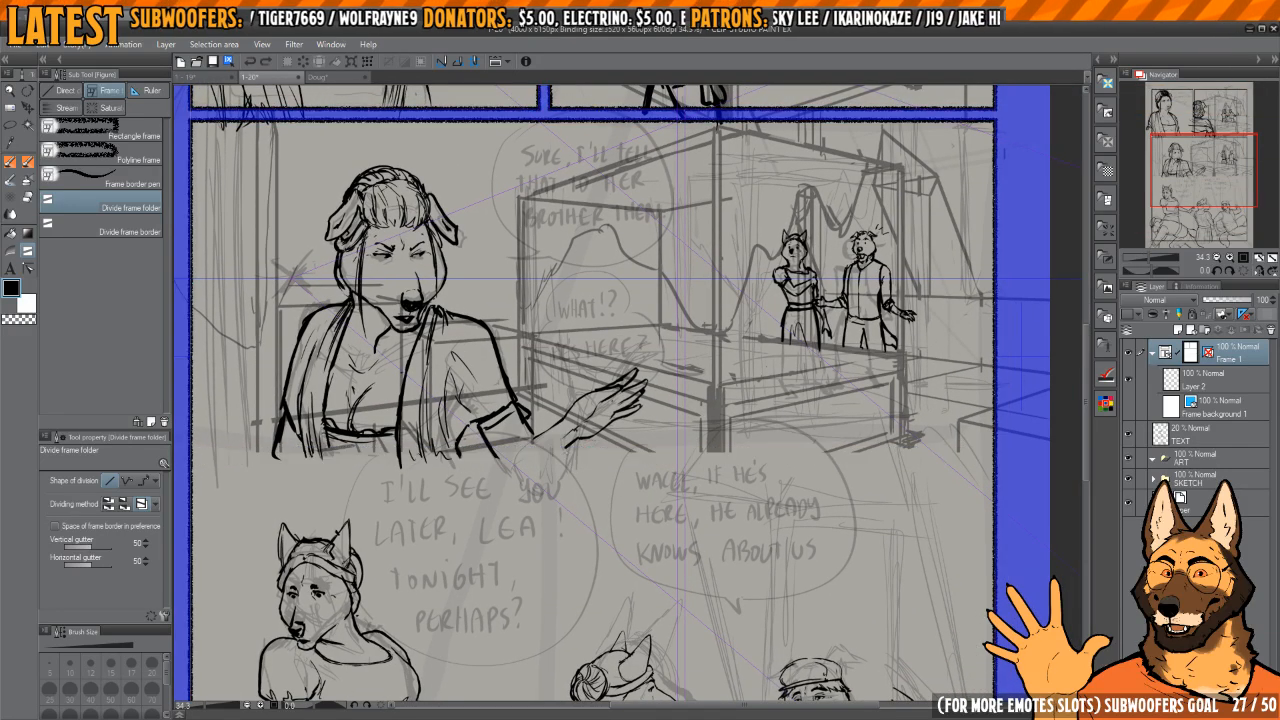
{"action": "left_click_drag", "start_coordinate": [636, 587], "coordinate": [637, 590]}
{"action": "left_click_drag", "start_coordinate": [645, 602], "coordinate": [645, 416]}
{"action": "scroll", "coordinate": [642, 415], "scroll_direction": "down", "scroll_amount": 2}
{"action": "scroll", "coordinate": [632, 321], "scroll_direction": "up", "scroll_amount": 3}
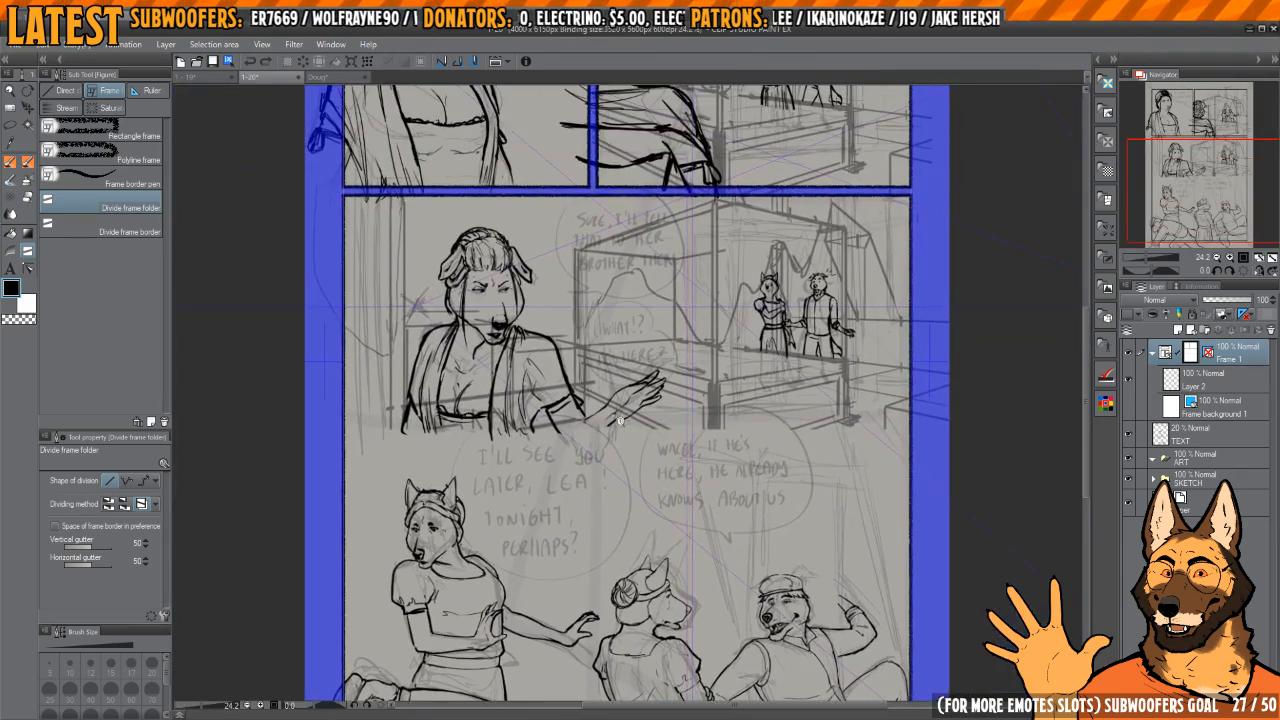
{"action": "scroll", "coordinate": [722, 410], "scroll_direction": "down", "scroll_amount": 4}
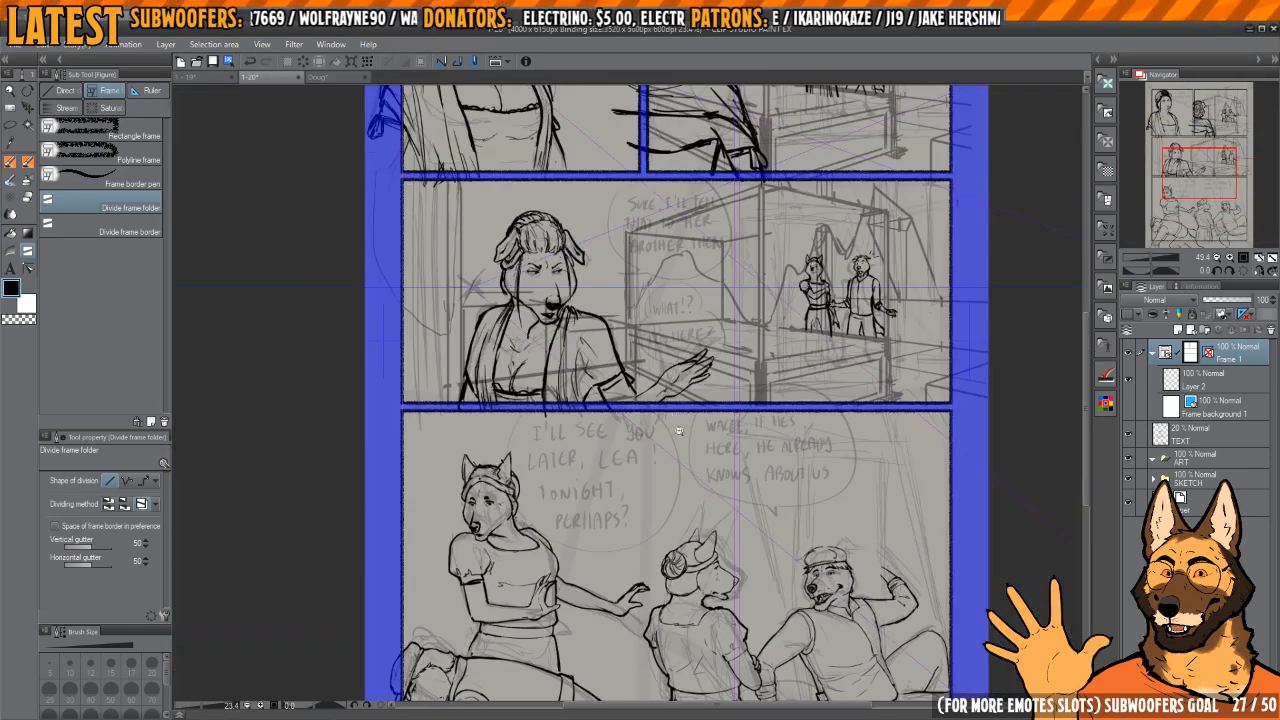
Step: Try to divide the bottom panel in two with a slightly slanted line beside the standing woman's outstretched hand, then undo it
{"action": "scroll", "coordinate": [630, 347], "scroll_direction": "up", "scroll_amount": 1}
{"action": "left_click_drag", "start_coordinate": [631, 347], "coordinate": [641, 640]}
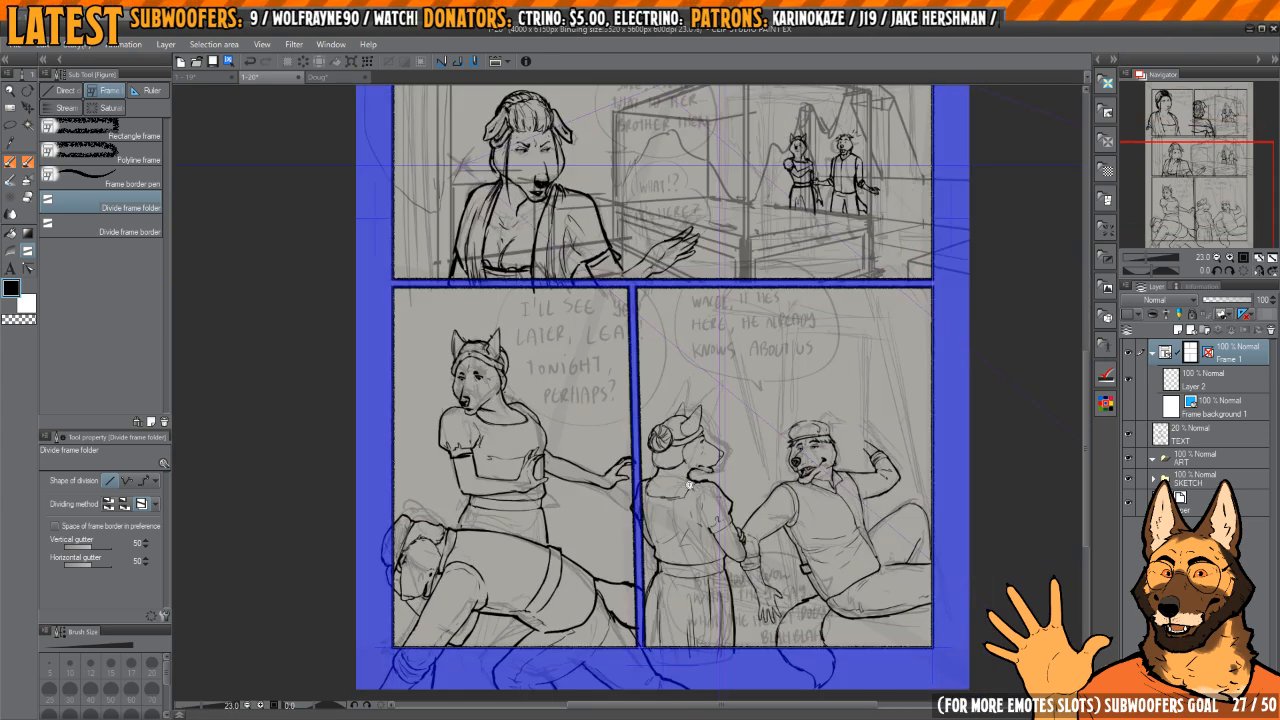
{"action": "scroll", "coordinate": [600, 380], "scroll_direction": "down", "scroll_amount": 4}
{"action": "scroll", "coordinate": [730, 400], "scroll_direction": "up", "scroll_amount": 2}
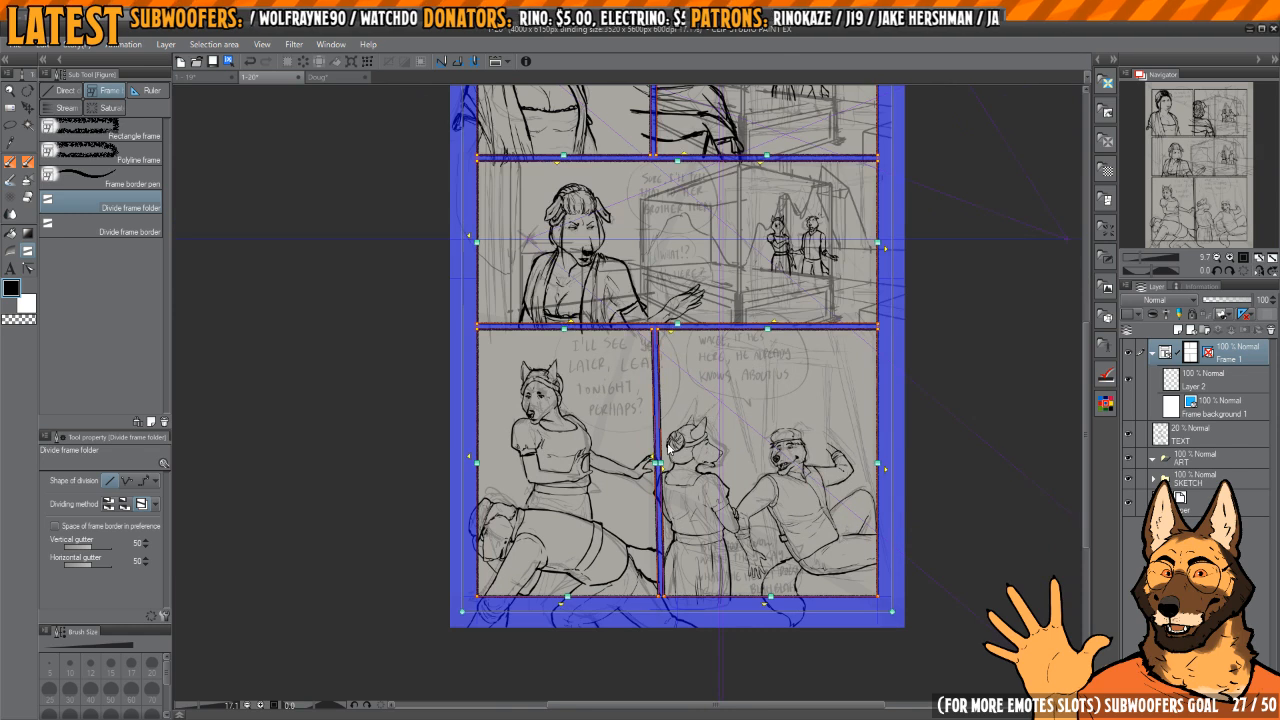
{"action": "key", "text": "ctrl+z"}
Step: Try a straight vertical division of the bottom panel, compare it with the page's other frames, and undo it
{"action": "scroll", "coordinate": [600, 385], "scroll_direction": "up", "scroll_amount": 2}
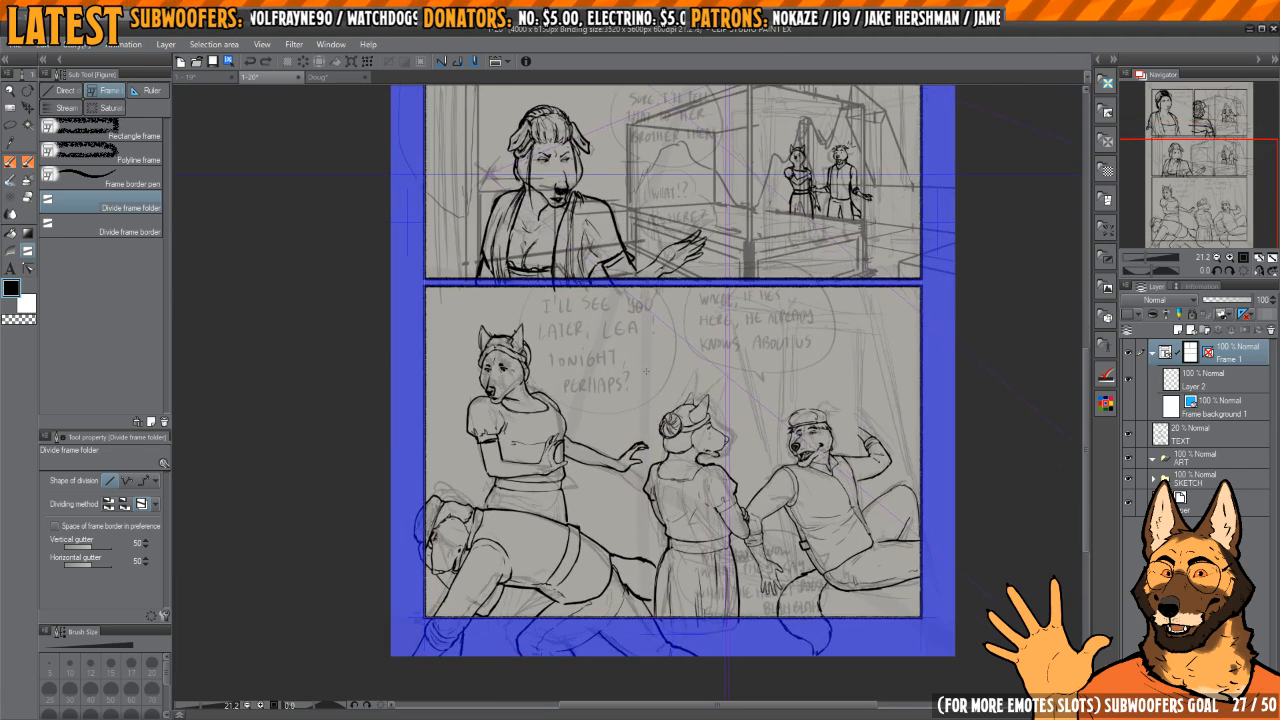
{"action": "left_click_drag", "start_coordinate": [645, 373], "coordinate": [647, 592]}
{"action": "left_click_drag", "start_coordinate": [708, 402], "coordinate": [689, 534]}
{"action": "scroll", "coordinate": [689, 534], "scroll_direction": "down", "scroll_amount": 2}
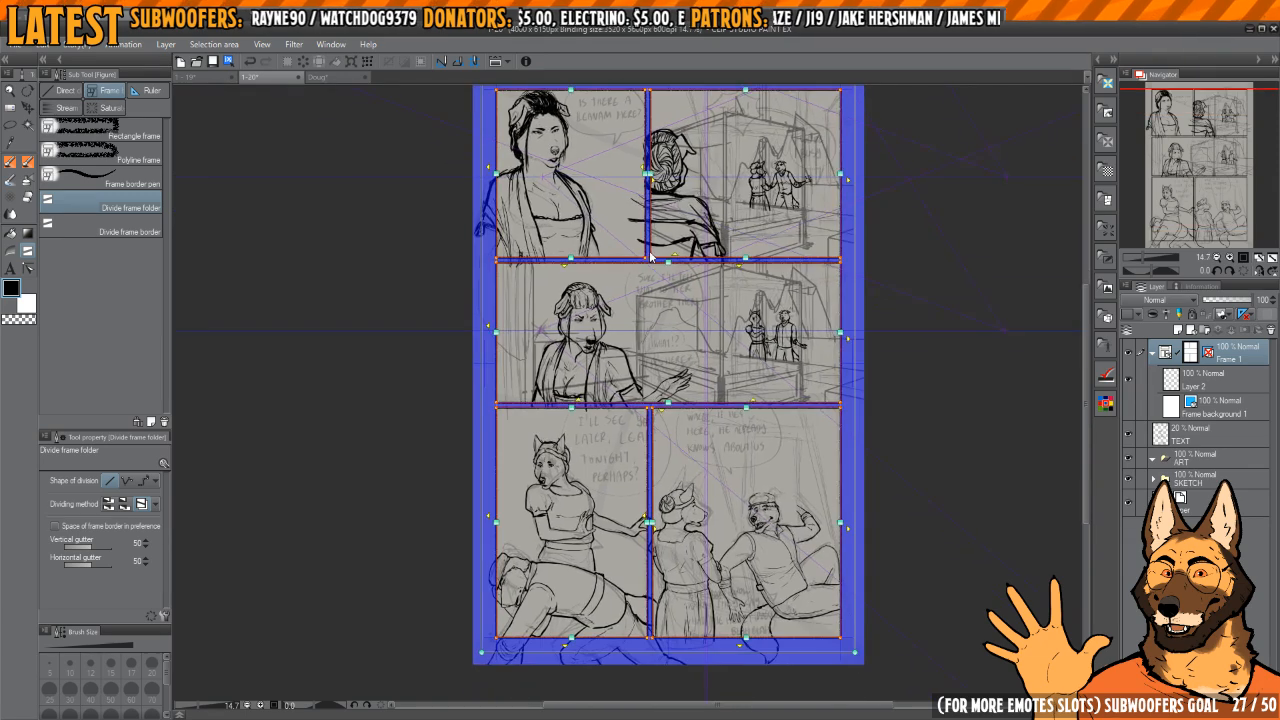
{"action": "key", "text": "ctrl+z"}
{"action": "key", "text": "ctrl+y"}
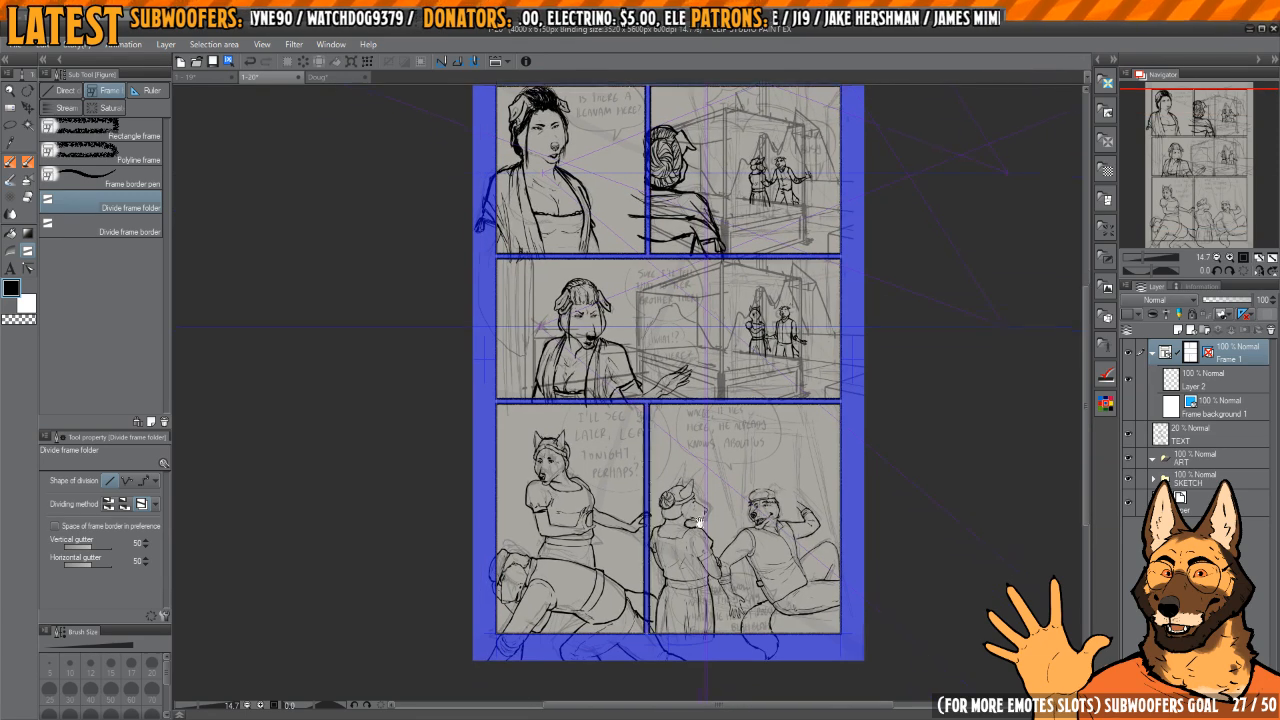
{"action": "scroll", "coordinate": [720, 430], "scroll_direction": "down", "scroll_amount": 1}
{"action": "scroll", "coordinate": [720, 430], "scroll_direction": "up", "scroll_amount": 3}
{"action": "mouse_move", "coordinate": [721, 431]}
{"action": "left_mouse_down"}
{"action": "mouse_move", "coordinate": [703, 432]}
{"action": "mouse_move", "coordinate": [712, 422]}
{"action": "left_mouse_up"}
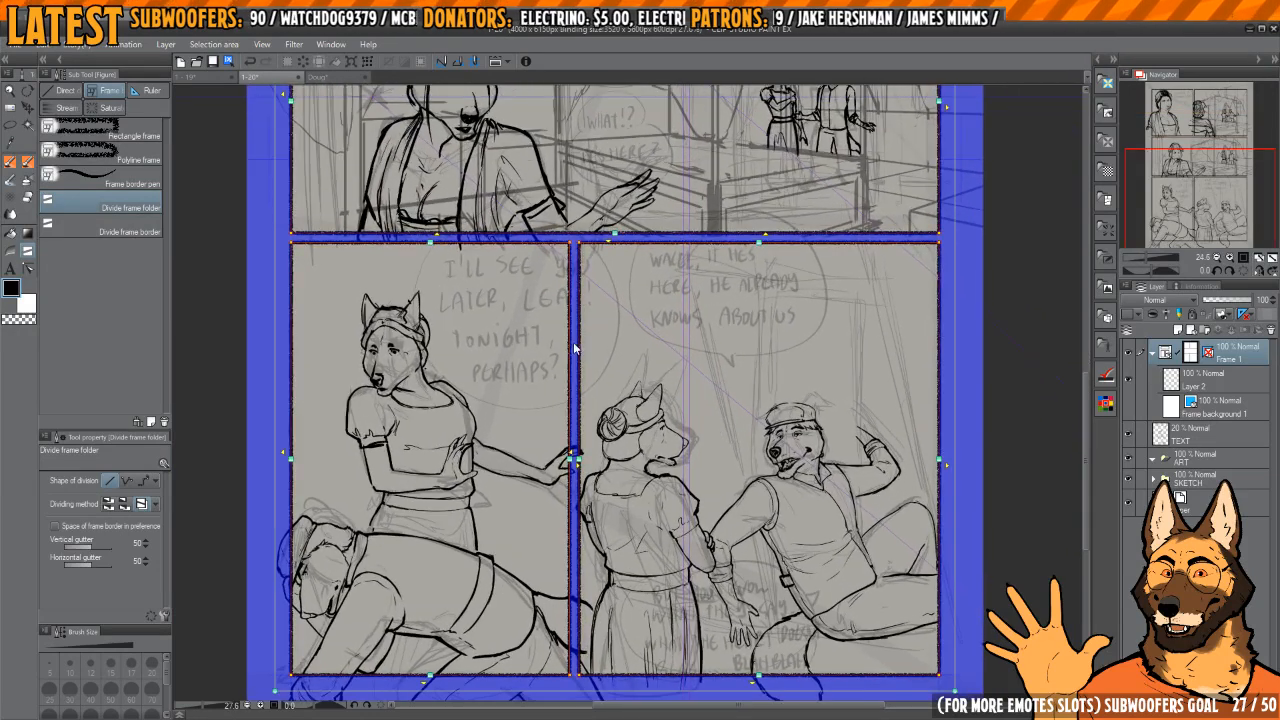
{"action": "key", "text": "ctrl+z"}
Step: Divide the bottom panel with a slightly slanted vertical gutter between the outstretched hand and the woman seen from behind
{"action": "key", "text": "ctrl+y"}
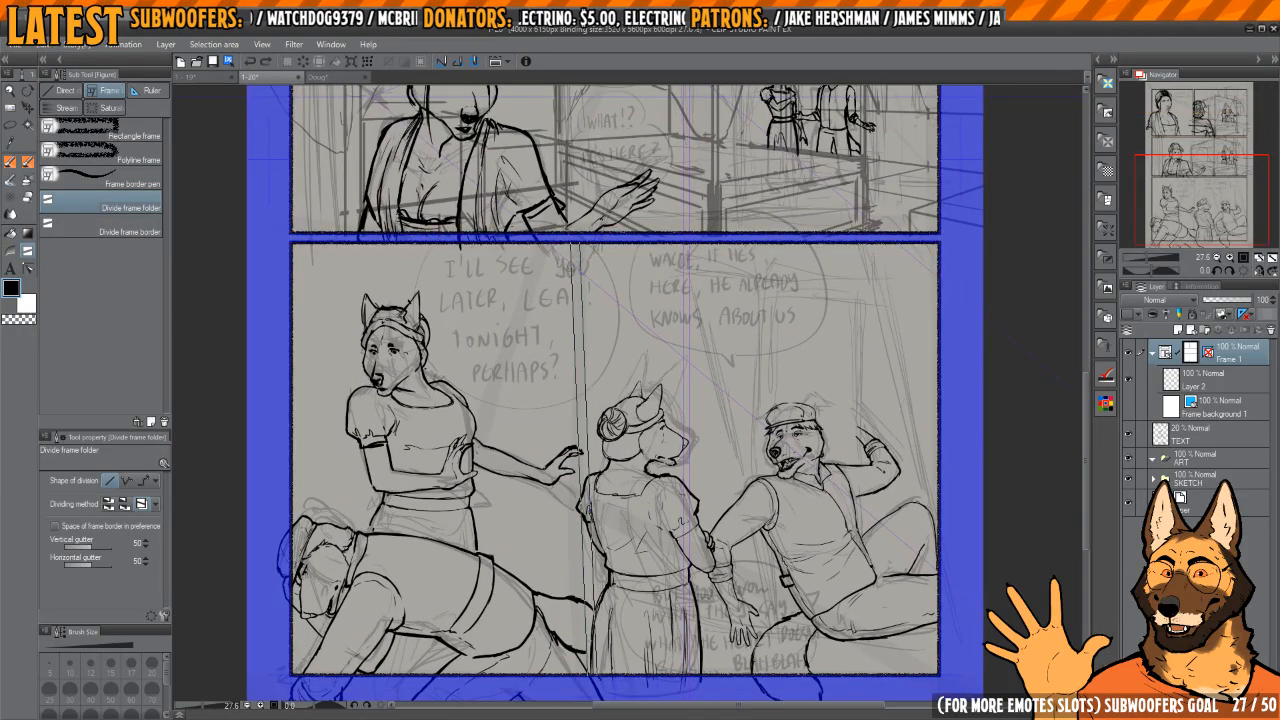
{"action": "scroll", "coordinate": [645, 463], "scroll_direction": "down", "scroll_amount": 1}
{"action": "left_click_drag", "start_coordinate": [645, 464], "coordinate": [635, 464]}
{"action": "key", "text": "h"}
{"action": "key", "text": "h"}
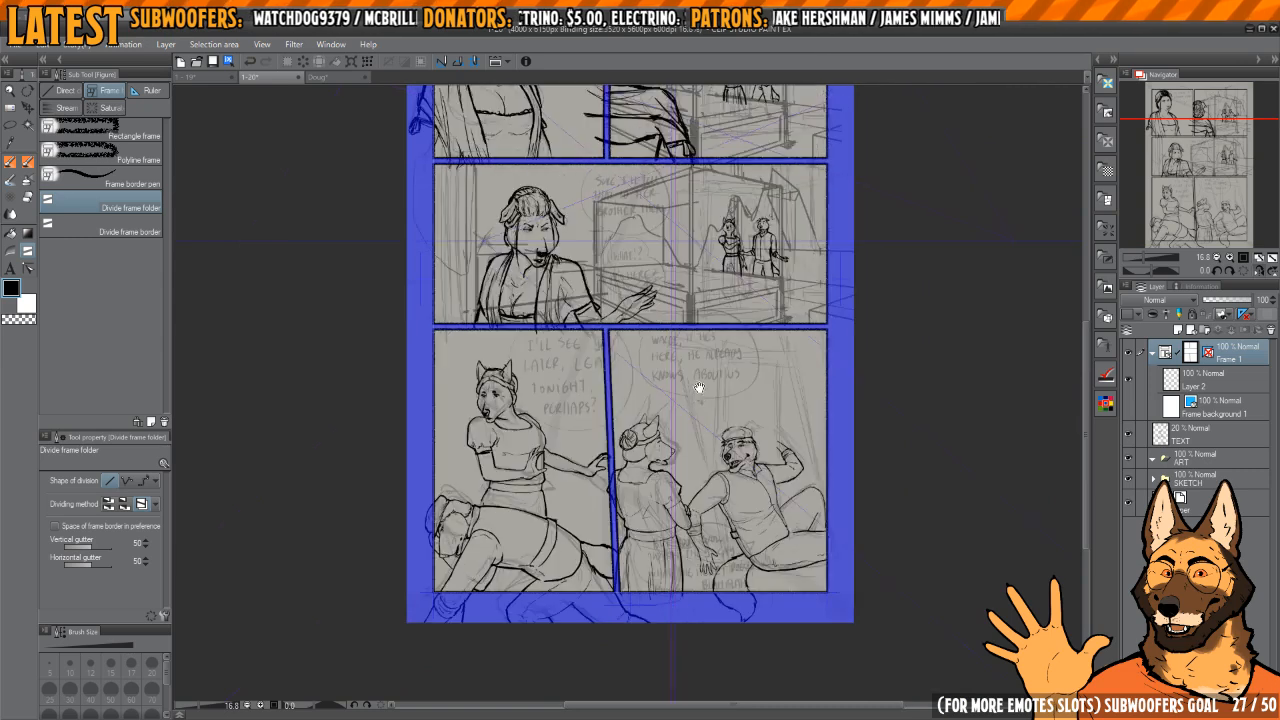
{"action": "left_click_drag", "start_coordinate": [697, 388], "coordinate": [691, 376]}
{"action": "left_click_drag", "start_coordinate": [636, 433], "coordinate": [649, 433]}
{"action": "left_click_drag", "start_coordinate": [575, 505], "coordinate": [627, 502]}
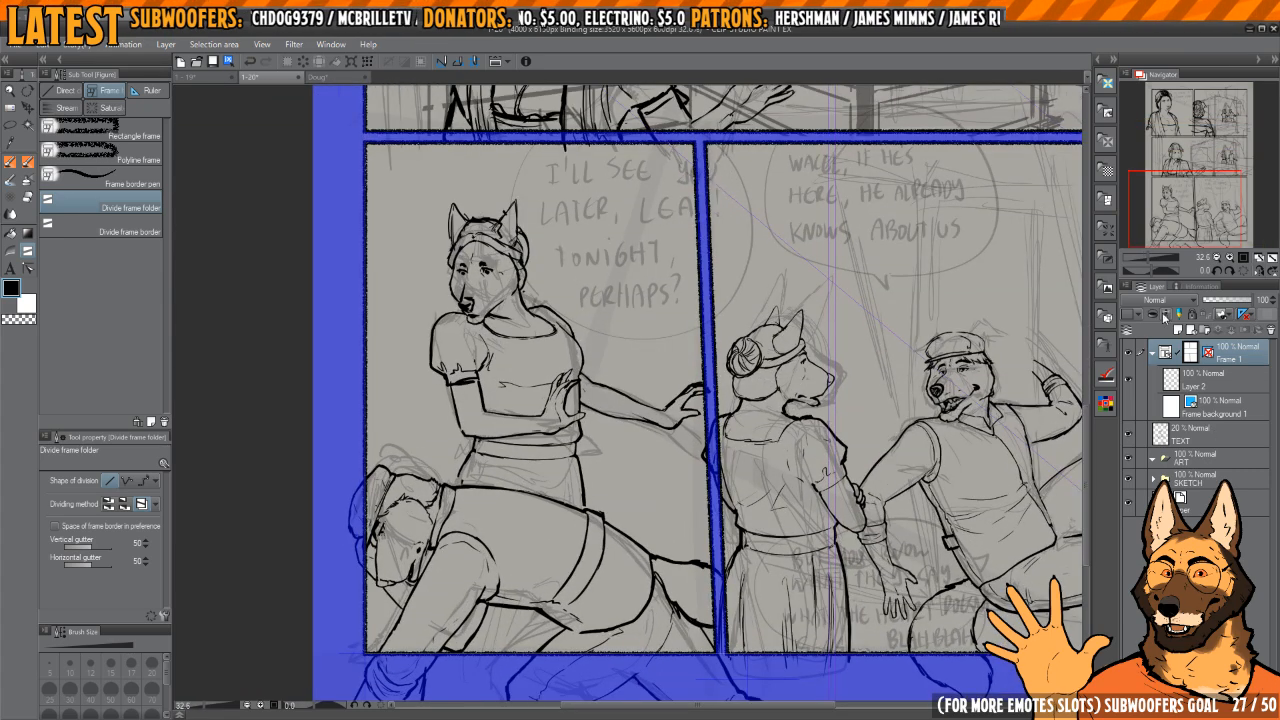
Step: Move the collapsed Frame 1 folder into the ART folder as a raster layer and hide the TEXT layer
{"action": "left_click", "coordinate": [1152, 354]}
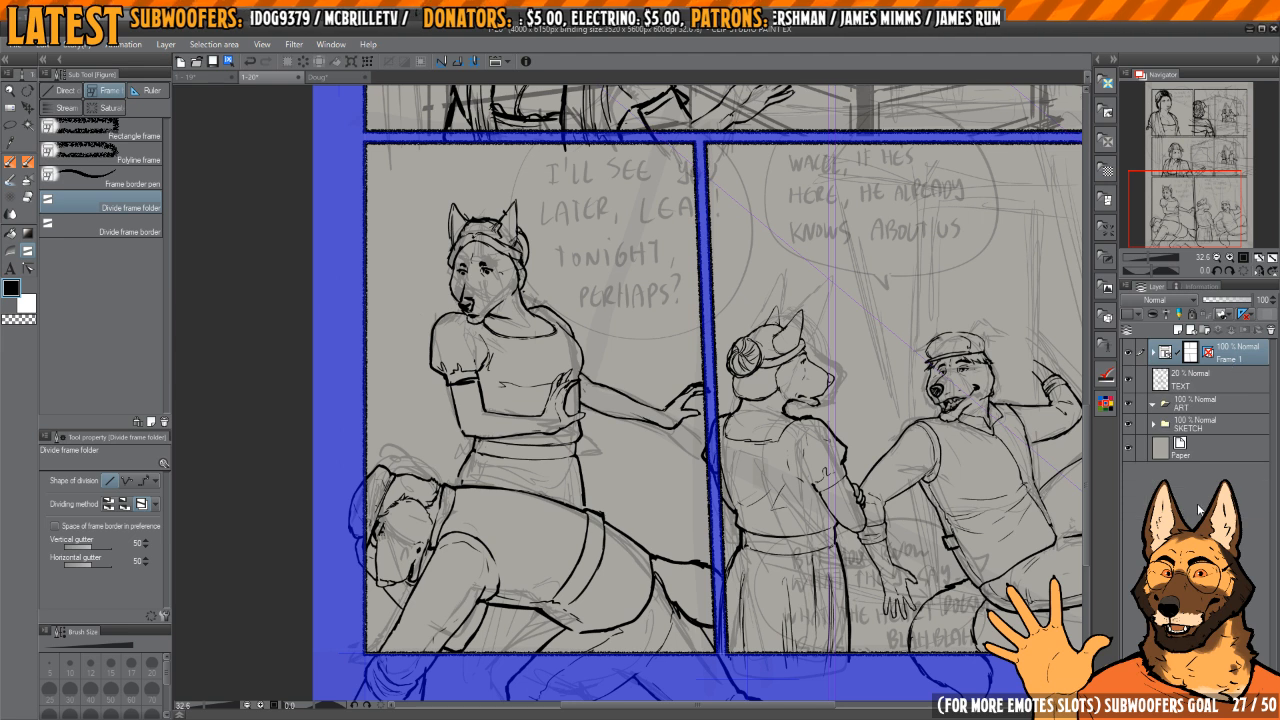
{"action": "left_click_drag", "start_coordinate": [1190, 356], "coordinate": [1190, 410]}
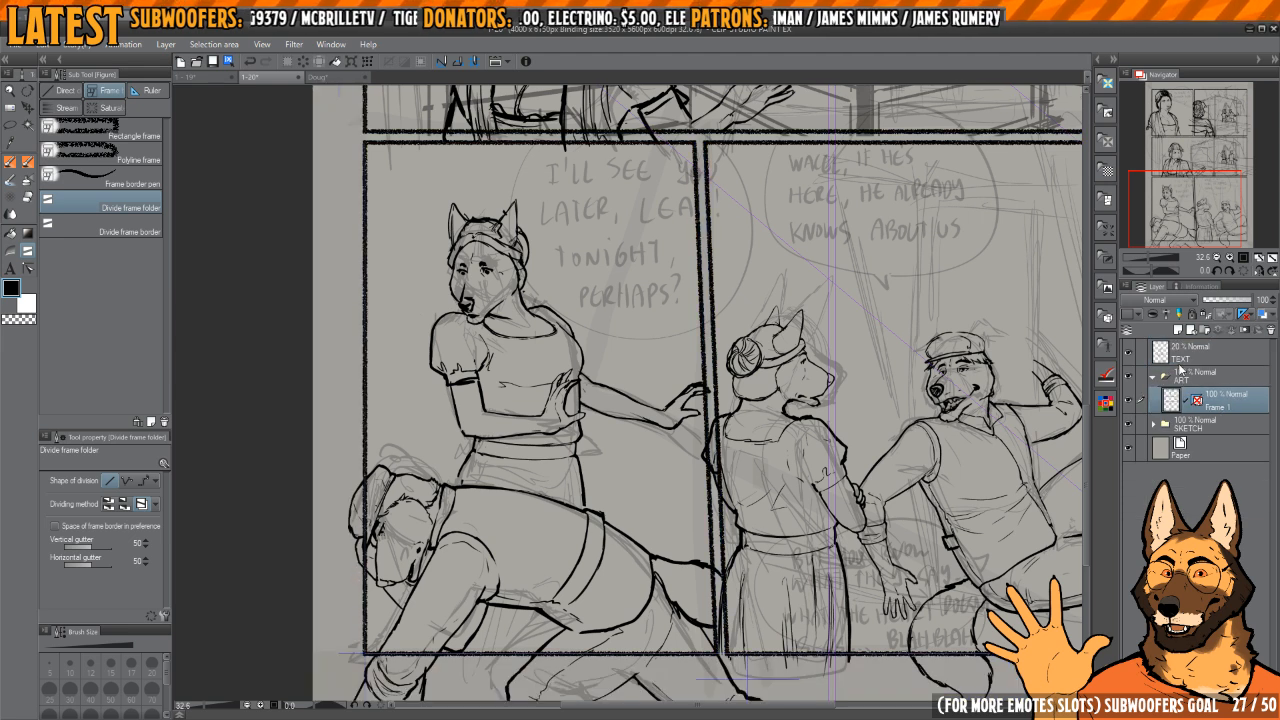
{"action": "left_click", "coordinate": [1129, 353]}
{"action": "left_click_drag", "start_coordinate": [896, 396], "coordinate": [812, 411]}
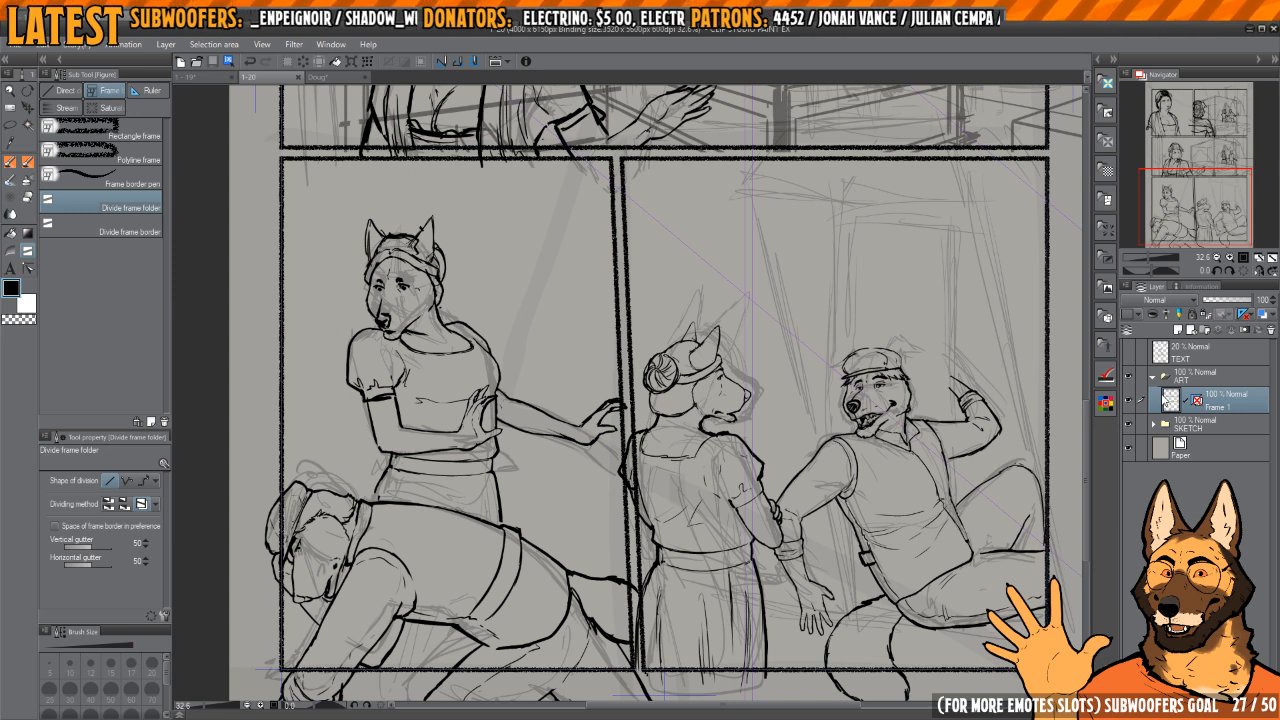
Step: Add a new raster layer inside the ART folder and place it beneath Frame 1
{"action": "scroll", "coordinate": [910, 473], "scroll_direction": "down", "scroll_amount": 3}
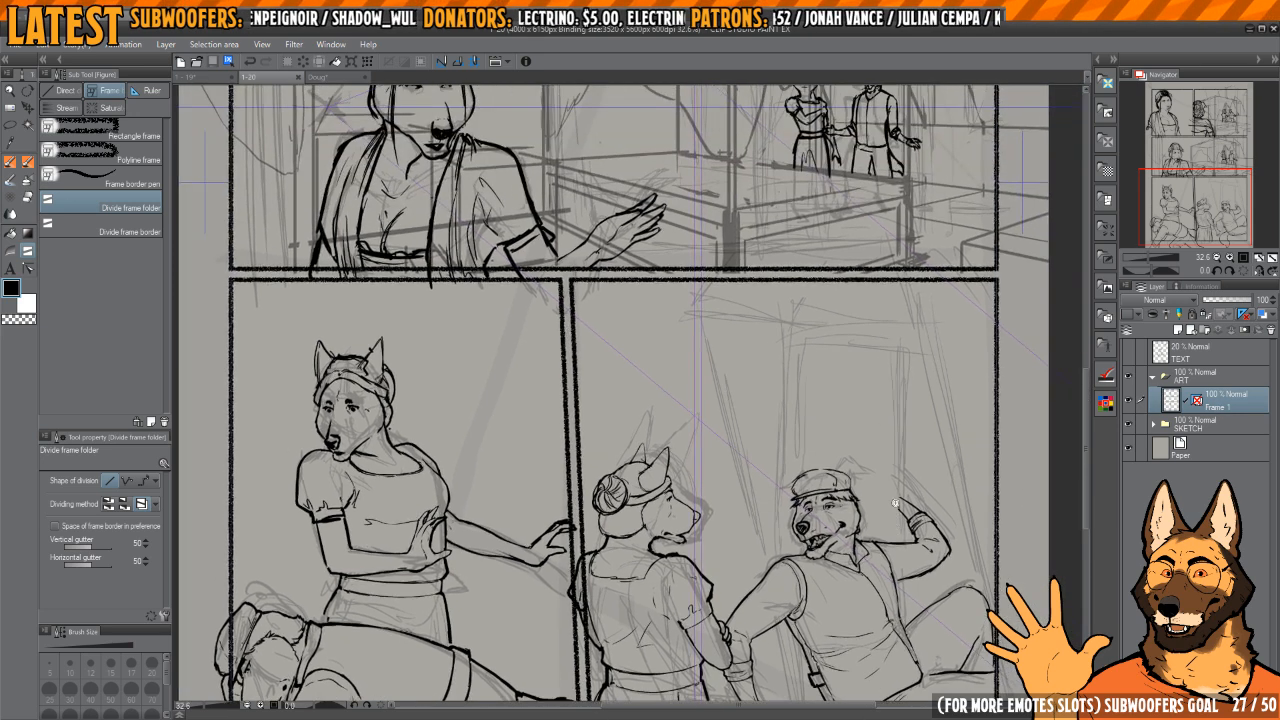
{"action": "left_click", "coordinate": [1177, 330]}
{"action": "left_click", "coordinate": [1222, 432]}
{"action": "left_click_drag", "start_coordinate": [1222, 432], "coordinate": [1222, 398]}
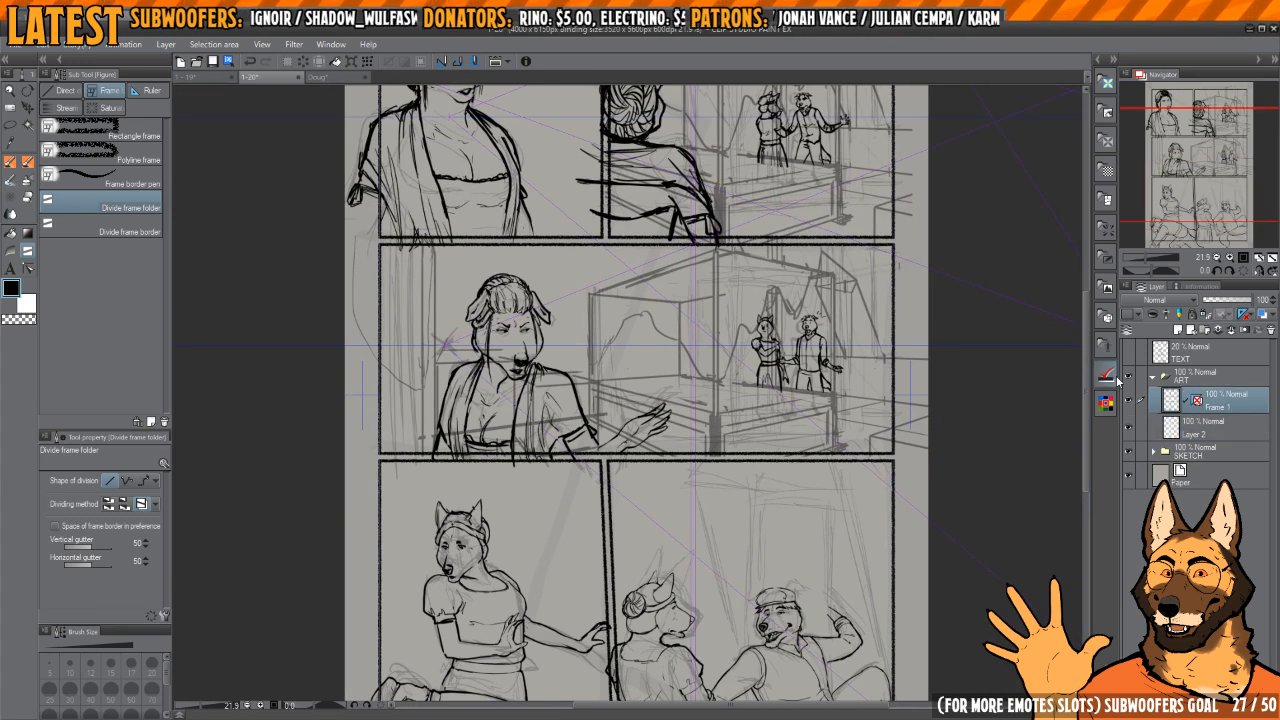
Step: Auto select the page margins and gutters from the frame lines and fill them with white on the new layer
{"action": "key", "text": "w"}
{"action": "left_click", "coordinate": [918, 409]}
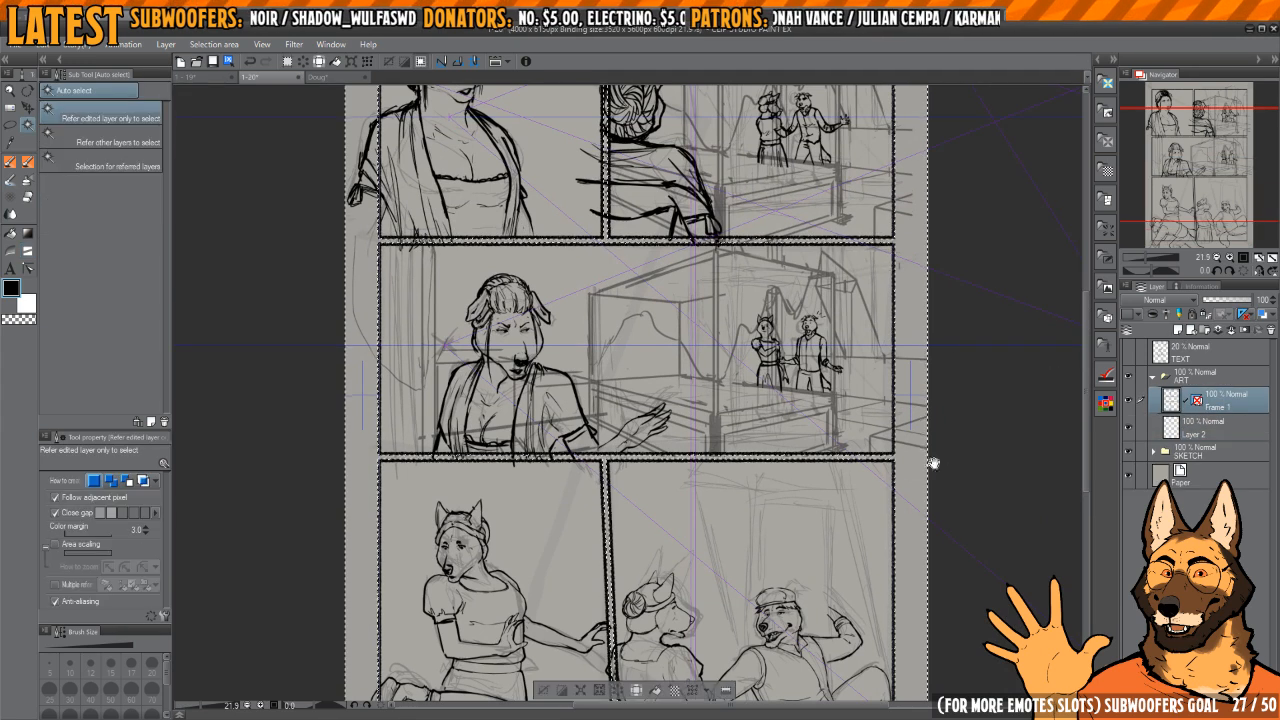
{"action": "left_click_drag", "start_coordinate": [934, 463], "coordinate": [923, 387]}
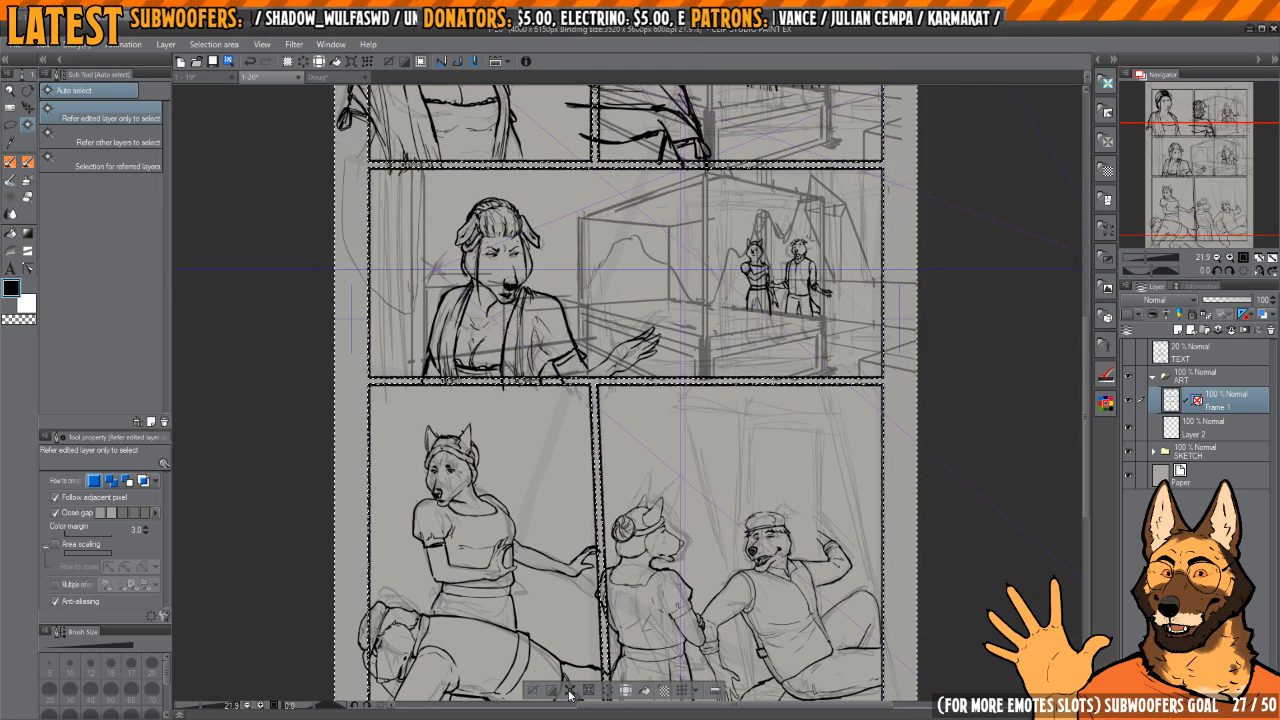
{"action": "left_click", "coordinate": [1202, 421]}
{"action": "key", "text": "x"}
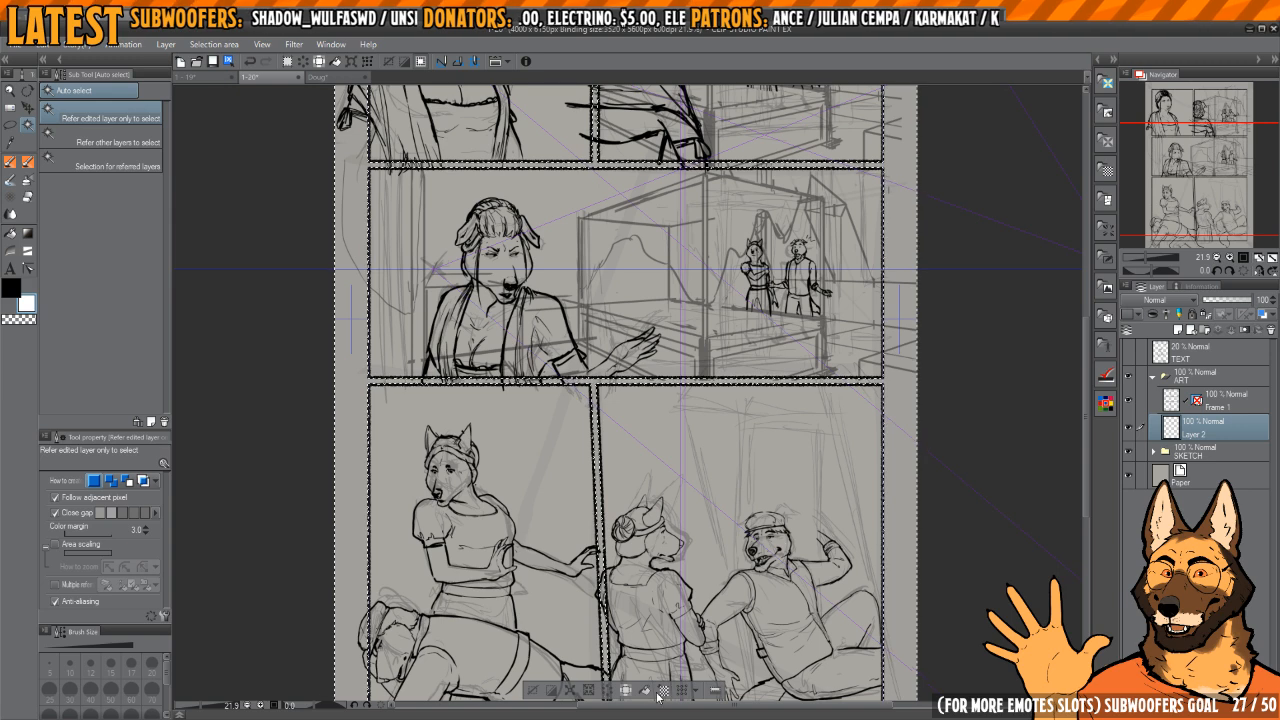
{"action": "key", "text": "alt+BackSpace"}
{"action": "key", "text": "ctrl+d"}
Step: Examine the white margins and gutters along the frame borders up close and at page scale, clearing the active selection
{"action": "scroll", "coordinate": [873, 455], "scroll_direction": "down", "scroll_amount": 3}
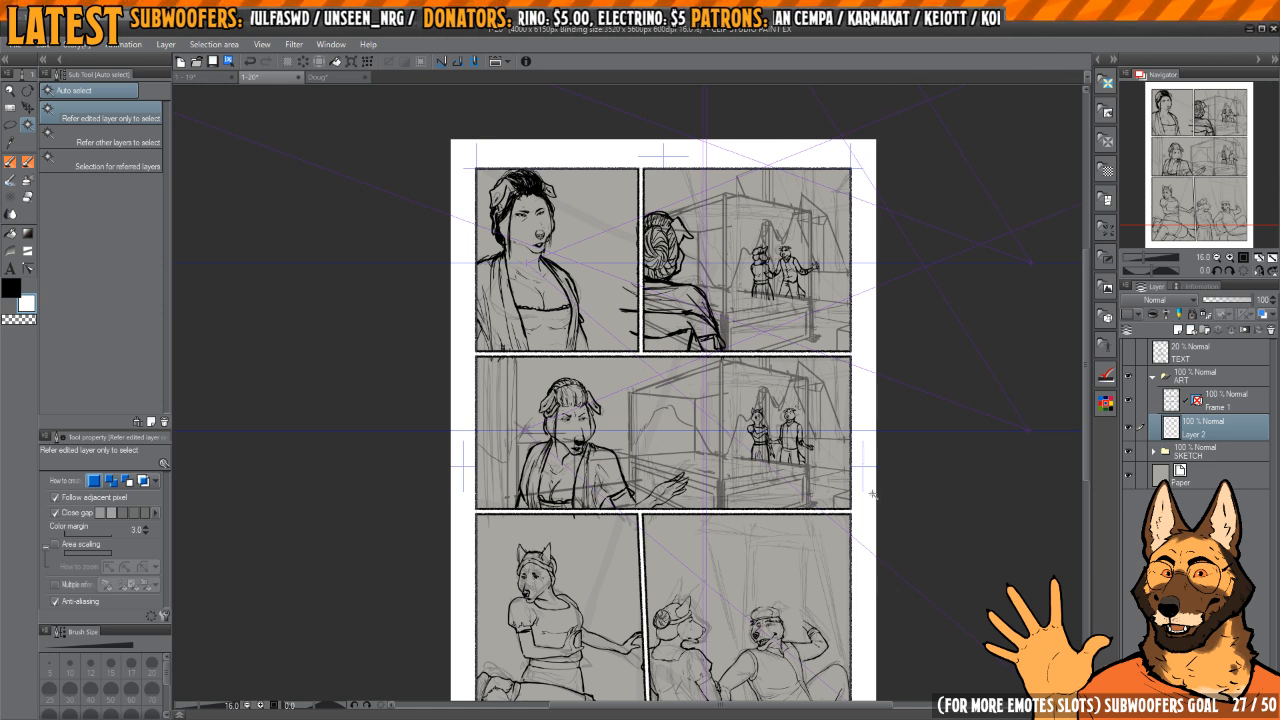
{"action": "scroll", "coordinate": [831, 525], "scroll_direction": "up", "scroll_amount": 5}
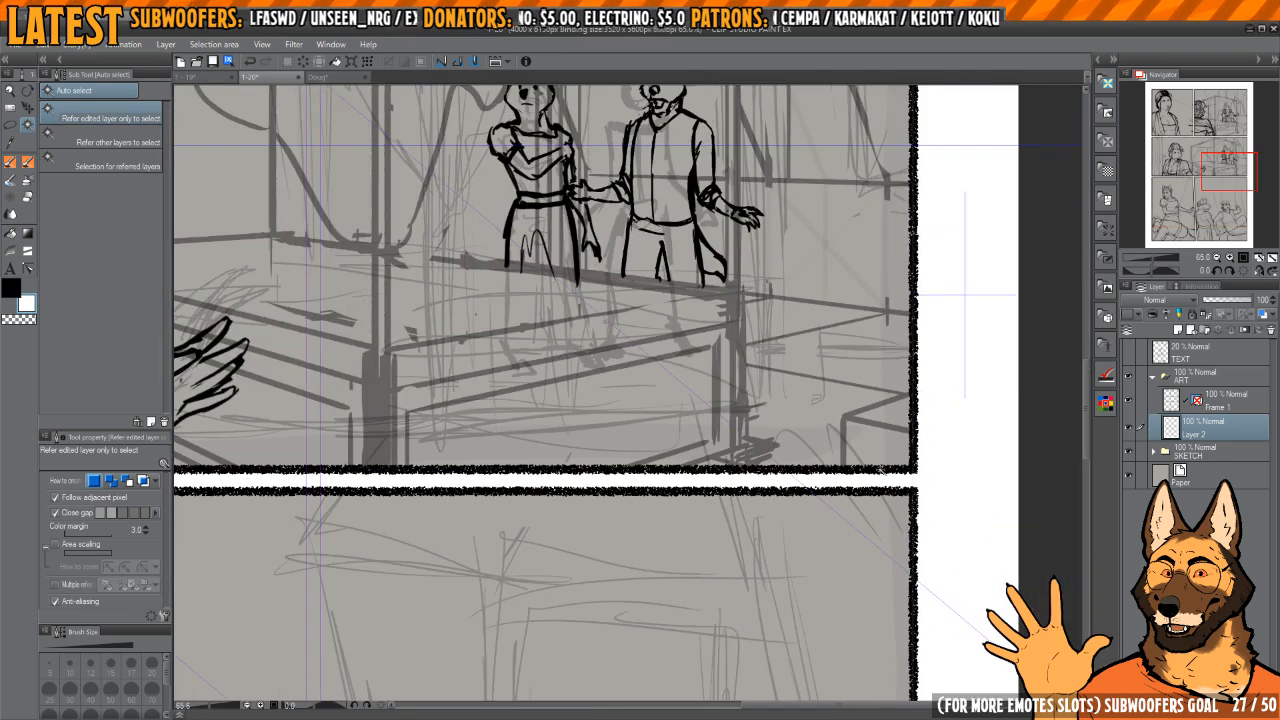
{"action": "scroll", "coordinate": [971, 437], "scroll_direction": "down", "scroll_amount": 3}
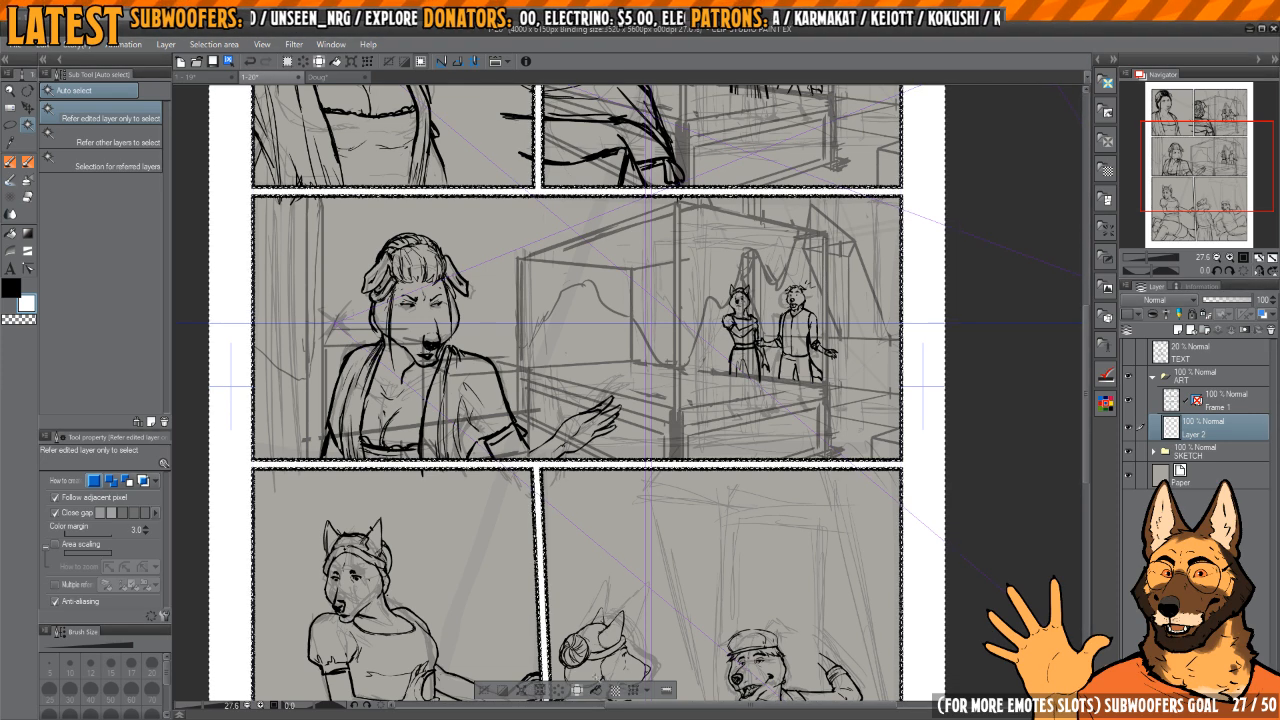
{"action": "key", "text": "ctrl+d"}
{"action": "scroll", "coordinate": [772, 500], "scroll_direction": "down", "scroll_amount": 3}
{"action": "left_click_drag", "start_coordinate": [765, 480], "coordinate": [763, 580]}
{"action": "scroll", "coordinate": [750, 405], "scroll_direction": "up", "scroll_amount": 2}
{"action": "scroll", "coordinate": [735, 405], "scroll_direction": "down", "scroll_amount": 2}
{"action": "left_click_drag", "start_coordinate": [733, 437], "coordinate": [735, 483]}
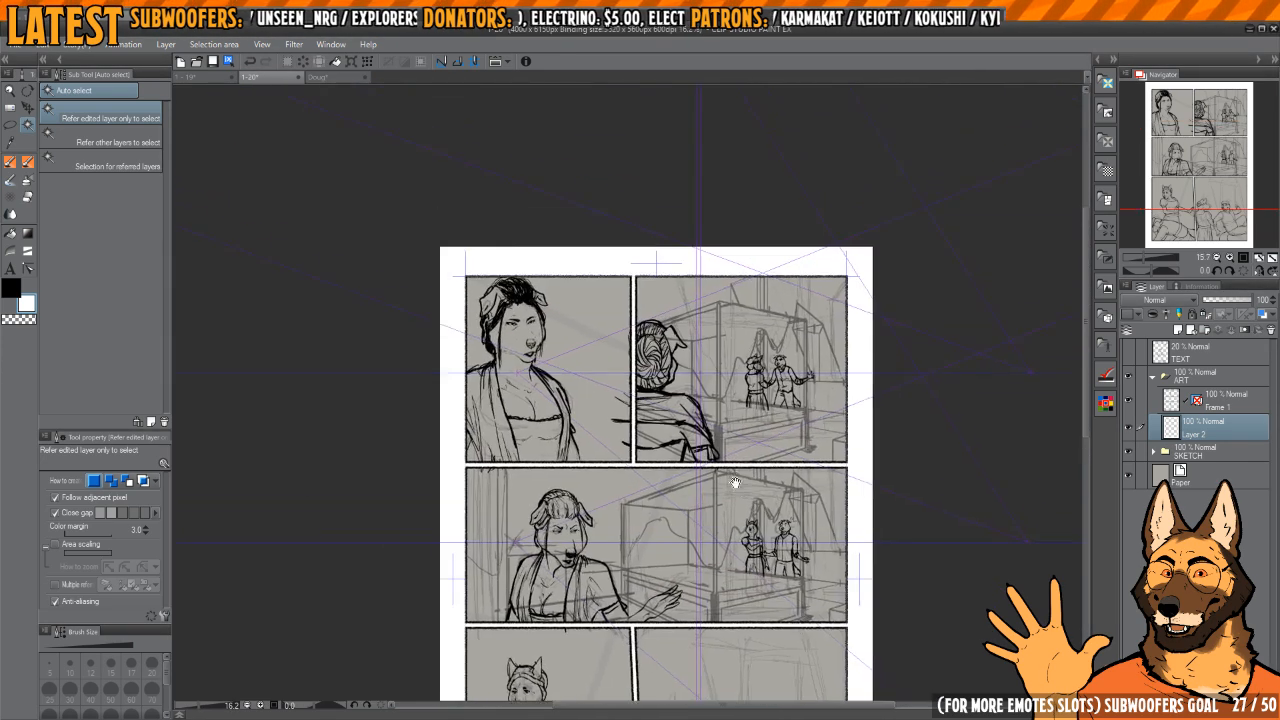
{"action": "scroll", "coordinate": [735, 483], "scroll_direction": "down", "scroll_amount": 2}
{"action": "scroll", "coordinate": [750, 438], "scroll_direction": "up", "scroll_amount": 1}
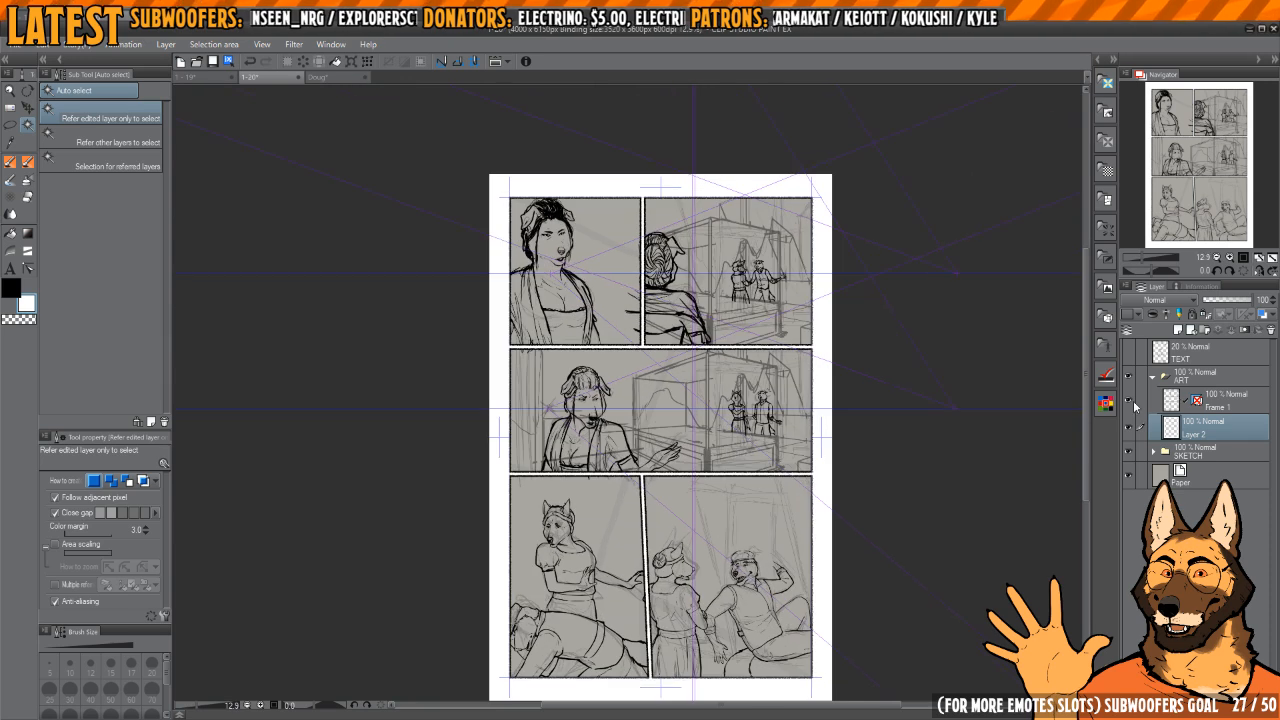
{"action": "scroll", "coordinate": [835, 475], "scroll_direction": "up", "scroll_amount": 2}
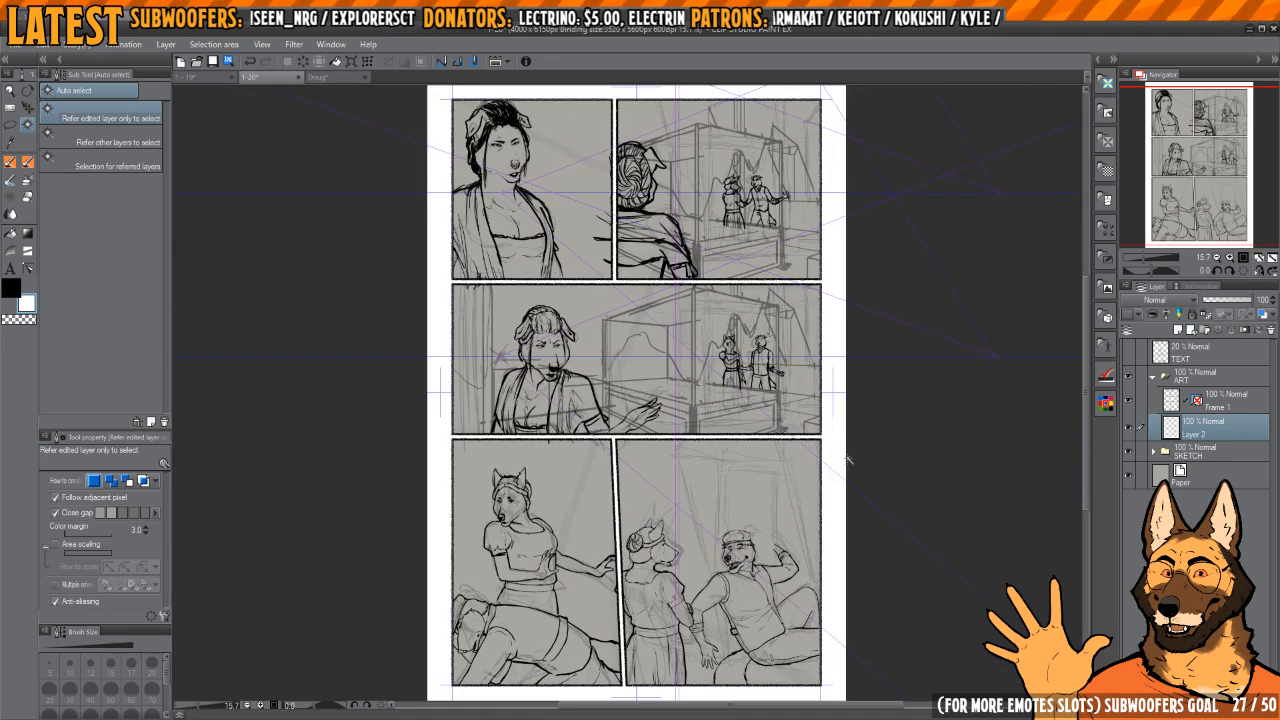
Step: Rename the panel border layer as FRAME and the white fill layer as FRAME WHITE
{"action": "left_click", "coordinate": [1218, 400]}
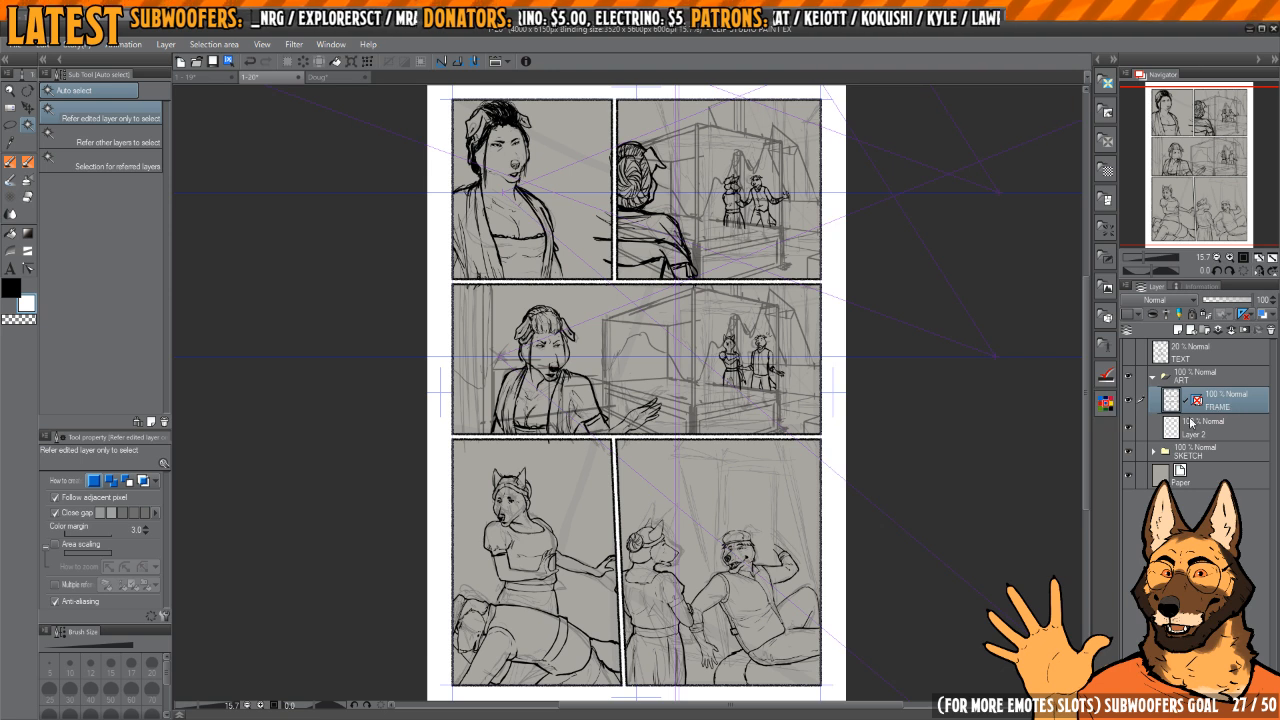
{"action": "left_click", "coordinate": [1200, 425]}
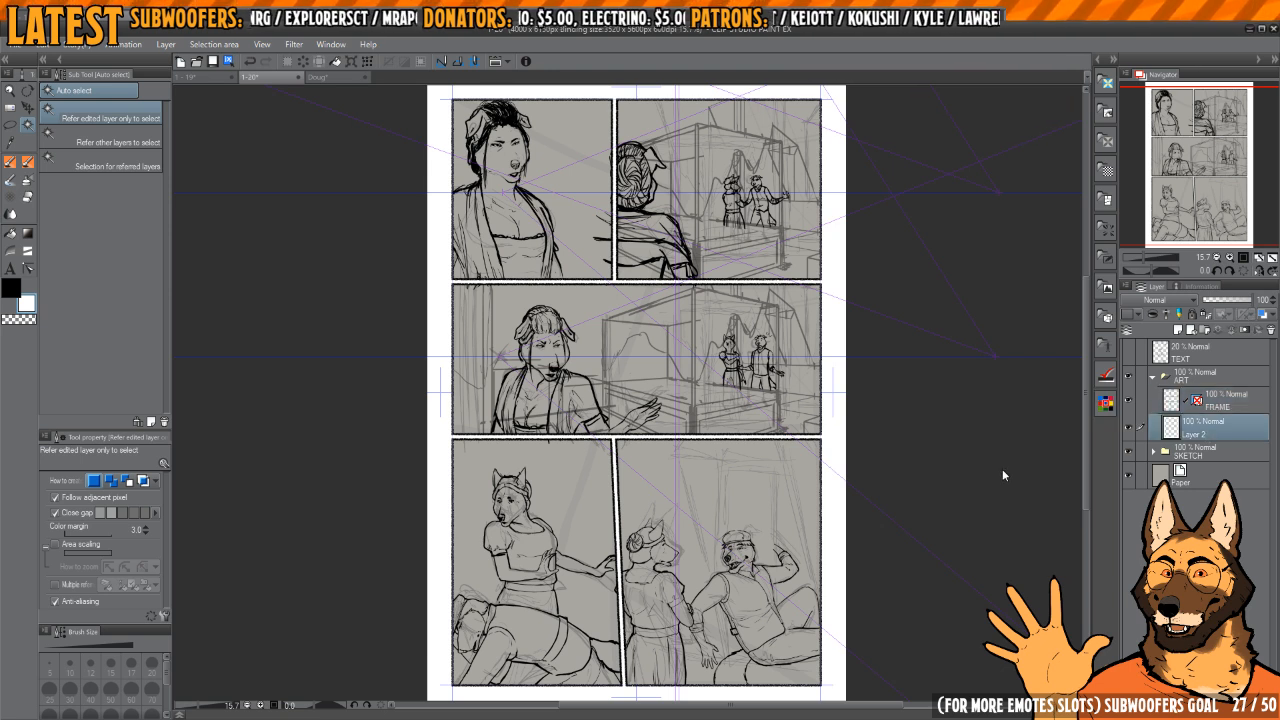
{"action": "type", "text": "FRAME WHITE"}
{"action": "key", "text": "Return"}
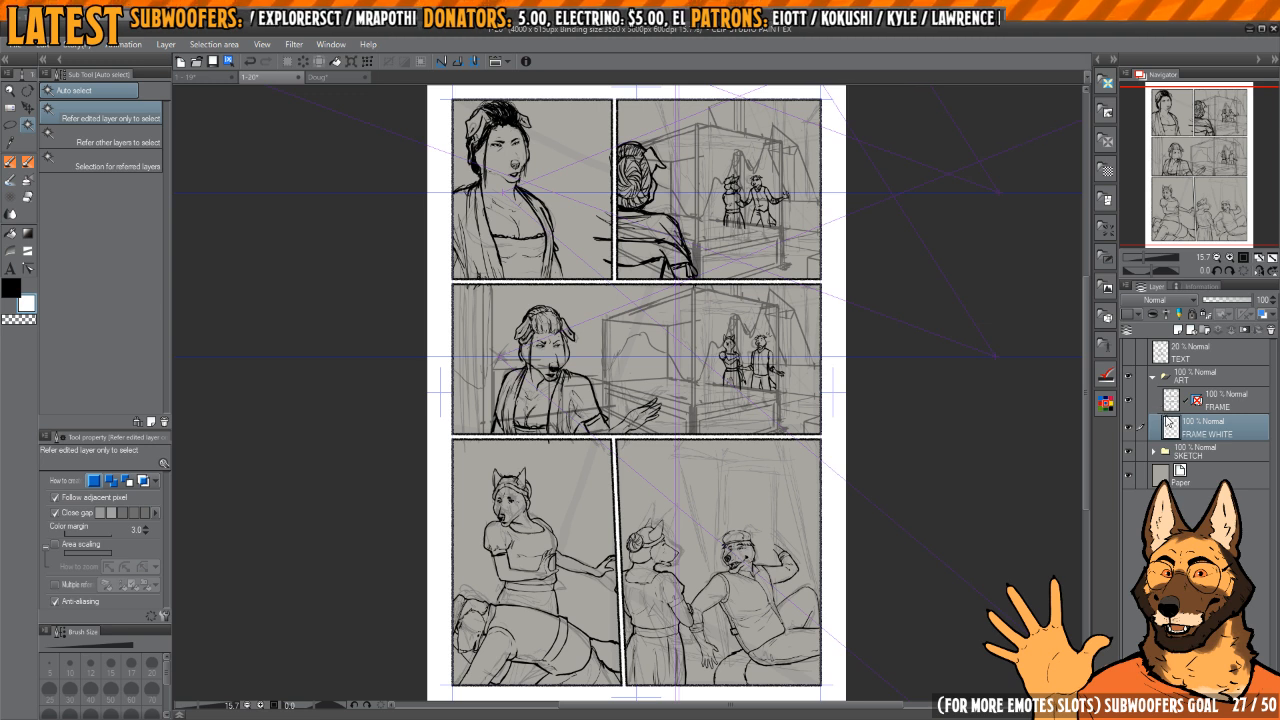
Step: Add a new raster layer below FRAME WHITE and name it Lineart
{"action": "left_click", "coordinate": [1178, 330]}
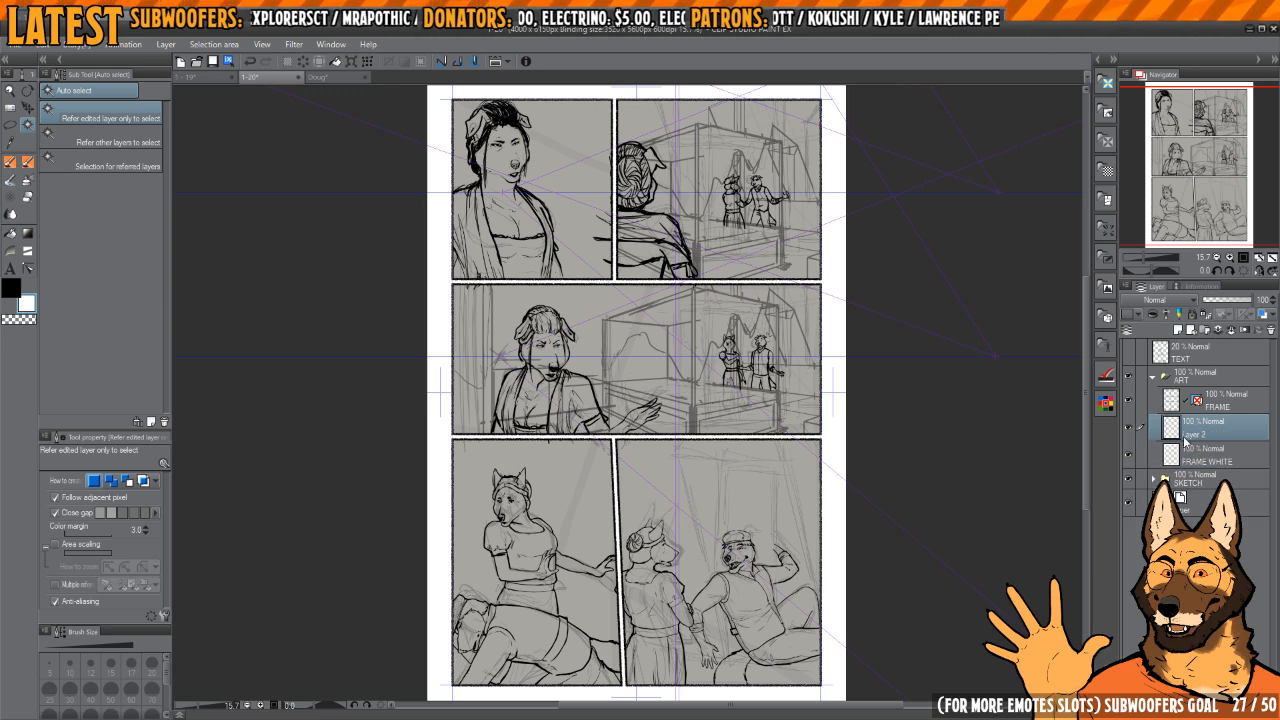
{"action": "left_click_drag", "start_coordinate": [1185, 442], "coordinate": [1207, 467]}
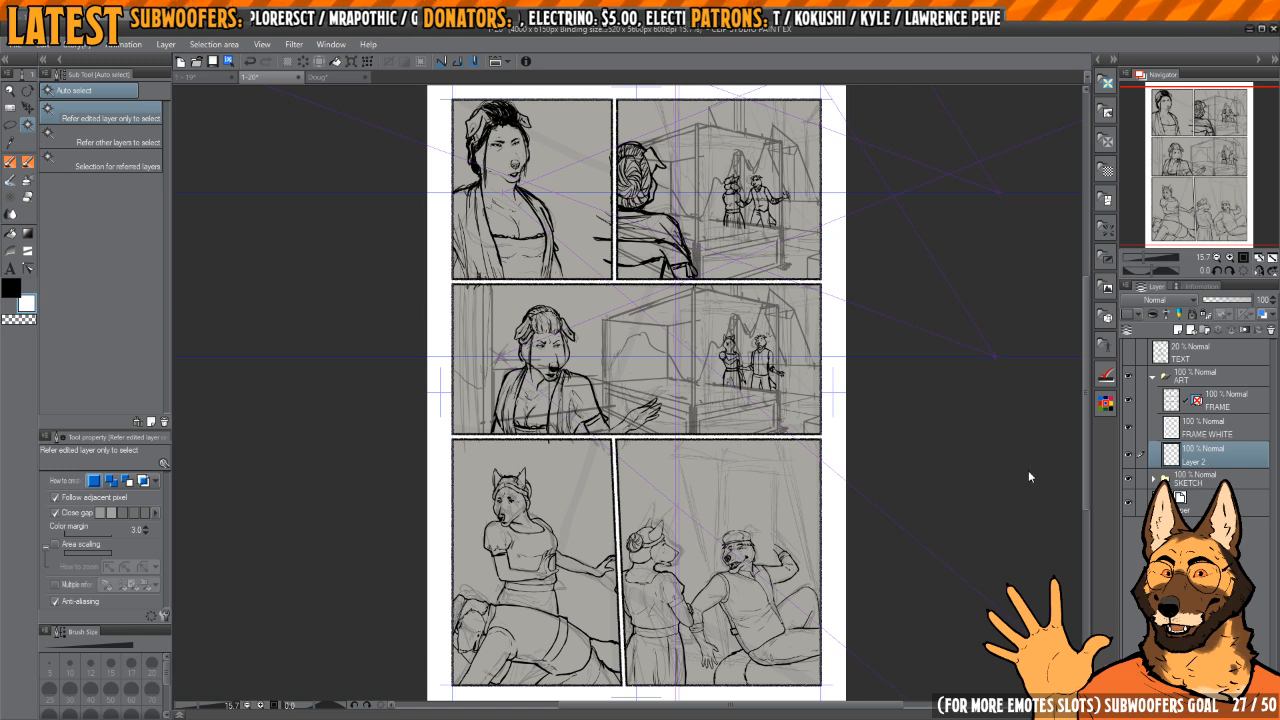
{"action": "type", "text": "Lineart"}
{"action": "key", "text": "Return"}
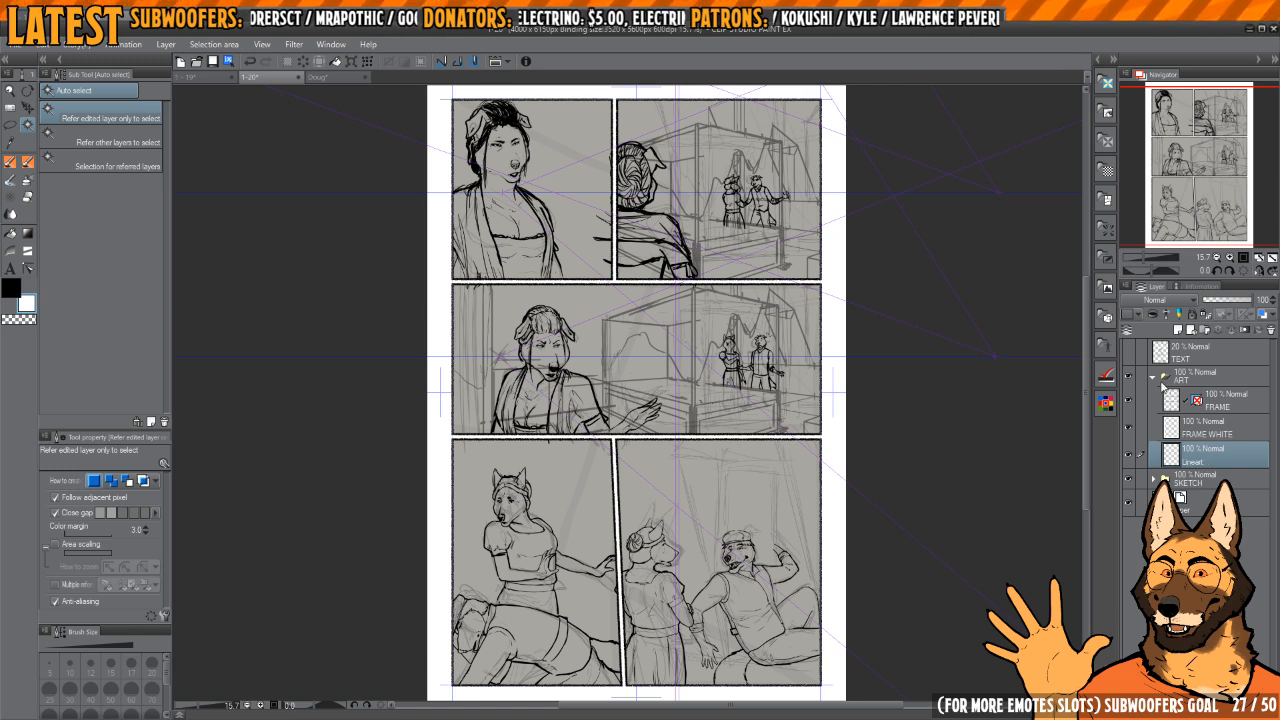
Step: Expand the SKETCH folder to show its layers
{"action": "left_click", "coordinate": [1154, 481]}
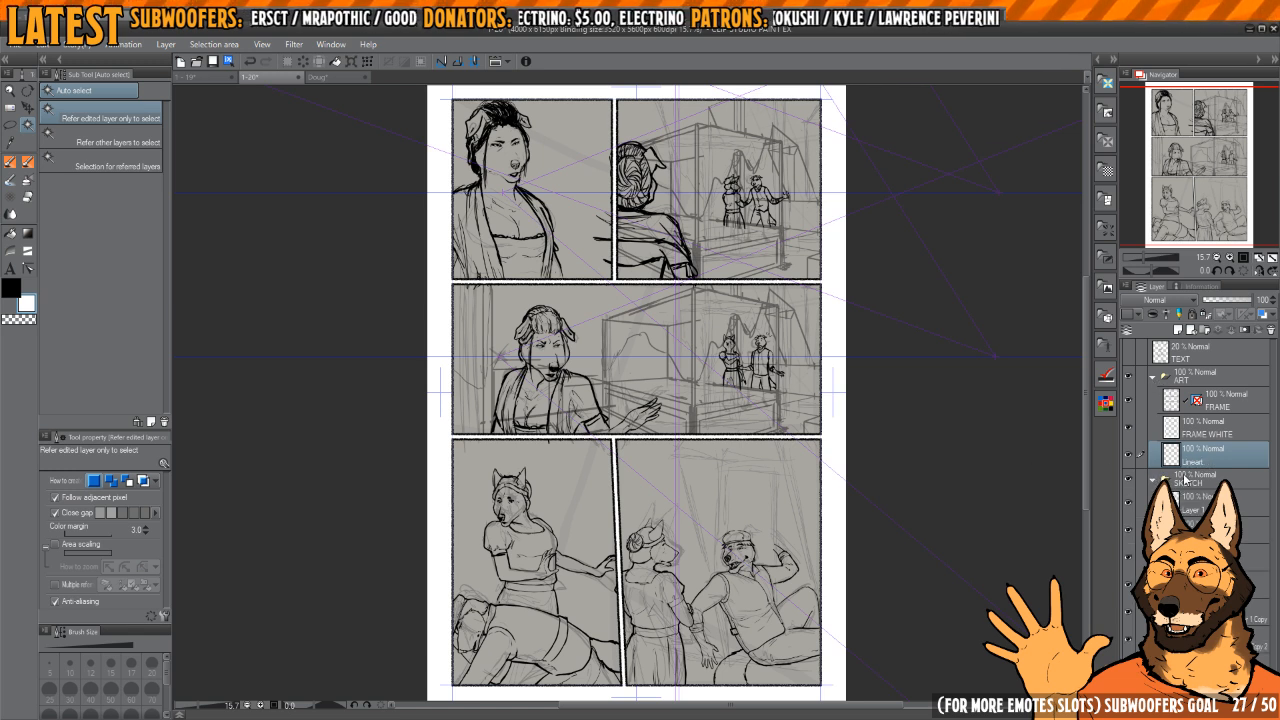
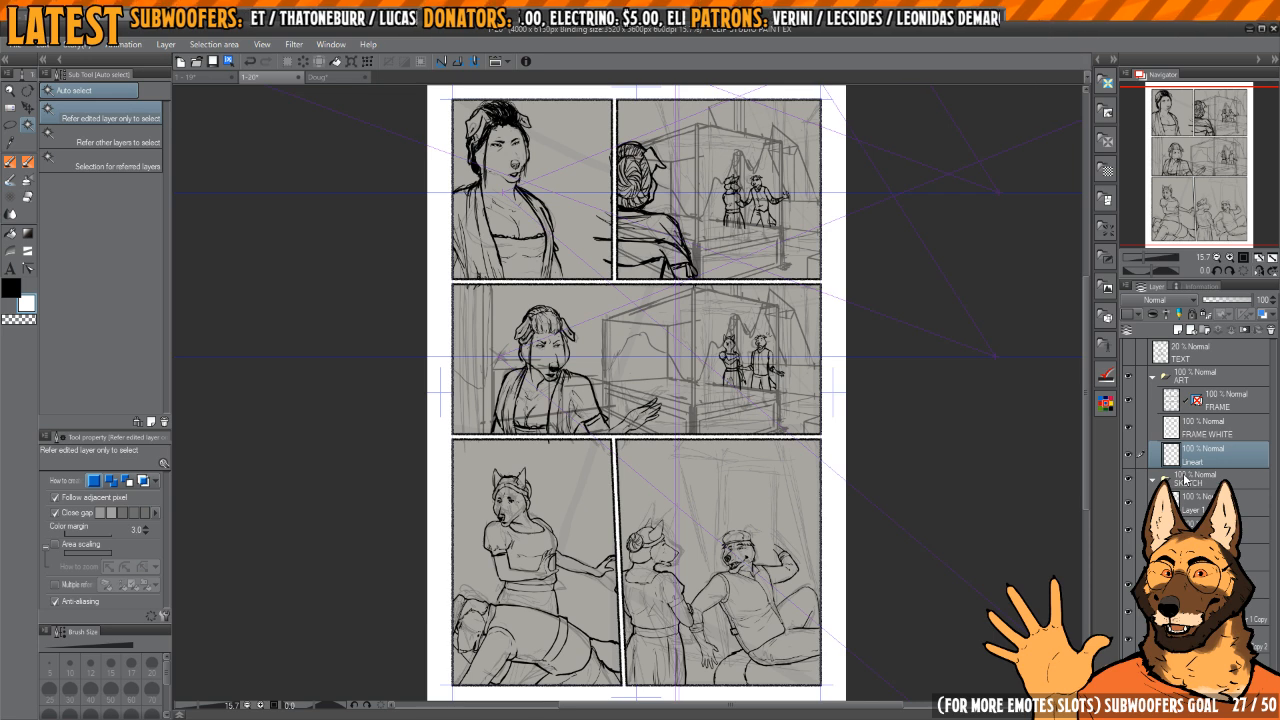
Step: Look over the inked figures in the panels of the comic page, ending on the last panel
{"action": "left_click_drag", "start_coordinate": [700, 450], "coordinate": [728, 435]}
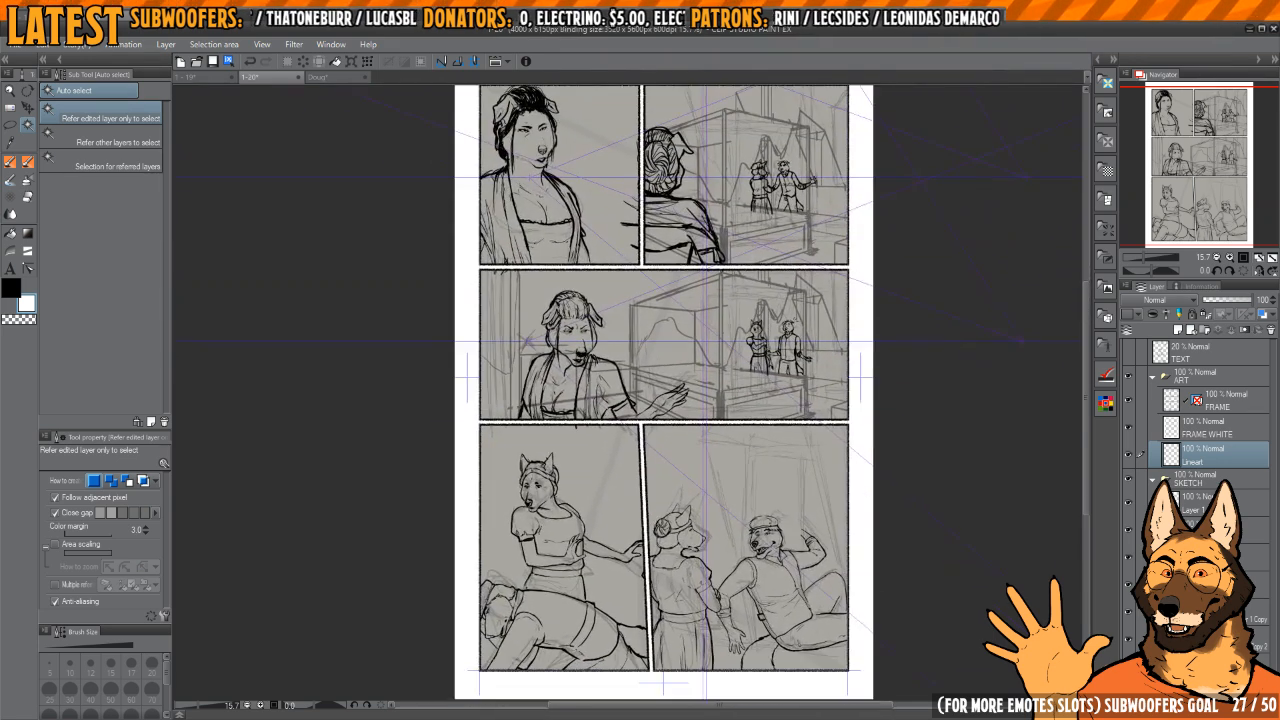
{"action": "left_click_drag", "start_coordinate": [771, 240], "coordinate": [785, 455]}
{"action": "scroll", "coordinate": [767, 332], "scroll_direction": "up", "scroll_amount": 4}
{"action": "scroll", "coordinate": [785, 455], "scroll_direction": "up", "scroll_amount": 3}
{"action": "scroll", "coordinate": [785, 455], "scroll_direction": "down", "scroll_amount": 6}
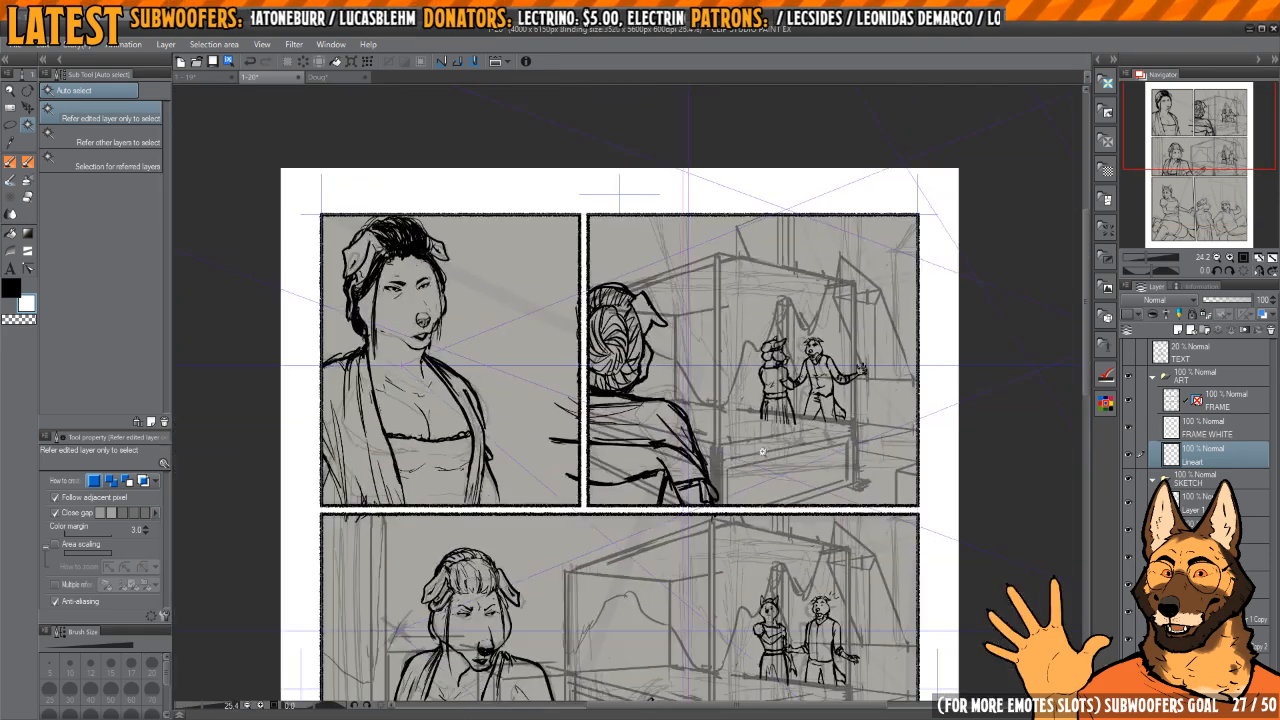
{"action": "left_click_drag", "start_coordinate": [793, 675], "coordinate": [788, 427]}
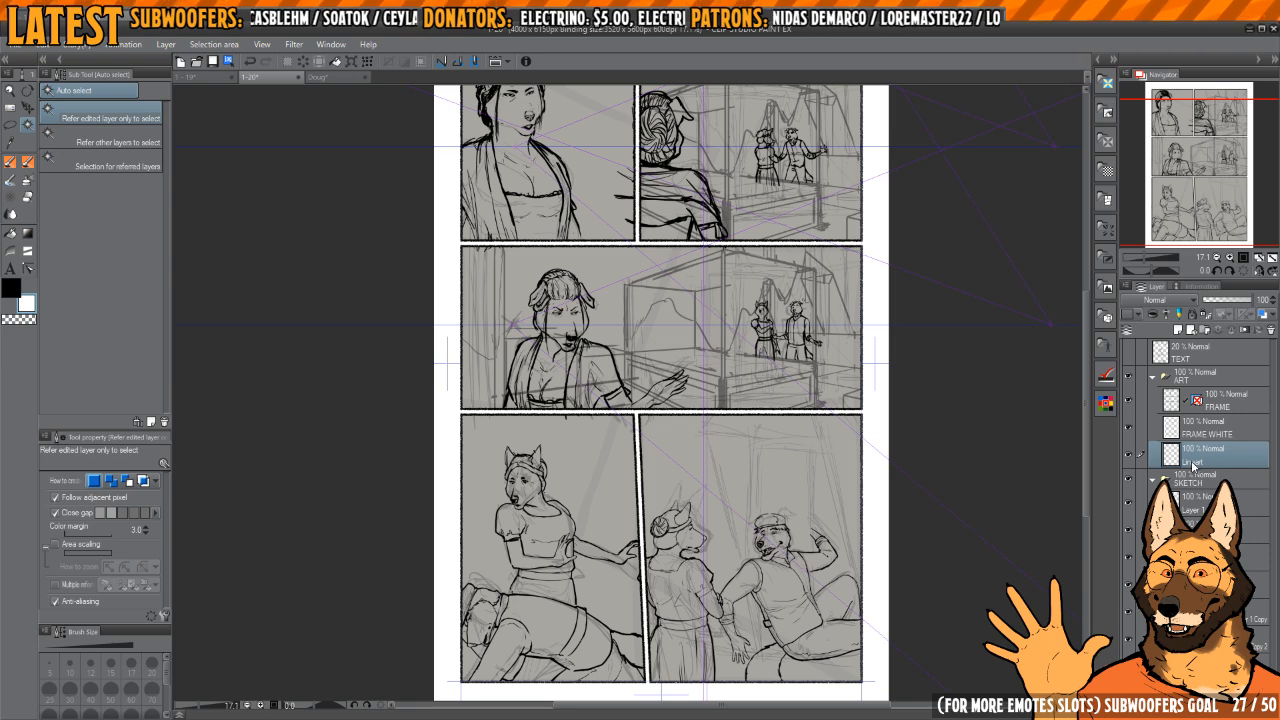
{"action": "left_click_drag", "start_coordinate": [829, 515], "coordinate": [827, 455]}
{"action": "scroll", "coordinate": [825, 541], "scroll_direction": "up", "scroll_amount": 8}
{"action": "scroll", "coordinate": [831, 541], "scroll_direction": "down", "scroll_amount": 6}
{"action": "scroll", "coordinate": [831, 541], "scroll_direction": "up", "scroll_amount": 5}
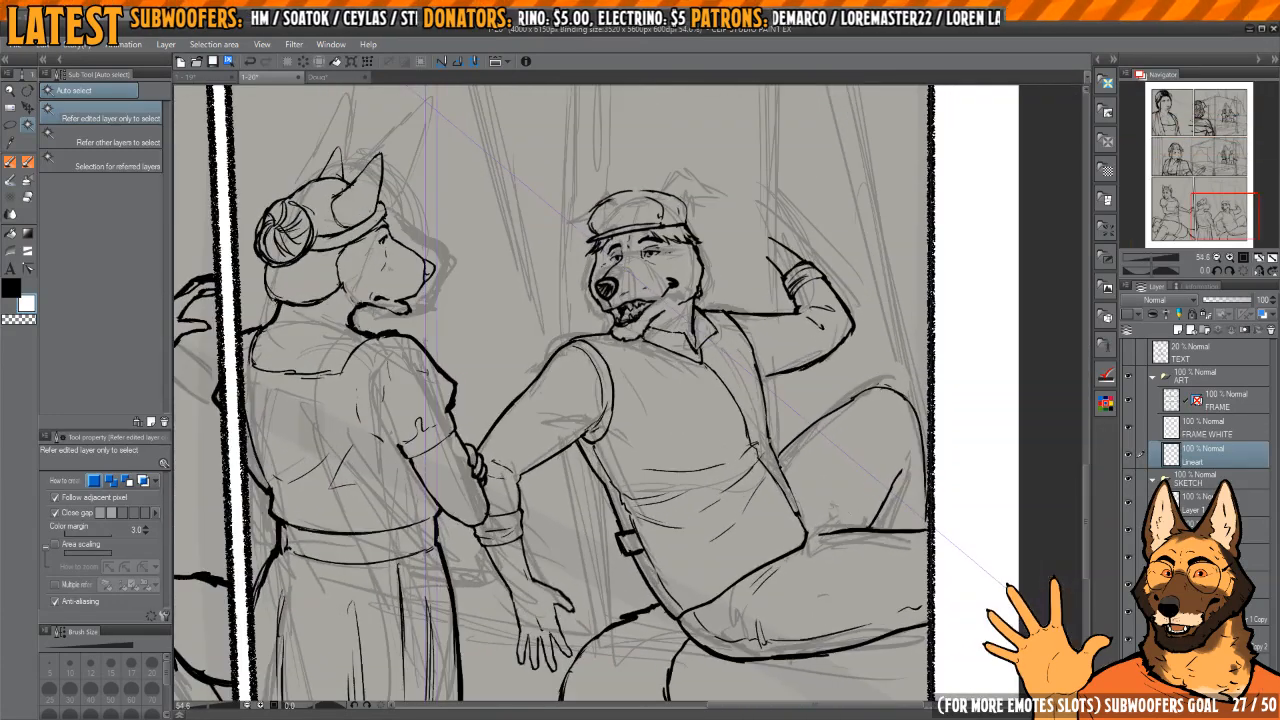
Step: Select the sketch layer holding the inked figures, briefly hiding and reshowing it to verify the choice
{"action": "left_click", "coordinate": [1200, 584]}
{"action": "left_click", "coordinate": [1200, 557]}
{"action": "left_click", "coordinate": [1200, 530]}
{"action": "left_click", "coordinate": [1129, 531]}
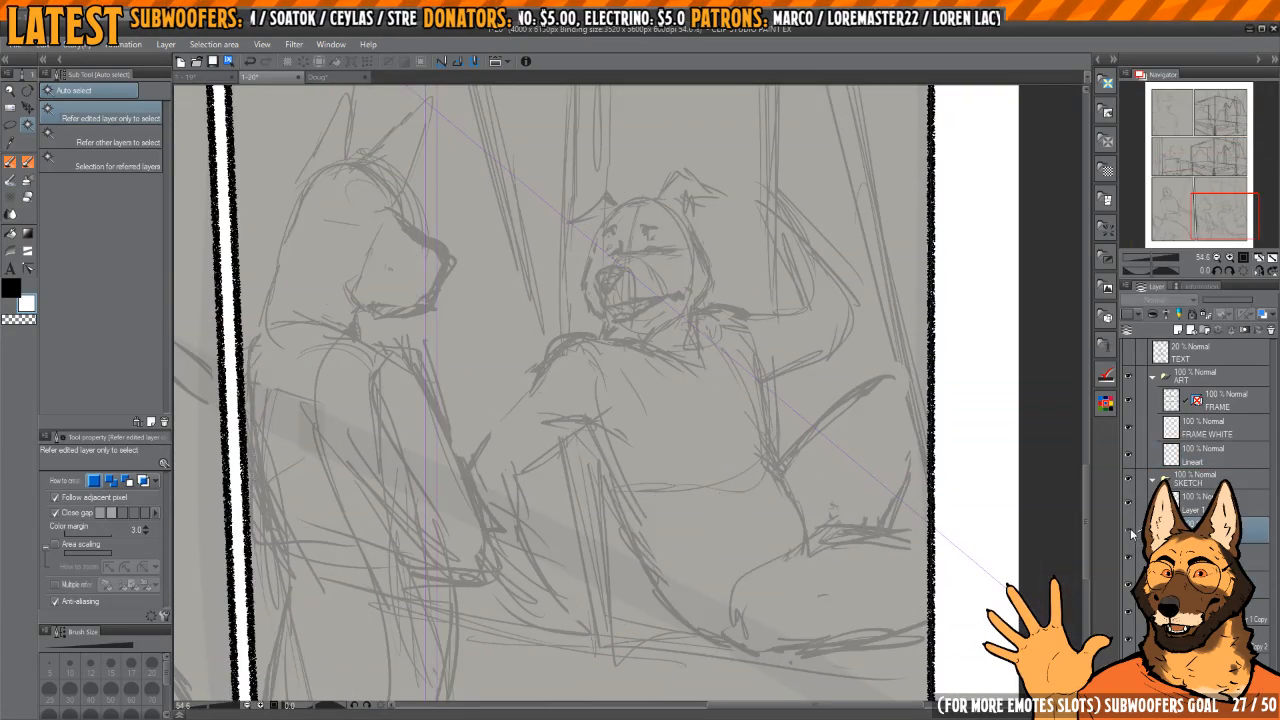
{"action": "left_click", "coordinate": [1129, 531]}
Step: With the REAL Ink Brush, extend the reclining man's raised knee contour to the thigh and add a short line behind the calf
{"action": "left_click_drag", "start_coordinate": [912, 553], "coordinate": [872, 553]}
{"action": "scroll", "coordinate": [790, 522], "scroll_direction": "up", "scroll_amount": 1}
{"action": "key", "text": "p"}
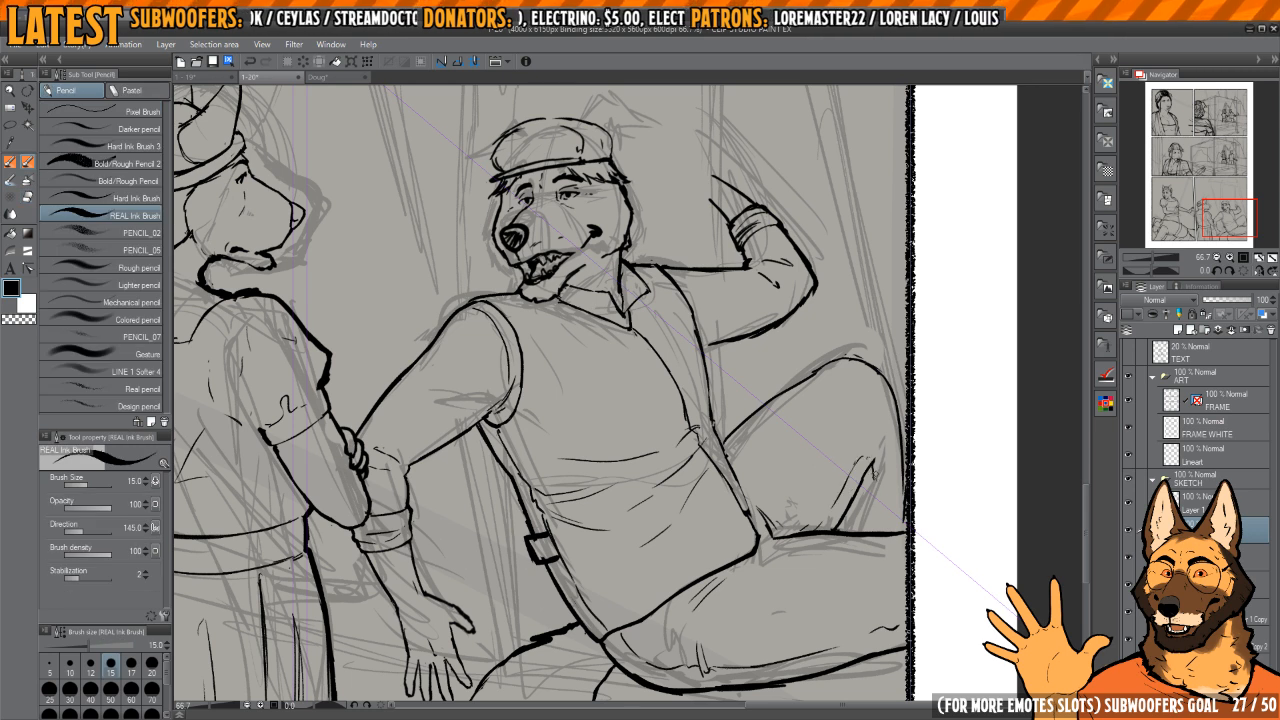
{"action": "scroll", "coordinate": [876, 478], "scroll_direction": "up", "scroll_amount": 3}
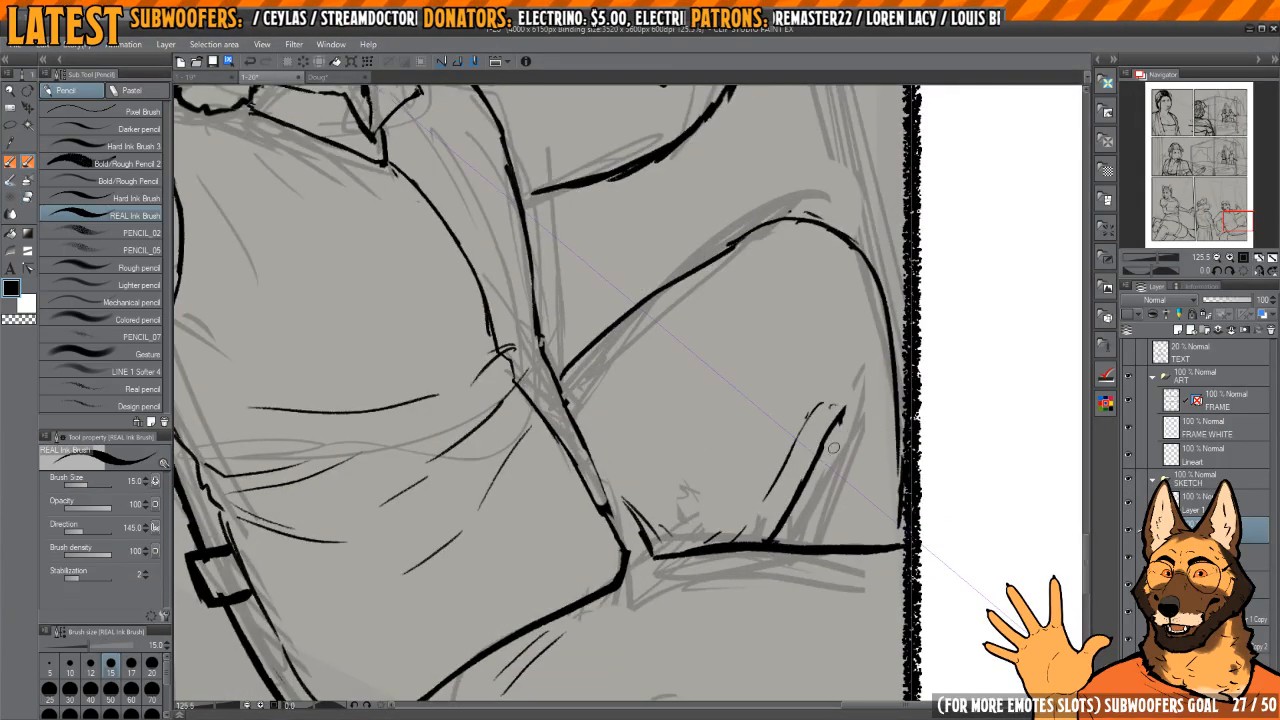
{"action": "key", "text": "e"}
{"action": "left_click_drag", "start_coordinate": [854, 409], "coordinate": [853, 426]}
{"action": "key", "text": "p"}
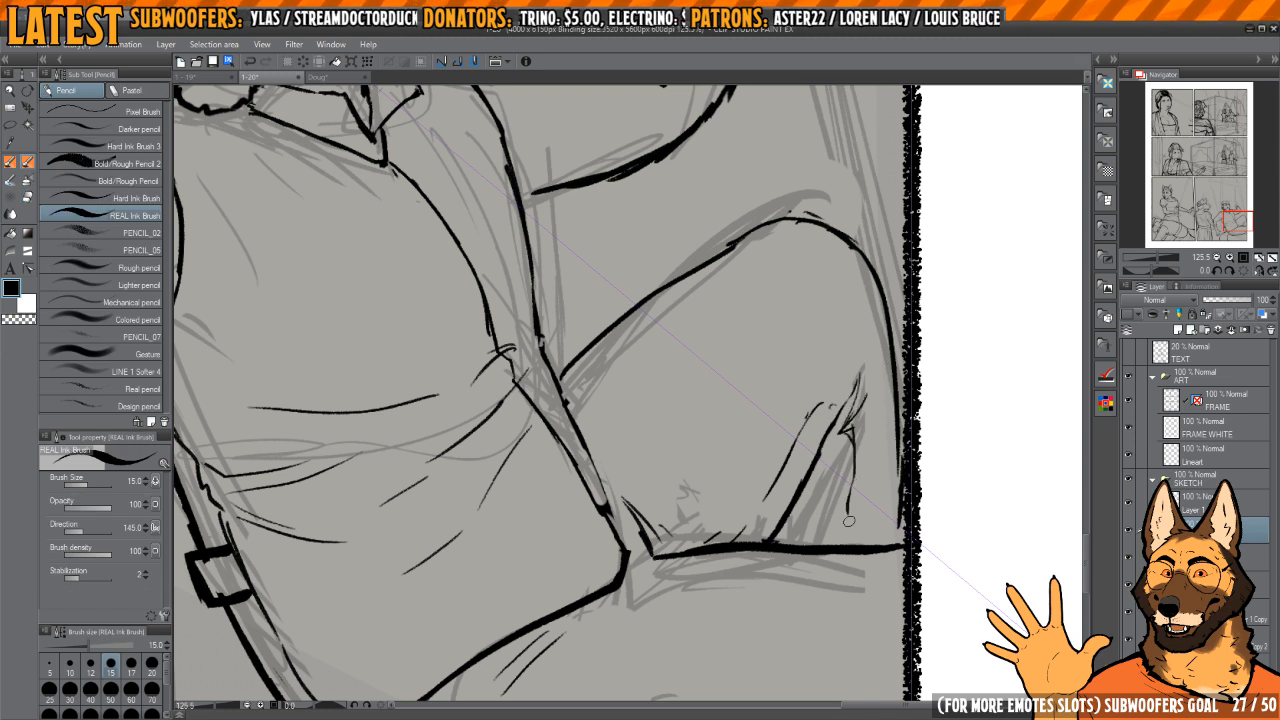
{"action": "left_click_drag", "start_coordinate": [866, 517], "coordinate": [854, 485]}
{"action": "left_click_drag", "start_coordinate": [885, 398], "coordinate": [878, 511]}
Step: Clean up the outer contour of the raised knee beside the panel border using transparent colour and ink
{"action": "key", "text": "c"}
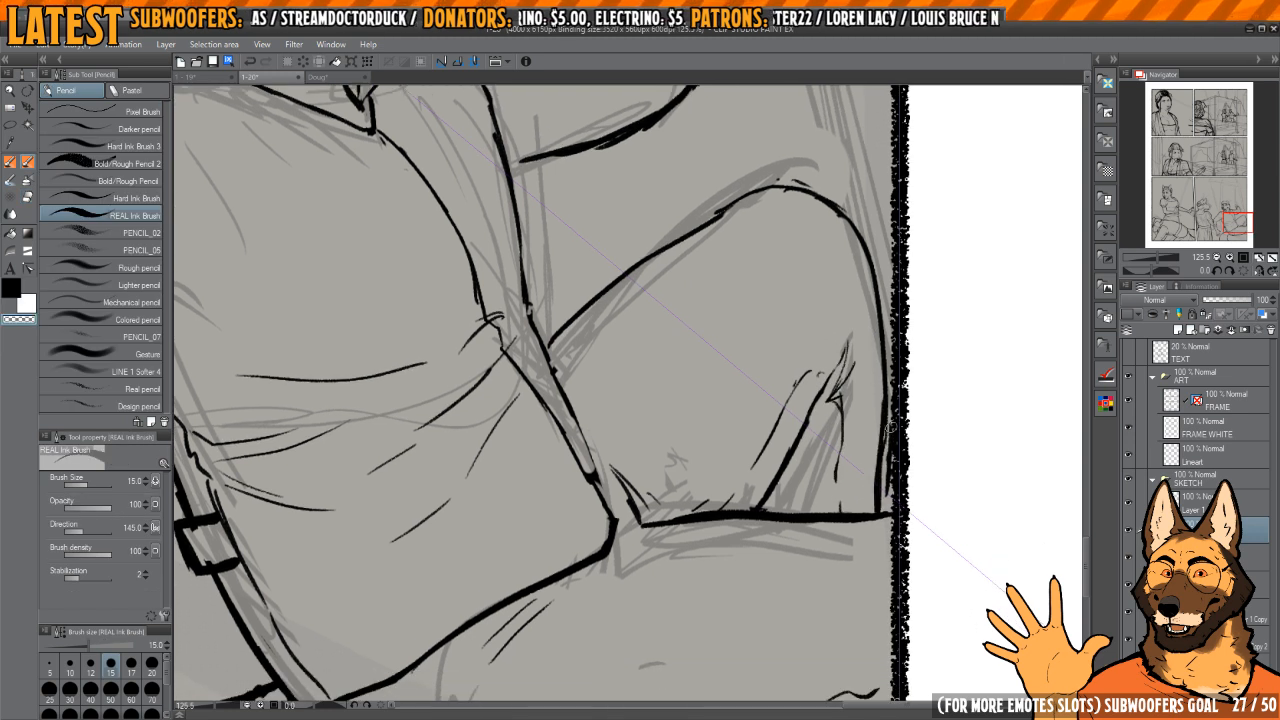
{"action": "left_click_drag", "start_coordinate": [891, 430], "coordinate": [884, 490]}
{"action": "left_click_drag", "start_coordinate": [896, 314], "coordinate": [883, 314]}
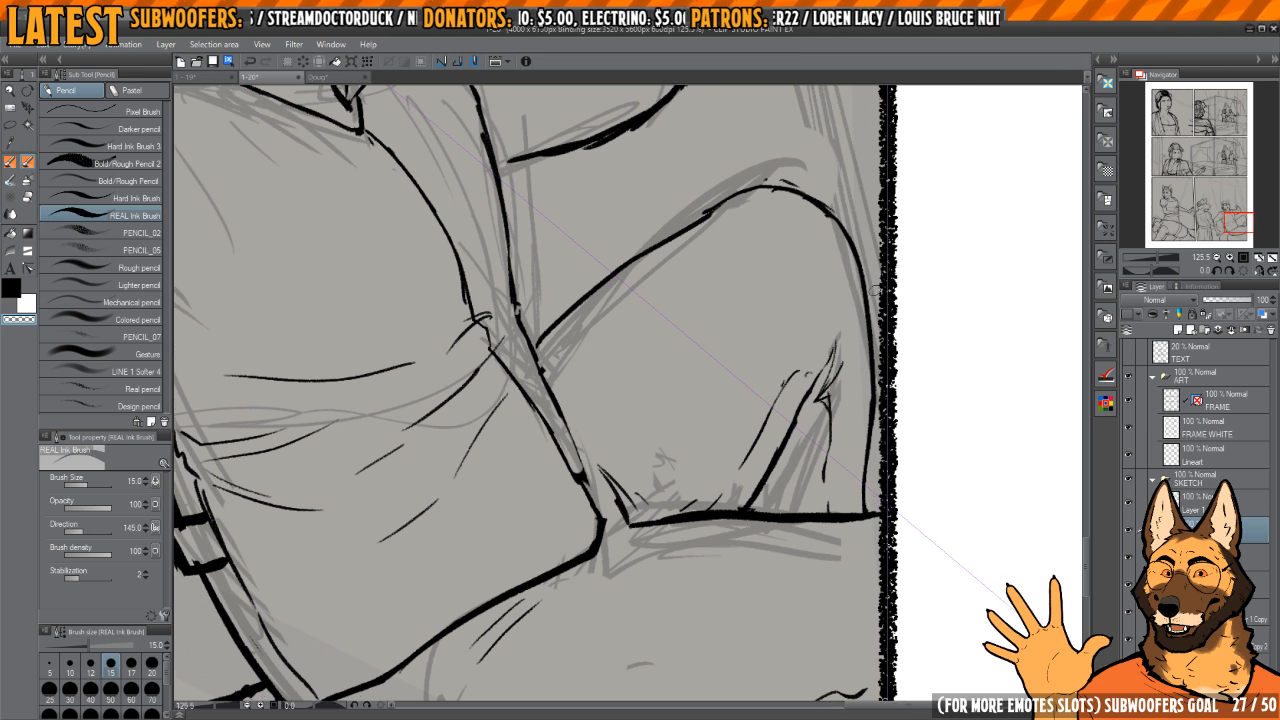
{"action": "key", "text": "c"}
{"action": "left_click_drag", "start_coordinate": [863, 450], "coordinate": [862, 502]}
{"action": "key", "text": "c"}
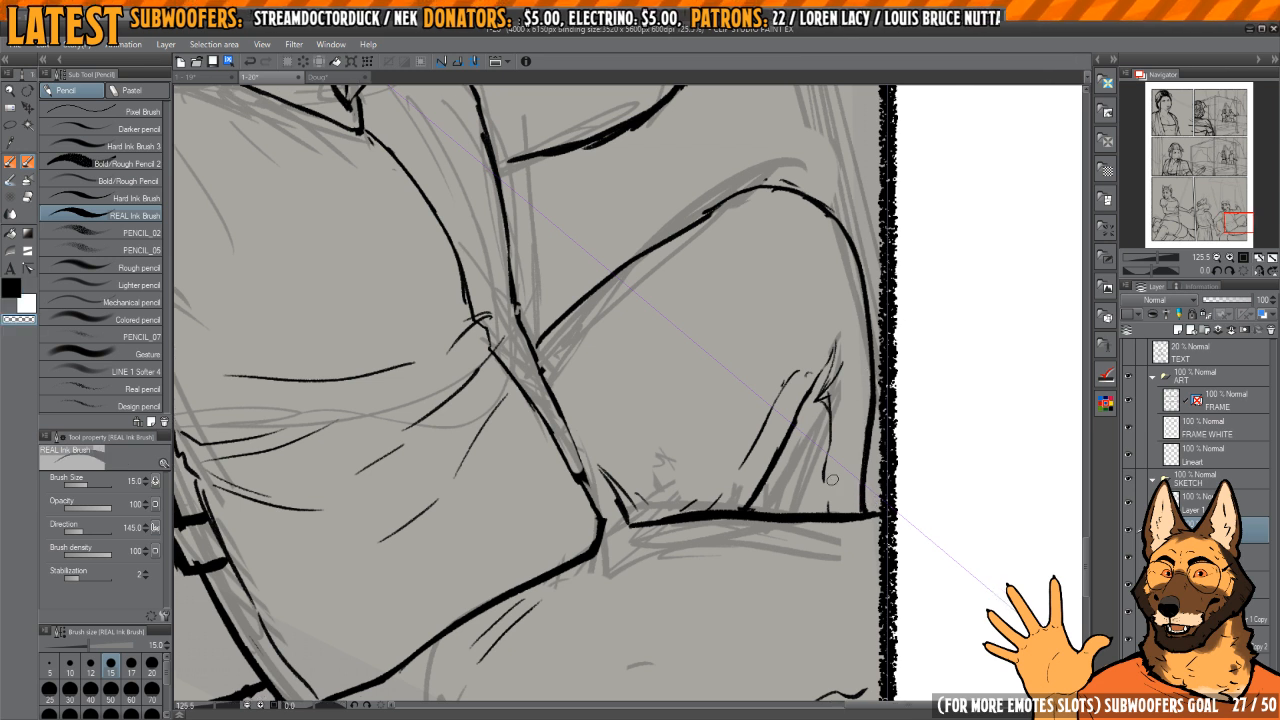
Step: Erase the short line behind the calf and redraw it as a smoother line running down to the thigh
{"action": "left_click_drag", "start_coordinate": [829, 412], "coordinate": [837, 362]}
{"action": "key", "text": "c"}
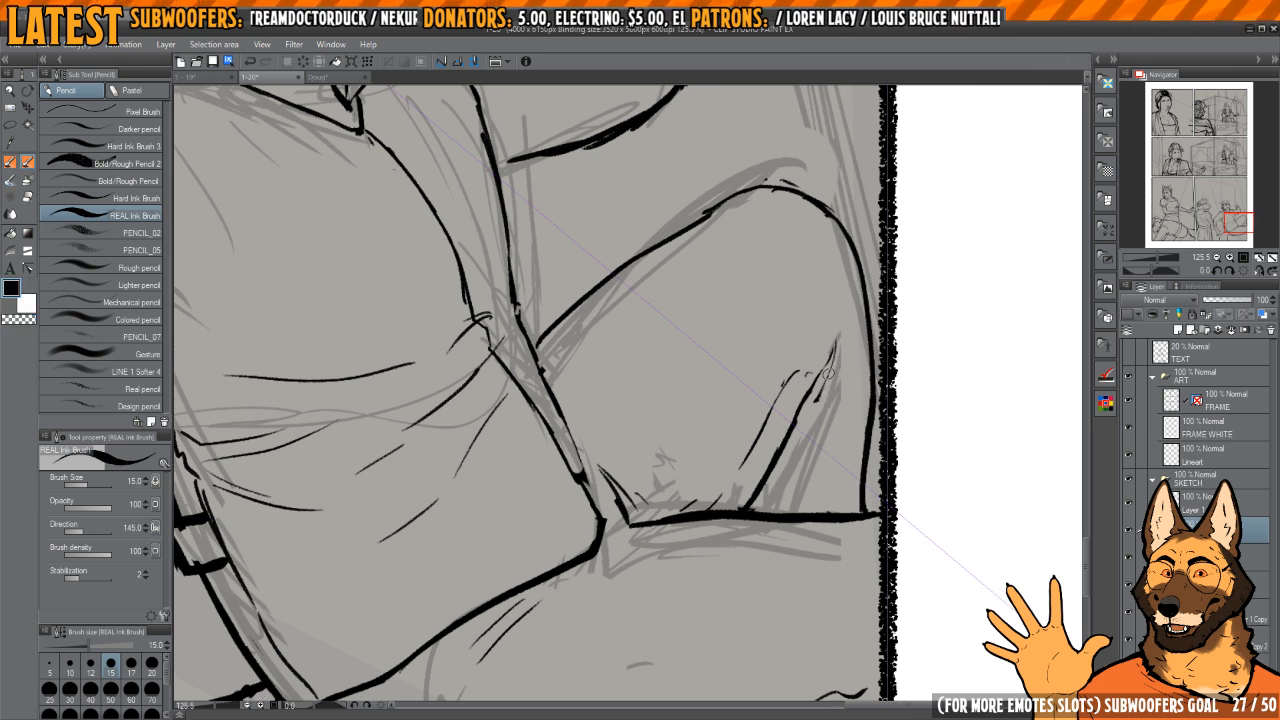
{"action": "left_click_drag", "start_coordinate": [814, 475], "coordinate": [813, 507]}
{"action": "key", "text": "c"}
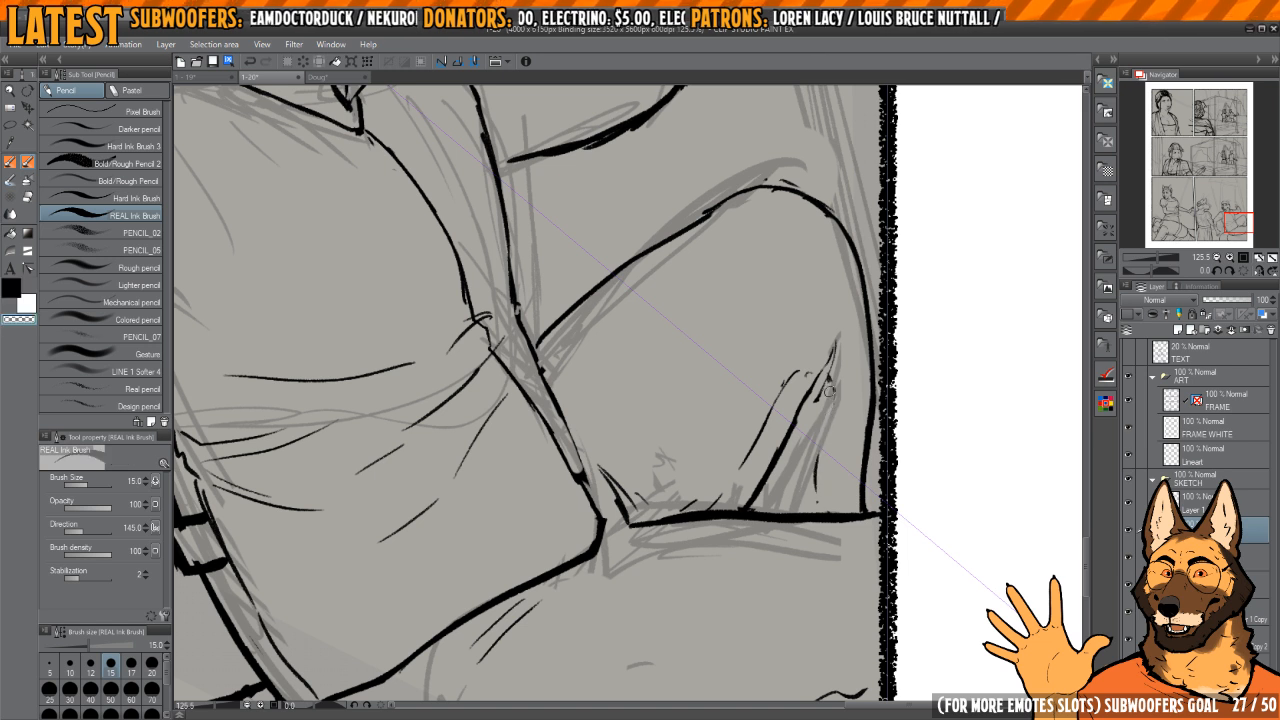
{"action": "key", "text": "c"}
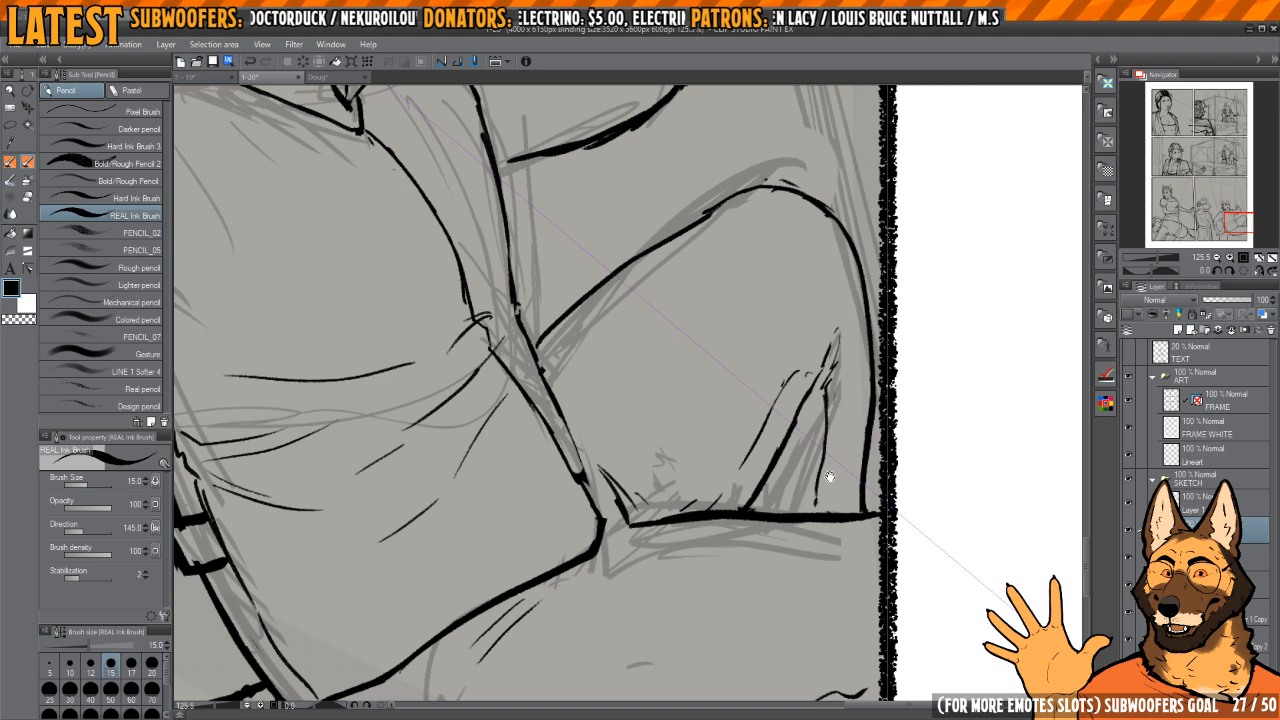
Step: Lasso the outer edge of the reclining man's raised forearm, rotate it outward by about 3.6 degrees and deselect it
{"action": "scroll", "coordinate": [830, 477], "scroll_direction": "down", "scroll_amount": 5}
{"action": "left_click_drag", "start_coordinate": [780, 437], "coordinate": [823, 506]}
{"action": "scroll", "coordinate": [800, 495], "scroll_direction": "up", "scroll_amount": 2}
{"action": "scroll", "coordinate": [817, 430], "scroll_direction": "down", "scroll_amount": 1}
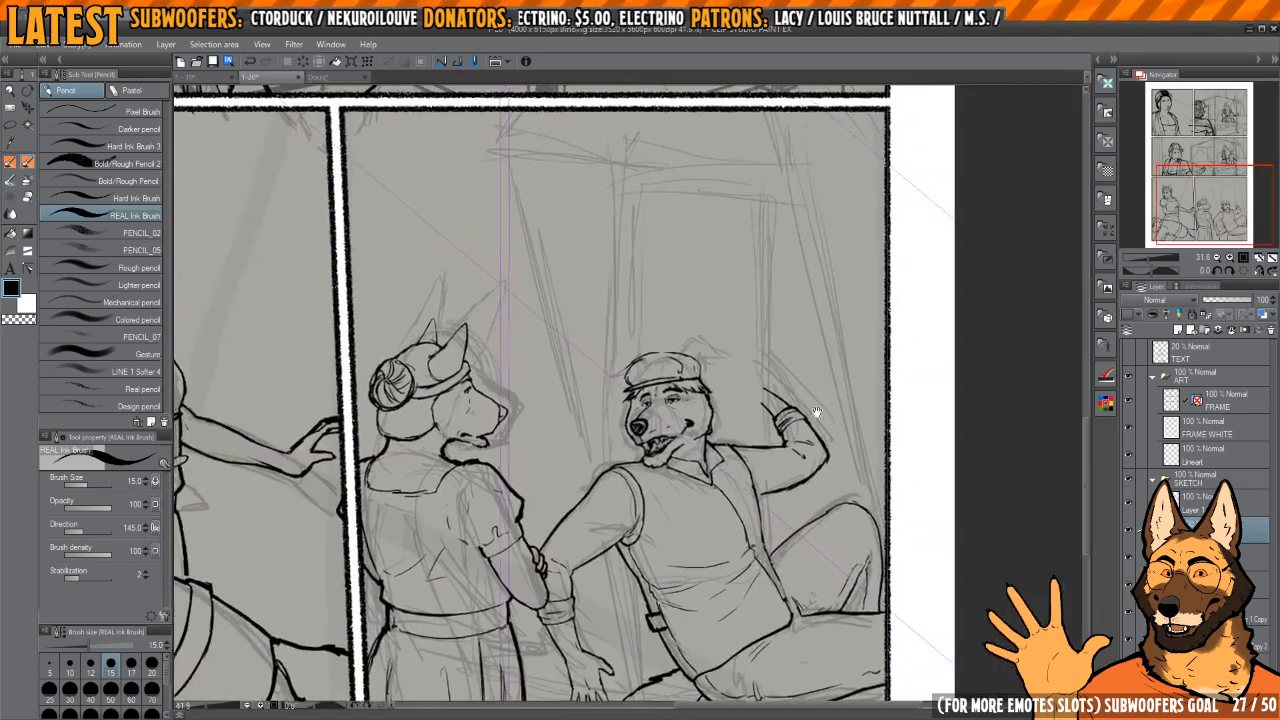
{"action": "left_click_drag", "start_coordinate": [817, 412], "coordinate": [772, 505]}
{"action": "scroll", "coordinate": [772, 492], "scroll_direction": "up", "scroll_amount": 4}
{"action": "left_click_drag", "start_coordinate": [794, 406], "coordinate": [786, 430]}
{"action": "left_click_drag", "start_coordinate": [770, 496], "coordinate": [766, 400]}
{"action": "key", "text": "m"}
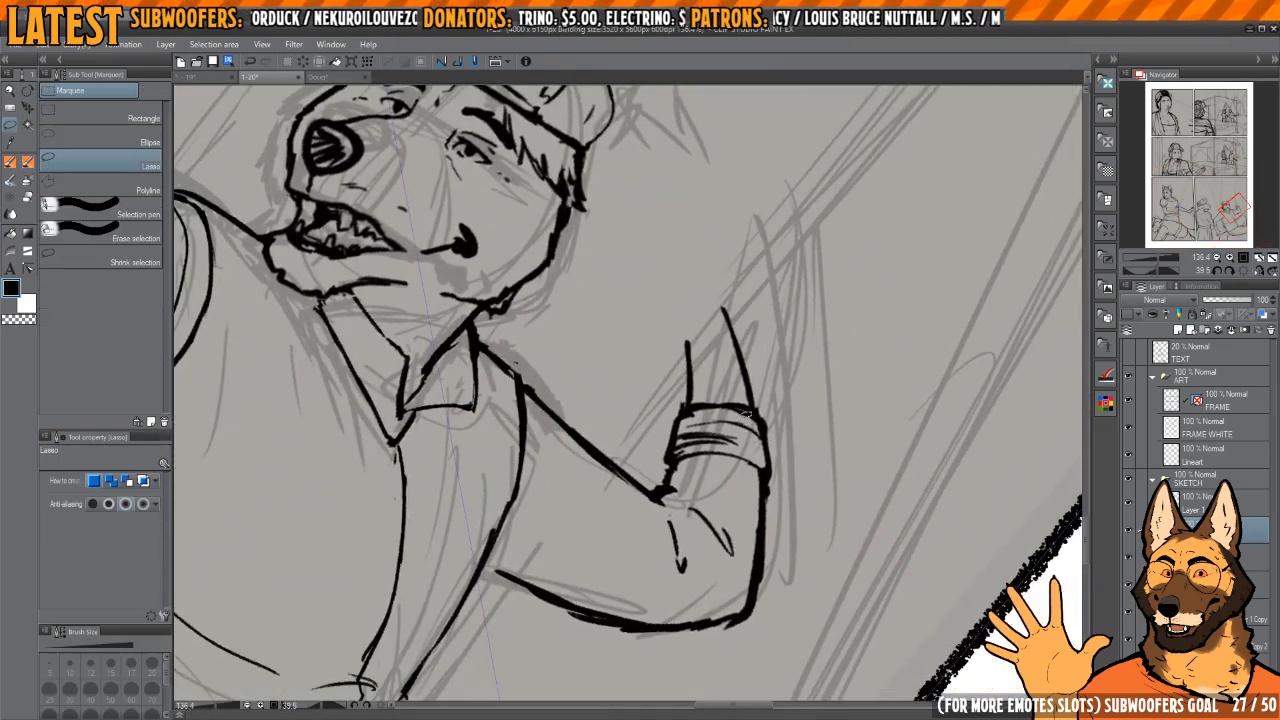
{"action": "mouse_move", "coordinate": [715, 325]}
{"action": "left_mouse_down"}
{"action": "mouse_move", "coordinate": [809, 520]}
{"action": "mouse_move", "coordinate": [772, 642]}
{"action": "left_mouse_up"}
{"action": "key", "text": "ctrl+t"}
{"action": "left_click_drag", "start_coordinate": [757, 452], "coordinate": [747, 616]}
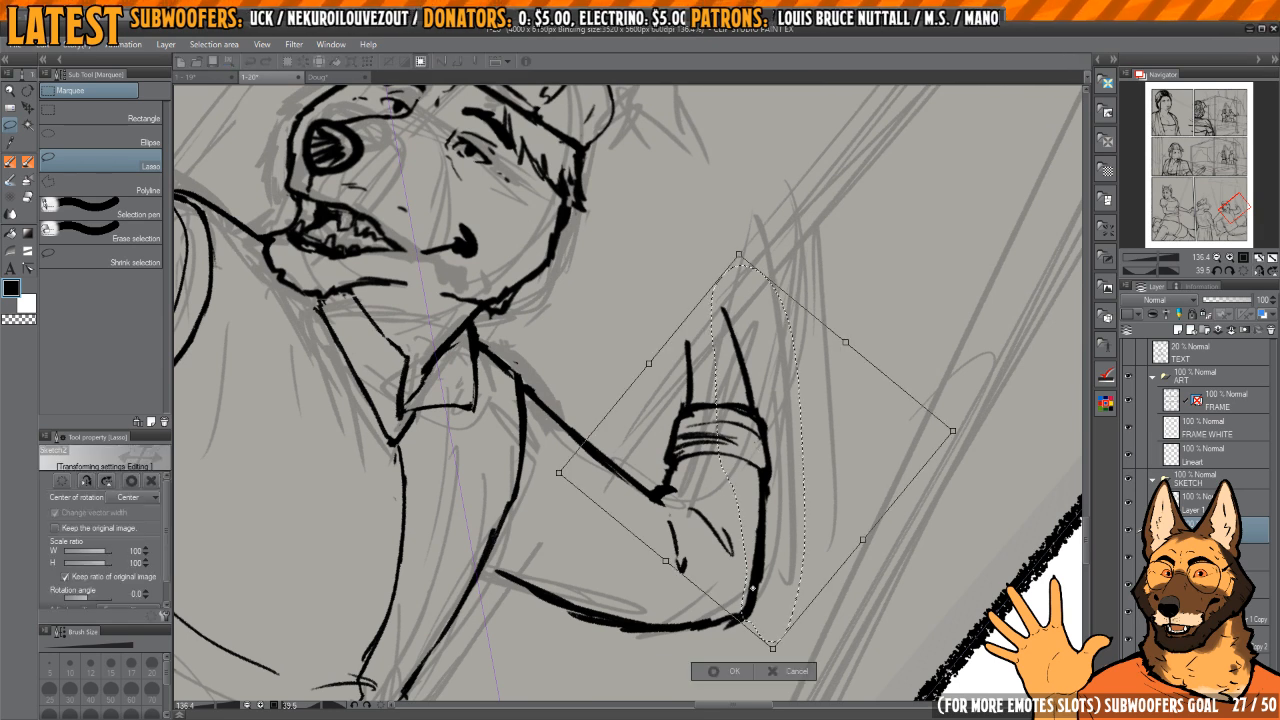
{"action": "mouse_move", "coordinate": [897, 271]}
{"action": "left_mouse_down"}
{"action": "mouse_move", "coordinate": [925, 286]}
{"action": "mouse_move", "coordinate": [905, 276]}
{"action": "left_mouse_up"}
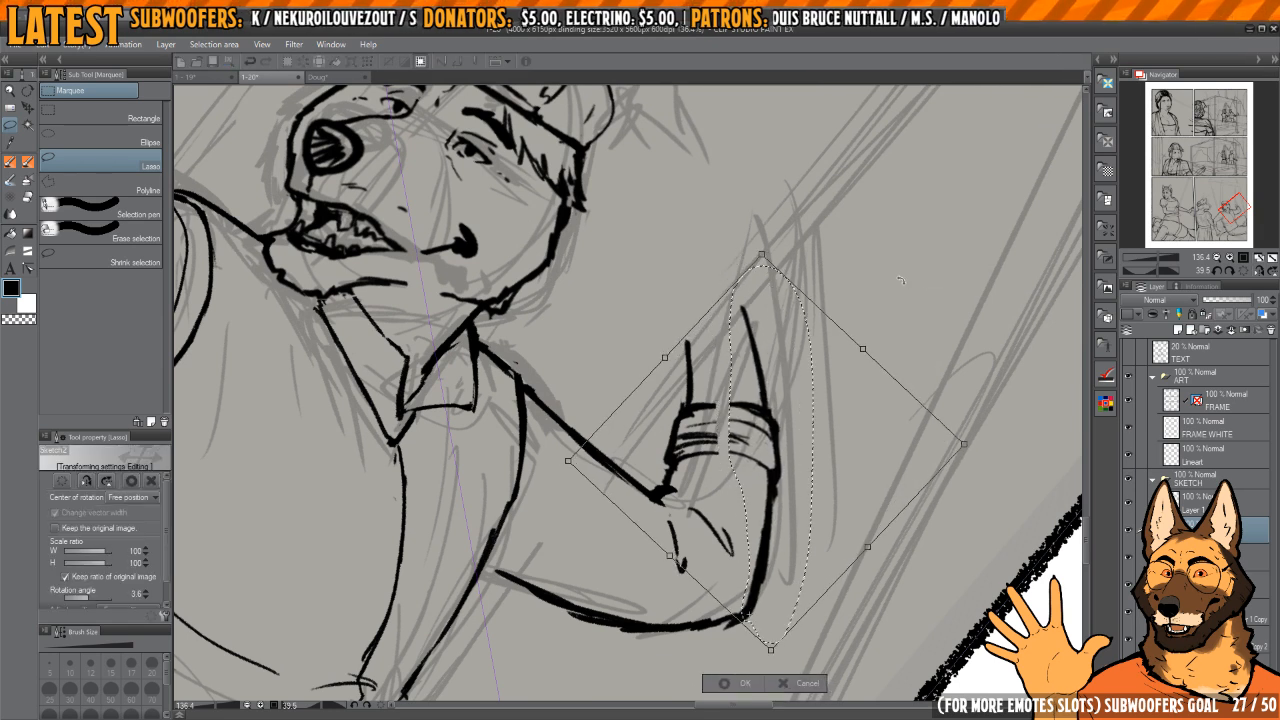
{"action": "key", "text": "Return"}
{"action": "key", "text": "ctrl+d"}
Step: Re-ink the two curved edges of the cuff on the raised forearm so they span the widened arm
{"action": "left_click_drag", "start_coordinate": [770, 345], "coordinate": [690, 290]}
{"action": "mouse_move", "coordinate": [690, 320]}
{"action": "left_mouse_down"}
{"action": "mouse_move", "coordinate": [749, 341]}
{"action": "mouse_move", "coordinate": [749, 393]}
{"action": "left_mouse_up"}
{"action": "key", "text": "p"}
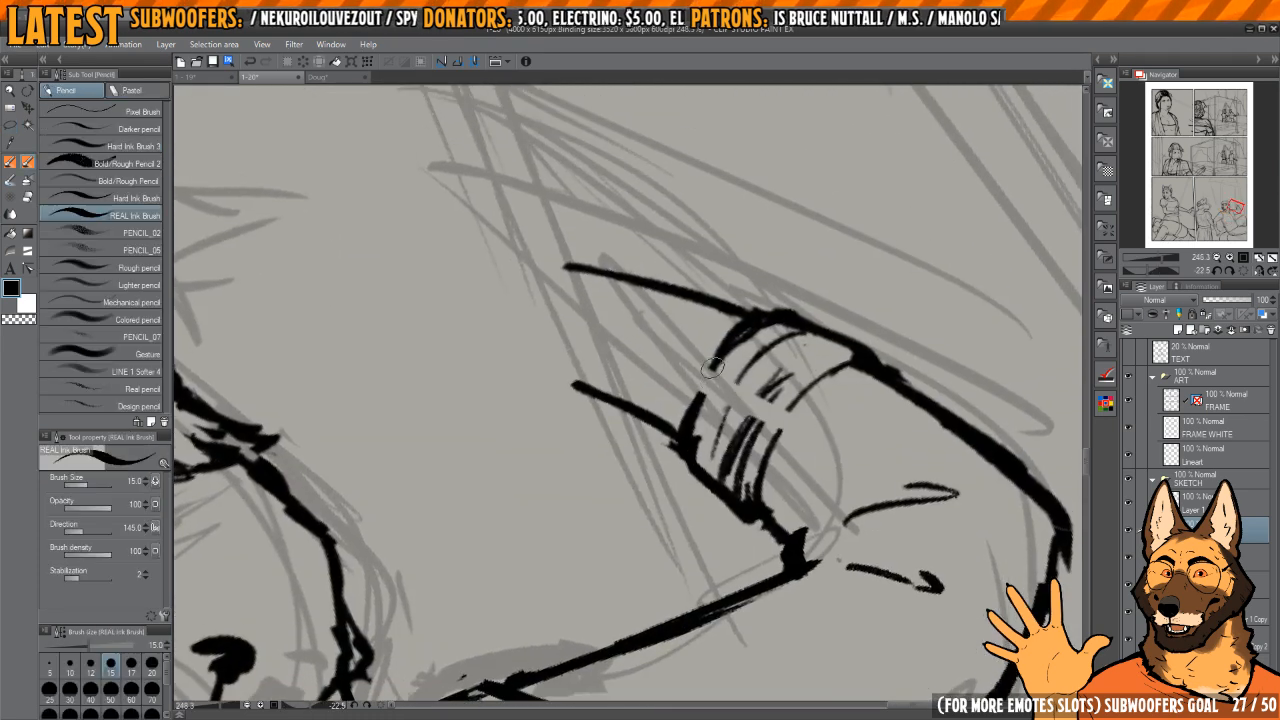
{"action": "mouse_move", "coordinate": [690, 432]}
{"action": "left_mouse_down"}
{"action": "mouse_move", "coordinate": [739, 332]}
{"action": "mouse_move", "coordinate": [701, 412]}
{"action": "left_mouse_up"}
{"action": "key", "text": "c"}
Step: Clean up the cuff's inner edge and redraw the curved fold lines inside it
{"action": "key", "text": "c"}
{"action": "left_click_drag", "start_coordinate": [793, 406], "coordinate": [756, 504]}
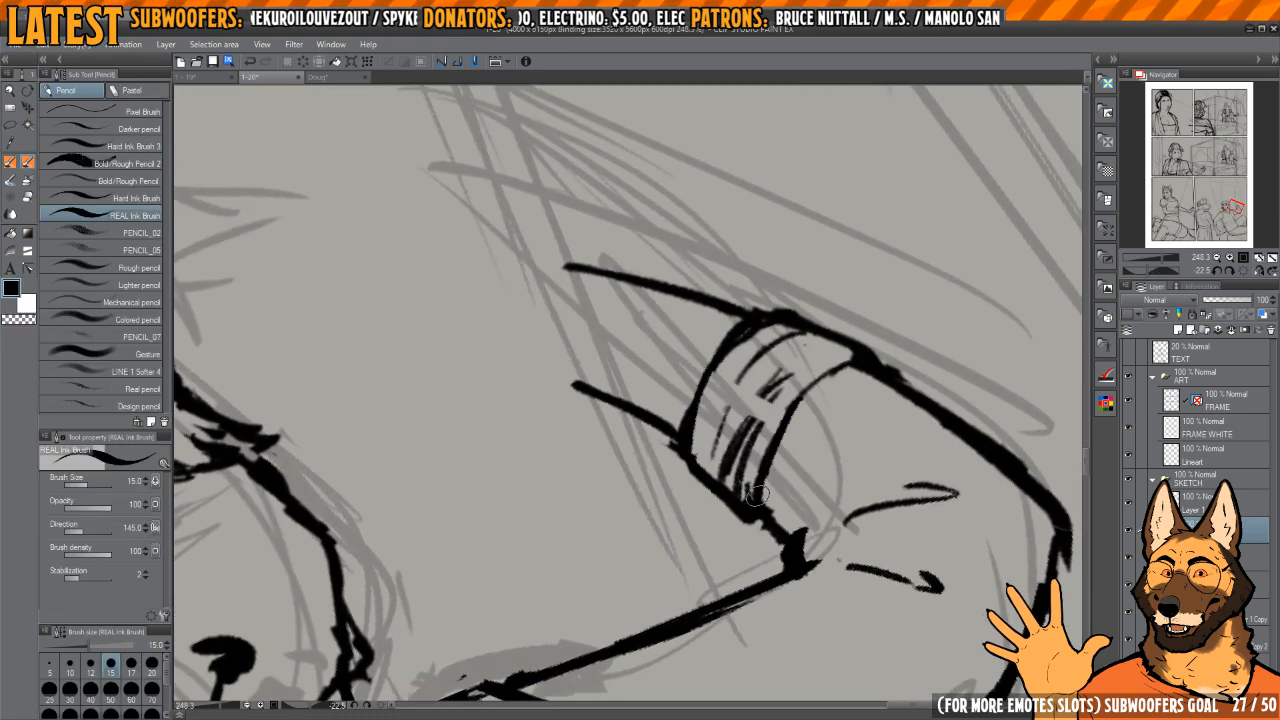
{"action": "left_click_drag", "start_coordinate": [828, 379], "coordinate": [755, 504]}
{"action": "key", "text": "c"}
{"action": "mouse_move", "coordinate": [790, 420]}
{"action": "left_mouse_down"}
{"action": "mouse_move", "coordinate": [770, 470]}
{"action": "mouse_move", "coordinate": [820, 388]}
{"action": "left_mouse_up"}
{"action": "left_click_drag", "start_coordinate": [746, 470], "coordinate": [763, 415]}
{"action": "mouse_move", "coordinate": [763, 415]}
{"action": "left_mouse_down"}
{"action": "mouse_move", "coordinate": [786, 373]}
{"action": "mouse_move", "coordinate": [738, 449]}
{"action": "left_mouse_up"}
{"action": "mouse_move", "coordinate": [777, 372]}
{"action": "left_mouse_down"}
{"action": "mouse_move", "coordinate": [728, 472]}
{"action": "mouse_move", "coordinate": [742, 466]}
{"action": "left_mouse_up"}
{"action": "key", "text": "c"}
{"action": "scroll", "coordinate": [773, 378], "scroll_direction": "down", "scroll_amount": 6}
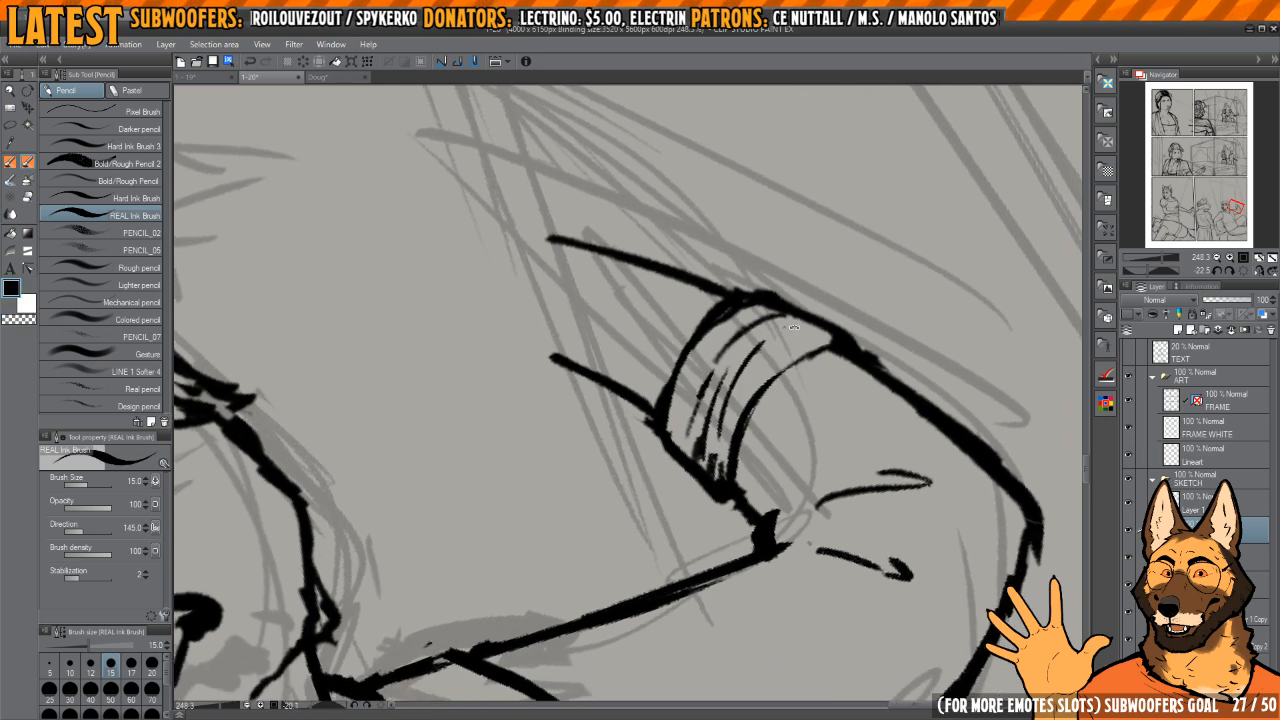
Step: Check the reclining man's proportions in a mirrored canvas view, restore the view and review the bottom panels
{"action": "key", "text": "h"}
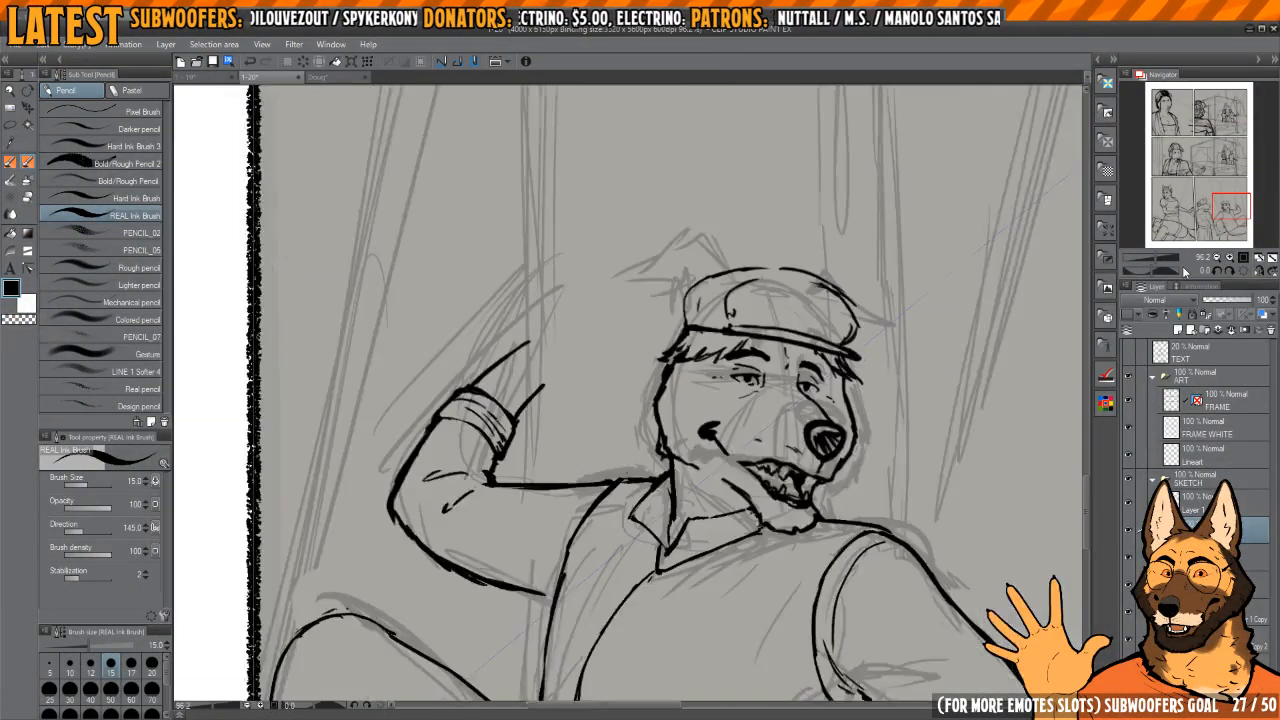
{"action": "left_click_drag", "start_coordinate": [758, 432], "coordinate": [812, 434]}
{"action": "key", "text": "h"}
{"action": "scroll", "coordinate": [645, 410], "scroll_direction": "down", "scroll_amount": 3}
{"action": "left_click_drag", "start_coordinate": [653, 391], "coordinate": [763, 423]}
{"action": "scroll", "coordinate": [763, 423], "scroll_direction": "up", "scroll_amount": 3}
{"action": "key", "text": "e"}
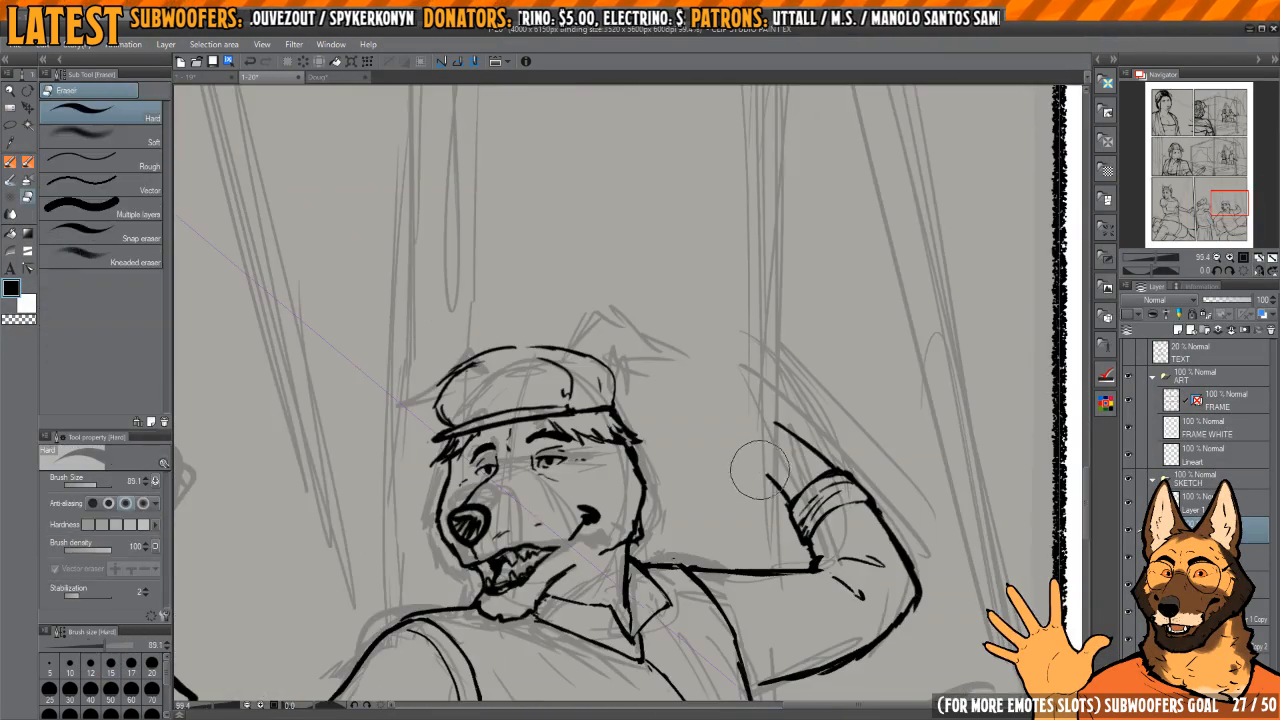
{"action": "scroll", "coordinate": [765, 470], "scroll_direction": "down", "scroll_amount": 7}
{"action": "mouse_move", "coordinate": [757, 469]}
{"action": "left_mouse_down"}
{"action": "mouse_move", "coordinate": [763, 491]}
{"action": "mouse_move", "coordinate": [738, 405]}
{"action": "left_mouse_up"}
{"action": "scroll", "coordinate": [737, 406], "scroll_direction": "up", "scroll_amount": 2}
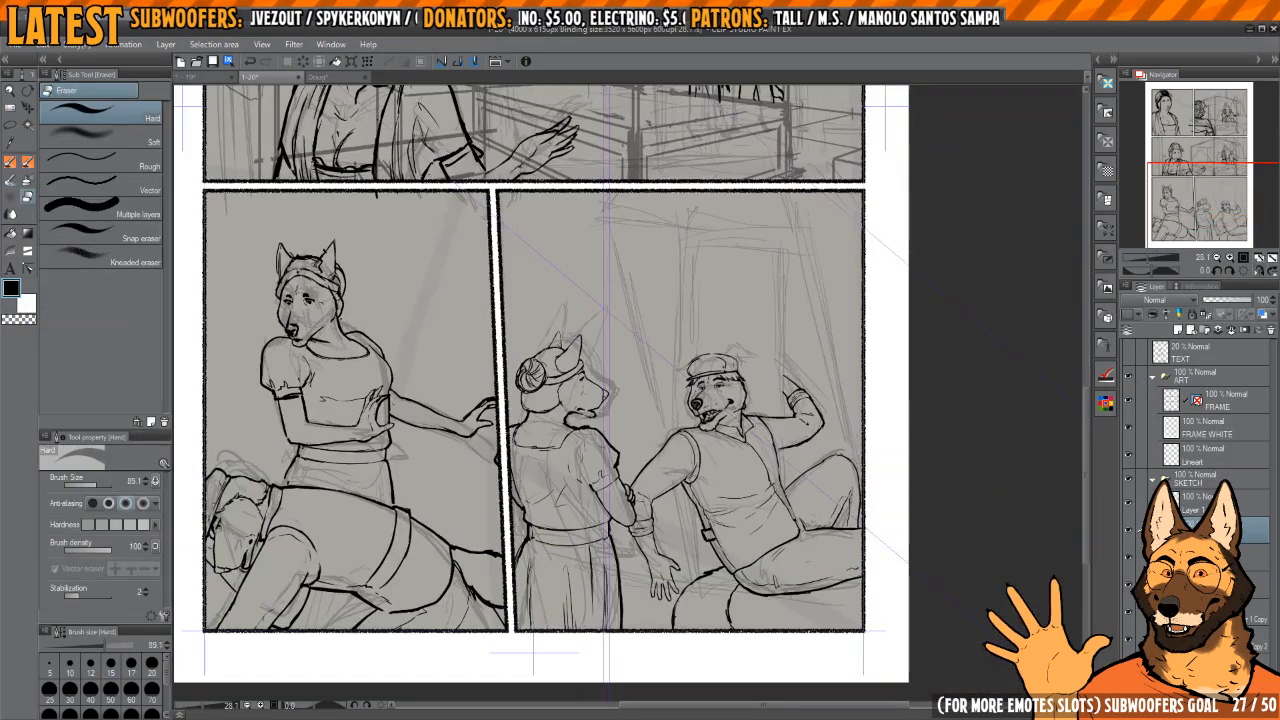
Step: Hide the heavy perspective construction drawing and select the faint rough sketch layer with 20% opacity
{"action": "left_click", "coordinate": [1138, 621]}
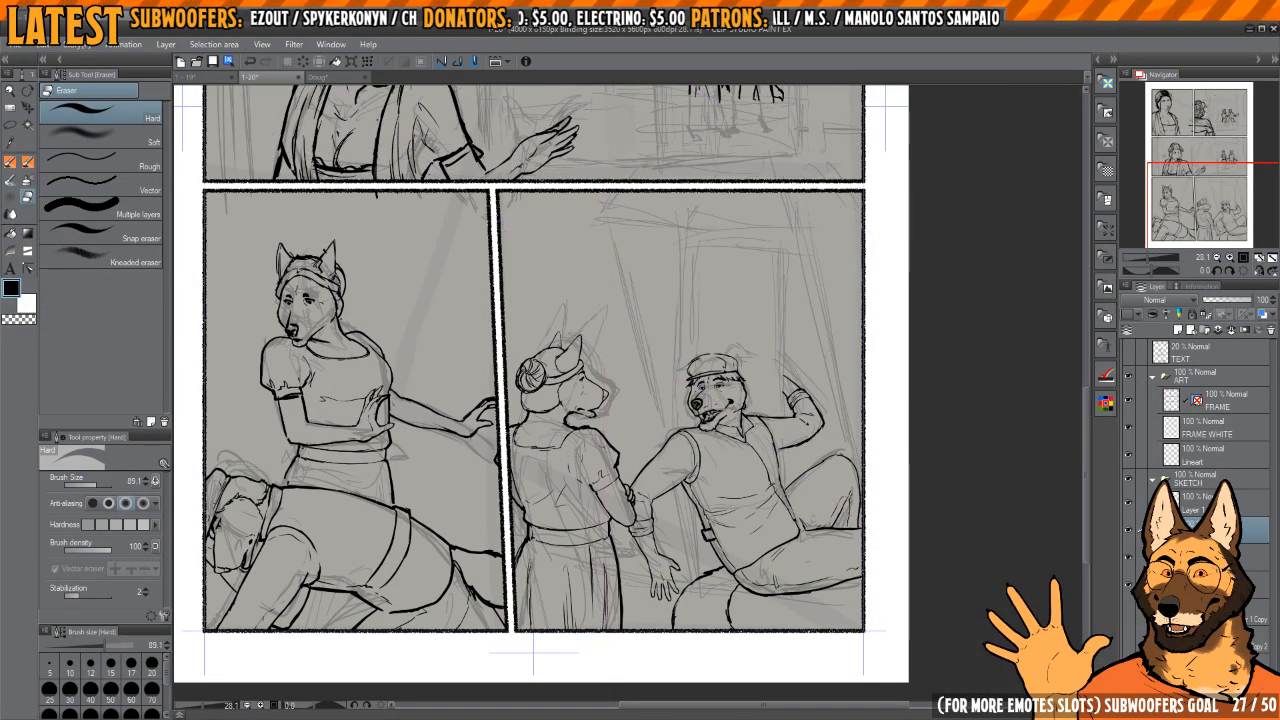
{"action": "key", "text": "u"}
{"action": "scroll", "coordinate": [855, 346], "scroll_direction": "down", "scroll_amount": 1}
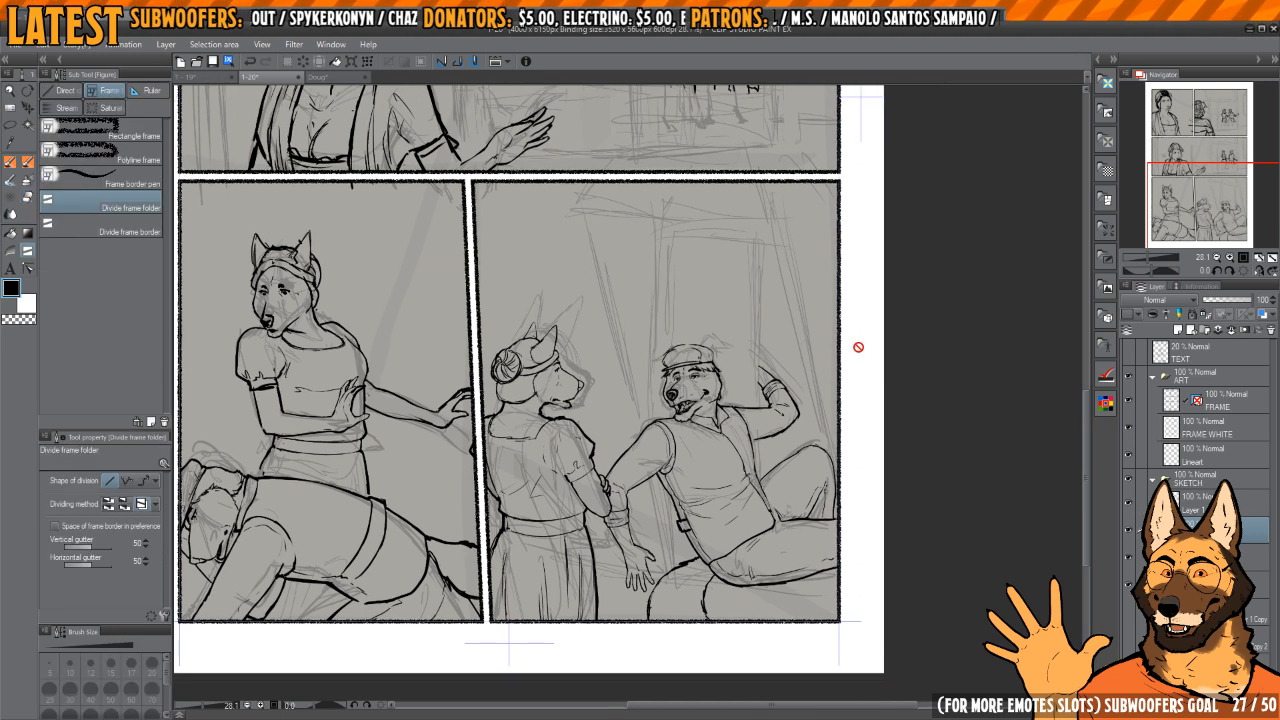
{"action": "scroll", "coordinate": [832, 363], "scroll_direction": "down", "scroll_amount": 1}
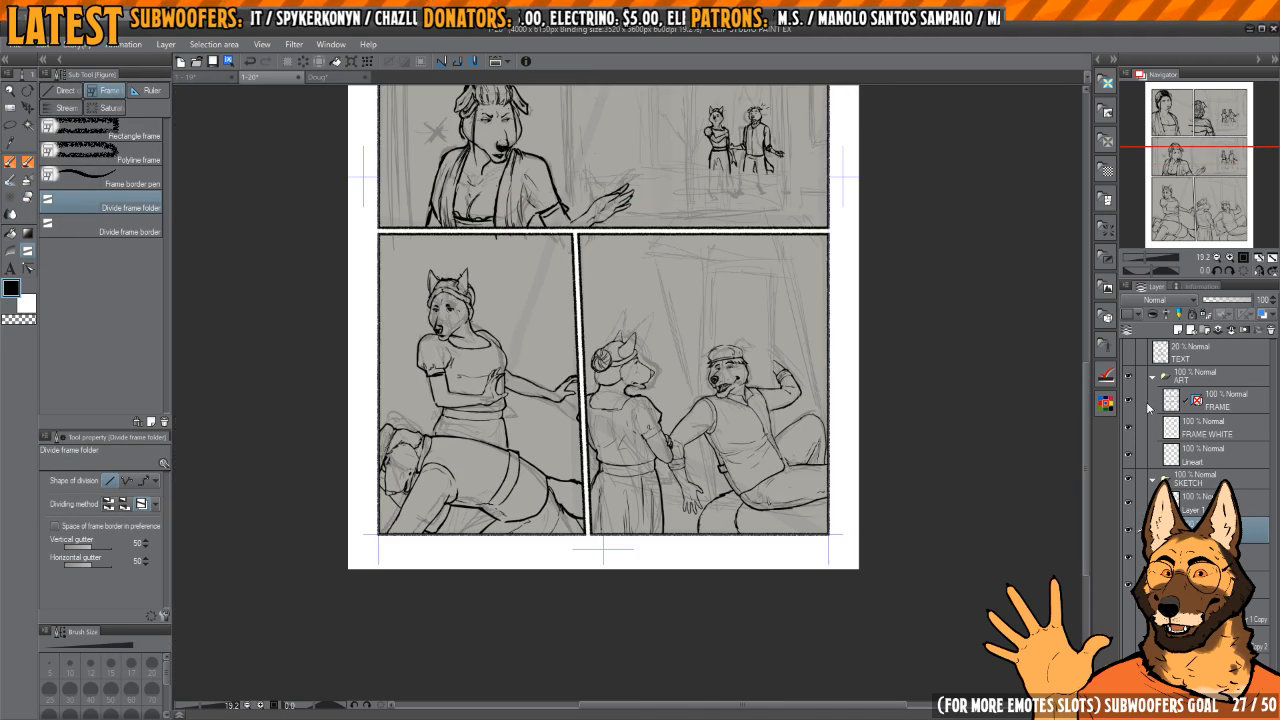
{"action": "left_click", "coordinate": [1131, 556]}
{"action": "scroll", "coordinate": [828, 515], "scroll_direction": "up", "scroll_amount": 2}
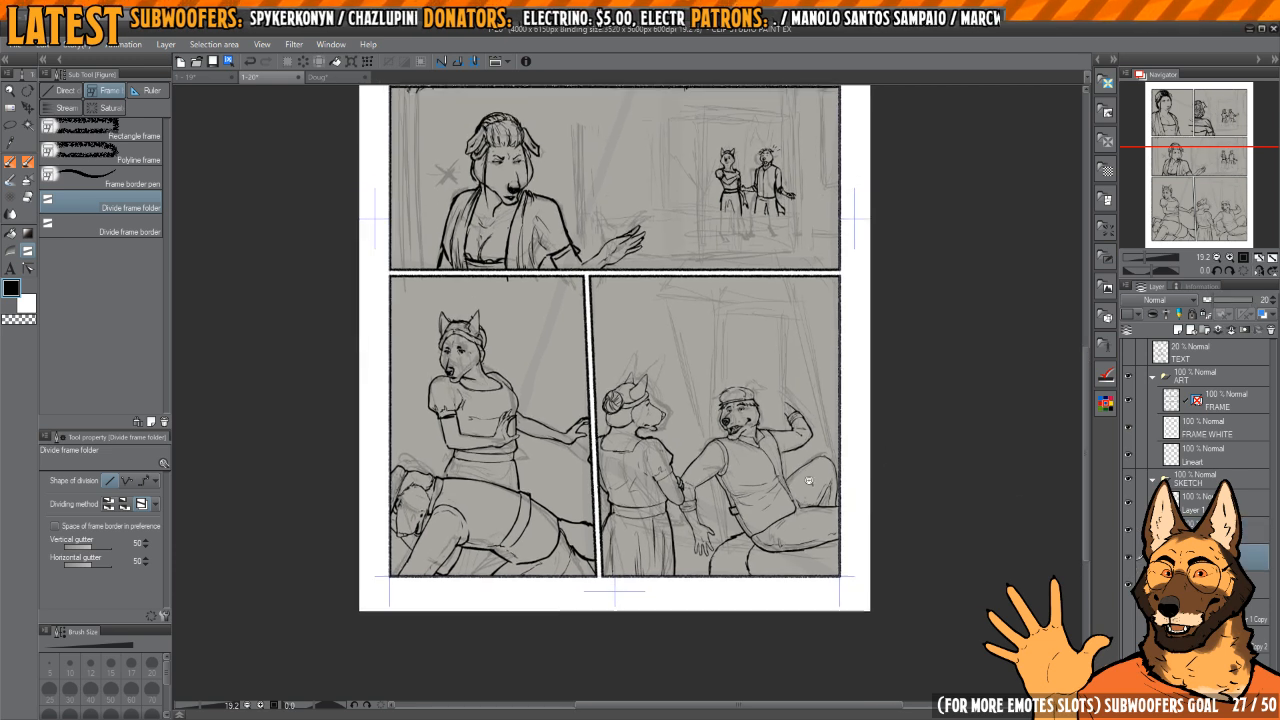
Step: Start a perspective ruler with a first guide line sloping gently across the lower part of the last panel
{"action": "left_click", "coordinate": [150, 91]}
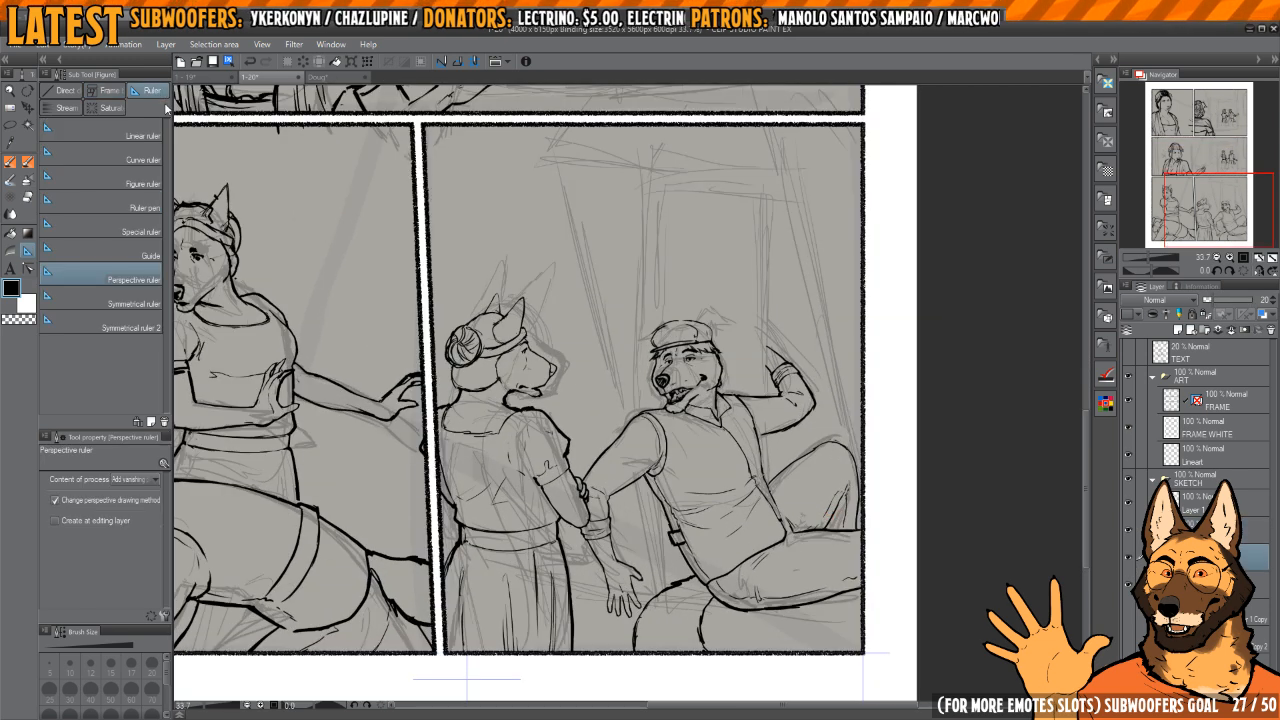
{"action": "scroll", "coordinate": [756, 335], "scroll_direction": "down", "scroll_amount": 2}
{"action": "scroll", "coordinate": [784, 422], "scroll_direction": "up", "scroll_amount": 3}
{"action": "left_click_drag", "start_coordinate": [700, 608], "coordinate": [800, 618]}
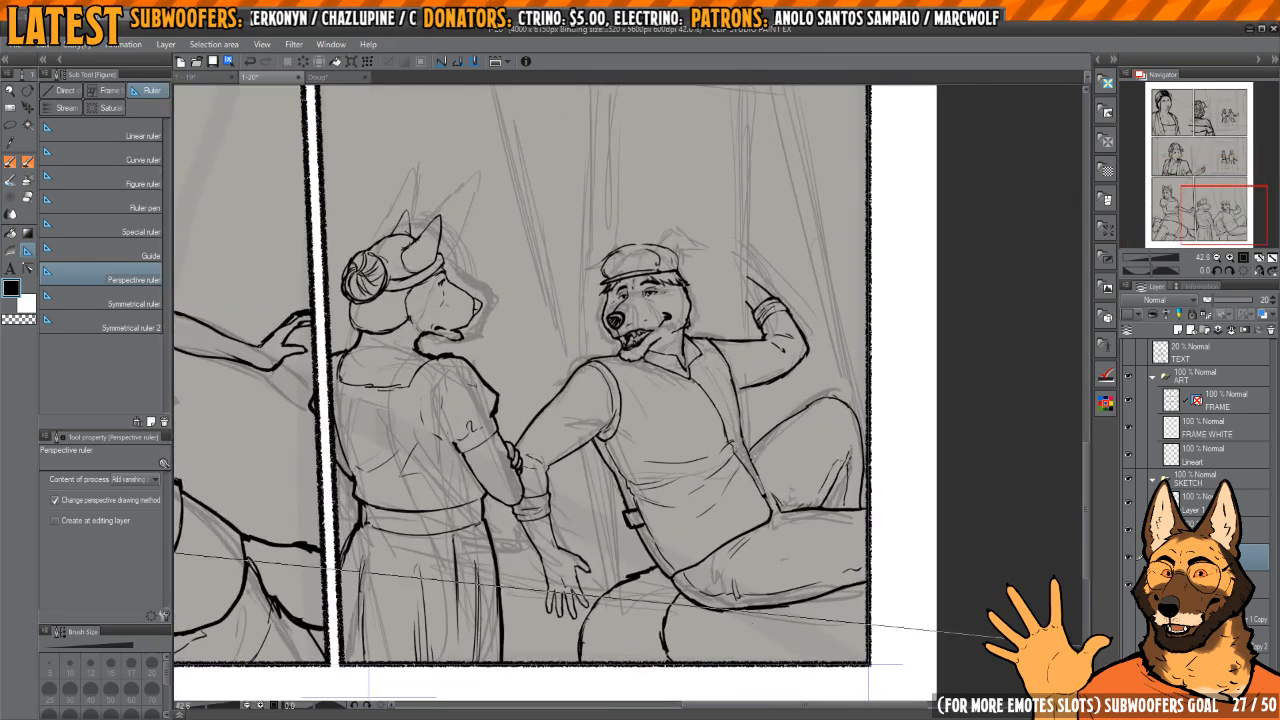
Step: Add a second perspective guide line along the upper part of the bottom panels to set the vanishing point and horizon
{"action": "scroll", "coordinate": [750, 428], "scroll_direction": "down", "scroll_amount": 3}
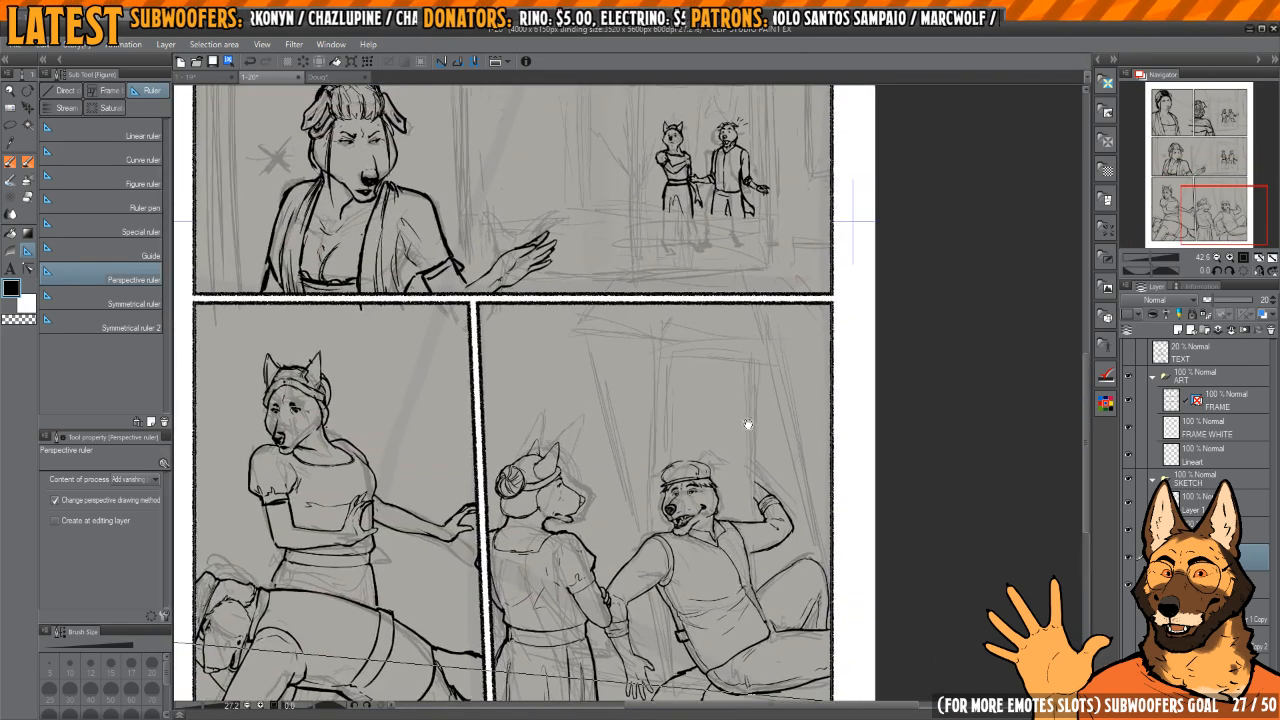
{"action": "scroll", "coordinate": [755, 400], "scroll_direction": "up", "scroll_amount": 3}
{"action": "scroll", "coordinate": [760, 382], "scroll_direction": "down", "scroll_amount": 5}
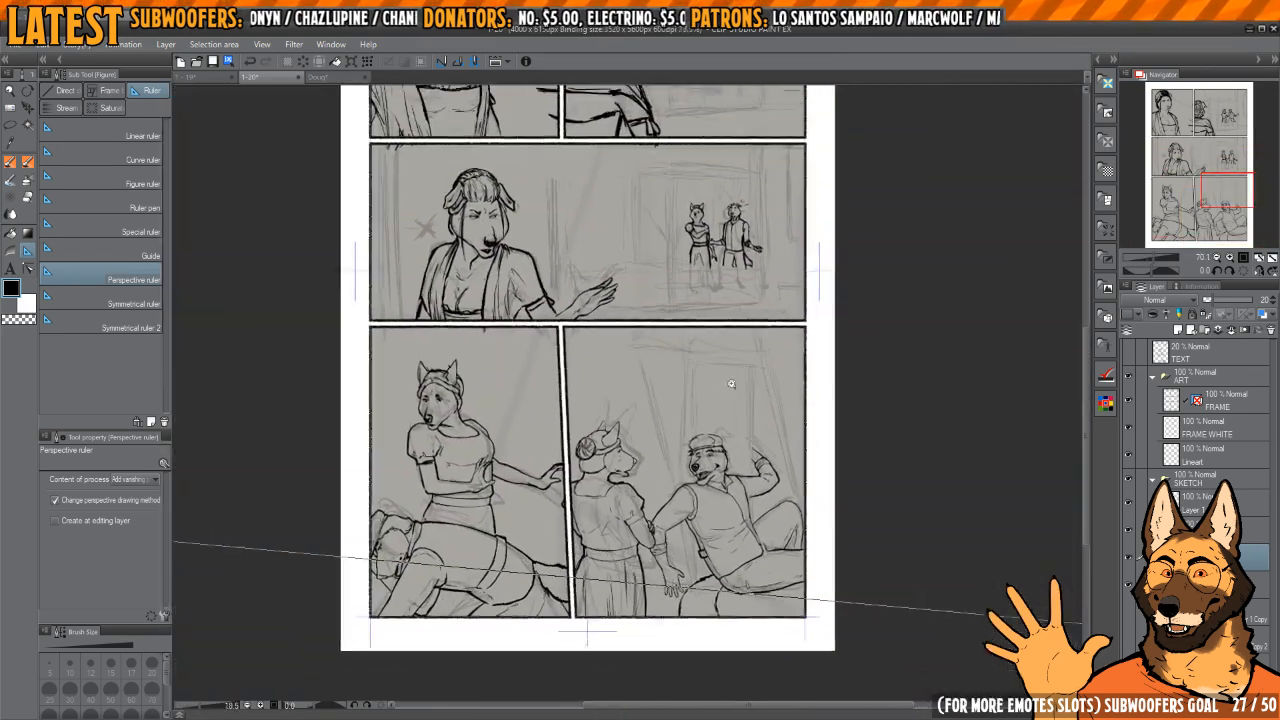
{"action": "scroll", "coordinate": [731, 383], "scroll_direction": "down", "scroll_amount": 3}
{"action": "scroll", "coordinate": [800, 356], "scroll_direction": "up", "scroll_amount": 1}
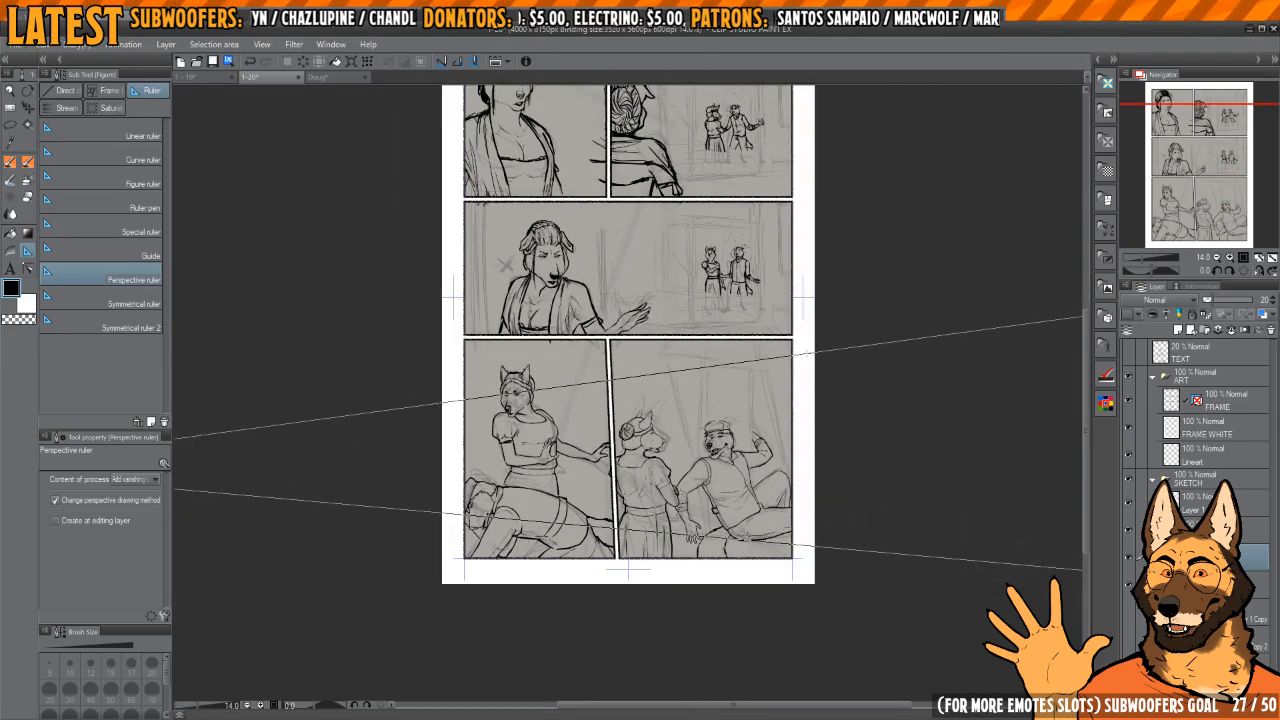
{"action": "left_click_drag", "start_coordinate": [808, 353], "coordinate": [811, 363]}
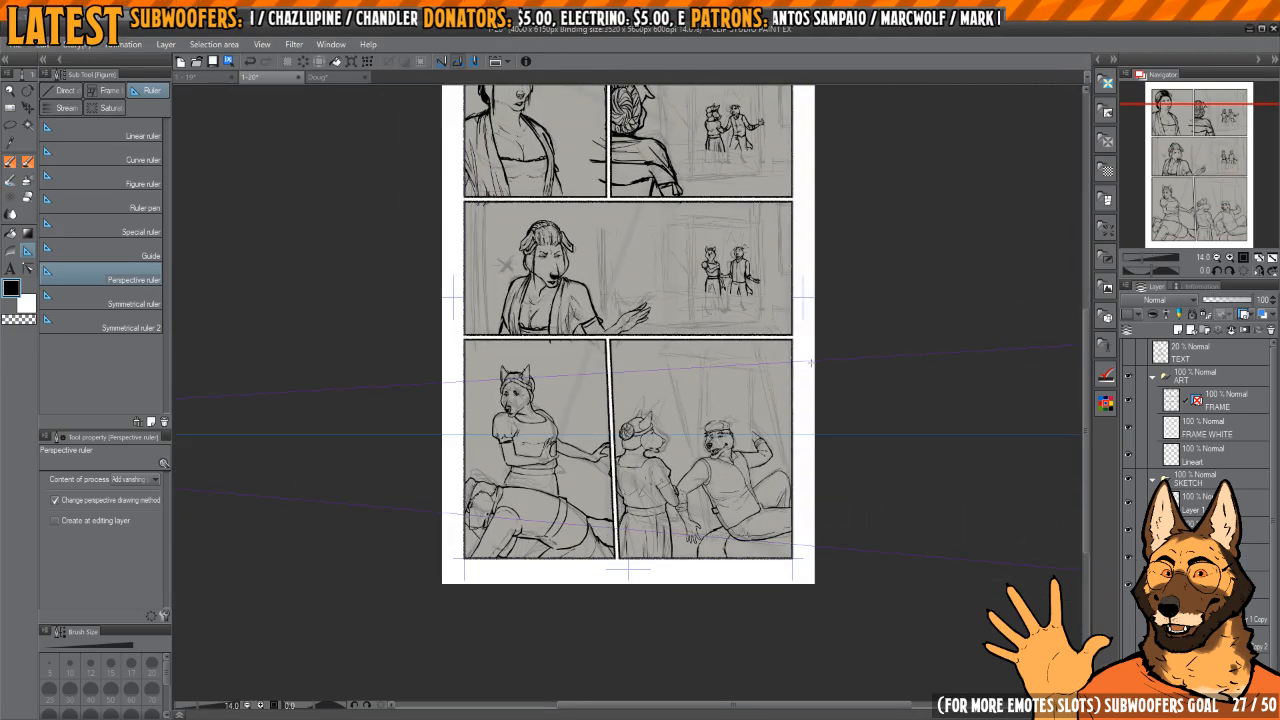
{"action": "scroll", "coordinate": [805, 380], "scroll_direction": "down", "scroll_amount": 2}
{"action": "scroll", "coordinate": [795, 395], "scroll_direction": "up", "scroll_amount": 3}
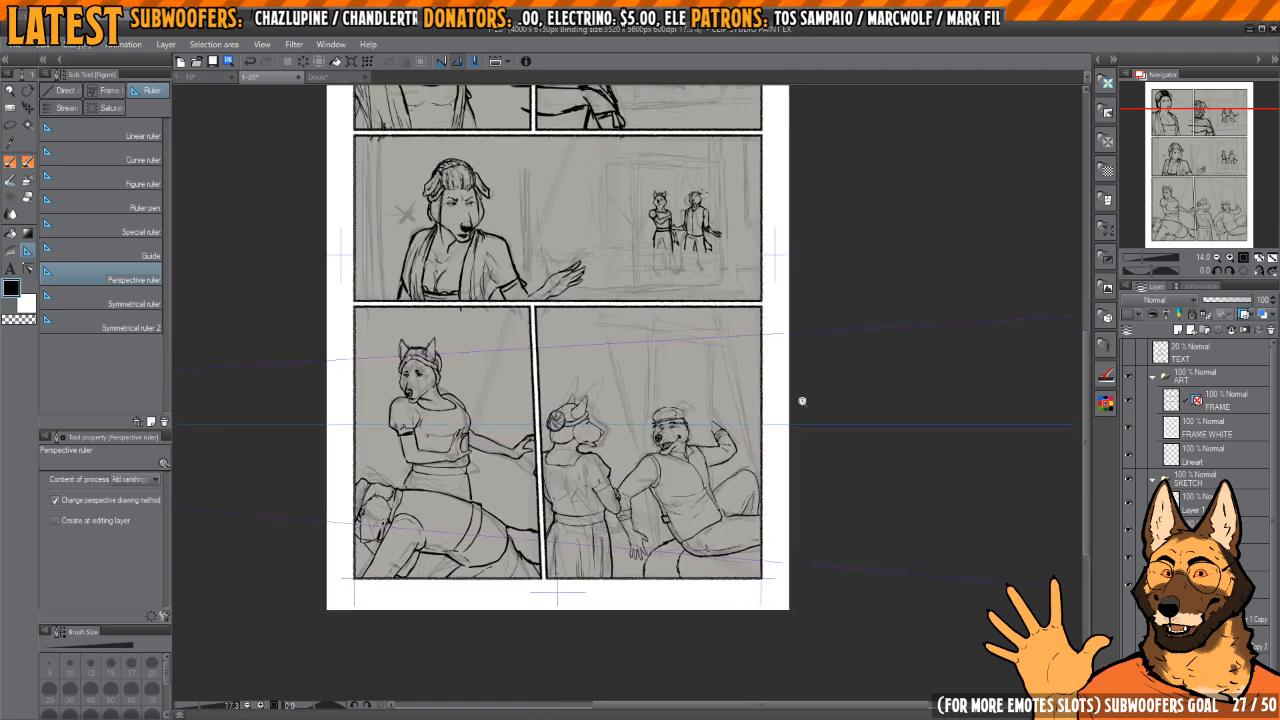
Step: Add a second pair of guide lines across the bottom panels to give the perspective ruler a second vanishing point
{"action": "scroll", "coordinate": [808, 400], "scroll_direction": "up", "scroll_amount": 1}
{"action": "scroll", "coordinate": [790, 415], "scroll_direction": "down", "scroll_amount": 1}
{"action": "left_click_drag", "start_coordinate": [771, 434], "coordinate": [766, 435]}
{"action": "mouse_move", "coordinate": [642, 557]}
{"action": "left_mouse_down"}
{"action": "mouse_move", "coordinate": [692, 534]}
{"action": "mouse_move", "coordinate": [846, 527]}
{"action": "left_mouse_up"}
{"action": "scroll", "coordinate": [726, 356], "scroll_direction": "down", "scroll_amount": 3}
{"action": "mouse_move", "coordinate": [851, 457]}
{"action": "left_mouse_down"}
{"action": "mouse_move", "coordinate": [726, 356]}
{"action": "mouse_move", "coordinate": [585, 450]}
{"action": "left_mouse_up"}
{"action": "mouse_move", "coordinate": [763, 447]}
{"action": "left_mouse_down"}
{"action": "mouse_move", "coordinate": [745, 441]}
{"action": "mouse_move", "coordinate": [907, 379]}
{"action": "left_mouse_up"}
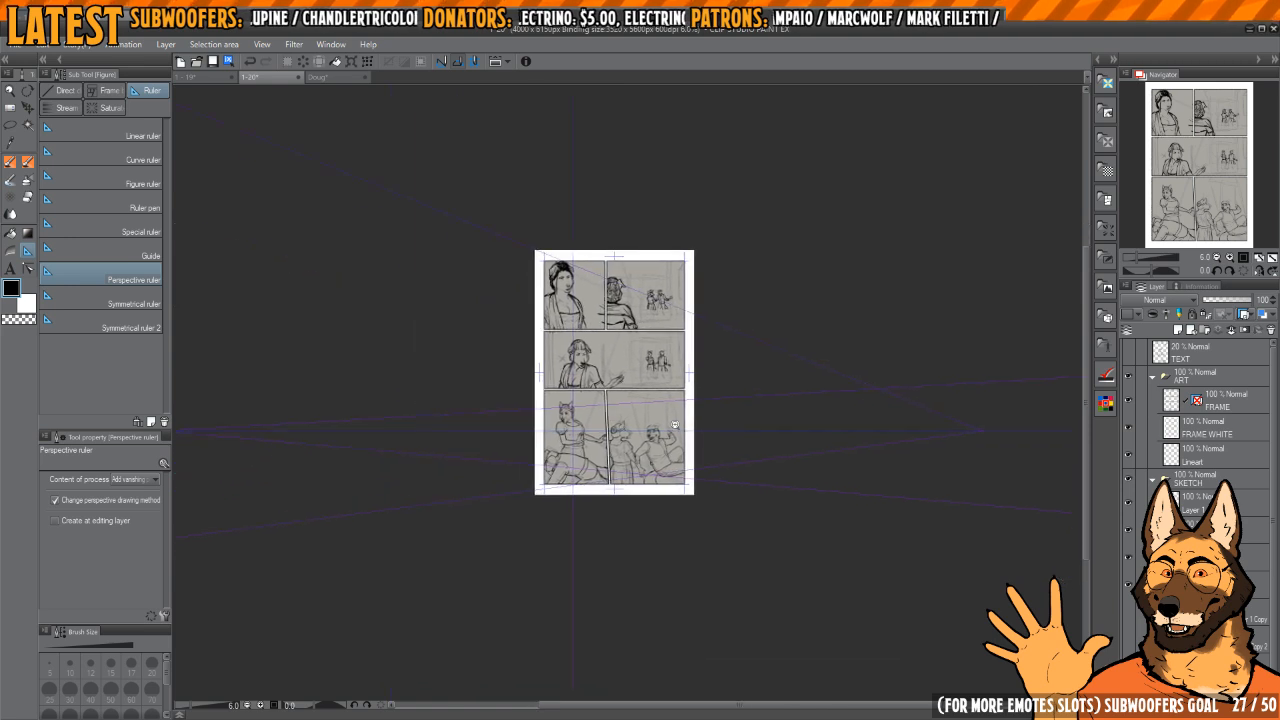
{"action": "scroll", "coordinate": [675, 425], "scroll_direction": "up", "scroll_amount": 5}
{"action": "left_click_drag", "start_coordinate": [686, 443], "coordinate": [729, 378]}
{"action": "scroll", "coordinate": [729, 378], "scroll_direction": "down", "scroll_amount": 2}
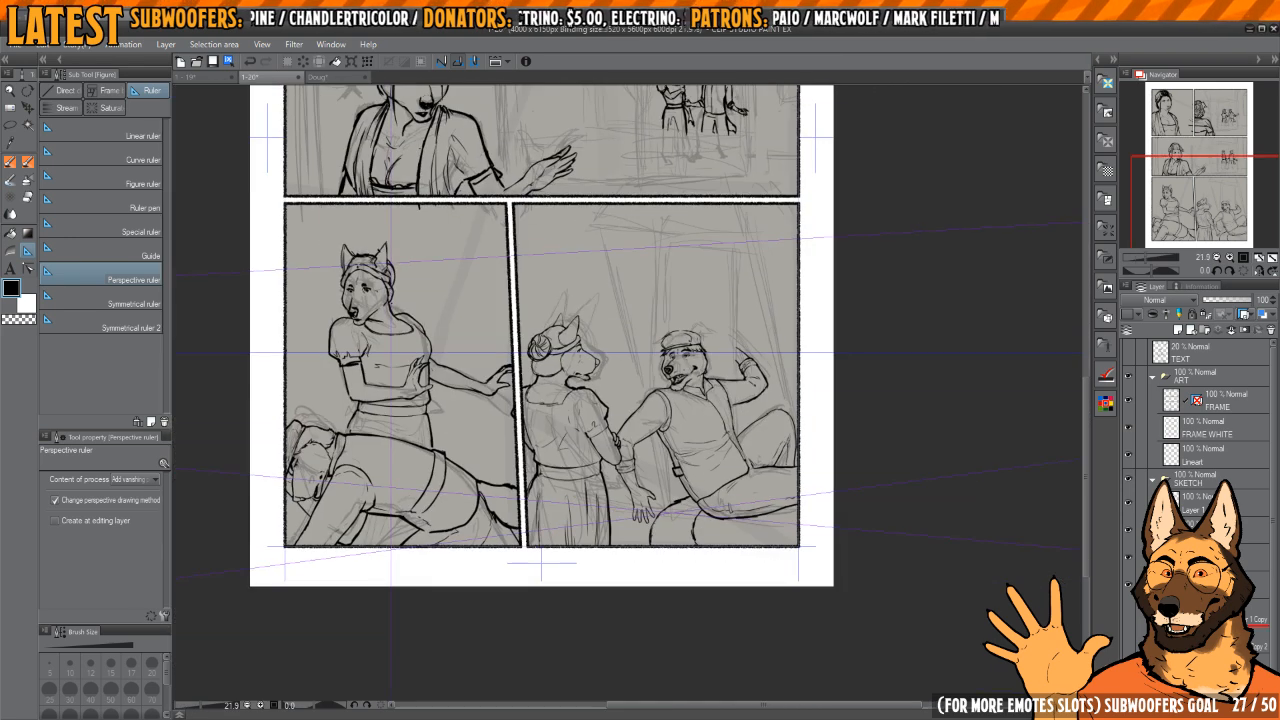
Step: On a new layer, ink the two vertical edges and receding top edge of a tall plane behind the reclining man with a size 15 brush
{"action": "key", "text": "ctrl+shift+n"}
{"action": "left_click_drag", "start_coordinate": [817, 454], "coordinate": [811, 466]}
{"action": "scroll", "coordinate": [700, 430], "scroll_direction": "up", "scroll_amount": 3}
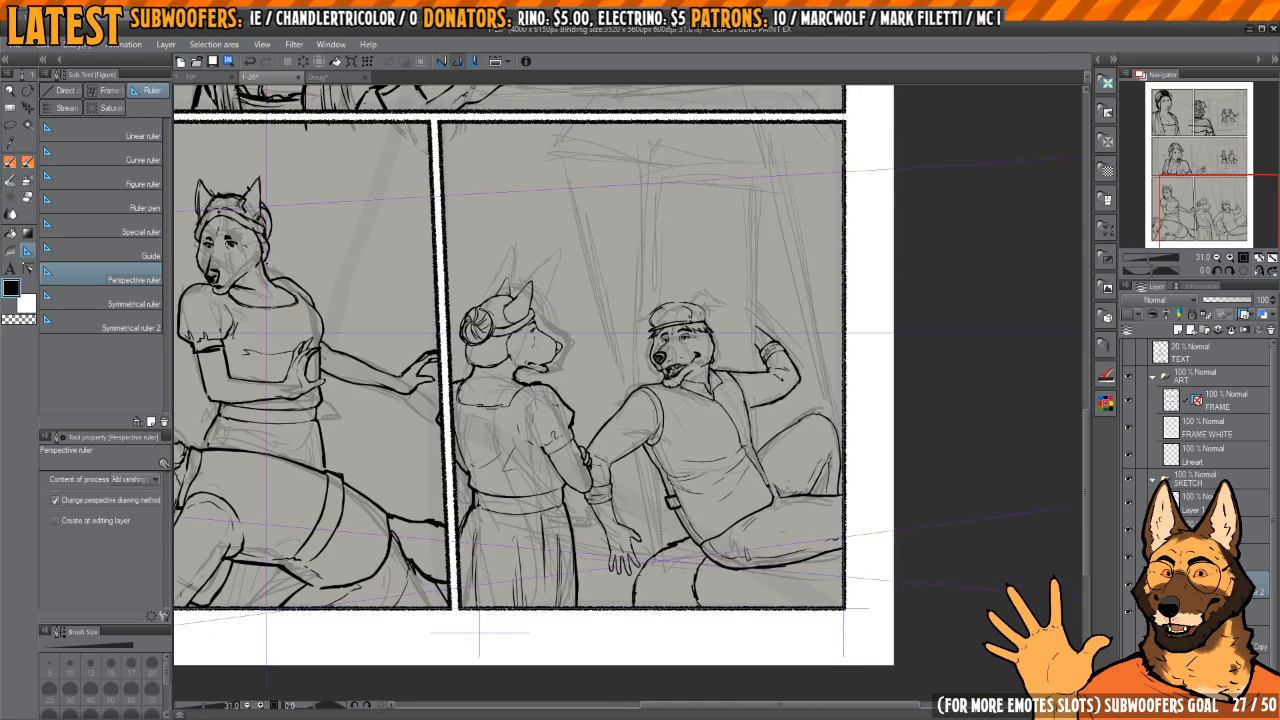
{"action": "key", "text": "p"}
{"action": "mouse_move", "coordinate": [659, 362]}
{"action": "left_mouse_down"}
{"action": "mouse_move", "coordinate": [659, 565]}
{"action": "mouse_move", "coordinate": [657, 243]}
{"action": "left_mouse_up"}
{"action": "key", "text": "ctrl+z"}
{"action": "mouse_move", "coordinate": [656, 566]}
{"action": "left_mouse_down"}
{"action": "mouse_move", "coordinate": [656, 214]}
{"action": "mouse_move", "coordinate": [684, 243]}
{"action": "left_mouse_up"}
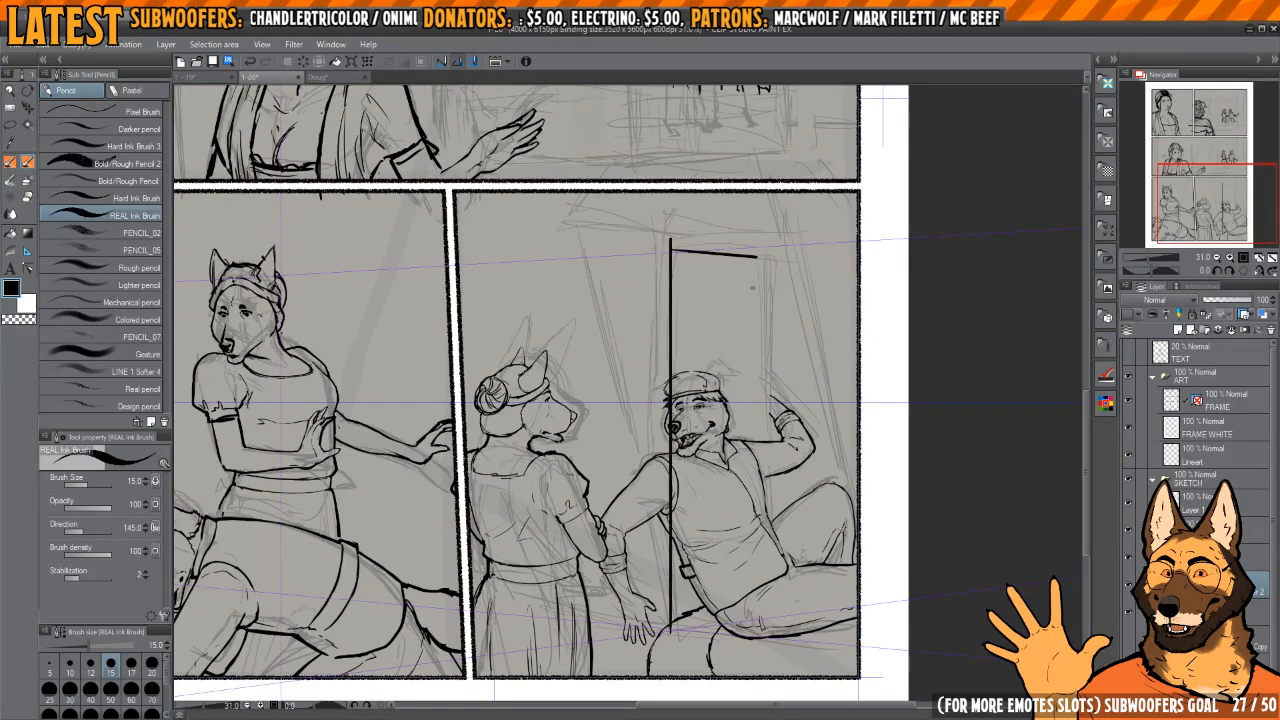
{"action": "left_click_drag", "start_coordinate": [780, 312], "coordinate": [772, 292]}
{"action": "left_click_drag", "start_coordinate": [762, 424], "coordinate": [764, 262]}
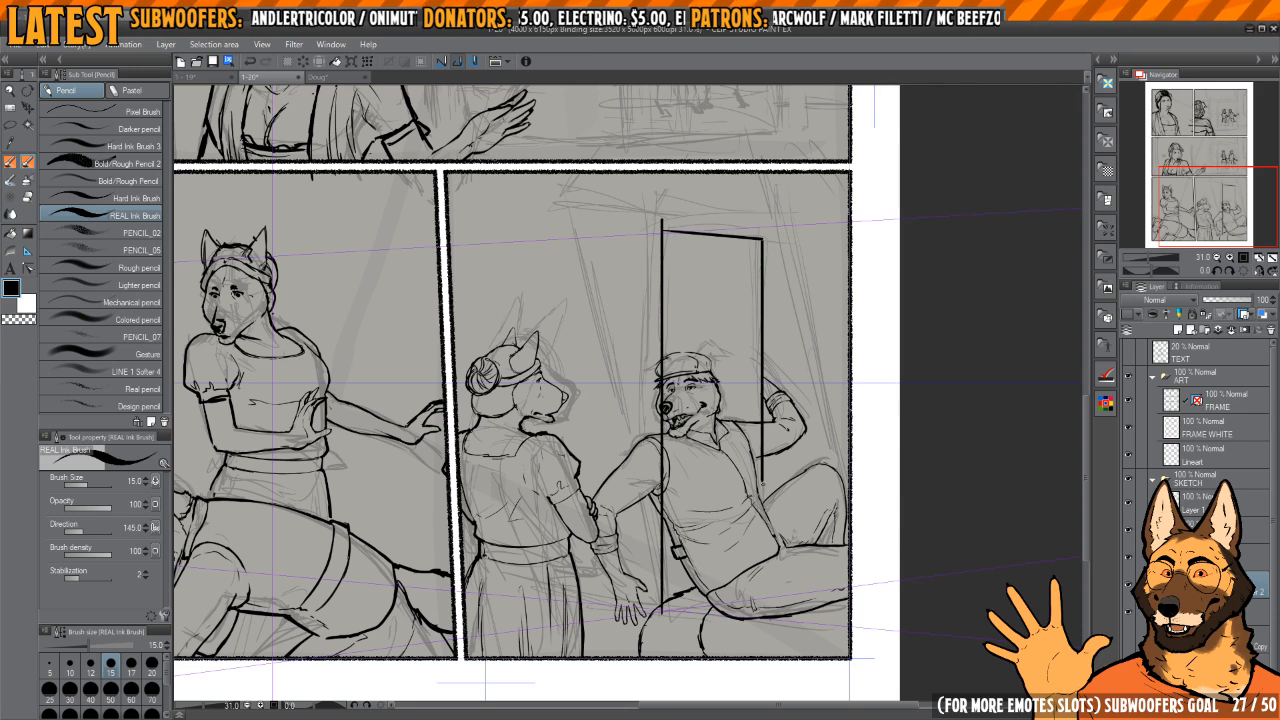
Step: Close the tall plane's bottom edge and draw two receding base lines from its lower corners to the panel's outer border
{"action": "left_click_drag", "start_coordinate": [772, 583], "coordinate": [732, 488]}
{"action": "scroll", "coordinate": [643, 511], "scroll_direction": "up", "scroll_amount": 2}
{"action": "left_click_drag", "start_coordinate": [614, 518], "coordinate": [747, 499]}
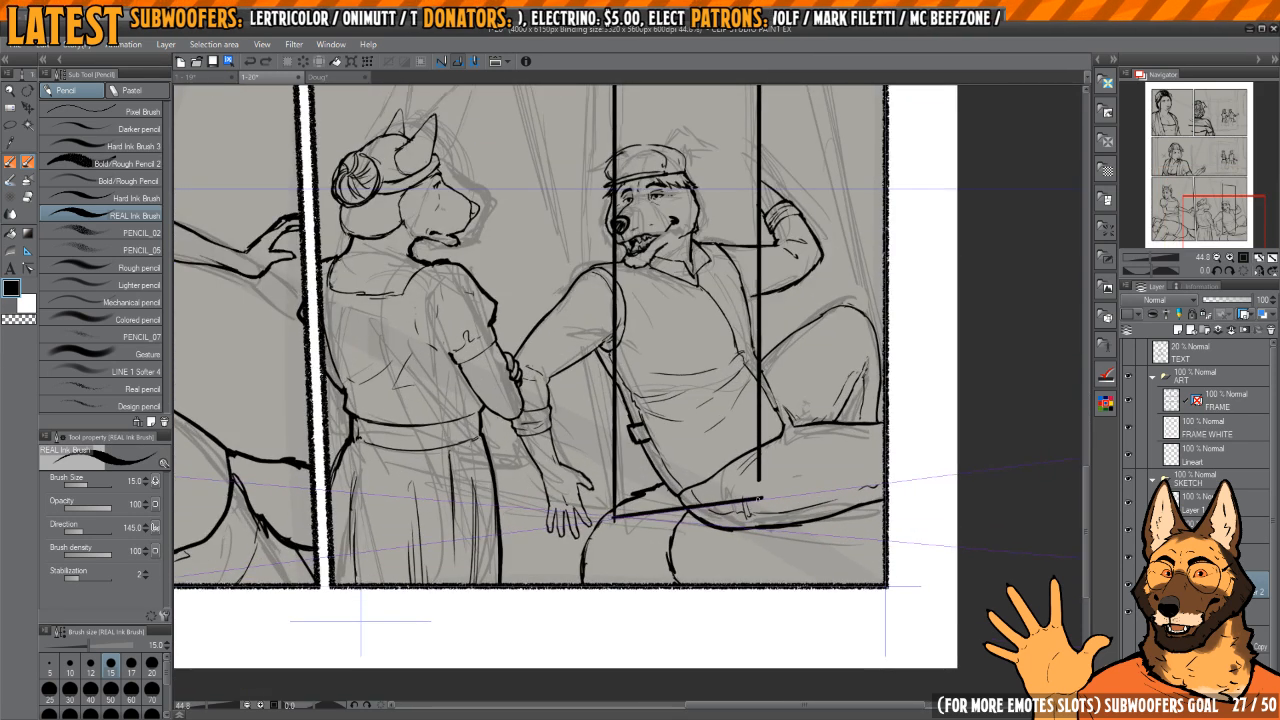
{"action": "left_click_drag", "start_coordinate": [760, 452], "coordinate": [760, 502]}
{"action": "left_click_drag", "start_coordinate": [728, 484], "coordinate": [720, 472]}
{"action": "left_click_drag", "start_coordinate": [604, 507], "coordinate": [822, 527]}
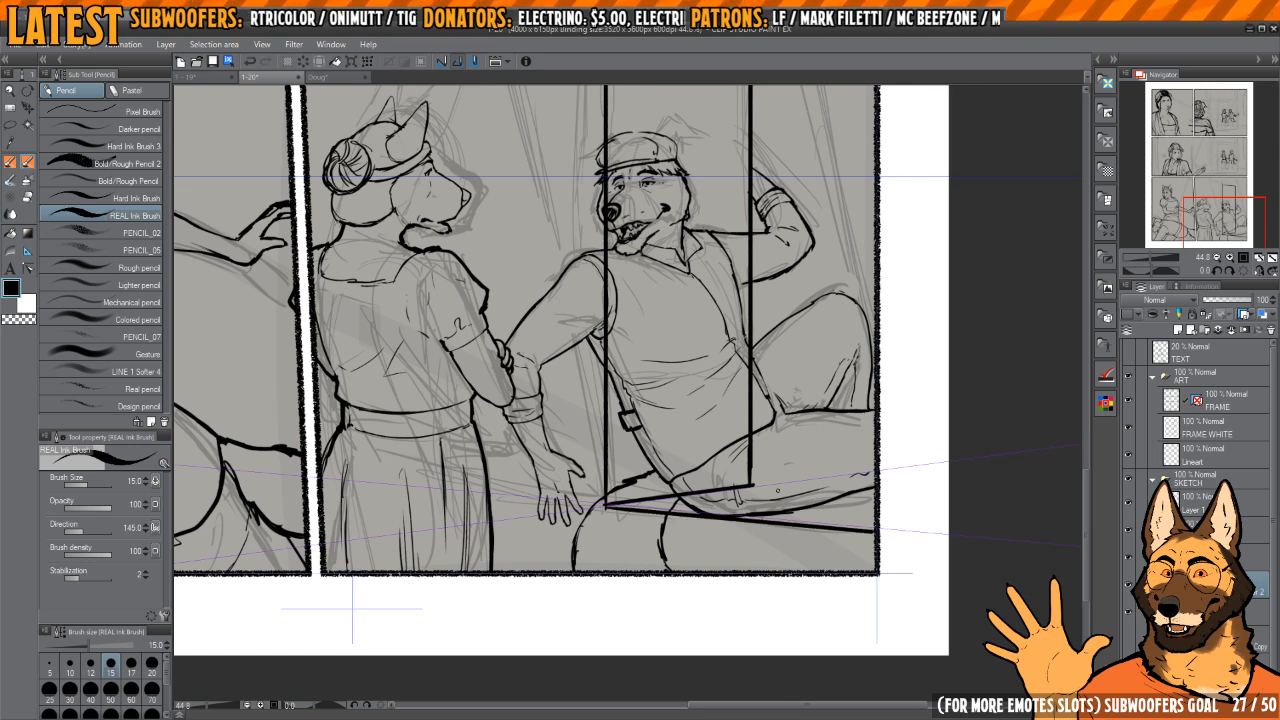
{"action": "left_click_drag", "start_coordinate": [752, 485], "coordinate": [876, 497]}
{"action": "key", "text": "ctrl+z"}
{"action": "left_click_drag", "start_coordinate": [752, 485], "coordinate": [876, 497]}
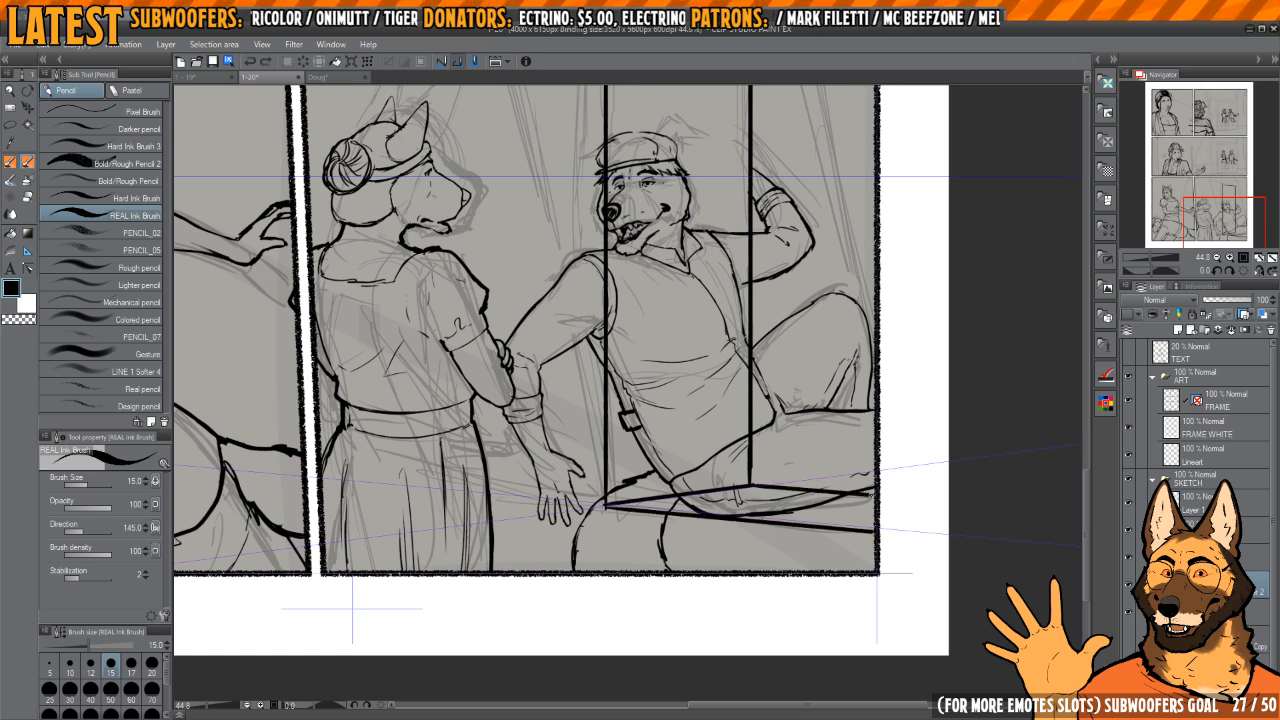
{"action": "mouse_move", "coordinate": [872, 421]}
{"action": "left_mouse_down"}
{"action": "mouse_move", "coordinate": [852, 442]}
{"action": "mouse_move", "coordinate": [845, 491]}
{"action": "left_mouse_up"}
{"action": "scroll", "coordinate": [845, 491], "scroll_direction": "down", "scroll_amount": 2}
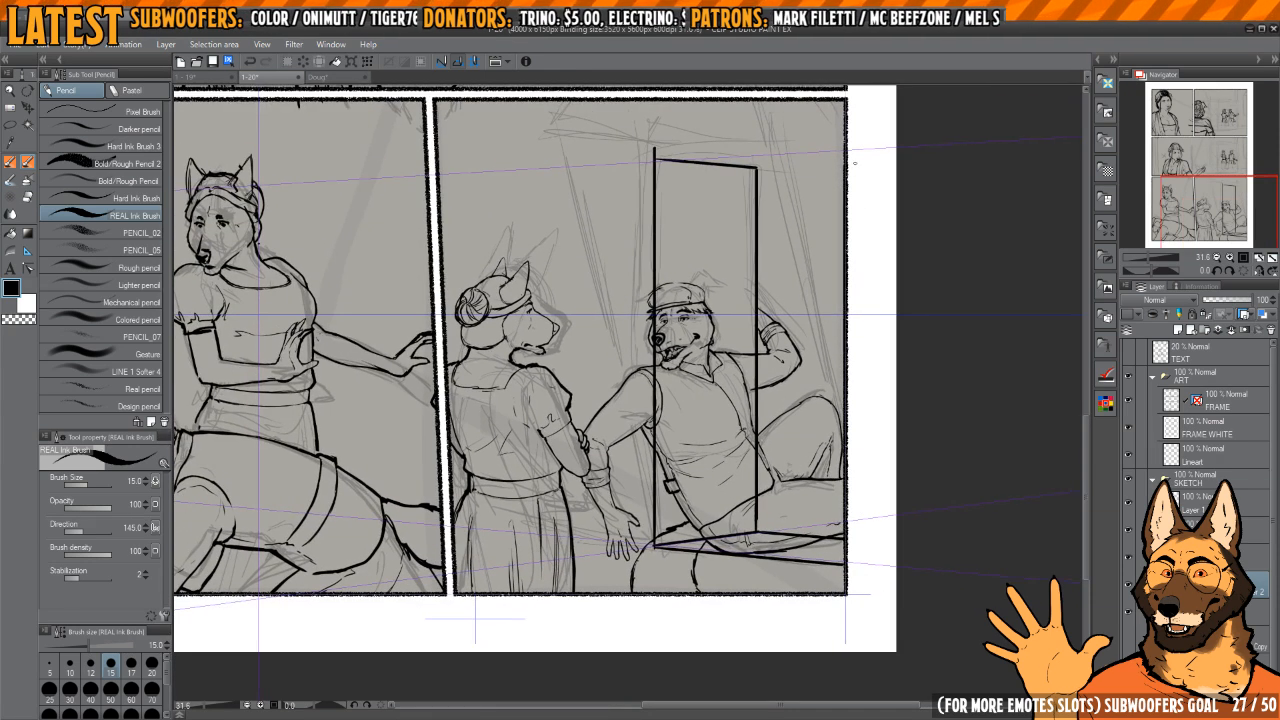
Step: Draw the box's upper edge from the plane's top corner to the panel's outer border and erase the overshoot above the corner
{"action": "left_click_drag", "start_coordinate": [665, 166], "coordinate": [684, 336]}
{"action": "key", "text": "e"}
{"action": "scroll", "coordinate": [684, 343], "scroll_direction": "up", "scroll_amount": 3}
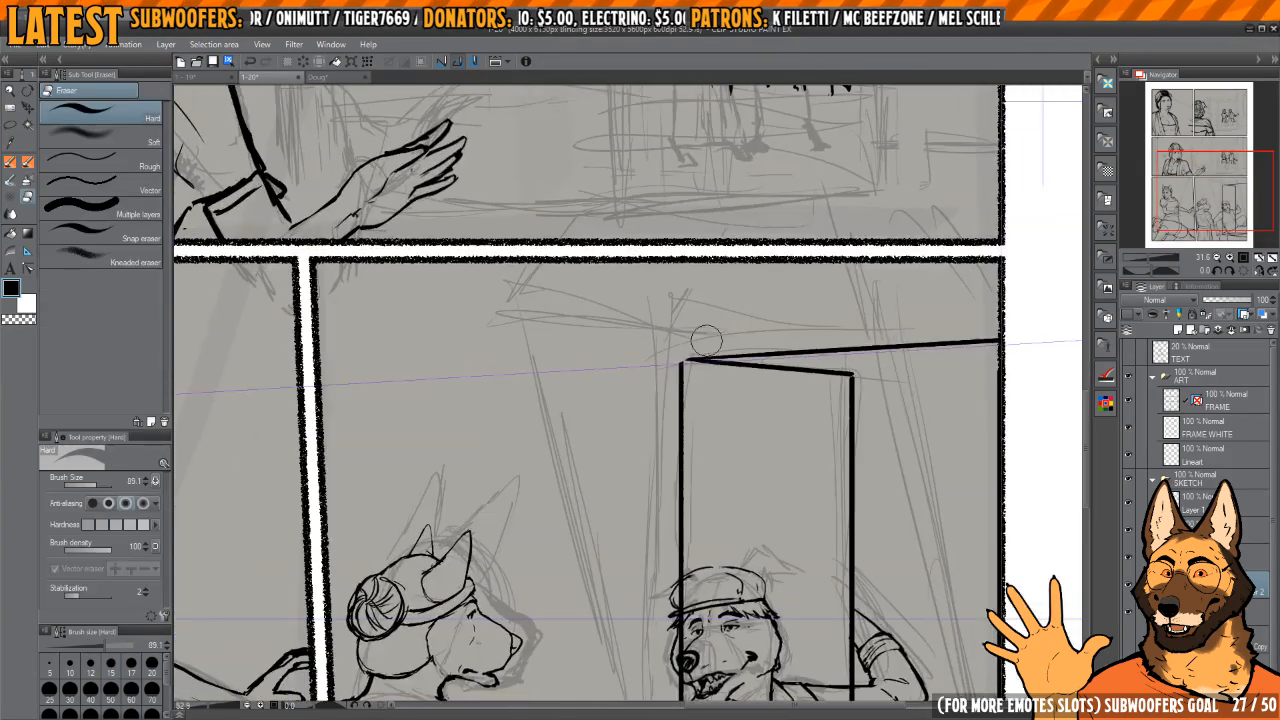
Step: Extend the tall plane's two vertical edges with thin lines above the top edge
{"action": "key", "text": "p"}
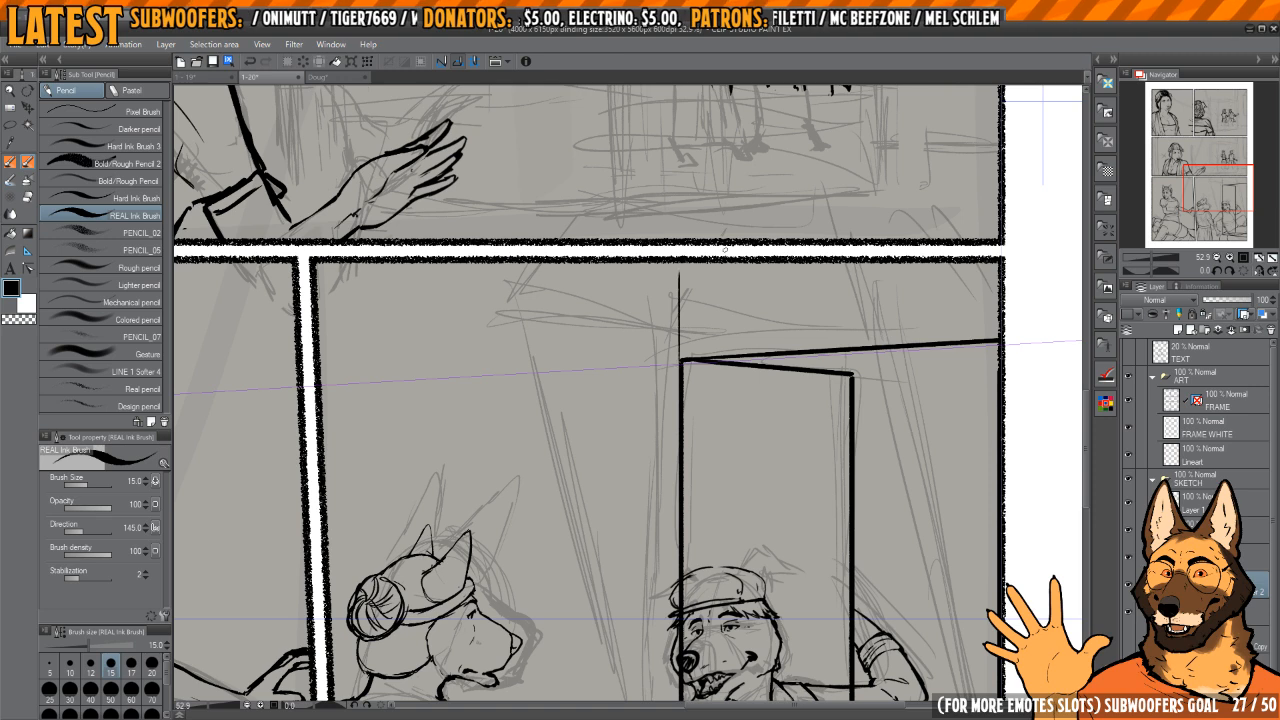
{"action": "left_click_drag", "start_coordinate": [725, 250], "coordinate": [697, 196]}
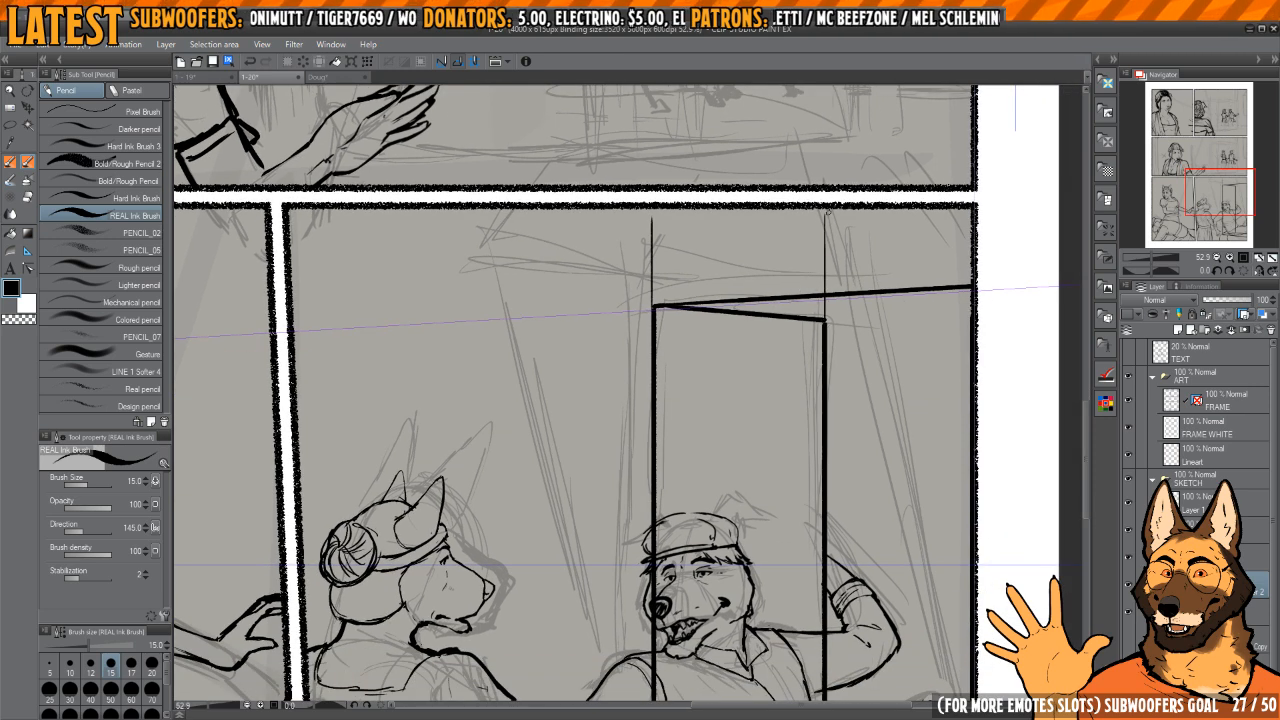
{"action": "left_click_drag", "start_coordinate": [804, 300], "coordinate": [782, 235]}
{"action": "scroll", "coordinate": [782, 235], "scroll_direction": "down", "scroll_amount": 3}
{"action": "left_click_drag", "start_coordinate": [746, 363], "coordinate": [739, 335]}
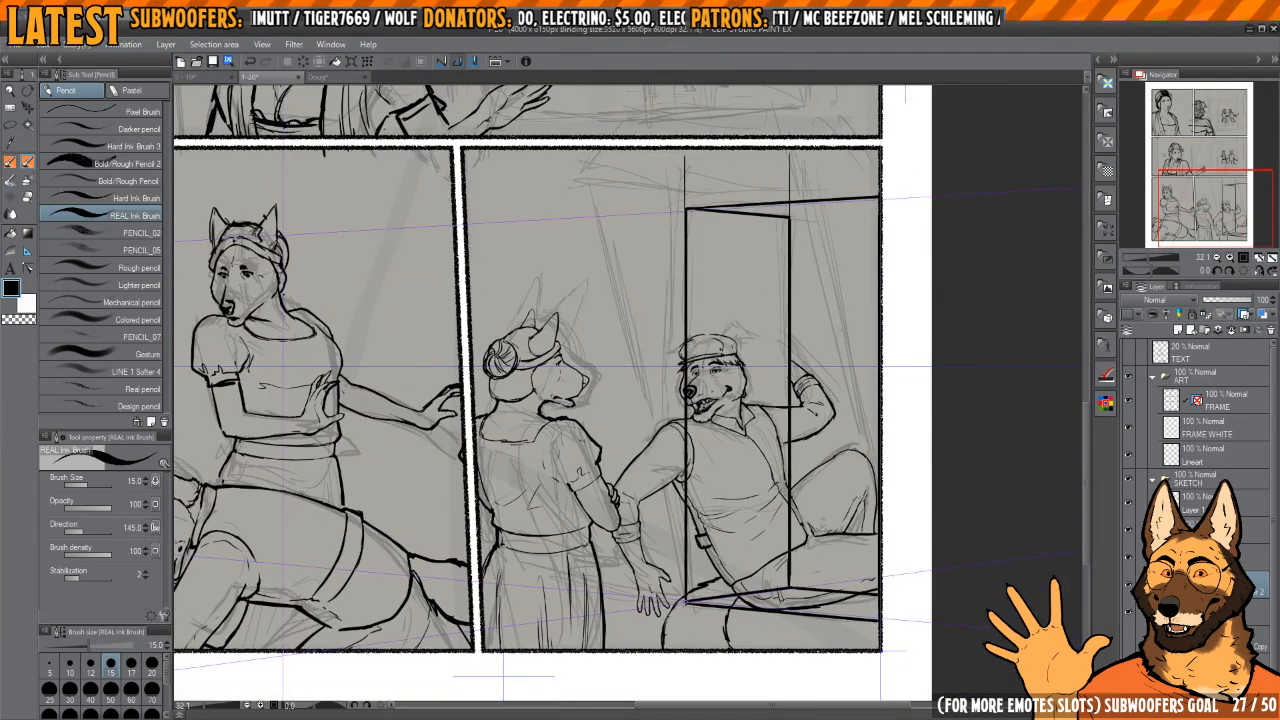
{"action": "left_click_drag", "start_coordinate": [750, 614], "coordinate": [752, 477]}
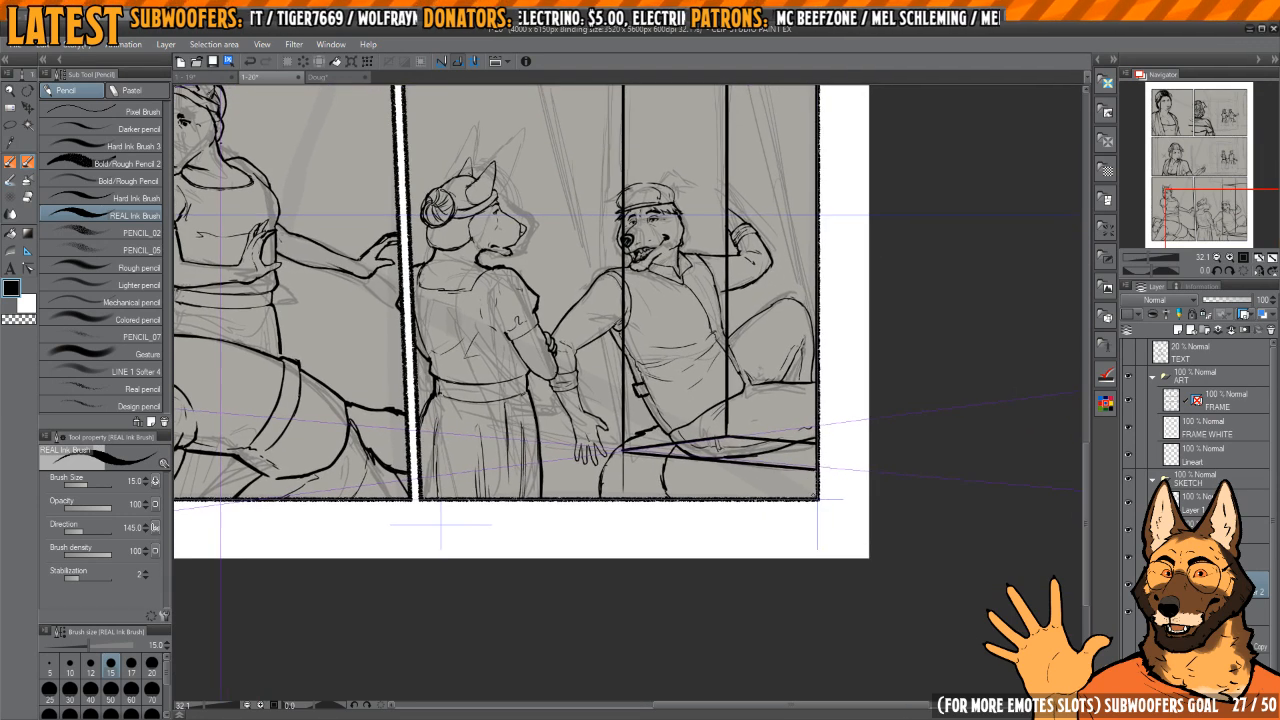
Step: Draw the box's outer vertical edge just inside the last panel's outer border
{"action": "scroll", "coordinate": [813, 490], "scroll_direction": "down", "scroll_amount": 1}
{"action": "key", "text": "e"}
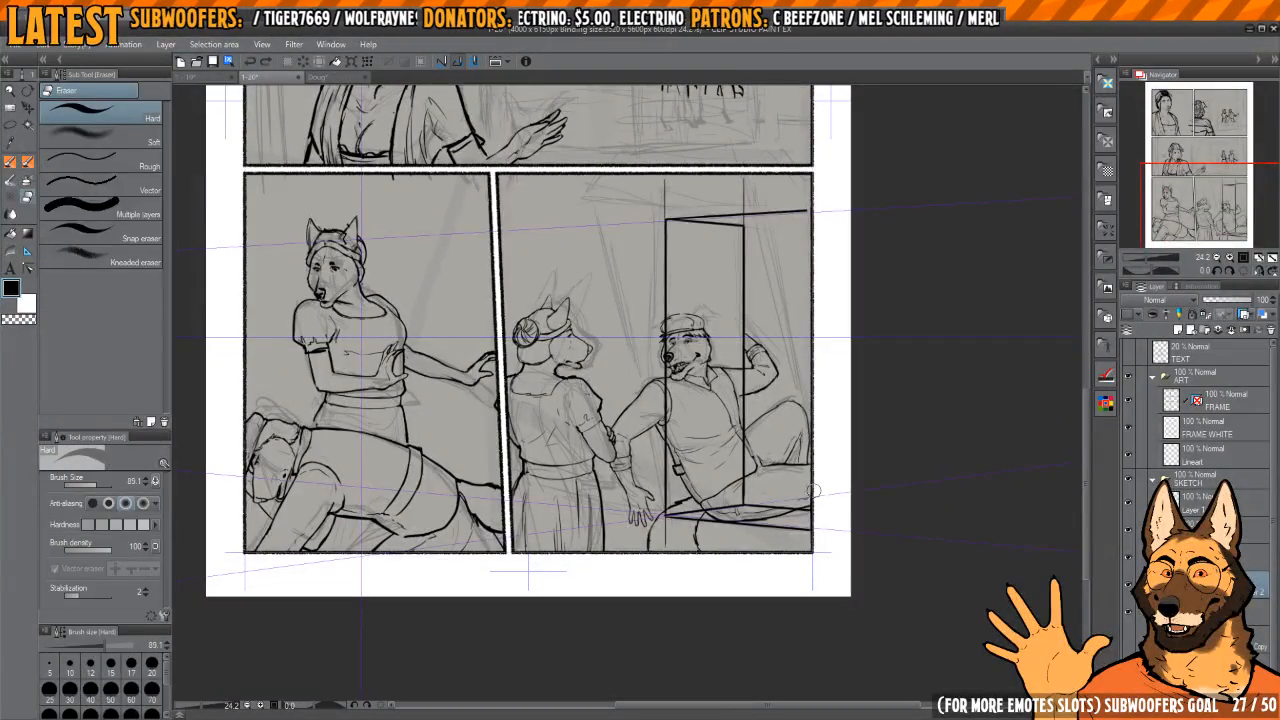
{"action": "key", "text": "p"}
{"action": "left_click_drag", "start_coordinate": [808, 549], "coordinate": [808, 208]}
{"action": "left_click_drag", "start_coordinate": [811, 278], "coordinate": [807, 273]}
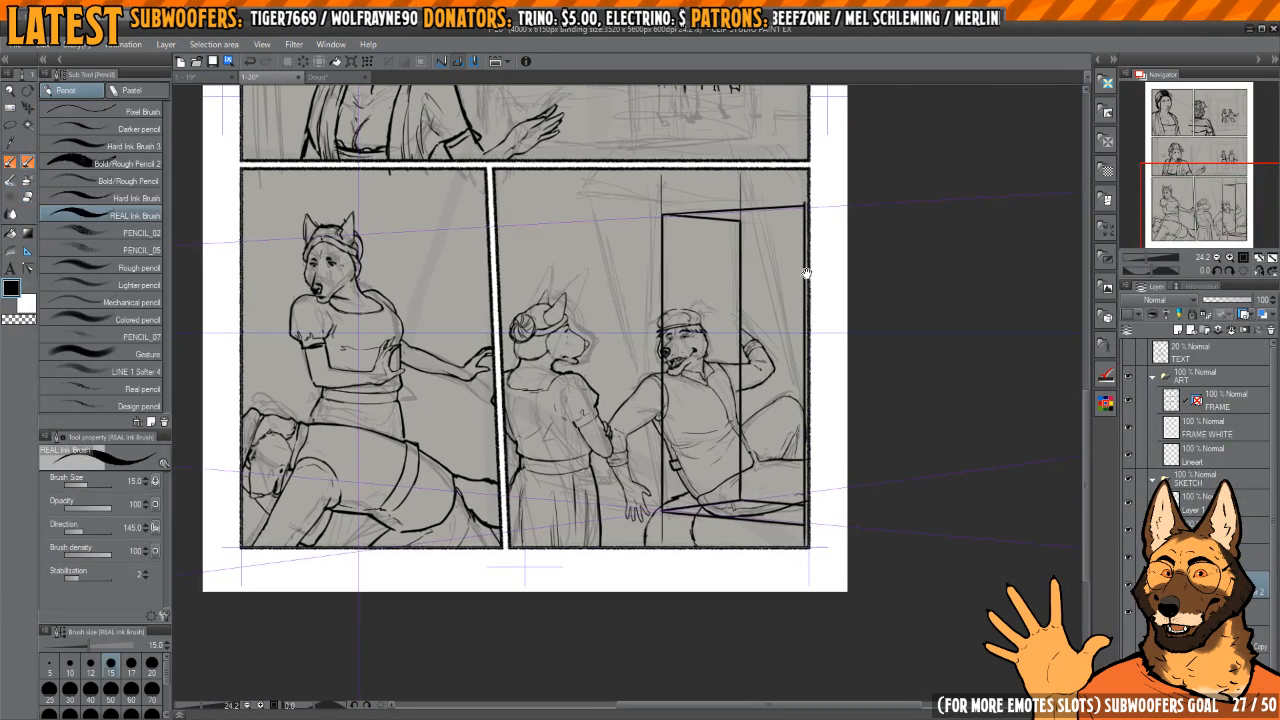
Step: Thin the outer vertical edge below the box's base and draw a fine receding line beneath the front base edge
{"action": "scroll", "coordinate": [795, 540], "scroll_direction": "up", "scroll_amount": 5}
{"action": "key", "text": "e"}
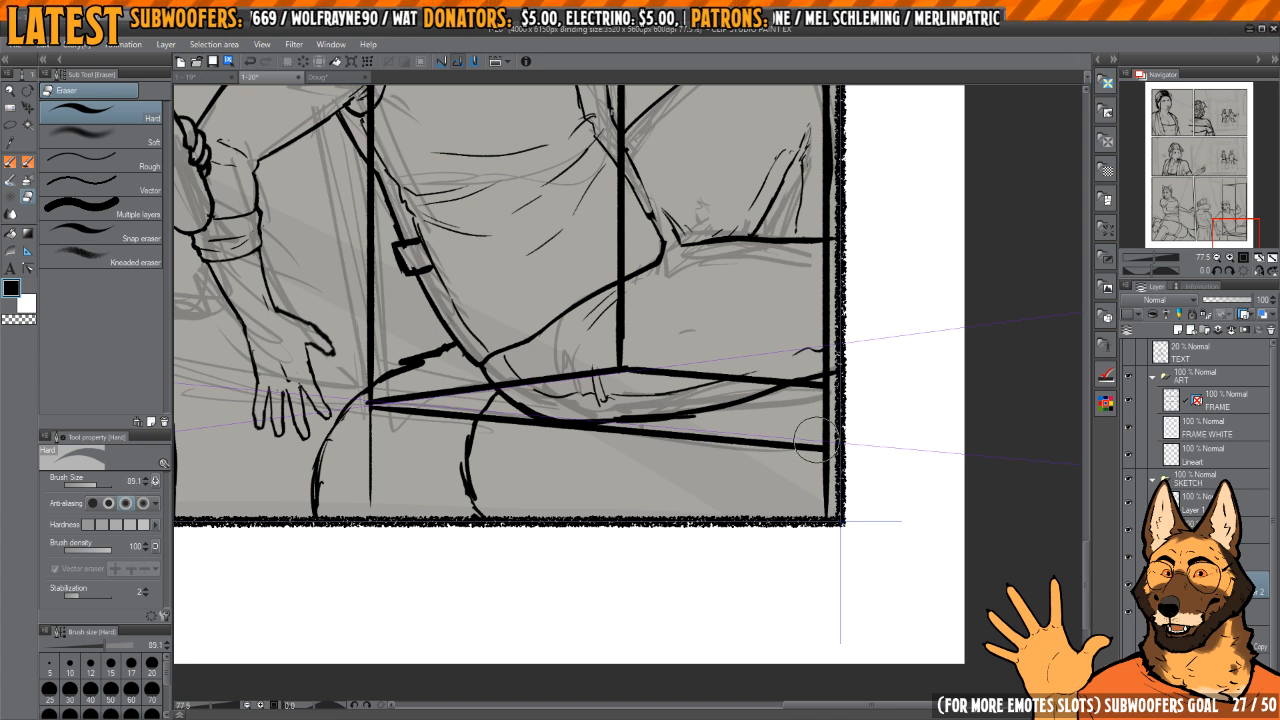
{"action": "left_click_drag", "start_coordinate": [817, 440], "coordinate": [826, 484]}
{"action": "key", "text": "p"}
{"action": "key", "text": "e"}
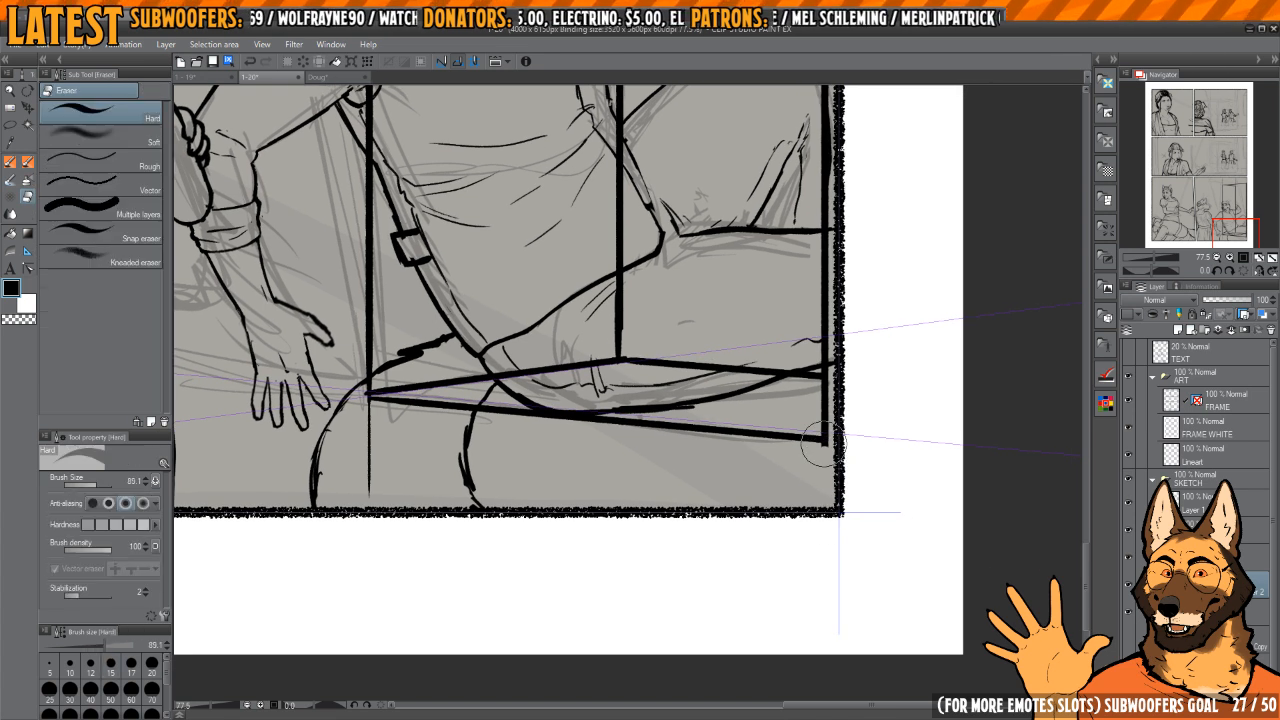
{"action": "key", "text": "p"}
{"action": "mouse_move", "coordinate": [825, 433]}
{"action": "left_mouse_down"}
{"action": "mouse_move", "coordinate": [822, 490]}
{"action": "mouse_move", "coordinate": [851, 497]}
{"action": "left_mouse_up"}
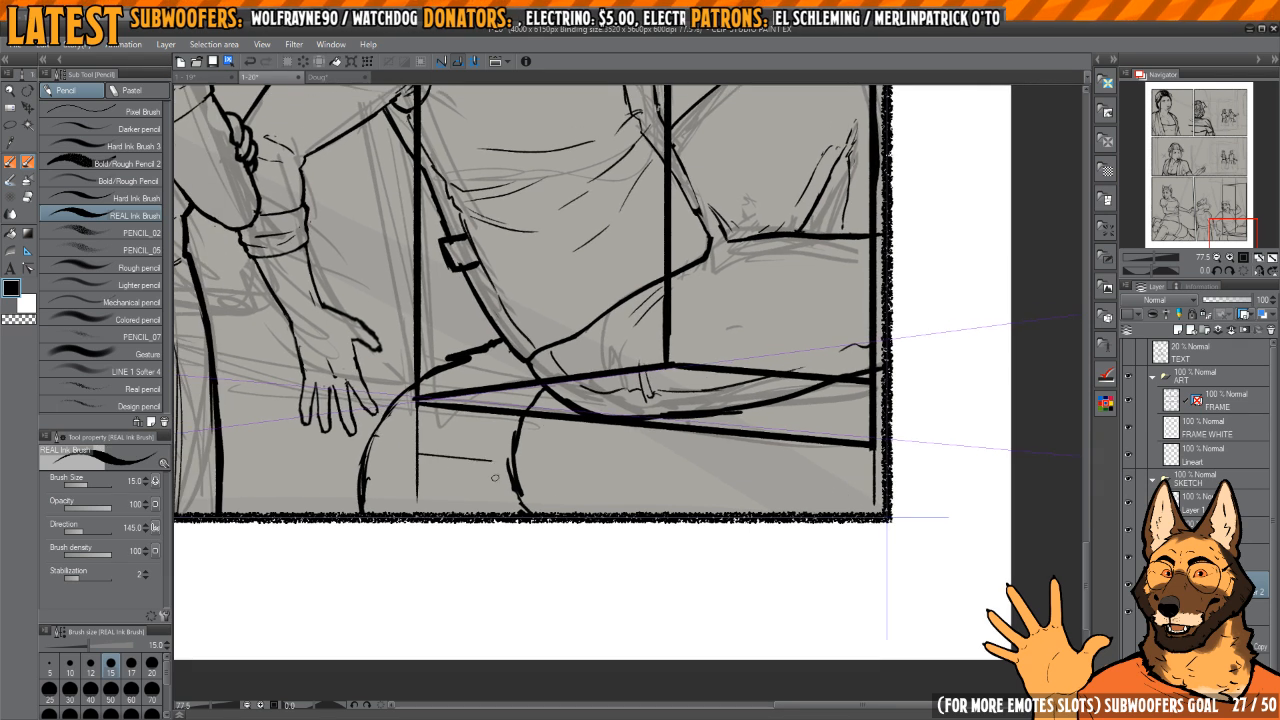
{"action": "left_click_drag", "start_coordinate": [494, 477], "coordinate": [839, 537]}
{"action": "left_click_drag", "start_coordinate": [663, 463], "coordinate": [701, 485]}
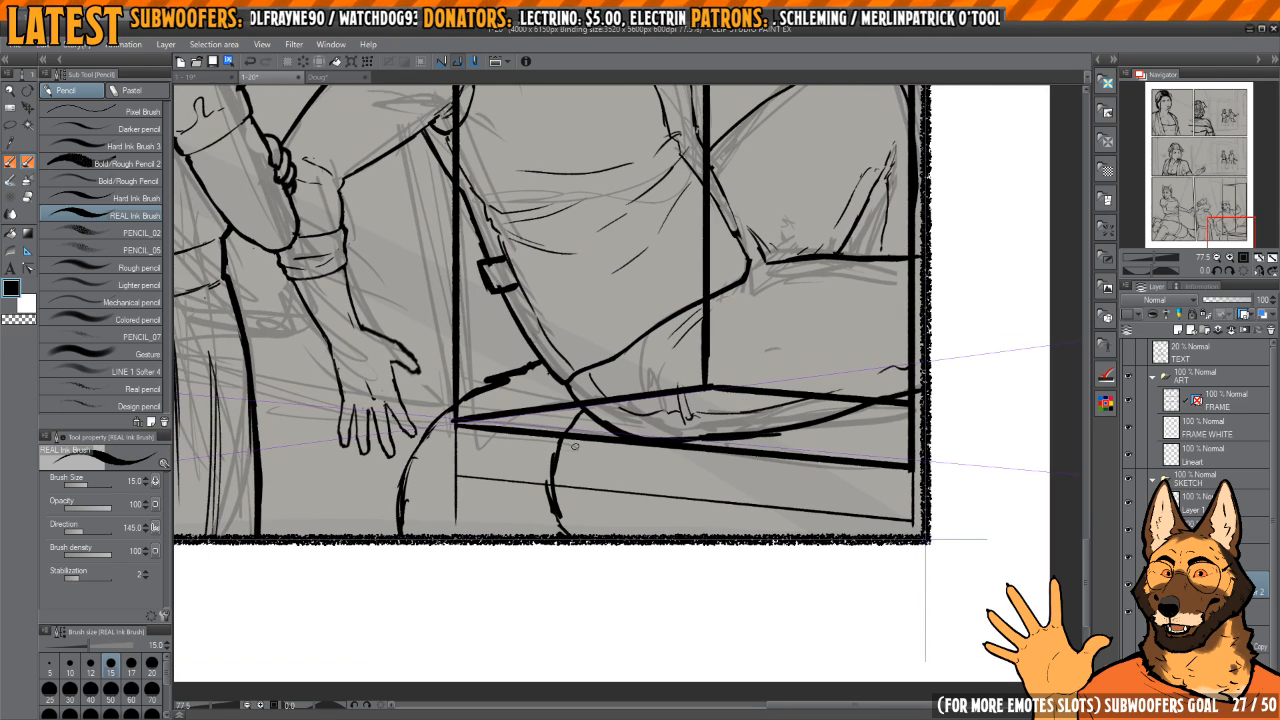
Step: Cross two faint diagonals over the strip below the base with the size 25 Marker brush and mark its perspective midpoint
{"action": "key", "text": "b"}
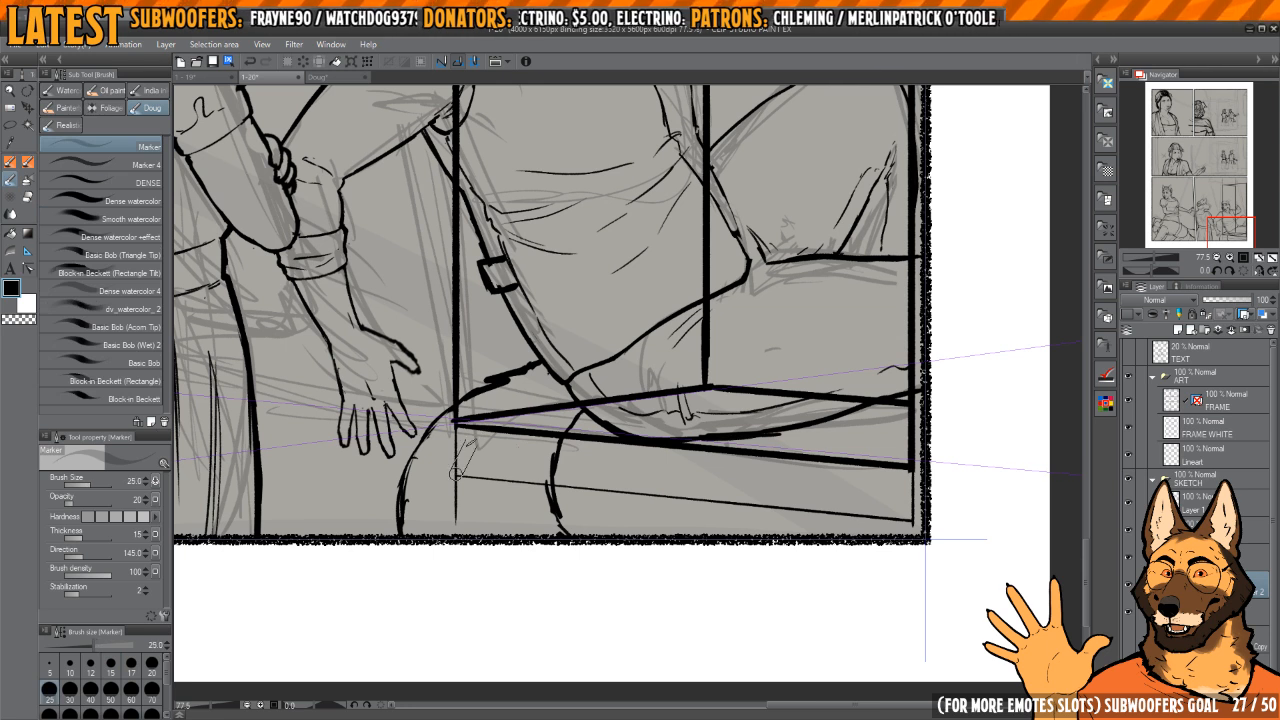
{"action": "left_click_drag", "start_coordinate": [455, 473], "coordinate": [912, 468]}
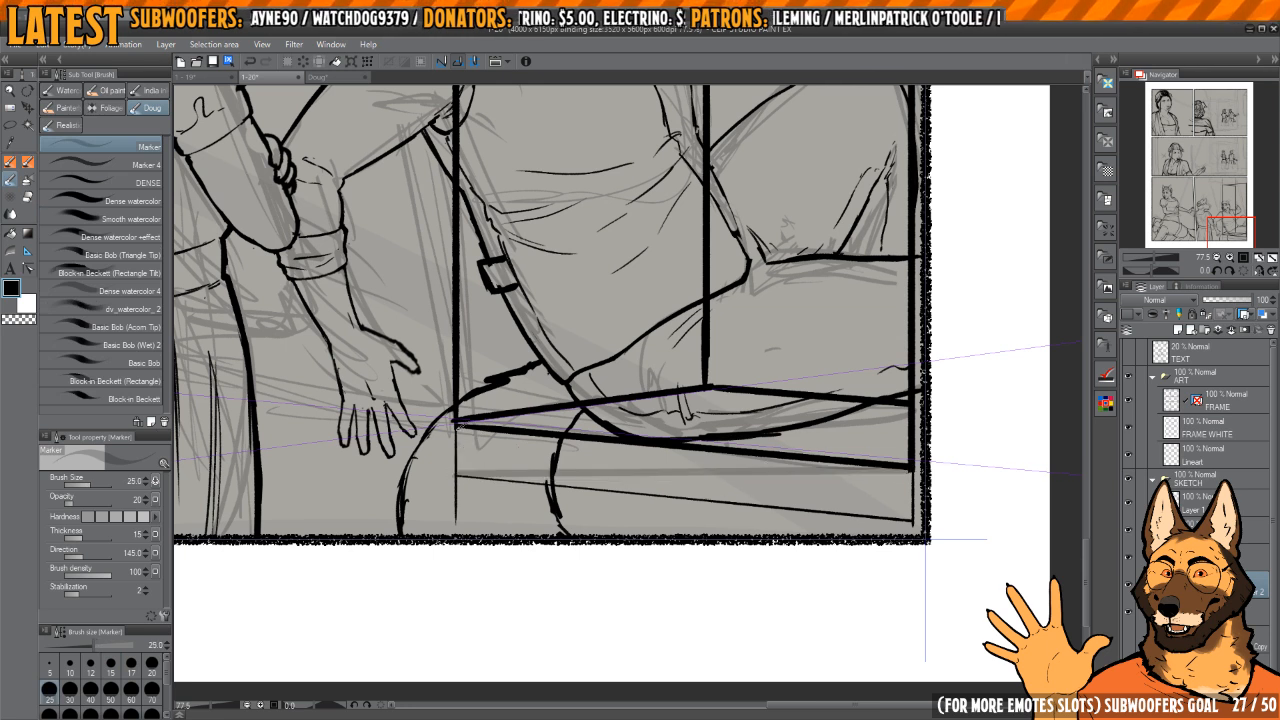
{"action": "left_click_drag", "start_coordinate": [455, 423], "coordinate": [913, 520]}
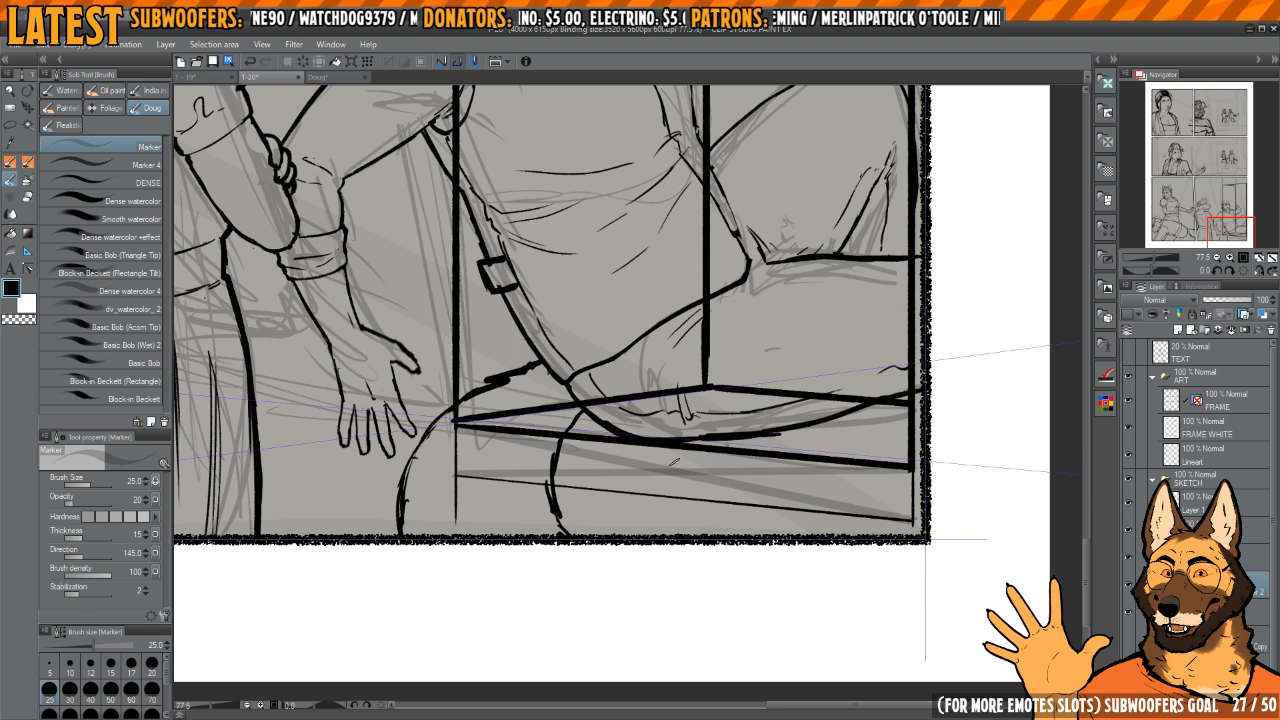
{"action": "left_click_drag", "start_coordinate": [716, 404], "coordinate": [701, 605]}
{"action": "left_click_drag", "start_coordinate": [689, 429], "coordinate": [687, 479]}
{"action": "left_click_drag", "start_coordinate": [612, 391], "coordinate": [639, 400]}
Step: Build a faint receding strip above the box's upper edge, cross its diagonals and mark the midpoint with a short vertical
{"action": "scroll", "coordinate": [639, 400], "scroll_direction": "up", "scroll_amount": 1}
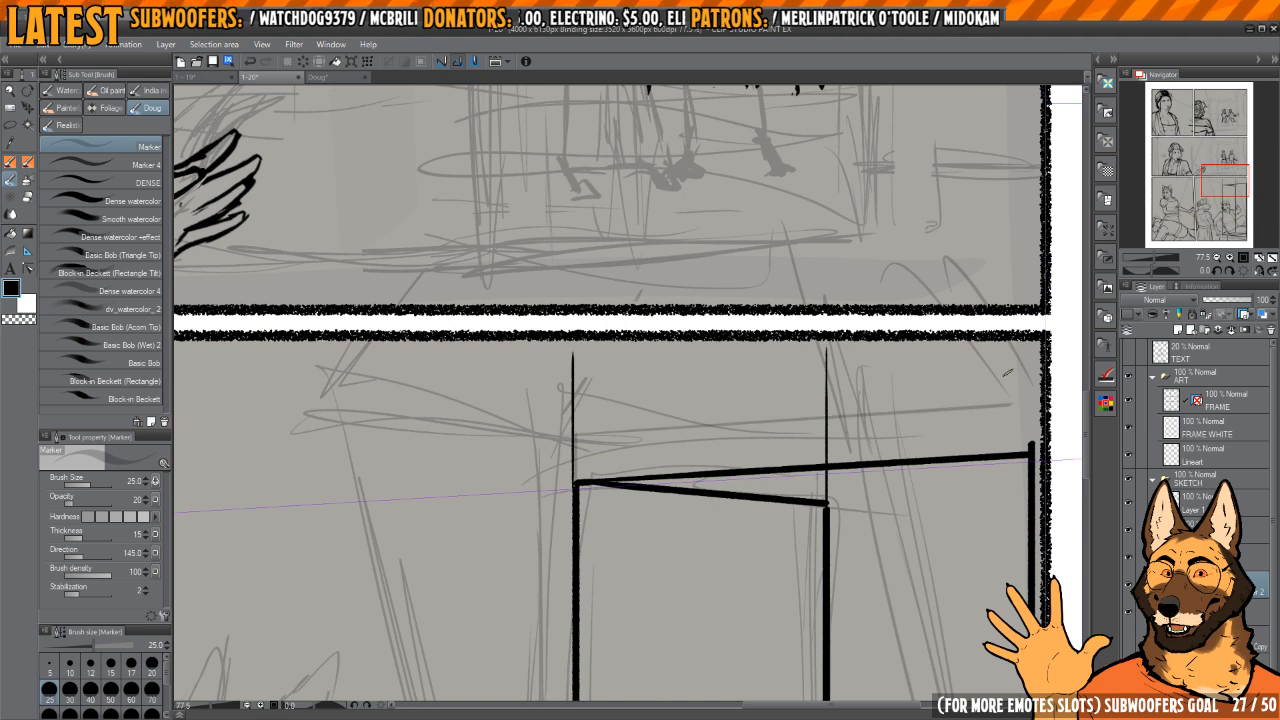
{"action": "left_click_drag", "start_coordinate": [1015, 404], "coordinate": [947, 298]}
{"action": "left_click_drag", "start_coordinate": [932, 345], "coordinate": [937, 384]}
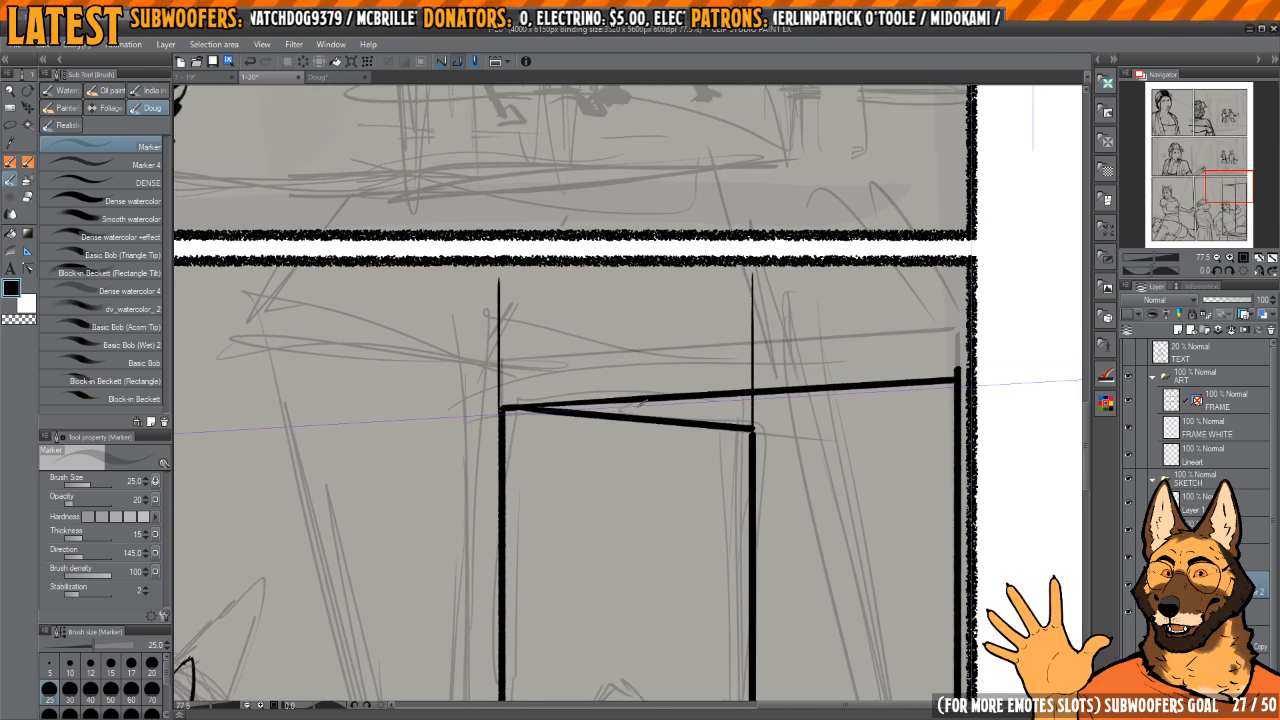
{"action": "left_click", "coordinate": [502, 365]}
{"action": "left_click", "coordinate": [502, 365], "text": "shift"}
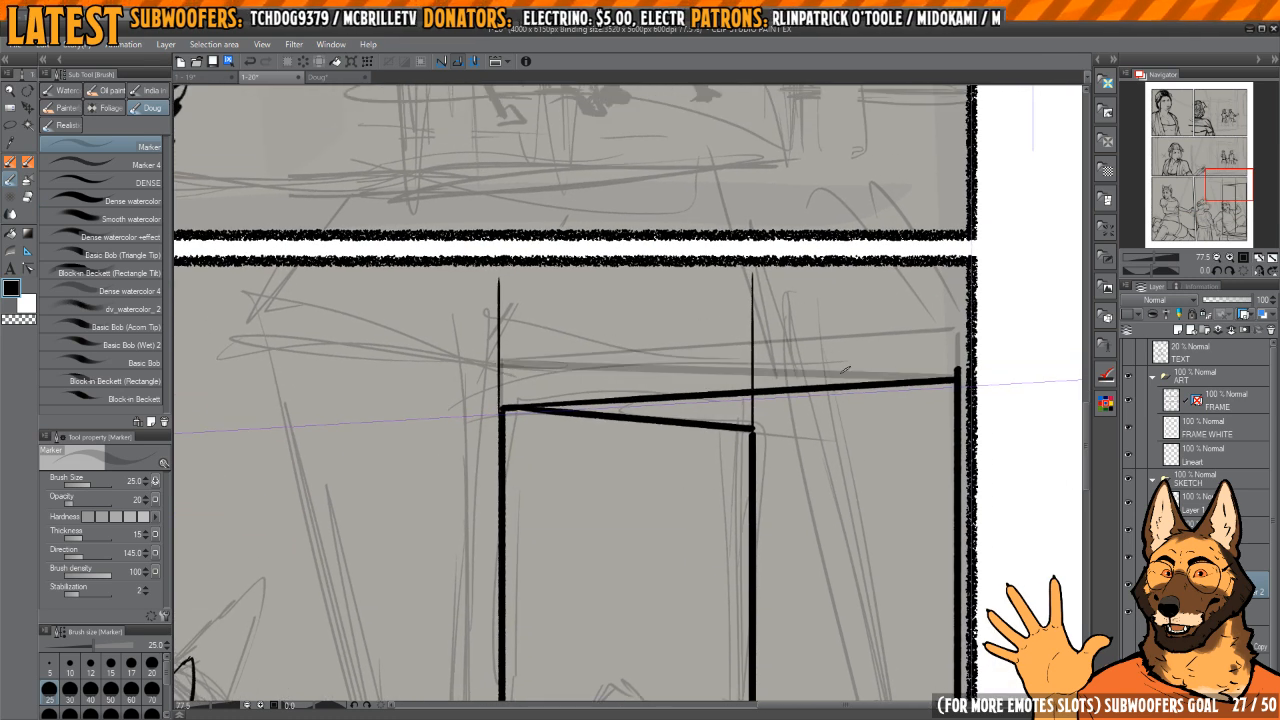
{"action": "left_click", "coordinate": [502, 407]}
{"action": "left_click", "coordinate": [956, 330], "text": "shift"}
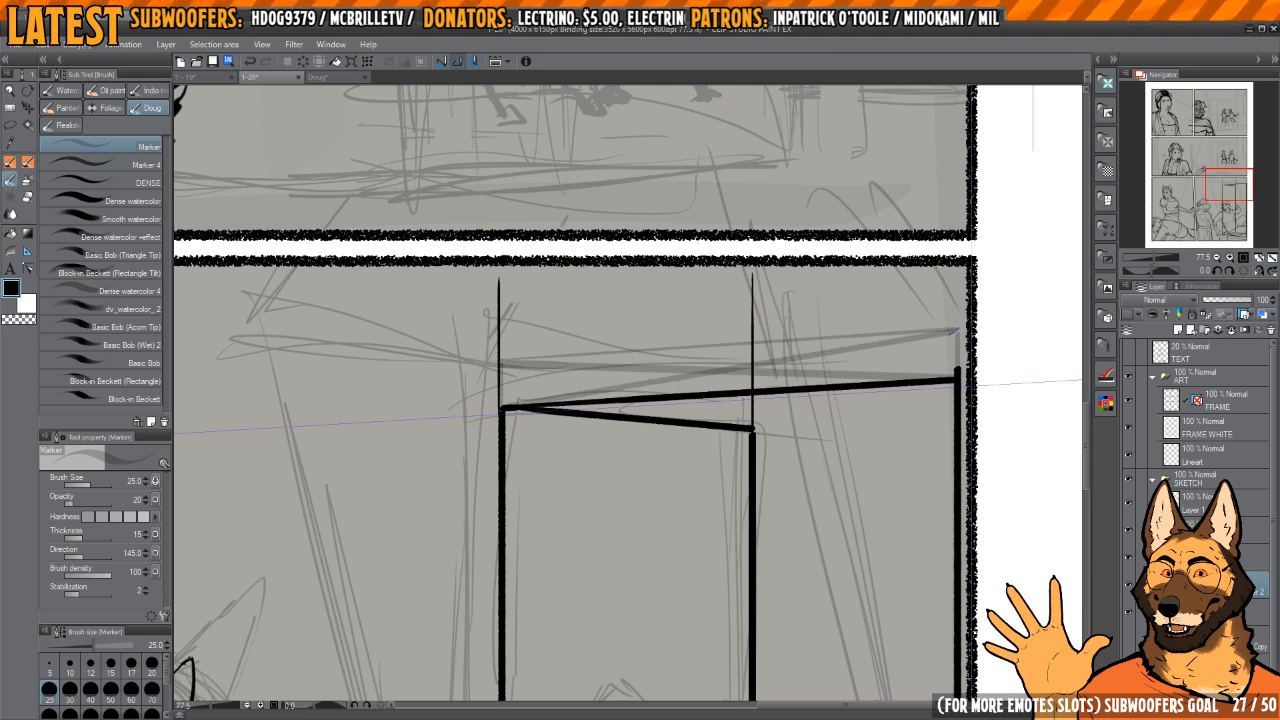
{"action": "left_click_drag", "start_coordinate": [819, 512], "coordinate": [777, 494]}
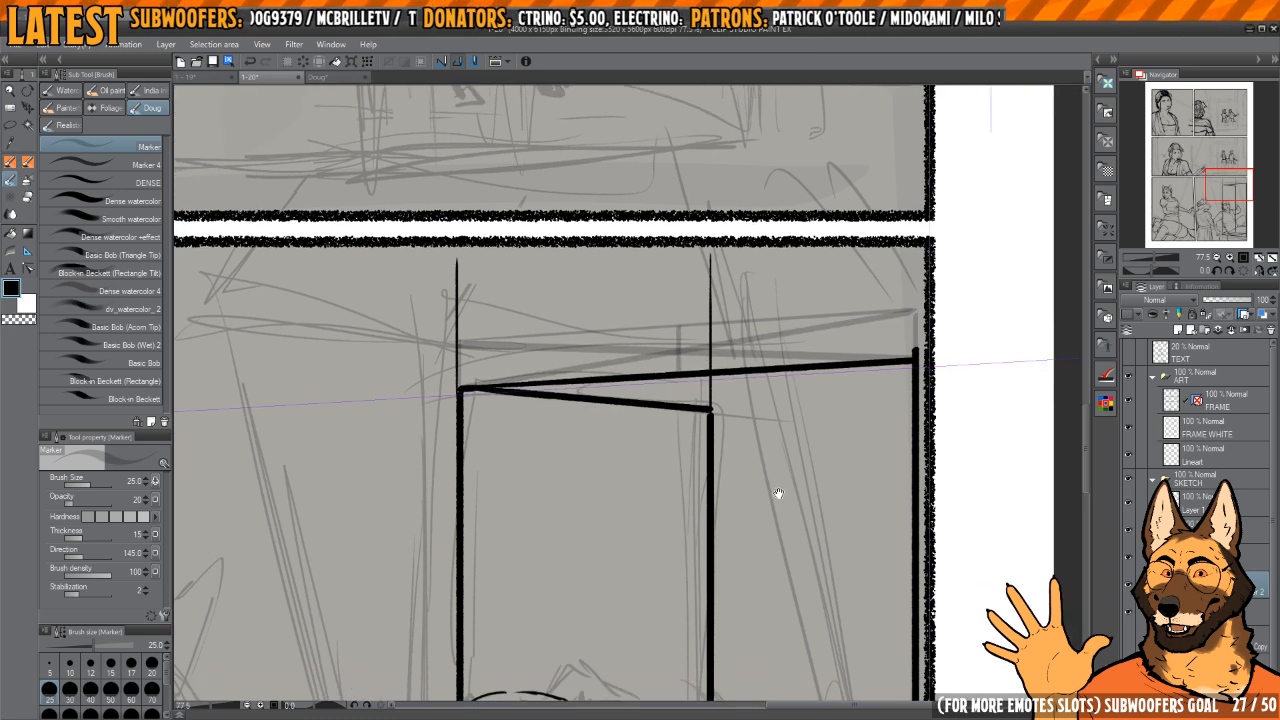
Step: Examine the box's perspective and proportions against the figures in the middle and bottom panels
{"action": "scroll", "coordinate": [765, 440], "scroll_direction": "down", "scroll_amount": 7}
{"action": "left_click_drag", "start_coordinate": [763, 429], "coordinate": [757, 391]}
{"action": "scroll", "coordinate": [735, 509], "scroll_direction": "up", "scroll_amount": 2}
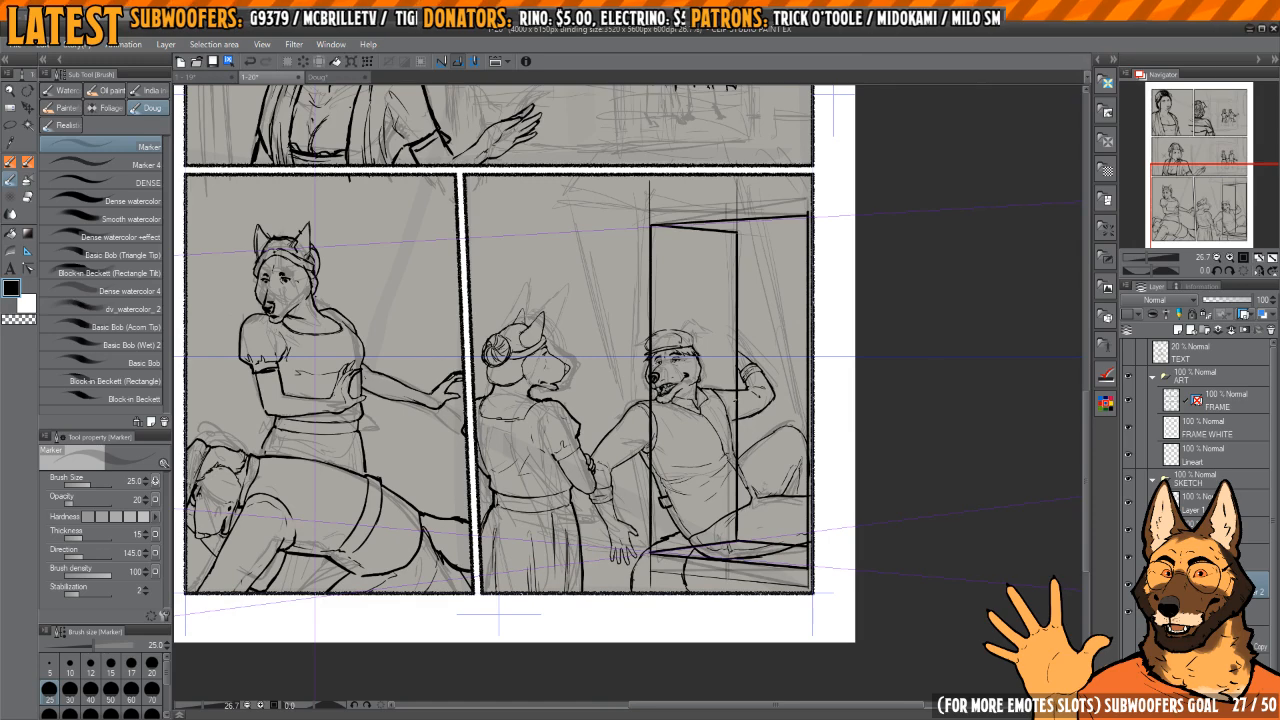
{"action": "mouse_move", "coordinate": [727, 540]}
{"action": "left_mouse_down"}
{"action": "mouse_move", "coordinate": [743, 269]}
{"action": "mouse_move", "coordinate": [751, 362]}
{"action": "left_mouse_up"}
{"action": "scroll", "coordinate": [750, 352], "scroll_direction": "down", "scroll_amount": 3}
{"action": "scroll", "coordinate": [746, 351], "scroll_direction": "up", "scroll_amount": 5}
{"action": "scroll", "coordinate": [744, 350], "scroll_direction": "down", "scroll_amount": 2}
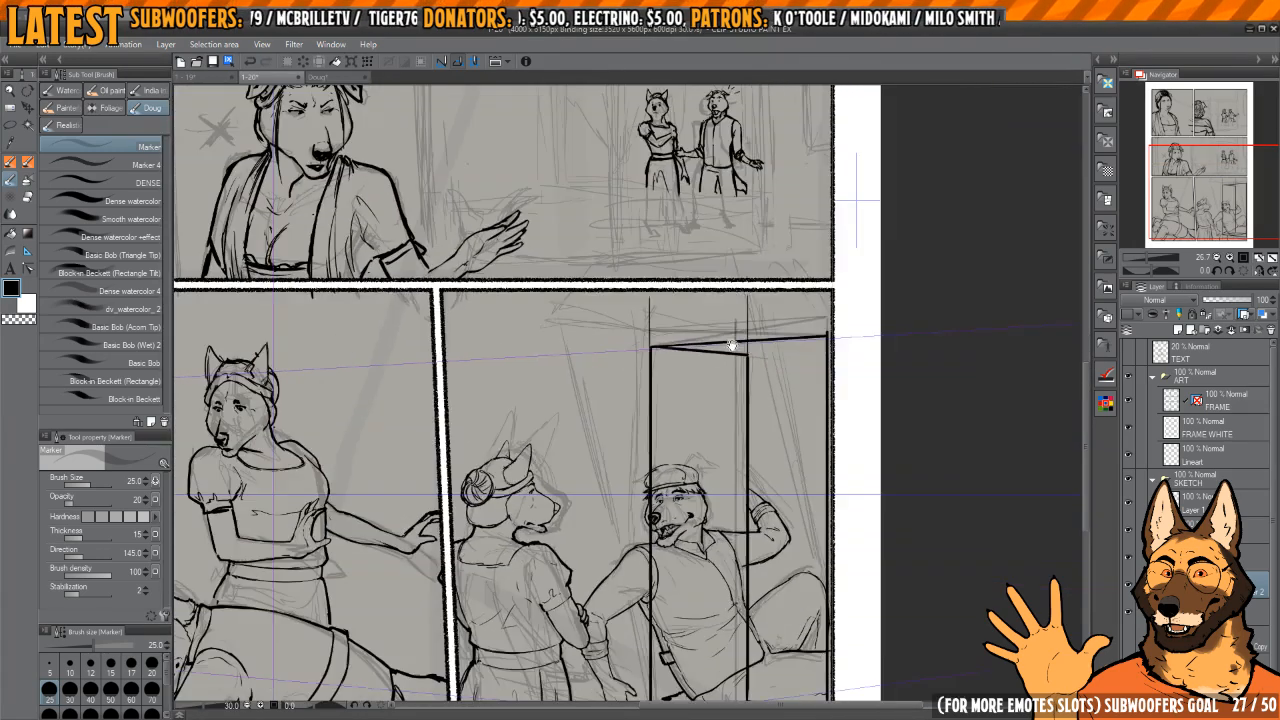
{"action": "scroll", "coordinate": [731, 345], "scroll_direction": "up", "scroll_amount": 3}
{"action": "scroll", "coordinate": [635, 368], "scroll_direction": "down", "scroll_amount": 4}
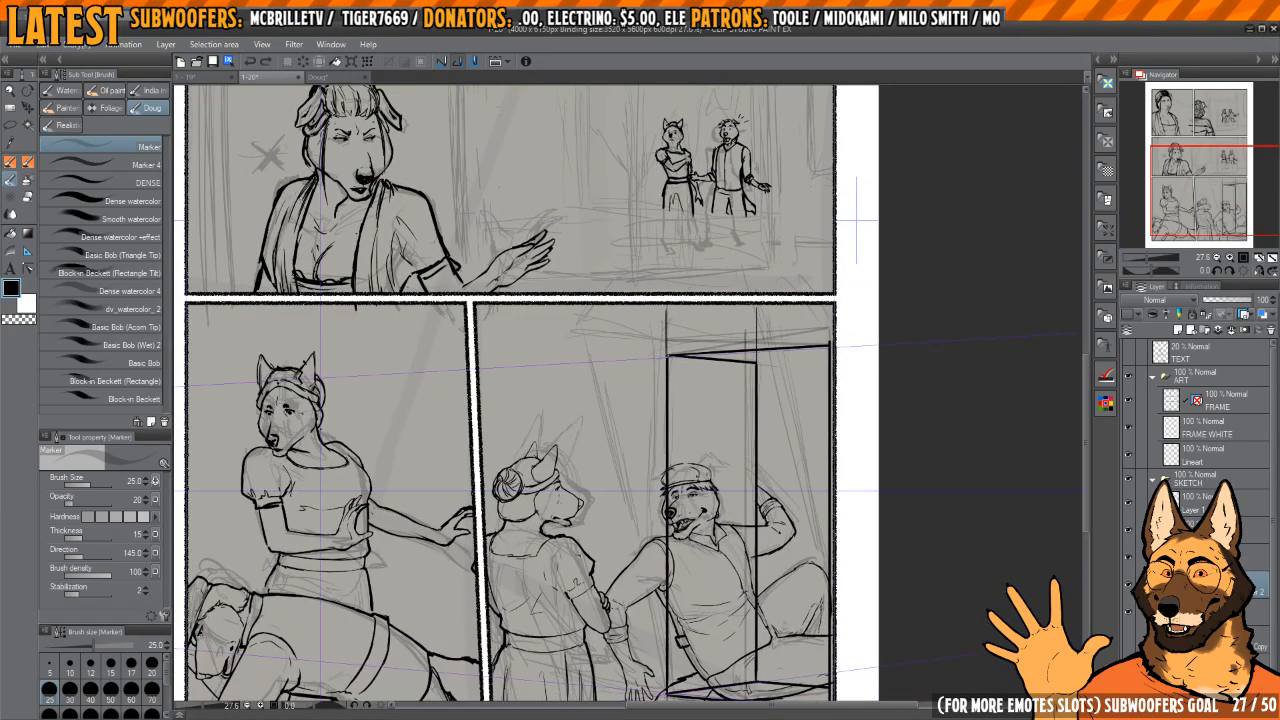
Step: Ink a slanted line from the last panel's upper area between the two figures down to the box's lower front corner
{"action": "left_click_drag", "start_coordinate": [629, 390], "coordinate": [652, 362]}
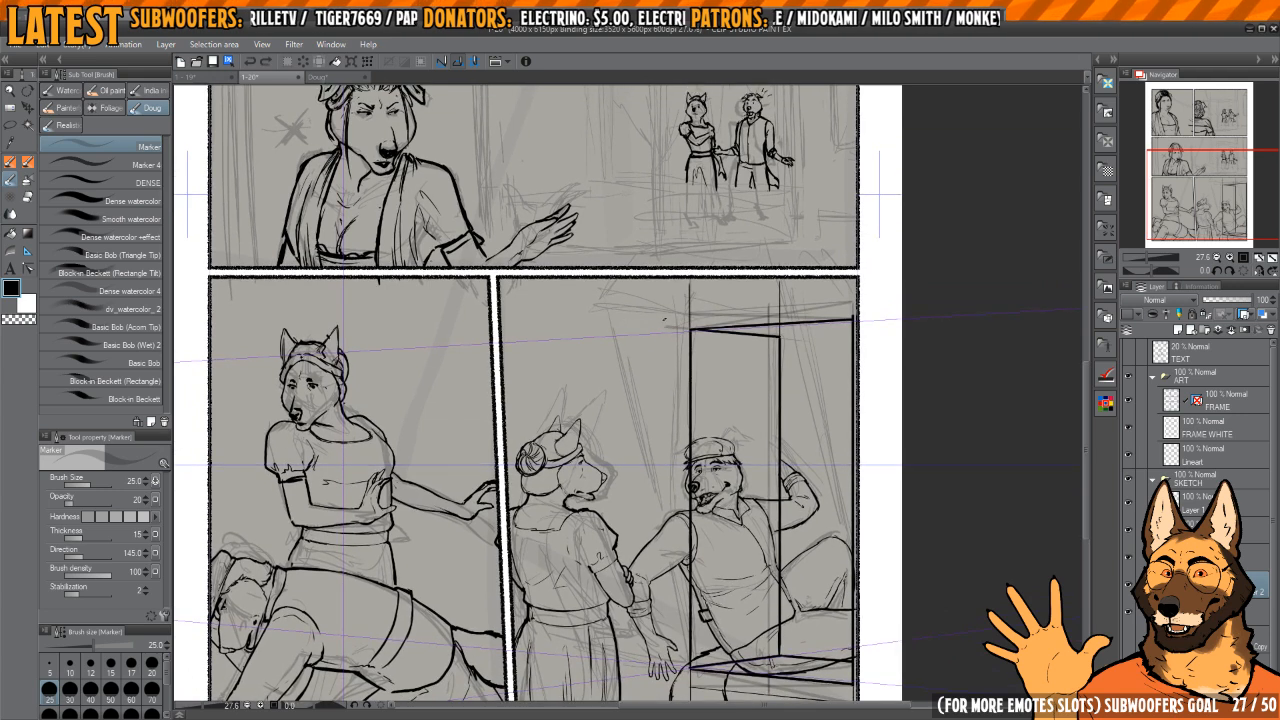
{"action": "left_click_drag", "start_coordinate": [629, 310], "coordinate": [609, 288]}
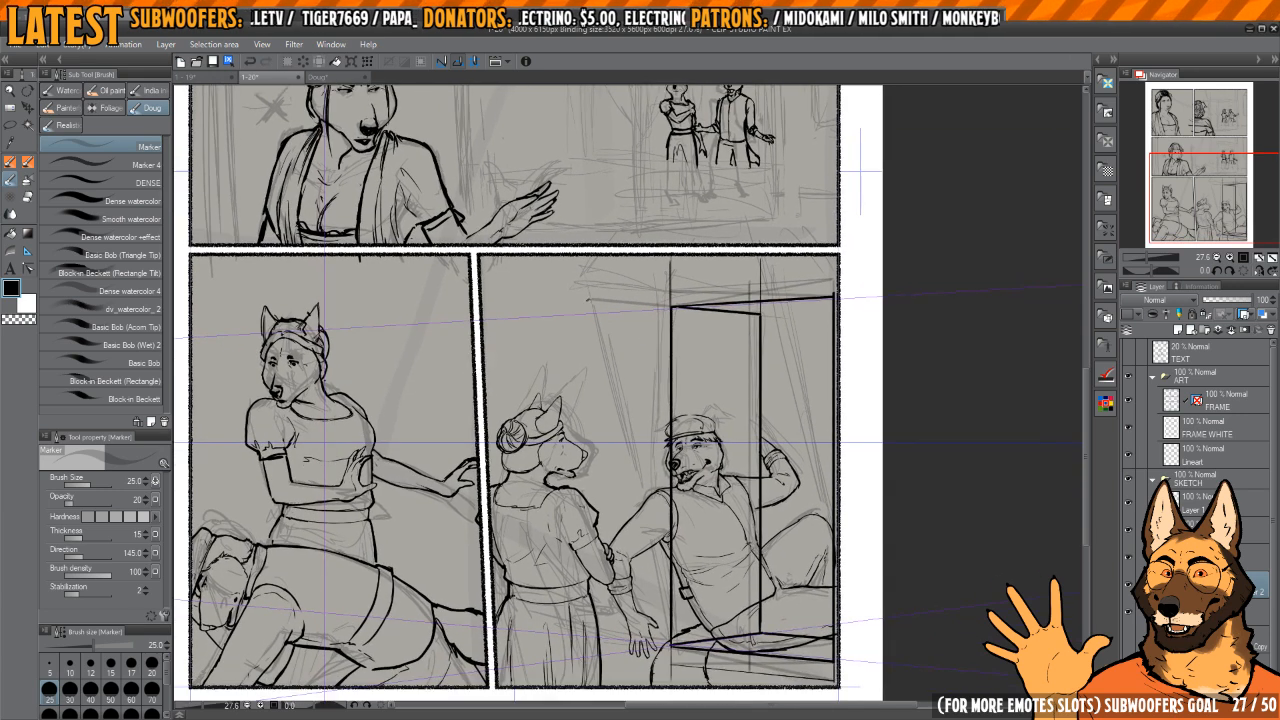
{"action": "key", "text": "p"}
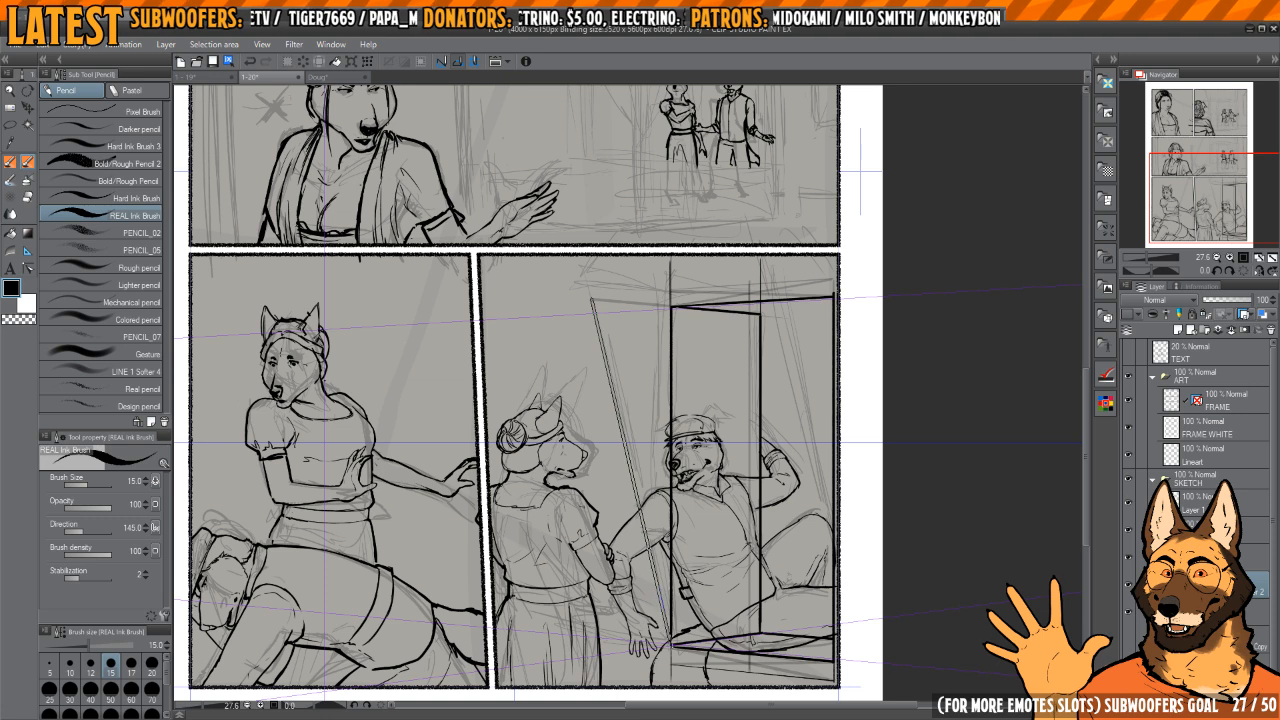
{"action": "left_click", "coordinate": [670, 647], "text": "shift"}
{"action": "left_click_drag", "start_coordinate": [720, 388], "coordinate": [716, 396]}
{"action": "key", "text": "b"}
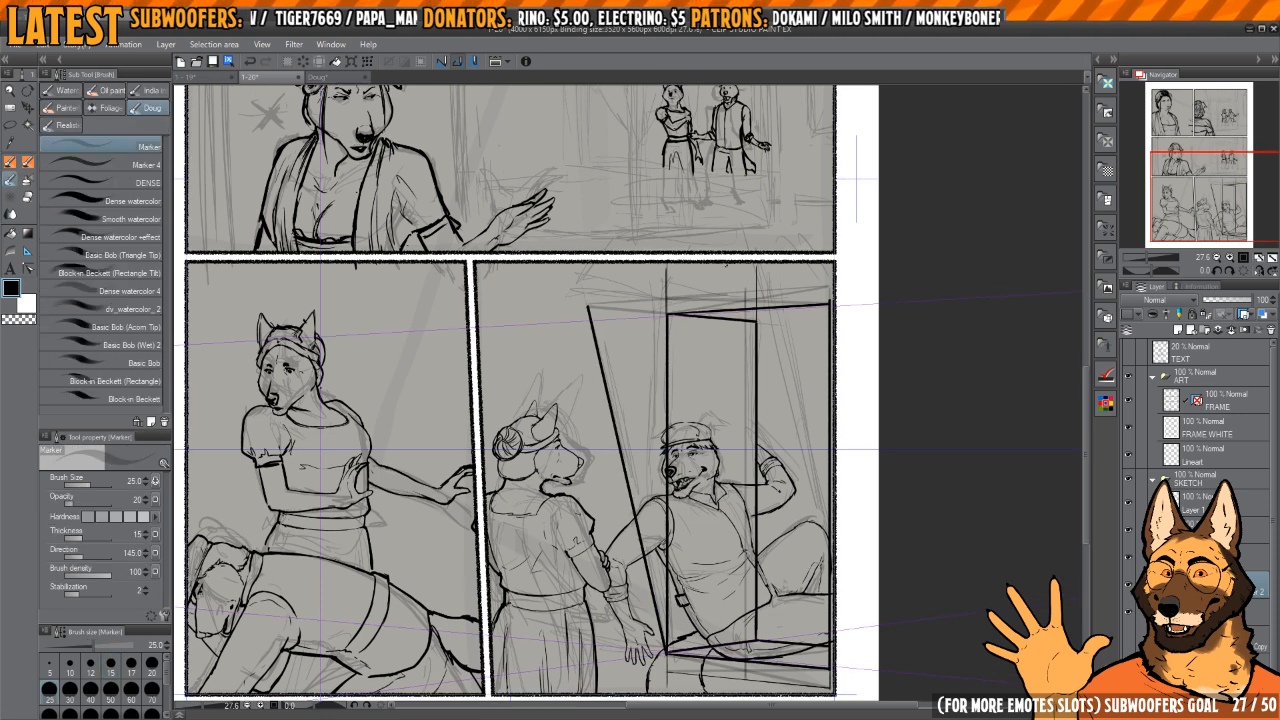
Step: Ink a slanted line from the box's lower right corner up past its upper edge, roughly parallel to the existing slanted line
{"action": "mouse_move", "coordinate": [845, 290]}
{"action": "left_mouse_down"}
{"action": "mouse_move", "coordinate": [803, 291]}
{"action": "mouse_move", "coordinate": [860, 288]}
{"action": "left_mouse_up"}
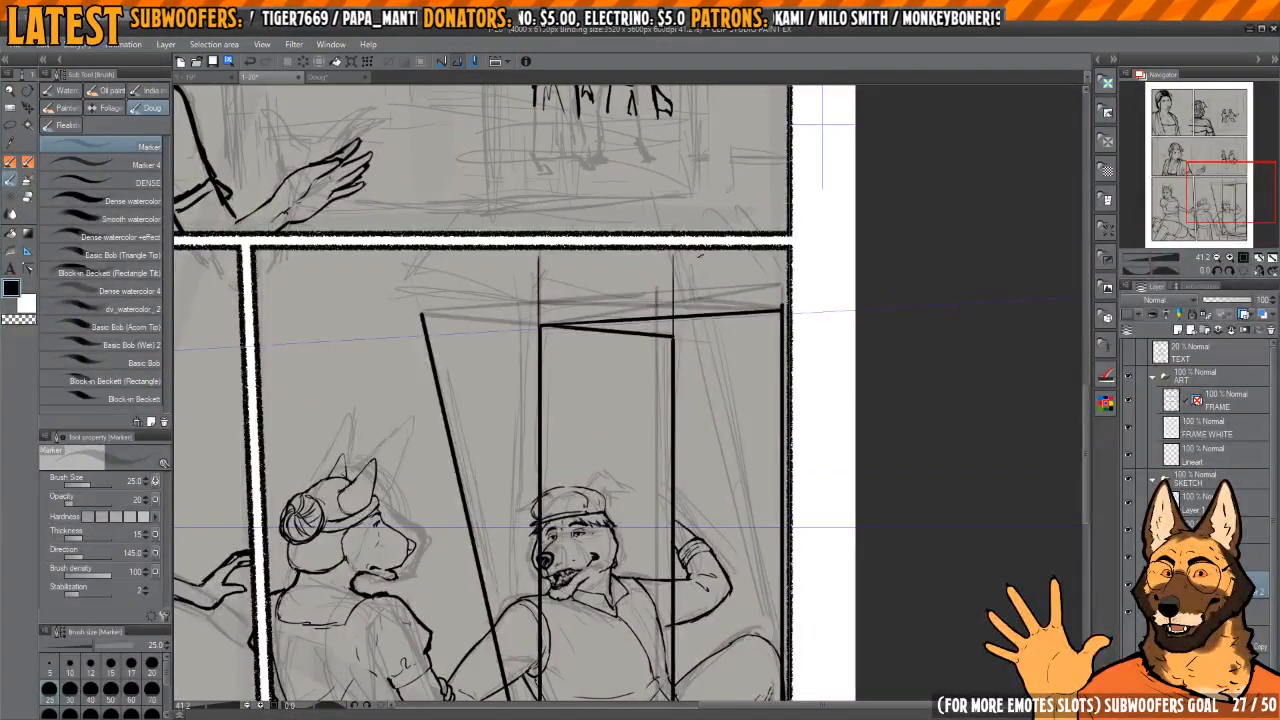
{"action": "key", "text": "p"}
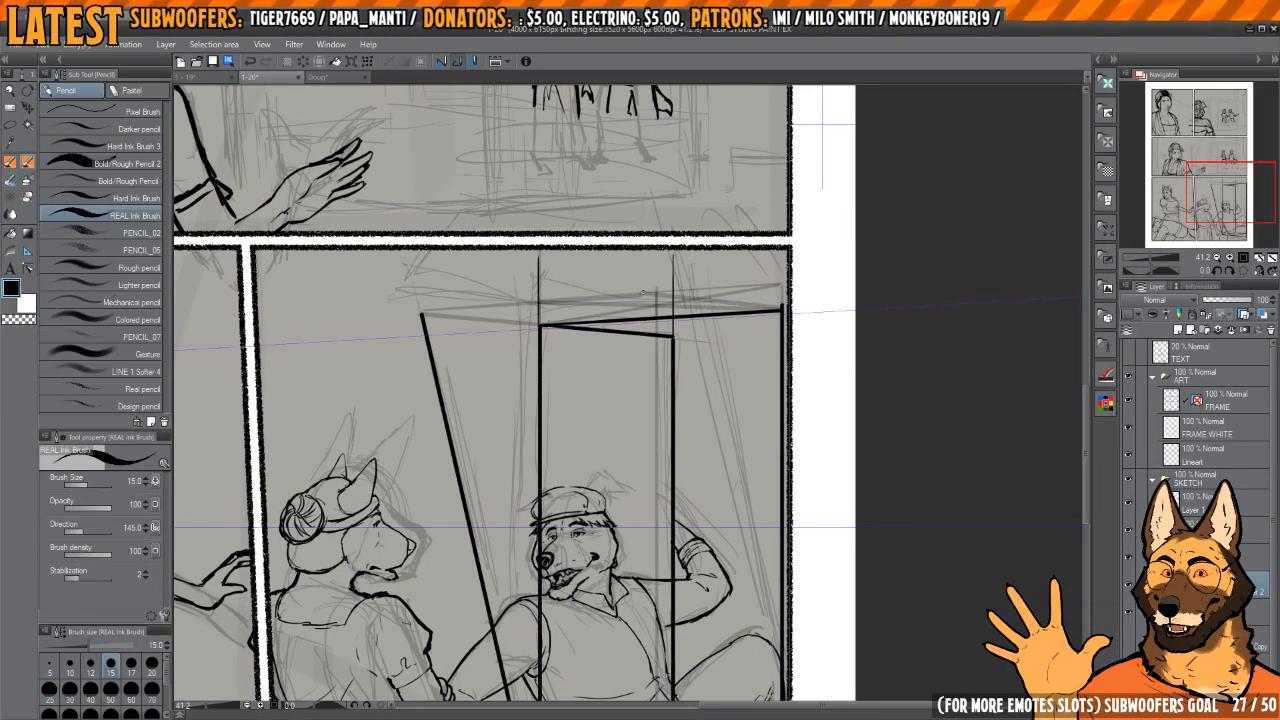
{"action": "left_click_drag", "start_coordinate": [665, 328], "coordinate": [587, 22]}
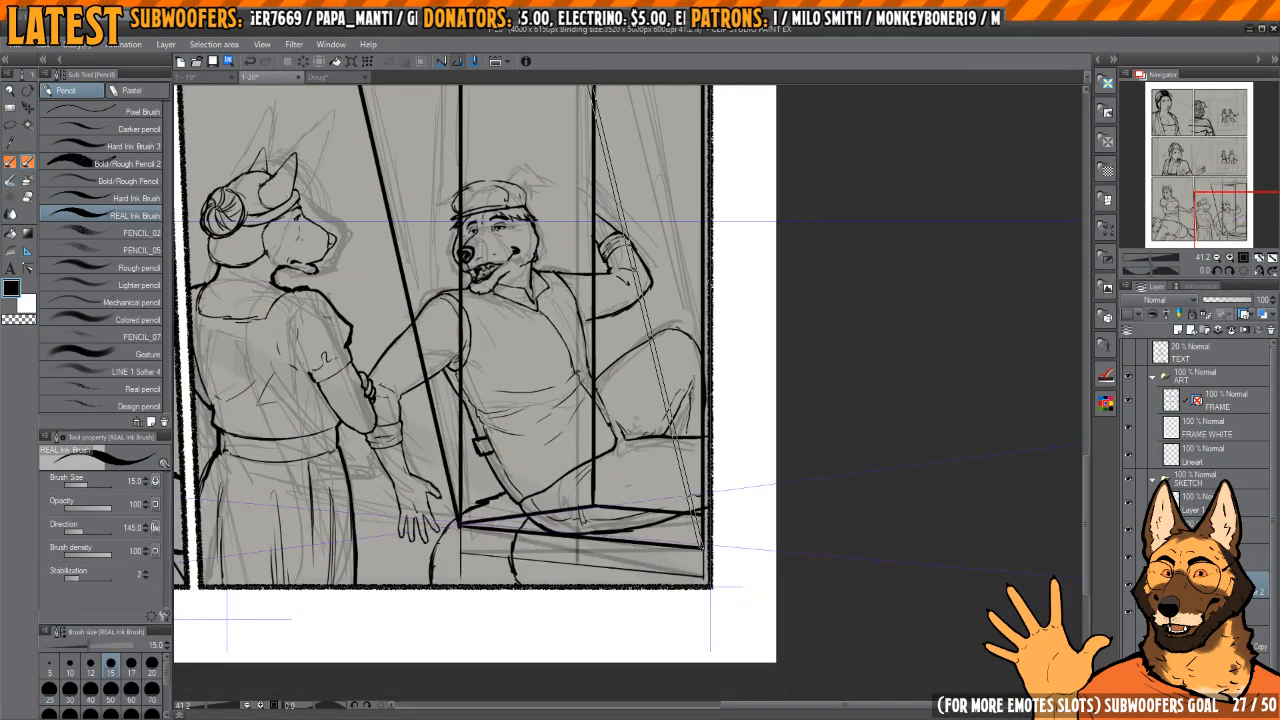
{"action": "left_click", "coordinate": [703, 548], "text": "shift"}
{"action": "left_click_drag", "start_coordinate": [712, 422], "coordinate": [720, 478]}
{"action": "left_click_drag", "start_coordinate": [720, 478], "coordinate": [670, 478]}
{"action": "left_click_drag", "start_coordinate": [698, 408], "coordinate": [694, 455]}
{"action": "left_click_drag", "start_coordinate": [617, 337], "coordinate": [579, 397]}
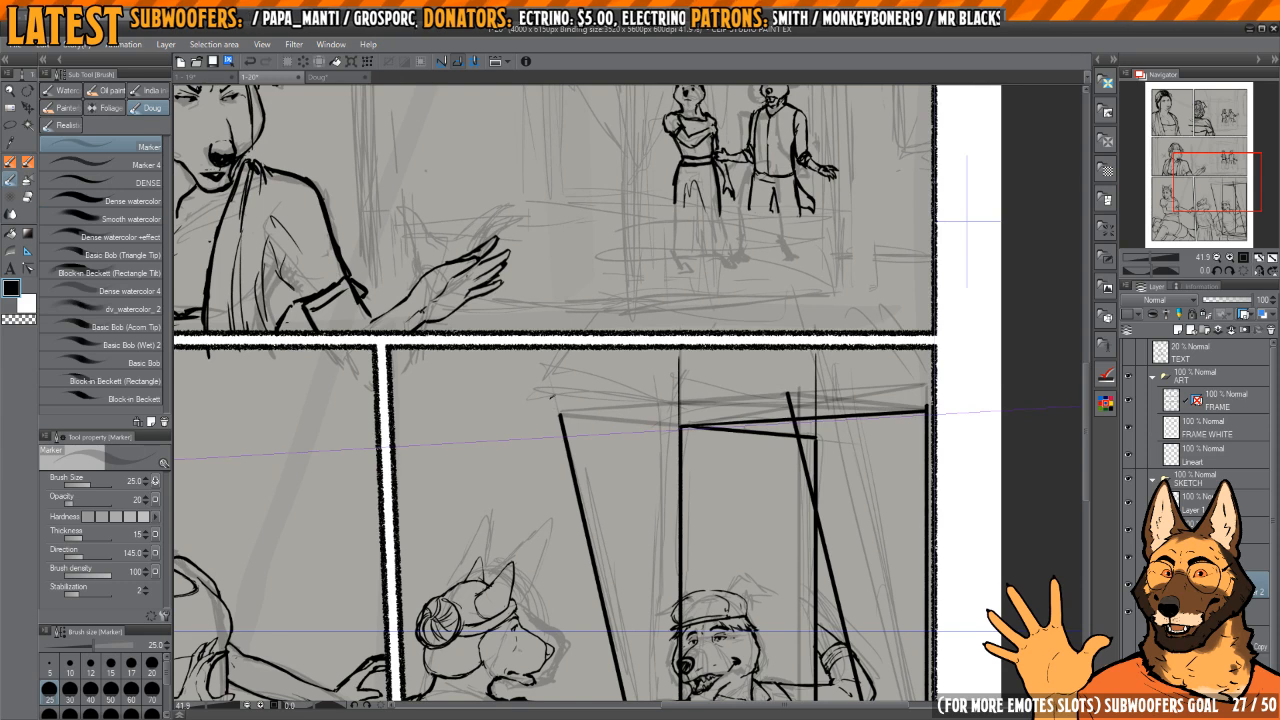
{"action": "key", "text": "p"}
{"action": "left_click_drag", "start_coordinate": [584, 493], "coordinate": [555, 344]}
{"action": "scroll", "coordinate": [555, 344], "scroll_direction": "down", "scroll_amount": 4}
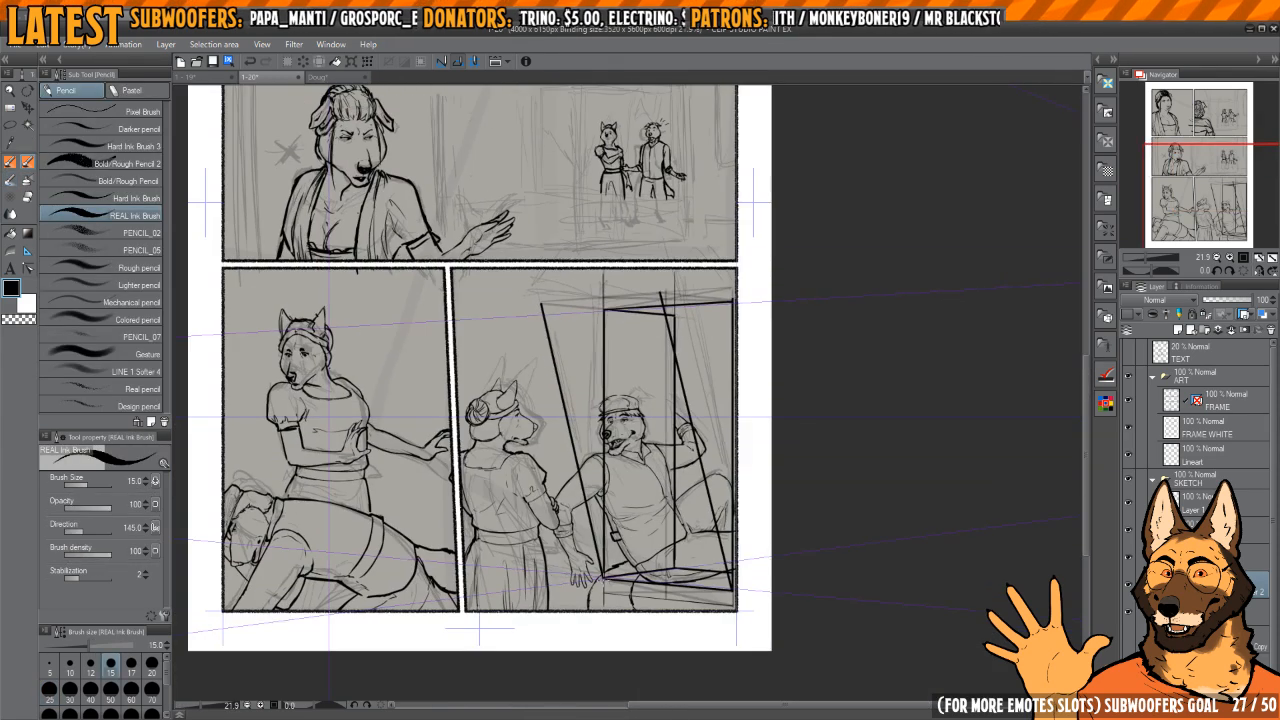
{"action": "left_click_drag", "start_coordinate": [560, 418], "coordinate": [597, 534]}
{"action": "scroll", "coordinate": [564, 401], "scroll_direction": "up", "scroll_amount": 4}
{"action": "mouse_move", "coordinate": [573, 380]}
{"action": "left_mouse_down"}
{"action": "mouse_move", "coordinate": [646, 700]}
{"action": "mouse_move", "coordinate": [573, 380]}
{"action": "left_mouse_up"}
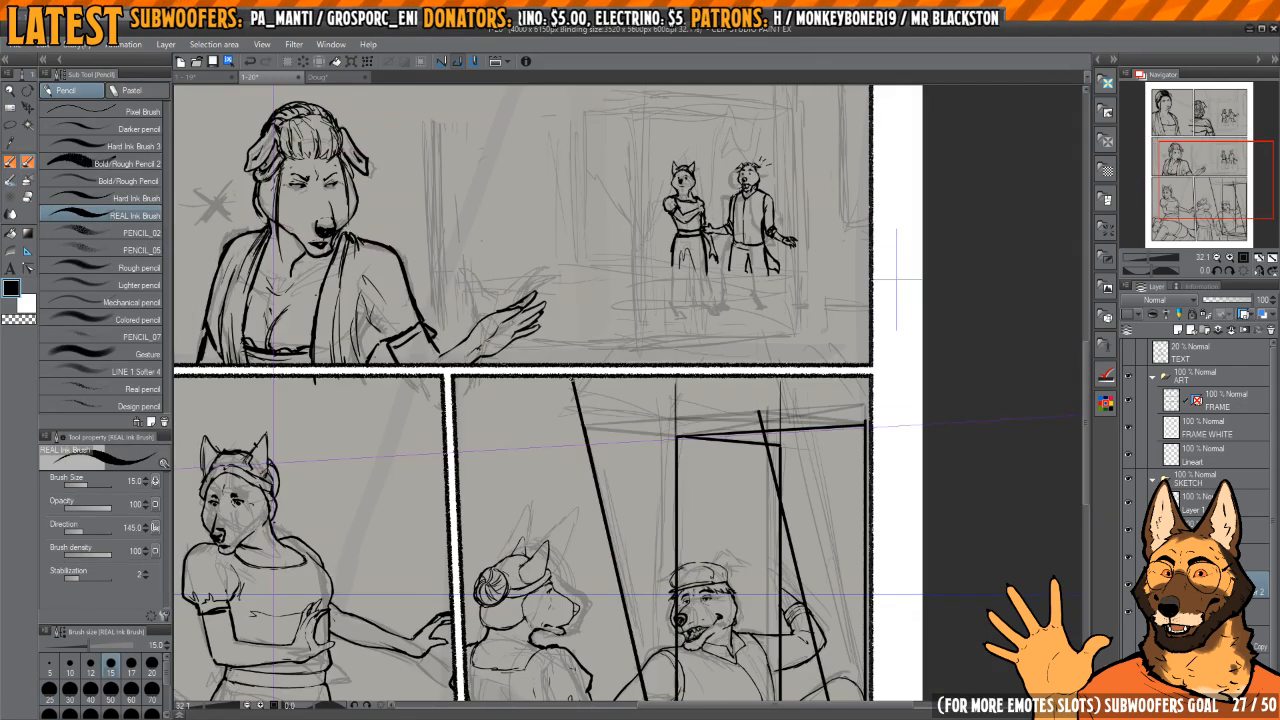
{"action": "left_click_drag", "start_coordinate": [594, 444], "coordinate": [578, 396]}
{"action": "key", "text": "ctrl+z"}
Step: Extend both slanted lines faintly upward with the size 25 Marker brush
{"action": "key", "text": "b"}
{"action": "mouse_move", "coordinate": [556, 330]}
{"action": "left_mouse_down"}
{"action": "mouse_move", "coordinate": [642, 700]}
{"action": "mouse_move", "coordinate": [556, 329]}
{"action": "left_mouse_up"}
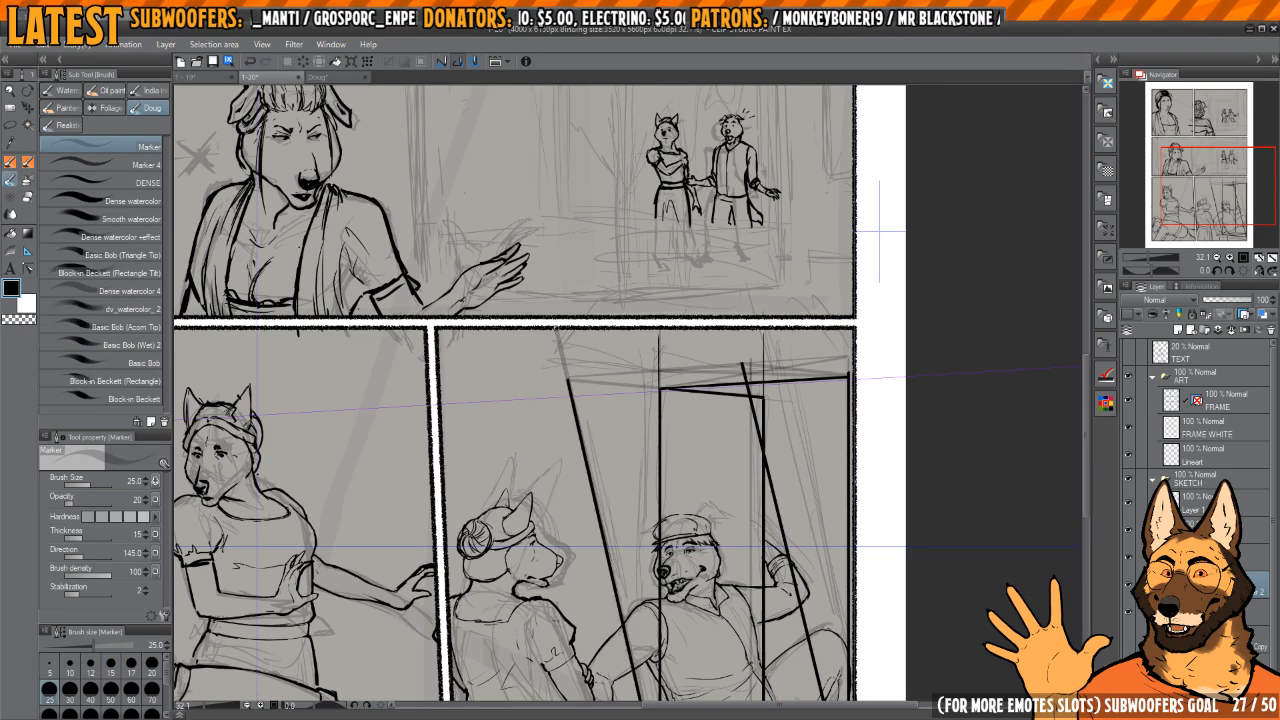
{"action": "left_click_drag", "start_coordinate": [722, 480], "coordinate": [640, 350]}
{"action": "scroll", "coordinate": [660, 378], "scroll_direction": "down", "scroll_amount": 2}
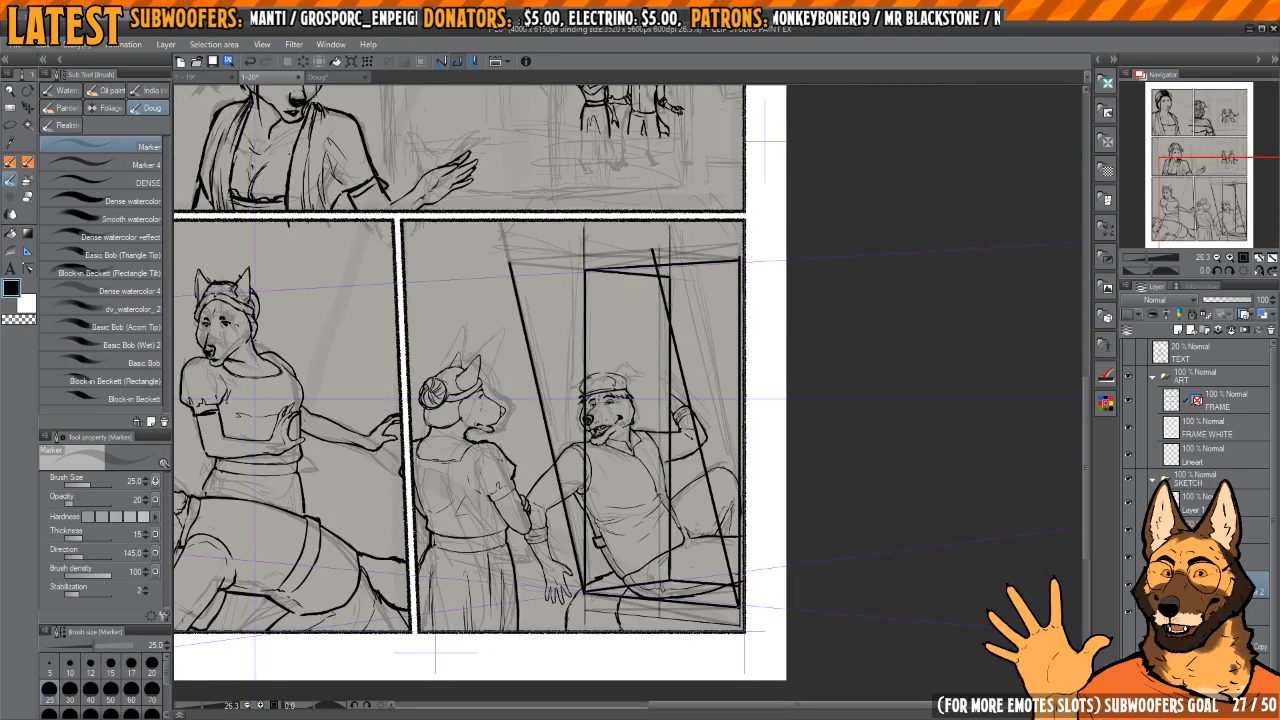
{"action": "left_click_drag", "start_coordinate": [669, 391], "coordinate": [709, 546]}
{"action": "scroll", "coordinate": [658, 364], "scroll_direction": "up", "scroll_amount": 6}
{"action": "mouse_move", "coordinate": [716, 432]}
{"action": "left_mouse_down"}
{"action": "mouse_move", "coordinate": [780, 700]}
{"action": "mouse_move", "coordinate": [705, 389]}
{"action": "left_mouse_up"}
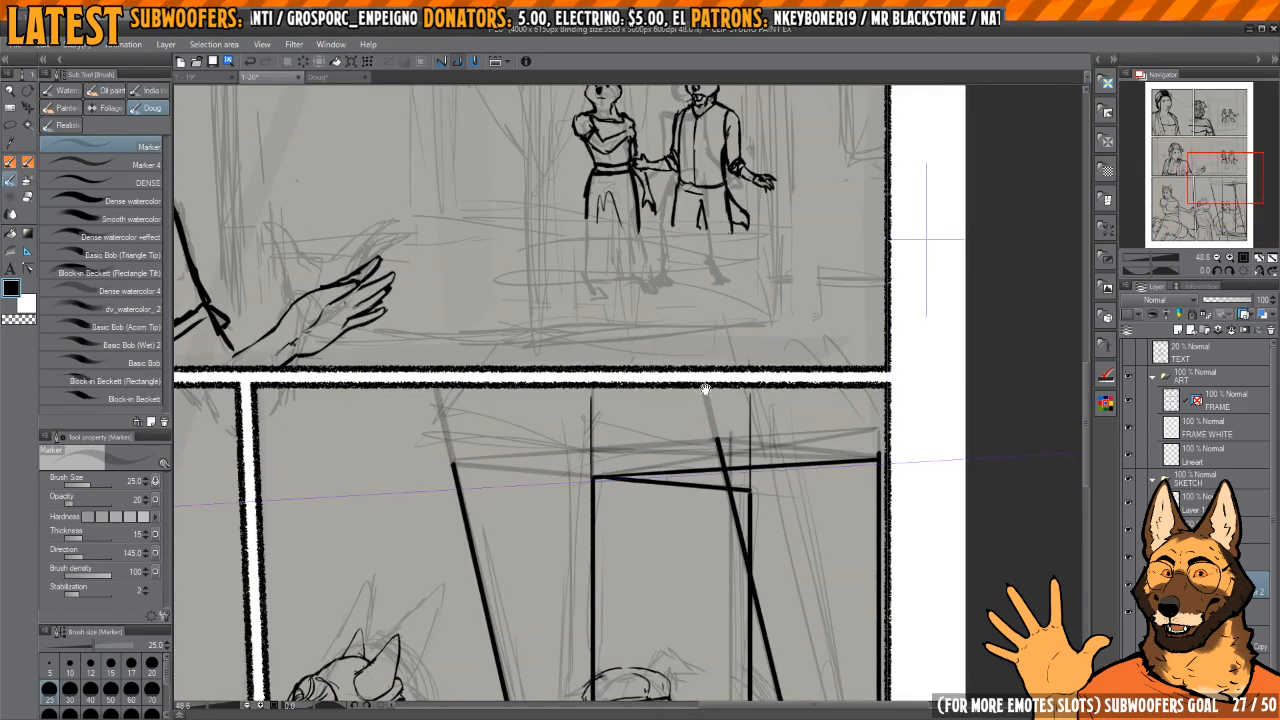
{"action": "scroll", "coordinate": [705, 389], "scroll_direction": "down", "scroll_amount": 5}
{"action": "scroll", "coordinate": [690, 371], "scroll_direction": "up", "scroll_amount": 4}
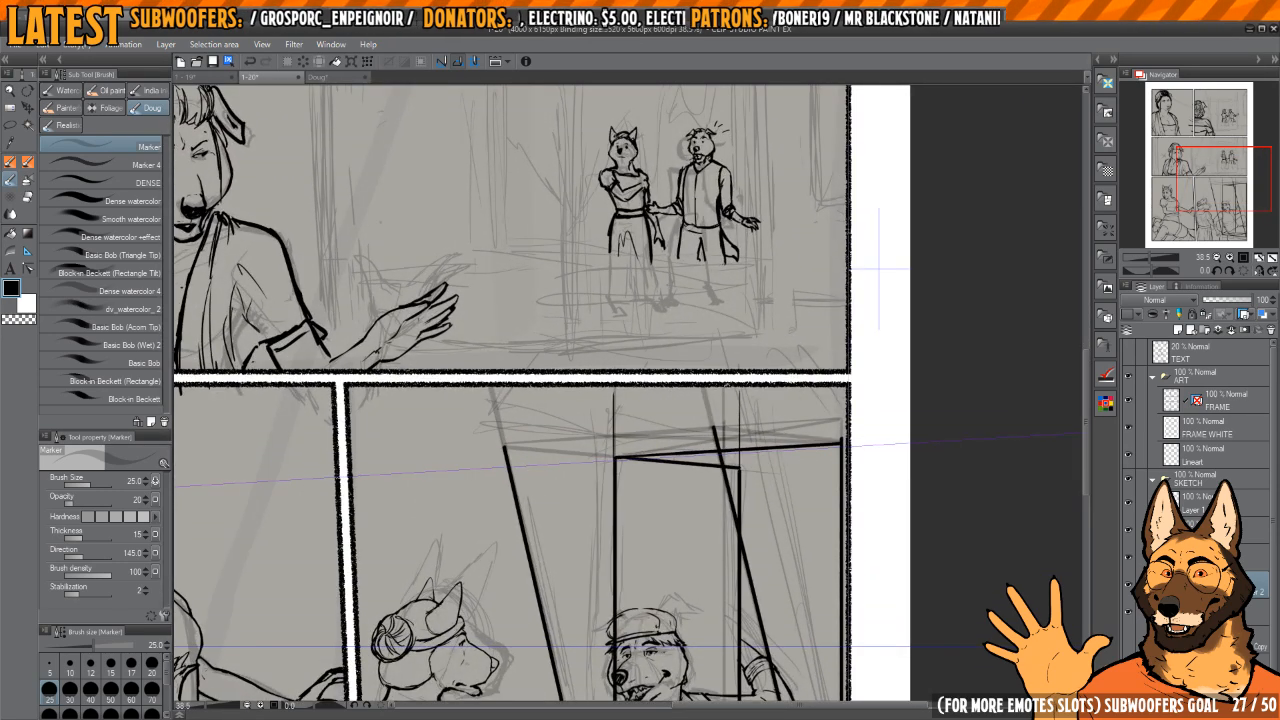
Step: Sketch a faint receding line above the box's upper edge, from its front vertical toward the panel's right border
{"action": "left_click_drag", "start_coordinate": [613, 406], "coordinate": [790, 396]}
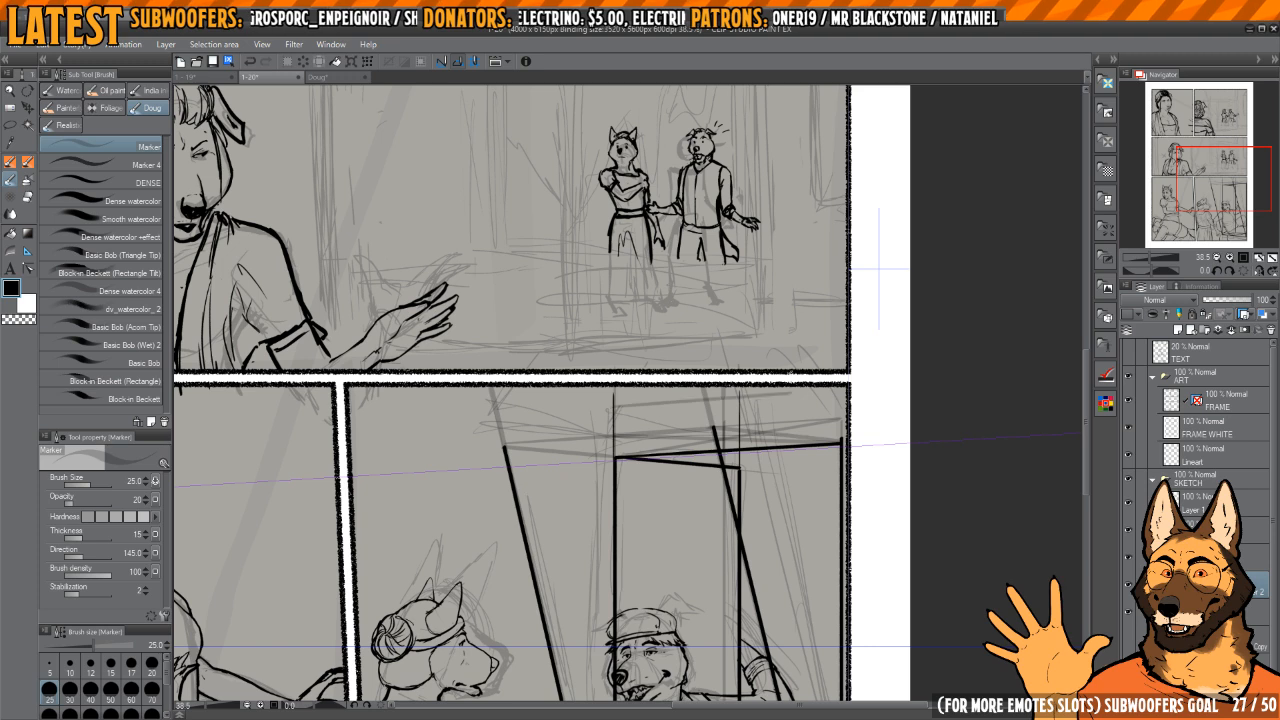
{"action": "scroll", "coordinate": [741, 405], "scroll_direction": "up", "scroll_amount": 2}
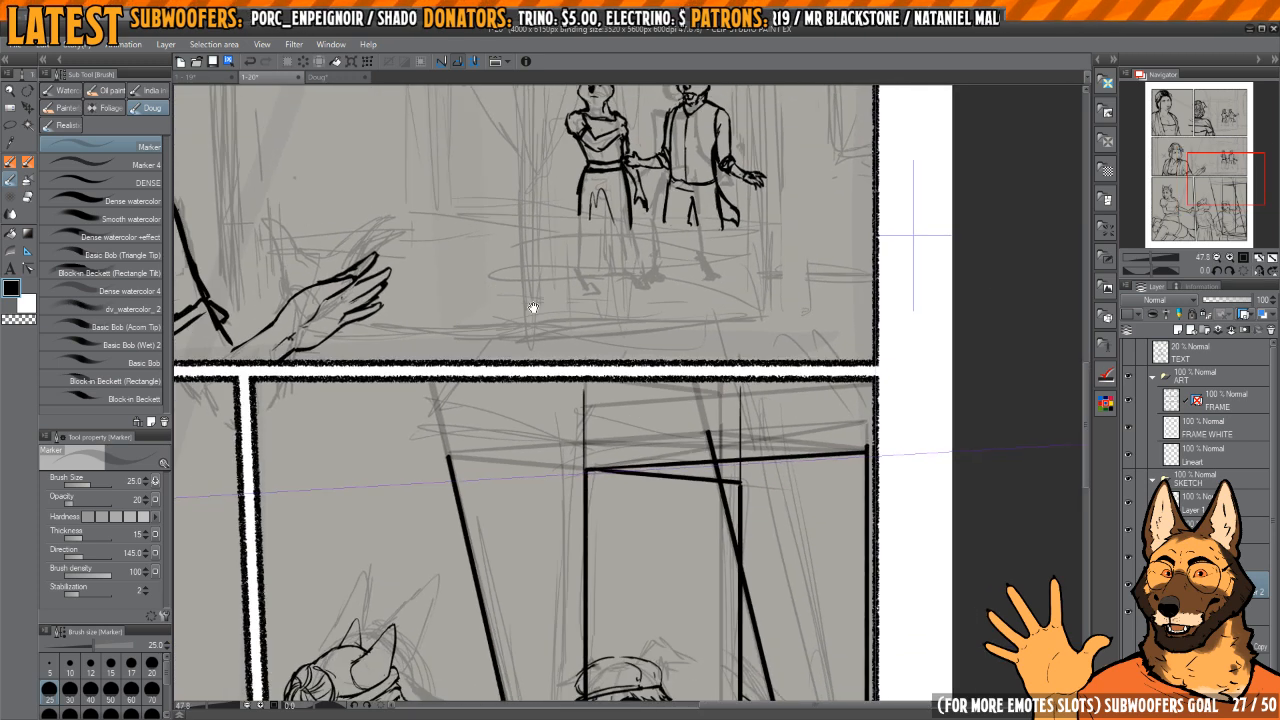
{"action": "left_click_drag", "start_coordinate": [533, 308], "coordinate": [559, 311]}
{"action": "left_click_drag", "start_coordinate": [820, 398], "coordinate": [716, 349]}
{"action": "scroll", "coordinate": [740, 351], "scroll_direction": "down", "scroll_amount": 4}
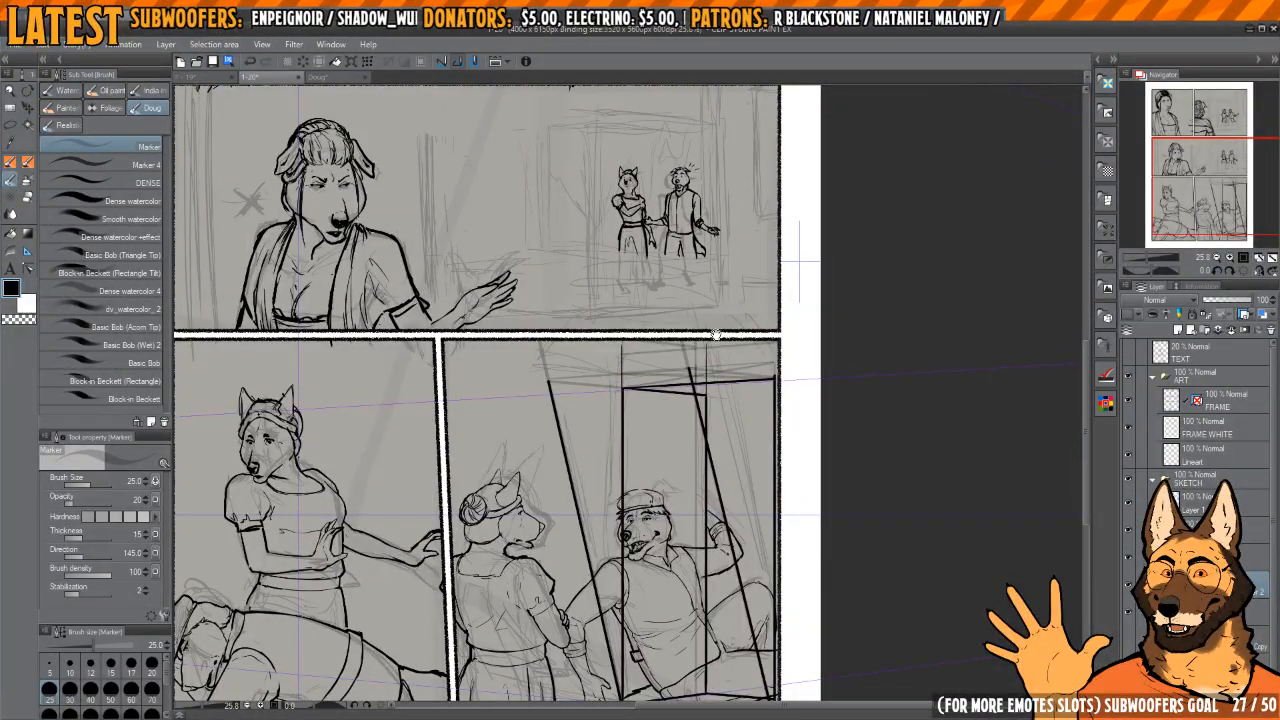
Step: Hide the FRAME WHITE and FRAME layers
{"action": "left_click_drag", "start_coordinate": [716, 334], "coordinate": [874, 409]}
{"action": "left_click", "coordinate": [1128, 427]}
{"action": "left_click", "coordinate": [1128, 401]}
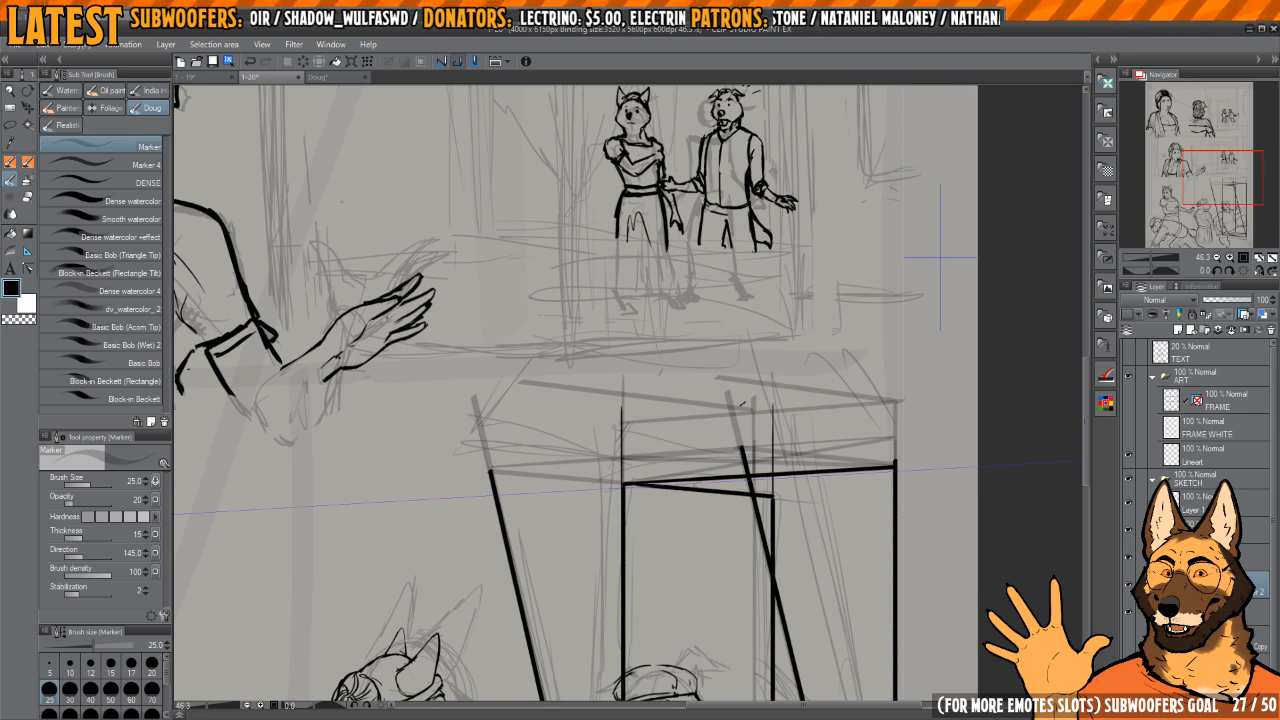
Step: Sketch a faint receding line joining the upper ends of the two extended slanted lines
{"action": "left_click_drag", "start_coordinate": [740, 408], "coordinate": [905, 357]}
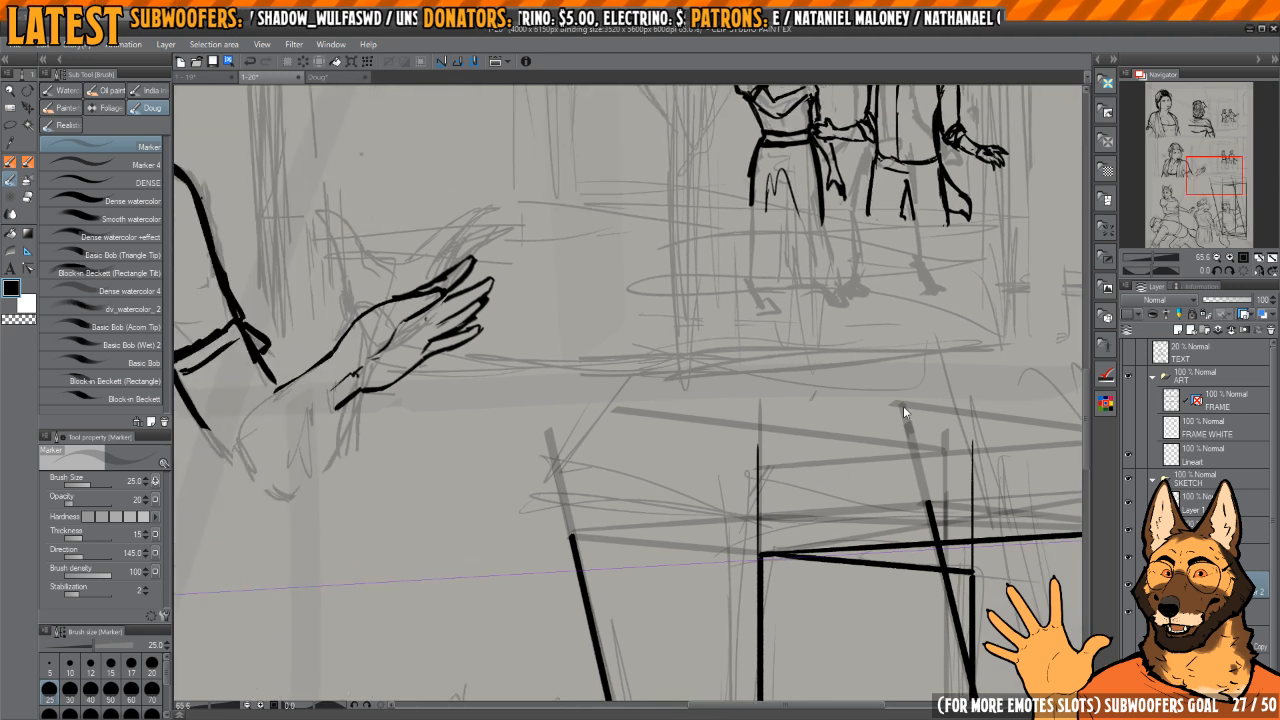
{"action": "left_click_drag", "start_coordinate": [902, 401], "coordinate": [904, 555]}
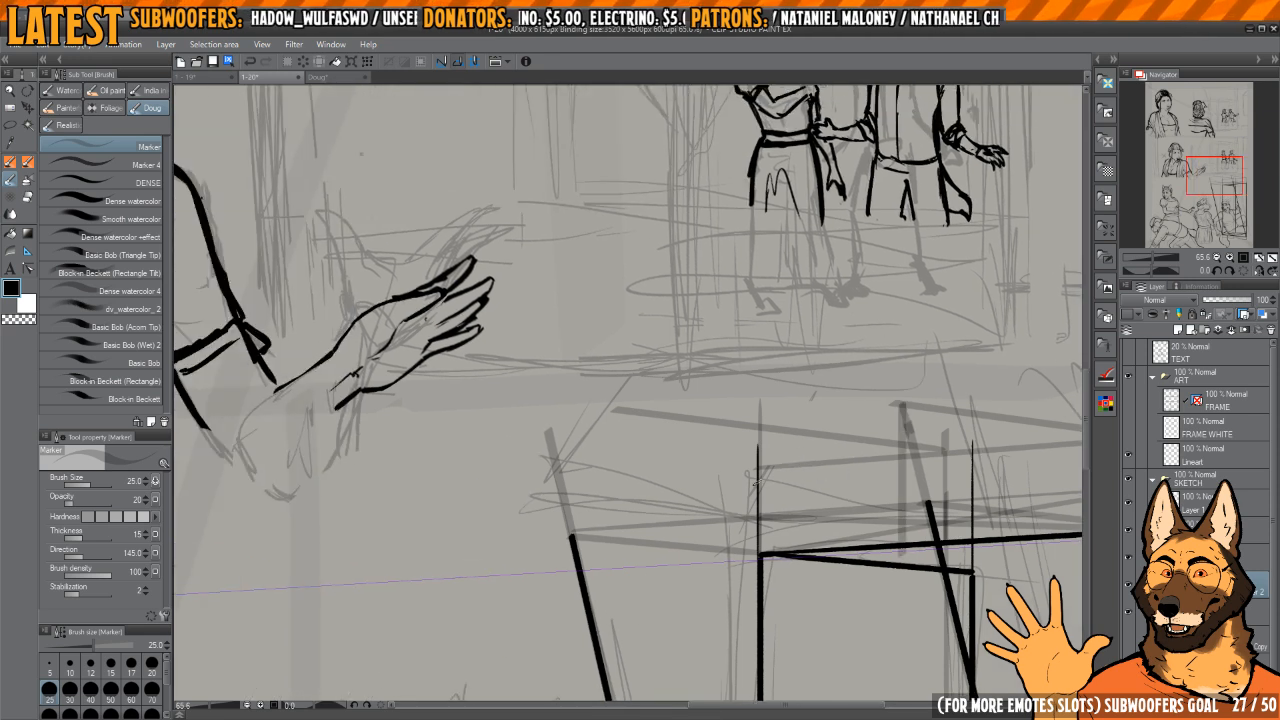
{"action": "key", "text": "ctrl+z"}
{"action": "left_click_drag", "start_coordinate": [904, 403], "coordinate": [578, 587]}
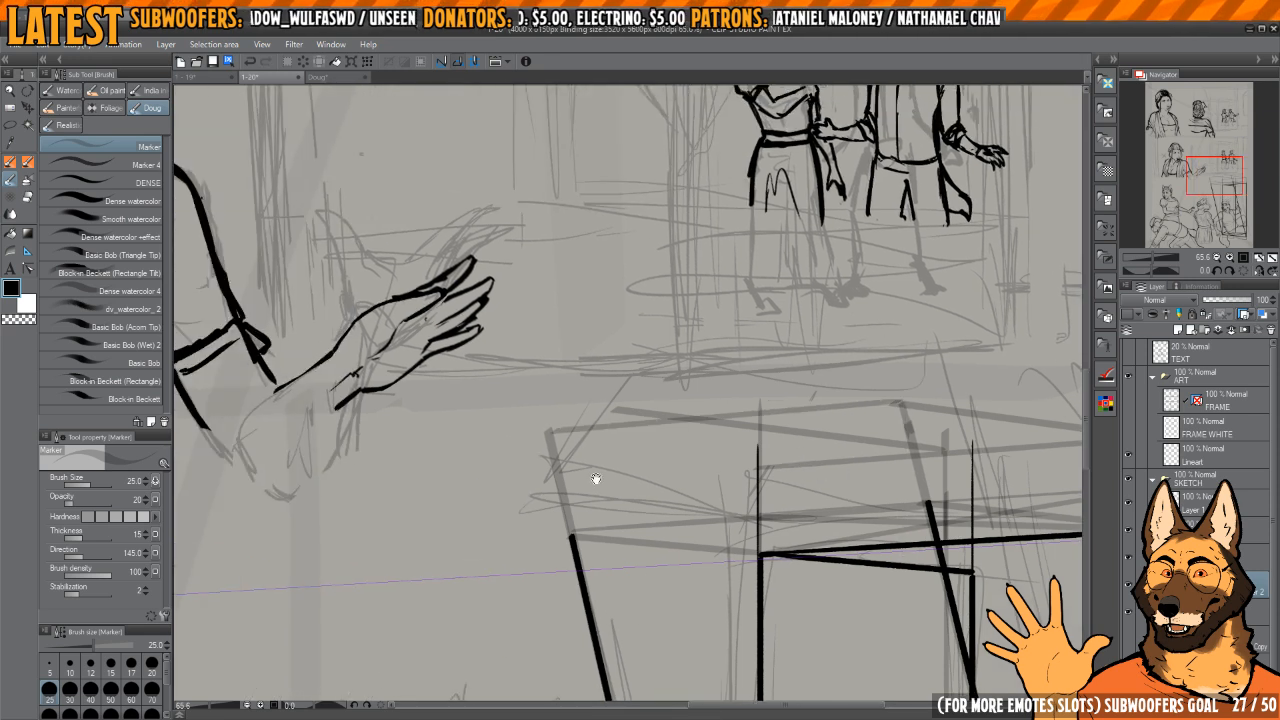
{"action": "left_click_drag", "start_coordinate": [596, 479], "coordinate": [632, 489]}
Step: Mark the crossing of the faint guide lines above the box with a short vertical tick
{"action": "left_click_drag", "start_coordinate": [836, 430], "coordinate": [771, 416]}
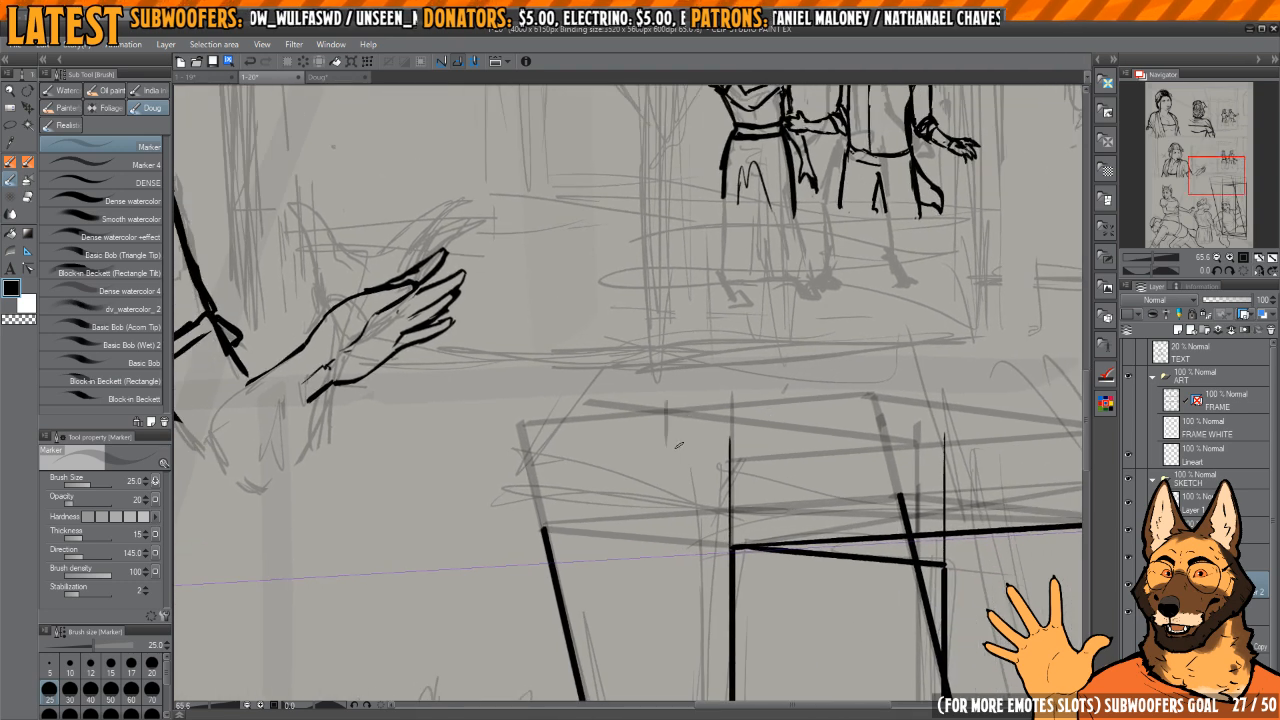
{"action": "mouse_move", "coordinate": [950, 384]}
{"action": "left_mouse_down"}
{"action": "mouse_move", "coordinate": [797, 316]}
{"action": "mouse_move", "coordinate": [771, 351]}
{"action": "mouse_move", "coordinate": [652, 275]}
{"action": "mouse_move", "coordinate": [506, 236]}
{"action": "left_mouse_up"}
{"action": "scroll", "coordinate": [805, 320], "scroll_direction": "down", "scroll_amount": 2}
{"action": "scroll", "coordinate": [768, 350], "scroll_direction": "up", "scroll_amount": 3}
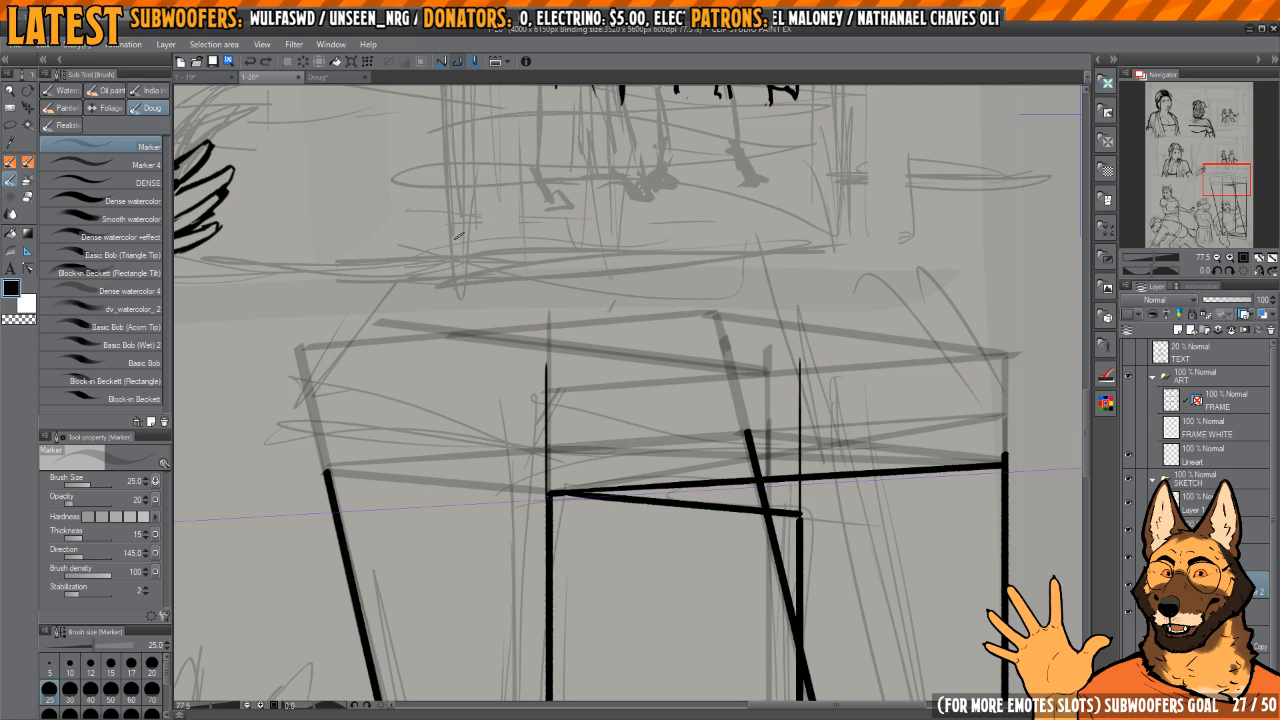
{"action": "left_click_drag", "start_coordinate": [464, 326], "coordinate": [464, 365]}
{"action": "scroll", "coordinate": [742, 285], "scroll_direction": "down", "scroll_amount": 5}
{"action": "left_click_drag", "start_coordinate": [757, 336], "coordinate": [769, 354]}
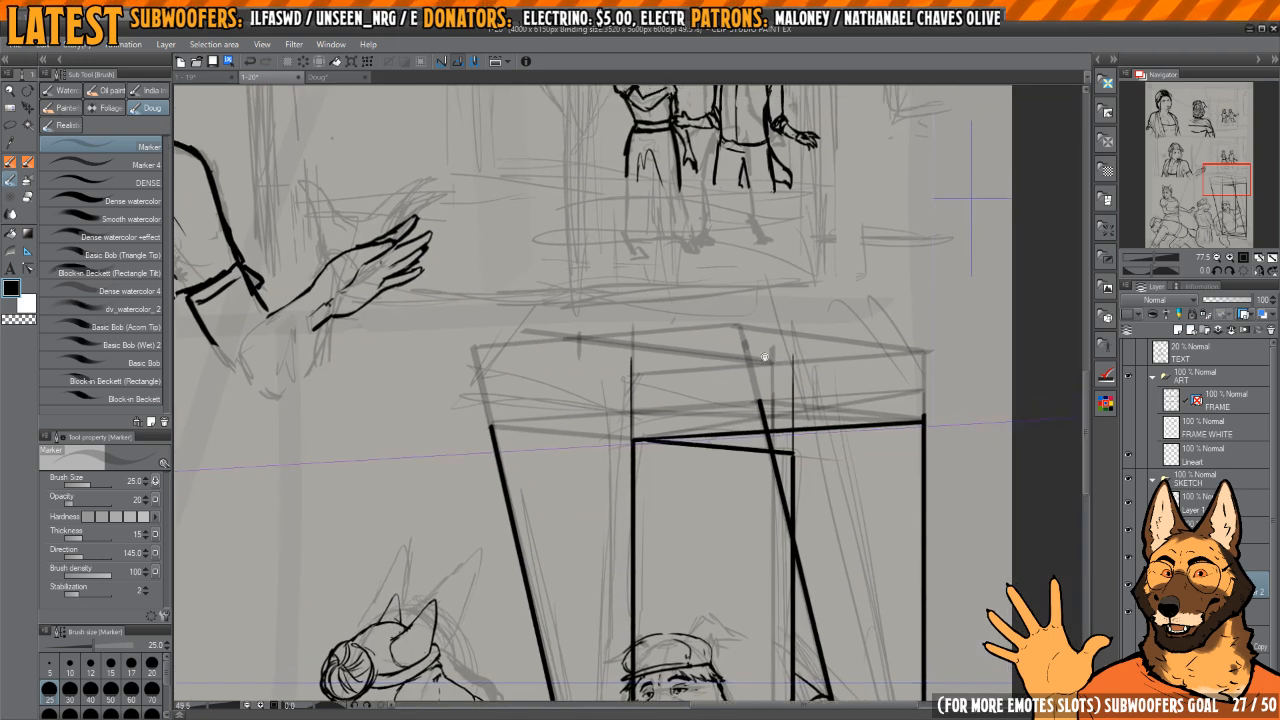
{"action": "scroll", "coordinate": [768, 357], "scroll_direction": "down", "scroll_amount": 2}
{"action": "left_click_drag", "start_coordinate": [651, 366], "coordinate": [653, 456]}
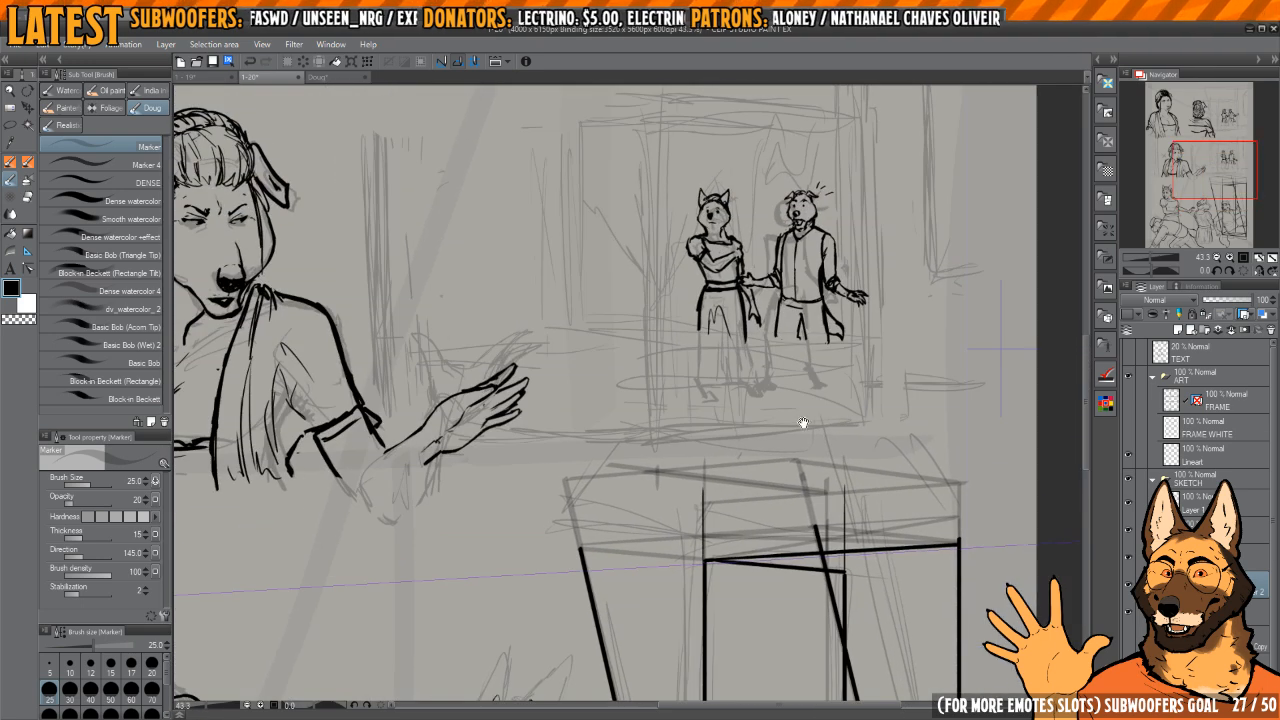
{"action": "left_click_drag", "start_coordinate": [803, 423], "coordinate": [805, 391]}
{"action": "left_click_drag", "start_coordinate": [672, 427], "coordinate": [691, 440]}
Step: Ink a pointed top with the size 15 REAL Ink Brush, joining the upper ends of both slanted lines at a peak
{"action": "key", "text": "p"}
{"action": "left_click", "coordinate": [558, 525]}
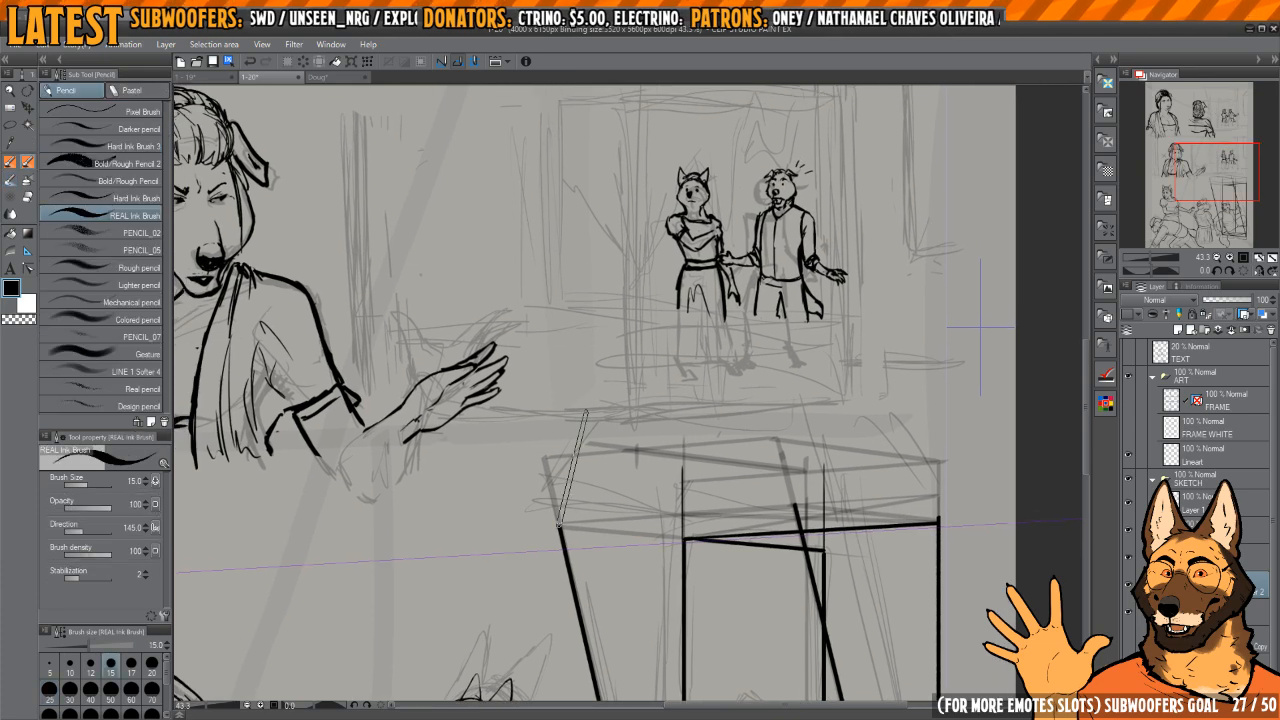
{"action": "left_click", "coordinate": [607, 366], "text": "shift"}
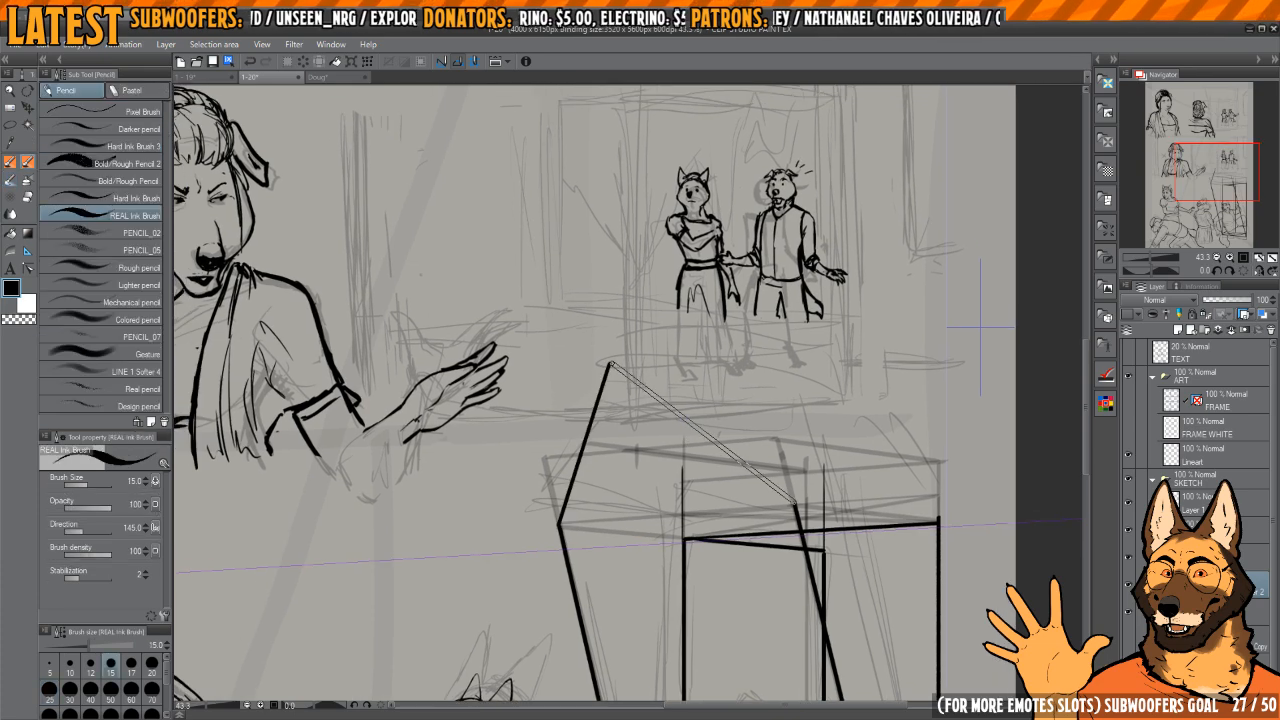
{"action": "left_click", "coordinate": [795, 503], "text": "shift"}
{"action": "left_click_drag", "start_coordinate": [795, 503], "coordinate": [759, 400]}
{"action": "left_click_drag", "start_coordinate": [759, 400], "coordinate": [709, 372]}
{"action": "scroll", "coordinate": [709, 372], "scroll_direction": "up", "scroll_amount": 3}
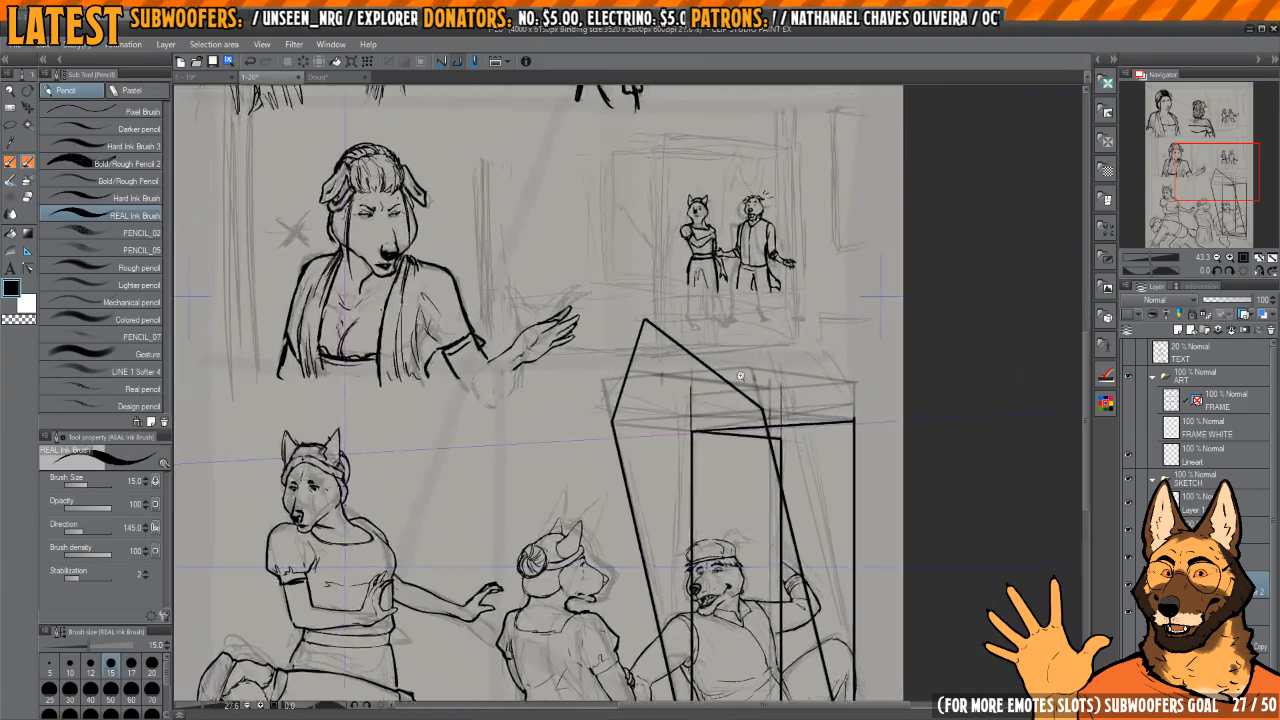
Step: Show the FRAME WHITE and FRAME layers again and erase the peak that extends above the last panel
{"action": "left_click", "coordinate": [1129, 427]}
{"action": "left_click", "coordinate": [1129, 405]}
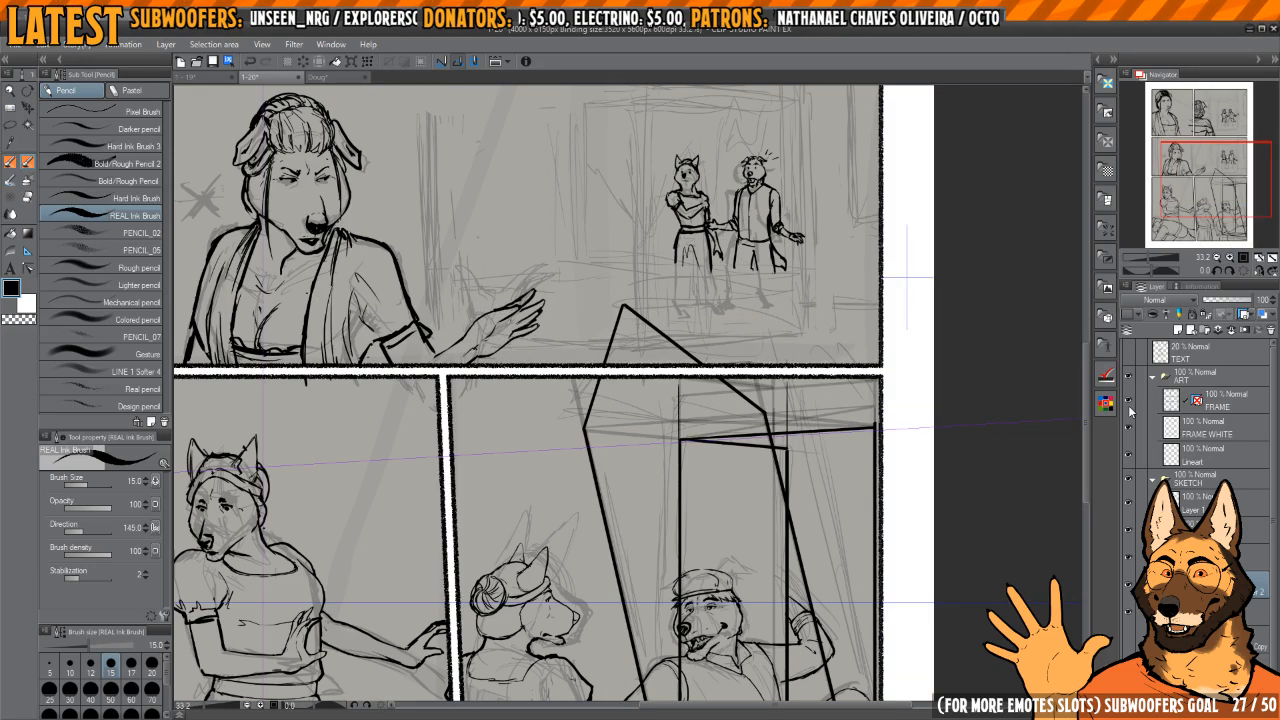
{"action": "key", "text": "e"}
{"action": "mouse_move", "coordinate": [604, 361]}
{"action": "left_mouse_down"}
{"action": "mouse_move", "coordinate": [620, 303]}
{"action": "mouse_move", "coordinate": [649, 323]}
{"action": "left_mouse_up"}
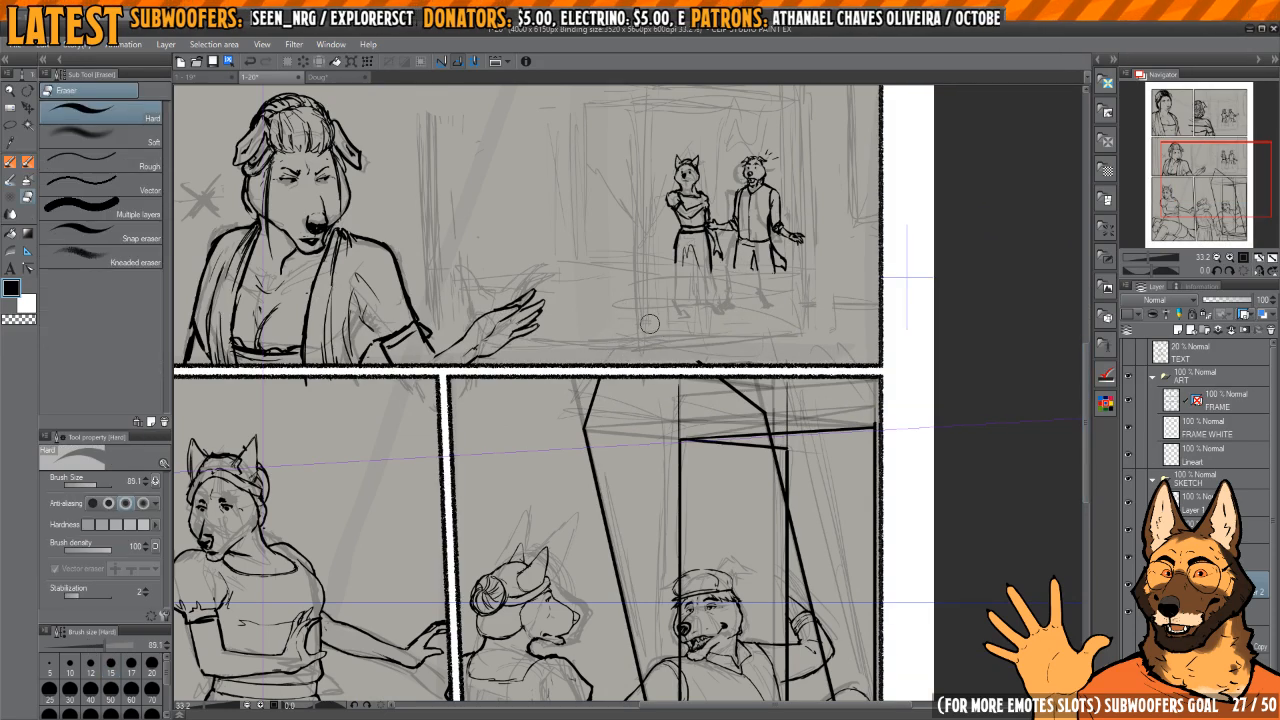
Step: Erase the box lines lying to the right of the right slanted line with the Hard eraser
{"action": "mouse_move", "coordinate": [811, 407]}
{"action": "left_mouse_down"}
{"action": "mouse_move", "coordinate": [774, 246]}
{"action": "mouse_move", "coordinate": [756, 300]}
{"action": "mouse_move", "coordinate": [750, 256]}
{"action": "mouse_move", "coordinate": [820, 310]}
{"action": "mouse_move", "coordinate": [830, 602]}
{"action": "left_mouse_up"}
{"action": "scroll", "coordinate": [778, 247], "scroll_direction": "down", "scroll_amount": 2}
{"action": "left_click_drag", "start_coordinate": [720, 251], "coordinate": [734, 349]}
{"action": "scroll", "coordinate": [734, 349], "scroll_direction": "up", "scroll_amount": 3}
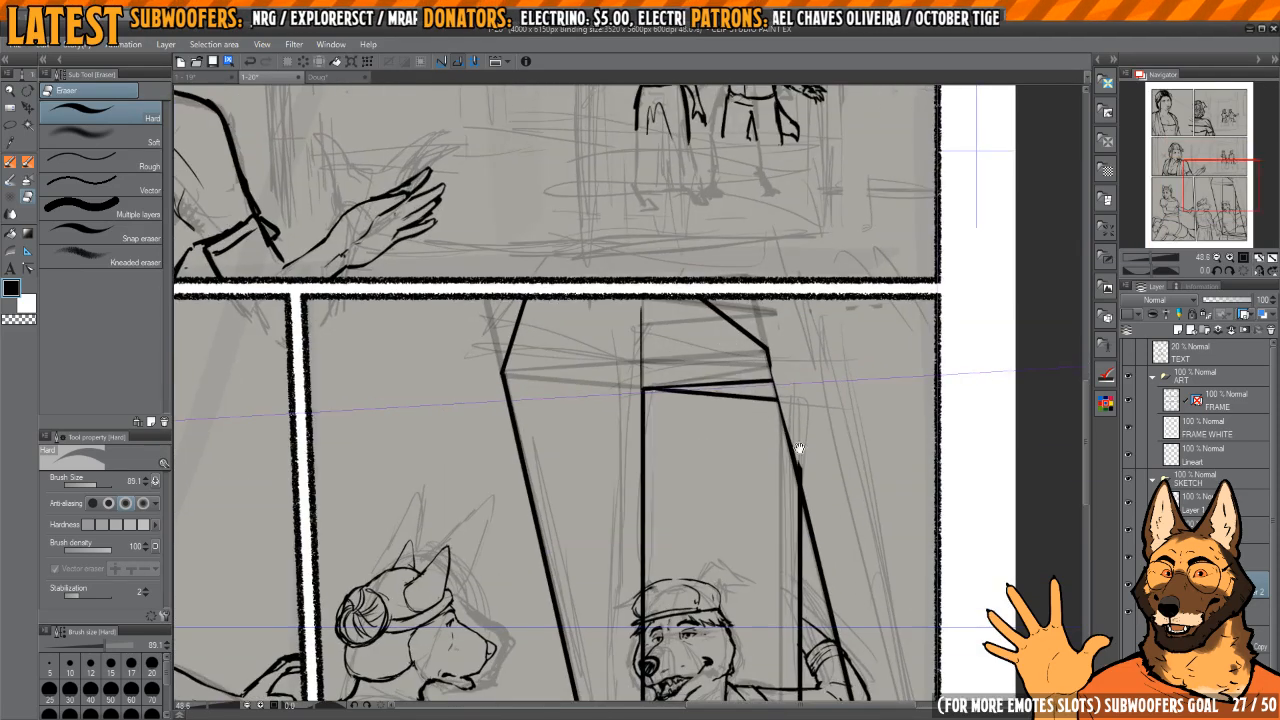
Step: Re-ink the right slanted line from the pointed top's corner down to the box's lower right corner
{"action": "left_click_drag", "start_coordinate": [798, 448], "coordinate": [774, 418]}
{"action": "key", "text": "p"}
{"action": "left_click_drag", "start_coordinate": [790, 512], "coordinate": [704, 252]}
{"action": "scroll", "coordinate": [704, 252], "scroll_direction": "down", "scroll_amount": 3}
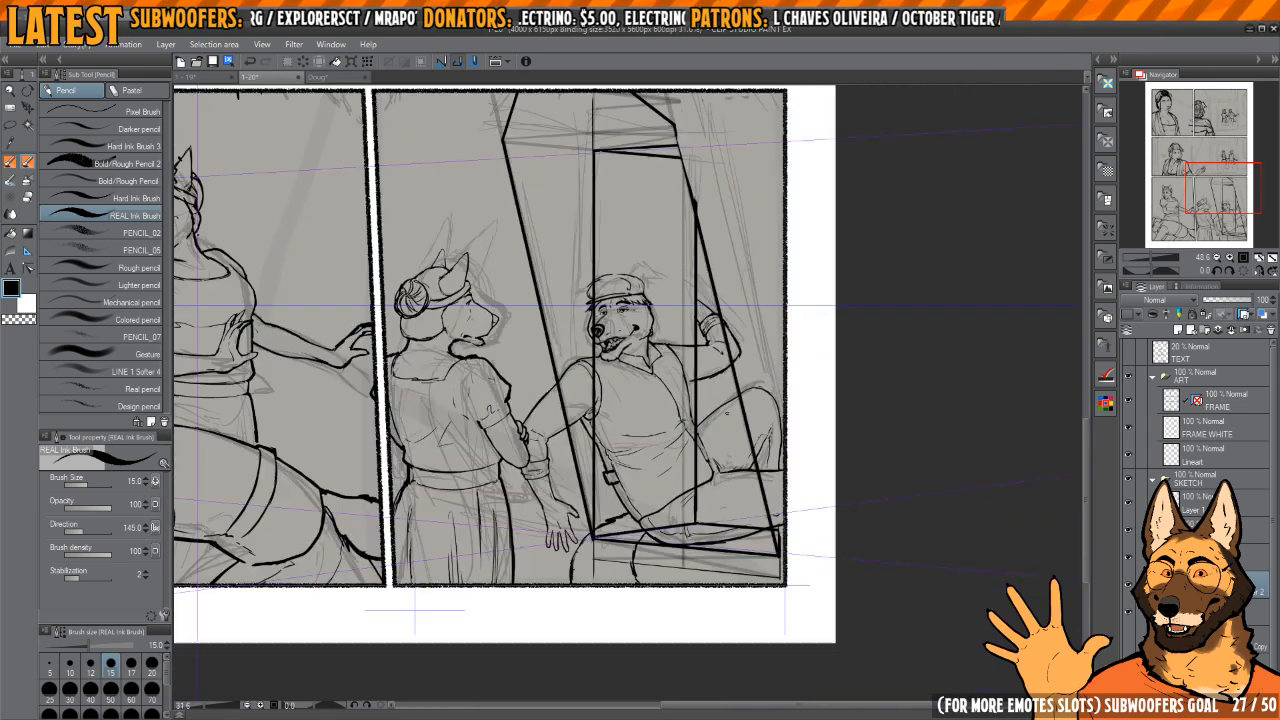
{"action": "left_click", "coordinate": [780, 555], "text": "shift"}
{"action": "left_click_drag", "start_coordinate": [720, 375], "coordinate": [784, 640]}
{"action": "scroll", "coordinate": [784, 640], "scroll_direction": "up", "scroll_amount": 3}
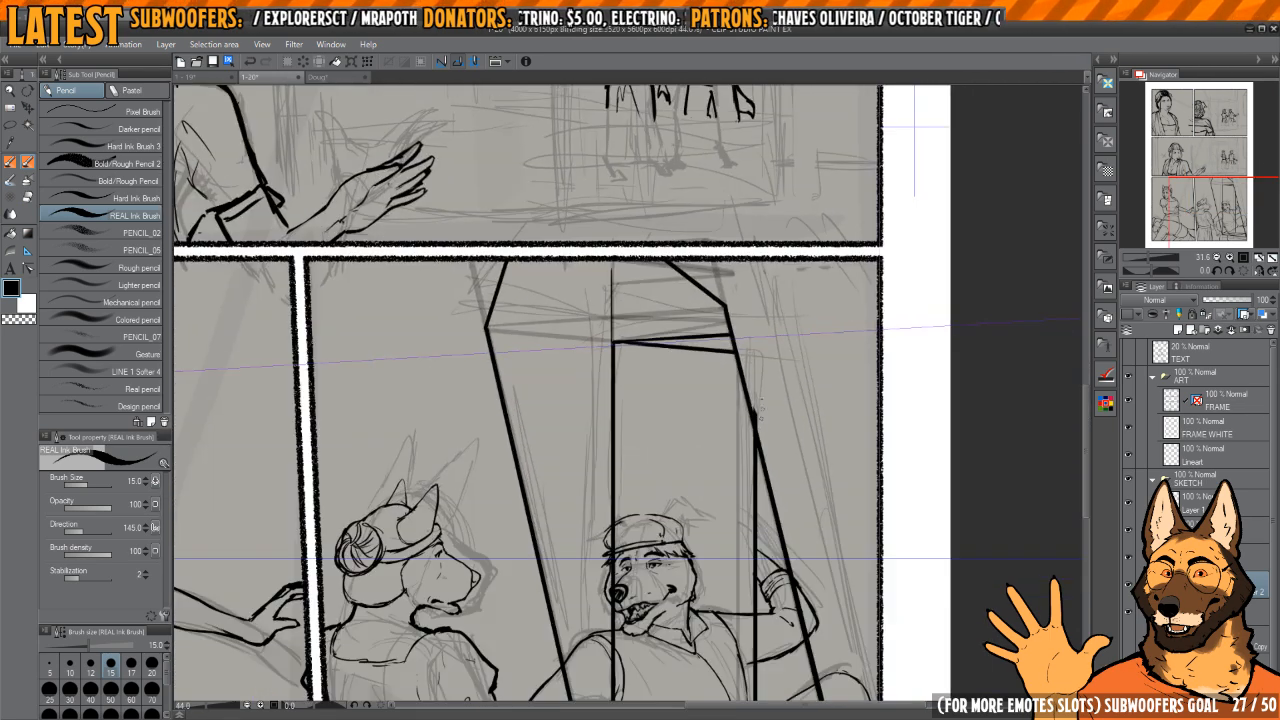
Step: Clean up around the box's top and ink its upper edge across to the left slanted line's corner
{"action": "key", "text": "e"}
{"action": "left_click_drag", "start_coordinate": [688, 354], "coordinate": [733, 405]}
{"action": "key", "text": "p"}
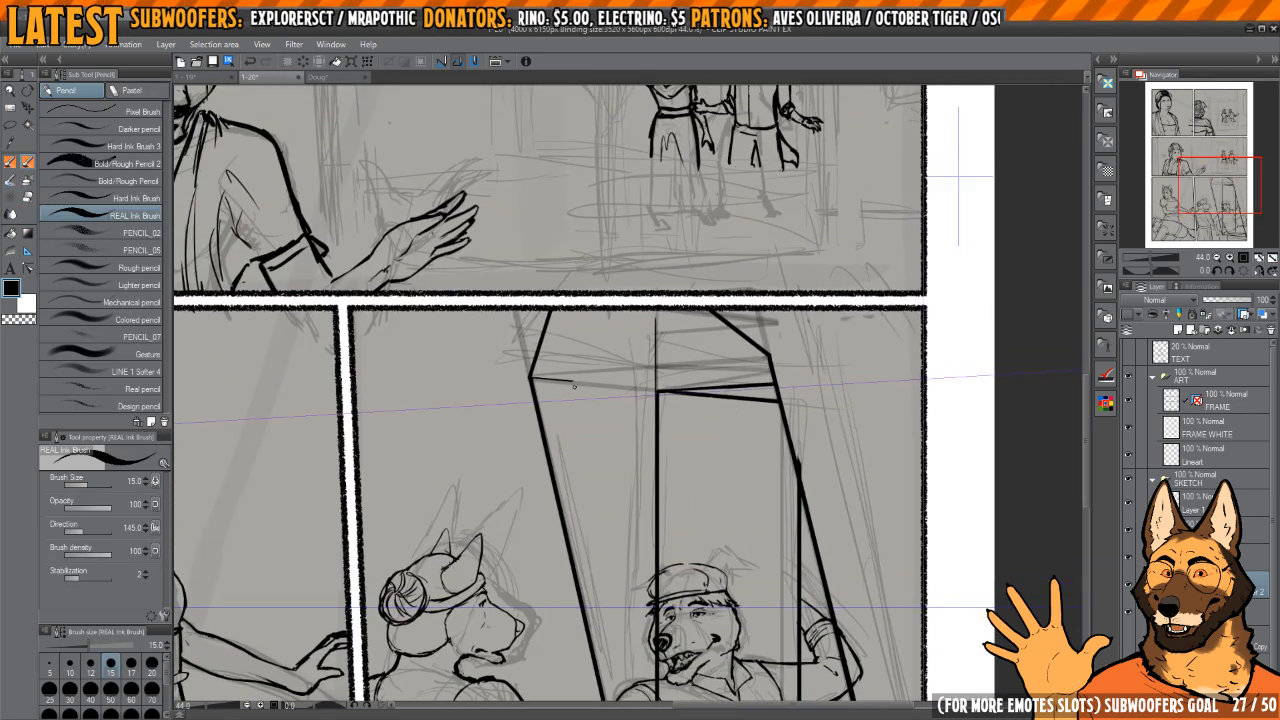
{"action": "left_click_drag", "start_coordinate": [574, 386], "coordinate": [736, 394]}
Step: Erase the extra receding edge above the box's upper edge and undo the last excess stroke
{"action": "key", "text": "e"}
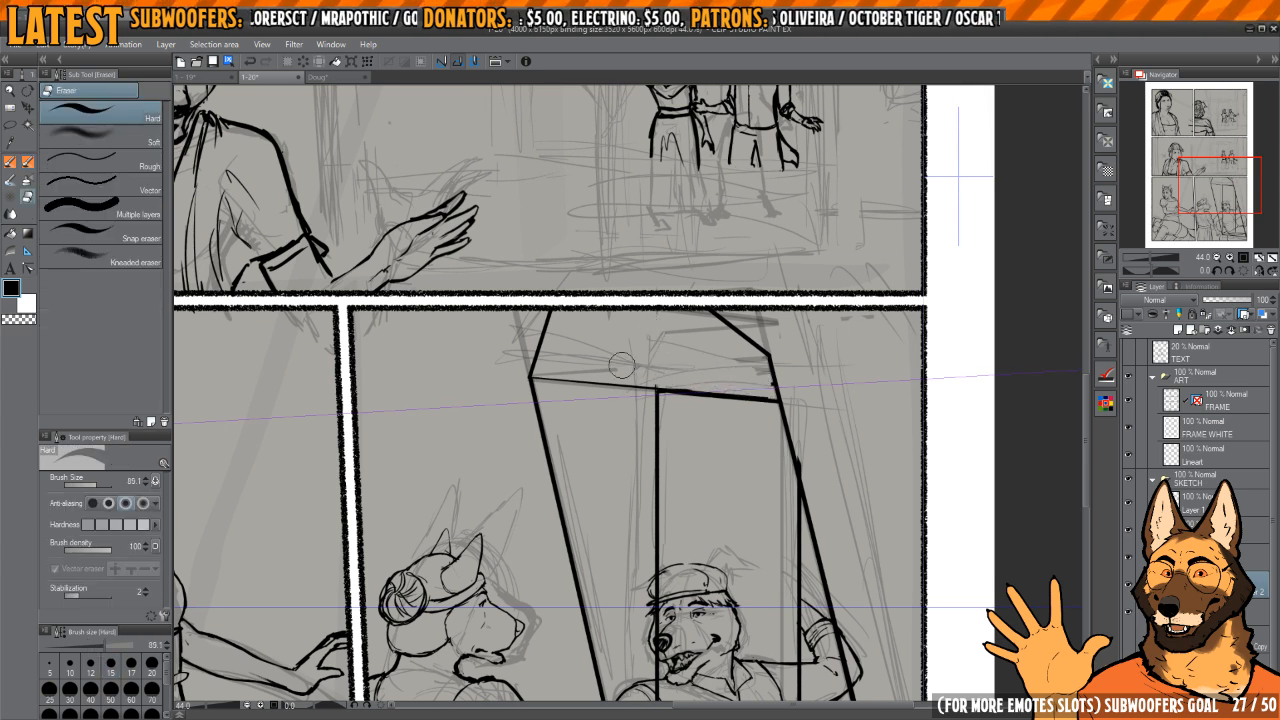
{"action": "mouse_move", "coordinate": [681, 415]}
{"action": "left_mouse_down"}
{"action": "mouse_move", "coordinate": [661, 280]}
{"action": "mouse_move", "coordinate": [634, 269]}
{"action": "mouse_move", "coordinate": [637, 468]}
{"action": "left_mouse_up"}
{"action": "left_click_drag", "start_coordinate": [645, 392], "coordinate": [645, 298]}
{"action": "scroll", "coordinate": [645, 298], "scroll_direction": "down", "scroll_amount": 2}
{"action": "key", "text": "ctrl+z"}
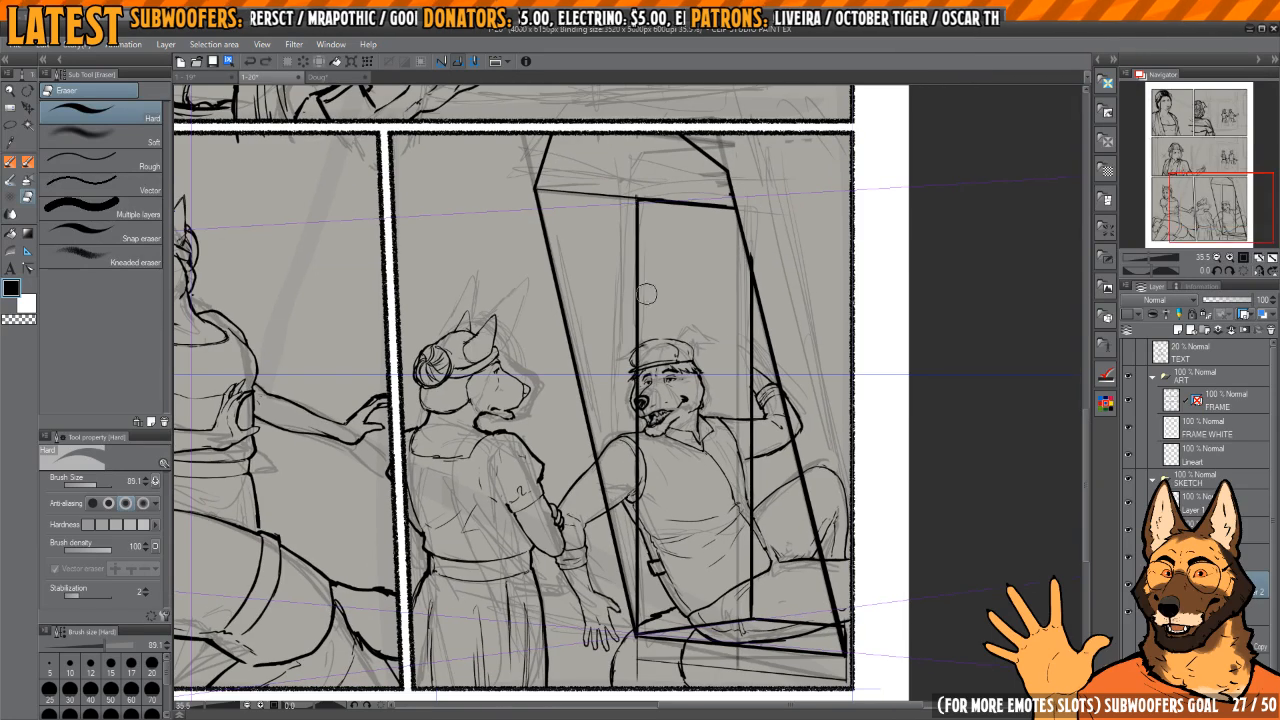
Step: Ink a second vertical line close beside the box's left vertical edge, from the base up to the upper edge
{"action": "key", "text": "p"}
{"action": "mouse_move", "coordinate": [646, 634]}
{"action": "left_mouse_down"}
{"action": "mouse_move", "coordinate": [648, 213]}
{"action": "mouse_move", "coordinate": [648, 260]}
{"action": "mouse_move", "coordinate": [748, 254]}
{"action": "left_mouse_up"}
{"action": "scroll", "coordinate": [647, 204], "scroll_direction": "up", "scroll_amount": 2}
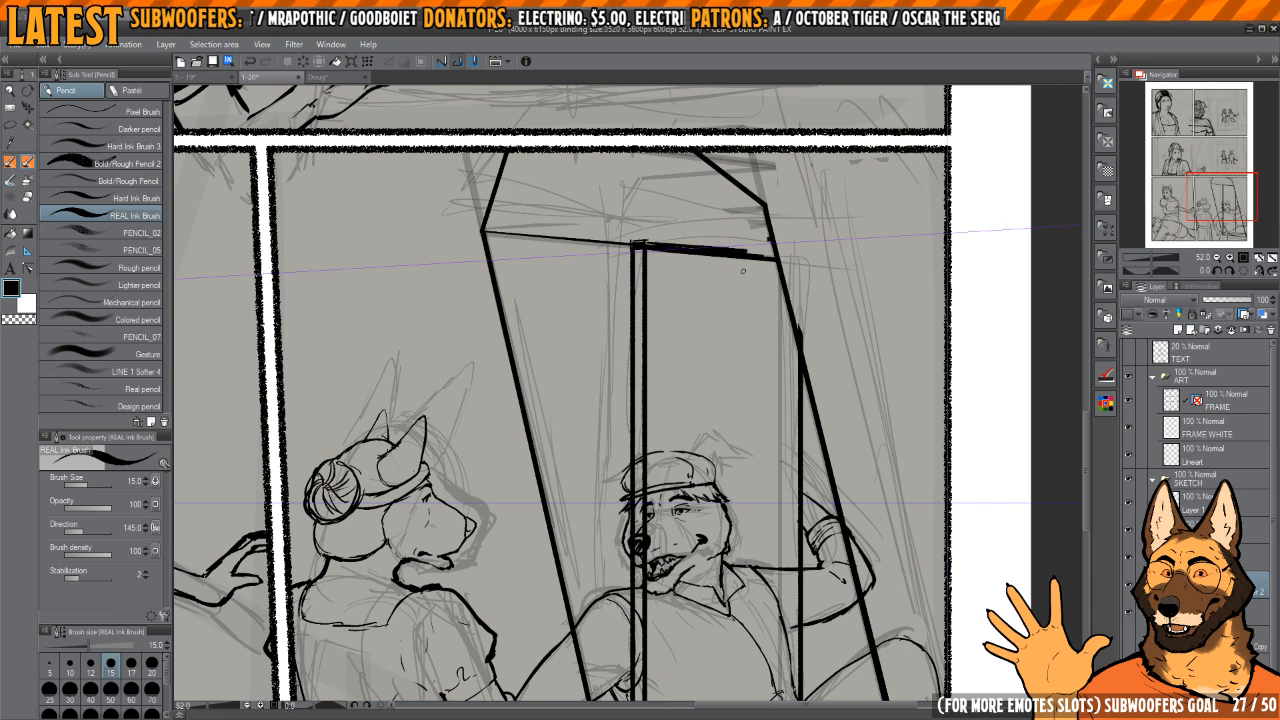
Step: Thicken the box's right vertical edge with the REAL Ink Brush and erase the stray lines around it
{"action": "left_click_drag", "start_coordinate": [755, 396], "coordinate": [733, 312]}
{"action": "scroll", "coordinate": [726, 346], "scroll_direction": "down", "scroll_amount": 1}
{"action": "left_click_drag", "start_coordinate": [790, 374], "coordinate": [764, 298]}
{"action": "left_click_drag", "start_coordinate": [745, 375], "coordinate": [745, 272]}
{"action": "key", "text": "e"}
{"action": "left_click_drag", "start_coordinate": [740, 186], "coordinate": [732, 476]}
{"action": "key", "text": "p"}
{"action": "left_click_drag", "start_coordinate": [738, 268], "coordinate": [738, 501]}
{"action": "key", "text": "e"}
Step: Thicken the box's base edge beside its lower-left corner with the REAL Ink Brush
{"action": "scroll", "coordinate": [633, 515], "scroll_direction": "up", "scroll_amount": 3}
{"action": "key", "text": "p"}
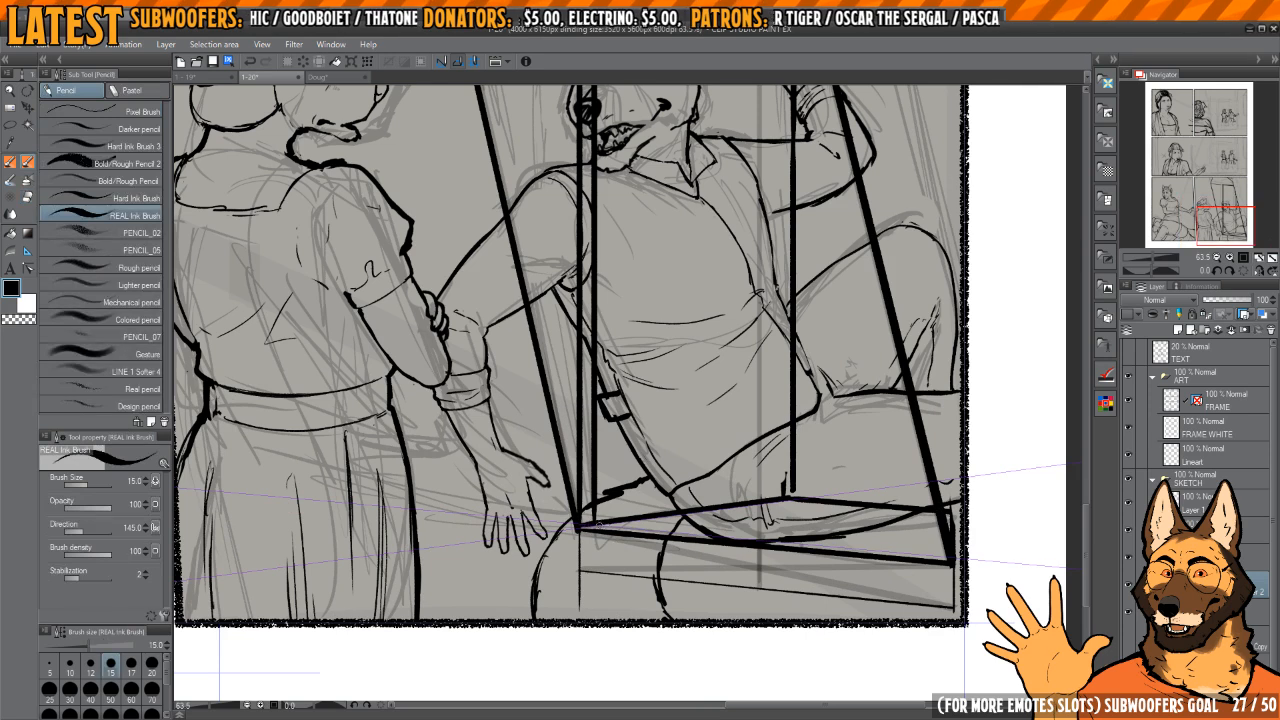
{"action": "left_click_drag", "start_coordinate": [600, 527], "coordinate": [734, 509]}
{"action": "key", "text": "c"}
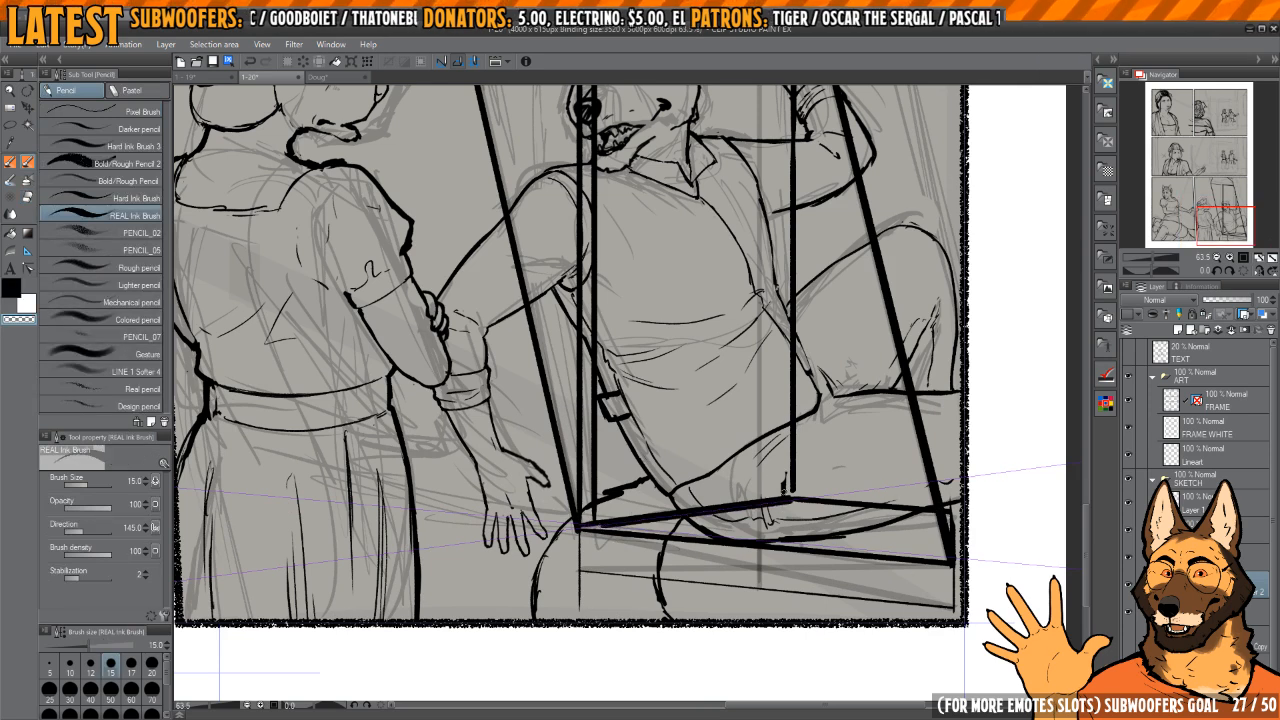
{"action": "key", "text": "c"}
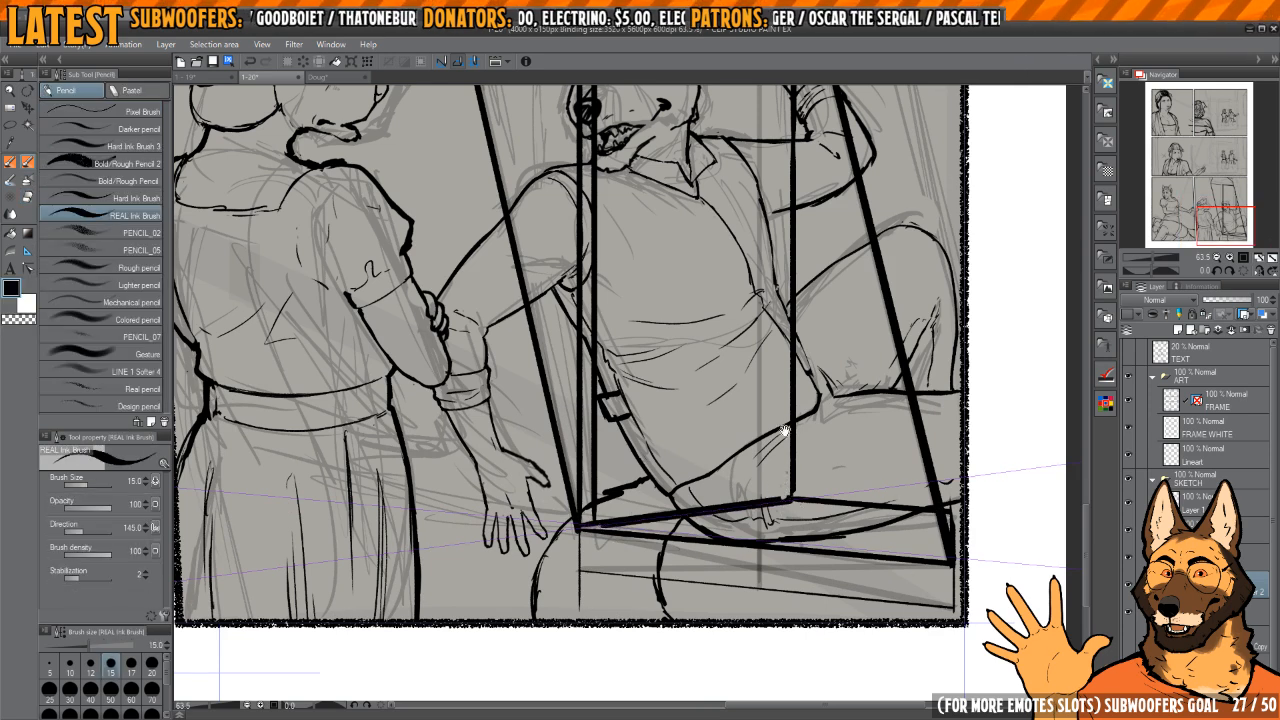
{"action": "scroll", "coordinate": [745, 440], "scroll_direction": "down", "scroll_amount": 3}
{"action": "left_click_drag", "start_coordinate": [785, 430], "coordinate": [728, 612]}
Step: Thin the box's thick upper edge between the double vertical and the slanted frame line, erasing the leftover line under it
{"action": "scroll", "coordinate": [668, 320], "scroll_direction": "up", "scroll_amount": 3}
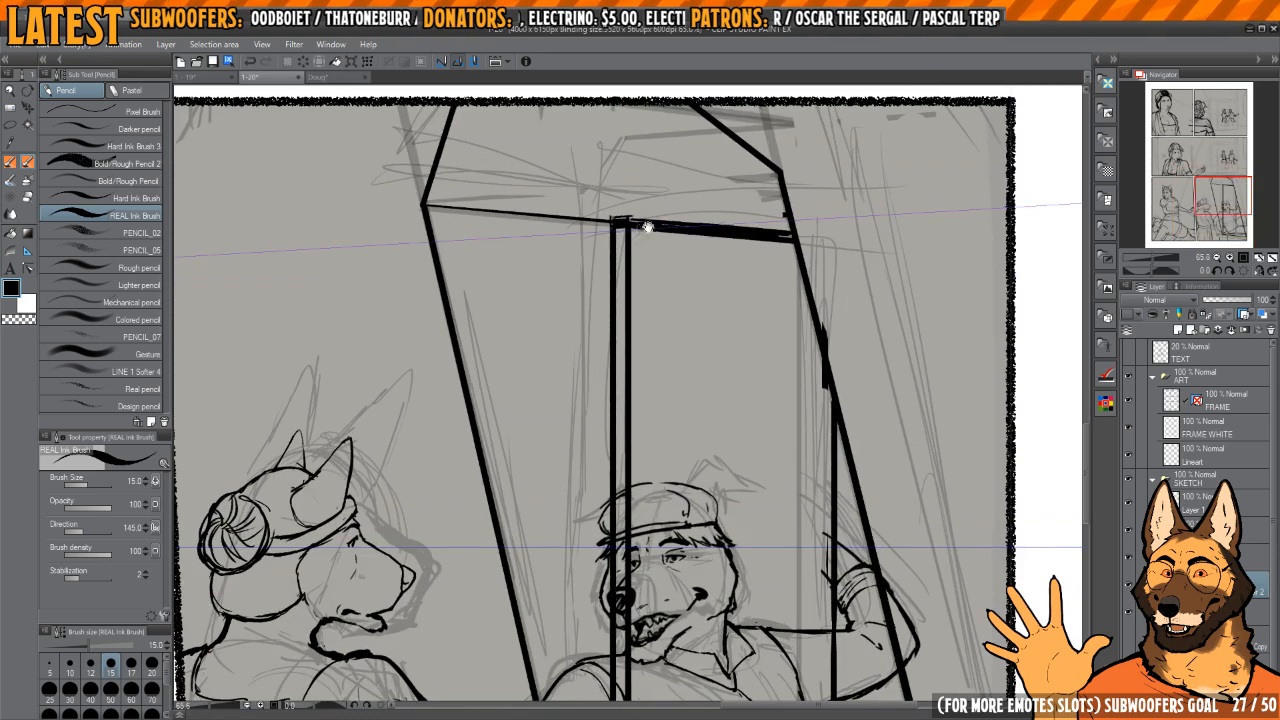
{"action": "left_click_drag", "start_coordinate": [648, 227], "coordinate": [649, 357]}
{"action": "left_click_drag", "start_coordinate": [650, 355], "coordinate": [599, 354]}
{"action": "scroll", "coordinate": [622, 334], "scroll_direction": "up", "scroll_amount": 4}
{"action": "key", "text": "c"}
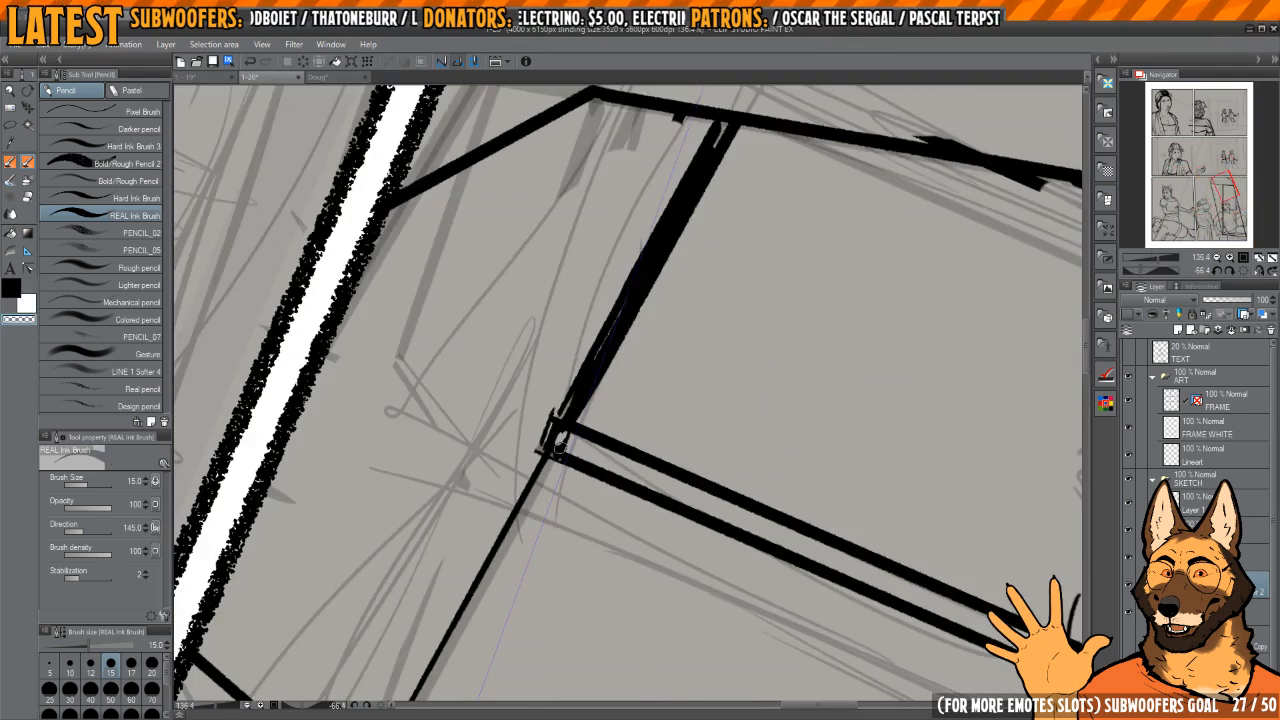
{"action": "left_click_drag", "start_coordinate": [572, 407], "coordinate": [744, 150]}
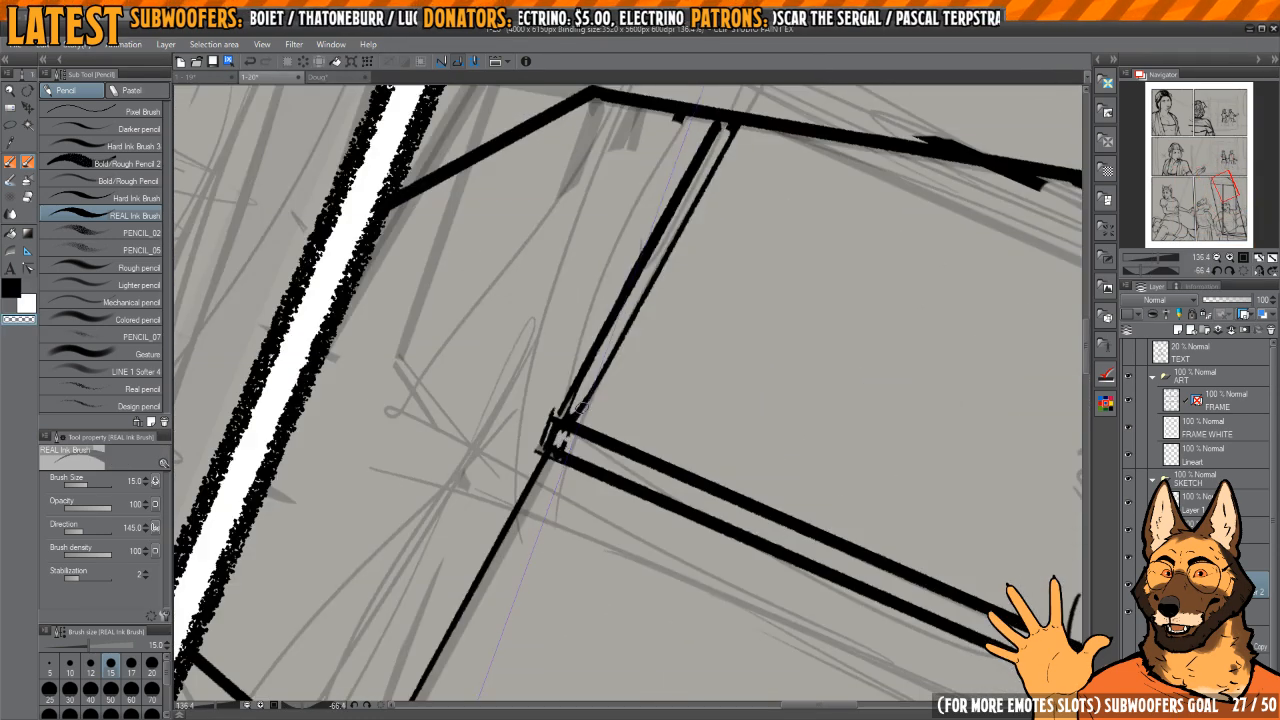
{"action": "left_click_drag", "start_coordinate": [578, 408], "coordinate": [751, 149]}
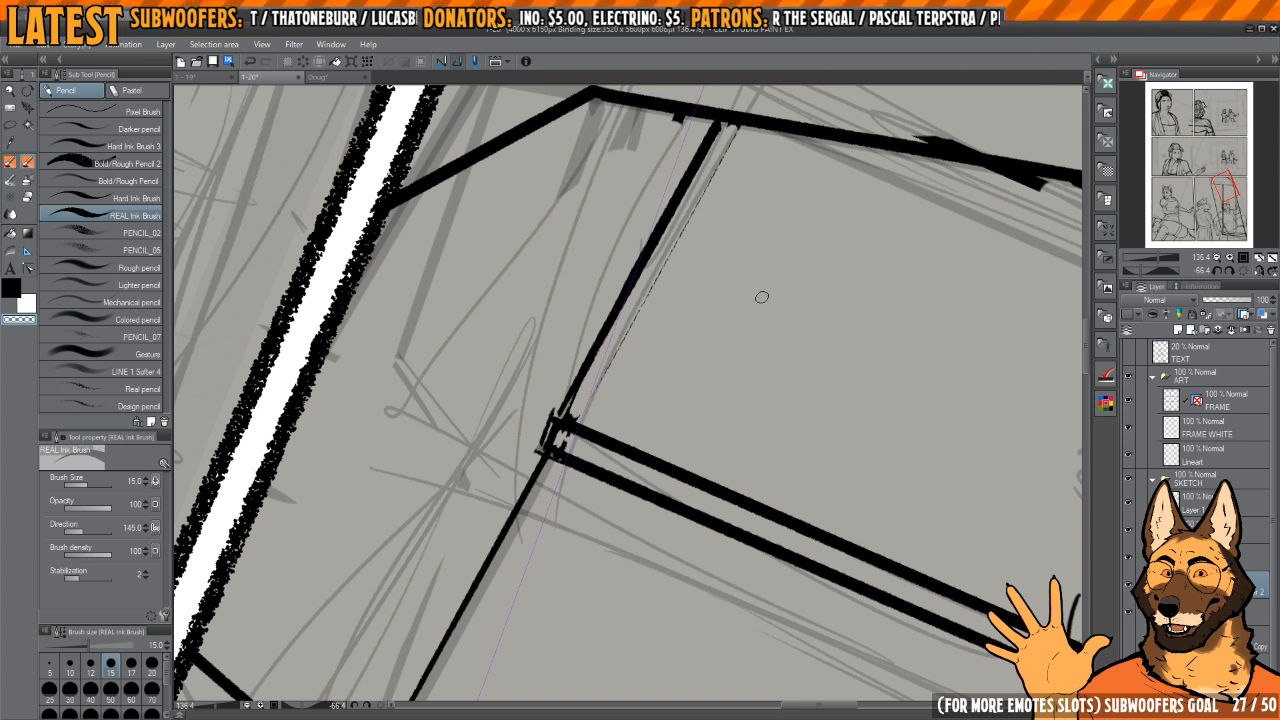
{"action": "left_click_drag", "start_coordinate": [759, 305], "coordinate": [770, 298]}
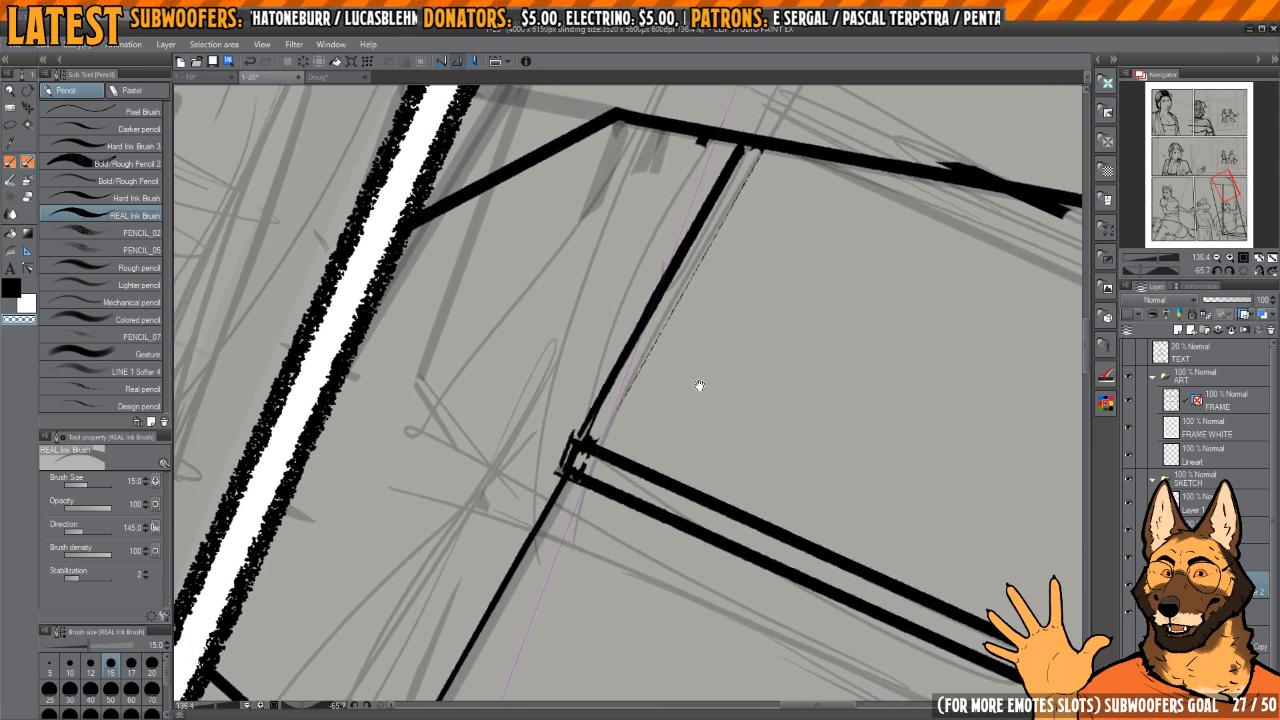
{"action": "left_click_drag", "start_coordinate": [576, 436], "coordinate": [741, 178]}
{"action": "key", "text": "c"}
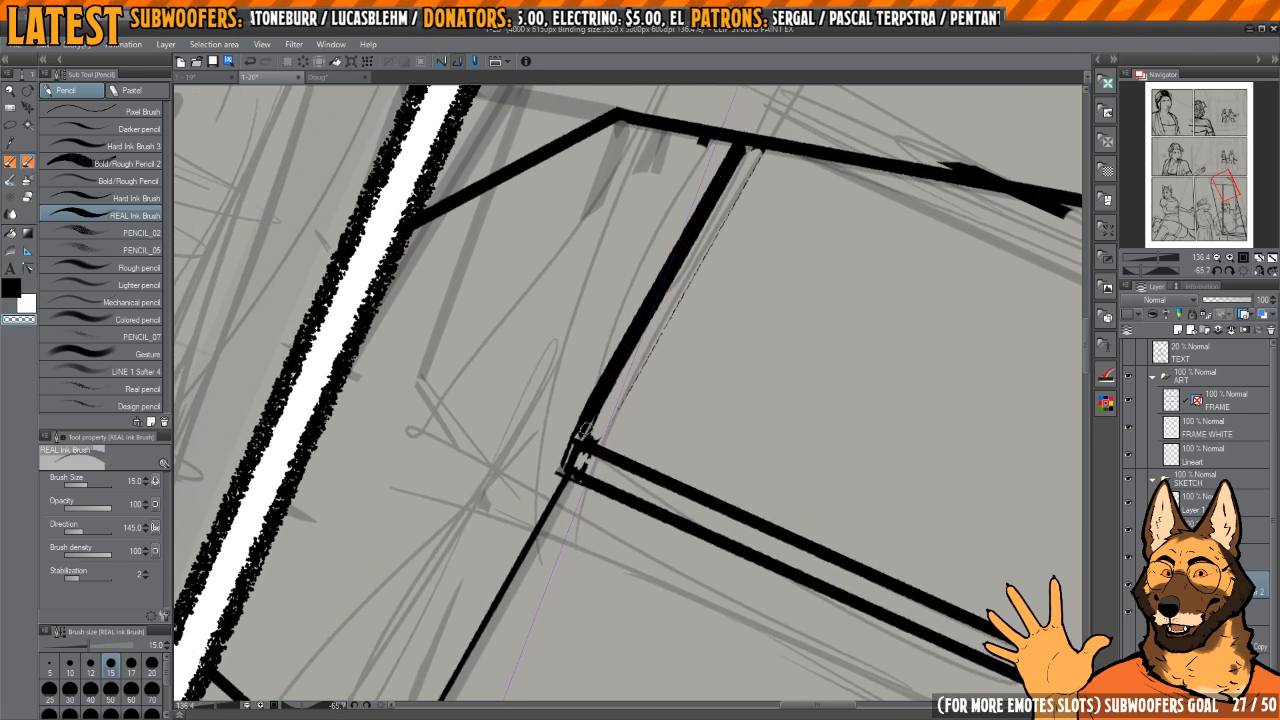
{"action": "left_click_drag", "start_coordinate": [588, 429], "coordinate": [758, 158]}
{"action": "left_click_drag", "start_coordinate": [618, 404], "coordinate": [732, 218]}
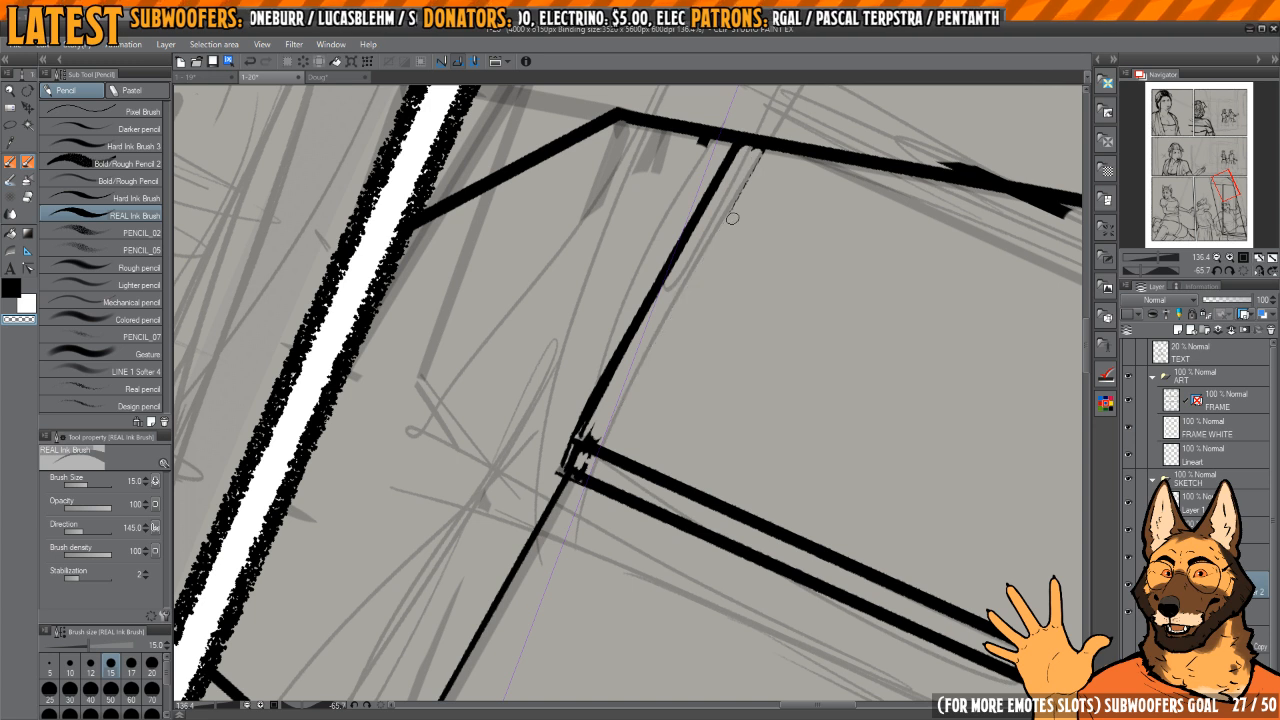
{"action": "scroll", "coordinate": [588, 427], "scroll_direction": "up", "scroll_amount": 2}
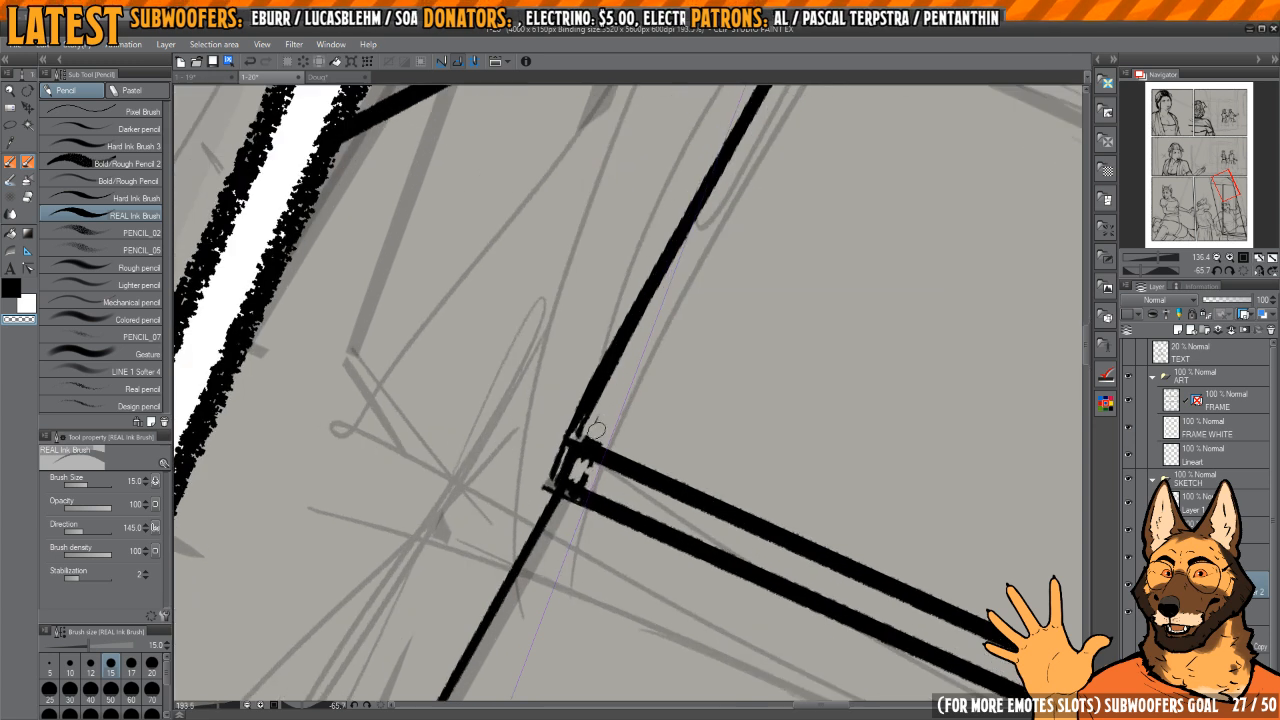
Step: Redraw the corner where the upper edge meets the double vertical line and erase the stray specks around it
{"action": "mouse_move", "coordinate": [578, 464]}
{"action": "left_mouse_down"}
{"action": "mouse_move", "coordinate": [600, 475]}
{"action": "mouse_move", "coordinate": [567, 434]}
{"action": "left_mouse_up"}
{"action": "key", "text": "c"}
{"action": "left_click_drag", "start_coordinate": [554, 479], "coordinate": [570, 433]}
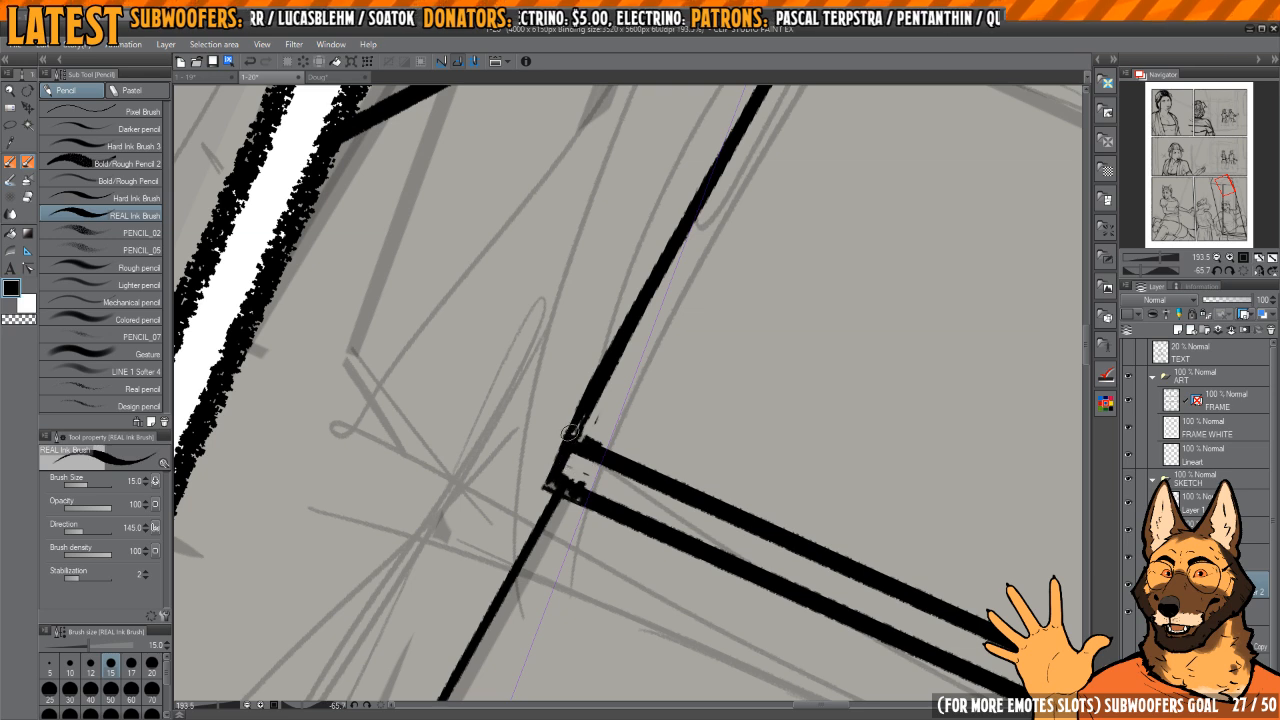
{"action": "key", "text": "c"}
{"action": "left_click_drag", "start_coordinate": [570, 479], "coordinate": [614, 489]}
{"action": "left_click_drag", "start_coordinate": [597, 446], "coordinate": [588, 444]}
{"action": "mouse_move", "coordinate": [742, 358]}
{"action": "left_mouse_down"}
{"action": "mouse_move", "coordinate": [743, 437]}
{"action": "mouse_move", "coordinate": [728, 458]}
{"action": "mouse_move", "coordinate": [691, 353]}
{"action": "left_mouse_up"}
Step: Ink three evenly spaced horizontal slat lines inside the box, stacked upward from the top of the capped figure's head
{"action": "scroll", "coordinate": [738, 446], "scroll_direction": "down", "scroll_amount": 11}
{"action": "scroll", "coordinate": [691, 353], "scroll_direction": "up", "scroll_amount": 3}
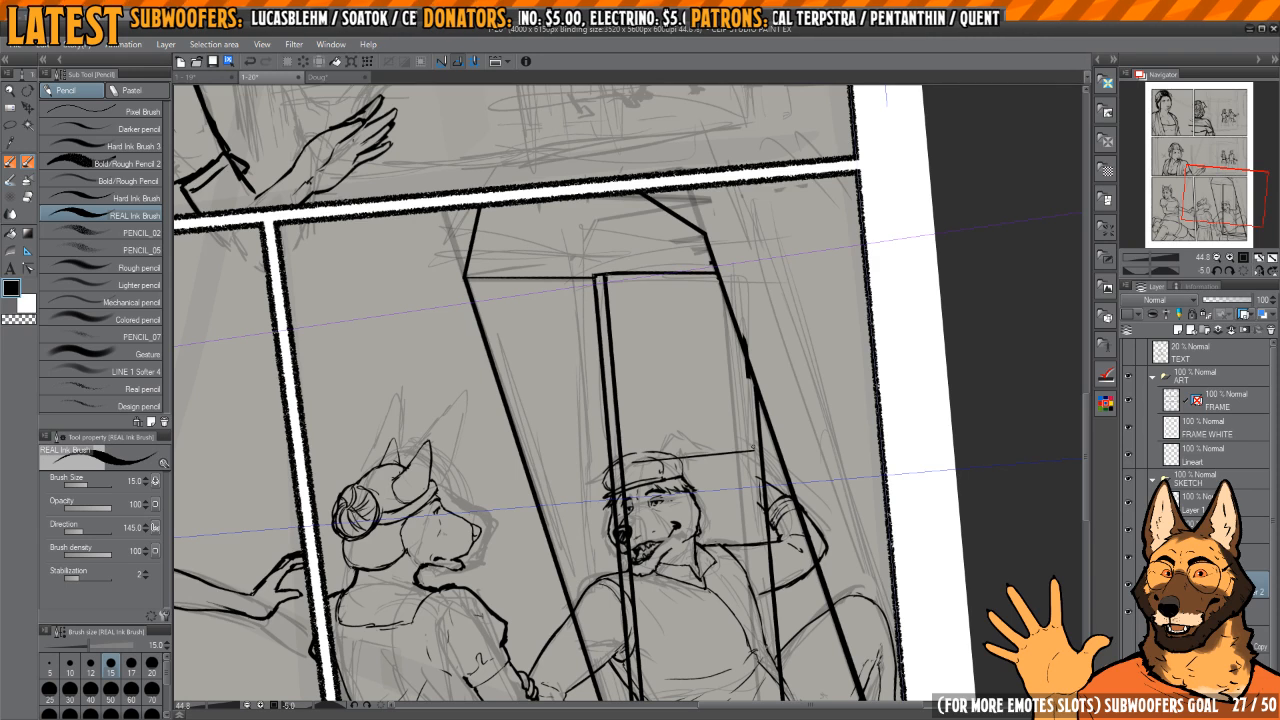
{"action": "left_click", "coordinate": [1243, 271]}
{"action": "scroll", "coordinate": [638, 461], "scroll_direction": "up", "scroll_amount": 5}
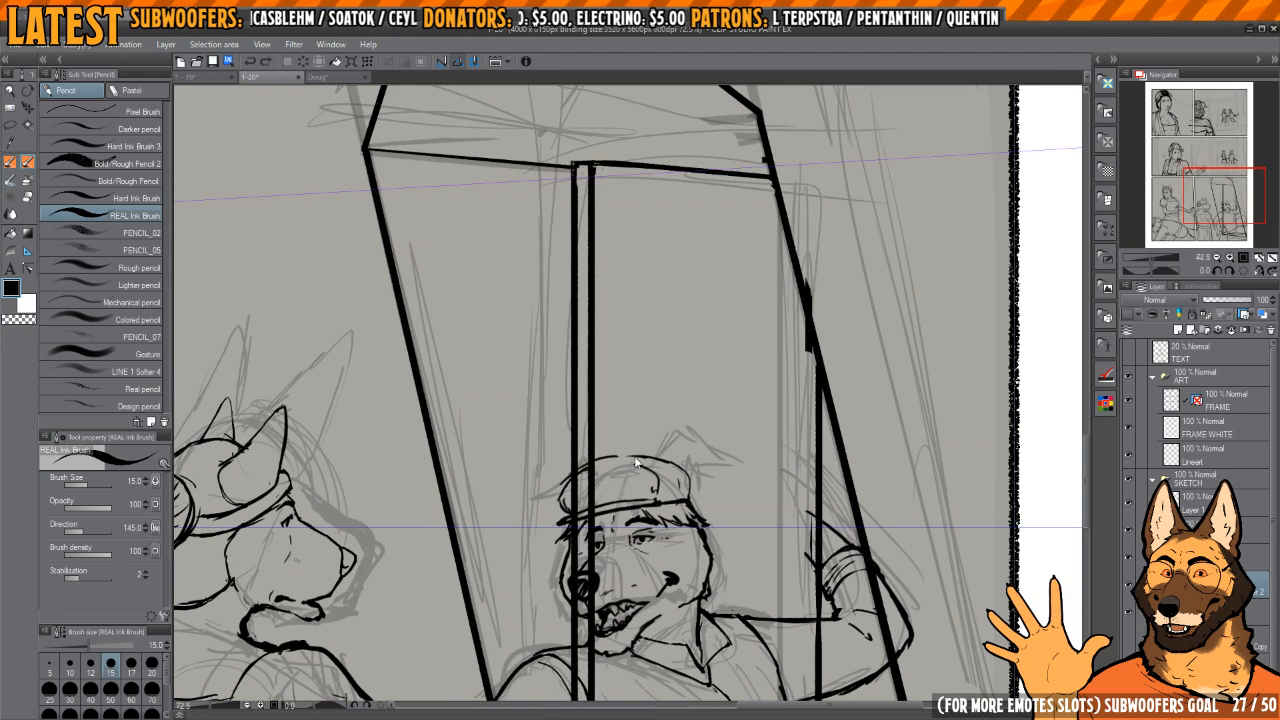
{"action": "left_click_drag", "start_coordinate": [605, 453], "coordinate": [798, 483]}
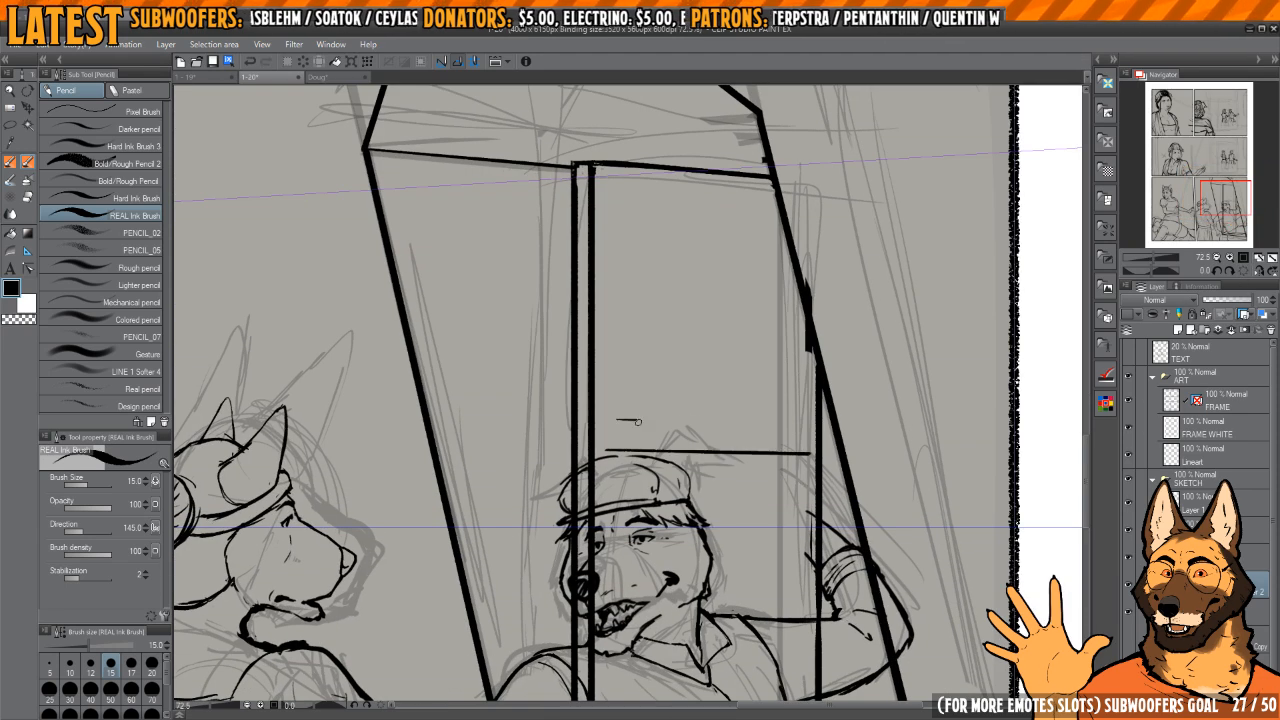
{"action": "left_click_drag", "start_coordinate": [638, 422], "coordinate": [814, 429]}
{"action": "key", "text": "ctrl+z"}
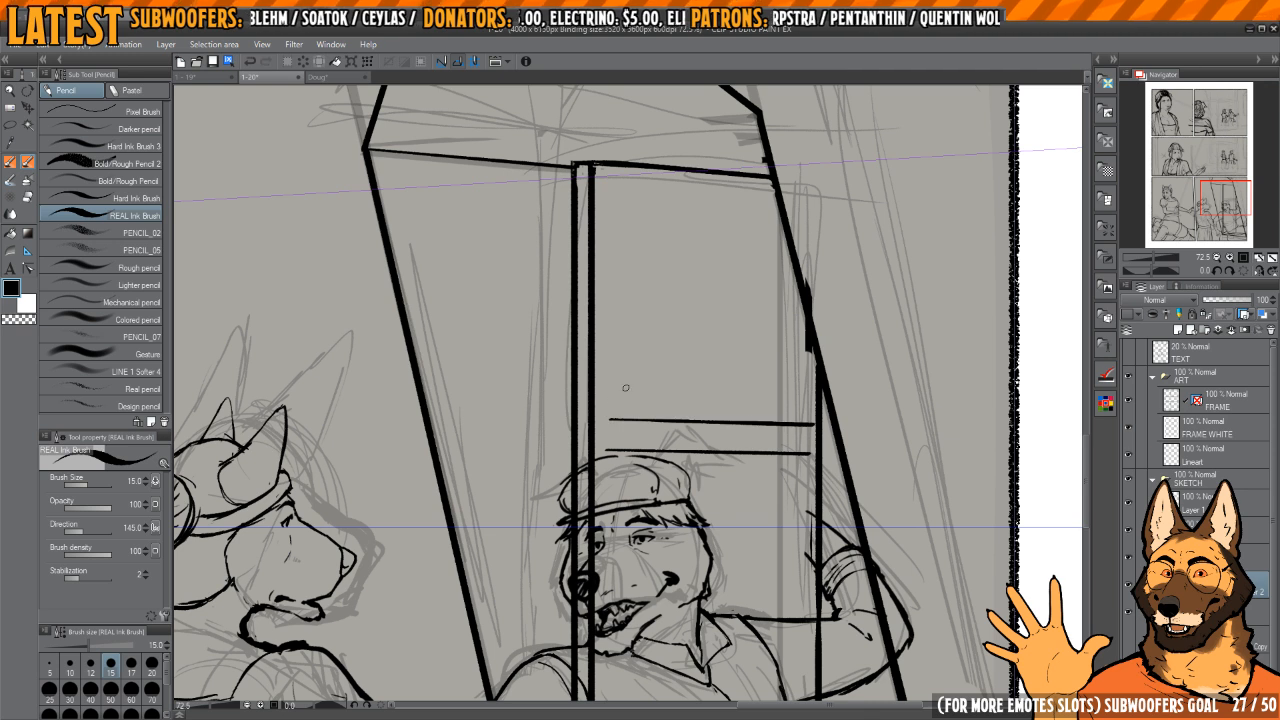
{"action": "left_click_drag", "start_coordinate": [610, 388], "coordinate": [802, 388]}
{"action": "key", "text": "ctrl+z"}
{"action": "left_click_drag", "start_coordinate": [618, 387], "coordinate": [806, 389]}
{"action": "left_click_drag", "start_coordinate": [695, 383], "coordinate": [705, 435]}
{"action": "key", "text": "ctrl+z"}
{"action": "left_click_drag", "start_coordinate": [618, 432], "coordinate": [814, 437]}
Step: Continue the slats upward with three more lines at the same spacing, redoing the misplaced strokes
{"action": "mouse_move", "coordinate": [622, 405]}
{"action": "left_mouse_down"}
{"action": "mouse_move", "coordinate": [774, 409]}
{"action": "mouse_move", "coordinate": [743, 385]}
{"action": "left_mouse_up"}
{"action": "left_click_drag", "start_coordinate": [612, 370], "coordinate": [742, 376]}
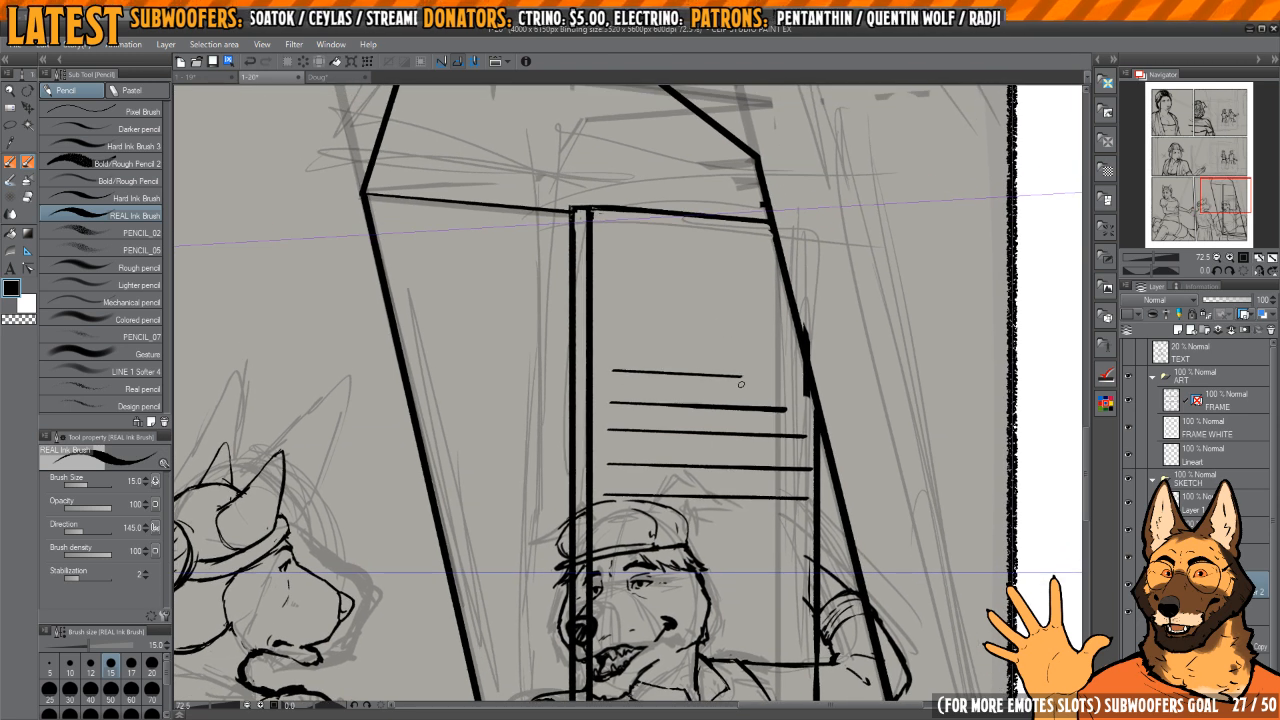
{"action": "key", "text": "ctrl+z"}
{"action": "key", "text": "ctrl+z"}
{"action": "left_click_drag", "start_coordinate": [608, 396], "coordinate": [790, 404]}
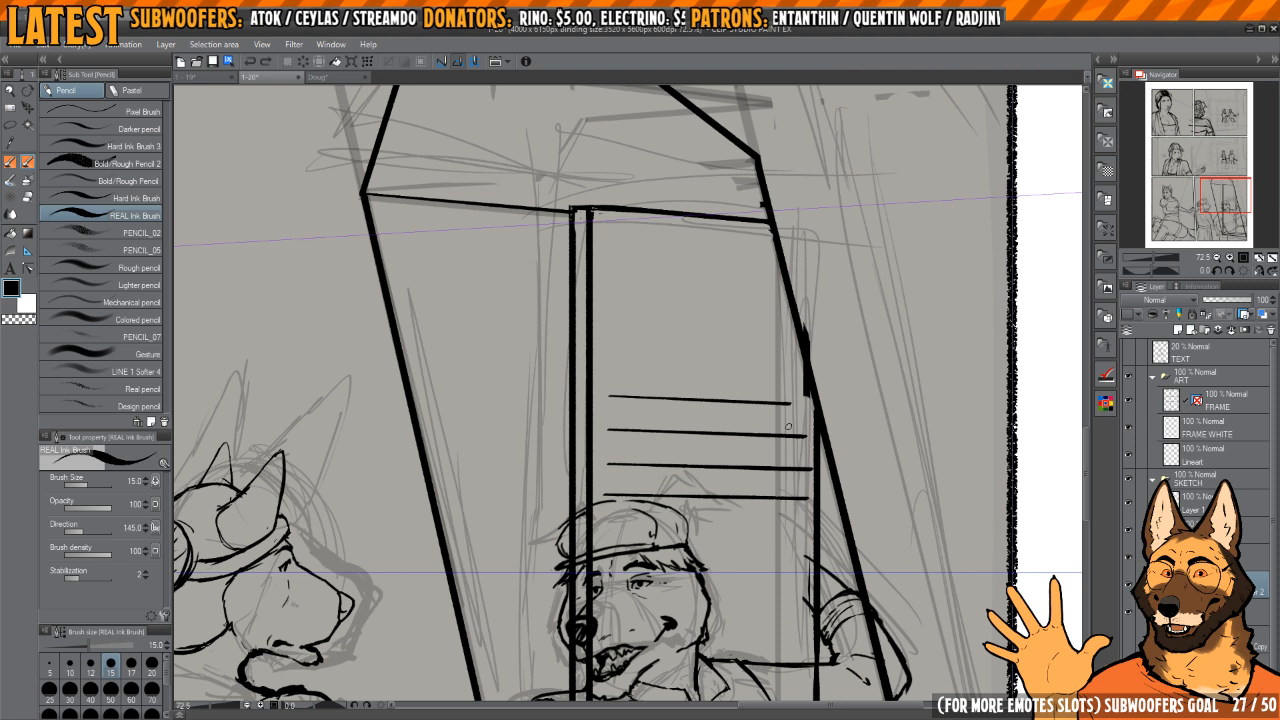
{"action": "left_click_drag", "start_coordinate": [615, 368], "coordinate": [762, 385]}
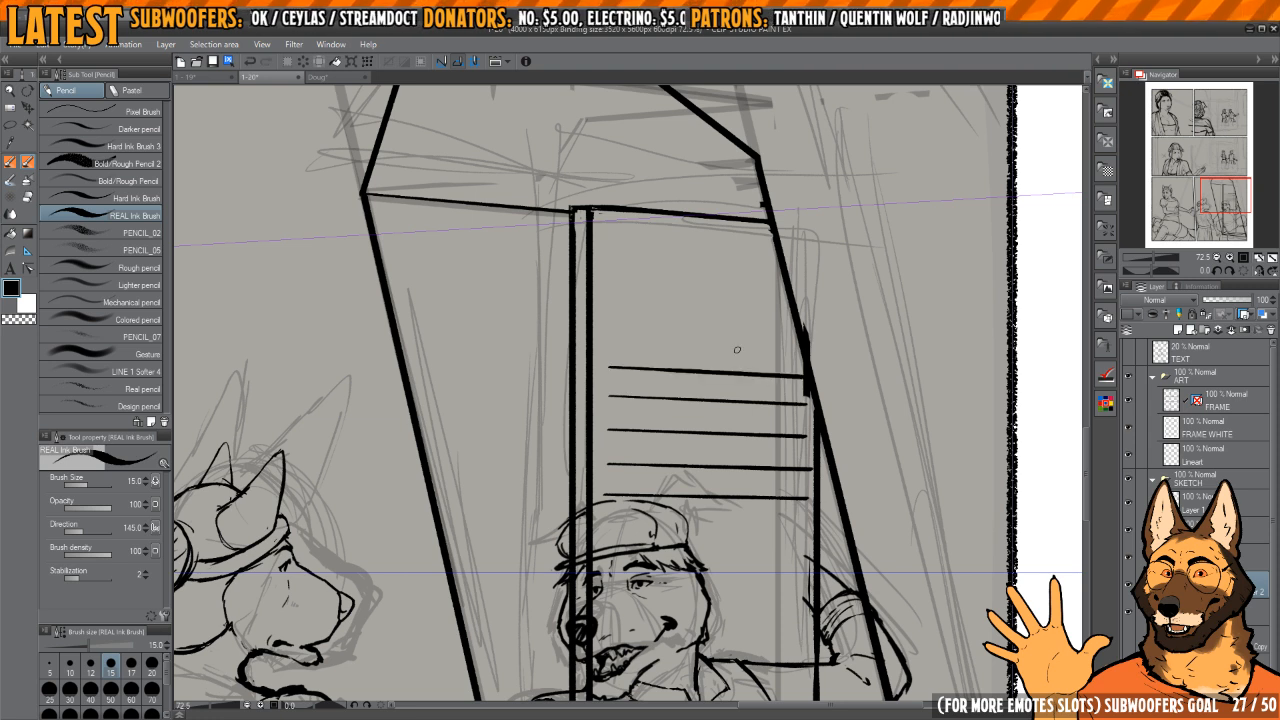
{"action": "left_click_drag", "start_coordinate": [610, 336], "coordinate": [795, 344]}
{"action": "key", "text": "ctrl+z"}
{"action": "left_click_drag", "start_coordinate": [608, 333], "coordinate": [746, 340]}
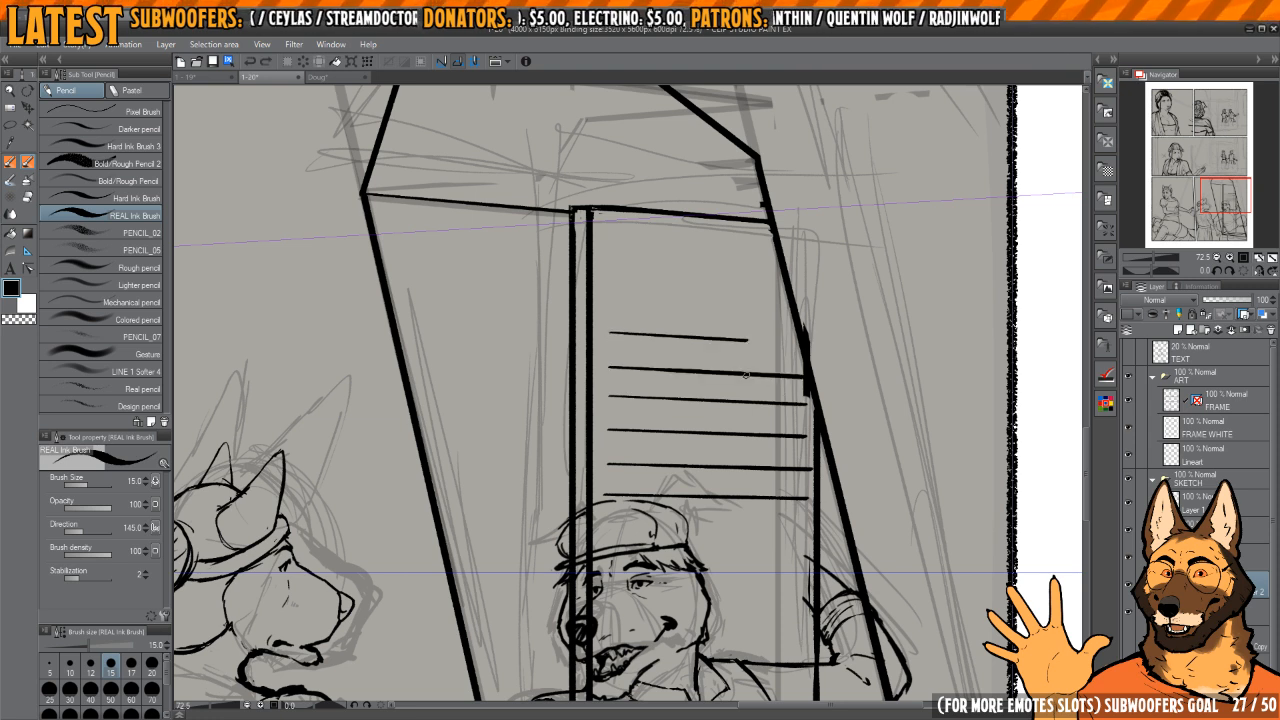
Step: Ink the last three slat lines up to just below the box's upper edge
{"action": "scroll", "coordinate": [736, 321], "scroll_direction": "up", "scroll_amount": 1}
{"action": "left_click_drag", "start_coordinate": [620, 365], "coordinate": [780, 376]}
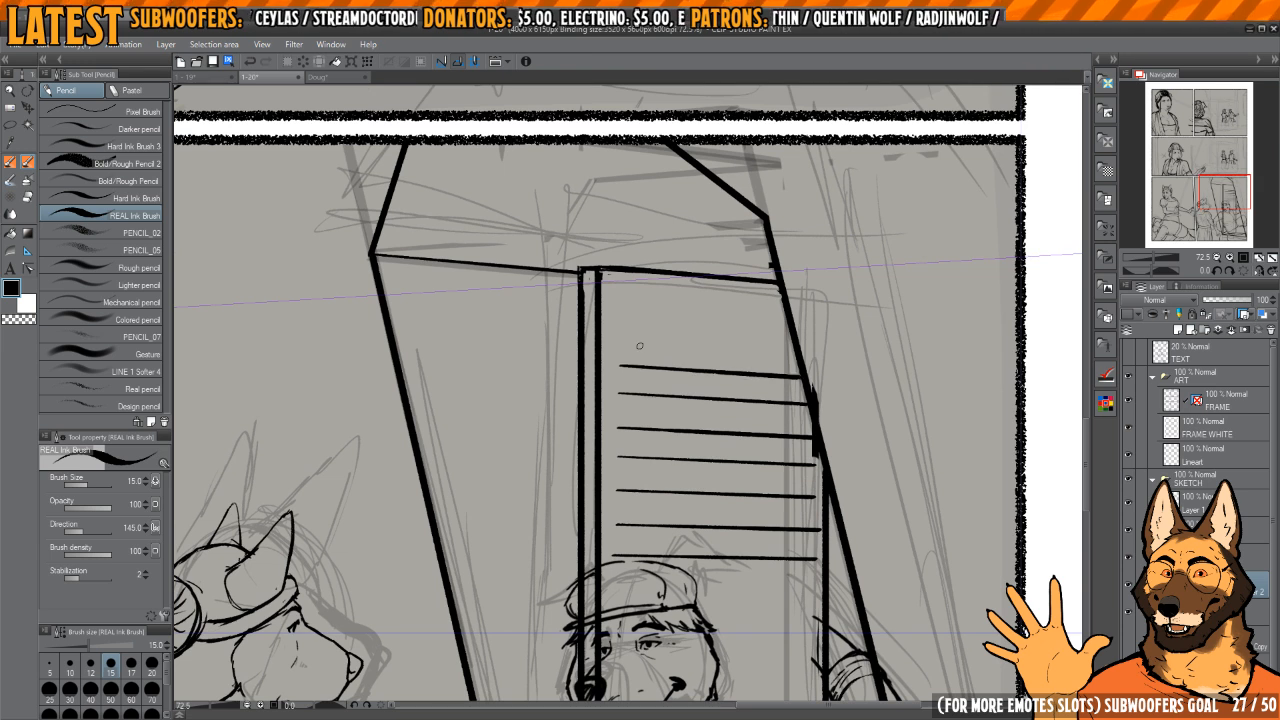
{"action": "key", "text": "ctrl+z"}
{"action": "left_click_drag", "start_coordinate": [620, 360], "coordinate": [800, 372]}
{"action": "left_click_drag", "start_coordinate": [621, 325], "coordinate": [798, 341]}
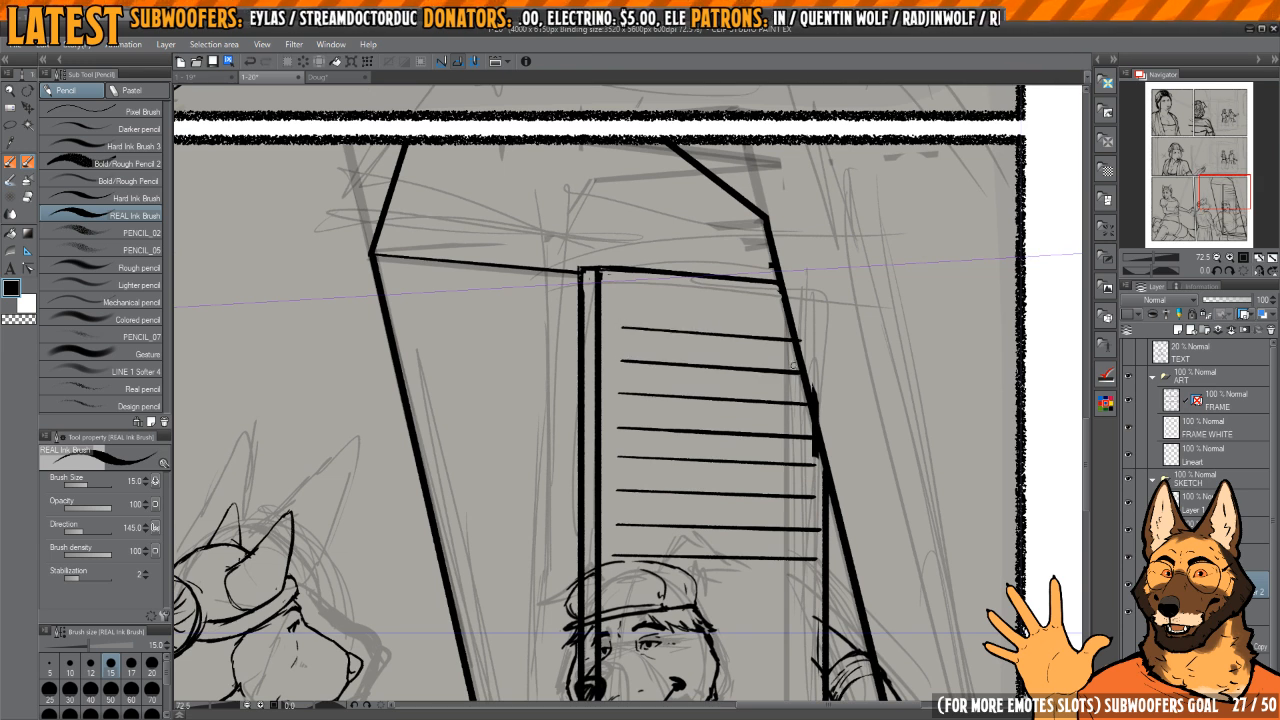
{"action": "left_click_drag", "start_coordinate": [623, 298], "coordinate": [786, 313]}
Step: Extend the slats downward with two lines crossing the capped figure's hat and brow, redoing the misplaced strokes
{"action": "scroll", "coordinate": [700, 370], "scroll_direction": "down", "scroll_amount": 4}
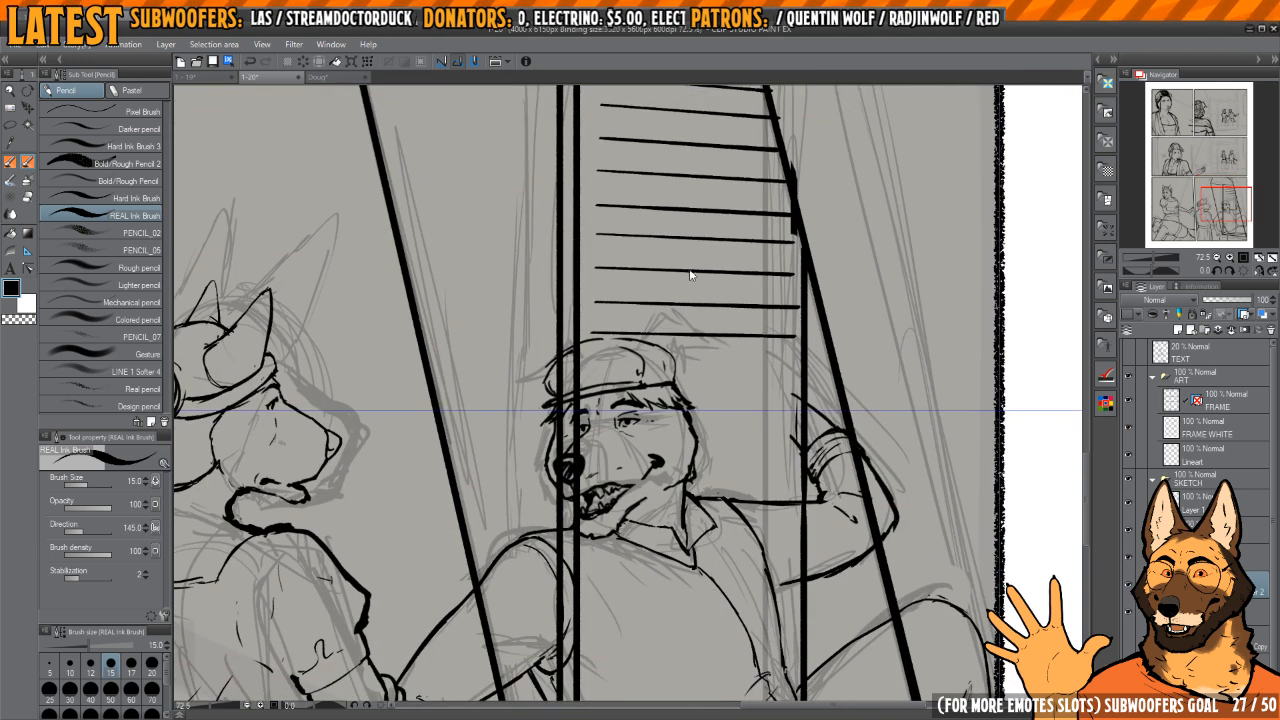
{"action": "left_click_drag", "start_coordinate": [603, 369], "coordinate": [790, 366]}
{"action": "key", "text": "ctrl+z"}
{"action": "scroll", "coordinate": [783, 394], "scroll_direction": "down", "scroll_amount": 1}
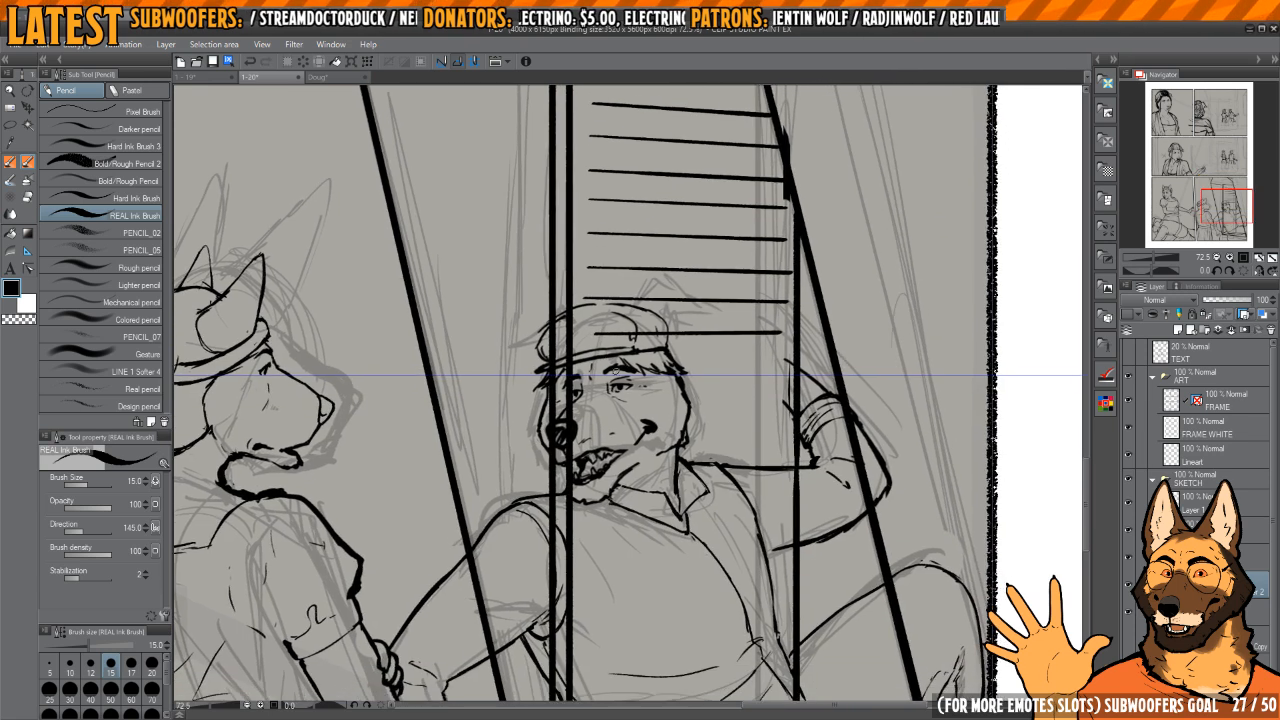
{"action": "left_click_drag", "start_coordinate": [596, 360], "coordinate": [779, 363]}
{"action": "key", "text": "ctrl+z"}
{"action": "key", "text": "ctrl+z"}
{"action": "left_click_drag", "start_coordinate": [598, 330], "coordinate": [775, 332]}
{"action": "left_click_drag", "start_coordinate": [627, 360], "coordinate": [772, 360]}
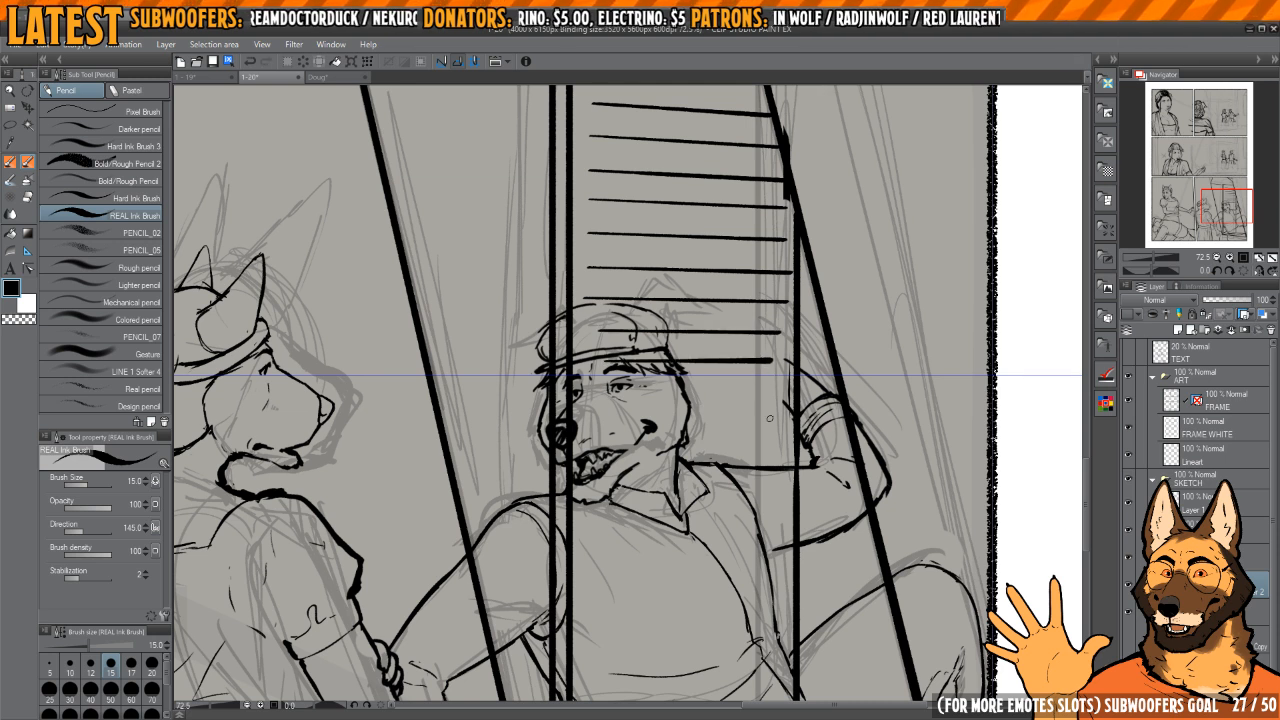
Step: Ink three more slat lines across the capped figure's face down to the level of the mouth
{"action": "left_click_drag", "start_coordinate": [616, 403], "coordinate": [766, 403]}
{"action": "key", "text": "ctrl+z"}
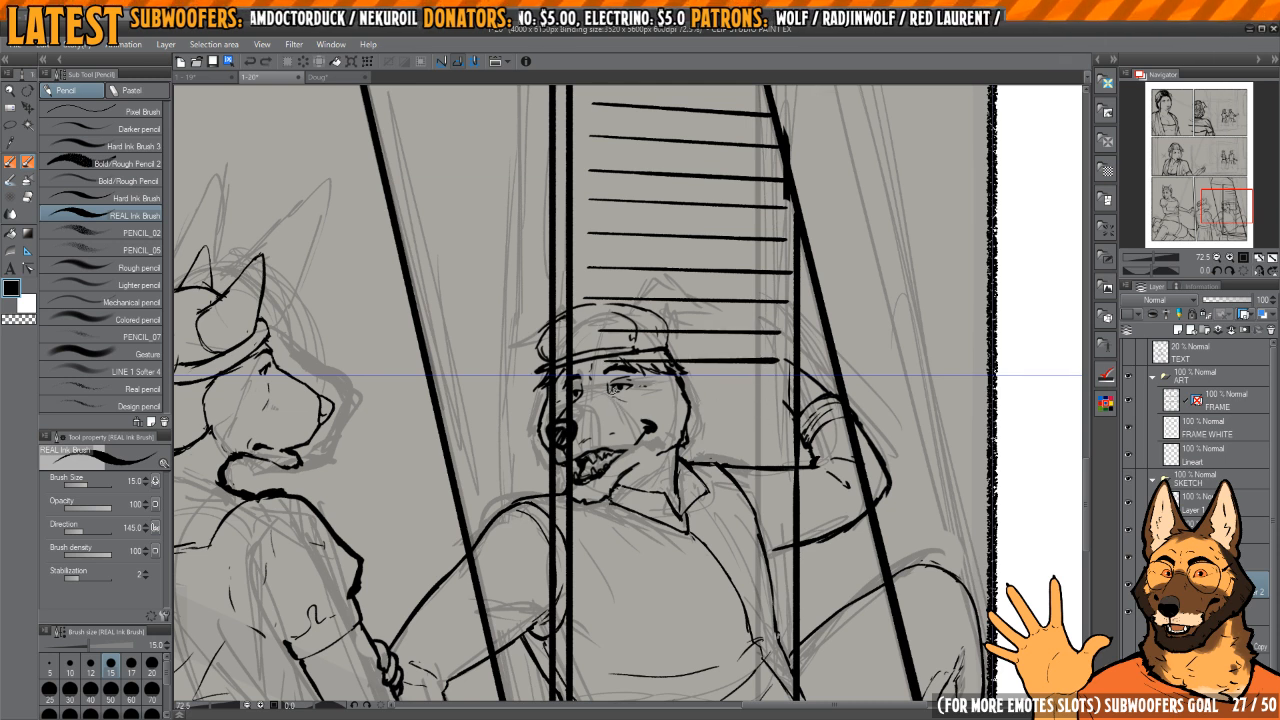
{"action": "left_click_drag", "start_coordinate": [604, 393], "coordinate": [756, 394]}
{"action": "mouse_move", "coordinate": [676, 382]}
{"action": "left_mouse_down"}
{"action": "mouse_move", "coordinate": [670, 368]}
{"action": "mouse_move", "coordinate": [816, 382]}
{"action": "left_mouse_up"}
{"action": "key", "text": "ctrl+z"}
{"action": "scroll", "coordinate": [669, 370], "scroll_direction": "up", "scroll_amount": 2}
{"action": "scroll", "coordinate": [697, 358], "scroll_direction": "down", "scroll_amount": 2}
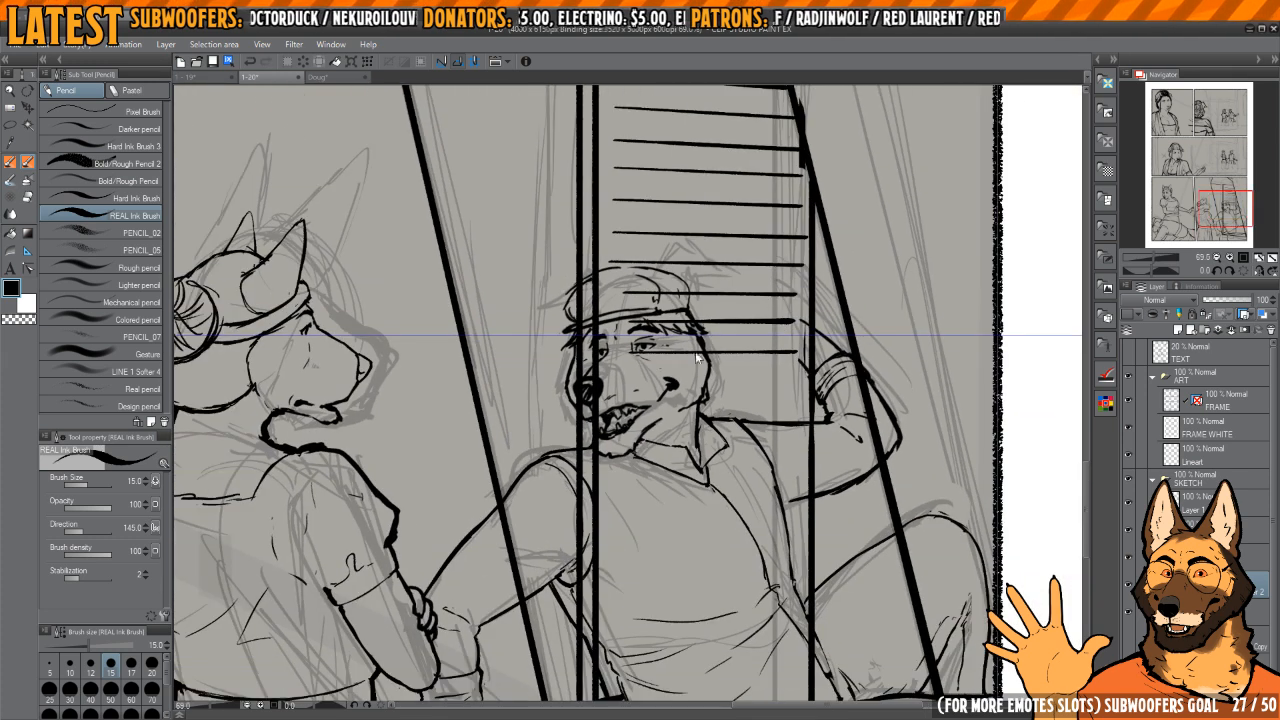
{"action": "left_click_drag", "start_coordinate": [627, 377], "coordinate": [767, 376]}
{"action": "key", "text": "ctrl+z"}
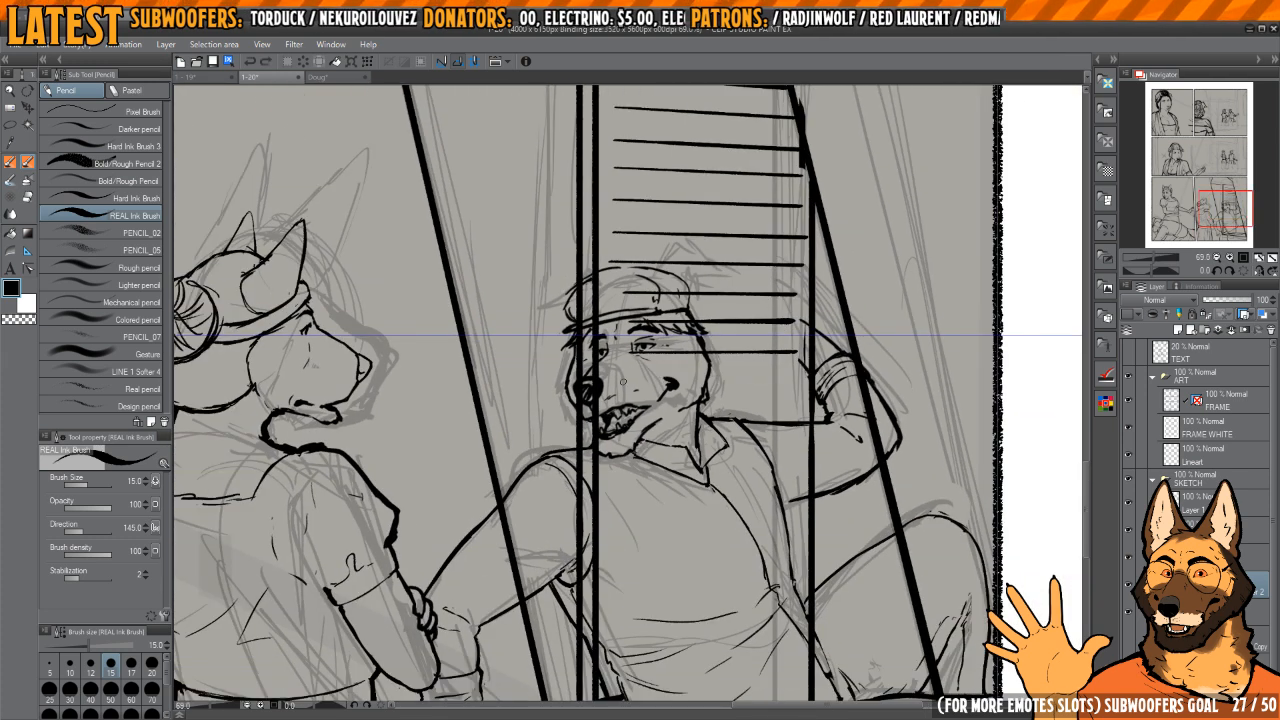
{"action": "left_click_drag", "start_coordinate": [621, 382], "coordinate": [768, 381]}
{"action": "left_click_drag", "start_coordinate": [620, 409], "coordinate": [782, 408]}
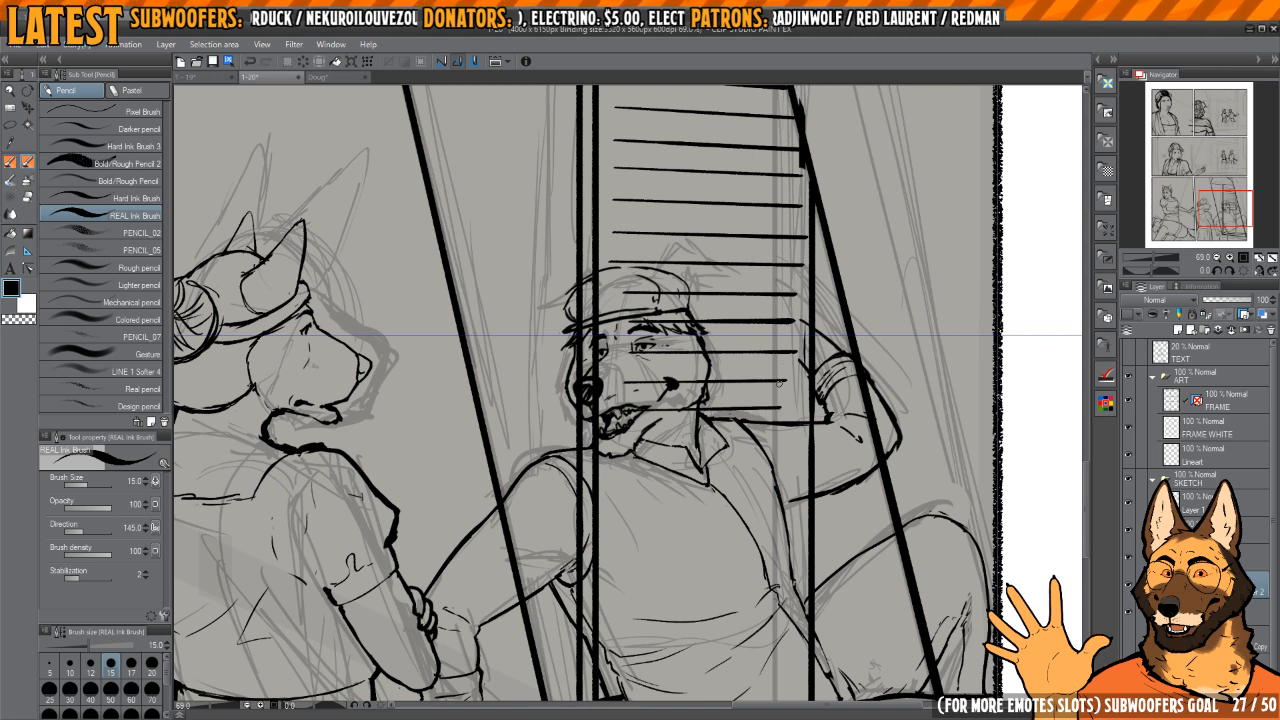
Step: Ink three slat lines just above the box's base edge, rising slightly to the right in perspective
{"action": "mouse_move", "coordinate": [700, 431]}
{"action": "left_mouse_down"}
{"action": "mouse_move", "coordinate": [790, 431]}
{"action": "mouse_move", "coordinate": [743, 403]}
{"action": "mouse_move", "coordinate": [737, 355]}
{"action": "left_mouse_up"}
{"action": "left_click_drag", "start_coordinate": [685, 500], "coordinate": [728, 484]}
{"action": "scroll", "coordinate": [728, 484], "scroll_direction": "down", "scroll_amount": 3}
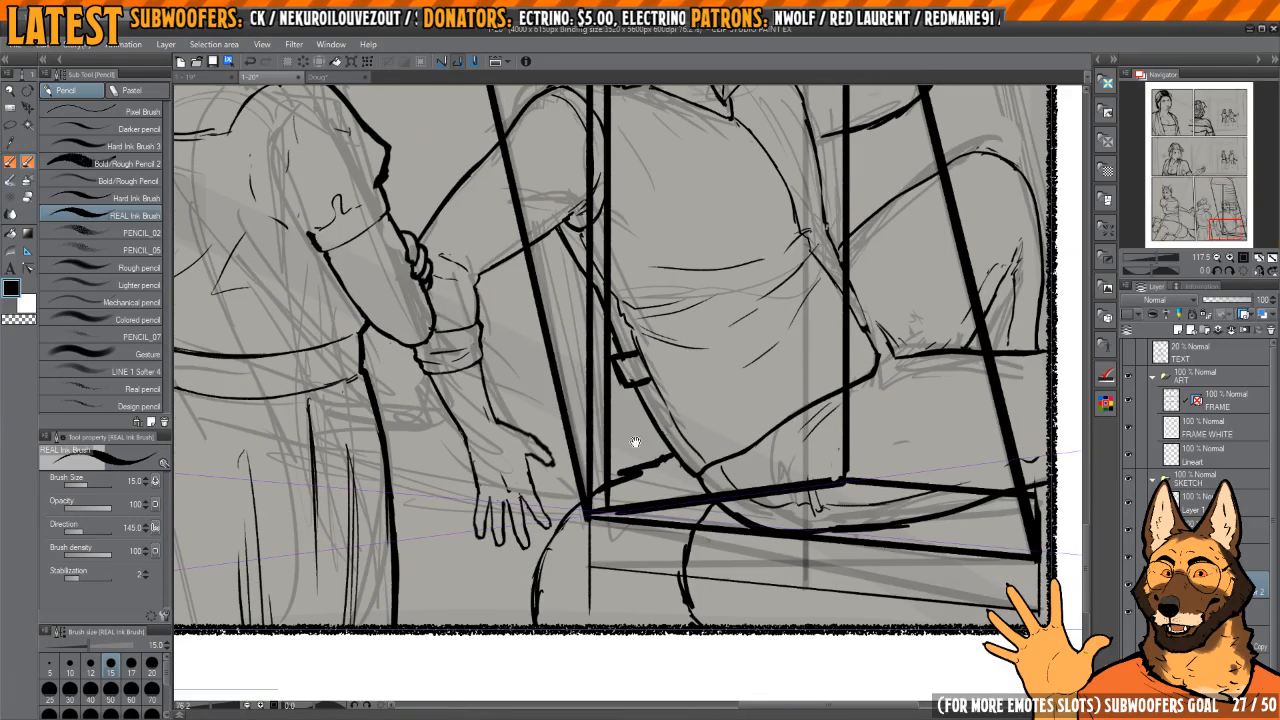
{"action": "left_click_drag", "start_coordinate": [626, 420], "coordinate": [805, 403]}
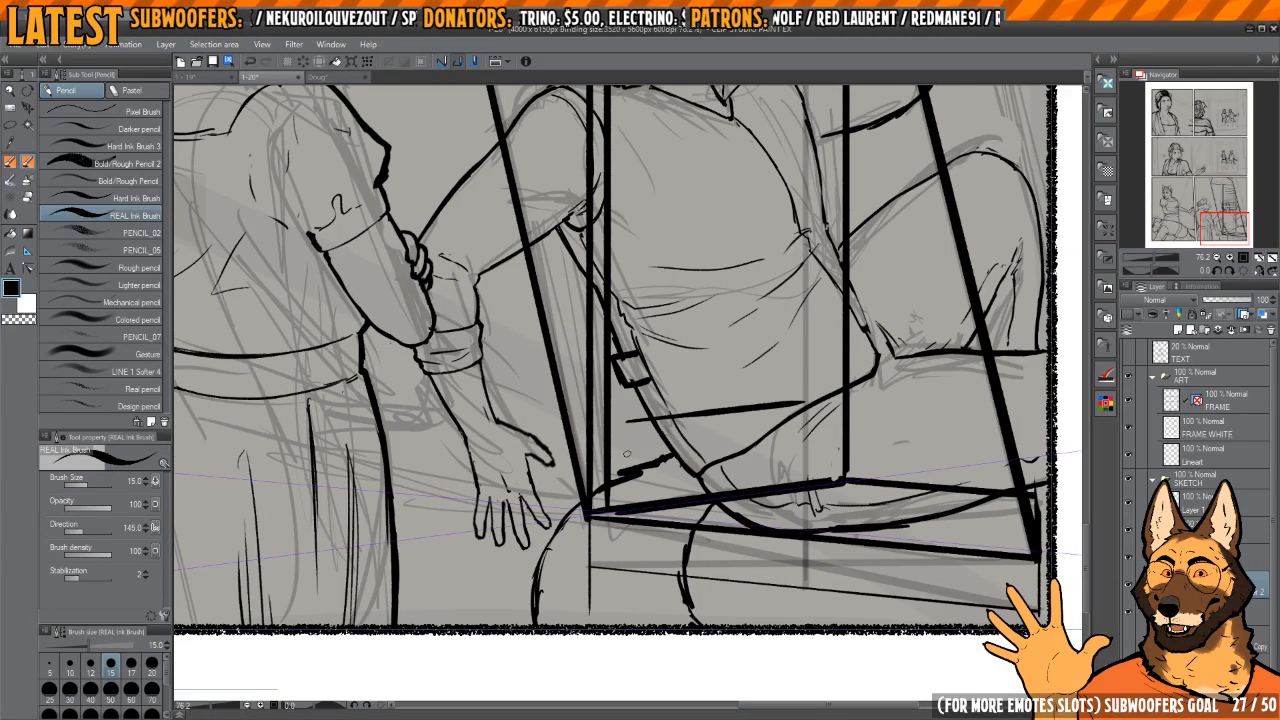
{"action": "left_click_drag", "start_coordinate": [627, 453], "coordinate": [756, 440]}
{"action": "left_click_drag", "start_coordinate": [624, 486], "coordinate": [776, 467]}
{"action": "scroll", "coordinate": [776, 467], "scroll_direction": "down", "scroll_amount": 8}
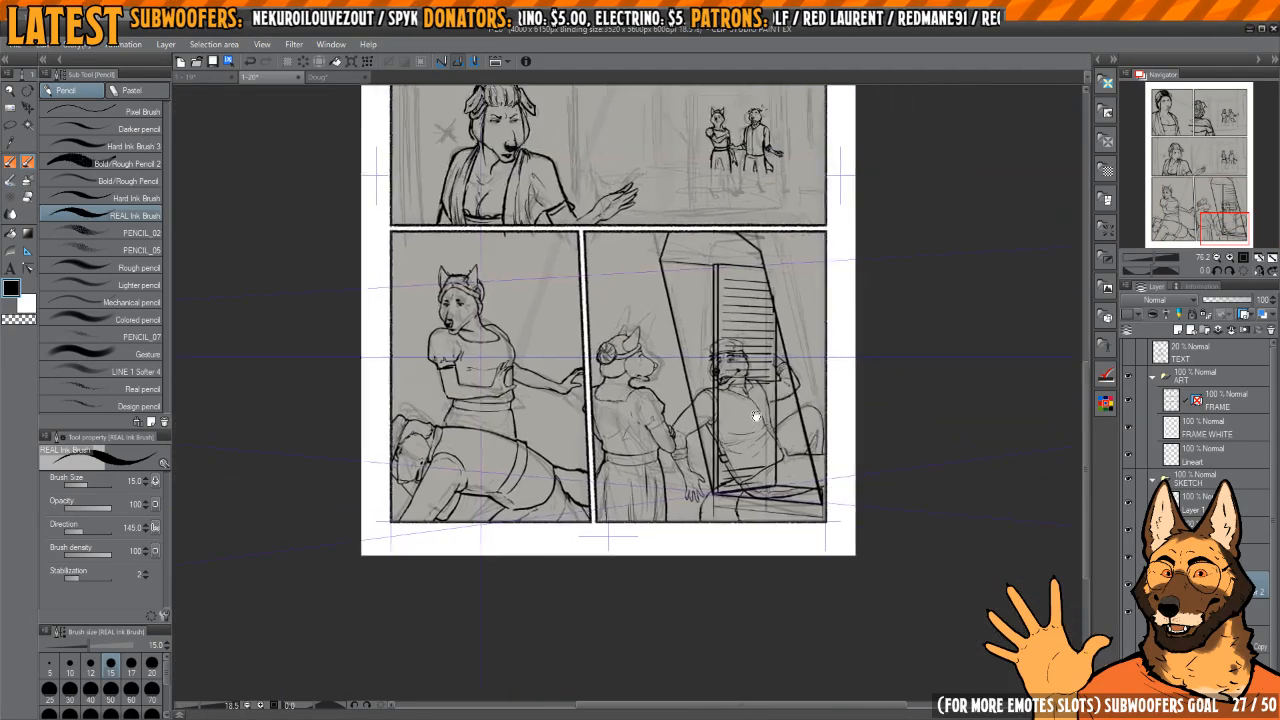
{"action": "scroll", "coordinate": [744, 370], "scroll_direction": "up", "scroll_amount": 4}
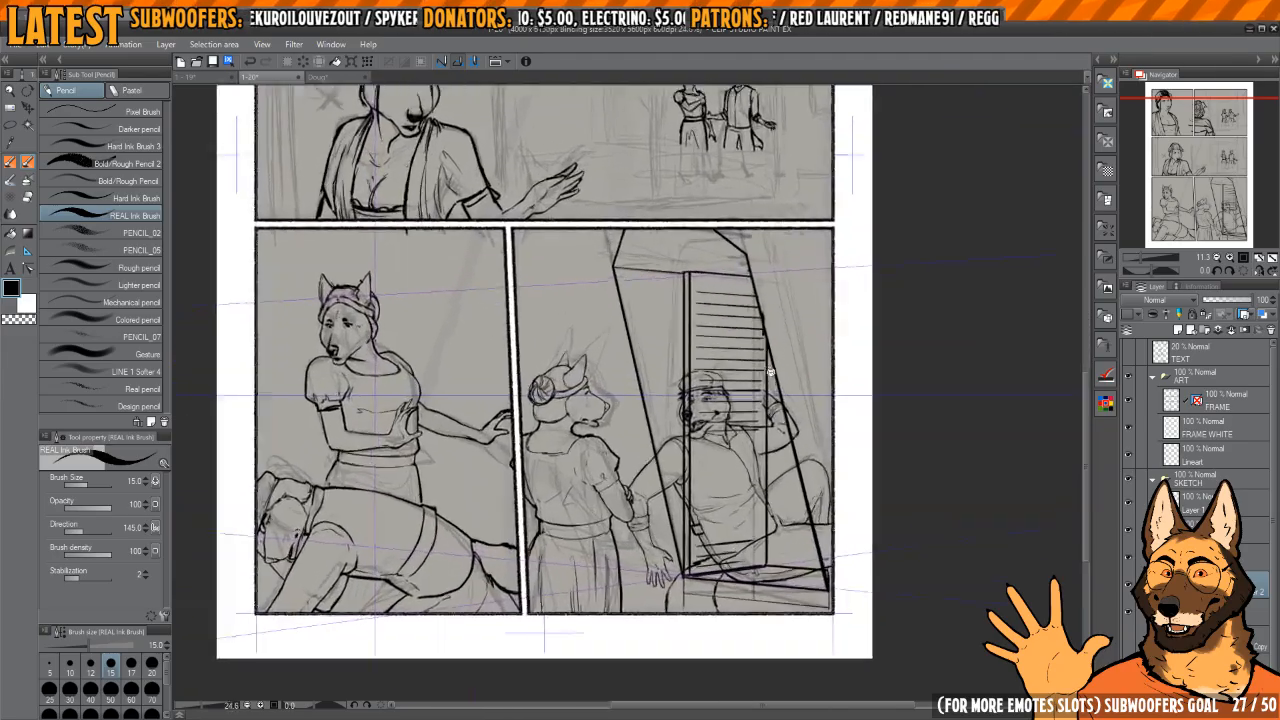
{"action": "scroll", "coordinate": [760, 376], "scroll_direction": "up", "scroll_amount": 3}
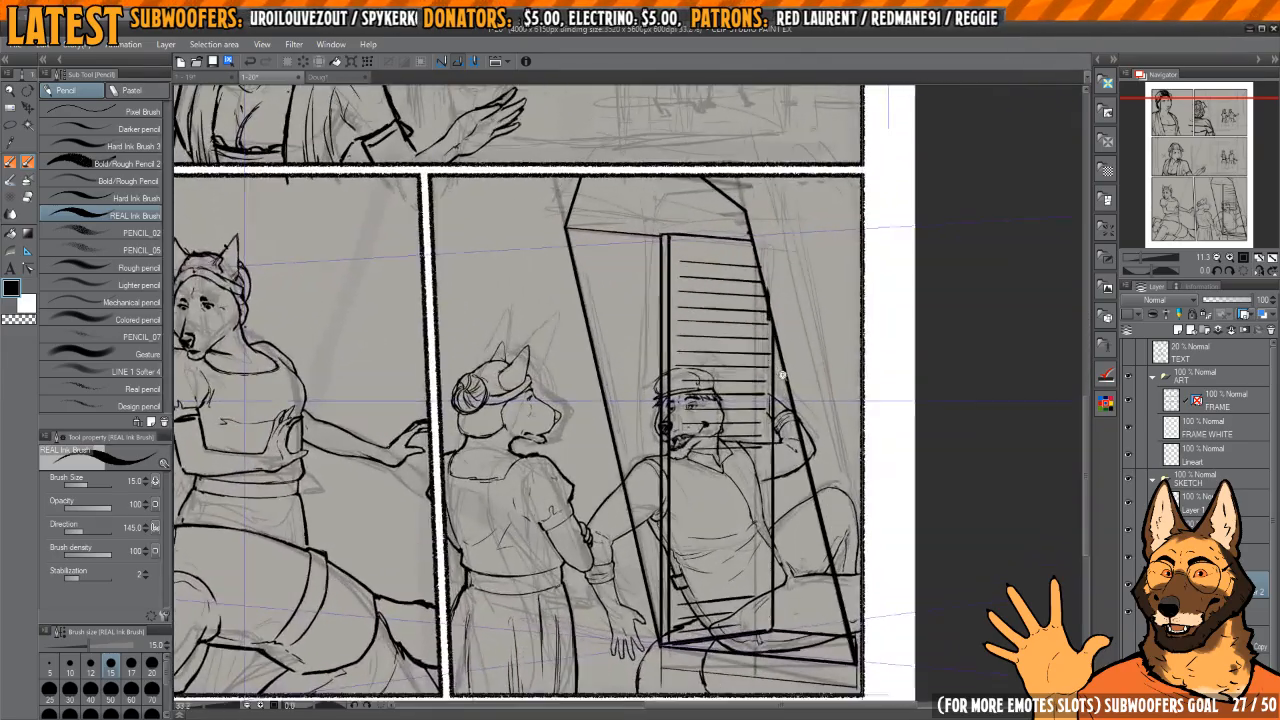
{"action": "scroll", "coordinate": [760, 376], "scroll_direction": "down", "scroll_amount": 3}
{"action": "scroll", "coordinate": [762, 377], "scroll_direction": "up", "scroll_amount": 3}
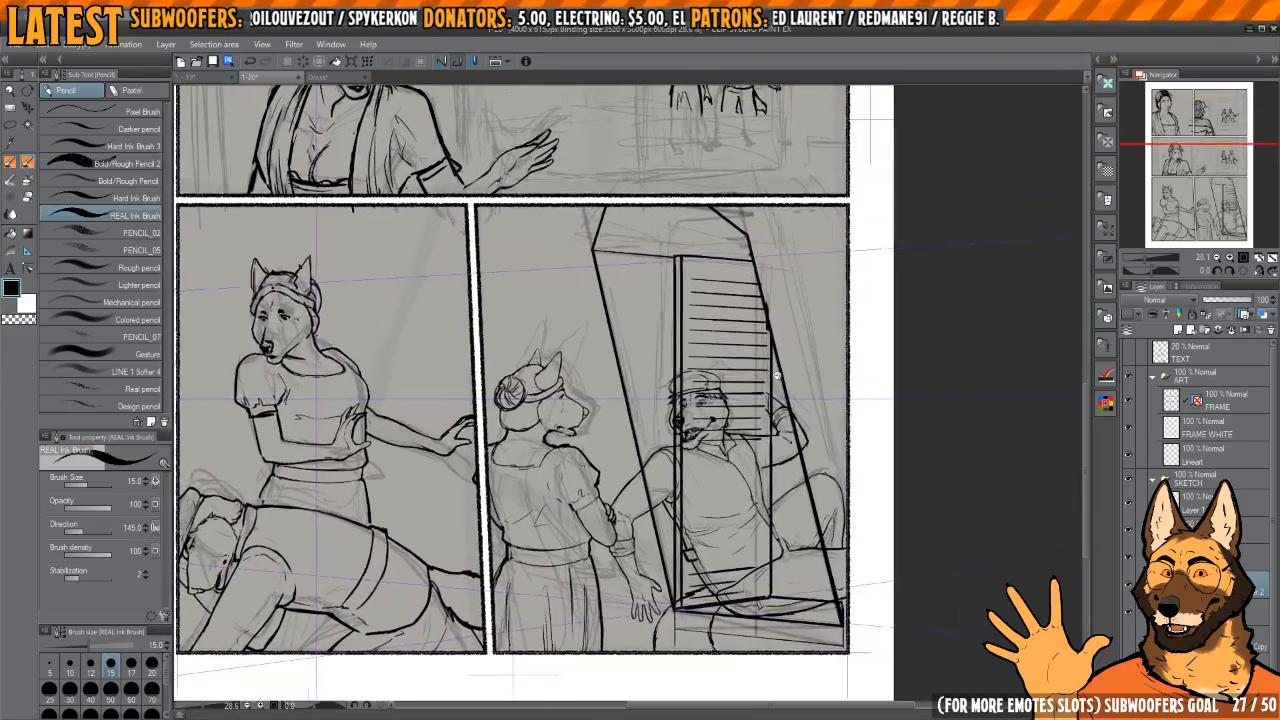
Step: Look over the page and show the hidden perspective background sketches of the top and middle panels
{"action": "scroll", "coordinate": [765, 378], "scroll_direction": "down", "scroll_amount": 2}
{"action": "scroll", "coordinate": [766, 378], "scroll_direction": "up", "scroll_amount": 1}
{"action": "scroll", "coordinate": [768, 360], "scroll_direction": "down", "scroll_amount": 2}
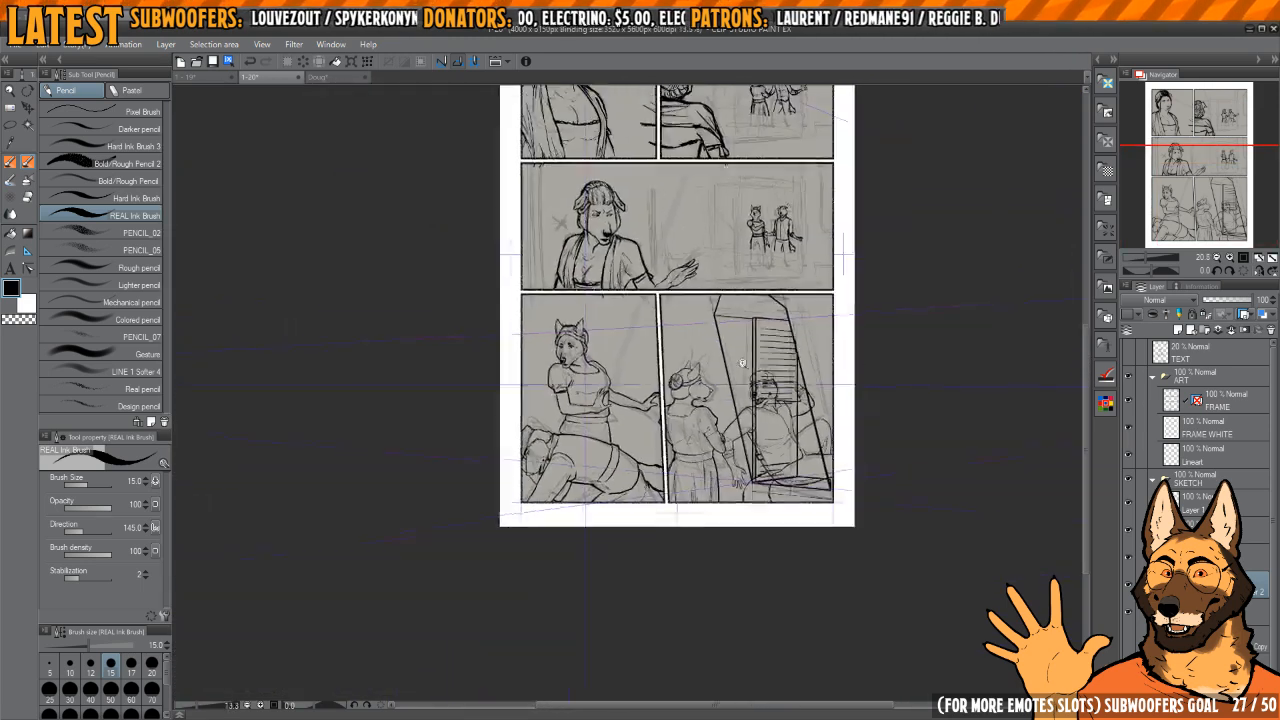
{"action": "scroll", "coordinate": [771, 337], "scroll_direction": "up", "scroll_amount": 2}
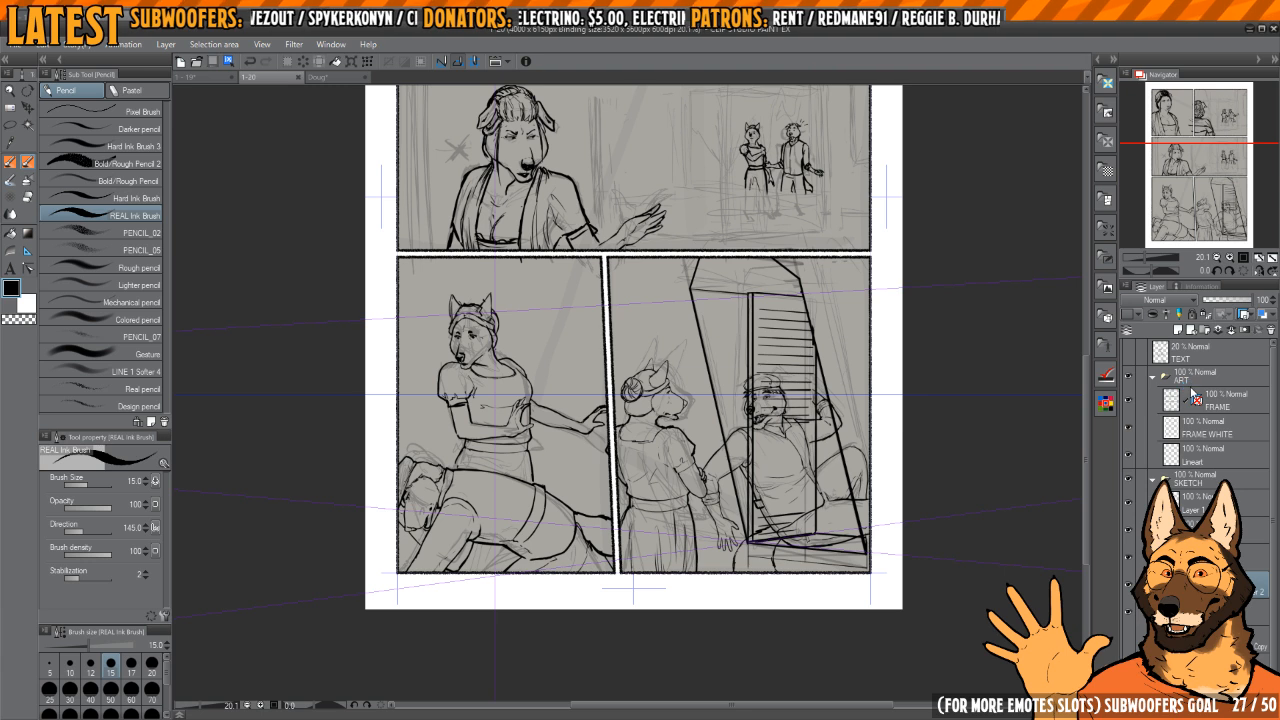
{"action": "scroll", "coordinate": [853, 408], "scroll_direction": "up", "scroll_amount": 5}
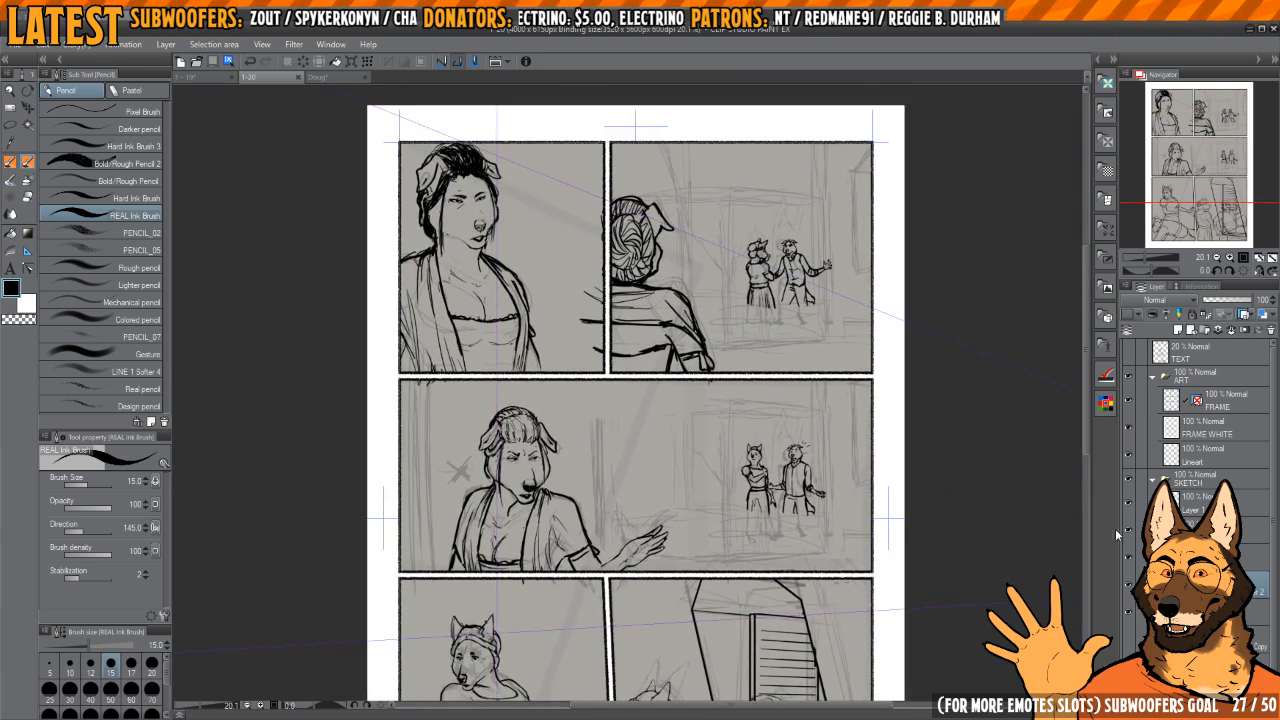
{"action": "left_click_drag", "start_coordinate": [969, 496], "coordinate": [957, 403]}
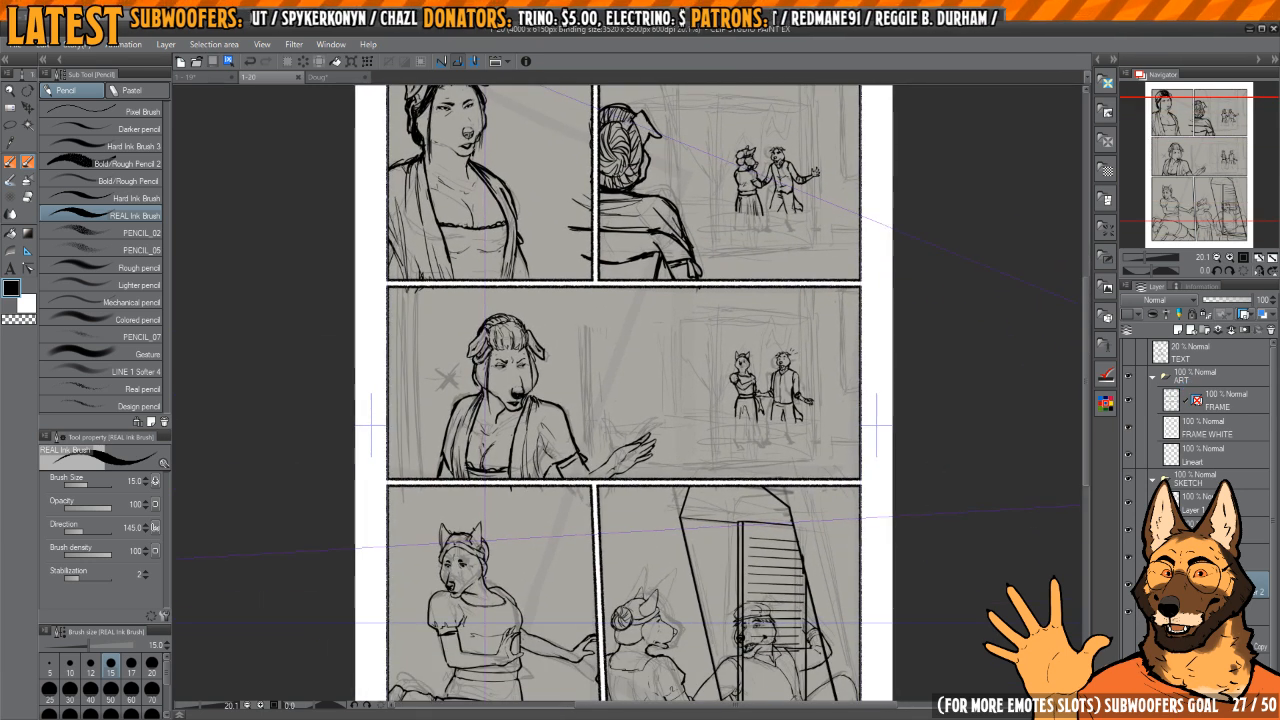
{"action": "left_click", "coordinate": [1128, 639]}
{"action": "left_click", "coordinate": [1128, 666]}
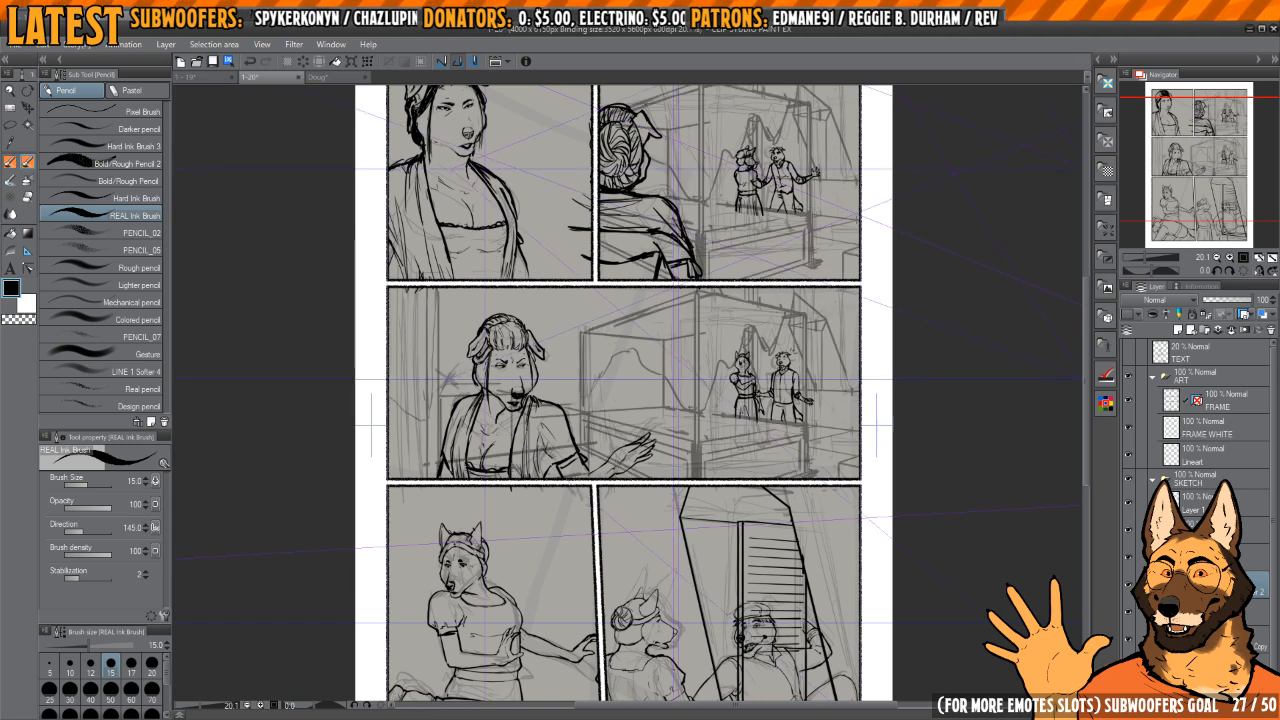
{"action": "scroll", "coordinate": [963, 481], "scroll_direction": "up", "scroll_amount": 3}
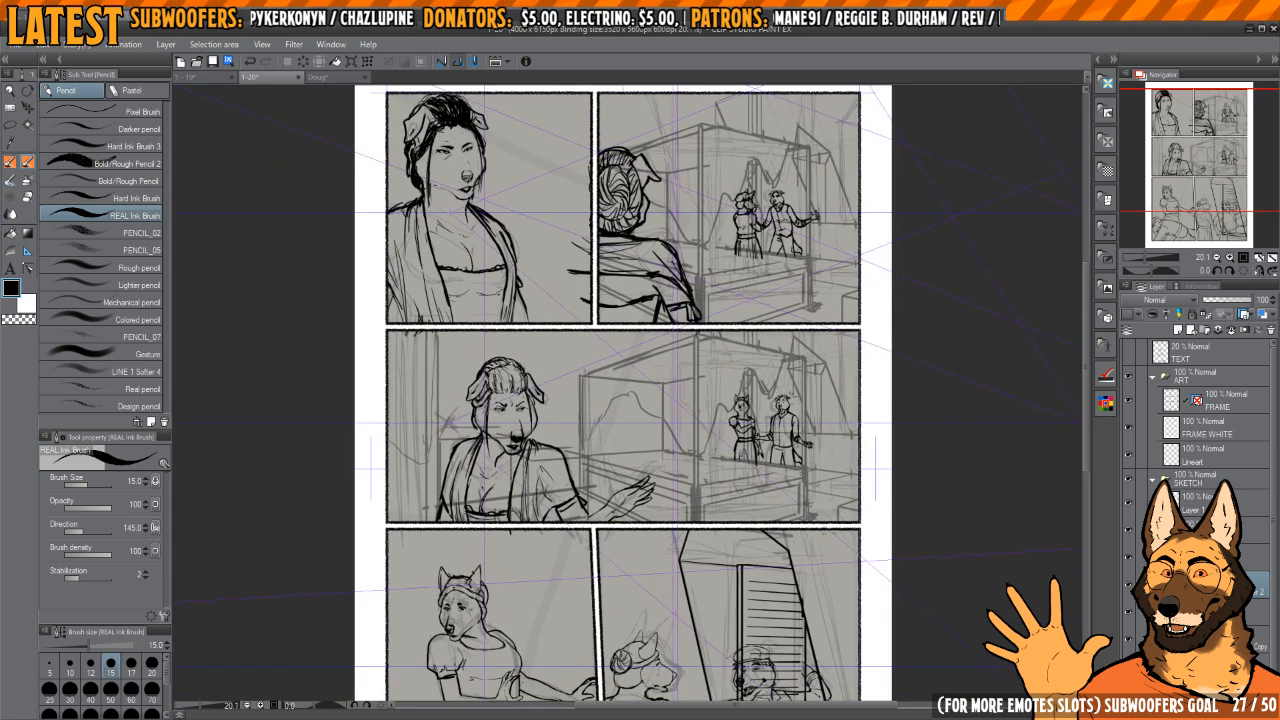
Step: Hide the rough sketch and all perspective background layers, leaving only the figure sketches and panel frames visible
{"action": "left_click", "coordinate": [1228, 640]}
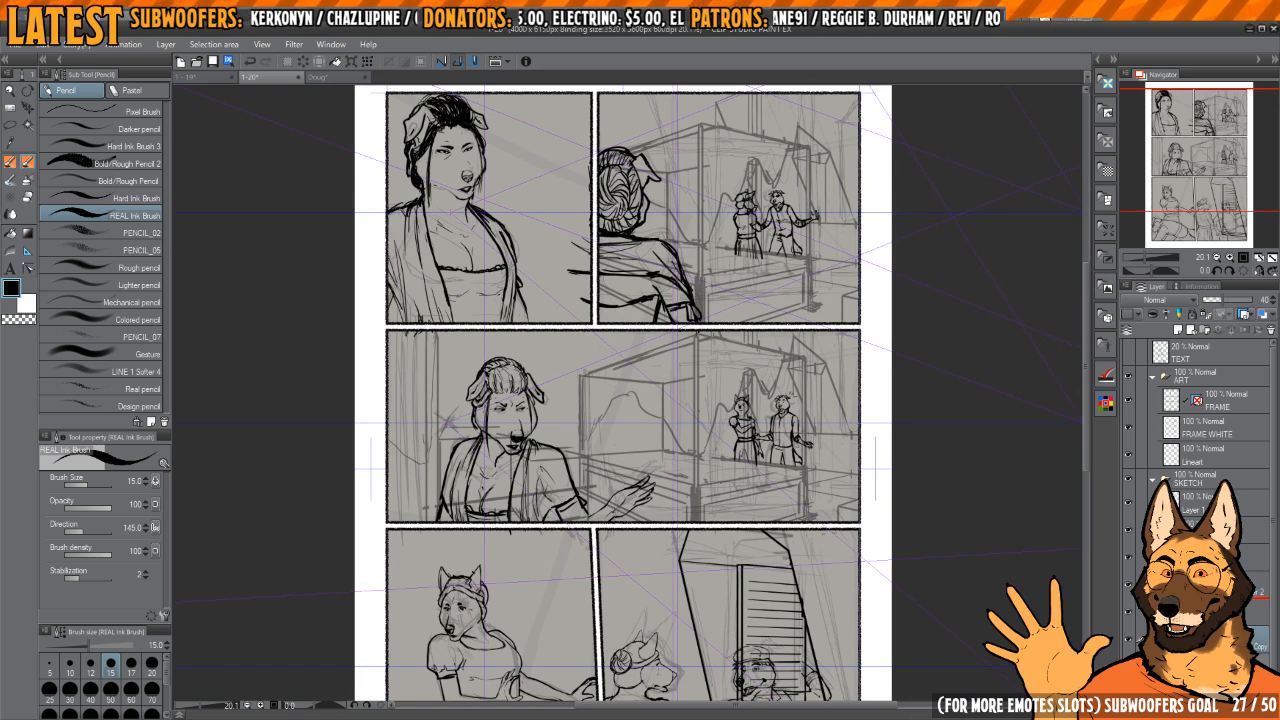
{"action": "left_click", "coordinate": [1228, 620]}
{"action": "left_click", "coordinate": [1180, 662]}
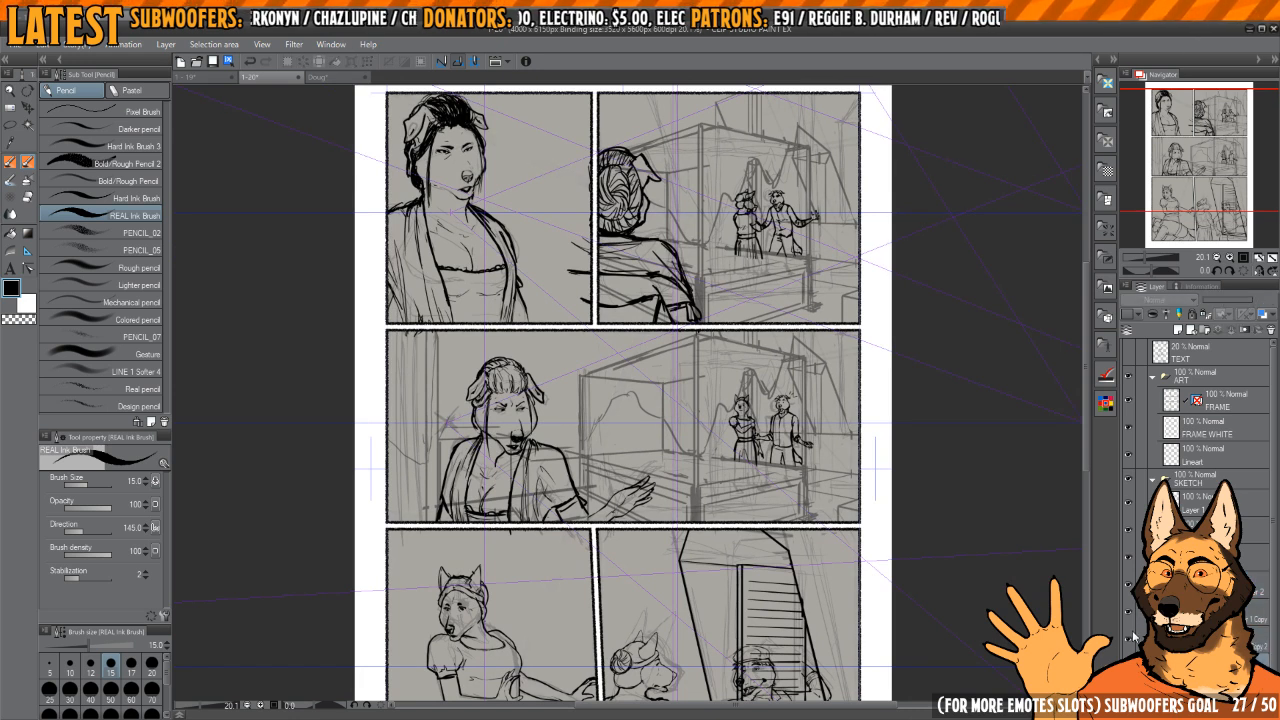
{"action": "left_click", "coordinate": [1128, 557]}
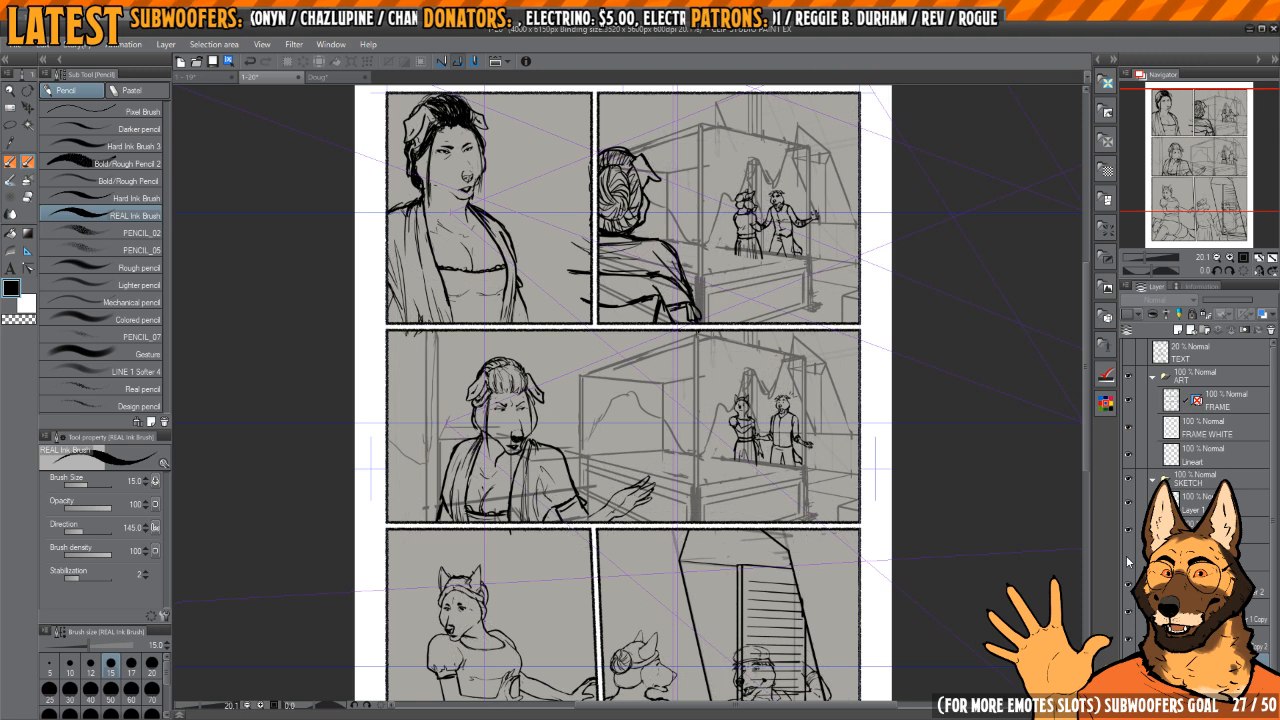
{"action": "left_click", "coordinate": [1130, 594]}
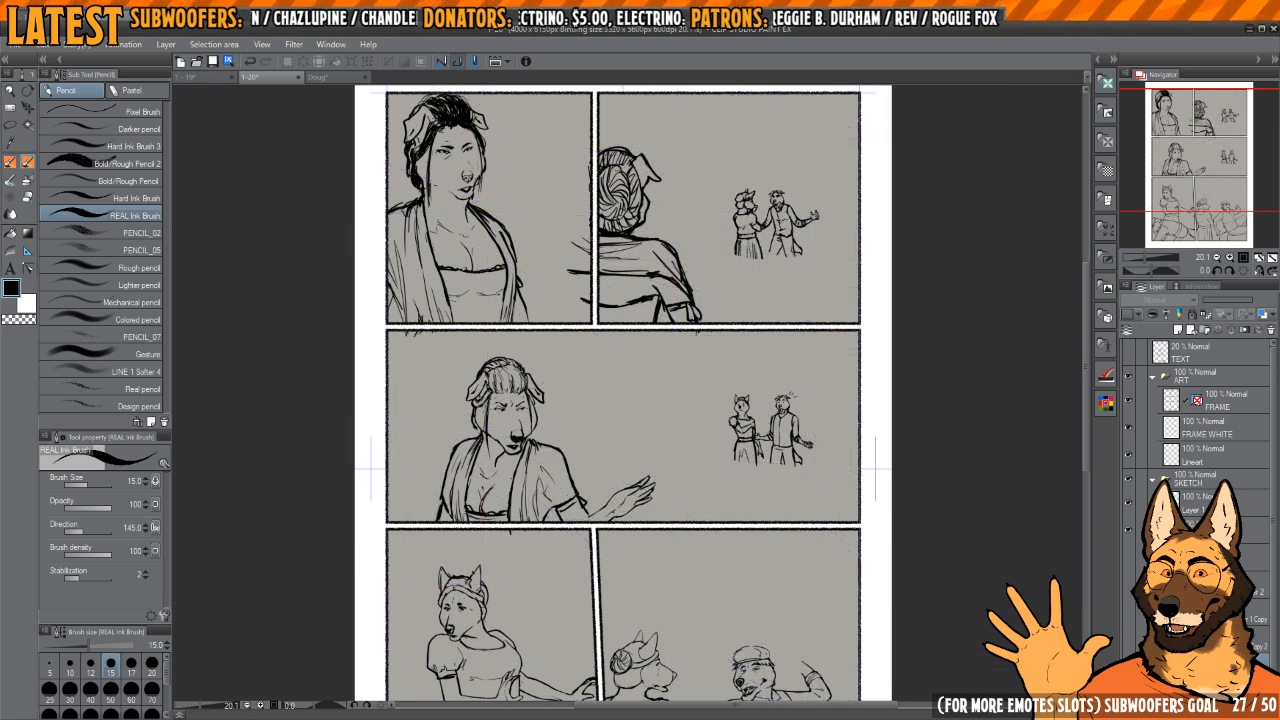
Step: Fade the figure sketch layer by lowering its opacity, and make the Lineart layer active with the REAL Ink Brush 2 pen
{"action": "left_click", "coordinate": [1255, 530]}
{"action": "left_click_drag", "start_coordinate": [1232, 300], "coordinate": [1211, 310]}
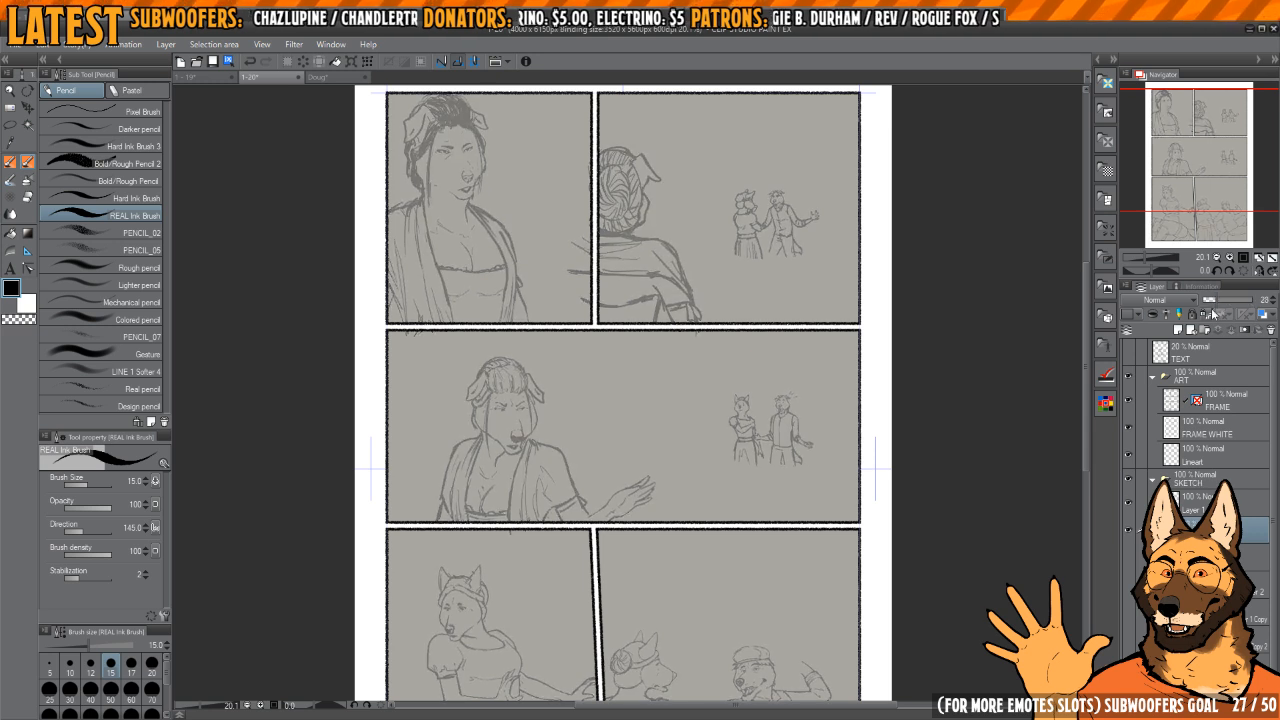
{"action": "left_click", "coordinate": [1200, 457]}
{"action": "key", "text": "p"}
Step: Try inking a short line from the chin down to the neck of the woman in the first panel
{"action": "mouse_move", "coordinate": [716, 238]}
{"action": "left_mouse_down"}
{"action": "mouse_move", "coordinate": [735, 363]}
{"action": "mouse_move", "coordinate": [789, 347]}
{"action": "left_mouse_up"}
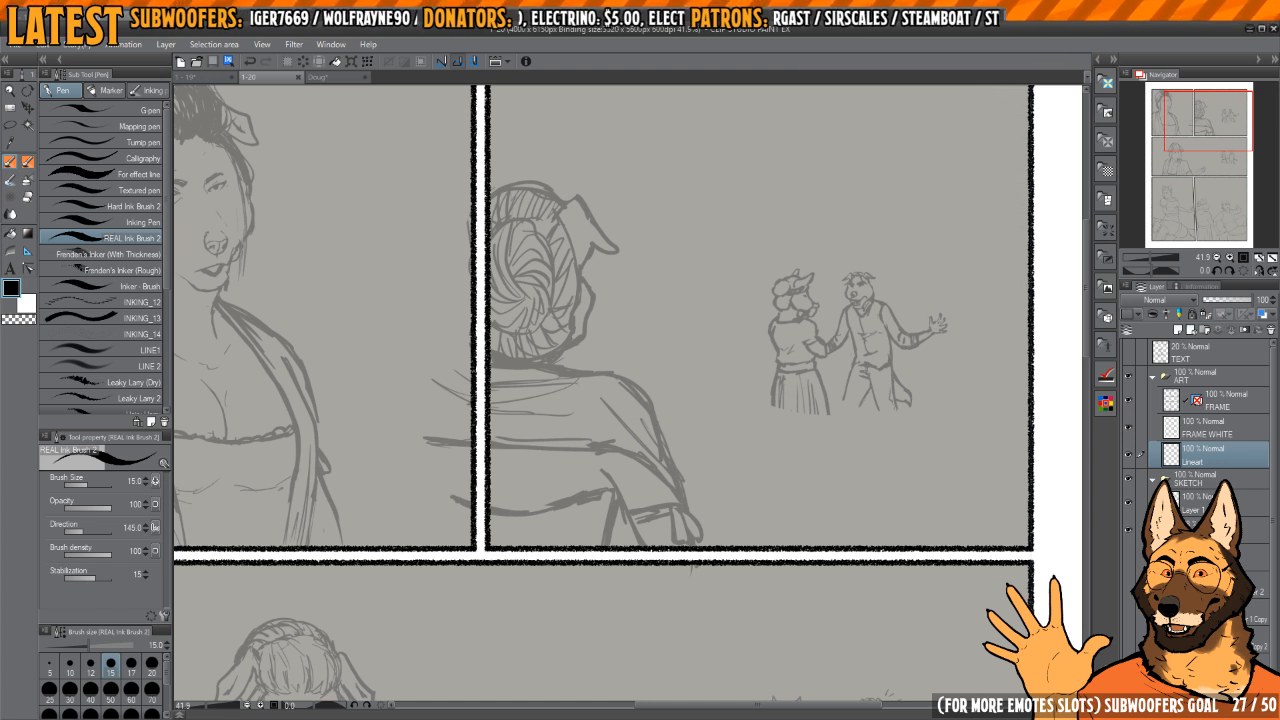
{"action": "left_click_drag", "start_coordinate": [615, 365], "coordinate": [823, 426]}
{"action": "left_click_drag", "start_coordinate": [560, 397], "coordinate": [673, 303]}
{"action": "key", "text": "h"}
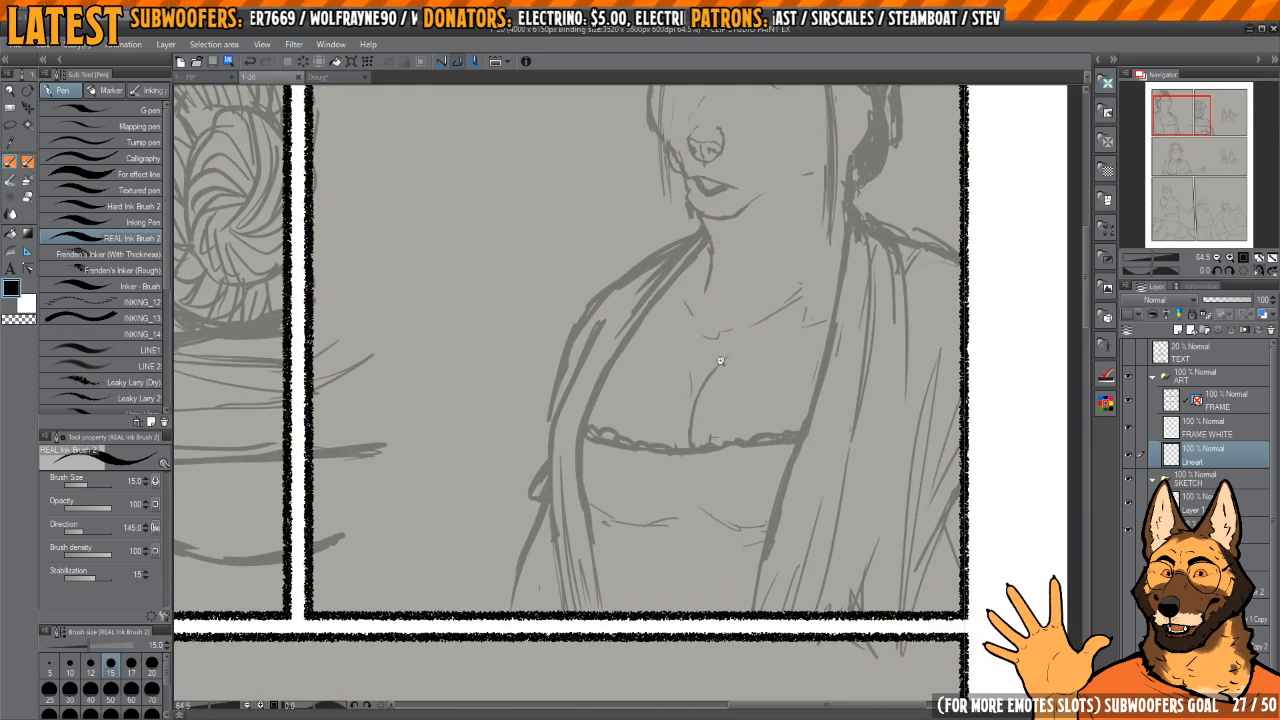
{"action": "scroll", "coordinate": [720, 361], "scroll_direction": "down", "scroll_amount": 1}
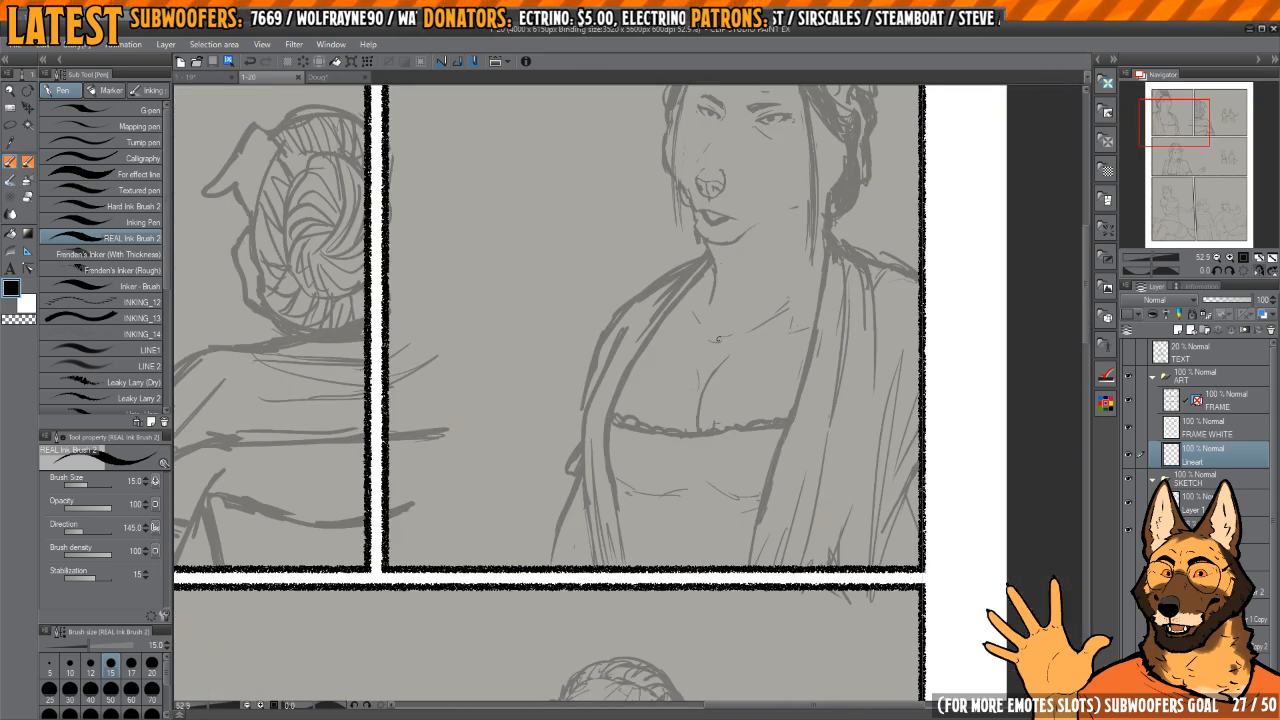
{"action": "left_click_drag", "start_coordinate": [731, 377], "coordinate": [711, 371]}
{"action": "scroll", "coordinate": [637, 397], "scroll_direction": "up", "scroll_amount": 2}
{"action": "left_click_drag", "start_coordinate": [652, 246], "coordinate": [686, 297]}
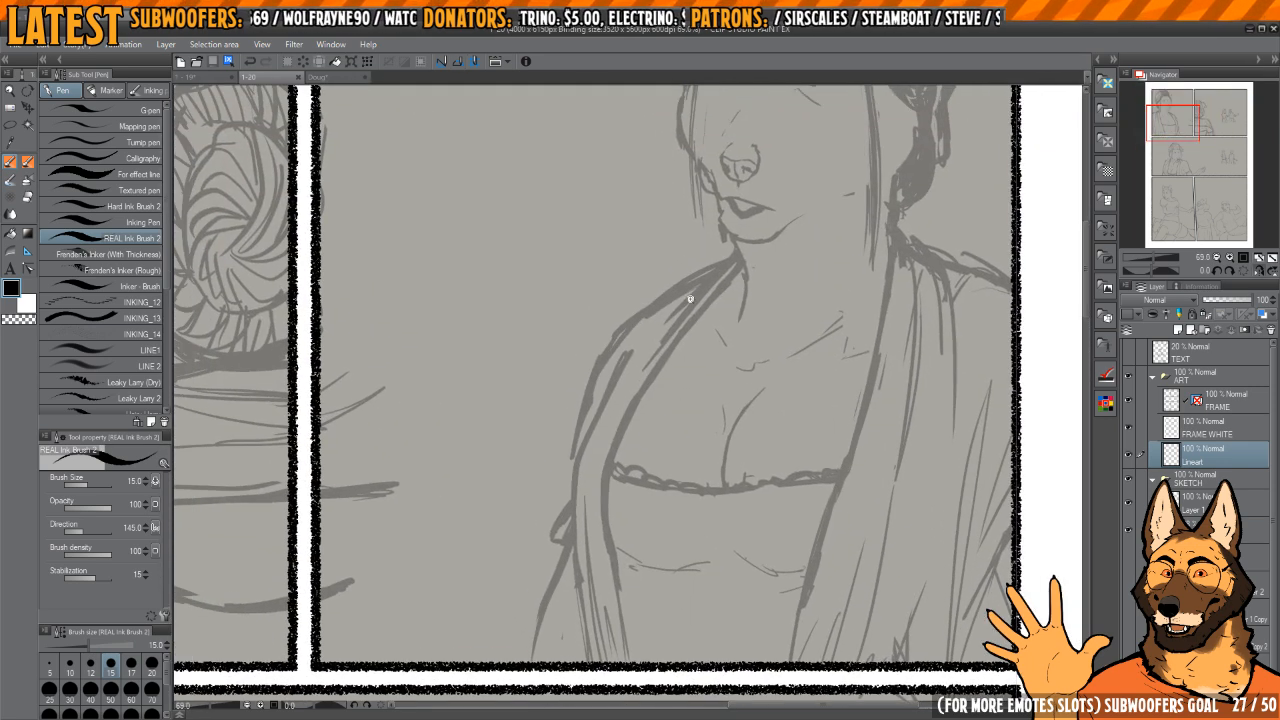
{"action": "scroll", "coordinate": [732, 254], "scroll_direction": "up", "scroll_amount": 3}
{"action": "left_click_drag", "start_coordinate": [732, 254], "coordinate": [781, 269]}
{"action": "scroll", "coordinate": [781, 269], "scroll_direction": "up", "scroll_amount": 1}
{"action": "key", "text": "h"}
{"action": "mouse_move", "coordinate": [468, 252]}
{"action": "left_mouse_down"}
{"action": "mouse_move", "coordinate": [656, 397]}
{"action": "mouse_move", "coordinate": [631, 428]}
{"action": "left_mouse_up"}
{"action": "scroll", "coordinate": [656, 397], "scroll_direction": "up", "scroll_amount": 3}
{"action": "key", "text": "ctrl+z"}
{"action": "key", "text": "ctrl+z"}
{"action": "left_click_drag", "start_coordinate": [649, 364], "coordinate": [619, 437]}
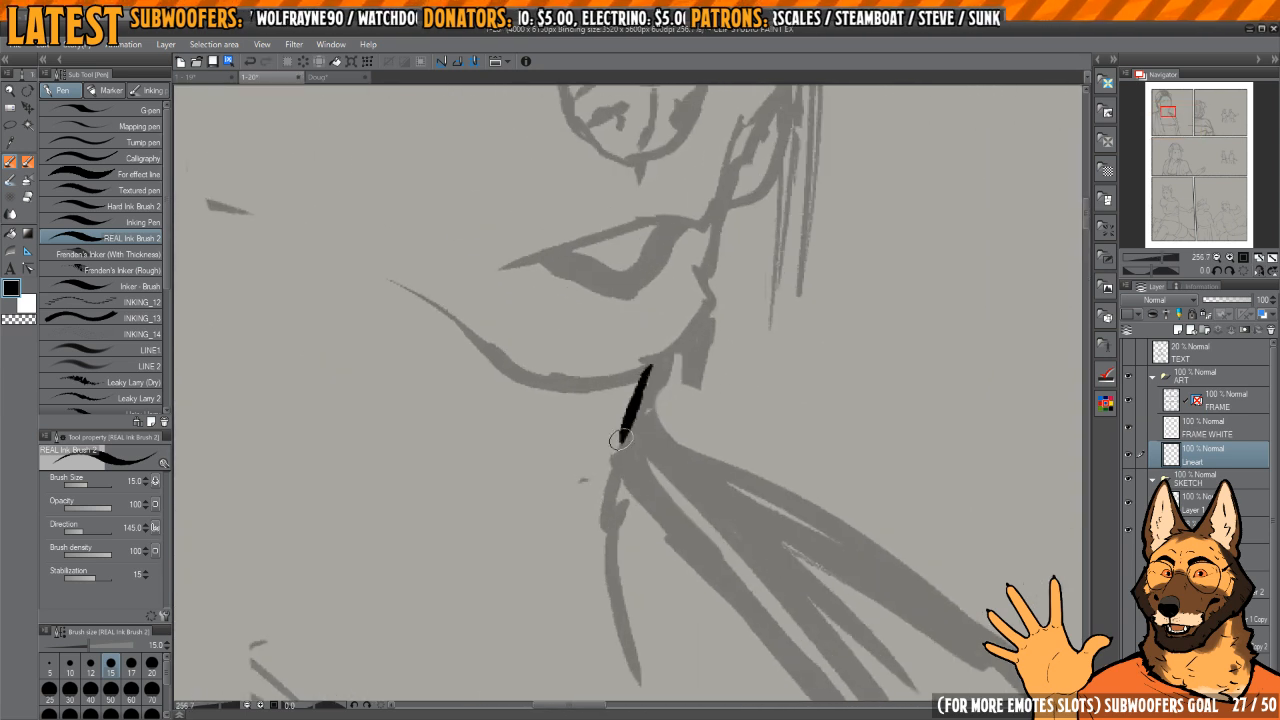
Step: Set the brush size to 12 and ink the contour from the woman's chin down to her neck, redoing a misplaced stroke
{"action": "key", "text": "ctrl+z"}
{"action": "key", "text": "["}
{"action": "key", "text": "h"}
{"action": "key", "text": "h"}
{"action": "mouse_move", "coordinate": [684, 380]}
{"action": "left_mouse_down"}
{"action": "mouse_move", "coordinate": [659, 412]}
{"action": "mouse_move", "coordinate": [687, 426]}
{"action": "mouse_move", "coordinate": [635, 487]}
{"action": "mouse_move", "coordinate": [684, 472]}
{"action": "left_mouse_up"}
{"action": "scroll", "coordinate": [654, 431], "scroll_direction": "up", "scroll_amount": 2}
{"action": "key", "text": "h"}
{"action": "key", "text": "ctrl+z"}
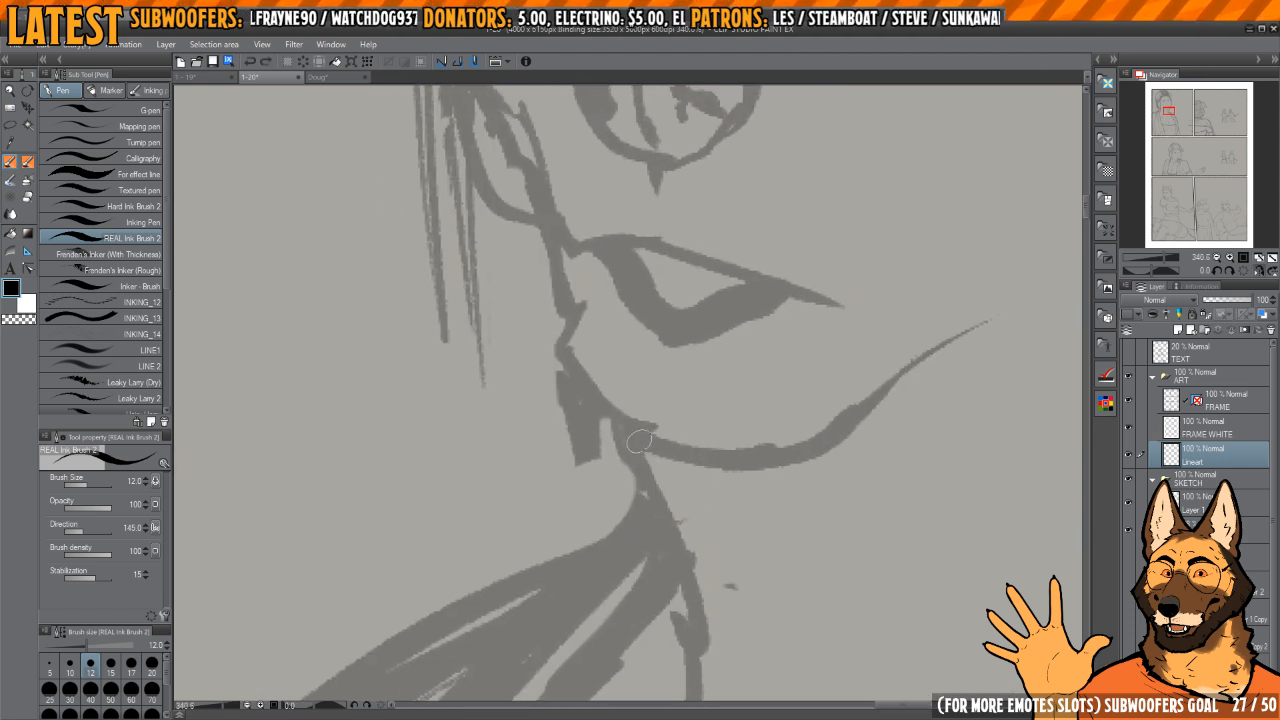
{"action": "mouse_move", "coordinate": [635, 438]}
{"action": "left_mouse_down"}
{"action": "mouse_move", "coordinate": [662, 530]}
{"action": "mouse_move", "coordinate": [688, 525]}
{"action": "left_mouse_up"}
{"action": "mouse_move", "coordinate": [621, 395]}
{"action": "left_mouse_down"}
{"action": "mouse_move", "coordinate": [612, 464]}
{"action": "mouse_move", "coordinate": [679, 535]}
{"action": "left_mouse_up"}
{"action": "left_click_drag", "start_coordinate": [637, 404], "coordinate": [666, 505]}
Step: Extend the inked chin contour upward to just below the corner of the mouth
{"action": "key", "text": "h"}
{"action": "key", "text": "h"}
{"action": "left_click_drag", "start_coordinate": [669, 407], "coordinate": [648, 441]}
{"action": "scroll", "coordinate": [629, 451], "scroll_direction": "down", "scroll_amount": 3}
{"action": "key", "text": "h"}
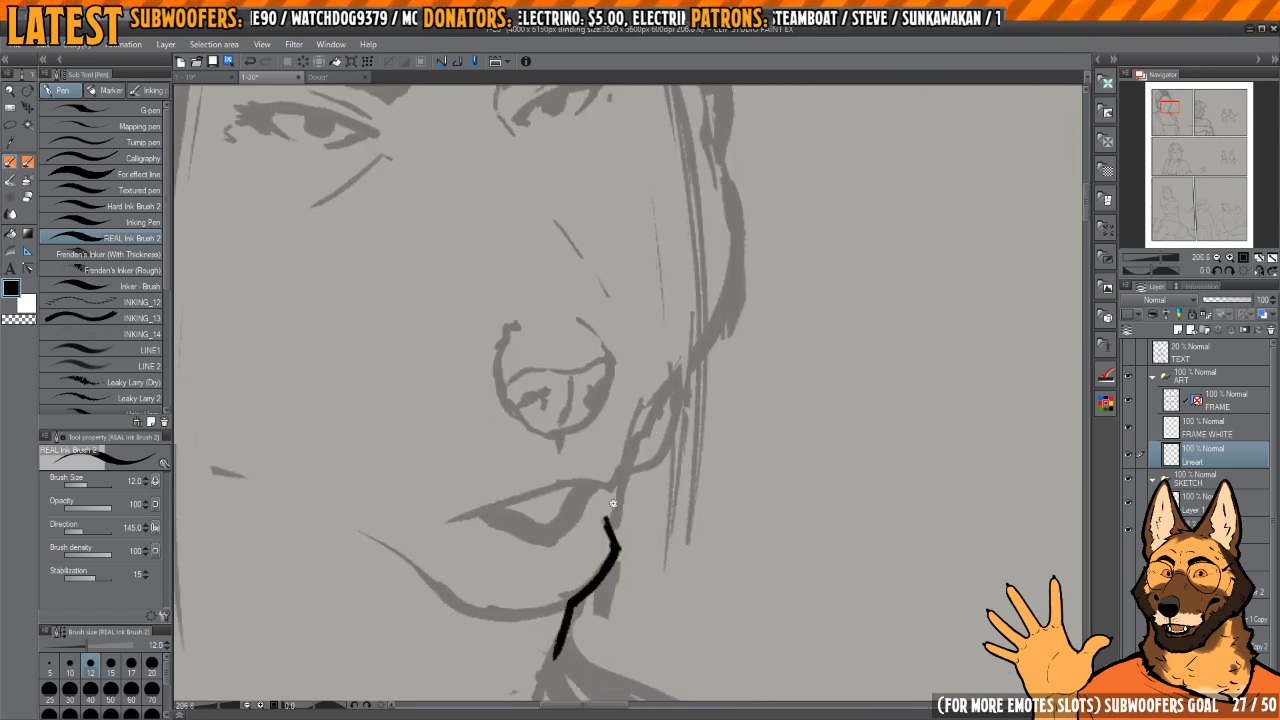
{"action": "scroll", "coordinate": [608, 520], "scroll_direction": "up", "scroll_amount": 3}
{"action": "key", "text": "h"}
{"action": "left_click_drag", "start_coordinate": [623, 531], "coordinate": [627, 441]}
{"action": "scroll", "coordinate": [670, 490], "scroll_direction": "up", "scroll_amount": 2}
{"action": "left_click_drag", "start_coordinate": [670, 490], "coordinate": [644, 464]}
Step: Trim the contour below the mouth corner with transparent strokes and re-ink it as a smooth curve
{"action": "key", "text": "c"}
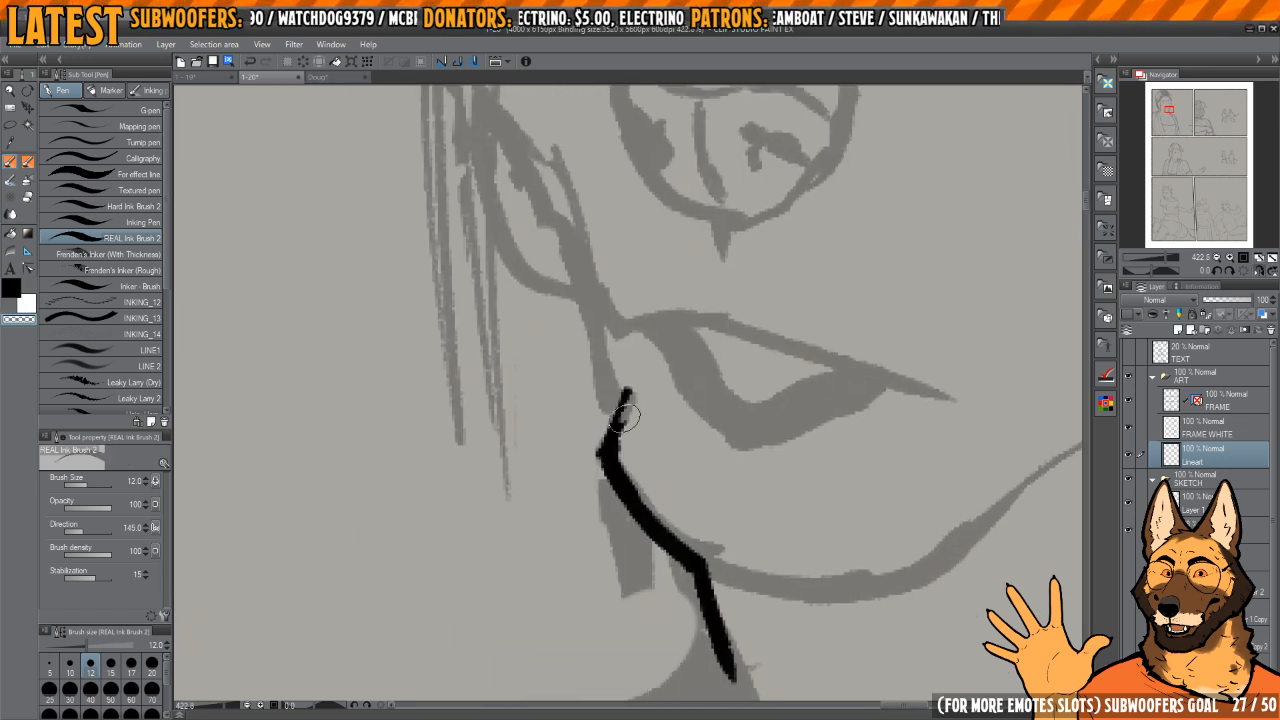
{"action": "mouse_move", "coordinate": [629, 415]}
{"action": "left_mouse_down"}
{"action": "mouse_move", "coordinate": [626, 466]}
{"action": "mouse_move", "coordinate": [690, 538]}
{"action": "left_mouse_up"}
{"action": "key", "text": "c"}
{"action": "mouse_move", "coordinate": [627, 388]}
{"action": "left_mouse_down"}
{"action": "mouse_move", "coordinate": [609, 445]}
{"action": "mouse_move", "coordinate": [617, 466]}
{"action": "mouse_move", "coordinate": [666, 466]}
{"action": "mouse_move", "coordinate": [674, 486]}
{"action": "left_mouse_up"}
{"action": "key", "text": "h"}
{"action": "mouse_move", "coordinate": [663, 427]}
{"action": "left_mouse_down"}
{"action": "mouse_move", "coordinate": [657, 468]}
{"action": "mouse_move", "coordinate": [578, 515]}
{"action": "mouse_move", "coordinate": [610, 481]}
{"action": "mouse_move", "coordinate": [635, 394]}
{"action": "left_mouse_up"}
{"action": "key", "text": "c"}
Step: Continue the muzzle contour from the corner of the mouth up alongside the nose
{"action": "left_click_drag", "start_coordinate": [600, 491], "coordinate": [700, 278]}
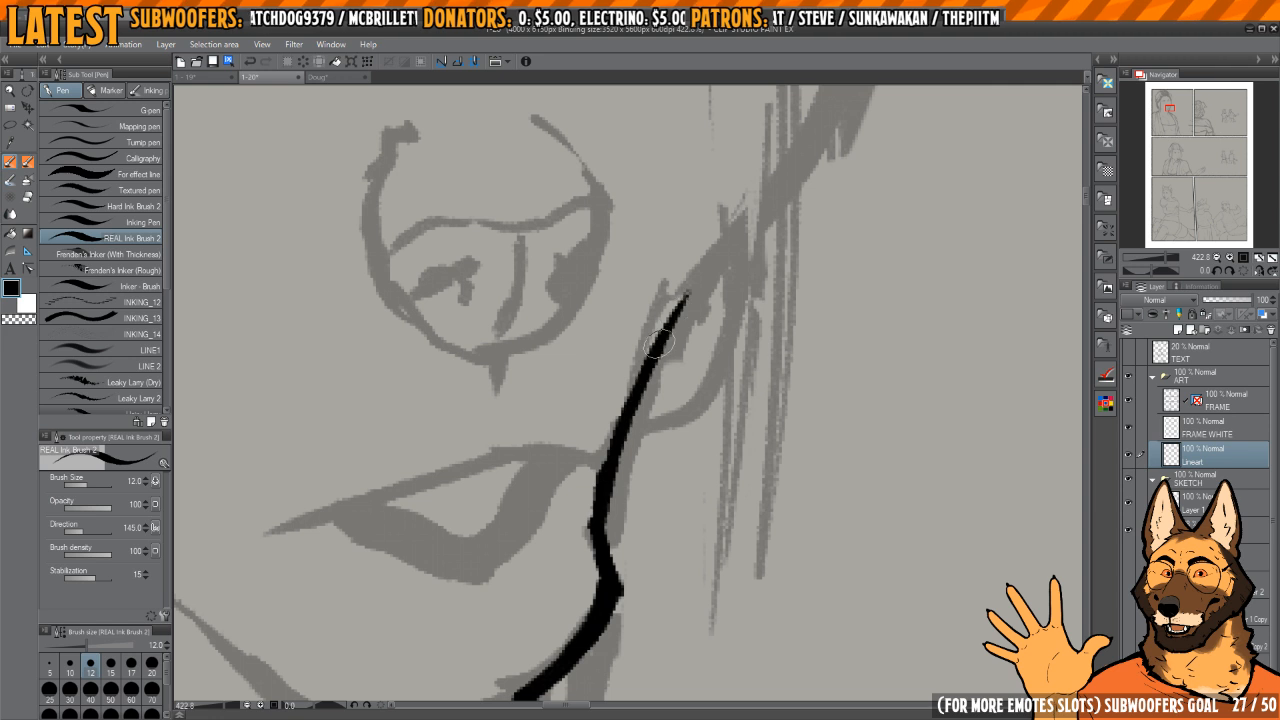
{"action": "left_click_drag", "start_coordinate": [670, 340], "coordinate": [757, 215]}
{"action": "key", "text": "h"}
{"action": "mouse_move", "coordinate": [658, 309]}
{"action": "left_mouse_down"}
{"action": "mouse_move", "coordinate": [686, 449]}
{"action": "mouse_move", "coordinate": [735, 548]}
{"action": "left_mouse_up"}
{"action": "scroll", "coordinate": [639, 408], "scroll_direction": "down", "scroll_amount": 3}
{"action": "left_click_drag", "start_coordinate": [602, 342], "coordinate": [654, 469]}
{"action": "scroll", "coordinate": [618, 330], "scroll_direction": "up", "scroll_amount": 2}
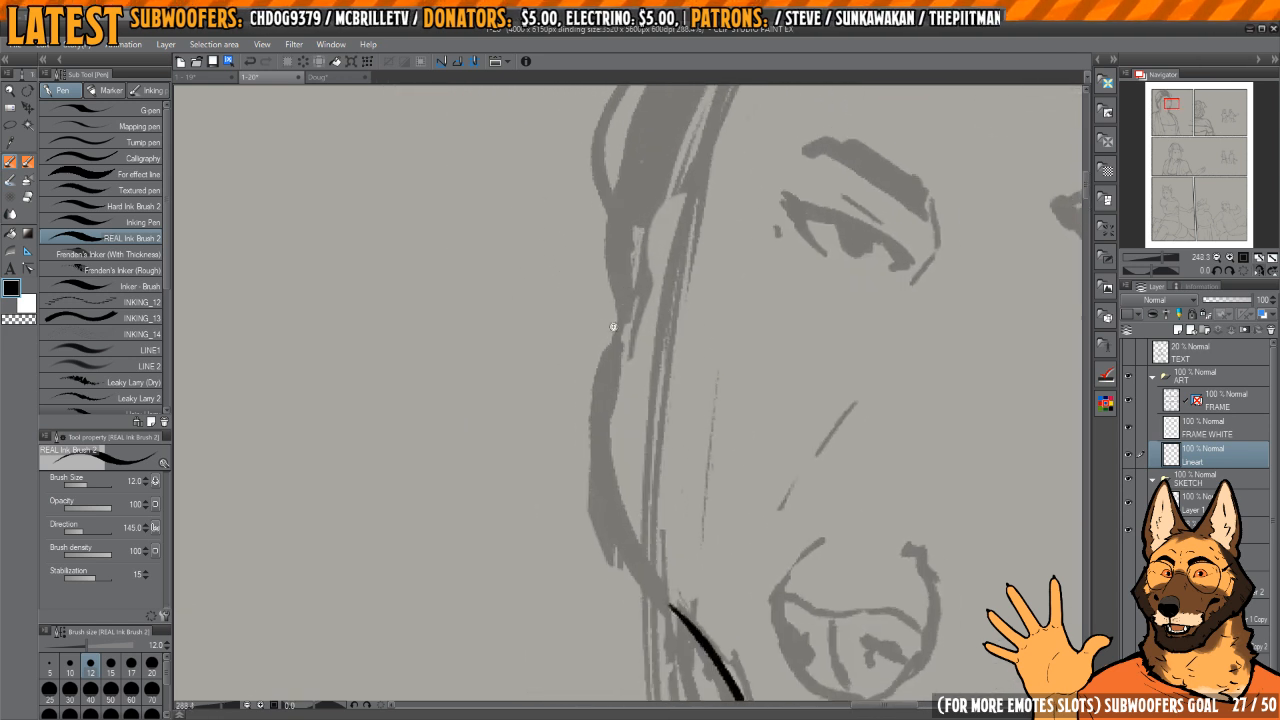
Step: Ink the far cheek contour from eye level downward along the hair, redoing the first stroke
{"action": "left_click_drag", "start_coordinate": [657, 234], "coordinate": [619, 331]}
{"action": "key", "text": "ctrl+z"}
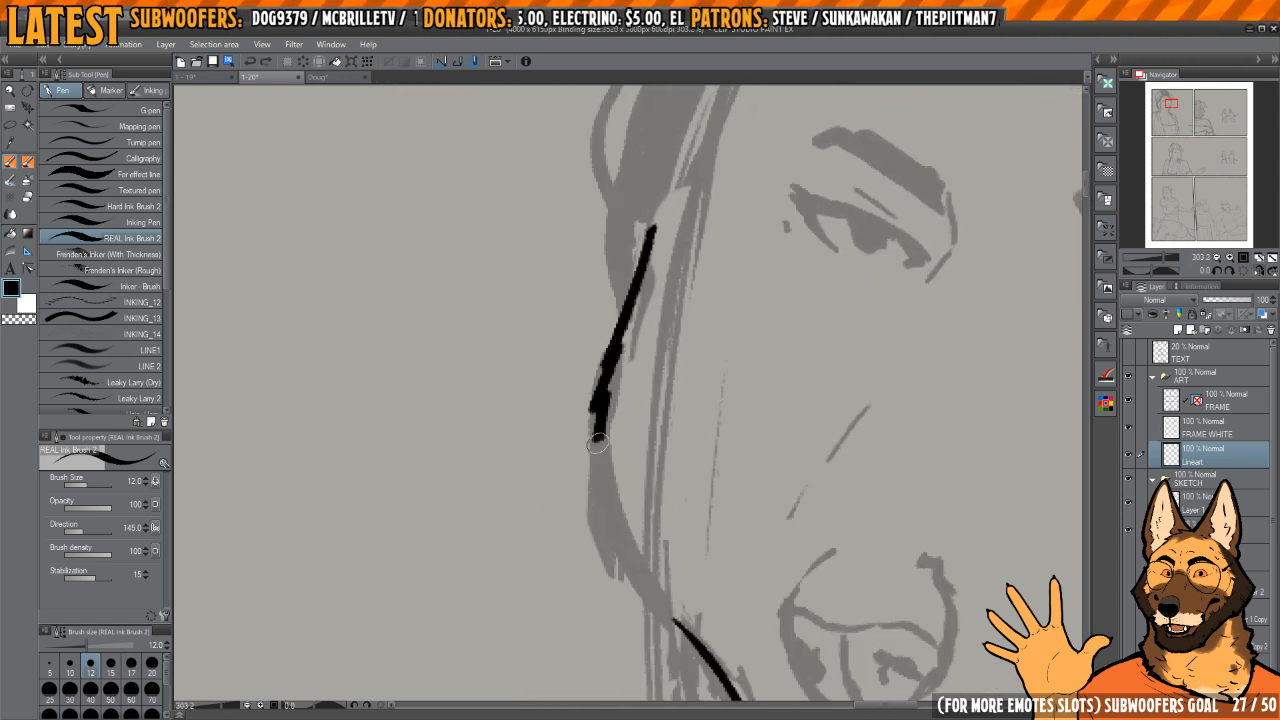
{"action": "left_click_drag", "start_coordinate": [598, 443], "coordinate": [597, 500]}
{"action": "left_click_drag", "start_coordinate": [599, 447], "coordinate": [586, 377]}
{"action": "mouse_move", "coordinate": [614, 482]}
{"action": "left_mouse_down"}
{"action": "mouse_move", "coordinate": [638, 576]}
{"action": "mouse_move", "coordinate": [611, 372]}
{"action": "left_mouse_up"}
Step: Trim the cheek line with transparent strokes and join it to the muzzle contour in one continuous curve
{"action": "key", "text": "c"}
{"action": "left_click_drag", "start_coordinate": [746, 342], "coordinate": [700, 405]}
{"action": "mouse_move", "coordinate": [597, 340]}
{"action": "left_mouse_down"}
{"action": "mouse_move", "coordinate": [620, 399]}
{"action": "mouse_move", "coordinate": [630, 357]}
{"action": "mouse_move", "coordinate": [636, 411]}
{"action": "left_mouse_up"}
{"action": "key", "text": "c"}
{"action": "mouse_move", "coordinate": [633, 411]}
{"action": "left_mouse_down"}
{"action": "mouse_move", "coordinate": [624, 357]}
{"action": "mouse_move", "coordinate": [655, 556]}
{"action": "left_mouse_up"}
{"action": "left_click_drag", "start_coordinate": [655, 559], "coordinate": [634, 437]}
{"action": "left_click_drag", "start_coordinate": [634, 437], "coordinate": [629, 588]}
{"action": "left_click_drag", "start_coordinate": [629, 589], "coordinate": [642, 464]}
{"action": "left_click_drag", "start_coordinate": [667, 356], "coordinate": [695, 339]}
{"action": "left_click_drag", "start_coordinate": [686, 325], "coordinate": [667, 456]}
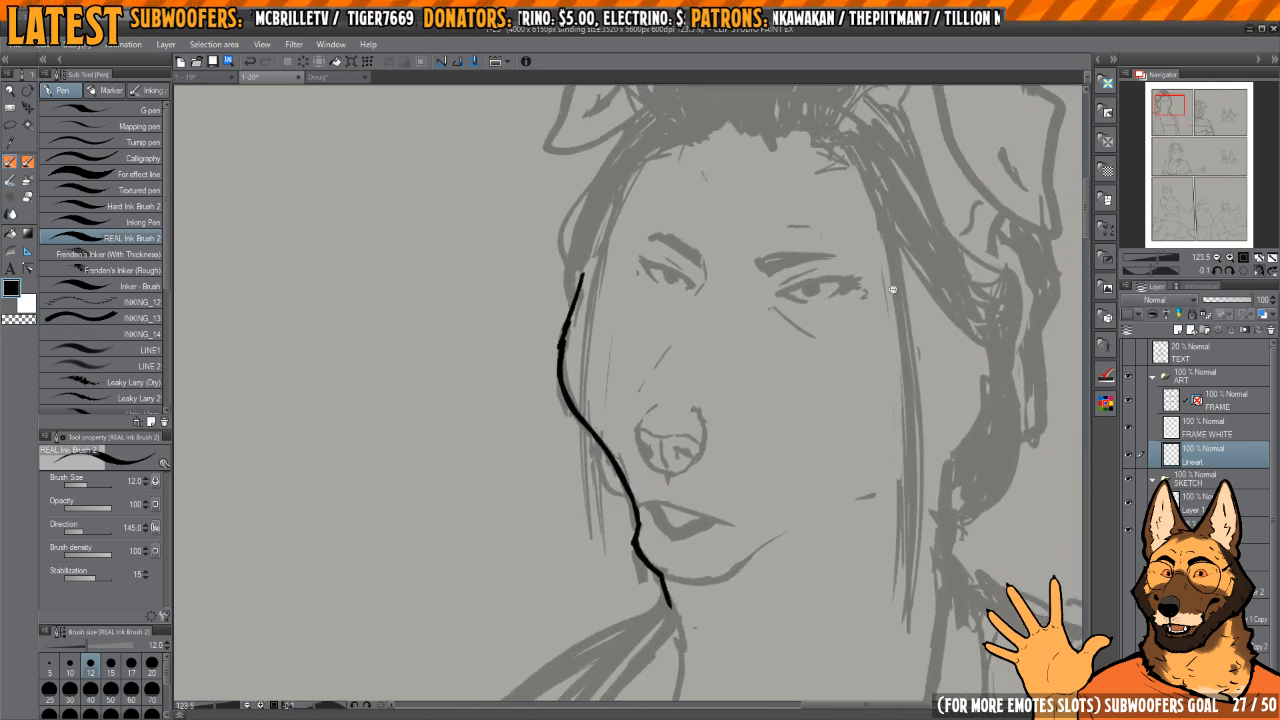
Step: Ink a short line that merges into the muzzle contour just above the corner of the mouth
{"action": "left_click_drag", "start_coordinate": [893, 289], "coordinate": [760, 330]}
{"action": "left_click_drag", "start_coordinate": [675, 356], "coordinate": [688, 374]}
{"action": "mouse_move", "coordinate": [630, 440]}
{"action": "left_mouse_down"}
{"action": "mouse_move", "coordinate": [680, 500]}
{"action": "mouse_move", "coordinate": [605, 443]}
{"action": "mouse_move", "coordinate": [607, 504]}
{"action": "left_mouse_up"}
{"action": "key", "text": "c"}
Step: Ink the mouth's upper line slanting down from the muzzle contour
{"action": "key", "text": "c"}
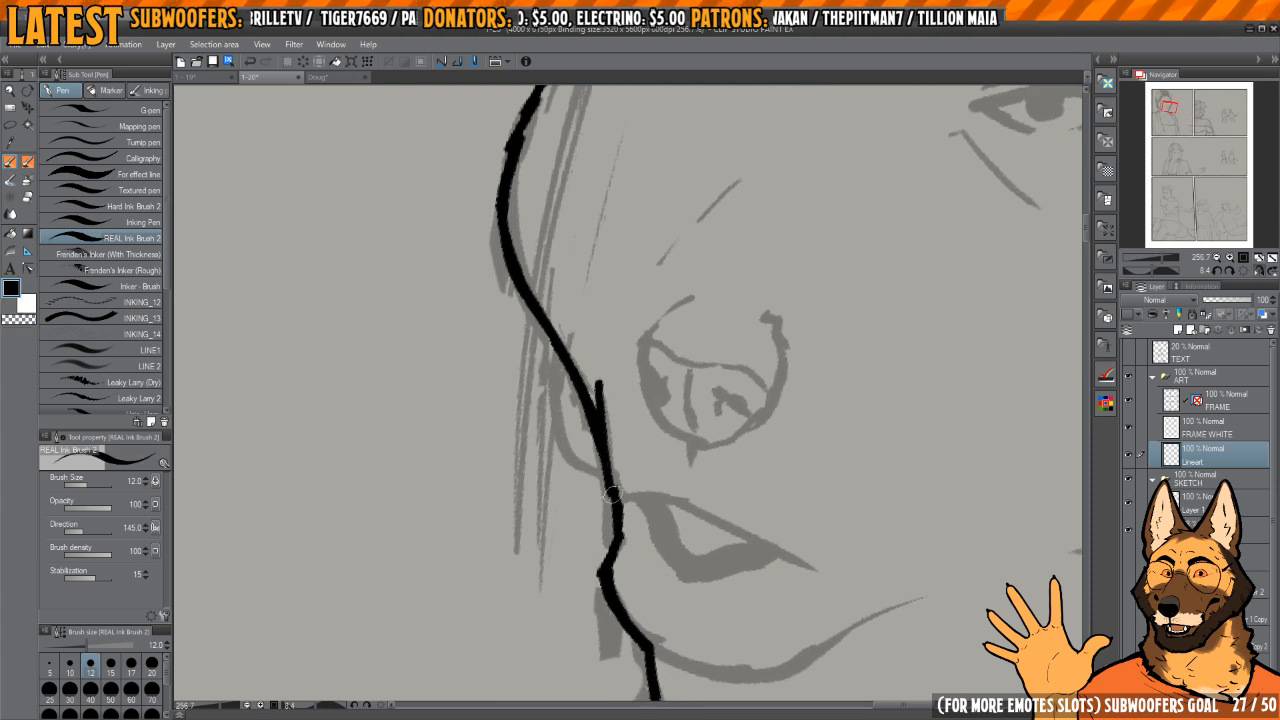
{"action": "mouse_move", "coordinate": [677, 459]}
{"action": "left_mouse_down"}
{"action": "mouse_move", "coordinate": [640, 374]}
{"action": "mouse_move", "coordinate": [655, 358]}
{"action": "left_mouse_up"}
{"action": "left_click_drag", "start_coordinate": [724, 331], "coordinate": [697, 326]}
{"action": "left_click_drag", "start_coordinate": [668, 318], "coordinate": [659, 378]}
{"action": "mouse_move", "coordinate": [690, 257]}
{"action": "left_mouse_down"}
{"action": "mouse_move", "coordinate": [630, 476]}
{"action": "mouse_move", "coordinate": [630, 567]}
{"action": "left_mouse_up"}
{"action": "key", "text": "c"}
{"action": "key", "text": "c"}
{"action": "mouse_move", "coordinate": [634, 463]}
{"action": "left_mouse_down"}
{"action": "mouse_move", "coordinate": [654, 394]}
{"action": "mouse_move", "coordinate": [683, 497]}
{"action": "mouse_move", "coordinate": [630, 500]}
{"action": "left_mouse_up"}
Step: Outline and fill the dark curved shape beneath the mouth's upper line
{"action": "mouse_move", "coordinate": [645, 460]}
{"action": "left_mouse_down"}
{"action": "mouse_move", "coordinate": [668, 438]}
{"action": "mouse_move", "coordinate": [678, 462]}
{"action": "left_mouse_up"}
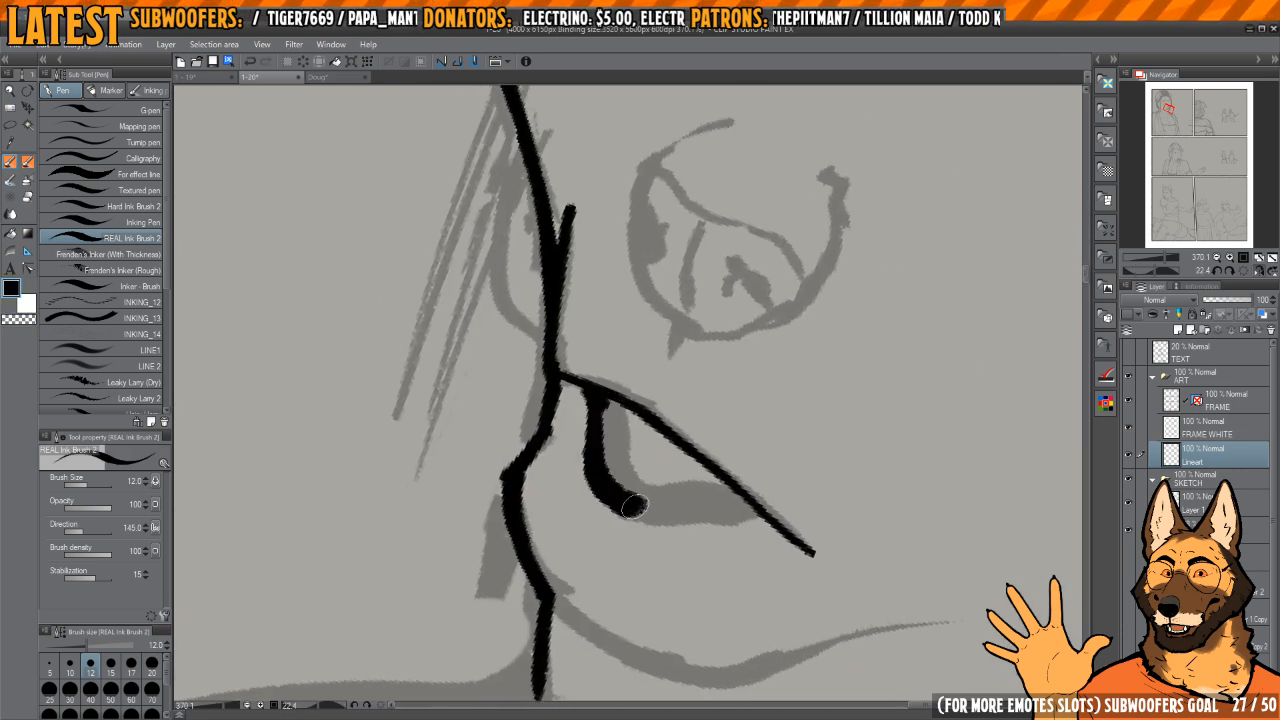
{"action": "left_click_drag", "start_coordinate": [634, 507], "coordinate": [692, 511]}
{"action": "left_click_drag", "start_coordinate": [762, 453], "coordinate": [764, 401]}
{"action": "mouse_move", "coordinate": [768, 382]}
{"action": "left_mouse_down"}
{"action": "mouse_move", "coordinate": [788, 423]}
{"action": "mouse_move", "coordinate": [692, 484]}
{"action": "left_mouse_up"}
{"action": "left_click_drag", "start_coordinate": [643, 378], "coordinate": [651, 372]}
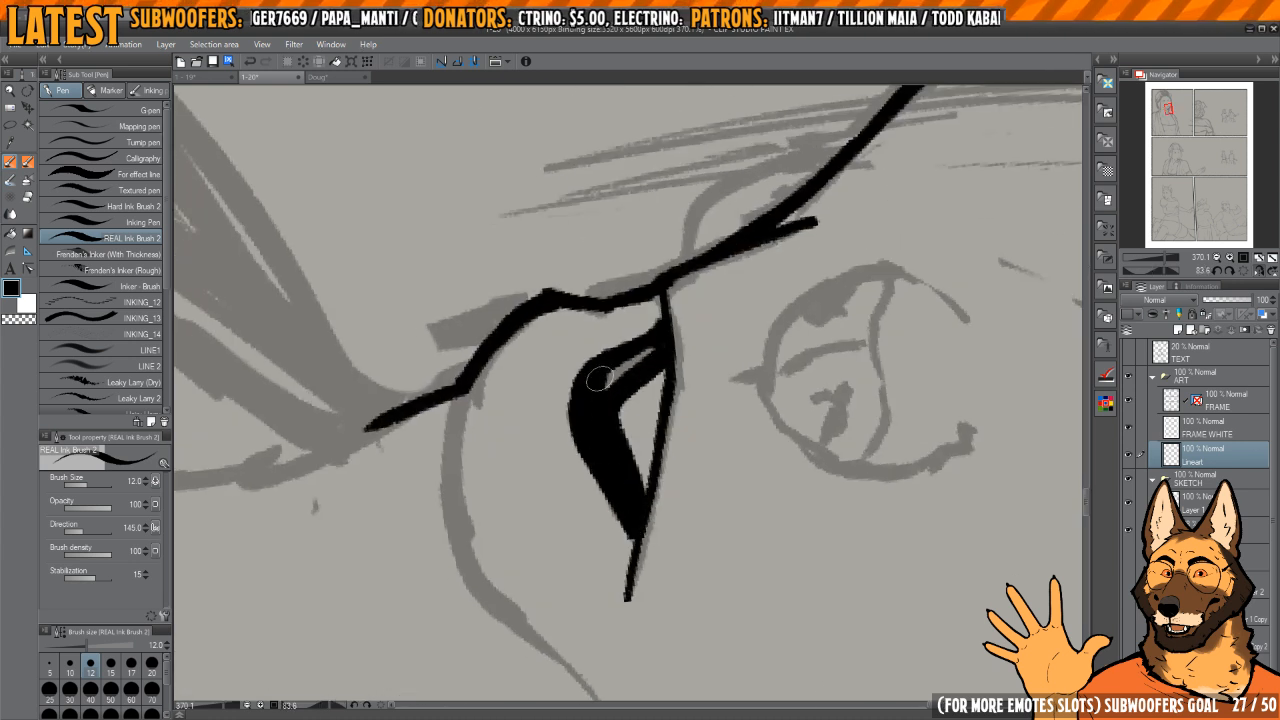
{"action": "mouse_move", "coordinate": [597, 378]}
{"action": "left_mouse_down"}
{"action": "mouse_move", "coordinate": [634, 342]}
{"action": "mouse_move", "coordinate": [657, 343]}
{"action": "mouse_move", "coordinate": [622, 380]}
{"action": "mouse_move", "coordinate": [628, 306]}
{"action": "mouse_move", "coordinate": [686, 363]}
{"action": "mouse_move", "coordinate": [669, 263]}
{"action": "mouse_move", "coordinate": [676, 441]}
{"action": "left_mouse_up"}
{"action": "left_click_drag", "start_coordinate": [631, 337], "coordinate": [614, 505]}
Step: Clean up the muzzle contour around the mouth corner with ink and transparent strokes
{"action": "key", "text": "c"}
{"action": "key", "text": "c"}
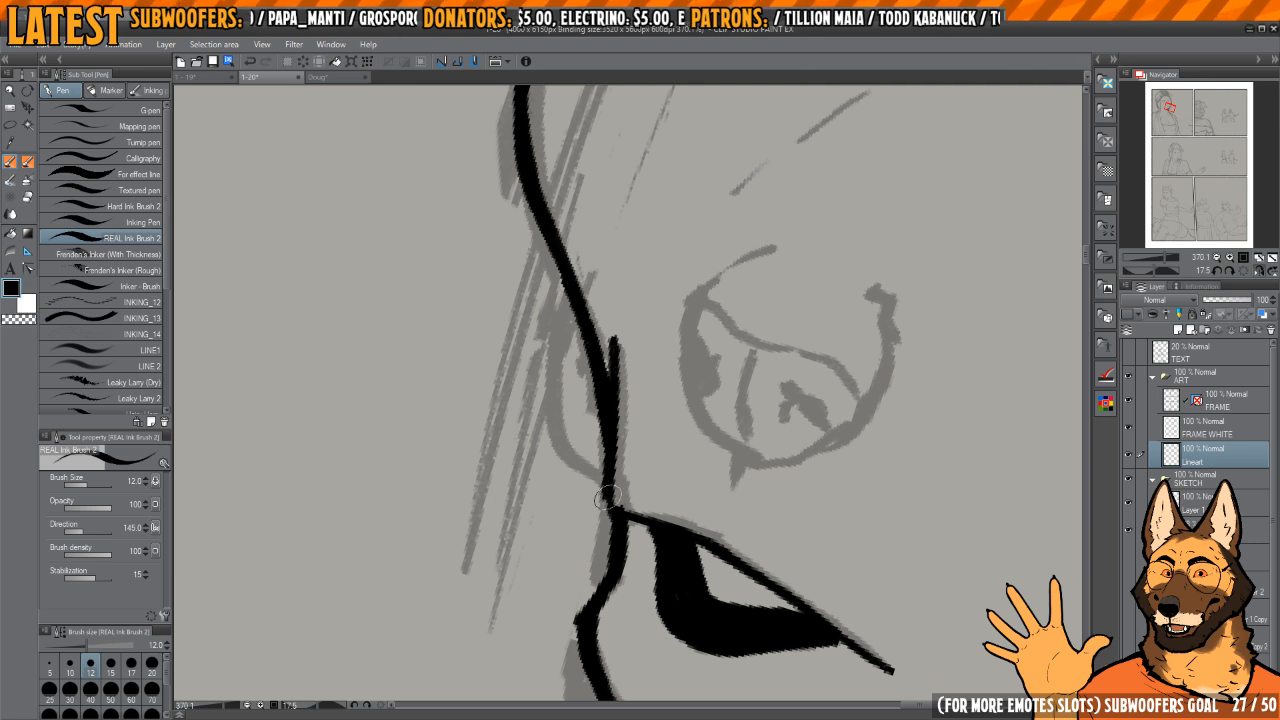
{"action": "mouse_move", "coordinate": [618, 414]}
{"action": "left_mouse_down"}
{"action": "mouse_move", "coordinate": [627, 497]}
{"action": "mouse_move", "coordinate": [628, 415]}
{"action": "left_mouse_up"}
{"action": "key", "text": "c"}
{"action": "mouse_move", "coordinate": [627, 442]}
{"action": "left_mouse_down"}
{"action": "mouse_move", "coordinate": [612, 350]}
{"action": "mouse_move", "coordinate": [689, 403]}
{"action": "mouse_move", "coordinate": [620, 394]}
{"action": "mouse_move", "coordinate": [628, 384]}
{"action": "mouse_move", "coordinate": [613, 410]}
{"action": "mouse_move", "coordinate": [637, 556]}
{"action": "mouse_move", "coordinate": [607, 367]}
{"action": "left_mouse_up"}
{"action": "key", "text": "c"}
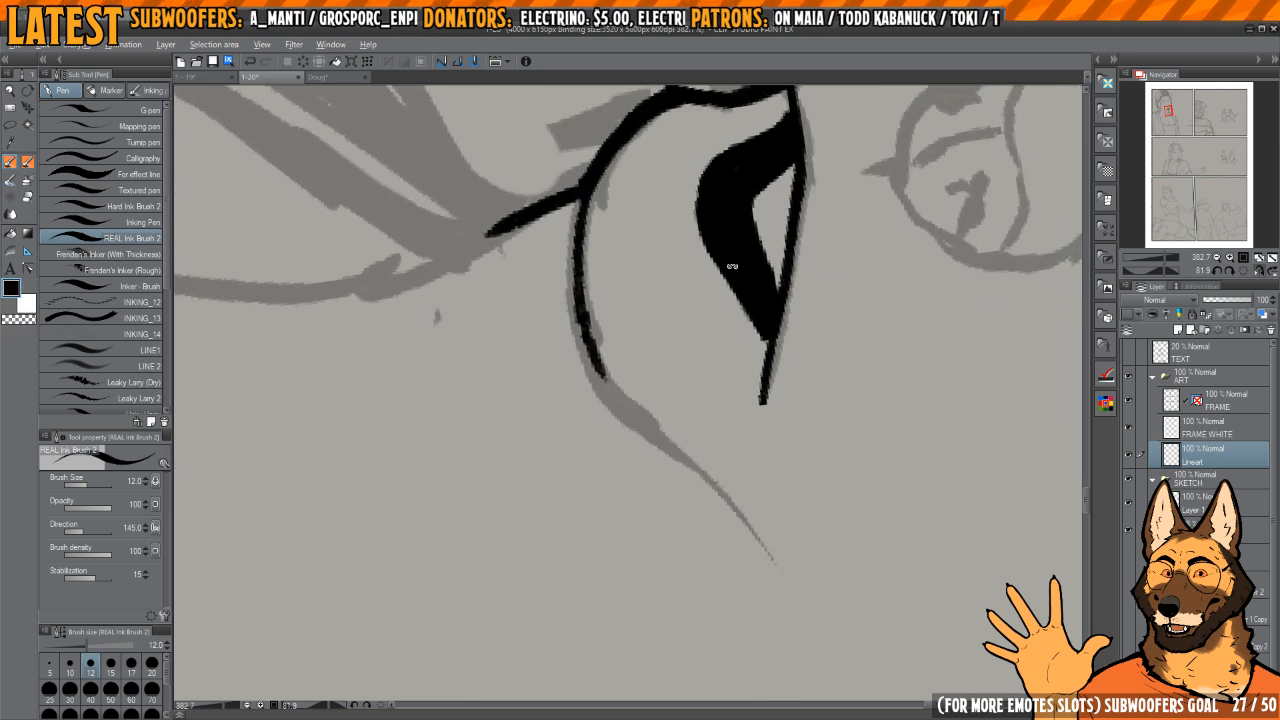
Step: Ink the underside of the chin curving back from the neck, redoing a misplaced stroke
{"action": "left_click_drag", "start_coordinate": [731, 266], "coordinate": [758, 372]}
{"action": "key", "text": "h"}
{"action": "mouse_move", "coordinate": [678, 479]}
{"action": "left_mouse_down"}
{"action": "mouse_move", "coordinate": [697, 357]}
{"action": "mouse_move", "coordinate": [701, 367]}
{"action": "left_mouse_up"}
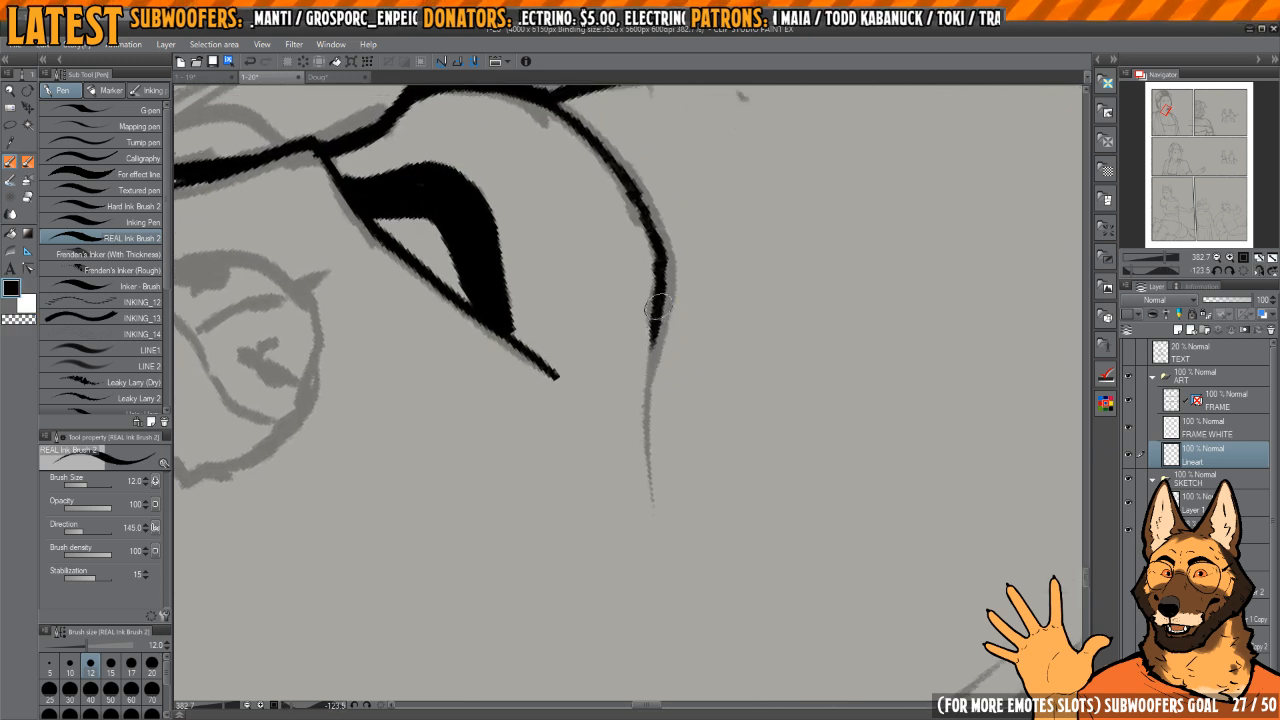
{"action": "left_click_drag", "start_coordinate": [659, 308], "coordinate": [656, 482]}
{"action": "mouse_move", "coordinate": [669, 480]}
{"action": "left_mouse_down"}
{"action": "mouse_move", "coordinate": [666, 440]}
{"action": "mouse_move", "coordinate": [671, 515]}
{"action": "left_mouse_up"}
{"action": "left_click_drag", "start_coordinate": [671, 515], "coordinate": [665, 448]}
{"action": "key", "text": "ctrl+z"}
{"action": "mouse_move", "coordinate": [660, 340]}
{"action": "left_mouse_down"}
{"action": "mouse_move", "coordinate": [655, 297]}
{"action": "mouse_move", "coordinate": [647, 428]}
{"action": "left_mouse_up"}
Step: Extend the chin line along the jaw and refine it to a thin, tapered end
{"action": "left_click_drag", "start_coordinate": [659, 475], "coordinate": [603, 192]}
{"action": "left_click_drag", "start_coordinate": [625, 288], "coordinate": [651, 420]}
{"action": "key", "text": "h"}
{"action": "left_click_drag", "start_coordinate": [675, 337], "coordinate": [668, 418]}
{"action": "mouse_move", "coordinate": [668, 418]}
{"action": "left_mouse_down"}
{"action": "mouse_move", "coordinate": [674, 400]}
{"action": "mouse_move", "coordinate": [626, 542]}
{"action": "left_mouse_up"}
{"action": "key", "text": "e"}
{"action": "key", "text": "p"}
Step: Ink the short cheek mark and the rear edge of the face beside the hair
{"action": "mouse_move", "coordinate": [686, 402]}
{"action": "left_mouse_down"}
{"action": "mouse_move", "coordinate": [697, 434]}
{"action": "mouse_move", "coordinate": [714, 323]}
{"action": "mouse_move", "coordinate": [637, 366]}
{"action": "left_mouse_up"}
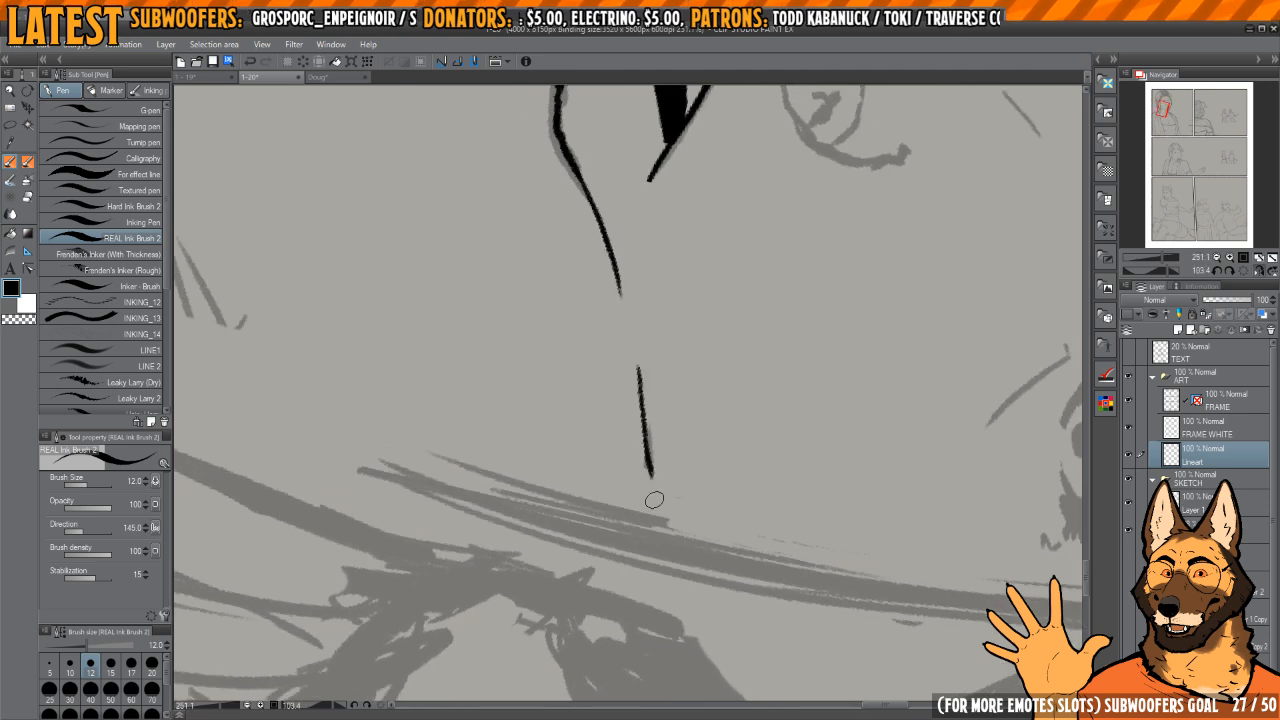
{"action": "left_click_drag", "start_coordinate": [684, 563], "coordinate": [646, 329]}
{"action": "left_click_drag", "start_coordinate": [655, 450], "coordinate": [708, 328]}
{"action": "key", "text": "h"}
{"action": "left_click_drag", "start_coordinate": [703, 193], "coordinate": [712, 377]}
{"action": "mouse_move", "coordinate": [592, 319]}
{"action": "left_mouse_down"}
{"action": "mouse_move", "coordinate": [577, 388]}
{"action": "mouse_move", "coordinate": [591, 448]}
{"action": "mouse_move", "coordinate": [640, 534]}
{"action": "mouse_move", "coordinate": [642, 371]}
{"action": "mouse_move", "coordinate": [660, 425]}
{"action": "mouse_move", "coordinate": [765, 400]}
{"action": "mouse_move", "coordinate": [735, 386]}
{"action": "left_mouse_up"}
Step: Try inking the outer edge of the hair hanging just below the woman's folded ear
{"action": "mouse_move", "coordinate": [530, 342]}
{"action": "left_mouse_down"}
{"action": "mouse_move", "coordinate": [595, 342]}
{"action": "mouse_move", "coordinate": [585, 335]}
{"action": "mouse_move", "coordinate": [572, 400]}
{"action": "left_mouse_up"}
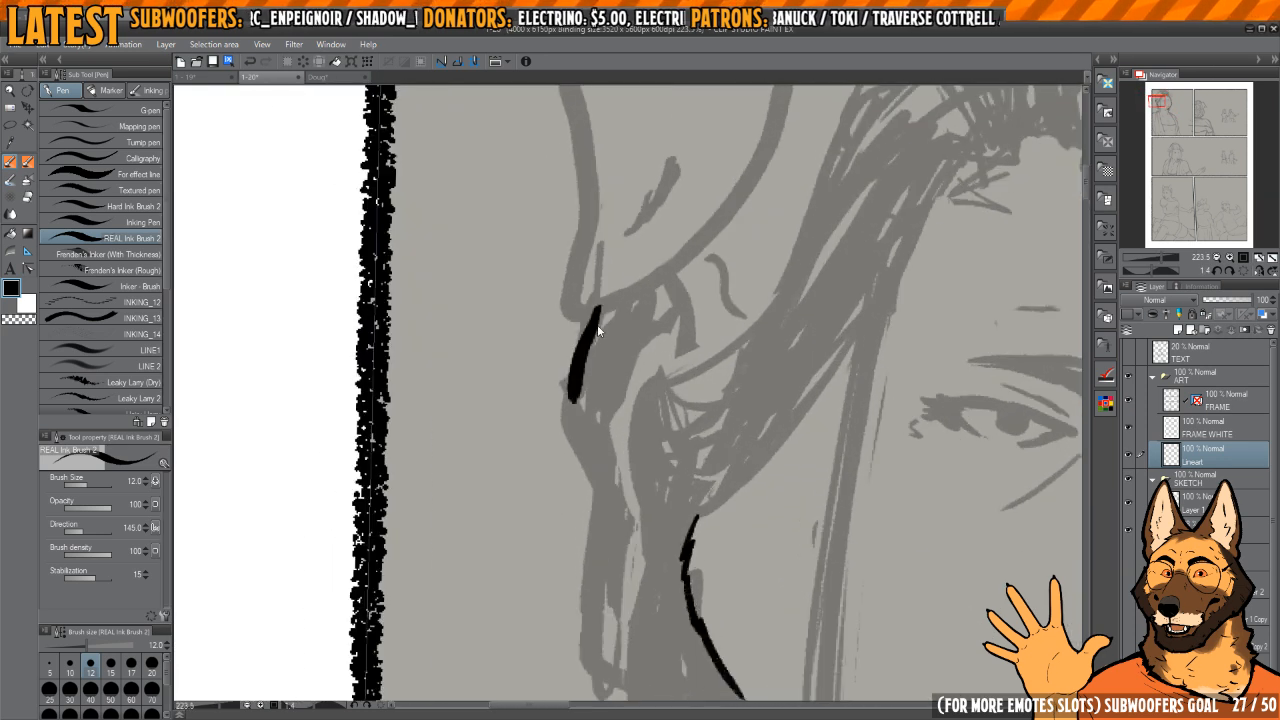
{"action": "key", "text": "ctrl+z"}
{"action": "mouse_move", "coordinate": [600, 310]}
{"action": "left_mouse_down"}
{"action": "mouse_move", "coordinate": [582, 435]}
{"action": "mouse_move", "coordinate": [597, 484]}
{"action": "left_mouse_up"}
{"action": "mouse_move", "coordinate": [599, 405]}
{"action": "left_mouse_down"}
{"action": "mouse_move", "coordinate": [591, 350]}
{"action": "mouse_move", "coordinate": [555, 345]}
{"action": "left_mouse_up"}
{"action": "key", "text": "ctrl+z"}
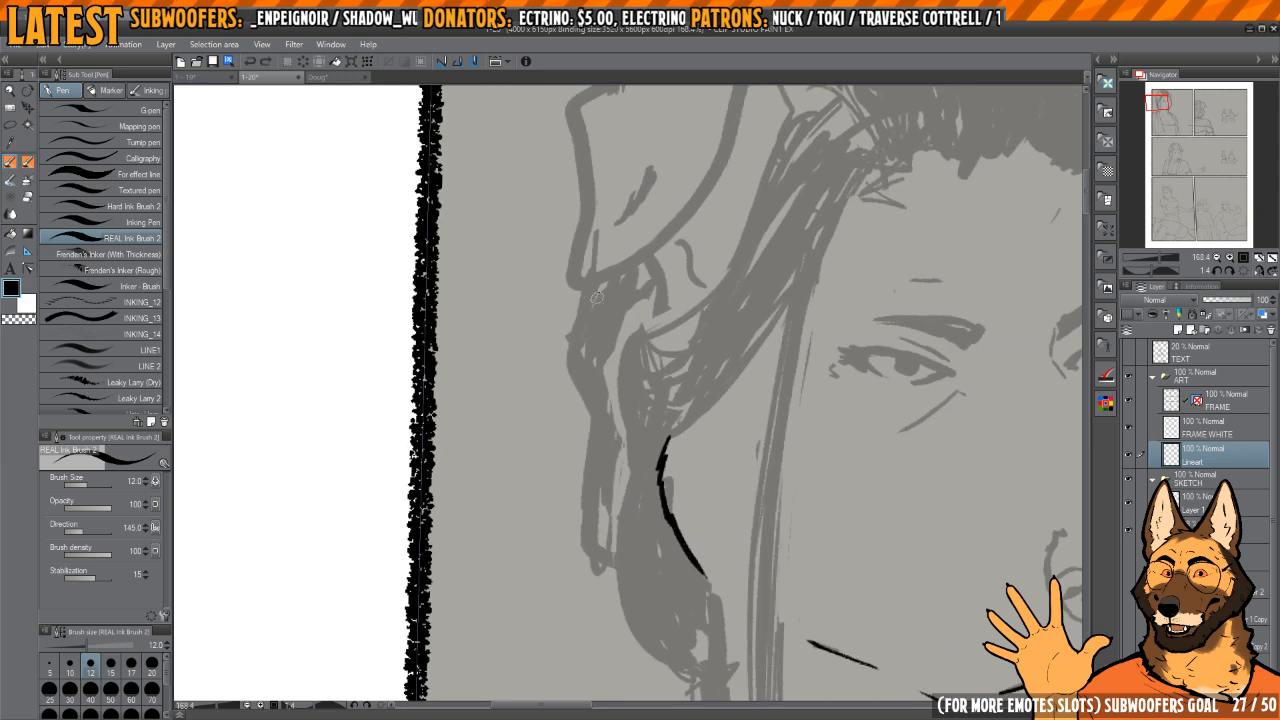
{"action": "left_click_drag", "start_coordinate": [597, 298], "coordinate": [587, 406]}
{"action": "key", "text": "ctrl+z"}
Step: Check the whole inked face in the first panel and glance at another open document
{"action": "left_click_drag", "start_coordinate": [635, 310], "coordinate": [515, 310]}
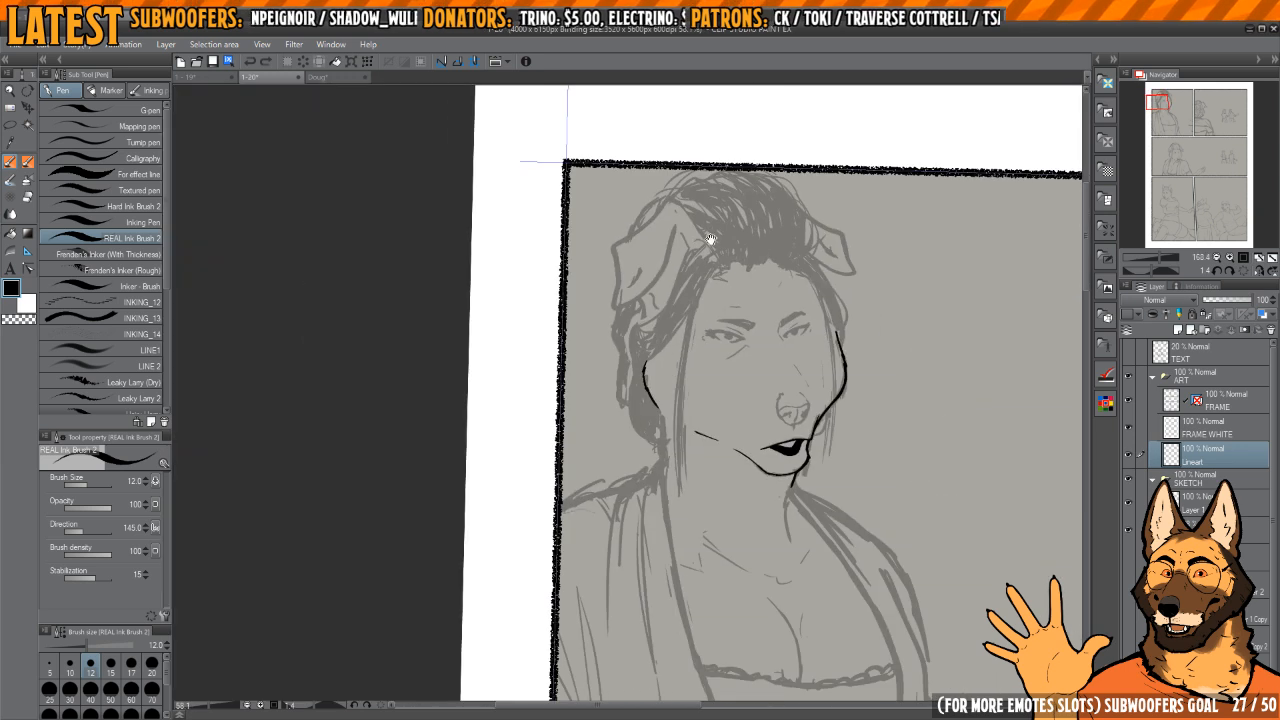
{"action": "left_click_drag", "start_coordinate": [708, 240], "coordinate": [604, 226]}
{"action": "left_click_drag", "start_coordinate": [771, 320], "coordinate": [707, 320]}
{"action": "left_click_drag", "start_coordinate": [782, 328], "coordinate": [683, 292]}
{"action": "mouse_move", "coordinate": [683, 292]}
{"action": "left_mouse_down"}
{"action": "mouse_move", "coordinate": [706, 265]}
{"action": "mouse_move", "coordinate": [682, 256]}
{"action": "left_mouse_up"}
{"action": "key", "text": "ctrl+Tab"}
{"action": "key", "text": "ctrl+shift+Tab"}
{"action": "left_click_drag", "start_coordinate": [509, 332], "coordinate": [655, 334]}
{"action": "mouse_move", "coordinate": [330, 92]}
{"action": "left_mouse_down"}
{"action": "mouse_move", "coordinate": [617, 370]}
{"action": "mouse_move", "coordinate": [574, 394]}
{"action": "mouse_move", "coordinate": [558, 506]}
{"action": "left_mouse_up"}
{"action": "key", "text": "ctrl+z"}
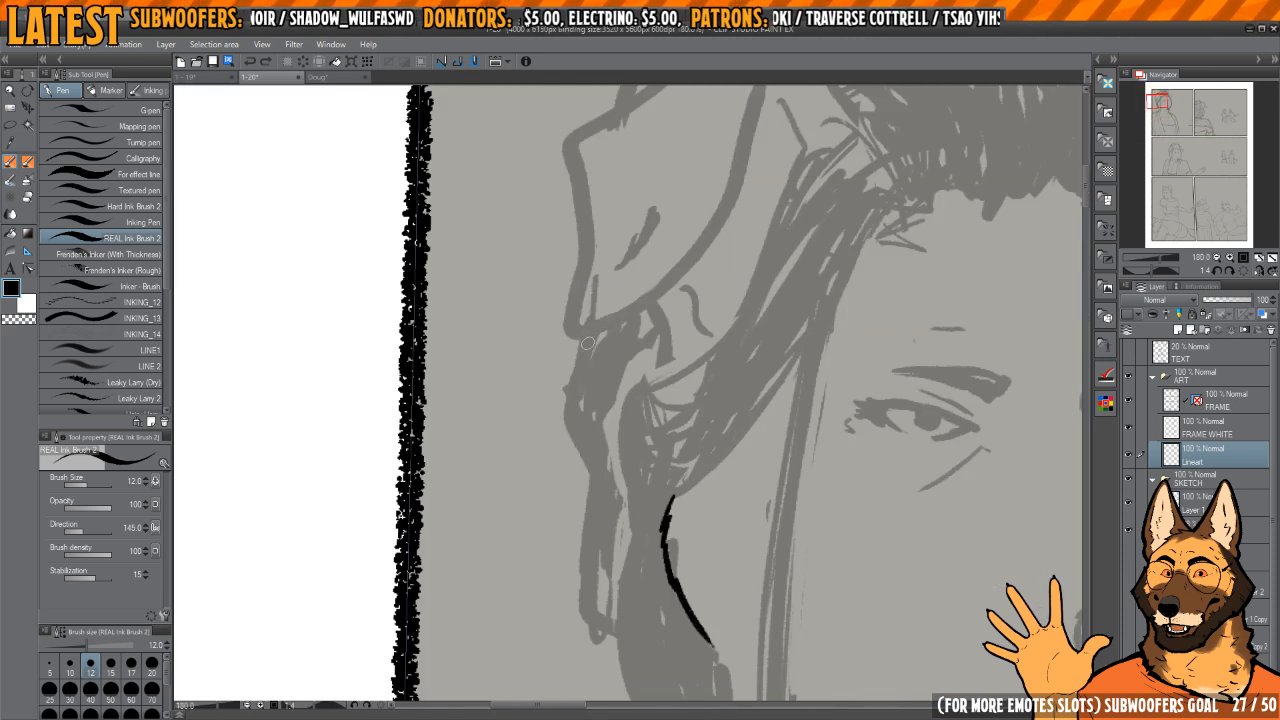
{"action": "mouse_move", "coordinate": [590, 336]}
{"action": "left_mouse_down"}
{"action": "mouse_move", "coordinate": [565, 456]}
{"action": "mouse_move", "coordinate": [612, 580]}
{"action": "left_mouse_up"}
{"action": "mouse_move", "coordinate": [612, 580]}
{"action": "left_mouse_down"}
{"action": "mouse_move", "coordinate": [587, 437]}
{"action": "mouse_move", "coordinate": [612, 514]}
{"action": "left_mouse_up"}
{"action": "key", "text": "ctrl+z"}
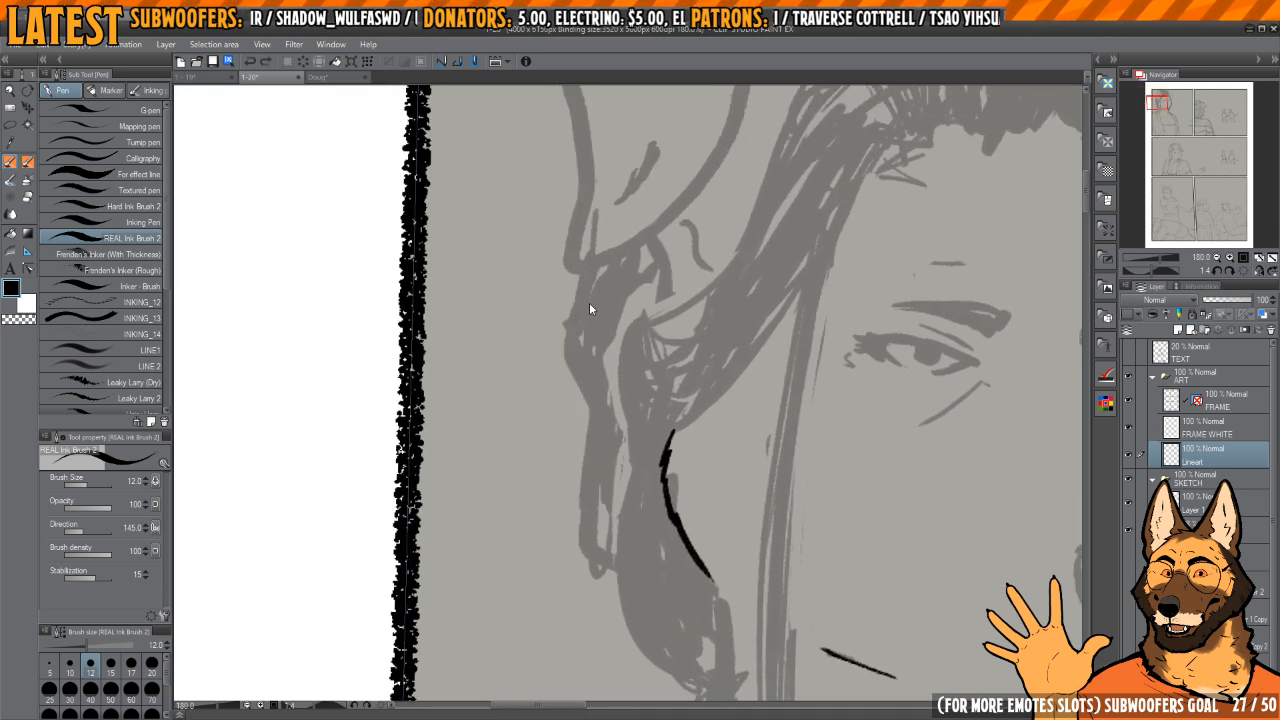
{"action": "mouse_move", "coordinate": [588, 265]}
{"action": "left_mouse_down"}
{"action": "mouse_move", "coordinate": [584, 482]}
{"action": "mouse_move", "coordinate": [612, 521]}
{"action": "mouse_move", "coordinate": [578, 300]}
{"action": "mouse_move", "coordinate": [582, 486]}
{"action": "mouse_move", "coordinate": [621, 557]}
{"action": "mouse_move", "coordinate": [586, 290]}
{"action": "mouse_move", "coordinate": [578, 500]}
{"action": "mouse_move", "coordinate": [632, 567]}
{"action": "left_mouse_up"}
{"action": "key", "text": "ctrl+z"}
{"action": "key", "text": "ctrl+z"}
{"action": "key", "text": "ctrl+z"}
{"action": "mouse_move", "coordinate": [594, 290]}
{"action": "left_mouse_down"}
{"action": "mouse_move", "coordinate": [572, 376]}
{"action": "mouse_move", "coordinate": [598, 558]}
{"action": "mouse_move", "coordinate": [622, 582]}
{"action": "mouse_move", "coordinate": [566, 436]}
{"action": "mouse_move", "coordinate": [611, 579]}
{"action": "left_mouse_up"}
{"action": "key", "text": "ctrl+z"}
{"action": "key", "text": "ctrl+z"}
Step: Ink the outer edge of the hair hanging below the woman's folded ear as two heavy, rounded curves
{"action": "mouse_move", "coordinate": [583, 301]}
{"action": "left_mouse_down"}
{"action": "mouse_move", "coordinate": [586, 529]}
{"action": "mouse_move", "coordinate": [618, 556]}
{"action": "left_mouse_up"}
{"action": "mouse_move", "coordinate": [618, 556]}
{"action": "left_mouse_down"}
{"action": "mouse_move", "coordinate": [578, 483]}
{"action": "mouse_move", "coordinate": [568, 396]}
{"action": "left_mouse_up"}
{"action": "mouse_move", "coordinate": [568, 396]}
{"action": "left_mouse_down"}
{"action": "mouse_move", "coordinate": [582, 503]}
{"action": "mouse_move", "coordinate": [670, 567]}
{"action": "left_mouse_up"}
{"action": "mouse_move", "coordinate": [642, 421]}
{"action": "left_mouse_down"}
{"action": "mouse_move", "coordinate": [628, 437]}
{"action": "mouse_move", "coordinate": [602, 352]}
{"action": "mouse_move", "coordinate": [603, 452]}
{"action": "left_mouse_up"}
{"action": "scroll", "coordinate": [603, 452], "scroll_direction": "up", "scroll_amount": 3}
{"action": "key", "text": "c"}
{"action": "left_click_drag", "start_coordinate": [590, 385], "coordinate": [632, 496]}
{"action": "left_click_drag", "start_coordinate": [668, 277], "coordinate": [713, 303]}
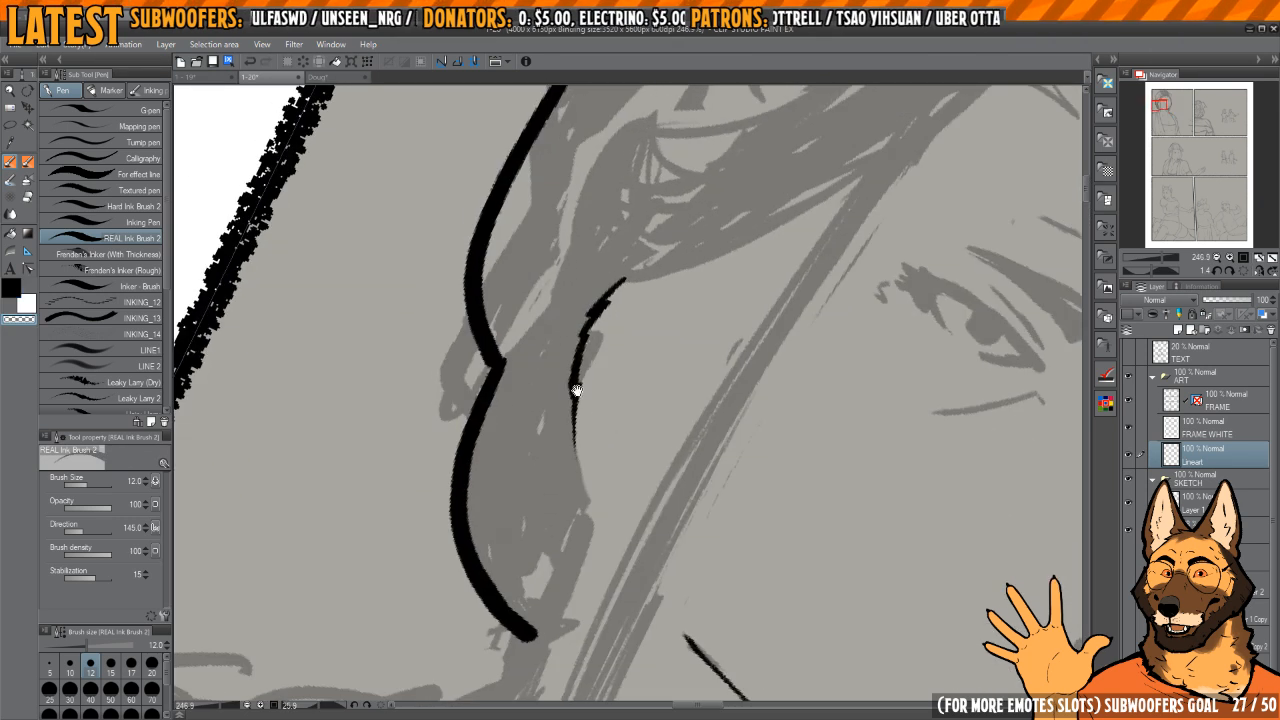
Step: Refine the rear edge of the face beside the hair into a smooth line with a thin, tapered lower end
{"action": "mouse_move", "coordinate": [574, 391]}
{"action": "left_mouse_down"}
{"action": "mouse_move", "coordinate": [629, 360]}
{"action": "mouse_move", "coordinate": [603, 526]}
{"action": "left_mouse_up"}
{"action": "key", "text": "c"}
{"action": "mouse_move", "coordinate": [588, 330]}
{"action": "left_mouse_down"}
{"action": "mouse_move", "coordinate": [566, 404]}
{"action": "mouse_move", "coordinate": [577, 480]}
{"action": "left_mouse_up"}
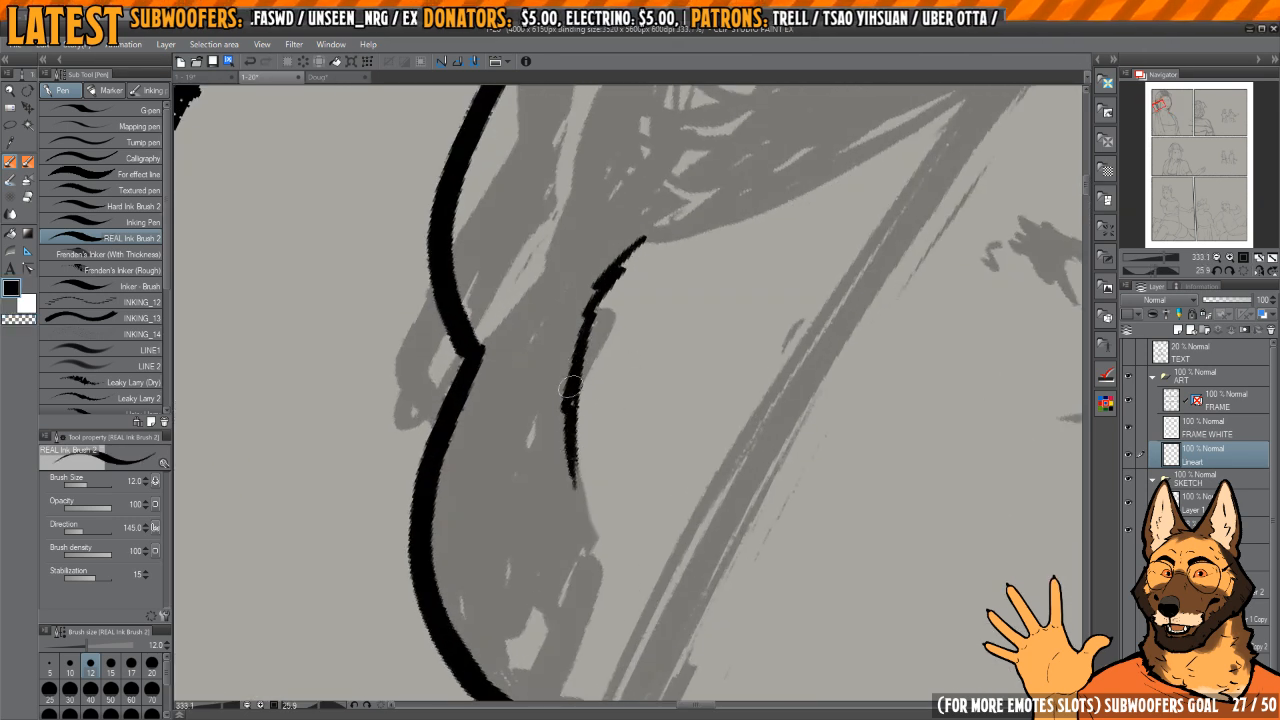
{"action": "left_click_drag", "start_coordinate": [571, 386], "coordinate": [598, 542]}
{"action": "key", "text": "c"}
{"action": "left_click_drag", "start_coordinate": [583, 414], "coordinate": [603, 316]}
{"action": "key", "text": "c"}
{"action": "left_click_drag", "start_coordinate": [574, 376], "coordinate": [598, 546]}
{"action": "key", "text": "c"}
{"action": "key", "text": "c"}
{"action": "left_click_drag", "start_coordinate": [612, 597], "coordinate": [640, 337]}
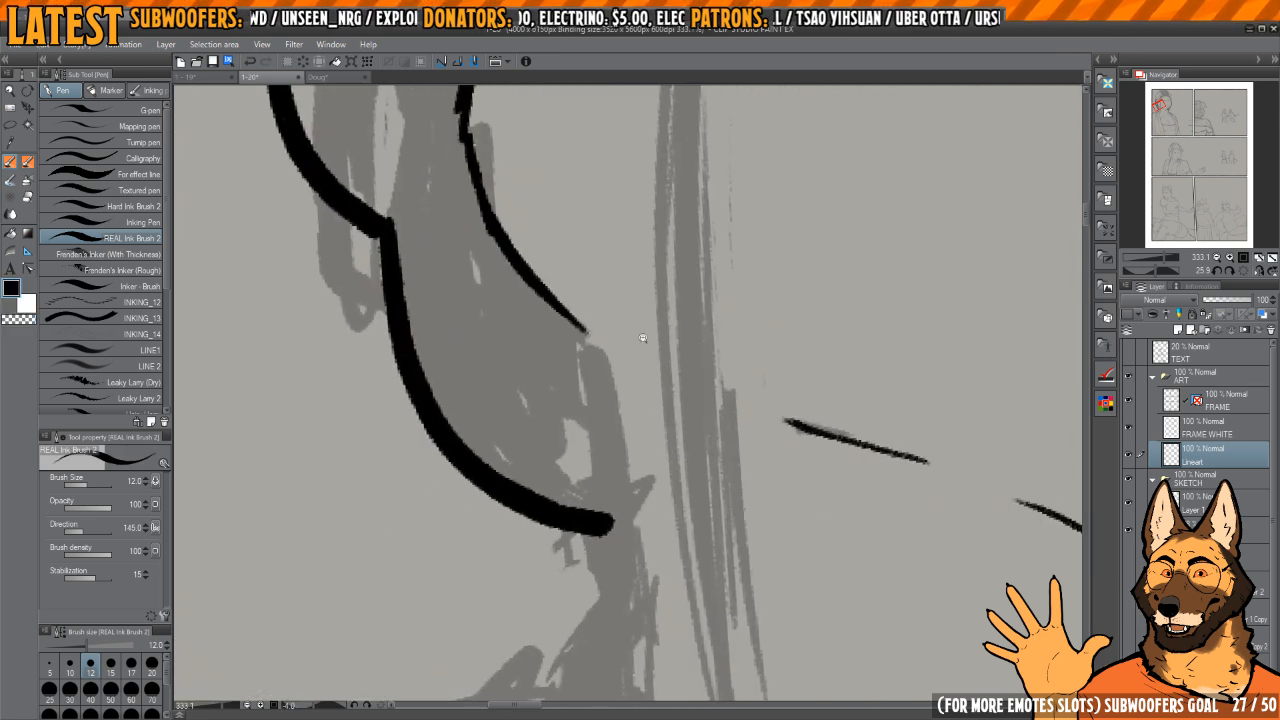
Step: Ink a thin inner hair edge from the rear face line down to the lower hair curve and clean it up
{"action": "scroll", "coordinate": [641, 341], "scroll_direction": "down", "scroll_amount": 3}
{"action": "key", "text": "h"}
{"action": "left_click_drag", "start_coordinate": [729, 386], "coordinate": [727, 375]}
{"action": "left_click_drag", "start_coordinate": [620, 383], "coordinate": [646, 383]}
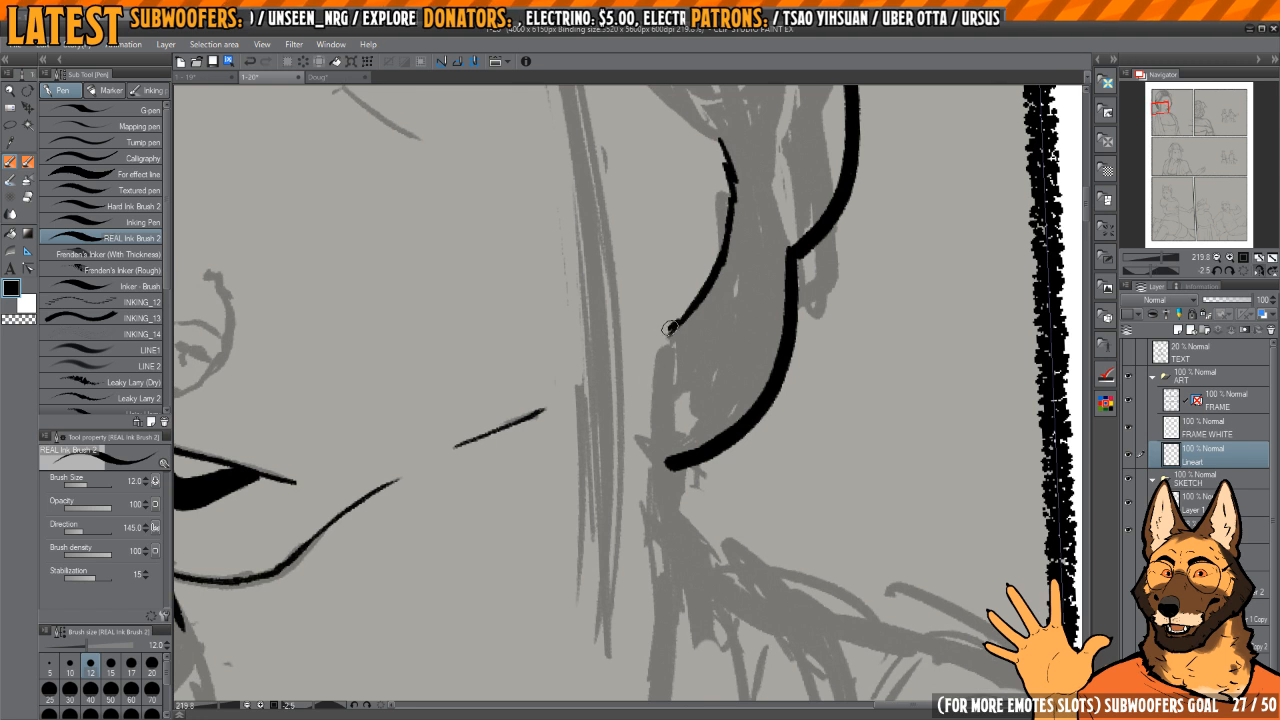
{"action": "mouse_move", "coordinate": [688, 308]}
{"action": "left_mouse_down"}
{"action": "mouse_move", "coordinate": [648, 356]}
{"action": "mouse_move", "coordinate": [665, 468]}
{"action": "left_mouse_up"}
{"action": "scroll", "coordinate": [666, 338], "scroll_direction": "up", "scroll_amount": 2}
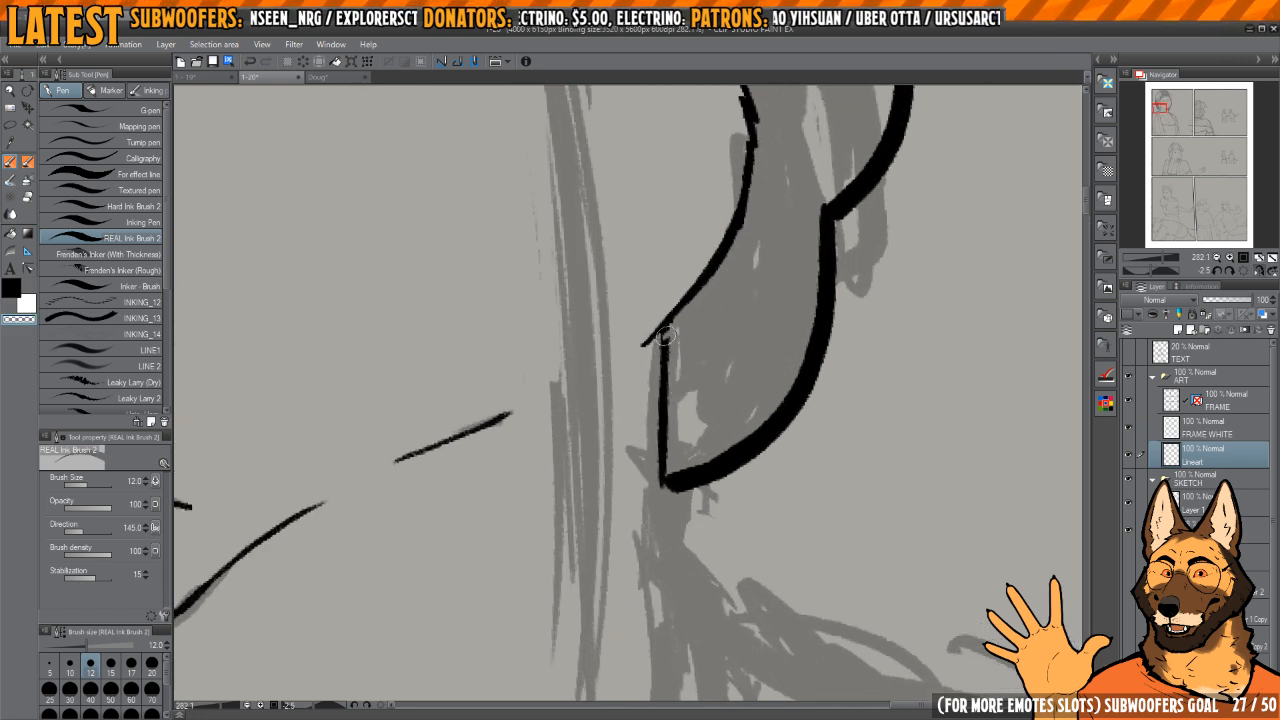
{"action": "left_click_drag", "start_coordinate": [667, 336], "coordinate": [665, 452]}
{"action": "key", "text": "c"}
{"action": "left_click_drag", "start_coordinate": [662, 456], "coordinate": [667, 320]}
Step: Ink a short, thick start of the neck line directly below the hair and clean up where they join
{"action": "key", "text": "h"}
{"action": "left_click_drag", "start_coordinate": [670, 363], "coordinate": [697, 272]}
{"action": "scroll", "coordinate": [669, 354], "scroll_direction": "down", "scroll_amount": 3}
{"action": "scroll", "coordinate": [640, 388], "scroll_direction": "up", "scroll_amount": 3}
{"action": "mouse_move", "coordinate": [636, 389]}
{"action": "left_mouse_down"}
{"action": "mouse_move", "coordinate": [652, 405]}
{"action": "mouse_move", "coordinate": [656, 456]}
{"action": "left_mouse_up"}
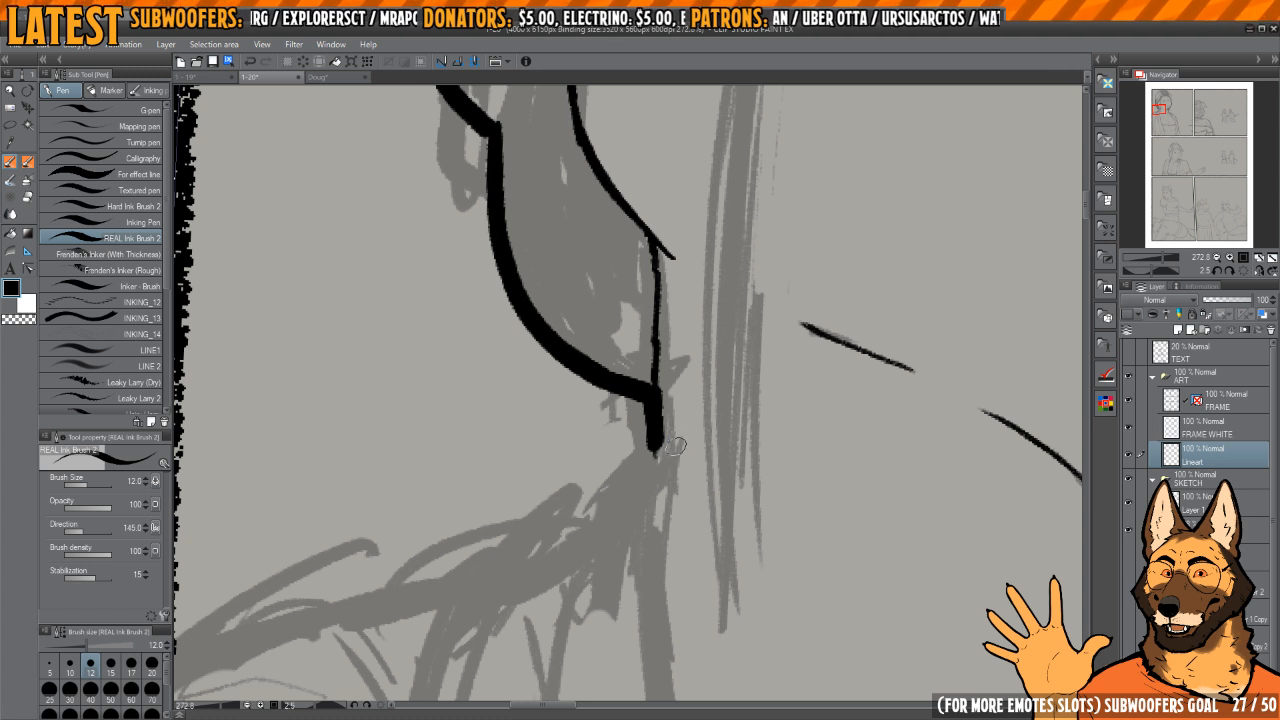
{"action": "key", "text": "c"}
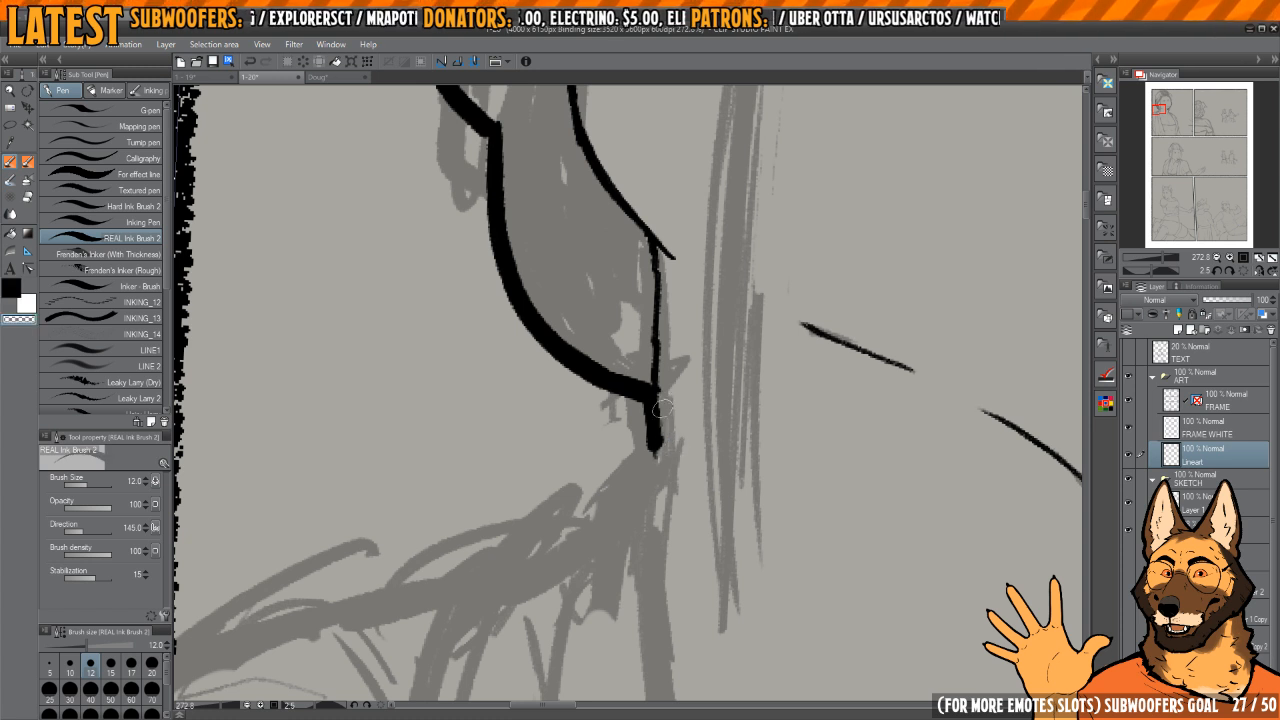
{"action": "key", "text": "c"}
{"action": "left_click_drag", "start_coordinate": [661, 425], "coordinate": [657, 401]}
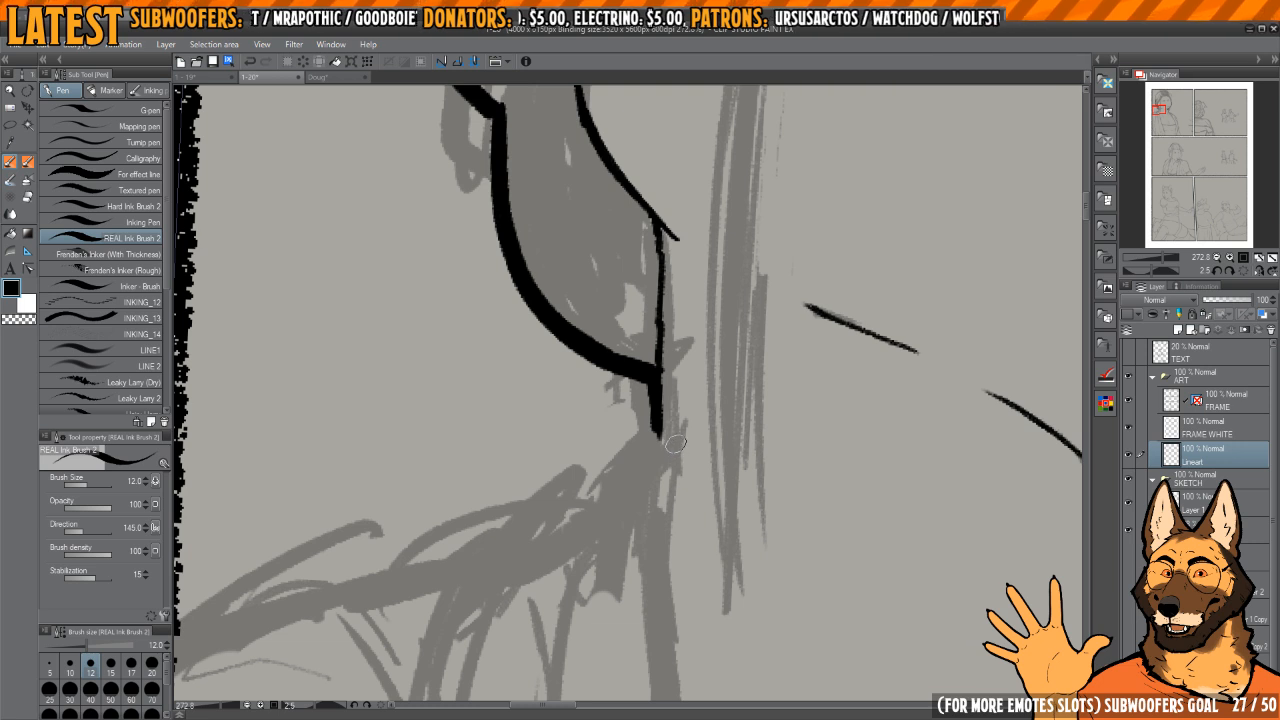
{"action": "scroll", "coordinate": [675, 443], "scroll_direction": "up", "scroll_amount": 2}
{"action": "key", "text": "c"}
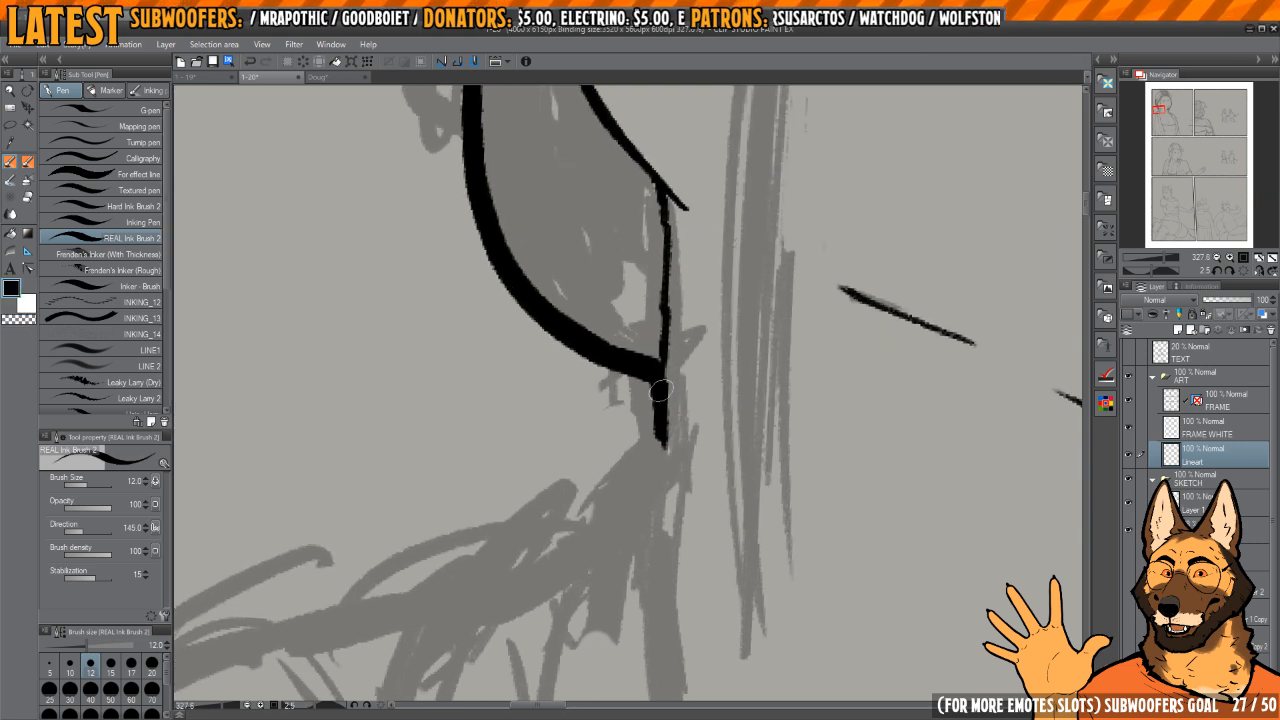
{"action": "left_click_drag", "start_coordinate": [661, 390], "coordinate": [663, 362]}
{"action": "scroll", "coordinate": [664, 374], "scroll_direction": "down", "scroll_amount": 4}
{"action": "key", "text": "h"}
{"action": "left_click_drag", "start_coordinate": [623, 448], "coordinate": [634, 406]}
{"action": "key", "text": "h"}
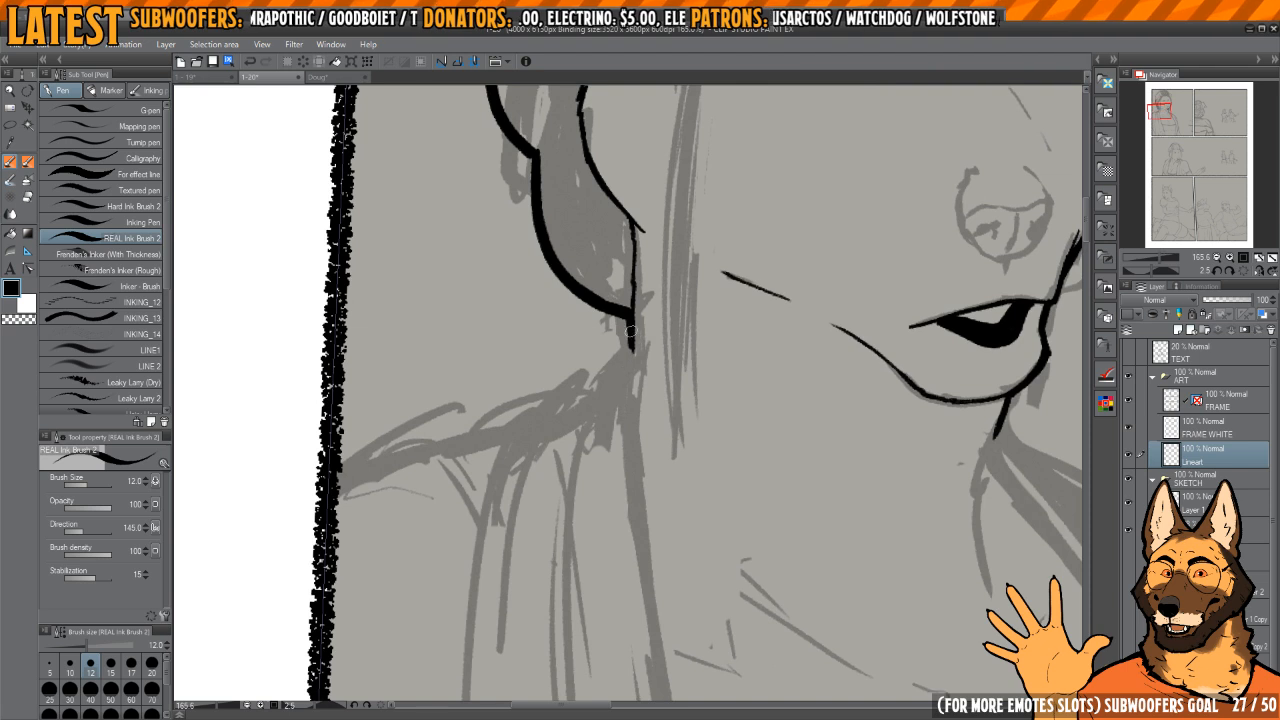
Step: Extend the neck line below the hair to a tapered point and even out its thickness at the joint
{"action": "scroll", "coordinate": [624, 332], "scroll_direction": "down", "scroll_amount": 2}
{"action": "scroll", "coordinate": [671, 390], "scroll_direction": "down", "scroll_amount": 2}
{"action": "left_click_drag", "start_coordinate": [647, 365], "coordinate": [699, 322]}
{"action": "scroll", "coordinate": [680, 368], "scroll_direction": "up", "scroll_amount": 5}
{"action": "scroll", "coordinate": [680, 355], "scroll_direction": "up", "scroll_amount": 2}
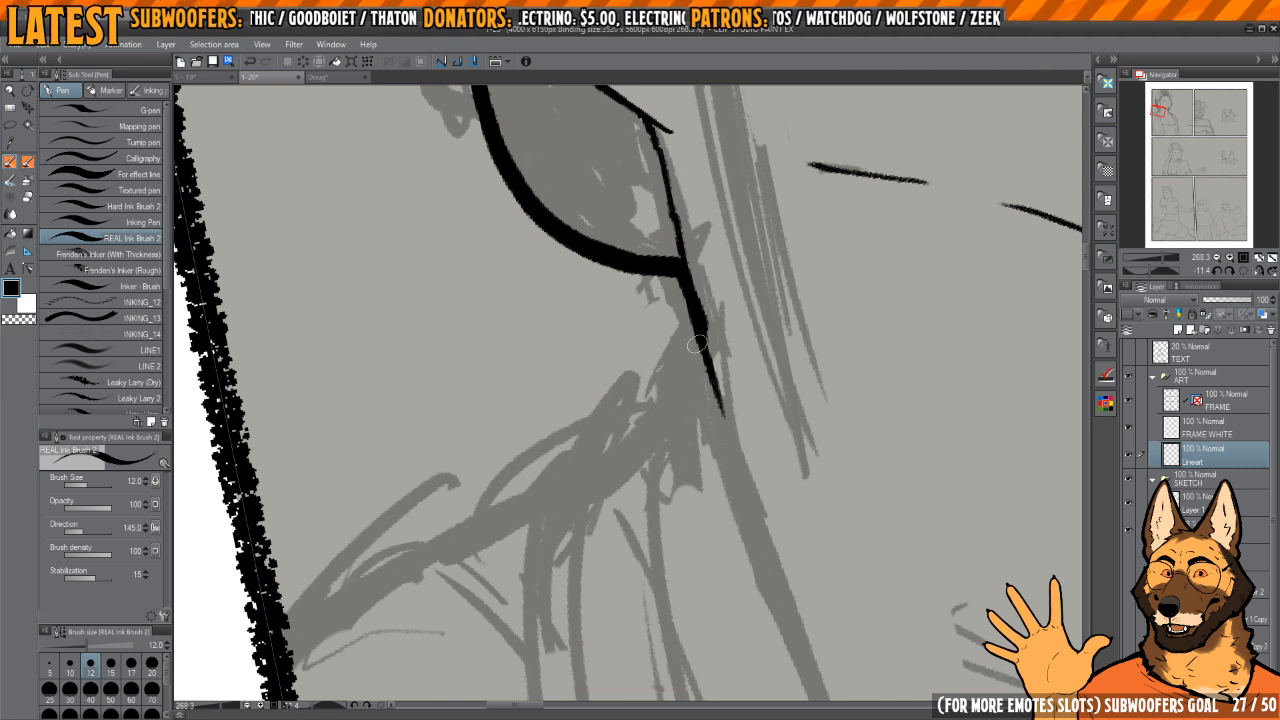
{"action": "left_click_drag", "start_coordinate": [692, 330], "coordinate": [700, 336]}
{"action": "scroll", "coordinate": [708, 286], "scroll_direction": "up", "scroll_amount": 1}
{"action": "key", "text": "c"}
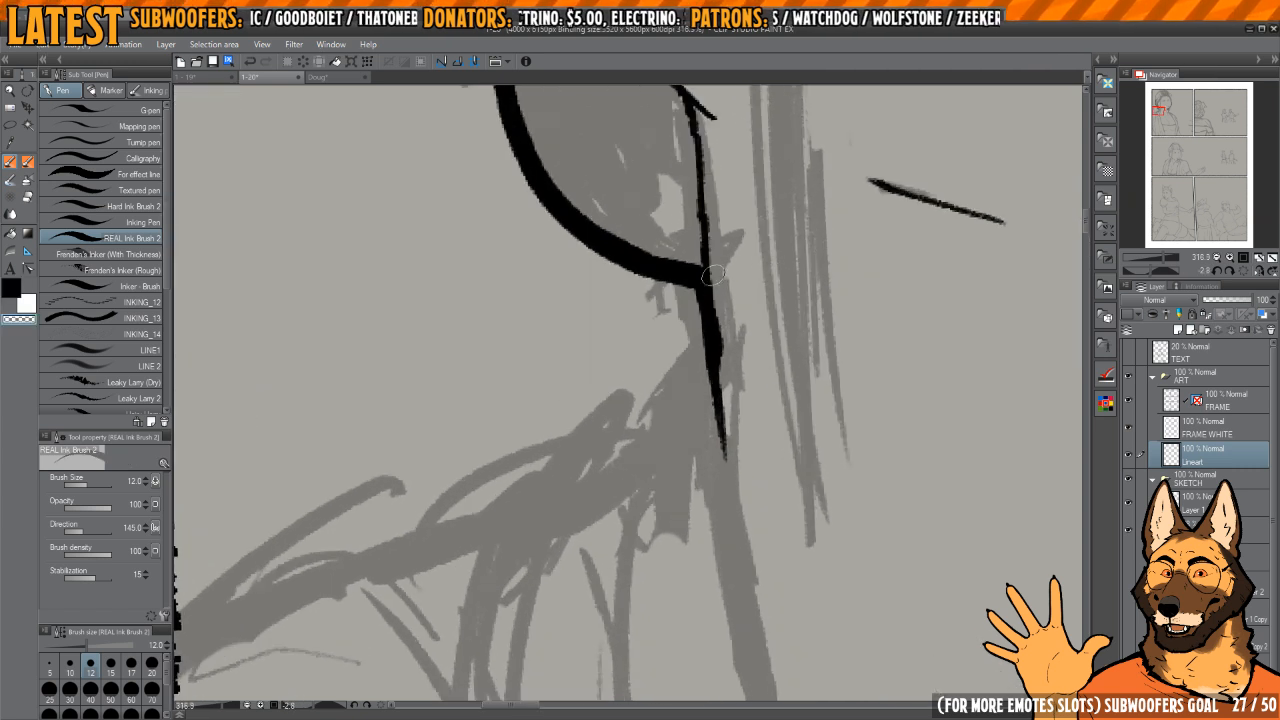
{"action": "left_click_drag", "start_coordinate": [713, 277], "coordinate": [727, 380]}
{"action": "key", "text": "c"}
{"action": "mouse_move", "coordinate": [697, 283]}
{"action": "left_mouse_down"}
{"action": "mouse_move", "coordinate": [724, 302]}
{"action": "mouse_move", "coordinate": [701, 333]}
{"action": "mouse_move", "coordinate": [709, 346]}
{"action": "left_mouse_up"}
{"action": "key", "text": "ctrl+z"}
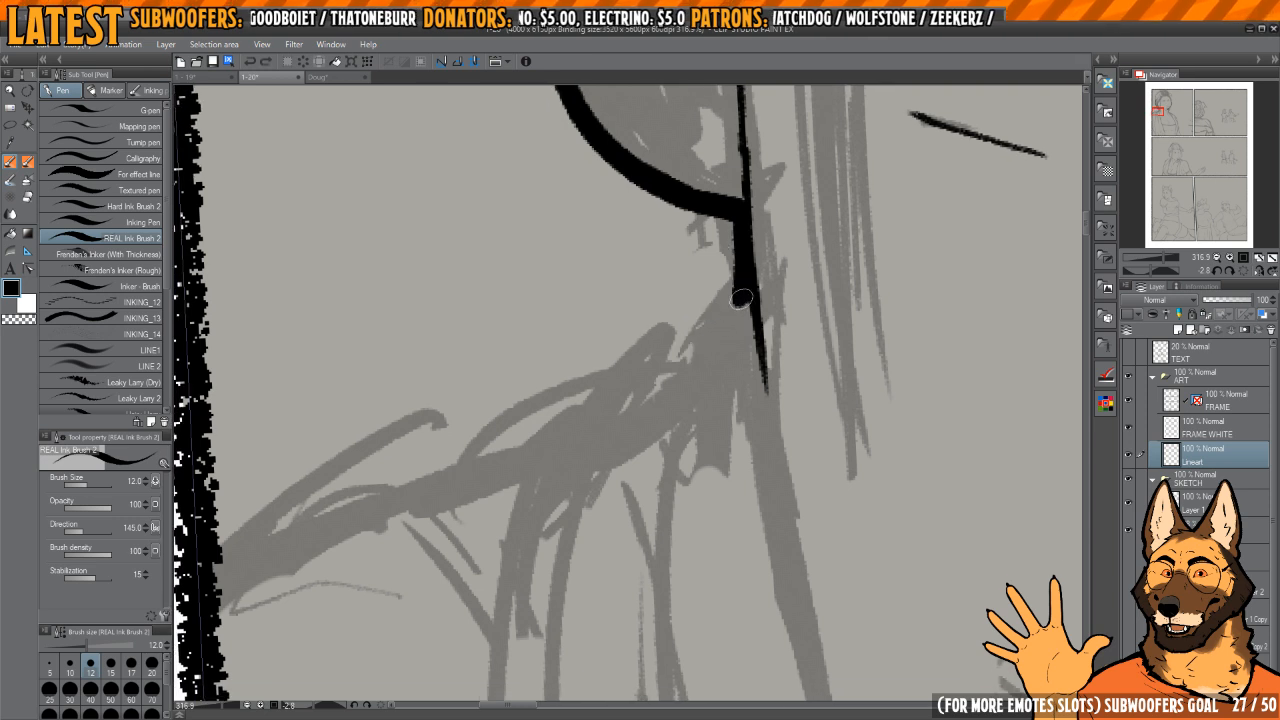
Step: Ink the heavy shoulder line of the robe from the neck below the hair out to the panel's left border
{"action": "mouse_move", "coordinate": [737, 298]}
{"action": "left_mouse_down"}
{"action": "mouse_move", "coordinate": [690, 345]}
{"action": "mouse_move", "coordinate": [625, 370]}
{"action": "mouse_move", "coordinate": [529, 459]}
{"action": "left_mouse_up"}
{"action": "mouse_move", "coordinate": [626, 362]}
{"action": "left_mouse_down"}
{"action": "mouse_move", "coordinate": [726, 329]}
{"action": "mouse_move", "coordinate": [682, 280]}
{"action": "left_mouse_up"}
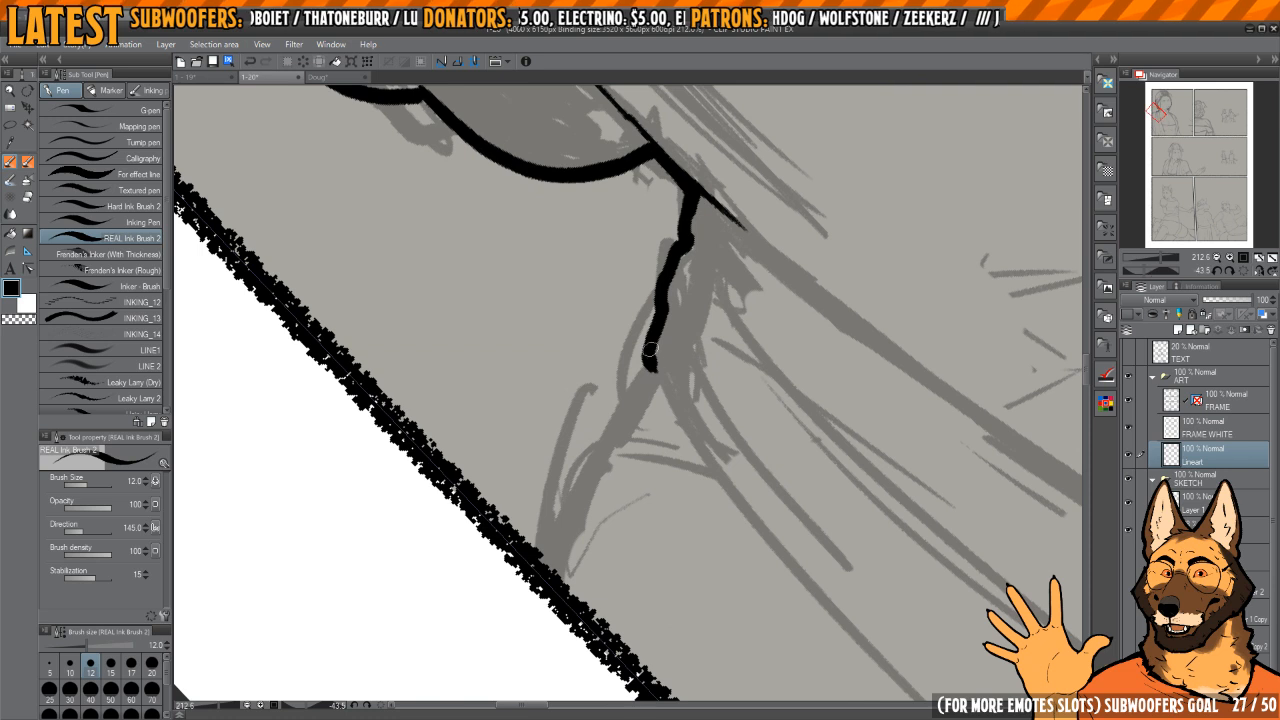
{"action": "left_click_drag", "start_coordinate": [650, 350], "coordinate": [577, 482]}
{"action": "mouse_move", "coordinate": [660, 392]}
{"action": "left_mouse_down"}
{"action": "mouse_move", "coordinate": [654, 374]}
{"action": "mouse_move", "coordinate": [680, 409]}
{"action": "mouse_move", "coordinate": [672, 465]}
{"action": "mouse_move", "coordinate": [645, 405]}
{"action": "mouse_move", "coordinate": [712, 262]}
{"action": "mouse_move", "coordinate": [652, 342]}
{"action": "mouse_move", "coordinate": [611, 453]}
{"action": "left_mouse_up"}
{"action": "mouse_move", "coordinate": [611, 453]}
{"action": "left_mouse_down"}
{"action": "mouse_move", "coordinate": [649, 359]}
{"action": "mouse_move", "coordinate": [660, 362]}
{"action": "mouse_move", "coordinate": [582, 442]}
{"action": "left_mouse_up"}
{"action": "key", "text": "c"}
{"action": "key", "text": "c"}
{"action": "mouse_move", "coordinate": [646, 357]}
{"action": "left_mouse_down"}
{"action": "mouse_move", "coordinate": [558, 470]}
{"action": "mouse_move", "coordinate": [521, 548]}
{"action": "left_mouse_up"}
Step: Ink the robe's left opening edge from the neck line down past the chest to the panel's bottom border
{"action": "mouse_move", "coordinate": [847, 273]}
{"action": "left_mouse_down"}
{"action": "mouse_move", "coordinate": [795, 277]}
{"action": "mouse_move", "coordinate": [763, 376]}
{"action": "mouse_move", "coordinate": [757, 309]}
{"action": "mouse_move", "coordinate": [715, 326]}
{"action": "mouse_move", "coordinate": [748, 302]}
{"action": "mouse_move", "coordinate": [763, 337]}
{"action": "mouse_move", "coordinate": [677, 303]}
{"action": "mouse_move", "coordinate": [669, 354]}
{"action": "mouse_move", "coordinate": [660, 333]}
{"action": "mouse_move", "coordinate": [674, 471]}
{"action": "mouse_move", "coordinate": [709, 609]}
{"action": "left_mouse_up"}
{"action": "key", "text": "h"}
{"action": "mouse_move", "coordinate": [622, 575]}
{"action": "left_mouse_down"}
{"action": "mouse_move", "coordinate": [700, 363]}
{"action": "mouse_move", "coordinate": [742, 349]}
{"action": "left_mouse_up"}
{"action": "mouse_move", "coordinate": [677, 398]}
{"action": "left_mouse_down"}
{"action": "mouse_move", "coordinate": [703, 384]}
{"action": "mouse_move", "coordinate": [701, 284]}
{"action": "mouse_move", "coordinate": [687, 267]}
{"action": "left_mouse_up"}
{"action": "key", "text": "e"}
{"action": "key", "text": "p"}
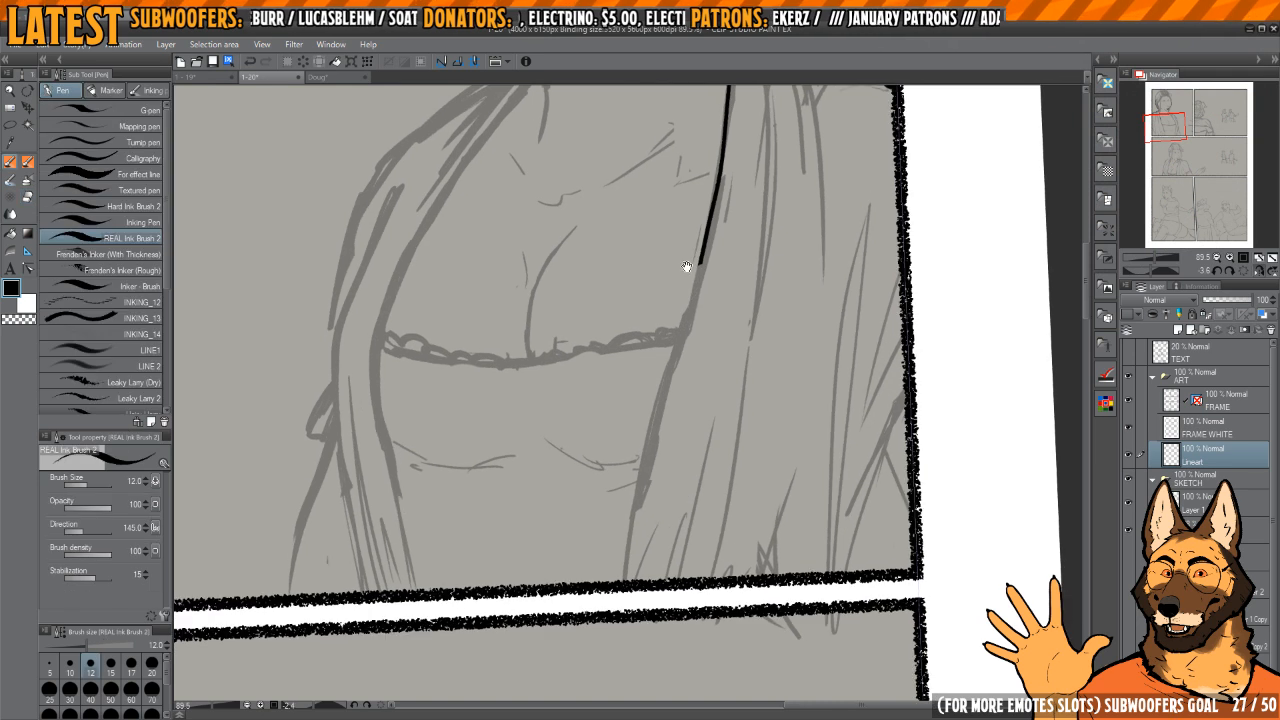
{"action": "left_click_drag", "start_coordinate": [672, 357], "coordinate": [667, 380]}
{"action": "key", "text": "ctrl+z"}
{"action": "left_click_drag", "start_coordinate": [704, 243], "coordinate": [638, 532]}
{"action": "key", "text": "ctrl+z"}
{"action": "left_click_drag", "start_coordinate": [698, 267], "coordinate": [619, 582]}
{"action": "left_click_drag", "start_coordinate": [603, 400], "coordinate": [651, 400]}
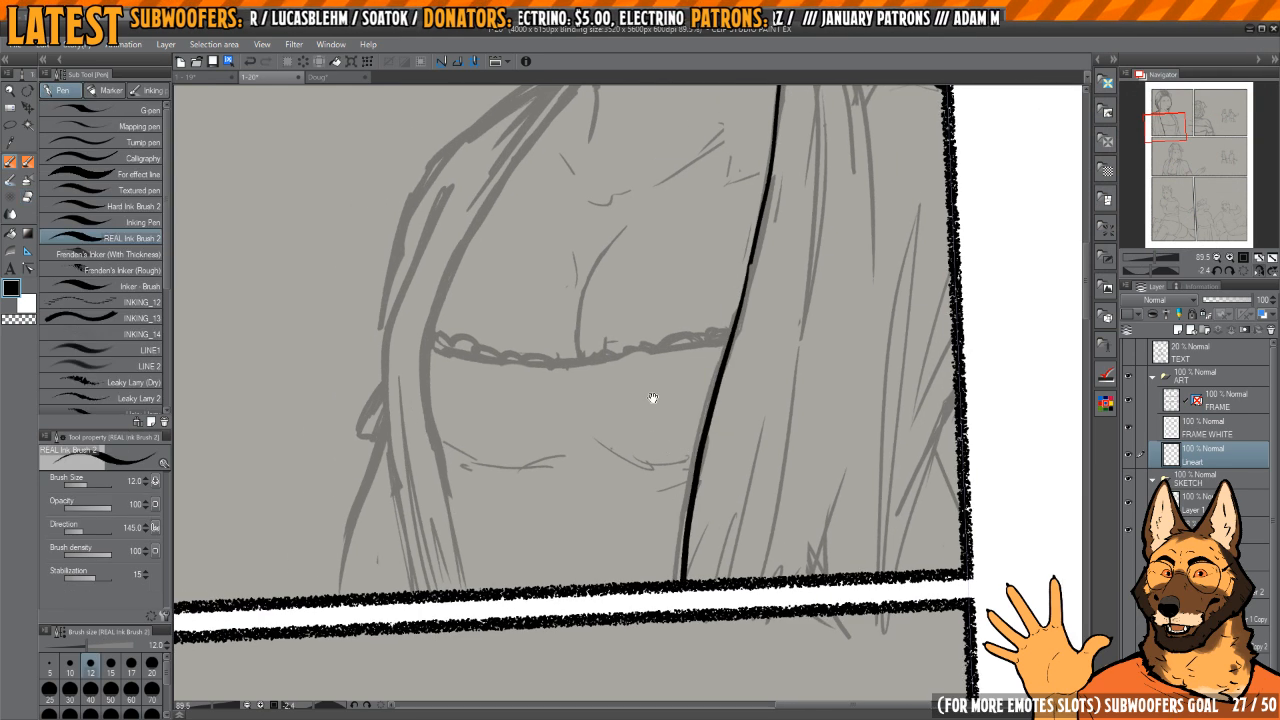
Step: Ink the robe's right opening edge from below the chin down to the panel's bottom border
{"action": "left_click_drag", "start_coordinate": [540, 253], "coordinate": [651, 383]}
{"action": "mouse_move", "coordinate": [695, 215]}
{"action": "left_mouse_down"}
{"action": "mouse_move", "coordinate": [697, 280]}
{"action": "mouse_move", "coordinate": [714, 290]}
{"action": "mouse_move", "coordinate": [706, 334]}
{"action": "mouse_move", "coordinate": [672, 281]}
{"action": "left_mouse_up"}
{"action": "left_click_drag", "start_coordinate": [780, 196], "coordinate": [744, 217]}
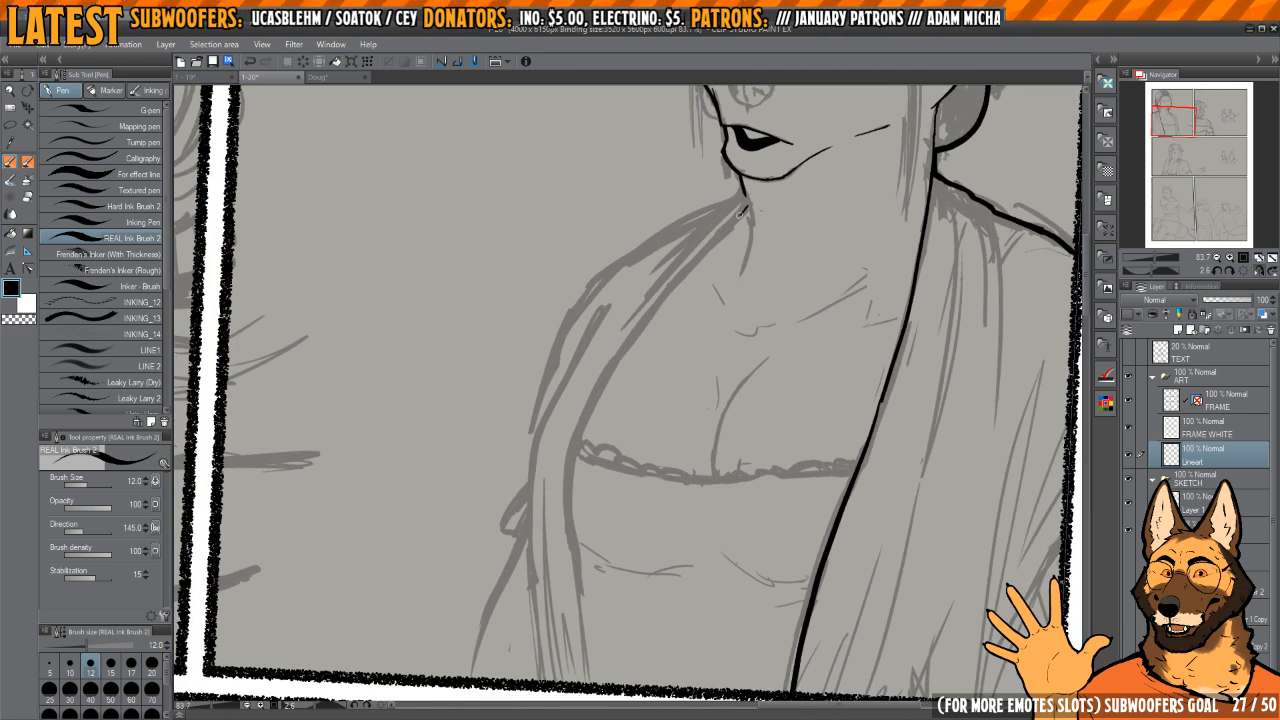
{"action": "left_click_drag", "start_coordinate": [594, 666], "coordinate": [604, 626]}
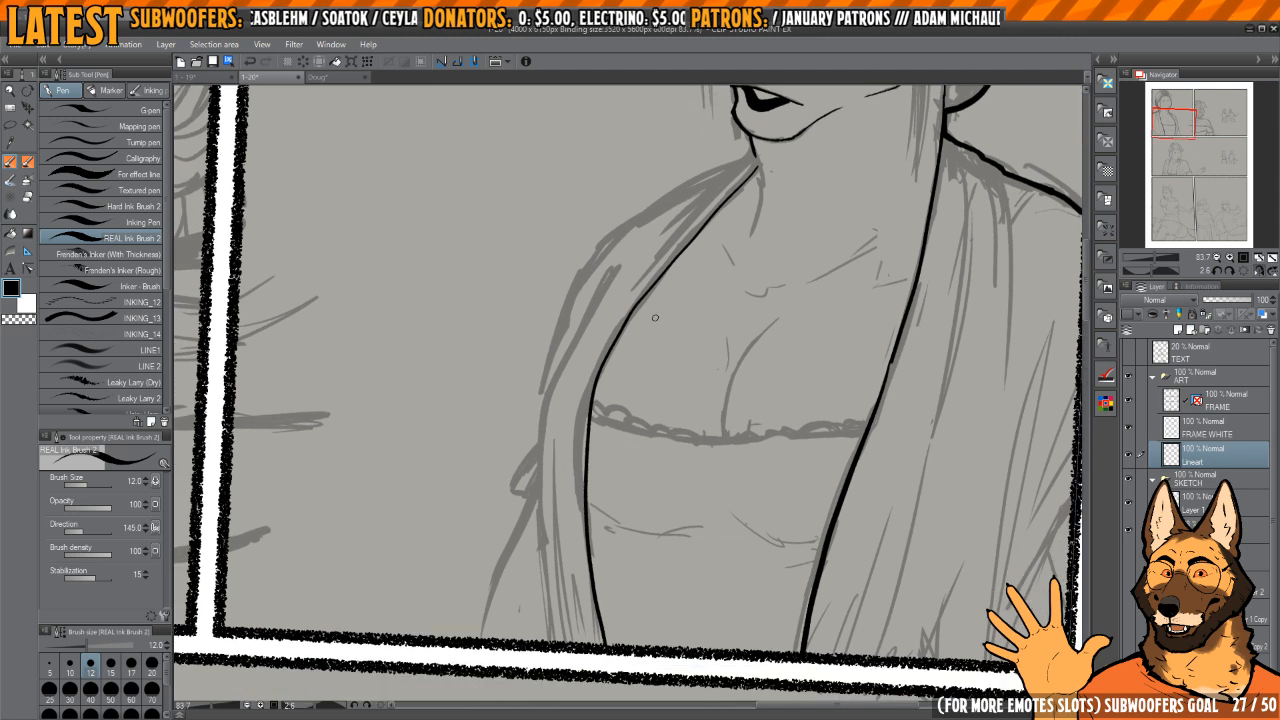
{"action": "key", "text": "ctrl+z"}
{"action": "left_click_drag", "start_coordinate": [743, 187], "coordinate": [745, 195]}
{"action": "mouse_move", "coordinate": [610, 358]}
{"action": "left_mouse_down"}
{"action": "mouse_move", "coordinate": [594, 580]}
{"action": "mouse_move", "coordinate": [606, 658]}
{"action": "left_mouse_up"}
{"action": "left_click_drag", "start_coordinate": [603, 490], "coordinate": [611, 466]}
{"action": "left_click_drag", "start_coordinate": [614, 354], "coordinate": [580, 480]}
{"action": "left_click_drag", "start_coordinate": [709, 260], "coordinate": [773, 260]}
{"action": "left_click_drag", "start_coordinate": [773, 260], "coordinate": [743, 271]}
Step: Ink the front neck contour from under the chin as a curve running inside the robe's right opening edge
{"action": "key", "text": "h"}
{"action": "mouse_move", "coordinate": [610, 316]}
{"action": "left_mouse_down"}
{"action": "mouse_move", "coordinate": [697, 380]}
{"action": "mouse_move", "coordinate": [690, 331]}
{"action": "left_mouse_up"}
{"action": "key", "text": "c"}
{"action": "left_click_drag", "start_coordinate": [632, 296], "coordinate": [610, 363]}
{"action": "key", "text": "c"}
{"action": "mouse_move", "coordinate": [625, 288]}
{"action": "left_mouse_down"}
{"action": "mouse_move", "coordinate": [581, 445]}
{"action": "mouse_move", "coordinate": [576, 529]}
{"action": "mouse_move", "coordinate": [598, 594]}
{"action": "left_mouse_up"}
{"action": "left_click_drag", "start_coordinate": [613, 604], "coordinate": [608, 574]}
{"action": "key", "text": "ctrl+z"}
{"action": "mouse_move", "coordinate": [664, 478]}
{"action": "left_mouse_down"}
{"action": "mouse_move", "coordinate": [614, 478]}
{"action": "mouse_move", "coordinate": [566, 505]}
{"action": "left_mouse_up"}
{"action": "key", "text": "ctrl+z"}
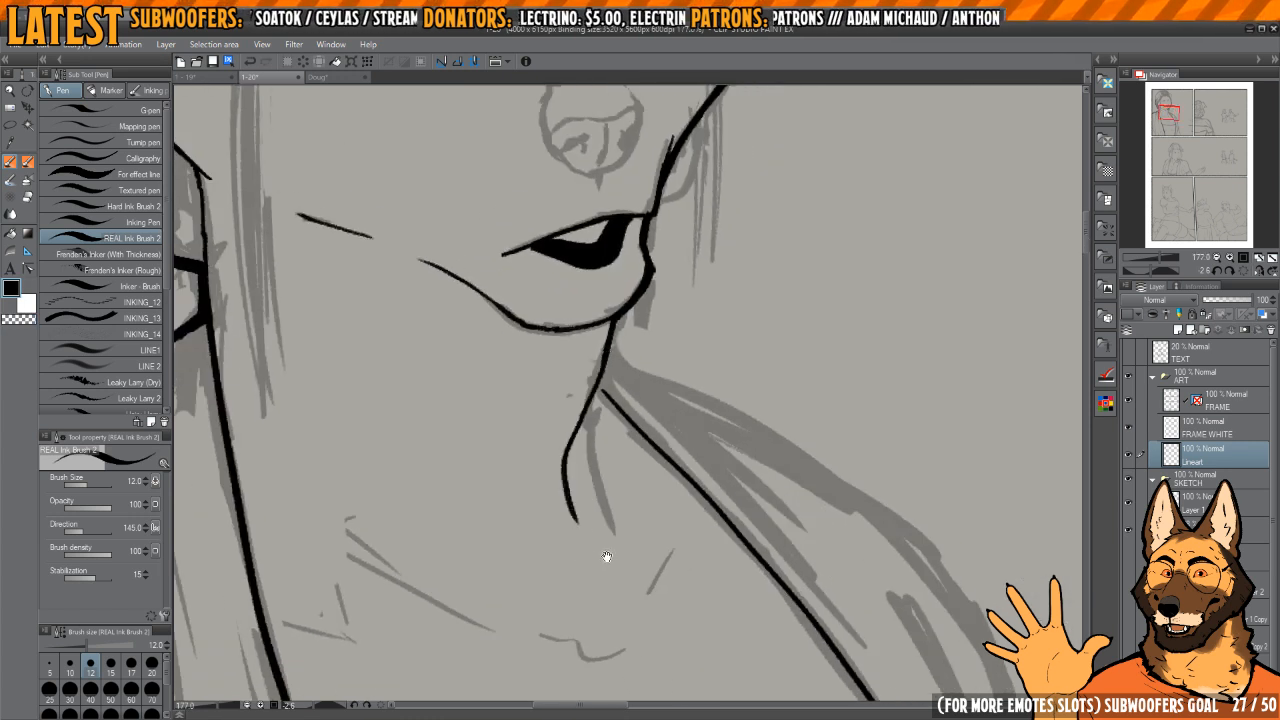
Step: Ink the small notch at the base of the throat and the collarbone lines on both sides of it
{"action": "left_click_drag", "start_coordinate": [607, 556], "coordinate": [636, 449]}
{"action": "key", "text": "h"}
{"action": "key", "text": "minus"}
{"action": "key", "text": "minus"}
{"action": "key", "text": "minus"}
{"action": "left_click_drag", "start_coordinate": [652, 530], "coordinate": [704, 509]}
{"action": "left_click_drag", "start_coordinate": [772, 482], "coordinate": [710, 448]}
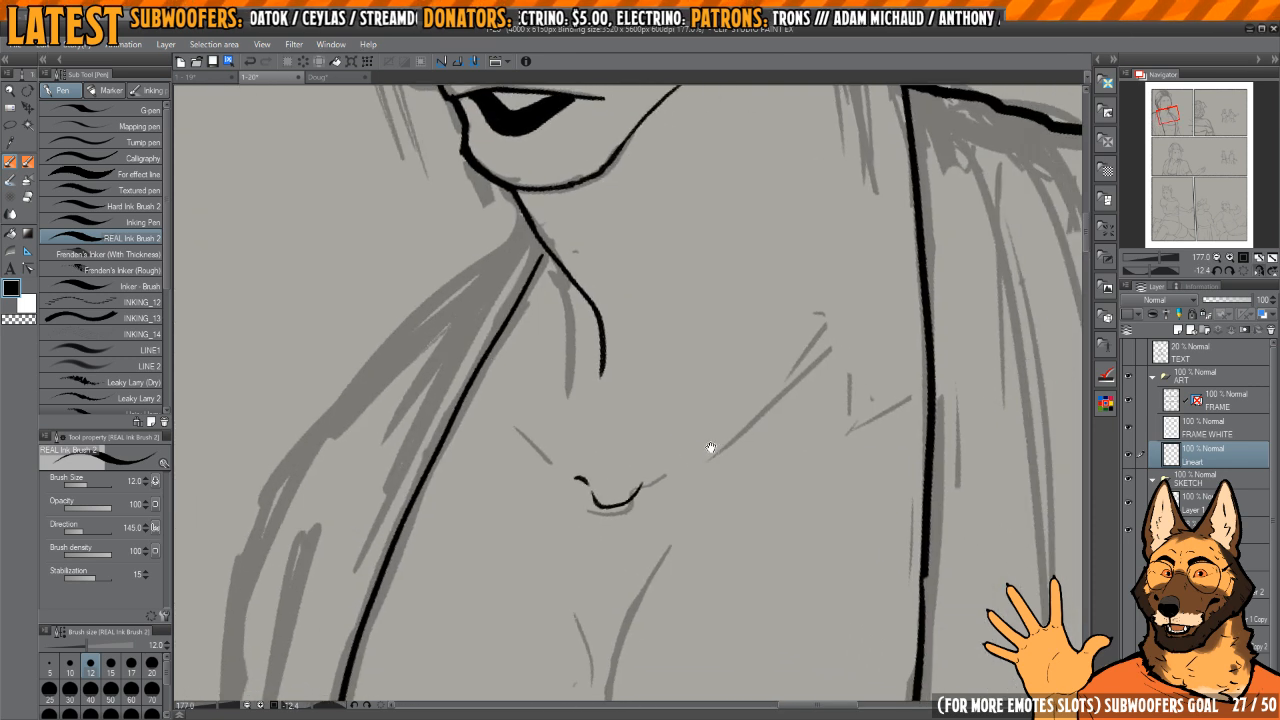
{"action": "left_click_drag", "start_coordinate": [810, 380], "coordinate": [824, 365]}
{"action": "mouse_move", "coordinate": [554, 415]}
{"action": "left_mouse_down"}
{"action": "mouse_move", "coordinate": [639, 466]}
{"action": "mouse_move", "coordinate": [602, 480]}
{"action": "left_mouse_up"}
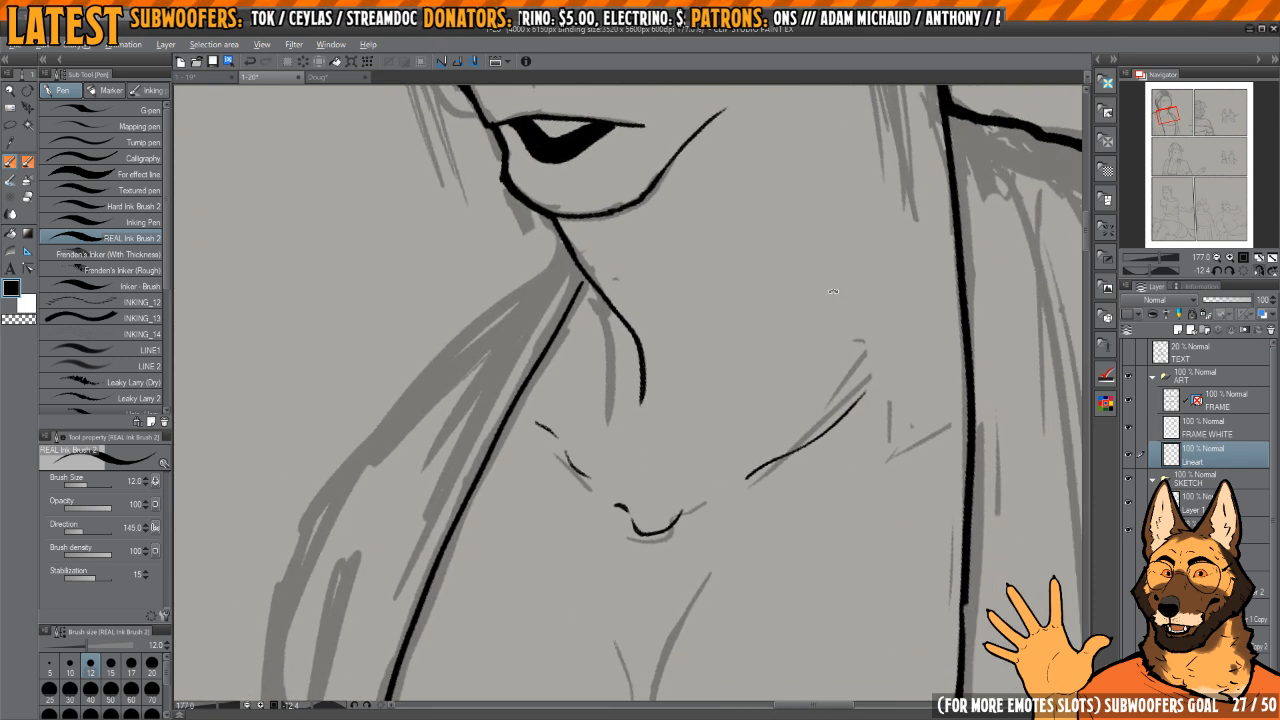
Step: Ink thin, broken tendon lines down the side of the neck between the jaw and the collarbone
{"action": "scroll", "coordinate": [840, 314], "scroll_direction": "down", "scroll_amount": 5}
{"action": "scroll", "coordinate": [840, 314], "scroll_direction": "up", "scroll_amount": 2}
{"action": "left_click_drag", "start_coordinate": [840, 314], "coordinate": [775, 437]}
{"action": "key", "text": "h"}
{"action": "key", "text": "h"}
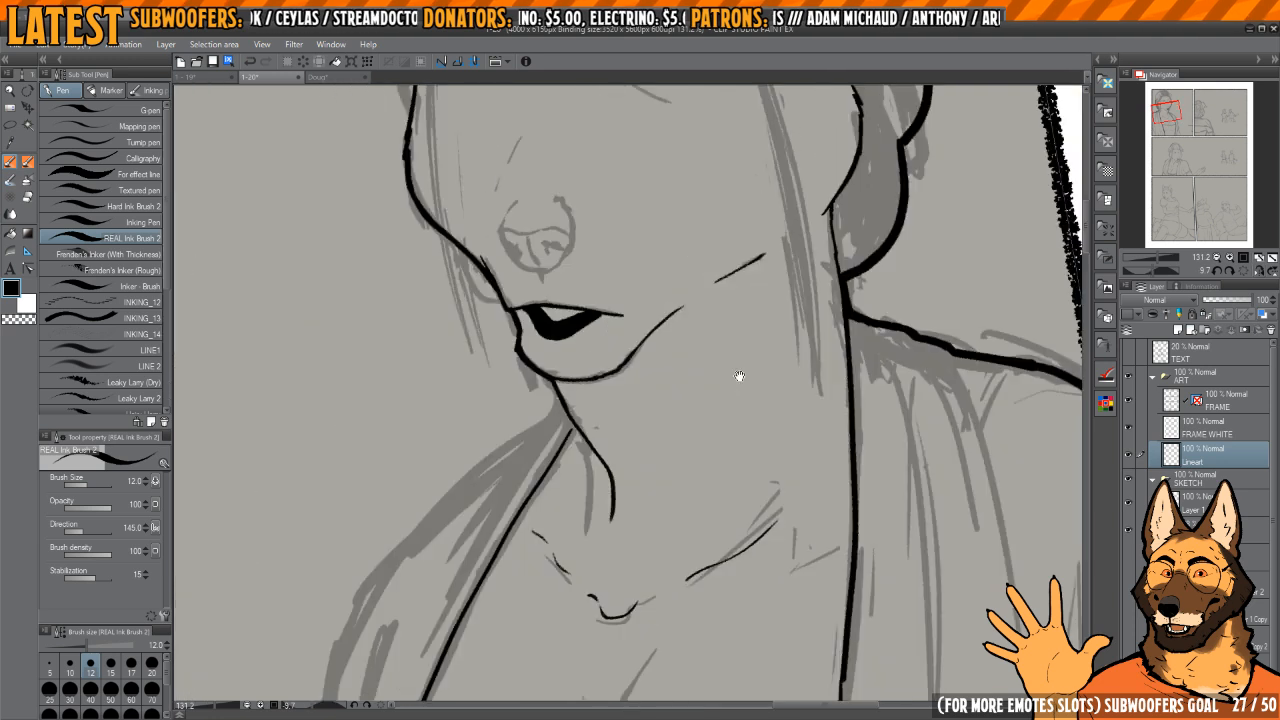
{"action": "key", "text": "h"}
{"action": "key", "text": "h"}
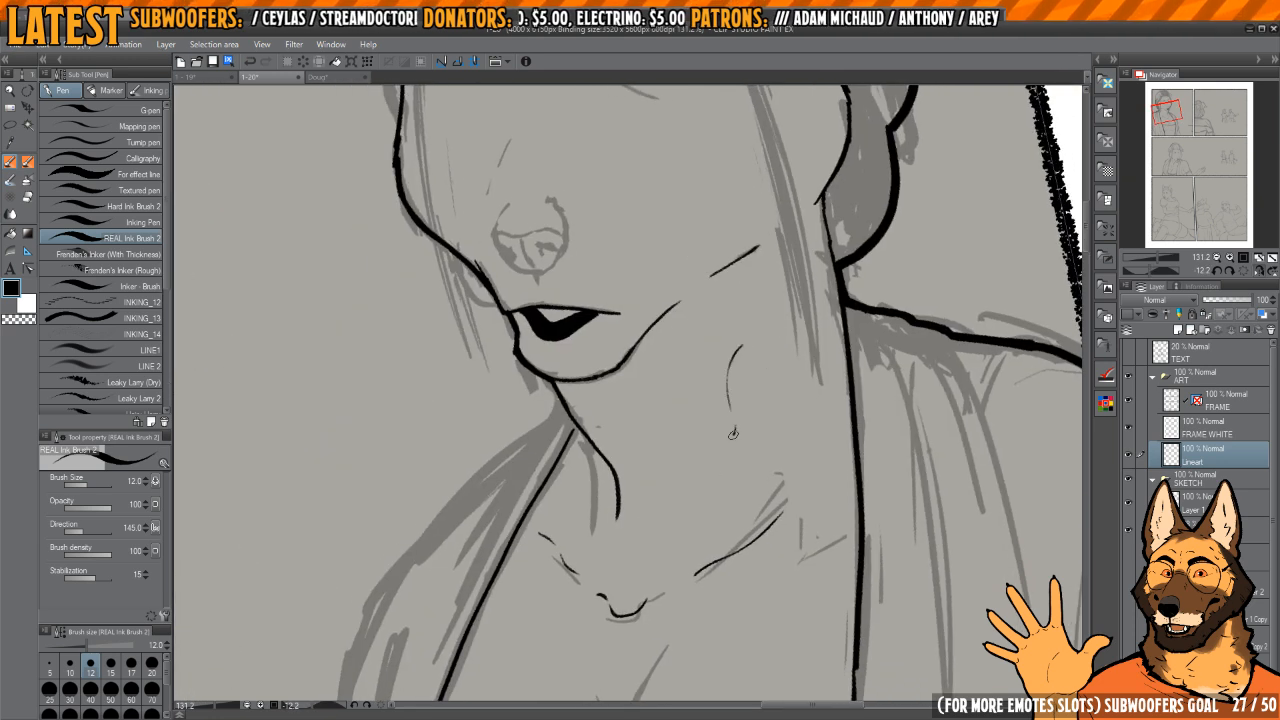
{"action": "left_click_drag", "start_coordinate": [733, 434], "coordinate": [722, 455]}
{"action": "key", "text": "h"}
{"action": "key", "text": "h"}
Step: Ink the heavy upper shoulder line of the robe, starting at the front neck contour just below the chin
{"action": "mouse_move", "coordinate": [536, 451]}
{"action": "left_mouse_down"}
{"action": "mouse_move", "coordinate": [637, 408]}
{"action": "mouse_move", "coordinate": [660, 340]}
{"action": "left_mouse_up"}
{"action": "scroll", "coordinate": [660, 340], "scroll_direction": "down", "scroll_amount": 4}
{"action": "scroll", "coordinate": [690, 310], "scroll_direction": "up", "scroll_amount": 9}
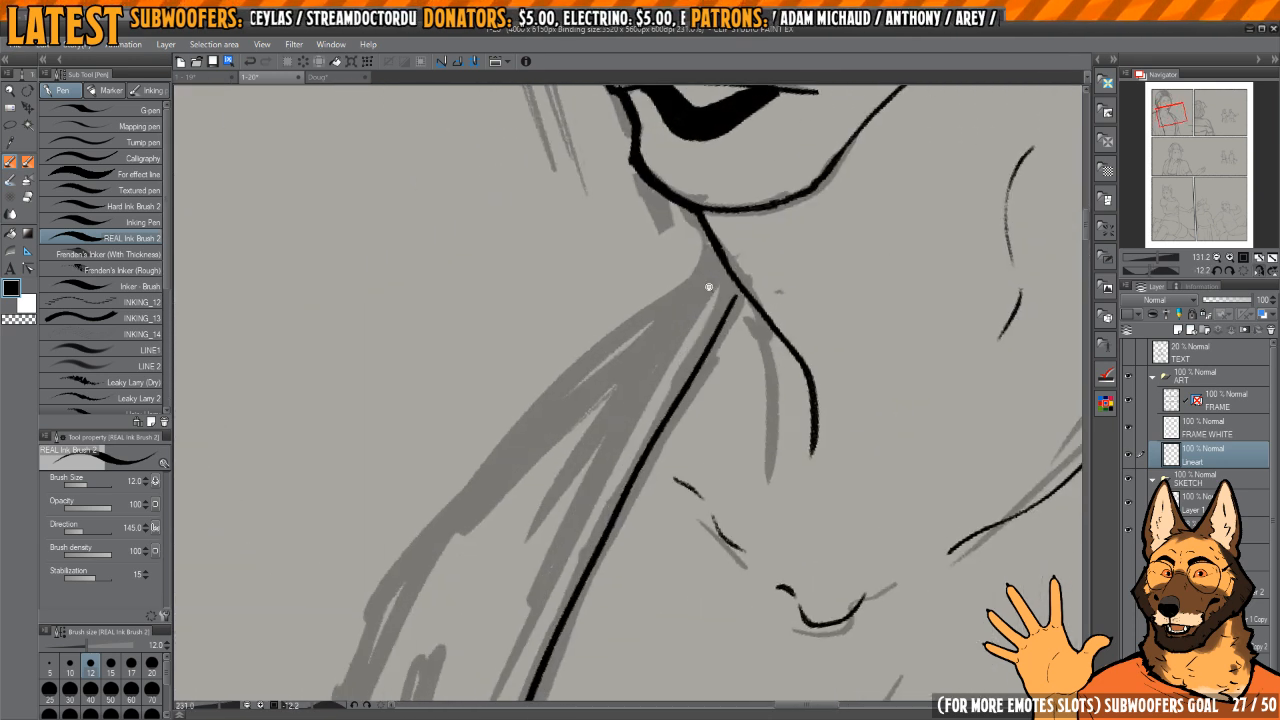
{"action": "scroll", "coordinate": [709, 287], "scroll_direction": "up", "scroll_amount": 5}
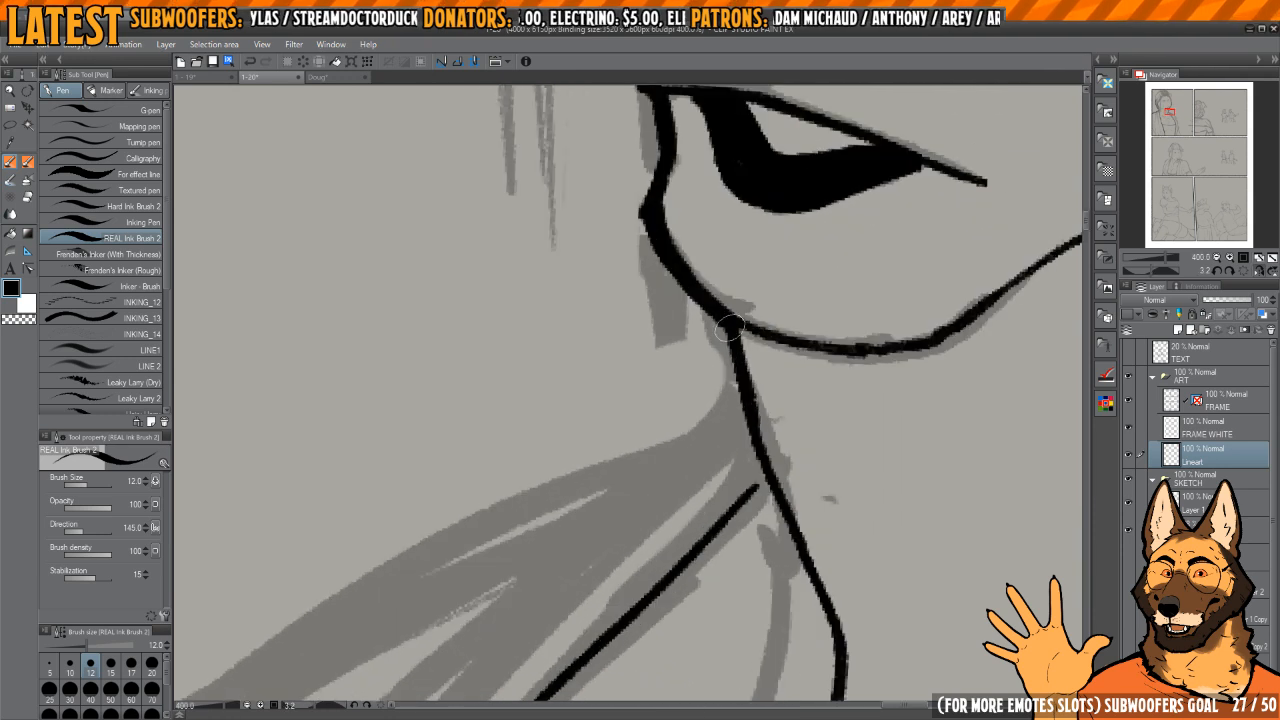
{"action": "scroll", "coordinate": [731, 326], "scroll_direction": "down", "scroll_amount": 4}
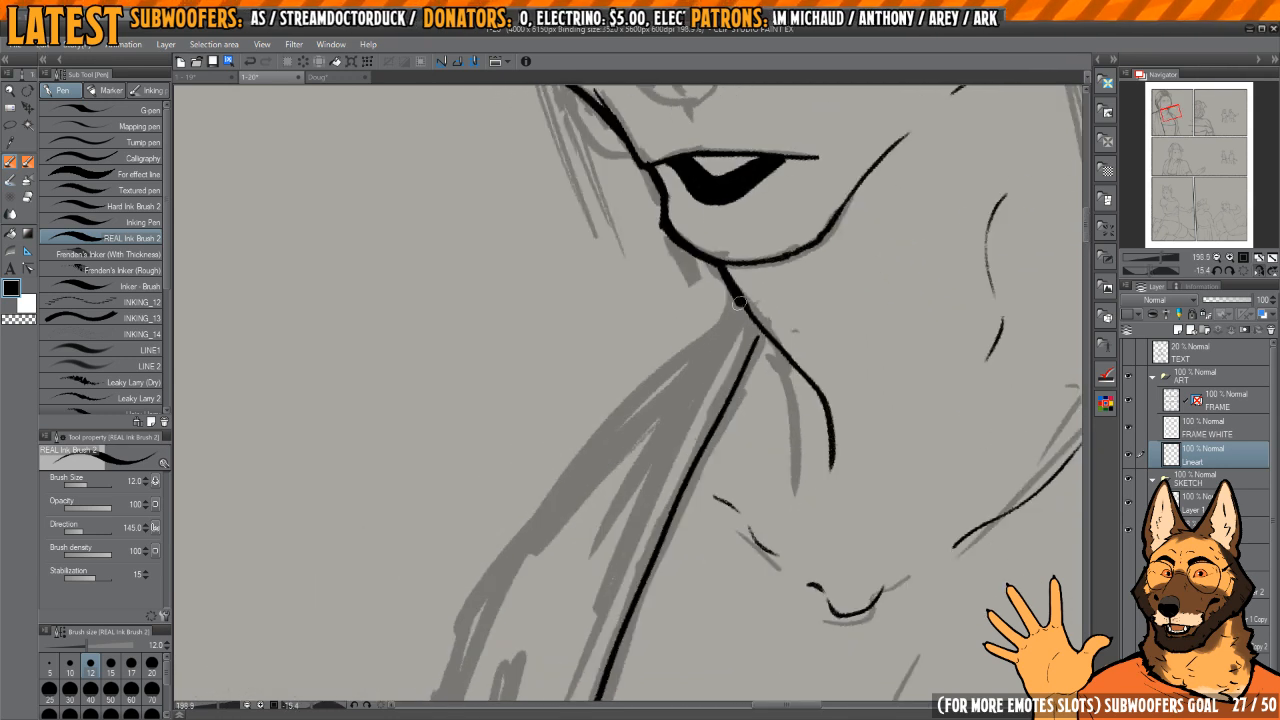
{"action": "left_click_drag", "start_coordinate": [677, 367], "coordinate": [512, 550]}
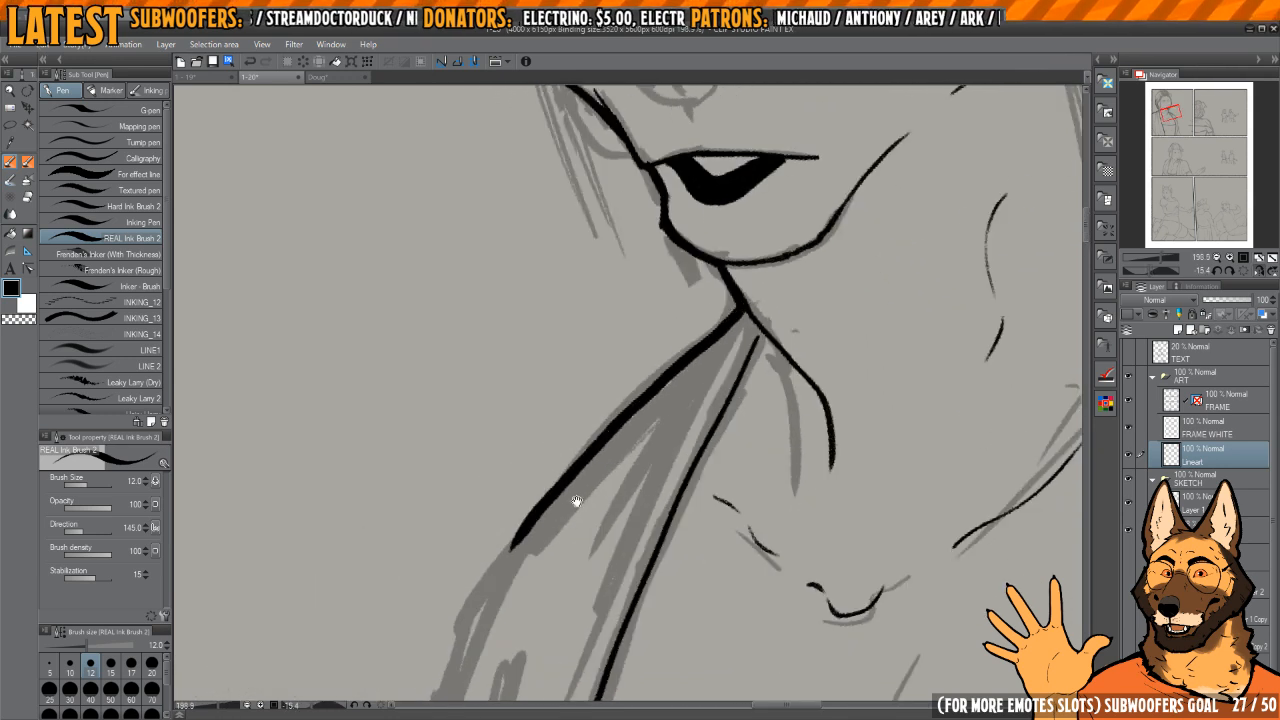
{"action": "mouse_move", "coordinate": [611, 469]}
{"action": "left_mouse_down"}
{"action": "mouse_move", "coordinate": [726, 318]}
{"action": "mouse_move", "coordinate": [716, 307]}
{"action": "left_mouse_up"}
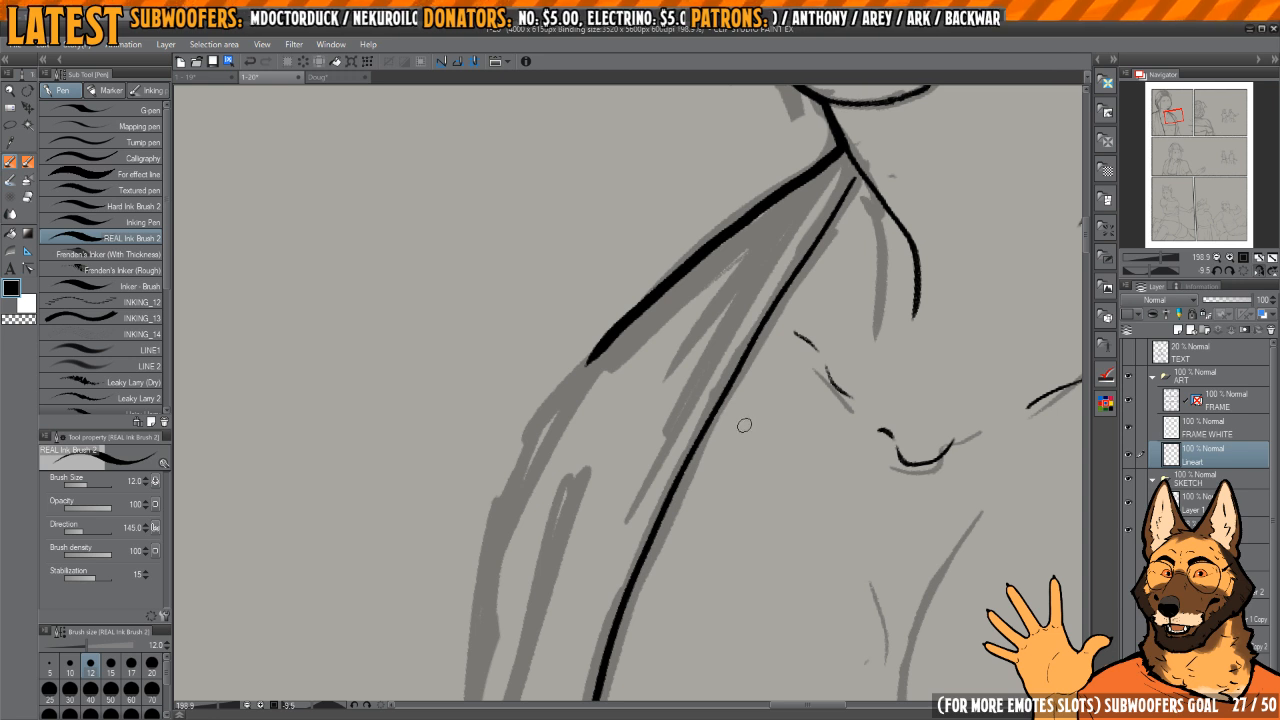
Step: Extend the robe's right outer contour around the shoulder and down the upper arm, then touch up the line
{"action": "mouse_move", "coordinate": [803, 337]}
{"action": "left_mouse_down"}
{"action": "mouse_move", "coordinate": [662, 366]}
{"action": "mouse_move", "coordinate": [610, 461]}
{"action": "left_mouse_up"}
{"action": "left_click_drag", "start_coordinate": [629, 407], "coordinate": [651, 337]}
{"action": "scroll", "coordinate": [670, 345], "scroll_direction": "down", "scroll_amount": 2}
{"action": "mouse_move", "coordinate": [684, 288]}
{"action": "left_mouse_down"}
{"action": "mouse_move", "coordinate": [633, 414]}
{"action": "mouse_move", "coordinate": [651, 646]}
{"action": "left_mouse_up"}
{"action": "mouse_move", "coordinate": [701, 454]}
{"action": "left_mouse_down"}
{"action": "mouse_move", "coordinate": [683, 343]}
{"action": "mouse_move", "coordinate": [689, 394]}
{"action": "mouse_move", "coordinate": [627, 590]}
{"action": "left_mouse_up"}
{"action": "key", "text": "c"}
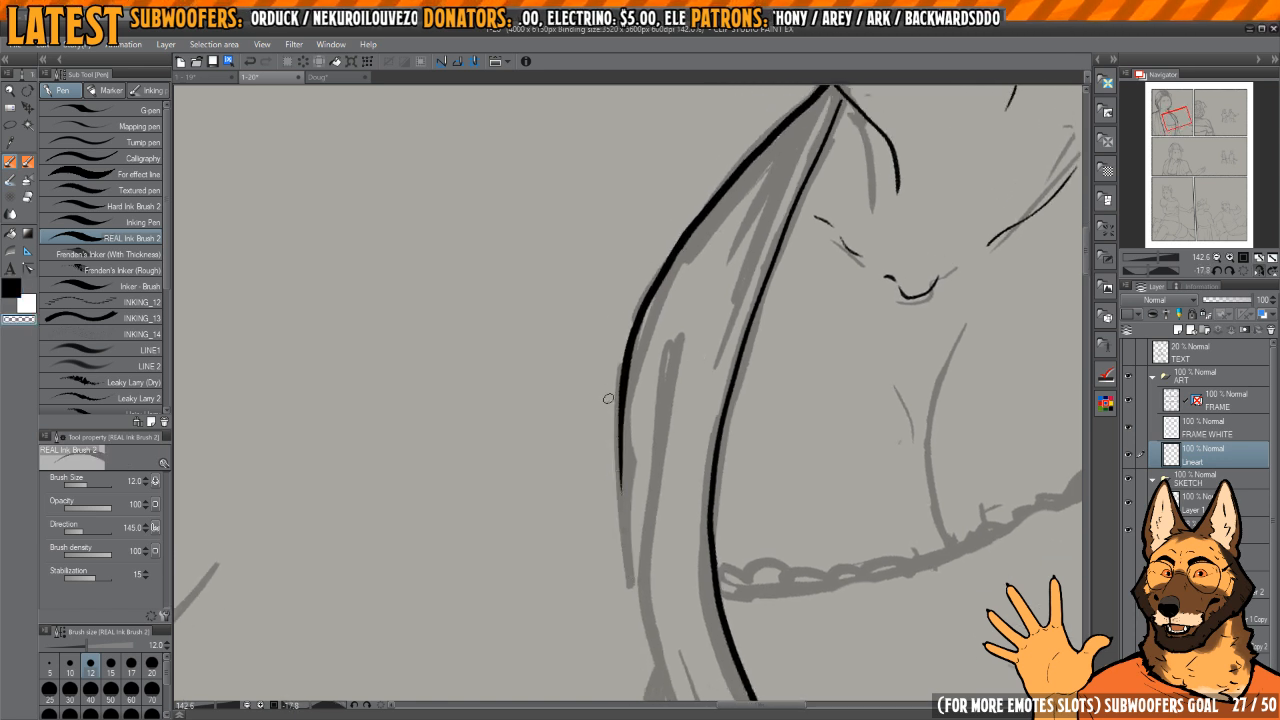
{"action": "key", "text": "c"}
{"action": "scroll", "coordinate": [630, 320], "scroll_direction": "up", "scroll_amount": 1}
Step: Continue the robe's right outer contour down the arm to the fold below chest height and refine the join
{"action": "mouse_move", "coordinate": [618, 461]}
{"action": "left_mouse_down"}
{"action": "mouse_move", "coordinate": [648, 634]}
{"action": "mouse_move", "coordinate": [623, 414]}
{"action": "left_mouse_up"}
{"action": "left_click_drag", "start_coordinate": [623, 414], "coordinate": [680, 306]}
{"action": "left_click_drag", "start_coordinate": [628, 353], "coordinate": [623, 444]}
{"action": "key", "text": "c"}
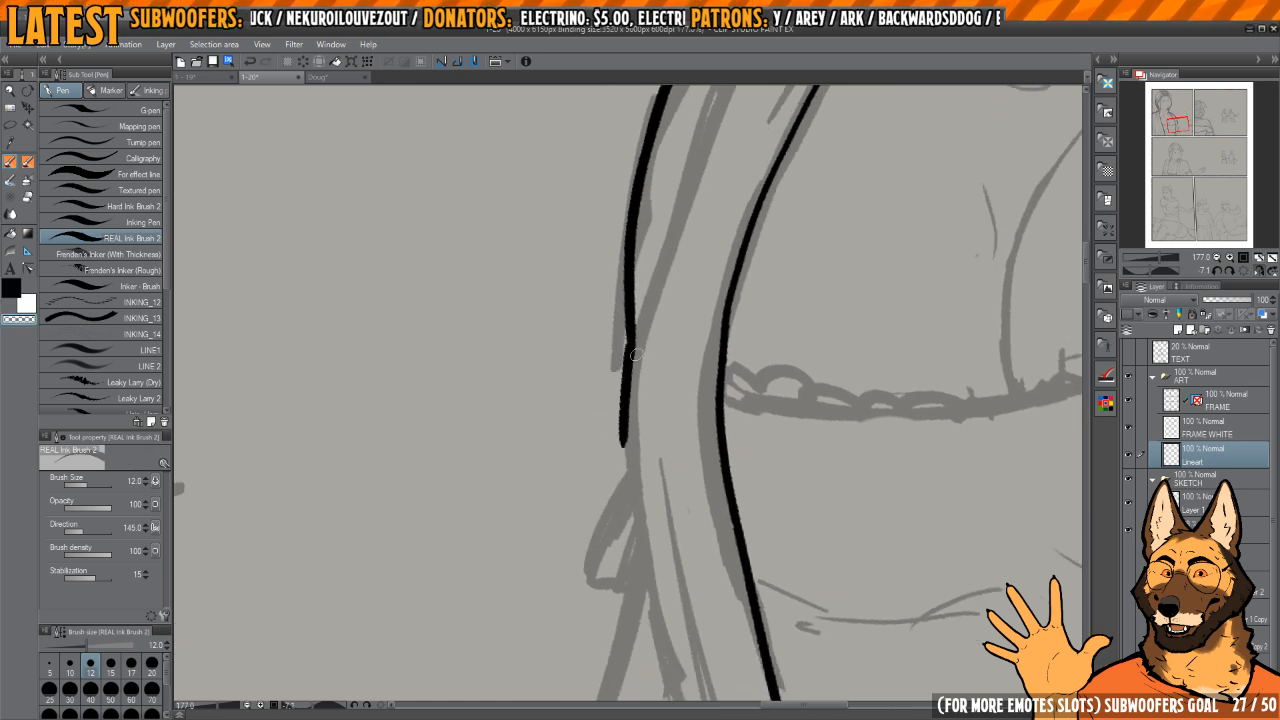
{"action": "key", "text": "c"}
{"action": "scroll", "coordinate": [597, 331], "scroll_direction": "down", "scroll_amount": 5}
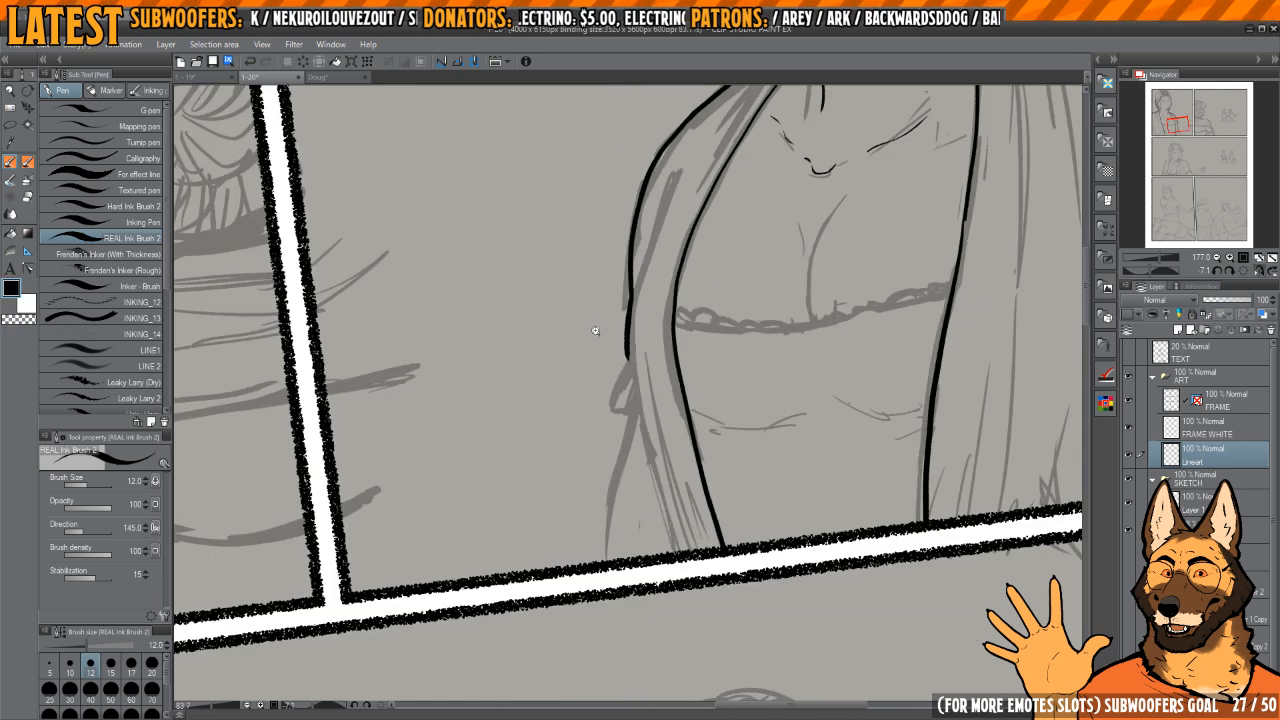
{"action": "scroll", "coordinate": [629, 337], "scroll_direction": "up", "scroll_amount": 5}
{"action": "left_click_drag", "start_coordinate": [646, 329], "coordinate": [718, 340]}
{"action": "scroll", "coordinate": [633, 358], "scroll_direction": "up", "scroll_amount": 3}
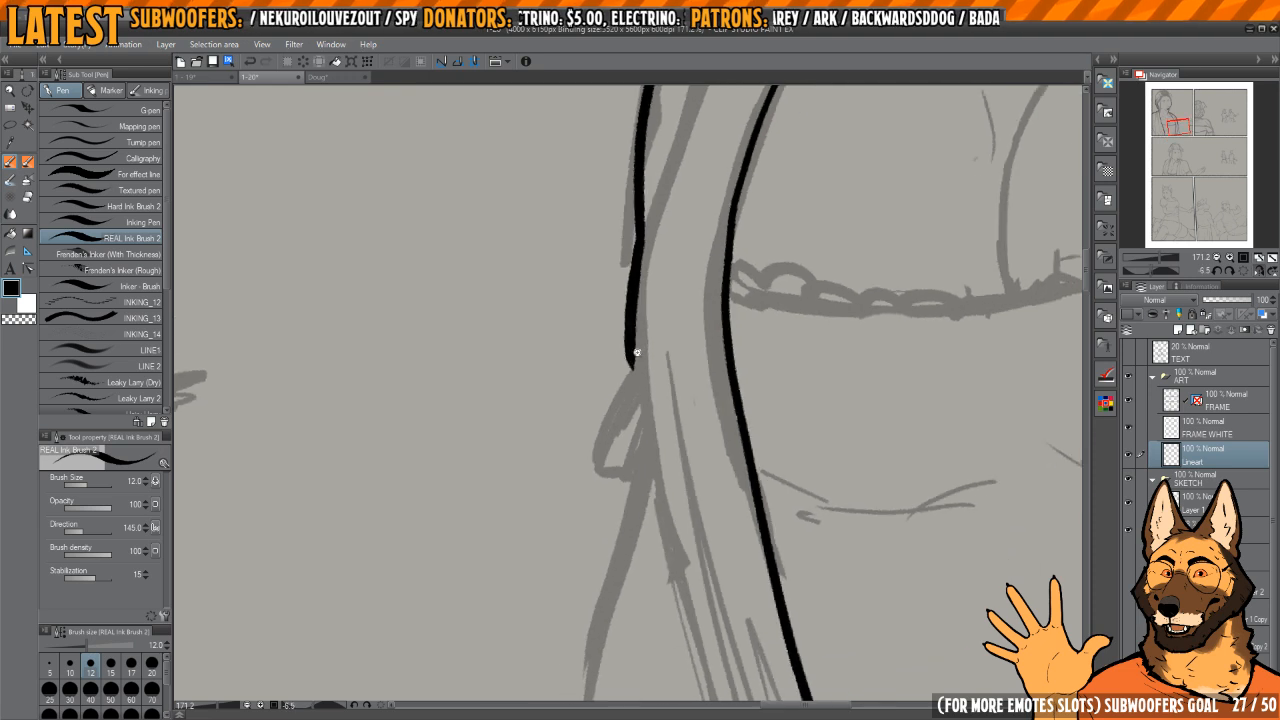
Step: Ink the pointed fold notch on the robe's outer sleeve edge below chest height
{"action": "left_click_drag", "start_coordinate": [606, 545], "coordinate": [632, 542]}
{"action": "mouse_move", "coordinate": [645, 505]}
{"action": "left_mouse_down"}
{"action": "mouse_move", "coordinate": [649, 369]}
{"action": "mouse_move", "coordinate": [611, 406]}
{"action": "mouse_move", "coordinate": [660, 408]}
{"action": "mouse_move", "coordinate": [665, 354]}
{"action": "mouse_move", "coordinate": [702, 340]}
{"action": "mouse_move", "coordinate": [665, 358]}
{"action": "left_mouse_up"}
{"action": "key", "text": "h"}
{"action": "scroll", "coordinate": [683, 354], "scroll_direction": "down", "scroll_amount": 2}
{"action": "key", "text": "h"}
{"action": "scroll", "coordinate": [611, 406], "scroll_direction": "up", "scroll_amount": 2}
{"action": "key", "text": "h"}
{"action": "key", "text": "h"}
{"action": "scroll", "coordinate": [657, 378], "scroll_direction": "down", "scroll_amount": 2}
{"action": "key", "text": "h"}
Step: Ink the robe's outer sleeve contour from the fold notch down to the panel's lower border
{"action": "key", "text": "h"}
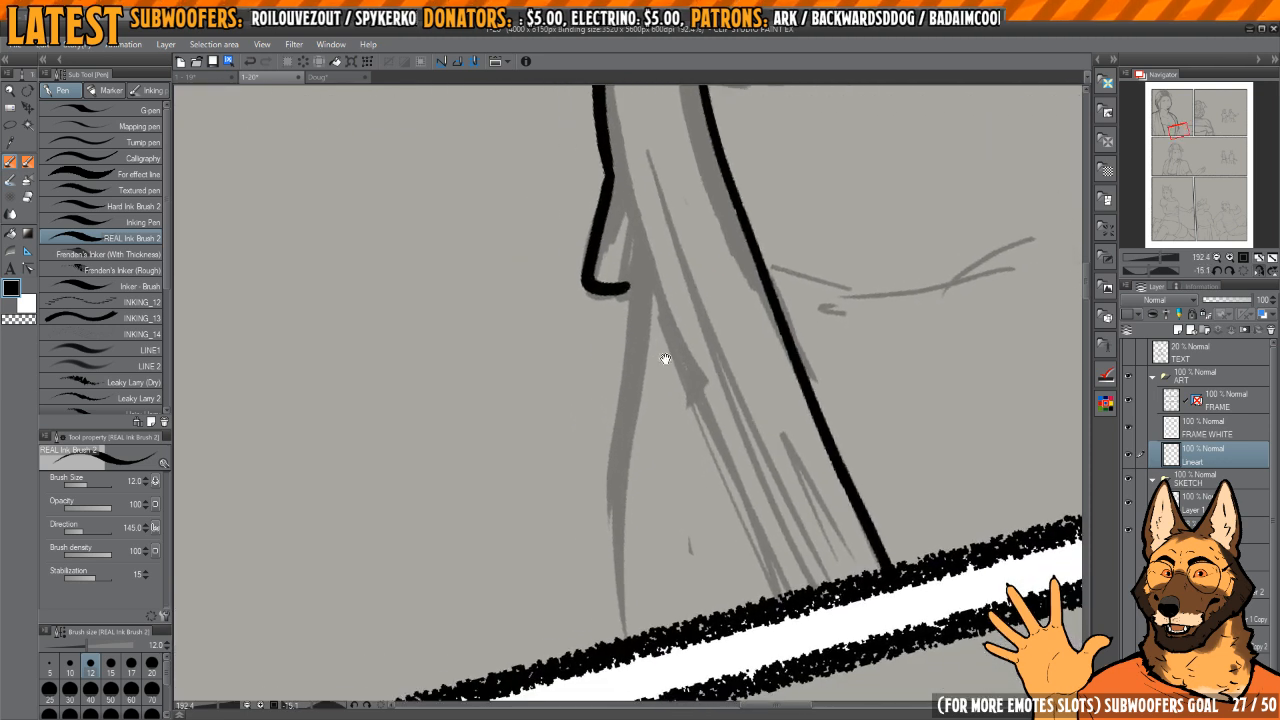
{"action": "key", "text": "h"}
{"action": "key", "text": "h"}
{"action": "mouse_move", "coordinate": [700, 314]}
{"action": "left_mouse_down"}
{"action": "mouse_move", "coordinate": [700, 357]}
{"action": "mouse_move", "coordinate": [613, 305]}
{"action": "mouse_move", "coordinate": [655, 655]}
{"action": "left_mouse_up"}
{"action": "mouse_move", "coordinate": [655, 349]}
{"action": "left_mouse_down"}
{"action": "mouse_move", "coordinate": [669, 343]}
{"action": "mouse_move", "coordinate": [639, 476]}
{"action": "left_mouse_up"}
{"action": "mouse_move", "coordinate": [700, 361]}
{"action": "left_mouse_down"}
{"action": "mouse_move", "coordinate": [708, 375]}
{"action": "mouse_move", "coordinate": [650, 377]}
{"action": "left_mouse_up"}
{"action": "left_click_drag", "start_coordinate": [840, 250], "coordinate": [670, 352]}
{"action": "left_click_drag", "start_coordinate": [675, 344], "coordinate": [665, 345]}
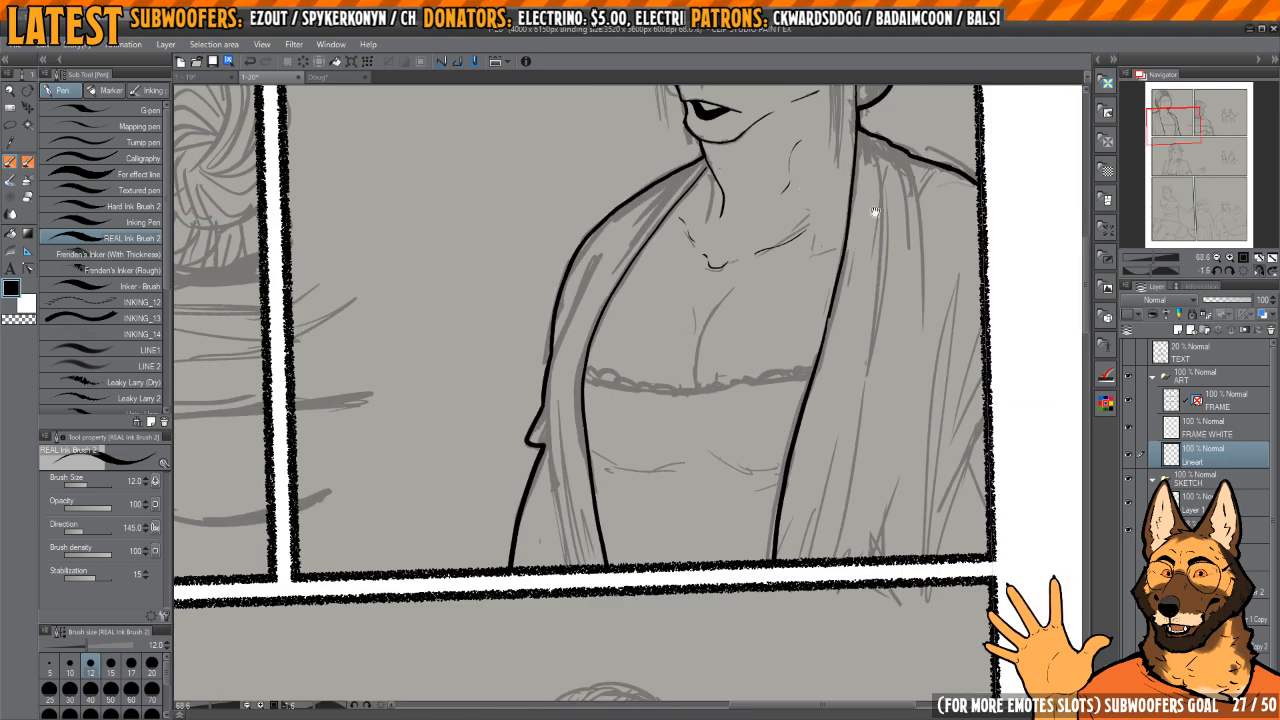
Step: Ink the hair contour on the far side of the woman's face, from the temple up to the far ear's base
{"action": "left_click_drag", "start_coordinate": [874, 211], "coordinate": [723, 522]}
{"action": "left_click_drag", "start_coordinate": [653, 350], "coordinate": [677, 351]}
{"action": "key", "text": "h"}
{"action": "key", "text": "h"}
{"action": "left_click_drag", "start_coordinate": [483, 334], "coordinate": [631, 403]}
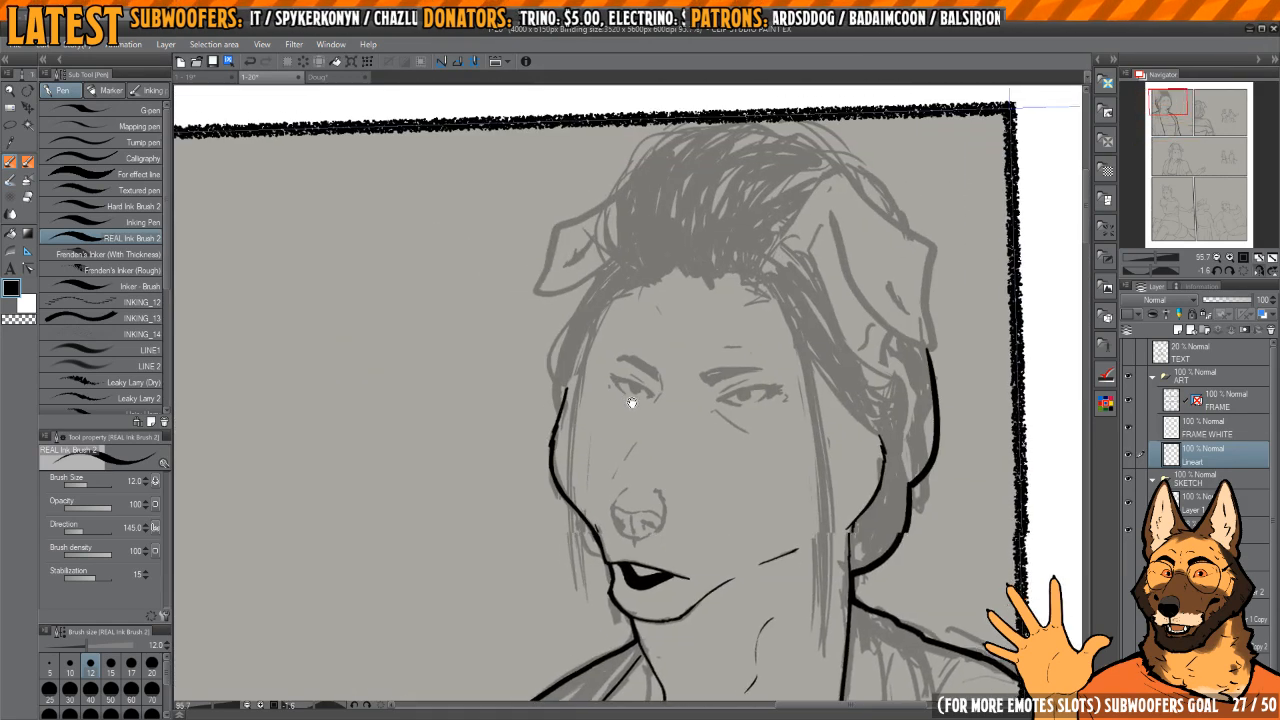
{"action": "left_click_drag", "start_coordinate": [576, 316], "coordinate": [614, 325]}
{"action": "scroll", "coordinate": [614, 325], "scroll_direction": "up", "scroll_amount": 1}
{"action": "left_click_drag", "start_coordinate": [665, 237], "coordinate": [580, 358]}
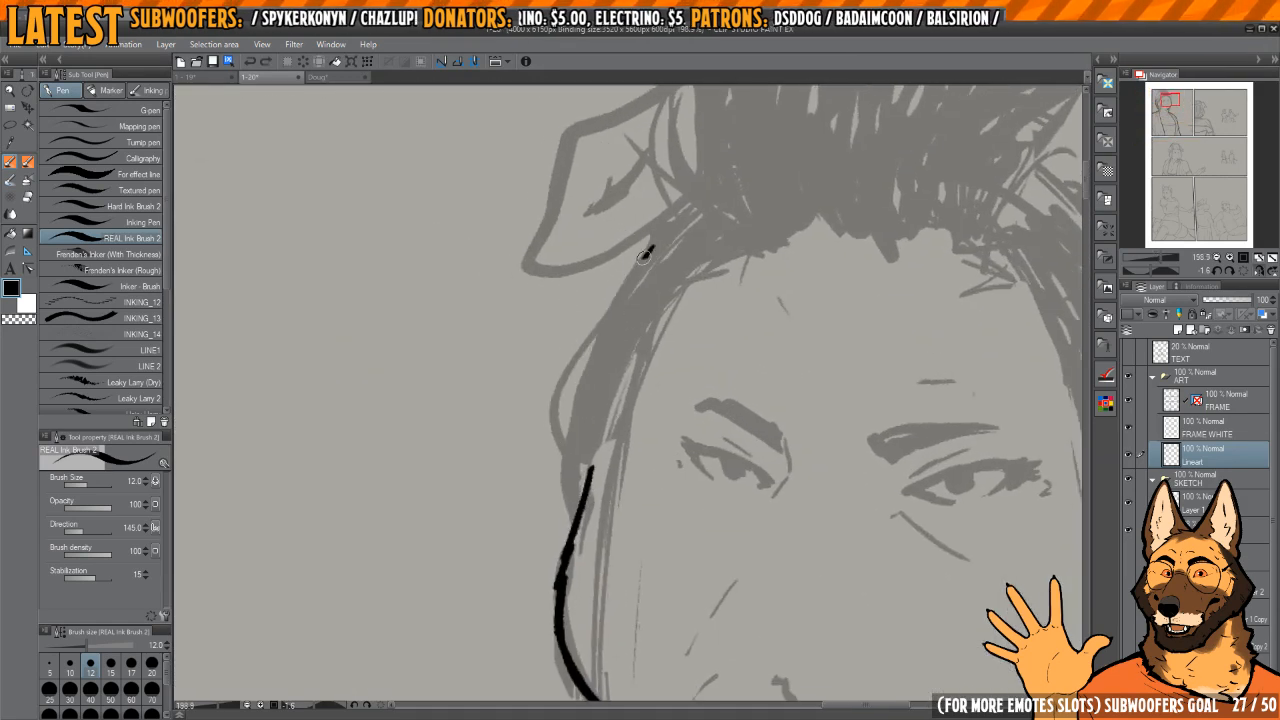
{"action": "left_click_drag", "start_coordinate": [643, 255], "coordinate": [570, 384]}
{"action": "key", "text": "ctrl+z"}
{"action": "scroll", "coordinate": [621, 300], "scroll_direction": "up", "scroll_amount": 1}
{"action": "mouse_move", "coordinate": [668, 225]}
{"action": "left_mouse_down"}
{"action": "mouse_move", "coordinate": [566, 392]}
{"action": "mouse_move", "coordinate": [561, 583]}
{"action": "left_mouse_up"}
{"action": "mouse_move", "coordinate": [608, 405]}
{"action": "left_mouse_down"}
{"action": "mouse_move", "coordinate": [631, 274]}
{"action": "mouse_move", "coordinate": [616, 522]}
{"action": "left_mouse_up"}
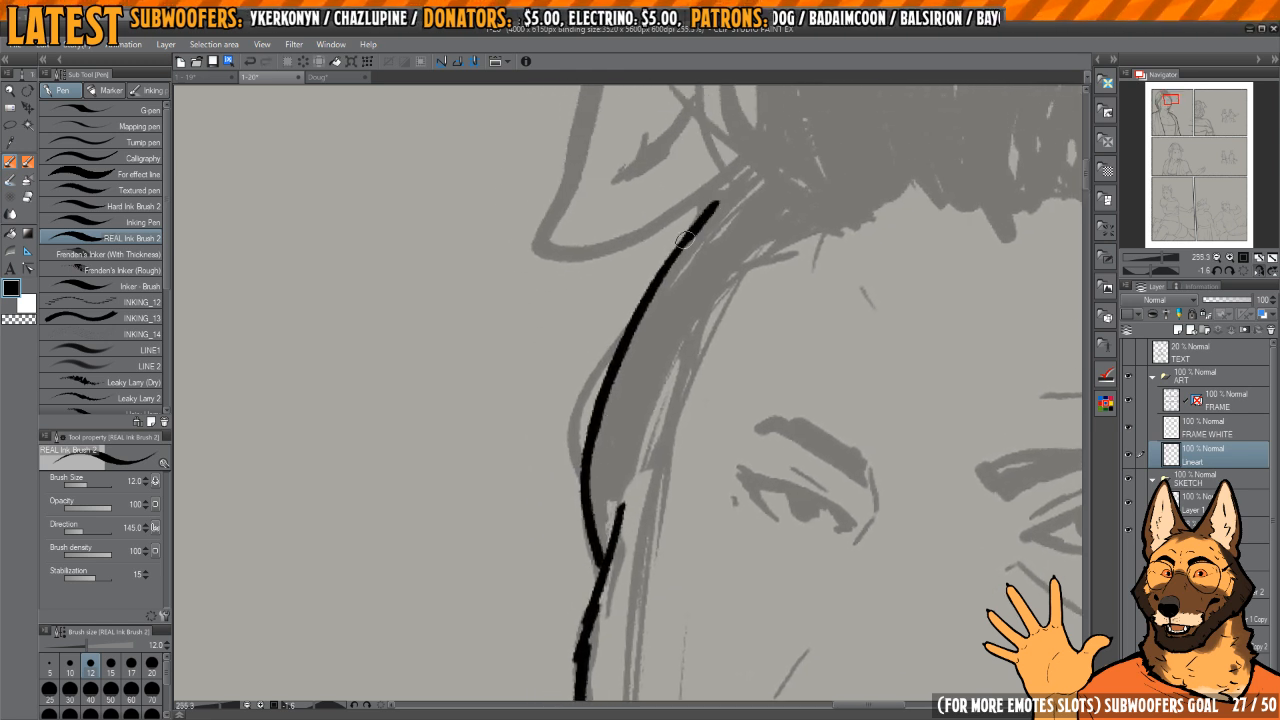
Step: Thicken the far-side hair contour and join its lower end to the face outline
{"action": "left_click_drag", "start_coordinate": [684, 238], "coordinate": [590, 455]}
{"action": "scroll", "coordinate": [585, 435], "scroll_direction": "up", "scroll_amount": 1}
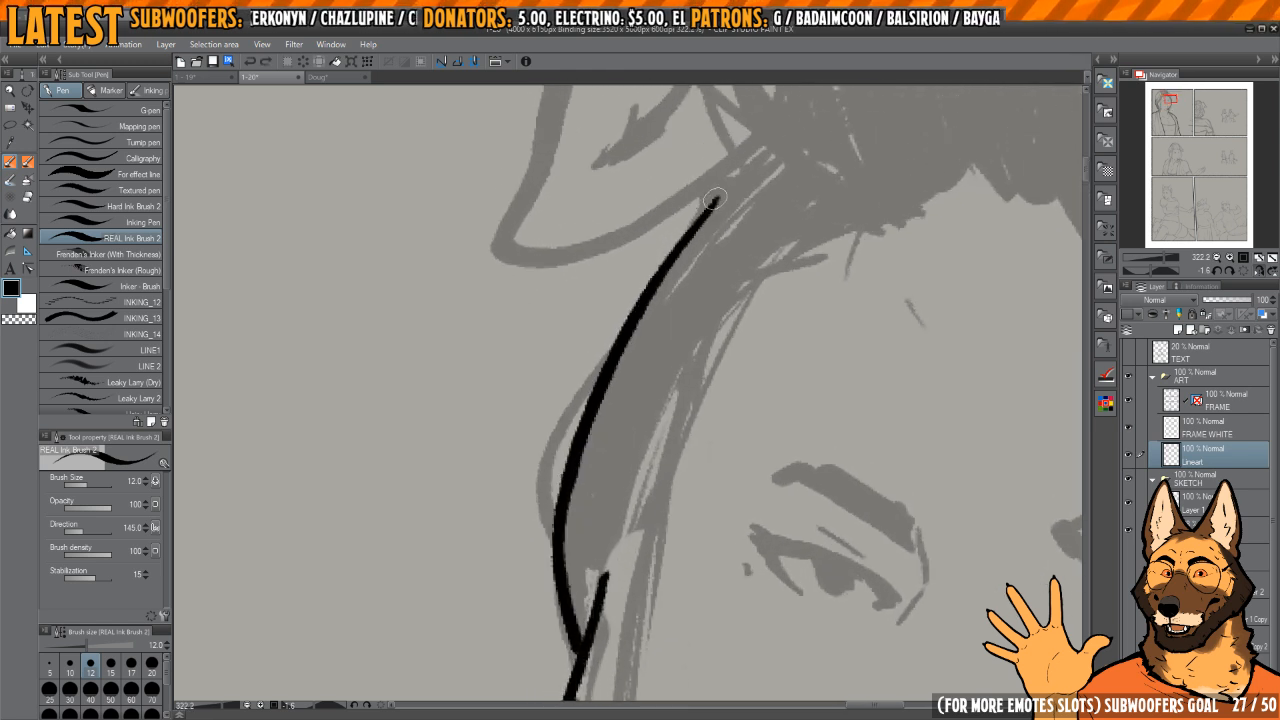
{"action": "left_click_drag", "start_coordinate": [575, 632], "coordinate": [579, 646]}
{"action": "left_click_drag", "start_coordinate": [669, 312], "coordinate": [640, 420]}
Step: Ink the far folded ear's outline from its base around the tip and up to the hair
{"action": "scroll", "coordinate": [642, 418], "scroll_direction": "up", "scroll_amount": 1}
{"action": "mouse_move", "coordinate": [685, 281]}
{"action": "left_mouse_down"}
{"action": "mouse_move", "coordinate": [680, 413]}
{"action": "mouse_move", "coordinate": [668, 314]}
{"action": "mouse_move", "coordinate": [654, 369]}
{"action": "mouse_move", "coordinate": [669, 395]}
{"action": "left_mouse_up"}
{"action": "scroll", "coordinate": [668, 314], "scroll_direction": "down", "scroll_amount": 2}
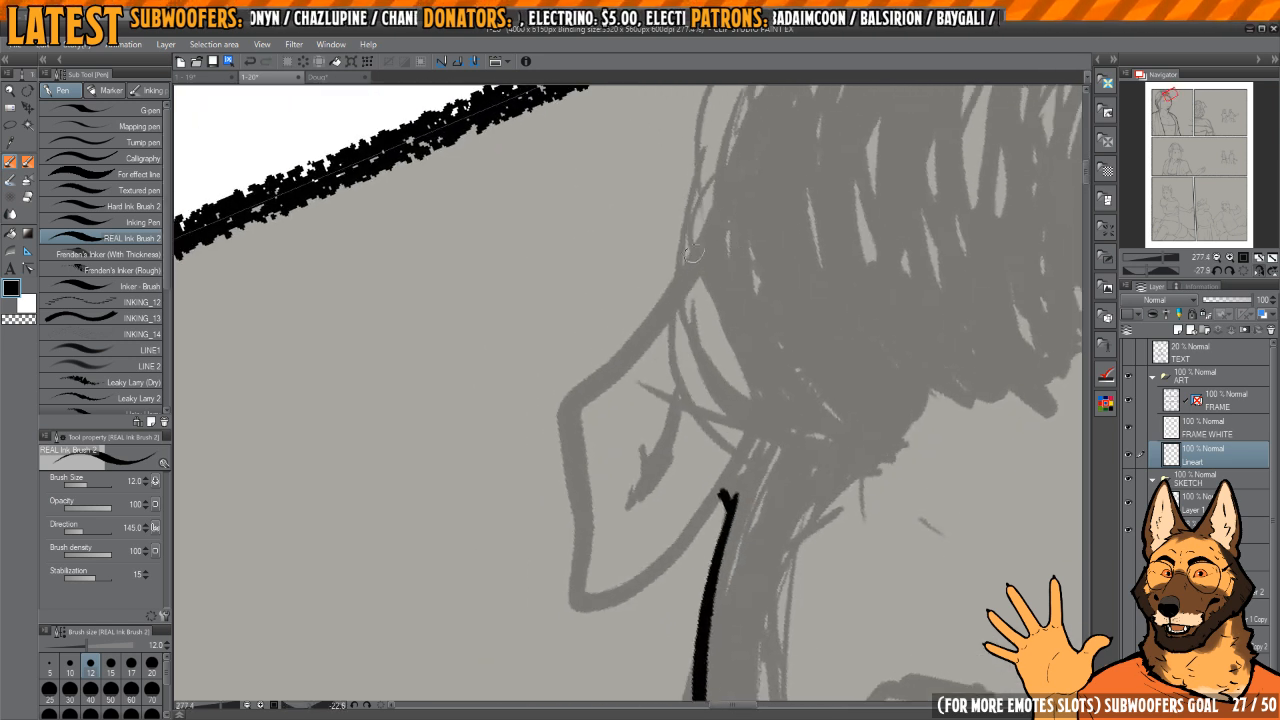
{"action": "mouse_move", "coordinate": [706, 236]}
{"action": "left_mouse_down"}
{"action": "mouse_move", "coordinate": [563, 414]}
{"action": "mouse_move", "coordinate": [568, 434]}
{"action": "mouse_move", "coordinate": [617, 348]}
{"action": "mouse_move", "coordinate": [570, 445]}
{"action": "mouse_move", "coordinate": [583, 603]}
{"action": "mouse_move", "coordinate": [730, 491]}
{"action": "left_mouse_up"}
{"action": "key", "text": "ctrl+z"}
{"action": "left_click_drag", "start_coordinate": [730, 490], "coordinate": [696, 420]}
{"action": "left_click_drag", "start_coordinate": [685, 382], "coordinate": [680, 392]}
{"action": "key", "text": "h"}
{"action": "key", "text": "h"}
{"action": "left_click_drag", "start_coordinate": [721, 263], "coordinate": [572, 588]}
{"action": "left_click_drag", "start_coordinate": [668, 388], "coordinate": [653, 380]}
Step: Ink the crown contour of the hair, rising from the far ear's upper edge
{"action": "left_click_drag", "start_coordinate": [688, 258], "coordinate": [607, 487]}
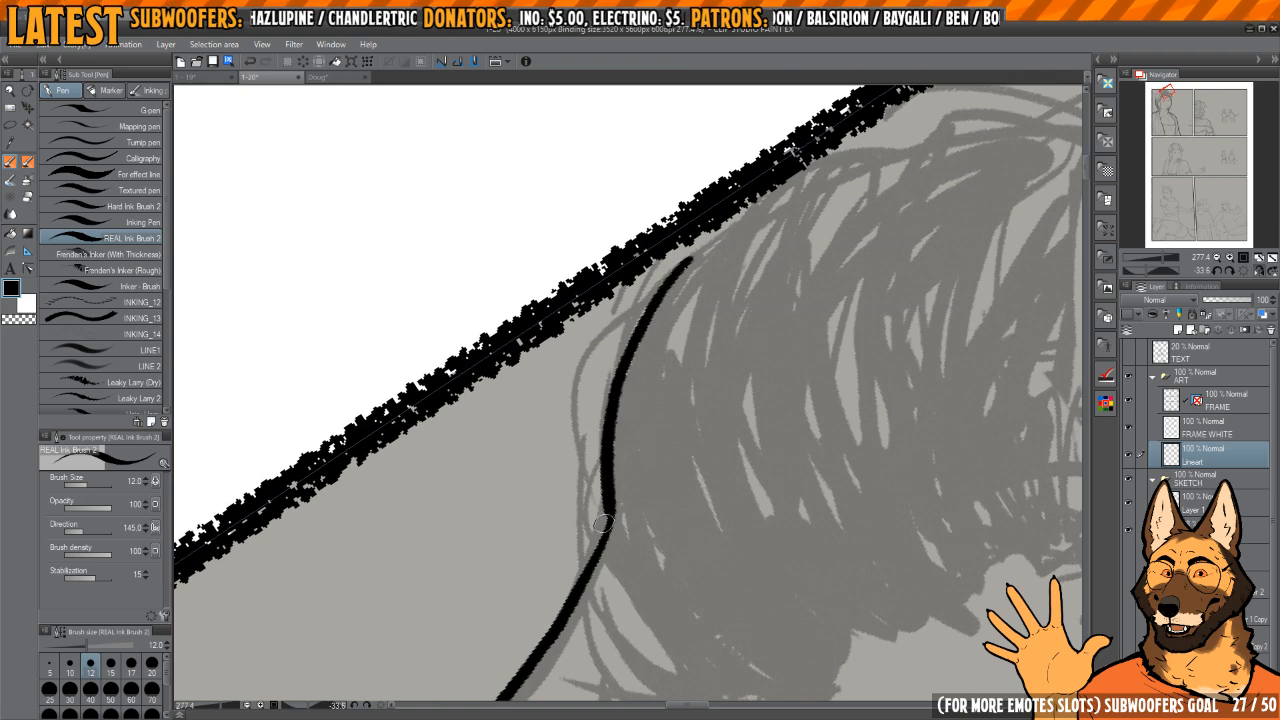
{"action": "left_click_drag", "start_coordinate": [602, 535], "coordinate": [692, 279]}
{"action": "key", "text": "h"}
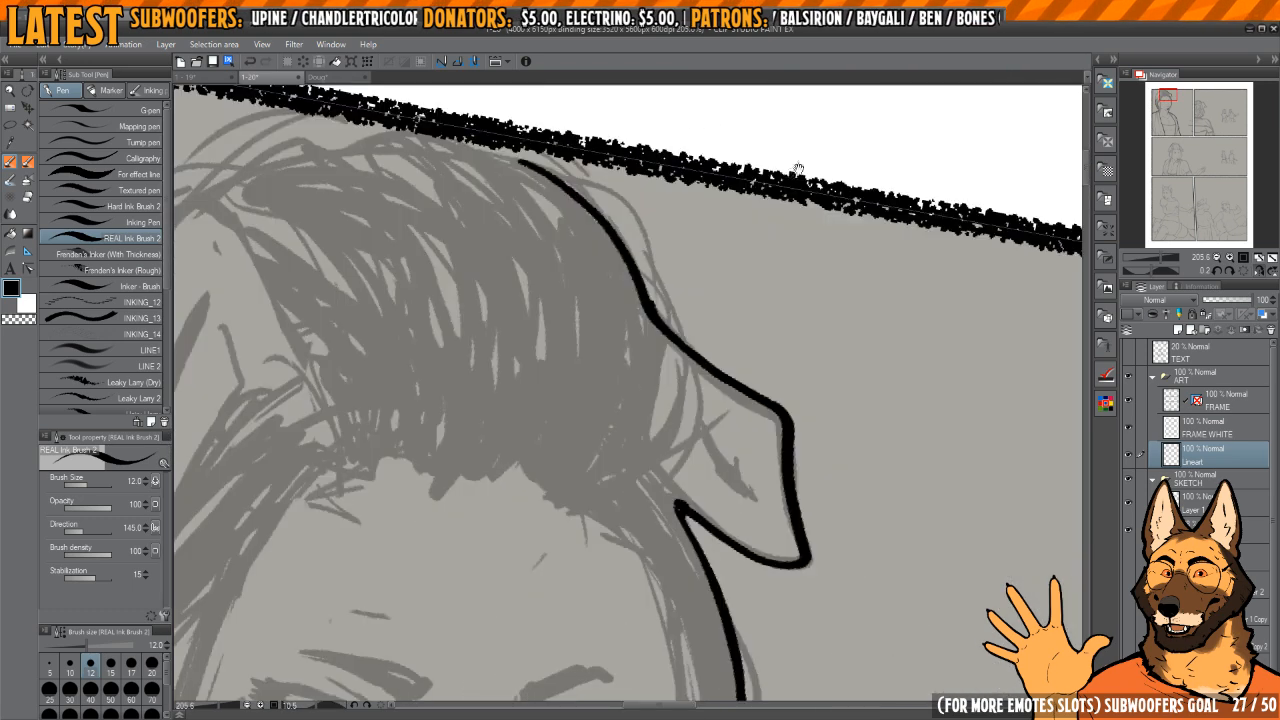
Step: Ink thin curved hair strands beside the far ear, sweeping from the hairline up towards the crown
{"action": "key", "text": "h"}
{"action": "left_click_drag", "start_coordinate": [606, 399], "coordinate": [611, 452]}
{"action": "mouse_move", "coordinate": [652, 533]}
{"action": "left_mouse_down"}
{"action": "mouse_move", "coordinate": [598, 446]}
{"action": "mouse_move", "coordinate": [621, 362]}
{"action": "mouse_move", "coordinate": [606, 494]}
{"action": "left_mouse_up"}
{"action": "scroll", "coordinate": [630, 367], "scroll_direction": "up", "scroll_amount": 1}
{"action": "left_click_drag", "start_coordinate": [598, 429], "coordinate": [600, 440]}
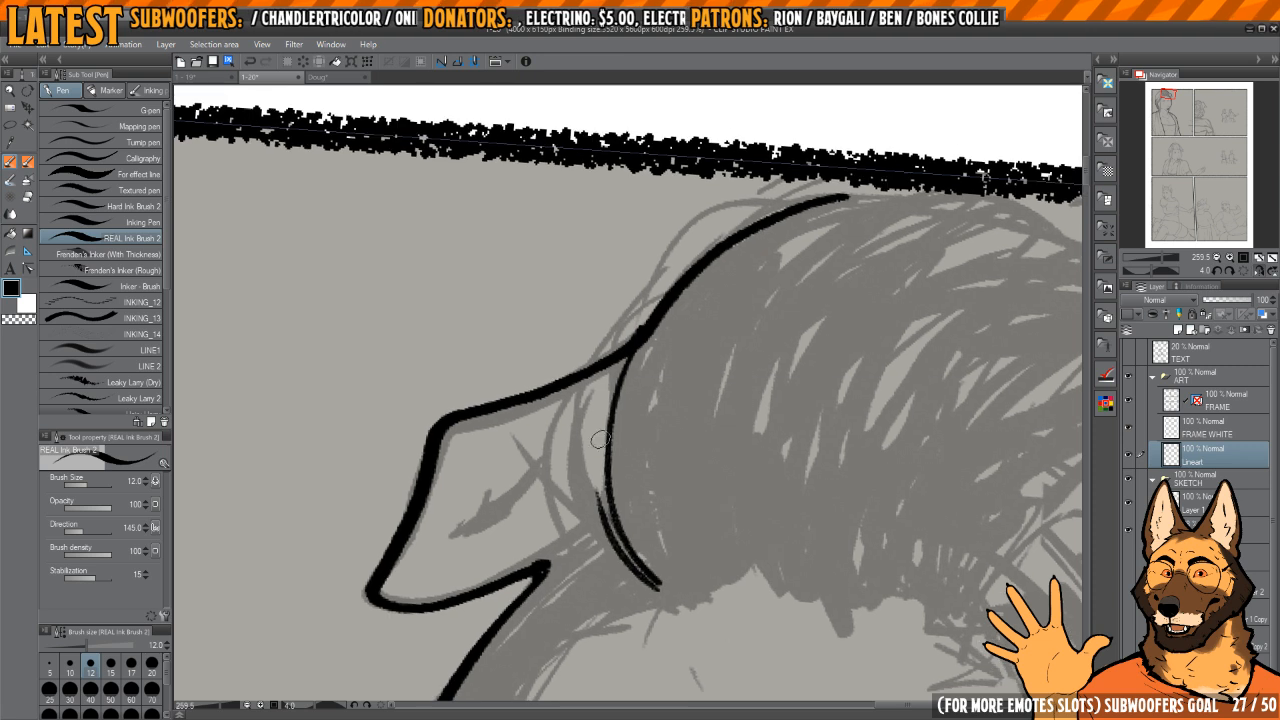
{"action": "mouse_move", "coordinate": [624, 550]}
{"action": "left_mouse_down"}
{"action": "mouse_move", "coordinate": [600, 337]}
{"action": "mouse_move", "coordinate": [657, 258]}
{"action": "left_mouse_up"}
{"action": "left_click_drag", "start_coordinate": [715, 217], "coordinate": [602, 344]}
{"action": "left_click_drag", "start_coordinate": [766, 198], "coordinate": [614, 520]}
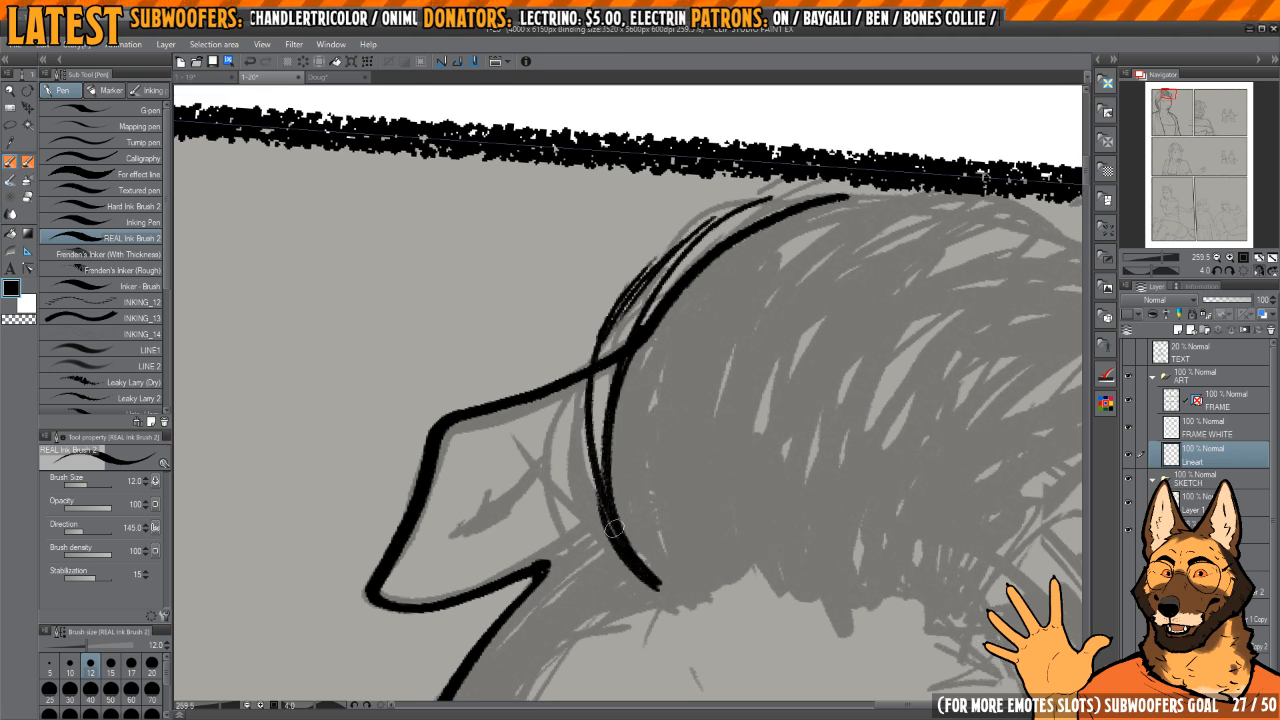
{"action": "key", "text": "ctrl+z"}
Step: Redraw the loose strand arching over the far ear and add another curved strand within the swept-back hair
{"action": "mouse_move", "coordinate": [652, 295]}
{"action": "left_mouse_down"}
{"action": "mouse_move", "coordinate": [598, 315]}
{"action": "mouse_move", "coordinate": [695, 196]}
{"action": "left_mouse_up"}
{"action": "key", "text": "ctrl+z"}
{"action": "left_click_drag", "start_coordinate": [757, 191], "coordinate": [688, 209]}
{"action": "mouse_move", "coordinate": [679, 186]}
{"action": "left_mouse_down"}
{"action": "mouse_move", "coordinate": [593, 288]}
{"action": "mouse_move", "coordinate": [620, 573]}
{"action": "left_mouse_up"}
{"action": "mouse_move", "coordinate": [792, 362]}
{"action": "left_mouse_down"}
{"action": "mouse_move", "coordinate": [754, 311]}
{"action": "mouse_move", "coordinate": [766, 329]}
{"action": "left_mouse_up"}
{"action": "left_click_drag", "start_coordinate": [766, 329], "coordinate": [725, 376]}
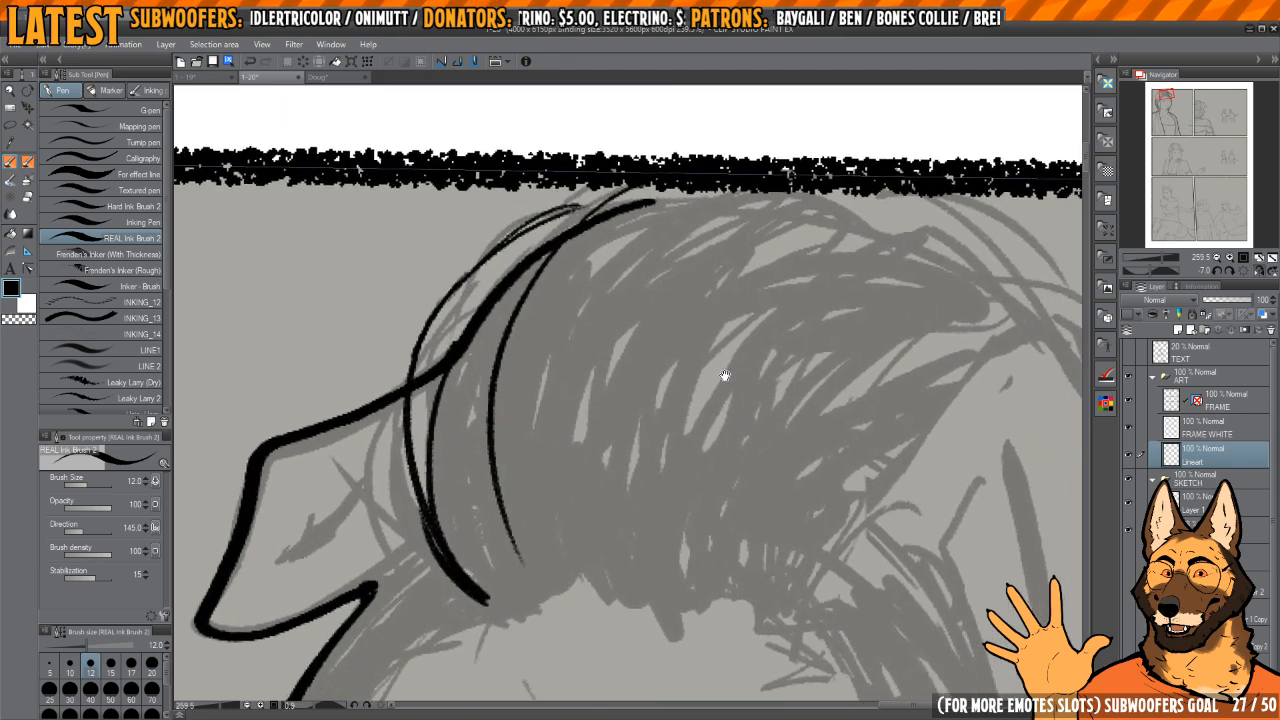
Step: Ink the top-of-head hair contour across to the near ear and start the ear's outer edge
{"action": "key", "text": "h"}
{"action": "mouse_move", "coordinate": [657, 354]}
{"action": "left_mouse_down"}
{"action": "mouse_move", "coordinate": [554, 340]}
{"action": "mouse_move", "coordinate": [623, 357]}
{"action": "left_mouse_up"}
{"action": "mouse_move", "coordinate": [623, 286]}
{"action": "left_mouse_down"}
{"action": "mouse_move", "coordinate": [598, 424]}
{"action": "mouse_move", "coordinate": [606, 490]}
{"action": "mouse_move", "coordinate": [590, 382]}
{"action": "left_mouse_up"}
{"action": "mouse_move", "coordinate": [585, 300]}
{"action": "left_mouse_down"}
{"action": "mouse_move", "coordinate": [597, 430]}
{"action": "mouse_move", "coordinate": [629, 542]}
{"action": "mouse_move", "coordinate": [570, 342]}
{"action": "left_mouse_up"}
{"action": "left_click_drag", "start_coordinate": [640, 340], "coordinate": [736, 358]}
{"action": "mouse_move", "coordinate": [616, 310]}
{"action": "left_mouse_down"}
{"action": "mouse_move", "coordinate": [616, 460]}
{"action": "mouse_move", "coordinate": [617, 290]}
{"action": "left_mouse_up"}
{"action": "mouse_move", "coordinate": [617, 290]}
{"action": "left_mouse_down"}
{"action": "mouse_move", "coordinate": [657, 306]}
{"action": "mouse_move", "coordinate": [610, 272]}
{"action": "mouse_move", "coordinate": [661, 271]}
{"action": "mouse_move", "coordinate": [599, 374]}
{"action": "left_mouse_up"}
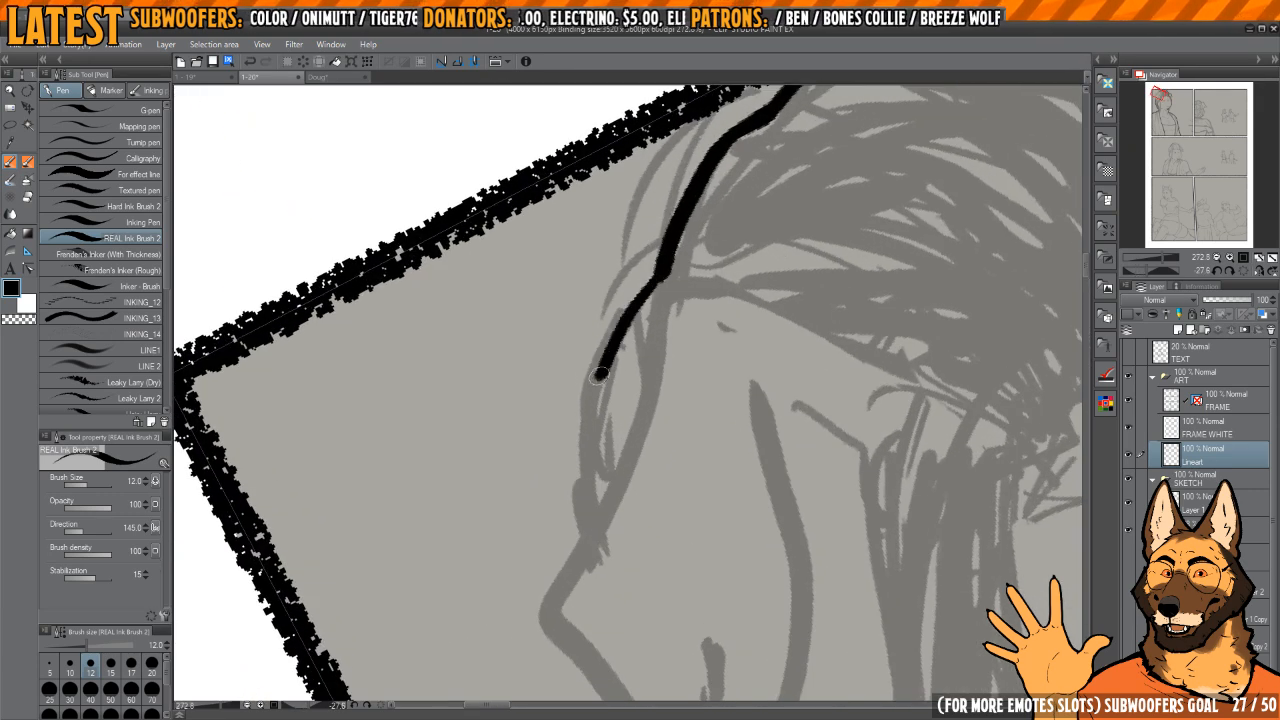
Step: Extend the near ear's thick upper outer edge down towards the folded flap
{"action": "left_click_drag", "start_coordinate": [597, 536], "coordinate": [577, 369]}
{"action": "mouse_move", "coordinate": [678, 306]}
{"action": "left_mouse_down"}
{"action": "mouse_move", "coordinate": [709, 306]}
{"action": "mouse_move", "coordinate": [660, 308]}
{"action": "left_mouse_up"}
{"action": "left_click_drag", "start_coordinate": [710, 398], "coordinate": [648, 361]}
{"action": "left_click_drag", "start_coordinate": [650, 322], "coordinate": [685, 339]}
{"action": "key", "text": "h"}
{"action": "key", "text": "h"}
{"action": "key", "text": "h"}
{"action": "key", "text": "h"}
{"action": "key", "text": "h"}
{"action": "left_click_drag", "start_coordinate": [635, 376], "coordinate": [663, 386]}
{"action": "scroll", "coordinate": [695, 340], "scroll_direction": "up", "scroll_amount": 2}
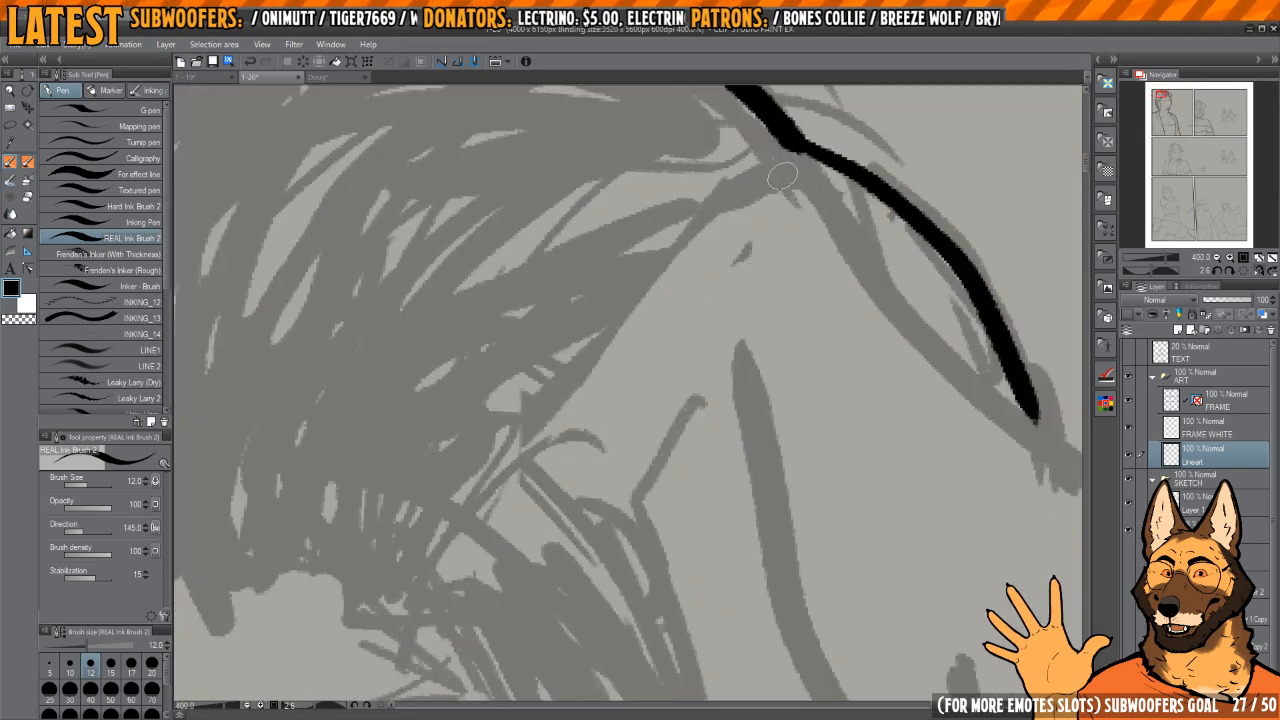
Step: Ink the near ear's front edge along the hair and the short fold line inside it
{"action": "scroll", "coordinate": [782, 177], "scroll_direction": "down", "scroll_amount": 1}
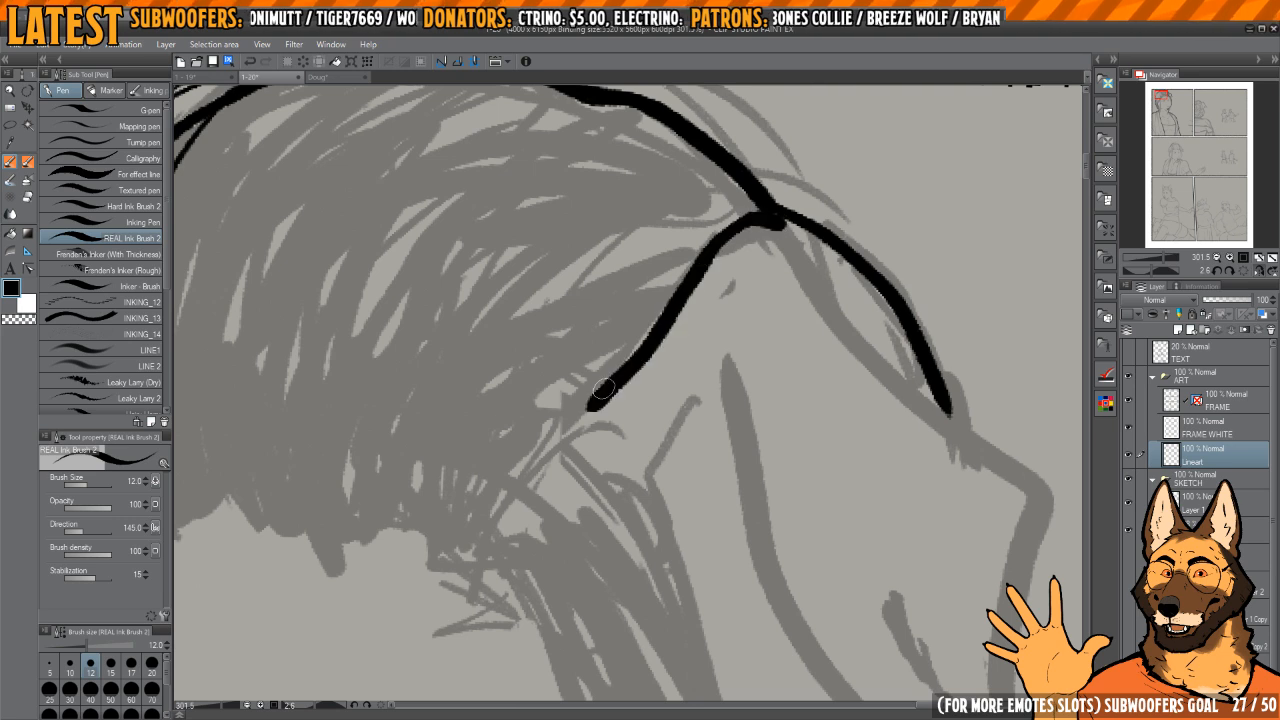
{"action": "left_click_drag", "start_coordinate": [773, 223], "coordinate": [686, 271]}
{"action": "left_click_drag", "start_coordinate": [576, 415], "coordinate": [572, 431]}
{"action": "mouse_move", "coordinate": [717, 445]}
{"action": "left_mouse_down"}
{"action": "mouse_move", "coordinate": [697, 437]}
{"action": "mouse_move", "coordinate": [649, 363]}
{"action": "mouse_move", "coordinate": [657, 405]}
{"action": "left_mouse_up"}
{"action": "left_click_drag", "start_coordinate": [600, 483], "coordinate": [596, 485]}
{"action": "key", "text": "h"}
{"action": "left_click_drag", "start_coordinate": [624, 343], "coordinate": [694, 277]}
{"action": "scroll", "coordinate": [684, 370], "scroll_direction": "down", "scroll_amount": 2}
{"action": "scroll", "coordinate": [690, 278], "scroll_direction": "up", "scroll_amount": 2}
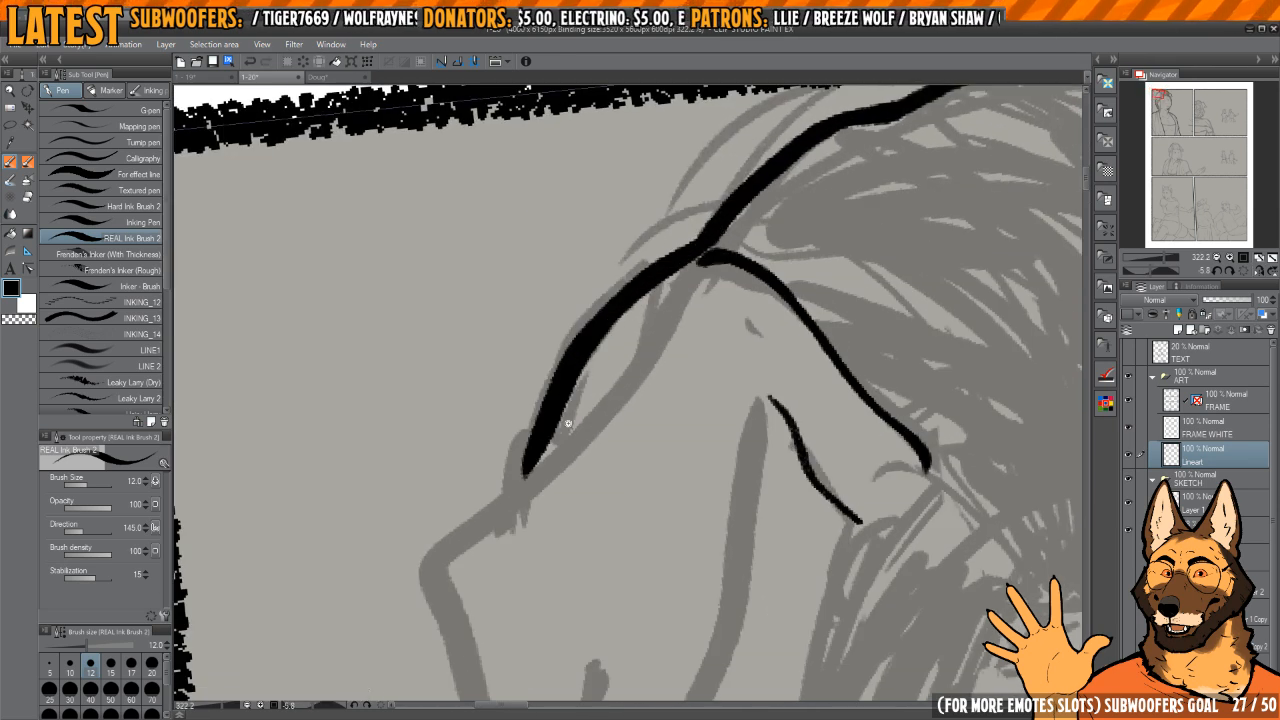
Step: Ink the near ear flap's outer edge down to its lower tip and the hair contour continuing below it
{"action": "scroll", "coordinate": [629, 366], "scroll_direction": "down", "scroll_amount": 1}
{"action": "mouse_move", "coordinate": [626, 401]}
{"action": "left_mouse_down"}
{"action": "mouse_move", "coordinate": [507, 514]}
{"action": "mouse_move", "coordinate": [503, 560]}
{"action": "left_mouse_up"}
{"action": "left_click_drag", "start_coordinate": [573, 471], "coordinate": [640, 313]}
{"action": "mouse_move", "coordinate": [625, 318]}
{"action": "left_mouse_down"}
{"action": "mouse_move", "coordinate": [649, 374]}
{"action": "mouse_move", "coordinate": [600, 392]}
{"action": "mouse_move", "coordinate": [612, 323]}
{"action": "left_mouse_up"}
{"action": "key", "text": "c"}
{"action": "key", "text": "c"}
{"action": "mouse_move", "coordinate": [612, 323]}
{"action": "left_mouse_down"}
{"action": "mouse_move", "coordinate": [597, 611]}
{"action": "mouse_move", "coordinate": [684, 262]}
{"action": "mouse_move", "coordinate": [668, 260]}
{"action": "left_mouse_up"}
{"action": "left_click_drag", "start_coordinate": [624, 312], "coordinate": [627, 360]}
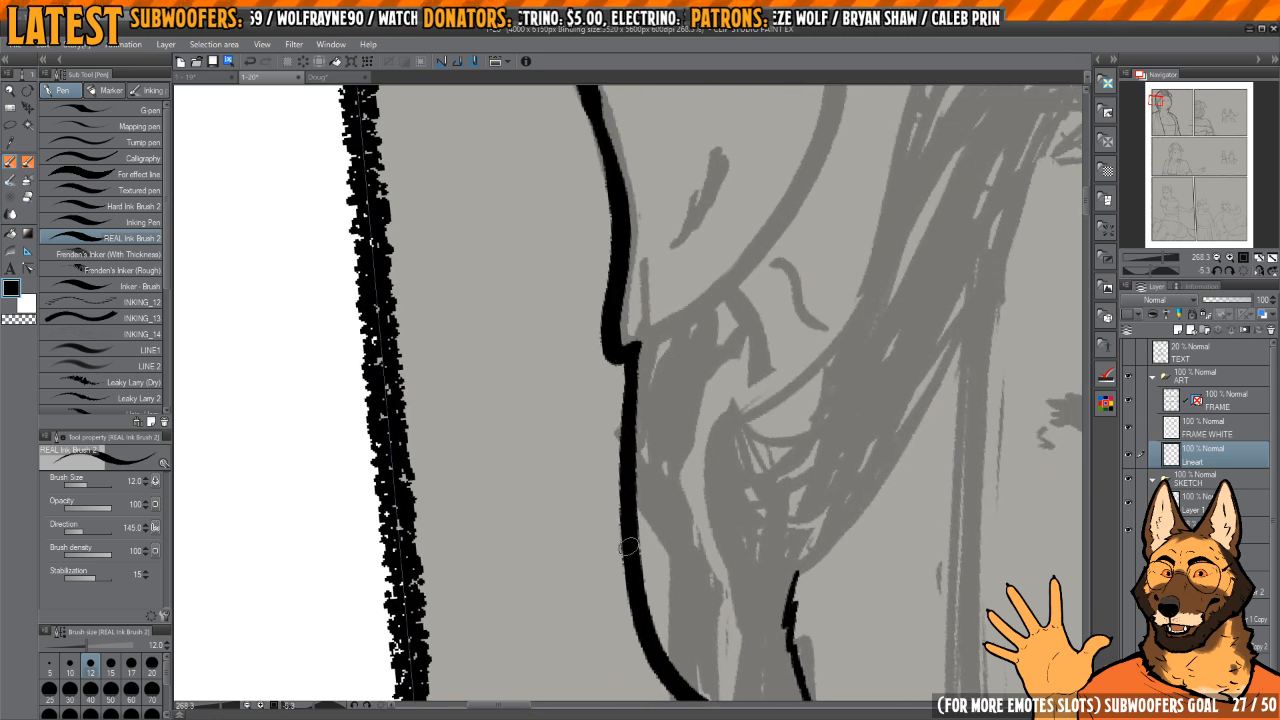
{"action": "left_click_drag", "start_coordinate": [629, 547], "coordinate": [619, 477]}
{"action": "scroll", "coordinate": [650, 350], "scroll_direction": "down", "scroll_amount": 5}
Step: Extend the near ear's thick back edge to meet the flap outline and clean up the join
{"action": "left_click_drag", "start_coordinate": [672, 263], "coordinate": [643, 506]}
{"action": "scroll", "coordinate": [623, 347], "scroll_direction": "up", "scroll_amount": 5}
{"action": "left_click_drag", "start_coordinate": [623, 347], "coordinate": [629, 431]}
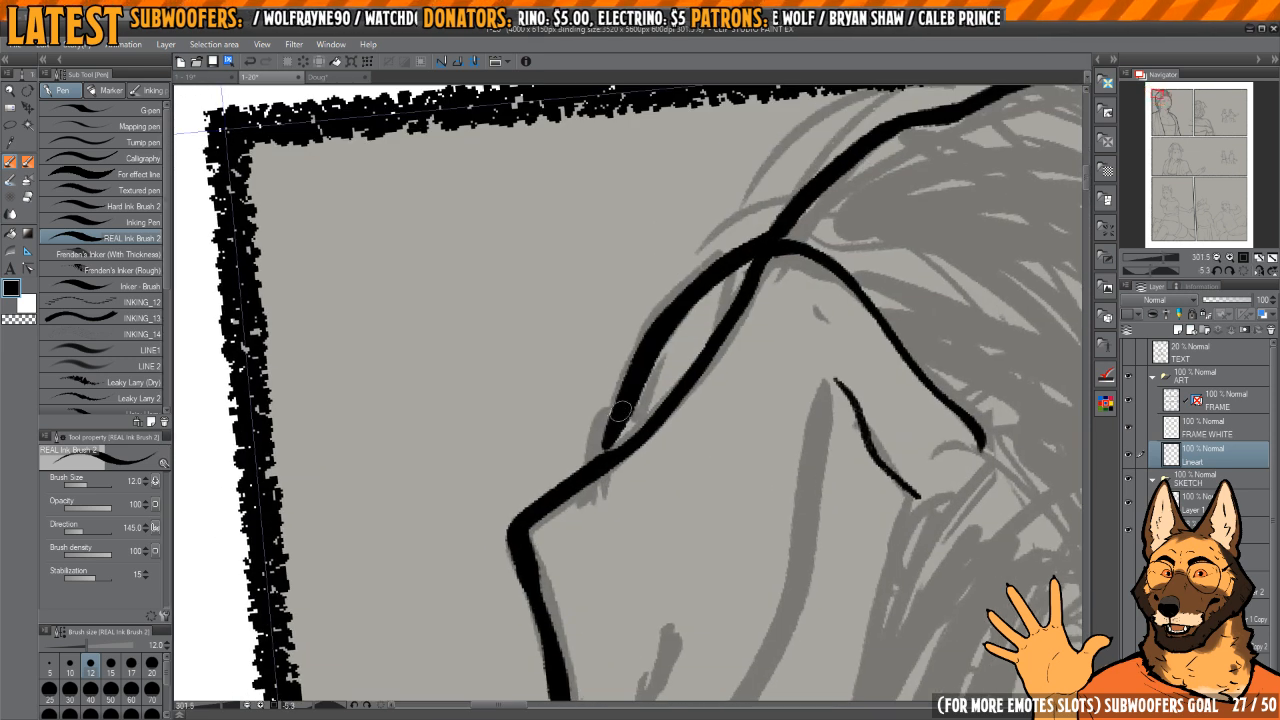
{"action": "mouse_move", "coordinate": [736, 323]}
{"action": "left_mouse_down"}
{"action": "mouse_move", "coordinate": [697, 328]}
{"action": "mouse_move", "coordinate": [721, 262]}
{"action": "mouse_move", "coordinate": [663, 324]}
{"action": "mouse_move", "coordinate": [613, 514]}
{"action": "left_mouse_up"}
{"action": "key", "text": "c"}
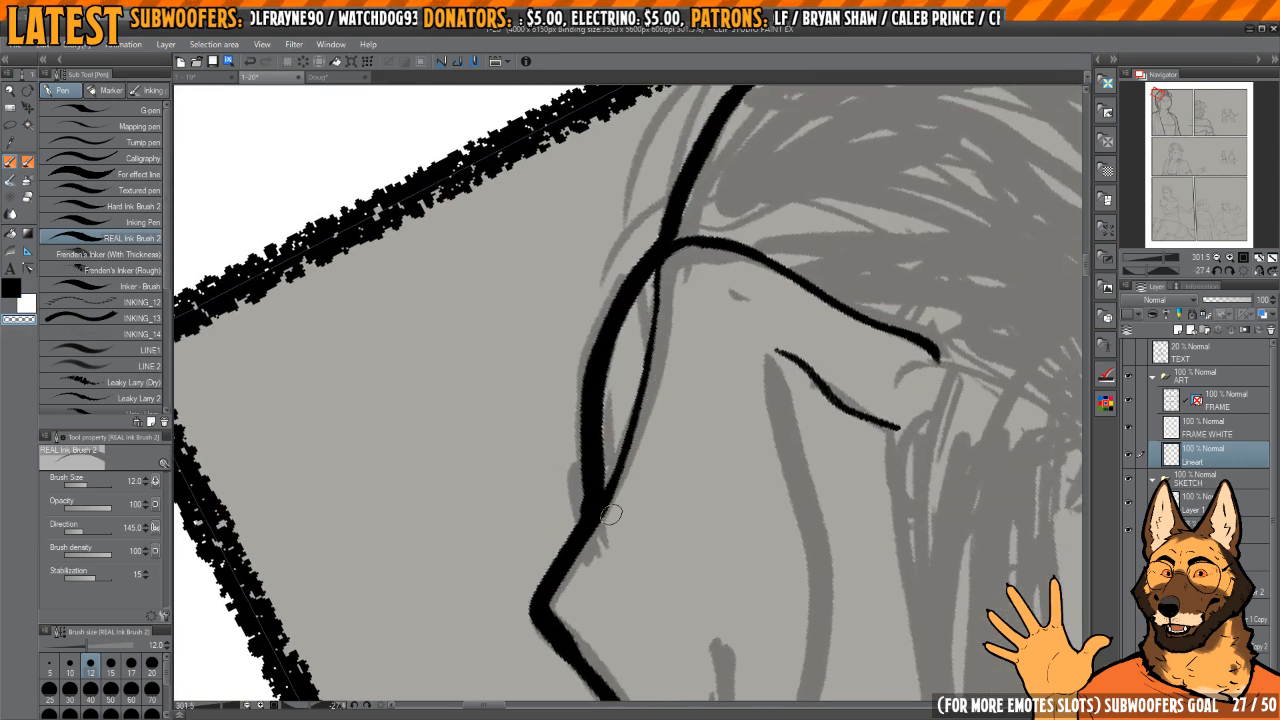
{"action": "mouse_move", "coordinate": [693, 324]}
{"action": "left_mouse_down"}
{"action": "mouse_move", "coordinate": [667, 272]}
{"action": "mouse_move", "coordinate": [728, 311]}
{"action": "mouse_move", "coordinate": [738, 358]}
{"action": "mouse_move", "coordinate": [720, 291]}
{"action": "left_mouse_up"}
{"action": "scroll", "coordinate": [724, 310], "scroll_direction": "down", "scroll_amount": 4}
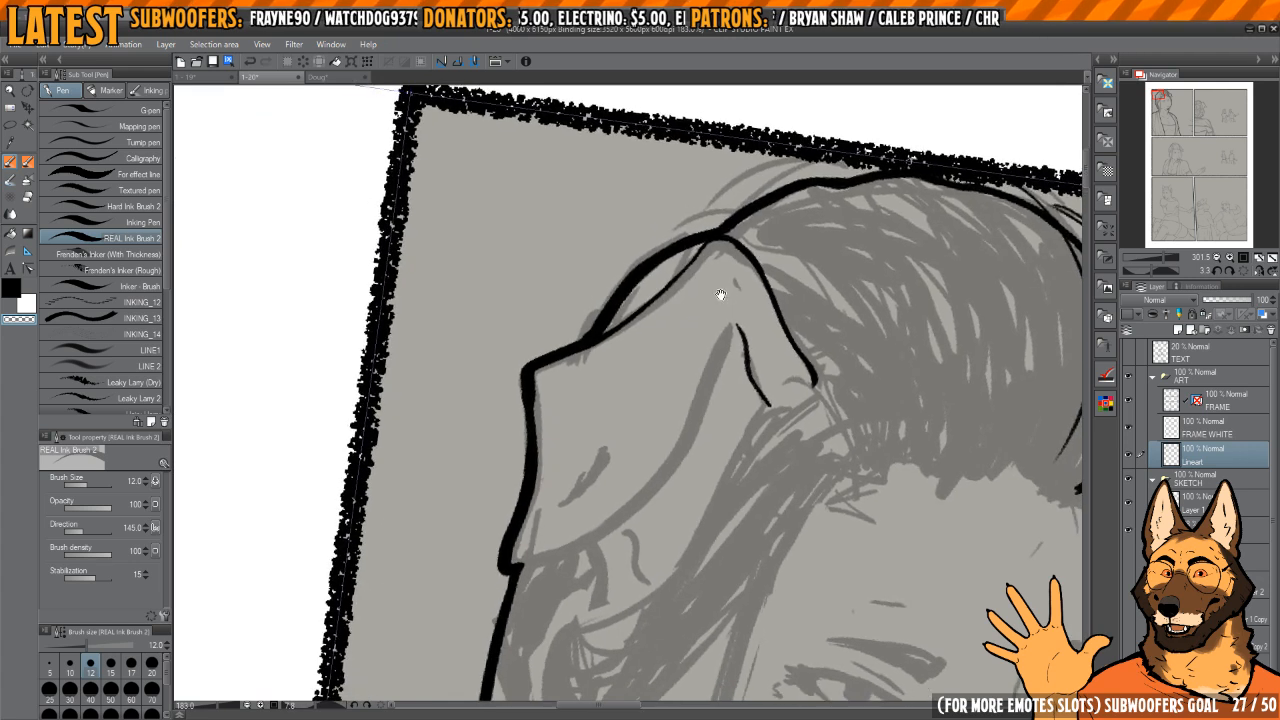
Step: Ink the near ear flap's curved inner edge down to its lower tip and tidy the corner
{"action": "key", "text": "h"}
{"action": "left_click_drag", "start_coordinate": [571, 295], "coordinate": [632, 310]}
{"action": "key", "text": "c"}
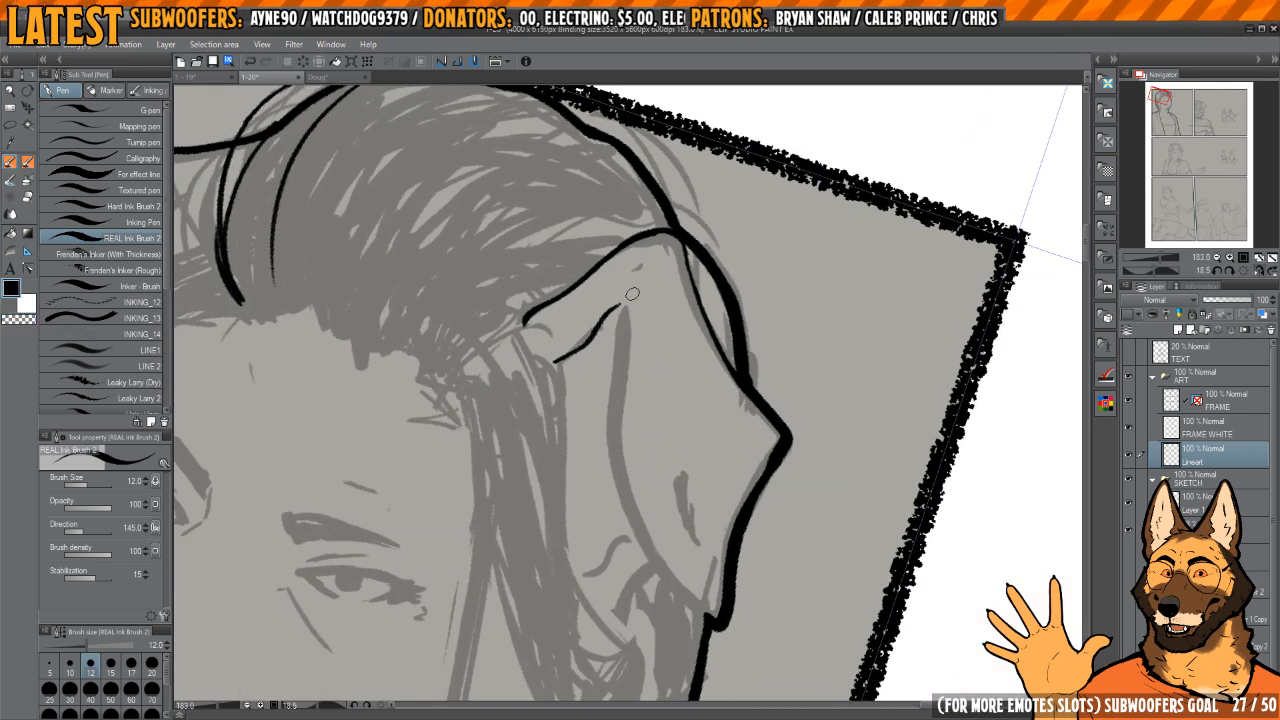
{"action": "left_click_drag", "start_coordinate": [640, 518], "coordinate": [720, 622]}
{"action": "left_click_drag", "start_coordinate": [735, 420], "coordinate": [719, 380]}
{"action": "left_click_drag", "start_coordinate": [719, 380], "coordinate": [731, 395]}
{"action": "key", "text": "ctrl+z"}
{"action": "mouse_move", "coordinate": [638, 287]}
{"action": "left_mouse_down"}
{"action": "mouse_move", "coordinate": [618, 368]}
{"action": "mouse_move", "coordinate": [617, 461]}
{"action": "left_mouse_up"}
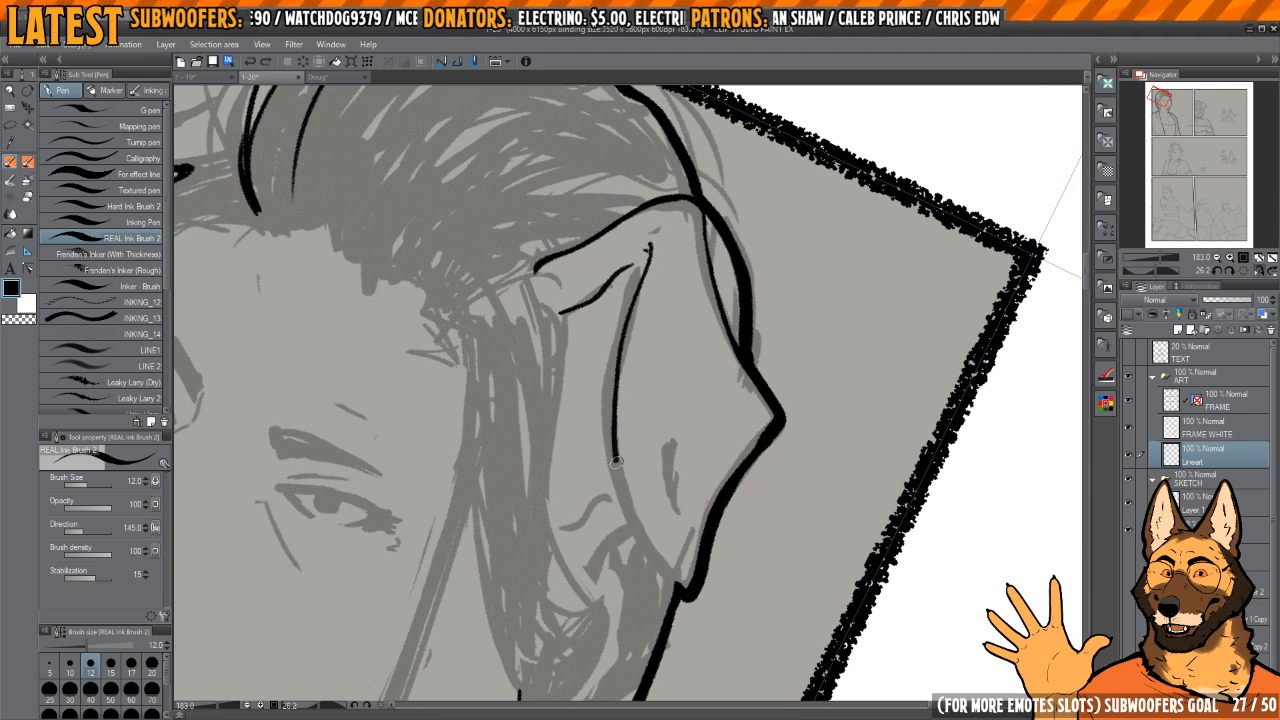
{"action": "scroll", "coordinate": [665, 583], "scroll_direction": "up", "scroll_amount": 2}
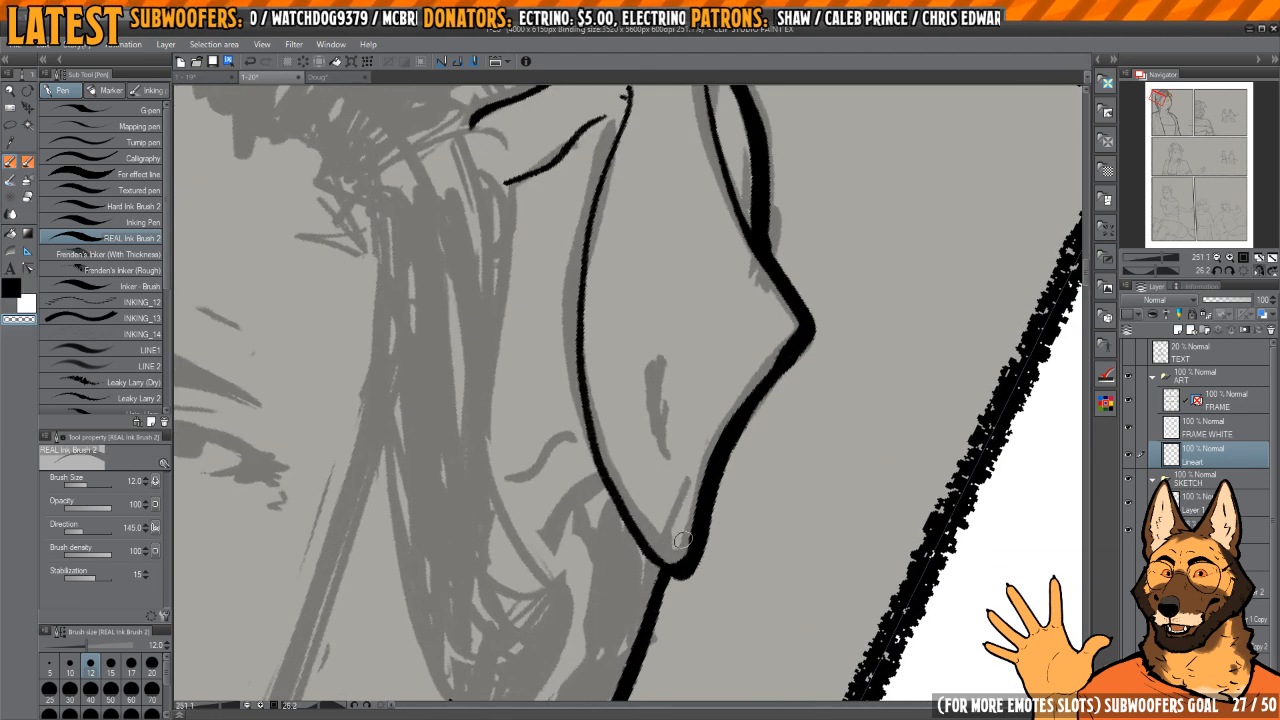
{"action": "key", "text": "h"}
{"action": "mouse_move", "coordinate": [686, 443]}
{"action": "left_mouse_down"}
{"action": "mouse_move", "coordinate": [689, 371]}
{"action": "mouse_move", "coordinate": [719, 387]}
{"action": "left_mouse_up"}
{"action": "key", "text": "c"}
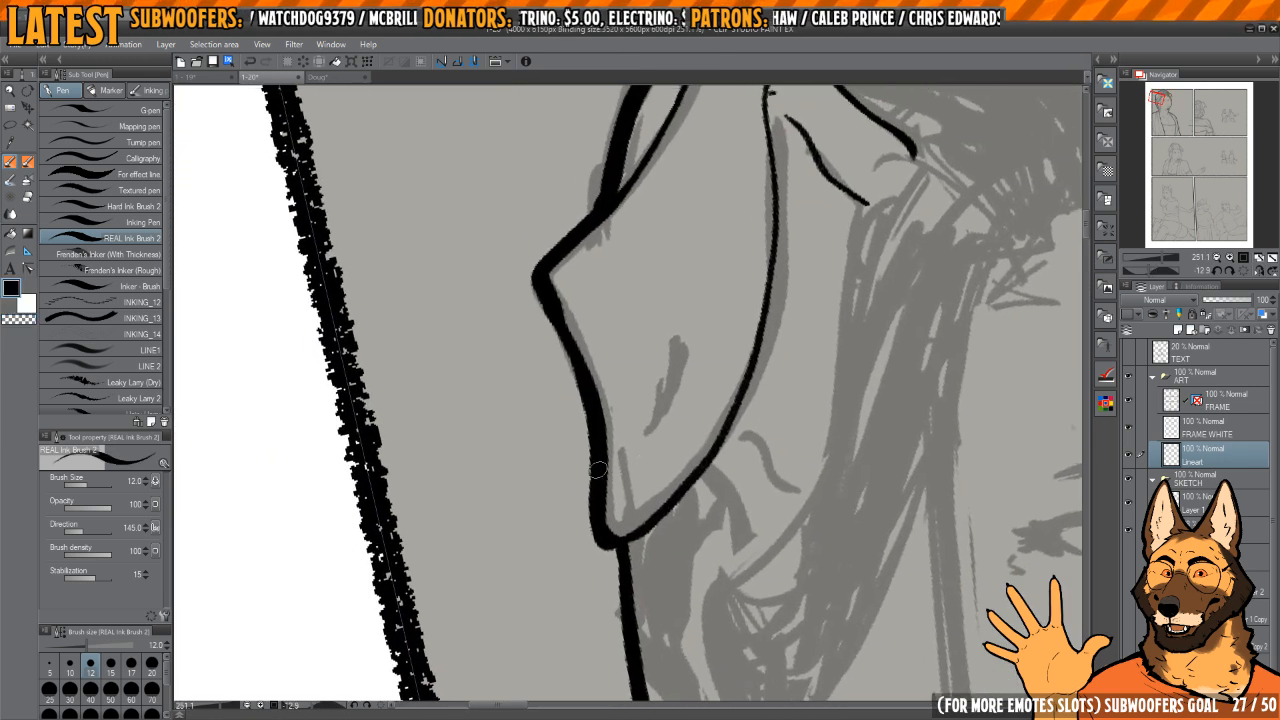
Step: Touch up the near ear flap's lower outline and ink short ear-opening lines beneath the flap
{"action": "left_click_drag", "start_coordinate": [643, 478], "coordinate": [611, 442]}
{"action": "scroll", "coordinate": [803, 334], "scroll_direction": "down", "scroll_amount": 5}
{"action": "scroll", "coordinate": [669, 423], "scroll_direction": "up", "scroll_amount": 4}
{"action": "mouse_move", "coordinate": [680, 461]}
{"action": "left_mouse_down"}
{"action": "mouse_move", "coordinate": [631, 427]}
{"action": "mouse_move", "coordinate": [644, 451]}
{"action": "mouse_move", "coordinate": [637, 405]}
{"action": "mouse_move", "coordinate": [636, 470]}
{"action": "left_mouse_up"}
{"action": "left_click_drag", "start_coordinate": [737, 375], "coordinate": [650, 423]}
{"action": "mouse_move", "coordinate": [769, 314]}
{"action": "left_mouse_down"}
{"action": "mouse_move", "coordinate": [793, 277]}
{"action": "mouse_move", "coordinate": [691, 200]}
{"action": "left_mouse_up"}
Step: Ink the long hair edge beside the near side of the face, from the forehead hairline down to the jaw
{"action": "scroll", "coordinate": [732, 223], "scroll_direction": "down", "scroll_amount": 3}
{"action": "mouse_move", "coordinate": [790, 262]}
{"action": "left_mouse_down"}
{"action": "mouse_move", "coordinate": [689, 291]}
{"action": "mouse_move", "coordinate": [649, 551]}
{"action": "mouse_move", "coordinate": [630, 590]}
{"action": "left_mouse_up"}
{"action": "scroll", "coordinate": [675, 294], "scroll_direction": "up", "scroll_amount": 2}
{"action": "scroll", "coordinate": [678, 287], "scroll_direction": "down", "scroll_amount": 3}
{"action": "scroll", "coordinate": [681, 279], "scroll_direction": "up", "scroll_amount": 1}
{"action": "key", "text": "h"}
{"action": "left_click_drag", "start_coordinate": [666, 451], "coordinate": [676, 423]}
{"action": "left_click_drag", "start_coordinate": [603, 346], "coordinate": [661, 386]}
{"action": "key", "text": "ctrl+z"}
{"action": "mouse_move", "coordinate": [633, 263]}
{"action": "left_mouse_down"}
{"action": "mouse_move", "coordinate": [650, 580]}
{"action": "mouse_move", "coordinate": [662, 600]}
{"action": "left_mouse_up"}
{"action": "left_click_drag", "start_coordinate": [691, 418], "coordinate": [679, 402]}
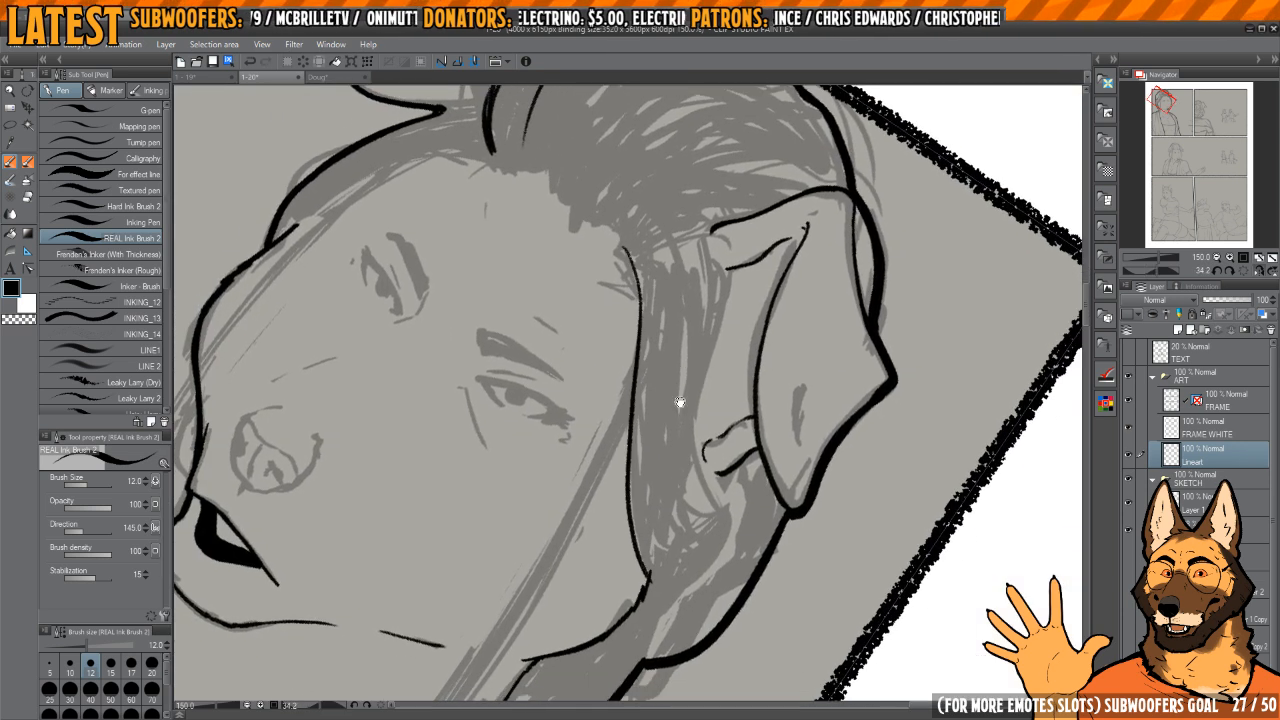
Step: Ink the front edge of the near ear's opening along the side hair and connect it to the upper ear lines
{"action": "left_click_drag", "start_coordinate": [703, 235], "coordinate": [690, 471]}
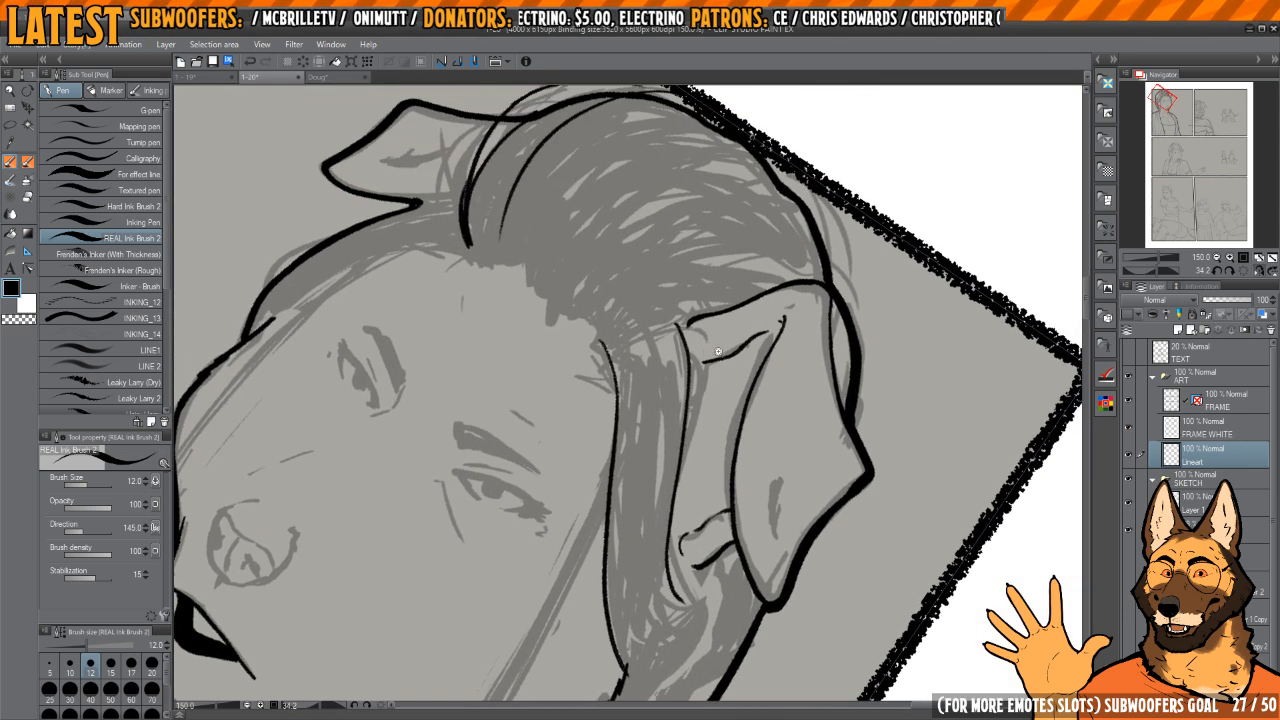
{"action": "left_click_drag", "start_coordinate": [711, 342], "coordinate": [785, 338]}
{"action": "mouse_move", "coordinate": [758, 311]}
{"action": "left_mouse_down"}
{"action": "mouse_move", "coordinate": [729, 277]}
{"action": "mouse_move", "coordinate": [663, 243]}
{"action": "left_mouse_up"}
{"action": "mouse_move", "coordinate": [611, 288]}
{"action": "left_mouse_down"}
{"action": "mouse_move", "coordinate": [626, 377]}
{"action": "mouse_move", "coordinate": [700, 331]}
{"action": "mouse_move", "coordinate": [740, 400]}
{"action": "left_mouse_up"}
{"action": "key", "text": "h"}
{"action": "key", "text": "c"}
{"action": "mouse_move", "coordinate": [643, 462]}
{"action": "left_mouse_down"}
{"action": "mouse_move", "coordinate": [620, 365]}
{"action": "mouse_move", "coordinate": [611, 475]}
{"action": "mouse_move", "coordinate": [628, 508]}
{"action": "left_mouse_up"}
{"action": "key", "text": "c"}
{"action": "left_click_drag", "start_coordinate": [650, 483], "coordinate": [596, 480]}
{"action": "left_click_drag", "start_coordinate": [540, 553], "coordinate": [645, 411]}
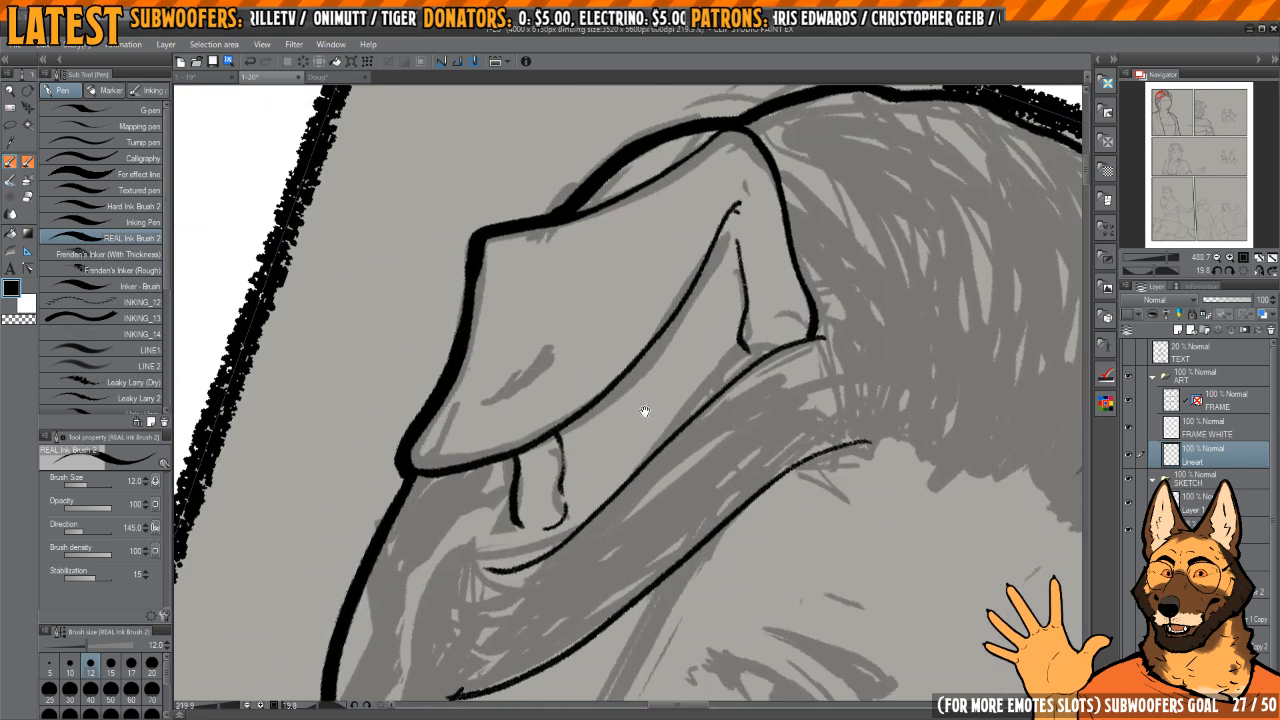
Step: Erase the second short ear-opening line beneath the near ear flap and redraw it along the sketch's wavy contour
{"action": "scroll", "coordinate": [610, 457], "scroll_direction": "down", "scroll_amount": 5}
{"action": "scroll", "coordinate": [607, 457], "scroll_direction": "up", "scroll_amount": 6}
{"action": "key", "text": "c"}
{"action": "left_click_drag", "start_coordinate": [605, 495], "coordinate": [600, 358]}
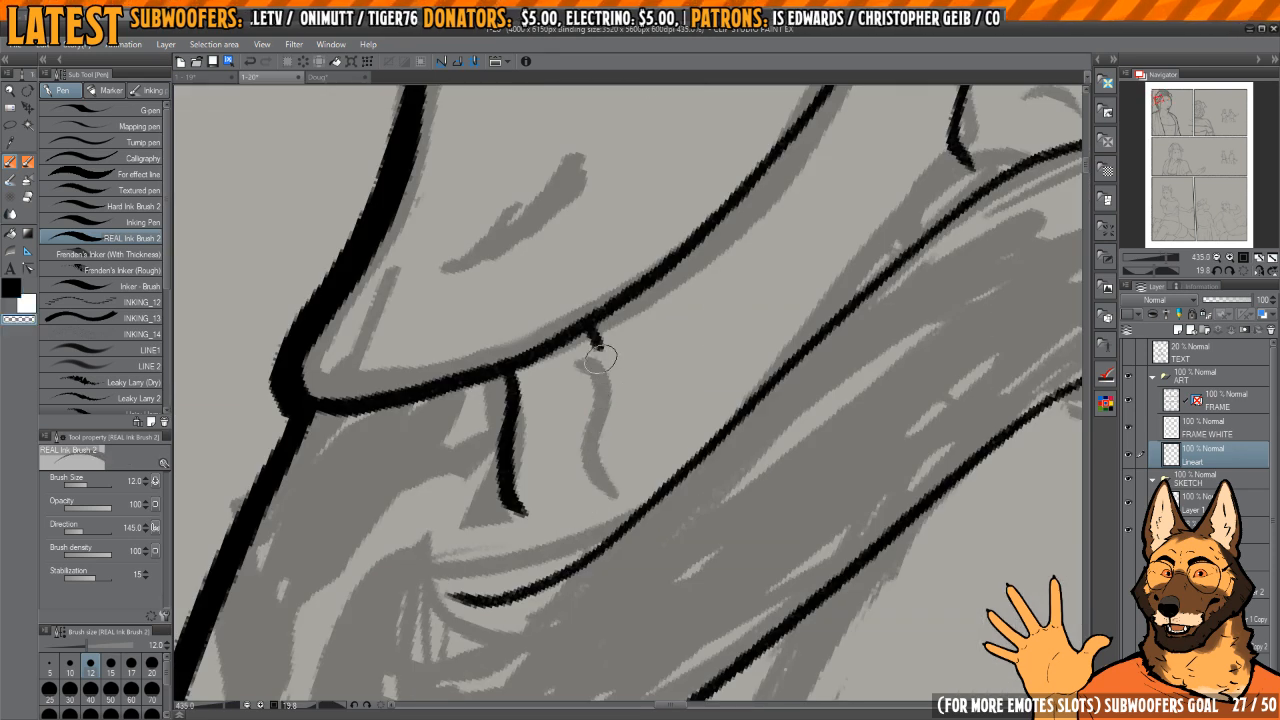
{"action": "key", "text": "c"}
{"action": "mouse_move", "coordinate": [505, 470]}
{"action": "left_mouse_down"}
{"action": "mouse_move", "coordinate": [555, 545]}
{"action": "mouse_move", "coordinate": [588, 536]}
{"action": "mouse_move", "coordinate": [603, 335]}
{"action": "left_mouse_up"}
{"action": "mouse_move", "coordinate": [546, 534]}
{"action": "left_mouse_down"}
{"action": "mouse_move", "coordinate": [604, 537]}
{"action": "mouse_move", "coordinate": [512, 516]}
{"action": "left_mouse_up"}
Step: Trim the lower ends of the near ear's opening lines and join them into a rounded loop beneath the flap
{"action": "scroll", "coordinate": [600, 400], "scroll_direction": "down", "scroll_amount": 3}
{"action": "scroll", "coordinate": [606, 438], "scroll_direction": "up", "scroll_amount": 4}
{"action": "key", "text": "c"}
{"action": "mouse_move", "coordinate": [612, 453]}
{"action": "left_mouse_down"}
{"action": "mouse_move", "coordinate": [520, 407]}
{"action": "mouse_move", "coordinate": [566, 473]}
{"action": "left_mouse_up"}
{"action": "key", "text": "c"}
{"action": "left_click_drag", "start_coordinate": [673, 496], "coordinate": [667, 458]}
{"action": "scroll", "coordinate": [672, 420], "scroll_direction": "down", "scroll_amount": 3}
{"action": "left_click_drag", "start_coordinate": [674, 389], "coordinate": [706, 377]}
{"action": "scroll", "coordinate": [706, 377], "scroll_direction": "down", "scroll_amount": 4}
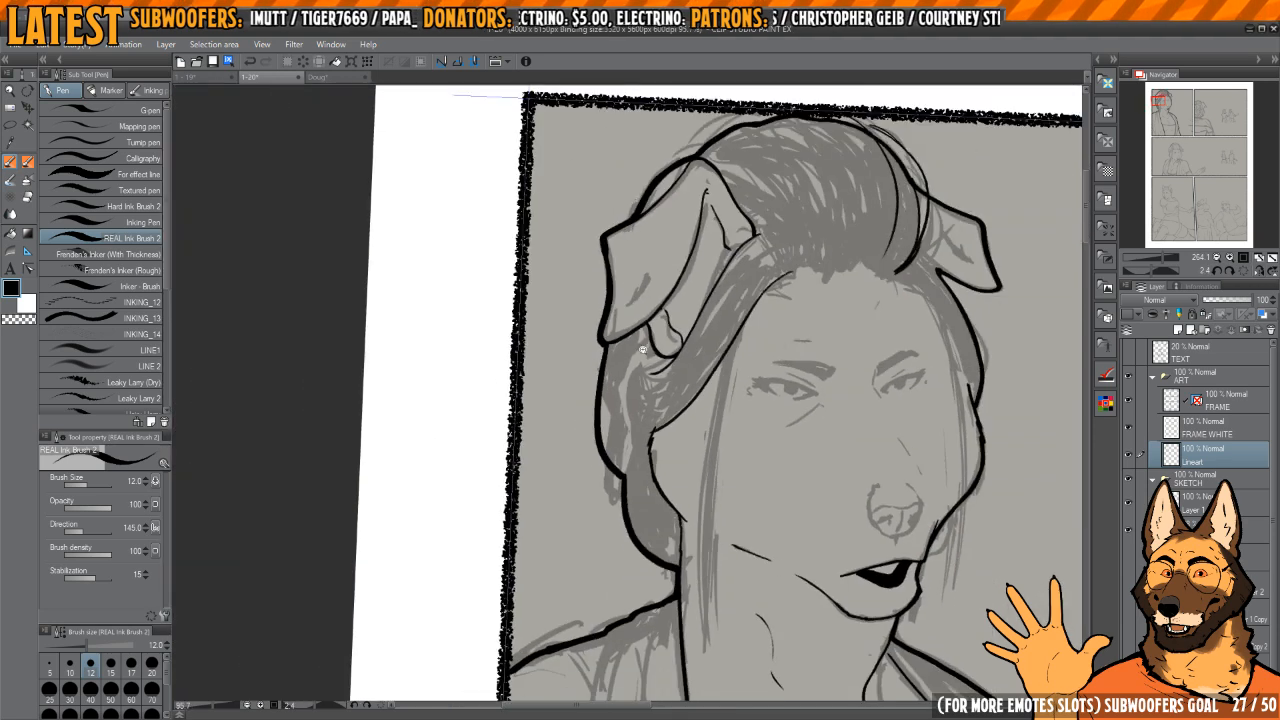
{"action": "scroll", "coordinate": [680, 365], "scroll_direction": "up", "scroll_amount": 4}
{"action": "scroll", "coordinate": [669, 354], "scroll_direction": "down", "scroll_amount": 2}
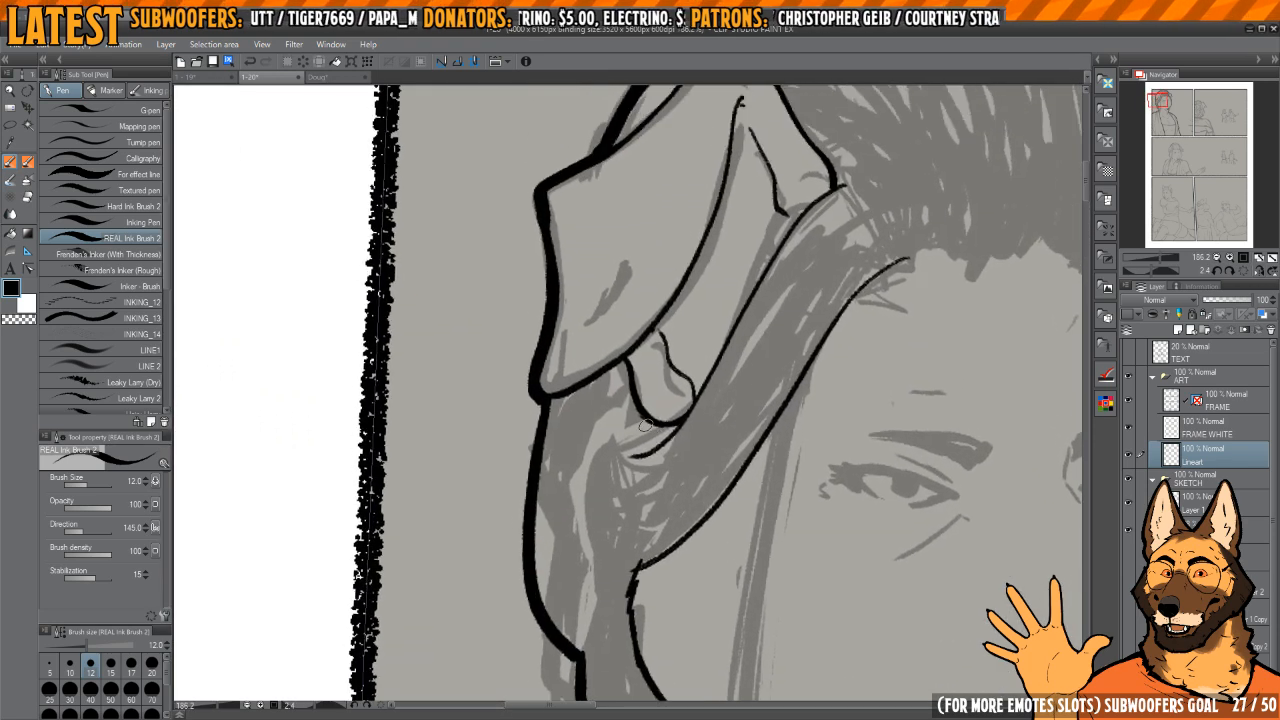
Step: Clean up the lower corner of the side hair and ink a curve from there up to the near ear flap's tip
{"action": "scroll", "coordinate": [645, 425], "scroll_direction": "up", "scroll_amount": 2}
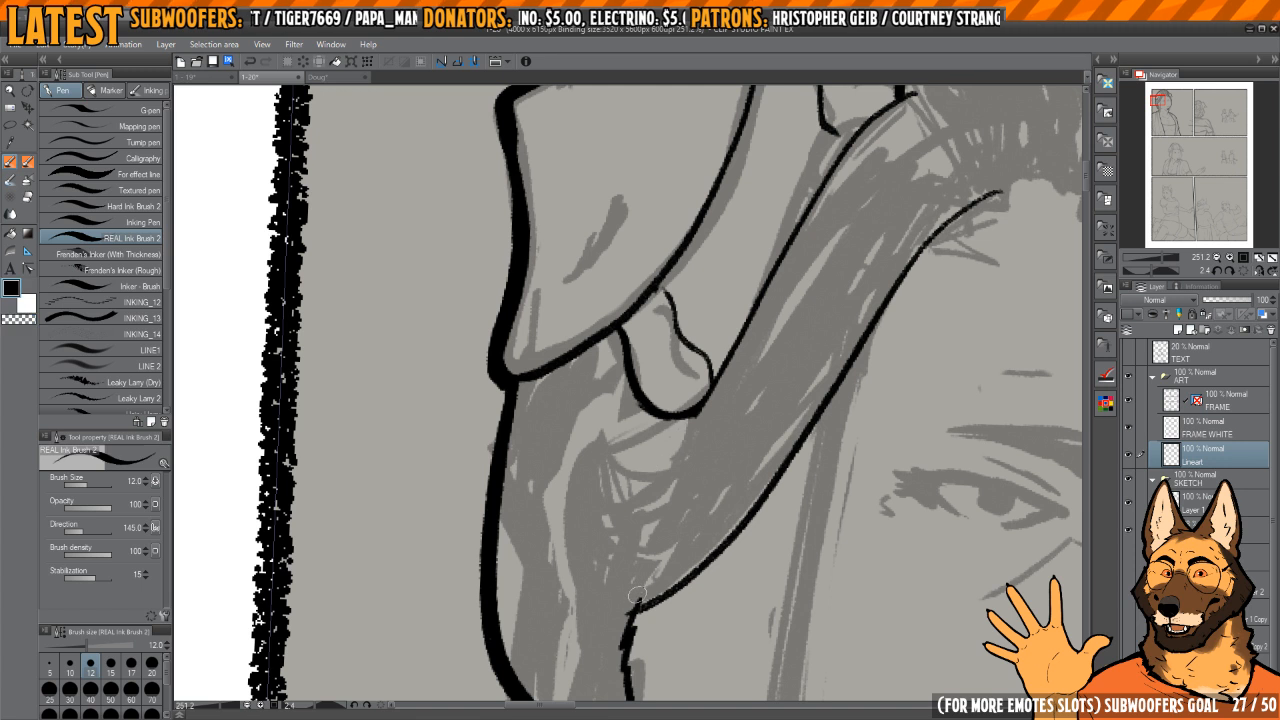
{"action": "left_click_drag", "start_coordinate": [634, 598], "coordinate": [582, 542]}
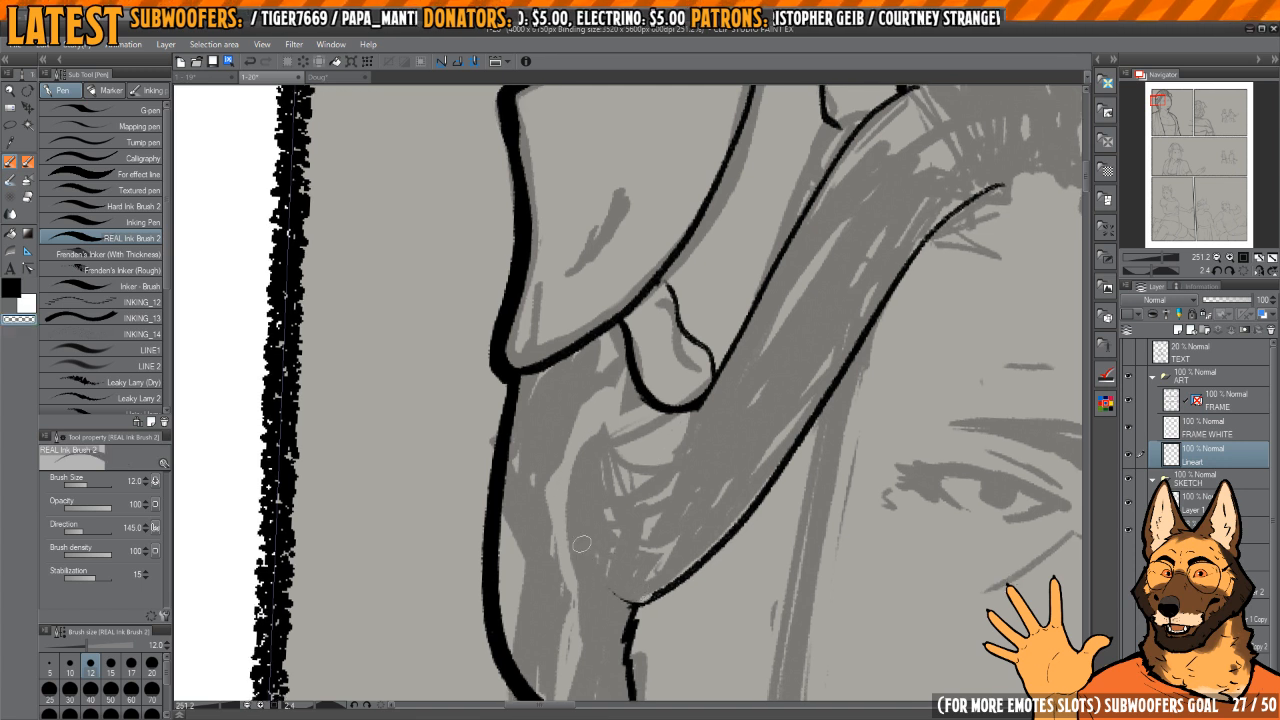
{"action": "key", "text": "c"}
{"action": "mouse_move", "coordinate": [525, 441]}
{"action": "left_mouse_down"}
{"action": "mouse_move", "coordinate": [537, 512]}
{"action": "mouse_move", "coordinate": [598, 596]}
{"action": "left_mouse_up"}
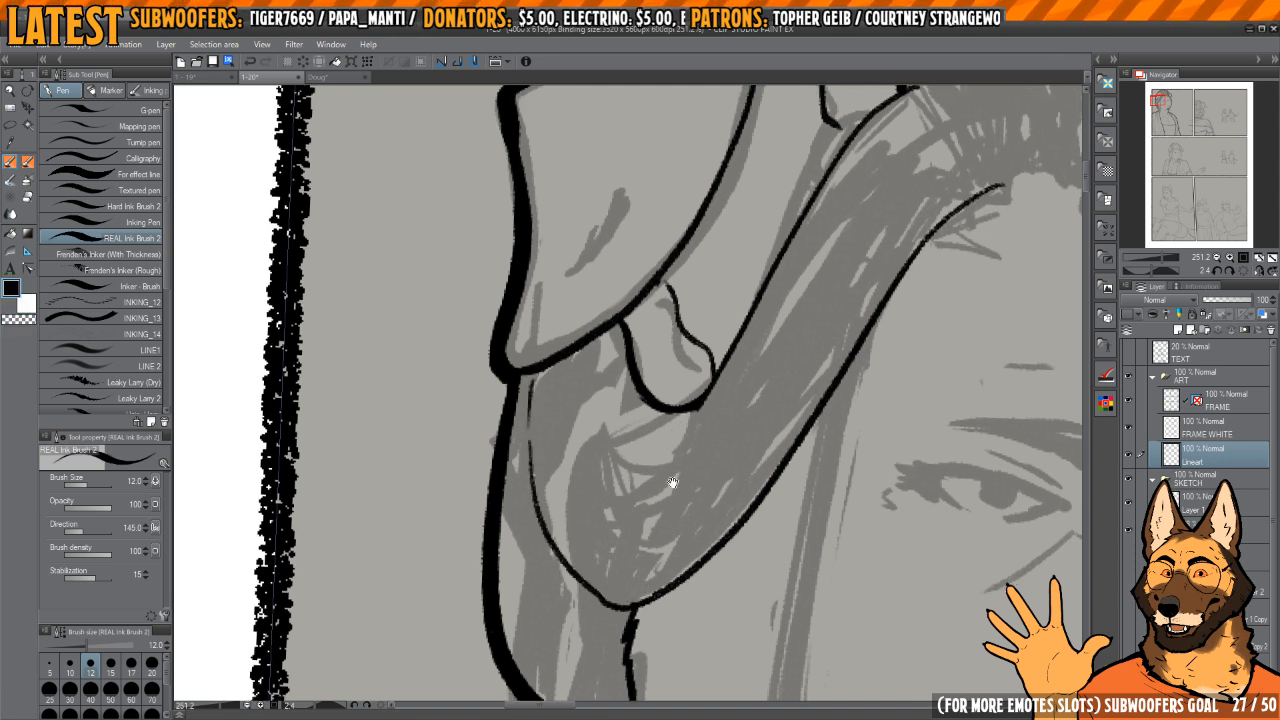
Step: Thicken the rounded lower outline of the near ear's opening, trim its upper end, and touch up the hair curve beside it
{"action": "left_click_drag", "start_coordinate": [672, 482], "coordinate": [664, 530]}
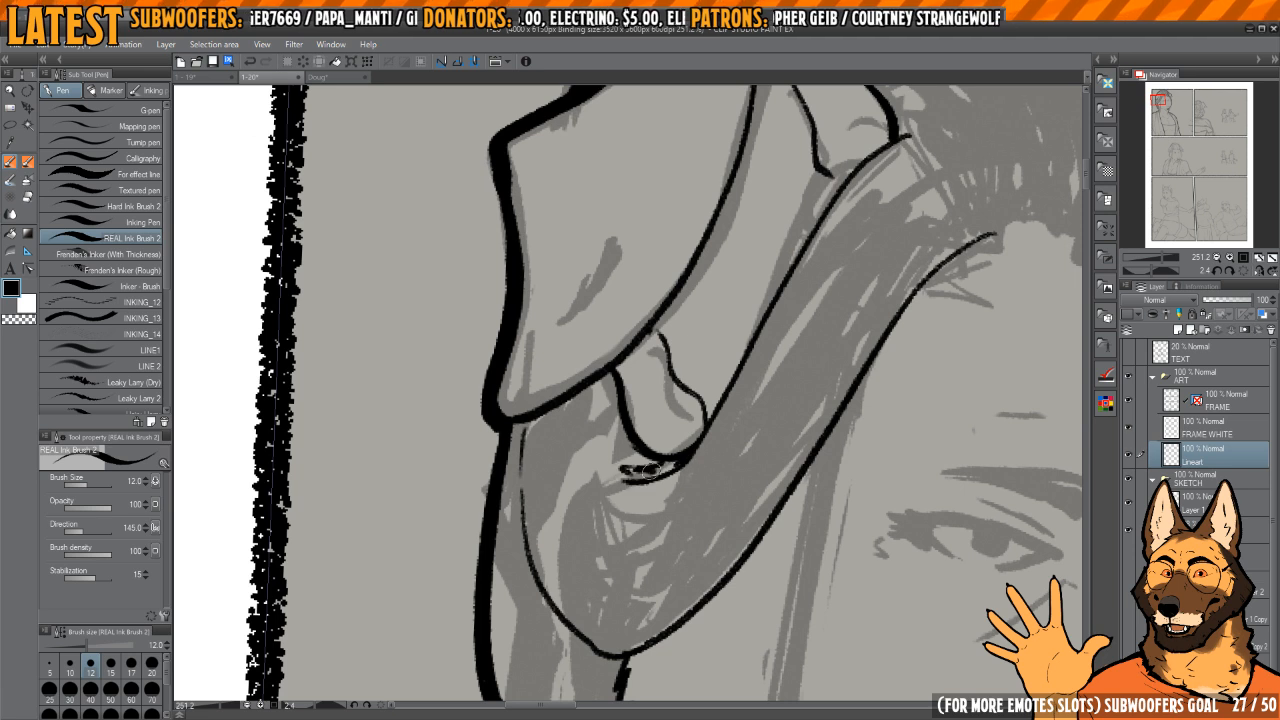
{"action": "mouse_move", "coordinate": [658, 467]}
{"action": "left_mouse_down"}
{"action": "mouse_move", "coordinate": [609, 421]}
{"action": "mouse_move", "coordinate": [601, 385]}
{"action": "left_mouse_up"}
{"action": "scroll", "coordinate": [650, 453], "scroll_direction": "up", "scroll_amount": 2}
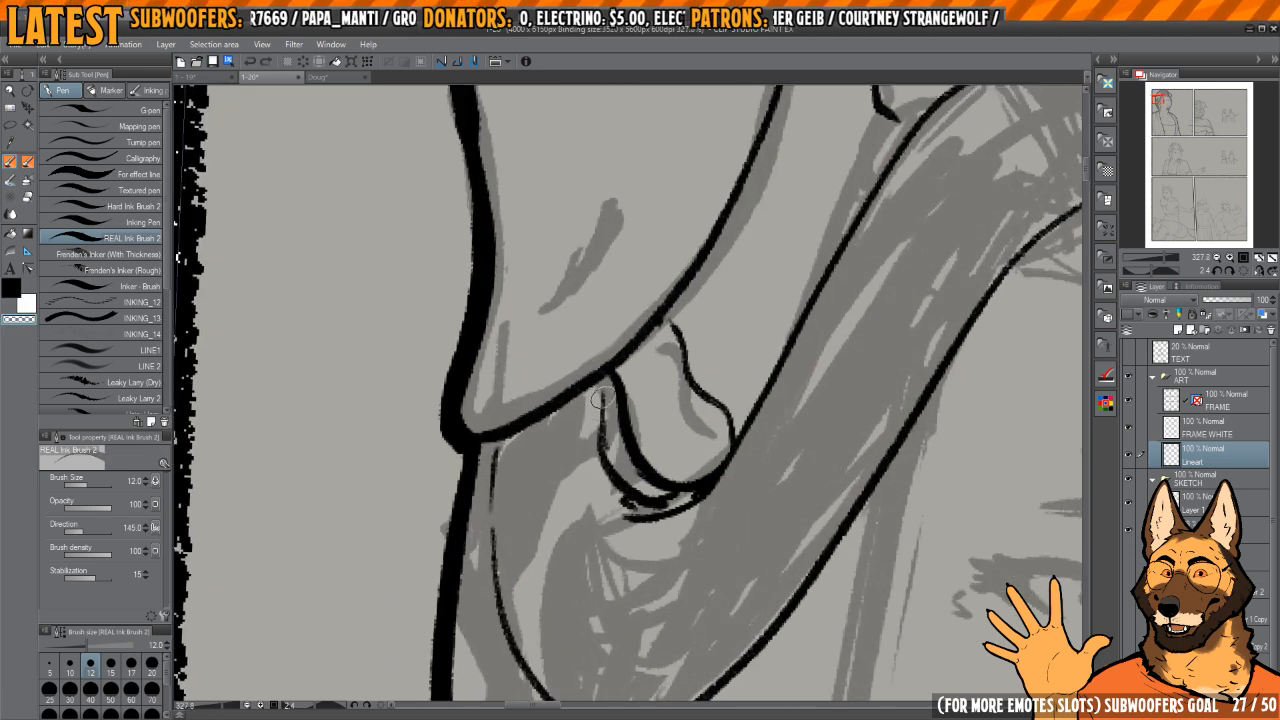
{"action": "mouse_move", "coordinate": [645, 505]}
{"action": "left_mouse_down"}
{"action": "mouse_move", "coordinate": [660, 508]}
{"action": "mouse_move", "coordinate": [625, 490]}
{"action": "mouse_move", "coordinate": [592, 408]}
{"action": "mouse_move", "coordinate": [600, 384]}
{"action": "mouse_move", "coordinate": [594, 432]}
{"action": "mouse_move", "coordinate": [624, 484]}
{"action": "left_mouse_up"}
{"action": "key", "text": "c"}
{"action": "key", "text": "c"}
{"action": "key", "text": "c"}
{"action": "mouse_move", "coordinate": [605, 382]}
{"action": "left_mouse_down"}
{"action": "mouse_move", "coordinate": [618, 440]}
{"action": "mouse_move", "coordinate": [663, 492]}
{"action": "left_mouse_up"}
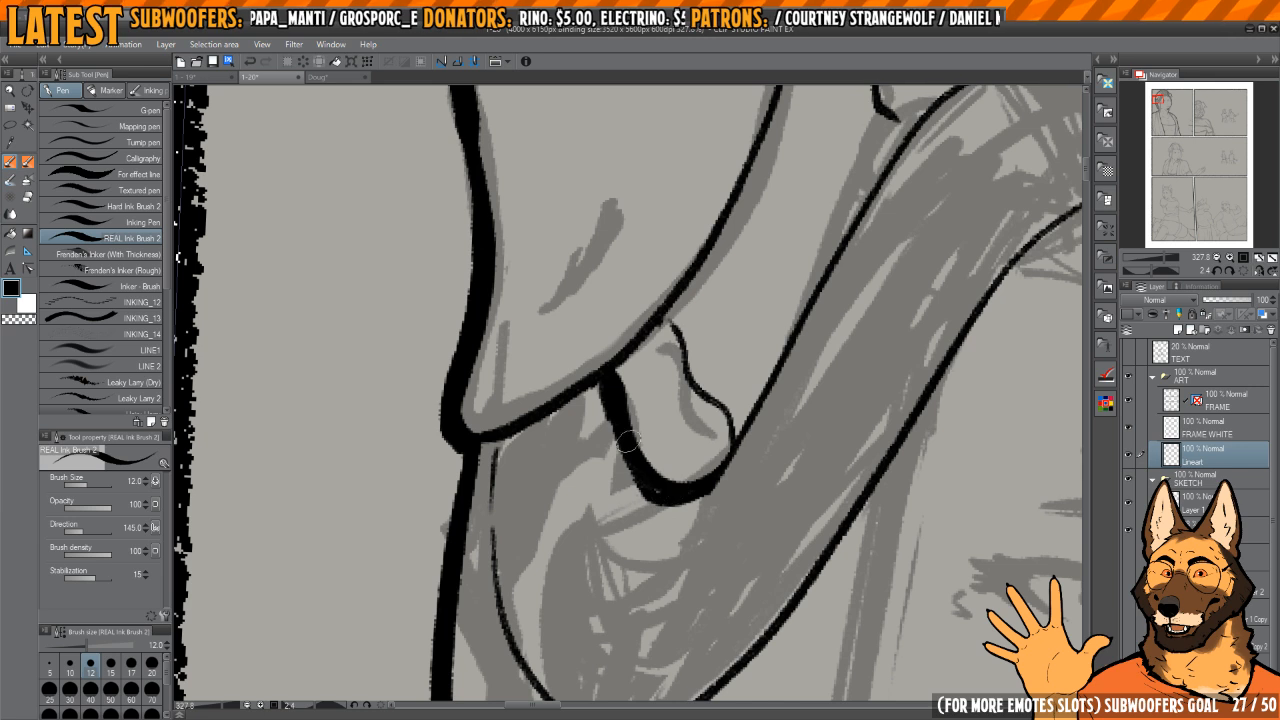
{"action": "key", "text": "c"}
{"action": "mouse_move", "coordinate": [605, 388]}
{"action": "left_mouse_down"}
{"action": "mouse_move", "coordinate": [618, 458]}
{"action": "mouse_move", "coordinate": [673, 498]}
{"action": "mouse_move", "coordinate": [614, 504]}
{"action": "mouse_move", "coordinate": [631, 375]}
{"action": "left_mouse_up"}
{"action": "key", "text": "c"}
{"action": "left_click_drag", "start_coordinate": [513, 414], "coordinate": [513, 536]}
{"action": "scroll", "coordinate": [549, 460], "scroll_direction": "down", "scroll_amount": 5}
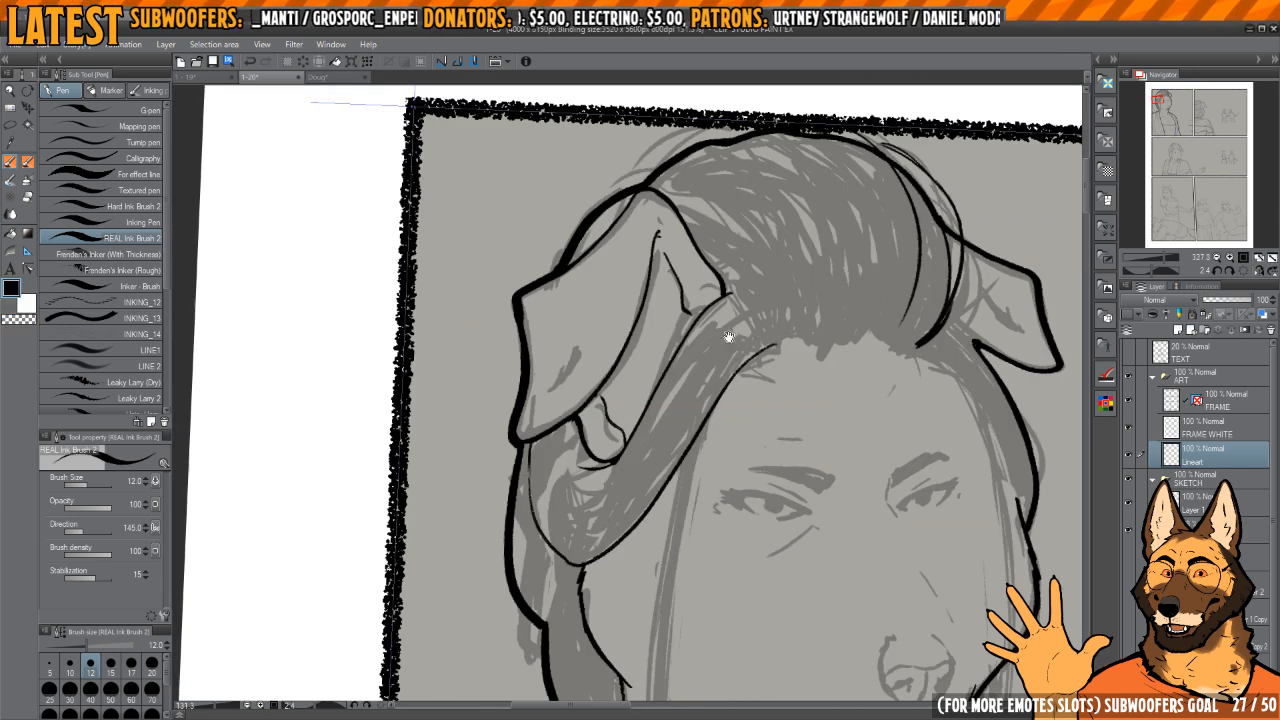
{"action": "scroll", "coordinate": [728, 336], "scroll_direction": "down", "scroll_amount": 4}
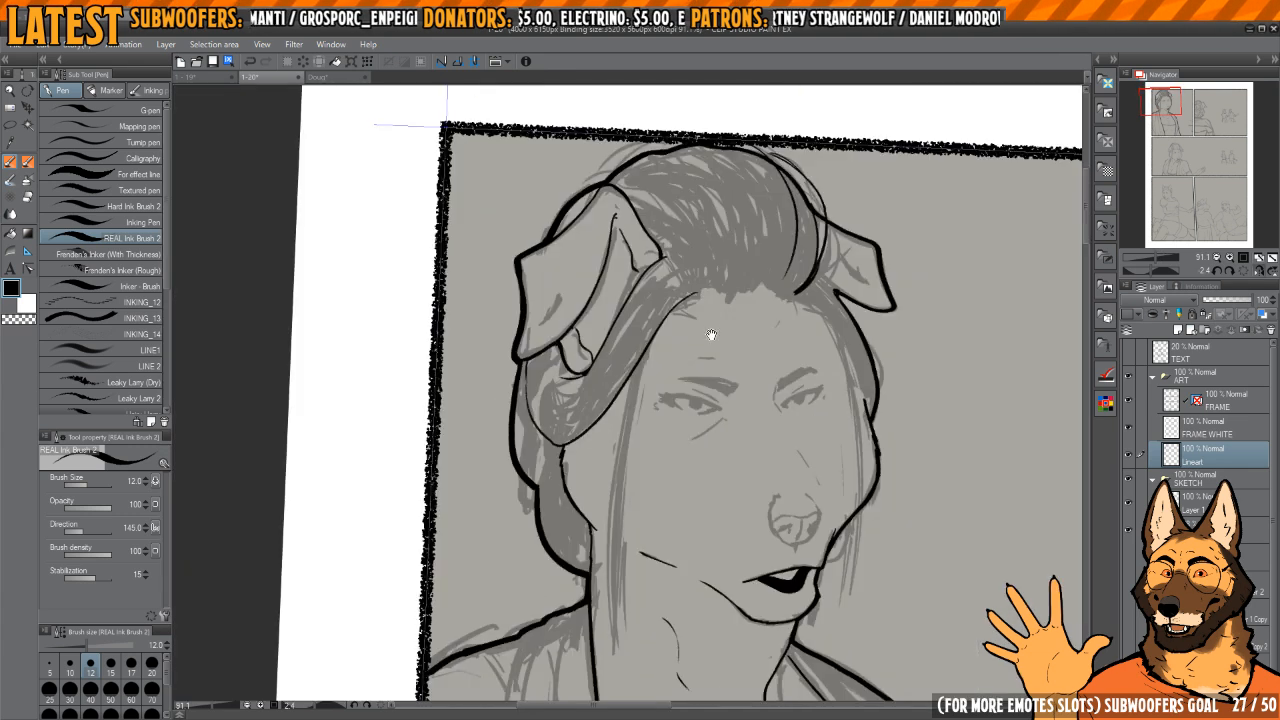
{"action": "left_click_drag", "start_coordinate": [711, 335], "coordinate": [657, 320]}
{"action": "scroll", "coordinate": [633, 322], "scroll_direction": "up", "scroll_amount": 2}
{"action": "left_click_drag", "start_coordinate": [676, 250], "coordinate": [628, 415]}
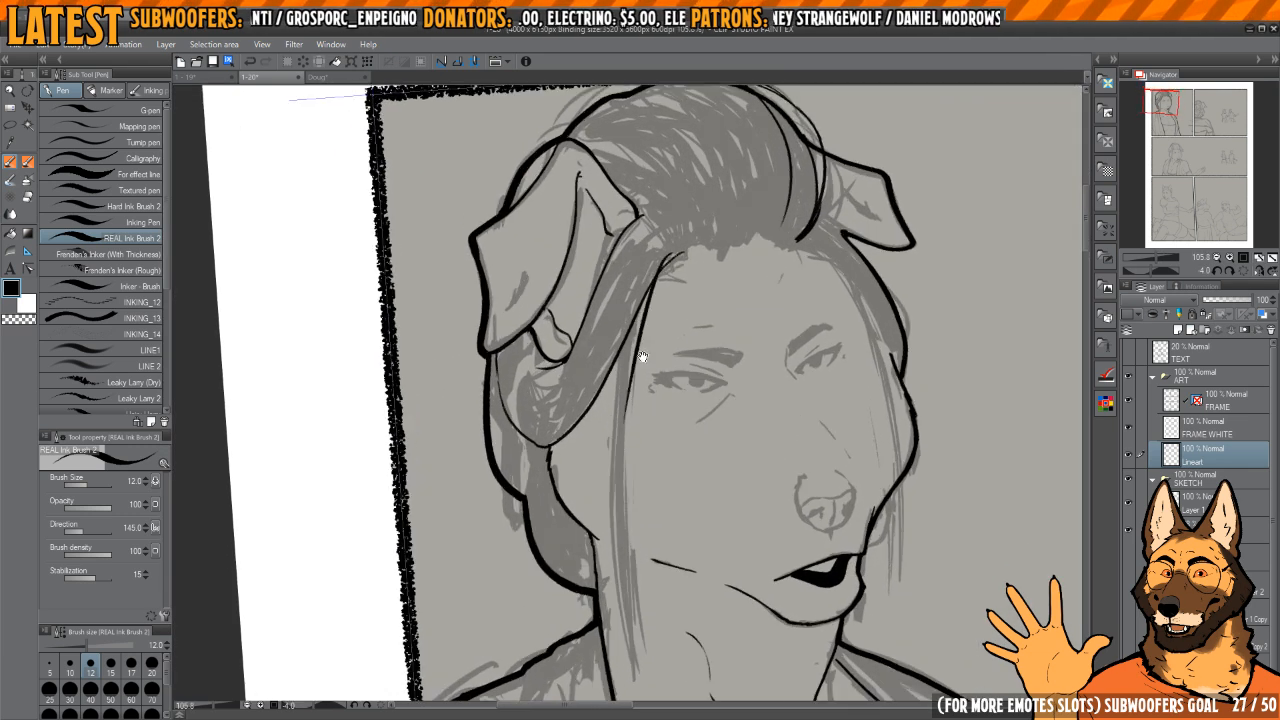
{"action": "mouse_move", "coordinate": [670, 247]}
{"action": "left_mouse_down"}
{"action": "mouse_move", "coordinate": [622, 399]}
{"action": "mouse_move", "coordinate": [620, 499]}
{"action": "left_mouse_up"}
{"action": "left_click_drag", "start_coordinate": [621, 499], "coordinate": [622, 473]}
{"action": "key", "text": "ctrl+z"}
{"action": "left_click_drag", "start_coordinate": [667, 223], "coordinate": [622, 479]}
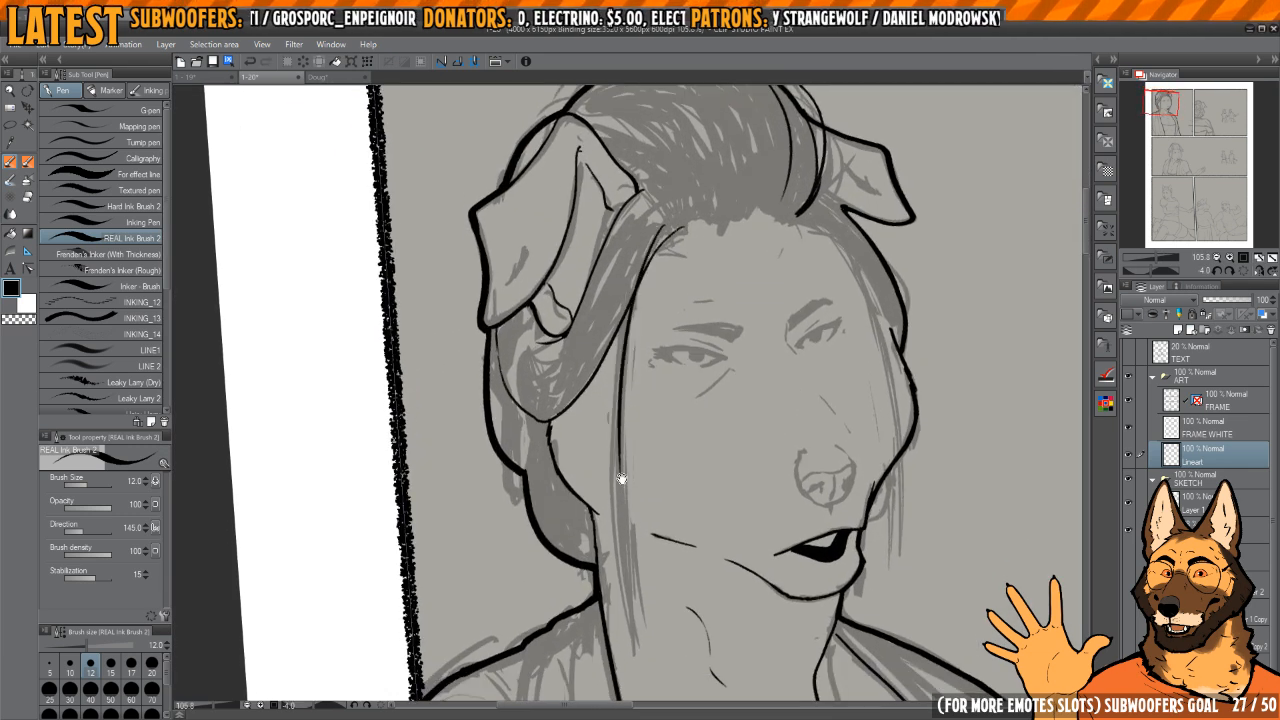
{"action": "key", "text": "ctrl+z"}
Step: Ink the long loose hair strand from the near side of the forehead down past the cheek with several overlapping strokes
{"action": "left_click_drag", "start_coordinate": [666, 225], "coordinate": [615, 477]}
{"action": "left_click_drag", "start_coordinate": [617, 392], "coordinate": [620, 511]}
{"action": "mouse_move", "coordinate": [629, 274]}
{"action": "left_mouse_down"}
{"action": "mouse_move", "coordinate": [622, 501]}
{"action": "mouse_move", "coordinate": [617, 443]}
{"action": "left_mouse_up"}
{"action": "left_click_drag", "start_coordinate": [619, 300], "coordinate": [629, 546]}
{"action": "left_click_drag", "start_coordinate": [636, 308], "coordinate": [630, 368]}
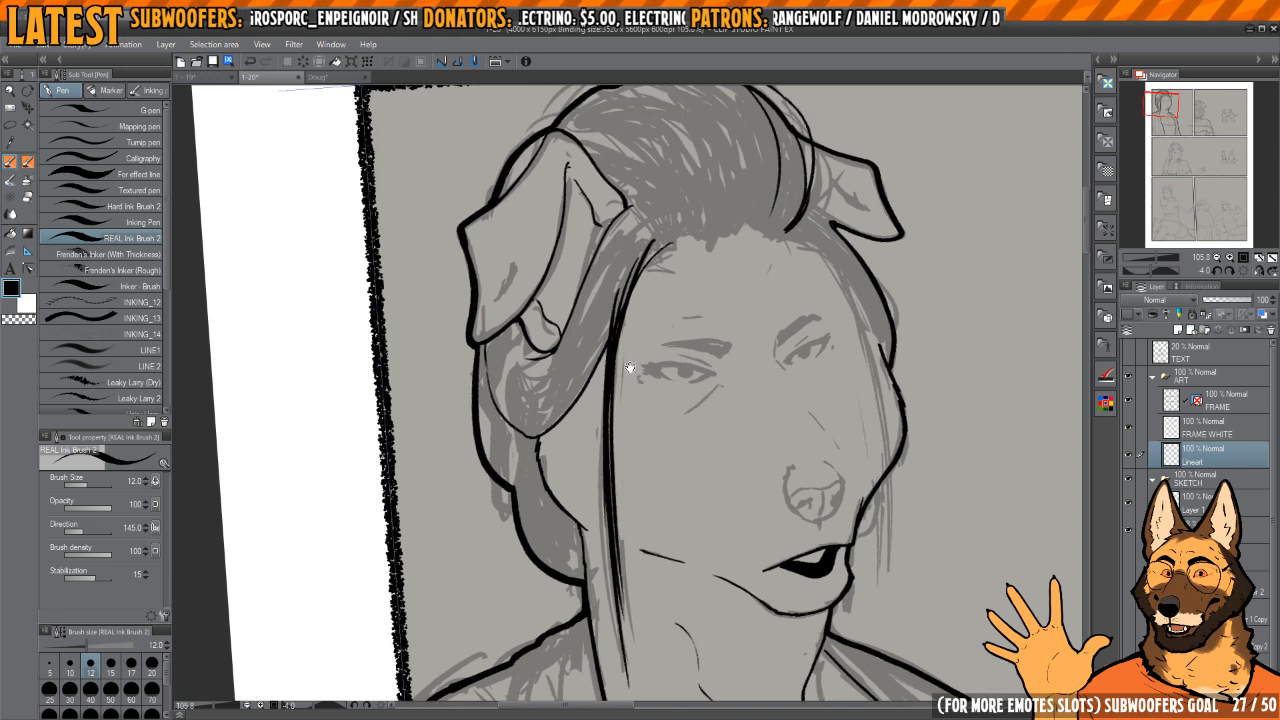
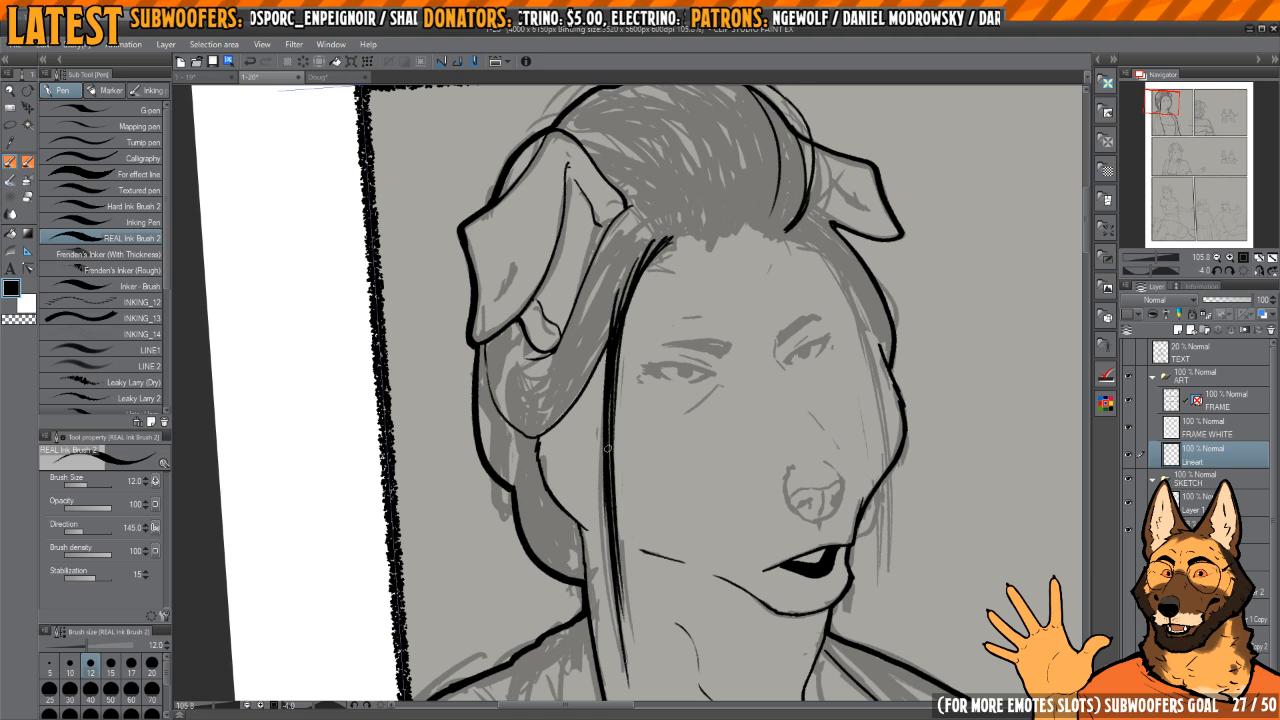
Step: Clean up the far hair curve's lower end and ink a jagged hairline from mid-forehead toward the near-side strand
{"action": "mouse_move", "coordinate": [652, 347]}
{"action": "left_mouse_down"}
{"action": "mouse_move", "coordinate": [634, 434]}
{"action": "mouse_move", "coordinate": [639, 338]}
{"action": "mouse_move", "coordinate": [672, 298]}
{"action": "mouse_move", "coordinate": [600, 346]}
{"action": "mouse_move", "coordinate": [686, 360]}
{"action": "mouse_move", "coordinate": [616, 441]}
{"action": "left_mouse_up"}
{"action": "key", "text": "h"}
{"action": "key", "text": "h"}
{"action": "key", "text": "h"}
{"action": "scroll", "coordinate": [615, 441], "scroll_direction": "up", "scroll_amount": 1}
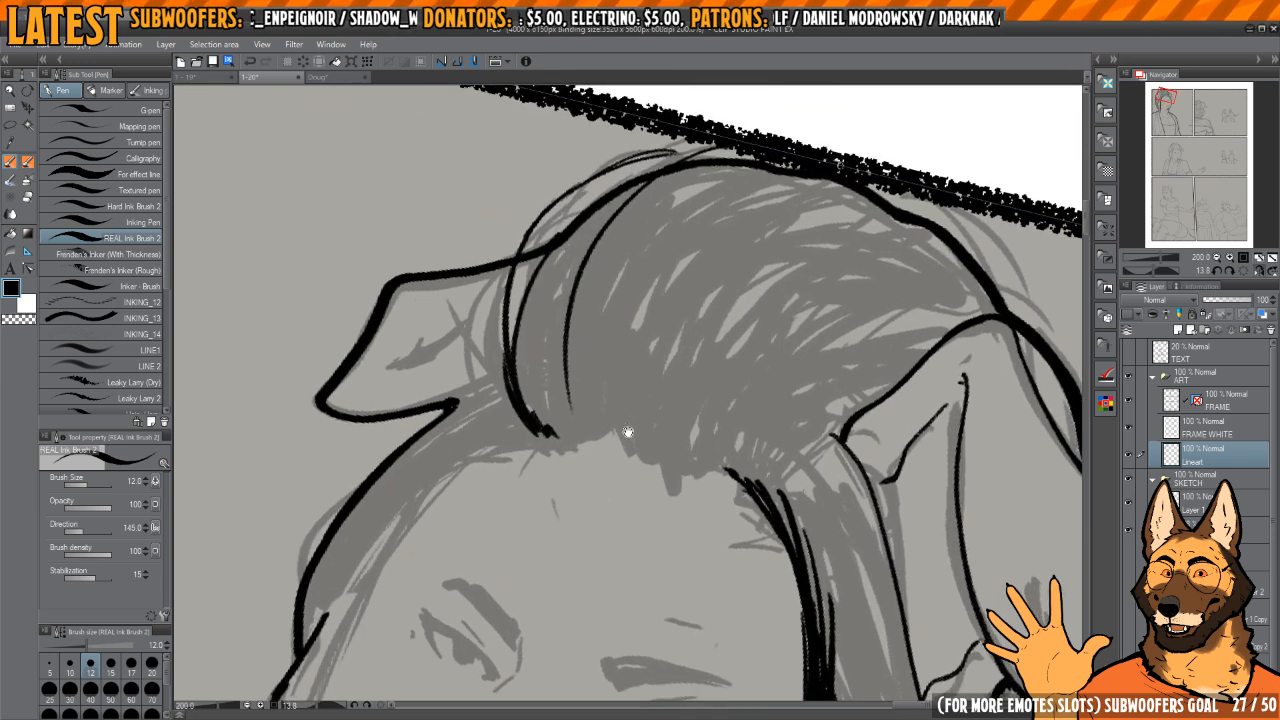
{"action": "key", "text": "ctrl+z"}
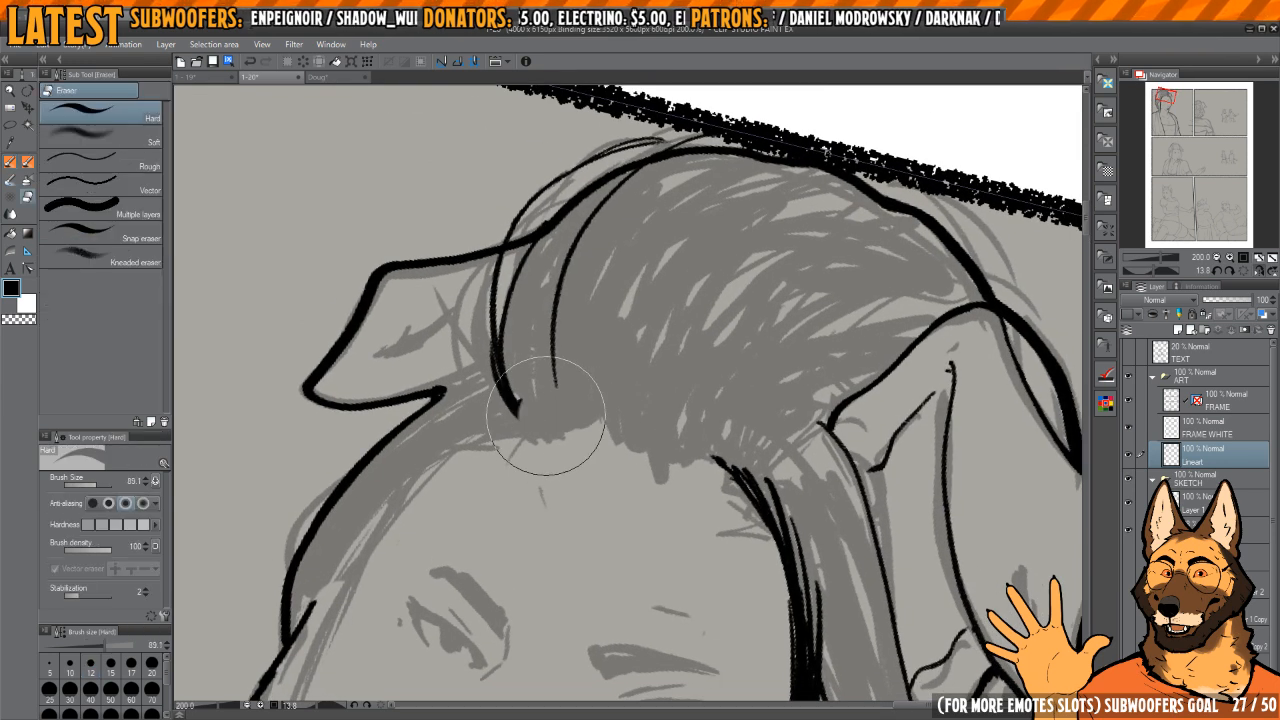
{"action": "left_click_drag", "start_coordinate": [600, 449], "coordinate": [611, 424]}
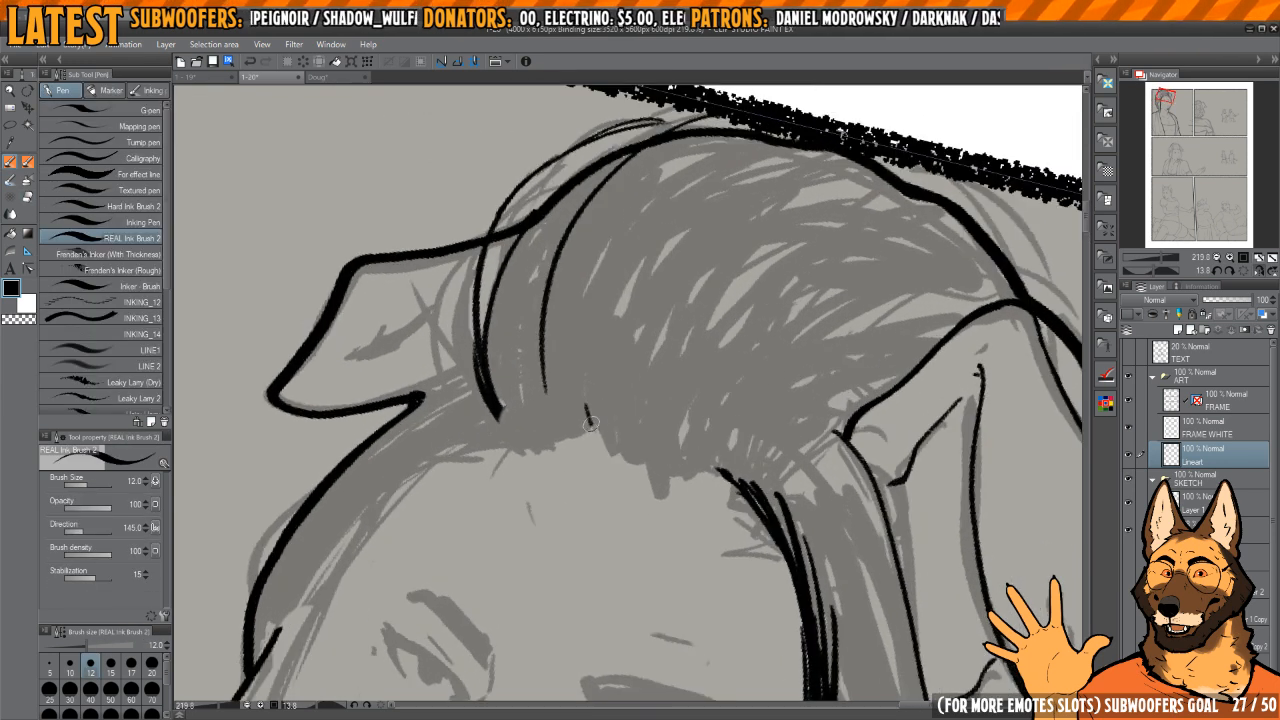
{"action": "left_click_drag", "start_coordinate": [660, 474], "coordinate": [672, 387]}
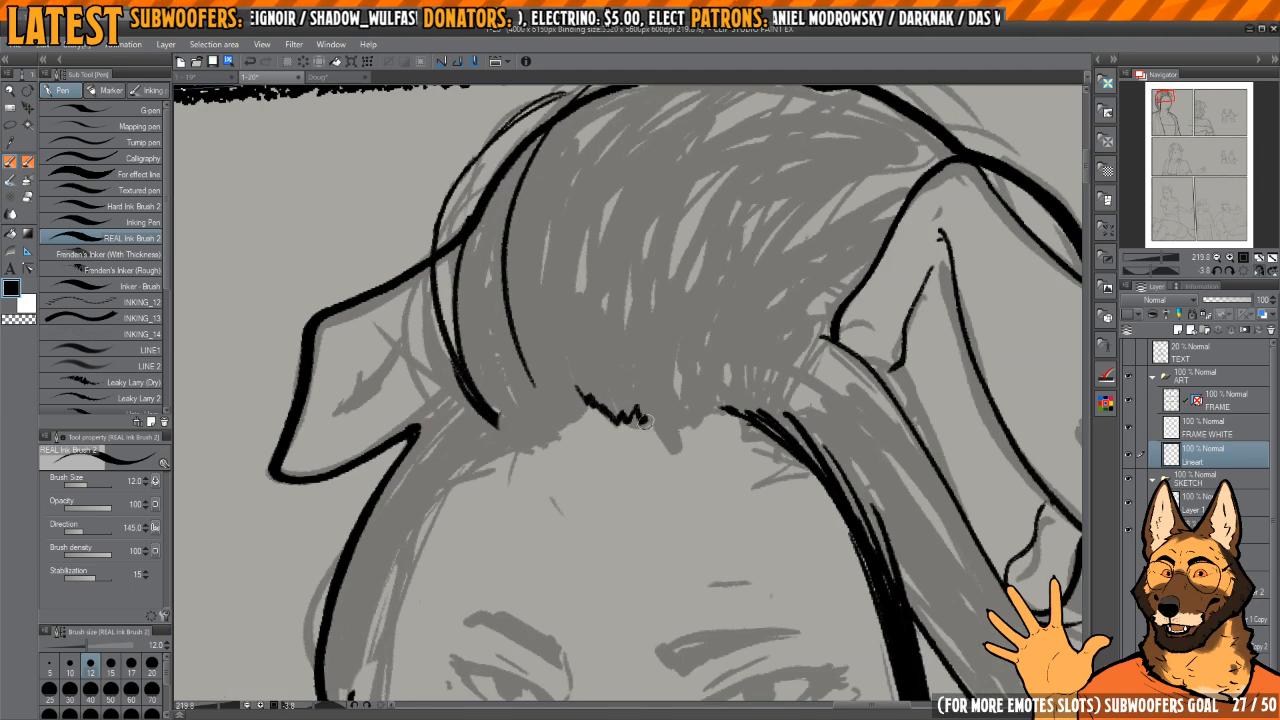
{"action": "mouse_move", "coordinate": [743, 411]}
{"action": "left_mouse_down"}
{"action": "mouse_move", "coordinate": [629, 420]}
{"action": "mouse_move", "coordinate": [664, 478]}
{"action": "mouse_move", "coordinate": [676, 535]}
{"action": "left_mouse_up"}
{"action": "key", "text": "c"}
{"action": "key", "text": "c"}
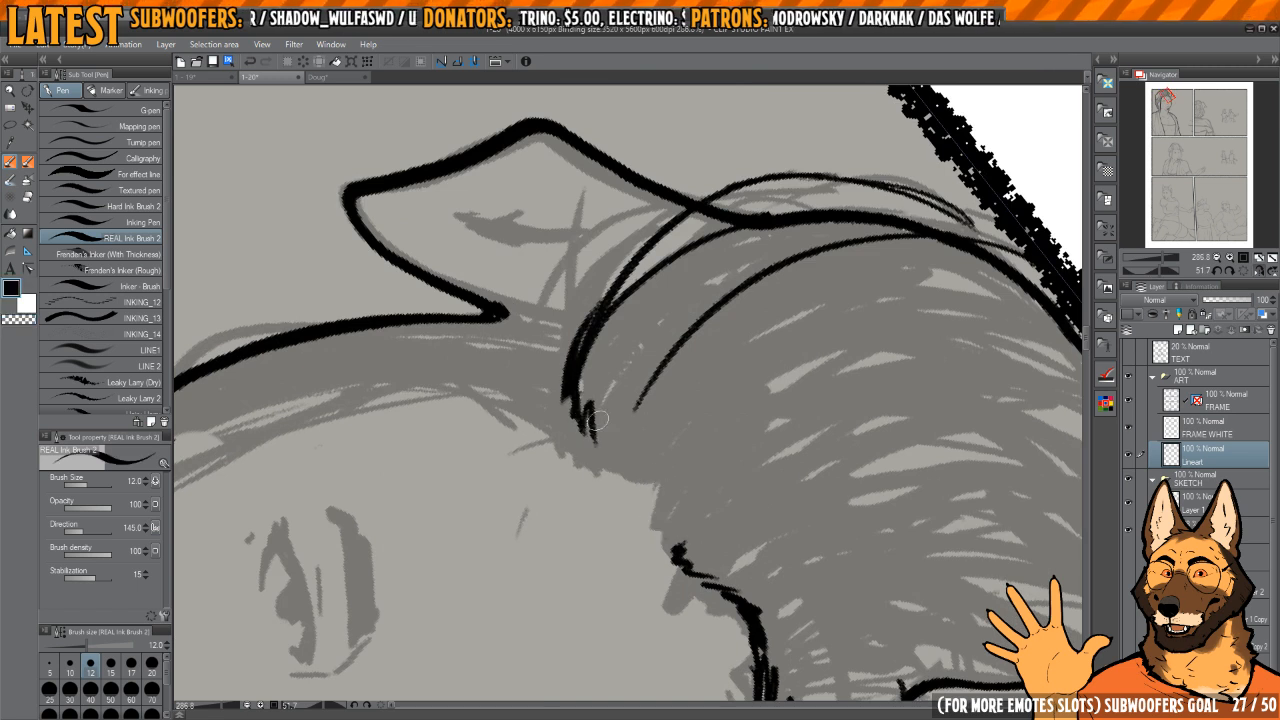
Step: Extend the jagged hairline from the far hair curve's lower end toward mid-forehead and trim the stray ends
{"action": "left_click_drag", "start_coordinate": [596, 420], "coordinate": [684, 558]}
{"action": "left_click_drag", "start_coordinate": [690, 517], "coordinate": [668, 487]}
{"action": "key", "text": "c"}
{"action": "mouse_move", "coordinate": [627, 441]}
{"action": "left_mouse_down"}
{"action": "mouse_move", "coordinate": [626, 466]}
{"action": "mouse_move", "coordinate": [665, 514]}
{"action": "mouse_move", "coordinate": [691, 457]}
{"action": "mouse_move", "coordinate": [671, 443]}
{"action": "left_mouse_up"}
{"action": "left_click_drag", "start_coordinate": [671, 443], "coordinate": [690, 418], "text": "shift"}
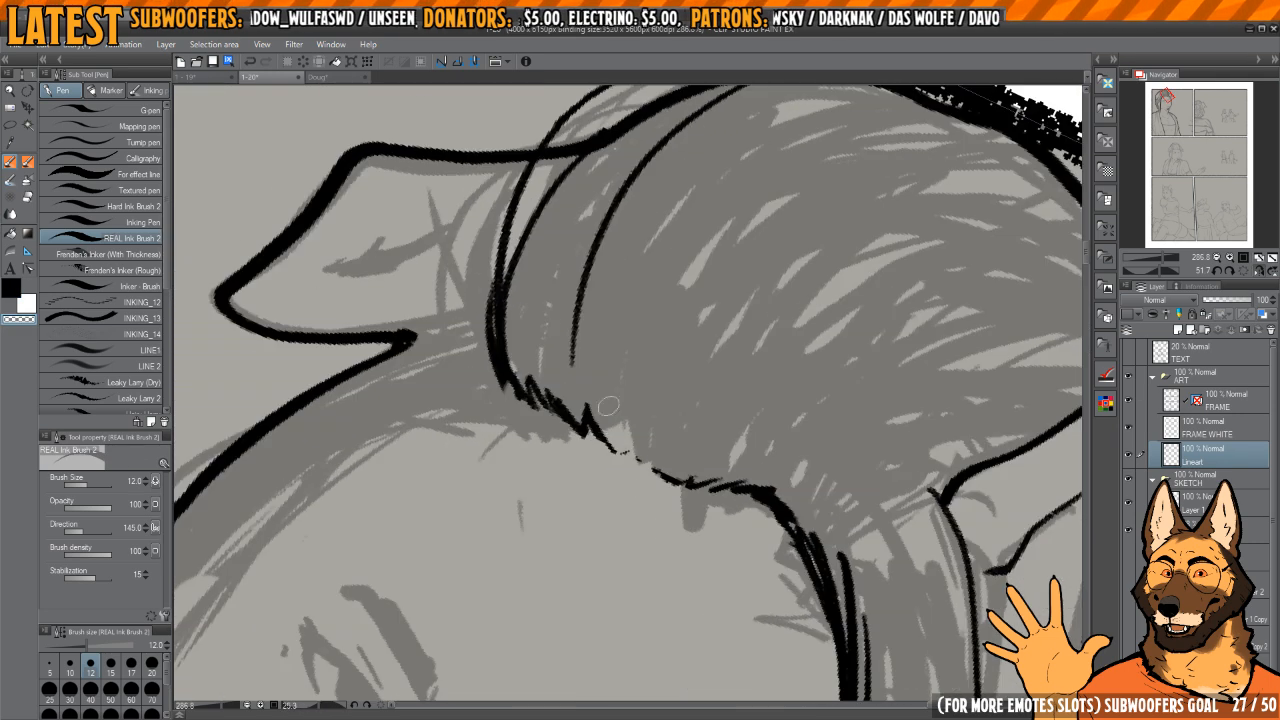
{"action": "key", "text": "c"}
Step: Close the gap in the middle of the forehead hairline with short tufted strokes
{"action": "left_click_drag", "start_coordinate": [597, 435], "coordinate": [617, 453]}
{"action": "left_click_drag", "start_coordinate": [718, 412], "coordinate": [694, 404]}
{"action": "left_click_drag", "start_coordinate": [694, 404], "coordinate": [691, 383], "text": "shift"}
{"action": "left_click_drag", "start_coordinate": [597, 388], "coordinate": [608, 508]}
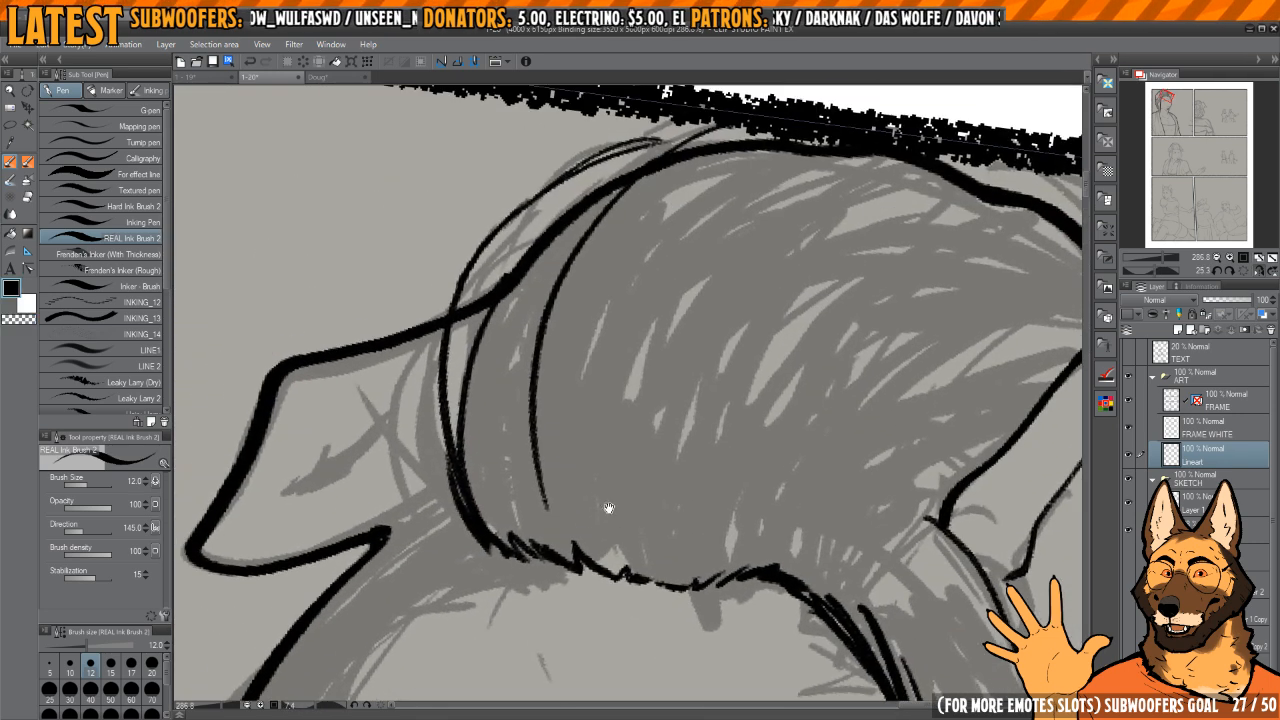
{"action": "left_click_drag", "start_coordinate": [606, 448], "coordinate": [643, 420], "text": "ctrl"}
{"action": "left_click_drag", "start_coordinate": [750, 382], "coordinate": [728, 376]}
{"action": "left_click_drag", "start_coordinate": [728, 376], "coordinate": [727, 360], "text": "shift"}
{"action": "left_click_drag", "start_coordinate": [727, 360], "coordinate": [681, 331]}
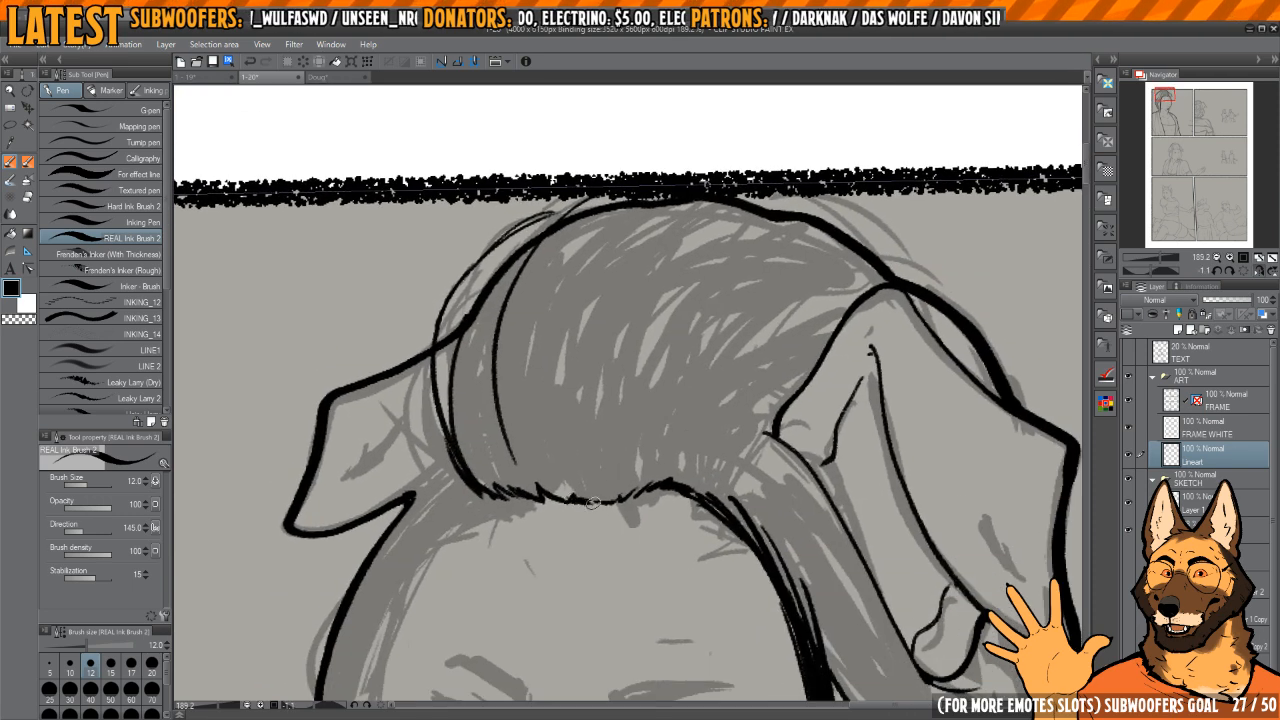
{"action": "left_click_drag", "start_coordinate": [593, 503], "coordinate": [587, 483]}
{"action": "mouse_move", "coordinate": [587, 483]}
{"action": "left_mouse_down", "text": "ctrl"}
{"action": "mouse_move", "coordinate": [597, 451]}
{"action": "mouse_move", "coordinate": [584, 490]}
{"action": "left_mouse_up", "text": "ctrl"}
Step: Ink a long curved strand through the swept-back hair, running parallel to the existing far-side strand
{"action": "left_click_drag", "start_coordinate": [548, 392], "coordinate": [560, 462]}
{"action": "left_click_drag", "start_coordinate": [588, 366], "coordinate": [573, 378]}
{"action": "key", "text": "ctrl+z"}
{"action": "left_click_drag", "start_coordinate": [573, 378], "coordinate": [576, 416]}
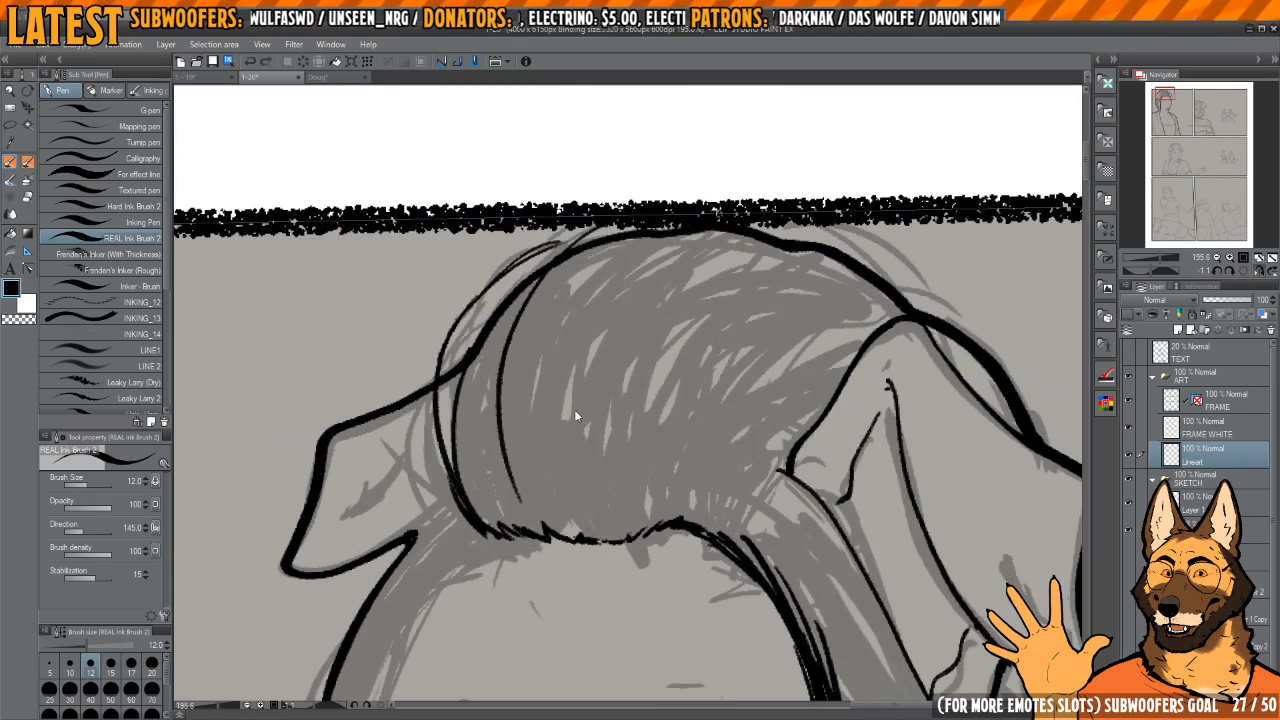
{"action": "left_click_drag", "start_coordinate": [568, 341], "coordinate": [575, 475]}
{"action": "left_click_drag", "start_coordinate": [611, 472], "coordinate": [597, 454]}
{"action": "key", "text": "ctrl+z"}
{"action": "mouse_move", "coordinate": [633, 231]}
{"action": "left_mouse_down"}
{"action": "mouse_move", "coordinate": [566, 483]}
{"action": "mouse_move", "coordinate": [672, 457]}
{"action": "left_mouse_up"}
{"action": "left_click_drag", "start_coordinate": [672, 457], "coordinate": [632, 407]}
{"action": "mouse_move", "coordinate": [632, 407]}
{"action": "left_mouse_down", "text": "ctrl"}
{"action": "mouse_move", "coordinate": [643, 389]}
{"action": "mouse_move", "coordinate": [612, 395]}
{"action": "left_mouse_up", "text": "ctrl"}
{"action": "left_click_drag", "start_coordinate": [560, 433], "coordinate": [581, 415]}
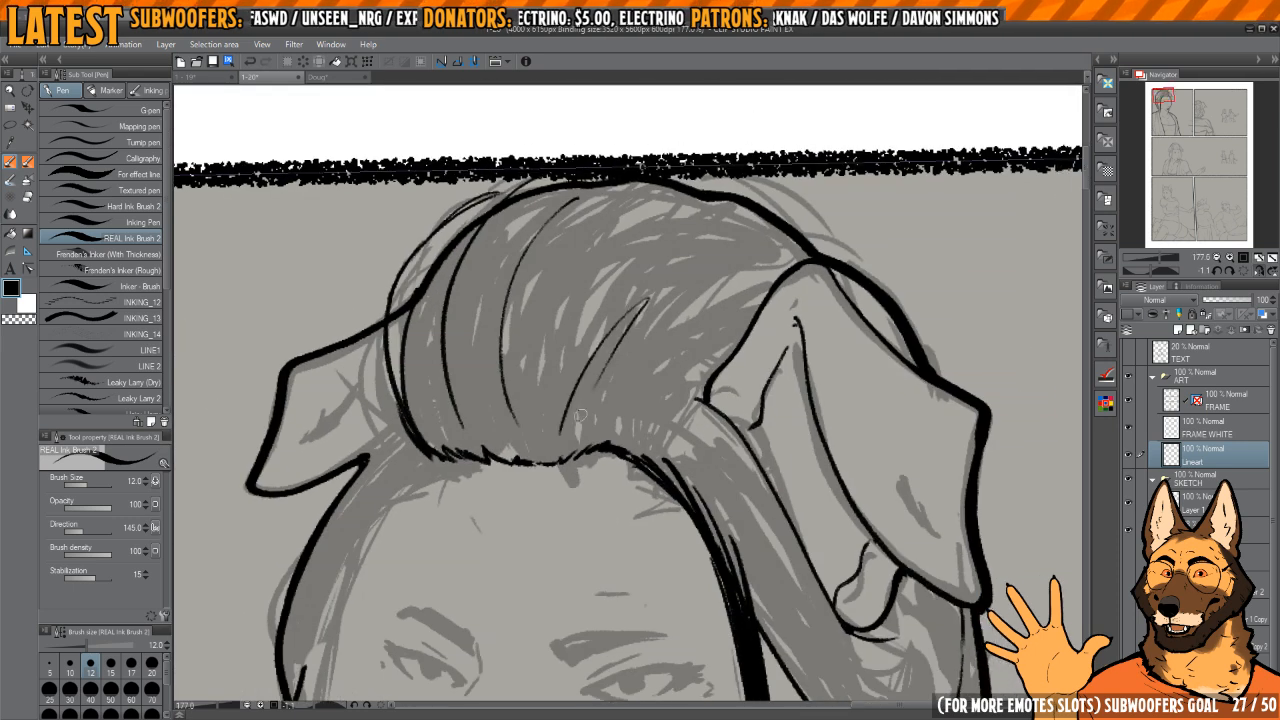
{"action": "left_click_drag", "start_coordinate": [595, 349], "coordinate": [661, 275]}
{"action": "mouse_move", "coordinate": [568, 438]}
{"action": "left_mouse_down"}
{"action": "mouse_move", "coordinate": [619, 348]}
{"action": "mouse_move", "coordinate": [604, 376]}
{"action": "left_mouse_up"}
{"action": "key", "text": "h"}
{"action": "key", "text": "h"}
{"action": "key", "text": "ctrl+z"}
{"action": "key", "text": "ctrl+z"}
{"action": "left_click_drag", "start_coordinate": [541, 454], "coordinate": [680, 242]}
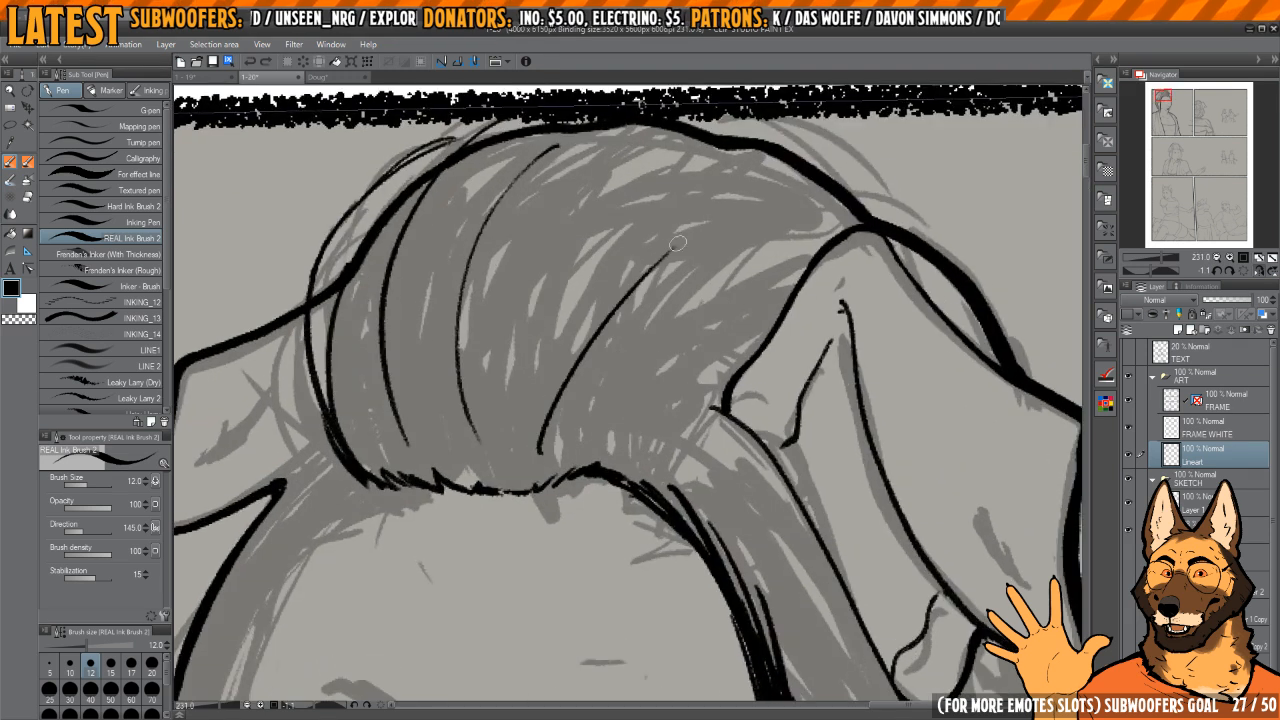
{"action": "key", "text": "ctrl+z"}
Step: Ink two diagonal strands fanning from the hairline toward the near ear, plus a long curved strand above them
{"action": "mouse_move", "coordinate": [539, 461]}
{"action": "left_mouse_down"}
{"action": "mouse_move", "coordinate": [678, 258]}
{"action": "mouse_move", "coordinate": [669, 283]}
{"action": "left_mouse_up"}
{"action": "mouse_move", "coordinate": [543, 446]}
{"action": "left_mouse_down"}
{"action": "mouse_move", "coordinate": [619, 376]}
{"action": "mouse_move", "coordinate": [685, 342]}
{"action": "left_mouse_up"}
{"action": "key", "text": "h"}
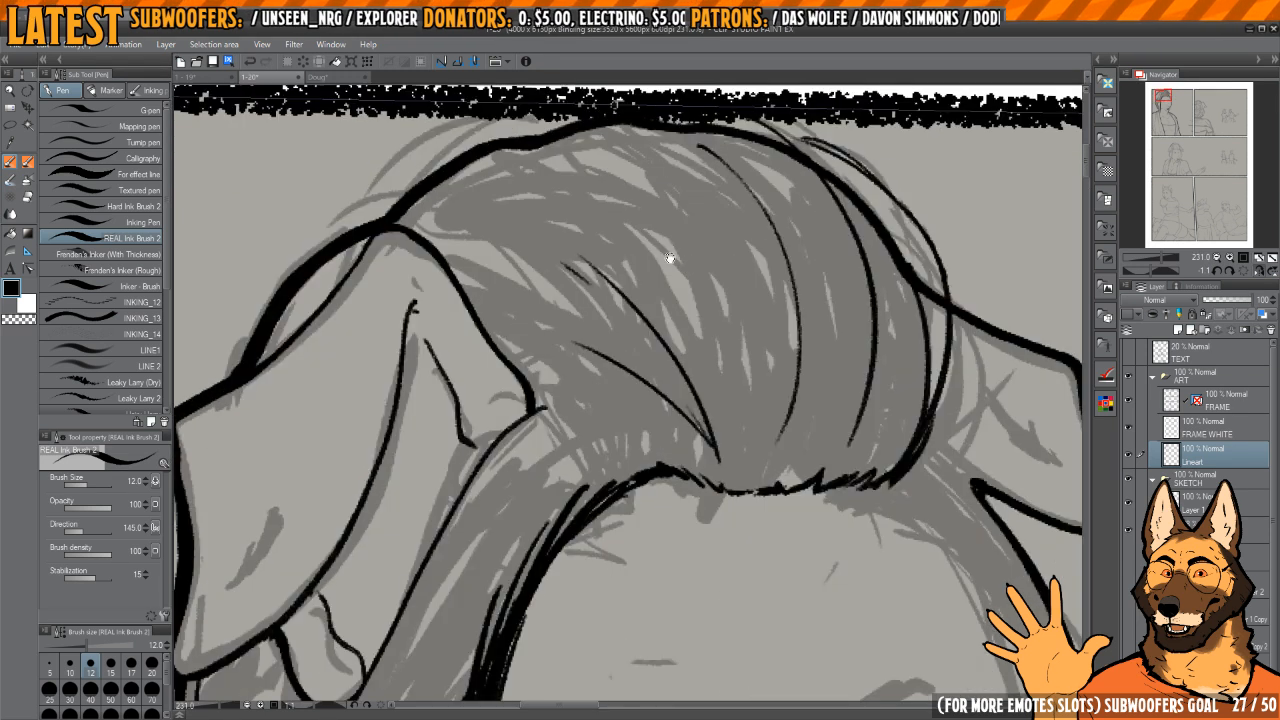
{"action": "key", "text": "h"}
{"action": "left_click_drag", "start_coordinate": [730, 172], "coordinate": [555, 428]}
{"action": "key", "text": "ctrl+z"}
{"action": "mouse_move", "coordinate": [698, 189]}
{"action": "left_mouse_down"}
{"action": "mouse_move", "coordinate": [754, 194]}
{"action": "mouse_move", "coordinate": [616, 278]}
{"action": "mouse_move", "coordinate": [574, 448]}
{"action": "left_mouse_up"}
{"action": "left_click_drag", "start_coordinate": [542, 396], "coordinate": [642, 478]}
{"action": "left_click_drag", "start_coordinate": [537, 410], "coordinate": [585, 552]}
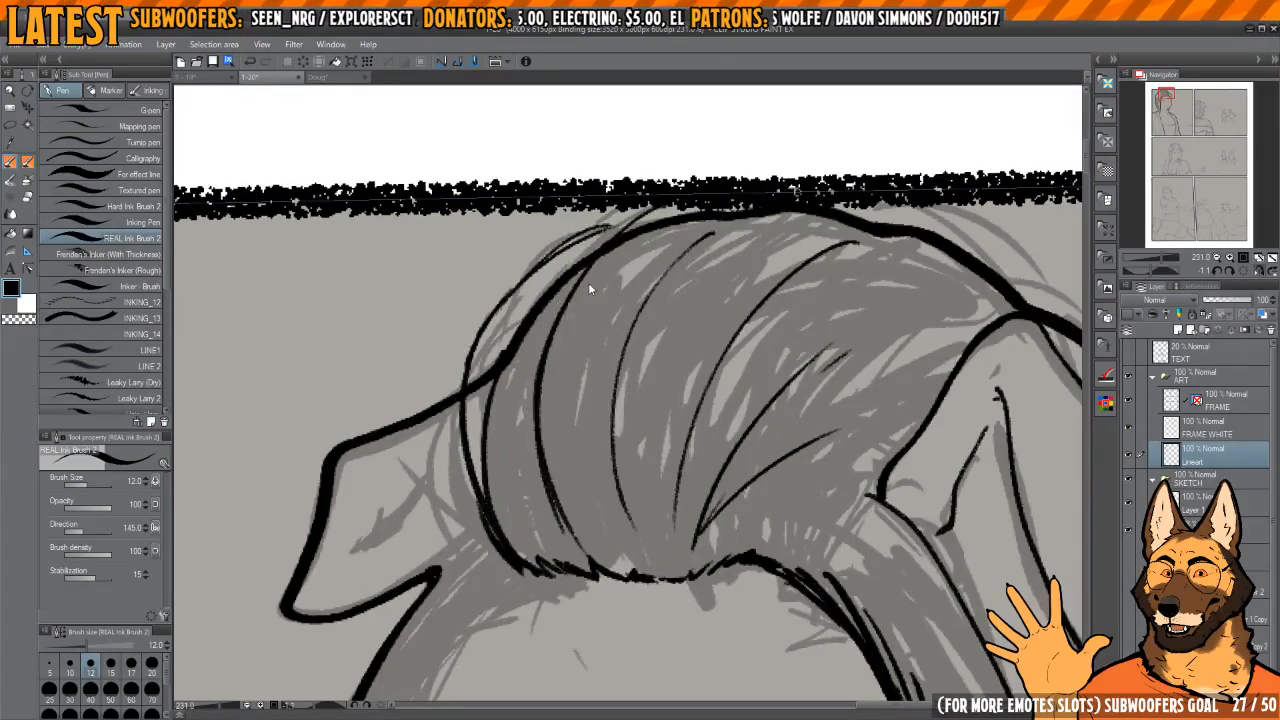
Step: Redraw the doubled line of the far-side hair strand and add shorter curved strands beside it above the hairline
{"action": "key", "text": "ctrl+z"}
{"action": "left_click_drag", "start_coordinate": [608, 252], "coordinate": [562, 489]}
{"action": "left_click_drag", "start_coordinate": [520, 389], "coordinate": [553, 536]}
{"action": "left_click_drag", "start_coordinate": [512, 482], "coordinate": [566, 543]}
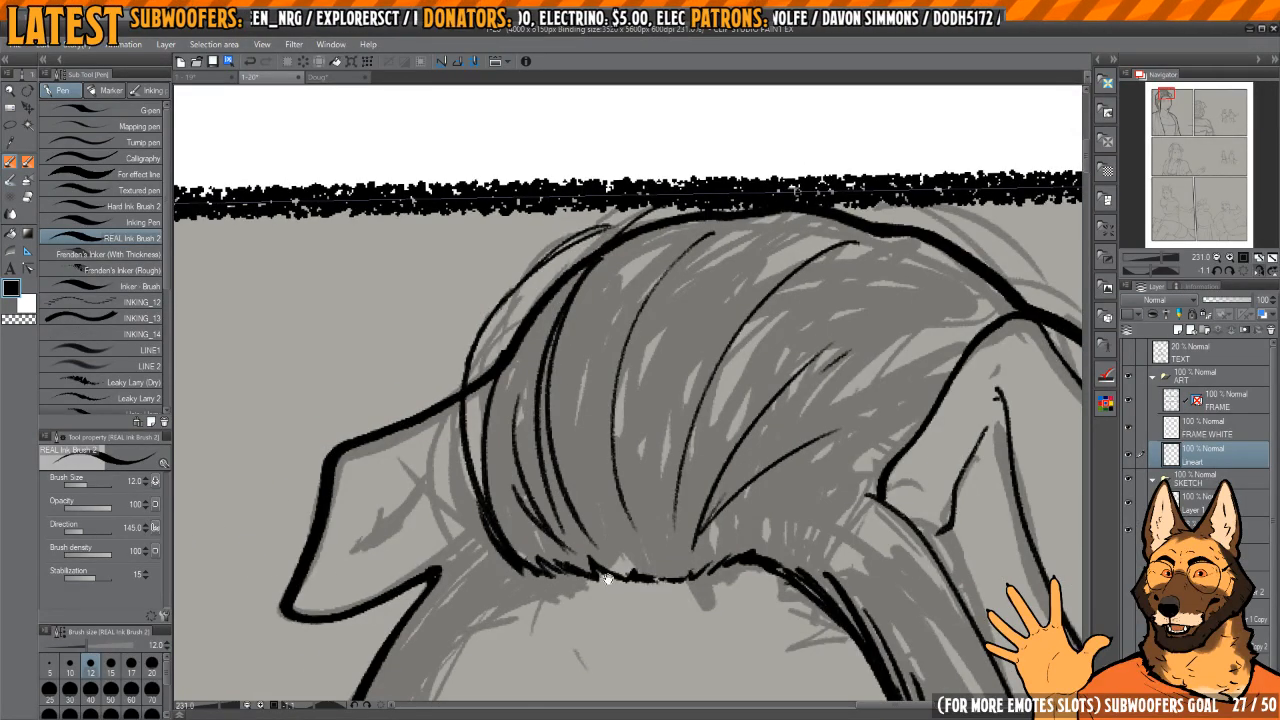
Step: Erase the two diagonal strands that fan from the hairline toward the near ear
{"action": "mouse_move", "coordinate": [672, 537]}
{"action": "left_mouse_down"}
{"action": "mouse_move", "coordinate": [620, 386]}
{"action": "mouse_move", "coordinate": [584, 371]}
{"action": "mouse_move", "coordinate": [745, 316]}
{"action": "mouse_move", "coordinate": [721, 357]}
{"action": "left_mouse_up"}
{"action": "key", "text": "ctrl+z"}
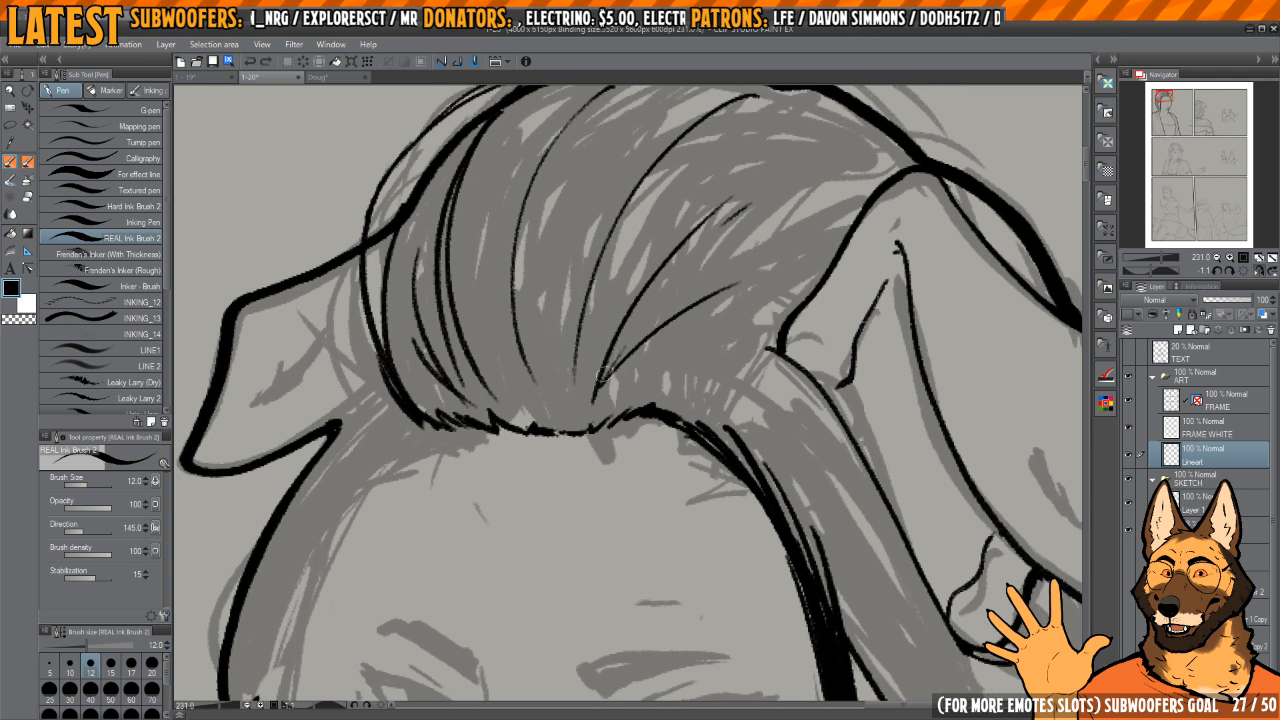
{"action": "left_click_drag", "start_coordinate": [631, 350], "coordinate": [607, 366]}
{"action": "key", "text": "c"}
{"action": "key", "text": "c"}
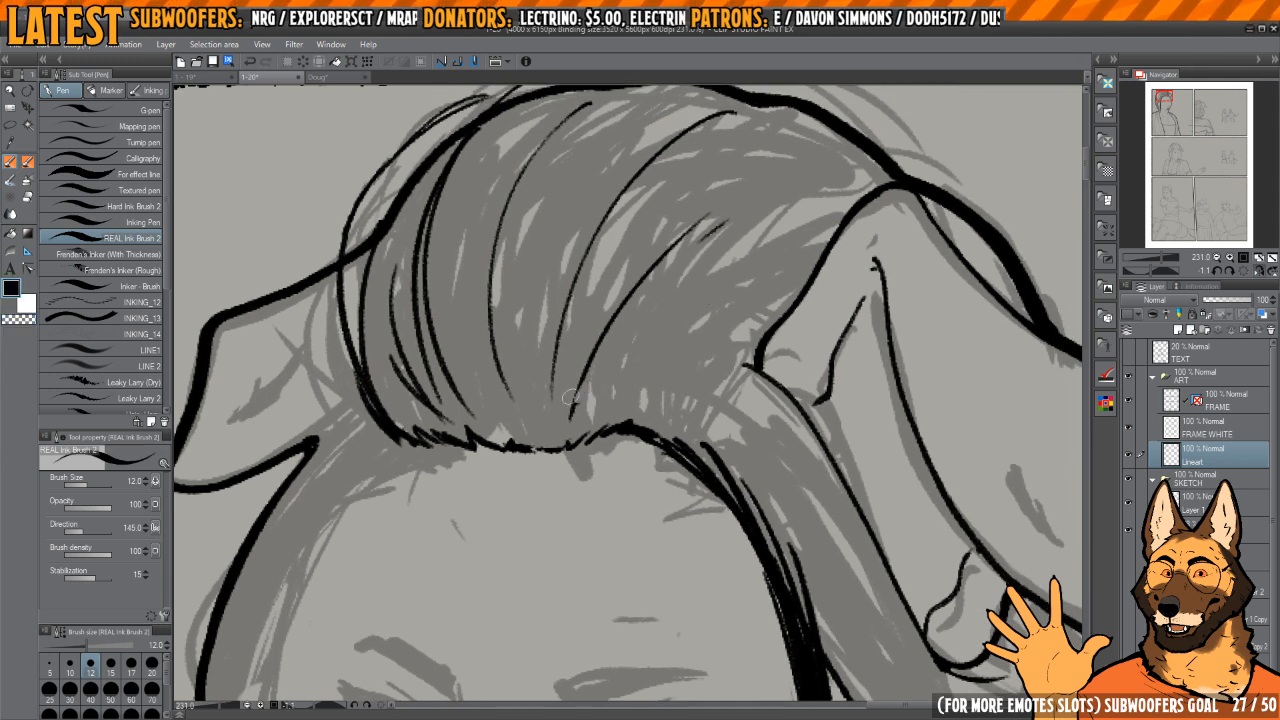
{"action": "scroll", "coordinate": [590, 385], "scroll_direction": "up", "scroll_amount": 2}
{"action": "left_click_drag", "start_coordinate": [595, 372], "coordinate": [575, 410]}
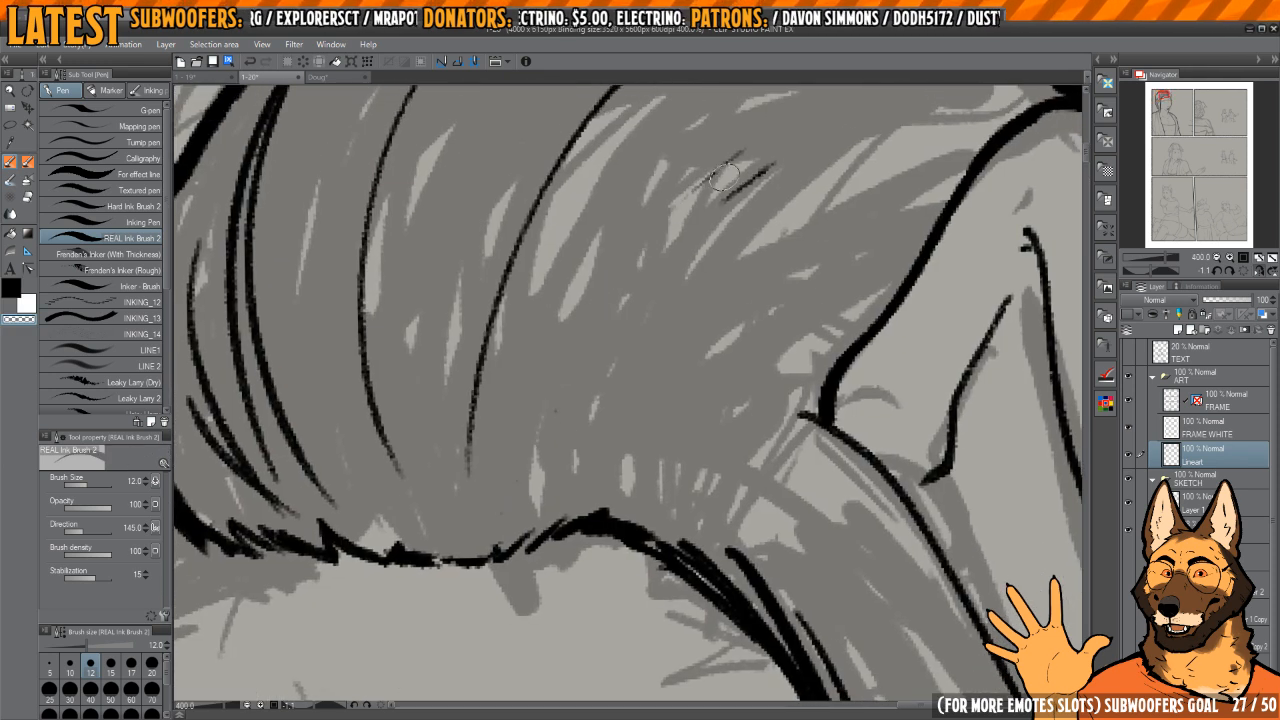
{"action": "key", "text": "ctrl+z"}
{"action": "scroll", "coordinate": [675, 275], "scroll_direction": "down", "scroll_amount": 2}
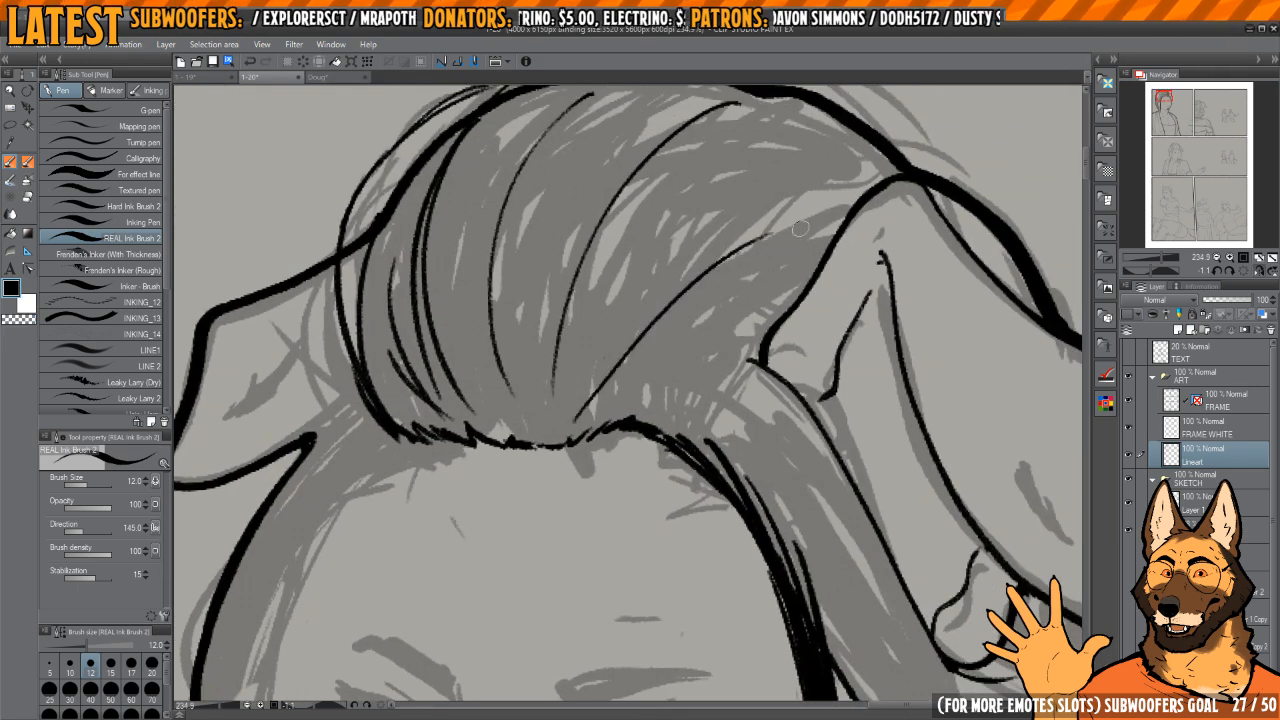
Step: Ink a longer sweeping strand from the hairline up toward the near ear, with a shorter strand beneath it
{"action": "left_click_drag", "start_coordinate": [588, 404], "coordinate": [777, 248]}
{"action": "left_click_drag", "start_coordinate": [704, 312], "coordinate": [768, 306]}
{"action": "key", "text": "h"}
{"action": "mouse_move", "coordinate": [766, 224]}
{"action": "left_mouse_down"}
{"action": "mouse_move", "coordinate": [740, 271]}
{"action": "mouse_move", "coordinate": [775, 268]}
{"action": "mouse_move", "coordinate": [668, 204]}
{"action": "left_mouse_up"}
{"action": "key", "text": "h"}
{"action": "left_click_drag", "start_coordinate": [668, 204], "coordinate": [612, 437]}
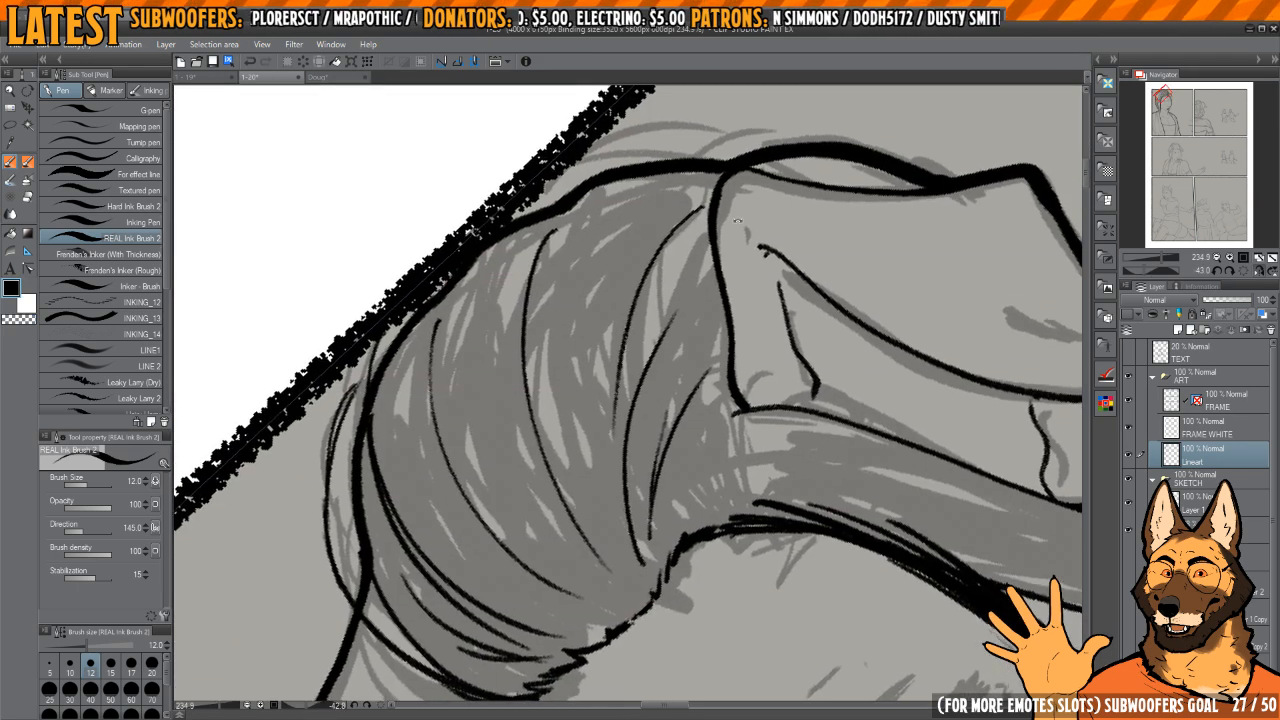
Step: Thin the crown's outer contour where it meets the peak of the near ear by erasing along its edge
{"action": "left_click_drag", "start_coordinate": [560, 214], "coordinate": [637, 260]}
{"action": "left_click_drag", "start_coordinate": [637, 260], "coordinate": [544, 386]}
{"action": "scroll", "coordinate": [645, 261], "scroll_direction": "up", "scroll_amount": 2}
{"action": "left_click_drag", "start_coordinate": [734, 318], "coordinate": [627, 263]}
{"action": "left_click_drag", "start_coordinate": [627, 263], "coordinate": [611, 331]}
{"action": "scroll", "coordinate": [611, 331], "scroll_direction": "up", "scroll_amount": 2}
{"action": "key", "text": "c"}
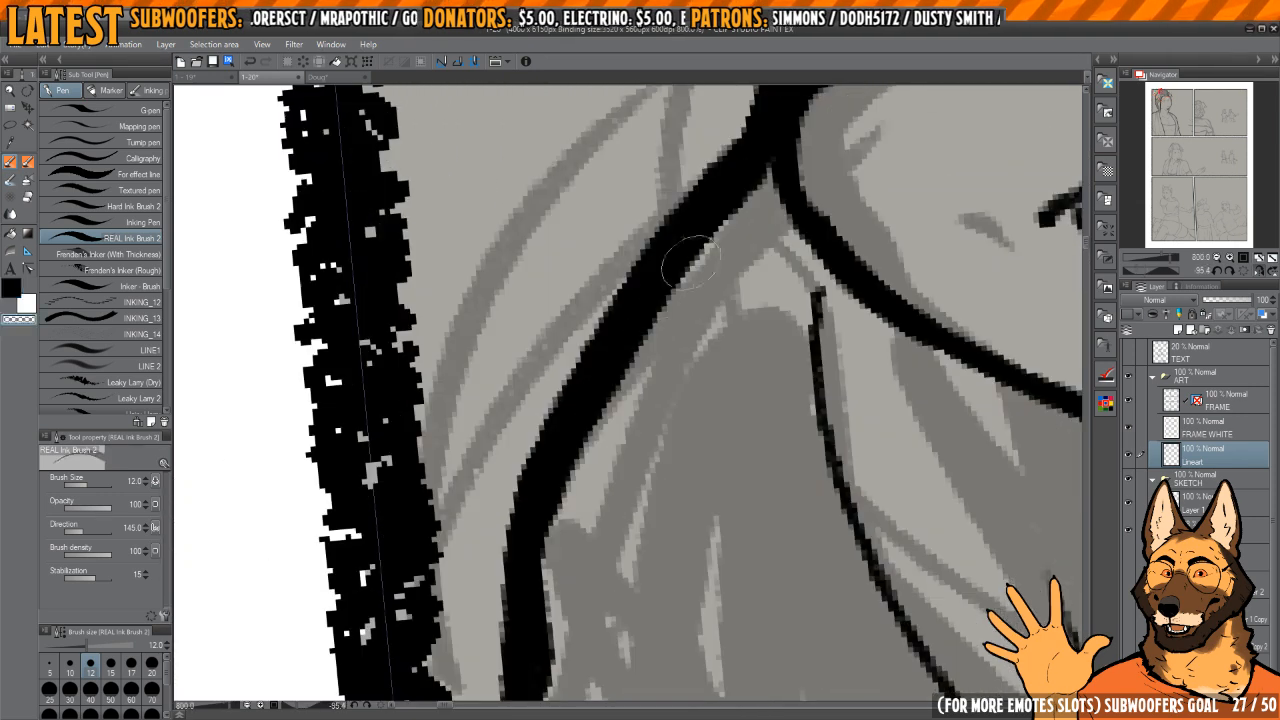
{"action": "scroll", "coordinate": [672, 272], "scroll_direction": "down", "scroll_amount": 2}
{"action": "left_click_drag", "start_coordinate": [672, 281], "coordinate": [650, 291]}
{"action": "mouse_move", "coordinate": [708, 238]}
{"action": "left_mouse_down"}
{"action": "mouse_move", "coordinate": [682, 261]}
{"action": "mouse_move", "coordinate": [592, 478]}
{"action": "left_mouse_up"}
{"action": "key", "text": "c"}
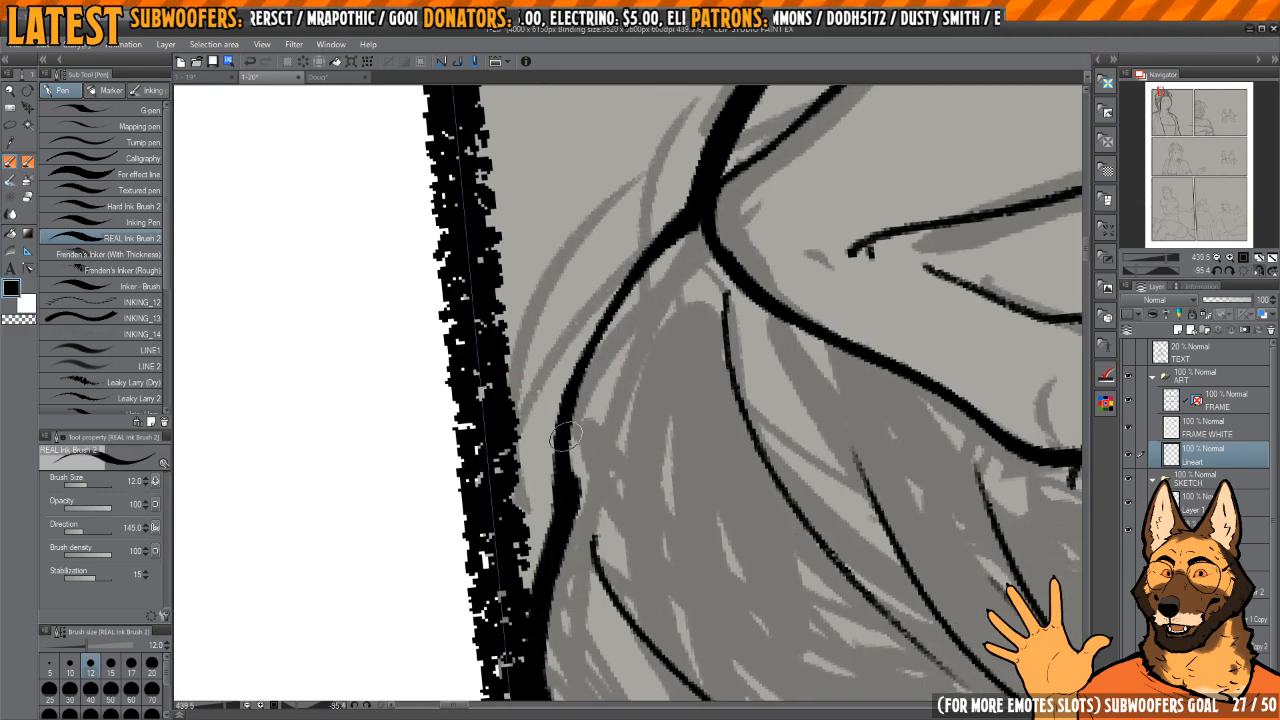
Step: Re-ink the crown contour beside the near ear's peak as a smoother, even line and clean up its edge
{"action": "left_click_drag", "start_coordinate": [638, 256], "coordinate": [592, 328]}
{"action": "left_click_drag", "start_coordinate": [690, 208], "coordinate": [571, 370]}
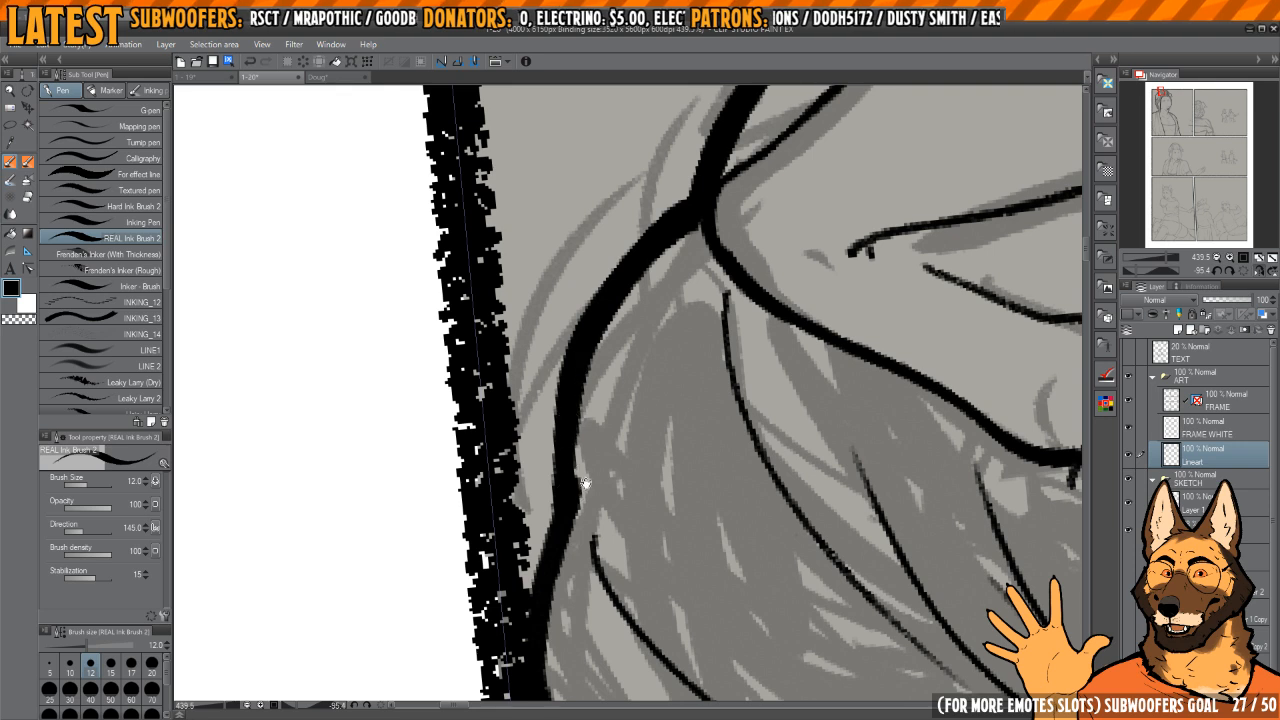
{"action": "left_click_drag", "start_coordinate": [586, 484], "coordinate": [559, 378]}
{"action": "mouse_move", "coordinate": [559, 378]}
{"action": "left_mouse_down"}
{"action": "mouse_move", "coordinate": [590, 335]}
{"action": "mouse_move", "coordinate": [615, 215]}
{"action": "mouse_move", "coordinate": [668, 250]}
{"action": "left_mouse_up"}
{"action": "key", "text": "c"}
{"action": "scroll", "coordinate": [612, 325], "scroll_direction": "down", "scroll_amount": 3}
{"action": "scroll", "coordinate": [594, 328], "scroll_direction": "up", "scroll_amount": 2}
{"action": "scroll", "coordinate": [666, 303], "scroll_direction": "down", "scroll_amount": 2}
{"action": "left_click_drag", "start_coordinate": [666, 303], "coordinate": [636, 285]}
{"action": "key", "text": "c"}
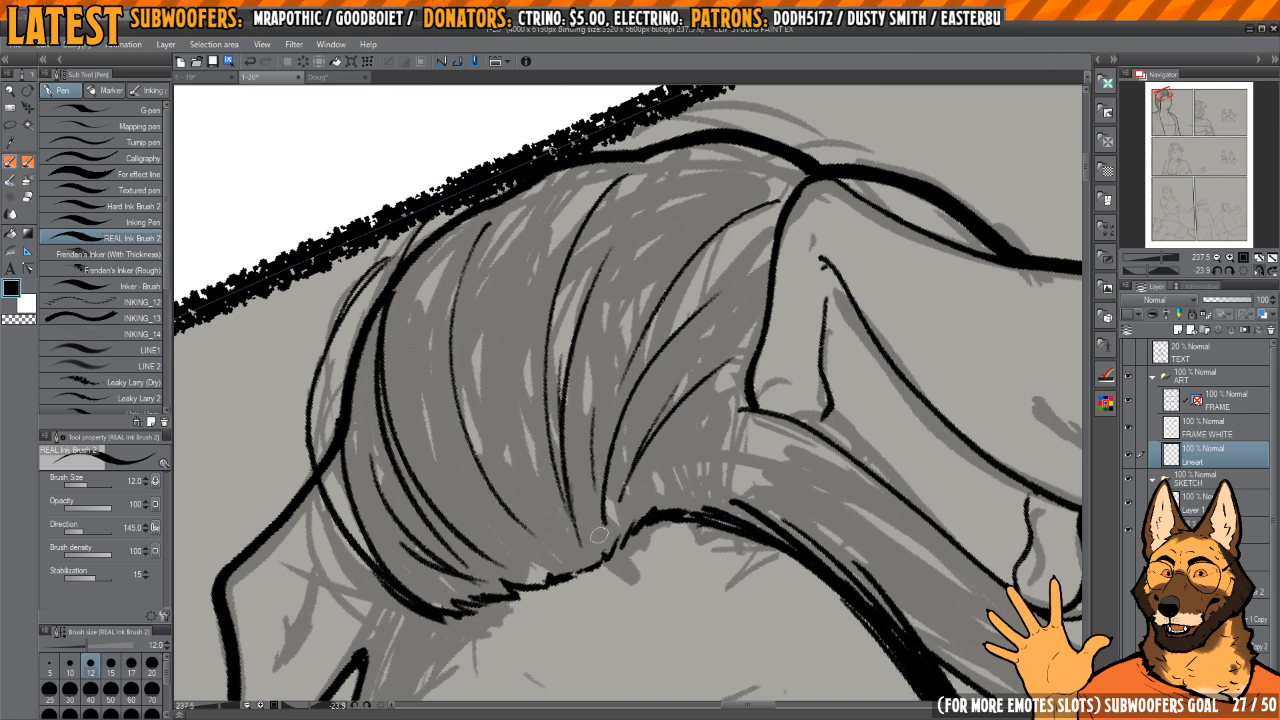
Step: Fill the middle and far side of the swept-back hair with thin curved strands converging on the hairline
{"action": "mouse_move", "coordinate": [599, 535]}
{"action": "left_mouse_down"}
{"action": "mouse_move", "coordinate": [625, 497]}
{"action": "mouse_move", "coordinate": [582, 422]}
{"action": "mouse_move", "coordinate": [599, 377]}
{"action": "left_mouse_up"}
{"action": "key", "text": "ctrl+z"}
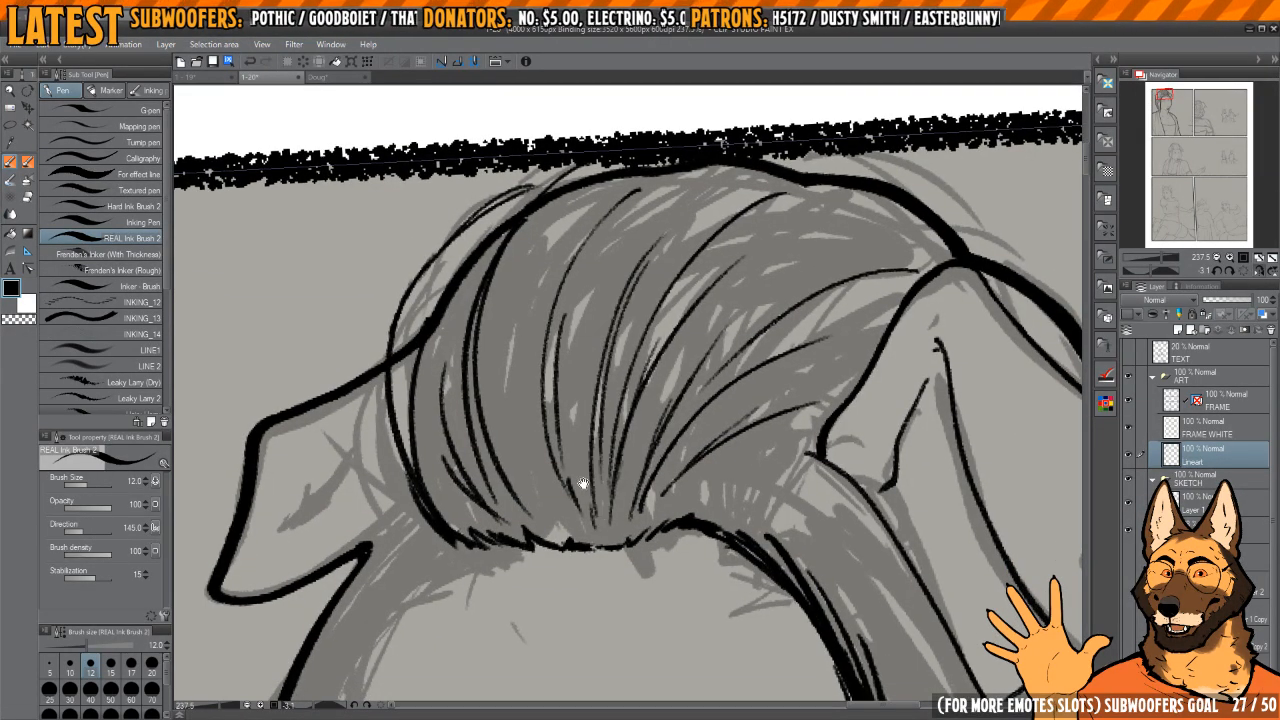
{"action": "left_click_drag", "start_coordinate": [583, 483], "coordinate": [601, 288]}
{"action": "left_click_drag", "start_coordinate": [537, 364], "coordinate": [566, 514]}
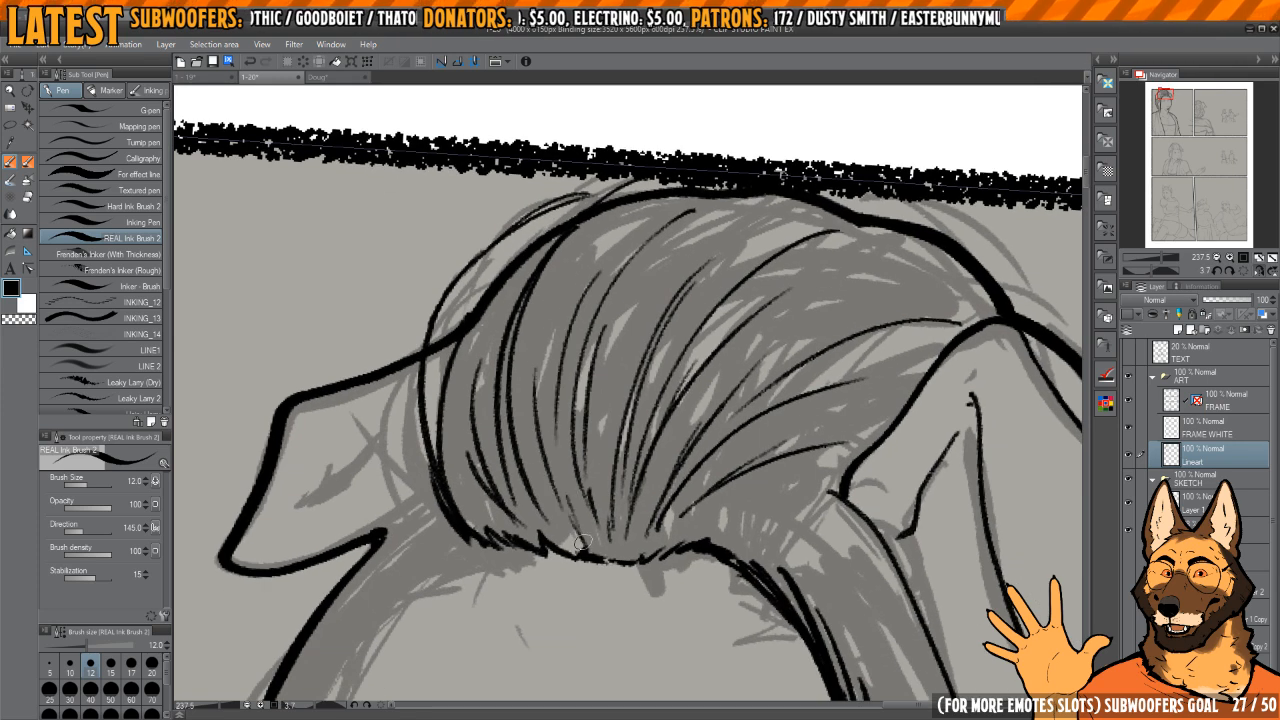
{"action": "mouse_move", "coordinate": [549, 426]}
{"action": "left_mouse_down"}
{"action": "mouse_move", "coordinate": [596, 552]}
{"action": "mouse_move", "coordinate": [638, 438]}
{"action": "mouse_move", "coordinate": [606, 434]}
{"action": "mouse_move", "coordinate": [681, 323]}
{"action": "mouse_move", "coordinate": [566, 291]}
{"action": "mouse_move", "coordinate": [599, 297]}
{"action": "left_mouse_up"}
{"action": "mouse_move", "coordinate": [621, 343]}
{"action": "left_mouse_down"}
{"action": "mouse_move", "coordinate": [594, 330]}
{"action": "mouse_move", "coordinate": [628, 583]}
{"action": "left_mouse_up"}
{"action": "left_click_drag", "start_coordinate": [628, 580], "coordinate": [585, 570]}
{"action": "left_click_drag", "start_coordinate": [597, 420], "coordinate": [611, 345]}
Step: Ink the inner contour of the far side hair beside the face and join the far ear's lower edge to the hair
{"action": "key", "text": "c"}
{"action": "mouse_move", "coordinate": [587, 485]}
{"action": "left_mouse_down"}
{"action": "mouse_move", "coordinate": [582, 427]}
{"action": "mouse_move", "coordinate": [598, 373]}
{"action": "mouse_move", "coordinate": [606, 544]}
{"action": "left_mouse_up"}
{"action": "key", "text": "c"}
{"action": "left_click_drag", "start_coordinate": [588, 430], "coordinate": [622, 502]}
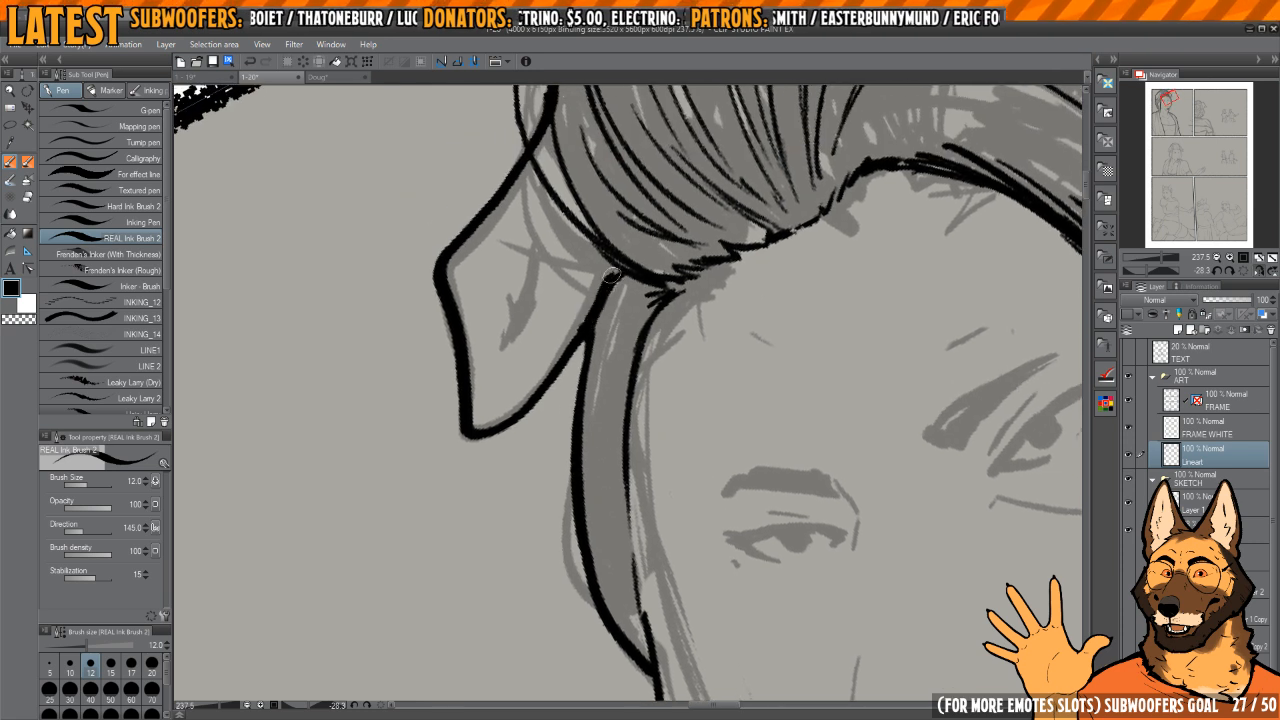
{"action": "mouse_move", "coordinate": [631, 261]}
{"action": "left_mouse_down"}
{"action": "mouse_move", "coordinate": [602, 321]}
{"action": "mouse_move", "coordinate": [618, 357]}
{"action": "left_mouse_up"}
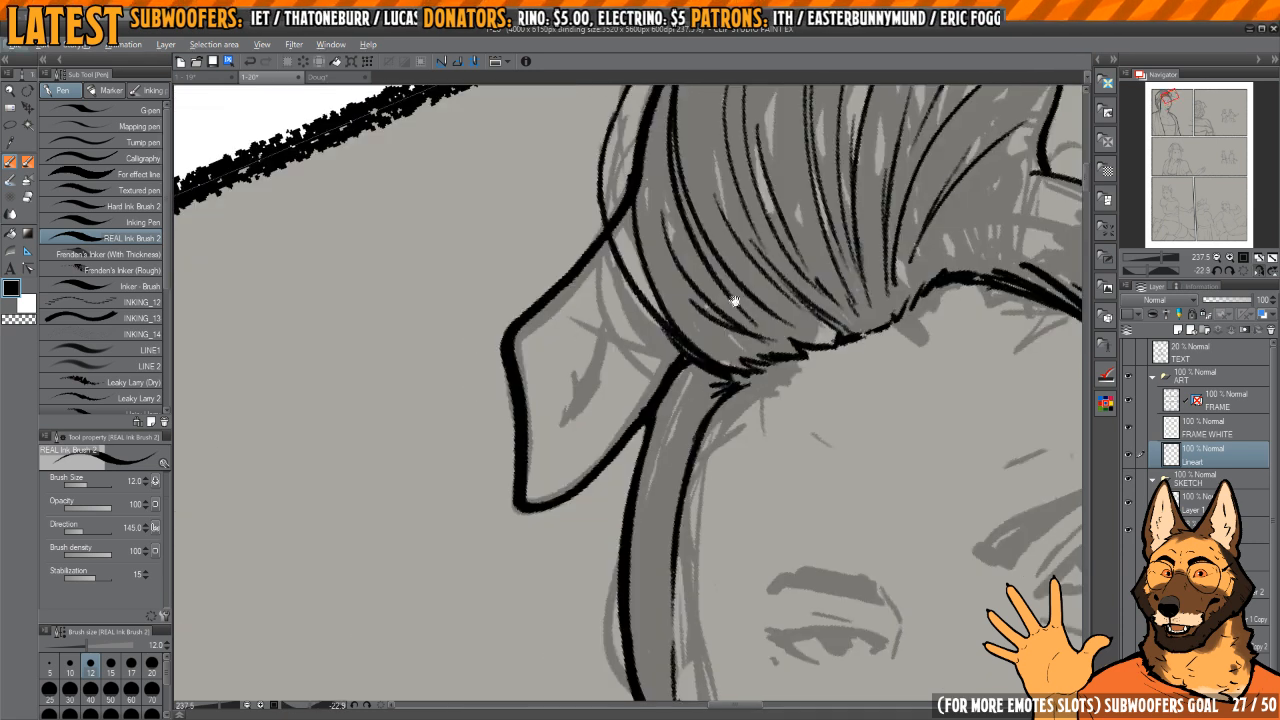
Step: Ink a tapered crease line down the inside of the far ear's flap and shave its edge
{"action": "mouse_move", "coordinate": [734, 301]}
{"action": "left_mouse_down"}
{"action": "mouse_move", "coordinate": [759, 379]}
{"action": "mouse_move", "coordinate": [656, 387]}
{"action": "left_mouse_up"}
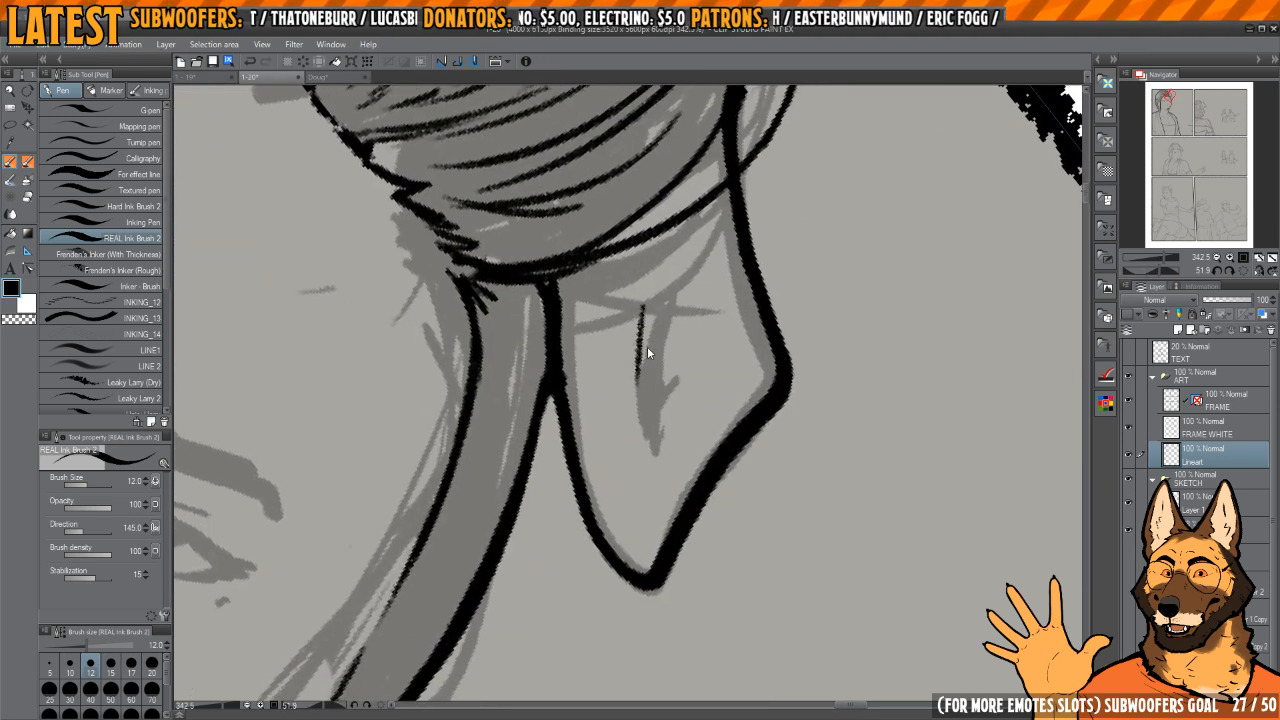
{"action": "left_click_drag", "start_coordinate": [650, 303], "coordinate": [637, 397]}
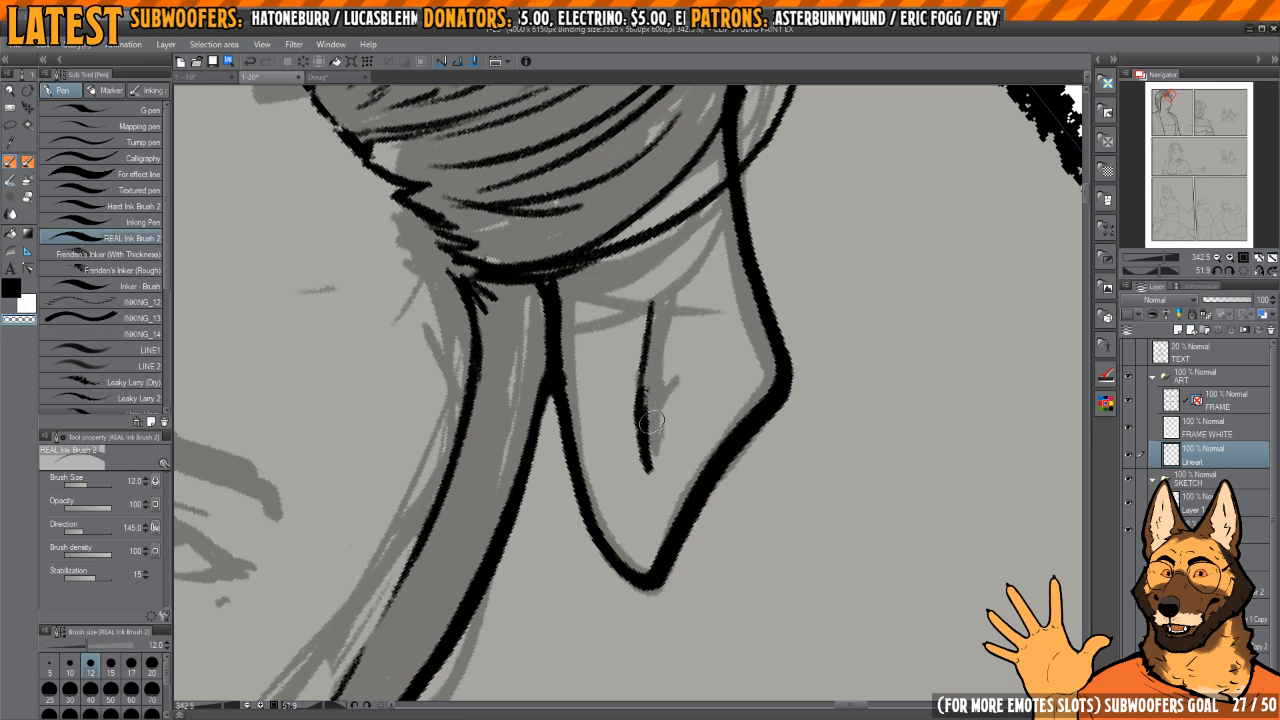
{"action": "left_click_drag", "start_coordinate": [641, 372], "coordinate": [648, 466]}
{"action": "key", "text": "c"}
{"action": "mouse_move", "coordinate": [650, 332]}
{"action": "left_mouse_down"}
{"action": "mouse_move", "coordinate": [654, 406]}
{"action": "mouse_move", "coordinate": [654, 391]}
{"action": "left_mouse_up"}
{"action": "key", "text": "c"}
Step: Ink a thick crease mark on the near ear's flap and trim it so that it tapers at the ends
{"action": "key", "text": "h"}
{"action": "left_click_drag", "start_coordinate": [614, 315], "coordinate": [648, 370]}
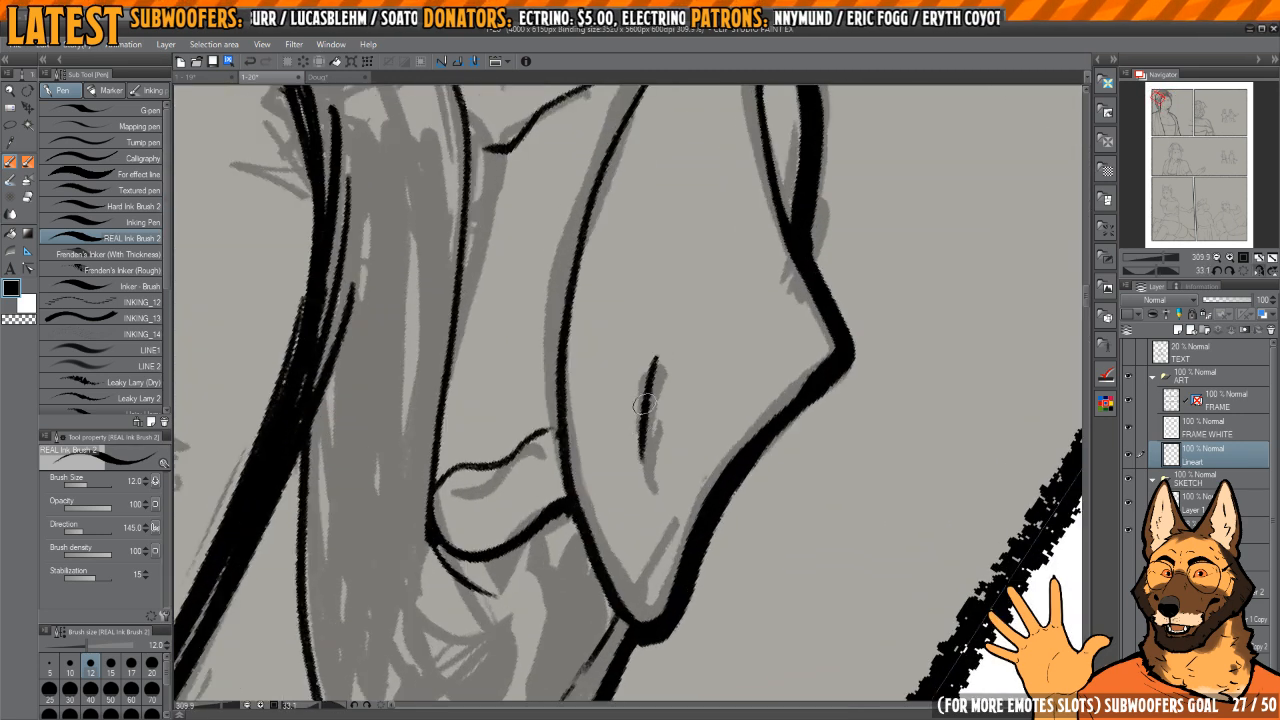
{"action": "key", "text": "c"}
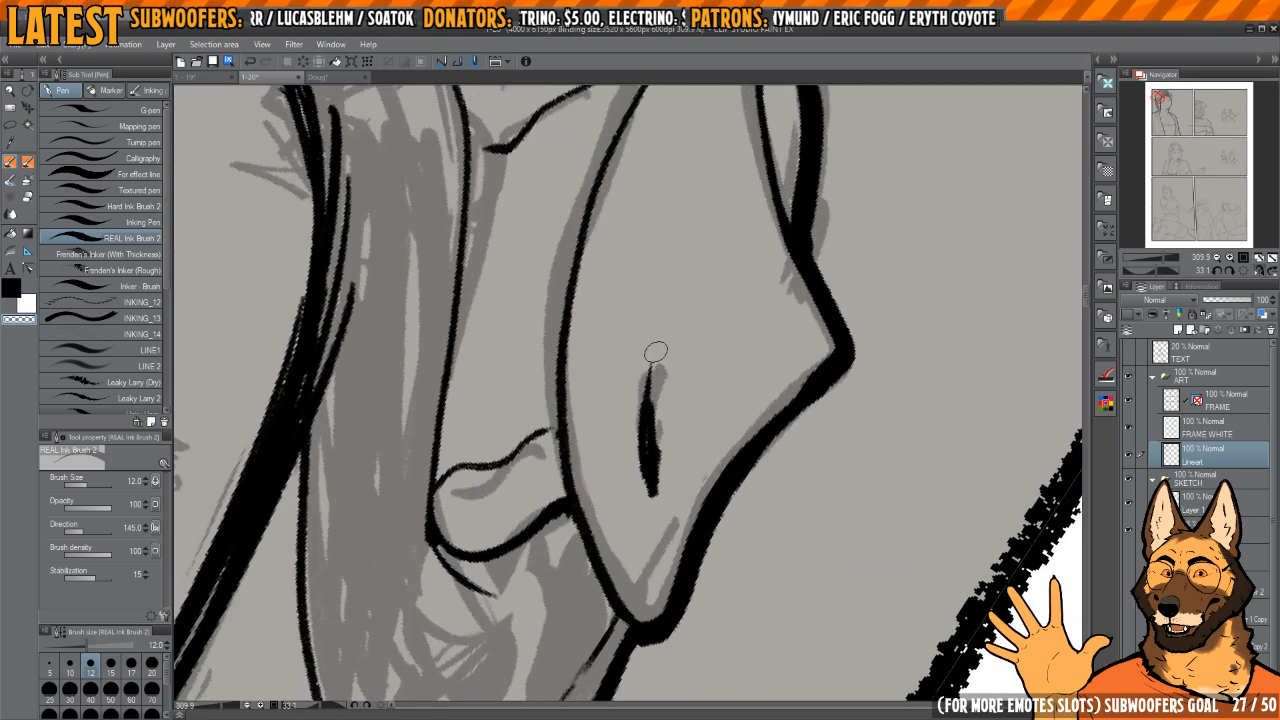
{"action": "left_click_drag", "start_coordinate": [655, 352], "coordinate": [659, 398]}
{"action": "key", "text": "c"}
{"action": "left_click_drag", "start_coordinate": [646, 460], "coordinate": [645, 343]}
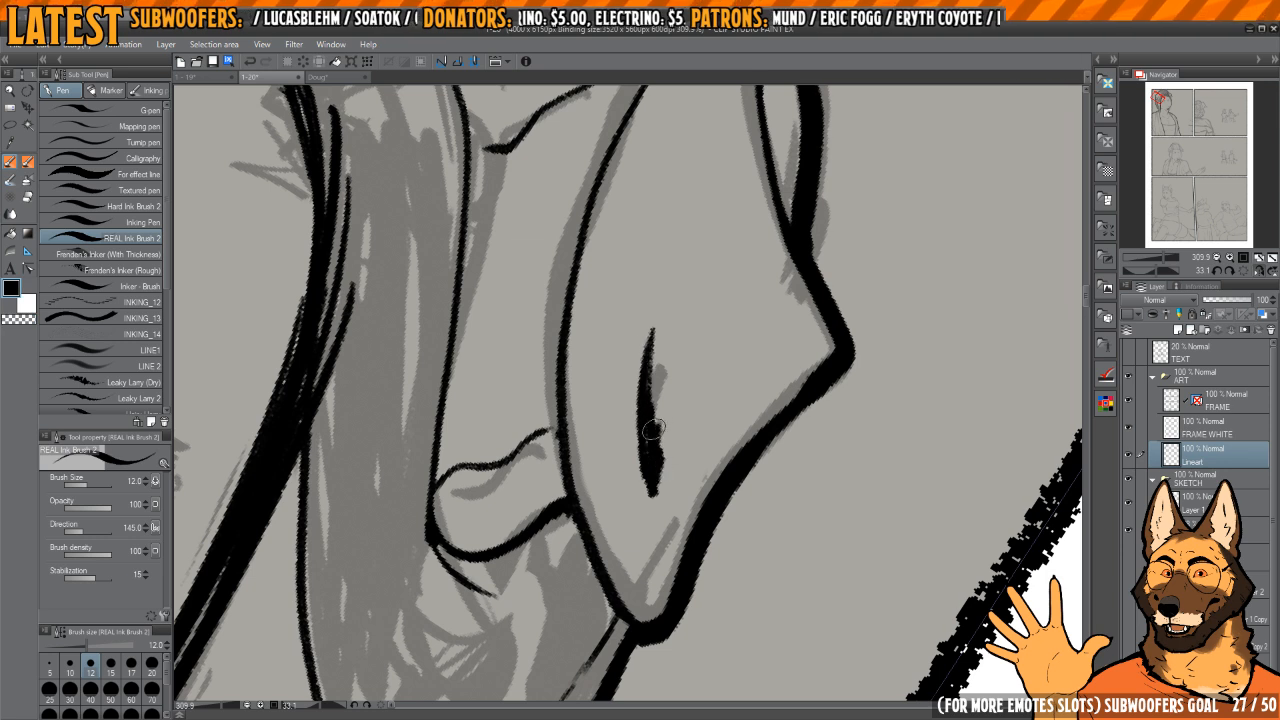
{"action": "key", "text": "c"}
{"action": "key", "text": "c"}
{"action": "left_click_drag", "start_coordinate": [656, 482], "coordinate": [679, 362]}
{"action": "key", "text": "c"}
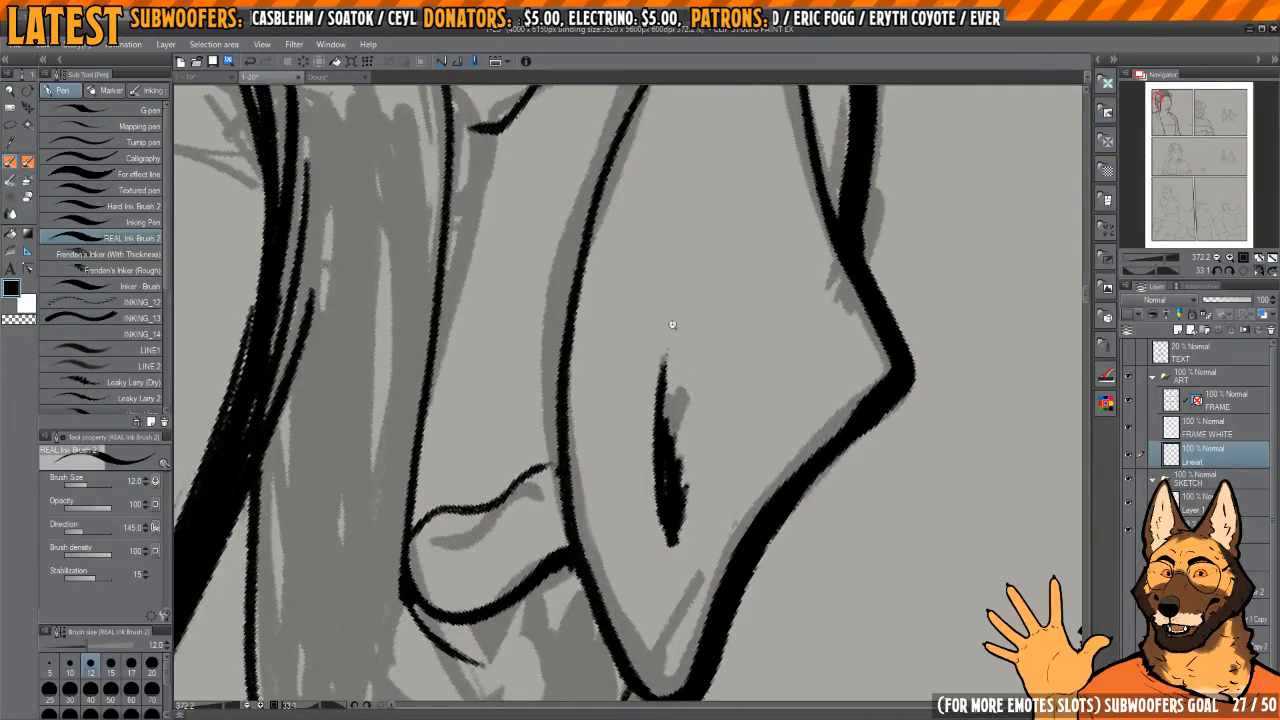
{"action": "scroll", "coordinate": [672, 324], "scroll_direction": "down", "scroll_amount": 4}
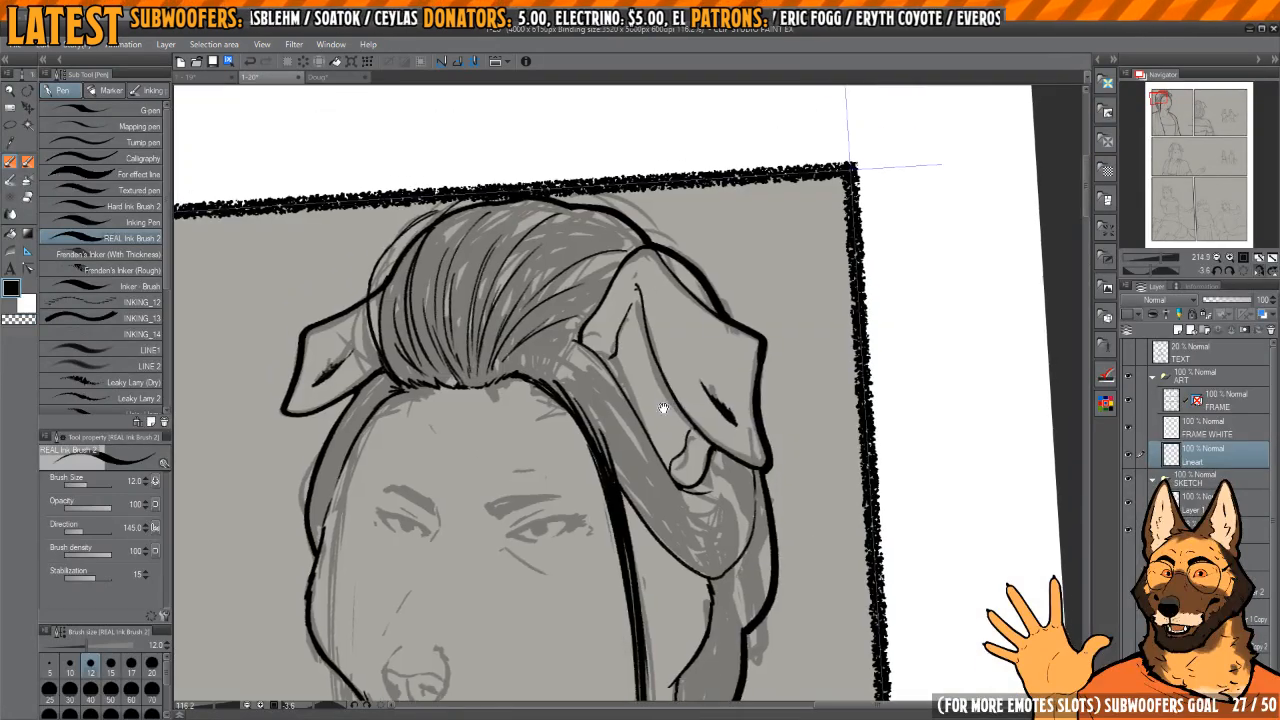
{"action": "scroll", "coordinate": [663, 408], "scroll_direction": "up", "scroll_amount": 4}
{"action": "left_click_drag", "start_coordinate": [647, 398], "coordinate": [651, 386]}
{"action": "key", "text": "h"}
{"action": "mouse_move", "coordinate": [727, 368]}
{"action": "left_mouse_down"}
{"action": "mouse_move", "coordinate": [684, 318]}
{"action": "mouse_move", "coordinate": [612, 370]}
{"action": "left_mouse_up"}
{"action": "scroll", "coordinate": [650, 320], "scroll_direction": "up", "scroll_amount": 2}
{"action": "key", "text": "c"}
{"action": "key", "text": "c"}
Step: Ink short thin curved strands at the temple, between the near ear and the hairline
{"action": "key", "text": "c"}
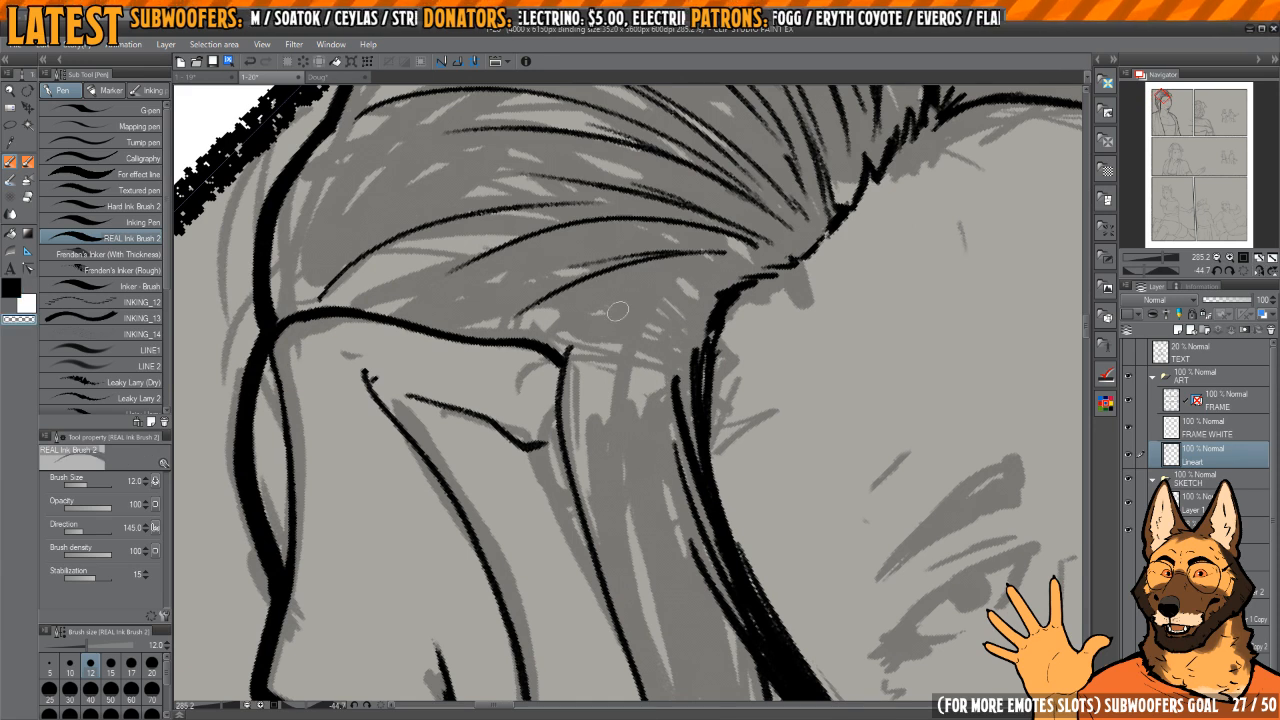
{"action": "scroll", "coordinate": [580, 365], "scroll_direction": "down", "scroll_amount": 1}
{"action": "key", "text": "c"}
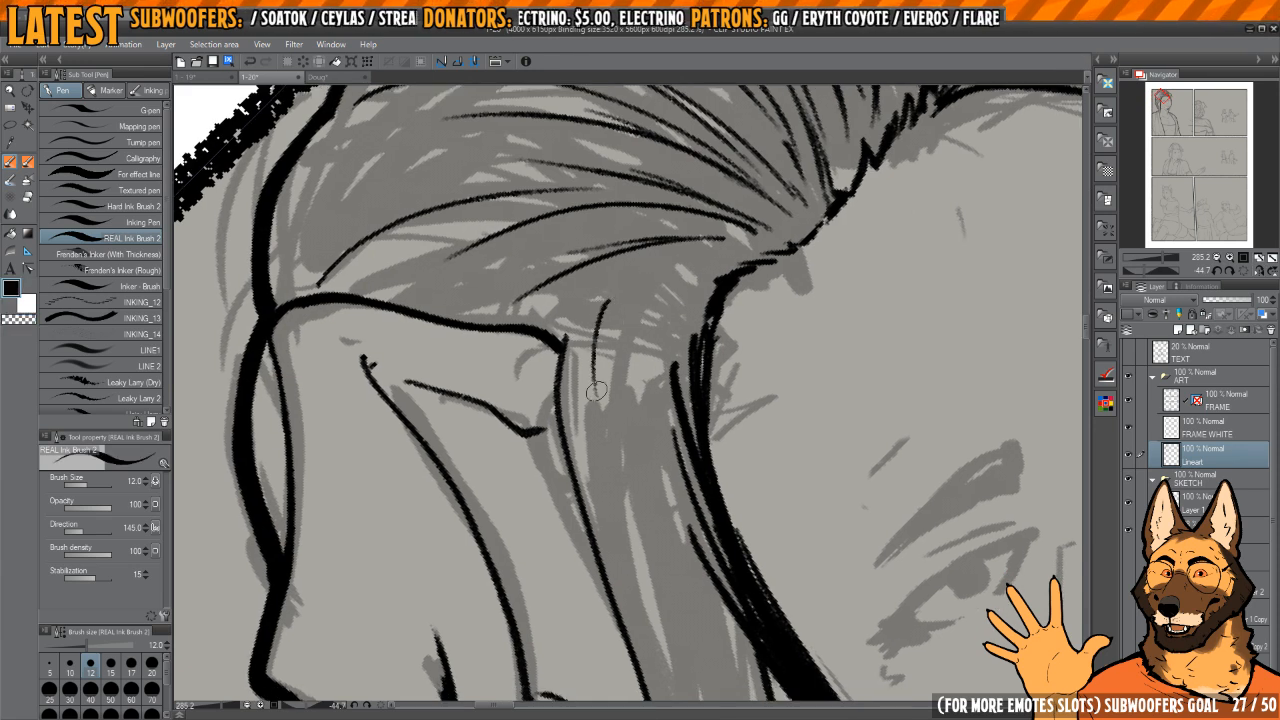
{"action": "left_click_drag", "start_coordinate": [661, 277], "coordinate": [622, 388]}
{"action": "left_click_drag", "start_coordinate": [703, 262], "coordinate": [640, 388]}
{"action": "scroll", "coordinate": [667, 335], "scroll_direction": "down", "scroll_amount": 3}
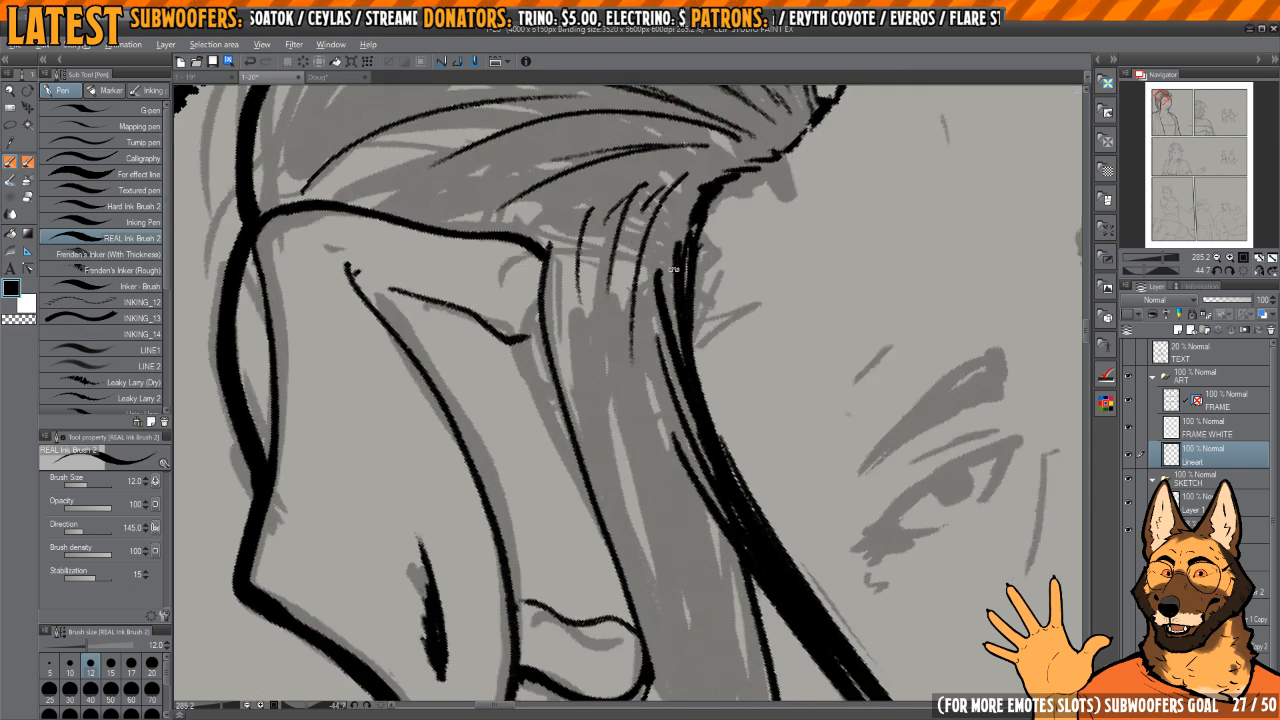
Step: Fill the looped hair around and beneath the near ear with thin curved strands following its sweep
{"action": "scroll", "coordinate": [640, 300], "scroll_direction": "down", "scroll_amount": 1}
{"action": "left_click_drag", "start_coordinate": [633, 561], "coordinate": [619, 442]}
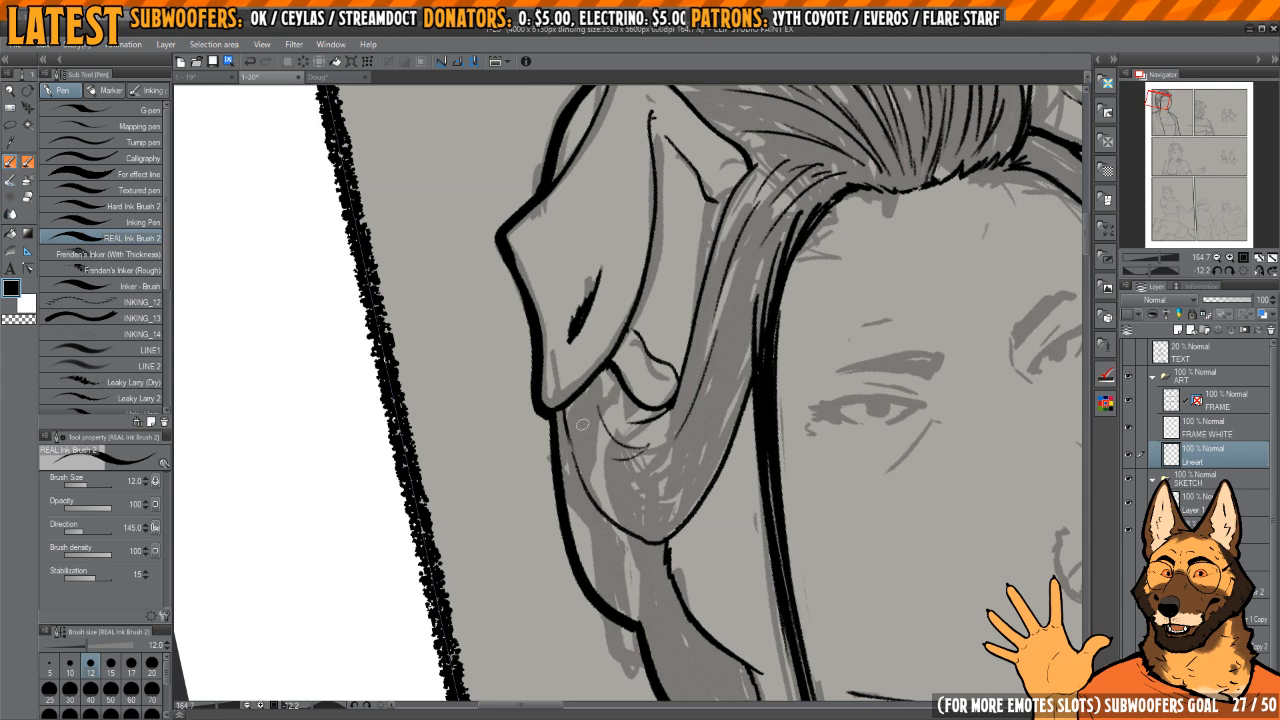
{"action": "left_click_drag", "start_coordinate": [690, 523], "coordinate": [672, 468]}
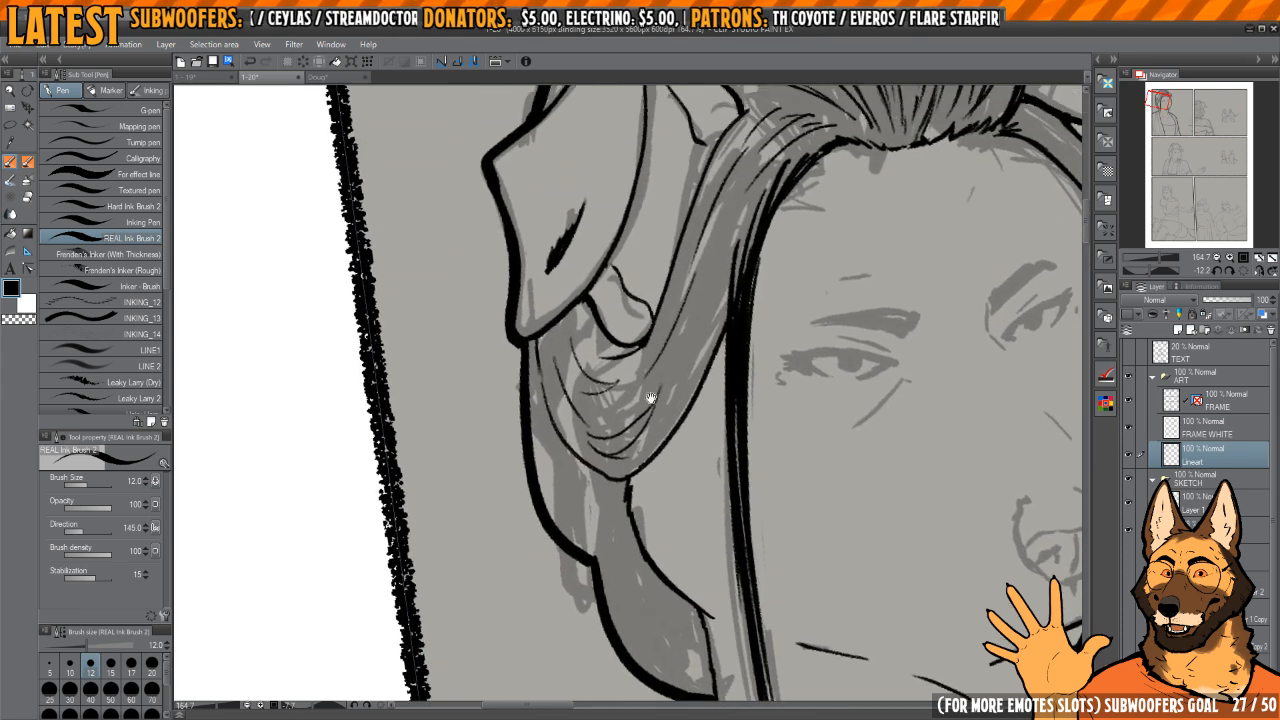
{"action": "key", "text": "h"}
{"action": "left_click_drag", "start_coordinate": [567, 316], "coordinate": [595, 363]}
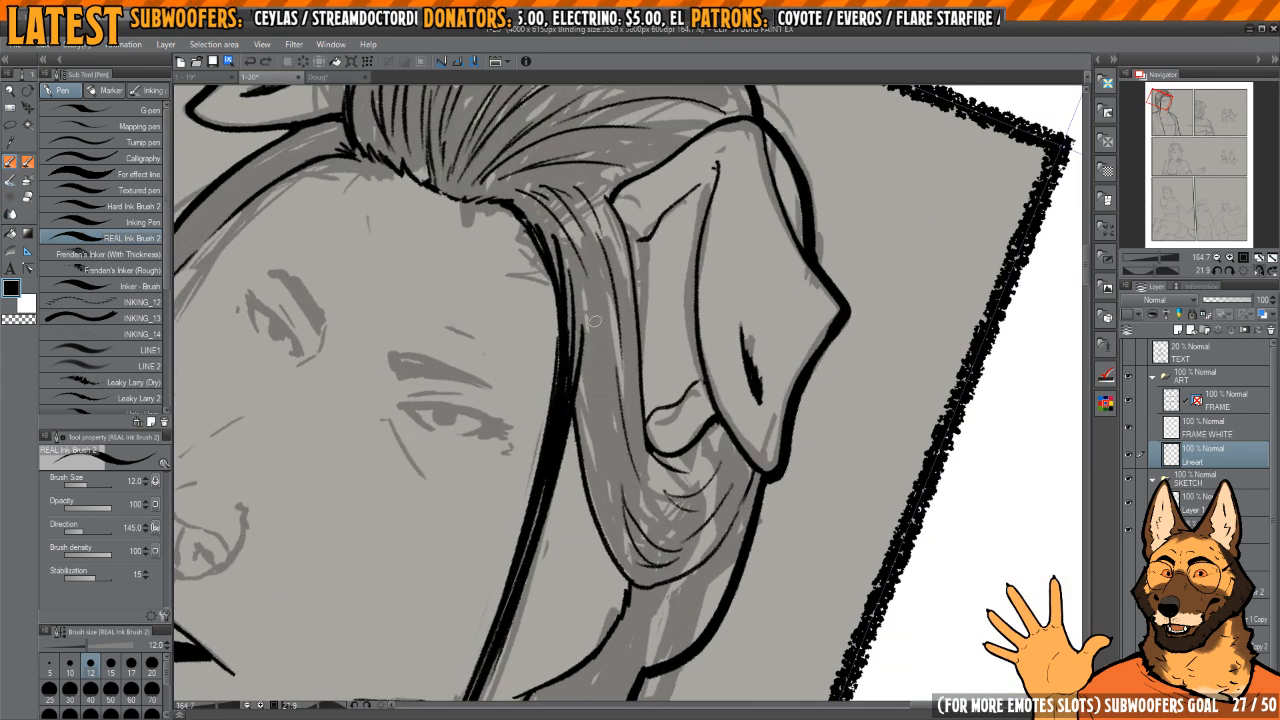
{"action": "mouse_move", "coordinate": [594, 318]}
{"action": "left_mouse_down"}
{"action": "mouse_move", "coordinate": [607, 477]}
{"action": "mouse_move", "coordinate": [607, 339]}
{"action": "mouse_move", "coordinate": [644, 530]}
{"action": "mouse_move", "coordinate": [588, 409]}
{"action": "mouse_move", "coordinate": [636, 573]}
{"action": "mouse_move", "coordinate": [680, 494]}
{"action": "mouse_move", "coordinate": [664, 456]}
{"action": "mouse_move", "coordinate": [727, 346]}
{"action": "mouse_move", "coordinate": [632, 414]}
{"action": "mouse_move", "coordinate": [630, 518]}
{"action": "mouse_move", "coordinate": [621, 440]}
{"action": "left_mouse_up"}
Step: Ink a short strand line in the hair hanging just below the loop behind the near ear
{"action": "key", "text": "h"}
{"action": "left_click_drag", "start_coordinate": [621, 506], "coordinate": [608, 468]}
{"action": "scroll", "coordinate": [608, 467], "scroll_direction": "up", "scroll_amount": 2}
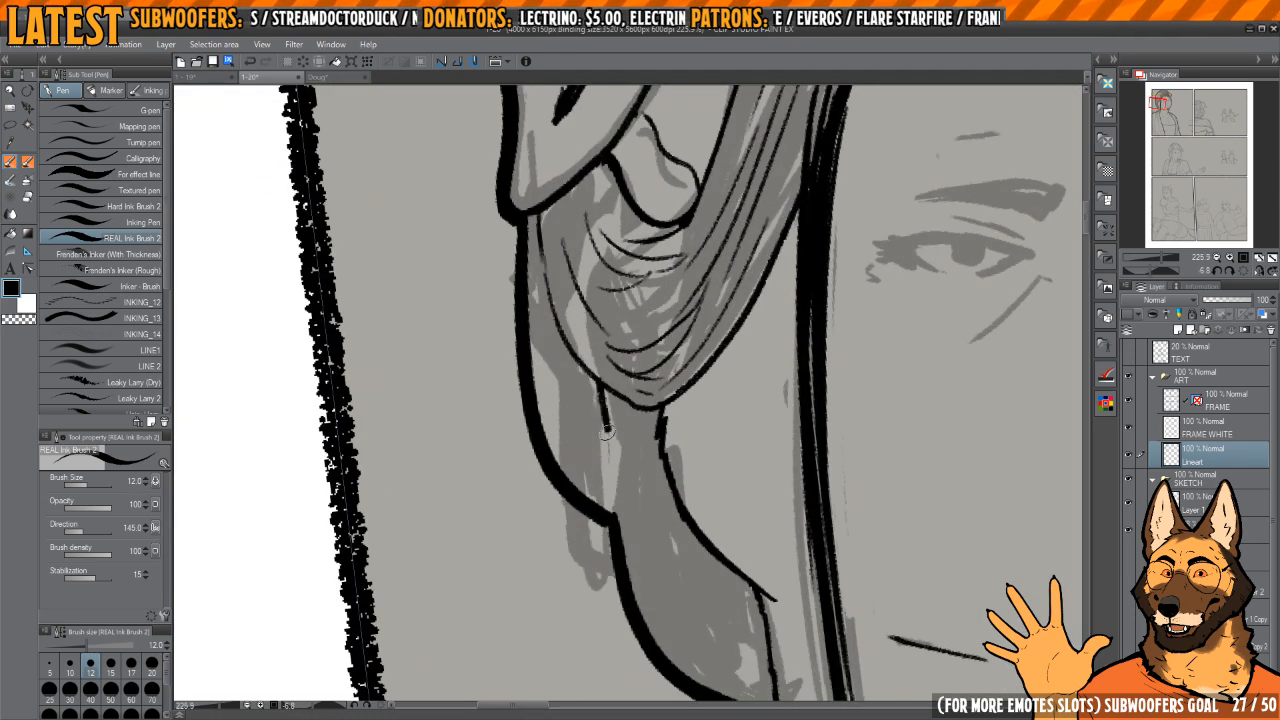
{"action": "scroll", "coordinate": [619, 528], "scroll_direction": "down", "scroll_amount": 8}
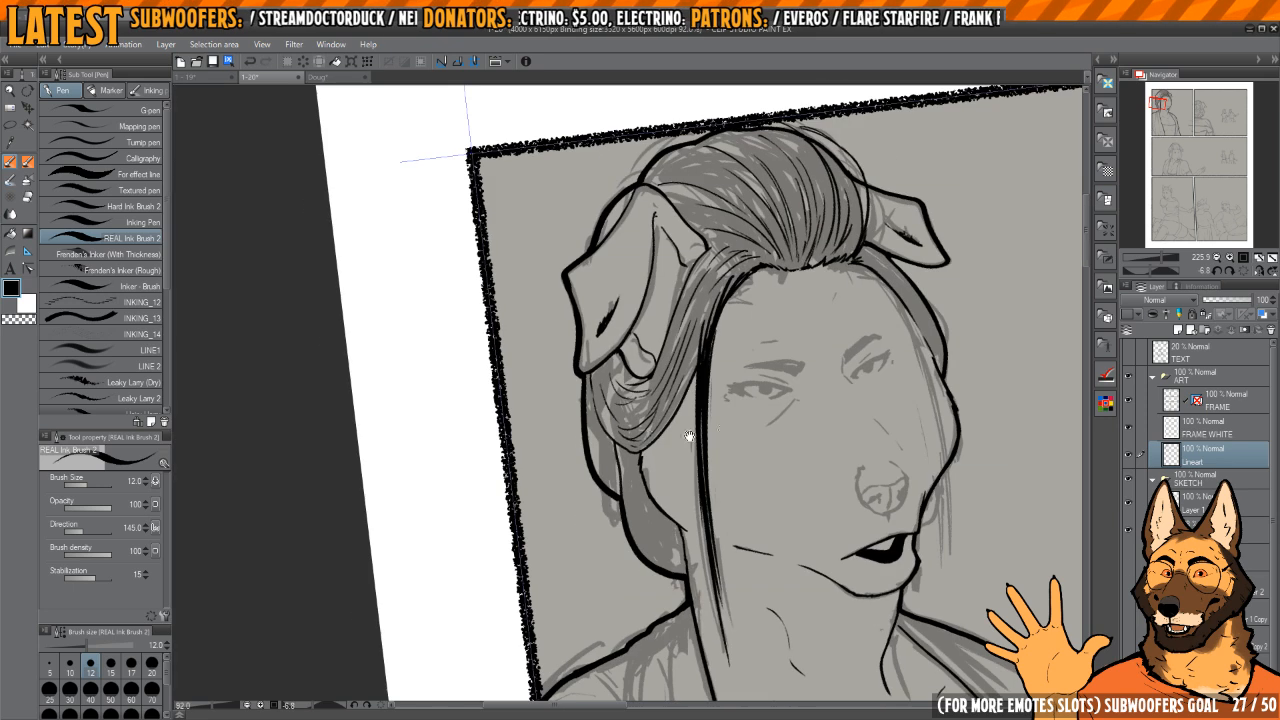
Step: Ink the far side and rounded underside of the nose outline, trimming and redrawing the curve
{"action": "scroll", "coordinate": [686, 450], "scroll_direction": "up", "scroll_amount": 10}
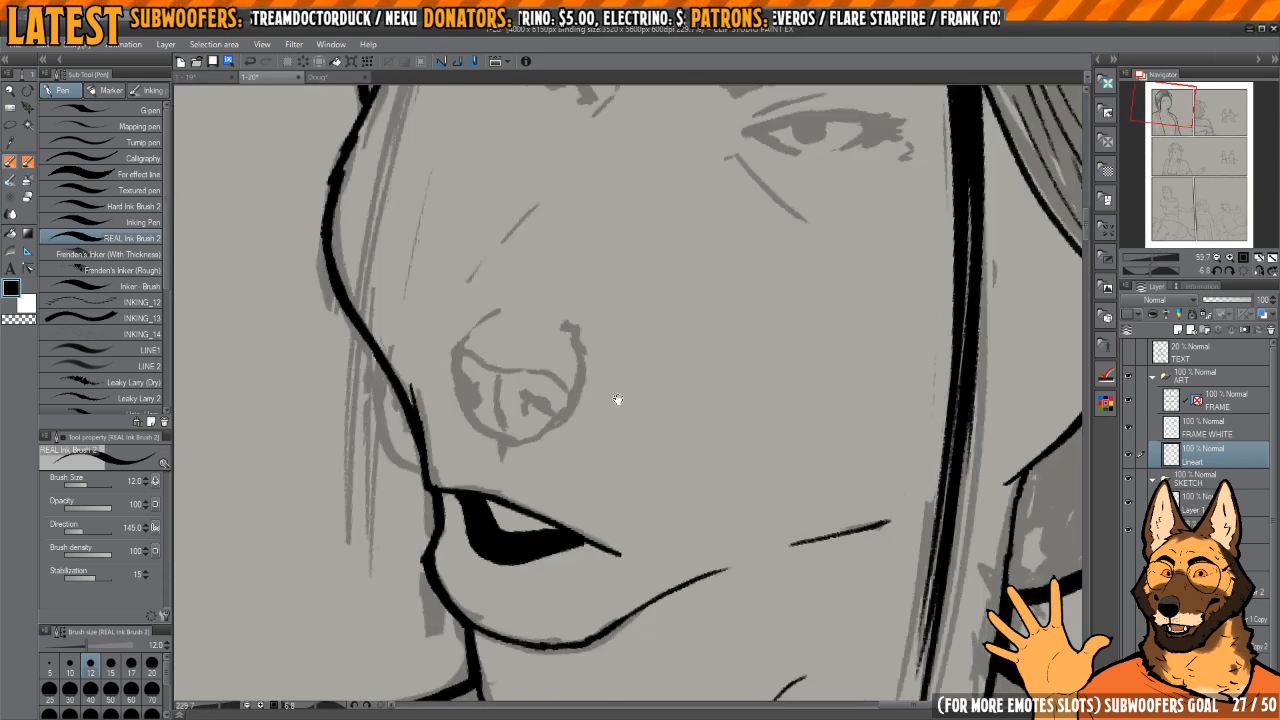
{"action": "mouse_move", "coordinate": [686, 328]}
{"action": "left_mouse_down"}
{"action": "mouse_move", "coordinate": [608, 382]}
{"action": "mouse_move", "coordinate": [600, 430]}
{"action": "mouse_move", "coordinate": [580, 448]}
{"action": "left_mouse_up"}
{"action": "key", "text": "ctrl+z"}
{"action": "mouse_move", "coordinate": [644, 466]}
{"action": "left_mouse_down"}
{"action": "mouse_move", "coordinate": [604, 441]}
{"action": "mouse_move", "coordinate": [617, 429]}
{"action": "mouse_move", "coordinate": [566, 444]}
{"action": "mouse_move", "coordinate": [594, 532]}
{"action": "left_mouse_up"}
{"action": "key", "text": "c"}
{"action": "key", "text": "c"}
{"action": "mouse_move", "coordinate": [590, 522]}
{"action": "left_mouse_down"}
{"action": "mouse_move", "coordinate": [551, 466]}
{"action": "mouse_move", "coordinate": [634, 561]}
{"action": "left_mouse_up"}
{"action": "key", "text": "c"}
{"action": "key", "text": "c"}
{"action": "left_click_drag", "start_coordinate": [610, 522], "coordinate": [590, 510]}
{"action": "key", "text": "c"}
{"action": "mouse_move", "coordinate": [529, 441]}
{"action": "left_mouse_down"}
{"action": "mouse_move", "coordinate": [550, 499]}
{"action": "mouse_move", "coordinate": [650, 548]}
{"action": "left_mouse_up"}
{"action": "key", "text": "c"}
{"action": "key", "text": "c"}
{"action": "mouse_move", "coordinate": [533, 460]}
{"action": "left_mouse_down"}
{"action": "mouse_move", "coordinate": [612, 508]}
{"action": "mouse_move", "coordinate": [605, 473]}
{"action": "mouse_move", "coordinate": [656, 508]}
{"action": "mouse_move", "coordinate": [740, 443]}
{"action": "left_mouse_up"}
{"action": "key", "text": "c"}
{"action": "key", "text": "h"}
{"action": "left_click_drag", "start_coordinate": [551, 418], "coordinate": [660, 466]}
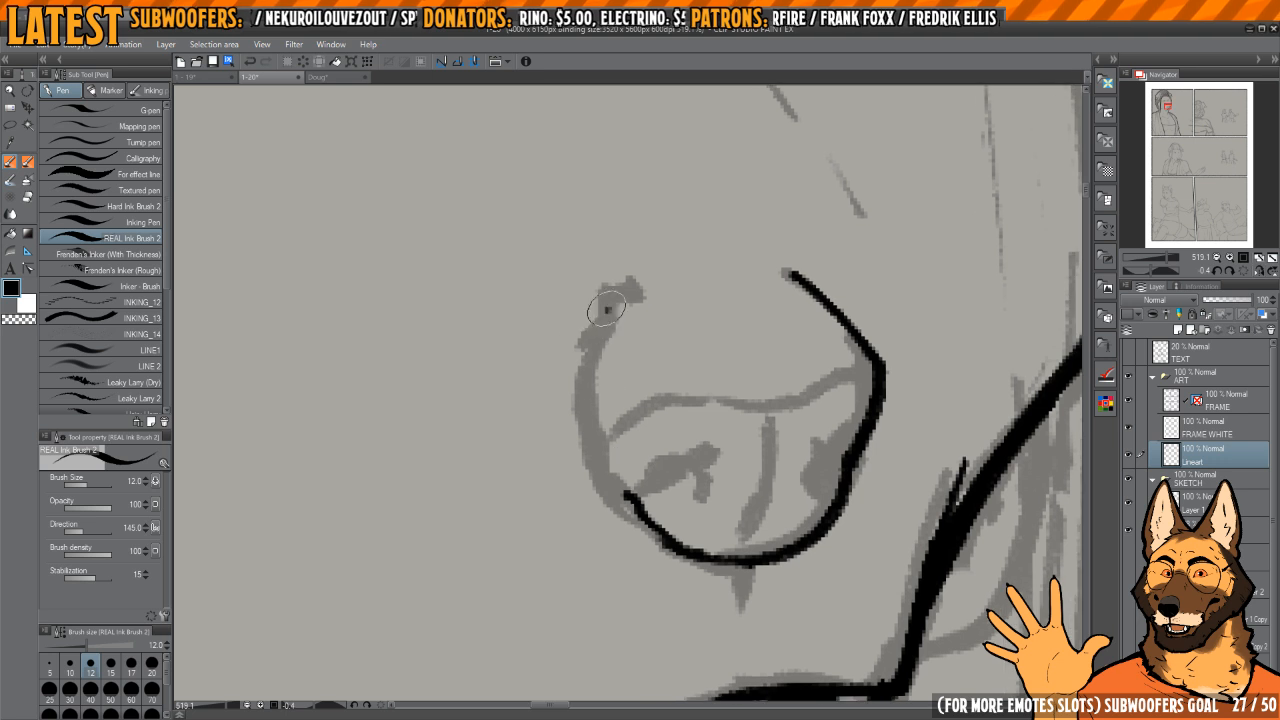
Step: Ink the near side of the nose outline down to the underside and add both curved nostril marks
{"action": "mouse_move", "coordinate": [607, 307]}
{"action": "left_mouse_down"}
{"action": "mouse_move", "coordinate": [578, 367]}
{"action": "mouse_move", "coordinate": [591, 447]}
{"action": "mouse_move", "coordinate": [615, 489]}
{"action": "mouse_move", "coordinate": [646, 460]}
{"action": "left_mouse_up"}
{"action": "mouse_move", "coordinate": [624, 466]}
{"action": "left_mouse_down"}
{"action": "mouse_move", "coordinate": [699, 450]}
{"action": "mouse_move", "coordinate": [684, 419]}
{"action": "left_mouse_up"}
{"action": "mouse_move", "coordinate": [759, 391]}
{"action": "left_mouse_down"}
{"action": "mouse_move", "coordinate": [741, 390]}
{"action": "mouse_move", "coordinate": [730, 430]}
{"action": "left_mouse_up"}
Step: Ink a thin wavy line across the nose as the upper edge of its front pad
{"action": "mouse_move", "coordinate": [578, 376]}
{"action": "left_mouse_down"}
{"action": "mouse_move", "coordinate": [598, 406]}
{"action": "mouse_move", "coordinate": [804, 364]}
{"action": "left_mouse_up"}
{"action": "key", "text": "h"}
{"action": "key", "text": "c"}
{"action": "key", "text": "h"}
{"action": "left_click_drag", "start_coordinate": [648, 373], "coordinate": [689, 383]}
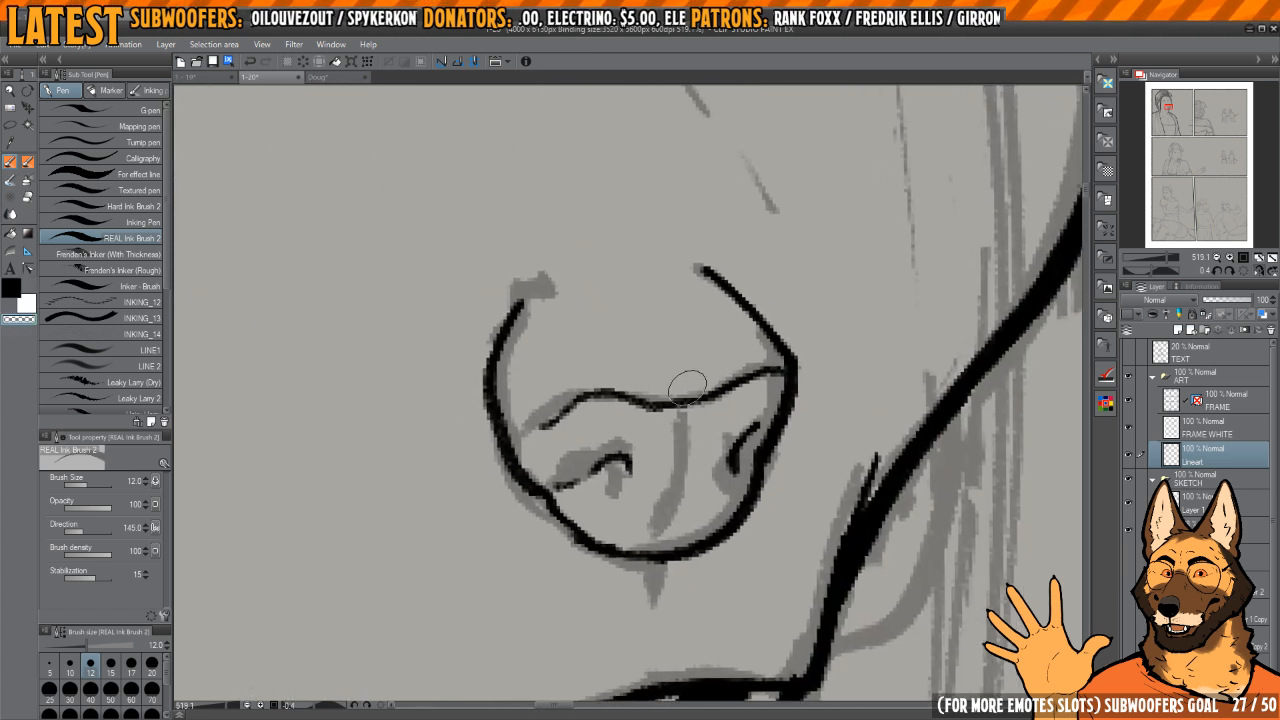
{"action": "key", "text": "ctrl+z"}
{"action": "key", "text": "c"}
{"action": "mouse_move", "coordinate": [534, 429]}
{"action": "left_mouse_down"}
{"action": "mouse_move", "coordinate": [555, 403]}
{"action": "mouse_move", "coordinate": [704, 396]}
{"action": "mouse_move", "coordinate": [774, 374]}
{"action": "left_mouse_up"}
{"action": "key", "text": "h"}
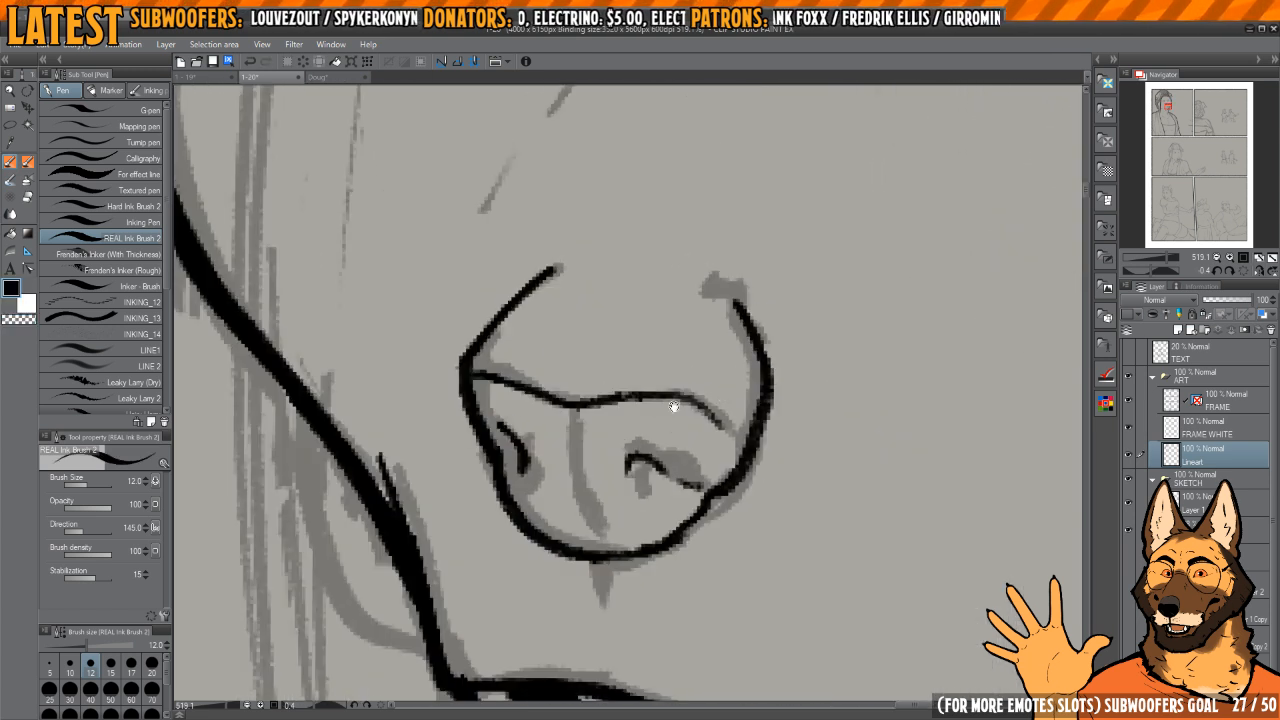
Step: Erase and redraw the far end of the wavy nose line so it meets the nose outline
{"action": "left_click_drag", "start_coordinate": [674, 403], "coordinate": [714, 410]}
{"action": "key", "text": "c"}
{"action": "mouse_move", "coordinate": [550, 393]}
{"action": "left_mouse_down"}
{"action": "mouse_move", "coordinate": [529, 381]}
{"action": "mouse_move", "coordinate": [605, 405]}
{"action": "left_mouse_up"}
{"action": "key", "text": "c"}
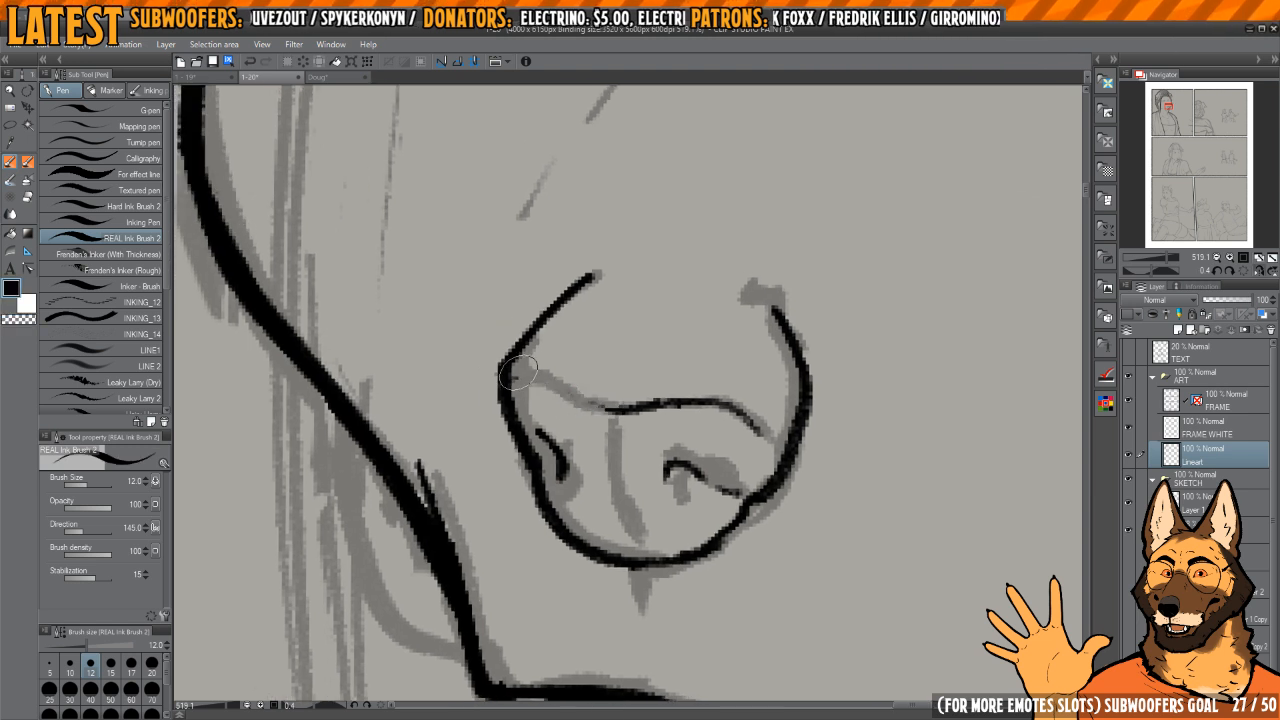
{"action": "mouse_move", "coordinate": [503, 374]}
{"action": "left_mouse_down"}
{"action": "mouse_move", "coordinate": [628, 414]}
{"action": "mouse_move", "coordinate": [768, 352]}
{"action": "left_mouse_up"}
{"action": "key", "text": "h"}
{"action": "key", "text": "ctrl+z"}
{"action": "scroll", "coordinate": [677, 388], "scroll_direction": "up", "scroll_amount": 2}
{"action": "key", "text": "h"}
Step: Ink the thin vertical dividing line down the middle of the nose pad
{"action": "mouse_move", "coordinate": [656, 415]}
{"action": "left_mouse_down"}
{"action": "mouse_move", "coordinate": [607, 402]}
{"action": "mouse_move", "coordinate": [618, 505]}
{"action": "left_mouse_up"}
{"action": "scroll", "coordinate": [640, 403], "scroll_direction": "down", "scroll_amount": 2}
{"action": "key", "text": "c"}
{"action": "mouse_move", "coordinate": [611, 432]}
{"action": "left_mouse_down"}
{"action": "mouse_move", "coordinate": [607, 413]}
{"action": "mouse_move", "coordinate": [613, 502]}
{"action": "left_mouse_up"}
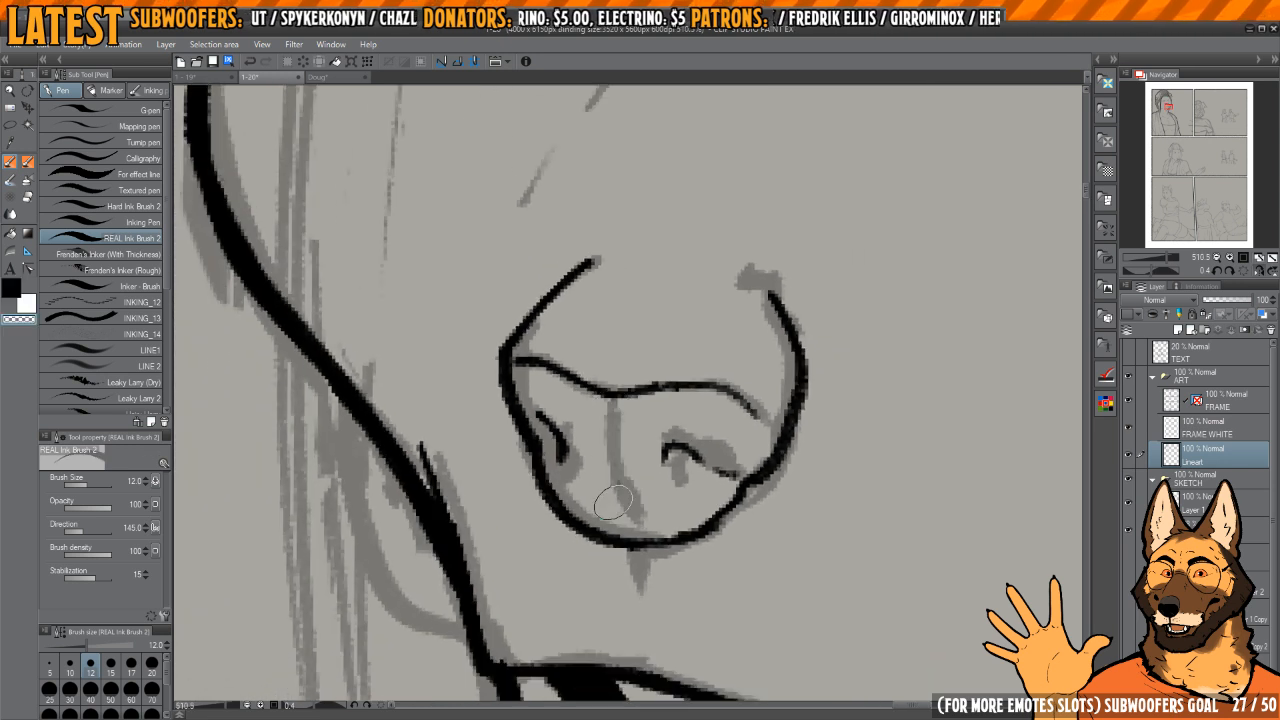
{"action": "key", "text": "c"}
{"action": "left_click_drag", "start_coordinate": [594, 405], "coordinate": [614, 520]}
{"action": "key", "text": "ctrl+z"}
{"action": "mouse_move", "coordinate": [597, 400]}
{"action": "left_mouse_down"}
{"action": "mouse_move", "coordinate": [611, 504]}
{"action": "mouse_move", "coordinate": [621, 533]}
{"action": "left_mouse_up"}
Step: Ink short tapered marks between nose and upper lip, and a small dark mark at the nose's near upper end
{"action": "left_click_drag", "start_coordinate": [635, 549], "coordinate": [621, 444]}
{"action": "key", "text": "ctrl+z"}
{"action": "mouse_move", "coordinate": [616, 369]}
{"action": "left_mouse_down"}
{"action": "mouse_move", "coordinate": [602, 403]}
{"action": "mouse_move", "coordinate": [622, 441]}
{"action": "left_mouse_up"}
{"action": "mouse_move", "coordinate": [599, 364]}
{"action": "left_mouse_down"}
{"action": "mouse_move", "coordinate": [618, 490]}
{"action": "mouse_move", "coordinate": [626, 433]}
{"action": "mouse_move", "coordinate": [622, 470]}
{"action": "left_mouse_up"}
{"action": "left_click_drag", "start_coordinate": [623, 544], "coordinate": [620, 517]}
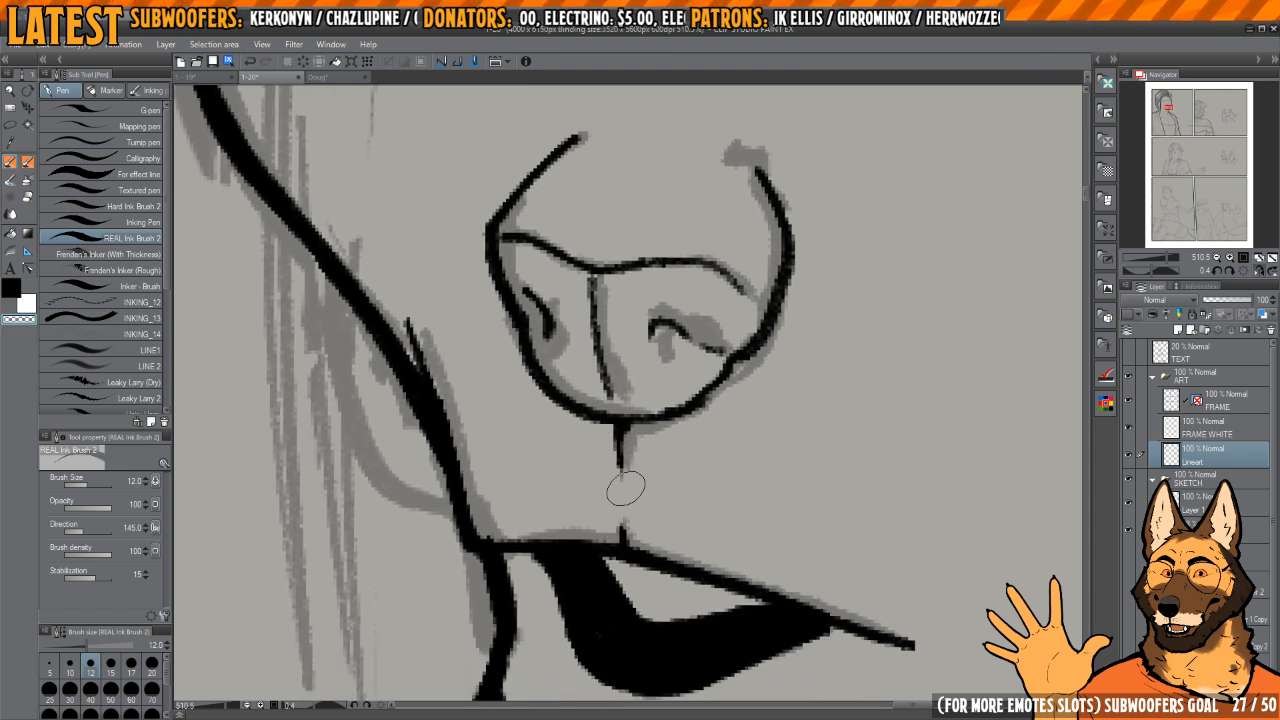
{"action": "left_click_drag", "start_coordinate": [620, 424], "coordinate": [619, 478]}
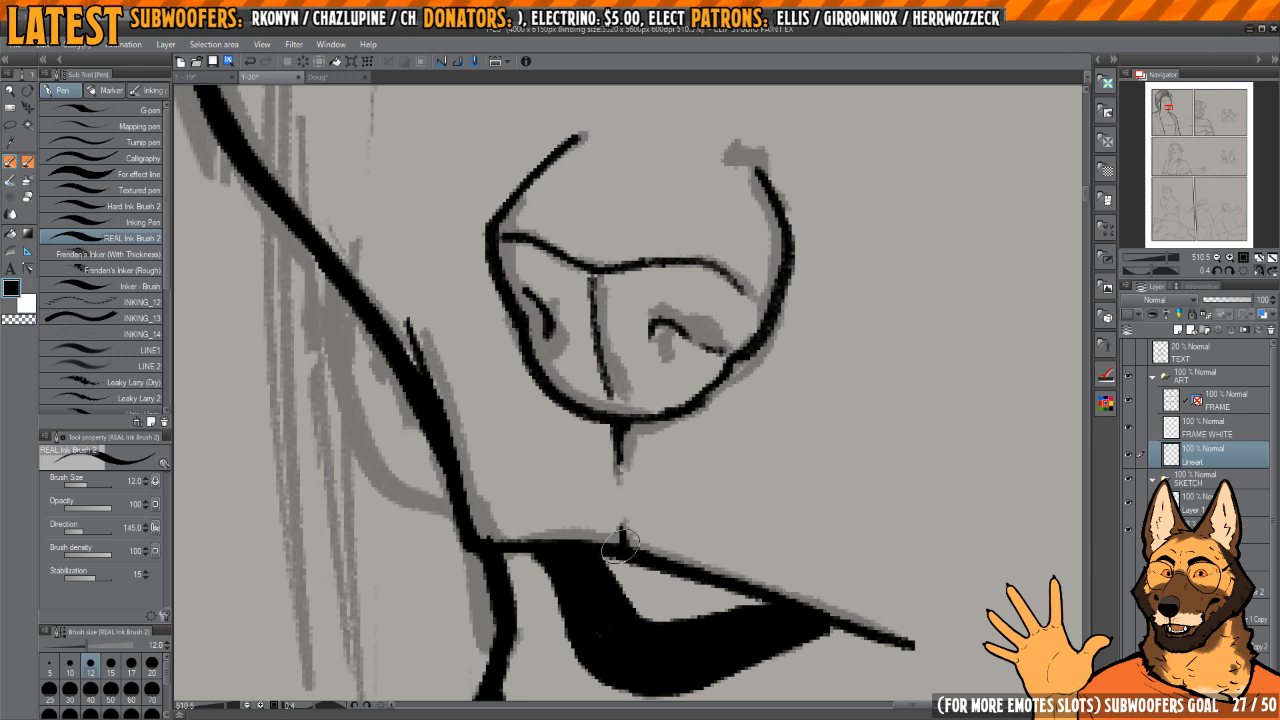
{"action": "left_click_drag", "start_coordinate": [622, 546], "coordinate": [620, 510]}
{"action": "left_click_drag", "start_coordinate": [656, 403], "coordinate": [632, 580]}
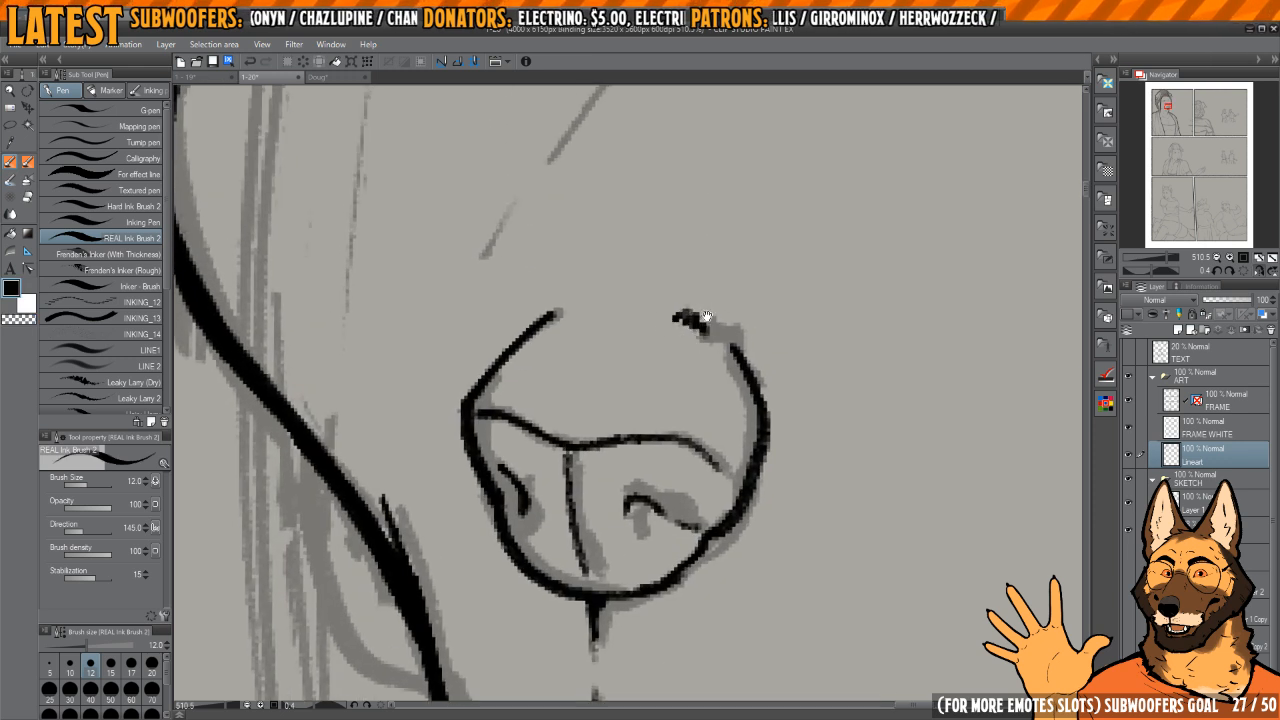
{"action": "left_click_drag", "start_coordinate": [707, 316], "coordinate": [617, 431]}
Step: Ink the thin slanted line of the muzzle's bridge above the nose
{"action": "scroll", "coordinate": [650, 403], "scroll_direction": "down", "scroll_amount": 3}
{"action": "scroll", "coordinate": [608, 434], "scroll_direction": "down", "scroll_amount": 2}
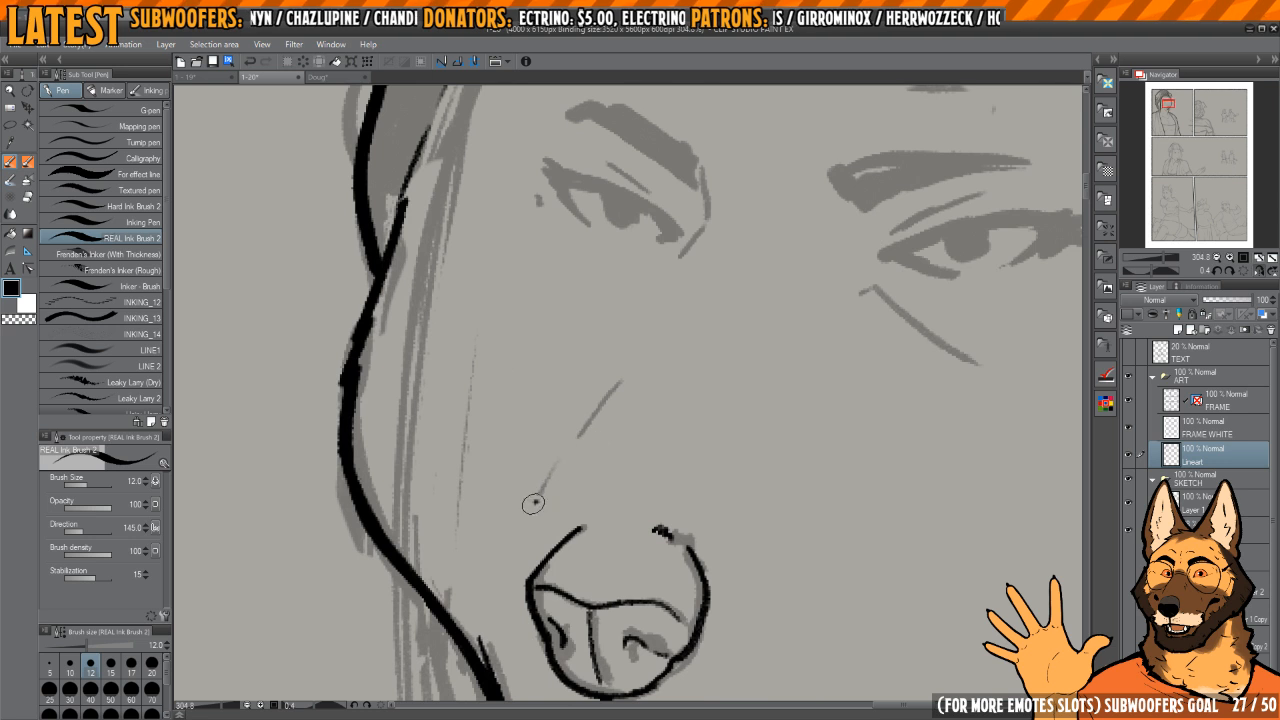
{"action": "left_click_drag", "start_coordinate": [546, 485], "coordinate": [628, 349]}
{"action": "left_click_drag", "start_coordinate": [639, 338], "coordinate": [635, 345]}
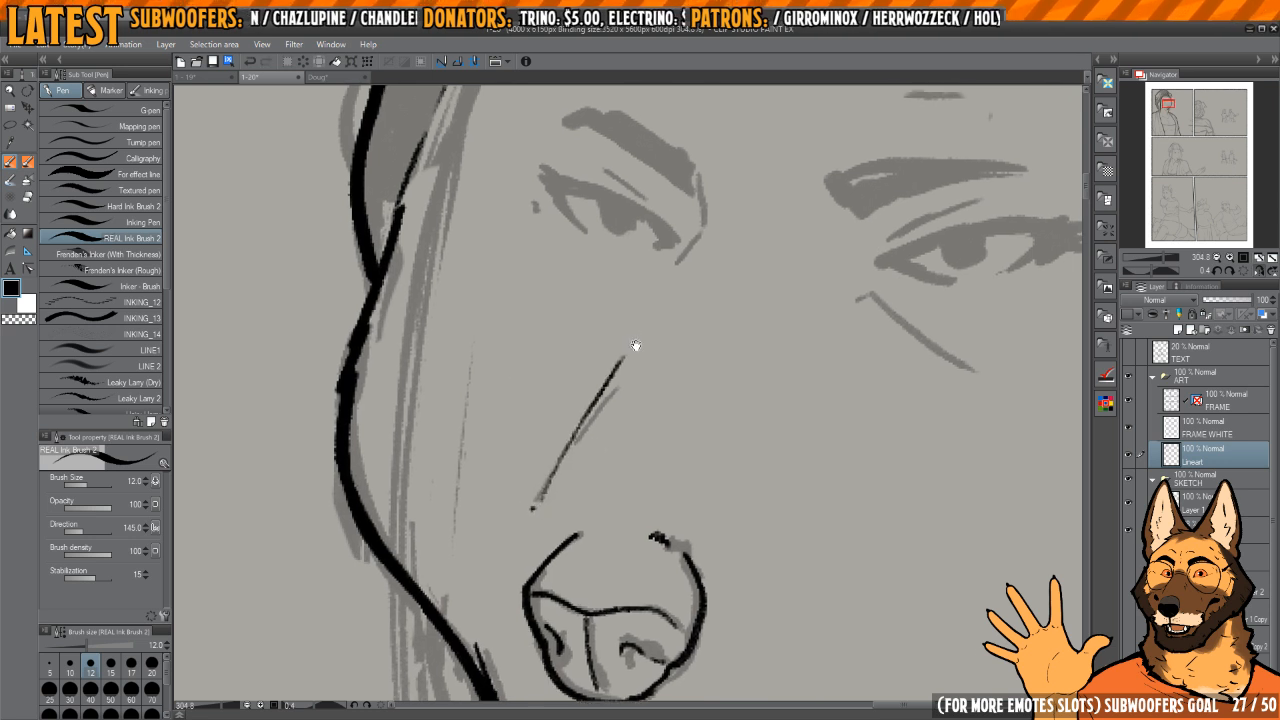
{"action": "key", "text": "ctrl+z"}
{"action": "key", "text": "c"}
{"action": "left_click", "coordinate": [532, 508]}
{"action": "key", "text": "c"}
{"action": "mouse_move", "coordinate": [534, 506]}
{"action": "left_mouse_down"}
{"action": "mouse_move", "coordinate": [600, 379]}
{"action": "mouse_move", "coordinate": [631, 346]}
{"action": "left_mouse_up"}
{"action": "mouse_move", "coordinate": [662, 310]}
{"action": "left_mouse_down"}
{"action": "mouse_move", "coordinate": [626, 400]}
{"action": "mouse_move", "coordinate": [650, 297]}
{"action": "left_mouse_up"}
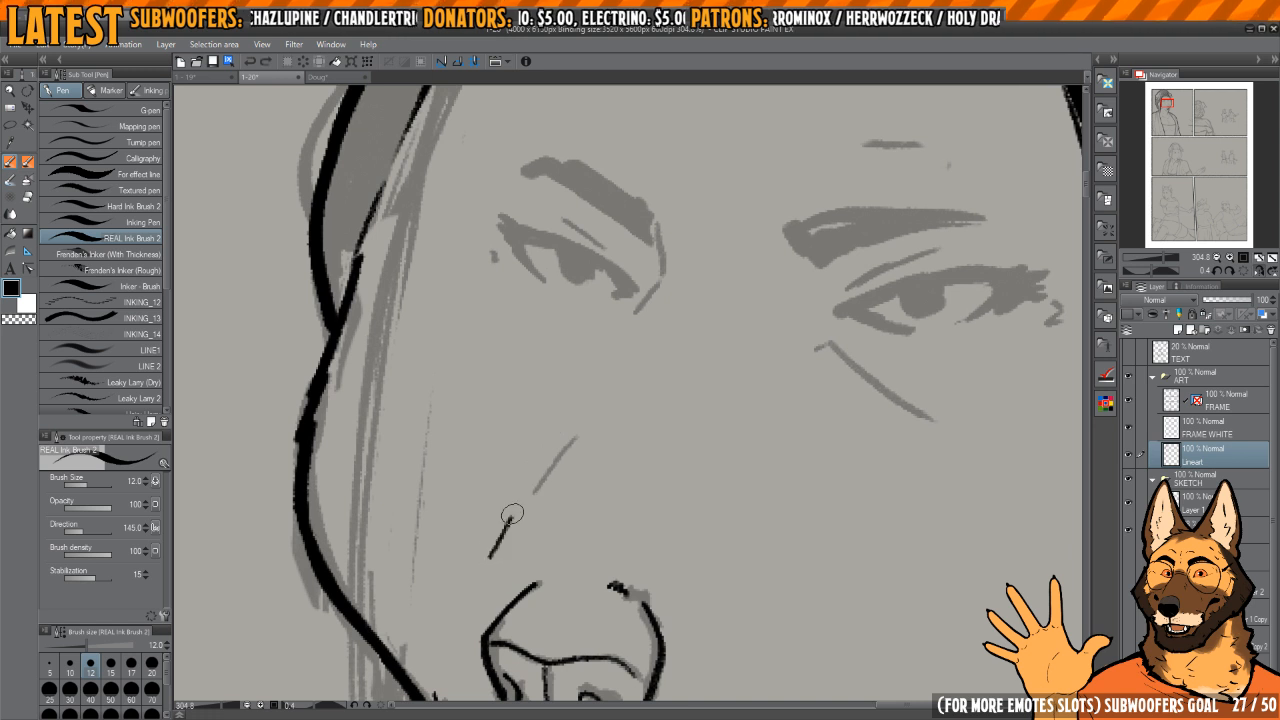
{"action": "left_click_drag", "start_coordinate": [512, 514], "coordinate": [611, 363]}
Step: Ink the far eyebrow as a solid angular shape with a thin crease curving down from its inner end, trimming its upper edge
{"action": "left_click_drag", "start_coordinate": [655, 256], "coordinate": [635, 358]}
{"action": "scroll", "coordinate": [635, 358], "scroll_direction": "up", "scroll_amount": 3}
{"action": "mouse_move", "coordinate": [627, 298]}
{"action": "left_mouse_down"}
{"action": "mouse_move", "coordinate": [613, 393]}
{"action": "mouse_move", "coordinate": [705, 387]}
{"action": "mouse_move", "coordinate": [643, 363]}
{"action": "mouse_move", "coordinate": [654, 417]}
{"action": "mouse_move", "coordinate": [692, 460]}
{"action": "left_mouse_up"}
{"action": "key", "text": "ctrl+z"}
{"action": "key", "text": "h"}
{"action": "scroll", "coordinate": [705, 387], "scroll_direction": "up", "scroll_amount": 1}
{"action": "key", "text": "c"}
{"action": "left_click_drag", "start_coordinate": [672, 412], "coordinate": [687, 446]}
{"action": "key", "text": "c"}
{"action": "left_click_drag", "start_coordinate": [641, 396], "coordinate": [693, 464]}
{"action": "mouse_move", "coordinate": [655, 350]}
{"action": "left_mouse_down"}
{"action": "mouse_move", "coordinate": [631, 390]}
{"action": "mouse_move", "coordinate": [790, 278]}
{"action": "mouse_move", "coordinate": [836, 268]}
{"action": "mouse_move", "coordinate": [705, 255]}
{"action": "mouse_move", "coordinate": [648, 375]}
{"action": "left_mouse_up"}
{"action": "left_click", "coordinate": [673, 318]}
{"action": "left_click", "coordinate": [630, 365]}
{"action": "key", "text": "c"}
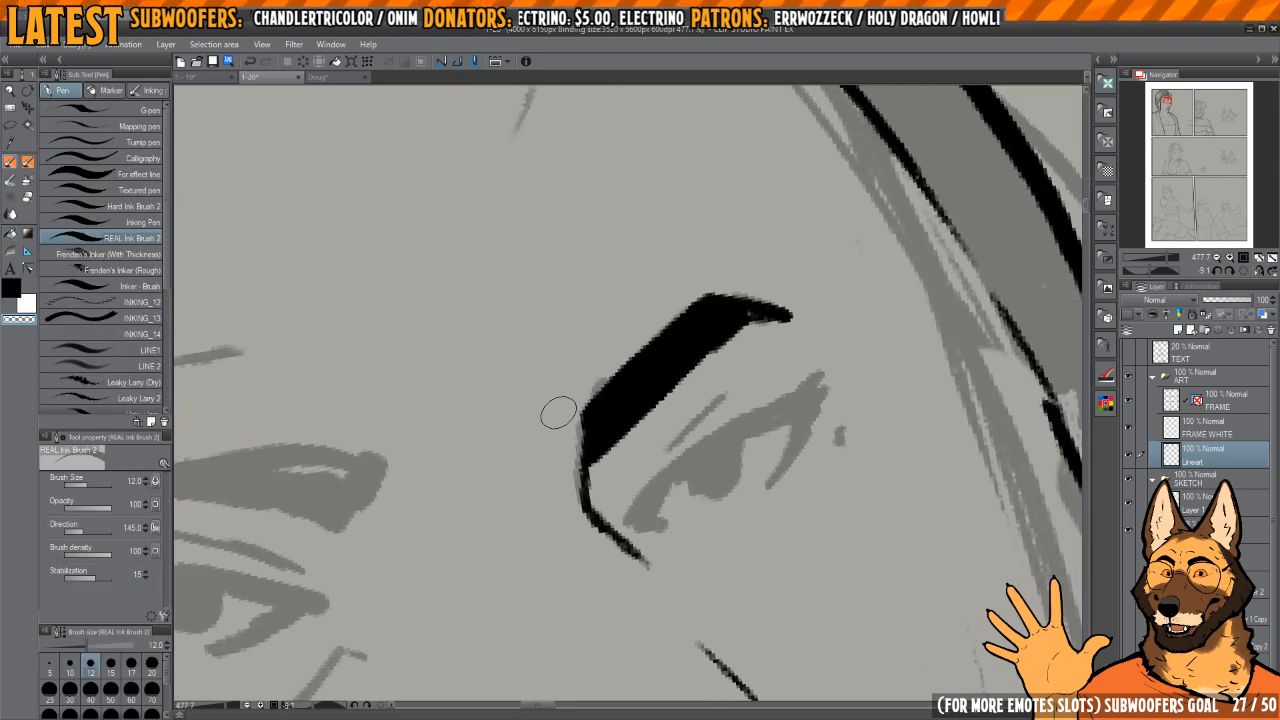
{"action": "left_click_drag", "start_coordinate": [560, 412], "coordinate": [712, 266]}
{"action": "key", "text": "c"}
{"action": "key", "text": "h"}
Step: Outline the near eyebrow as a tapered wedge and fill it with solid black
{"action": "left_click_drag", "start_coordinate": [811, 317], "coordinate": [654, 280]}
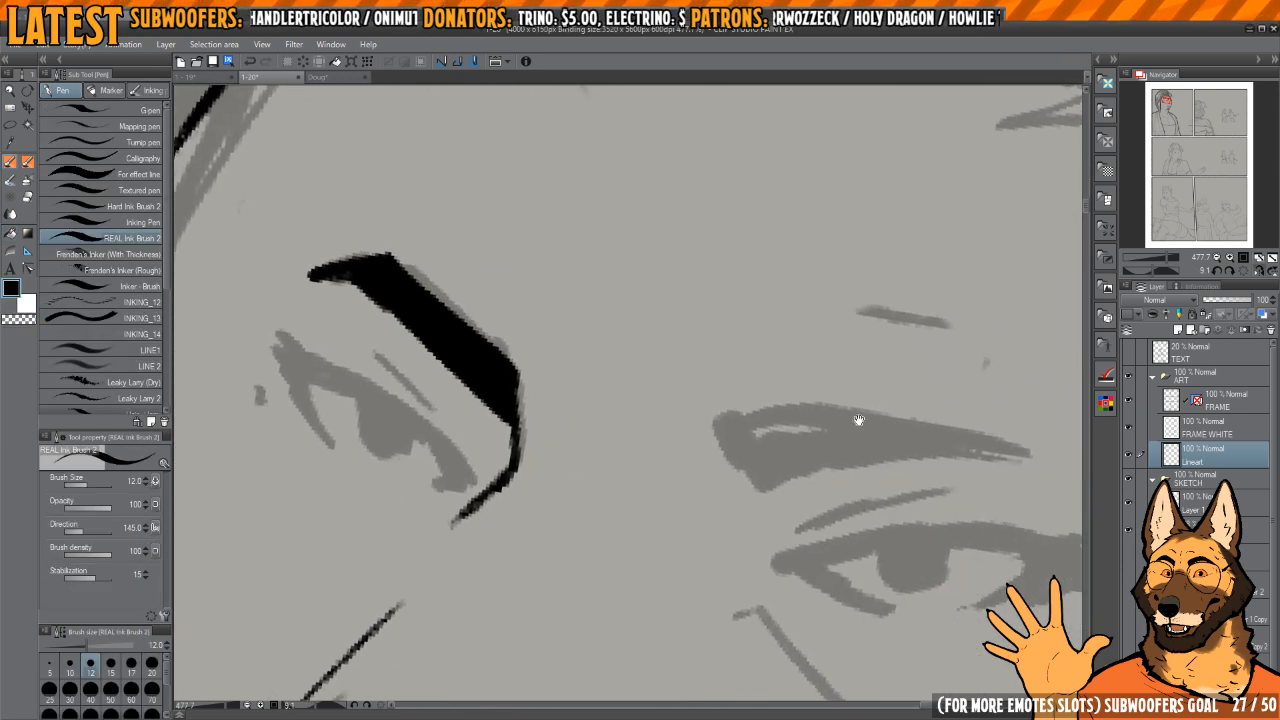
{"action": "left_click_drag", "start_coordinate": [857, 420], "coordinate": [819, 267]}
{"action": "mouse_move", "coordinate": [819, 267]}
{"action": "left_mouse_down"}
{"action": "mouse_move", "coordinate": [686, 266]}
{"action": "mouse_move", "coordinate": [681, 345]}
{"action": "left_mouse_up"}
{"action": "mouse_move", "coordinate": [548, 456]}
{"action": "left_mouse_down"}
{"action": "mouse_move", "coordinate": [630, 448]}
{"action": "mouse_move", "coordinate": [803, 214]}
{"action": "mouse_move", "coordinate": [600, 385]}
{"action": "mouse_move", "coordinate": [550, 452]}
{"action": "left_mouse_up"}
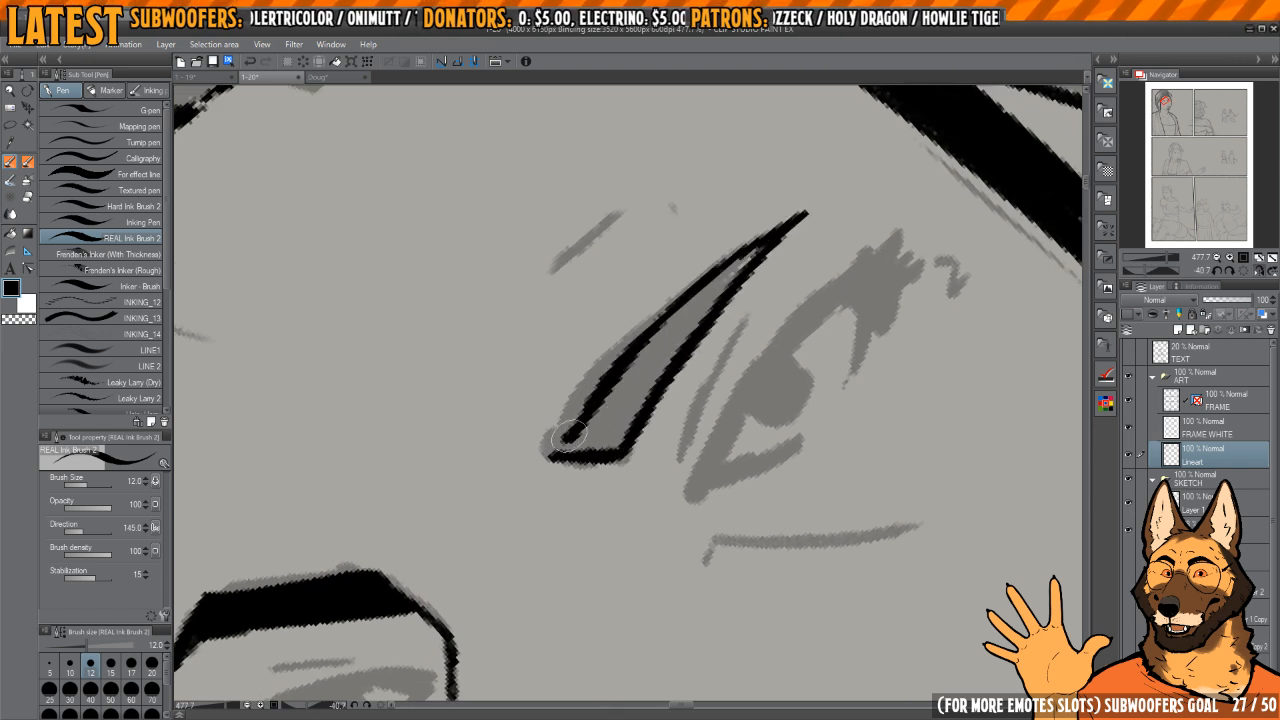
{"action": "key", "text": "g"}
{"action": "left_click", "coordinate": [645, 375]}
{"action": "key", "text": "p"}
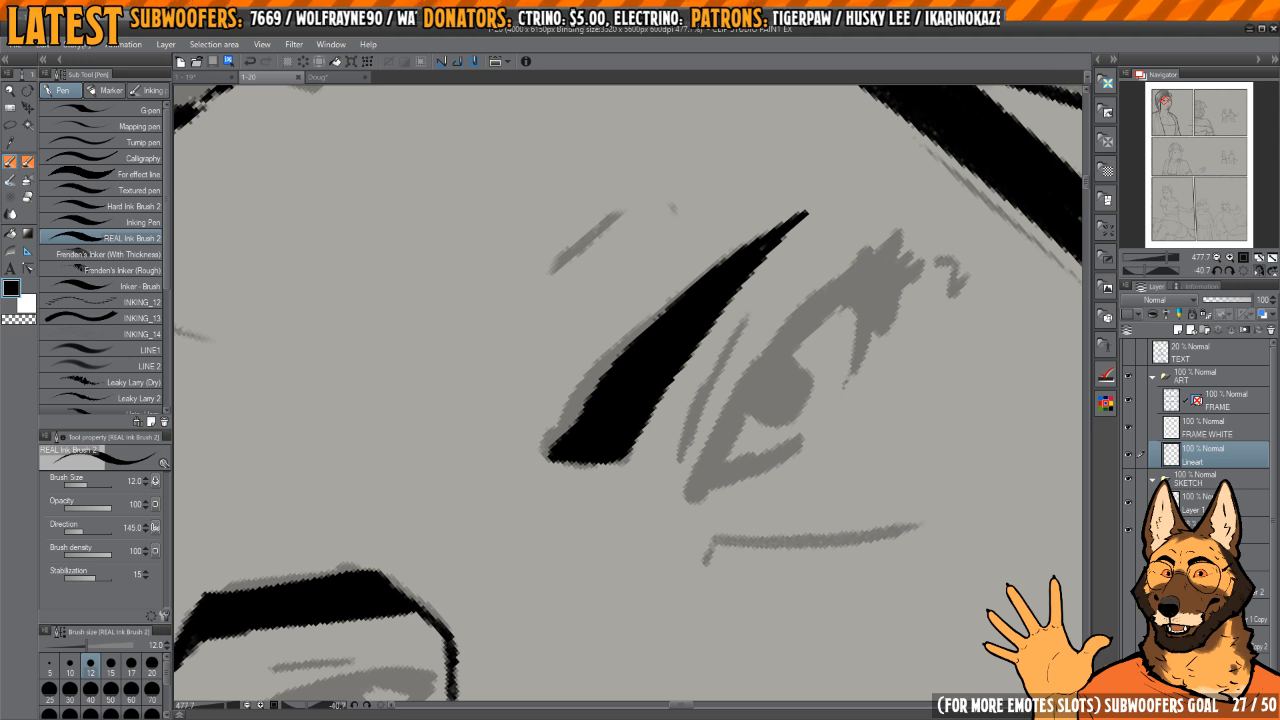
Step: Ink the near eye's upper eyelid line and inner corner, with a dark lash cluster and short downward line at the outer corner
{"action": "mouse_move", "coordinate": [975, 394]}
{"action": "left_mouse_down"}
{"action": "mouse_move", "coordinate": [921, 376]}
{"action": "mouse_move", "coordinate": [880, 419]}
{"action": "mouse_move", "coordinate": [931, 428]}
{"action": "left_mouse_up"}
{"action": "mouse_move", "coordinate": [636, 425]}
{"action": "left_mouse_down"}
{"action": "mouse_move", "coordinate": [570, 545]}
{"action": "mouse_move", "coordinate": [640, 512]}
{"action": "mouse_move", "coordinate": [593, 510]}
{"action": "mouse_move", "coordinate": [740, 316]}
{"action": "left_mouse_up"}
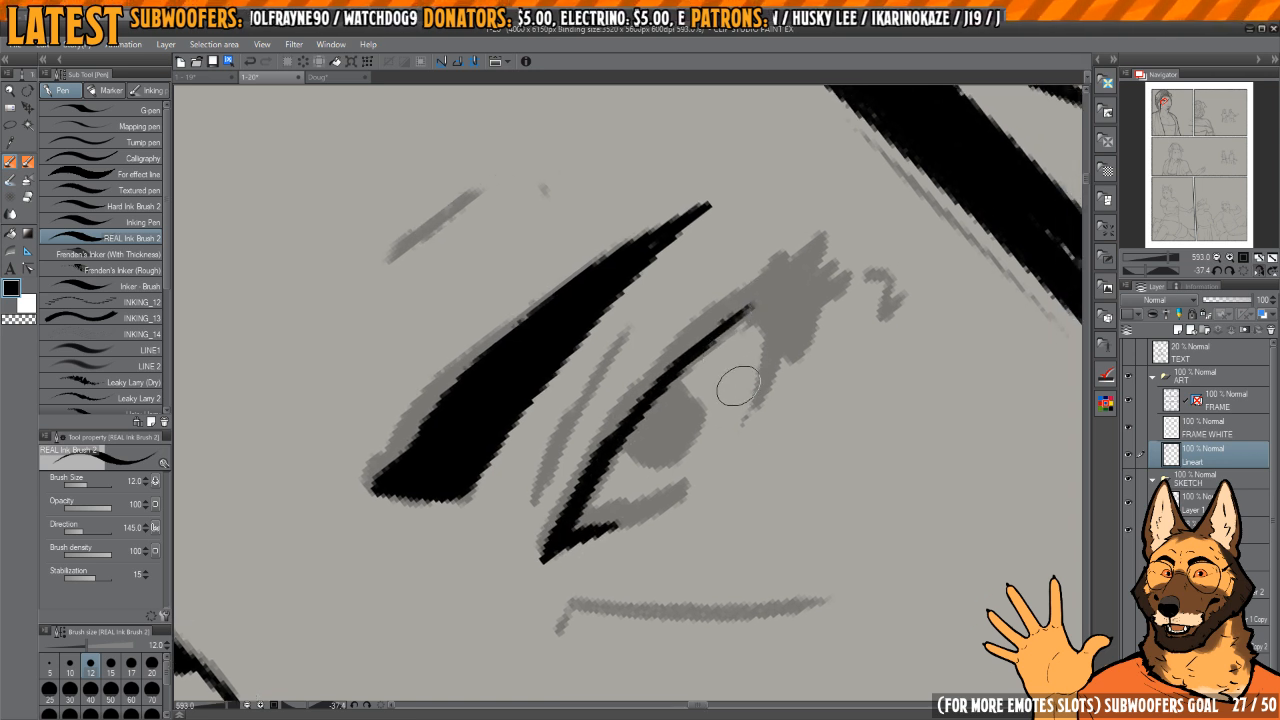
{"action": "left_click_drag", "start_coordinate": [736, 411], "coordinate": [711, 431]}
{"action": "left_click_drag", "start_coordinate": [705, 362], "coordinate": [713, 363]}
{"action": "mouse_move", "coordinate": [713, 363]}
{"action": "left_mouse_down"}
{"action": "mouse_move", "coordinate": [815, 275]}
{"action": "mouse_move", "coordinate": [833, 302]}
{"action": "mouse_move", "coordinate": [760, 318]}
{"action": "mouse_move", "coordinate": [724, 344]}
{"action": "mouse_move", "coordinate": [788, 321]}
{"action": "left_mouse_up"}
{"action": "mouse_move", "coordinate": [800, 275]}
{"action": "left_mouse_down"}
{"action": "mouse_move", "coordinate": [774, 319]}
{"action": "mouse_move", "coordinate": [756, 415]}
{"action": "left_mouse_up"}
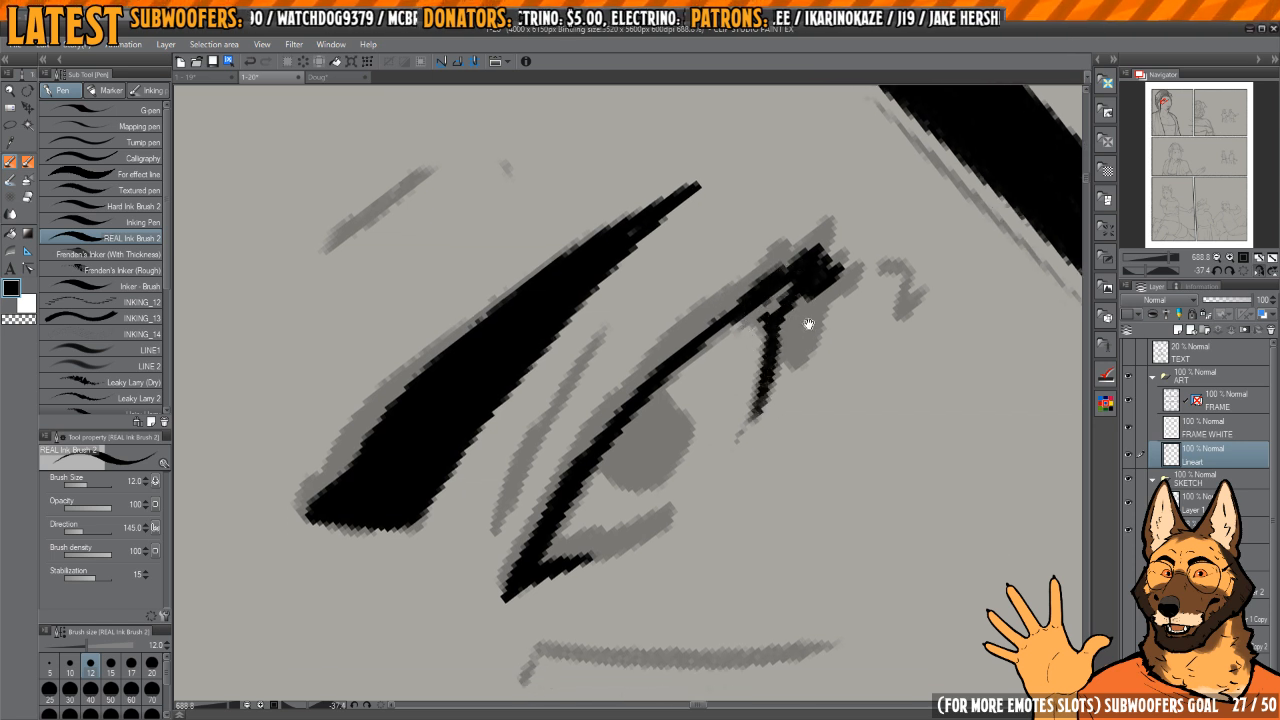
Step: Shave the downward line at the near eye's outer corner into a thinner taper
{"action": "left_click_drag", "start_coordinate": [811, 320], "coordinate": [784, 387]}
{"action": "key", "text": "c"}
{"action": "left_click_drag", "start_coordinate": [808, 319], "coordinate": [798, 358]}
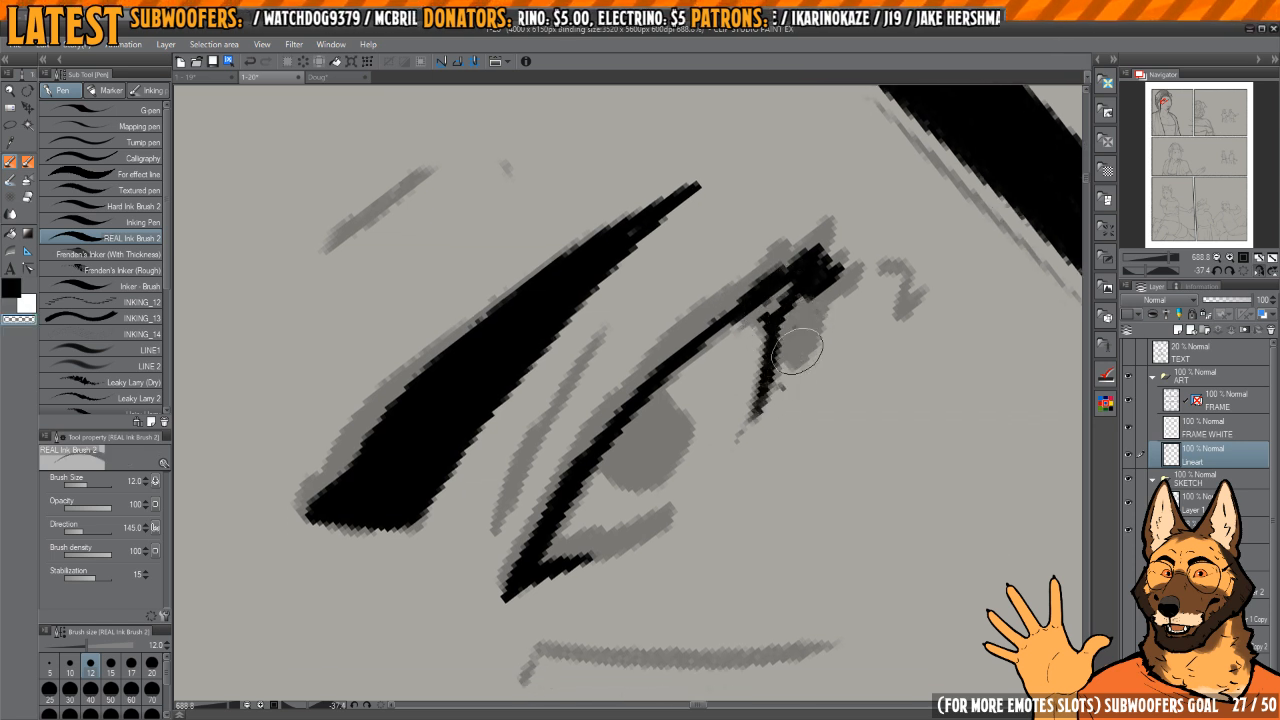
{"action": "mouse_move", "coordinate": [776, 404]}
{"action": "left_mouse_down"}
{"action": "mouse_move", "coordinate": [784, 336]}
{"action": "mouse_move", "coordinate": [812, 356]}
{"action": "mouse_move", "coordinate": [816, 402]}
{"action": "left_mouse_up"}
{"action": "mouse_move", "coordinate": [816, 402]}
{"action": "left_mouse_down"}
{"action": "mouse_move", "coordinate": [730, 474]}
{"action": "mouse_move", "coordinate": [738, 405]}
{"action": "left_mouse_up"}
Step: Trim and thicken the near eye's upper eyelid line, and ink a small curved mark beyond the outer corner
{"action": "left_click_drag", "start_coordinate": [523, 524], "coordinate": [621, 416]}
{"action": "key", "text": "c"}
{"action": "left_click_drag", "start_coordinate": [512, 556], "coordinate": [574, 466]}
{"action": "left_click_drag", "start_coordinate": [520, 541], "coordinate": [638, 404]}
{"action": "mouse_move", "coordinate": [590, 457]}
{"action": "left_mouse_down"}
{"action": "mouse_move", "coordinate": [682, 361]}
{"action": "mouse_move", "coordinate": [757, 322]}
{"action": "mouse_move", "coordinate": [797, 360]}
{"action": "mouse_move", "coordinate": [812, 316]}
{"action": "mouse_move", "coordinate": [771, 387]}
{"action": "left_mouse_up"}
{"action": "left_click_drag", "start_coordinate": [866, 304], "coordinate": [891, 328]}
Step: Ink the near eye's tapered lower eyelid line and fill its round iris with solid black
{"action": "mouse_move", "coordinate": [636, 462]}
{"action": "left_mouse_down"}
{"action": "mouse_move", "coordinate": [664, 400]}
{"action": "mouse_move", "coordinate": [730, 394]}
{"action": "left_mouse_up"}
{"action": "left_click_drag", "start_coordinate": [730, 394], "coordinate": [694, 470], "text": "shift"}
{"action": "mouse_move", "coordinate": [694, 470]}
{"action": "left_mouse_down"}
{"action": "mouse_move", "coordinate": [747, 339]}
{"action": "mouse_move", "coordinate": [723, 437]}
{"action": "mouse_move", "coordinate": [691, 356]}
{"action": "mouse_move", "coordinate": [676, 465]}
{"action": "left_mouse_up"}
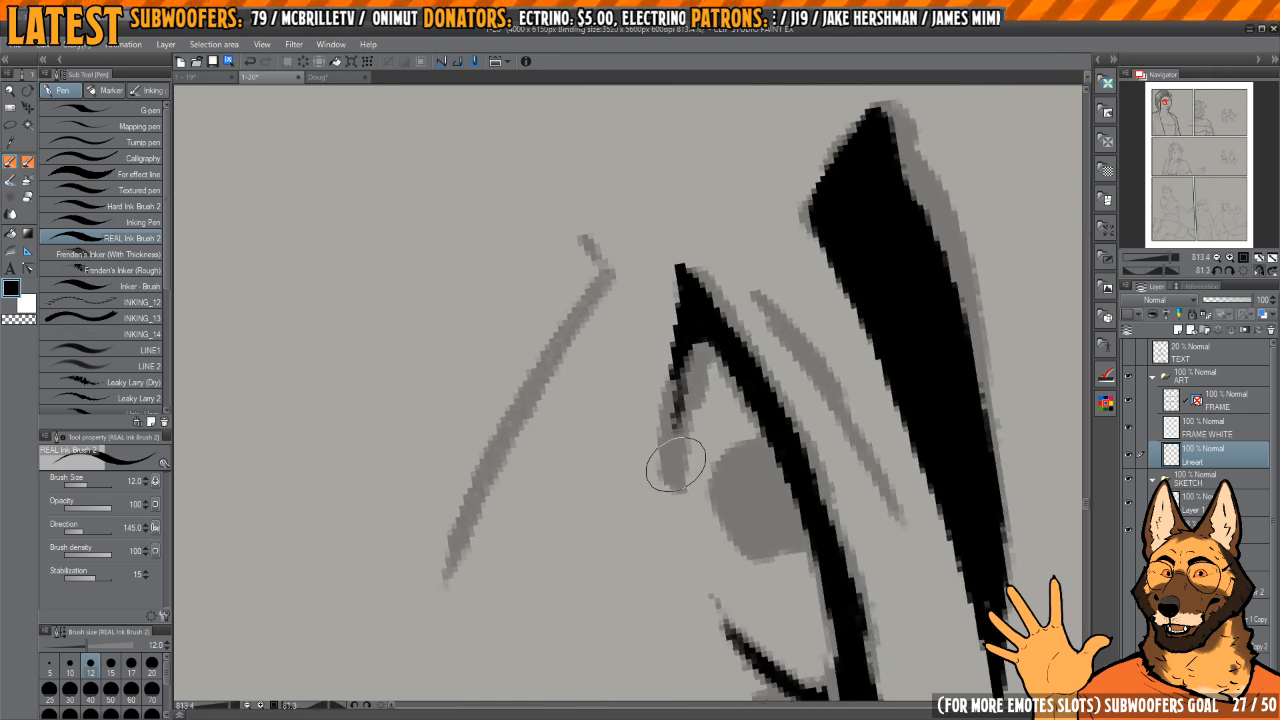
{"action": "left_click_drag", "start_coordinate": [683, 354], "coordinate": [670, 478]}
{"action": "left_click_drag", "start_coordinate": [697, 529], "coordinate": [675, 464]}
{"action": "mouse_move", "coordinate": [788, 381]}
{"action": "left_mouse_down", "text": "shift"}
{"action": "mouse_move", "coordinate": [788, 411]}
{"action": "mouse_move", "coordinate": [734, 503]}
{"action": "mouse_move", "coordinate": [737, 474]}
{"action": "mouse_move", "coordinate": [735, 492]}
{"action": "mouse_move", "coordinate": [709, 460]}
{"action": "mouse_move", "coordinate": [764, 396]}
{"action": "mouse_move", "coordinate": [665, 235]}
{"action": "mouse_move", "coordinate": [743, 312]}
{"action": "left_mouse_up", "text": "shift"}
{"action": "left_click_drag", "start_coordinate": [831, 264], "coordinate": [728, 297], "text": "ctrl"}
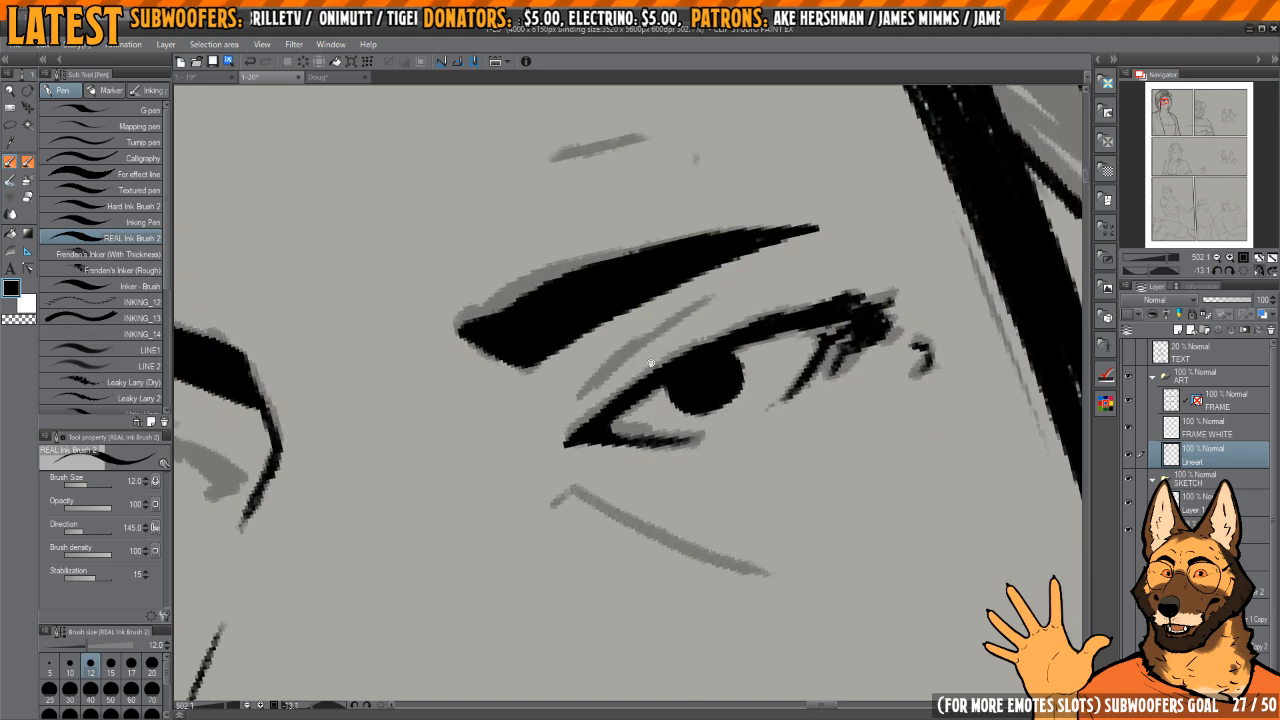
Step: Ink the thin eyelid crease above the near eye and the slanted crease line beneath it
{"action": "left_click_drag", "start_coordinate": [651, 363], "coordinate": [672, 352], "text": "ctrl"}
{"action": "left_click_drag", "start_coordinate": [672, 352], "coordinate": [656, 350], "text": "shift"}
{"action": "left_click_drag", "start_coordinate": [577, 417], "coordinate": [742, 240]}
{"action": "mouse_move", "coordinate": [704, 379]}
{"action": "left_mouse_down"}
{"action": "mouse_move", "coordinate": [686, 371]}
{"action": "mouse_move", "coordinate": [671, 264]}
{"action": "left_mouse_up"}
{"action": "mouse_move", "coordinate": [705, 318]}
{"action": "left_mouse_down", "text": "shift"}
{"action": "mouse_move", "coordinate": [745, 360]}
{"action": "mouse_move", "coordinate": [681, 349]}
{"action": "left_mouse_up", "text": "shift"}
{"action": "left_click_drag", "start_coordinate": [586, 385], "coordinate": [741, 464]}
{"action": "mouse_move", "coordinate": [722, 309]}
{"action": "left_mouse_down"}
{"action": "mouse_move", "coordinate": [712, 347]}
{"action": "mouse_move", "coordinate": [733, 520]}
{"action": "left_mouse_up"}
Step: Ink a short wrinkle mark above the near eyebrow and small crease marks between the two brows
{"action": "left_click_drag", "start_coordinate": [738, 320], "coordinate": [723, 303], "text": "shift"}
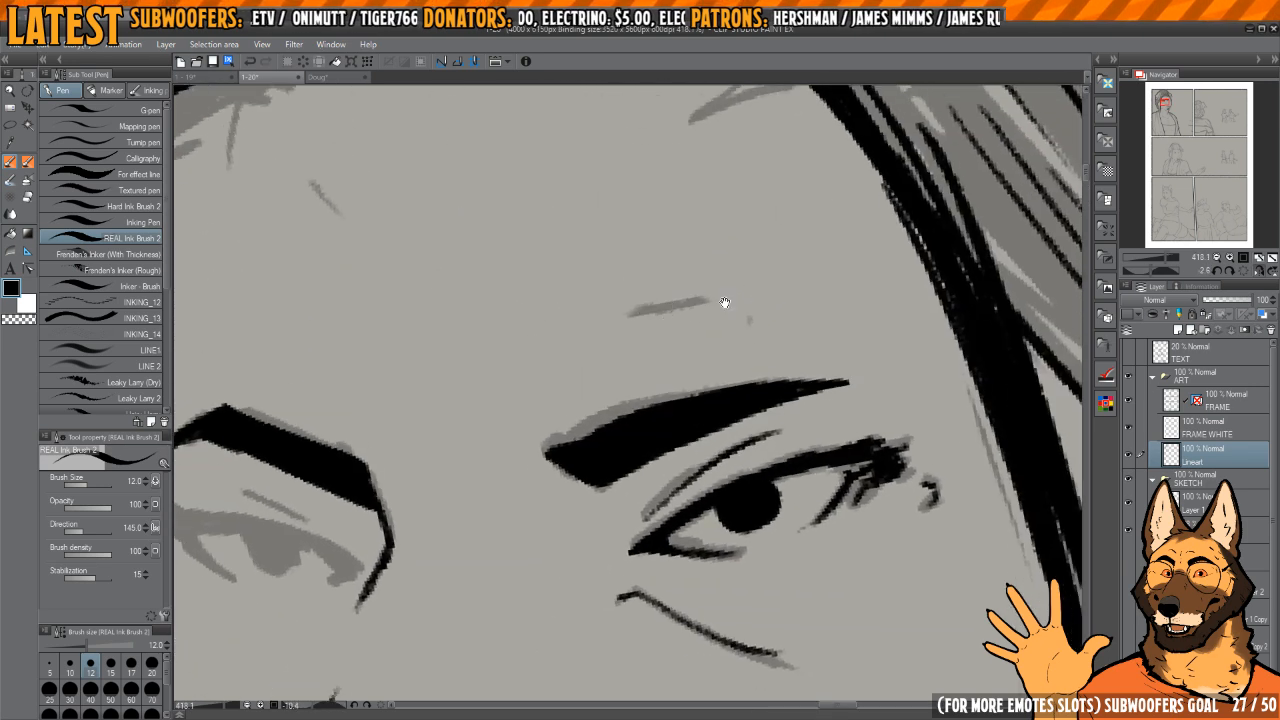
{"action": "mouse_move", "coordinate": [629, 313]}
{"action": "left_mouse_down"}
{"action": "mouse_move", "coordinate": [687, 299]}
{"action": "mouse_move", "coordinate": [643, 322]}
{"action": "mouse_move", "coordinate": [626, 394]}
{"action": "left_mouse_up"}
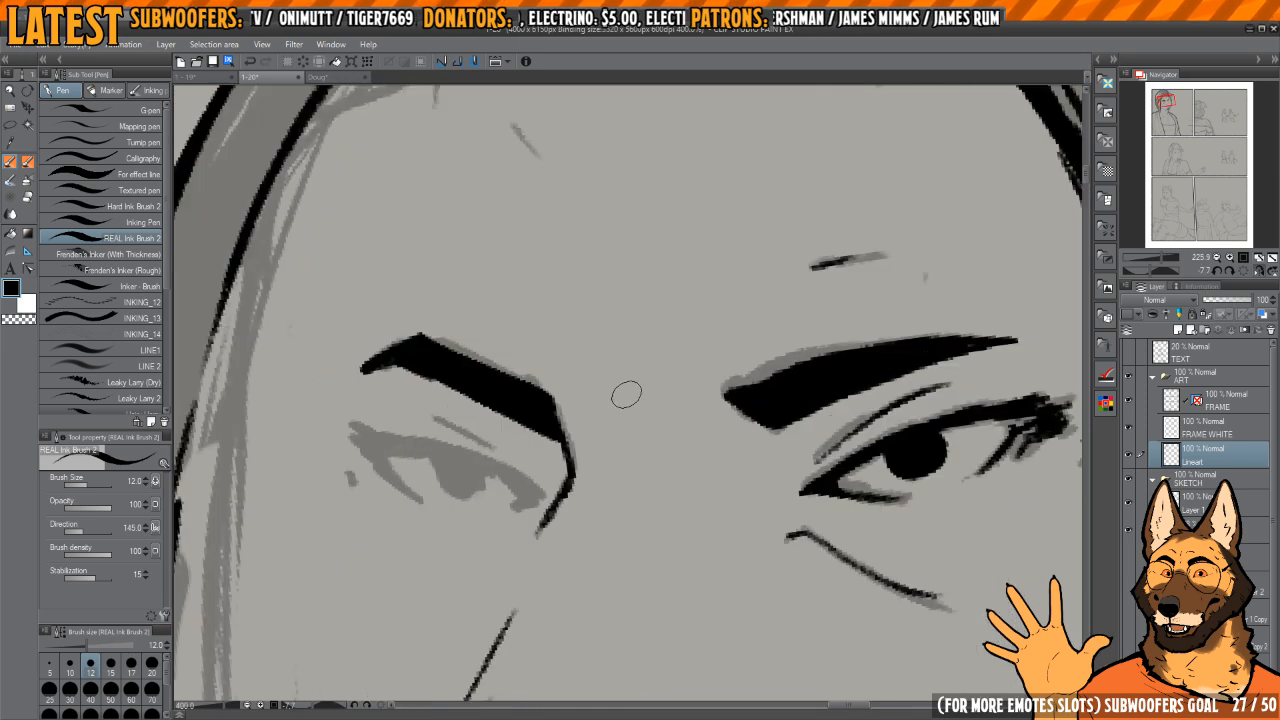
{"action": "left_click_drag", "start_coordinate": [707, 309], "coordinate": [628, 297], "text": "ctrl"}
{"action": "mouse_move", "coordinate": [530, 300]}
{"action": "left_mouse_down"}
{"action": "mouse_move", "coordinate": [640, 326]}
{"action": "mouse_move", "coordinate": [588, 336]}
{"action": "left_mouse_up"}
{"action": "left_click_drag", "start_coordinate": [601, 331], "coordinate": [620, 330]}
Step: Ink the far eye's hooked inner corner and a first upper eyelid line running out from it
{"action": "key", "text": "h"}
{"action": "left_click_drag", "start_coordinate": [750, 370], "coordinate": [725, 330]}
{"action": "left_click_drag", "start_coordinate": [725, 330], "coordinate": [686, 269], "text": "shift"}
{"action": "left_click_drag", "start_coordinate": [565, 436], "coordinate": [623, 452], "text": "ctrl"}
{"action": "left_click_drag", "start_coordinate": [722, 369], "coordinate": [675, 344]}
{"action": "mouse_move", "coordinate": [582, 378]}
{"action": "left_mouse_down"}
{"action": "mouse_move", "coordinate": [538, 462]}
{"action": "mouse_move", "coordinate": [598, 460]}
{"action": "left_mouse_up"}
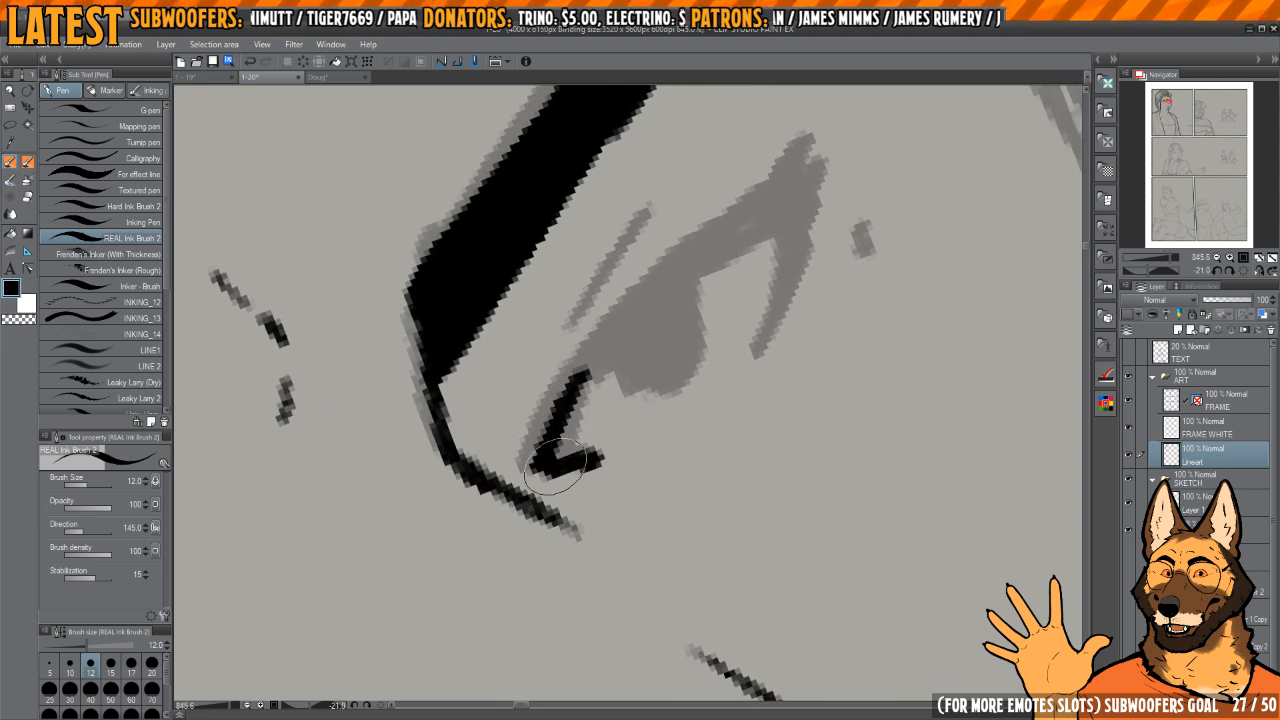
{"action": "left_click_drag", "start_coordinate": [624, 325], "coordinate": [554, 433]}
{"action": "left_click_drag", "start_coordinate": [687, 259], "coordinate": [760, 204]}
Step: Trim and re-ink the far eye's upper eyelid line, thickening it into a dark lash tip at the outer corner
{"action": "key", "text": "c"}
{"action": "left_click_drag", "start_coordinate": [588, 405], "coordinate": [677, 289]}
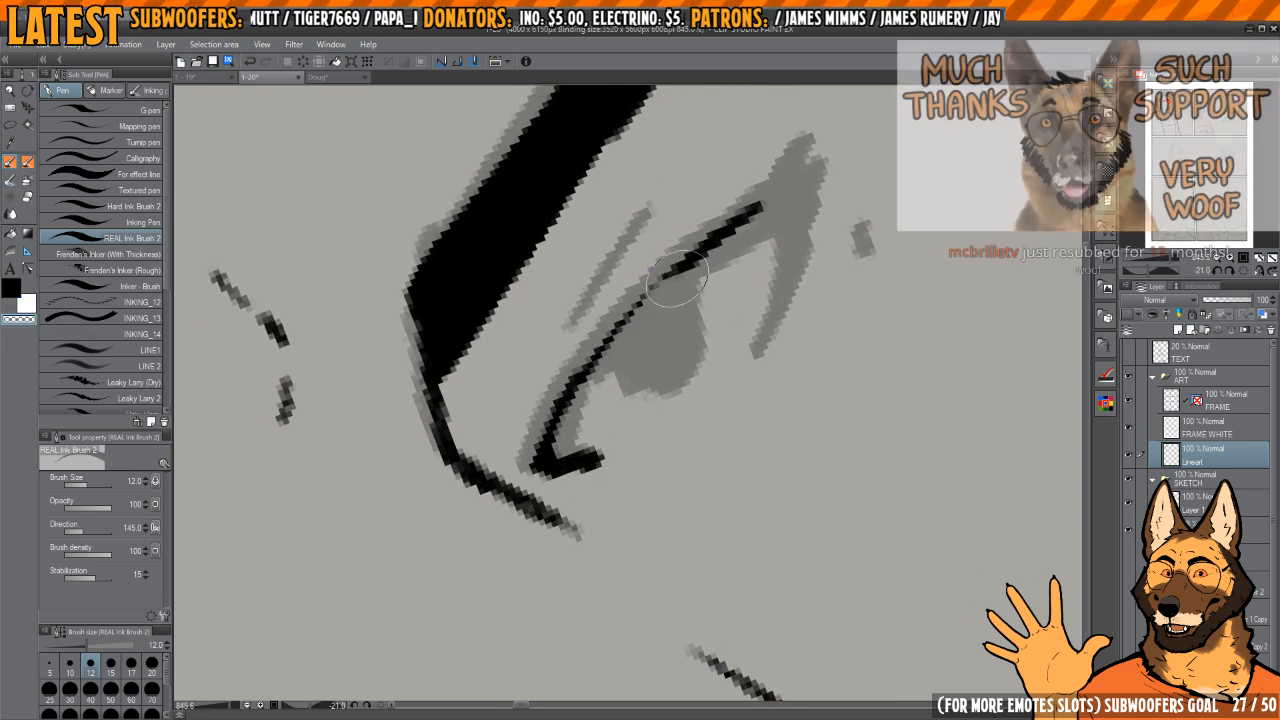
{"action": "key", "text": "c"}
{"action": "mouse_move", "coordinate": [537, 459]}
{"action": "left_mouse_down"}
{"action": "mouse_move", "coordinate": [790, 170]}
{"action": "mouse_move", "coordinate": [747, 209]}
{"action": "mouse_move", "coordinate": [757, 215]}
{"action": "left_mouse_up"}
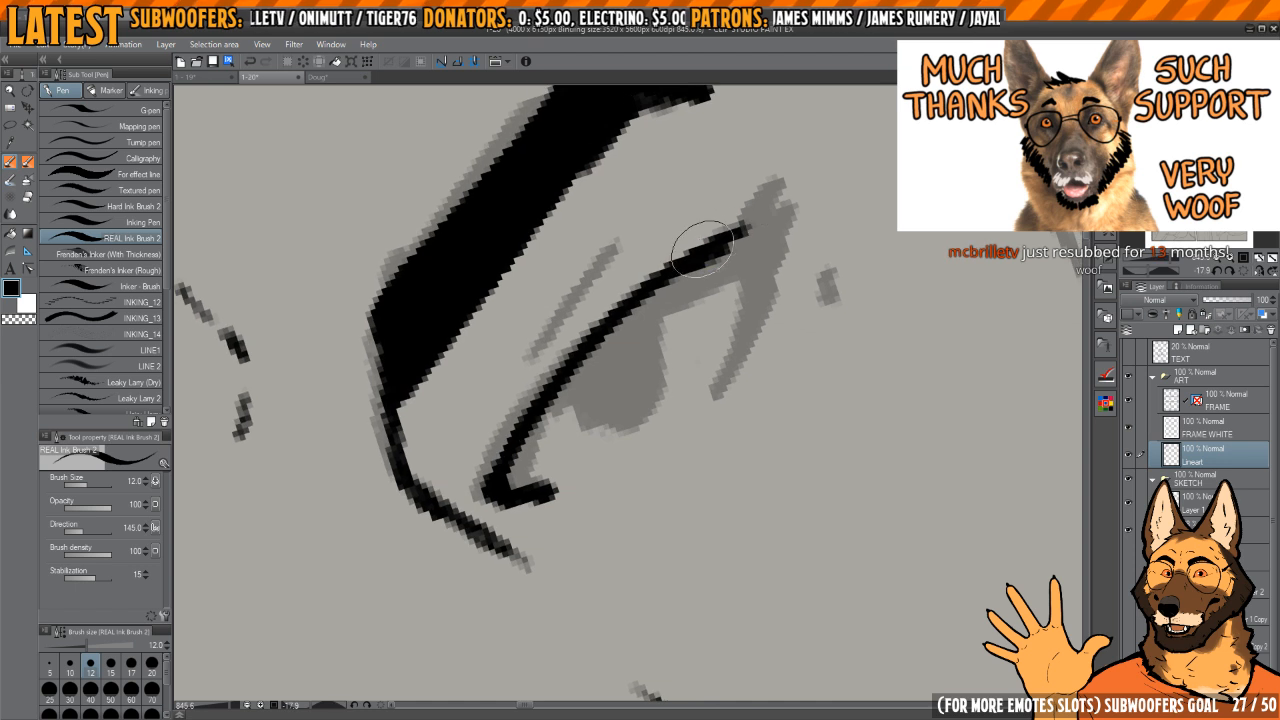
{"action": "left_click_drag", "start_coordinate": [734, 274], "coordinate": [738, 286]}
{"action": "left_click_drag", "start_coordinate": [738, 286], "coordinate": [743, 291], "text": "shift"}
{"action": "key", "text": "c"}
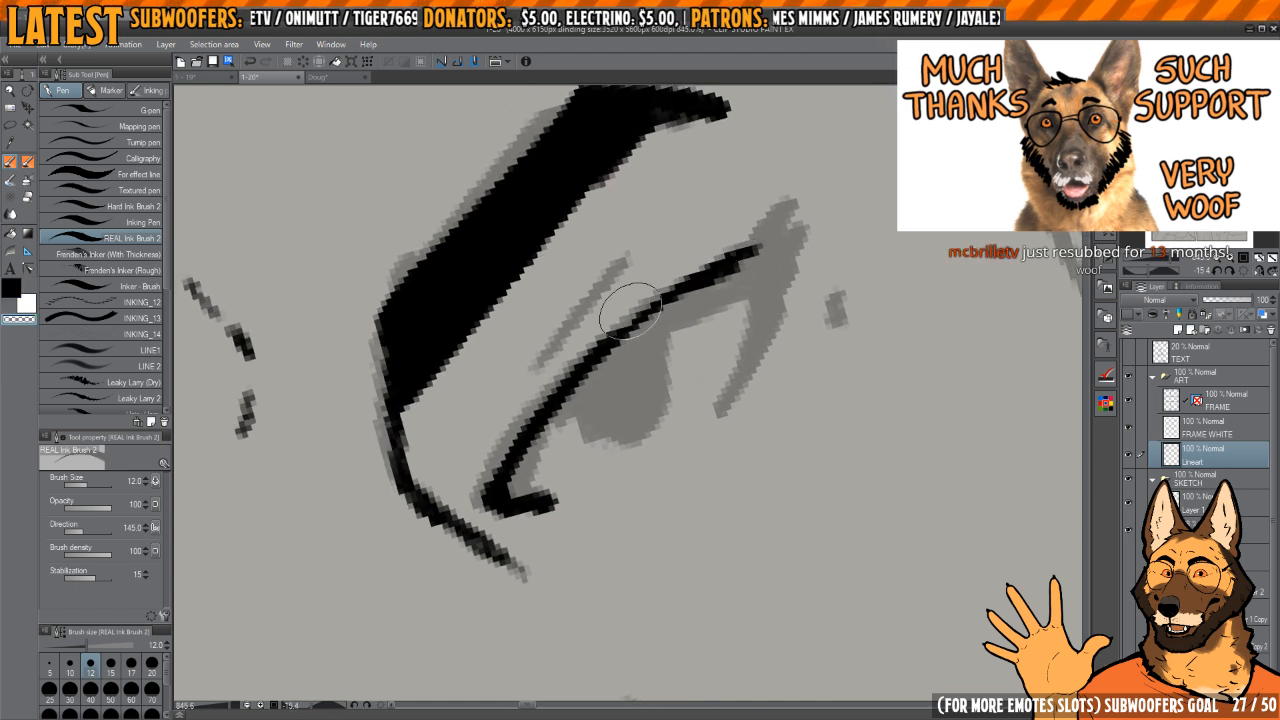
{"action": "left_click_drag", "start_coordinate": [637, 311], "coordinate": [756, 231]}
{"action": "left_click_drag", "start_coordinate": [699, 279], "coordinate": [683, 289]}
{"action": "key", "text": "c"}
{"action": "mouse_move", "coordinate": [570, 375]}
{"action": "left_mouse_down"}
{"action": "mouse_move", "coordinate": [730, 255]}
{"action": "mouse_move", "coordinate": [772, 245]}
{"action": "mouse_move", "coordinate": [763, 278]}
{"action": "mouse_move", "coordinate": [760, 262]}
{"action": "mouse_move", "coordinate": [751, 270]}
{"action": "left_mouse_up"}
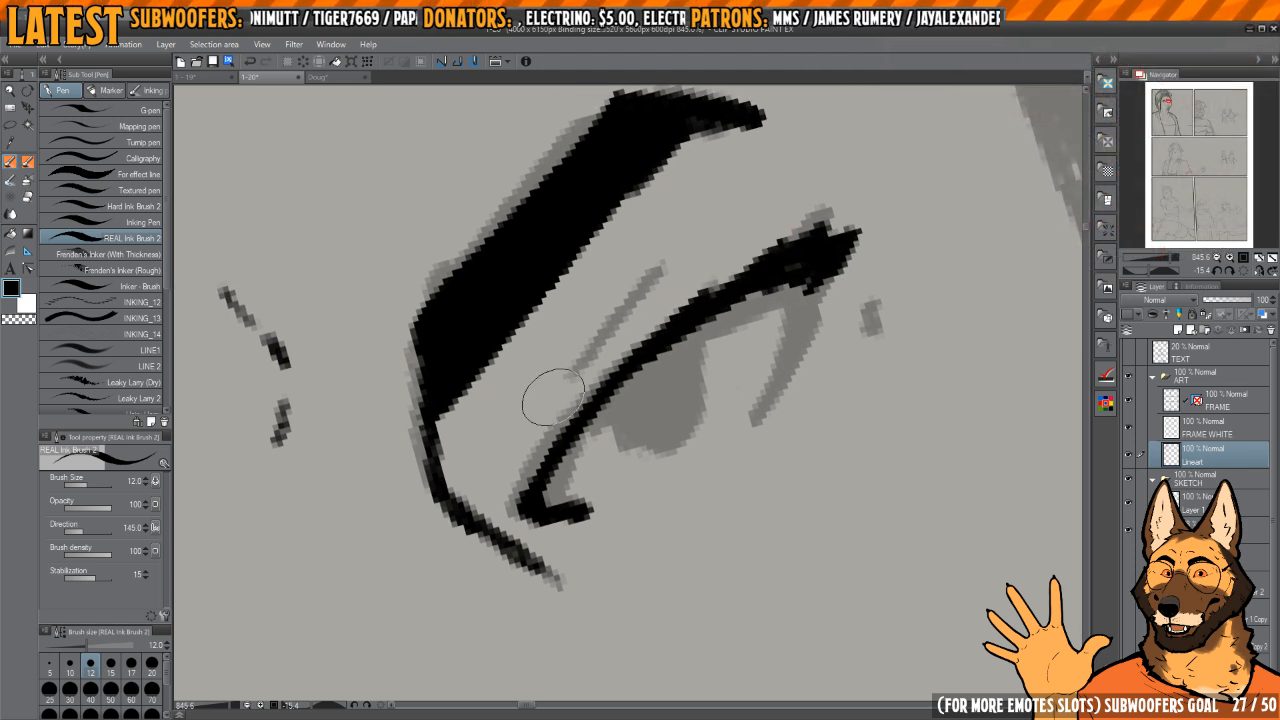
Step: Ink and rework the thin eyelid crease above the far eye until it follows the upper lid
{"action": "left_click_drag", "start_coordinate": [560, 395], "coordinate": [662, 252]}
{"action": "key", "text": "ctrl+z"}
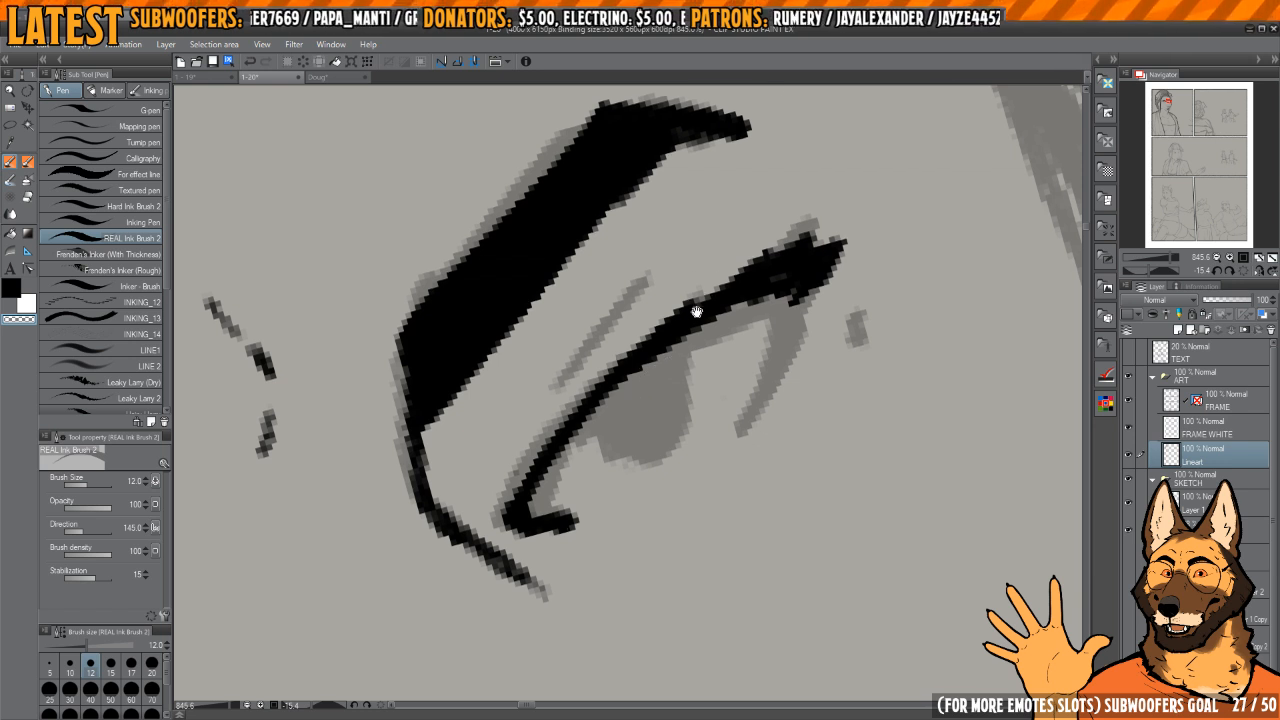
{"action": "left_click_drag", "start_coordinate": [697, 311], "coordinate": [715, 289]}
{"action": "key", "text": "c"}
{"action": "mouse_move", "coordinate": [532, 468]}
{"action": "left_mouse_down"}
{"action": "mouse_move", "coordinate": [558, 394]}
{"action": "mouse_move", "coordinate": [664, 238]}
{"action": "left_mouse_up"}
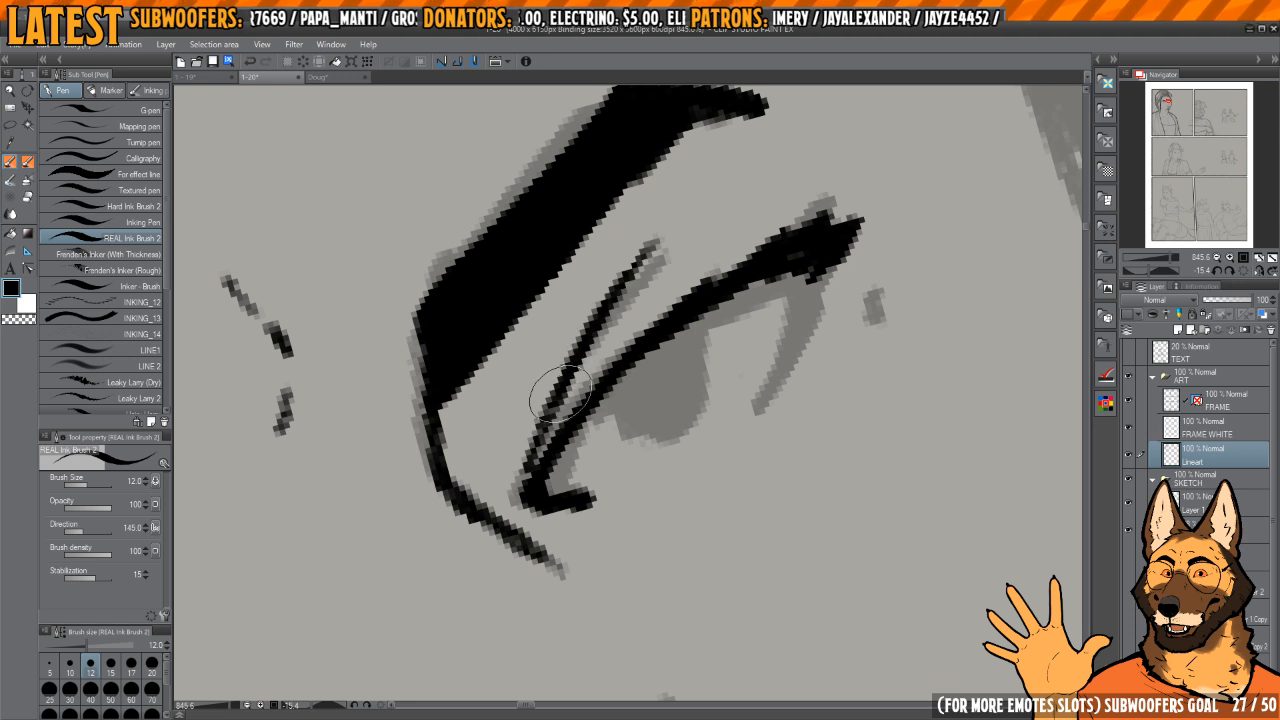
{"action": "key", "text": "ctrl+z"}
{"action": "left_click_drag", "start_coordinate": [538, 432], "coordinate": [618, 316]}
{"action": "mouse_move", "coordinate": [541, 433]}
{"action": "left_mouse_down"}
{"action": "mouse_move", "coordinate": [530, 437]}
{"action": "mouse_move", "coordinate": [661, 255]}
{"action": "mouse_move", "coordinate": [675, 272]}
{"action": "left_mouse_up"}
{"action": "key", "text": "ctrl+z"}
{"action": "key", "text": "c"}
{"action": "left_click_drag", "start_coordinate": [486, 438], "coordinate": [637, 243]}
{"action": "key", "text": "c"}
{"action": "left_click_drag", "start_coordinate": [494, 434], "coordinate": [606, 260]}
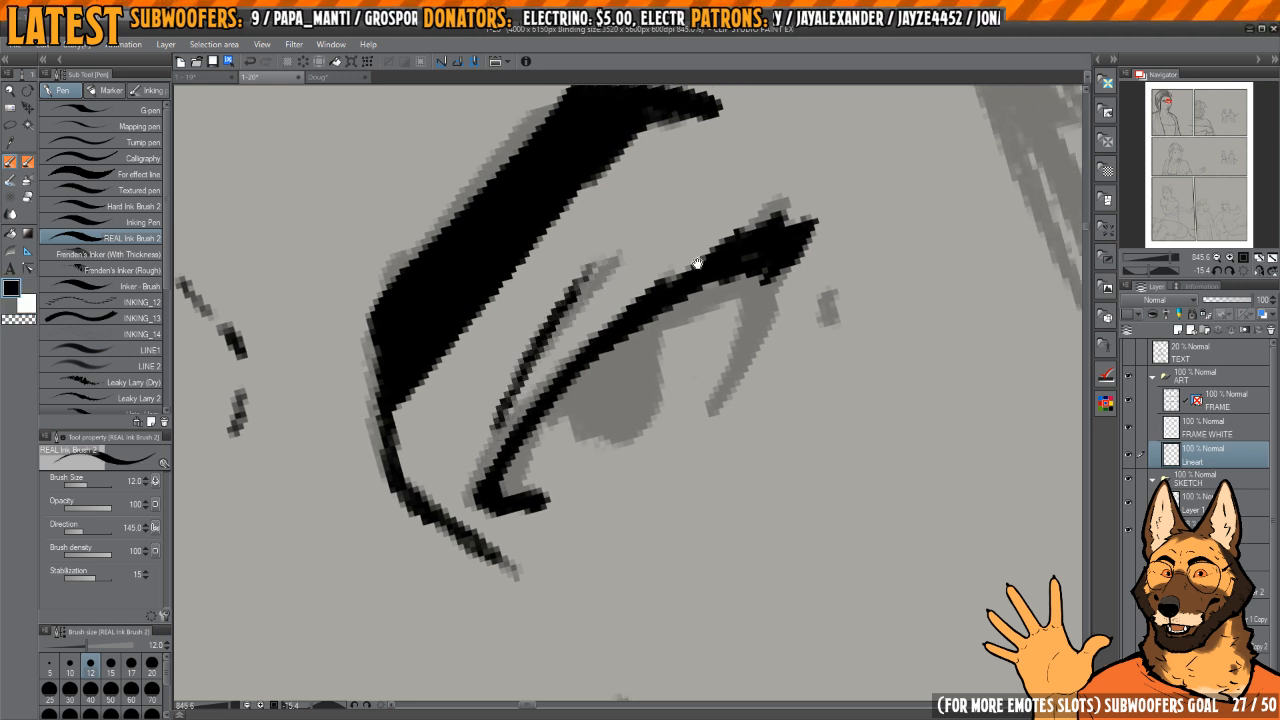
Step: Ink the far eye's short lid line curving down from its outer corner and trim the edges around it
{"action": "left_click_drag", "start_coordinate": [697, 262], "coordinate": [681, 266]}
{"action": "left_click_drag", "start_coordinate": [708, 274], "coordinate": [716, 218]}
{"action": "left_click_drag", "start_coordinate": [732, 266], "coordinate": [704, 386]}
{"action": "mouse_move", "coordinate": [762, 284]}
{"action": "left_mouse_down"}
{"action": "mouse_move", "coordinate": [754, 316]}
{"action": "mouse_move", "coordinate": [757, 306]}
{"action": "mouse_move", "coordinate": [692, 300]}
{"action": "left_mouse_up"}
{"action": "key", "text": "c"}
{"action": "mouse_move", "coordinate": [745, 278]}
{"action": "left_mouse_down"}
{"action": "mouse_move", "coordinate": [809, 291]}
{"action": "mouse_move", "coordinate": [814, 314]}
{"action": "left_mouse_up"}
{"action": "left_click_drag", "start_coordinate": [808, 308], "coordinate": [771, 329]}
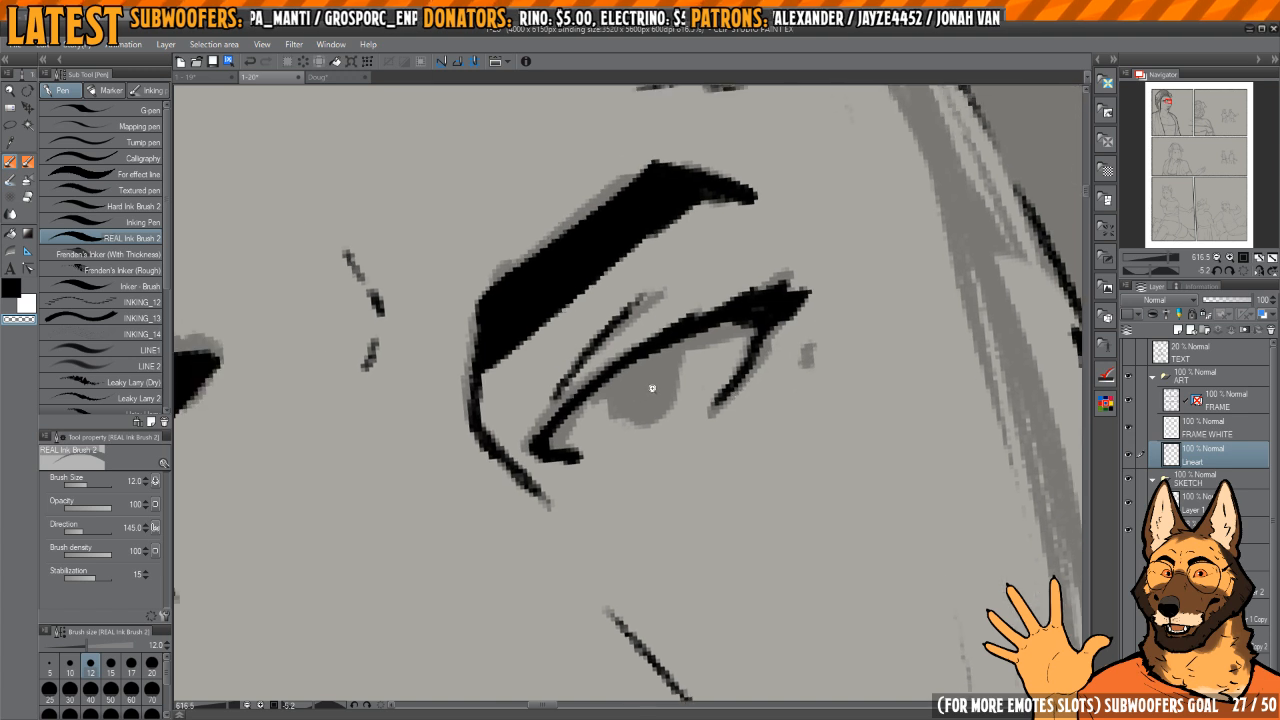
Step: Fill in the far eye's dark iris and ink the small mark beside its outer corner
{"action": "scroll", "coordinate": [929, 271], "scroll_direction": "up", "scroll_amount": 3}
{"action": "left_click_drag", "start_coordinate": [912, 312], "coordinate": [892, 356]}
{"action": "mouse_move", "coordinate": [910, 235]}
{"action": "left_mouse_down"}
{"action": "mouse_move", "coordinate": [605, 398]}
{"action": "mouse_move", "coordinate": [608, 419]}
{"action": "mouse_move", "coordinate": [660, 443]}
{"action": "mouse_move", "coordinate": [692, 431]}
{"action": "mouse_move", "coordinate": [679, 351]}
{"action": "mouse_move", "coordinate": [655, 393]}
{"action": "mouse_move", "coordinate": [674, 354]}
{"action": "left_mouse_up"}
{"action": "scroll", "coordinate": [680, 350], "scroll_direction": "down", "scroll_amount": 8}
{"action": "scroll", "coordinate": [727, 308], "scroll_direction": "down", "scroll_amount": 4}
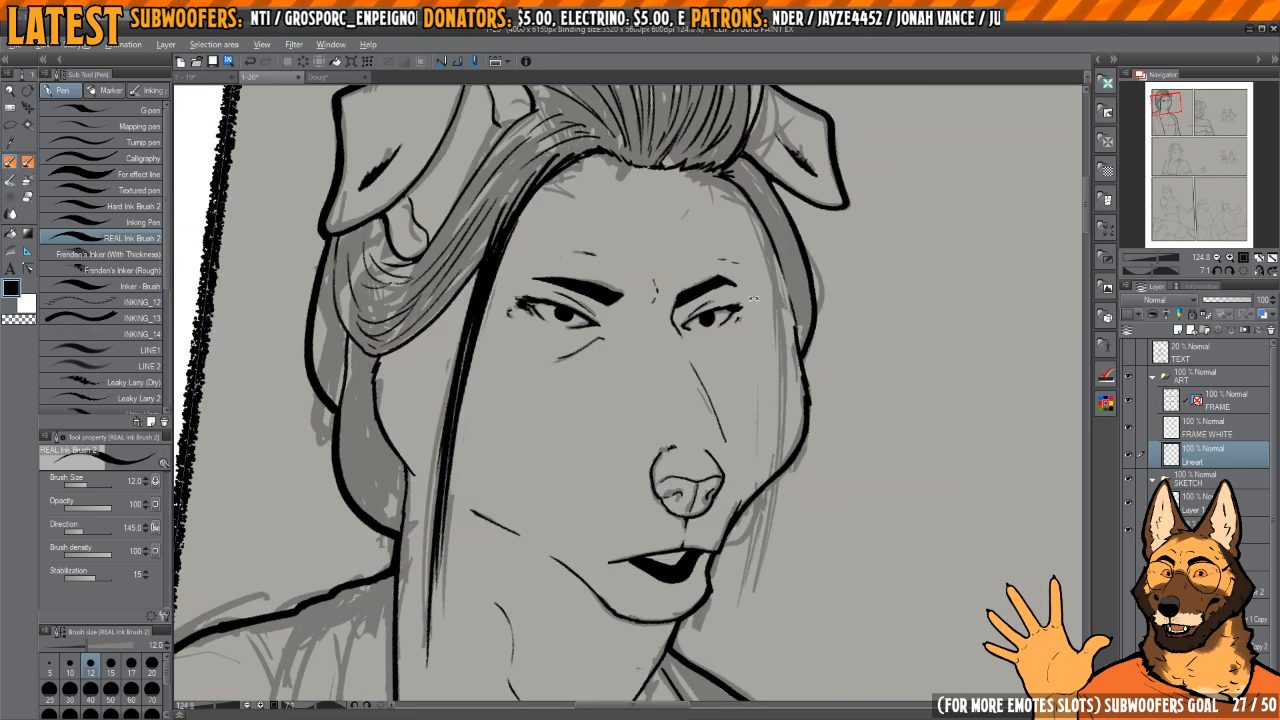
{"action": "left_click_drag", "start_coordinate": [717, 322], "coordinate": [721, 320]}
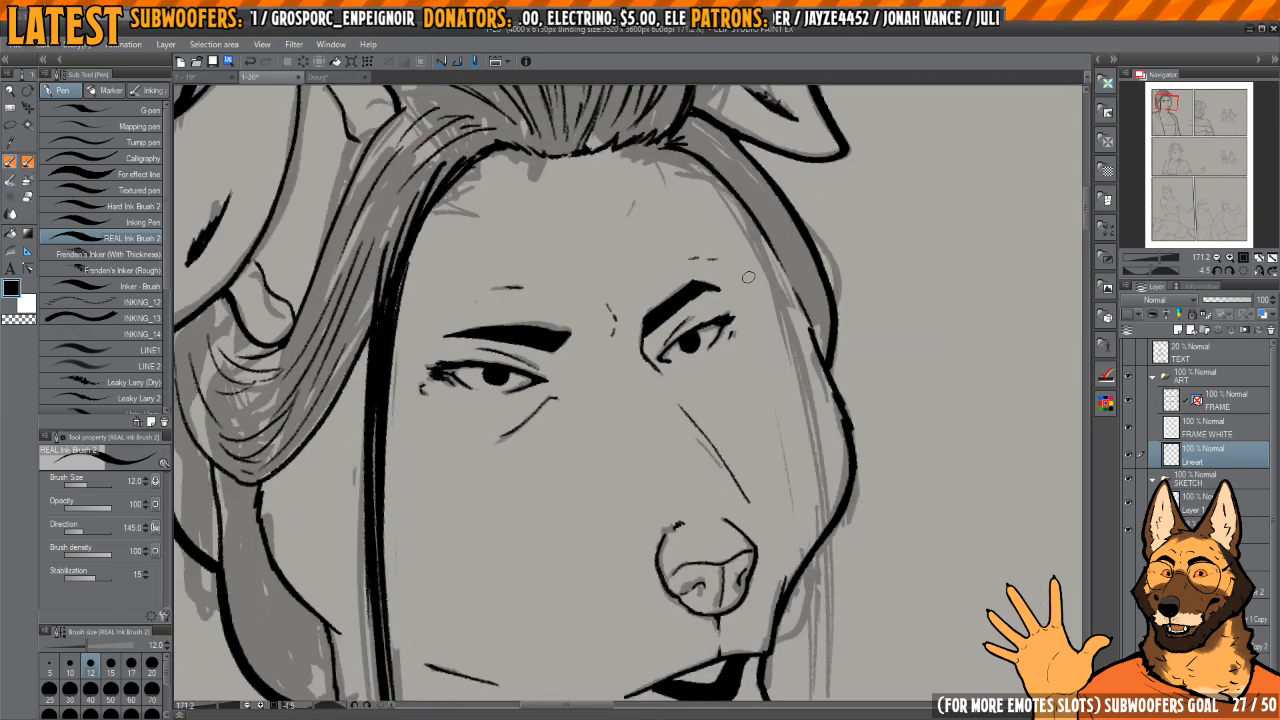
Step: Examine the inked face and eyes in mirrored and normal orientation, close up and from a distance
{"action": "left_click", "coordinate": [1245, 272]}
{"action": "left_click", "coordinate": [1259, 271]}
{"action": "left_click_drag", "start_coordinate": [631, 371], "coordinate": [739, 434]}
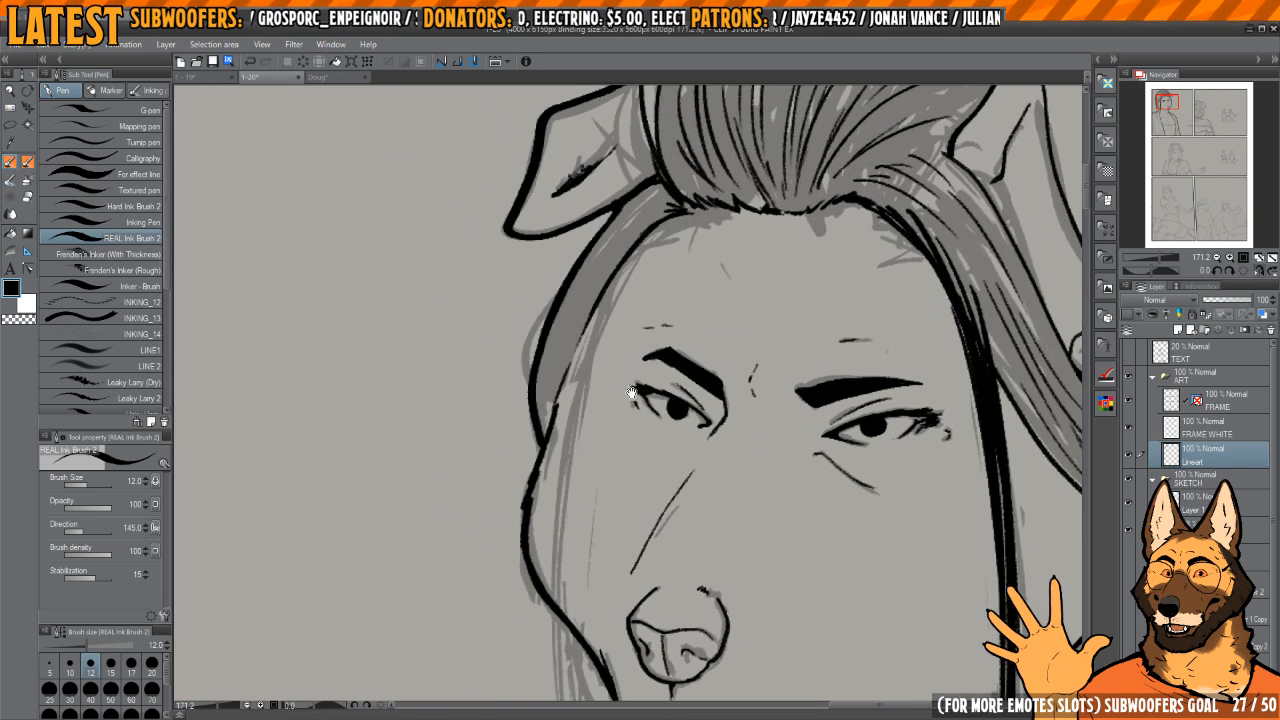
{"action": "scroll", "coordinate": [556, 421], "scroll_direction": "up", "scroll_amount": 3}
{"action": "left_click_drag", "start_coordinate": [562, 422], "coordinate": [620, 245]}
{"action": "left_click_drag", "start_coordinate": [532, 489], "coordinate": [620, 245]}
{"action": "scroll", "coordinate": [620, 245], "scroll_direction": "down", "scroll_amount": 3}
{"action": "left_click_drag", "start_coordinate": [805, 251], "coordinate": [800, 331]}
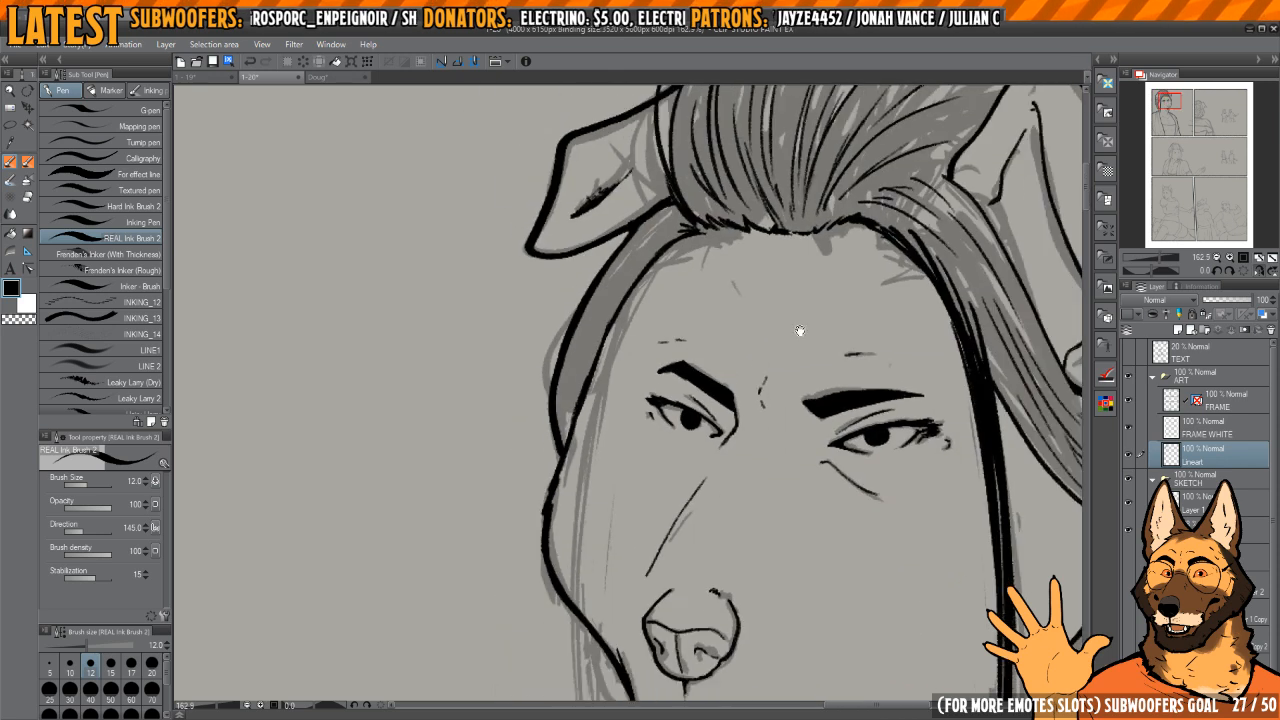
{"action": "key", "text": "h"}
{"action": "left_click_drag", "start_coordinate": [648, 332], "coordinate": [752, 345]}
{"action": "scroll", "coordinate": [742, 333], "scroll_direction": "down", "scroll_amount": 3}
{"action": "key", "text": "h"}
{"action": "key", "text": "h"}
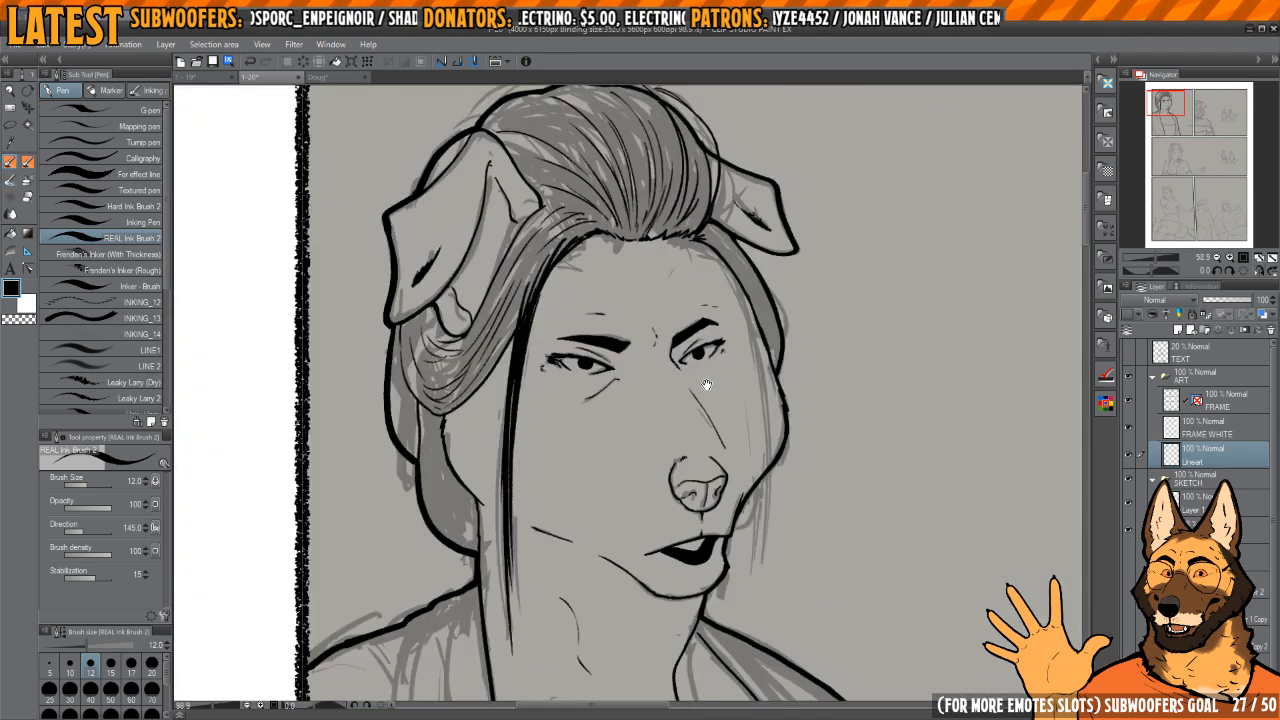
{"action": "left_click_drag", "start_coordinate": [700, 390], "coordinate": [742, 422]}
{"action": "scroll", "coordinate": [660, 395], "scroll_direction": "up", "scroll_amount": 3}
{"action": "scroll", "coordinate": [690, 405], "scroll_direction": "down", "scroll_amount": 3}
{"action": "mouse_move", "coordinate": [812, 348]}
{"action": "left_mouse_down"}
{"action": "mouse_move", "coordinate": [758, 268]}
{"action": "mouse_move", "coordinate": [765, 300]}
{"action": "left_mouse_up"}
{"action": "scroll", "coordinate": [756, 295], "scroll_direction": "up", "scroll_amount": 5}
{"action": "key", "text": "c"}
{"action": "key", "text": "c"}
{"action": "scroll", "coordinate": [768, 320], "scroll_direction": "down", "scroll_amount": 3}
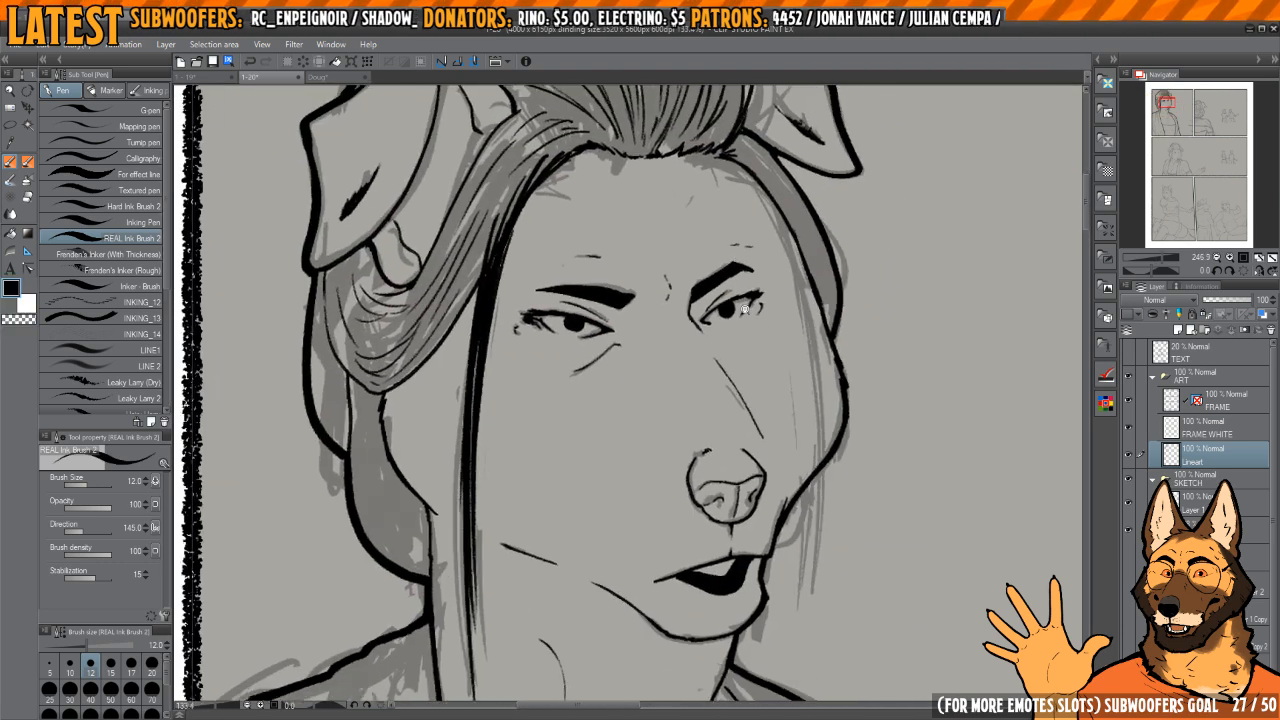
Step: Ink a few short crease marks on the woman's forehead just below the hairline
{"action": "scroll", "coordinate": [756, 290], "scroll_direction": "up", "scroll_amount": 4}
{"action": "scroll", "coordinate": [756, 282], "scroll_direction": "down", "scroll_amount": 3}
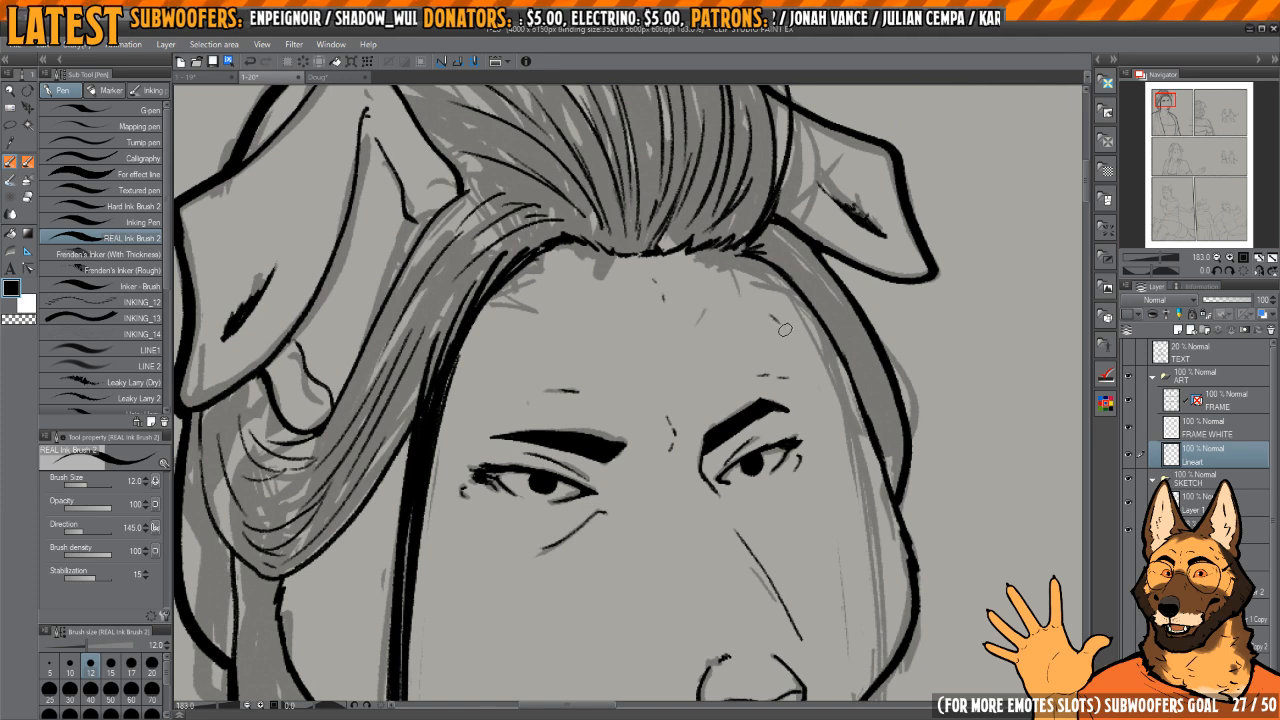
{"action": "left_click_drag", "start_coordinate": [787, 334], "coordinate": [726, 135]}
{"action": "left_click_drag", "start_coordinate": [726, 135], "coordinate": [741, 346]}
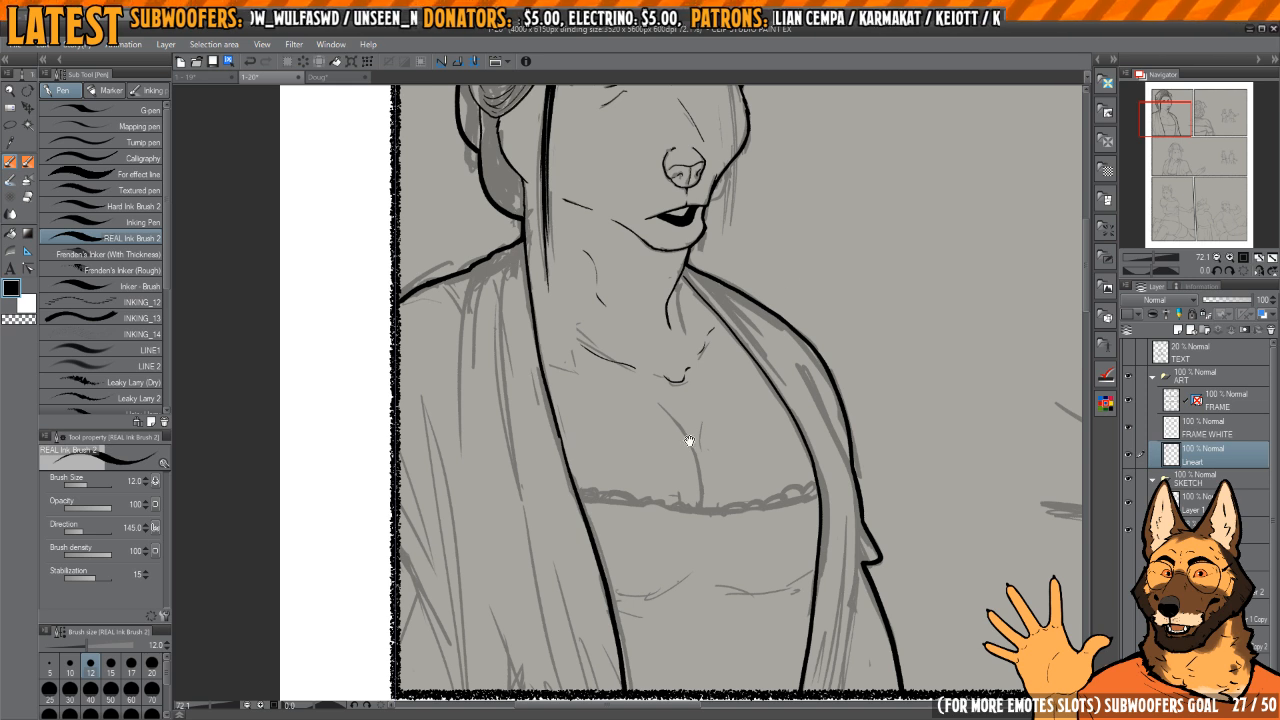
Step: Ink the long fold lines inside the shawl's front edge, running from the near shoulder toward the panel's lower border
{"action": "mouse_move", "coordinate": [690, 440]}
{"action": "left_mouse_down"}
{"action": "mouse_move", "coordinate": [697, 460]}
{"action": "mouse_move", "coordinate": [671, 449]}
{"action": "mouse_move", "coordinate": [692, 458]}
{"action": "left_mouse_up"}
{"action": "left_click_drag", "start_coordinate": [634, 309], "coordinate": [630, 322]}
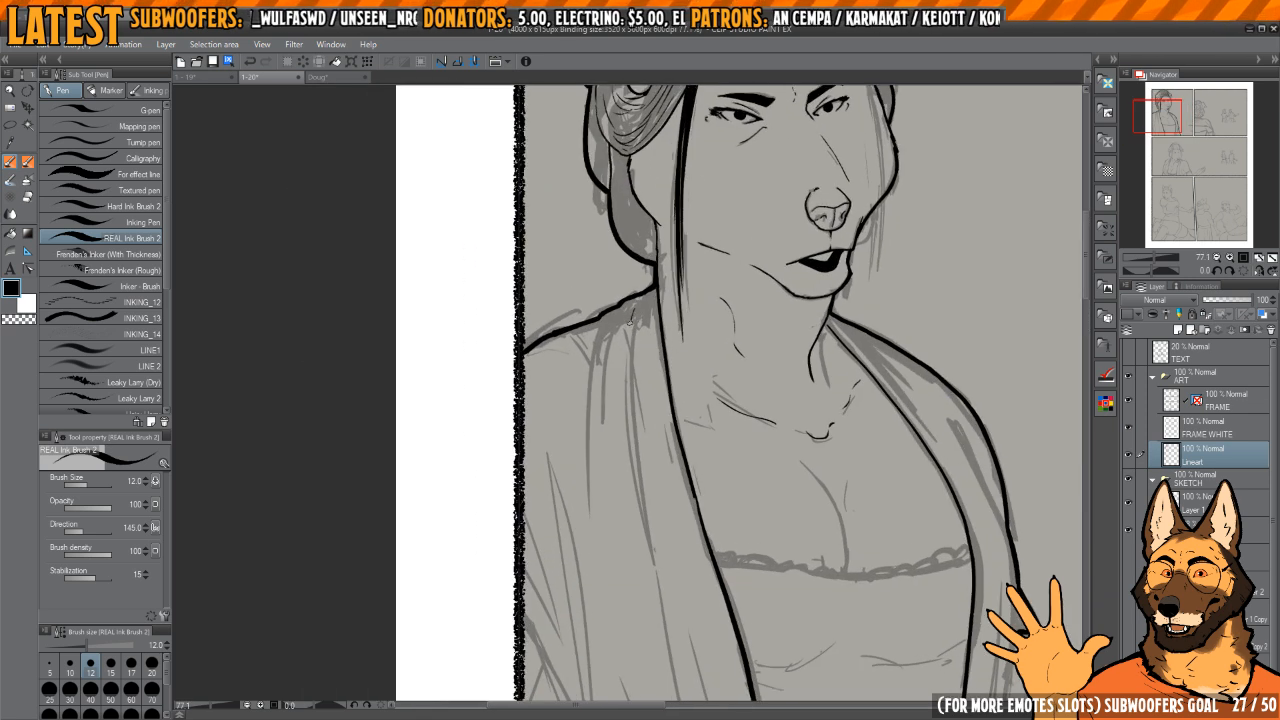
{"action": "scroll", "coordinate": [628, 319], "scroll_direction": "down", "scroll_amount": 1}
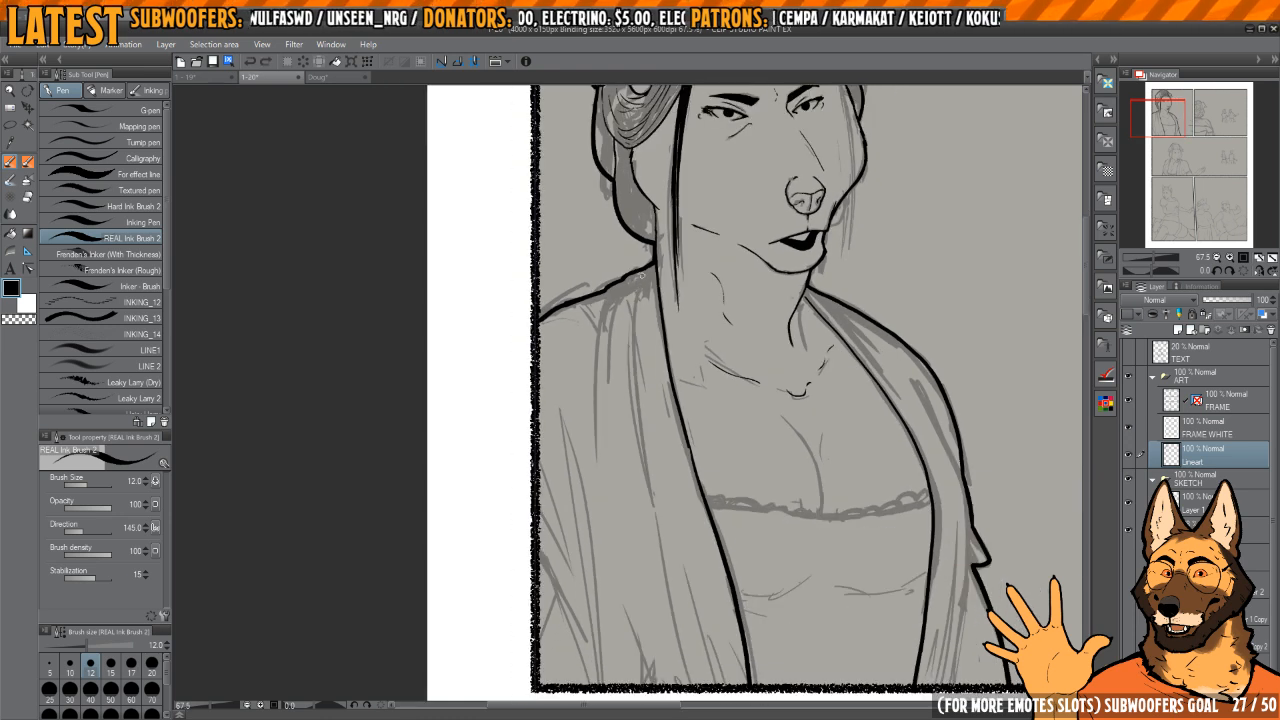
{"action": "left_click_drag", "start_coordinate": [641, 276], "coordinate": [652, 503]}
{"action": "left_click_drag", "start_coordinate": [648, 413], "coordinate": [640, 381]}
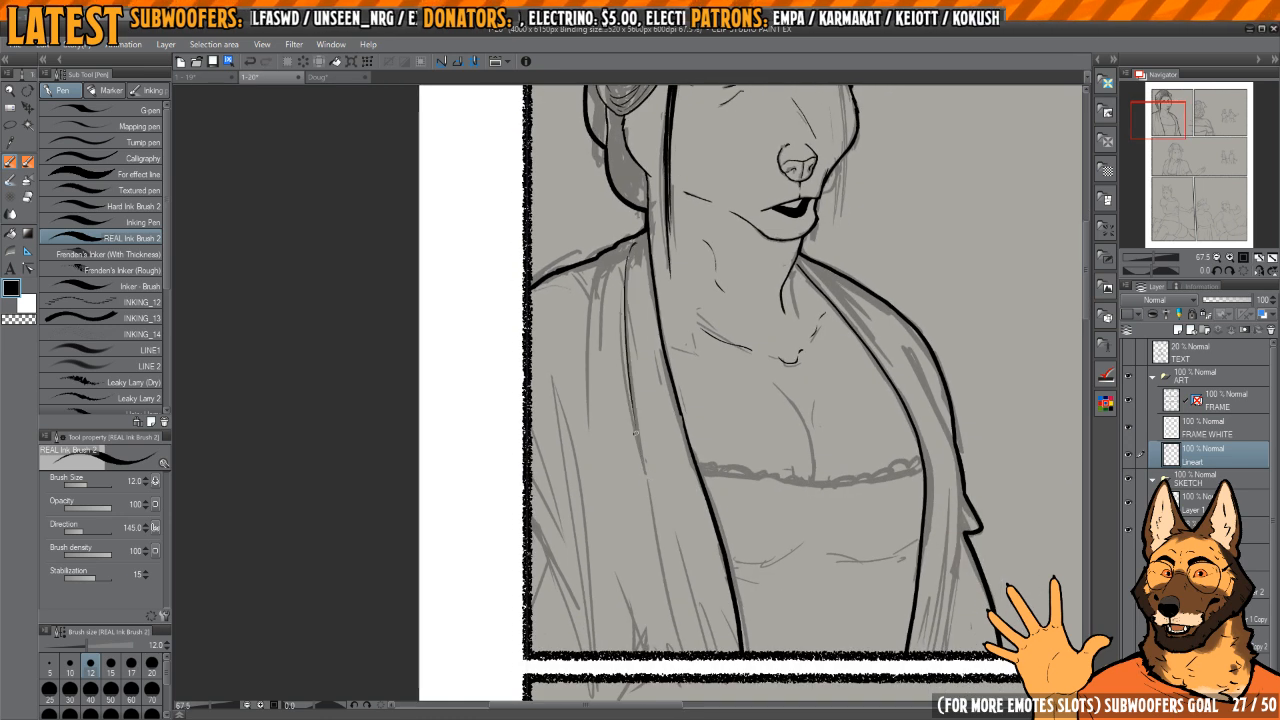
{"action": "scroll", "coordinate": [629, 238], "scroll_direction": "up", "scroll_amount": 6}
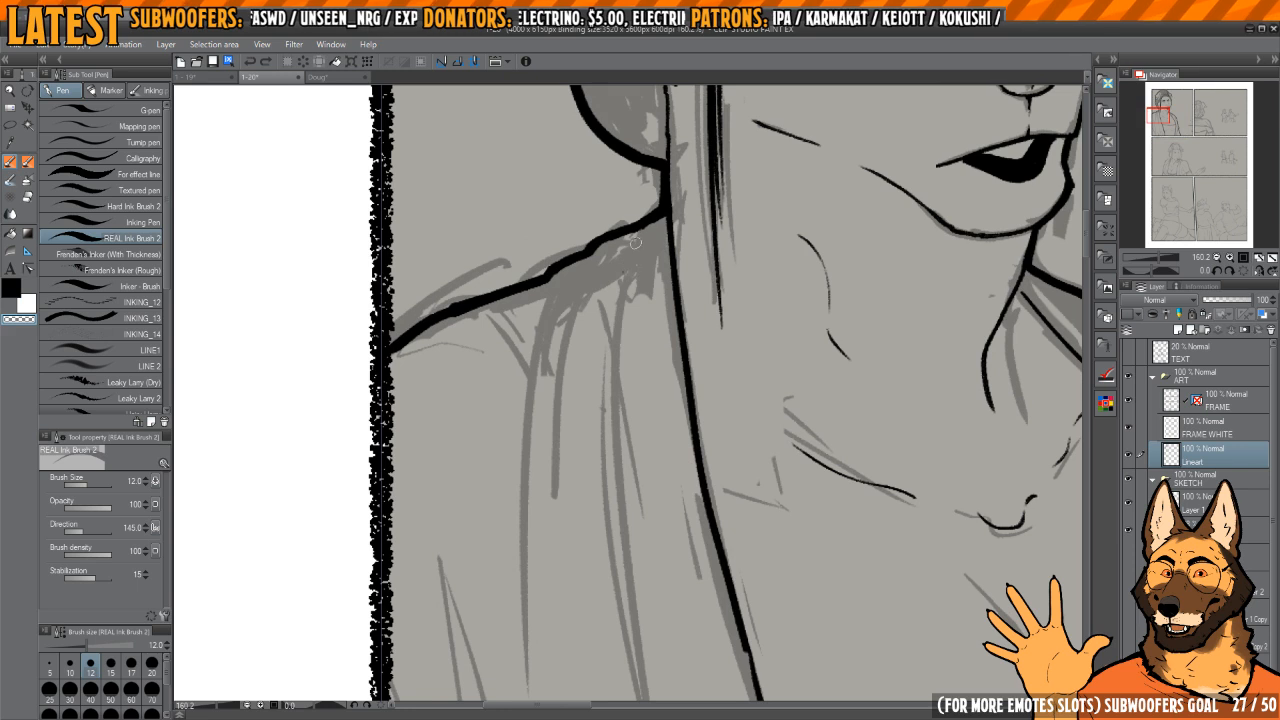
{"action": "scroll", "coordinate": [635, 242], "scroll_direction": "down", "scroll_amount": 6}
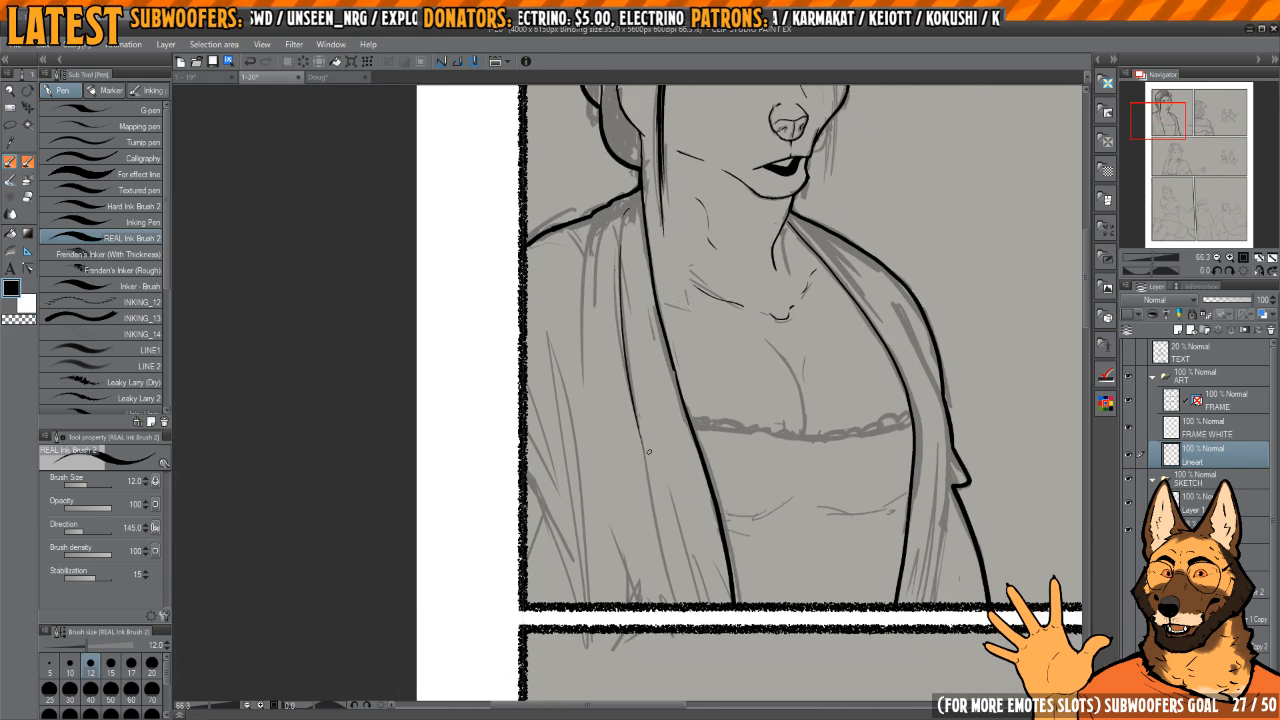
{"action": "left_click_drag", "start_coordinate": [627, 297], "coordinate": [698, 588]}
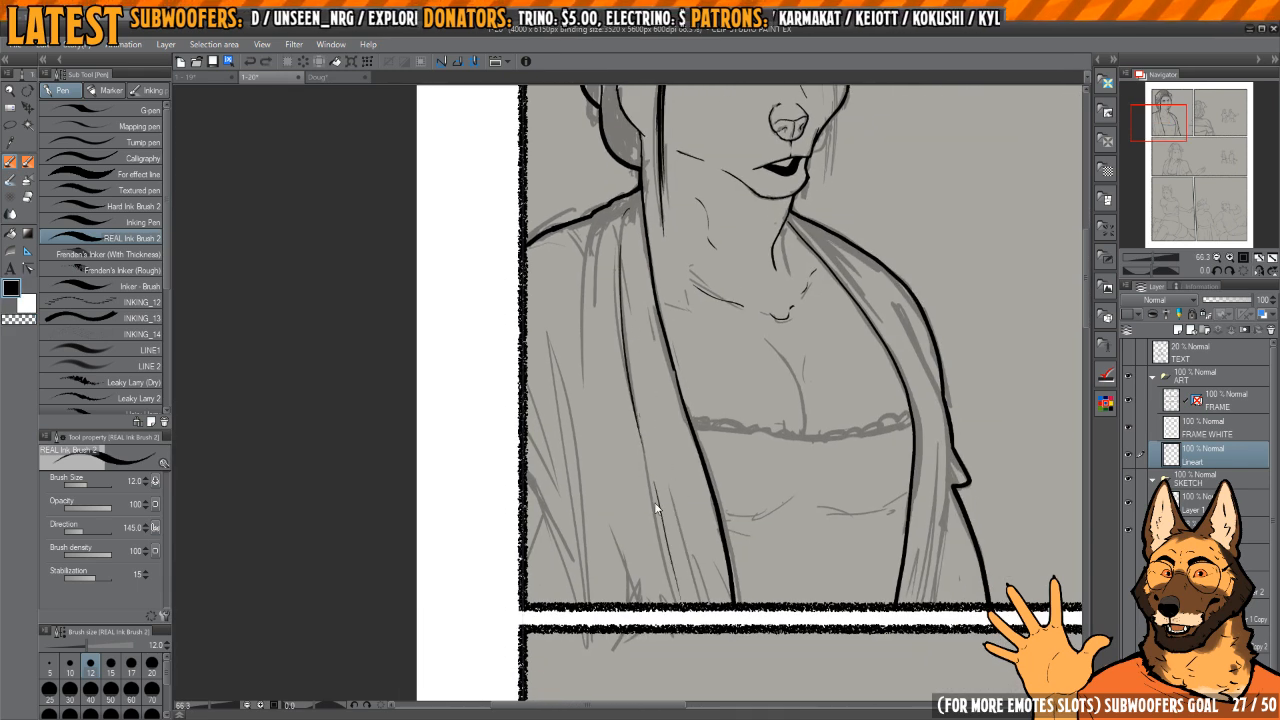
Step: Ink two thin vertical fold lines hanging from the near shoulder of the shawl, redoing the inner one
{"action": "left_click_drag", "start_coordinate": [596, 361], "coordinate": [648, 389]}
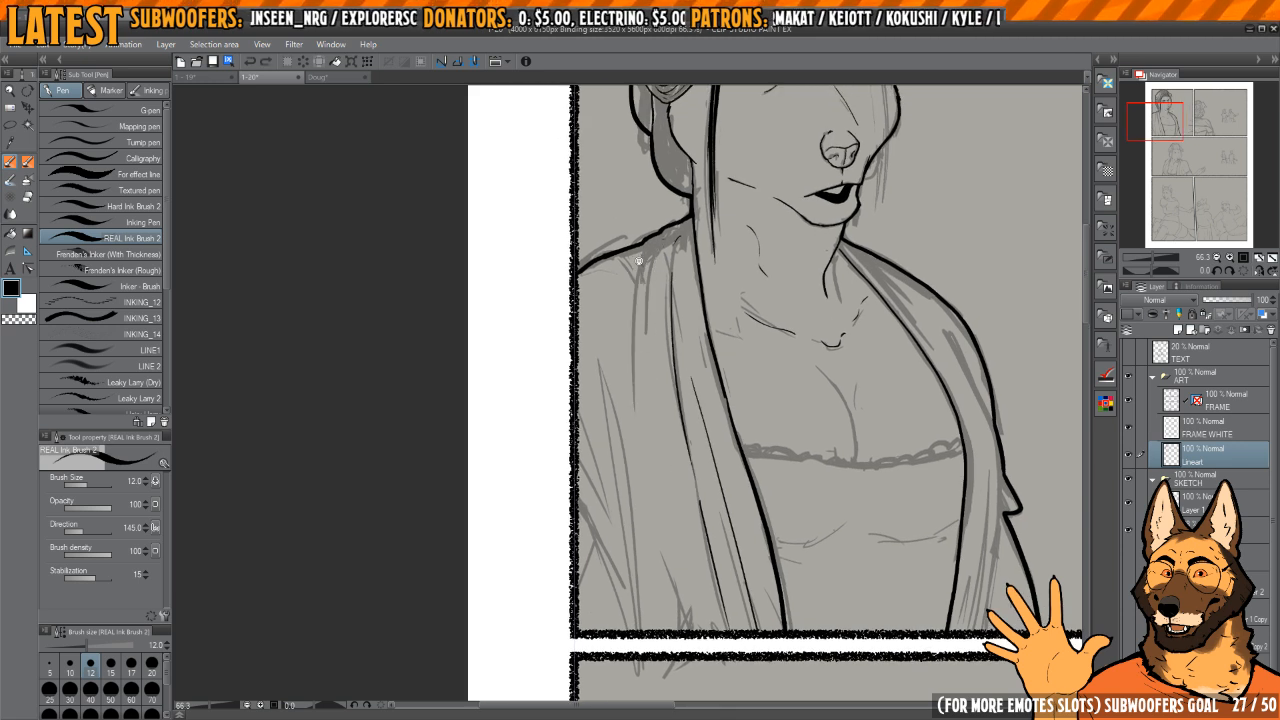
{"action": "scroll", "coordinate": [635, 262], "scroll_direction": "up", "scroll_amount": 2}
{"action": "scroll", "coordinate": [651, 423], "scroll_direction": "down", "scroll_amount": 2}
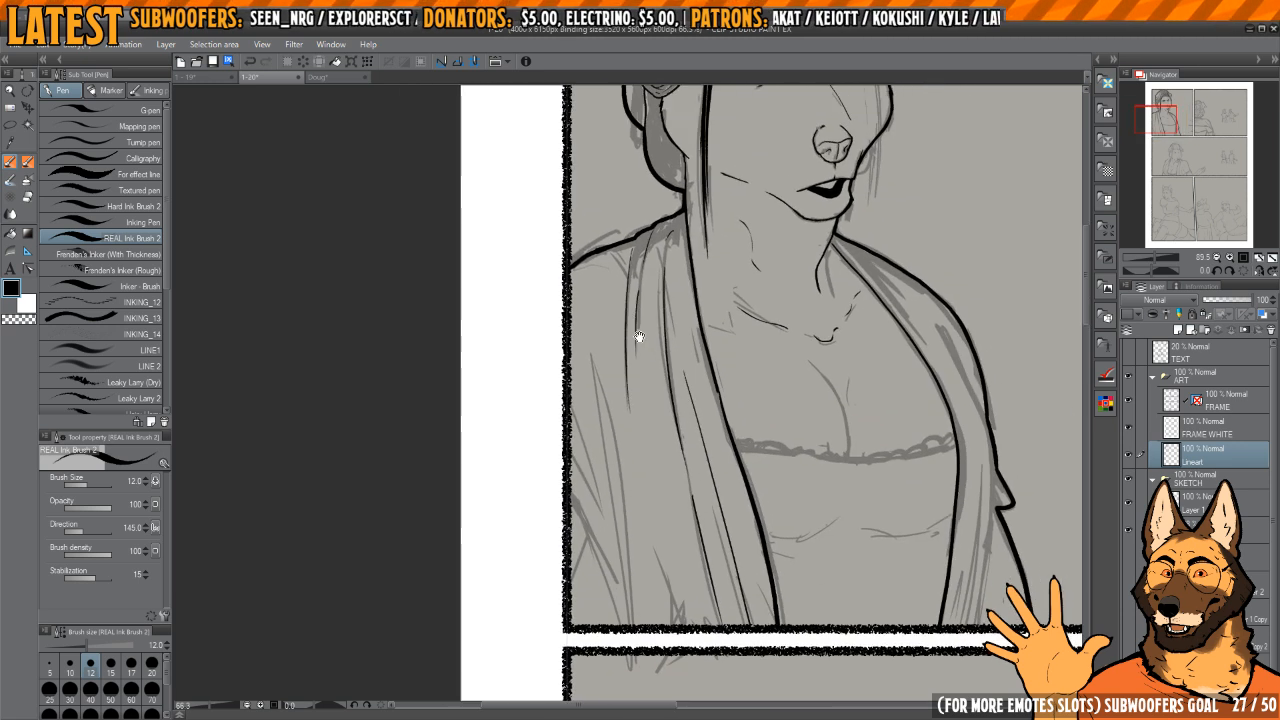
{"action": "scroll", "coordinate": [634, 337], "scroll_direction": "up", "scroll_amount": 3}
{"action": "left_click_drag", "start_coordinate": [643, 264], "coordinate": [627, 433]}
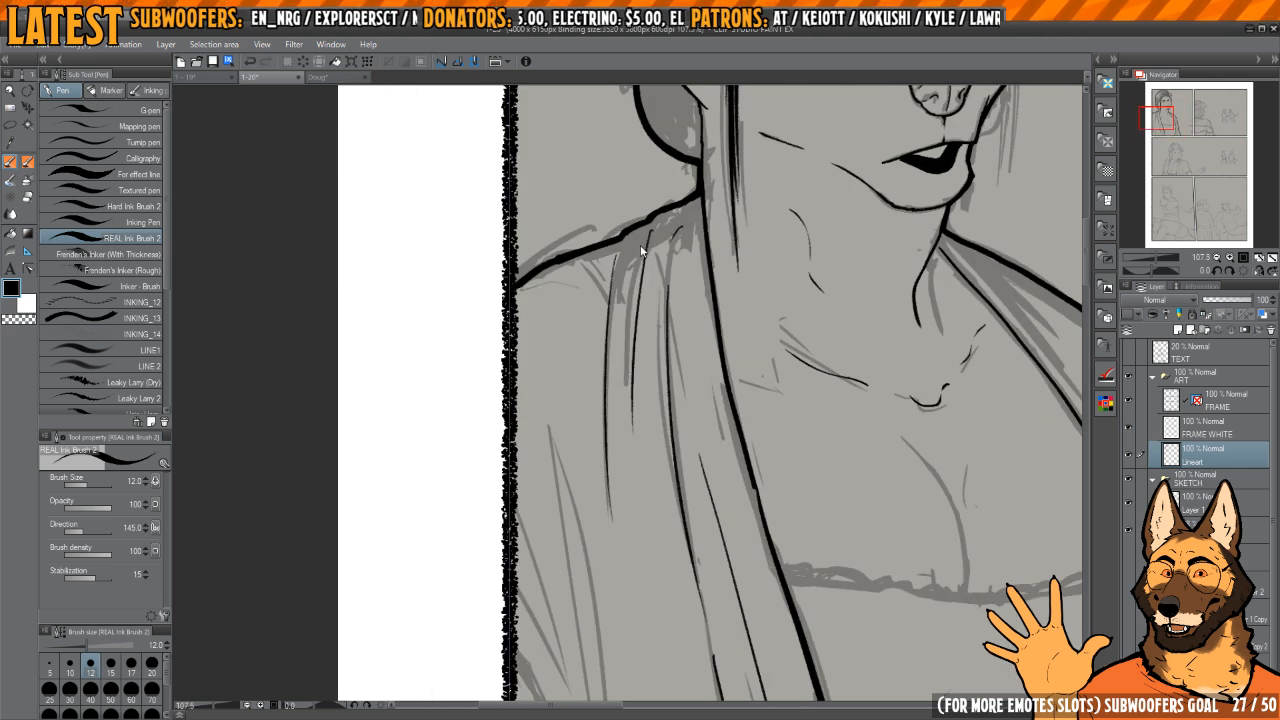
{"action": "key", "text": "ctrl+z"}
{"action": "left_click_drag", "start_coordinate": [646, 230], "coordinate": [630, 424]}
{"action": "left_click_drag", "start_coordinate": [635, 262], "coordinate": [630, 433]}
{"action": "left_click_drag", "start_coordinate": [630, 429], "coordinate": [621, 340]}
{"action": "scroll", "coordinate": [621, 340], "scroll_direction": "down", "scroll_amount": 2}
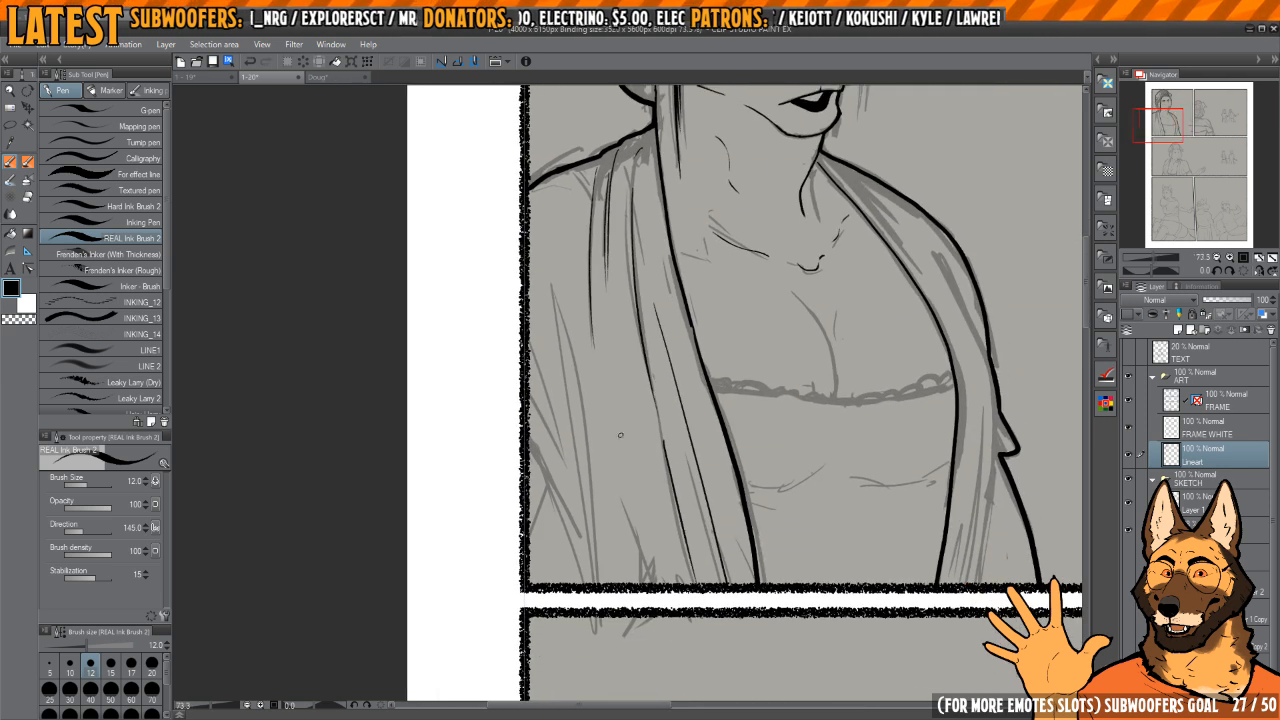
Step: Mirror the view and ink more thin folds along the shawl's lower part and beside the panel's side border
{"action": "key", "text": "h"}
{"action": "key", "text": "h"}
{"action": "left_click_drag", "start_coordinate": [590, 402], "coordinate": [614, 417]}
{"action": "key", "text": "h"}
{"action": "left_click_drag", "start_coordinate": [688, 437], "coordinate": [672, 371]}
{"action": "left_click_drag", "start_coordinate": [662, 219], "coordinate": [636, 380]}
{"action": "left_click_drag", "start_coordinate": [652, 382], "coordinate": [654, 340]}
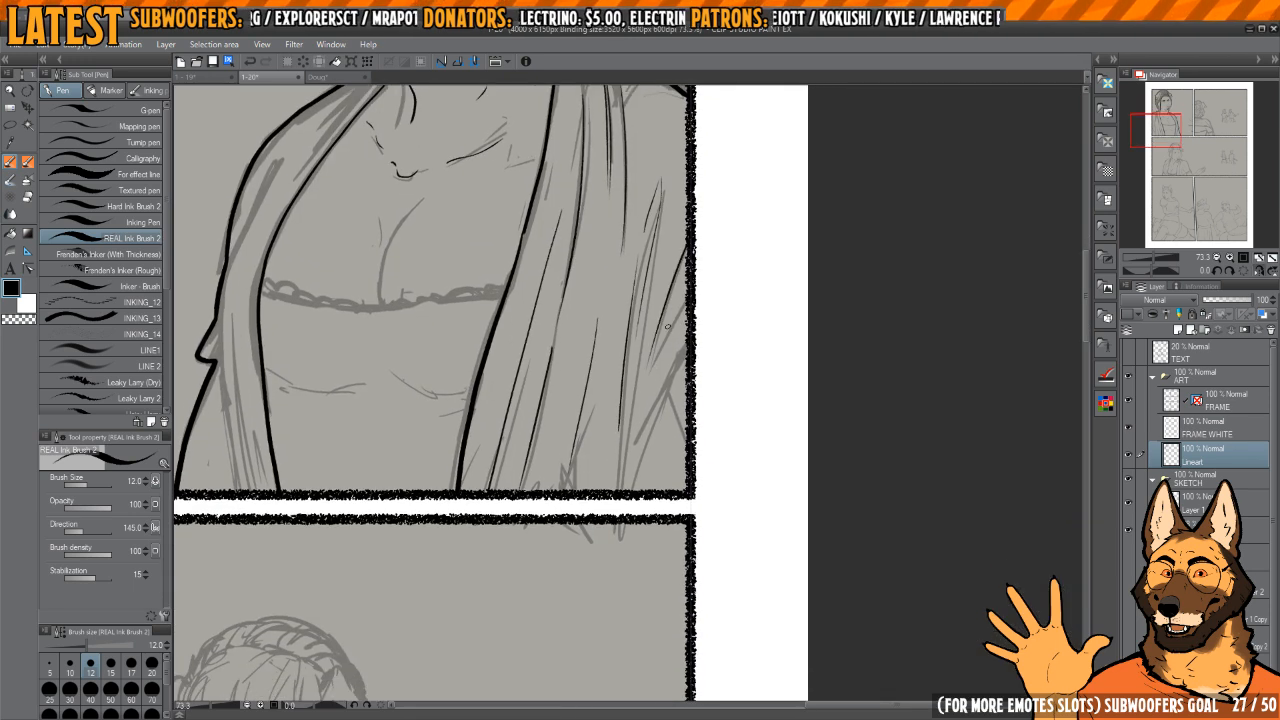
{"action": "left_click_drag", "start_coordinate": [687, 292], "coordinate": [658, 356]}
{"action": "left_click_drag", "start_coordinate": [632, 437], "coordinate": [640, 417]}
{"action": "scroll", "coordinate": [627, 438], "scroll_direction": "up", "scroll_amount": 2}
{"action": "left_click_drag", "start_coordinate": [627, 481], "coordinate": [614, 314]}
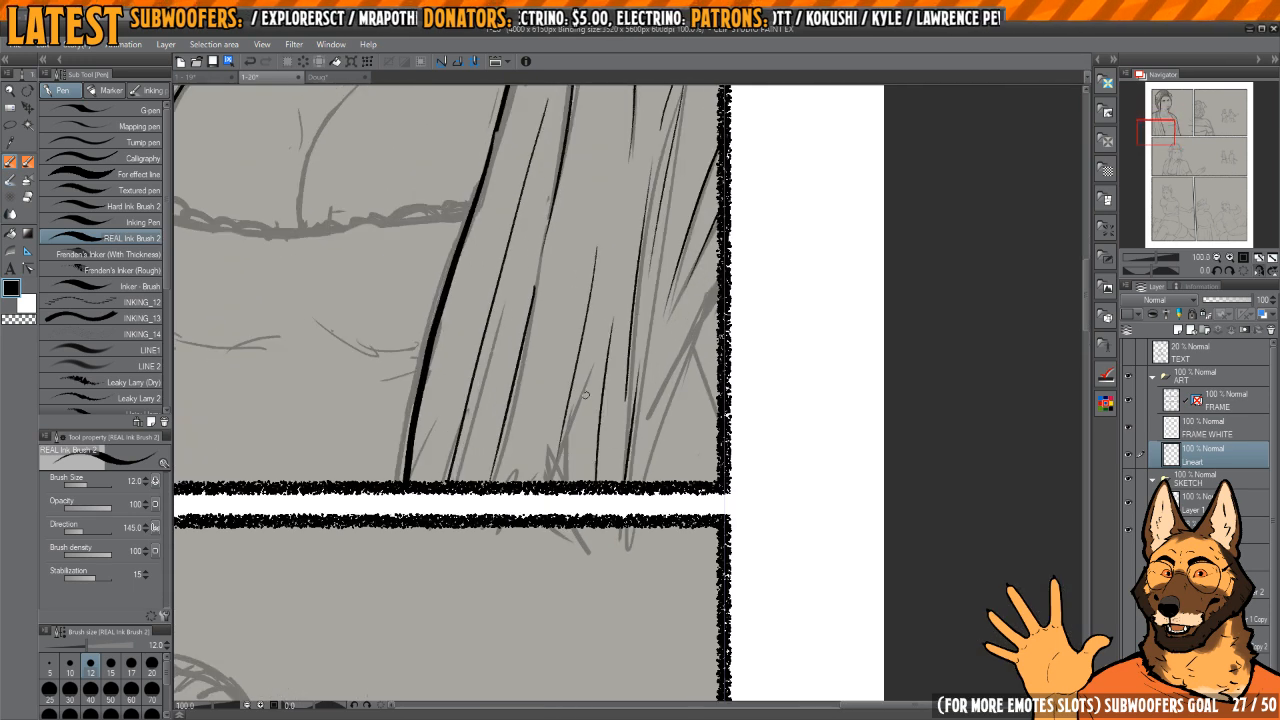
Step: Ink the thick sleeve edge curving from the panel's side border down to its lower border, replacing the first attempt
{"action": "left_click_drag", "start_coordinate": [708, 397], "coordinate": [673, 382]}
{"action": "scroll", "coordinate": [660, 381], "scroll_direction": "up", "scroll_amount": 2}
{"action": "left_click_drag", "start_coordinate": [699, 248], "coordinate": [614, 474]}
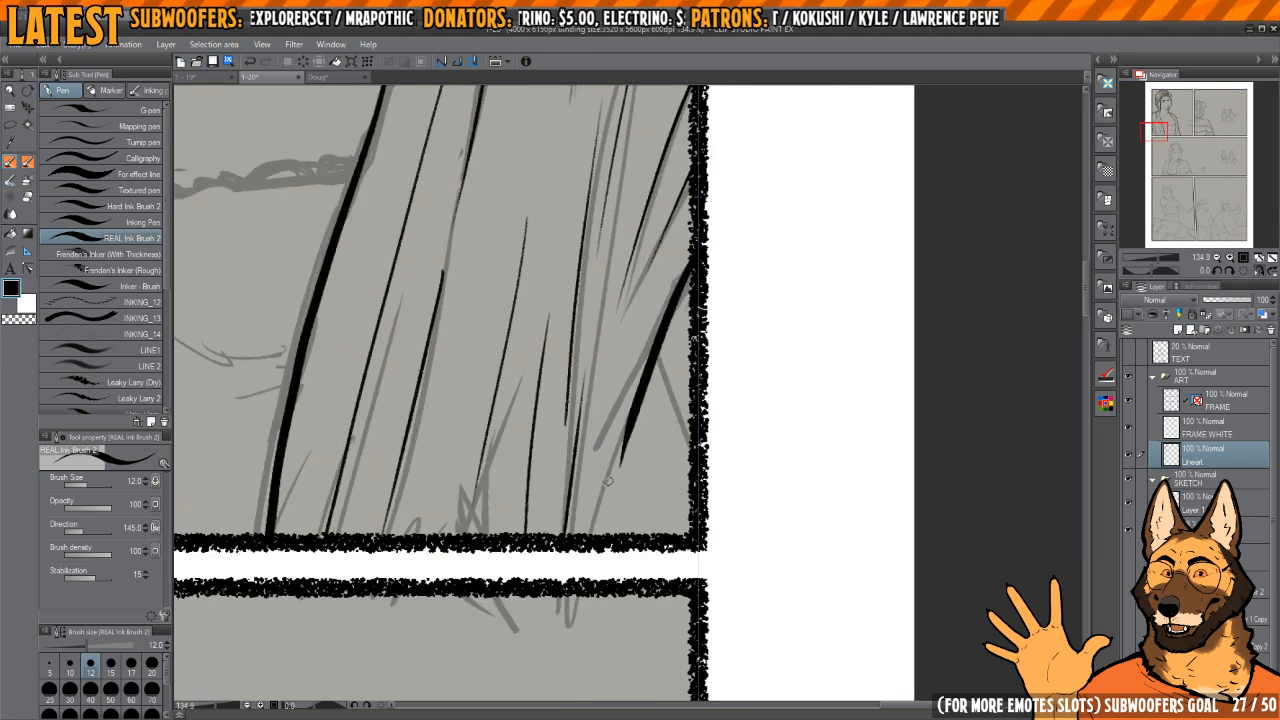
{"action": "key", "text": "ctrl+z"}
{"action": "left_click_drag", "start_coordinate": [695, 270], "coordinate": [590, 545]}
{"action": "key", "text": "h"}
{"action": "key", "text": "h"}
{"action": "mouse_move", "coordinate": [656, 385]}
{"action": "left_mouse_down"}
{"action": "mouse_move", "coordinate": [644, 383]}
{"action": "mouse_move", "coordinate": [671, 431]}
{"action": "left_mouse_up"}
{"action": "scroll", "coordinate": [672, 431], "scroll_direction": "down", "scroll_amount": 3}
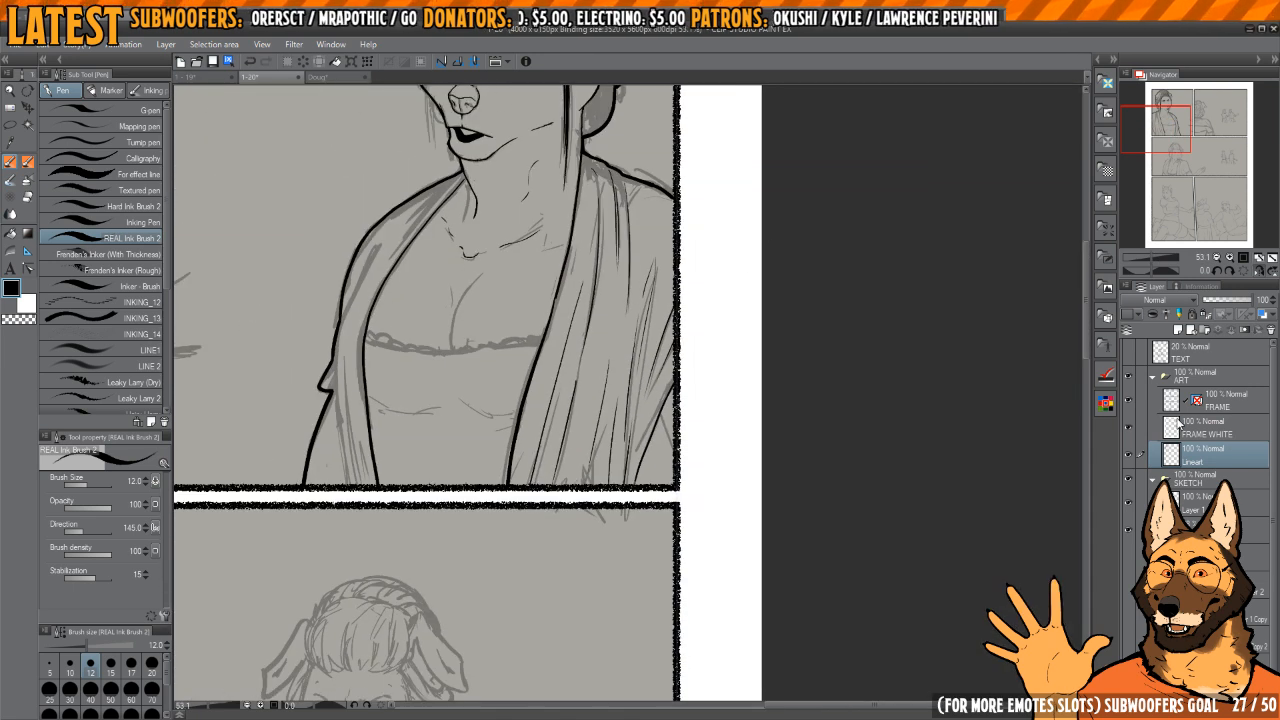
Step: Hide the FRAME WHITE layer
{"action": "left_click", "coordinate": [1130, 427]}
{"action": "scroll", "coordinate": [690, 425], "scroll_direction": "up", "scroll_amount": 3}
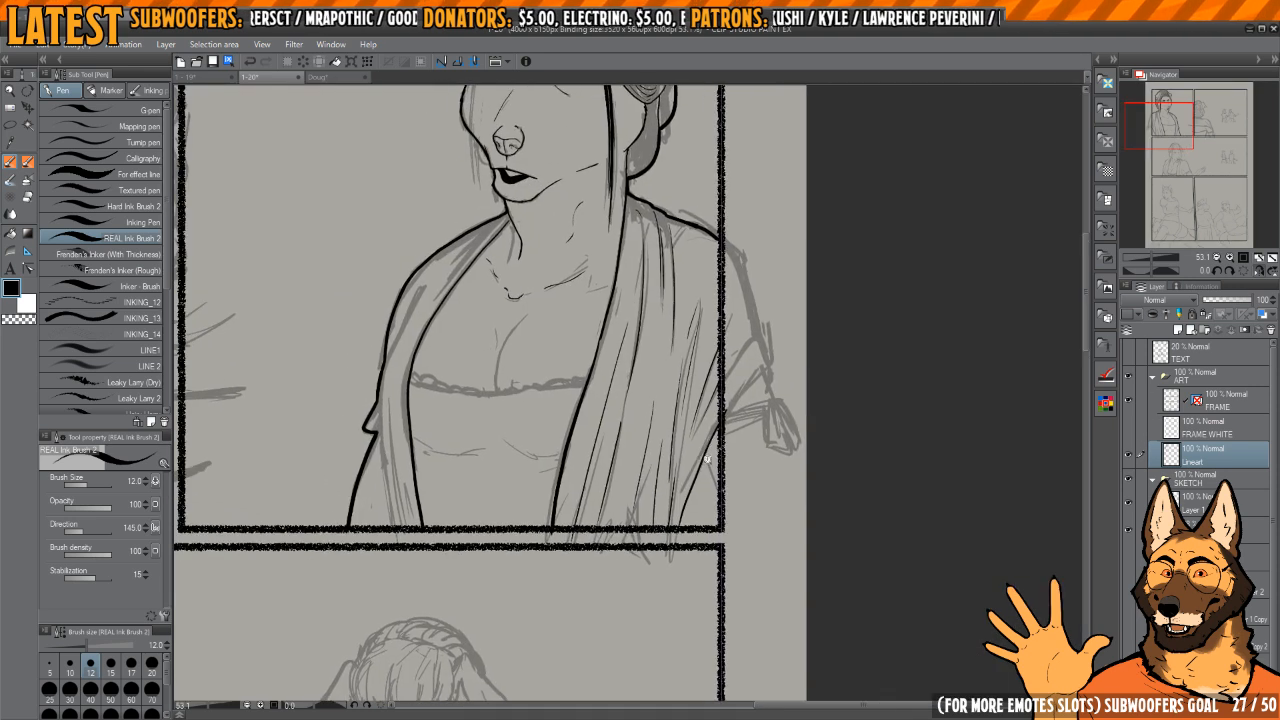
{"action": "left_click_drag", "start_coordinate": [705, 444], "coordinate": [750, 596]}
{"action": "left_click_drag", "start_coordinate": [583, 392], "coordinate": [892, 510]}
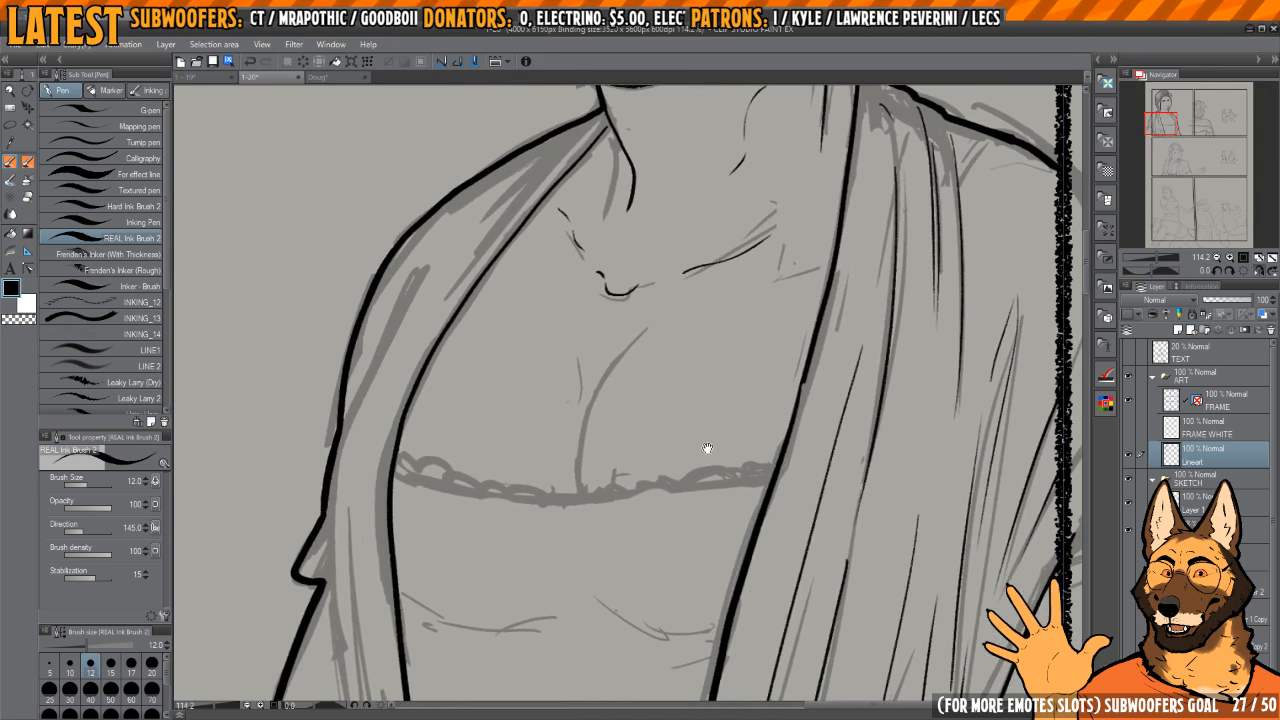
Step: Ink the curved chest line rising from the top's lace trim, redoing it as one smooth stroke
{"action": "left_click_drag", "start_coordinate": [620, 447], "coordinate": [642, 448]}
{"action": "scroll", "coordinate": [642, 448], "scroll_direction": "up", "scroll_amount": 3}
{"action": "mouse_move", "coordinate": [580, 553]}
{"action": "left_mouse_down"}
{"action": "mouse_move", "coordinate": [610, 392]}
{"action": "mouse_move", "coordinate": [712, 262]}
{"action": "mouse_move", "coordinate": [580, 545]}
{"action": "mouse_move", "coordinate": [688, 284]}
{"action": "left_mouse_up"}
{"action": "key", "text": "ctrl+z"}
{"action": "key", "text": "ctrl+z"}
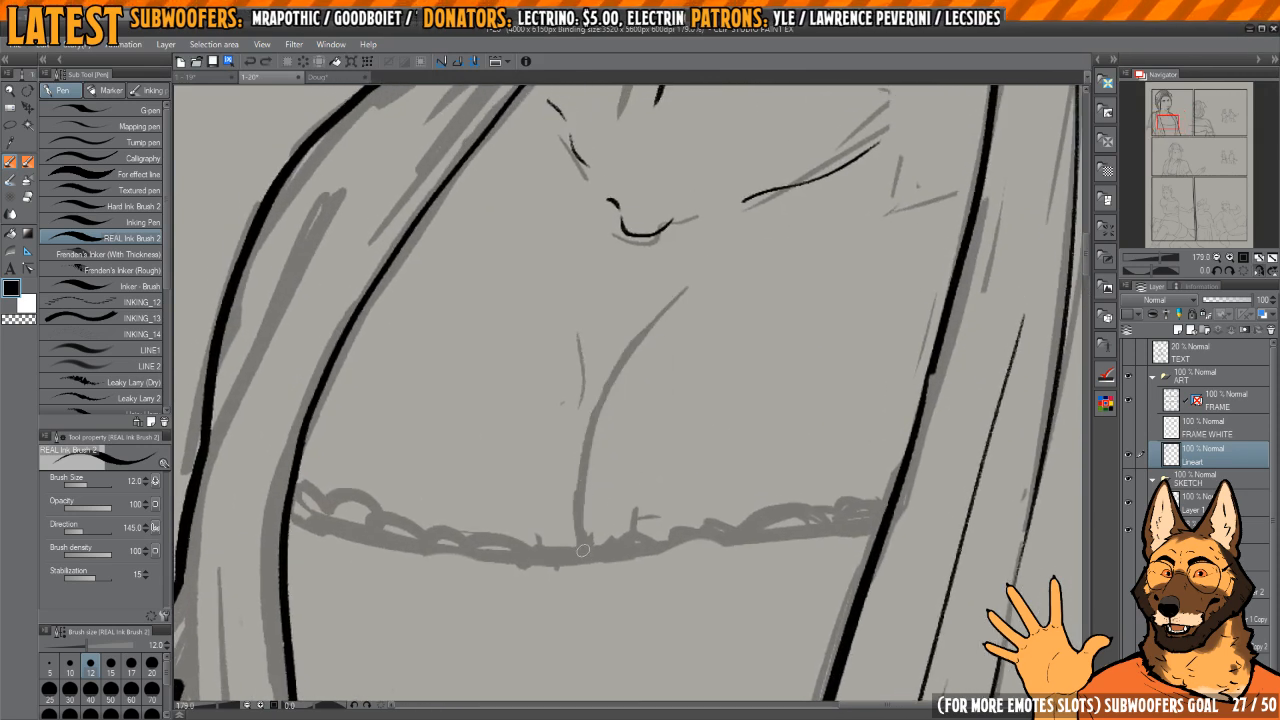
{"action": "left_click_drag", "start_coordinate": [583, 557], "coordinate": [689, 284]}
{"action": "key", "text": "h"}
{"action": "key", "text": "h"}
{"action": "left_click_drag", "start_coordinate": [666, 378], "coordinate": [686, 426]}
{"action": "key", "text": "h"}
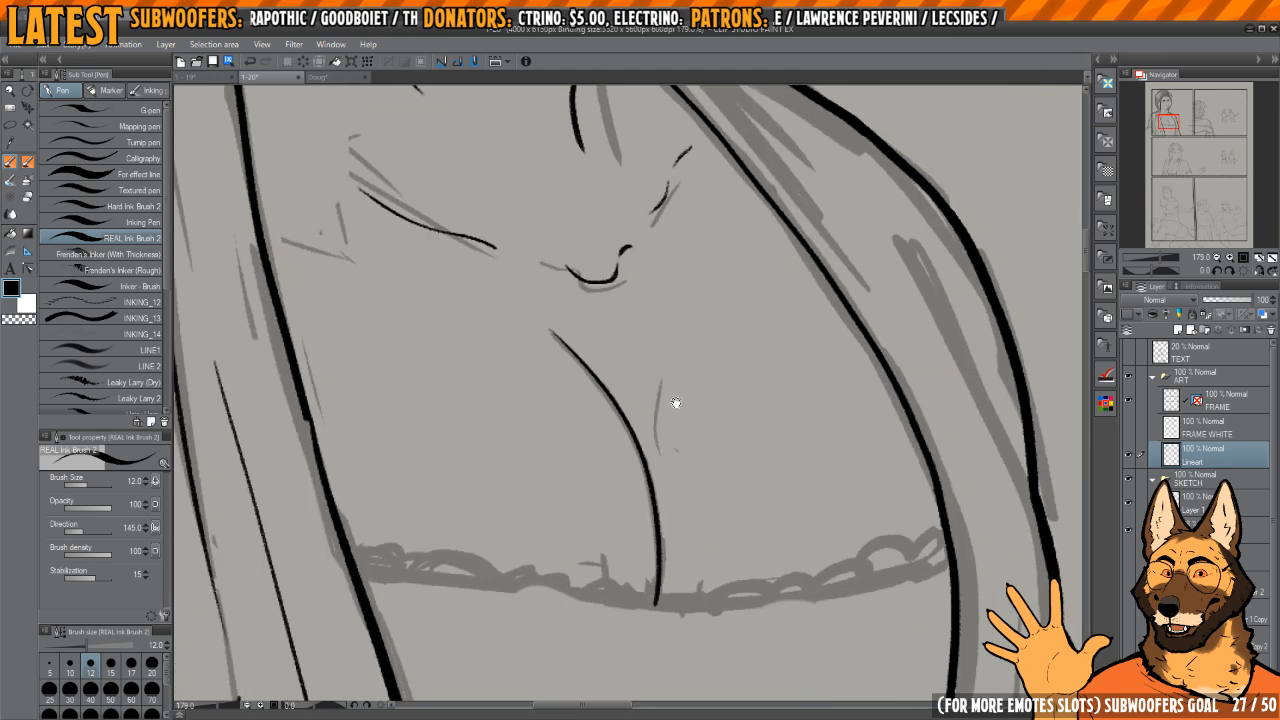
Step: Ink the long loose hair strands hanging from the hairline along the far side of the woman's face, replacing the first attempts
{"action": "scroll", "coordinate": [650, 447], "scroll_direction": "down", "scroll_amount": 4}
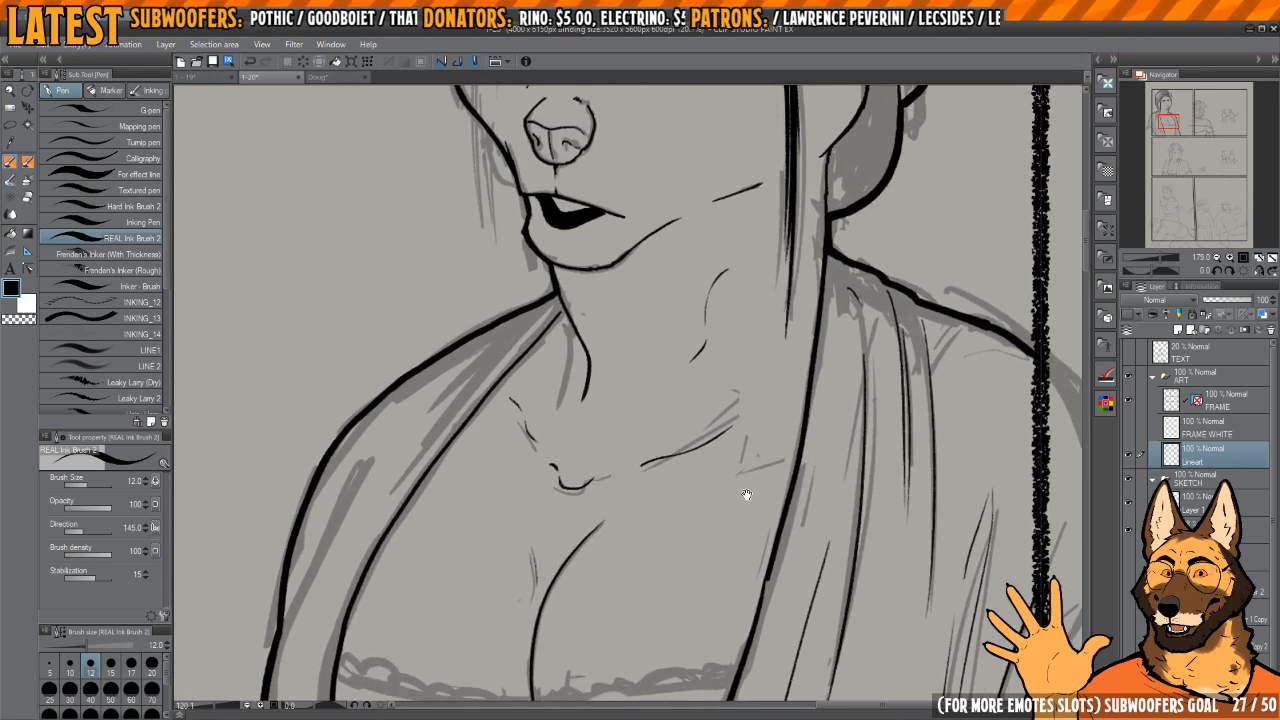
{"action": "scroll", "coordinate": [723, 503], "scroll_direction": "down", "scroll_amount": 2}
{"action": "scroll", "coordinate": [723, 486], "scroll_direction": "up", "scroll_amount": 5}
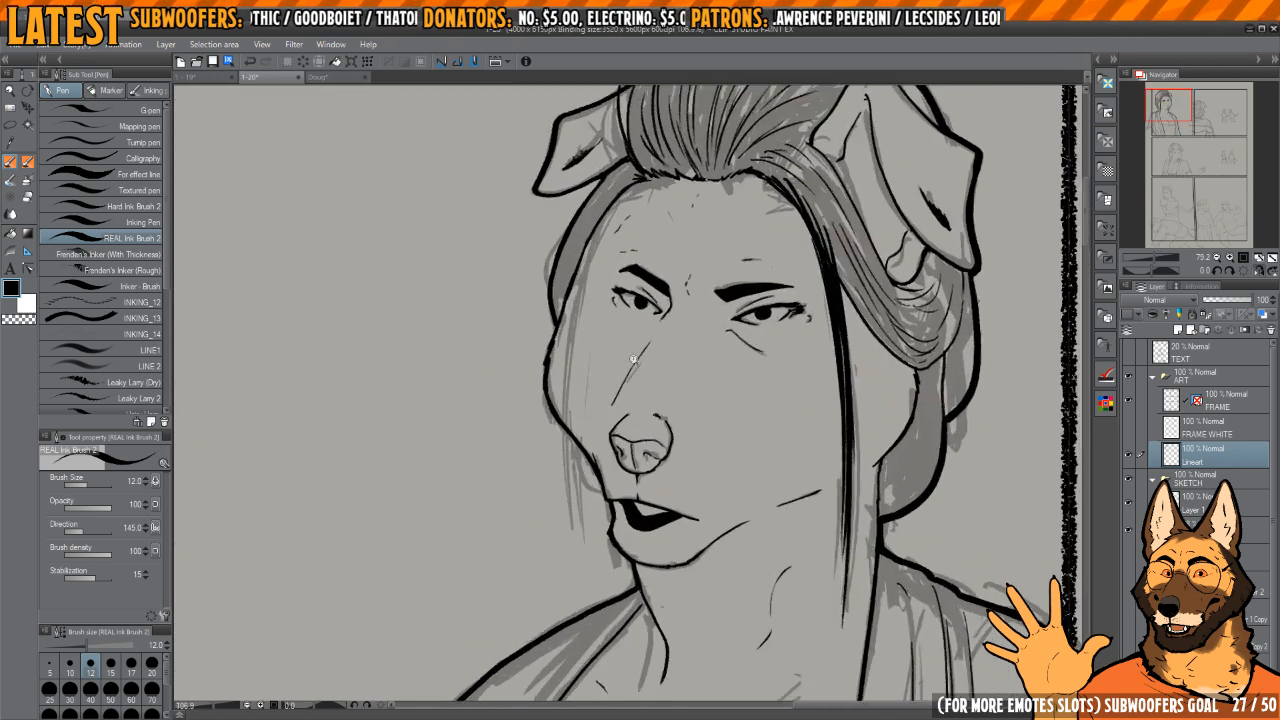
{"action": "scroll", "coordinate": [643, 363], "scroll_direction": "down", "scroll_amount": 5}
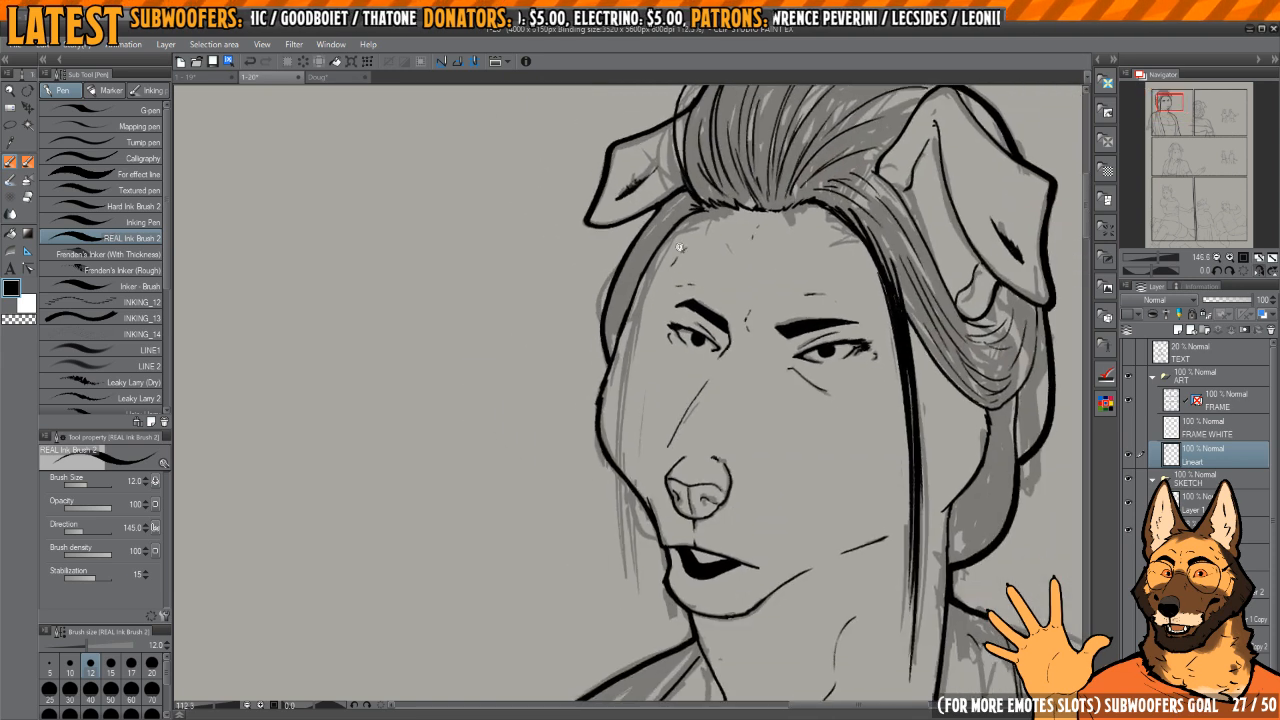
{"action": "mouse_move", "coordinate": [688, 245]}
{"action": "left_mouse_down"}
{"action": "mouse_move", "coordinate": [687, 233]}
{"action": "mouse_move", "coordinate": [640, 320]}
{"action": "left_mouse_up"}
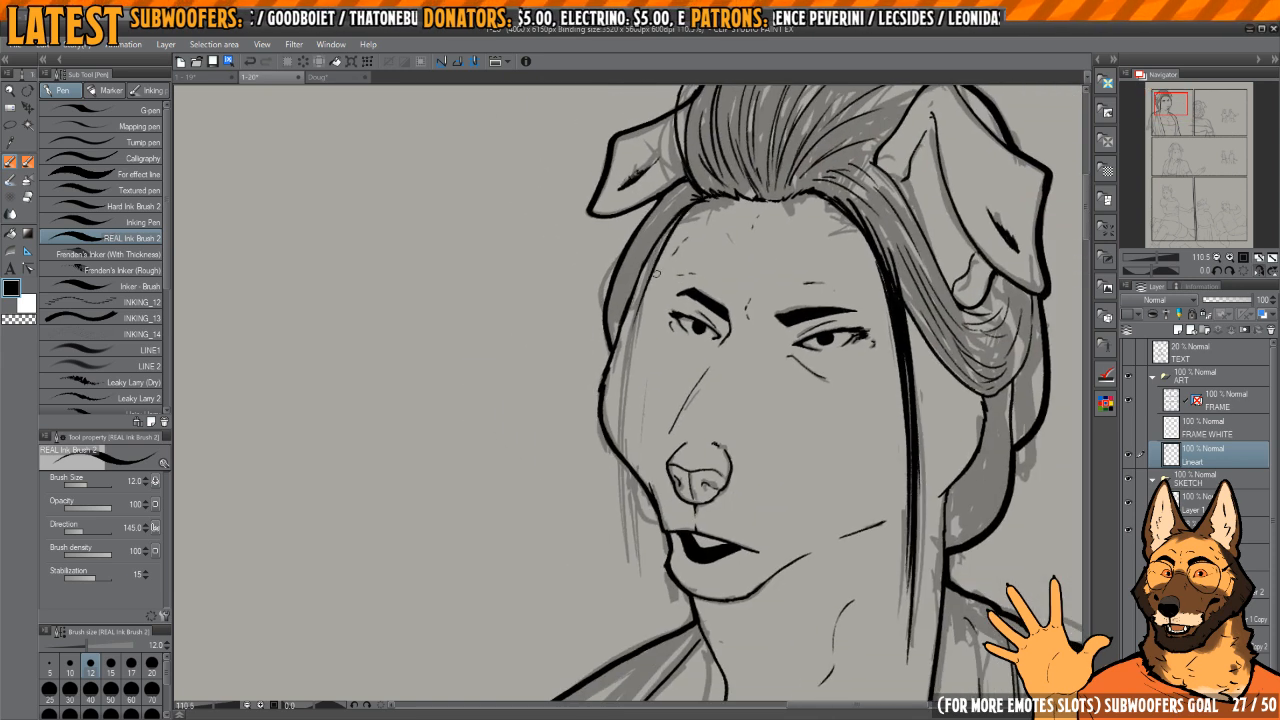
{"action": "left_click_drag", "start_coordinate": [695, 190], "coordinate": [631, 551]}
{"action": "key", "text": "ctrl+z"}
{"action": "left_click_drag", "start_coordinate": [712, 186], "coordinate": [628, 365]}
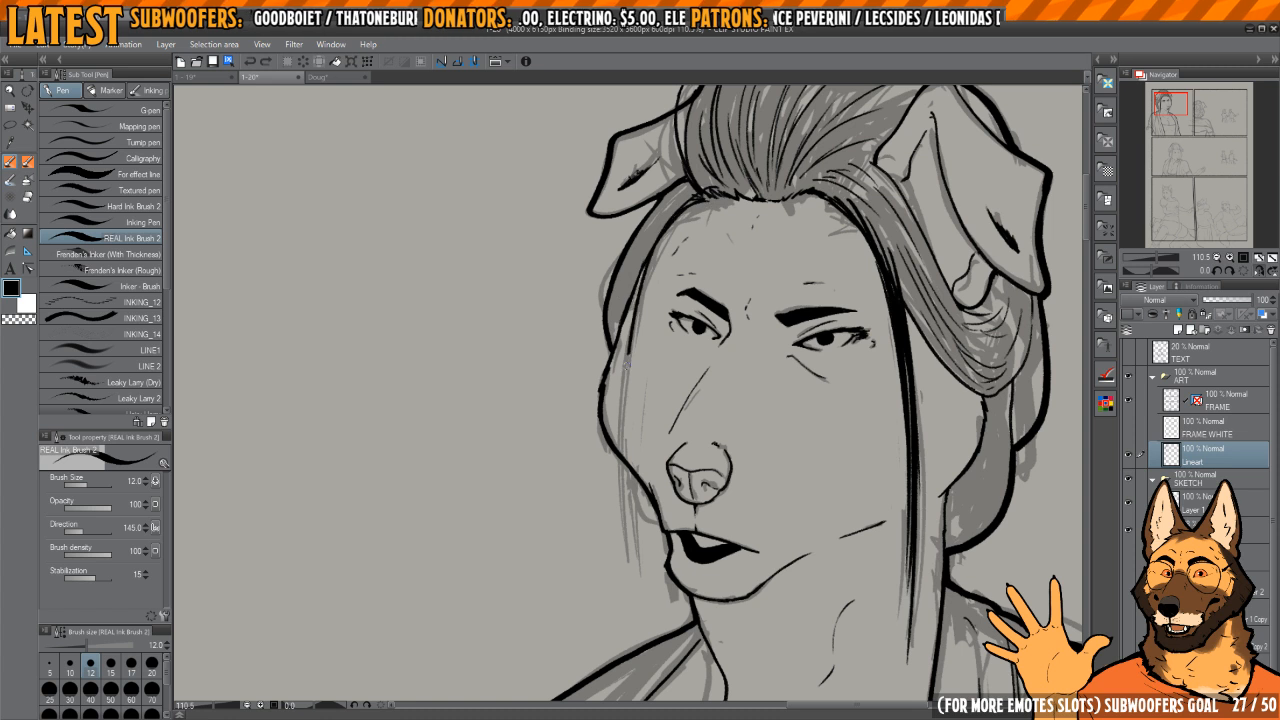
{"action": "key", "text": "ctrl+z"}
{"action": "mouse_move", "coordinate": [702, 192]}
{"action": "left_mouse_down"}
{"action": "mouse_move", "coordinate": [629, 546]}
{"action": "mouse_move", "coordinate": [626, 463]}
{"action": "left_mouse_up"}
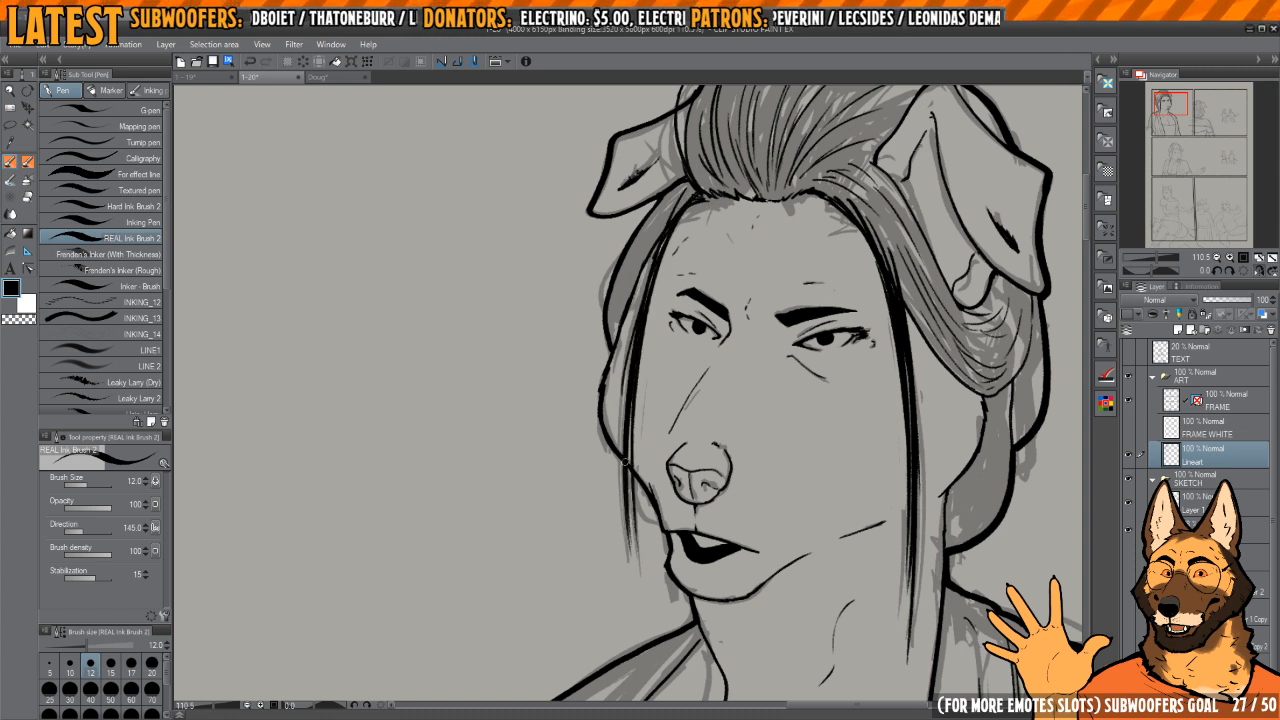
Step: Ink the small curved muzzle line between the corner of the mouth and the loose hair strand
{"action": "scroll", "coordinate": [674, 491], "scroll_direction": "up", "scroll_amount": 4}
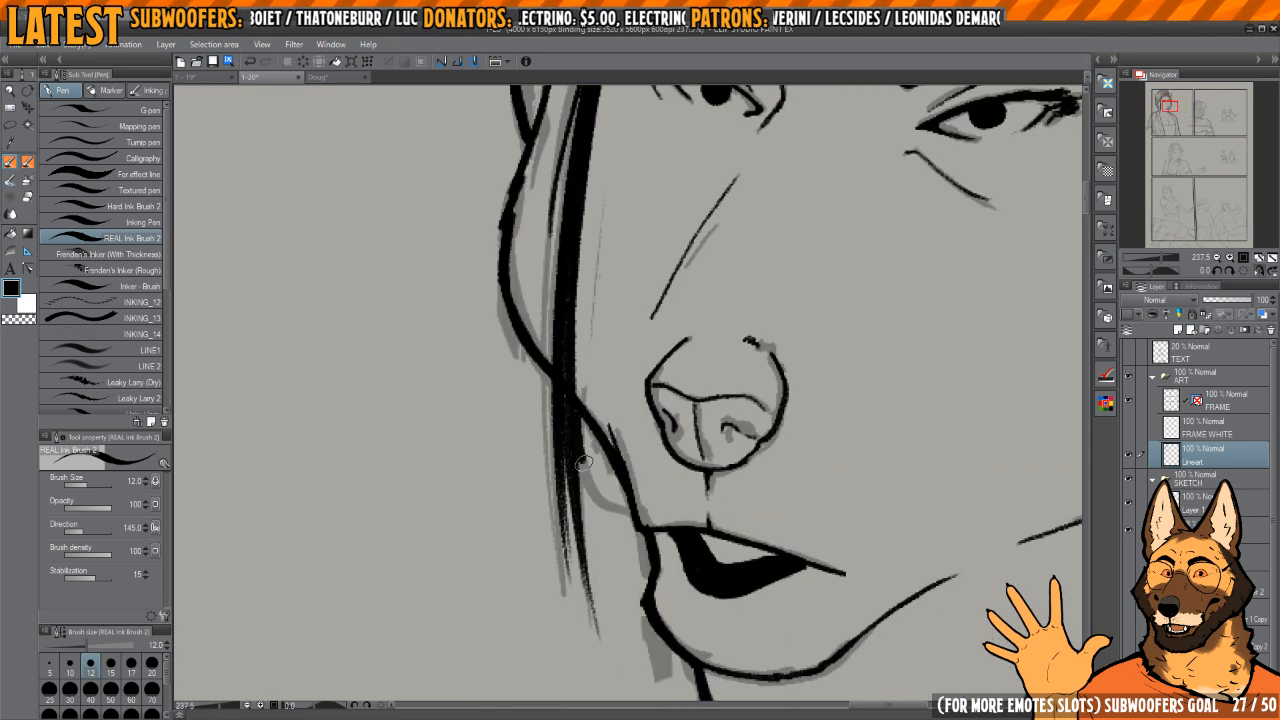
{"action": "scroll", "coordinate": [634, 482], "scroll_direction": "down", "scroll_amount": 6}
{"action": "key", "text": "h"}
{"action": "scroll", "coordinate": [660, 462], "scroll_direction": "up", "scroll_amount": 8}
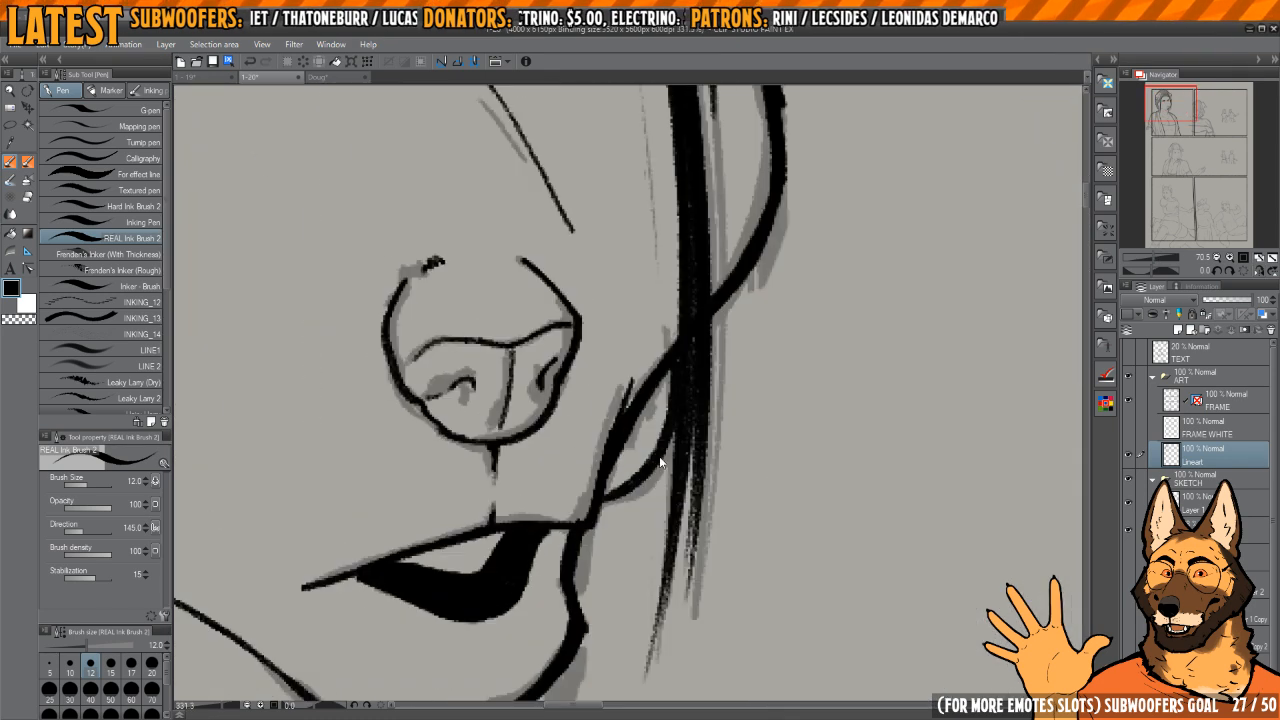
{"action": "key", "text": "h"}
{"action": "key", "text": "h"}
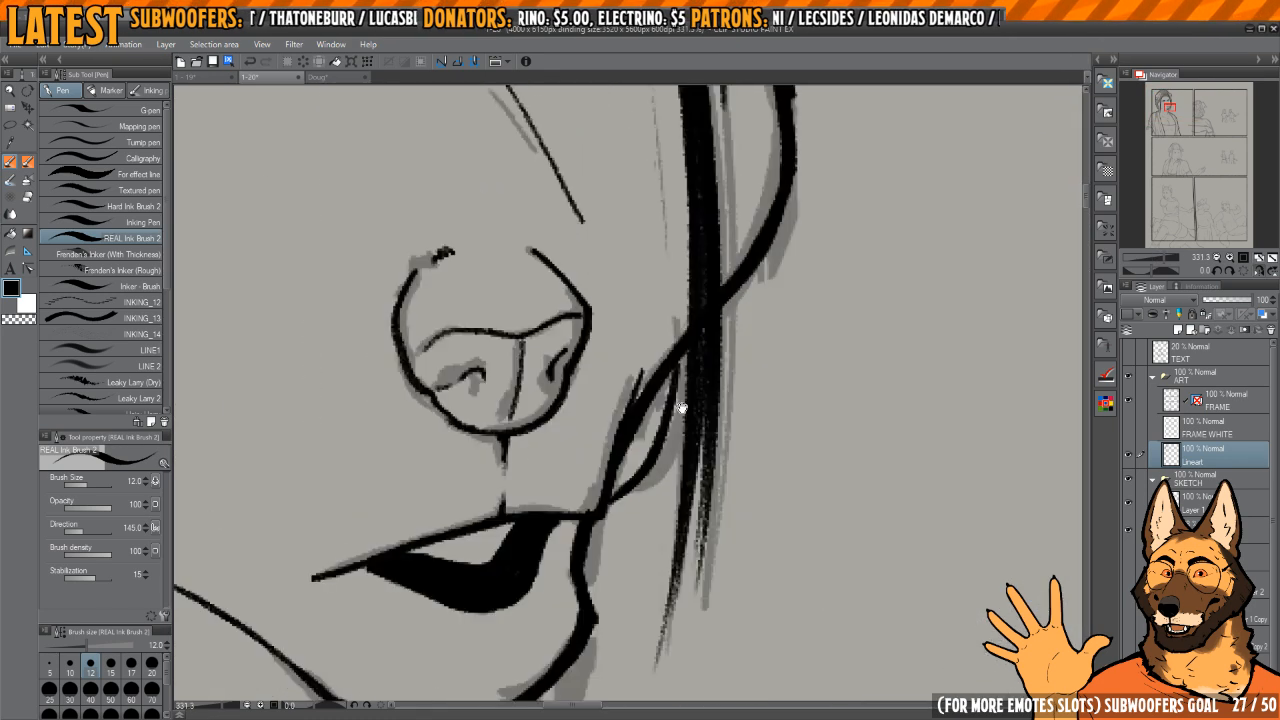
{"action": "scroll", "coordinate": [699, 350], "scroll_direction": "down", "scroll_amount": 6}
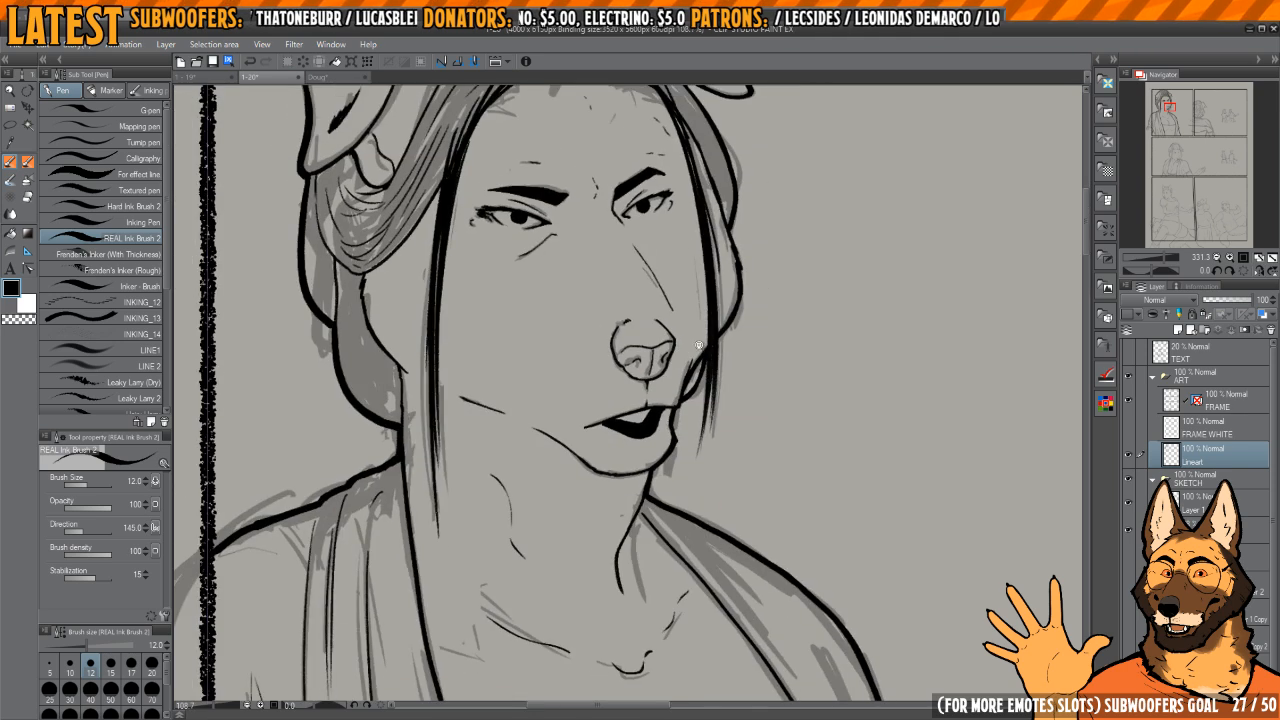
Step: Extend the shoulder outline slightly past the panel's side border
{"action": "left_click_drag", "start_coordinate": [607, 517], "coordinate": [694, 446]}
{"action": "scroll", "coordinate": [570, 431], "scroll_direction": "up", "scroll_amount": 1}
{"action": "scroll", "coordinate": [570, 431], "scroll_direction": "up", "scroll_amount": 7}
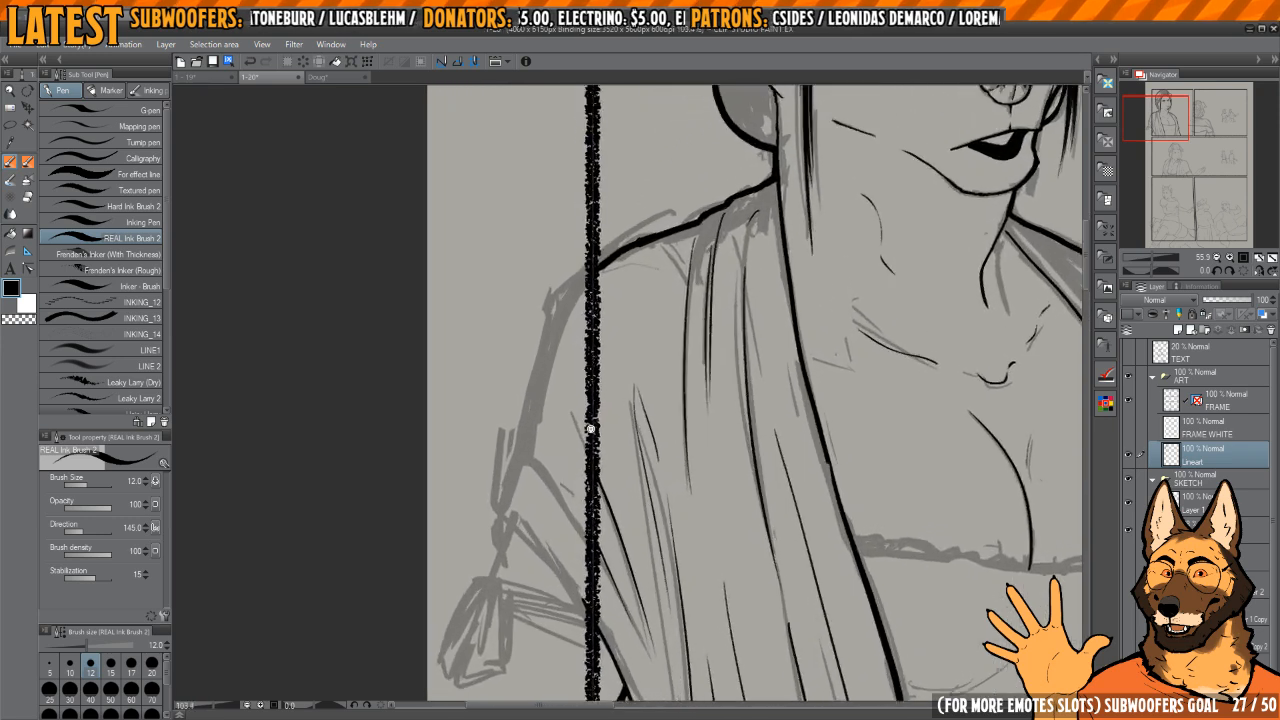
{"action": "scroll", "coordinate": [576, 401], "scroll_direction": "down", "scroll_amount": 8}
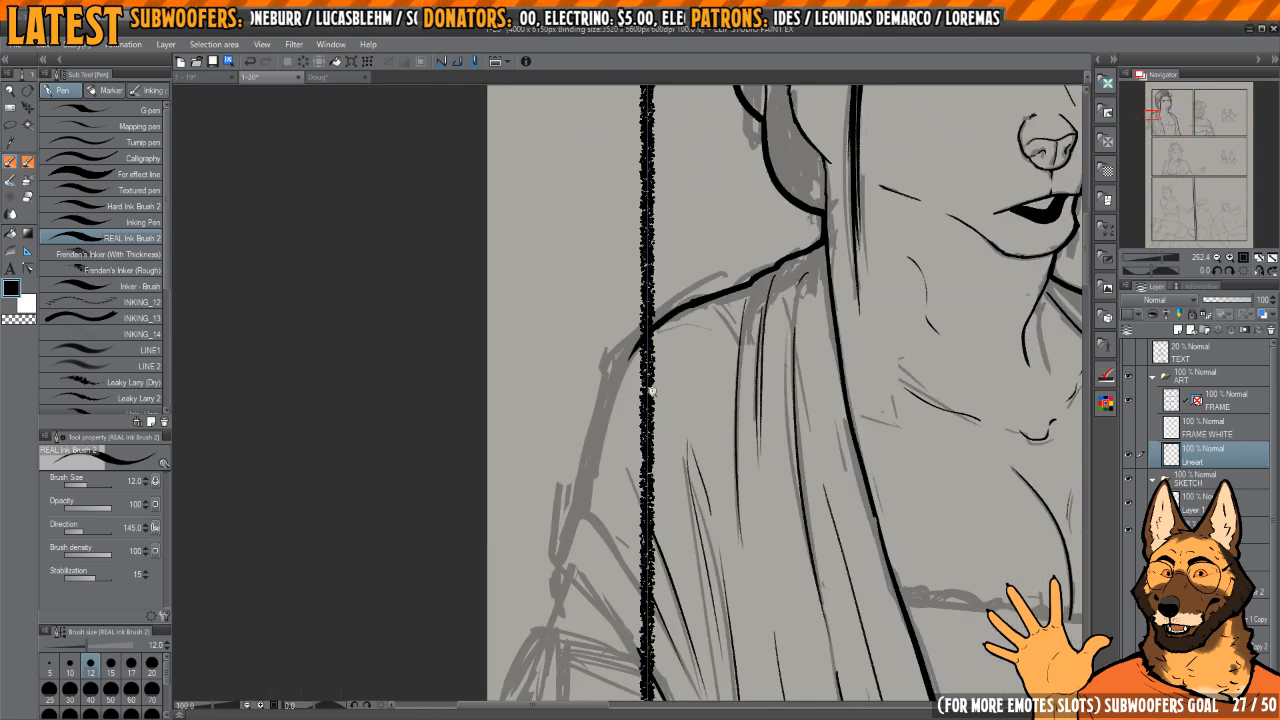
{"action": "scroll", "coordinate": [623, 370], "scroll_direction": "up", "scroll_amount": 3}
{"action": "scroll", "coordinate": [682, 439], "scroll_direction": "down", "scroll_amount": 5}
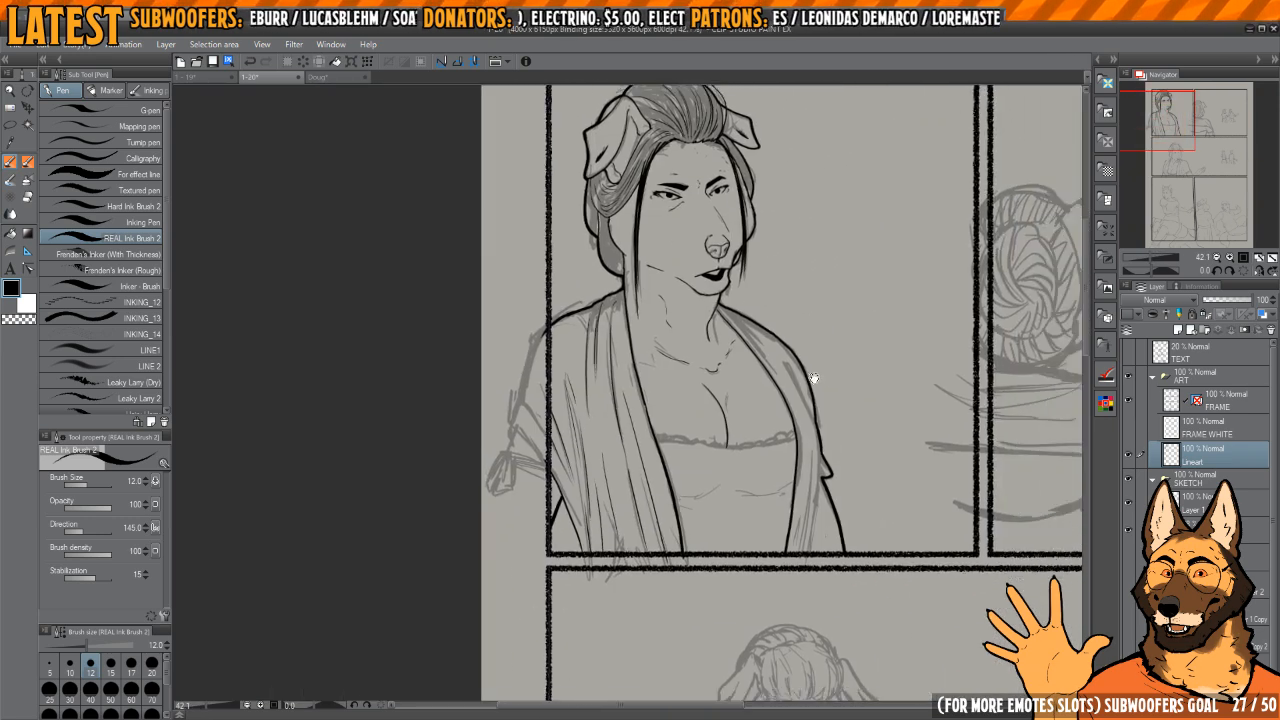
Step: Ink the shawl's outer edge from the elbow notch down toward the panel's lower border and clean its joint with the upper outline
{"action": "key", "text": "h"}
{"action": "key", "text": "h"}
{"action": "key", "text": "h"}
{"action": "scroll", "coordinate": [573, 396], "scroll_direction": "up", "scroll_amount": 5}
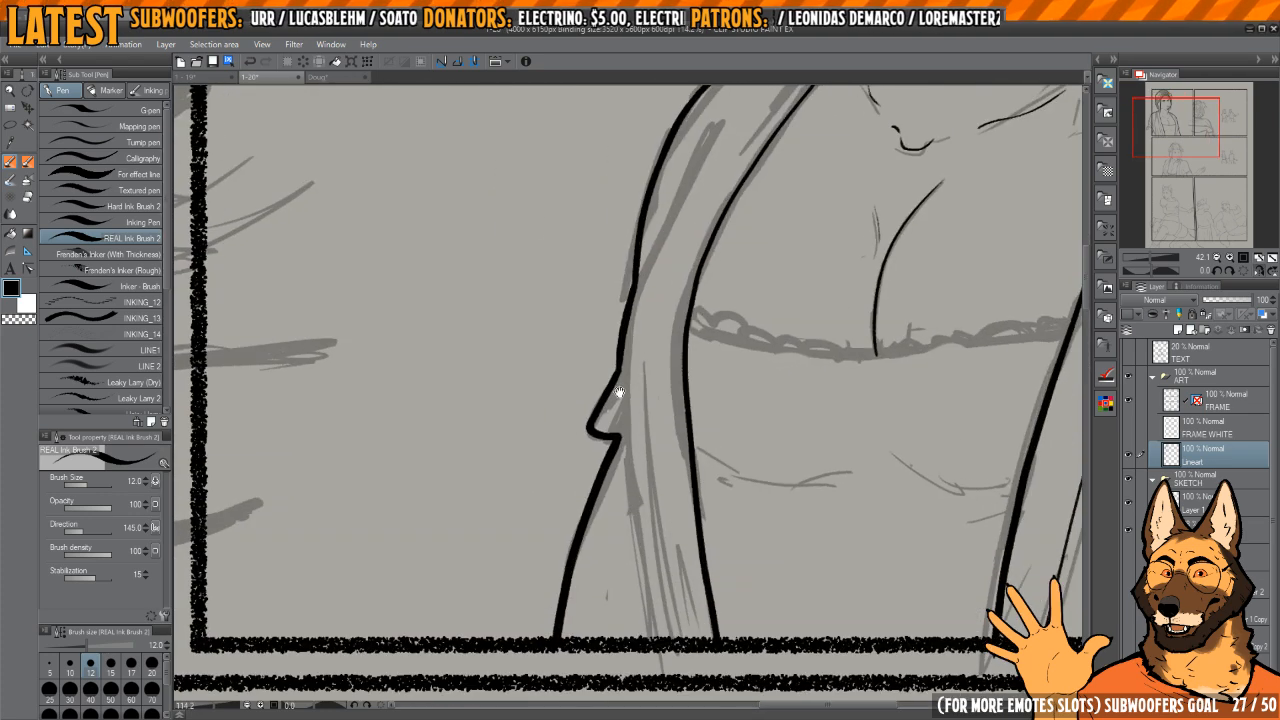
{"action": "scroll", "coordinate": [620, 418], "scroll_direction": "down", "scroll_amount": 2}
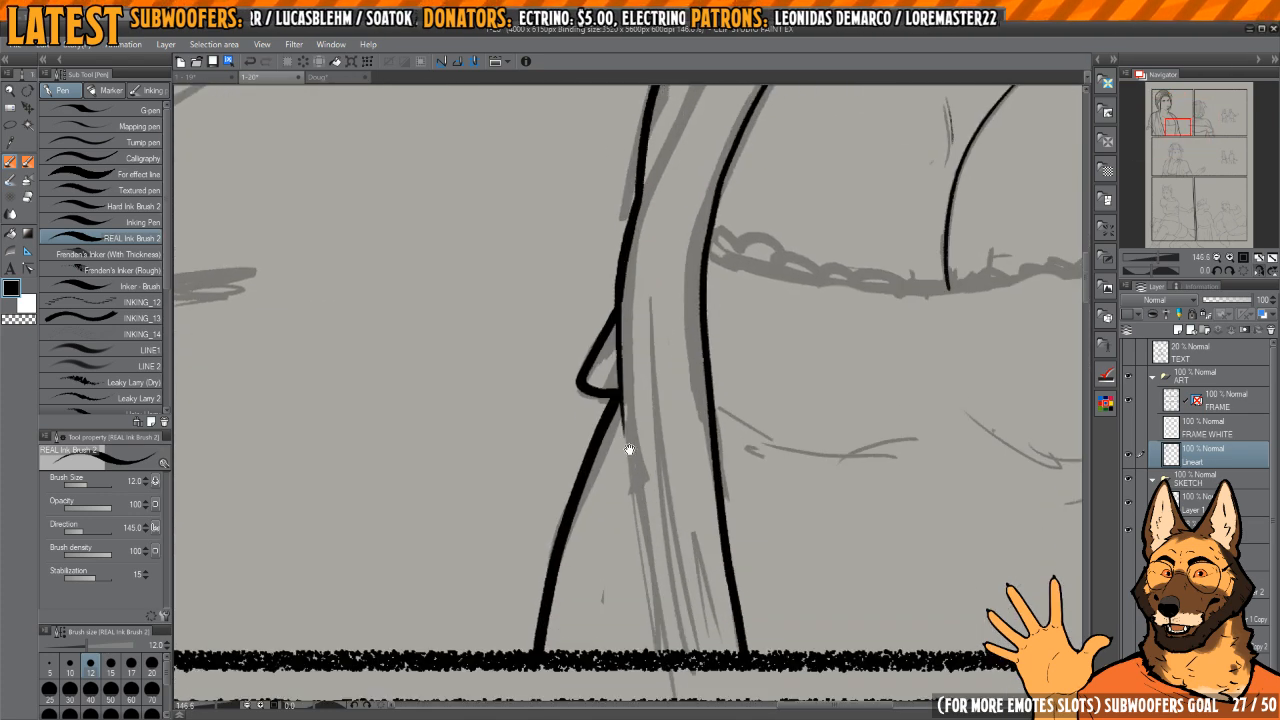
{"action": "scroll", "coordinate": [651, 400], "scroll_direction": "up", "scroll_amount": 4}
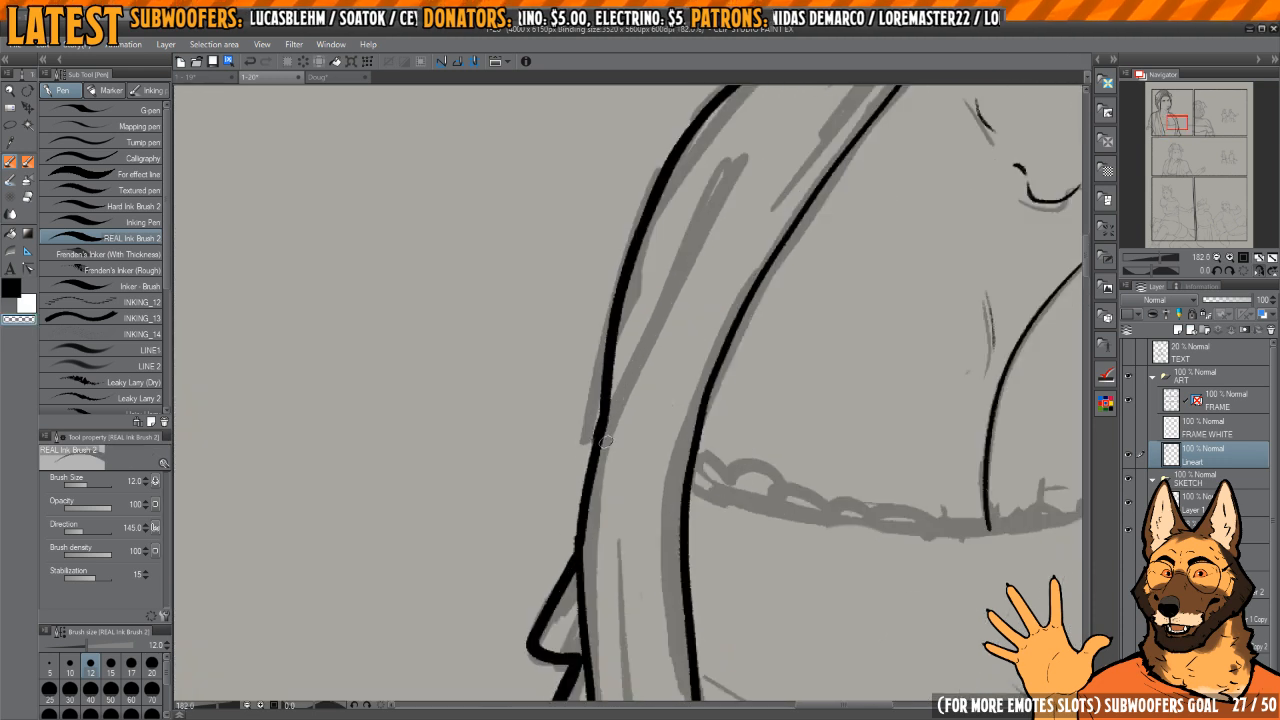
{"action": "key", "text": "c"}
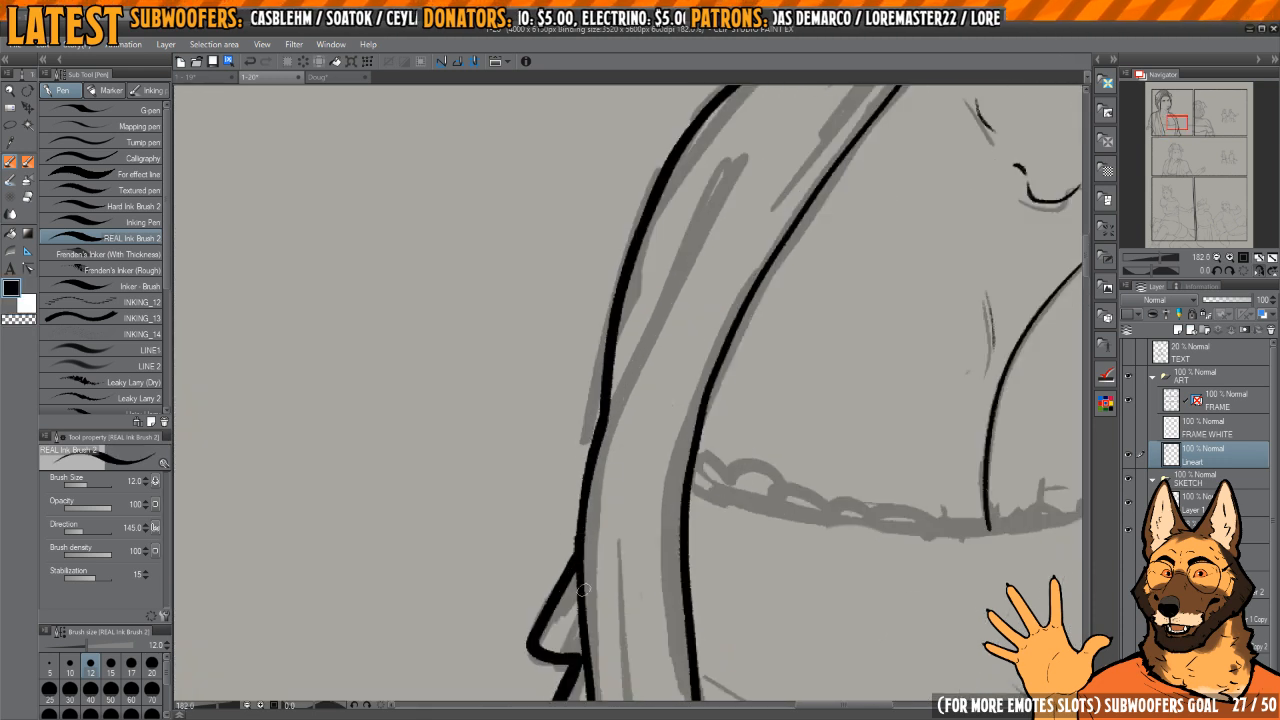
Step: Ink a slanted fold rising inside the shawl from its outer edge below the shoulder, redoing the stroke until smooth
{"action": "scroll", "coordinate": [606, 477], "scroll_direction": "down", "scroll_amount": 2}
{"action": "scroll", "coordinate": [606, 490], "scroll_direction": "up", "scroll_amount": 2}
{"action": "scroll", "coordinate": [597, 520], "scroll_direction": "down", "scroll_amount": 1}
{"action": "left_click_drag", "start_coordinate": [571, 548], "coordinate": [674, 358]}
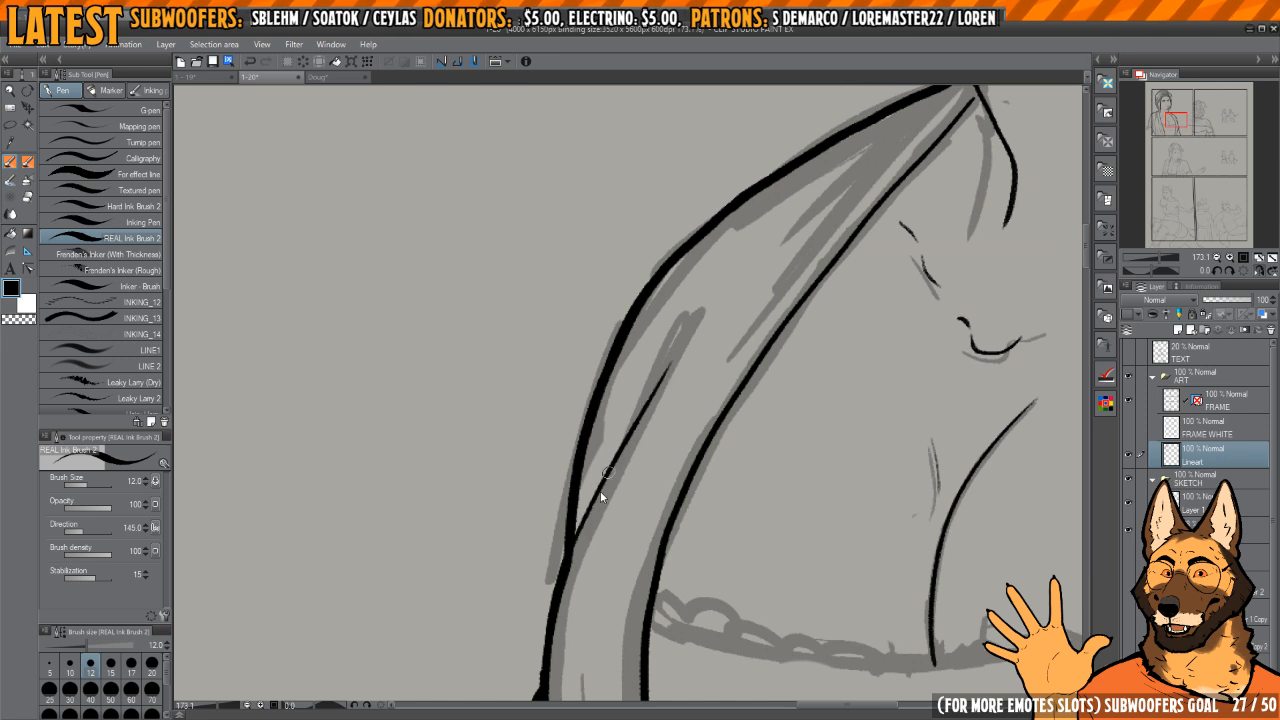
{"action": "key", "text": "ctrl+z"}
{"action": "left_click_drag", "start_coordinate": [564, 571], "coordinate": [661, 371]}
{"action": "key", "text": "h"}
{"action": "key", "text": "h"}
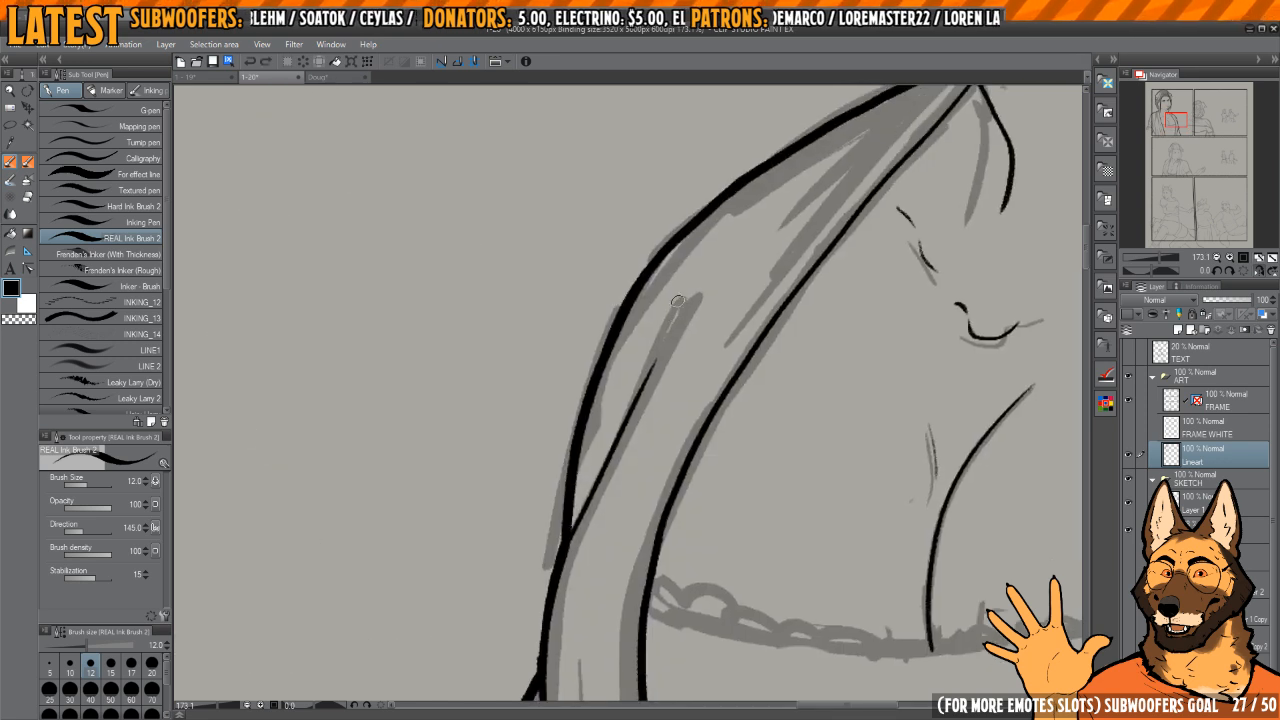
{"action": "key", "text": "ctrl+z"}
{"action": "left_click_drag", "start_coordinate": [684, 292], "coordinate": [561, 558]}
Step: Ink a short fold beside the slanted one and thin tapering folds running down the shawl from the neck
{"action": "scroll", "coordinate": [623, 500], "scroll_direction": "down", "scroll_amount": 5}
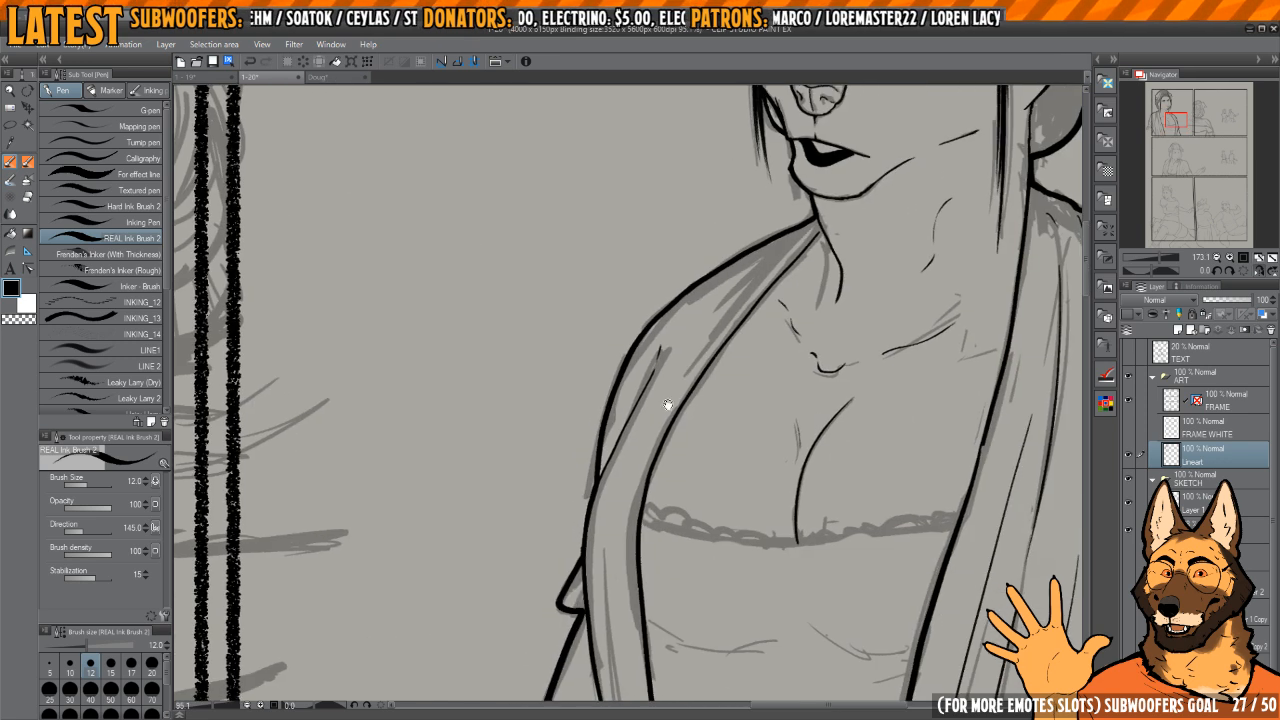
{"action": "scroll", "coordinate": [668, 405], "scroll_direction": "up", "scroll_amount": 2}
{"action": "left_click_drag", "start_coordinate": [706, 340], "coordinate": [662, 367]}
{"action": "left_click_drag", "start_coordinate": [823, 207], "coordinate": [678, 380]}
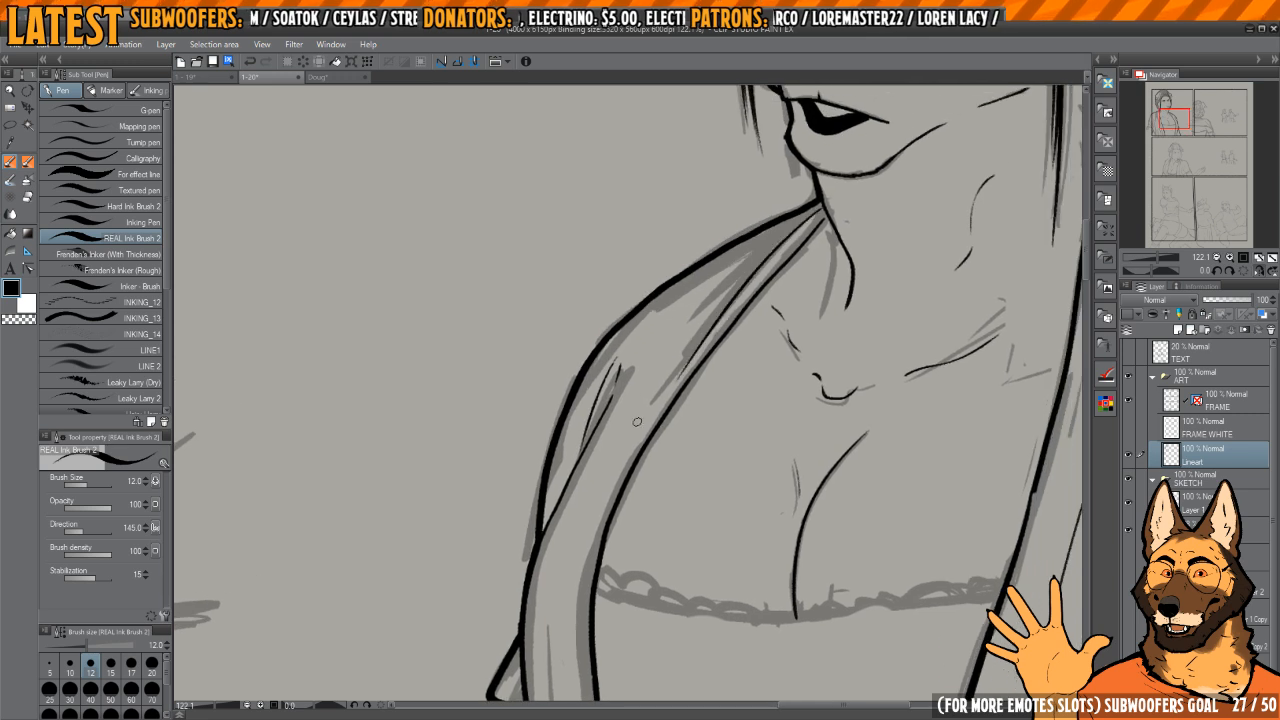
{"action": "key", "text": "ctrl+z"}
{"action": "left_click_drag", "start_coordinate": [815, 212], "coordinate": [656, 382]}
{"action": "key", "text": "ctrl+z"}
{"action": "mouse_move", "coordinate": [822, 205]}
{"action": "left_mouse_down"}
{"action": "mouse_move", "coordinate": [696, 341]}
{"action": "mouse_move", "coordinate": [689, 328]}
{"action": "left_mouse_up"}
{"action": "left_click_drag", "start_coordinate": [735, 268], "coordinate": [667, 335]}
Step: Rotate the canvas and ink the top's neckline edge between the shawl's two inner edges, redoing it as one smooth stroke
{"action": "scroll", "coordinate": [703, 449], "scroll_direction": "down", "scroll_amount": 1}
{"action": "mouse_move", "coordinate": [703, 449]}
{"action": "left_mouse_down"}
{"action": "mouse_move", "coordinate": [637, 295]}
{"action": "mouse_move", "coordinate": [592, 250]}
{"action": "left_mouse_up"}
{"action": "left_click_drag", "start_coordinate": [594, 252], "coordinate": [722, 365]}
{"action": "left_click_drag", "start_coordinate": [627, 300], "coordinate": [629, 367]}
{"action": "left_click_drag", "start_coordinate": [634, 492], "coordinate": [656, 628]}
{"action": "key", "text": "ctrl+z"}
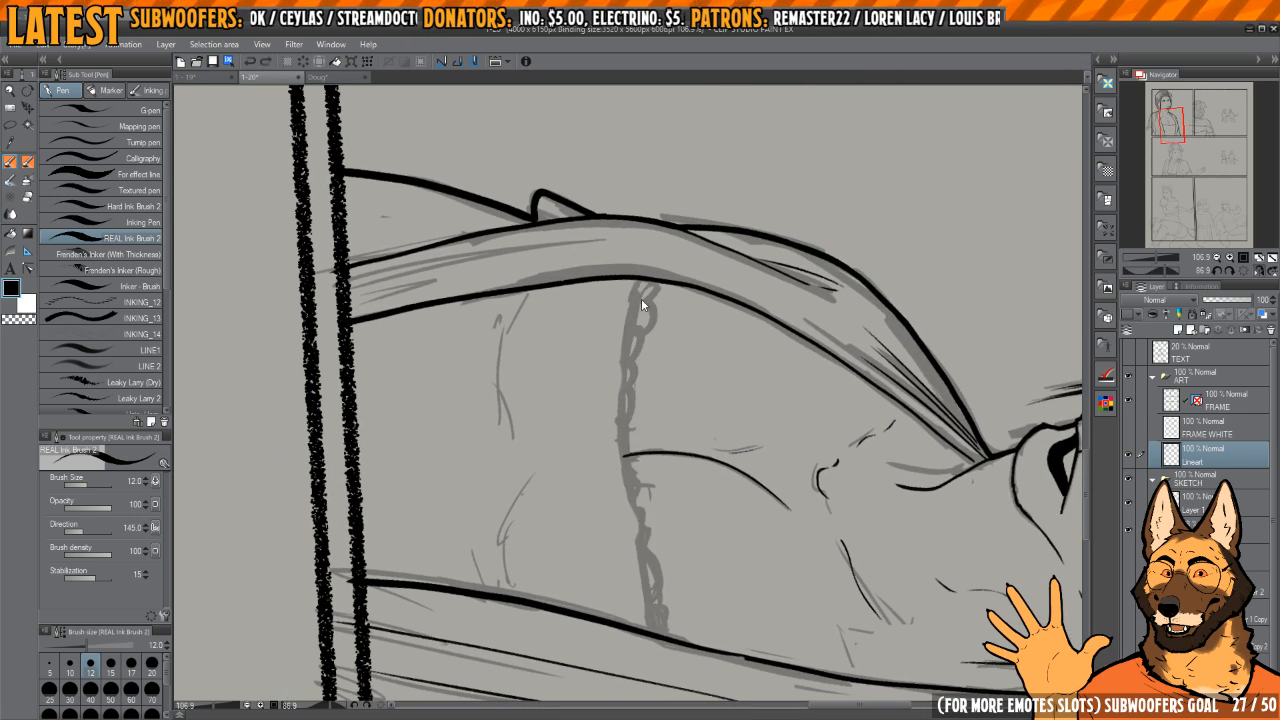
{"action": "left_click_drag", "start_coordinate": [634, 306], "coordinate": [656, 628]}
{"action": "key", "text": "ctrl+z"}
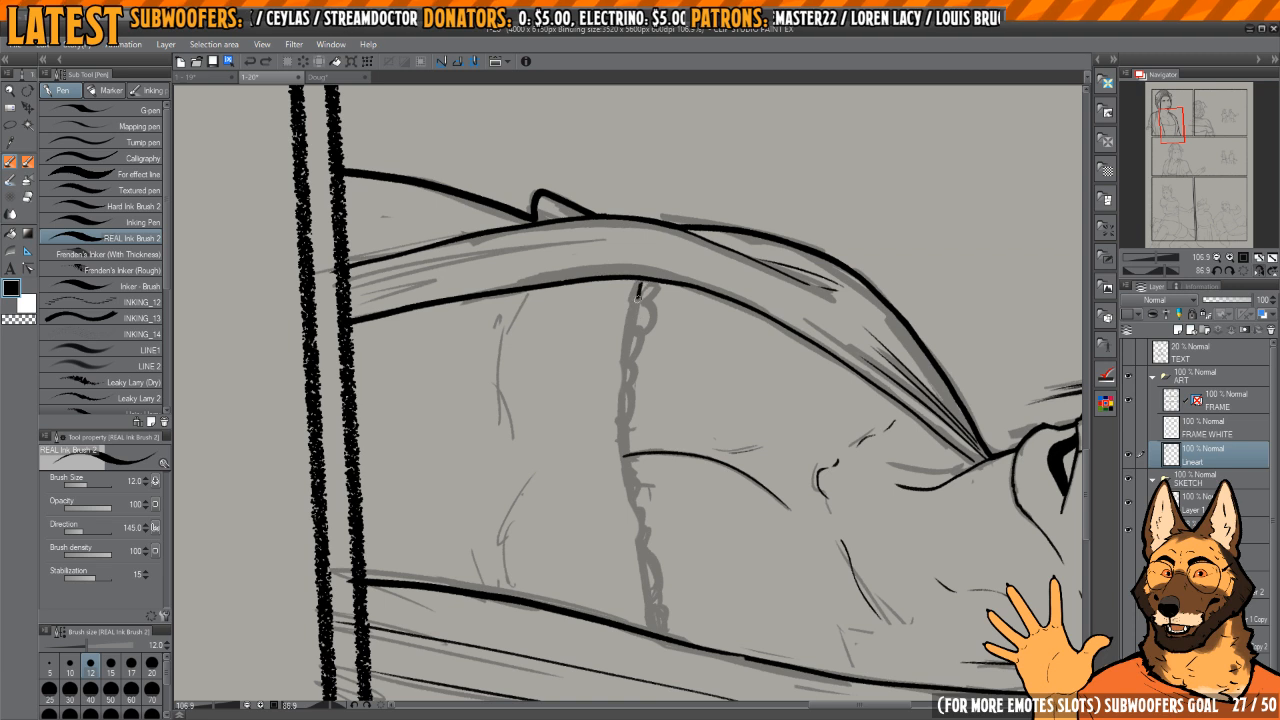
{"action": "mouse_move", "coordinate": [638, 299]}
{"action": "left_mouse_down"}
{"action": "mouse_move", "coordinate": [635, 488]}
{"action": "mouse_move", "coordinate": [659, 628]}
{"action": "left_mouse_up"}
{"action": "mouse_move", "coordinate": [696, 541]}
{"action": "left_mouse_down"}
{"action": "mouse_move", "coordinate": [686, 497]}
{"action": "mouse_move", "coordinate": [683, 535]}
{"action": "left_mouse_up"}
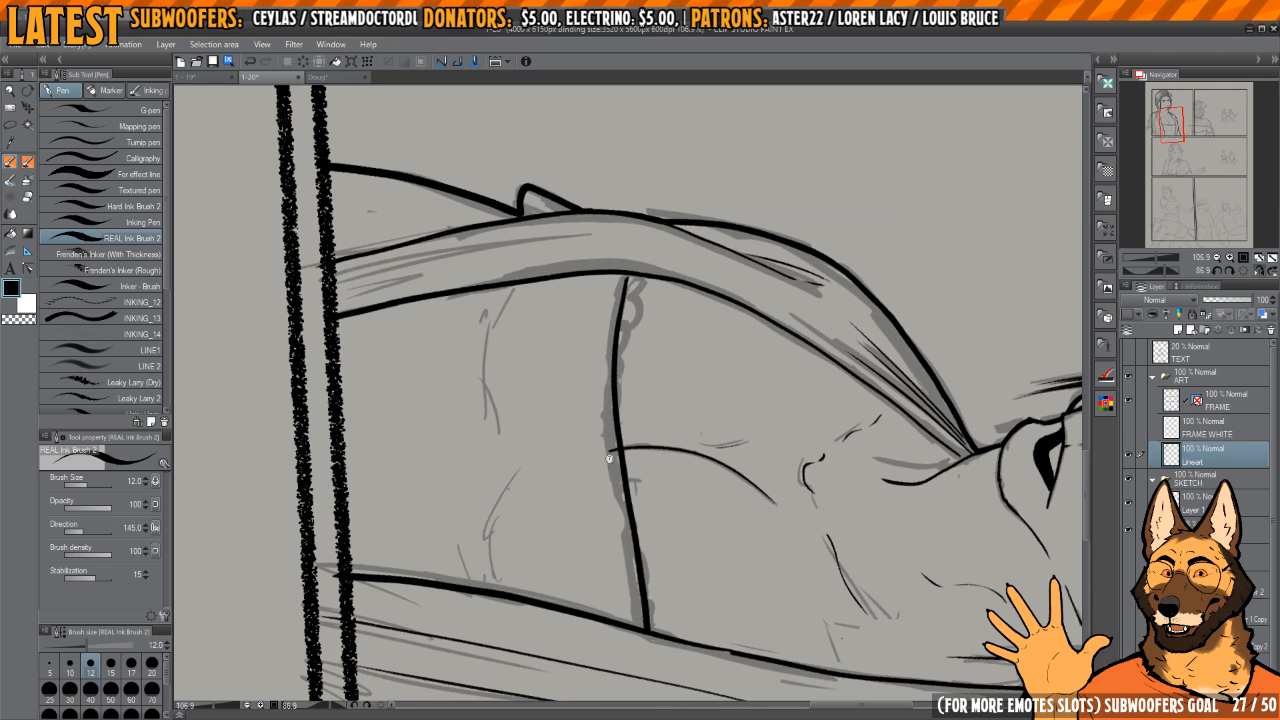
Step: Trim and smooth the shawl's inner edge line just above where it meets the neckline
{"action": "scroll", "coordinate": [610, 458], "scroll_direction": "up", "scroll_amount": 3}
{"action": "left_click_drag", "start_coordinate": [638, 410], "coordinate": [624, 542]}
{"action": "left_click_drag", "start_coordinate": [626, 544], "coordinate": [725, 346]}
{"action": "left_click_drag", "start_coordinate": [723, 344], "coordinate": [729, 240]}
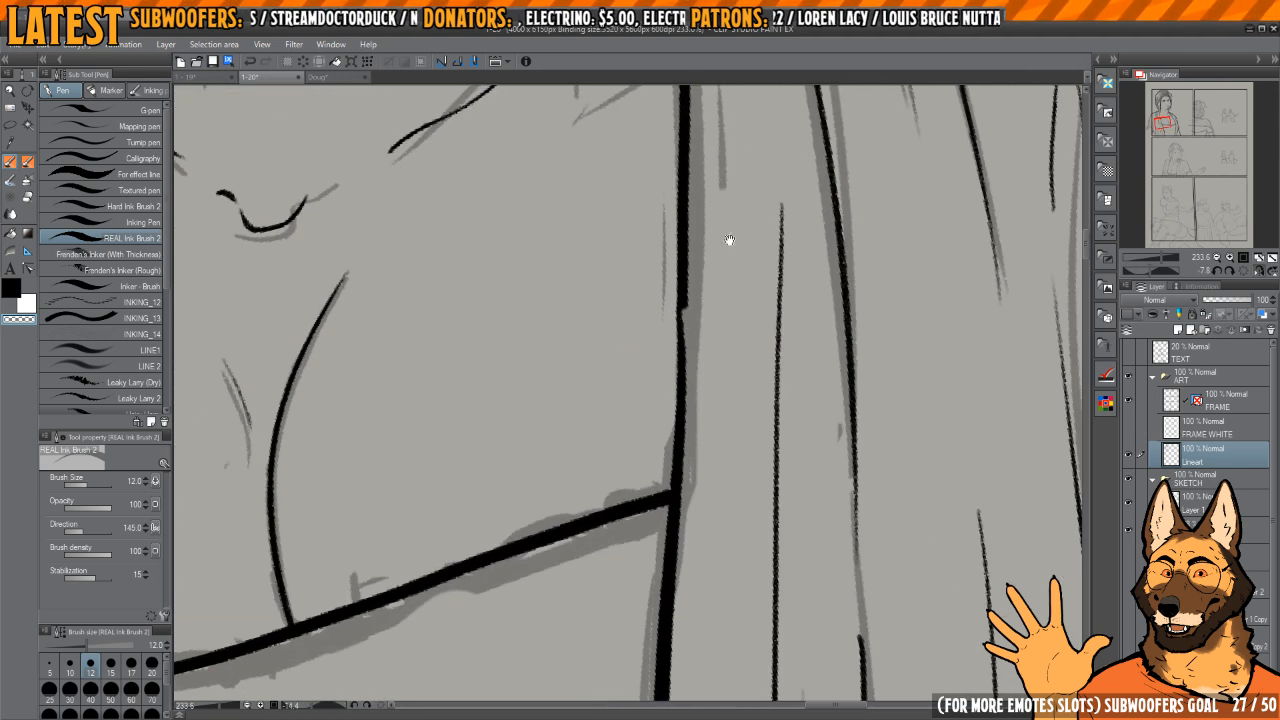
{"action": "left_click_drag", "start_coordinate": [683, 330], "coordinate": [682, 374]}
{"action": "key", "text": "c"}
{"action": "left_click_drag", "start_coordinate": [684, 283], "coordinate": [679, 385]}
Step: Ink the row of small lace scallops along the whole neckline edge, redoing uneven ones
{"action": "mouse_move", "coordinate": [675, 527]}
{"action": "left_mouse_down"}
{"action": "mouse_move", "coordinate": [714, 452]}
{"action": "mouse_move", "coordinate": [697, 375]}
{"action": "left_mouse_up"}
{"action": "mouse_move", "coordinate": [697, 375]}
{"action": "left_mouse_down"}
{"action": "mouse_move", "coordinate": [699, 309]}
{"action": "mouse_move", "coordinate": [680, 280]}
{"action": "mouse_move", "coordinate": [714, 291]}
{"action": "mouse_move", "coordinate": [666, 331]}
{"action": "left_mouse_up"}
{"action": "key", "text": "h"}
{"action": "key", "text": "h"}
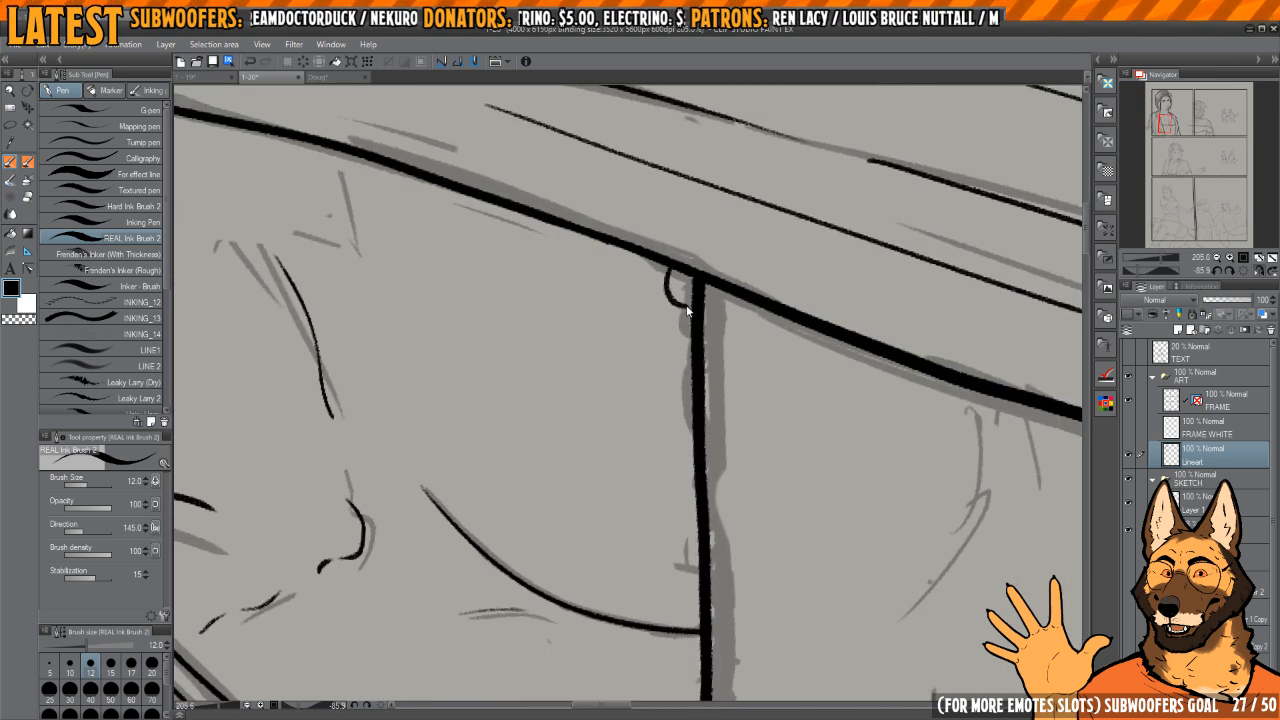
{"action": "key", "text": "ctrl+z"}
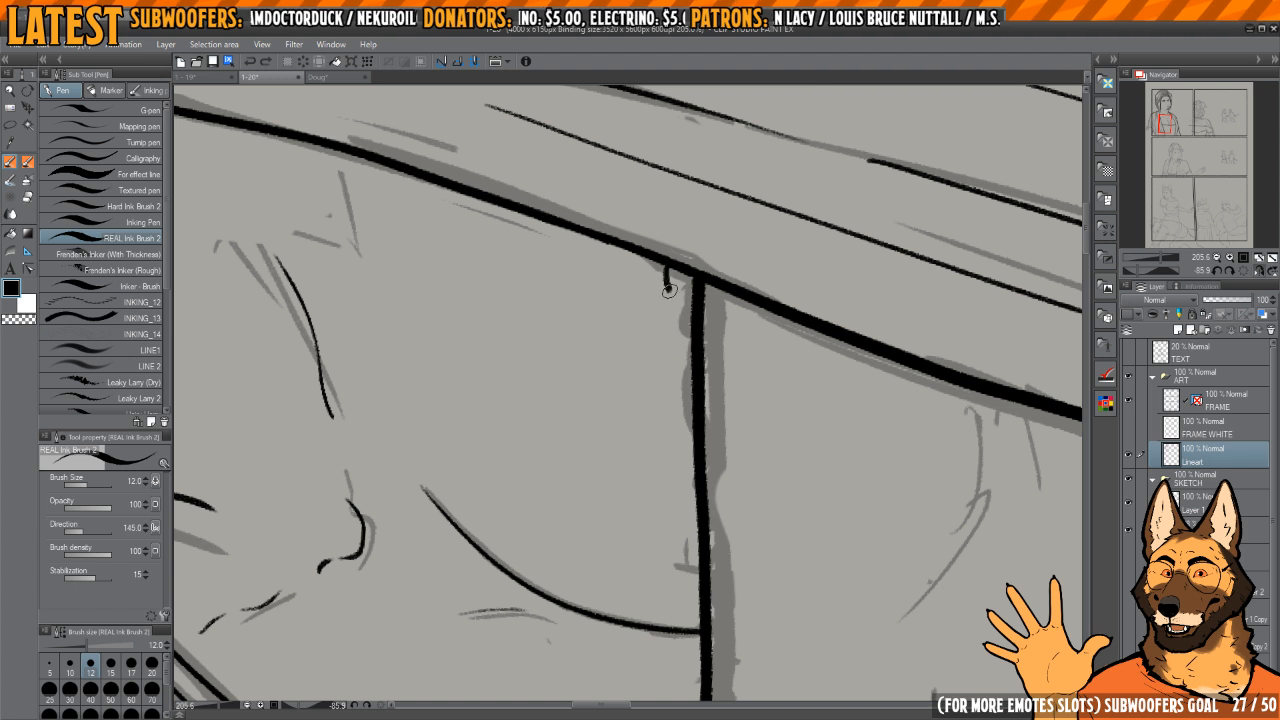
{"action": "mouse_move", "coordinate": [666, 325]}
{"action": "left_mouse_down"}
{"action": "mouse_move", "coordinate": [693, 365]}
{"action": "mouse_move", "coordinate": [693, 408]}
{"action": "left_mouse_up"}
{"action": "mouse_move", "coordinate": [697, 432]}
{"action": "left_mouse_down"}
{"action": "mouse_move", "coordinate": [695, 393]}
{"action": "mouse_move", "coordinate": [684, 500]}
{"action": "left_mouse_up"}
{"action": "key", "text": "ctrl+z"}
{"action": "mouse_move", "coordinate": [697, 565]}
{"action": "left_mouse_down"}
{"action": "mouse_move", "coordinate": [706, 320]}
{"action": "mouse_move", "coordinate": [729, 258]}
{"action": "left_mouse_up"}
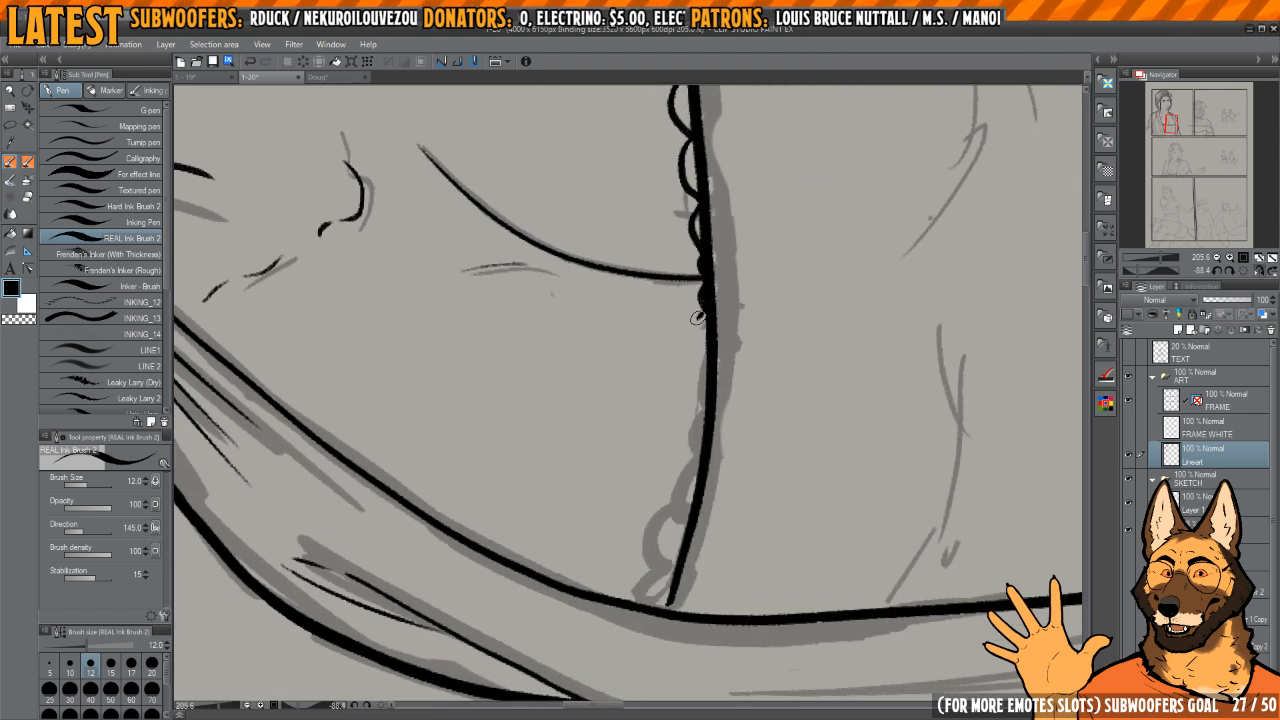
{"action": "left_click_drag", "start_coordinate": [697, 465], "coordinate": [677, 512]}
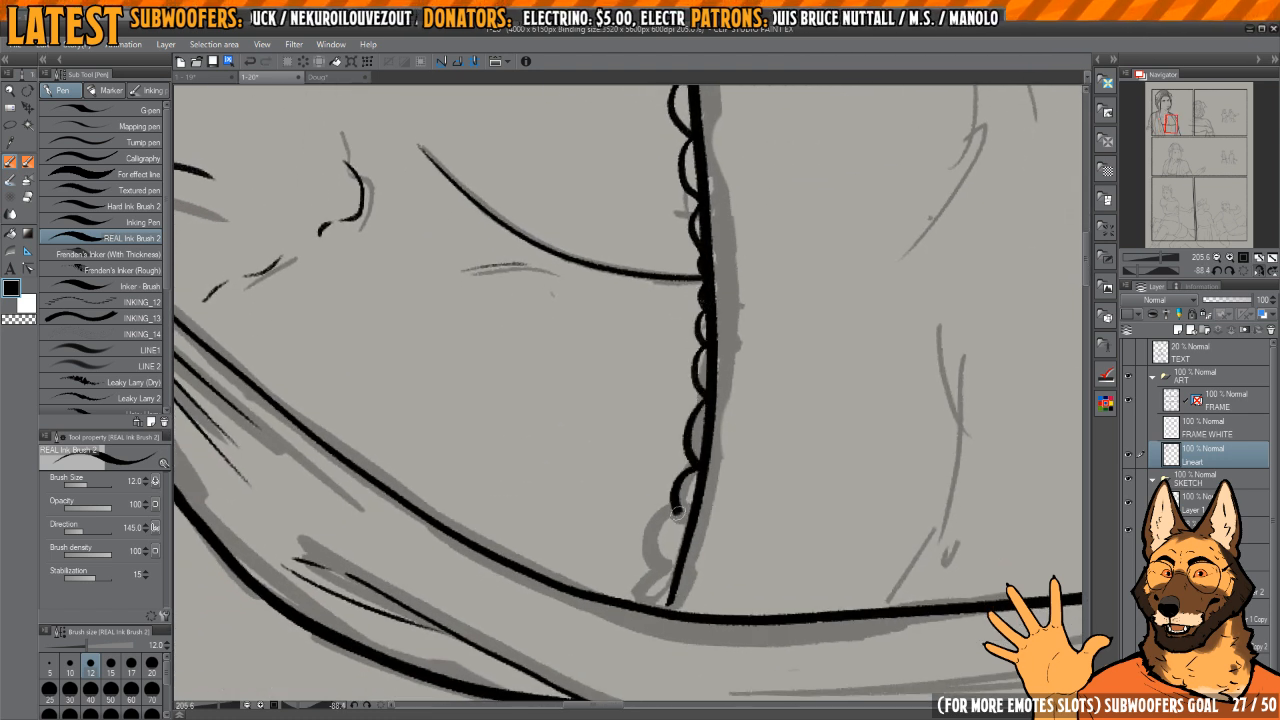
{"action": "left_click_drag", "start_coordinate": [652, 588], "coordinate": [638, 605]}
Step: Ink the two thin curved lines under the bust on the top, retrying the first one
{"action": "mouse_move", "coordinate": [640, 400]}
{"action": "left_mouse_down"}
{"action": "mouse_move", "coordinate": [674, 377]}
{"action": "mouse_move", "coordinate": [675, 440]}
{"action": "mouse_move", "coordinate": [650, 433]}
{"action": "mouse_move", "coordinate": [700, 450]}
{"action": "left_mouse_up"}
{"action": "mouse_move", "coordinate": [620, 290]}
{"action": "left_mouse_down"}
{"action": "mouse_move", "coordinate": [723, 337]}
{"action": "mouse_move", "coordinate": [700, 374]}
{"action": "mouse_move", "coordinate": [660, 385]}
{"action": "left_mouse_up"}
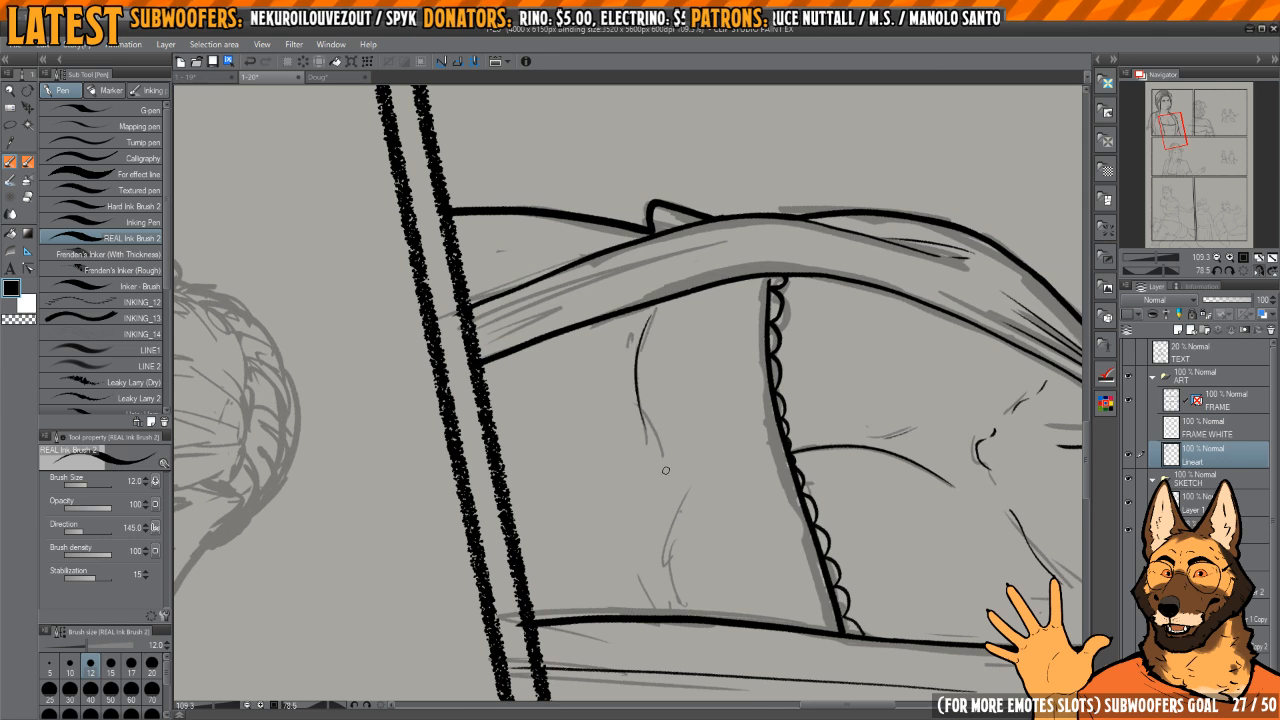
{"action": "scroll", "coordinate": [644, 309], "scroll_direction": "down", "scroll_amount": 2}
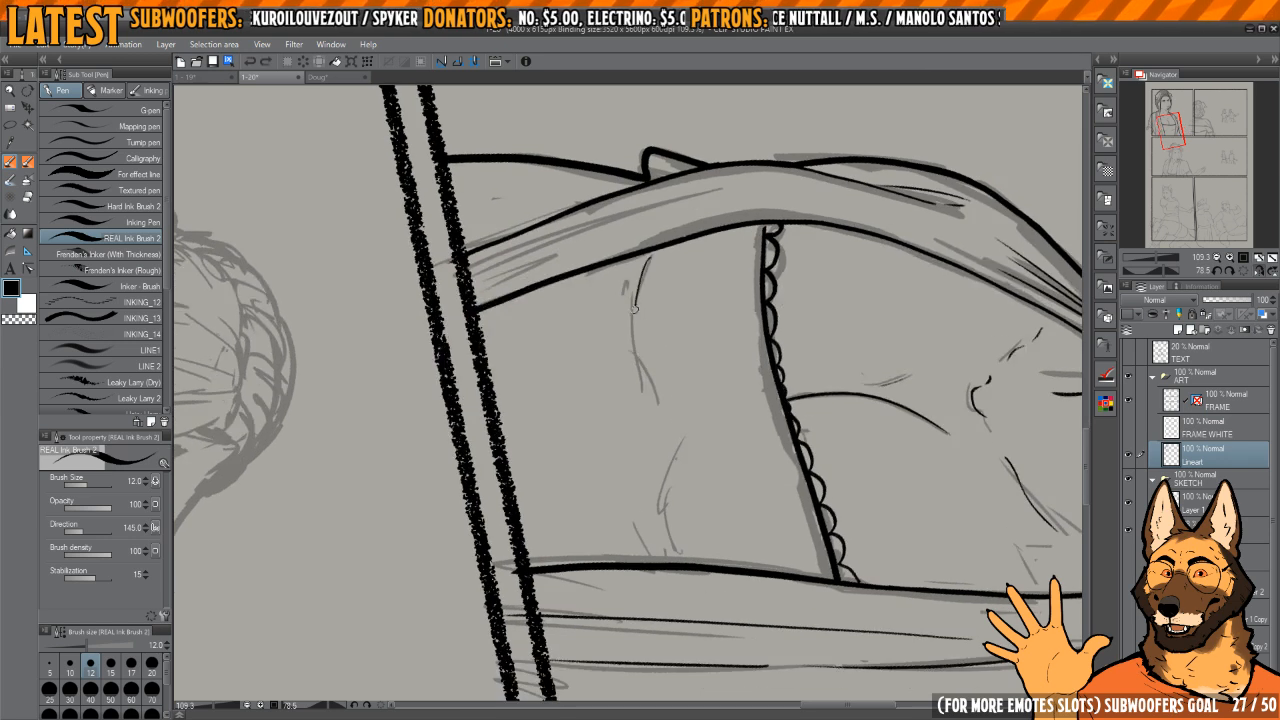
{"action": "scroll", "coordinate": [665, 418], "scroll_direction": "down", "scroll_amount": 1}
{"action": "scroll", "coordinate": [660, 282], "scroll_direction": "up", "scroll_amount": 2}
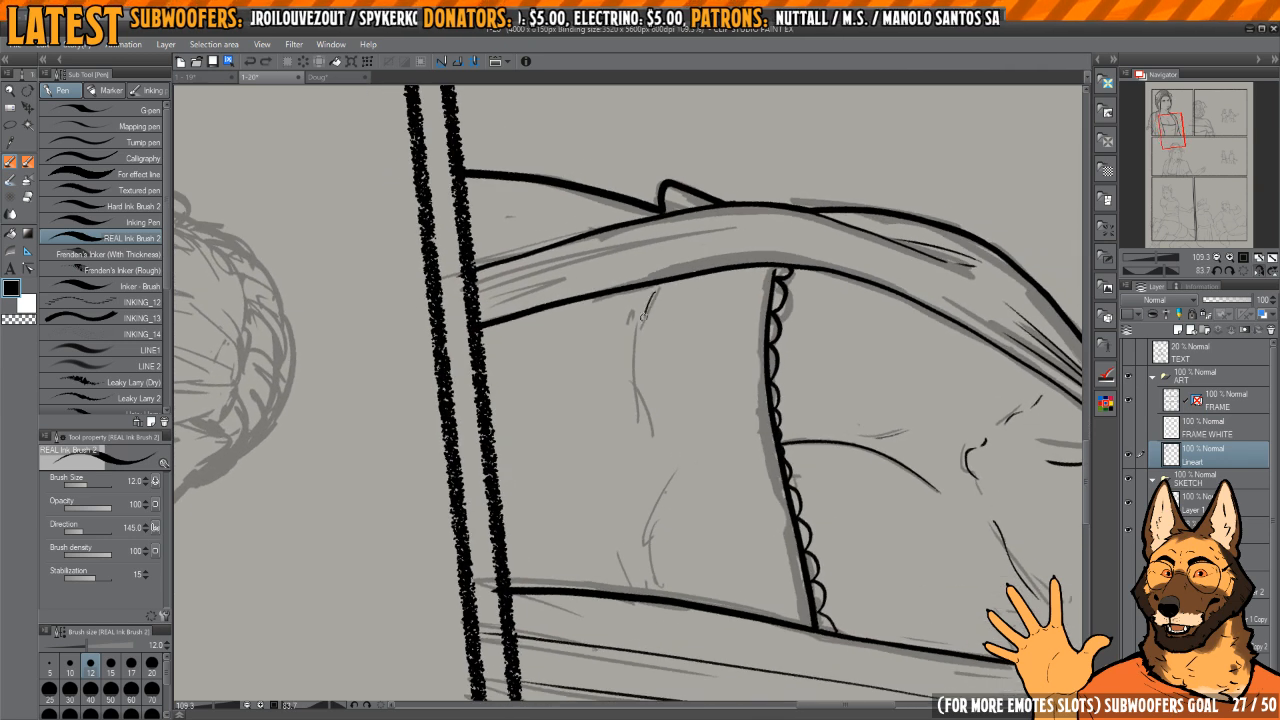
{"action": "scroll", "coordinate": [642, 317], "scroll_direction": "down", "scroll_amount": 4}
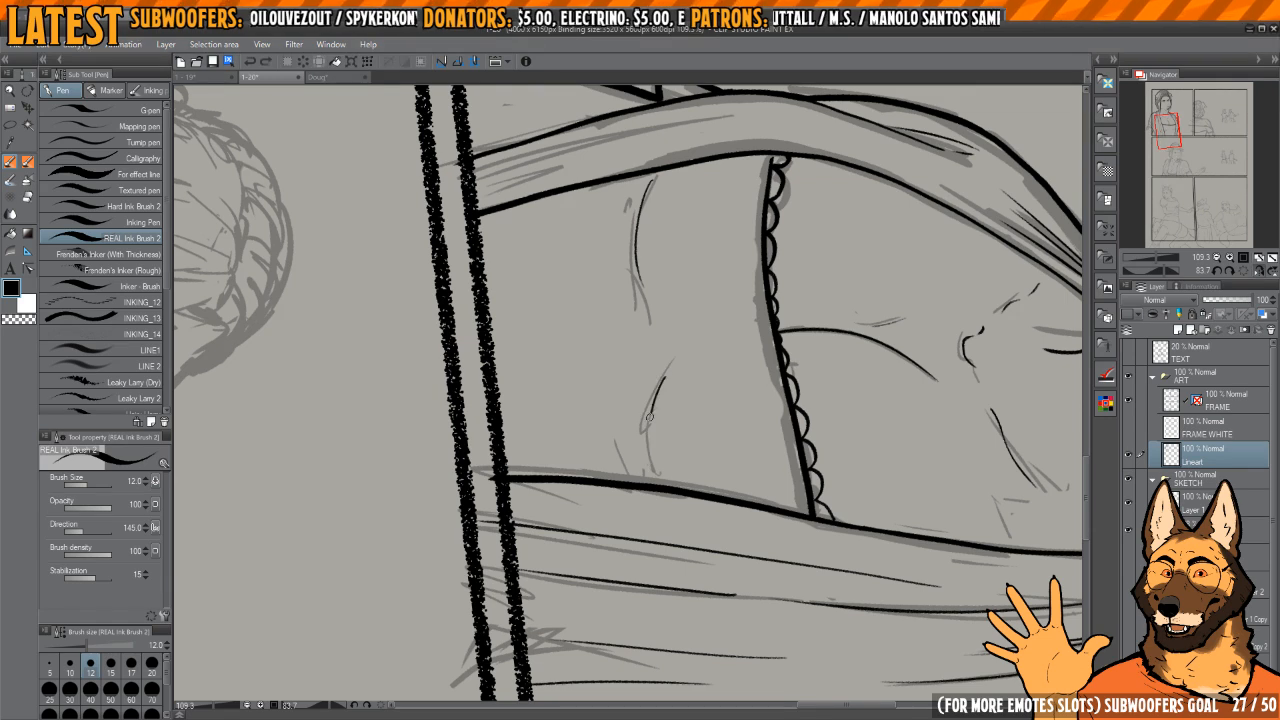
{"action": "left_click_drag", "start_coordinate": [650, 417], "coordinate": [653, 467]}
{"action": "scroll", "coordinate": [677, 444], "scroll_direction": "down", "scroll_amount": 5}
{"action": "scroll", "coordinate": [729, 374], "scroll_direction": "right", "scroll_amount": 2}
{"action": "scroll", "coordinate": [646, 414], "scroll_direction": "up", "scroll_amount": 6}
Step: Erase the first under-bust curve and redraw it with the pen over the sketch
{"action": "key", "text": "e"}
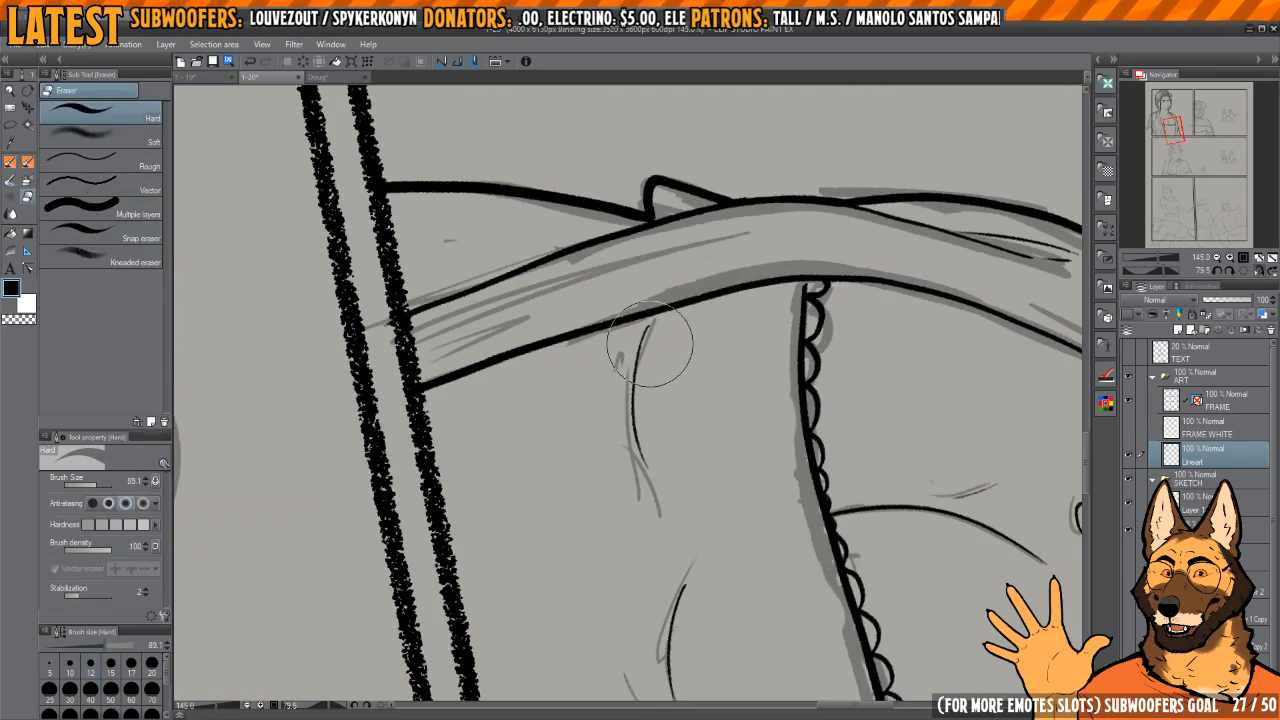
{"action": "left_click_drag", "start_coordinate": [650, 337], "coordinate": [650, 496]}
{"action": "key", "text": "p"}
{"action": "mouse_move", "coordinate": [628, 341]}
{"action": "left_mouse_down"}
{"action": "mouse_move", "coordinate": [654, 340]}
{"action": "mouse_move", "coordinate": [640, 482]}
{"action": "mouse_move", "coordinate": [657, 511]}
{"action": "left_mouse_up"}
{"action": "key", "text": "ctrl+z"}
{"action": "scroll", "coordinate": [712, 481], "scroll_direction": "down", "scroll_amount": 6}
{"action": "mouse_move", "coordinate": [718, 474]}
{"action": "left_mouse_down"}
{"action": "mouse_move", "coordinate": [723, 331]}
{"action": "mouse_move", "coordinate": [748, 270]}
{"action": "left_mouse_up"}
{"action": "mouse_move", "coordinate": [779, 195]}
{"action": "left_mouse_down"}
{"action": "mouse_move", "coordinate": [781, 300]}
{"action": "mouse_move", "coordinate": [709, 394]}
{"action": "left_mouse_up"}
{"action": "key", "text": "h"}
{"action": "key", "text": "h"}
{"action": "key", "text": "h"}
{"action": "left_click_drag", "start_coordinate": [540, 422], "coordinate": [665, 377]}
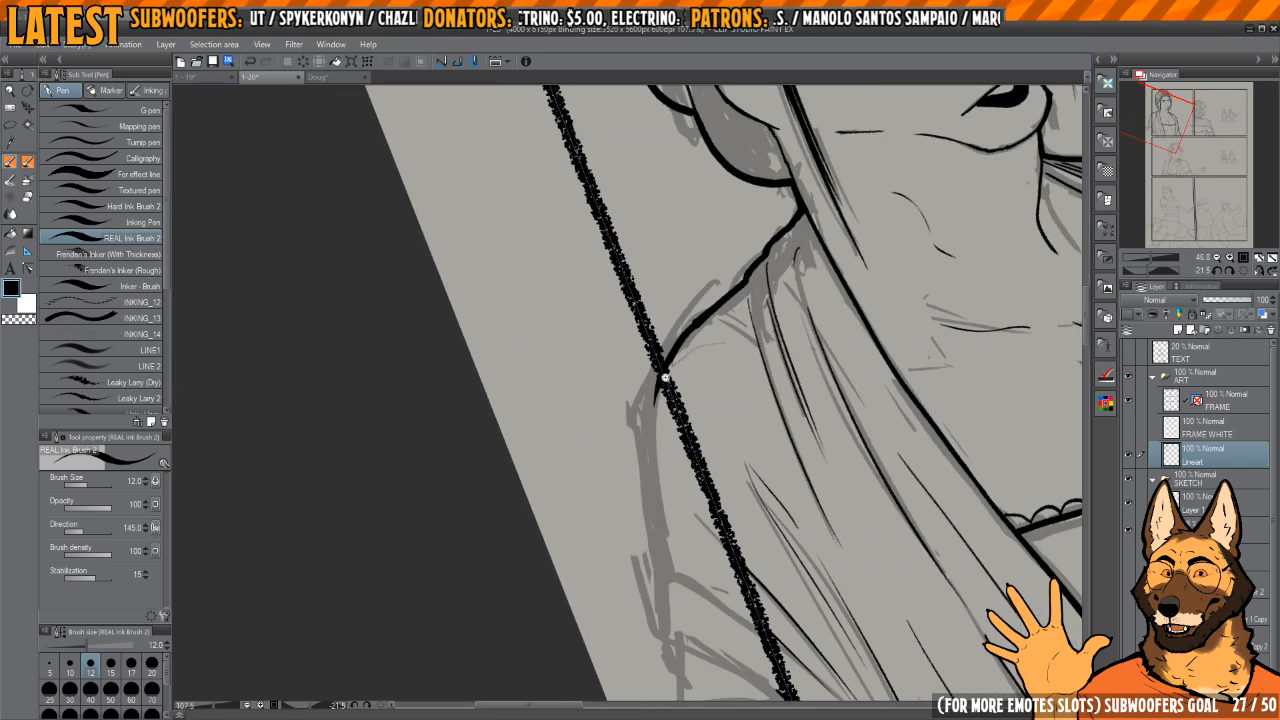
Step: Thicken and smooth the first-panel woman's shawl shoulder line from the neck down to the panel border
{"action": "scroll", "coordinate": [665, 377], "scroll_direction": "up", "scroll_amount": 4}
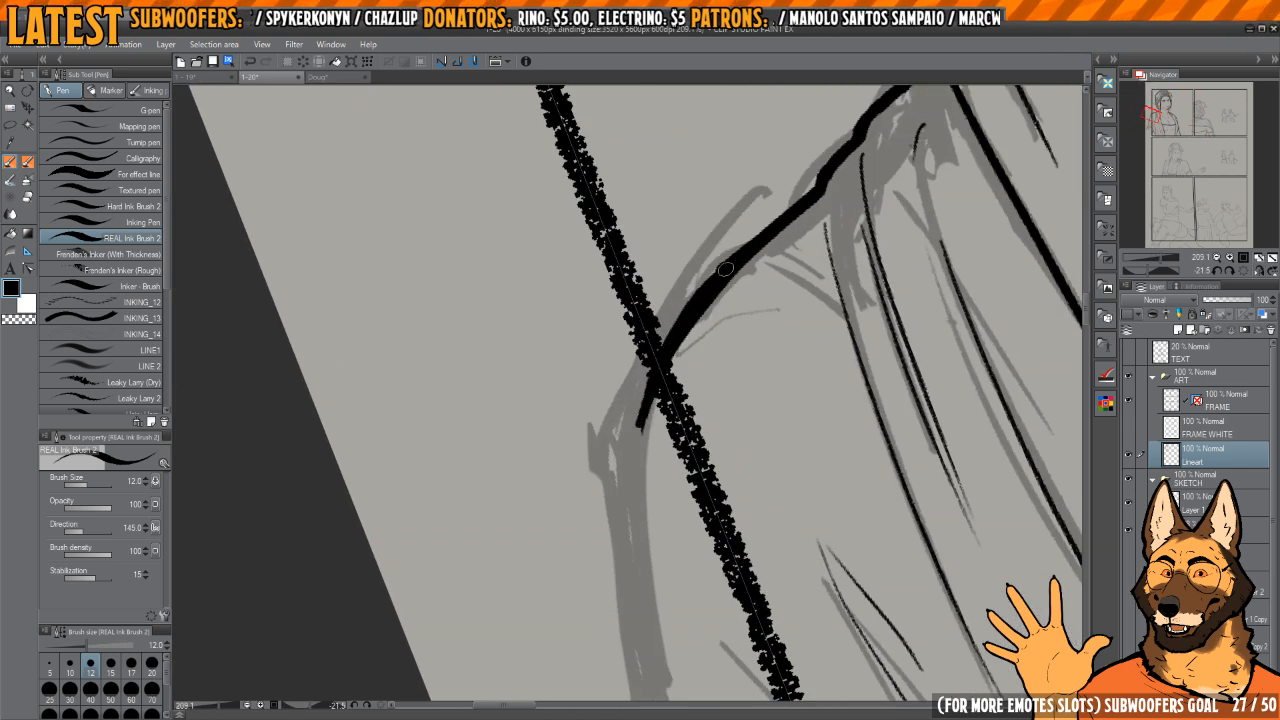
{"action": "mouse_move", "coordinate": [726, 269]}
{"action": "left_mouse_down"}
{"action": "mouse_move", "coordinate": [705, 280]}
{"action": "mouse_move", "coordinate": [642, 424]}
{"action": "left_mouse_up"}
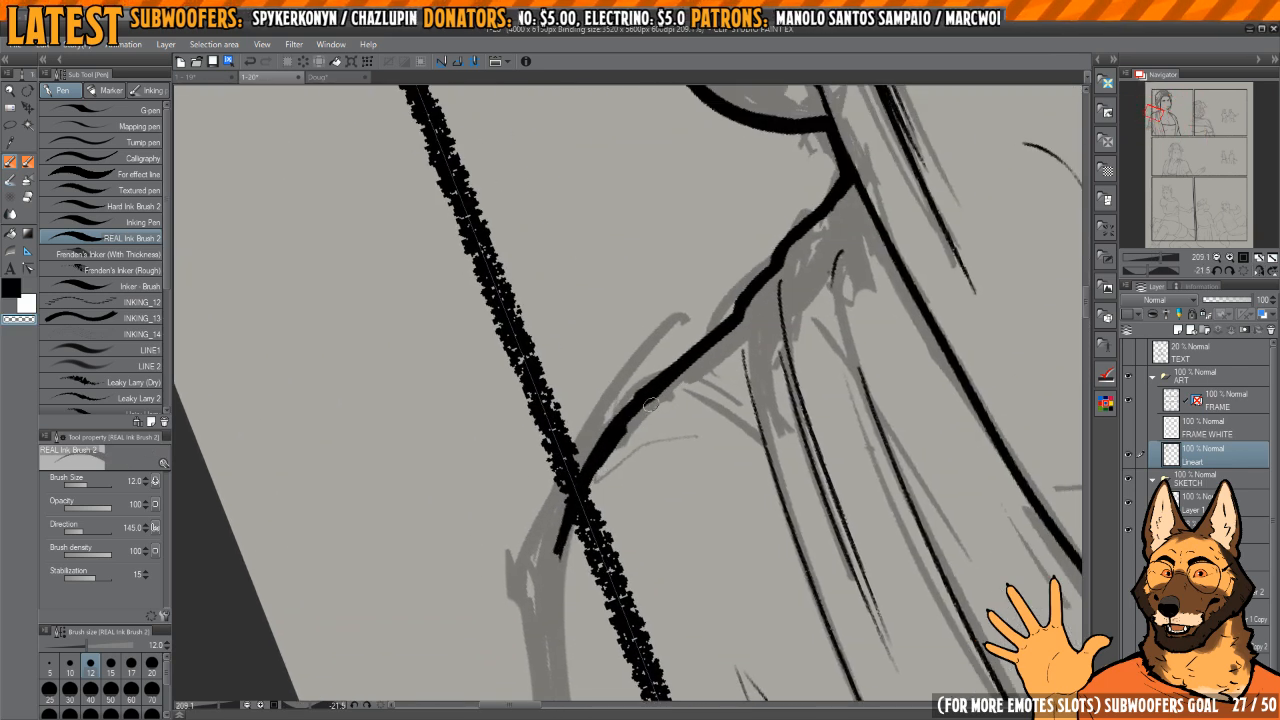
{"action": "scroll", "coordinate": [667, 388], "scroll_direction": "up", "scroll_amount": 3}
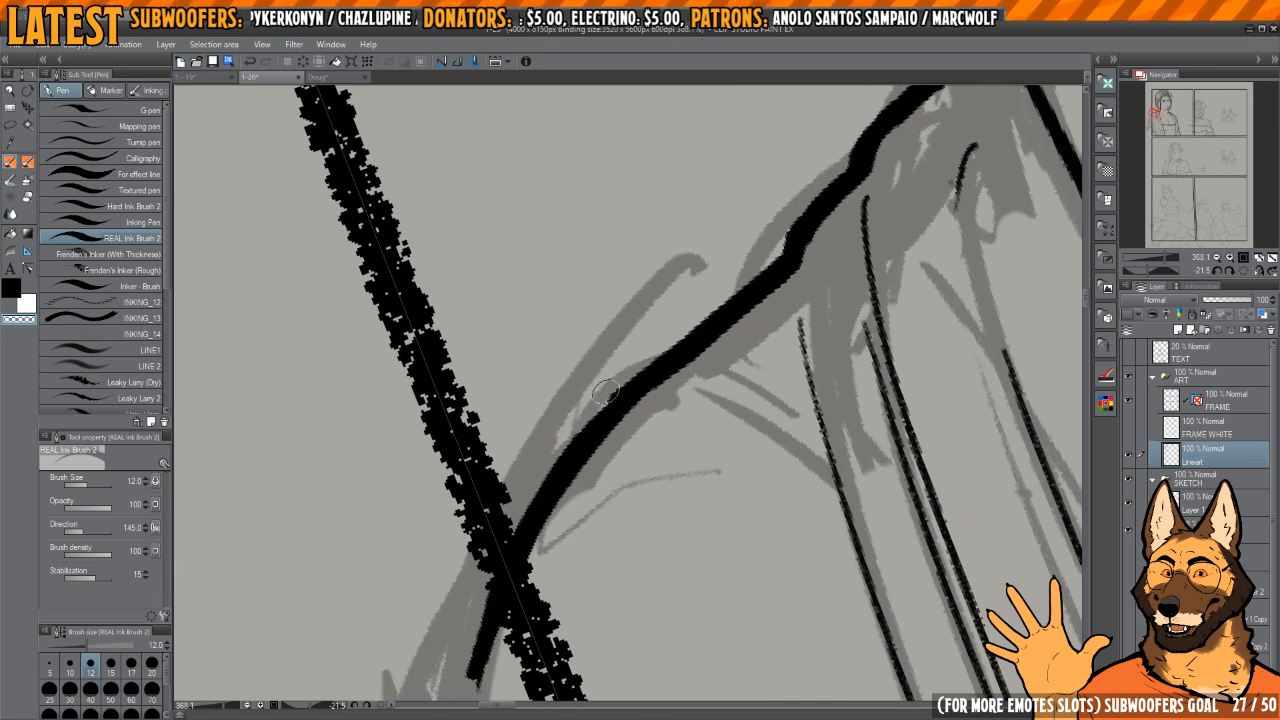
{"action": "left_click_drag", "start_coordinate": [633, 367], "coordinate": [620, 376]}
{"action": "scroll", "coordinate": [657, 343], "scroll_direction": "down", "scroll_amount": 2}
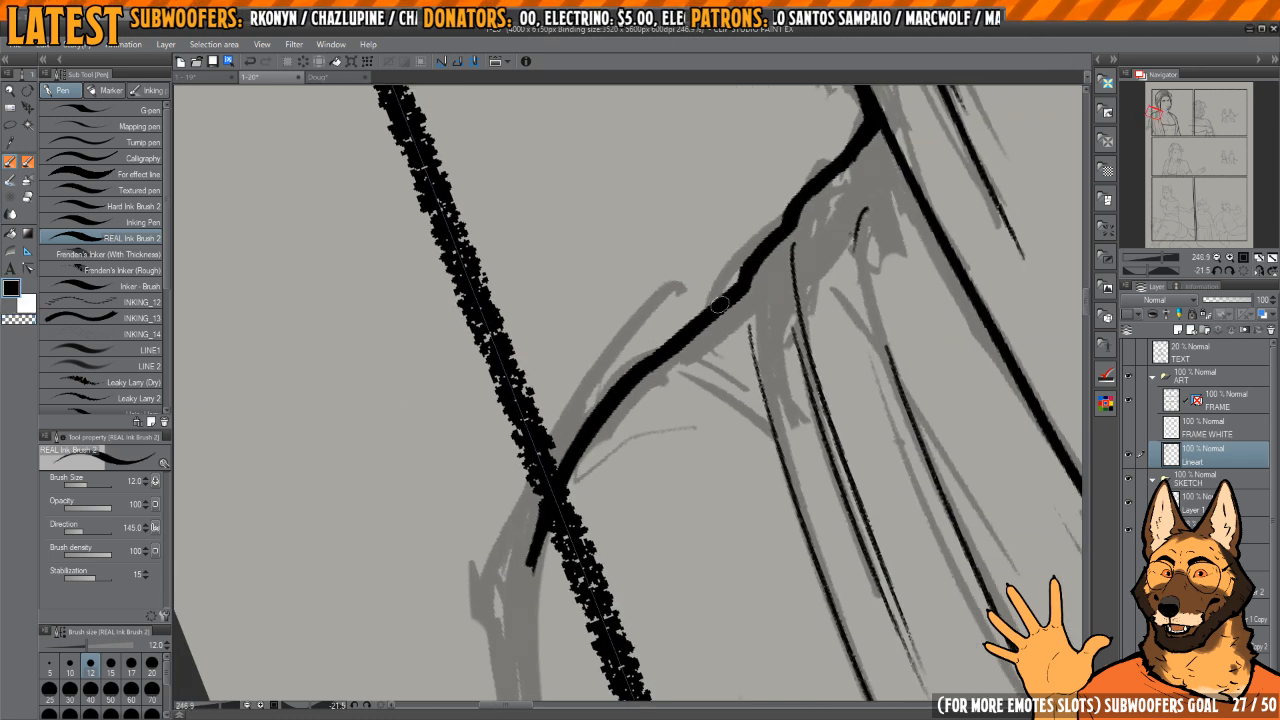
{"action": "left_click_drag", "start_coordinate": [750, 278], "coordinate": [654, 409]}
{"action": "left_click_drag", "start_coordinate": [739, 300], "coordinate": [708, 373]}
Step: Ink a thin fold line down the shawl beside its inner edge, starting at the neck, redoing it until it flows
{"action": "scroll", "coordinate": [623, 368], "scroll_direction": "down", "scroll_amount": 4}
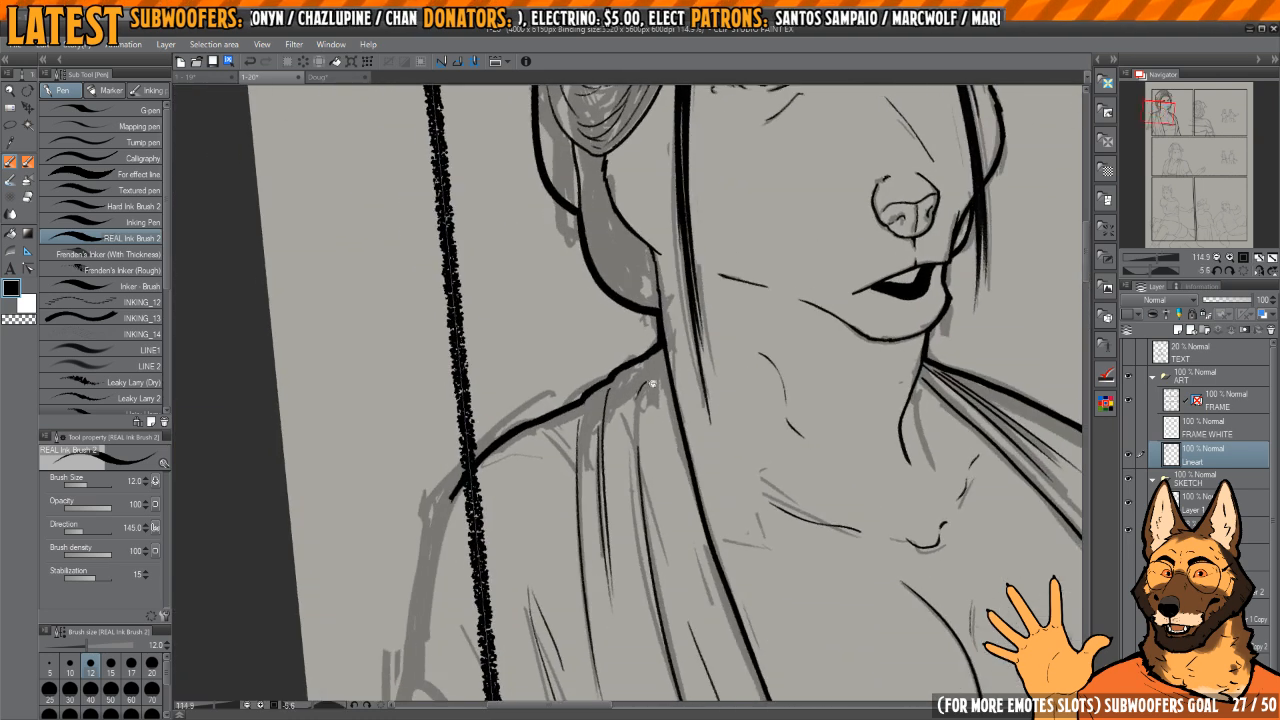
{"action": "scroll", "coordinate": [655, 386], "scroll_direction": "up", "scroll_amount": 2}
{"action": "scroll", "coordinate": [668, 405], "scroll_direction": "down", "scroll_amount": 2}
{"action": "left_click_drag", "start_coordinate": [683, 429], "coordinate": [663, 365]}
{"action": "scroll", "coordinate": [645, 312], "scroll_direction": "down", "scroll_amount": 2}
{"action": "scroll", "coordinate": [646, 320], "scroll_direction": "up", "scroll_amount": 2}
{"action": "left_click_drag", "start_coordinate": [663, 295], "coordinate": [667, 353]}
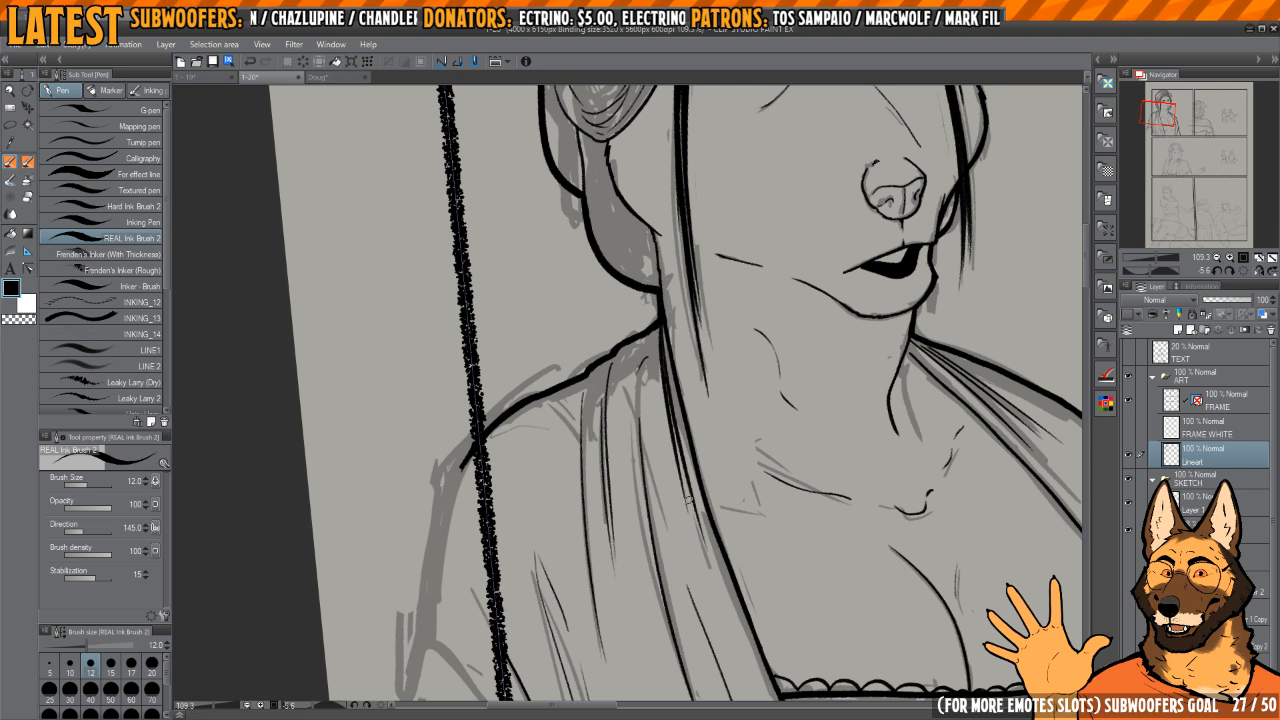
{"action": "key", "text": "ctrl+z"}
{"action": "key", "text": "ctrl+z"}
{"action": "mouse_move", "coordinate": [660, 322]}
{"action": "left_mouse_down"}
{"action": "mouse_move", "coordinate": [714, 588]}
{"action": "mouse_move", "coordinate": [695, 510]}
{"action": "left_mouse_up"}
{"action": "key", "text": "ctrl+z"}
{"action": "left_click_drag", "start_coordinate": [653, 286], "coordinate": [712, 574]}
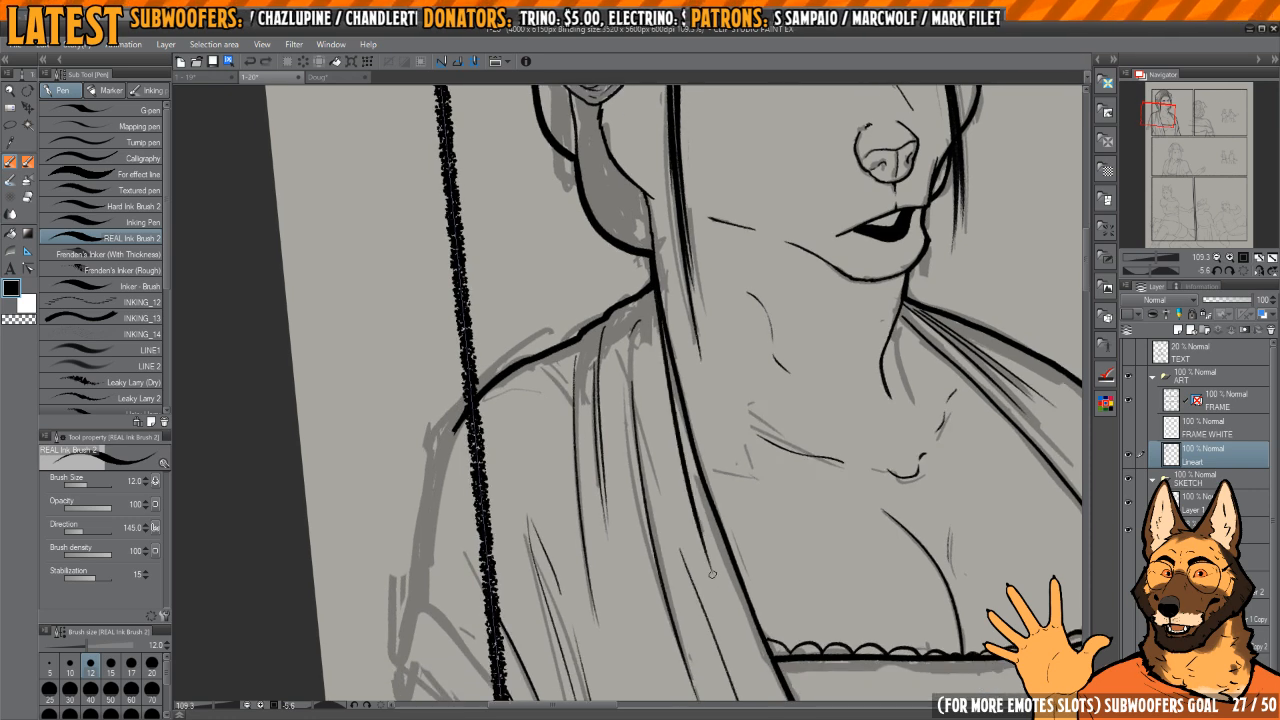
Step: Review the inked first-panel woman, reset the canvas rotation and examine the sketched second panel beside her
{"action": "scroll", "coordinate": [740, 491], "scroll_direction": "down", "scroll_amount": 7}
{"action": "left_click_drag", "start_coordinate": [740, 491], "coordinate": [600, 345]}
{"action": "scroll", "coordinate": [671, 264], "scroll_direction": "up", "scroll_amount": 4}
{"action": "left_click_drag", "start_coordinate": [671, 264], "coordinate": [734, 388]}
{"action": "left_click_drag", "start_coordinate": [646, 334], "coordinate": [650, 335]}
{"action": "left_click_drag", "start_coordinate": [650, 335], "coordinate": [707, 406]}
{"action": "scroll", "coordinate": [670, 378], "scroll_direction": "up", "scroll_amount": 4}
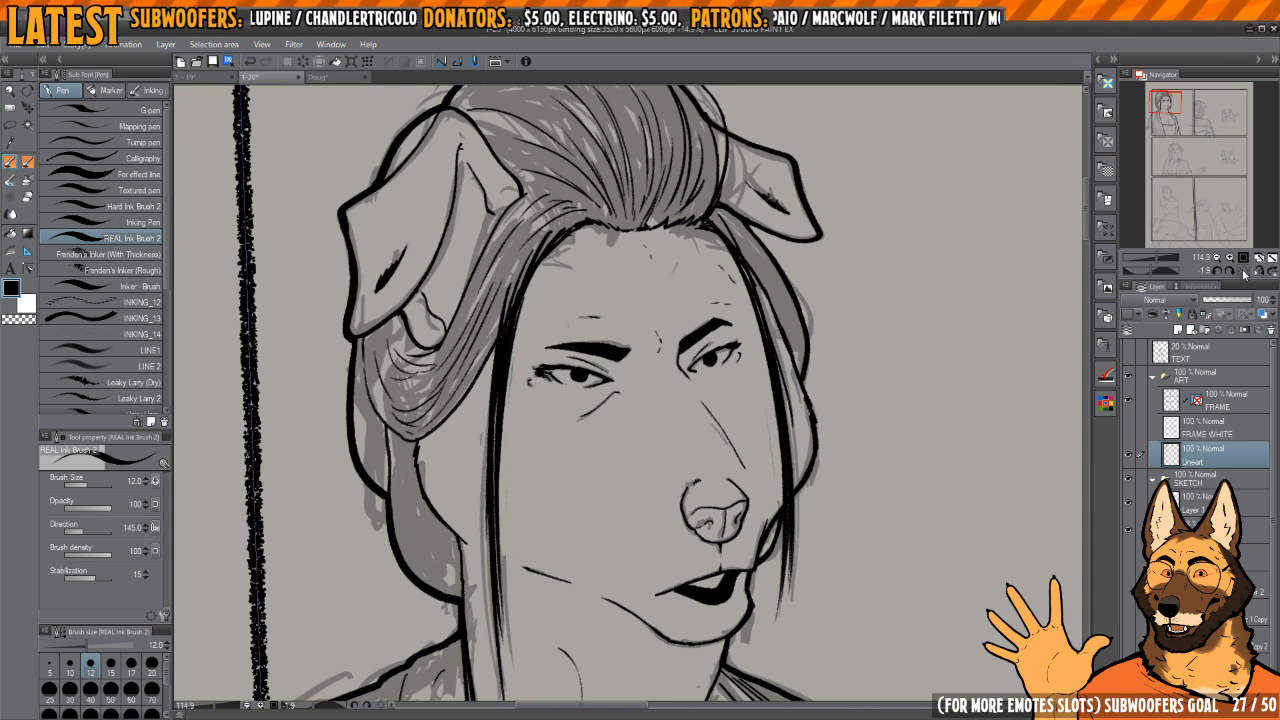
{"action": "left_click", "coordinate": [1243, 272]}
{"action": "left_click_drag", "start_coordinate": [860, 415], "coordinate": [771, 386]}
{"action": "scroll", "coordinate": [746, 360], "scroll_direction": "down", "scroll_amount": 6}
{"action": "left_click_drag", "start_coordinate": [977, 448], "coordinate": [737, 411]}
{"action": "left_click_drag", "start_coordinate": [757, 528], "coordinate": [709, 450]}
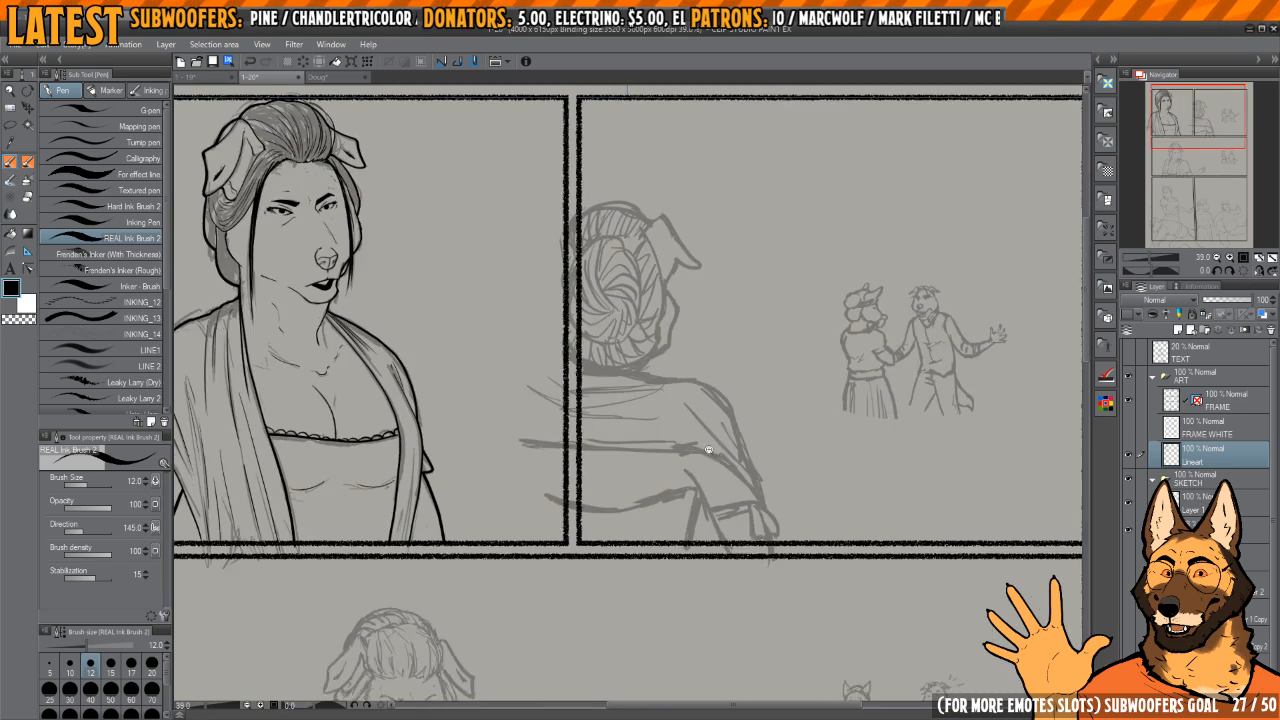
Step: Ink the neck-to-shoulder line of the back-view woman in the second panel on a mirrored canvas, redoing the first strokes
{"action": "key", "text": "h"}
{"action": "scroll", "coordinate": [729, 437], "scroll_direction": "up", "scroll_amount": 6}
{"action": "left_click_drag", "start_coordinate": [600, 448], "coordinate": [730, 382]}
{"action": "scroll", "coordinate": [754, 314], "scroll_direction": "down", "scroll_amount": 2}
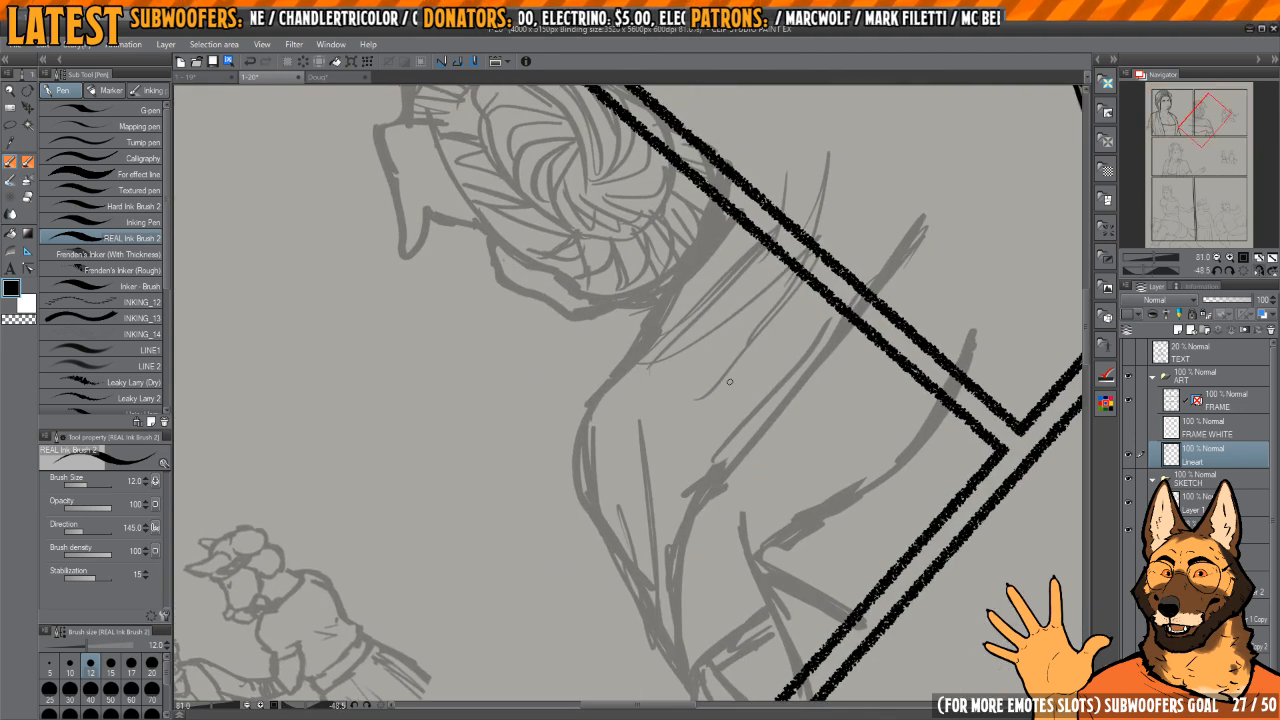
{"action": "scroll", "coordinate": [729, 381], "scroll_direction": "up", "scroll_amount": 3}
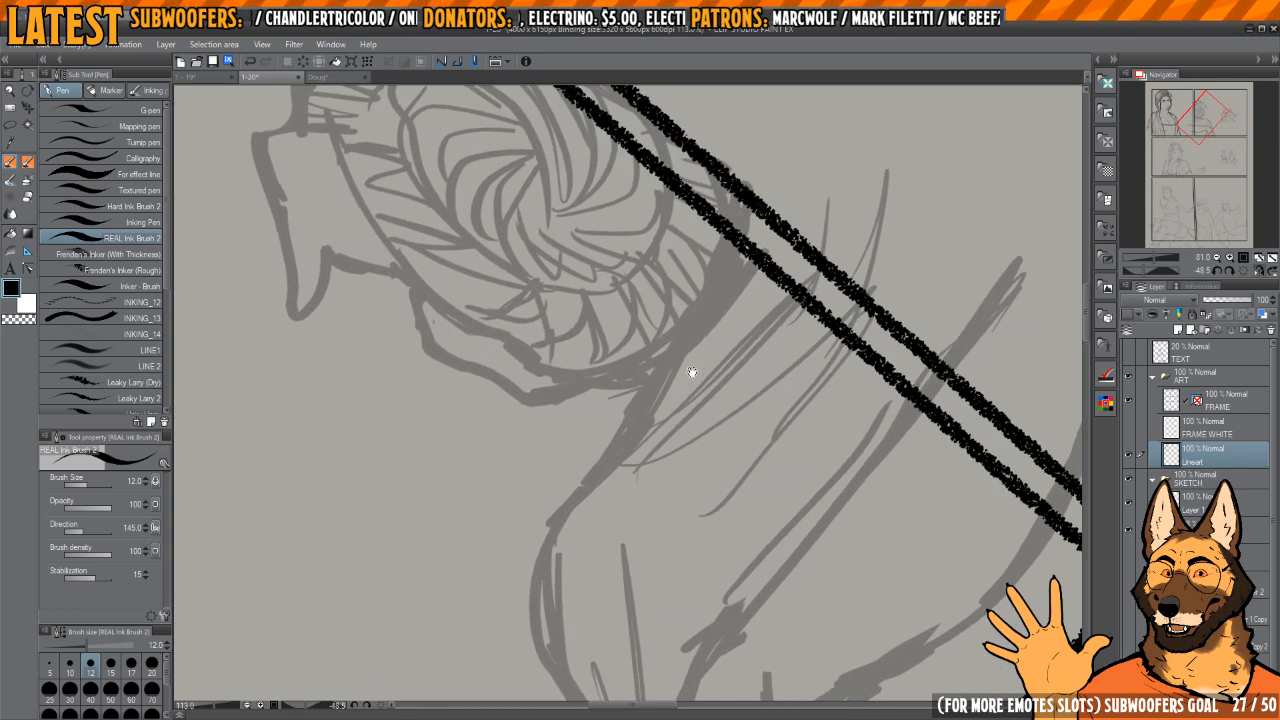
{"action": "scroll", "coordinate": [649, 410], "scroll_direction": "up", "scroll_amount": 2}
{"action": "key", "text": "ctrl+z"}
{"action": "left_click_drag", "start_coordinate": [794, 212], "coordinate": [670, 362]}
{"action": "key", "text": "ctrl+z"}
{"action": "key", "text": "ctrl+z"}
{"action": "left_click_drag", "start_coordinate": [800, 204], "coordinate": [697, 336]}
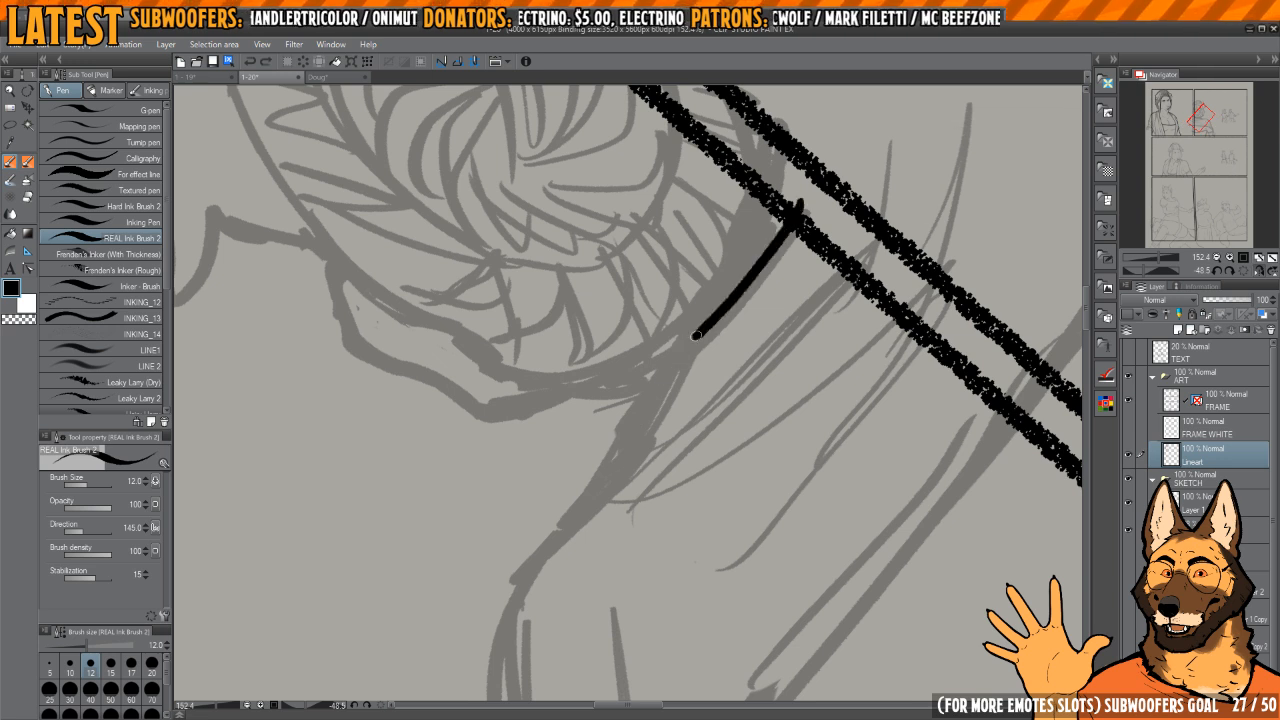
{"action": "key", "text": "ctrl+z"}
{"action": "left_click_drag", "start_coordinate": [800, 204], "coordinate": [678, 352]}
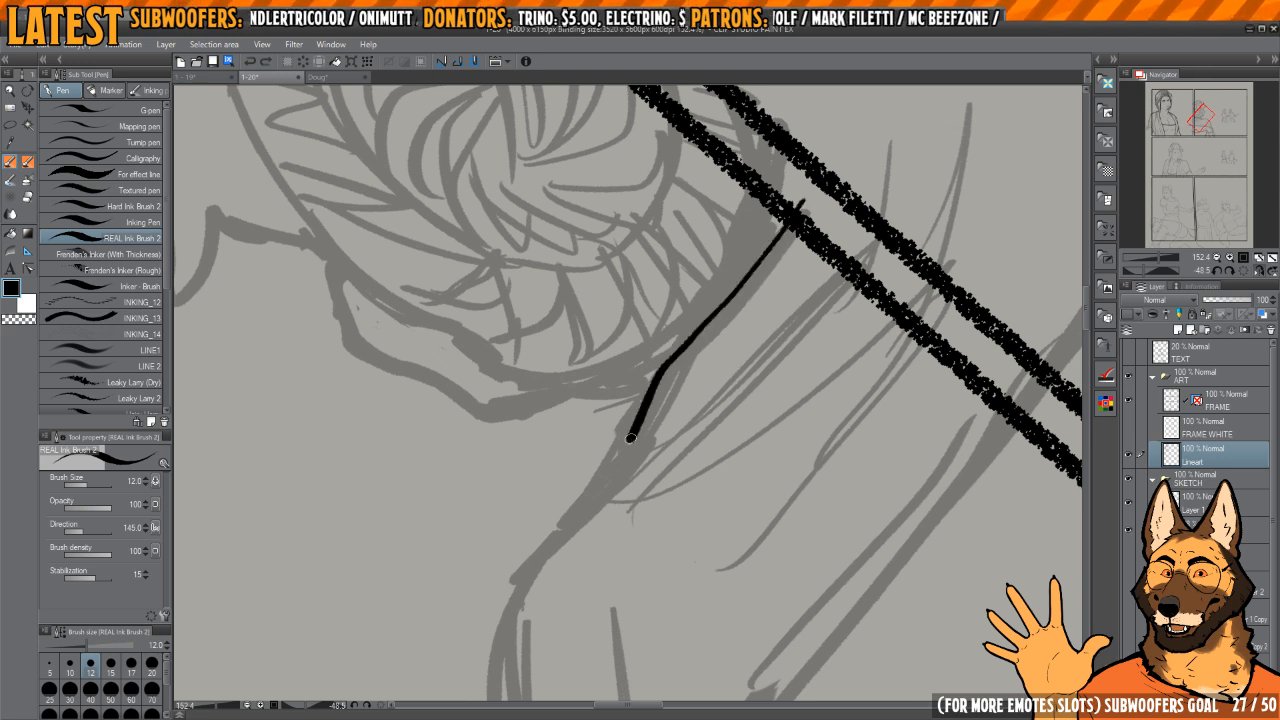
{"action": "left_click_drag", "start_coordinate": [630, 438], "coordinate": [628, 448]}
{"action": "mouse_move", "coordinate": [628, 448]}
{"action": "left_mouse_down"}
{"action": "mouse_move", "coordinate": [678, 336]}
{"action": "mouse_move", "coordinate": [681, 362]}
{"action": "mouse_move", "coordinate": [577, 491]}
{"action": "mouse_move", "coordinate": [548, 580]}
{"action": "left_mouse_up"}
Step: Continue the back-view woman's shawl outline around the rounded shoulder and clean up its edges
{"action": "mouse_move", "coordinate": [686, 510]}
{"action": "left_mouse_down"}
{"action": "mouse_move", "coordinate": [709, 300]}
{"action": "mouse_move", "coordinate": [686, 354]}
{"action": "mouse_move", "coordinate": [675, 313]}
{"action": "mouse_move", "coordinate": [612, 482]}
{"action": "mouse_move", "coordinate": [660, 289]}
{"action": "mouse_move", "coordinate": [730, 222]}
{"action": "mouse_move", "coordinate": [651, 324]}
{"action": "mouse_move", "coordinate": [630, 422]}
{"action": "left_mouse_up"}
{"action": "key", "text": "c"}
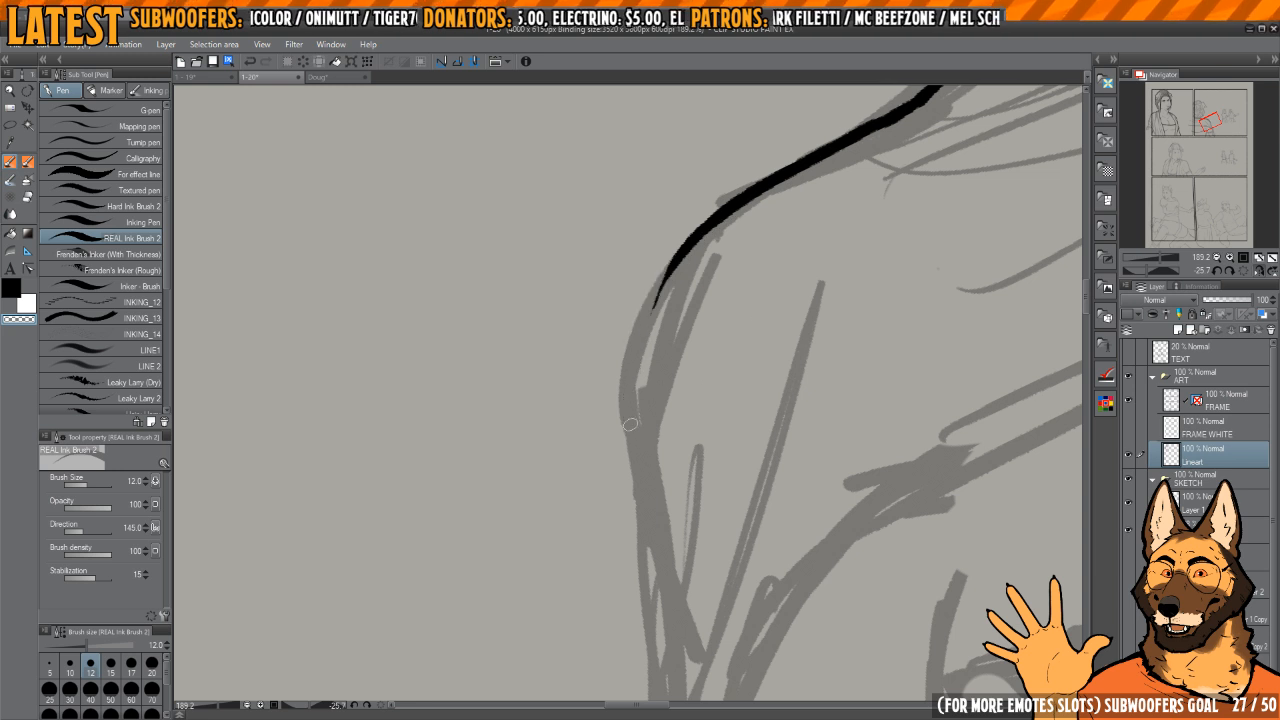
{"action": "key", "text": "c"}
{"action": "mouse_move", "coordinate": [704, 236]}
{"action": "left_mouse_down"}
{"action": "mouse_move", "coordinate": [651, 312]}
{"action": "mouse_move", "coordinate": [631, 414]}
{"action": "left_mouse_up"}
{"action": "left_click_drag", "start_coordinate": [647, 307], "coordinate": [647, 488]}
{"action": "mouse_move", "coordinate": [637, 457]}
{"action": "left_mouse_down"}
{"action": "mouse_move", "coordinate": [637, 363]}
{"action": "mouse_move", "coordinate": [655, 537]}
{"action": "mouse_move", "coordinate": [649, 494]}
{"action": "left_mouse_up"}
{"action": "scroll", "coordinate": [637, 363], "scroll_direction": "down", "scroll_amount": 3}
{"action": "key", "text": "c"}
{"action": "mouse_move", "coordinate": [646, 316]}
{"action": "left_mouse_down"}
{"action": "mouse_move", "coordinate": [654, 494]}
{"action": "mouse_move", "coordinate": [643, 480]}
{"action": "left_mouse_up"}
{"action": "key", "text": "c"}
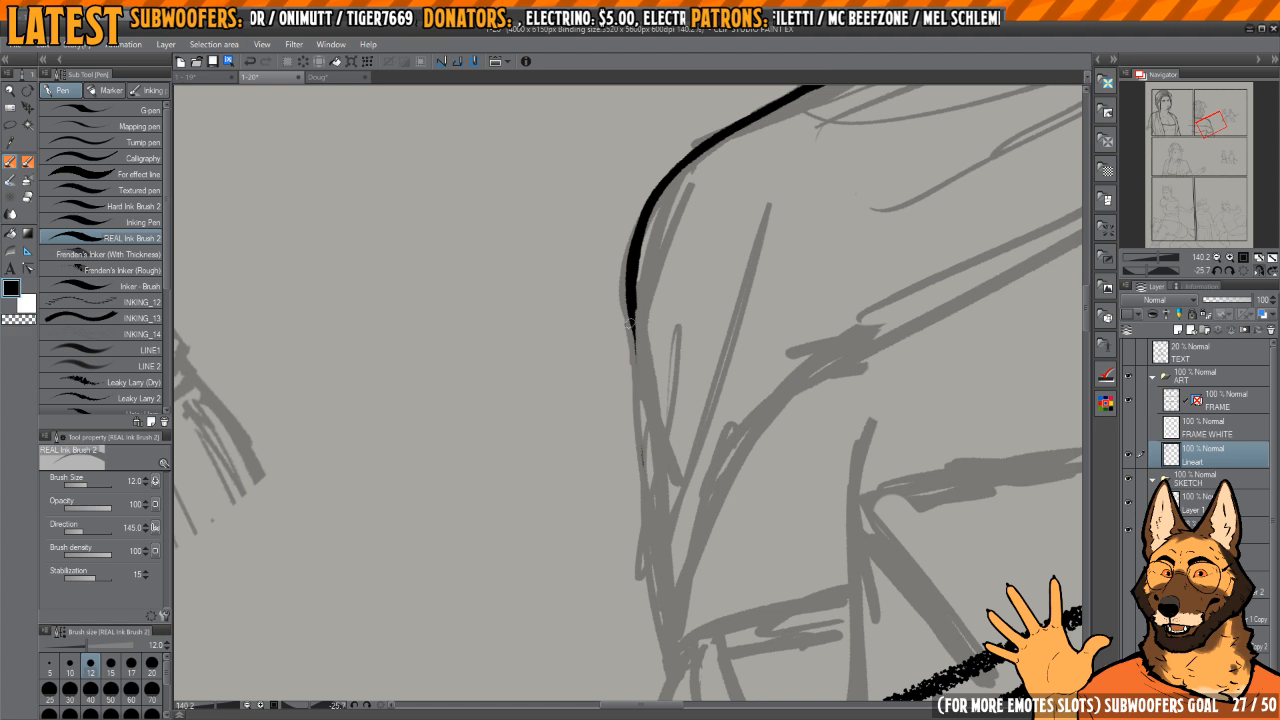
Step: Extend the shawl's outer line down along the upper arm, redoing the first stroke and evening its thickness
{"action": "left_click_drag", "start_coordinate": [631, 309], "coordinate": [650, 556]}
{"action": "key", "text": "ctrl+z"}
{"action": "left_click_drag", "start_coordinate": [632, 333], "coordinate": [649, 540]}
{"action": "left_click_drag", "start_coordinate": [643, 509], "coordinate": [637, 444]}
{"action": "scroll", "coordinate": [612, 338], "scroll_direction": "up", "scroll_amount": 3}
{"action": "key", "text": "c"}
{"action": "left_click_drag", "start_coordinate": [626, 254], "coordinate": [634, 508]}
{"action": "left_click_drag", "start_coordinate": [632, 256], "coordinate": [632, 445]}
{"action": "scroll", "coordinate": [631, 377], "scroll_direction": "down", "scroll_amount": 3}
{"action": "scroll", "coordinate": [631, 377], "scroll_direction": "up", "scroll_amount": 4}
{"action": "left_click_drag", "start_coordinate": [677, 266], "coordinate": [632, 472]}
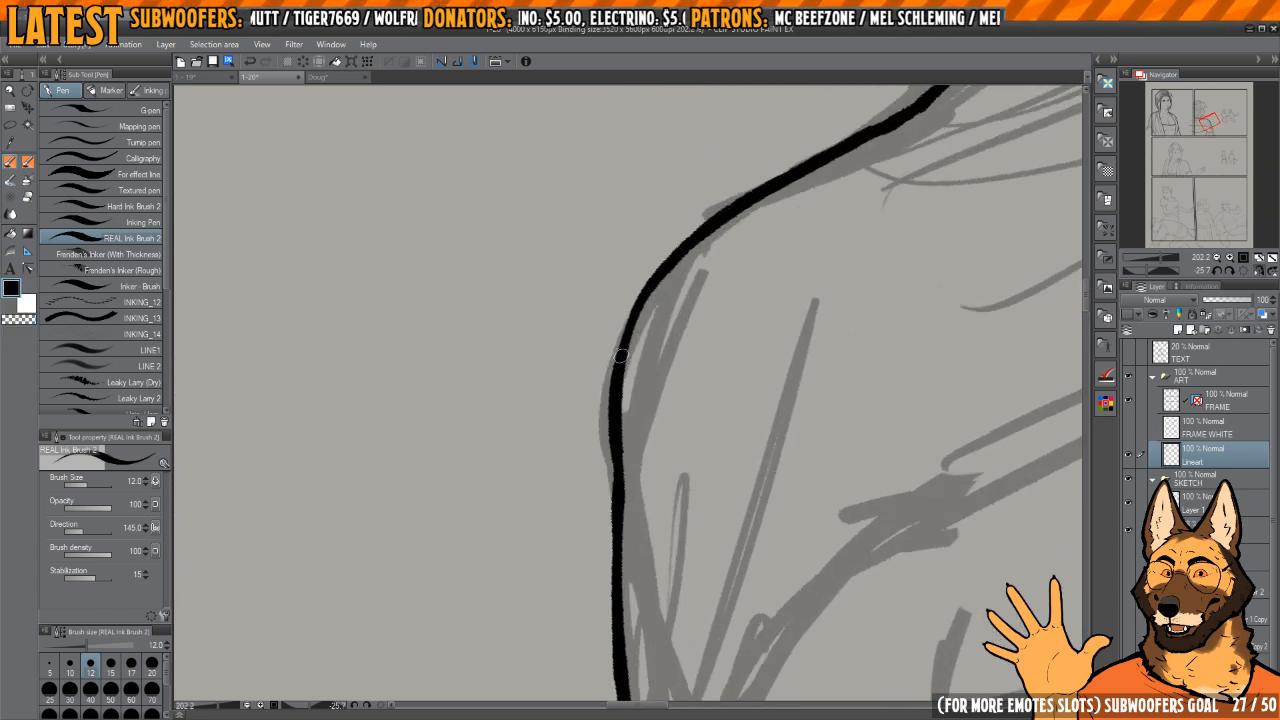
Step: Thicken the outer arm line below the shoulder and refine its lower stretch with alternating inking and erasing
{"action": "scroll", "coordinate": [626, 357], "scroll_direction": "down", "scroll_amount": 3}
{"action": "left_click_drag", "start_coordinate": [625, 332], "coordinate": [634, 513]}
{"action": "scroll", "coordinate": [625, 333], "scroll_direction": "up", "scroll_amount": 3}
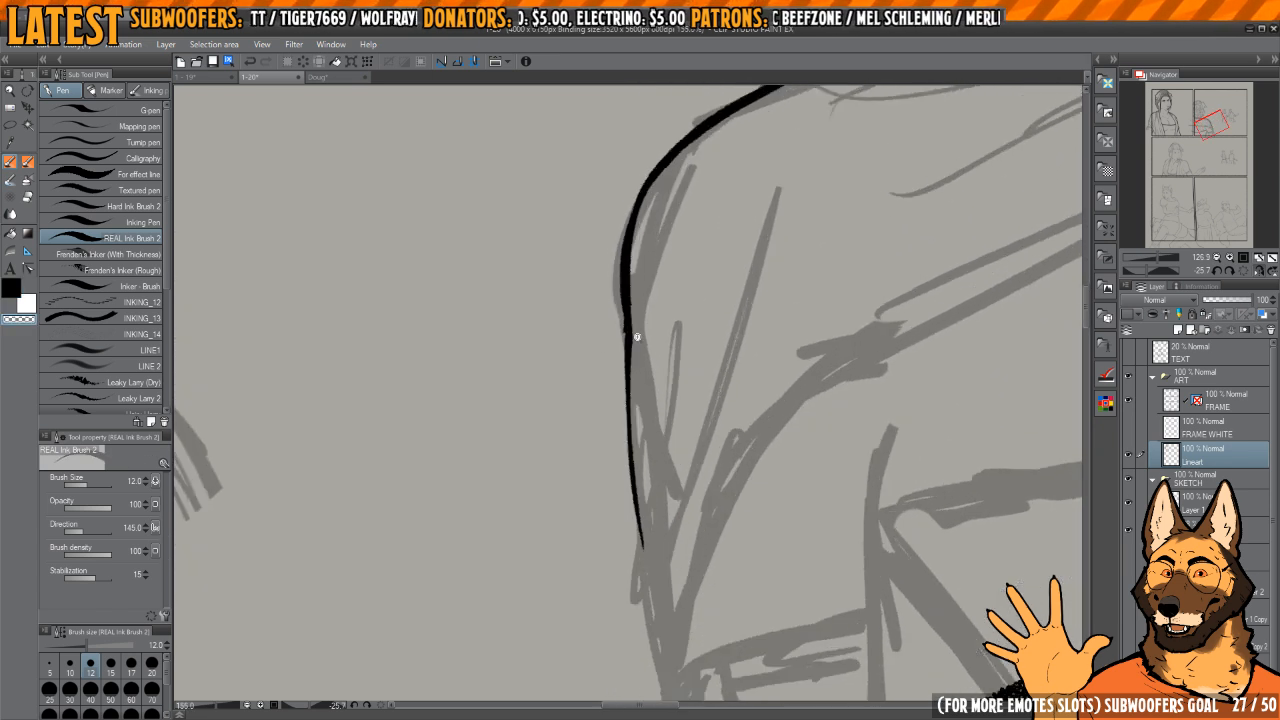
{"action": "key", "text": "c"}
{"action": "left_click_drag", "start_coordinate": [625, 300], "coordinate": [644, 568]}
{"action": "key", "text": "c"}
{"action": "mouse_move", "coordinate": [633, 466]}
{"action": "left_mouse_down"}
{"action": "mouse_move", "coordinate": [611, 365]}
{"action": "mouse_move", "coordinate": [631, 505]}
{"action": "left_mouse_up"}
{"action": "left_click_drag", "start_coordinate": [616, 435], "coordinate": [608, 386]}
{"action": "key", "text": "c"}
{"action": "left_click_drag", "start_coordinate": [615, 482], "coordinate": [631, 533]}
{"action": "mouse_move", "coordinate": [621, 432]}
{"action": "left_mouse_down"}
{"action": "mouse_move", "coordinate": [617, 466]}
{"action": "mouse_move", "coordinate": [634, 252]}
{"action": "left_mouse_up"}
Step: Ink thin fold lines inside the shawl along the upper arm, redoing the longer one
{"action": "scroll", "coordinate": [625, 310], "scroll_direction": "down", "scroll_amount": 2}
{"action": "left_click_drag", "start_coordinate": [623, 322], "coordinate": [615, 424]}
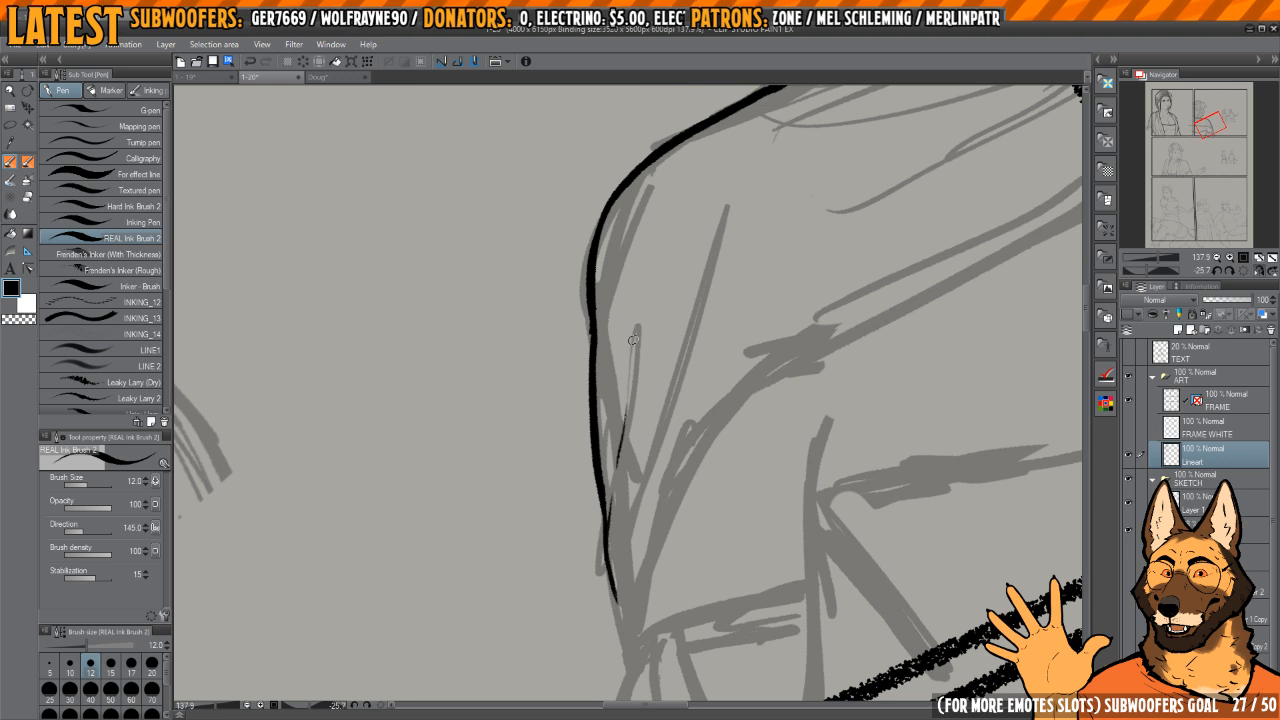
{"action": "scroll", "coordinate": [634, 508], "scroll_direction": "down", "scroll_amount": 2}
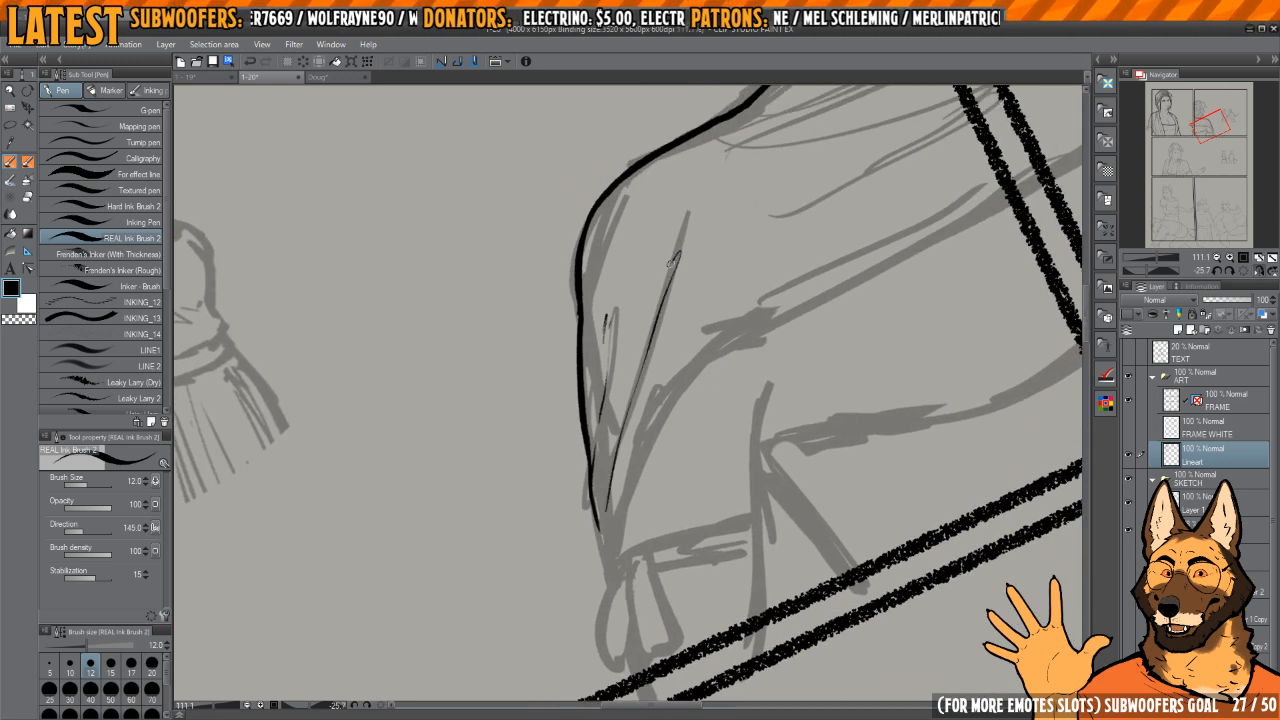
{"action": "left_click_drag", "start_coordinate": [673, 262], "coordinate": [645, 328]}
{"action": "mouse_move", "coordinate": [632, 428]}
{"action": "left_mouse_down"}
{"action": "mouse_move", "coordinate": [637, 357]}
{"action": "mouse_move", "coordinate": [637, 428]}
{"action": "left_mouse_up"}
{"action": "scroll", "coordinate": [645, 339], "scroll_direction": "up", "scroll_amount": 2}
{"action": "key", "text": "ctrl+z"}
{"action": "left_click_drag", "start_coordinate": [604, 558], "coordinate": [647, 378]}
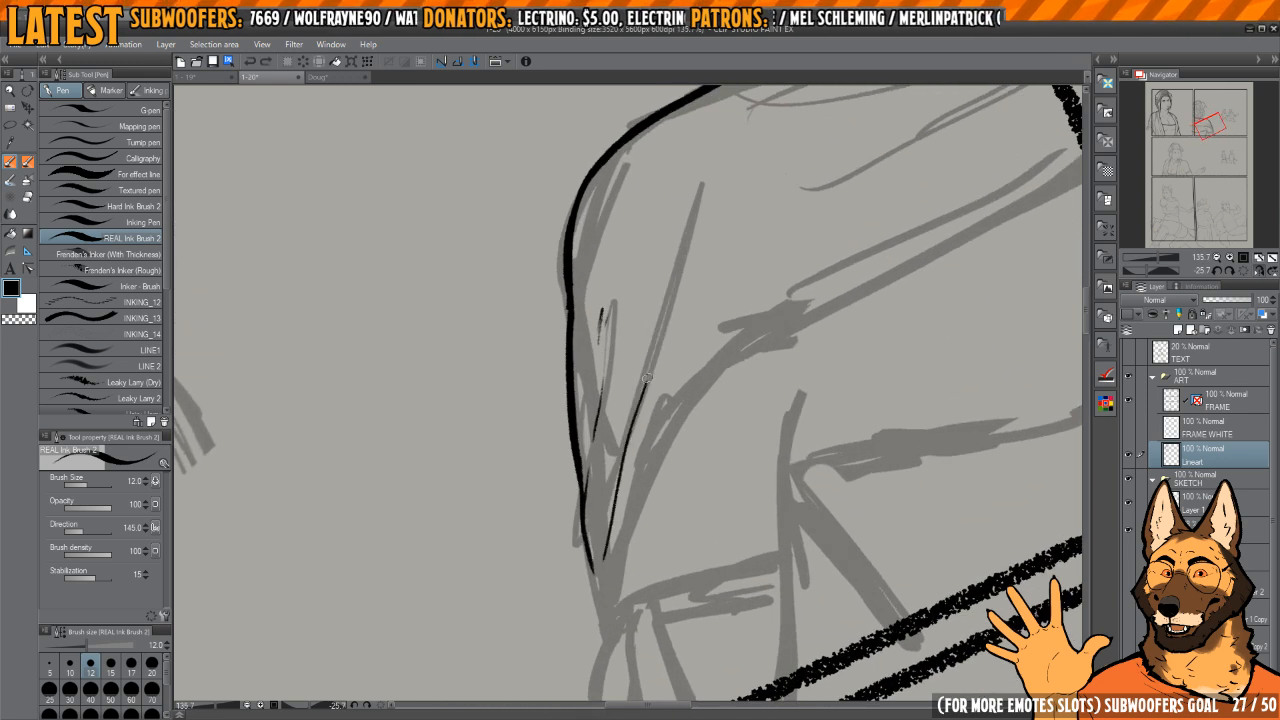
Step: Extend the shawl's outer arm line down to its pointed tip at the elbow
{"action": "scroll", "coordinate": [645, 357], "scroll_direction": "up", "scroll_amount": 4}
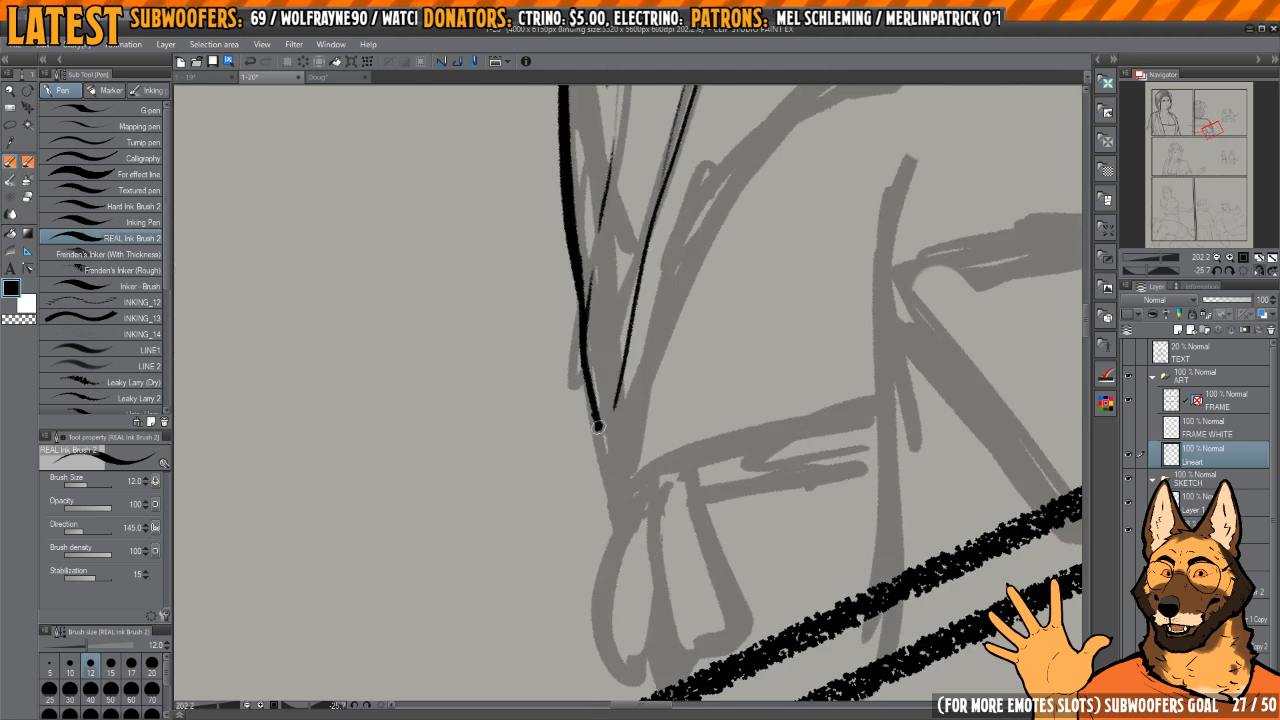
{"action": "left_click_drag", "start_coordinate": [785, 248], "coordinate": [659, 250]}
{"action": "scroll", "coordinate": [655, 255], "scroll_direction": "down", "scroll_amount": 6}
{"action": "left_click_drag", "start_coordinate": [636, 250], "coordinate": [631, 360]}
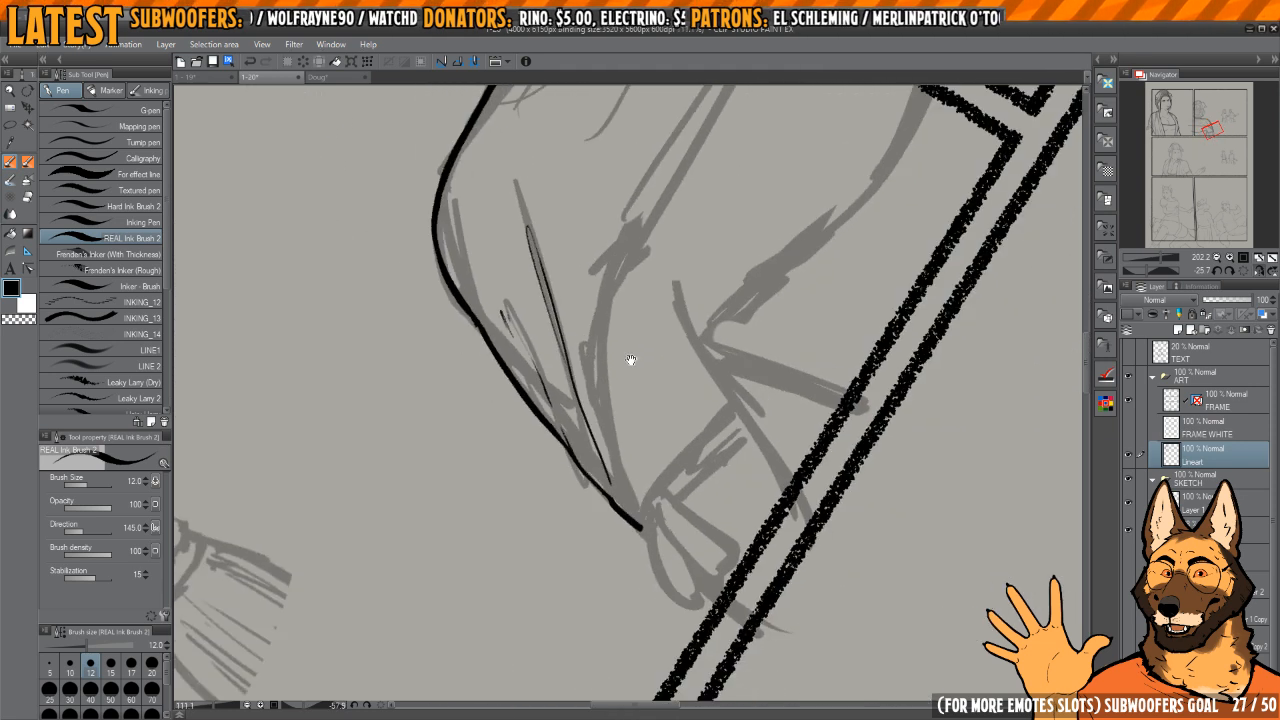
Step: Ink the shawl's lower edge from the pointed tip up to the panel border and thicken it near the tip
{"action": "left_click_drag", "start_coordinate": [688, 243], "coordinate": [648, 391]}
{"action": "left_click_drag", "start_coordinate": [614, 465], "coordinate": [589, 469]}
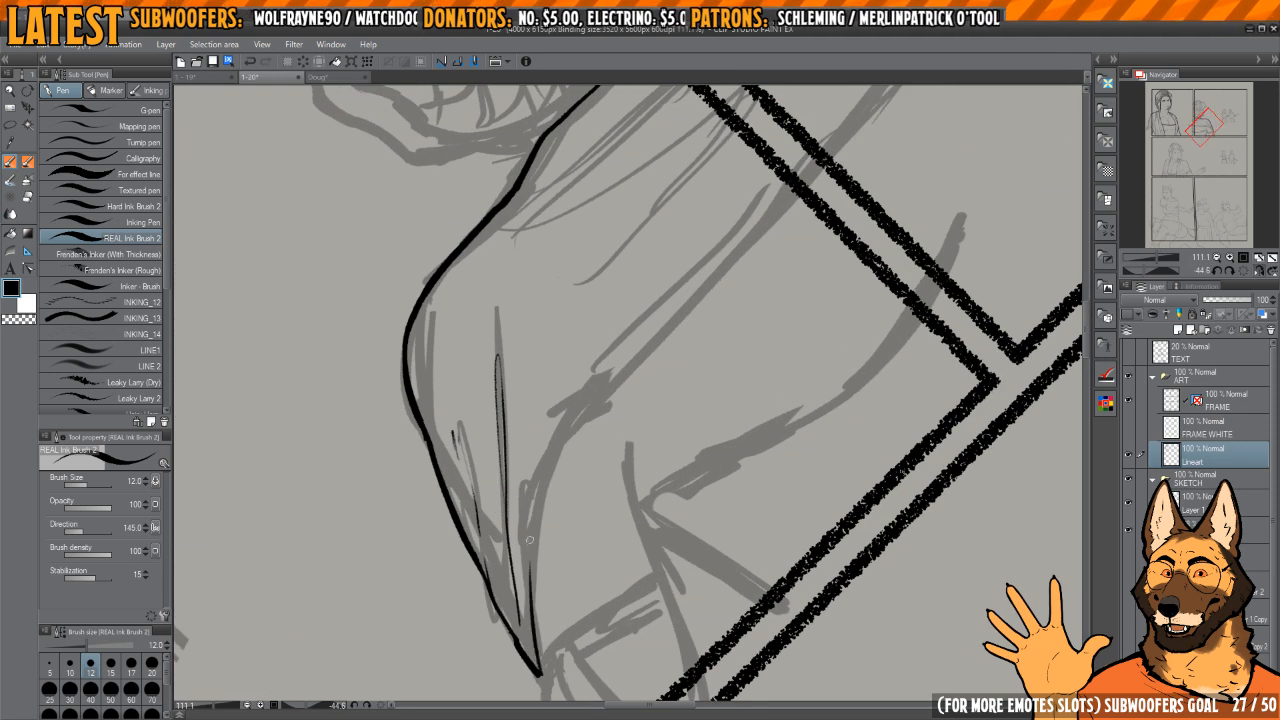
{"action": "left_click_drag", "start_coordinate": [528, 592], "coordinate": [615, 370]}
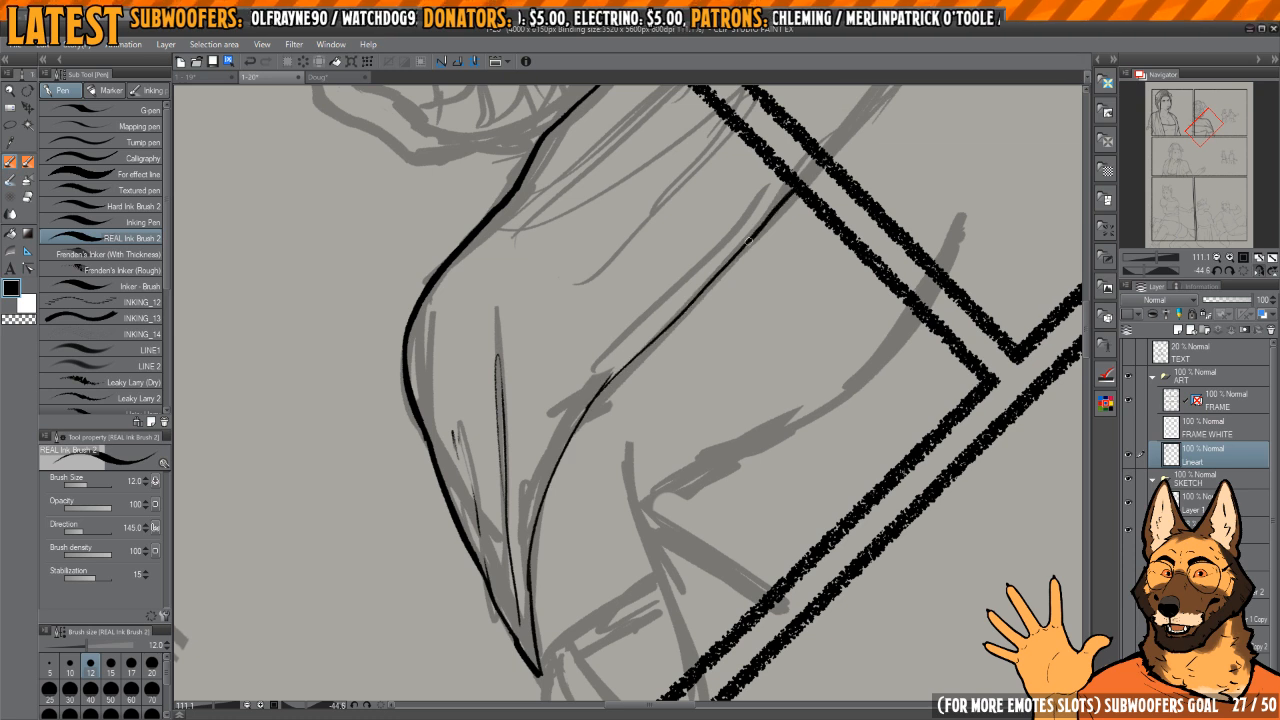
{"action": "left_click_drag", "start_coordinate": [527, 569], "coordinate": [533, 608]}
{"action": "mouse_move", "coordinate": [539, 630]}
{"action": "left_mouse_down"}
{"action": "mouse_move", "coordinate": [575, 397]}
{"action": "mouse_move", "coordinate": [588, 606]}
{"action": "left_mouse_up"}
{"action": "scroll", "coordinate": [553, 436], "scroll_direction": "up", "scroll_amount": 8}
{"action": "left_click_drag", "start_coordinate": [571, 495], "coordinate": [594, 532]}
{"action": "scroll", "coordinate": [571, 446], "scroll_direction": "down", "scroll_amount": 8}
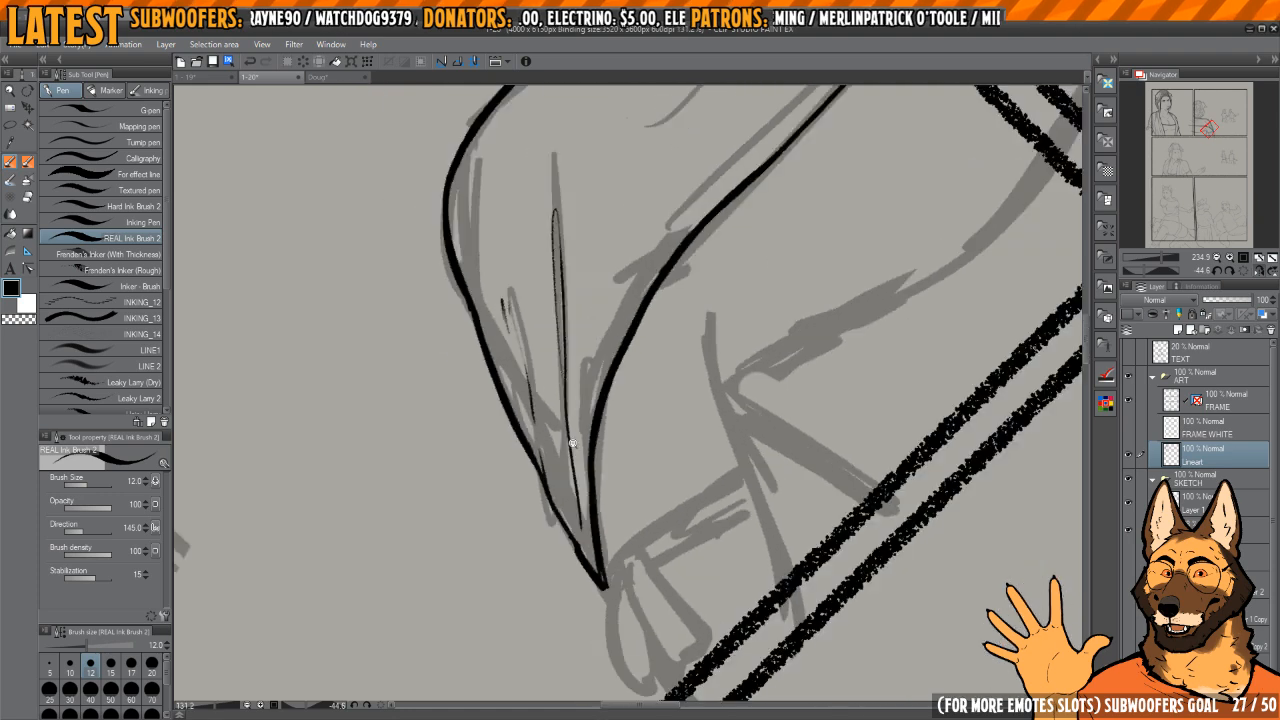
Step: Thicken and smooth the upper stretch of the shawl's lower edge up to the panel border
{"action": "left_click_drag", "start_coordinate": [712, 238], "coordinate": [637, 366]}
{"action": "scroll", "coordinate": [645, 360], "scroll_direction": "up", "scroll_amount": 8}
{"action": "scroll", "coordinate": [690, 322], "scroll_direction": "down", "scroll_amount": 7}
{"action": "left_click_drag", "start_coordinate": [755, 266], "coordinate": [659, 364]}
{"action": "left_click_drag", "start_coordinate": [675, 242], "coordinate": [687, 197]}
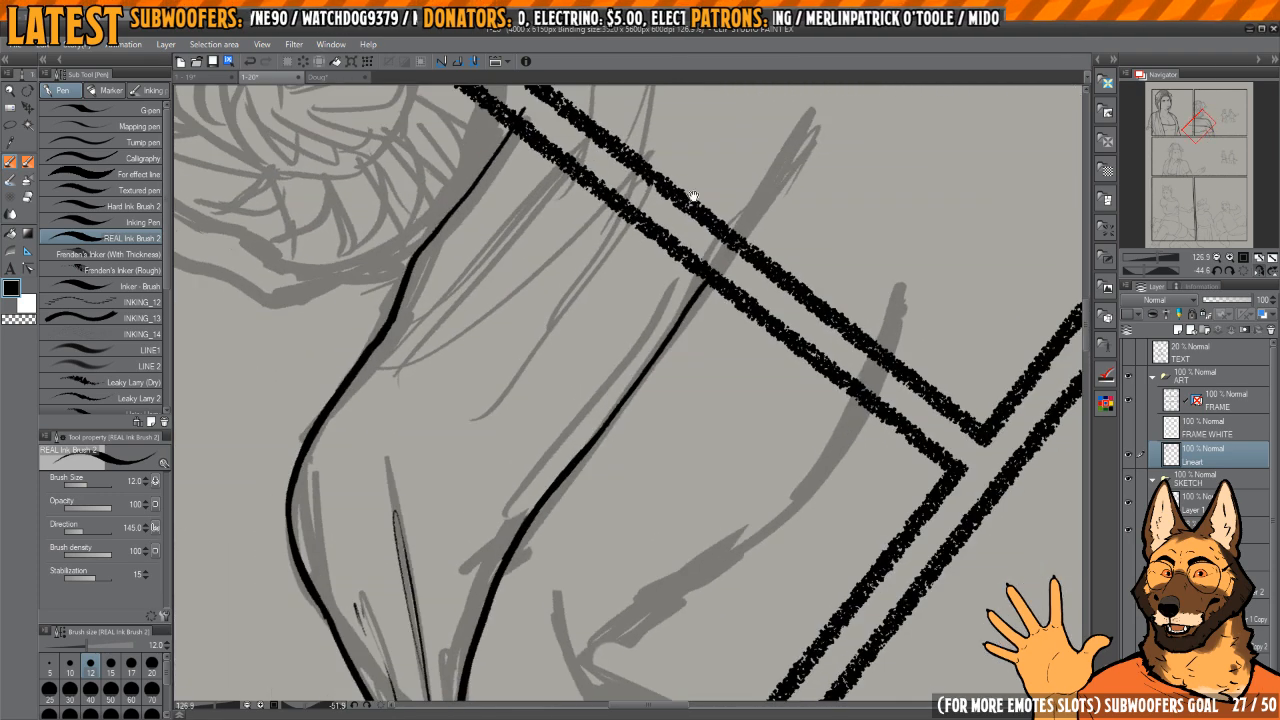
{"action": "scroll", "coordinate": [685, 270], "scroll_direction": "down", "scroll_amount": 2}
{"action": "left_click_drag", "start_coordinate": [683, 306], "coordinate": [663, 354]}
{"action": "scroll", "coordinate": [595, 425], "scroll_direction": "up", "scroll_amount": 2}
{"action": "left_click_drag", "start_coordinate": [590, 434], "coordinate": [608, 470]}
Step: Ink thin fold lines across the shawl's back, running inward from the panel border, redoing the ones that look off
{"action": "key", "text": "h"}
{"action": "scroll", "coordinate": [703, 280], "scroll_direction": "down", "scroll_amount": 2}
{"action": "mouse_move", "coordinate": [668, 278]}
{"action": "left_mouse_down"}
{"action": "mouse_move", "coordinate": [717, 371]}
{"action": "mouse_move", "coordinate": [715, 352]}
{"action": "left_mouse_up"}
{"action": "key", "text": "ctrl+z"}
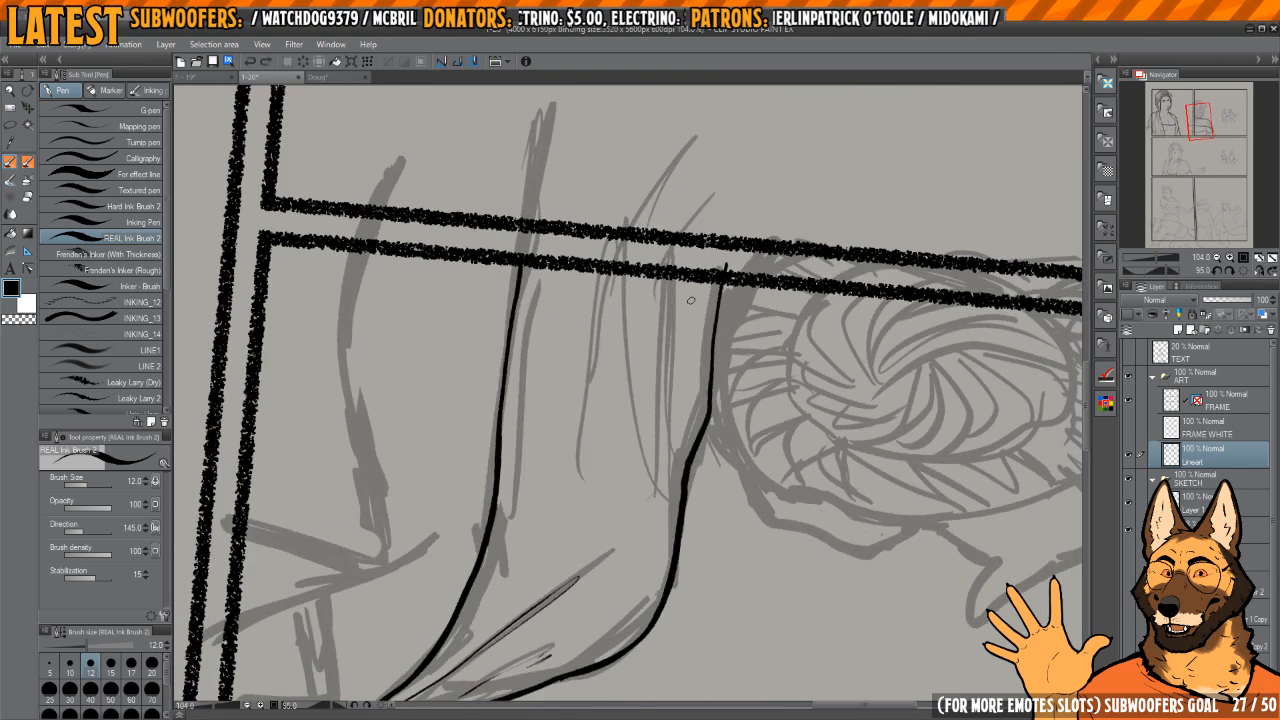
{"action": "left_click_drag", "start_coordinate": [681, 267], "coordinate": [680, 467]}
{"action": "left_click_drag", "start_coordinate": [619, 331], "coordinate": [645, 493]}
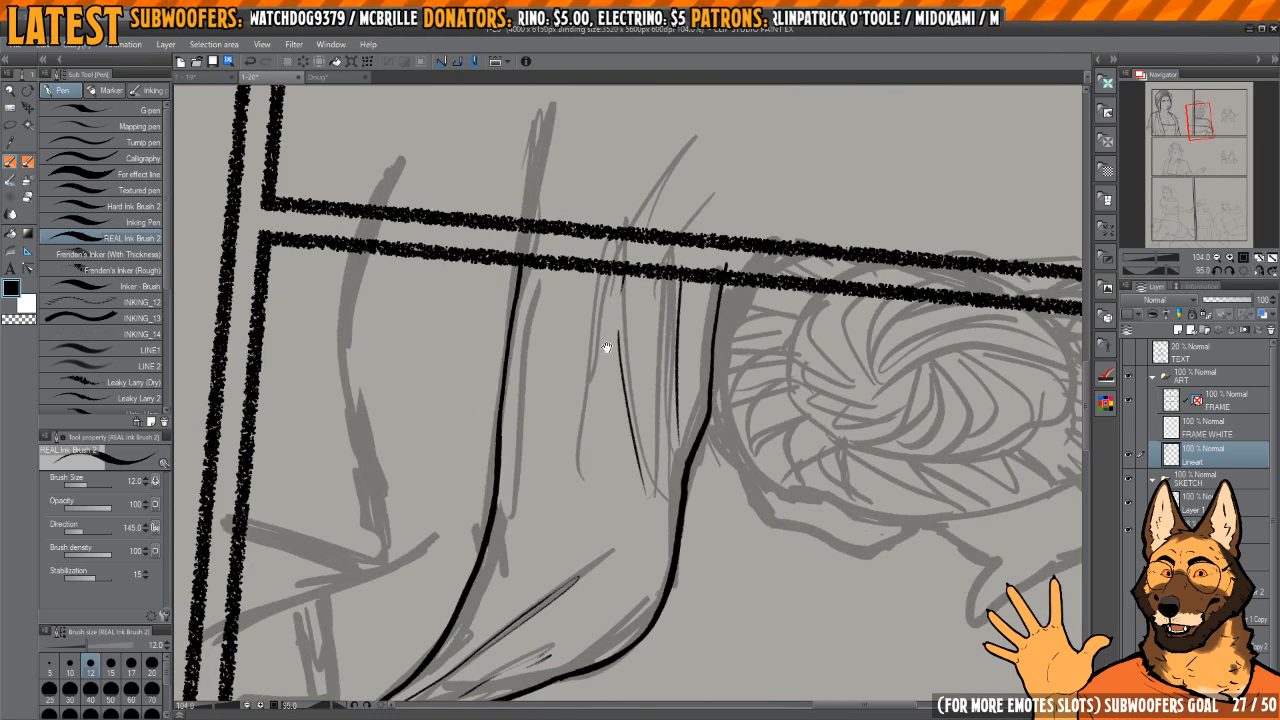
{"action": "left_click_drag", "start_coordinate": [582, 259], "coordinate": [610, 295]}
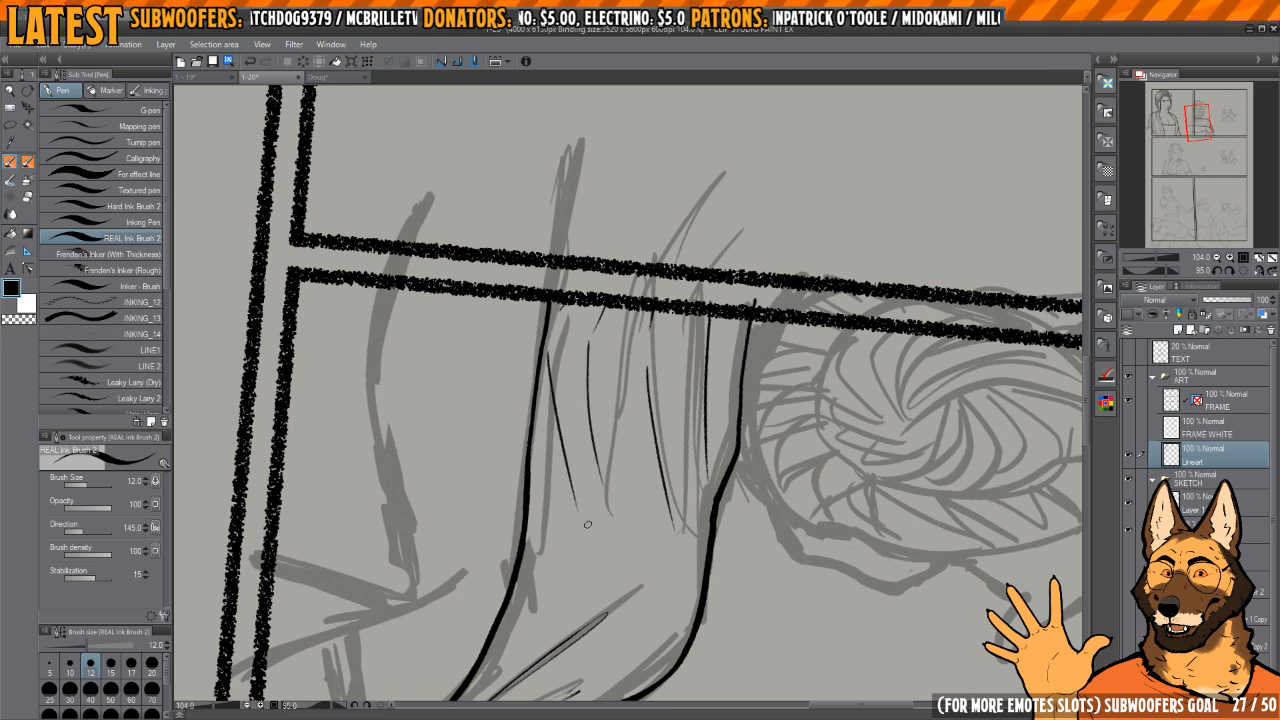
{"action": "key", "text": "ctrl+z"}
{"action": "left_click_drag", "start_coordinate": [582, 303], "coordinate": [566, 533]}
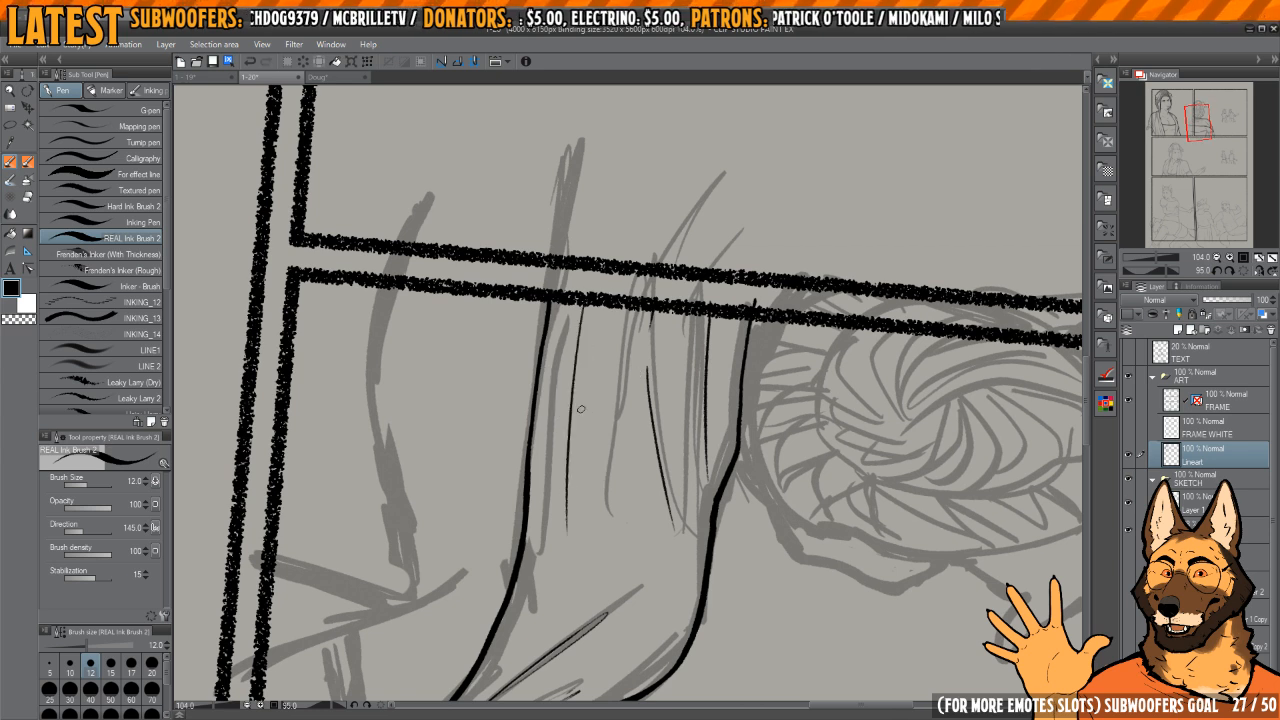
Step: Show the FRAME WHITE layer, reset the canvas rotation and check the second panel in mirrored view
{"action": "left_click_drag", "start_coordinate": [692, 543], "coordinate": [618, 448]}
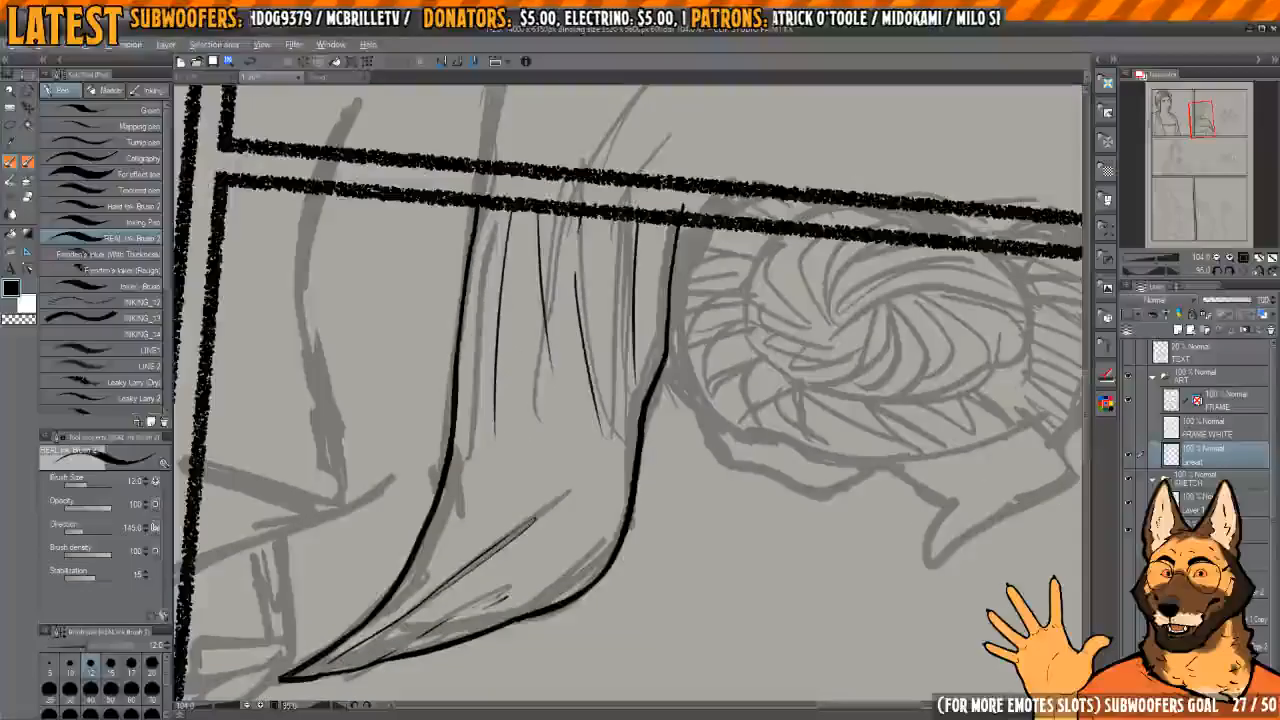
{"action": "left_click", "coordinate": [1128, 431]}
{"action": "left_click", "coordinate": [1241, 272]}
{"action": "key", "text": "h"}
{"action": "key", "text": "h"}
{"action": "left_click_drag", "start_coordinate": [672, 360], "coordinate": [714, 340]}
{"action": "key", "text": "h"}
{"action": "left_click_drag", "start_coordinate": [663, 394], "coordinate": [740, 335]}
Step: Thicken the back-view woman's shawl outline at the neck bend and down the outer arm
{"action": "scroll", "coordinate": [740, 335], "scroll_direction": "up", "scroll_amount": 4}
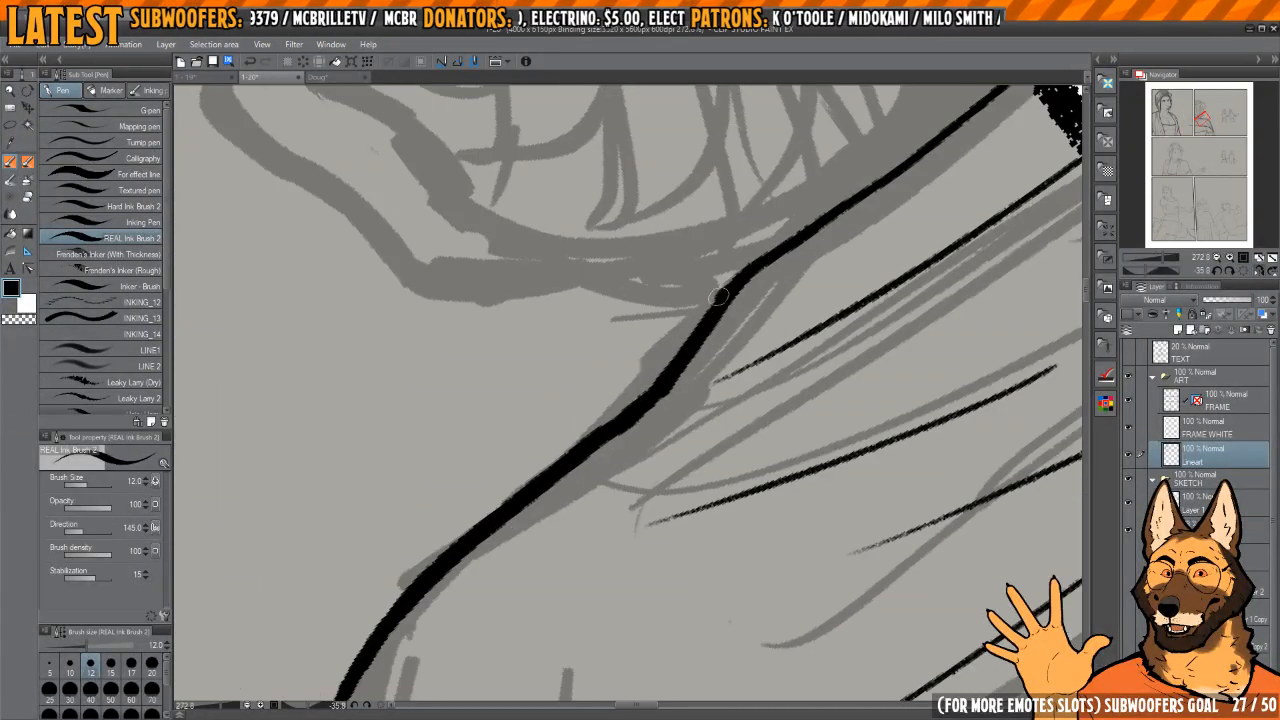
{"action": "scroll", "coordinate": [711, 254], "scroll_direction": "down", "scroll_amount": 3}
{"action": "mouse_move", "coordinate": [644, 406]}
{"action": "left_mouse_down"}
{"action": "mouse_move", "coordinate": [711, 254]}
{"action": "mouse_move", "coordinate": [703, 403]}
{"action": "mouse_move", "coordinate": [726, 266]}
{"action": "mouse_move", "coordinate": [617, 380]}
{"action": "mouse_move", "coordinate": [552, 640]}
{"action": "mouse_move", "coordinate": [606, 437]}
{"action": "mouse_move", "coordinate": [662, 331]}
{"action": "mouse_move", "coordinate": [640, 400]}
{"action": "mouse_move", "coordinate": [643, 487]}
{"action": "left_mouse_up"}
{"action": "scroll", "coordinate": [733, 263], "scroll_direction": "up", "scroll_amount": 3}
{"action": "scroll", "coordinate": [552, 642], "scroll_direction": "down", "scroll_amount": 2}
{"action": "scroll", "coordinate": [655, 620], "scroll_direction": "up", "scroll_amount": 2}
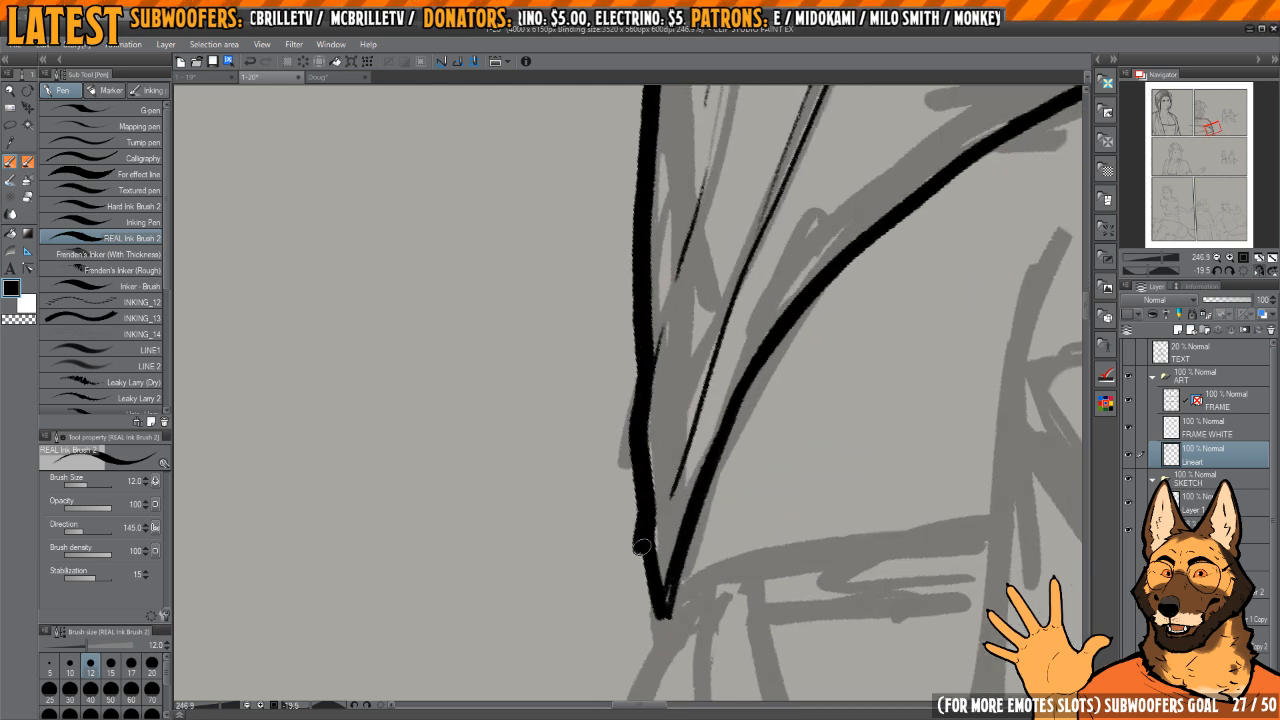
Step: Thicken the shawl's pointed tip and ink the outline of the rounded shape hanging below it down to the panel border
{"action": "mouse_move", "coordinate": [667, 604]}
{"action": "left_mouse_down"}
{"action": "mouse_move", "coordinate": [674, 374]}
{"action": "mouse_move", "coordinate": [629, 431]}
{"action": "mouse_move", "coordinate": [605, 494]}
{"action": "left_mouse_up"}
{"action": "scroll", "coordinate": [672, 388], "scroll_direction": "down", "scroll_amount": 2}
{"action": "scroll", "coordinate": [669, 403], "scroll_direction": "up", "scroll_amount": 3}
{"action": "key", "text": "ctrl+z"}
{"action": "mouse_move", "coordinate": [657, 376]}
{"action": "left_mouse_down"}
{"action": "mouse_move", "coordinate": [608, 484]}
{"action": "mouse_move", "coordinate": [598, 625]}
{"action": "mouse_move", "coordinate": [686, 552]}
{"action": "mouse_move", "coordinate": [691, 403]}
{"action": "left_mouse_up"}
{"action": "mouse_move", "coordinate": [657, 492]}
{"action": "left_mouse_down"}
{"action": "mouse_move", "coordinate": [666, 467]}
{"action": "mouse_move", "coordinate": [664, 563]}
{"action": "left_mouse_up"}
{"action": "left_click_drag", "start_coordinate": [674, 431], "coordinate": [664, 464]}
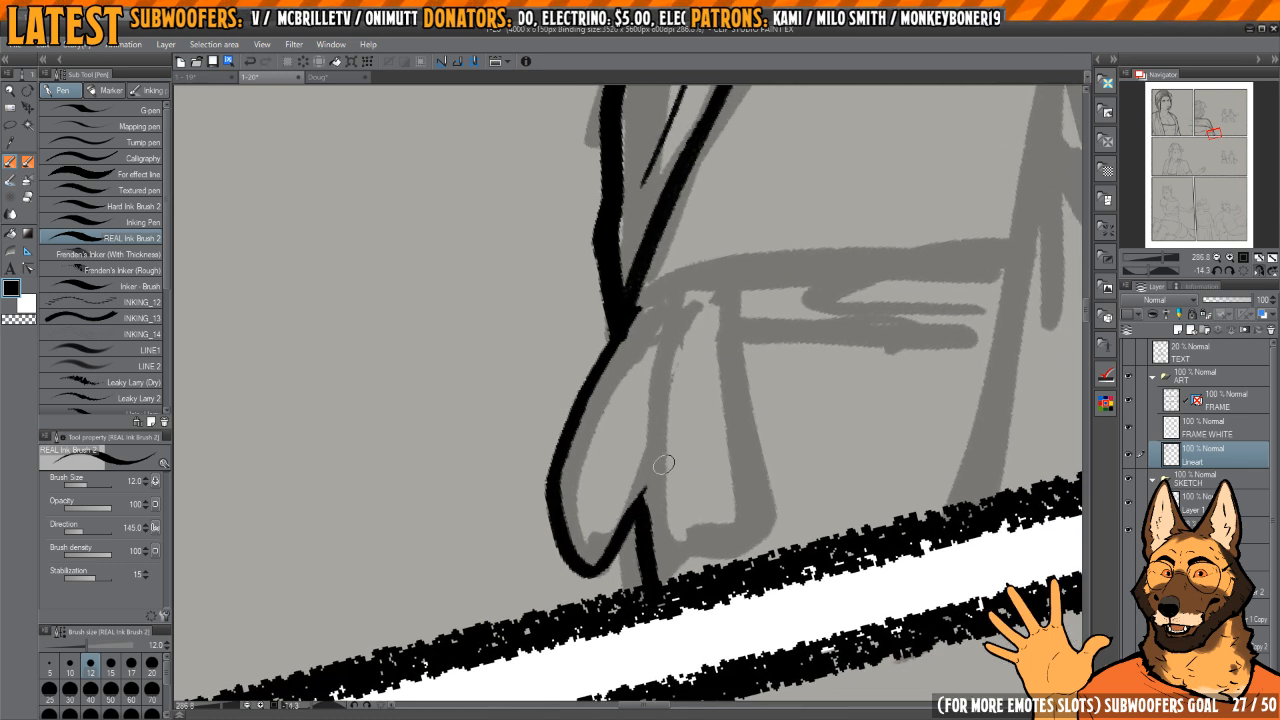
Step: Ink the second hanging piece below the shawl's tip, with its outline and thin fold lines from the top
{"action": "mouse_move", "coordinate": [673, 311]}
{"action": "left_mouse_down"}
{"action": "mouse_move", "coordinate": [658, 545]}
{"action": "mouse_move", "coordinate": [752, 540]}
{"action": "mouse_move", "coordinate": [730, 315]}
{"action": "mouse_move", "coordinate": [663, 348]}
{"action": "left_mouse_up"}
{"action": "left_click_drag", "start_coordinate": [688, 302], "coordinate": [675, 390]}
{"action": "left_click_drag", "start_coordinate": [700, 296], "coordinate": [702, 488]}
{"action": "left_click_drag", "start_coordinate": [658, 445], "coordinate": [659, 507]}
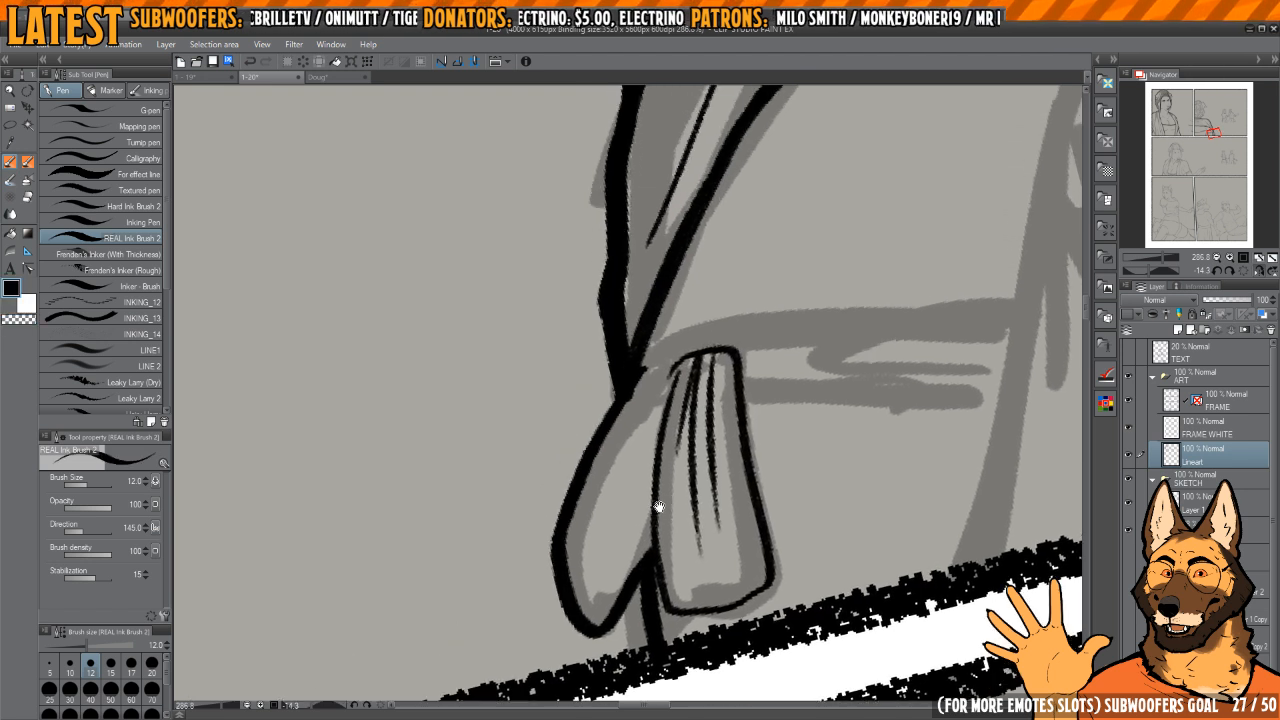
Step: Ink thin fold lines inside the rounded hanging piece below the shawl's tip, radiating from its top and up from its lower end
{"action": "left_click_drag", "start_coordinate": [648, 380], "coordinate": [598, 470]}
{"action": "left_click_drag", "start_coordinate": [660, 382], "coordinate": [607, 512]}
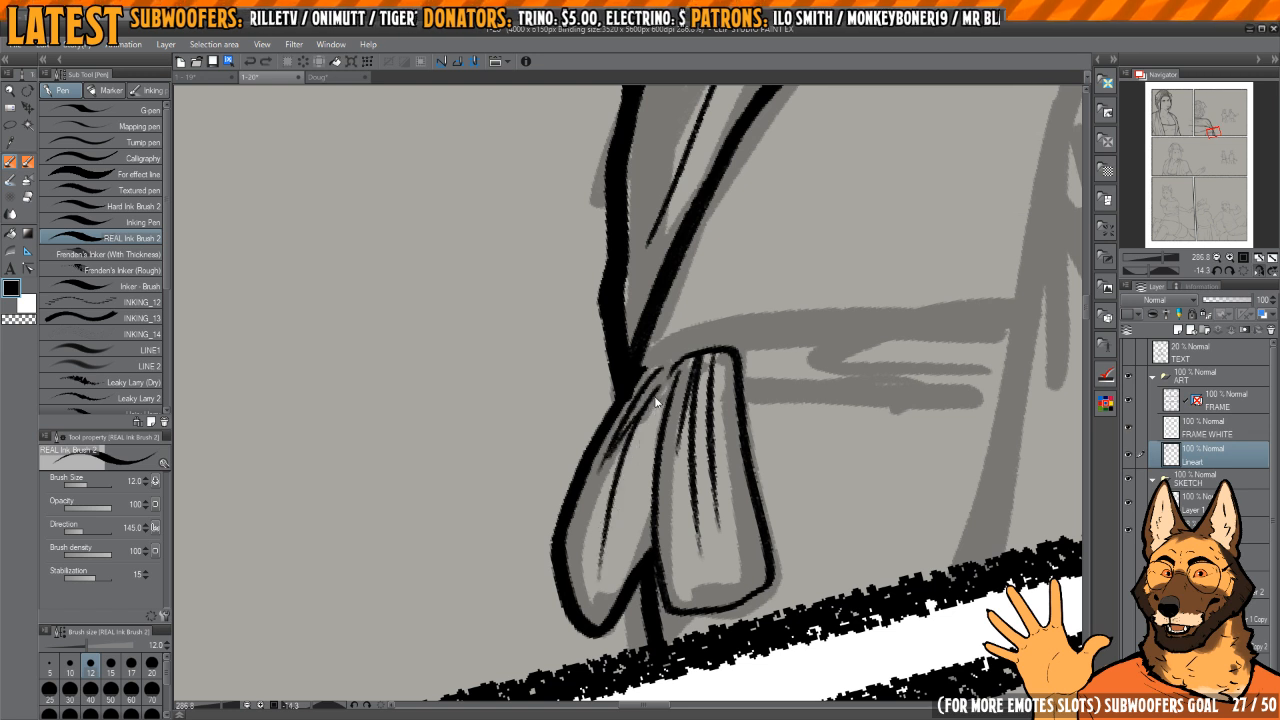
{"action": "key", "text": "ctrl+z"}
{"action": "mouse_move", "coordinate": [662, 372]}
{"action": "left_mouse_down"}
{"action": "mouse_move", "coordinate": [596, 476]}
{"action": "mouse_move", "coordinate": [584, 560]}
{"action": "left_mouse_up"}
{"action": "left_click_drag", "start_coordinate": [650, 444], "coordinate": [608, 518]}
{"action": "left_click_drag", "start_coordinate": [592, 606], "coordinate": [634, 527]}
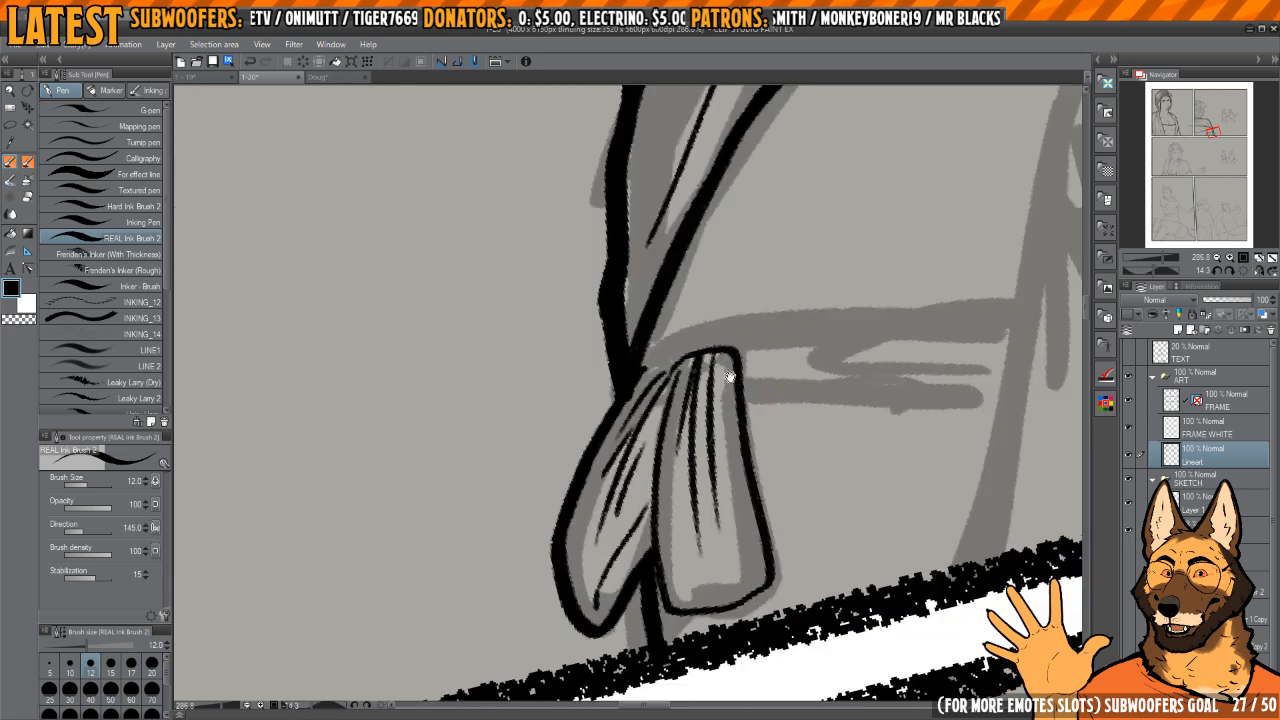
Step: Ink the small knot joining the two hanging pieces just beneath the shawl's tip
{"action": "mouse_move", "coordinate": [730, 376]}
{"action": "left_mouse_down"}
{"action": "mouse_move", "coordinate": [626, 443]}
{"action": "mouse_move", "coordinate": [686, 391]}
{"action": "mouse_move", "coordinate": [680, 440]}
{"action": "mouse_move", "coordinate": [636, 448]}
{"action": "left_mouse_up"}
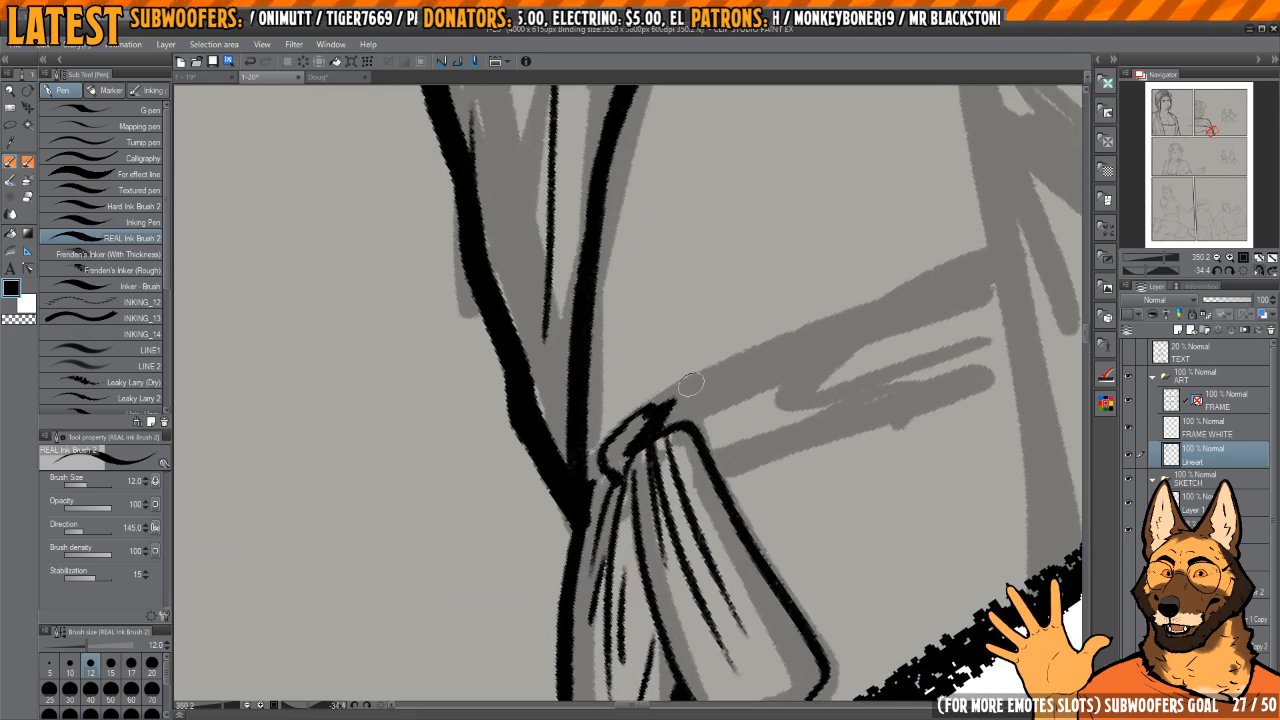
{"action": "mouse_move", "coordinate": [692, 385]}
{"action": "left_mouse_down"}
{"action": "mouse_move", "coordinate": [676, 350]}
{"action": "mouse_move", "coordinate": [671, 369]}
{"action": "mouse_move", "coordinate": [687, 333]}
{"action": "mouse_move", "coordinate": [766, 314]}
{"action": "mouse_move", "coordinate": [789, 286]}
{"action": "mouse_move", "coordinate": [763, 271]}
{"action": "left_mouse_up"}
{"action": "left_click_drag", "start_coordinate": [727, 337], "coordinate": [763, 329]}
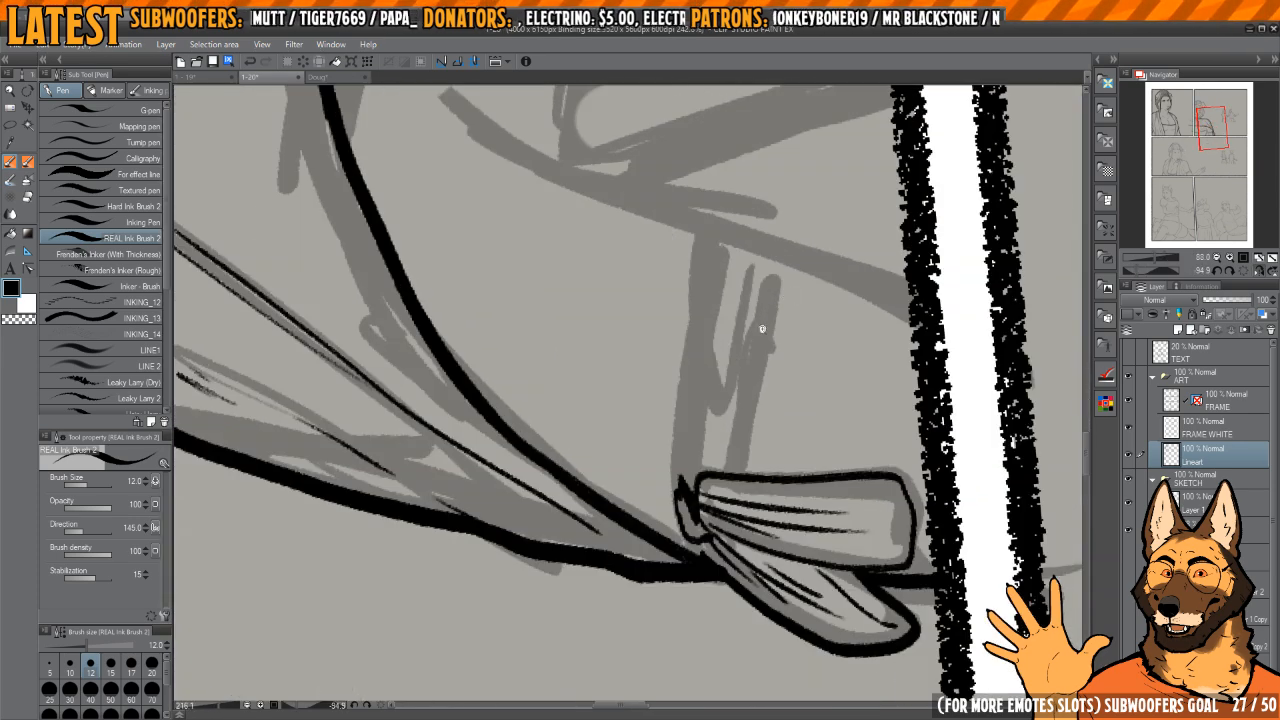
Step: Ink the upper and lower edges of the sleeve band running from the knot across the arm, redoing misplaced strokes
{"action": "mouse_move", "coordinate": [774, 279]}
{"action": "left_mouse_down"}
{"action": "mouse_move", "coordinate": [766, 266]}
{"action": "mouse_move", "coordinate": [696, 325]}
{"action": "mouse_move", "coordinate": [678, 448]}
{"action": "left_mouse_up"}
{"action": "key", "text": "ctrl+z"}
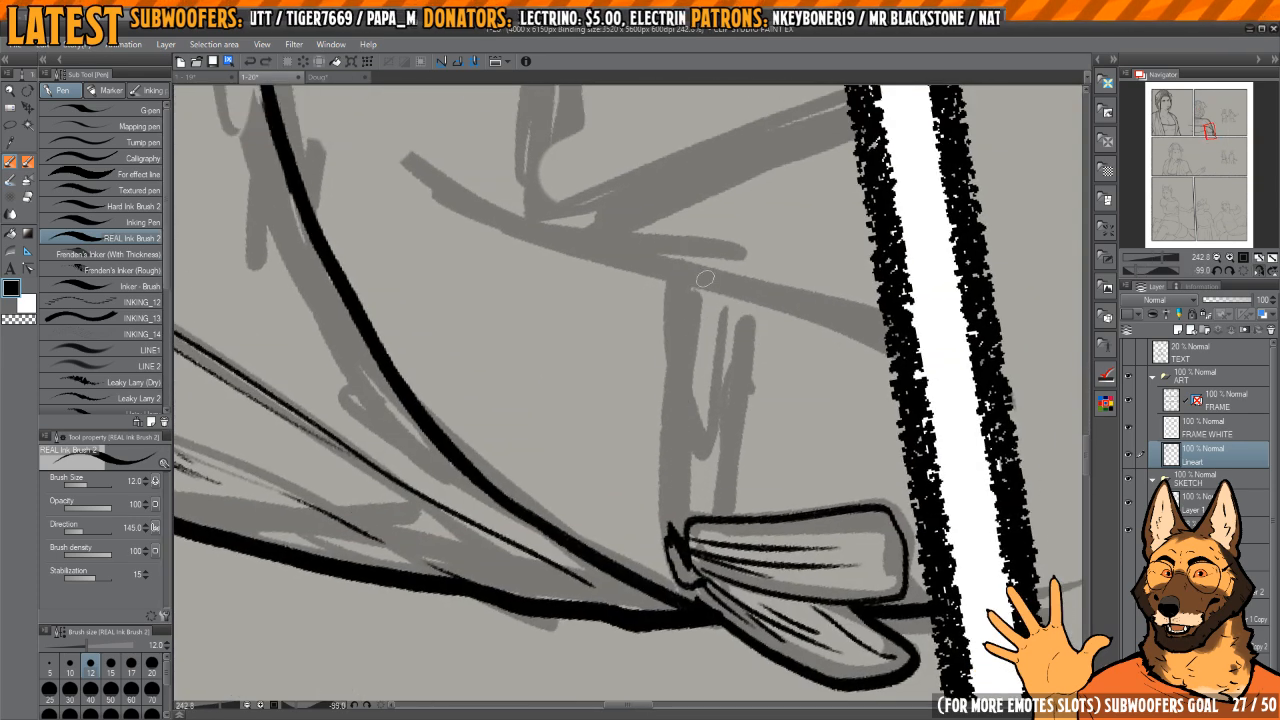
{"action": "left_click_drag", "start_coordinate": [710, 278], "coordinate": [666, 540]}
{"action": "key", "text": "ctrl+z"}
{"action": "left_click_drag", "start_coordinate": [711, 277], "coordinate": [664, 572]}
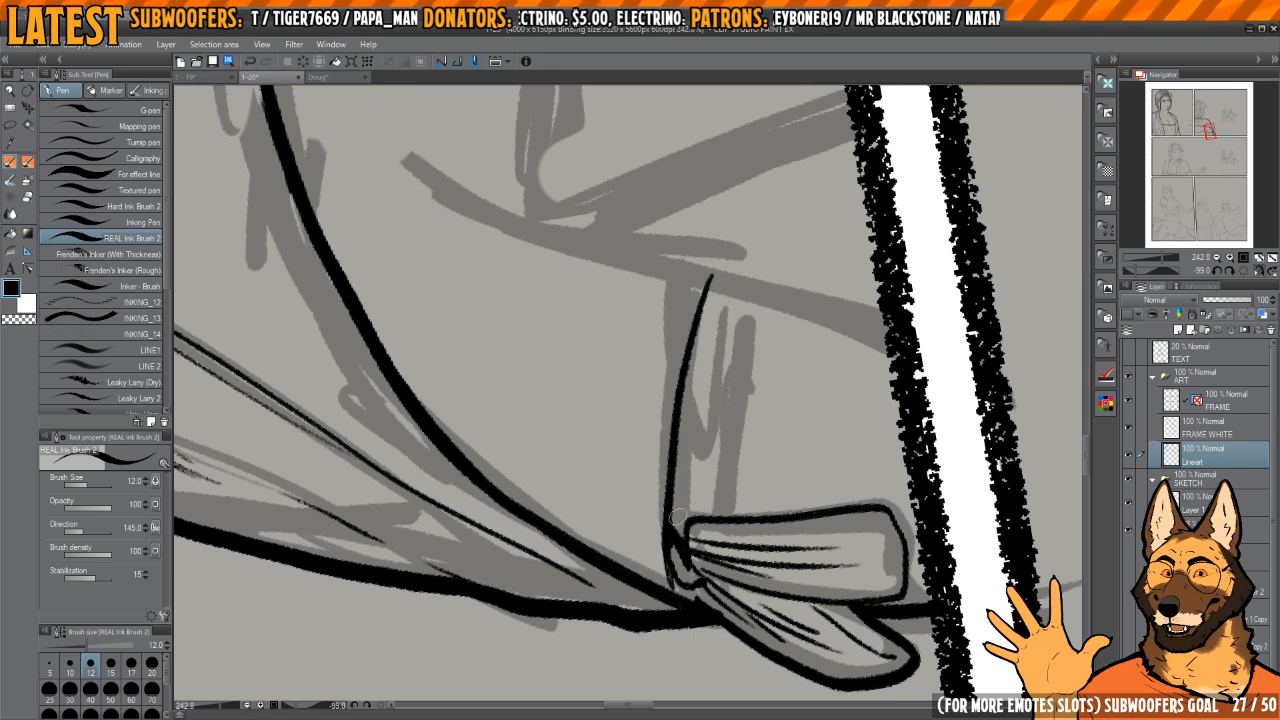
{"action": "mouse_move", "coordinate": [758, 322]}
{"action": "left_mouse_down"}
{"action": "mouse_move", "coordinate": [735, 306]}
{"action": "mouse_move", "coordinate": [700, 480]}
{"action": "left_mouse_up"}
{"action": "key", "text": "ctrl+z"}
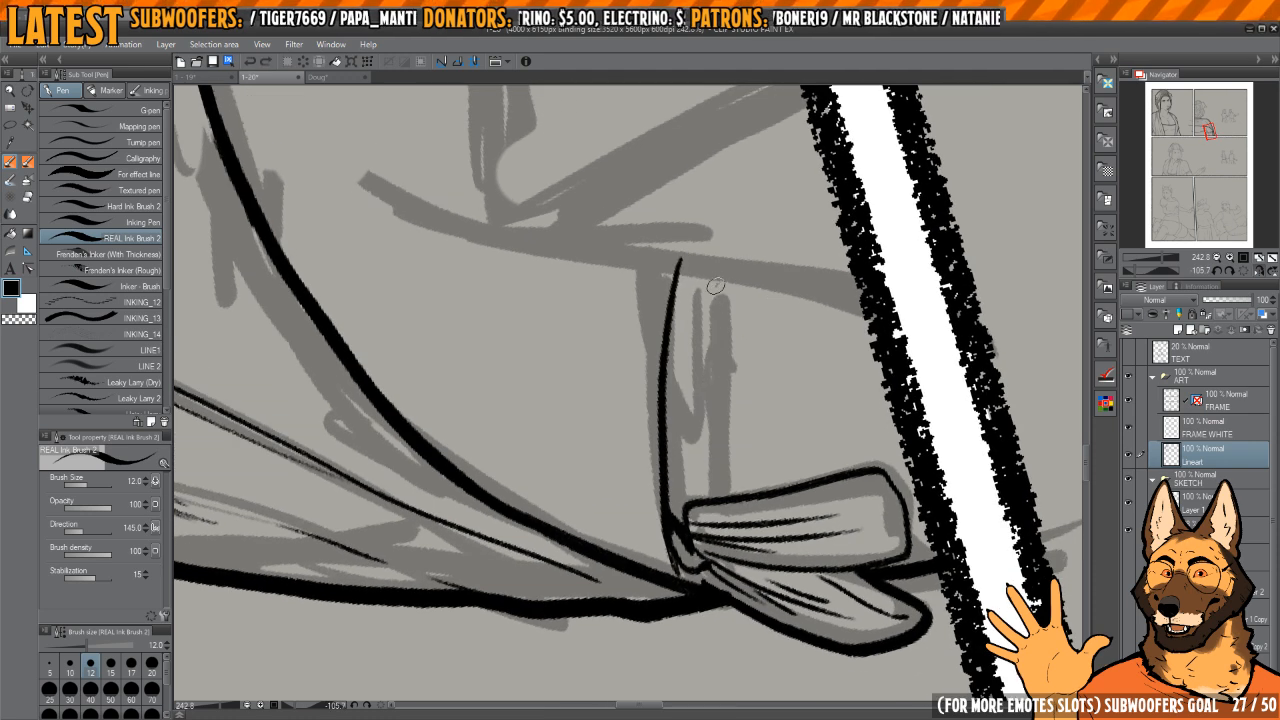
{"action": "left_click_drag", "start_coordinate": [717, 285], "coordinate": [701, 486]}
{"action": "key", "text": "h"}
{"action": "mouse_move", "coordinate": [725, 368]}
{"action": "left_mouse_down"}
{"action": "mouse_move", "coordinate": [788, 448]}
{"action": "mouse_move", "coordinate": [720, 262]}
{"action": "mouse_move", "coordinate": [625, 325]}
{"action": "left_mouse_up"}
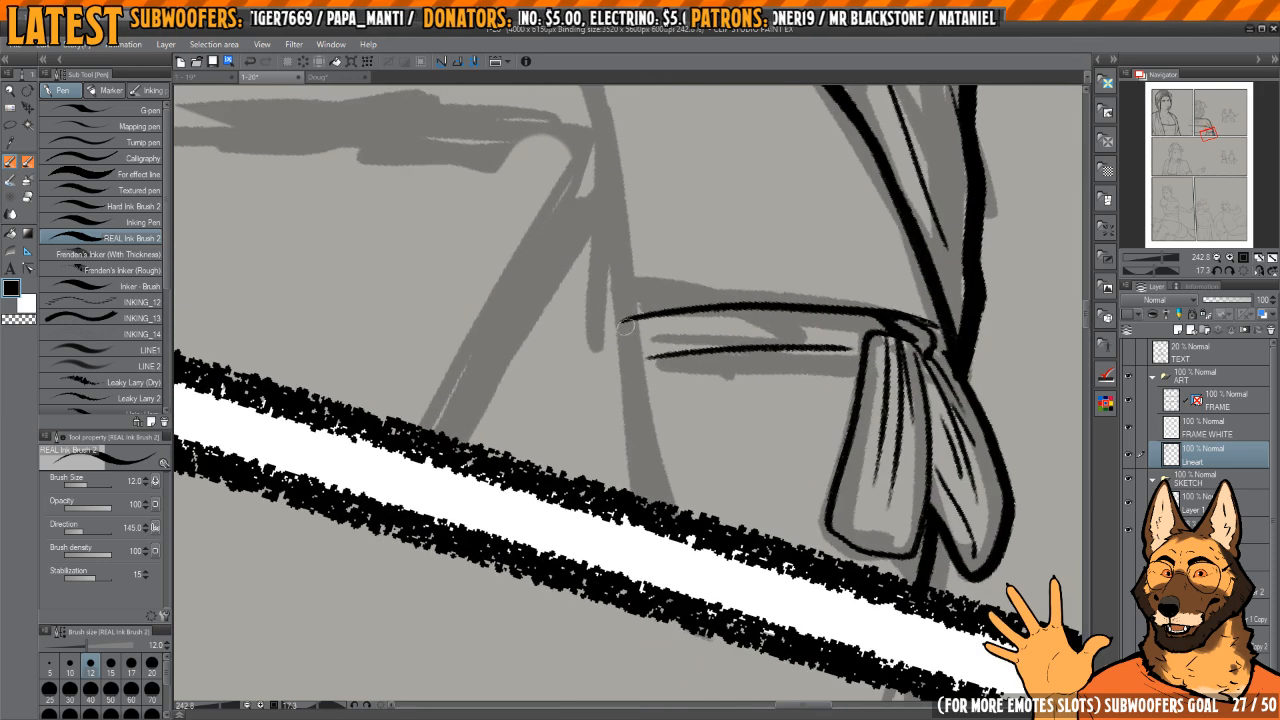
Step: Ink the arm's inner edge below the band down to the panel border, and erase the band's lower edge and surplus ends
{"action": "left_click_drag", "start_coordinate": [623, 370], "coordinate": [644, 512]}
{"action": "mouse_move", "coordinate": [834, 349]}
{"action": "left_mouse_down"}
{"action": "mouse_move", "coordinate": [803, 403]}
{"action": "mouse_move", "coordinate": [736, 451]}
{"action": "left_mouse_up"}
{"action": "mouse_move", "coordinate": [736, 451]}
{"action": "left_mouse_down"}
{"action": "mouse_move", "coordinate": [735, 333]}
{"action": "mouse_move", "coordinate": [698, 298]}
{"action": "mouse_move", "coordinate": [636, 462]}
{"action": "left_mouse_up"}
{"action": "key", "text": "c"}
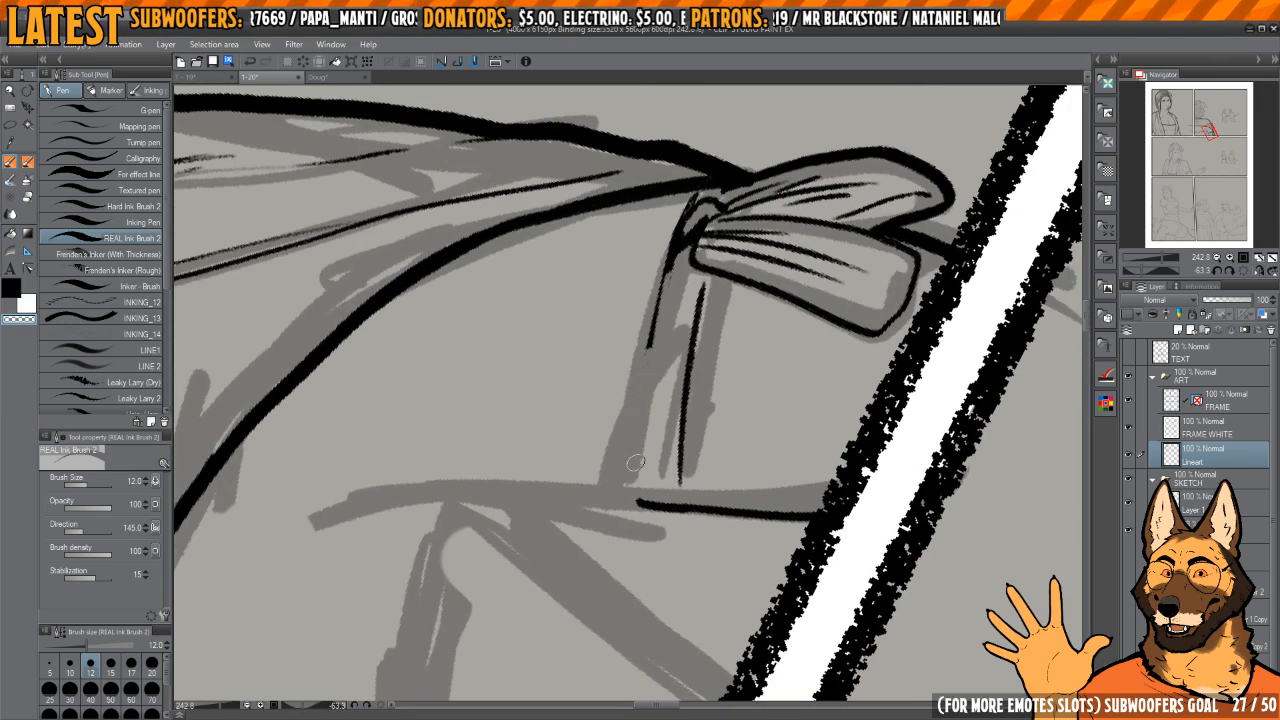
{"action": "left_click_drag", "start_coordinate": [676, 418], "coordinate": [688, 380]}
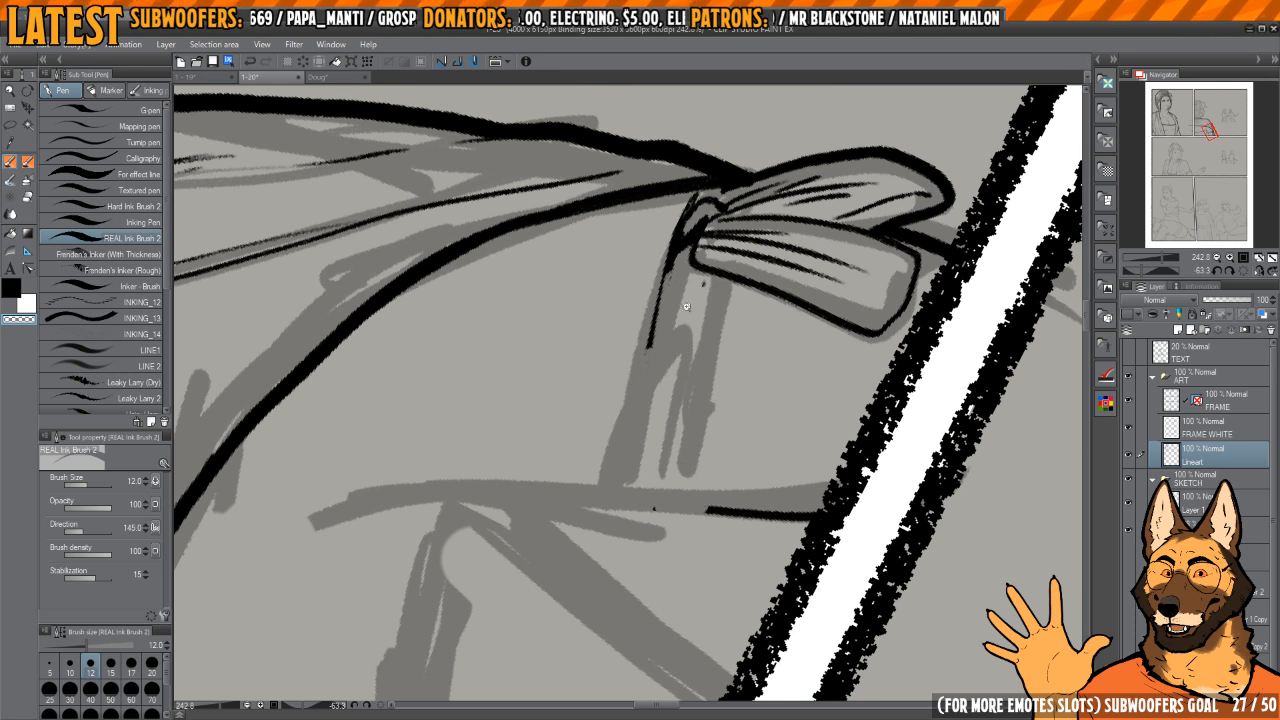
Step: Redraw the band's upper edge as a longer curve from the knot and trim the excess
{"action": "scroll", "coordinate": [686, 306], "scroll_direction": "up", "scroll_amount": 2}
{"action": "mouse_move", "coordinate": [668, 226]}
{"action": "left_mouse_down"}
{"action": "mouse_move", "coordinate": [630, 468]}
{"action": "mouse_move", "coordinate": [644, 548]}
{"action": "left_mouse_up"}
{"action": "left_click_drag", "start_coordinate": [641, 288], "coordinate": [626, 499]}
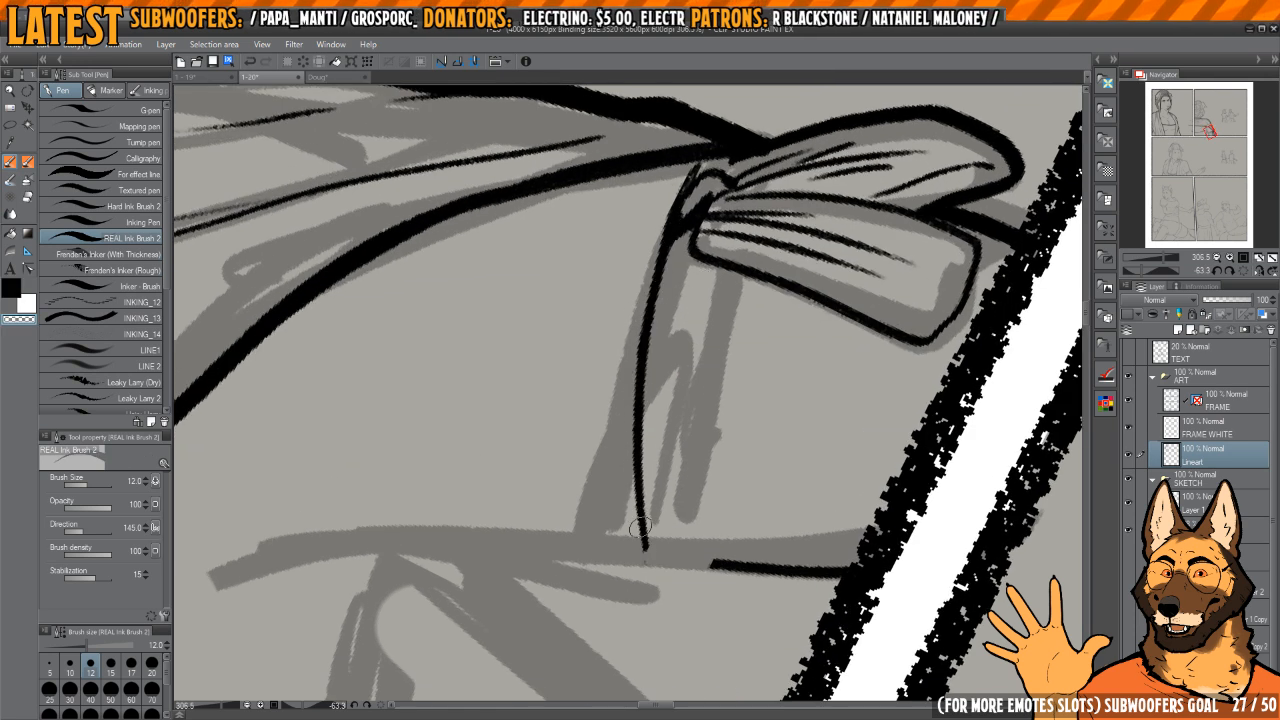
{"action": "key", "text": "c"}
{"action": "left_click_drag", "start_coordinate": [702, 266], "coordinate": [688, 368]}
{"action": "mouse_move", "coordinate": [696, 302]}
{"action": "left_mouse_down"}
{"action": "mouse_move", "coordinate": [691, 542]}
{"action": "mouse_move", "coordinate": [690, 338]}
{"action": "left_mouse_up"}
Step: Redraw the band's thin lower fold line and join the band's end to the arm edge reaching the panel border
{"action": "key", "text": "space"}
{"action": "key", "text": "shift+space"}
{"action": "mouse_move", "coordinate": [690, 338]}
{"action": "left_mouse_down"}
{"action": "mouse_move", "coordinate": [774, 434]}
{"action": "mouse_move", "coordinate": [732, 500]}
{"action": "left_mouse_up"}
{"action": "key", "text": "ctrl+space"}
{"action": "left_click", "coordinate": [708, 360]}
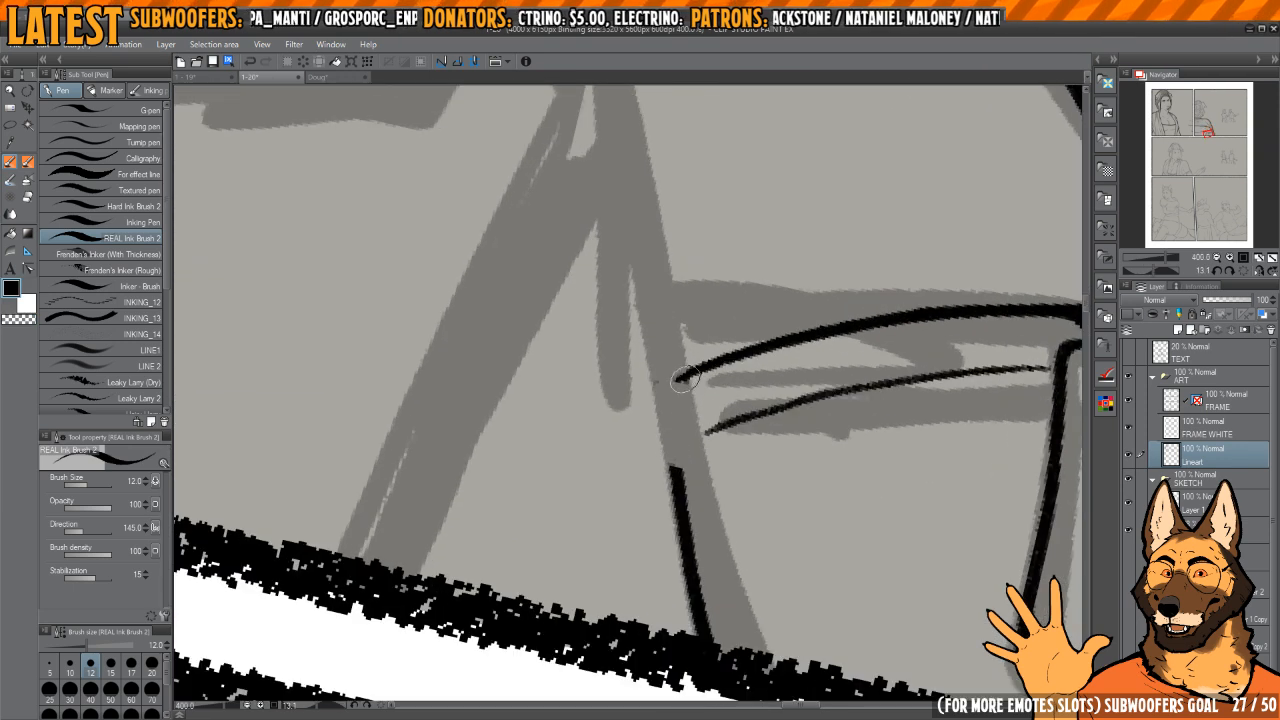
{"action": "mouse_move", "coordinate": [684, 378]}
{"action": "left_mouse_down"}
{"action": "mouse_move", "coordinate": [662, 420]}
{"action": "mouse_move", "coordinate": [686, 580]}
{"action": "mouse_move", "coordinate": [630, 560]}
{"action": "left_mouse_up"}
{"action": "key", "text": "space"}
{"action": "key", "text": "ctrl+space"}
{"action": "key", "text": "h"}
{"action": "left_click_drag", "start_coordinate": [661, 344], "coordinate": [684, 396]}
{"action": "key", "text": "shift+space"}
{"action": "left_click_drag", "start_coordinate": [684, 396], "coordinate": [682, 378]}
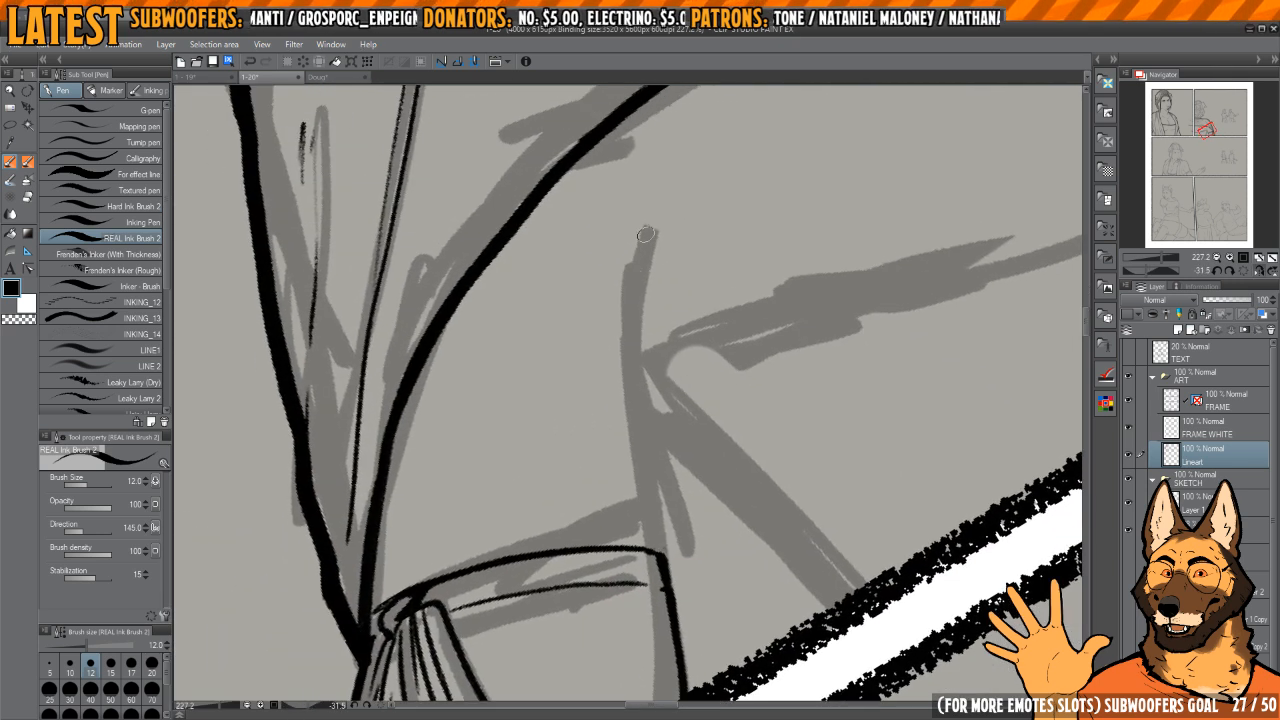
Step: Ink the arm's inner edge from above the waist sketch down to the band, erasing and redrawing it until it connects
{"action": "left_click_drag", "start_coordinate": [629, 326], "coordinate": [655, 540]}
{"action": "left_click_drag", "start_coordinate": [746, 251], "coordinate": [660, 270]}
{"action": "key", "text": "ctrl+z"}
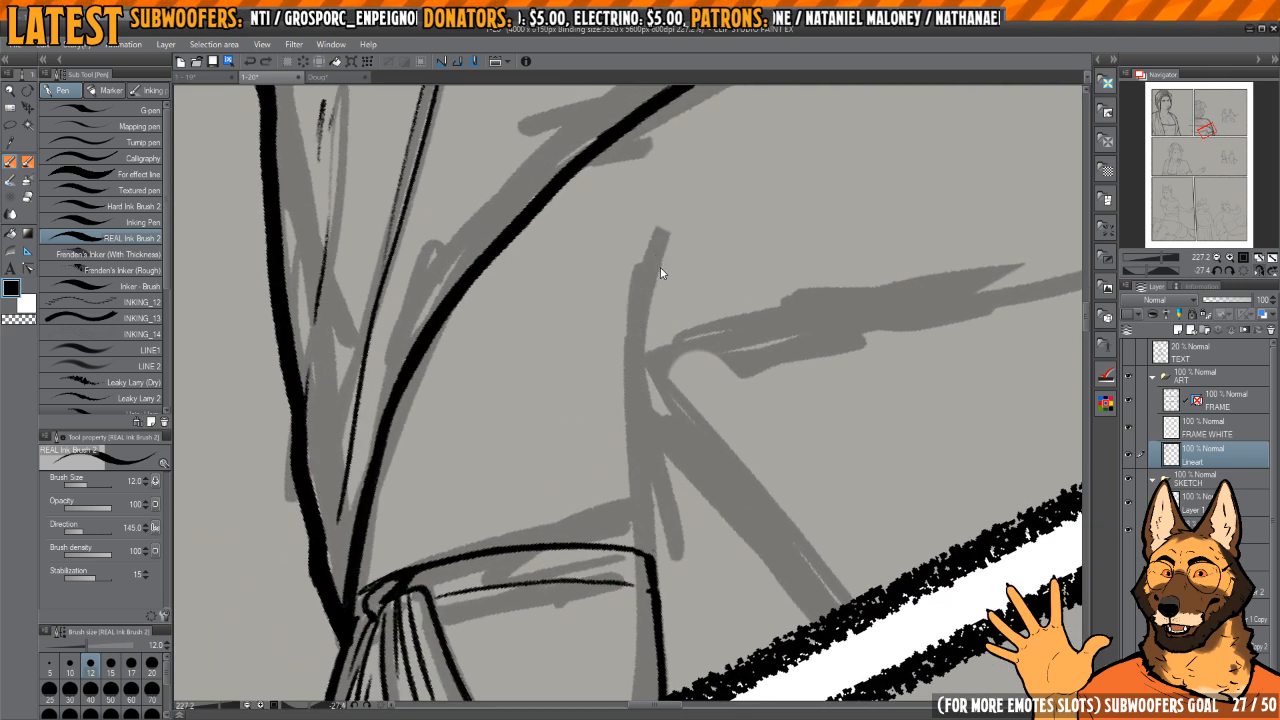
{"action": "left_click_drag", "start_coordinate": [633, 364], "coordinate": [651, 558]}
{"action": "key", "text": "space"}
{"action": "mouse_move", "coordinate": [660, 423]}
{"action": "left_mouse_down"}
{"action": "mouse_move", "coordinate": [708, 320]}
{"action": "mouse_move", "coordinate": [726, 348]}
{"action": "mouse_move", "coordinate": [664, 508]}
{"action": "left_mouse_up"}
{"action": "key", "text": "ctrl+z"}
{"action": "key", "text": "h"}
{"action": "mouse_move", "coordinate": [697, 371]}
{"action": "left_mouse_down"}
{"action": "mouse_move", "coordinate": [680, 294]}
{"action": "mouse_move", "coordinate": [636, 368]}
{"action": "left_mouse_up"}
{"action": "key", "text": "c"}
{"action": "left_click_drag", "start_coordinate": [627, 325], "coordinate": [659, 563]}
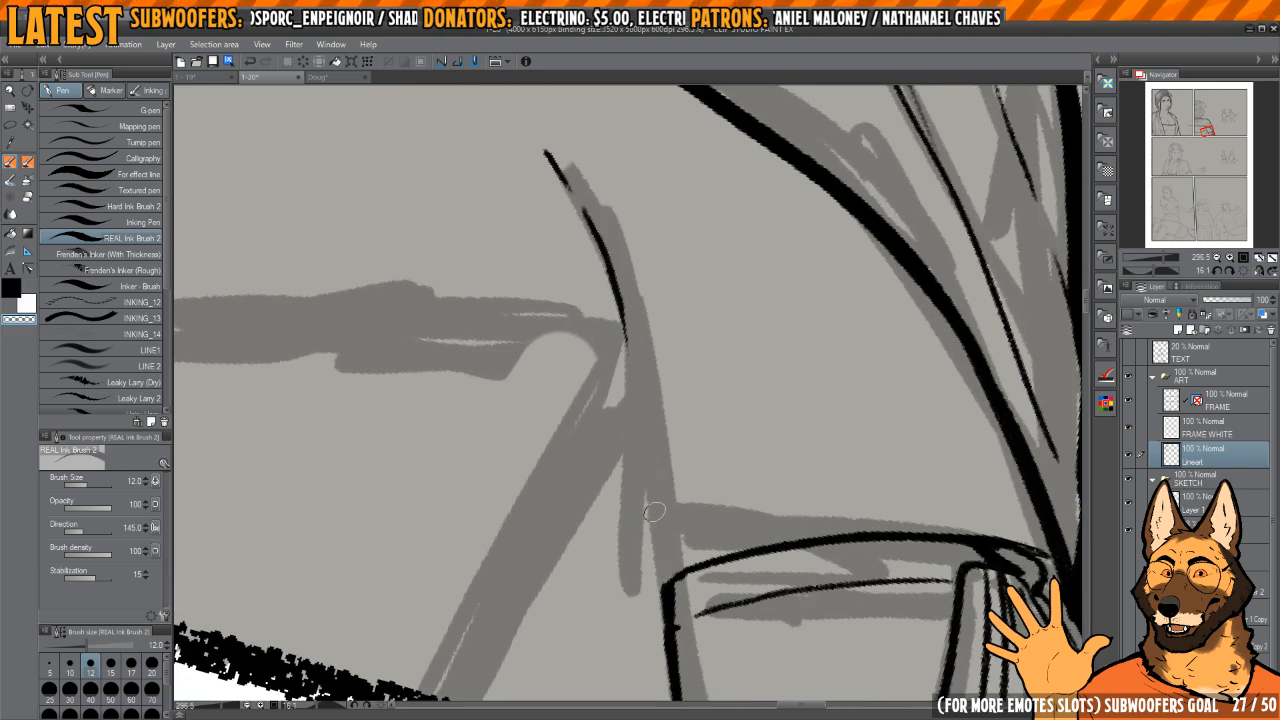
{"action": "key", "text": "c"}
{"action": "left_click_drag", "start_coordinate": [612, 290], "coordinate": [651, 555]}
Step: Ink the diagonal line running from the arm's inner edge down to the lower panel border
{"action": "left_click_drag", "start_coordinate": [684, 441], "coordinate": [771, 303]}
{"action": "key", "text": "h"}
{"action": "key", "text": "h"}
{"action": "mouse_move", "coordinate": [748, 360]}
{"action": "left_mouse_down"}
{"action": "mouse_move", "coordinate": [744, 325]}
{"action": "mouse_move", "coordinate": [737, 366]}
{"action": "mouse_move", "coordinate": [754, 358]}
{"action": "mouse_move", "coordinate": [694, 466]}
{"action": "mouse_move", "coordinate": [711, 420]}
{"action": "mouse_move", "coordinate": [683, 515]}
{"action": "left_mouse_up"}
{"action": "key", "text": "ctrl+z"}
{"action": "left_click_drag", "start_coordinate": [803, 362], "coordinate": [781, 405]}
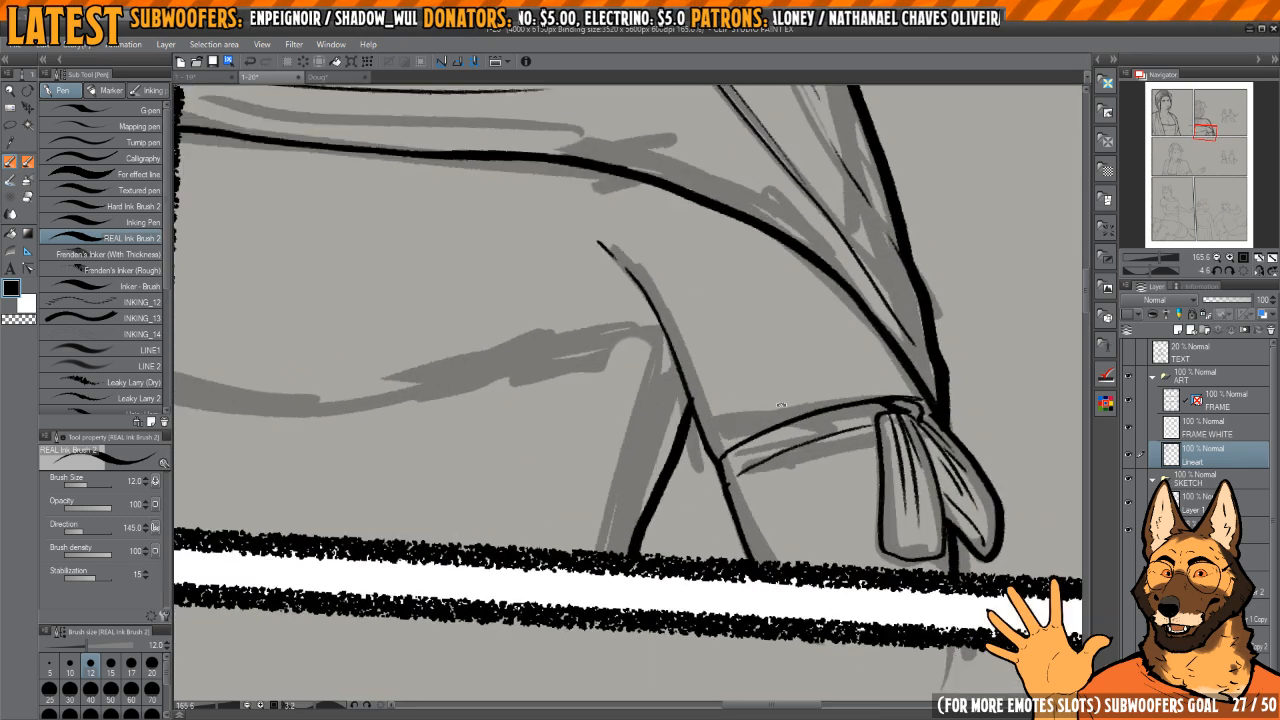
Step: Refine the arm's inner edge where it meets the band and the diagonal line, erasing stray ink
{"action": "scroll", "coordinate": [700, 418], "scroll_direction": "up", "scroll_amount": 2}
{"action": "left_click_drag", "start_coordinate": [710, 542], "coordinate": [699, 426]}
{"action": "left_click_drag", "start_coordinate": [699, 412], "coordinate": [715, 552]}
{"action": "left_click_drag", "start_coordinate": [699, 400], "coordinate": [717, 567]}
{"action": "key", "text": "c"}
{"action": "left_click_drag", "start_coordinate": [712, 357], "coordinate": [753, 600]}
{"action": "left_click_drag", "start_coordinate": [691, 338], "coordinate": [696, 388]}
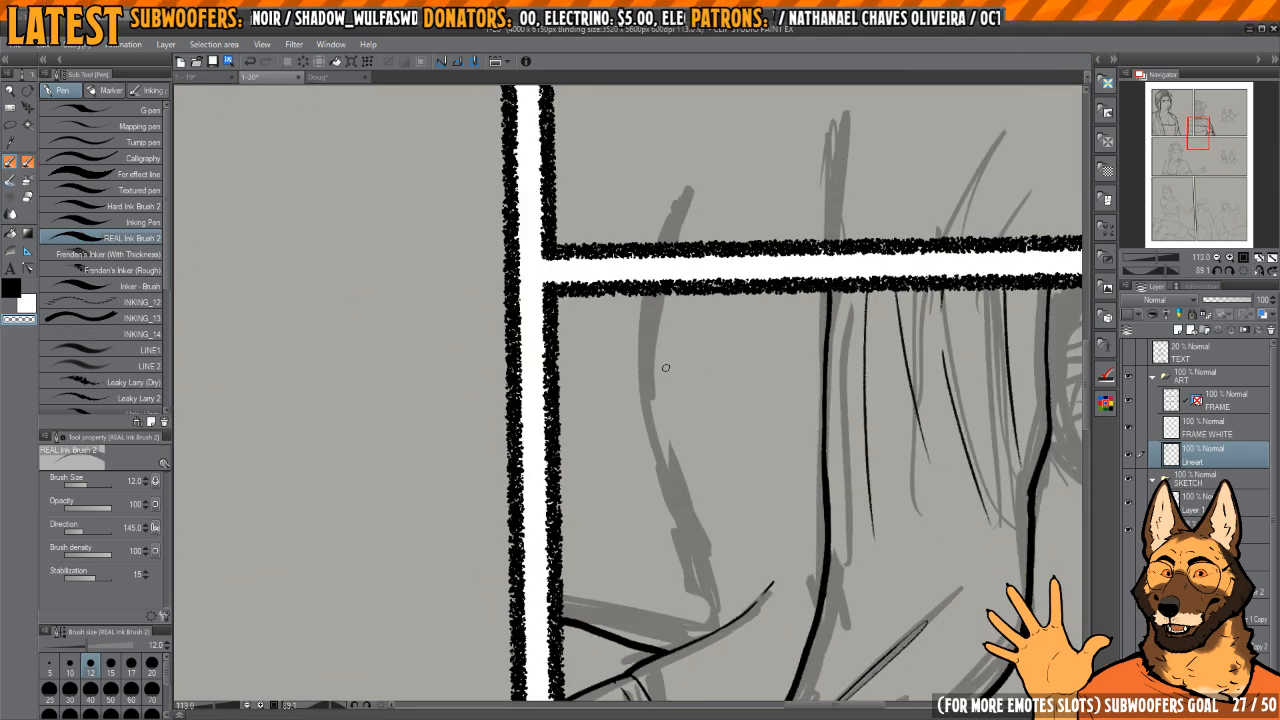
Step: Ink the long curved line across the woman's back below the shawl, from the side panel border to the arm
{"action": "mouse_move", "coordinate": [663, 290]}
{"action": "left_mouse_down"}
{"action": "mouse_move", "coordinate": [671, 461]}
{"action": "mouse_move", "coordinate": [712, 632]}
{"action": "left_mouse_up"}
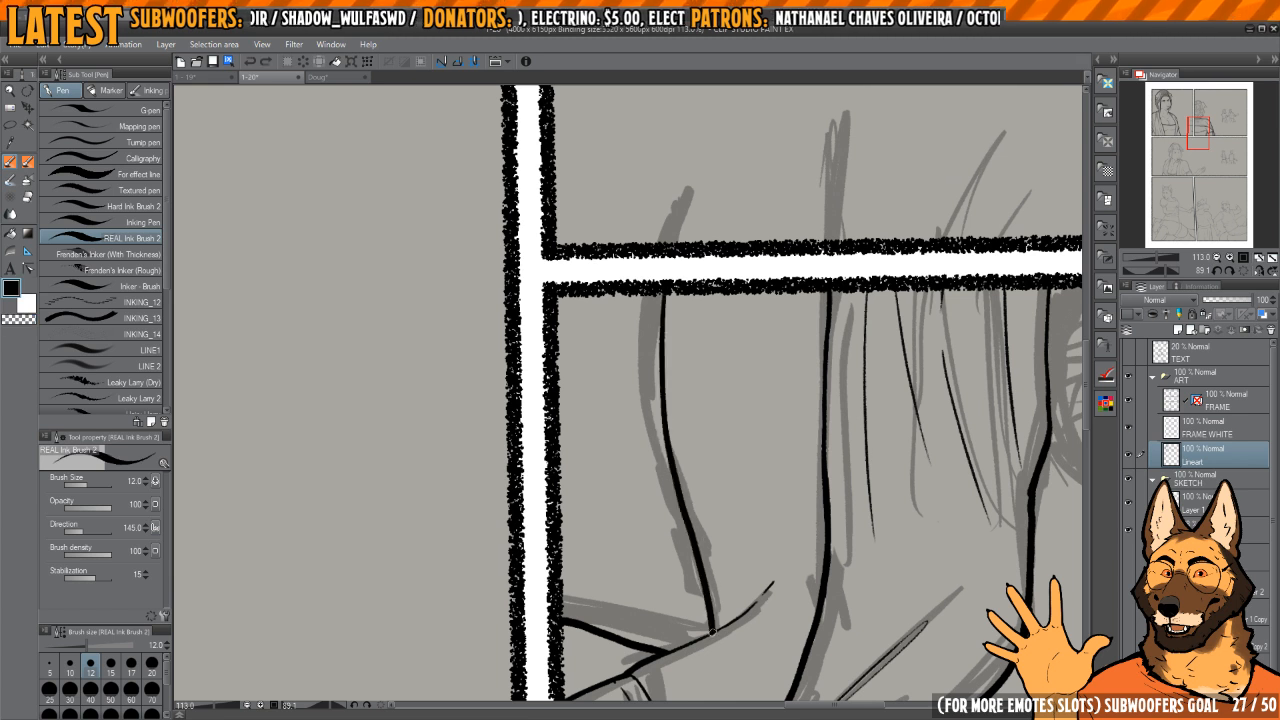
{"action": "key", "text": "ctrl+z"}
{"action": "left_click_drag", "start_coordinate": [667, 282], "coordinate": [712, 617]}
{"action": "key", "text": "ctrl+z"}
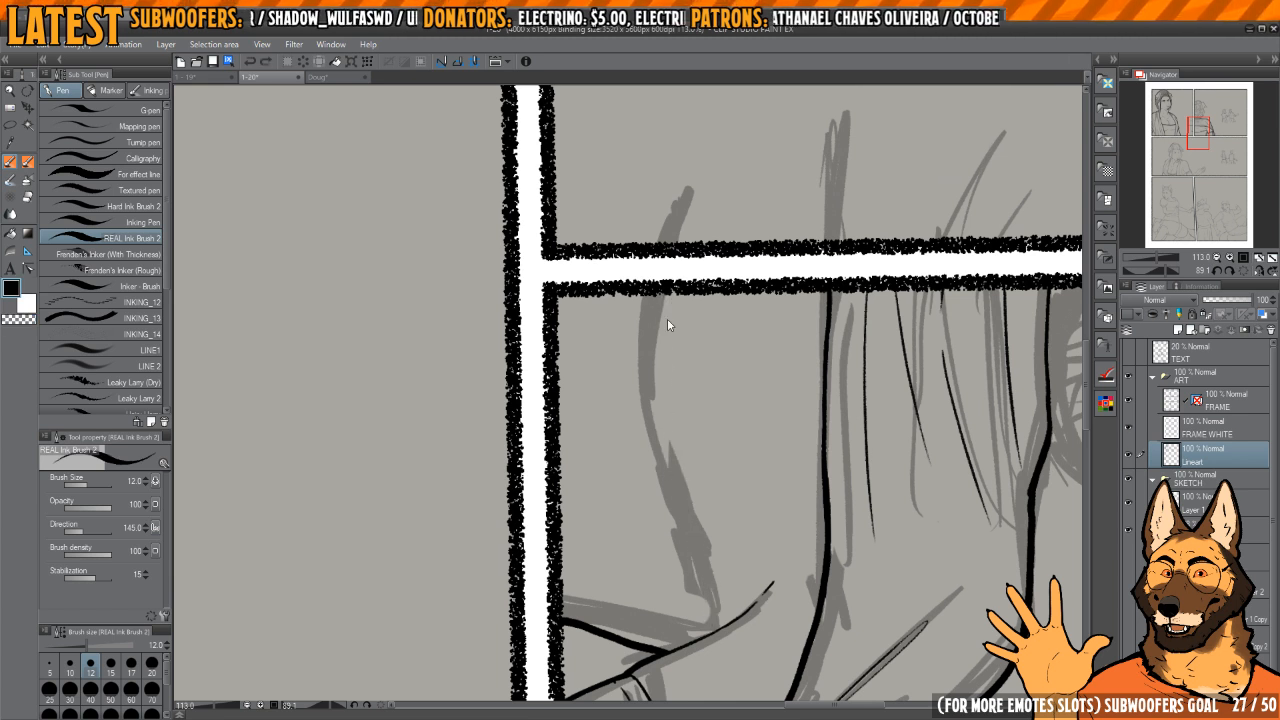
{"action": "mouse_move", "coordinate": [660, 320]}
{"action": "left_mouse_down"}
{"action": "mouse_move", "coordinate": [671, 452]}
{"action": "mouse_move", "coordinate": [701, 566]}
{"action": "left_mouse_up"}
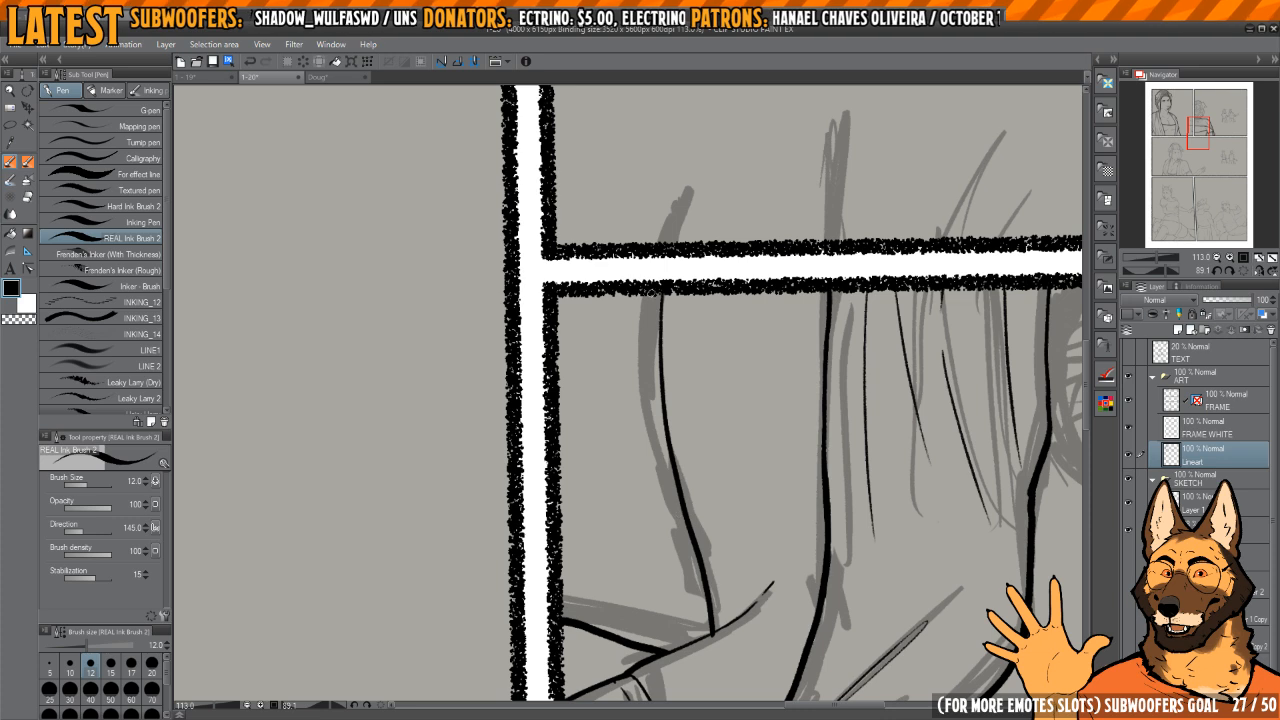
Step: Add a second line alongside the long curve across the back and clean up its end near the arm
{"action": "left_click_drag", "start_coordinate": [651, 290], "coordinate": [651, 404]}
{"action": "key", "text": "ctrl+z"}
{"action": "mouse_move", "coordinate": [652, 288]}
{"action": "left_mouse_down"}
{"action": "mouse_move", "coordinate": [651, 392]}
{"action": "mouse_move", "coordinate": [690, 572]}
{"action": "mouse_move", "coordinate": [692, 357]}
{"action": "left_mouse_up"}
{"action": "key", "text": "ctrl+z"}
{"action": "scroll", "coordinate": [705, 590], "scroll_direction": "up", "scroll_amount": 2}
{"action": "mouse_move", "coordinate": [704, 440]}
{"action": "left_mouse_down"}
{"action": "mouse_move", "coordinate": [714, 329]}
{"action": "mouse_move", "coordinate": [697, 367]}
{"action": "left_mouse_up"}
{"action": "scroll", "coordinate": [720, 350], "scroll_direction": "up", "scroll_amount": 2}
{"action": "key", "text": "c"}
{"action": "scroll", "coordinate": [697, 326], "scroll_direction": "down", "scroll_amount": 5}
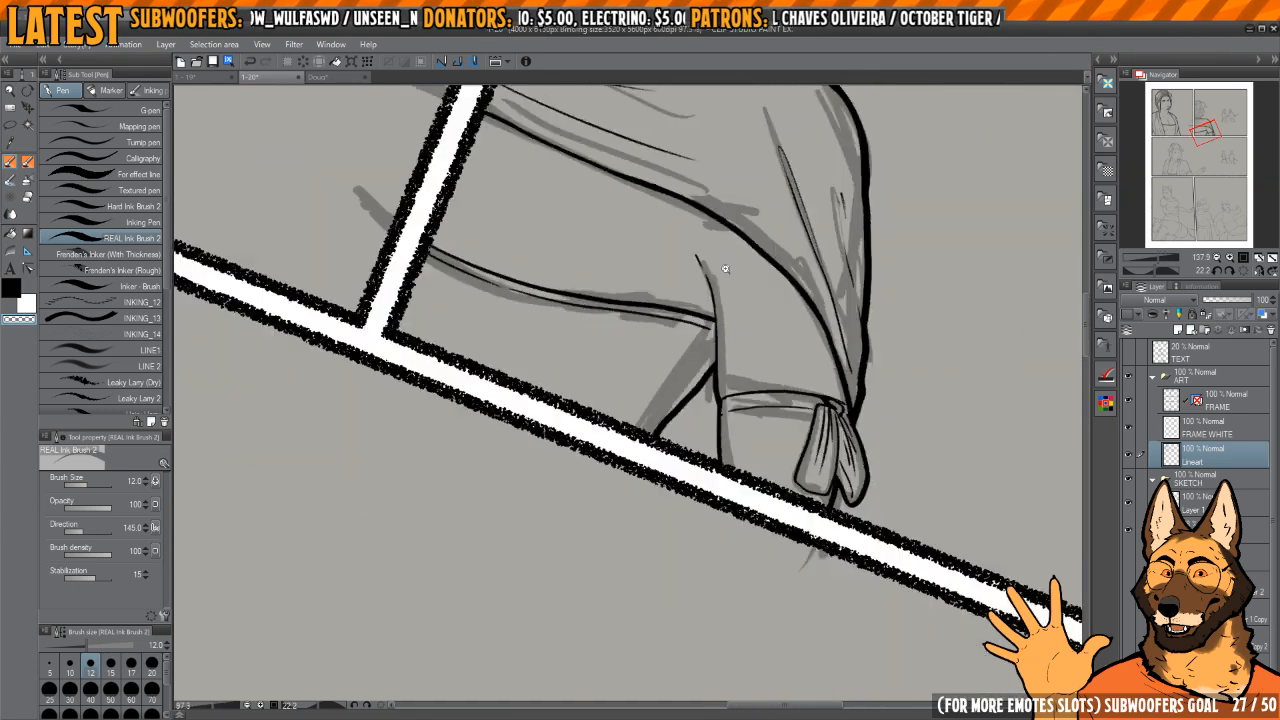
Step: Ink the upper part of the back-view woman's cheek contour, from the headwrap out to the cheekbone corner
{"action": "left_click_drag", "start_coordinate": [726, 271], "coordinate": [757, 401]}
{"action": "scroll", "coordinate": [739, 393], "scroll_direction": "up", "scroll_amount": 2}
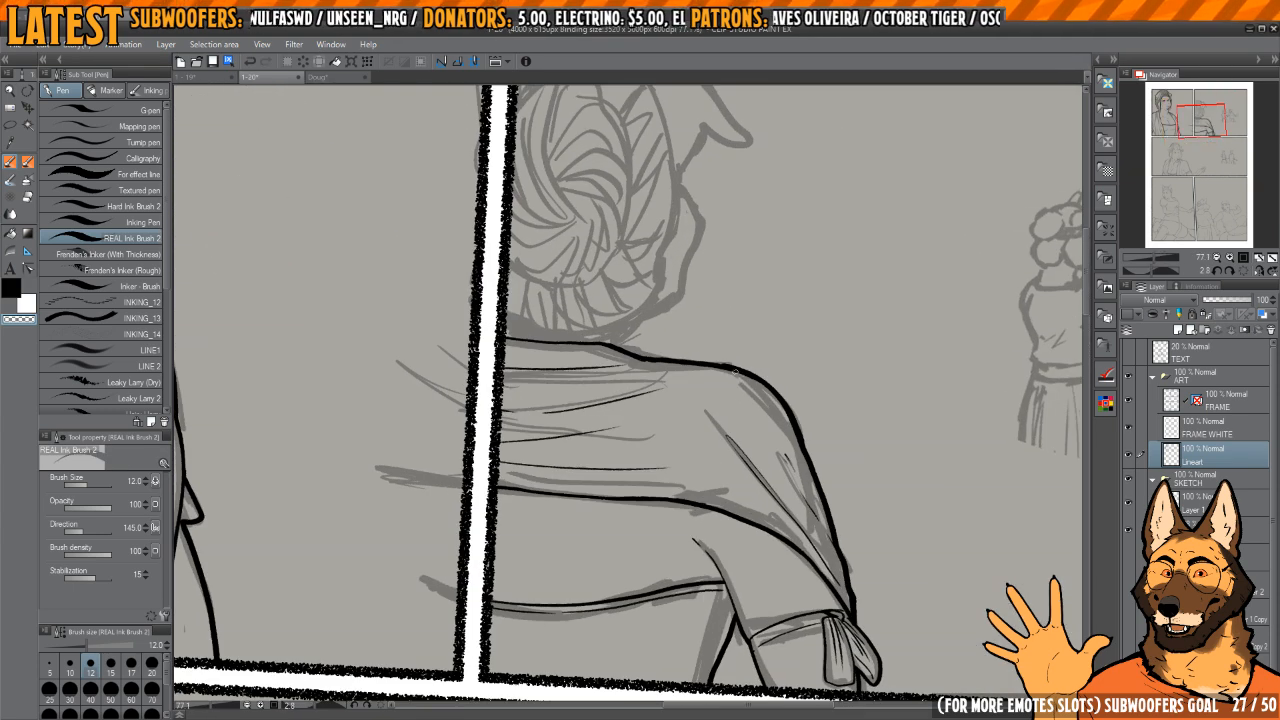
{"action": "left_click_drag", "start_coordinate": [719, 331], "coordinate": [755, 489]}
{"action": "key", "text": "h"}
{"action": "scroll", "coordinate": [645, 377], "scroll_direction": "up", "scroll_amount": 2}
{"action": "left_click_drag", "start_coordinate": [645, 377], "coordinate": [726, 368]}
{"action": "left_click_drag", "start_coordinate": [568, 360], "coordinate": [650, 398]}
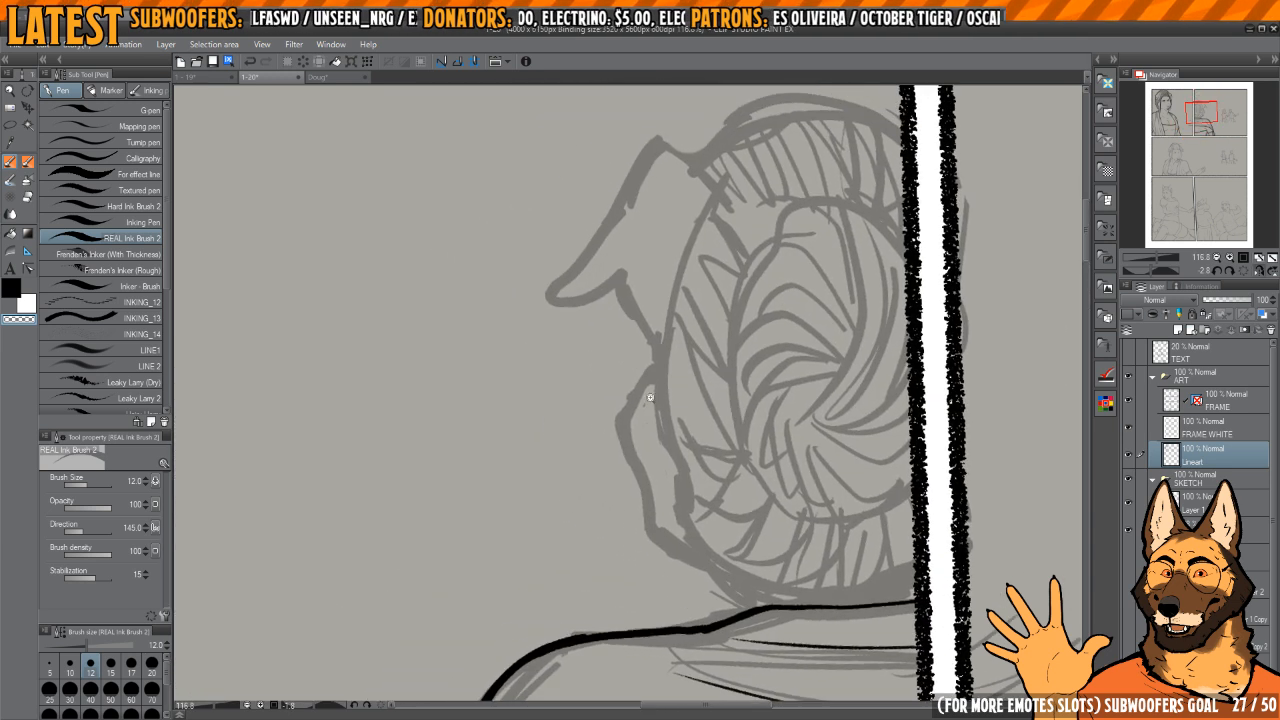
{"action": "scroll", "coordinate": [650, 397], "scroll_direction": "up", "scroll_amount": 3}
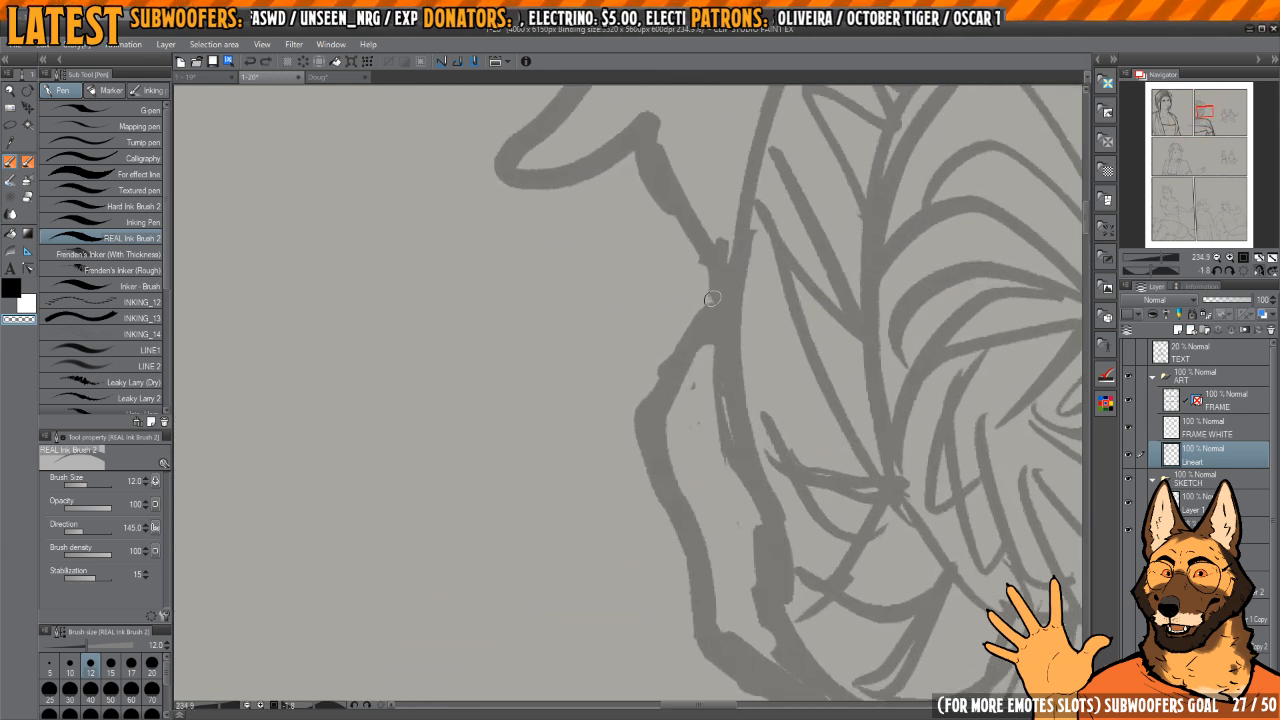
{"action": "key", "text": "c"}
{"action": "left_click_drag", "start_coordinate": [722, 282], "coordinate": [664, 374]}
{"action": "key", "text": "ctrl+z"}
{"action": "key", "text": "ctrl+z"}
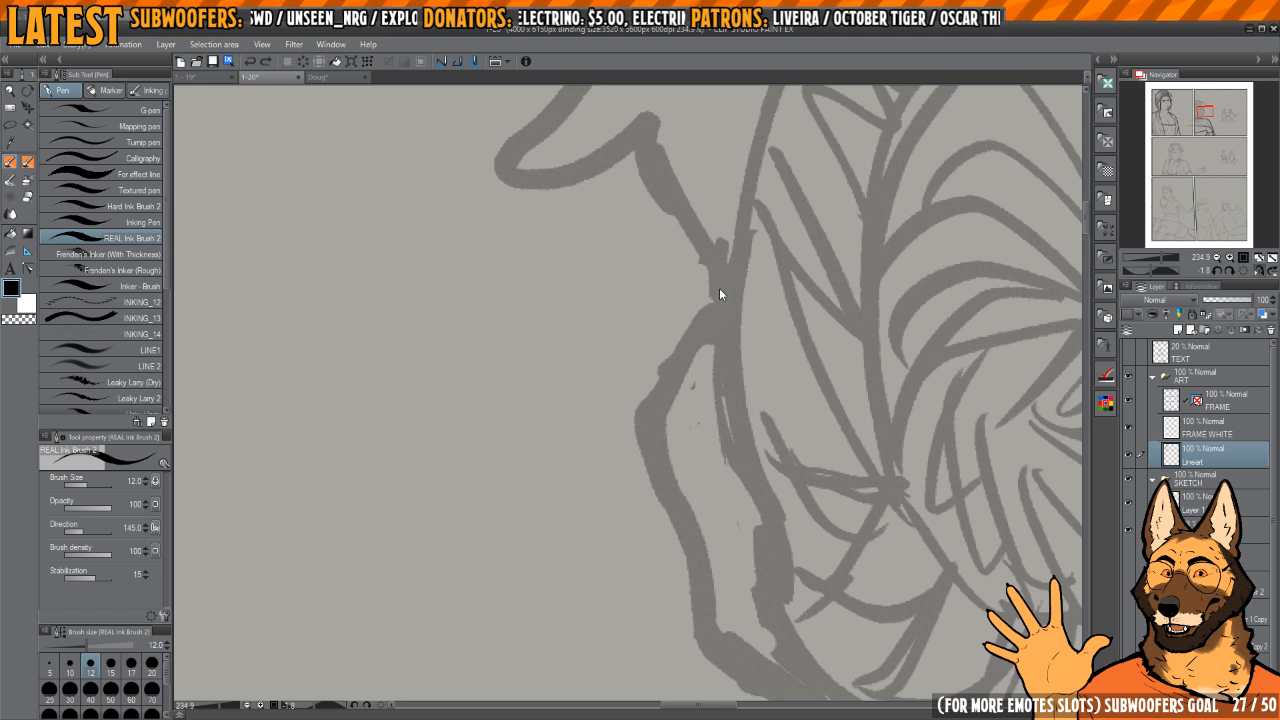
{"action": "mouse_move", "coordinate": [726, 281]}
{"action": "left_mouse_down"}
{"action": "mouse_move", "coordinate": [636, 426]}
{"action": "mouse_move", "coordinate": [662, 476]}
{"action": "mouse_move", "coordinate": [730, 284]}
{"action": "left_mouse_up"}
{"action": "key", "text": "c"}
Step: Extend the cheek contour below the cheekbone and shape its corner with a thin inner line
{"action": "key", "text": "c"}
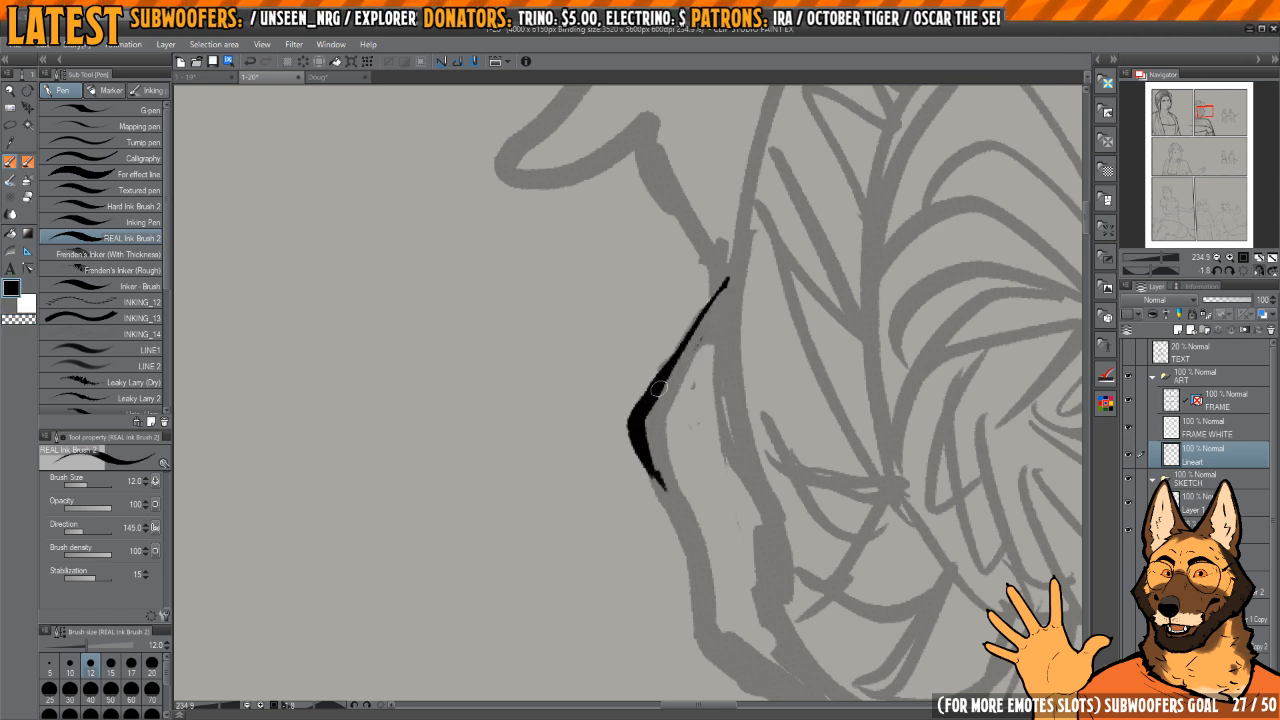
{"action": "left_click_drag", "start_coordinate": [657, 430], "coordinate": [672, 484]}
{"action": "key", "text": "c"}
{"action": "key", "text": "c"}
{"action": "mouse_move", "coordinate": [632, 420]}
{"action": "left_mouse_down"}
{"action": "mouse_move", "coordinate": [661, 488]}
{"action": "mouse_move", "coordinate": [672, 484]}
{"action": "left_mouse_up"}
{"action": "mouse_move", "coordinate": [677, 478]}
{"action": "left_mouse_down"}
{"action": "mouse_move", "coordinate": [643, 394]}
{"action": "mouse_move", "coordinate": [699, 403]}
{"action": "mouse_move", "coordinate": [641, 437]}
{"action": "mouse_move", "coordinate": [666, 492]}
{"action": "mouse_move", "coordinate": [608, 390]}
{"action": "mouse_move", "coordinate": [672, 516]}
{"action": "left_mouse_up"}
{"action": "left_click_drag", "start_coordinate": [660, 471], "coordinate": [650, 445]}
{"action": "key", "text": "c"}
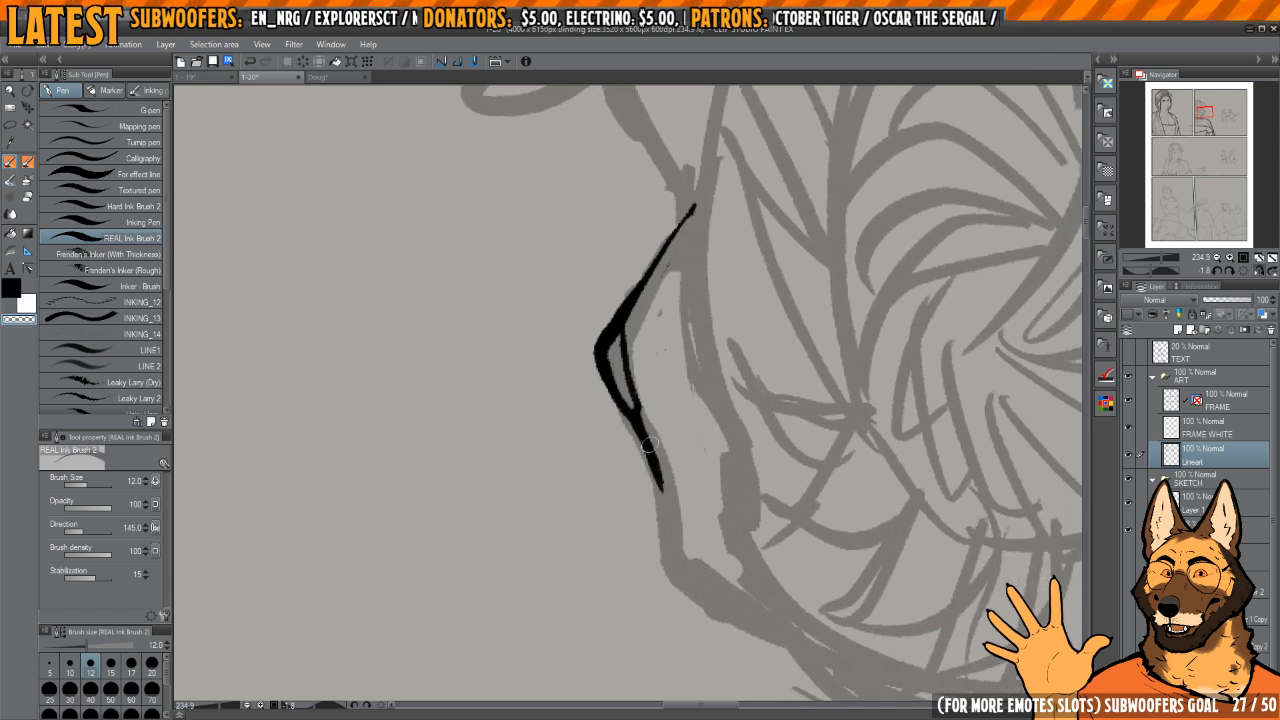
Step: Continue the cheek contour down to the jaw corner and back toward the headwrap, cleaning the line's end
{"action": "key", "text": "c"}
{"action": "left_click_drag", "start_coordinate": [663, 498], "coordinate": [681, 568]}
{"action": "mouse_move", "coordinate": [698, 589]}
{"action": "left_mouse_down"}
{"action": "mouse_move", "coordinate": [668, 539]}
{"action": "mouse_move", "coordinate": [746, 558]}
{"action": "left_mouse_up"}
{"action": "mouse_move", "coordinate": [709, 449]}
{"action": "left_mouse_down"}
{"action": "mouse_move", "coordinate": [691, 425]}
{"action": "mouse_move", "coordinate": [720, 414]}
{"action": "left_mouse_up"}
{"action": "mouse_move", "coordinate": [720, 414]}
{"action": "left_mouse_down"}
{"action": "mouse_move", "coordinate": [692, 462]}
{"action": "mouse_move", "coordinate": [626, 480]}
{"action": "mouse_move", "coordinate": [677, 591]}
{"action": "left_mouse_up"}
{"action": "key", "text": "c"}
{"action": "left_click_drag", "start_coordinate": [610, 510], "coordinate": [658, 580]}
Step: Ink the headwrap's outer outline from the cheek's upper point down around the back of the head to the panel border
{"action": "key", "text": "c"}
{"action": "left_click_drag", "start_coordinate": [600, 480], "coordinate": [660, 572]}
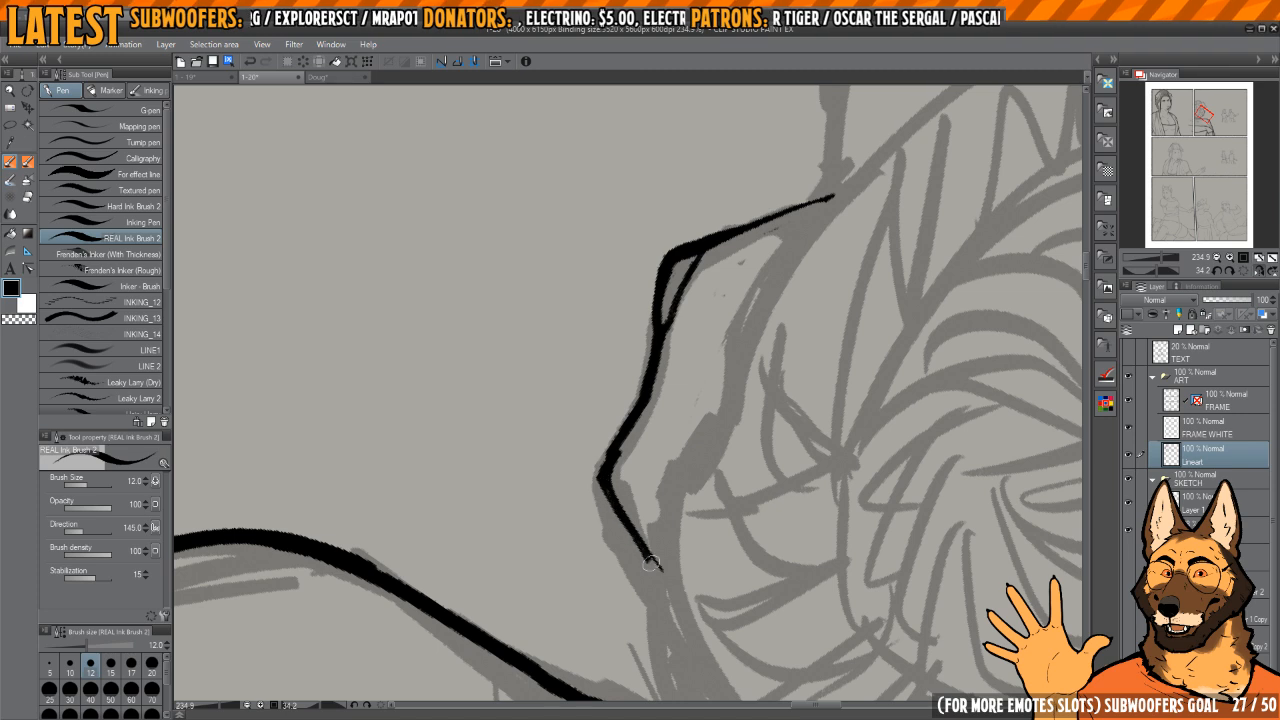
{"action": "key", "text": "h"}
{"action": "mouse_move", "coordinate": [710, 452]}
{"action": "left_mouse_down"}
{"action": "mouse_move", "coordinate": [720, 394]}
{"action": "mouse_move", "coordinate": [766, 386]}
{"action": "left_mouse_up"}
{"action": "key", "text": "h"}
{"action": "mouse_move", "coordinate": [757, 338]}
{"action": "left_mouse_down"}
{"action": "mouse_move", "coordinate": [706, 446]}
{"action": "mouse_move", "coordinate": [720, 354]}
{"action": "mouse_move", "coordinate": [710, 344]}
{"action": "mouse_move", "coordinate": [658, 434]}
{"action": "mouse_move", "coordinate": [664, 528]}
{"action": "mouse_move", "coordinate": [692, 583]}
{"action": "left_mouse_up"}
{"action": "mouse_move", "coordinate": [711, 597]}
{"action": "left_mouse_down"}
{"action": "mouse_move", "coordinate": [674, 423]}
{"action": "mouse_move", "coordinate": [646, 440]}
{"action": "left_mouse_up"}
{"action": "mouse_move", "coordinate": [646, 440]}
{"action": "left_mouse_down"}
{"action": "mouse_move", "coordinate": [666, 426]}
{"action": "mouse_move", "coordinate": [678, 346]}
{"action": "left_mouse_up"}
{"action": "key", "text": "c"}
{"action": "mouse_move", "coordinate": [642, 350]}
{"action": "left_mouse_down"}
{"action": "mouse_move", "coordinate": [665, 308]}
{"action": "mouse_move", "coordinate": [640, 373]}
{"action": "mouse_move", "coordinate": [645, 546]}
{"action": "mouse_move", "coordinate": [750, 675]}
{"action": "left_mouse_up"}
{"action": "key", "text": "c"}
{"action": "left_click_drag", "start_coordinate": [672, 437], "coordinate": [689, 451]}
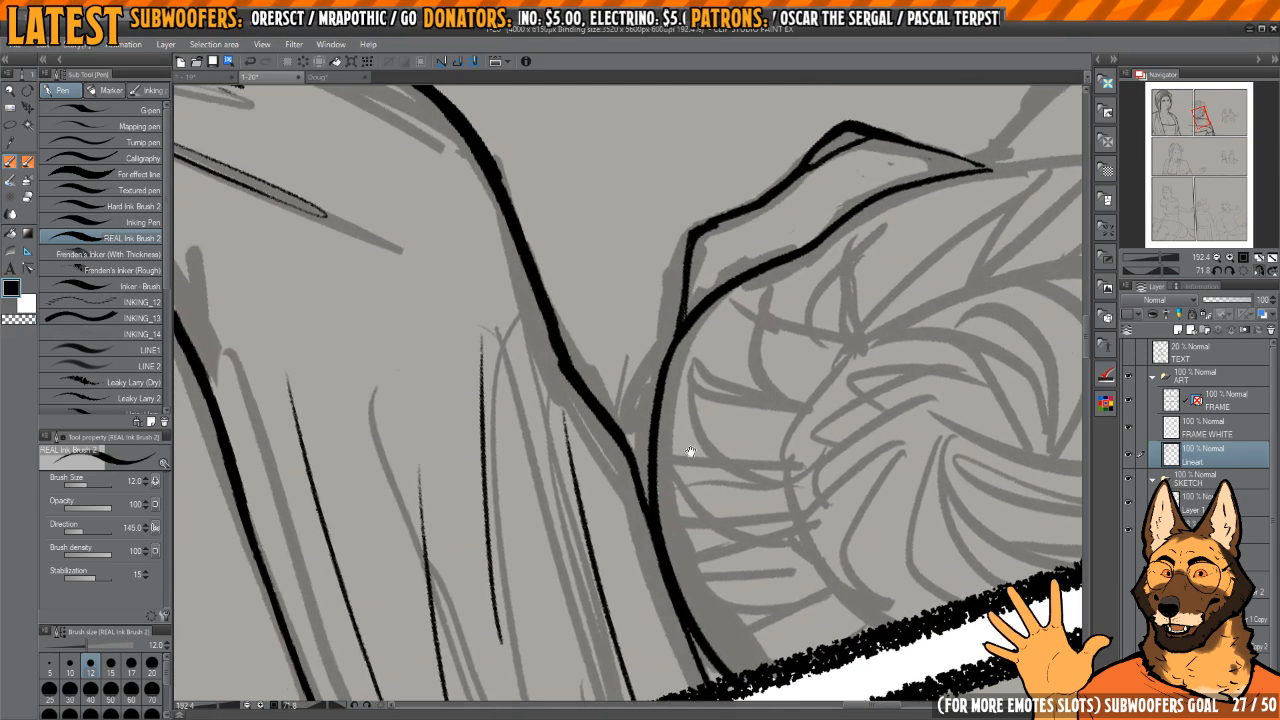
Step: Ink the short neck line between the headwrap's lower outline and the shawl's shoulder line
{"action": "key", "text": "h"}
{"action": "left_click_drag", "start_coordinate": [605, 300], "coordinate": [702, 328]}
{"action": "mouse_move", "coordinate": [643, 408]}
{"action": "left_mouse_down"}
{"action": "mouse_move", "coordinate": [658, 430]}
{"action": "mouse_move", "coordinate": [611, 435]}
{"action": "left_mouse_up"}
{"action": "left_click_drag", "start_coordinate": [638, 401], "coordinate": [666, 417]}
{"action": "key", "text": "h"}
{"action": "left_click_drag", "start_coordinate": [759, 340], "coordinate": [723, 486]}
{"action": "key", "text": "h"}
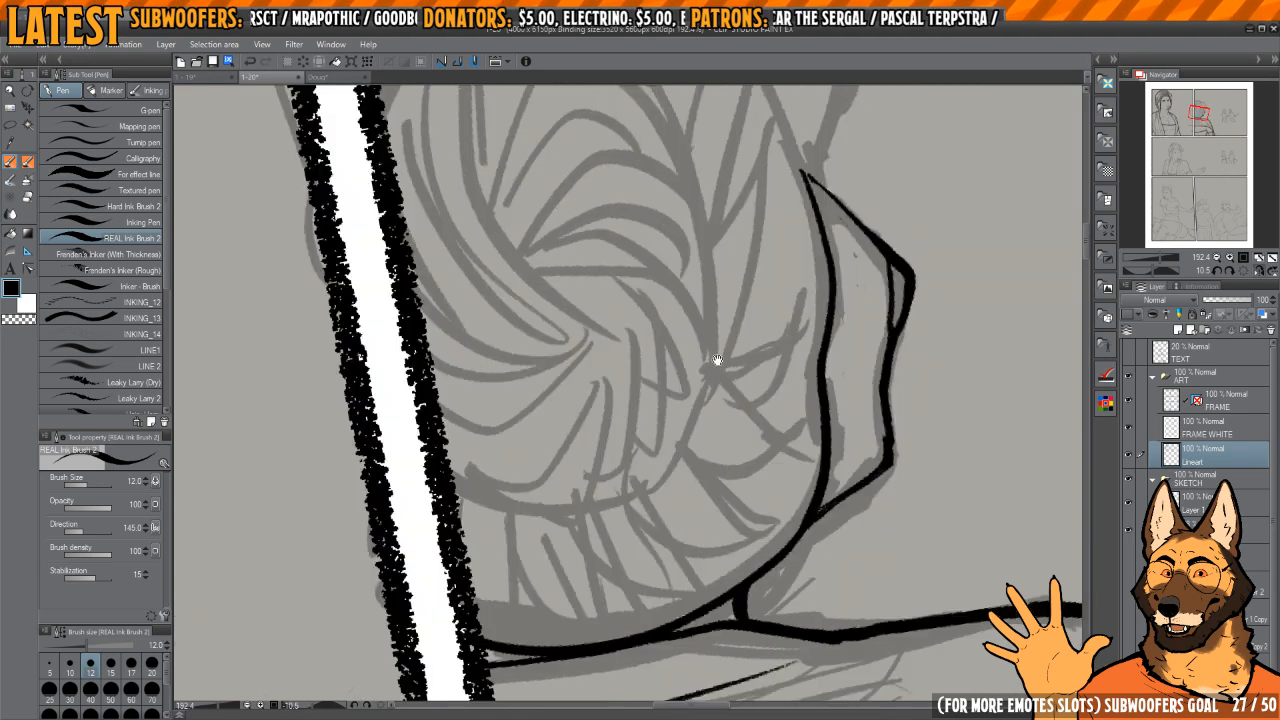
Step: Ink the large inner oval of the coiled shape on the back of the head, ending both sides at the panel border
{"action": "left_click_drag", "start_coordinate": [717, 363], "coordinate": [745, 415]}
{"action": "mouse_move", "coordinate": [740, 368]}
{"action": "left_mouse_down"}
{"action": "mouse_move", "coordinate": [736, 379]}
{"action": "mouse_move", "coordinate": [740, 346]}
{"action": "mouse_move", "coordinate": [783, 294]}
{"action": "left_mouse_up"}
{"action": "key", "text": "h"}
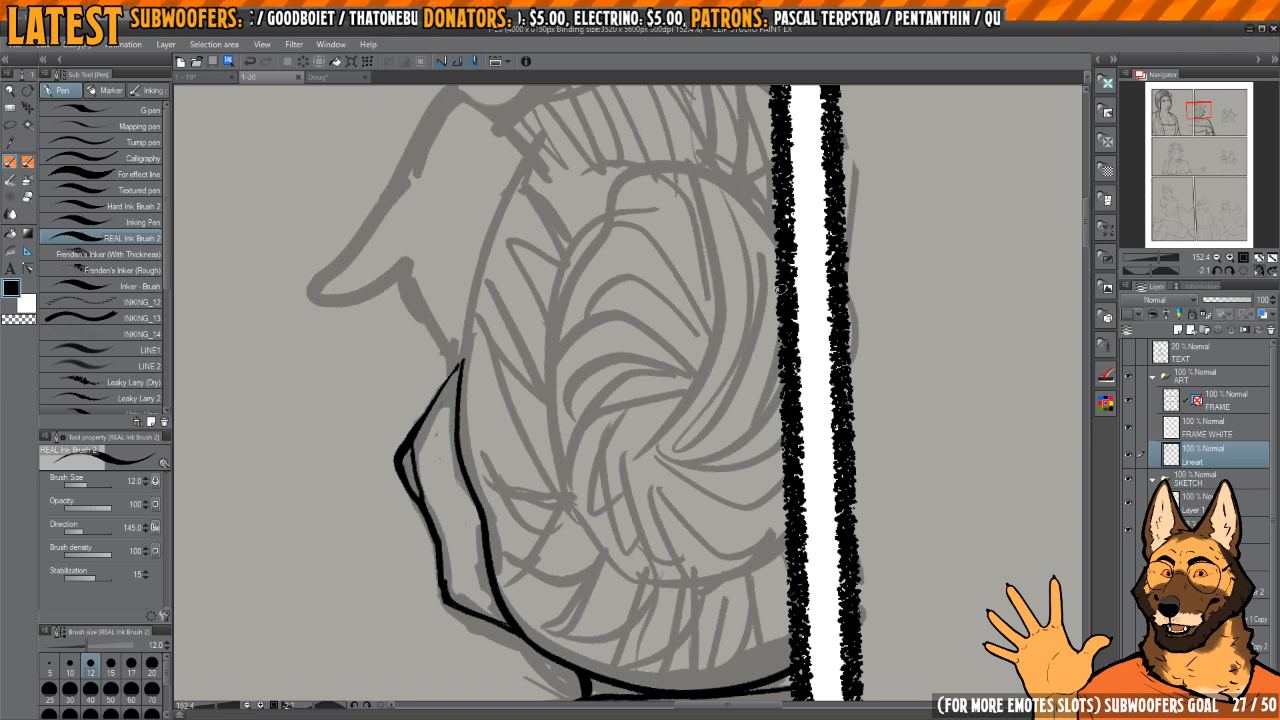
{"action": "mouse_move", "coordinate": [675, 329]}
{"action": "left_mouse_down"}
{"action": "mouse_move", "coordinate": [703, 343]}
{"action": "mouse_move", "coordinate": [691, 286]}
{"action": "mouse_move", "coordinate": [726, 216]}
{"action": "mouse_move", "coordinate": [734, 228]}
{"action": "mouse_move", "coordinate": [622, 400]}
{"action": "mouse_move", "coordinate": [672, 556]}
{"action": "mouse_move", "coordinate": [834, 540]}
{"action": "left_mouse_up"}
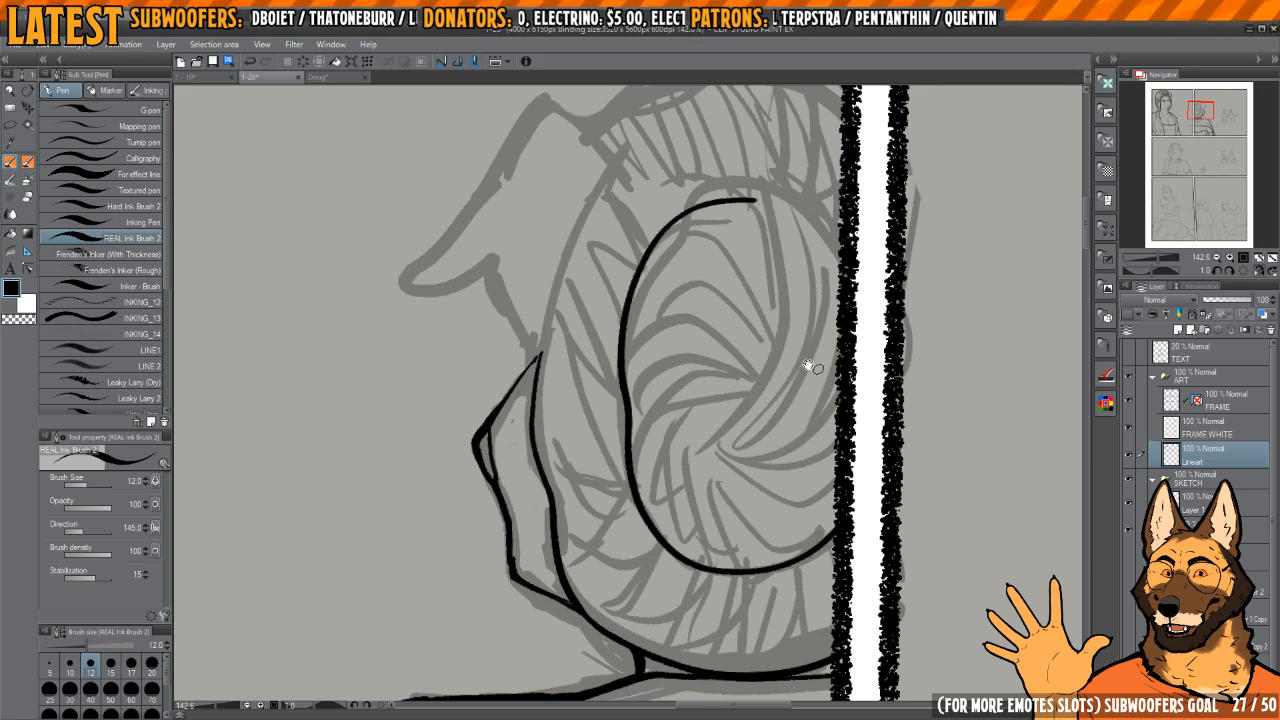
{"action": "key", "text": "h"}
{"action": "key", "text": "h"}
{"action": "left_click_drag", "start_coordinate": [653, 252], "coordinate": [719, 286]}
{"action": "scroll", "coordinate": [719, 286], "scroll_direction": "up", "scroll_amount": 3}
Step: Ink the long central curve inside the oval, sweeping from its top down toward the swirl's centre
{"action": "key", "text": "h"}
{"action": "left_click_drag", "start_coordinate": [652, 315], "coordinate": [838, 338]}
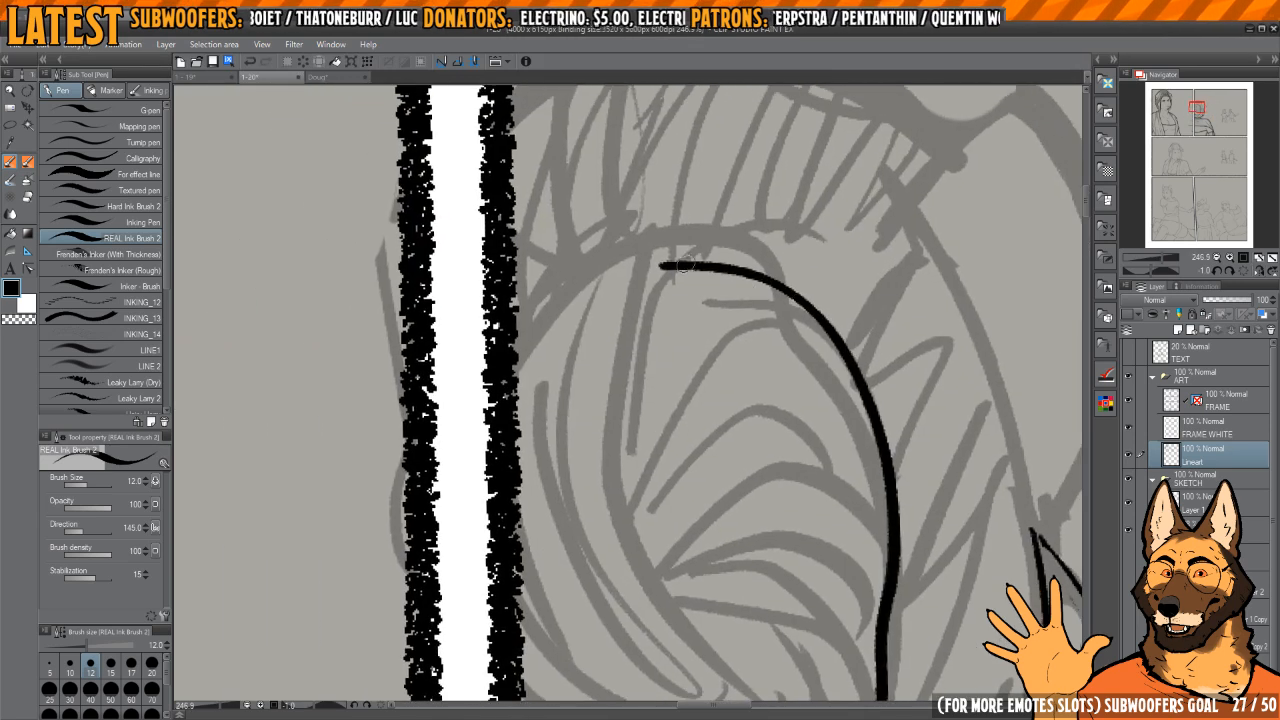
{"action": "mouse_move", "coordinate": [688, 265]}
{"action": "left_mouse_down"}
{"action": "mouse_move", "coordinate": [549, 307]}
{"action": "mouse_move", "coordinate": [517, 375]}
{"action": "left_mouse_up"}
{"action": "mouse_move", "coordinate": [588, 269]}
{"action": "left_mouse_down"}
{"action": "mouse_move", "coordinate": [636, 247]}
{"action": "mouse_move", "coordinate": [703, 461]}
{"action": "left_mouse_up"}
{"action": "scroll", "coordinate": [636, 247], "scroll_direction": "down", "scroll_amount": 3}
{"action": "key", "text": "ctrl+z"}
{"action": "mouse_move", "coordinate": [668, 252]}
{"action": "left_mouse_down"}
{"action": "mouse_move", "coordinate": [656, 284]}
{"action": "mouse_move", "coordinate": [709, 462]}
{"action": "left_mouse_up"}
{"action": "left_click_drag", "start_coordinate": [685, 357], "coordinate": [675, 346]}
{"action": "mouse_move", "coordinate": [658, 383]}
{"action": "left_mouse_down"}
{"action": "mouse_move", "coordinate": [686, 287]}
{"action": "mouse_move", "coordinate": [709, 263]}
{"action": "mouse_move", "coordinate": [660, 378]}
{"action": "left_mouse_up"}
Step: Ink the upper curved folds inside the coiled oval, sweeping from the central curve to the edge nearest the face
{"action": "key", "text": "h"}
{"action": "mouse_move", "coordinate": [733, 303]}
{"action": "left_mouse_down"}
{"action": "mouse_move", "coordinate": [670, 376]}
{"action": "mouse_move", "coordinate": [678, 330]}
{"action": "left_mouse_up"}
{"action": "key", "text": "h"}
{"action": "key", "text": "ctrl+z"}
{"action": "left_click_drag", "start_coordinate": [762, 310], "coordinate": [650, 382]}
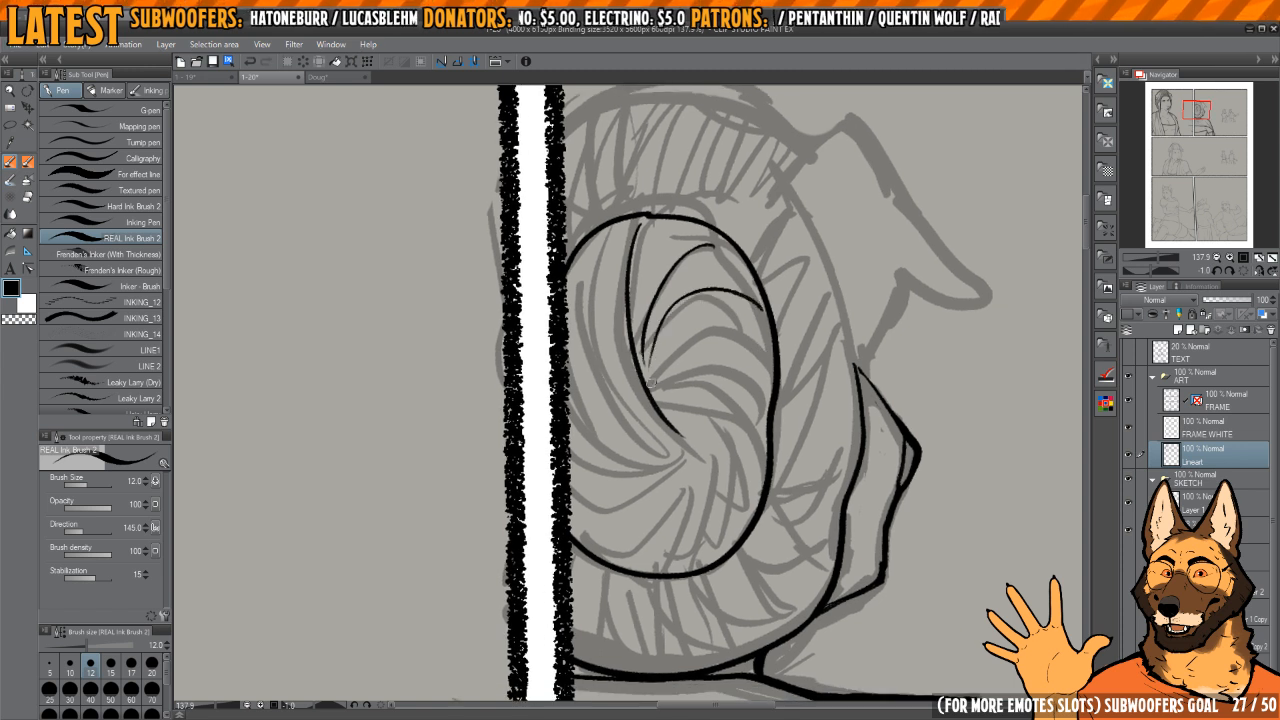
{"action": "left_click_drag", "start_coordinate": [771, 366], "coordinate": [667, 387]}
{"action": "left_click_drag", "start_coordinate": [766, 383], "coordinate": [728, 436]}
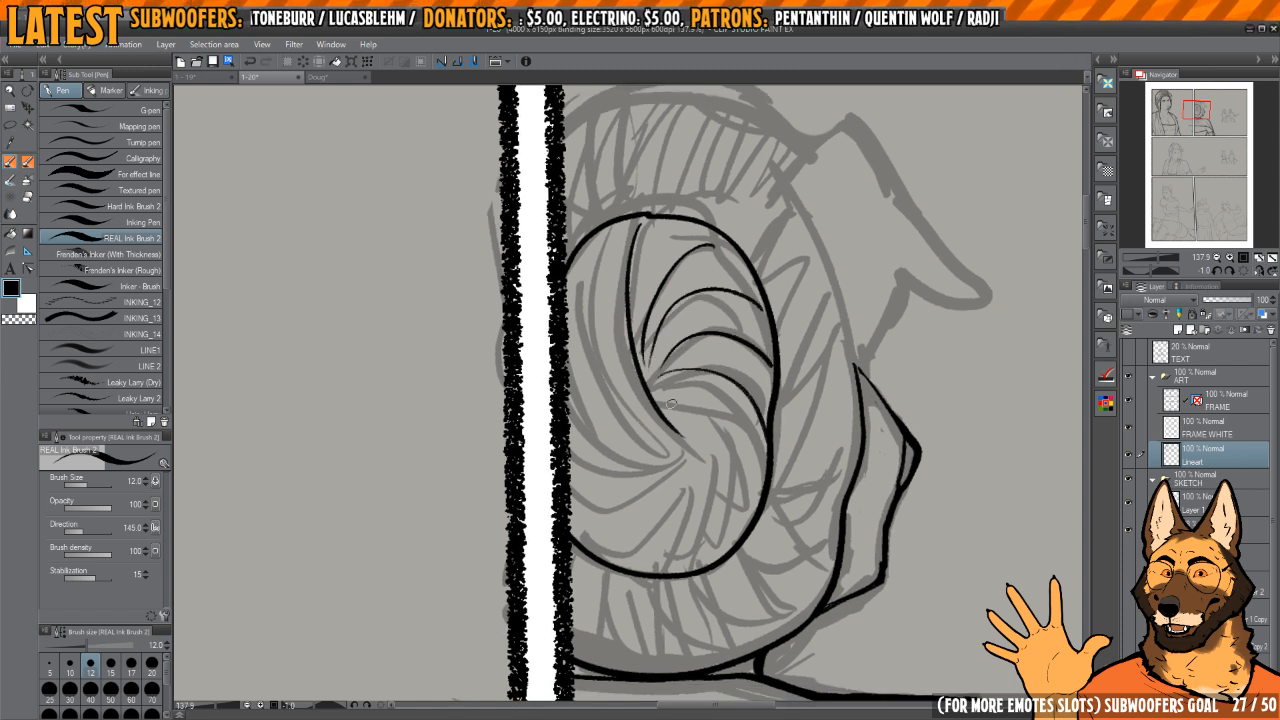
Step: Ink the coil's lower folds, fanning from the swirl's centre down to the oval's bottom edge
{"action": "left_click_drag", "start_coordinate": [672, 403], "coordinate": [729, 523]}
{"action": "left_click_drag", "start_coordinate": [672, 418], "coordinate": [706, 563]}
{"action": "left_click_drag", "start_coordinate": [682, 499], "coordinate": [700, 477]}
{"action": "mouse_move", "coordinate": [695, 413]}
{"action": "left_mouse_down"}
{"action": "mouse_move", "coordinate": [699, 443]}
{"action": "mouse_move", "coordinate": [655, 542]}
{"action": "left_mouse_up"}
{"action": "left_click_drag", "start_coordinate": [645, 490], "coordinate": [672, 490]}
{"action": "left_click_drag", "start_coordinate": [704, 415], "coordinate": [625, 510]}
{"action": "key", "text": "ctrl+z"}
{"action": "left_click_drag", "start_coordinate": [717, 416], "coordinate": [621, 498]}
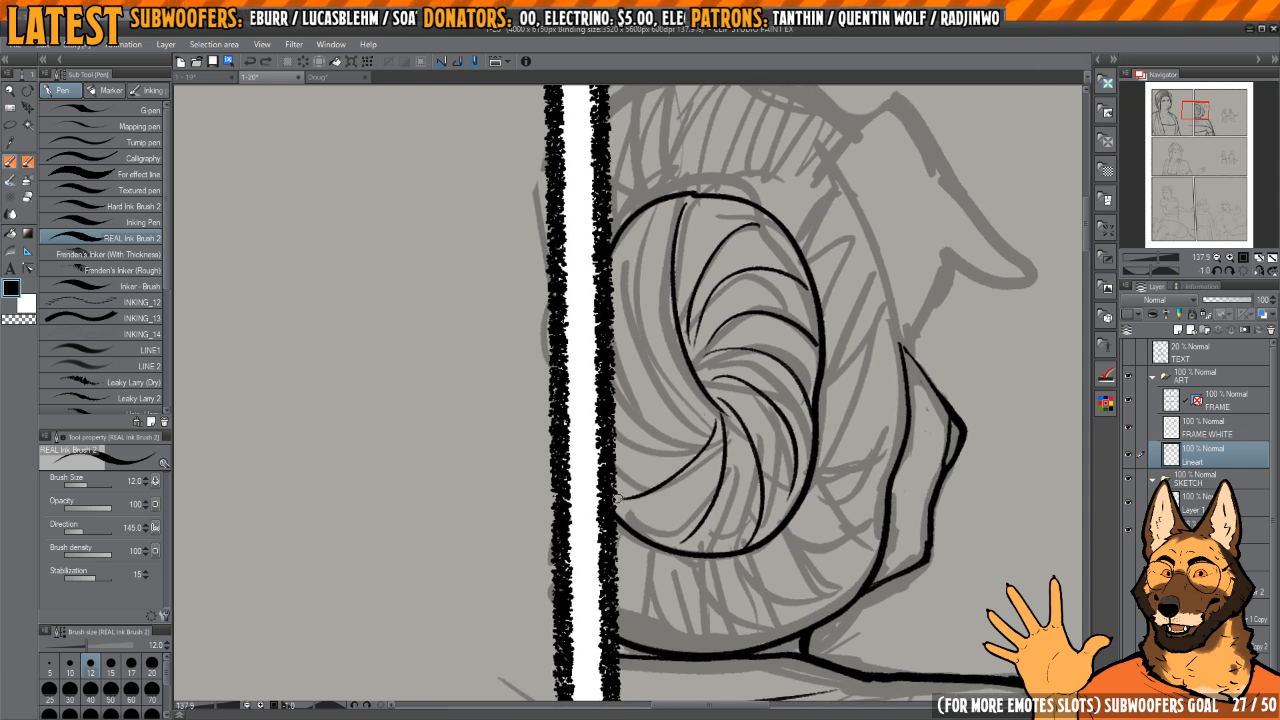
Step: Ink the coil's remaining folds between the swirl's centre and the panel border, including the long one from the oval's top
{"action": "mouse_move", "coordinate": [650, 450]}
{"action": "left_mouse_down"}
{"action": "mouse_move", "coordinate": [659, 466]}
{"action": "mouse_move", "coordinate": [702, 452]}
{"action": "mouse_move", "coordinate": [683, 465]}
{"action": "left_mouse_up"}
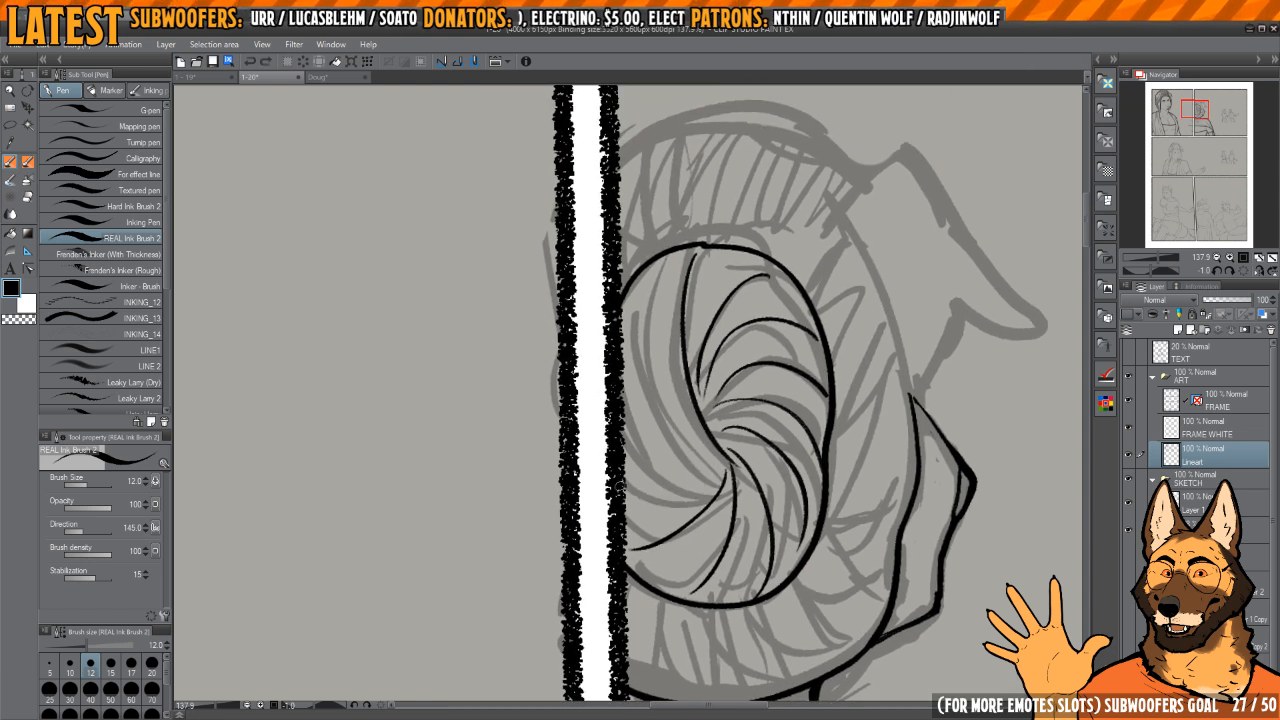
{"action": "left_click_drag", "start_coordinate": [616, 496], "coordinate": [724, 480]}
{"action": "left_click_drag", "start_coordinate": [621, 442], "coordinate": [716, 466]}
{"action": "left_click_drag", "start_coordinate": [619, 376], "coordinate": [716, 455]}
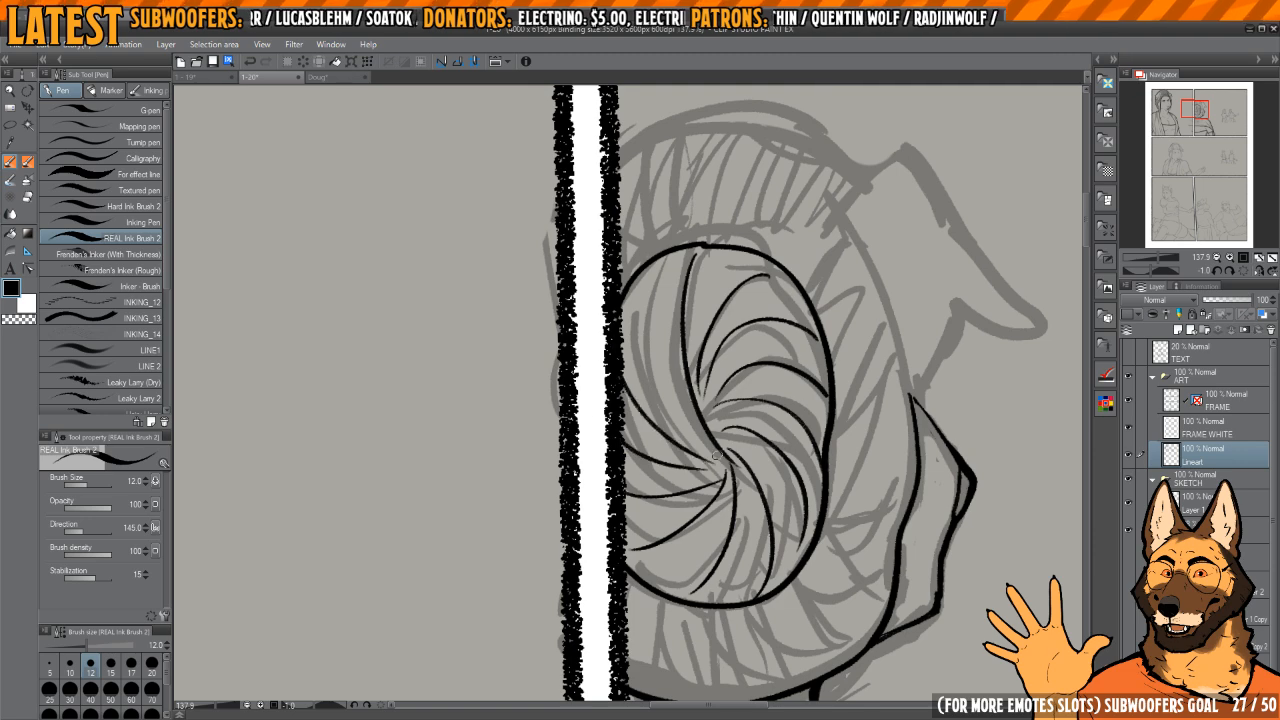
{"action": "left_click_drag", "start_coordinate": [647, 271], "coordinate": [712, 467]}
{"action": "scroll", "coordinate": [738, 405], "scroll_direction": "down", "scroll_amount": 5}
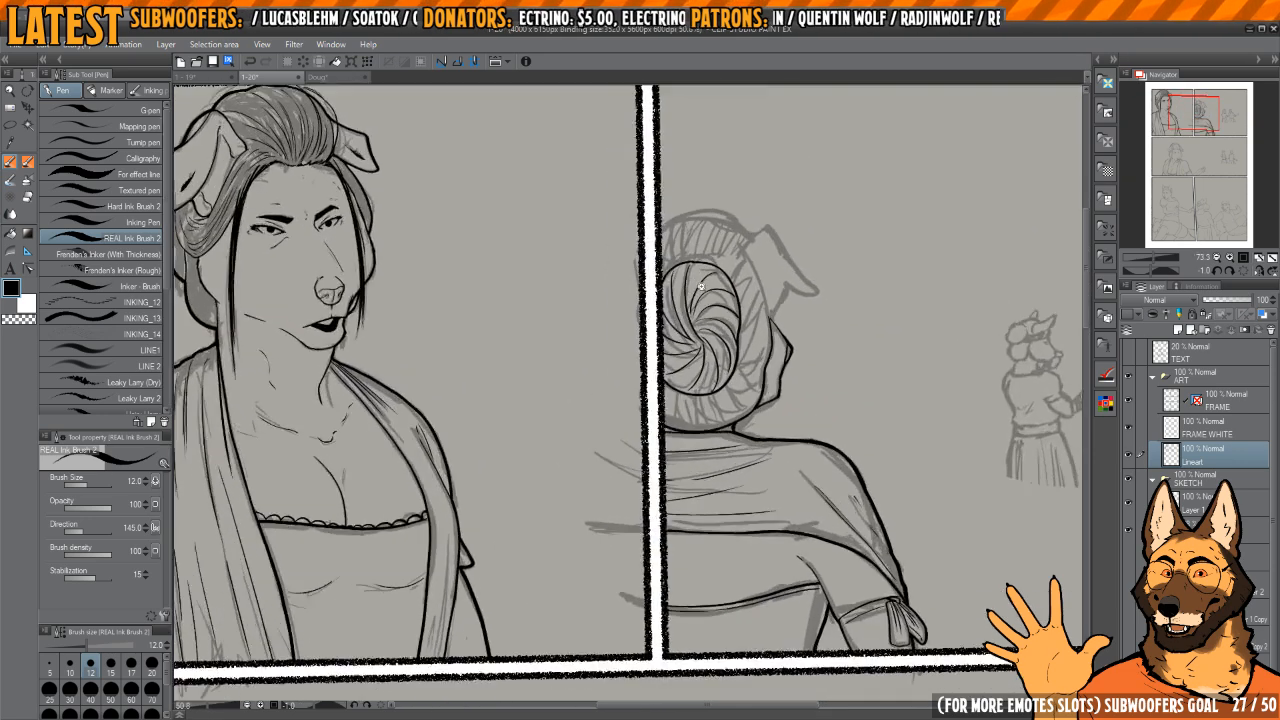
Step: Ink the thick top outline of the back-view woman's head from the panel border to the base of her ear
{"action": "scroll", "coordinate": [673, 380], "scroll_direction": "up", "scroll_amount": 4}
{"action": "left_click_drag", "start_coordinate": [673, 380], "coordinate": [642, 317]}
{"action": "mouse_move", "coordinate": [642, 249]}
{"action": "left_mouse_down"}
{"action": "mouse_move", "coordinate": [571, 429]}
{"action": "mouse_move", "coordinate": [601, 298]}
{"action": "mouse_move", "coordinate": [617, 595]}
{"action": "left_mouse_up"}
{"action": "key", "text": "ctrl+z"}
{"action": "mouse_move", "coordinate": [768, 225]}
{"action": "left_mouse_down"}
{"action": "mouse_move", "coordinate": [752, 289]}
{"action": "mouse_move", "coordinate": [691, 320]}
{"action": "mouse_move", "coordinate": [749, 223]}
{"action": "mouse_move", "coordinate": [685, 314]}
{"action": "mouse_move", "coordinate": [703, 360]}
{"action": "mouse_move", "coordinate": [746, 282]}
{"action": "left_mouse_up"}
{"action": "key", "text": "h"}
{"action": "key", "text": "h"}
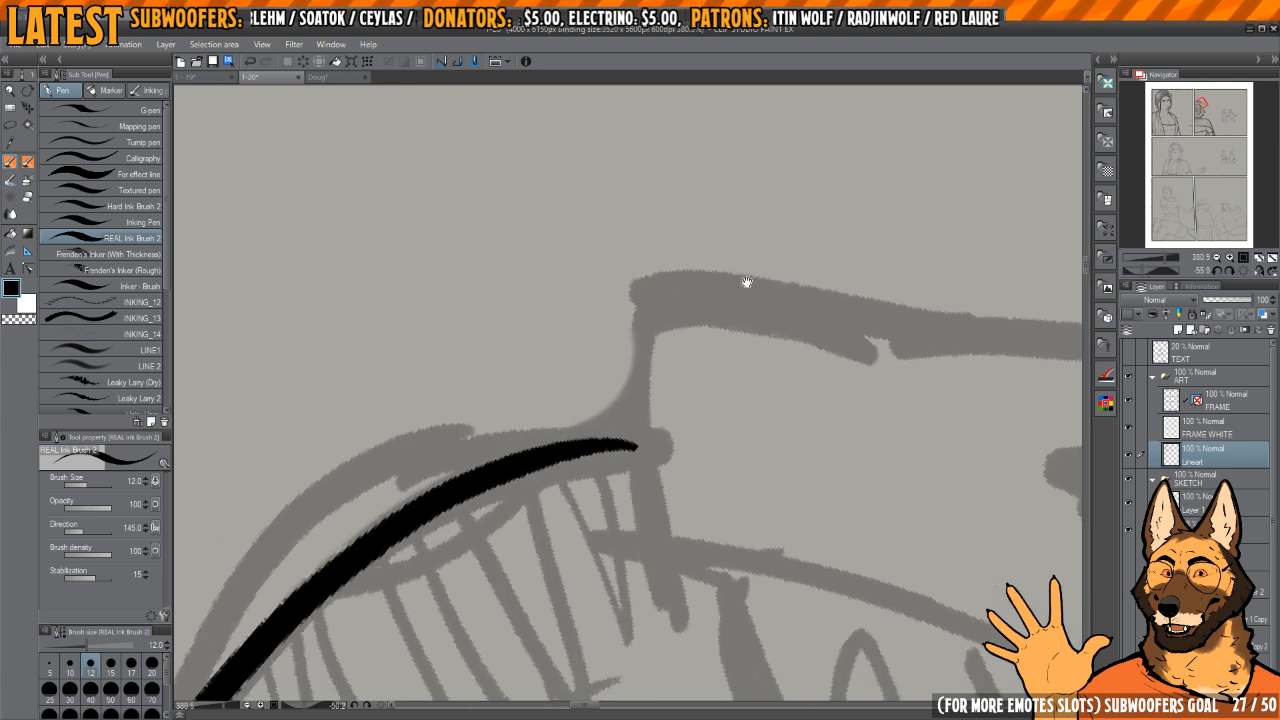
Step: Ink the folded ear's outline from its base over the upper corner, down to the tip and back to the notch
{"action": "left_click_drag", "start_coordinate": [640, 304], "coordinate": [645, 527]}
{"action": "key", "text": "h"}
{"action": "mouse_move", "coordinate": [698, 457]}
{"action": "left_mouse_down"}
{"action": "mouse_move", "coordinate": [740, 406]}
{"action": "mouse_move", "coordinate": [617, 309]}
{"action": "mouse_move", "coordinate": [683, 258]}
{"action": "mouse_move", "coordinate": [674, 253]}
{"action": "left_mouse_up"}
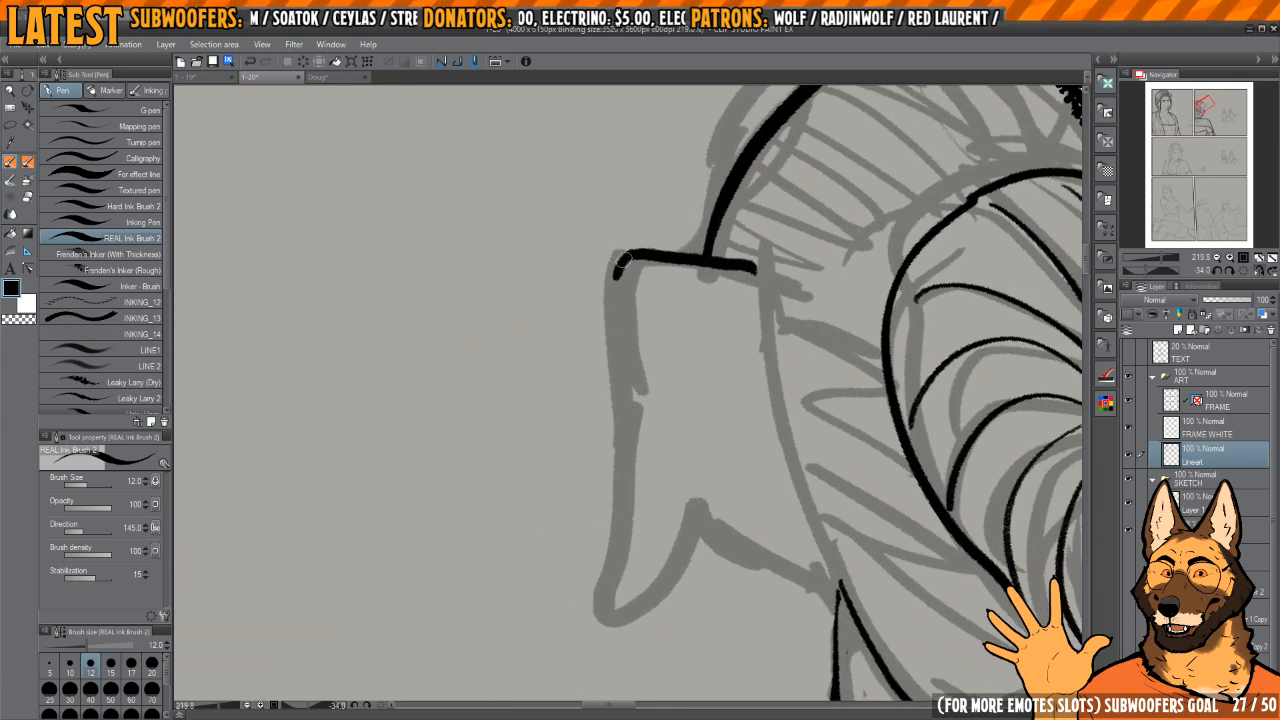
{"action": "mouse_move", "coordinate": [612, 352]}
{"action": "left_mouse_down"}
{"action": "mouse_move", "coordinate": [606, 620]}
{"action": "mouse_move", "coordinate": [690, 510]}
{"action": "left_mouse_up"}
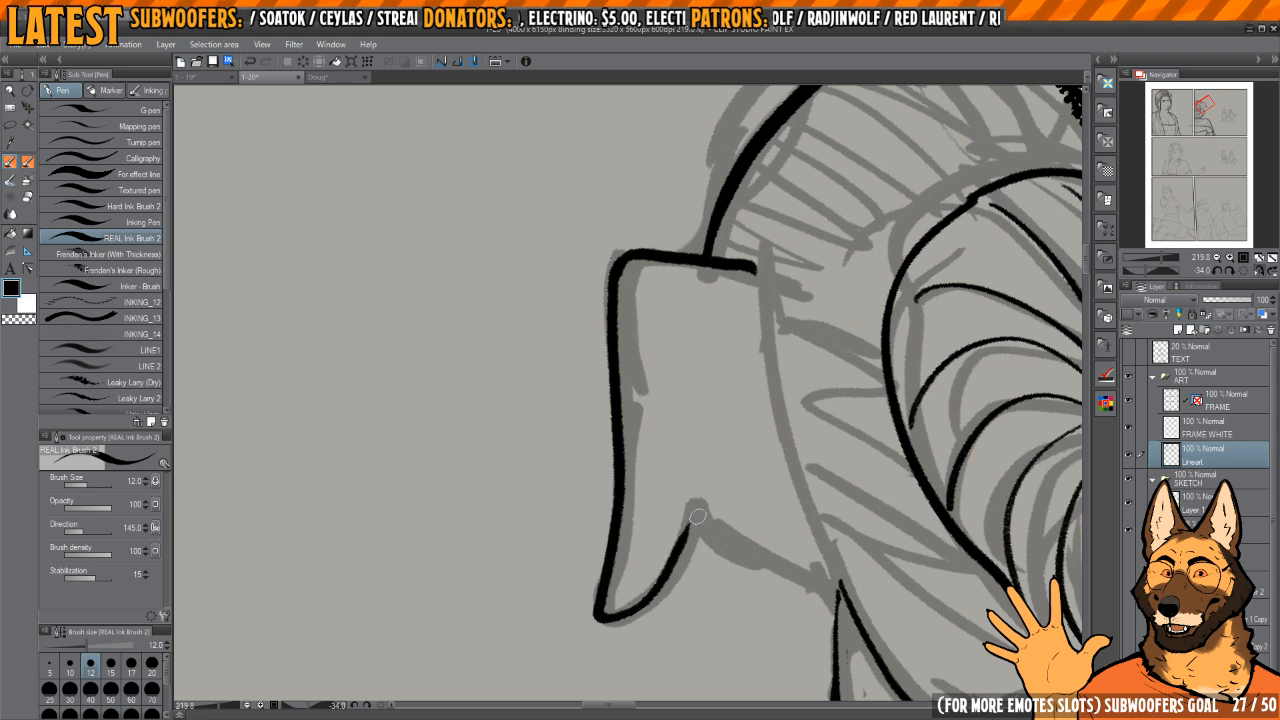
{"action": "key", "text": "h"}
{"action": "mouse_move", "coordinate": [746, 478]}
{"action": "left_mouse_down"}
{"action": "mouse_move", "coordinate": [788, 358]}
{"action": "mouse_move", "coordinate": [626, 376]}
{"action": "left_mouse_up"}
{"action": "key", "text": "h"}
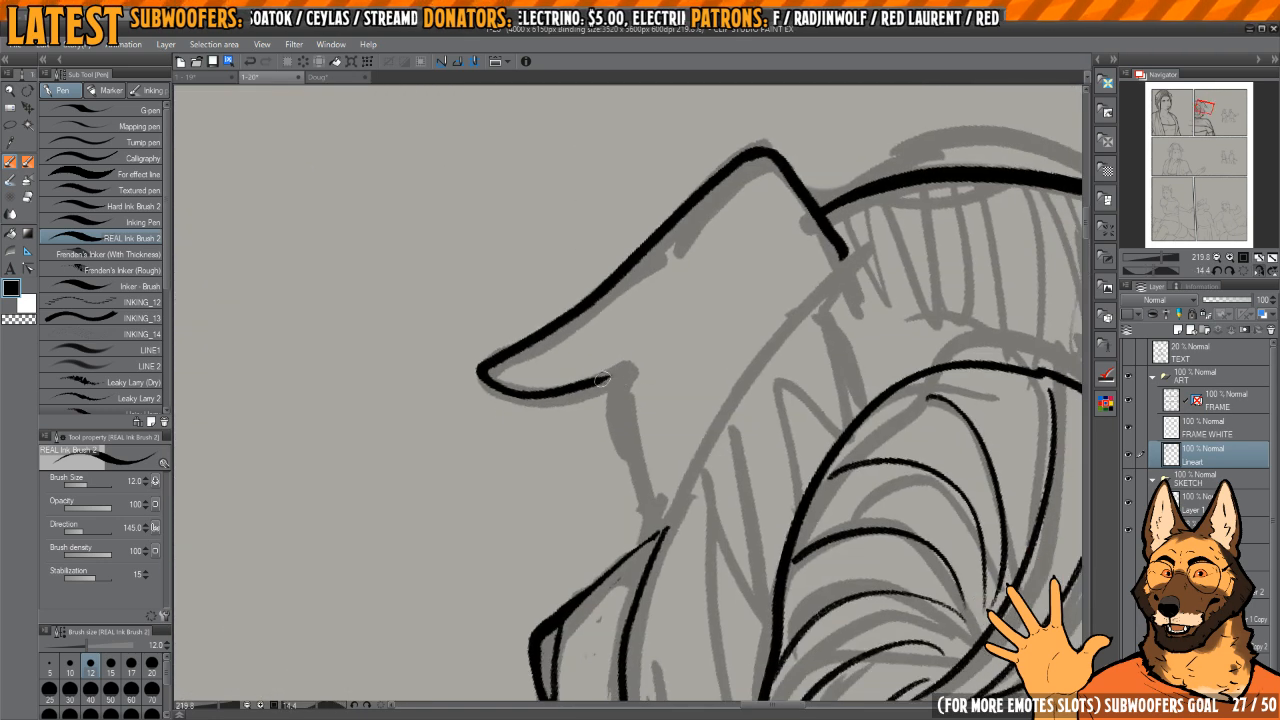
Step: Ink the ear's lower edge from the notch to the cheek and the thin line along the ear's base
{"action": "left_click_drag", "start_coordinate": [682, 522], "coordinate": [656, 315]}
{"action": "left_click_drag", "start_coordinate": [659, 373], "coordinate": [624, 472]}
{"action": "left_click_drag", "start_coordinate": [717, 264], "coordinate": [677, 426]}
{"action": "mouse_move", "coordinate": [717, 347]}
{"action": "left_mouse_down"}
{"action": "mouse_move", "coordinate": [709, 334]}
{"action": "mouse_move", "coordinate": [669, 343]}
{"action": "mouse_move", "coordinate": [622, 327]}
{"action": "mouse_move", "coordinate": [658, 320]}
{"action": "left_mouse_up"}
{"action": "left_click_drag", "start_coordinate": [628, 443], "coordinate": [646, 636]}
{"action": "key", "text": "ctrl+z"}
{"action": "mouse_move", "coordinate": [639, 425]}
{"action": "left_mouse_down"}
{"action": "mouse_move", "coordinate": [661, 662]}
{"action": "mouse_move", "coordinate": [641, 410]}
{"action": "left_mouse_up"}
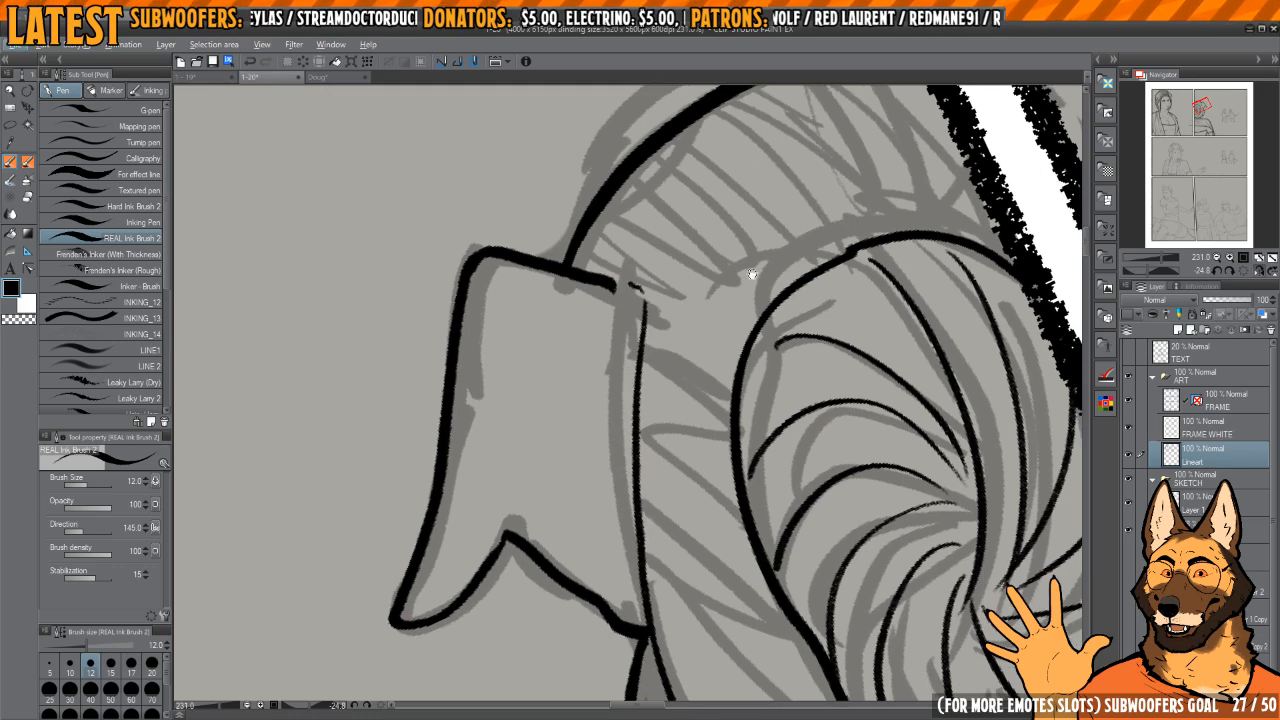
Step: Join the ear's upper edge to its base line and clean up the excess ink where it meets the head outline
{"action": "key", "text": "h"}
{"action": "mouse_move", "coordinate": [563, 322]}
{"action": "left_mouse_down"}
{"action": "mouse_move", "coordinate": [626, 388]}
{"action": "mouse_move", "coordinate": [645, 375]}
{"action": "left_mouse_up"}
{"action": "key", "text": "c"}
{"action": "left_click_drag", "start_coordinate": [684, 258], "coordinate": [690, 195]}
{"action": "key", "text": "c"}
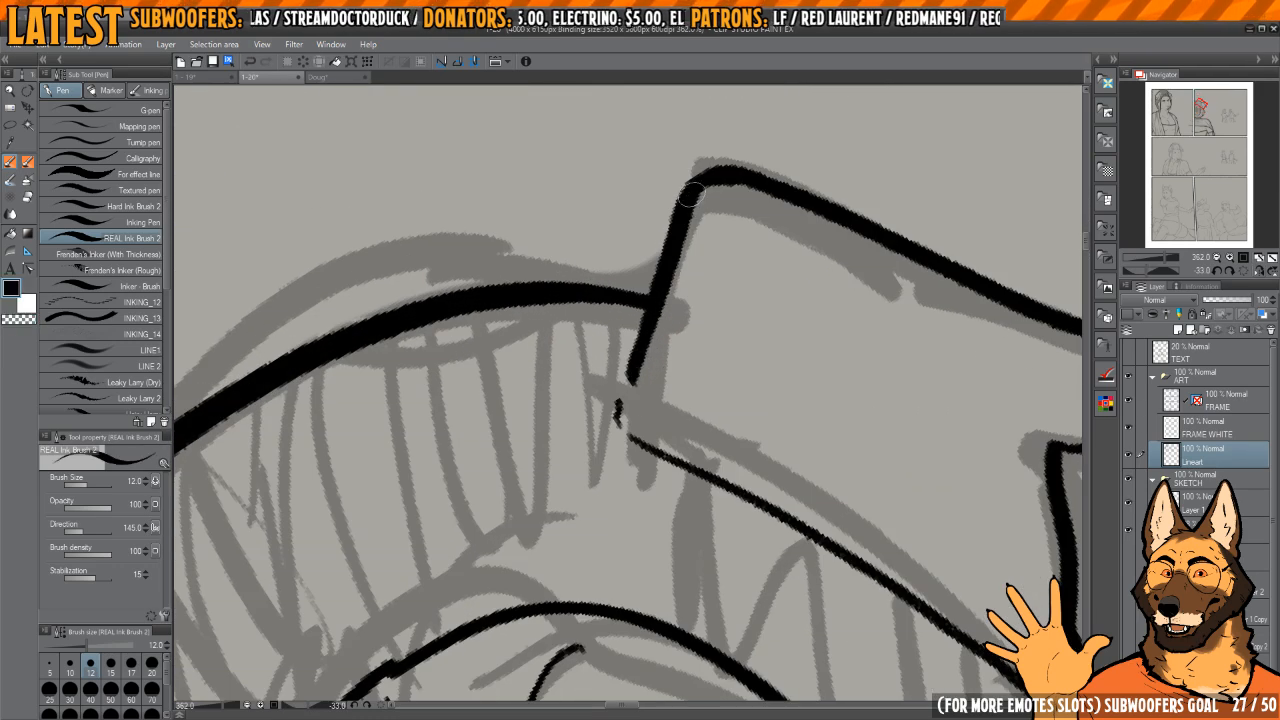
{"action": "key", "text": "c"}
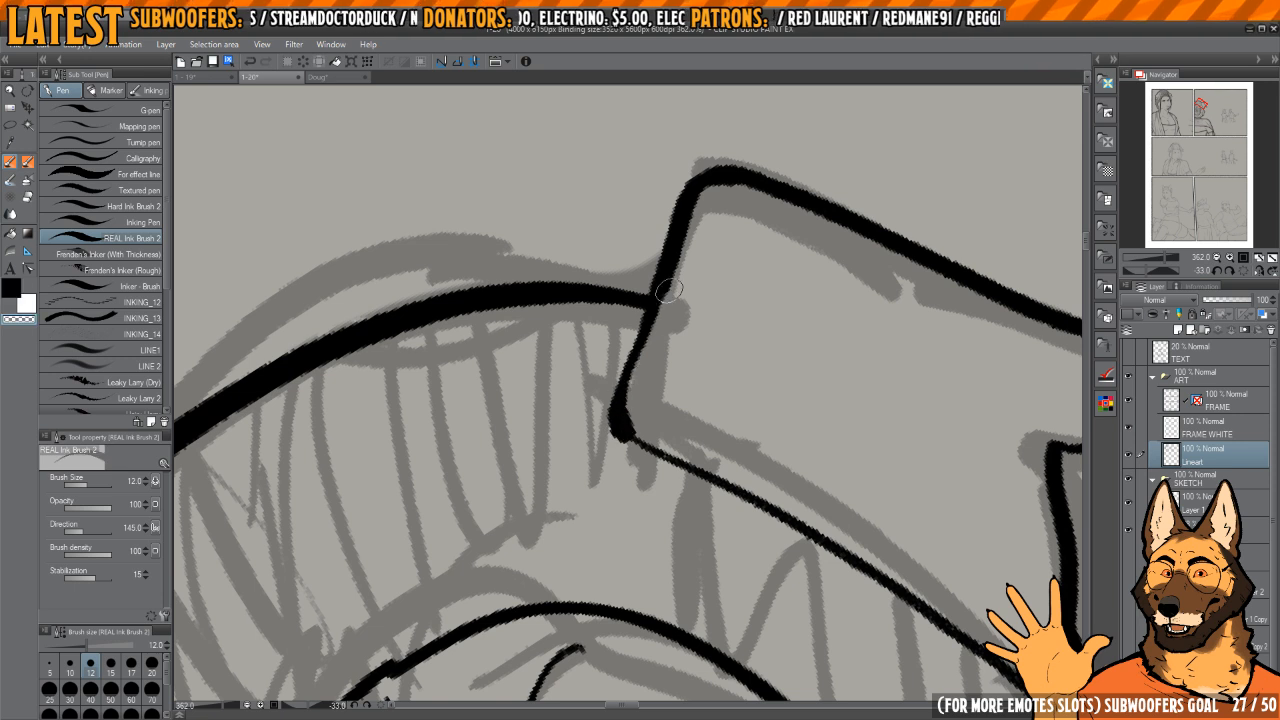
{"action": "key", "text": "c"}
{"action": "mouse_move", "coordinate": [668, 290]}
{"action": "left_mouse_down"}
{"action": "mouse_move", "coordinate": [707, 184]}
{"action": "mouse_move", "coordinate": [621, 421]}
{"action": "mouse_move", "coordinate": [662, 310]}
{"action": "mouse_move", "coordinate": [673, 312]}
{"action": "mouse_move", "coordinate": [658, 321]}
{"action": "left_mouse_up"}
{"action": "key", "text": "c"}
{"action": "key", "text": "c"}
Step: Ink the thin strand lines between the head's top outline and the coiled oval, up to the ear
{"action": "left_click_drag", "start_coordinate": [692, 286], "coordinate": [646, 289]}
{"action": "left_click_drag", "start_coordinate": [742, 313], "coordinate": [706, 277]}
{"action": "mouse_move", "coordinate": [752, 364]}
{"action": "left_mouse_down"}
{"action": "mouse_move", "coordinate": [723, 440]}
{"action": "mouse_move", "coordinate": [750, 357]}
{"action": "mouse_move", "coordinate": [660, 336]}
{"action": "mouse_move", "coordinate": [726, 337]}
{"action": "mouse_move", "coordinate": [717, 306]}
{"action": "mouse_move", "coordinate": [672, 303]}
{"action": "mouse_move", "coordinate": [690, 349]}
{"action": "left_mouse_up"}
{"action": "left_click_drag", "start_coordinate": [629, 294], "coordinate": [670, 308]}
{"action": "left_click_drag", "start_coordinate": [670, 308], "coordinate": [681, 314]}
{"action": "mouse_move", "coordinate": [619, 268]}
{"action": "left_mouse_down"}
{"action": "mouse_move", "coordinate": [585, 370]}
{"action": "mouse_move", "coordinate": [633, 293]}
{"action": "mouse_move", "coordinate": [624, 376]}
{"action": "mouse_move", "coordinate": [706, 290]}
{"action": "left_mouse_up"}
{"action": "mouse_move", "coordinate": [570, 282]}
{"action": "left_mouse_down"}
{"action": "mouse_move", "coordinate": [542, 416]}
{"action": "mouse_move", "coordinate": [528, 418]}
{"action": "left_mouse_up"}
{"action": "left_click_drag", "start_coordinate": [533, 308], "coordinate": [523, 341]}
{"action": "left_click_drag", "start_coordinate": [560, 478], "coordinate": [558, 345]}
{"action": "left_click_drag", "start_coordinate": [558, 345], "coordinate": [508, 345]}
{"action": "left_click_drag", "start_coordinate": [635, 272], "coordinate": [709, 219]}
{"action": "left_click_drag", "start_coordinate": [642, 282], "coordinate": [702, 222]}
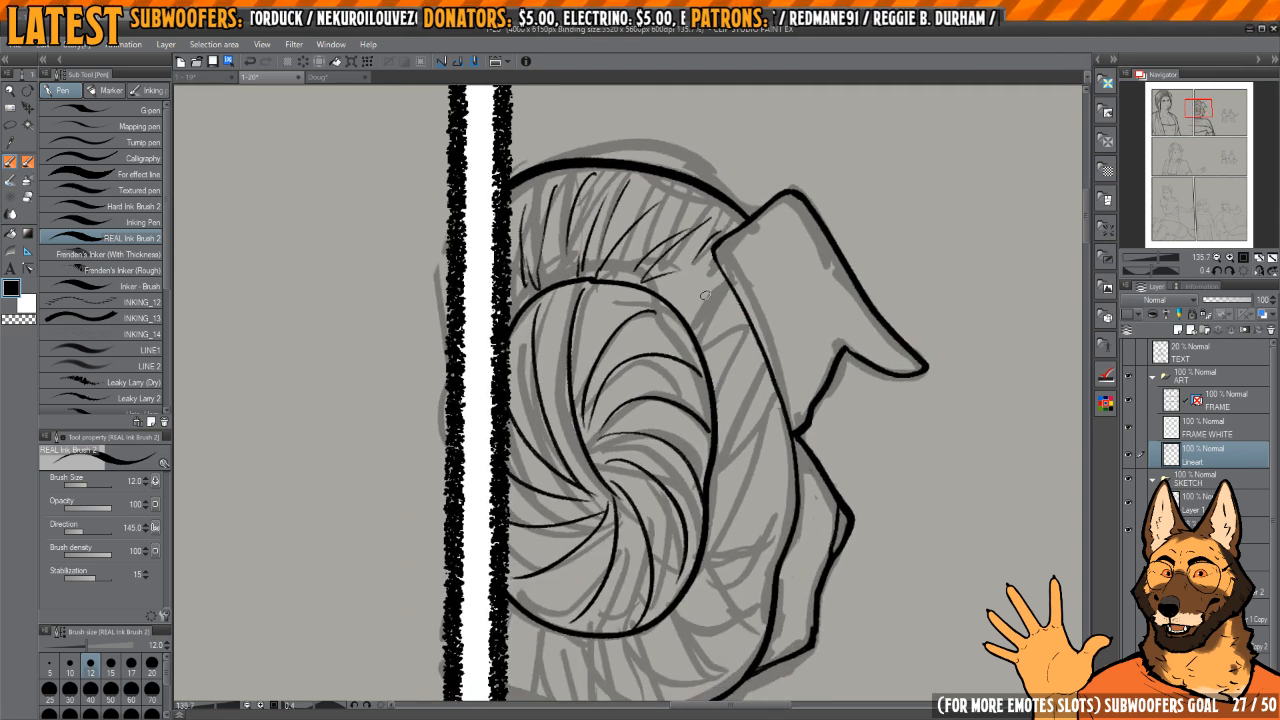
Step: Ink the strand lines below the coiled oval and between it and the face, reworking the outline just under the ear
{"action": "left_click_drag", "start_coordinate": [671, 577], "coordinate": [648, 462]}
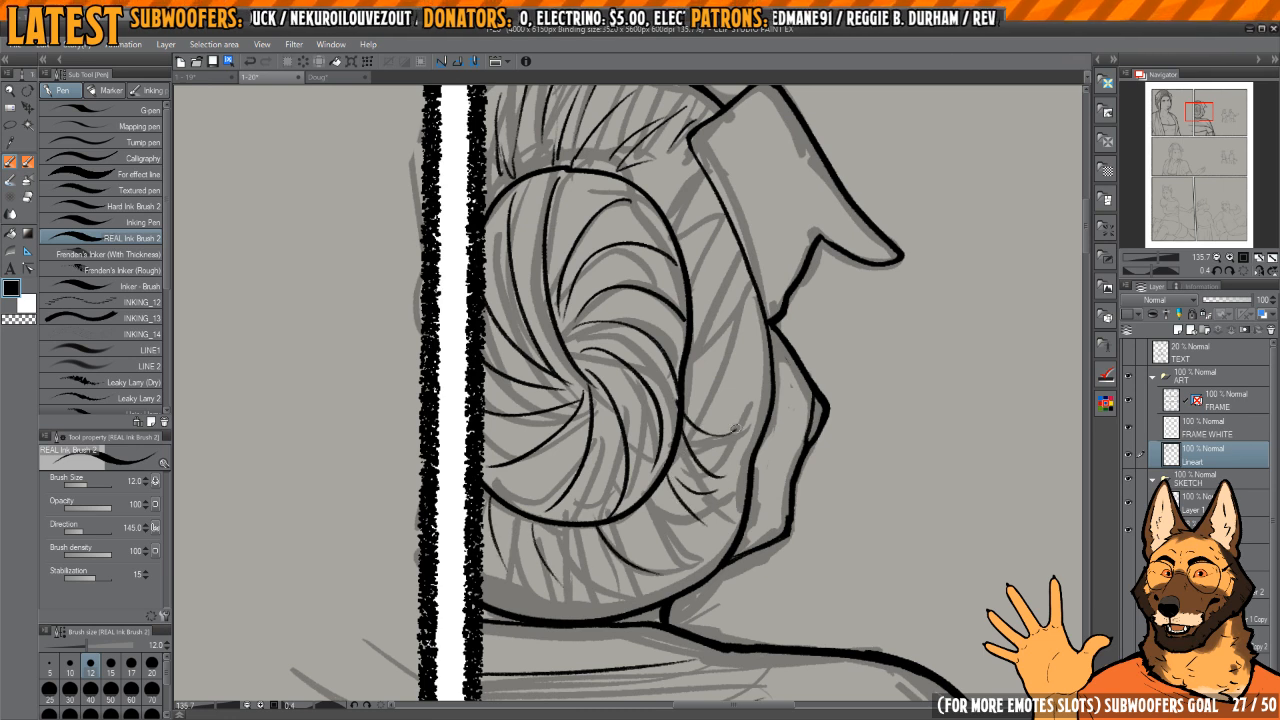
{"action": "key", "text": "h"}
{"action": "key", "text": "h"}
{"action": "key", "text": "h"}
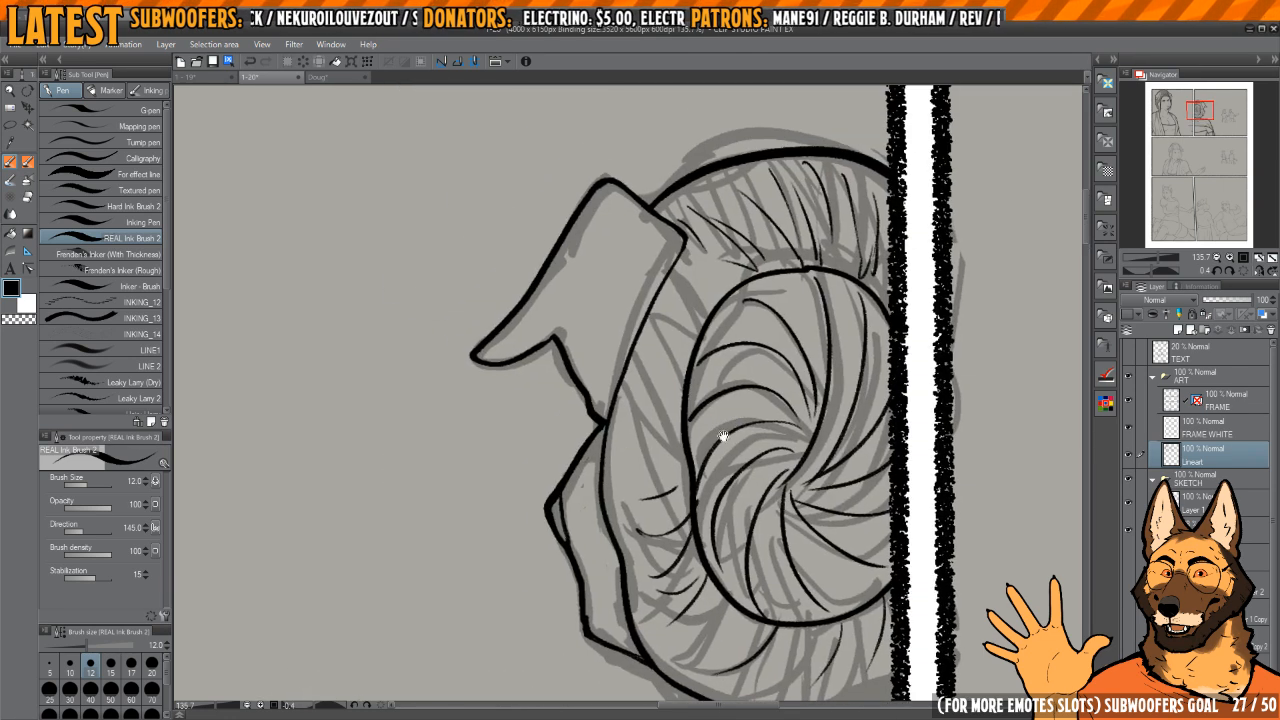
{"action": "key", "text": "c"}
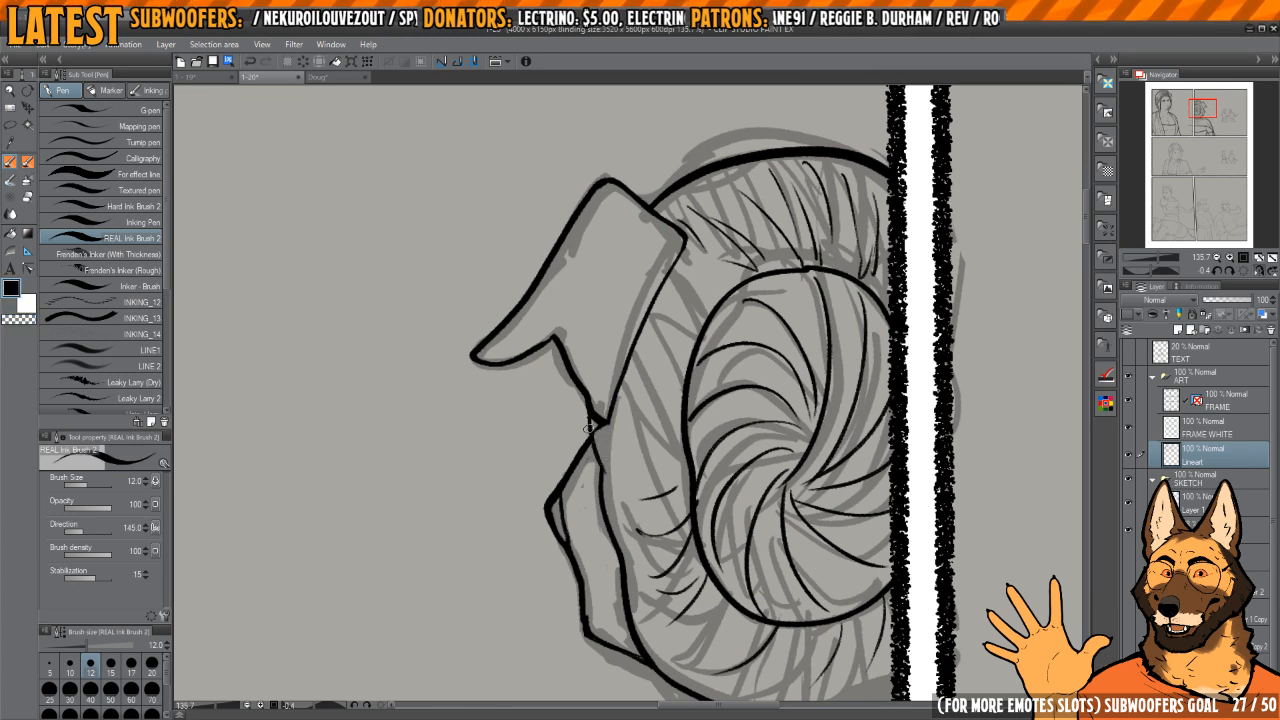
{"action": "key", "text": "c"}
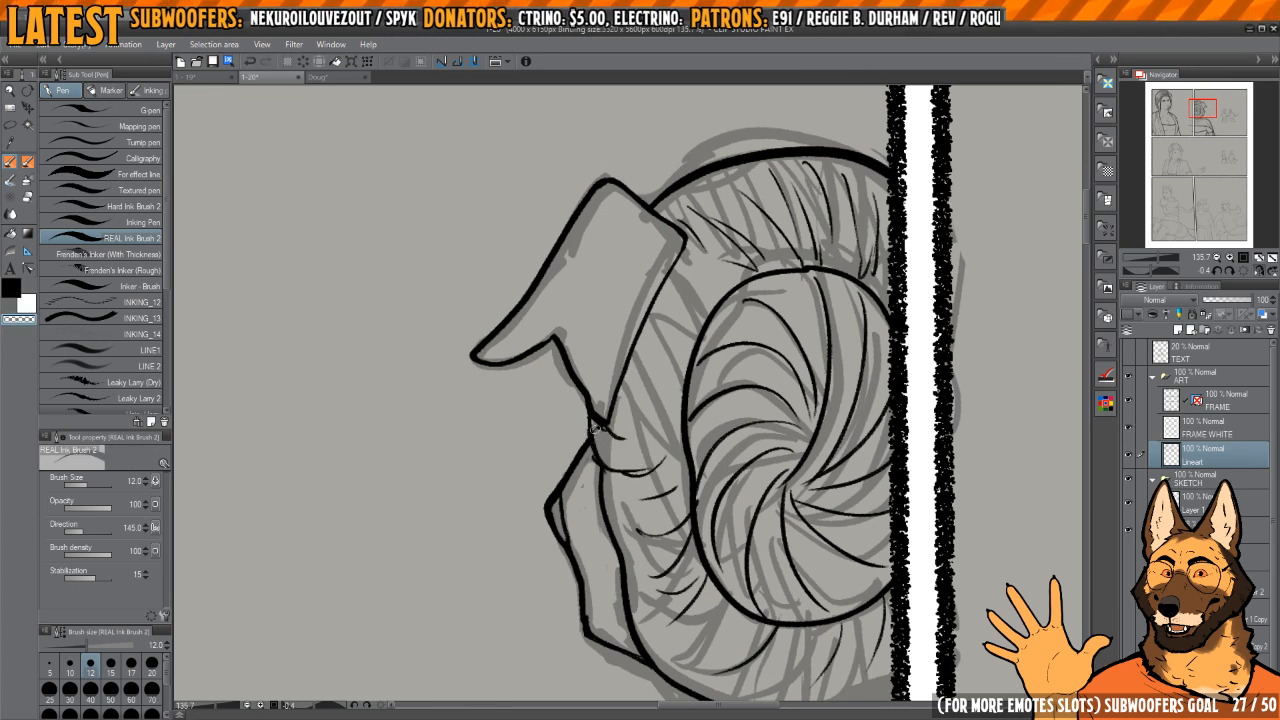
{"action": "key", "text": "c"}
{"action": "left_click_drag", "start_coordinate": [614, 440], "coordinate": [655, 428]}
{"action": "scroll", "coordinate": [679, 425], "scroll_direction": "down", "scroll_amount": 6}
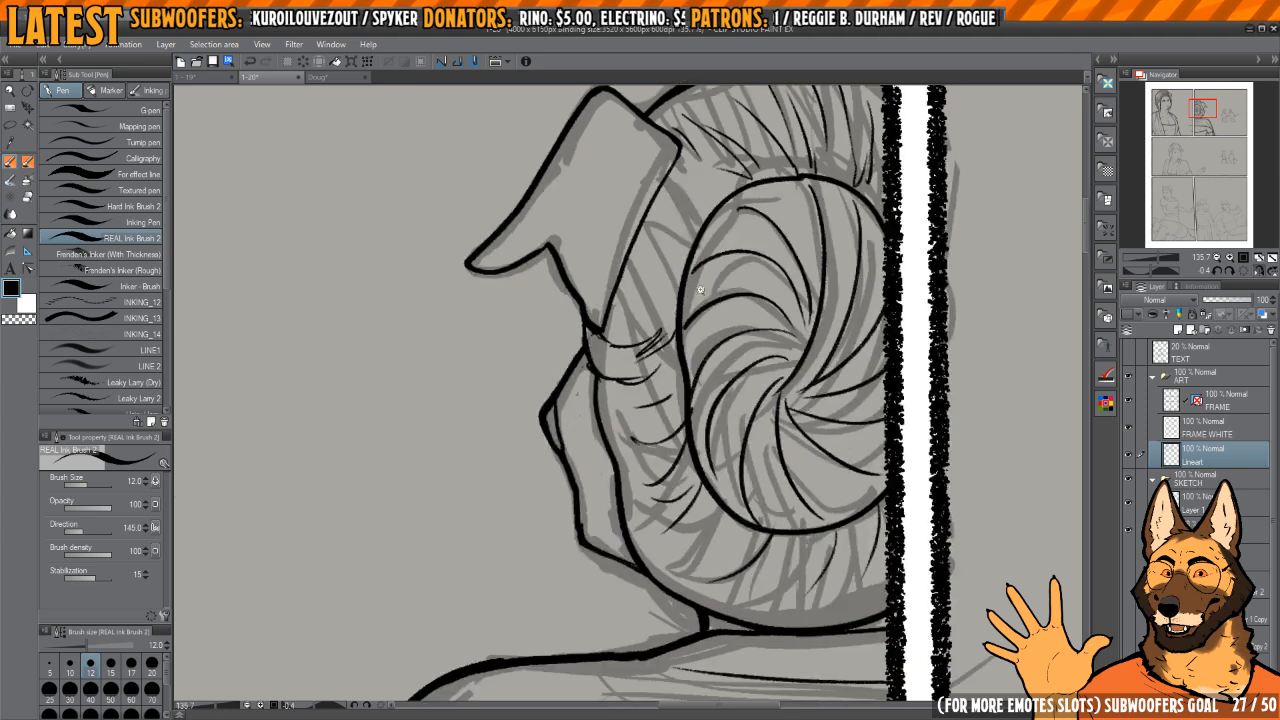
Step: Review the inked top panels at page scale and the sketched background couple in the second panel
{"action": "scroll", "coordinate": [728, 342], "scroll_direction": "up", "scroll_amount": 1}
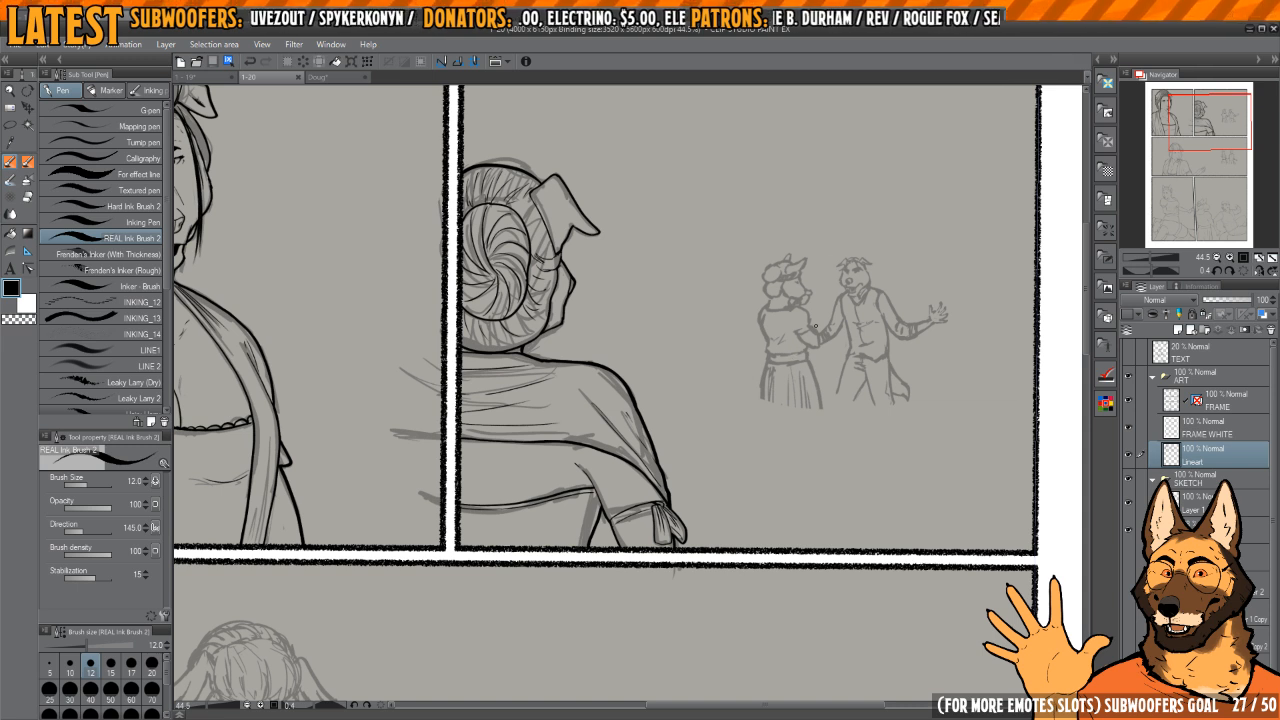
{"action": "scroll", "coordinate": [823, 366], "scroll_direction": "down", "scroll_amount": 4}
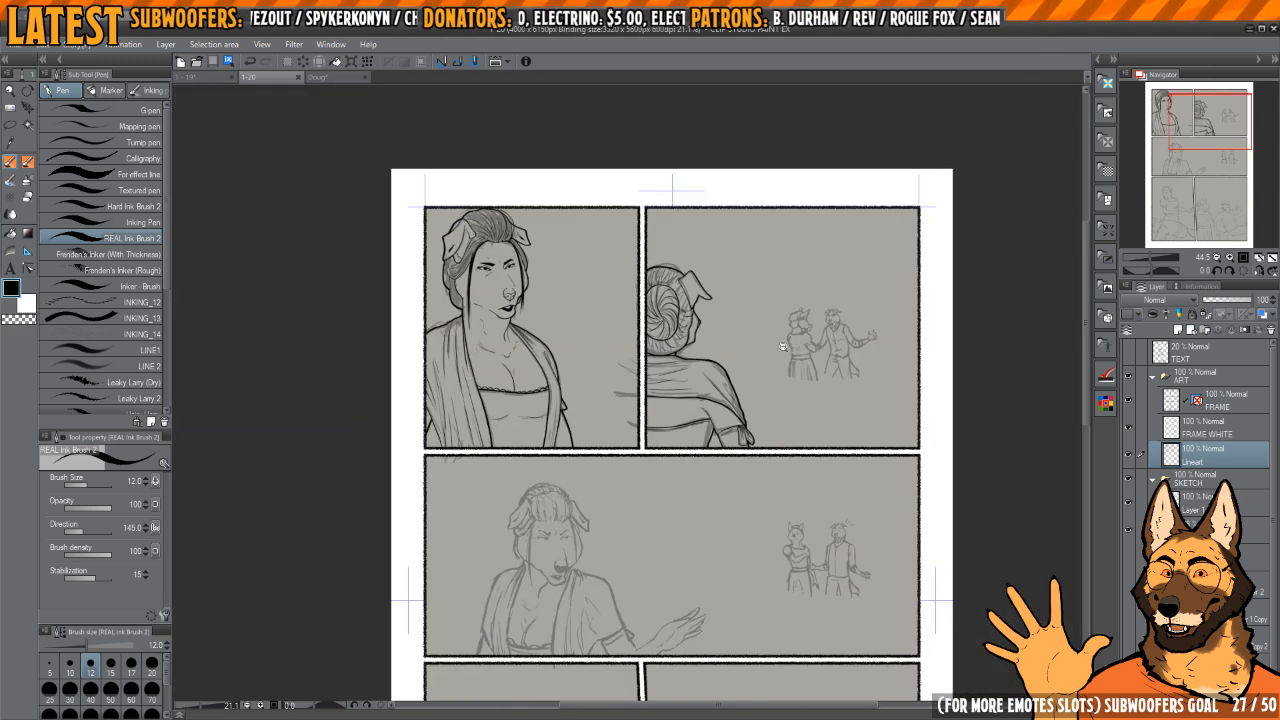
{"action": "scroll", "coordinate": [813, 332], "scroll_direction": "up", "scroll_amount": 2}
{"action": "scroll", "coordinate": [813, 332], "scroll_direction": "down", "scroll_amount": 3}
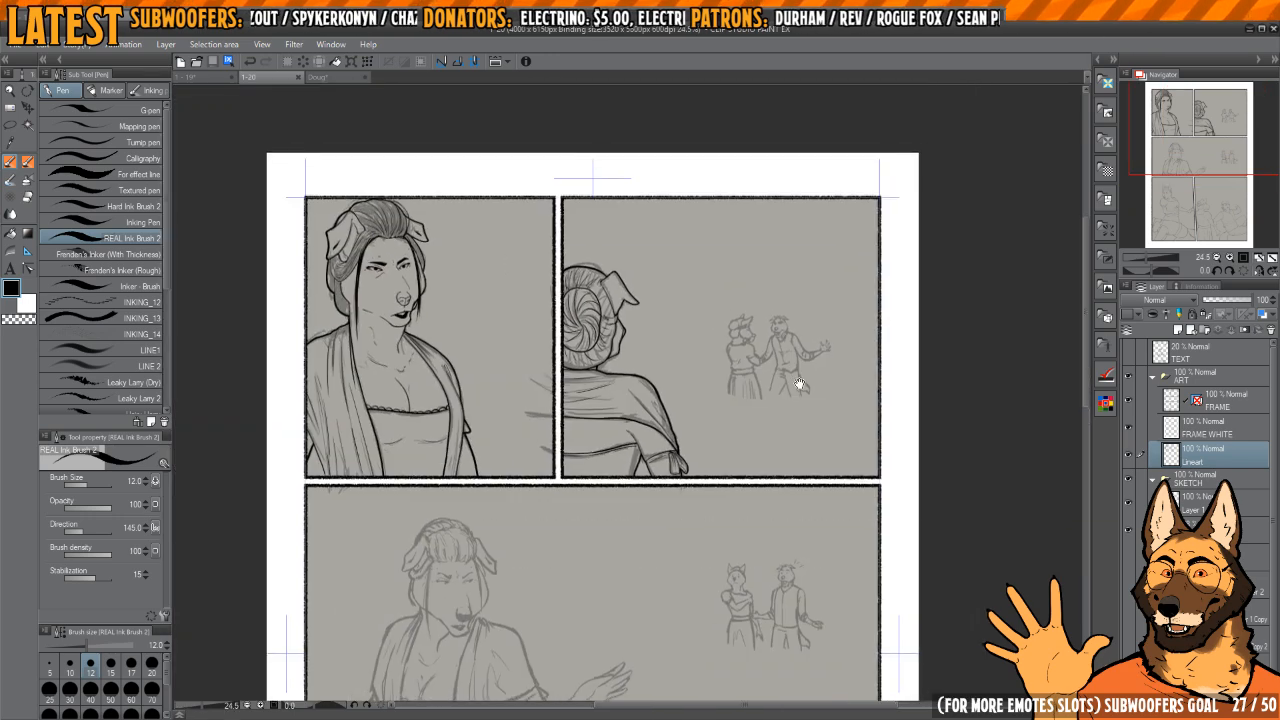
{"action": "scroll", "coordinate": [800, 393], "scroll_direction": "up", "scroll_amount": 5}
{"action": "scroll", "coordinate": [800, 393], "scroll_direction": "up", "scroll_amount": 6}
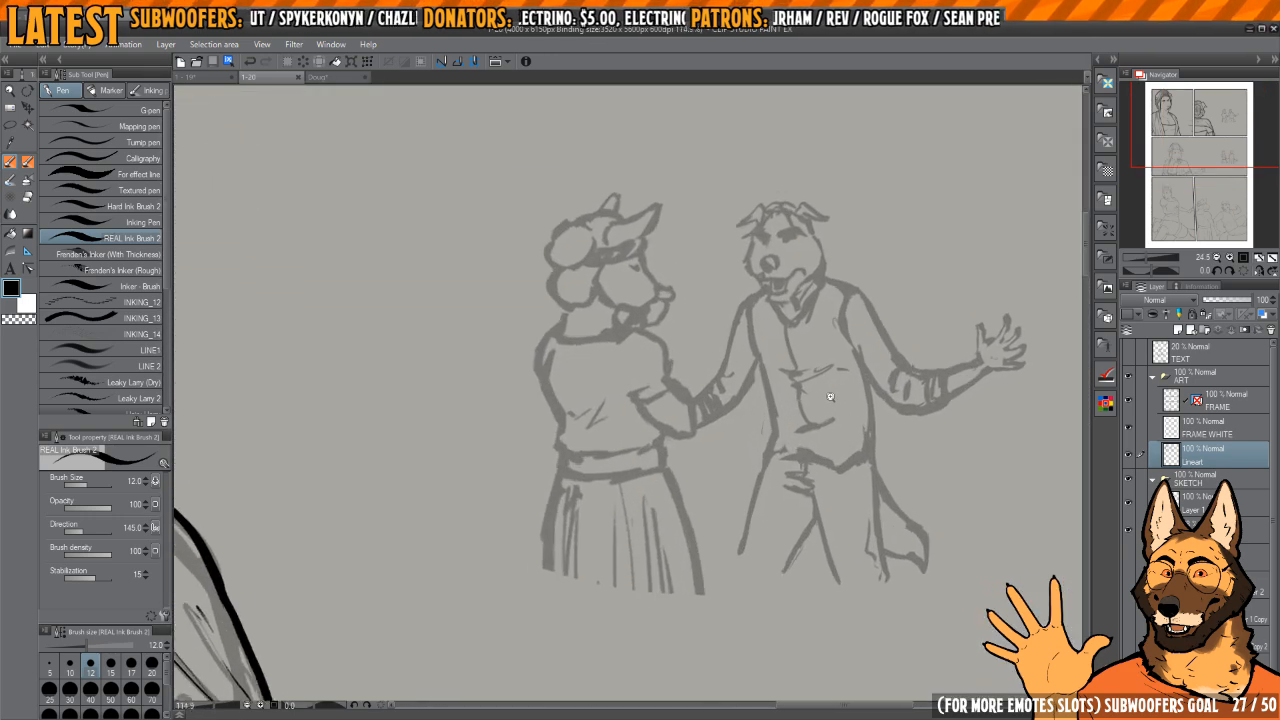
{"action": "scroll", "coordinate": [851, 397], "scroll_direction": "down", "scroll_amount": 3}
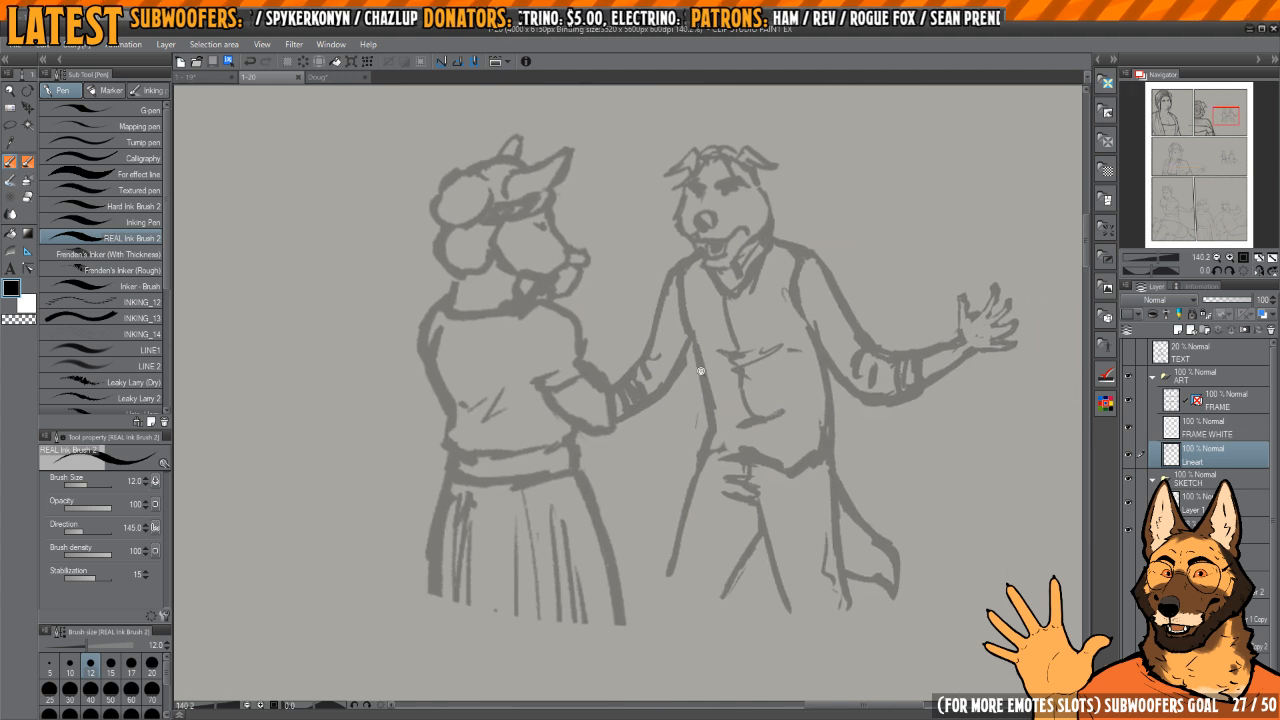
{"action": "scroll", "coordinate": [699, 390], "scroll_direction": "up", "scroll_amount": 5}
{"action": "scroll", "coordinate": [699, 390], "scroll_direction": "up", "scroll_amount": 2}
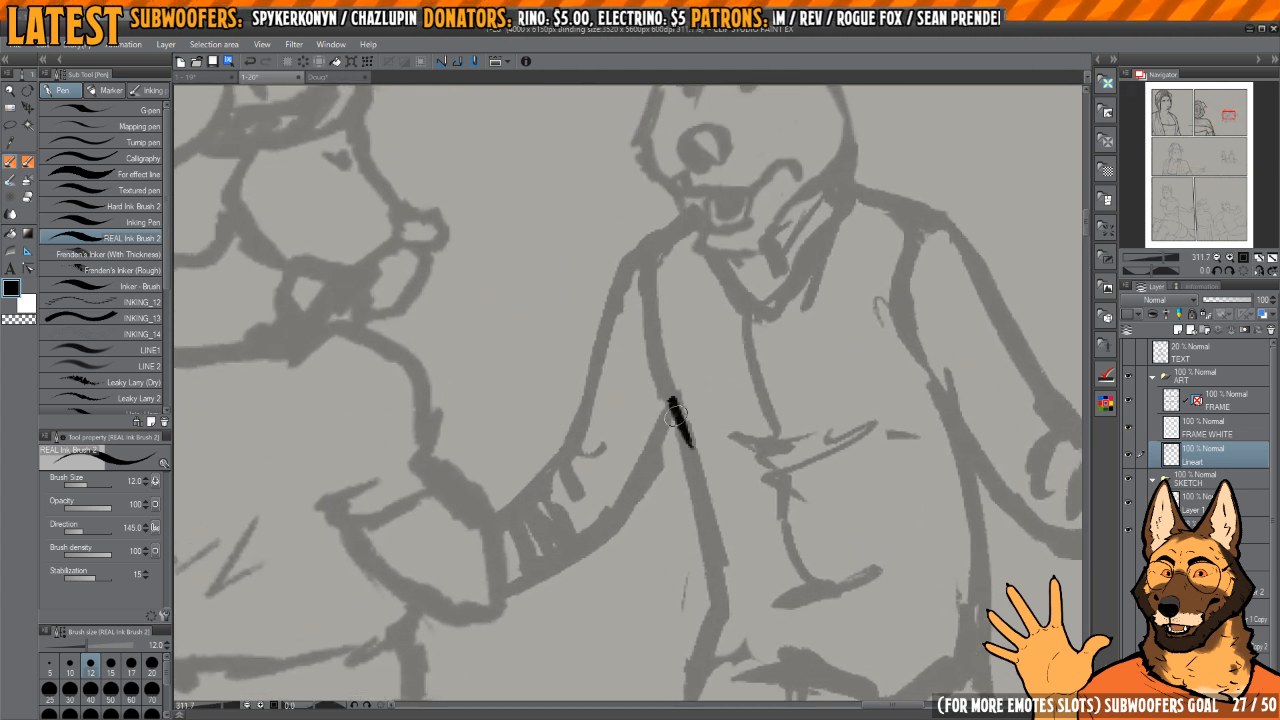
{"action": "left_click_drag", "start_coordinate": [671, 402], "coordinate": [692, 452]}
{"action": "mouse_move", "coordinate": [690, 460]}
{"action": "left_mouse_down"}
{"action": "mouse_move", "coordinate": [674, 432]}
{"action": "mouse_move", "coordinate": [707, 554]}
{"action": "mouse_move", "coordinate": [686, 377]}
{"action": "mouse_move", "coordinate": [676, 457]}
{"action": "left_mouse_up"}
{"action": "key", "text": "ctrl+z"}
{"action": "key", "text": "ctrl+z"}
{"action": "key", "text": "ctrl+z"}
{"action": "left_click_drag", "start_coordinate": [686, 406], "coordinate": [688, 500]}
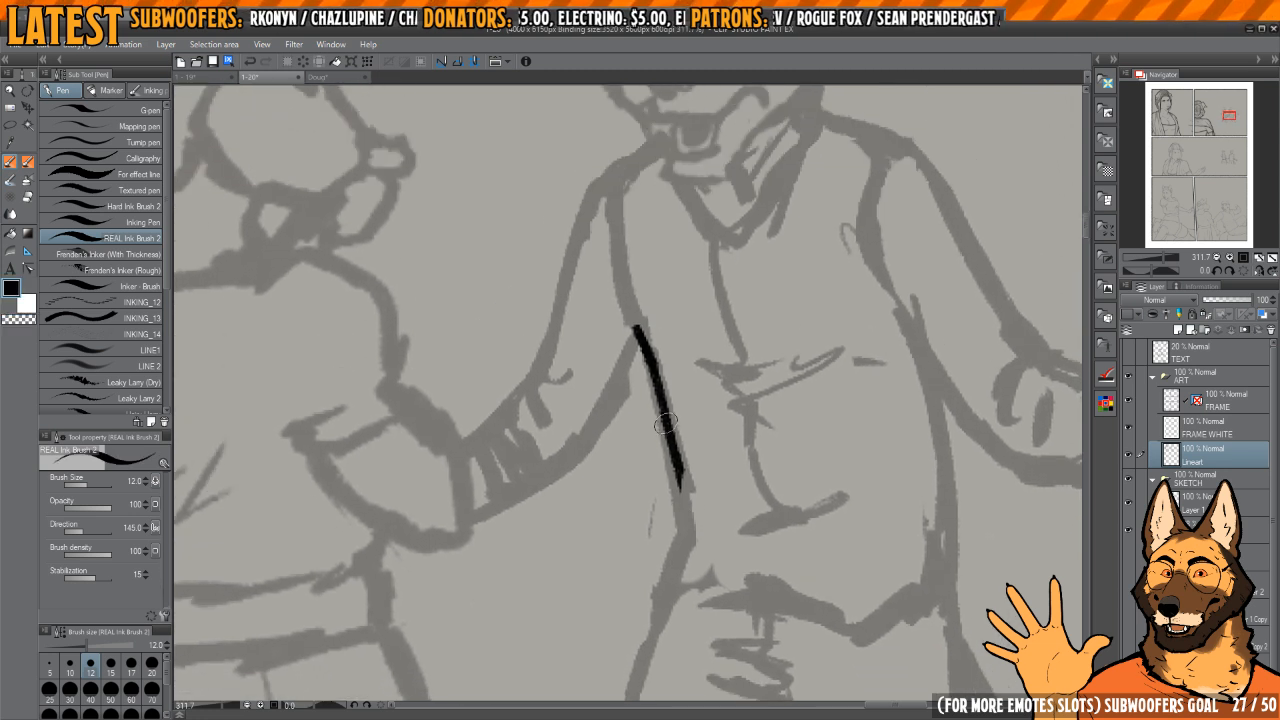
{"action": "key", "text": "ctrl+z"}
Step: Ink the side edge of the background man's vest from the armpit past the waist to the hem's corner
{"action": "key", "text": "c"}
{"action": "mouse_move", "coordinate": [653, 370]}
{"action": "left_mouse_down"}
{"action": "mouse_move", "coordinate": [685, 508]}
{"action": "mouse_move", "coordinate": [677, 454]}
{"action": "left_mouse_up"}
{"action": "left_click_drag", "start_coordinate": [670, 434], "coordinate": [680, 478]}
{"action": "mouse_move", "coordinate": [682, 482]}
{"action": "left_mouse_down"}
{"action": "mouse_move", "coordinate": [678, 420]}
{"action": "mouse_move", "coordinate": [654, 481]}
{"action": "left_mouse_up"}
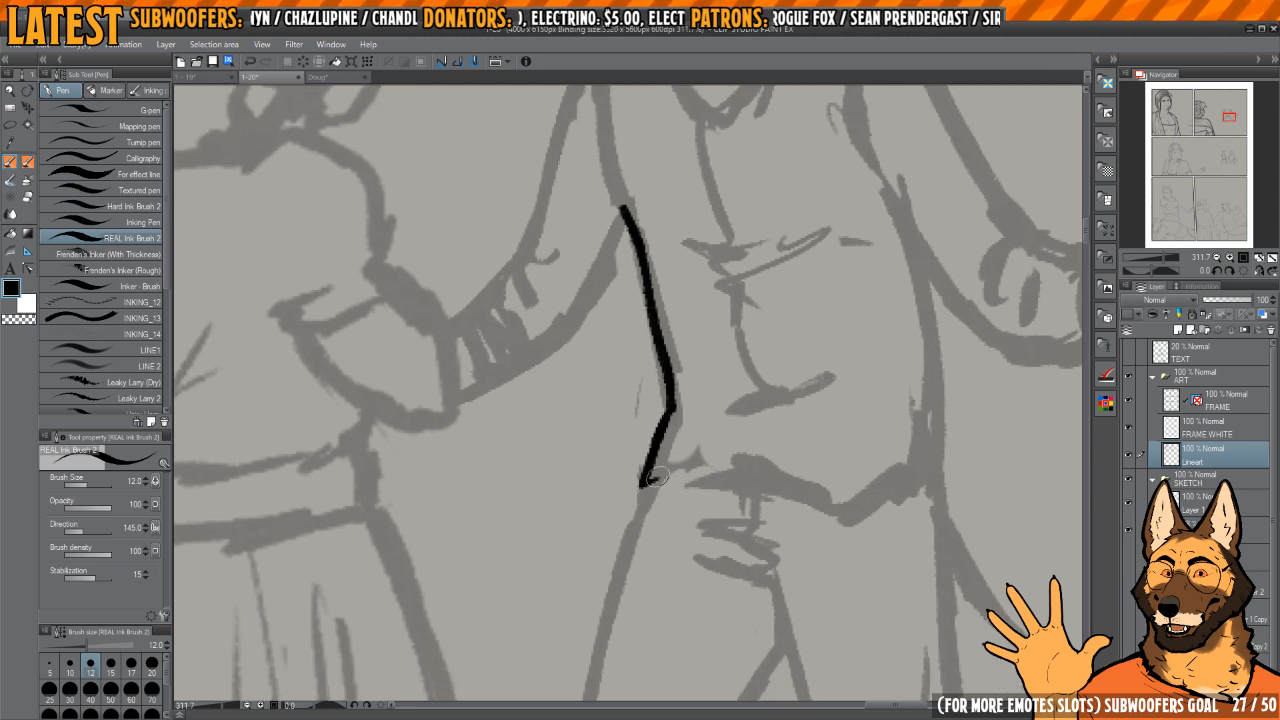
{"action": "left_click_drag", "start_coordinate": [803, 420], "coordinate": [797, 420]}
Step: Ink the vest's front closure as two thin line segments running down the man's torso
{"action": "scroll", "coordinate": [717, 400], "scroll_direction": "down", "scroll_amount": 3}
{"action": "scroll", "coordinate": [690, 340], "scroll_direction": "up", "scroll_amount": 2}
{"action": "mouse_move", "coordinate": [680, 280]}
{"action": "left_mouse_down"}
{"action": "mouse_move", "coordinate": [686, 491]}
{"action": "mouse_move", "coordinate": [681, 478]}
{"action": "left_mouse_up"}
{"action": "key", "text": "ctrl+z"}
{"action": "scroll", "coordinate": [663, 384], "scroll_direction": "up", "scroll_amount": 2}
{"action": "left_click_drag", "start_coordinate": [659, 362], "coordinate": [694, 514]}
{"action": "mouse_move", "coordinate": [695, 530]}
{"action": "left_mouse_down"}
{"action": "mouse_move", "coordinate": [668, 380]}
{"action": "mouse_move", "coordinate": [678, 512]}
{"action": "mouse_move", "coordinate": [696, 467]}
{"action": "mouse_move", "coordinate": [663, 476]}
{"action": "left_mouse_up"}
{"action": "scroll", "coordinate": [677, 472], "scroll_direction": "up", "scroll_amount": 2}
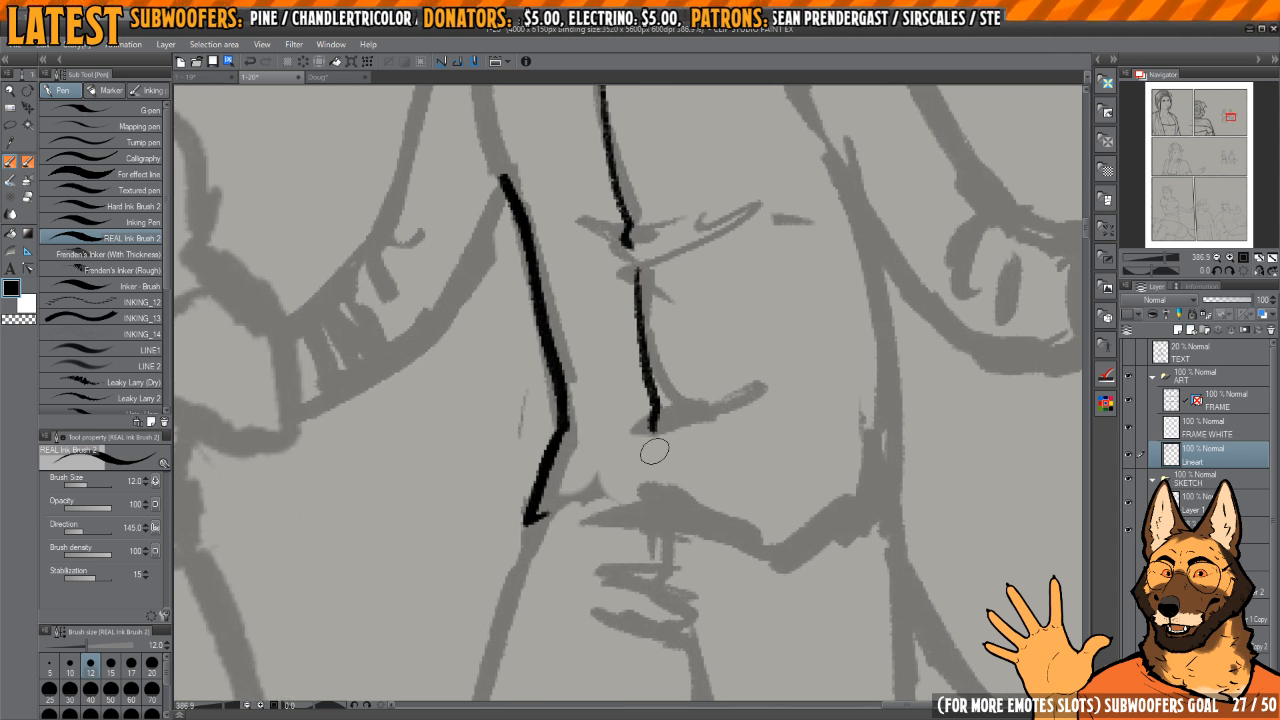
Step: Ink the vest's hem from its lower corner through the middle peak and dip to the far side
{"action": "left_click_drag", "start_coordinate": [747, 417], "coordinate": [731, 414]}
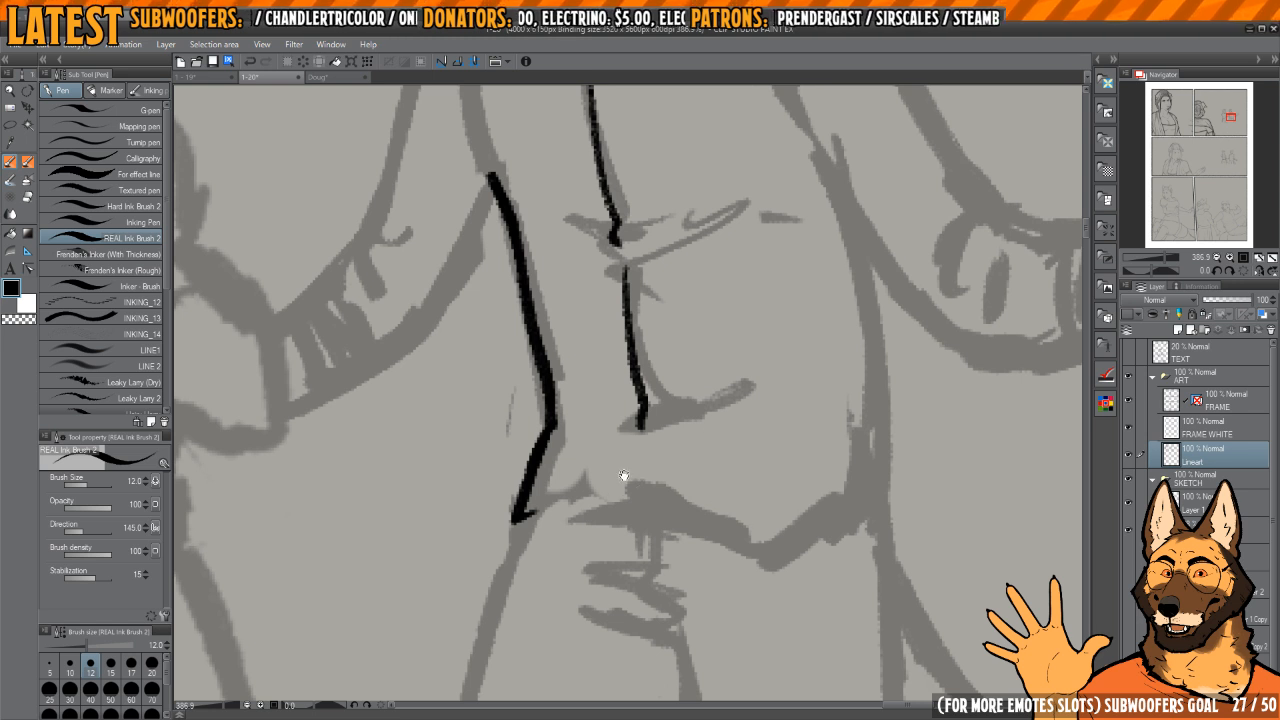
{"action": "left_click_drag", "start_coordinate": [624, 476], "coordinate": [678, 462]}
{"action": "left_click_drag", "start_coordinate": [571, 506], "coordinate": [752, 457]}
{"action": "key", "text": "h"}
{"action": "key", "text": "h"}
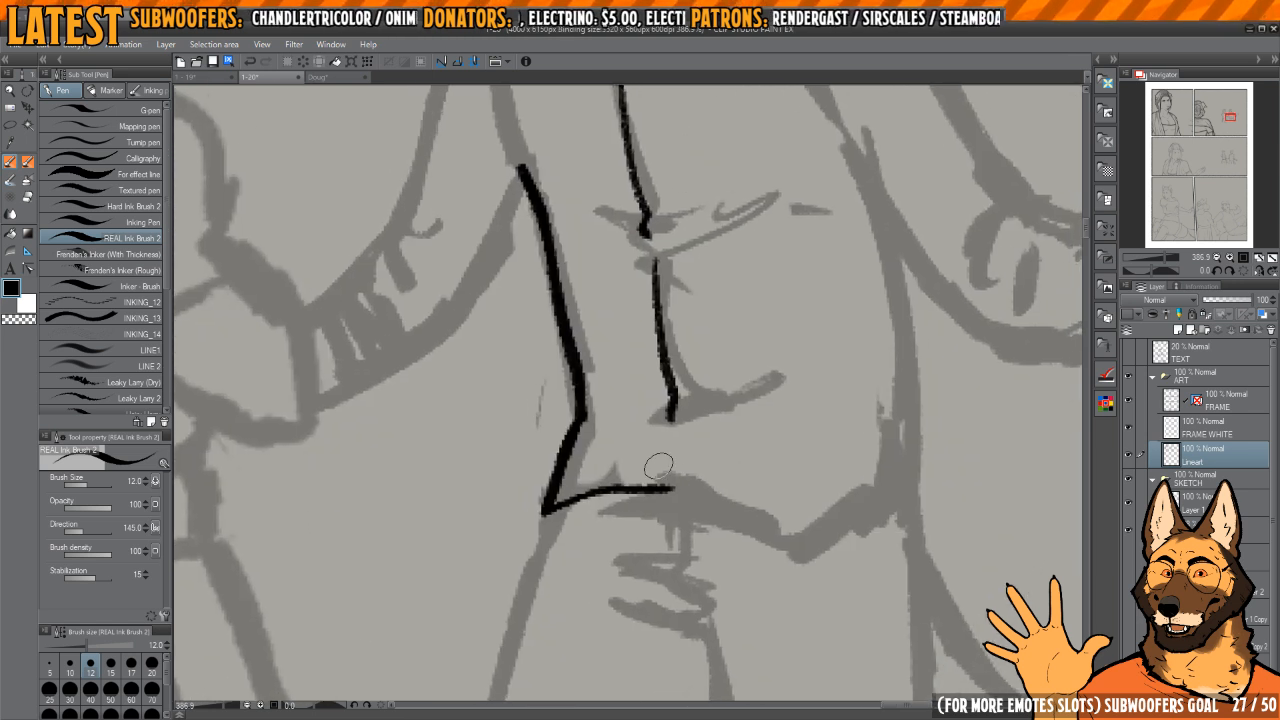
{"action": "key", "text": "ctrl+z"}
{"action": "left_click_drag", "start_coordinate": [545, 513], "coordinate": [668, 474]}
{"action": "left_click_drag", "start_coordinate": [684, 415], "coordinate": [720, 435]}
{"action": "key", "text": "h"}
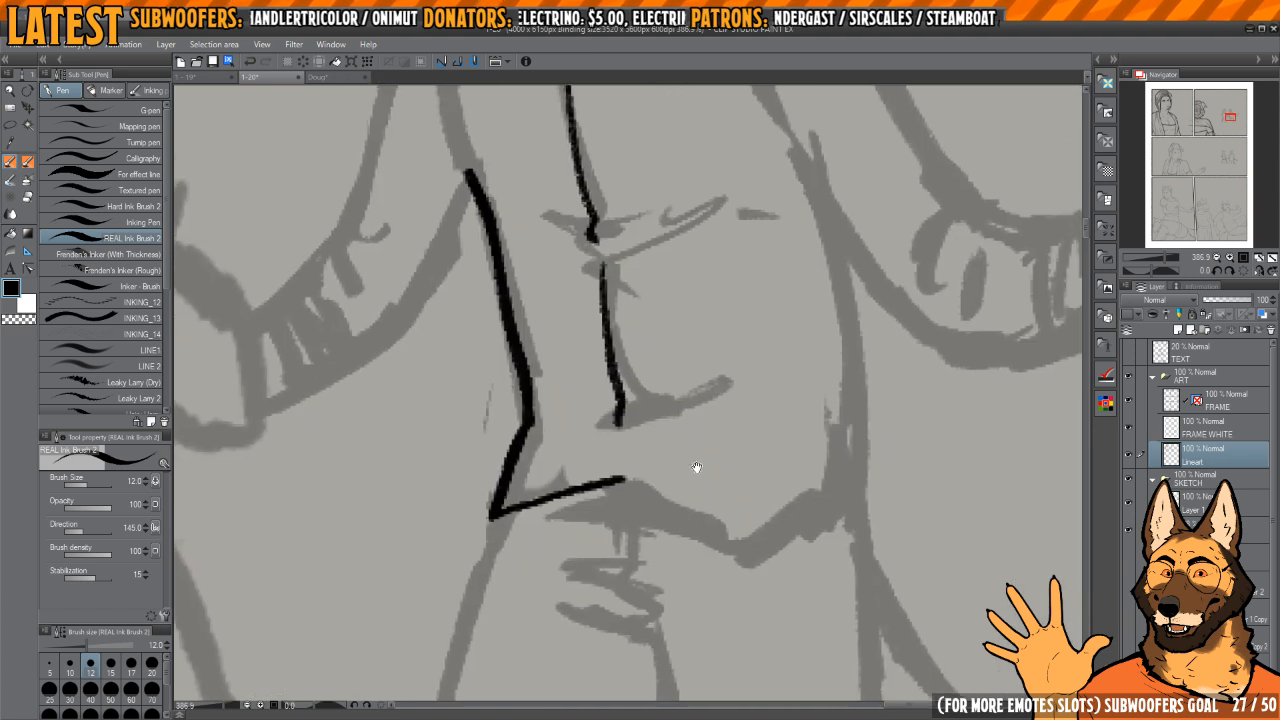
{"action": "left_click_drag", "start_coordinate": [612, 473], "coordinate": [742, 513]}
{"action": "mouse_move", "coordinate": [764, 498]}
{"action": "left_mouse_down"}
{"action": "mouse_move", "coordinate": [748, 495]}
{"action": "mouse_move", "coordinate": [747, 509]}
{"action": "mouse_move", "coordinate": [816, 461]}
{"action": "left_mouse_up"}
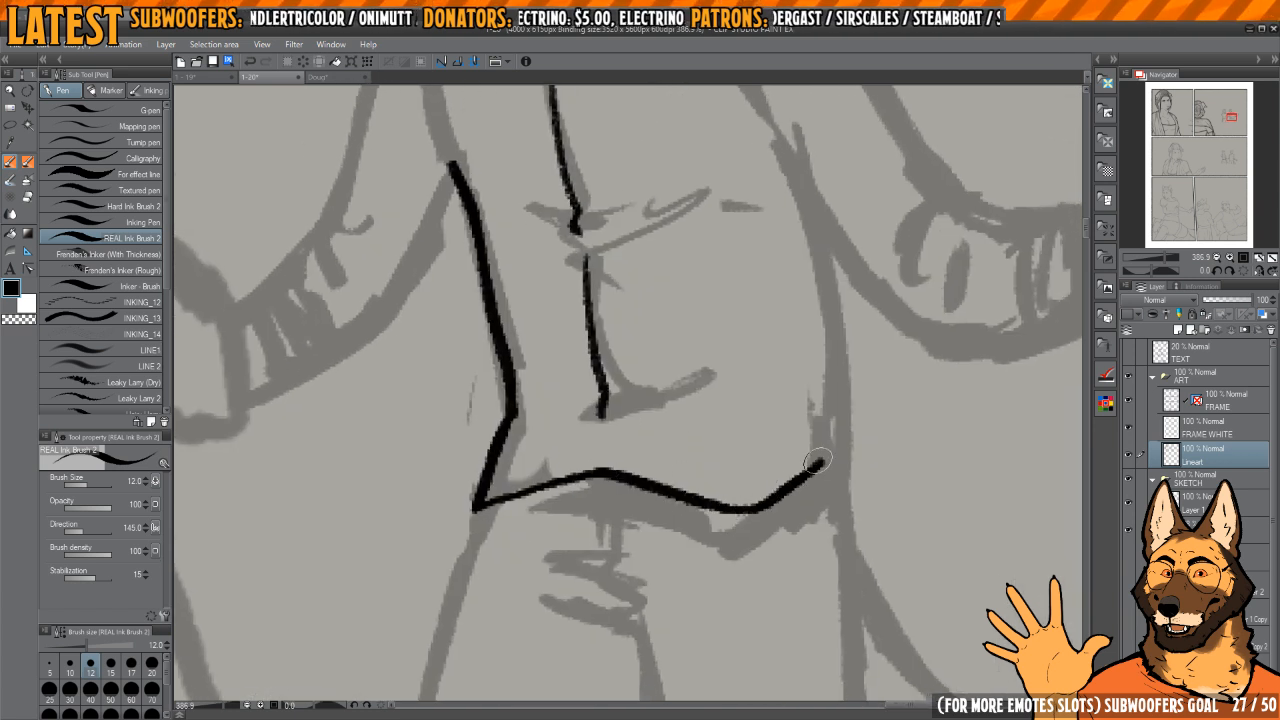
Step: Trim the vest's lower corner and ink a short line above the hem's middle peak to continue the front closure
{"action": "left_click_drag", "start_coordinate": [654, 492], "coordinate": [721, 486]}
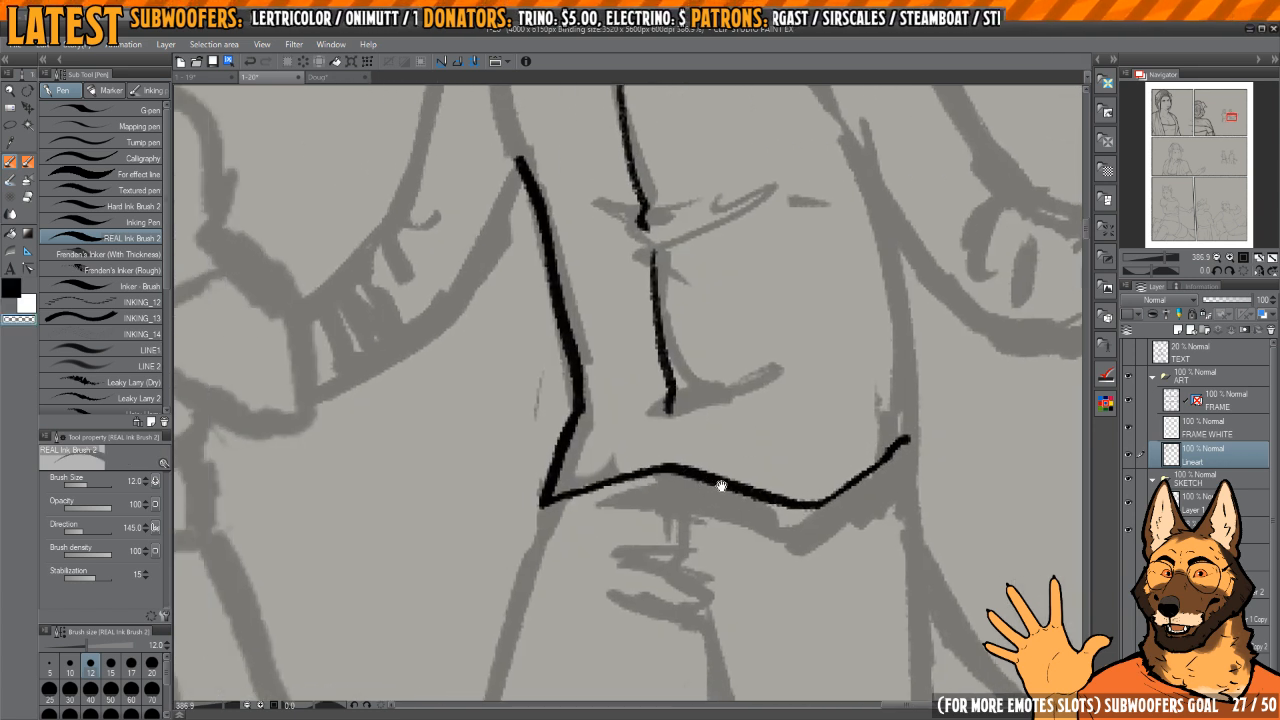
{"action": "mouse_move", "coordinate": [533, 492]}
{"action": "left_mouse_down"}
{"action": "mouse_move", "coordinate": [554, 438]}
{"action": "mouse_move", "coordinate": [548, 485]}
{"action": "left_mouse_up"}
{"action": "key", "text": "c"}
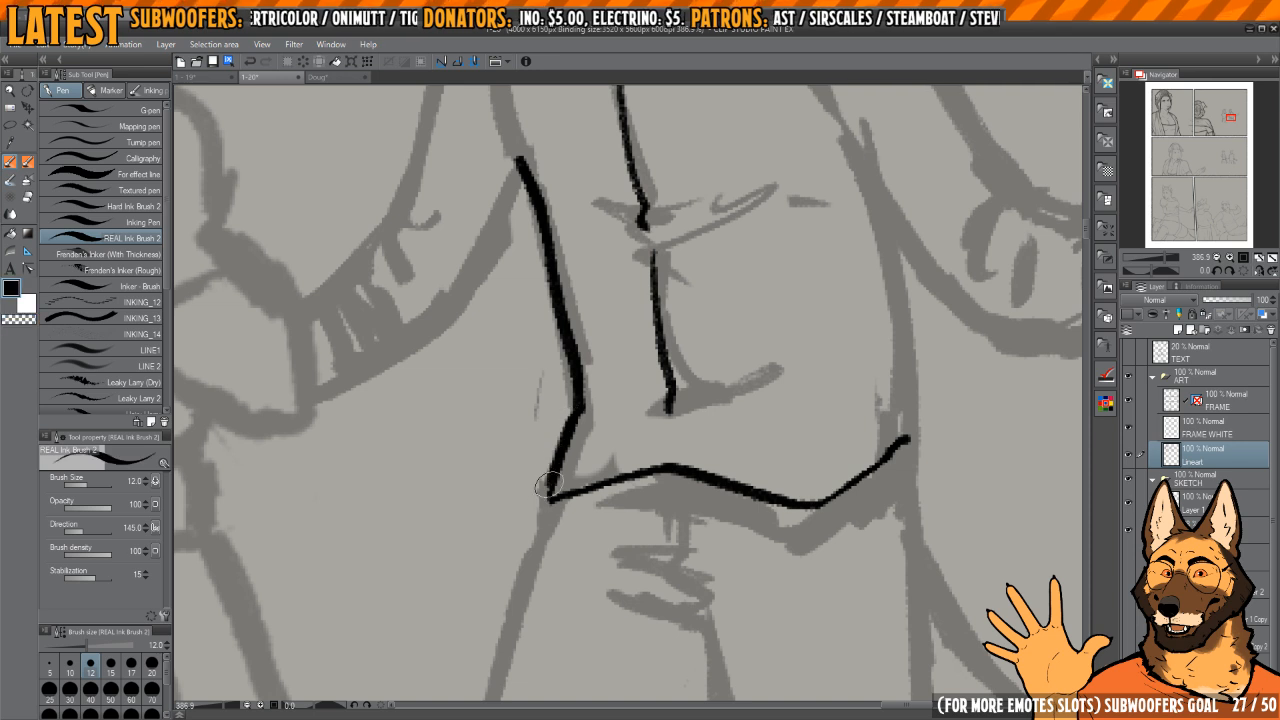
{"action": "mouse_move", "coordinate": [722, 490]}
{"action": "left_mouse_down"}
{"action": "mouse_move", "coordinate": [680, 325]}
{"action": "mouse_move", "coordinate": [690, 518]}
{"action": "left_mouse_up"}
{"action": "mouse_move", "coordinate": [684, 390]}
{"action": "left_mouse_down"}
{"action": "mouse_move", "coordinate": [682, 489]}
{"action": "mouse_move", "coordinate": [646, 483]}
{"action": "left_mouse_up"}
{"action": "mouse_move", "coordinate": [888, 436]}
{"action": "left_mouse_down"}
{"action": "mouse_move", "coordinate": [729, 423]}
{"action": "mouse_move", "coordinate": [719, 456]}
{"action": "left_mouse_up"}
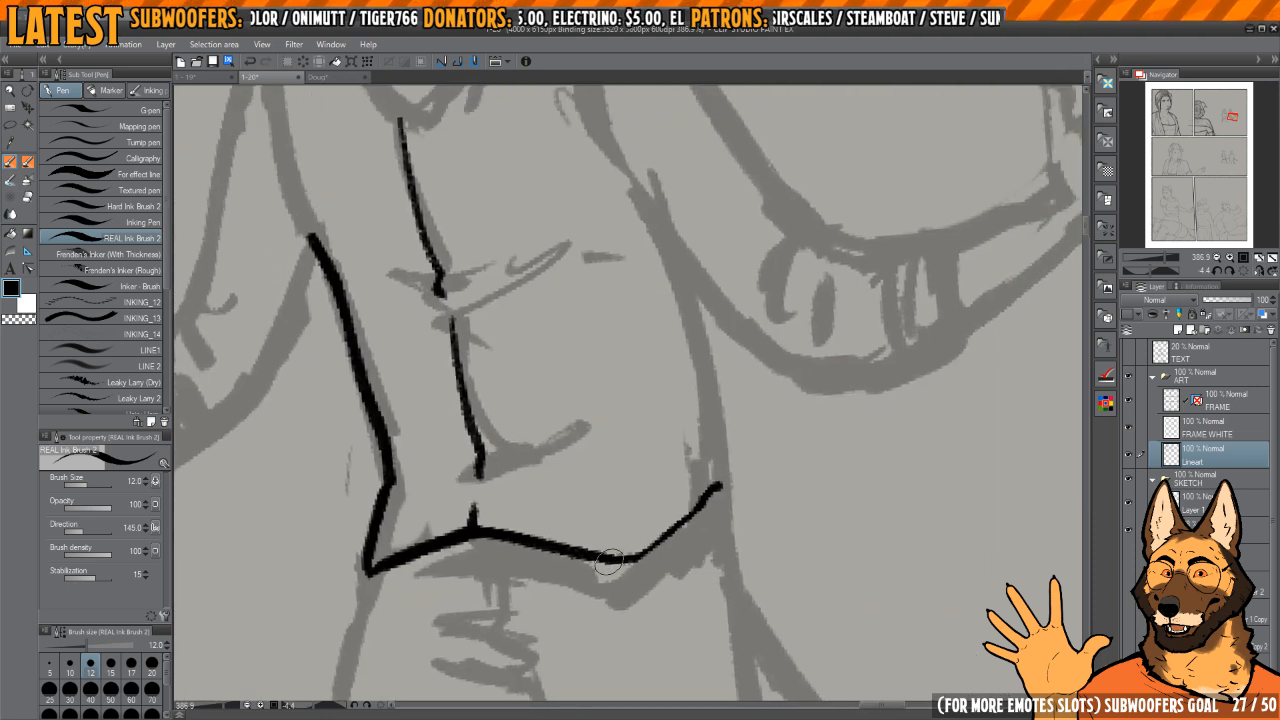
Step: Ink the far side edge of the man's vest from the armpit down to meet the end of the hem
{"action": "left_click_drag", "start_coordinate": [674, 525], "coordinate": [721, 486]}
{"action": "key", "text": "h"}
{"action": "mouse_move", "coordinate": [709, 444]}
{"action": "left_mouse_down"}
{"action": "mouse_move", "coordinate": [726, 477]}
{"action": "mouse_move", "coordinate": [740, 363]}
{"action": "mouse_move", "coordinate": [640, 402]}
{"action": "left_mouse_up"}
{"action": "mouse_move", "coordinate": [640, 402]}
{"action": "left_mouse_down"}
{"action": "mouse_move", "coordinate": [688, 404]}
{"action": "mouse_move", "coordinate": [646, 450]}
{"action": "left_mouse_up"}
{"action": "key", "text": "ctrl+z"}
{"action": "left_click_drag", "start_coordinate": [651, 362], "coordinate": [654, 510]}
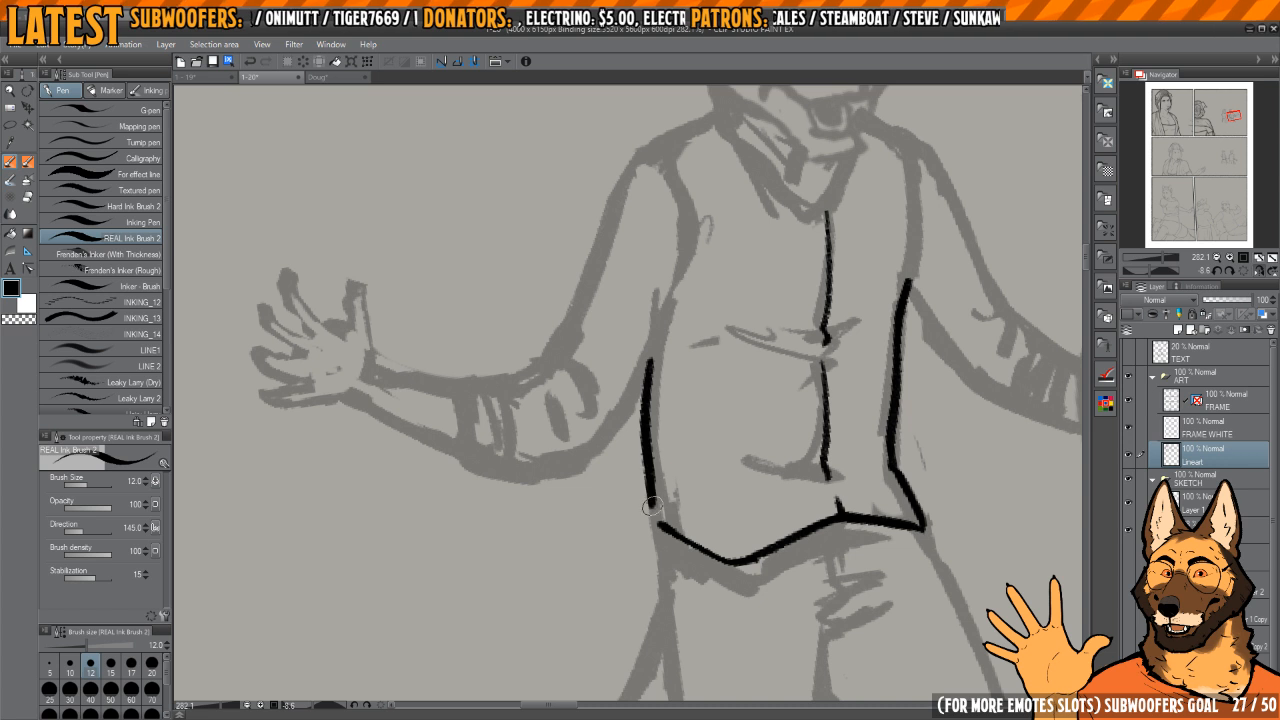
{"action": "left_click_drag", "start_coordinate": [646, 450], "coordinate": [657, 524]}
Step: Ink the outer contour of the man's trouser leg on the tail side, from the vest's hem down to the sketch's end
{"action": "left_click_drag", "start_coordinate": [679, 516], "coordinate": [640, 371]}
{"action": "left_click_drag", "start_coordinate": [640, 371], "coordinate": [731, 306]}
{"action": "mouse_move", "coordinate": [731, 306]}
{"action": "left_mouse_down"}
{"action": "mouse_move", "coordinate": [683, 349]}
{"action": "mouse_move", "coordinate": [664, 338]}
{"action": "mouse_move", "coordinate": [642, 400]}
{"action": "mouse_move", "coordinate": [633, 528]}
{"action": "left_mouse_up"}
{"action": "key", "text": "h"}
{"action": "mouse_move", "coordinate": [692, 353]}
{"action": "left_mouse_down"}
{"action": "mouse_move", "coordinate": [711, 341]}
{"action": "mouse_move", "coordinate": [675, 368]}
{"action": "mouse_move", "coordinate": [685, 372]}
{"action": "left_mouse_up"}
{"action": "key", "text": "ctrl+z"}
{"action": "left_click_drag", "start_coordinate": [655, 320], "coordinate": [661, 473]}
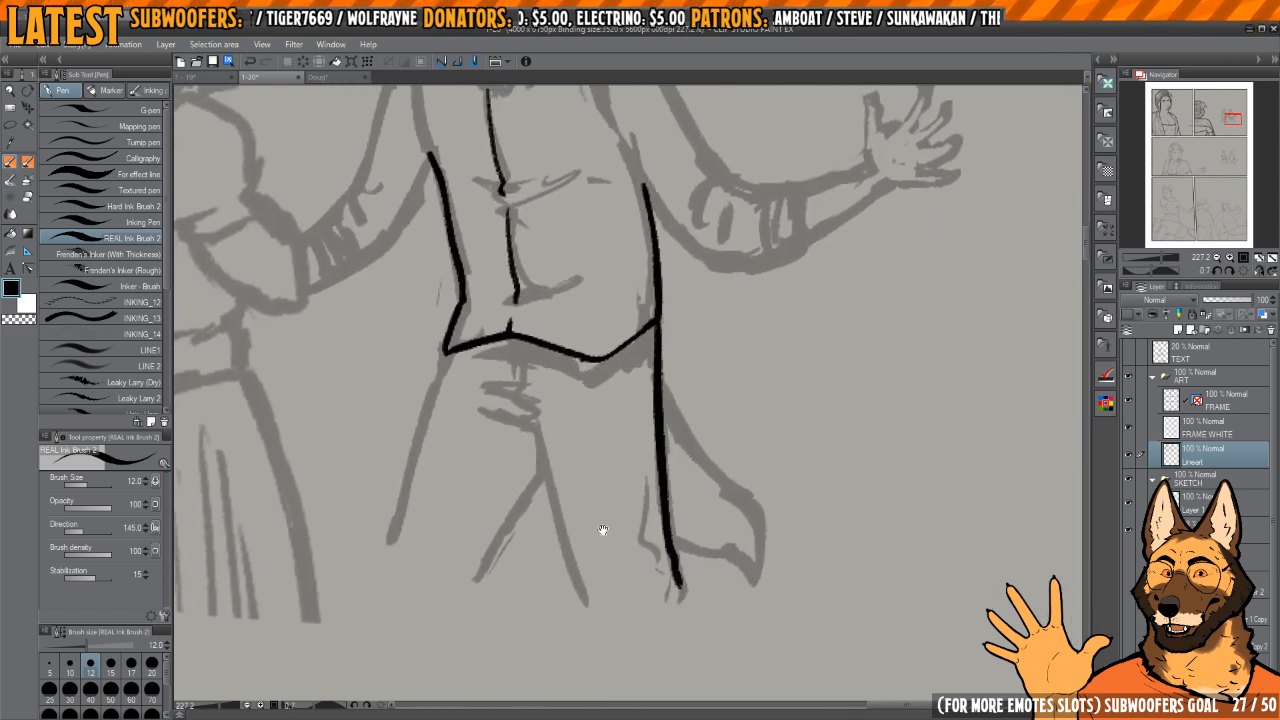
Step: Ink the other trouser leg's outer contour and both inner leg lines branching below the crotch
{"action": "left_click_drag", "start_coordinate": [603, 530], "coordinate": [676, 508]}
{"action": "left_click_drag", "start_coordinate": [607, 408], "coordinate": [658, 579]}
{"action": "left_click_drag", "start_coordinate": [635, 513], "coordinate": [704, 486]}
{"action": "mouse_move", "coordinate": [704, 486]}
{"action": "left_mouse_down"}
{"action": "mouse_move", "coordinate": [726, 463]}
{"action": "mouse_move", "coordinate": [655, 524]}
{"action": "left_mouse_up"}
{"action": "left_click_drag", "start_coordinate": [650, 433], "coordinate": [700, 457]}
{"action": "left_click_drag", "start_coordinate": [710, 351], "coordinate": [712, 356]}
{"action": "left_click_drag", "start_coordinate": [618, 339], "coordinate": [603, 528]}
{"action": "left_click_drag", "start_coordinate": [701, 421], "coordinate": [624, 466]}
{"action": "key", "text": "h"}
{"action": "scroll", "coordinate": [620, 450], "scroll_direction": "up", "scroll_amount": 2}
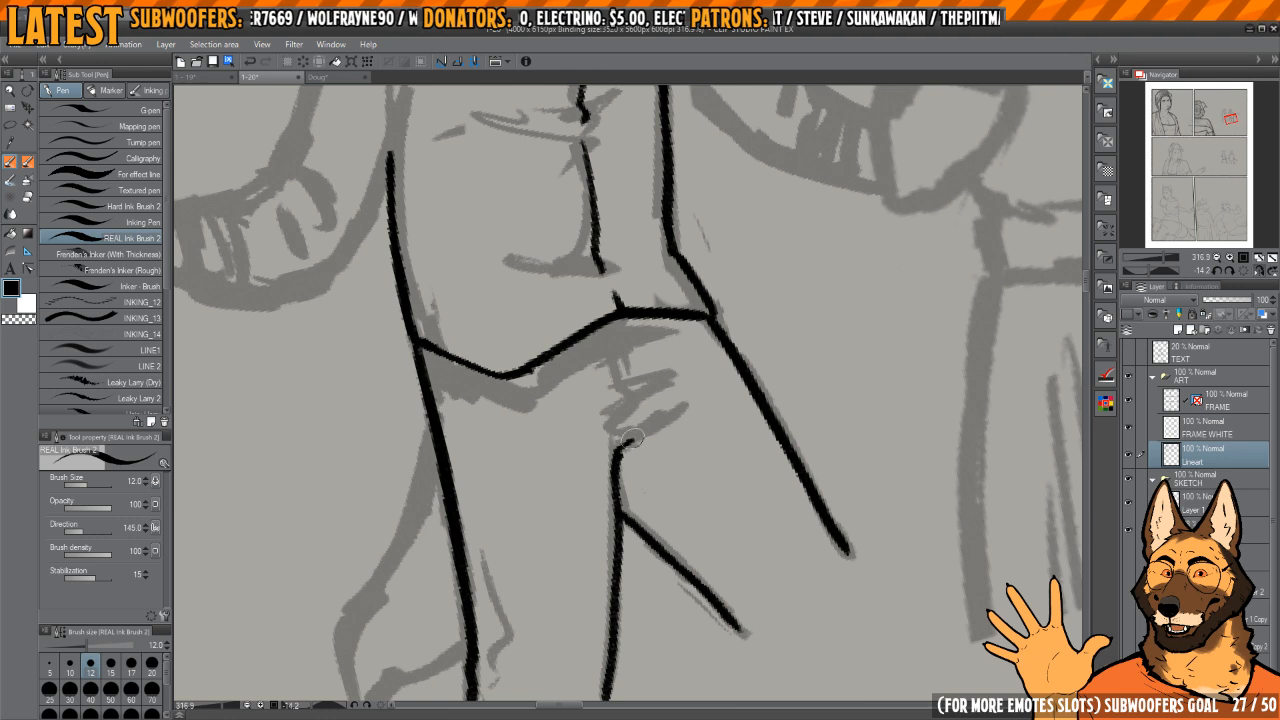
Step: Ink the trouser fly and short crease folds at the crotch, cleaning up the lowest strokes with transparent colour
{"action": "mouse_move", "coordinate": [657, 363]}
{"action": "left_mouse_down"}
{"action": "mouse_move", "coordinate": [699, 377]}
{"action": "mouse_move", "coordinate": [725, 332]}
{"action": "mouse_move", "coordinate": [657, 372]}
{"action": "left_mouse_up"}
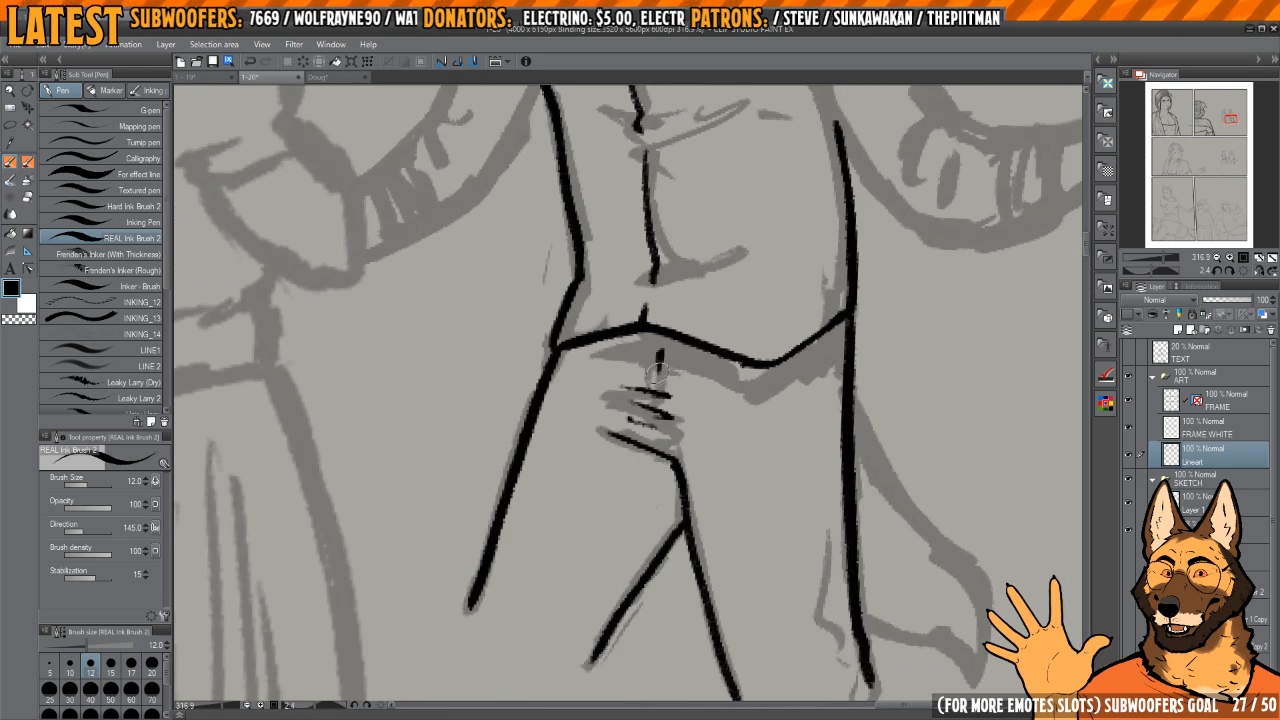
{"action": "left_click_drag", "start_coordinate": [650, 433], "coordinate": [651, 446]}
{"action": "mouse_move", "coordinate": [688, 476]}
{"action": "left_mouse_down"}
{"action": "mouse_move", "coordinate": [674, 420]}
{"action": "mouse_move", "coordinate": [695, 503]}
{"action": "left_mouse_up"}
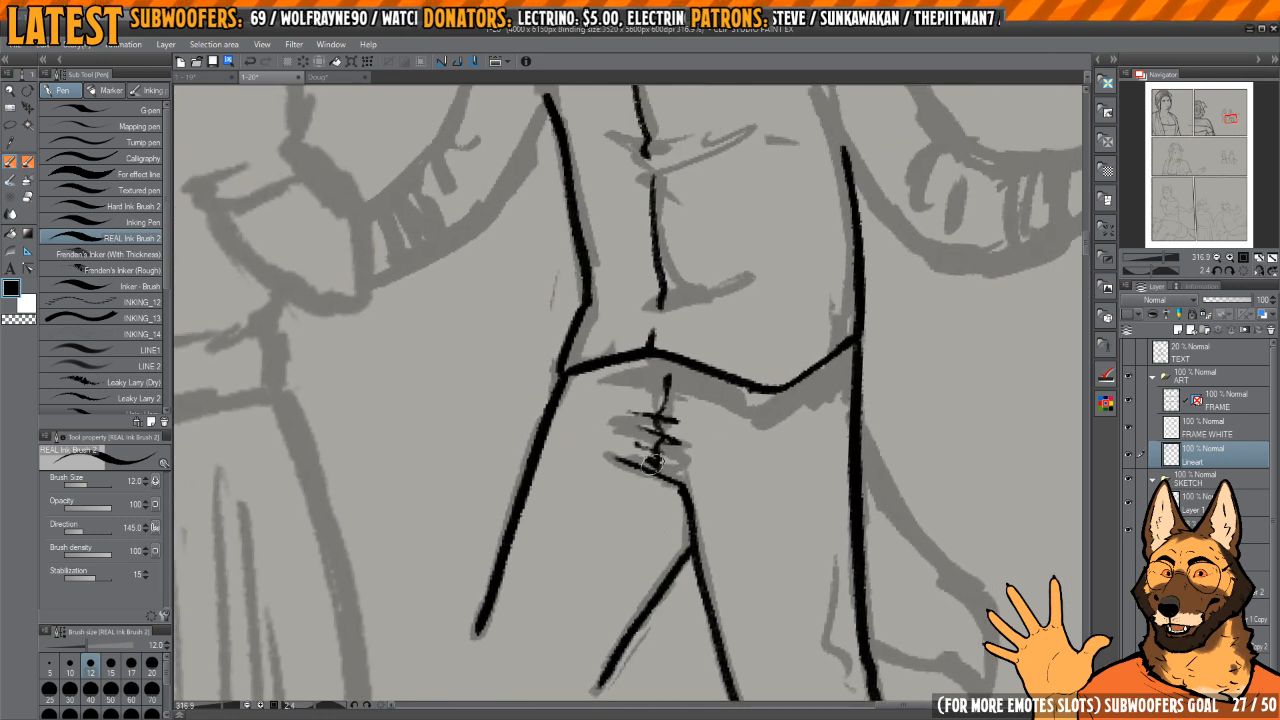
{"action": "key", "text": "c"}
{"action": "left_click_drag", "start_coordinate": [647, 458], "coordinate": [668, 472]}
{"action": "key", "text": "c"}
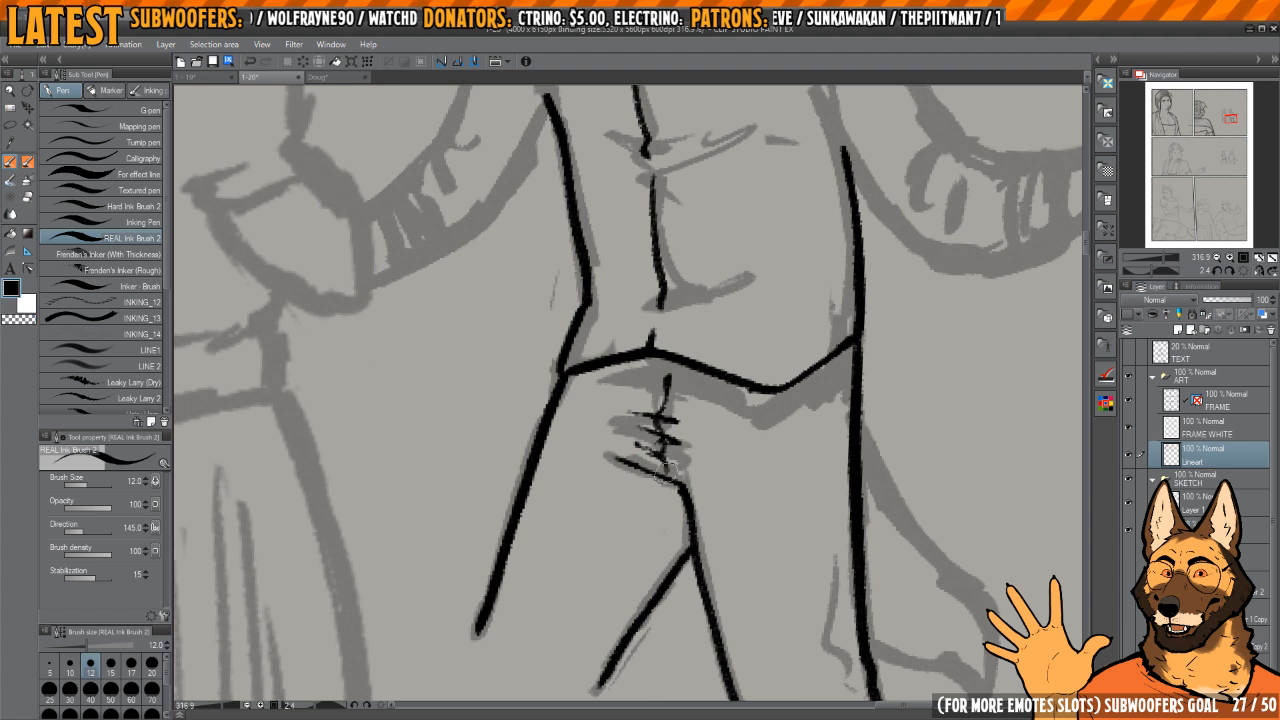
Step: Ink a thin side seam inside the tail-side trouser leg and a short detail line just below the vest's hem
{"action": "left_click_drag", "start_coordinate": [653, 384], "coordinate": [656, 418]}
{"action": "left_click_drag", "start_coordinate": [736, 422], "coordinate": [720, 374]}
{"action": "scroll", "coordinate": [725, 360], "scroll_direction": "down", "scroll_amount": 3}
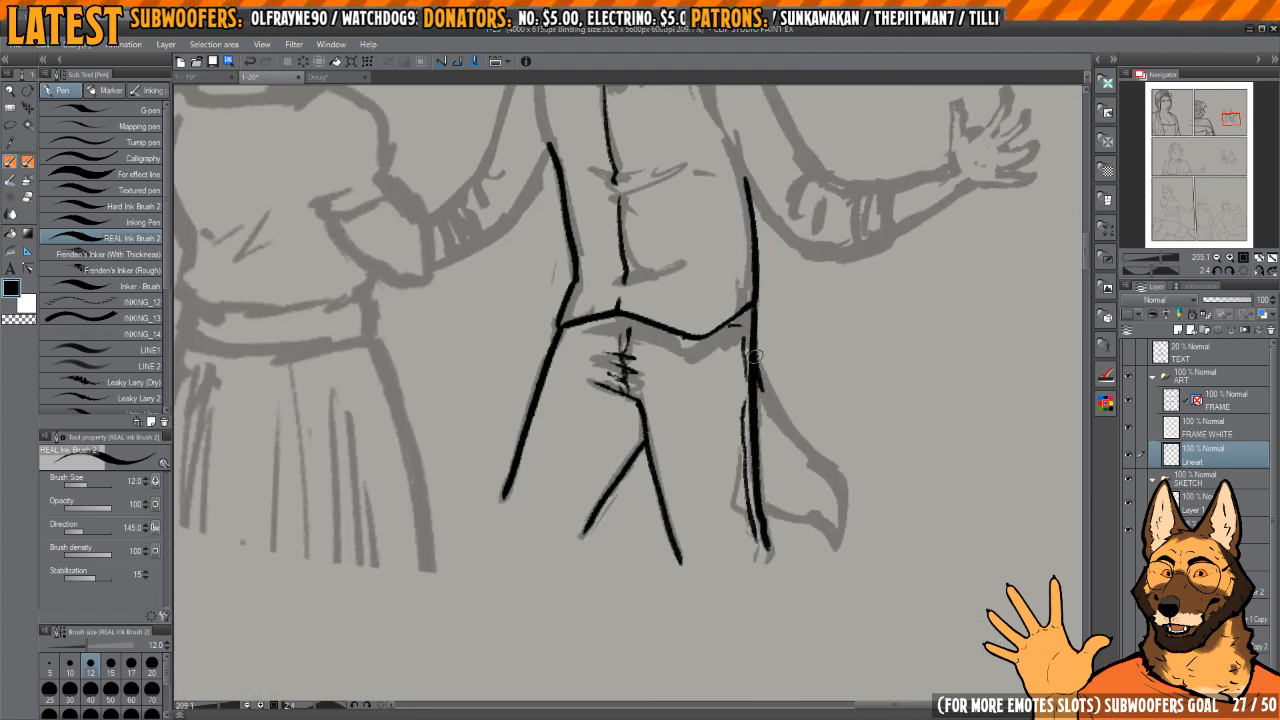
Step: Ink the man's tail hanging behind his leg, with both long edges and the pointed, curved tip
{"action": "left_click_drag", "start_coordinate": [755, 357], "coordinate": [810, 460]}
{"action": "key", "text": "h"}
{"action": "mouse_move", "coordinate": [683, 437]}
{"action": "left_mouse_down"}
{"action": "mouse_move", "coordinate": [677, 300]}
{"action": "mouse_move", "coordinate": [612, 545]}
{"action": "mouse_move", "coordinate": [700, 630]}
{"action": "mouse_move", "coordinate": [766, 482]}
{"action": "mouse_move", "coordinate": [728, 567]}
{"action": "mouse_move", "coordinate": [640, 520]}
{"action": "left_mouse_up"}
{"action": "scroll", "coordinate": [666, 380], "scroll_direction": "up", "scroll_amount": 4}
{"action": "key", "text": "ctrl+z"}
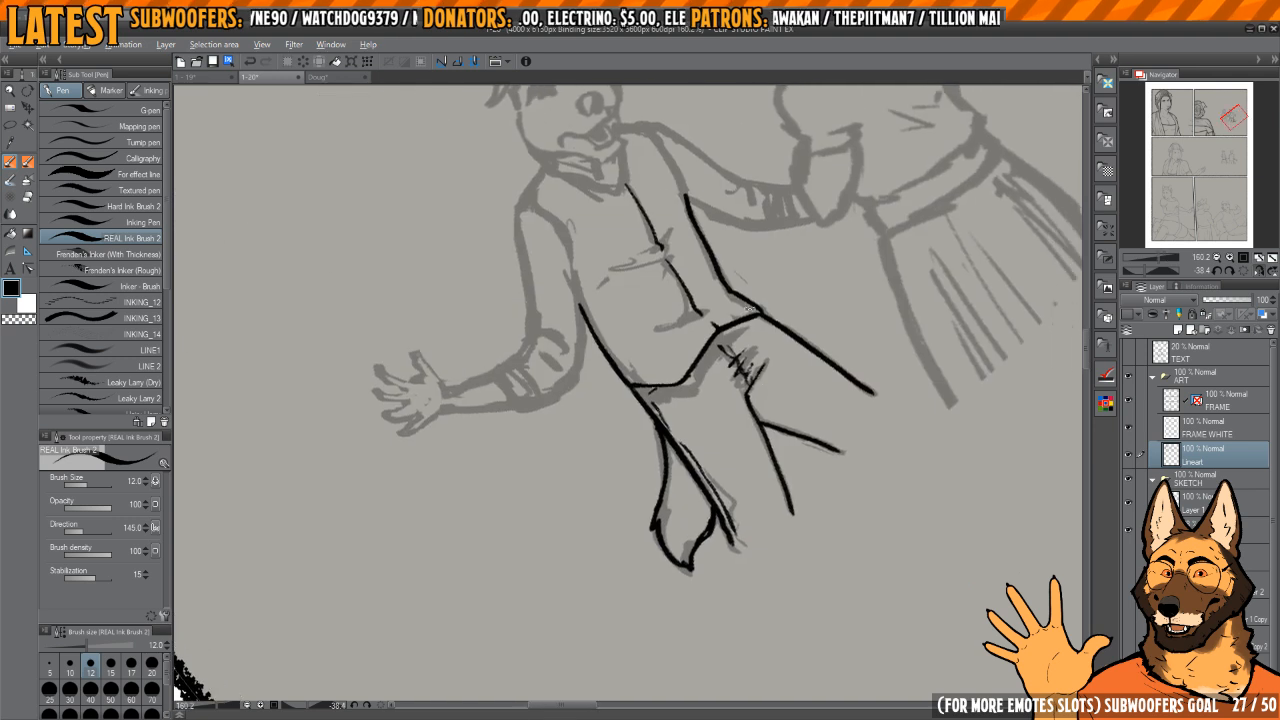
{"action": "left_click_drag", "start_coordinate": [738, 335], "coordinate": [765, 392]}
{"action": "left_click_drag", "start_coordinate": [765, 392], "coordinate": [725, 480]}
{"action": "key", "text": "h"}
{"action": "mouse_move", "coordinate": [750, 395]}
{"action": "left_mouse_down"}
{"action": "mouse_move", "coordinate": [725, 383]}
{"action": "mouse_move", "coordinate": [735, 398]}
{"action": "left_mouse_up"}
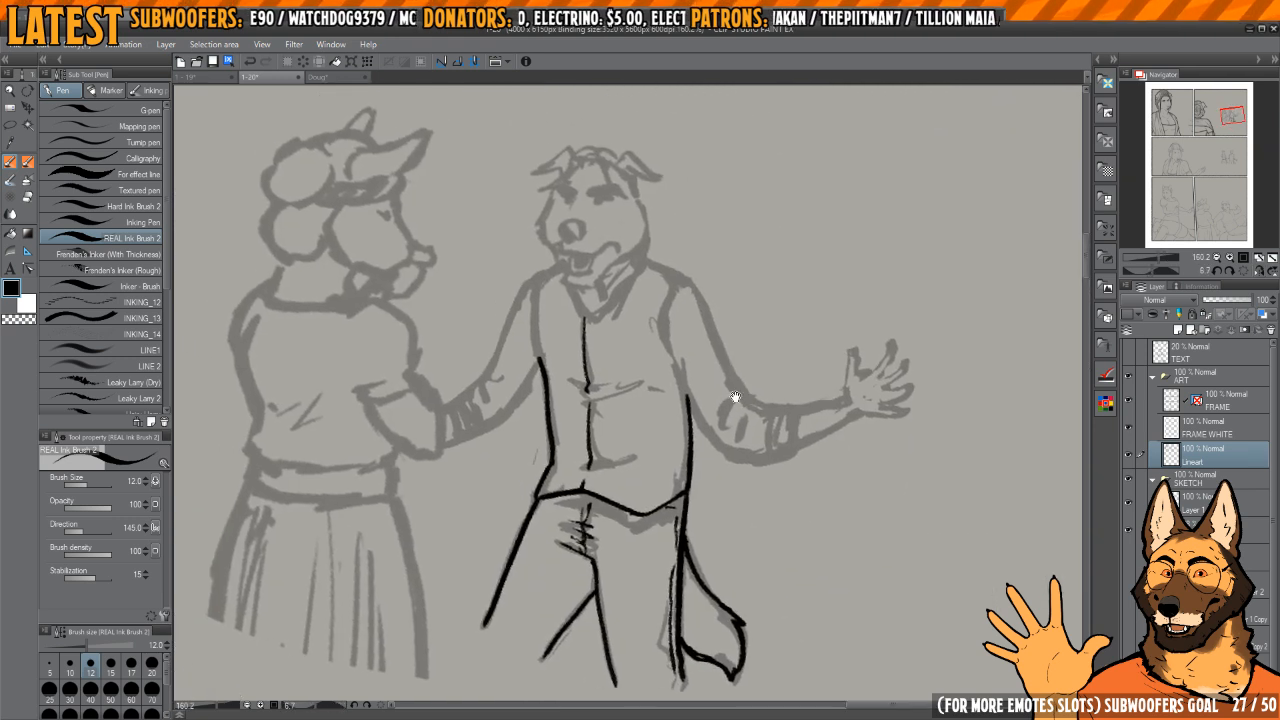
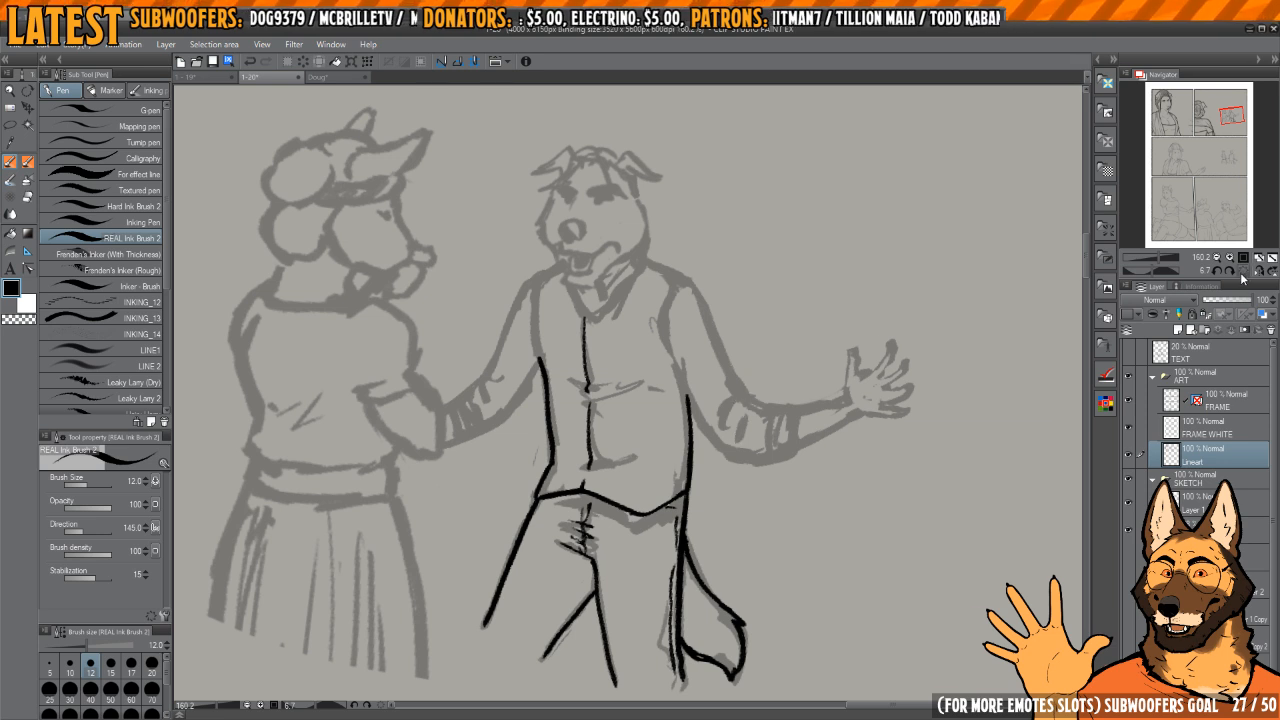
Step: Ink the vest's curved armhole on the outstretched arm's side, from the shoulder towards the underarm
{"action": "scroll", "coordinate": [740, 390], "scroll_direction": "up", "scroll_amount": 5}
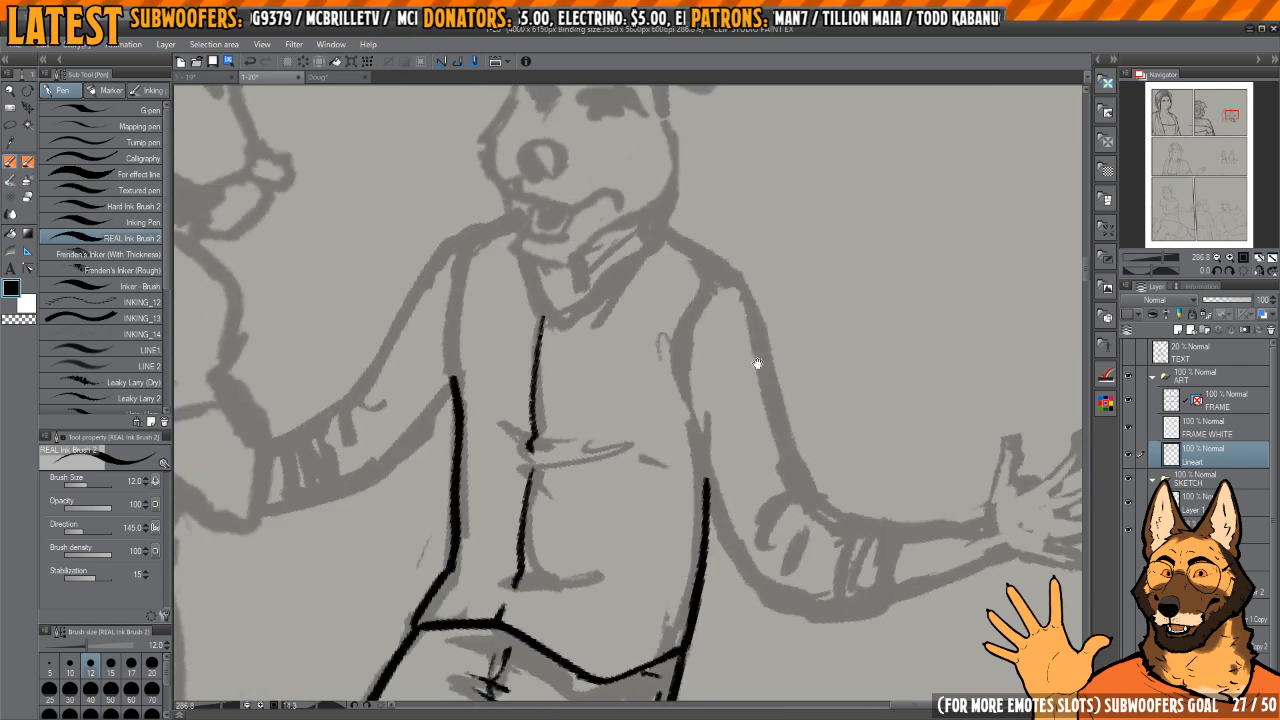
{"action": "scroll", "coordinate": [727, 316], "scroll_direction": "up", "scroll_amount": 3}
{"action": "left_click_drag", "start_coordinate": [714, 293], "coordinate": [680, 430]}
{"action": "key", "text": "ctrl+z"}
{"action": "mouse_move", "coordinate": [754, 279]}
{"action": "left_mouse_down"}
{"action": "mouse_move", "coordinate": [708, 307]}
{"action": "mouse_move", "coordinate": [682, 413]}
{"action": "mouse_move", "coordinate": [708, 513]}
{"action": "left_mouse_up"}
{"action": "left_click_drag", "start_coordinate": [724, 451], "coordinate": [688, 326]}
{"action": "scroll", "coordinate": [687, 326], "scroll_direction": "down", "scroll_amount": 1}
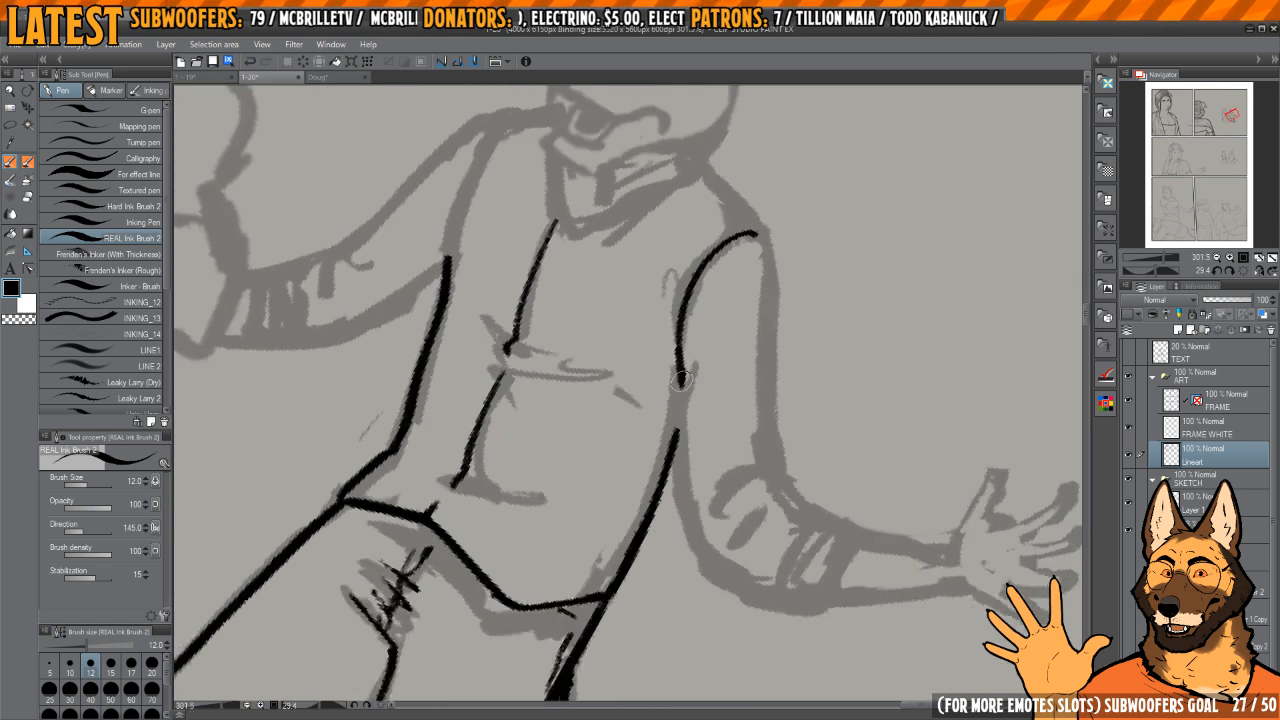
Step: Ink both edges of the outstretched arm's upper sleeve, from the armhole and shoulder to just above the elbow
{"action": "left_click_drag", "start_coordinate": [680, 380], "coordinate": [695, 520]}
{"action": "mouse_move", "coordinate": [769, 236]}
{"action": "left_mouse_down"}
{"action": "mouse_move", "coordinate": [755, 242]}
{"action": "mouse_move", "coordinate": [756, 408]}
{"action": "left_mouse_up"}
{"action": "key", "text": "ctrl+z"}
{"action": "left_click_drag", "start_coordinate": [750, 243], "coordinate": [758, 461]}
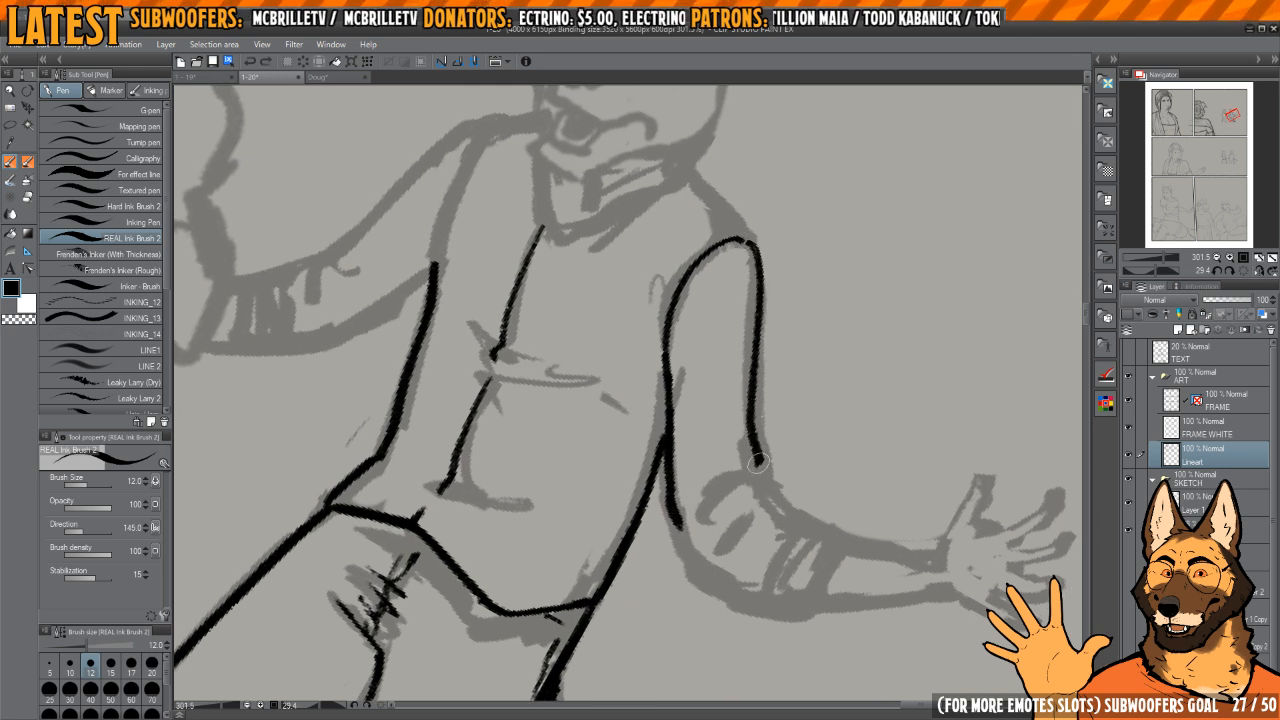
Step: Ink the bend in the elbow's crook and the short sleeve edge leading from it towards the rolled cuff
{"action": "left_click_drag", "start_coordinate": [725, 515], "coordinate": [713, 454]}
{"action": "scroll", "coordinate": [677, 450], "scroll_direction": "up", "scroll_amount": 1}
{"action": "mouse_move", "coordinate": [766, 400]}
{"action": "left_mouse_down", "text": "shift"}
{"action": "mouse_move", "coordinate": [758, 438]}
{"action": "mouse_move", "coordinate": [786, 511]}
{"action": "mouse_move", "coordinate": [690, 455]}
{"action": "mouse_move", "coordinate": [638, 470]}
{"action": "left_mouse_up", "text": "shift"}
{"action": "left_click_drag", "start_coordinate": [672, 433], "coordinate": [668, 397]}
{"action": "left_click_drag", "start_coordinate": [722, 358], "coordinate": [723, 398], "text": "shift"}
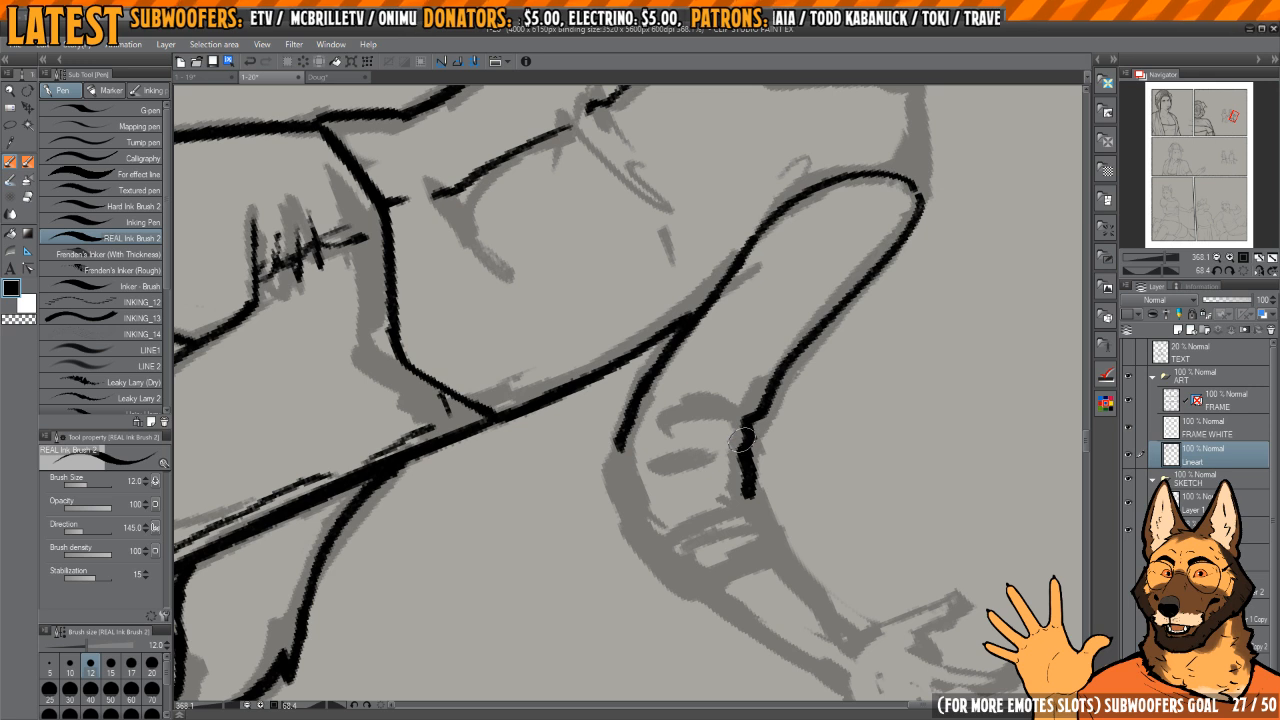
{"action": "left_click_drag", "start_coordinate": [737, 405], "coordinate": [752, 377], "text": "shift"}
{"action": "scroll", "coordinate": [622, 434], "scroll_direction": "up", "scroll_amount": 1}
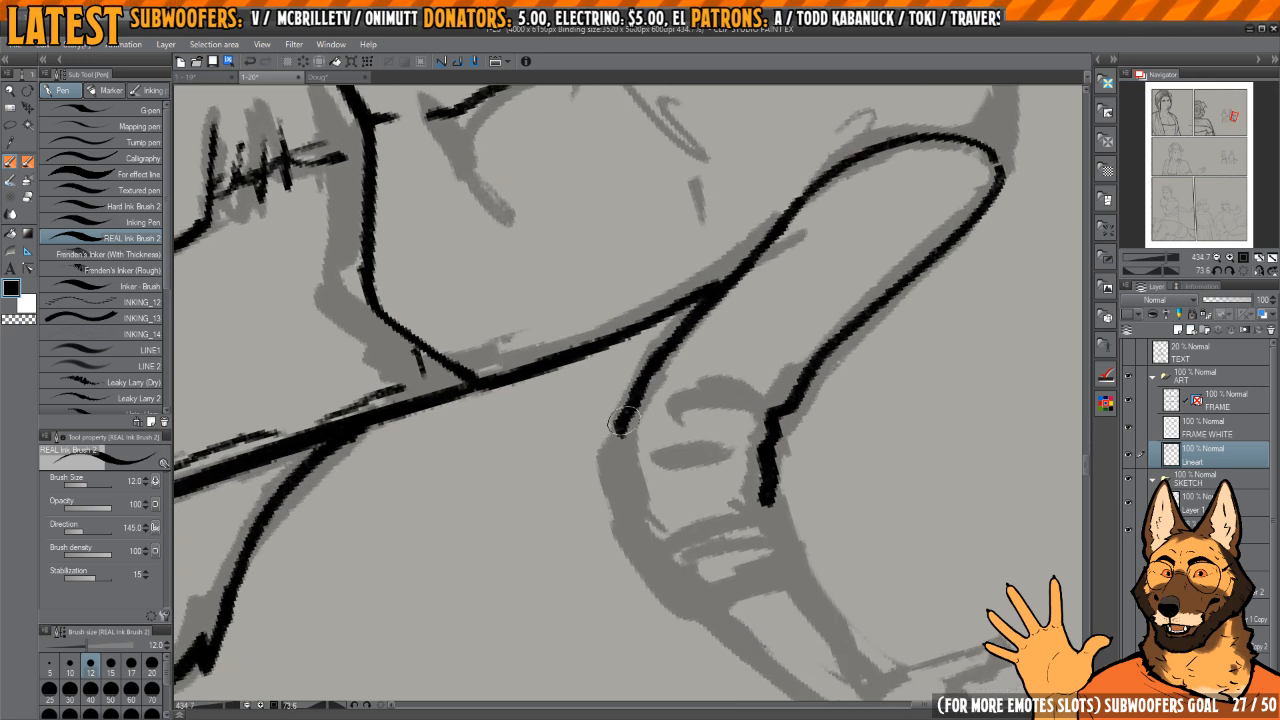
Step: Ink the sleeve's underside around the elbow and close the rolled cuff with a curved end line
{"action": "mouse_move", "coordinate": [626, 420]}
{"action": "left_mouse_down"}
{"action": "mouse_move", "coordinate": [616, 478]}
{"action": "mouse_move", "coordinate": [650, 544]}
{"action": "left_mouse_up"}
{"action": "left_click_drag", "start_coordinate": [672, 529], "coordinate": [639, 420]}
{"action": "left_click_drag", "start_coordinate": [700, 420], "coordinate": [748, 333], "text": "shift"}
{"action": "mouse_move", "coordinate": [748, 333]}
{"action": "left_mouse_down"}
{"action": "mouse_move", "coordinate": [714, 360]}
{"action": "mouse_move", "coordinate": [741, 352]}
{"action": "left_mouse_up"}
{"action": "scroll", "coordinate": [694, 391], "scroll_direction": "up", "scroll_amount": 1}
{"action": "scroll", "coordinate": [694, 391], "scroll_direction": "up", "scroll_amount": 2}
{"action": "mouse_move", "coordinate": [726, 403]}
{"action": "left_mouse_down"}
{"action": "mouse_move", "coordinate": [723, 413]}
{"action": "mouse_move", "coordinate": [713, 374]}
{"action": "mouse_move", "coordinate": [742, 470]}
{"action": "mouse_move", "coordinate": [712, 492]}
{"action": "mouse_move", "coordinate": [618, 492]}
{"action": "left_mouse_up"}
{"action": "left_click_drag", "start_coordinate": [660, 323], "coordinate": [745, 336]}
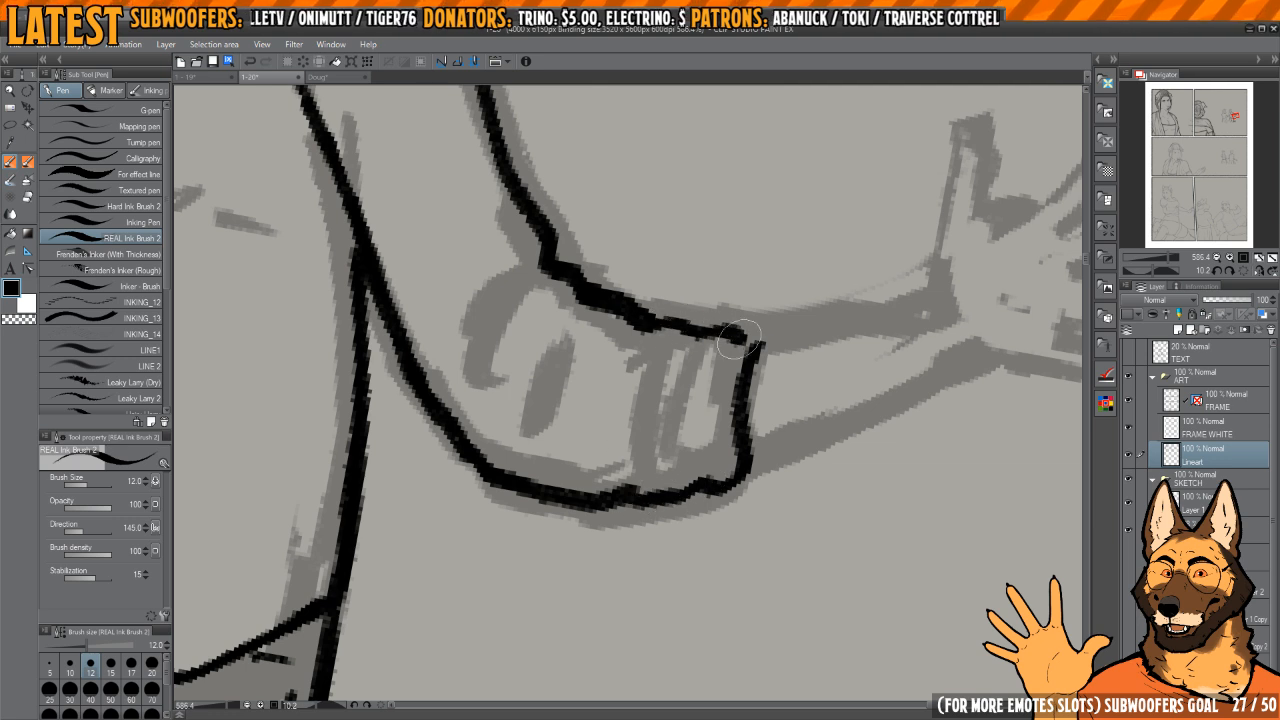
Step: Ink the cuff's curved inner edge and several short fold lines across the rolled fabric
{"action": "mouse_move", "coordinate": [645, 348]}
{"action": "left_mouse_down"}
{"action": "mouse_move", "coordinate": [625, 395]}
{"action": "mouse_move", "coordinate": [628, 478]}
{"action": "left_mouse_up"}
{"action": "left_click_drag", "start_coordinate": [655, 395], "coordinate": [652, 472]}
{"action": "left_click_drag", "start_coordinate": [673, 367], "coordinate": [674, 450]}
{"action": "left_click_drag", "start_coordinate": [691, 478], "coordinate": [694, 430]}
{"action": "left_click_drag", "start_coordinate": [757, 362], "coordinate": [568, 438]}
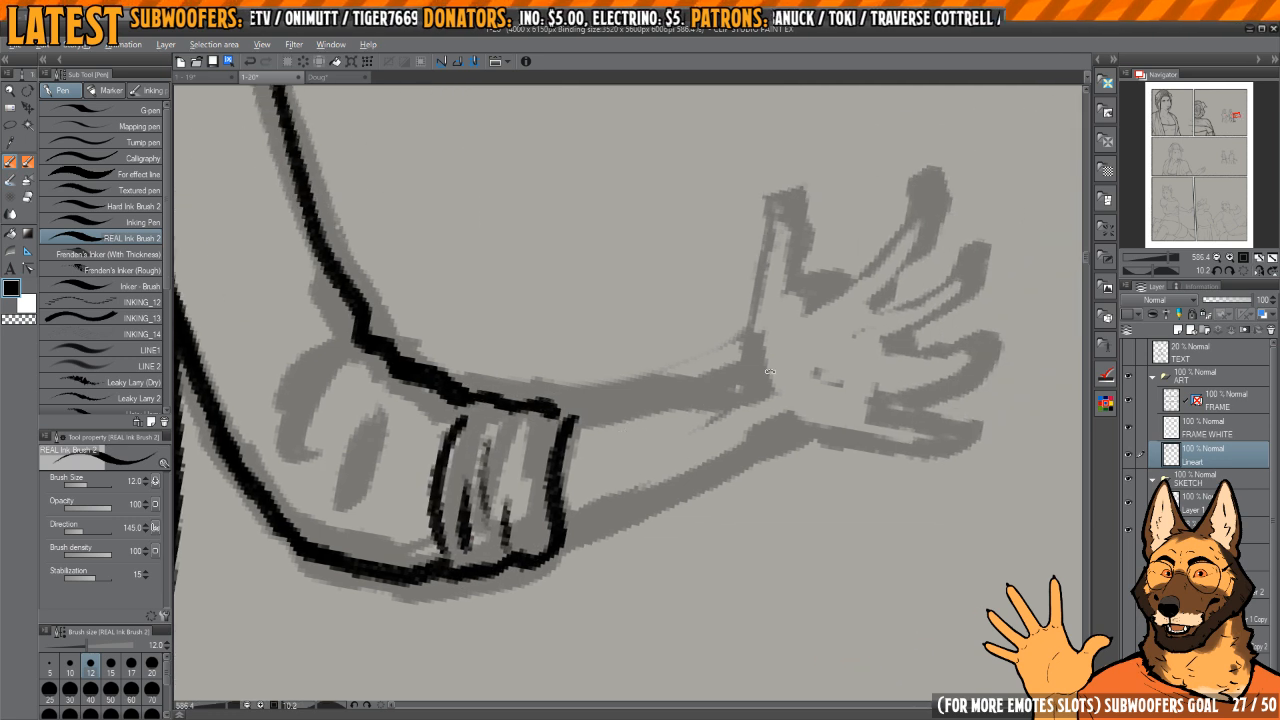
Step: Touch up the rolled cuff's edges and corners, alternating ink with transparent colour
{"action": "left_click_drag", "start_coordinate": [700, 343], "coordinate": [644, 427]}
{"action": "left_click_drag", "start_coordinate": [644, 427], "coordinate": [722, 505]}
{"action": "key", "text": "c"}
{"action": "mouse_move", "coordinate": [691, 400]}
{"action": "left_mouse_down"}
{"action": "mouse_move", "coordinate": [706, 385]}
{"action": "mouse_move", "coordinate": [650, 390]}
{"action": "mouse_move", "coordinate": [686, 392]}
{"action": "mouse_move", "coordinate": [711, 372]}
{"action": "left_mouse_up"}
{"action": "key", "text": "c"}
{"action": "left_click_drag", "start_coordinate": [724, 348], "coordinate": [708, 392]}
{"action": "key", "text": "c"}
{"action": "mouse_move", "coordinate": [681, 346]}
{"action": "left_mouse_down"}
{"action": "mouse_move", "coordinate": [692, 358]}
{"action": "mouse_move", "coordinate": [591, 358]}
{"action": "mouse_move", "coordinate": [573, 345]}
{"action": "mouse_move", "coordinate": [586, 377]}
{"action": "mouse_move", "coordinate": [721, 398]}
{"action": "mouse_move", "coordinate": [627, 371]}
{"action": "left_mouse_up"}
{"action": "key", "text": "c"}
Step: Ink both forearm edges from the cuff to the wrist, redrawing the little-finger-side edge
{"action": "key", "text": "h"}
{"action": "left_click_drag", "start_coordinate": [604, 420], "coordinate": [618, 467]}
{"action": "left_click_drag", "start_coordinate": [604, 396], "coordinate": [621, 470]}
{"action": "mouse_move", "coordinate": [696, 324]}
{"action": "left_mouse_down"}
{"action": "mouse_move", "coordinate": [720, 371]}
{"action": "mouse_move", "coordinate": [751, 326]}
{"action": "mouse_move", "coordinate": [771, 341]}
{"action": "mouse_move", "coordinate": [680, 472]}
{"action": "mouse_move", "coordinate": [689, 531]}
{"action": "mouse_move", "coordinate": [687, 441]}
{"action": "mouse_move", "coordinate": [692, 531]}
{"action": "left_mouse_up"}
{"action": "key", "text": "h"}
{"action": "key", "text": "ctrl+z"}
{"action": "left_click_drag", "start_coordinate": [548, 344], "coordinate": [615, 575]}
{"action": "key", "text": "ctrl+z"}
{"action": "key", "text": "ctrl+z"}
{"action": "left_click_drag", "start_coordinate": [556, 358], "coordinate": [615, 570]}
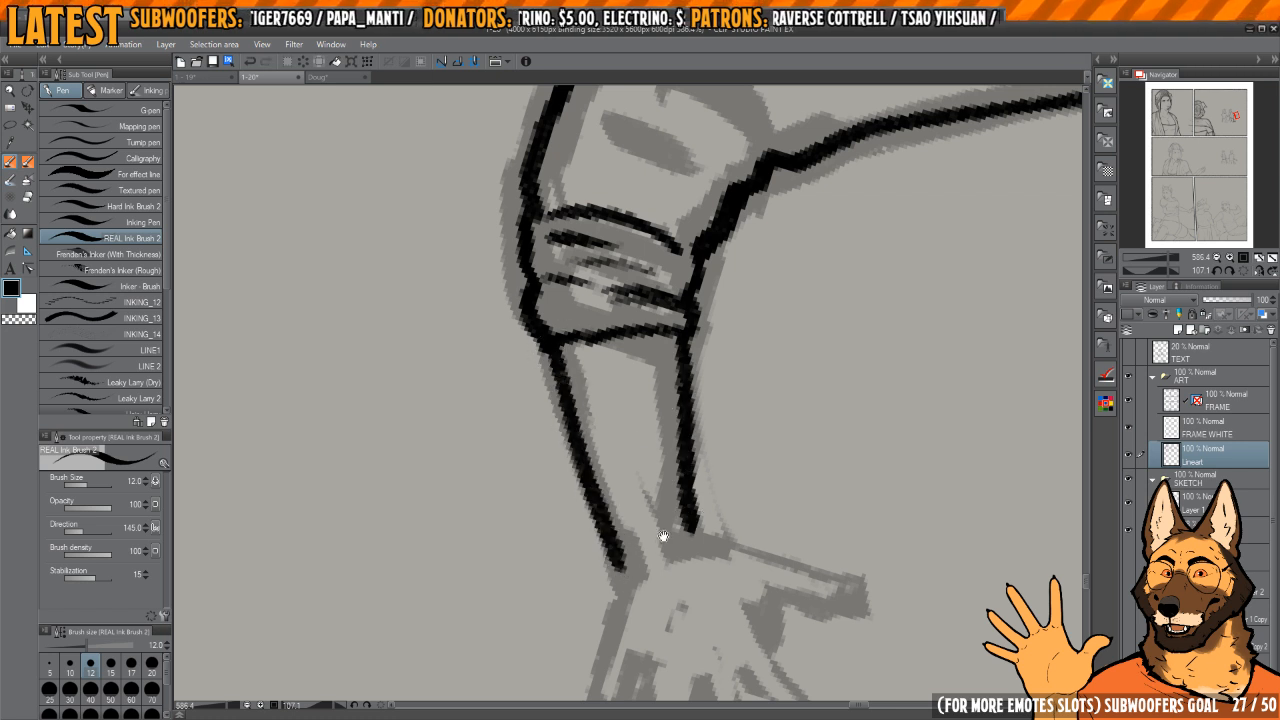
Step: Ink the palm's little-finger-side edge from the wrist and check the hand in mirrored view
{"action": "left_click_drag", "start_coordinate": [663, 531], "coordinate": [722, 326]}
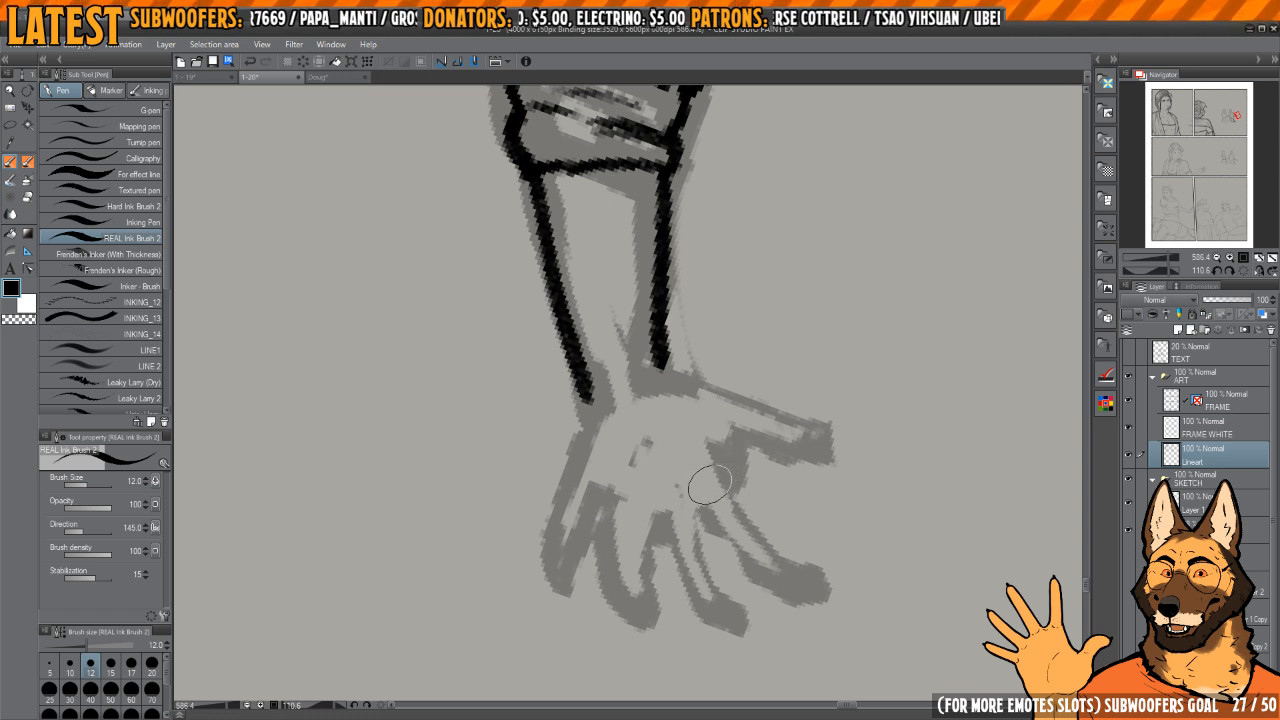
{"action": "left_click_drag", "start_coordinate": [667, 389], "coordinate": [726, 368]}
{"action": "left_click_drag", "start_coordinate": [642, 398], "coordinate": [628, 474]}
{"action": "key", "text": "h"}
{"action": "left_click_drag", "start_coordinate": [663, 420], "coordinate": [745, 423]}
{"action": "left_click_drag", "start_coordinate": [800, 352], "coordinate": [788, 318]}
{"action": "mouse_move", "coordinate": [706, 390]}
{"action": "left_mouse_down"}
{"action": "mouse_move", "coordinate": [770, 401]}
{"action": "mouse_move", "coordinate": [786, 371]}
{"action": "mouse_move", "coordinate": [772, 325]}
{"action": "mouse_move", "coordinate": [726, 331]}
{"action": "mouse_move", "coordinate": [720, 319]}
{"action": "mouse_move", "coordinate": [743, 371]}
{"action": "left_mouse_up"}
{"action": "mouse_move", "coordinate": [708, 323]}
{"action": "left_mouse_down"}
{"action": "mouse_move", "coordinate": [704, 345]}
{"action": "mouse_move", "coordinate": [770, 480]}
{"action": "left_mouse_up"}
{"action": "key", "text": "h"}
Step: Thin the forearm's thumb-side line with transparent colour and re-ink it from the cuff to the wrist
{"action": "key", "text": "c"}
{"action": "mouse_move", "coordinate": [683, 334]}
{"action": "left_mouse_down"}
{"action": "mouse_move", "coordinate": [674, 520]}
{"action": "mouse_move", "coordinate": [648, 332]}
{"action": "mouse_move", "coordinate": [646, 447]}
{"action": "left_mouse_up"}
{"action": "key", "text": "c"}
{"action": "key", "text": "c"}
{"action": "left_click_drag", "start_coordinate": [670, 345], "coordinate": [673, 533]}
{"action": "key", "text": "c"}
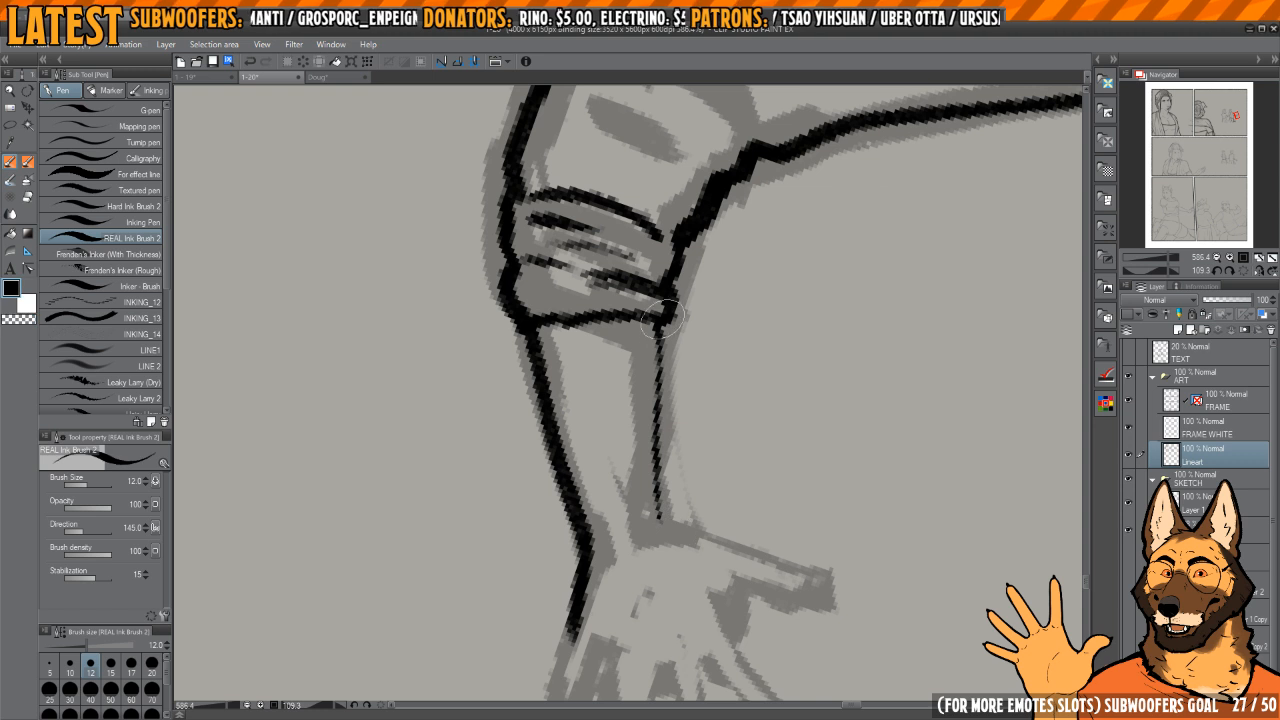
{"action": "mouse_move", "coordinate": [663, 319]}
{"action": "left_mouse_down"}
{"action": "mouse_move", "coordinate": [657, 521]}
{"action": "mouse_move", "coordinate": [695, 498]}
{"action": "left_mouse_up"}
Step: Thin the forearm's little-finger-side line with transparent colour and re-ink it down to the wrist
{"action": "key", "text": "c"}
{"action": "key", "text": "c"}
{"action": "left_click_drag", "start_coordinate": [593, 326], "coordinate": [637, 550]}
{"action": "key", "text": "c"}
Step: Trim the outer edge and corner of the rolled cuff with transparent colour
{"action": "key", "text": "c"}
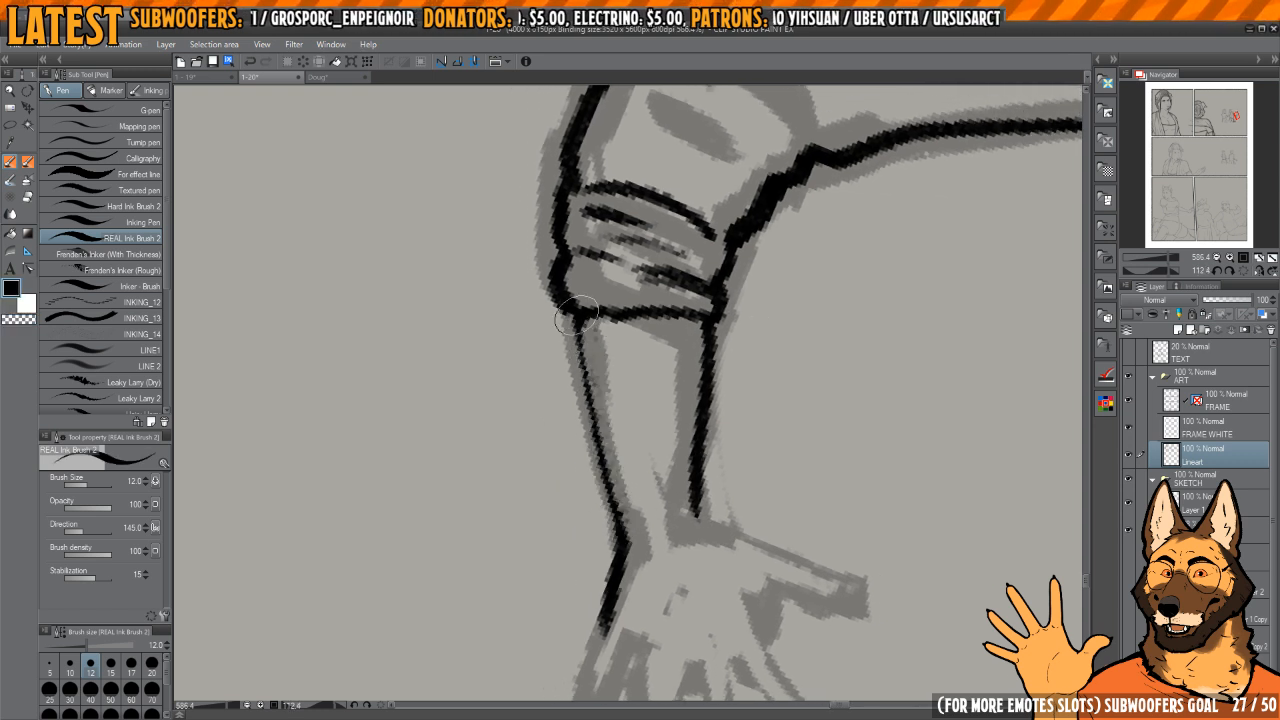
{"action": "left_click_drag", "start_coordinate": [586, 444], "coordinate": [628, 556]}
{"action": "left_click_drag", "start_coordinate": [597, 378], "coordinate": [621, 472]}
{"action": "key", "text": "c"}
{"action": "mouse_move", "coordinate": [574, 408]}
{"action": "left_mouse_down"}
{"action": "mouse_move", "coordinate": [566, 380]}
{"action": "mouse_move", "coordinate": [588, 405]}
{"action": "left_mouse_up"}
{"action": "key", "text": "c"}
{"action": "key", "text": "c"}
{"action": "left_click_drag", "start_coordinate": [570, 361], "coordinate": [573, 406]}
{"action": "key", "text": "c"}
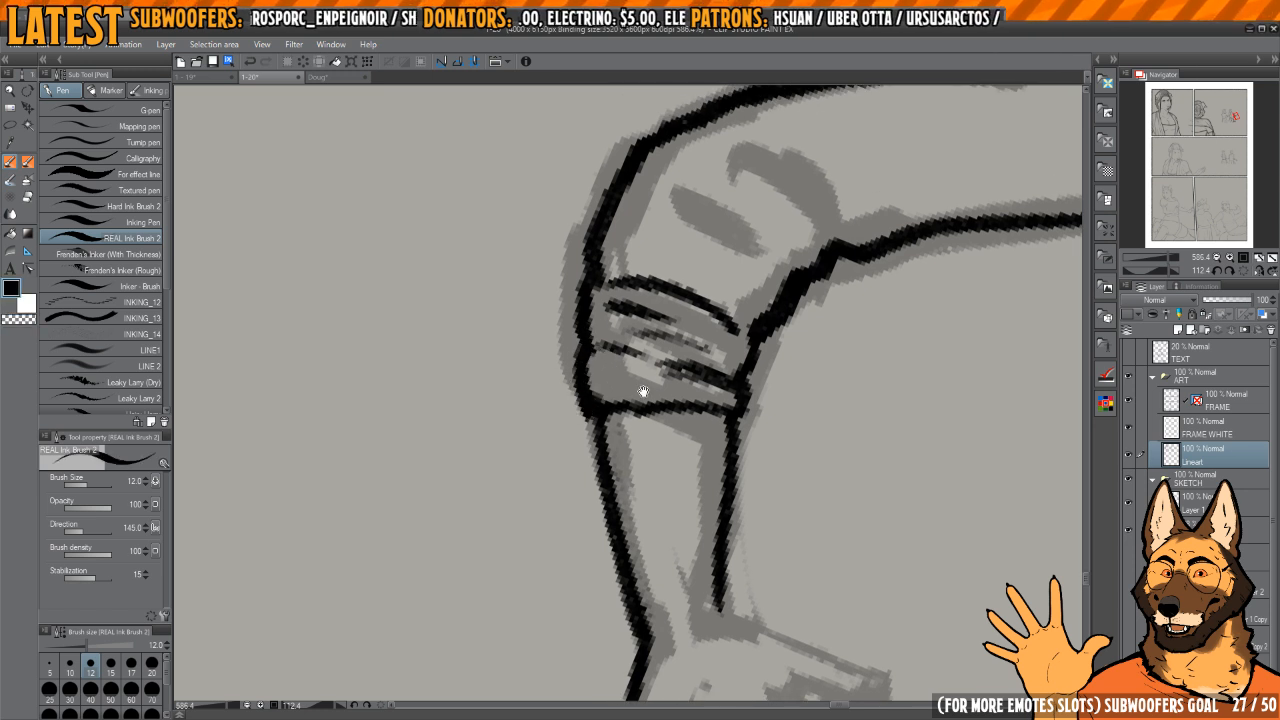
{"action": "mouse_move", "coordinate": [683, 568]}
{"action": "left_mouse_down"}
{"action": "mouse_move", "coordinate": [677, 366]}
{"action": "mouse_move", "coordinate": [679, 460]}
{"action": "left_mouse_up"}
{"action": "key", "text": "c"}
{"action": "mouse_move", "coordinate": [582, 312]}
{"action": "left_mouse_down"}
{"action": "mouse_move", "coordinate": [624, 528]}
{"action": "mouse_move", "coordinate": [611, 377]}
{"action": "mouse_move", "coordinate": [643, 526]}
{"action": "mouse_move", "coordinate": [643, 381]}
{"action": "mouse_move", "coordinate": [714, 352]}
{"action": "mouse_move", "coordinate": [626, 326]}
{"action": "mouse_move", "coordinate": [588, 350]}
{"action": "left_mouse_up"}
{"action": "key", "text": "c"}
Step: Ink both long edges of the thumb and trim the line ends at its tip with transparent colour
{"action": "key", "text": "h"}
{"action": "mouse_move", "coordinate": [565, 392]}
{"action": "left_mouse_down"}
{"action": "mouse_move", "coordinate": [664, 330]}
{"action": "mouse_move", "coordinate": [638, 330]}
{"action": "mouse_move", "coordinate": [566, 508]}
{"action": "mouse_move", "coordinate": [634, 491]}
{"action": "mouse_move", "coordinate": [684, 443]}
{"action": "mouse_move", "coordinate": [664, 460]}
{"action": "left_mouse_up"}
{"action": "left_click_drag", "start_coordinate": [664, 460], "coordinate": [677, 408]}
{"action": "key", "text": "c"}
{"action": "left_click_drag", "start_coordinate": [549, 402], "coordinate": [570, 480]}
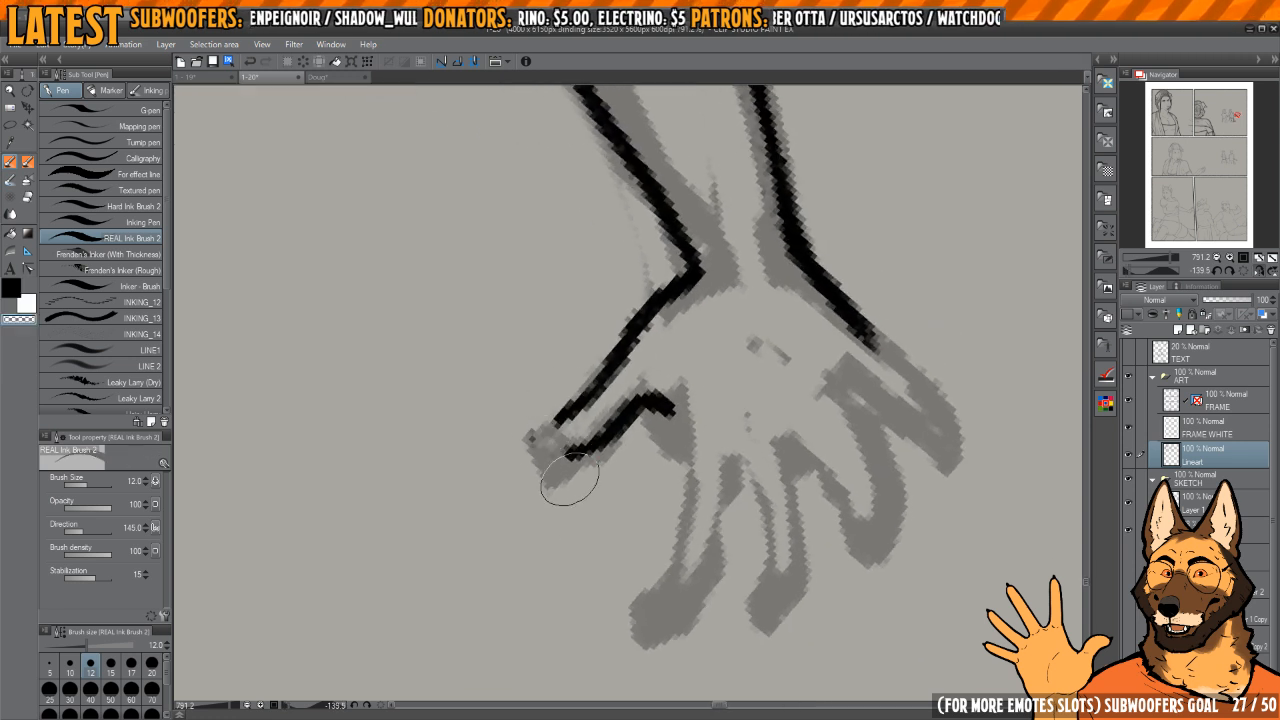
{"action": "mouse_move", "coordinate": [520, 417]}
{"action": "left_mouse_down"}
{"action": "mouse_move", "coordinate": [556, 453]}
{"action": "mouse_move", "coordinate": [592, 449]}
{"action": "left_mouse_up"}
{"action": "key", "text": "c"}
Step: Close the thumb's tip and ink the curved web running from the thumb to the index finger's base
{"action": "left_click_drag", "start_coordinate": [746, 376], "coordinate": [726, 354]}
{"action": "key", "text": "h"}
{"action": "mouse_move", "coordinate": [732, 260]}
{"action": "left_mouse_down"}
{"action": "mouse_move", "coordinate": [710, 253]}
{"action": "mouse_move", "coordinate": [716, 266]}
{"action": "left_mouse_up"}
{"action": "key", "text": "h"}
{"action": "mouse_move", "coordinate": [650, 369]}
{"action": "left_mouse_down"}
{"action": "mouse_move", "coordinate": [671, 434]}
{"action": "mouse_move", "coordinate": [659, 460]}
{"action": "left_mouse_up"}
{"action": "mouse_move", "coordinate": [705, 424]}
{"action": "left_mouse_down"}
{"action": "mouse_move", "coordinate": [695, 400]}
{"action": "mouse_move", "coordinate": [679, 415]}
{"action": "left_mouse_up"}
{"action": "left_click_drag", "start_coordinate": [806, 325], "coordinate": [813, 356]}
{"action": "left_click_drag", "start_coordinate": [813, 356], "coordinate": [789, 358]}
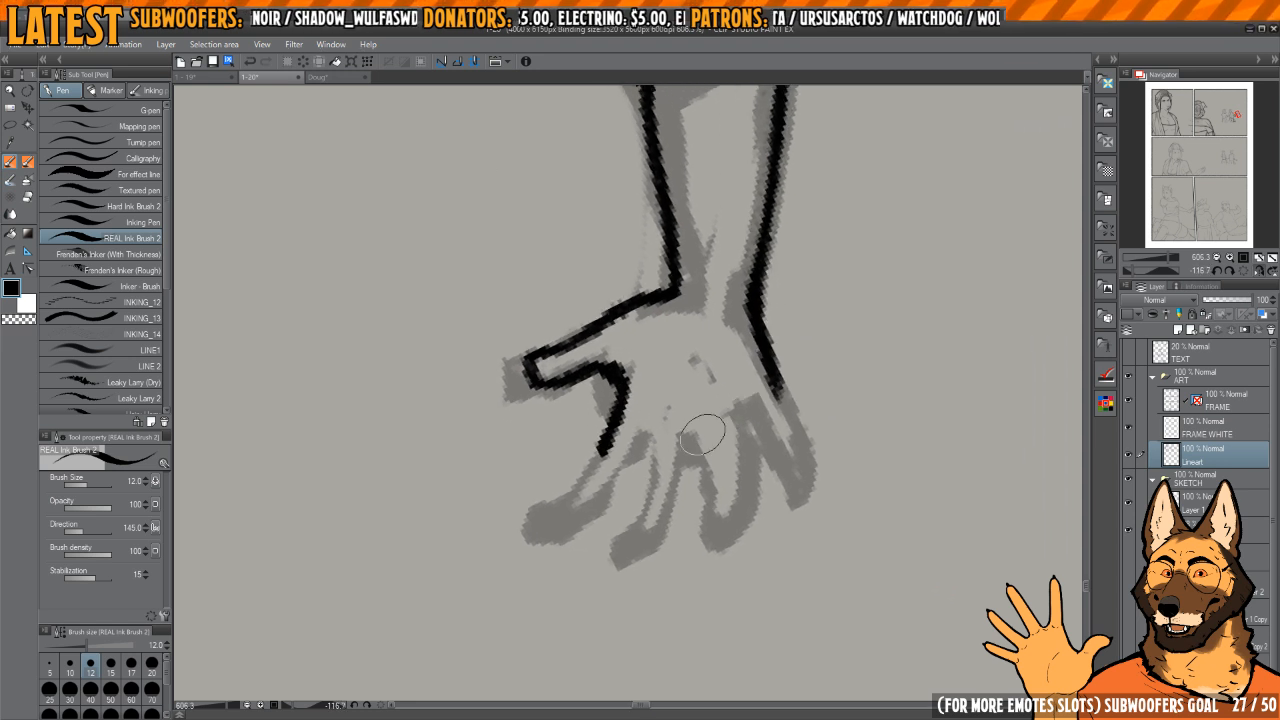
Step: Ink the little finger and a thin curve along the finger bases, cleaning their junction with transparent colour
{"action": "mouse_move", "coordinate": [635, 447]}
{"action": "left_mouse_down"}
{"action": "mouse_move", "coordinate": [737, 440]}
{"action": "mouse_move", "coordinate": [775, 412]}
{"action": "mouse_move", "coordinate": [766, 394]}
{"action": "mouse_move", "coordinate": [785, 381]}
{"action": "mouse_move", "coordinate": [749, 366]}
{"action": "mouse_move", "coordinate": [757, 500]}
{"action": "left_mouse_up"}
{"action": "left_click_drag", "start_coordinate": [759, 446], "coordinate": [759, 496]}
{"action": "key", "text": "c"}
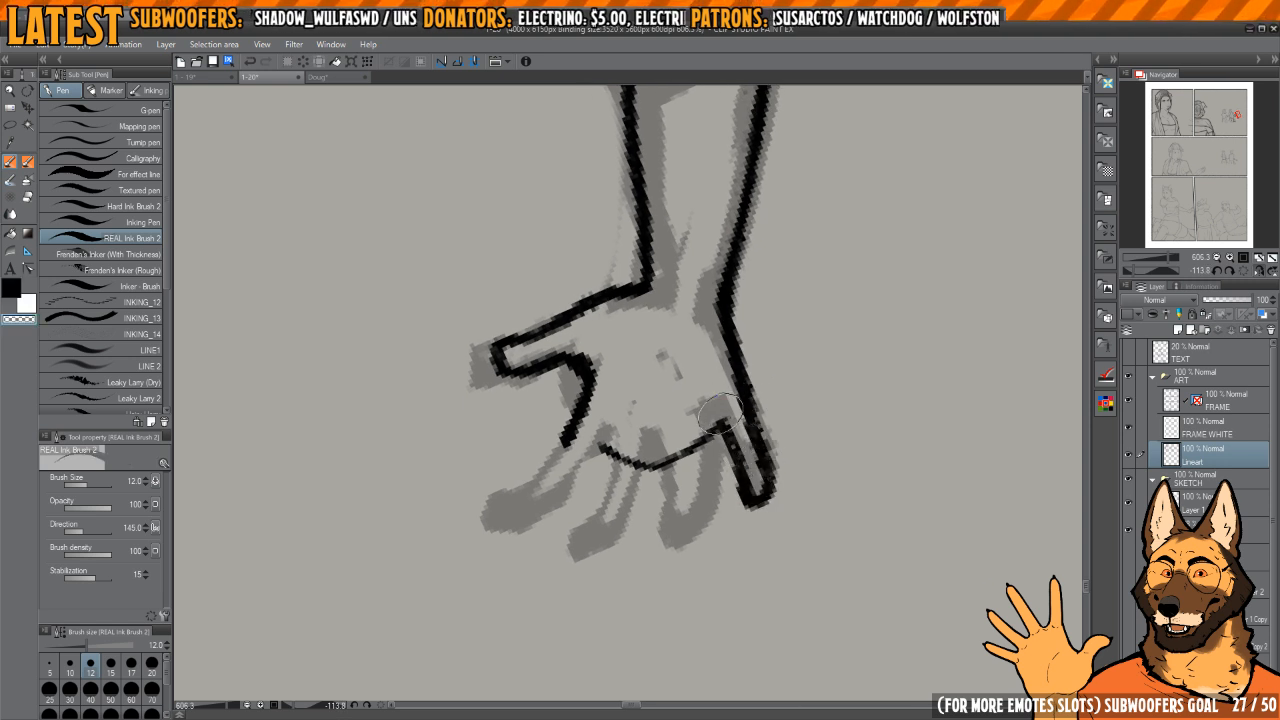
{"action": "key", "text": "c"}
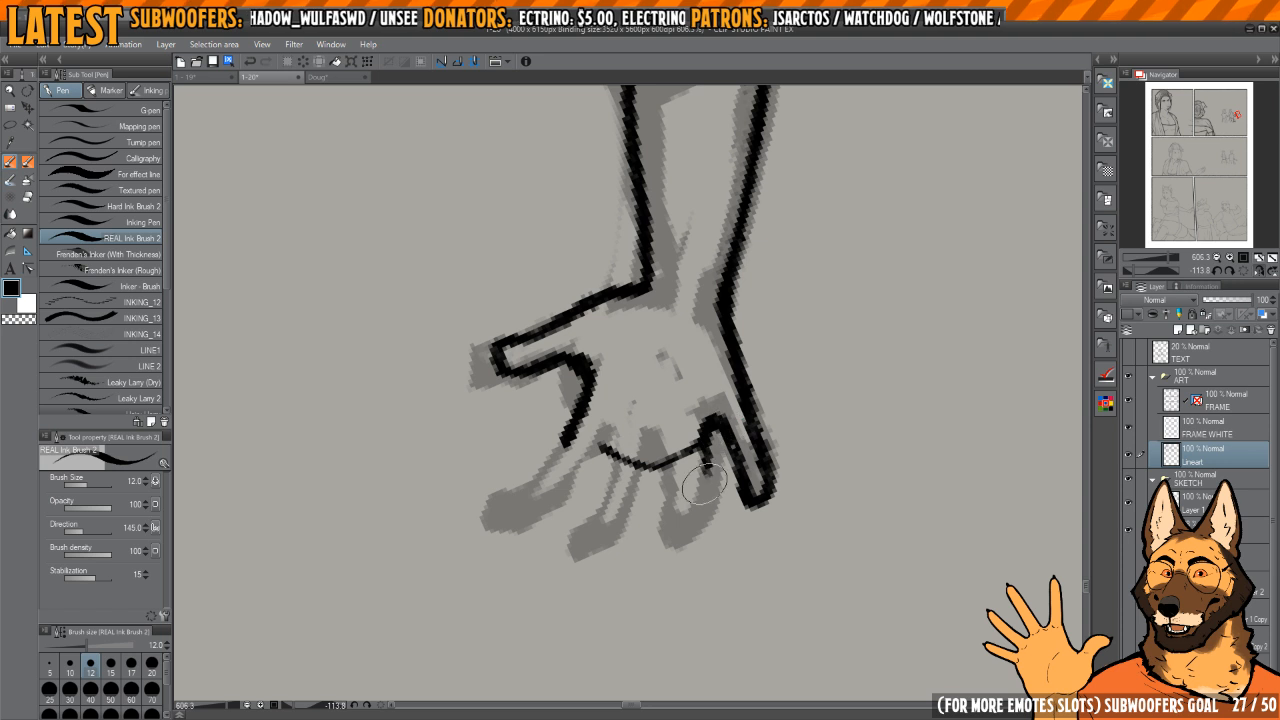
Step: Ink the ring finger beside the little finger, trimming its inner base with transparent colour
{"action": "mouse_move", "coordinate": [704, 486]}
{"action": "left_mouse_down"}
{"action": "mouse_move", "coordinate": [676, 505]}
{"action": "mouse_move", "coordinate": [688, 522]}
{"action": "left_mouse_up"}
{"action": "mouse_move", "coordinate": [698, 440]}
{"action": "left_mouse_down"}
{"action": "mouse_move", "coordinate": [700, 426]}
{"action": "mouse_move", "coordinate": [684, 447]}
{"action": "left_mouse_up"}
{"action": "key", "text": "c"}
{"action": "mouse_move", "coordinate": [745, 349]}
{"action": "left_mouse_down"}
{"action": "mouse_move", "coordinate": [752, 367]}
{"action": "mouse_move", "coordinate": [714, 350]}
{"action": "left_mouse_up"}
{"action": "left_click_drag", "start_coordinate": [686, 423], "coordinate": [694, 407]}
{"action": "key", "text": "c"}
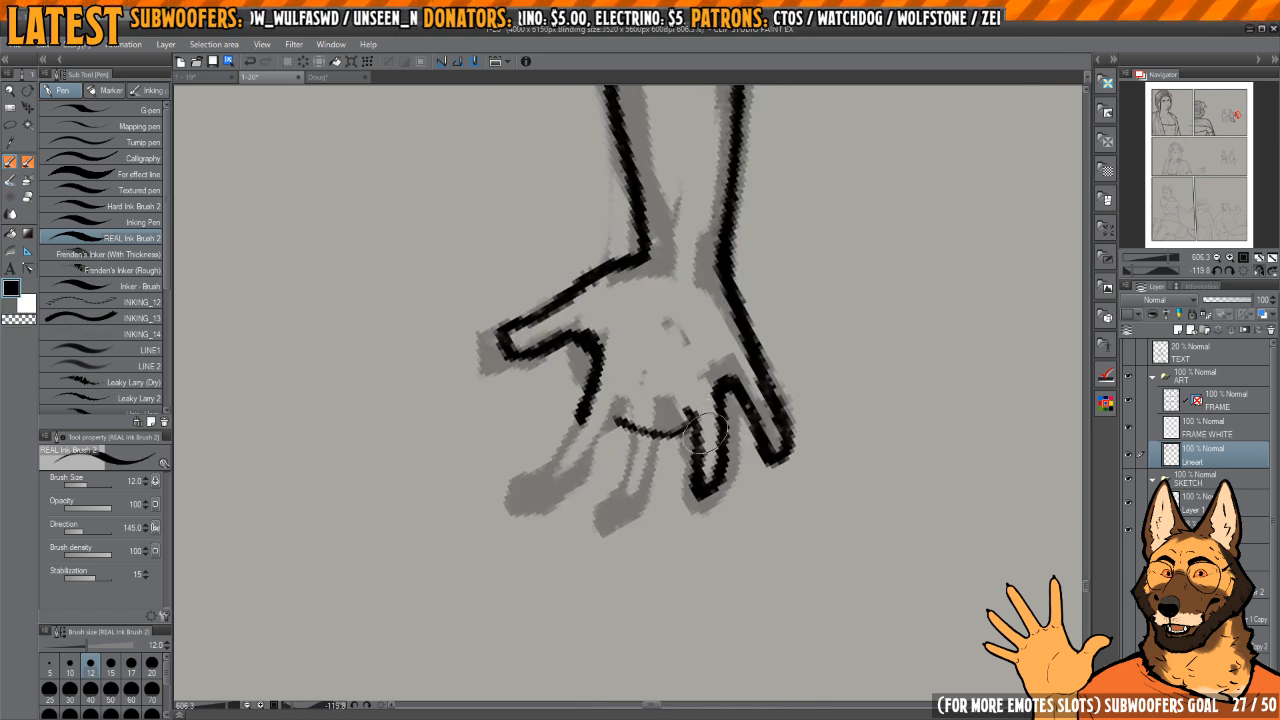
Step: Refine the ring finger's tip and inner edge, and erase the finger-base curve beside it with transparent colour
{"action": "key", "text": "c"}
{"action": "key", "text": "c"}
{"action": "mouse_move", "coordinate": [698, 486]}
{"action": "left_mouse_down"}
{"action": "mouse_move", "coordinate": [700, 512]}
{"action": "mouse_move", "coordinate": [716, 482]}
{"action": "left_mouse_up"}
{"action": "left_click_drag", "start_coordinate": [688, 424], "coordinate": [708, 428]}
{"action": "key", "text": "c"}
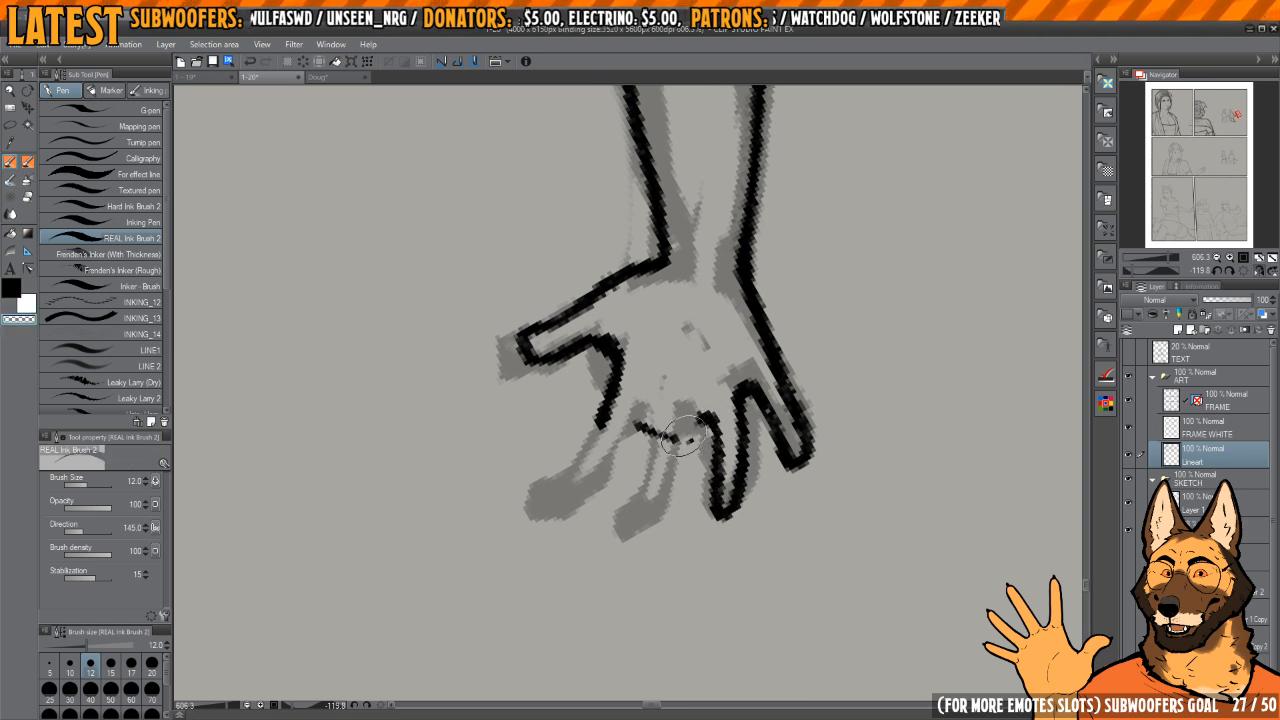
{"action": "key", "text": "c"}
{"action": "key", "text": "c"}
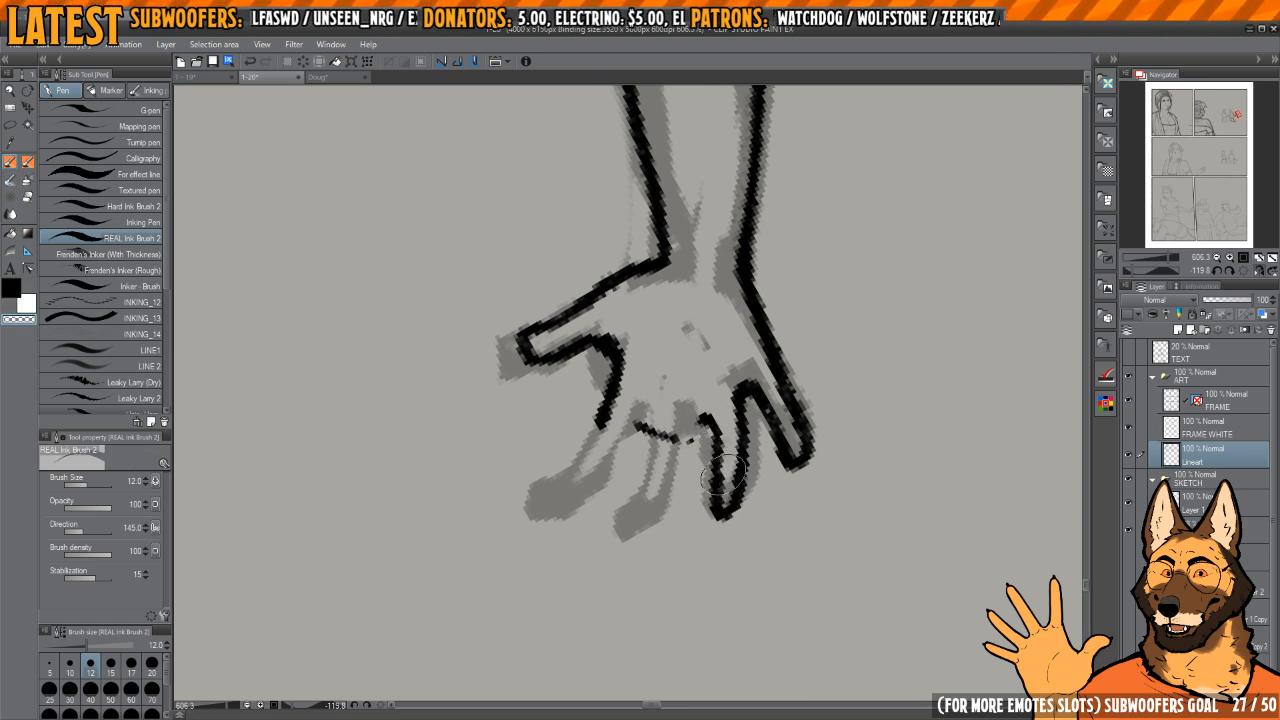
{"action": "key", "text": "c"}
Step: Ink the middle finger's outline and clean its junction with the ring finger using transparent colour
{"action": "left_click_drag", "start_coordinate": [665, 483], "coordinate": [695, 372]}
{"action": "mouse_move", "coordinate": [688, 318]}
{"action": "left_mouse_down"}
{"action": "mouse_move", "coordinate": [678, 330]}
{"action": "mouse_move", "coordinate": [705, 340]}
{"action": "left_mouse_up"}
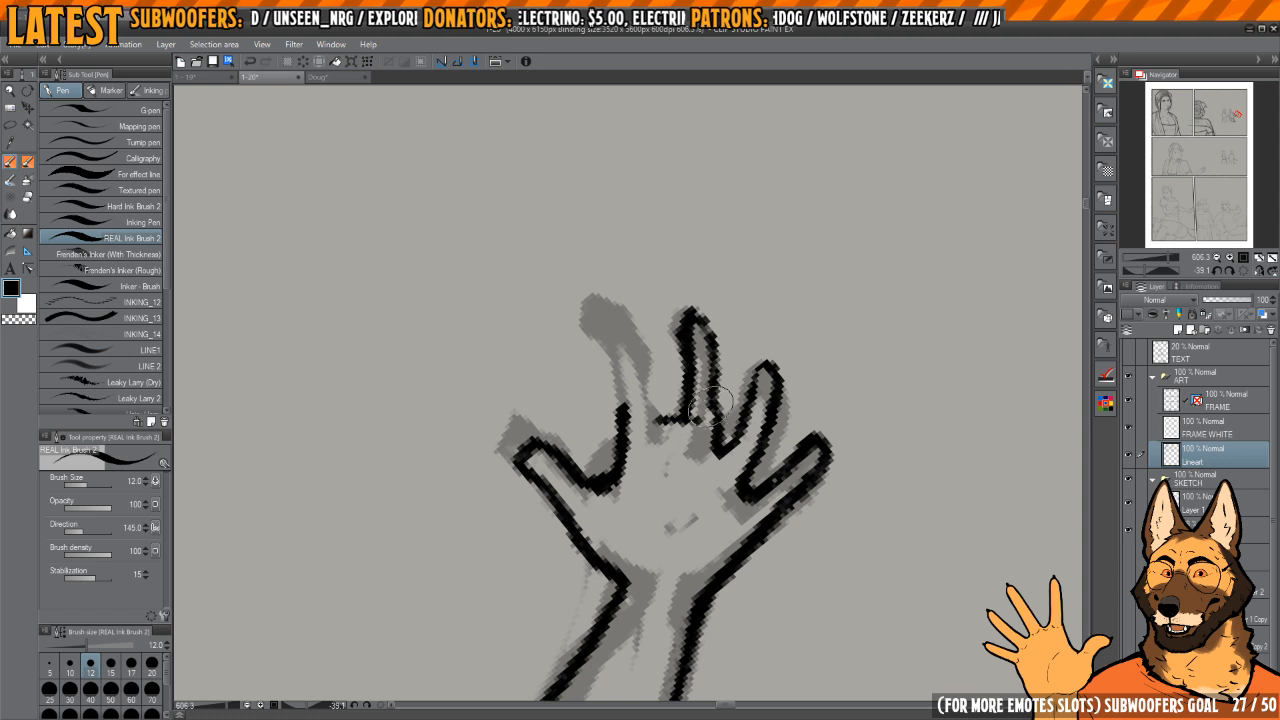
{"action": "key", "text": "c"}
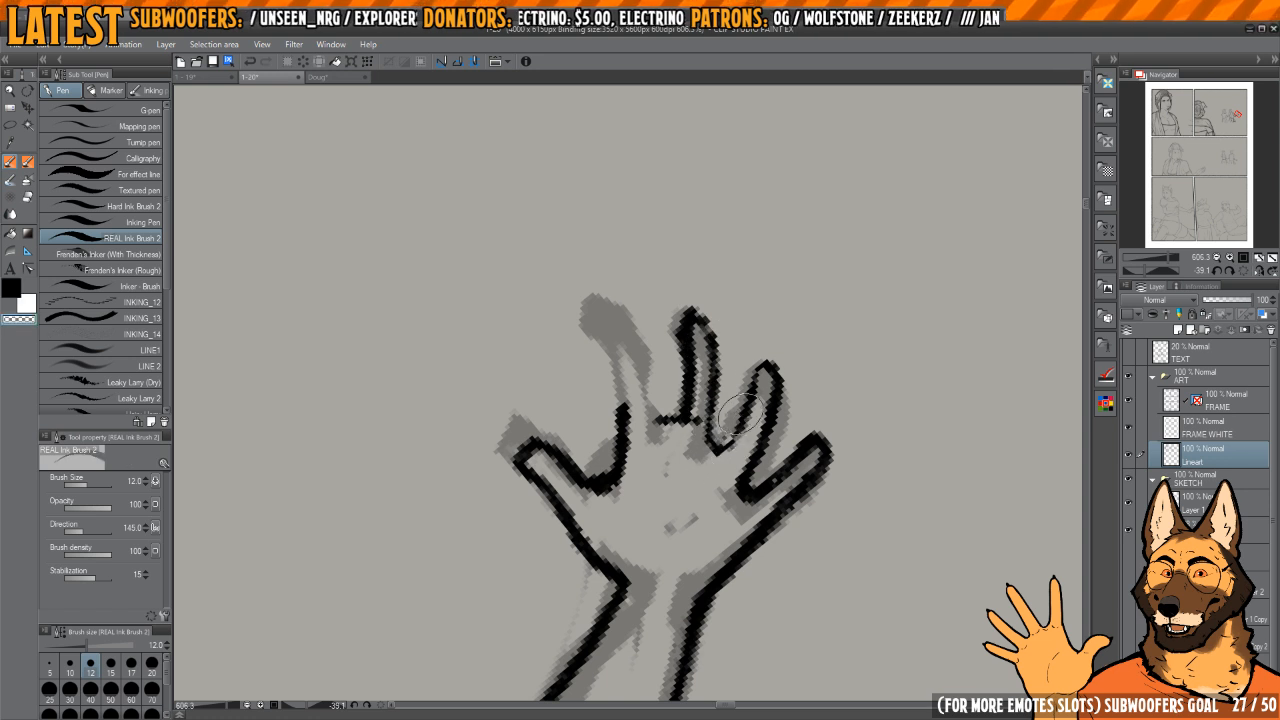
{"action": "key", "text": "c"}
Step: Ink the index finger's outline, shortening its tip and cleaning its base with transparent colour
{"action": "key", "text": "c"}
{"action": "left_click_drag", "start_coordinate": [702, 410], "coordinate": [700, 426]}
{"action": "left_click_drag", "start_coordinate": [658, 352], "coordinate": [684, 372]}
{"action": "left_click_drag", "start_coordinate": [684, 372], "coordinate": [687, 380], "text": "shift"}
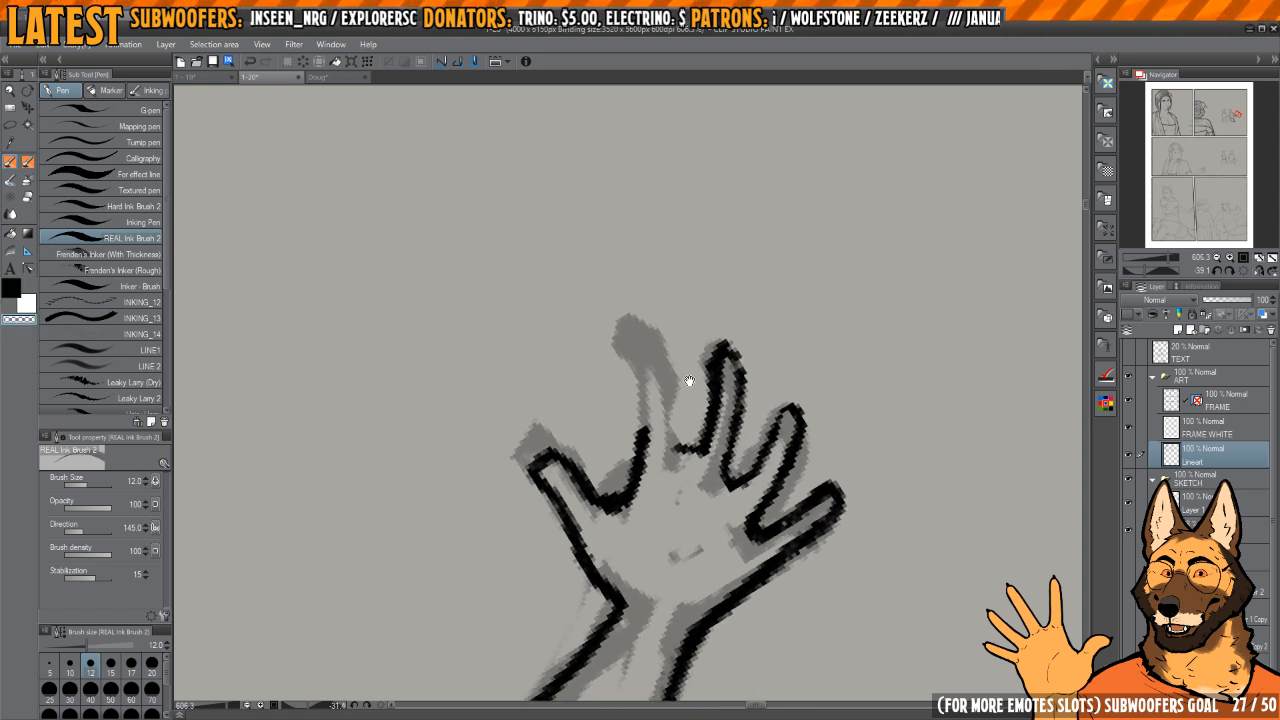
{"action": "key", "text": "c"}
{"action": "key", "text": "c"}
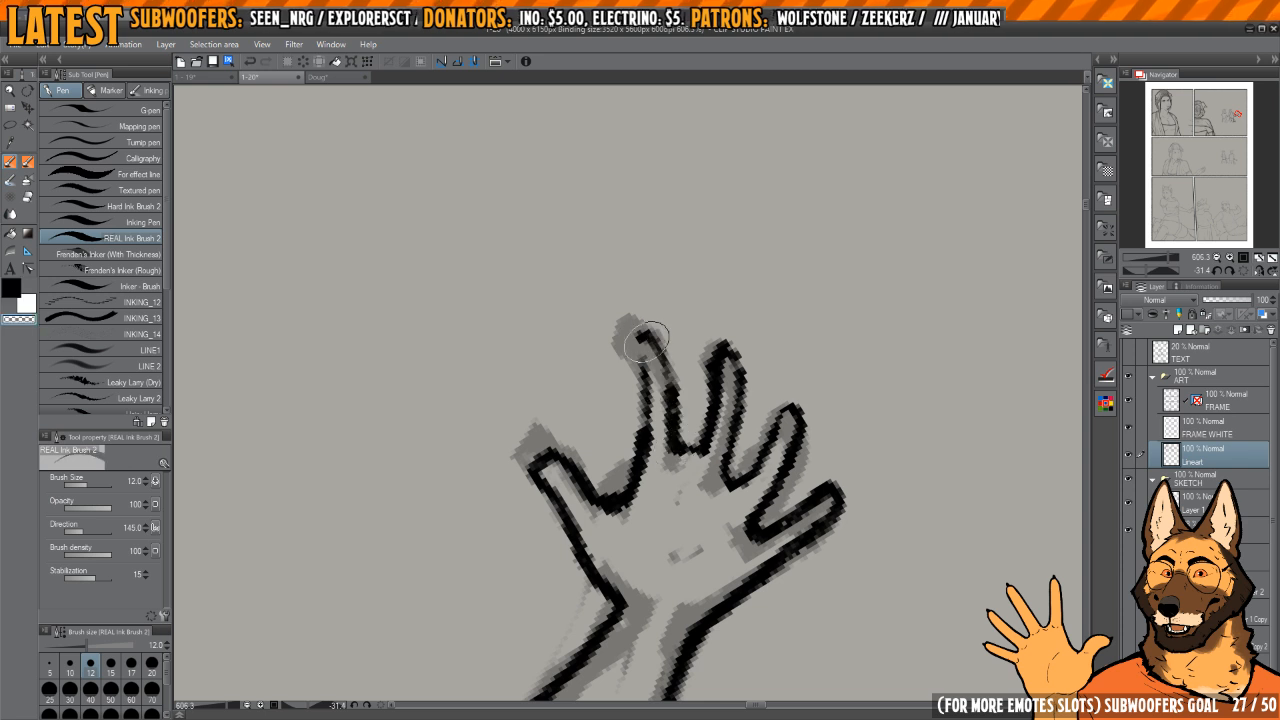
{"action": "key", "text": "c"}
{"action": "key", "text": "c"}
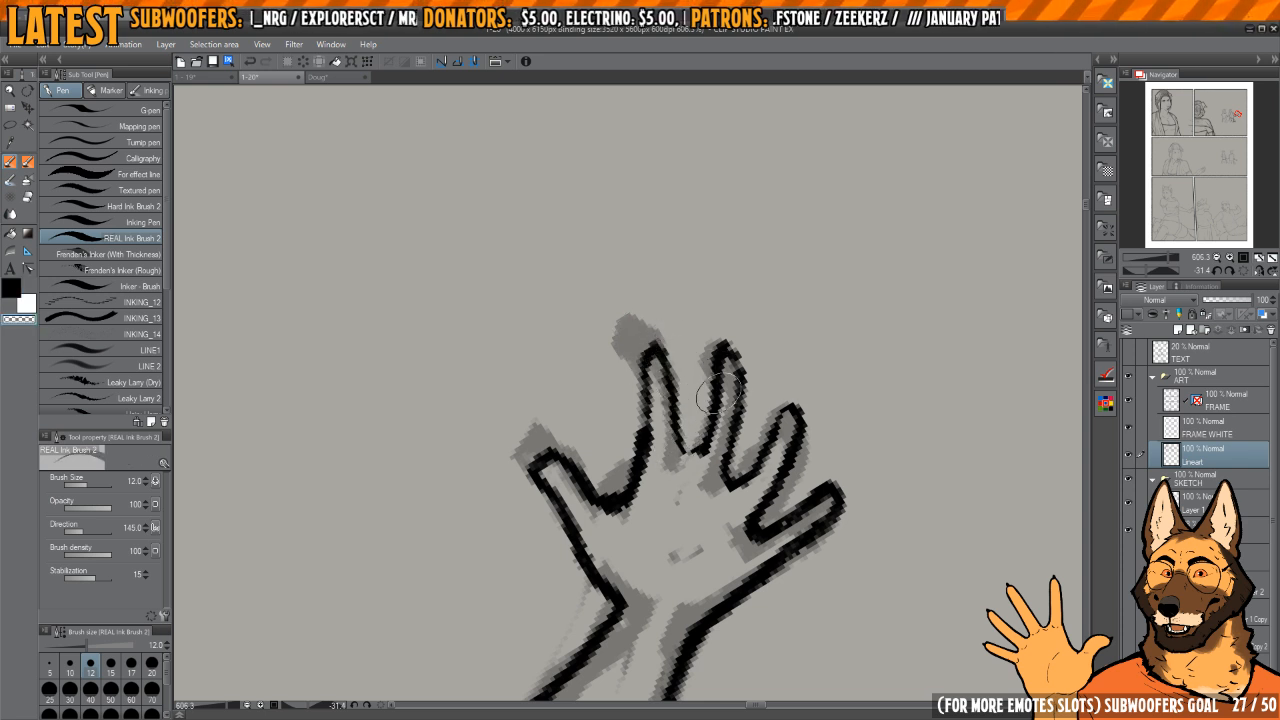
{"action": "key", "text": "c"}
Step: Ink a short crease in the palm and curved fabric folds inside the sleeve's elbow
{"action": "mouse_move", "coordinate": [708, 412]}
{"action": "left_mouse_down"}
{"action": "mouse_move", "coordinate": [710, 330]}
{"action": "mouse_move", "coordinate": [752, 440]}
{"action": "mouse_move", "coordinate": [772, 355]}
{"action": "left_mouse_up"}
{"action": "scroll", "coordinate": [712, 370], "scroll_direction": "down", "scroll_amount": 8}
{"action": "scroll", "coordinate": [713, 395], "scroll_direction": "up", "scroll_amount": 6}
{"action": "scroll", "coordinate": [749, 340], "scroll_direction": "down", "scroll_amount": 4}
{"action": "mouse_move", "coordinate": [768, 310]}
{"action": "left_mouse_down"}
{"action": "mouse_move", "coordinate": [785, 370]}
{"action": "mouse_move", "coordinate": [796, 367]}
{"action": "mouse_move", "coordinate": [703, 278]}
{"action": "left_mouse_up"}
{"action": "mouse_move", "coordinate": [694, 408]}
{"action": "left_mouse_down"}
{"action": "mouse_move", "coordinate": [763, 417]}
{"action": "mouse_move", "coordinate": [831, 393]}
{"action": "left_mouse_up"}
{"action": "scroll", "coordinate": [668, 407], "scroll_direction": "up", "scroll_amount": 3}
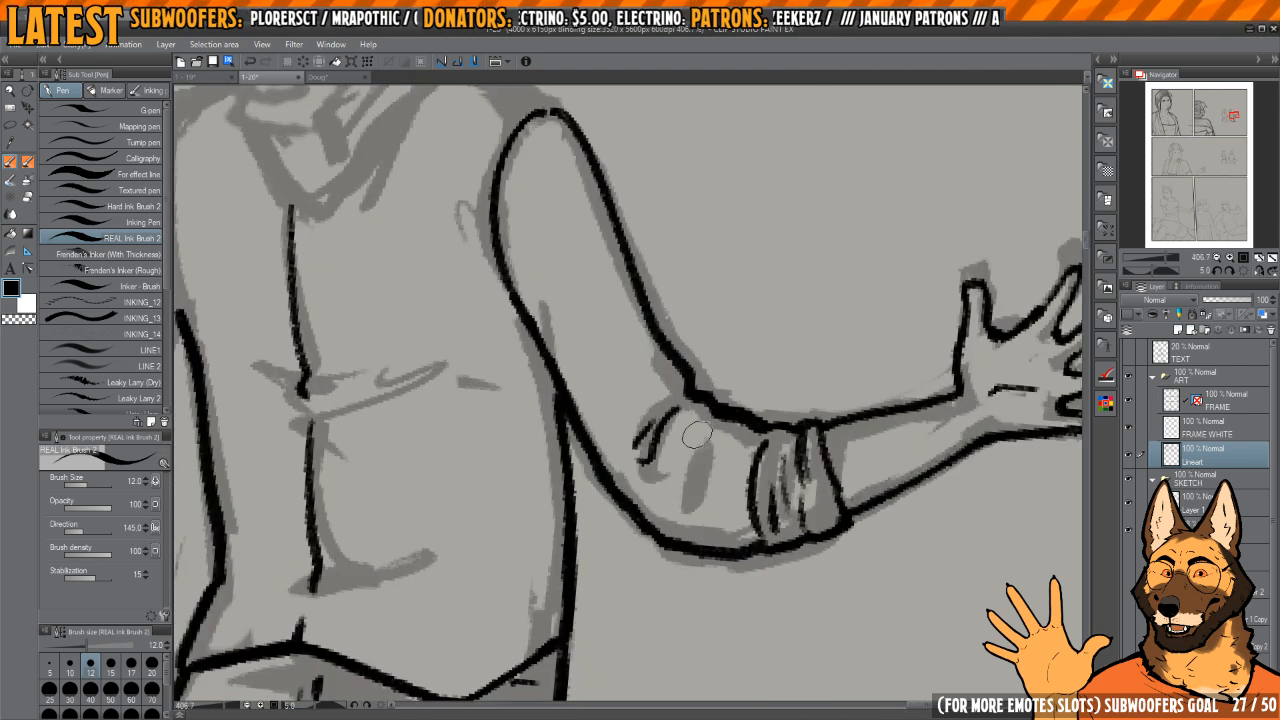
Step: Ink the vest's armhole and short shoulder line on the side facing the woman
{"action": "scroll", "coordinate": [728, 394], "scroll_direction": "down", "scroll_amount": 5}
{"action": "scroll", "coordinate": [700, 400], "scroll_direction": "up", "scroll_amount": 4}
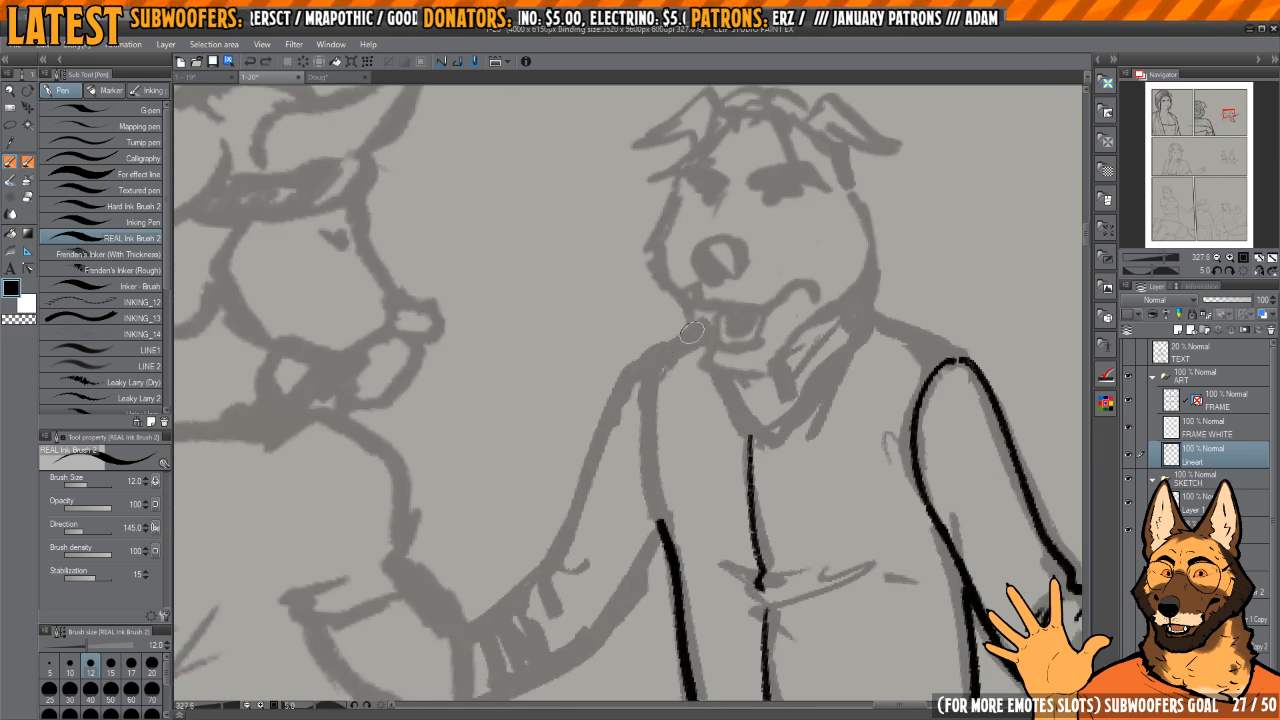
{"action": "left_click_drag", "start_coordinate": [653, 366], "coordinate": [662, 538]}
{"action": "left_click_drag", "start_coordinate": [698, 404], "coordinate": [770, 365]}
{"action": "left_click_drag", "start_coordinate": [770, 365], "coordinate": [751, 330], "text": "shift"}
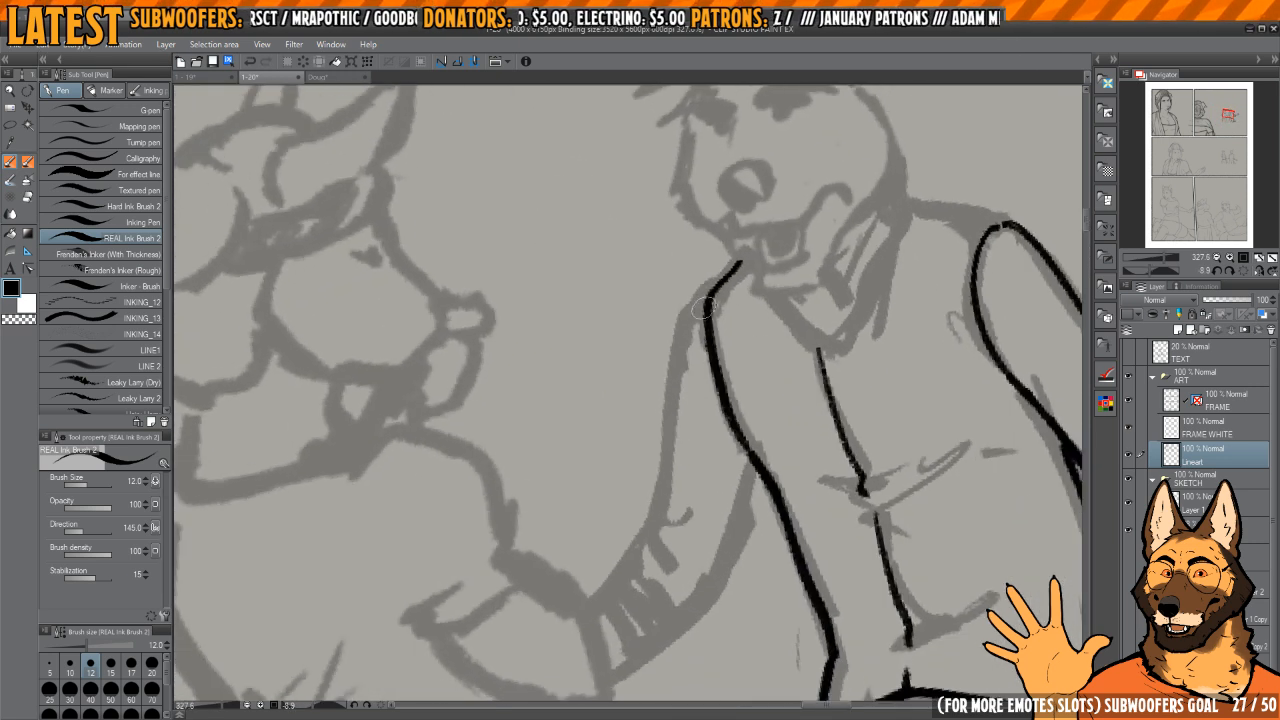
Step: Ink both edges of the upper sleeve on the arm reaching towards the woman, from shoulder to elbow
{"action": "left_click_drag", "start_coordinate": [674, 366], "coordinate": [656, 506]}
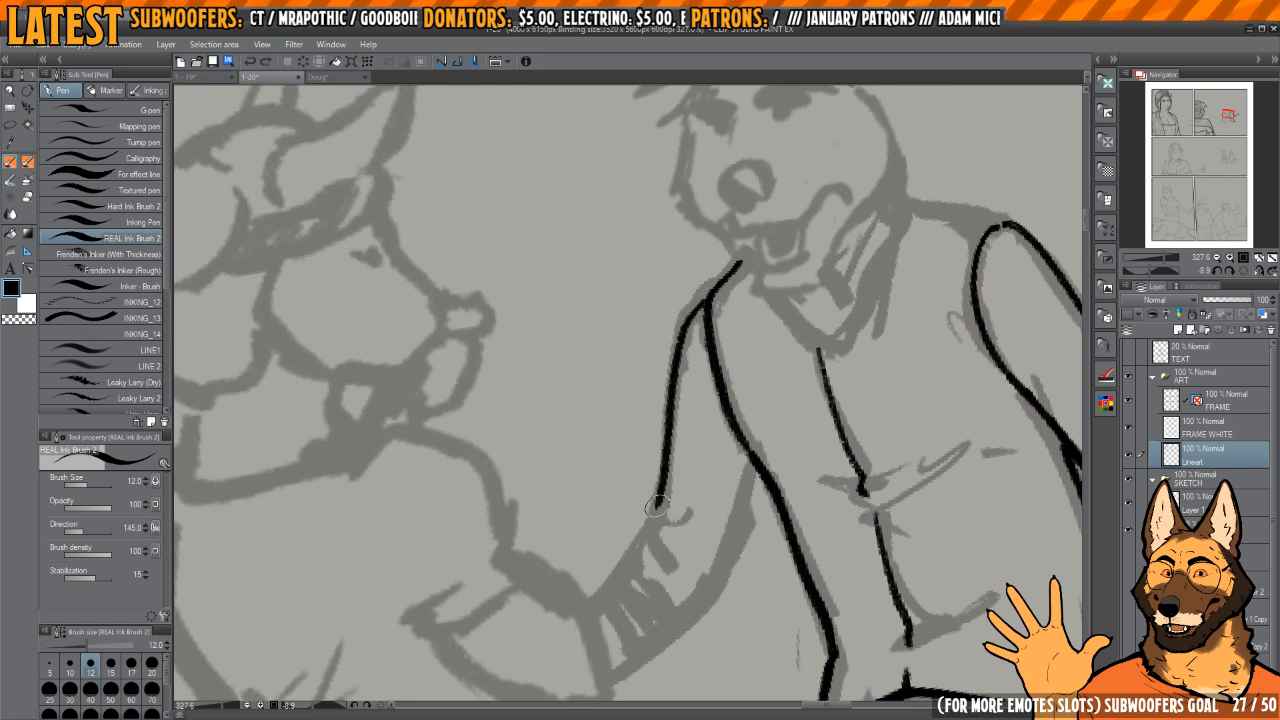
{"action": "key", "text": "h"}
{"action": "left_click_drag", "start_coordinate": [649, 558], "coordinate": [582, 406]}
{"action": "mouse_move", "coordinate": [586, 402]}
{"action": "left_mouse_down"}
{"action": "mouse_move", "coordinate": [636, 452]}
{"action": "mouse_move", "coordinate": [625, 542]}
{"action": "left_mouse_up"}
{"action": "left_click_drag", "start_coordinate": [713, 434], "coordinate": [709, 440]}
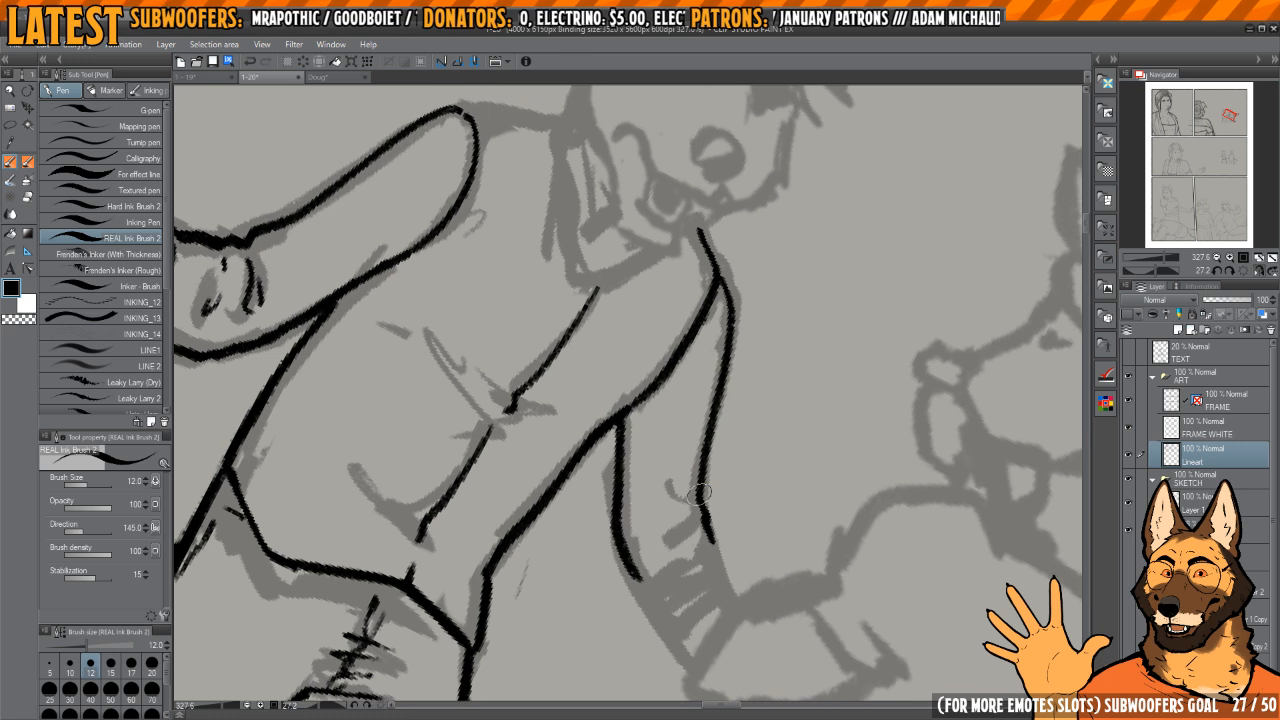
Step: Ink a short crease at that sleeve's elbow and extend both sleeve edges down to the rolled cuff
{"action": "left_click_drag", "start_coordinate": [706, 369], "coordinate": [708, 307]}
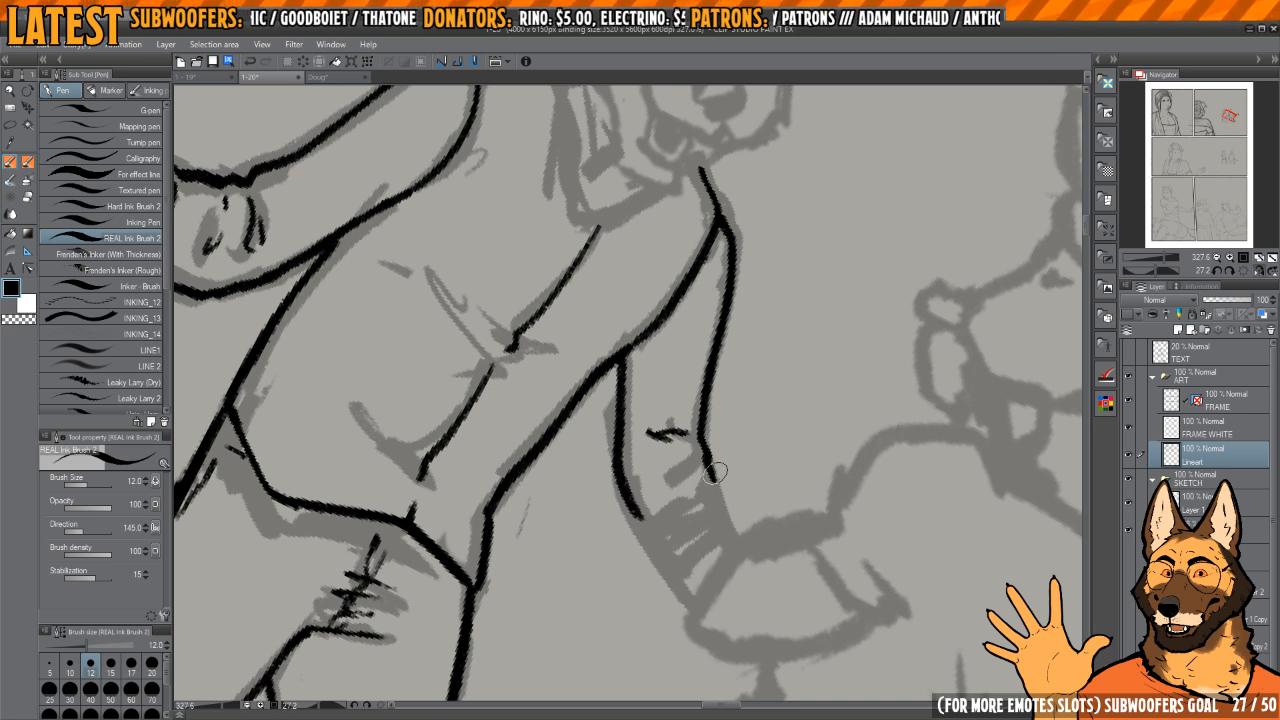
{"action": "scroll", "coordinate": [714, 472], "scroll_direction": "up", "scroll_amount": 3}
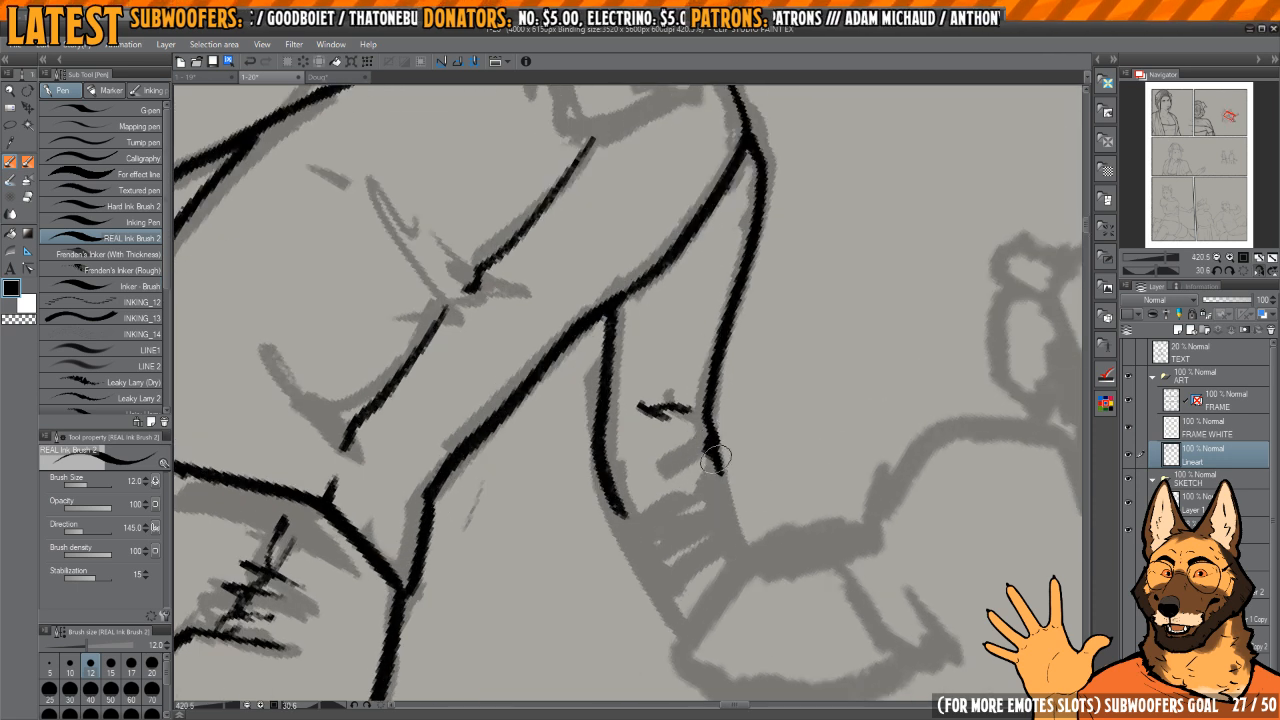
{"action": "left_click_drag", "start_coordinate": [741, 486], "coordinate": [723, 491]}
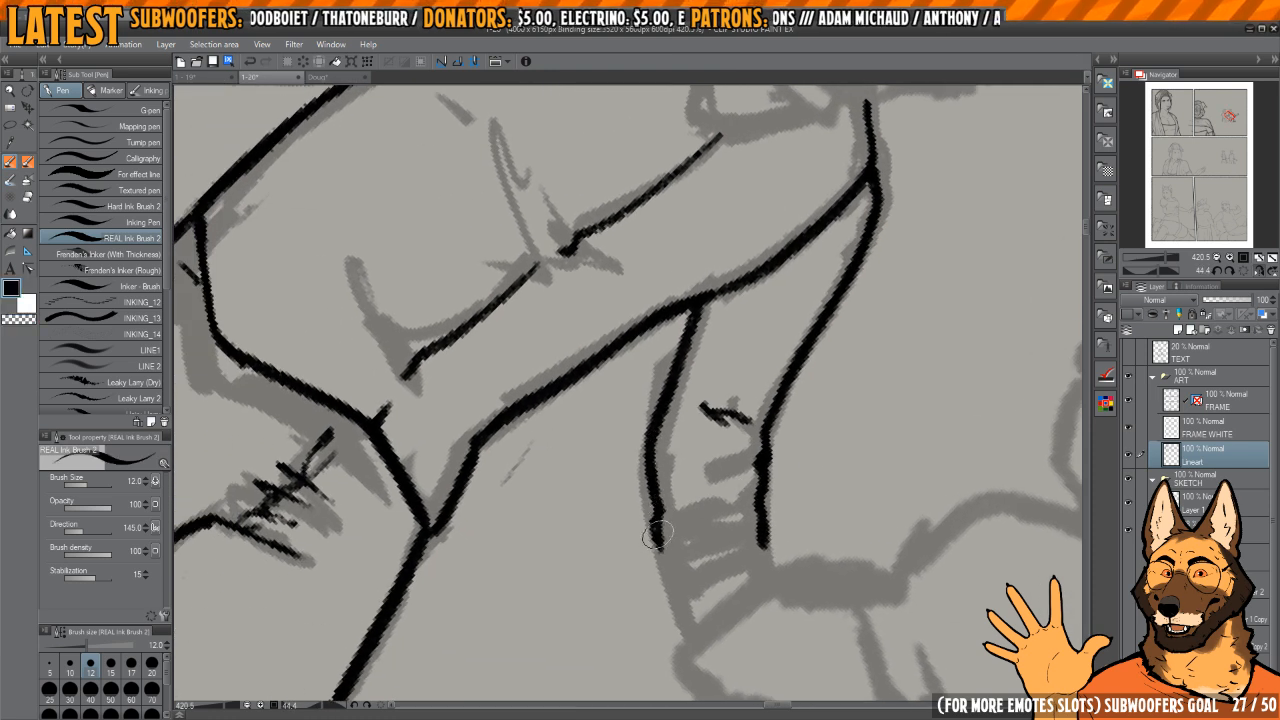
{"action": "left_click_drag", "start_coordinate": [690, 580], "coordinate": [668, 468]}
{"action": "mouse_move", "coordinate": [775, 375]}
{"action": "left_mouse_down"}
{"action": "mouse_move", "coordinate": [757, 310]}
{"action": "mouse_move", "coordinate": [712, 285]}
{"action": "left_mouse_up"}
Step: Ink the second sleeve's rolled cuff with its two cross bands, side edges and short fold lines
{"action": "scroll", "coordinate": [735, 375], "scroll_direction": "up", "scroll_amount": 5}
{"action": "left_click_drag", "start_coordinate": [738, 358], "coordinate": [675, 520]}
{"action": "left_click_drag", "start_coordinate": [670, 473], "coordinate": [717, 502]}
{"action": "mouse_move", "coordinate": [611, 482]}
{"action": "left_mouse_down"}
{"action": "mouse_move", "coordinate": [677, 363]}
{"action": "mouse_move", "coordinate": [704, 342]}
{"action": "left_mouse_up"}
{"action": "mouse_move", "coordinate": [683, 437]}
{"action": "left_mouse_down"}
{"action": "mouse_move", "coordinate": [653, 504]}
{"action": "mouse_move", "coordinate": [731, 420]}
{"action": "left_mouse_up"}
{"action": "mouse_move", "coordinate": [708, 392]}
{"action": "left_mouse_down"}
{"action": "mouse_move", "coordinate": [747, 465]}
{"action": "mouse_move", "coordinate": [635, 422]}
{"action": "mouse_move", "coordinate": [656, 440]}
{"action": "left_mouse_up"}
{"action": "mouse_move", "coordinate": [727, 421]}
{"action": "left_mouse_down"}
{"action": "mouse_move", "coordinate": [692, 323]}
{"action": "mouse_move", "coordinate": [738, 470]}
{"action": "left_mouse_up"}
{"action": "left_click_drag", "start_coordinate": [738, 492], "coordinate": [759, 401]}
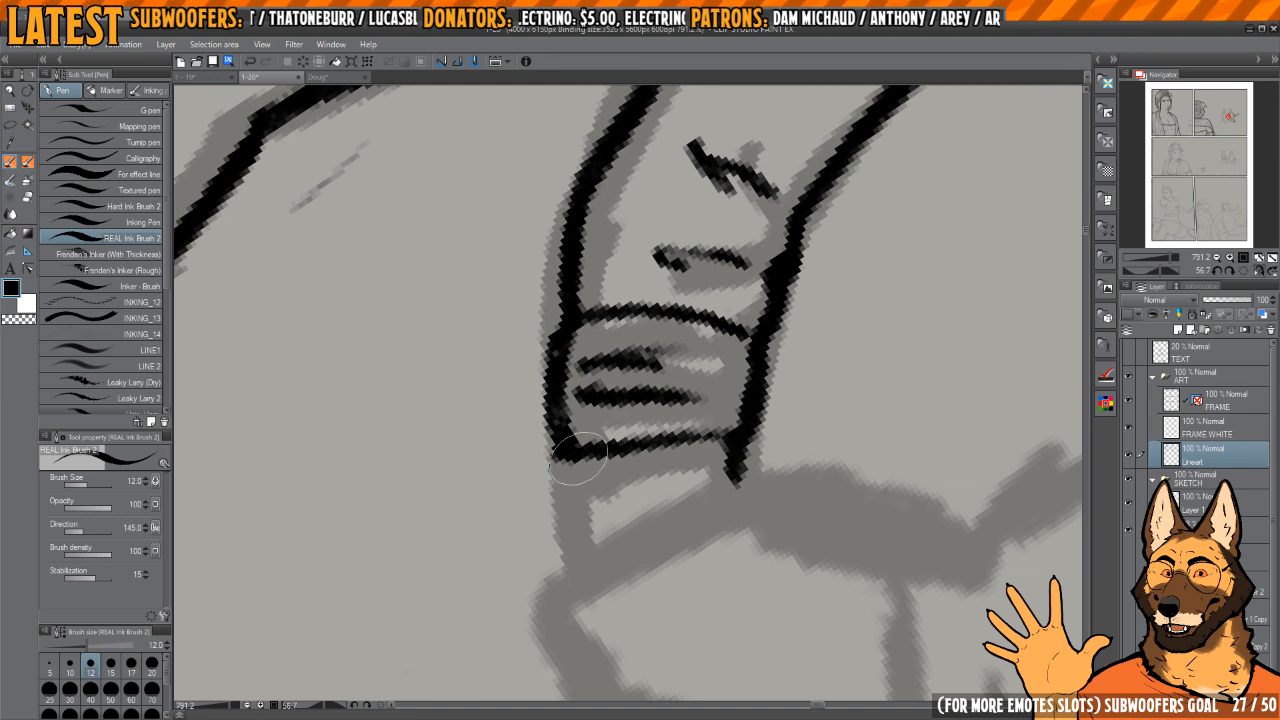
Step: Extend both forearm edges slightly past the rolled cuff and touch up the cuff's fold lines
{"action": "left_click_drag", "start_coordinate": [577, 458], "coordinate": [601, 548]}
{"action": "mouse_move", "coordinate": [672, 452]}
{"action": "left_mouse_down"}
{"action": "mouse_move", "coordinate": [711, 449]}
{"action": "mouse_move", "coordinate": [700, 314]}
{"action": "mouse_move", "coordinate": [645, 330]}
{"action": "mouse_move", "coordinate": [683, 320]}
{"action": "mouse_move", "coordinate": [658, 425]}
{"action": "left_mouse_up"}
{"action": "key", "text": "c"}
{"action": "key", "text": "c"}
{"action": "left_click_drag", "start_coordinate": [657, 358], "coordinate": [645, 462]}
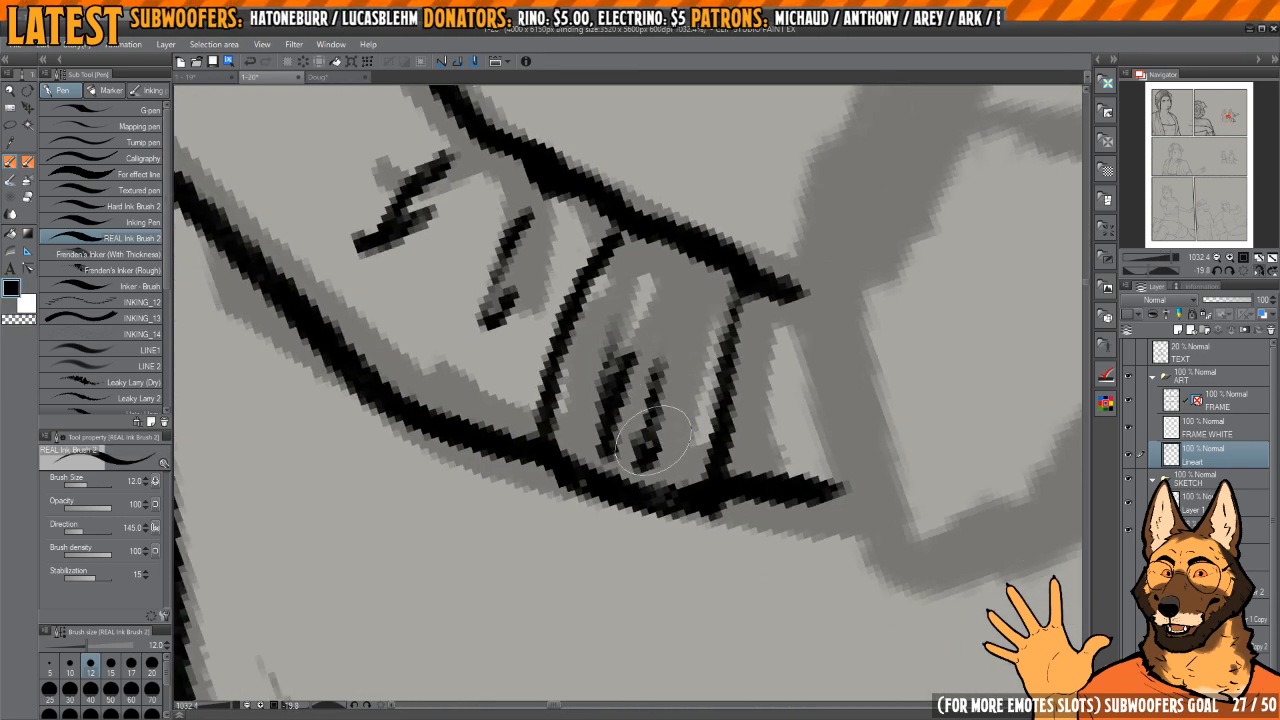
Step: Ink the vest's V-shaped neckline and the far shoulder line, with a short second seam line beneath it
{"action": "mouse_move", "coordinate": [676, 267]}
{"action": "left_mouse_down"}
{"action": "mouse_move", "coordinate": [612, 350]}
{"action": "mouse_move", "coordinate": [680, 350]}
{"action": "left_mouse_up"}
{"action": "mouse_move", "coordinate": [726, 394]}
{"action": "left_mouse_down"}
{"action": "mouse_move", "coordinate": [745, 300]}
{"action": "mouse_move", "coordinate": [684, 398]}
{"action": "mouse_move", "coordinate": [731, 295]}
{"action": "mouse_move", "coordinate": [627, 417]}
{"action": "left_mouse_up"}
{"action": "key", "text": "h"}
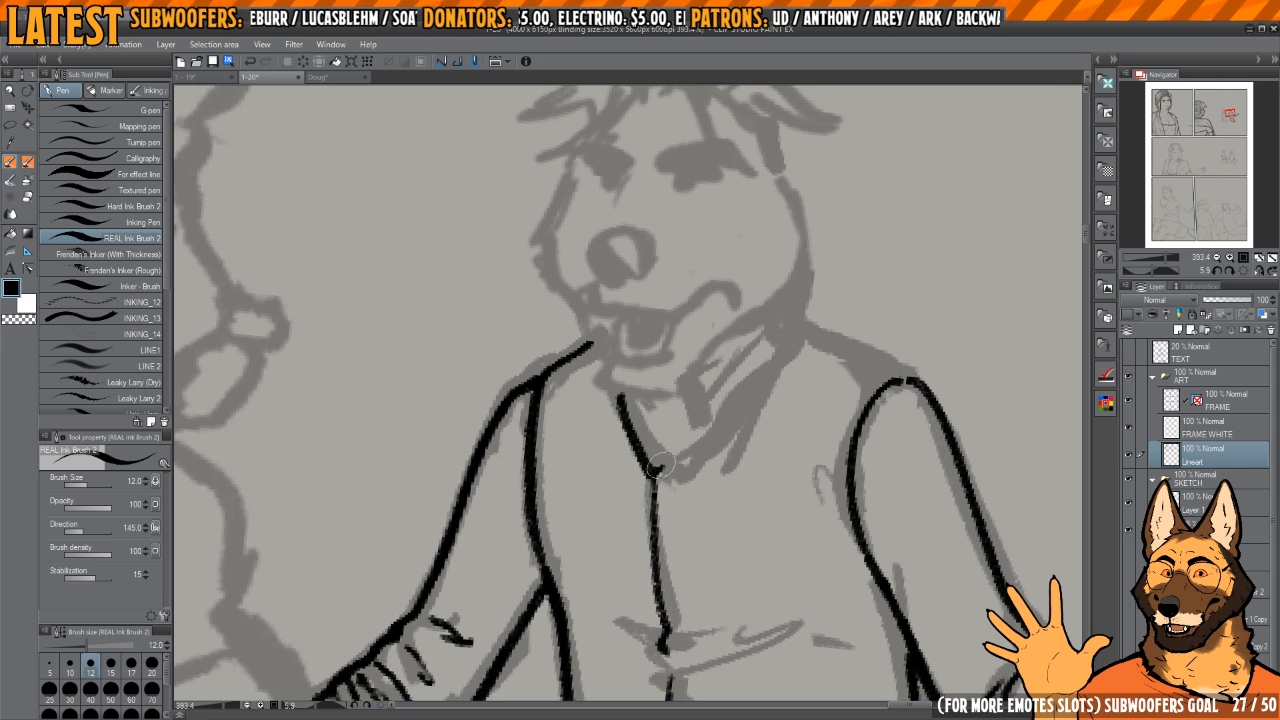
{"action": "mouse_move", "coordinate": [800, 336]}
{"action": "left_mouse_down"}
{"action": "mouse_move", "coordinate": [648, 375]}
{"action": "mouse_move", "coordinate": [663, 428]}
{"action": "mouse_move", "coordinate": [767, 363]}
{"action": "mouse_move", "coordinate": [554, 447]}
{"action": "mouse_move", "coordinate": [638, 367]}
{"action": "mouse_move", "coordinate": [548, 495]}
{"action": "left_mouse_up"}
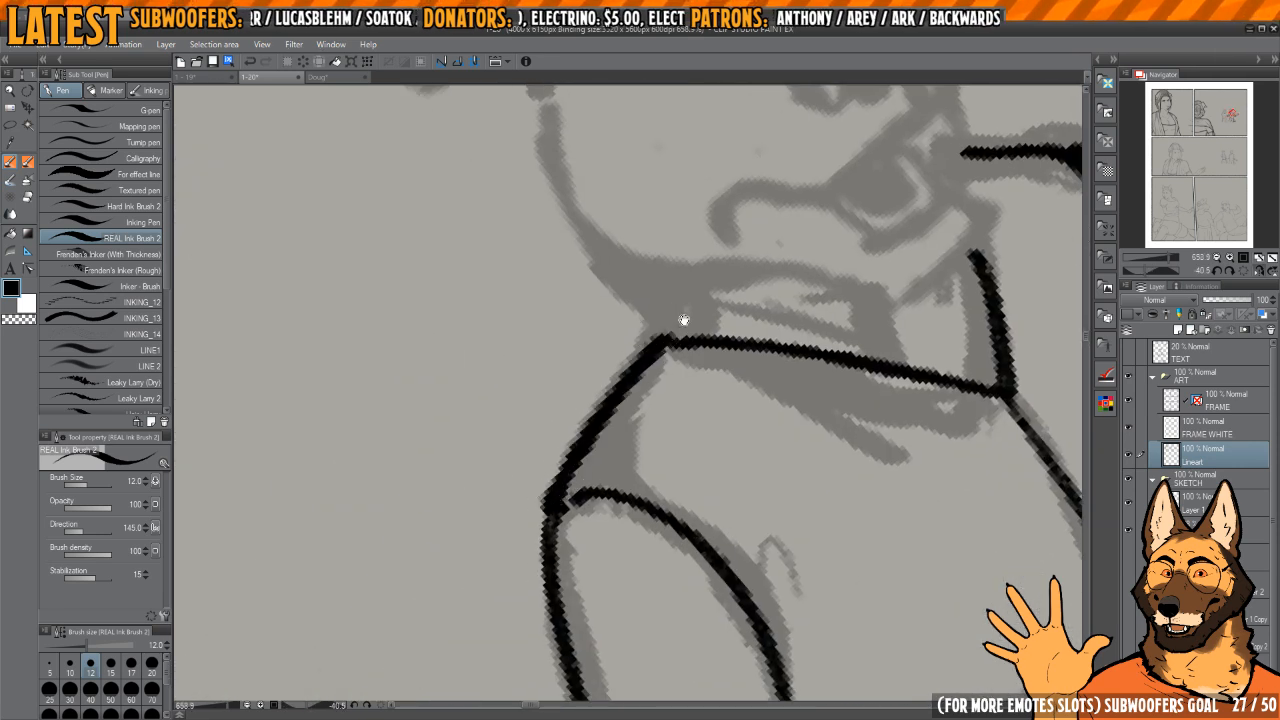
{"action": "mouse_move", "coordinate": [680, 320]}
{"action": "left_mouse_down"}
{"action": "mouse_move", "coordinate": [694, 371]}
{"action": "mouse_move", "coordinate": [820, 435]}
{"action": "mouse_move", "coordinate": [716, 424]}
{"action": "left_mouse_up"}
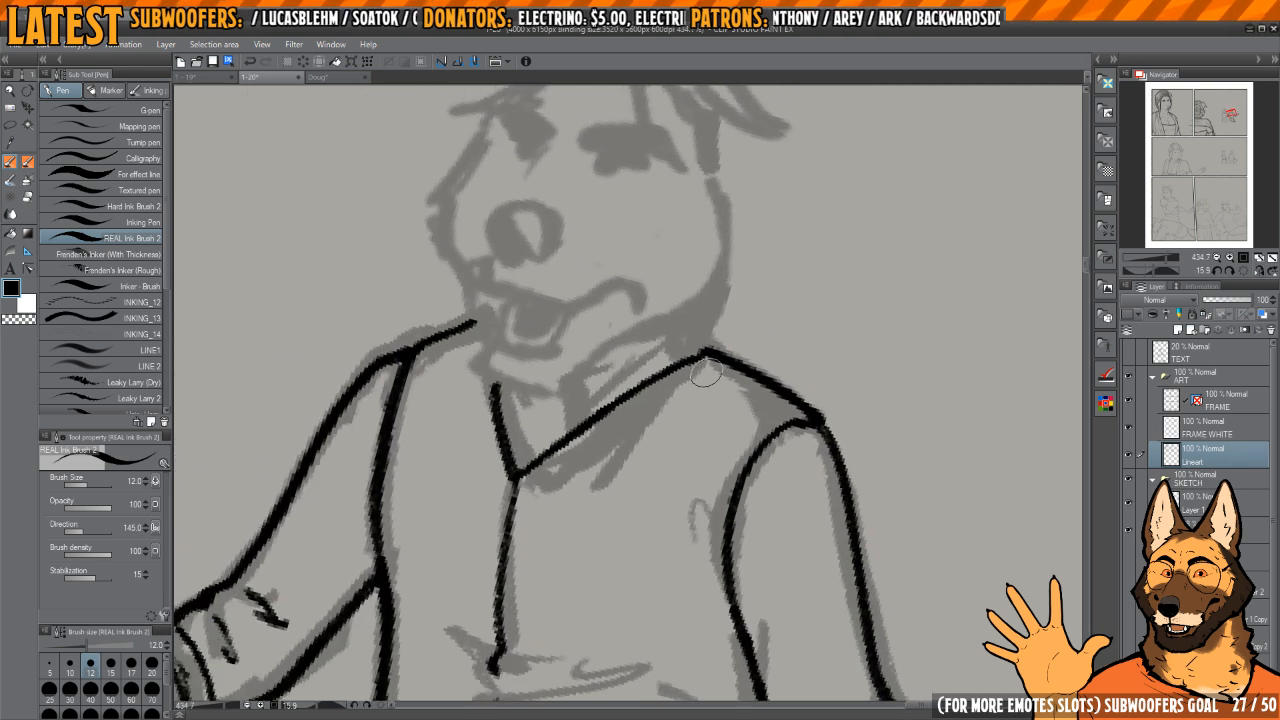
{"action": "mouse_move", "coordinate": [709, 371]}
{"action": "left_mouse_down"}
{"action": "mouse_move", "coordinate": [789, 410]}
{"action": "mouse_move", "coordinate": [746, 374]}
{"action": "mouse_move", "coordinate": [763, 413]}
{"action": "mouse_move", "coordinate": [668, 492]}
{"action": "left_mouse_up"}
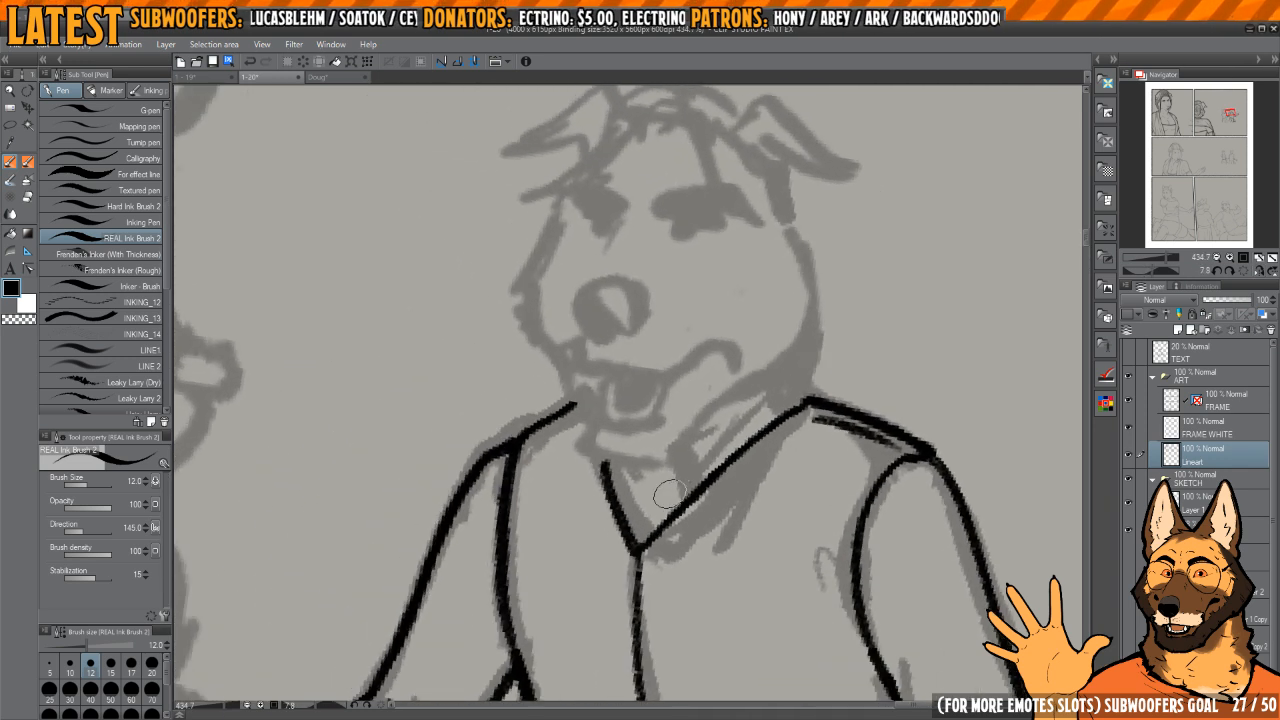
Step: Ink the upper and back edges of the shirt collar between the neckline and the jaw
{"action": "left_click_drag", "start_coordinate": [686, 440], "coordinate": [818, 350]}
{"action": "left_click_drag", "start_coordinate": [818, 350], "coordinate": [807, 400]}
Step: Ink the man's nose outline at brush size 10 and fill it black, leaving a highlight at its top
{"action": "mouse_move", "coordinate": [665, 441]}
{"action": "left_mouse_down"}
{"action": "mouse_move", "coordinate": [715, 455]}
{"action": "mouse_move", "coordinate": [654, 420]}
{"action": "mouse_move", "coordinate": [648, 405]}
{"action": "mouse_move", "coordinate": [669, 397]}
{"action": "mouse_move", "coordinate": [649, 371]}
{"action": "mouse_move", "coordinate": [657, 418]}
{"action": "left_mouse_up"}
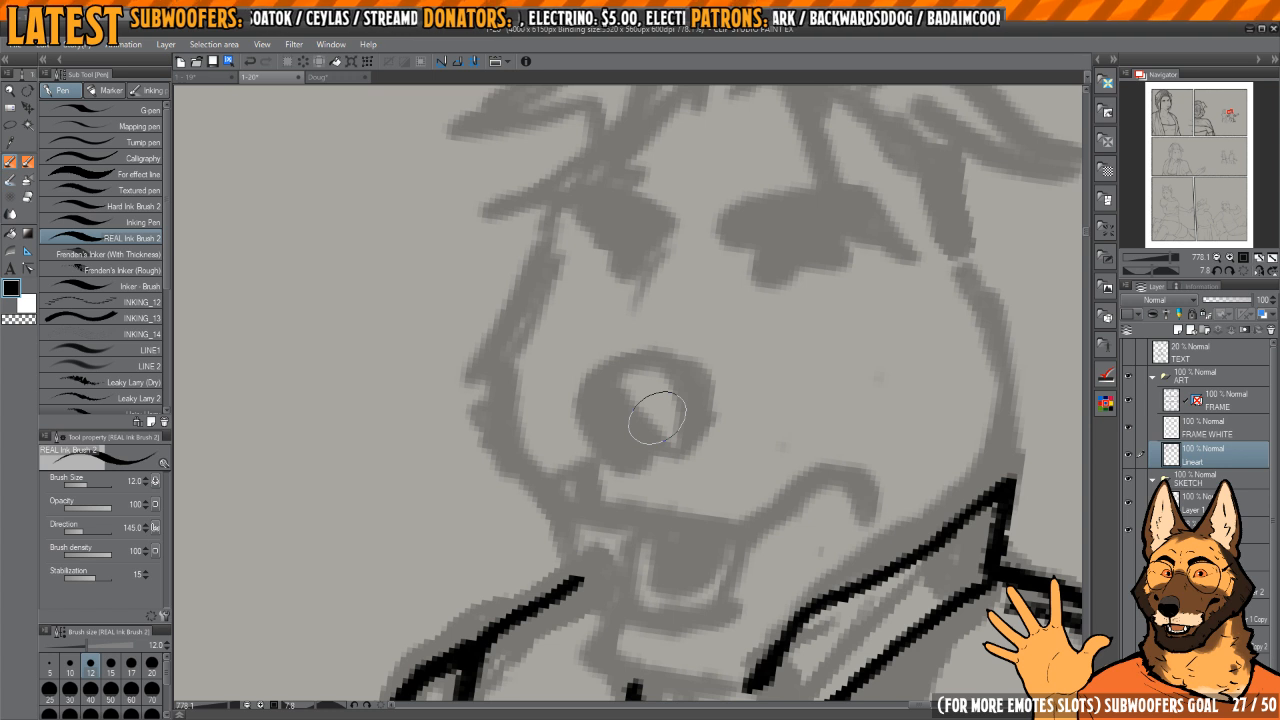
{"action": "left_click_drag", "start_coordinate": [811, 407], "coordinate": [775, 395]}
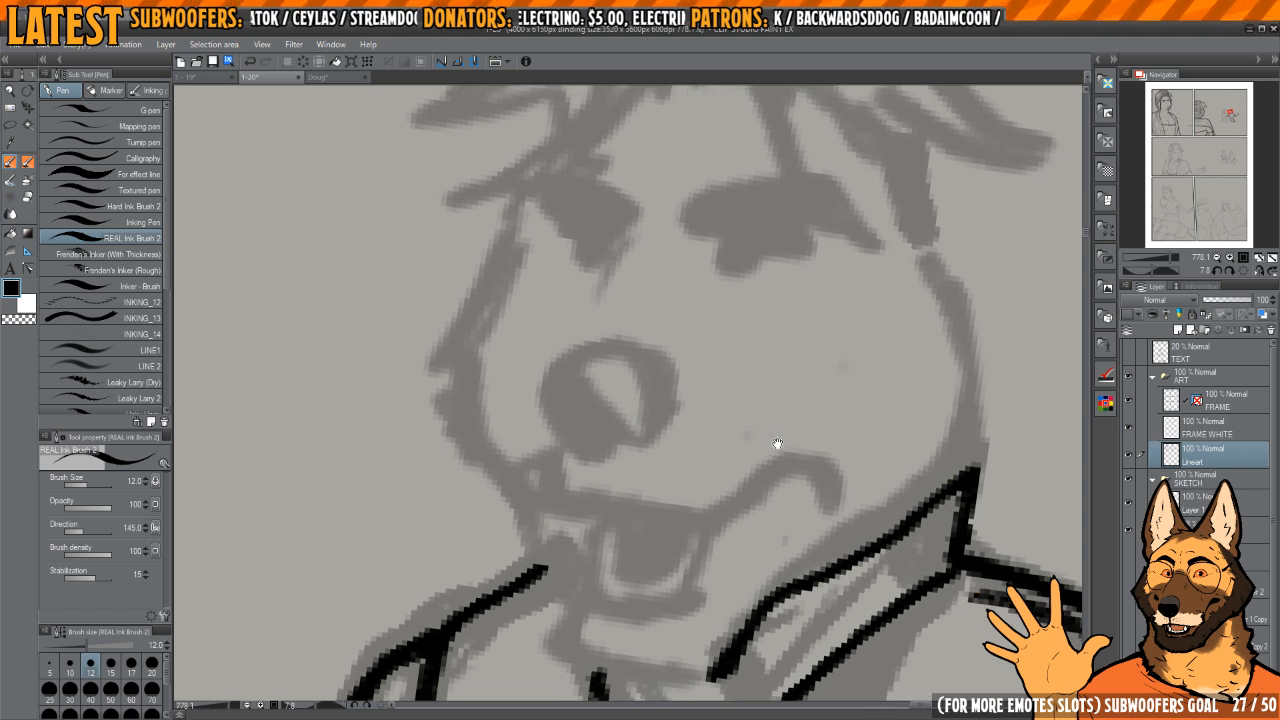
{"action": "left_click_drag", "start_coordinate": [712, 453], "coordinate": [740, 492]}
{"action": "mouse_move", "coordinate": [676, 431]}
{"action": "left_mouse_down"}
{"action": "mouse_move", "coordinate": [678, 406]}
{"action": "mouse_move", "coordinate": [656, 452]}
{"action": "mouse_move", "coordinate": [669, 483]}
{"action": "mouse_move", "coordinate": [643, 414]}
{"action": "mouse_move", "coordinate": [634, 480]}
{"action": "mouse_move", "coordinate": [682, 522]}
{"action": "mouse_move", "coordinate": [722, 432]}
{"action": "mouse_move", "coordinate": [625, 420]}
{"action": "mouse_move", "coordinate": [715, 470]}
{"action": "left_mouse_up"}
{"action": "key", "text": "bracketleft"}
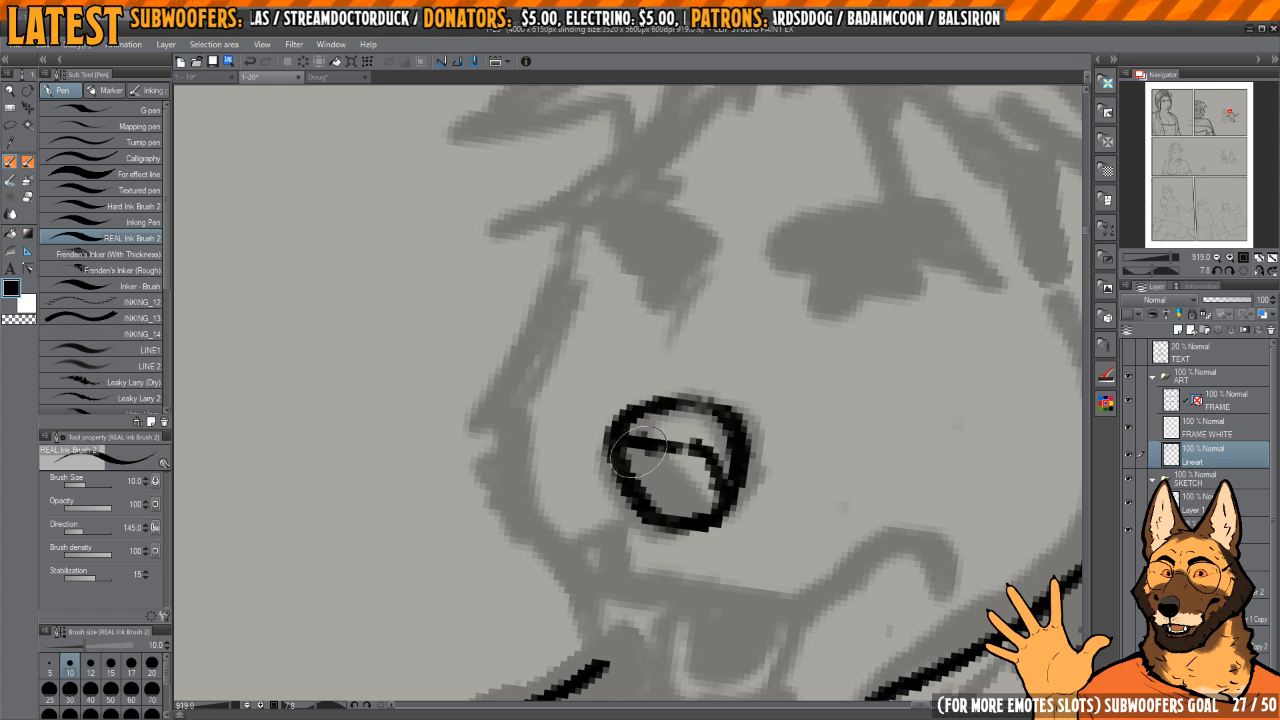
{"action": "mouse_move", "coordinate": [640, 452]}
{"action": "left_mouse_down"}
{"action": "mouse_move", "coordinate": [700, 495]}
{"action": "mouse_move", "coordinate": [715, 470]}
{"action": "mouse_move", "coordinate": [630, 470]}
{"action": "mouse_move", "coordinate": [707, 514]}
{"action": "mouse_move", "coordinate": [705, 466]}
{"action": "mouse_move", "coordinate": [638, 512]}
{"action": "mouse_move", "coordinate": [721, 525]}
{"action": "left_mouse_up"}
{"action": "scroll", "coordinate": [705, 466], "scroll_direction": "down", "scroll_amount": 3}
Step: Ink the upper lip, the curled mouth corner and the open mouth with its black interior
{"action": "left_click_drag", "start_coordinate": [765, 552], "coordinate": [735, 526]}
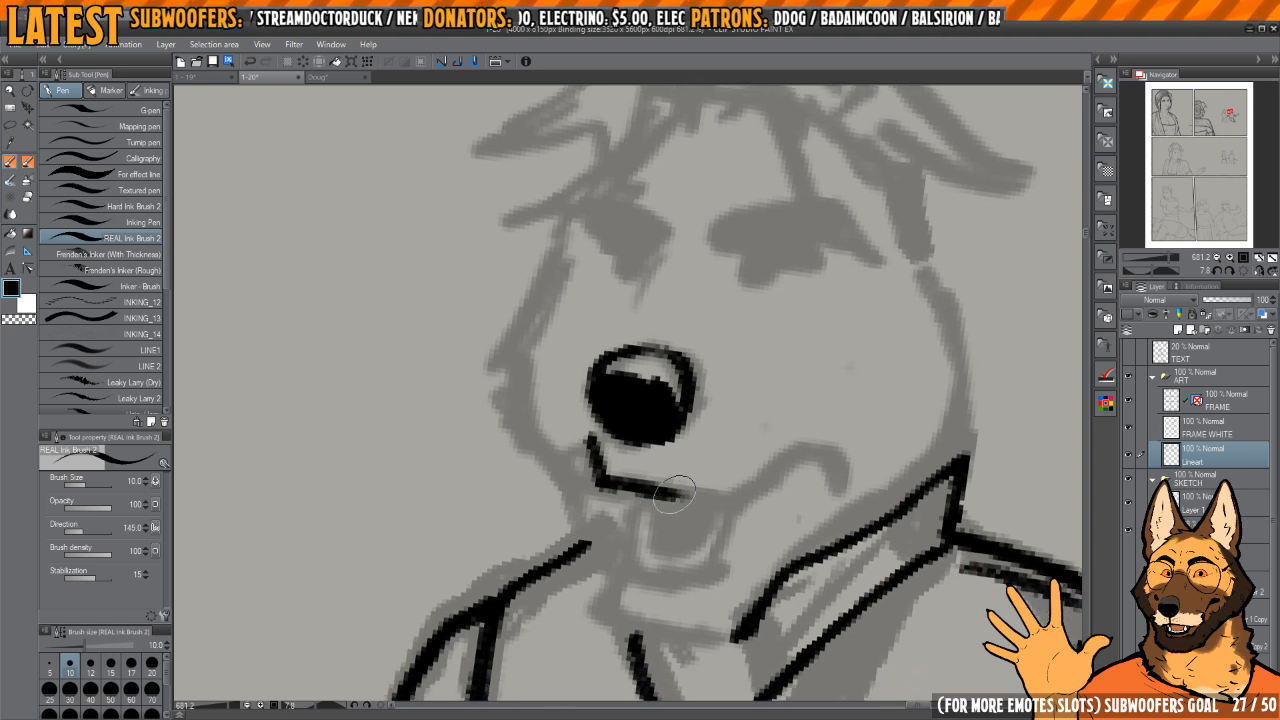
{"action": "mouse_move", "coordinate": [673, 493]}
{"action": "left_mouse_down"}
{"action": "mouse_move", "coordinate": [726, 504]}
{"action": "mouse_move", "coordinate": [795, 445]}
{"action": "mouse_move", "coordinate": [830, 458]}
{"action": "mouse_move", "coordinate": [833, 478]}
{"action": "left_mouse_up"}
{"action": "mouse_move", "coordinate": [657, 505]}
{"action": "left_mouse_down"}
{"action": "mouse_move", "coordinate": [707, 543]}
{"action": "mouse_move", "coordinate": [738, 517]}
{"action": "mouse_move", "coordinate": [721, 495]}
{"action": "mouse_move", "coordinate": [664, 497]}
{"action": "mouse_move", "coordinate": [676, 484]}
{"action": "mouse_move", "coordinate": [673, 502]}
{"action": "mouse_move", "coordinate": [695, 519]}
{"action": "mouse_move", "coordinate": [732, 476]}
{"action": "mouse_move", "coordinate": [715, 495]}
{"action": "mouse_move", "coordinate": [680, 469]}
{"action": "mouse_move", "coordinate": [718, 472]}
{"action": "mouse_move", "coordinate": [656, 469]}
{"action": "left_mouse_up"}
{"action": "key", "text": "c"}
Step: Ink the chin below the open mouth and clean up its overlaps with the mouth and collar lines
{"action": "key", "text": "c"}
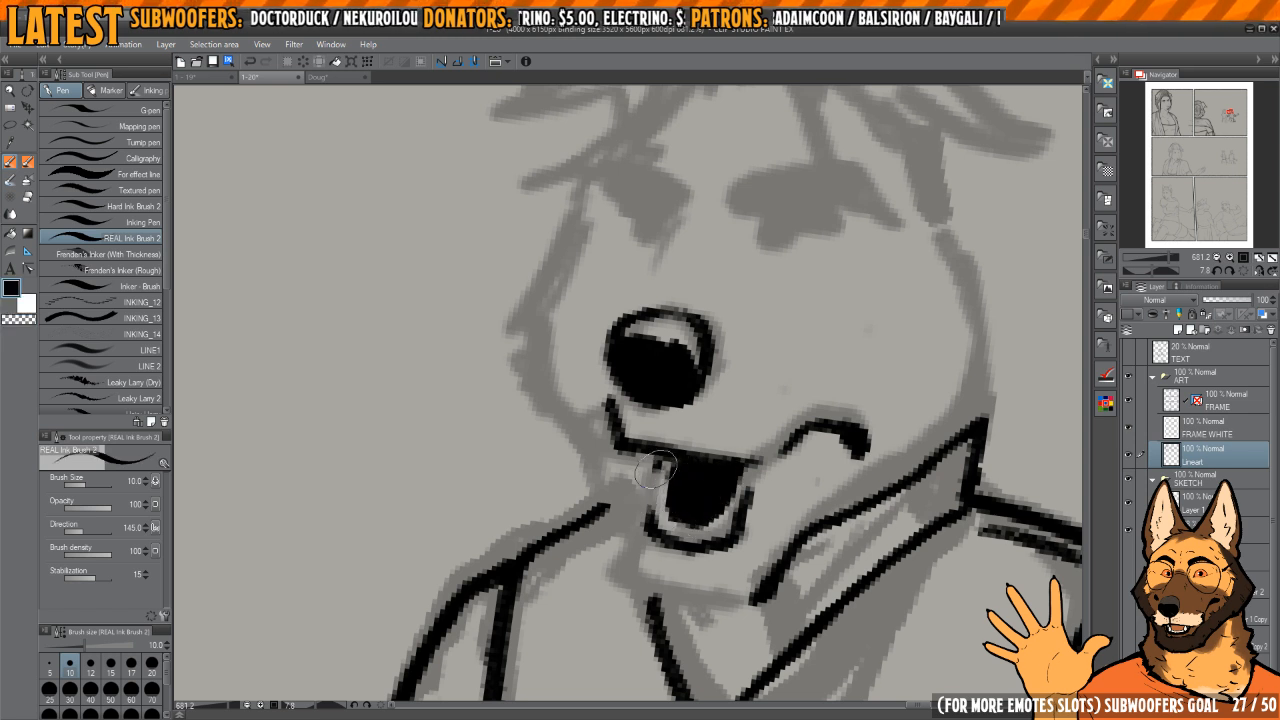
{"action": "left_click_drag", "start_coordinate": [632, 525], "coordinate": [640, 494]}
{"action": "left_click_drag", "start_coordinate": [648, 545], "coordinate": [668, 560]}
{"action": "key", "text": "c"}
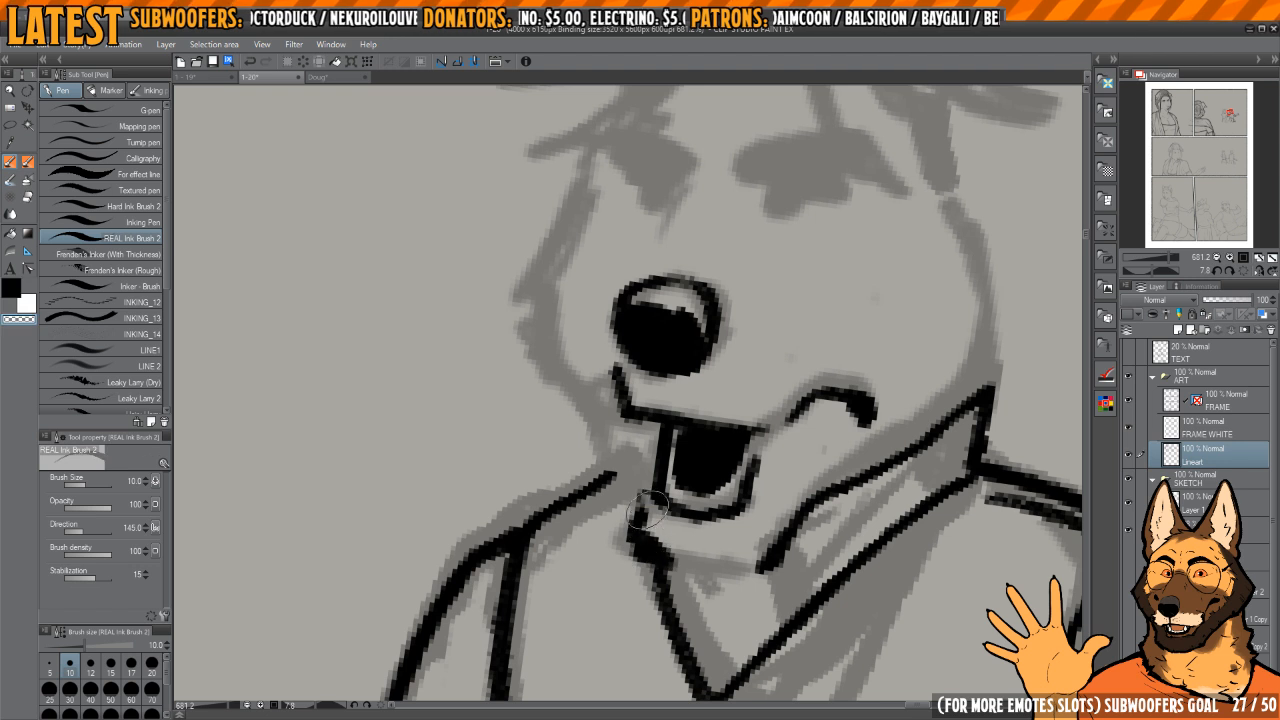
{"action": "key", "text": "c"}
{"action": "mouse_move", "coordinate": [647, 488]}
{"action": "left_mouse_down"}
{"action": "mouse_move", "coordinate": [638, 536]}
{"action": "mouse_move", "coordinate": [642, 526]}
{"action": "mouse_move", "coordinate": [675, 556]}
{"action": "mouse_move", "coordinate": [636, 518]}
{"action": "mouse_move", "coordinate": [646, 544]}
{"action": "mouse_move", "coordinate": [679, 556]}
{"action": "mouse_move", "coordinate": [743, 548]}
{"action": "left_mouse_up"}
{"action": "key", "text": "c"}
{"action": "key", "text": "c"}
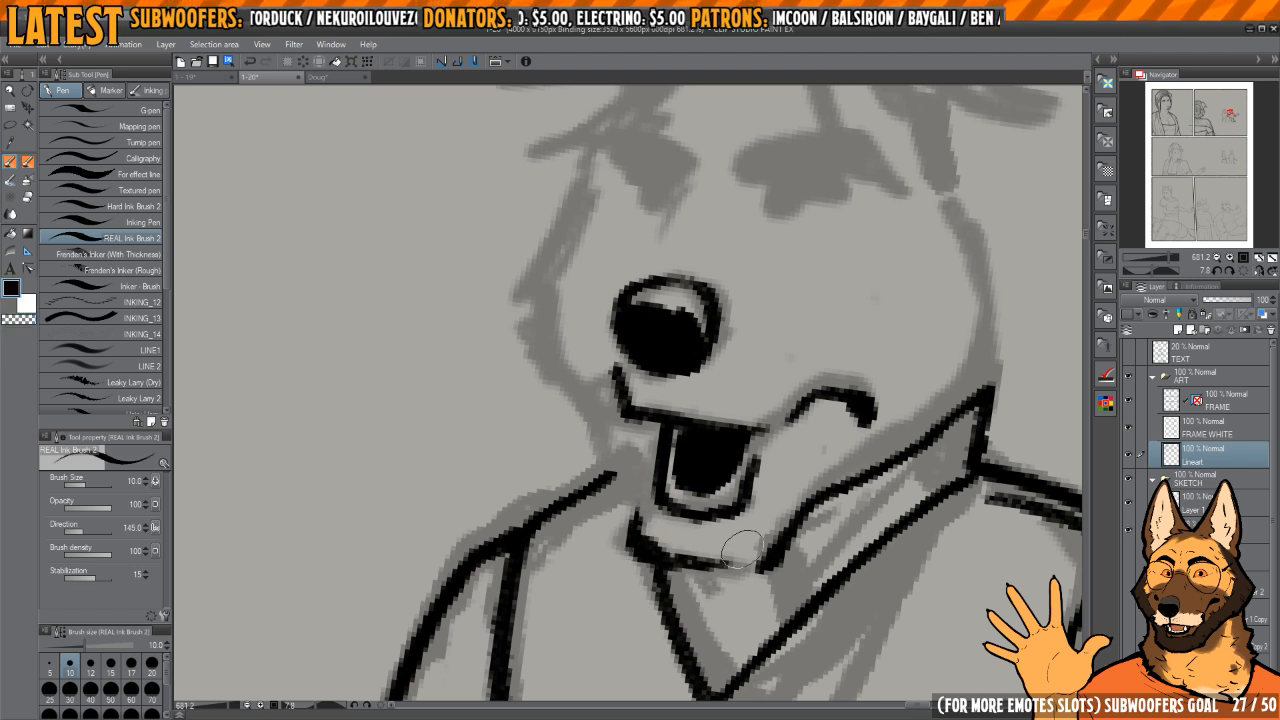
{"action": "key", "text": "c"}
{"action": "mouse_move", "coordinate": [660, 535]}
{"action": "left_mouse_down"}
{"action": "mouse_move", "coordinate": [643, 512]}
{"action": "mouse_move", "coordinate": [749, 529]}
{"action": "left_mouse_up"}
{"action": "key", "text": "c"}
Step: Ink the underside of the jaw along the collar and the back edge of the cheek up to the ear
{"action": "mouse_move", "coordinate": [610, 508]}
{"action": "left_mouse_down"}
{"action": "mouse_move", "coordinate": [690, 568]}
{"action": "mouse_move", "coordinate": [755, 532]}
{"action": "mouse_move", "coordinate": [826, 450]}
{"action": "mouse_move", "coordinate": [900, 406]}
{"action": "left_mouse_up"}
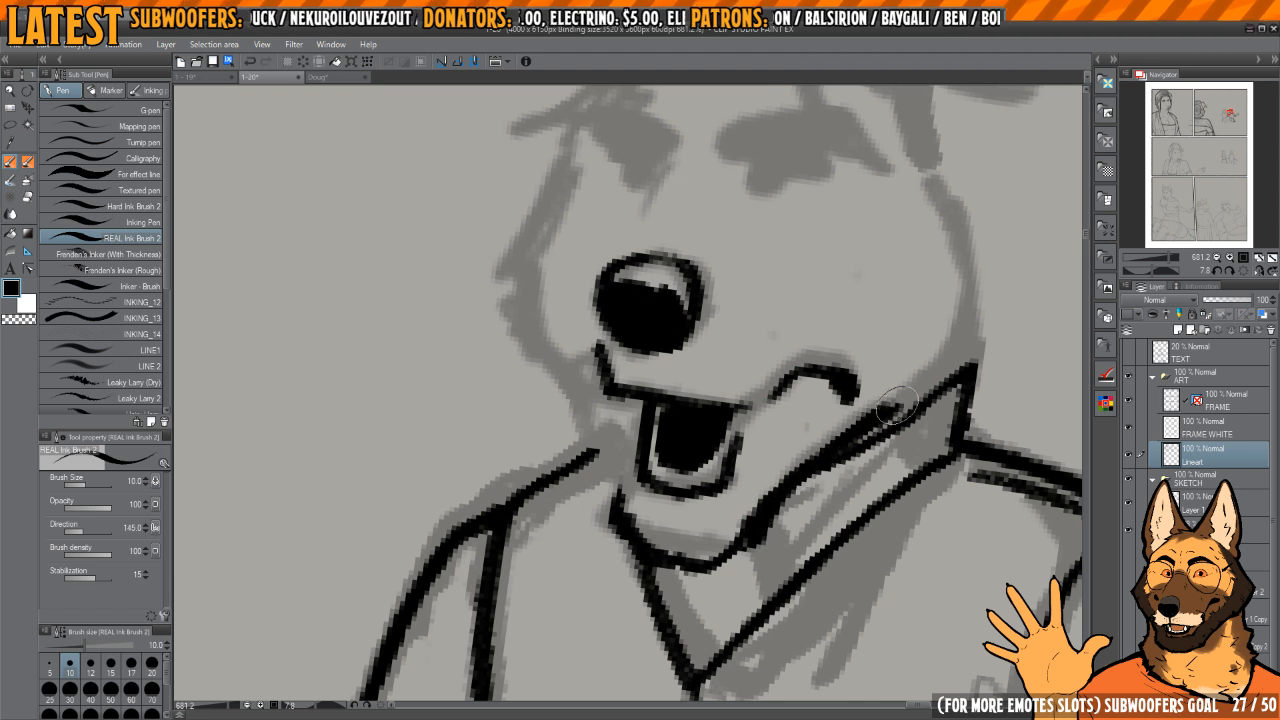
{"action": "key", "text": "h"}
{"action": "mouse_move", "coordinate": [700, 423]}
{"action": "left_mouse_down"}
{"action": "mouse_move", "coordinate": [831, 517]}
{"action": "mouse_move", "coordinate": [994, 603]}
{"action": "left_mouse_up"}
{"action": "key", "text": "c"}
{"action": "left_click_drag", "start_coordinate": [644, 577], "coordinate": [688, 595]}
{"action": "key", "text": "c"}
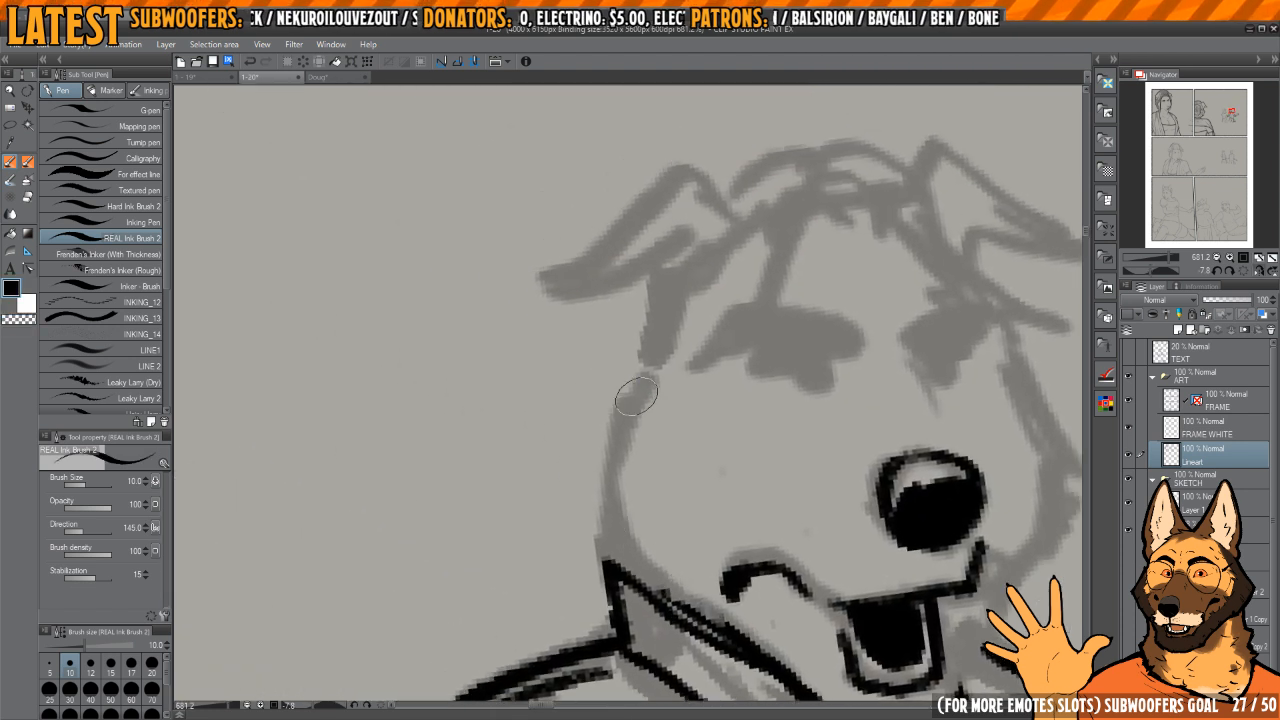
{"action": "mouse_move", "coordinate": [641, 368]}
{"action": "left_mouse_down"}
{"action": "mouse_move", "coordinate": [600, 440]}
{"action": "mouse_move", "coordinate": [594, 495]}
{"action": "mouse_move", "coordinate": [626, 562]}
{"action": "mouse_move", "coordinate": [706, 628]}
{"action": "left_mouse_up"}
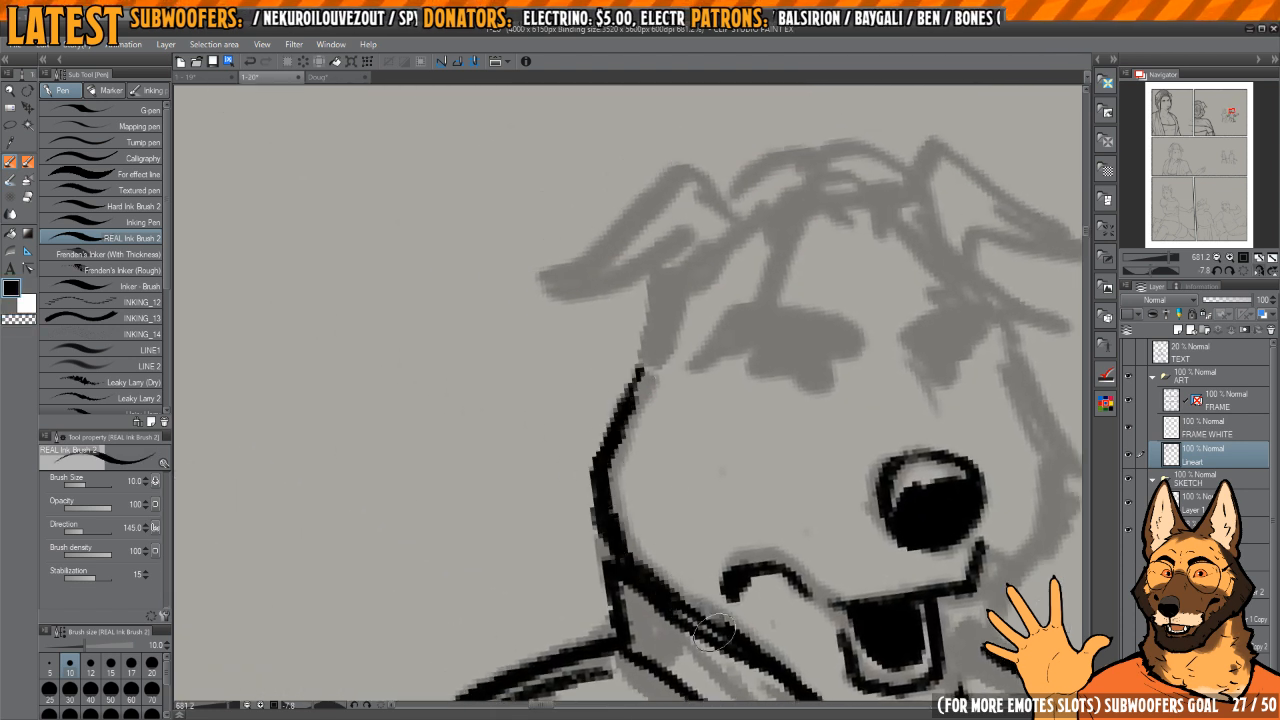
{"action": "mouse_move", "coordinate": [632, 412]}
{"action": "left_mouse_down"}
{"action": "mouse_move", "coordinate": [648, 490]}
{"action": "mouse_move", "coordinate": [686, 374]}
{"action": "left_mouse_up"}
Step: Ink the front contour of the face from forehead to chin and the short shirt line inside the collar opening
{"action": "key", "text": "h"}
{"action": "left_click_drag", "start_coordinate": [545, 449], "coordinate": [776, 380]}
{"action": "left_click_drag", "start_coordinate": [776, 380], "coordinate": [747, 395]}
{"action": "left_click", "coordinate": [1152, 271]}
{"action": "left_click", "coordinate": [1241, 274]}
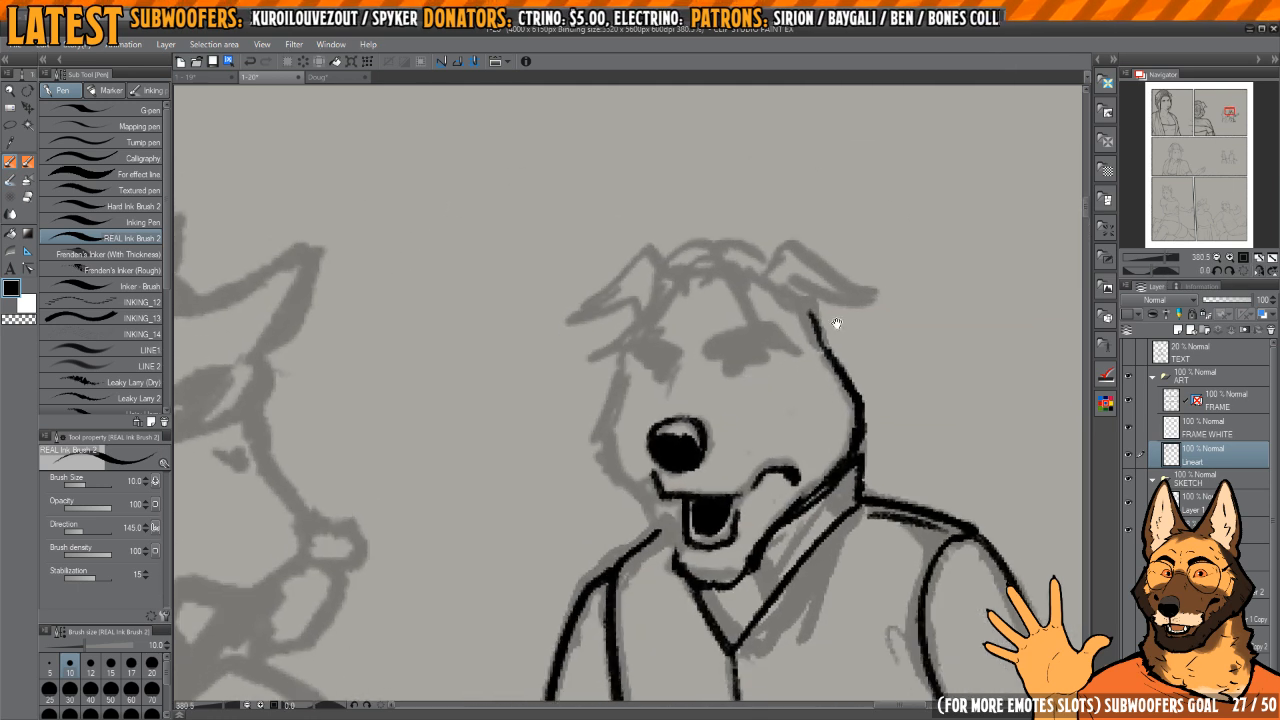
{"action": "mouse_move", "coordinate": [628, 345]}
{"action": "left_mouse_down"}
{"action": "mouse_move", "coordinate": [674, 374]}
{"action": "mouse_move", "coordinate": [644, 474]}
{"action": "left_mouse_up"}
{"action": "scroll", "coordinate": [682, 361], "scroll_direction": "up", "scroll_amount": 1}
{"action": "left_click_drag", "start_coordinate": [678, 545], "coordinate": [717, 582]}
{"action": "left_click_drag", "start_coordinate": [717, 582], "coordinate": [699, 547]}
{"action": "left_click_drag", "start_coordinate": [662, 508], "coordinate": [692, 545]}
{"action": "left_click_drag", "start_coordinate": [718, 614], "coordinate": [679, 502]}
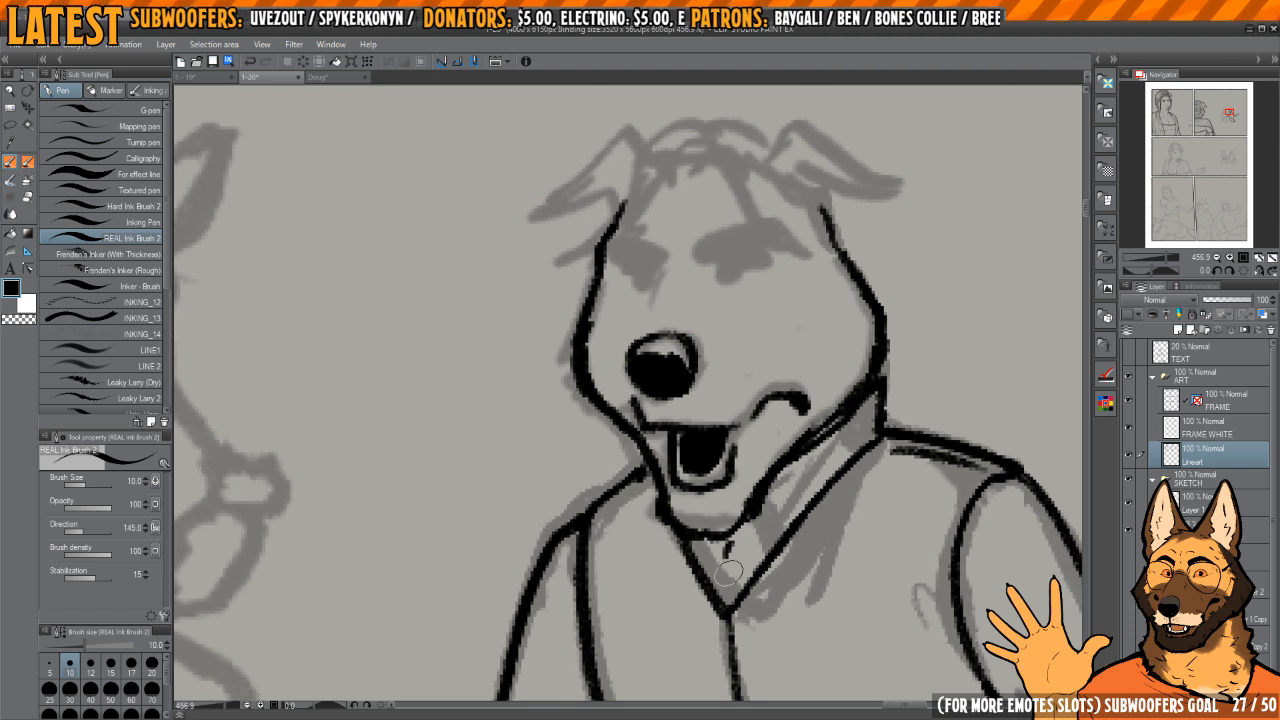
{"action": "left_click_drag", "start_coordinate": [729, 573], "coordinate": [732, 590]}
Step: Ink both slanted eyebrows, the eyes beneath them and the short line beside the muzzle
{"action": "left_click_drag", "start_coordinate": [757, 421], "coordinate": [768, 564]}
{"action": "mouse_move", "coordinate": [731, 408]}
{"action": "left_mouse_down"}
{"action": "mouse_move", "coordinate": [748, 406]}
{"action": "mouse_move", "coordinate": [741, 425]}
{"action": "left_mouse_up"}
{"action": "mouse_move", "coordinate": [651, 440]}
{"action": "left_mouse_down"}
{"action": "mouse_move", "coordinate": [654, 458]}
{"action": "mouse_move", "coordinate": [672, 457]}
{"action": "mouse_move", "coordinate": [671, 410]}
{"action": "mouse_move", "coordinate": [640, 474]}
{"action": "mouse_move", "coordinate": [650, 438]}
{"action": "left_mouse_up"}
{"action": "key", "text": "c"}
{"action": "key", "text": "c"}
{"action": "mouse_move", "coordinate": [772, 417]}
{"action": "left_mouse_down"}
{"action": "mouse_move", "coordinate": [758, 403]}
{"action": "mouse_move", "coordinate": [790, 378]}
{"action": "mouse_move", "coordinate": [761, 383]}
{"action": "mouse_move", "coordinate": [812, 376]}
{"action": "left_mouse_up"}
{"action": "mouse_move", "coordinate": [673, 389]}
{"action": "left_mouse_down"}
{"action": "mouse_move", "coordinate": [733, 412]}
{"action": "mouse_move", "coordinate": [657, 420]}
{"action": "left_mouse_up"}
Step: Ink the fringe's jagged edge across the forehead and its lock falling over the far brow
{"action": "mouse_move", "coordinate": [865, 375]}
{"action": "left_mouse_down"}
{"action": "mouse_move", "coordinate": [849, 329]}
{"action": "mouse_move", "coordinate": [783, 326]}
{"action": "mouse_move", "coordinate": [751, 363]}
{"action": "mouse_move", "coordinate": [751, 408]}
{"action": "mouse_move", "coordinate": [771, 410]}
{"action": "left_mouse_up"}
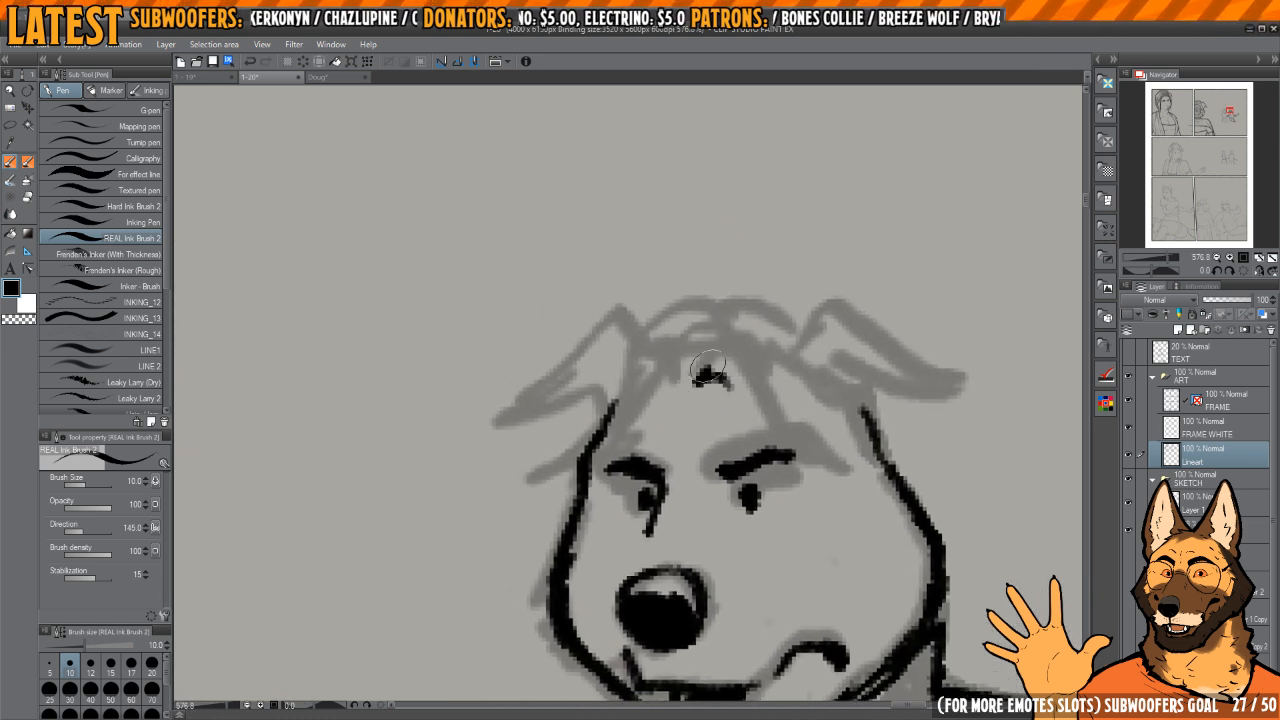
{"action": "left_click_drag", "start_coordinate": [708, 366], "coordinate": [785, 446]}
{"action": "mouse_move", "coordinate": [752, 400]}
{"action": "left_mouse_down"}
{"action": "mouse_move", "coordinate": [744, 384]}
{"action": "mouse_move", "coordinate": [790, 423]}
{"action": "mouse_move", "coordinate": [830, 414]}
{"action": "left_mouse_up"}
{"action": "mouse_move", "coordinate": [812, 342]}
{"action": "left_mouse_down"}
{"action": "mouse_move", "coordinate": [855, 412]}
{"action": "mouse_move", "coordinate": [796, 412]}
{"action": "mouse_move", "coordinate": [827, 376]}
{"action": "mouse_move", "coordinate": [866, 426]}
{"action": "left_mouse_up"}
{"action": "key", "text": "c"}
Step: Ink and tidy the remaining hair locks framing the face at the temples
{"action": "key", "text": "c"}
{"action": "left_click_drag", "start_coordinate": [888, 440], "coordinate": [837, 371]}
{"action": "scroll", "coordinate": [840, 336], "scroll_direction": "down", "scroll_amount": 3}
{"action": "left_click_drag", "start_coordinate": [838, 327], "coordinate": [868, 412]}
{"action": "mouse_move", "coordinate": [670, 310]}
{"action": "left_mouse_down"}
{"action": "mouse_move", "coordinate": [732, 369]}
{"action": "mouse_move", "coordinate": [678, 431]}
{"action": "left_mouse_up"}
{"action": "key", "text": "c"}
{"action": "key", "text": "c"}
{"action": "left_click_drag", "start_coordinate": [700, 384], "coordinate": [657, 424]}
{"action": "mouse_move", "coordinate": [657, 424]}
{"action": "left_mouse_down"}
{"action": "mouse_move", "coordinate": [692, 418]}
{"action": "mouse_move", "coordinate": [677, 431]}
{"action": "left_mouse_up"}
{"action": "left_click_drag", "start_coordinate": [733, 456], "coordinate": [698, 440]}
Step: Ink the outline of the folded ear on the side facing the woman
{"action": "scroll", "coordinate": [697, 440], "scroll_direction": "up", "scroll_amount": 2}
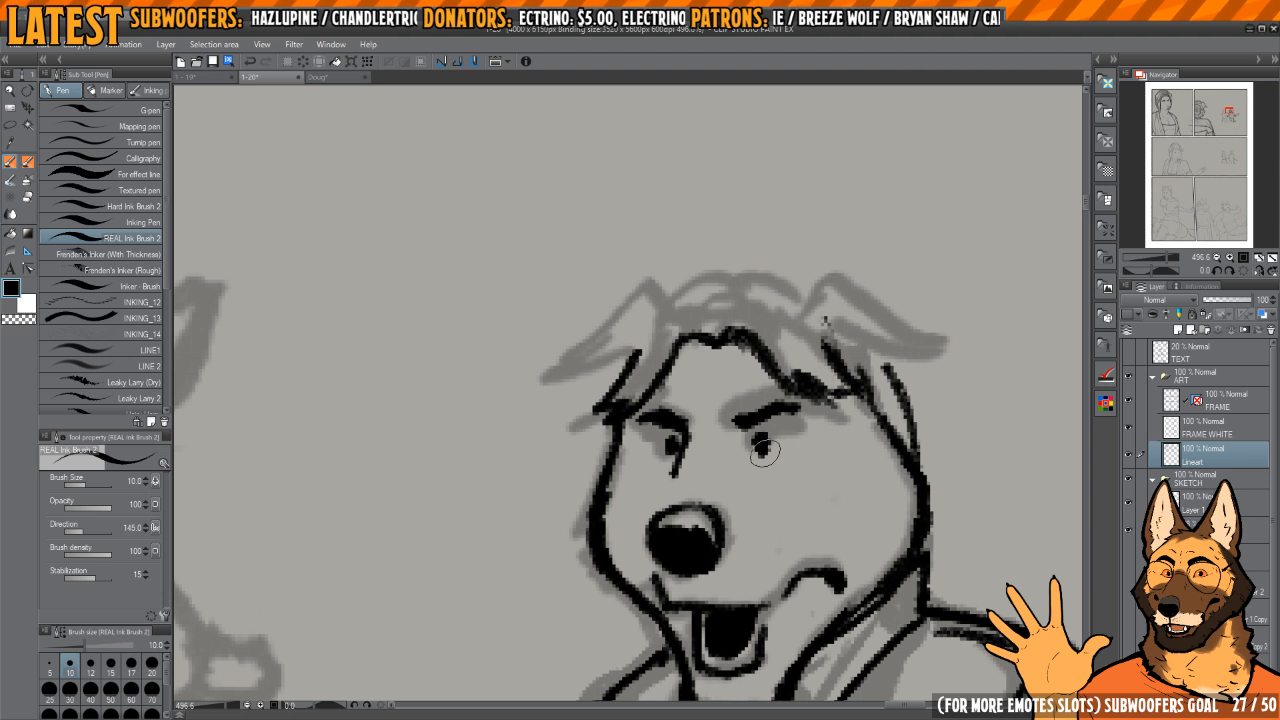
{"action": "scroll", "coordinate": [700, 420], "scroll_direction": "up", "scroll_amount": 2}
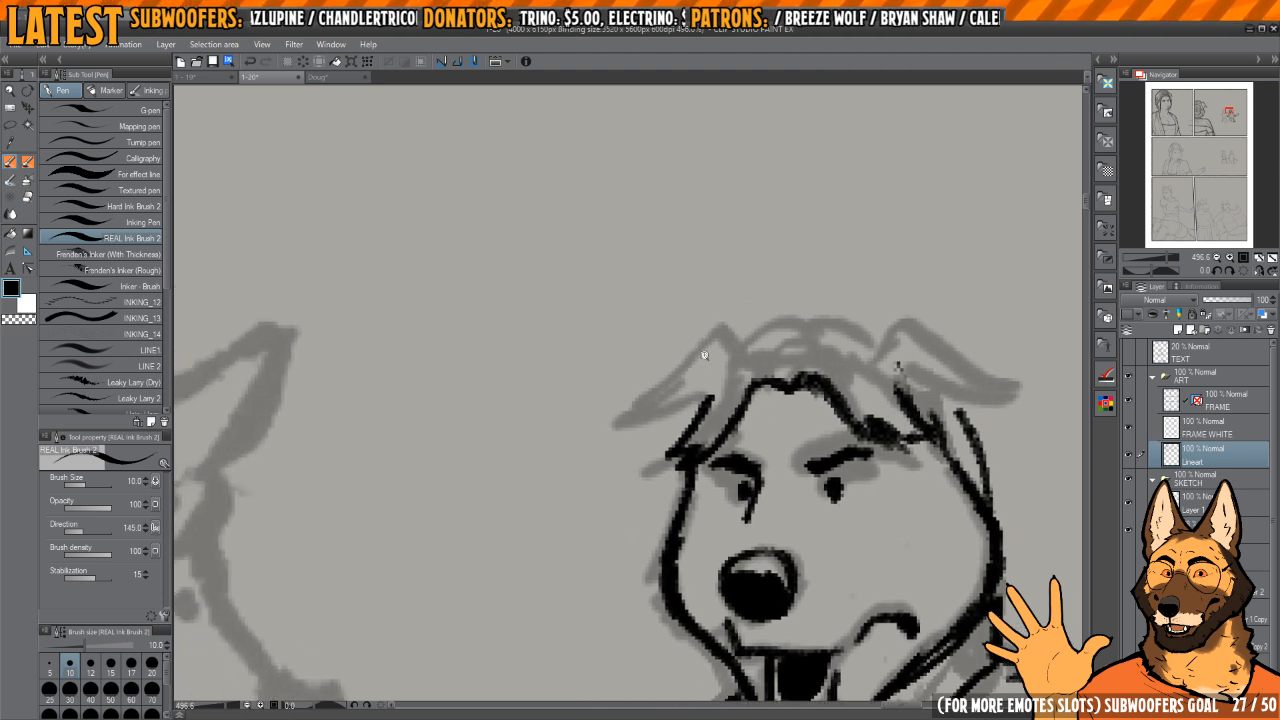
{"action": "mouse_move", "coordinate": [768, 348]}
{"action": "left_mouse_down"}
{"action": "mouse_move", "coordinate": [708, 350]}
{"action": "mouse_move", "coordinate": [632, 446]}
{"action": "mouse_move", "coordinate": [732, 408]}
{"action": "left_mouse_up"}
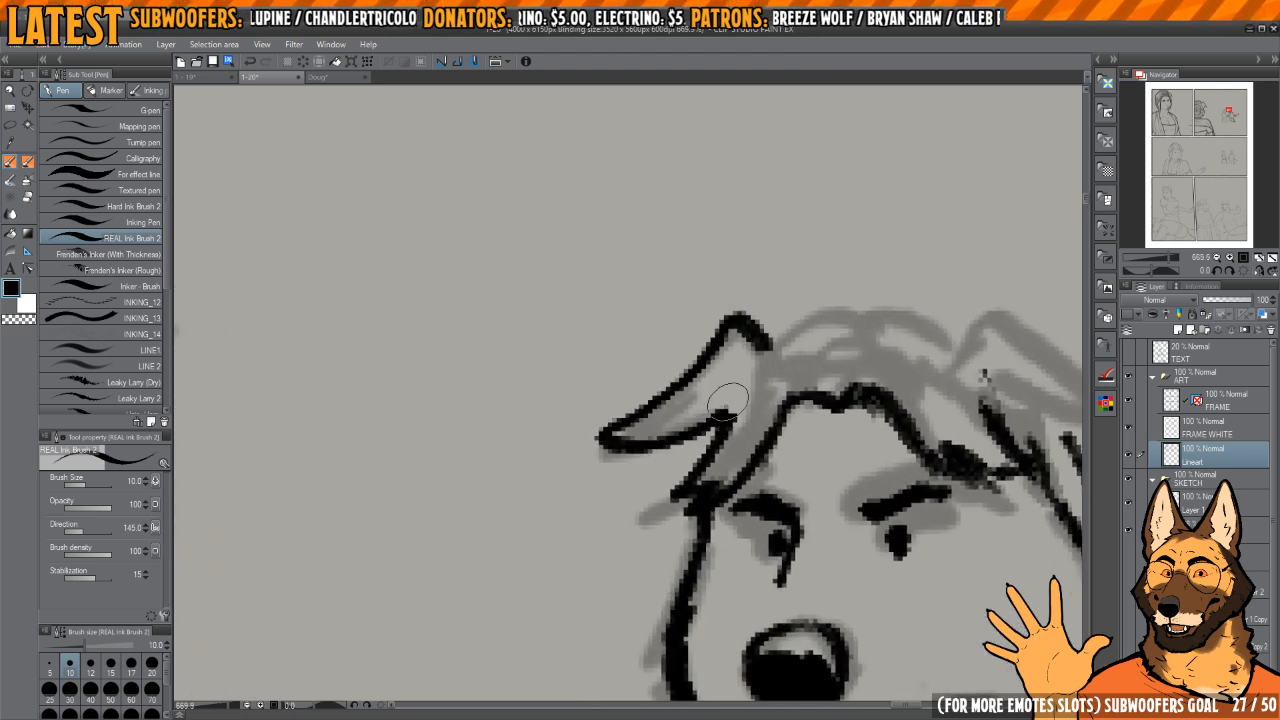
Step: Ink the outline of the man's other folded ear and tidy its inner corner
{"action": "left_click_drag", "start_coordinate": [990, 404], "coordinate": [762, 396]}
{"action": "left_click_drag", "start_coordinate": [735, 346], "coordinate": [794, 306]}
{"action": "key", "text": "c"}
{"action": "left_click_drag", "start_coordinate": [763, 362], "coordinate": [758, 373]}
{"action": "key", "text": "c"}
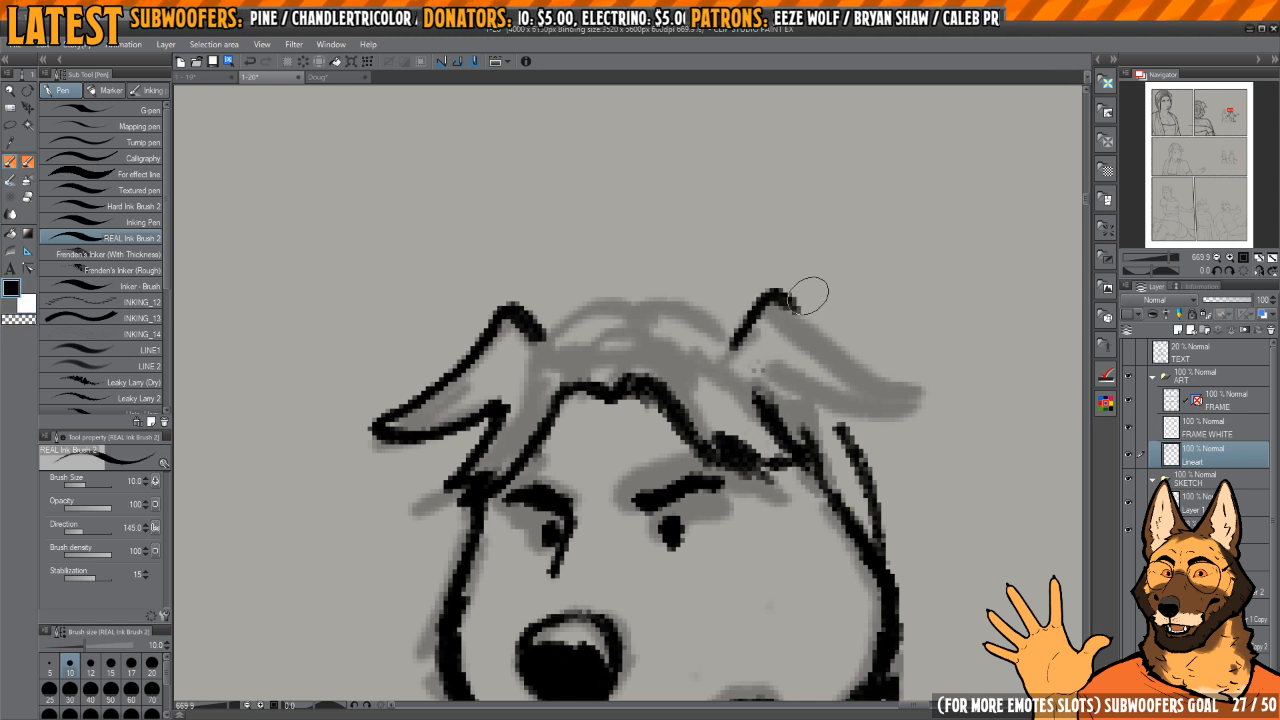
{"action": "mouse_move", "coordinate": [785, 298]}
{"action": "left_mouse_down"}
{"action": "mouse_move", "coordinate": [875, 371]}
{"action": "mouse_move", "coordinate": [922, 390]}
{"action": "left_mouse_up"}
{"action": "left_click_drag", "start_coordinate": [778, 372], "coordinate": [910, 401]}
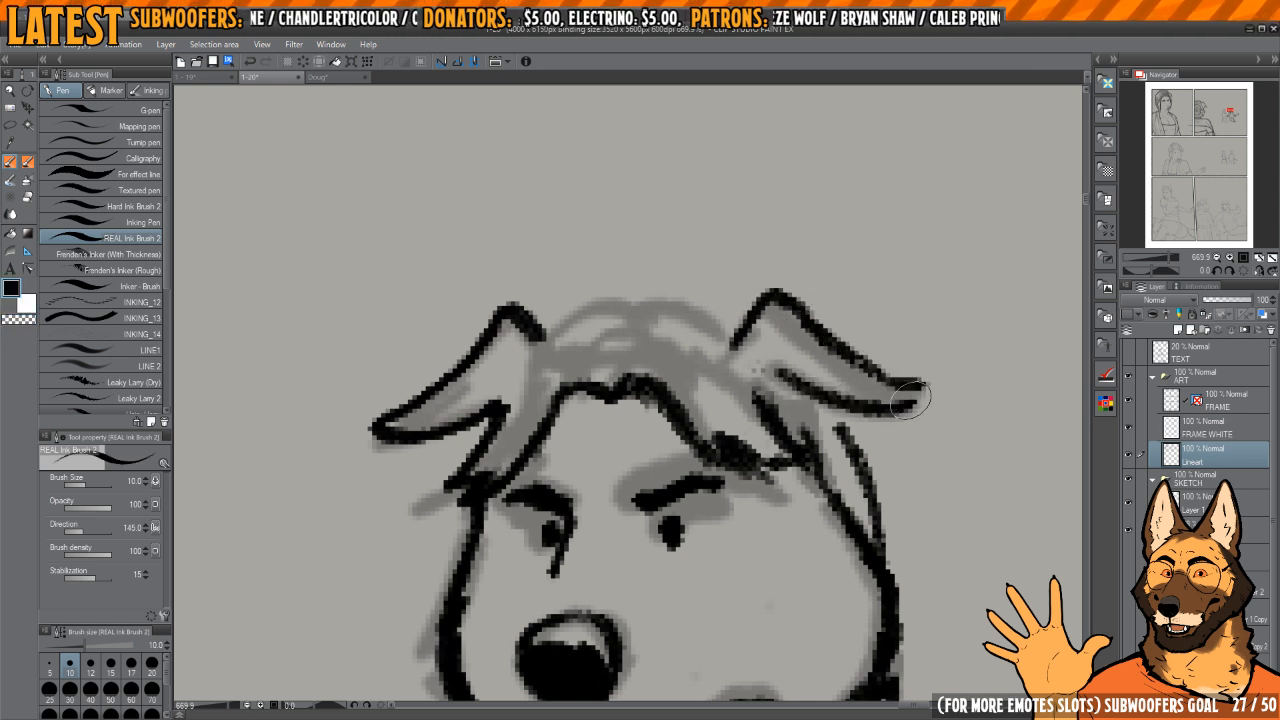
{"action": "mouse_move", "coordinate": [840, 347]}
{"action": "left_mouse_down"}
{"action": "mouse_move", "coordinate": [863, 358]}
{"action": "mouse_move", "coordinate": [795, 313]}
{"action": "left_mouse_up"}
{"action": "key", "text": "c"}
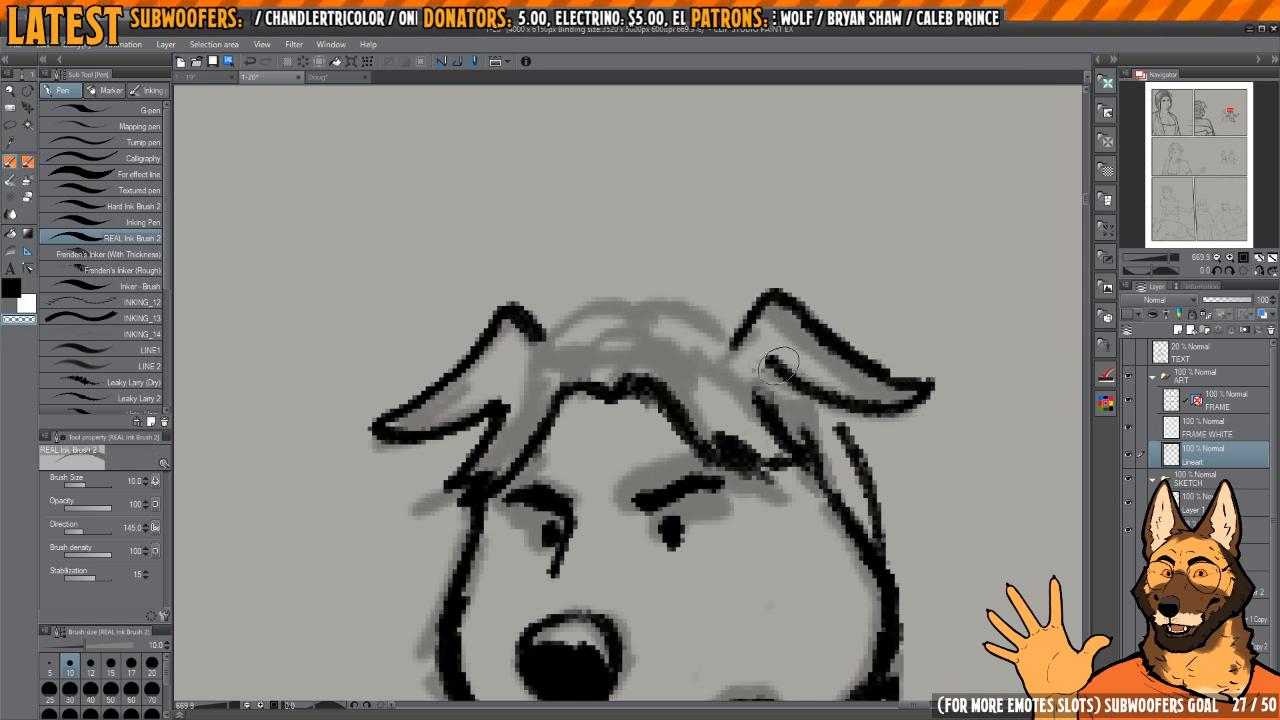
{"action": "mouse_move", "coordinate": [773, 367]}
{"action": "left_mouse_down"}
{"action": "mouse_move", "coordinate": [806, 396]}
{"action": "mouse_move", "coordinate": [782, 376]}
{"action": "left_mouse_up"}
{"action": "key", "text": "c"}
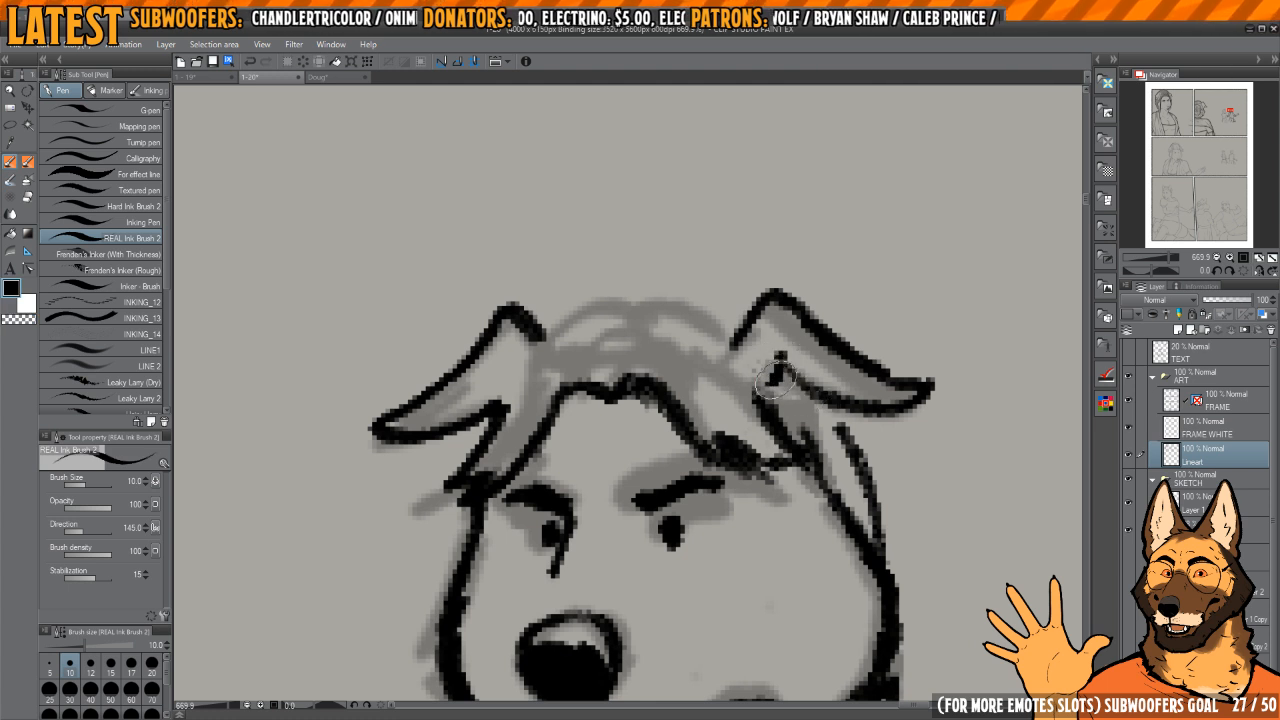
Step: Connect that ear to the hair below it and ink the back of the head down to the cheek
{"action": "left_click_drag", "start_coordinate": [814, 416], "coordinate": [818, 420]}
{"action": "key", "text": "c"}
{"action": "left_click_drag", "start_coordinate": [803, 402], "coordinate": [806, 408]}
{"action": "key", "text": "c"}
{"action": "left_click_drag", "start_coordinate": [774, 400], "coordinate": [866, 466]}
{"action": "key", "text": "c"}
{"action": "left_click_drag", "start_coordinate": [836, 424], "coordinate": [876, 538]}
{"action": "key", "text": "c"}
{"action": "left_click_drag", "start_coordinate": [810, 455], "coordinate": [902, 485]}
Step: Ink the top of the hair between the two ears and add short strand lines inside it
{"action": "mouse_move", "coordinate": [824, 340]}
{"action": "left_mouse_down"}
{"action": "mouse_move", "coordinate": [710, 316]}
{"action": "mouse_move", "coordinate": [606, 334]}
{"action": "left_mouse_up"}
{"action": "mouse_move", "coordinate": [784, 342]}
{"action": "left_mouse_down"}
{"action": "mouse_move", "coordinate": [790, 330]}
{"action": "mouse_move", "coordinate": [702, 321]}
{"action": "mouse_move", "coordinate": [650, 338]}
{"action": "mouse_move", "coordinate": [755, 308]}
{"action": "left_mouse_up"}
{"action": "key", "text": "c"}
{"action": "key", "text": "c"}
{"action": "mouse_move", "coordinate": [838, 322]}
{"action": "left_mouse_down"}
{"action": "mouse_move", "coordinate": [824, 310]}
{"action": "mouse_move", "coordinate": [809, 338]}
{"action": "left_mouse_up"}
{"action": "key", "text": "c"}
{"action": "key", "text": "c"}
{"action": "mouse_move", "coordinate": [699, 362]}
{"action": "left_mouse_down"}
{"action": "mouse_move", "coordinate": [748, 339]}
{"action": "mouse_move", "coordinate": [810, 366]}
{"action": "left_mouse_up"}
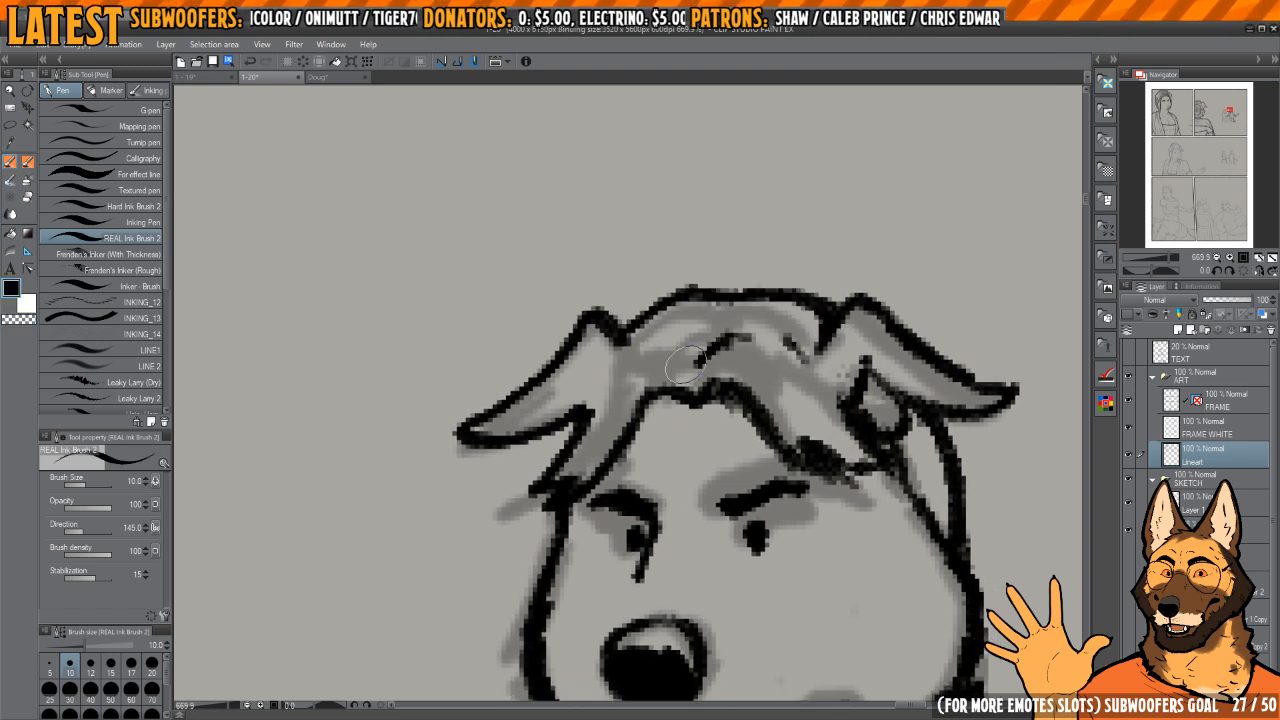
{"action": "left_click_drag", "start_coordinate": [578, 428], "coordinate": [646, 357]}
Step: Lasso the outstretched forearm, cuff and hand and nudge them slightly up and towards the body, then deselect
{"action": "scroll", "coordinate": [680, 338], "scroll_direction": "down", "scroll_amount": 10}
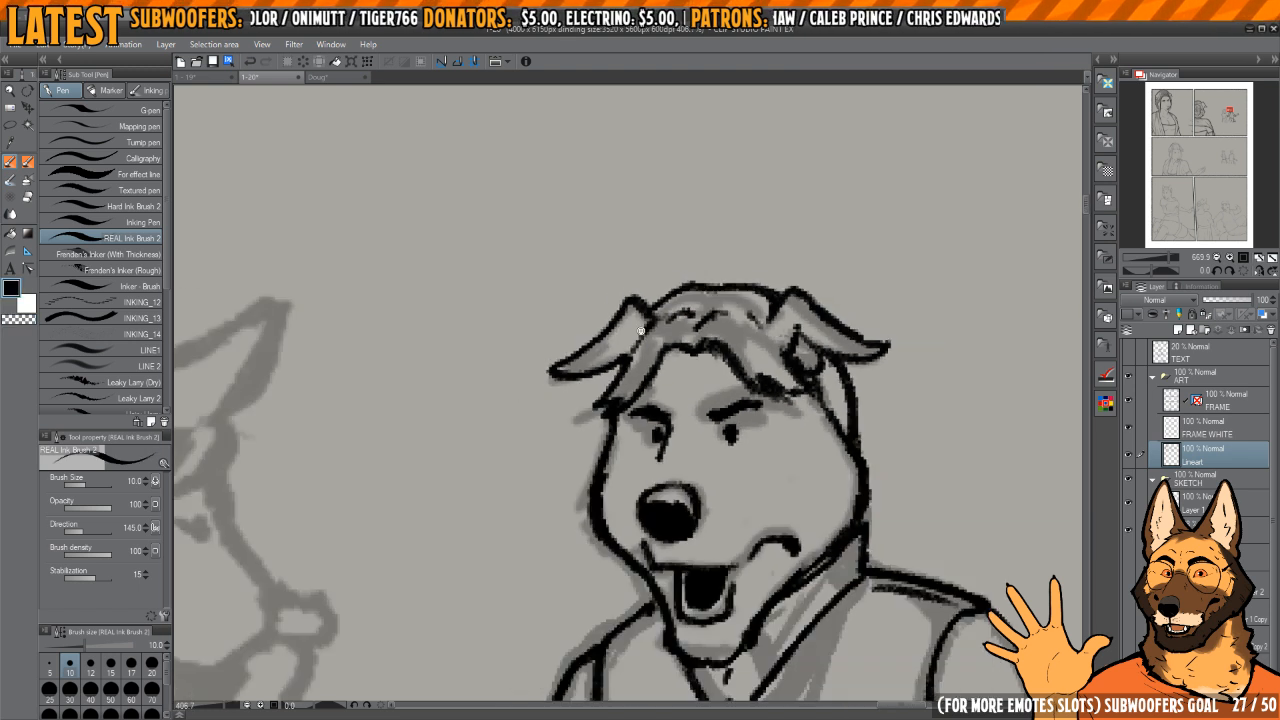
{"action": "scroll", "coordinate": [684, 366], "scroll_direction": "up", "scroll_amount": 4}
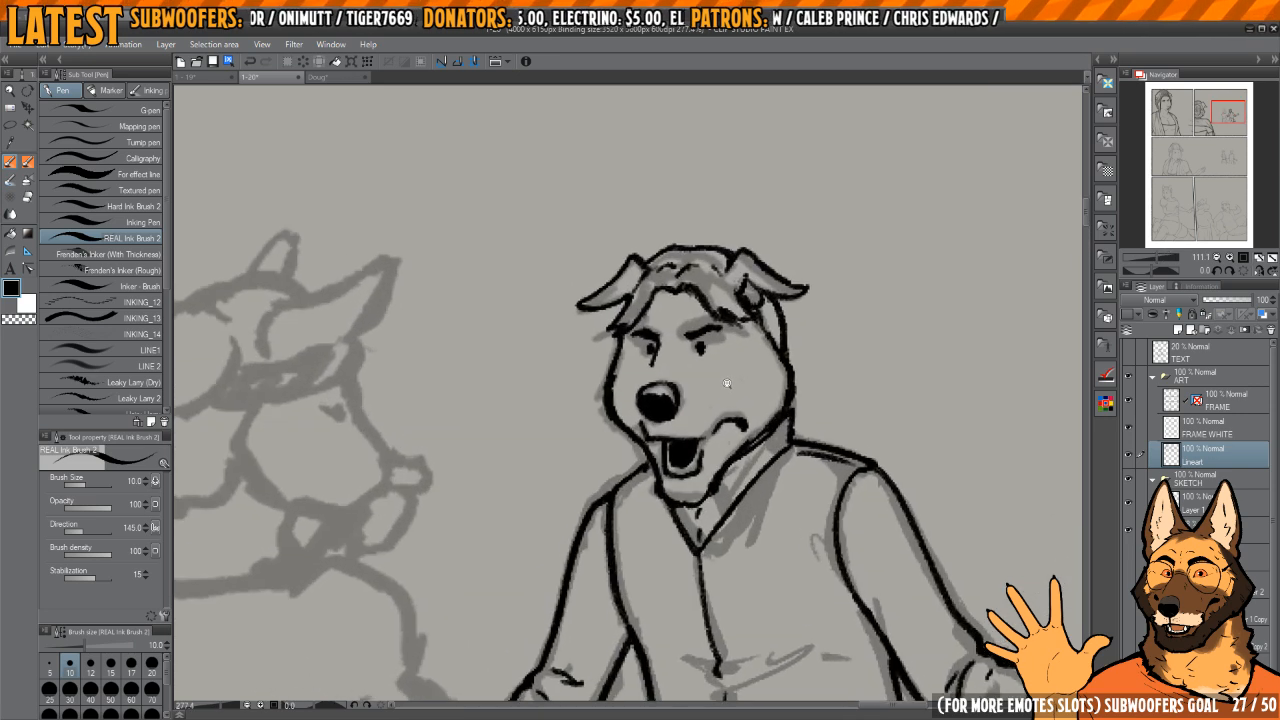
{"action": "scroll", "coordinate": [690, 380], "scroll_direction": "down", "scroll_amount": 3}
{"action": "scroll", "coordinate": [691, 385], "scroll_direction": "down", "scroll_amount": 2}
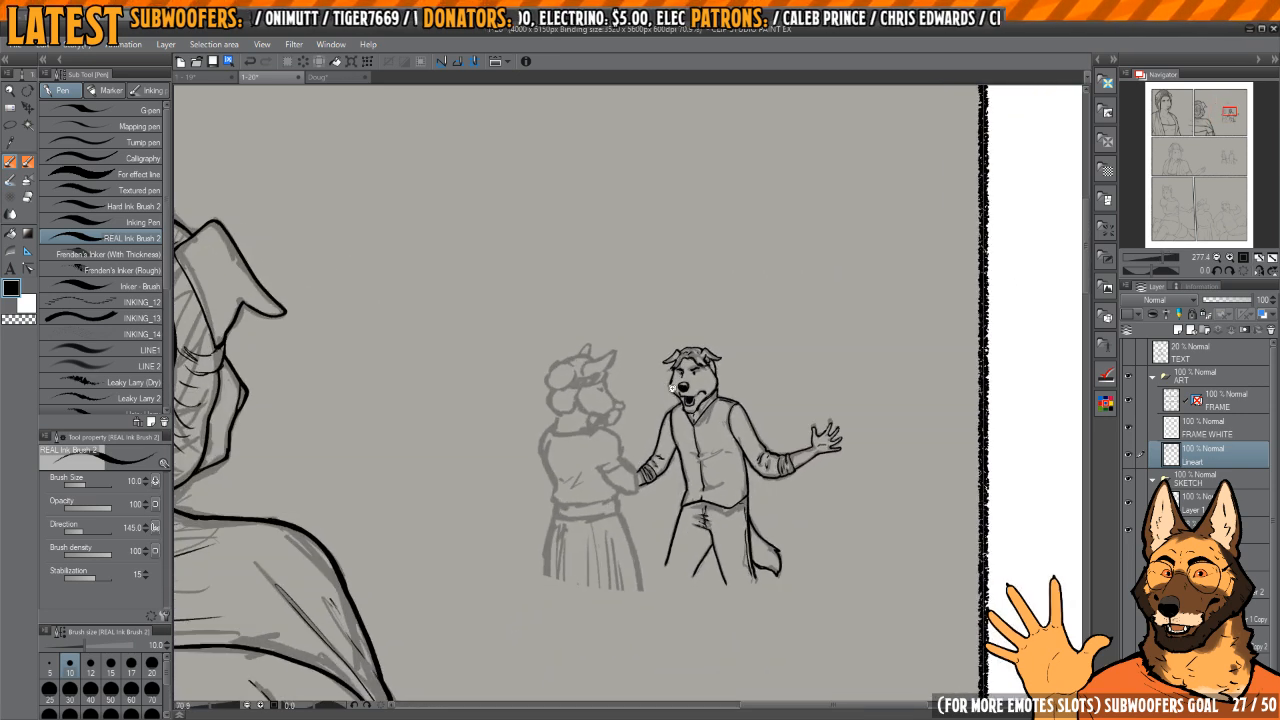
{"action": "scroll", "coordinate": [742, 408], "scroll_direction": "up", "scroll_amount": 3}
{"action": "scroll", "coordinate": [742, 408], "scroll_direction": "up", "scroll_amount": 2}
{"action": "key", "text": "m"}
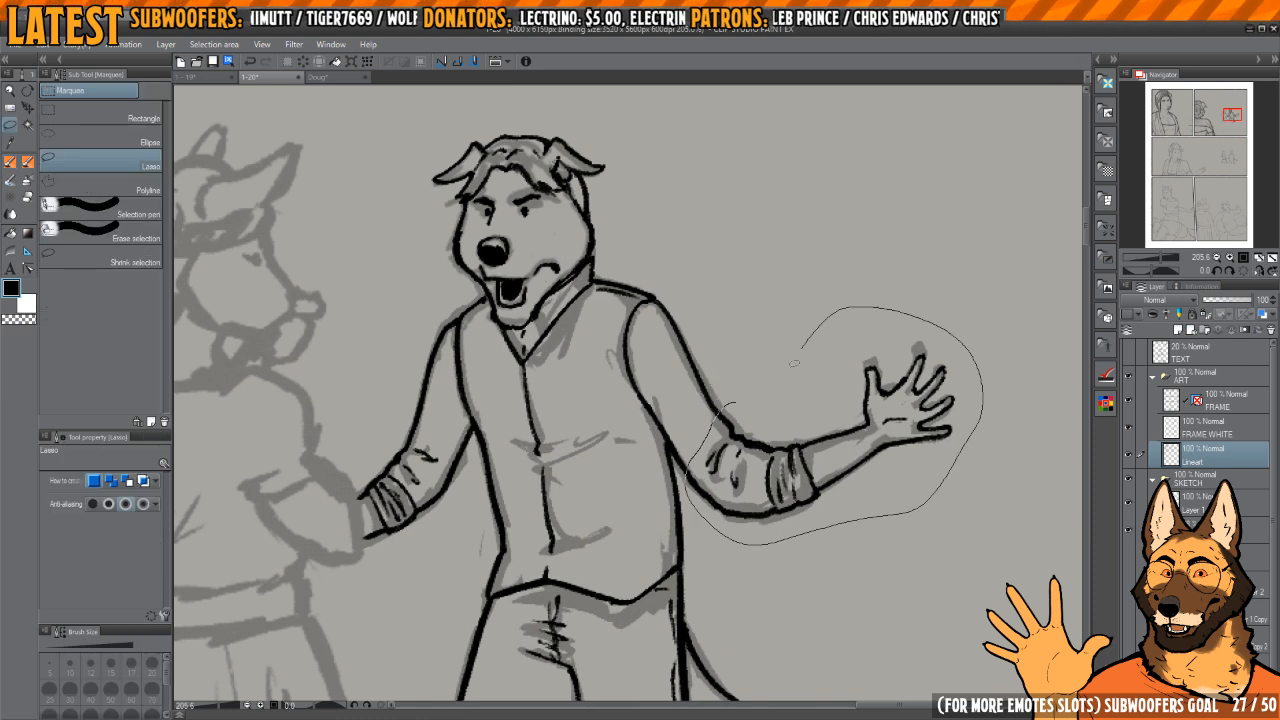
{"action": "left_click_drag", "start_coordinate": [794, 363], "coordinate": [788, 370]}
{"action": "key", "text": "k"}
{"action": "left_click_drag", "start_coordinate": [817, 468], "coordinate": [805, 454]}
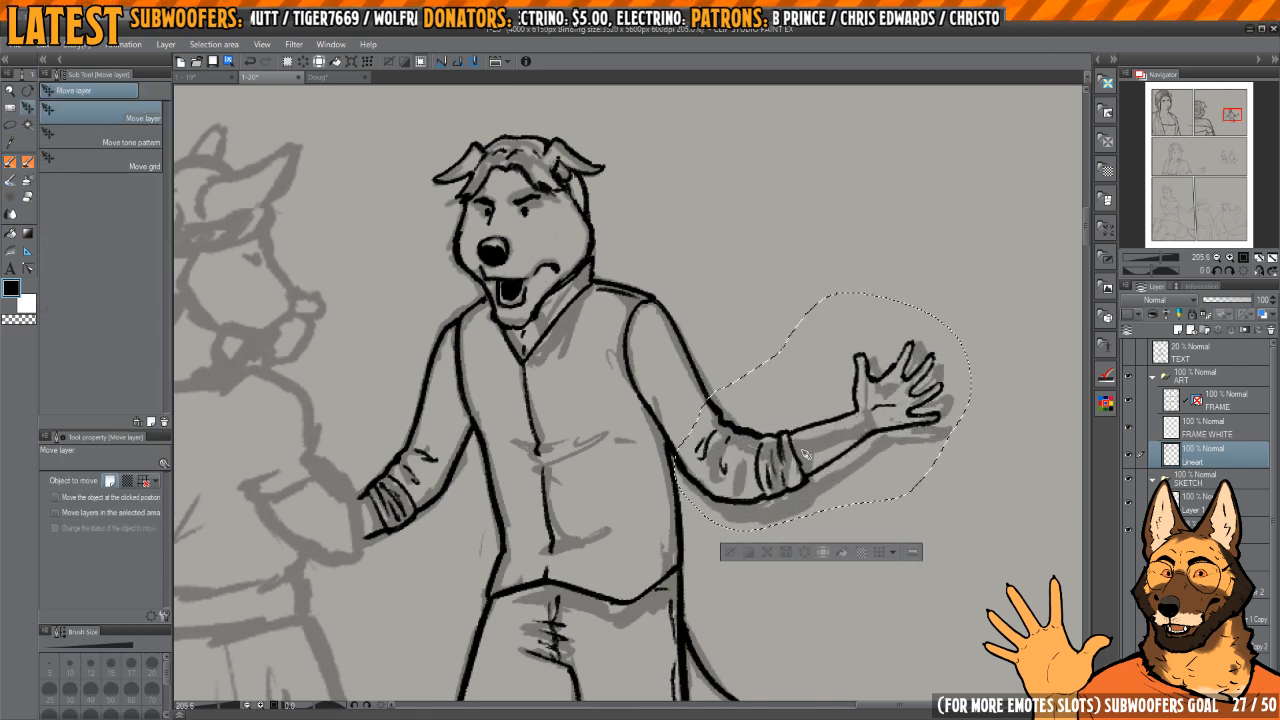
{"action": "key", "text": "ctrl+d"}
Step: Clean up the line where the moved sleeve meets the side of the vest
{"action": "scroll", "coordinate": [669, 460], "scroll_direction": "up", "scroll_amount": 3}
{"action": "key", "text": "p"}
{"action": "key", "text": "c"}
{"action": "left_click_drag", "start_coordinate": [712, 500], "coordinate": [732, 625]}
{"action": "key", "text": "c"}
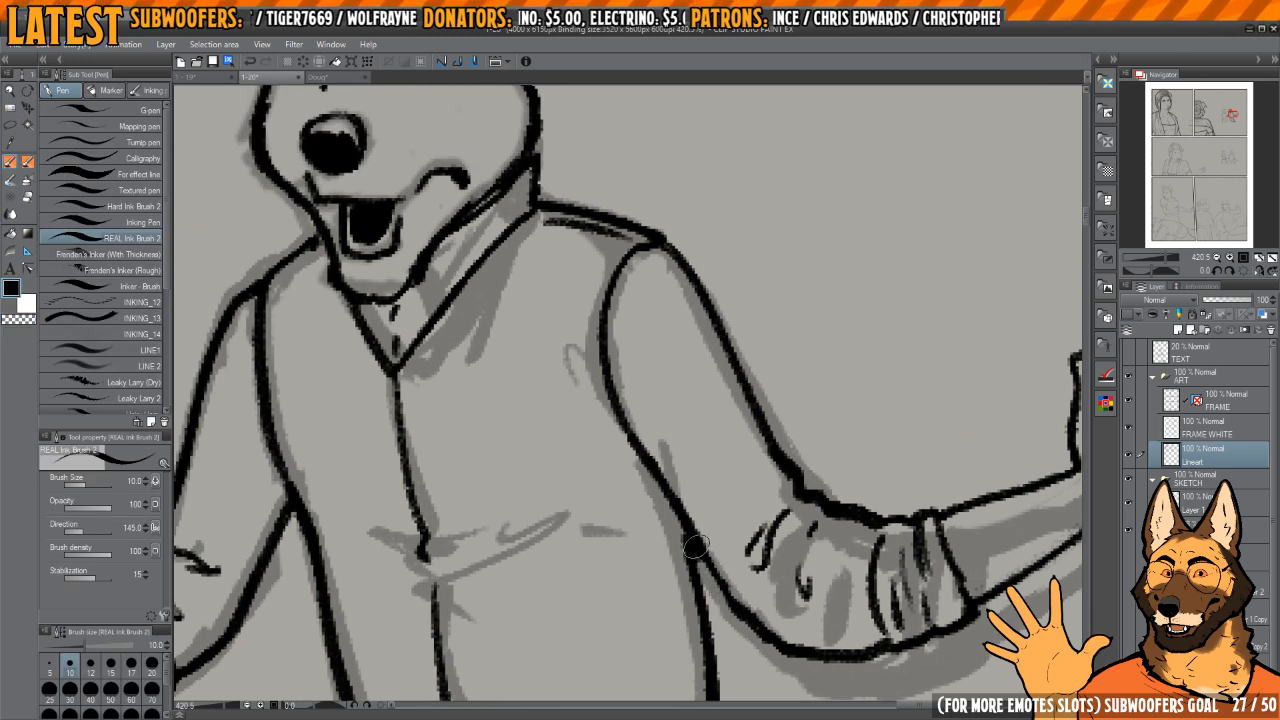
Step: Ink the curve of the woman's shoulder on the side facing the man, redoing the first stroke
{"action": "scroll", "coordinate": [681, 470], "scroll_direction": "down", "scroll_amount": 6}
{"action": "scroll", "coordinate": [681, 470], "scroll_direction": "up", "scroll_amount": 3}
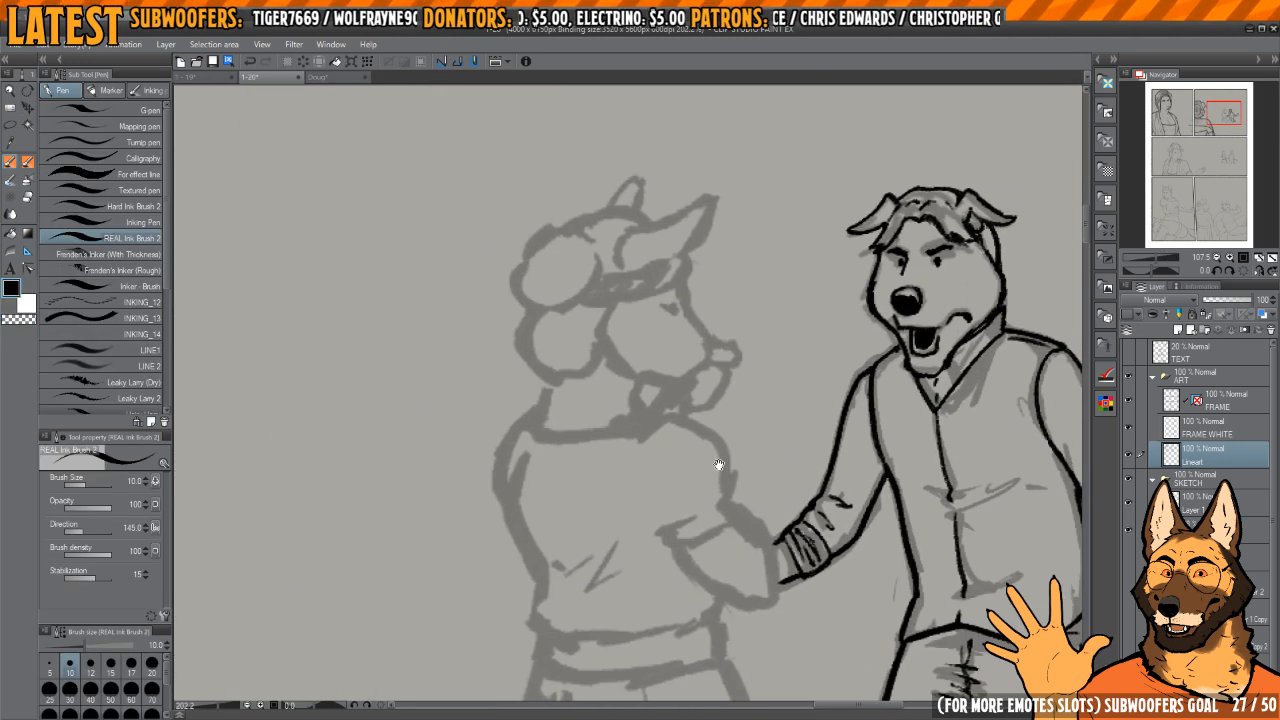
{"action": "left_click_drag", "start_coordinate": [705, 429], "coordinate": [739, 461]}
{"action": "key", "text": "ctrl+z"}
{"action": "left_click_drag", "start_coordinate": [673, 410], "coordinate": [736, 463]}
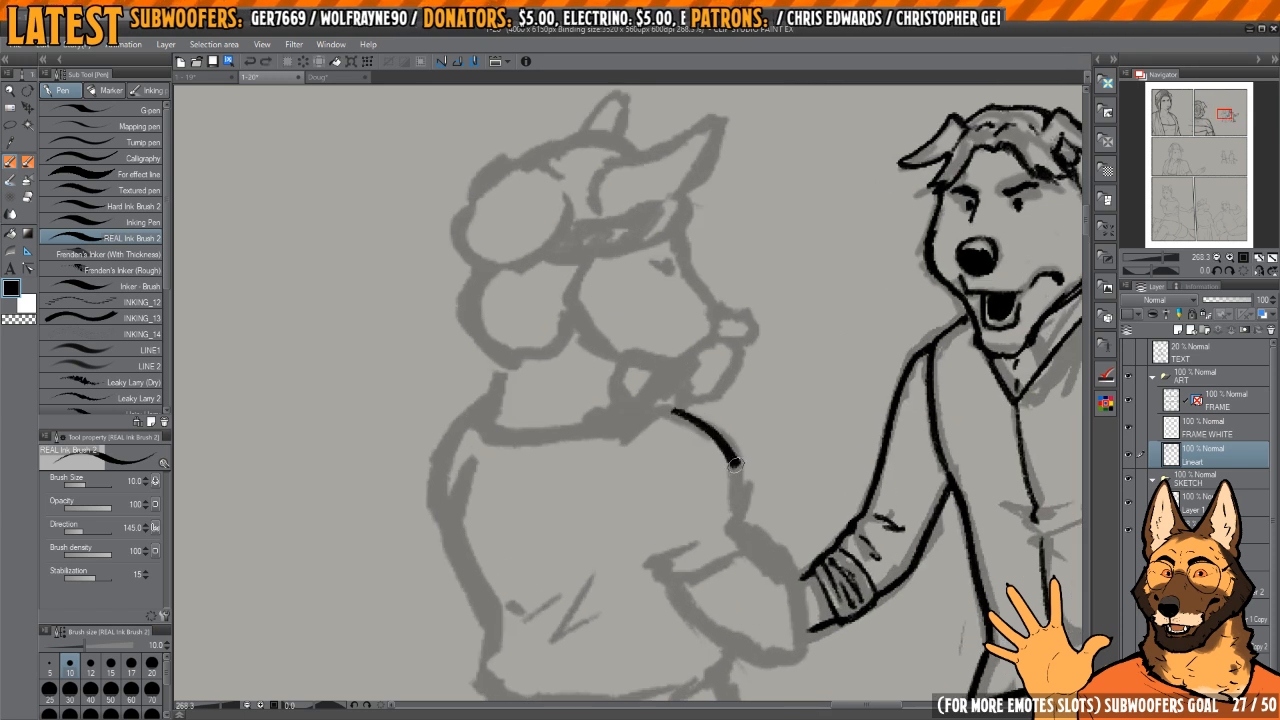
Step: Ink the woman's upper sleeve edge, its hem and the outer edge of her arm below it
{"action": "mouse_move", "coordinate": [721, 581]}
{"action": "left_mouse_down"}
{"action": "mouse_move", "coordinate": [713, 557]}
{"action": "mouse_move", "coordinate": [736, 515]}
{"action": "left_mouse_up"}
{"action": "mouse_move", "coordinate": [736, 515]}
{"action": "left_mouse_down"}
{"action": "mouse_move", "coordinate": [717, 467]}
{"action": "mouse_move", "coordinate": [777, 555]}
{"action": "left_mouse_up"}
{"action": "scroll", "coordinate": [717, 467], "scroll_direction": "up", "scroll_amount": 1}
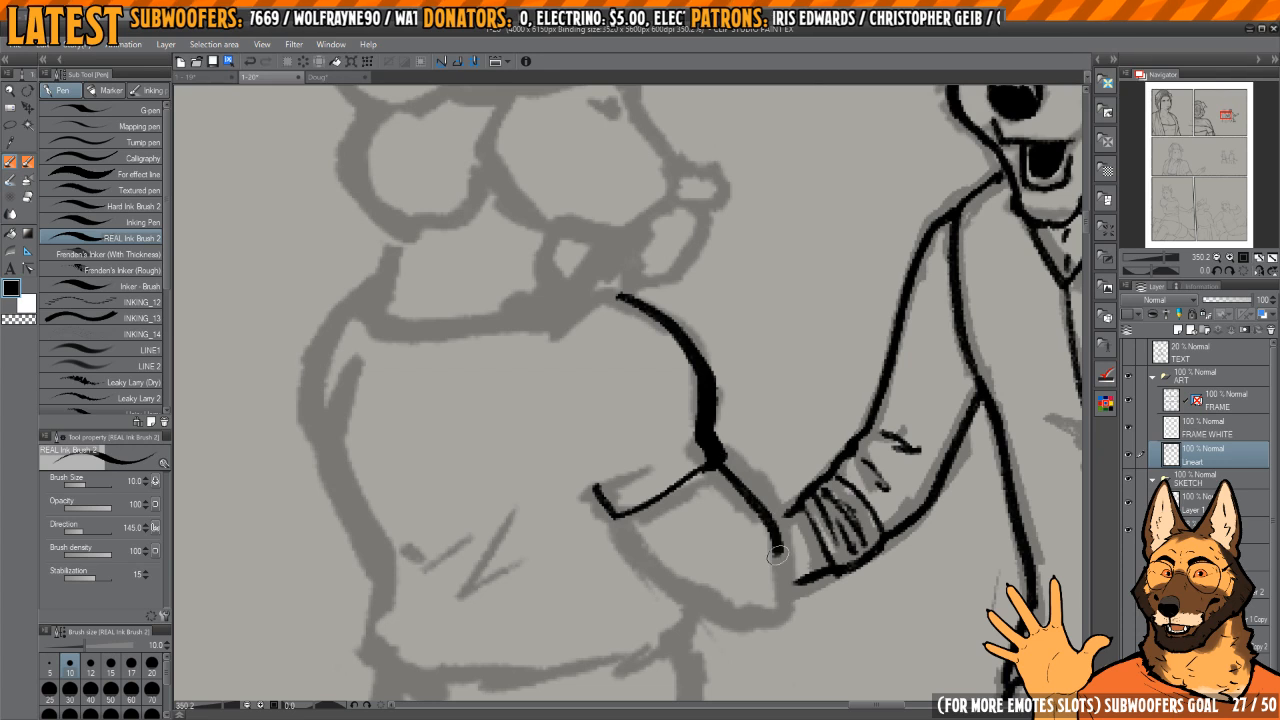
Step: Ink the underside of the woman's forearm, tidy the sleeve corner, add a small sleeve fold and join the man's cuff to her arm
{"action": "left_click_drag", "start_coordinate": [650, 545], "coordinate": [763, 583]}
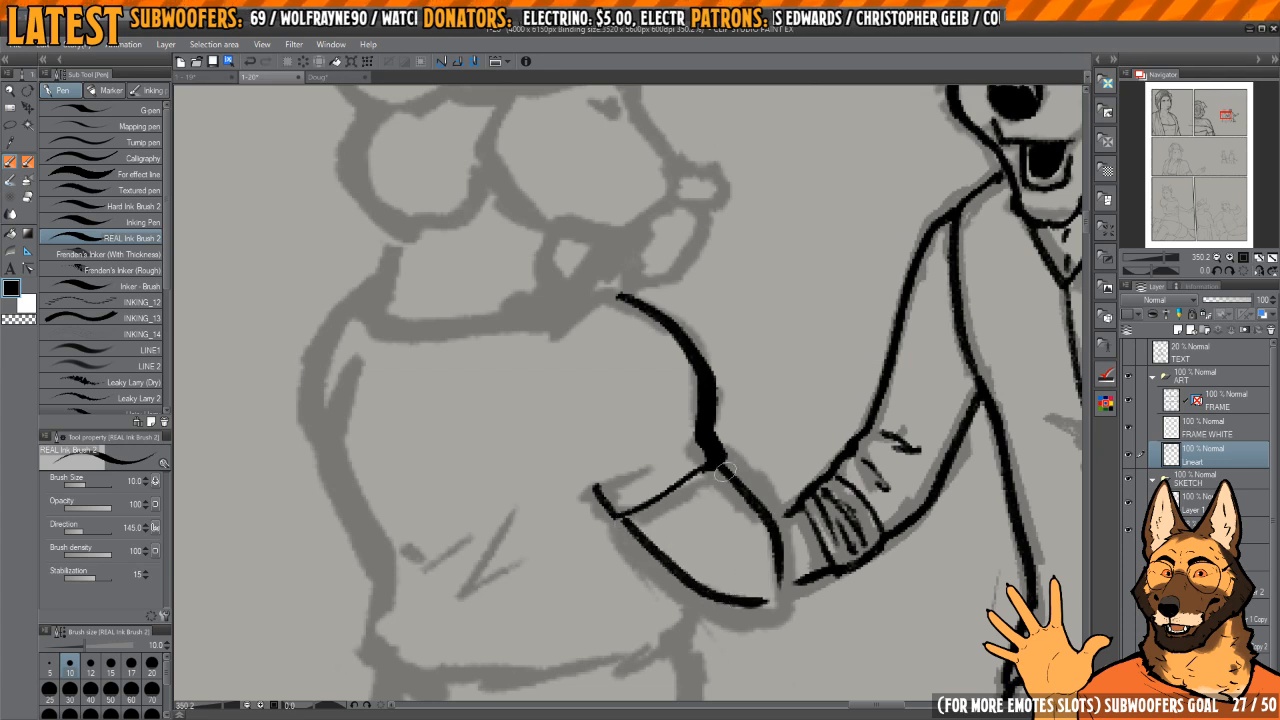
{"action": "key", "text": "c"}
{"action": "left_click_drag", "start_coordinate": [694, 433], "coordinate": [682, 349]}
{"action": "mouse_move", "coordinate": [707, 424]}
{"action": "left_mouse_down"}
{"action": "mouse_move", "coordinate": [787, 402]}
{"action": "mouse_move", "coordinate": [740, 431]}
{"action": "left_mouse_up"}
{"action": "key", "text": "c"}
{"action": "left_click_drag", "start_coordinate": [793, 481], "coordinate": [715, 431]}
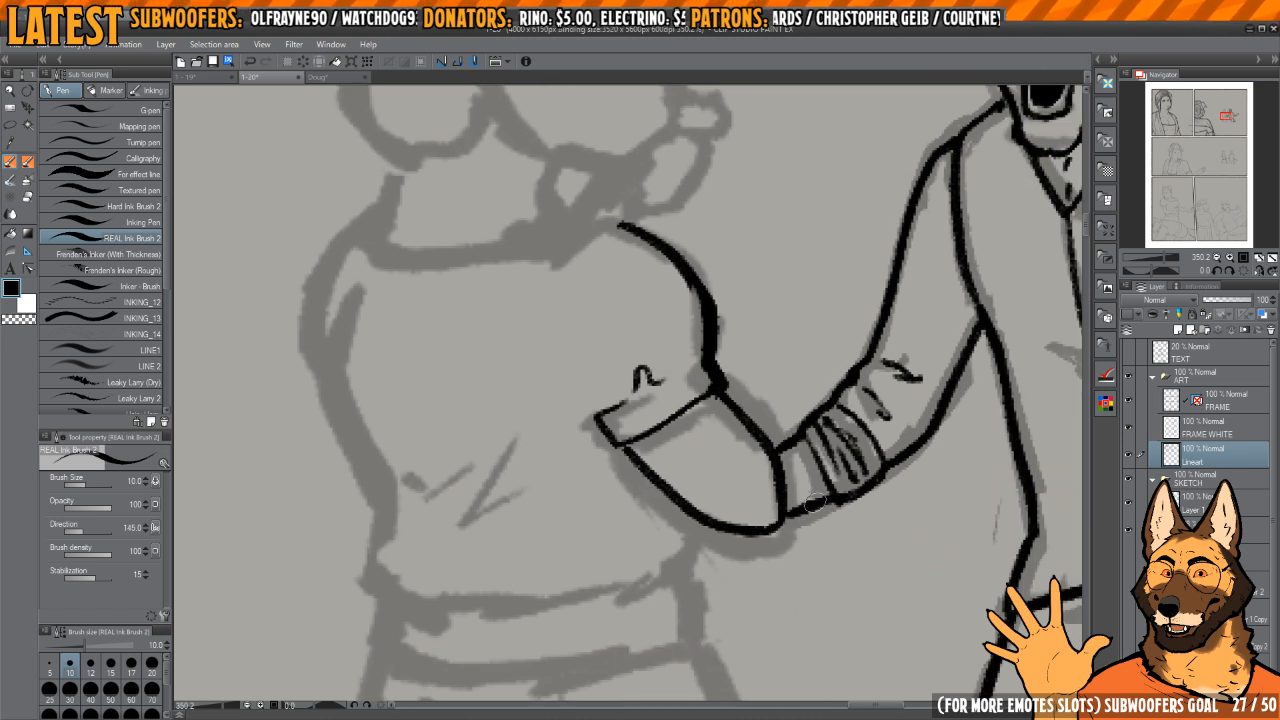
{"action": "left_click_drag", "start_coordinate": [815, 503], "coordinate": [789, 513]}
{"action": "mouse_move", "coordinate": [736, 528]}
{"action": "left_mouse_down"}
{"action": "mouse_move", "coordinate": [760, 422]}
{"action": "mouse_move", "coordinate": [709, 452]}
{"action": "left_mouse_up"}
Step: Ink the curve of the woman's back from the armpit down to the waist, redoing the first stroke
{"action": "mouse_move", "coordinate": [625, 455]}
{"action": "left_mouse_down"}
{"action": "mouse_move", "coordinate": [780, 543]}
{"action": "mouse_move", "coordinate": [852, 644]}
{"action": "left_mouse_up"}
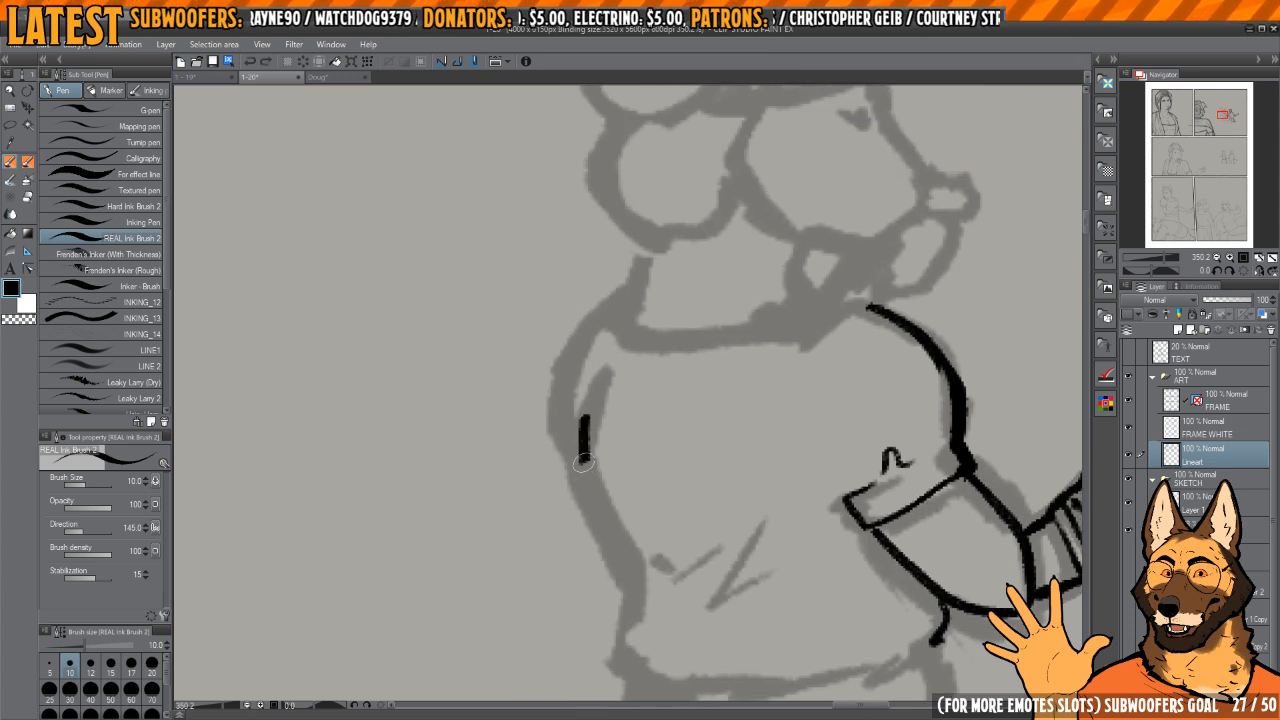
{"action": "left_click_drag", "start_coordinate": [584, 462], "coordinate": [624, 573]}
{"action": "left_click_drag", "start_coordinate": [649, 663], "coordinate": [633, 585]}
{"action": "key", "text": "ctrl+z"}
{"action": "left_click_drag", "start_coordinate": [591, 422], "coordinate": [605, 489]}
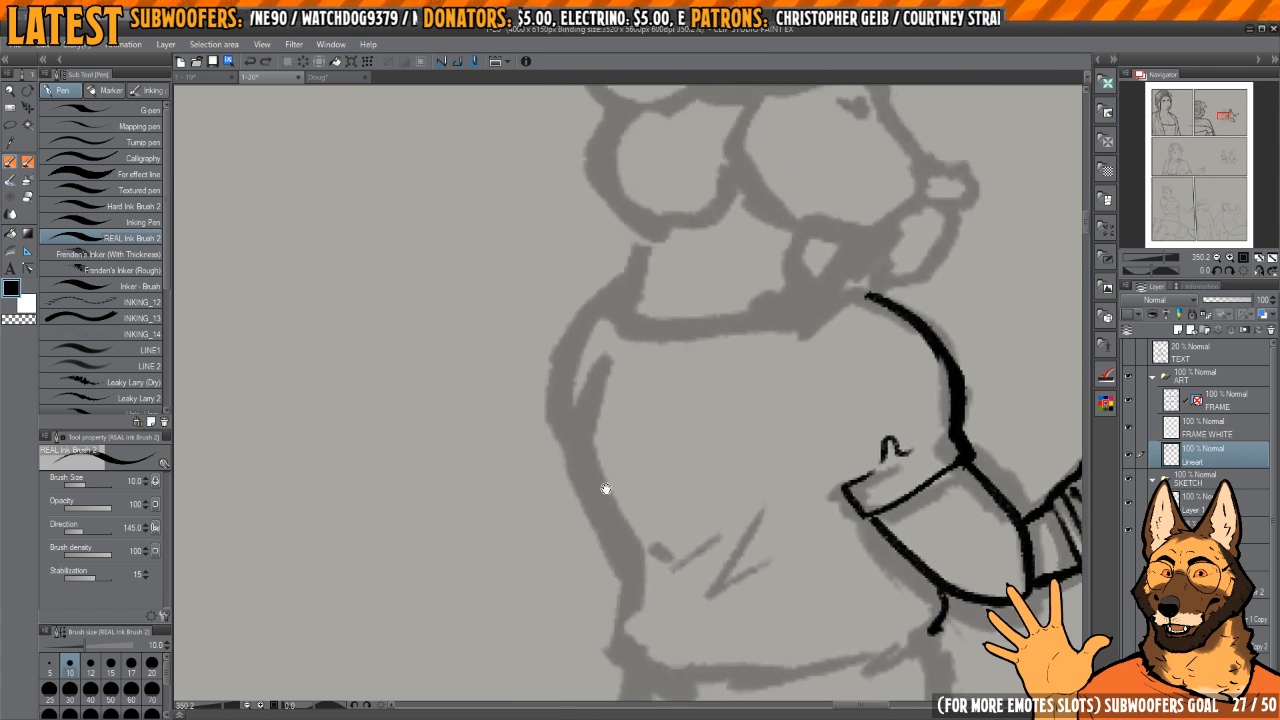
{"action": "left_click_drag", "start_coordinate": [579, 420], "coordinate": [620, 555]}
{"action": "left_click_drag", "start_coordinate": [606, 412], "coordinate": [655, 510]}
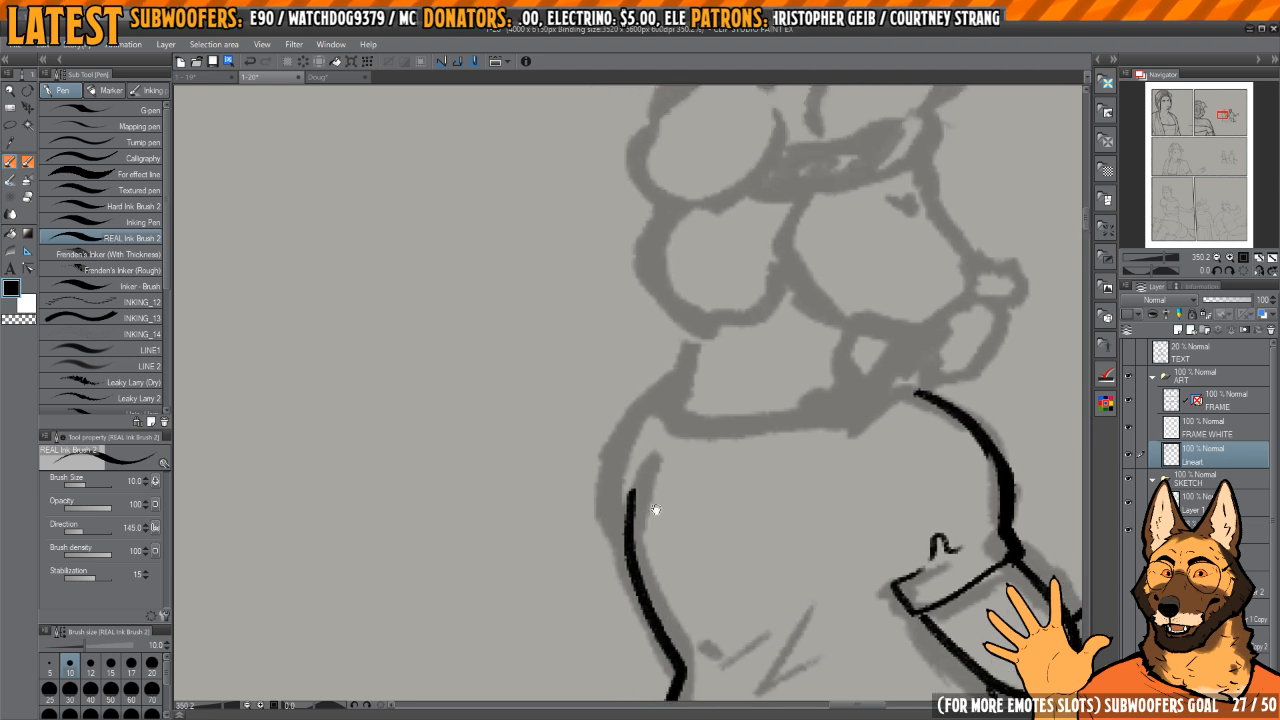
Step: Ink the outer edge of the woman's far shoulder and sleeve, on the side away from the man
{"action": "mouse_move", "coordinate": [668, 380]}
{"action": "left_mouse_down"}
{"action": "mouse_move", "coordinate": [634, 406]}
{"action": "mouse_move", "coordinate": [606, 471]}
{"action": "mouse_move", "coordinate": [630, 550]}
{"action": "left_mouse_up"}
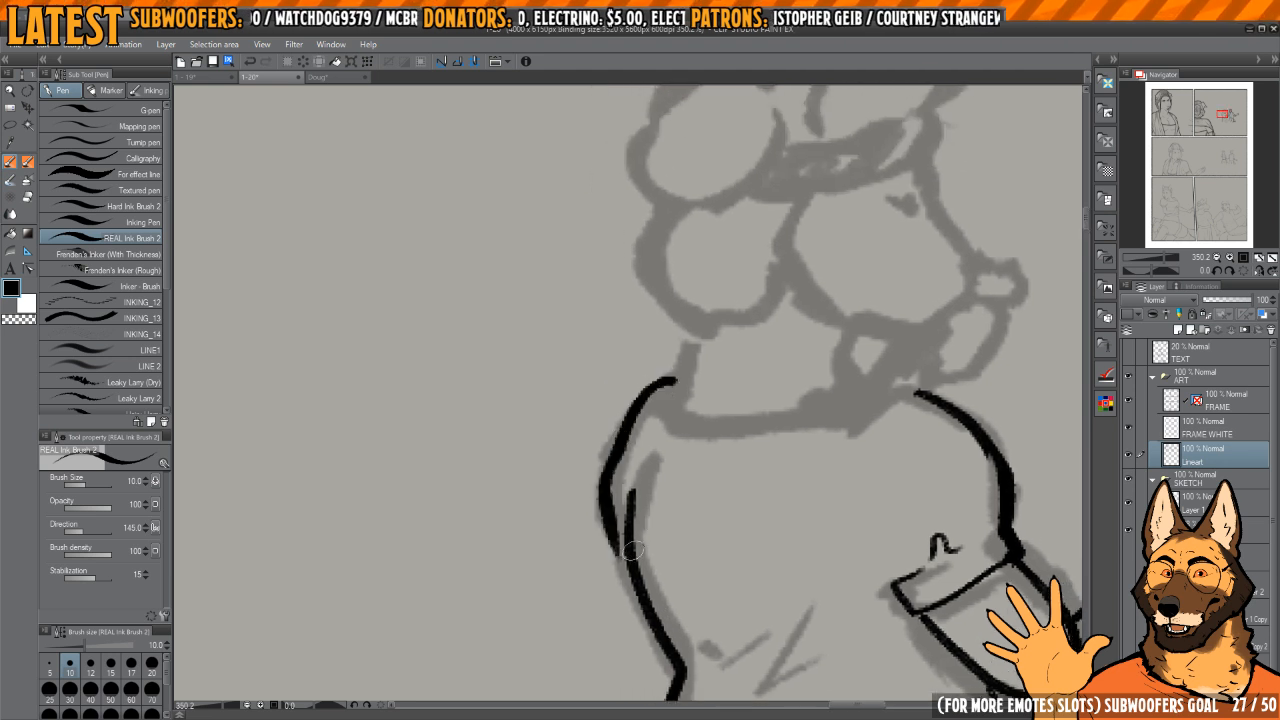
{"action": "key", "text": "h"}
{"action": "key", "text": "h"}
{"action": "left_click_drag", "start_coordinate": [783, 434], "coordinate": [761, 456]}
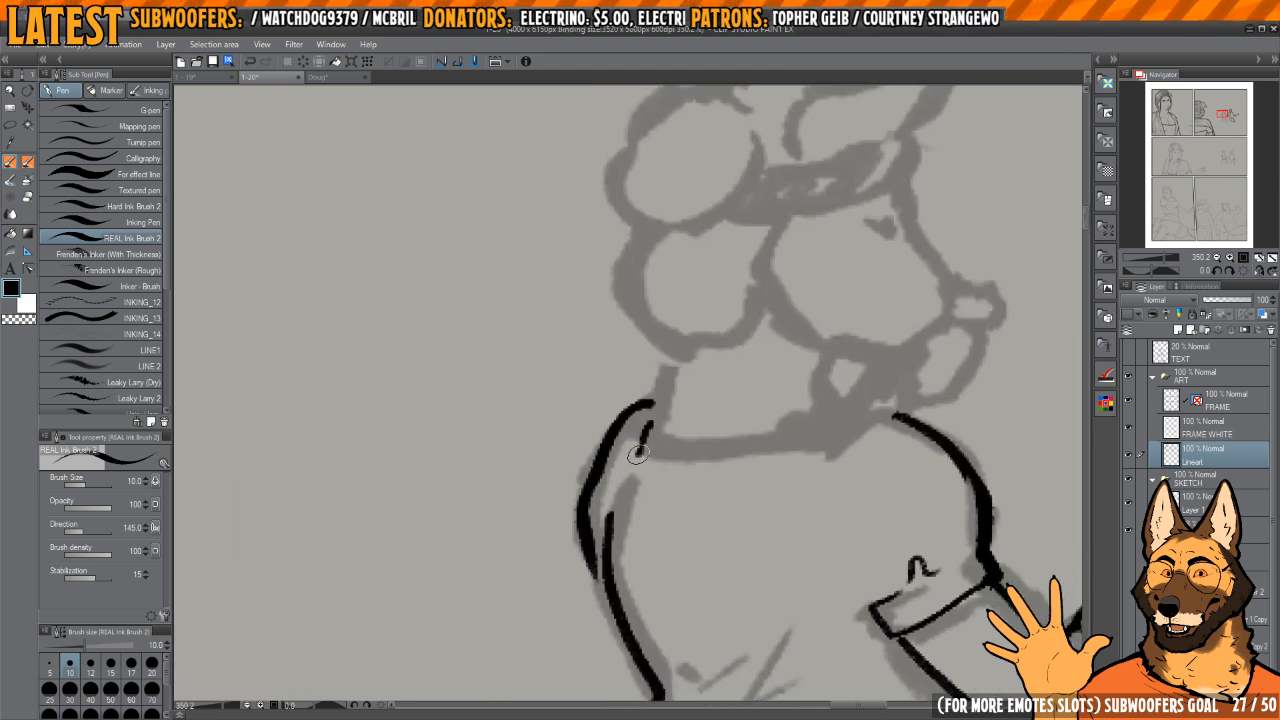
Step: Ink the blouse's curved neckline and join it to the shoulder nearest the man, redoing the joining stroke
{"action": "mouse_move", "coordinate": [637, 453]}
{"action": "left_mouse_down"}
{"action": "mouse_move", "coordinate": [705, 482]}
{"action": "mouse_move", "coordinate": [801, 475]}
{"action": "left_mouse_up"}
{"action": "left_click_drag", "start_coordinate": [875, 434], "coordinate": [837, 421]}
{"action": "key", "text": "ctrl+z"}
{"action": "mouse_move", "coordinate": [613, 415]}
{"action": "left_mouse_down"}
{"action": "mouse_move", "coordinate": [627, 459]}
{"action": "mouse_move", "coordinate": [763, 462]}
{"action": "mouse_move", "coordinate": [848, 406]}
{"action": "left_mouse_up"}
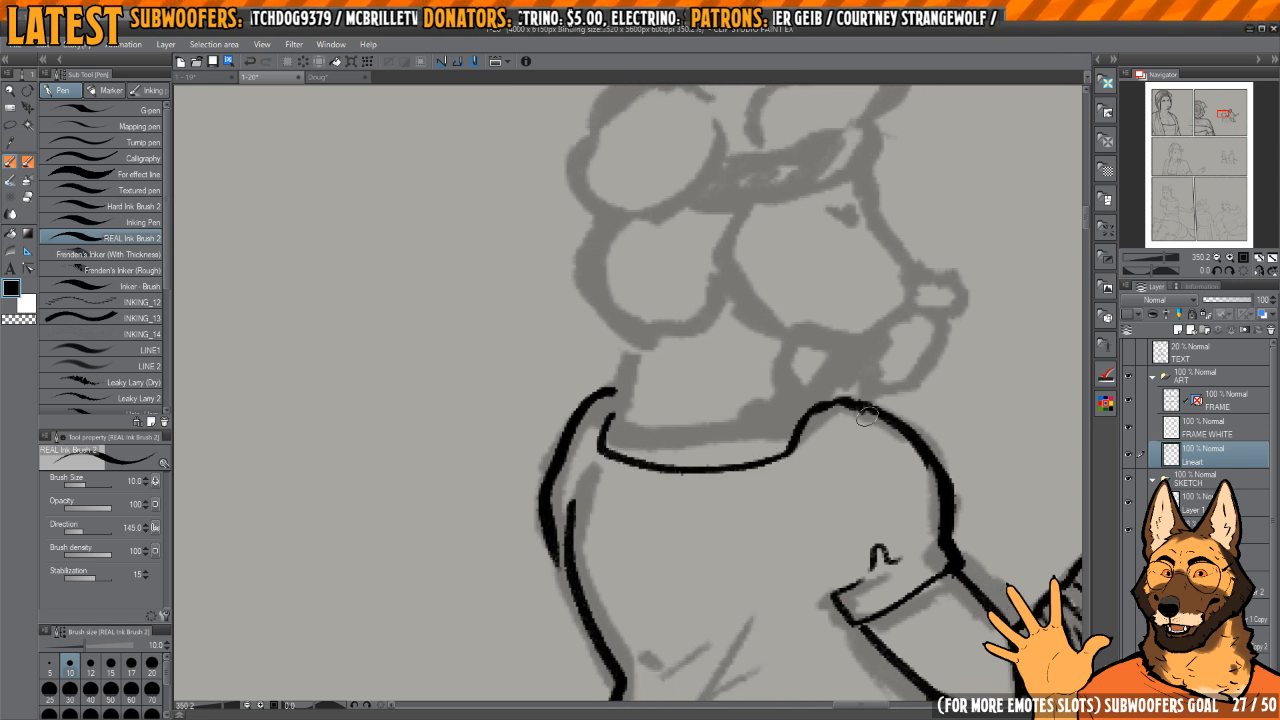
{"action": "left_click_drag", "start_coordinate": [799, 564], "coordinate": [731, 477]}
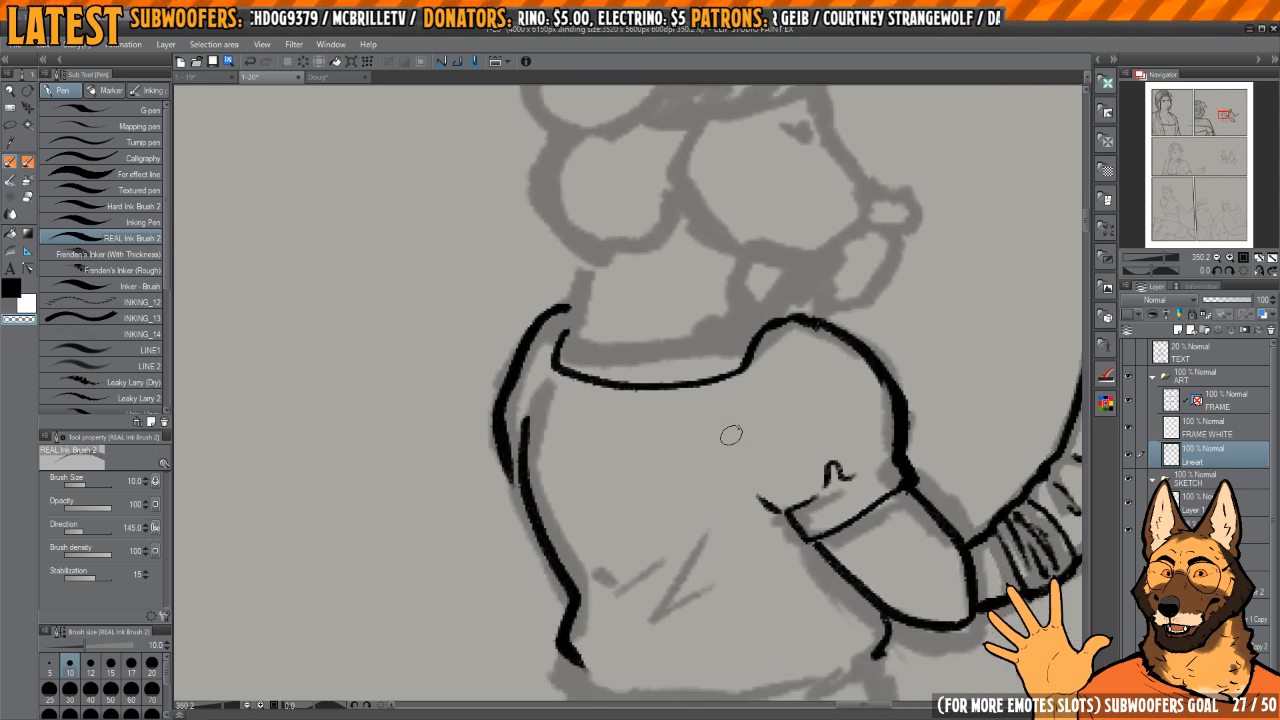
Step: Ink the blouse's underarm crease, the folds above the waist and the small gather marks along the hem
{"action": "mouse_move", "coordinate": [780, 511]}
{"action": "left_mouse_down"}
{"action": "mouse_move", "coordinate": [746, 489]}
{"action": "mouse_move", "coordinate": [734, 448]}
{"action": "mouse_move", "coordinate": [758, 515]}
{"action": "left_mouse_up"}
{"action": "mouse_move", "coordinate": [750, 505]}
{"action": "left_mouse_down"}
{"action": "mouse_move", "coordinate": [748, 489]}
{"action": "mouse_move", "coordinate": [821, 508]}
{"action": "left_mouse_up"}
{"action": "left_click_drag", "start_coordinate": [716, 547], "coordinate": [689, 460]}
{"action": "left_click_drag", "start_coordinate": [676, 524], "coordinate": [770, 480]}
{"action": "left_click_drag", "start_coordinate": [660, 550], "coordinate": [765, 485]}
{"action": "mouse_move", "coordinate": [680, 583]}
{"action": "left_mouse_down"}
{"action": "mouse_move", "coordinate": [651, 549]}
{"action": "mouse_move", "coordinate": [642, 503]}
{"action": "mouse_move", "coordinate": [708, 444]}
{"action": "mouse_move", "coordinate": [666, 388]}
{"action": "mouse_move", "coordinate": [797, 414]}
{"action": "mouse_move", "coordinate": [851, 460]}
{"action": "left_mouse_up"}
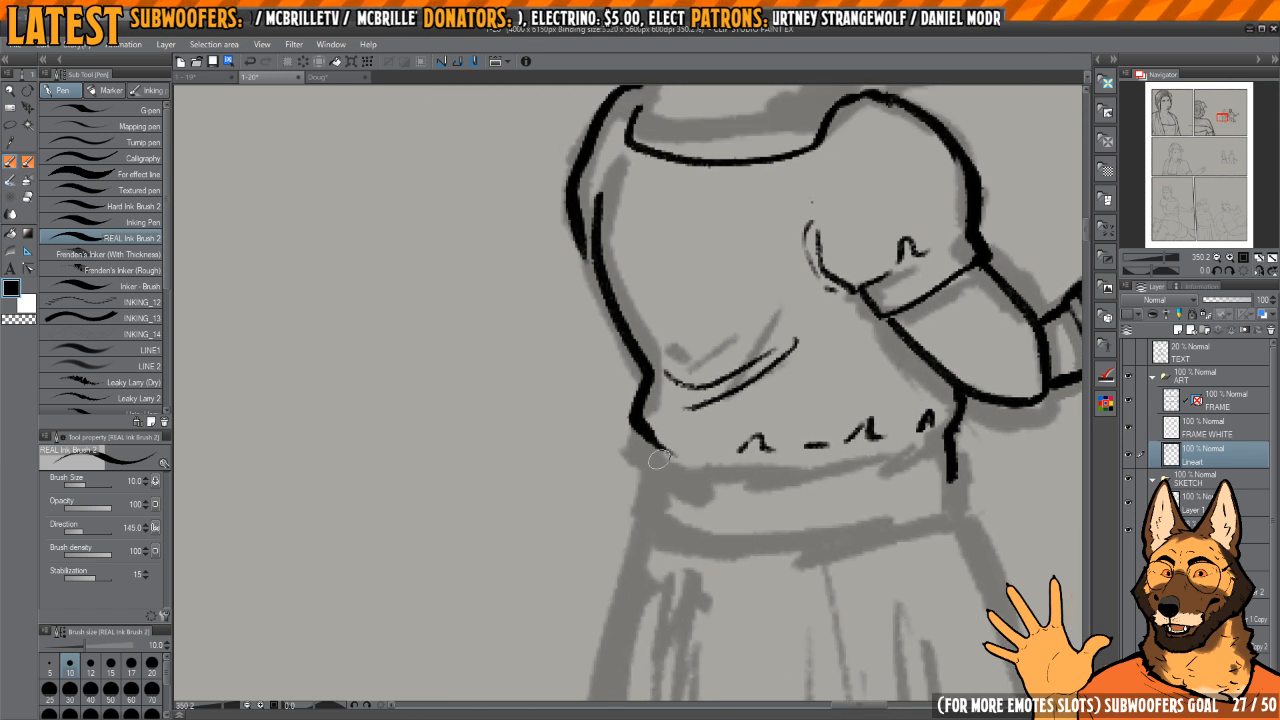
Step: Extend the back waist edge a little below the blouse's hem
{"action": "left_click_drag", "start_coordinate": [754, 515], "coordinate": [704, 479]}
{"action": "left_click_drag", "start_coordinate": [626, 461], "coordinate": [669, 472]}
{"action": "mouse_move", "coordinate": [705, 475]}
{"action": "left_mouse_down"}
{"action": "mouse_move", "coordinate": [864, 456]}
{"action": "mouse_move", "coordinate": [829, 396]}
{"action": "mouse_move", "coordinate": [678, 510]}
{"action": "left_mouse_up"}
{"action": "mouse_move", "coordinate": [688, 458]}
{"action": "left_mouse_down"}
{"action": "mouse_move", "coordinate": [773, 406]}
{"action": "mouse_move", "coordinate": [763, 440]}
{"action": "left_mouse_up"}
Step: Ink the thin lower line of the woman's waistband, erasing the rough attempts and redrawing it in one clean curve
{"action": "key", "text": "c"}
{"action": "left_click_drag", "start_coordinate": [700, 328], "coordinate": [688, 532]}
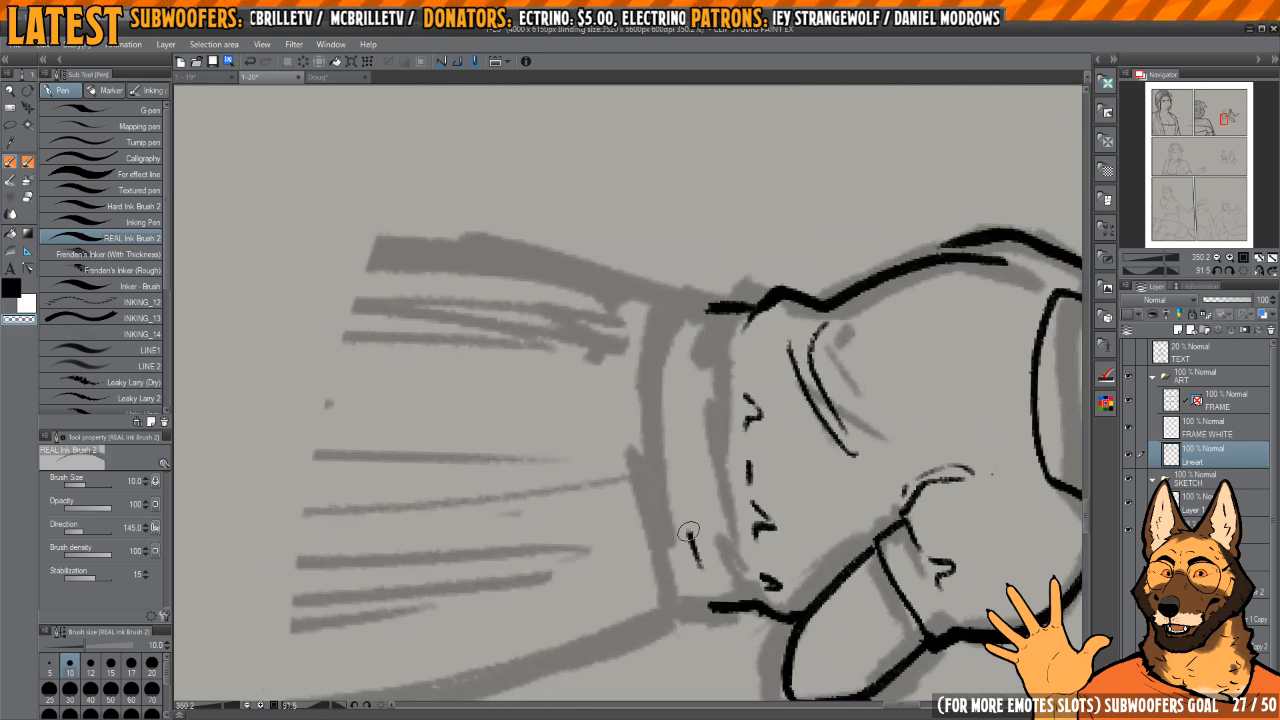
{"action": "key", "text": "c"}
{"action": "left_click_drag", "start_coordinate": [698, 324], "coordinate": [690, 354]}
{"action": "left_click_drag", "start_coordinate": [681, 392], "coordinate": [697, 575]}
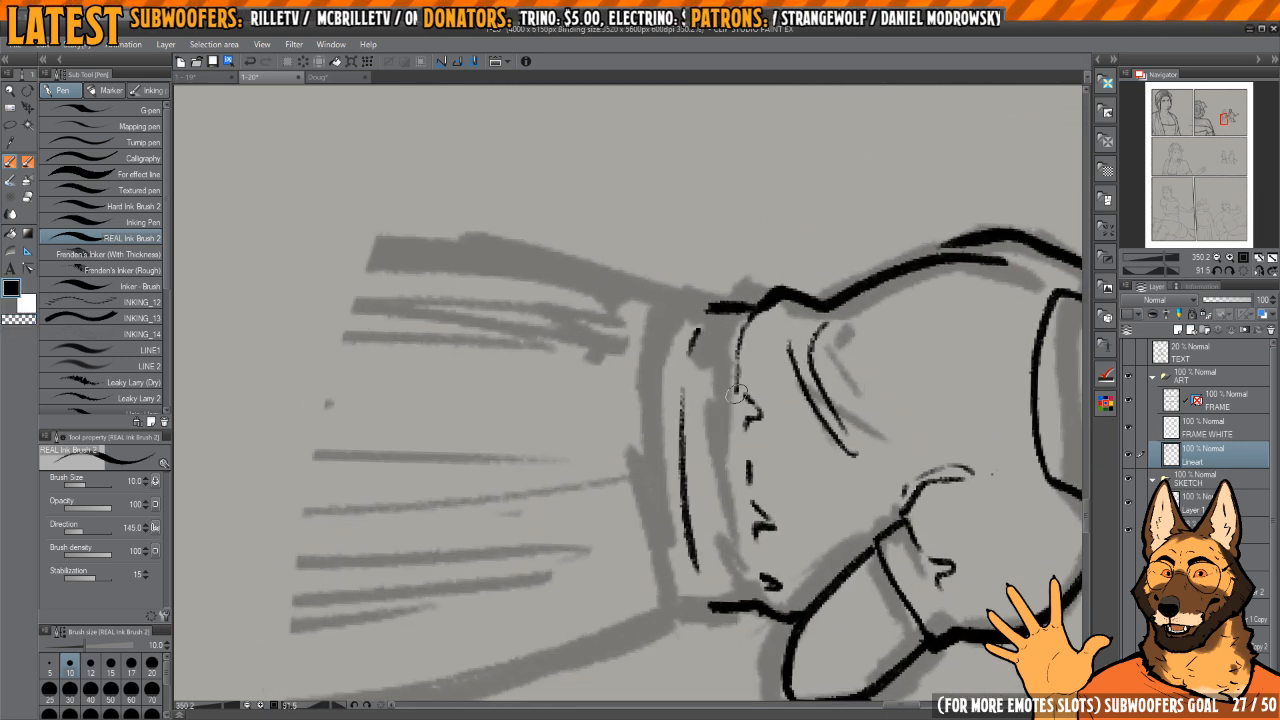
{"action": "left_click_drag", "start_coordinate": [735, 395], "coordinate": [748, 560]}
{"action": "key", "text": "c"}
{"action": "left_click_drag", "start_coordinate": [742, 320], "coordinate": [743, 563]}
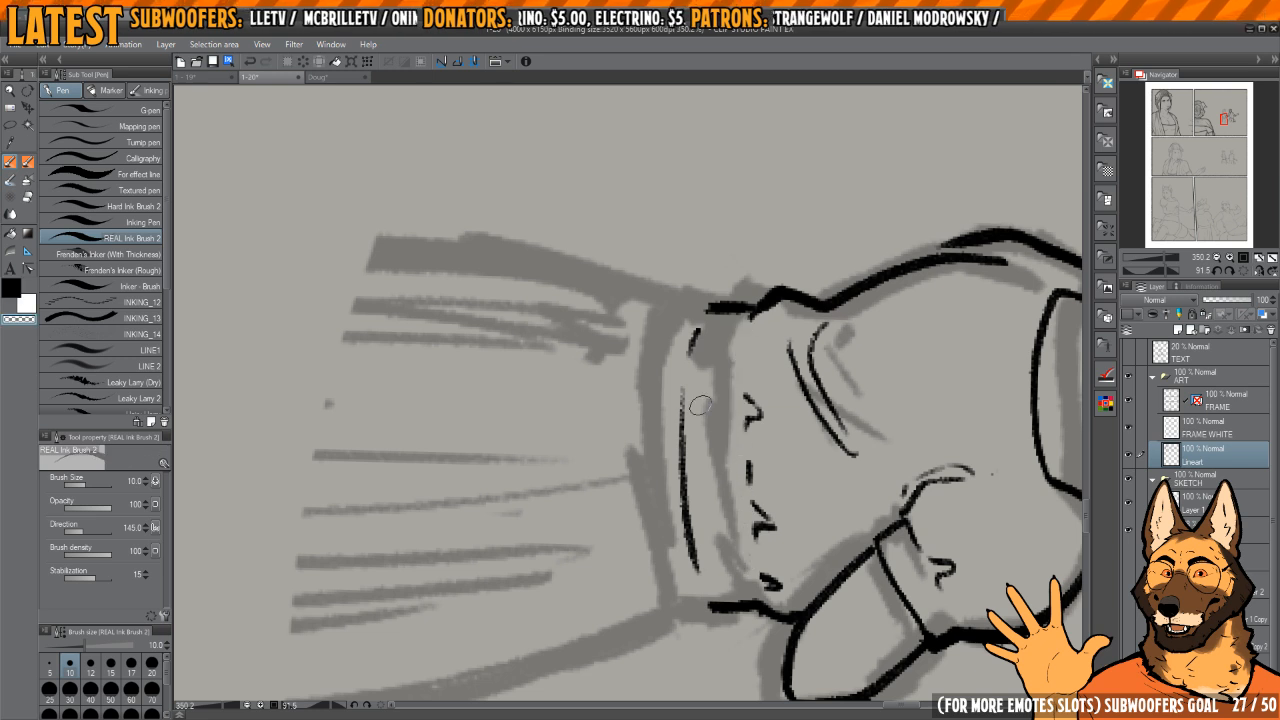
{"action": "left_click_drag", "start_coordinate": [683, 402], "coordinate": [697, 575]}
{"action": "key", "text": "c"}
{"action": "mouse_move", "coordinate": [700, 322]}
{"action": "left_mouse_down"}
{"action": "mouse_move", "coordinate": [690, 356]}
{"action": "mouse_move", "coordinate": [704, 582]}
{"action": "left_mouse_up"}
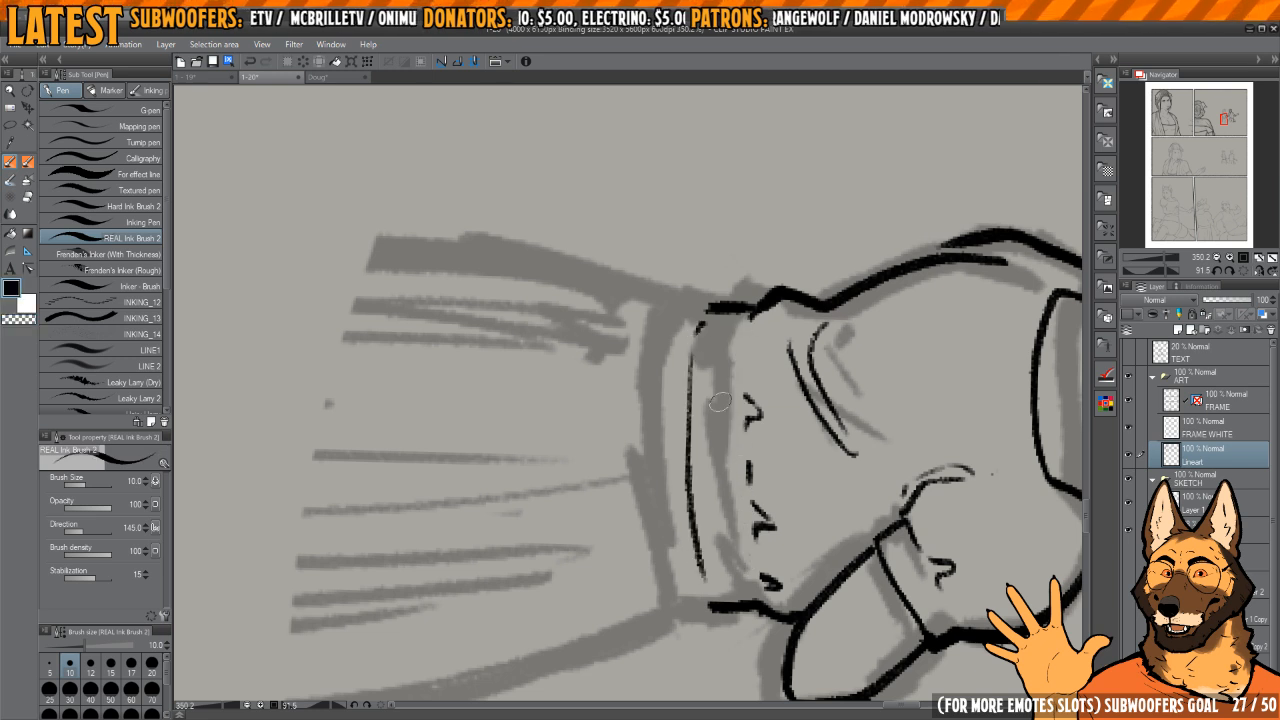
Step: Add a short dash to the blouse's hem line near the back edge of the waist
{"action": "left_click_drag", "start_coordinate": [742, 405], "coordinate": [746, 462]}
{"action": "mouse_move", "coordinate": [746, 462]}
{"action": "left_mouse_down"}
{"action": "mouse_move", "coordinate": [760, 360]}
{"action": "mouse_move", "coordinate": [736, 311]}
{"action": "left_mouse_up"}
{"action": "left_click_drag", "start_coordinate": [736, 311], "coordinate": [792, 350]}
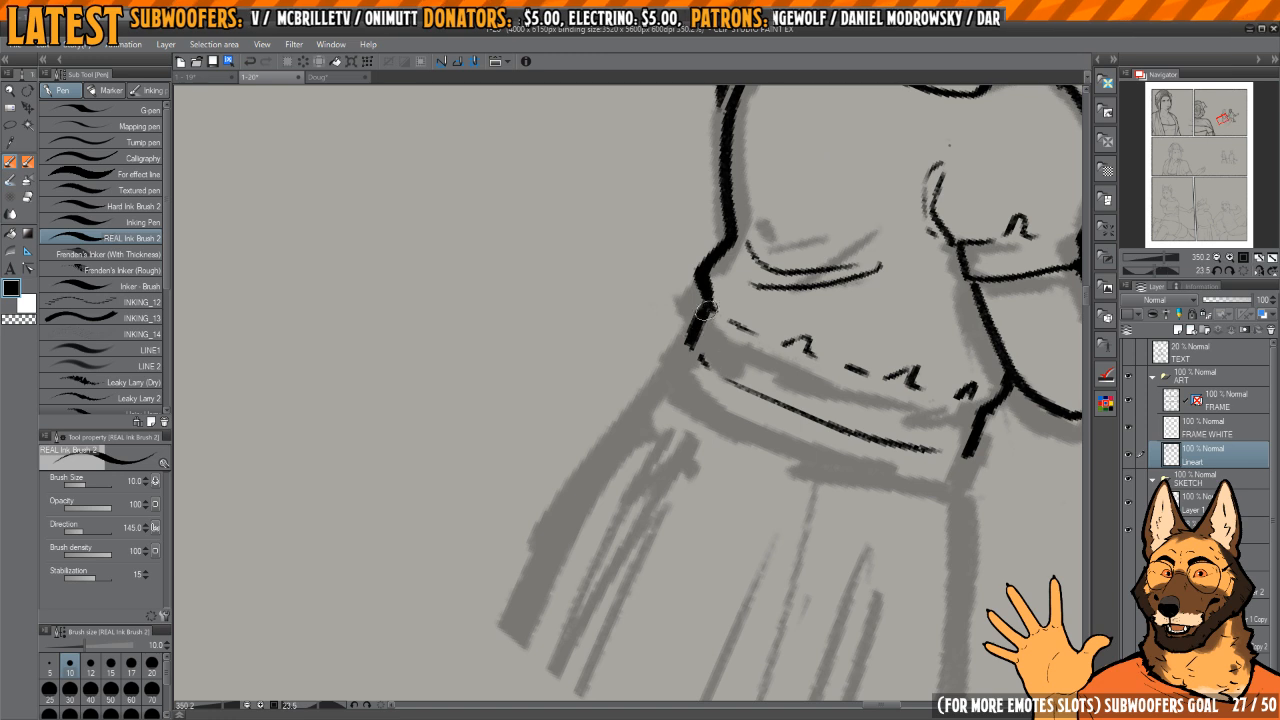
{"action": "left_click_drag", "start_coordinate": [818, 394], "coordinate": [810, 338]}
{"action": "left_click_drag", "start_coordinate": [810, 338], "coordinate": [757, 343]}
{"action": "scroll", "coordinate": [757, 343], "scroll_direction": "down", "scroll_amount": 4}
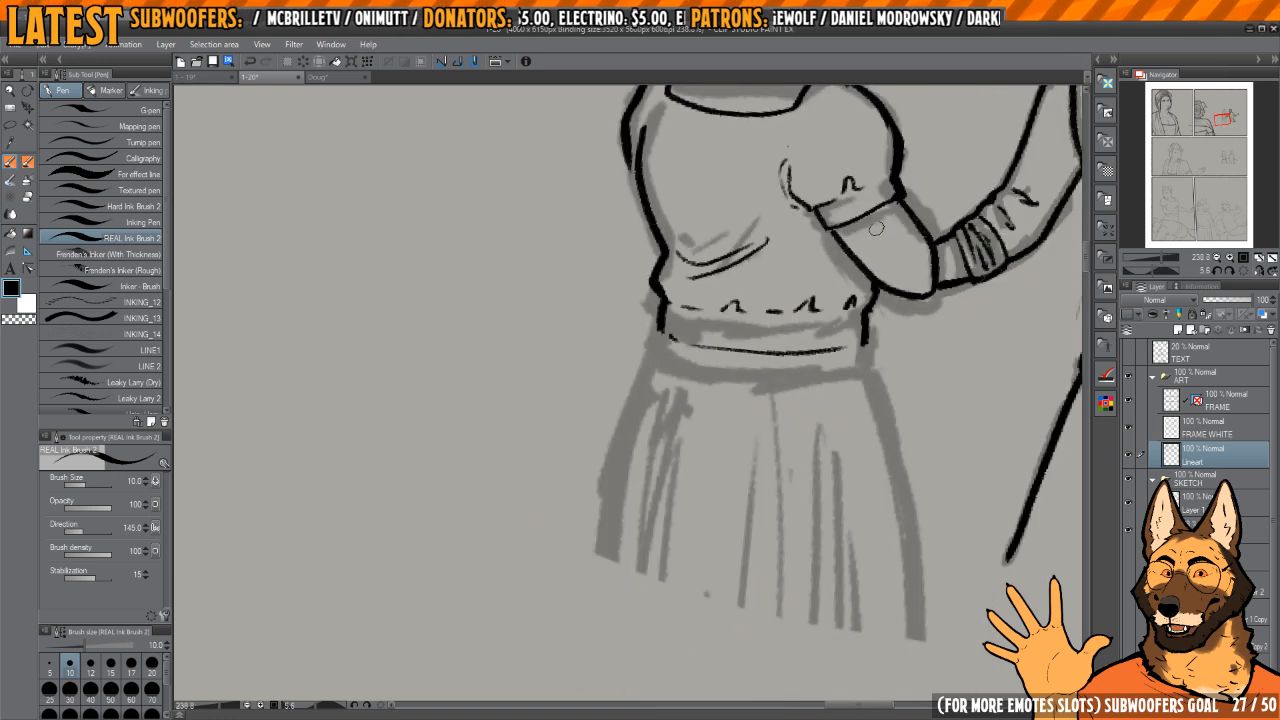
Step: Straighten the canvas view and ink both outer edges of the woman's skirt from the waist down
{"action": "left_click", "coordinate": [1244, 273]}
{"action": "key", "text": "h"}
{"action": "left_click_drag", "start_coordinate": [592, 408], "coordinate": [773, 432]}
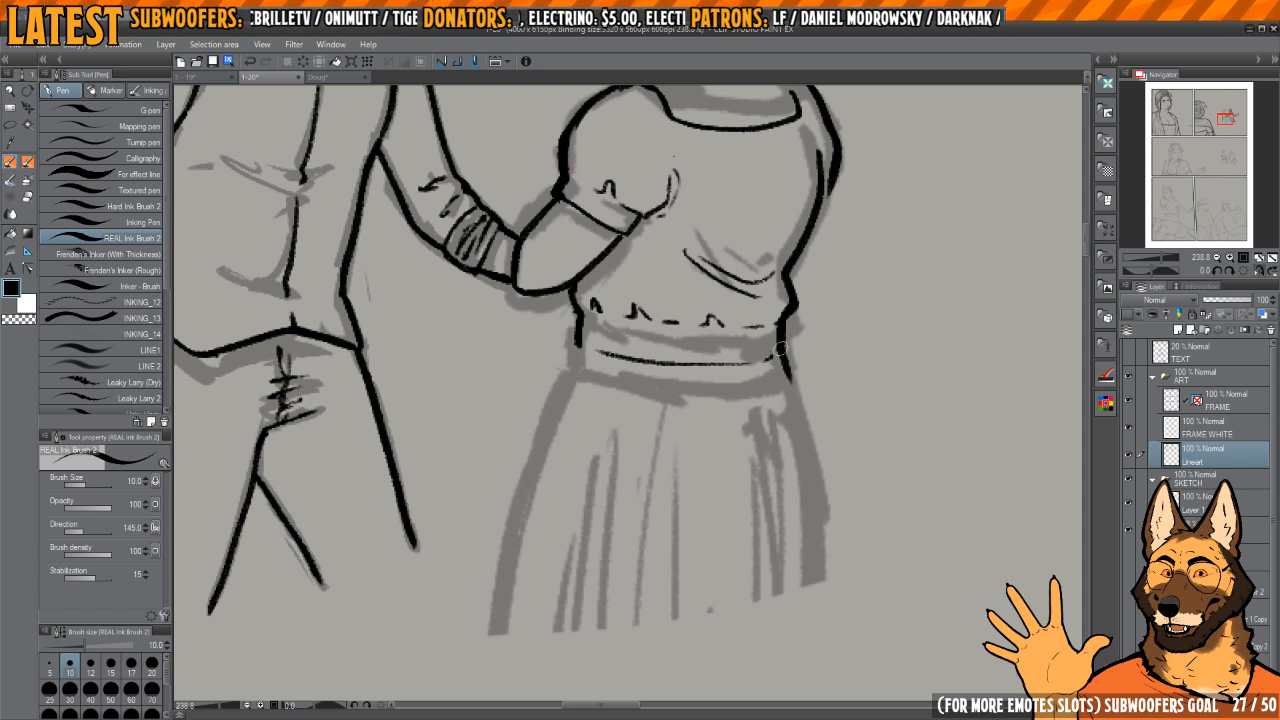
{"action": "left_click_drag", "start_coordinate": [780, 347], "coordinate": [812, 572]}
{"action": "left_click_drag", "start_coordinate": [645, 488], "coordinate": [790, 498]}
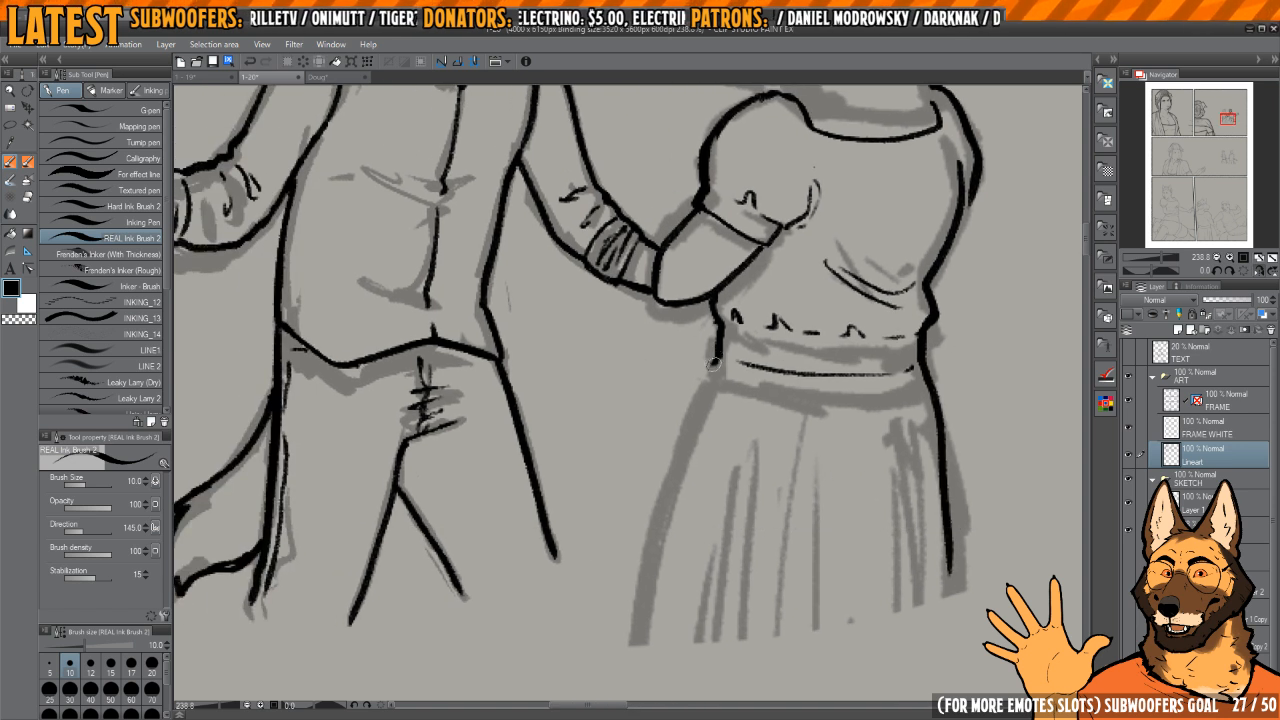
{"action": "mouse_move", "coordinate": [714, 364]}
{"action": "left_mouse_down"}
{"action": "mouse_move", "coordinate": [677, 449]}
{"action": "mouse_move", "coordinate": [690, 413]}
{"action": "mouse_move", "coordinate": [649, 644]}
{"action": "left_mouse_up"}
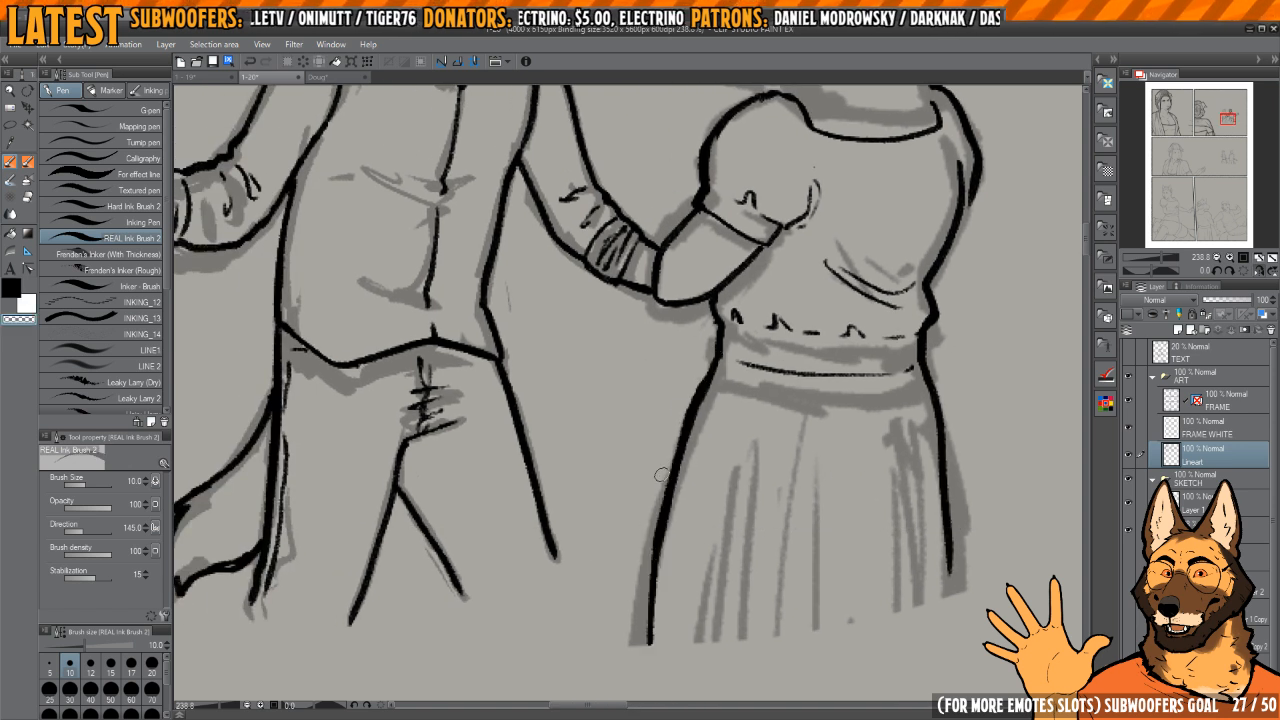
Step: Ink thin, tapering pleat lines down the woman's skirt
{"action": "key", "text": "c"}
{"action": "key", "text": "h"}
{"action": "left_click_drag", "start_coordinate": [667, 395], "coordinate": [769, 498]}
{"action": "left_click_drag", "start_coordinate": [769, 498], "coordinate": [660, 470], "text": "ctrl"}
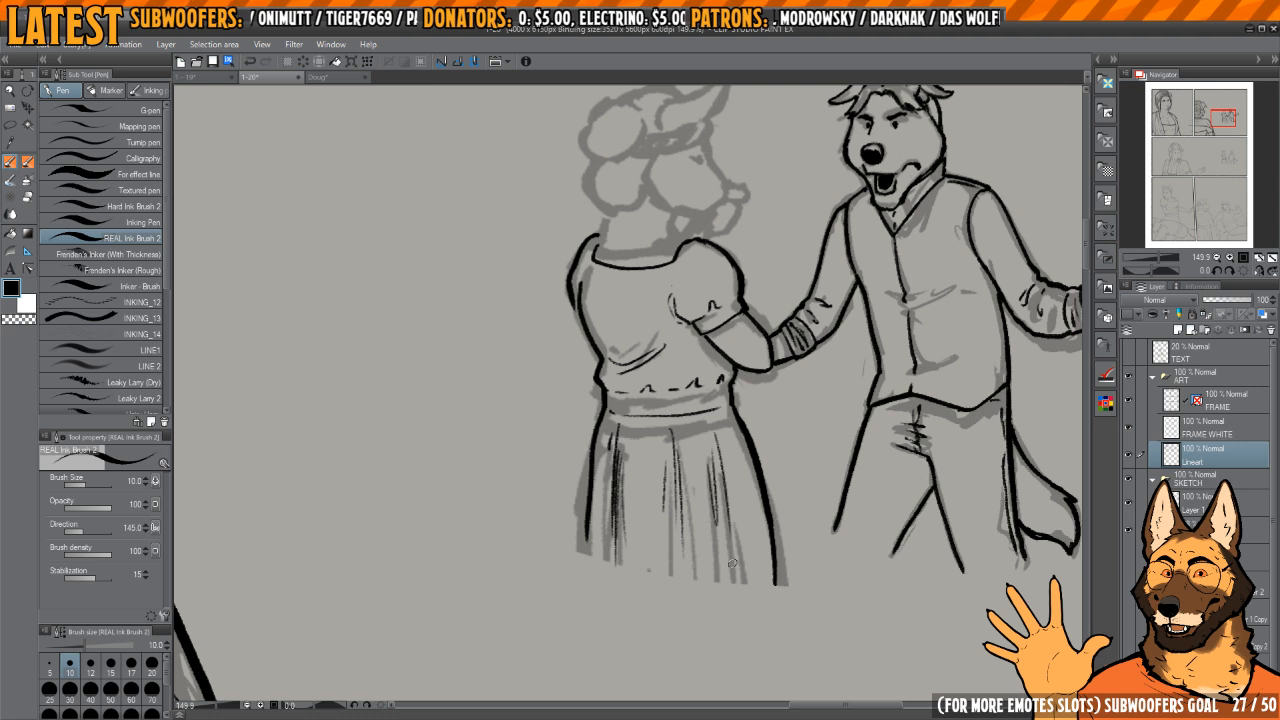
{"action": "left_click_drag", "start_coordinate": [731, 498], "coordinate": [738, 575]}
{"action": "mouse_move", "coordinate": [686, 497]}
{"action": "left_mouse_down"}
{"action": "mouse_move", "coordinate": [700, 489]}
{"action": "mouse_move", "coordinate": [677, 477]}
{"action": "mouse_move", "coordinate": [674, 506]}
{"action": "left_mouse_up"}
{"action": "key", "text": "c"}
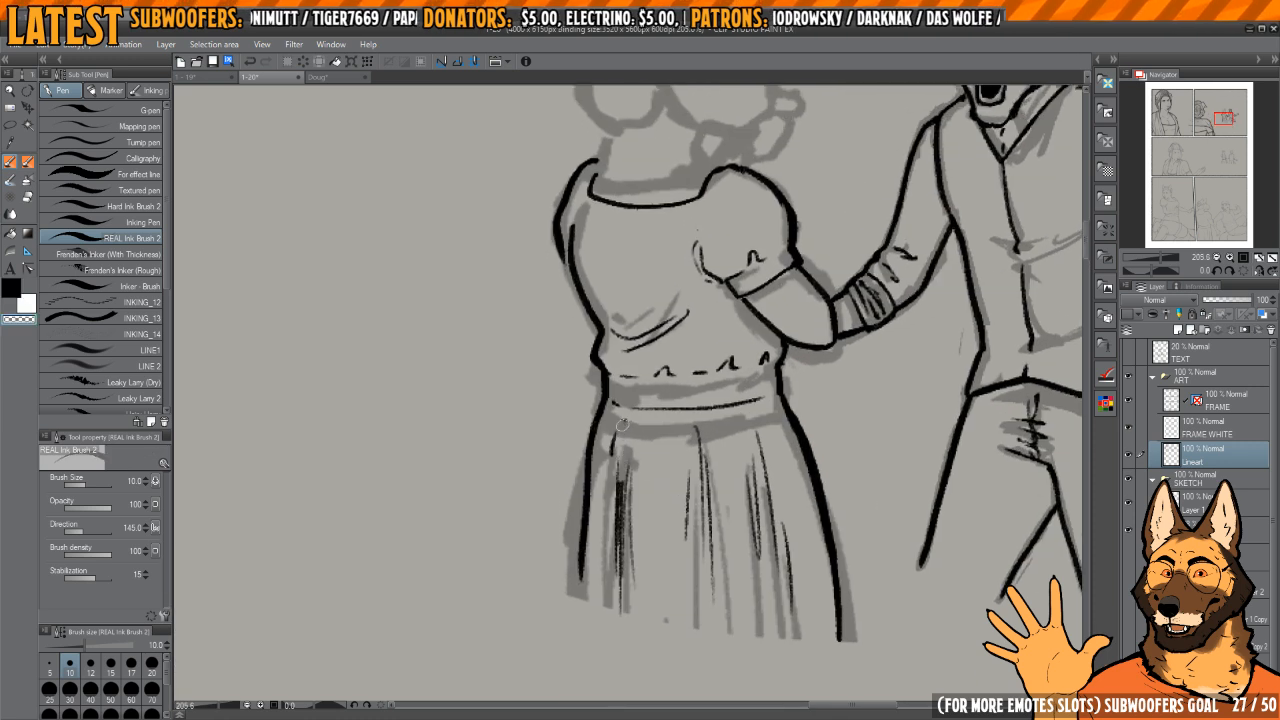
Step: Erase the dense pleat strokes near the skirt's back edge
{"action": "left_click_drag", "start_coordinate": [621, 456], "coordinate": [629, 569]}
{"action": "left_click", "coordinate": [632, 490], "text": "ctrl"}
{"action": "key", "text": "e"}
{"action": "mouse_move", "coordinate": [618, 491]}
{"action": "left_mouse_down"}
{"action": "mouse_move", "coordinate": [623, 443]}
{"action": "mouse_move", "coordinate": [610, 521]}
{"action": "left_mouse_up"}
{"action": "scroll", "coordinate": [620, 463], "scroll_direction": "down", "scroll_amount": 3}
{"action": "key", "text": "p"}
{"action": "scroll", "coordinate": [593, 449], "scroll_direction": "up", "scroll_amount": 2}
{"action": "key", "text": "c"}
{"action": "key", "text": "c"}
{"action": "left_click_drag", "start_coordinate": [616, 395], "coordinate": [600, 592]}
{"action": "key", "text": "c"}
{"action": "left_click_drag", "start_coordinate": [606, 386], "coordinate": [592, 622]}
{"action": "scroll", "coordinate": [640, 520], "scroll_direction": "down", "scroll_amount": 1}
{"action": "key", "text": "c"}
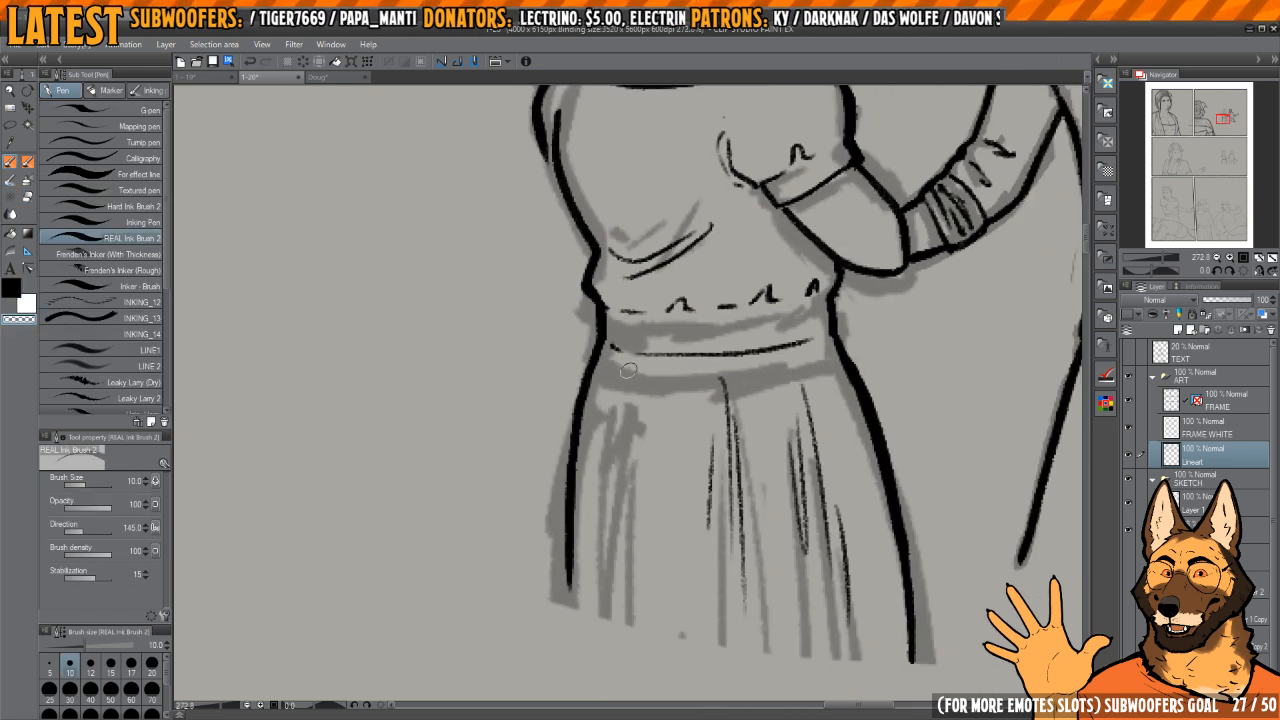
Step: Re-ink the pleats near the skirt's back edge with lighter strokes
{"action": "key", "text": "c"}
{"action": "mouse_move", "coordinate": [612, 381]}
{"action": "left_mouse_down"}
{"action": "mouse_move", "coordinate": [622, 368]}
{"action": "mouse_move", "coordinate": [632, 522]}
{"action": "left_mouse_up"}
{"action": "left_click_drag", "start_coordinate": [785, 434], "coordinate": [711, 442]}
{"action": "left_click_drag", "start_coordinate": [751, 372], "coordinate": [803, 569]}
{"action": "left_click_drag", "start_coordinate": [705, 243], "coordinate": [768, 640]}
Step: Ink the back of the woman's neck from beneath the hair down to the blouse's neckline
{"action": "scroll", "coordinate": [677, 466], "scroll_direction": "up", "scroll_amount": 1}
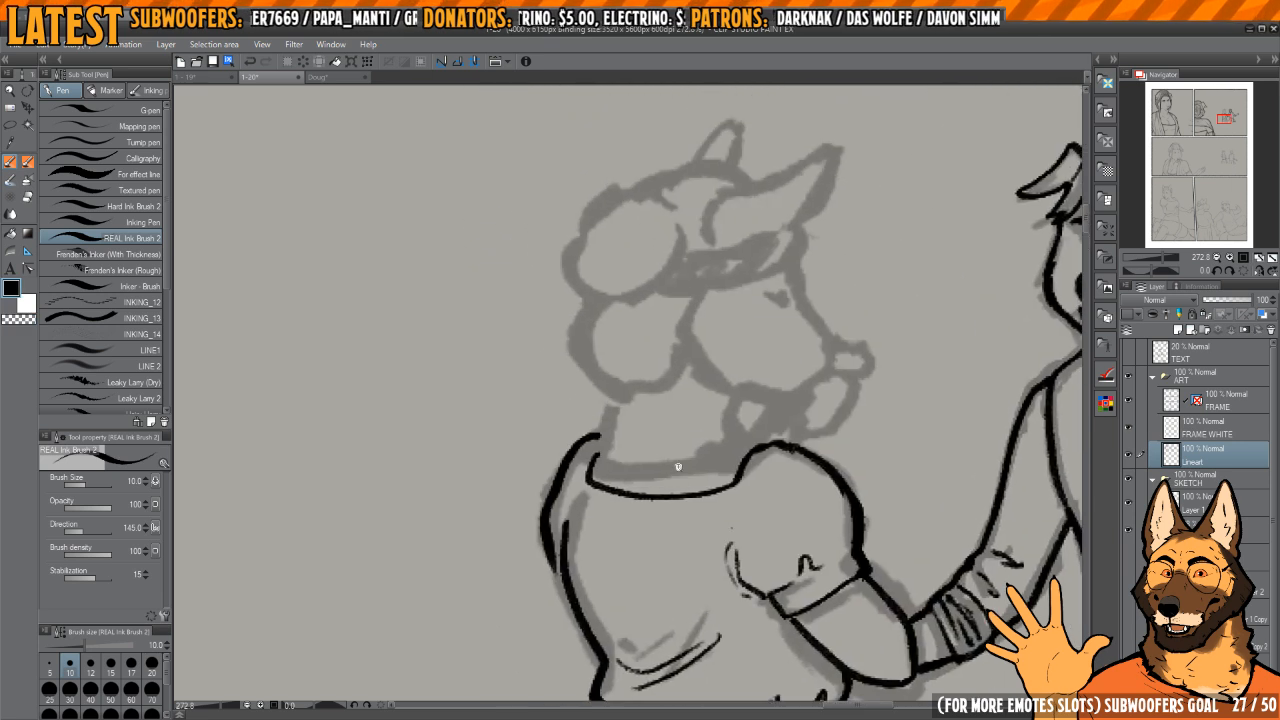
{"action": "scroll", "coordinate": [677, 466], "scroll_direction": "up", "scroll_amount": 1}
{"action": "mouse_move", "coordinate": [658, 410]}
{"action": "left_mouse_down"}
{"action": "mouse_move", "coordinate": [682, 472]}
{"action": "mouse_move", "coordinate": [608, 533]}
{"action": "mouse_move", "coordinate": [637, 422]}
{"action": "mouse_move", "coordinate": [603, 530]}
{"action": "left_mouse_up"}
{"action": "scroll", "coordinate": [637, 480], "scroll_direction": "up", "scroll_amount": 1}
{"action": "scroll", "coordinate": [637, 480], "scroll_direction": "up", "scroll_amount": 1}
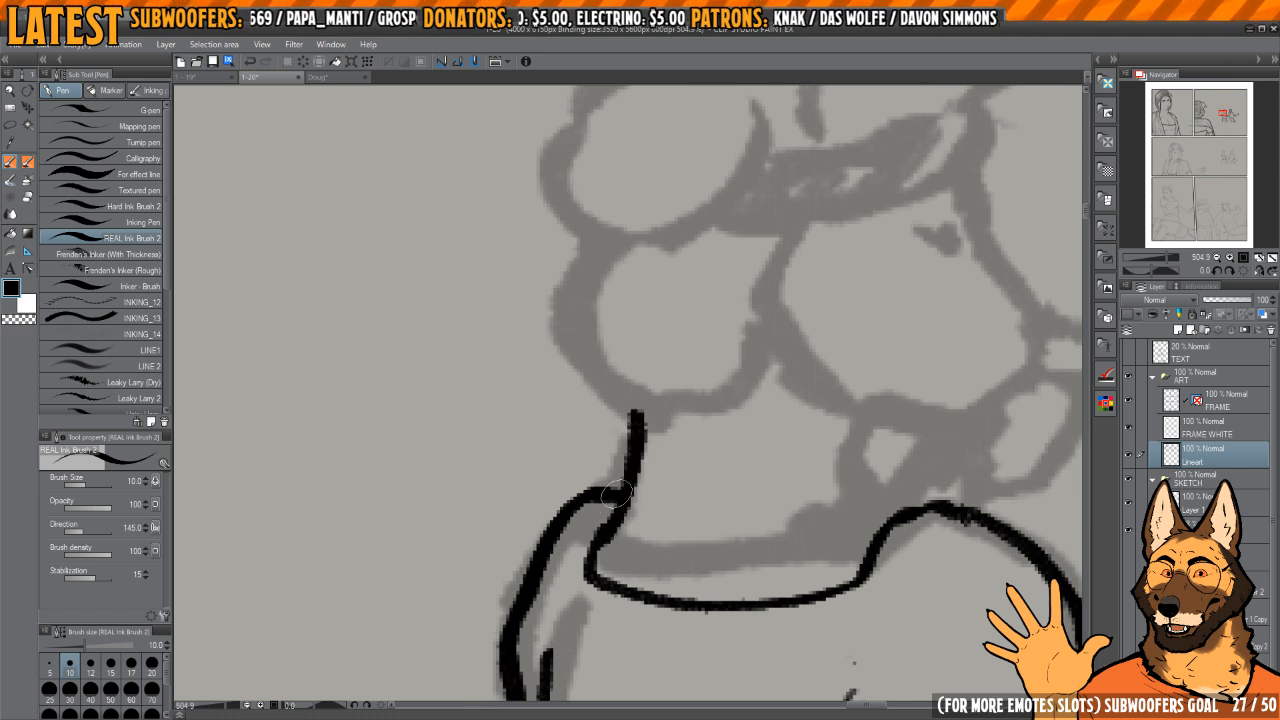
Step: Ink the front of the woman's neck down to the neckline, redoing the first stroke
{"action": "left_click_drag", "start_coordinate": [840, 494], "coordinate": [743, 486]}
{"action": "mouse_move", "coordinate": [811, 449]}
{"action": "left_mouse_down"}
{"action": "mouse_move", "coordinate": [785, 442]}
{"action": "mouse_move", "coordinate": [722, 468]}
{"action": "mouse_move", "coordinate": [762, 505]}
{"action": "left_mouse_up"}
{"action": "mouse_move", "coordinate": [750, 406]}
{"action": "left_mouse_down"}
{"action": "mouse_move", "coordinate": [728, 482]}
{"action": "mouse_move", "coordinate": [758, 506]}
{"action": "left_mouse_up"}
{"action": "key", "text": "ctrl+z"}
{"action": "left_click_drag", "start_coordinate": [842, 387], "coordinate": [806, 409]}
{"action": "scroll", "coordinate": [771, 406], "scroll_direction": "down", "scroll_amount": 3}
{"action": "key", "text": "h"}
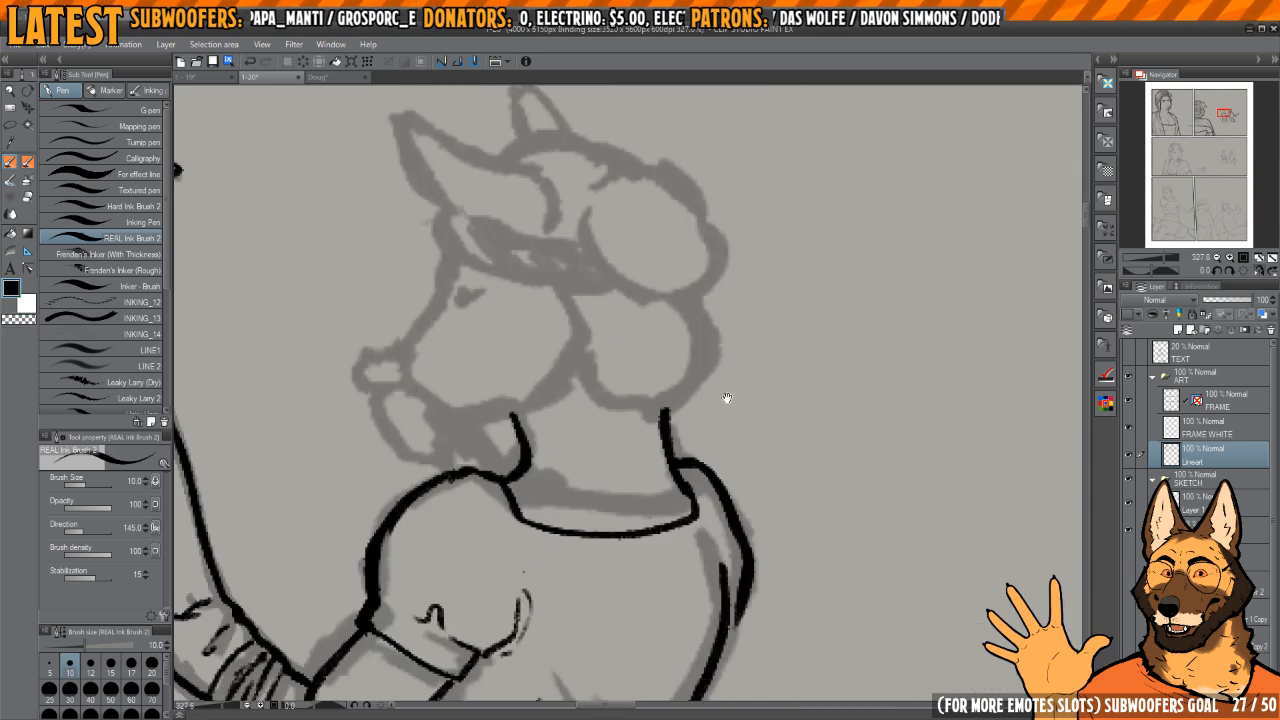
Step: Ink the woman's small rounded nose and the outline of her lower jaw beneath it
{"action": "key", "text": "h"}
{"action": "scroll", "coordinate": [773, 400], "scroll_direction": "up", "scroll_amount": 2}
{"action": "key", "text": "h"}
{"action": "left_click_drag", "start_coordinate": [690, 443], "coordinate": [879, 524]}
{"action": "scroll", "coordinate": [706, 373], "scroll_direction": "up", "scroll_amount": 3}
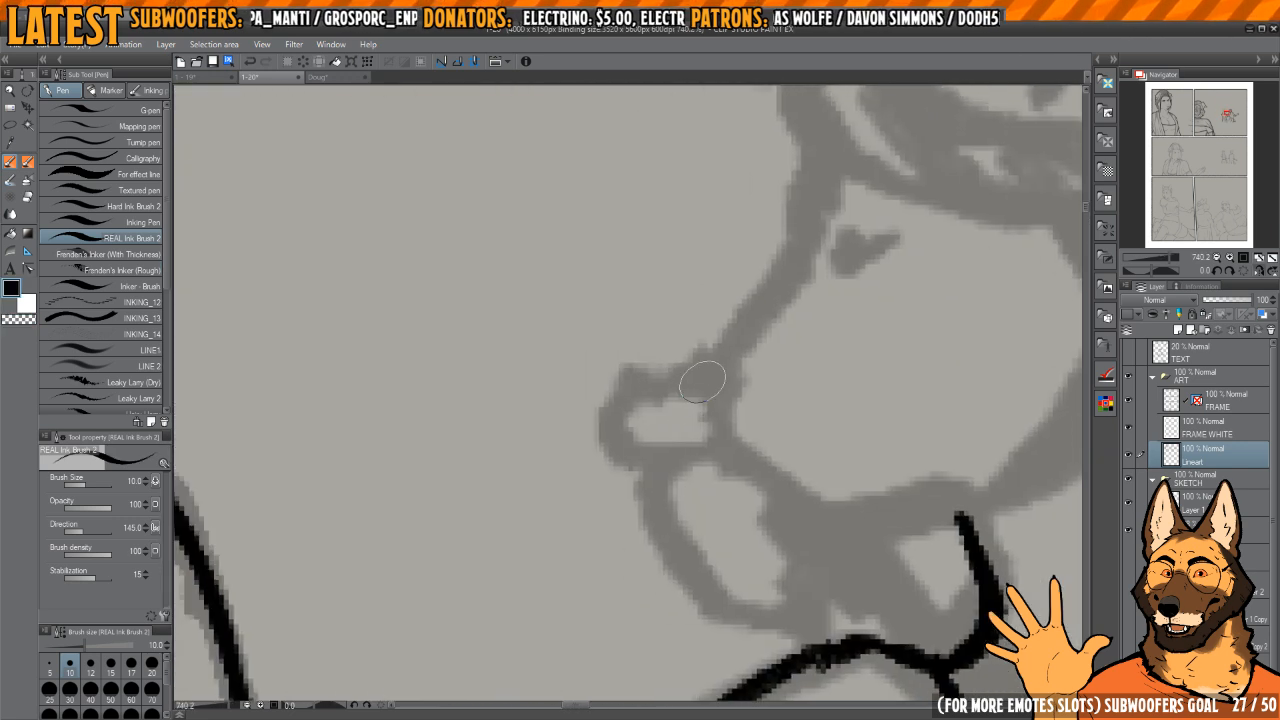
{"action": "mouse_move", "coordinate": [712, 382]}
{"action": "left_mouse_down"}
{"action": "mouse_move", "coordinate": [614, 384]}
{"action": "mouse_move", "coordinate": [694, 449]}
{"action": "mouse_move", "coordinate": [678, 394]}
{"action": "left_mouse_up"}
{"action": "key", "text": "h"}
{"action": "mouse_move", "coordinate": [621, 477]}
{"action": "left_mouse_down"}
{"action": "mouse_move", "coordinate": [709, 426]}
{"action": "mouse_move", "coordinate": [826, 404]}
{"action": "mouse_move", "coordinate": [808, 401]}
{"action": "mouse_move", "coordinate": [755, 535]}
{"action": "mouse_move", "coordinate": [665, 548]}
{"action": "mouse_move", "coordinate": [680, 488]}
{"action": "mouse_move", "coordinate": [660, 460]}
{"action": "mouse_move", "coordinate": [686, 418]}
{"action": "mouse_move", "coordinate": [755, 378]}
{"action": "mouse_move", "coordinate": [770, 384]}
{"action": "left_mouse_up"}
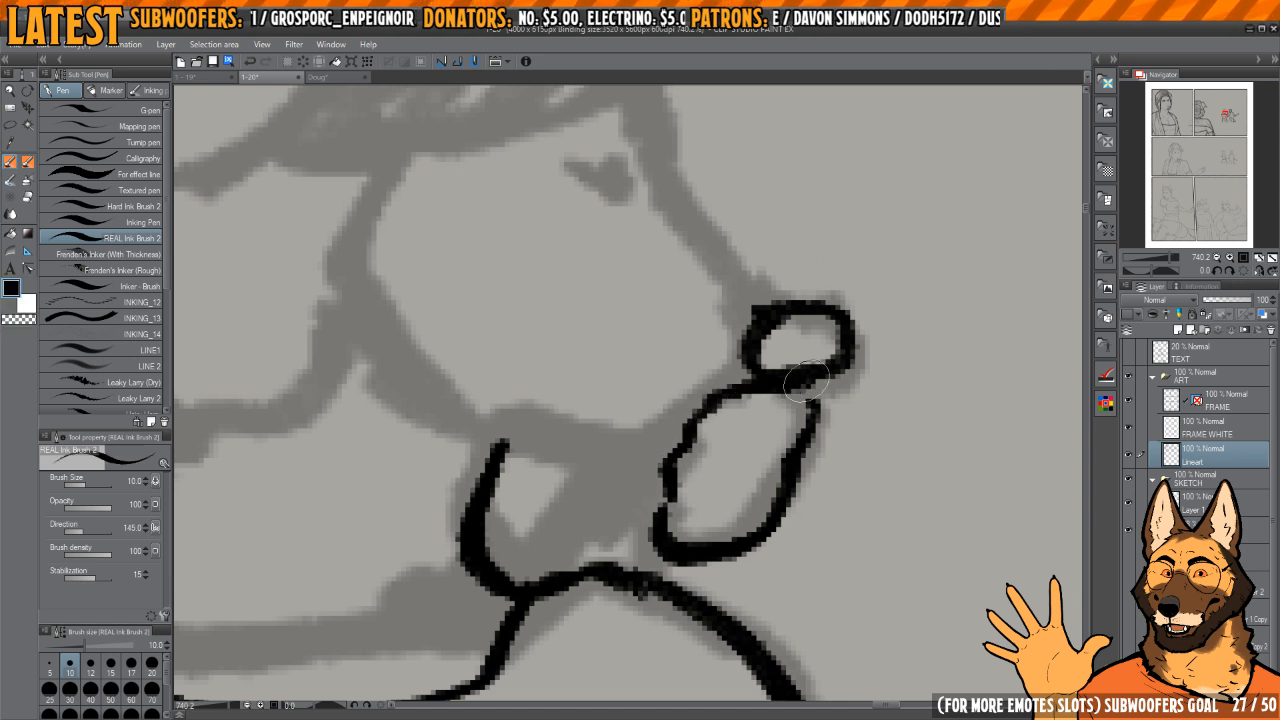
{"action": "key", "text": "h"}
{"action": "key", "text": "h"}
{"action": "mouse_move", "coordinate": [685, 461]}
{"action": "left_mouse_down"}
{"action": "mouse_move", "coordinate": [719, 430]}
{"action": "mouse_move", "coordinate": [731, 443]}
{"action": "mouse_move", "coordinate": [663, 471]}
{"action": "mouse_move", "coordinate": [717, 477]}
{"action": "left_mouse_up"}
{"action": "key", "text": "h"}
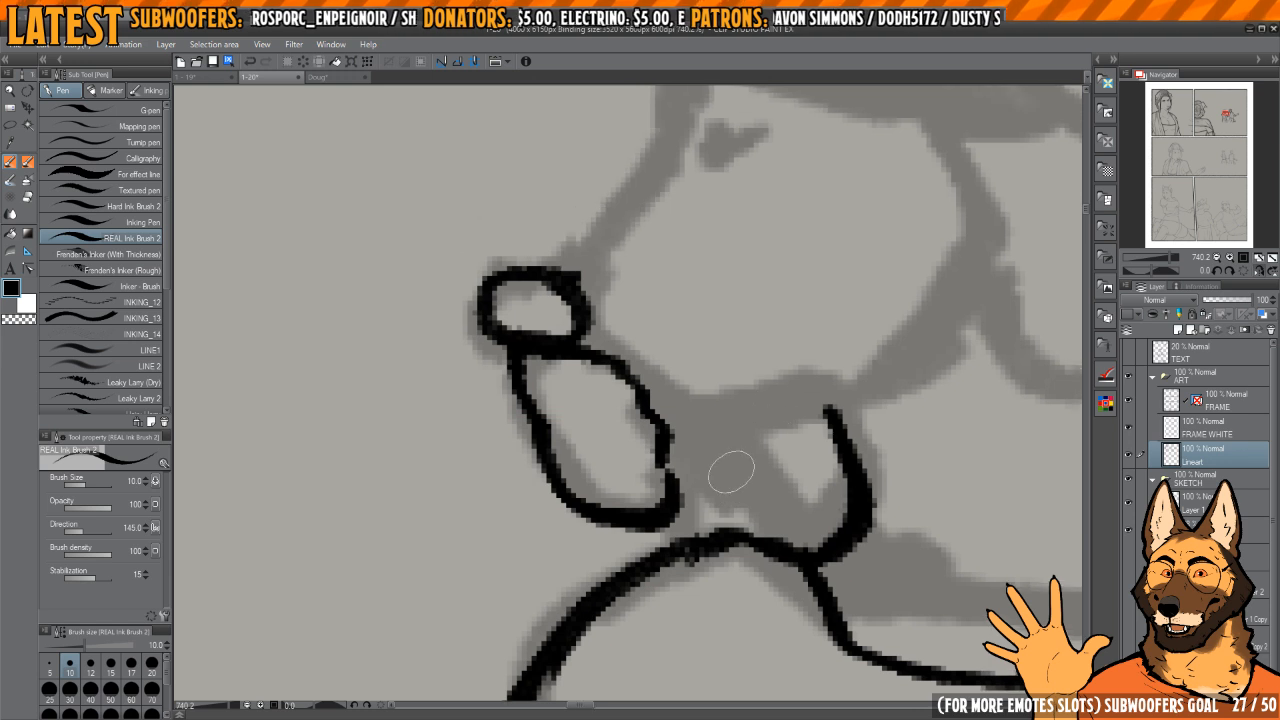
Step: Join the woman's lower jaw to the shoulder line and ink the short curved line beside the front of her neck
{"action": "left_click_drag", "start_coordinate": [760, 428], "coordinate": [771, 476]}
{"action": "key", "text": "c"}
{"action": "key", "text": "c"}
{"action": "left_click_drag", "start_coordinate": [627, 520], "coordinate": [700, 545]}
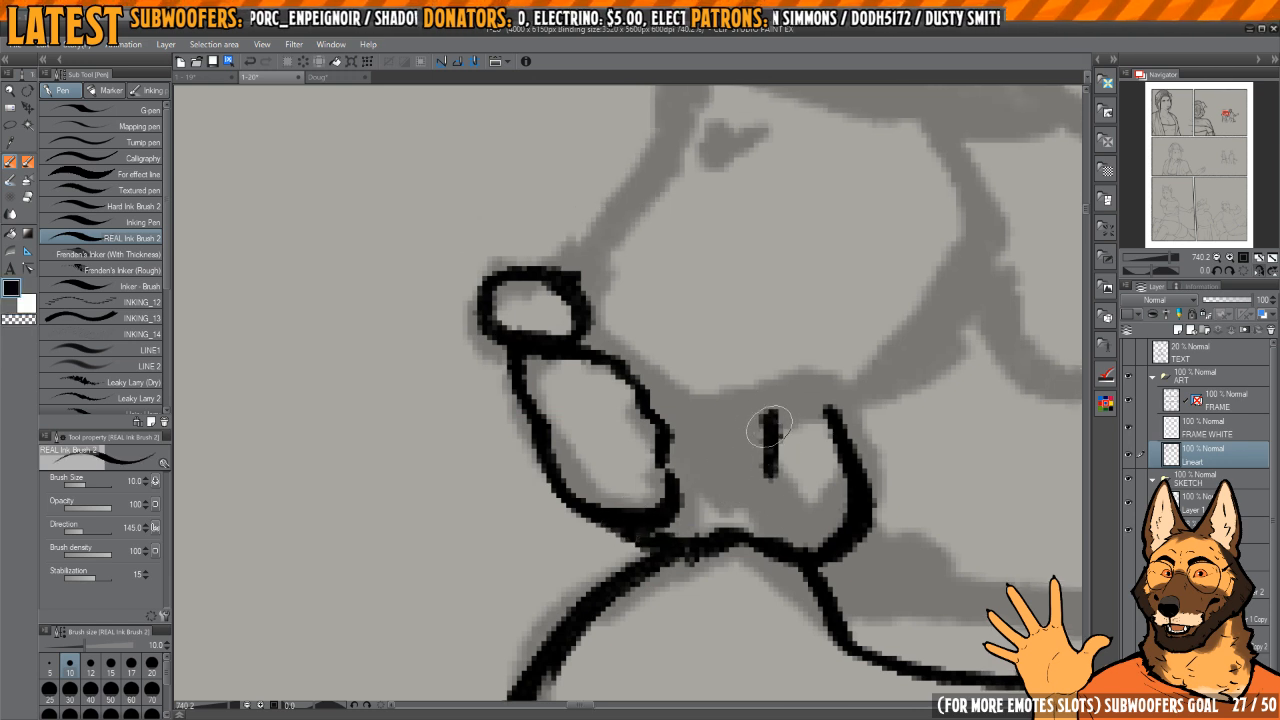
{"action": "mouse_move", "coordinate": [770, 414]}
{"action": "left_mouse_down"}
{"action": "mouse_move", "coordinate": [778, 495]}
{"action": "mouse_move", "coordinate": [822, 540]}
{"action": "left_mouse_up"}
{"action": "mouse_move", "coordinate": [695, 363]}
{"action": "left_mouse_down"}
{"action": "mouse_move", "coordinate": [708, 526]}
{"action": "mouse_move", "coordinate": [762, 623]}
{"action": "left_mouse_up"}
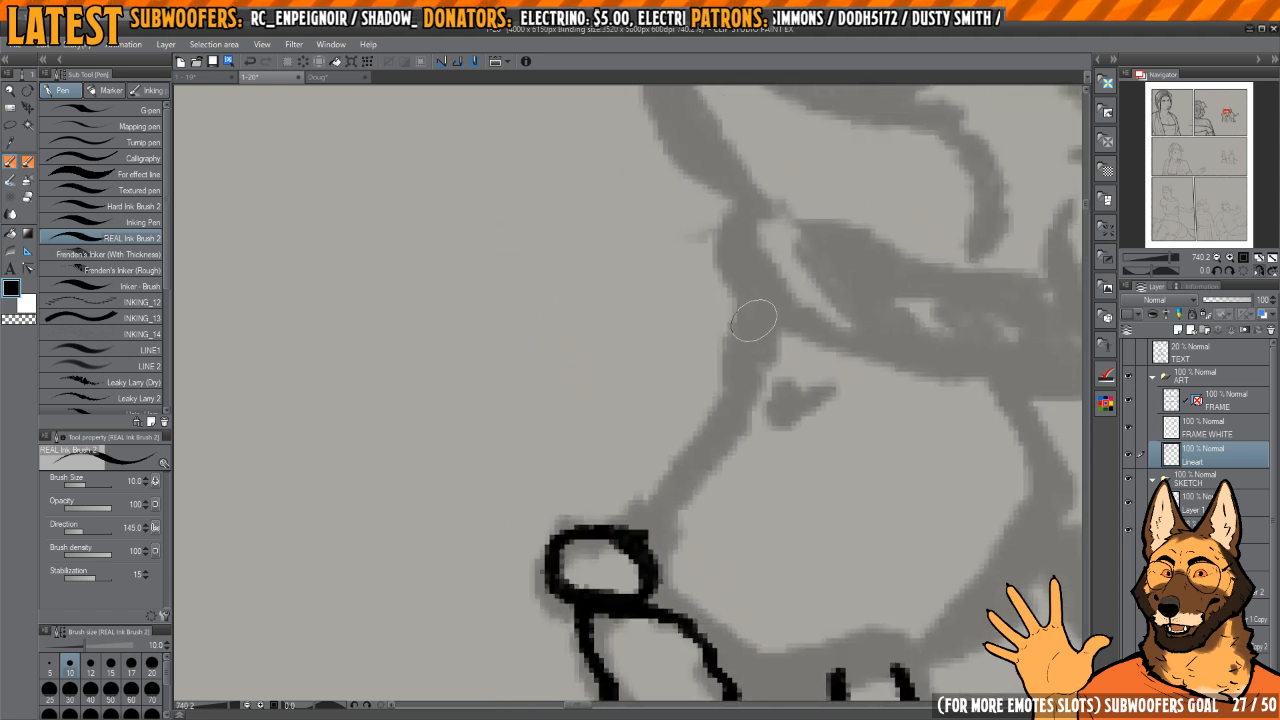
Step: Ink the bridge of the woman's snout from the brow to the nose and refine the nose's shape
{"action": "mouse_move", "coordinate": [760, 315]}
{"action": "left_mouse_down"}
{"action": "mouse_move", "coordinate": [725, 417]}
{"action": "mouse_move", "coordinate": [632, 522]}
{"action": "mouse_move", "coordinate": [546, 508]}
{"action": "left_mouse_up"}
{"action": "key", "text": "c"}
{"action": "mouse_move", "coordinate": [606, 523]}
{"action": "left_mouse_down"}
{"action": "mouse_move", "coordinate": [634, 509]}
{"action": "mouse_move", "coordinate": [571, 552]}
{"action": "left_mouse_up"}
{"action": "key", "text": "c"}
{"action": "key", "text": "c"}
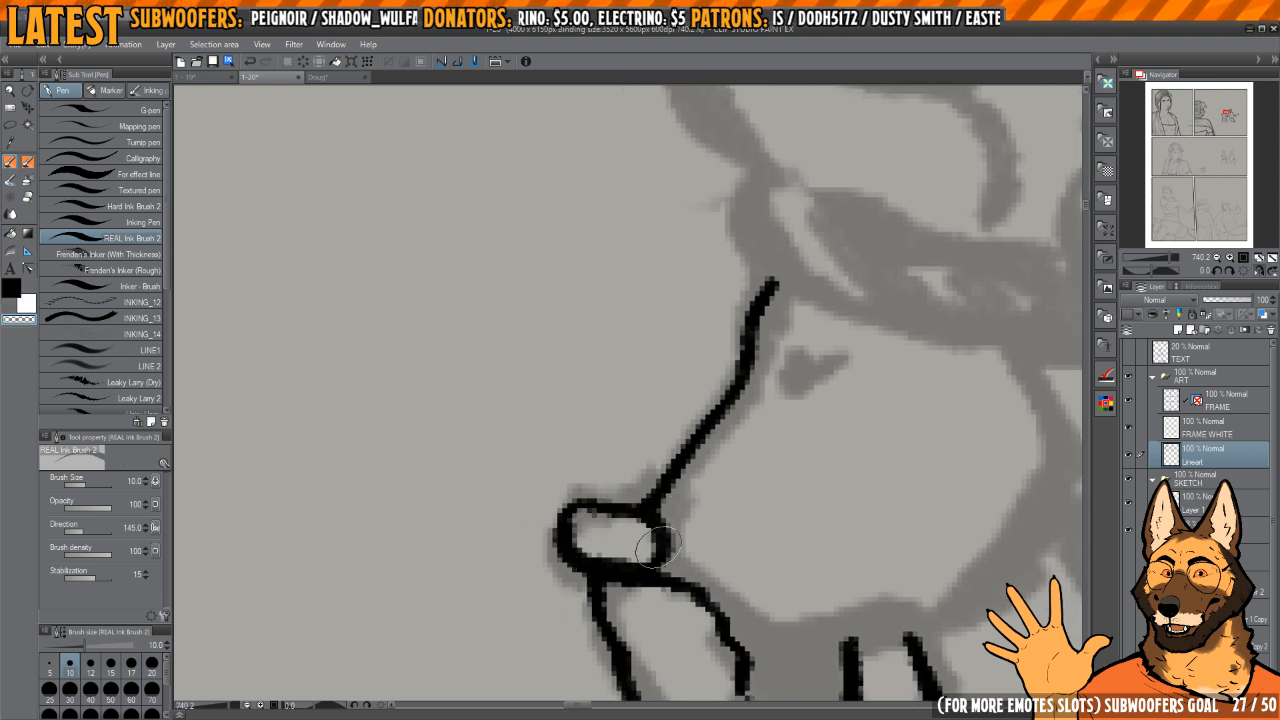
{"action": "key", "text": "c"}
{"action": "key", "text": "c"}
{"action": "mouse_move", "coordinate": [610, 492]}
{"action": "left_mouse_down"}
{"action": "mouse_move", "coordinate": [543, 534]}
{"action": "mouse_move", "coordinate": [605, 505]}
{"action": "mouse_move", "coordinate": [667, 526]}
{"action": "left_mouse_up"}
{"action": "key", "text": "c"}
Step: Ink the lower edge of the woman's muzzle from the mouth back towards the neck
{"action": "mouse_move", "coordinate": [768, 477]}
{"action": "left_mouse_down"}
{"action": "mouse_move", "coordinate": [700, 426]}
{"action": "mouse_move", "coordinate": [680, 452]}
{"action": "left_mouse_up"}
{"action": "scroll", "coordinate": [700, 426], "scroll_direction": "down", "scroll_amount": 4}
{"action": "scroll", "coordinate": [677, 452], "scroll_direction": "up", "scroll_amount": 3}
{"action": "left_click_drag", "start_coordinate": [617, 504], "coordinate": [659, 539]}
{"action": "mouse_move", "coordinate": [772, 482]}
{"action": "left_mouse_down"}
{"action": "mouse_move", "coordinate": [731, 464]}
{"action": "mouse_move", "coordinate": [679, 481]}
{"action": "mouse_move", "coordinate": [753, 362]}
{"action": "left_mouse_up"}
{"action": "key", "text": "h"}
{"action": "mouse_move", "coordinate": [742, 373]}
{"action": "left_mouse_down"}
{"action": "mouse_move", "coordinate": [763, 506]}
{"action": "mouse_move", "coordinate": [668, 412]}
{"action": "left_mouse_up"}
{"action": "left_click_drag", "start_coordinate": [668, 412], "coordinate": [752, 430]}
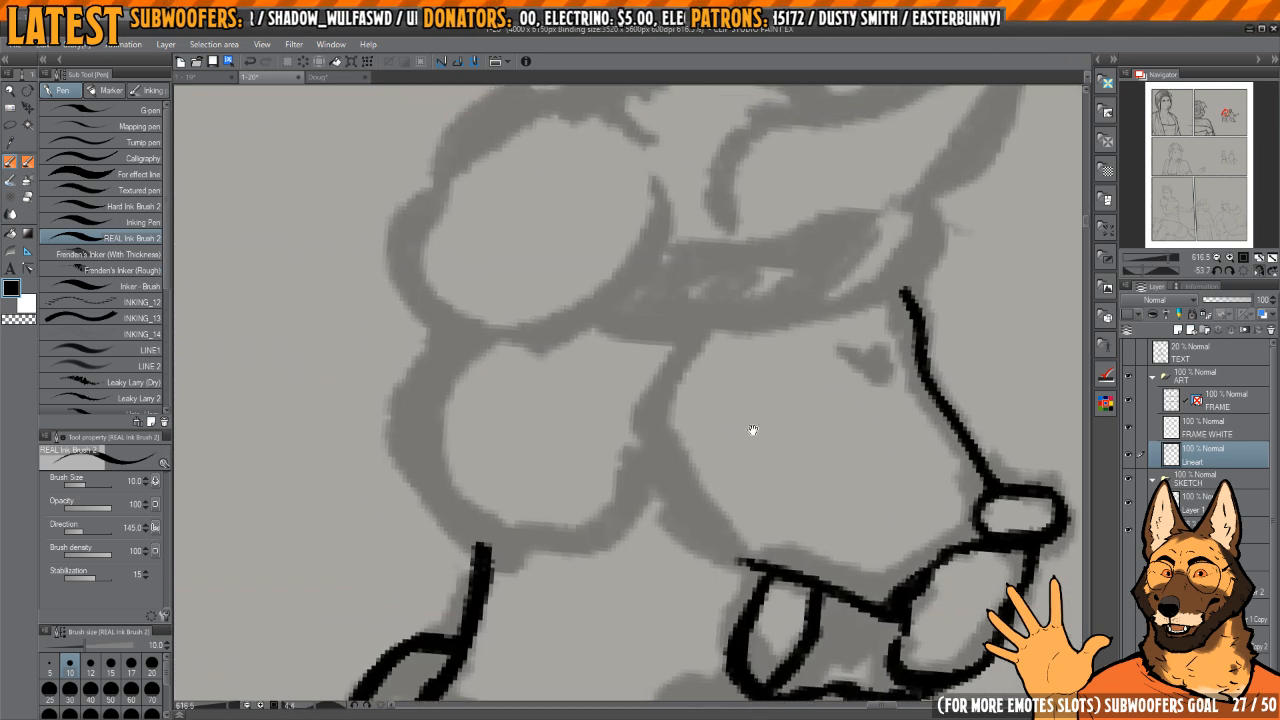
Step: Ink the woman's cheek line and the rounded outline of the lower hair bun behind it
{"action": "mouse_move", "coordinate": [684, 347]}
{"action": "left_mouse_down"}
{"action": "mouse_move", "coordinate": [658, 432]}
{"action": "mouse_move", "coordinate": [714, 547]}
{"action": "left_mouse_up"}
{"action": "mouse_move", "coordinate": [684, 455]}
{"action": "left_mouse_down"}
{"action": "mouse_move", "coordinate": [754, 437]}
{"action": "mouse_move", "coordinate": [794, 472]}
{"action": "left_mouse_up"}
{"action": "left_click_drag", "start_coordinate": [746, 346], "coordinate": [731, 333]}
{"action": "mouse_move", "coordinate": [558, 362]}
{"action": "left_mouse_down"}
{"action": "mouse_move", "coordinate": [543, 520]}
{"action": "mouse_move", "coordinate": [749, 530]}
{"action": "mouse_move", "coordinate": [789, 448]}
{"action": "left_mouse_up"}
{"action": "left_click_drag", "start_coordinate": [695, 382], "coordinate": [686, 478]}
{"action": "left_click_drag", "start_coordinate": [700, 444], "coordinate": [662, 448]}
{"action": "key", "text": "h"}
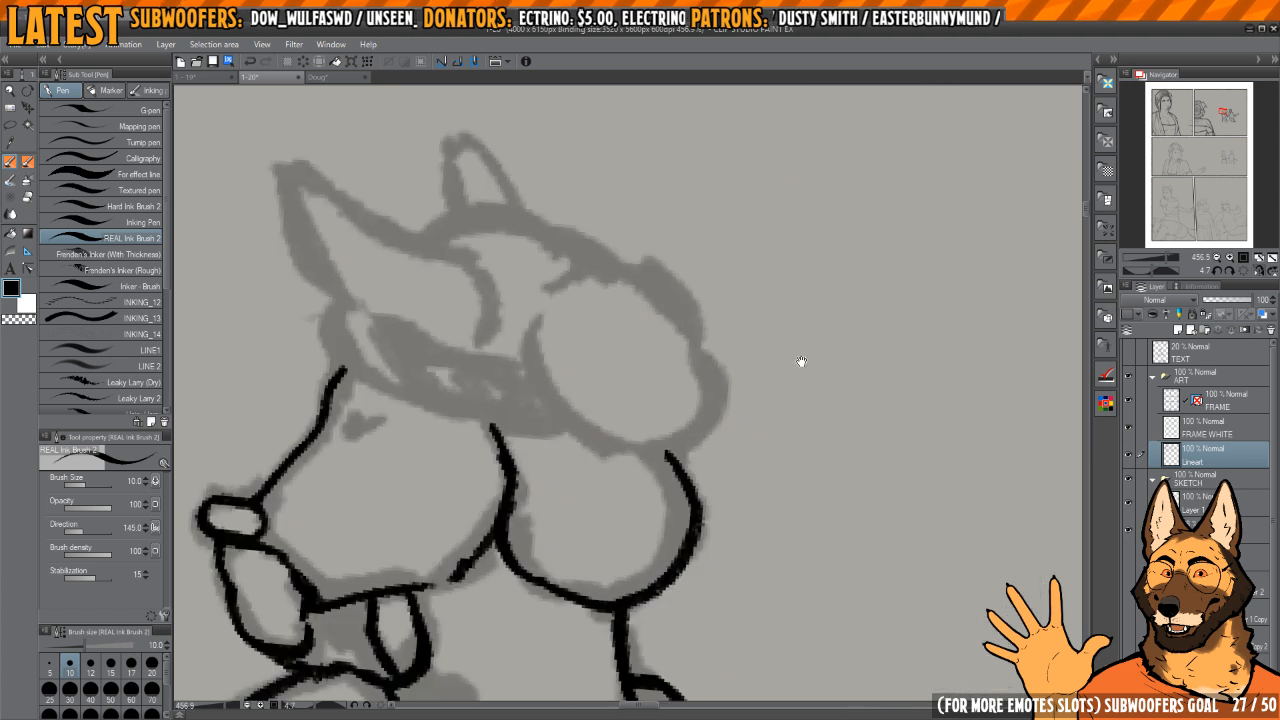
Step: Ink the outer, lower and front contours of the woman's upper hair bun
{"action": "key", "text": "h"}
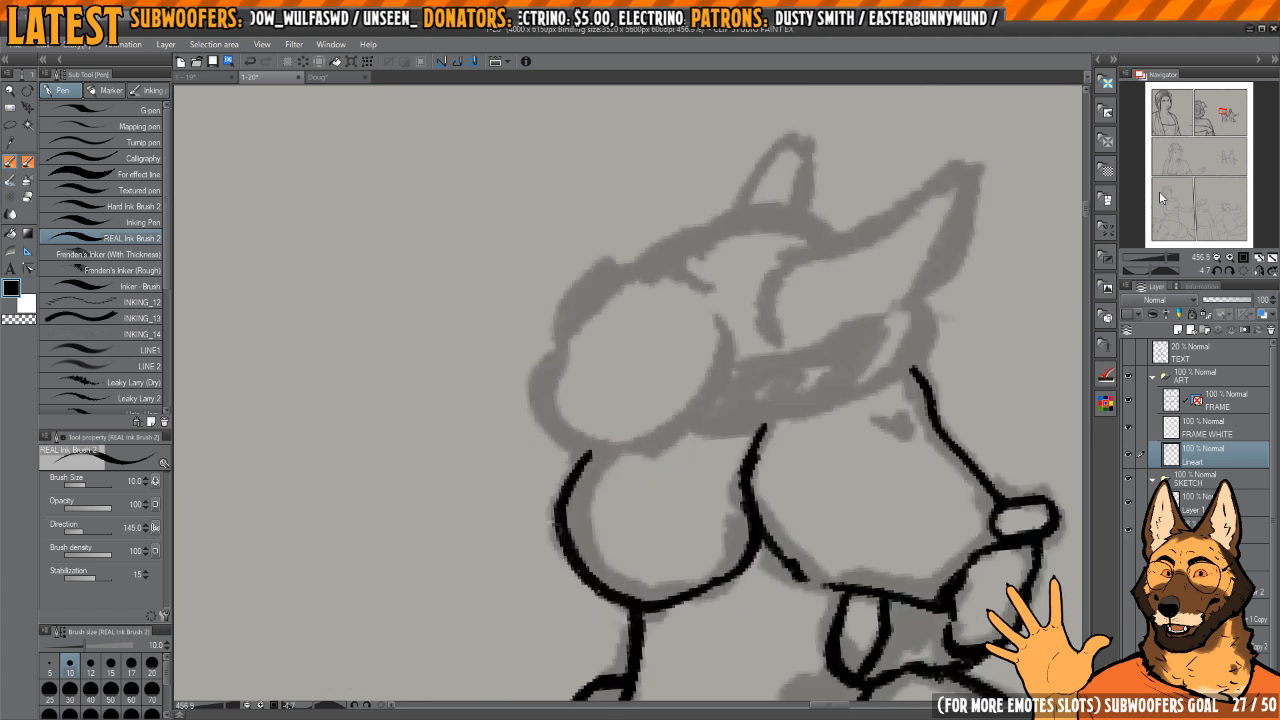
{"action": "left_click", "coordinate": [1242, 272]}
{"action": "left_click", "coordinate": [1258, 271]}
{"action": "mouse_move", "coordinate": [674, 419]}
{"action": "left_mouse_down"}
{"action": "mouse_move", "coordinate": [823, 443]}
{"action": "mouse_move", "coordinate": [845, 473]}
{"action": "left_mouse_up"}
{"action": "mouse_move", "coordinate": [768, 385]}
{"action": "left_mouse_down"}
{"action": "mouse_move", "coordinate": [815, 302]}
{"action": "mouse_move", "coordinate": [910, 415]}
{"action": "mouse_move", "coordinate": [928, 484]}
{"action": "mouse_move", "coordinate": [848, 543]}
{"action": "left_mouse_up"}
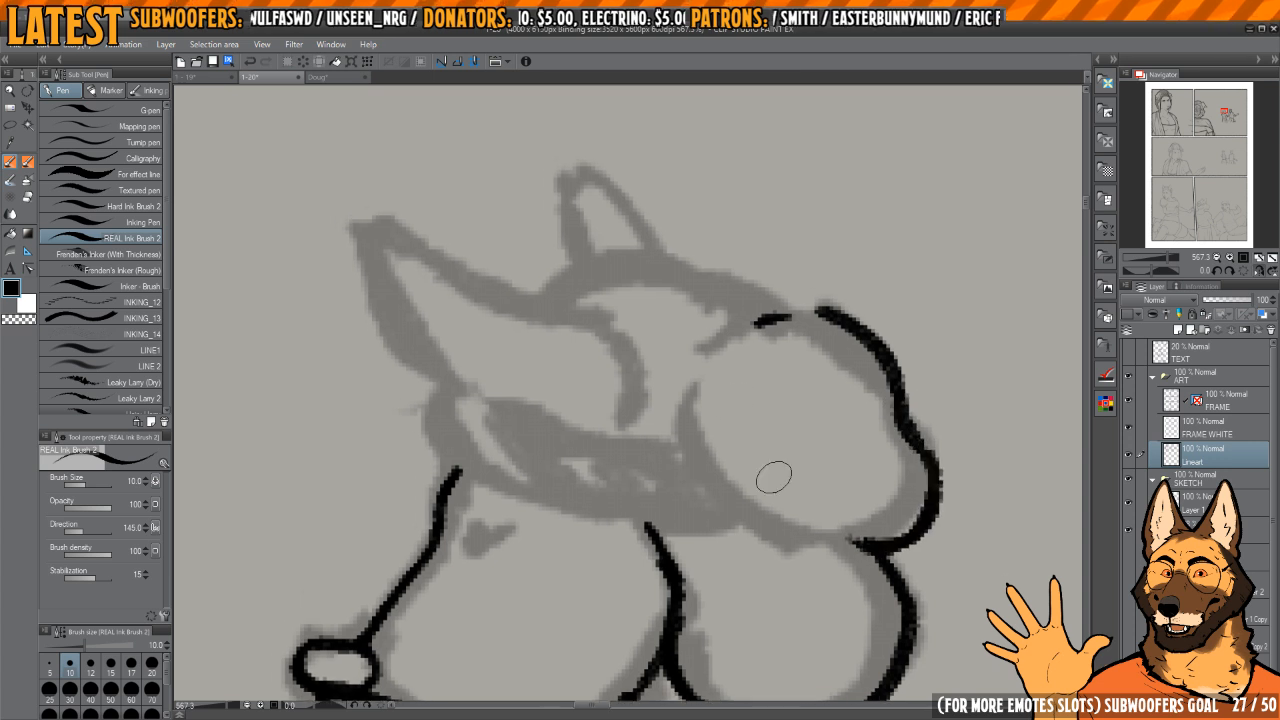
{"action": "mouse_move", "coordinate": [708, 370]}
{"action": "left_mouse_down"}
{"action": "mouse_move", "coordinate": [693, 424]}
{"action": "mouse_move", "coordinate": [830, 548]}
{"action": "mouse_move", "coordinate": [866, 542]}
{"action": "left_mouse_up"}
{"action": "left_click_drag", "start_coordinate": [821, 439], "coordinate": [805, 437]}
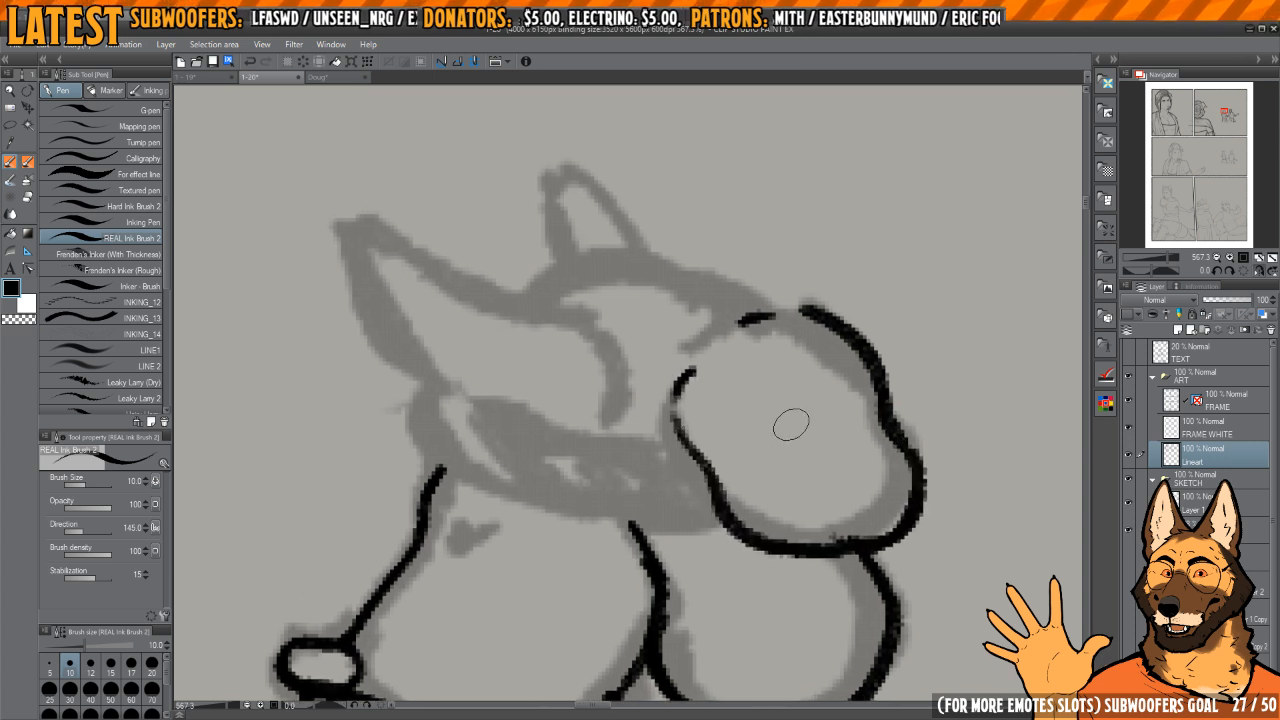
Step: Ink the curved crown of the woman's head from the upper hair bun to the base of her near ear
{"action": "mouse_move", "coordinate": [720, 358]}
{"action": "left_mouse_down"}
{"action": "mouse_move", "coordinate": [766, 429]}
{"action": "mouse_move", "coordinate": [728, 444]}
{"action": "mouse_move", "coordinate": [825, 451]}
{"action": "left_mouse_up"}
{"action": "mouse_move", "coordinate": [672, 385]}
{"action": "left_mouse_down"}
{"action": "mouse_move", "coordinate": [718, 349]}
{"action": "mouse_move", "coordinate": [932, 364]}
{"action": "mouse_move", "coordinate": [957, 394]}
{"action": "left_mouse_up"}
{"action": "key", "text": "h"}
{"action": "left_click_drag", "start_coordinate": [763, 420], "coordinate": [758, 352]}
{"action": "mouse_move", "coordinate": [542, 440]}
{"action": "left_mouse_down"}
{"action": "mouse_move", "coordinate": [714, 401]}
{"action": "mouse_move", "coordinate": [784, 404]}
{"action": "left_mouse_up"}
{"action": "left_click_drag", "start_coordinate": [784, 404], "coordinate": [757, 326]}
{"action": "key", "text": "c"}
{"action": "mouse_move", "coordinate": [803, 262]}
{"action": "left_mouse_down"}
{"action": "mouse_move", "coordinate": [684, 437]}
{"action": "mouse_move", "coordinate": [691, 489]}
{"action": "mouse_move", "coordinate": [714, 306]}
{"action": "mouse_move", "coordinate": [677, 505]}
{"action": "mouse_move", "coordinate": [688, 508]}
{"action": "left_mouse_up"}
{"action": "key", "text": "c"}
{"action": "left_click_drag", "start_coordinate": [784, 342], "coordinate": [757, 424]}
{"action": "mouse_move", "coordinate": [770, 345]}
{"action": "left_mouse_down"}
{"action": "mouse_move", "coordinate": [785, 425]}
{"action": "mouse_move", "coordinate": [739, 372]}
{"action": "left_mouse_up"}
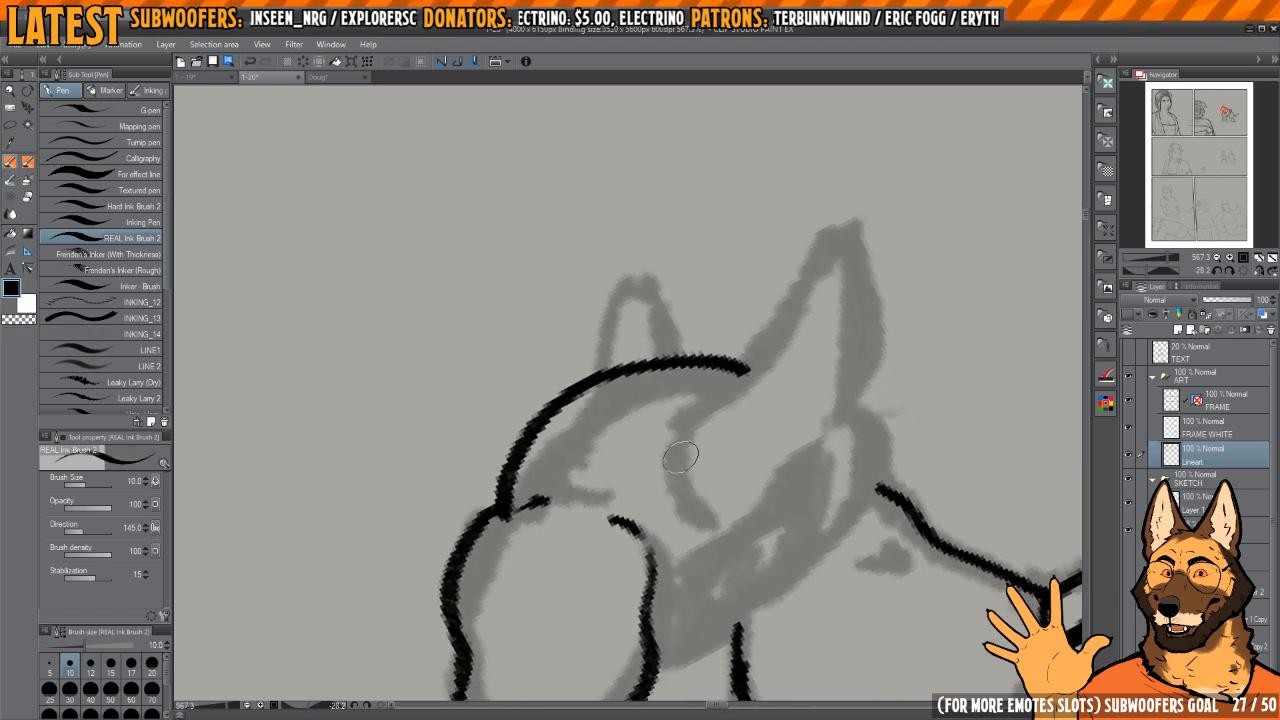
Step: Ink the woman's near ear, thin its outline, and extend its front edge down to the headband
{"action": "mouse_move", "coordinate": [681, 457]}
{"action": "left_mouse_down"}
{"action": "mouse_move", "coordinate": [700, 528]}
{"action": "mouse_move", "coordinate": [747, 370]}
{"action": "mouse_move", "coordinate": [848, 242]}
{"action": "mouse_move", "coordinate": [844, 410]}
{"action": "left_mouse_up"}
{"action": "key", "text": "h"}
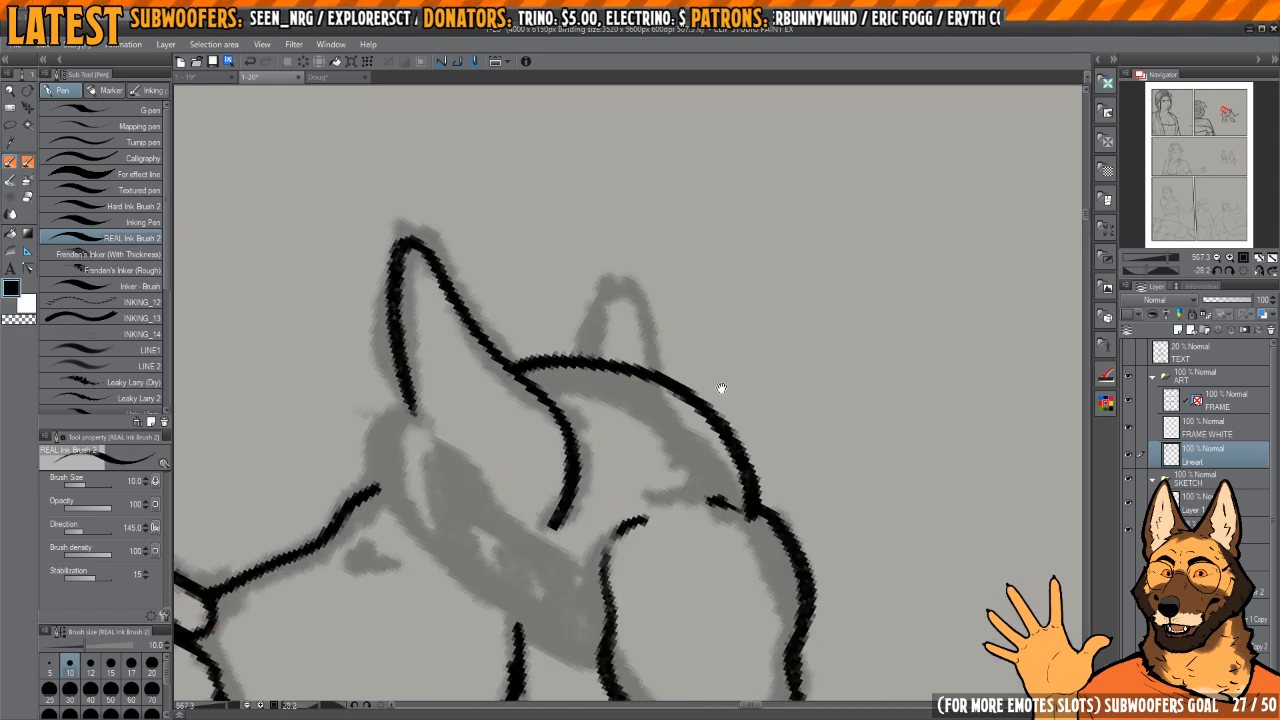
{"action": "left_click_drag", "start_coordinate": [576, 374], "coordinate": [821, 409]}
{"action": "key", "text": "c"}
{"action": "mouse_move", "coordinate": [637, 285]}
{"action": "left_mouse_down"}
{"action": "mouse_move", "coordinate": [630, 400]}
{"action": "mouse_move", "coordinate": [641, 330]}
{"action": "mouse_move", "coordinate": [659, 458]}
{"action": "left_mouse_up"}
{"action": "key", "text": "c"}
{"action": "left_click_drag", "start_coordinate": [692, 506], "coordinate": [670, 461]}
{"action": "key", "text": "c"}
{"action": "left_click_drag", "start_coordinate": [636, 395], "coordinate": [634, 325]}
{"action": "key", "text": "c"}
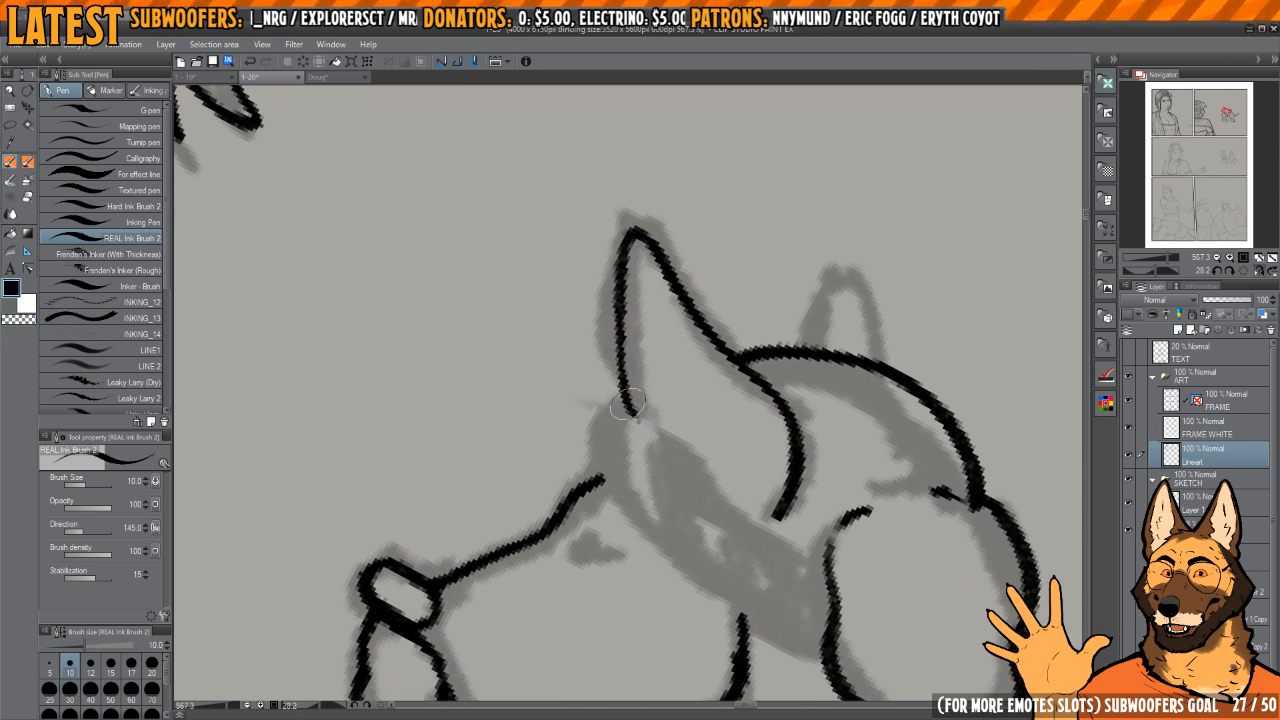
{"action": "left_click_drag", "start_coordinate": [627, 403], "coordinate": [667, 456]}
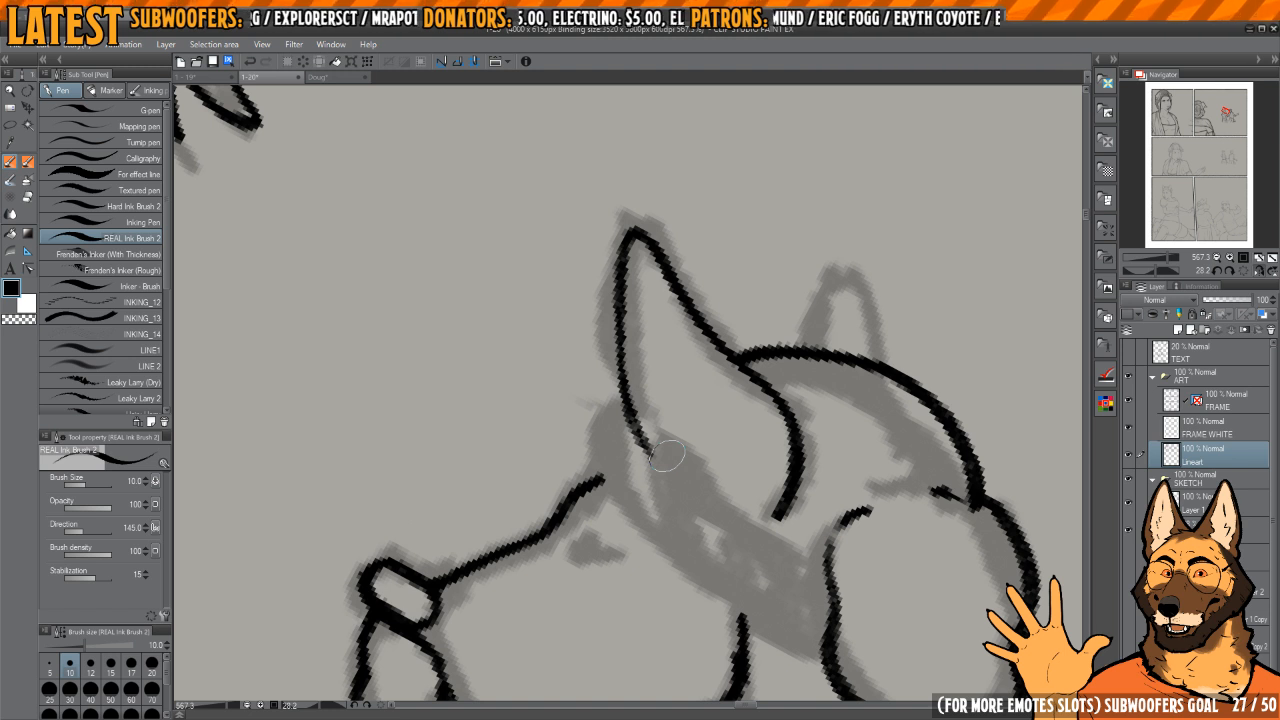
Step: Ink the small pointed outline of the woman's far ear on top of the crown
{"action": "left_click_drag", "start_coordinate": [888, 344], "coordinate": [855, 352]}
{"action": "mouse_move", "coordinate": [778, 357]}
{"action": "left_mouse_down"}
{"action": "mouse_move", "coordinate": [803, 286]}
{"action": "mouse_move", "coordinate": [841, 367]}
{"action": "left_mouse_up"}
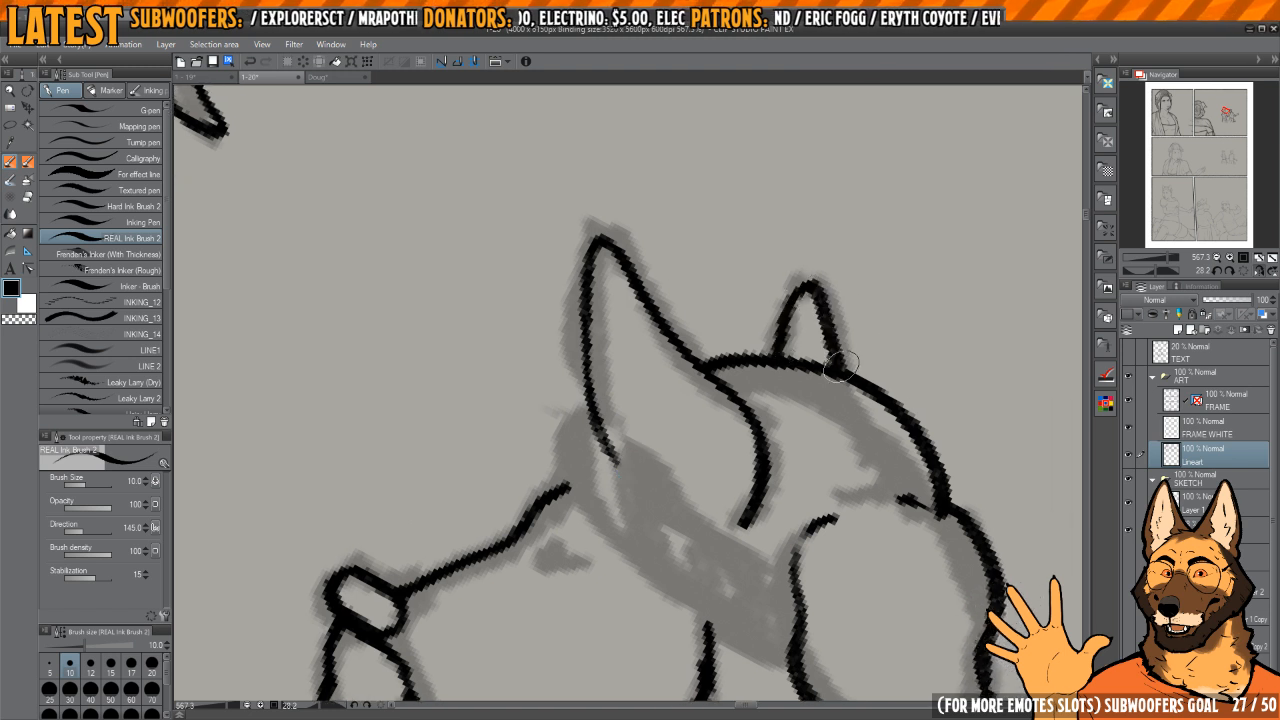
{"action": "mouse_move", "coordinate": [735, 404]}
{"action": "left_mouse_down"}
{"action": "mouse_move", "coordinate": [808, 329]}
{"action": "mouse_move", "coordinate": [826, 329]}
{"action": "left_mouse_up"}
Step: Ink the braided band across the woman's head with interlocking strands from the brow to the upper hair bun
{"action": "mouse_move", "coordinate": [668, 347]}
{"action": "left_mouse_down"}
{"action": "mouse_move", "coordinate": [653, 387]}
{"action": "mouse_move", "coordinate": [661, 413]}
{"action": "left_mouse_up"}
{"action": "left_click_drag", "start_coordinate": [737, 465], "coordinate": [754, 406]}
{"action": "scroll", "coordinate": [690, 344], "scroll_direction": "up", "scroll_amount": 2}
{"action": "mouse_move", "coordinate": [665, 338]}
{"action": "left_mouse_down"}
{"action": "mouse_move", "coordinate": [638, 372]}
{"action": "mouse_move", "coordinate": [680, 320]}
{"action": "mouse_move", "coordinate": [690, 368]}
{"action": "left_mouse_up"}
{"action": "key", "text": "c"}
{"action": "mouse_move", "coordinate": [701, 322]}
{"action": "left_mouse_down"}
{"action": "mouse_move", "coordinate": [714, 366]}
{"action": "mouse_move", "coordinate": [672, 404]}
{"action": "mouse_move", "coordinate": [680, 368]}
{"action": "mouse_move", "coordinate": [720, 409]}
{"action": "left_mouse_up"}
{"action": "key", "text": "c"}
{"action": "mouse_move", "coordinate": [693, 368]}
{"action": "left_mouse_down"}
{"action": "mouse_move", "coordinate": [724, 405]}
{"action": "mouse_move", "coordinate": [728, 480]}
{"action": "left_mouse_up"}
{"action": "left_click_drag", "start_coordinate": [728, 480], "coordinate": [718, 410]}
{"action": "mouse_move", "coordinate": [678, 358]}
{"action": "left_mouse_down"}
{"action": "mouse_move", "coordinate": [644, 402]}
{"action": "mouse_move", "coordinate": [686, 372]}
{"action": "mouse_move", "coordinate": [716, 433]}
{"action": "mouse_move", "coordinate": [724, 384]}
{"action": "left_mouse_up"}
{"action": "mouse_move", "coordinate": [660, 418]}
{"action": "left_mouse_down"}
{"action": "mouse_move", "coordinate": [647, 454]}
{"action": "mouse_move", "coordinate": [697, 436]}
{"action": "mouse_move", "coordinate": [709, 455]}
{"action": "left_mouse_up"}
{"action": "mouse_move", "coordinate": [709, 455]}
{"action": "left_mouse_down"}
{"action": "mouse_move", "coordinate": [712, 414]}
{"action": "mouse_move", "coordinate": [647, 457]}
{"action": "mouse_move", "coordinate": [652, 490]}
{"action": "left_mouse_up"}
{"action": "mouse_move", "coordinate": [652, 490]}
{"action": "left_mouse_down"}
{"action": "mouse_move", "coordinate": [687, 449]}
{"action": "mouse_move", "coordinate": [714, 492]}
{"action": "mouse_move", "coordinate": [709, 440]}
{"action": "mouse_move", "coordinate": [662, 540]}
{"action": "mouse_move", "coordinate": [688, 490]}
{"action": "mouse_move", "coordinate": [697, 498]}
{"action": "left_mouse_up"}
{"action": "mouse_move", "coordinate": [680, 544]}
{"action": "left_mouse_down"}
{"action": "mouse_move", "coordinate": [676, 576]}
{"action": "mouse_move", "coordinate": [705, 543]}
{"action": "left_mouse_up"}
{"action": "left_click_drag", "start_coordinate": [701, 438], "coordinate": [702, 395]}
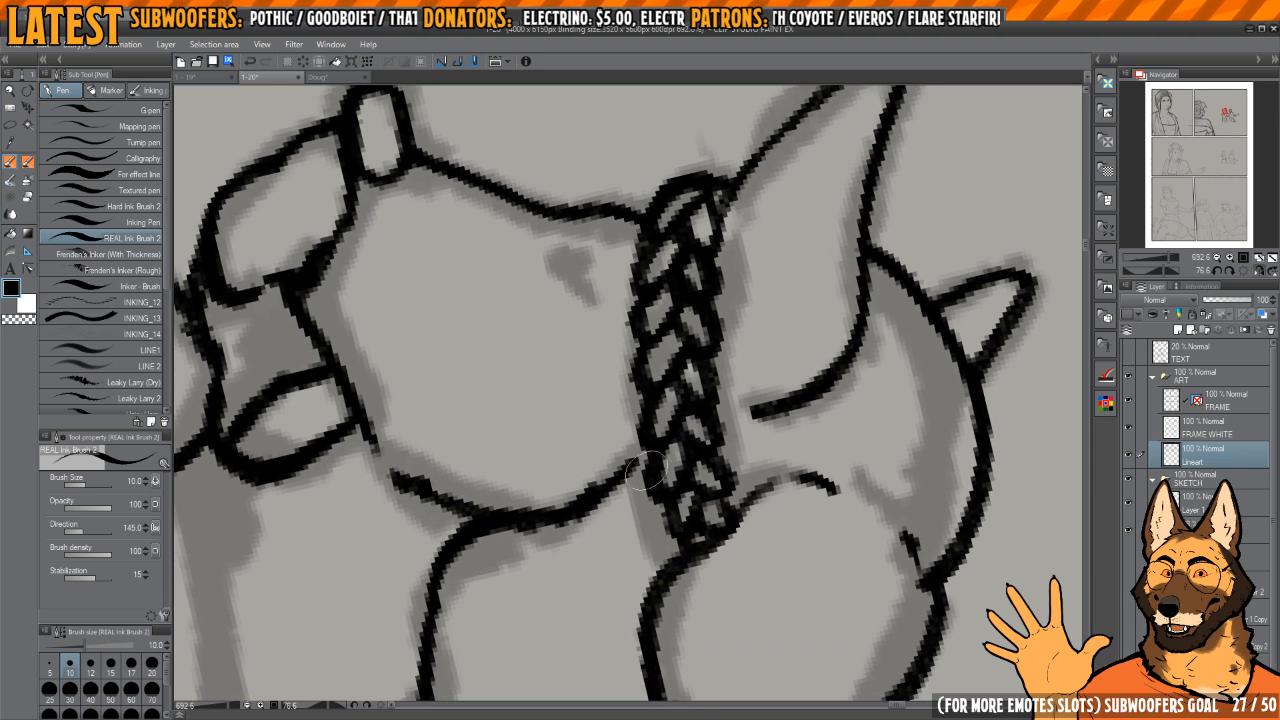
Step: Join the woman's cheek line and the back edge of her near ear to the braid
{"action": "left_click_drag", "start_coordinate": [646, 465], "coordinate": [614, 491]}
{"action": "mouse_move", "coordinate": [839, 345]}
{"action": "left_mouse_down"}
{"action": "mouse_move", "coordinate": [843, 372]}
{"action": "mouse_move", "coordinate": [763, 277]}
{"action": "mouse_move", "coordinate": [712, 245]}
{"action": "left_mouse_up"}
{"action": "key", "text": "h"}
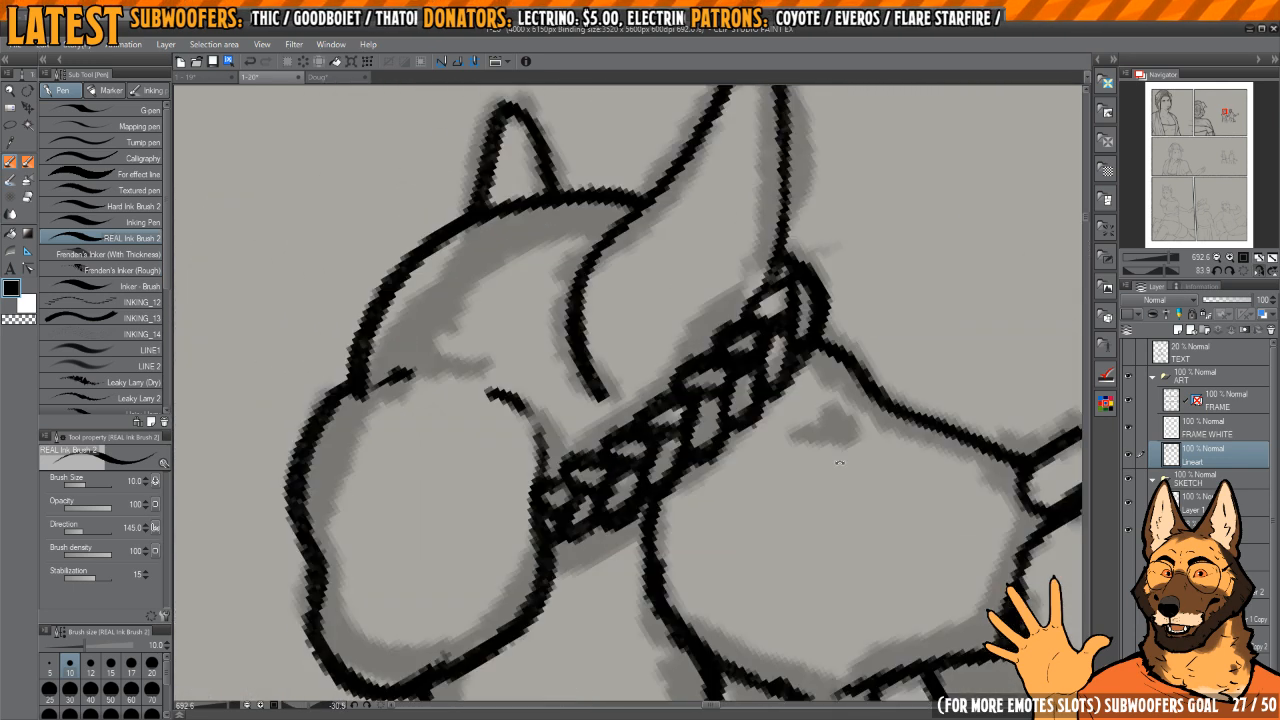
{"action": "mouse_move", "coordinate": [602, 385]}
{"action": "left_mouse_down"}
{"action": "mouse_move", "coordinate": [670, 507]}
{"action": "mouse_move", "coordinate": [657, 380]}
{"action": "left_mouse_up"}
{"action": "key", "text": "h"}
{"action": "scroll", "coordinate": [800, 450], "scroll_direction": "down", "scroll_amount": 3}
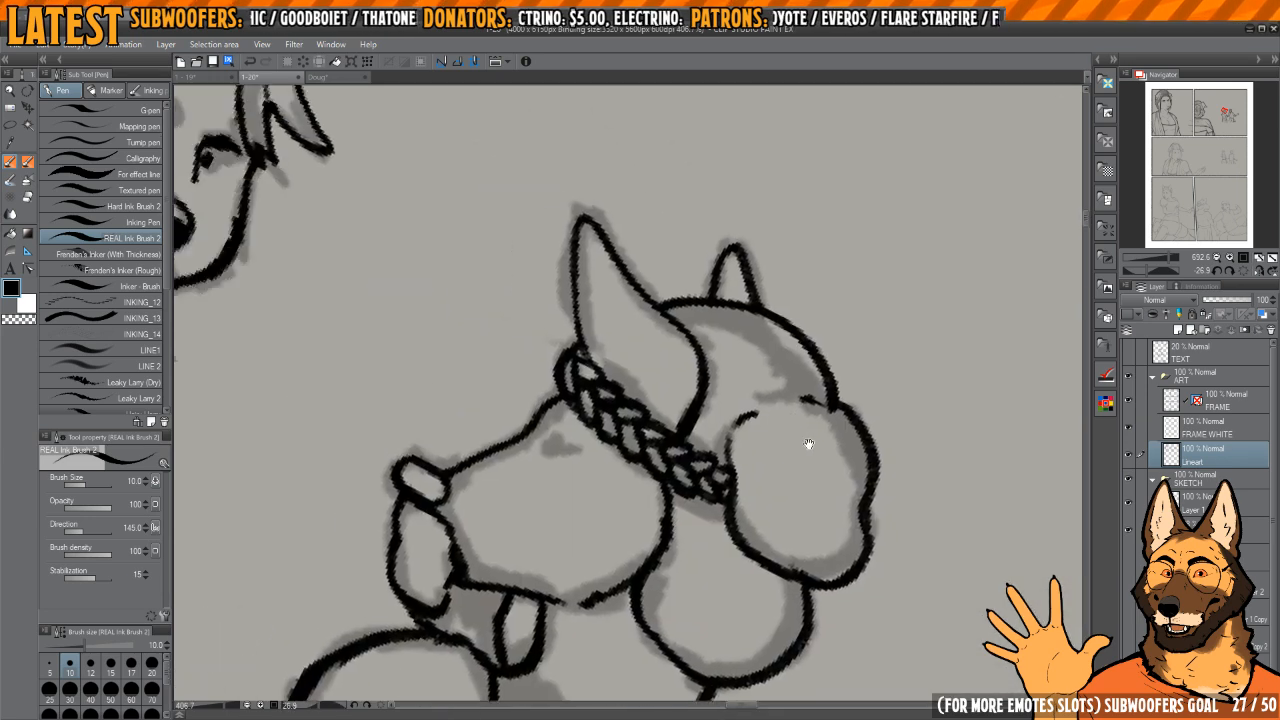
Step: Ink the woman's small eye and the short brow mark beneath the braid
{"action": "left_click_drag", "start_coordinate": [808, 443], "coordinate": [914, 457]}
{"action": "left_click_drag", "start_coordinate": [914, 457], "coordinate": [921, 398]}
{"action": "scroll", "coordinate": [670, 464], "scroll_direction": "up", "scroll_amount": 5}
{"action": "mouse_move", "coordinate": [672, 449]}
{"action": "left_mouse_down"}
{"action": "mouse_move", "coordinate": [675, 459]}
{"action": "mouse_move", "coordinate": [688, 426]}
{"action": "mouse_move", "coordinate": [694, 438]}
{"action": "left_mouse_up"}
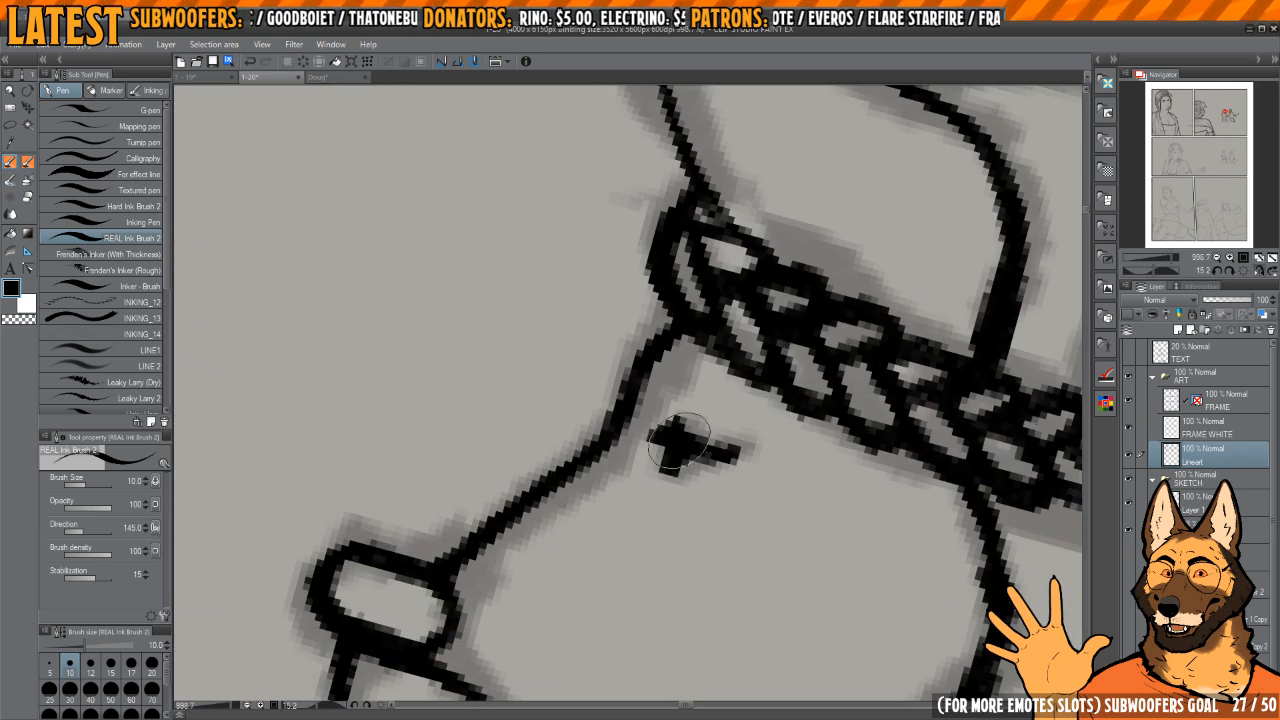
{"action": "left_click_drag", "start_coordinate": [656, 382], "coordinate": [676, 360]}
{"action": "scroll", "coordinate": [817, 328], "scroll_direction": "down", "scroll_amount": 5}
{"action": "left_click_drag", "start_coordinate": [817, 328], "coordinate": [784, 334]}
{"action": "left_click_drag", "start_coordinate": [908, 330], "coordinate": [880, 290]}
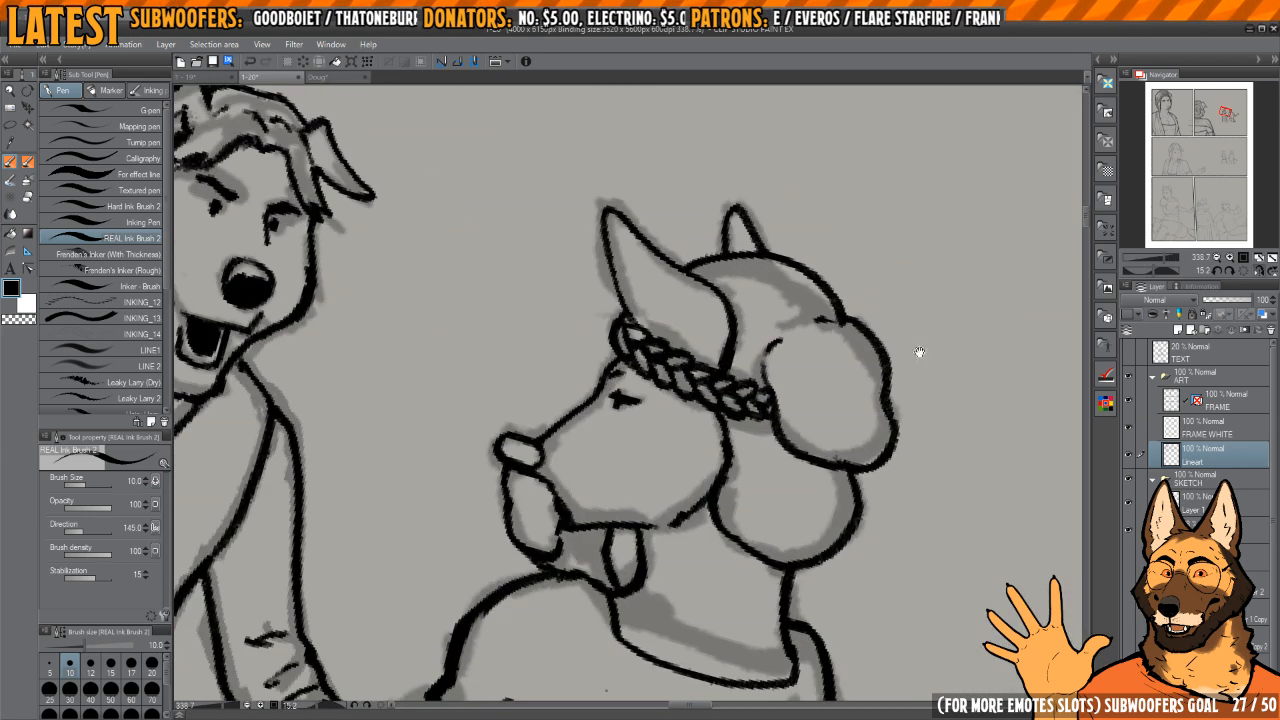
Step: Review the inked background couple as whole figures in both mirrored and normal orientation
{"action": "left_click", "coordinate": [1243, 272]}
{"action": "key", "text": "h"}
{"action": "left_click_drag", "start_coordinate": [714, 434], "coordinate": [760, 370]}
{"action": "scroll", "coordinate": [783, 386], "scroll_direction": "down", "scroll_amount": 5}
{"action": "left_click_drag", "start_coordinate": [919, 411], "coordinate": [811, 369]}
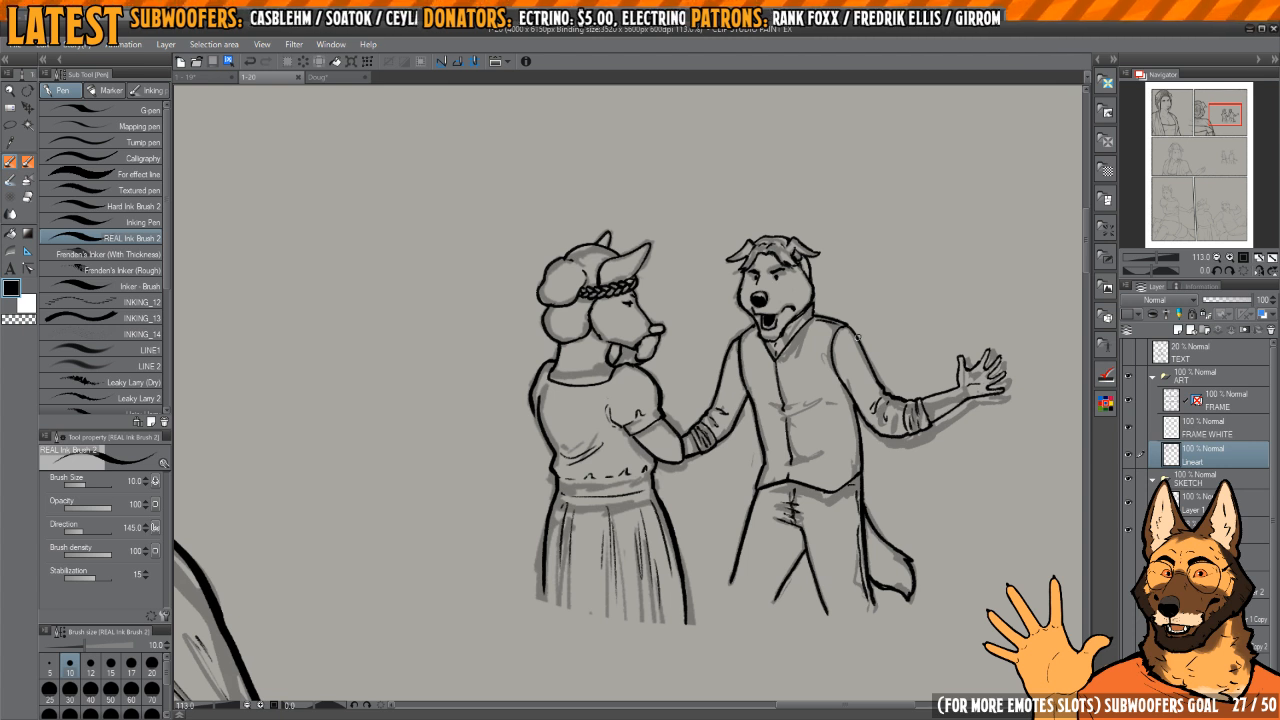
{"action": "scroll", "coordinate": [857, 337], "scroll_direction": "up", "scroll_amount": 5}
{"action": "left_click_drag", "start_coordinate": [632, 400], "coordinate": [612, 455]}
{"action": "scroll", "coordinate": [613, 455], "scroll_direction": "down", "scroll_amount": 5}
{"action": "scroll", "coordinate": [758, 377], "scroll_direction": "up", "scroll_amount": 5}
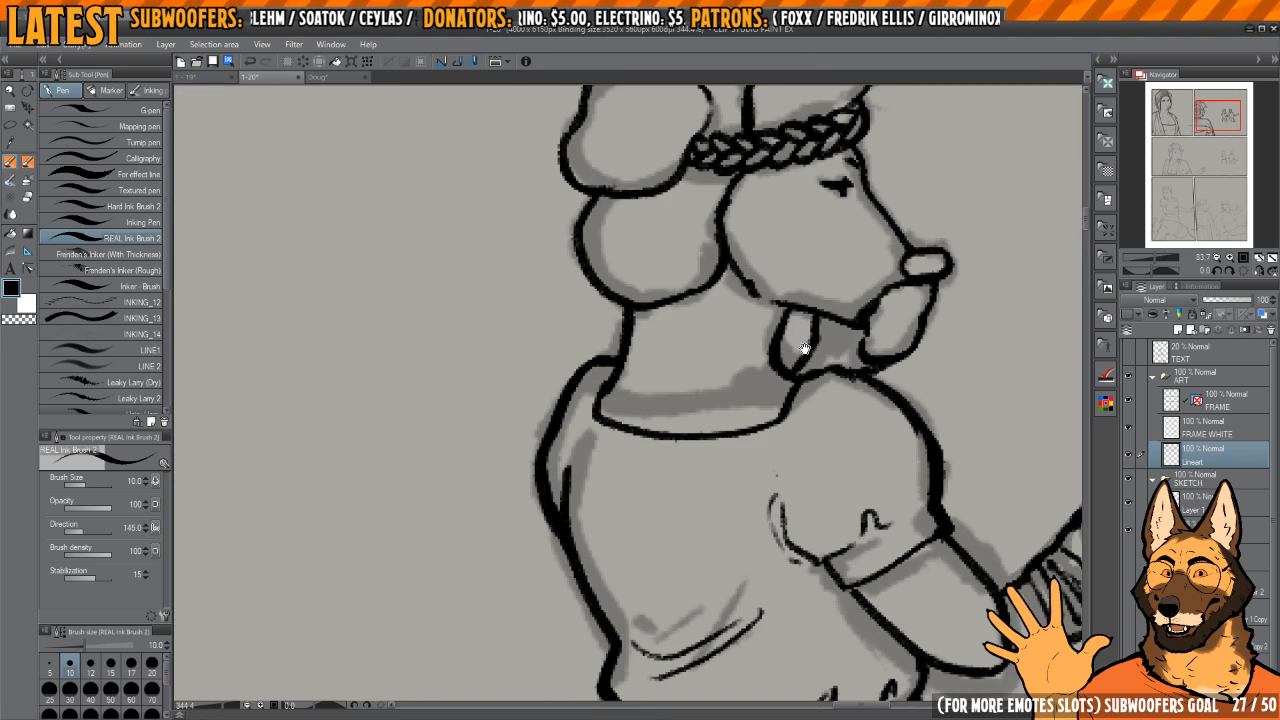
Step: Erase the neckline curve of the woman's dress below her neck
{"action": "left_click_drag", "start_coordinate": [759, 377], "coordinate": [765, 407]}
{"action": "key", "text": "c"}
{"action": "mouse_move", "coordinate": [604, 448]}
{"action": "left_mouse_down"}
{"action": "mouse_move", "coordinate": [732, 462]}
{"action": "mouse_move", "coordinate": [782, 451]}
{"action": "left_mouse_up"}
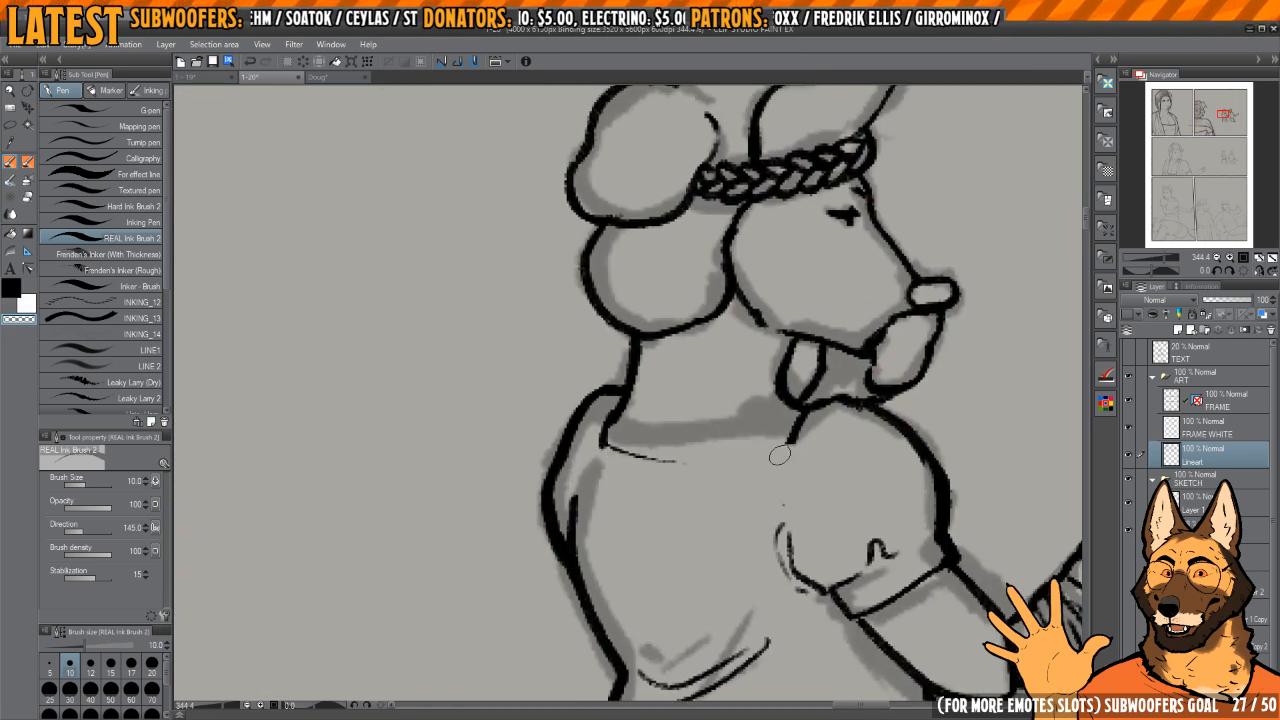
{"action": "key", "text": "h"}
{"action": "left_click_drag", "start_coordinate": [701, 438], "coordinate": [812, 436]}
{"action": "key", "text": "c"}
{"action": "key", "text": "c"}
{"action": "mouse_move", "coordinate": [566, 423]}
{"action": "left_mouse_down"}
{"action": "mouse_move", "coordinate": [590, 456]}
{"action": "mouse_move", "coordinate": [579, 433]}
{"action": "mouse_move", "coordinate": [621, 460]}
{"action": "mouse_move", "coordinate": [742, 452]}
{"action": "left_mouse_up"}
Step: Redraw the neckline curve across the woman's dress between the back of her neck and her shoulder
{"action": "key", "text": "c"}
{"action": "left_click_drag", "start_coordinate": [742, 406], "coordinate": [694, 352]}
{"action": "mouse_move", "coordinate": [851, 220]}
{"action": "left_mouse_down"}
{"action": "mouse_move", "coordinate": [735, 531]}
{"action": "mouse_move", "coordinate": [720, 540]}
{"action": "left_mouse_up"}
{"action": "mouse_move", "coordinate": [645, 324]}
{"action": "left_mouse_down"}
{"action": "mouse_move", "coordinate": [700, 391]}
{"action": "mouse_move", "coordinate": [690, 540]}
{"action": "left_mouse_up"}
{"action": "key", "text": "ctrl+z"}
{"action": "key", "text": "c"}
{"action": "key", "text": "c"}
{"action": "left_click_drag", "start_coordinate": [665, 397], "coordinate": [692, 556]}
{"action": "left_click_drag", "start_coordinate": [740, 410], "coordinate": [545, 400]}
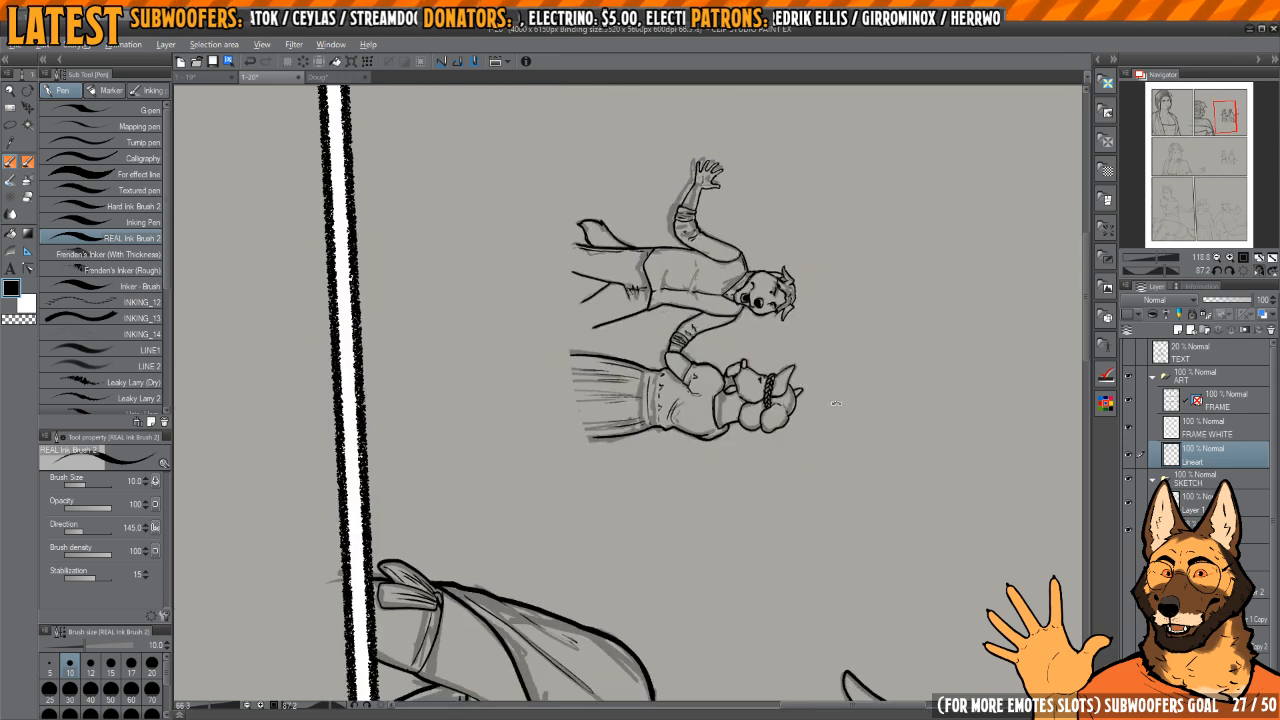
Step: Ink thick lines for both outer sides of the background woman's skirt in the wide middle panel
{"action": "left_click_drag", "start_coordinate": [797, 408], "coordinate": [677, 232]}
{"action": "left_click", "coordinate": [1245, 272]}
{"action": "left_click", "coordinate": [1258, 271]}
{"action": "left_click_drag", "start_coordinate": [852, 369], "coordinate": [791, 366]}
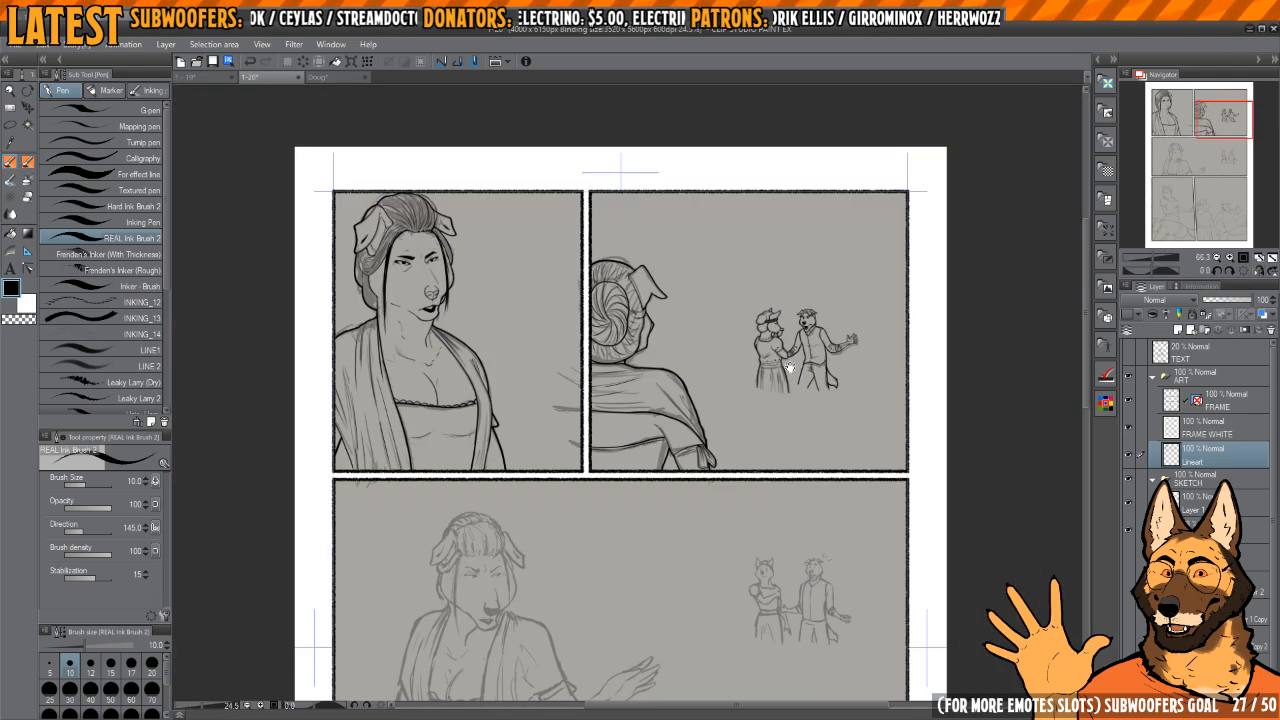
{"action": "left_click_drag", "start_coordinate": [673, 619], "coordinate": [746, 438]}
{"action": "left_click_drag", "start_coordinate": [824, 391], "coordinate": [826, 383]}
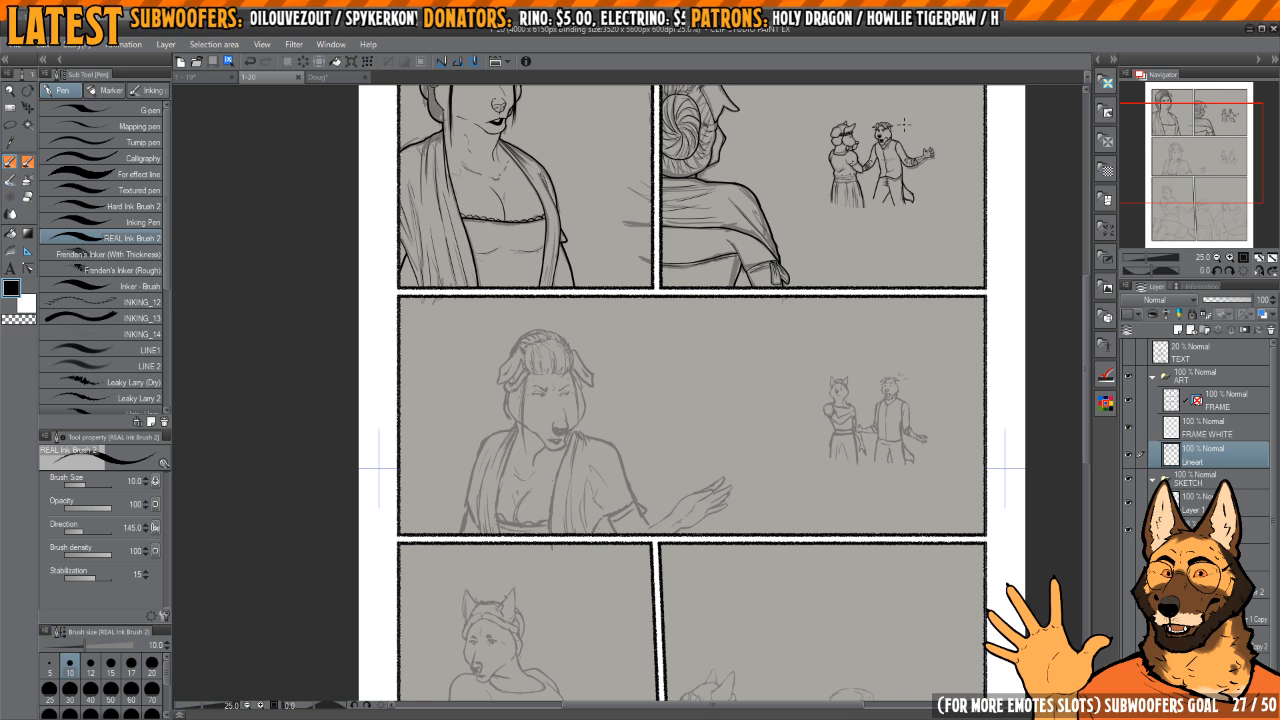
{"action": "scroll", "coordinate": [857, 420], "scroll_direction": "up", "scroll_amount": 10}
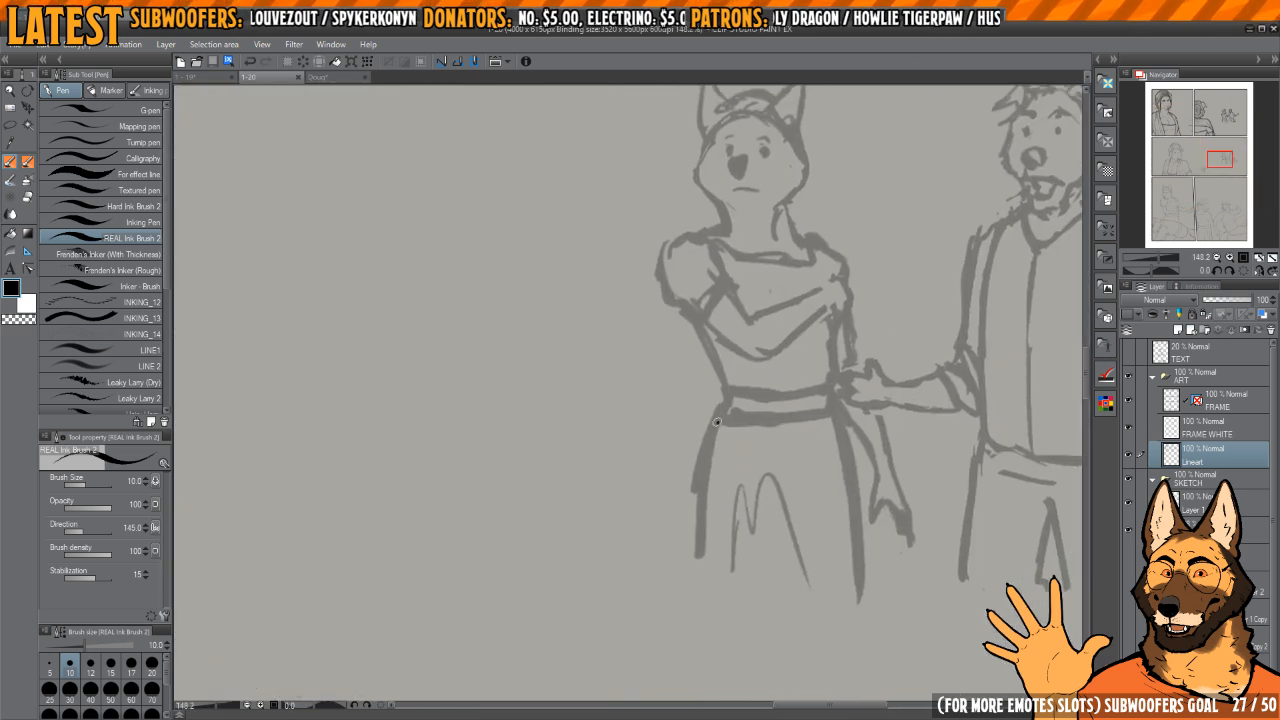
{"action": "key", "text": "ctrl+z"}
{"action": "scroll", "coordinate": [718, 428], "scroll_direction": "up", "scroll_amount": 2}
{"action": "left_click_drag", "start_coordinate": [760, 493], "coordinate": [754, 480]}
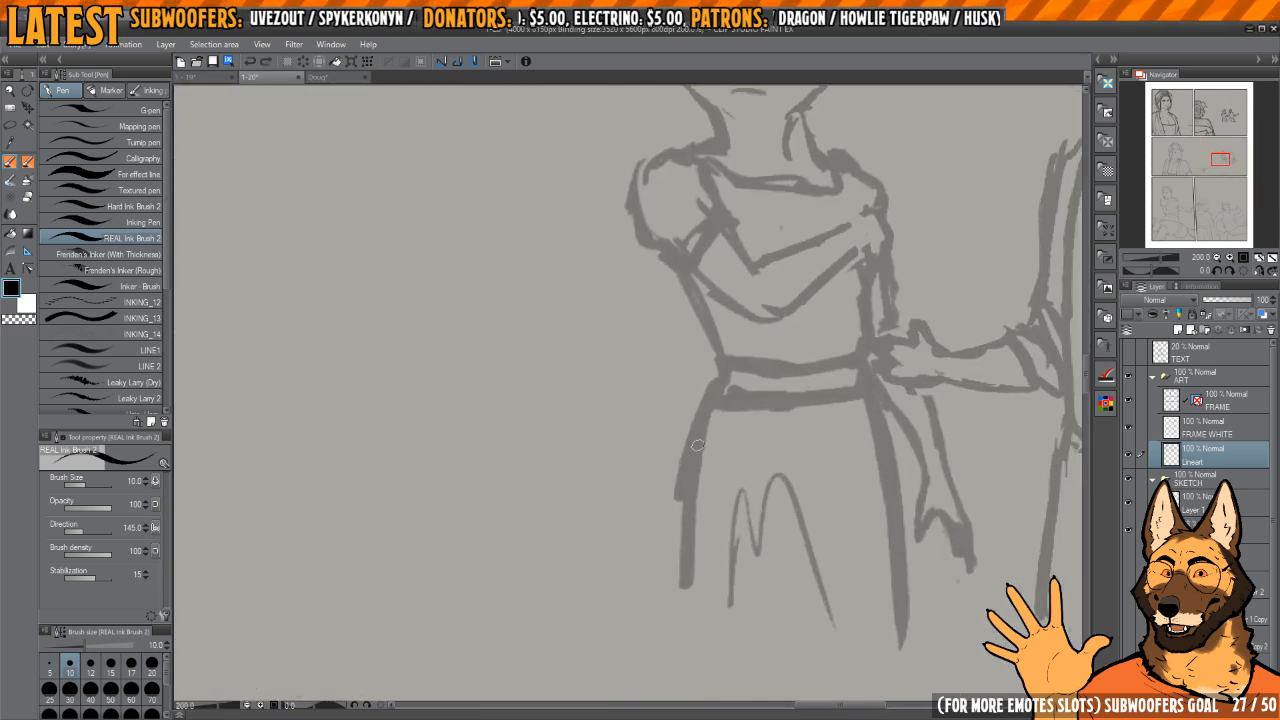
{"action": "left_click_drag", "start_coordinate": [711, 408], "coordinate": [683, 590]}
{"action": "key", "text": "h"}
{"action": "key", "text": "h"}
Step: Try to ink the M-shaped fold line in the middle of the woman's skirt
{"action": "key", "text": "h"}
{"action": "mouse_move", "coordinate": [806, 491]}
{"action": "left_mouse_down"}
{"action": "mouse_move", "coordinate": [709, 467]}
{"action": "mouse_move", "coordinate": [924, 490]}
{"action": "left_mouse_up"}
{"action": "left_click_drag", "start_coordinate": [702, 373], "coordinate": [677, 622]}
{"action": "key", "text": "h"}
{"action": "key", "text": "h"}
{"action": "left_click_drag", "start_coordinate": [805, 464], "coordinate": [751, 448]}
{"action": "mouse_move", "coordinate": [698, 570]}
{"action": "left_mouse_down"}
{"action": "mouse_move", "coordinate": [752, 426]}
{"action": "mouse_move", "coordinate": [766, 496]}
{"action": "mouse_move", "coordinate": [795, 530]}
{"action": "left_mouse_up"}
{"action": "key", "text": "h"}
{"action": "left_click_drag", "start_coordinate": [749, 466], "coordinate": [791, 466]}
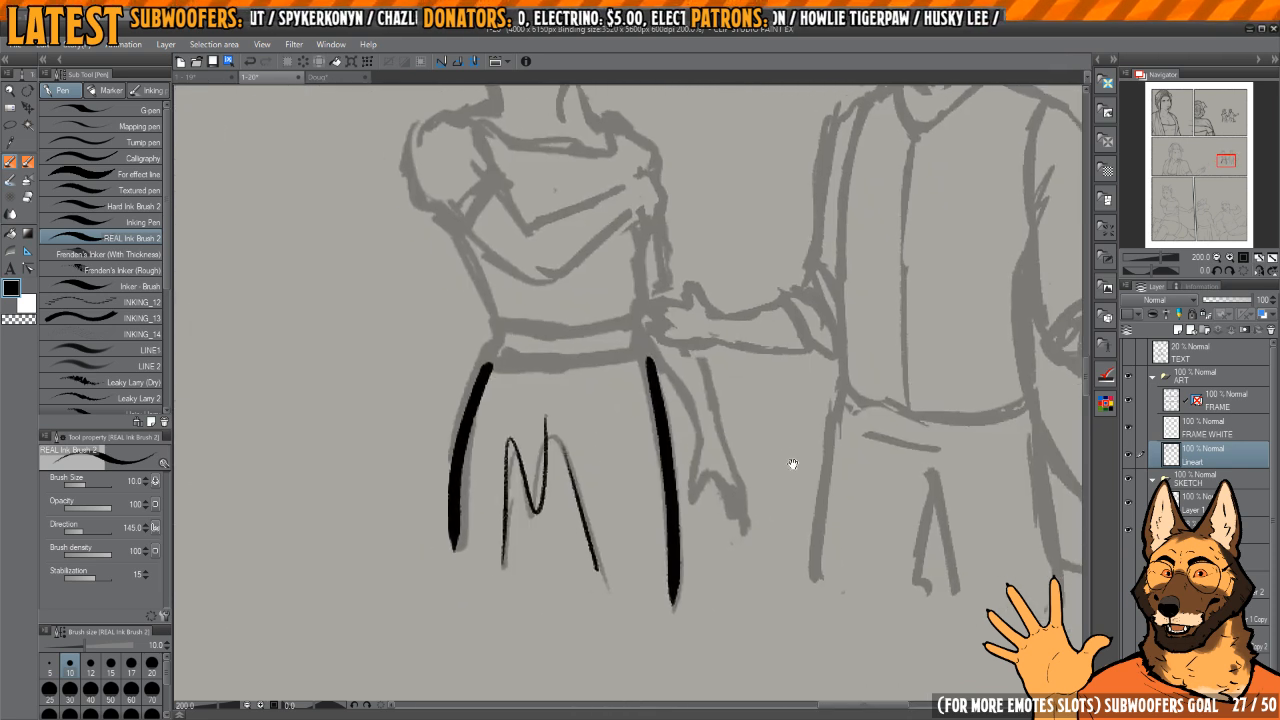
Step: Ink the M-shaped fold line on the skirt and thin pleat lines along the side nearest the man
{"action": "key", "text": "h"}
{"action": "key", "text": "ctrl+z"}
{"action": "key", "text": "ctrl+z"}
{"action": "mouse_move", "coordinate": [662, 562]}
{"action": "left_mouse_down"}
{"action": "mouse_move", "coordinate": [703, 434]}
{"action": "mouse_move", "coordinate": [723, 509]}
{"action": "mouse_move", "coordinate": [740, 451]}
{"action": "mouse_move", "coordinate": [758, 566]}
{"action": "left_mouse_up"}
{"action": "key", "text": "h"}
{"action": "left_click_drag", "start_coordinate": [687, 444], "coordinate": [747, 453]}
{"action": "mouse_move", "coordinate": [703, 393]}
{"action": "left_mouse_down"}
{"action": "mouse_move", "coordinate": [730, 543]}
{"action": "mouse_move", "coordinate": [738, 480]}
{"action": "left_mouse_up"}
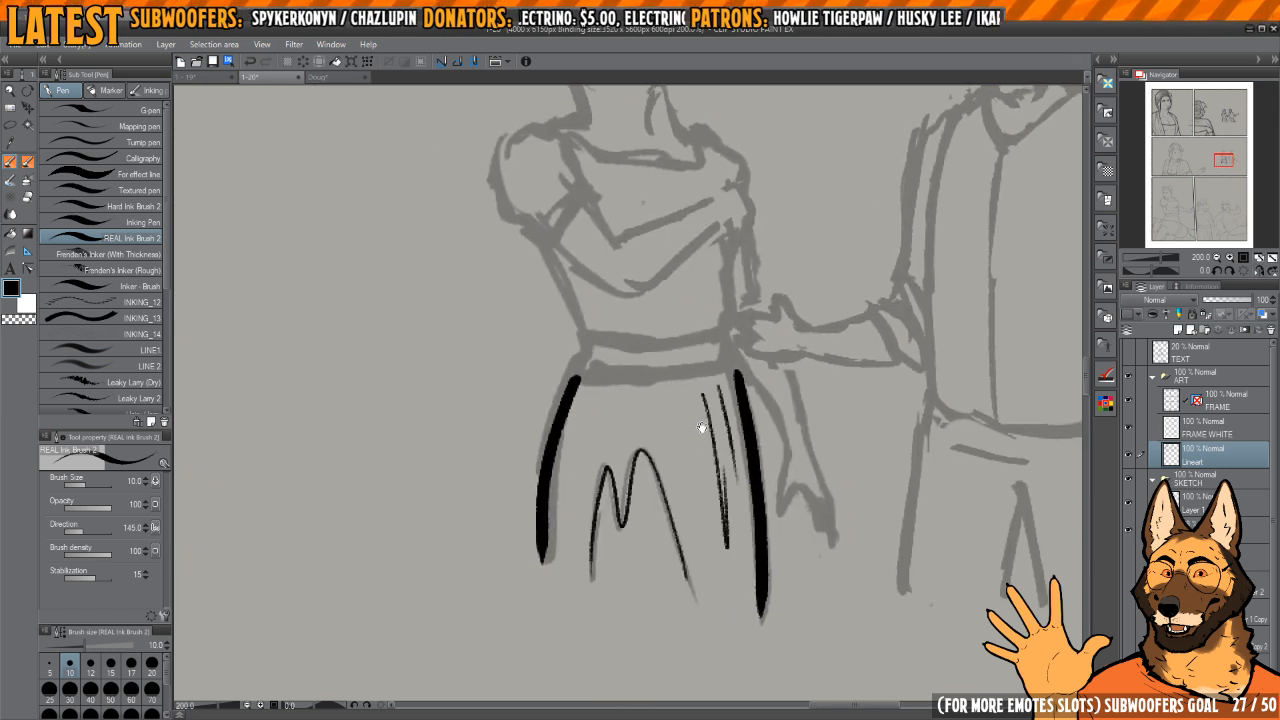
Step: Ink the woman's waistband with short side edges, a thin upper line and a slightly wrinkled lower line
{"action": "mouse_move", "coordinate": [700, 429]}
{"action": "left_mouse_down"}
{"action": "mouse_move", "coordinate": [704, 499]}
{"action": "mouse_move", "coordinate": [653, 465]}
{"action": "left_mouse_up"}
{"action": "left_click_drag", "start_coordinate": [642, 447], "coordinate": [637, 453]}
{"action": "key", "text": "h"}
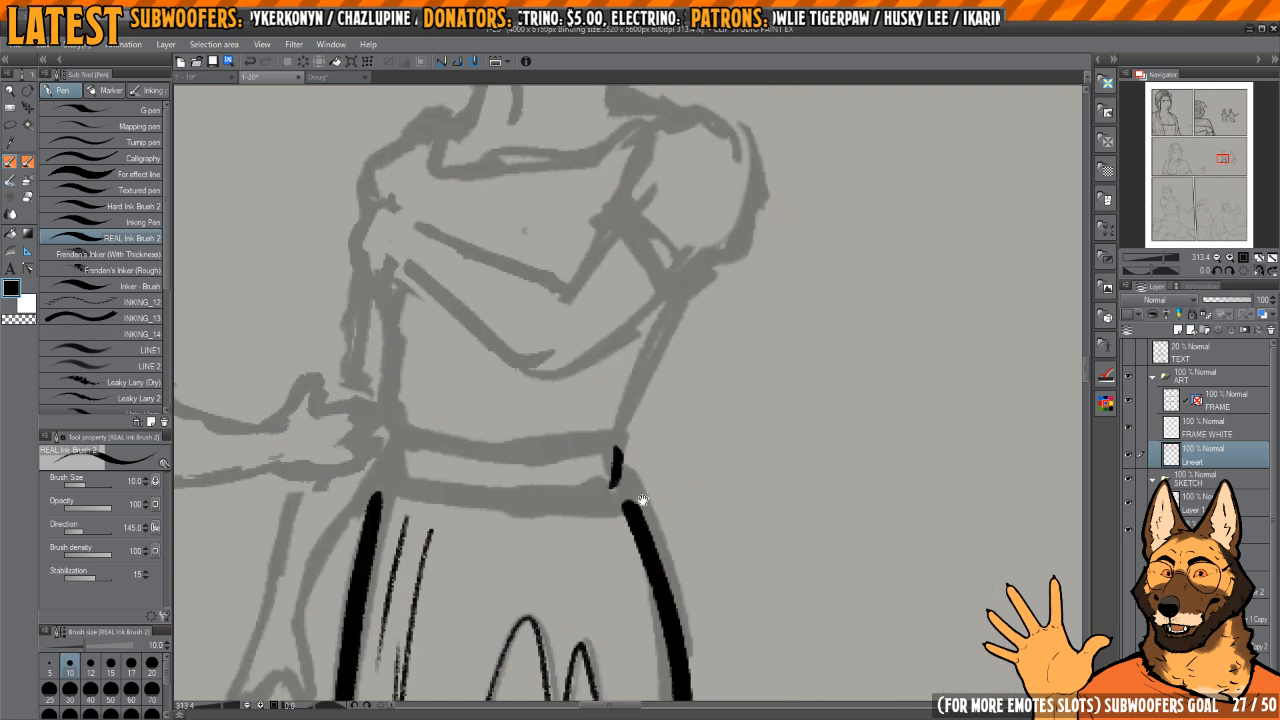
{"action": "left_click_drag", "start_coordinate": [641, 507], "coordinate": [940, 531]}
{"action": "key", "text": "h"}
{"action": "mouse_move", "coordinate": [682, 471]}
{"action": "left_mouse_down"}
{"action": "mouse_move", "coordinate": [680, 496]}
{"action": "mouse_move", "coordinate": [978, 404]}
{"action": "left_mouse_up"}
{"action": "mouse_move", "coordinate": [810, 292]}
{"action": "left_mouse_down"}
{"action": "mouse_move", "coordinate": [671, 506]}
{"action": "mouse_move", "coordinate": [750, 480]}
{"action": "left_mouse_up"}
{"action": "left_click_drag", "start_coordinate": [795, 270], "coordinate": [748, 446]}
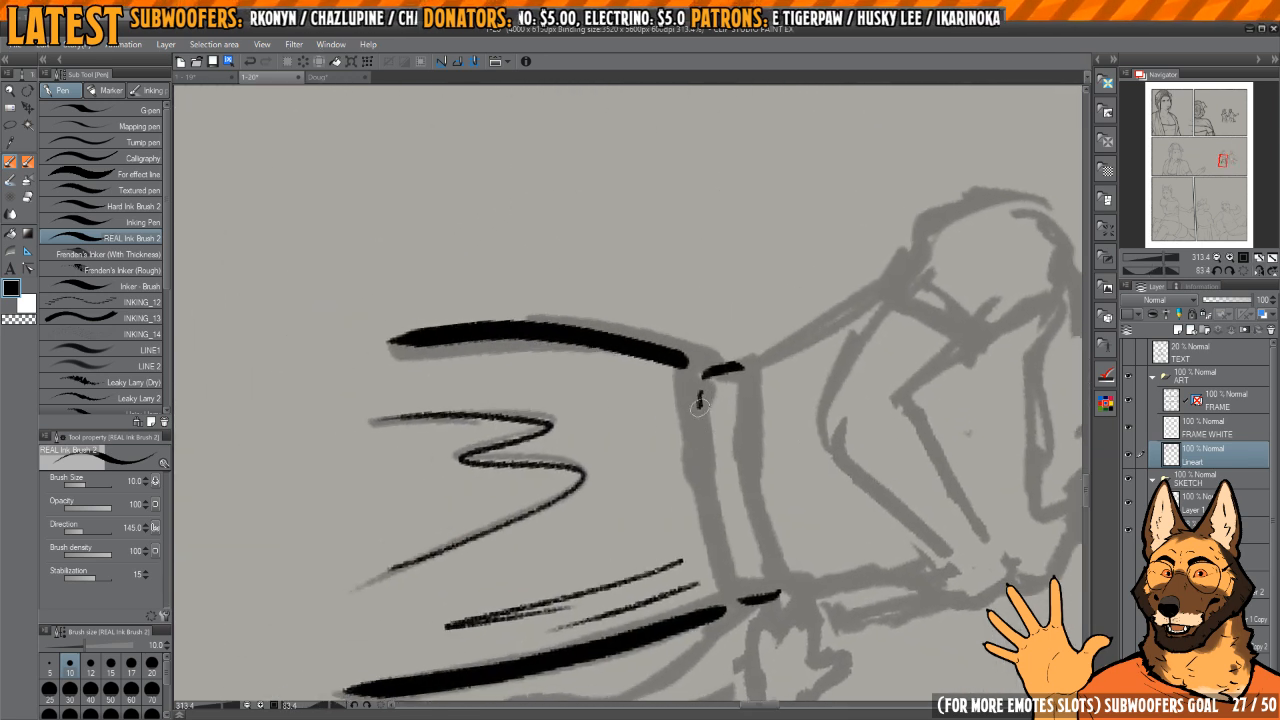
{"action": "left_click_drag", "start_coordinate": [698, 403], "coordinate": [734, 580]}
{"action": "left_click_drag", "start_coordinate": [742, 370], "coordinate": [775, 575]}
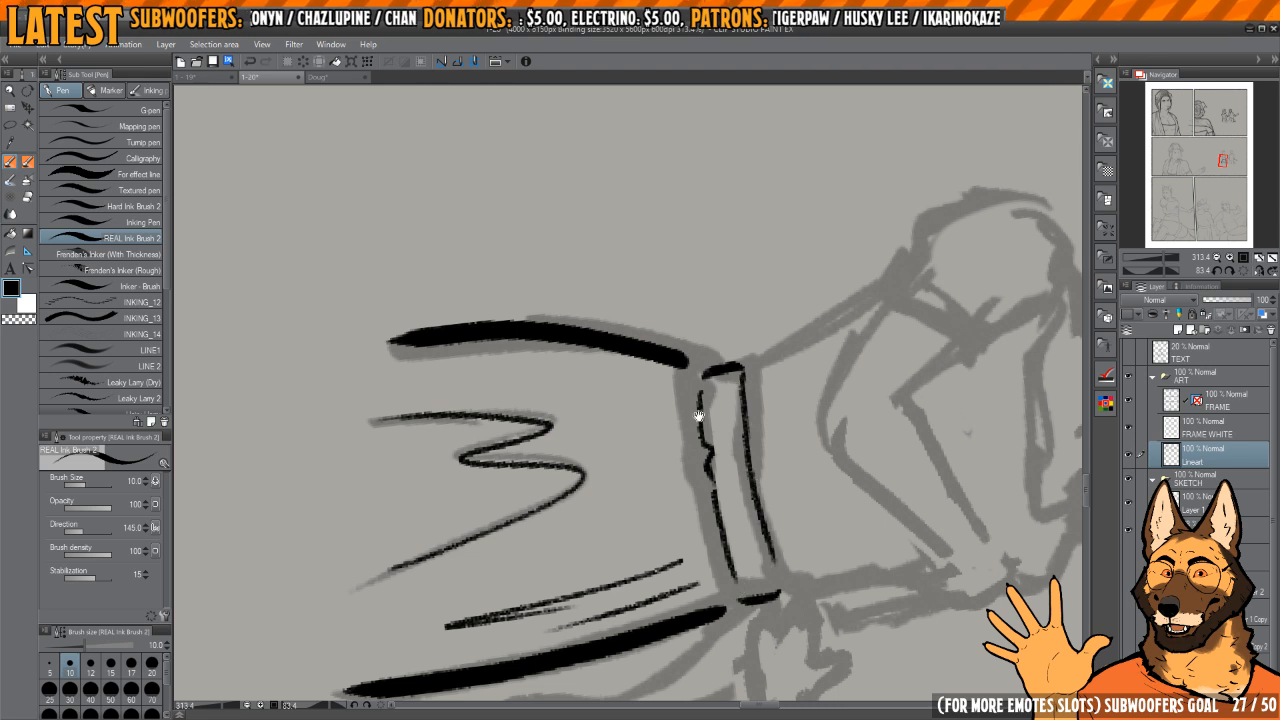
{"action": "mouse_move", "coordinate": [698, 415]}
{"action": "left_mouse_down"}
{"action": "mouse_move", "coordinate": [651, 345]}
{"action": "mouse_move", "coordinate": [684, 393]}
{"action": "left_mouse_up"}
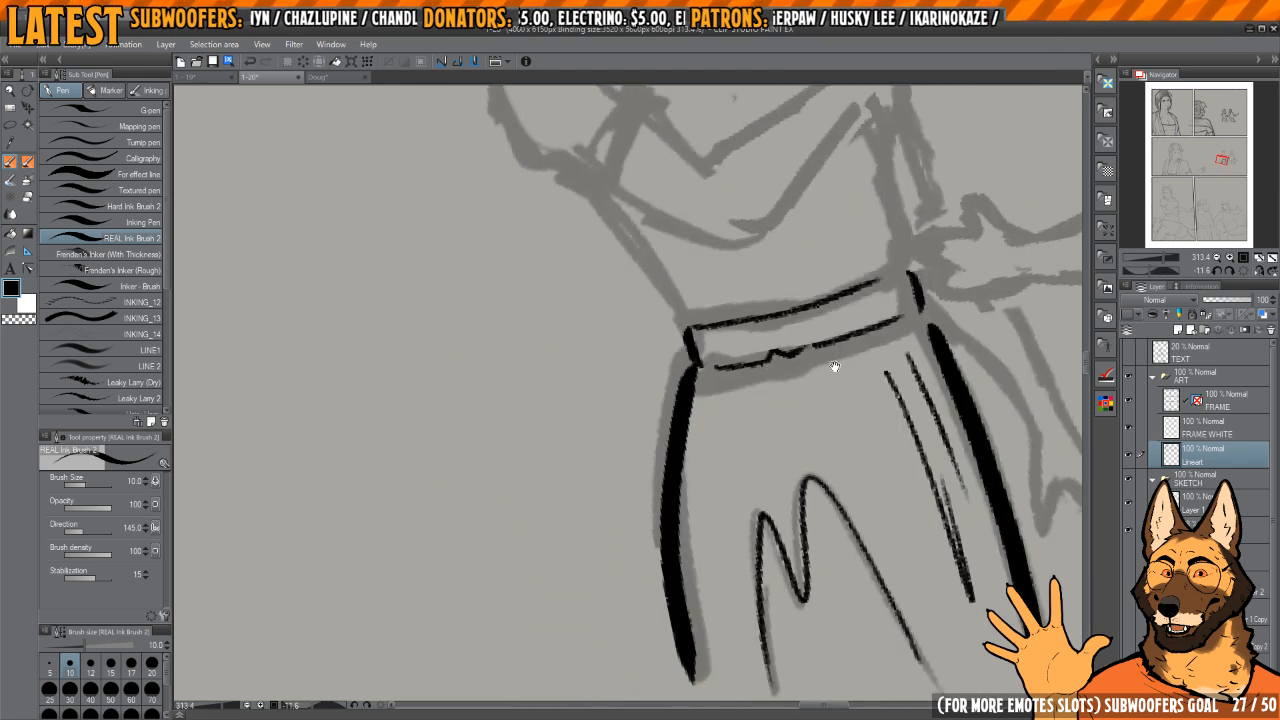
Step: Ink both sides of the woman's bodice from the waistband up towards her arms
{"action": "left_click_drag", "start_coordinate": [835, 367], "coordinate": [879, 430]}
{"action": "left_click_drag", "start_coordinate": [864, 355], "coordinate": [860, 486]}
{"action": "left_click_drag", "start_coordinate": [830, 390], "coordinate": [833, 463]}
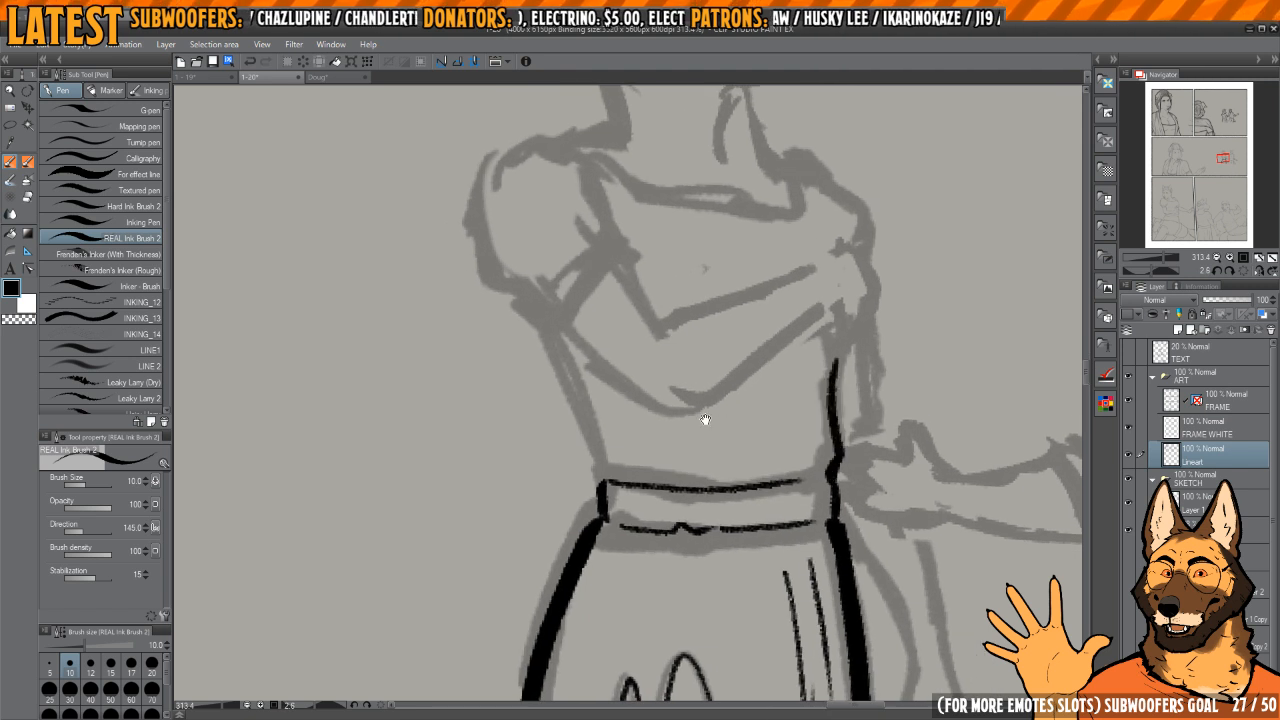
{"action": "left_click_drag", "start_coordinate": [705, 420], "coordinate": [813, 553]}
{"action": "left_click_drag", "start_coordinate": [641, 449], "coordinate": [718, 630]}
{"action": "left_click_drag", "start_coordinate": [706, 460], "coordinate": [708, 472]}
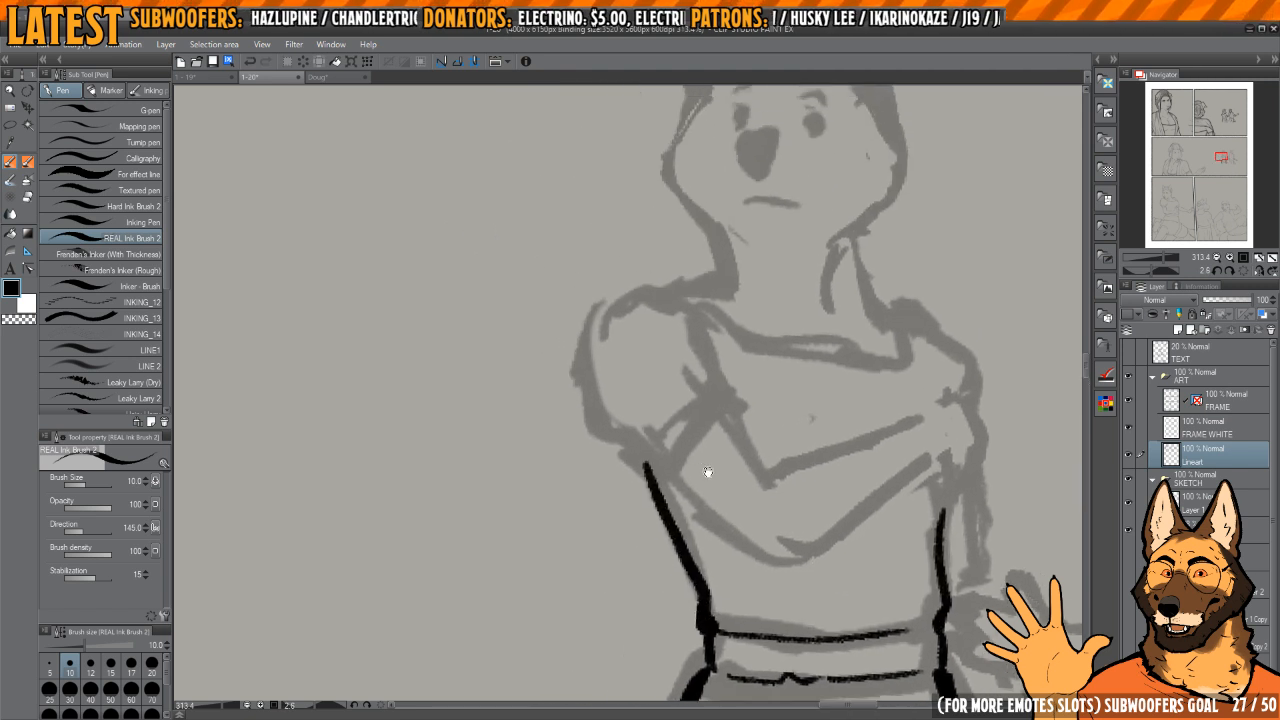
Step: Ink the outer edge of the woman's puffed sleeve farthest from the man, along with its cuff and gathered seam
{"action": "scroll", "coordinate": [708, 472], "scroll_direction": "up", "scroll_amount": 3}
{"action": "mouse_move", "coordinate": [618, 368]}
{"action": "left_mouse_down"}
{"action": "mouse_move", "coordinate": [604, 412]}
{"action": "mouse_move", "coordinate": [672, 566]}
{"action": "mouse_move", "coordinate": [711, 576]}
{"action": "mouse_move", "coordinate": [679, 523]}
{"action": "left_mouse_up"}
{"action": "mouse_move", "coordinate": [660, 520]}
{"action": "left_mouse_down"}
{"action": "mouse_move", "coordinate": [675, 535]}
{"action": "mouse_move", "coordinate": [784, 460]}
{"action": "mouse_move", "coordinate": [700, 472]}
{"action": "mouse_move", "coordinate": [742, 434]}
{"action": "left_mouse_up"}
{"action": "mouse_move", "coordinate": [671, 507]}
{"action": "left_mouse_down"}
{"action": "mouse_move", "coordinate": [728, 442]}
{"action": "mouse_move", "coordinate": [767, 434]}
{"action": "mouse_move", "coordinate": [783, 459]}
{"action": "left_mouse_up"}
{"action": "key", "text": "h"}
{"action": "left_click_drag", "start_coordinate": [720, 403], "coordinate": [820, 438]}
{"action": "key", "text": "h"}
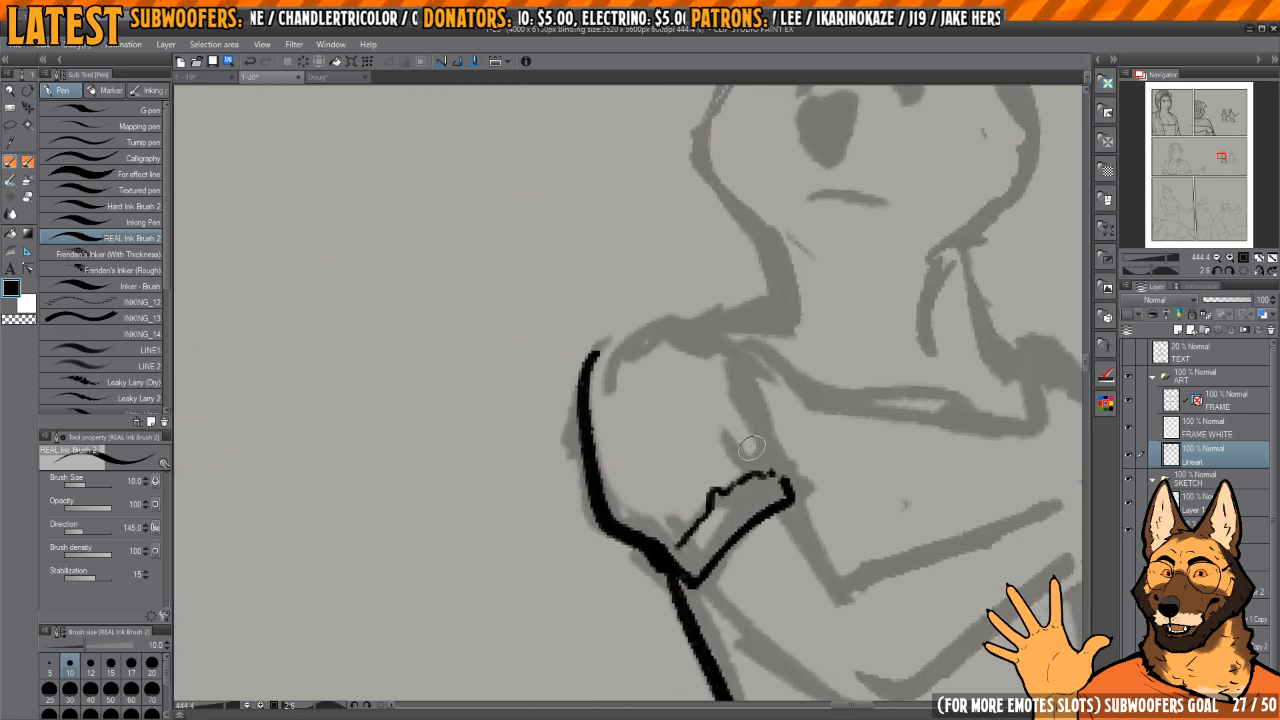
Step: Ink the rounded shoulder top of the puffed sleeve and the inner edge rising from its cuff
{"action": "mouse_move", "coordinate": [752, 376]}
{"action": "left_mouse_down"}
{"action": "mouse_move", "coordinate": [778, 419]}
{"action": "mouse_move", "coordinate": [784, 467]}
{"action": "left_mouse_up"}
{"action": "mouse_move", "coordinate": [677, 341]}
{"action": "left_mouse_down"}
{"action": "mouse_move", "coordinate": [685, 387]}
{"action": "mouse_move", "coordinate": [591, 394]}
{"action": "mouse_move", "coordinate": [594, 411]}
{"action": "left_mouse_up"}
{"action": "left_click_drag", "start_coordinate": [628, 376], "coordinate": [696, 370]}
{"action": "key", "text": "h"}
{"action": "key", "text": "h"}
Step: Trim and refine the puffed sleeve's line where it meets the woman's shoulder
{"action": "key", "text": "h"}
{"action": "mouse_move", "coordinate": [769, 406]}
{"action": "left_mouse_down"}
{"action": "mouse_move", "coordinate": [805, 446]}
{"action": "mouse_move", "coordinate": [777, 284]}
{"action": "left_mouse_up"}
{"action": "key", "text": "c"}
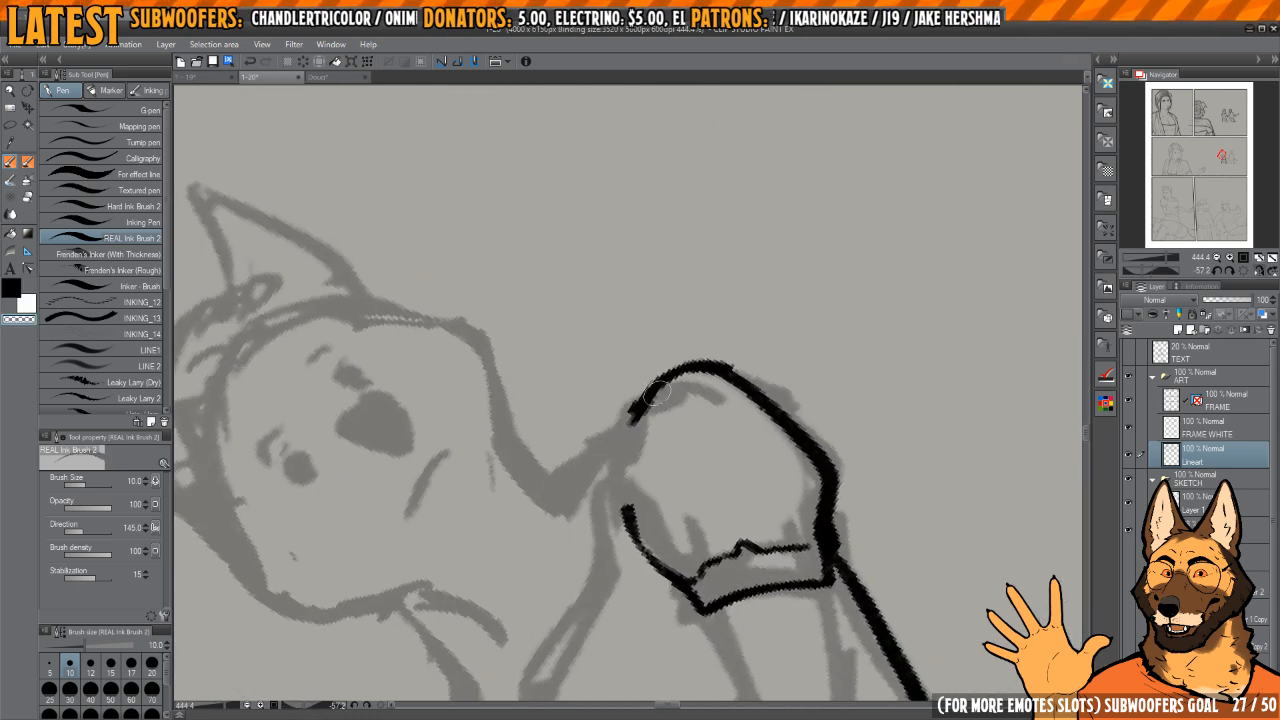
{"action": "mouse_move", "coordinate": [629, 422]}
{"action": "left_mouse_down"}
{"action": "mouse_move", "coordinate": [648, 388]}
{"action": "mouse_move", "coordinate": [720, 367]}
{"action": "left_mouse_up"}
{"action": "key", "text": "h"}
{"action": "mouse_move", "coordinate": [757, 376]}
{"action": "left_mouse_down"}
{"action": "mouse_move", "coordinate": [800, 386]}
{"action": "mouse_move", "coordinate": [746, 270]}
{"action": "left_mouse_up"}
{"action": "key", "text": "c"}
{"action": "key", "text": "c"}
{"action": "mouse_move", "coordinate": [588, 411]}
{"action": "left_mouse_down"}
{"action": "mouse_move", "coordinate": [566, 464]}
{"action": "mouse_move", "coordinate": [583, 428]}
{"action": "mouse_move", "coordinate": [669, 387]}
{"action": "mouse_move", "coordinate": [761, 385]}
{"action": "mouse_move", "coordinate": [774, 410]}
{"action": "left_mouse_up"}
{"action": "key", "text": "c"}
{"action": "key", "text": "h"}
Step: Ink the neckline of the woman's bodice across her chest and up to the puffed sleeve's shoulder
{"action": "mouse_move", "coordinate": [703, 437]}
{"action": "left_mouse_down"}
{"action": "mouse_move", "coordinate": [917, 357]}
{"action": "mouse_move", "coordinate": [685, 501]}
{"action": "left_mouse_up"}
{"action": "mouse_move", "coordinate": [685, 501]}
{"action": "left_mouse_down"}
{"action": "mouse_move", "coordinate": [757, 537]}
{"action": "mouse_move", "coordinate": [734, 541]}
{"action": "left_mouse_up"}
{"action": "left_click_drag", "start_coordinate": [731, 384], "coordinate": [735, 442]}
{"action": "mouse_move", "coordinate": [699, 333]}
{"action": "left_mouse_down"}
{"action": "mouse_move", "coordinate": [687, 335]}
{"action": "mouse_move", "coordinate": [699, 522]}
{"action": "mouse_move", "coordinate": [752, 583]}
{"action": "left_mouse_up"}
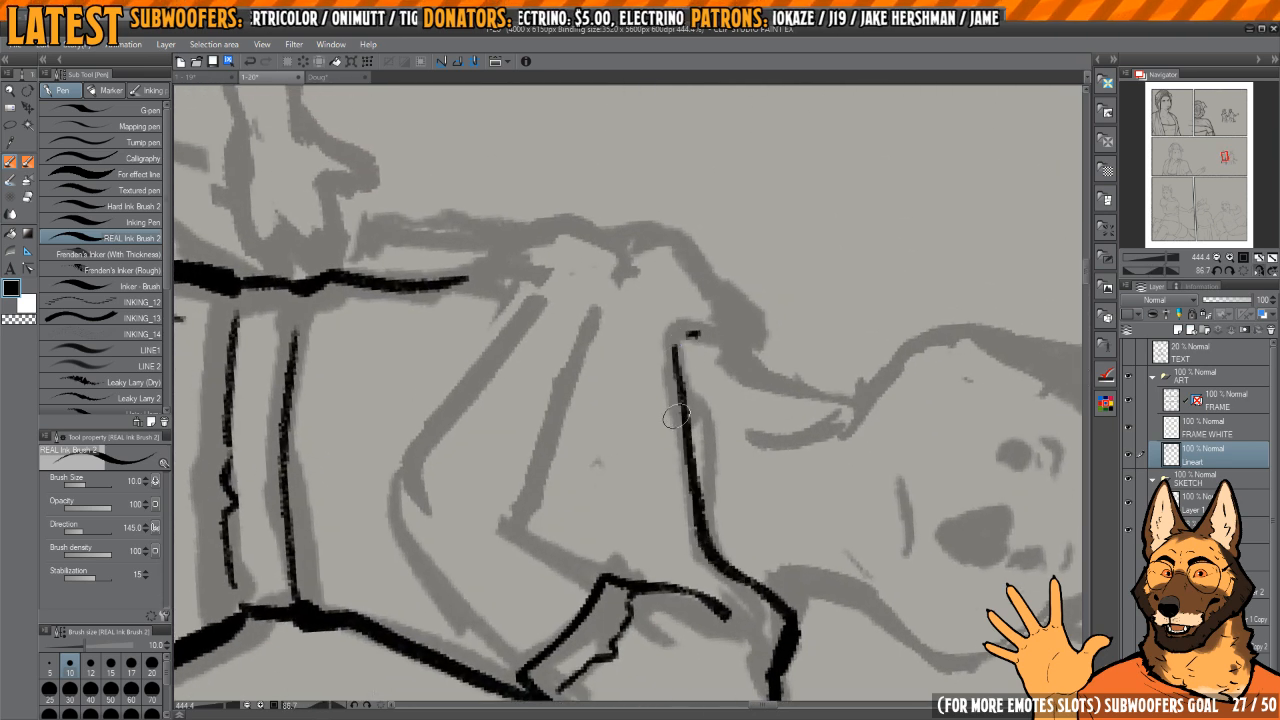
Step: Thicken the bodice neckline and ink the rounded shoulder edge on the side nearest the man
{"action": "left_click_drag", "start_coordinate": [672, 415], "coordinate": [710, 568]}
{"action": "mouse_move", "coordinate": [732, 436]}
{"action": "left_mouse_down"}
{"action": "mouse_move", "coordinate": [726, 460]}
{"action": "mouse_move", "coordinate": [706, 434]}
{"action": "mouse_move", "coordinate": [698, 340]}
{"action": "mouse_move", "coordinate": [698, 470]}
{"action": "left_mouse_up"}
{"action": "scroll", "coordinate": [690, 367], "scroll_direction": "up", "scroll_amount": 3}
{"action": "scroll", "coordinate": [735, 395], "scroll_direction": "down", "scroll_amount": 2}
{"action": "left_click_drag", "start_coordinate": [723, 363], "coordinate": [746, 350]}
{"action": "mouse_move", "coordinate": [741, 358]}
{"action": "left_mouse_down"}
{"action": "mouse_move", "coordinate": [745, 348]}
{"action": "mouse_move", "coordinate": [718, 350]}
{"action": "mouse_move", "coordinate": [671, 373]}
{"action": "mouse_move", "coordinate": [585, 468]}
{"action": "mouse_move", "coordinate": [599, 532]}
{"action": "left_mouse_up"}
{"action": "scroll", "coordinate": [746, 352], "scroll_direction": "up", "scroll_amount": 1}
{"action": "key", "text": "ctrl+z"}
{"action": "key", "text": "ctrl+z"}
{"action": "mouse_move", "coordinate": [748, 336]}
{"action": "left_mouse_down"}
{"action": "mouse_move", "coordinate": [697, 361]}
{"action": "mouse_move", "coordinate": [586, 457]}
{"action": "mouse_move", "coordinate": [580, 530]}
{"action": "left_mouse_up"}
{"action": "scroll", "coordinate": [652, 428], "scroll_direction": "down", "scroll_amount": 3}
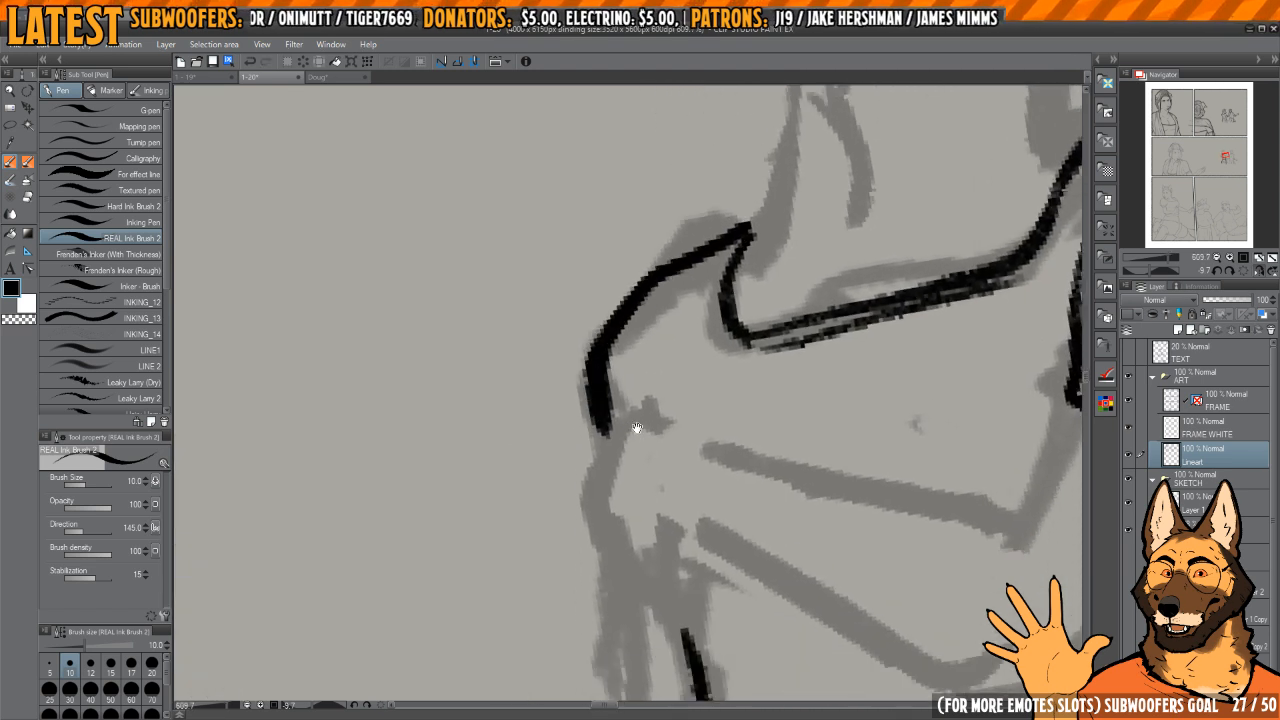
Step: Ink the woman's hanging arm nearest the man: outer upper-arm edge, forearm and the hand beside the skirt
{"action": "scroll", "coordinate": [652, 428], "scroll_direction": "up", "scroll_amount": 1}
{"action": "left_click_drag", "start_coordinate": [661, 472], "coordinate": [657, 404]}
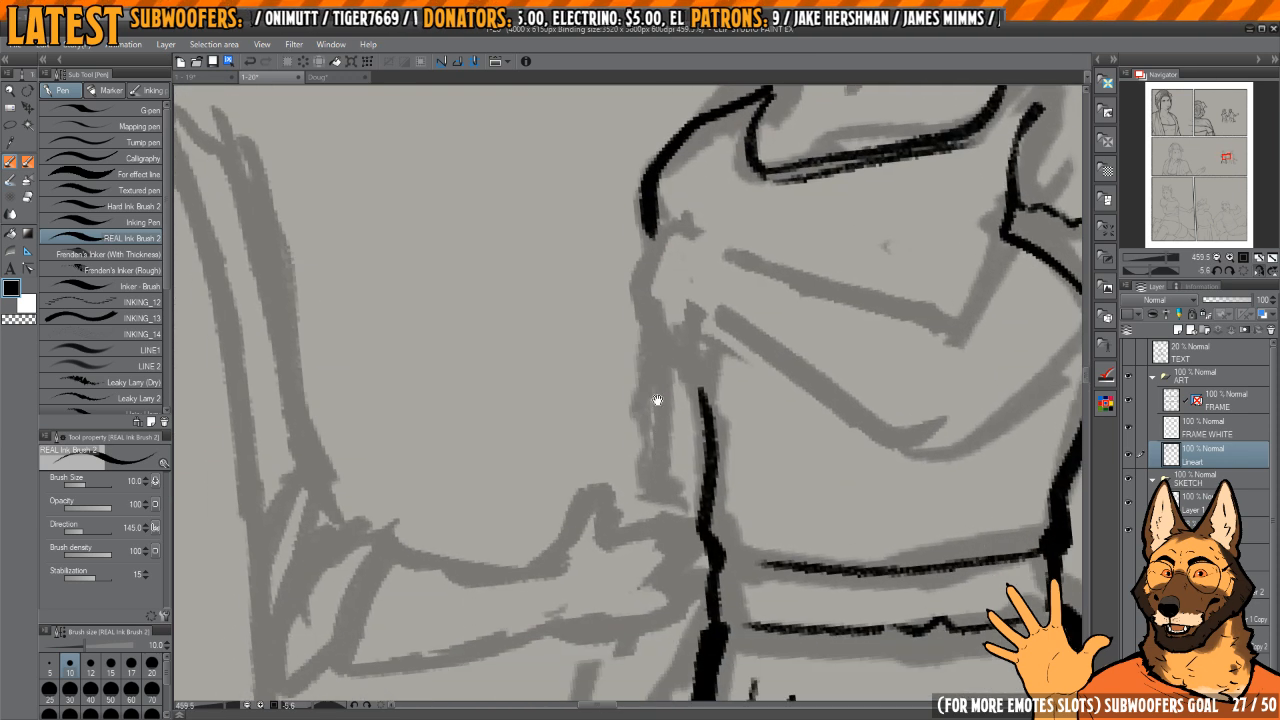
{"action": "left_click_drag", "start_coordinate": [660, 353], "coordinate": [646, 519]}
{"action": "mouse_move", "coordinate": [661, 482]}
{"action": "left_mouse_down"}
{"action": "mouse_move", "coordinate": [685, 350]}
{"action": "mouse_move", "coordinate": [623, 554]}
{"action": "left_mouse_up"}
{"action": "scroll", "coordinate": [676, 367], "scroll_direction": "down", "scroll_amount": 1}
{"action": "mouse_move", "coordinate": [624, 546]}
{"action": "left_mouse_down"}
{"action": "mouse_move", "coordinate": [642, 450]}
{"action": "mouse_move", "coordinate": [613, 592]}
{"action": "mouse_move", "coordinate": [626, 600]}
{"action": "mouse_move", "coordinate": [652, 535]}
{"action": "mouse_move", "coordinate": [698, 540]}
{"action": "mouse_move", "coordinate": [706, 558]}
{"action": "left_mouse_up"}
{"action": "left_click_drag", "start_coordinate": [688, 414], "coordinate": [707, 537]}
{"action": "left_click_drag", "start_coordinate": [620, 557], "coordinate": [626, 610]}
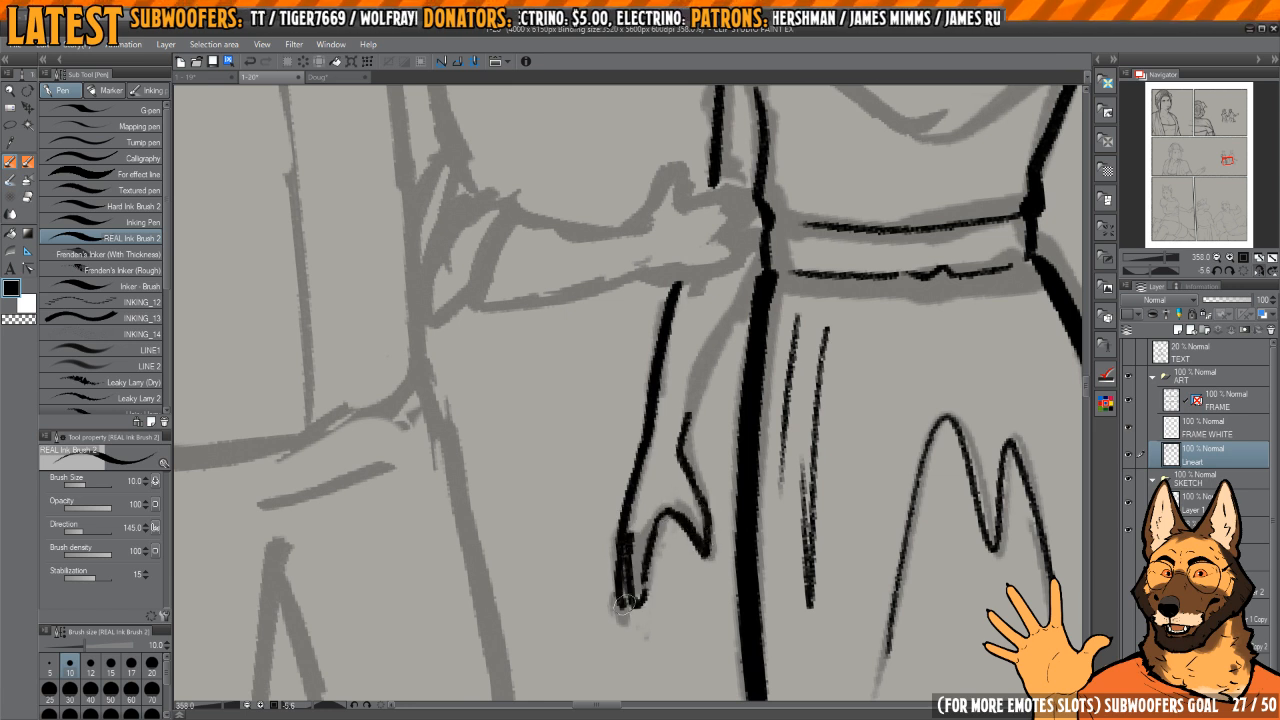
Step: Refine the hanging hand's fingers and ink the inner forearm edge between the waist and the hand
{"action": "scroll", "coordinate": [690, 415], "scroll_direction": "up", "scroll_amount": 1}
{"action": "mouse_move", "coordinate": [655, 540]}
{"action": "left_mouse_down"}
{"action": "mouse_move", "coordinate": [758, 298]}
{"action": "mouse_move", "coordinate": [714, 398]}
{"action": "mouse_move", "coordinate": [655, 349]}
{"action": "mouse_move", "coordinate": [660, 330]}
{"action": "mouse_move", "coordinate": [596, 556]}
{"action": "left_mouse_up"}
{"action": "key", "text": "c"}
{"action": "key", "text": "c"}
{"action": "left_click_drag", "start_coordinate": [682, 399], "coordinate": [640, 549]}
{"action": "left_click_drag", "start_coordinate": [715, 369], "coordinate": [669, 573]}
{"action": "scroll", "coordinate": [804, 467], "scroll_direction": "down", "scroll_amount": 3}
{"action": "left_click_drag", "start_coordinate": [804, 467], "coordinate": [736, 431]}
{"action": "key", "text": "h"}
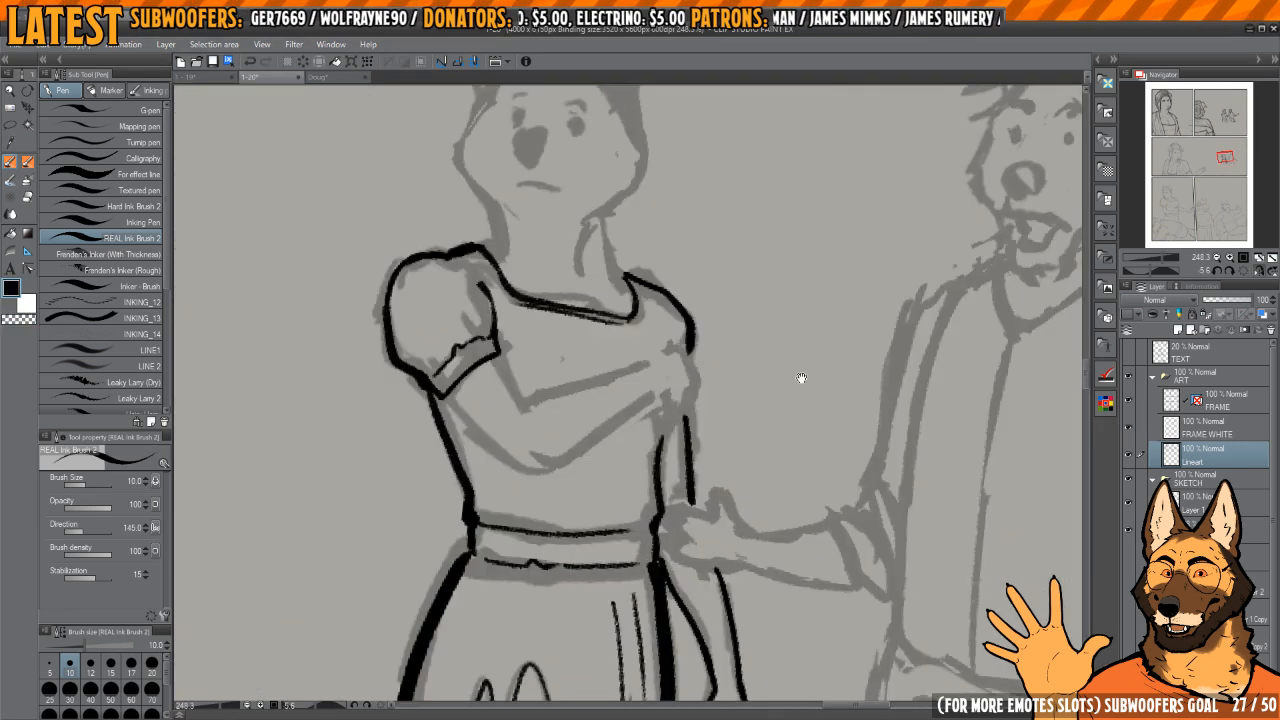
Step: Ink the upper and lower edges of the arm crossing the woman's chest, from the puffed sleeve's cuff past the elbow
{"action": "key", "text": "h"}
{"action": "left_click_drag", "start_coordinate": [698, 332], "coordinate": [711, 431]}
{"action": "scroll", "coordinate": [701, 405], "scroll_direction": "up", "scroll_amount": 2}
{"action": "left_click_drag", "start_coordinate": [693, 360], "coordinate": [703, 520]}
{"action": "mouse_move", "coordinate": [655, 370]}
{"action": "left_mouse_down"}
{"action": "mouse_move", "coordinate": [626, 515]}
{"action": "mouse_move", "coordinate": [665, 426]}
{"action": "left_mouse_up"}
{"action": "mouse_move", "coordinate": [670, 420]}
{"action": "left_mouse_down"}
{"action": "mouse_move", "coordinate": [626, 463]}
{"action": "mouse_move", "coordinate": [621, 448]}
{"action": "mouse_move", "coordinate": [630, 561]}
{"action": "left_mouse_up"}
{"action": "left_click_drag", "start_coordinate": [702, 459], "coordinate": [707, 550]}
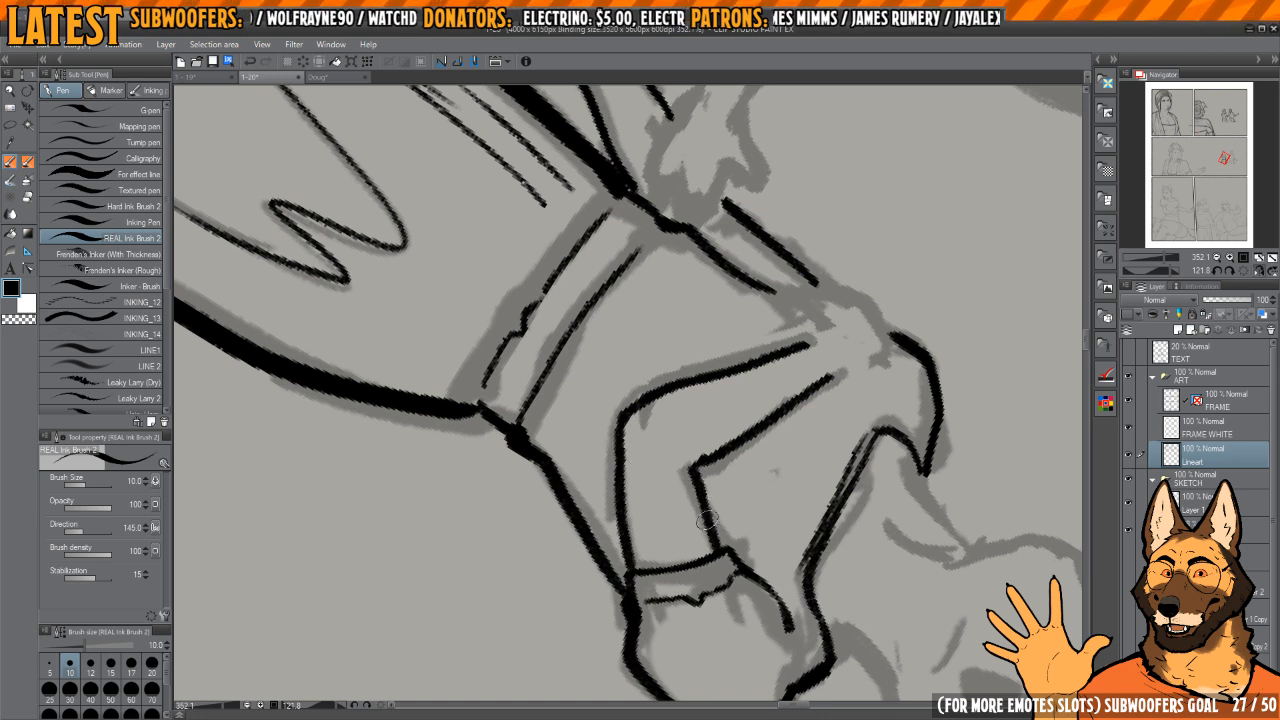
{"action": "key", "text": "c"}
{"action": "key", "text": "c"}
{"action": "left_click_drag", "start_coordinate": [702, 467], "coordinate": [721, 553]}
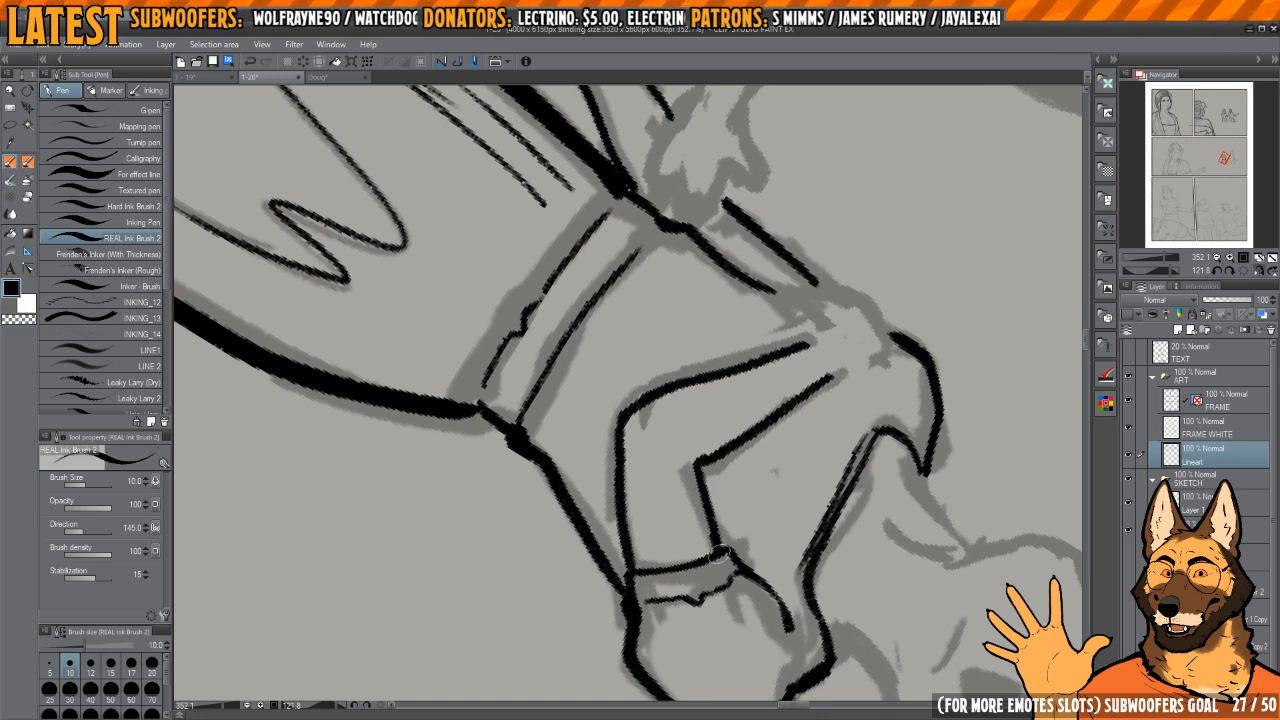
Step: Ink the crossed arm's hand gripping the opposite upper arm, joining its rounded outline to the forearm edges and shoulder
{"action": "mouse_move", "coordinate": [843, 502]}
{"action": "left_mouse_down"}
{"action": "mouse_move", "coordinate": [789, 526]}
{"action": "mouse_move", "coordinate": [820, 317]}
{"action": "left_mouse_up"}
{"action": "mouse_move", "coordinate": [715, 319]}
{"action": "left_mouse_down"}
{"action": "mouse_move", "coordinate": [726, 463]}
{"action": "mouse_move", "coordinate": [723, 409]}
{"action": "mouse_move", "coordinate": [700, 429]}
{"action": "mouse_move", "coordinate": [704, 414]}
{"action": "left_mouse_up"}
{"action": "key", "text": "h"}
{"action": "left_click_drag", "start_coordinate": [616, 414], "coordinate": [697, 390]}
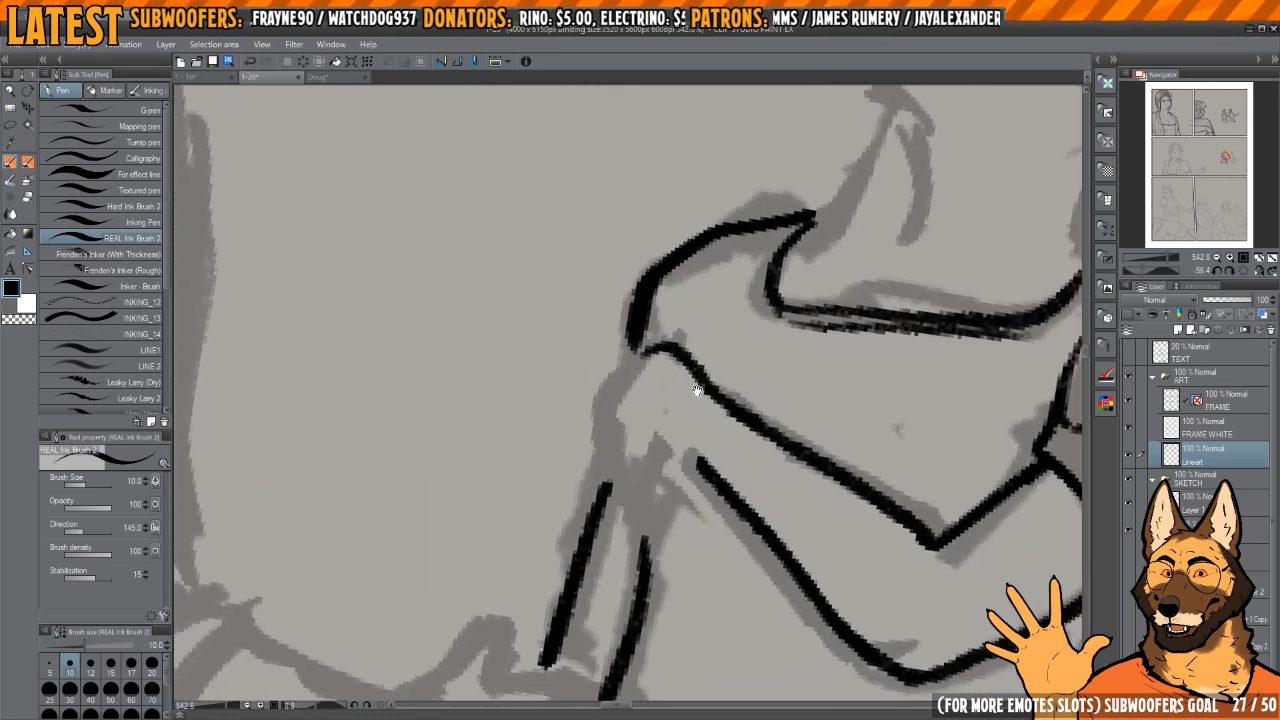
{"action": "key", "text": "h"}
{"action": "mouse_move", "coordinate": [700, 466]}
{"action": "left_mouse_down"}
{"action": "mouse_move", "coordinate": [667, 441]}
{"action": "mouse_move", "coordinate": [668, 381]}
{"action": "left_mouse_up"}
{"action": "mouse_move", "coordinate": [573, 392]}
{"action": "left_mouse_down"}
{"action": "mouse_move", "coordinate": [666, 394]}
{"action": "mouse_move", "coordinate": [657, 400]}
{"action": "mouse_move", "coordinate": [669, 364]}
{"action": "mouse_move", "coordinate": [657, 375]}
{"action": "left_mouse_up"}
{"action": "key", "text": "c"}
{"action": "key", "text": "c"}
{"action": "mouse_move", "coordinate": [643, 422]}
{"action": "left_mouse_down"}
{"action": "mouse_move", "coordinate": [670, 372]}
{"action": "mouse_move", "coordinate": [695, 367]}
{"action": "left_mouse_up"}
{"action": "key", "text": "h"}
{"action": "mouse_move", "coordinate": [560, 366]}
{"action": "left_mouse_down"}
{"action": "mouse_move", "coordinate": [609, 371]}
{"action": "mouse_move", "coordinate": [583, 416]}
{"action": "mouse_move", "coordinate": [603, 490]}
{"action": "mouse_move", "coordinate": [658, 464]}
{"action": "mouse_move", "coordinate": [630, 500]}
{"action": "mouse_move", "coordinate": [591, 460]}
{"action": "left_mouse_up"}
{"action": "key", "text": "h"}
{"action": "mouse_move", "coordinate": [726, 387]}
{"action": "left_mouse_down"}
{"action": "mouse_move", "coordinate": [734, 363]}
{"action": "mouse_move", "coordinate": [738, 390]}
{"action": "left_mouse_up"}
{"action": "key", "text": "h"}
{"action": "left_click_drag", "start_coordinate": [738, 395], "coordinate": [745, 367]}
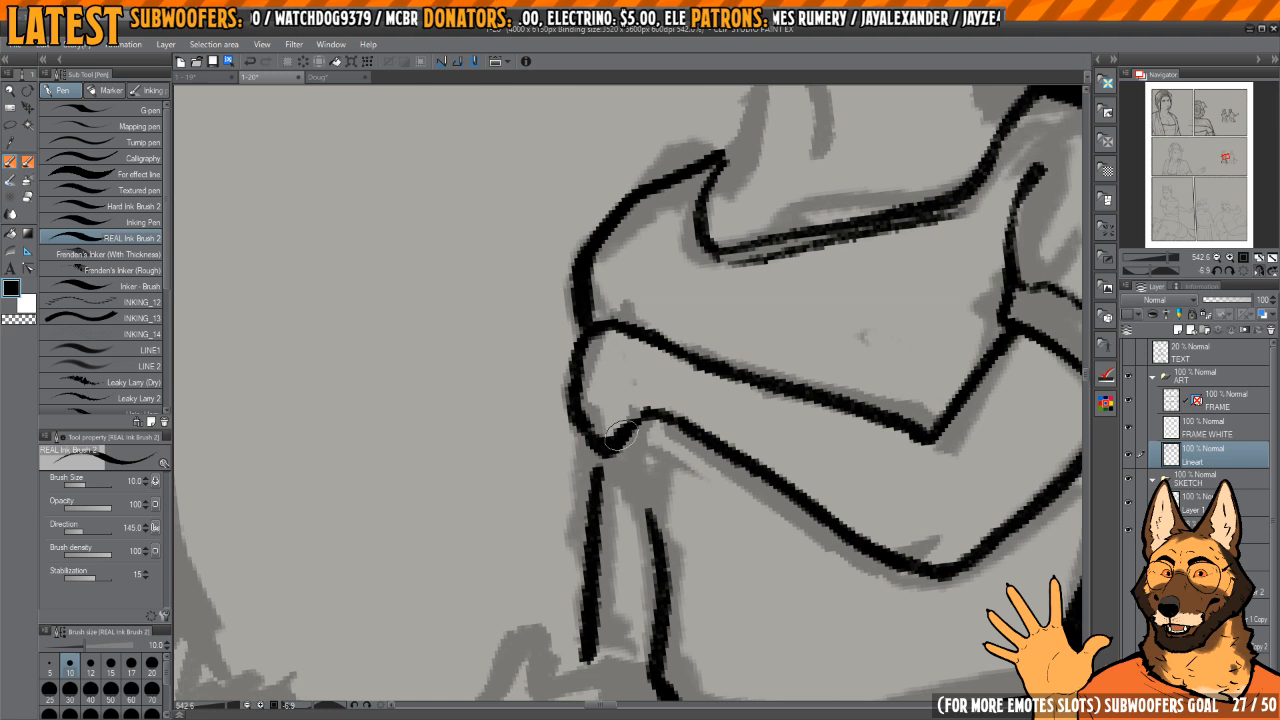
Step: Connect the arm and bodice lines beneath the gripping hand and ink small fabric folds under the crossed arm
{"action": "left_click_drag", "start_coordinate": [611, 452], "coordinate": [651, 520]}
{"action": "scroll", "coordinate": [717, 414], "scroll_direction": "down", "scroll_amount": 3}
{"action": "key", "text": "h"}
{"action": "key", "text": "h"}
{"action": "mouse_move", "coordinate": [763, 443]}
{"action": "left_mouse_down"}
{"action": "mouse_move", "coordinate": [771, 491]}
{"action": "mouse_move", "coordinate": [660, 411]}
{"action": "left_mouse_up"}
{"action": "scroll", "coordinate": [672, 400], "scroll_direction": "up", "scroll_amount": 3}
{"action": "left_click_drag", "start_coordinate": [692, 502], "coordinate": [727, 445]}
{"action": "mouse_move", "coordinate": [756, 417]}
{"action": "left_mouse_down"}
{"action": "mouse_move", "coordinate": [709, 500]}
{"action": "mouse_move", "coordinate": [704, 484]}
{"action": "mouse_move", "coordinate": [703, 517]}
{"action": "mouse_move", "coordinate": [770, 500]}
{"action": "mouse_move", "coordinate": [790, 536]}
{"action": "left_mouse_up"}
{"action": "key", "text": "ctrl+z"}
{"action": "key", "text": "ctrl+z"}
{"action": "scroll", "coordinate": [706, 486], "scroll_direction": "down", "scroll_amount": 3}
{"action": "scroll", "coordinate": [790, 536], "scroll_direction": "down", "scroll_amount": 2}
{"action": "mouse_move", "coordinate": [790, 536]}
{"action": "left_mouse_down"}
{"action": "mouse_move", "coordinate": [773, 527]}
{"action": "mouse_move", "coordinate": [740, 402]}
{"action": "left_mouse_up"}
{"action": "scroll", "coordinate": [736, 400], "scroll_direction": "down", "scroll_amount": 3}
{"action": "scroll", "coordinate": [736, 397], "scroll_direction": "up", "scroll_amount": 2}
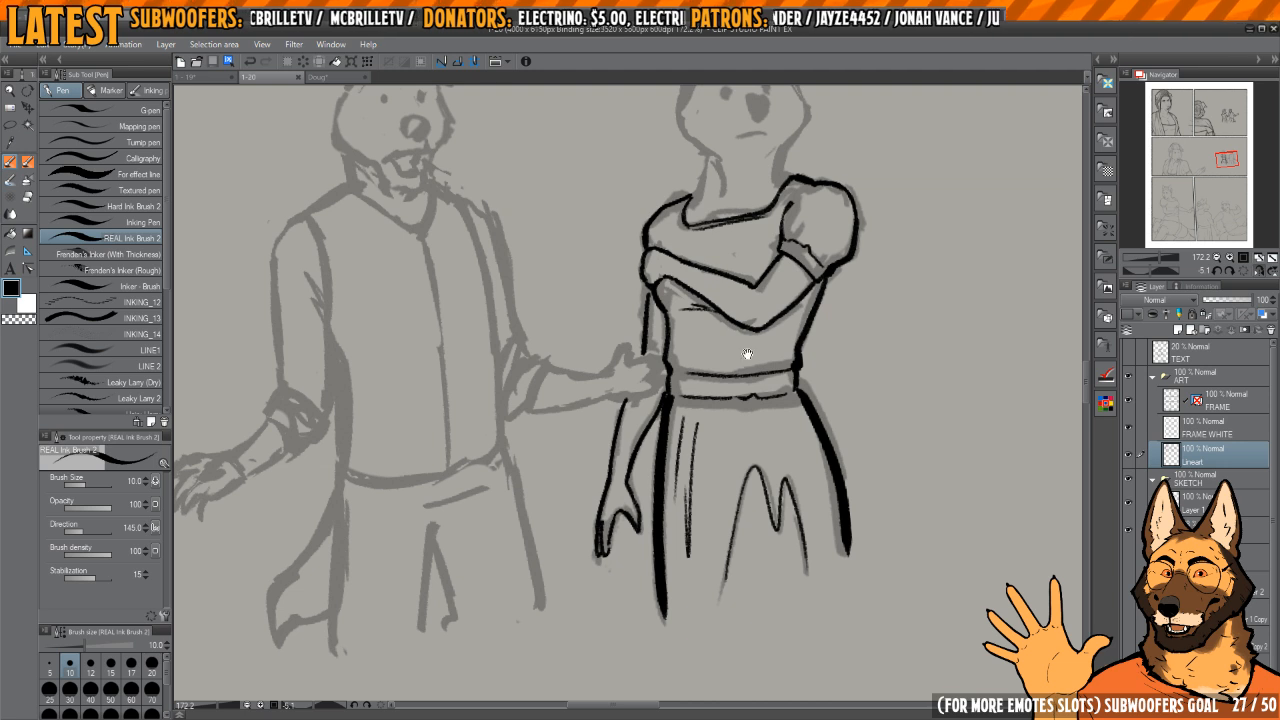
Step: Ink both sides of the woman's neck, the inner neck line and the collarbone mark above the neckline
{"action": "mouse_move", "coordinate": [740, 108]}
{"action": "left_mouse_down"}
{"action": "mouse_move", "coordinate": [710, 330]}
{"action": "mouse_move", "coordinate": [774, 401]}
{"action": "mouse_move", "coordinate": [734, 371]}
{"action": "mouse_move", "coordinate": [722, 319]}
{"action": "mouse_move", "coordinate": [764, 412]}
{"action": "mouse_move", "coordinate": [786, 426]}
{"action": "mouse_move", "coordinate": [778, 349]}
{"action": "left_mouse_up"}
{"action": "key", "text": "e"}
{"action": "key", "text": "p"}
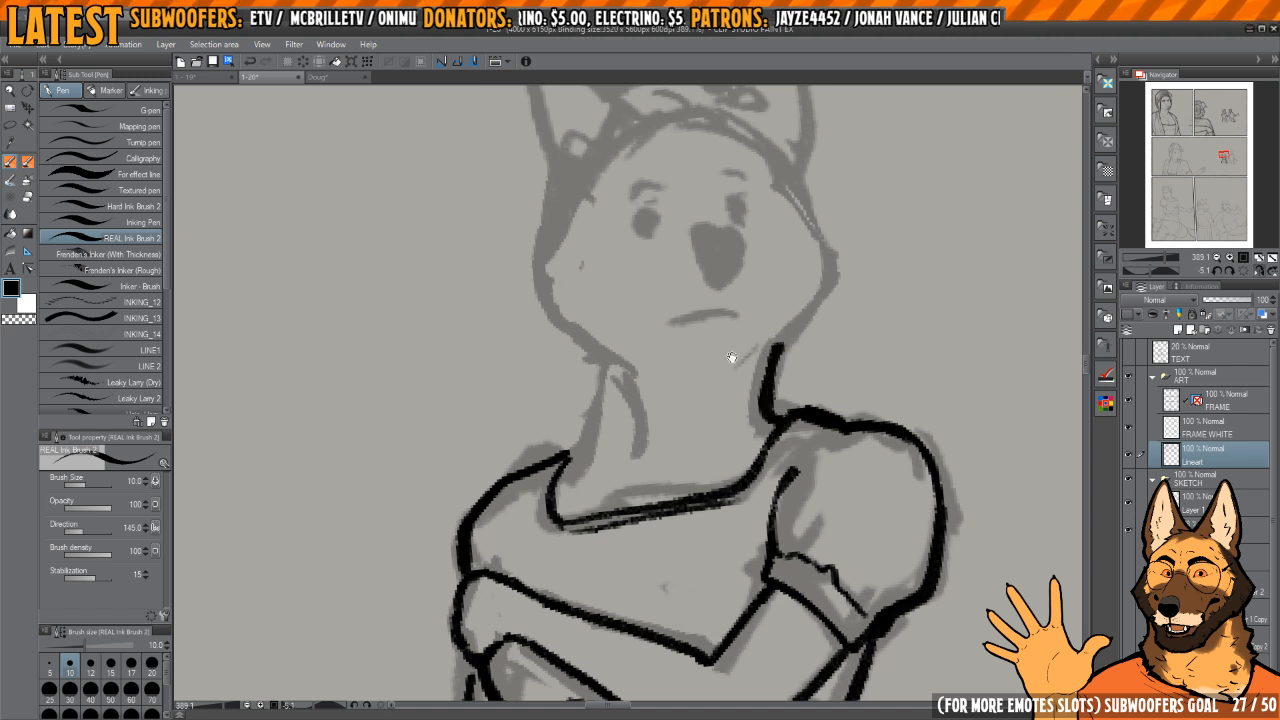
{"action": "left_click_drag", "start_coordinate": [617, 418], "coordinate": [679, 448]}
{"action": "mouse_move", "coordinate": [665, 391]}
{"action": "left_mouse_down"}
{"action": "mouse_move", "coordinate": [628, 492]}
{"action": "mouse_move", "coordinate": [664, 410]}
{"action": "mouse_move", "coordinate": [781, 410]}
{"action": "mouse_move", "coordinate": [646, 480]}
{"action": "mouse_move", "coordinate": [667, 456]}
{"action": "left_mouse_up"}
{"action": "key", "text": "h"}
{"action": "left_click_drag", "start_coordinate": [608, 494], "coordinate": [670, 516]}
{"action": "left_click_drag", "start_coordinate": [700, 429], "coordinate": [736, 522]}
{"action": "key", "text": "h"}
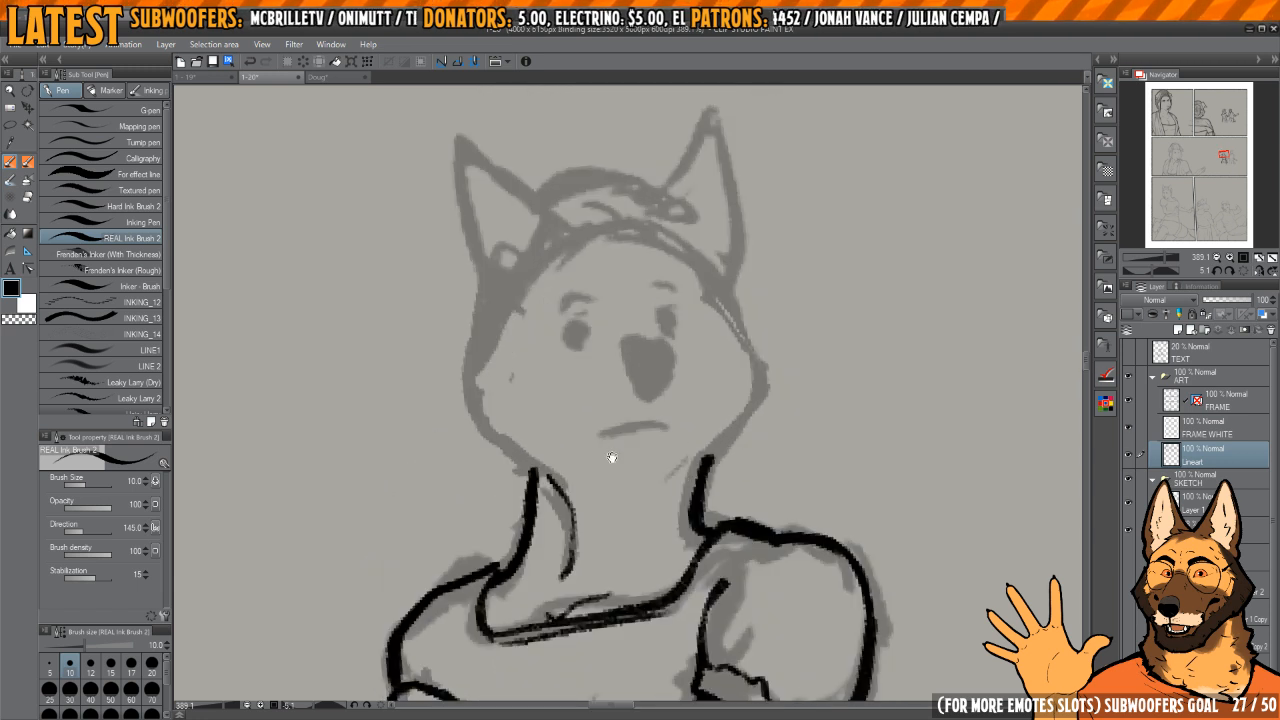
Step: Ink the cheek and jaw contours on both sides of the woman's face down to her neck
{"action": "key", "text": "h"}
{"action": "left_click_drag", "start_coordinate": [604, 392], "coordinate": [697, 397]}
{"action": "scroll", "coordinate": [697, 397], "scroll_direction": "up", "scroll_amount": 4}
{"action": "mouse_move", "coordinate": [657, 315]}
{"action": "left_mouse_down"}
{"action": "mouse_move", "coordinate": [612, 384]}
{"action": "mouse_move", "coordinate": [614, 471]}
{"action": "mouse_move", "coordinate": [650, 527]}
{"action": "mouse_move", "coordinate": [680, 543]}
{"action": "left_mouse_up"}
{"action": "key", "text": "h"}
{"action": "mouse_move", "coordinate": [569, 480]}
{"action": "left_mouse_down"}
{"action": "mouse_move", "coordinate": [646, 449]}
{"action": "mouse_move", "coordinate": [710, 466]}
{"action": "left_mouse_up"}
{"action": "mouse_move", "coordinate": [656, 336]}
{"action": "left_mouse_down"}
{"action": "mouse_move", "coordinate": [614, 447]}
{"action": "mouse_move", "coordinate": [700, 558]}
{"action": "left_mouse_up"}
{"action": "left_click_drag", "start_coordinate": [722, 376], "coordinate": [686, 444]}
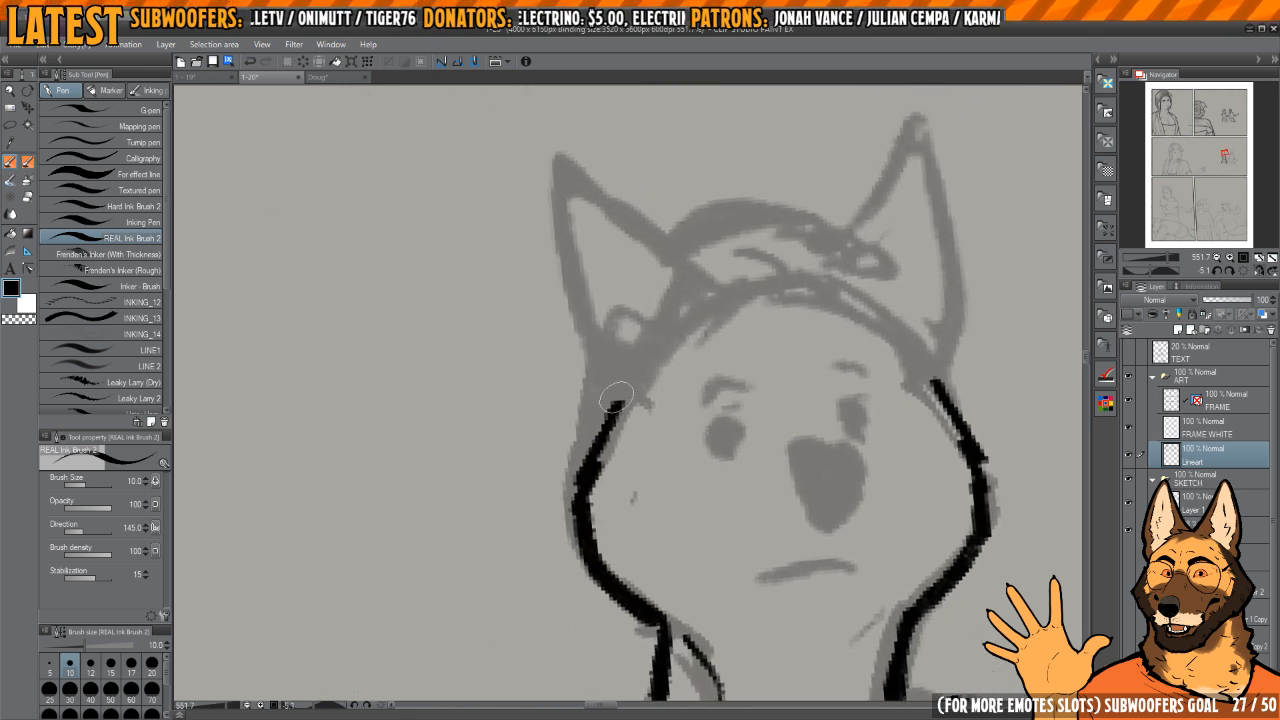
Step: Ink the upper and lower outlines of the braided band across both halves of the woman's forehead
{"action": "mouse_move", "coordinate": [616, 398]}
{"action": "left_mouse_down"}
{"action": "mouse_move", "coordinate": [695, 330]}
{"action": "mouse_move", "coordinate": [800, 285]}
{"action": "mouse_move", "coordinate": [640, 345]}
{"action": "mouse_move", "coordinate": [612, 380]}
{"action": "left_mouse_up"}
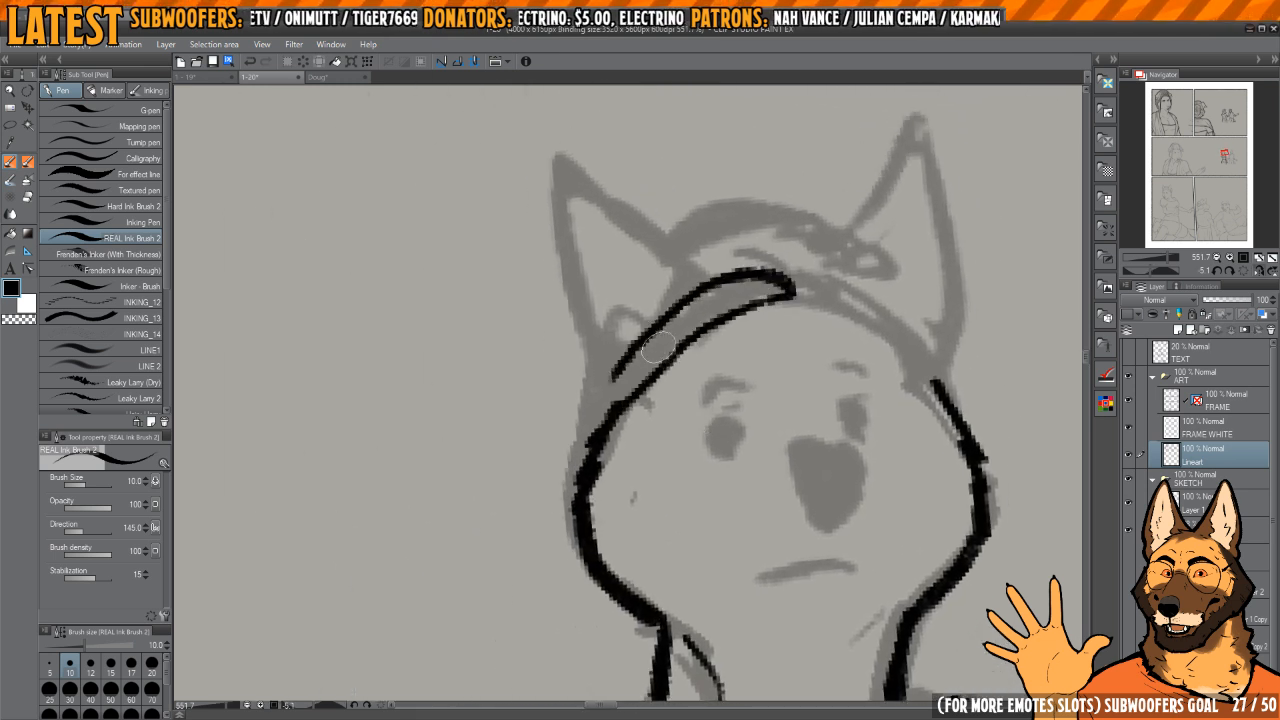
{"action": "key", "text": "h"}
{"action": "left_click_drag", "start_coordinate": [430, 357], "coordinate": [706, 378]}
{"action": "scroll", "coordinate": [706, 378], "scroll_direction": "up", "scroll_amount": 2}
{"action": "mouse_move", "coordinate": [747, 310]}
{"action": "left_mouse_down"}
{"action": "mouse_move", "coordinate": [574, 398]}
{"action": "mouse_move", "coordinate": [556, 424]}
{"action": "left_mouse_up"}
{"action": "mouse_move", "coordinate": [748, 278]}
{"action": "left_mouse_down"}
{"action": "mouse_move", "coordinate": [570, 355]}
{"action": "mouse_move", "coordinate": [516, 456]}
{"action": "left_mouse_up"}
{"action": "scroll", "coordinate": [516, 456], "scroll_direction": "down", "scroll_amount": 2}
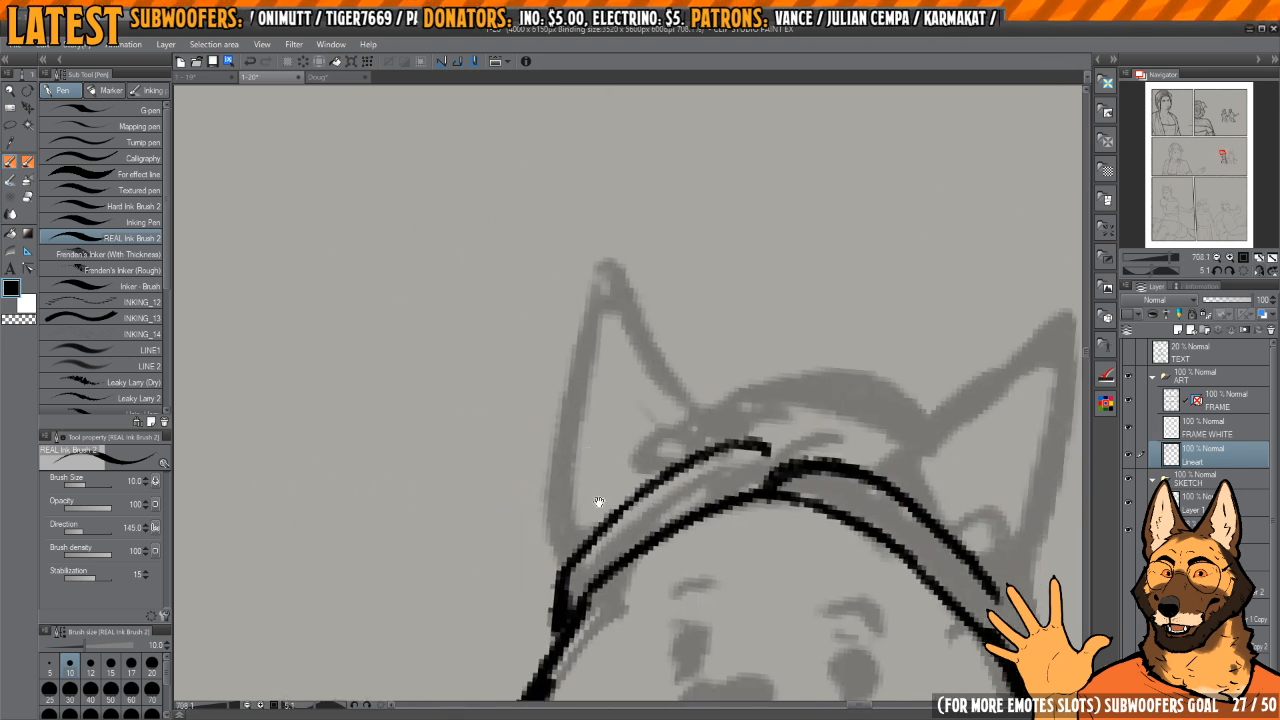
Step: Ink the outline of the woman's pointed ear farthest from the man
{"action": "left_click_drag", "start_coordinate": [586, 320], "coordinate": [590, 378]}
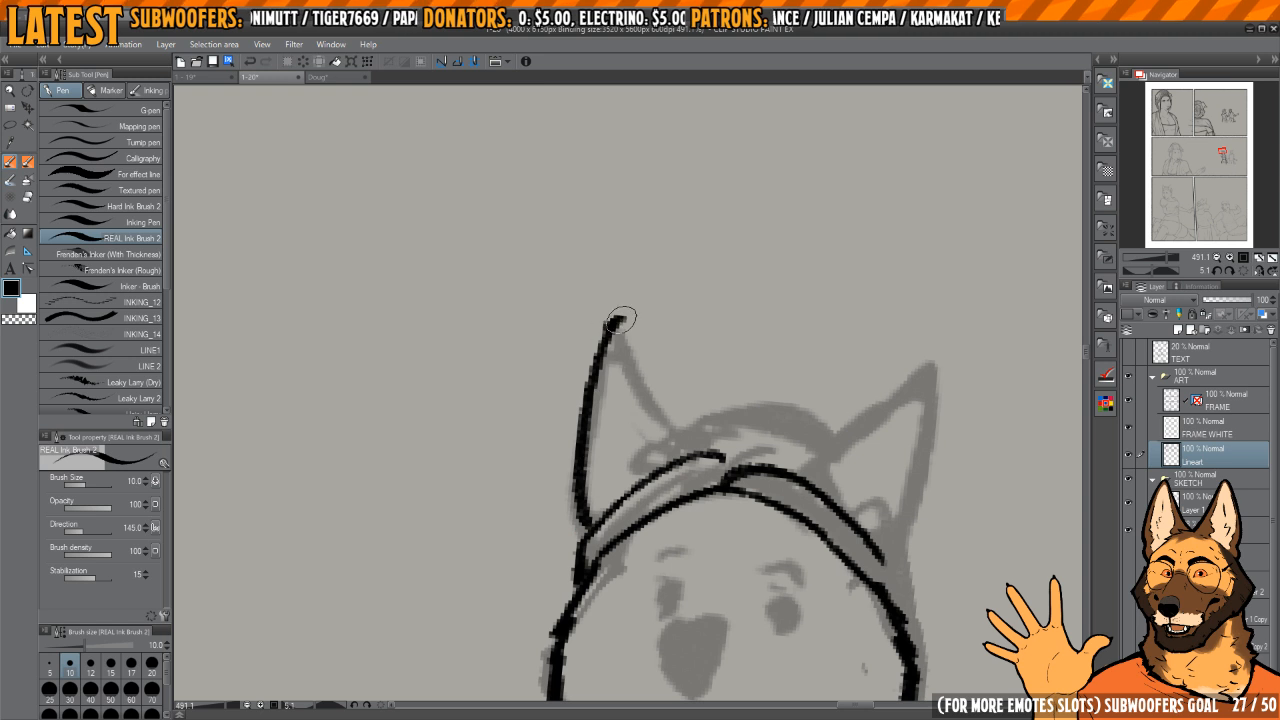
{"action": "left_click_drag", "start_coordinate": [618, 321], "coordinate": [678, 434]}
{"action": "mouse_move", "coordinate": [880, 442]}
{"action": "left_mouse_down"}
{"action": "mouse_move", "coordinate": [751, 384]}
{"action": "mouse_move", "coordinate": [747, 370]}
{"action": "left_mouse_up"}
{"action": "scroll", "coordinate": [781, 374], "scroll_direction": "up", "scroll_amount": 2}
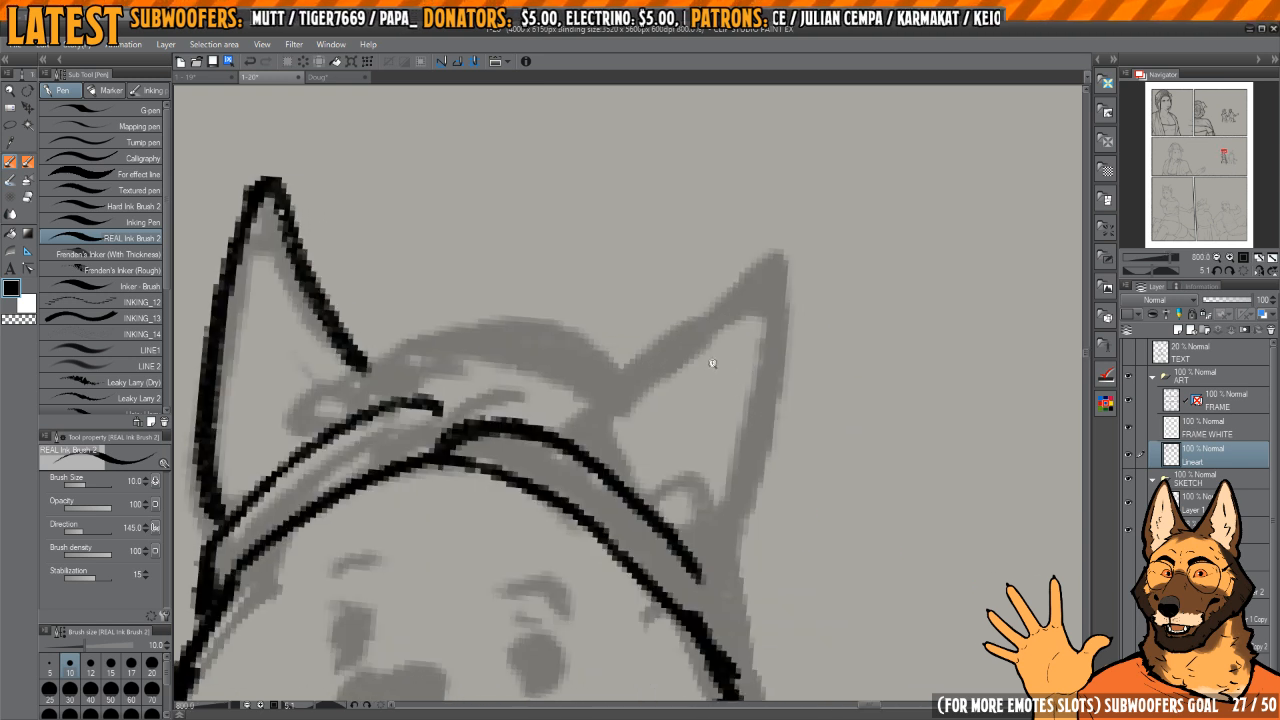
Step: Ink the outline of the woman's ear nearest the man, redrawing its outer edge down to the head
{"action": "scroll", "coordinate": [714, 366], "scroll_direction": "down", "scroll_amount": 2}
{"action": "mouse_move", "coordinate": [642, 387]}
{"action": "left_mouse_down"}
{"action": "mouse_move", "coordinate": [733, 294]}
{"action": "mouse_move", "coordinate": [765, 300]}
{"action": "left_mouse_up"}
{"action": "key", "text": "h"}
{"action": "key", "text": "ctrl+z"}
{"action": "mouse_move", "coordinate": [624, 353]}
{"action": "left_mouse_down"}
{"action": "mouse_move", "coordinate": [696, 364]}
{"action": "mouse_move", "coordinate": [748, 426]}
{"action": "mouse_move", "coordinate": [644, 331]}
{"action": "mouse_move", "coordinate": [643, 503]}
{"action": "mouse_move", "coordinate": [668, 570]}
{"action": "mouse_move", "coordinate": [661, 531]}
{"action": "left_mouse_up"}
{"action": "key", "text": "c"}
{"action": "left_click_drag", "start_coordinate": [614, 388], "coordinate": [649, 537]}
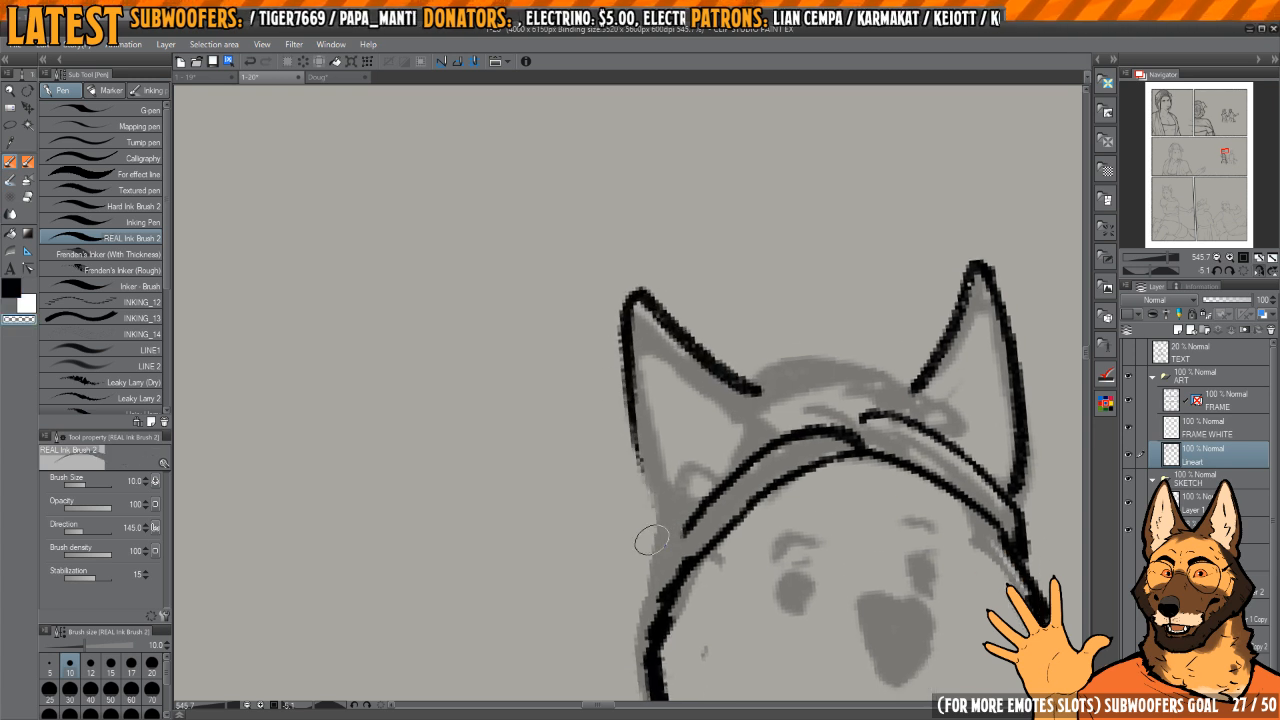
{"action": "key", "text": "c"}
{"action": "mouse_move", "coordinate": [622, 343]}
{"action": "left_mouse_down"}
{"action": "mouse_move", "coordinate": [631, 466]}
{"action": "mouse_move", "coordinate": [663, 532]}
{"action": "left_mouse_up"}
{"action": "mouse_move", "coordinate": [671, 523]}
{"action": "left_mouse_down"}
{"action": "mouse_move", "coordinate": [657, 469]}
{"action": "mouse_move", "coordinate": [641, 445]}
{"action": "mouse_move", "coordinate": [650, 478]}
{"action": "left_mouse_up"}
{"action": "left_click_drag", "start_coordinate": [692, 456], "coordinate": [662, 447]}
Step: Ink interlaced braid strands along the band's half nearest the man, down to the base of the ear
{"action": "left_click_drag", "start_coordinate": [770, 370], "coordinate": [700, 212]}
{"action": "mouse_move", "coordinate": [700, 212]}
{"action": "left_mouse_down"}
{"action": "mouse_move", "coordinate": [680, 314]}
{"action": "mouse_move", "coordinate": [652, 330]}
{"action": "mouse_move", "coordinate": [634, 492]}
{"action": "mouse_move", "coordinate": [652, 605]}
{"action": "left_mouse_up"}
{"action": "key", "text": "c"}
{"action": "key", "text": "c"}
{"action": "mouse_move", "coordinate": [643, 304]}
{"action": "left_mouse_down"}
{"action": "mouse_move", "coordinate": [649, 339]}
{"action": "mouse_move", "coordinate": [634, 319]}
{"action": "mouse_move", "coordinate": [607, 354]}
{"action": "left_mouse_up"}
{"action": "mouse_move", "coordinate": [607, 354]}
{"action": "left_mouse_down"}
{"action": "mouse_move", "coordinate": [633, 382]}
{"action": "mouse_move", "coordinate": [654, 369]}
{"action": "mouse_move", "coordinate": [622, 362]}
{"action": "mouse_move", "coordinate": [602, 392]}
{"action": "left_mouse_up"}
{"action": "mouse_move", "coordinate": [602, 392]}
{"action": "left_mouse_down"}
{"action": "mouse_move", "coordinate": [631, 394]}
{"action": "mouse_move", "coordinate": [615, 425]}
{"action": "mouse_move", "coordinate": [655, 415]}
{"action": "mouse_move", "coordinate": [610, 465]}
{"action": "mouse_move", "coordinate": [645, 455]}
{"action": "mouse_move", "coordinate": [620, 424]}
{"action": "mouse_move", "coordinate": [617, 487]}
{"action": "left_mouse_up"}
{"action": "left_click_drag", "start_coordinate": [633, 473], "coordinate": [626, 446]}
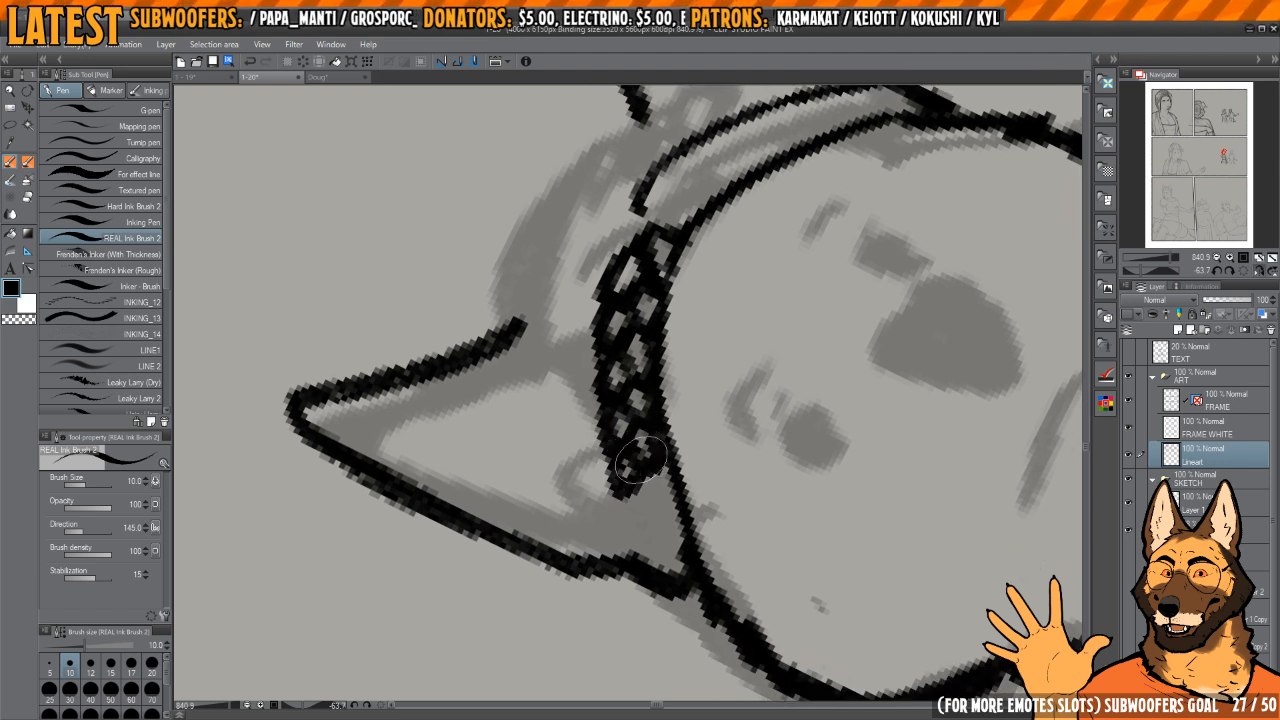
{"action": "key", "text": "c"}
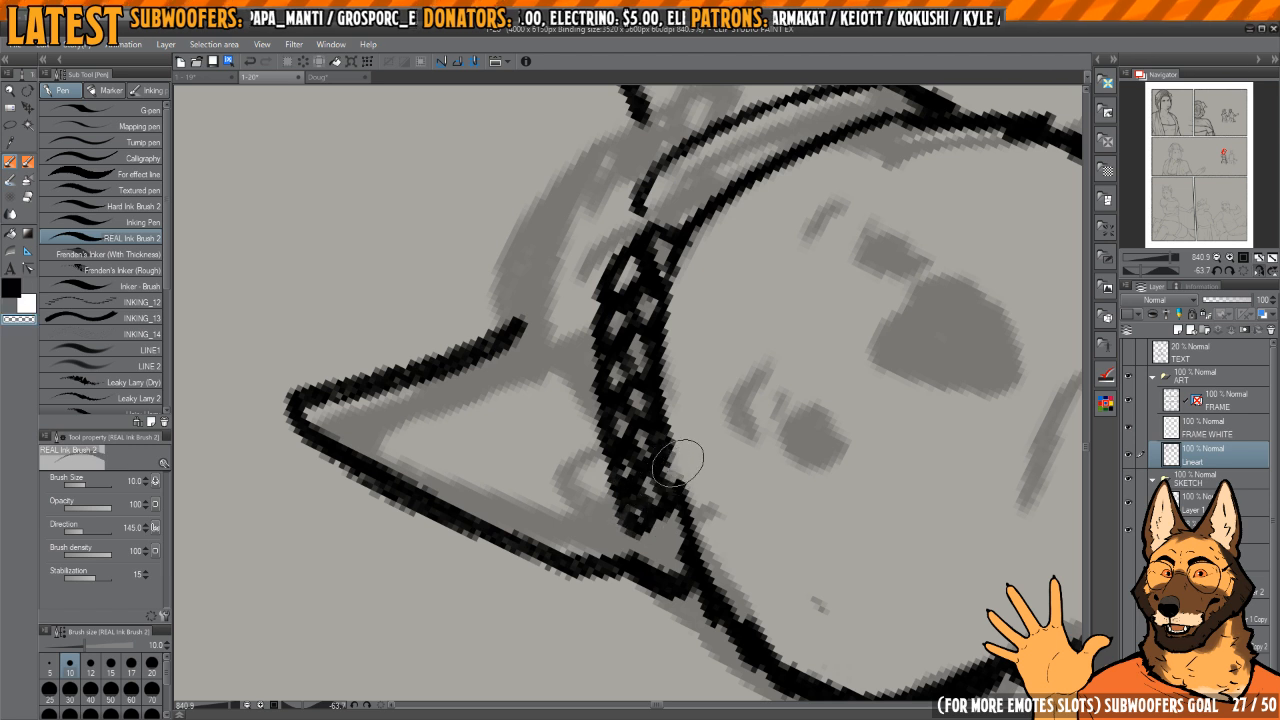
{"action": "key", "text": "c"}
{"action": "mouse_move", "coordinate": [678, 470]}
{"action": "left_mouse_down"}
{"action": "mouse_move", "coordinate": [695, 530]}
{"action": "mouse_move", "coordinate": [655, 532]}
{"action": "left_mouse_up"}
{"action": "mouse_move", "coordinate": [652, 528]}
{"action": "left_mouse_down"}
{"action": "mouse_move", "coordinate": [650, 478]}
{"action": "mouse_move", "coordinate": [637, 501]}
{"action": "mouse_move", "coordinate": [640, 471]}
{"action": "mouse_move", "coordinate": [670, 506]}
{"action": "mouse_move", "coordinate": [653, 471]}
{"action": "mouse_move", "coordinate": [646, 517]}
{"action": "mouse_move", "coordinate": [664, 541]}
{"action": "mouse_move", "coordinate": [639, 526]}
{"action": "mouse_move", "coordinate": [670, 568]}
{"action": "left_mouse_up"}
{"action": "key", "text": "c"}
{"action": "key", "text": "c"}
Step: Continue the braid strands onto the band's half farthest from the man, erasing the plain outline they replace
{"action": "mouse_move", "coordinate": [663, 393]}
{"action": "left_mouse_down"}
{"action": "mouse_move", "coordinate": [621, 616]}
{"action": "mouse_move", "coordinate": [812, 515]}
{"action": "left_mouse_up"}
{"action": "mouse_move", "coordinate": [647, 505]}
{"action": "left_mouse_down"}
{"action": "mouse_move", "coordinate": [613, 462]}
{"action": "mouse_move", "coordinate": [622, 449]}
{"action": "mouse_move", "coordinate": [670, 502]}
{"action": "left_mouse_up"}
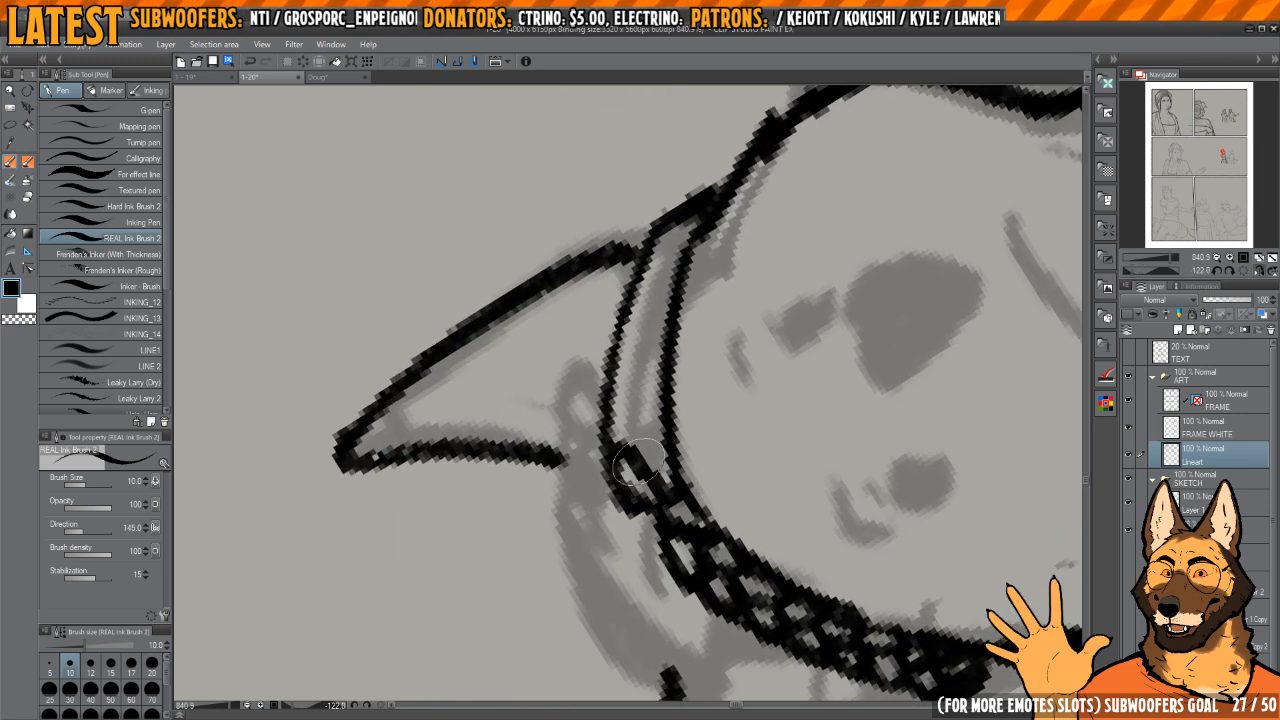
{"action": "left_click_drag", "start_coordinate": [666, 430], "coordinate": [642, 446]}
{"action": "left_click_drag", "start_coordinate": [652, 470], "coordinate": [658, 492]}
{"action": "key", "text": "c"}
{"action": "left_click_drag", "start_coordinate": [608, 500], "coordinate": [635, 537]}
{"action": "left_click_drag", "start_coordinate": [610, 422], "coordinate": [624, 356]}
{"action": "key", "text": "c"}
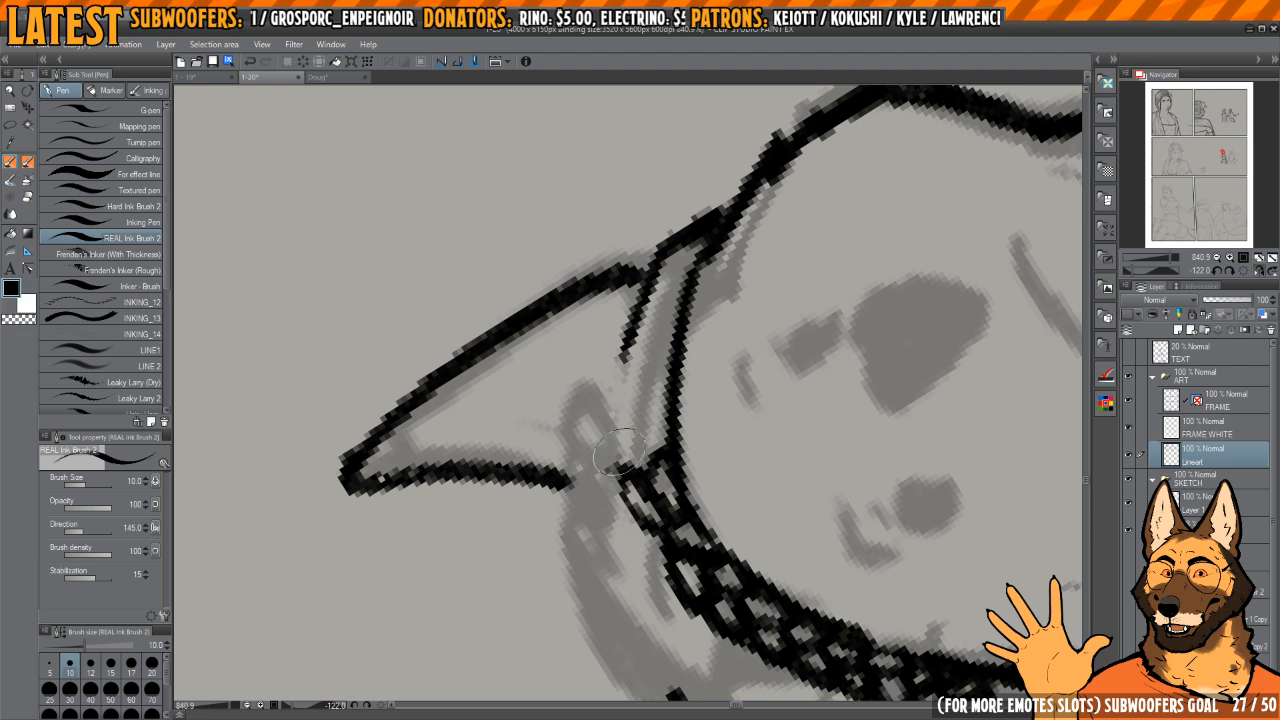
{"action": "left_click_drag", "start_coordinate": [645, 415], "coordinate": [668, 397]}
{"action": "mouse_move", "coordinate": [655, 398]}
{"action": "left_mouse_down"}
{"action": "mouse_move", "coordinate": [657, 446]}
{"action": "mouse_move", "coordinate": [618, 465]}
{"action": "mouse_move", "coordinate": [660, 436]}
{"action": "mouse_move", "coordinate": [622, 458]}
{"action": "mouse_move", "coordinate": [624, 438]}
{"action": "mouse_move", "coordinate": [646, 446]}
{"action": "left_mouse_up"}
{"action": "mouse_move", "coordinate": [644, 422]}
{"action": "left_mouse_down"}
{"action": "mouse_move", "coordinate": [664, 427]}
{"action": "mouse_move", "coordinate": [631, 399]}
{"action": "mouse_move", "coordinate": [658, 408]}
{"action": "mouse_move", "coordinate": [650, 364]}
{"action": "left_mouse_up"}
Step: Ink the rounded top of the woman's hair between her ears, above the braid
{"action": "mouse_move", "coordinate": [682, 324]}
{"action": "left_mouse_down"}
{"action": "mouse_move", "coordinate": [655, 351]}
{"action": "mouse_move", "coordinate": [706, 326]}
{"action": "mouse_move", "coordinate": [640, 520]}
{"action": "mouse_move", "coordinate": [740, 456]}
{"action": "left_mouse_up"}
{"action": "key", "text": "h"}
{"action": "left_click_drag", "start_coordinate": [701, 357], "coordinate": [590, 406]}
{"action": "mouse_move", "coordinate": [542, 462]}
{"action": "left_mouse_down"}
{"action": "mouse_move", "coordinate": [608, 361]}
{"action": "mouse_move", "coordinate": [706, 313]}
{"action": "left_mouse_up"}
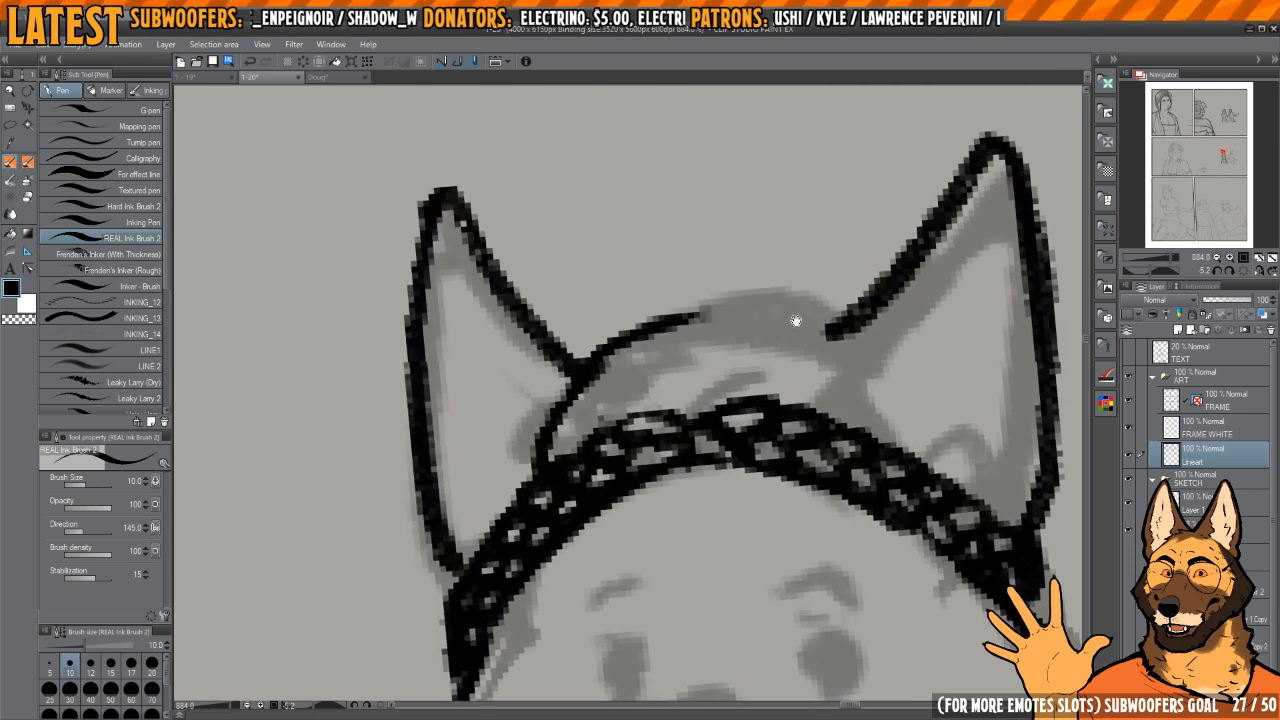
{"action": "left_click_drag", "start_coordinate": [794, 320], "coordinate": [537, 442]}
{"action": "left_click_drag", "start_coordinate": [629, 346], "coordinate": [466, 340]}
Step: Ink the inner fur and fold lines inside both of the woman's ears
{"action": "mouse_move", "coordinate": [706, 314]}
{"action": "left_mouse_down"}
{"action": "mouse_move", "coordinate": [700, 364]}
{"action": "mouse_move", "coordinate": [688, 348]}
{"action": "mouse_move", "coordinate": [719, 400]}
{"action": "mouse_move", "coordinate": [728, 334]}
{"action": "mouse_move", "coordinate": [792, 252]}
{"action": "mouse_move", "coordinate": [811, 289]}
{"action": "mouse_move", "coordinate": [811, 384]}
{"action": "mouse_move", "coordinate": [796, 428]}
{"action": "left_mouse_up"}
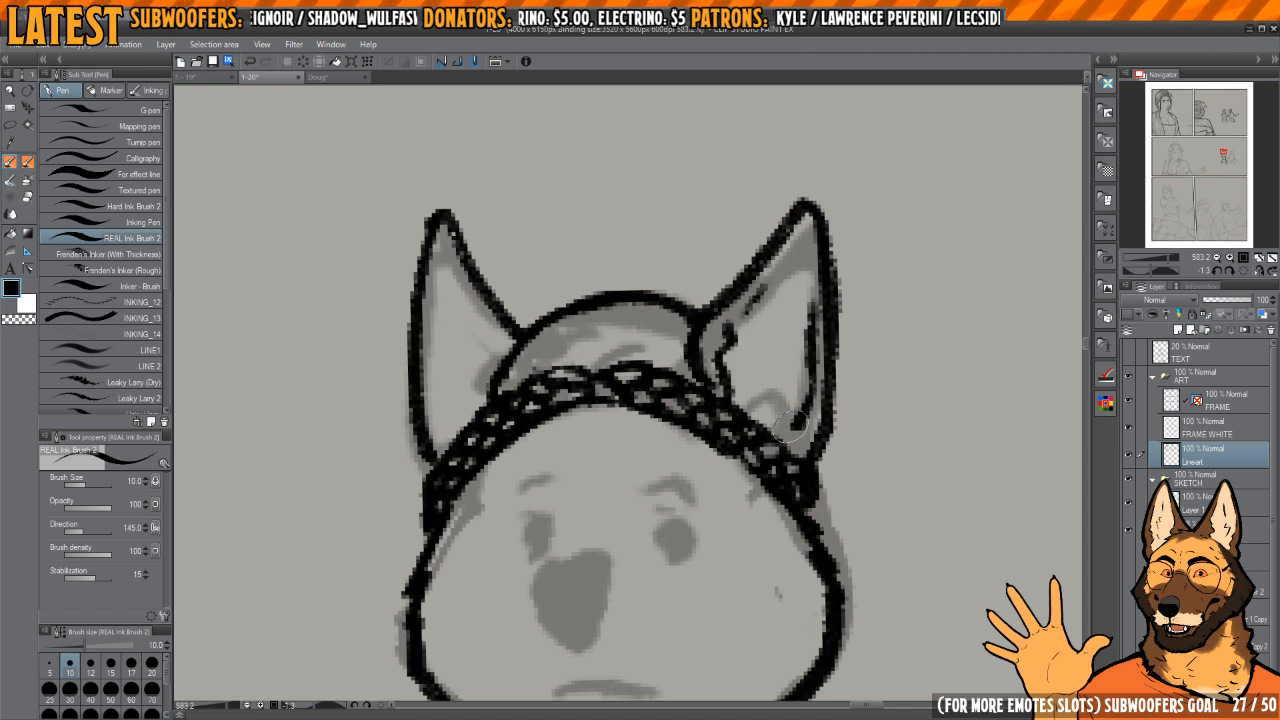
{"action": "mouse_move", "coordinate": [573, 381]}
{"action": "left_mouse_down"}
{"action": "mouse_move", "coordinate": [660, 411]}
{"action": "mouse_move", "coordinate": [697, 468]}
{"action": "mouse_move", "coordinate": [591, 414]}
{"action": "mouse_move", "coordinate": [630, 505]}
{"action": "left_mouse_up"}
{"action": "key", "text": "ctrl+z"}
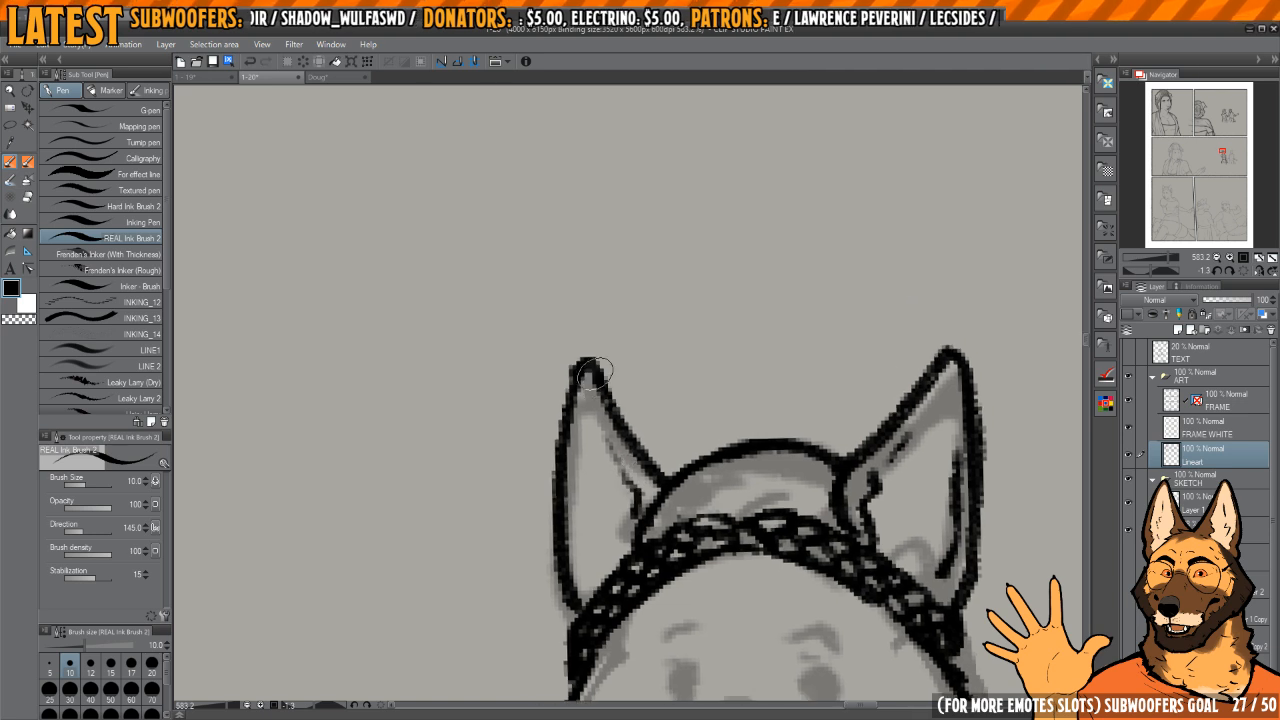
Step: Ink the woman's nose with a dark fill and open highlight, and draw her short frowning mouth
{"action": "mouse_move", "coordinate": [600, 624]}
{"action": "left_mouse_down"}
{"action": "mouse_move", "coordinate": [637, 431]}
{"action": "mouse_move", "coordinate": [610, 401]}
{"action": "mouse_move", "coordinate": [692, 394]}
{"action": "mouse_move", "coordinate": [674, 280]}
{"action": "mouse_move", "coordinate": [696, 426]}
{"action": "mouse_move", "coordinate": [607, 446]}
{"action": "mouse_move", "coordinate": [633, 509]}
{"action": "mouse_move", "coordinate": [678, 512]}
{"action": "mouse_move", "coordinate": [706, 446]}
{"action": "mouse_move", "coordinate": [646, 416]}
{"action": "mouse_move", "coordinate": [600, 466]}
{"action": "mouse_move", "coordinate": [676, 514]}
{"action": "left_mouse_up"}
{"action": "scroll", "coordinate": [623, 430], "scroll_direction": "up", "scroll_amount": 3}
{"action": "mouse_move", "coordinate": [616, 456]}
{"action": "left_mouse_down"}
{"action": "mouse_move", "coordinate": [675, 453]}
{"action": "mouse_move", "coordinate": [619, 456]}
{"action": "mouse_move", "coordinate": [664, 465]}
{"action": "mouse_move", "coordinate": [617, 472]}
{"action": "mouse_move", "coordinate": [671, 480]}
{"action": "mouse_move", "coordinate": [619, 474]}
{"action": "mouse_move", "coordinate": [611, 455]}
{"action": "mouse_move", "coordinate": [634, 495]}
{"action": "mouse_move", "coordinate": [639, 485]}
{"action": "mouse_move", "coordinate": [616, 482]}
{"action": "mouse_move", "coordinate": [670, 464]}
{"action": "mouse_move", "coordinate": [639, 462]}
{"action": "mouse_move", "coordinate": [681, 468]}
{"action": "mouse_move", "coordinate": [645, 465]}
{"action": "mouse_move", "coordinate": [621, 435]}
{"action": "mouse_move", "coordinate": [696, 452]}
{"action": "mouse_move", "coordinate": [638, 457]}
{"action": "mouse_move", "coordinate": [616, 436]}
{"action": "mouse_move", "coordinate": [622, 415]}
{"action": "mouse_move", "coordinate": [594, 452]}
{"action": "left_mouse_up"}
{"action": "key", "text": "c"}
{"action": "key", "text": "c"}
{"action": "key", "text": "c"}
{"action": "key", "text": "c"}
{"action": "mouse_move", "coordinate": [669, 561]}
{"action": "left_mouse_down"}
{"action": "mouse_move", "coordinate": [629, 459]}
{"action": "mouse_move", "coordinate": [603, 485]}
{"action": "mouse_move", "coordinate": [745, 491]}
{"action": "left_mouse_up"}
{"action": "key", "text": "c"}
{"action": "key", "text": "c"}
{"action": "key", "text": "c"}
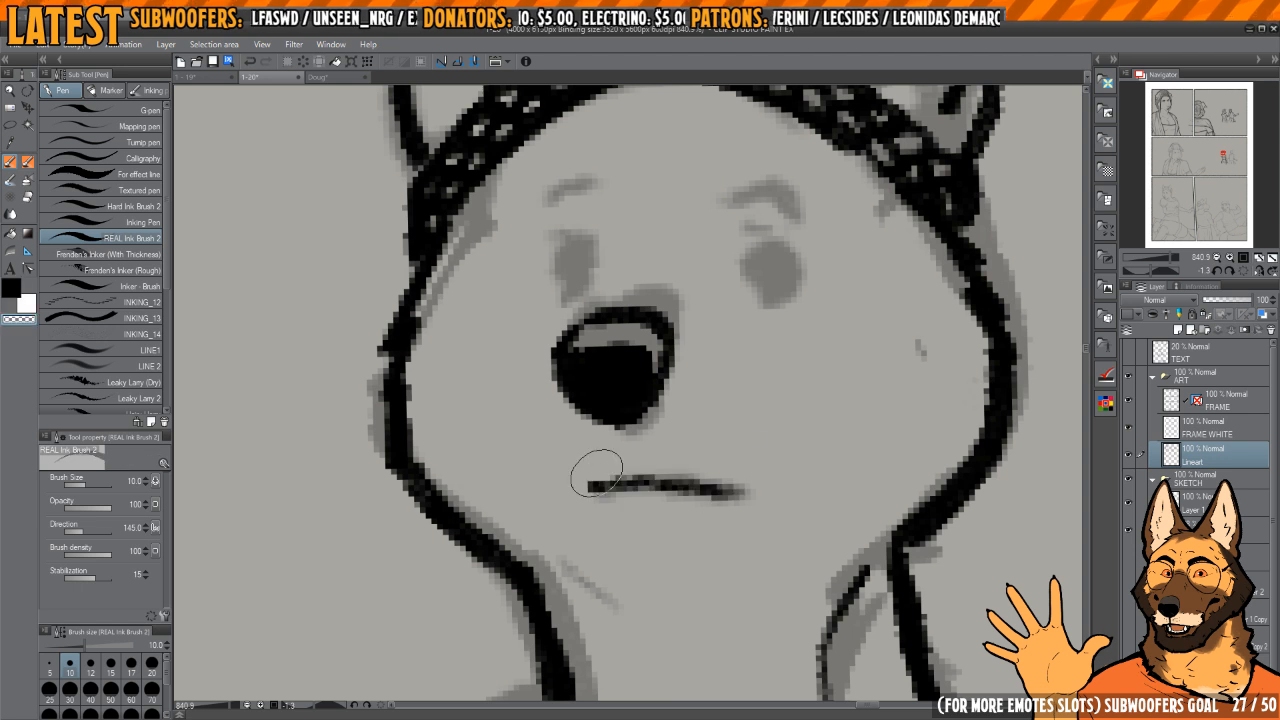
{"action": "key", "text": "c"}
{"action": "left_click_drag", "start_coordinate": [597, 487], "coordinate": [655, 484]}
Step: Ink the woman's two small oval eyes and the curved eyebrows above them
{"action": "mouse_move", "coordinate": [767, 410]}
{"action": "left_mouse_down"}
{"action": "mouse_move", "coordinate": [737, 443]}
{"action": "mouse_move", "coordinate": [734, 578]}
{"action": "left_mouse_up"}
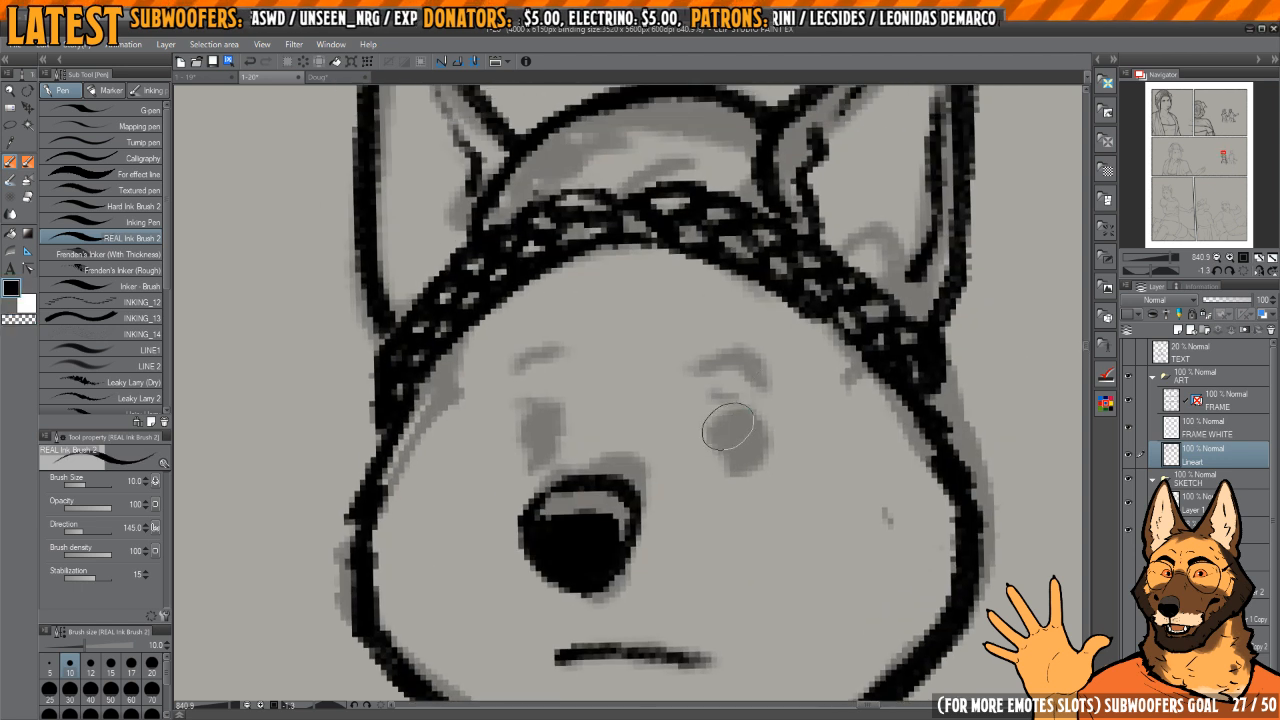
{"action": "left_click_drag", "start_coordinate": [730, 423], "coordinate": [733, 438]}
{"action": "mouse_move", "coordinate": [636, 449]}
{"action": "left_mouse_down"}
{"action": "mouse_move", "coordinate": [728, 476]}
{"action": "mouse_move", "coordinate": [613, 414]}
{"action": "left_mouse_up"}
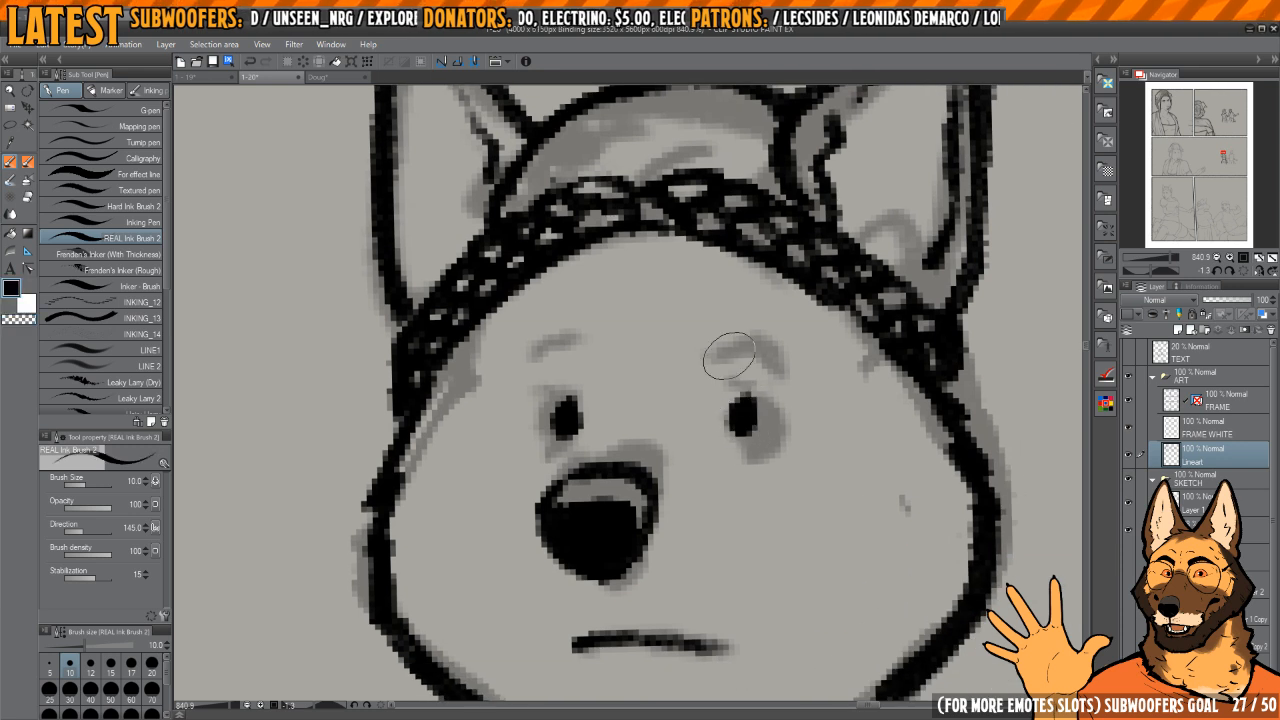
{"action": "left_click_drag", "start_coordinate": [709, 351], "coordinate": [783, 364]}
{"action": "left_click_drag", "start_coordinate": [675, 381], "coordinate": [771, 399]}
{"action": "left_click_drag", "start_coordinate": [679, 358], "coordinate": [612, 379]}
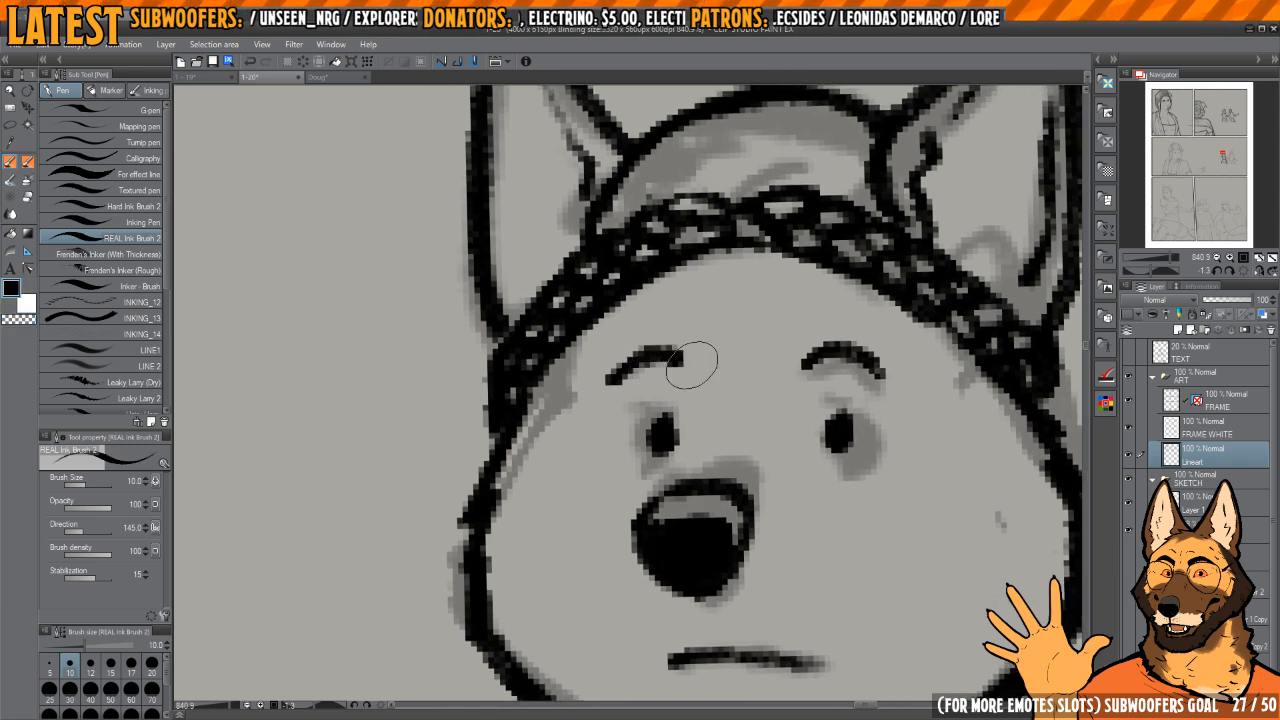
Step: Ink a short fold line on the woman's puffed sleeve, just above the hand resting on her upper arm
{"action": "scroll", "coordinate": [692, 365], "scroll_direction": "down", "scroll_amount": 6}
{"action": "left_click_drag", "start_coordinate": [758, 420], "coordinate": [716, 365]}
{"action": "scroll", "coordinate": [716, 365], "scroll_direction": "down", "scroll_amount": 2}
{"action": "left_click_drag", "start_coordinate": [797, 476], "coordinate": [717, 410]}
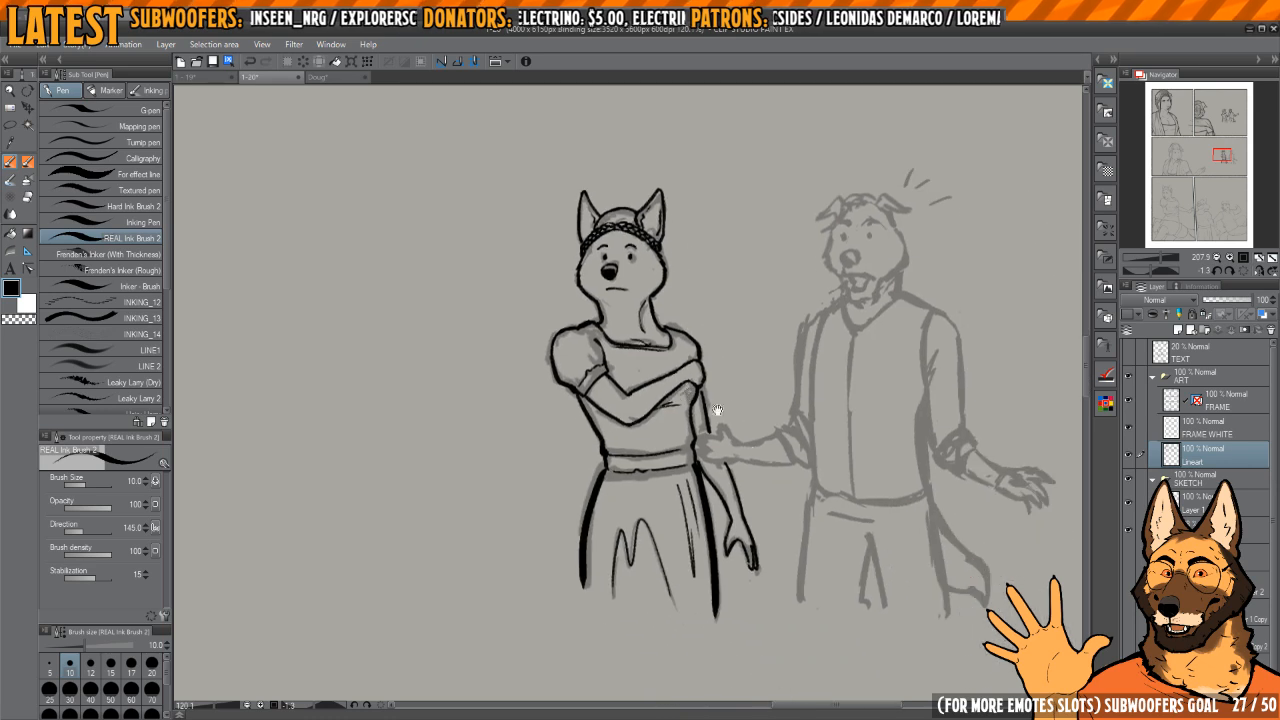
{"action": "scroll", "coordinate": [717, 410], "scroll_direction": "up", "scroll_amount": 4}
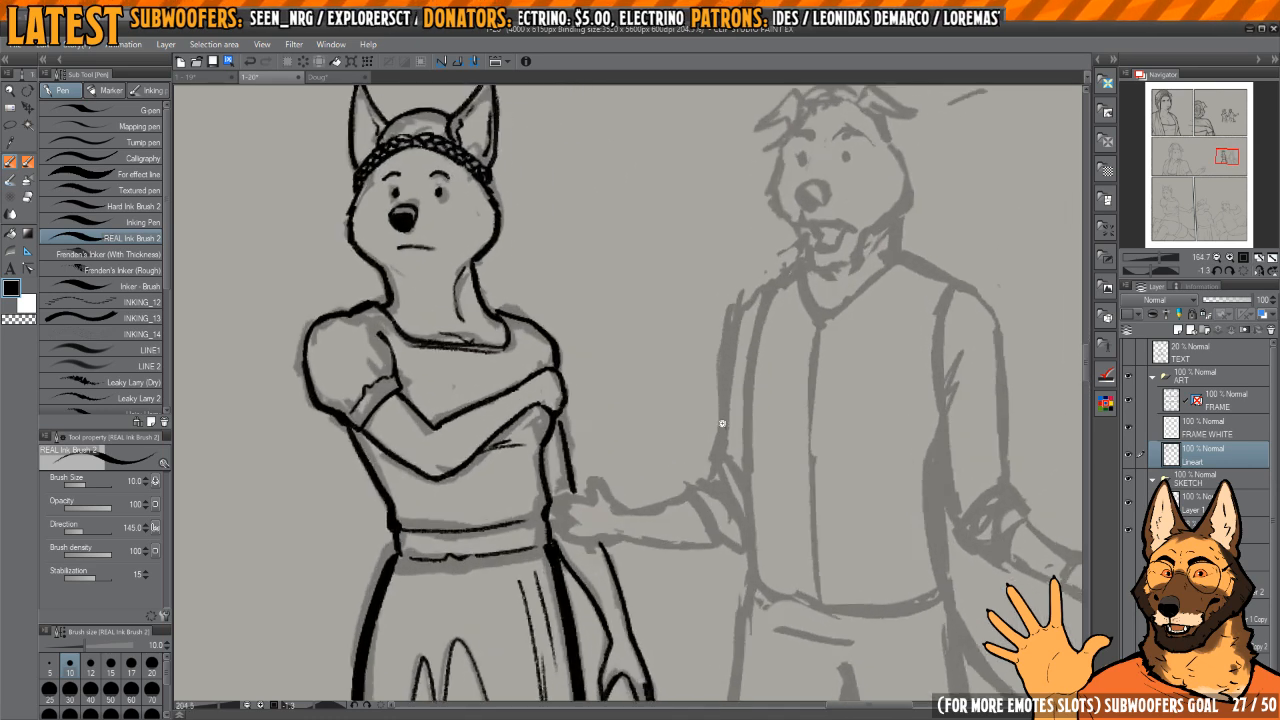
{"action": "scroll", "coordinate": [722, 423], "scroll_direction": "up", "scroll_amount": 4}
{"action": "scroll", "coordinate": [700, 430], "scroll_direction": "down", "scroll_amount": 3}
{"action": "scroll", "coordinate": [665, 434], "scroll_direction": "up", "scroll_amount": 2}
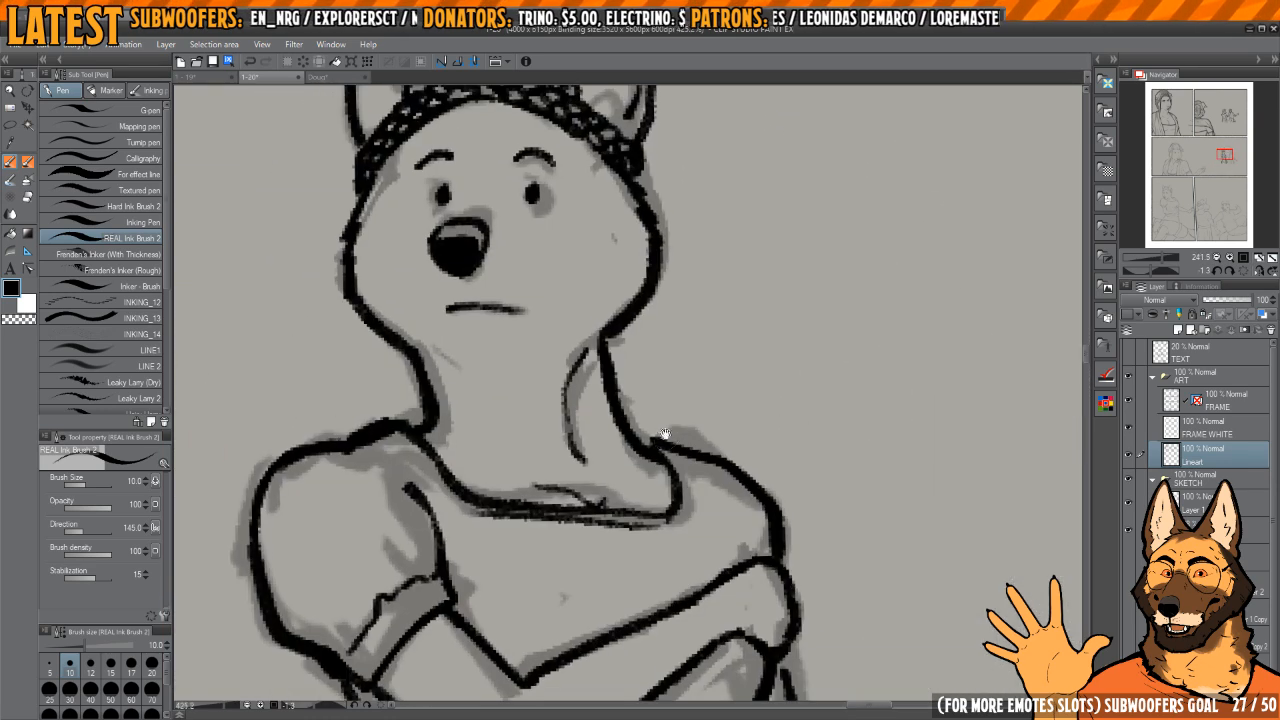
{"action": "scroll", "coordinate": [665, 434], "scroll_direction": "down", "scroll_amount": 2}
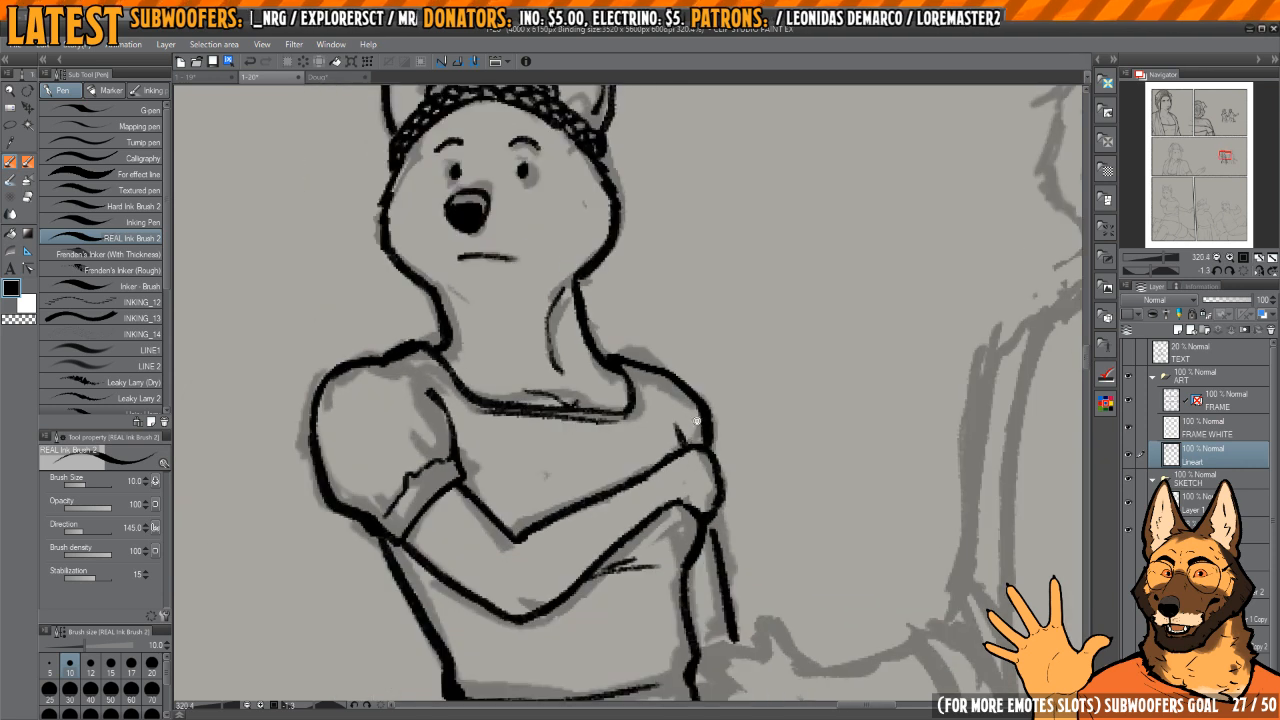
Step: Ink the outer sleeve line of the man's arm nearest the woman, with its rolled cuff and inner folds
{"action": "scroll", "coordinate": [697, 421], "scroll_direction": "down", "scroll_amount": 4}
{"action": "scroll", "coordinate": [720, 340], "scroll_direction": "up", "scroll_amount": 4}
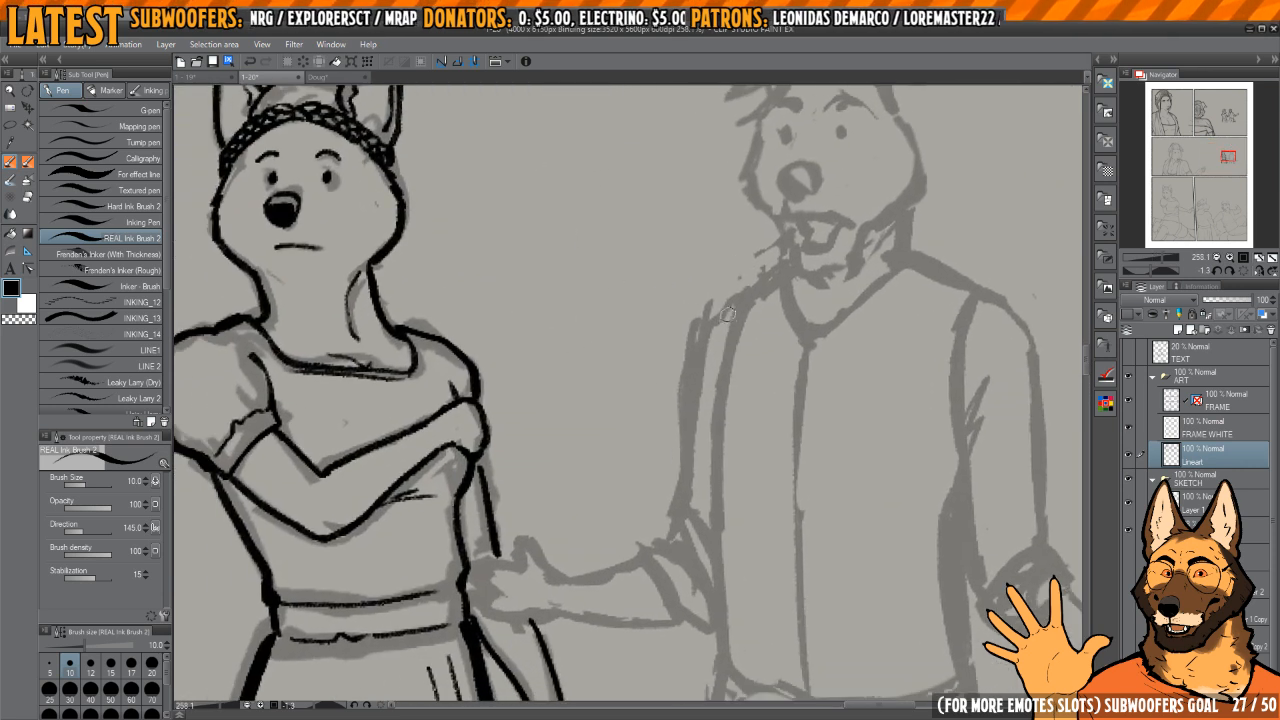
{"action": "mouse_move", "coordinate": [741, 298]}
{"action": "left_mouse_down"}
{"action": "mouse_move", "coordinate": [705, 317]}
{"action": "mouse_move", "coordinate": [701, 355]}
{"action": "left_mouse_up"}
{"action": "key", "text": "ctrl+z"}
{"action": "mouse_move", "coordinate": [749, 283]}
{"action": "left_mouse_down"}
{"action": "mouse_move", "coordinate": [698, 345]}
{"action": "mouse_move", "coordinate": [695, 474]}
{"action": "left_mouse_up"}
{"action": "mouse_move", "coordinate": [691, 533]}
{"action": "left_mouse_down"}
{"action": "mouse_move", "coordinate": [689, 503]}
{"action": "mouse_move", "coordinate": [648, 515]}
{"action": "mouse_move", "coordinate": [664, 580]}
{"action": "mouse_move", "coordinate": [708, 576]}
{"action": "left_mouse_up"}
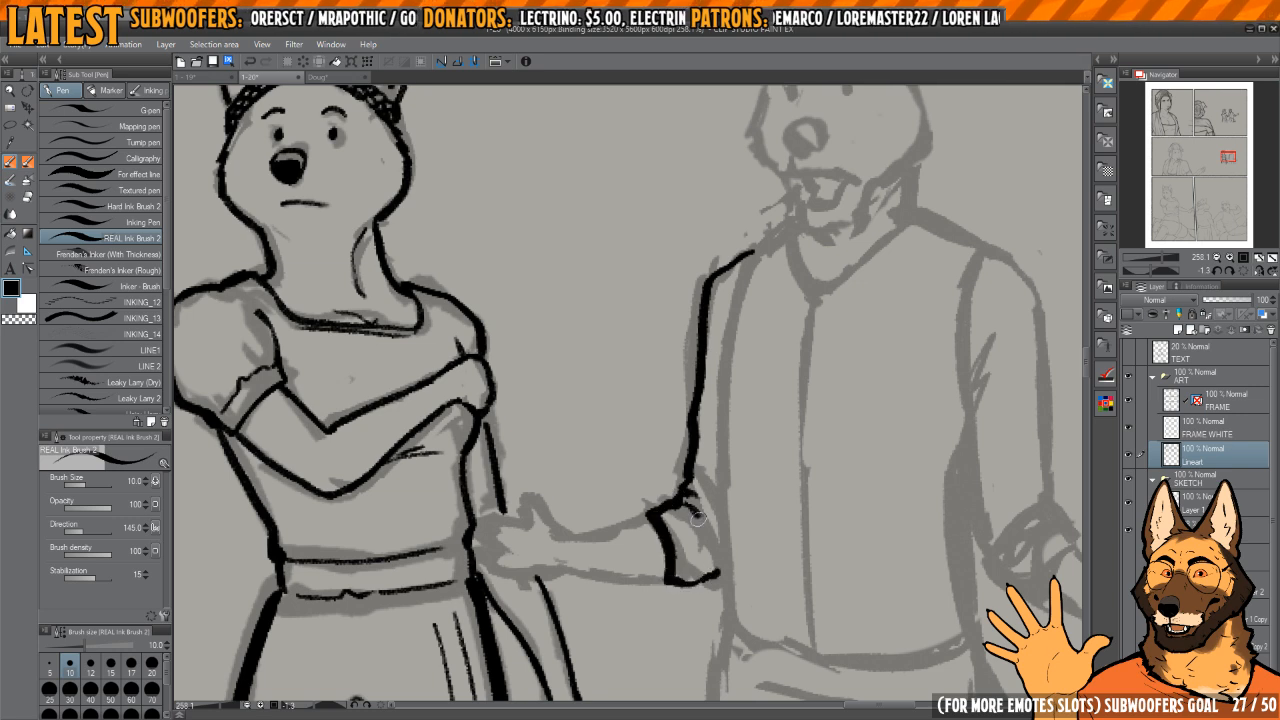
{"action": "mouse_move", "coordinate": [698, 518]}
{"action": "left_mouse_down"}
{"action": "mouse_move", "coordinate": [703, 556]}
{"action": "mouse_move", "coordinate": [683, 562]}
{"action": "left_mouse_up"}
Step: Ink both edges of the man's forearm from the rolled cuff down to the wrist
{"action": "mouse_move", "coordinate": [599, 530]}
{"action": "left_mouse_down"}
{"action": "mouse_move", "coordinate": [687, 475]}
{"action": "mouse_move", "coordinate": [660, 445]}
{"action": "mouse_move", "coordinate": [694, 363]}
{"action": "mouse_move", "coordinate": [659, 394]}
{"action": "mouse_move", "coordinate": [670, 500]}
{"action": "left_mouse_up"}
{"action": "key", "text": "h"}
{"action": "key", "text": "h"}
{"action": "key", "text": "h"}
{"action": "left_click_drag", "start_coordinate": [625, 442], "coordinate": [695, 420]}
{"action": "key", "text": "h"}
{"action": "left_click_drag", "start_coordinate": [684, 336], "coordinate": [645, 505]}
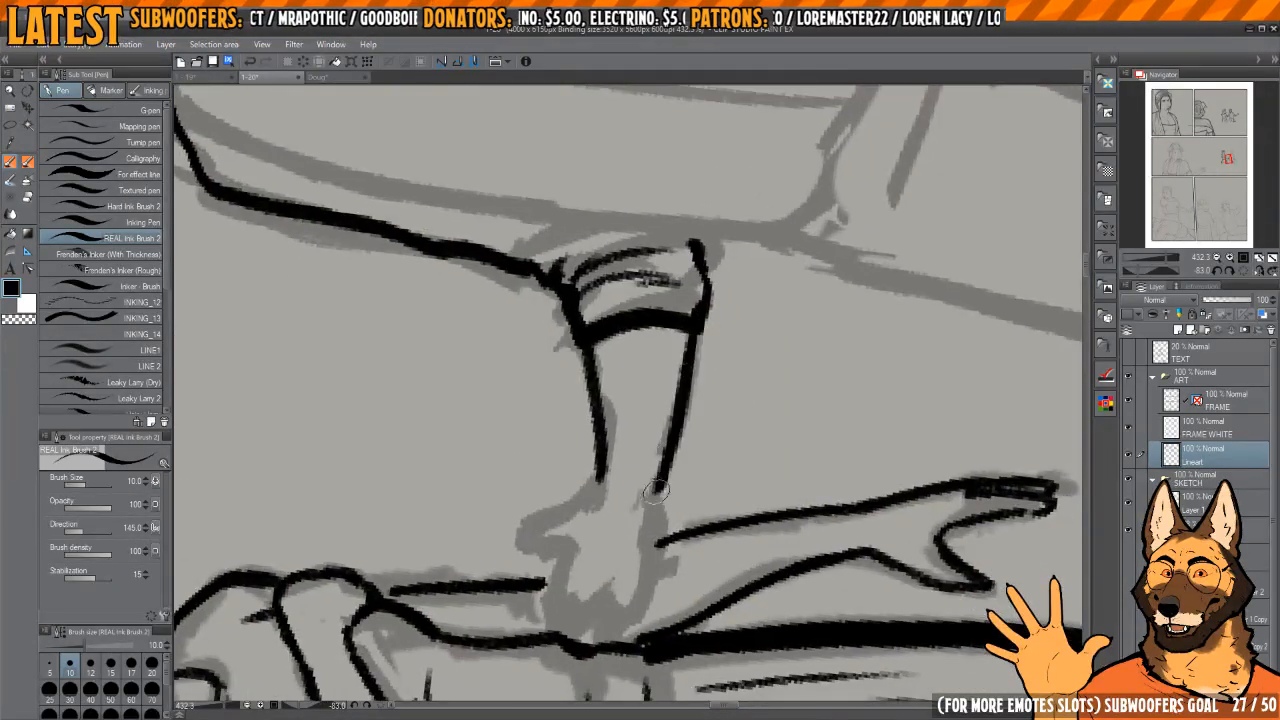
{"action": "key", "text": "ctrl+z"}
{"action": "left_click_drag", "start_coordinate": [691, 337], "coordinate": [648, 500]}
Step: Ink the thumb and first fingers of the man's hand reaching for the woman's waist
{"action": "mouse_move", "coordinate": [677, 392]}
{"action": "left_mouse_down"}
{"action": "mouse_move", "coordinate": [705, 487]}
{"action": "mouse_move", "coordinate": [745, 322]}
{"action": "mouse_move", "coordinate": [672, 425]}
{"action": "mouse_move", "coordinate": [660, 356]}
{"action": "left_mouse_up"}
{"action": "key", "text": "c"}
{"action": "left_click_drag", "start_coordinate": [660, 356], "coordinate": [728, 505]}
{"action": "mouse_move", "coordinate": [728, 505]}
{"action": "left_mouse_down"}
{"action": "mouse_move", "coordinate": [791, 371]}
{"action": "mouse_move", "coordinate": [674, 392]}
{"action": "left_mouse_up"}
{"action": "mouse_move", "coordinate": [674, 392]}
{"action": "left_mouse_down"}
{"action": "mouse_move", "coordinate": [698, 338]}
{"action": "mouse_move", "coordinate": [672, 340]}
{"action": "mouse_move", "coordinate": [701, 329]}
{"action": "mouse_move", "coordinate": [621, 448]}
{"action": "mouse_move", "coordinate": [670, 419]}
{"action": "mouse_move", "coordinate": [623, 436]}
{"action": "mouse_move", "coordinate": [568, 491]}
{"action": "mouse_move", "coordinate": [612, 498]}
{"action": "mouse_move", "coordinate": [606, 620]}
{"action": "mouse_move", "coordinate": [620, 625]}
{"action": "mouse_move", "coordinate": [655, 556]}
{"action": "mouse_move", "coordinate": [666, 628]}
{"action": "left_mouse_up"}
{"action": "key", "text": "c"}
{"action": "key", "text": "ctrl+z"}
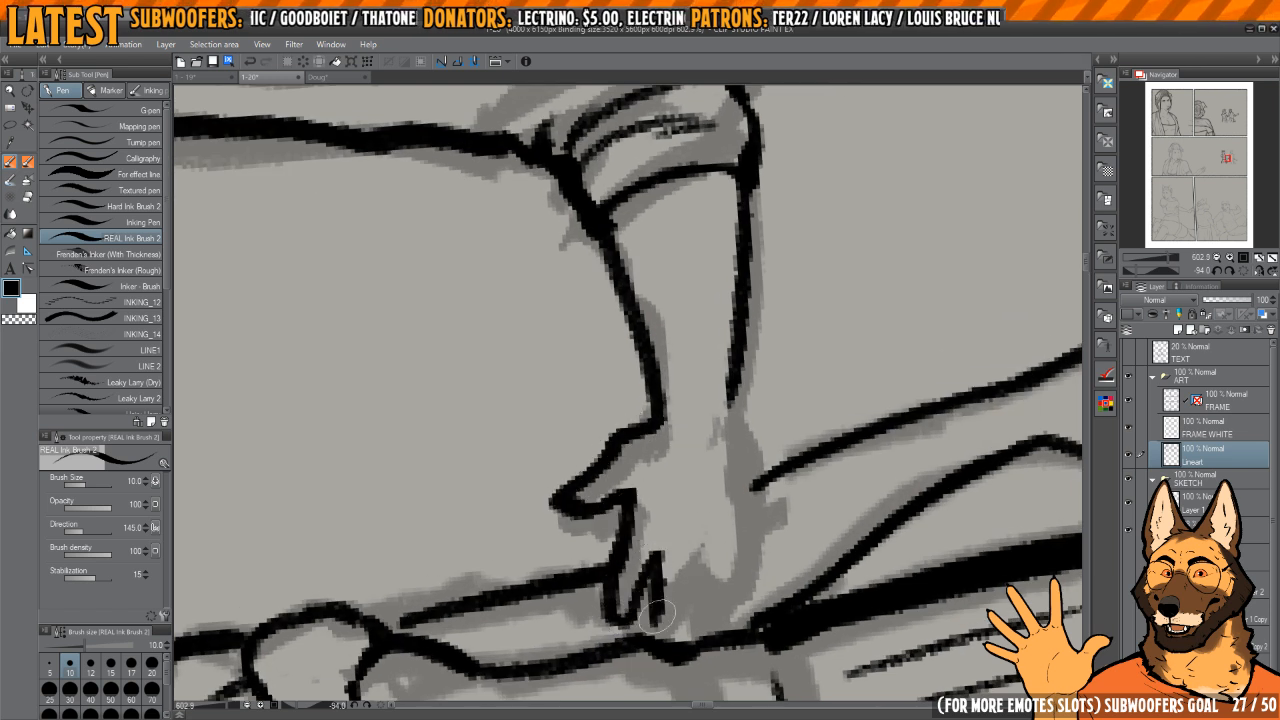
Step: Ink the outer edge of the man's reaching hand and its remaining fingers
{"action": "mouse_move", "coordinate": [736, 424]}
{"action": "left_mouse_down"}
{"action": "mouse_move", "coordinate": [723, 373]}
{"action": "mouse_move", "coordinate": [745, 529]}
{"action": "left_mouse_up"}
{"action": "left_click_drag", "start_coordinate": [733, 448], "coordinate": [743, 480]}
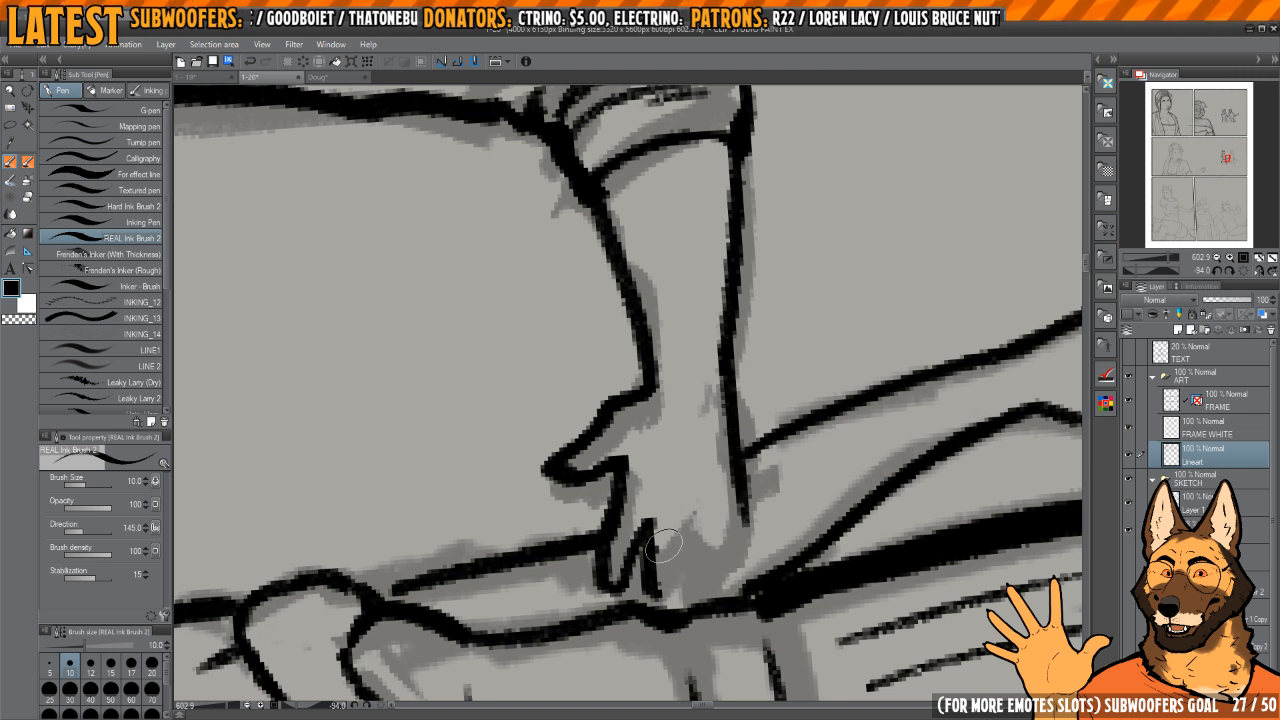
{"action": "mouse_move", "coordinate": [649, 526]}
{"action": "left_mouse_down"}
{"action": "mouse_move", "coordinate": [654, 613]}
{"action": "mouse_move", "coordinate": [673, 534]}
{"action": "left_mouse_up"}
{"action": "key", "text": "c"}
{"action": "left_click_drag", "start_coordinate": [661, 604], "coordinate": [658, 557]}
{"action": "key", "text": "c"}
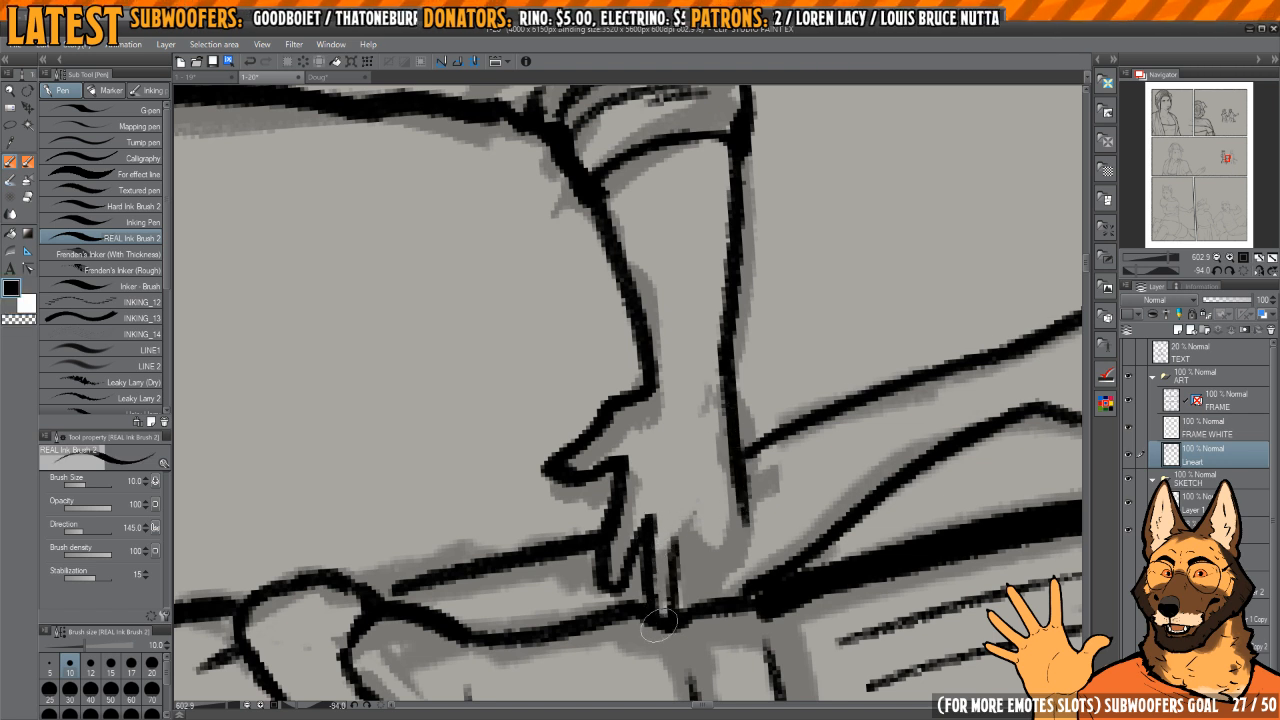
{"action": "mouse_move", "coordinate": [660, 624]}
{"action": "left_mouse_down"}
{"action": "mouse_move", "coordinate": [686, 535]}
{"action": "mouse_move", "coordinate": [705, 600]}
{"action": "mouse_move", "coordinate": [714, 540]}
{"action": "mouse_move", "coordinate": [761, 574]}
{"action": "left_mouse_up"}
{"action": "left_click_drag", "start_coordinate": [761, 574], "coordinate": [744, 492]}
Step: Add short crease marks on the back of the man's reaching hand
{"action": "left_click_drag", "start_coordinate": [681, 412], "coordinate": [688, 393]}
{"action": "left_click_drag", "start_coordinate": [673, 440], "coordinate": [681, 461]}
{"action": "mouse_move", "coordinate": [793, 363]}
{"action": "left_mouse_down"}
{"action": "mouse_move", "coordinate": [765, 505]}
{"action": "mouse_move", "coordinate": [786, 446]}
{"action": "mouse_move", "coordinate": [776, 488]}
{"action": "left_mouse_up"}
Step: Select the man's inked forearm and hand, shift them slightly upward against the woman's waist, and clear the selection
{"action": "scroll", "coordinate": [806, 434], "scroll_direction": "down", "scroll_amount": 5}
{"action": "scroll", "coordinate": [775, 360], "scroll_direction": "up", "scroll_amount": 1}
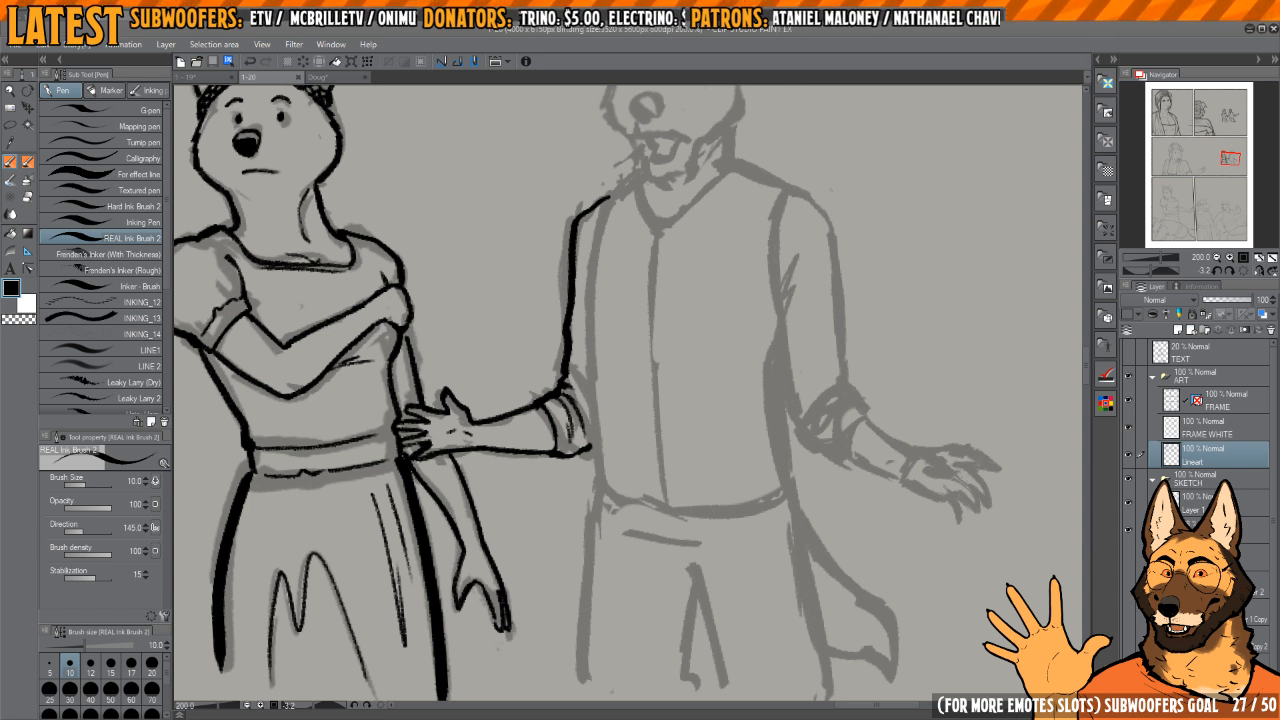
{"action": "mouse_move", "coordinate": [737, 361]}
{"action": "left_mouse_down"}
{"action": "mouse_move", "coordinate": [757, 389]}
{"action": "mouse_move", "coordinate": [717, 434]}
{"action": "mouse_move", "coordinate": [675, 441]}
{"action": "mouse_move", "coordinate": [723, 437]}
{"action": "left_mouse_up"}
{"action": "key", "text": "m"}
{"action": "left_click_drag", "start_coordinate": [682, 476], "coordinate": [770, 494]}
{"action": "mouse_move", "coordinate": [784, 441]}
{"action": "left_mouse_down"}
{"action": "mouse_move", "coordinate": [757, 425]}
{"action": "mouse_move", "coordinate": [552, 472]}
{"action": "mouse_move", "coordinate": [617, 557]}
{"action": "mouse_move", "coordinate": [790, 558]}
{"action": "mouse_move", "coordinate": [805, 475]}
{"action": "mouse_move", "coordinate": [775, 474]}
{"action": "mouse_move", "coordinate": [771, 459]}
{"action": "mouse_move", "coordinate": [778, 468]}
{"action": "left_mouse_up"}
{"action": "key", "text": "k"}
{"action": "key", "text": "ctrl+d"}
{"action": "left_click_drag", "start_coordinate": [570, 453], "coordinate": [637, 471]}
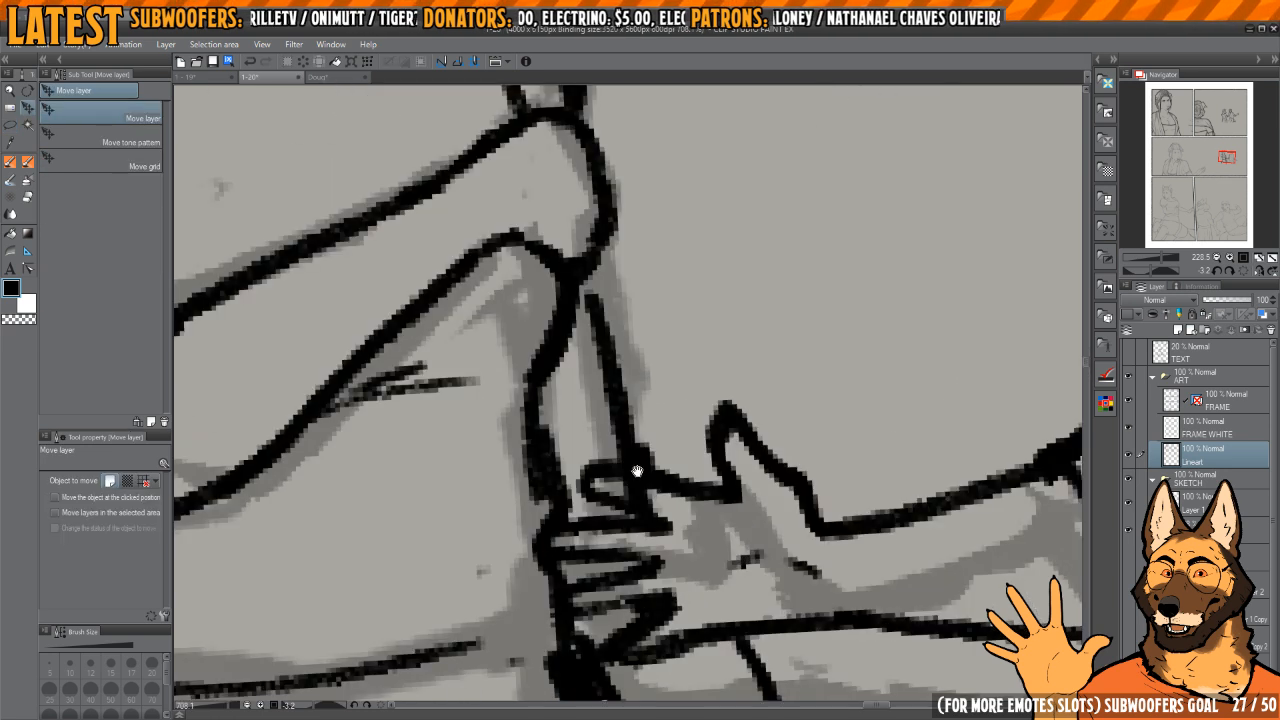
Step: Erase the woman's arm line where it overlaps the man's fingers and tidy the finger outlines with REAL Ink Brush 2
{"action": "key", "text": "p"}
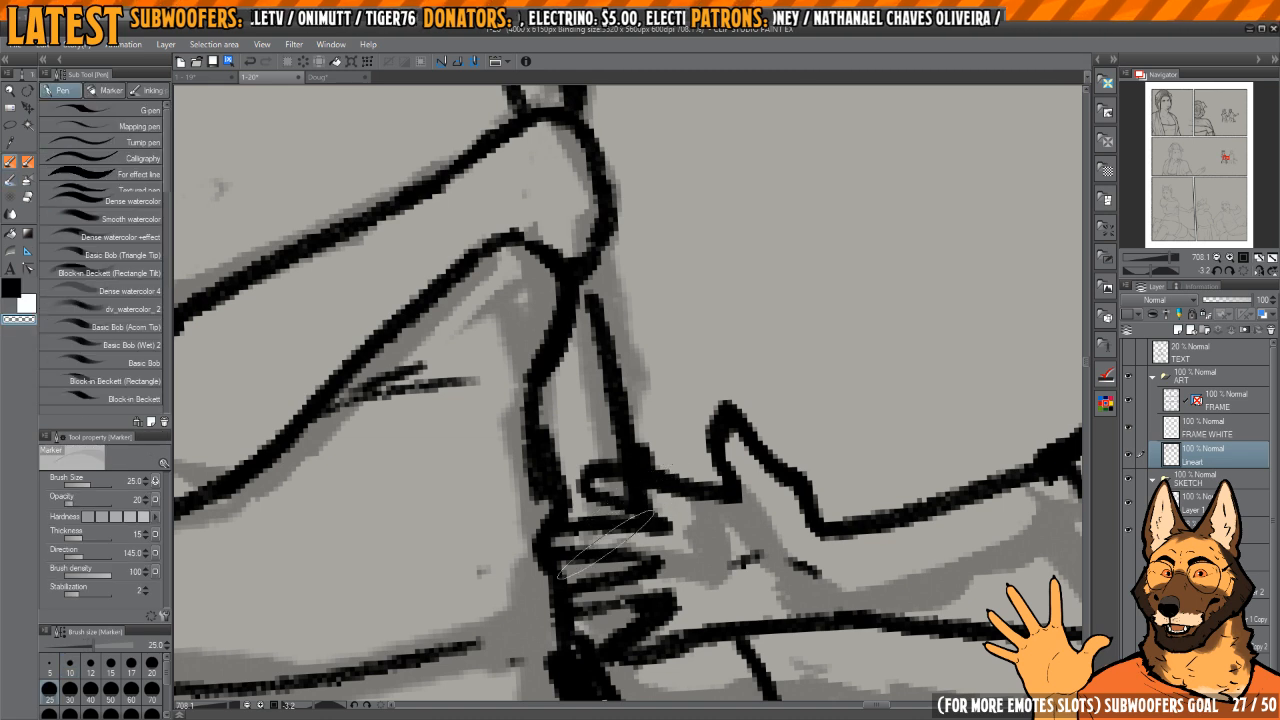
{"action": "key", "text": "p"}
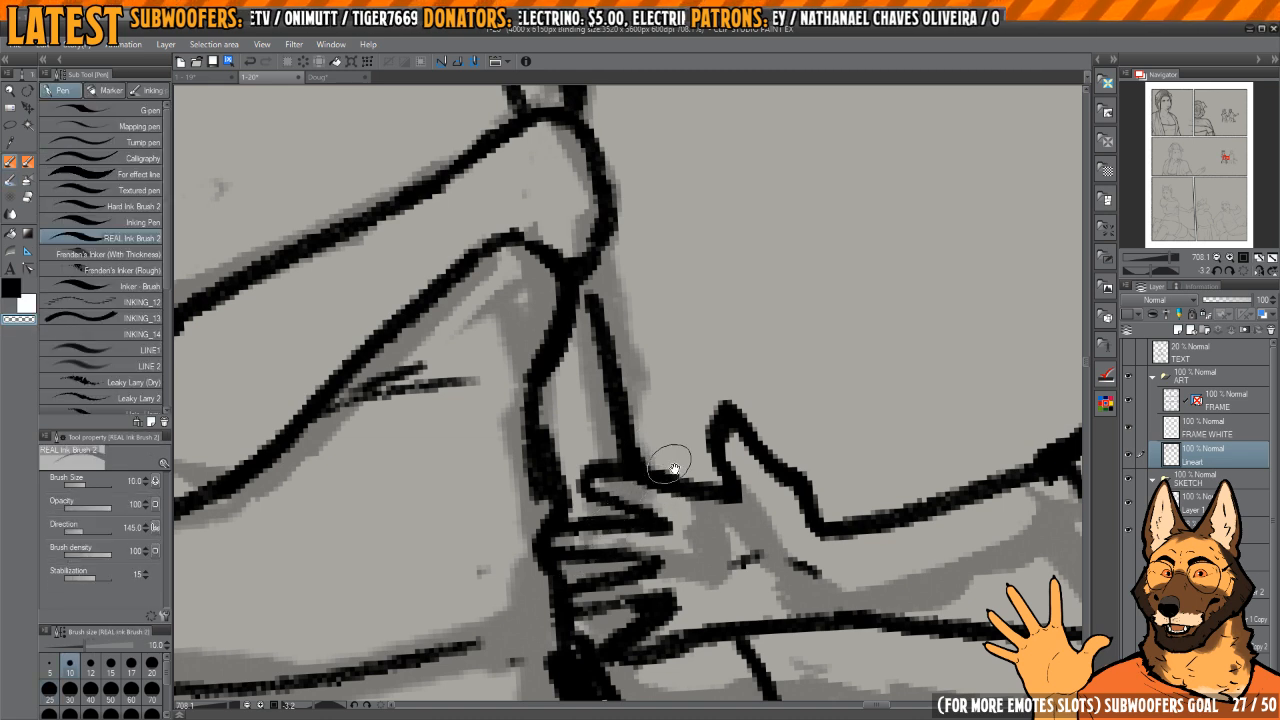
{"action": "left_click_drag", "start_coordinate": [675, 468], "coordinate": [643, 470]}
{"action": "left_click_drag", "start_coordinate": [727, 500], "coordinate": [685, 457]}
{"action": "key", "text": "c"}
{"action": "key", "text": "c"}
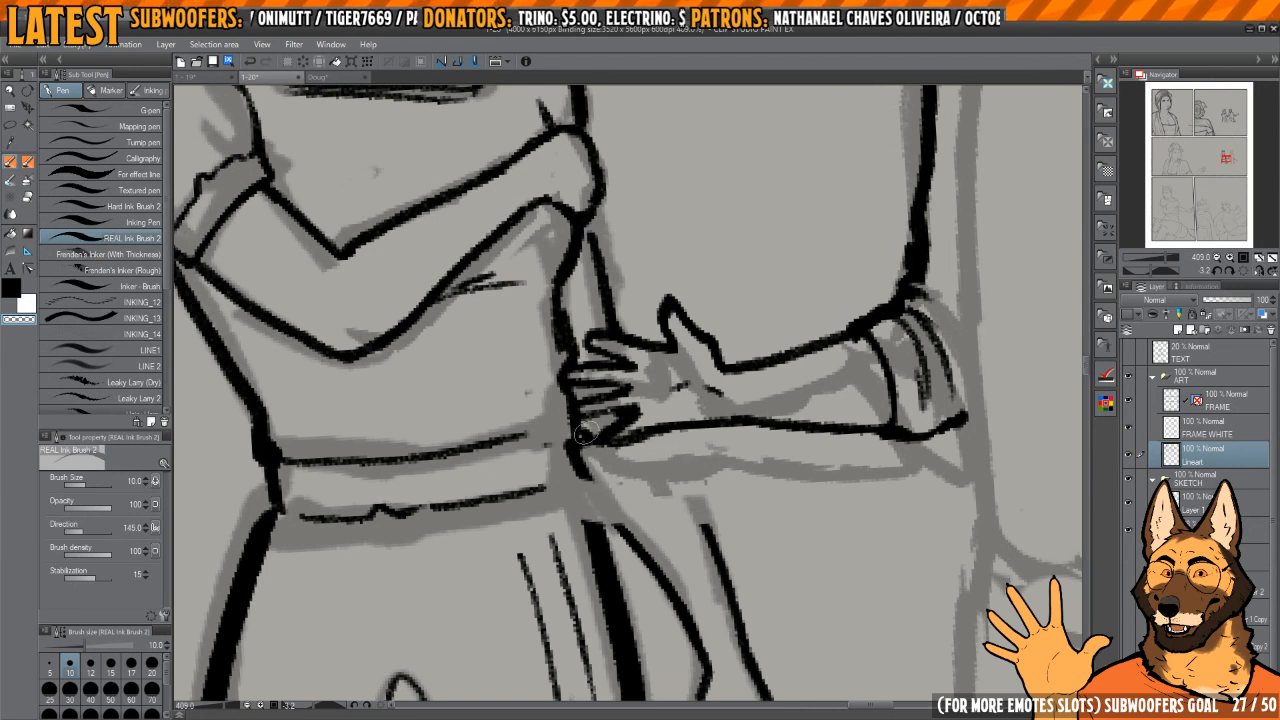
Step: Erase the thick part of the woman's waist line just above the man's fingertips
{"action": "mouse_move", "coordinate": [586, 433]}
{"action": "left_mouse_down"}
{"action": "mouse_move", "coordinate": [602, 464]}
{"action": "mouse_move", "coordinate": [589, 498]}
{"action": "mouse_move", "coordinate": [552, 441]}
{"action": "mouse_move", "coordinate": [573, 428]}
{"action": "mouse_move", "coordinate": [570, 408]}
{"action": "mouse_move", "coordinate": [587, 450]}
{"action": "mouse_move", "coordinate": [588, 384]}
{"action": "mouse_move", "coordinate": [587, 400]}
{"action": "left_mouse_up"}
{"action": "key", "text": "c"}
{"action": "key", "text": "c"}
{"action": "key", "text": "c"}
{"action": "key", "text": "c"}
{"action": "key", "text": "c"}
{"action": "key", "text": "c"}
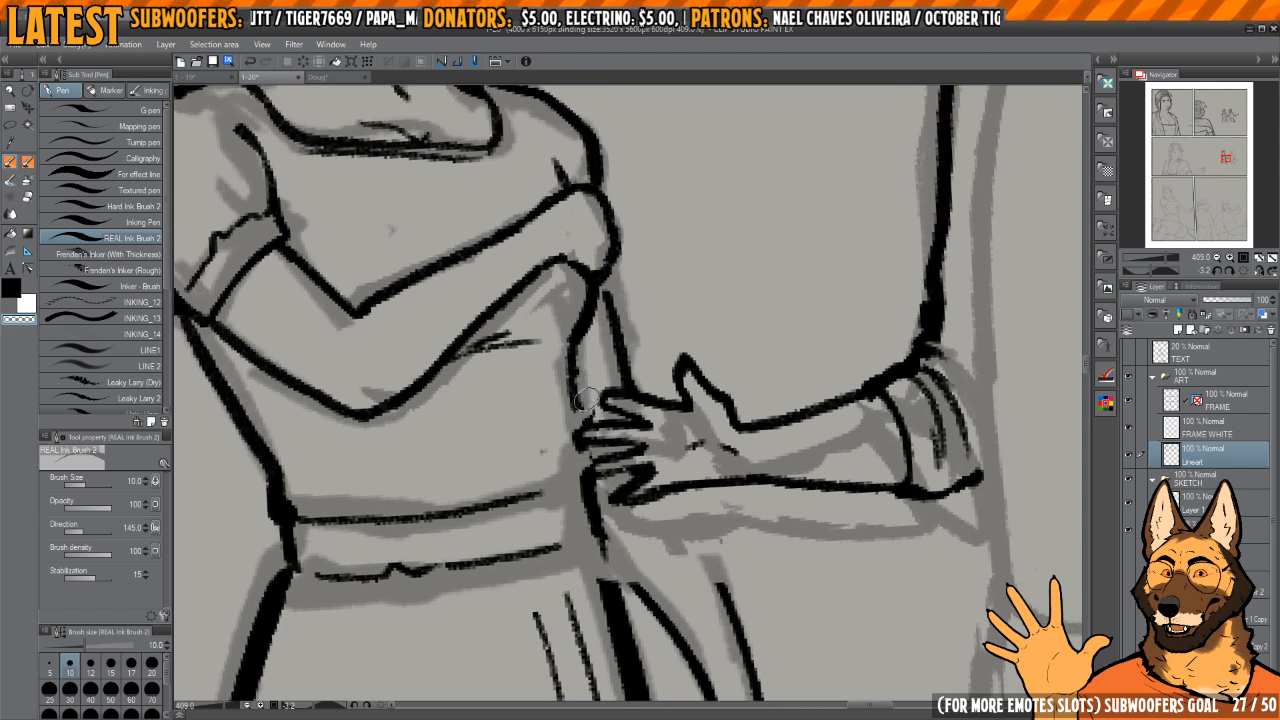
Step: Redraw the woman's waist curve cleanly down to the man's fingertips
{"action": "mouse_move", "coordinate": [586, 449]}
{"action": "left_mouse_down"}
{"action": "mouse_move", "coordinate": [579, 411]}
{"action": "mouse_move", "coordinate": [590, 463]}
{"action": "mouse_move", "coordinate": [590, 430]}
{"action": "left_mouse_up"}
{"action": "key", "text": "c"}
{"action": "key", "text": "c"}
{"action": "key", "text": "c"}
{"action": "key", "text": "c"}
Step: Rework the woman's hip and skirt edge below the man's hand into one continuous tapered line
{"action": "key", "text": "c"}
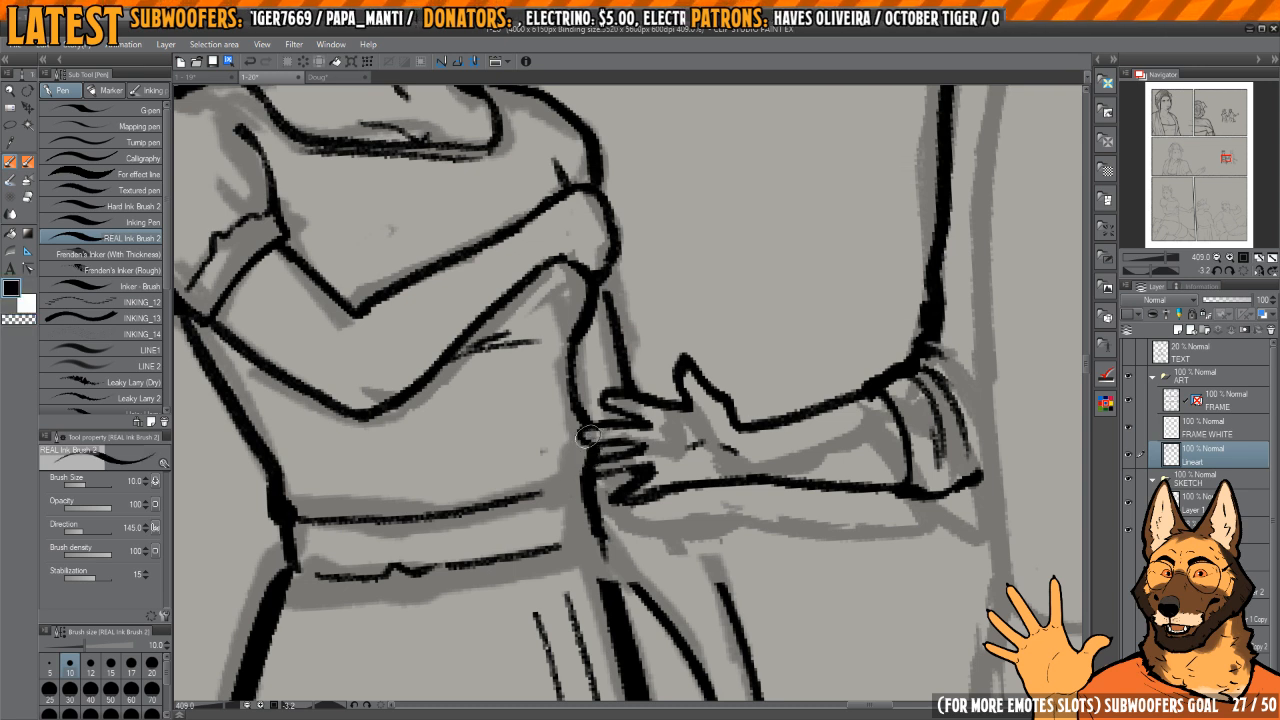
{"action": "mouse_move", "coordinate": [619, 493]}
{"action": "left_mouse_down"}
{"action": "mouse_move", "coordinate": [613, 435]}
{"action": "mouse_move", "coordinate": [593, 447]}
{"action": "mouse_move", "coordinate": [589, 437]}
{"action": "mouse_move", "coordinate": [606, 600]}
{"action": "left_mouse_up"}
{"action": "key", "text": "c"}
{"action": "key", "text": "c"}
{"action": "key", "text": "c"}
{"action": "key", "text": "h"}
{"action": "mouse_move", "coordinate": [606, 570]}
{"action": "left_mouse_down"}
{"action": "mouse_move", "coordinate": [623, 437]}
{"action": "mouse_move", "coordinate": [683, 360]}
{"action": "mouse_move", "coordinate": [681, 340]}
{"action": "left_mouse_up"}
{"action": "scroll", "coordinate": [623, 437], "scroll_direction": "down", "scroll_amount": 4}
{"action": "mouse_move", "coordinate": [681, 340]}
{"action": "left_mouse_down"}
{"action": "mouse_move", "coordinate": [667, 329]}
{"action": "mouse_move", "coordinate": [668, 482]}
{"action": "mouse_move", "coordinate": [698, 655]}
{"action": "left_mouse_up"}
{"action": "key", "text": "c"}
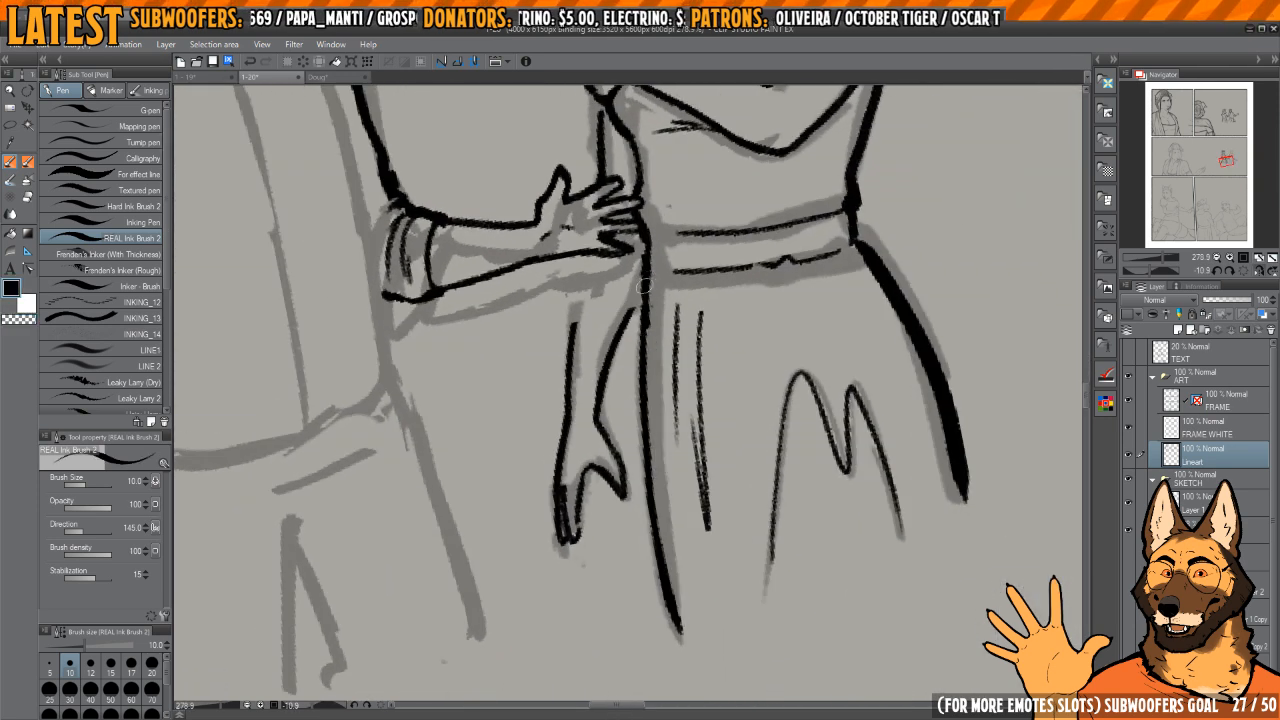
{"action": "mouse_move", "coordinate": [644, 286]}
{"action": "left_mouse_down"}
{"action": "mouse_move", "coordinate": [655, 522]}
{"action": "mouse_move", "coordinate": [684, 640]}
{"action": "left_mouse_up"}
{"action": "key", "text": "h"}
{"action": "scroll", "coordinate": [694, 337], "scroll_direction": "up", "scroll_amount": 3}
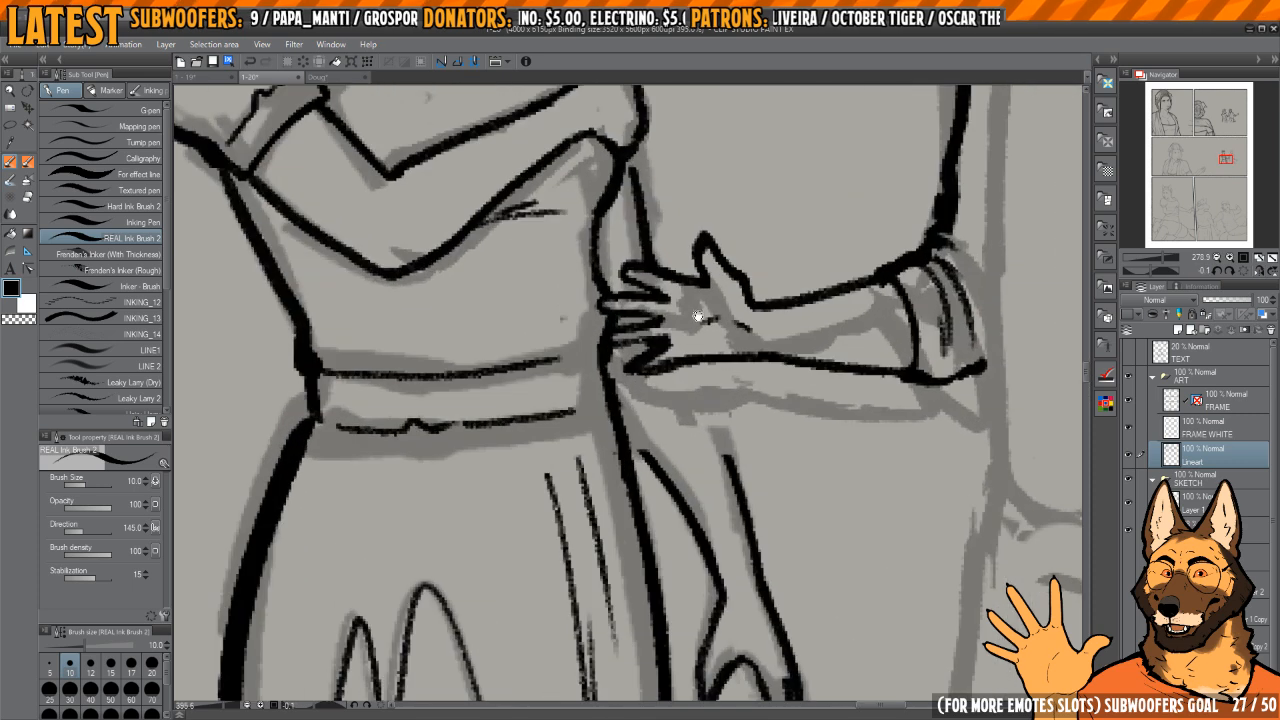
{"action": "left_click_drag", "start_coordinate": [698, 316], "coordinate": [720, 347]}
{"action": "left_click_drag", "start_coordinate": [617, 379], "coordinate": [635, 522]}
{"action": "key", "text": "ctrl+z"}
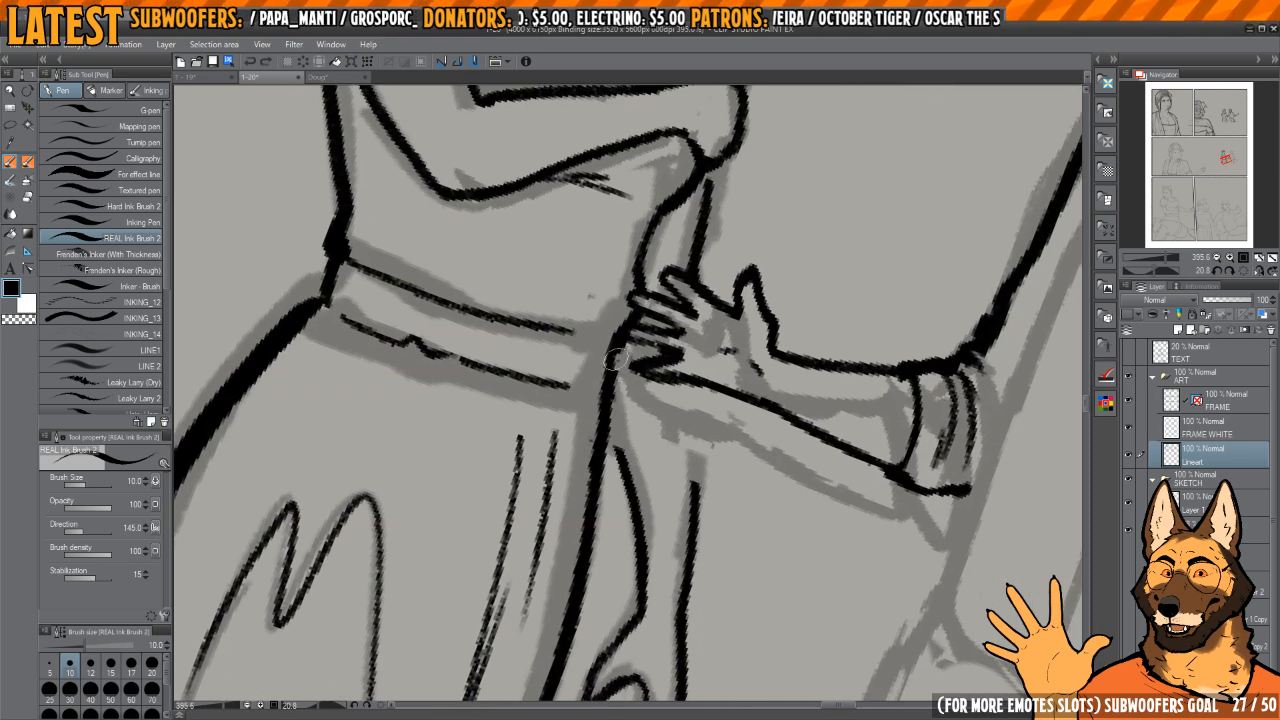
{"action": "mouse_move", "coordinate": [614, 364]}
{"action": "left_mouse_down"}
{"action": "mouse_move", "coordinate": [617, 500]}
{"action": "mouse_move", "coordinate": [656, 429]}
{"action": "left_mouse_up"}
{"action": "key", "text": "h"}
Step: Extend both edges of the woman's hanging arm up to her skirt edge and the man's hand
{"action": "key", "text": "h"}
{"action": "key", "text": "ctrl+z"}
{"action": "left_click_drag", "start_coordinate": [661, 376], "coordinate": [649, 414]}
{"action": "scroll", "coordinate": [588, 355], "scroll_direction": "up", "scroll_amount": 2}
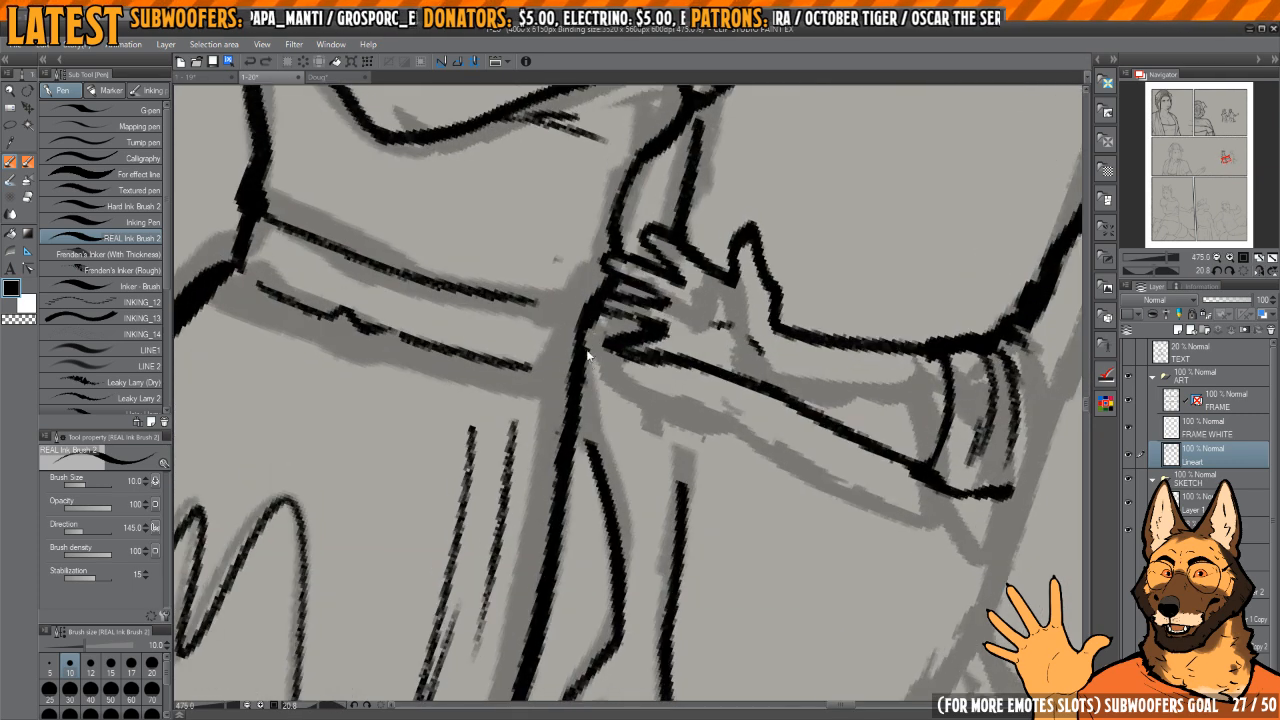
{"action": "left_click_drag", "start_coordinate": [588, 355], "coordinate": [585, 440]}
{"action": "key", "text": "h"}
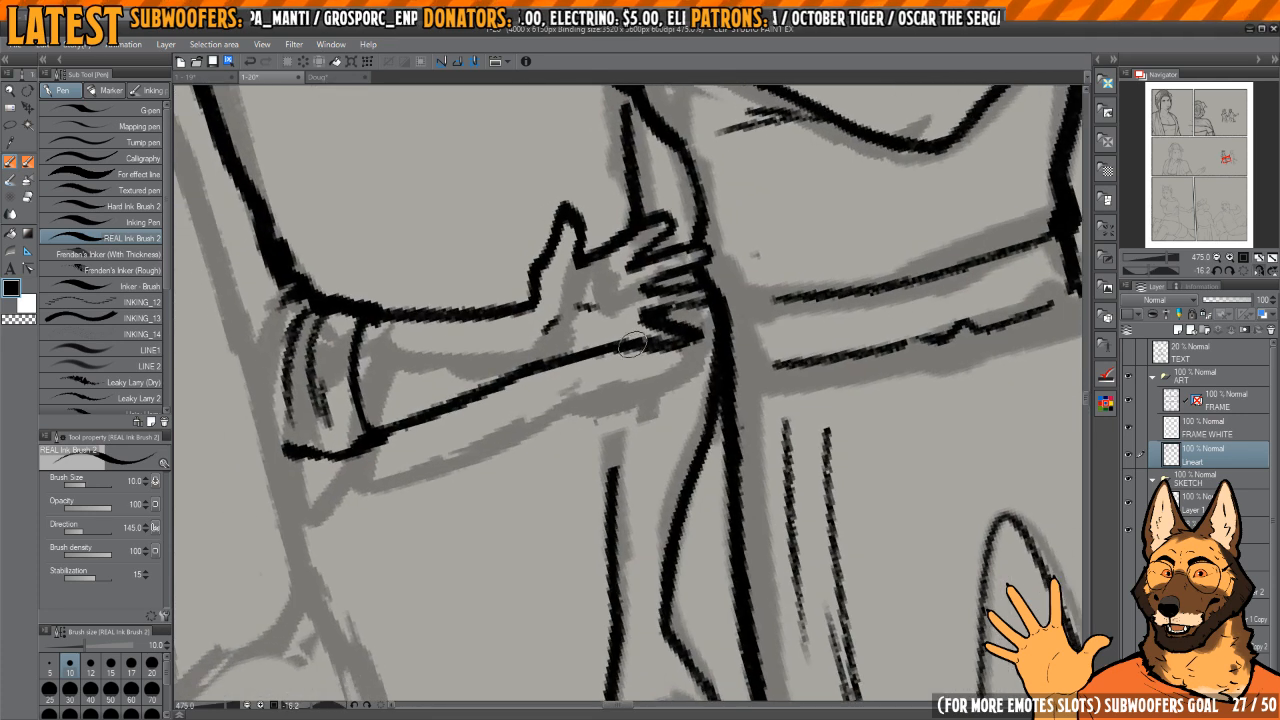
{"action": "left_click_drag", "start_coordinate": [632, 345], "coordinate": [615, 467]}
{"action": "key", "text": "h"}
Step: Ink the side of the man's torso directly below his rolled cuff
{"action": "mouse_move", "coordinate": [663, 400]}
{"action": "left_mouse_down"}
{"action": "mouse_move", "coordinate": [683, 383]}
{"action": "mouse_move", "coordinate": [651, 343]}
{"action": "mouse_move", "coordinate": [468, 333]}
{"action": "mouse_move", "coordinate": [474, 345]}
{"action": "left_mouse_up"}
{"action": "scroll", "coordinate": [688, 350], "scroll_direction": "down", "scroll_amount": 8}
{"action": "scroll", "coordinate": [651, 343], "scroll_direction": "up", "scroll_amount": 10}
{"action": "scroll", "coordinate": [655, 405], "scroll_direction": "down", "scroll_amount": 13}
{"action": "scroll", "coordinate": [605, 446], "scroll_direction": "up", "scroll_amount": 9}
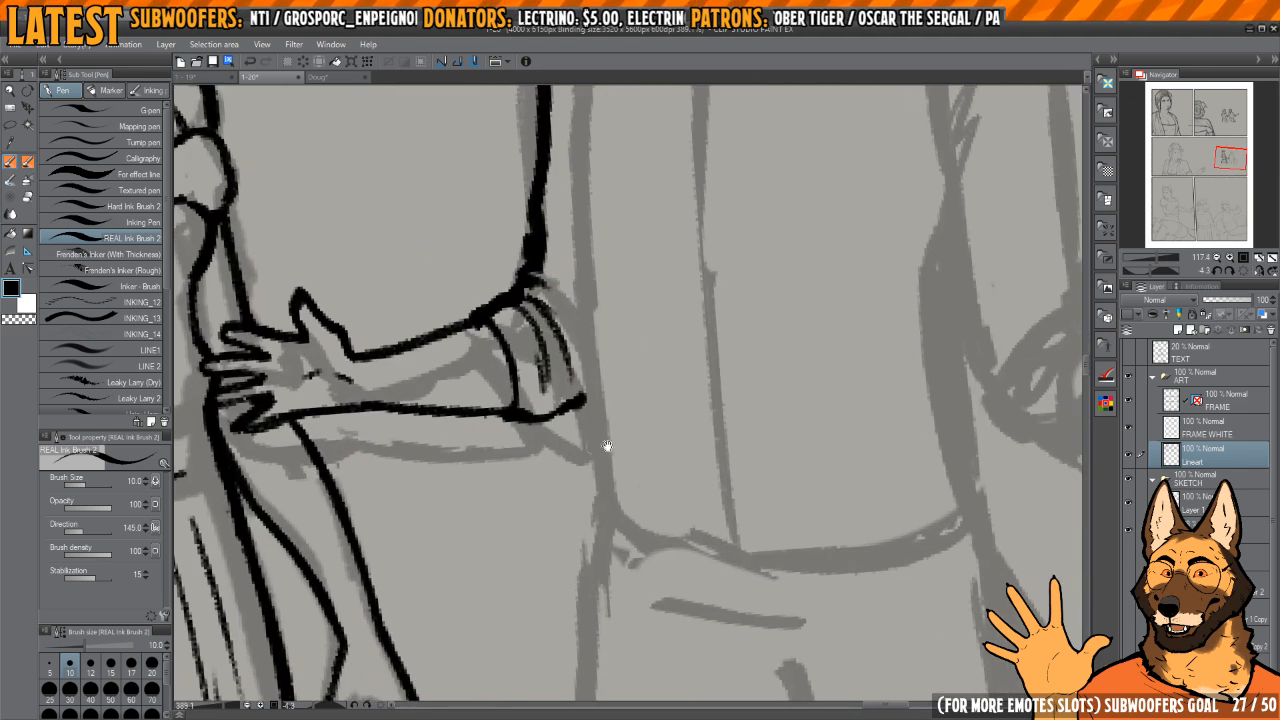
{"action": "left_click_drag", "start_coordinate": [588, 390], "coordinate": [600, 505]}
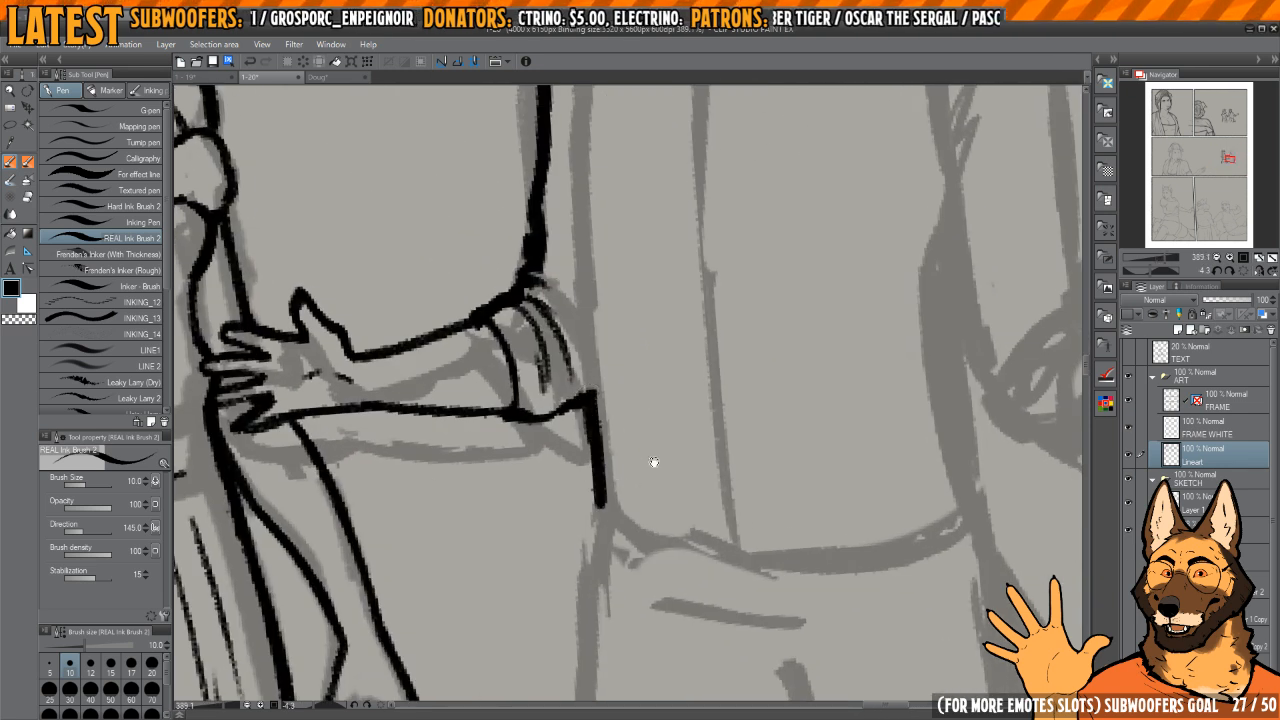
Step: Erase the man's inked upper-sleeve line and redraw it farther inward from the shoulder to the rolled cuff
{"action": "scroll", "coordinate": [654, 462], "scroll_direction": "down", "scroll_amount": 8}
{"action": "scroll", "coordinate": [600, 450], "scroll_direction": "up", "scroll_amount": 7}
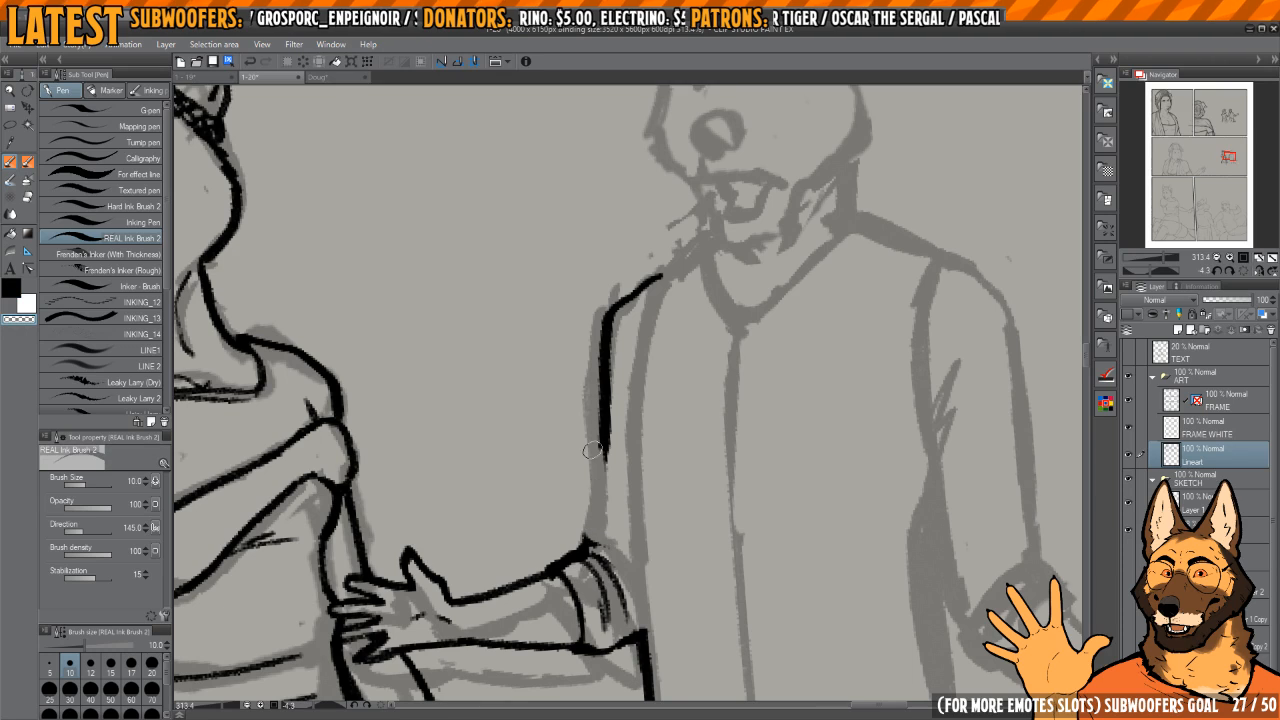
{"action": "left_click_drag", "start_coordinate": [592, 450], "coordinate": [601, 372]}
{"action": "key", "text": "c"}
{"action": "mouse_move", "coordinate": [601, 300]}
{"action": "left_mouse_down"}
{"action": "mouse_move", "coordinate": [600, 440]}
{"action": "mouse_move", "coordinate": [609, 410]}
{"action": "mouse_move", "coordinate": [616, 502]}
{"action": "mouse_move", "coordinate": [612, 530]}
{"action": "mouse_move", "coordinate": [592, 536]}
{"action": "left_mouse_up"}
{"action": "key", "text": "c"}
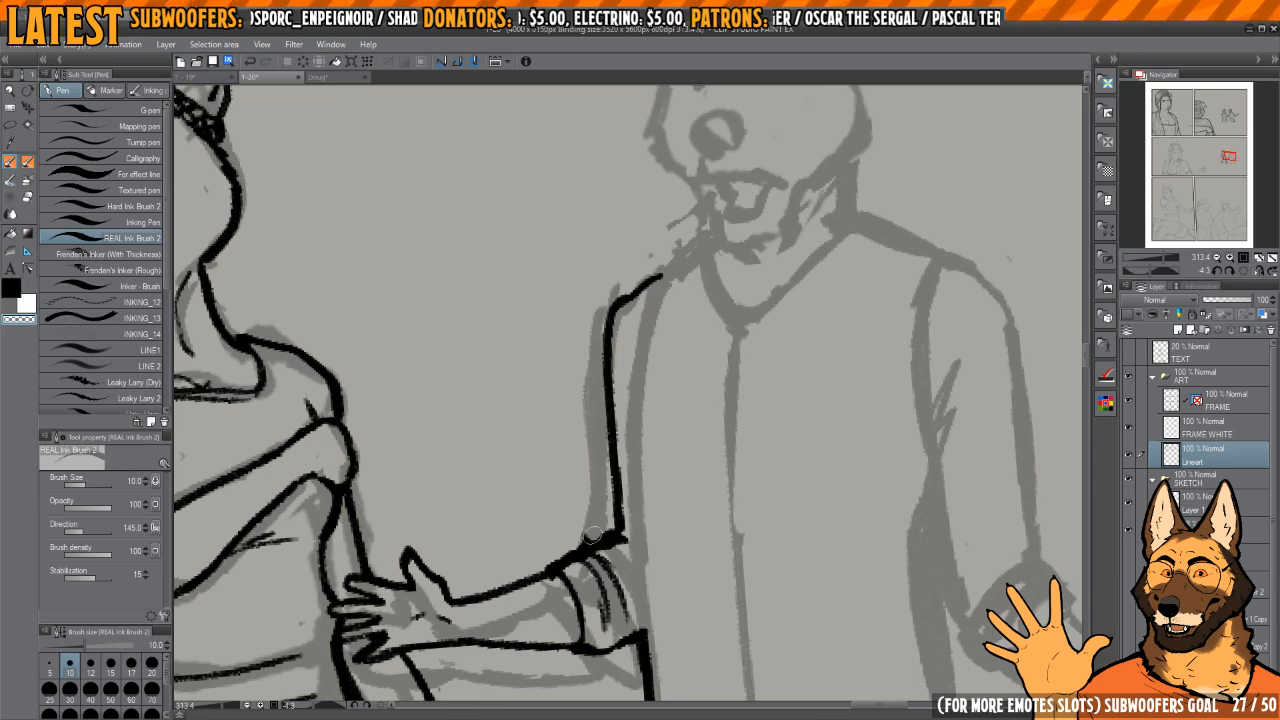
Step: Ink the shoulder, outer and inner sleeve lines of the man's outstretched arm, with short armpit folds
{"action": "scroll", "coordinate": [592, 536], "scroll_direction": "down", "scroll_amount": 6}
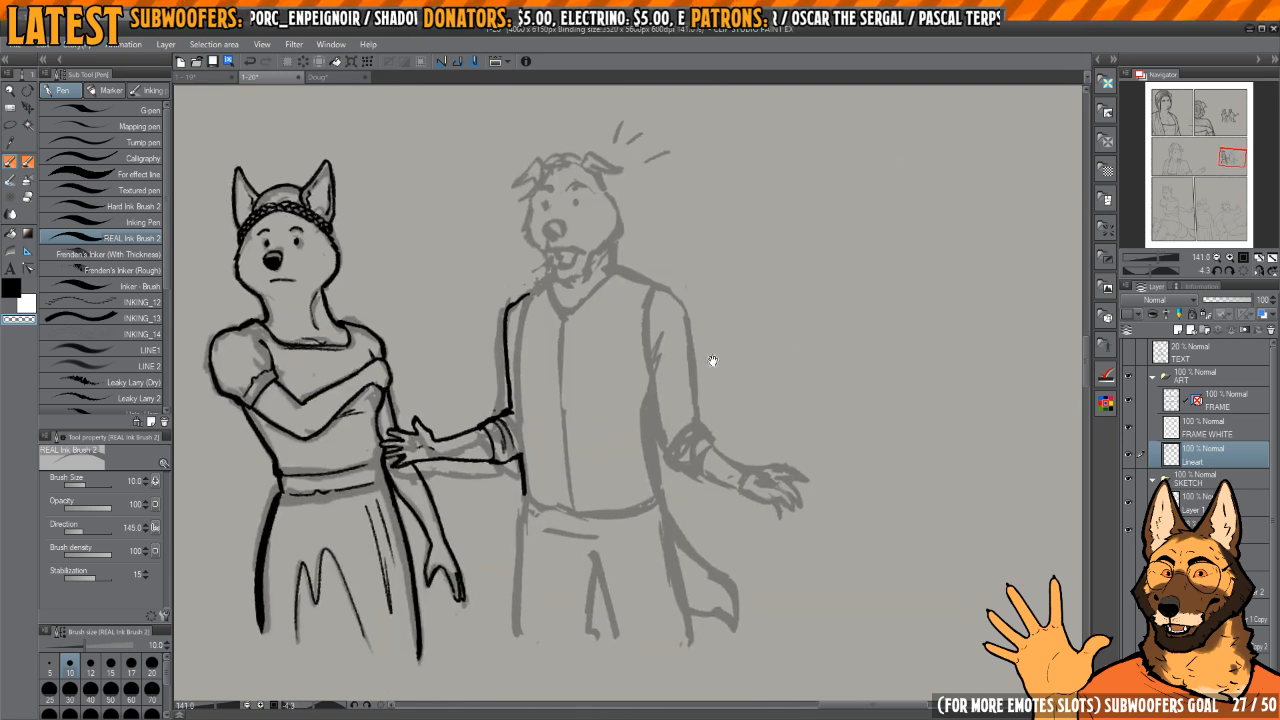
{"action": "scroll", "coordinate": [712, 360], "scroll_direction": "up", "scroll_amount": 2}
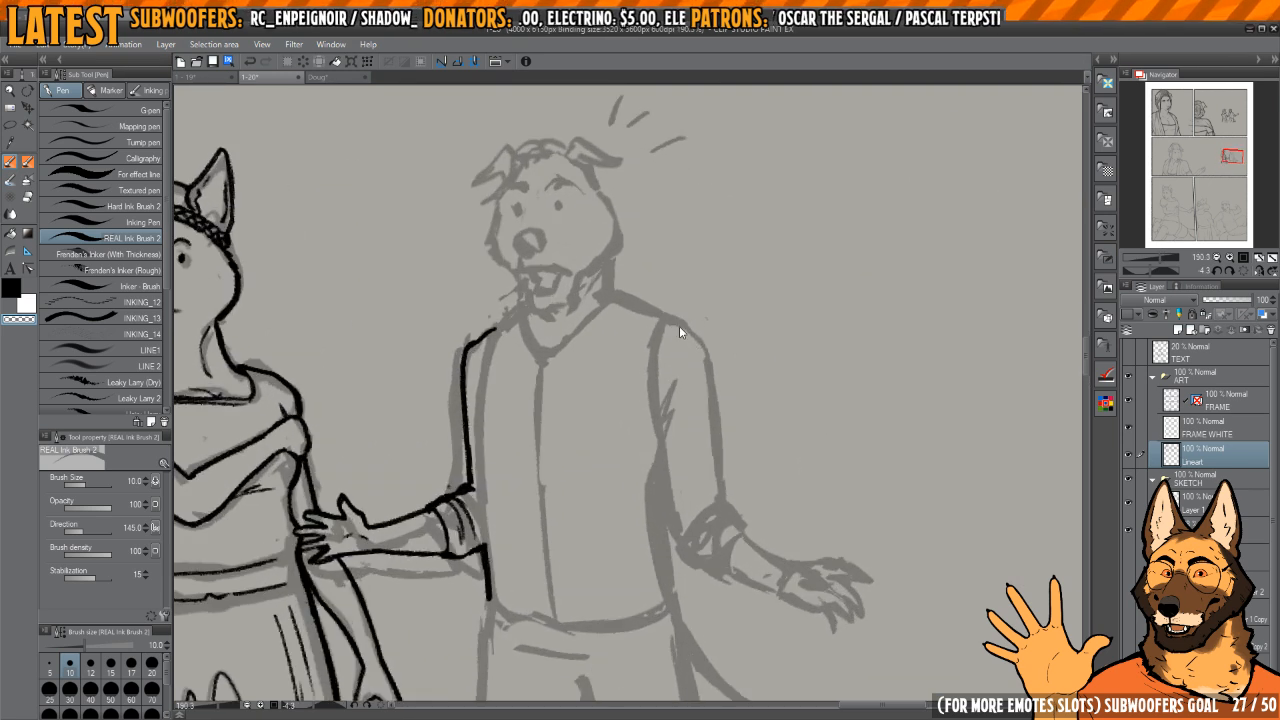
{"action": "key", "text": "c"}
{"action": "mouse_move", "coordinate": [665, 316]}
{"action": "left_mouse_down"}
{"action": "mouse_move", "coordinate": [705, 345]}
{"action": "mouse_move", "coordinate": [728, 524]}
{"action": "left_mouse_up"}
{"action": "scroll", "coordinate": [700, 340], "scroll_direction": "up", "scroll_amount": 1}
{"action": "left_click_drag", "start_coordinate": [693, 498], "coordinate": [683, 472]}
{"action": "left_click_drag", "start_coordinate": [659, 367], "coordinate": [650, 408]}
{"action": "mouse_move", "coordinate": [669, 388]}
{"action": "left_mouse_down"}
{"action": "mouse_move", "coordinate": [651, 409]}
{"action": "mouse_move", "coordinate": [662, 569]}
{"action": "left_mouse_up"}
{"action": "left_click_drag", "start_coordinate": [708, 528], "coordinate": [697, 443]}
Step: Ink the rolled cuff on the man's outstretched arm and the fold lines inside it
{"action": "scroll", "coordinate": [693, 456], "scroll_direction": "up", "scroll_amount": 1}
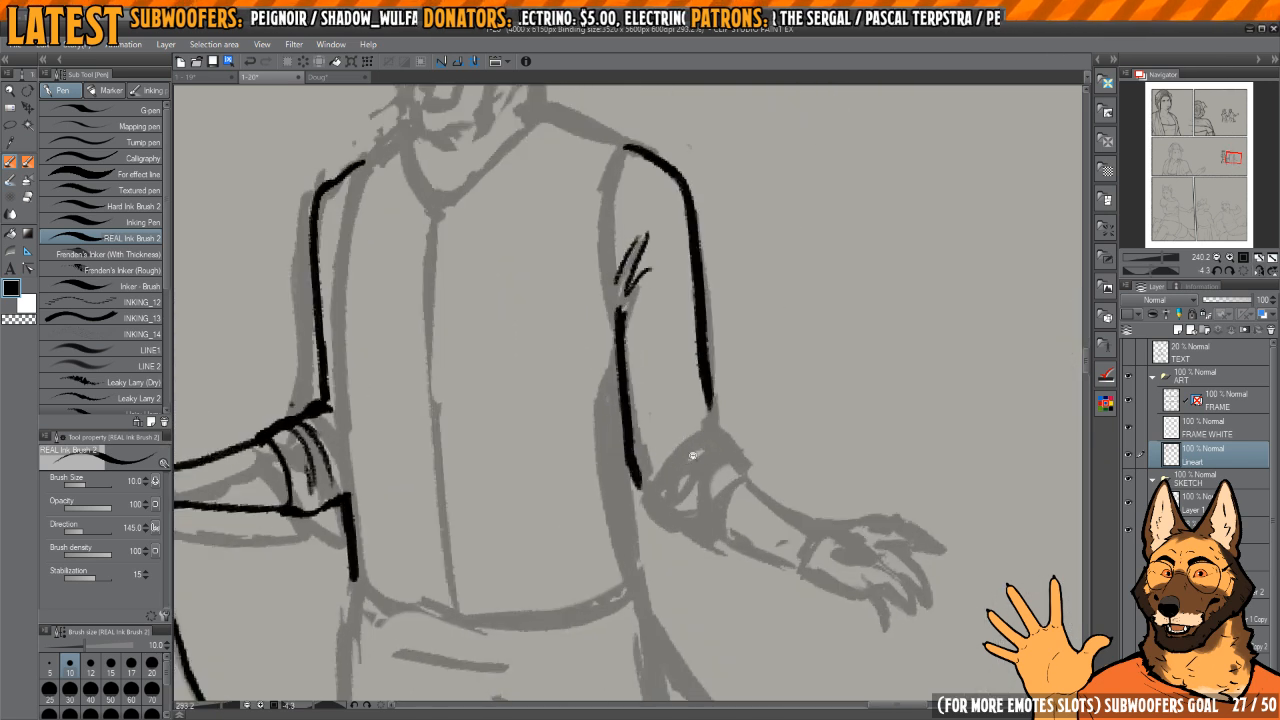
{"action": "scroll", "coordinate": [692, 456], "scroll_direction": "up", "scroll_amount": 1}
{"action": "left_click_drag", "start_coordinate": [632, 478], "coordinate": [660, 418]}
{"action": "left_click_drag", "start_coordinate": [698, 410], "coordinate": [706, 450]}
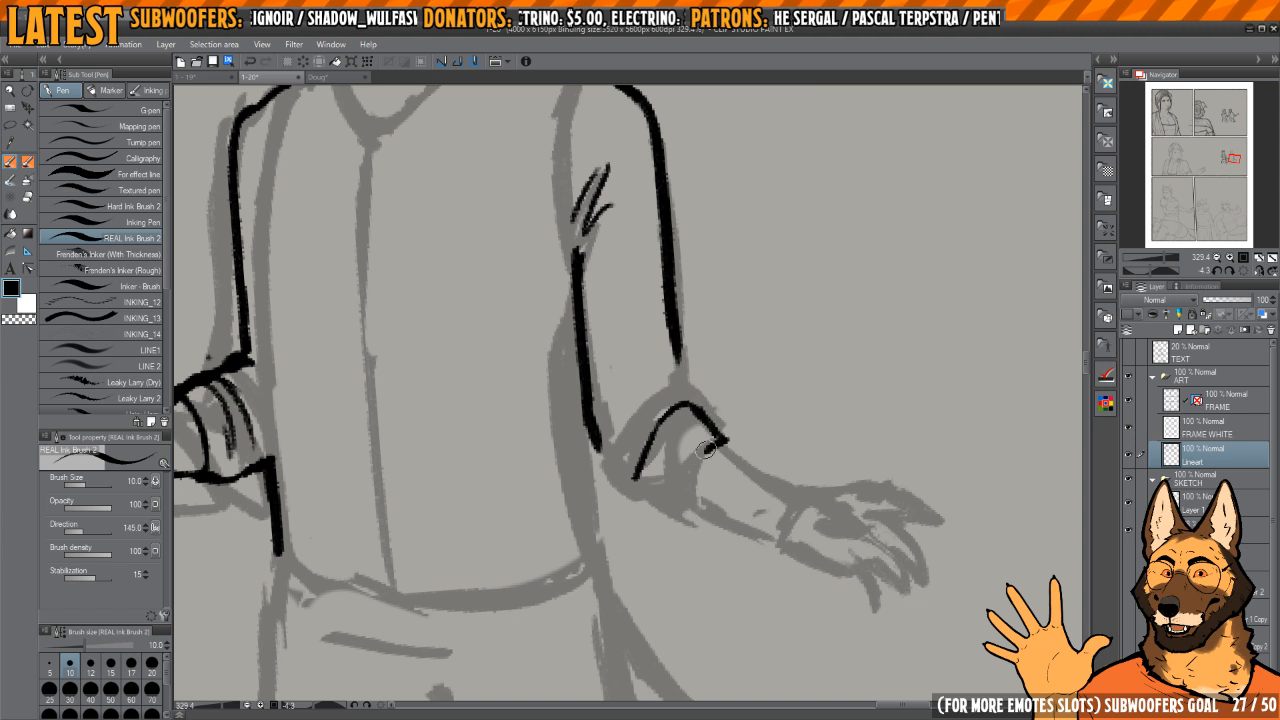
{"action": "key", "text": "c"}
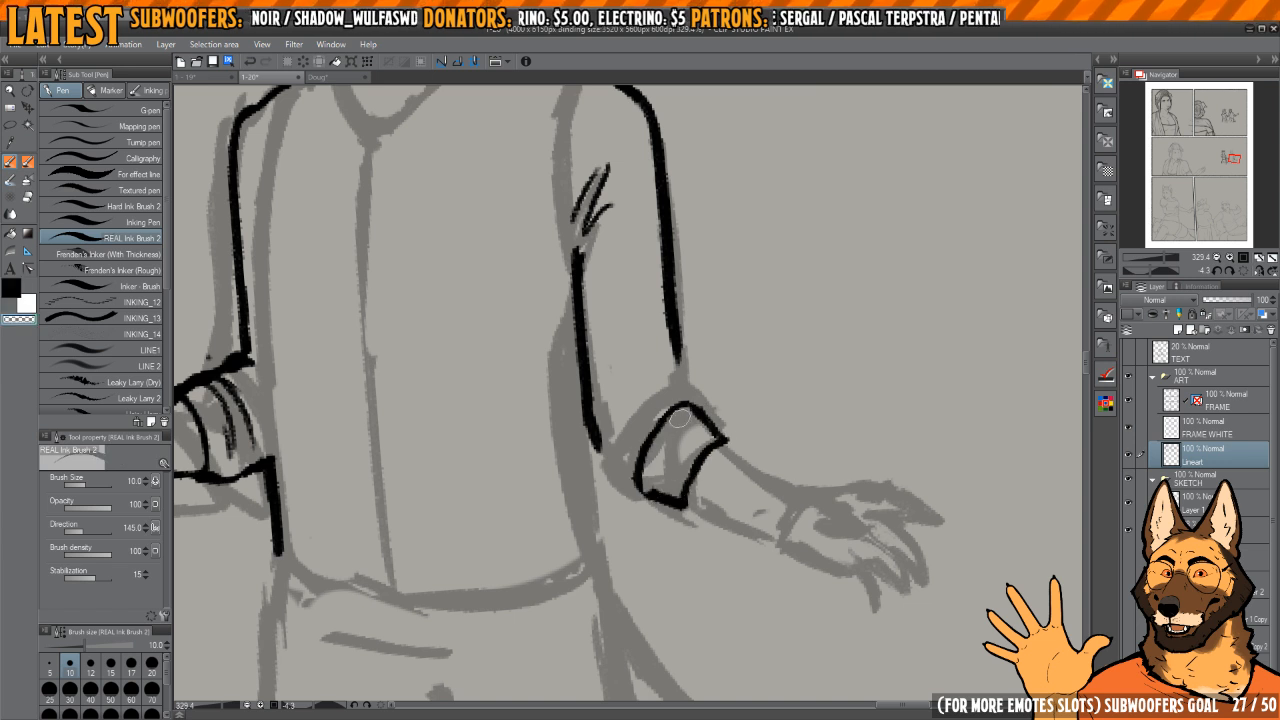
{"action": "key", "text": "c"}
{"action": "left_click_drag", "start_coordinate": [664, 494], "coordinate": [679, 429]}
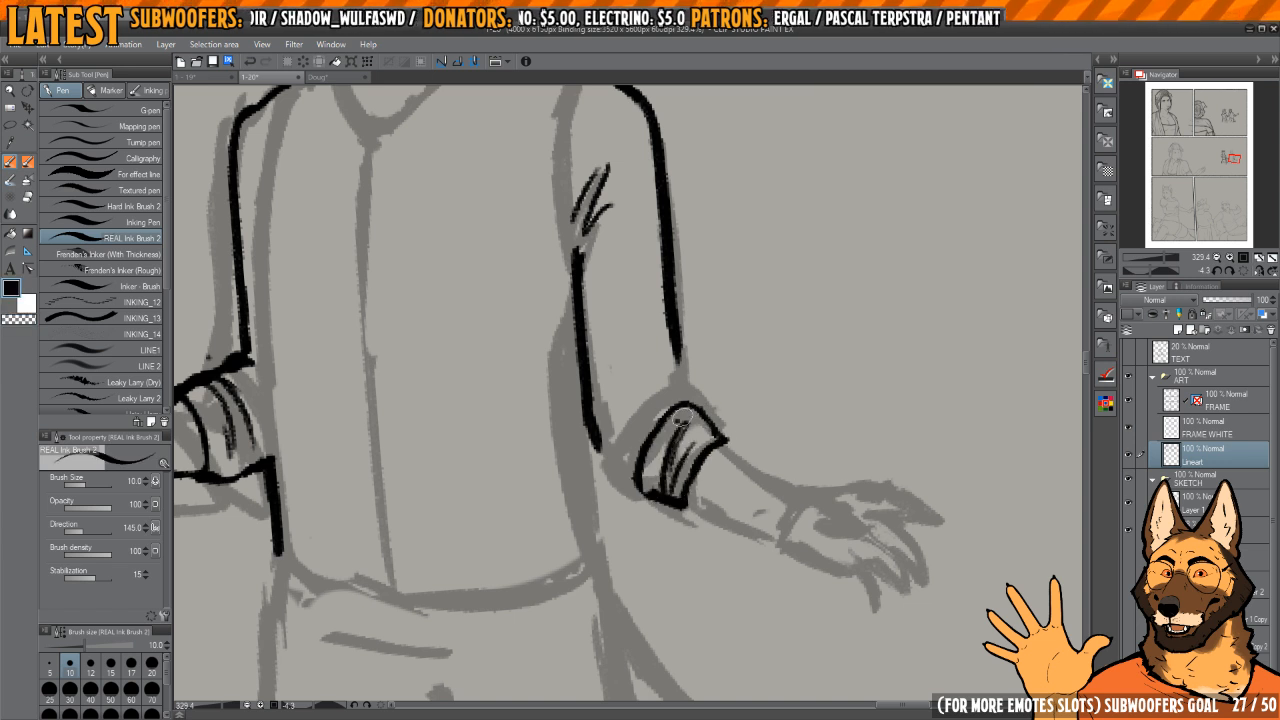
Step: Join both sleeve edges of the man's outstretched arm to its rolled cuff and add short folds at the elbow
{"action": "scroll", "coordinate": [680, 418], "scroll_direction": "up", "scroll_amount": 3}
{"action": "key", "text": "c"}
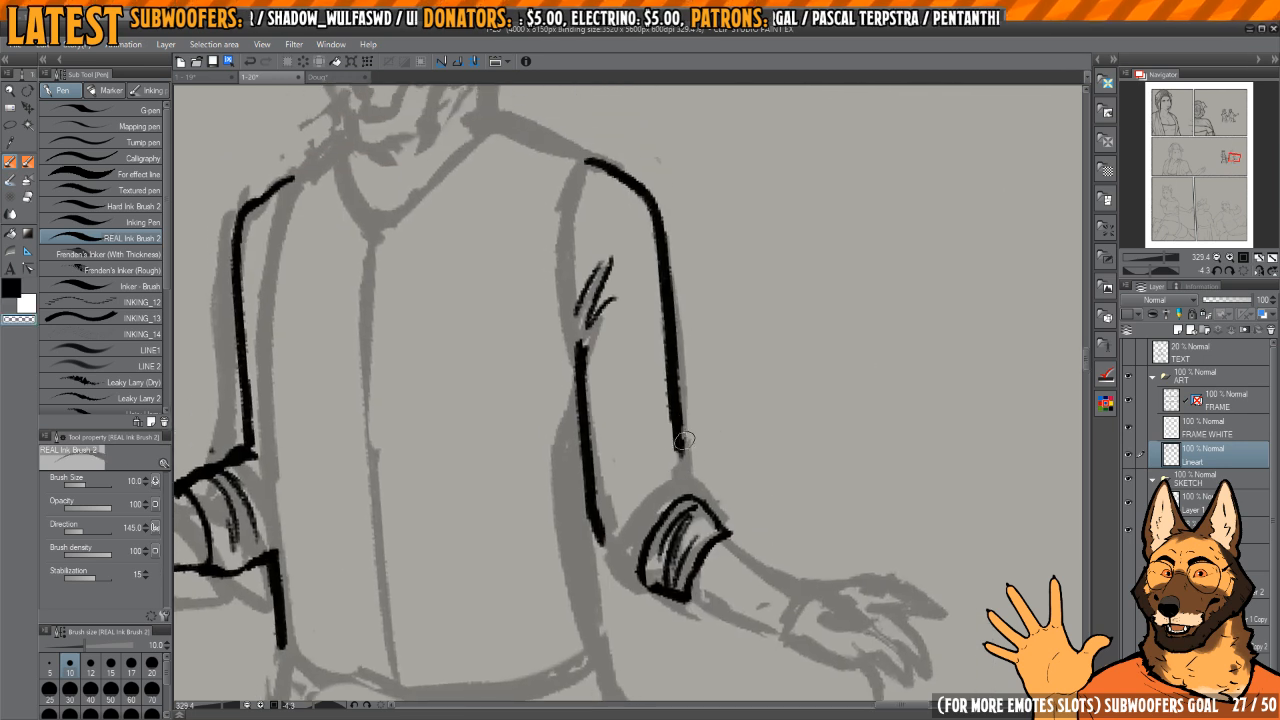
{"action": "key", "text": "c"}
{"action": "mouse_move", "coordinate": [684, 441]}
{"action": "left_mouse_down"}
{"action": "mouse_move", "coordinate": [683, 312]}
{"action": "mouse_move", "coordinate": [673, 464]}
{"action": "mouse_move", "coordinate": [690, 481]}
{"action": "left_mouse_up"}
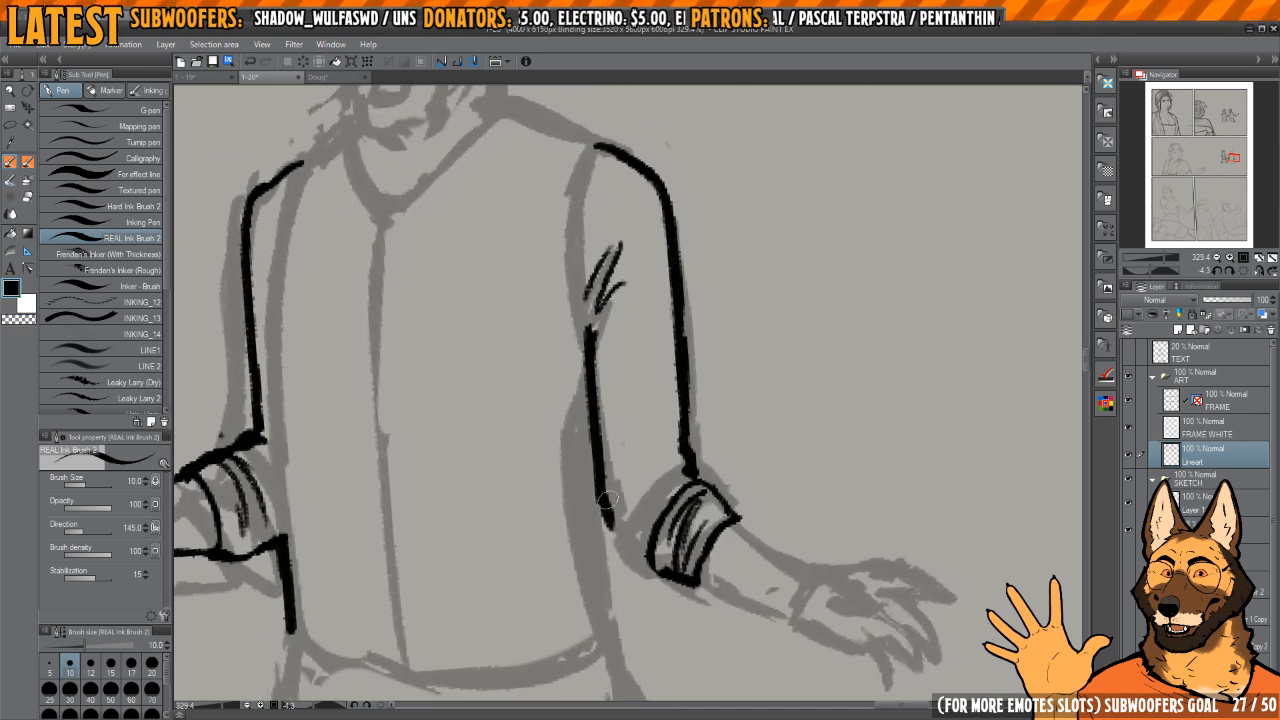
{"action": "left_click_drag", "start_coordinate": [602, 492], "coordinate": [636, 558]}
{"action": "left_click_drag", "start_coordinate": [624, 511], "coordinate": [659, 472]}
{"action": "left_click_drag", "start_coordinate": [645, 513], "coordinate": [673, 470]}
Step: Ink both forearm edges of the man's outstretched arm from the rolled cuff past the wrist to the outer sides of the hand
{"action": "mouse_move", "coordinate": [743, 526]}
{"action": "left_mouse_down"}
{"action": "mouse_move", "coordinate": [694, 363]}
{"action": "mouse_move", "coordinate": [689, 508]}
{"action": "left_mouse_up"}
{"action": "mouse_move", "coordinate": [634, 455]}
{"action": "left_mouse_down"}
{"action": "mouse_move", "coordinate": [648, 418]}
{"action": "mouse_move", "coordinate": [649, 462]}
{"action": "left_mouse_up"}
{"action": "left_click_drag", "start_coordinate": [624, 430], "coordinate": [650, 522]}
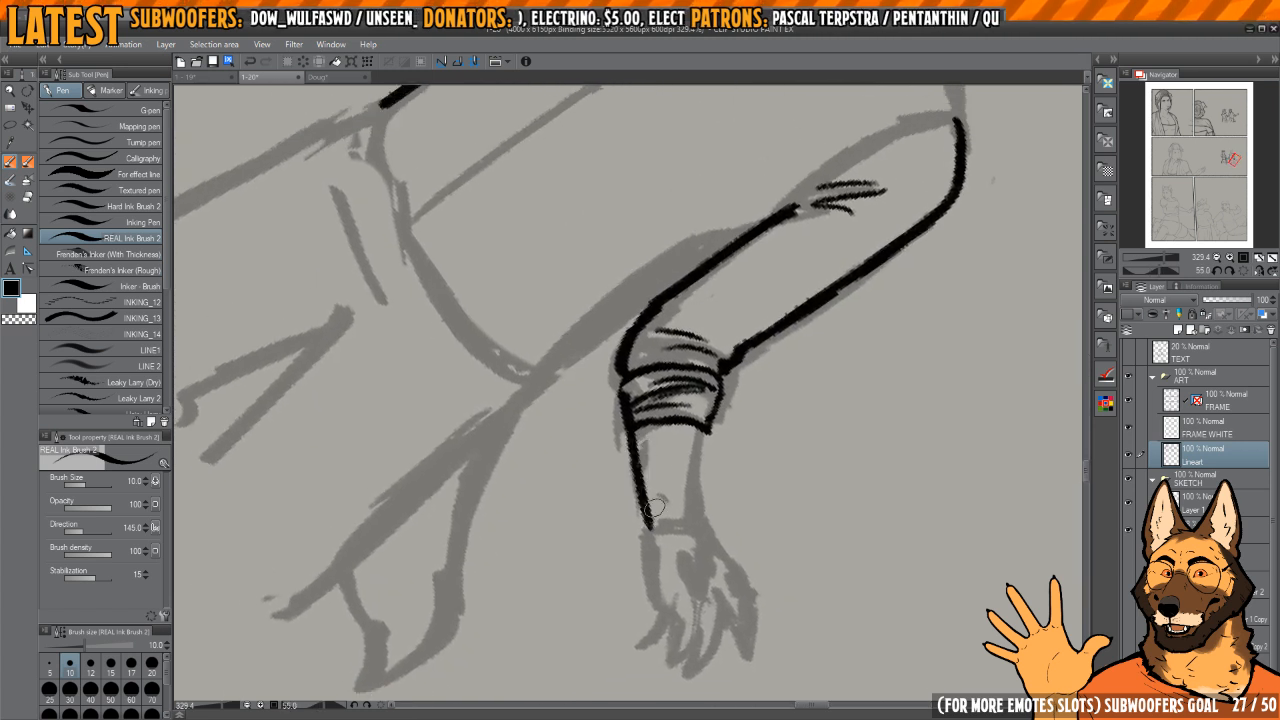
{"action": "left_click_drag", "start_coordinate": [700, 434], "coordinate": [697, 508]}
{"action": "left_click_drag", "start_coordinate": [704, 462], "coordinate": [696, 393]}
{"action": "left_click_drag", "start_coordinate": [699, 400], "coordinate": [696, 358]}
{"action": "left_click_drag", "start_coordinate": [660, 438], "coordinate": [680, 435]}
{"action": "mouse_move", "coordinate": [680, 435]}
{"action": "left_mouse_down"}
{"action": "mouse_move", "coordinate": [690, 447]}
{"action": "mouse_move", "coordinate": [670, 571]}
{"action": "left_mouse_up"}
{"action": "mouse_move", "coordinate": [728, 474]}
{"action": "left_mouse_down"}
{"action": "mouse_move", "coordinate": [698, 438]}
{"action": "mouse_move", "coordinate": [762, 565]}
{"action": "left_mouse_up"}
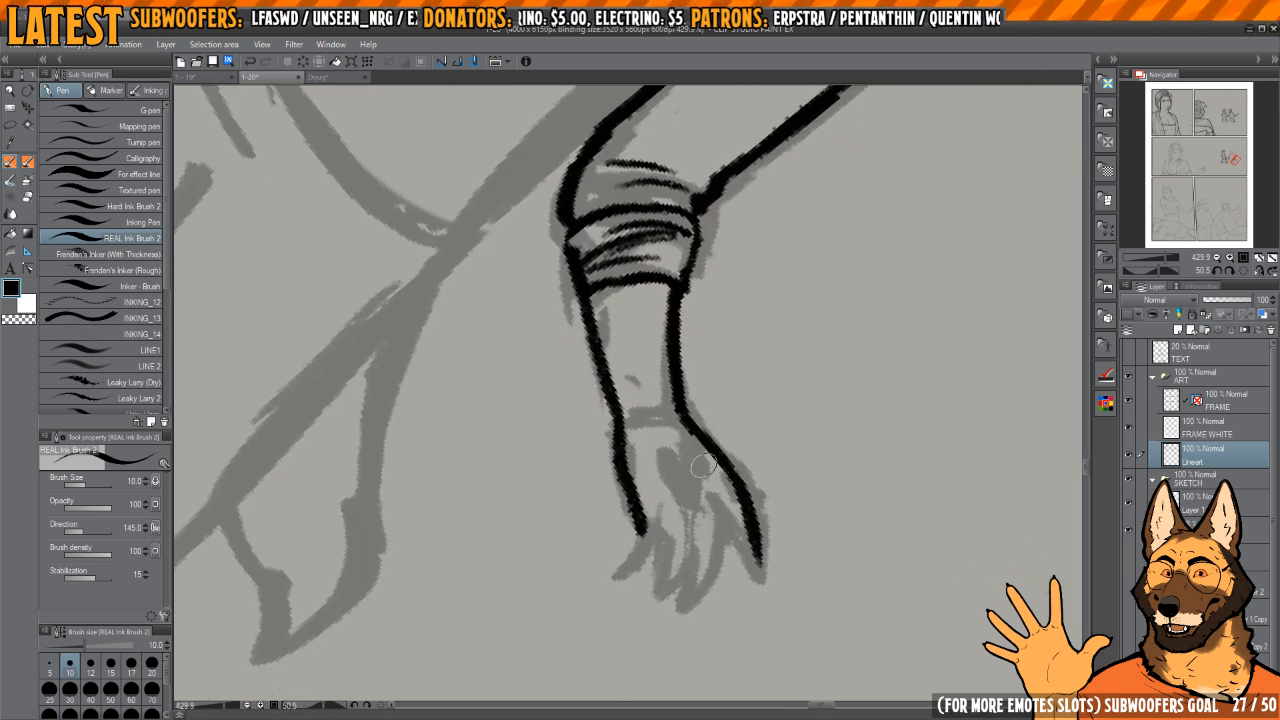
Step: Ink the inner lines on the back of the man's outstretched hand and outline its first fingers
{"action": "left_click_drag", "start_coordinate": [703, 465], "coordinate": [700, 542]}
{"action": "mouse_move", "coordinate": [652, 456]}
{"action": "left_mouse_down"}
{"action": "mouse_move", "coordinate": [679, 493]}
{"action": "mouse_move", "coordinate": [701, 465]}
{"action": "left_mouse_up"}
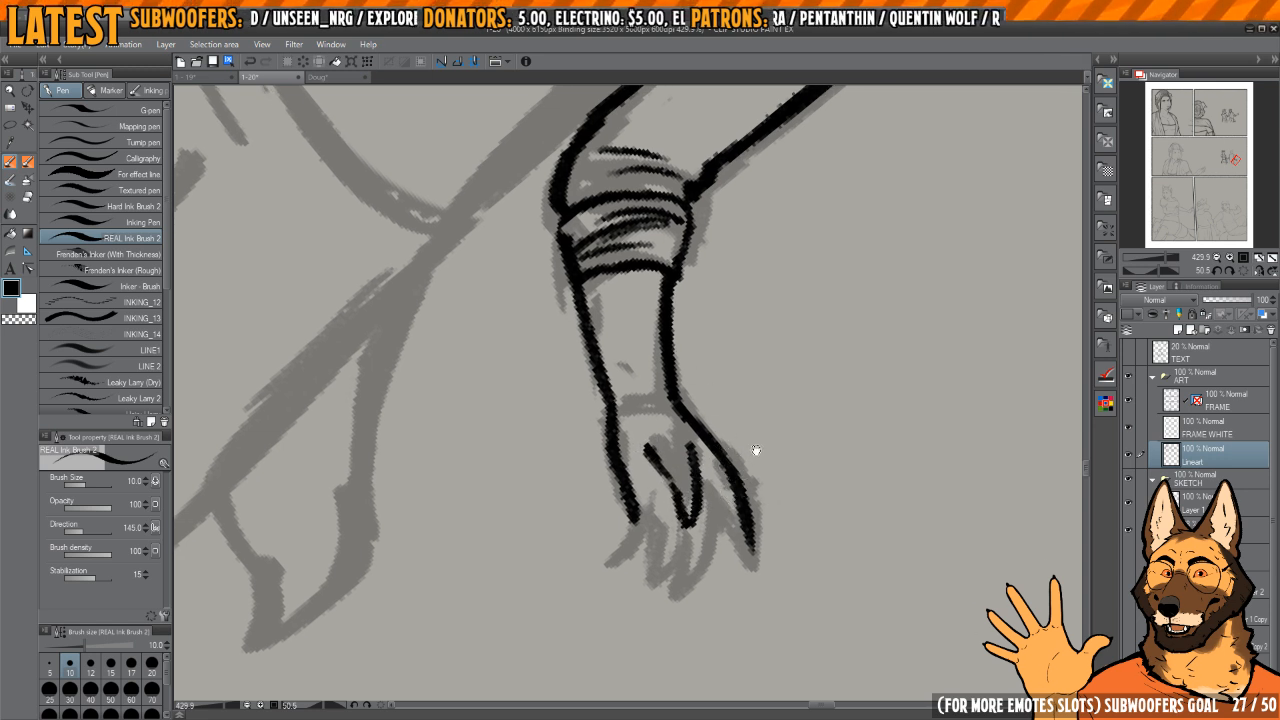
{"action": "mouse_move", "coordinate": [756, 450]}
{"action": "left_mouse_down"}
{"action": "mouse_move", "coordinate": [731, 474]}
{"action": "mouse_move", "coordinate": [722, 421]}
{"action": "mouse_move", "coordinate": [700, 447]}
{"action": "mouse_move", "coordinate": [728, 538]}
{"action": "mouse_move", "coordinate": [738, 514]}
{"action": "left_mouse_up"}
{"action": "mouse_move", "coordinate": [687, 485]}
{"action": "left_mouse_down"}
{"action": "mouse_move", "coordinate": [709, 457]}
{"action": "mouse_move", "coordinate": [665, 522]}
{"action": "left_mouse_up"}
{"action": "left_click_drag", "start_coordinate": [684, 460], "coordinate": [664, 530]}
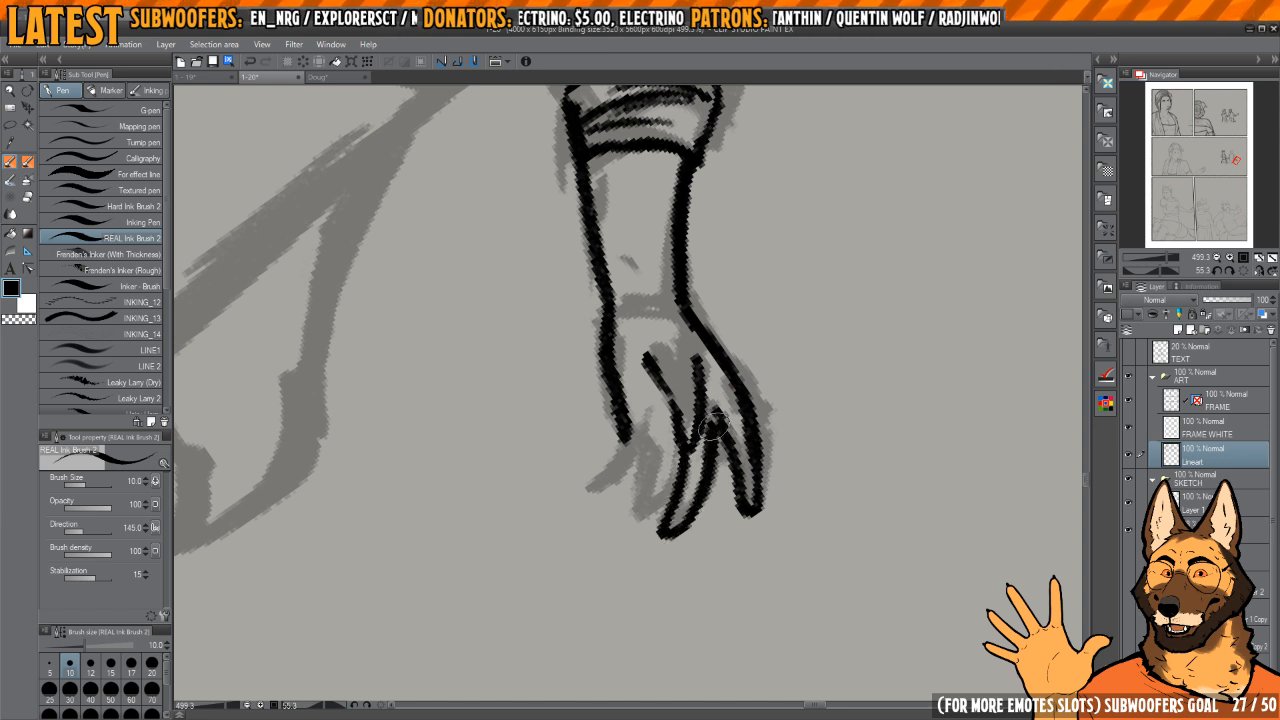
Step: Ink the remaining fingers of the man's outstretched hand and clean up their tips
{"action": "mouse_move", "coordinate": [646, 435]}
{"action": "left_mouse_down"}
{"action": "mouse_move", "coordinate": [692, 441]}
{"action": "mouse_move", "coordinate": [677, 528]}
{"action": "mouse_move", "coordinate": [706, 524]}
{"action": "left_mouse_up"}
{"action": "mouse_move", "coordinate": [695, 434]}
{"action": "left_mouse_down"}
{"action": "mouse_move", "coordinate": [672, 539]}
{"action": "mouse_move", "coordinate": [698, 455]}
{"action": "mouse_move", "coordinate": [686, 530]}
{"action": "left_mouse_up"}
{"action": "key", "text": "c"}
{"action": "key", "text": "c"}
{"action": "mouse_move", "coordinate": [669, 430]}
{"action": "left_mouse_down"}
{"action": "mouse_move", "coordinate": [641, 503]}
{"action": "mouse_move", "coordinate": [665, 499]}
{"action": "mouse_move", "coordinate": [696, 444]}
{"action": "mouse_move", "coordinate": [703, 461]}
{"action": "mouse_move", "coordinate": [700, 439]}
{"action": "mouse_move", "coordinate": [690, 520]}
{"action": "left_mouse_up"}
{"action": "key", "text": "c"}
{"action": "key", "text": "c"}
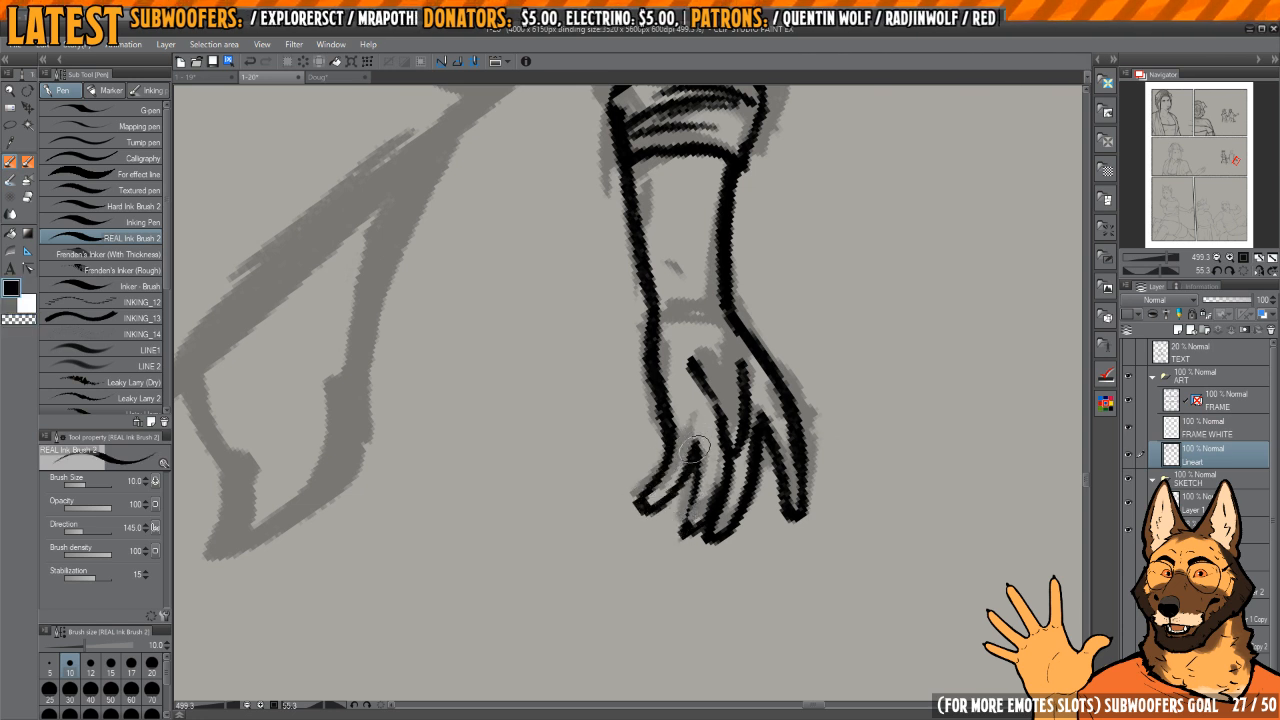
{"action": "left_click_drag", "start_coordinate": [701, 444], "coordinate": [686, 530]}
{"action": "left_click_drag", "start_coordinate": [752, 414], "coordinate": [724, 489]}
{"action": "mouse_move", "coordinate": [728, 436]}
{"action": "left_mouse_down"}
{"action": "mouse_move", "coordinate": [640, 436]}
{"action": "mouse_move", "coordinate": [725, 419]}
{"action": "left_mouse_up"}
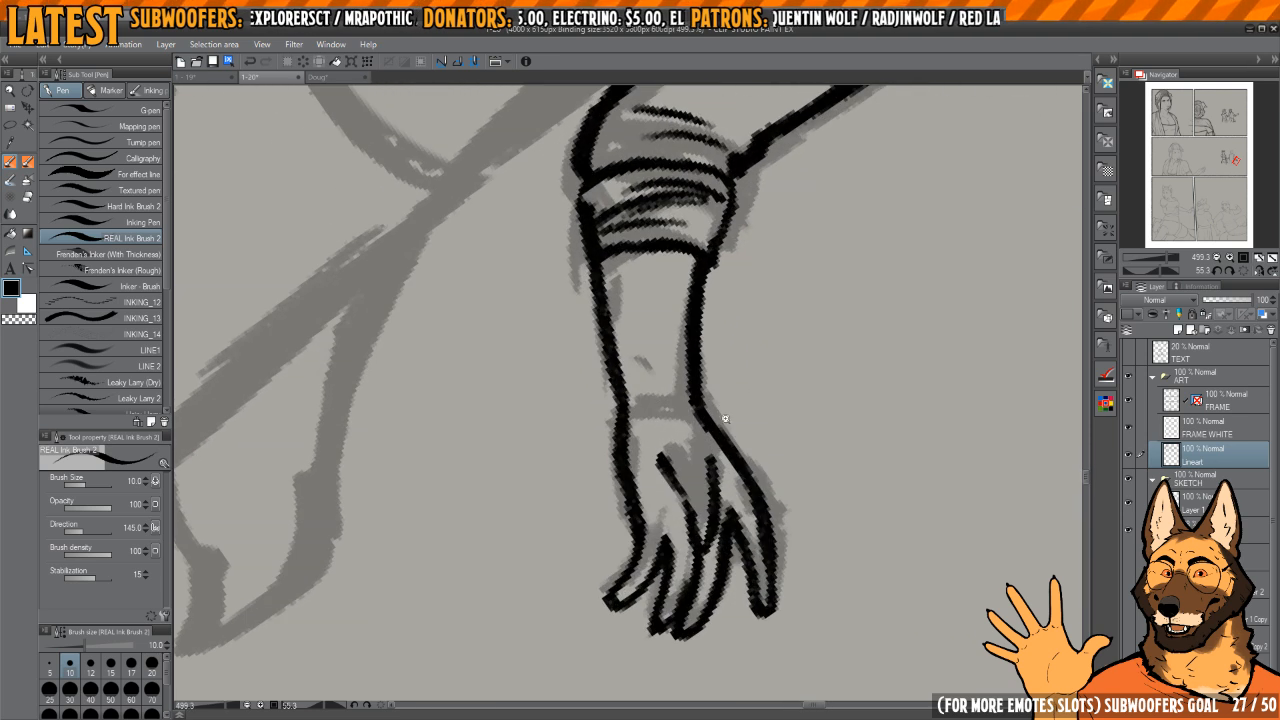
Step: Ink the armhole line of the man's outstretched arm from the shoulder down to the armpit
{"action": "mouse_move", "coordinate": [648, 430]}
{"action": "left_mouse_down"}
{"action": "mouse_move", "coordinate": [651, 391]}
{"action": "mouse_move", "coordinate": [575, 380]}
{"action": "left_mouse_up"}
{"action": "mouse_move", "coordinate": [745, 377]}
{"action": "left_mouse_down"}
{"action": "mouse_move", "coordinate": [711, 306]}
{"action": "mouse_move", "coordinate": [675, 283]}
{"action": "left_mouse_up"}
{"action": "left_click_drag", "start_coordinate": [640, 278], "coordinate": [725, 401]}
{"action": "left_click_drag", "start_coordinate": [680, 336], "coordinate": [730, 336]}
{"action": "left_click_drag", "start_coordinate": [684, 280], "coordinate": [678, 449]}
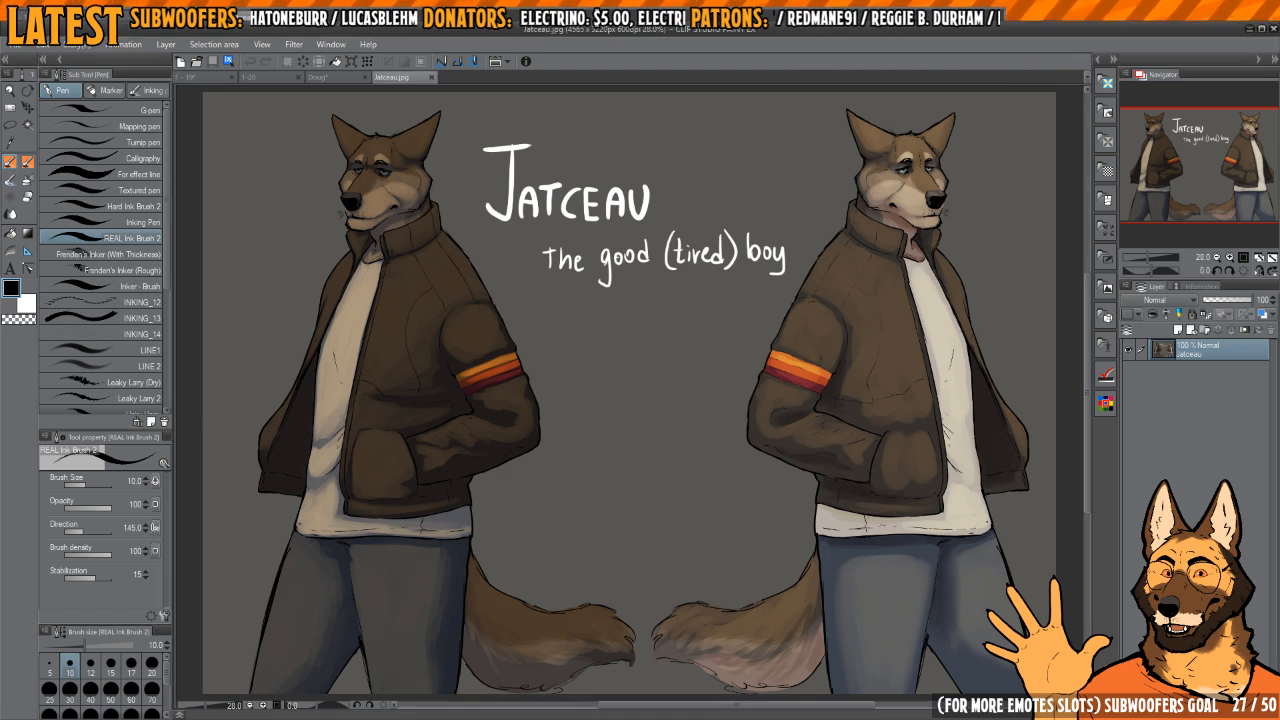
Step: Examine the Jatceau.jpg character painting, including the jacket's striped sleeve band, close it and return to the comic page
{"action": "left_click_drag", "start_coordinate": [585, 371], "coordinate": [755, 527]}
{"action": "mouse_move", "coordinate": [563, 335]}
{"action": "left_mouse_down"}
{"action": "mouse_move", "coordinate": [645, 323]}
{"action": "mouse_move", "coordinate": [543, 330]}
{"action": "left_mouse_up"}
{"action": "left_click_drag", "start_coordinate": [832, 312], "coordinate": [795, 243]}
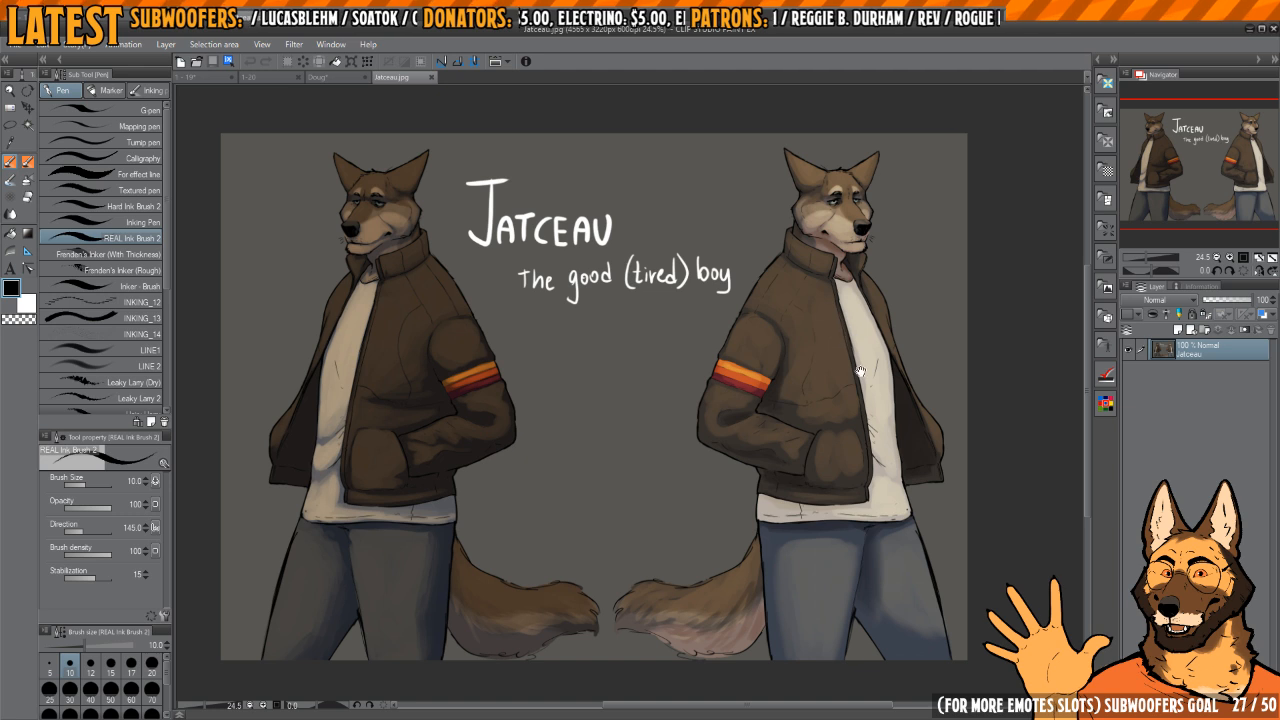
{"action": "left_click_drag", "start_coordinate": [860, 372], "coordinate": [832, 322]}
{"action": "left_click_drag", "start_coordinate": [657, 412], "coordinate": [671, 397]}
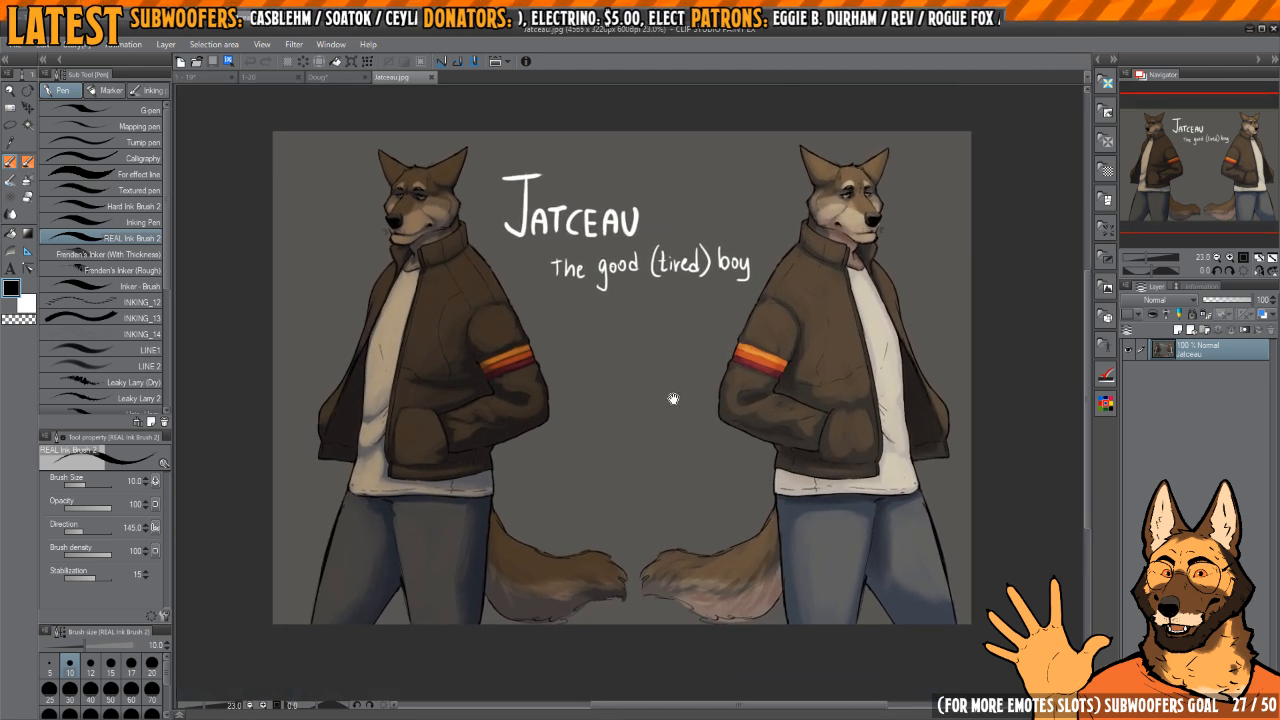
{"action": "left_click_drag", "start_coordinate": [548, 518], "coordinate": [583, 618]}
{"action": "left_click_drag", "start_coordinate": [511, 340], "coordinate": [473, 336]}
{"action": "left_click_drag", "start_coordinate": [720, 457], "coordinate": [705, 412]}
{"action": "left_click_drag", "start_coordinate": [773, 223], "coordinate": [786, 477]}
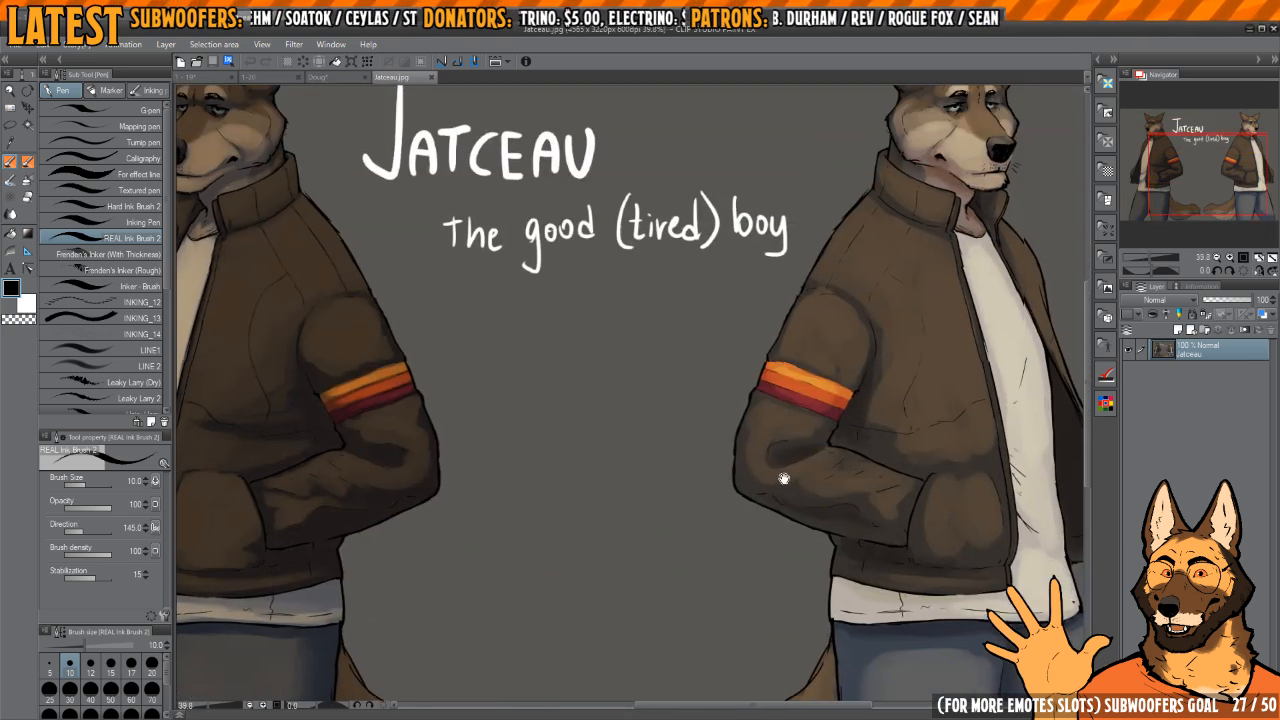
{"action": "left_click_drag", "start_coordinate": [779, 415], "coordinate": [804, 453]}
{"action": "left_click_drag", "start_coordinate": [866, 456], "coordinate": [802, 402]}
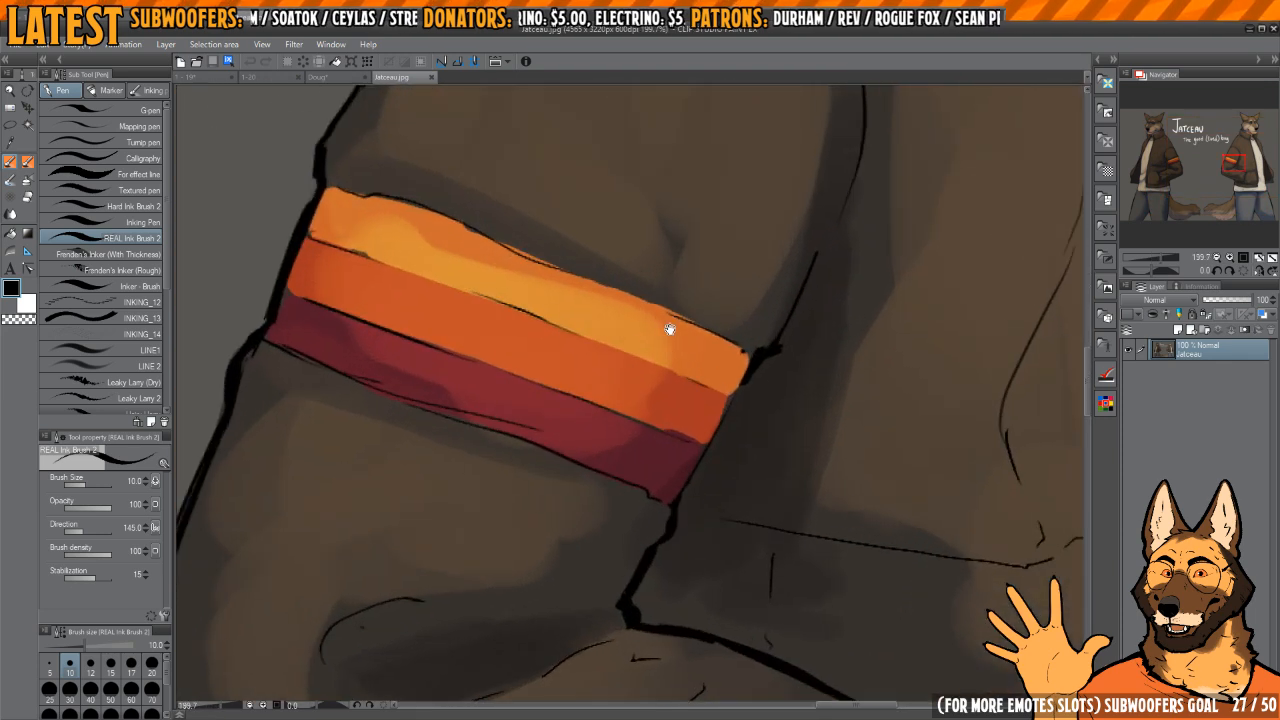
{"action": "left_click_drag", "start_coordinate": [578, 353], "coordinate": [608, 471]}
{"action": "left_click_drag", "start_coordinate": [521, 492], "coordinate": [517, 508]}
{"action": "left_click_drag", "start_coordinate": [571, 461], "coordinate": [507, 467]}
{"action": "left_click_drag", "start_coordinate": [640, 313], "coordinate": [617, 314]}
{"action": "left_click_drag", "start_coordinate": [813, 251], "coordinate": [846, 458]}
{"action": "mouse_move", "coordinate": [774, 391]}
{"action": "left_mouse_down"}
{"action": "mouse_move", "coordinate": [827, 390]}
{"action": "mouse_move", "coordinate": [768, 396]}
{"action": "left_mouse_up"}
{"action": "left_click_drag", "start_coordinate": [619, 600], "coordinate": [625, 492]}
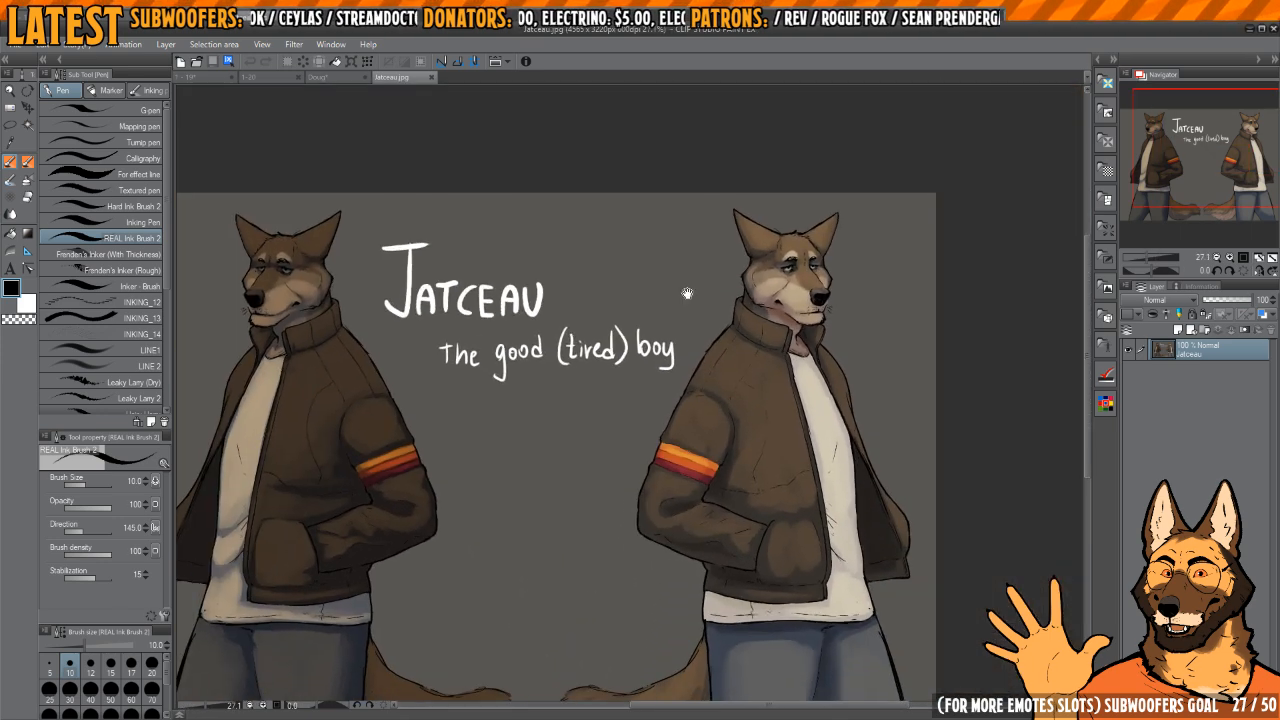
{"action": "left_click_drag", "start_coordinate": [767, 404], "coordinate": [795, 345]}
{"action": "key", "text": "ctrl+w"}
{"action": "key", "text": "ctrl+shift+Tab"}
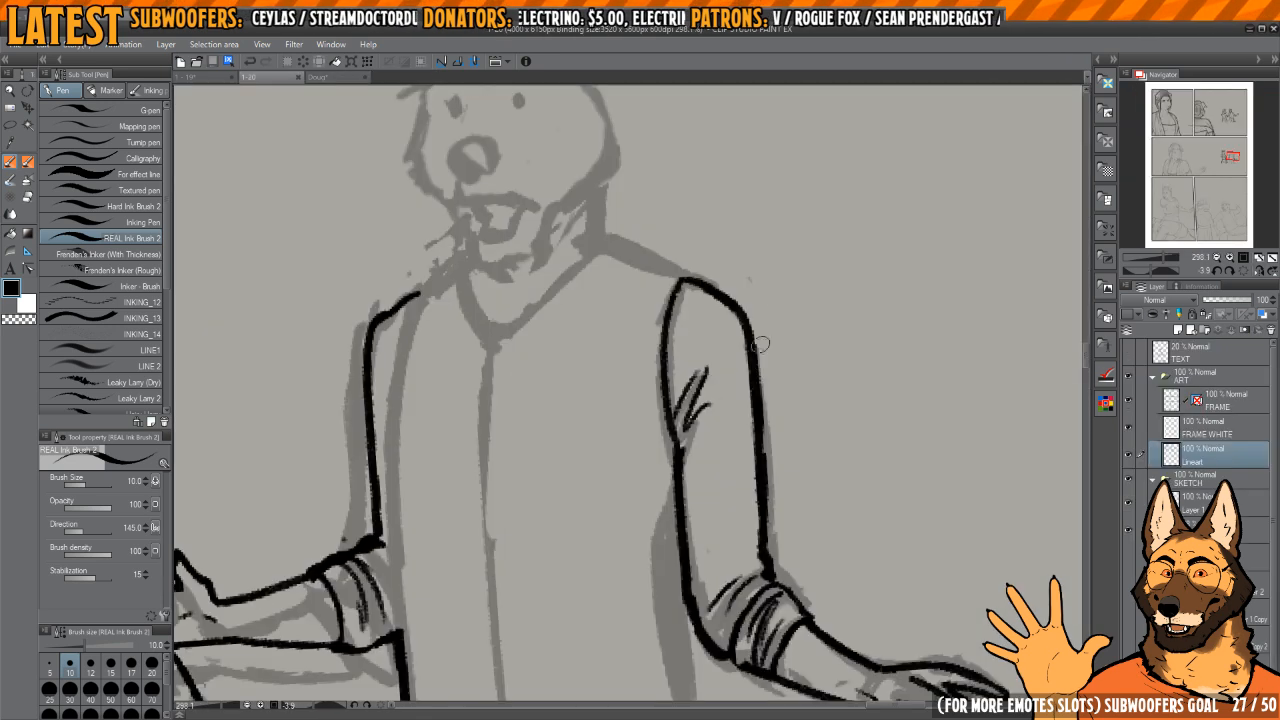
Step: Ink the V-shaped neckline of the man's vest, redrawing its strokes until both sides meet at the centre front
{"action": "left_click_drag", "start_coordinate": [686, 363], "coordinate": [799, 458]}
{"action": "scroll", "coordinate": [646, 451], "scroll_direction": "up", "scroll_amount": 3}
{"action": "left_click_drag", "start_coordinate": [578, 372], "coordinate": [648, 448]}
{"action": "scroll", "coordinate": [643, 411], "scroll_direction": "up", "scroll_amount": 2}
{"action": "left_click_drag", "start_coordinate": [607, 406], "coordinate": [652, 507]}
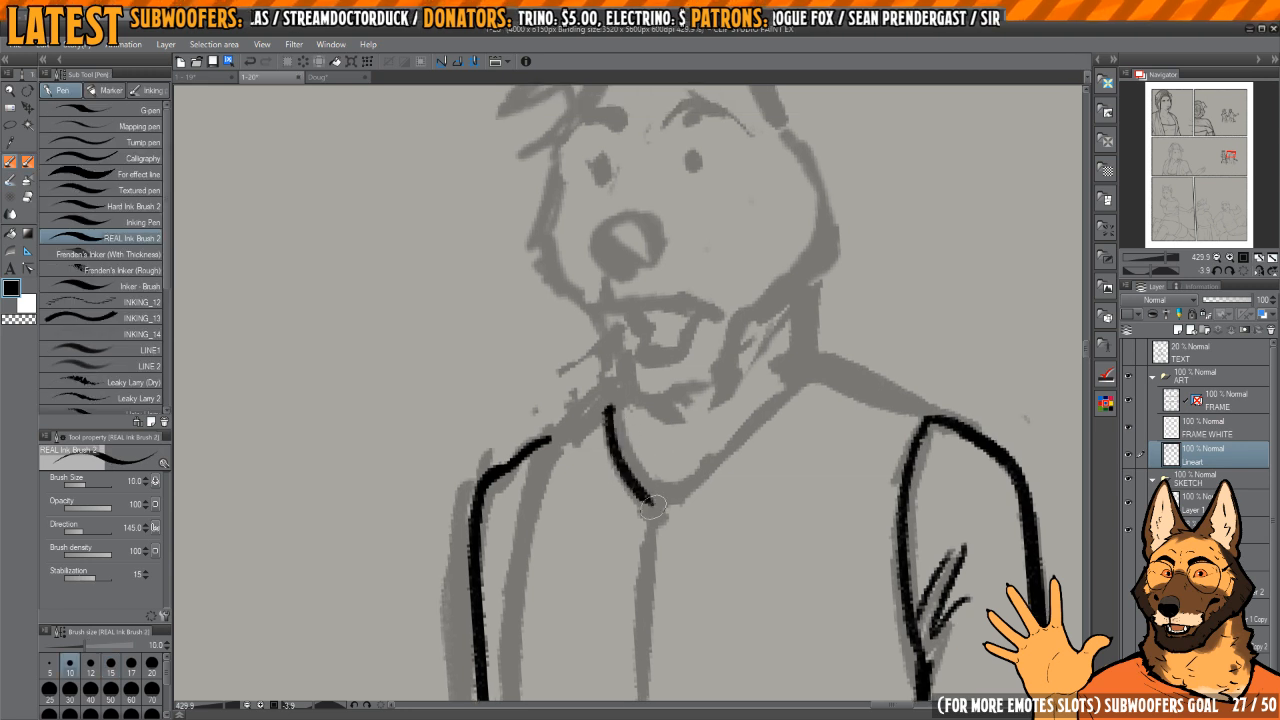
{"action": "key", "text": "ctrl+z"}
{"action": "mouse_move", "coordinate": [609, 398]}
{"action": "left_mouse_down"}
{"action": "mouse_move", "coordinate": [655, 511]}
{"action": "mouse_move", "coordinate": [649, 455]}
{"action": "left_mouse_up"}
{"action": "key", "text": "ctrl+z"}
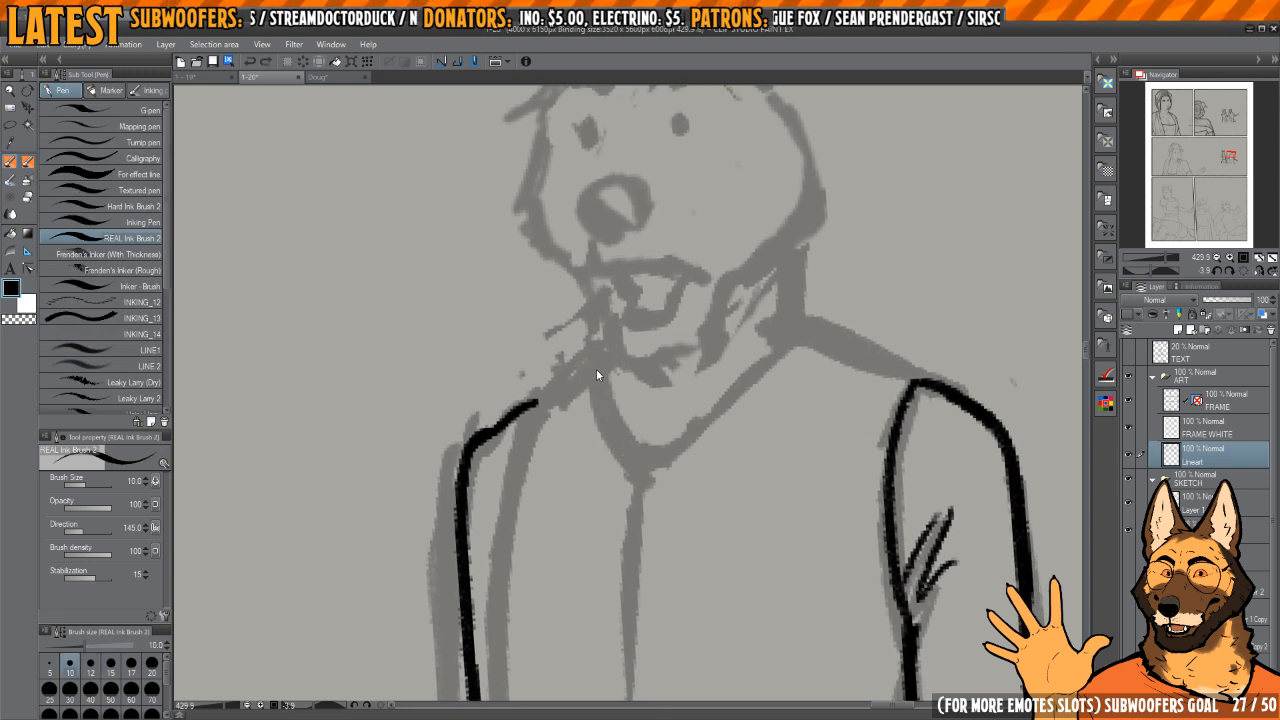
{"action": "mouse_move", "coordinate": [601, 366]}
{"action": "left_mouse_down"}
{"action": "mouse_move", "coordinate": [597, 411]}
{"action": "mouse_move", "coordinate": [640, 484]}
{"action": "mouse_move", "coordinate": [789, 332]}
{"action": "left_mouse_up"}
{"action": "key", "text": "h"}
{"action": "key", "text": "h"}
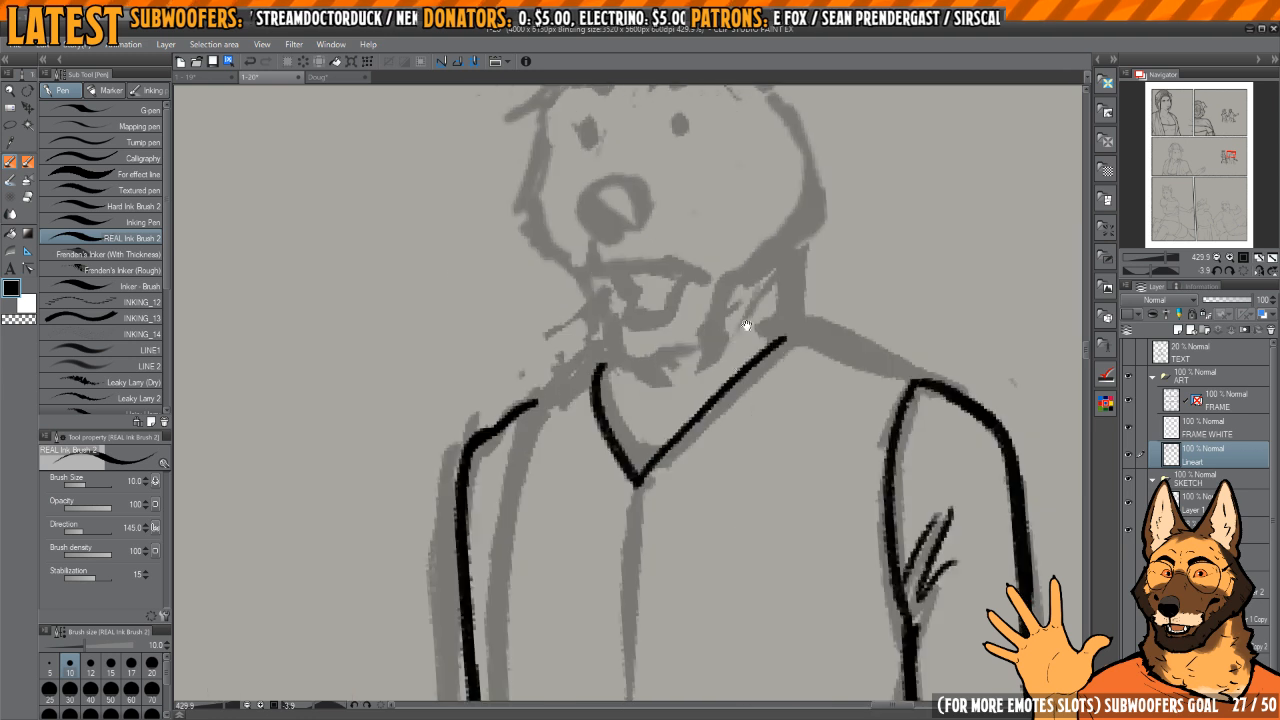
{"action": "key", "text": "ctrl+z"}
{"action": "left_click_drag", "start_coordinate": [638, 486], "coordinate": [799, 330]}
Step: Ink the side of the man's neck and the shoulder line from the neckline to the outstretched arm
{"action": "key", "text": "h"}
{"action": "left_click_drag", "start_coordinate": [461, 341], "coordinate": [737, 374]}
{"action": "left_click_drag", "start_coordinate": [738, 364], "coordinate": [608, 406]}
{"action": "key", "text": "h"}
{"action": "mouse_move", "coordinate": [702, 370]}
{"action": "left_mouse_down"}
{"action": "mouse_move", "coordinate": [841, 417]}
{"action": "mouse_move", "coordinate": [792, 449]}
{"action": "mouse_move", "coordinate": [688, 355]}
{"action": "left_mouse_up"}
{"action": "key", "text": "c"}
{"action": "key", "text": "c"}
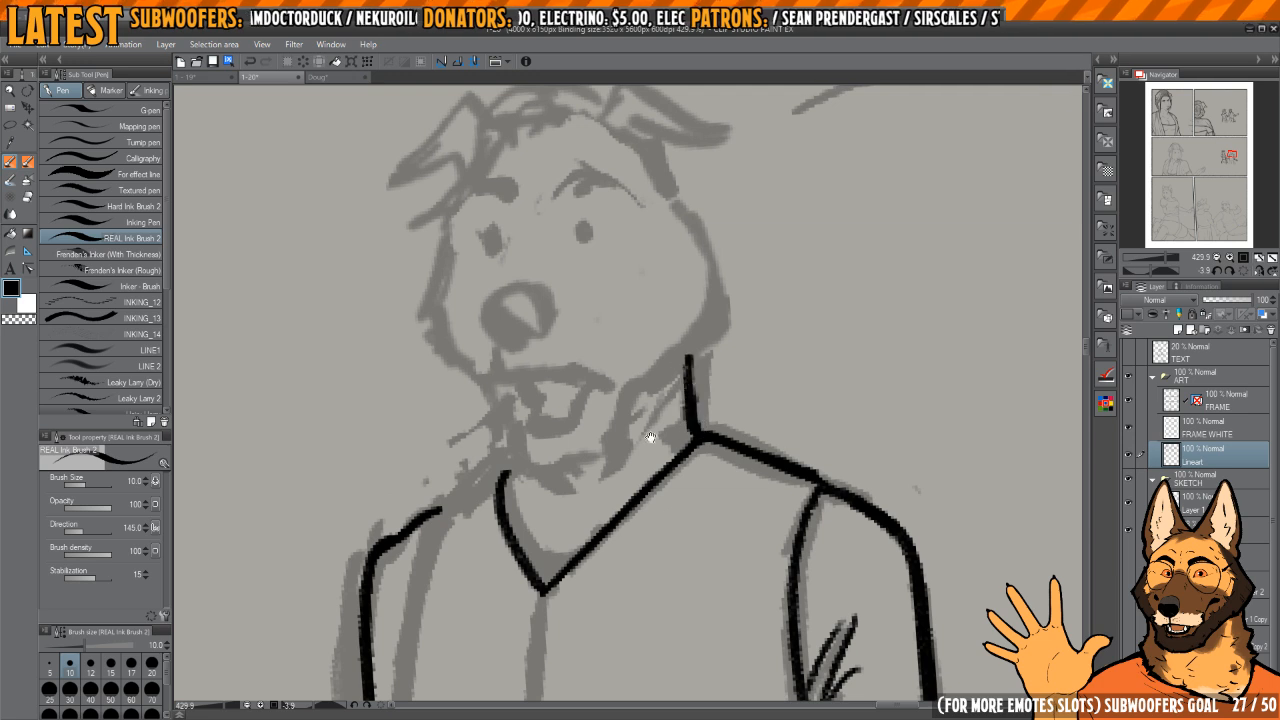
Step: Ink the vest's centre front line from the neckline point down to the hem
{"action": "left_click_drag", "start_coordinate": [553, 441], "coordinate": [686, 315]}
{"action": "scroll", "coordinate": [686, 315], "scroll_direction": "down", "scroll_amount": 3}
{"action": "mouse_move", "coordinate": [661, 429]}
{"action": "left_mouse_down"}
{"action": "mouse_move", "coordinate": [672, 344]}
{"action": "mouse_move", "coordinate": [690, 493]}
{"action": "left_mouse_up"}
{"action": "left_click_drag", "start_coordinate": [688, 472], "coordinate": [679, 388]}
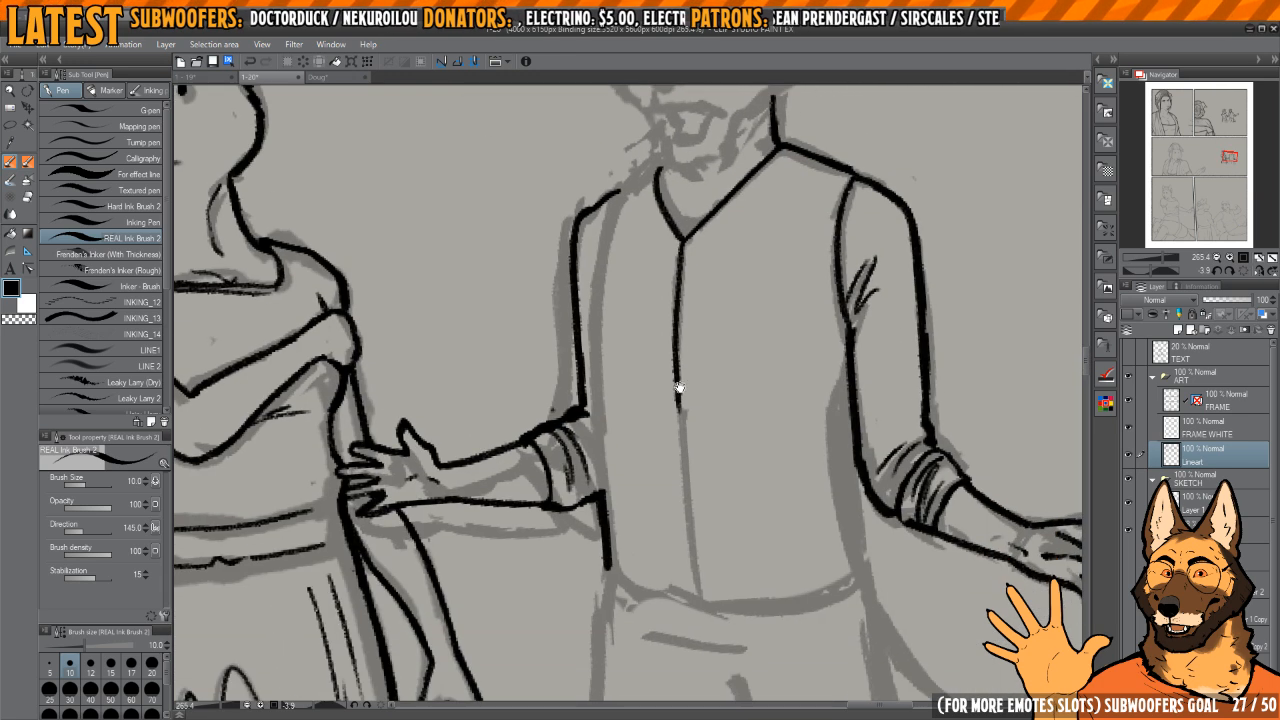
{"action": "key", "text": "ctrl+z"}
{"action": "left_click_drag", "start_coordinate": [682, 240], "coordinate": [690, 585]}
{"action": "mouse_move", "coordinate": [705, 593]}
{"action": "left_mouse_down"}
{"action": "mouse_move", "coordinate": [635, 478]}
{"action": "mouse_move", "coordinate": [738, 488]}
{"action": "left_mouse_up"}
{"action": "key", "text": "ctrl+z"}
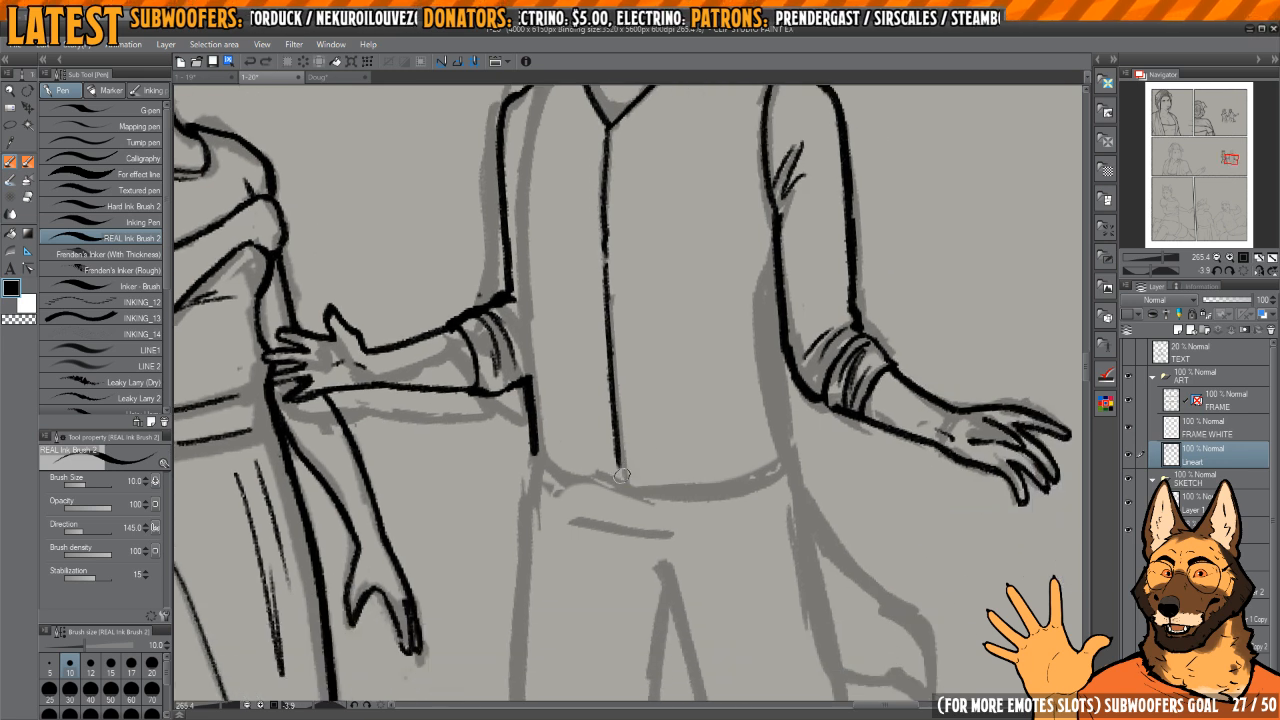
Step: Ink the vest's pointed hem on both sides of the centre line and join it to the side edges
{"action": "mouse_move", "coordinate": [632, 482]}
{"action": "left_mouse_down"}
{"action": "mouse_move", "coordinate": [752, 476]}
{"action": "mouse_move", "coordinate": [787, 452]}
{"action": "left_mouse_up"}
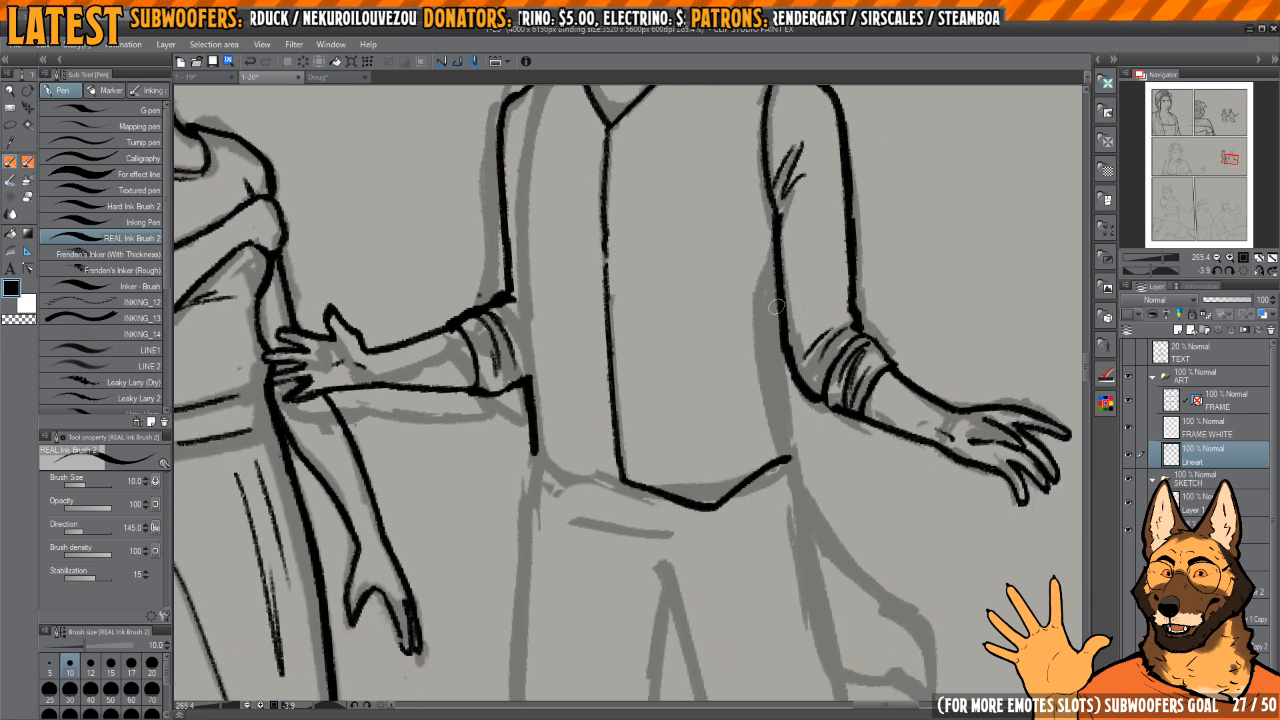
{"action": "left_click_drag", "start_coordinate": [776, 306], "coordinate": [786, 368]}
{"action": "left_click_drag", "start_coordinate": [779, 318], "coordinate": [788, 456]}
{"action": "mouse_move", "coordinate": [600, 438]}
{"action": "left_mouse_down"}
{"action": "mouse_move", "coordinate": [672, 446]}
{"action": "mouse_move", "coordinate": [624, 494]}
{"action": "mouse_move", "coordinate": [661, 490]}
{"action": "mouse_move", "coordinate": [606, 463]}
{"action": "mouse_move", "coordinate": [678, 485]}
{"action": "mouse_move", "coordinate": [634, 499]}
{"action": "left_mouse_up"}
{"action": "key", "text": "c"}
{"action": "key", "text": "c"}
{"action": "key", "text": "c"}
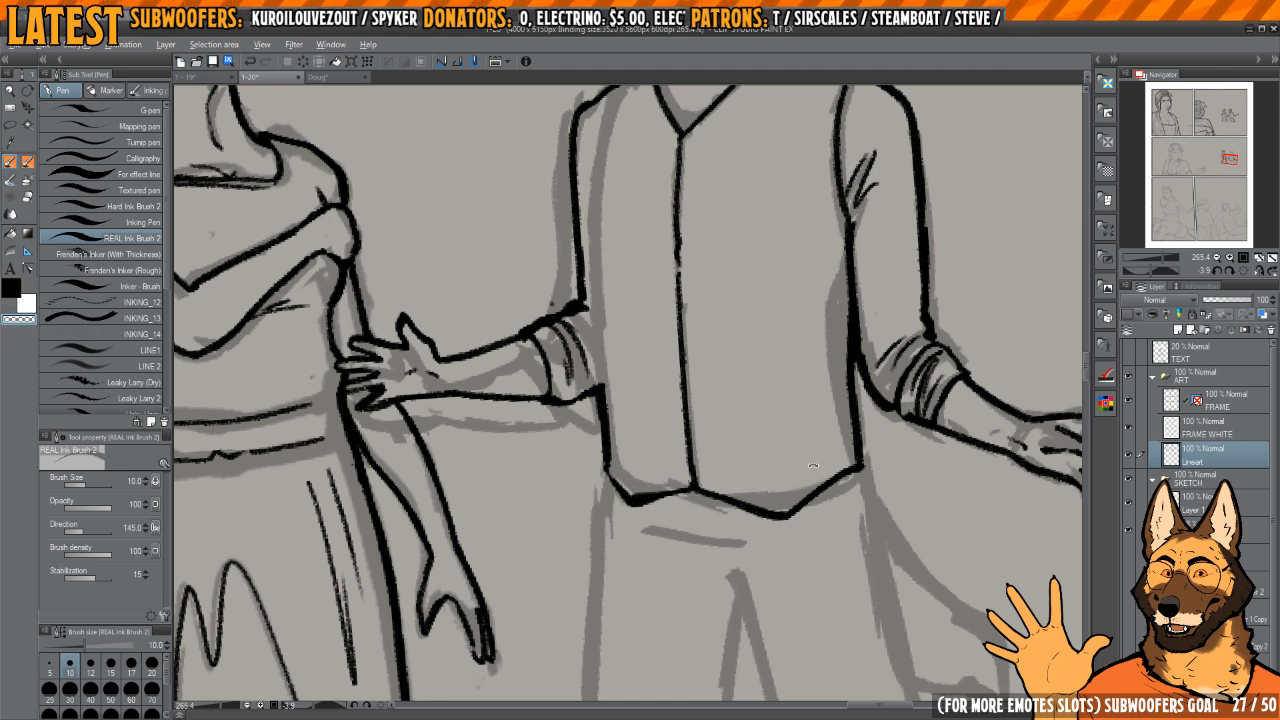
Step: Trim and re-ink the half of the vest's pointed hem on the woman's side, including its corner
{"action": "left_click_drag", "start_coordinate": [813, 465], "coordinate": [691, 297]}
{"action": "left_click_drag", "start_coordinate": [733, 395], "coordinate": [705, 433]}
{"action": "left_click_drag", "start_coordinate": [705, 435], "coordinate": [755, 428]}
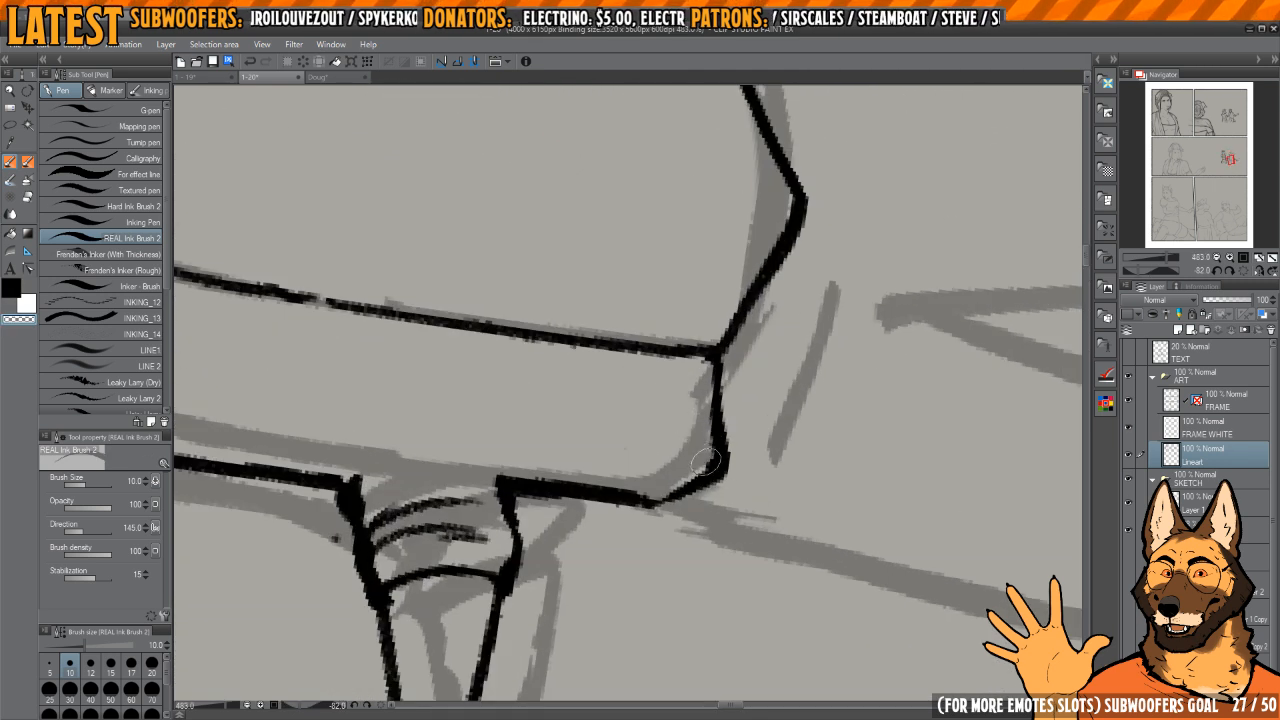
{"action": "left_click_drag", "start_coordinate": [705, 461], "coordinate": [701, 426]}
{"action": "key", "text": "c"}
{"action": "left_click_drag", "start_coordinate": [716, 357], "coordinate": [722, 448]}
{"action": "left_click_drag", "start_coordinate": [745, 320], "coordinate": [719, 464]}
{"action": "mouse_move", "coordinate": [730, 340]}
{"action": "left_mouse_down"}
{"action": "mouse_move", "coordinate": [715, 473]}
{"action": "mouse_move", "coordinate": [587, 498]}
{"action": "left_mouse_up"}
{"action": "mouse_move", "coordinate": [592, 494]}
{"action": "left_mouse_down"}
{"action": "mouse_move", "coordinate": [547, 496]}
{"action": "mouse_move", "coordinate": [645, 500]}
{"action": "left_mouse_up"}
{"action": "left_click_drag", "start_coordinate": [635, 496], "coordinate": [688, 491]}
Step: Re-ink the other half of the vest's hem between the centre line and its point, replacing an overly thick stroke
{"action": "left_click_drag", "start_coordinate": [637, 450], "coordinate": [664, 626]}
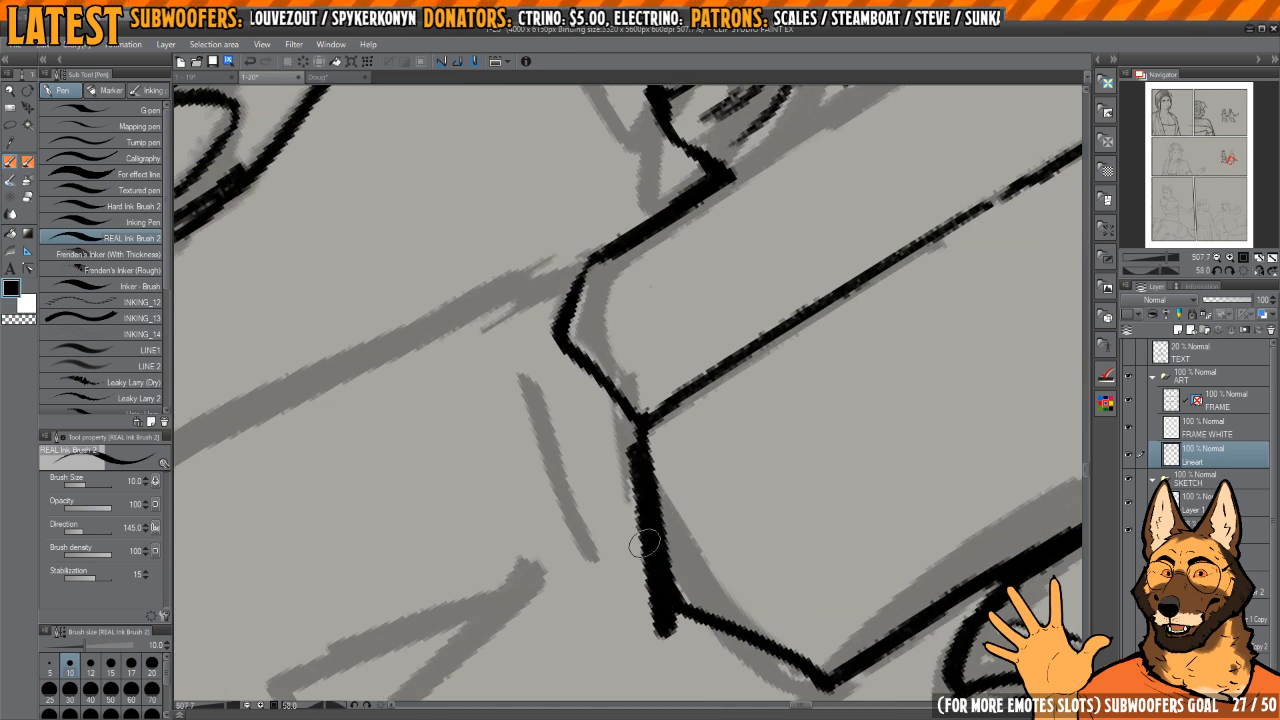
{"action": "key", "text": "ctrl+z"}
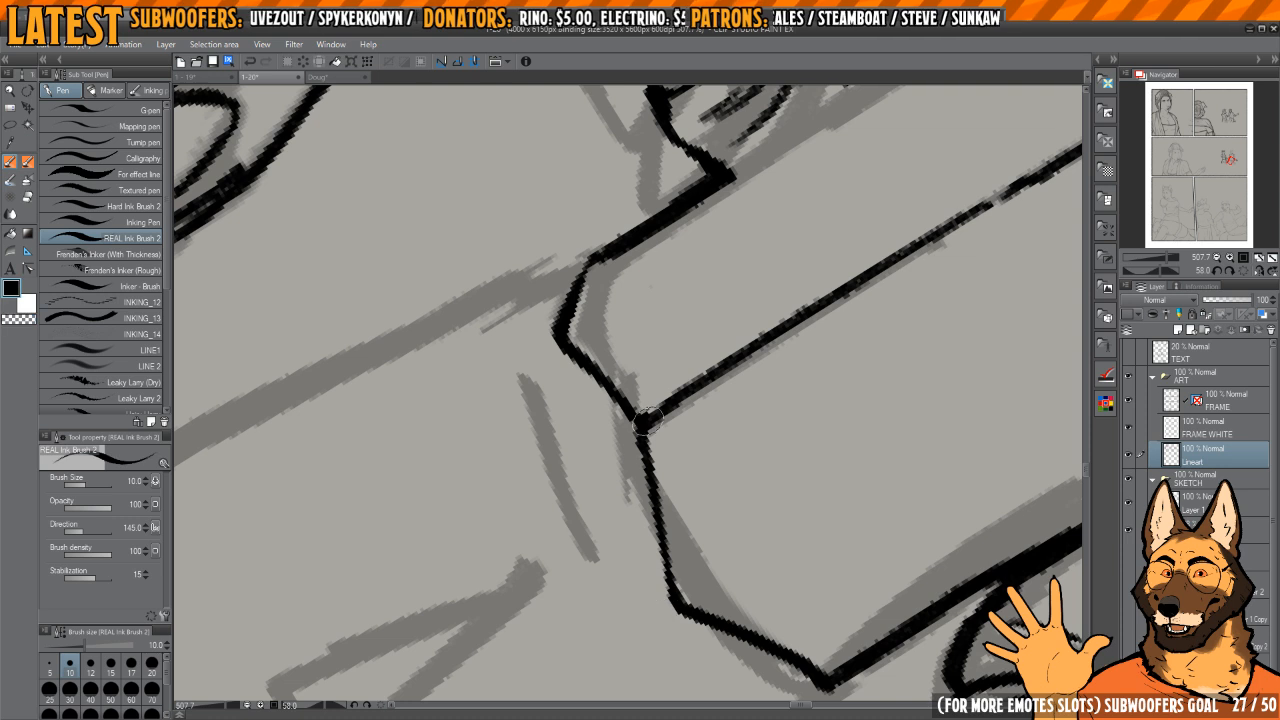
{"action": "left_click_drag", "start_coordinate": [646, 421], "coordinate": [684, 608]}
Step: Ink the vest's armhole edge on the woman's side up to the shoulder and extend the shoulder line to the neck
{"action": "mouse_move", "coordinate": [680, 463]}
{"action": "left_mouse_down"}
{"action": "mouse_move", "coordinate": [600, 460]}
{"action": "mouse_move", "coordinate": [686, 377]}
{"action": "mouse_move", "coordinate": [656, 407]}
{"action": "mouse_move", "coordinate": [657, 457]}
{"action": "mouse_move", "coordinate": [645, 450]}
{"action": "mouse_move", "coordinate": [651, 577]}
{"action": "left_mouse_up"}
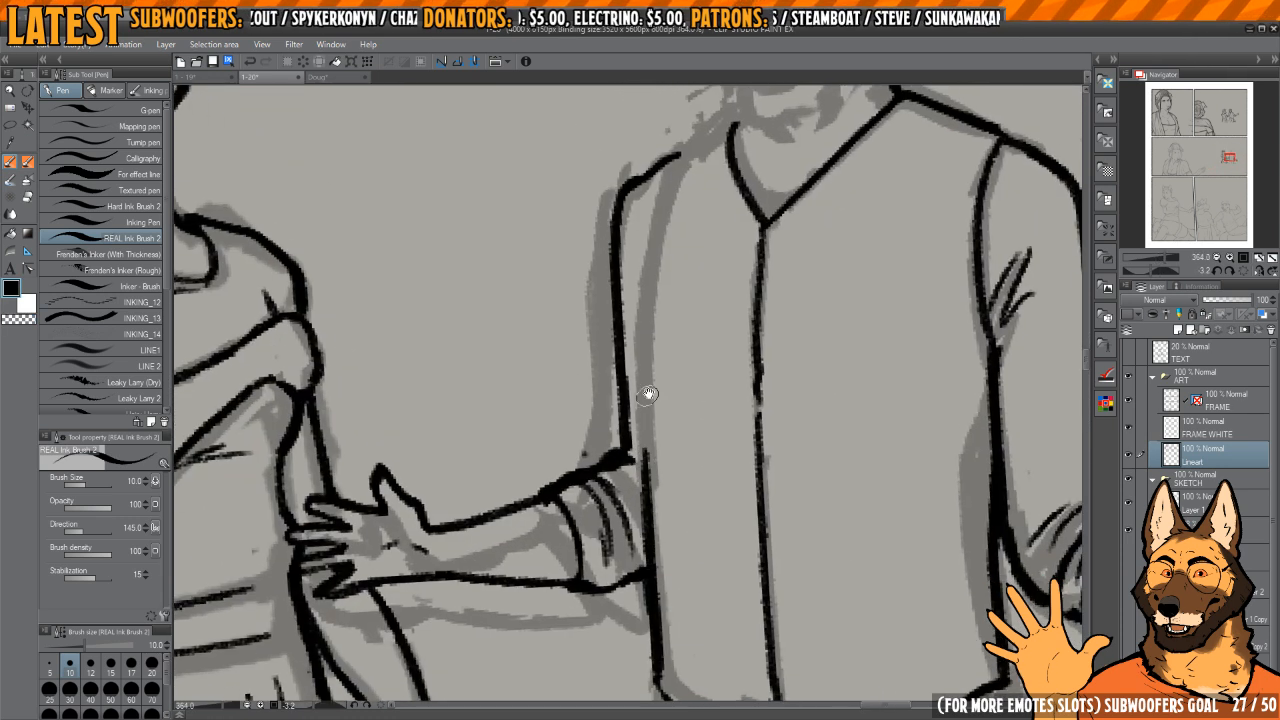
{"action": "left_click_drag", "start_coordinate": [650, 394], "coordinate": [650, 366]}
{"action": "mouse_move", "coordinate": [675, 275]}
{"action": "left_mouse_down"}
{"action": "mouse_move", "coordinate": [648, 392]}
{"action": "mouse_move", "coordinate": [648, 545]}
{"action": "left_mouse_up"}
{"action": "mouse_move", "coordinate": [688, 275]}
{"action": "left_mouse_down"}
{"action": "mouse_move", "coordinate": [662, 357]}
{"action": "mouse_move", "coordinate": [688, 348]}
{"action": "mouse_move", "coordinate": [727, 292]}
{"action": "left_mouse_up"}
{"action": "mouse_move", "coordinate": [735, 300]}
{"action": "left_mouse_down"}
{"action": "mouse_move", "coordinate": [699, 366]}
{"action": "mouse_move", "coordinate": [726, 368]}
{"action": "mouse_move", "coordinate": [716, 338]}
{"action": "mouse_move", "coordinate": [732, 446]}
{"action": "left_mouse_up"}
Step: Trim the neckline's short side and re-ink it so that it meets the end of the shoulder line
{"action": "key", "text": "c"}
{"action": "left_click_drag", "start_coordinate": [709, 398], "coordinate": [751, 458]}
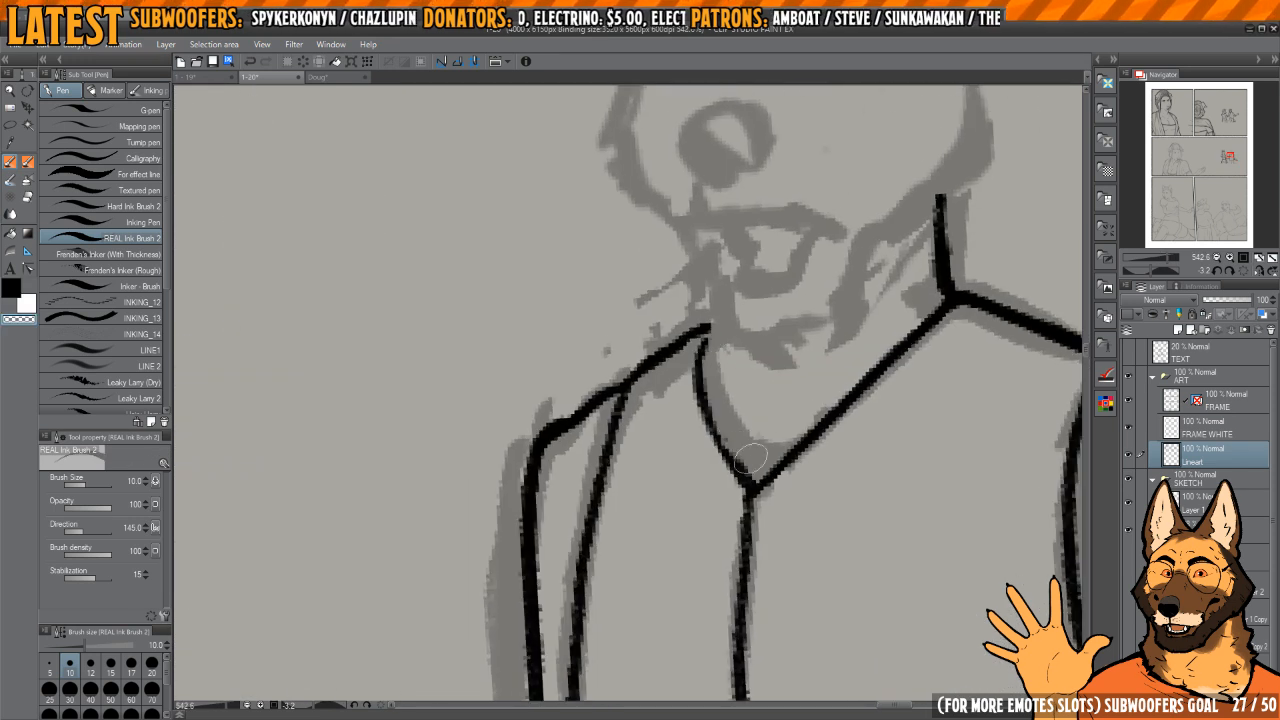
{"action": "key", "text": "c"}
{"action": "mouse_move", "coordinate": [708, 324]}
{"action": "left_mouse_down"}
{"action": "mouse_move", "coordinate": [697, 350]}
{"action": "mouse_move", "coordinate": [744, 470]}
{"action": "left_mouse_up"}
{"action": "left_click_drag", "start_coordinate": [759, 472], "coordinate": [630, 450]}
{"action": "left_click_drag", "start_coordinate": [837, 531], "coordinate": [788, 460]}
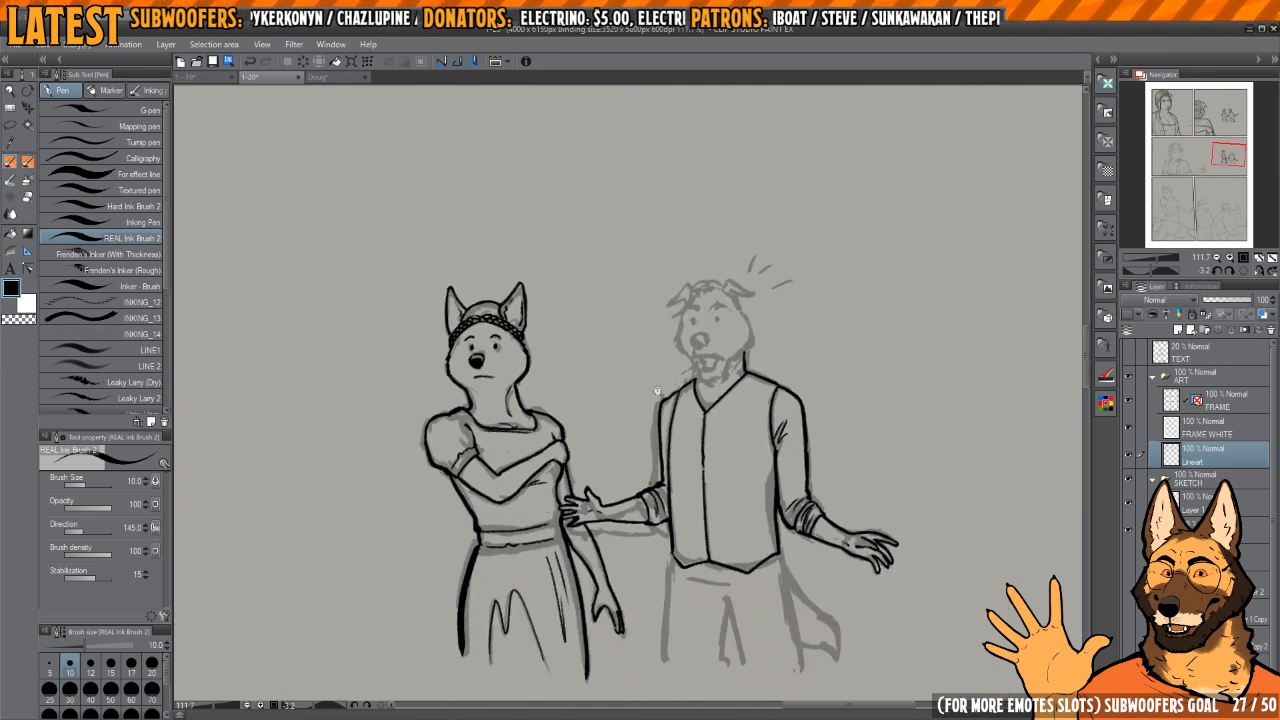
Step: Erase and thin the heavy ink around the shoulder curve of the man's reaching arm
{"action": "left_click_drag", "start_coordinate": [660, 394], "coordinate": [738, 400]}
{"action": "key", "text": "c"}
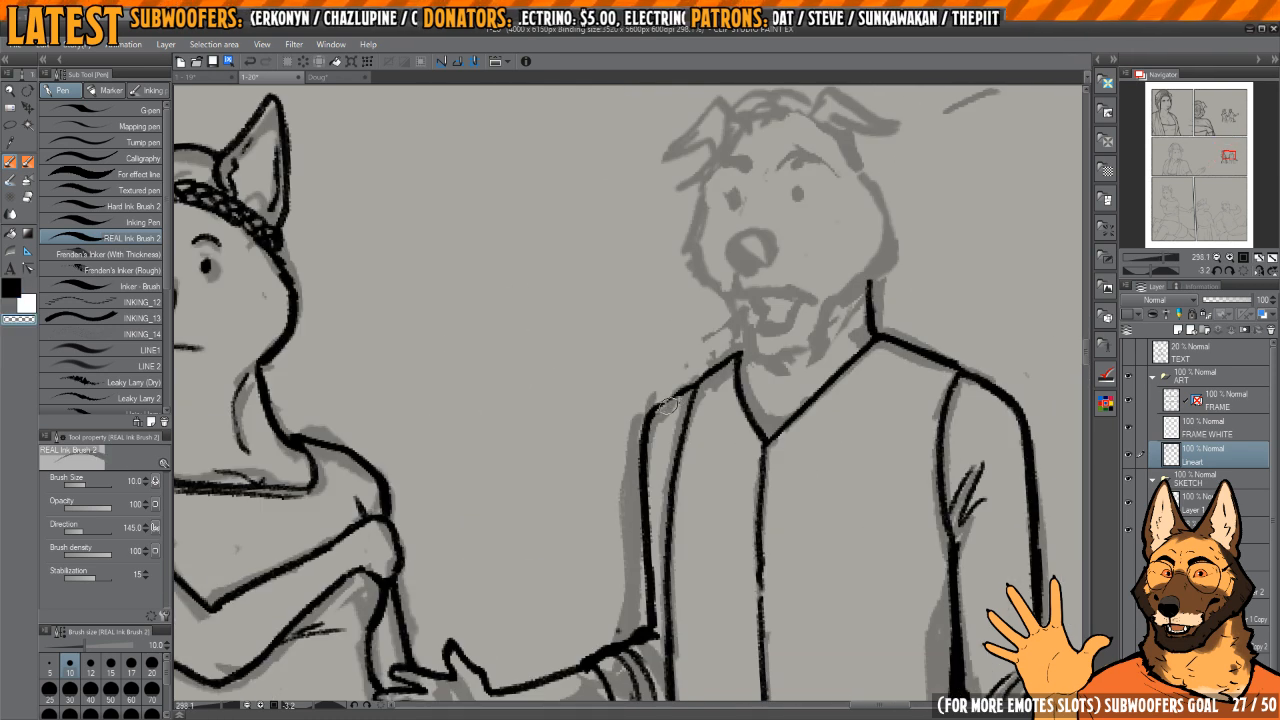
{"action": "key", "text": "c"}
{"action": "left_click_drag", "start_coordinate": [654, 422], "coordinate": [659, 474]}
{"action": "left_click_drag", "start_coordinate": [792, 493], "coordinate": [695, 484]}
{"action": "mouse_move", "coordinate": [933, 474]}
{"action": "left_mouse_down"}
{"action": "mouse_move", "coordinate": [909, 434]}
{"action": "mouse_move", "coordinate": [801, 380]}
{"action": "left_mouse_up"}
{"action": "mouse_move", "coordinate": [769, 342]}
{"action": "left_mouse_down"}
{"action": "mouse_move", "coordinate": [845, 340]}
{"action": "mouse_move", "coordinate": [801, 386]}
{"action": "left_mouse_up"}
{"action": "left_click_drag", "start_coordinate": [607, 426], "coordinate": [758, 476]}
{"action": "mouse_move", "coordinate": [562, 397]}
{"action": "left_mouse_down"}
{"action": "mouse_move", "coordinate": [650, 405]}
{"action": "mouse_move", "coordinate": [651, 470]}
{"action": "left_mouse_up"}
{"action": "key", "text": "c"}
{"action": "mouse_move", "coordinate": [650, 420]}
{"action": "left_mouse_down"}
{"action": "mouse_move", "coordinate": [610, 429]}
{"action": "mouse_move", "coordinate": [699, 329]}
{"action": "left_mouse_up"}
{"action": "left_click_drag", "start_coordinate": [640, 398], "coordinate": [619, 521]}
{"action": "key", "text": "c"}
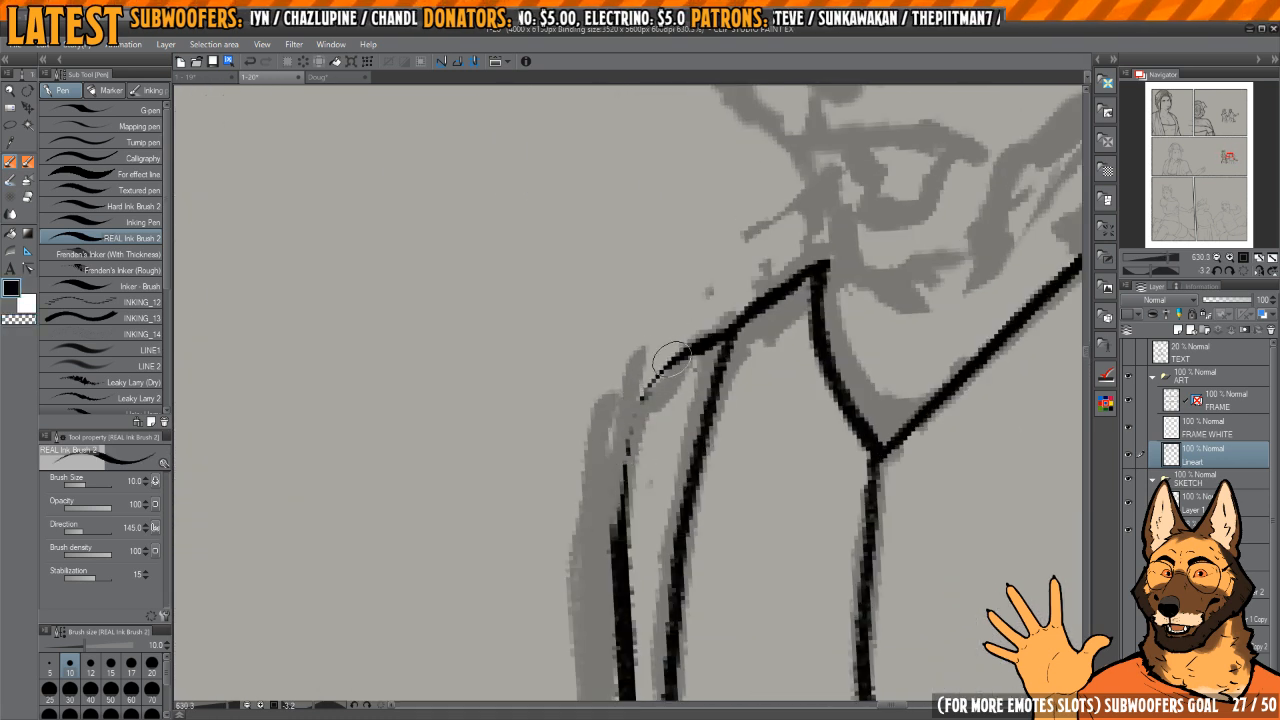
Step: Redraw the shoulder curve and outer upper-sleeve line of the man's reaching arm
{"action": "left_click_drag", "start_coordinate": [672, 359], "coordinate": [619, 587]}
{"action": "mouse_move", "coordinate": [654, 409]}
{"action": "left_mouse_down"}
{"action": "mouse_move", "coordinate": [669, 519]}
{"action": "mouse_move", "coordinate": [560, 519]}
{"action": "left_mouse_up"}
{"action": "left_click_drag", "start_coordinate": [757, 586], "coordinate": [693, 527]}
{"action": "mouse_move", "coordinate": [580, 368]}
{"action": "left_mouse_down"}
{"action": "mouse_move", "coordinate": [651, 366]}
{"action": "mouse_move", "coordinate": [641, 507]}
{"action": "left_mouse_up"}
{"action": "left_click_drag", "start_coordinate": [650, 495], "coordinate": [550, 495]}
Step: Ink the outer edge of the man's trouser leg on the woman's side, from the vest hem downward
{"action": "left_click_drag", "start_coordinate": [730, 547], "coordinate": [677, 274]}
{"action": "left_click_drag", "start_coordinate": [694, 371], "coordinate": [639, 371]}
{"action": "mouse_move", "coordinate": [621, 471]}
{"action": "left_mouse_down"}
{"action": "mouse_move", "coordinate": [617, 400]}
{"action": "mouse_move", "coordinate": [633, 396]}
{"action": "left_mouse_up"}
{"action": "left_click_drag", "start_coordinate": [633, 410], "coordinate": [695, 410]}
{"action": "left_click_drag", "start_coordinate": [640, 338], "coordinate": [618, 548]}
{"action": "key", "text": "ctrl+z"}
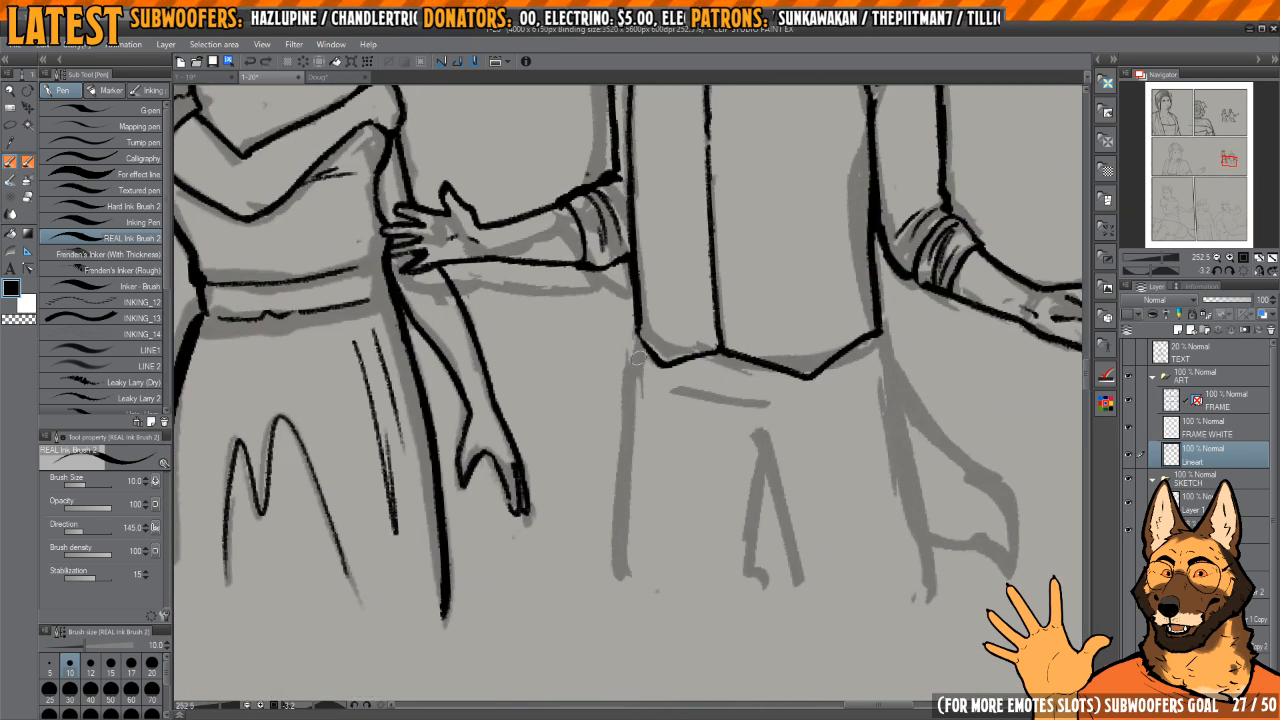
{"action": "left_click_drag", "start_coordinate": [637, 336], "coordinate": [623, 578]}
Step: Ink the inner edges of both trouser legs, the crotch fold and short creases below the vest hem
{"action": "left_click_drag", "start_coordinate": [730, 510], "coordinate": [662, 456]}
{"action": "mouse_move", "coordinate": [698, 413]}
{"action": "left_mouse_down"}
{"action": "mouse_move", "coordinate": [685, 517]}
{"action": "mouse_move", "coordinate": [719, 530]}
{"action": "mouse_move", "coordinate": [681, 385]}
{"action": "mouse_move", "coordinate": [695, 450]}
{"action": "mouse_move", "coordinate": [678, 425]}
{"action": "mouse_move", "coordinate": [654, 427]}
{"action": "mouse_move", "coordinate": [682, 427]}
{"action": "mouse_move", "coordinate": [638, 414]}
{"action": "left_mouse_up"}
{"action": "key", "text": "c"}
{"action": "key", "text": "c"}
{"action": "key", "text": "c"}
{"action": "key", "text": "c"}
{"action": "left_click_drag", "start_coordinate": [631, 401], "coordinate": [671, 390]}
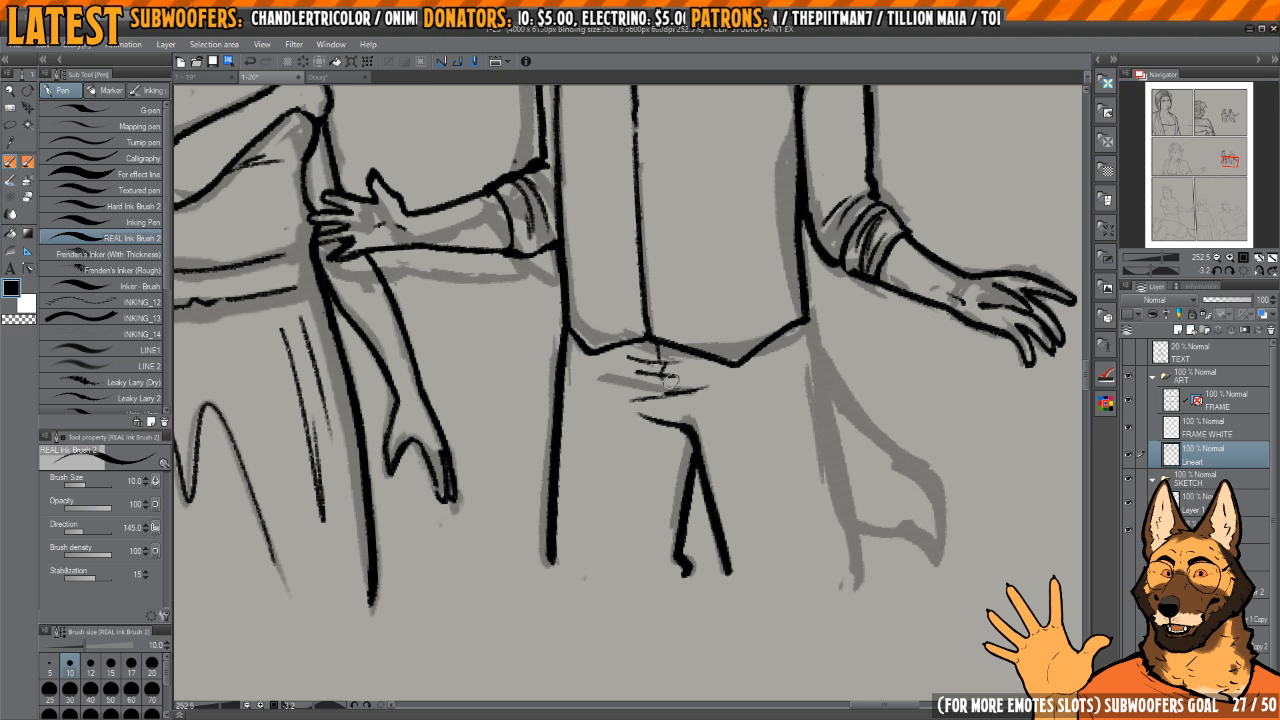
Step: Ink the outer edge of the man's other trouser leg, beside the sketched tail
{"action": "left_click_drag", "start_coordinate": [777, 395], "coordinate": [735, 387]}
{"action": "left_click_drag", "start_coordinate": [763, 323], "coordinate": [806, 568]}
{"action": "mouse_move", "coordinate": [795, 429]}
{"action": "left_mouse_down"}
{"action": "mouse_move", "coordinate": [745, 413]}
{"action": "mouse_move", "coordinate": [756, 434]}
{"action": "left_mouse_up"}
Step: Erase the upper part of the tail-side trouser line, redraw it from the vest corner and trim its edge thinner
{"action": "key", "text": "c"}
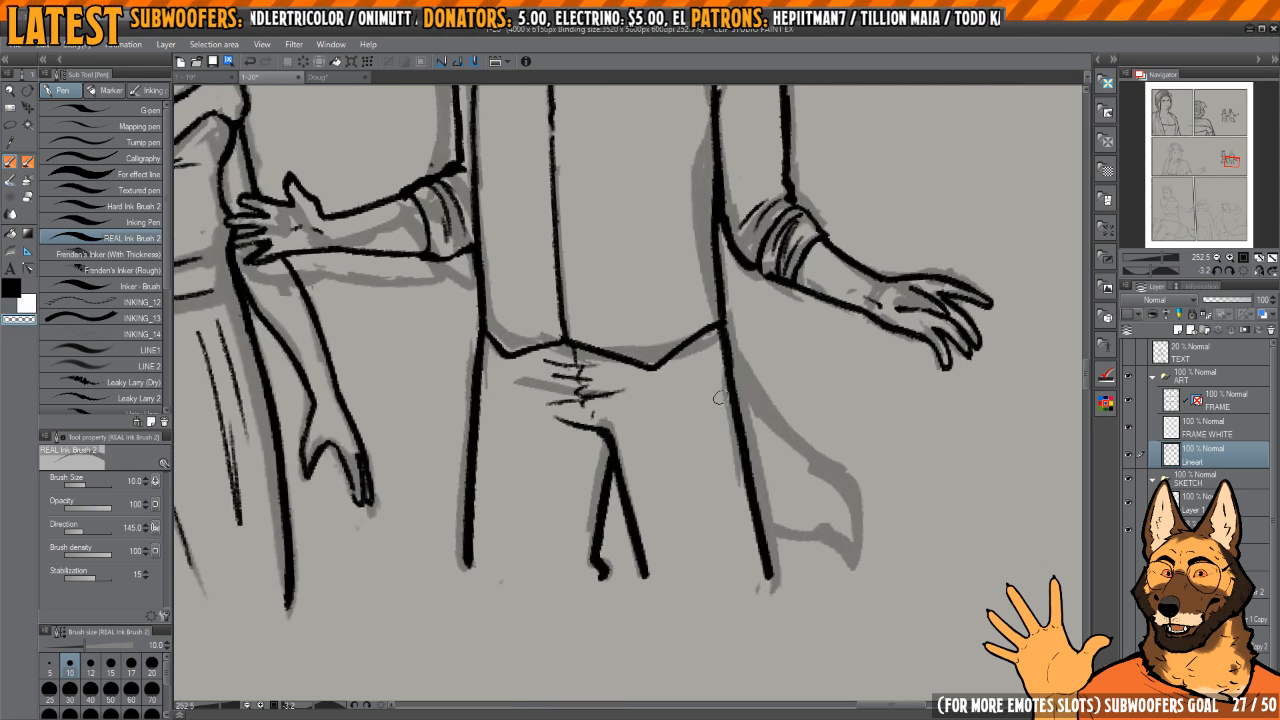
{"action": "key", "text": "c"}
{"action": "key", "text": "c"}
{"action": "left_click_drag", "start_coordinate": [719, 326], "coordinate": [728, 378]}
{"action": "key", "text": "c"}
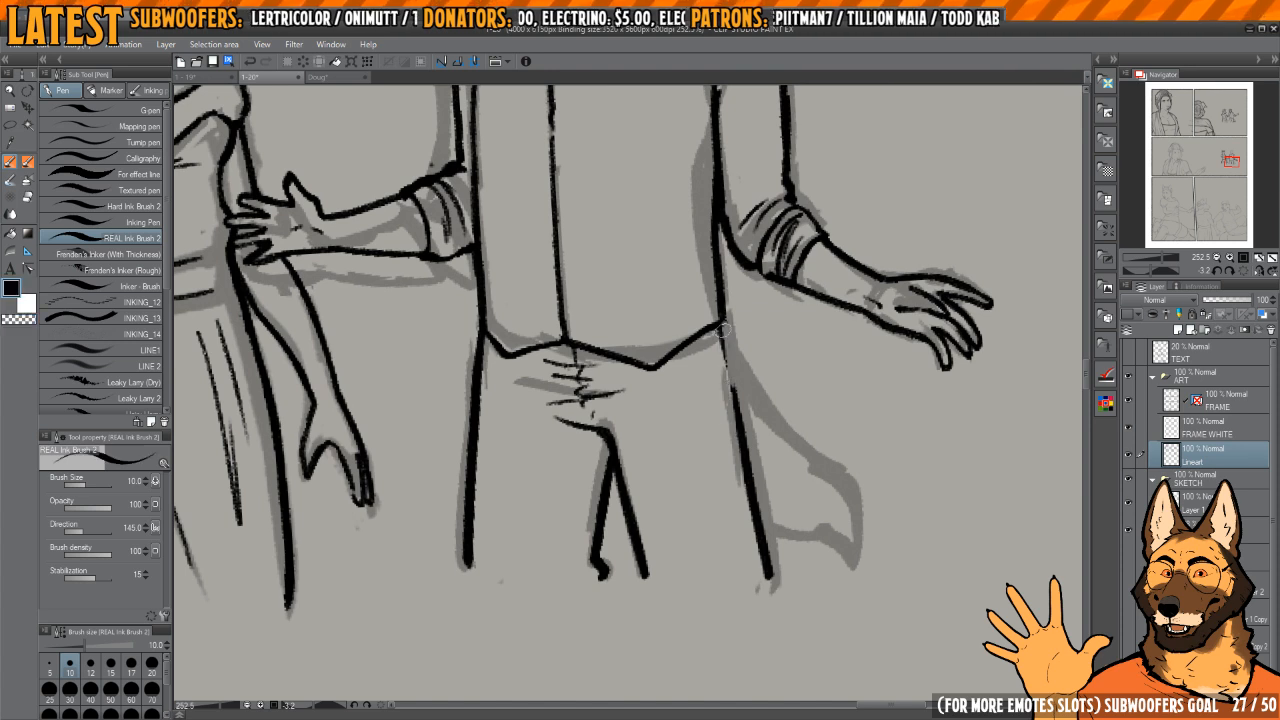
{"action": "left_click_drag", "start_coordinate": [722, 327], "coordinate": [768, 576]}
{"action": "key", "text": "c"}
{"action": "left_click_drag", "start_coordinate": [724, 402], "coordinate": [759, 592]}
{"action": "key", "text": "c"}
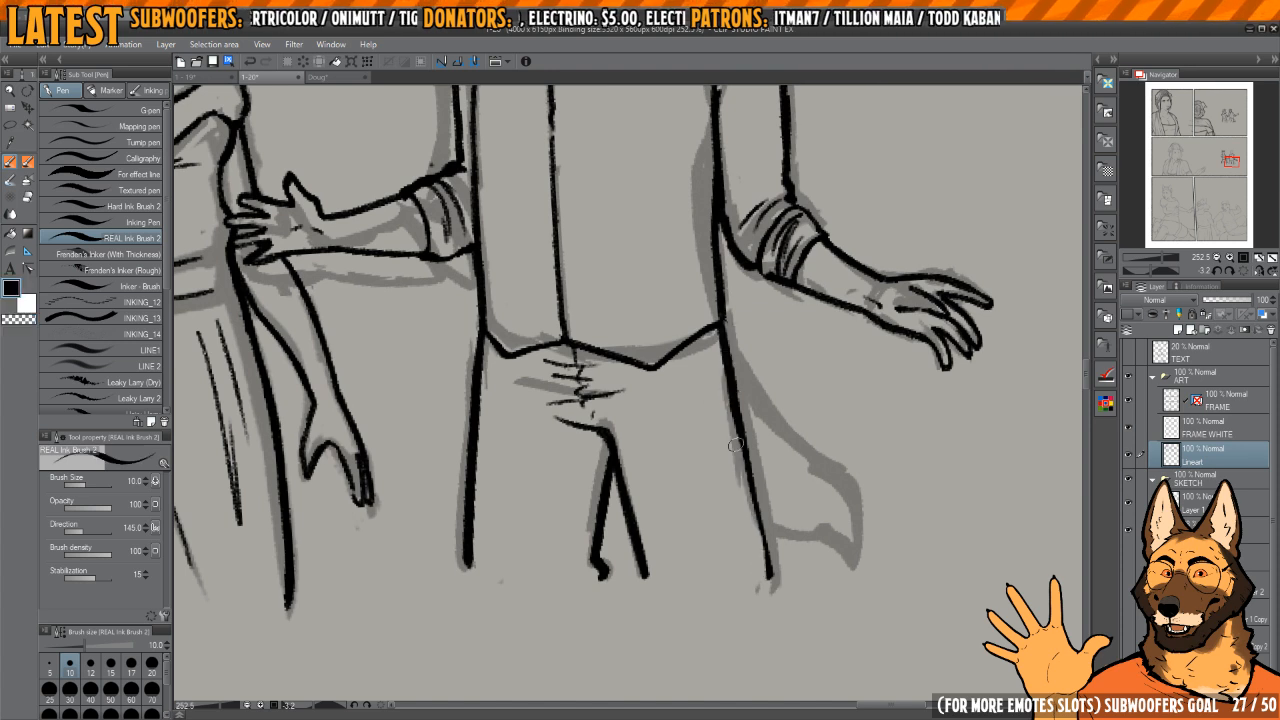
Step: Ink the outline of the man's tail beside his trouser leg, from the vest corner around the tip and back to the leg
{"action": "key", "text": "h"}
{"action": "mouse_move", "coordinate": [737, 418]}
{"action": "left_mouse_down"}
{"action": "mouse_move", "coordinate": [753, 493]}
{"action": "mouse_move", "coordinate": [842, 478]}
{"action": "left_mouse_up"}
{"action": "mouse_move", "coordinate": [842, 478]}
{"action": "left_mouse_down"}
{"action": "mouse_move", "coordinate": [856, 426]}
{"action": "mouse_move", "coordinate": [845, 313]}
{"action": "left_mouse_up"}
{"action": "left_click_drag", "start_coordinate": [630, 383], "coordinate": [692, 375]}
{"action": "mouse_move", "coordinate": [662, 321]}
{"action": "left_mouse_down"}
{"action": "mouse_move", "coordinate": [674, 382]}
{"action": "mouse_move", "coordinate": [655, 525]}
{"action": "mouse_move", "coordinate": [690, 610]}
{"action": "mouse_move", "coordinate": [727, 635]}
{"action": "left_mouse_up"}
{"action": "left_click_drag", "start_coordinate": [754, 655], "coordinate": [719, 537]}
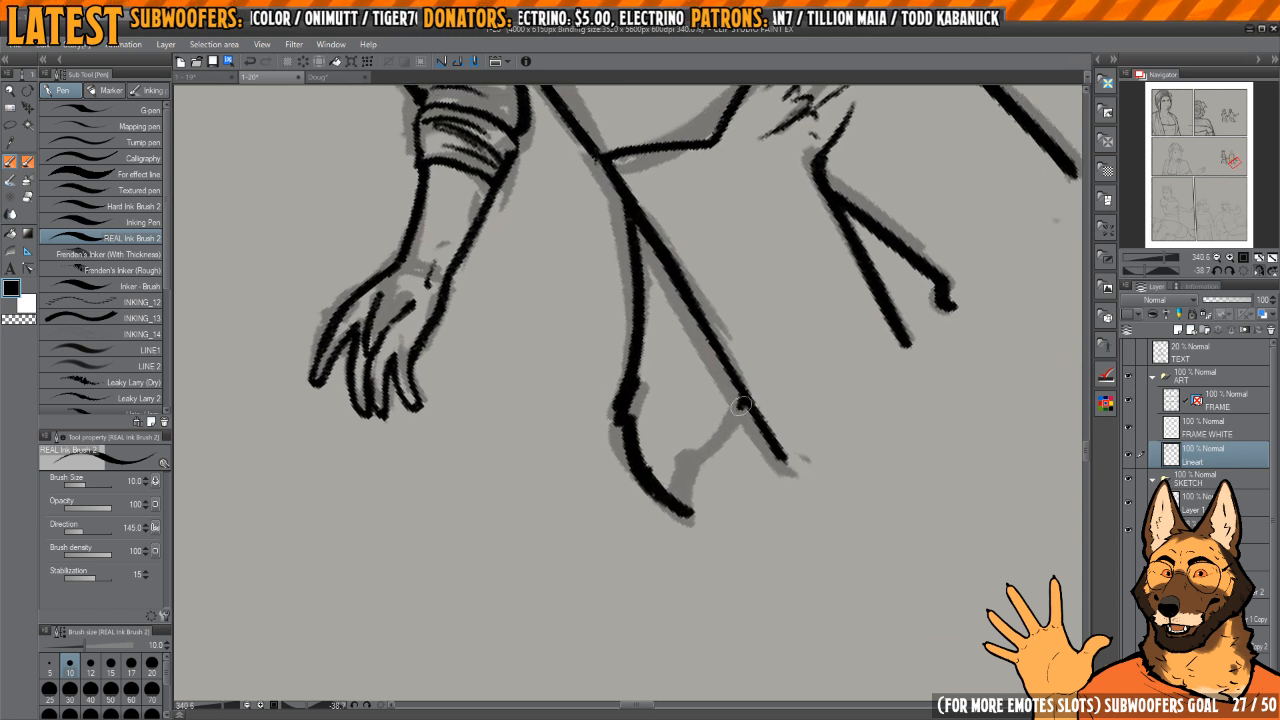
{"action": "left_click_drag", "start_coordinate": [741, 404], "coordinate": [694, 512]}
{"action": "mouse_move", "coordinate": [652, 464]}
{"action": "left_mouse_down"}
{"action": "mouse_move", "coordinate": [688, 512]}
{"action": "mouse_move", "coordinate": [684, 368]}
{"action": "mouse_move", "coordinate": [704, 413]}
{"action": "left_mouse_up"}
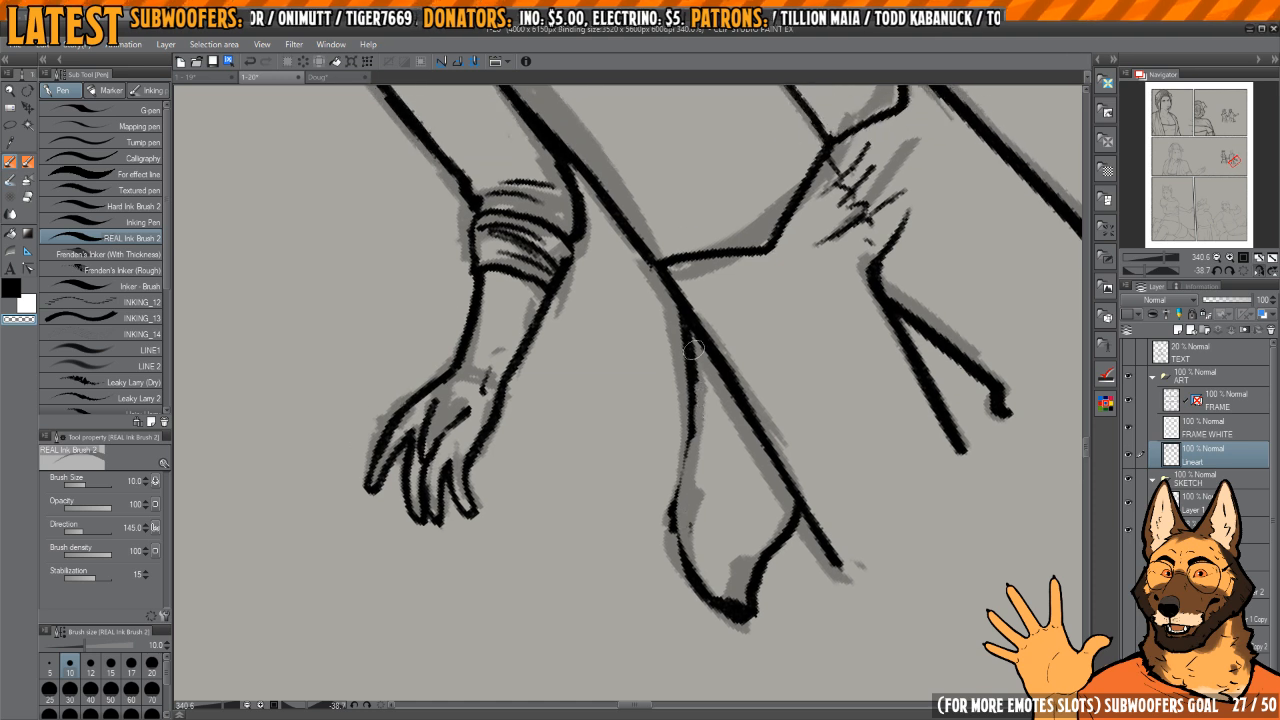
Step: Trim and refine the upper tail line where it meets the trouser leg
{"action": "key", "text": "c"}
{"action": "mouse_move", "coordinate": [686, 320]}
{"action": "left_mouse_down"}
{"action": "mouse_move", "coordinate": [677, 462]}
{"action": "mouse_move", "coordinate": [791, 423]}
{"action": "mouse_move", "coordinate": [823, 320]}
{"action": "mouse_move", "coordinate": [692, 397]}
{"action": "mouse_move", "coordinate": [797, 570]}
{"action": "mouse_move", "coordinate": [703, 408]}
{"action": "mouse_move", "coordinate": [550, 448]}
{"action": "mouse_move", "coordinate": [651, 449]}
{"action": "mouse_move", "coordinate": [690, 490]}
{"action": "mouse_move", "coordinate": [657, 460]}
{"action": "mouse_move", "coordinate": [640, 466]}
{"action": "mouse_move", "coordinate": [640, 452]}
{"action": "mouse_move", "coordinate": [714, 452]}
{"action": "mouse_move", "coordinate": [768, 472]}
{"action": "mouse_move", "coordinate": [715, 518]}
{"action": "left_mouse_up"}
{"action": "key", "text": "c"}
{"action": "key", "text": "h"}
{"action": "key", "text": "c"}
Step: Ink the man's open mouth with a solid dark interior and clear out the tongue shape inside it
{"action": "scroll", "coordinate": [594, 435], "scroll_direction": "up", "scroll_amount": 2}
{"action": "mouse_move", "coordinate": [655, 468]}
{"action": "left_mouse_down"}
{"action": "mouse_move", "coordinate": [665, 513]}
{"action": "mouse_move", "coordinate": [691, 533]}
{"action": "mouse_move", "coordinate": [715, 525]}
{"action": "mouse_move", "coordinate": [731, 495]}
{"action": "mouse_move", "coordinate": [685, 490]}
{"action": "mouse_move", "coordinate": [671, 460]}
{"action": "mouse_move", "coordinate": [695, 498]}
{"action": "mouse_move", "coordinate": [722, 470]}
{"action": "mouse_move", "coordinate": [686, 460]}
{"action": "mouse_move", "coordinate": [736, 473]}
{"action": "left_mouse_up"}
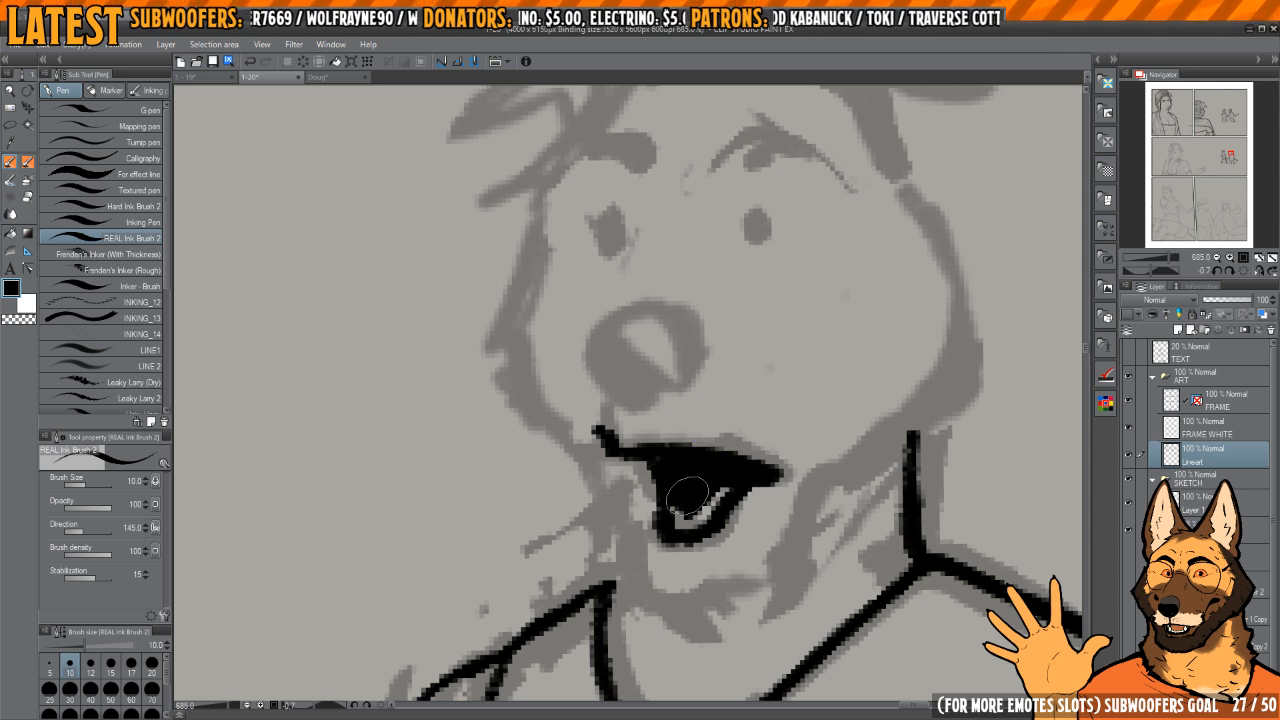
{"action": "key", "text": "c"}
{"action": "key", "text": "c"}
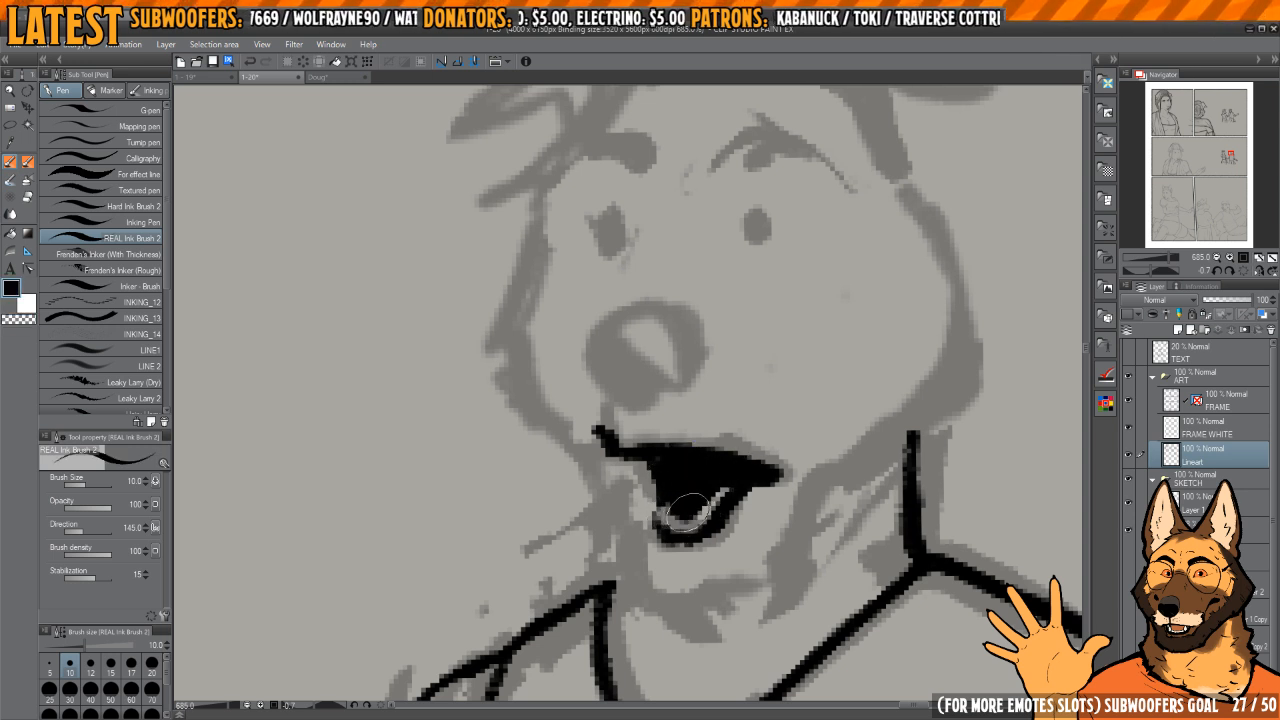
Step: Ink the man's nose as a solid black shape and carve a highlight out of its upper part
{"action": "key", "text": "c"}
{"action": "mouse_move", "coordinate": [656, 500]}
{"action": "left_mouse_down"}
{"action": "mouse_move", "coordinate": [666, 535]}
{"action": "mouse_move", "coordinate": [638, 457]}
{"action": "left_mouse_up"}
{"action": "key", "text": "c"}
{"action": "mouse_move", "coordinate": [663, 371]}
{"action": "left_mouse_down"}
{"action": "mouse_move", "coordinate": [686, 427]}
{"action": "mouse_move", "coordinate": [649, 417]}
{"action": "mouse_move", "coordinate": [631, 437]}
{"action": "mouse_move", "coordinate": [706, 457]}
{"action": "mouse_move", "coordinate": [640, 400]}
{"action": "mouse_move", "coordinate": [650, 445]}
{"action": "mouse_move", "coordinate": [700, 430]}
{"action": "mouse_move", "coordinate": [687, 444]}
{"action": "left_mouse_up"}
{"action": "key", "text": "c"}
{"action": "mouse_move", "coordinate": [644, 405]}
{"action": "left_mouse_down"}
{"action": "mouse_move", "coordinate": [694, 407]}
{"action": "mouse_move", "coordinate": [703, 427]}
{"action": "mouse_move", "coordinate": [708, 407]}
{"action": "mouse_move", "coordinate": [716, 432]}
{"action": "mouse_move", "coordinate": [715, 420]}
{"action": "mouse_move", "coordinate": [688, 388]}
{"action": "mouse_move", "coordinate": [653, 390]}
{"action": "mouse_move", "coordinate": [626, 419]}
{"action": "mouse_move", "coordinate": [620, 407]}
{"action": "mouse_move", "coordinate": [633, 394]}
{"action": "mouse_move", "coordinate": [617, 434]}
{"action": "mouse_move", "coordinate": [630, 460]}
{"action": "mouse_move", "coordinate": [633, 419]}
{"action": "mouse_move", "coordinate": [674, 466]}
{"action": "left_mouse_up"}
{"action": "key", "text": "c"}
{"action": "key", "text": "c"}
{"action": "key", "text": "c"}
Step: Ink both of the man's eyes as small solid black ovals over the sketched ones
{"action": "left_click_drag", "start_coordinate": [756, 344], "coordinate": [710, 468]}
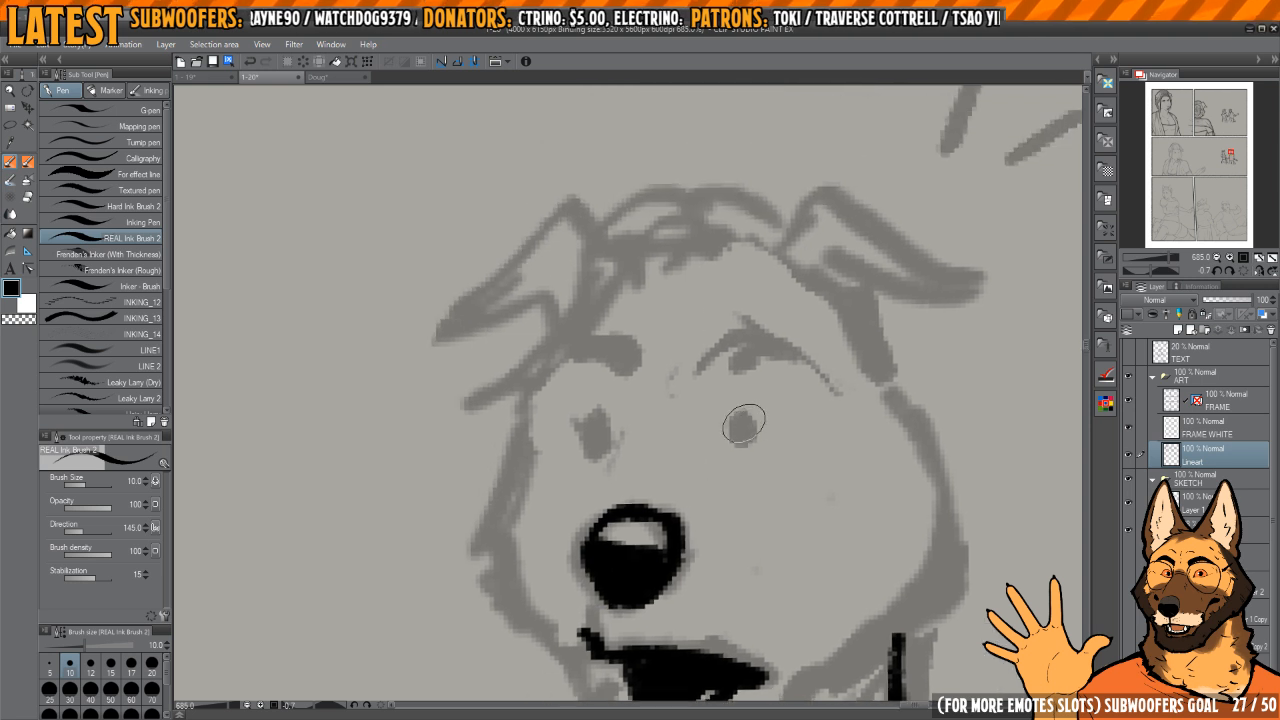
{"action": "left_click_drag", "start_coordinate": [746, 421], "coordinate": [748, 422]}
{"action": "mouse_move", "coordinate": [675, 435]}
{"action": "left_mouse_down"}
{"action": "mouse_move", "coordinate": [737, 441]}
{"action": "mouse_move", "coordinate": [668, 438]}
{"action": "left_mouse_up"}
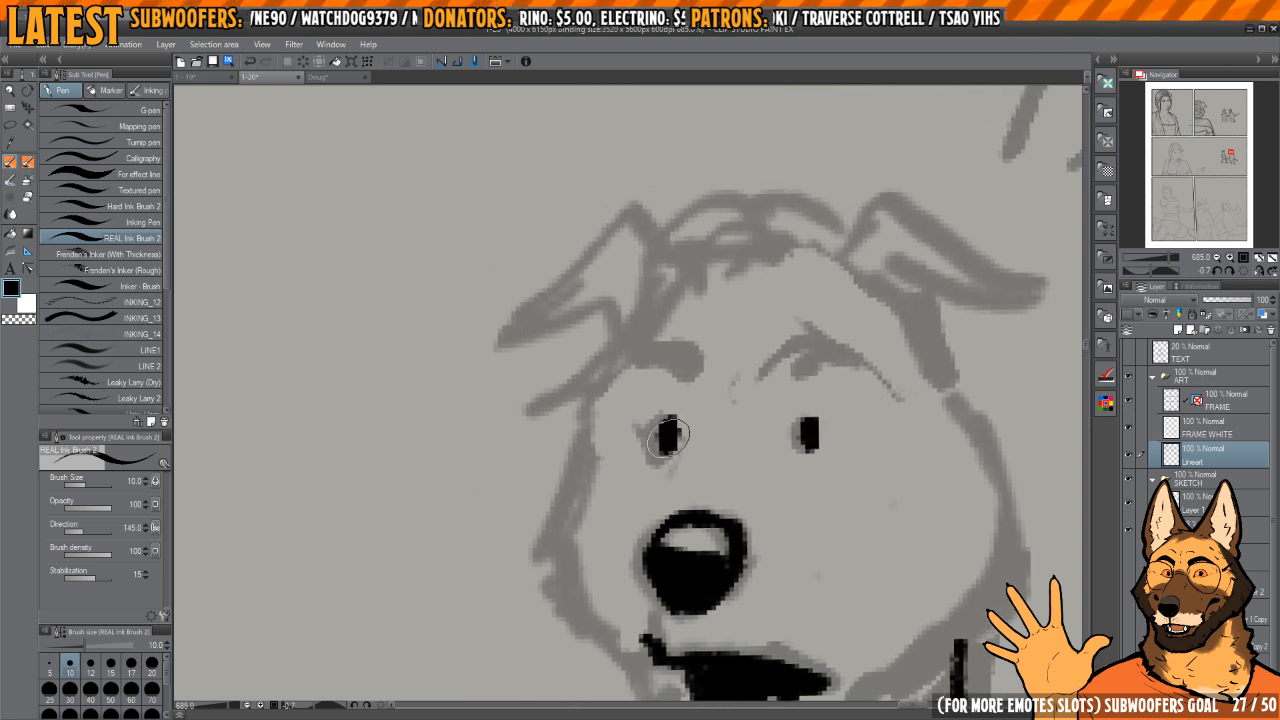
Step: Ink short, thick arched eyebrows above both of the man's eyes
{"action": "mouse_move", "coordinate": [808, 362]}
{"action": "left_mouse_down"}
{"action": "mouse_move", "coordinate": [772, 331]}
{"action": "mouse_move", "coordinate": [801, 337]}
{"action": "mouse_move", "coordinate": [738, 333]}
{"action": "mouse_move", "coordinate": [818, 349]}
{"action": "left_mouse_up"}
{"action": "left_click_drag", "start_coordinate": [738, 342], "coordinate": [801, 377]}
{"action": "mouse_move", "coordinate": [723, 368]}
{"action": "left_mouse_down"}
{"action": "mouse_move", "coordinate": [711, 359]}
{"action": "mouse_move", "coordinate": [657, 377]}
{"action": "left_mouse_up"}
{"action": "mouse_move", "coordinate": [657, 376]}
{"action": "left_mouse_down"}
{"action": "mouse_move", "coordinate": [700, 351]}
{"action": "mouse_move", "coordinate": [726, 371]}
{"action": "left_mouse_up"}
{"action": "scroll", "coordinate": [813, 400], "scroll_direction": "down", "scroll_amount": 3}
{"action": "mouse_move", "coordinate": [840, 420]}
{"action": "left_mouse_down"}
{"action": "mouse_move", "coordinate": [812, 311]}
{"action": "mouse_move", "coordinate": [792, 359]}
{"action": "left_mouse_up"}
{"action": "scroll", "coordinate": [767, 328], "scroll_direction": "up", "scroll_amount": 3}
{"action": "left_click_drag", "start_coordinate": [743, 320], "coordinate": [797, 316]}
{"action": "scroll", "coordinate": [772, 420], "scroll_direction": "down", "scroll_amount": 3}
{"action": "left_click_drag", "start_coordinate": [770, 460], "coordinate": [753, 383]}
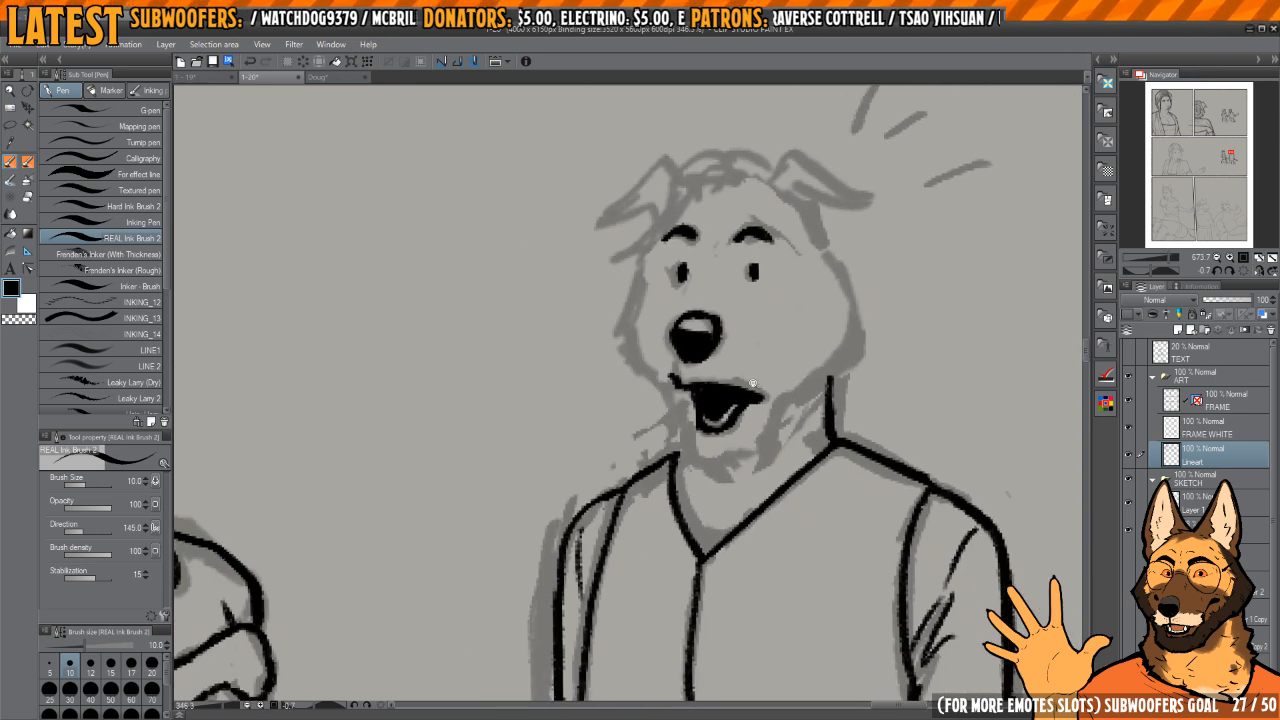
Step: Ink the man's face outline along both cheeks, down the muzzle and jaw to the pointed chin tuft
{"action": "scroll", "coordinate": [753, 383], "scroll_direction": "up", "scroll_amount": 1}
{"action": "mouse_move", "coordinate": [672, 440]}
{"action": "left_mouse_down"}
{"action": "mouse_move", "coordinate": [712, 476]}
{"action": "mouse_move", "coordinate": [753, 462]}
{"action": "mouse_move", "coordinate": [882, 342]}
{"action": "left_mouse_up"}
{"action": "mouse_move", "coordinate": [826, 279]}
{"action": "left_mouse_down"}
{"action": "mouse_move", "coordinate": [814, 391]}
{"action": "mouse_move", "coordinate": [865, 361]}
{"action": "mouse_move", "coordinate": [881, 430]}
{"action": "mouse_move", "coordinate": [870, 450]}
{"action": "left_mouse_up"}
{"action": "left_click_drag", "start_coordinate": [635, 384], "coordinate": [691, 380]}
{"action": "mouse_move", "coordinate": [680, 311]}
{"action": "left_mouse_down"}
{"action": "mouse_move", "coordinate": [658, 428]}
{"action": "mouse_move", "coordinate": [721, 518]}
{"action": "left_mouse_up"}
{"action": "left_click_drag", "start_coordinate": [713, 584], "coordinate": [696, 508]}
{"action": "left_click_drag", "start_coordinate": [699, 440], "coordinate": [701, 513]}
{"action": "left_click_drag", "start_coordinate": [742, 526], "coordinate": [737, 512]}
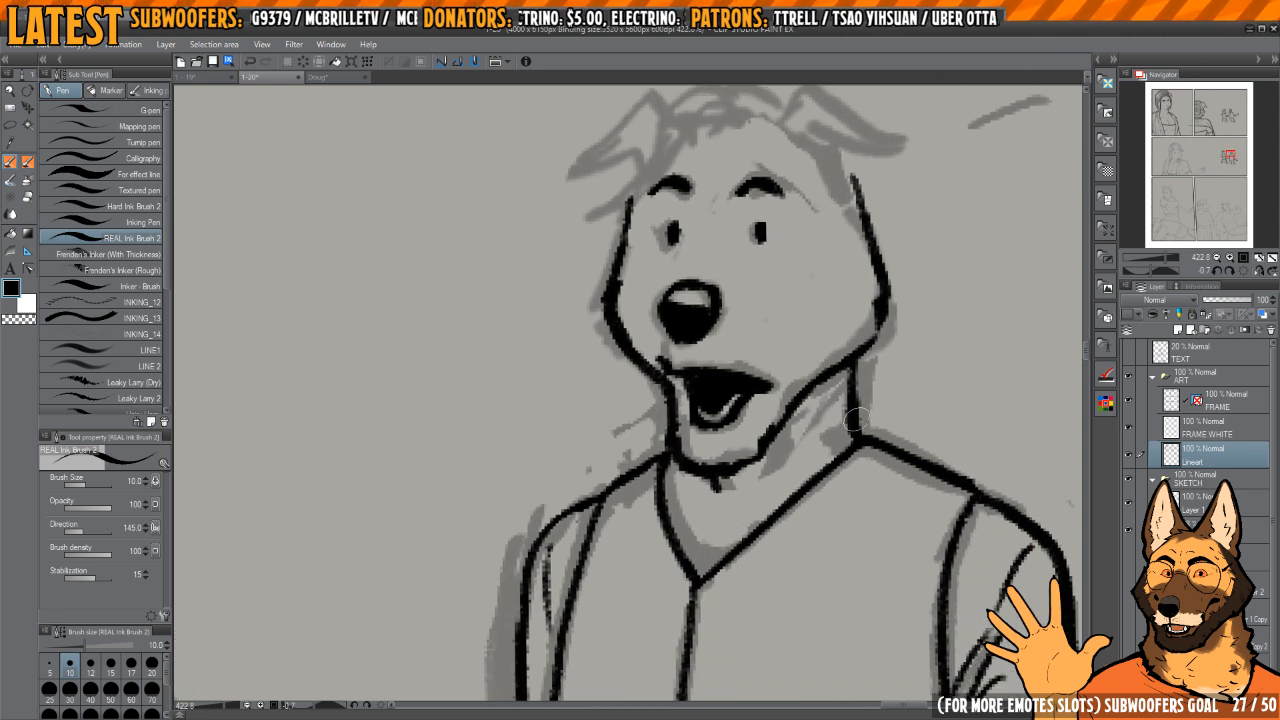
Step: Ink the neck and collar lines, darken the area under the chin and add a small throat crease
{"action": "mouse_move", "coordinate": [859, 408]}
{"action": "left_mouse_down"}
{"action": "mouse_move", "coordinate": [774, 440]}
{"action": "mouse_move", "coordinate": [715, 498]}
{"action": "left_mouse_up"}
{"action": "mouse_move", "coordinate": [688, 466]}
{"action": "left_mouse_down"}
{"action": "mouse_move", "coordinate": [716, 499]}
{"action": "mouse_move", "coordinate": [708, 469]}
{"action": "mouse_move", "coordinate": [704, 507]}
{"action": "left_mouse_up"}
{"action": "left_click_drag", "start_coordinate": [659, 401], "coordinate": [662, 434]}
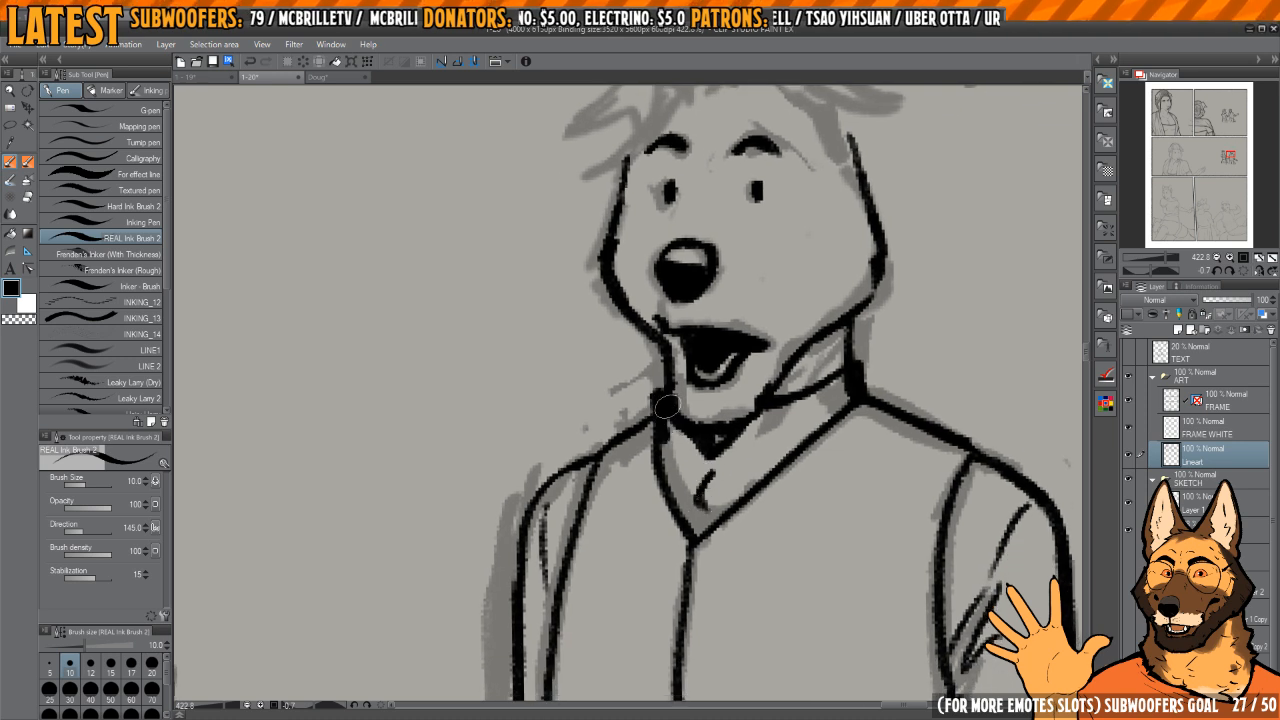
{"action": "mouse_move", "coordinate": [805, 400]}
{"action": "left_mouse_down"}
{"action": "mouse_move", "coordinate": [789, 454]}
{"action": "mouse_move", "coordinate": [808, 460]}
{"action": "left_mouse_up"}
{"action": "left_click_drag", "start_coordinate": [793, 362], "coordinate": [772, 490]}
Step: Ink the outlines of the man's two folded ears over the sketch
{"action": "scroll", "coordinate": [814, 334], "scroll_direction": "up", "scroll_amount": 1}
{"action": "mouse_move", "coordinate": [764, 304]}
{"action": "left_mouse_down"}
{"action": "mouse_move", "coordinate": [795, 284]}
{"action": "mouse_move", "coordinate": [864, 340]}
{"action": "mouse_move", "coordinate": [792, 331]}
{"action": "left_mouse_up"}
{"action": "left_click_drag", "start_coordinate": [682, 351], "coordinate": [776, 387]}
{"action": "mouse_move", "coordinate": [732, 338]}
{"action": "left_mouse_down"}
{"action": "mouse_move", "coordinate": [648, 364]}
{"action": "mouse_move", "coordinate": [688, 373]}
{"action": "mouse_move", "coordinate": [683, 428]}
{"action": "left_mouse_up"}
{"action": "left_click_drag", "start_coordinate": [845, 400], "coordinate": [729, 385]}
Step: Draw three white surprise lines over the sketched marks beside the man's head, then restore black as the drawing colour
{"action": "key", "text": "x"}
{"action": "mouse_move", "coordinate": [808, 288]}
{"action": "left_mouse_down"}
{"action": "mouse_move", "coordinate": [850, 203]}
{"action": "mouse_move", "coordinate": [935, 222]}
{"action": "left_mouse_up"}
{"action": "mouse_move", "coordinate": [888, 342]}
{"action": "left_mouse_down"}
{"action": "mouse_move", "coordinate": [962, 323]}
{"action": "mouse_move", "coordinate": [873, 351]}
{"action": "mouse_move", "coordinate": [891, 357]}
{"action": "left_mouse_up"}
{"action": "key", "text": "x"}
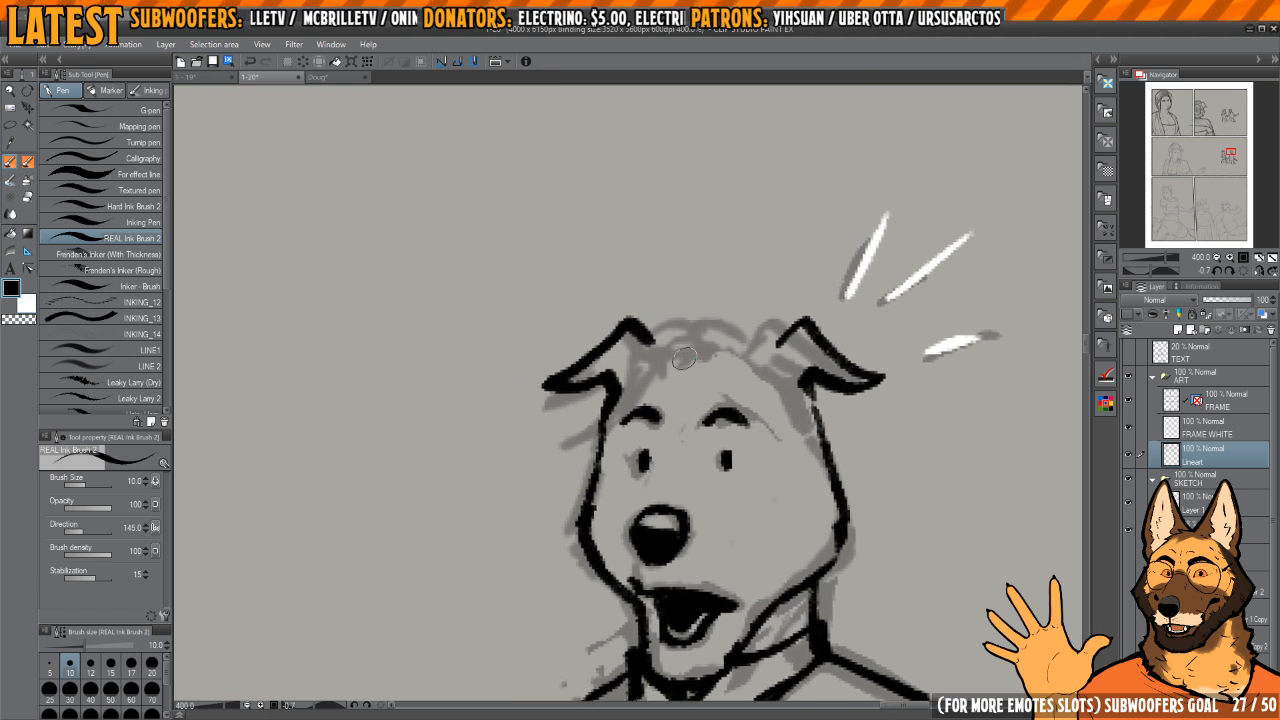
Step: Ink the man's hairline across the forehead and the jagged hair tufts below his ears, trimming stray ink
{"action": "mouse_move", "coordinate": [692, 358]}
{"action": "left_mouse_down"}
{"action": "mouse_move", "coordinate": [628, 395]}
{"action": "mouse_move", "coordinate": [588, 440]}
{"action": "left_mouse_up"}
{"action": "mouse_move", "coordinate": [606, 384]}
{"action": "left_mouse_down"}
{"action": "mouse_move", "coordinate": [686, 349]}
{"action": "mouse_move", "coordinate": [775, 439]}
{"action": "left_mouse_up"}
{"action": "mouse_move", "coordinate": [776, 432]}
{"action": "left_mouse_down"}
{"action": "mouse_move", "coordinate": [808, 451]}
{"action": "mouse_move", "coordinate": [782, 409]}
{"action": "left_mouse_up"}
{"action": "left_click_drag", "start_coordinate": [786, 364], "coordinate": [833, 437]}
{"action": "mouse_move", "coordinate": [830, 438]}
{"action": "left_mouse_down"}
{"action": "mouse_move", "coordinate": [804, 382]}
{"action": "mouse_move", "coordinate": [833, 384]}
{"action": "left_mouse_up"}
{"action": "mouse_move", "coordinate": [833, 384]}
{"action": "left_mouse_down"}
{"action": "mouse_move", "coordinate": [808, 378]}
{"action": "mouse_move", "coordinate": [817, 440]}
{"action": "left_mouse_up"}
{"action": "key", "text": "c"}
{"action": "left_click_drag", "start_coordinate": [789, 353], "coordinate": [784, 378]}
{"action": "key", "text": "c"}
Step: Ink the curved top of the man's hair from one ear to the other
{"action": "mouse_move", "coordinate": [736, 275]}
{"action": "left_mouse_down"}
{"action": "mouse_move", "coordinate": [768, 339]}
{"action": "mouse_move", "coordinate": [716, 322]}
{"action": "mouse_move", "coordinate": [652, 330]}
{"action": "mouse_move", "coordinate": [668, 352]}
{"action": "left_mouse_up"}
{"action": "key", "text": "c"}
Step: Thicken the centre of the man's fringe above the forehead and trim its edge into small strands
{"action": "key", "text": "c"}
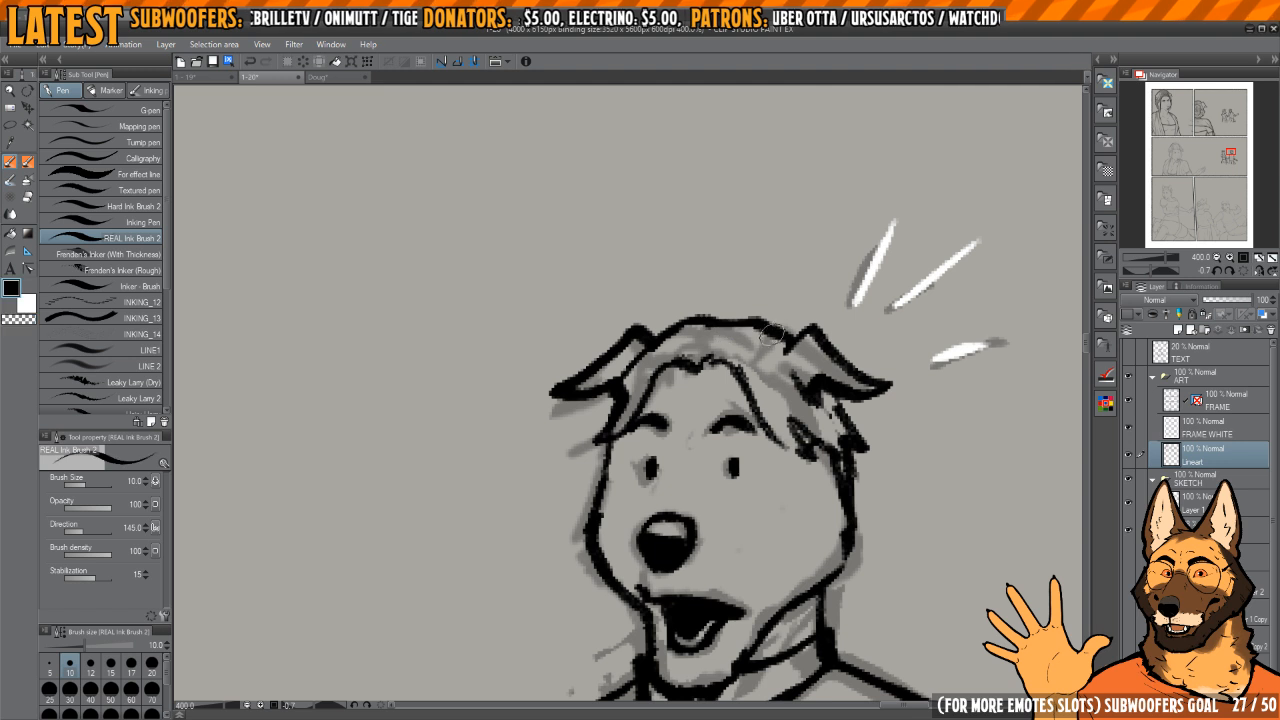
{"action": "left_click_drag", "start_coordinate": [731, 319], "coordinate": [684, 321]}
{"action": "left_click_drag", "start_coordinate": [719, 386], "coordinate": [705, 321]}
{"action": "left_click_drag", "start_coordinate": [679, 297], "coordinate": [712, 304]}
{"action": "key", "text": "c"}
{"action": "mouse_move", "coordinate": [704, 291]}
{"action": "left_mouse_down"}
{"action": "mouse_move", "coordinate": [654, 309]}
{"action": "mouse_move", "coordinate": [696, 302]}
{"action": "left_mouse_up"}
{"action": "key", "text": "c"}
{"action": "key", "text": "c"}
{"action": "key", "text": "c"}
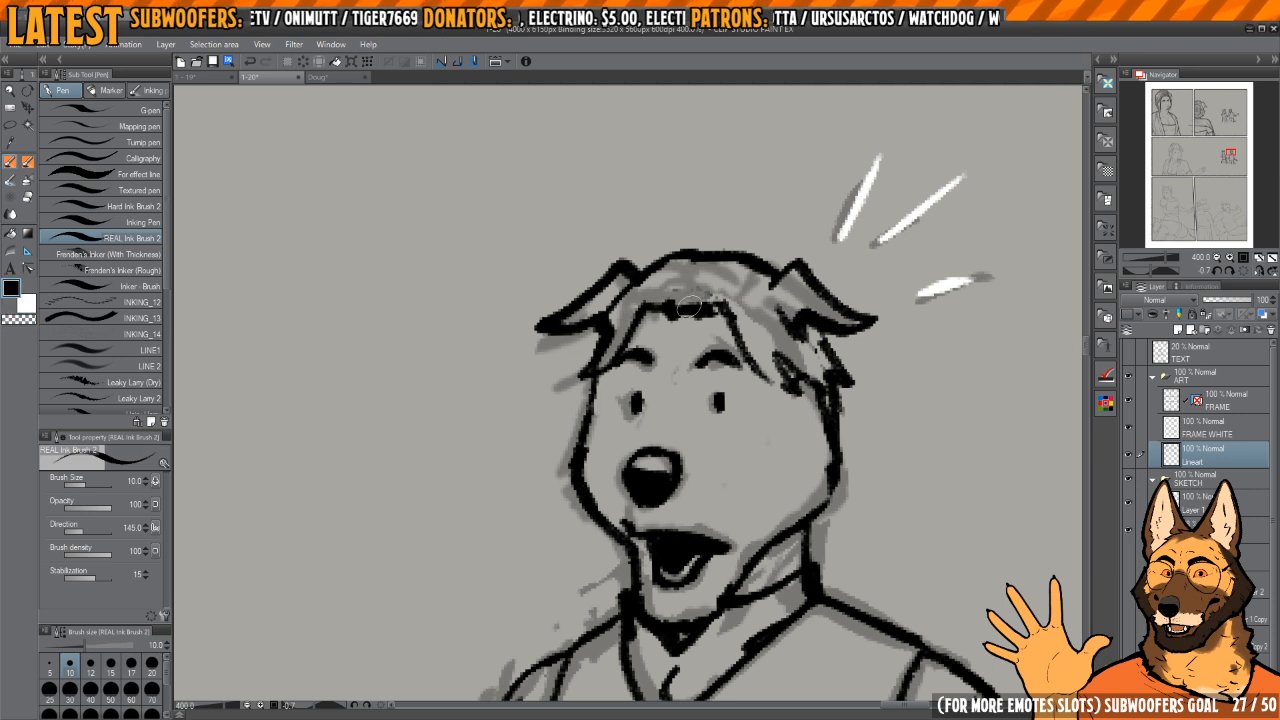
{"action": "scroll", "coordinate": [750, 348], "scroll_direction": "down", "scroll_amount": 10}
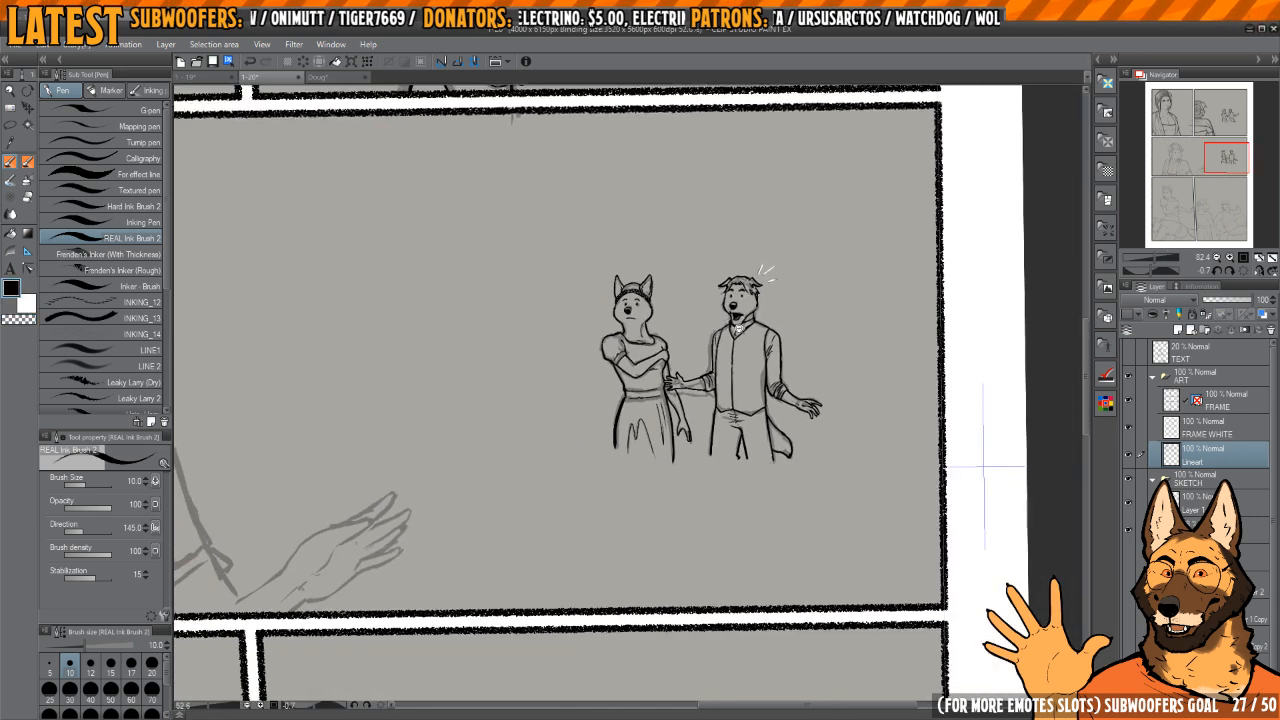
{"action": "left_click_drag", "start_coordinate": [697, 348], "coordinate": [823, 351]}
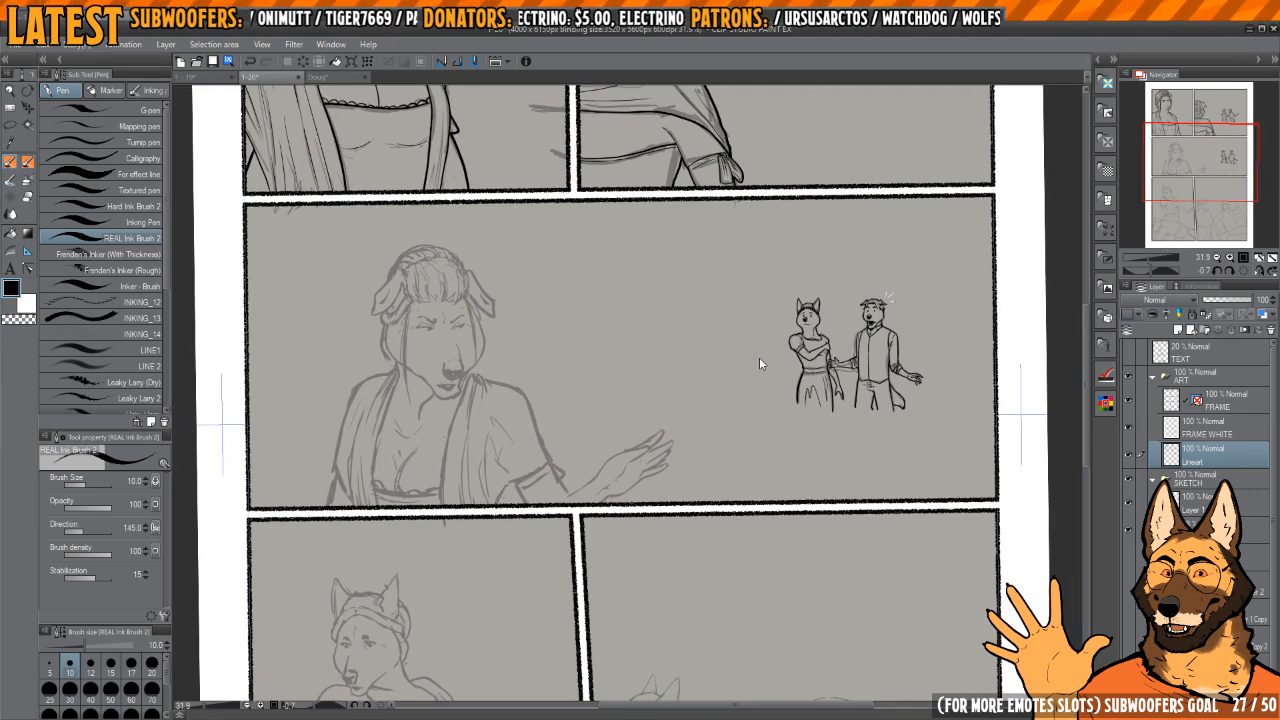
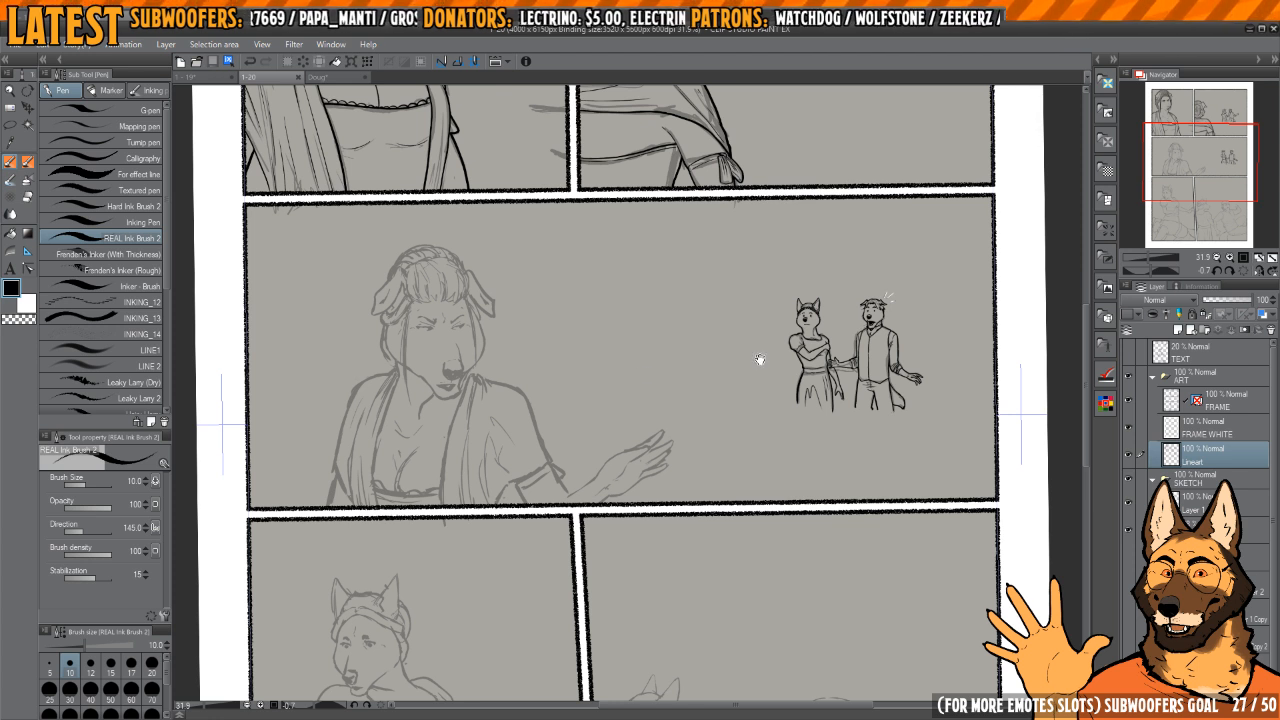
Step: Set the ink brush size to 12 and ink the bunched fabric by the woman's chin and the upper slope of her shoulder
{"action": "scroll", "coordinate": [760, 359], "scroll_direction": "up", "scroll_amount": 3}
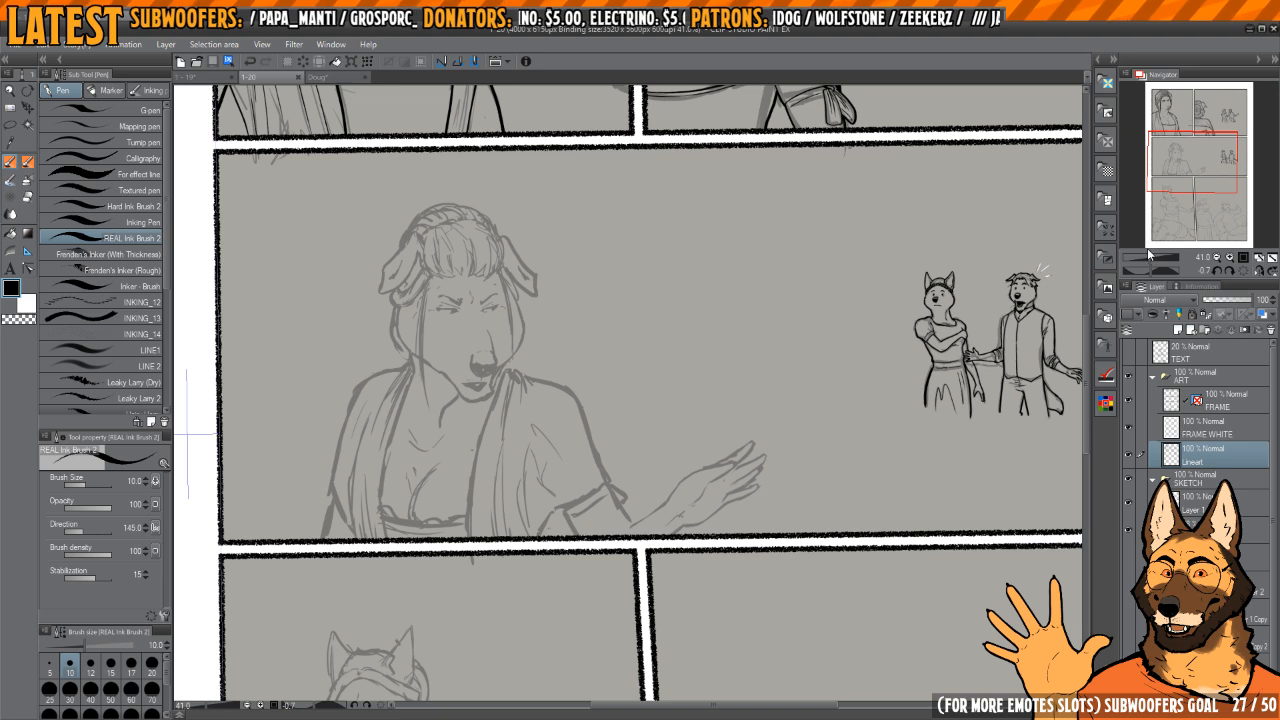
{"action": "left_click", "coordinate": [1244, 272]}
{"action": "scroll", "coordinate": [757, 438], "scroll_direction": "up", "scroll_amount": 8}
{"action": "left_click_drag", "start_coordinate": [654, 437], "coordinate": [745, 388]}
{"action": "key", "text": "h"}
{"action": "scroll", "coordinate": [728, 372], "scroll_direction": "down", "scroll_amount": 7}
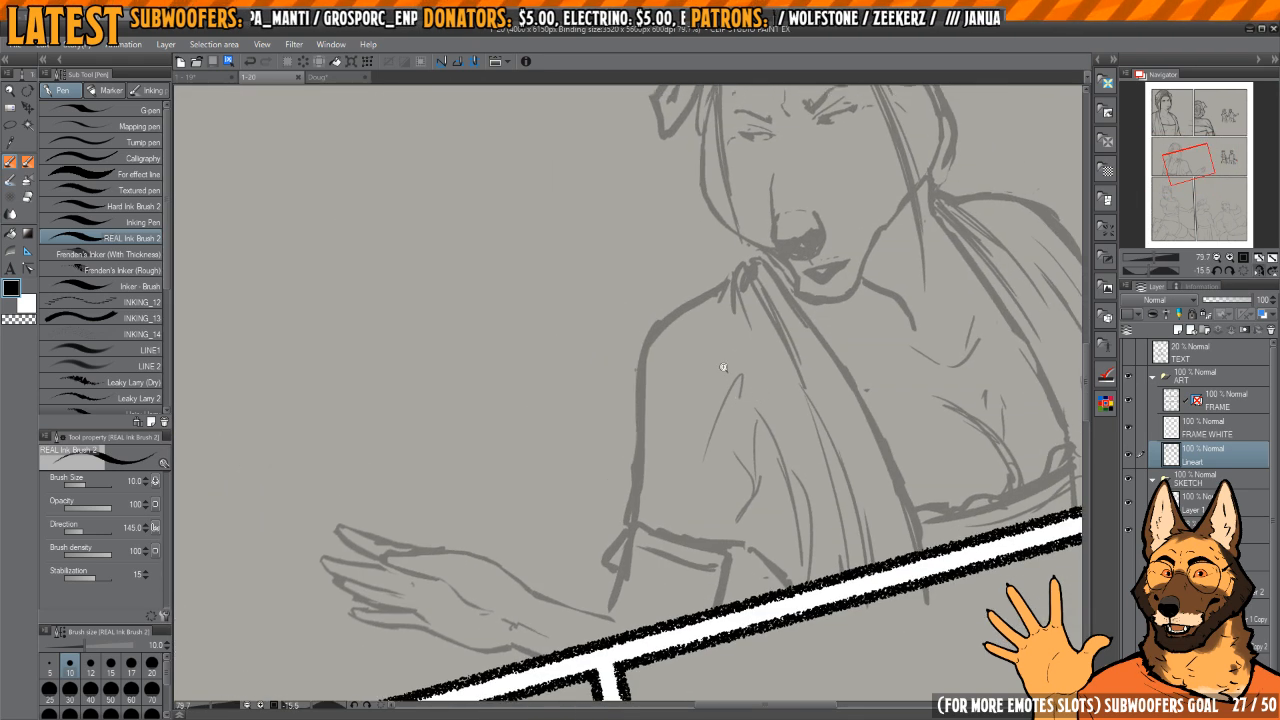
{"action": "scroll", "coordinate": [728, 373], "scroll_direction": "up", "scroll_amount": 4}
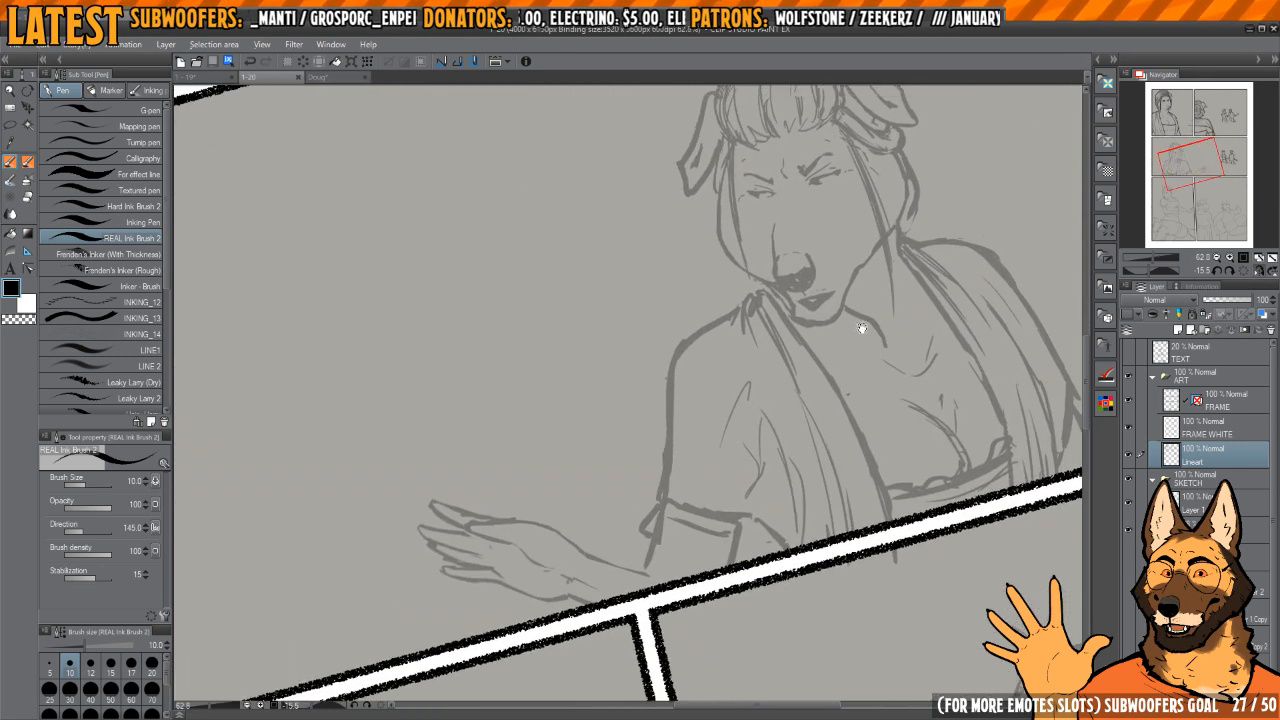
{"action": "scroll", "coordinate": [766, 372], "scroll_direction": "up", "scroll_amount": 5}
{"action": "scroll", "coordinate": [735, 395], "scroll_direction": "up", "scroll_amount": 5}
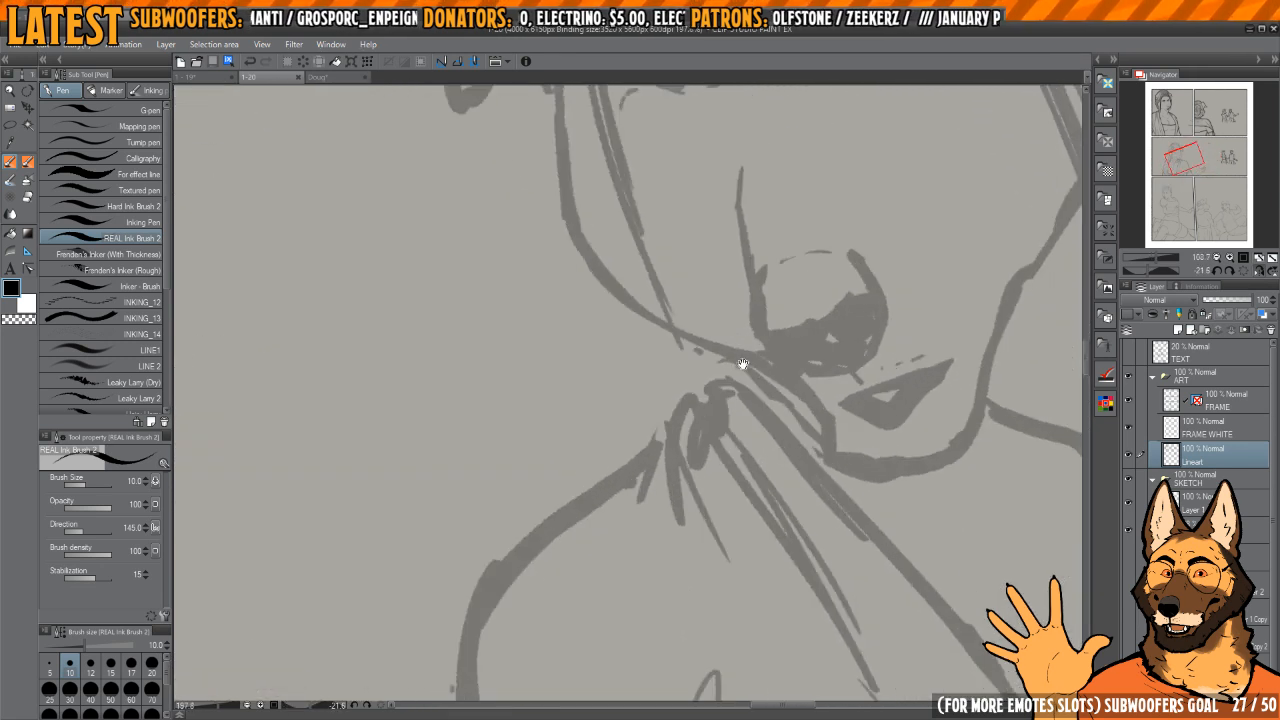
{"action": "key", "text": "bracketright"}
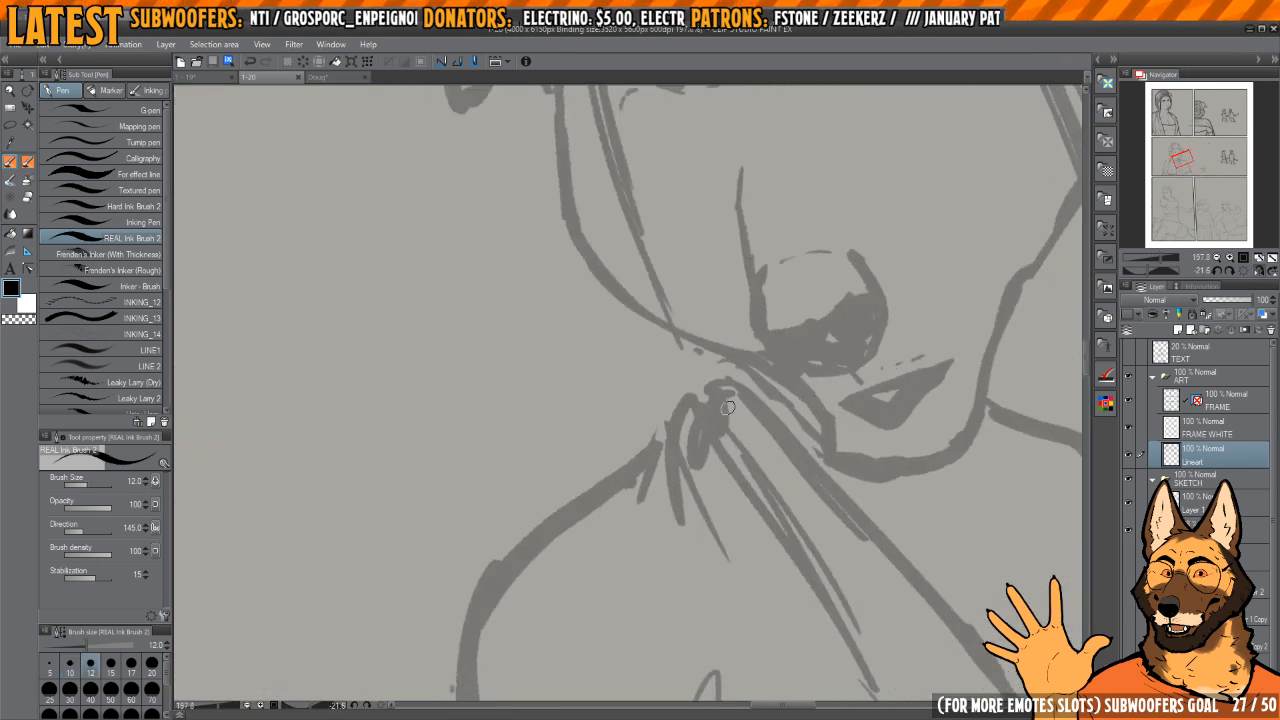
{"action": "left_click_drag", "start_coordinate": [734, 373], "coordinate": [759, 353]}
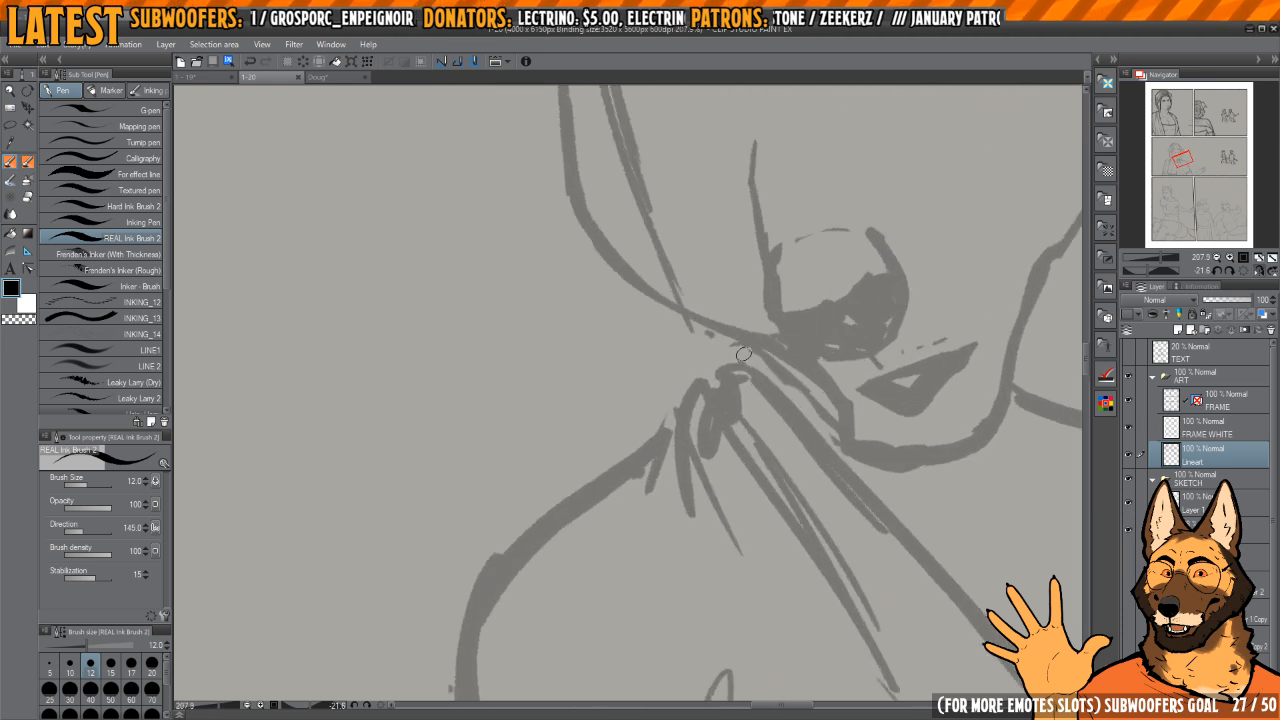
{"action": "scroll", "coordinate": [762, 340], "scroll_direction": "up", "scroll_amount": 2}
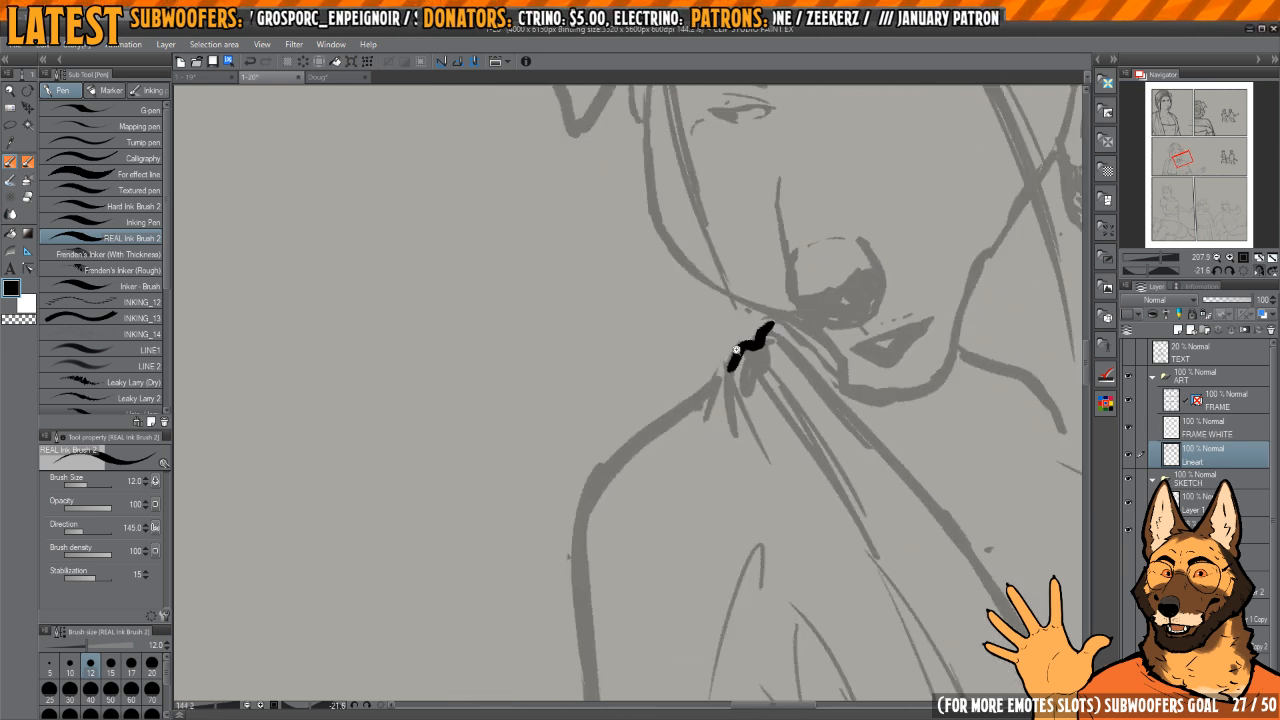
{"action": "scroll", "coordinate": [781, 316], "scroll_direction": "down", "scroll_amount": 3}
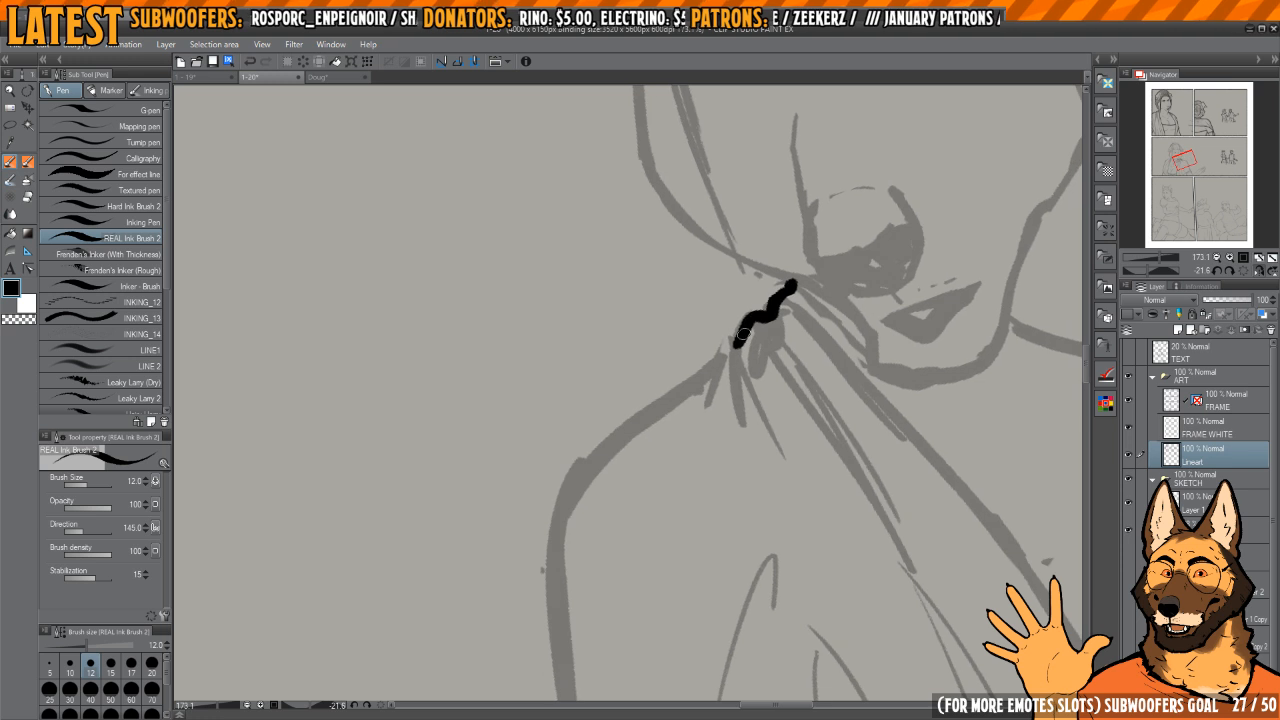
{"action": "left_click_drag", "start_coordinate": [734, 348], "coordinate": [649, 410]}
{"action": "left_click_drag", "start_coordinate": [734, 356], "coordinate": [760, 338]}
{"action": "scroll", "coordinate": [760, 338], "scroll_direction": "up", "scroll_amount": 2}
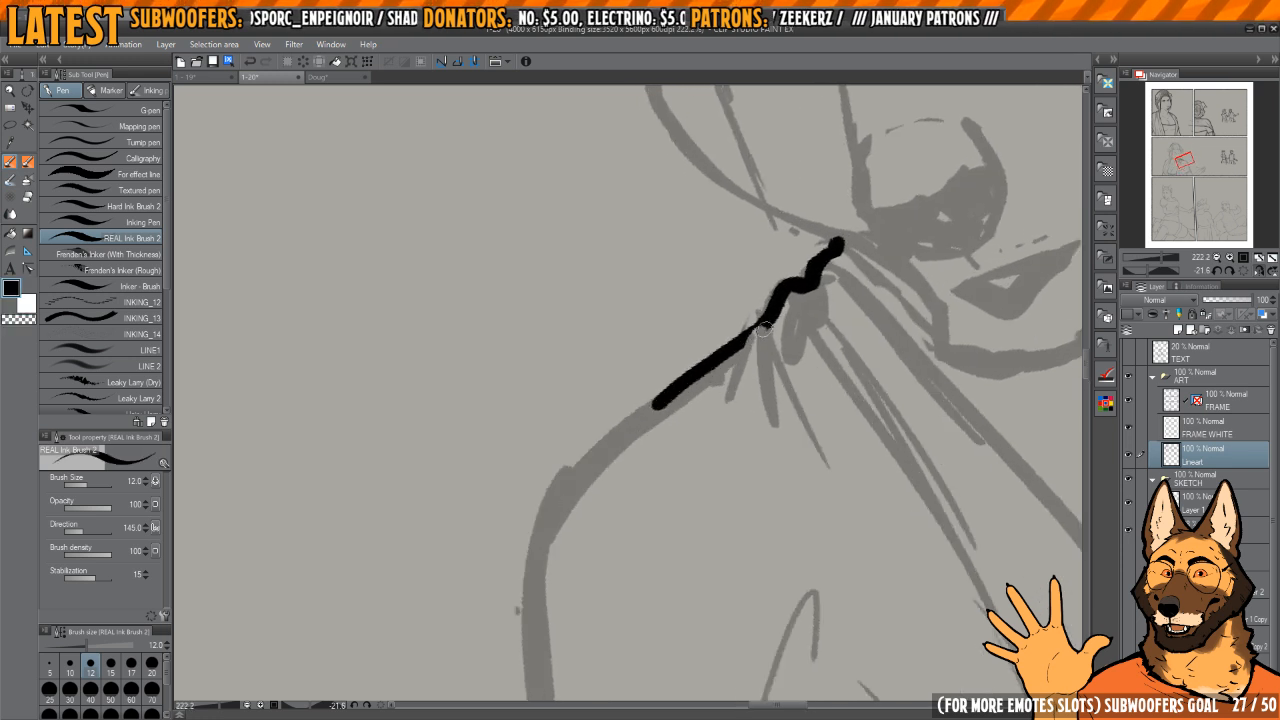
{"action": "scroll", "coordinate": [748, 334], "scroll_direction": "down", "scroll_amount": 4}
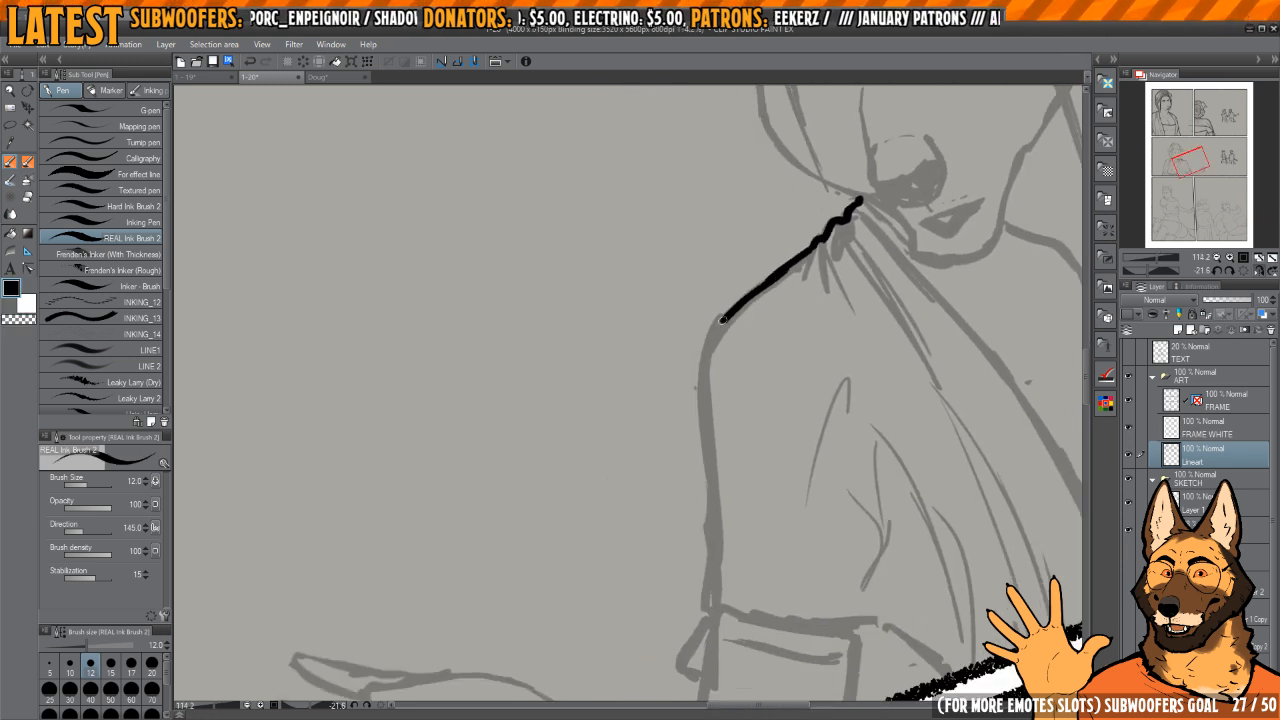
Step: Ink the sleeve's outer edge from the shoulder to the cuff and its lower hem down to the panel border
{"action": "mouse_move", "coordinate": [722, 320]}
{"action": "left_mouse_down"}
{"action": "mouse_move", "coordinate": [705, 487]}
{"action": "mouse_move", "coordinate": [712, 604]}
{"action": "left_mouse_up"}
{"action": "mouse_move", "coordinate": [790, 568]}
{"action": "left_mouse_down"}
{"action": "mouse_move", "coordinate": [738, 383]}
{"action": "mouse_move", "coordinate": [703, 493]}
{"action": "left_mouse_up"}
{"action": "mouse_move", "coordinate": [703, 493]}
{"action": "left_mouse_down"}
{"action": "mouse_move", "coordinate": [715, 448]}
{"action": "mouse_move", "coordinate": [640, 410]}
{"action": "left_mouse_up"}
{"action": "left_click_drag", "start_coordinate": [638, 455], "coordinate": [656, 643]}
{"action": "mouse_move", "coordinate": [697, 532]}
{"action": "left_mouse_down"}
{"action": "mouse_move", "coordinate": [671, 423]}
{"action": "mouse_move", "coordinate": [697, 369]}
{"action": "mouse_move", "coordinate": [759, 380]}
{"action": "left_mouse_up"}
{"action": "key", "text": "h"}
{"action": "key", "text": "h"}
{"action": "left_click_drag", "start_coordinate": [759, 380], "coordinate": [710, 495]}
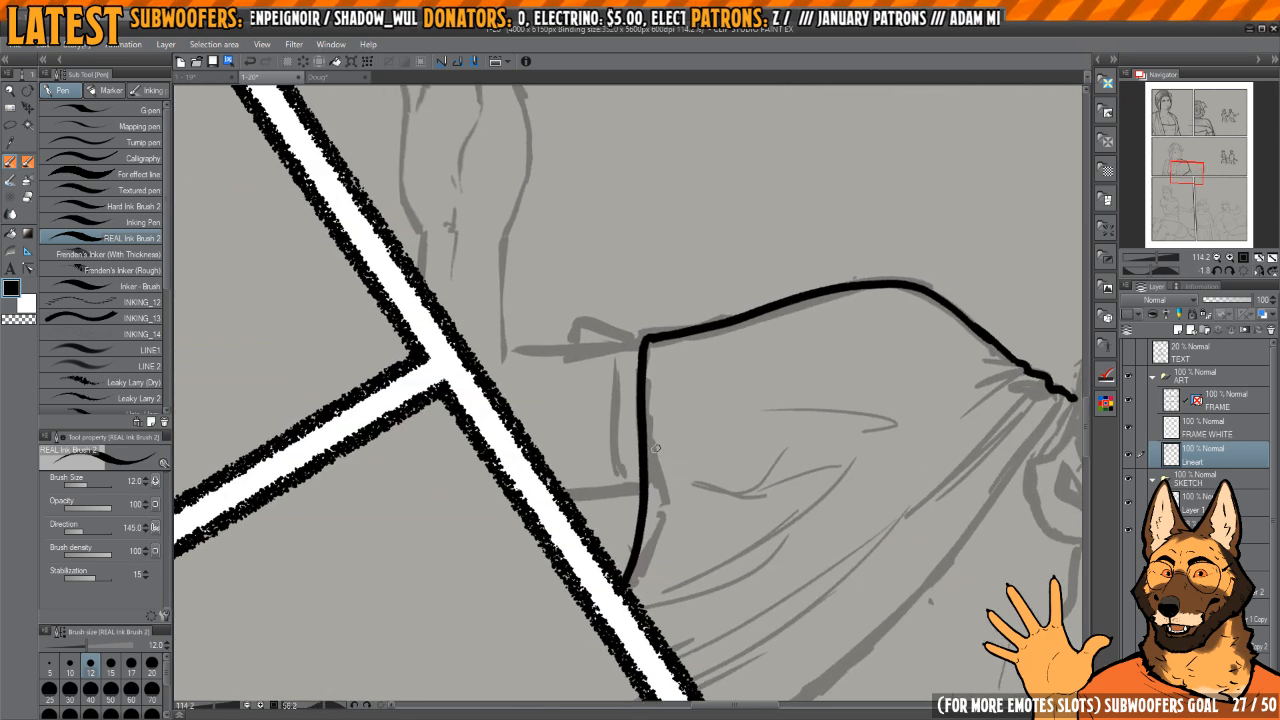
Step: Thin the sleeve hem's ink line by erasing, redraw it from the cuff corner, and clean its edges
{"action": "key", "text": "e"}
{"action": "left_click_drag", "start_coordinate": [660, 345], "coordinate": [654, 508]}
{"action": "key", "text": "p"}
{"action": "scroll", "coordinate": [639, 366], "scroll_direction": "up", "scroll_amount": 2}
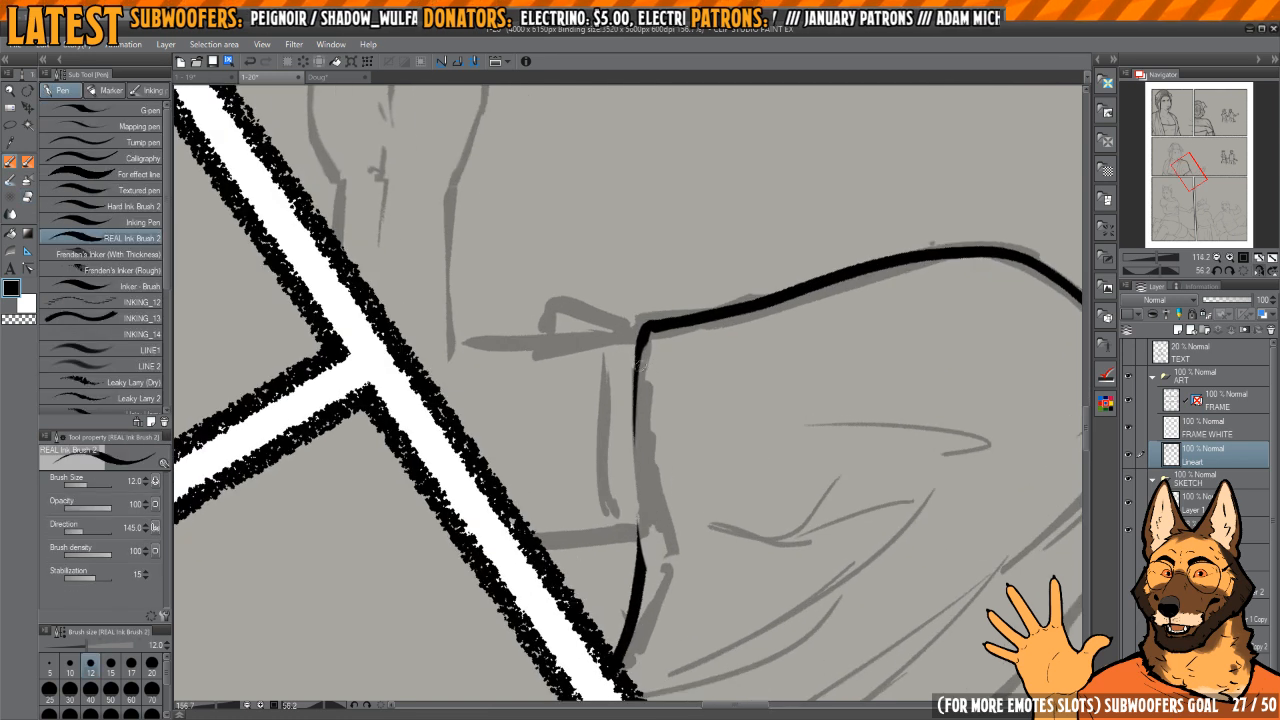
{"action": "left_click_drag", "start_coordinate": [643, 338], "coordinate": [640, 578]}
{"action": "key", "text": "c"}
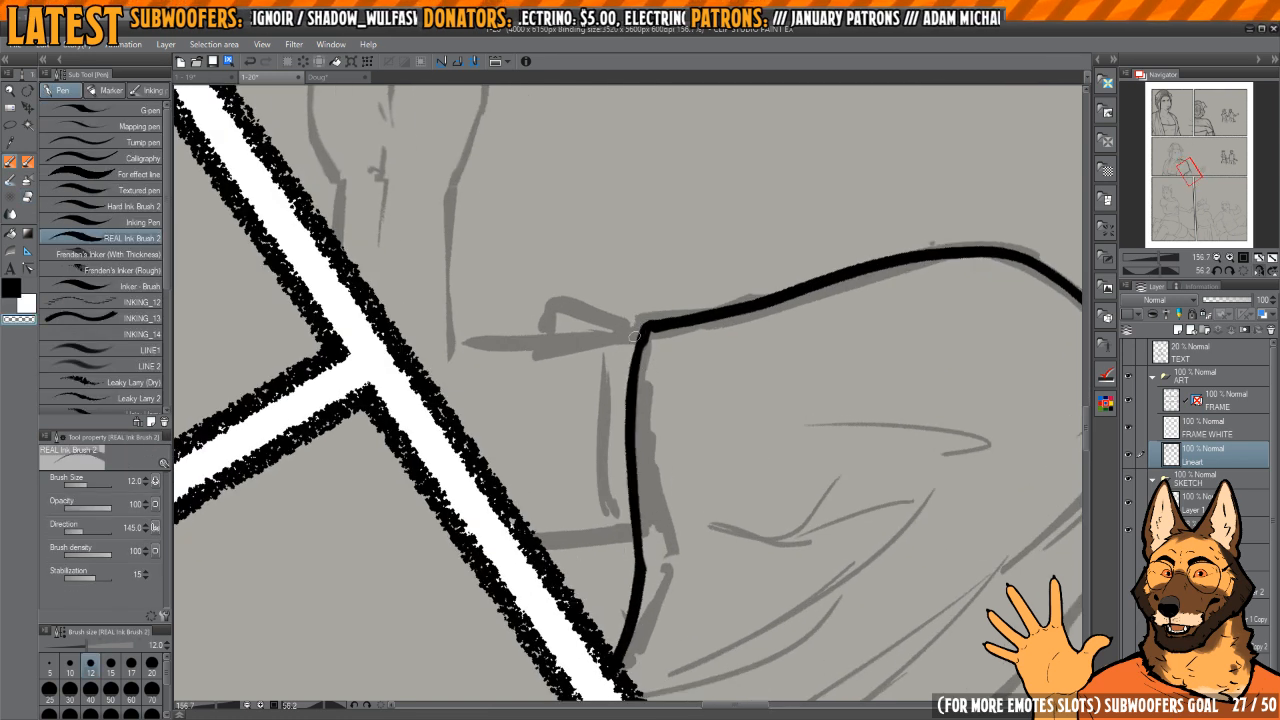
{"action": "left_click_drag", "start_coordinate": [634, 414], "coordinate": [636, 648]}
{"action": "key", "text": "c"}
{"action": "left_click_drag", "start_coordinate": [626, 443], "coordinate": [622, 660]}
{"action": "mouse_move", "coordinate": [625, 640]}
{"action": "left_mouse_down"}
{"action": "mouse_move", "coordinate": [655, 577]}
{"action": "mouse_move", "coordinate": [684, 640]}
{"action": "left_mouse_up"}
{"action": "mouse_move", "coordinate": [680, 620]}
{"action": "left_mouse_down"}
{"action": "mouse_move", "coordinate": [733, 397]}
{"action": "mouse_move", "coordinate": [759, 399]}
{"action": "left_mouse_up"}
Step: On the faded sketch layer, lasso the woman's sketched forearm and hand and move them farther from her body
{"action": "scroll", "coordinate": [759, 399], "scroll_direction": "down", "scroll_amount": 2}
{"action": "key", "text": "h"}
{"action": "left_click_drag", "start_coordinate": [782, 348], "coordinate": [797, 438]}
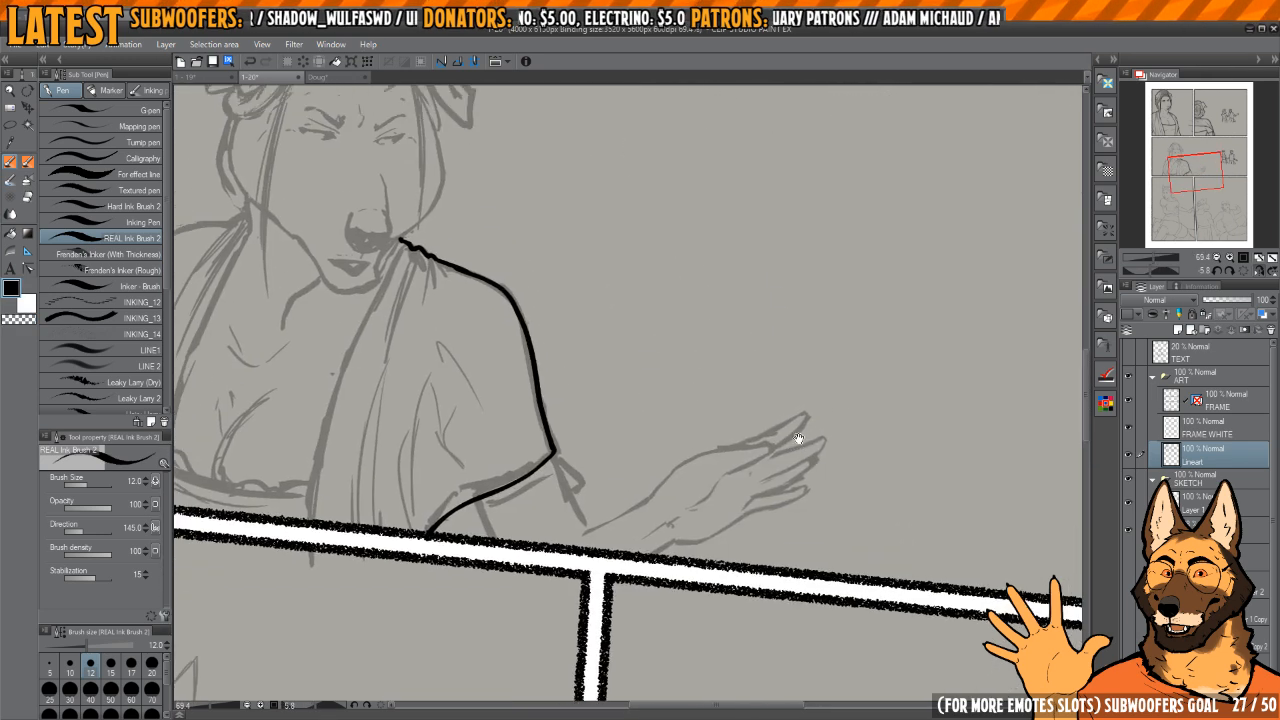
{"action": "scroll", "coordinate": [797, 438], "scroll_direction": "down", "scroll_amount": 1}
{"action": "left_click_drag", "start_coordinate": [797, 384], "coordinate": [797, 357]}
{"action": "left_click_drag", "start_coordinate": [888, 326], "coordinate": [843, 301]}
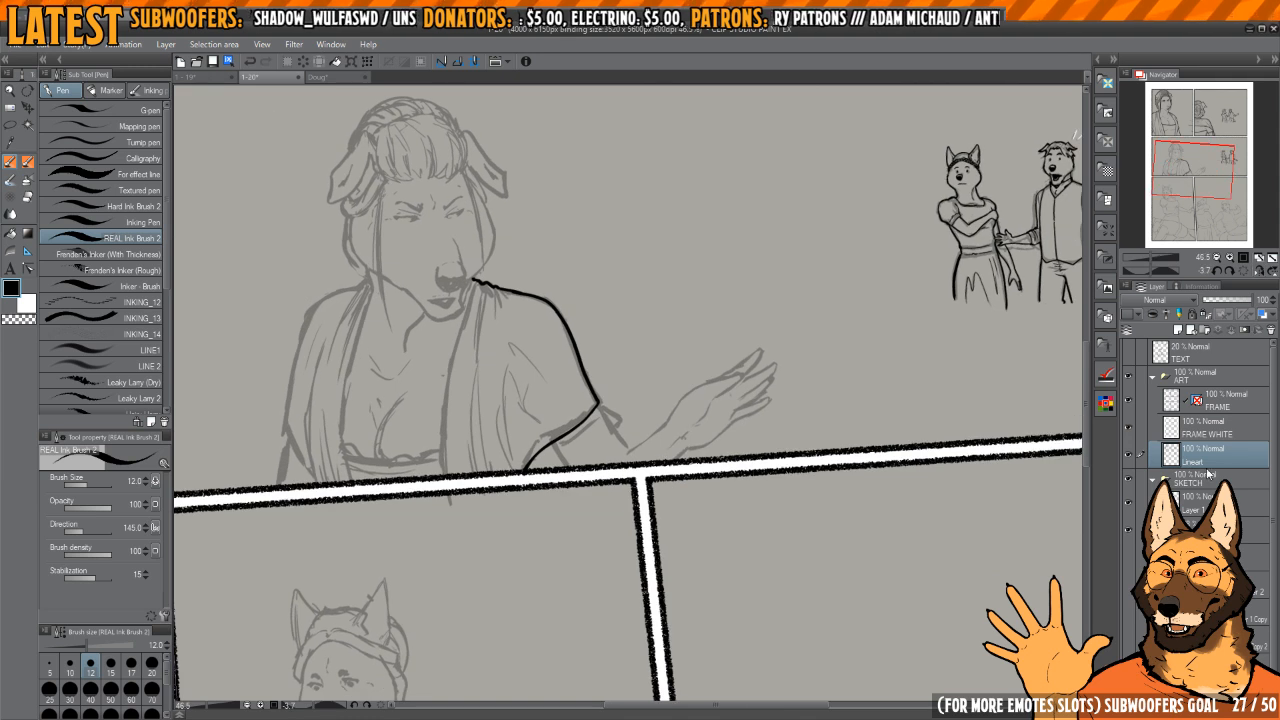
{"action": "left_click", "coordinate": [1222, 530]}
{"action": "key", "text": "m"}
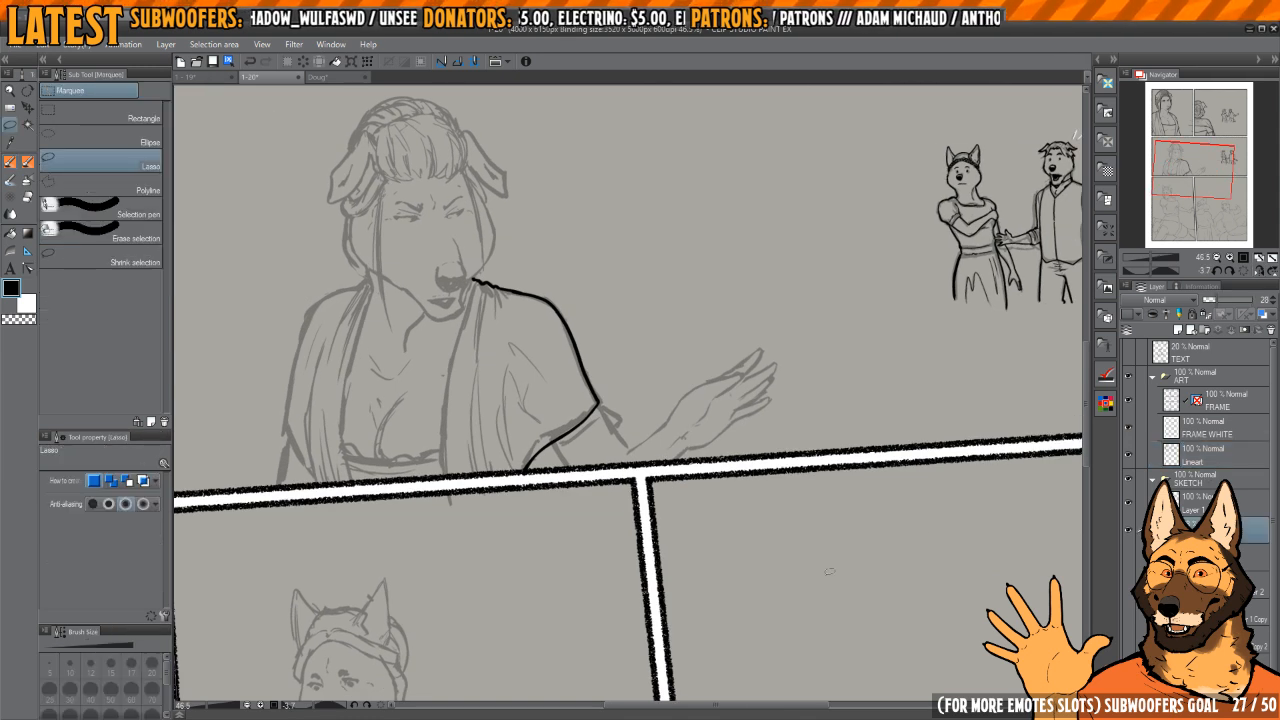
{"action": "left_click", "coordinate": [1128, 532]}
{"action": "left_click", "coordinate": [1128, 532]}
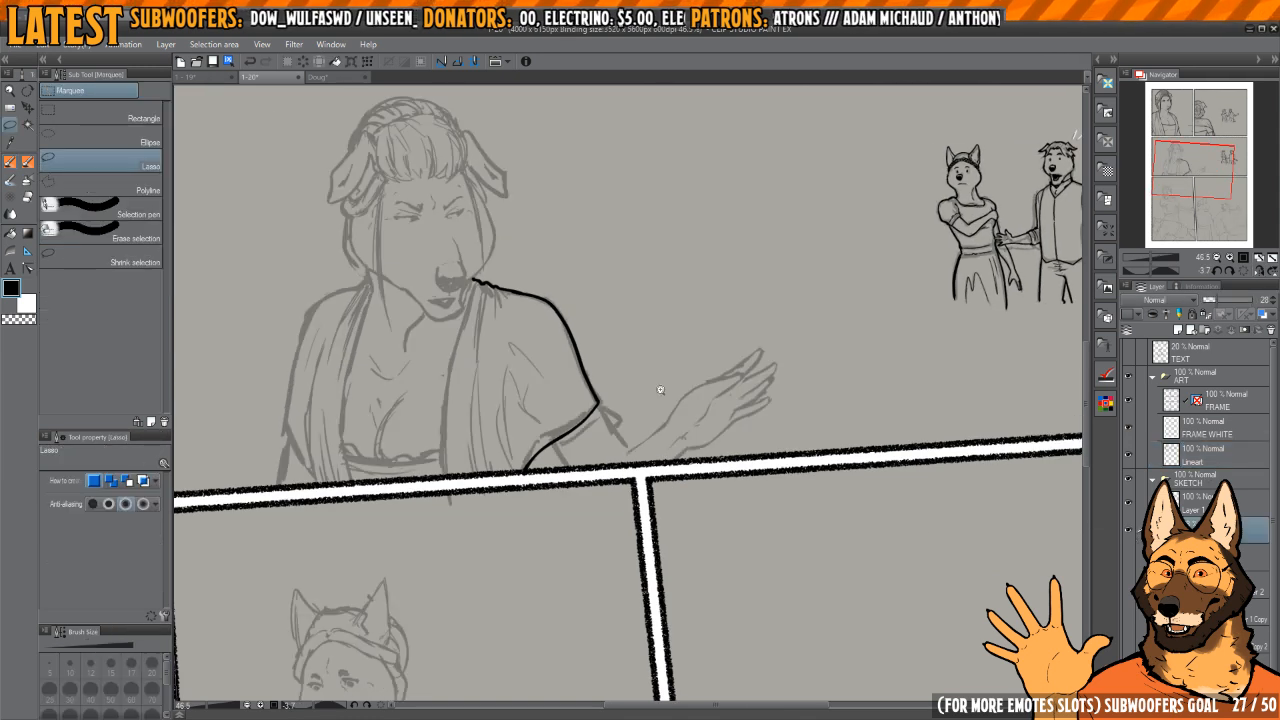
{"action": "scroll", "coordinate": [634, 450], "scroll_direction": "up", "scroll_amount": 2}
{"action": "left_click_drag", "start_coordinate": [785, 497], "coordinate": [716, 330]}
{"action": "key", "text": "k"}
{"action": "left_click_drag", "start_coordinate": [785, 442], "coordinate": [887, 430]}
{"action": "key", "text": "ctrl+d"}
{"action": "scroll", "coordinate": [920, 382], "scroll_direction": "down", "scroll_amount": 3}
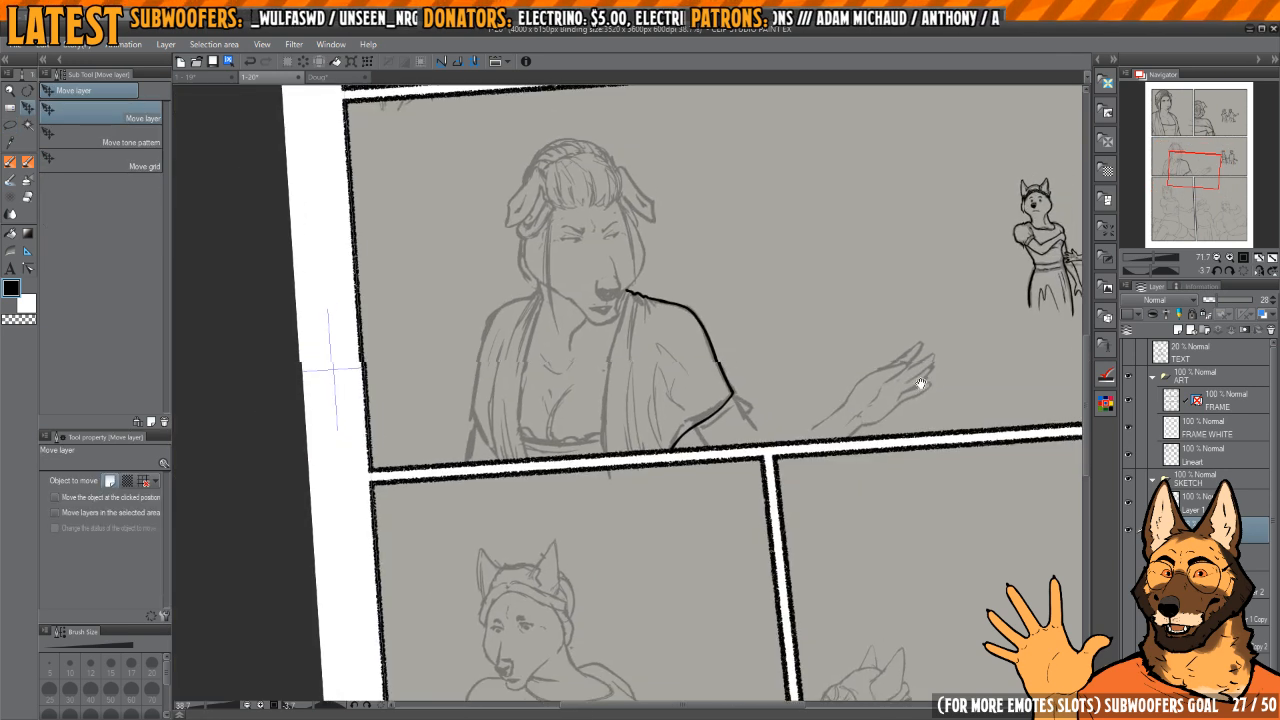
{"action": "left_click_drag", "start_coordinate": [920, 383], "coordinate": [905, 407]}
Step: Sketch the missing elbow and forearm lines joining the woman's sleeve to the relocated hand with the REAL Ink Brush pencil
{"action": "key", "text": "p"}
{"action": "key", "text": "b"}
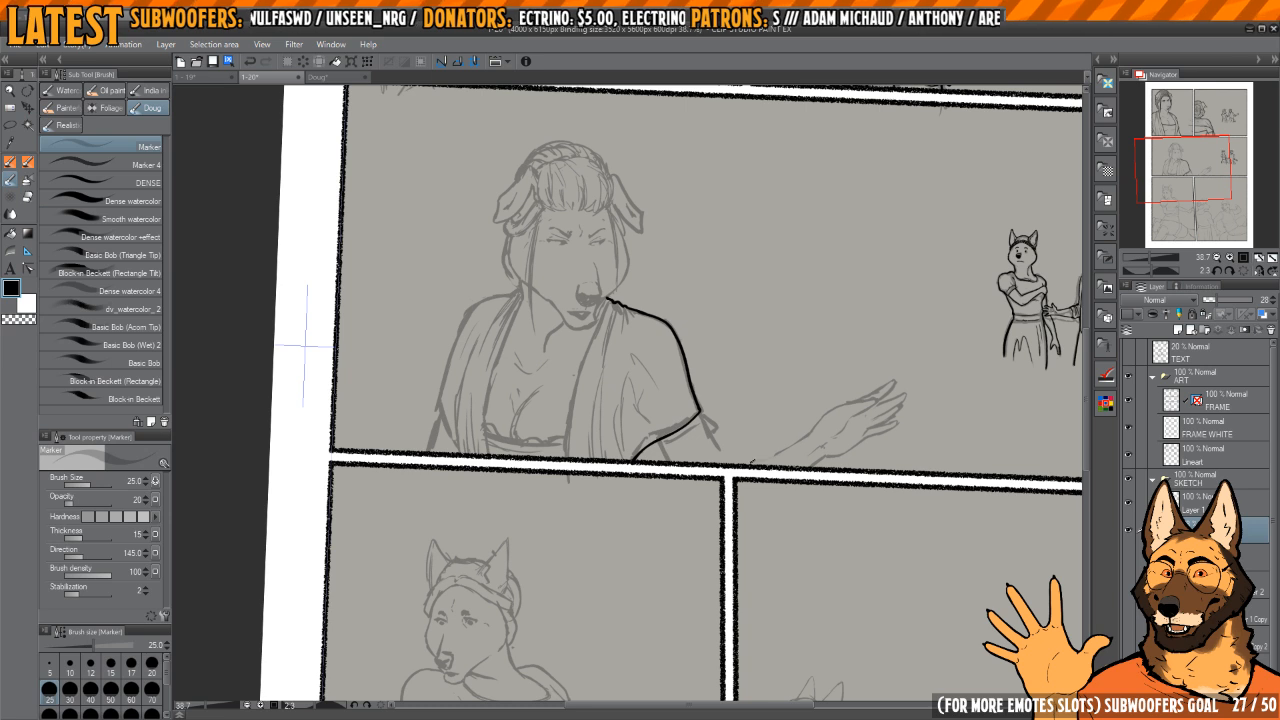
{"action": "key", "text": "p"}
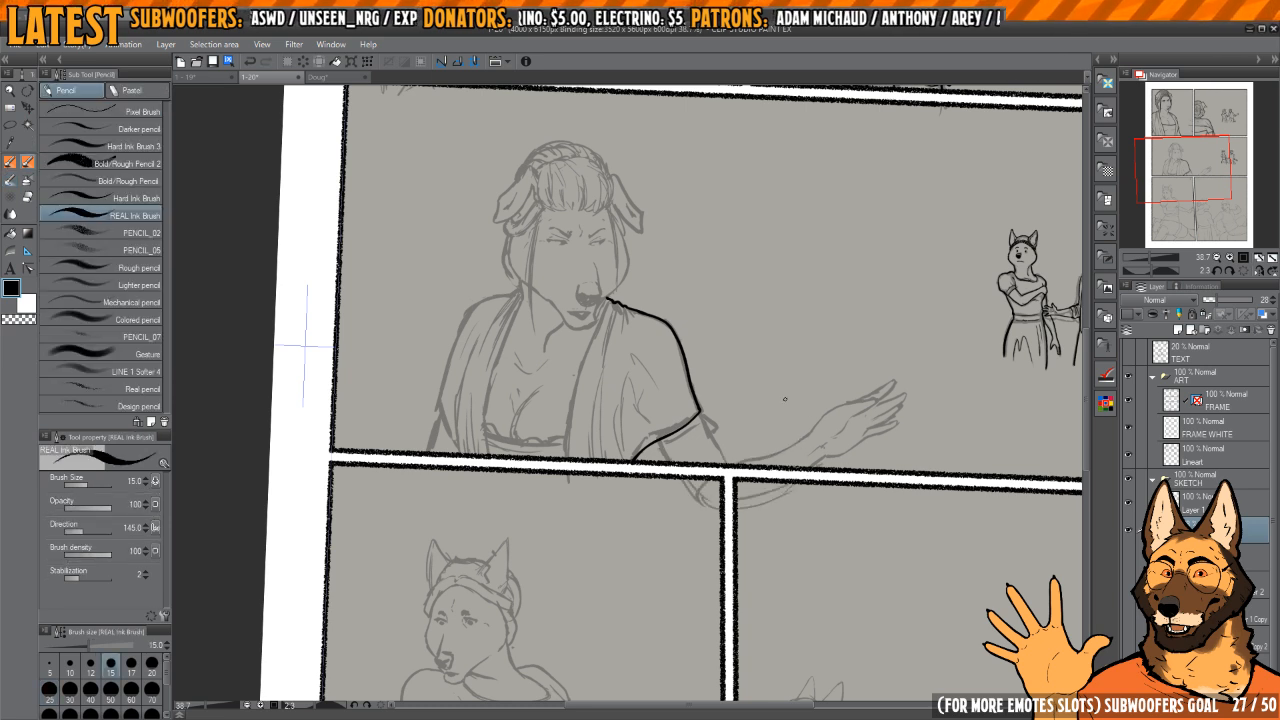
{"action": "scroll", "coordinate": [785, 399], "scroll_direction": "up", "scroll_amount": 3}
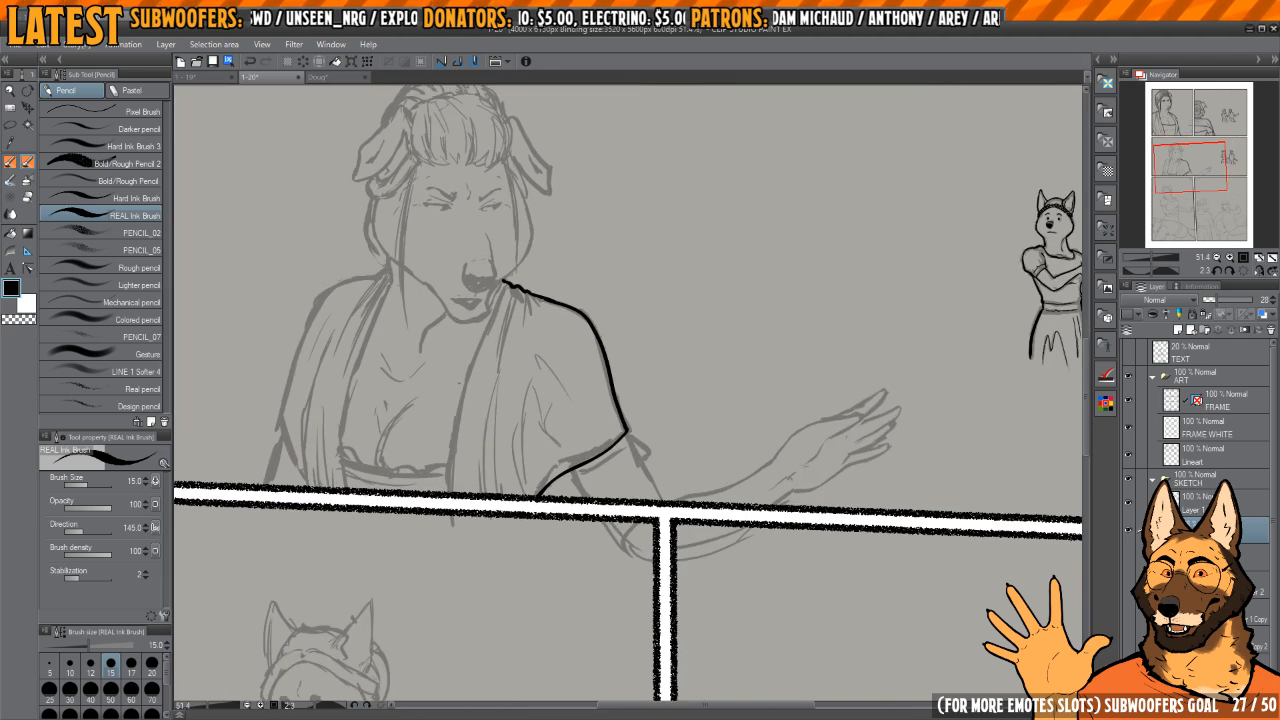
Step: Return to the Lineart layer with REAL Ink Brush 2 and ink the upper arm's inner edge from hem to panel border
{"action": "left_click", "coordinate": [1210, 452]}
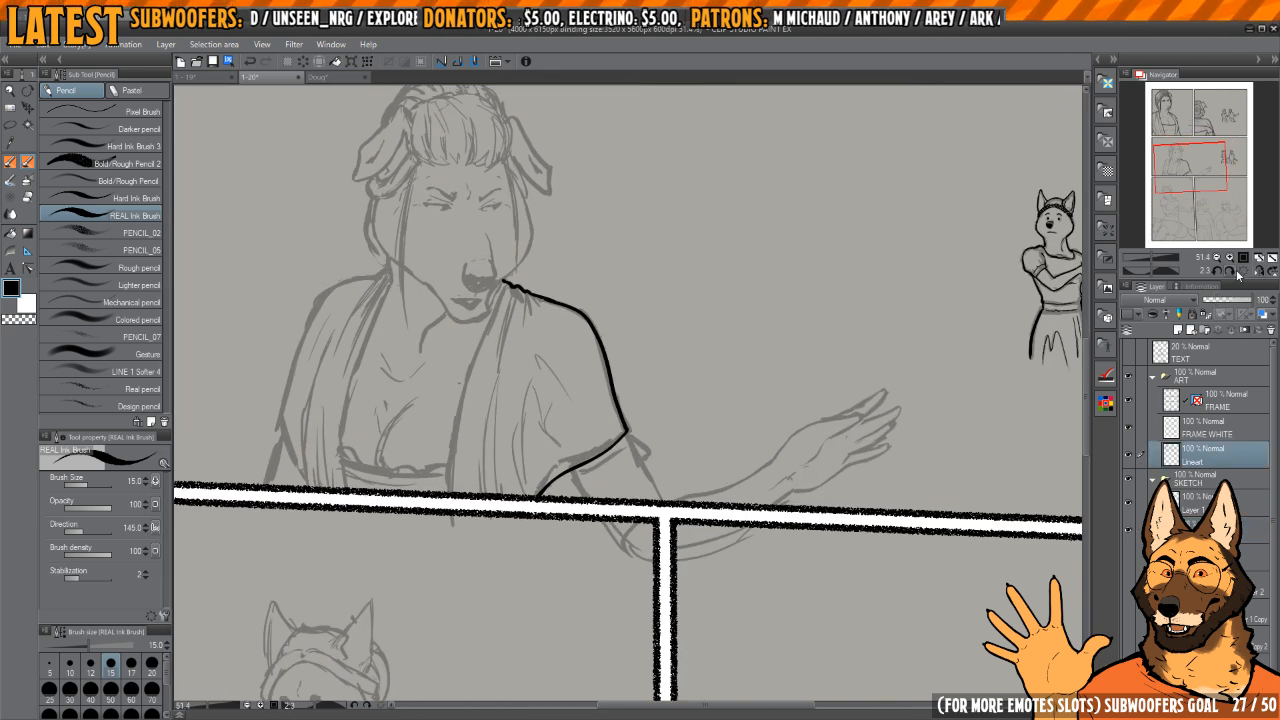
{"action": "scroll", "coordinate": [607, 468], "scroll_direction": "up", "scroll_amount": 5}
{"action": "key", "text": "p"}
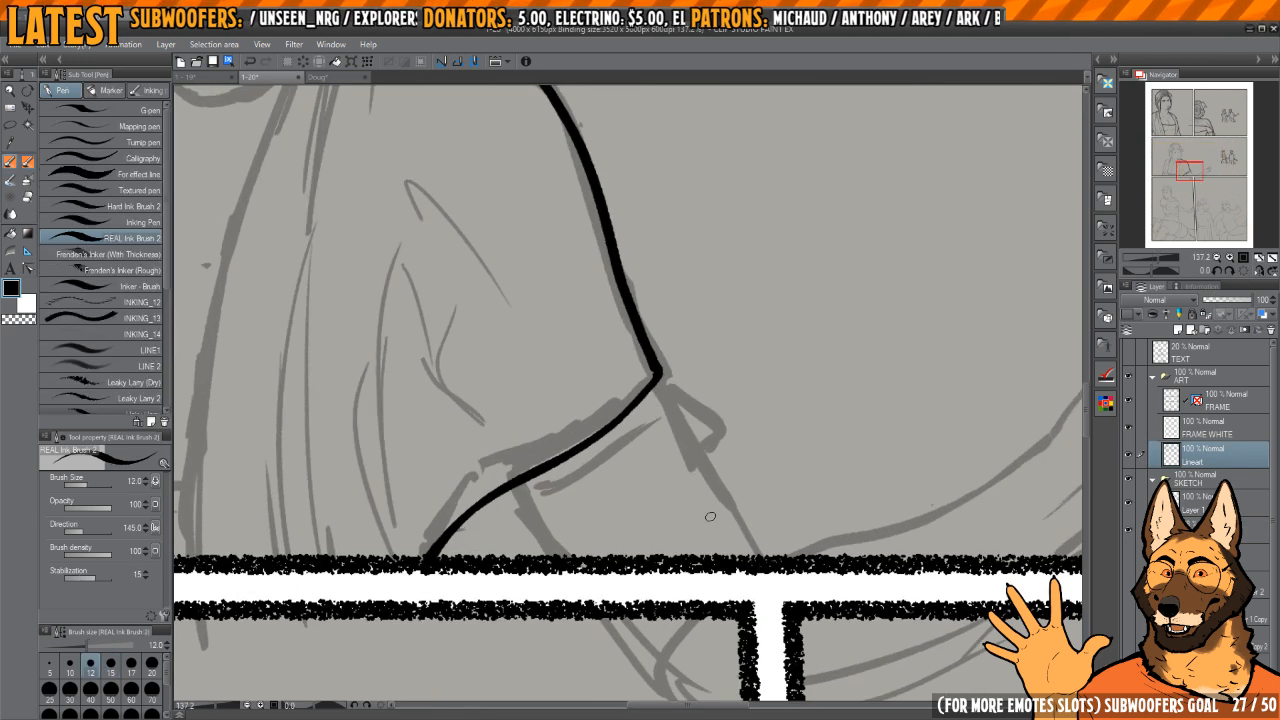
{"action": "left_click_drag", "start_coordinate": [782, 238], "coordinate": [822, 291]}
{"action": "mouse_move", "coordinate": [539, 485]}
{"action": "left_mouse_down"}
{"action": "mouse_move", "coordinate": [599, 493]}
{"action": "mouse_move", "coordinate": [588, 590]}
{"action": "left_mouse_up"}
{"action": "scroll", "coordinate": [565, 472], "scroll_direction": "up", "scroll_amount": 3}
{"action": "left_click_drag", "start_coordinate": [556, 462], "coordinate": [588, 578]}
Step: Ink the upper arm's outer edge from just below the sleeve corner down to the panel border
{"action": "left_click_drag", "start_coordinate": [799, 479], "coordinate": [743, 397]}
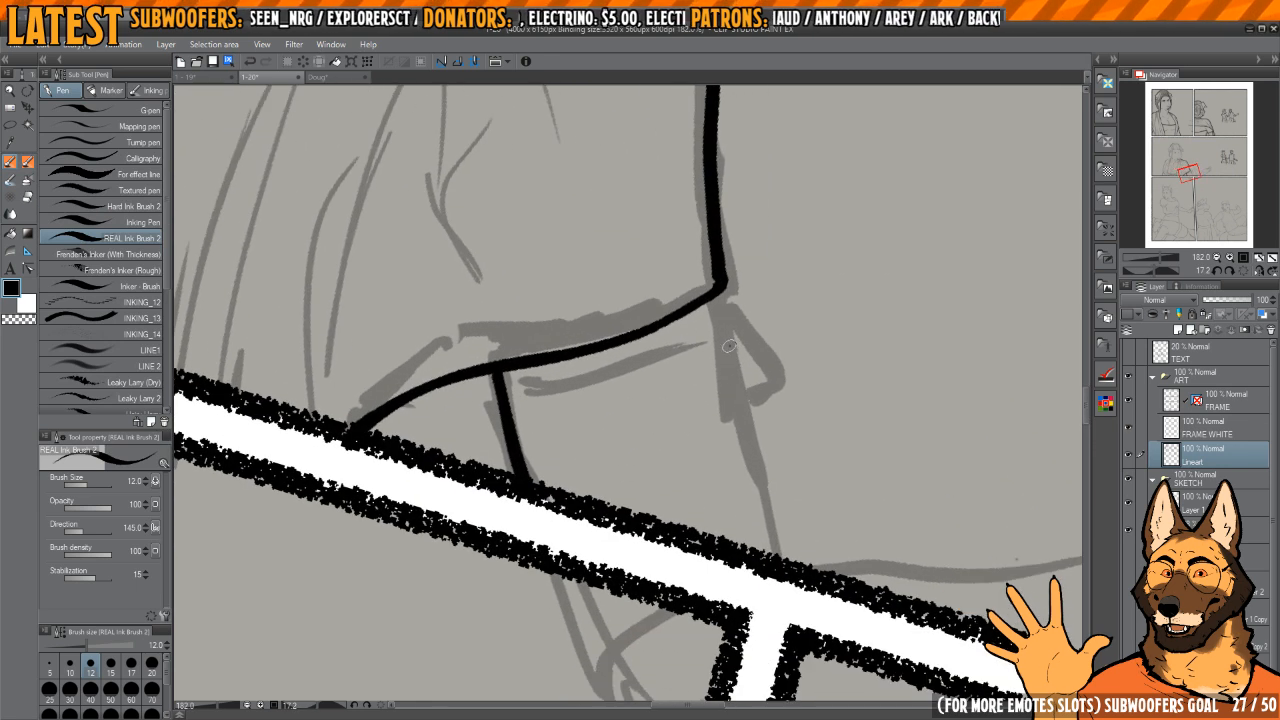
{"action": "left_click_drag", "start_coordinate": [729, 345], "coordinate": [774, 555]}
{"action": "left_click_drag", "start_coordinate": [740, 371], "coordinate": [782, 599]}
{"action": "key", "text": "h"}
{"action": "mouse_move", "coordinate": [652, 266]}
{"action": "left_mouse_down"}
{"action": "mouse_move", "coordinate": [760, 297]}
{"action": "mouse_move", "coordinate": [757, 461]}
{"action": "left_mouse_up"}
{"action": "left_click_drag", "start_coordinate": [703, 478], "coordinate": [677, 434]}
Step: Ink a thin fold line across the upper arm, parallel to the sleeve's hem
{"action": "scroll", "coordinate": [664, 443], "scroll_direction": "up", "scroll_amount": 2}
{"action": "mouse_move", "coordinate": [645, 360]}
{"action": "left_mouse_down"}
{"action": "mouse_move", "coordinate": [660, 515]}
{"action": "mouse_move", "coordinate": [691, 616]}
{"action": "left_mouse_up"}
{"action": "mouse_move", "coordinate": [694, 432]}
{"action": "left_mouse_down"}
{"action": "mouse_move", "coordinate": [688, 480]}
{"action": "mouse_move", "coordinate": [720, 400]}
{"action": "mouse_move", "coordinate": [642, 439]}
{"action": "left_mouse_up"}
{"action": "left_click_drag", "start_coordinate": [642, 439], "coordinate": [683, 400]}
{"action": "key", "text": "ctrl+z"}
{"action": "left_click_drag", "start_coordinate": [676, 352], "coordinate": [686, 530]}
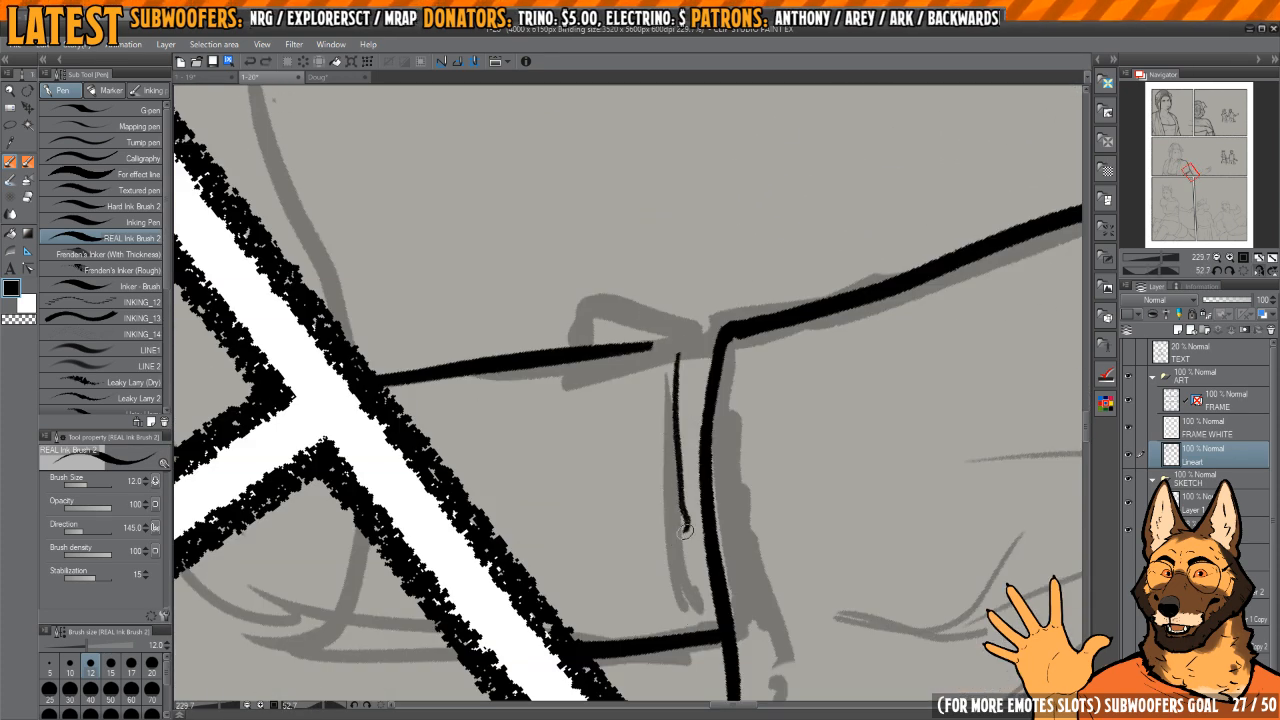
{"action": "left_click_drag", "start_coordinate": [693, 610], "coordinate": [691, 652]}
{"action": "left_click_drag", "start_coordinate": [691, 640], "coordinate": [880, 411]}
Step: Join the arm's outer line to the sleeve corner and ink the small pointed cloth flap beside it
{"action": "mouse_move", "coordinate": [606, 300]}
{"action": "left_mouse_down"}
{"action": "mouse_move", "coordinate": [677, 349]}
{"action": "mouse_move", "coordinate": [645, 372]}
{"action": "mouse_move", "coordinate": [639, 416]}
{"action": "left_mouse_up"}
{"action": "mouse_move", "coordinate": [649, 443]}
{"action": "left_mouse_down"}
{"action": "mouse_move", "coordinate": [657, 394]}
{"action": "mouse_move", "coordinate": [640, 453]}
{"action": "left_mouse_up"}
{"action": "left_click_drag", "start_coordinate": [668, 400], "coordinate": [645, 373]}
{"action": "left_click_drag", "start_coordinate": [645, 373], "coordinate": [677, 328]}
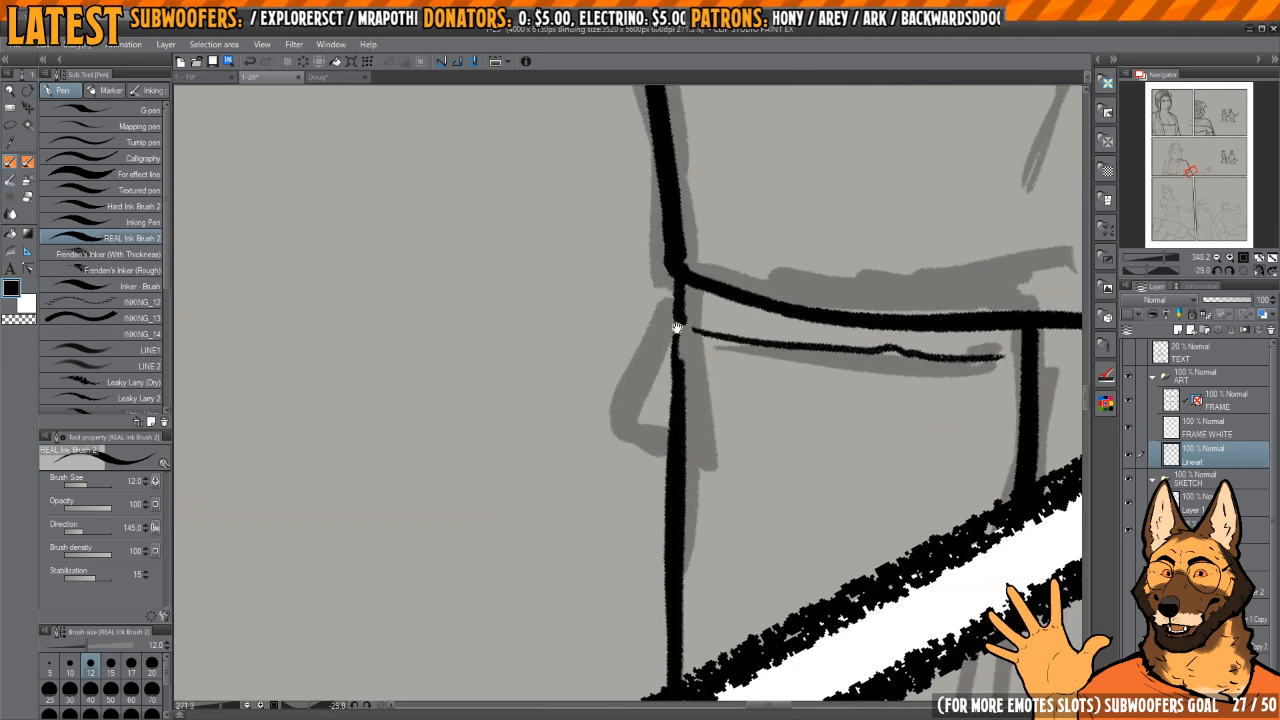
{"action": "mouse_move", "coordinate": [618, 423]}
{"action": "left_mouse_down"}
{"action": "mouse_move", "coordinate": [675, 451]}
{"action": "mouse_move", "coordinate": [678, 429]}
{"action": "left_mouse_up"}
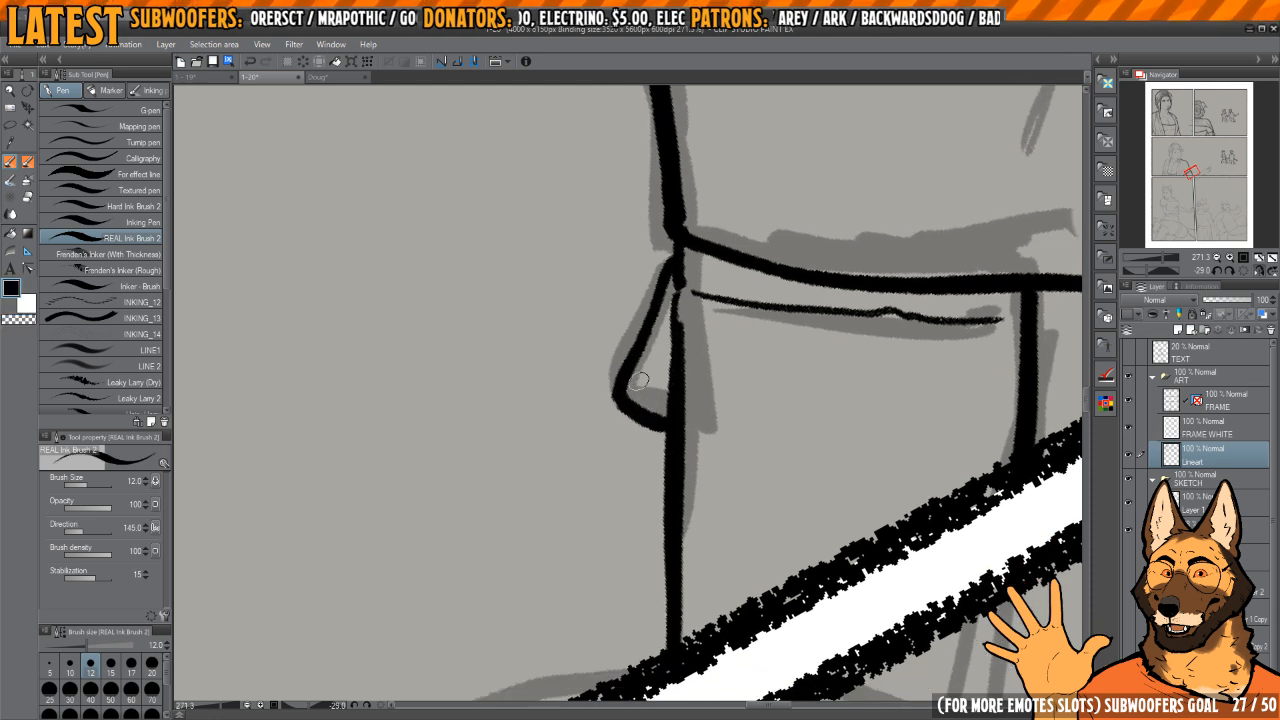
{"action": "scroll", "coordinate": [656, 320], "scroll_direction": "down", "scroll_amount": 3}
Step: Ink both edges of the woman's forearm between the wrist and the panel border
{"action": "mouse_move", "coordinate": [810, 385]}
{"action": "left_mouse_down"}
{"action": "mouse_move", "coordinate": [717, 430]}
{"action": "mouse_move", "coordinate": [744, 376]}
{"action": "mouse_move", "coordinate": [735, 417]}
{"action": "mouse_move", "coordinate": [711, 296]}
{"action": "mouse_move", "coordinate": [677, 338]}
{"action": "mouse_move", "coordinate": [711, 304]}
{"action": "mouse_move", "coordinate": [672, 335]}
{"action": "left_mouse_up"}
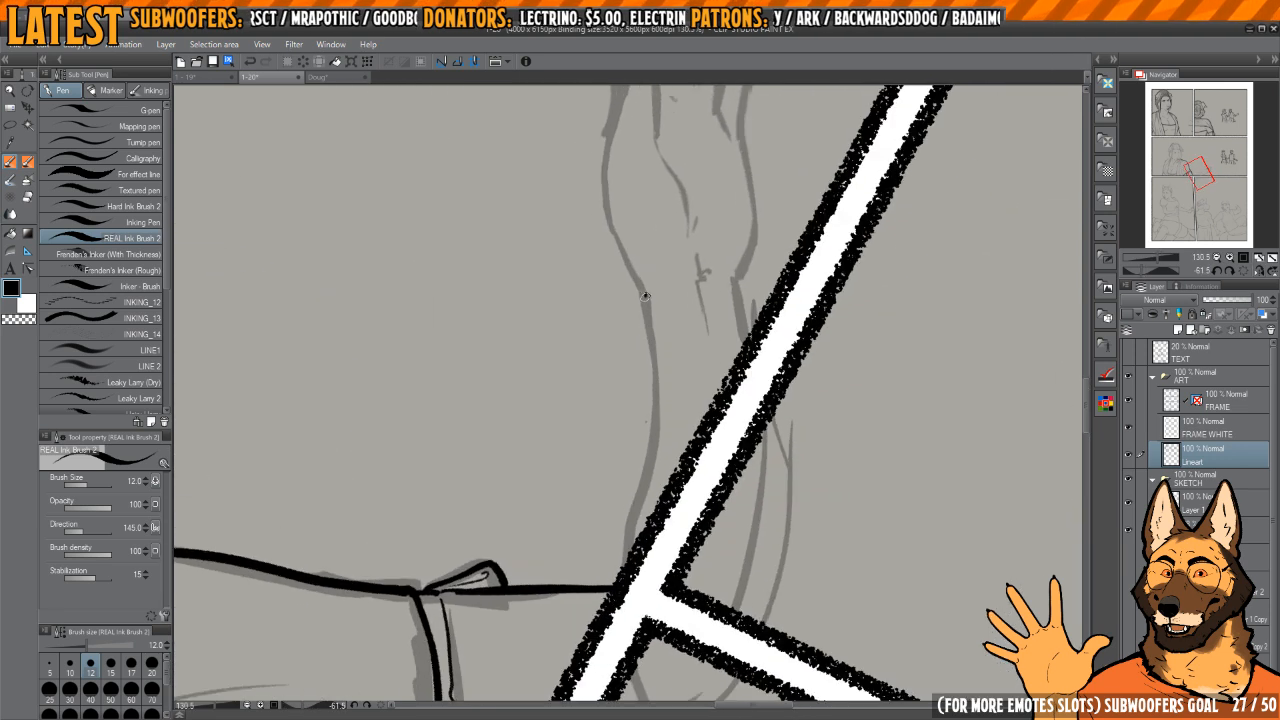
{"action": "mouse_move", "coordinate": [646, 293]}
{"action": "left_mouse_down"}
{"action": "mouse_move", "coordinate": [651, 459]}
{"action": "mouse_move", "coordinate": [635, 553]}
{"action": "left_mouse_up"}
{"action": "key", "text": "h"}
{"action": "mouse_move", "coordinate": [690, 298]}
{"action": "left_mouse_down"}
{"action": "mouse_move", "coordinate": [769, 343]}
{"action": "mouse_move", "coordinate": [760, 323]}
{"action": "left_mouse_up"}
{"action": "left_click_drag", "start_coordinate": [760, 323], "coordinate": [801, 374]}
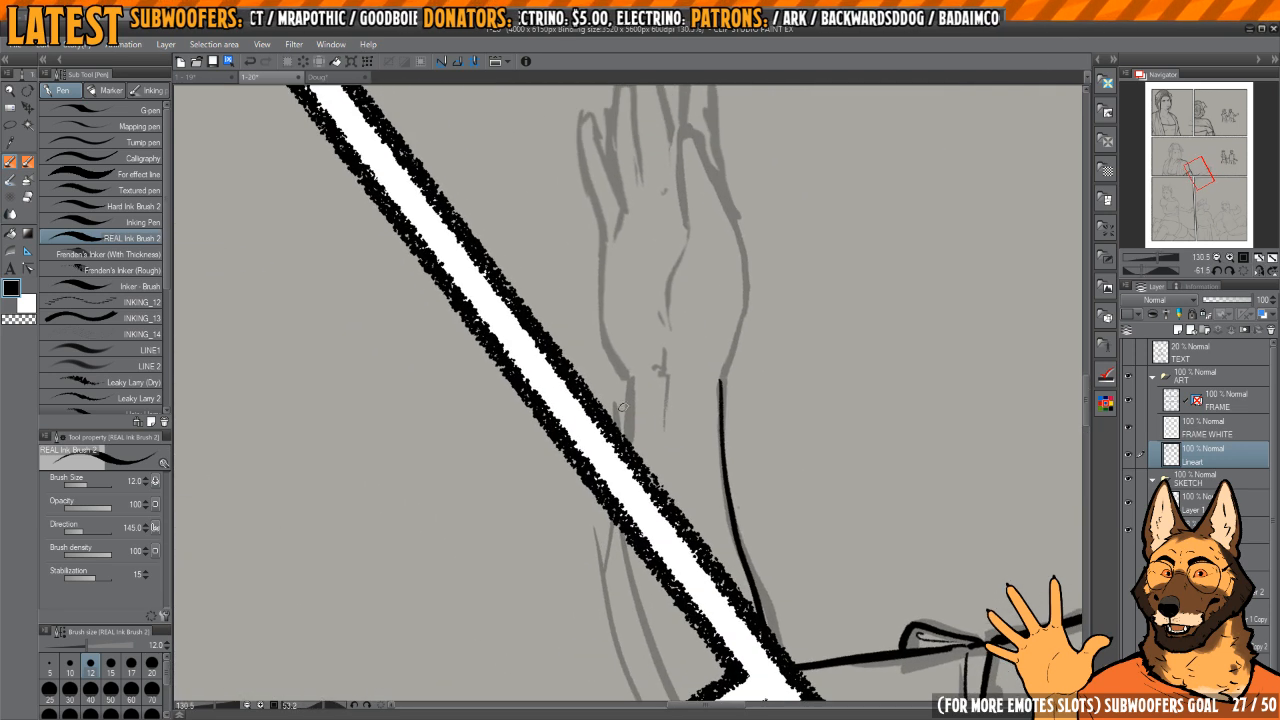
{"action": "left_click_drag", "start_coordinate": [628, 380], "coordinate": [623, 433]}
{"action": "key", "text": "ctrl+z"}
{"action": "left_click_drag", "start_coordinate": [628, 378], "coordinate": [623, 442]}
{"action": "mouse_move", "coordinate": [724, 380]}
{"action": "left_mouse_down"}
{"action": "mouse_move", "coordinate": [705, 313]}
{"action": "mouse_move", "coordinate": [718, 475]}
{"action": "left_mouse_up"}
{"action": "left_click_drag", "start_coordinate": [709, 348], "coordinate": [729, 553]}
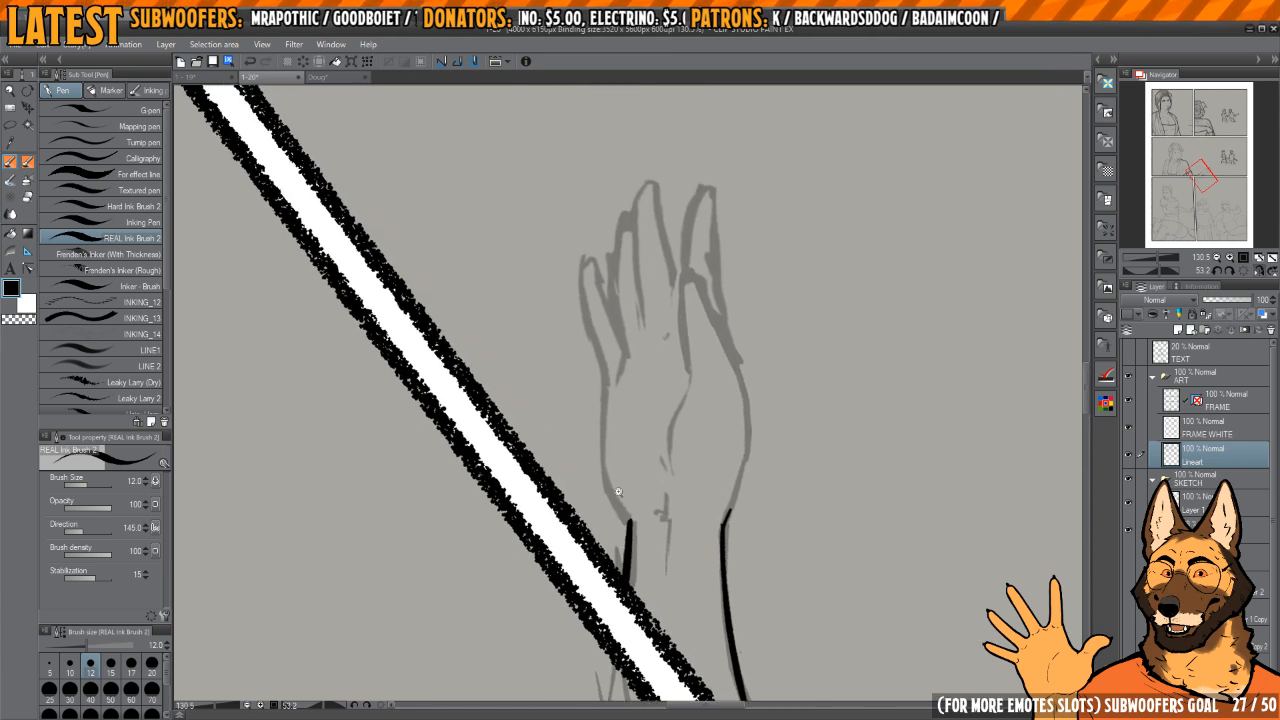
Step: Ink the little-finger side of the hand from the wrist to the finger base, plus a thin wrist line
{"action": "left_click_drag", "start_coordinate": [636, 630], "coordinate": [700, 628]}
{"action": "key", "text": "c"}
{"action": "left_click_drag", "start_coordinate": [614, 430], "coordinate": [605, 556]}
{"action": "mouse_move", "coordinate": [609, 356]}
{"action": "left_mouse_down"}
{"action": "mouse_move", "coordinate": [627, 493]}
{"action": "mouse_move", "coordinate": [611, 421]}
{"action": "left_mouse_up"}
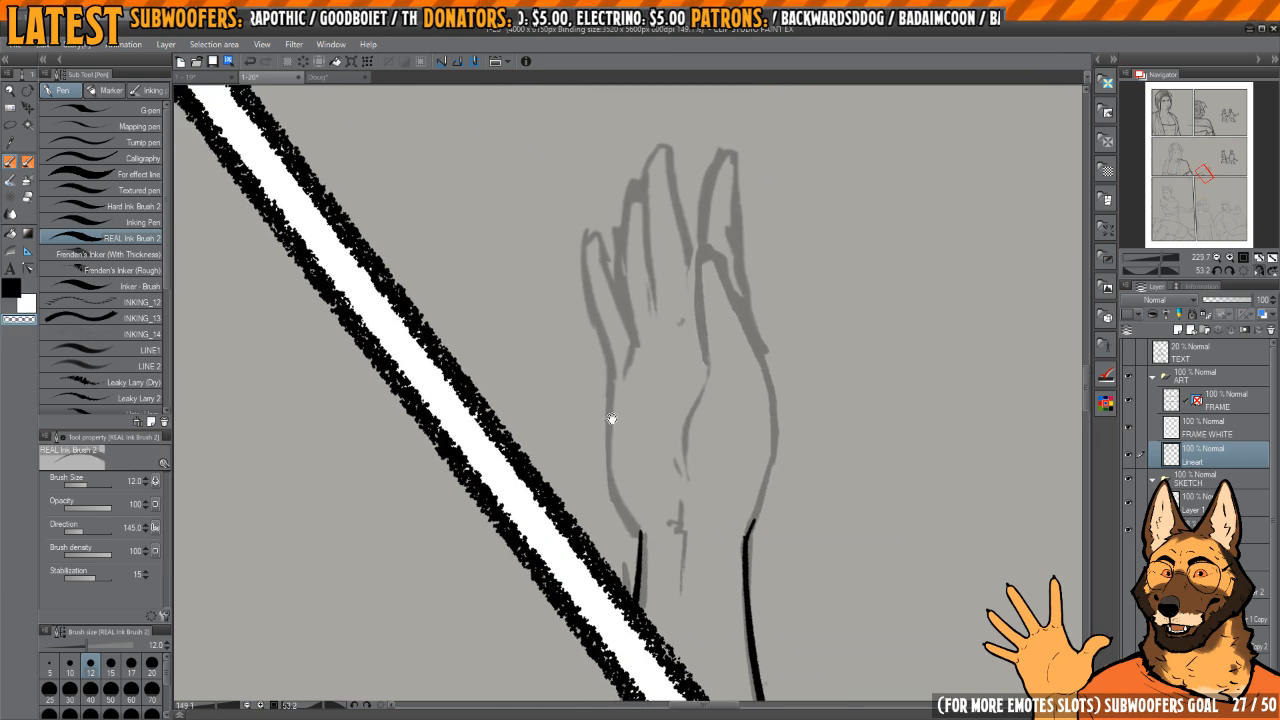
{"action": "key", "text": "c"}
{"action": "mouse_move", "coordinate": [613, 370]}
{"action": "left_mouse_down"}
{"action": "mouse_move", "coordinate": [616, 497]}
{"action": "mouse_move", "coordinate": [641, 537]}
{"action": "mouse_move", "coordinate": [645, 505]}
{"action": "left_mouse_up"}
{"action": "key", "text": "ctrl+z"}
{"action": "key", "text": "h"}
{"action": "key", "text": "h"}
{"action": "key", "text": "ctrl+z"}
{"action": "mouse_move", "coordinate": [606, 340]}
{"action": "left_mouse_down"}
{"action": "mouse_move", "coordinate": [611, 432]}
{"action": "mouse_move", "coordinate": [645, 538]}
{"action": "mouse_move", "coordinate": [700, 492]}
{"action": "mouse_move", "coordinate": [682, 460]}
{"action": "mouse_move", "coordinate": [686, 529]}
{"action": "left_mouse_up"}
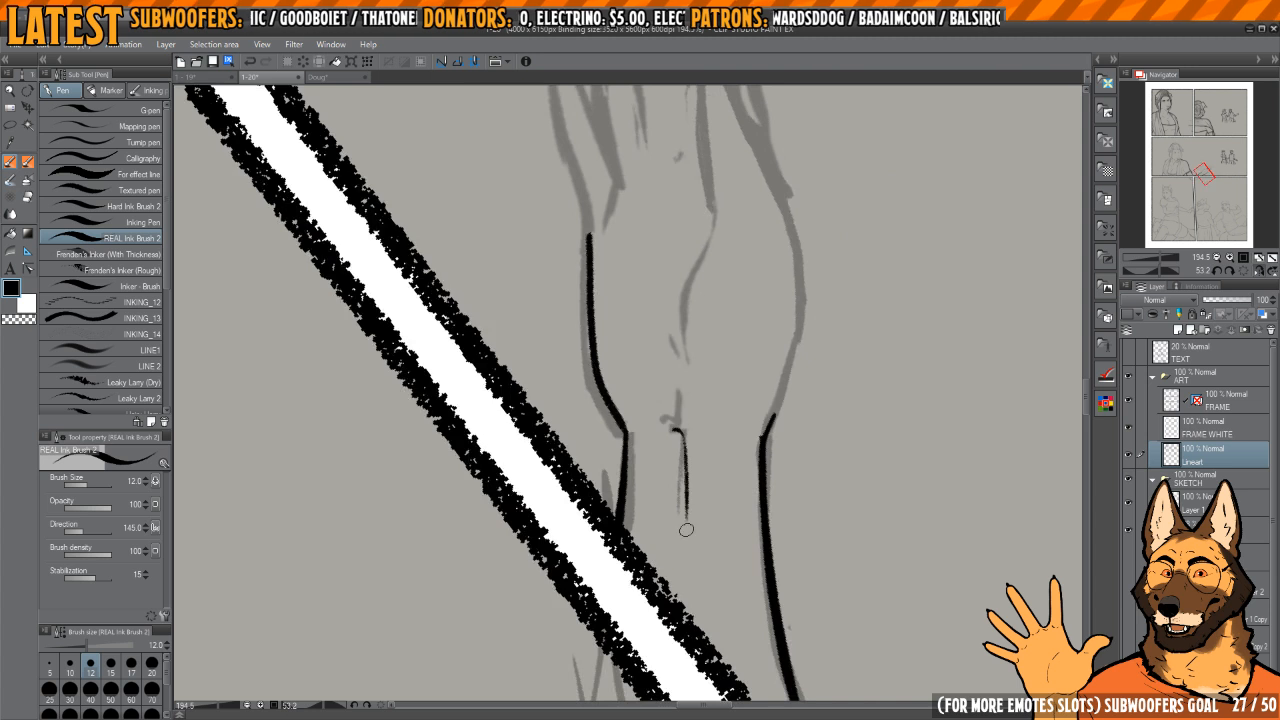
Step: Erase the inked line in the middle of the woman's wrist and redraw it with the canvas mirrored
{"action": "key", "text": "h"}
{"action": "key", "text": "c"}
{"action": "left_click_drag", "start_coordinate": [580, 432], "coordinate": [570, 495]}
{"action": "key", "text": "c"}
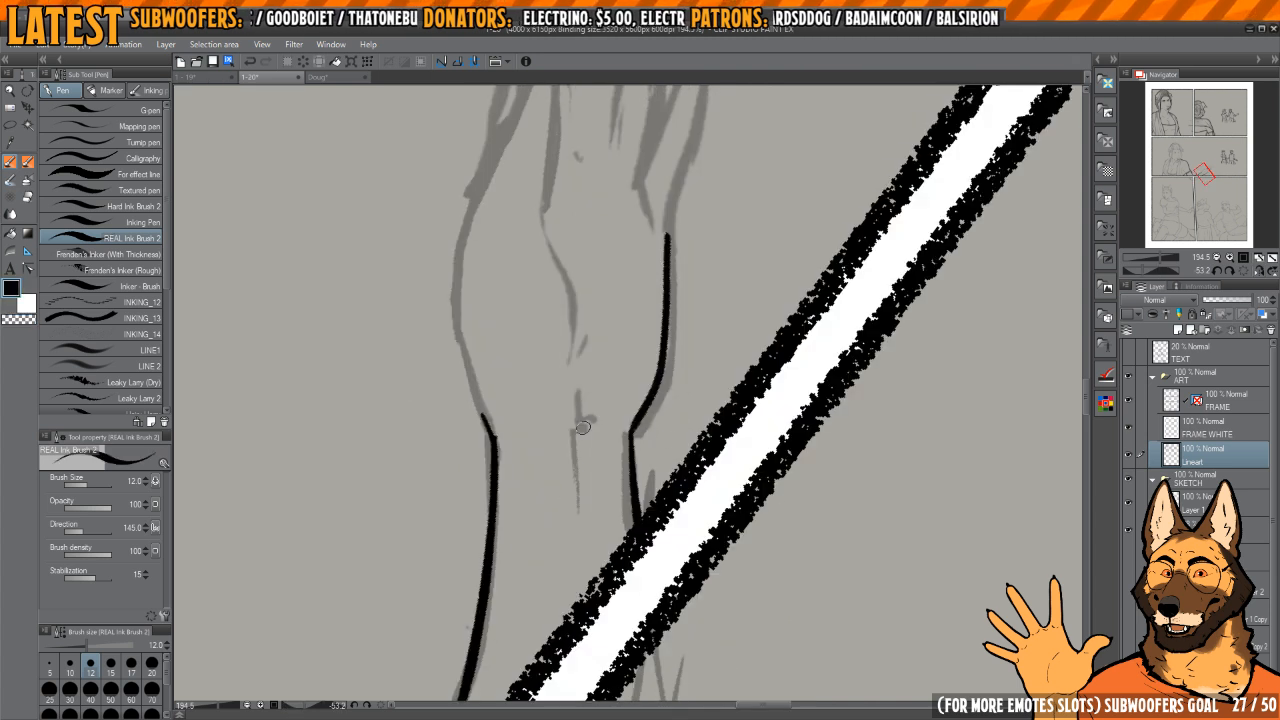
{"action": "left_click_drag", "start_coordinate": [576, 437], "coordinate": [623, 605]}
Step: Ink the thumb side of the hand from the wrist upward, including the palm contour and the rounded thumb
{"action": "mouse_move", "coordinate": [594, 405]}
{"action": "left_mouse_down"}
{"action": "mouse_move", "coordinate": [629, 495]}
{"action": "mouse_move", "coordinate": [636, 544]}
{"action": "left_mouse_up"}
{"action": "left_click_drag", "start_coordinate": [636, 544], "coordinate": [708, 584]}
{"action": "mouse_move", "coordinate": [600, 384]}
{"action": "left_mouse_down"}
{"action": "mouse_move", "coordinate": [578, 453]}
{"action": "mouse_move", "coordinate": [573, 552]}
{"action": "mouse_move", "coordinate": [610, 637]}
{"action": "left_mouse_up"}
{"action": "key", "text": "ctrl+z"}
{"action": "mouse_move", "coordinate": [635, 372]}
{"action": "left_mouse_down"}
{"action": "mouse_move", "coordinate": [611, 446]}
{"action": "mouse_move", "coordinate": [606, 419]}
{"action": "left_mouse_up"}
{"action": "scroll", "coordinate": [612, 404], "scroll_direction": "up", "scroll_amount": 1}
{"action": "mouse_move", "coordinate": [545, 532]}
{"action": "left_mouse_down"}
{"action": "mouse_move", "coordinate": [631, 360]}
{"action": "mouse_move", "coordinate": [659, 402]}
{"action": "mouse_move", "coordinate": [649, 454]}
{"action": "mouse_move", "coordinate": [655, 378]}
{"action": "mouse_move", "coordinate": [635, 451]}
{"action": "mouse_move", "coordinate": [651, 517]}
{"action": "left_mouse_up"}
{"action": "left_click_drag", "start_coordinate": [667, 346], "coordinate": [654, 346]}
{"action": "key", "text": "h"}
{"action": "key", "text": "h"}
{"action": "mouse_move", "coordinate": [675, 300]}
{"action": "left_mouse_down"}
{"action": "mouse_move", "coordinate": [677, 420]}
{"action": "mouse_move", "coordinate": [676, 404]}
{"action": "mouse_move", "coordinate": [663, 451]}
{"action": "mouse_move", "coordinate": [630, 373]}
{"action": "left_mouse_up"}
Step: Ink the outline of the finger behind the thumb, from its base around the rounded tip and back to the hand
{"action": "key", "text": "h"}
{"action": "mouse_move", "coordinate": [629, 442]}
{"action": "left_mouse_down"}
{"action": "mouse_move", "coordinate": [648, 325]}
{"action": "mouse_move", "coordinate": [671, 293]}
{"action": "left_mouse_up"}
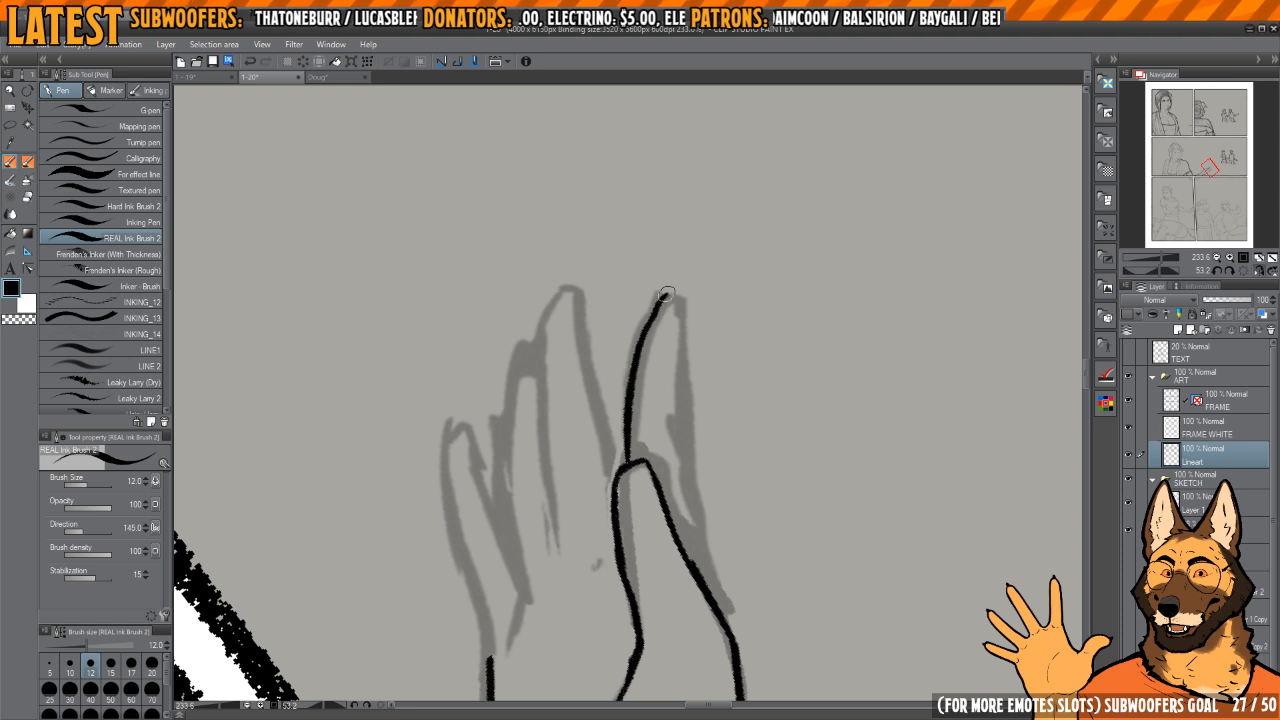
{"action": "key", "text": "ctrl+z"}
{"action": "key", "text": "ctrl+z"}
{"action": "mouse_move", "coordinate": [630, 462]}
{"action": "left_mouse_down"}
{"action": "mouse_move", "coordinate": [658, 307]}
{"action": "mouse_move", "coordinate": [679, 292]}
{"action": "mouse_move", "coordinate": [653, 303]}
{"action": "mouse_move", "coordinate": [632, 468]}
{"action": "left_mouse_up"}
{"action": "key", "text": "ctrl+z"}
{"action": "mouse_move", "coordinate": [632, 464]}
{"action": "left_mouse_down"}
{"action": "mouse_move", "coordinate": [658, 314]}
{"action": "mouse_move", "coordinate": [682, 291]}
{"action": "left_mouse_up"}
{"action": "mouse_move", "coordinate": [688, 326]}
{"action": "left_mouse_down"}
{"action": "mouse_move", "coordinate": [684, 312]}
{"action": "mouse_move", "coordinate": [686, 478]}
{"action": "mouse_move", "coordinate": [728, 612]}
{"action": "left_mouse_up"}
{"action": "left_click_drag", "start_coordinate": [663, 366], "coordinate": [686, 421]}
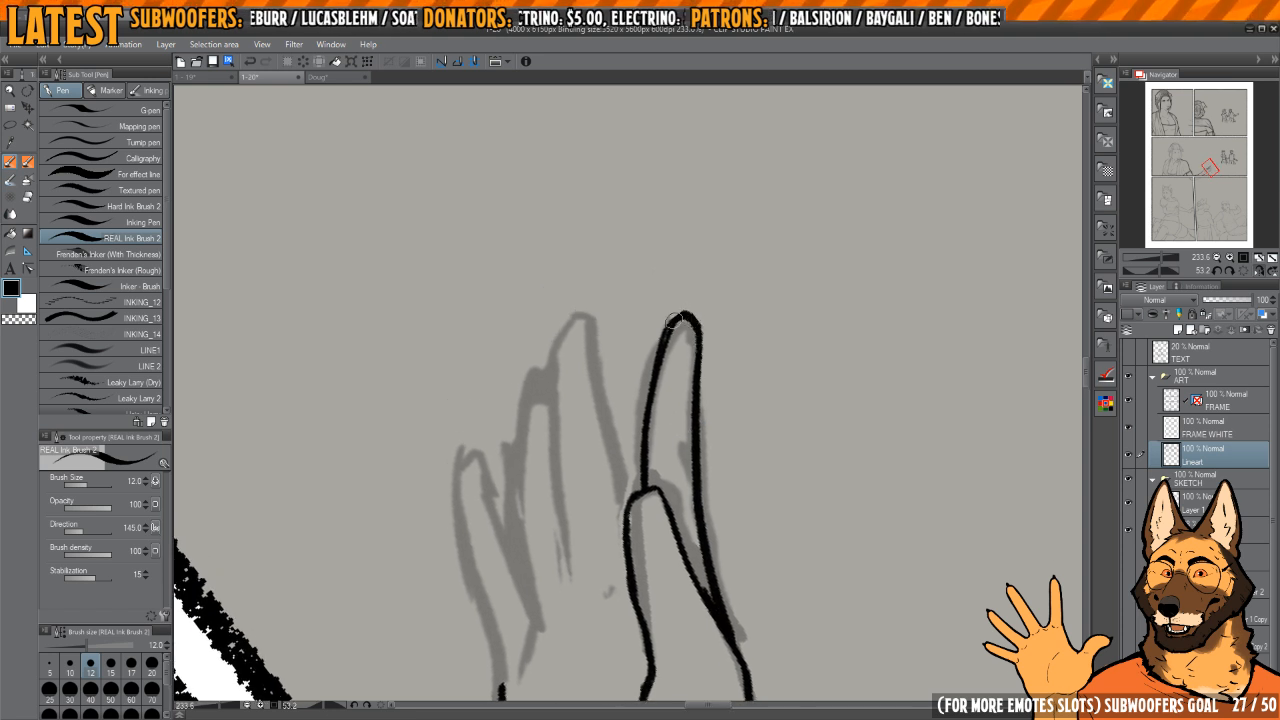
Step: Refine the thumb-side contour of the palm down to the wrist by retracing it and trimming its thick edges
{"action": "left_click_drag", "start_coordinate": [645, 467], "coordinate": [663, 347]}
{"action": "mouse_move", "coordinate": [636, 457]}
{"action": "left_mouse_down"}
{"action": "mouse_move", "coordinate": [661, 300]}
{"action": "mouse_move", "coordinate": [687, 239]}
{"action": "mouse_move", "coordinate": [708, 512]}
{"action": "mouse_move", "coordinate": [661, 329]}
{"action": "mouse_move", "coordinate": [620, 453]}
{"action": "left_mouse_up"}
{"action": "key", "text": "h"}
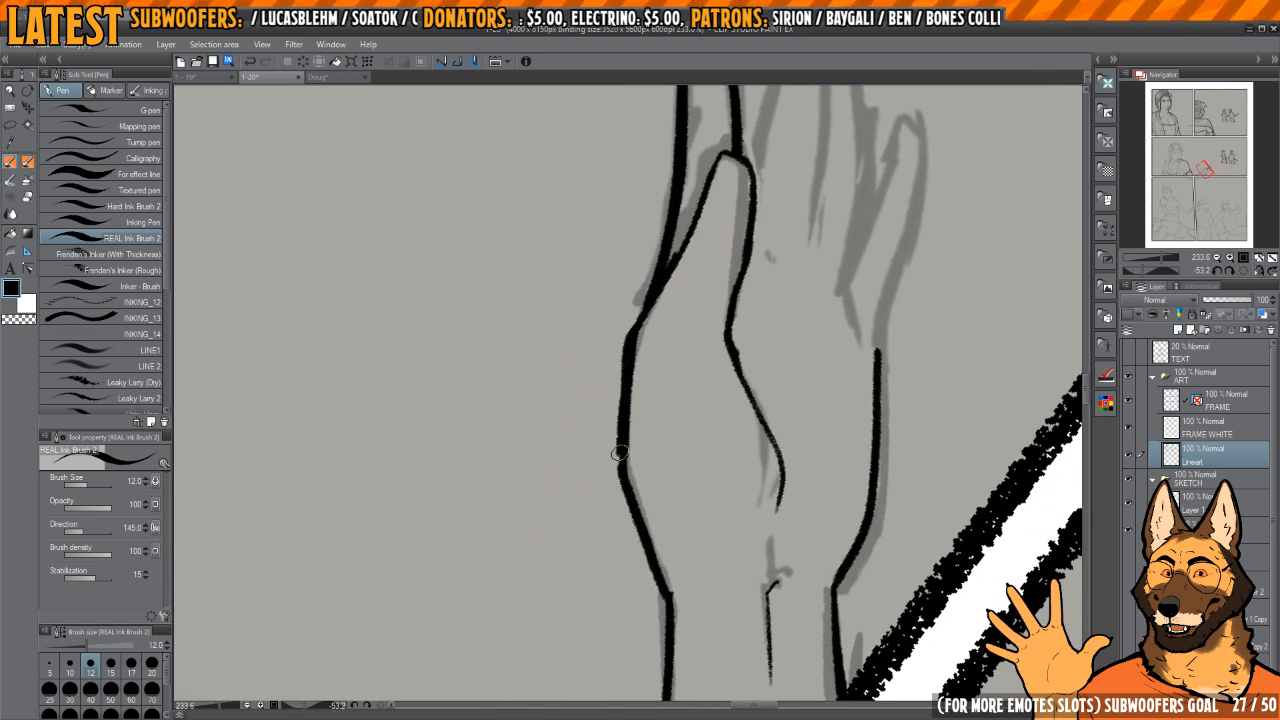
{"action": "key", "text": "c"}
{"action": "left_click_drag", "start_coordinate": [643, 337], "coordinate": [622, 452]}
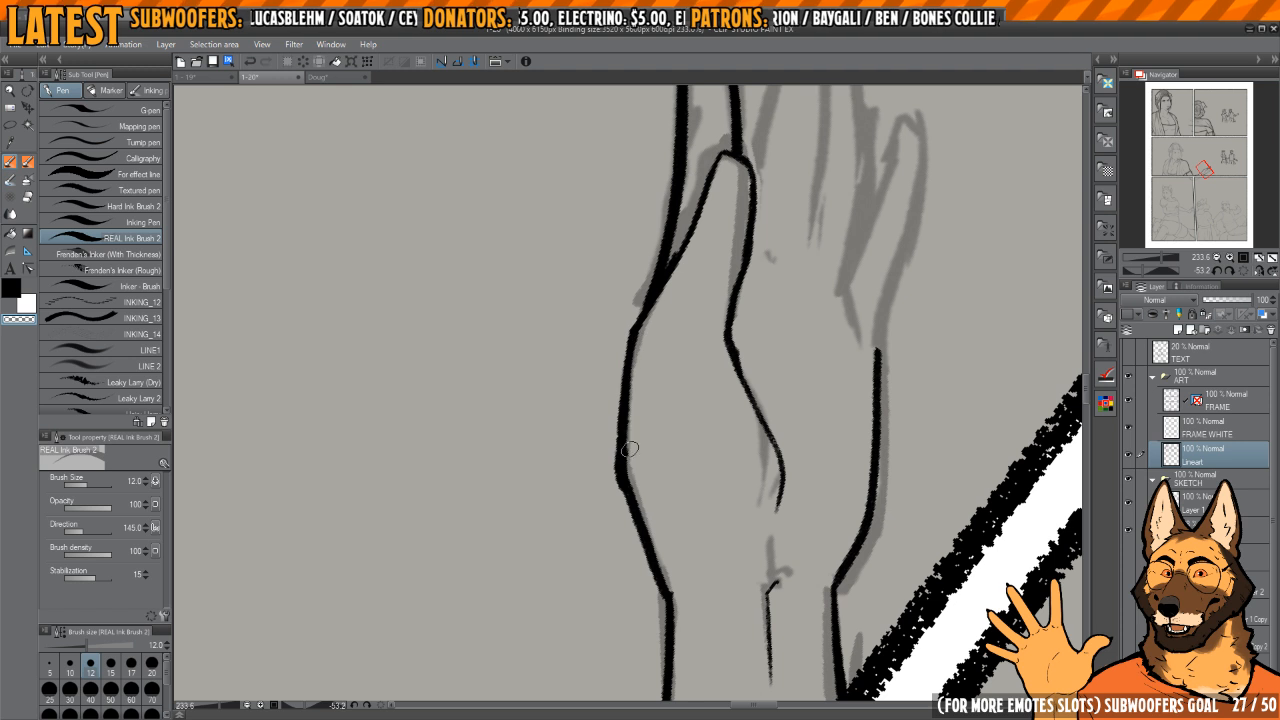
{"action": "key", "text": "c"}
{"action": "left_click_drag", "start_coordinate": [640, 312], "coordinate": [619, 407]}
{"action": "left_click_drag", "start_coordinate": [627, 499], "coordinate": [660, 572]}
{"action": "key", "text": "c"}
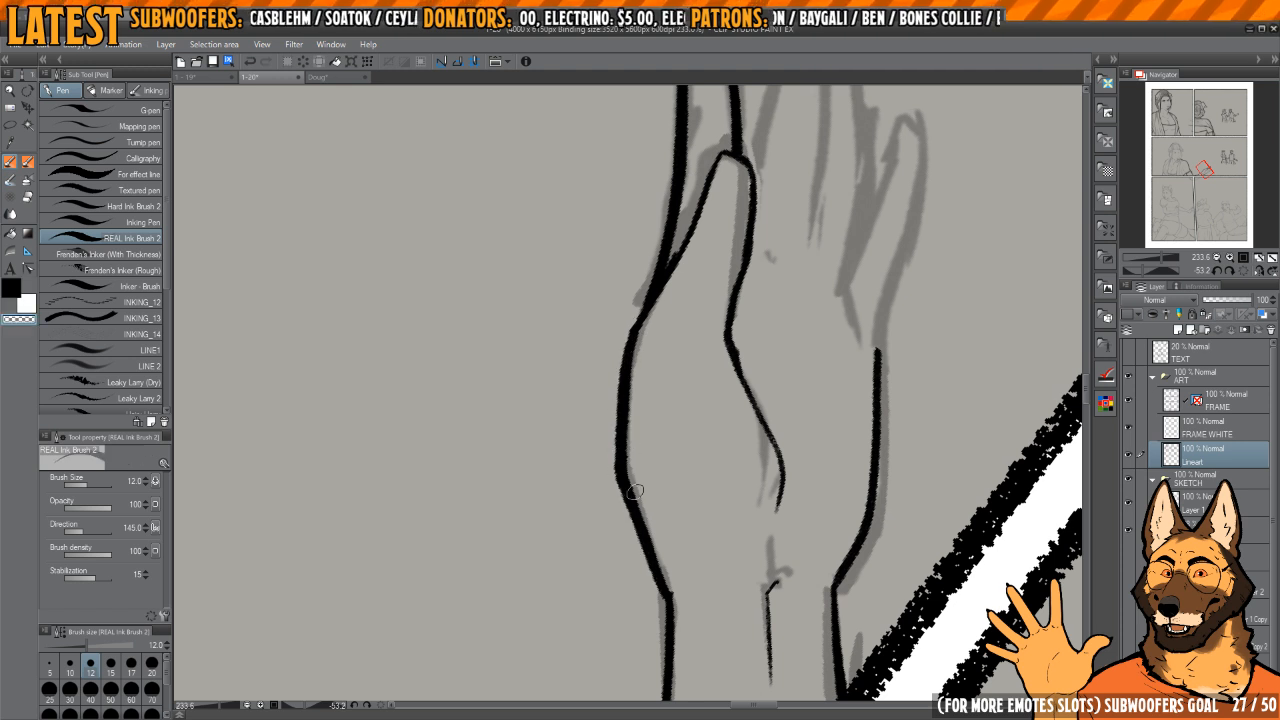
{"action": "mouse_move", "coordinate": [627, 457]}
{"action": "left_mouse_down"}
{"action": "mouse_move", "coordinate": [684, 616]}
{"action": "mouse_move", "coordinate": [626, 500]}
{"action": "mouse_move", "coordinate": [664, 610]}
{"action": "left_mouse_up"}
{"action": "key", "text": "c"}
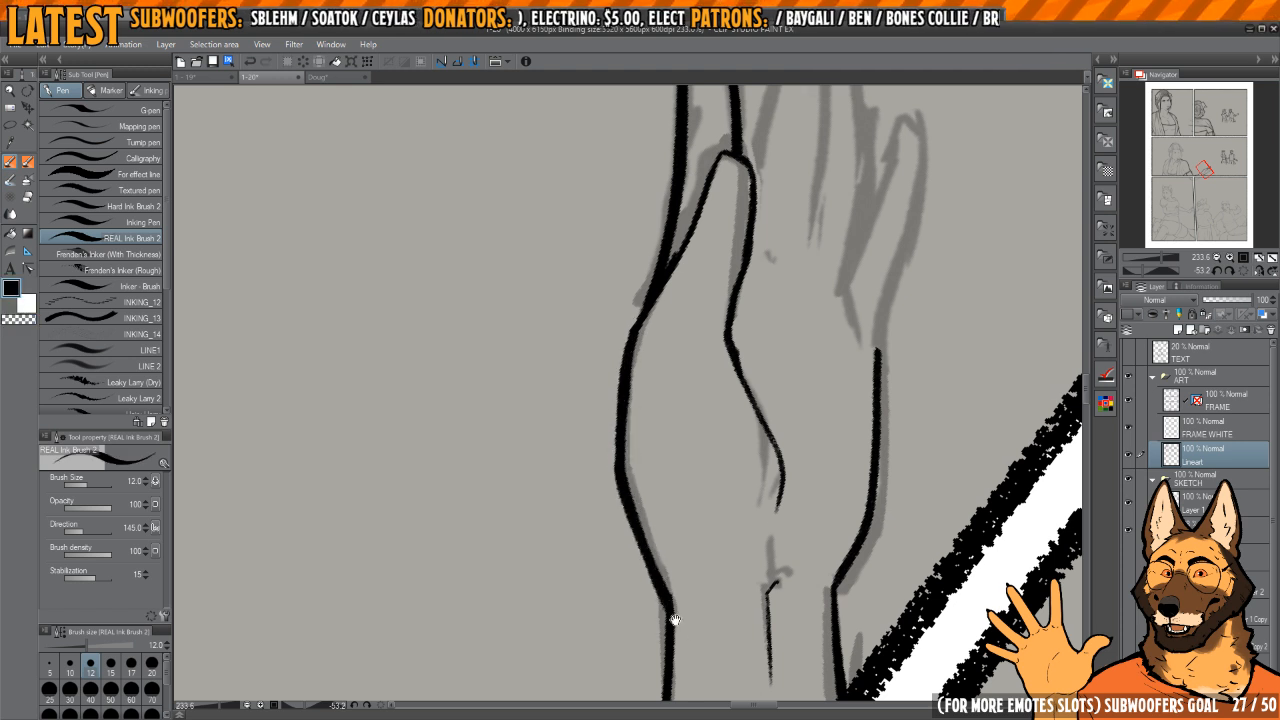
Step: Trim the index finger's outline and redraw its outer edge from the tip to the thumb base
{"action": "left_click_drag", "start_coordinate": [784, 373], "coordinate": [729, 203]}
{"action": "scroll", "coordinate": [729, 203], "scroll_direction": "down", "scroll_amount": 4}
{"action": "left_click_drag", "start_coordinate": [738, 280], "coordinate": [711, 504]}
{"action": "key", "text": "h"}
{"action": "key", "text": "h"}
{"action": "left_click_drag", "start_coordinate": [690, 297], "coordinate": [686, 363]}
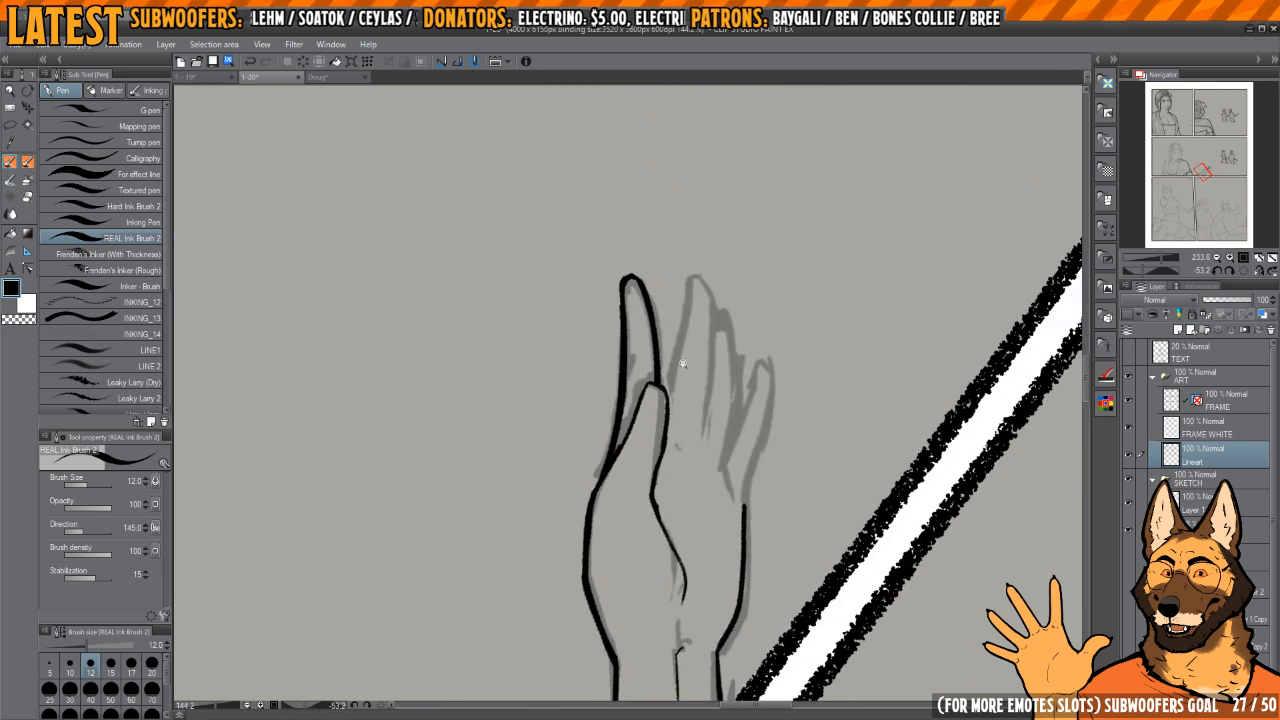
{"action": "scroll", "coordinate": [683, 367], "scroll_direction": "up", "scroll_amount": 4}
{"action": "key", "text": "h"}
{"action": "scroll", "coordinate": [664, 370], "scroll_direction": "up", "scroll_amount": 2}
{"action": "key", "text": "c"}
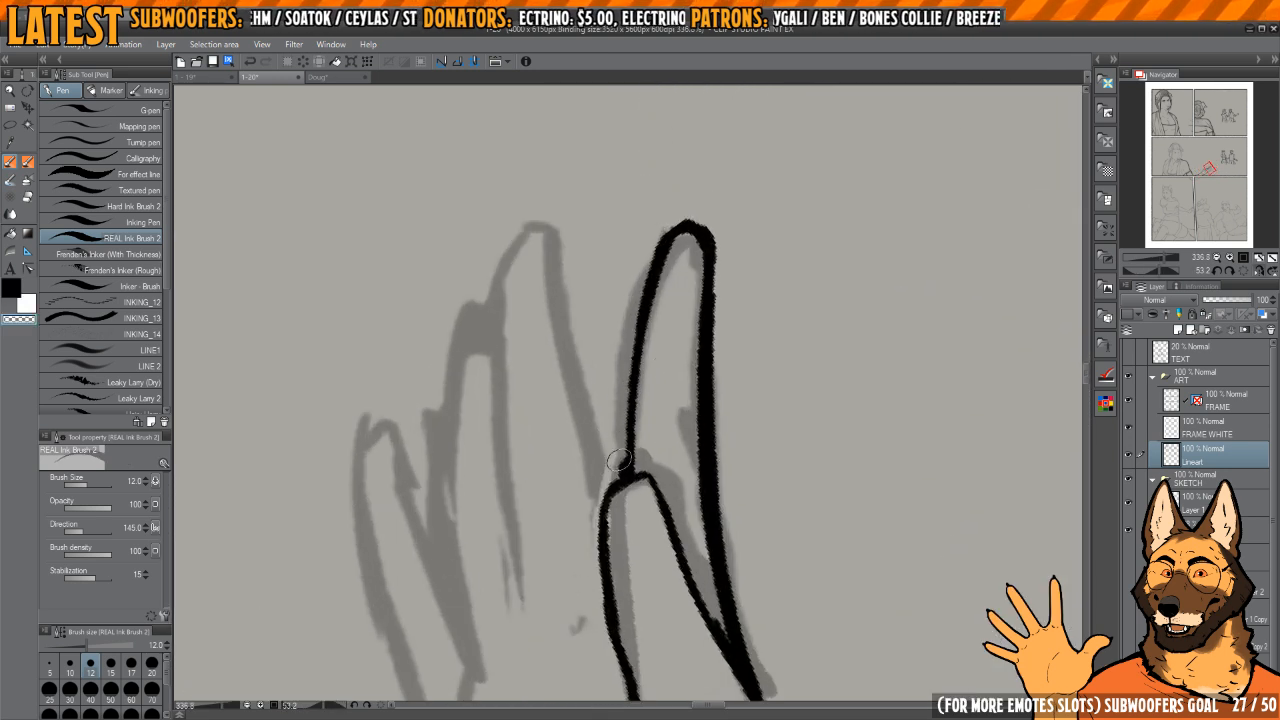
{"action": "mouse_move", "coordinate": [625, 368]}
{"action": "left_mouse_down"}
{"action": "mouse_move", "coordinate": [685, 207]}
{"action": "mouse_move", "coordinate": [735, 542]}
{"action": "left_mouse_up"}
{"action": "scroll", "coordinate": [692, 285], "scroll_direction": "down", "scroll_amount": 2}
{"action": "key", "text": "c"}
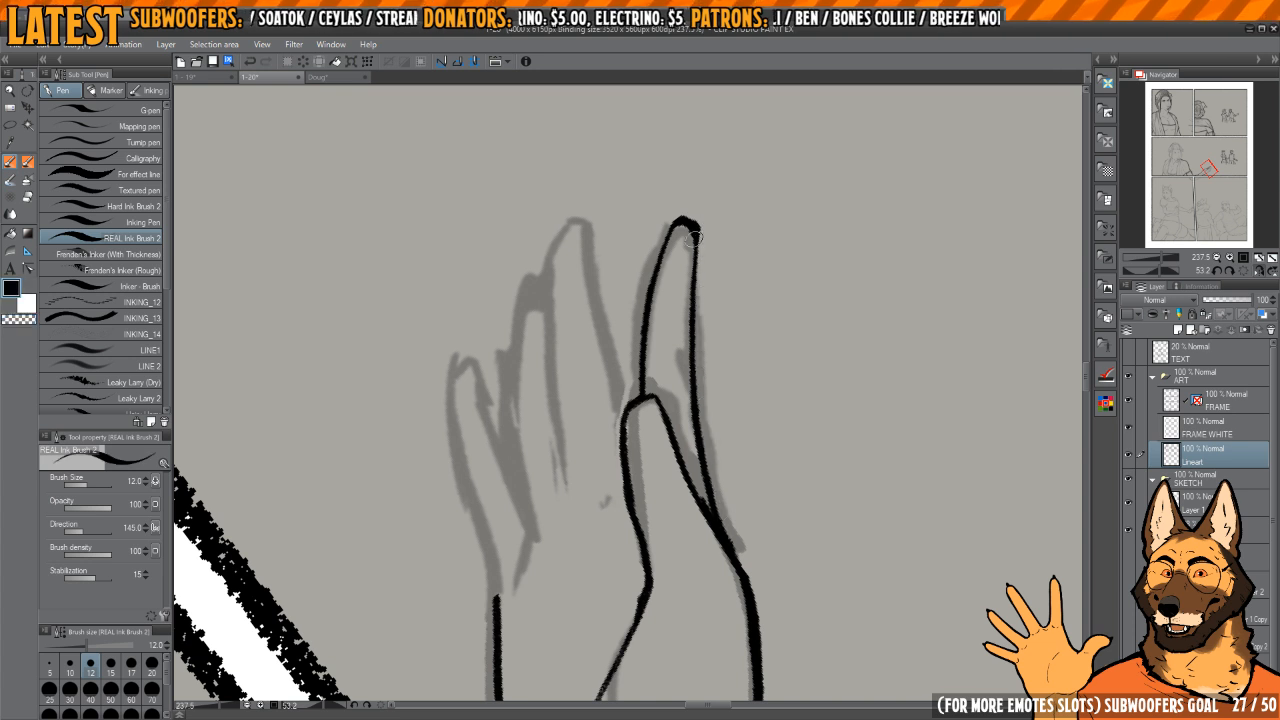
{"action": "mouse_move", "coordinate": [688, 222]}
{"action": "left_mouse_down"}
{"action": "mouse_move", "coordinate": [694, 402]}
{"action": "mouse_move", "coordinate": [733, 549]}
{"action": "left_mouse_up"}
Step: Ink the middle finger's outline from its base by the thumb up around the rounded tip
{"action": "scroll", "coordinate": [668, 391], "scroll_direction": "up", "scroll_amount": 1}
{"action": "scroll", "coordinate": [678, 373], "scroll_direction": "down", "scroll_amount": 2}
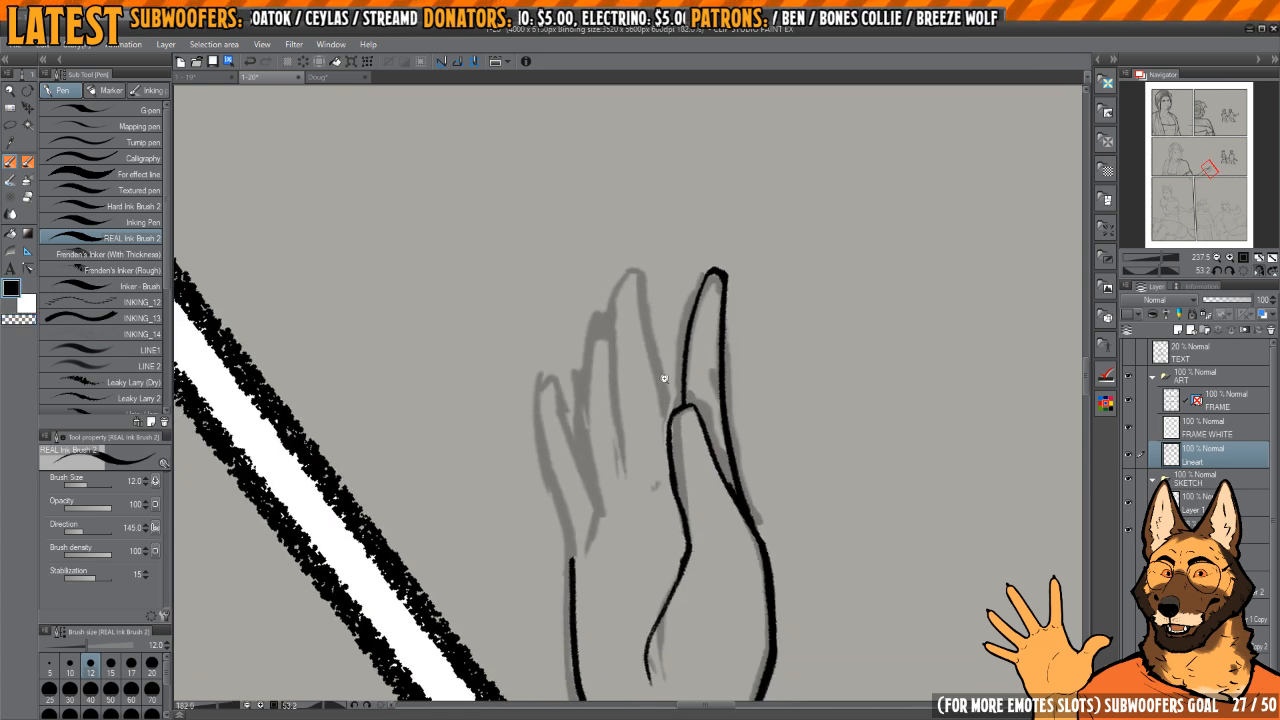
{"action": "scroll", "coordinate": [678, 373], "scroll_direction": "up", "scroll_amount": 2}
{"action": "mouse_move", "coordinate": [714, 371]}
{"action": "left_mouse_down"}
{"action": "mouse_move", "coordinate": [700, 320]}
{"action": "mouse_move", "coordinate": [728, 303]}
{"action": "left_mouse_up"}
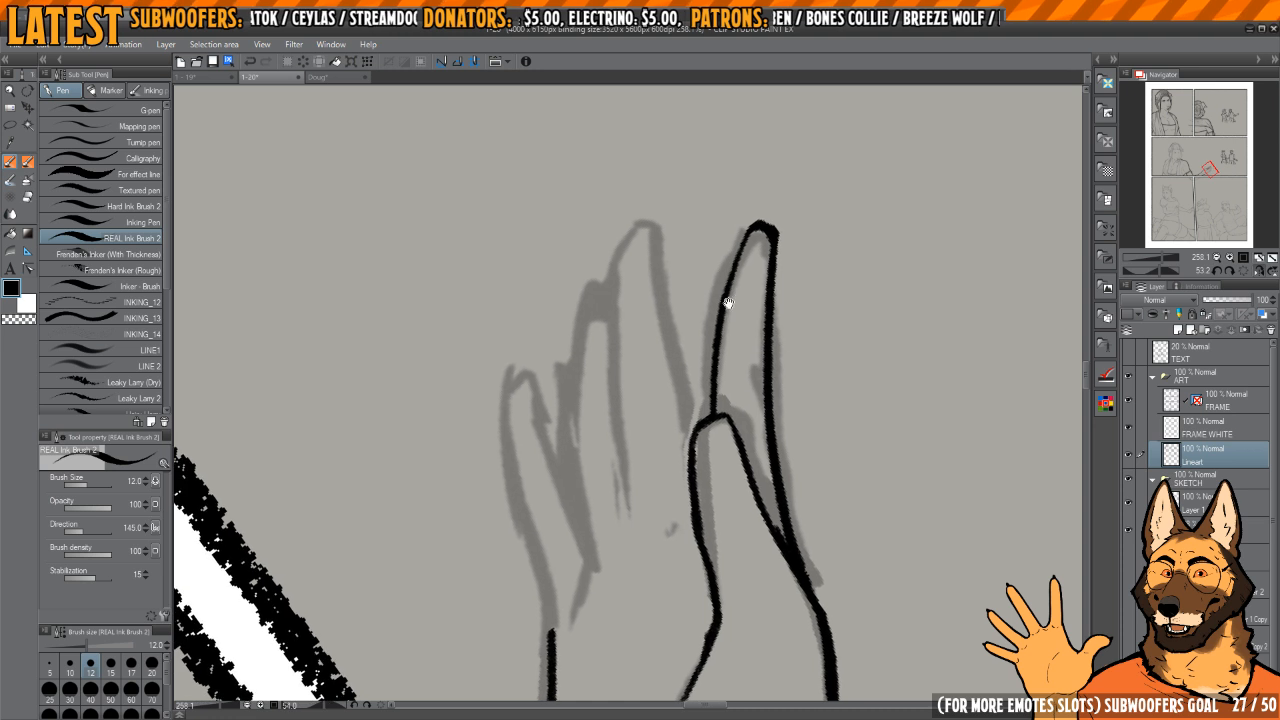
{"action": "scroll", "coordinate": [720, 378], "scroll_direction": "down", "scroll_amount": 1}
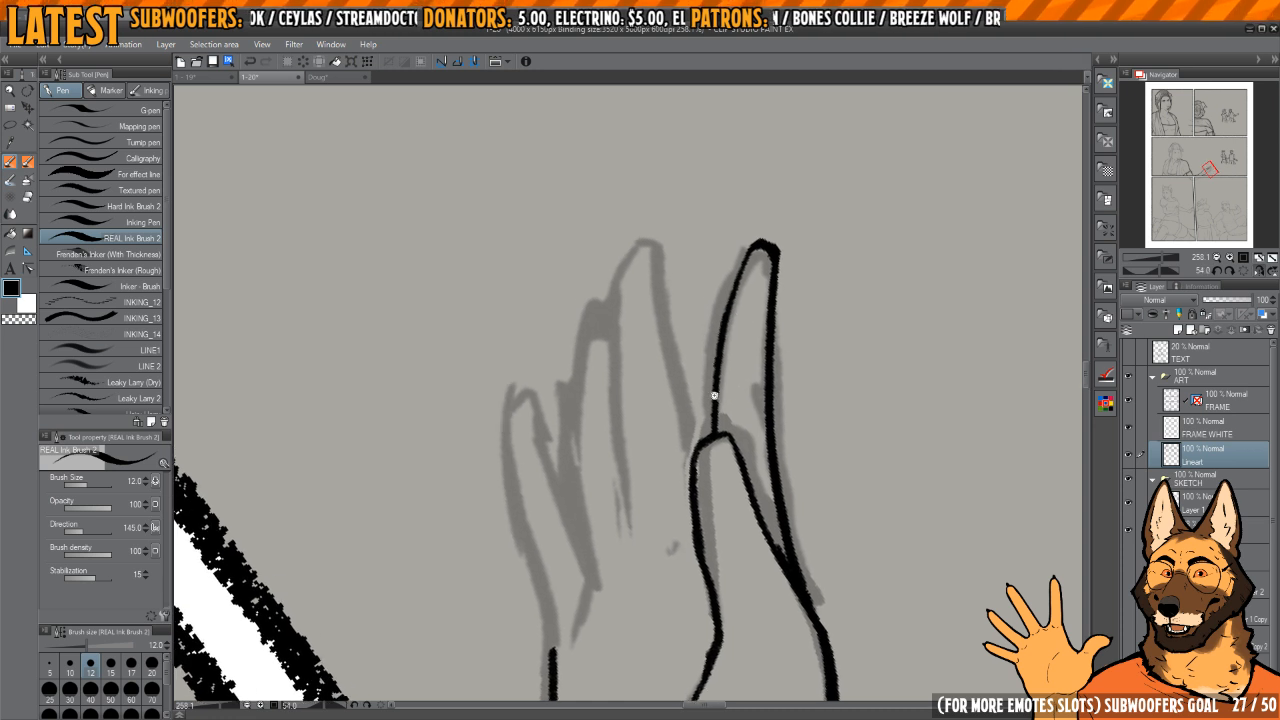
{"action": "scroll", "coordinate": [714, 389], "scroll_direction": "up", "scroll_amount": 3}
{"action": "left_click_drag", "start_coordinate": [727, 387], "coordinate": [745, 367]}
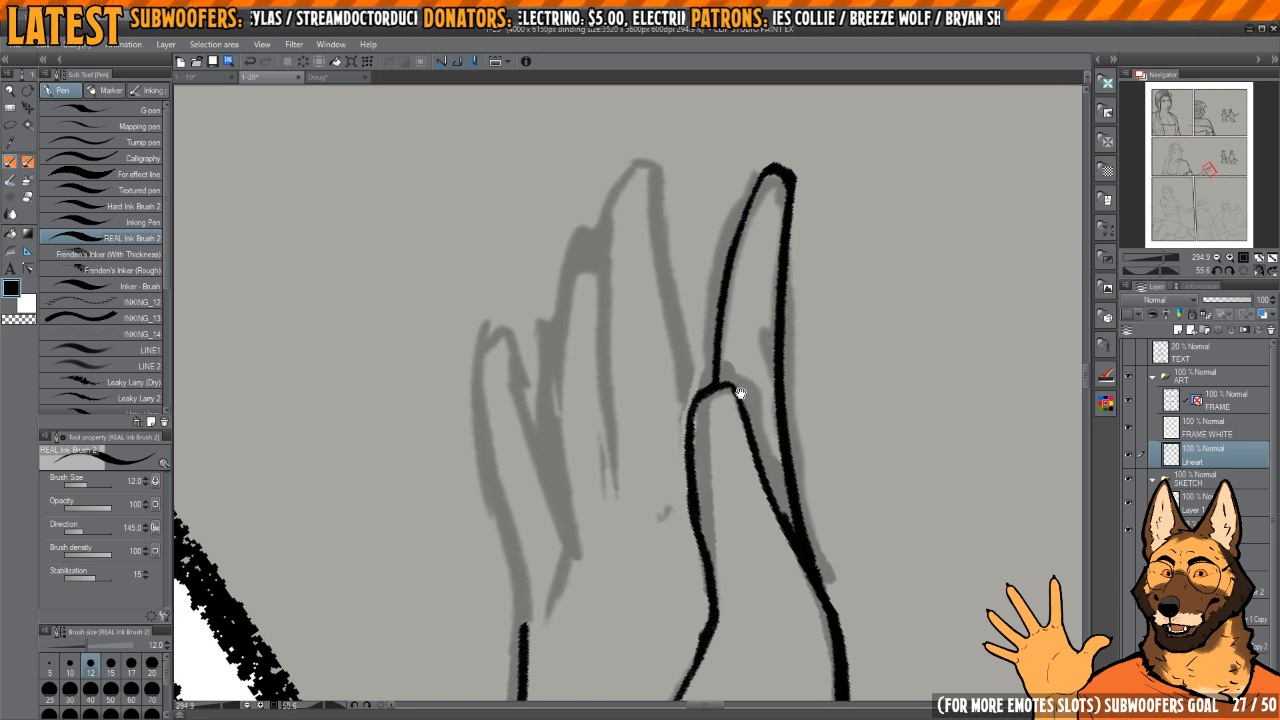
{"action": "mouse_move", "coordinate": [740, 396]}
{"action": "left_mouse_down"}
{"action": "mouse_move", "coordinate": [729, 388]}
{"action": "mouse_move", "coordinate": [767, 336]}
{"action": "mouse_move", "coordinate": [751, 357]}
{"action": "mouse_move", "coordinate": [669, 349]}
{"action": "mouse_move", "coordinate": [751, 286]}
{"action": "mouse_move", "coordinate": [759, 319]}
{"action": "left_mouse_up"}
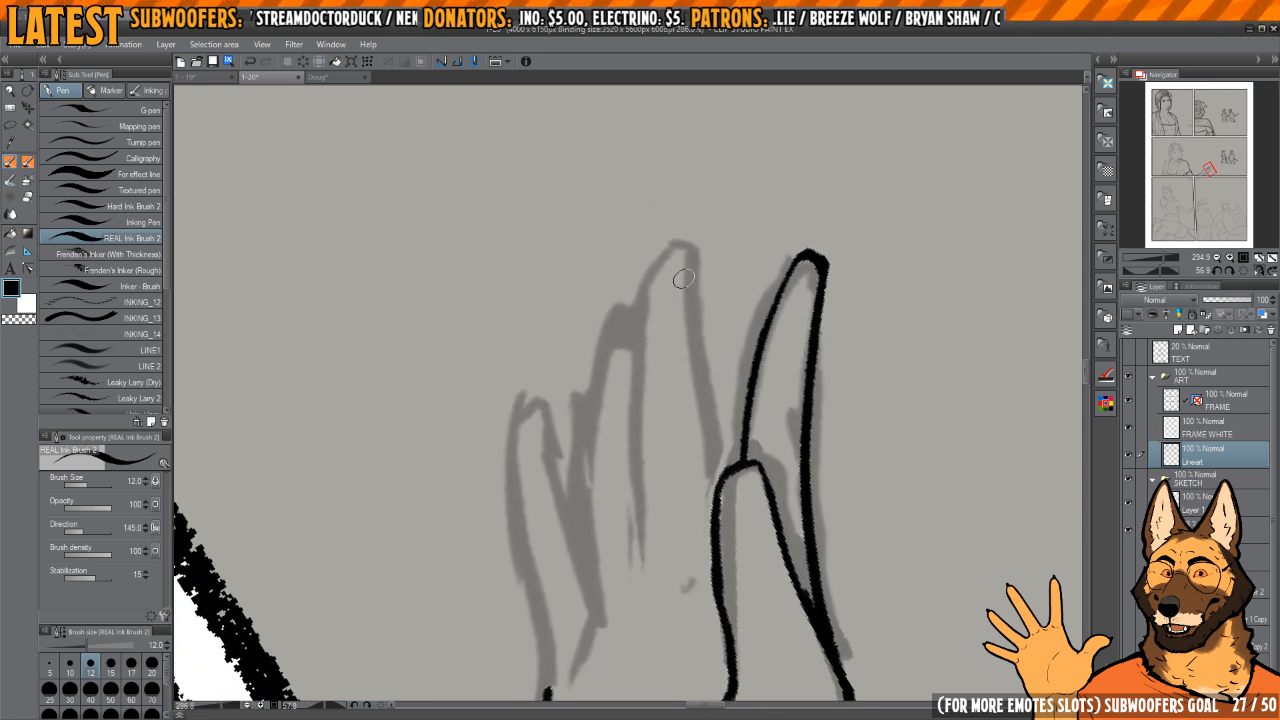
{"action": "left_click_drag", "start_coordinate": [690, 243], "coordinate": [716, 488]}
{"action": "key", "text": "ctrl+z"}
{"action": "left_click_drag", "start_coordinate": [696, 325], "coordinate": [738, 333]}
{"action": "mouse_move", "coordinate": [723, 245]}
{"action": "left_mouse_down"}
{"action": "mouse_move", "coordinate": [685, 287]}
{"action": "mouse_move", "coordinate": [703, 255]}
{"action": "mouse_move", "coordinate": [693, 313]}
{"action": "mouse_move", "coordinate": [676, 305]}
{"action": "left_mouse_up"}
{"action": "key", "text": "c"}
{"action": "key", "text": "c"}
{"action": "left_click_drag", "start_coordinate": [674, 348], "coordinate": [687, 308]}
{"action": "key", "text": "c"}
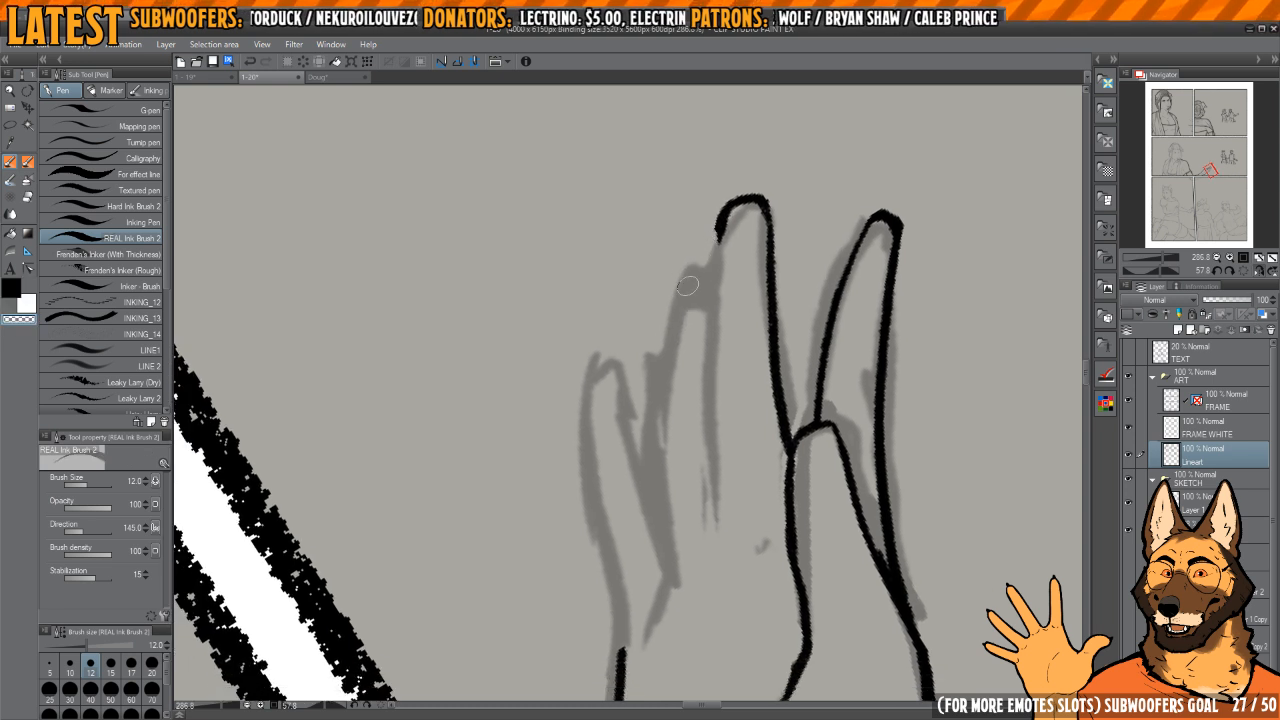
Step: Ink the ring finger's tip and the start of its outer side where it emerges behind the middle finger
{"action": "left_click_drag", "start_coordinate": [688, 286], "coordinate": [678, 360]}
{"action": "key", "text": "c"}
{"action": "key", "text": "c"}
{"action": "left_click_drag", "start_coordinate": [697, 283], "coordinate": [687, 353]}
{"action": "key", "text": "c"}
{"action": "key", "text": "c"}
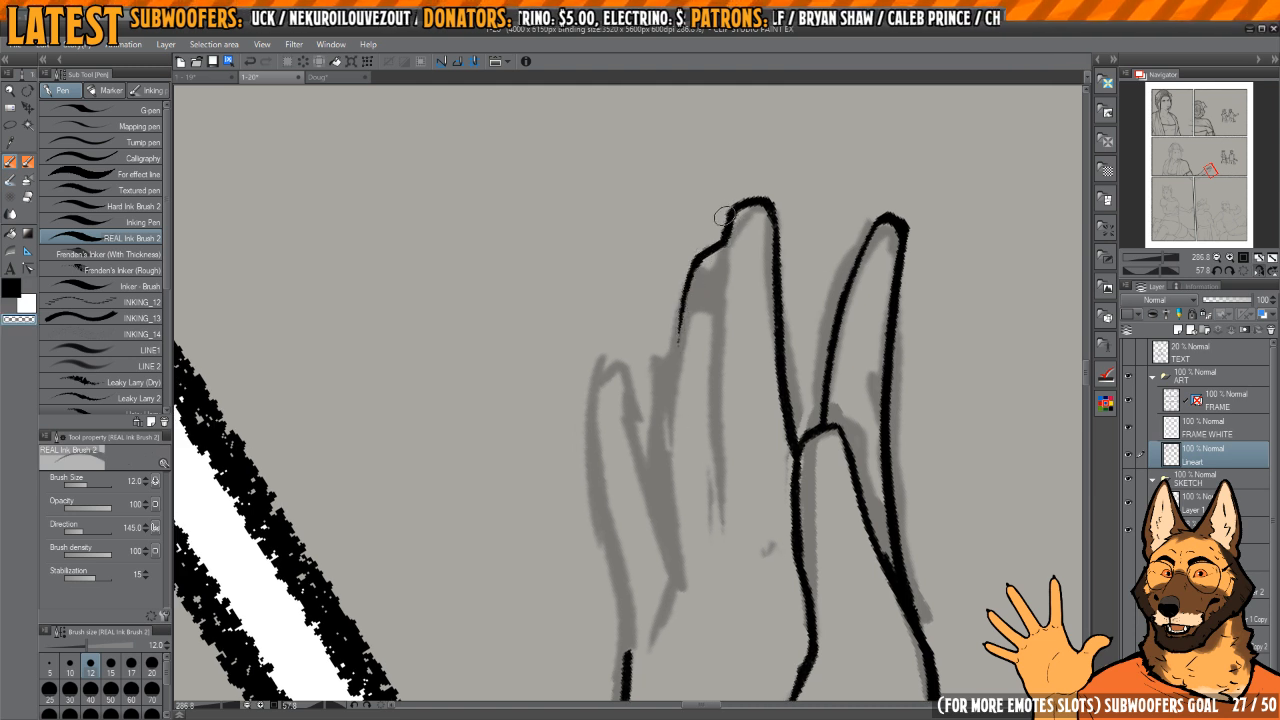
{"action": "key", "text": "c"}
{"action": "key", "text": "c"}
{"action": "key", "text": "c"}
{"action": "left_click_drag", "start_coordinate": [742, 203], "coordinate": [713, 323]}
{"action": "left_click_drag", "start_coordinate": [711, 351], "coordinate": [711, 315]}
{"action": "key", "text": "c"}
Step: Ink the line separating the middle and ring fingers down to the palm, erasing the first attempt
{"action": "key", "text": "c"}
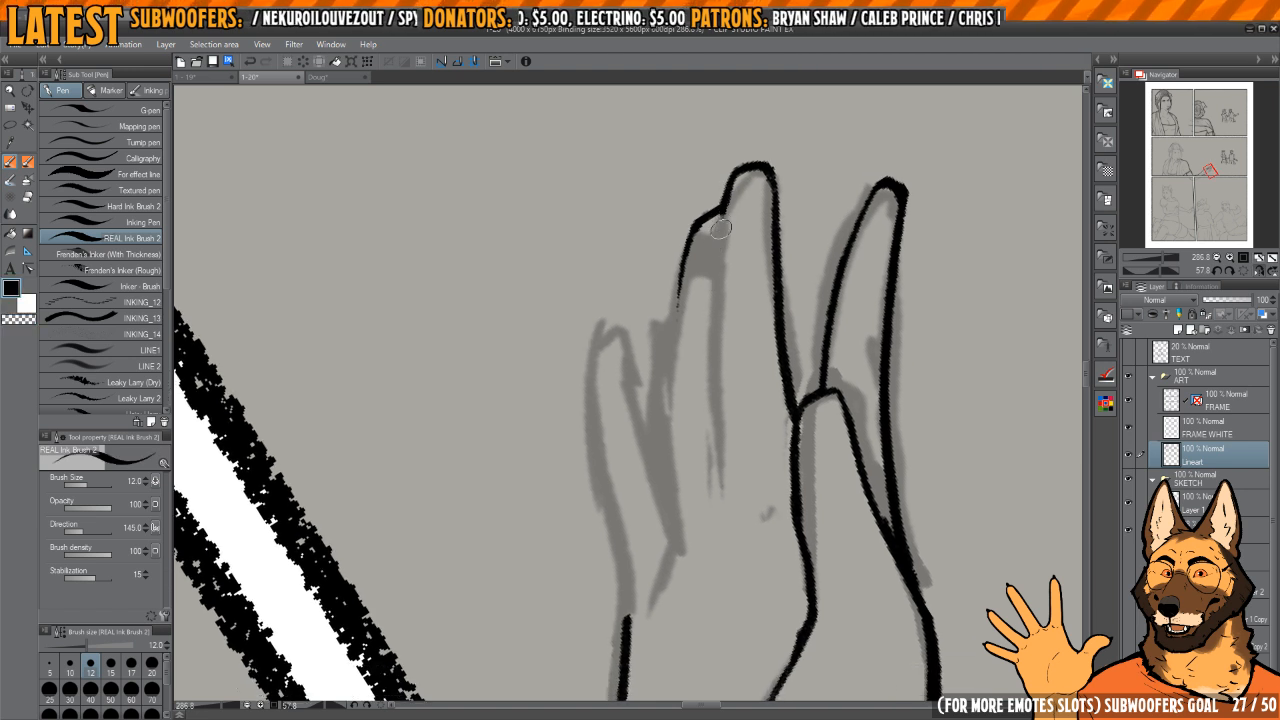
{"action": "left_click_drag", "start_coordinate": [720, 228], "coordinate": [718, 480]}
{"action": "key", "text": "c"}
{"action": "left_click_drag", "start_coordinate": [716, 258], "coordinate": [718, 488]}
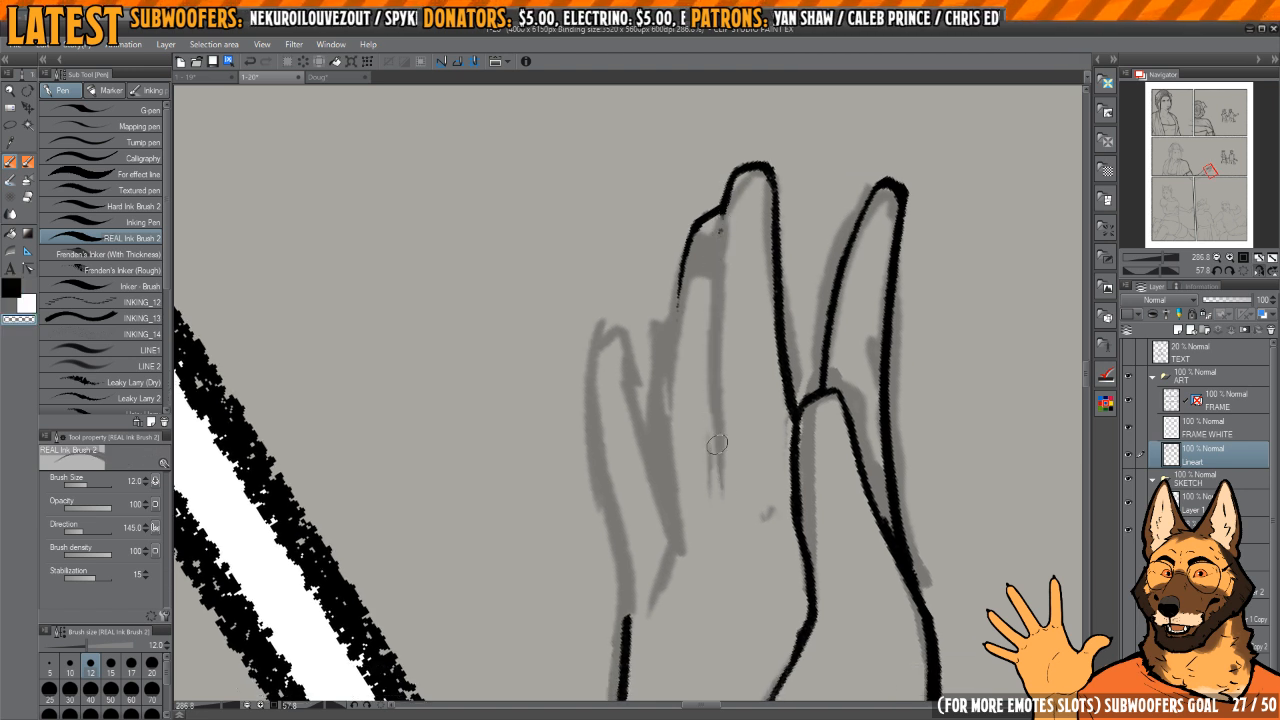
{"action": "key", "text": "c"}
{"action": "key", "text": "c"}
{"action": "key", "text": "c"}
{"action": "left_click_drag", "start_coordinate": [717, 258], "coordinate": [722, 514]}
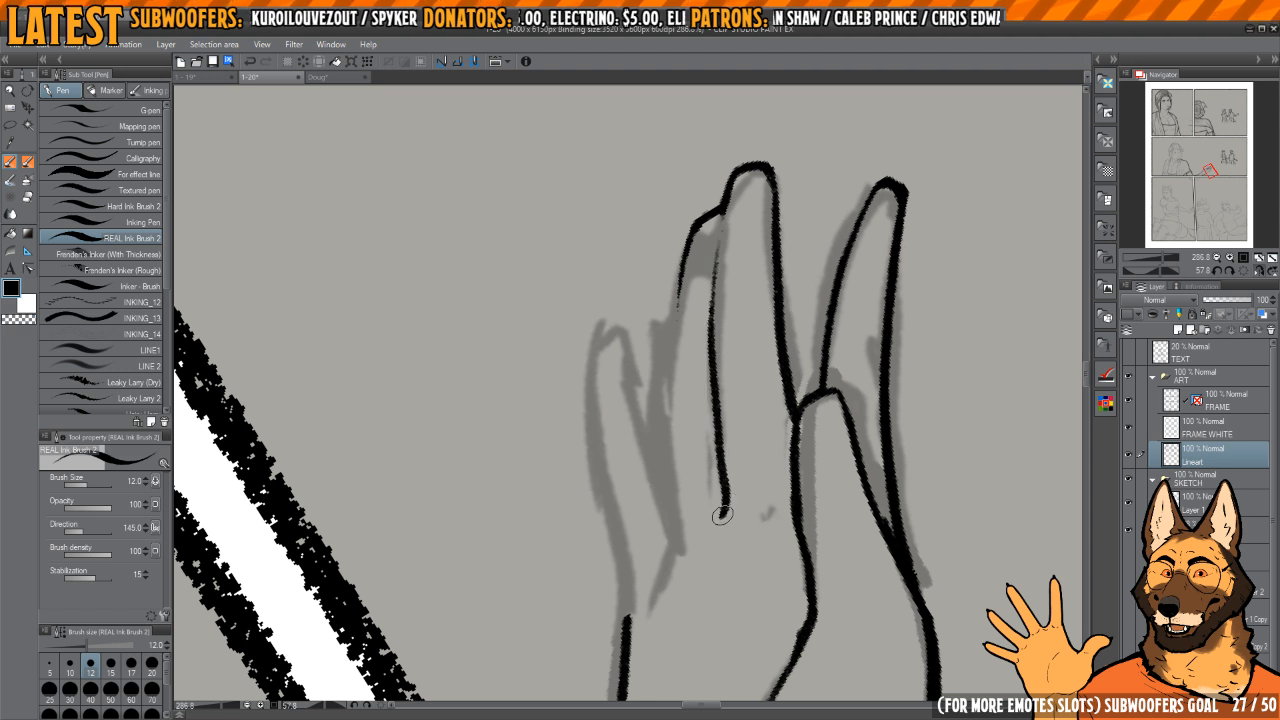
Step: Ink the rest of the ring finger's outer side, the little finger's outline and the short crease marks at the finger bases
{"action": "mouse_move", "coordinate": [686, 426]}
{"action": "left_mouse_down"}
{"action": "mouse_move", "coordinate": [686, 397]}
{"action": "mouse_move", "coordinate": [708, 388]}
{"action": "left_mouse_up"}
{"action": "mouse_move", "coordinate": [714, 198]}
{"action": "left_mouse_down"}
{"action": "mouse_move", "coordinate": [695, 268]}
{"action": "mouse_move", "coordinate": [695, 514]}
{"action": "mouse_move", "coordinate": [715, 481]}
{"action": "left_mouse_up"}
{"action": "left_click_drag", "start_coordinate": [662, 290], "coordinate": [717, 522]}
{"action": "left_click_drag", "start_coordinate": [670, 420], "coordinate": [688, 432]}
{"action": "mouse_move", "coordinate": [655, 312]}
{"action": "left_mouse_down"}
{"action": "mouse_move", "coordinate": [687, 618]}
{"action": "mouse_move", "coordinate": [684, 594]}
{"action": "left_mouse_up"}
{"action": "key", "text": "h"}
{"action": "left_click_drag", "start_coordinate": [669, 450], "coordinate": [669, 444]}
{"action": "key", "text": "h"}
{"action": "key", "text": "c"}
{"action": "mouse_move", "coordinate": [669, 278]}
{"action": "left_mouse_down"}
{"action": "mouse_move", "coordinate": [659, 367]}
{"action": "mouse_move", "coordinate": [658, 348]}
{"action": "mouse_move", "coordinate": [704, 518]}
{"action": "left_mouse_up"}
{"action": "key", "text": "c"}
{"action": "mouse_move", "coordinate": [716, 528]}
{"action": "left_mouse_down"}
{"action": "mouse_move", "coordinate": [674, 404]}
{"action": "mouse_move", "coordinate": [682, 439]}
{"action": "mouse_move", "coordinate": [748, 417]}
{"action": "left_mouse_up"}
Step: Erase and redraw the index finger's outer edge near the tip, then trim the line to an even width
{"action": "scroll", "coordinate": [674, 404], "scroll_direction": "up", "scroll_amount": 2}
{"action": "scroll", "coordinate": [706, 420], "scroll_direction": "down", "scroll_amount": 4}
{"action": "key", "text": "h"}
{"action": "key", "text": "h"}
{"action": "scroll", "coordinate": [682, 439], "scroll_direction": "up", "scroll_amount": 3}
{"action": "scroll", "coordinate": [751, 345], "scroll_direction": "down", "scroll_amount": 5}
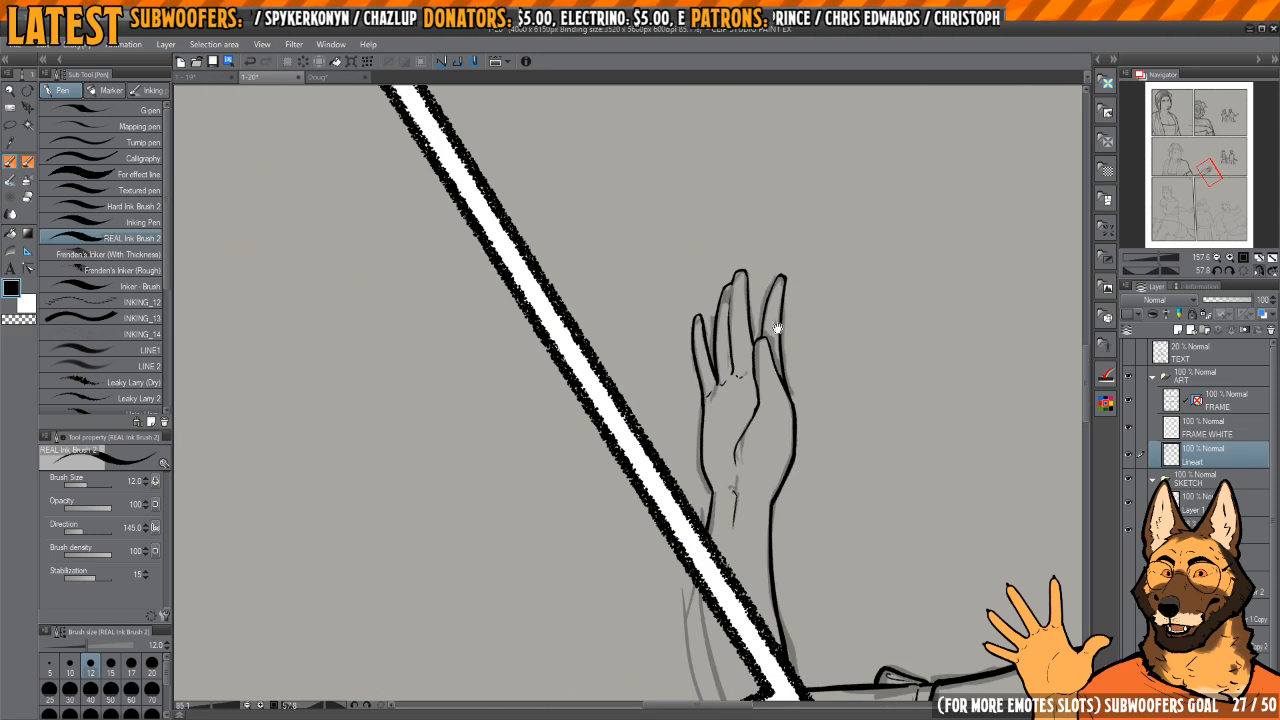
{"action": "scroll", "coordinate": [782, 298], "scroll_direction": "up", "scroll_amount": 6}
{"action": "mouse_move", "coordinate": [737, 294]}
{"action": "left_mouse_down"}
{"action": "mouse_move", "coordinate": [741, 272]}
{"action": "mouse_move", "coordinate": [699, 420]}
{"action": "mouse_move", "coordinate": [772, 230]}
{"action": "mouse_move", "coordinate": [727, 218]}
{"action": "mouse_move", "coordinate": [765, 340]}
{"action": "left_mouse_up"}
{"action": "key", "text": "c"}
{"action": "key", "text": "c"}
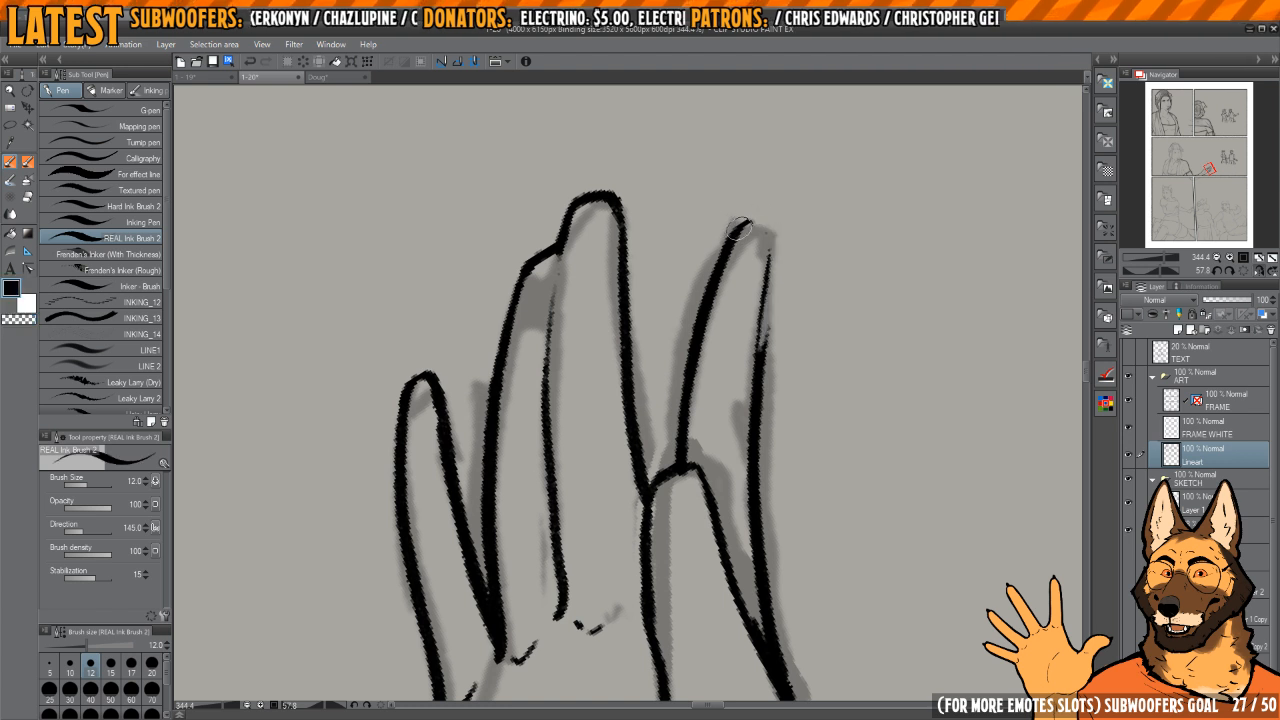
{"action": "left_click_drag", "start_coordinate": [766, 233], "coordinate": [763, 348]}
{"action": "left_click_drag", "start_coordinate": [769, 306], "coordinate": [766, 271]}
{"action": "left_click_drag", "start_coordinate": [771, 217], "coordinate": [758, 368]}
Step: Clean up the hand's lines below the fingers and rework the lower end of the thumb-base crease in the palm
{"action": "key", "text": "c"}
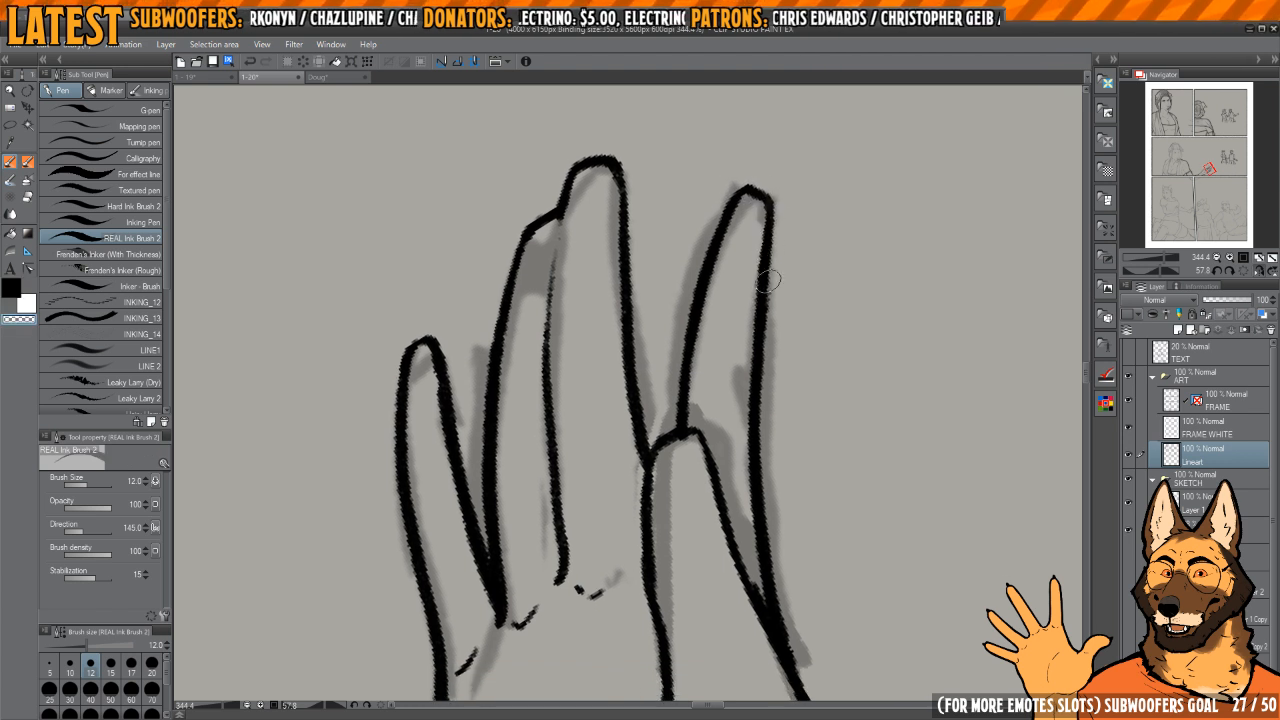
{"action": "left_click_drag", "start_coordinate": [768, 462], "coordinate": [759, 378]}
{"action": "scroll", "coordinate": [752, 300], "scroll_direction": "down", "scroll_amount": 3}
{"action": "left_click_drag", "start_coordinate": [746, 237], "coordinate": [730, 289]}
{"action": "left_click_drag", "start_coordinate": [743, 230], "coordinate": [726, 417]}
{"action": "key", "text": "c"}
{"action": "left_click_drag", "start_coordinate": [744, 534], "coordinate": [774, 350]}
{"action": "mouse_move", "coordinate": [652, 391]}
{"action": "left_mouse_down"}
{"action": "mouse_move", "coordinate": [697, 382]}
{"action": "mouse_move", "coordinate": [710, 279]}
{"action": "left_mouse_up"}
{"action": "key", "text": "c"}
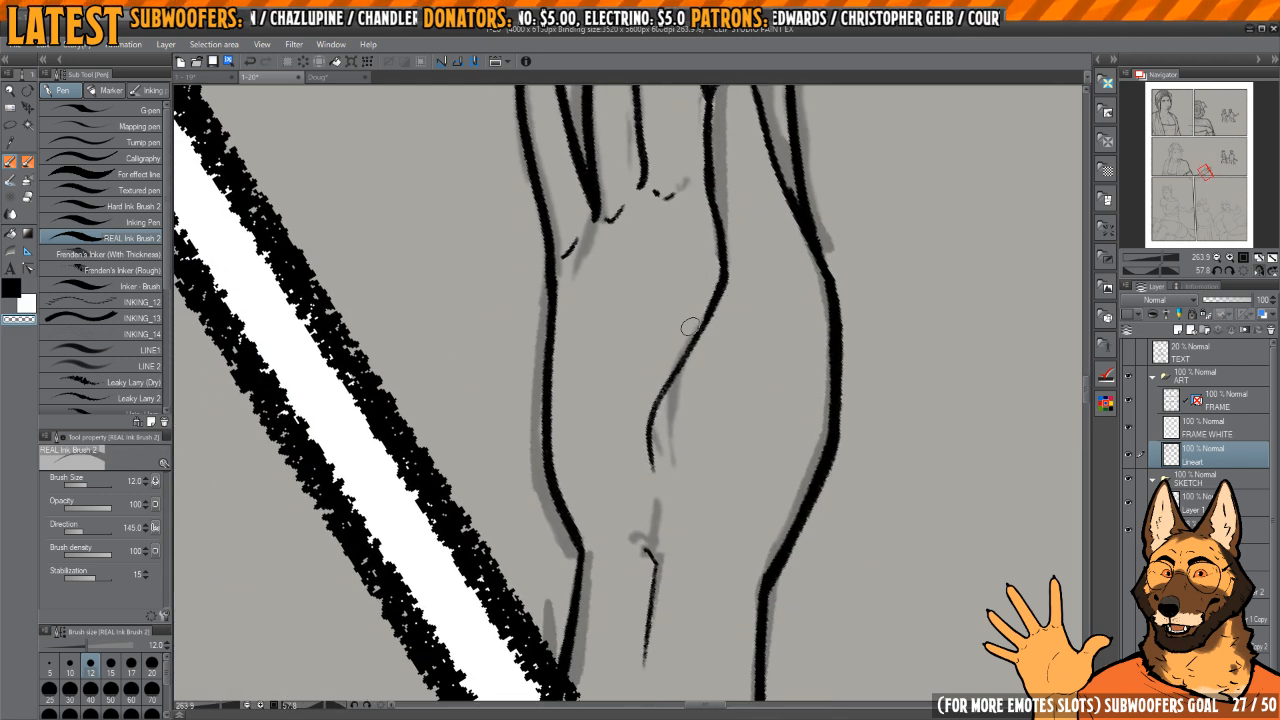
{"action": "left_click_drag", "start_coordinate": [670, 373], "coordinate": [651, 478]}
{"action": "key", "text": "c"}
{"action": "left_click_drag", "start_coordinate": [670, 354], "coordinate": [645, 492]}
Step: Check the inked hand and arm against the whole panel, including in mirrored view
{"action": "scroll", "coordinate": [674, 463], "scroll_direction": "down", "scroll_amount": 6}
{"action": "scroll", "coordinate": [685, 329], "scroll_direction": "down", "scroll_amount": 2}
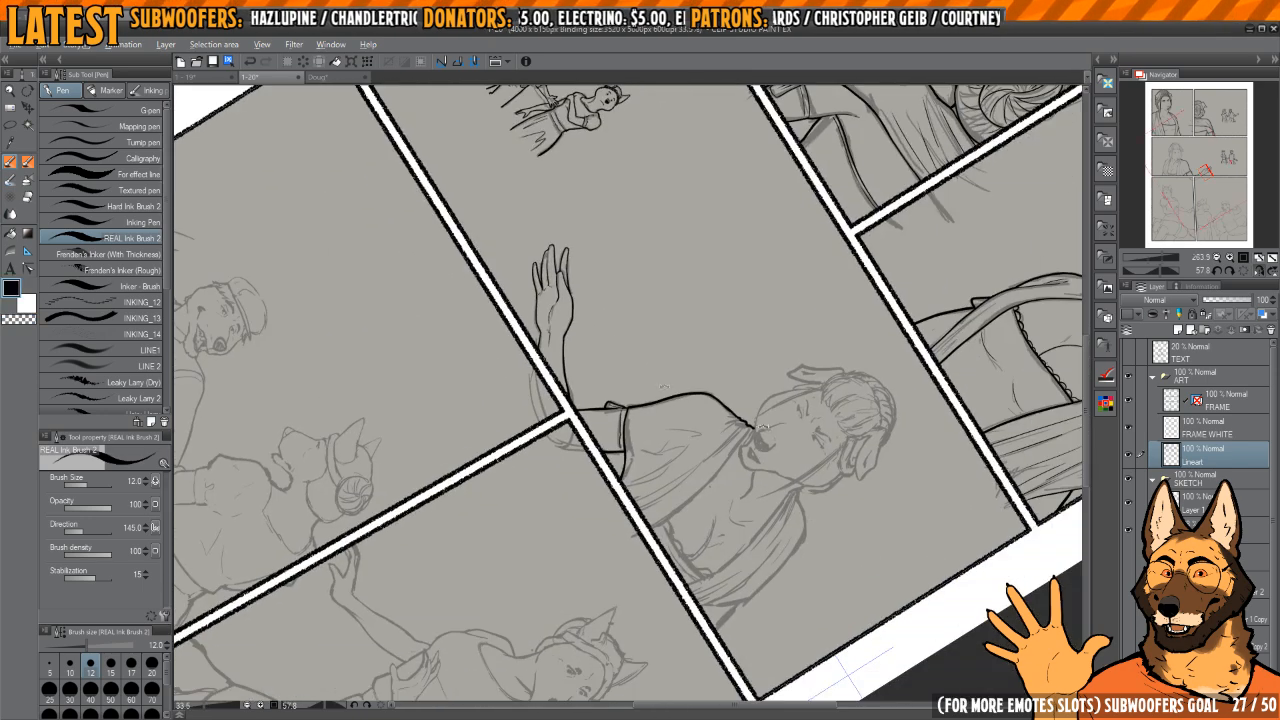
{"action": "left_click_drag", "start_coordinate": [687, 331], "coordinate": [669, 319]}
{"action": "scroll", "coordinate": [655, 424], "scroll_direction": "up", "scroll_amount": 8}
{"action": "scroll", "coordinate": [683, 420], "scroll_direction": "down", "scroll_amount": 7}
{"action": "key", "text": "h"}
{"action": "mouse_move", "coordinate": [619, 373]}
{"action": "left_mouse_down"}
{"action": "mouse_move", "coordinate": [663, 349]}
{"action": "mouse_move", "coordinate": [665, 381]}
{"action": "left_mouse_up"}
{"action": "key", "text": "h"}
{"action": "key", "text": "h"}
{"action": "left_click_drag", "start_coordinate": [612, 336], "coordinate": [688, 303]}
{"action": "scroll", "coordinate": [688, 303], "scroll_direction": "up", "scroll_amount": 4}
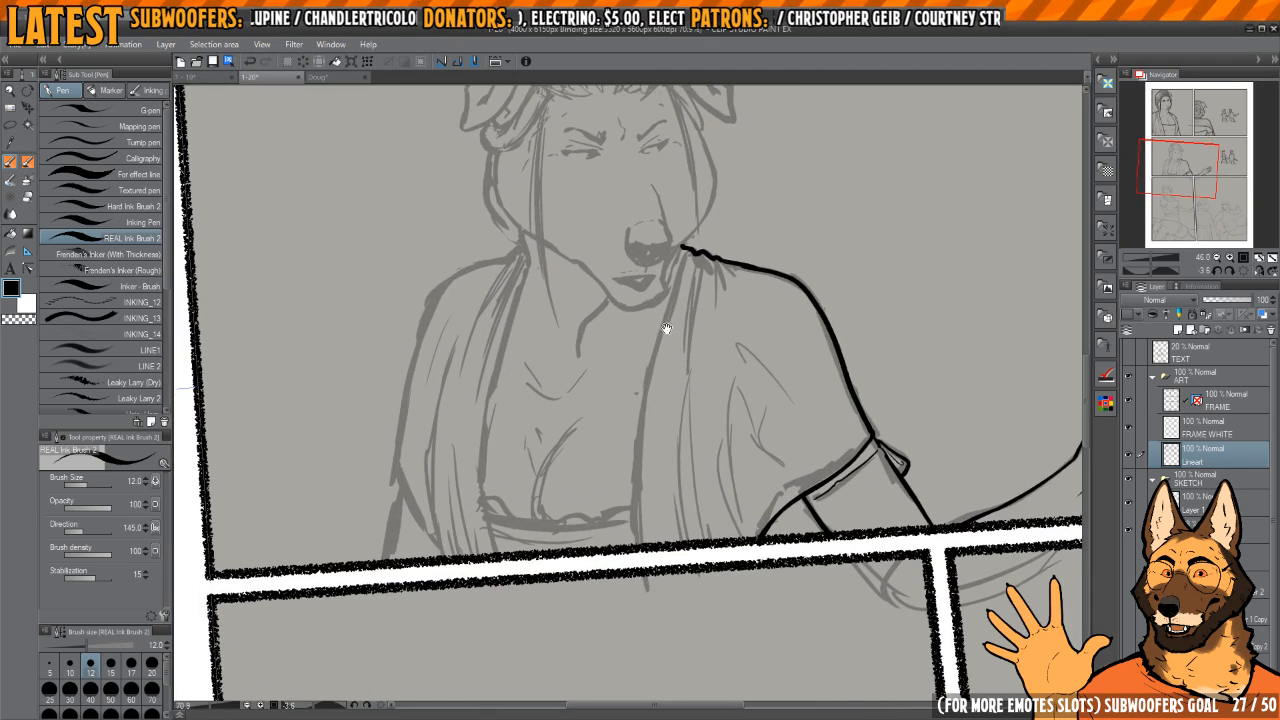
Step: Ink the drape's inner edge from the shoulder beside the chin down to the panel's lower border, redoing the first stroke
{"action": "mouse_move", "coordinate": [716, 215]}
{"action": "left_mouse_down"}
{"action": "mouse_move", "coordinate": [677, 372]}
{"action": "mouse_move", "coordinate": [666, 565]}
{"action": "left_mouse_up"}
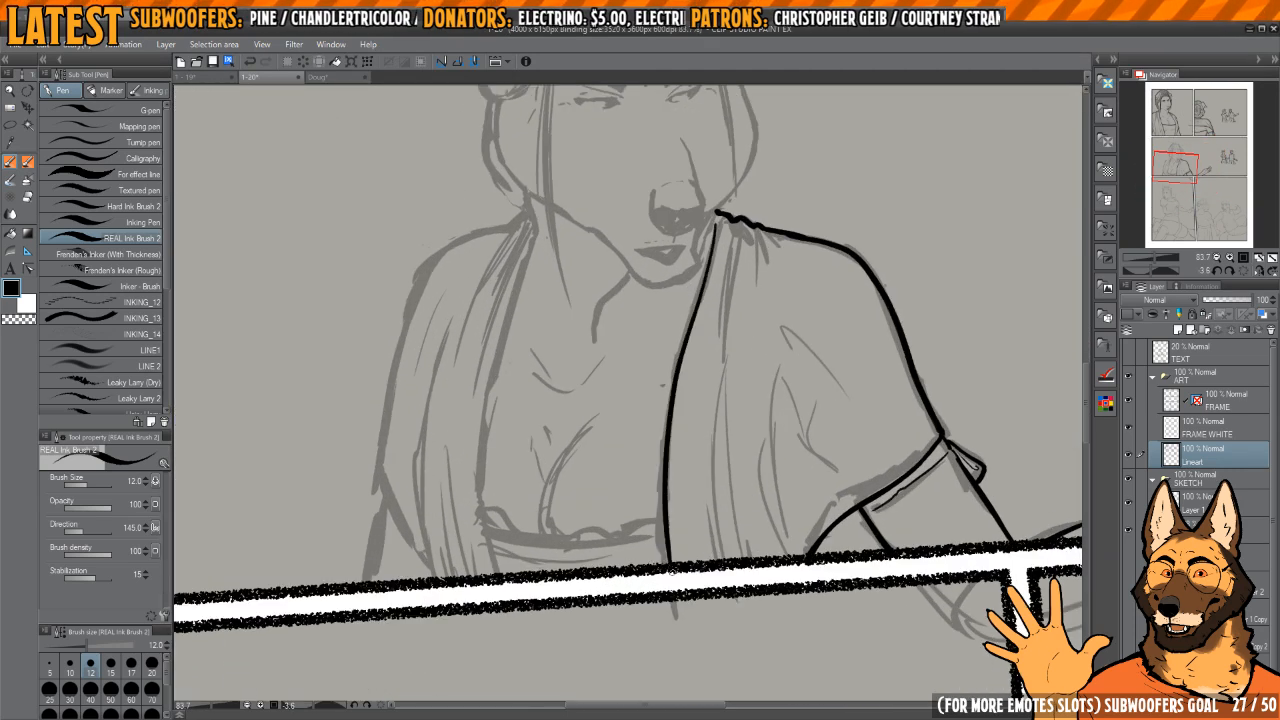
{"action": "key", "text": "ctrl+z"}
{"action": "left_click_drag", "start_coordinate": [716, 217], "coordinate": [667, 558]}
{"action": "scroll", "coordinate": [690, 347], "scroll_direction": "up", "scroll_amount": 7}
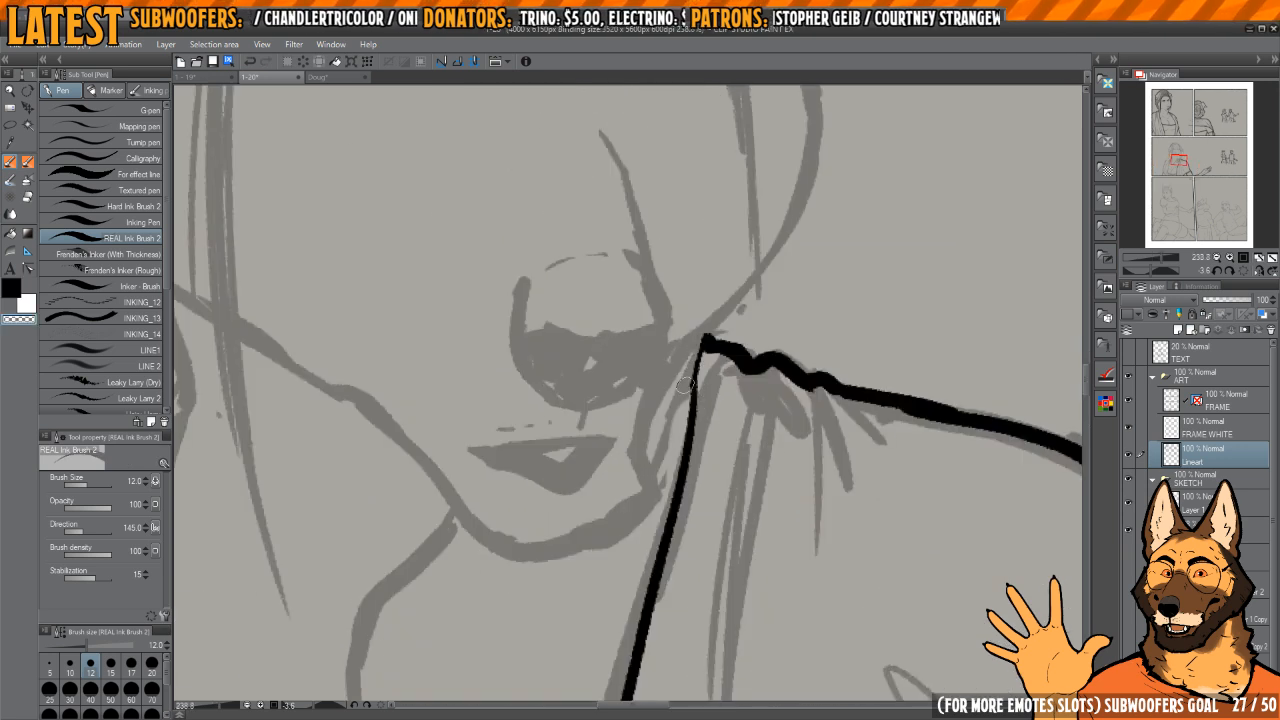
{"action": "scroll", "coordinate": [687, 420], "scroll_direction": "down", "scroll_amount": 6}
Step: Ink a short neck line below the jaw on the opposite side, undoing the first attempt
{"action": "left_click_drag", "start_coordinate": [574, 411], "coordinate": [731, 366]}
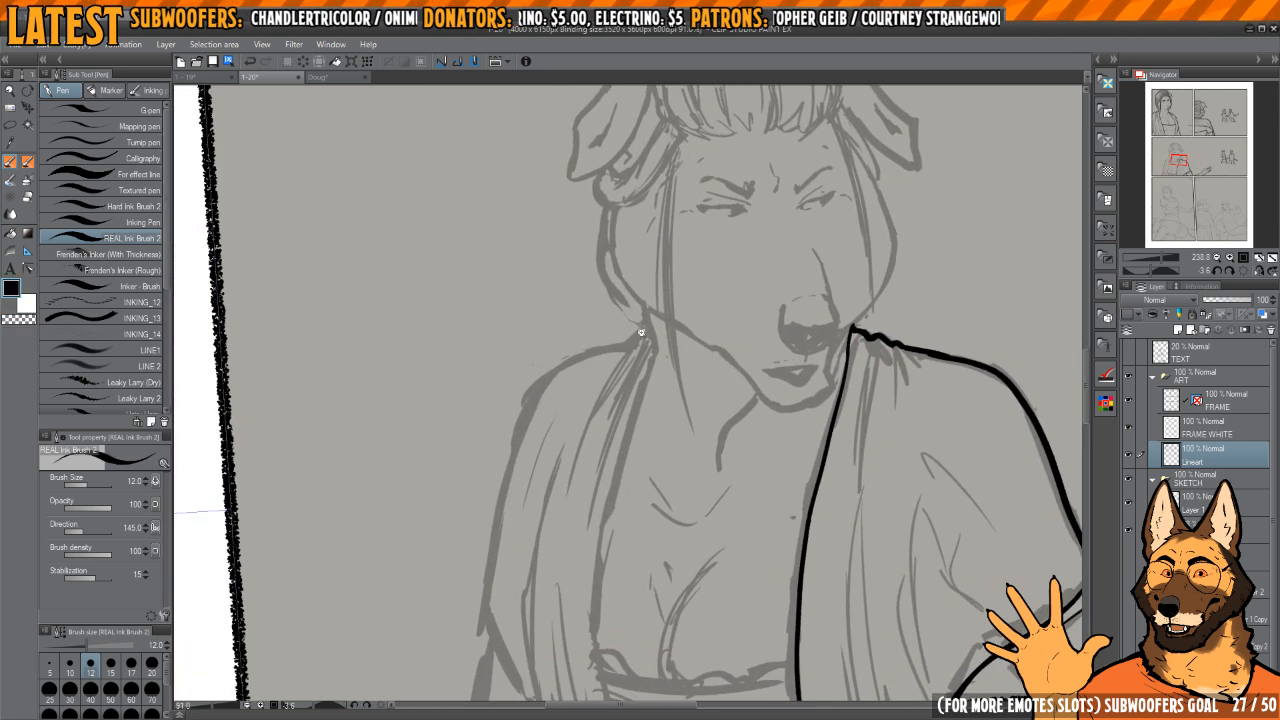
{"action": "scroll", "coordinate": [600, 330], "scroll_direction": "up", "scroll_amount": 4}
{"action": "mouse_move", "coordinate": [652, 297]}
{"action": "left_mouse_down"}
{"action": "mouse_move", "coordinate": [661, 441]}
{"action": "mouse_move", "coordinate": [667, 395]}
{"action": "left_mouse_up"}
{"action": "key", "text": "ctrl+z"}
{"action": "key", "text": "ctrl+z"}
{"action": "left_click_drag", "start_coordinate": [655, 263], "coordinate": [668, 378]}
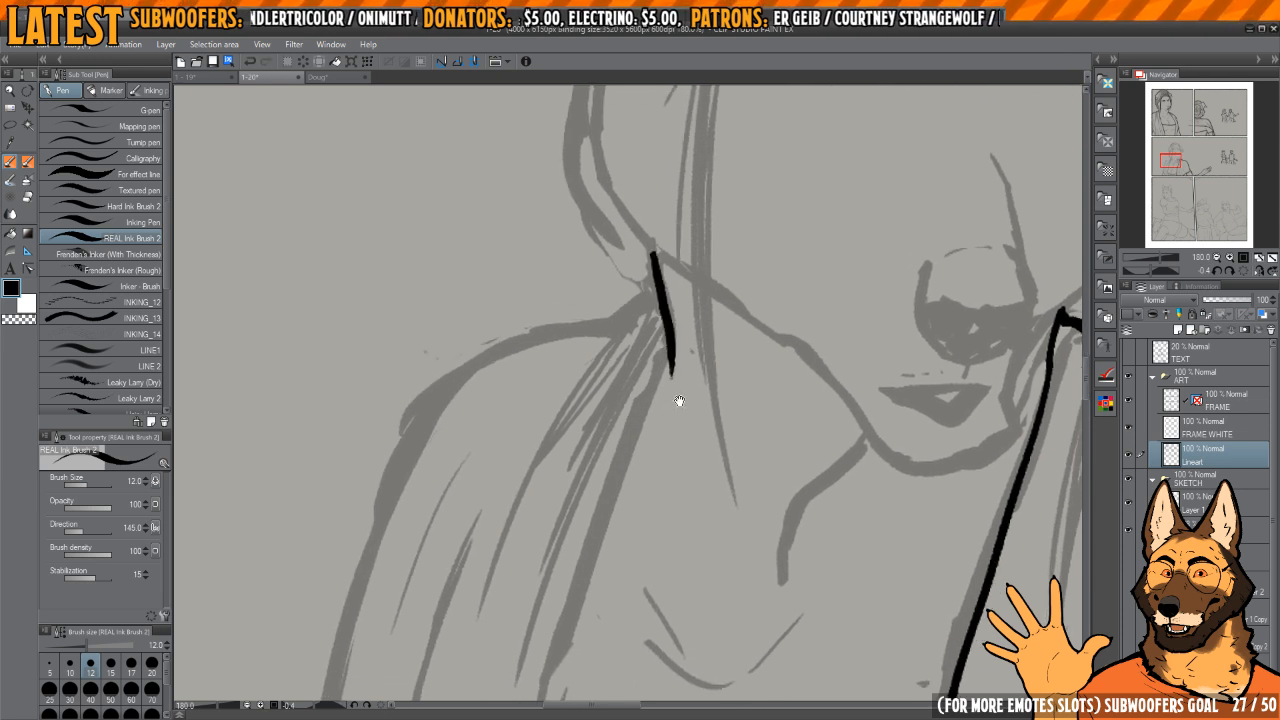
{"action": "scroll", "coordinate": [685, 330], "scroll_direction": "down", "scroll_amount": 1}
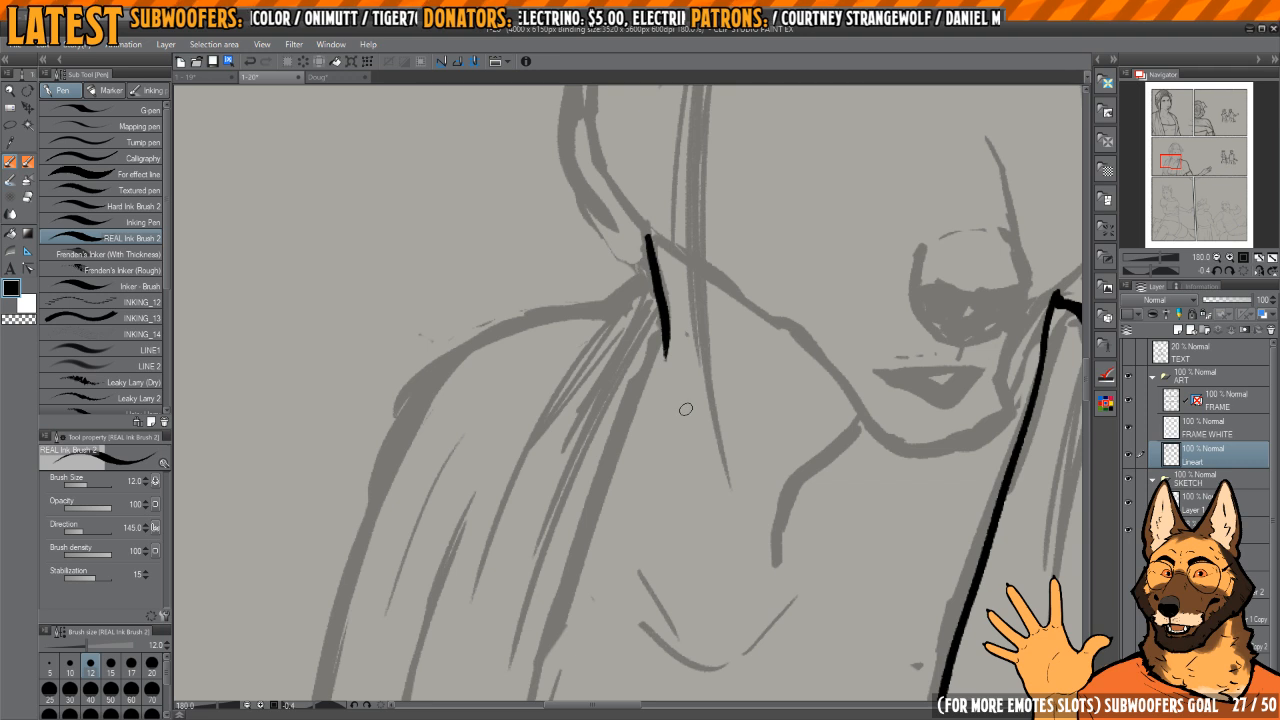
Step: Ink the opposite drape's inner edge from the short neck line down to the panel's lower border
{"action": "scroll", "coordinate": [700, 347], "scroll_direction": "down", "scroll_amount": 4}
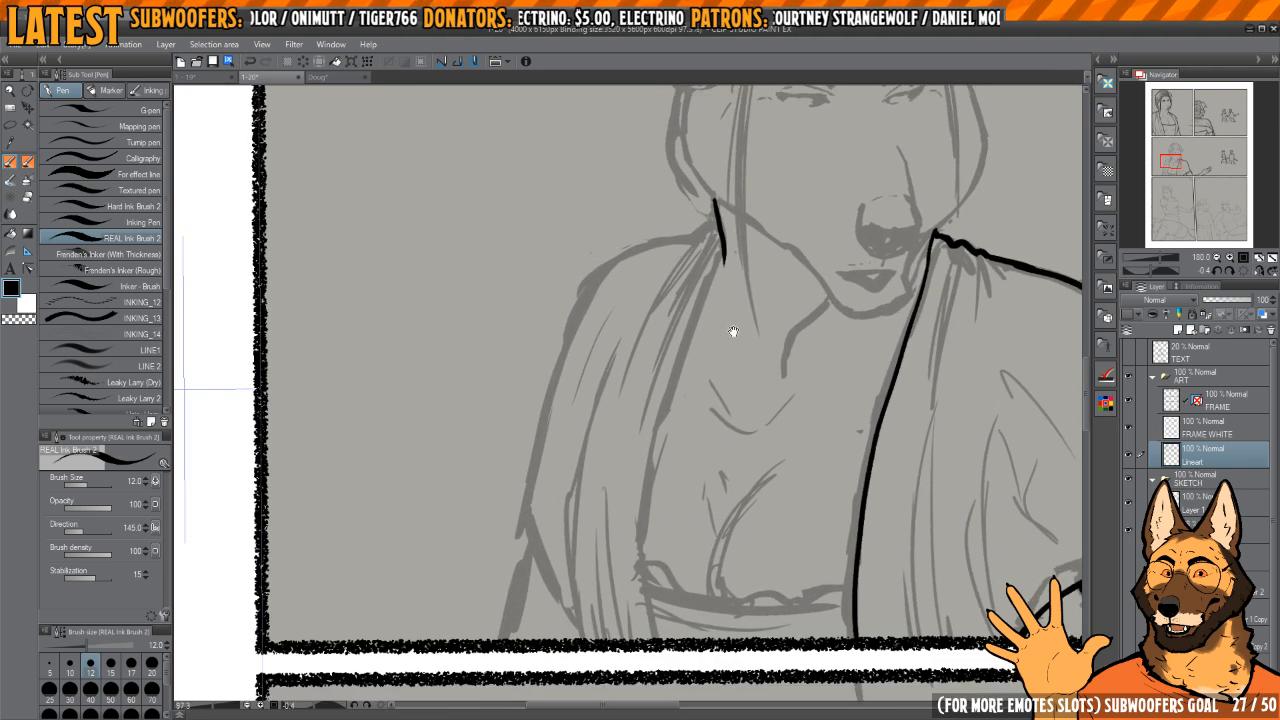
{"action": "left_click_drag", "start_coordinate": [715, 280], "coordinate": [709, 277]}
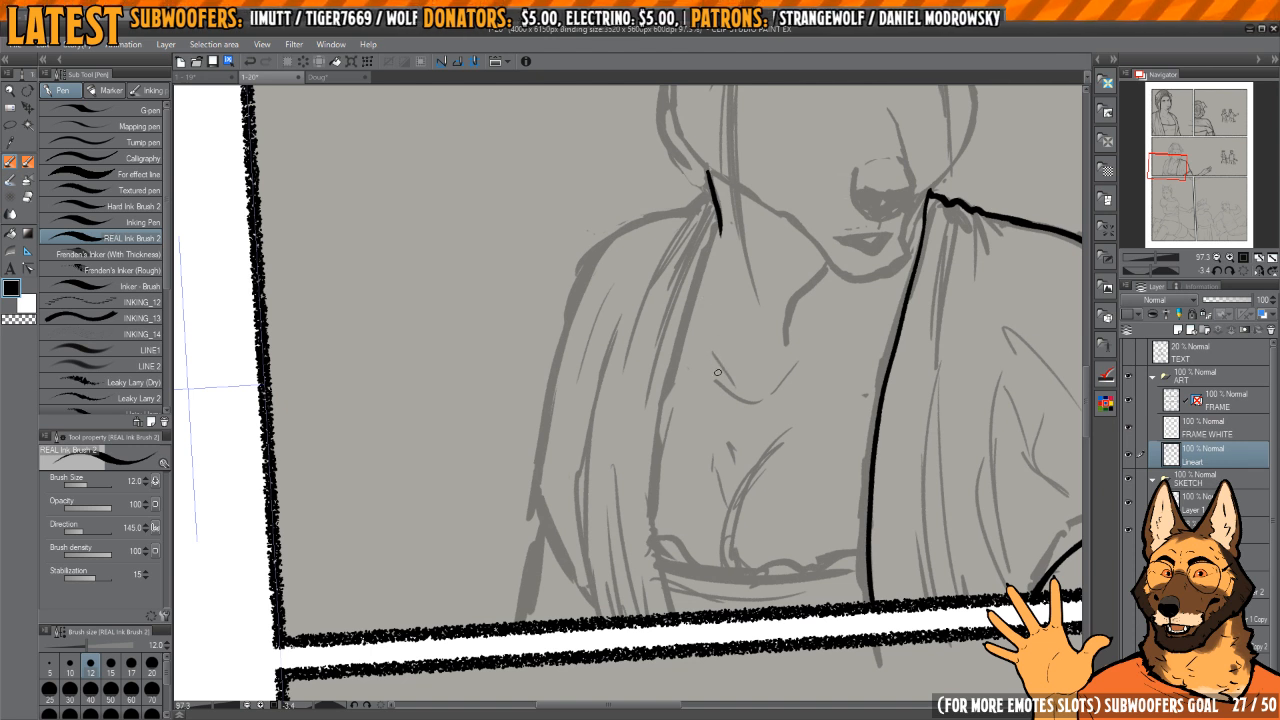
{"action": "left_click_drag", "start_coordinate": [713, 345], "coordinate": [735, 332]}
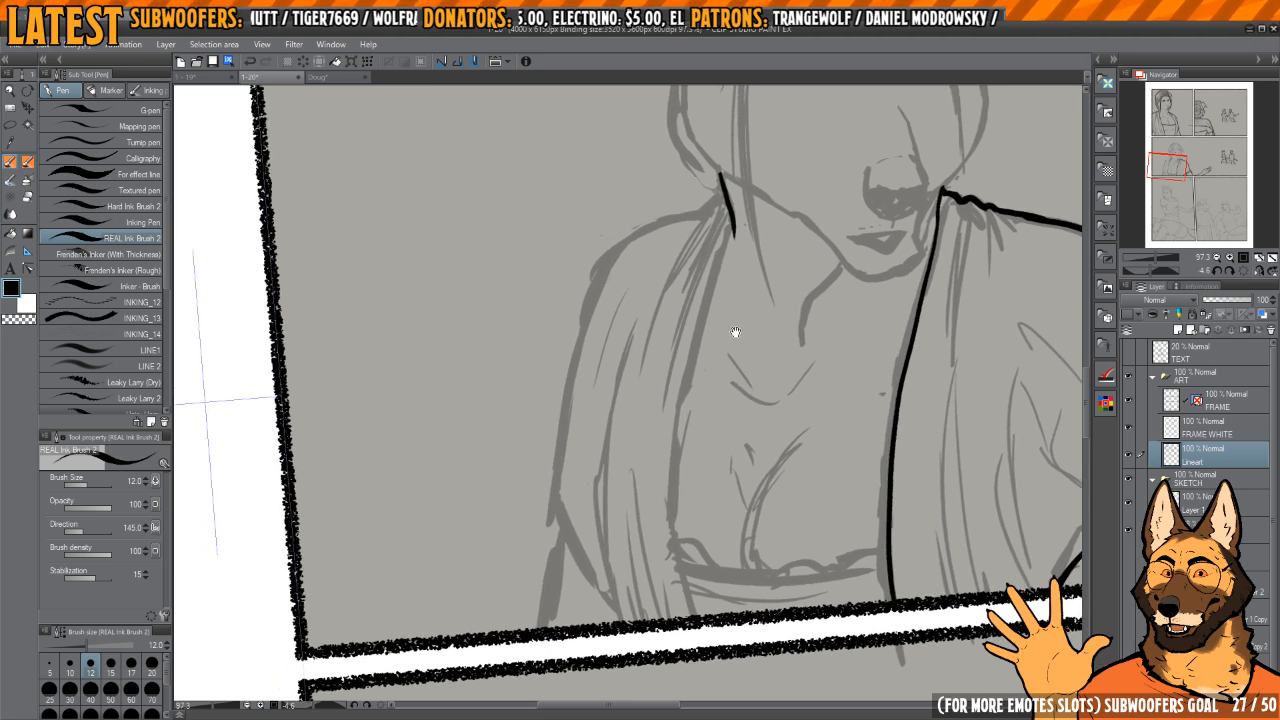
{"action": "mouse_move", "coordinate": [724, 222]}
{"action": "left_mouse_down"}
{"action": "mouse_move", "coordinate": [692, 358]}
{"action": "mouse_move", "coordinate": [676, 614]}
{"action": "left_mouse_up"}
{"action": "scroll", "coordinate": [779, 283], "scroll_direction": "up", "scroll_amount": 3}
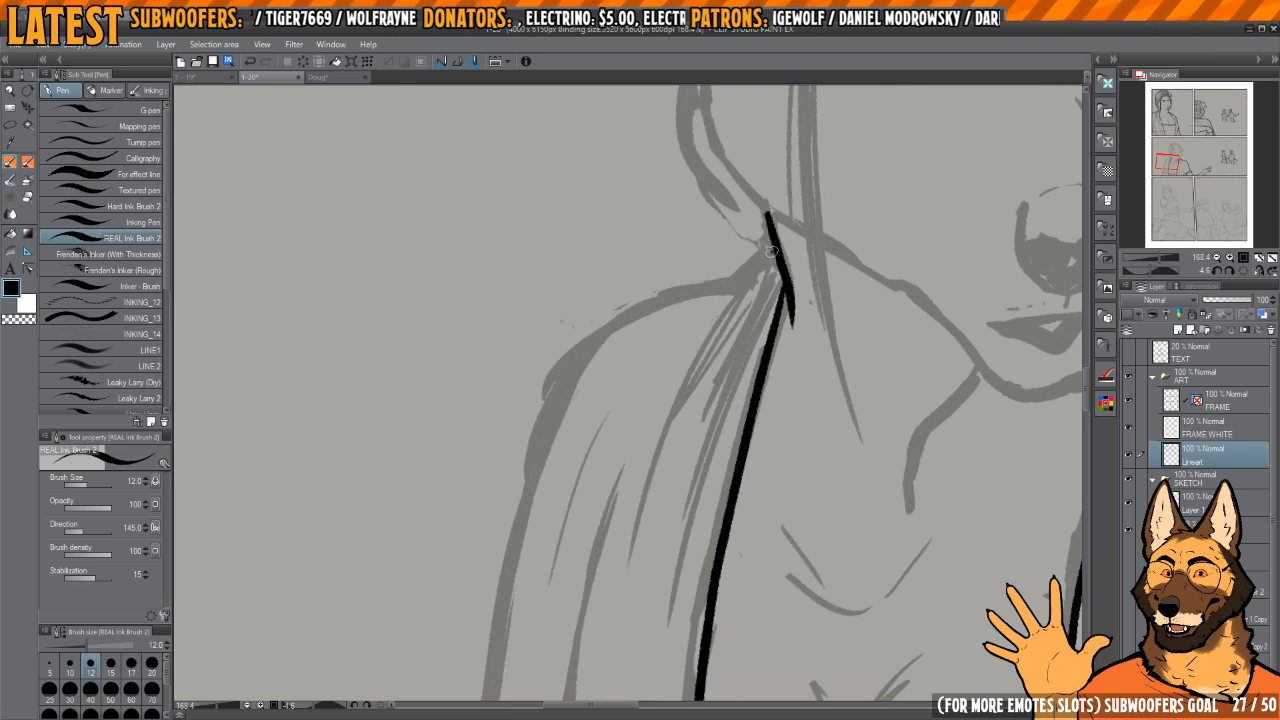
Step: Ink the top contour of the draped shoulder from the neck outward to the upper arm
{"action": "mouse_move", "coordinate": [752, 266]}
{"action": "left_mouse_down"}
{"action": "mouse_move", "coordinate": [680, 289]}
{"action": "mouse_move", "coordinate": [580, 349]}
{"action": "mouse_move", "coordinate": [540, 432]}
{"action": "left_mouse_up"}
{"action": "left_click_drag", "start_coordinate": [545, 430], "coordinate": [745, 302]}
{"action": "scroll", "coordinate": [745, 302], "scroll_direction": "down", "scroll_amount": 3}
{"action": "scroll", "coordinate": [766, 251], "scroll_direction": "up", "scroll_amount": 2}
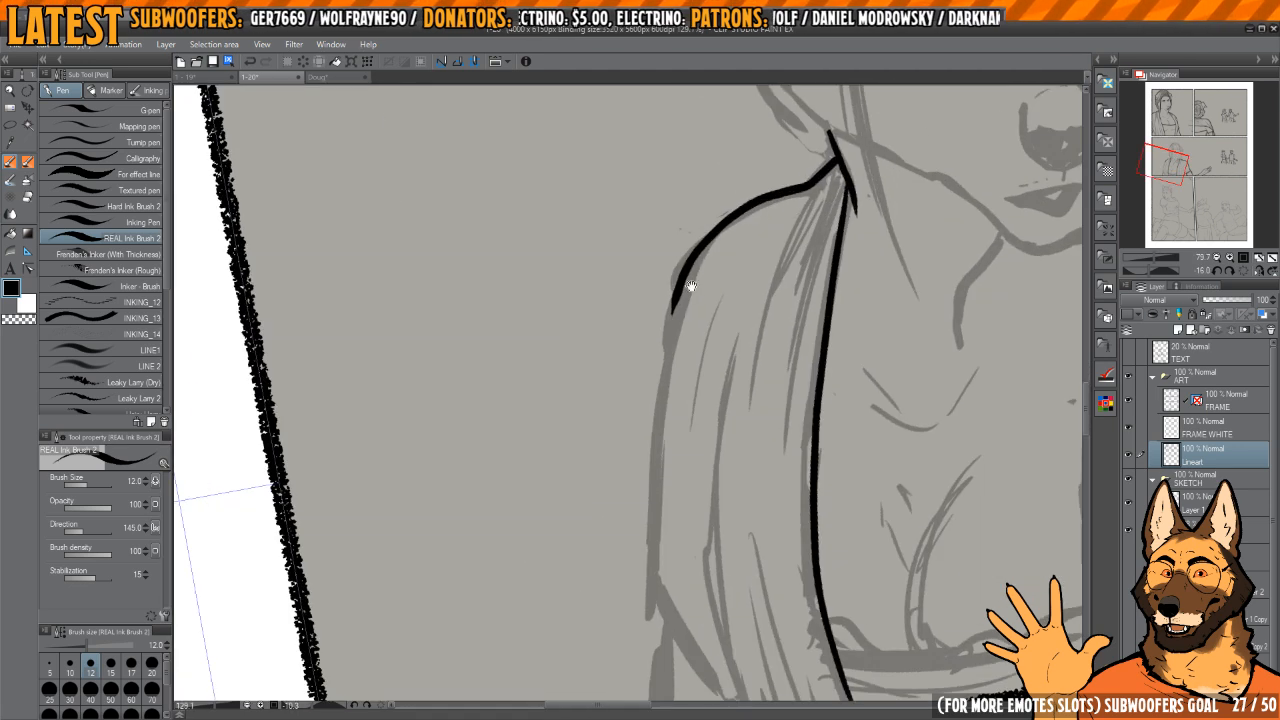
Step: Ink the drape's outer edge from the shoulder down the arm and in to the panel's lower border
{"action": "key", "text": "c"}
{"action": "mouse_move", "coordinate": [698, 246]}
{"action": "left_mouse_down"}
{"action": "mouse_move", "coordinate": [660, 336]}
{"action": "mouse_move", "coordinate": [722, 230]}
{"action": "mouse_move", "coordinate": [670, 320]}
{"action": "mouse_move", "coordinate": [652, 616]}
{"action": "left_mouse_up"}
{"action": "key", "text": "c"}
{"action": "mouse_move", "coordinate": [678, 539]}
{"action": "left_mouse_down"}
{"action": "mouse_move", "coordinate": [650, 373]}
{"action": "mouse_move", "coordinate": [622, 416]}
{"action": "mouse_move", "coordinate": [707, 606]}
{"action": "left_mouse_up"}
{"action": "left_click_drag", "start_coordinate": [696, 549], "coordinate": [660, 503]}
{"action": "scroll", "coordinate": [663, 502], "scroll_direction": "down", "scroll_amount": 3}
Step: Finish the drape's outer edge to the panel border and ink one long curved fold inside it, undoing the weaker attempts
{"action": "left_click_drag", "start_coordinate": [674, 434], "coordinate": [653, 443]}
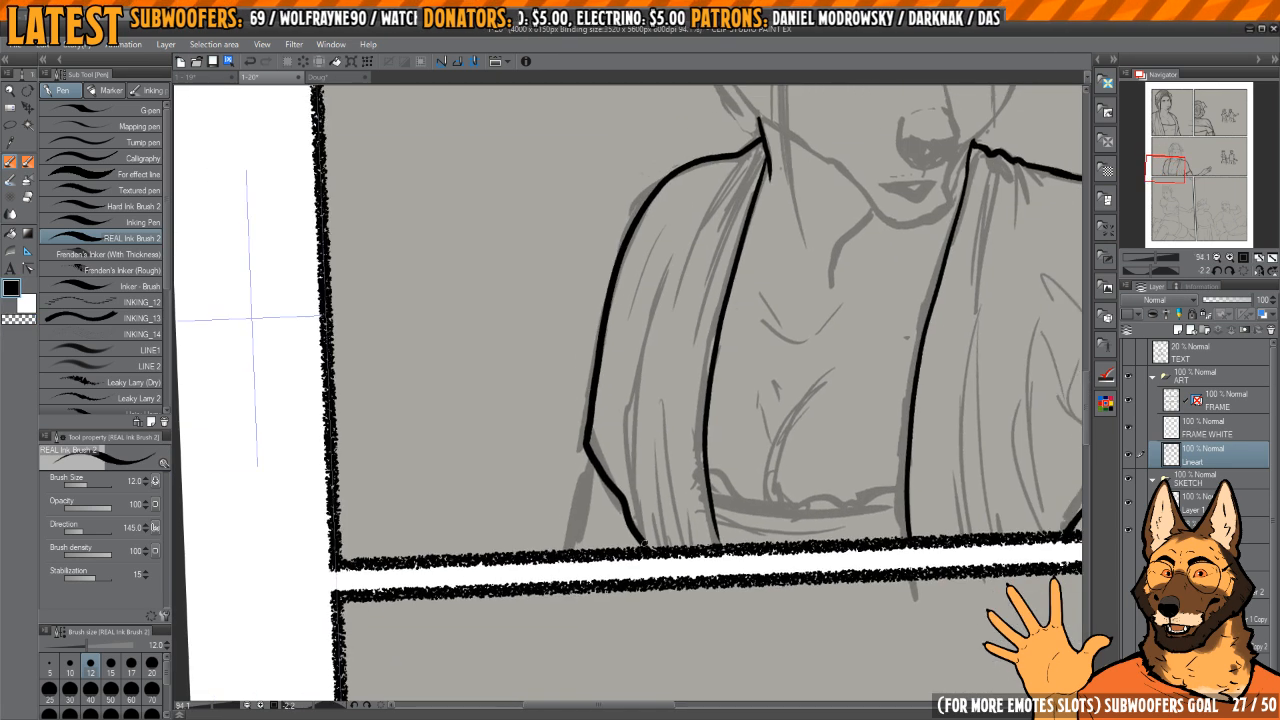
{"action": "left_click_drag", "start_coordinate": [676, 249], "coordinate": [636, 387]}
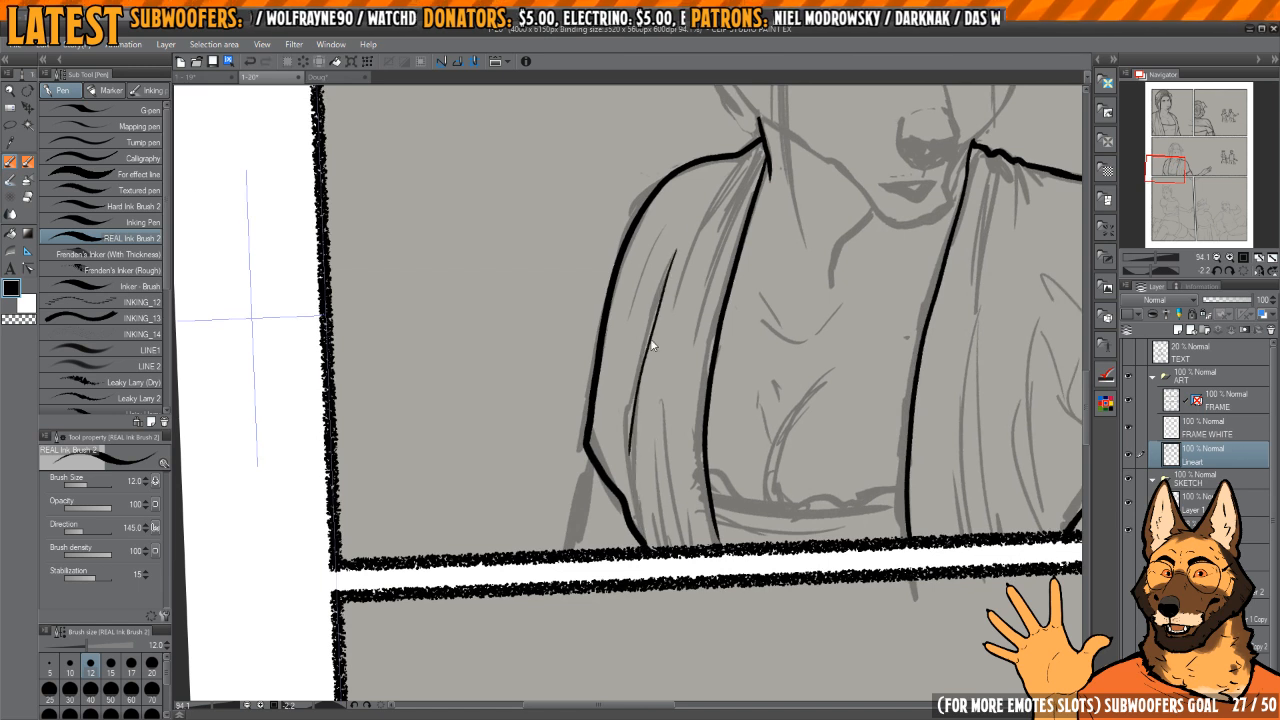
{"action": "key", "text": "ctrl+z"}
{"action": "mouse_move", "coordinate": [677, 246]}
{"action": "left_mouse_down"}
{"action": "mouse_move", "coordinate": [630, 519]}
{"action": "mouse_move", "coordinate": [658, 322]}
{"action": "mouse_move", "coordinate": [622, 450]}
{"action": "left_mouse_up"}
{"action": "key", "text": "ctrl+z"}
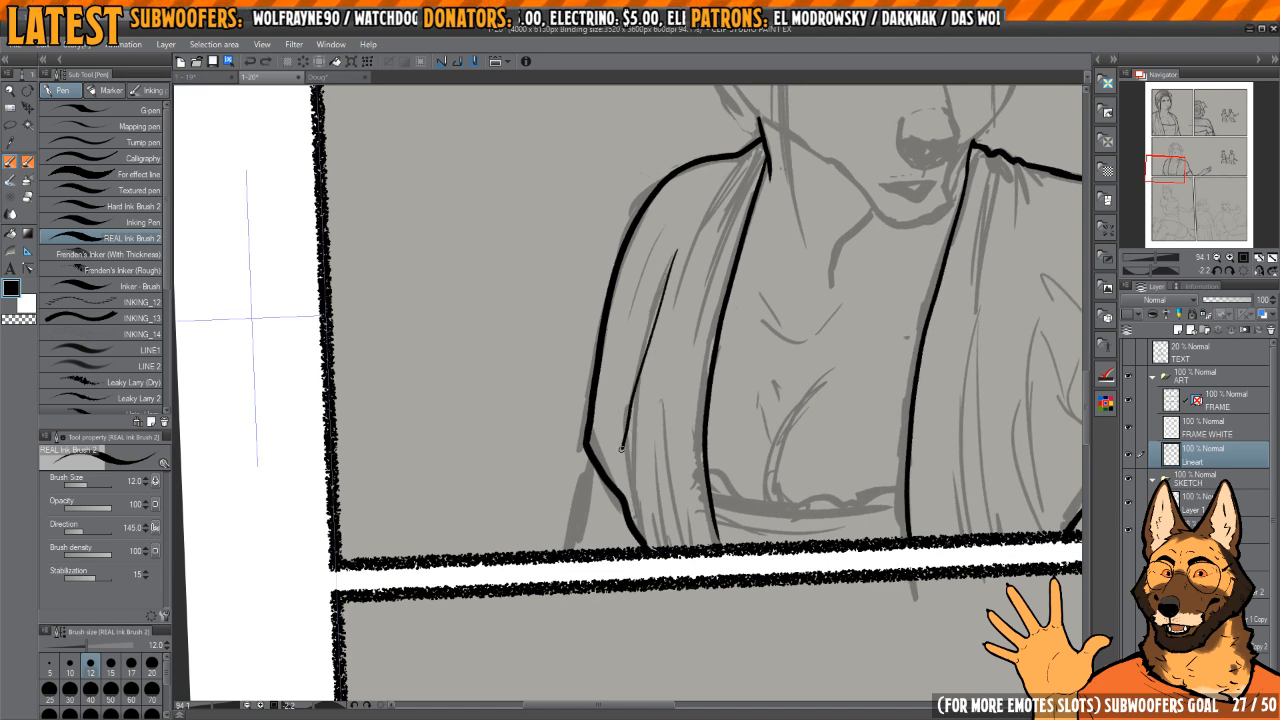
{"action": "key", "text": "ctrl+z"}
{"action": "mouse_move", "coordinate": [676, 250]}
{"action": "left_mouse_down"}
{"action": "mouse_move", "coordinate": [636, 376]}
{"action": "mouse_move", "coordinate": [630, 536]}
{"action": "mouse_move", "coordinate": [613, 485]}
{"action": "left_mouse_up"}
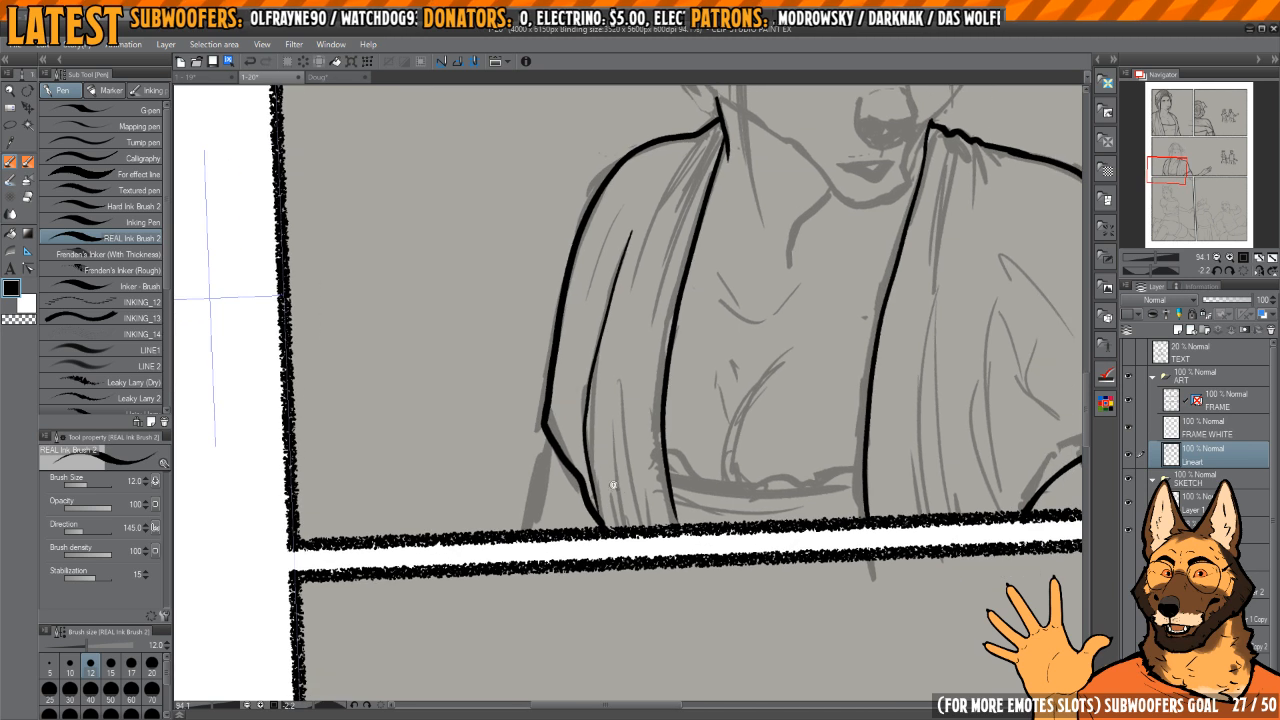
Step: Ink several thin tapering folds rising from the panel border at the drape's lower end
{"action": "scroll", "coordinate": [613, 485], "scroll_direction": "up", "scroll_amount": 1}
{"action": "left_click_drag", "start_coordinate": [614, 386], "coordinate": [628, 494]}
{"action": "left_click_drag", "start_coordinate": [624, 372], "coordinate": [638, 530]}
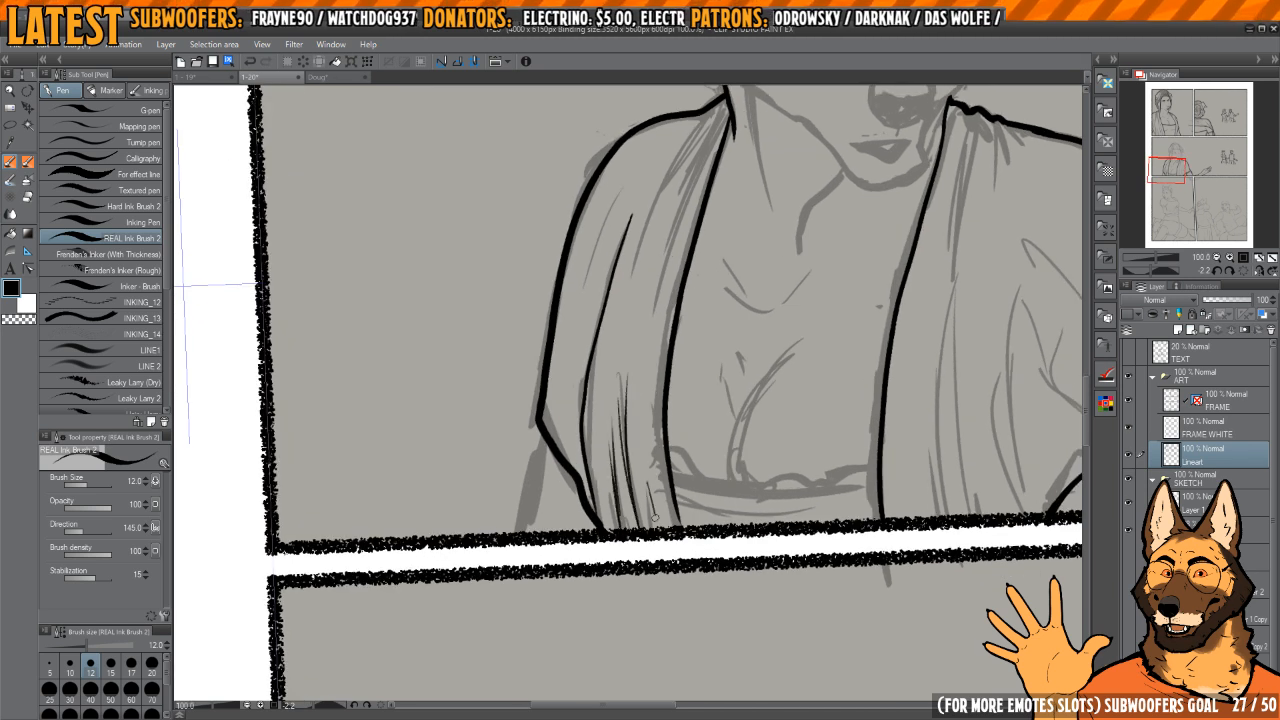
{"action": "left_click_drag", "start_coordinate": [602, 456], "coordinate": [596, 530]}
Step: Ink thin gathered folds fanning from the neck down the drape, and reinforce the top of the long fold
{"action": "left_click_drag", "start_coordinate": [690, 229], "coordinate": [633, 389]}
{"action": "key", "text": "ctrl+z"}
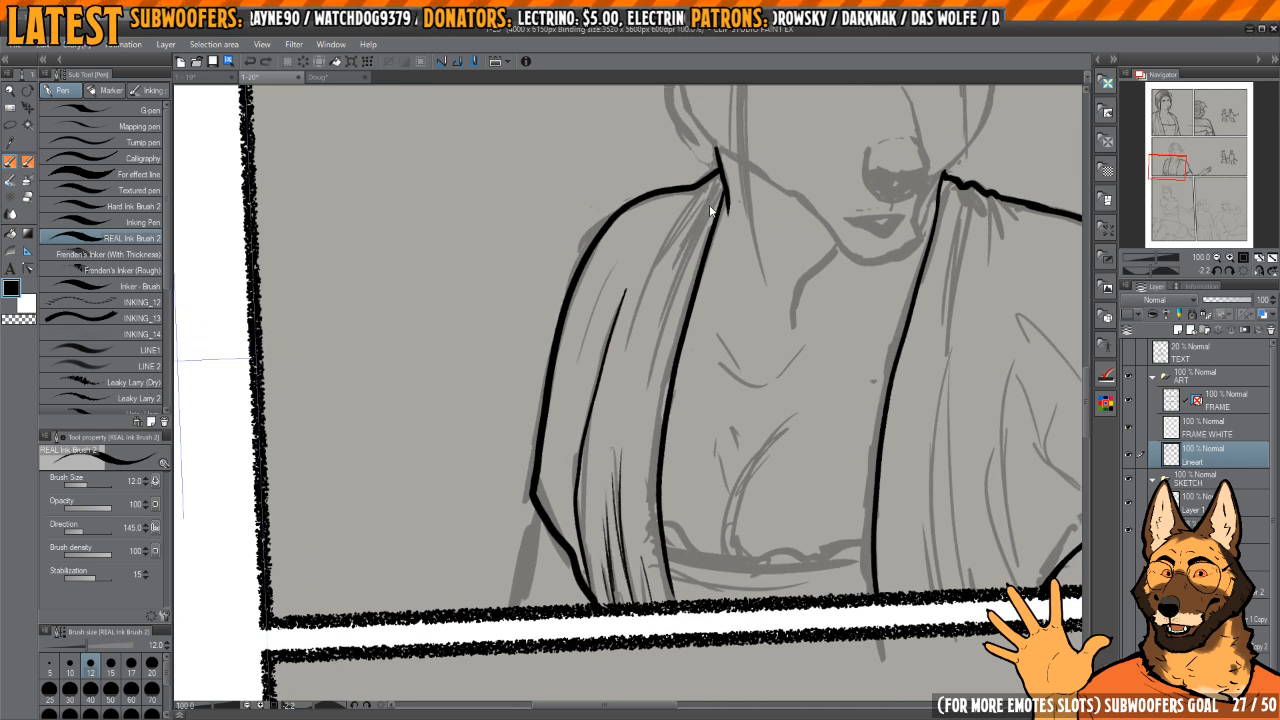
{"action": "left_click_drag", "start_coordinate": [719, 192], "coordinate": [648, 422]}
{"action": "left_click_drag", "start_coordinate": [700, 190], "coordinate": [608, 423]}
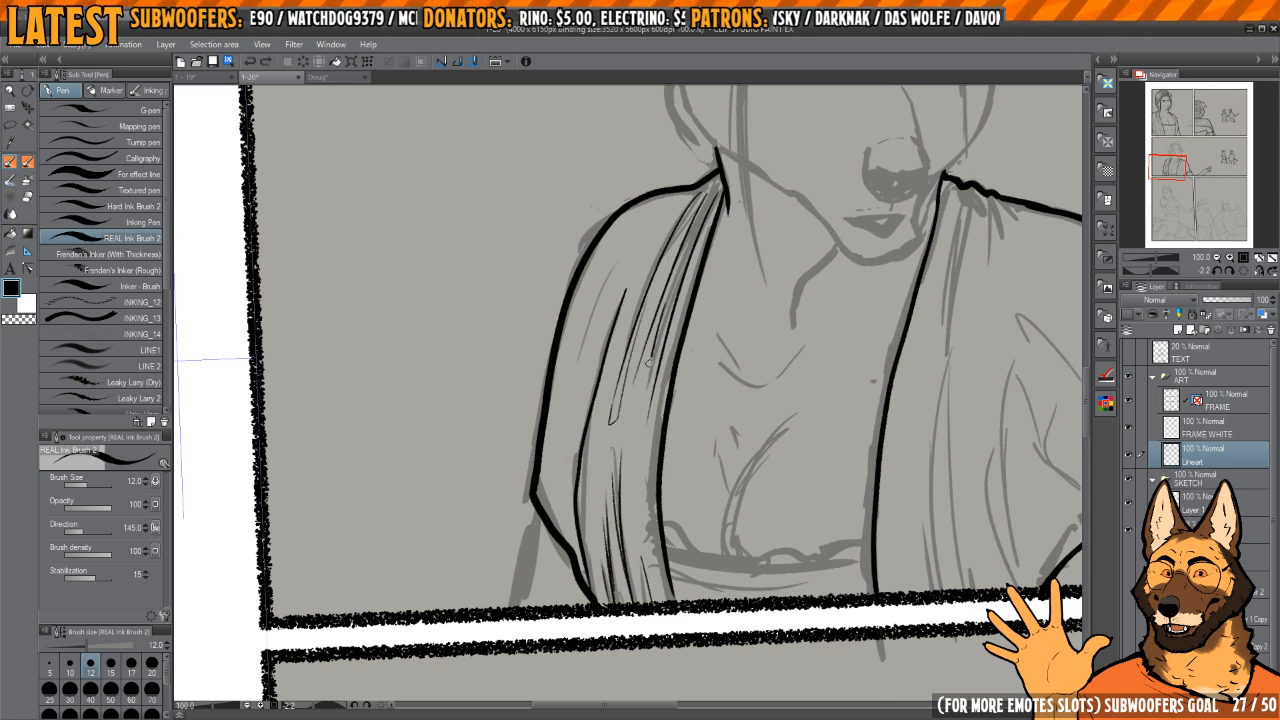
{"action": "left_click_drag", "start_coordinate": [648, 363], "coordinate": [631, 472]}
{"action": "mouse_move", "coordinate": [631, 391]}
{"action": "left_mouse_down"}
{"action": "mouse_move", "coordinate": [638, 332]}
{"action": "mouse_move", "coordinate": [614, 334]}
{"action": "mouse_move", "coordinate": [645, 307]}
{"action": "mouse_move", "coordinate": [627, 362]}
{"action": "mouse_move", "coordinate": [664, 277]}
{"action": "mouse_move", "coordinate": [606, 422]}
{"action": "left_mouse_up"}
{"action": "key", "text": "c"}
{"action": "key", "text": "ctrl+z"}
{"action": "left_click_drag", "start_coordinate": [660, 274], "coordinate": [609, 388]}
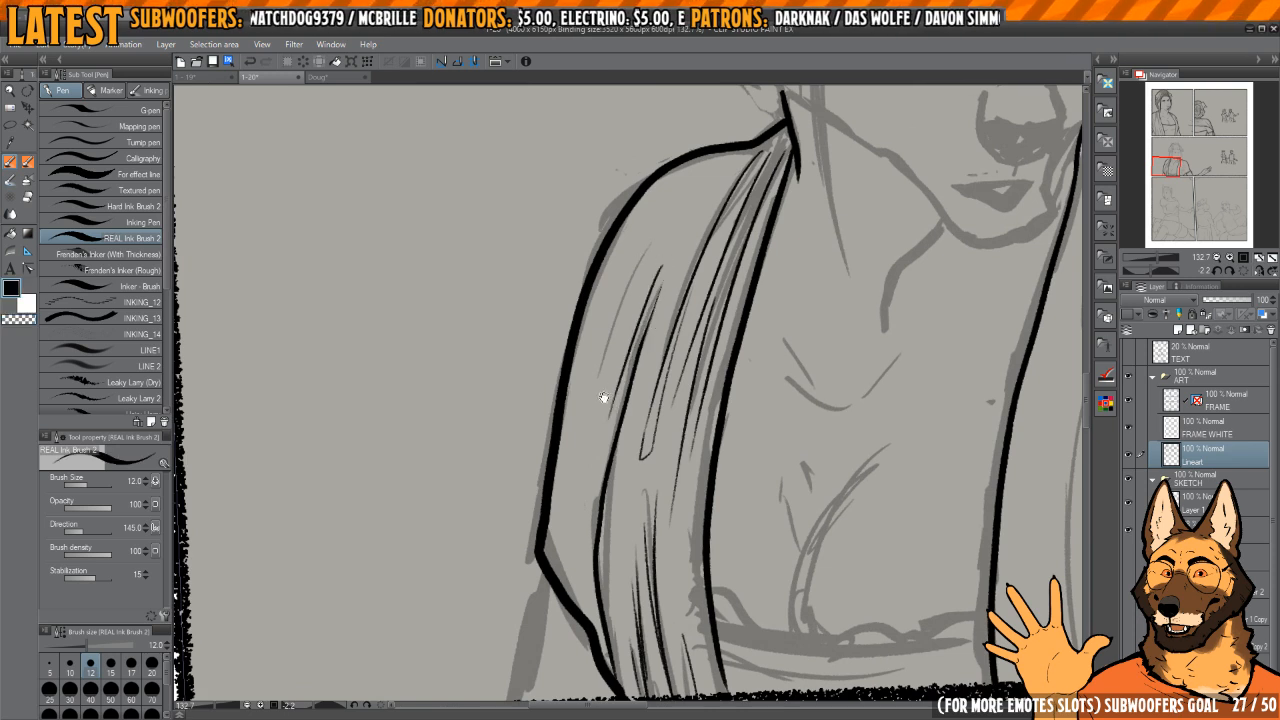
Step: Ink the arm line from below the drape's outer corner down to the panel's lower border
{"action": "scroll", "coordinate": [603, 398], "scroll_direction": "down", "scroll_amount": 1}
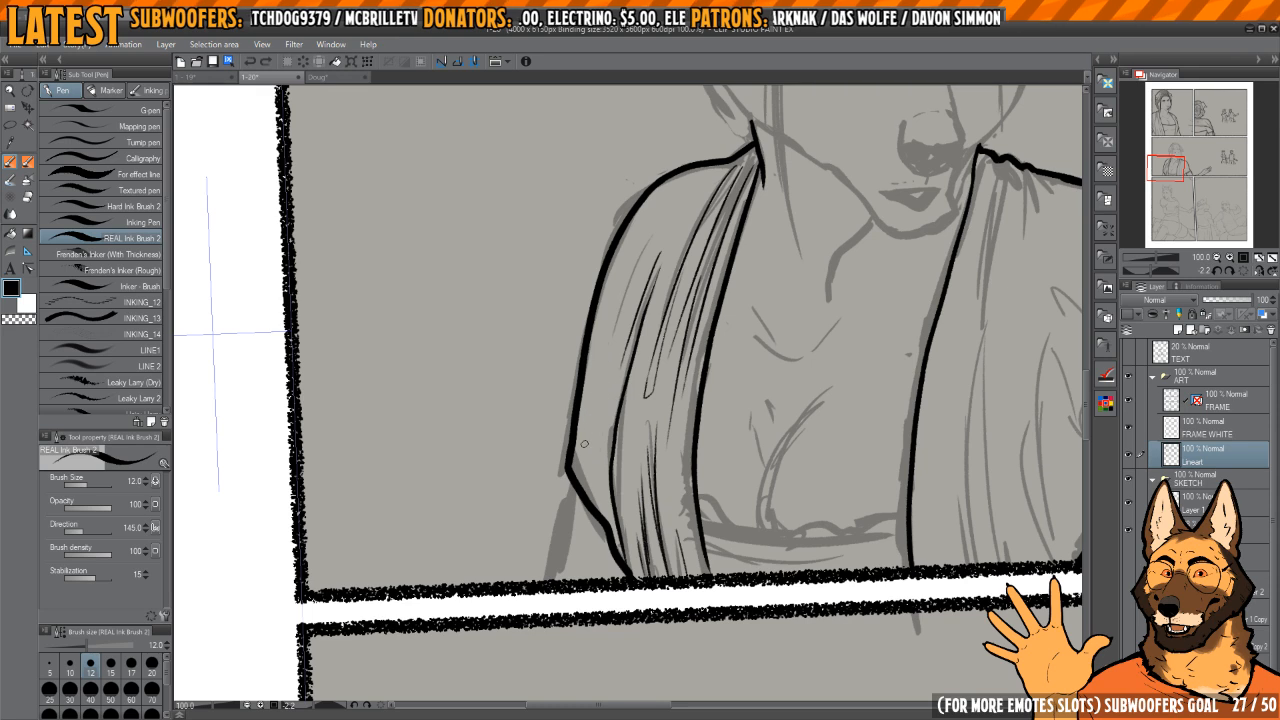
{"action": "scroll", "coordinate": [600, 425], "scroll_direction": "up", "scroll_amount": 2}
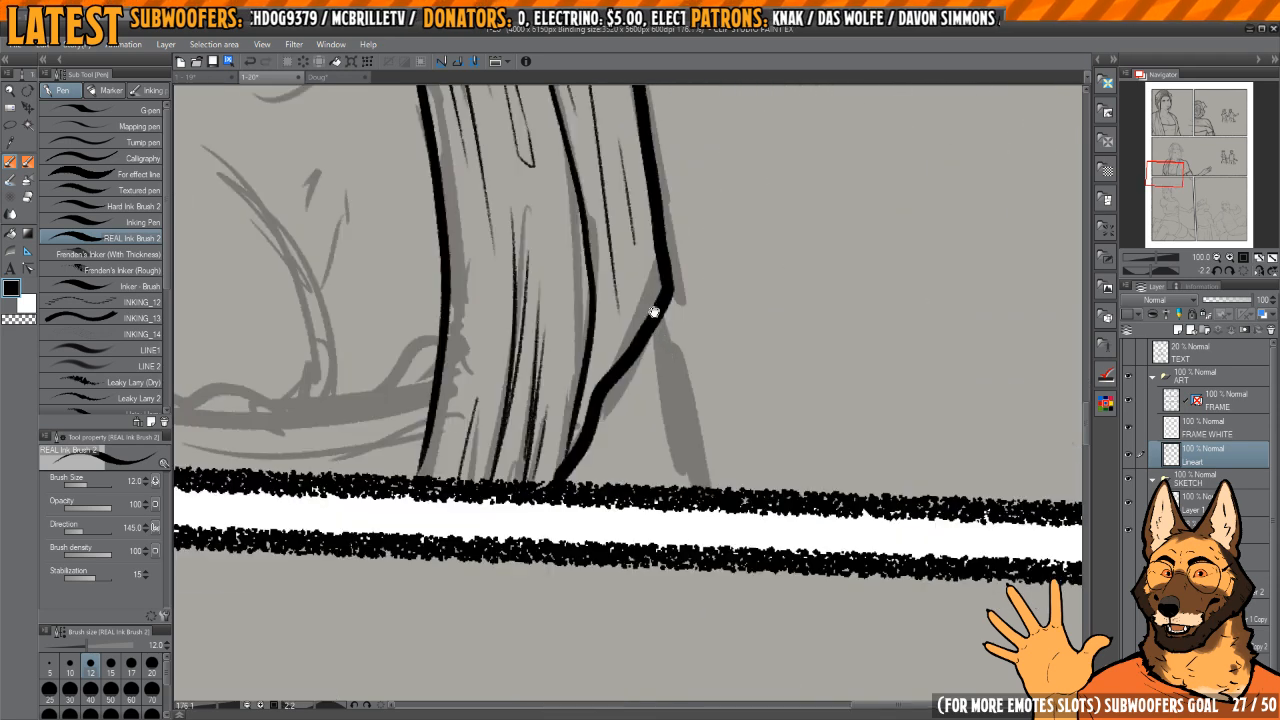
{"action": "left_click_drag", "start_coordinate": [664, 371], "coordinate": [694, 522]}
{"action": "key", "text": "h"}
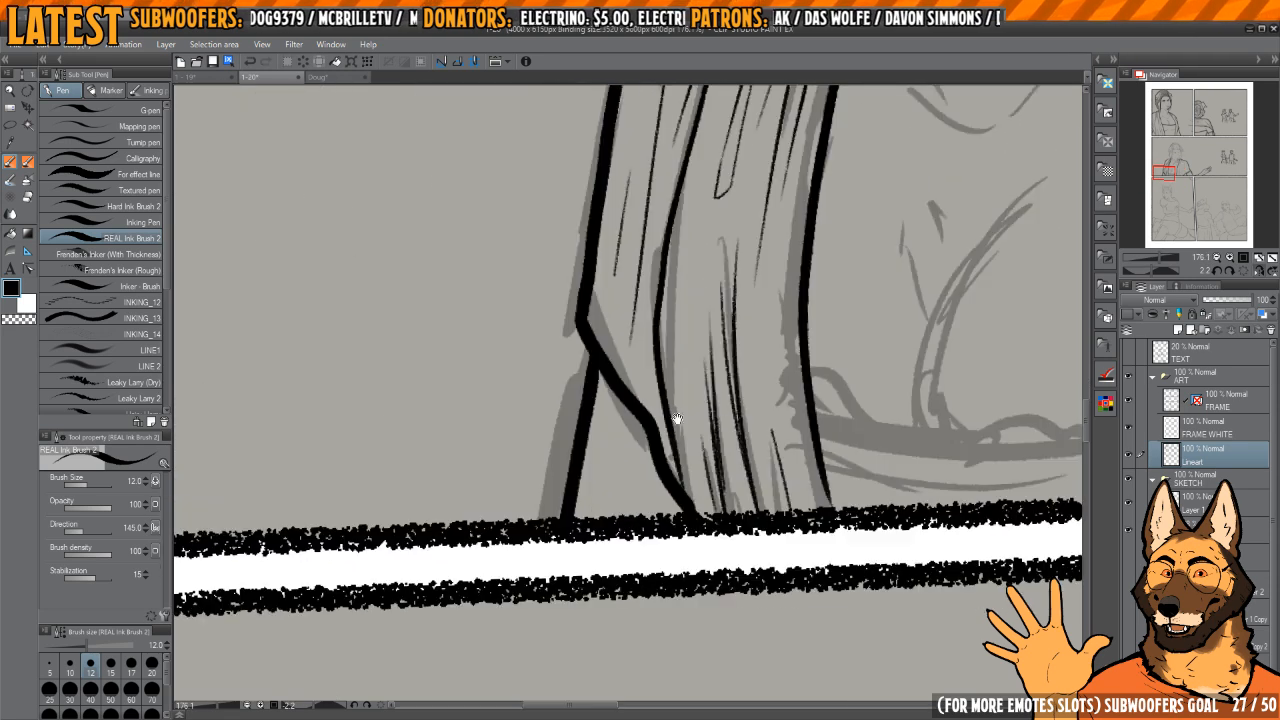
{"action": "left_click_drag", "start_coordinate": [677, 423], "coordinate": [577, 423]}
Step: Ink the dress's neckline band across the chest between the two drapes, undoing the first attempts
{"action": "scroll", "coordinate": [683, 374], "scroll_direction": "down", "scroll_amount": 4}
{"action": "mouse_move", "coordinate": [683, 374]}
{"action": "left_mouse_down"}
{"action": "mouse_move", "coordinate": [638, 412]}
{"action": "mouse_move", "coordinate": [705, 290]}
{"action": "left_mouse_up"}
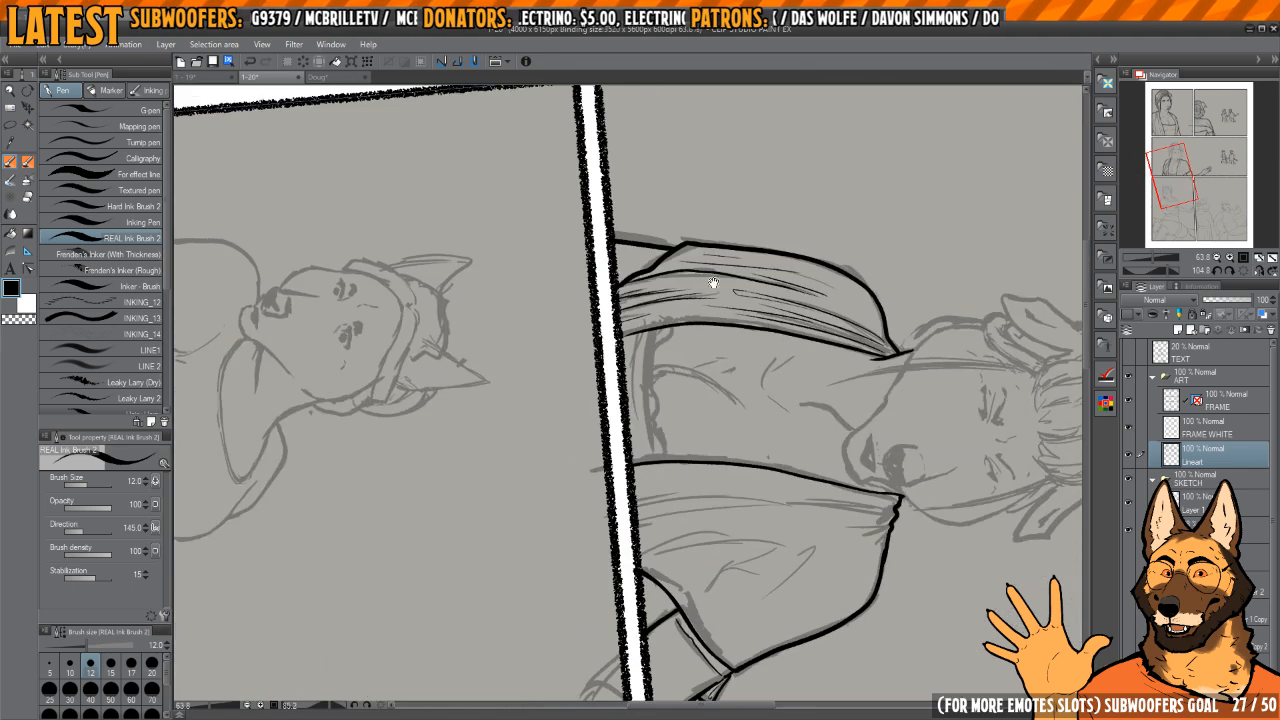
{"action": "scroll", "coordinate": [690, 310], "scroll_direction": "up", "scroll_amount": 3}
{"action": "left_click_drag", "start_coordinate": [659, 348], "coordinate": [664, 595]}
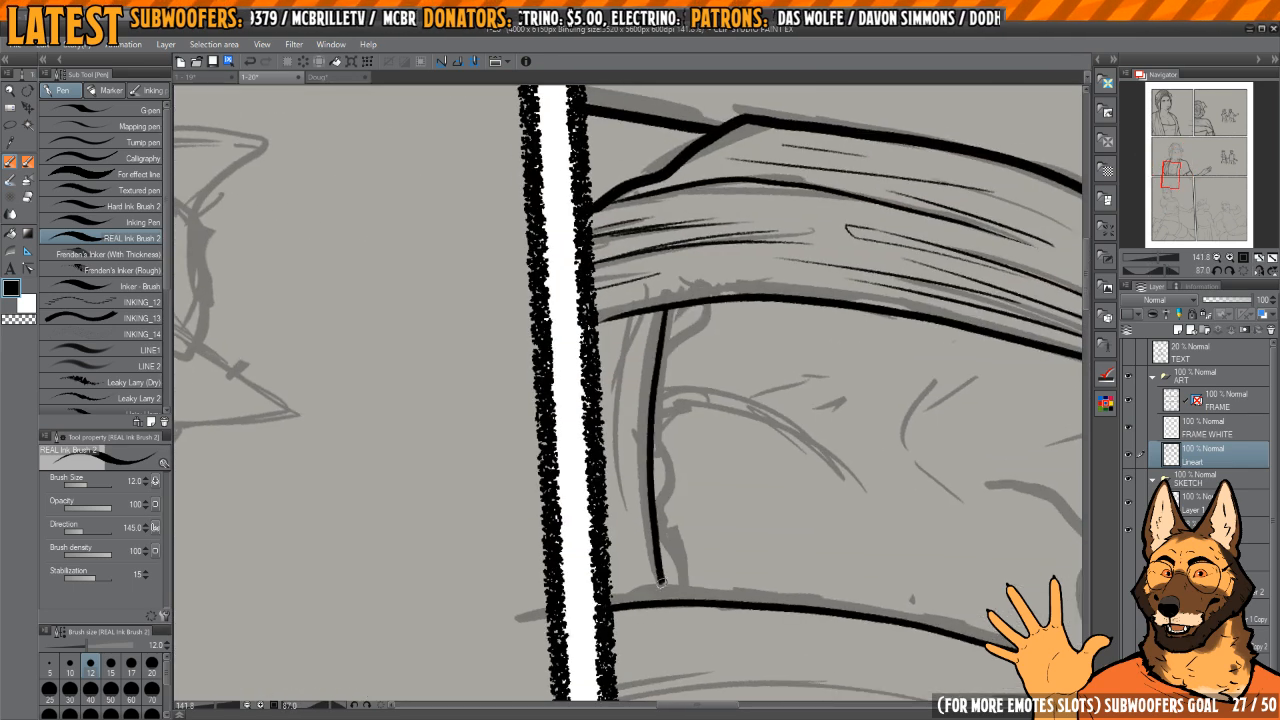
{"action": "key", "text": "ctrl+z"}
{"action": "mouse_move", "coordinate": [661, 308]}
{"action": "left_mouse_down"}
{"action": "mouse_move", "coordinate": [652, 520]}
{"action": "mouse_move", "coordinate": [664, 598]}
{"action": "left_mouse_up"}
{"action": "key", "text": "ctrl+z"}
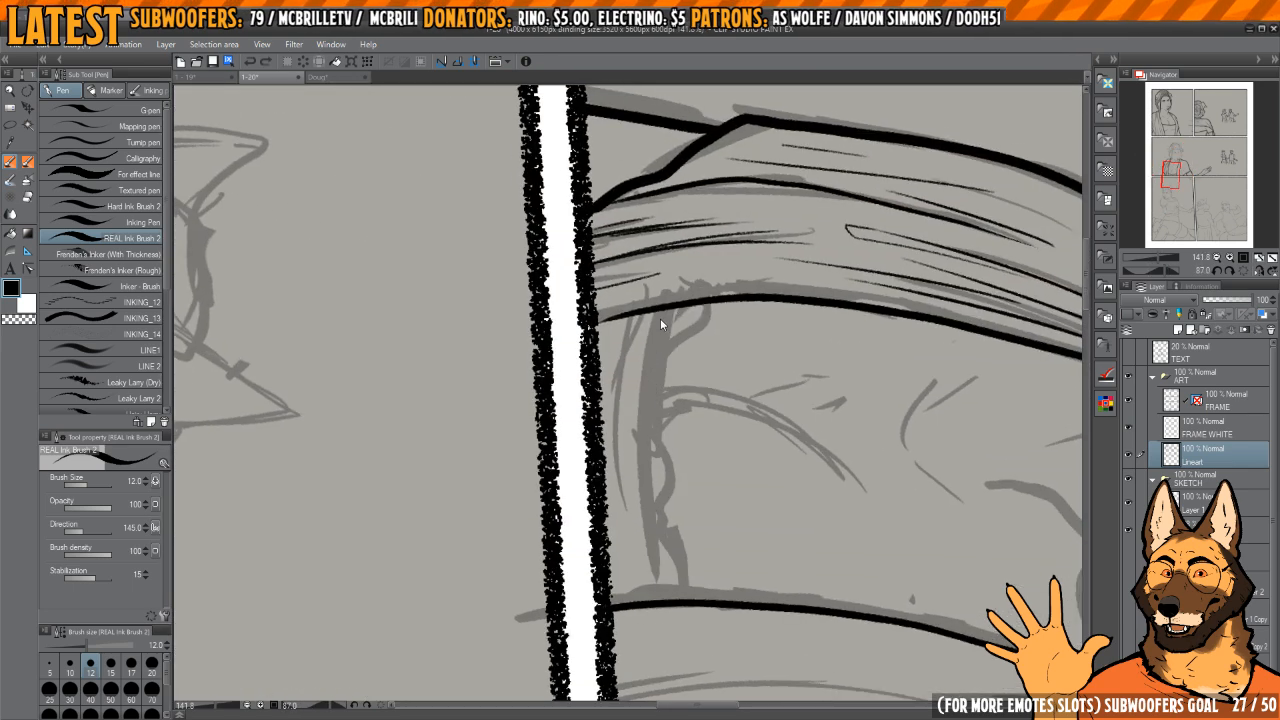
{"action": "mouse_move", "coordinate": [661, 305]}
{"action": "left_mouse_down"}
{"action": "mouse_move", "coordinate": [646, 407]}
{"action": "mouse_move", "coordinate": [657, 600]}
{"action": "left_mouse_up"}
Step: Ink a thin fabric fold running along beneath the dress's neckline
{"action": "scroll", "coordinate": [615, 358], "scroll_direction": "up", "scroll_amount": 1}
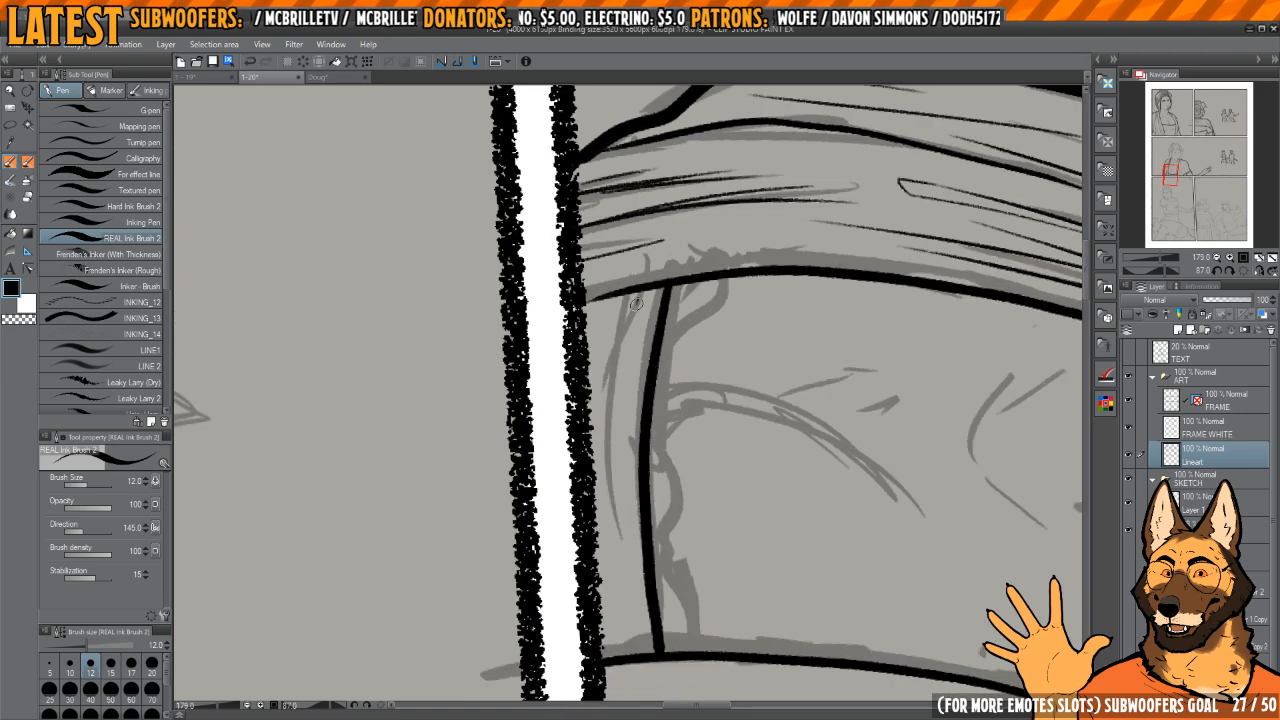
{"action": "mouse_move", "coordinate": [628, 344]}
{"action": "left_mouse_down"}
{"action": "mouse_move", "coordinate": [621, 538]}
{"action": "mouse_move", "coordinate": [636, 630]}
{"action": "left_mouse_up"}
{"action": "left_click_drag", "start_coordinate": [650, 552], "coordinate": [622, 530]}
{"action": "mouse_move", "coordinate": [692, 430]}
{"action": "left_mouse_down"}
{"action": "mouse_move", "coordinate": [660, 335]}
{"action": "mouse_move", "coordinate": [680, 346]}
{"action": "mouse_move", "coordinate": [694, 415]}
{"action": "mouse_move", "coordinate": [642, 462]}
{"action": "left_mouse_up"}
Step: Ink a row of small scallops as lace trim along the full neckline edge
{"action": "mouse_move", "coordinate": [597, 340]}
{"action": "left_mouse_down"}
{"action": "mouse_move", "coordinate": [609, 421]}
{"action": "mouse_move", "coordinate": [640, 386]}
{"action": "left_mouse_up"}
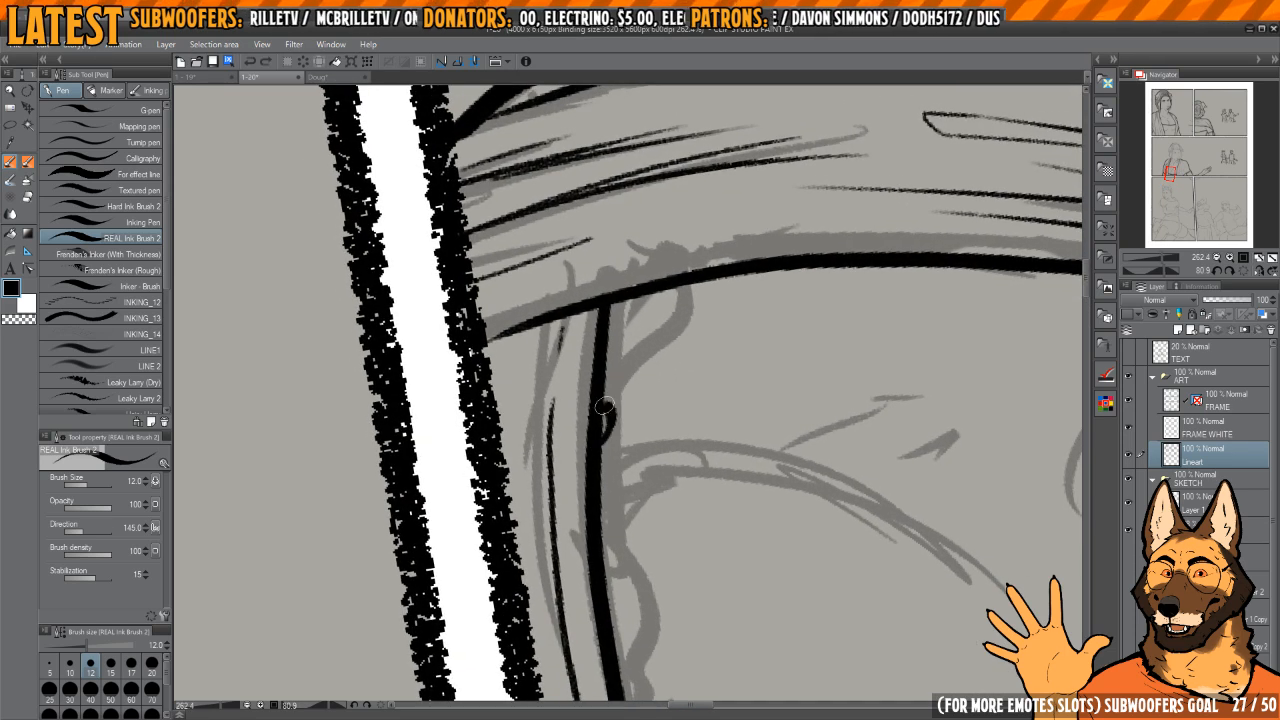
{"action": "left_click_drag", "start_coordinate": [611, 363], "coordinate": [616, 306]}
{"action": "left_click_drag", "start_coordinate": [622, 515], "coordinate": [645, 331]}
{"action": "left_click_drag", "start_coordinate": [642, 260], "coordinate": [628, 343]}
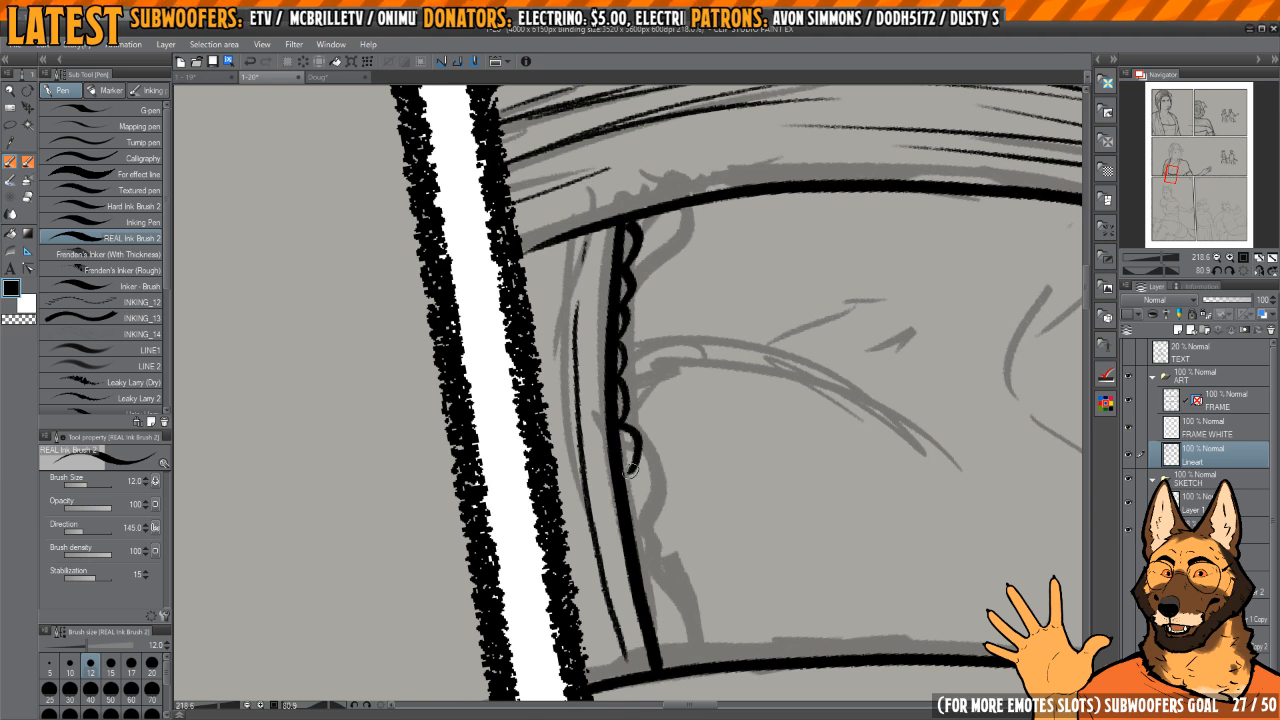
{"action": "mouse_move", "coordinate": [631, 469]}
{"action": "left_mouse_down"}
{"action": "mouse_move", "coordinate": [649, 521]}
{"action": "mouse_move", "coordinate": [639, 537]}
{"action": "mouse_move", "coordinate": [668, 568]}
{"action": "left_mouse_up"}
{"action": "left_click_drag", "start_coordinate": [677, 627], "coordinate": [698, 670]}
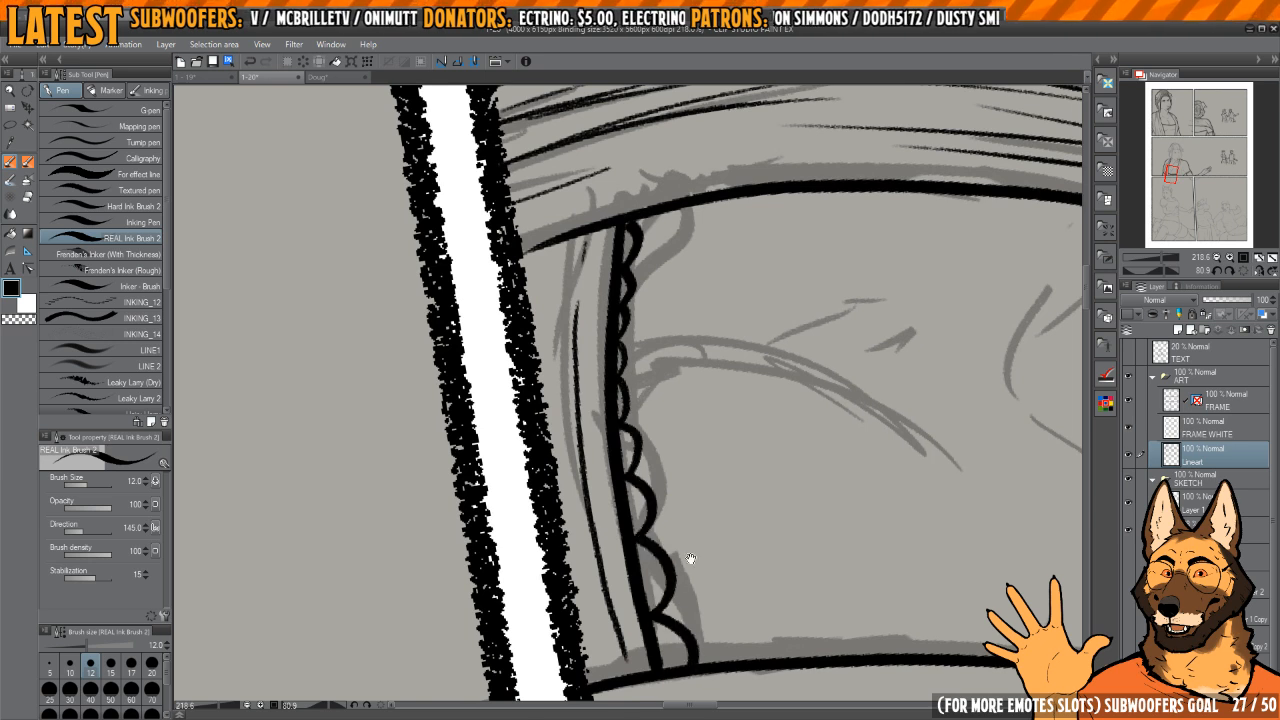
Step: Erase the scallops nearest the folded drape and redraw them as cleaner, rounder shapes
{"action": "mouse_move", "coordinate": [661, 304]}
{"action": "left_mouse_down"}
{"action": "mouse_move", "coordinate": [641, 316]}
{"action": "mouse_move", "coordinate": [655, 322]}
{"action": "left_mouse_up"}
{"action": "left_click_drag", "start_coordinate": [625, 326], "coordinate": [657, 503]}
{"action": "key", "text": "c"}
{"action": "mouse_move", "coordinate": [626, 434]}
{"action": "left_mouse_down"}
{"action": "mouse_move", "coordinate": [640, 372]}
{"action": "mouse_move", "coordinate": [626, 500]}
{"action": "left_mouse_up"}
{"action": "key", "text": "c"}
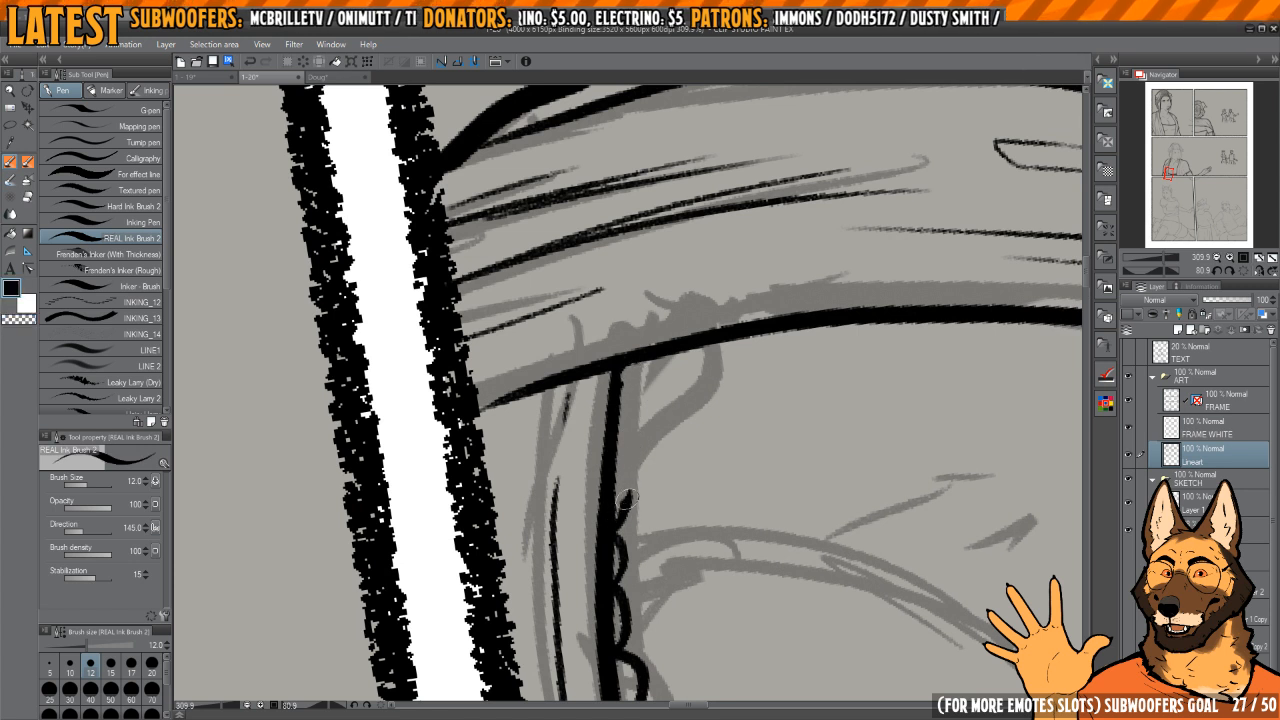
{"action": "mouse_move", "coordinate": [640, 405]}
{"action": "left_mouse_down"}
{"action": "mouse_move", "coordinate": [623, 383]}
{"action": "mouse_move", "coordinate": [643, 379]}
{"action": "mouse_move", "coordinate": [646, 402]}
{"action": "mouse_move", "coordinate": [644, 370]}
{"action": "mouse_move", "coordinate": [628, 416]}
{"action": "left_mouse_up"}
{"action": "key", "text": "c"}
{"action": "key", "text": "c"}
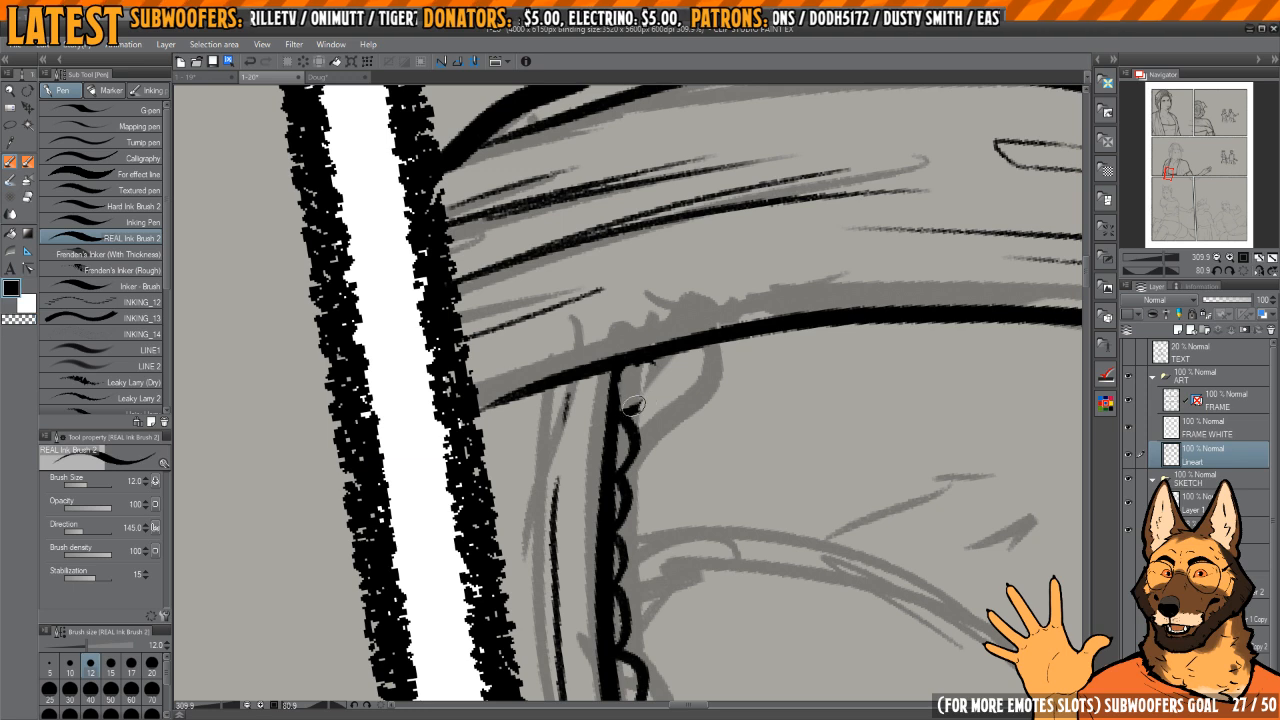
{"action": "left_click_drag", "start_coordinate": [650, 356], "coordinate": [639, 398]}
Step: Ink the curved cleavage line from the upper chest down to the lace trim, undoing the rejected strokes
{"action": "mouse_move", "coordinate": [606, 452]}
{"action": "left_mouse_down"}
{"action": "mouse_move", "coordinate": [710, 284]}
{"action": "mouse_move", "coordinate": [572, 512]}
{"action": "left_mouse_up"}
{"action": "scroll", "coordinate": [737, 263], "scroll_direction": "up", "scroll_amount": 3}
{"action": "key", "text": "ctrl+z"}
{"action": "mouse_move", "coordinate": [726, 250]}
{"action": "left_mouse_down"}
{"action": "mouse_move", "coordinate": [610, 358]}
{"action": "mouse_move", "coordinate": [563, 523]}
{"action": "mouse_move", "coordinate": [562, 580]}
{"action": "left_mouse_up"}
{"action": "key", "text": "ctrl+z"}
{"action": "mouse_move", "coordinate": [707, 259]}
{"action": "left_mouse_down"}
{"action": "mouse_move", "coordinate": [614, 347]}
{"action": "mouse_move", "coordinate": [565, 498]}
{"action": "mouse_move", "coordinate": [570, 580]}
{"action": "left_mouse_up"}
{"action": "left_click_drag", "start_coordinate": [634, 299], "coordinate": [649, 404]}
{"action": "scroll", "coordinate": [591, 419], "scroll_direction": "down", "scroll_amount": 2}
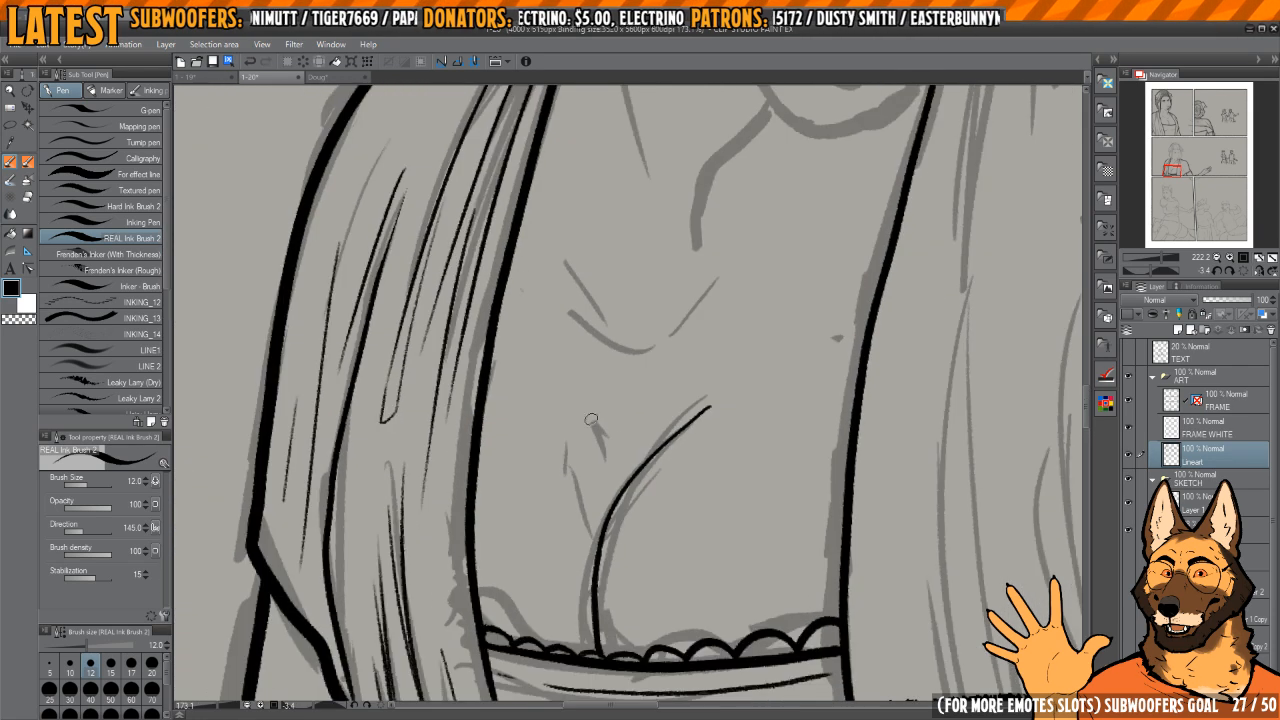
Step: Ink the collarbone marks and the neck line running down from the jaw, redoing one rejected stroke
{"action": "scroll", "coordinate": [583, 481], "scroll_direction": "down", "scroll_amount": 3}
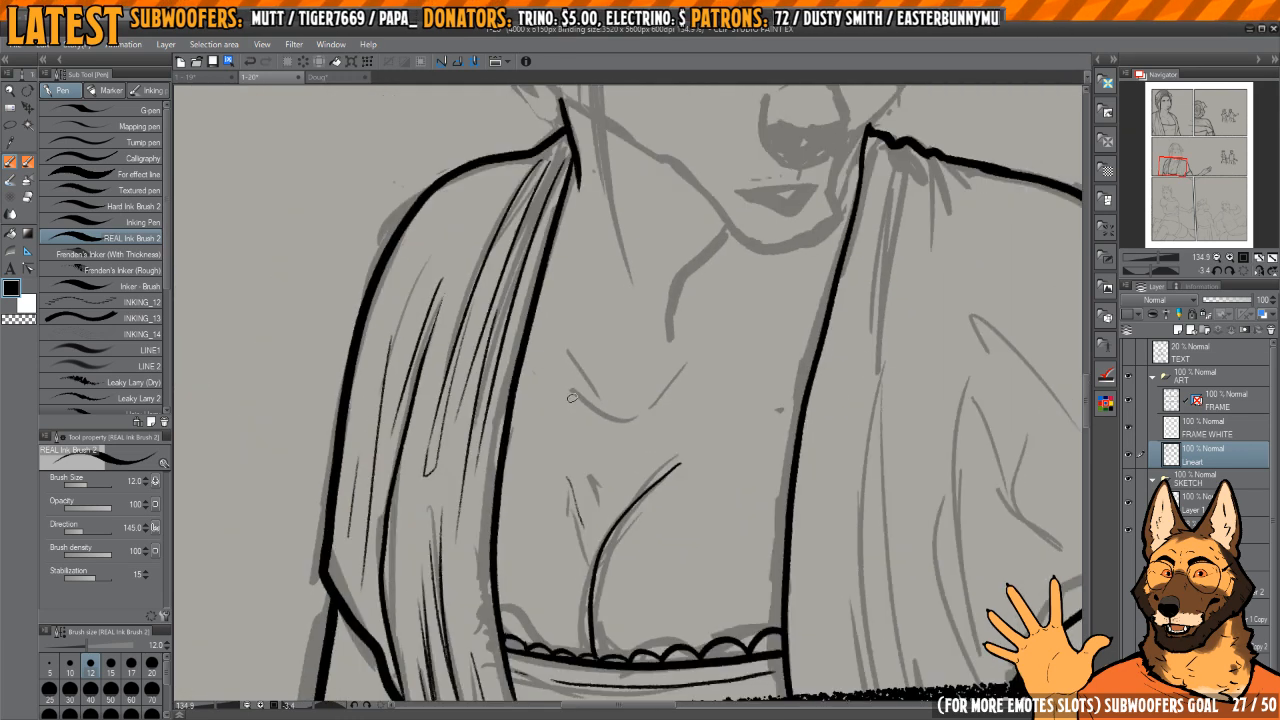
{"action": "left_click_drag", "start_coordinate": [560, 339], "coordinate": [590, 385]}
{"action": "mouse_move", "coordinate": [705, 241]}
{"action": "left_mouse_down"}
{"action": "mouse_move", "coordinate": [706, 371]}
{"action": "mouse_move", "coordinate": [701, 341]}
{"action": "mouse_move", "coordinate": [652, 416]}
{"action": "left_mouse_up"}
{"action": "scroll", "coordinate": [704, 371], "scroll_direction": "up", "scroll_amount": 3}
{"action": "key", "text": "h"}
{"action": "key", "text": "h"}
{"action": "key", "text": "h"}
{"action": "key", "text": "h"}
{"action": "key", "text": "ctrl+z"}
{"action": "mouse_move", "coordinate": [737, 328]}
{"action": "left_mouse_down"}
{"action": "mouse_move", "coordinate": [676, 386]}
{"action": "mouse_move", "coordinate": [637, 487]}
{"action": "left_mouse_up"}
{"action": "left_click_drag", "start_coordinate": [607, 304], "coordinate": [655, 565]}
Step: Ink the long loose hair strand from the hairline past the cheek to a tapered tip, building it up thick
{"action": "scroll", "coordinate": [622, 468], "scroll_direction": "down", "scroll_amount": 3}
{"action": "left_click_drag", "start_coordinate": [622, 468], "coordinate": [627, 504]}
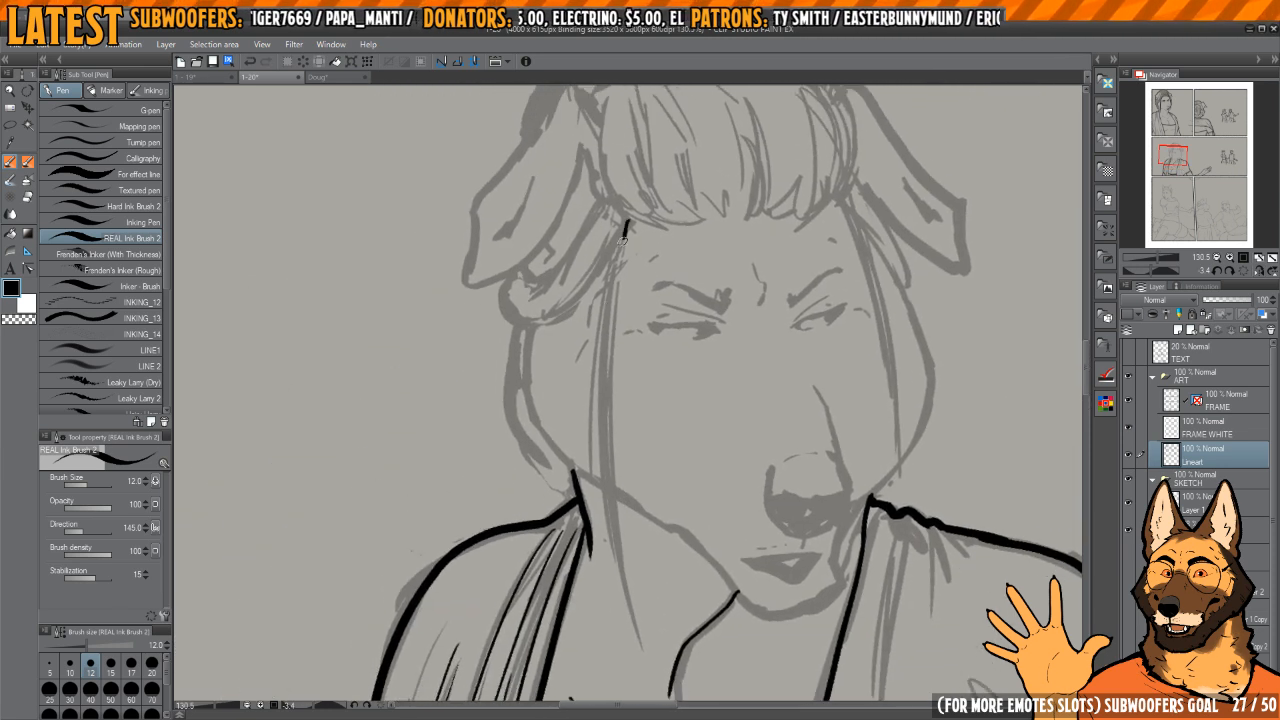
{"action": "left_click_drag", "start_coordinate": [622, 240], "coordinate": [607, 437]}
{"action": "mouse_move", "coordinate": [618, 246]}
{"action": "left_mouse_down"}
{"action": "mouse_move", "coordinate": [598, 380]}
{"action": "mouse_move", "coordinate": [613, 274]}
{"action": "mouse_move", "coordinate": [602, 306]}
{"action": "mouse_move", "coordinate": [604, 425]}
{"action": "left_mouse_up"}
{"action": "left_click_drag", "start_coordinate": [616, 243], "coordinate": [605, 370]}
{"action": "left_click_drag", "start_coordinate": [607, 425], "coordinate": [604, 377]}
{"action": "left_click_drag", "start_coordinate": [602, 354], "coordinate": [615, 502]}
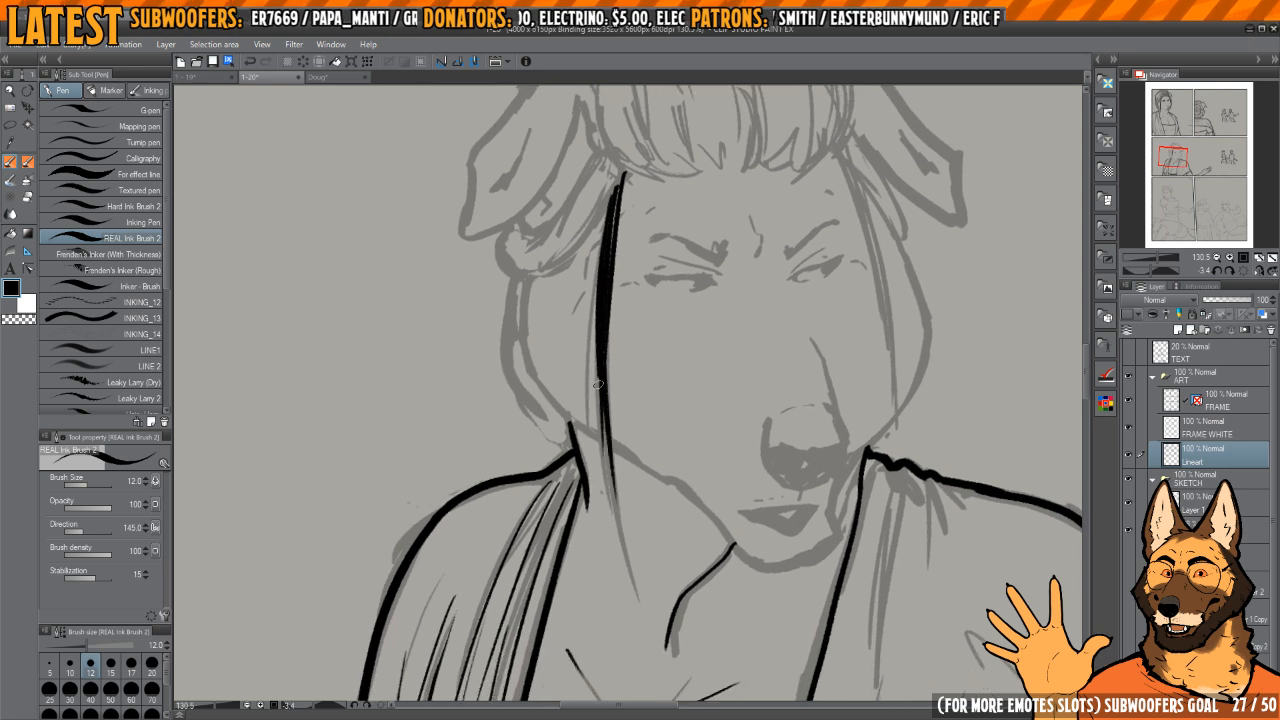
{"action": "left_click_drag", "start_coordinate": [598, 384], "coordinate": [621, 550]}
{"action": "left_click_drag", "start_coordinate": [604, 310], "coordinate": [632, 580]}
{"action": "left_click_drag", "start_coordinate": [607, 386], "coordinate": [636, 588]}
Step: Ink the cheek contour from below the ear and continue it along the jaw behind the hair strand
{"action": "left_click_drag", "start_coordinate": [527, 328], "coordinate": [575, 426]}
{"action": "scroll", "coordinate": [578, 420], "scroll_direction": "up", "scroll_amount": 3}
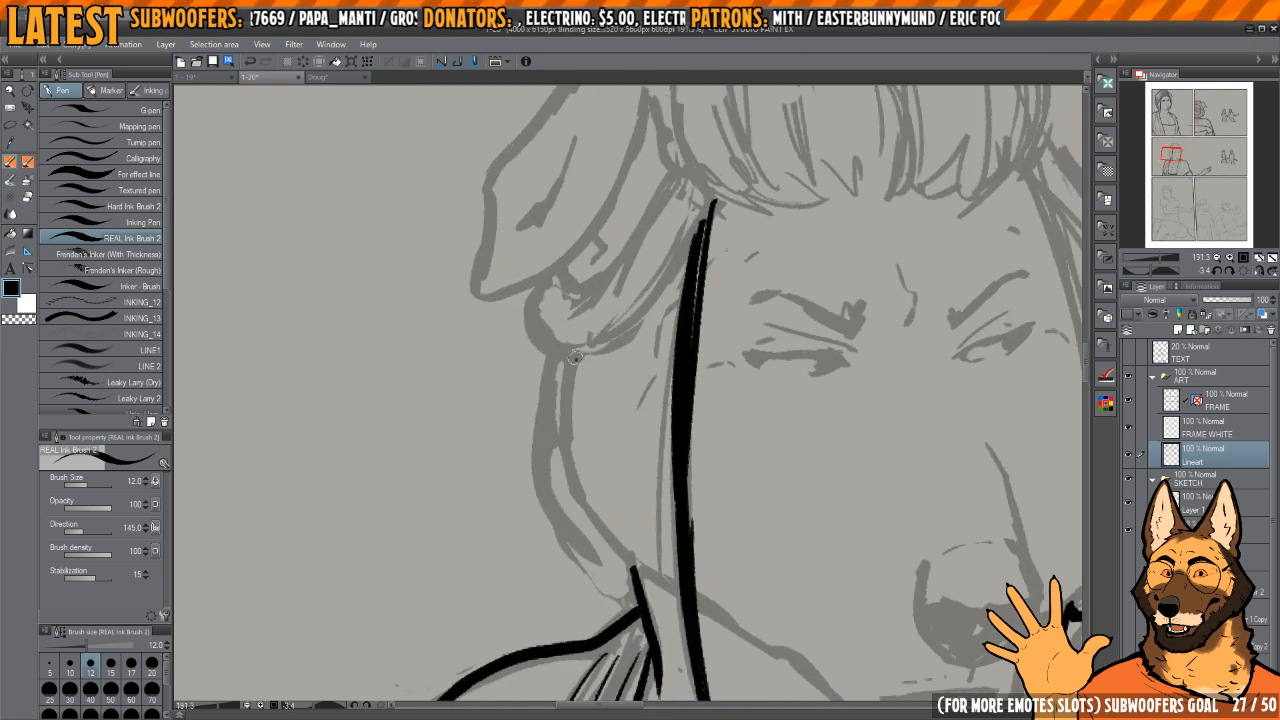
{"action": "left_click_drag", "start_coordinate": [575, 358], "coordinate": [563, 419]}
{"action": "mouse_move", "coordinate": [568, 388]}
{"action": "left_mouse_down"}
{"action": "mouse_move", "coordinate": [571, 473]}
{"action": "mouse_move", "coordinate": [566, 453]}
{"action": "mouse_move", "coordinate": [631, 566]}
{"action": "mouse_move", "coordinate": [570, 412]}
{"action": "left_mouse_up"}
{"action": "mouse_move", "coordinate": [585, 355]}
{"action": "left_mouse_down"}
{"action": "mouse_move", "coordinate": [615, 338]}
{"action": "mouse_move", "coordinate": [655, 357]}
{"action": "left_mouse_up"}
{"action": "mouse_move", "coordinate": [655, 357]}
{"action": "left_mouse_down"}
{"action": "mouse_move", "coordinate": [668, 368]}
{"action": "mouse_move", "coordinate": [653, 355]}
{"action": "left_mouse_up"}
{"action": "left_click_drag", "start_coordinate": [608, 540], "coordinate": [601, 418]}
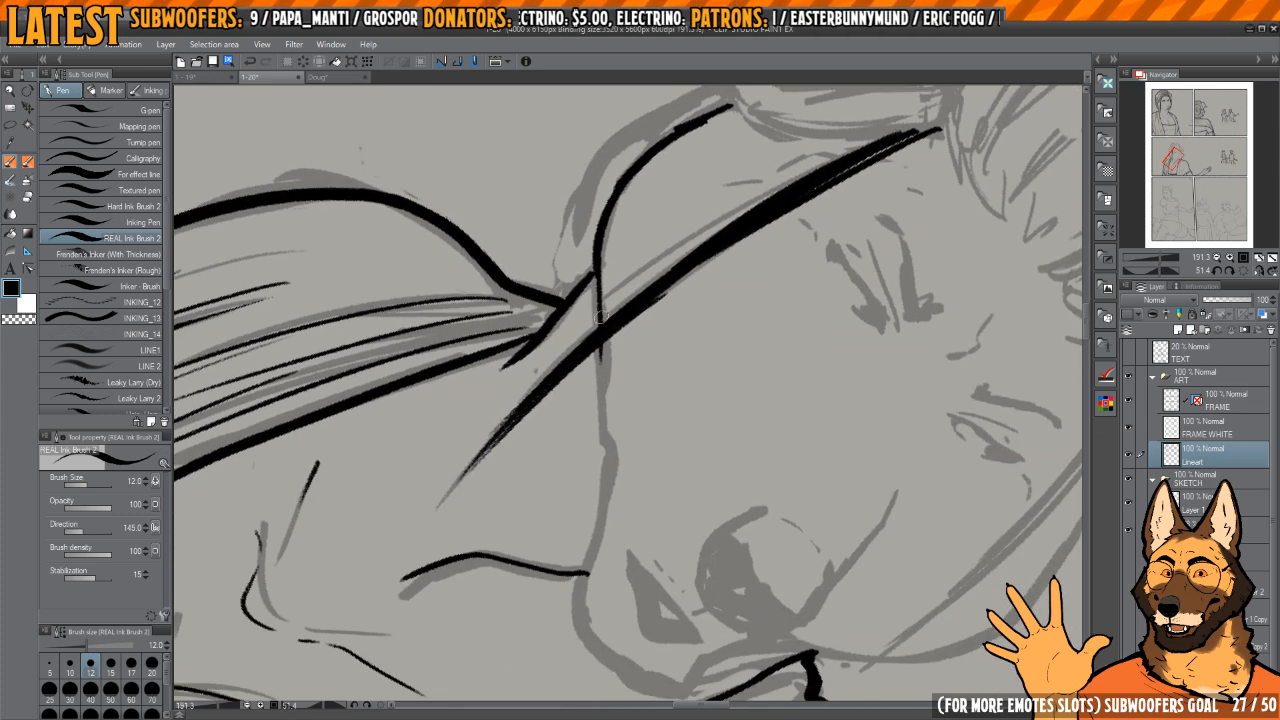
{"action": "mouse_move", "coordinate": [601, 312]}
{"action": "left_mouse_down"}
{"action": "mouse_move", "coordinate": [604, 506]}
{"action": "mouse_move", "coordinate": [676, 434]}
{"action": "mouse_move", "coordinate": [596, 448]}
{"action": "left_mouse_up"}
{"action": "key", "text": "h"}
{"action": "mouse_move", "coordinate": [596, 448]}
{"action": "left_mouse_down"}
{"action": "mouse_move", "coordinate": [674, 428]}
{"action": "mouse_move", "coordinate": [687, 398]}
{"action": "left_mouse_up"}
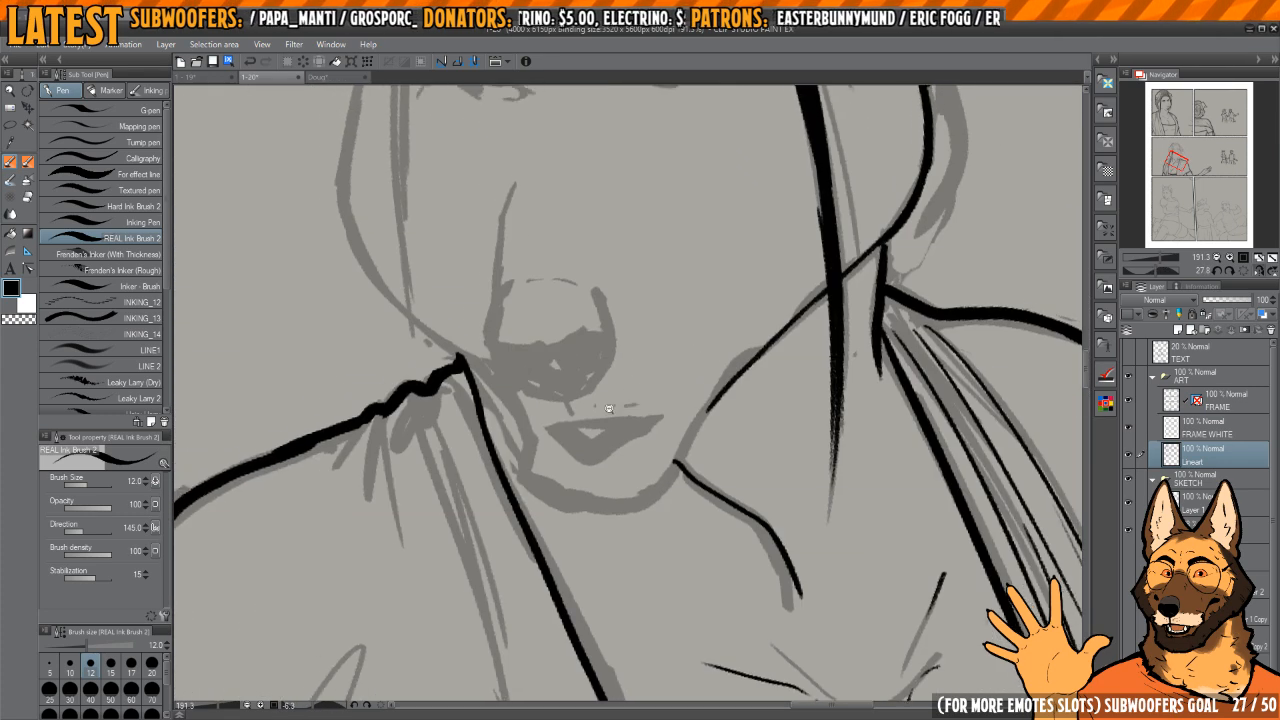
Step: Ink the chin contour from the side of the mouth around the underside and join it to the jaw line
{"action": "mouse_move", "coordinate": [540, 446]}
{"action": "left_mouse_down"}
{"action": "mouse_move", "coordinate": [600, 446]}
{"action": "mouse_move", "coordinate": [526, 478]}
{"action": "left_mouse_up"}
{"action": "left_click_drag", "start_coordinate": [537, 460], "coordinate": [579, 528]}
{"action": "mouse_move", "coordinate": [550, 502]}
{"action": "left_mouse_down"}
{"action": "mouse_move", "coordinate": [669, 540]}
{"action": "mouse_move", "coordinate": [647, 514]}
{"action": "mouse_move", "coordinate": [646, 526]}
{"action": "mouse_move", "coordinate": [664, 506]}
{"action": "mouse_move", "coordinate": [597, 500]}
{"action": "mouse_move", "coordinate": [678, 478]}
{"action": "left_mouse_up"}
{"action": "key", "text": "c"}
{"action": "key", "text": "c"}
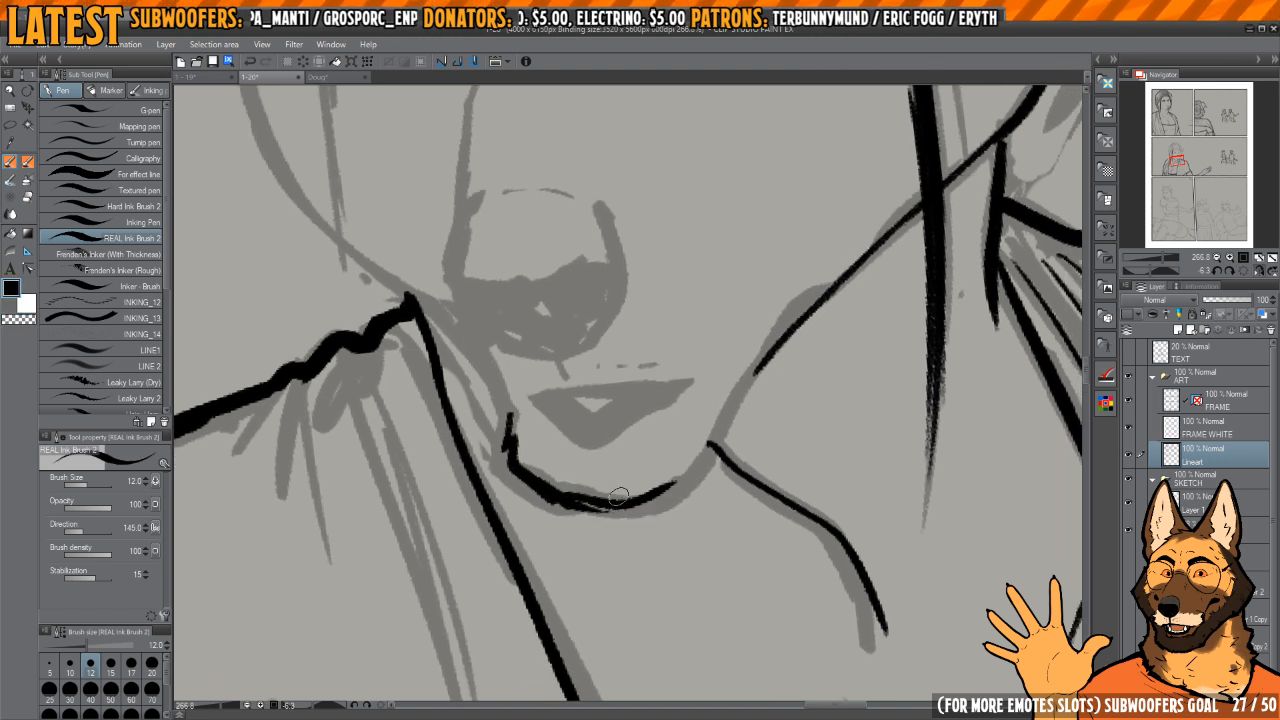
Step: Thin the chin contour by erasing its doubled edges and tidy its end beside the mouth
{"action": "key", "text": "c"}
{"action": "key", "text": "c"}
{"action": "mouse_move", "coordinate": [562, 487]}
{"action": "left_mouse_down"}
{"action": "mouse_move", "coordinate": [677, 480]}
{"action": "mouse_move", "coordinate": [789, 340]}
{"action": "left_mouse_up"}
{"action": "key", "text": "c"}
{"action": "left_click_drag", "start_coordinate": [693, 446], "coordinate": [605, 461]}
{"action": "left_click_drag", "start_coordinate": [605, 461], "coordinate": [718, 524]}
{"action": "key", "text": "c"}
{"action": "key", "text": "c"}
{"action": "left_click_drag", "start_coordinate": [606, 392], "coordinate": [607, 461]}
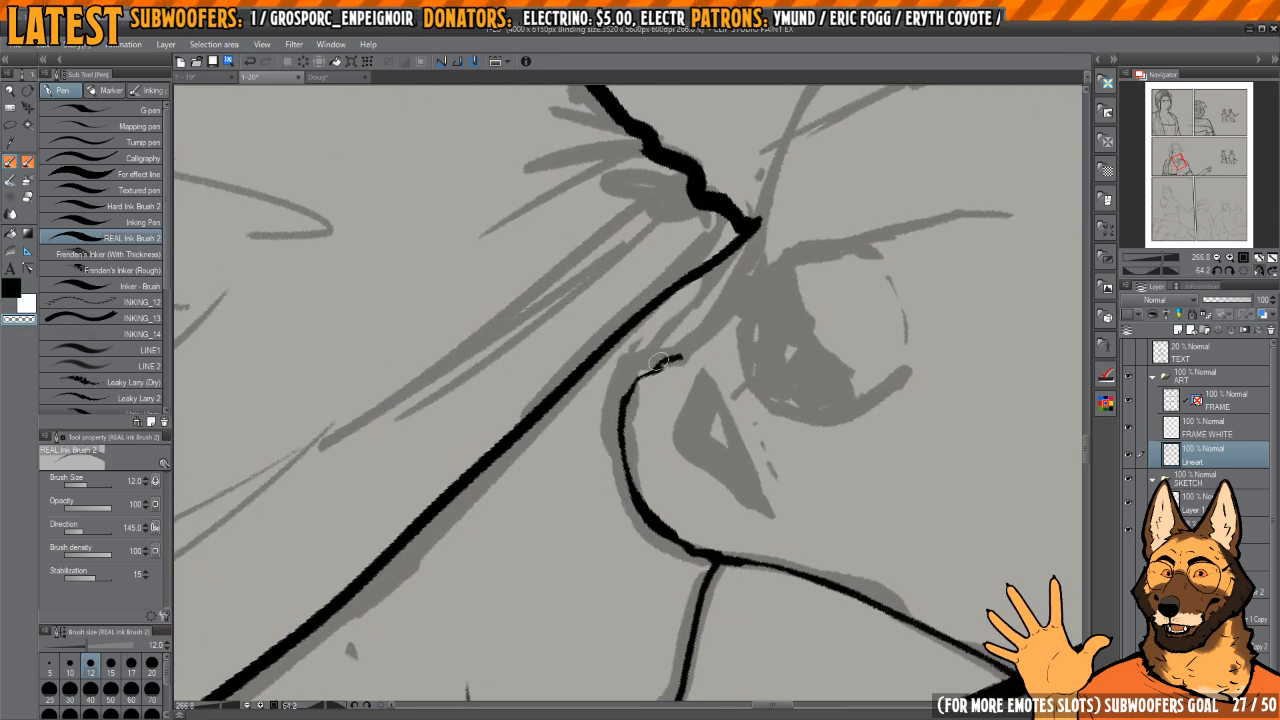
{"action": "key", "text": "c"}
{"action": "left_click_drag", "start_coordinate": [657, 362], "coordinate": [640, 377]}
Step: Ink the mouth as a solid black shape with a small open gap, plus the short line beneath the nose
{"action": "mouse_move", "coordinate": [691, 510]}
{"action": "left_mouse_down"}
{"action": "mouse_move", "coordinate": [694, 384]}
{"action": "mouse_move", "coordinate": [631, 426]}
{"action": "mouse_move", "coordinate": [626, 398]}
{"action": "left_mouse_up"}
{"action": "left_click_drag", "start_coordinate": [621, 347], "coordinate": [657, 572]}
{"action": "mouse_move", "coordinate": [625, 394]}
{"action": "left_mouse_down"}
{"action": "mouse_move", "coordinate": [600, 448]}
{"action": "mouse_move", "coordinate": [634, 494]}
{"action": "mouse_move", "coordinate": [601, 408]}
{"action": "mouse_move", "coordinate": [580, 449]}
{"action": "mouse_move", "coordinate": [615, 480]}
{"action": "left_mouse_up"}
{"action": "left_click_drag", "start_coordinate": [637, 529], "coordinate": [668, 597]}
{"action": "left_click_drag", "start_coordinate": [671, 515], "coordinate": [615, 473]}
{"action": "mouse_move", "coordinate": [615, 473]}
{"action": "left_mouse_down"}
{"action": "mouse_move", "coordinate": [627, 474]}
{"action": "mouse_move", "coordinate": [631, 346]}
{"action": "mouse_move", "coordinate": [612, 396]}
{"action": "mouse_move", "coordinate": [617, 447]}
{"action": "left_mouse_up"}
{"action": "mouse_move", "coordinate": [579, 338]}
{"action": "left_mouse_down"}
{"action": "mouse_move", "coordinate": [591, 429]}
{"action": "mouse_move", "coordinate": [629, 486]}
{"action": "left_mouse_up"}
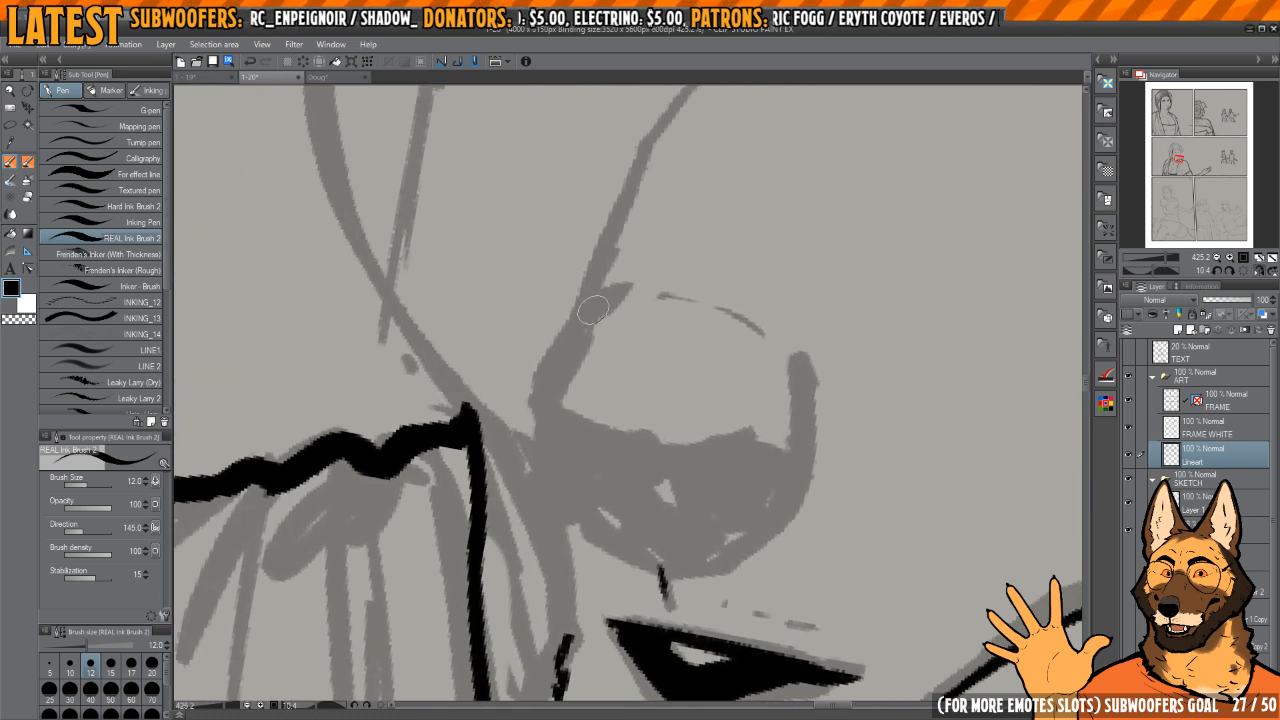
Step: Ink the nose's outline down both sides and around its underside, redoing the first side stroke
{"action": "left_click_drag", "start_coordinate": [607, 292], "coordinate": [553, 394]}
{"action": "key", "text": "ctrl+z"}
{"action": "mouse_move", "coordinate": [611, 291]}
{"action": "left_mouse_down"}
{"action": "mouse_move", "coordinate": [547, 396]}
{"action": "mouse_move", "coordinate": [583, 528]}
{"action": "left_mouse_up"}
{"action": "mouse_move", "coordinate": [633, 526]}
{"action": "left_mouse_down"}
{"action": "mouse_move", "coordinate": [595, 459]}
{"action": "mouse_move", "coordinate": [666, 492]}
{"action": "left_mouse_up"}
{"action": "key", "text": "h"}
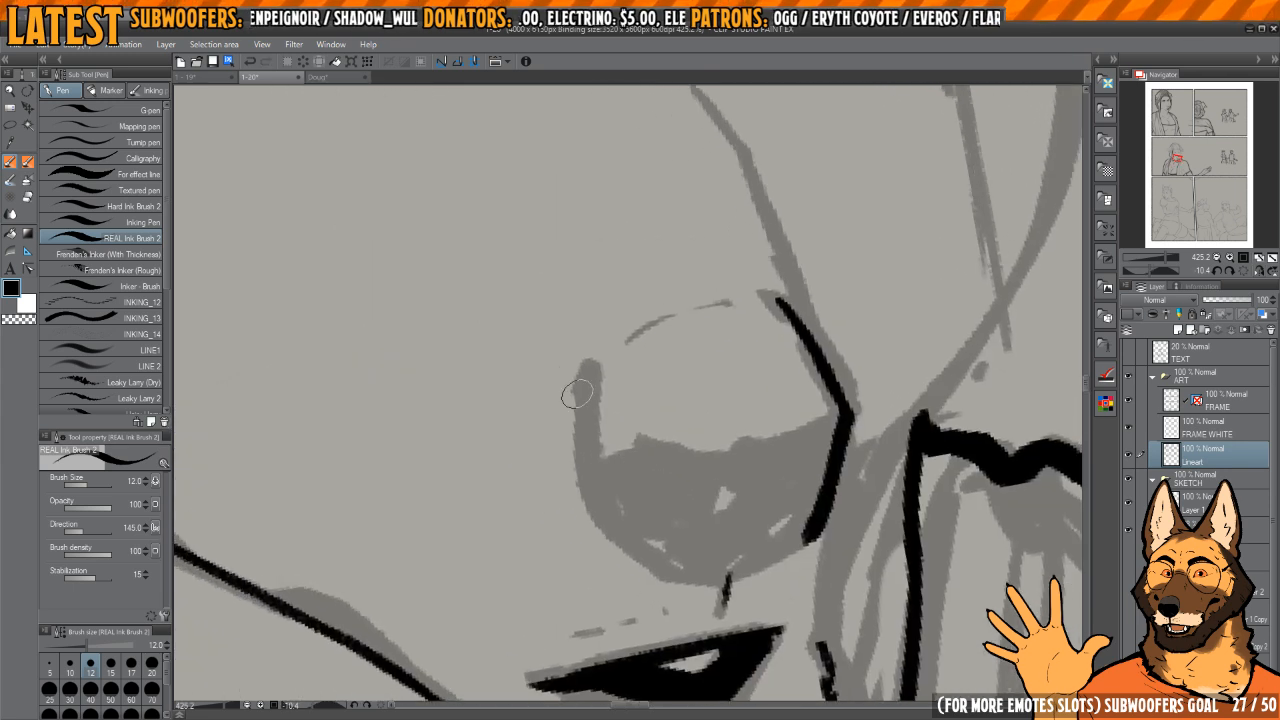
{"action": "mouse_move", "coordinate": [584, 380]}
{"action": "left_mouse_down"}
{"action": "mouse_move", "coordinate": [594, 492]}
{"action": "mouse_move", "coordinate": [619, 532]}
{"action": "left_mouse_up"}
{"action": "mouse_move", "coordinate": [613, 524]}
{"action": "left_mouse_down"}
{"action": "mouse_move", "coordinate": [581, 468]}
{"action": "mouse_move", "coordinate": [617, 508]}
{"action": "mouse_move", "coordinate": [690, 527]}
{"action": "left_mouse_up"}
Step: Ink the line dividing the nose's top plane from its front, the central crease and a small nostril mark
{"action": "left_click_drag", "start_coordinate": [722, 506], "coordinate": [686, 464]}
{"action": "left_click_drag", "start_coordinate": [645, 486], "coordinate": [742, 437]}
{"action": "left_click_drag", "start_coordinate": [676, 393], "coordinate": [708, 435]}
{"action": "left_click_drag", "start_coordinate": [600, 432], "coordinate": [794, 372]}
{"action": "left_click_drag", "start_coordinate": [726, 421], "coordinate": [704, 498]}
{"action": "key", "text": "h"}
{"action": "left_click_drag", "start_coordinate": [504, 449], "coordinate": [594, 466]}
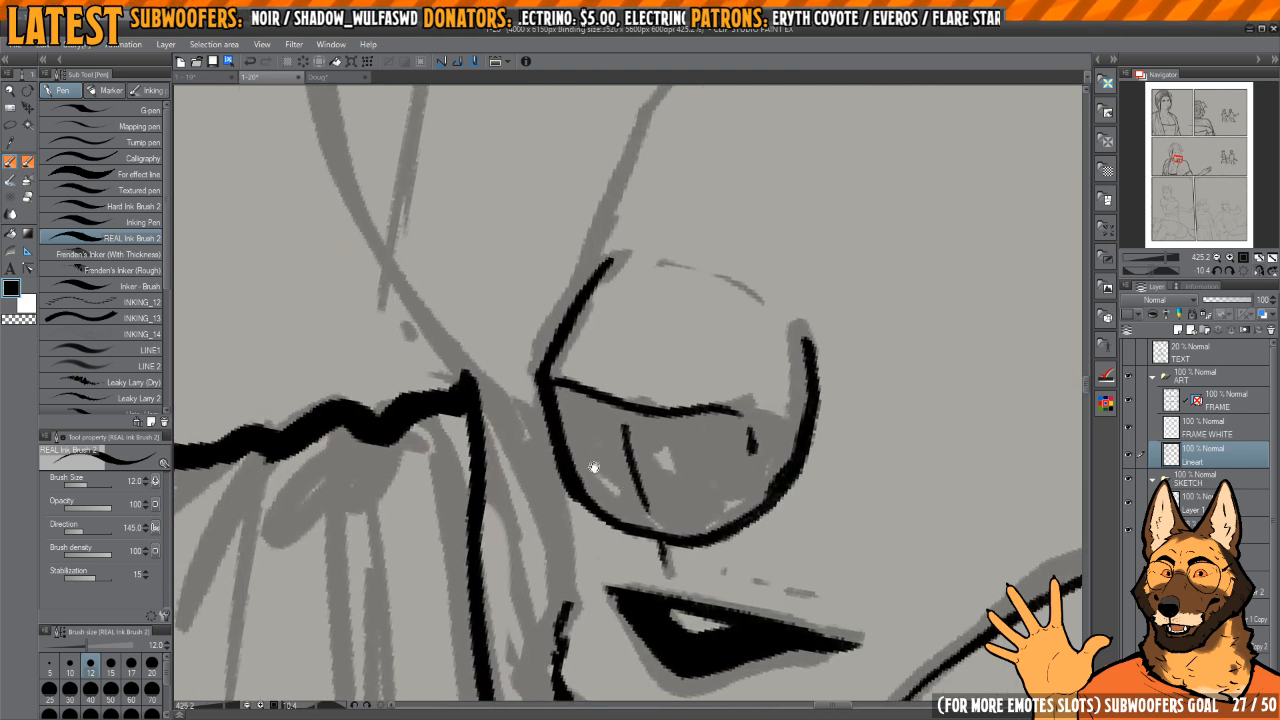
Step: Clean up the nose outline's far edge by erasing and redrawing it, and ink the far nostril's curve
{"action": "key", "text": "c"}
{"action": "left_click_drag", "start_coordinate": [553, 390], "coordinate": [570, 474]}
{"action": "key", "text": "c"}
{"action": "mouse_move", "coordinate": [538, 378]}
{"action": "left_mouse_down"}
{"action": "mouse_move", "coordinate": [542, 423]}
{"action": "mouse_move", "coordinate": [587, 514]}
{"action": "left_mouse_up"}
{"action": "key", "text": "c"}
{"action": "mouse_move", "coordinate": [574, 440]}
{"action": "left_mouse_down"}
{"action": "mouse_move", "coordinate": [612, 355]}
{"action": "mouse_move", "coordinate": [557, 450]}
{"action": "left_mouse_up"}
{"action": "key", "text": "c"}
{"action": "left_click_drag", "start_coordinate": [604, 526], "coordinate": [591, 501]}
{"action": "left_click_drag", "start_coordinate": [563, 452], "coordinate": [599, 498]}
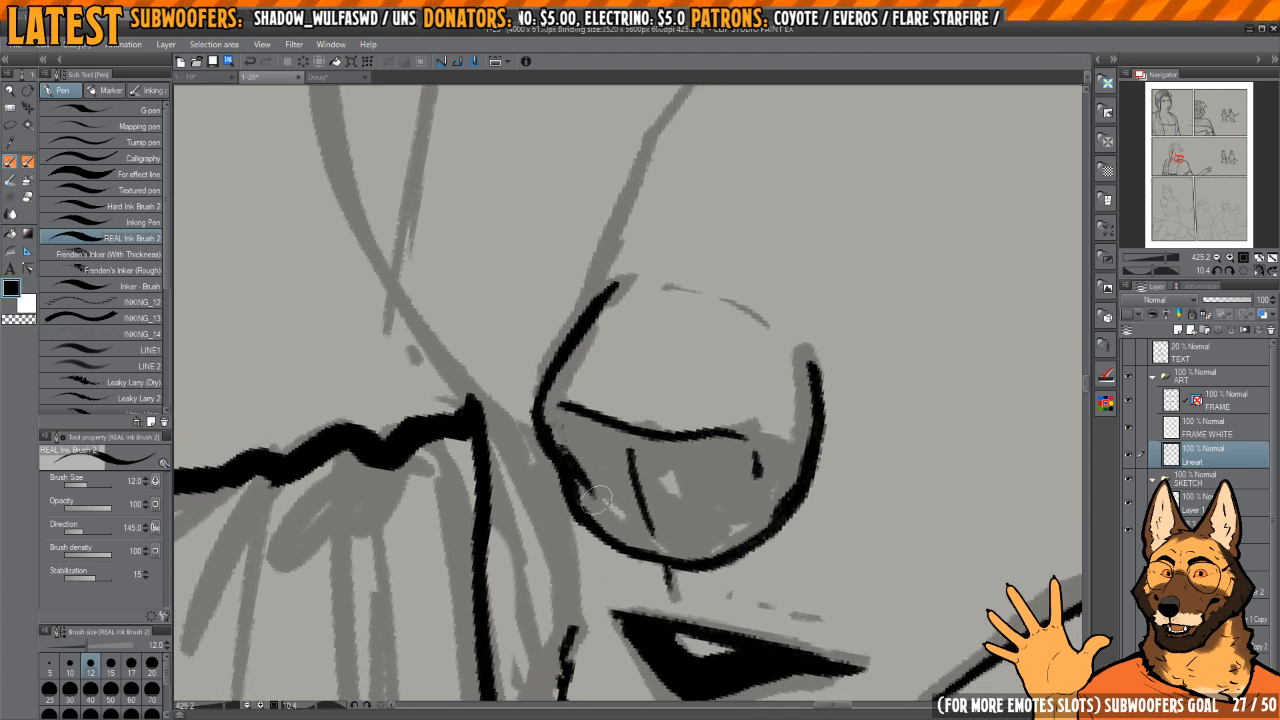
Step: Fill in the near nostril with its curved wing, and refine the nose outline beside it
{"action": "left_click_drag", "start_coordinate": [709, 431], "coordinate": [660, 364]}
{"action": "left_click_drag", "start_coordinate": [659, 434], "coordinate": [698, 412]}
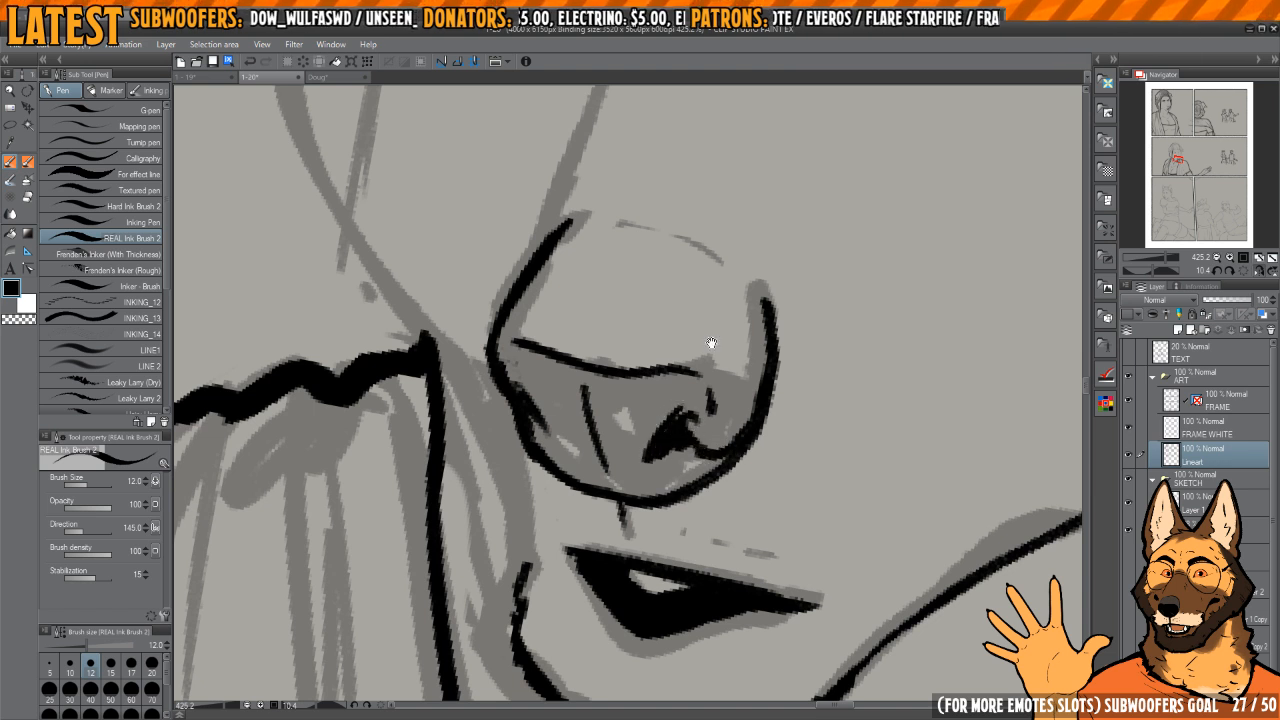
{"action": "key", "text": "h"}
{"action": "left_click_drag", "start_coordinate": [711, 343], "coordinate": [736, 434]}
{"action": "key", "text": "c"}
{"action": "mouse_move", "coordinate": [610, 515]}
{"action": "left_mouse_down"}
{"action": "mouse_move", "coordinate": [582, 403]}
{"action": "mouse_move", "coordinate": [571, 503]}
{"action": "mouse_move", "coordinate": [606, 555]}
{"action": "left_mouse_up"}
{"action": "key", "text": "c"}
{"action": "left_click_drag", "start_coordinate": [590, 385], "coordinate": [612, 534]}
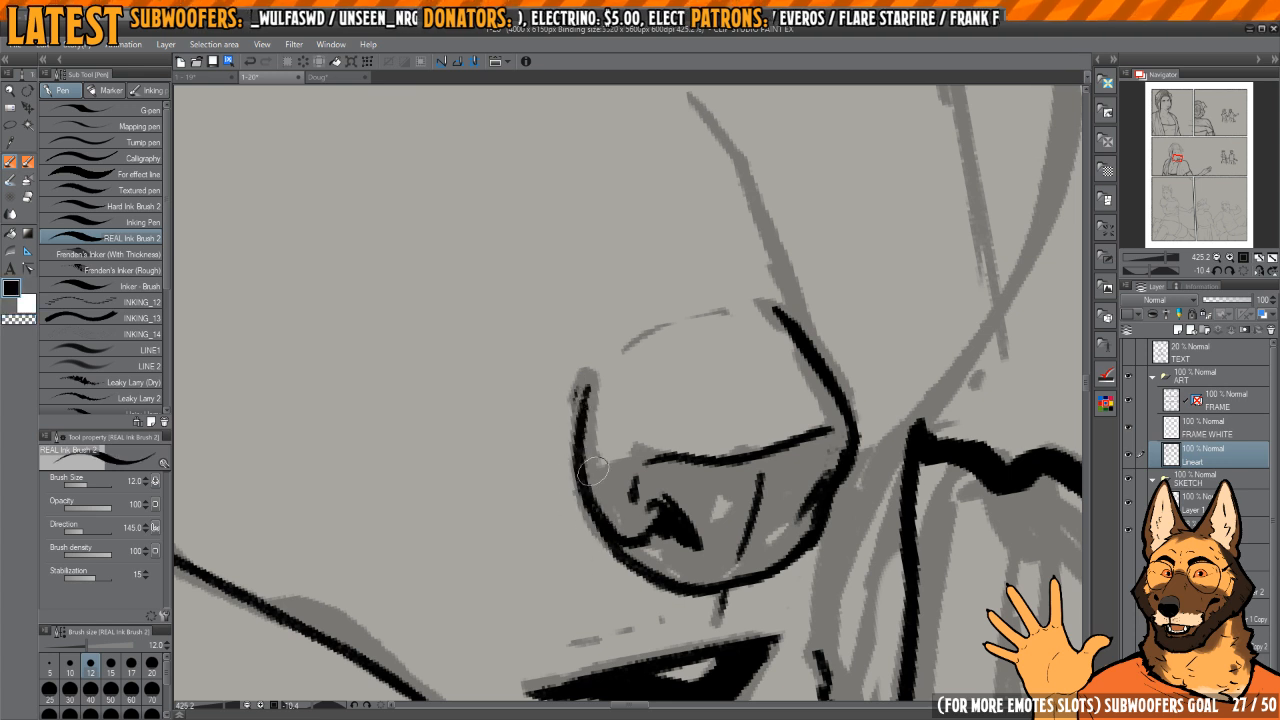
Step: Ink the broken contour over the top of the nose and the bridge line rising from it toward the eye
{"action": "key", "text": "h"}
{"action": "mouse_move", "coordinate": [612, 355]}
{"action": "left_mouse_down"}
{"action": "mouse_move", "coordinate": [626, 344]}
{"action": "mouse_move", "coordinate": [767, 405]}
{"action": "mouse_move", "coordinate": [636, 370]}
{"action": "left_mouse_up"}
{"action": "mouse_move", "coordinate": [663, 371]}
{"action": "left_mouse_down"}
{"action": "mouse_move", "coordinate": [651, 403]}
{"action": "mouse_move", "coordinate": [605, 443]}
{"action": "left_mouse_up"}
{"action": "scroll", "coordinate": [651, 403], "scroll_direction": "down", "scroll_amount": 2}
{"action": "scroll", "coordinate": [605, 443], "scroll_direction": "up", "scroll_amount": 1}
{"action": "left_click_drag", "start_coordinate": [563, 484], "coordinate": [598, 405]}
{"action": "key", "text": "ctrl+z"}
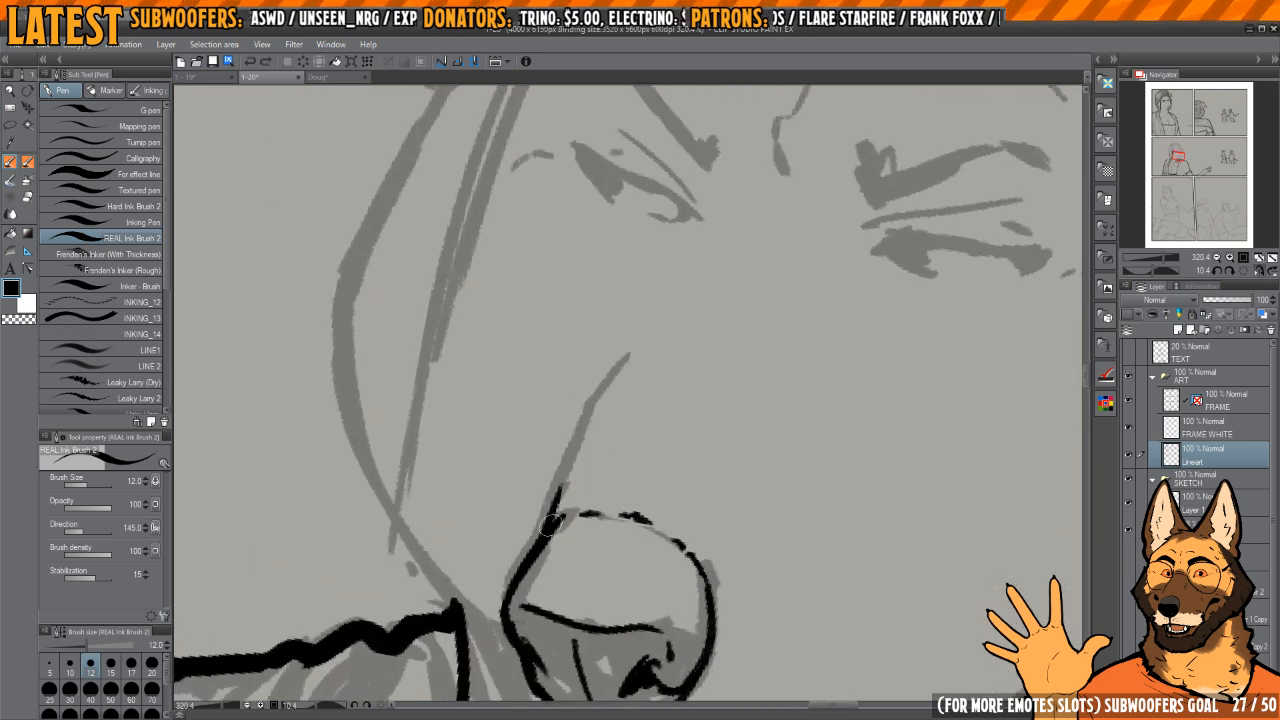
{"action": "mouse_move", "coordinate": [552, 515]}
{"action": "left_mouse_down"}
{"action": "mouse_move", "coordinate": [590, 410]}
{"action": "mouse_move", "coordinate": [683, 268]}
{"action": "mouse_move", "coordinate": [622, 353]}
{"action": "mouse_move", "coordinate": [725, 306]}
{"action": "left_mouse_up"}
{"action": "scroll", "coordinate": [622, 353], "scroll_direction": "down", "scroll_amount": 2}
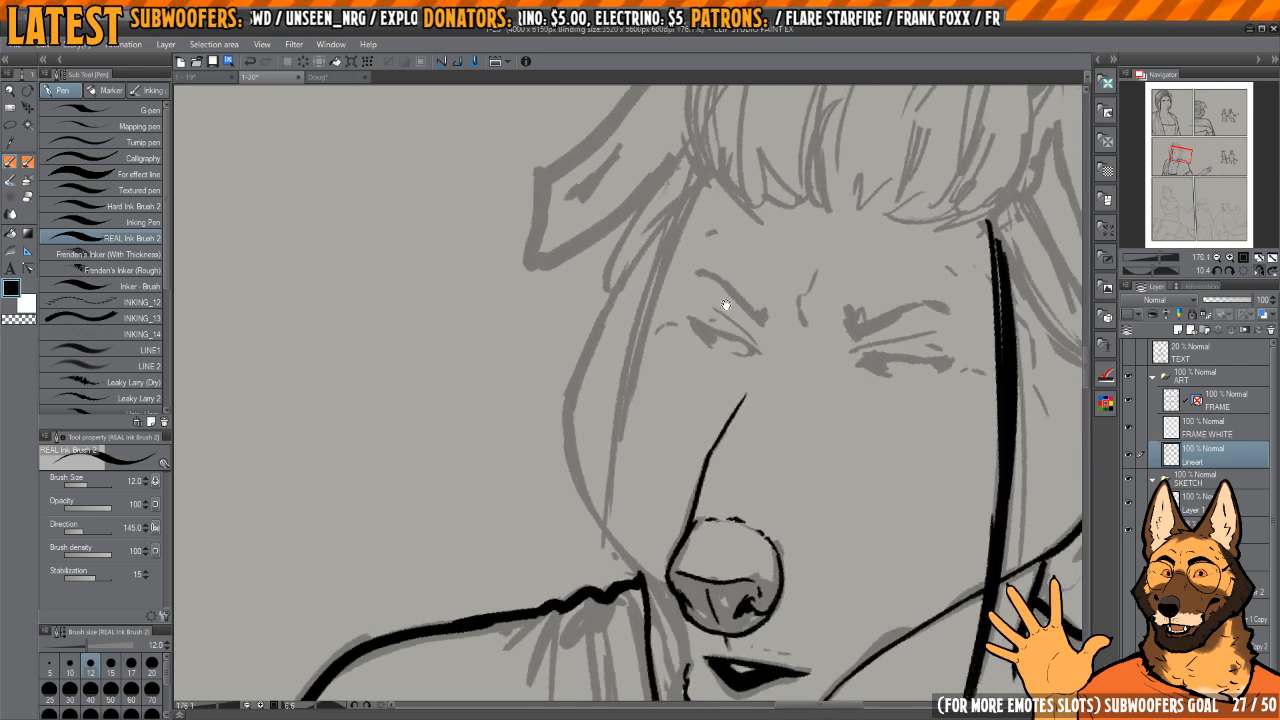
Step: Ink the face's outer cheek contour from below the ear down to the shoulder line, thickening its upper part
{"action": "scroll", "coordinate": [611, 334], "scroll_direction": "up", "scroll_amount": 1}
{"action": "left_click_drag", "start_coordinate": [622, 277], "coordinate": [572, 393]}
{"action": "mouse_move", "coordinate": [586, 372]}
{"action": "left_mouse_down"}
{"action": "mouse_move", "coordinate": [566, 413]}
{"action": "mouse_move", "coordinate": [566, 492]}
{"action": "left_mouse_up"}
{"action": "left_click_drag", "start_coordinate": [573, 519], "coordinate": [569, 469]}
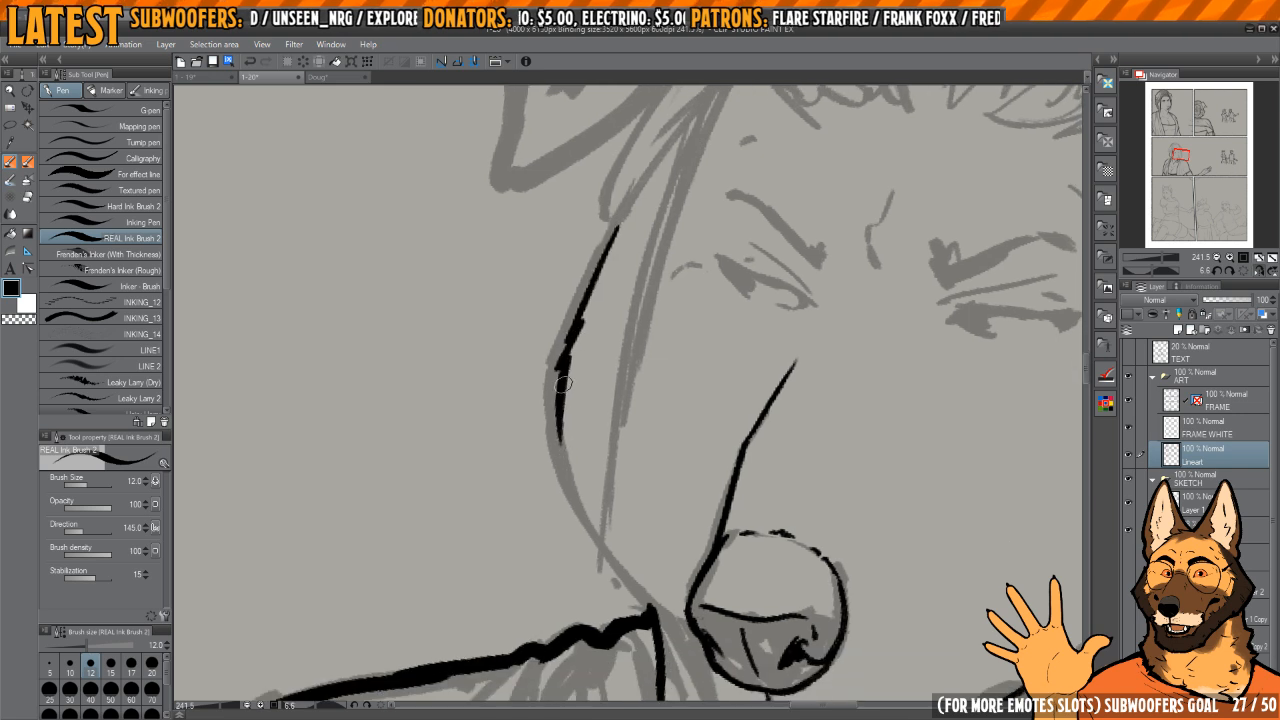
{"action": "mouse_move", "coordinate": [564, 385]}
{"action": "left_mouse_down"}
{"action": "mouse_move", "coordinate": [614, 561]}
{"action": "mouse_move", "coordinate": [660, 628]}
{"action": "left_mouse_up"}
{"action": "left_click_drag", "start_coordinate": [612, 455], "coordinate": [632, 536]}
{"action": "left_click_drag", "start_coordinate": [665, 258], "coordinate": [588, 420]}
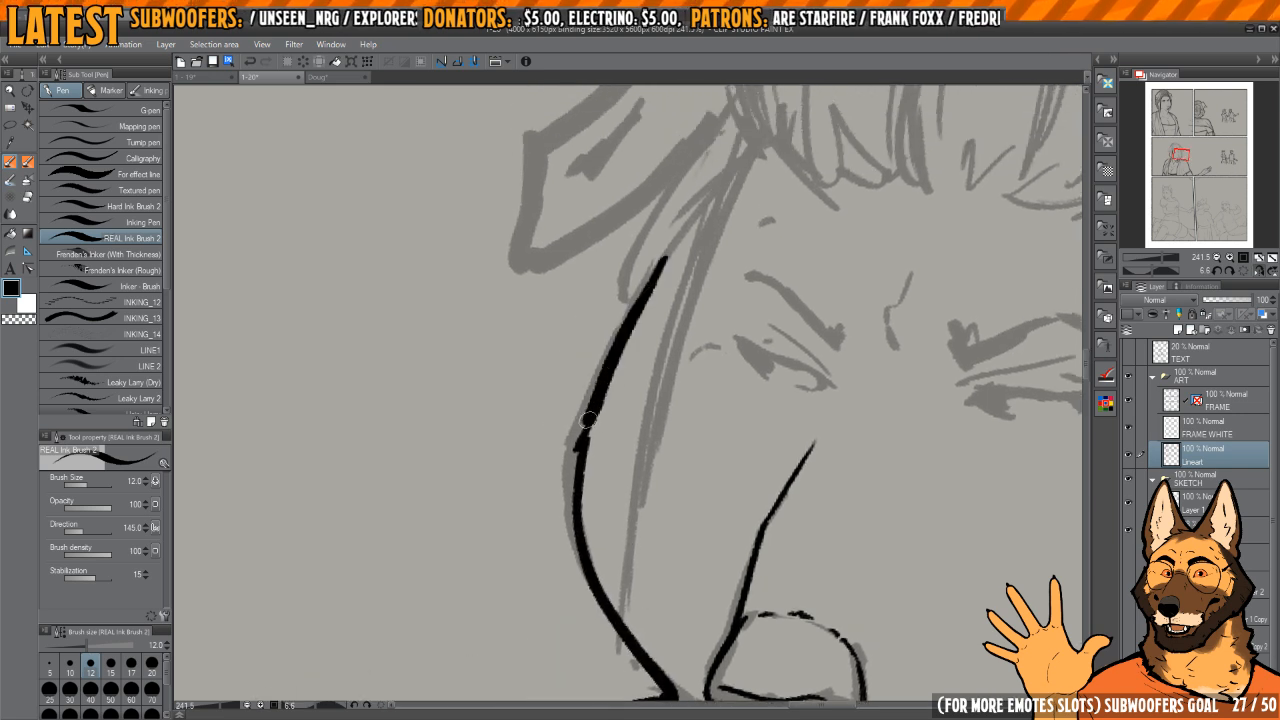
{"action": "left_click_drag", "start_coordinate": [578, 476], "coordinate": [606, 592]}
{"action": "mouse_move", "coordinate": [658, 497]}
{"action": "left_mouse_down"}
{"action": "mouse_move", "coordinate": [626, 457]}
{"action": "mouse_move", "coordinate": [640, 422]}
{"action": "left_mouse_up"}
Step: Ink the long hair strand hanging from the bangs inside the cheek contour, building it up with several tapered strokes
{"action": "scroll", "coordinate": [626, 457], "scroll_direction": "down", "scroll_amount": 2}
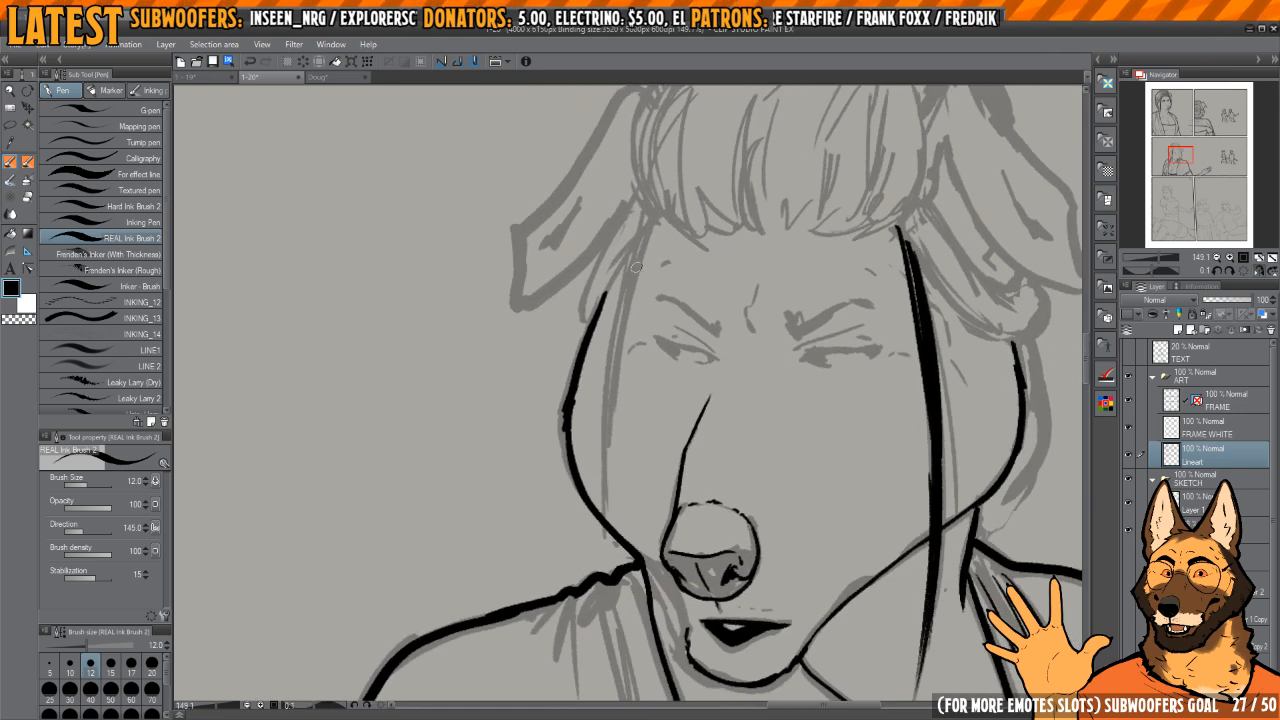
{"action": "left_click_drag", "start_coordinate": [652, 223], "coordinate": [606, 430]}
{"action": "left_click_drag", "start_coordinate": [645, 246], "coordinate": [610, 420]}
{"action": "key", "text": "ctrl+z"}
{"action": "key", "text": "ctrl+z"}
{"action": "left_click_drag", "start_coordinate": [652, 220], "coordinate": [606, 416]}
{"action": "mouse_move", "coordinate": [646, 226]}
{"action": "left_mouse_down"}
{"action": "mouse_move", "coordinate": [622, 306]}
{"action": "mouse_move", "coordinate": [606, 532]}
{"action": "left_mouse_up"}
{"action": "left_click_drag", "start_coordinate": [655, 223], "coordinate": [605, 530]}
{"action": "left_click_drag", "start_coordinate": [625, 304], "coordinate": [613, 528]}
{"action": "left_click_drag", "start_coordinate": [640, 550], "coordinate": [574, 416]}
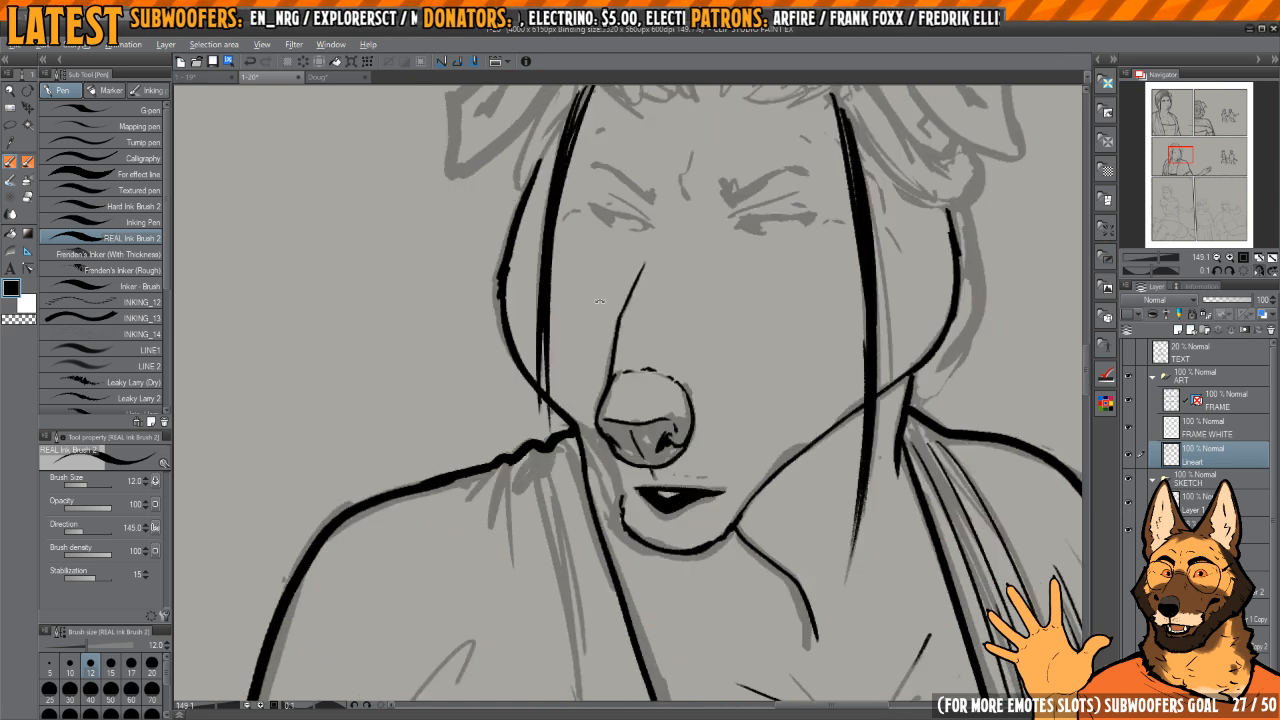
Step: Ink the outline of the floppy ear beside the inked cheek, plus the dark fold mark inside it
{"action": "mouse_move", "coordinate": [687, 252]}
{"action": "left_mouse_down"}
{"action": "mouse_move", "coordinate": [766, 270]}
{"action": "mouse_move", "coordinate": [676, 360]}
{"action": "mouse_move", "coordinate": [711, 256]}
{"action": "left_mouse_up"}
{"action": "scroll", "coordinate": [755, 277], "scroll_direction": "down", "scroll_amount": 2}
{"action": "left_click_drag", "start_coordinate": [711, 256], "coordinate": [697, 322]}
{"action": "scroll", "coordinate": [697, 322], "scroll_direction": "up", "scroll_amount": 2}
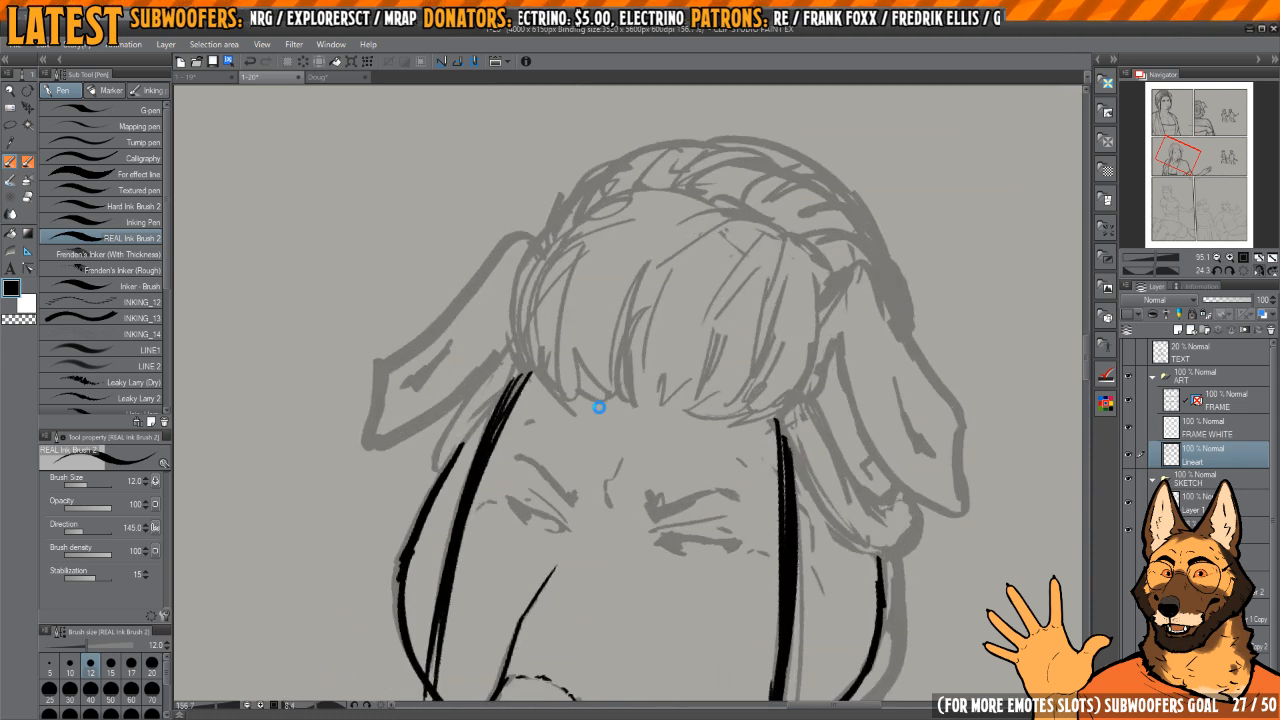
{"action": "left_click_drag", "start_coordinate": [605, 419], "coordinate": [723, 435]}
{"action": "mouse_move", "coordinate": [620, 312]}
{"action": "left_mouse_down"}
{"action": "mouse_move", "coordinate": [789, 337]}
{"action": "mouse_move", "coordinate": [592, 304]}
{"action": "left_mouse_up"}
{"action": "key", "text": "ctrl+z"}
{"action": "mouse_move", "coordinate": [613, 406]}
{"action": "left_mouse_down"}
{"action": "mouse_move", "coordinate": [685, 433]}
{"action": "mouse_move", "coordinate": [745, 435]}
{"action": "left_mouse_up"}
{"action": "left_click_drag", "start_coordinate": [637, 371], "coordinate": [726, 341]}
{"action": "scroll", "coordinate": [706, 297], "scroll_direction": "up", "scroll_amount": 2}
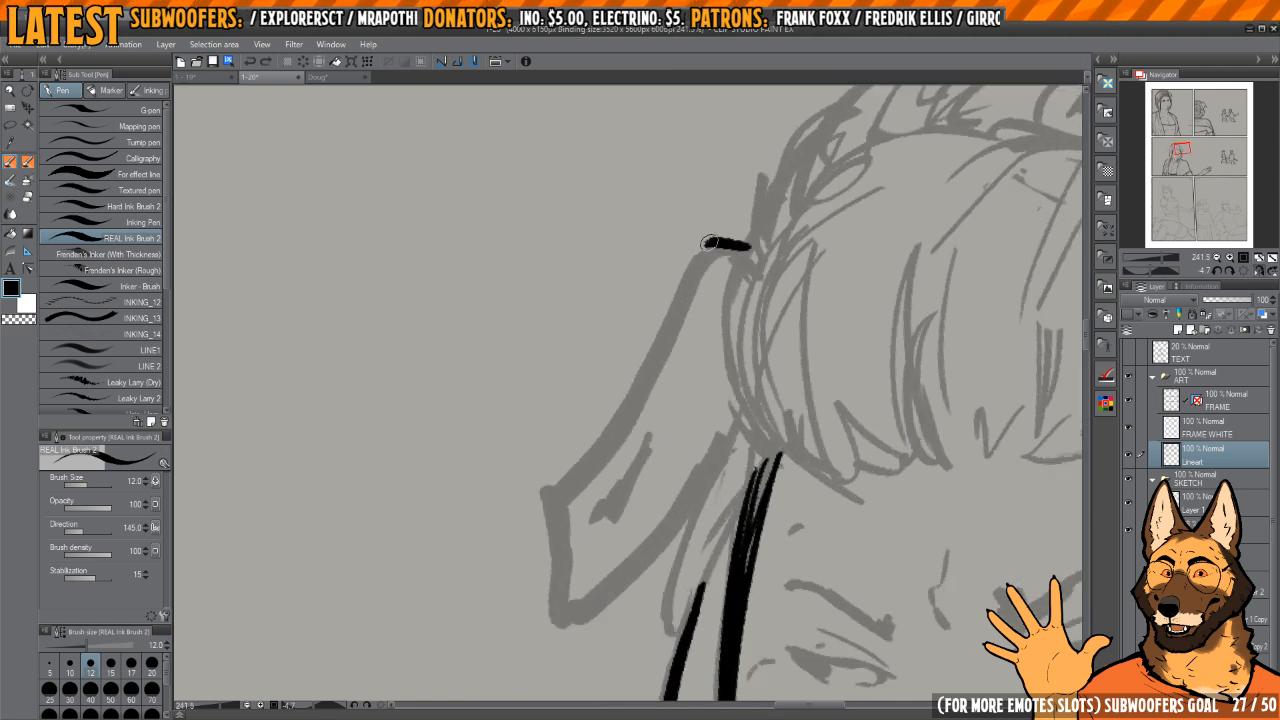
{"action": "key", "text": "ctrl+z"}
{"action": "mouse_move", "coordinate": [750, 244]}
{"action": "left_mouse_down"}
{"action": "mouse_move", "coordinate": [663, 294]}
{"action": "mouse_move", "coordinate": [560, 500]}
{"action": "mouse_move", "coordinate": [700, 247]}
{"action": "mouse_move", "coordinate": [549, 563]}
{"action": "mouse_move", "coordinate": [612, 605]}
{"action": "mouse_move", "coordinate": [730, 410]}
{"action": "mouse_move", "coordinate": [735, 378]}
{"action": "left_mouse_up"}
{"action": "key", "text": "ctrl+z"}
{"action": "scroll", "coordinate": [615, 492], "scroll_direction": "down", "scroll_amount": 1}
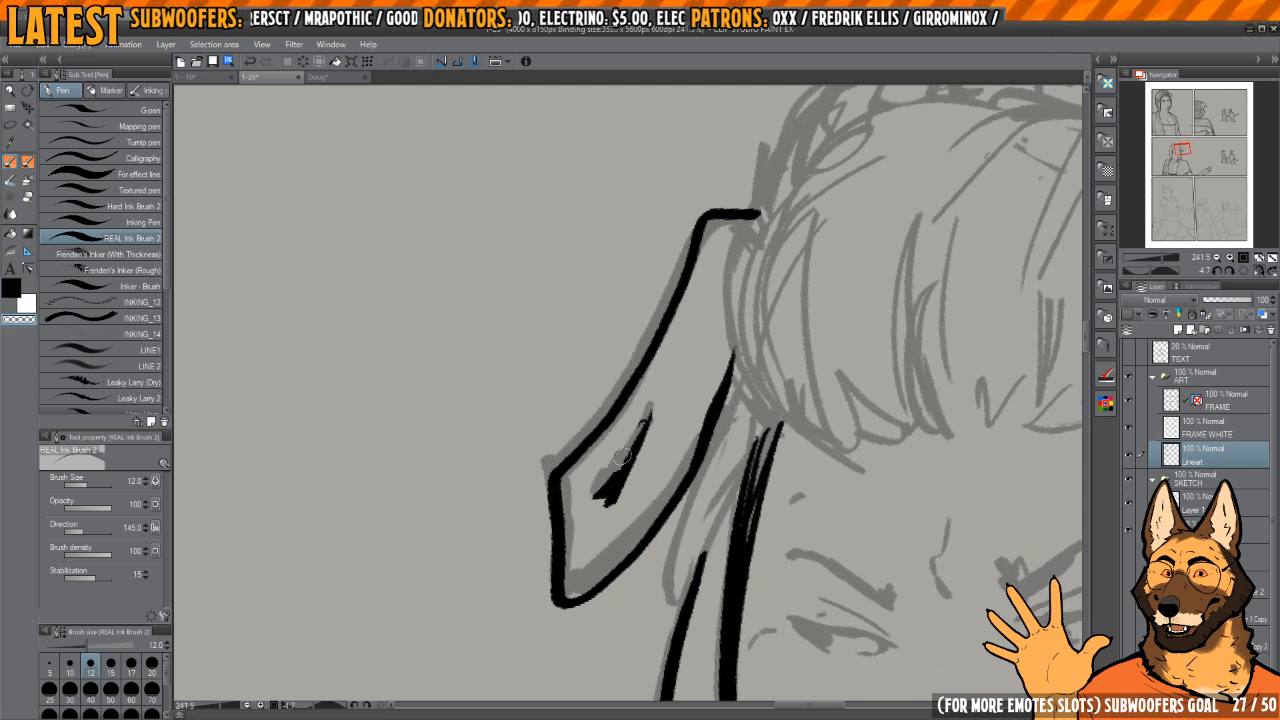
{"action": "left_click_drag", "start_coordinate": [730, 454], "coordinate": [668, 355]}
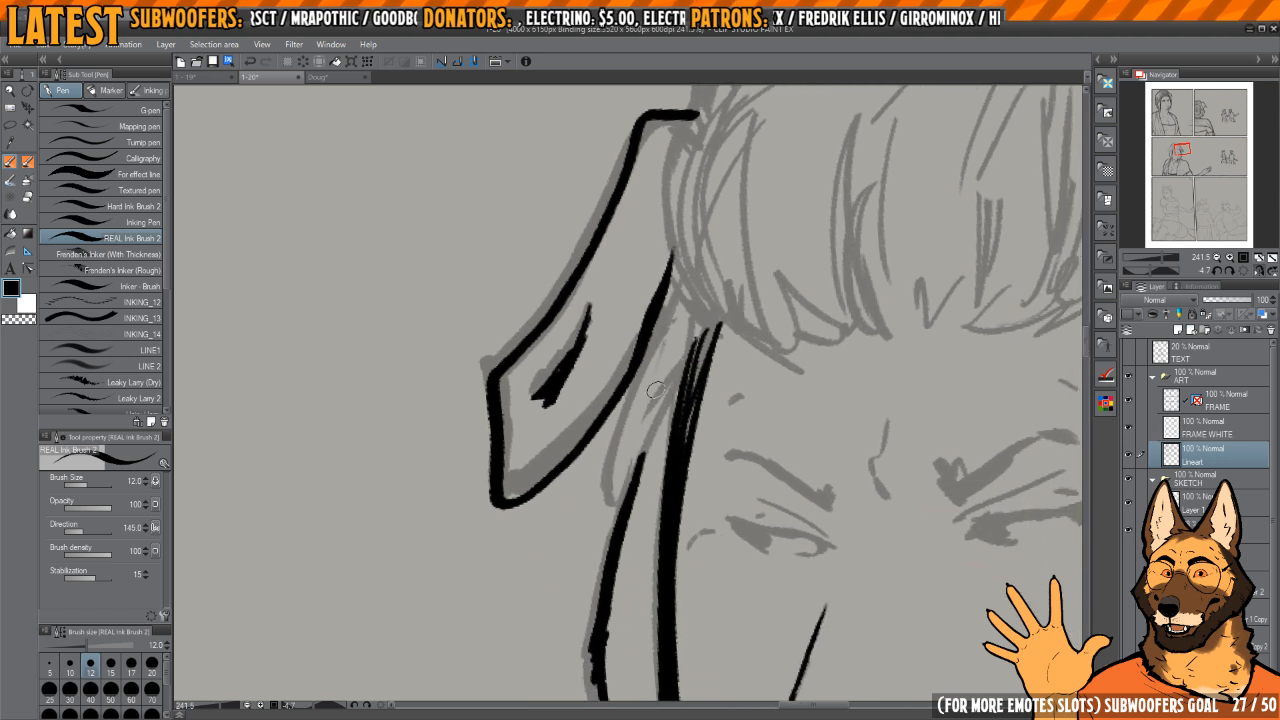
Step: Ink the small hair tuft between the ear and the long strand, and start trimming its strokes
{"action": "left_click_drag", "start_coordinate": [610, 493], "coordinate": [616, 504]}
{"action": "left_click_drag", "start_coordinate": [688, 380], "coordinate": [676, 380]}
{"action": "left_click_drag", "start_coordinate": [607, 502], "coordinate": [692, 342]}
{"action": "key", "text": "c"}
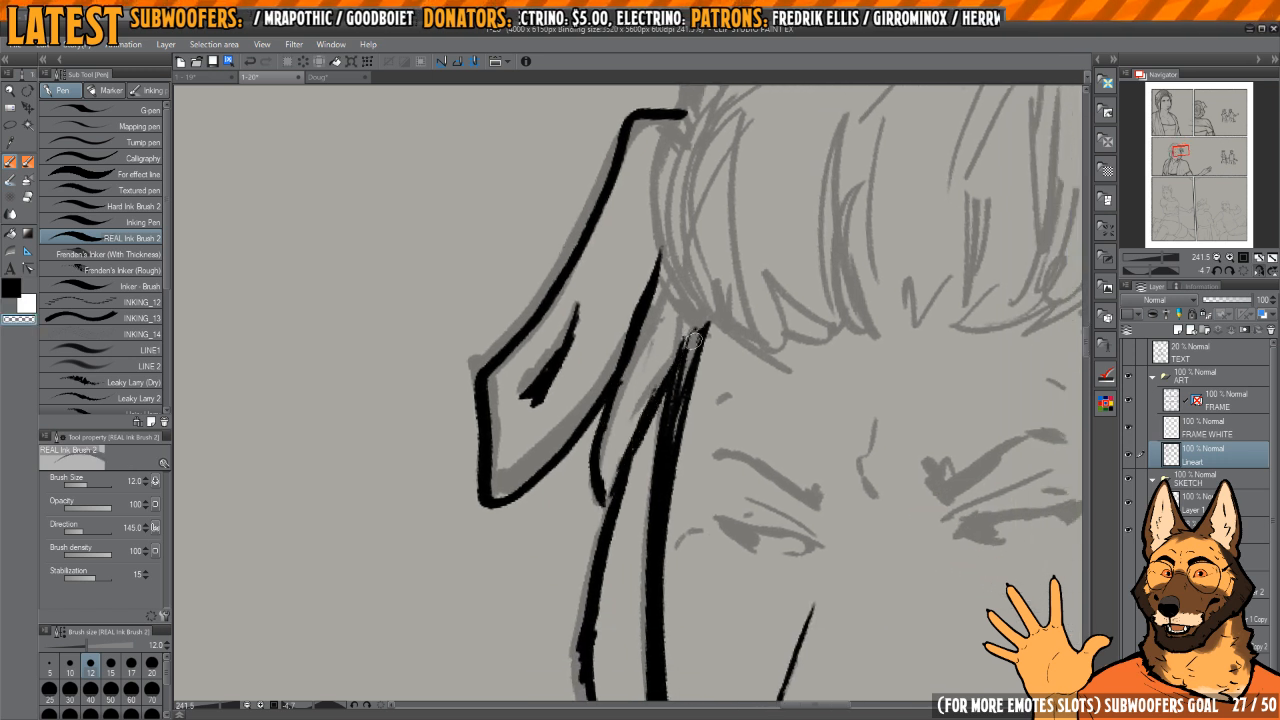
{"action": "key", "text": "c"}
{"action": "key", "text": "c"}
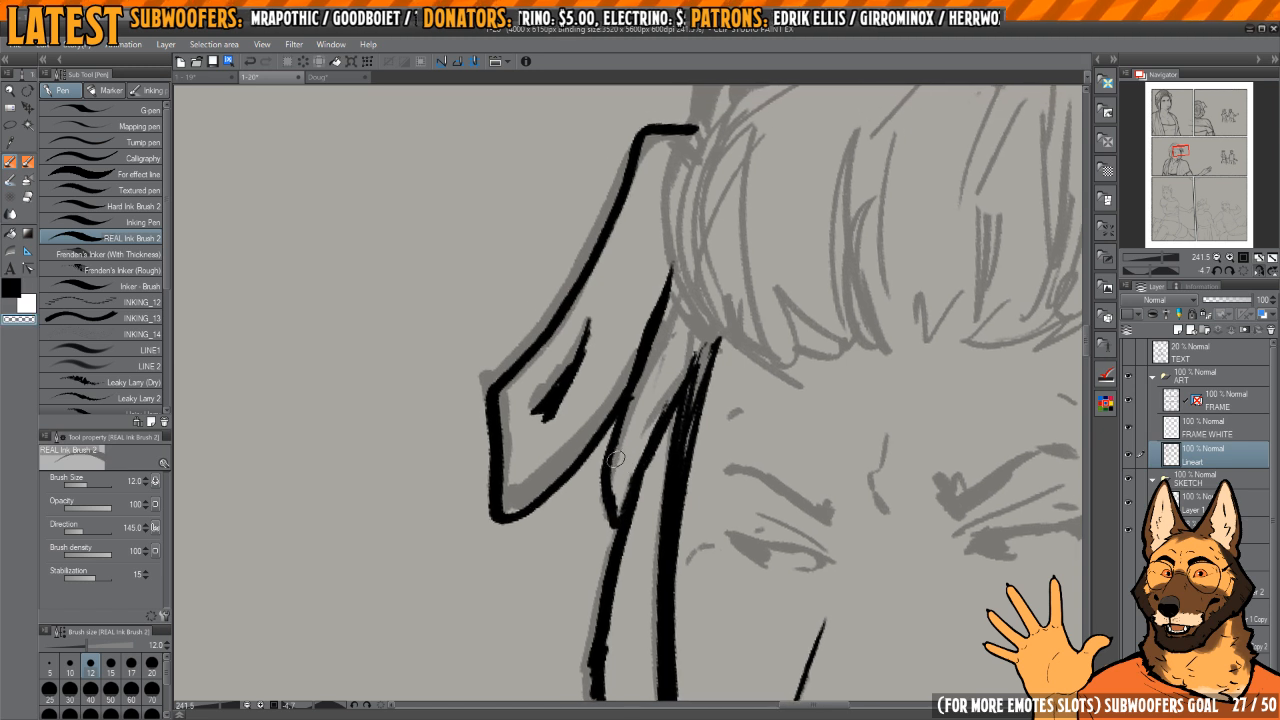
Step: Thin and redraw the hair tuft's outer edge beneath the ear, and add fine strands inside the tuft
{"action": "scroll", "coordinate": [610, 496], "scroll_direction": "up", "scroll_amount": 3}
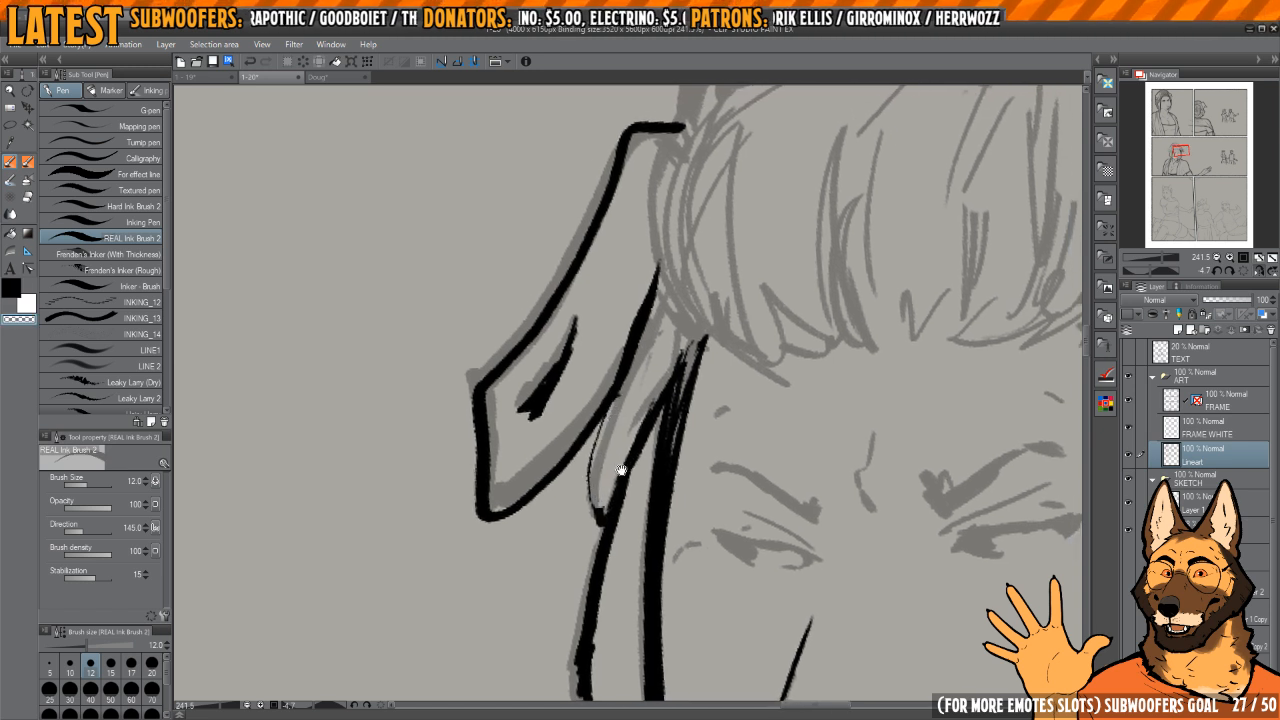
{"action": "key", "text": "c"}
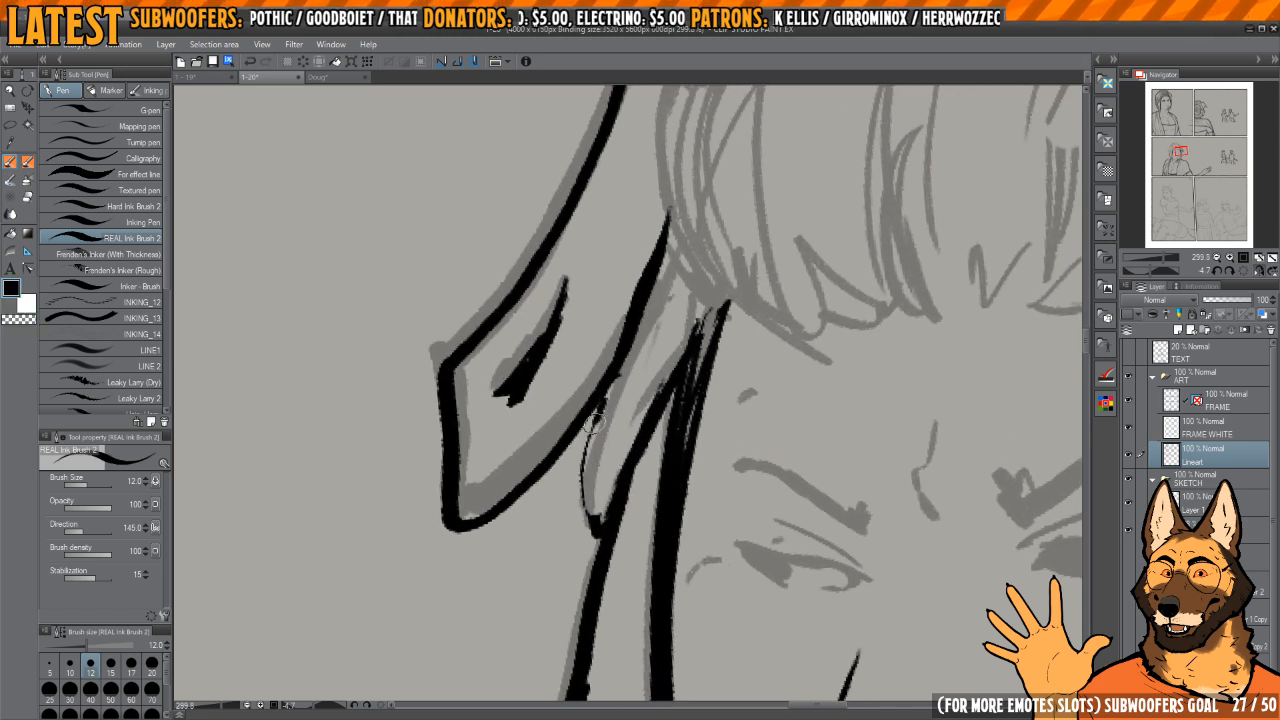
{"action": "left_click_drag", "start_coordinate": [594, 422], "coordinate": [595, 537]}
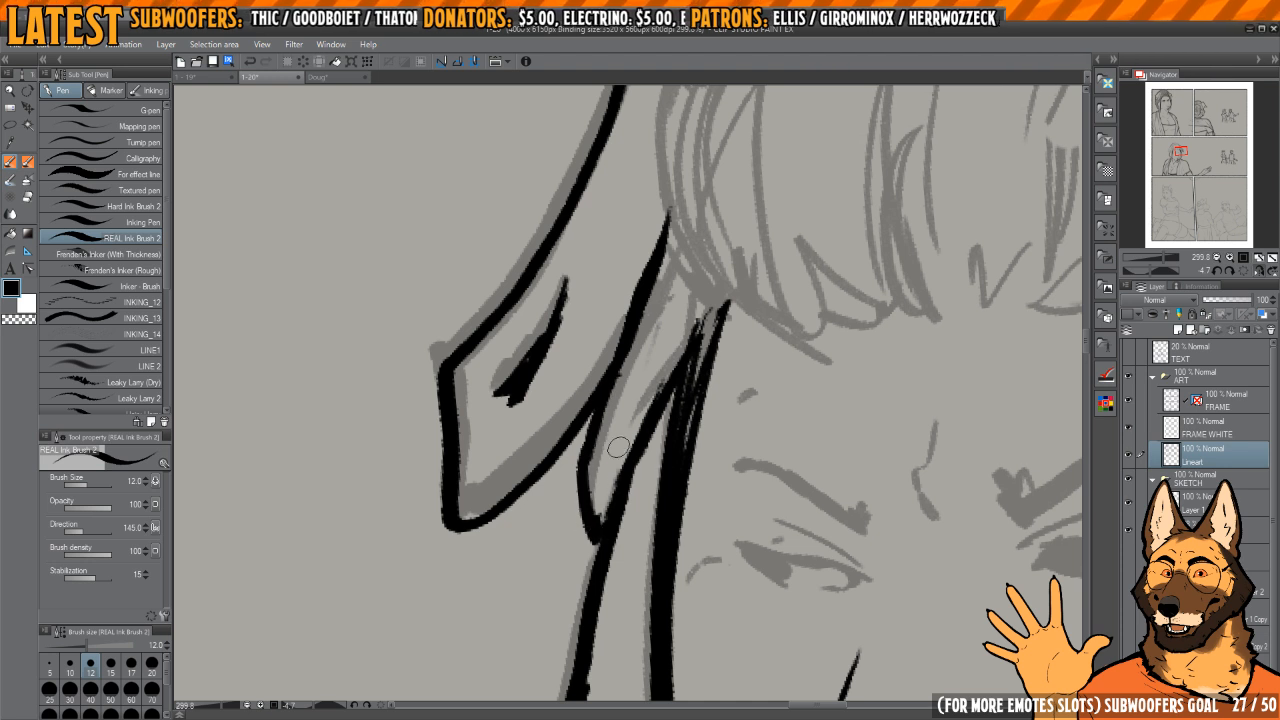
{"action": "key", "text": "c"}
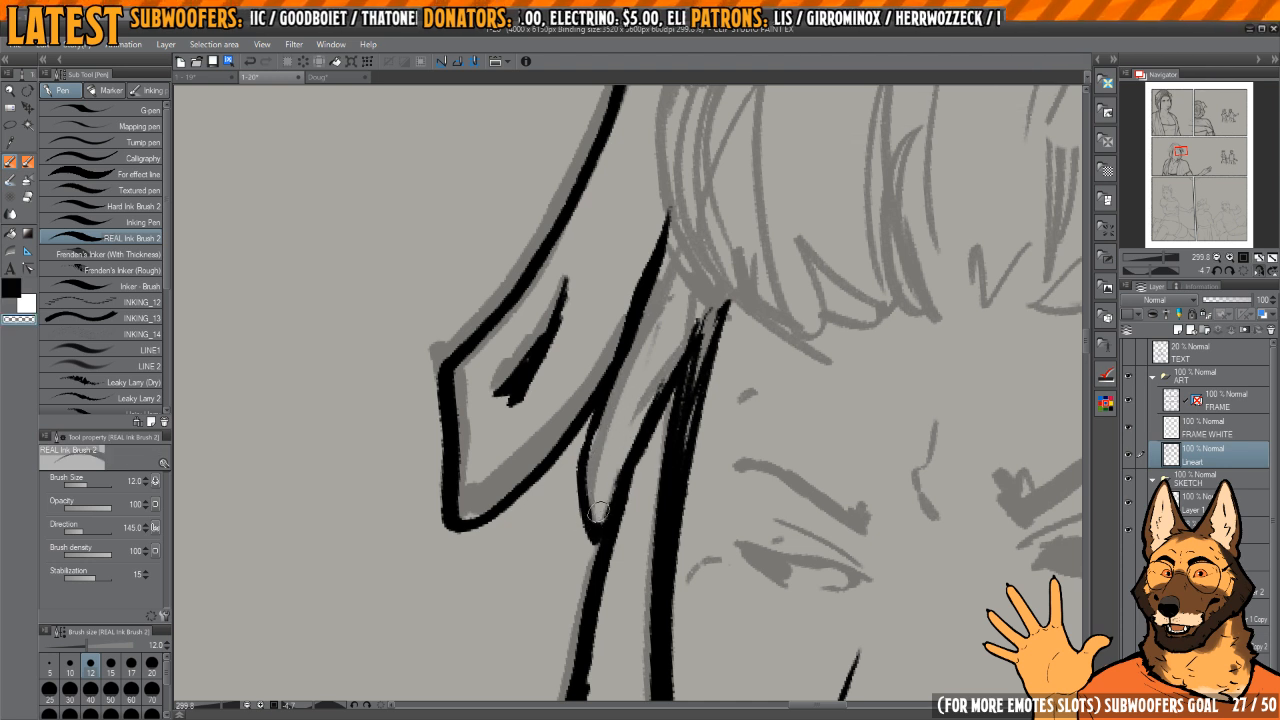
{"action": "key", "text": "c"}
{"action": "left_click_drag", "start_coordinate": [591, 464], "coordinate": [607, 524]}
{"action": "left_click_drag", "start_coordinate": [743, 305], "coordinate": [655, 446]}
{"action": "scroll", "coordinate": [662, 414], "scroll_direction": "down", "scroll_amount": 3}
{"action": "left_click_drag", "start_coordinate": [688, 354], "coordinate": [663, 413]}
{"action": "scroll", "coordinate": [577, 422], "scroll_direction": "up", "scroll_amount": 2}
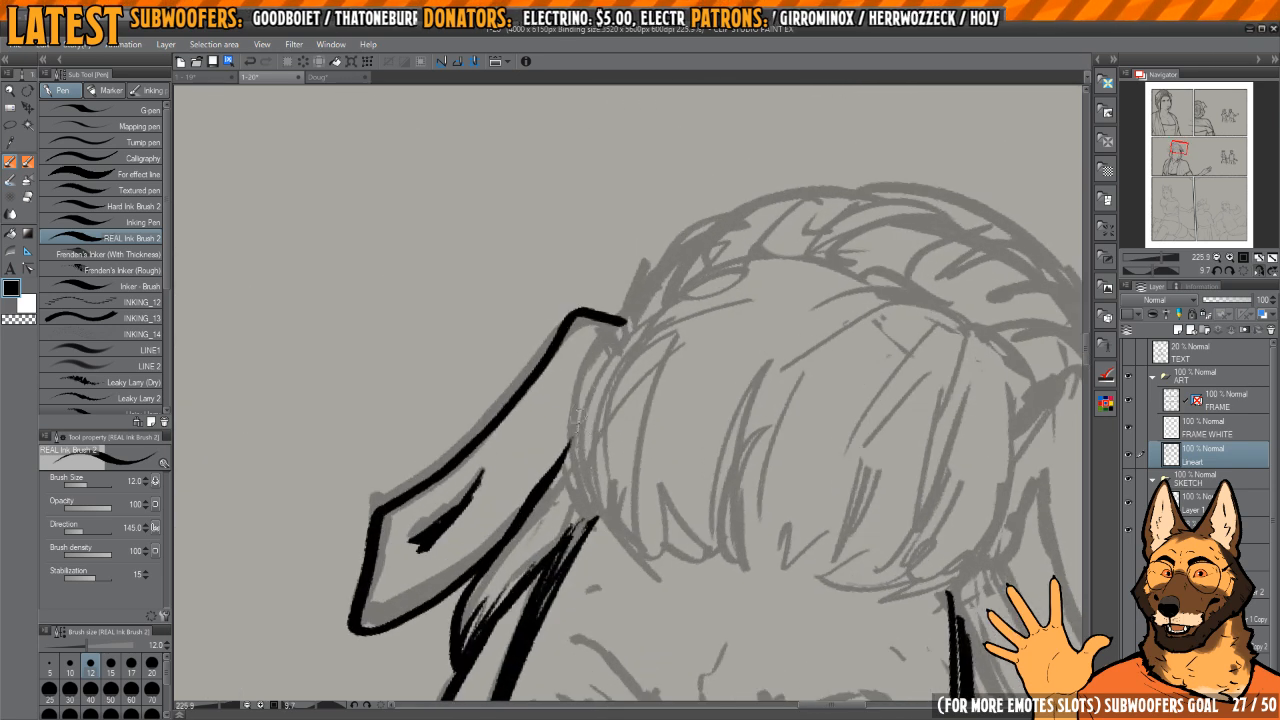
Step: Ink the outer ends of the bangs' lower edge on both sides of the forehead
{"action": "left_click_drag", "start_coordinate": [604, 514], "coordinate": [617, 530]}
{"action": "mouse_move", "coordinate": [751, 444]}
{"action": "left_mouse_down"}
{"action": "mouse_move", "coordinate": [689, 326]}
{"action": "mouse_move", "coordinate": [622, 337]}
{"action": "left_mouse_up"}
{"action": "key", "text": "h"}
{"action": "key", "text": "h"}
{"action": "left_click_drag", "start_coordinate": [849, 408], "coordinate": [727, 402]}
{"action": "key", "text": "h"}
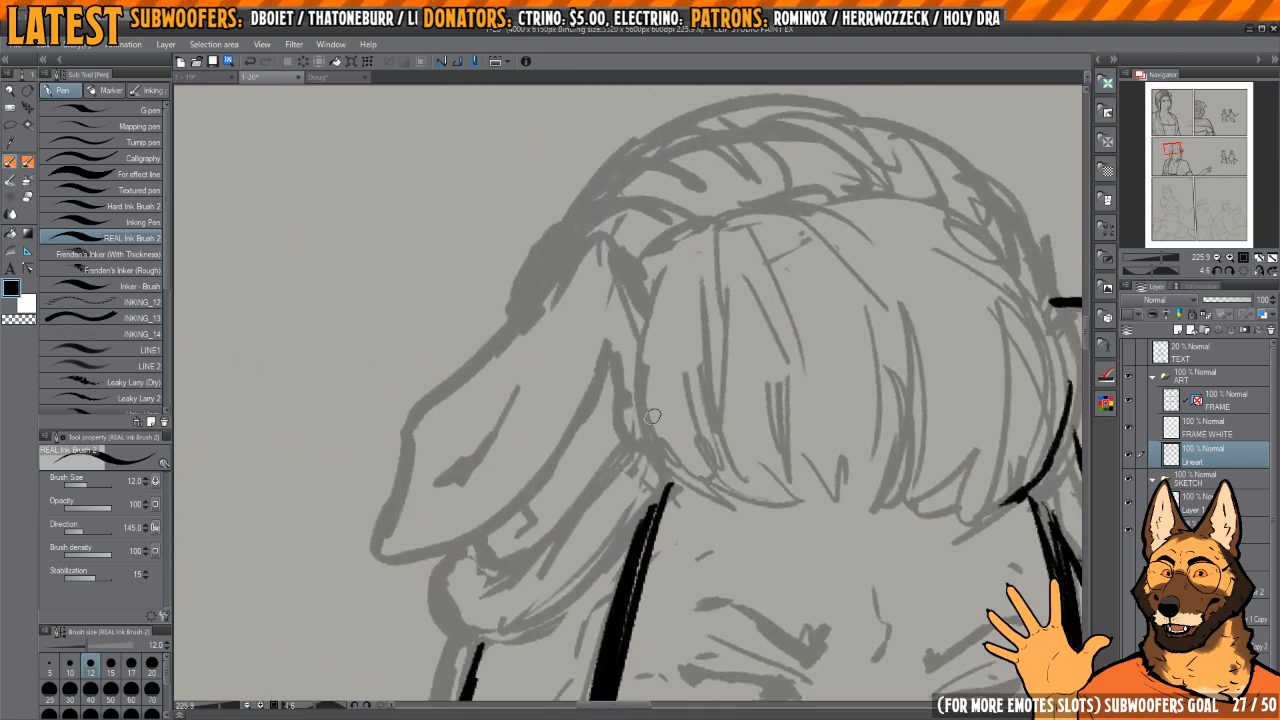
{"action": "mouse_move", "coordinate": [790, 488]}
{"action": "left_mouse_down"}
{"action": "mouse_move", "coordinate": [720, 423]}
{"action": "mouse_move", "coordinate": [714, 451]}
{"action": "mouse_move", "coordinate": [709, 379]}
{"action": "left_mouse_up"}
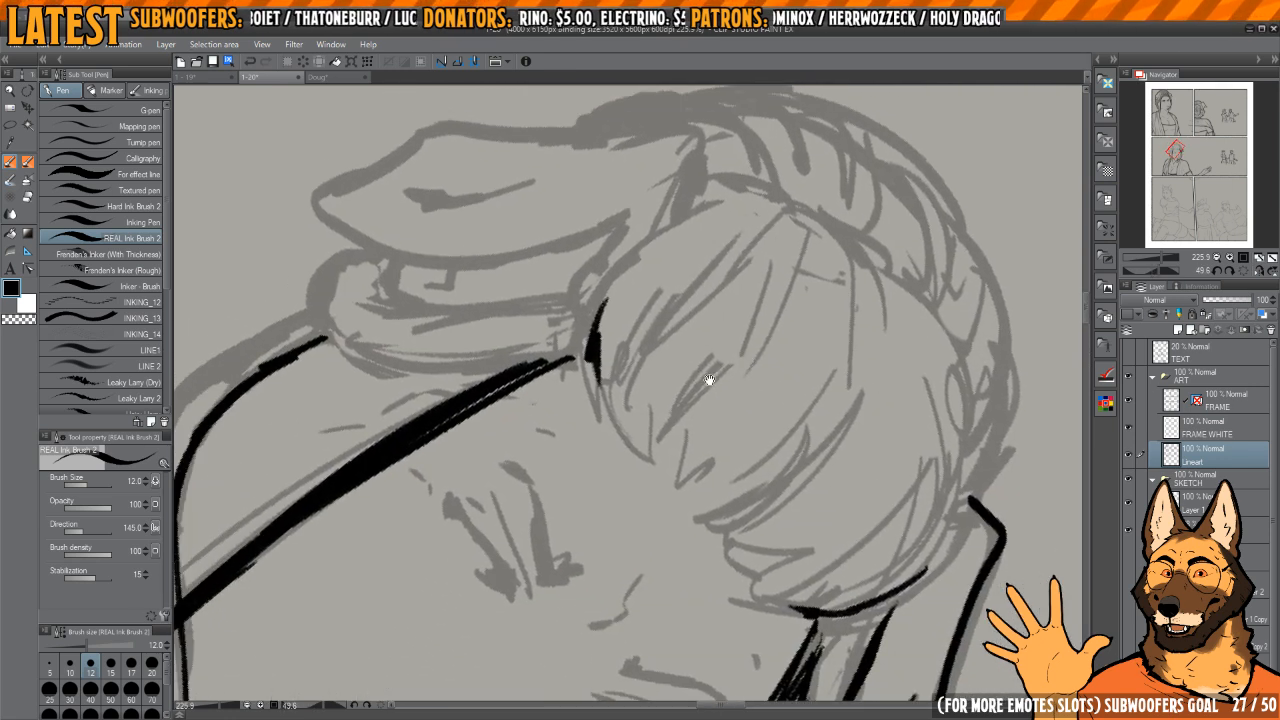
{"action": "left_click_drag", "start_coordinate": [637, 455], "coordinate": [628, 427]}
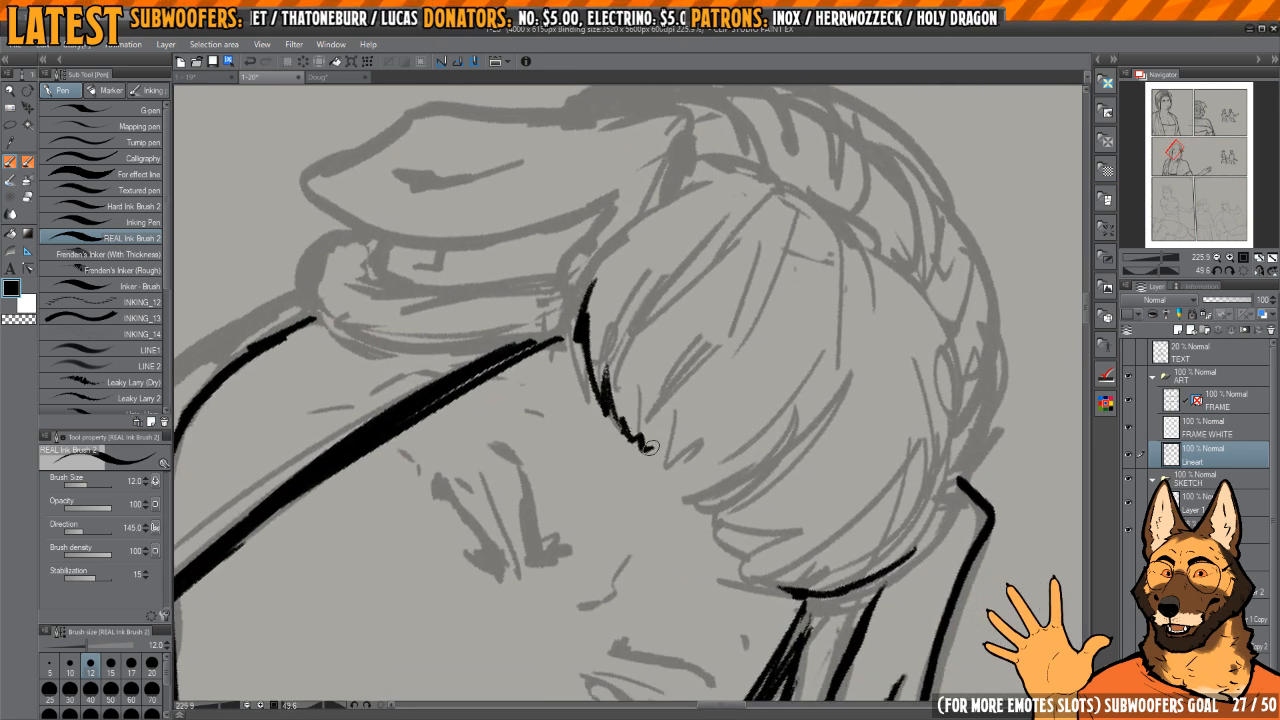
Step: Ink jagged, pointed hair tips along the bangs' lower edge to join both sides across the forehead
{"action": "key", "text": "h"}
{"action": "left_click_drag", "start_coordinate": [694, 503], "coordinate": [703, 380]}
{"action": "left_click_drag", "start_coordinate": [703, 380], "coordinate": [654, 480]}
{"action": "left_click_drag", "start_coordinate": [585, 366], "coordinate": [650, 545]}
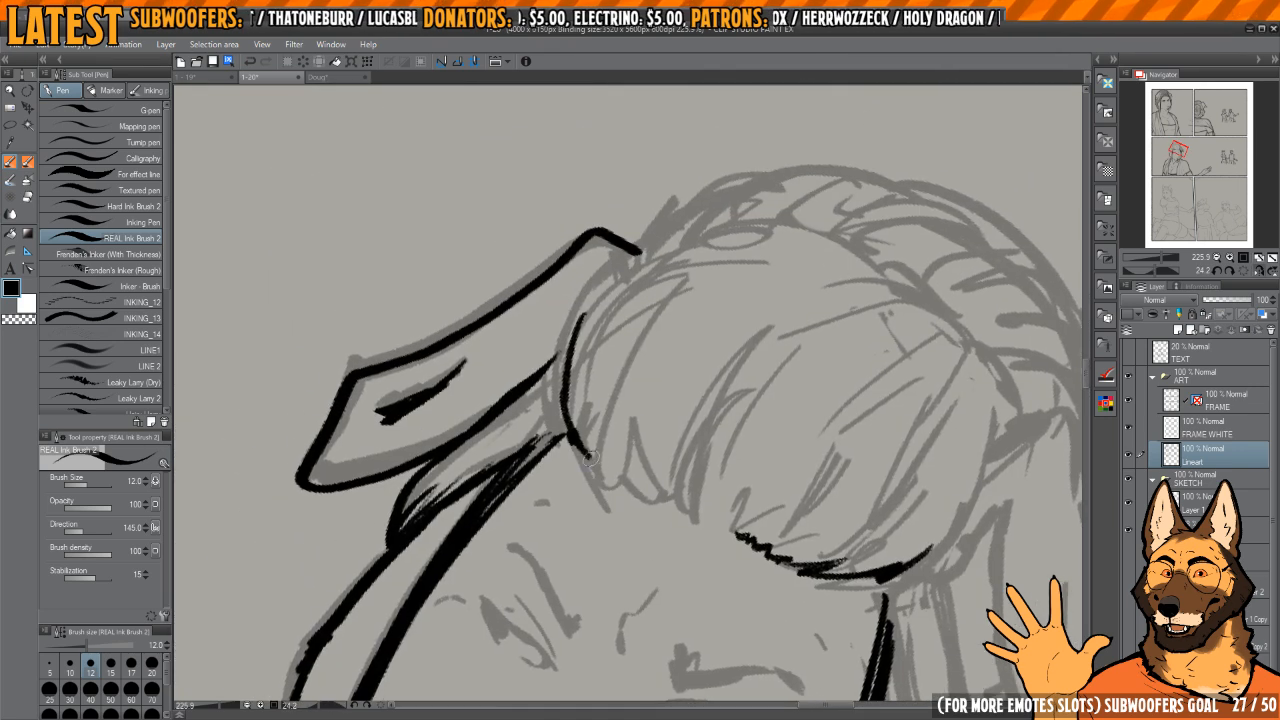
{"action": "left_click_drag", "start_coordinate": [632, 465], "coordinate": [612, 428]}
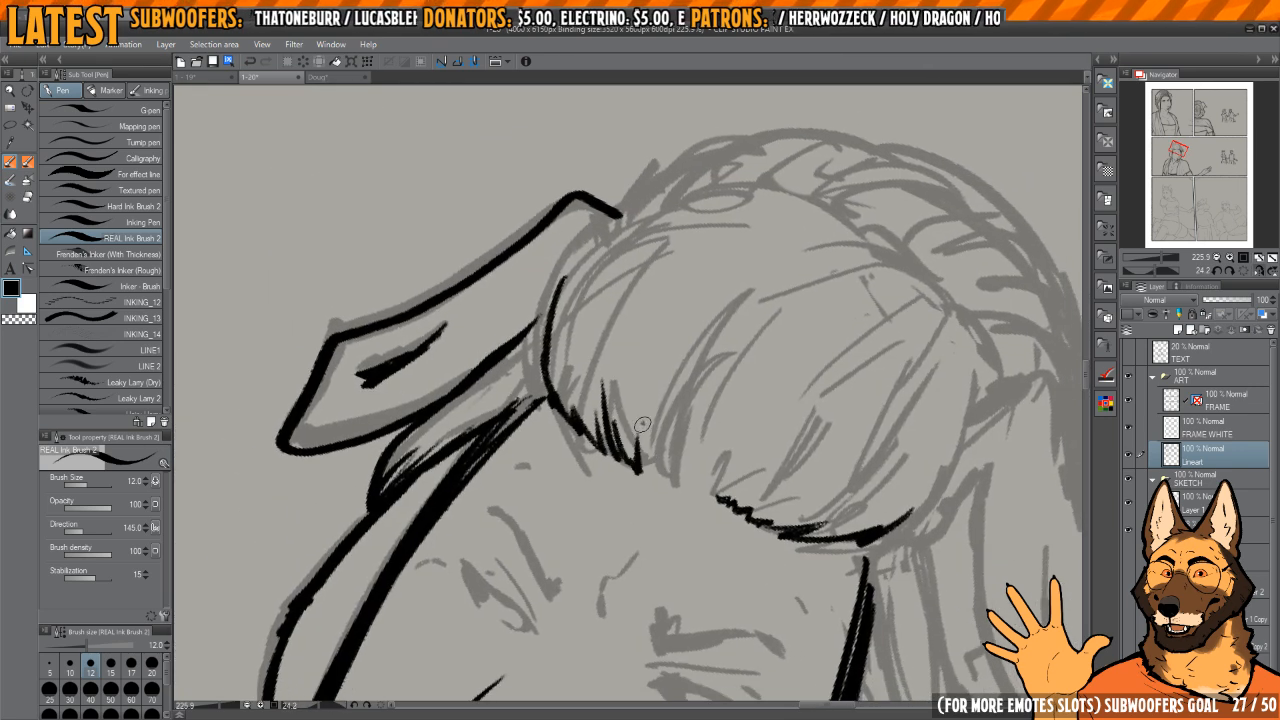
{"action": "left_click_drag", "start_coordinate": [694, 488], "coordinate": [734, 467]}
{"action": "key", "text": "h"}
{"action": "mouse_move", "coordinate": [708, 462]}
{"action": "left_mouse_down"}
{"action": "mouse_move", "coordinate": [726, 380]}
{"action": "mouse_move", "coordinate": [678, 447]}
{"action": "left_mouse_up"}
{"action": "left_click_drag", "start_coordinate": [678, 447], "coordinate": [714, 534]}
{"action": "key", "text": "e"}
{"action": "mouse_move", "coordinate": [616, 400]}
{"action": "left_mouse_down"}
{"action": "mouse_move", "coordinate": [606, 466]}
{"action": "mouse_move", "coordinate": [616, 483]}
{"action": "mouse_move", "coordinate": [665, 485]}
{"action": "mouse_move", "coordinate": [698, 383]}
{"action": "left_mouse_up"}
{"action": "key", "text": "p"}
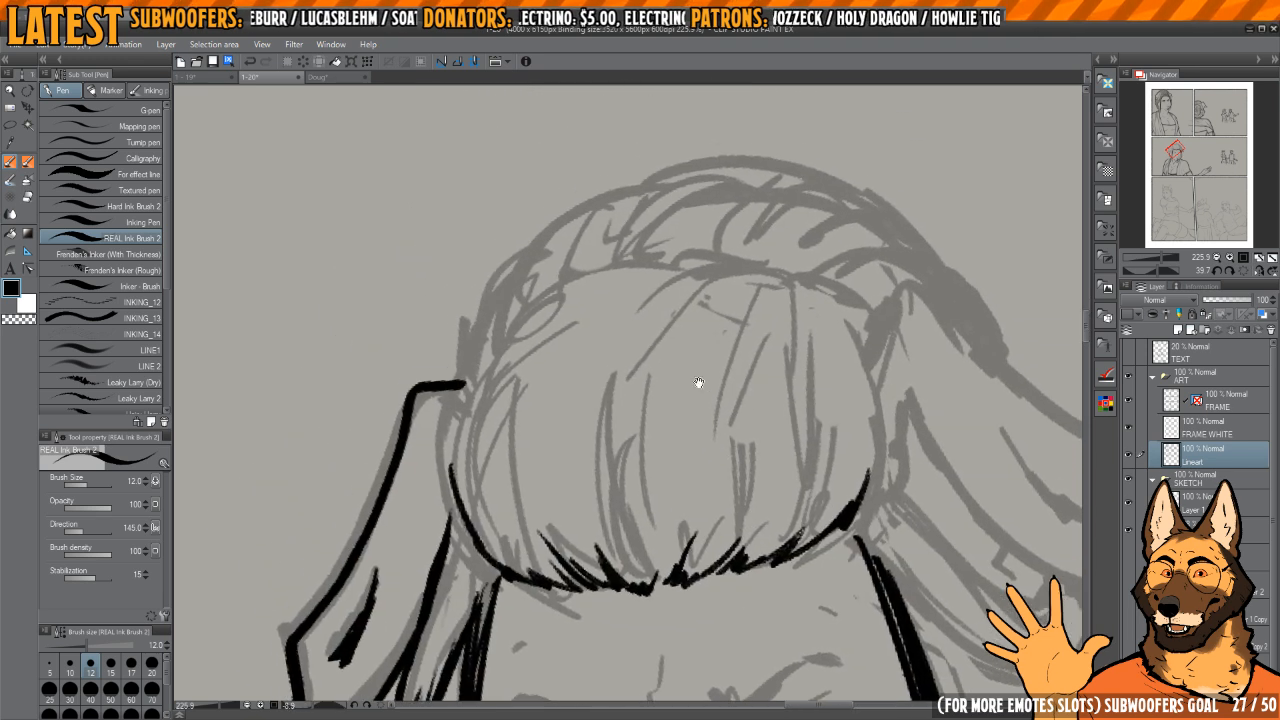
Step: Ink a long curved strand near the middle of the bangs, with shorter strands beside it down to the tips
{"action": "left_click_drag", "start_coordinate": [660, 266], "coordinate": [607, 445]}
{"action": "left_click_drag", "start_coordinate": [618, 472], "coordinate": [613, 457]}
{"action": "key", "text": "ctrl+z"}
{"action": "left_click_drag", "start_coordinate": [607, 355], "coordinate": [630, 562]}
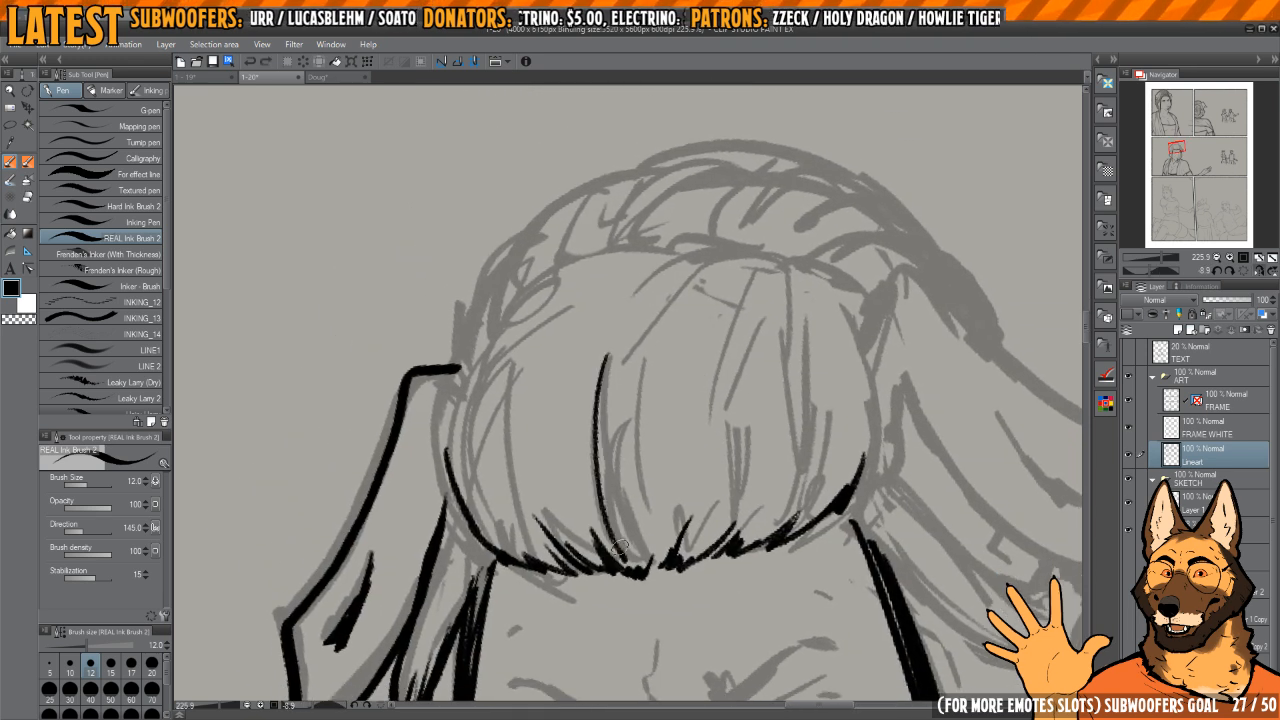
{"action": "left_click_drag", "start_coordinate": [598, 440], "coordinate": [637, 556]}
{"action": "left_click_drag", "start_coordinate": [613, 465], "coordinate": [645, 565]}
{"action": "mouse_move", "coordinate": [658, 443]}
{"action": "left_mouse_down"}
{"action": "mouse_move", "coordinate": [624, 385]}
{"action": "mouse_move", "coordinate": [685, 483]}
{"action": "left_mouse_up"}
Step: Ink clusters of tapered hair strands rising from the tips on the far half of the bangs
{"action": "key", "text": "h"}
{"action": "left_click_drag", "start_coordinate": [636, 503], "coordinate": [664, 592]}
{"action": "left_click_drag", "start_coordinate": [564, 520], "coordinate": [589, 572]}
{"action": "left_click_drag", "start_coordinate": [572, 393], "coordinate": [614, 582]}
{"action": "left_click_drag", "start_coordinate": [553, 458], "coordinate": [603, 580]}
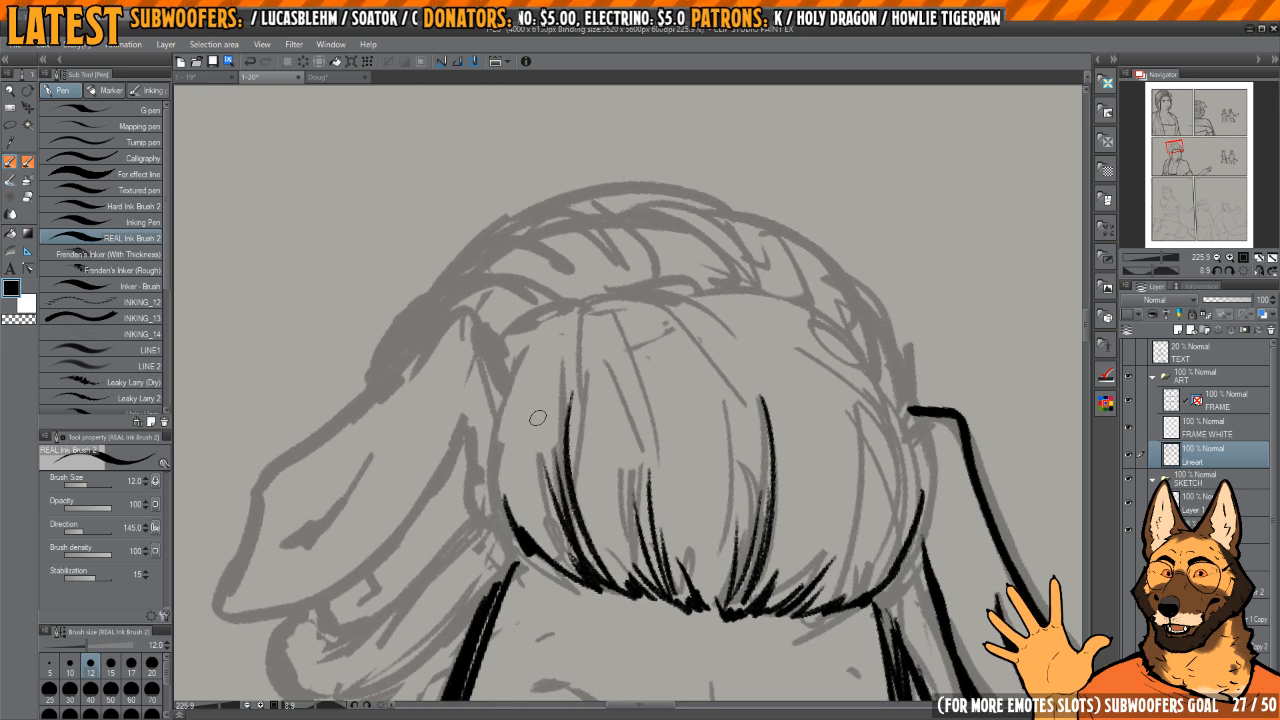
{"action": "left_click_drag", "start_coordinate": [537, 428], "coordinate": [578, 573]}
{"action": "key", "text": "h"}
{"action": "mouse_move", "coordinate": [522, 509]}
{"action": "left_mouse_down"}
{"action": "mouse_move", "coordinate": [540, 483]}
{"action": "mouse_move", "coordinate": [663, 424]}
{"action": "left_mouse_up"}
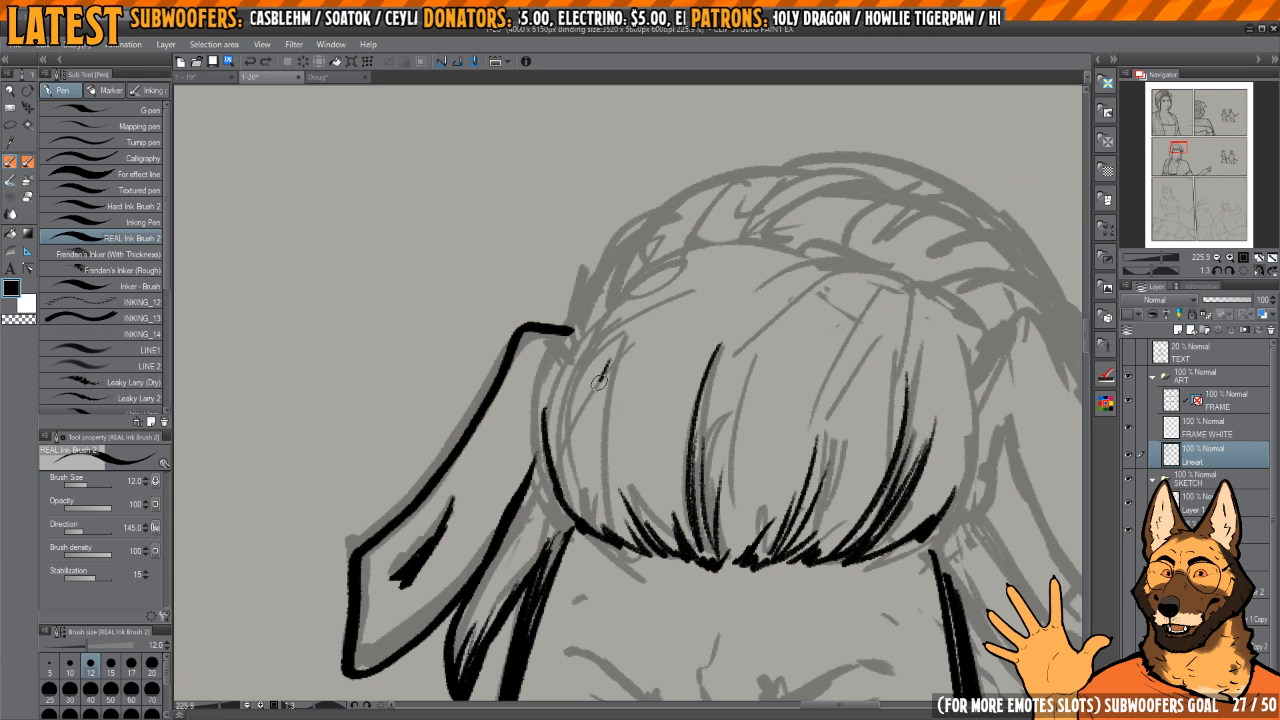
Step: Ink tapered hair strands in the bangs on the side next to the inked ear
{"action": "scroll", "coordinate": [606, 398], "scroll_direction": "up", "scroll_amount": 1}
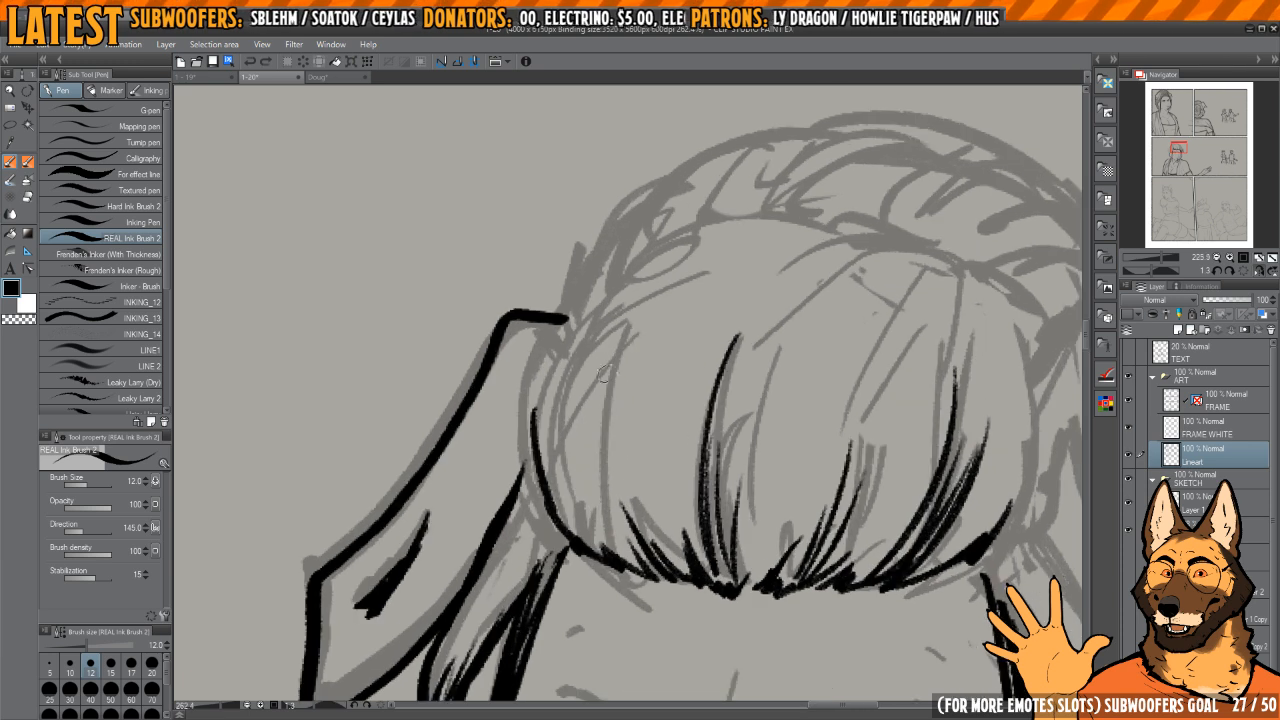
{"action": "mouse_move", "coordinate": [618, 333]}
{"action": "left_mouse_down"}
{"action": "mouse_move", "coordinate": [601, 503]}
{"action": "mouse_move", "coordinate": [652, 572]}
{"action": "left_mouse_up"}
{"action": "left_click_drag", "start_coordinate": [650, 568], "coordinate": [606, 412]}
{"action": "mouse_move", "coordinate": [628, 460]}
{"action": "left_mouse_down"}
{"action": "mouse_move", "coordinate": [659, 561]}
{"action": "mouse_move", "coordinate": [684, 573]}
{"action": "left_mouse_up"}
{"action": "mouse_move", "coordinate": [627, 552]}
{"action": "left_mouse_down"}
{"action": "mouse_move", "coordinate": [574, 378]}
{"action": "mouse_move", "coordinate": [626, 370]}
{"action": "left_mouse_up"}
Step: Ink the side contour of the bangs from above the ear's base down to the lower hair edge
{"action": "left_click_drag", "start_coordinate": [669, 276], "coordinate": [600, 372]}
{"action": "key", "text": "ctrl+z"}
{"action": "scroll", "coordinate": [642, 318], "scroll_direction": "up", "scroll_amount": 2}
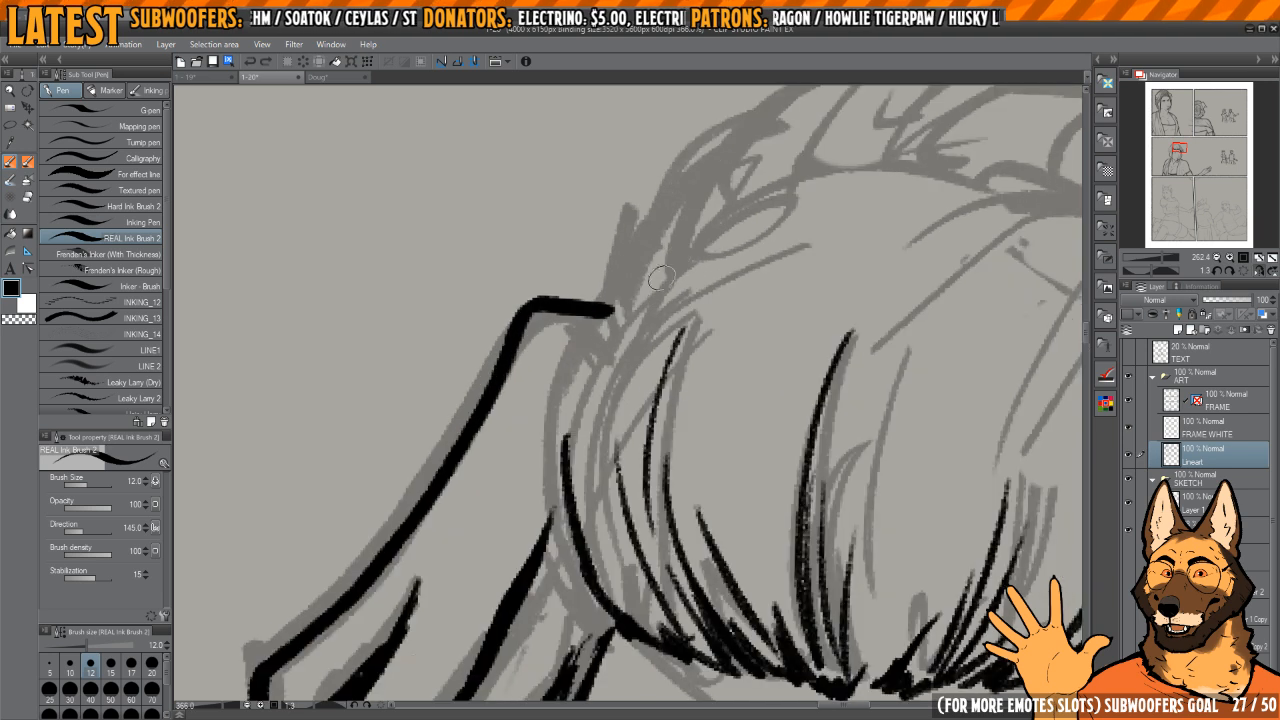
{"action": "mouse_move", "coordinate": [678, 256]}
{"action": "left_mouse_down"}
{"action": "mouse_move", "coordinate": [587, 366]}
{"action": "mouse_move", "coordinate": [562, 446]}
{"action": "mouse_move", "coordinate": [605, 322]}
{"action": "left_mouse_up"}
{"action": "left_click_drag", "start_coordinate": [639, 331], "coordinate": [659, 265]}
{"action": "scroll", "coordinate": [659, 266], "scroll_direction": "down", "scroll_amount": 3}
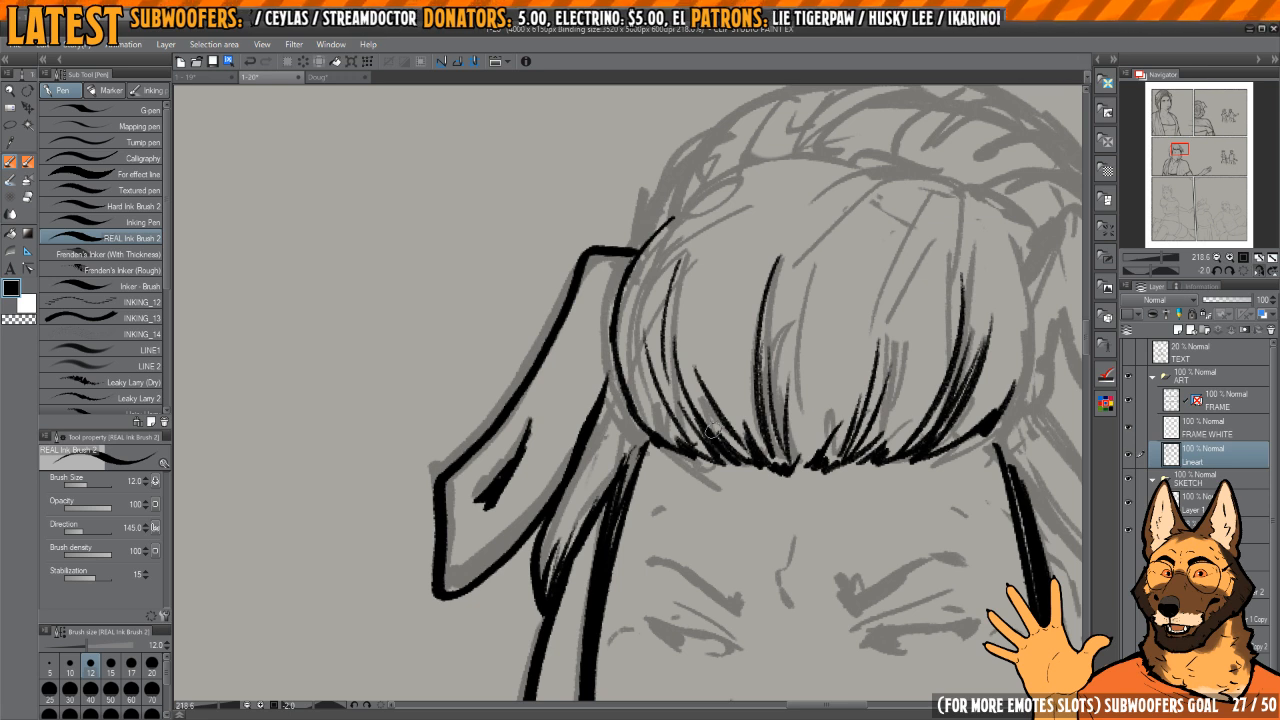
Step: Touch up the ear's inner edge and the hair tuft where they meet the side of the bangs
{"action": "scroll", "coordinate": [707, 397], "scroll_direction": "up", "scroll_amount": 5}
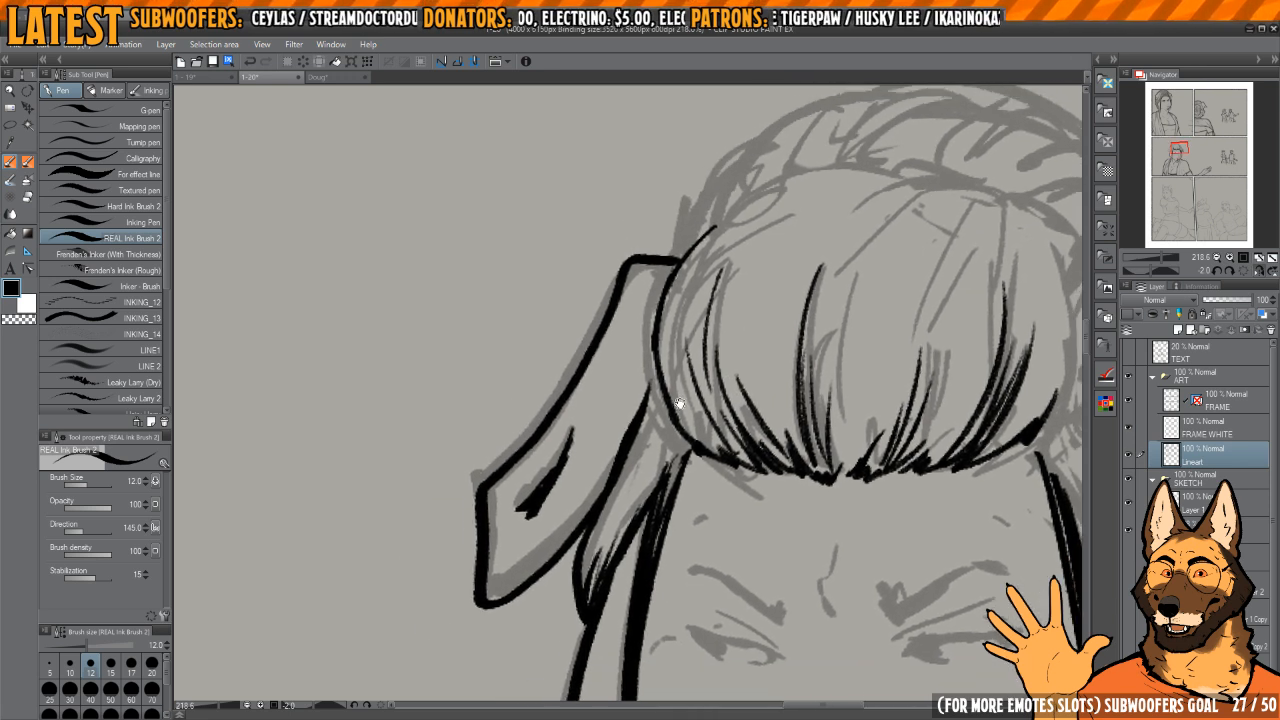
{"action": "mouse_move", "coordinate": [667, 384]}
{"action": "left_mouse_down"}
{"action": "mouse_move", "coordinate": [594, 512]}
{"action": "mouse_move", "coordinate": [656, 388]}
{"action": "mouse_move", "coordinate": [630, 462]}
{"action": "left_mouse_up"}
{"action": "key", "text": "c"}
{"action": "key", "text": "c"}
{"action": "left_click_drag", "start_coordinate": [661, 394], "coordinate": [631, 539]}
{"action": "left_click_drag", "start_coordinate": [640, 526], "coordinate": [650, 400]}
Step: Ink the curved line separating the top of the bangs from the braid, down to the bangs' side contour
{"action": "mouse_move", "coordinate": [716, 331]}
{"action": "left_mouse_down"}
{"action": "mouse_move", "coordinate": [660, 417]}
{"action": "mouse_move", "coordinate": [722, 343]}
{"action": "left_mouse_up"}
{"action": "mouse_move", "coordinate": [714, 283]}
{"action": "left_mouse_down"}
{"action": "mouse_move", "coordinate": [687, 389]}
{"action": "mouse_move", "coordinate": [625, 407]}
{"action": "left_mouse_up"}
{"action": "scroll", "coordinate": [687, 389], "scroll_direction": "down", "scroll_amount": 4}
{"action": "mouse_move", "coordinate": [726, 351]}
{"action": "left_mouse_down", "text": "shift"}
{"action": "mouse_move", "coordinate": [686, 311]}
{"action": "mouse_move", "coordinate": [700, 323]}
{"action": "left_mouse_up", "text": "shift"}
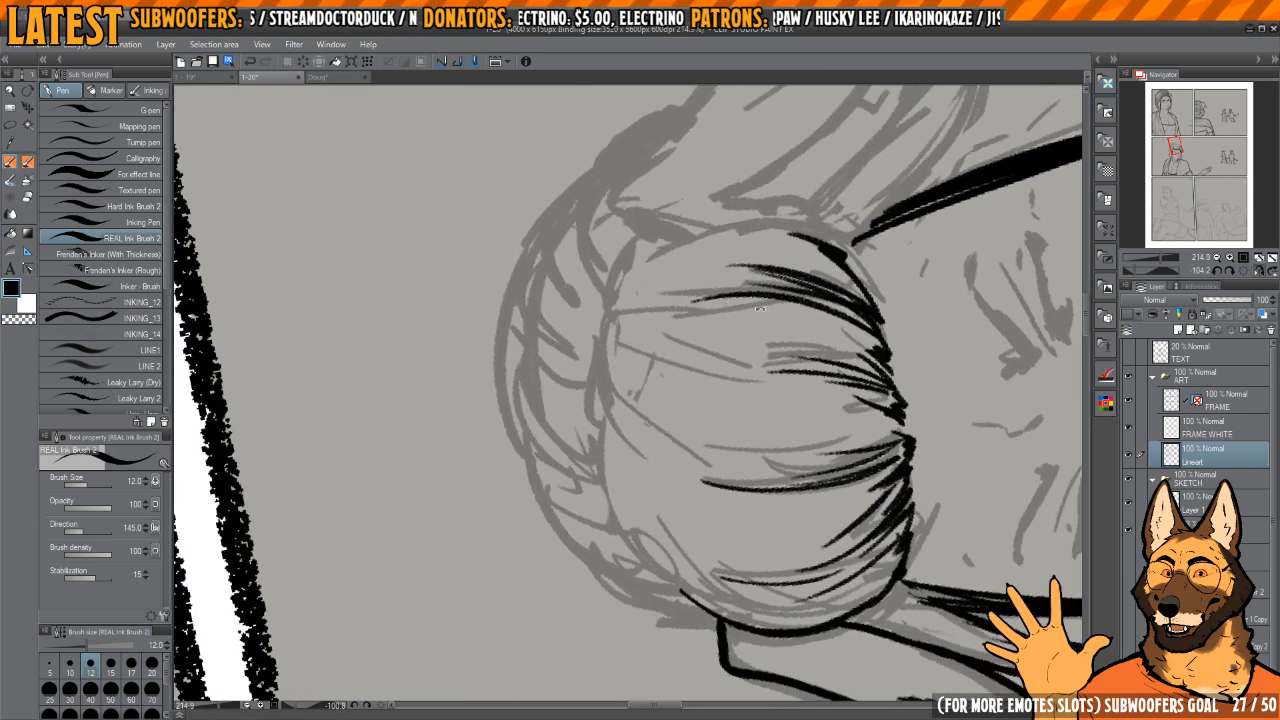
{"action": "mouse_move", "coordinate": [644, 245]}
{"action": "left_mouse_down"}
{"action": "mouse_move", "coordinate": [688, 309]}
{"action": "mouse_move", "coordinate": [648, 409]}
{"action": "left_mouse_up"}
{"action": "left_click_drag", "start_coordinate": [656, 364], "coordinate": [660, 320]}
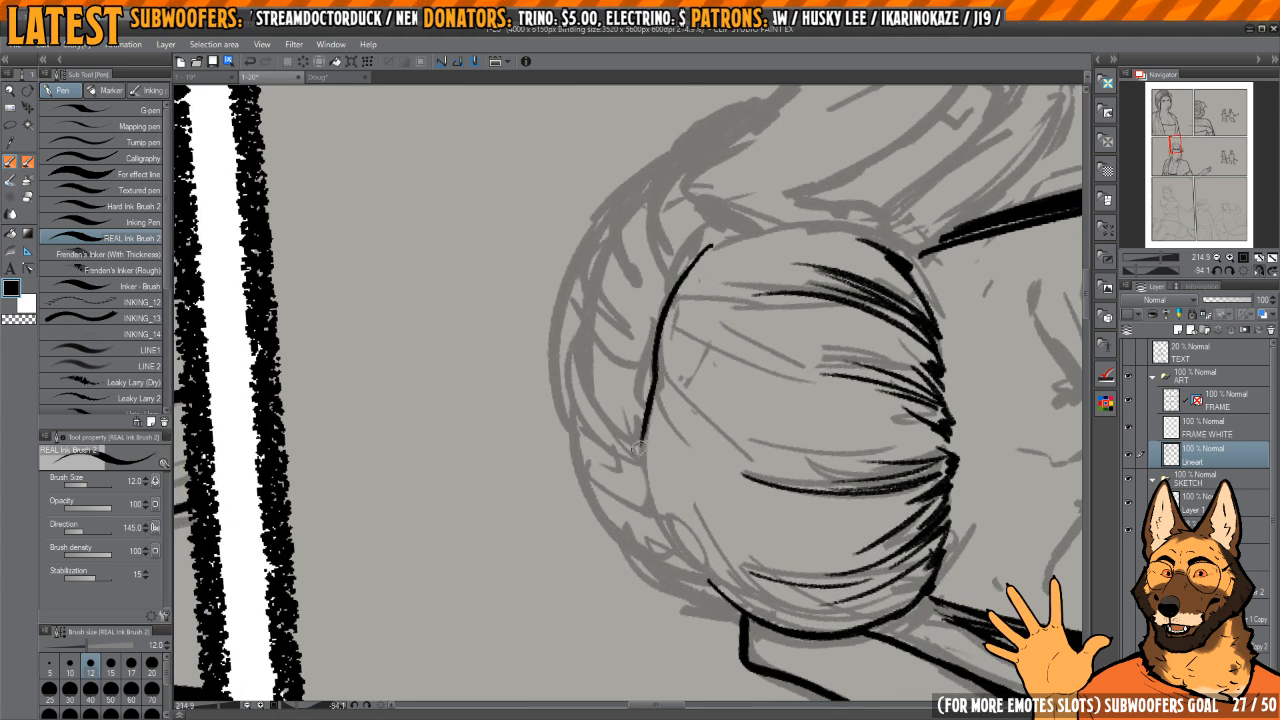
{"action": "left_click_drag", "start_coordinate": [649, 491], "coordinate": [682, 556]}
{"action": "left_click_drag", "start_coordinate": [686, 516], "coordinate": [671, 434]}
{"action": "left_click_drag", "start_coordinate": [655, 325], "coordinate": [692, 345], "text": "shift"}
{"action": "left_click_drag", "start_coordinate": [690, 348], "coordinate": [710, 412]}
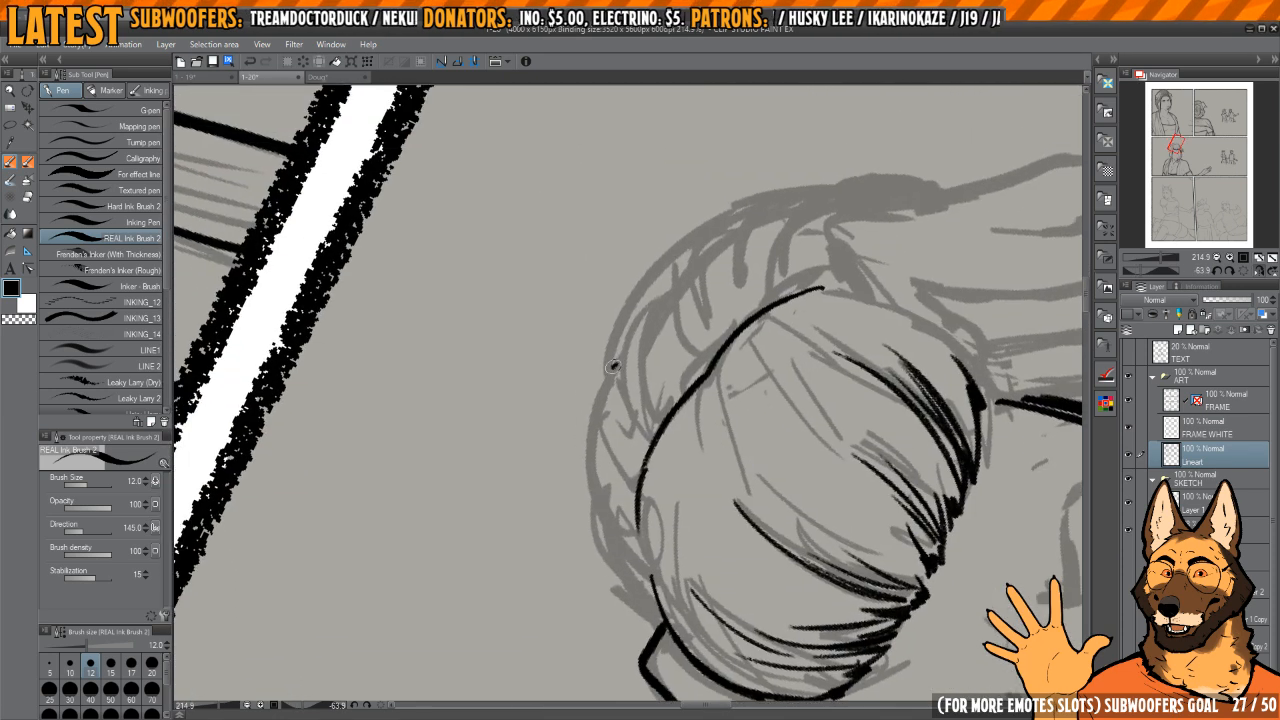
Step: Ink the braid's outer contour as a thick tapered curve over the head, ending behind the still-sketched near ear
{"action": "left_click_drag", "start_coordinate": [613, 580], "coordinate": [660, 636]}
{"action": "key", "text": "ctrl+z"}
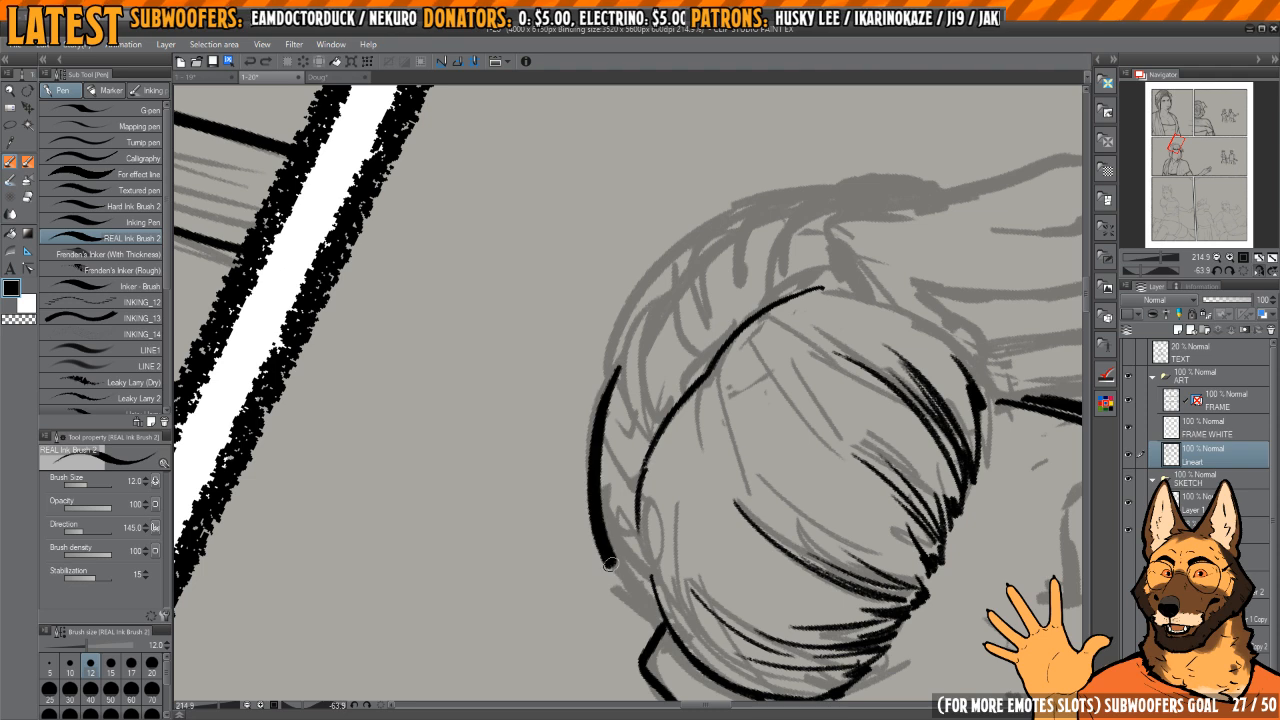
{"action": "left_click_drag", "start_coordinate": [610, 565], "coordinate": [661, 622]}
{"action": "left_click_drag", "start_coordinate": [689, 565], "coordinate": [691, 320], "text": "shift"}
{"action": "left_click_drag", "start_coordinate": [655, 262], "coordinate": [736, 388]}
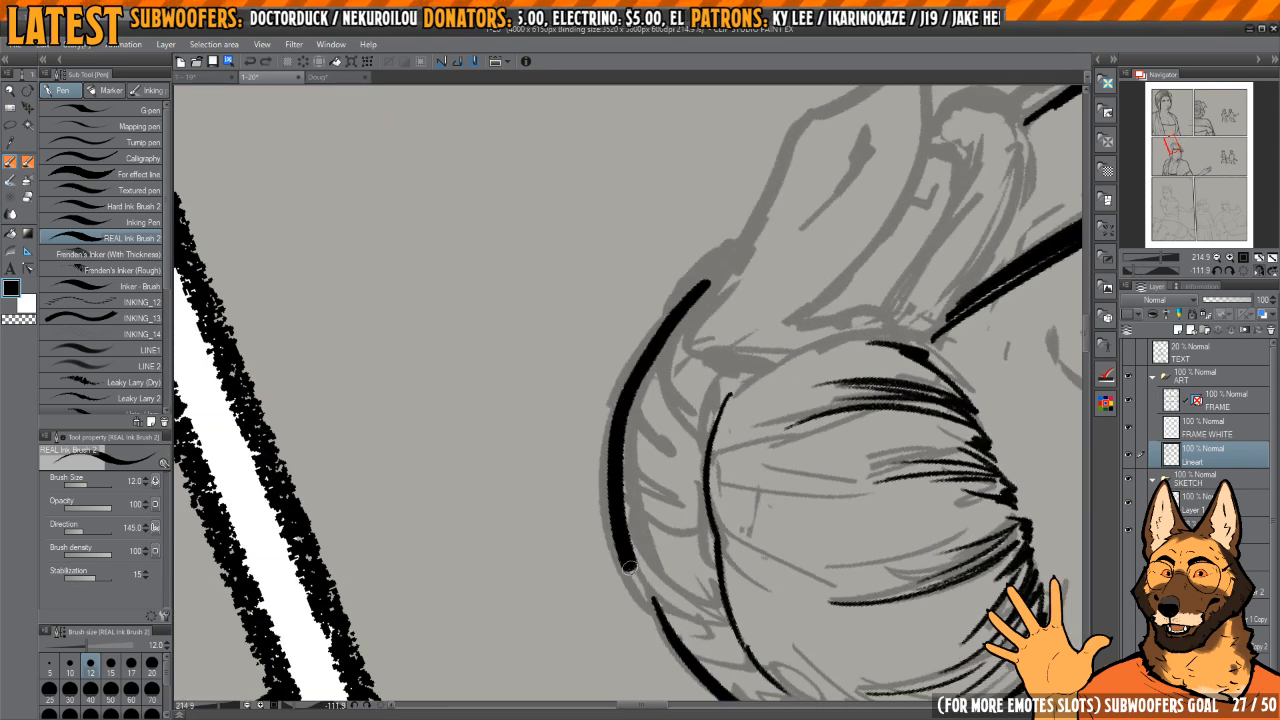
{"action": "left_click_drag", "start_coordinate": [629, 567], "coordinate": [672, 638]}
{"action": "mouse_move", "coordinate": [690, 620]}
{"action": "left_mouse_down"}
{"action": "mouse_move", "coordinate": [661, 474]}
{"action": "mouse_move", "coordinate": [640, 470]}
{"action": "left_mouse_up"}
{"action": "mouse_move", "coordinate": [648, 368]}
{"action": "left_mouse_down"}
{"action": "mouse_move", "coordinate": [666, 391]}
{"action": "mouse_move", "coordinate": [650, 427]}
{"action": "left_mouse_up"}
{"action": "key", "text": "ctrl+z"}
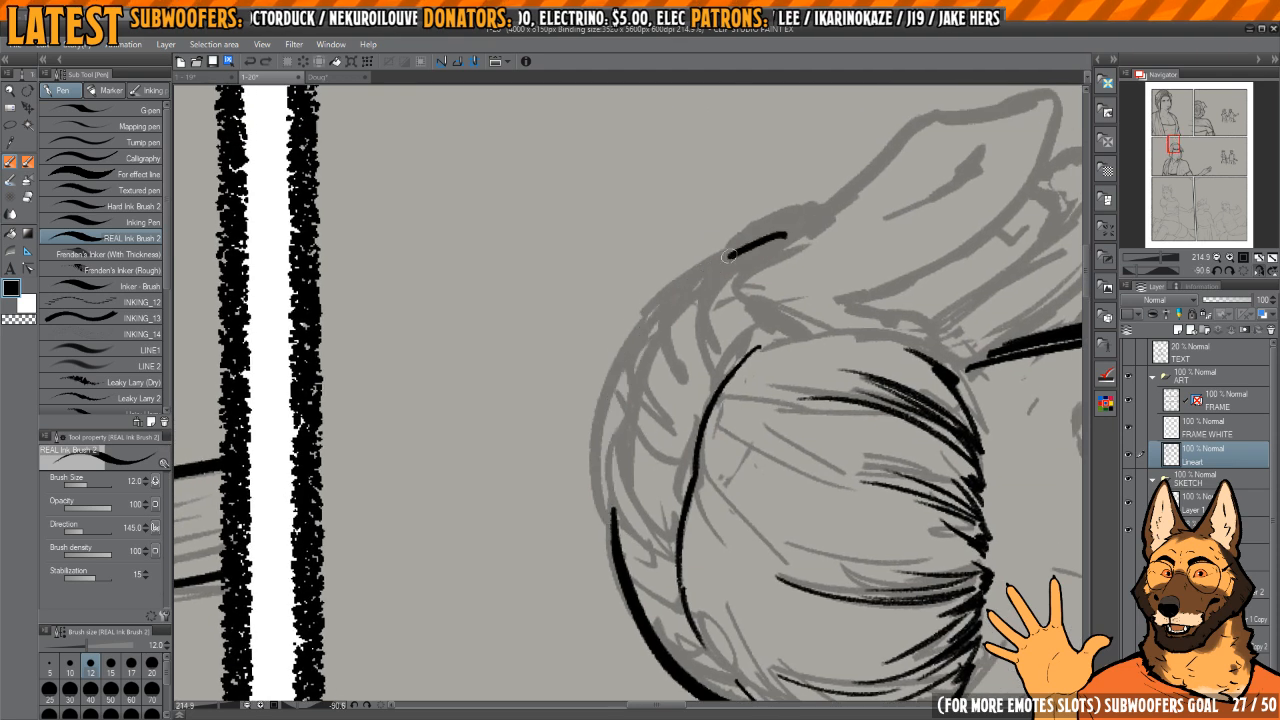
{"action": "left_click_drag", "start_coordinate": [729, 256], "coordinate": [605, 540]}
{"action": "left_click_drag", "start_coordinate": [774, 430], "coordinate": [675, 551]}
{"action": "left_click_drag", "start_coordinate": [675, 551], "coordinate": [710, 537], "text": "shift"}
Step: Trim and refine the thickness of the braid's outer contour where it tapers toward the near ear
{"action": "key", "text": "h"}
{"action": "left_click_drag", "start_coordinate": [617, 427], "coordinate": [674, 466]}
{"action": "mouse_move", "coordinate": [766, 424]}
{"action": "left_mouse_down", "text": "shift"}
{"action": "mouse_move", "coordinate": [663, 528]}
{"action": "mouse_move", "coordinate": [698, 427]}
{"action": "left_mouse_up", "text": "shift"}
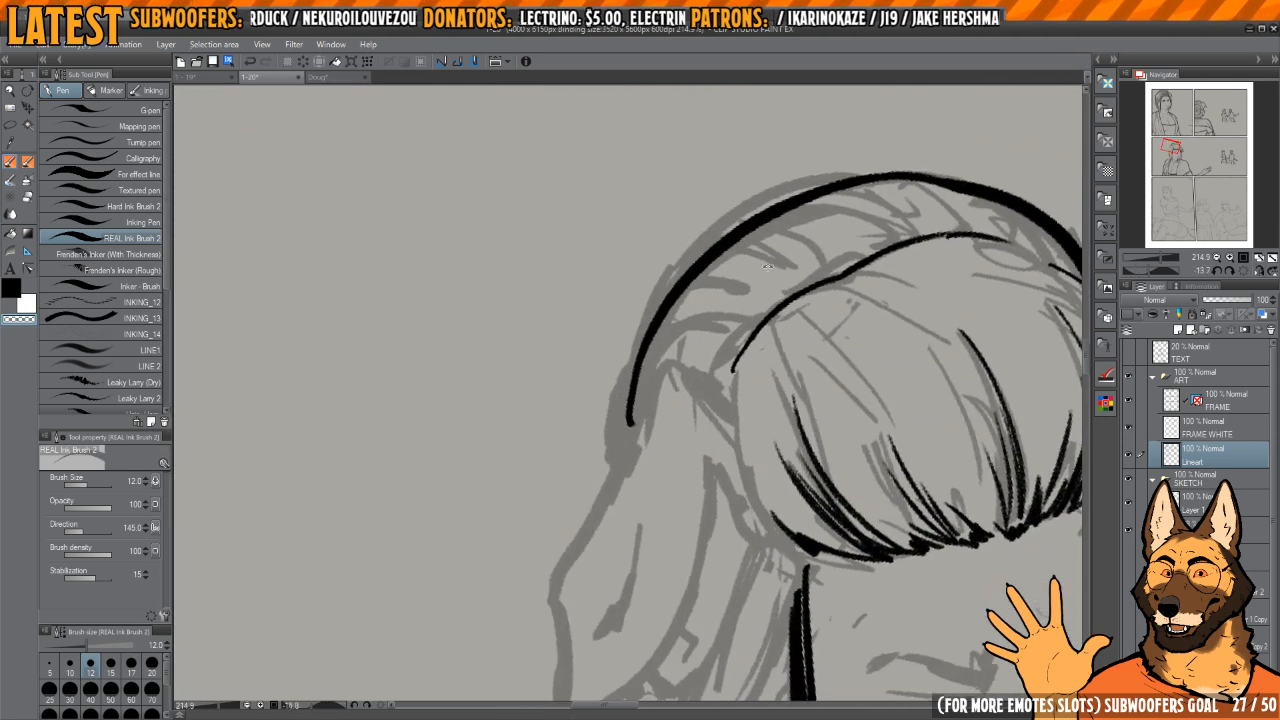
{"action": "key", "text": "c"}
{"action": "scroll", "coordinate": [658, 339], "scroll_direction": "up", "scroll_amount": 3}
{"action": "key", "text": "c"}
{"action": "mouse_move", "coordinate": [614, 520]}
{"action": "left_mouse_down"}
{"action": "mouse_move", "coordinate": [643, 355]}
{"action": "mouse_move", "coordinate": [627, 514]}
{"action": "left_mouse_up"}
{"action": "key", "text": "c"}
{"action": "left_click_drag", "start_coordinate": [629, 385], "coordinate": [612, 514]}
{"action": "scroll", "coordinate": [688, 245], "scroll_direction": "down", "scroll_amount": 4}
{"action": "left_click_drag", "start_coordinate": [674, 329], "coordinate": [664, 283]}
Step: Ink the near ear's peak and outer edge from the end of the braid contour down toward the tip
{"action": "key", "text": "h"}
{"action": "mouse_move", "coordinate": [684, 324]}
{"action": "left_mouse_down"}
{"action": "mouse_move", "coordinate": [763, 357]}
{"action": "mouse_move", "coordinate": [646, 337]}
{"action": "mouse_move", "coordinate": [675, 345]}
{"action": "mouse_move", "coordinate": [625, 360]}
{"action": "mouse_move", "coordinate": [696, 318]}
{"action": "left_mouse_up"}
{"action": "key", "text": "h"}
{"action": "key", "text": "h"}
{"action": "scroll", "coordinate": [611, 341], "scroll_direction": "up", "scroll_amount": 3}
Step: Ink the near ear's inner edge down to the tip and clean up the line
{"action": "key", "text": "h"}
{"action": "mouse_move", "coordinate": [742, 270]}
{"action": "left_mouse_down"}
{"action": "mouse_move", "coordinate": [670, 318]}
{"action": "mouse_move", "coordinate": [500, 535]}
{"action": "left_mouse_up"}
{"action": "scroll", "coordinate": [500, 540], "scroll_direction": "down", "scroll_amount": 1}
{"action": "mouse_move", "coordinate": [564, 394]}
{"action": "left_mouse_down"}
{"action": "mouse_move", "coordinate": [544, 560]}
{"action": "mouse_move", "coordinate": [692, 478]}
{"action": "mouse_move", "coordinate": [657, 411]}
{"action": "mouse_move", "coordinate": [689, 452]}
{"action": "left_mouse_up"}
{"action": "key", "text": "h"}
{"action": "mouse_move", "coordinate": [603, 336]}
{"action": "left_mouse_down"}
{"action": "mouse_move", "coordinate": [634, 498]}
{"action": "mouse_move", "coordinate": [746, 622]}
{"action": "mouse_move", "coordinate": [720, 569]}
{"action": "left_mouse_up"}
{"action": "key", "text": "c"}
{"action": "left_click_drag", "start_coordinate": [723, 522], "coordinate": [689, 578]}
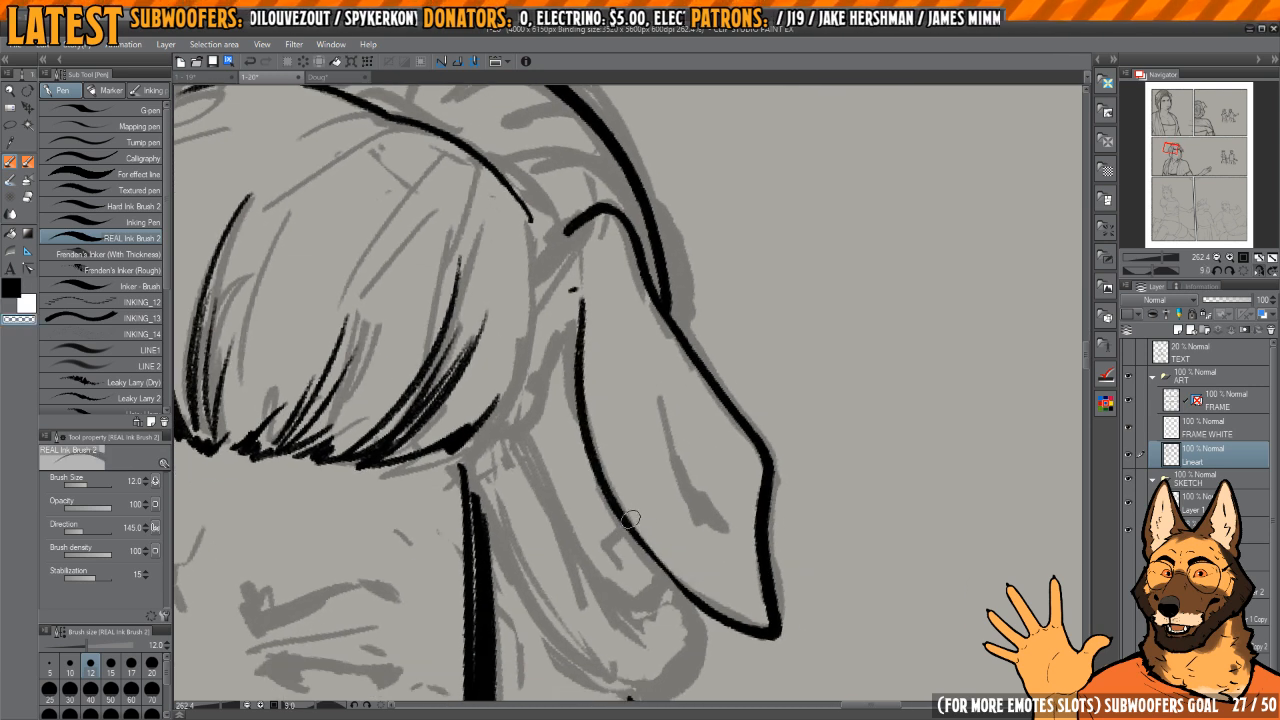
Step: Ink the tapered fold mark inside the near ear with a thick dark end near the tip
{"action": "key", "text": "c"}
{"action": "left_click_drag", "start_coordinate": [614, 494], "coordinate": [708, 612]}
{"action": "left_click_drag", "start_coordinate": [663, 419], "coordinate": [705, 541]}
{"action": "left_click_drag", "start_coordinate": [689, 496], "coordinate": [707, 525]}
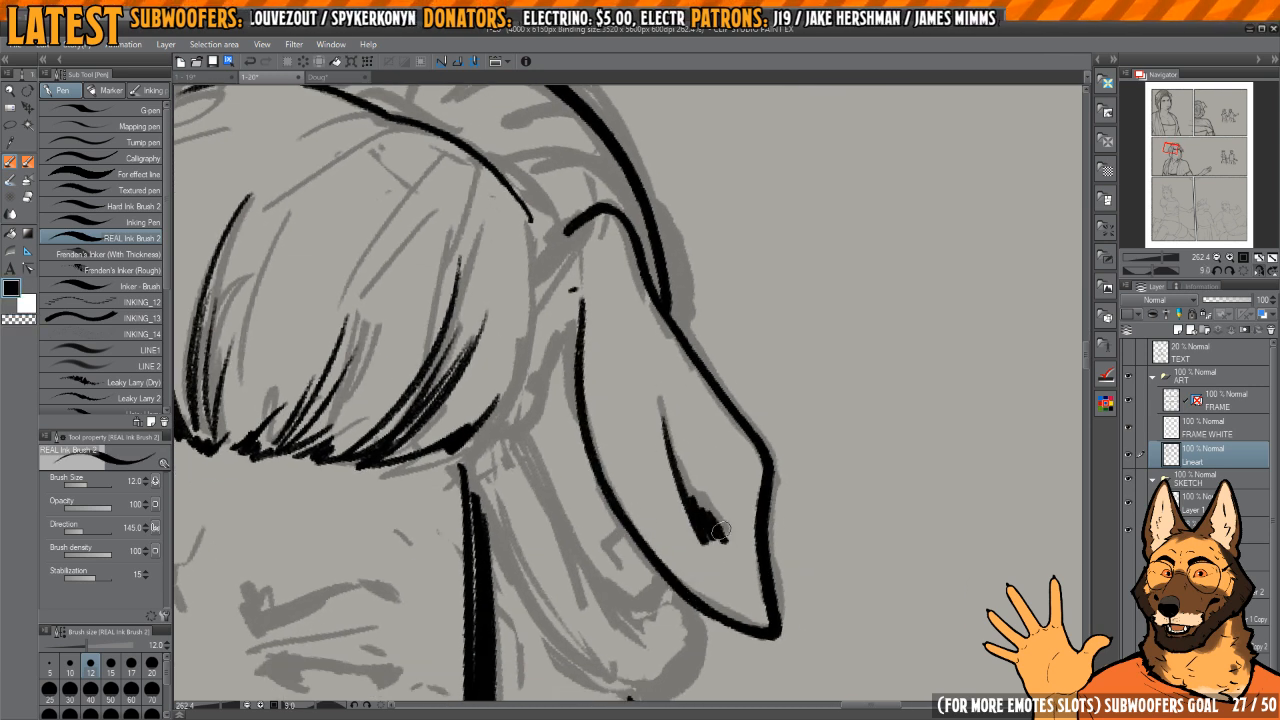
Step: Ink the near ear's base line from its peak to the side of the bangs and tidy the junction
{"action": "mouse_move", "coordinate": [668, 405]}
{"action": "left_mouse_down"}
{"action": "mouse_move", "coordinate": [706, 423]}
{"action": "mouse_move", "coordinate": [677, 374]}
{"action": "mouse_move", "coordinate": [634, 371]}
{"action": "mouse_move", "coordinate": [659, 361]}
{"action": "mouse_move", "coordinate": [596, 384]}
{"action": "left_mouse_up"}
{"action": "key", "text": "h"}
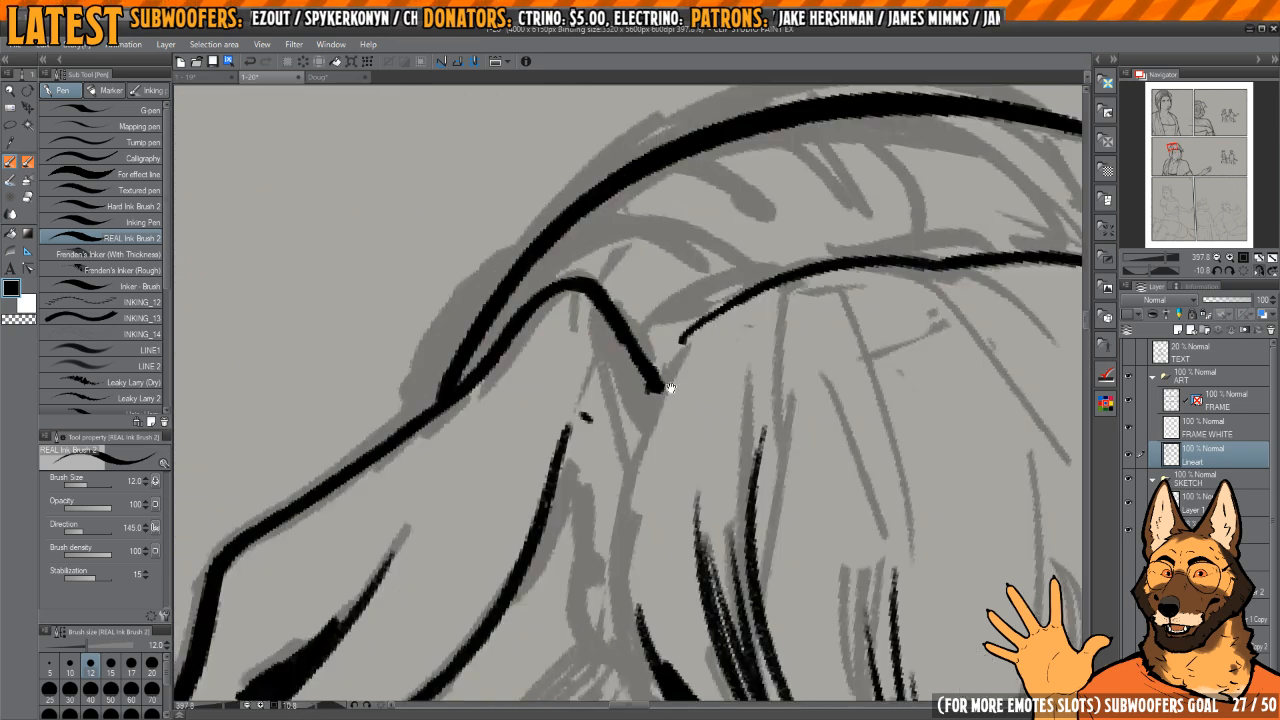
{"action": "mouse_move", "coordinate": [740, 390]}
{"action": "left_mouse_down"}
{"action": "mouse_move", "coordinate": [700, 305]}
{"action": "mouse_move", "coordinate": [745, 305]}
{"action": "left_mouse_up"}
{"action": "key", "text": "c"}
{"action": "mouse_move", "coordinate": [693, 289]}
{"action": "left_mouse_down"}
{"action": "mouse_move", "coordinate": [750, 253]}
{"action": "mouse_move", "coordinate": [703, 287]}
{"action": "mouse_move", "coordinate": [647, 420]}
{"action": "mouse_move", "coordinate": [658, 364]}
{"action": "left_mouse_up"}
{"action": "key", "text": "c"}
Step: Ink the bangs' side contour past the near ear's base to the lower hair edge and trim the overlap
{"action": "mouse_move", "coordinate": [688, 291]}
{"action": "left_mouse_down"}
{"action": "mouse_move", "coordinate": [662, 348]}
{"action": "mouse_move", "coordinate": [682, 560]}
{"action": "left_mouse_up"}
{"action": "mouse_move", "coordinate": [700, 430]}
{"action": "left_mouse_down"}
{"action": "mouse_move", "coordinate": [631, 406]}
{"action": "mouse_move", "coordinate": [670, 400]}
{"action": "left_mouse_up"}
{"action": "left_click_drag", "start_coordinate": [656, 298], "coordinate": [660, 389]}
{"action": "key", "text": "c"}
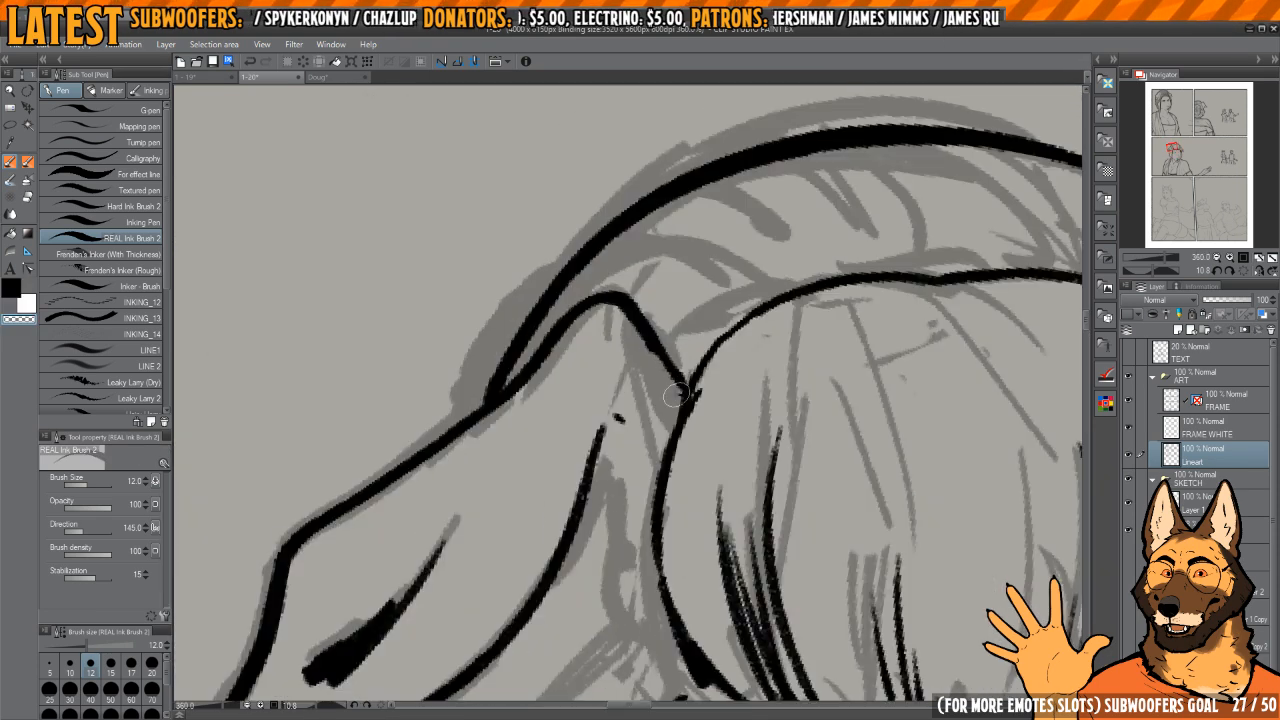
{"action": "left_click_drag", "start_coordinate": [603, 322], "coordinate": [674, 400]}
{"action": "left_click_drag", "start_coordinate": [648, 384], "coordinate": [674, 354]}
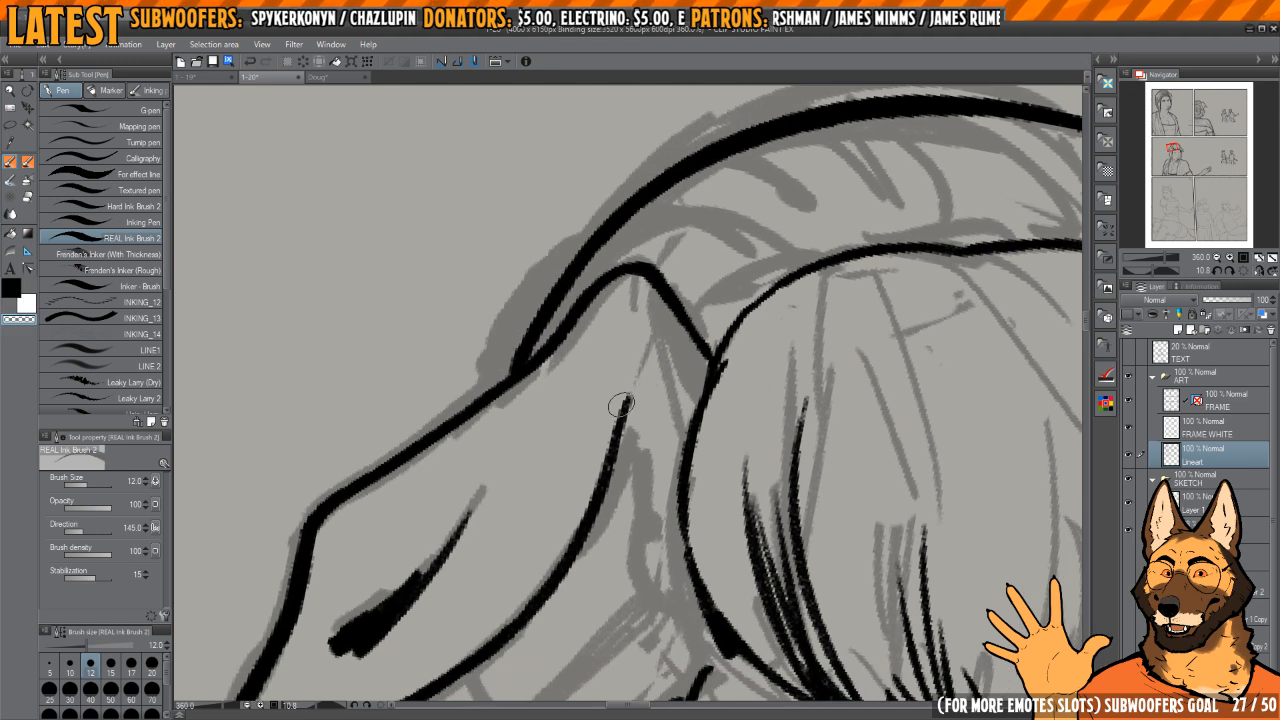
Step: Erase the stray marks above the near ear's inner edge and re-ink its upper end as a clean taper
{"action": "left_click_drag", "start_coordinate": [621, 405], "coordinate": [583, 508]}
{"action": "key", "text": "c"}
{"action": "left_click_drag", "start_coordinate": [558, 568], "coordinate": [619, 440]}
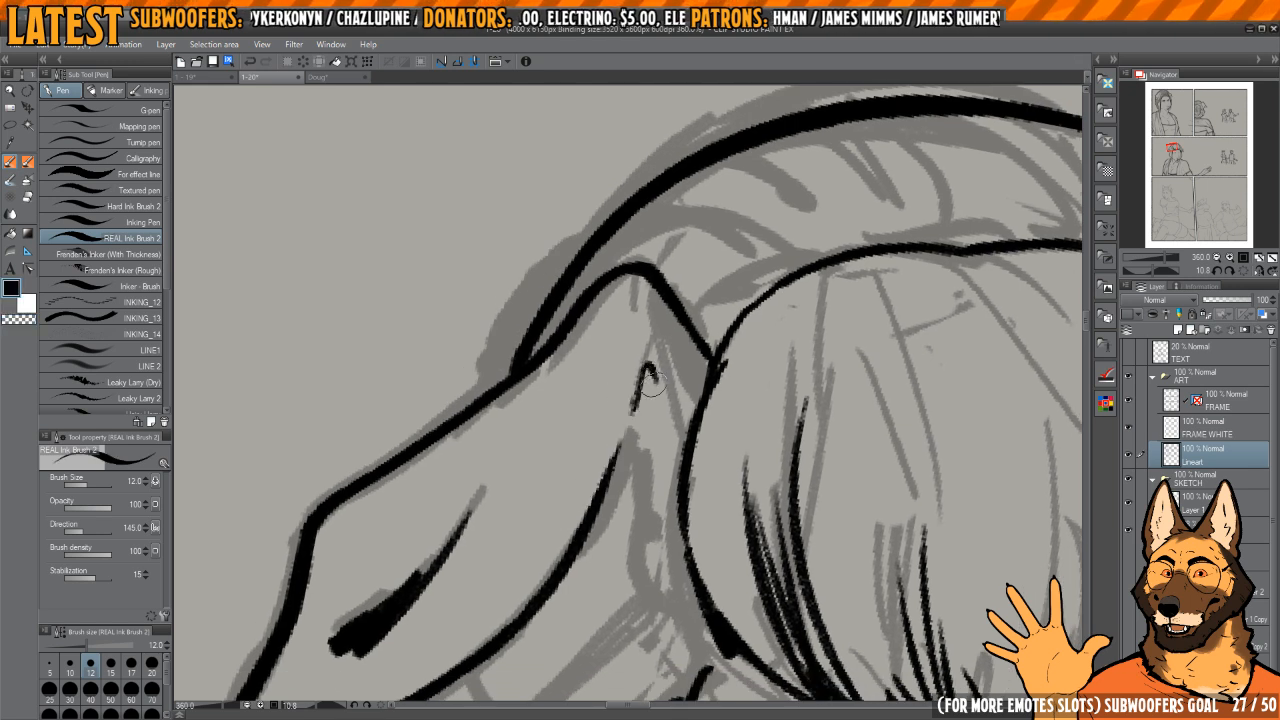
{"action": "mouse_move", "coordinate": [651, 382]}
{"action": "left_mouse_down"}
{"action": "mouse_move", "coordinate": [663, 352]}
{"action": "mouse_move", "coordinate": [652, 346]}
{"action": "left_mouse_up"}
{"action": "key", "text": "c"}
Step: Ink the contours of the looped hair gathered below the near ear, starting from the bangs' lower corner
{"action": "key", "text": "c"}
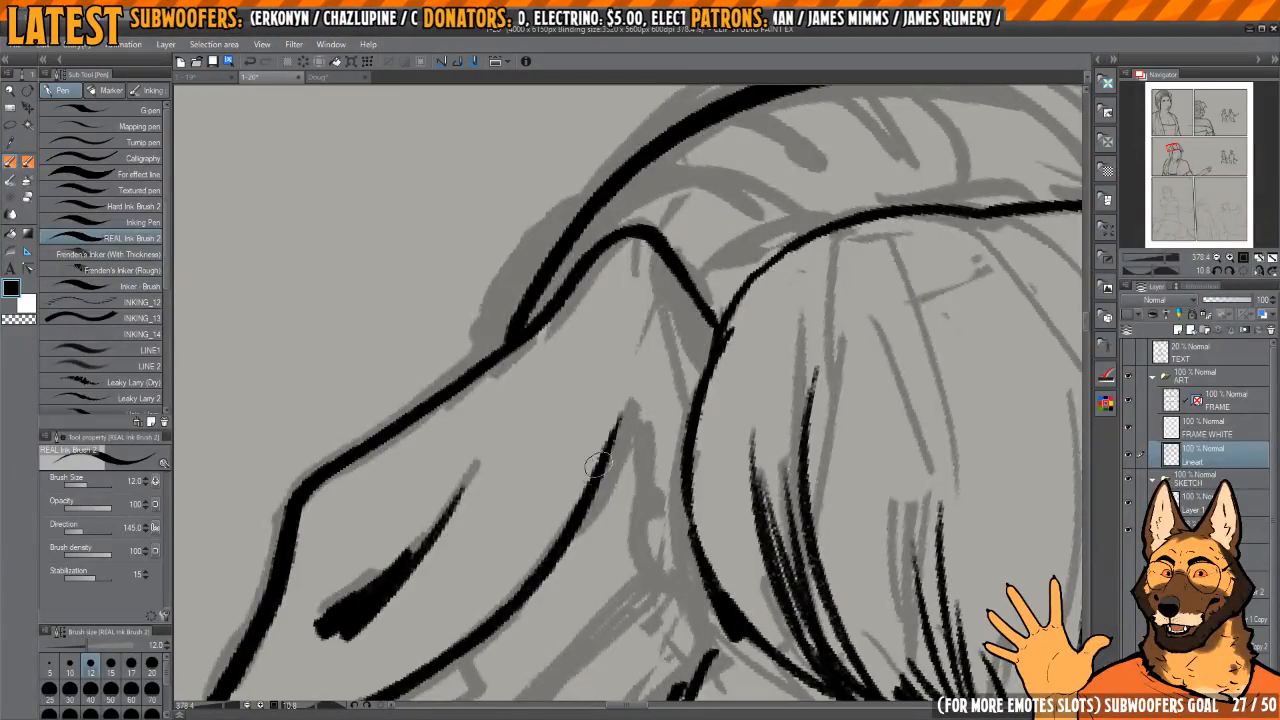
{"action": "left_click_drag", "start_coordinate": [598, 465], "coordinate": [655, 325]}
{"action": "mouse_move", "coordinate": [633, 410]}
{"action": "left_mouse_down"}
{"action": "mouse_move", "coordinate": [651, 354]}
{"action": "mouse_move", "coordinate": [640, 341]}
{"action": "left_mouse_up"}
{"action": "mouse_move", "coordinate": [640, 341]}
{"action": "left_mouse_down"}
{"action": "mouse_move", "coordinate": [677, 379]}
{"action": "mouse_move", "coordinate": [687, 460]}
{"action": "left_mouse_up"}
{"action": "left_click_drag", "start_coordinate": [693, 463], "coordinate": [688, 409]}
{"action": "mouse_move", "coordinate": [669, 347]}
{"action": "left_mouse_down"}
{"action": "mouse_move", "coordinate": [681, 406]}
{"action": "mouse_move", "coordinate": [747, 354]}
{"action": "mouse_move", "coordinate": [580, 466]}
{"action": "mouse_move", "coordinate": [577, 500]}
{"action": "mouse_move", "coordinate": [558, 515]}
{"action": "left_mouse_up"}
{"action": "left_click_drag", "start_coordinate": [636, 520], "coordinate": [627, 495]}
{"action": "left_click_drag", "start_coordinate": [582, 425], "coordinate": [596, 461]}
{"action": "mouse_move", "coordinate": [642, 465]}
{"action": "left_mouse_down"}
{"action": "mouse_move", "coordinate": [651, 450]}
{"action": "mouse_move", "coordinate": [600, 440]}
{"action": "mouse_move", "coordinate": [520, 505]}
{"action": "mouse_move", "coordinate": [572, 570]}
{"action": "mouse_move", "coordinate": [695, 505]}
{"action": "mouse_move", "coordinate": [786, 338]}
{"action": "left_mouse_up"}
{"action": "mouse_move", "coordinate": [716, 318]}
{"action": "left_mouse_down"}
{"action": "mouse_move", "coordinate": [594, 478]}
{"action": "mouse_move", "coordinate": [520, 497]}
{"action": "mouse_move", "coordinate": [532, 545]}
{"action": "left_mouse_up"}
Step: Clean up and re-ink the edges of the looped hair between the near ear and the side lock
{"action": "key", "text": "c"}
{"action": "mouse_move", "coordinate": [546, 464]}
{"action": "left_mouse_down"}
{"action": "mouse_move", "coordinate": [559, 550]}
{"action": "mouse_move", "coordinate": [662, 501]}
{"action": "left_mouse_up"}
{"action": "key", "text": "h"}
{"action": "left_click_drag", "start_coordinate": [677, 426], "coordinate": [684, 478]}
{"action": "left_click_drag", "start_coordinate": [590, 342], "coordinate": [638, 466]}
{"action": "left_click_drag", "start_coordinate": [634, 334], "coordinate": [659, 438]}
{"action": "left_click_drag", "start_coordinate": [636, 326], "coordinate": [678, 464]}
{"action": "key", "text": "c"}
{"action": "left_click_drag", "start_coordinate": [662, 318], "coordinate": [681, 500]}
Step: Ink flowing inner strands and dark accents in the looped hair below the near ear
{"action": "key", "text": "c"}
{"action": "left_click_drag", "start_coordinate": [648, 328], "coordinate": [692, 512]}
{"action": "left_click_drag", "start_coordinate": [615, 354], "coordinate": [626, 532]}
{"action": "mouse_move", "coordinate": [596, 335]}
{"action": "left_mouse_down"}
{"action": "mouse_move", "coordinate": [620, 490]}
{"action": "mouse_move", "coordinate": [661, 589]}
{"action": "mouse_move", "coordinate": [640, 520]}
{"action": "mouse_move", "coordinate": [688, 595]}
{"action": "left_mouse_up"}
{"action": "mouse_move", "coordinate": [713, 493]}
{"action": "left_mouse_down"}
{"action": "mouse_move", "coordinate": [690, 360]}
{"action": "mouse_move", "coordinate": [731, 377]}
{"action": "mouse_move", "coordinate": [664, 292]}
{"action": "left_mouse_up"}
{"action": "key", "text": "h"}
Step: Ink the far eye's upper lash line with its dark iris patch and a short curved lower lid
{"action": "key", "text": "h"}
{"action": "key", "text": "h"}
{"action": "mouse_move", "coordinate": [735, 358]}
{"action": "left_mouse_down"}
{"action": "mouse_move", "coordinate": [677, 349]}
{"action": "mouse_move", "coordinate": [642, 428]}
{"action": "left_mouse_up"}
{"action": "mouse_move", "coordinate": [585, 376]}
{"action": "left_mouse_down"}
{"action": "mouse_move", "coordinate": [573, 461]}
{"action": "mouse_move", "coordinate": [608, 578]}
{"action": "mouse_move", "coordinate": [660, 600]}
{"action": "mouse_move", "coordinate": [676, 648]}
{"action": "left_mouse_up"}
{"action": "mouse_move", "coordinate": [609, 424]}
{"action": "left_mouse_down"}
{"action": "mouse_move", "coordinate": [672, 424]}
{"action": "mouse_move", "coordinate": [587, 417]}
{"action": "mouse_move", "coordinate": [588, 358]}
{"action": "left_mouse_up"}
{"action": "key", "text": "c"}
{"action": "key", "text": "c"}
{"action": "scroll", "coordinate": [669, 315], "scroll_direction": "down", "scroll_amount": 5}
{"action": "key", "text": "h"}
{"action": "left_click_drag", "start_coordinate": [783, 366], "coordinate": [729, 366]}
{"action": "key", "text": "h"}
{"action": "scroll", "coordinate": [740, 362], "scroll_direction": "up", "scroll_amount": 5}
{"action": "left_click_drag", "start_coordinate": [910, 346], "coordinate": [707, 380]}
{"action": "left_click_drag", "start_coordinate": [780, 387], "coordinate": [785, 319]}
{"action": "scroll", "coordinate": [730, 377], "scroll_direction": "up", "scroll_amount": 5}
{"action": "scroll", "coordinate": [735, 375], "scroll_direction": "down", "scroll_amount": 2}
{"action": "left_click_drag", "start_coordinate": [638, 410], "coordinate": [656, 386]}
{"action": "scroll", "coordinate": [669, 375], "scroll_direction": "up", "scroll_amount": 5}
{"action": "left_click_drag", "start_coordinate": [693, 367], "coordinate": [645, 446]}
{"action": "key", "text": "ctrl+z"}
{"action": "mouse_move", "coordinate": [546, 560]}
{"action": "left_mouse_down"}
{"action": "mouse_move", "coordinate": [587, 486]}
{"action": "mouse_move", "coordinate": [726, 328]}
{"action": "mouse_move", "coordinate": [757, 263]}
{"action": "mouse_move", "coordinate": [800, 240]}
{"action": "mouse_move", "coordinate": [748, 366]}
{"action": "mouse_move", "coordinate": [750, 330]}
{"action": "mouse_move", "coordinate": [723, 371]}
{"action": "mouse_move", "coordinate": [725, 420]}
{"action": "left_mouse_up"}
{"action": "left_click_drag", "start_coordinate": [576, 527], "coordinate": [680, 473]}
{"action": "scroll", "coordinate": [680, 473], "scroll_direction": "down", "scroll_amount": 2}
Step: Ink the thin tapered eyelid crease above the far eye
{"action": "left_click_drag", "start_coordinate": [602, 517], "coordinate": [688, 330]}
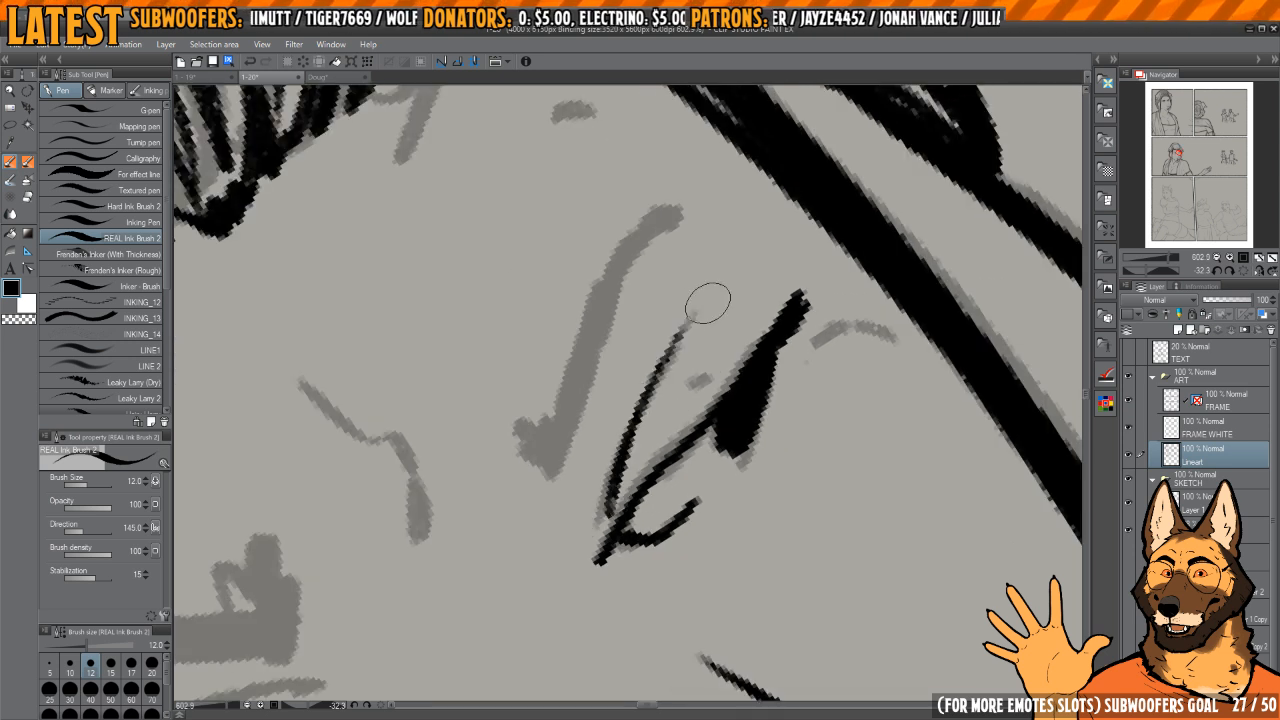
{"action": "key", "text": "ctrl+z"}
{"action": "left_click_drag", "start_coordinate": [602, 517], "coordinate": [686, 330]}
Step: Ink the thick furrowed eyebrow above the far eye and the short mark at the eye's outer corner
{"action": "mouse_move", "coordinate": [800, 370]}
{"action": "left_mouse_down"}
{"action": "mouse_move", "coordinate": [705, 347]}
{"action": "mouse_move", "coordinate": [782, 355]}
{"action": "mouse_move", "coordinate": [762, 320]}
{"action": "left_mouse_up"}
{"action": "left_click_drag", "start_coordinate": [795, 322], "coordinate": [815, 338]}
{"action": "mouse_move", "coordinate": [626, 354]}
{"action": "left_mouse_down"}
{"action": "mouse_move", "coordinate": [760, 454]}
{"action": "mouse_move", "coordinate": [753, 469]}
{"action": "left_mouse_up"}
{"action": "mouse_move", "coordinate": [556, 472]}
{"action": "left_mouse_down"}
{"action": "mouse_move", "coordinate": [640, 412]}
{"action": "mouse_move", "coordinate": [696, 331]}
{"action": "mouse_move", "coordinate": [765, 297]}
{"action": "left_mouse_up"}
Step: Ink the short accent marks on both sides of the forehead above the eyebrows
{"action": "left_click_drag", "start_coordinate": [687, 341], "coordinate": [765, 317]}
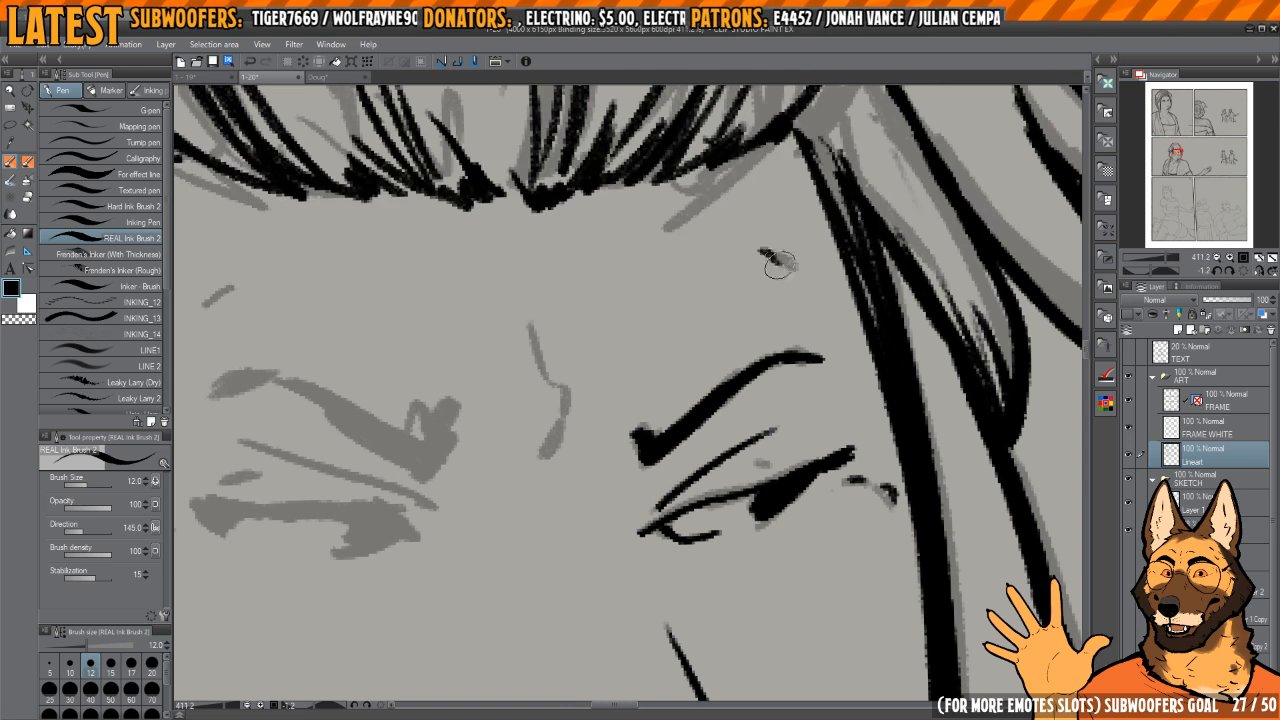
{"action": "left_click_drag", "start_coordinate": [780, 265], "coordinate": [797, 274]}
{"action": "key", "text": "h"}
{"action": "mouse_move", "coordinate": [842, 350]}
{"action": "left_mouse_down"}
{"action": "mouse_move", "coordinate": [726, 309]}
{"action": "mouse_move", "coordinate": [714, 317]}
{"action": "mouse_move", "coordinate": [737, 320]}
{"action": "left_mouse_up"}
{"action": "left_click_drag", "start_coordinate": [717, 279], "coordinate": [741, 314]}
{"action": "left_click_drag", "start_coordinate": [770, 343], "coordinate": [816, 337]}
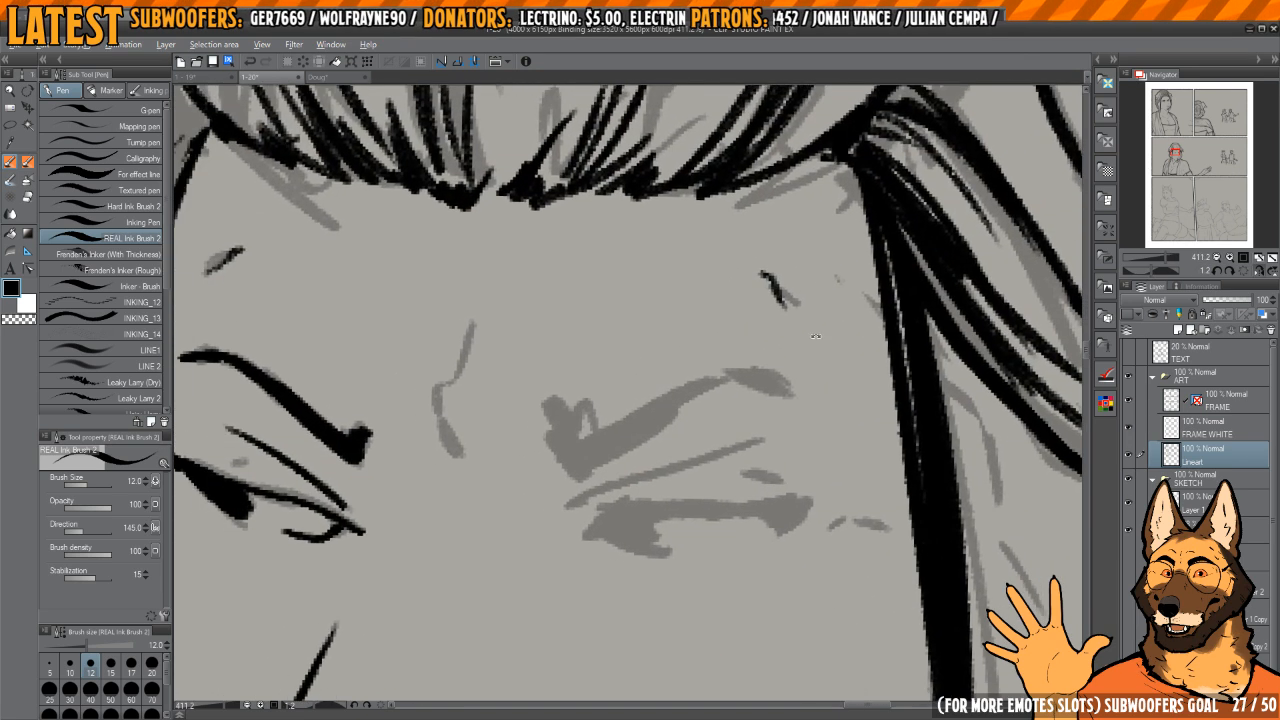
Step: Ink the thick tapered eyebrow above the near eye and trim its inner end
{"action": "mouse_move", "coordinate": [559, 471]}
{"action": "left_mouse_down"}
{"action": "mouse_move", "coordinate": [597, 492]}
{"action": "mouse_move", "coordinate": [771, 314]}
{"action": "mouse_move", "coordinate": [850, 293]}
{"action": "mouse_move", "coordinate": [692, 362]}
{"action": "mouse_move", "coordinate": [612, 450]}
{"action": "mouse_move", "coordinate": [646, 437]}
{"action": "mouse_move", "coordinate": [616, 418]}
{"action": "mouse_move", "coordinate": [642, 402]}
{"action": "left_mouse_up"}
{"action": "key", "text": "c"}
{"action": "left_click_drag", "start_coordinate": [574, 447], "coordinate": [737, 305]}
{"action": "mouse_move", "coordinate": [678, 358]}
{"action": "left_mouse_down"}
{"action": "mouse_move", "coordinate": [746, 294]}
{"action": "mouse_move", "coordinate": [900, 270]}
{"action": "left_mouse_up"}
{"action": "left_click_drag", "start_coordinate": [777, 277], "coordinate": [892, 291]}
{"action": "left_click_drag", "start_coordinate": [640, 385], "coordinate": [694, 413]}
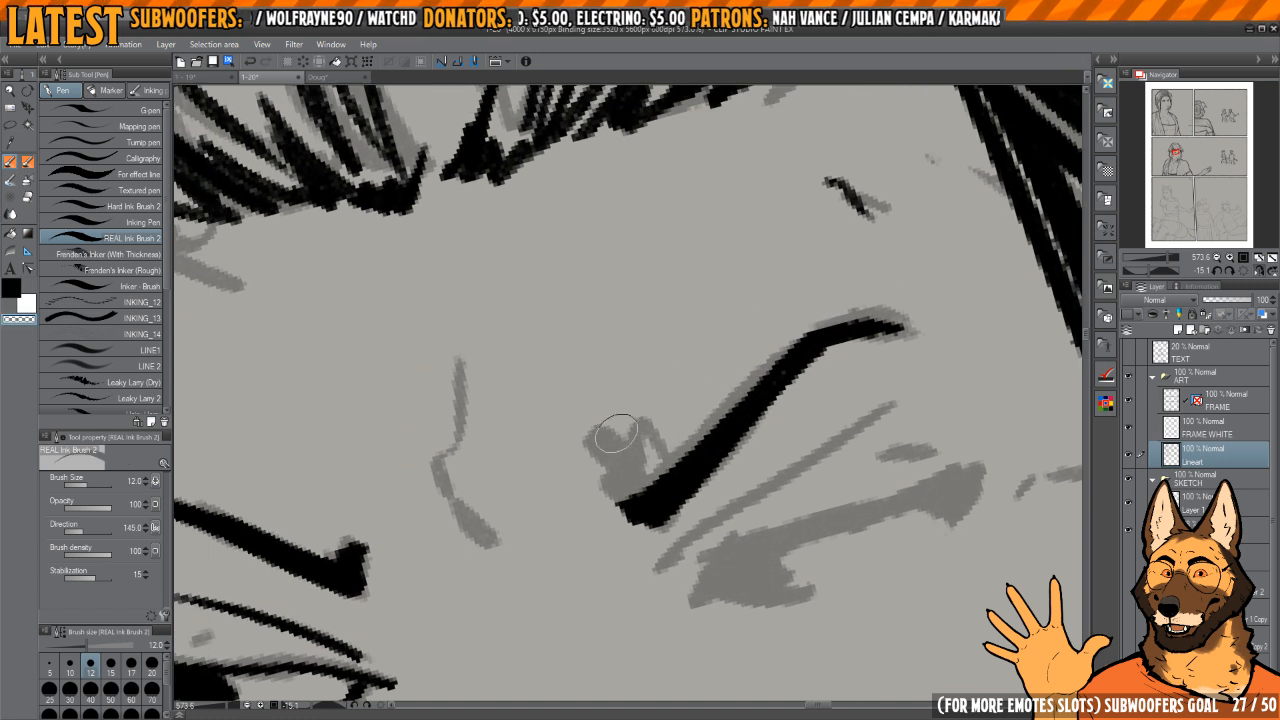
{"action": "left_click_drag", "start_coordinate": [616, 433], "coordinate": [562, 436]}
{"action": "left_click_drag", "start_coordinate": [677, 330], "coordinate": [688, 338]}
{"action": "left_click_drag", "start_coordinate": [640, 380], "coordinate": [686, 382]}
Step: Ink the wrinkle between the eyebrows and the thin eyelid crease above the near eye
{"action": "key", "text": "c"}
{"action": "mouse_move", "coordinate": [574, 513]}
{"action": "left_mouse_down"}
{"action": "mouse_move", "coordinate": [549, 449]}
{"action": "mouse_move", "coordinate": [557, 396]}
{"action": "left_mouse_up"}
{"action": "mouse_move", "coordinate": [672, 454]}
{"action": "left_mouse_down"}
{"action": "mouse_move", "coordinate": [630, 381]}
{"action": "mouse_move", "coordinate": [590, 352]}
{"action": "left_mouse_up"}
{"action": "left_click_drag", "start_coordinate": [694, 425], "coordinate": [700, 374]}
{"action": "mouse_move", "coordinate": [562, 442]}
{"action": "left_mouse_down"}
{"action": "mouse_move", "coordinate": [612, 447]}
{"action": "mouse_move", "coordinate": [705, 232]}
{"action": "left_mouse_up"}
{"action": "left_click_drag", "start_coordinate": [742, 272], "coordinate": [710, 288]}
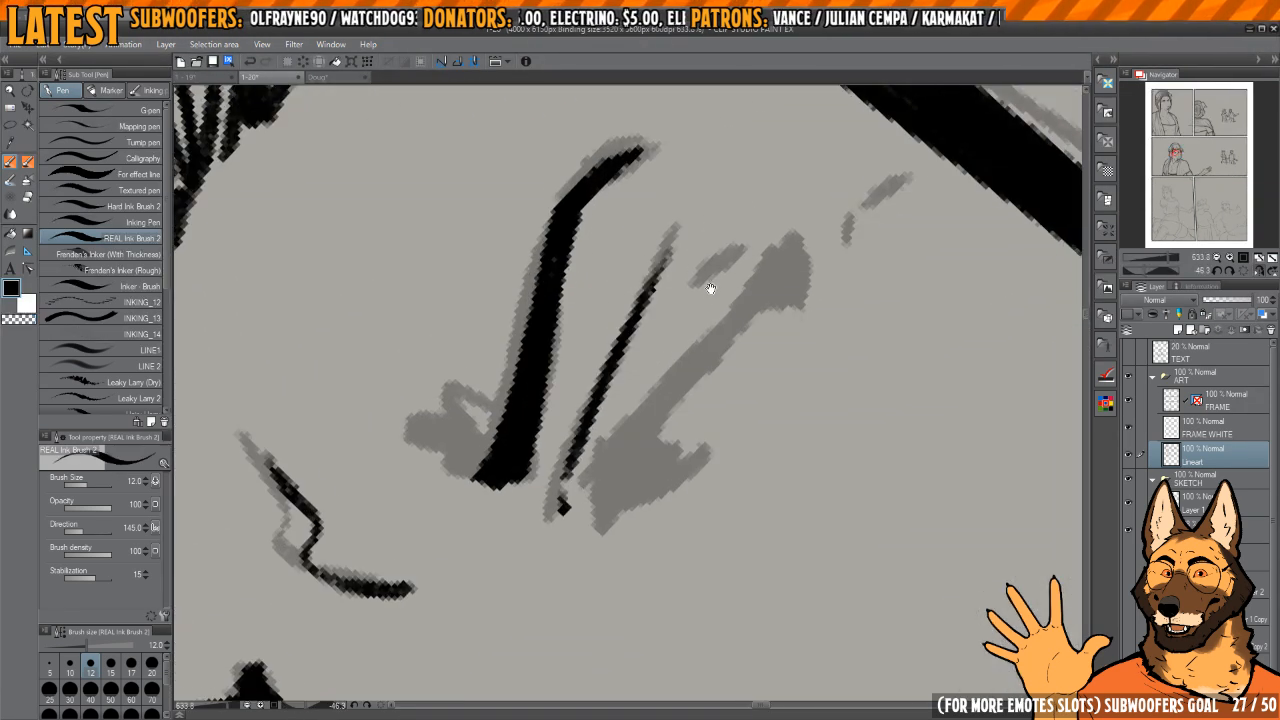
Step: Ink the near eye's lash line, dark iris and lower lid, plus the short marks around its outer corner
{"action": "mouse_move", "coordinate": [603, 505]}
{"action": "left_mouse_down"}
{"action": "mouse_move", "coordinate": [708, 343]}
{"action": "mouse_move", "coordinate": [800, 240]}
{"action": "mouse_move", "coordinate": [786, 214]}
{"action": "mouse_move", "coordinate": [806, 255]}
{"action": "mouse_move", "coordinate": [737, 294]}
{"action": "mouse_move", "coordinate": [752, 268]}
{"action": "left_mouse_up"}
{"action": "mouse_move", "coordinate": [884, 222]}
{"action": "left_mouse_down"}
{"action": "mouse_move", "coordinate": [840, 240]}
{"action": "mouse_move", "coordinate": [822, 270]}
{"action": "left_mouse_up"}
{"action": "left_click_drag", "start_coordinate": [816, 266], "coordinate": [869, 216]}
{"action": "mouse_move", "coordinate": [590, 500]}
{"action": "left_mouse_down"}
{"action": "mouse_move", "coordinate": [560, 495]}
{"action": "mouse_move", "coordinate": [580, 466]}
{"action": "mouse_move", "coordinate": [627, 490]}
{"action": "mouse_move", "coordinate": [684, 445]}
{"action": "mouse_move", "coordinate": [622, 488]}
{"action": "left_mouse_up"}
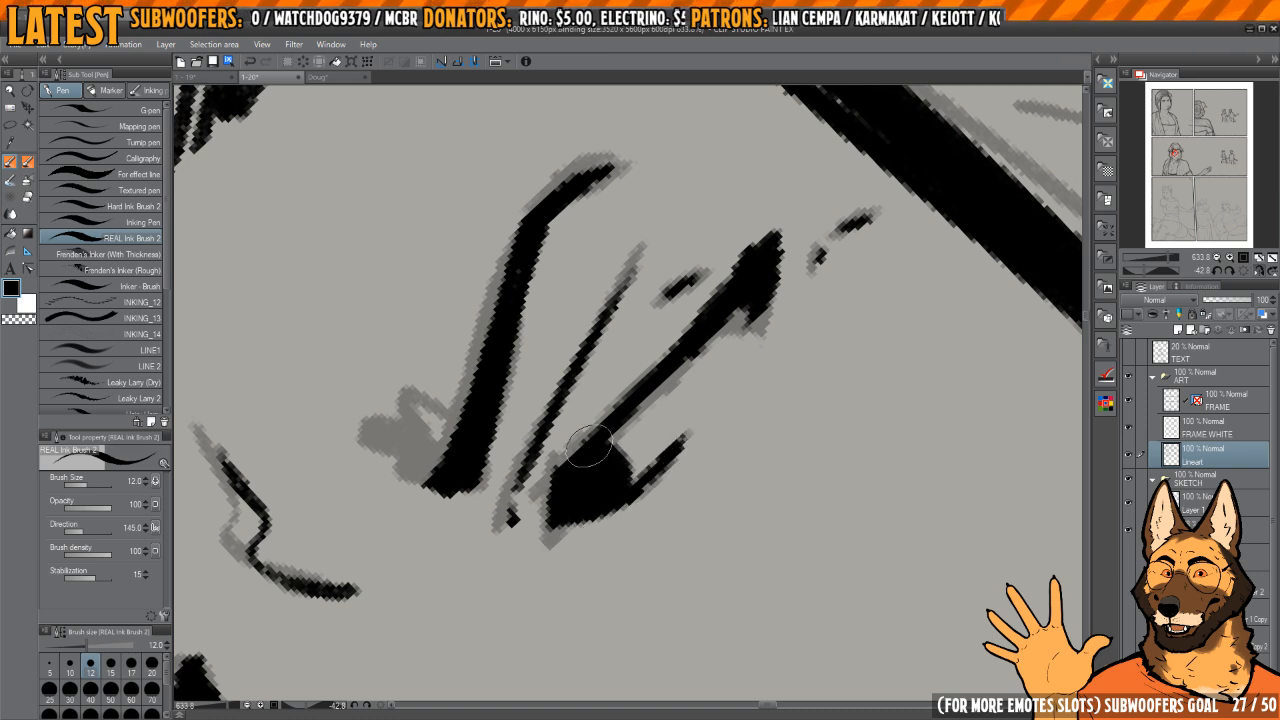
{"action": "left_click_drag", "start_coordinate": [708, 308], "coordinate": [742, 417], "text": "shift"}
Step: Add thin loose strands alongside the side locks framing both sides of the face
{"action": "mouse_move", "coordinate": [742, 417]}
{"action": "left_mouse_down", "text": "ctrl"}
{"action": "mouse_move", "coordinate": [683, 393]}
{"action": "mouse_move", "coordinate": [789, 354]}
{"action": "mouse_move", "coordinate": [809, 369]}
{"action": "mouse_move", "coordinate": [666, 479]}
{"action": "mouse_move", "coordinate": [547, 274]}
{"action": "left_mouse_up", "text": "ctrl"}
{"action": "left_click_drag", "start_coordinate": [547, 274], "coordinate": [803, 465]}
{"action": "left_click_drag", "start_coordinate": [803, 465], "coordinate": [703, 365]}
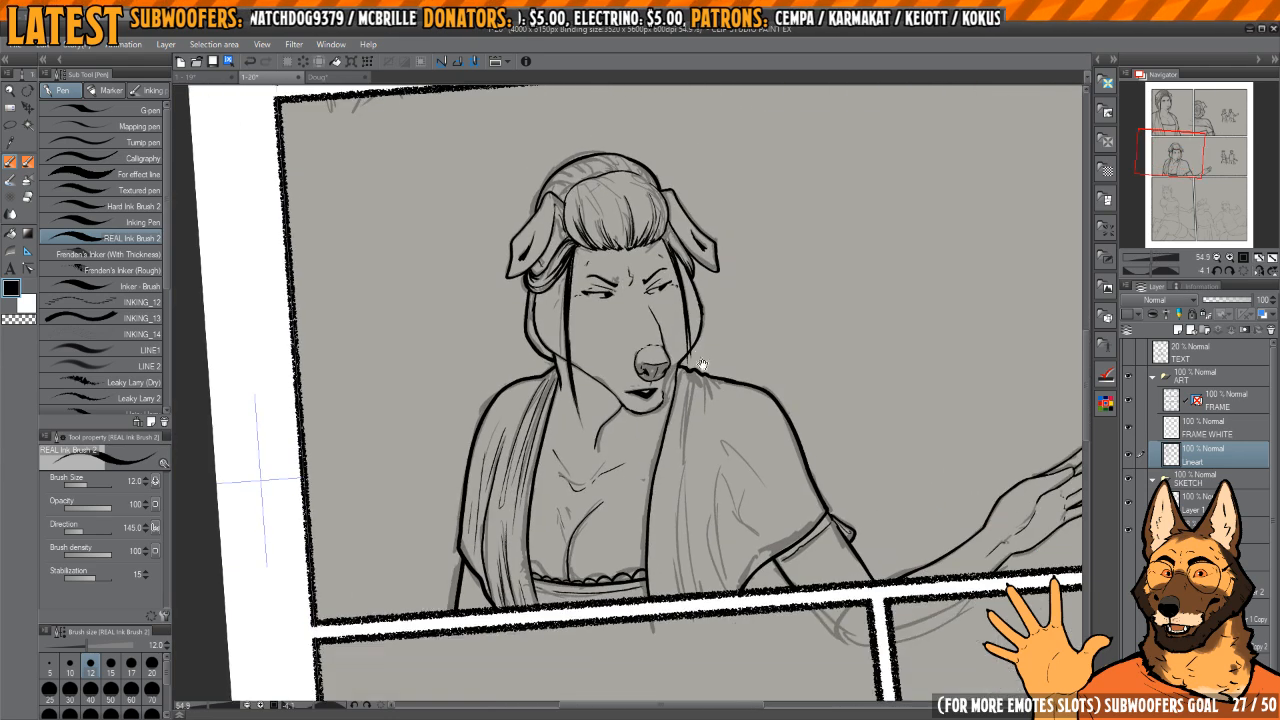
{"action": "left_click_drag", "start_coordinate": [532, 215], "coordinate": [612, 245], "text": "ctrl"}
{"action": "left_click_drag", "start_coordinate": [627, 297], "coordinate": [603, 554]}
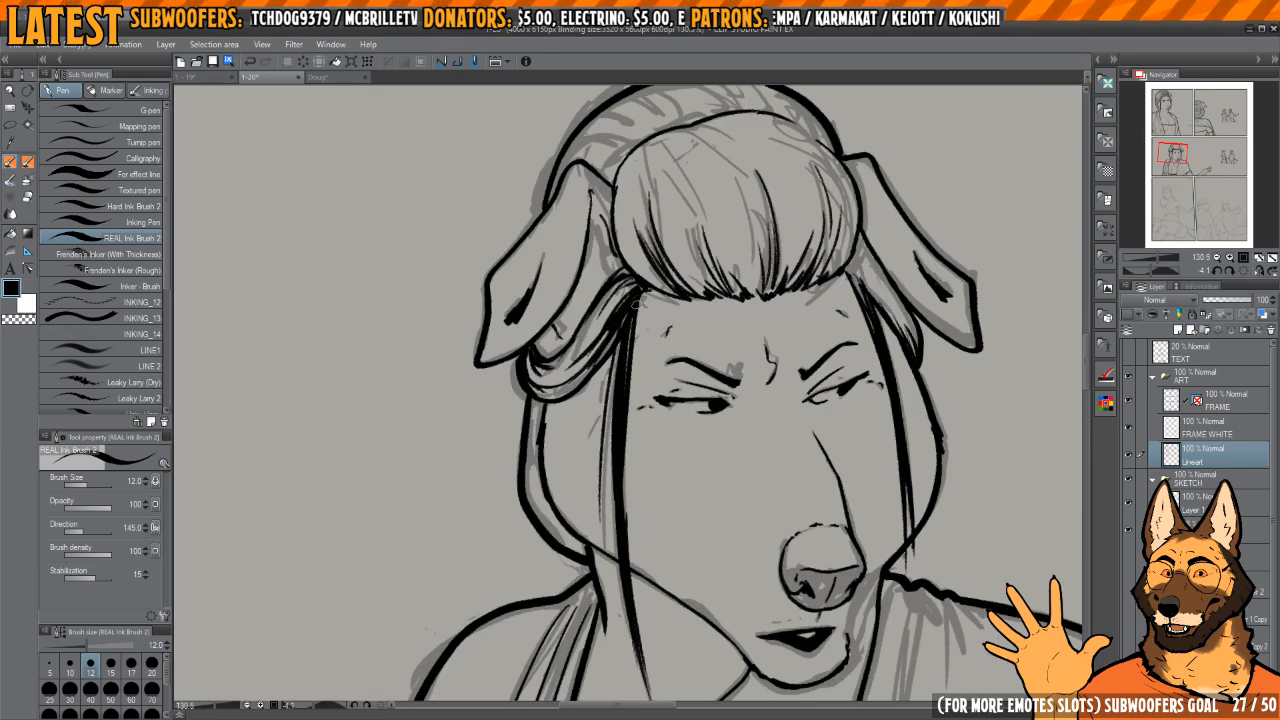
{"action": "left_click_drag", "start_coordinate": [638, 300], "coordinate": [632, 424]}
{"action": "left_click_drag", "start_coordinate": [742, 482], "coordinate": [642, 464]}
{"action": "key", "text": "h"}
{"action": "left_click_drag", "start_coordinate": [694, 343], "coordinate": [753, 420]}
{"action": "left_click_drag", "start_coordinate": [620, 282], "coordinate": [590, 443]}
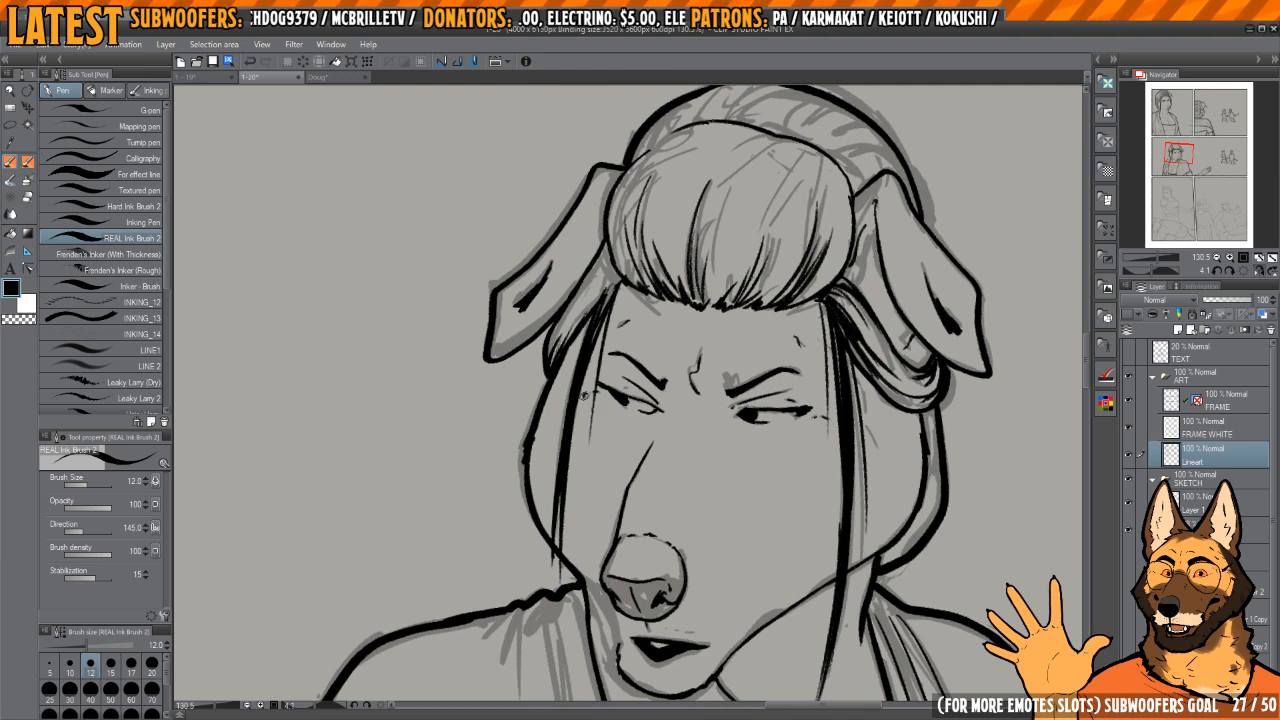
{"action": "left_click_drag", "start_coordinate": [592, 318], "coordinate": [554, 520]}
Step: Touch up the front edge of the chin below the nose
{"action": "key", "text": "h"}
{"action": "mouse_move", "coordinate": [797, 318]}
{"action": "left_mouse_down", "text": "ctrl"}
{"action": "mouse_move", "coordinate": [692, 350]}
{"action": "mouse_move", "coordinate": [684, 312]}
{"action": "left_mouse_up", "text": "ctrl"}
{"action": "mouse_move", "coordinate": [684, 330]}
{"action": "left_mouse_down", "text": "ctrl"}
{"action": "mouse_move", "coordinate": [698, 349]}
{"action": "mouse_move", "coordinate": [780, 362]}
{"action": "left_mouse_up", "text": "ctrl"}
{"action": "left_click_drag", "start_coordinate": [706, 336], "coordinate": [660, 390]}
{"action": "mouse_move", "coordinate": [735, 226]}
{"action": "left_mouse_down"}
{"action": "mouse_move", "coordinate": [726, 311]}
{"action": "mouse_move", "coordinate": [699, 313]}
{"action": "left_mouse_up"}
{"action": "scroll", "coordinate": [690, 330], "scroll_direction": "up", "scroll_amount": 3}
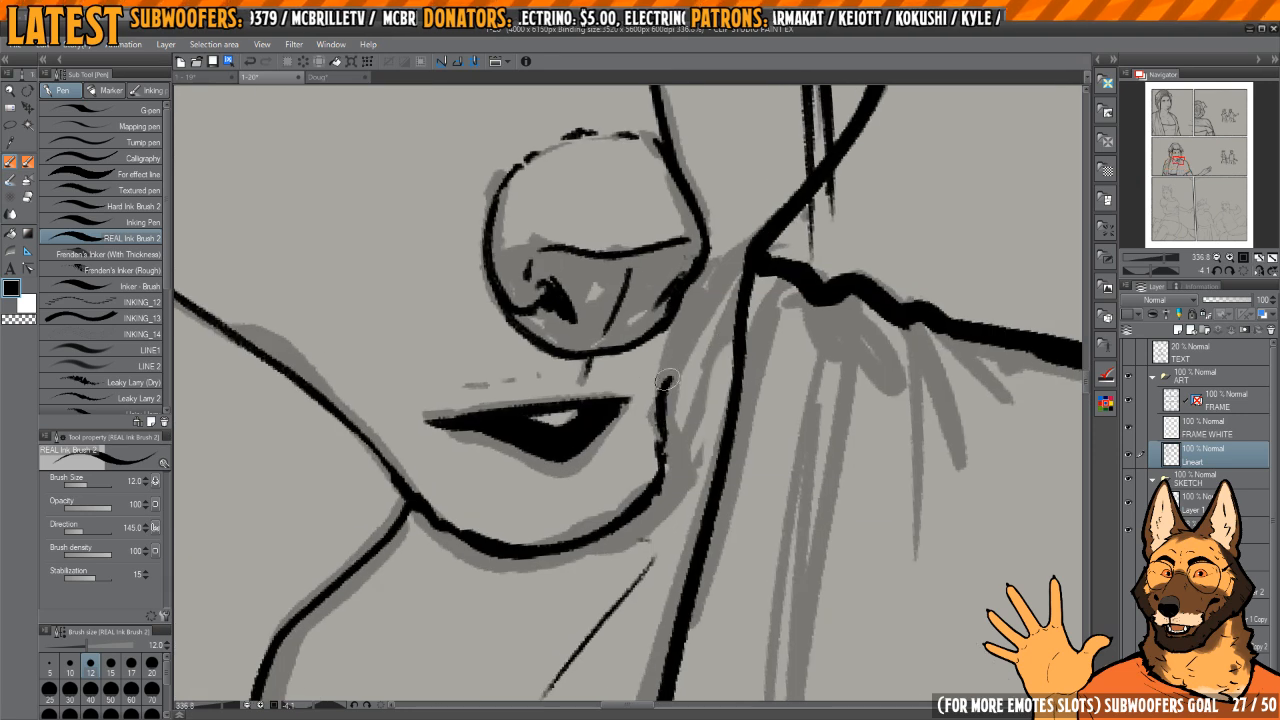
{"action": "mouse_move", "coordinate": [667, 379]}
{"action": "left_mouse_down"}
{"action": "mouse_move", "coordinate": [690, 309]}
{"action": "mouse_move", "coordinate": [751, 246]}
{"action": "left_mouse_up"}
{"action": "left_click_drag", "start_coordinate": [703, 343], "coordinate": [742, 337], "text": "ctrl"}
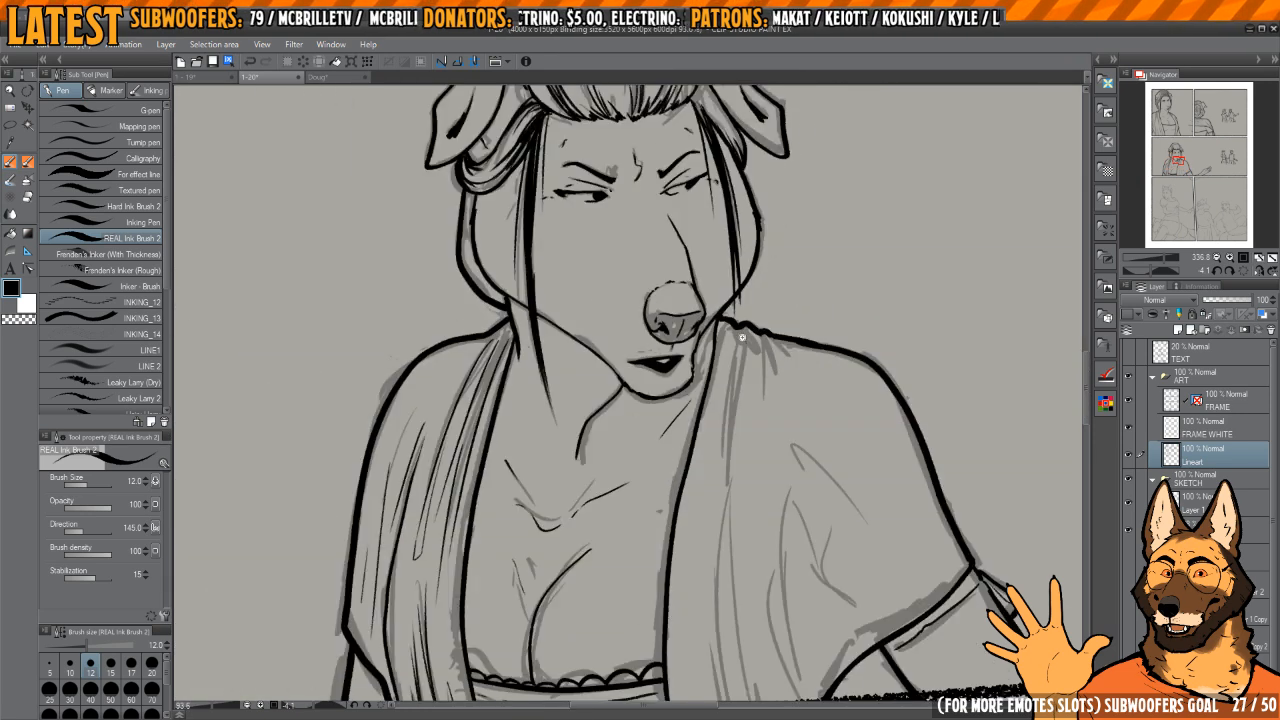
{"action": "scroll", "coordinate": [748, 335], "scroll_direction": "down", "scroll_amount": 5}
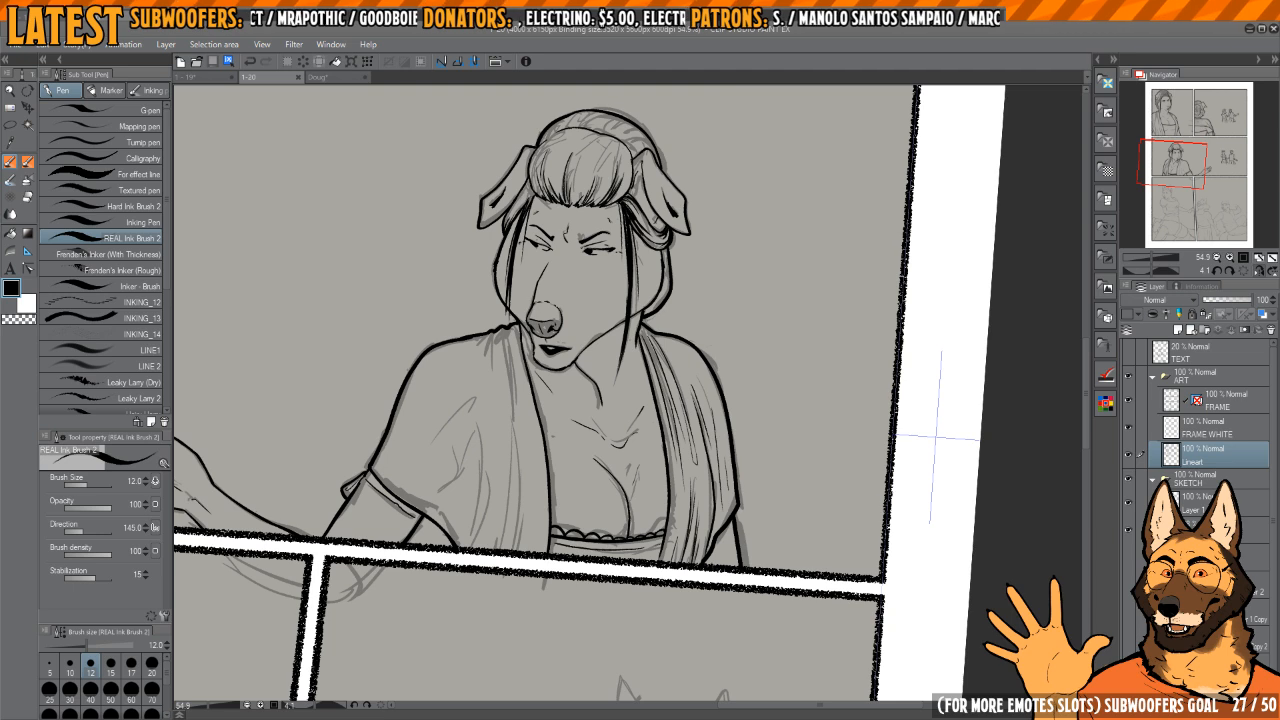
Step: Ink a long thin fold line running down from the collar beside the shawl's inner edge on the foreground woman
{"action": "key", "text": "h"}
{"action": "left_click_drag", "start_coordinate": [805, 401], "coordinate": [697, 358]}
{"action": "left_click_drag", "start_coordinate": [662, 405], "coordinate": [722, 395]}
{"action": "left_click_drag", "start_coordinate": [655, 272], "coordinate": [688, 338]}
{"action": "key", "text": "h"}
{"action": "mouse_move", "coordinate": [592, 308]}
{"action": "left_mouse_down"}
{"action": "mouse_move", "coordinate": [664, 286]}
{"action": "mouse_move", "coordinate": [665, 412]}
{"action": "left_mouse_up"}
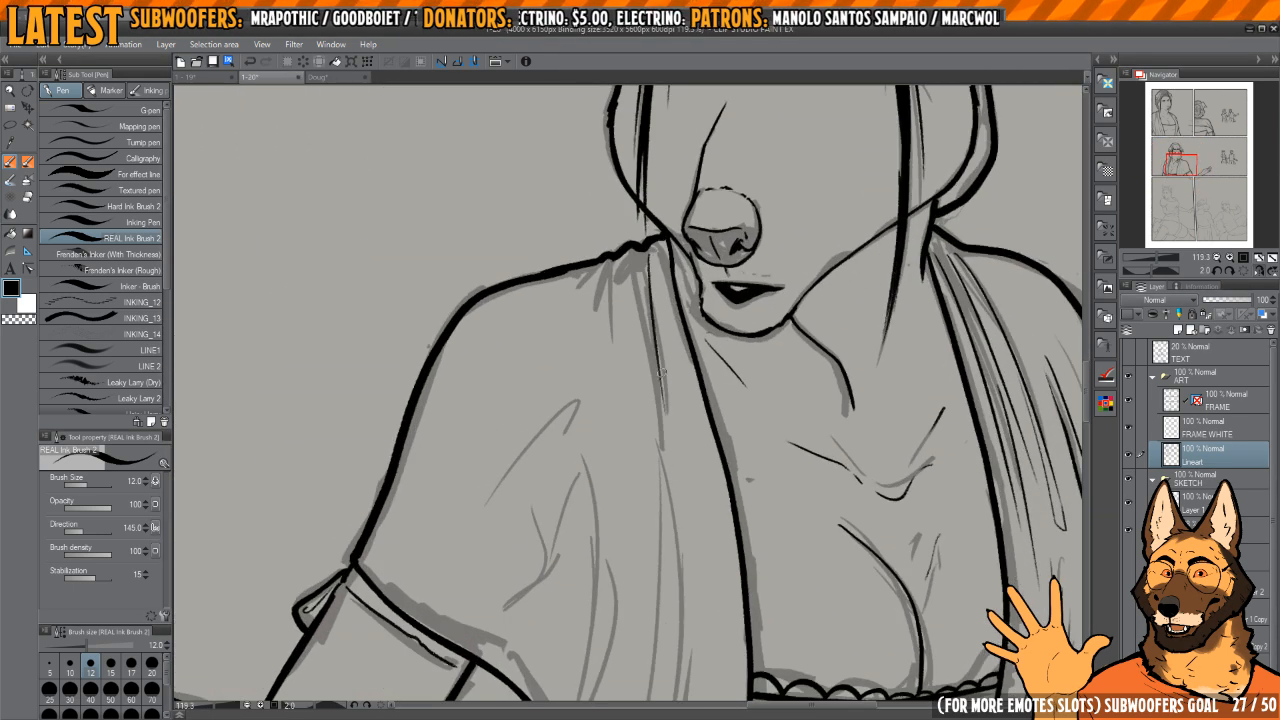
{"action": "mouse_move", "coordinate": [668, 270]}
{"action": "left_mouse_down"}
{"action": "mouse_move", "coordinate": [705, 298]}
{"action": "mouse_move", "coordinate": [645, 309]}
{"action": "left_mouse_up"}
{"action": "key", "text": "ctrl+z"}
{"action": "left_click_drag", "start_coordinate": [634, 256], "coordinate": [655, 438]}
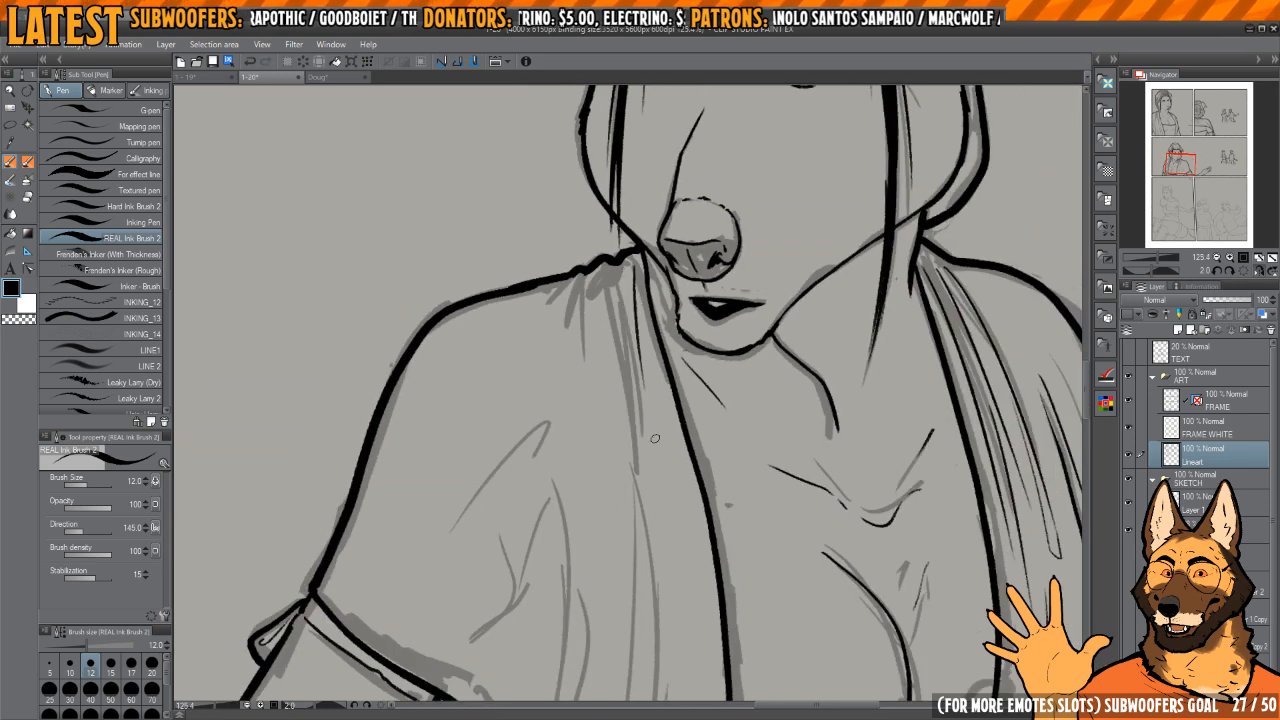
{"action": "key", "text": "ctrl+z"}
{"action": "left_click_drag", "start_coordinate": [638, 258], "coordinate": [669, 462]}
Step: Ink shorter folds fanning out from the collar across the top of the shawl's shoulder
{"action": "mouse_move", "coordinate": [643, 371]}
{"action": "left_mouse_down"}
{"action": "mouse_move", "coordinate": [628, 314]}
{"action": "mouse_move", "coordinate": [658, 470]}
{"action": "left_mouse_up"}
{"action": "key", "text": "ctrl+z"}
{"action": "left_click_drag", "start_coordinate": [609, 305], "coordinate": [634, 474]}
{"action": "mouse_move", "coordinate": [649, 357]}
{"action": "left_mouse_down"}
{"action": "mouse_move", "coordinate": [643, 340]}
{"action": "mouse_move", "coordinate": [679, 342]}
{"action": "left_mouse_up"}
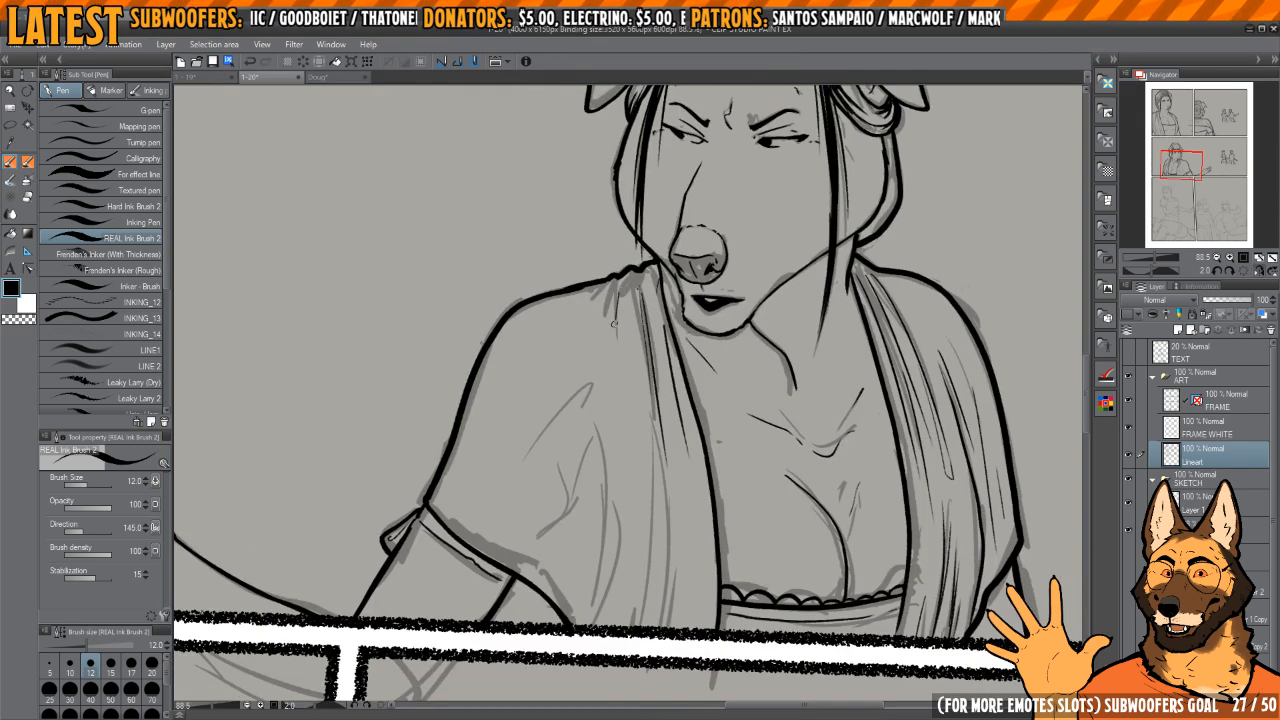
{"action": "mouse_move", "coordinate": [605, 298]}
{"action": "left_mouse_down"}
{"action": "mouse_move", "coordinate": [591, 337]}
{"action": "mouse_move", "coordinate": [640, 314]}
{"action": "mouse_move", "coordinate": [634, 221]}
{"action": "left_mouse_up"}
{"action": "key", "text": "h"}
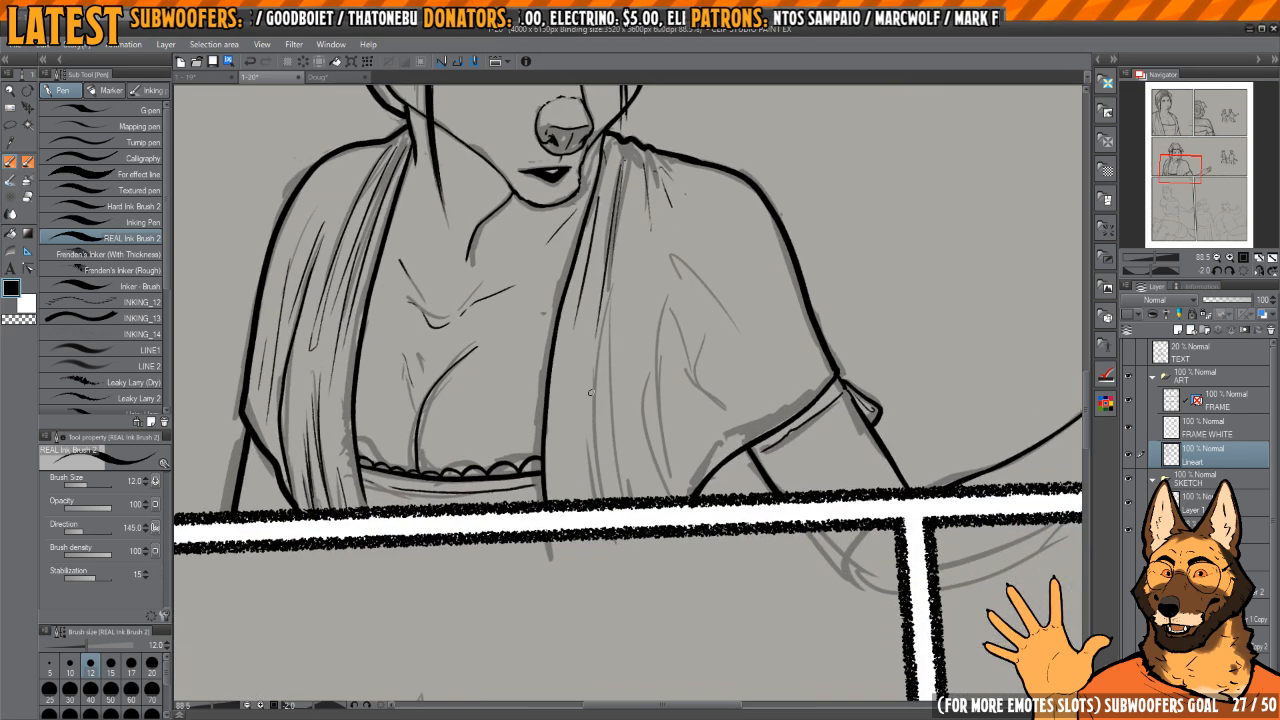
Step: Ink the long vertical folds through the lower part of the shawl down to the panel border
{"action": "left_click_drag", "start_coordinate": [589, 379], "coordinate": [601, 496]}
{"action": "left_click_drag", "start_coordinate": [604, 308], "coordinate": [597, 454]}
{"action": "left_click_drag", "start_coordinate": [610, 306], "coordinate": [631, 498]}
{"action": "left_click_drag", "start_coordinate": [665, 453], "coordinate": [647, 441]}
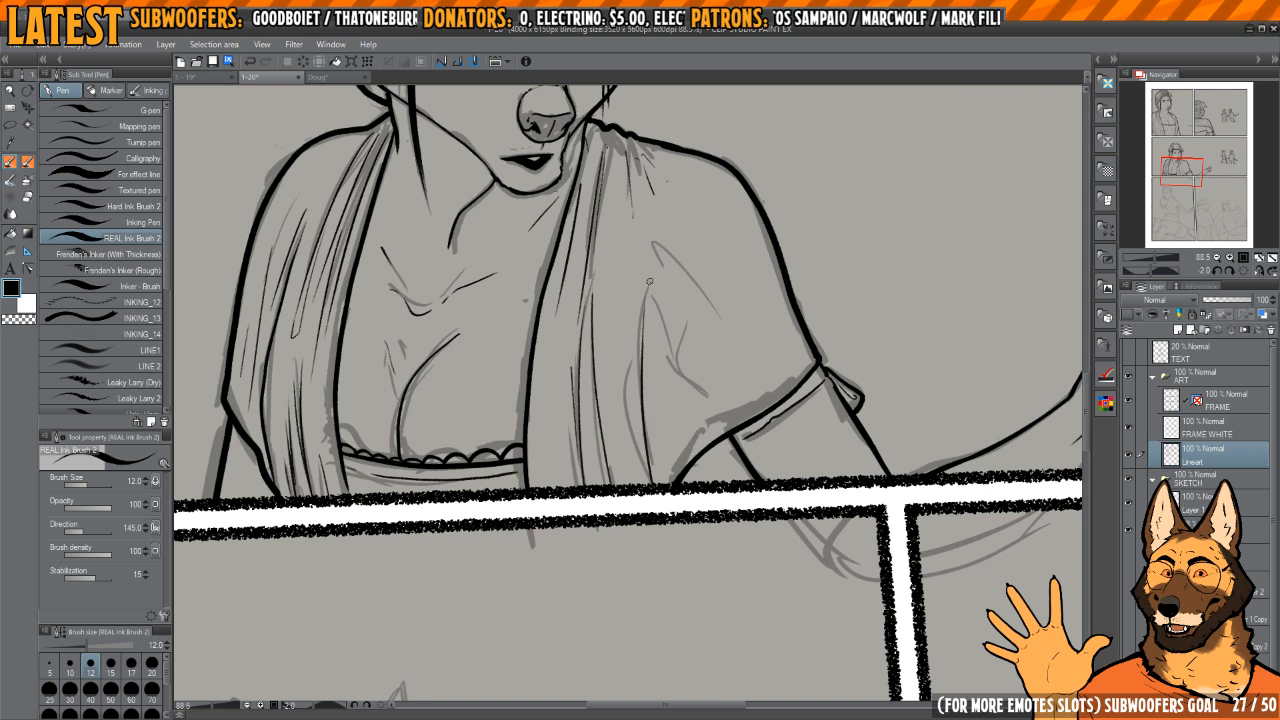
{"action": "left_click_drag", "start_coordinate": [675, 349], "coordinate": [647, 389]}
Step: Erase the stray stroke on the sleeve and ink the remaining creases between shoulder and cuff
{"action": "key", "text": "e"}
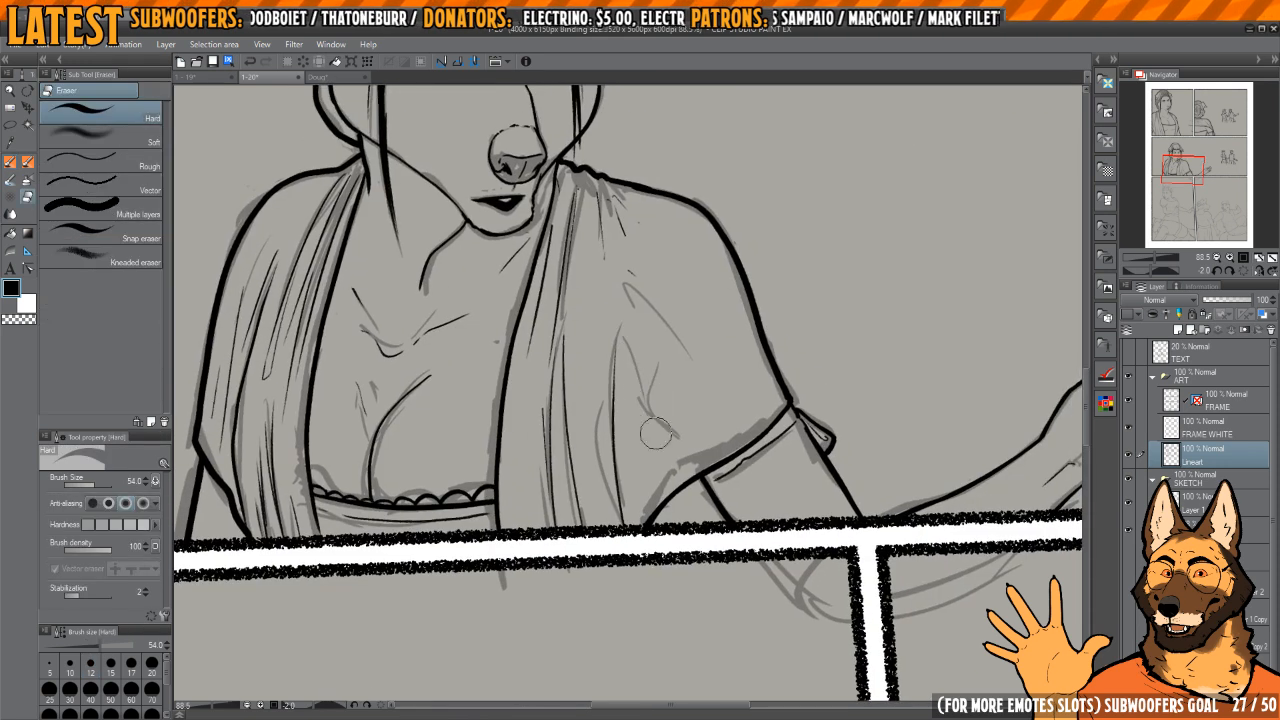
{"action": "mouse_move", "coordinate": [654, 434]}
{"action": "left_mouse_down"}
{"action": "mouse_move", "coordinate": [634, 302]}
{"action": "mouse_move", "coordinate": [689, 324]}
{"action": "mouse_move", "coordinate": [646, 448]}
{"action": "left_mouse_up"}
{"action": "key", "text": "p"}
{"action": "key", "text": "h"}
{"action": "mouse_move", "coordinate": [662, 303]}
{"action": "left_mouse_down"}
{"action": "mouse_move", "coordinate": [679, 414]}
{"action": "mouse_move", "coordinate": [690, 377]}
{"action": "mouse_move", "coordinate": [654, 386]}
{"action": "left_mouse_up"}
{"action": "key", "text": "h"}
{"action": "left_click_drag", "start_coordinate": [741, 346], "coordinate": [707, 354]}
{"action": "left_click_drag", "start_coordinate": [707, 354], "coordinate": [709, 366]}
{"action": "left_click_drag", "start_coordinate": [643, 440], "coordinate": [662, 453]}
{"action": "left_click_drag", "start_coordinate": [662, 453], "coordinate": [637, 405]}
{"action": "mouse_move", "coordinate": [580, 472]}
{"action": "left_mouse_down"}
{"action": "mouse_move", "coordinate": [596, 446]}
{"action": "mouse_move", "coordinate": [643, 429]}
{"action": "left_mouse_up"}
{"action": "mouse_move", "coordinate": [664, 421]}
{"action": "left_mouse_down"}
{"action": "mouse_move", "coordinate": [676, 390]}
{"action": "mouse_move", "coordinate": [738, 330]}
{"action": "mouse_move", "coordinate": [743, 349]}
{"action": "left_mouse_up"}
Step: Ink the thin palm line and small knuckle marks on the foreground woman's outstretched hand
{"action": "key", "text": "h"}
{"action": "key", "text": "h"}
{"action": "left_click_drag", "start_coordinate": [743, 349], "coordinate": [693, 347]}
{"action": "left_click_drag", "start_coordinate": [727, 356], "coordinate": [674, 361]}
{"action": "left_click_drag", "start_coordinate": [877, 371], "coordinate": [762, 373]}
{"action": "left_click_drag", "start_coordinate": [679, 371], "coordinate": [753, 373]}
{"action": "left_click_drag", "start_coordinate": [702, 350], "coordinate": [588, 400]}
Step: Trim excess ink around the thumb tip of the outstretched hand and refine the thumb's inner edge
{"action": "key", "text": "c"}
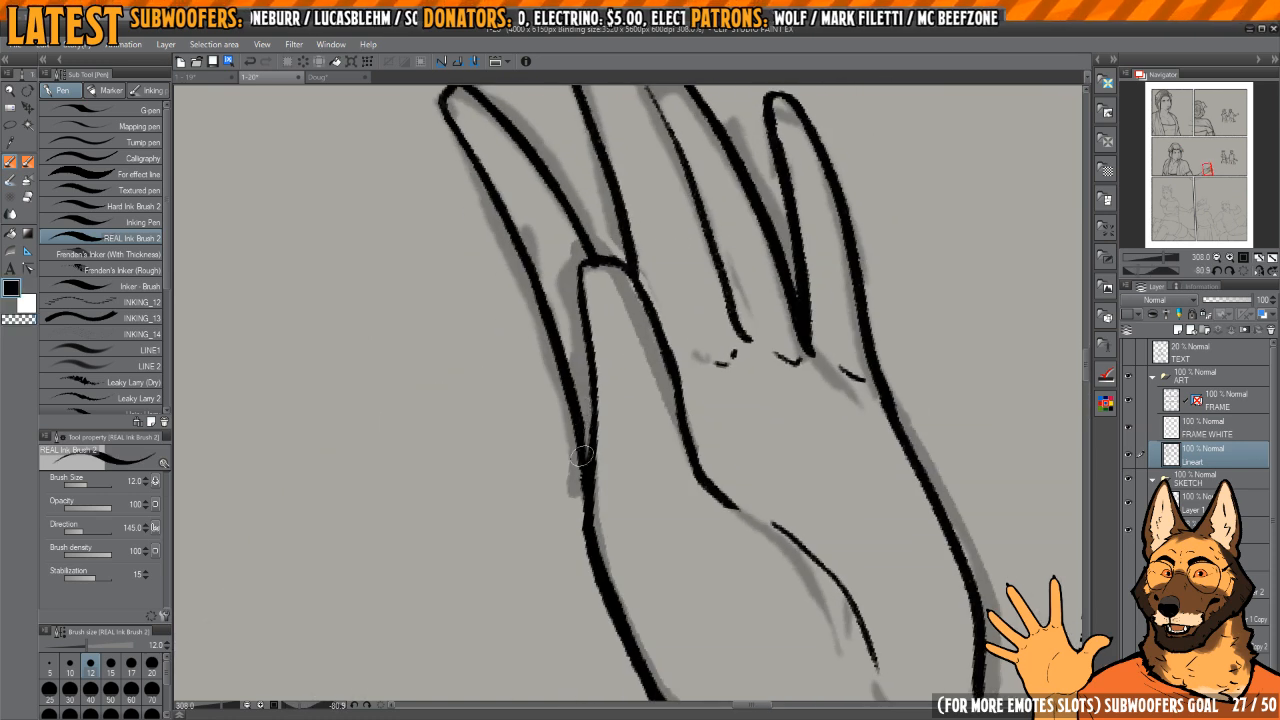
{"action": "left_click_drag", "start_coordinate": [670, 285], "coordinate": [650, 337]}
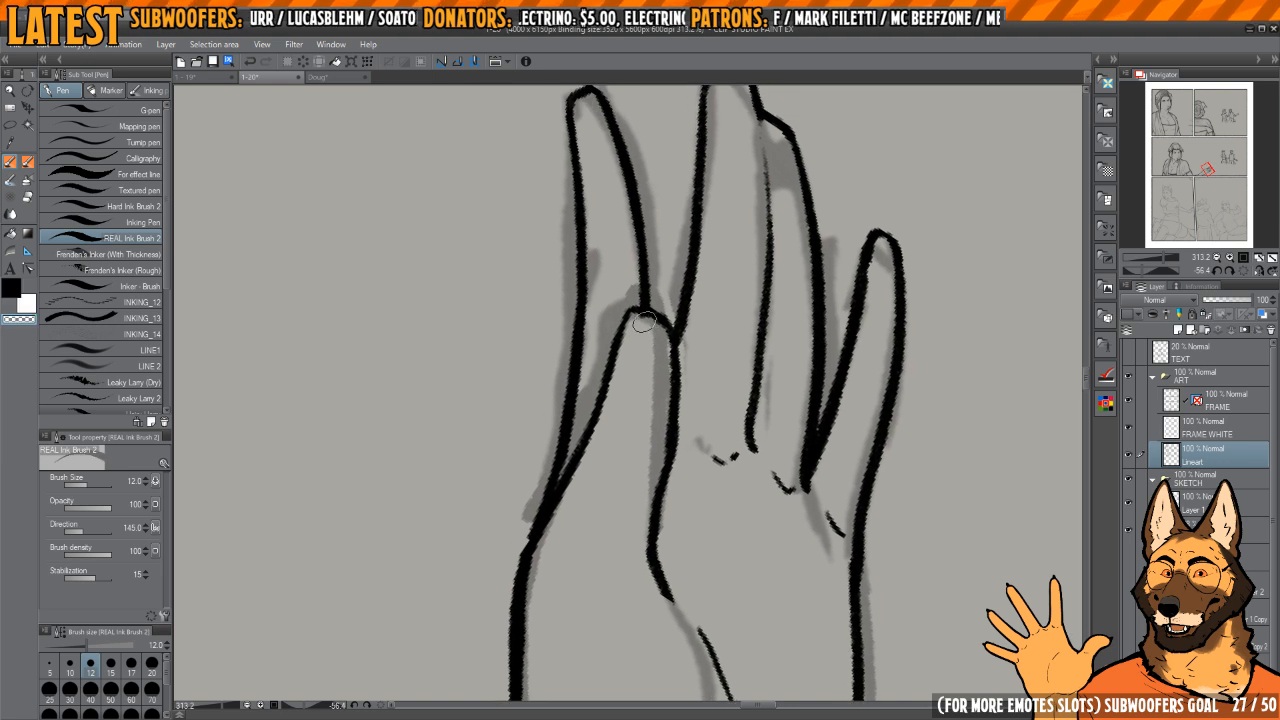
{"action": "mouse_move", "coordinate": [681, 383]}
{"action": "left_mouse_down"}
{"action": "mouse_move", "coordinate": [677, 343]}
{"action": "mouse_move", "coordinate": [667, 364]}
{"action": "left_mouse_up"}
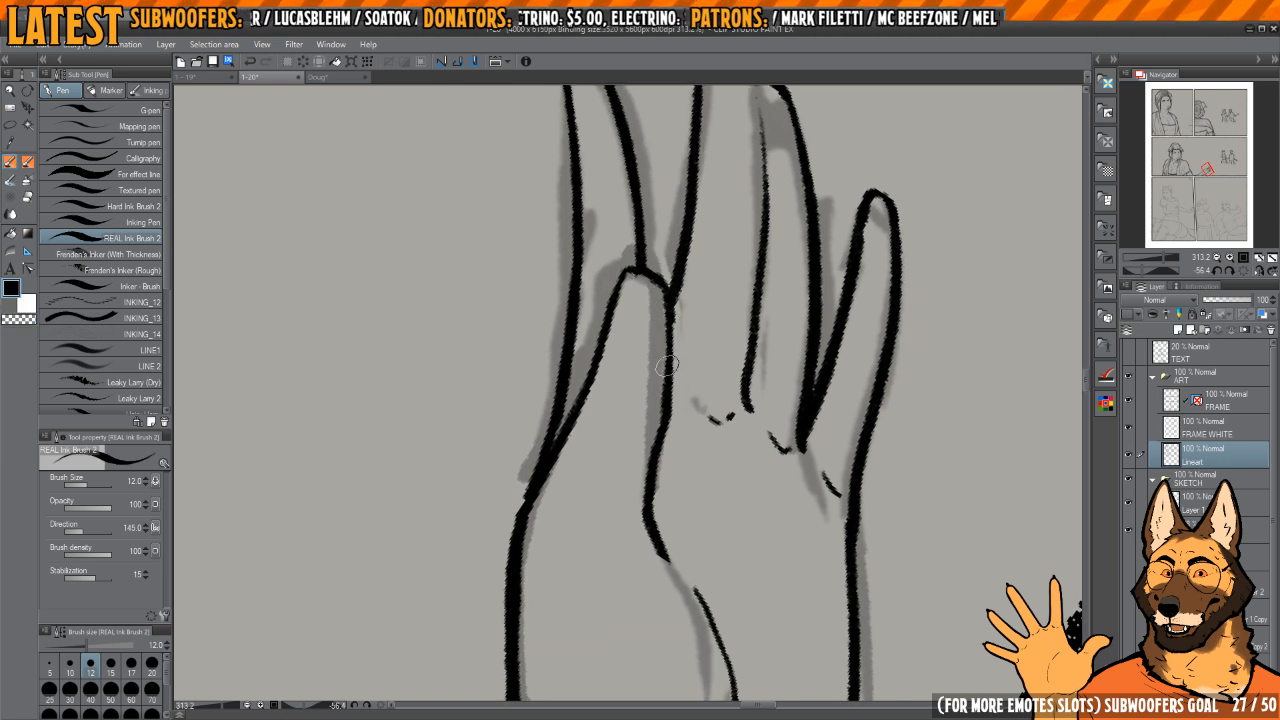
{"action": "left_click_drag", "start_coordinate": [664, 290], "coordinate": [664, 360]}
{"action": "left_click_drag", "start_coordinate": [652, 494], "coordinate": [650, 370]}
{"action": "mouse_move", "coordinate": [650, 370]}
{"action": "left_mouse_down"}
{"action": "mouse_move", "coordinate": [750, 228]}
{"action": "mouse_move", "coordinate": [755, 360]}
{"action": "left_mouse_up"}
{"action": "left_click_drag", "start_coordinate": [755, 360], "coordinate": [712, 318]}
{"action": "mouse_move", "coordinate": [712, 318]}
{"action": "left_mouse_down"}
{"action": "mouse_move", "coordinate": [735, 357]}
{"action": "mouse_move", "coordinate": [709, 334]}
{"action": "left_mouse_up"}
Step: Ink the side of the standing woman's waist behind her resting hand in the first panel of the bottom row
{"action": "left_click_drag", "start_coordinate": [728, 315], "coordinate": [746, 200]}
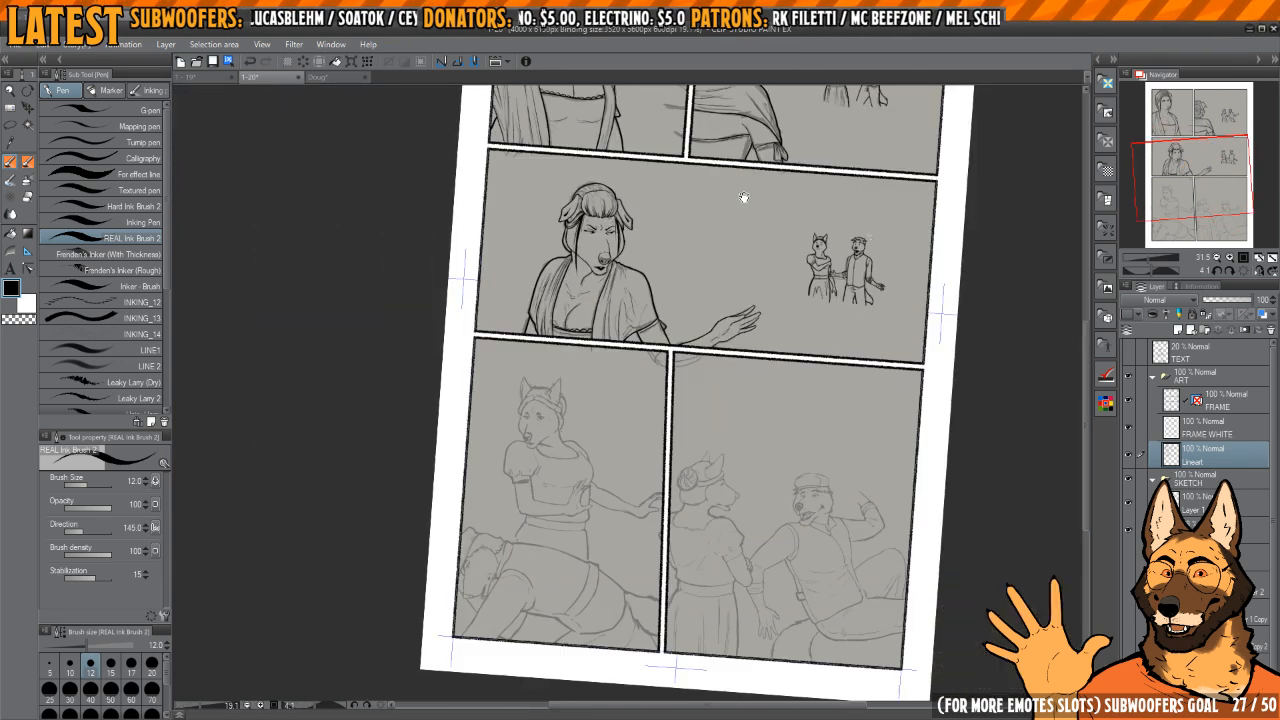
{"action": "key", "text": "ctrl+at"}
{"action": "key", "text": "h"}
{"action": "key", "text": "h"}
{"action": "left_click_drag", "start_coordinate": [654, 504], "coordinate": [680, 443]}
{"action": "key", "text": "h"}
{"action": "mouse_move", "coordinate": [590, 382]}
{"action": "left_mouse_down"}
{"action": "mouse_move", "coordinate": [638, 366]}
{"action": "mouse_move", "coordinate": [626, 426]}
{"action": "left_mouse_up"}
{"action": "key", "text": "ctrl+z"}
{"action": "left_click_drag", "start_coordinate": [628, 336], "coordinate": [626, 471]}
{"action": "left_click_drag", "start_coordinate": [628, 449], "coordinate": [624, 429]}
{"action": "key", "text": "ctrl+z"}
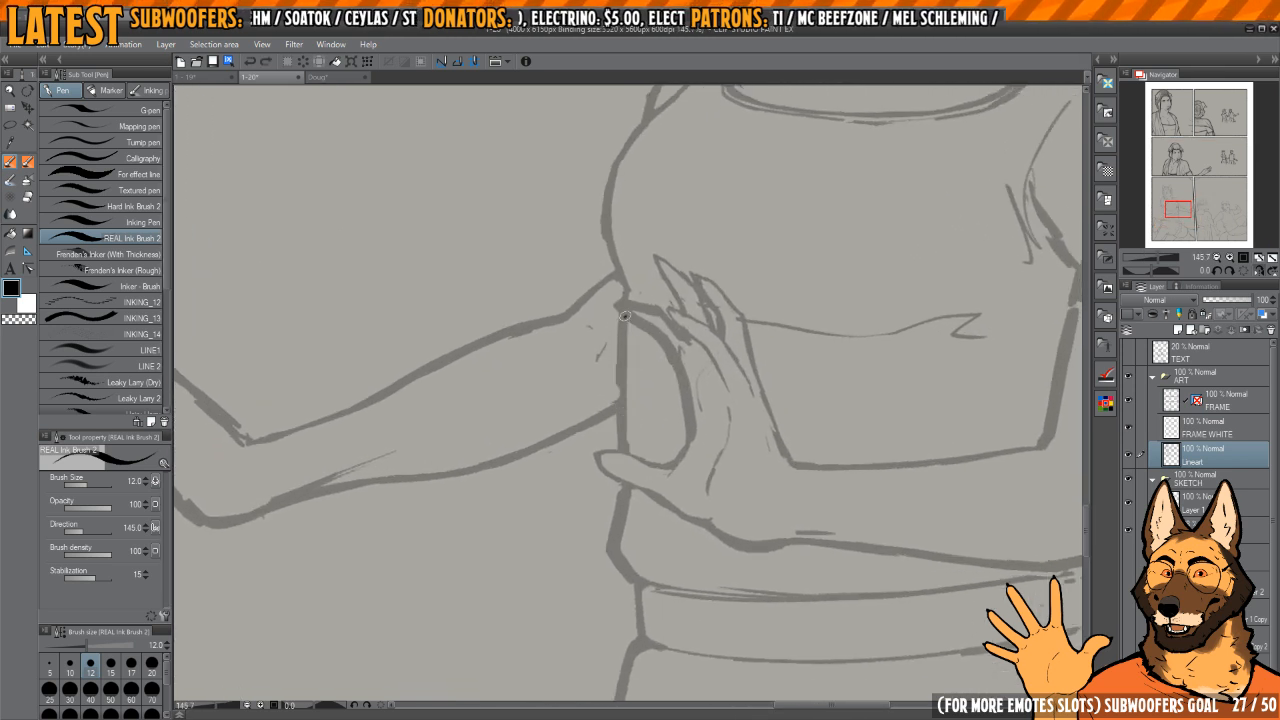
{"action": "left_click_drag", "start_coordinate": [624, 312], "coordinate": [621, 454]}
{"action": "mouse_move", "coordinate": [621, 455]}
{"action": "left_mouse_down"}
{"action": "mouse_move", "coordinate": [611, 413]}
{"action": "mouse_move", "coordinate": [606, 442]}
{"action": "mouse_move", "coordinate": [628, 473]}
{"action": "left_mouse_up"}
Step: Ink the curved bust contour of the standing woman from the sleeve down to the waist line
{"action": "key", "text": "h"}
{"action": "key", "text": "h"}
{"action": "left_click_drag", "start_coordinate": [655, 353], "coordinate": [643, 463]}
{"action": "left_click_drag", "start_coordinate": [617, 263], "coordinate": [631, 450]}
{"action": "scroll", "coordinate": [631, 450], "scroll_direction": "up", "scroll_amount": 2}
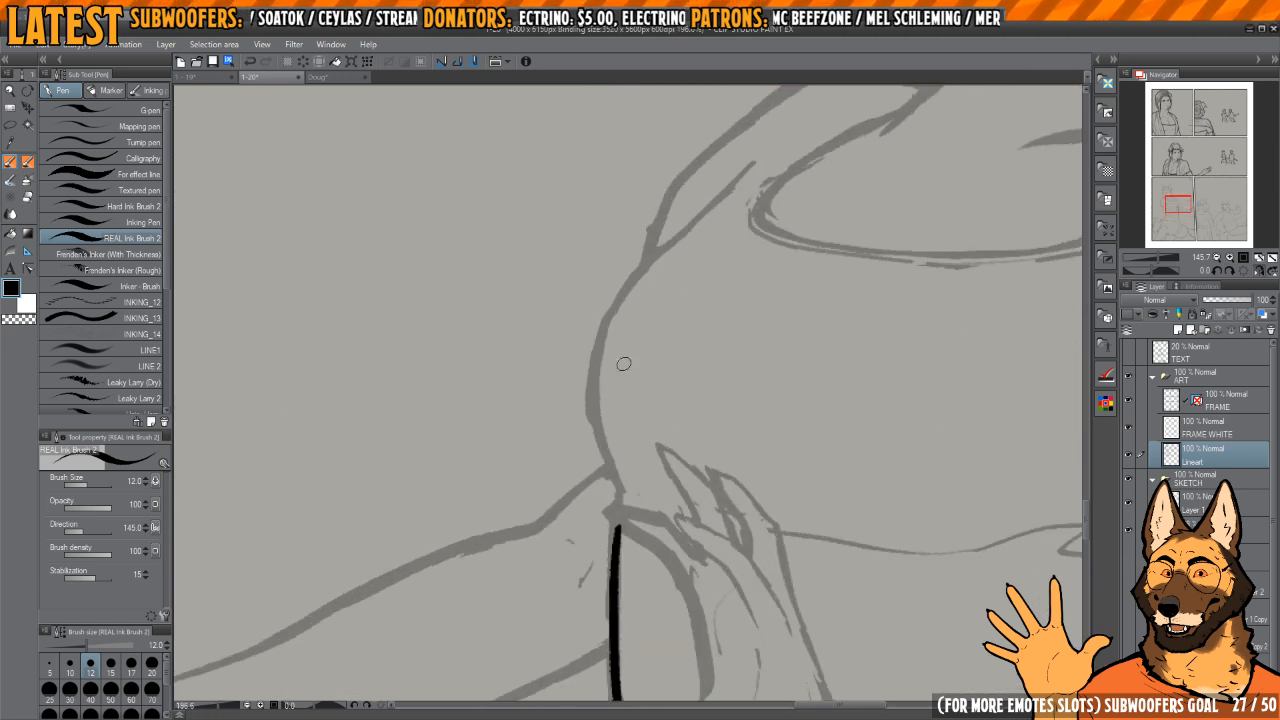
{"action": "mouse_move", "coordinate": [622, 288]}
{"action": "left_mouse_down"}
{"action": "mouse_move", "coordinate": [598, 390]}
{"action": "mouse_move", "coordinate": [614, 310]}
{"action": "mouse_move", "coordinate": [603, 462]}
{"action": "mouse_move", "coordinate": [616, 482]}
{"action": "mouse_move", "coordinate": [596, 400]}
{"action": "mouse_move", "coordinate": [617, 492]}
{"action": "left_mouse_up"}
{"action": "key", "text": "ctrl+z"}
{"action": "key", "text": "ctrl+z"}
{"action": "scroll", "coordinate": [625, 440], "scroll_direction": "up", "scroll_amount": 2}
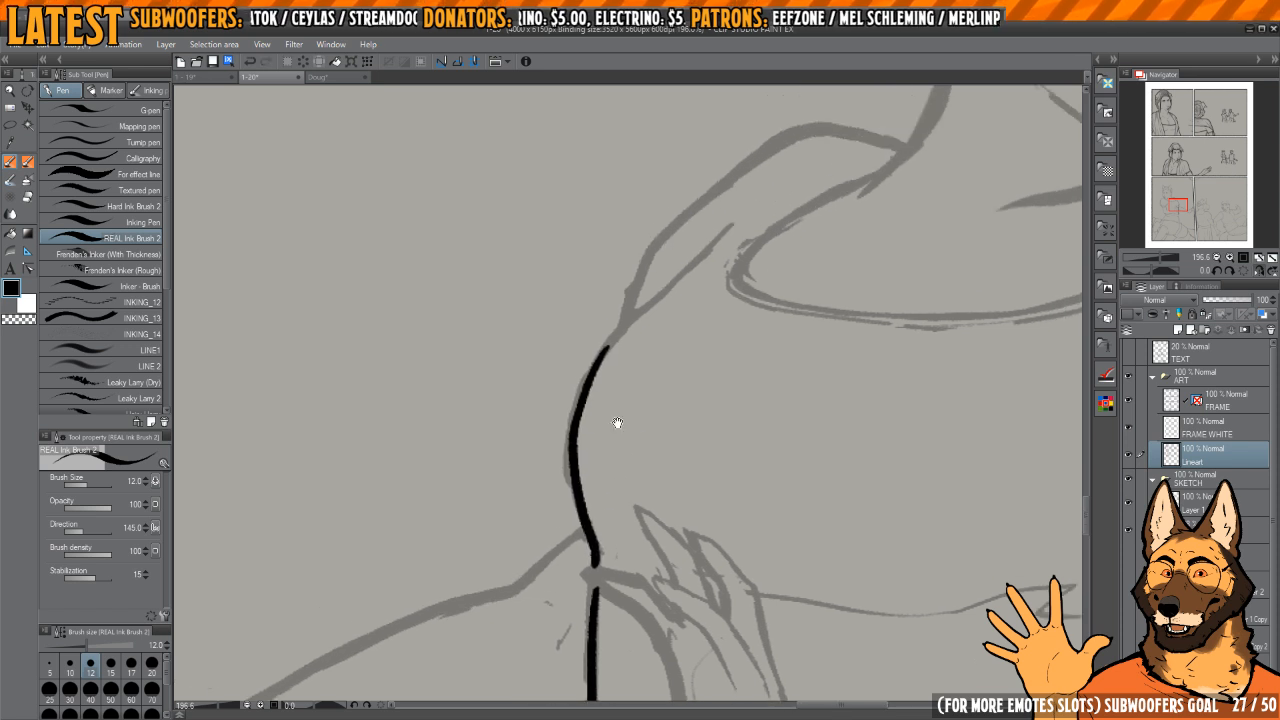
Step: Ink the standing woman's sleeve edges, the lower waist contour and the short start of the extended arm
{"action": "mouse_move", "coordinate": [600, 368]}
{"action": "left_mouse_down"}
{"action": "mouse_move", "coordinate": [666, 255]}
{"action": "mouse_move", "coordinate": [775, 178]}
{"action": "mouse_move", "coordinate": [697, 315]}
{"action": "mouse_move", "coordinate": [650, 280]}
{"action": "left_mouse_up"}
{"action": "left_click_drag", "start_coordinate": [705, 235], "coordinate": [709, 300]}
{"action": "mouse_move", "coordinate": [818, 186]}
{"action": "left_mouse_down"}
{"action": "mouse_move", "coordinate": [725, 212]}
{"action": "mouse_move", "coordinate": [627, 306]}
{"action": "mouse_move", "coordinate": [565, 455]}
{"action": "mouse_move", "coordinate": [568, 570]}
{"action": "mouse_move", "coordinate": [594, 374]}
{"action": "mouse_move", "coordinate": [612, 530]}
{"action": "mouse_move", "coordinate": [658, 594]}
{"action": "left_mouse_up"}
{"action": "mouse_move", "coordinate": [660, 590]}
{"action": "left_mouse_down"}
{"action": "mouse_move", "coordinate": [697, 236]}
{"action": "mouse_move", "coordinate": [645, 222]}
{"action": "left_mouse_up"}
{"action": "mouse_move", "coordinate": [662, 224]}
{"action": "left_mouse_down"}
{"action": "mouse_move", "coordinate": [679, 277]}
{"action": "mouse_move", "coordinate": [668, 268]}
{"action": "mouse_move", "coordinate": [645, 343]}
{"action": "left_mouse_up"}
{"action": "key", "text": "h"}
{"action": "key", "text": "h"}
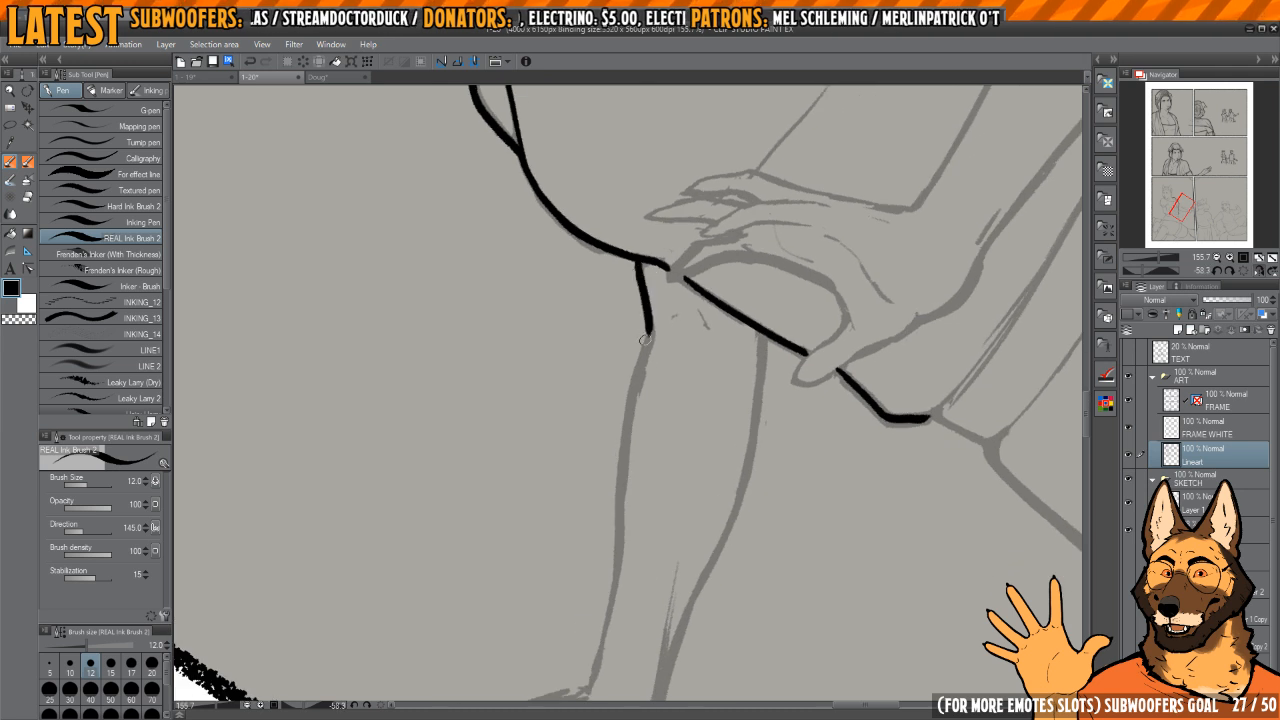
Step: Ink the lower edge of the extended arm from the torso toward the wrist
{"action": "key", "text": "h"}
{"action": "left_click_drag", "start_coordinate": [693, 265], "coordinate": [690, 290]}
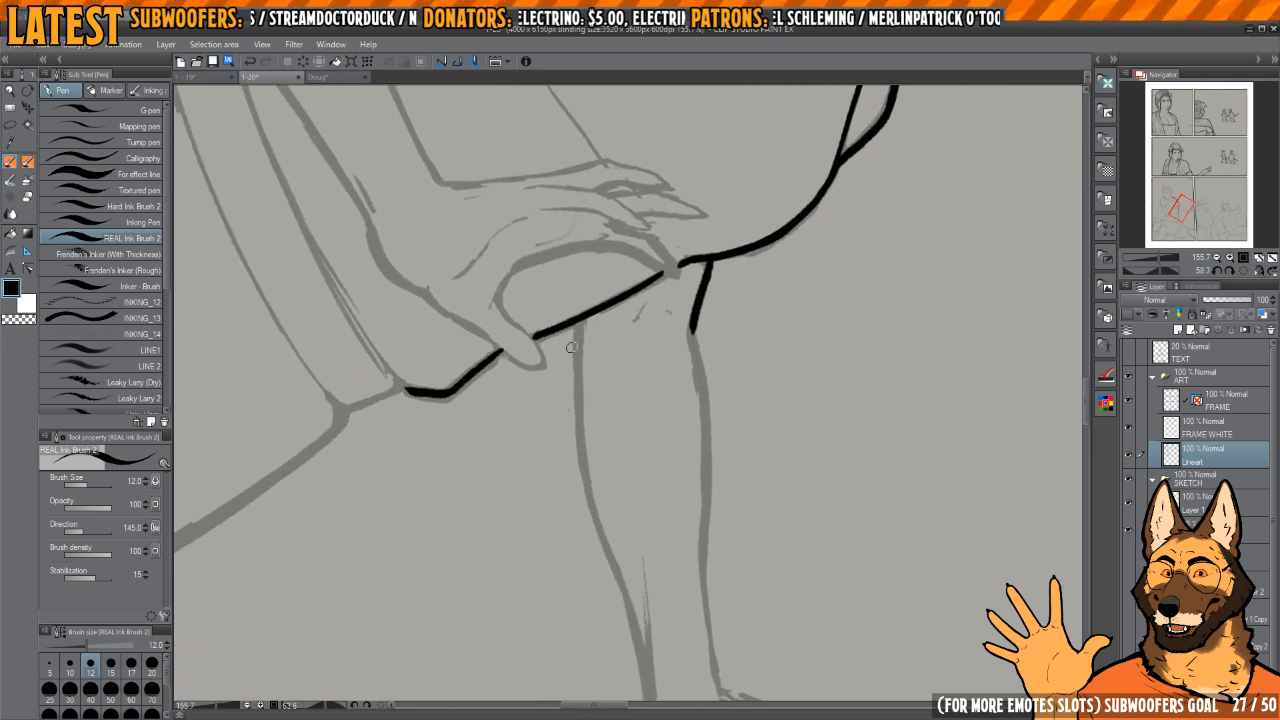
{"action": "mouse_move", "coordinate": [577, 318]}
{"action": "left_mouse_down"}
{"action": "mouse_move", "coordinate": [613, 567]}
{"action": "mouse_move", "coordinate": [606, 509]}
{"action": "left_mouse_up"}
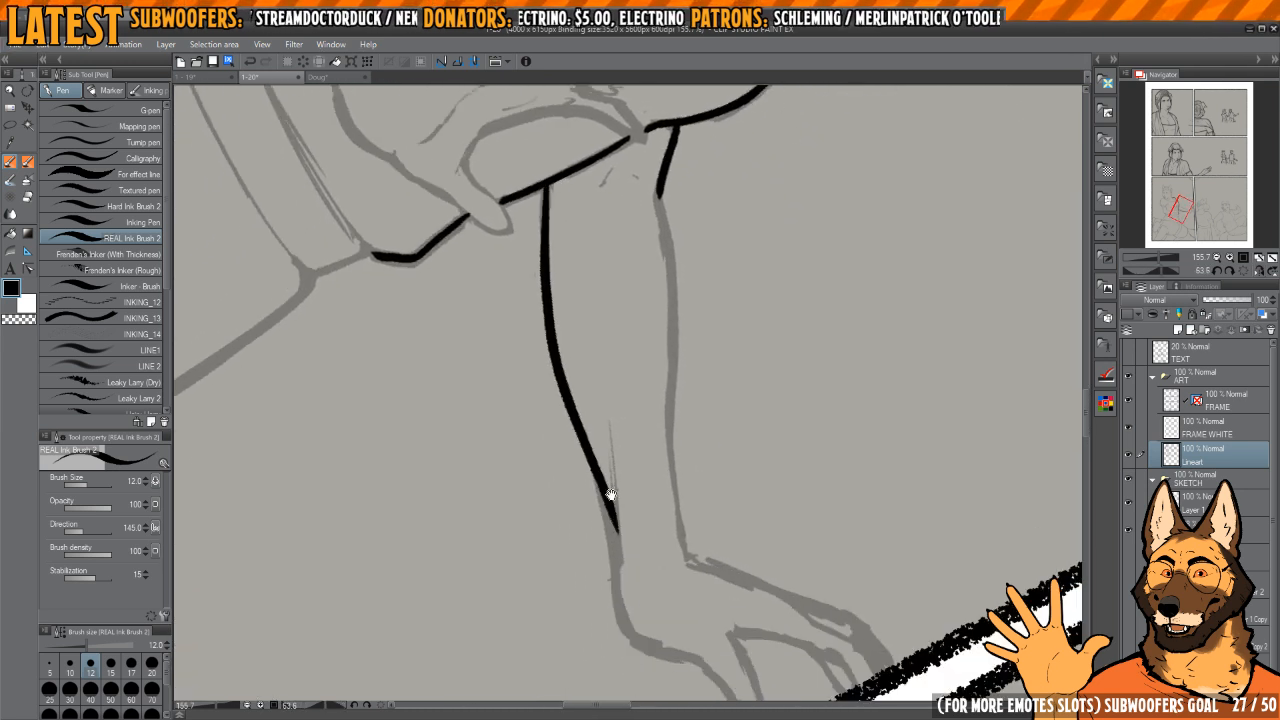
{"action": "key", "text": "h"}
{"action": "left_click_drag", "start_coordinate": [591, 458], "coordinate": [653, 522]}
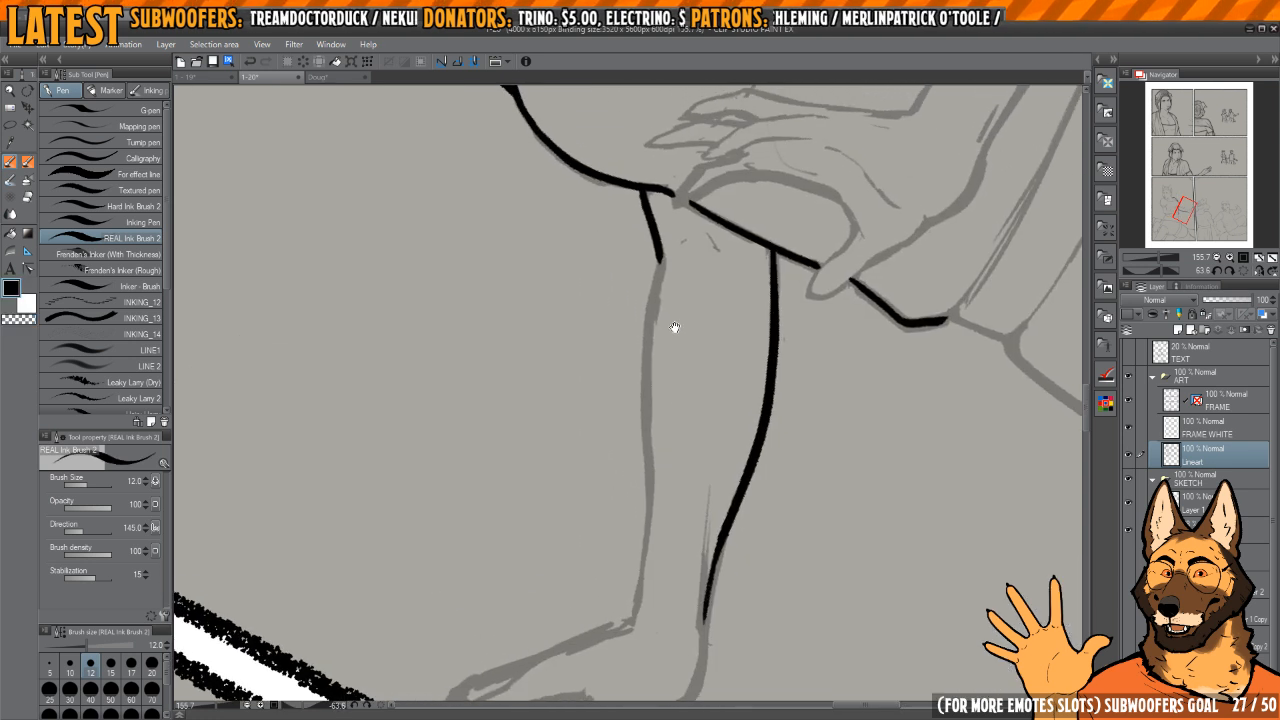
Step: Ink the upper edge of the extended arm and clean up its join with the short stroke at the body
{"action": "mouse_move", "coordinate": [660, 252]}
{"action": "left_mouse_down"}
{"action": "mouse_move", "coordinate": [655, 304]}
{"action": "mouse_move", "coordinate": [658, 288]}
{"action": "left_mouse_up"}
{"action": "key", "text": "c"}
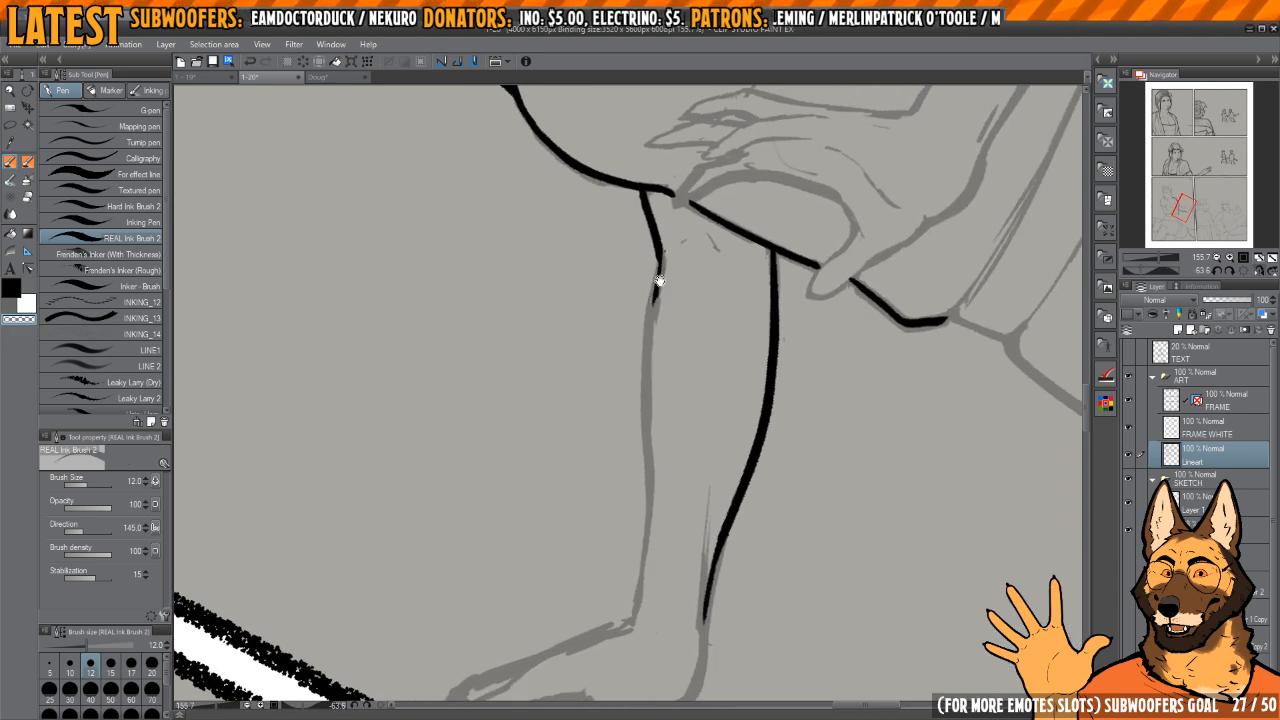
{"action": "key", "text": "h"}
{"action": "mouse_move", "coordinate": [657, 213]}
{"action": "left_mouse_down"}
{"action": "mouse_move", "coordinate": [669, 317]}
{"action": "mouse_move", "coordinate": [624, 451]}
{"action": "left_mouse_up"}
{"action": "scroll", "coordinate": [600, 328], "scroll_direction": "up", "scroll_amount": 2}
{"action": "mouse_move", "coordinate": [649, 283]}
{"action": "left_mouse_down"}
{"action": "mouse_move", "coordinate": [618, 381]}
{"action": "mouse_move", "coordinate": [627, 482]}
{"action": "left_mouse_up"}
{"action": "key", "text": "c"}
{"action": "key", "text": "h"}
{"action": "left_click_drag", "start_coordinate": [641, 474], "coordinate": [655, 335]}
{"action": "left_click_drag", "start_coordinate": [655, 335], "coordinate": [633, 238]}
{"action": "mouse_move", "coordinate": [633, 238]}
{"action": "left_mouse_down"}
{"action": "mouse_move", "coordinate": [619, 303]}
{"action": "mouse_move", "coordinate": [638, 457]}
{"action": "mouse_move", "coordinate": [629, 635]}
{"action": "left_mouse_up"}
{"action": "key", "text": "ctrl+z"}
Step: Finish both forearm contours down to the wrist and add the thin tendon line beside the lower edge
{"action": "key", "text": "h"}
{"action": "key", "text": "h"}
{"action": "mouse_move", "coordinate": [676, 190]}
{"action": "left_mouse_down"}
{"action": "mouse_move", "coordinate": [638, 328]}
{"action": "mouse_move", "coordinate": [617, 343]}
{"action": "left_mouse_up"}
{"action": "left_click_drag", "start_coordinate": [638, 319], "coordinate": [676, 346]}
{"action": "mouse_move", "coordinate": [680, 400]}
{"action": "left_mouse_down"}
{"action": "mouse_move", "coordinate": [674, 354]}
{"action": "mouse_move", "coordinate": [690, 399]}
{"action": "left_mouse_up"}
{"action": "key", "text": "c"}
{"action": "mouse_move", "coordinate": [641, 328]}
{"action": "left_mouse_down"}
{"action": "mouse_move", "coordinate": [627, 342]}
{"action": "mouse_move", "coordinate": [658, 325]}
{"action": "mouse_move", "coordinate": [689, 356]}
{"action": "left_mouse_up"}
{"action": "key", "text": "c"}
{"action": "left_click_drag", "start_coordinate": [702, 509], "coordinate": [682, 271]}
{"action": "key", "text": "h"}
{"action": "mouse_move", "coordinate": [621, 402]}
{"action": "left_mouse_down"}
{"action": "mouse_move", "coordinate": [634, 357]}
{"action": "mouse_move", "coordinate": [609, 373]}
{"action": "mouse_move", "coordinate": [606, 452]}
{"action": "left_mouse_up"}
{"action": "left_click_drag", "start_coordinate": [613, 440], "coordinate": [601, 337]}
{"action": "left_click_drag", "start_coordinate": [655, 326], "coordinate": [707, 329]}
{"action": "scroll", "coordinate": [600, 372], "scroll_direction": "up", "scroll_amount": 3}
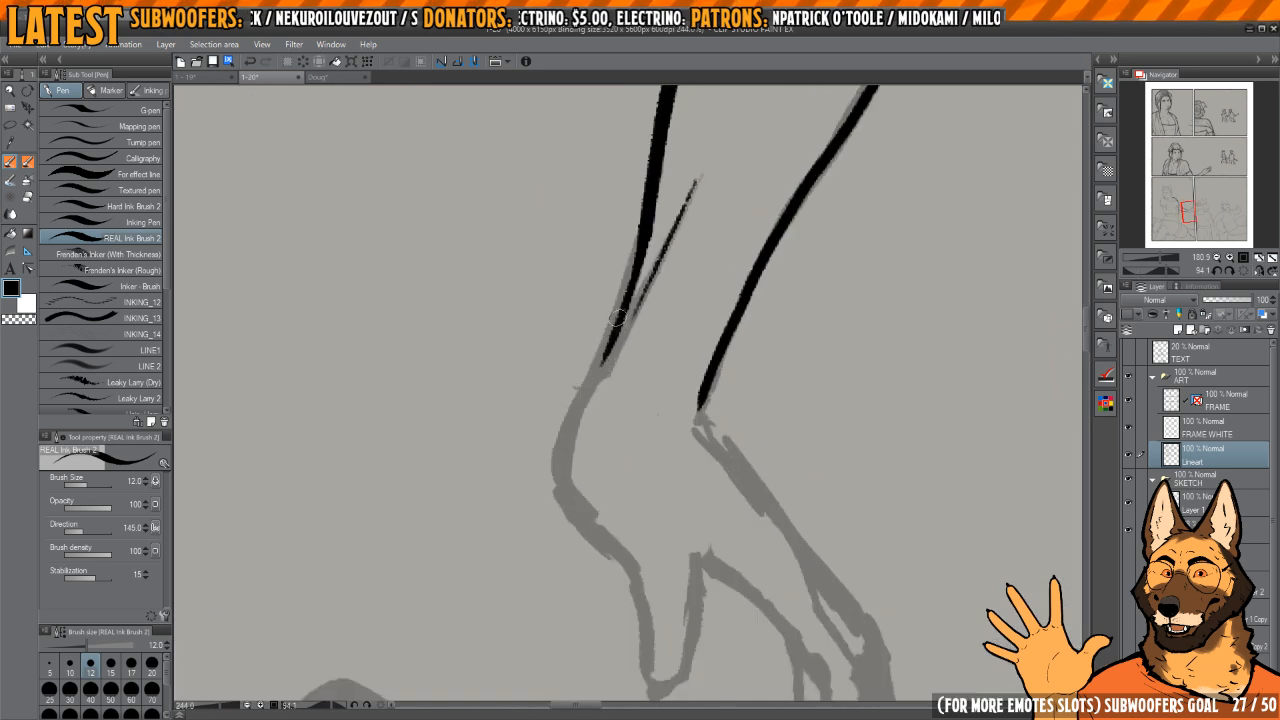
Step: Continue the forearm's lower edge around the heel of the hand and outline the thumb
{"action": "left_click_drag", "start_coordinate": [630, 281], "coordinate": [604, 369]}
{"action": "mouse_move", "coordinate": [645, 233]}
{"action": "left_mouse_down"}
{"action": "mouse_move", "coordinate": [579, 401]}
{"action": "mouse_move", "coordinate": [600, 536]}
{"action": "mouse_move", "coordinate": [583, 493]}
{"action": "left_mouse_up"}
{"action": "mouse_move", "coordinate": [583, 493]}
{"action": "left_mouse_down"}
{"action": "mouse_move", "coordinate": [651, 343]}
{"action": "mouse_move", "coordinate": [664, 376]}
{"action": "left_mouse_up"}
{"action": "key", "text": "c"}
{"action": "left_click_drag", "start_coordinate": [638, 304], "coordinate": [643, 428]}
{"action": "key", "text": "h"}
{"action": "mouse_move", "coordinate": [677, 323]}
{"action": "left_mouse_down"}
{"action": "mouse_move", "coordinate": [669, 366]}
{"action": "mouse_move", "coordinate": [612, 363]}
{"action": "left_mouse_up"}
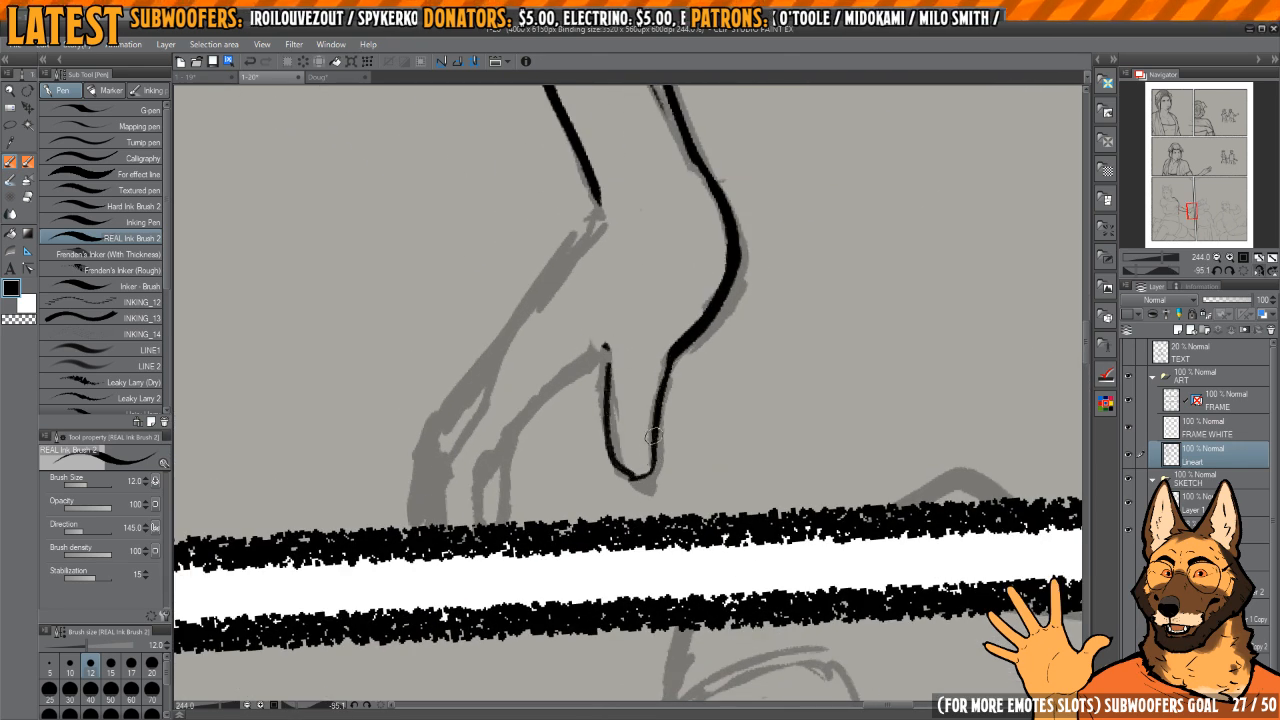
Step: Reshape the thumb tip by erasing the rounded end and re-inking the outline to a point
{"action": "key", "text": "c"}
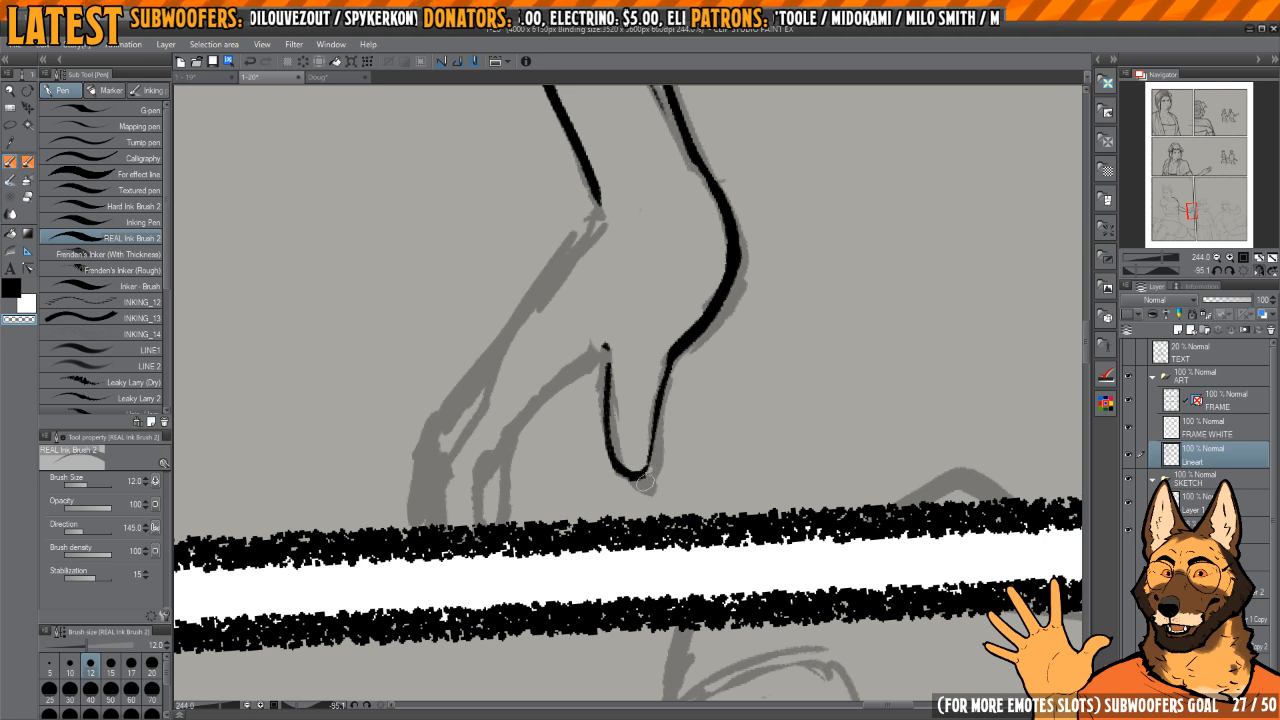
{"action": "key", "text": "c"}
{"action": "left_click_drag", "start_coordinate": [653, 443], "coordinate": [666, 373]}
{"action": "mouse_move", "coordinate": [687, 334]}
{"action": "left_mouse_down"}
{"action": "mouse_move", "coordinate": [738, 309]}
{"action": "mouse_move", "coordinate": [645, 407]}
{"action": "left_mouse_up"}
{"action": "left_click_drag", "start_coordinate": [708, 307], "coordinate": [676, 287]}
{"action": "key", "text": "c"}
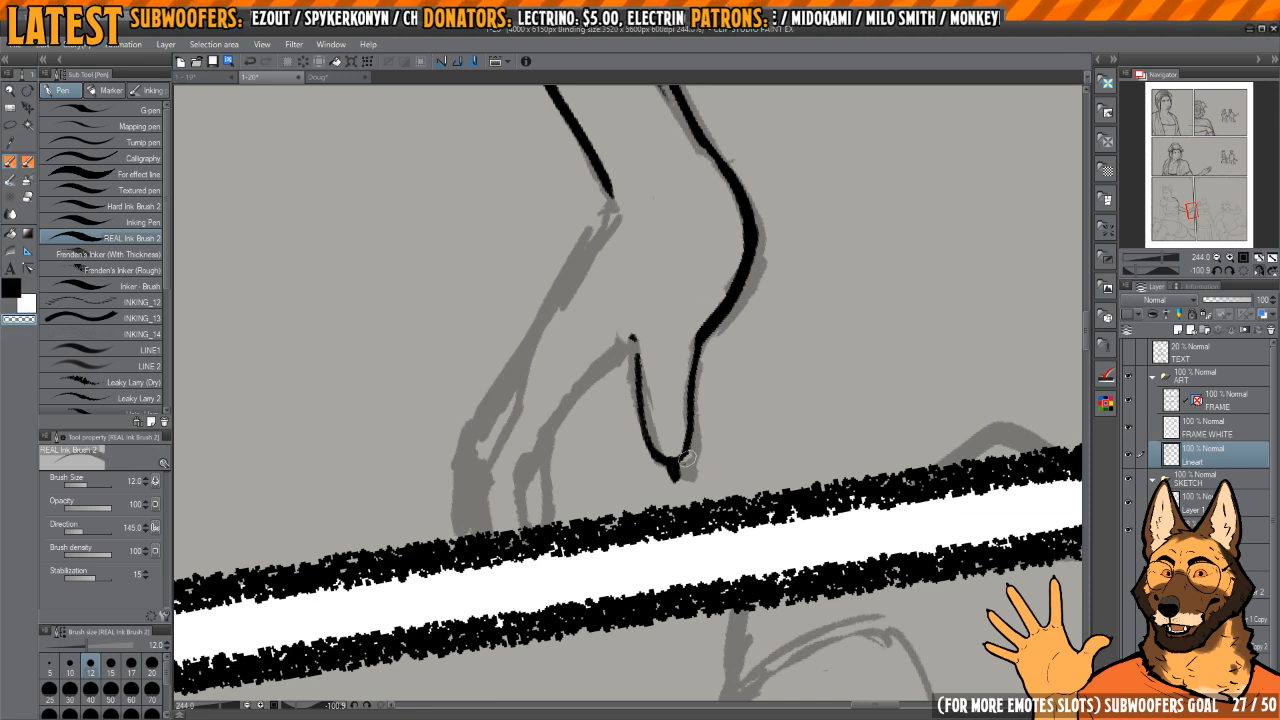
{"action": "scroll", "coordinate": [690, 455], "scroll_direction": "up", "scroll_amount": 5}
{"action": "mouse_move", "coordinate": [698, 452]}
{"action": "left_mouse_down"}
{"action": "mouse_move", "coordinate": [656, 457]}
{"action": "mouse_move", "coordinate": [690, 467]}
{"action": "left_mouse_up"}
{"action": "key", "text": "c"}
Step: Ink the inner edge of the finger beside the thumb from the thumb crotch down to the panel border
{"action": "left_click_drag", "start_coordinate": [683, 350], "coordinate": [693, 424]}
{"action": "left_click_drag", "start_coordinate": [709, 375], "coordinate": [708, 414]}
{"action": "left_click_drag", "start_coordinate": [762, 462], "coordinate": [700, 460]}
{"action": "left_click_drag", "start_coordinate": [706, 379], "coordinate": [660, 320]}
{"action": "mouse_move", "coordinate": [650, 314]}
{"action": "left_mouse_down"}
{"action": "mouse_move", "coordinate": [631, 451]}
{"action": "mouse_move", "coordinate": [679, 310]}
{"action": "mouse_move", "coordinate": [638, 390]}
{"action": "left_mouse_up"}
{"action": "scroll", "coordinate": [659, 312], "scroll_direction": "up", "scroll_amount": 1}
{"action": "left_click_drag", "start_coordinate": [638, 390], "coordinate": [637, 405]}
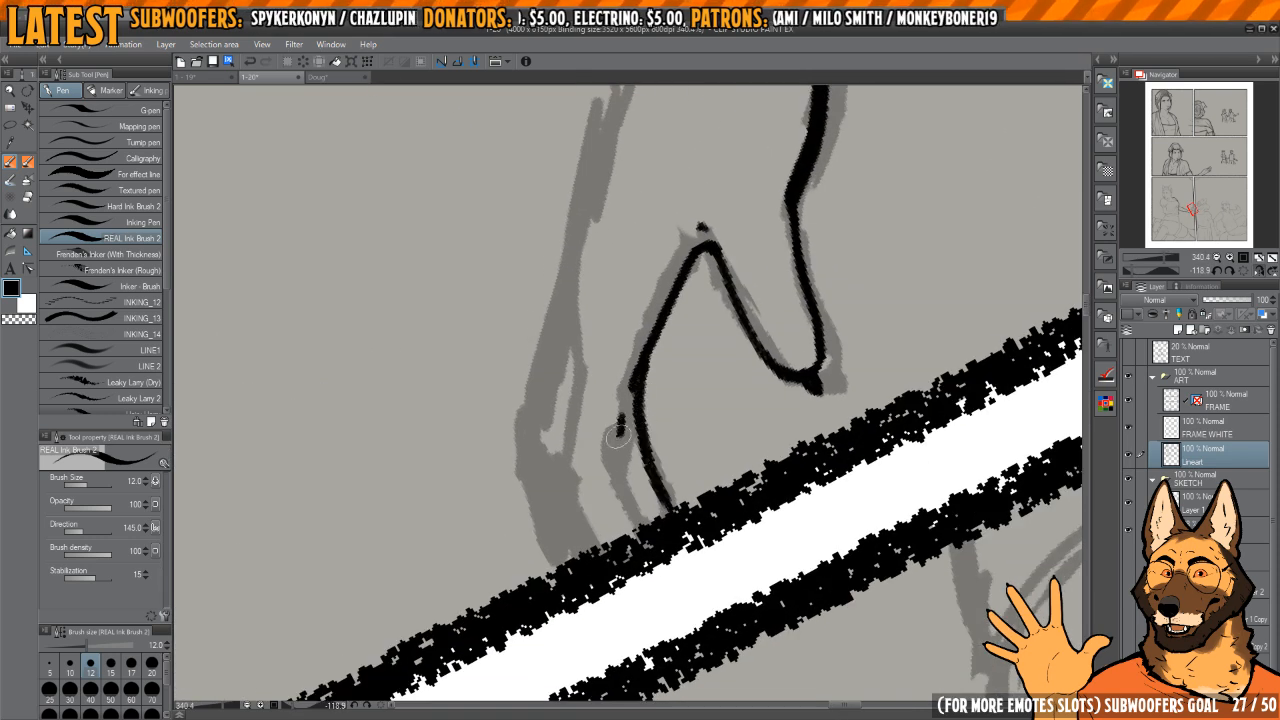
Step: Undo the short finger stroke, then re-ink the neighbouring finger's edge and the next finger line to the border
{"action": "key", "text": "ctrl+z"}
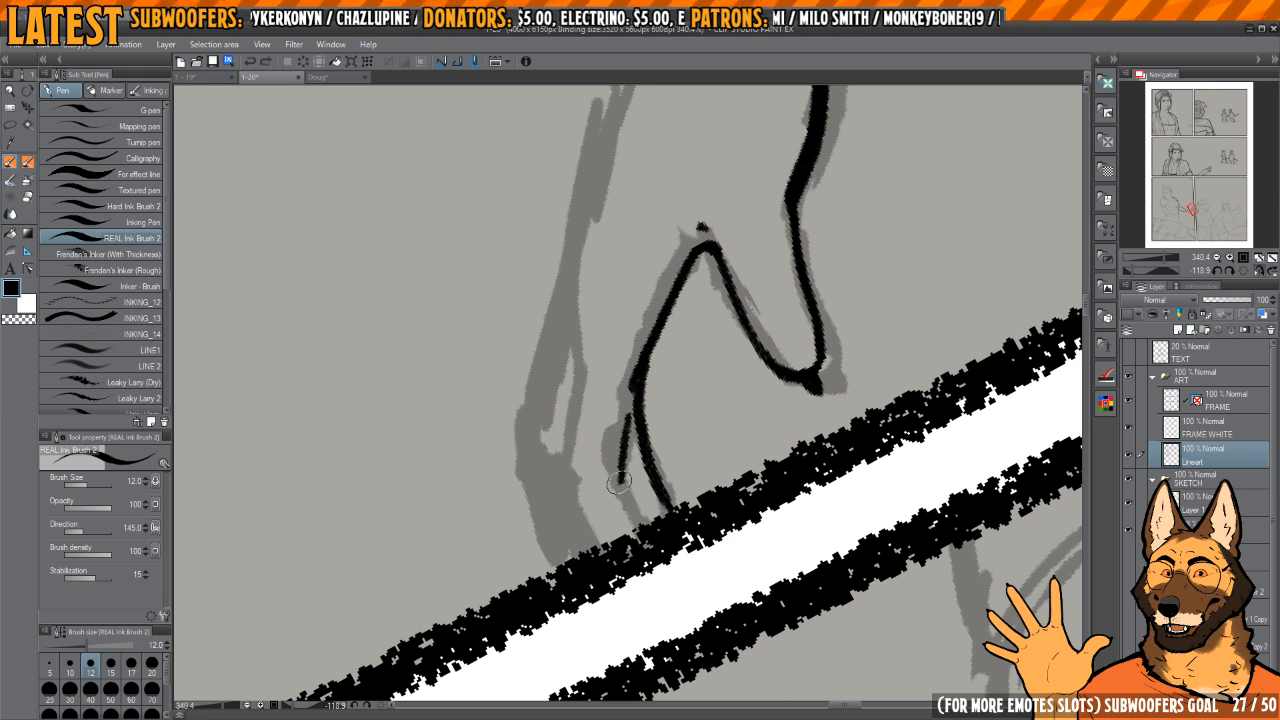
{"action": "left_click_drag", "start_coordinate": [619, 483], "coordinate": [639, 530]}
{"action": "mouse_move", "coordinate": [620, 425]}
{"action": "left_mouse_down"}
{"action": "mouse_move", "coordinate": [629, 528]}
{"action": "mouse_move", "coordinate": [615, 317]}
{"action": "mouse_move", "coordinate": [618, 542]}
{"action": "left_mouse_up"}
{"action": "left_click_drag", "start_coordinate": [674, 308], "coordinate": [641, 478]}
{"action": "mouse_move", "coordinate": [710, 357]}
{"action": "left_mouse_down"}
{"action": "mouse_move", "coordinate": [700, 340]}
{"action": "mouse_move", "coordinate": [710, 353]}
{"action": "left_mouse_up"}
Step: Ink the start of the back of the hand from the wrist corner toward the knuckles
{"action": "key", "text": "h"}
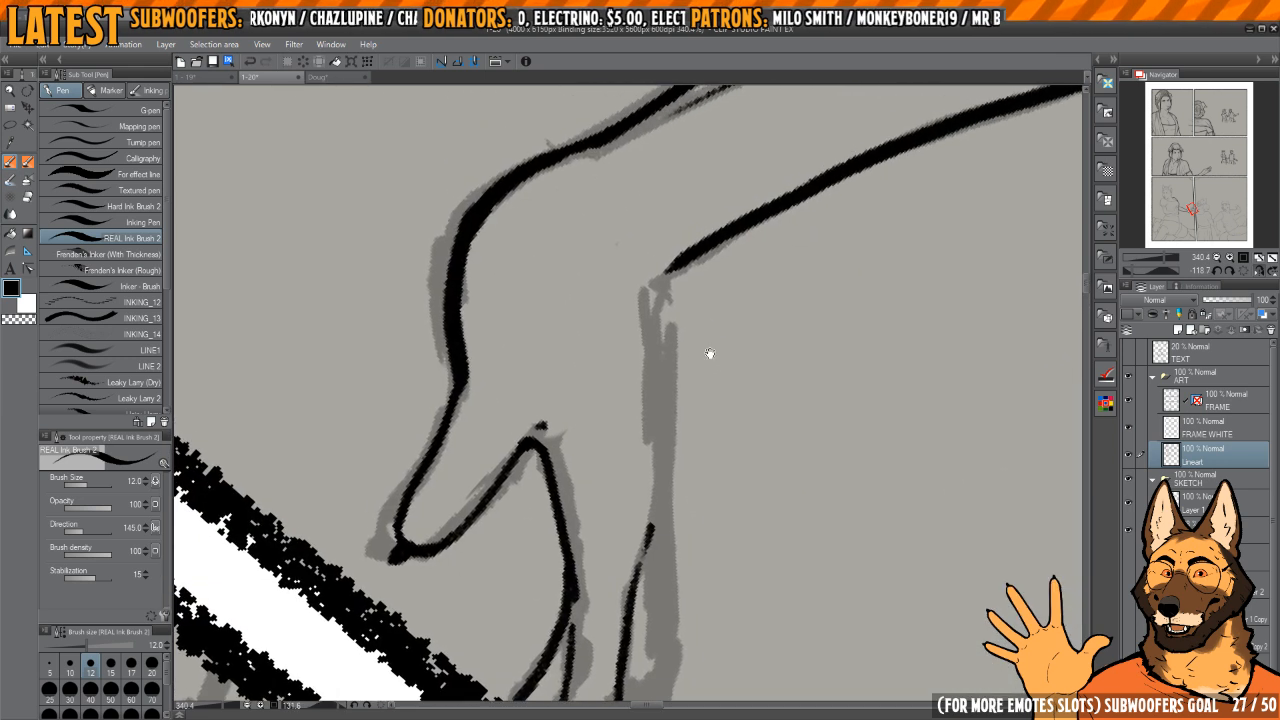
{"action": "mouse_move", "coordinate": [668, 266]}
{"action": "left_mouse_down"}
{"action": "mouse_move", "coordinate": [656, 372]}
{"action": "mouse_move", "coordinate": [674, 369]}
{"action": "left_mouse_up"}
{"action": "key", "text": "h"}
{"action": "left_click_drag", "start_coordinate": [620, 332], "coordinate": [704, 328]}
{"action": "left_click_drag", "start_coordinate": [704, 325], "coordinate": [676, 376]}
{"action": "key", "text": "h"}
{"action": "key", "text": "h"}
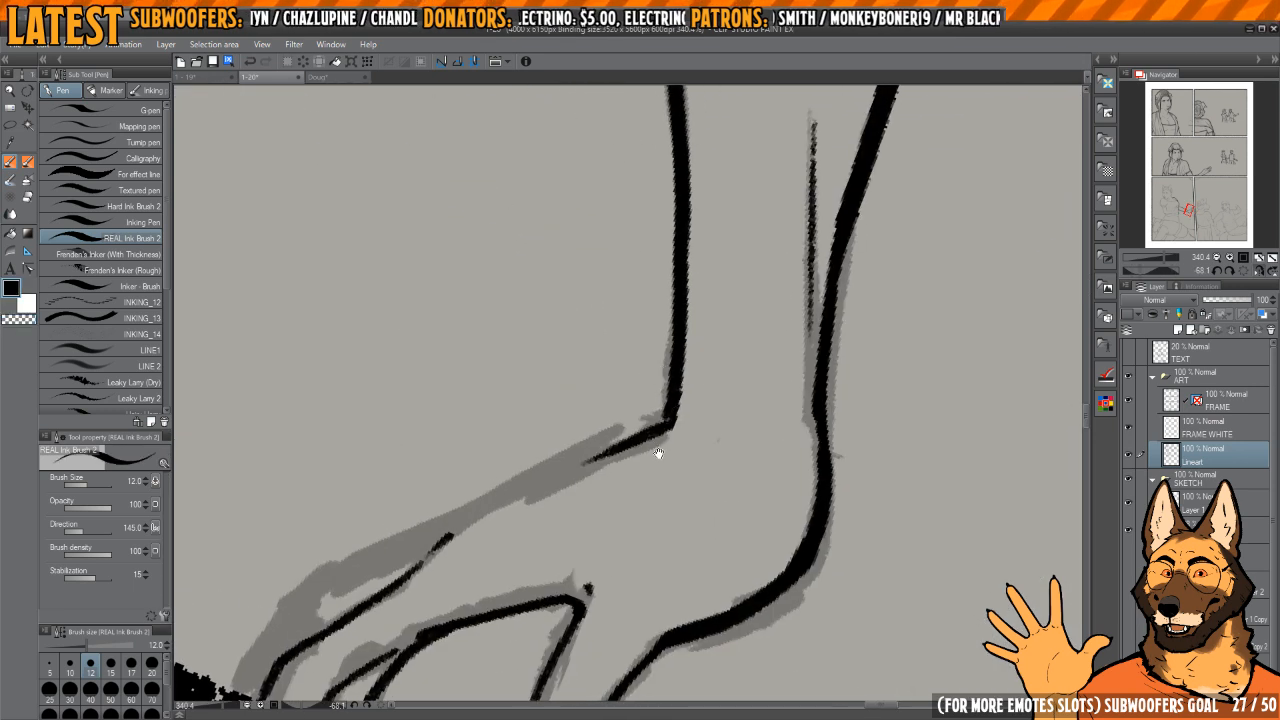
{"action": "mouse_move", "coordinate": [658, 453]}
{"action": "left_mouse_down"}
{"action": "mouse_move", "coordinate": [620, 276]}
{"action": "mouse_move", "coordinate": [600, 449]}
{"action": "mouse_move", "coordinate": [686, 354]}
{"action": "mouse_move", "coordinate": [606, 309]}
{"action": "mouse_move", "coordinate": [620, 298]}
{"action": "mouse_move", "coordinate": [598, 350]}
{"action": "left_mouse_up"}
Step: Extend the back-of-hand line along the outermost finger down to the panel border
{"action": "key", "text": "h"}
{"action": "key", "text": "h"}
{"action": "key", "text": "c"}
{"action": "key", "text": "c"}
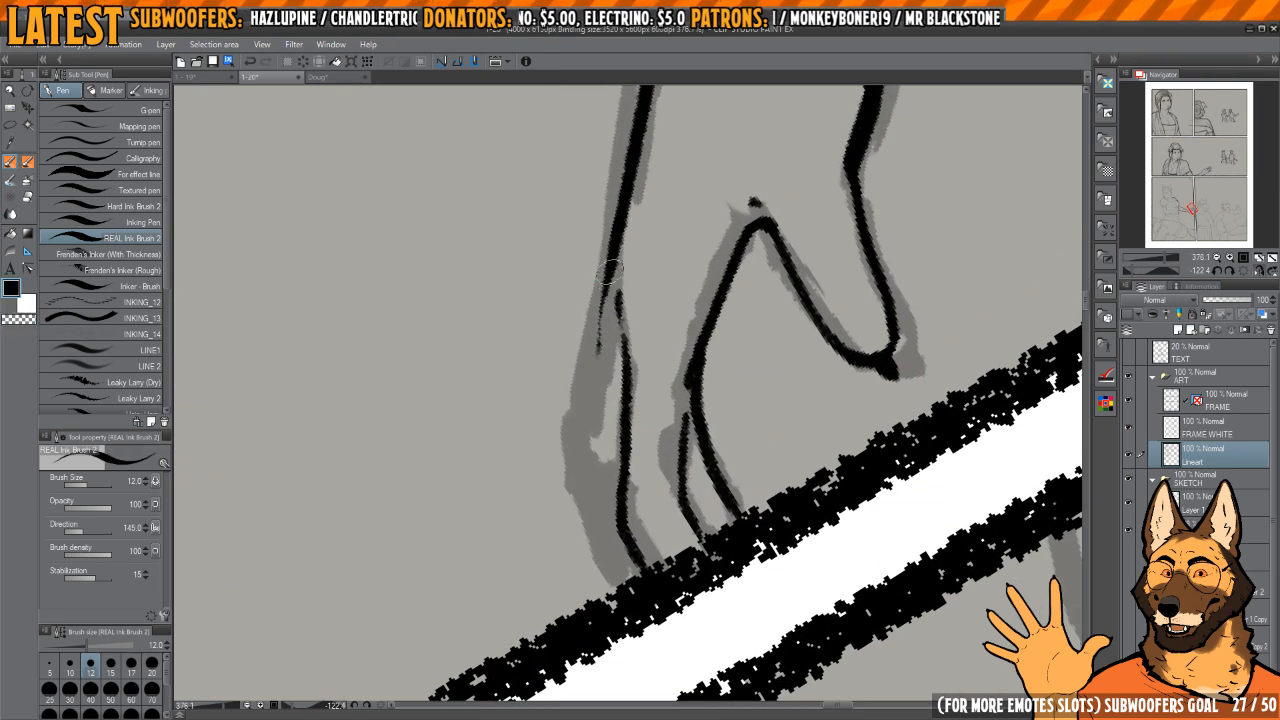
{"action": "mouse_move", "coordinate": [612, 268]}
{"action": "left_mouse_down"}
{"action": "mouse_move", "coordinate": [588, 480]}
{"action": "mouse_move", "coordinate": [624, 583]}
{"action": "left_mouse_up"}
{"action": "mouse_move", "coordinate": [704, 325]}
{"action": "left_mouse_down"}
{"action": "mouse_move", "coordinate": [727, 366]}
{"action": "mouse_move", "coordinate": [689, 314]}
{"action": "mouse_move", "coordinate": [696, 234]}
{"action": "mouse_move", "coordinate": [672, 342]}
{"action": "mouse_move", "coordinate": [666, 307]}
{"action": "left_mouse_up"}
{"action": "key", "text": "h"}
{"action": "key", "text": "h"}
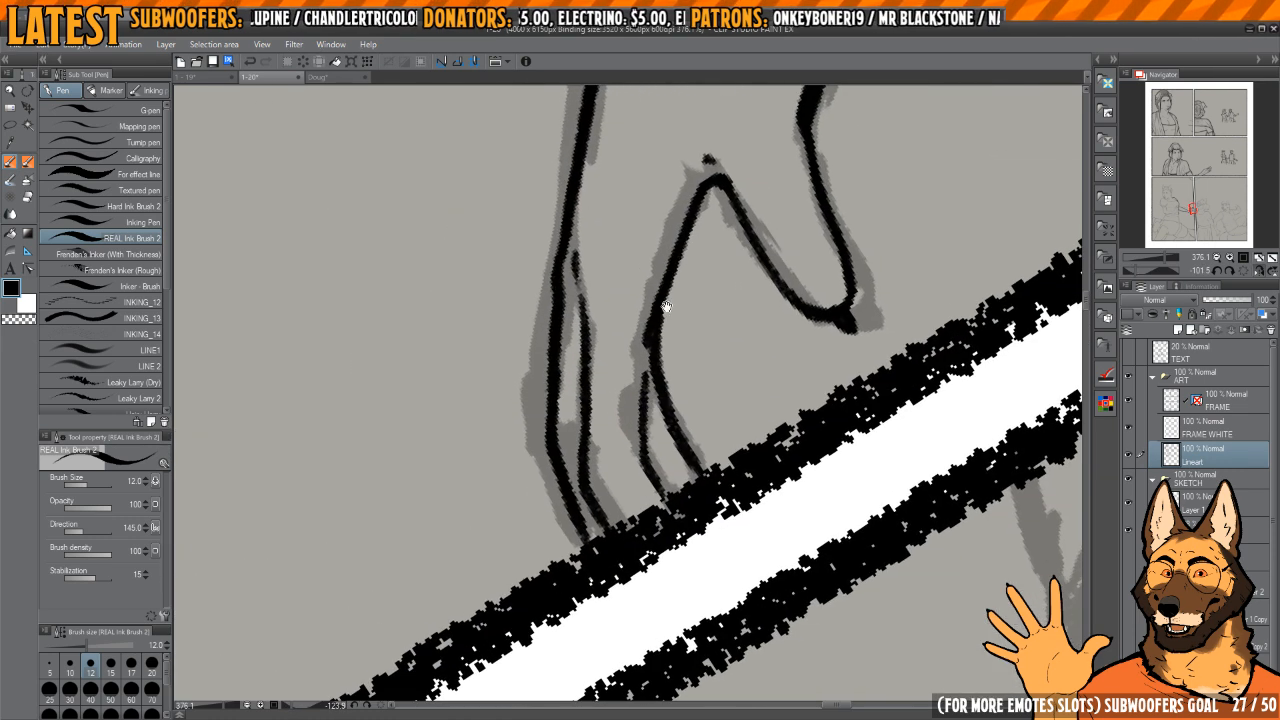
Step: Erase the overlapping inner finger line near the panel border and re-ink it as a short finger separation
{"action": "left_click_drag", "start_coordinate": [638, 442], "coordinate": [646, 407]}
{"action": "key", "text": "c"}
{"action": "key", "text": "c"}
{"action": "mouse_move", "coordinate": [656, 343]}
{"action": "left_mouse_down"}
{"action": "mouse_move", "coordinate": [661, 424]}
{"action": "mouse_move", "coordinate": [650, 408]}
{"action": "left_mouse_up"}
{"action": "key", "text": "c"}
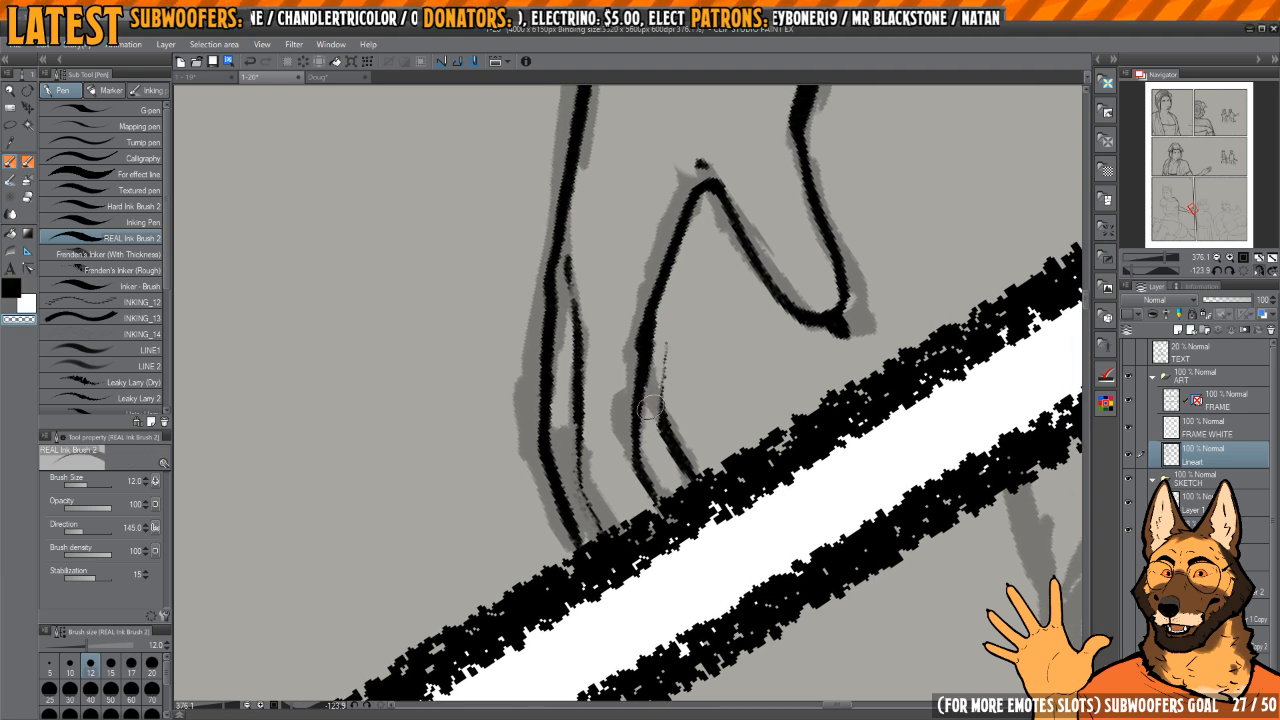
Step: Trim the outer finger's inner line and re-ink the finger ends where they meet the panel border
{"action": "key", "text": "c"}
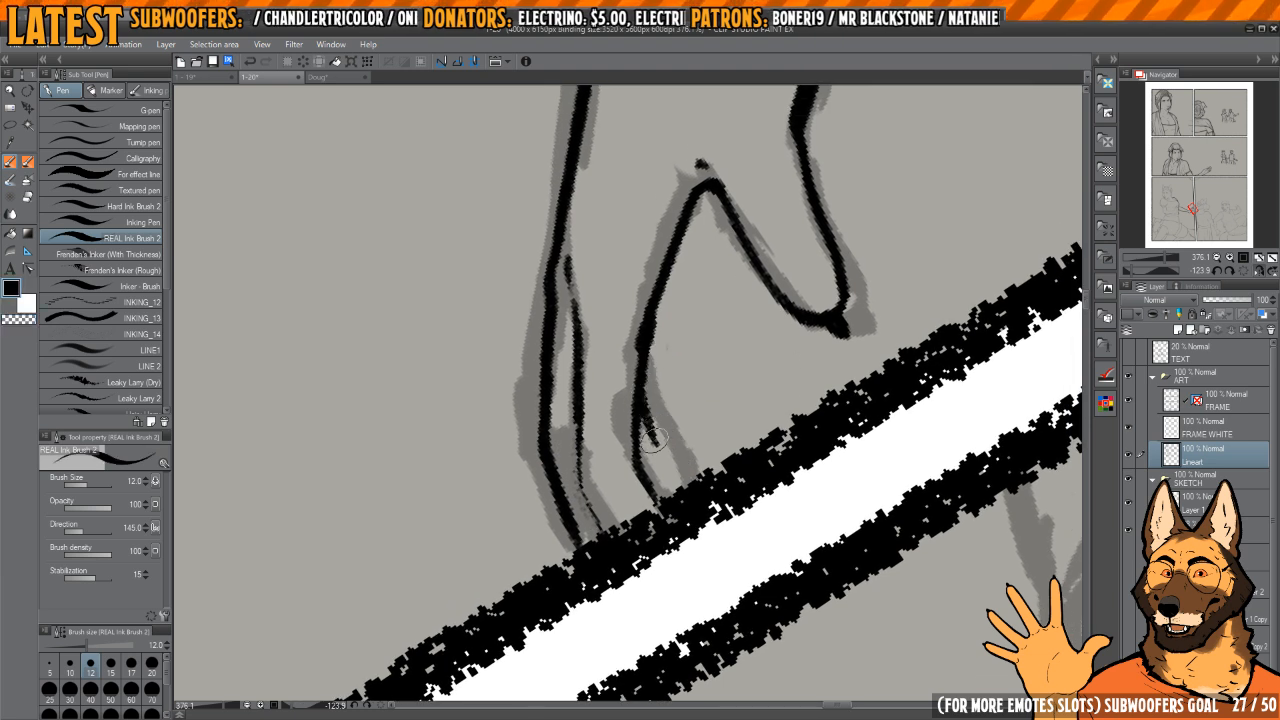
{"action": "mouse_move", "coordinate": [656, 441]}
{"action": "left_mouse_down"}
{"action": "mouse_move", "coordinate": [624, 448]}
{"action": "mouse_move", "coordinate": [631, 396]}
{"action": "mouse_move", "coordinate": [641, 468]}
{"action": "left_mouse_up"}
{"action": "scroll", "coordinate": [631, 396], "scroll_direction": "up", "scroll_amount": 3}
{"action": "key", "text": "c"}
{"action": "key", "text": "c"}
{"action": "left_click_drag", "start_coordinate": [596, 432], "coordinate": [606, 486]}
{"action": "left_click_drag", "start_coordinate": [508, 408], "coordinate": [578, 400]}
{"action": "left_click_drag", "start_coordinate": [566, 396], "coordinate": [547, 465]}
{"action": "scroll", "coordinate": [660, 350], "scroll_direction": "down", "scroll_amount": 5}
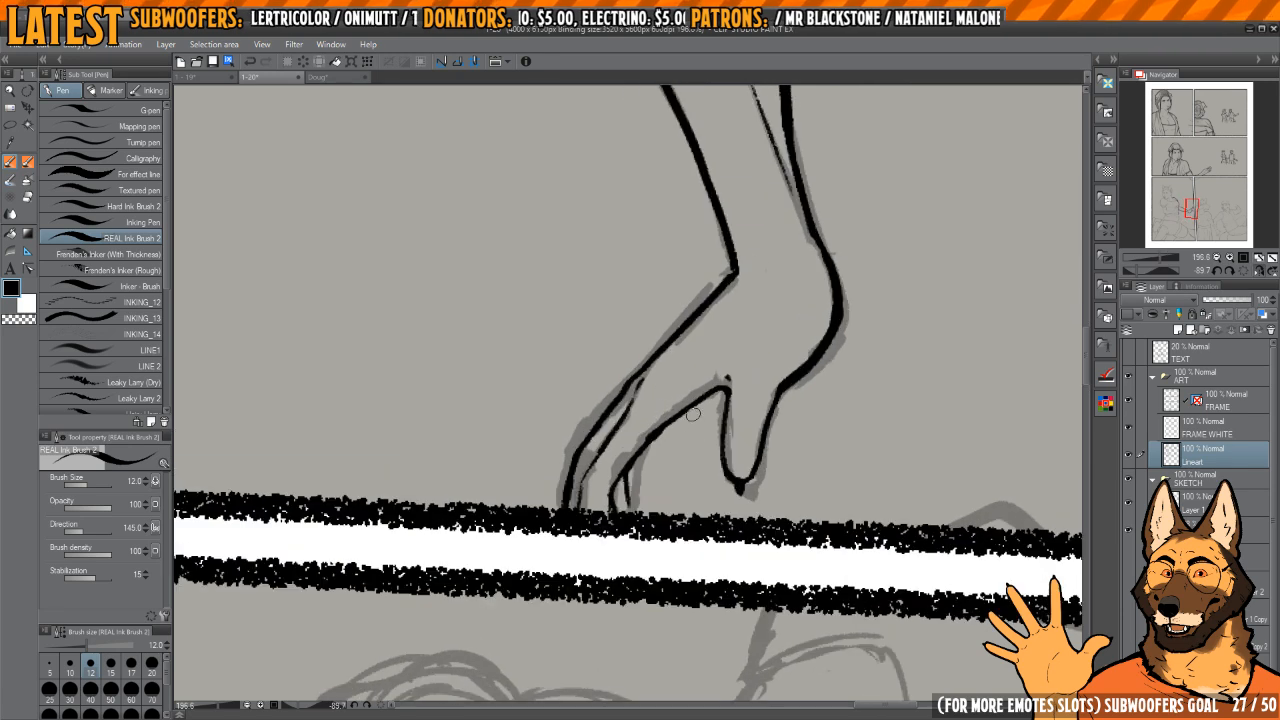
Step: Ink the thumb and lower edge of the hand resting on the woman's torso, ending at the wrist
{"action": "left_click_drag", "start_coordinate": [720, 379], "coordinate": [794, 414]}
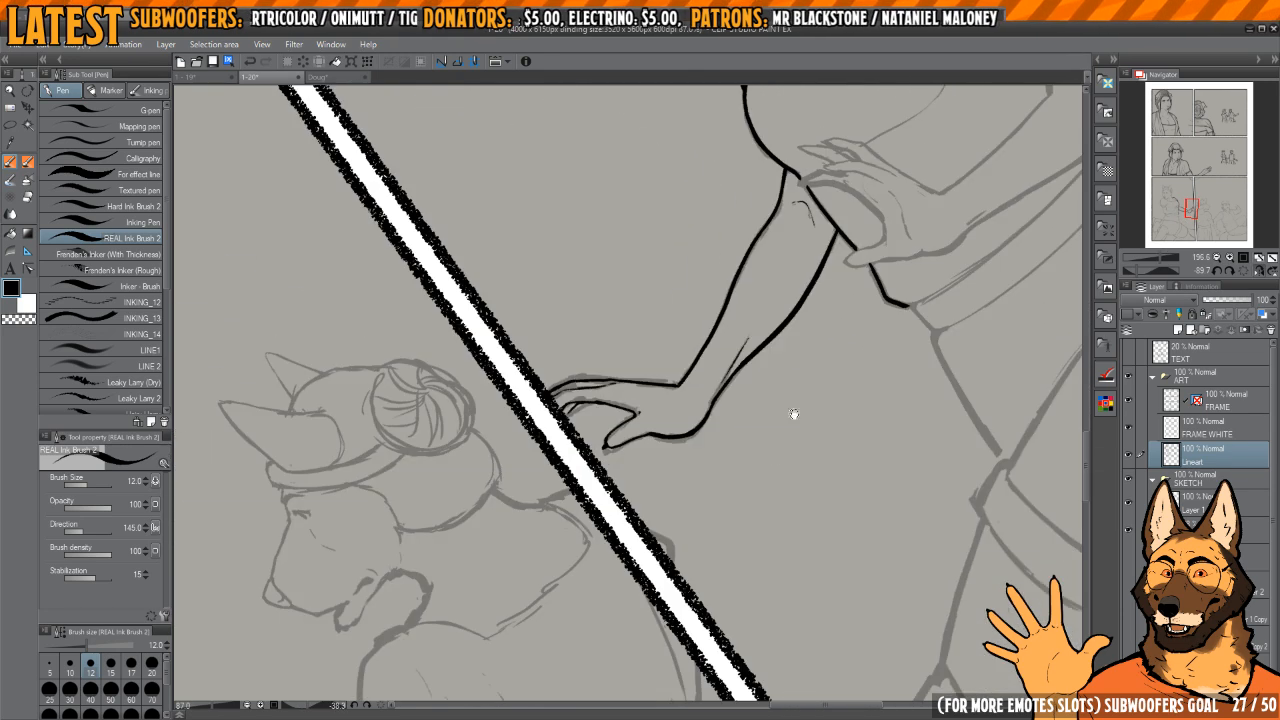
{"action": "left_click_drag", "start_coordinate": [932, 325], "coordinate": [683, 449]}
{"action": "mouse_move", "coordinate": [726, 372]}
{"action": "left_mouse_down"}
{"action": "mouse_move", "coordinate": [666, 394]}
{"action": "mouse_move", "coordinate": [664, 437]}
{"action": "mouse_move", "coordinate": [708, 420]}
{"action": "left_mouse_up"}
{"action": "key", "text": "h"}
{"action": "mouse_move", "coordinate": [708, 420]}
{"action": "left_mouse_down"}
{"action": "mouse_move", "coordinate": [714, 380]}
{"action": "mouse_move", "coordinate": [695, 349]}
{"action": "mouse_move", "coordinate": [665, 341]}
{"action": "left_mouse_up"}
{"action": "mouse_move", "coordinate": [641, 307]}
{"action": "left_mouse_down"}
{"action": "mouse_move", "coordinate": [613, 350]}
{"action": "mouse_move", "coordinate": [609, 453]}
{"action": "left_mouse_up"}
{"action": "mouse_move", "coordinate": [673, 347]}
{"action": "left_mouse_down"}
{"action": "mouse_move", "coordinate": [689, 525]}
{"action": "mouse_move", "coordinate": [677, 387]}
{"action": "left_mouse_up"}
{"action": "mouse_move", "coordinate": [677, 387]}
{"action": "left_mouse_down"}
{"action": "mouse_move", "coordinate": [663, 355]}
{"action": "mouse_move", "coordinate": [667, 365]}
{"action": "left_mouse_up"}
{"action": "mouse_move", "coordinate": [668, 411]}
{"action": "left_mouse_down"}
{"action": "mouse_move", "coordinate": [660, 486]}
{"action": "mouse_move", "coordinate": [680, 331]}
{"action": "left_mouse_up"}
{"action": "mouse_move", "coordinate": [673, 384]}
{"action": "left_mouse_down"}
{"action": "mouse_move", "coordinate": [612, 491]}
{"action": "mouse_move", "coordinate": [668, 336]}
{"action": "mouse_move", "coordinate": [722, 321]}
{"action": "mouse_move", "coordinate": [690, 383]}
{"action": "mouse_move", "coordinate": [670, 360]}
{"action": "mouse_move", "coordinate": [685, 365]}
{"action": "mouse_move", "coordinate": [715, 247]}
{"action": "mouse_move", "coordinate": [728, 292]}
{"action": "mouse_move", "coordinate": [703, 333]}
{"action": "left_mouse_up"}
{"action": "key", "text": "h"}
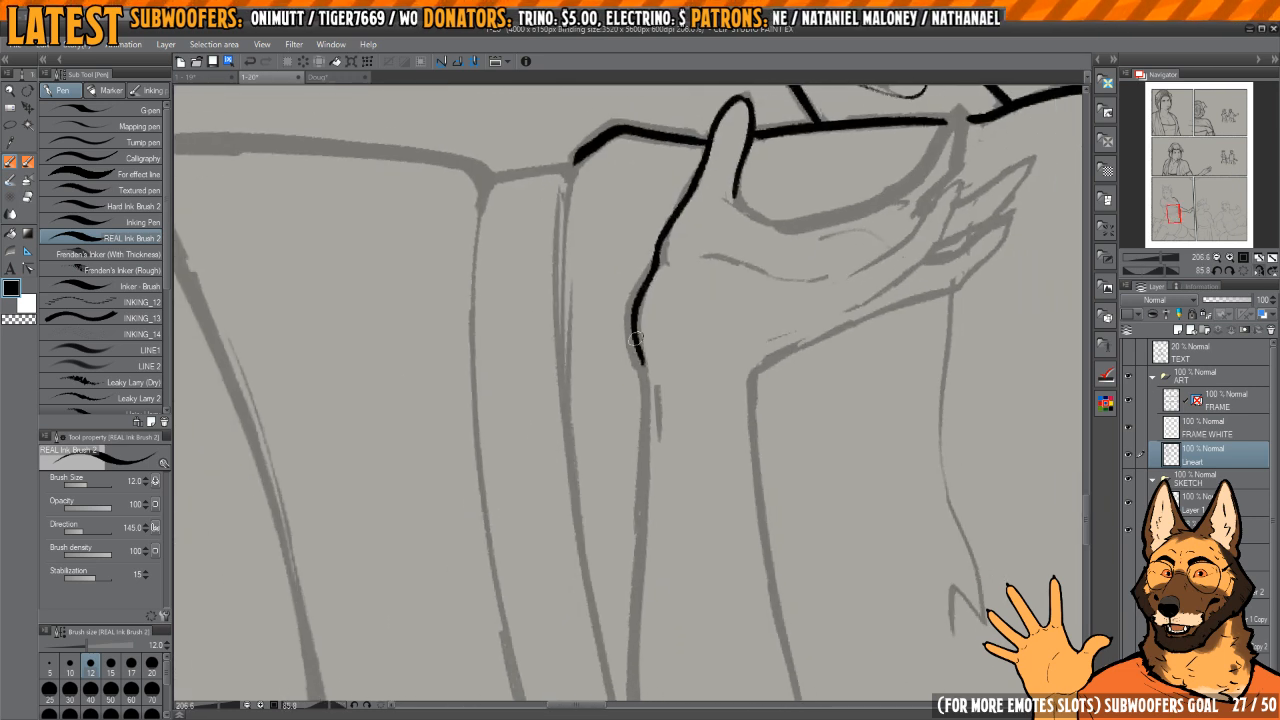
Step: Ink both edges of the folded arm's forearm from the wrist to the elbow
{"action": "mouse_move", "coordinate": [716, 413]}
{"action": "left_mouse_down"}
{"action": "mouse_move", "coordinate": [700, 363]}
{"action": "mouse_move", "coordinate": [667, 347]}
{"action": "left_mouse_up"}
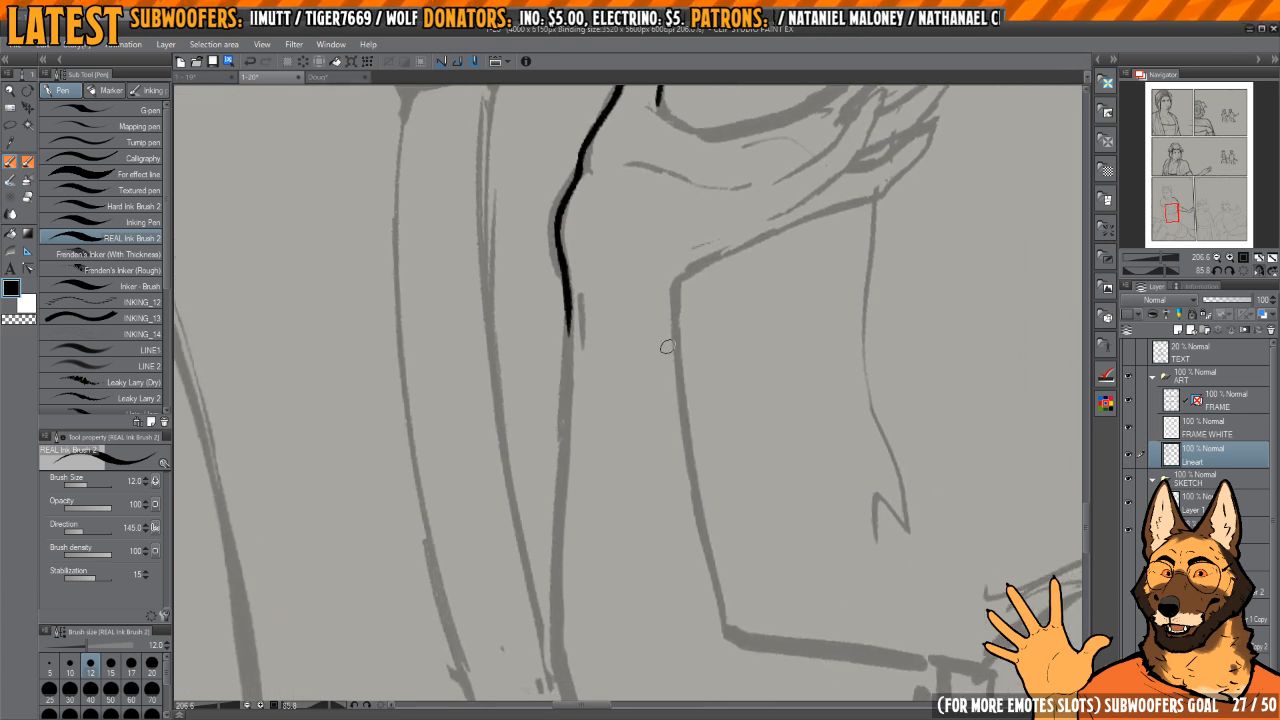
{"action": "mouse_move", "coordinate": [681, 281]}
{"action": "left_mouse_down"}
{"action": "mouse_move", "coordinate": [684, 445]}
{"action": "mouse_move", "coordinate": [720, 626]}
{"action": "left_mouse_up"}
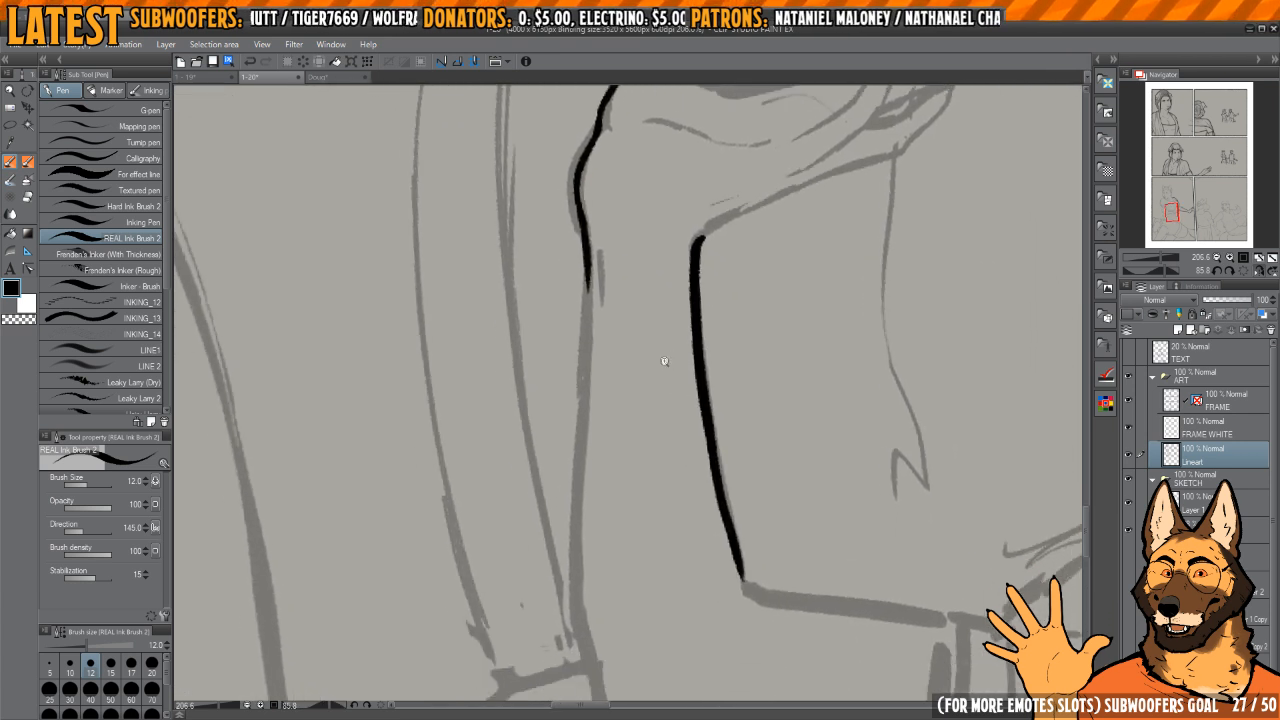
{"action": "mouse_move", "coordinate": [663, 357]}
{"action": "left_mouse_down"}
{"action": "mouse_move", "coordinate": [609, 357]}
{"action": "mouse_move", "coordinate": [627, 314]}
{"action": "mouse_move", "coordinate": [617, 491]}
{"action": "left_mouse_up"}
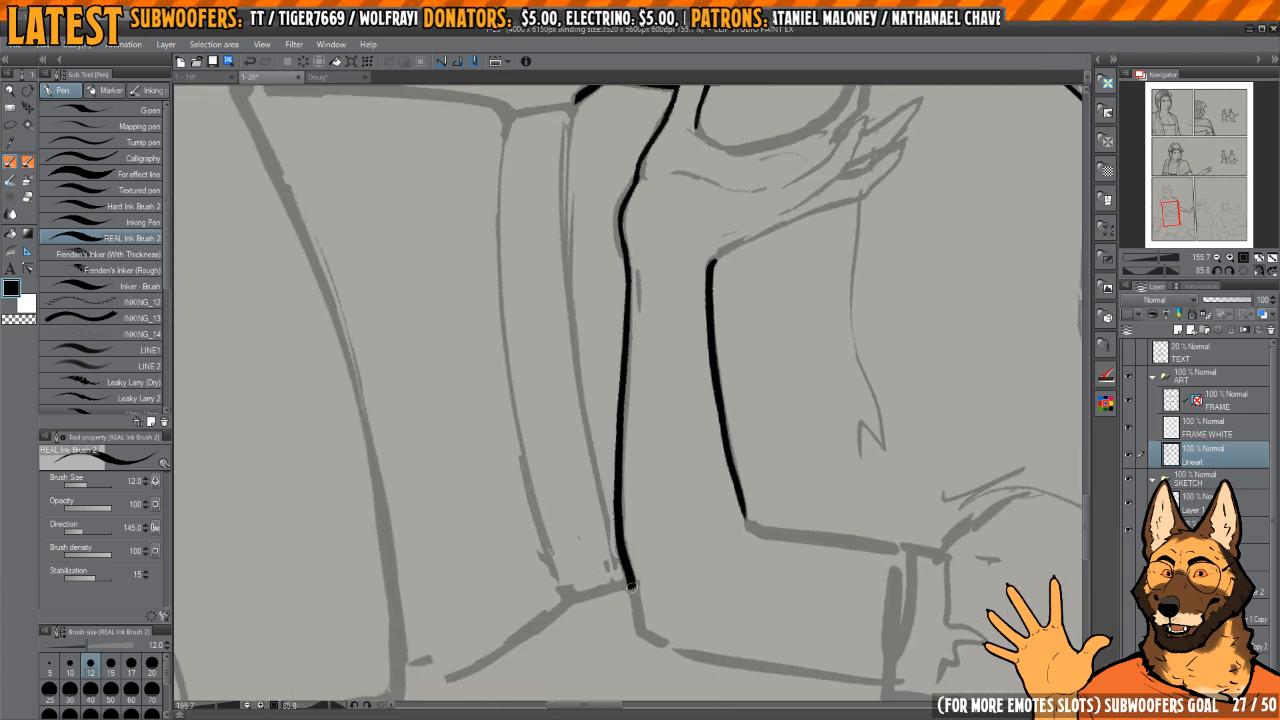
{"action": "left_click_drag", "start_coordinate": [630, 586], "coordinate": [652, 290]}
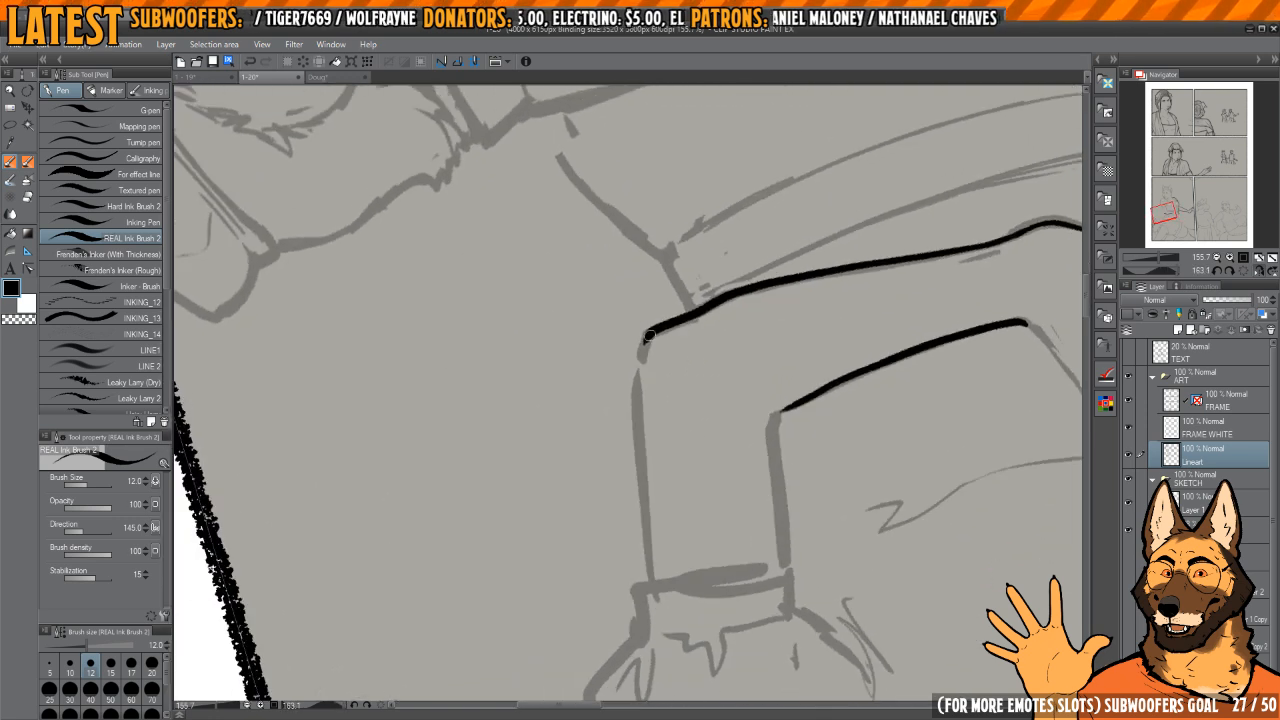
Step: Ink the outer edge of the folded arm from the elbow up past the cuff and along the puffed sleeve
{"action": "left_click_drag", "start_coordinate": [646, 540], "coordinate": [654, 580]}
{"action": "mouse_move", "coordinate": [648, 560]}
{"action": "left_mouse_down"}
{"action": "mouse_move", "coordinate": [624, 378]}
{"action": "mouse_move", "coordinate": [625, 421]}
{"action": "mouse_move", "coordinate": [631, 362]}
{"action": "mouse_move", "coordinate": [630, 426]}
{"action": "left_mouse_up"}
{"action": "key", "text": "c"}
{"action": "key", "text": "c"}
{"action": "left_click_drag", "start_coordinate": [638, 358], "coordinate": [625, 438]}
{"action": "mouse_move", "coordinate": [670, 386]}
{"action": "left_mouse_down"}
{"action": "mouse_move", "coordinate": [684, 315]}
{"action": "mouse_move", "coordinate": [641, 292]}
{"action": "mouse_move", "coordinate": [714, 328]}
{"action": "mouse_move", "coordinate": [646, 377]}
{"action": "mouse_move", "coordinate": [711, 231]}
{"action": "mouse_move", "coordinate": [680, 305]}
{"action": "mouse_move", "coordinate": [728, 252]}
{"action": "mouse_move", "coordinate": [665, 252]}
{"action": "mouse_move", "coordinate": [610, 315]}
{"action": "mouse_move", "coordinate": [593, 488]}
{"action": "mouse_move", "coordinate": [646, 558]}
{"action": "left_mouse_up"}
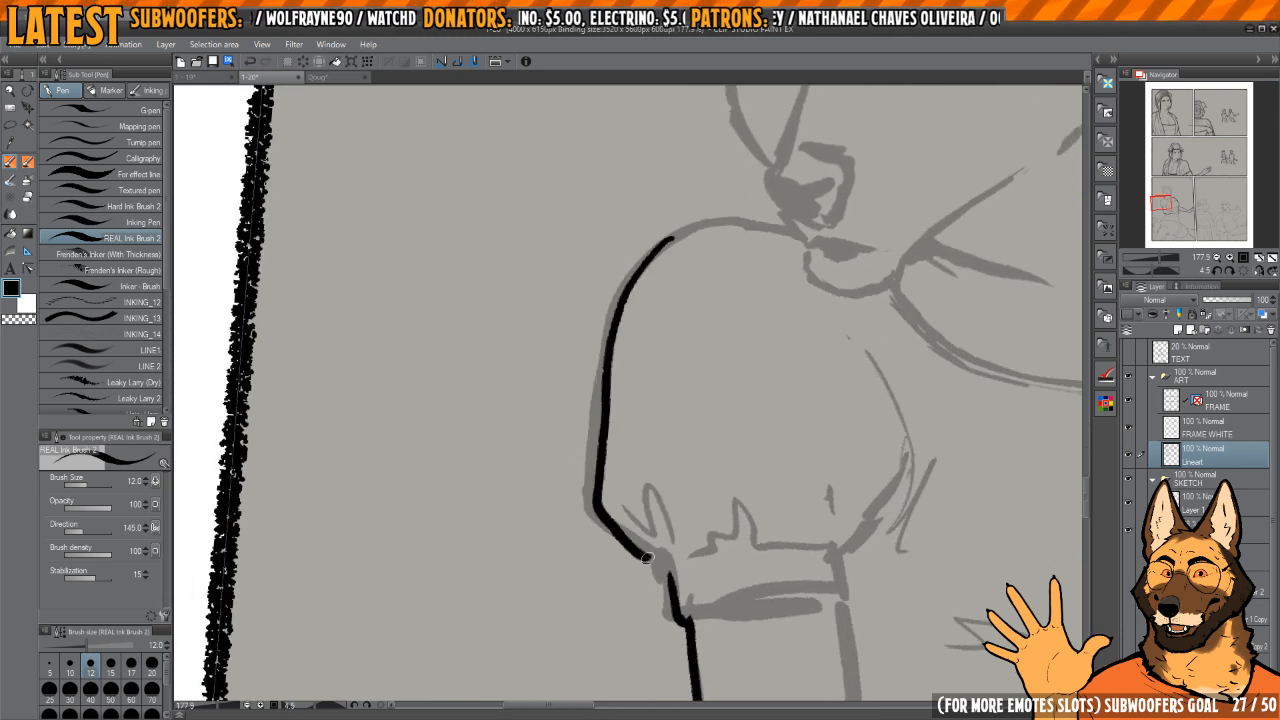
Step: Extend the puffed sleeve's outline over the top of the shoulder to the woman's chin
{"action": "mouse_move", "coordinate": [714, 524]}
{"action": "left_mouse_down"}
{"action": "mouse_move", "coordinate": [666, 337]}
{"action": "mouse_move", "coordinate": [674, 286]}
{"action": "mouse_move", "coordinate": [720, 366]}
{"action": "mouse_move", "coordinate": [693, 290]}
{"action": "mouse_move", "coordinate": [648, 337]}
{"action": "mouse_move", "coordinate": [680, 335]}
{"action": "left_mouse_up"}
{"action": "mouse_move", "coordinate": [638, 310]}
{"action": "left_mouse_down"}
{"action": "mouse_move", "coordinate": [574, 496]}
{"action": "mouse_move", "coordinate": [657, 331]}
{"action": "mouse_move", "coordinate": [629, 392]}
{"action": "left_mouse_up"}
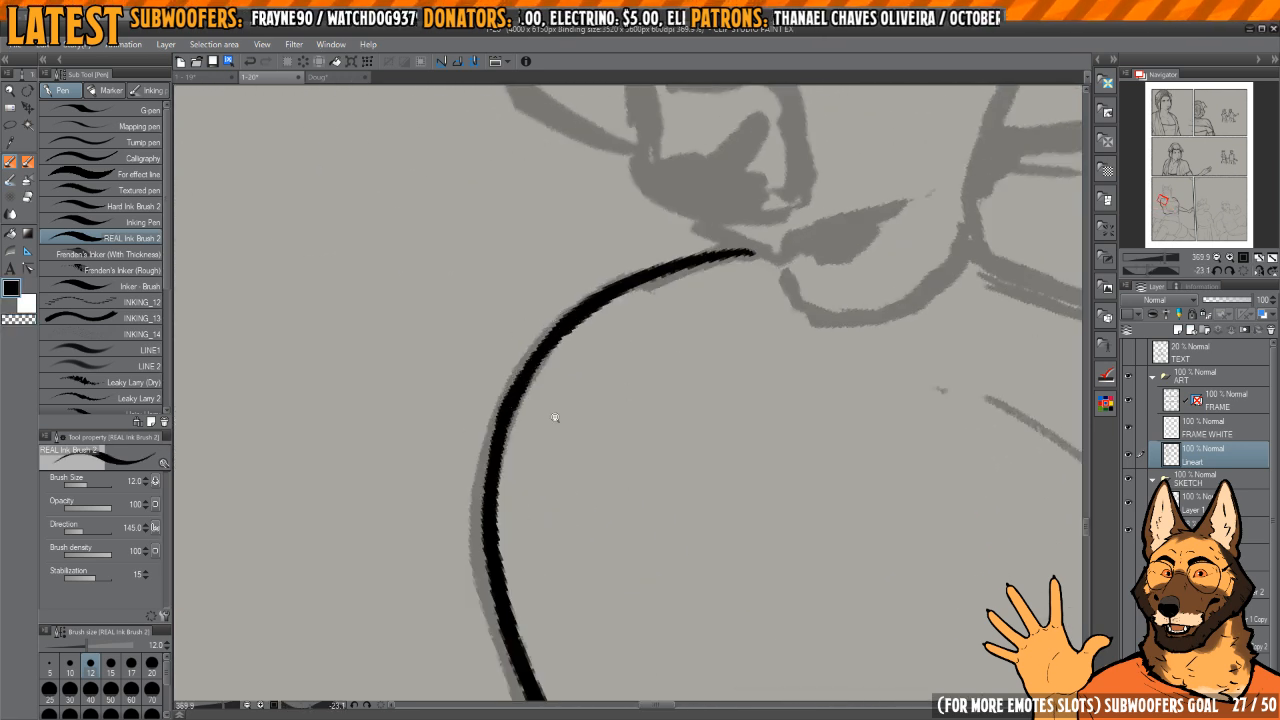
{"action": "mouse_move", "coordinate": [555, 418]}
{"action": "left_mouse_down"}
{"action": "mouse_move", "coordinate": [609, 289]}
{"action": "mouse_move", "coordinate": [646, 329]}
{"action": "mouse_move", "coordinate": [706, 357]}
{"action": "mouse_move", "coordinate": [709, 330]}
{"action": "mouse_move", "coordinate": [754, 289]}
{"action": "mouse_move", "coordinate": [731, 326]}
{"action": "mouse_move", "coordinate": [723, 300]}
{"action": "mouse_move", "coordinate": [737, 317]}
{"action": "mouse_move", "coordinate": [743, 300]}
{"action": "left_mouse_up"}
{"action": "key", "text": "h"}
{"action": "key", "text": "h"}
{"action": "key", "text": "h"}
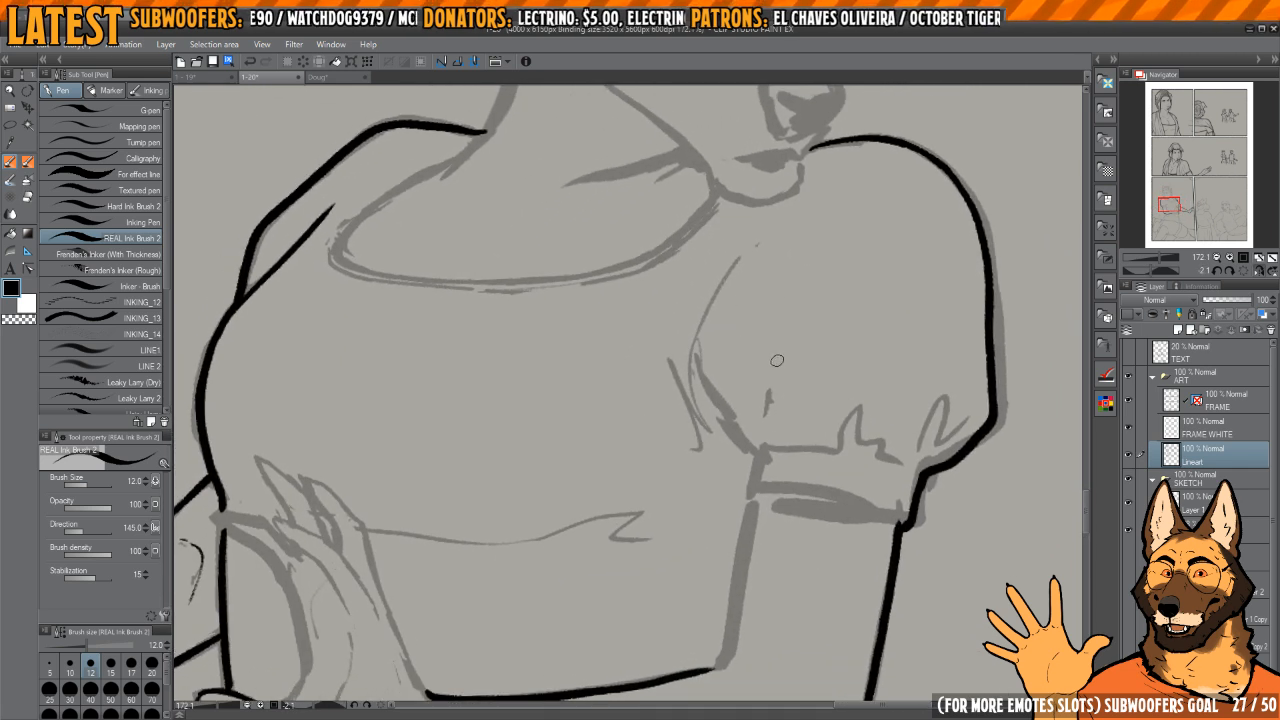
Step: Undo the first stroke of the puffed sleeve's inner edge and re-ink that edge down to the cuff
{"action": "mouse_move", "coordinate": [784, 334]}
{"action": "left_mouse_down"}
{"action": "mouse_move", "coordinate": [788, 324]}
{"action": "mouse_move", "coordinate": [717, 394]}
{"action": "mouse_move", "coordinate": [707, 375]}
{"action": "left_mouse_up"}
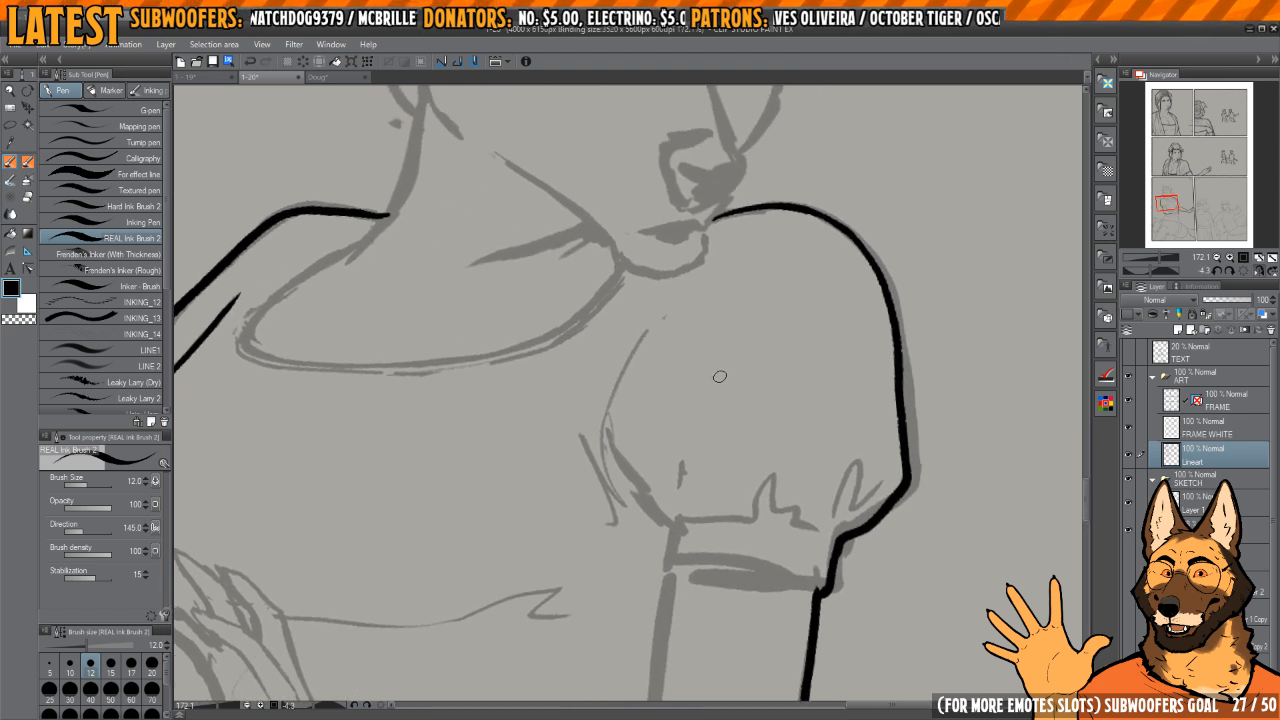
{"action": "left_click_drag", "start_coordinate": [631, 367], "coordinate": [608, 452]}
{"action": "key", "text": "h"}
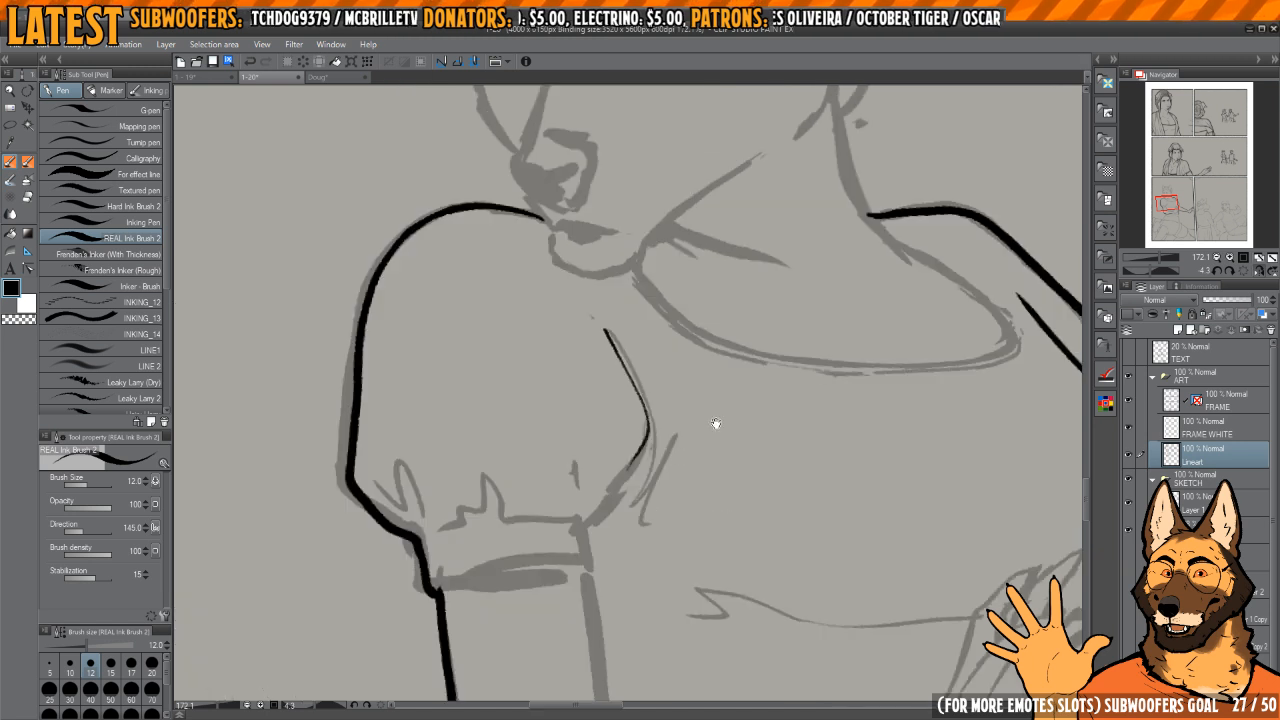
{"action": "left_click_drag", "start_coordinate": [714, 426], "coordinate": [726, 408]}
{"action": "key", "text": "ctrl+z"}
{"action": "key", "text": "h"}
{"action": "left_click_drag", "start_coordinate": [658, 510], "coordinate": [648, 503]}
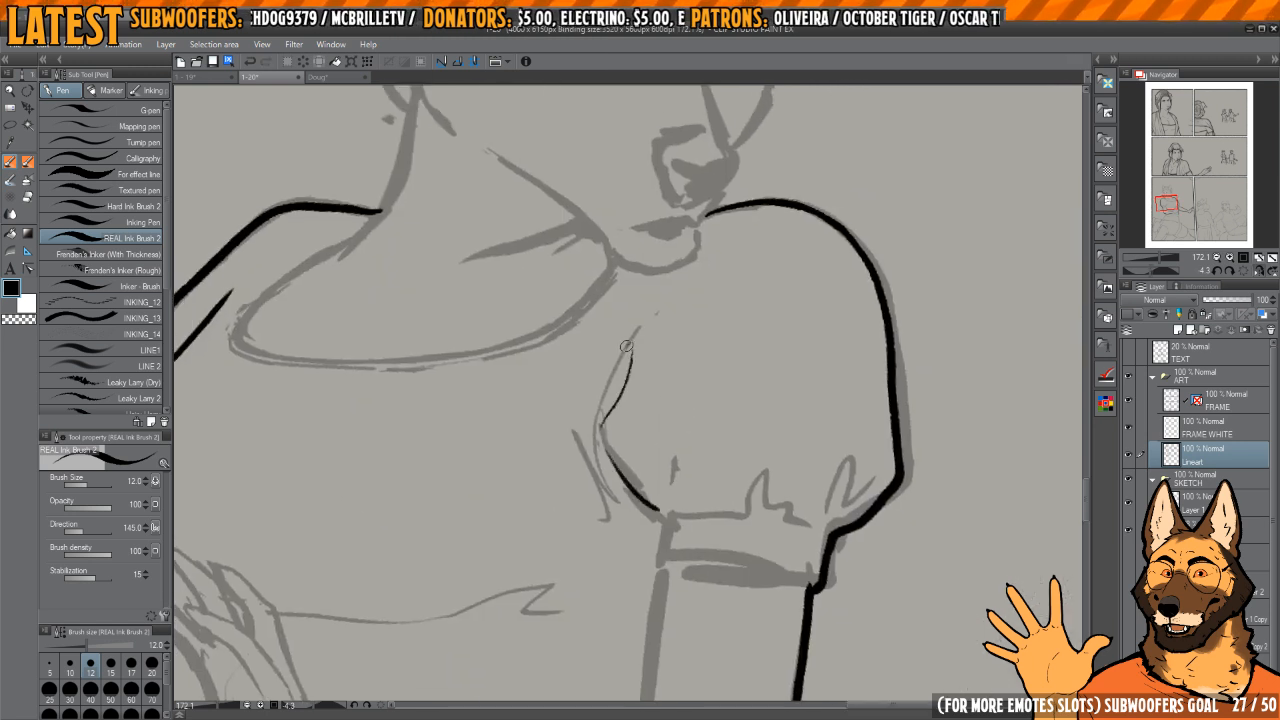
Step: Ink the armpit crease and the small gathered folds above the puffed sleeve's cuff
{"action": "key", "text": "h"}
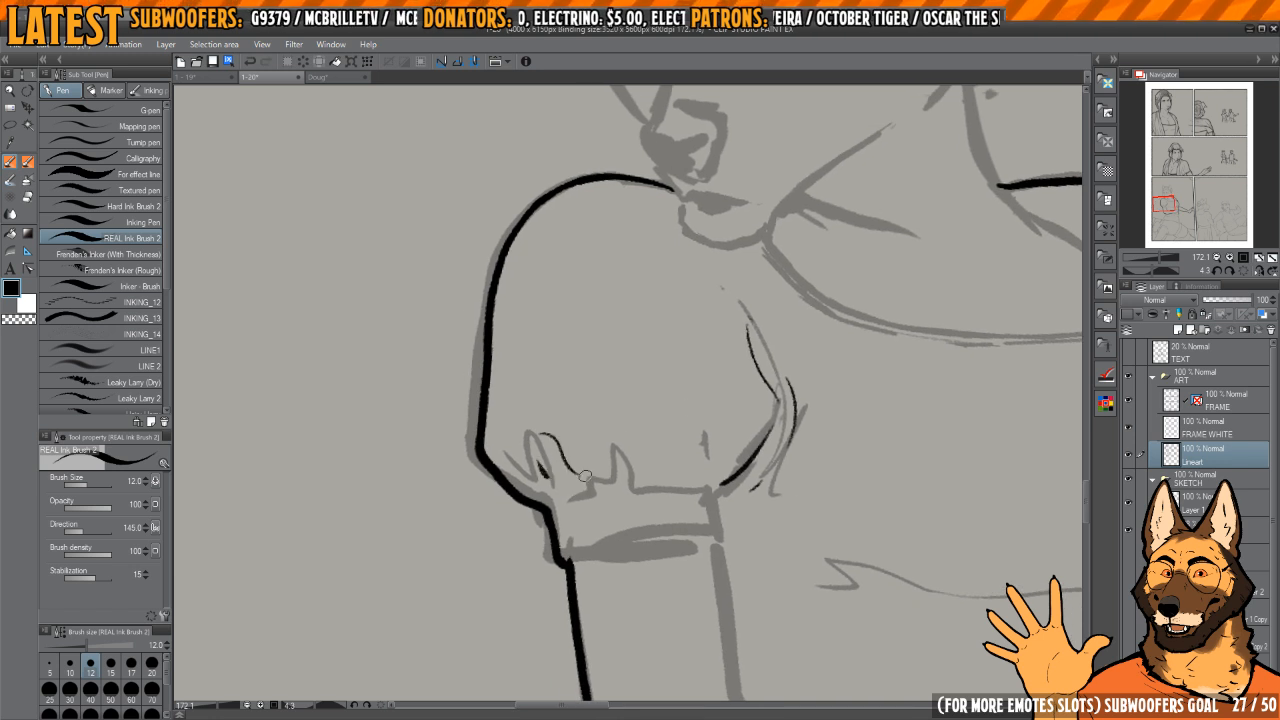
{"action": "key", "text": "h"}
{"action": "left_click_drag", "start_coordinate": [665, 495], "coordinate": [645, 418]}
{"action": "key", "text": "h"}
{"action": "key", "text": "h"}
{"action": "scroll", "coordinate": [566, 408], "scroll_direction": "up", "scroll_amount": 4}
{"action": "mouse_move", "coordinate": [569, 396]}
{"action": "left_mouse_down"}
{"action": "mouse_move", "coordinate": [564, 480]}
{"action": "mouse_move", "coordinate": [715, 433]}
{"action": "left_mouse_up"}
Step: Undo the cuff's lower edge stroke and re-ink it across the arm
{"action": "mouse_move", "coordinate": [726, 215]}
{"action": "left_mouse_down"}
{"action": "mouse_move", "coordinate": [675, 303]}
{"action": "mouse_move", "coordinate": [631, 505]}
{"action": "left_mouse_up"}
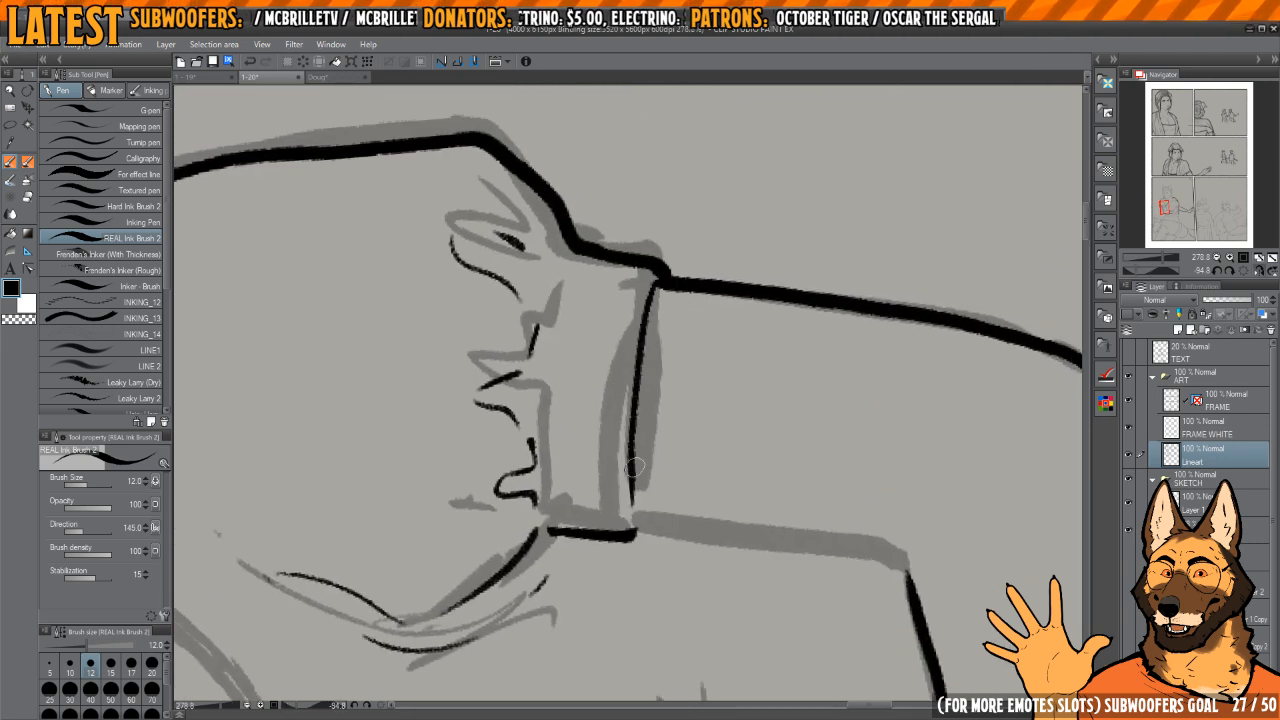
{"action": "key", "text": "ctrl+z"}
{"action": "left_click_drag", "start_coordinate": [661, 280], "coordinate": [632, 514]}
{"action": "left_click_drag", "start_coordinate": [750, 452], "coordinate": [726, 321]}
{"action": "mouse_move", "coordinate": [728, 318]}
{"action": "left_mouse_down"}
{"action": "mouse_move", "coordinate": [755, 333]}
{"action": "mouse_move", "coordinate": [714, 329]}
{"action": "left_mouse_up"}
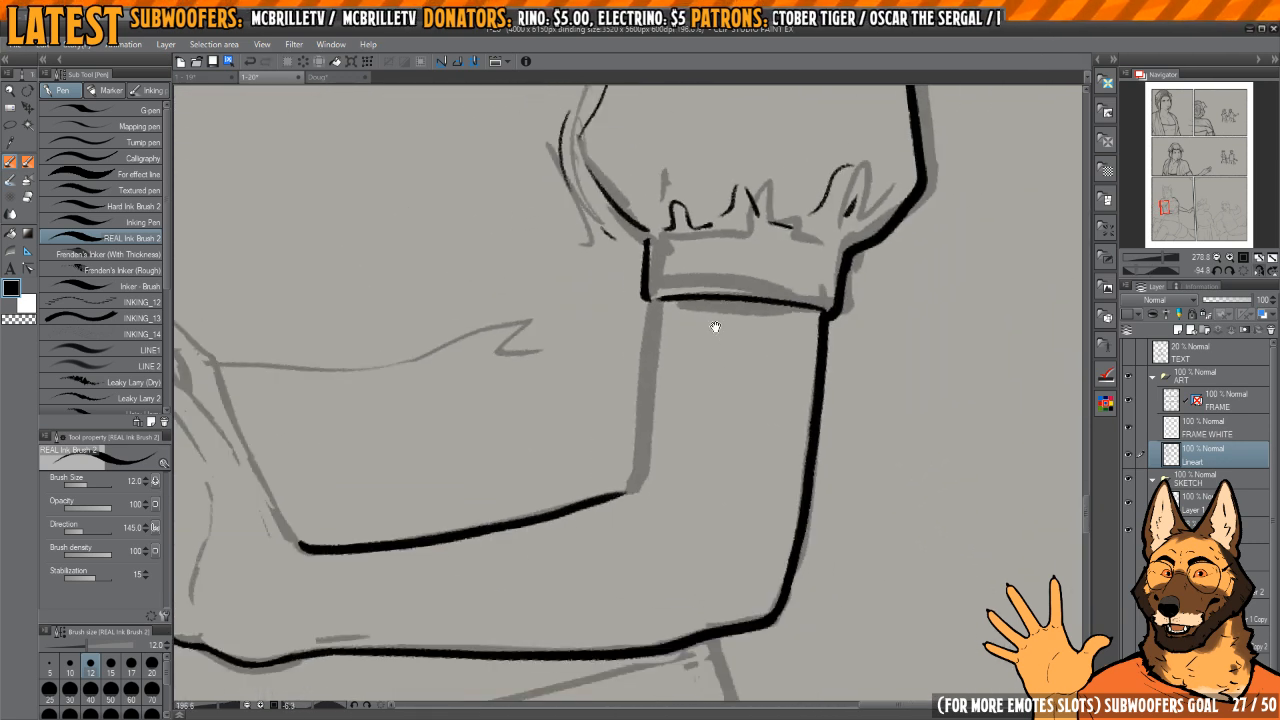
Step: Ink the inner edge of the upper arm from the cuff down to the bend of the elbow
{"action": "scroll", "coordinate": [714, 329], "scroll_direction": "down", "scroll_amount": 2}
{"action": "left_click_drag", "start_coordinate": [648, 296], "coordinate": [644, 481]}
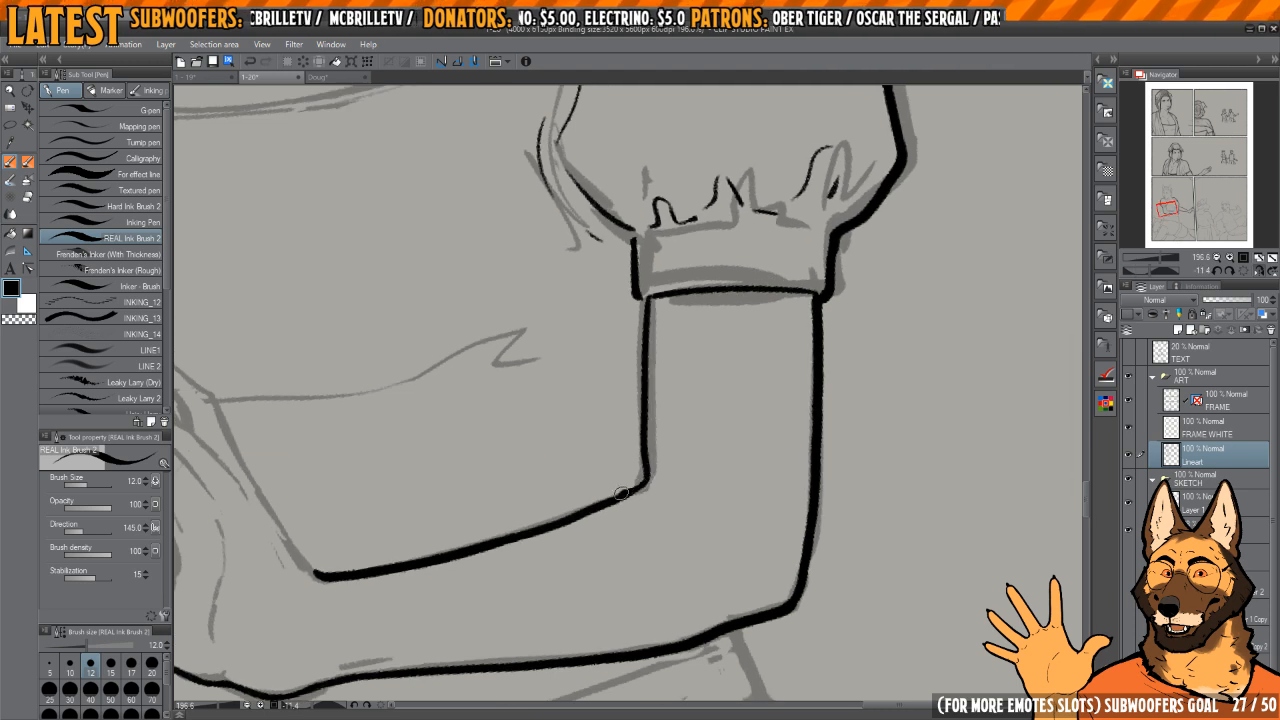
{"action": "scroll", "coordinate": [655, 453], "scroll_direction": "down", "scroll_amount": 4}
{"action": "left_click_drag", "start_coordinate": [660, 405], "coordinate": [720, 369]}
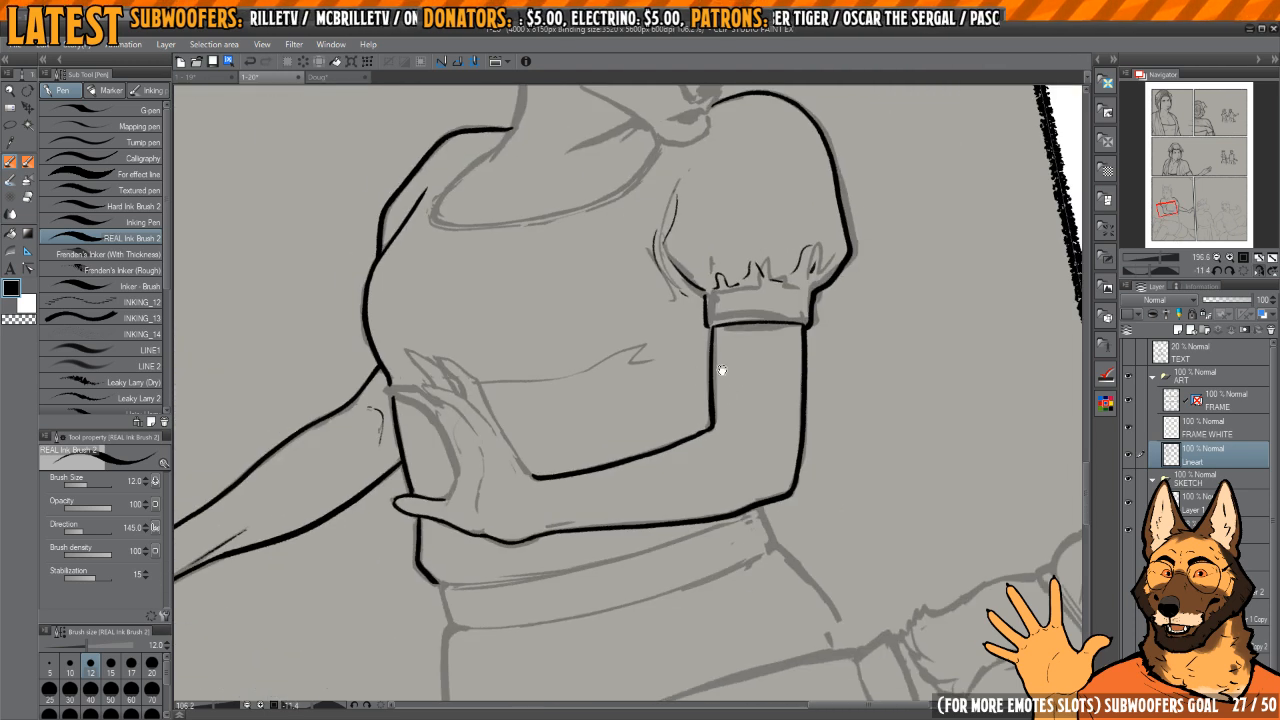
Step: Ink the waistband's end below the resting hand and the skirt's side edge down to the foreground figure
{"action": "key", "text": "h"}
{"action": "left_click_drag", "start_coordinate": [806, 429], "coordinate": [698, 300]}
{"action": "key", "text": "h"}
{"action": "mouse_move", "coordinate": [593, 472]}
{"action": "left_mouse_down"}
{"action": "mouse_move", "coordinate": [617, 452]}
{"action": "mouse_move", "coordinate": [606, 508]}
{"action": "left_mouse_up"}
{"action": "scroll", "coordinate": [617, 452], "scroll_direction": "up", "scroll_amount": 3}
{"action": "scroll", "coordinate": [606, 508], "scroll_direction": "down", "scroll_amount": 2}
{"action": "mouse_move", "coordinate": [623, 377]}
{"action": "left_mouse_down"}
{"action": "mouse_move", "coordinate": [655, 333]}
{"action": "mouse_move", "coordinate": [611, 562]}
{"action": "left_mouse_up"}
{"action": "scroll", "coordinate": [617, 401], "scroll_direction": "down", "scroll_amount": 2}
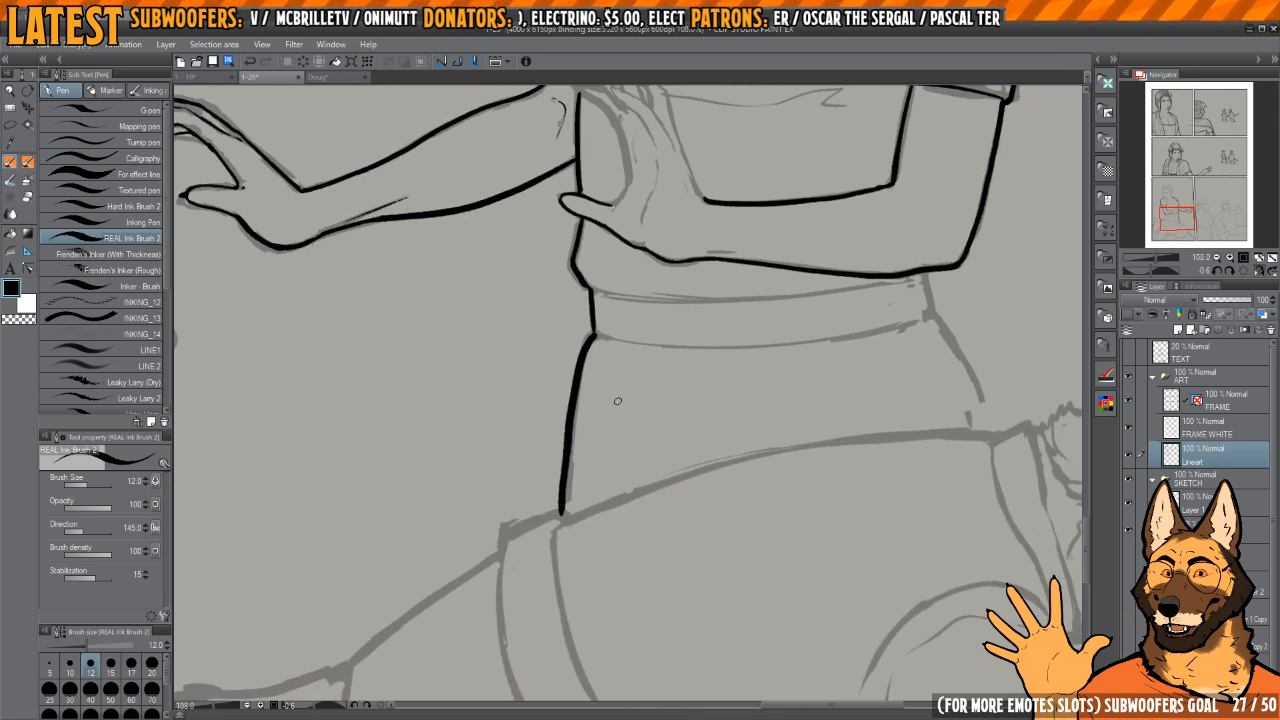
Step: Ink the opposite end of the waistband below the elbow and the skirt's side edge on that side
{"action": "key", "text": "h"}
{"action": "left_click_drag", "start_coordinate": [562, 368], "coordinate": [613, 379]}
{"action": "scroll", "coordinate": [613, 379], "scroll_direction": "up", "scroll_amount": 3}
{"action": "left_click_drag", "start_coordinate": [635, 309], "coordinate": [587, 513]}
{"action": "left_click_drag", "start_coordinate": [626, 284], "coordinate": [615, 415]}
{"action": "scroll", "coordinate": [616, 415], "scroll_direction": "up", "scroll_amount": 2}
{"action": "left_click_drag", "start_coordinate": [625, 364], "coordinate": [626, 409]}
{"action": "left_click_drag", "start_coordinate": [627, 455], "coordinate": [631, 350]}
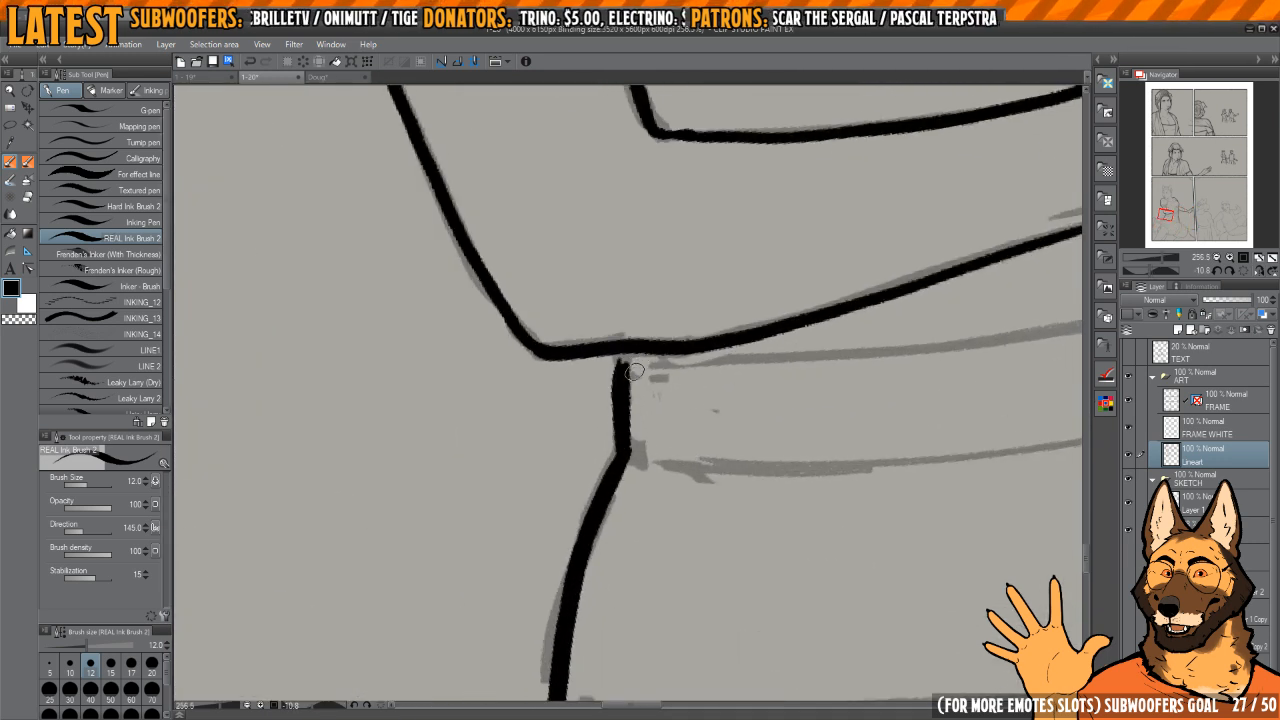
Step: Ink the first skirt folds and the lower edge of the waistband across the waist
{"action": "scroll", "coordinate": [772, 369], "scroll_direction": "down", "scroll_amount": 6}
{"action": "left_click_drag", "start_coordinate": [760, 434], "coordinate": [620, 570]}
{"action": "left_click_drag", "start_coordinate": [637, 575], "coordinate": [682, 458]}
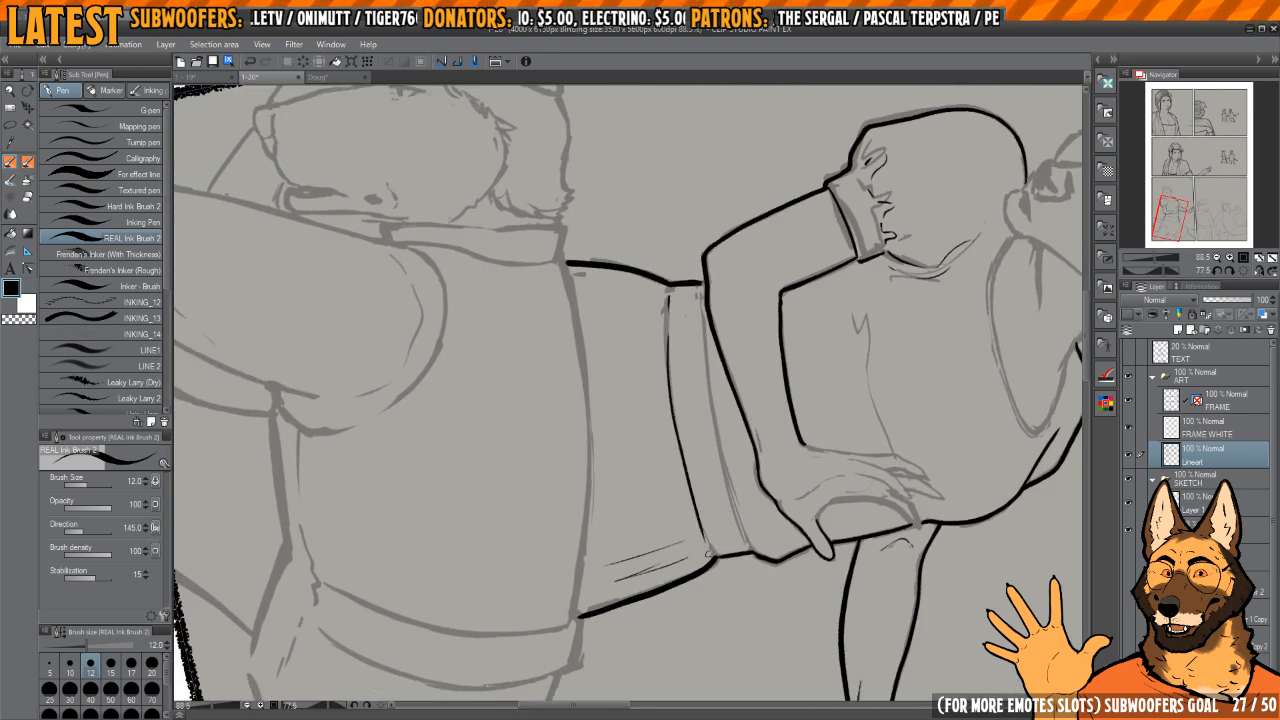
Step: Ink the waistband's upper edge with small fabric bumps along its length
{"action": "left_click_drag", "start_coordinate": [720, 364], "coordinate": [681, 337]}
{"action": "left_click_drag", "start_coordinate": [681, 333], "coordinate": [684, 338]}
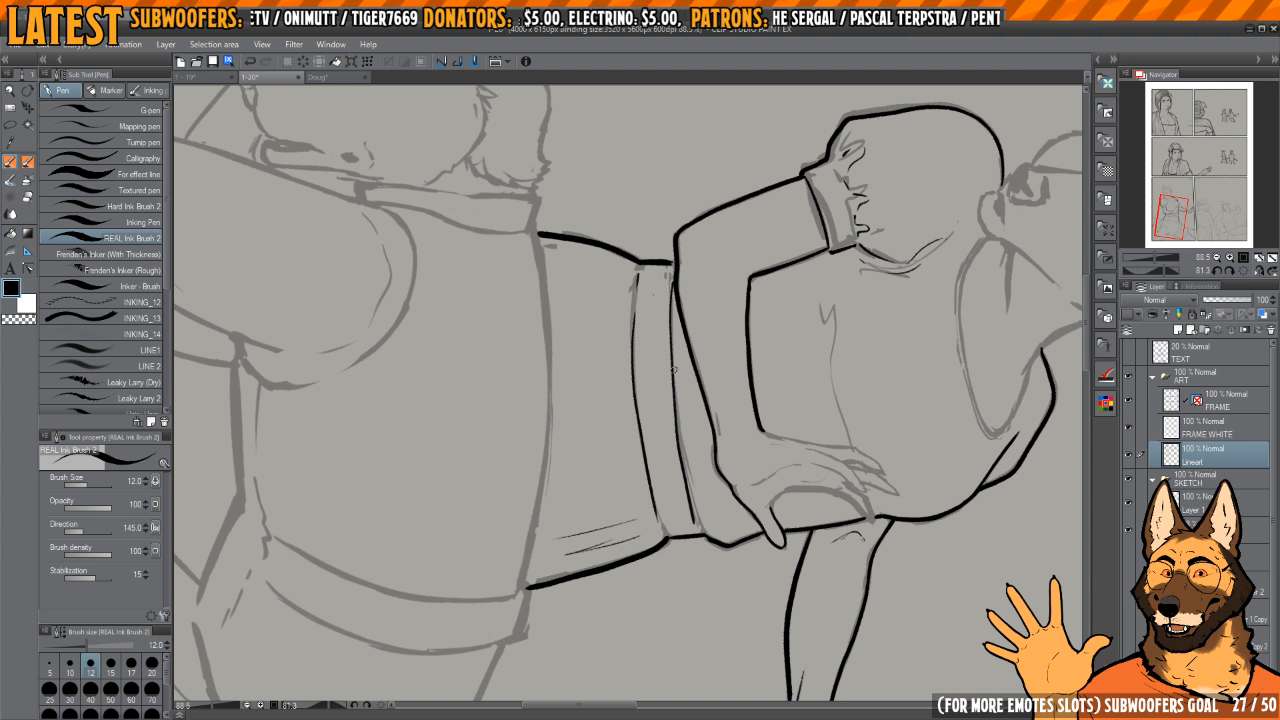
{"action": "scroll", "coordinate": [667, 271], "scroll_direction": "up", "scroll_amount": 1}
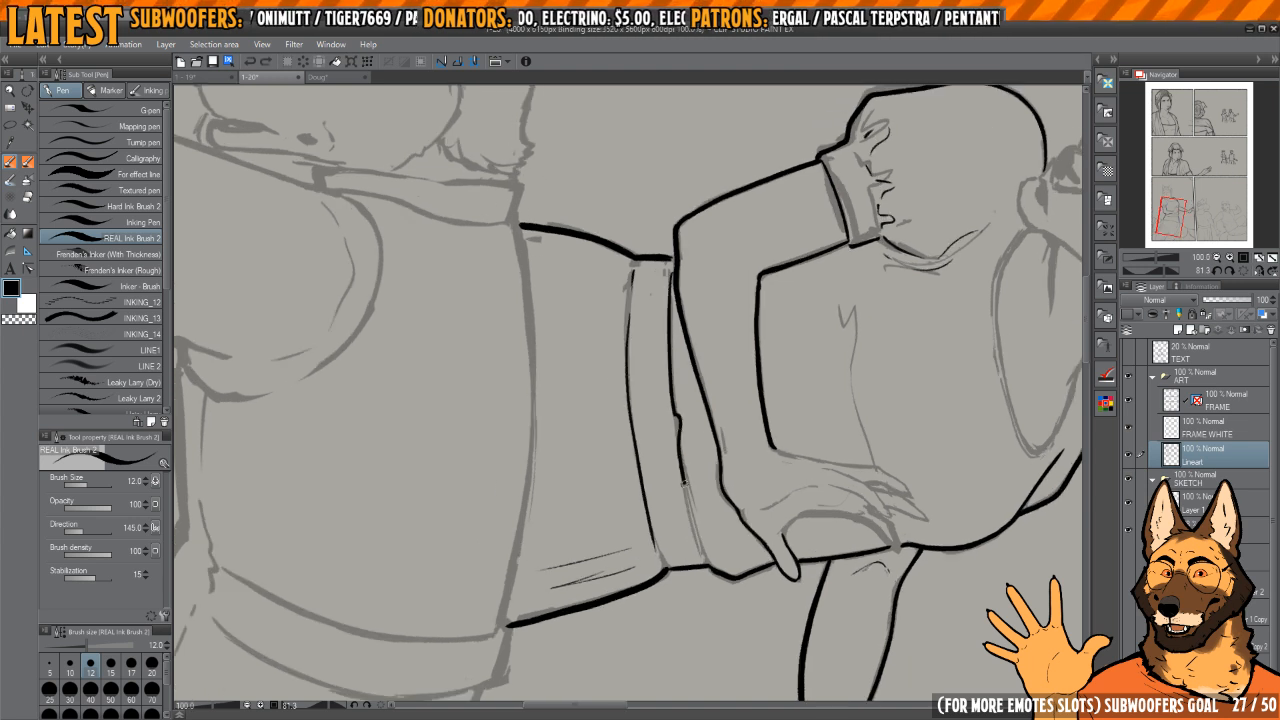
{"action": "left_click_drag", "start_coordinate": [699, 540], "coordinate": [704, 553]}
{"action": "mouse_move", "coordinate": [652, 412]}
{"action": "left_mouse_down"}
{"action": "mouse_move", "coordinate": [640, 374]}
{"action": "mouse_move", "coordinate": [660, 330]}
{"action": "mouse_move", "coordinate": [754, 309]}
{"action": "left_mouse_up"}
Step: Ink the remaining short vertical folds hanging from the waistband on both sides of the skirt
{"action": "key", "text": "h"}
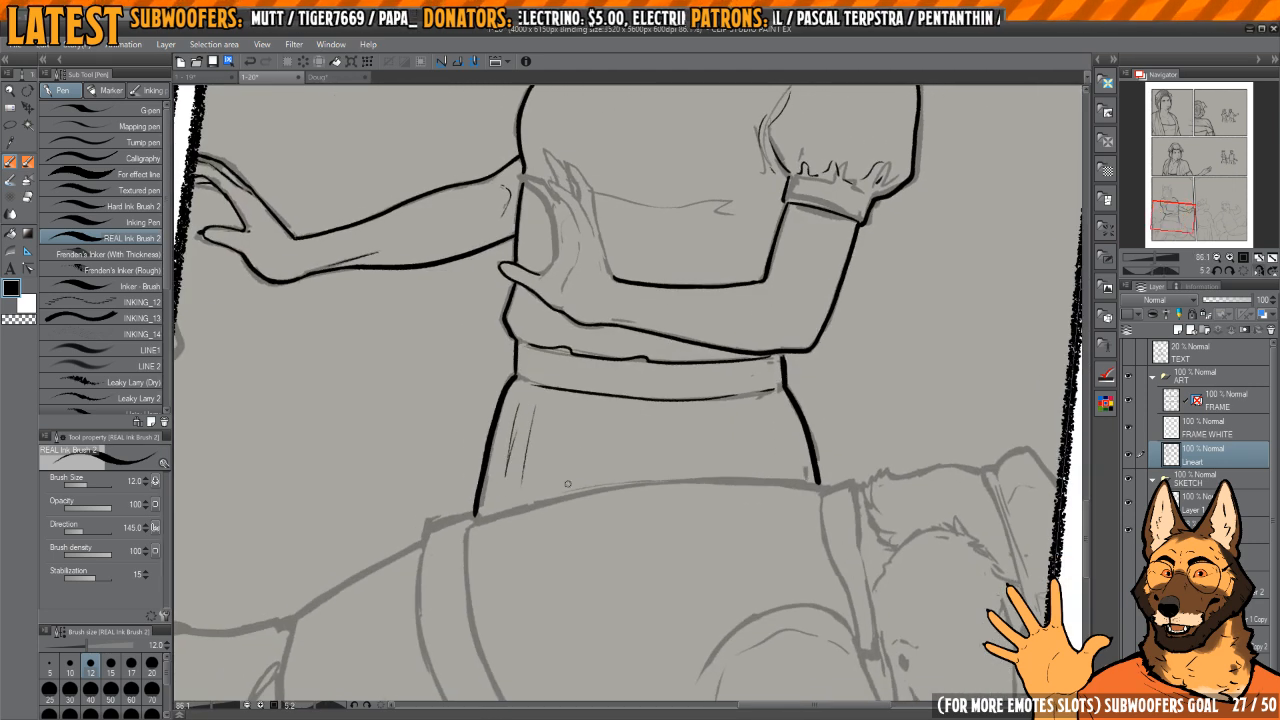
{"action": "scroll", "coordinate": [700, 443], "scroll_direction": "up", "scroll_amount": 2}
{"action": "left_click_drag", "start_coordinate": [720, 450], "coordinate": [714, 405]}
{"action": "left_click_drag", "start_coordinate": [716, 366], "coordinate": [736, 390]}
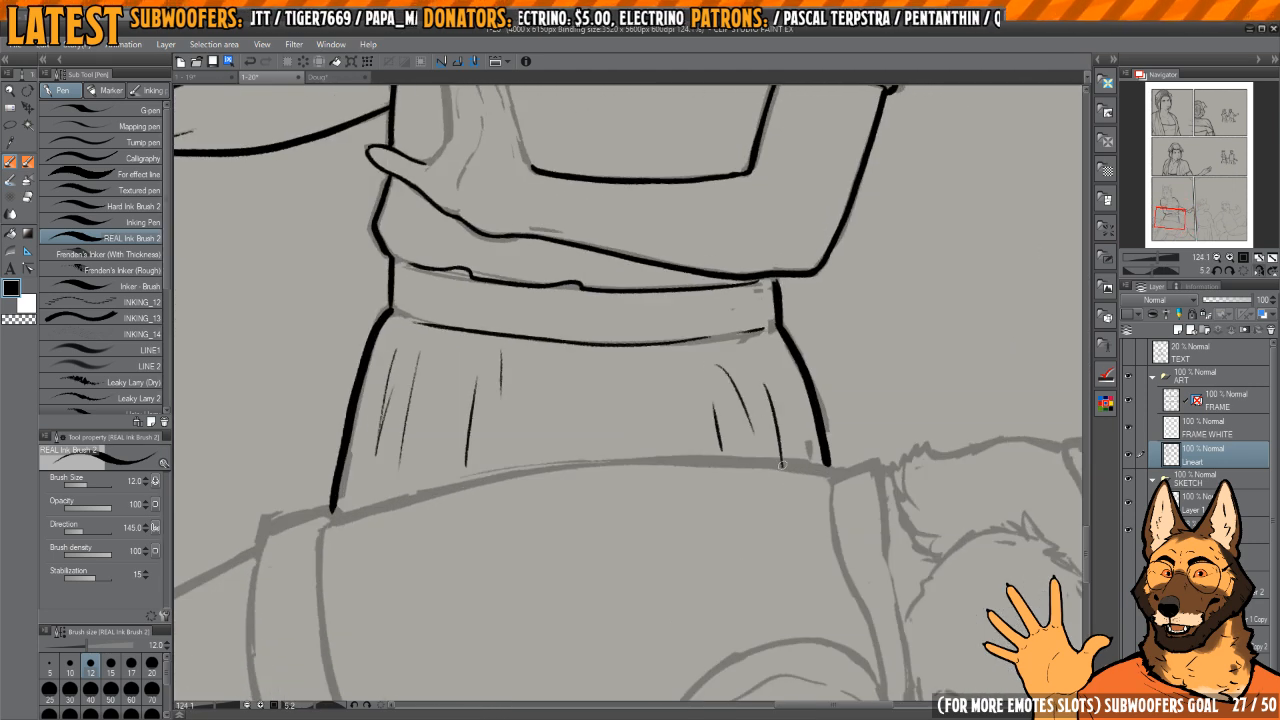
{"action": "left_click_drag", "start_coordinate": [797, 433], "coordinate": [707, 500]}
{"action": "scroll", "coordinate": [760, 372], "scroll_direction": "down", "scroll_amount": 4}
{"action": "scroll", "coordinate": [683, 411], "scroll_direction": "up", "scroll_amount": 3}
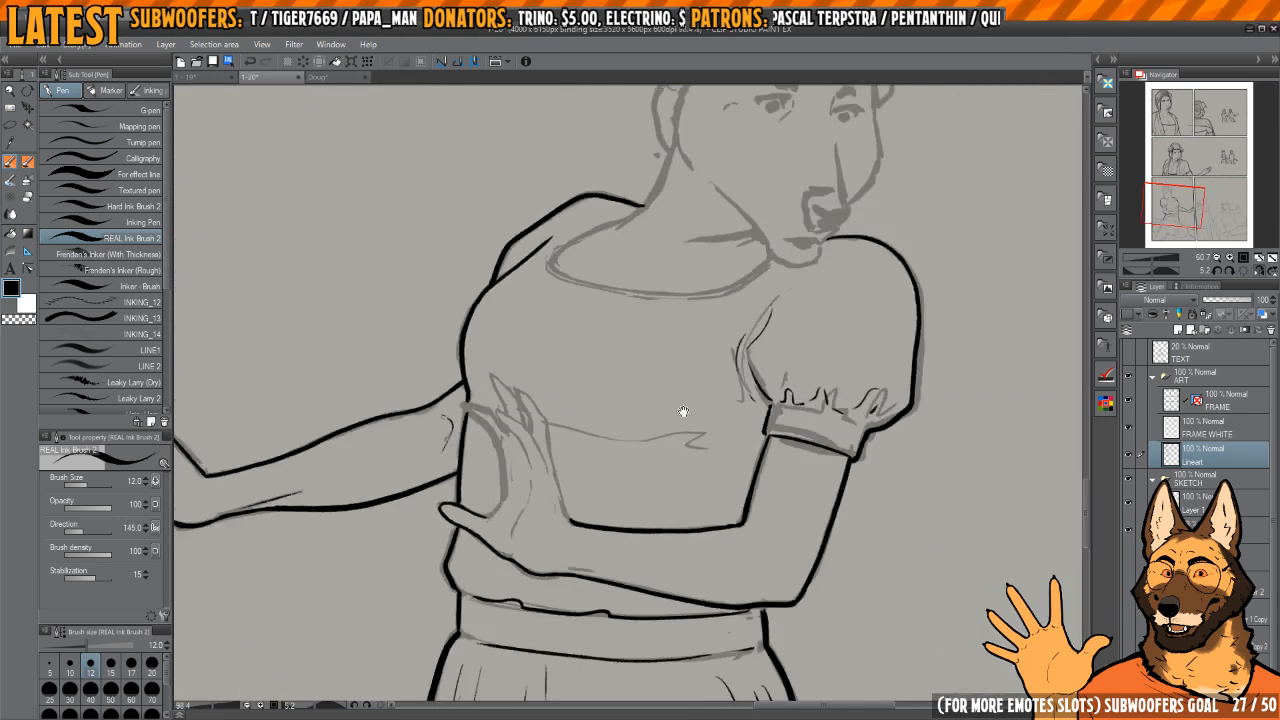
Step: Undo the first neckline stroke and re-ink the long front curve of the dress's neckline
{"action": "key", "text": "h"}
{"action": "left_click_drag", "start_coordinate": [709, 330], "coordinate": [686, 449]}
{"action": "key", "text": "h"}
{"action": "scroll", "coordinate": [680, 400], "scroll_direction": "up", "scroll_amount": 2}
{"action": "left_click_drag", "start_coordinate": [658, 288], "coordinate": [669, 373]}
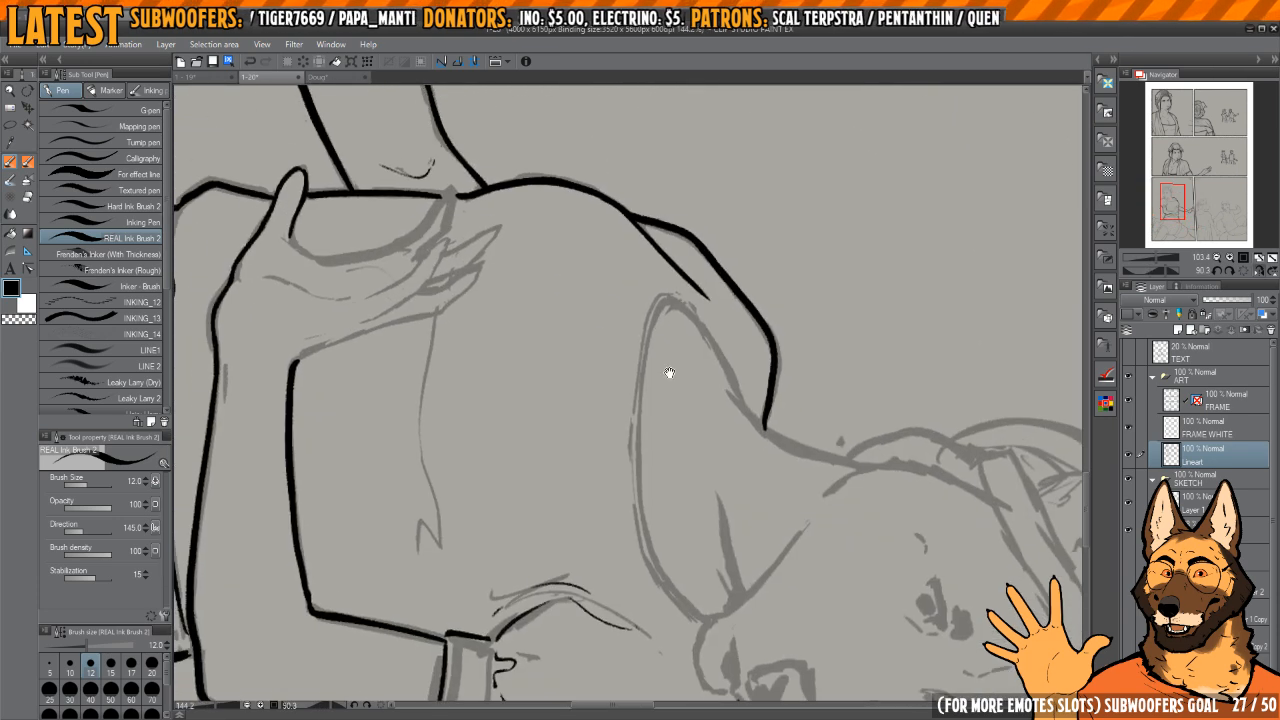
{"action": "mouse_move", "coordinate": [657, 308]}
{"action": "left_mouse_down"}
{"action": "mouse_move", "coordinate": [647, 510]}
{"action": "mouse_move", "coordinate": [642, 388]}
{"action": "mouse_move", "coordinate": [689, 603]}
{"action": "mouse_move", "coordinate": [708, 619]}
{"action": "left_mouse_up"}
{"action": "key", "text": "ctrl+z"}
{"action": "mouse_move", "coordinate": [724, 432]}
{"action": "left_mouse_down"}
{"action": "mouse_move", "coordinate": [648, 317]}
{"action": "mouse_move", "coordinate": [661, 290]}
{"action": "left_mouse_up"}
{"action": "key", "text": "h"}
Step: Ink the neckline's rounded corner and its short side toward the neck, then thin that line with the transparent colour
{"action": "scroll", "coordinate": [625, 317], "scroll_direction": "up", "scroll_amount": 4}
{"action": "left_click_drag", "start_coordinate": [661, 290], "coordinate": [673, 299]}
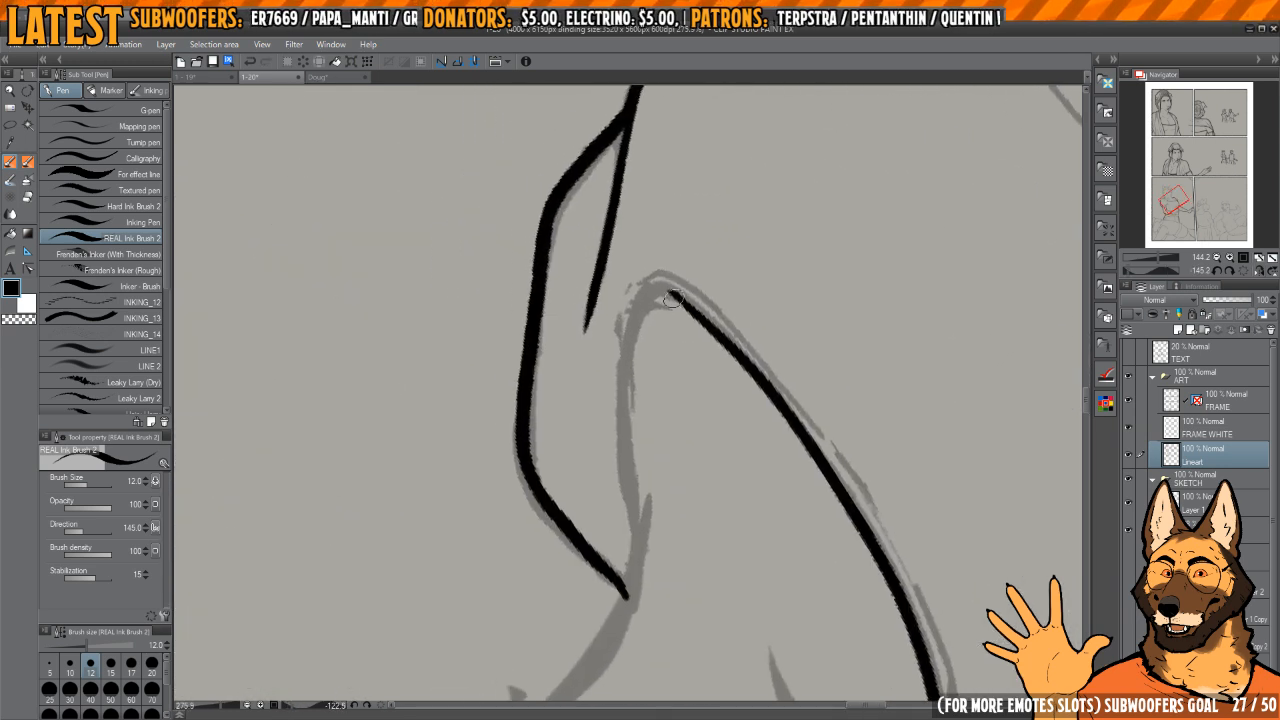
{"action": "key", "text": "c"}
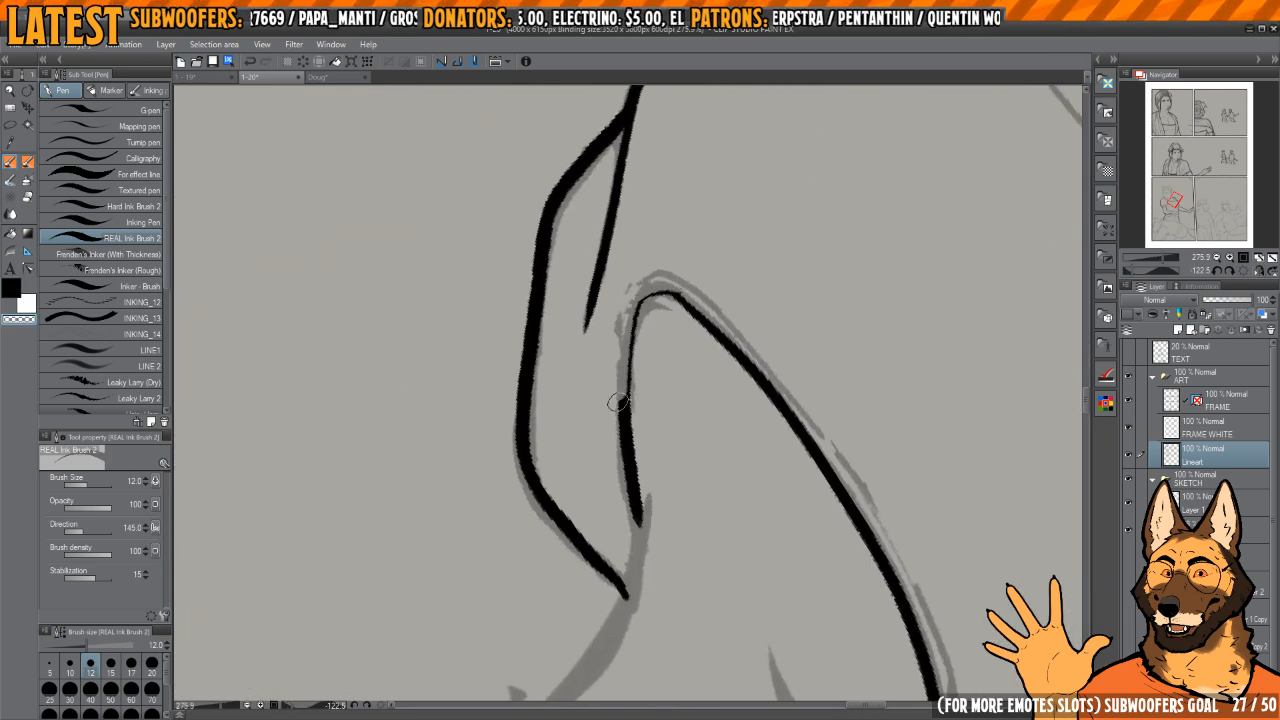
{"action": "left_click_drag", "start_coordinate": [618, 402], "coordinate": [626, 516]}
{"action": "key", "text": "c"}
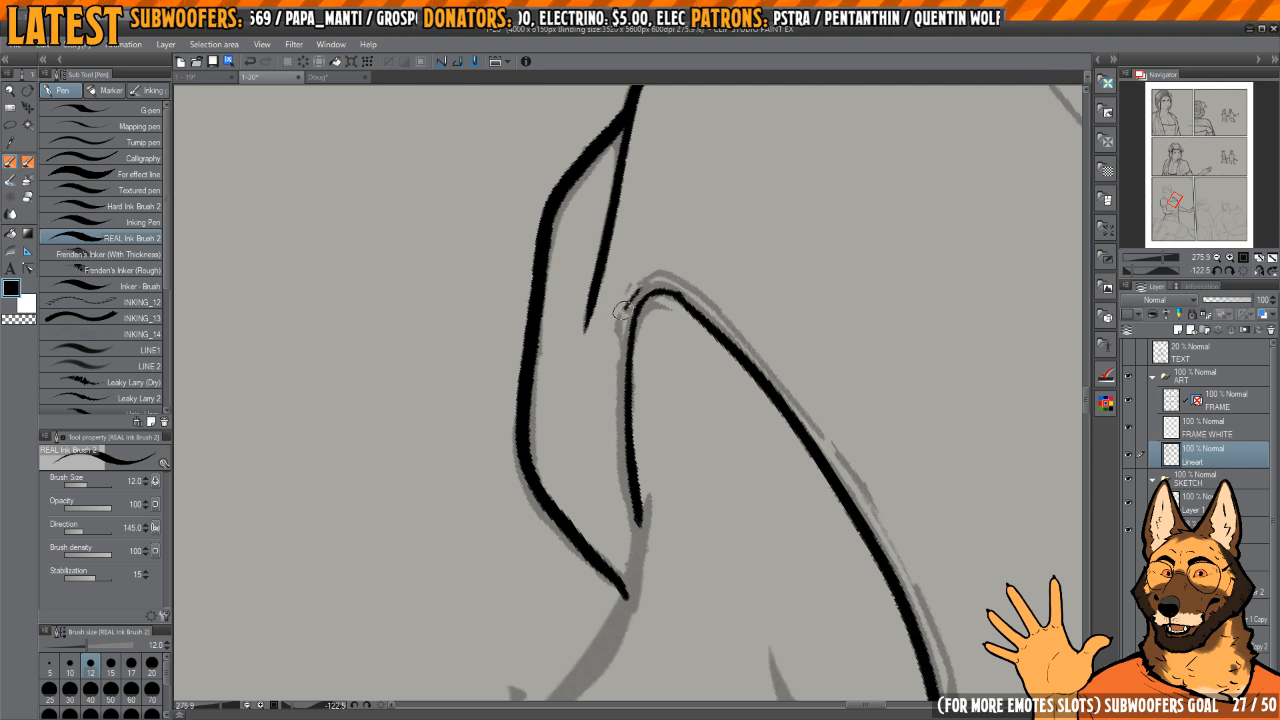
{"action": "left_click_drag", "start_coordinate": [623, 311], "coordinate": [638, 515]}
Step: Ink a thin second line parallel to the neckline's outer edge as its trim
{"action": "key", "text": "h"}
{"action": "mouse_move", "coordinate": [631, 463]}
{"action": "left_mouse_down"}
{"action": "mouse_move", "coordinate": [669, 357]}
{"action": "mouse_move", "coordinate": [709, 299]}
{"action": "mouse_move", "coordinate": [696, 314]}
{"action": "left_mouse_up"}
{"action": "scroll", "coordinate": [662, 340], "scroll_direction": "down", "scroll_amount": 3}
{"action": "mouse_move", "coordinate": [702, 314]}
{"action": "left_mouse_down"}
{"action": "mouse_move", "coordinate": [720, 337]}
{"action": "mouse_move", "coordinate": [706, 307]}
{"action": "left_mouse_up"}
{"action": "left_click_drag", "start_coordinate": [637, 316], "coordinate": [648, 290]}
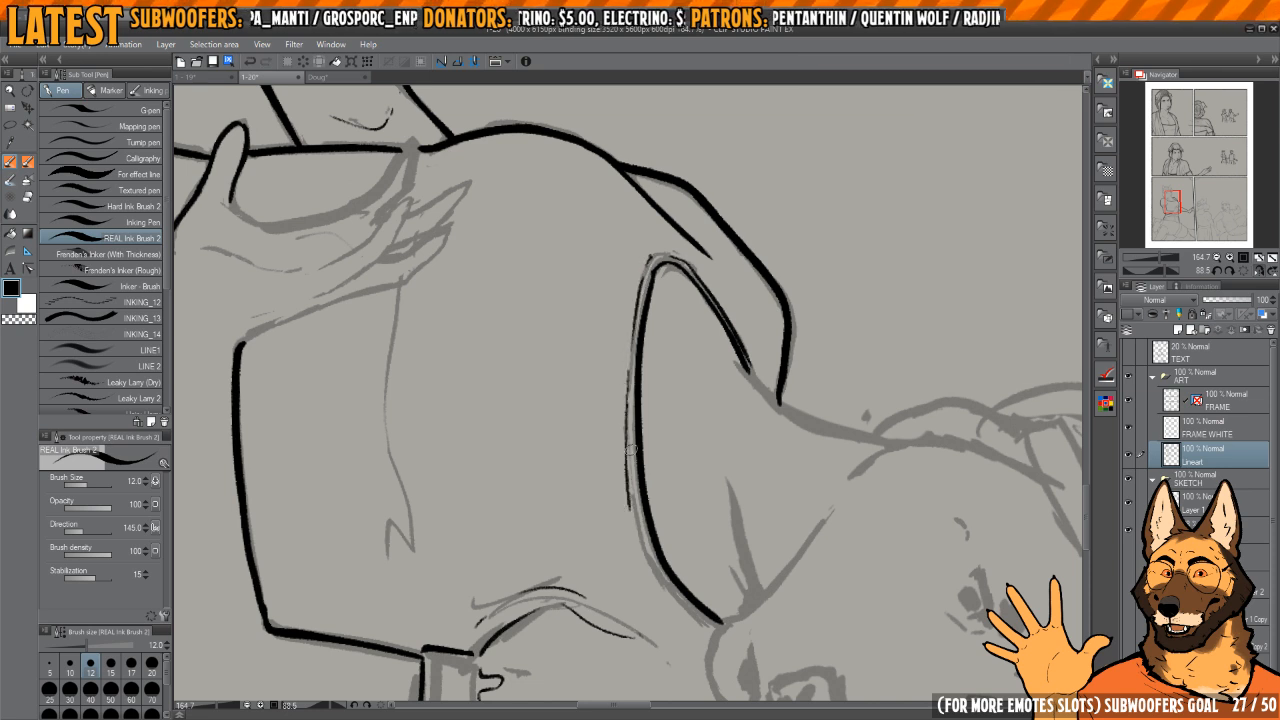
{"action": "left_click_drag", "start_coordinate": [628, 425], "coordinate": [640, 518]}
{"action": "left_click_drag", "start_coordinate": [642, 520], "coordinate": [634, 398]}
{"action": "left_click_drag", "start_coordinate": [660, 445], "coordinate": [629, 453]}
{"action": "scroll", "coordinate": [642, 404], "scroll_direction": "up", "scroll_amount": 3}
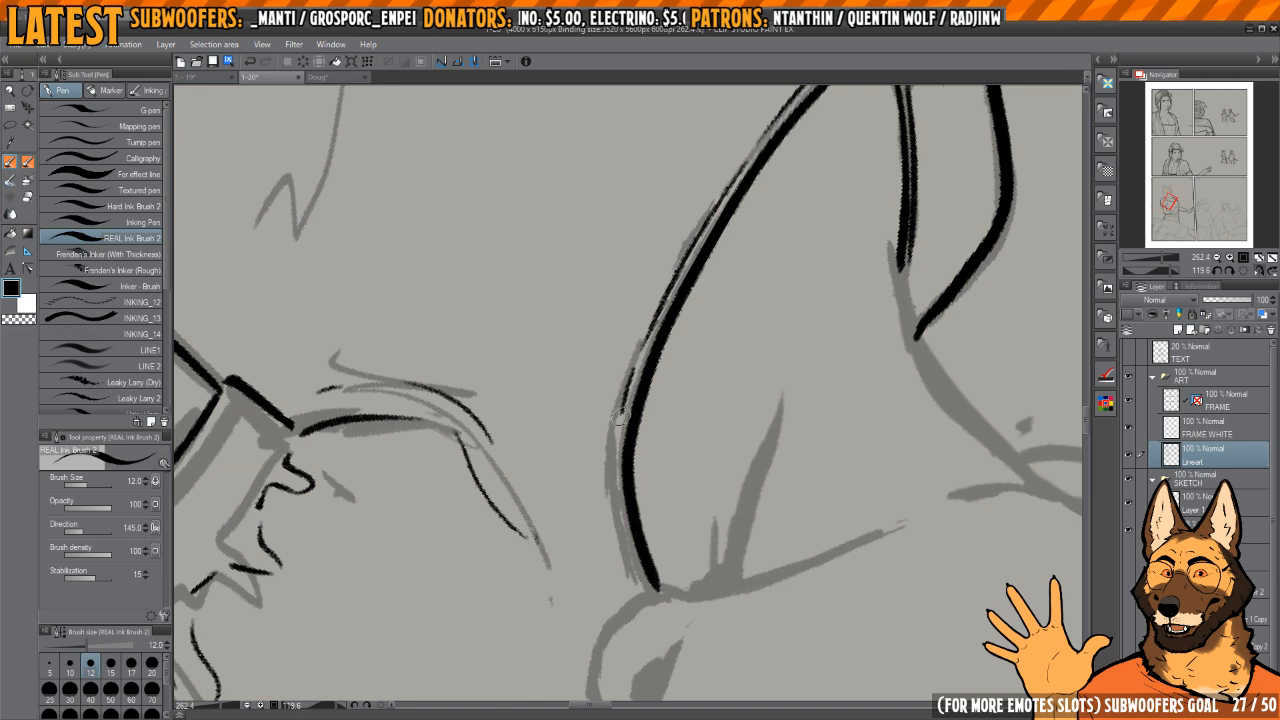
{"action": "left_click_drag", "start_coordinate": [643, 575], "coordinate": [625, 500]}
Step: Extend the thin trim line along the neckline's edge and ink the short crease on the neck below the jaw
{"action": "mouse_move", "coordinate": [700, 400]}
{"action": "left_mouse_down"}
{"action": "mouse_move", "coordinate": [670, 330]}
{"action": "mouse_move", "coordinate": [705, 375]}
{"action": "left_mouse_up"}
{"action": "key", "text": "h"}
{"action": "left_click_drag", "start_coordinate": [697, 328], "coordinate": [679, 361]}
{"action": "key", "text": "h"}
{"action": "left_click_drag", "start_coordinate": [693, 301], "coordinate": [646, 451]}
{"action": "key", "text": "h"}
{"action": "key", "text": "h"}
{"action": "key", "text": "h"}
{"action": "scroll", "coordinate": [618, 384], "scroll_direction": "up", "scroll_amount": 3}
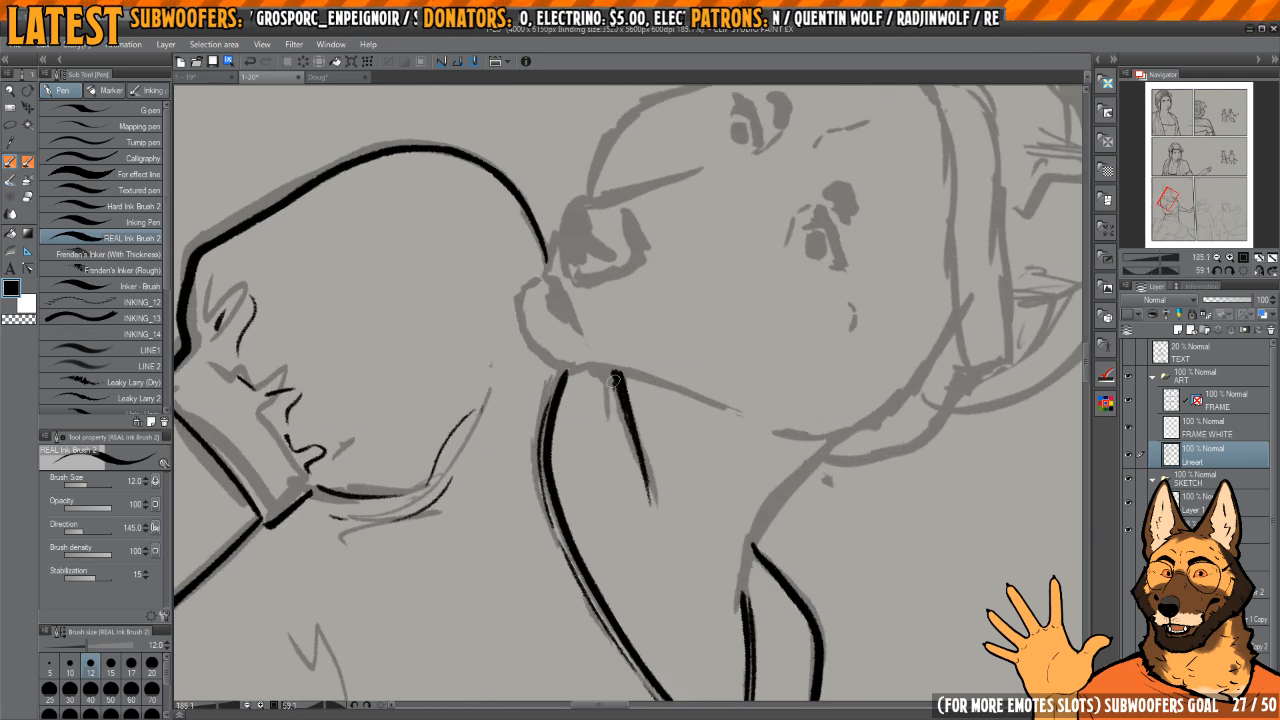
Step: Ink the back of the neck from the collar up to the hair and thicken its base
{"action": "key", "text": "h"}
{"action": "left_click_drag", "start_coordinate": [634, 460], "coordinate": [567, 430]}
{"action": "left_click_drag", "start_coordinate": [567, 430], "coordinate": [734, 451]}
{"action": "key", "text": "h"}
{"action": "scroll", "coordinate": [671, 342], "scroll_direction": "up", "scroll_amount": 3}
{"action": "mouse_move", "coordinate": [671, 342]}
{"action": "left_mouse_down"}
{"action": "mouse_move", "coordinate": [693, 333]}
{"action": "mouse_move", "coordinate": [645, 432]}
{"action": "left_mouse_up"}
{"action": "left_click_drag", "start_coordinate": [665, 494], "coordinate": [712, 544]}
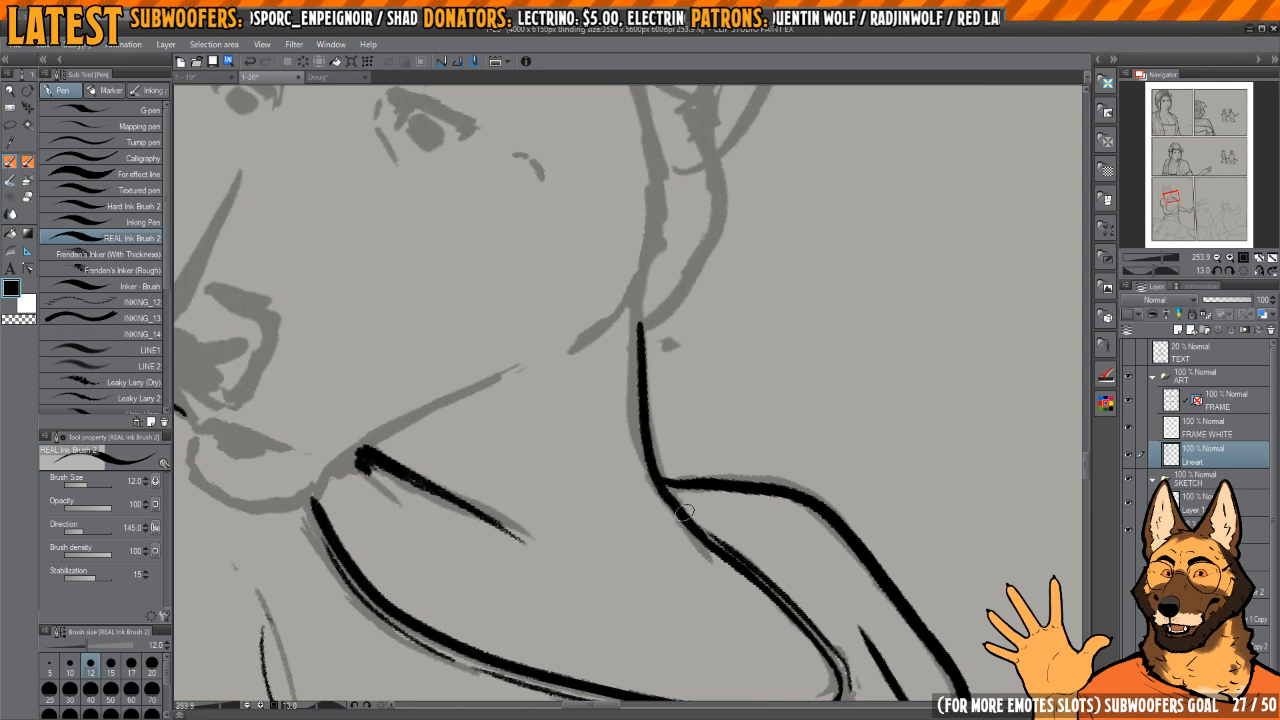
{"action": "key", "text": "h"}
{"action": "mouse_move", "coordinate": [652, 468]}
{"action": "left_mouse_down"}
{"action": "mouse_move", "coordinate": [639, 344]}
{"action": "mouse_move", "coordinate": [695, 517]}
{"action": "mouse_move", "coordinate": [678, 525]}
{"action": "left_mouse_up"}
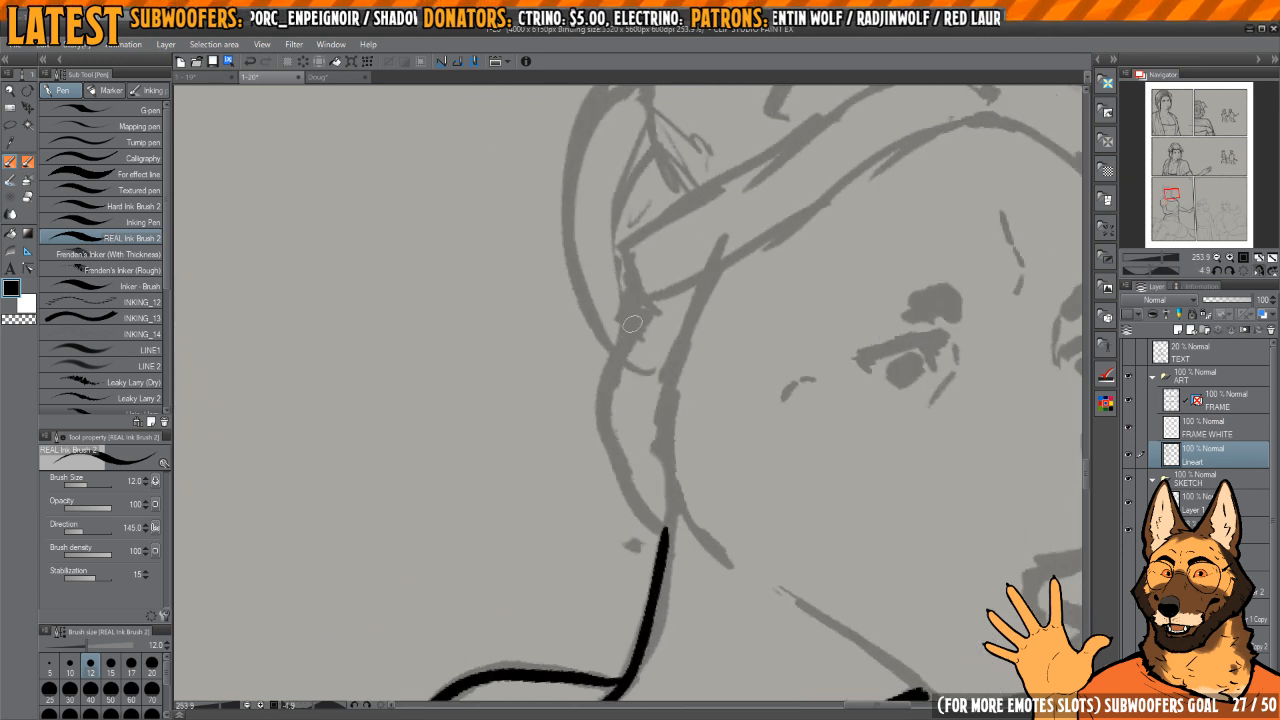
Step: Ink the hair's outer contour at the back of the head and the lock beside it, then undo the last strokes
{"action": "mouse_move", "coordinate": [633, 316]}
{"action": "left_mouse_down"}
{"action": "mouse_move", "coordinate": [606, 380]}
{"action": "mouse_move", "coordinate": [616, 470]}
{"action": "left_mouse_up"}
{"action": "mouse_move", "coordinate": [688, 316]}
{"action": "left_mouse_down"}
{"action": "mouse_move", "coordinate": [666, 351]}
{"action": "mouse_move", "coordinate": [700, 517]}
{"action": "mouse_move", "coordinate": [708, 504]}
{"action": "left_mouse_up"}
{"action": "mouse_move", "coordinate": [645, 265]}
{"action": "left_mouse_down"}
{"action": "mouse_move", "coordinate": [576, 388]}
{"action": "mouse_move", "coordinate": [602, 583]}
{"action": "mouse_move", "coordinate": [622, 614]}
{"action": "left_mouse_up"}
{"action": "mouse_move", "coordinate": [684, 519]}
{"action": "left_mouse_down"}
{"action": "mouse_move", "coordinate": [606, 457]}
{"action": "mouse_move", "coordinate": [605, 484]}
{"action": "left_mouse_up"}
{"action": "left_click_drag", "start_coordinate": [650, 425], "coordinate": [656, 420]}
{"action": "mouse_move", "coordinate": [575, 484]}
{"action": "left_mouse_down"}
{"action": "mouse_move", "coordinate": [606, 377]}
{"action": "mouse_move", "coordinate": [595, 376]}
{"action": "mouse_move", "coordinate": [662, 401]}
{"action": "mouse_move", "coordinate": [716, 337]}
{"action": "left_mouse_up"}
{"action": "mouse_move", "coordinate": [722, 329]}
{"action": "left_mouse_down"}
{"action": "mouse_move", "coordinate": [705, 343]}
{"action": "mouse_move", "coordinate": [697, 333]}
{"action": "left_mouse_up"}
{"action": "key", "text": "ctrl+z"}
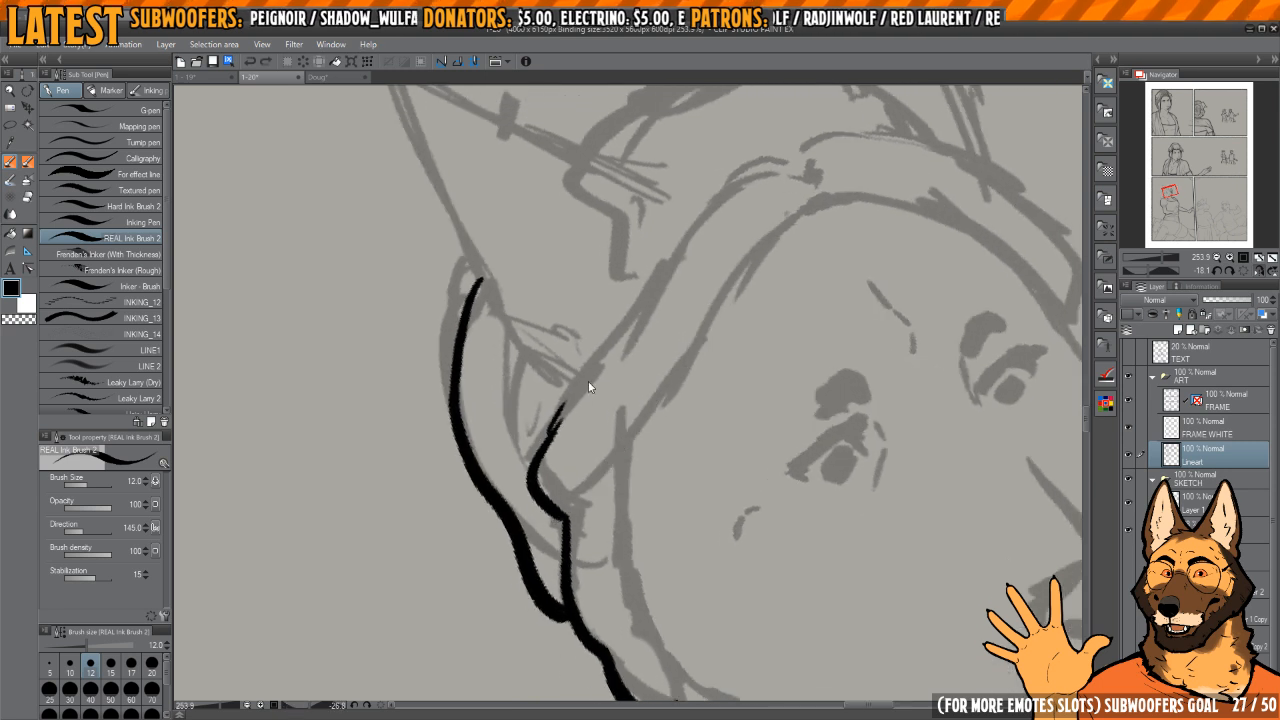
{"action": "key", "text": "ctrl+z"}
Step: Ink both edges of the first pointed ear and round off its tip
{"action": "left_click_drag", "start_coordinate": [588, 391], "coordinate": [605, 391]}
{"action": "left_click_drag", "start_coordinate": [568, 437], "coordinate": [613, 690]}
{"action": "mouse_move", "coordinate": [613, 267]}
{"action": "left_mouse_down"}
{"action": "mouse_move", "coordinate": [596, 328]}
{"action": "mouse_move", "coordinate": [606, 608]}
{"action": "left_mouse_up"}
{"action": "left_click_drag", "start_coordinate": [602, 408], "coordinate": [730, 375]}
{"action": "left_click_drag", "start_coordinate": [738, 245], "coordinate": [745, 255]}
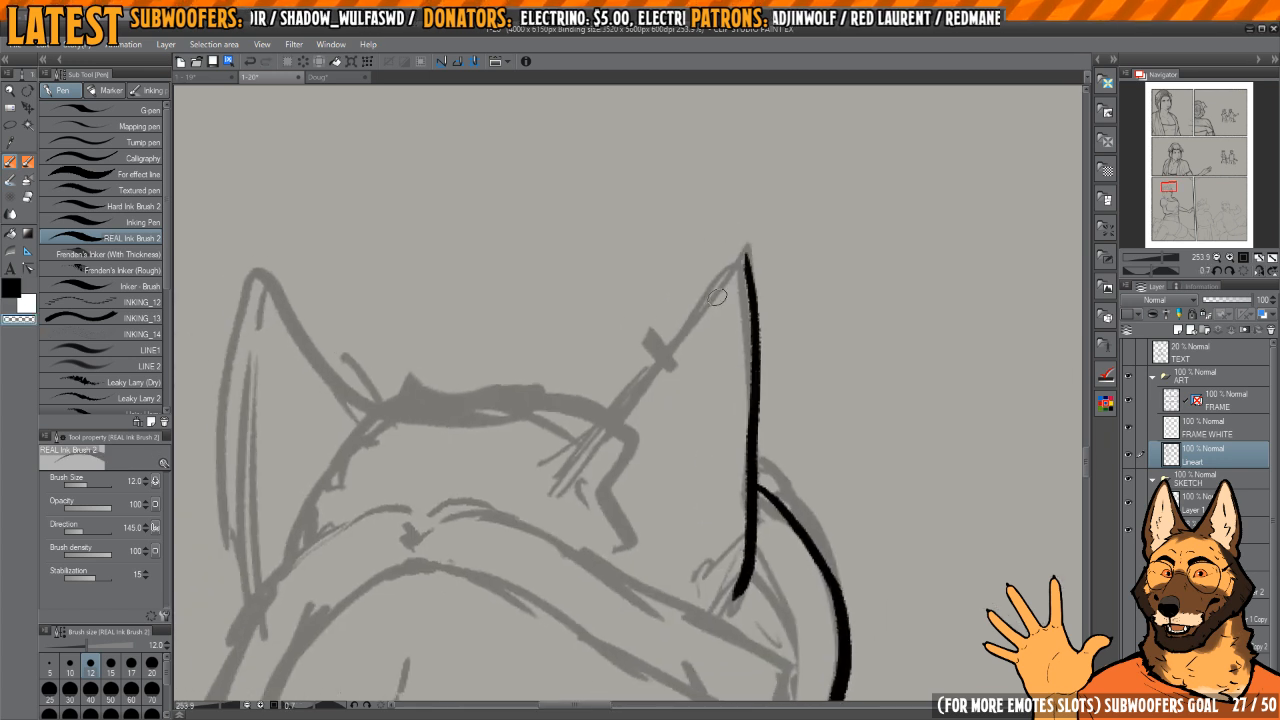
{"action": "mouse_move", "coordinate": [618, 402]}
{"action": "left_mouse_down"}
{"action": "mouse_move", "coordinate": [744, 252]}
{"action": "mouse_move", "coordinate": [749, 266]}
{"action": "left_mouse_up"}
{"action": "key", "text": "h"}
{"action": "left_click_drag", "start_coordinate": [608, 373], "coordinate": [684, 372]}
{"action": "left_click_drag", "start_coordinate": [719, 287], "coordinate": [735, 305]}
Step: Ink the wavy inner-ear line and the thin accent strokes inside the first ear
{"action": "left_click_drag", "start_coordinate": [613, 294], "coordinate": [684, 428]}
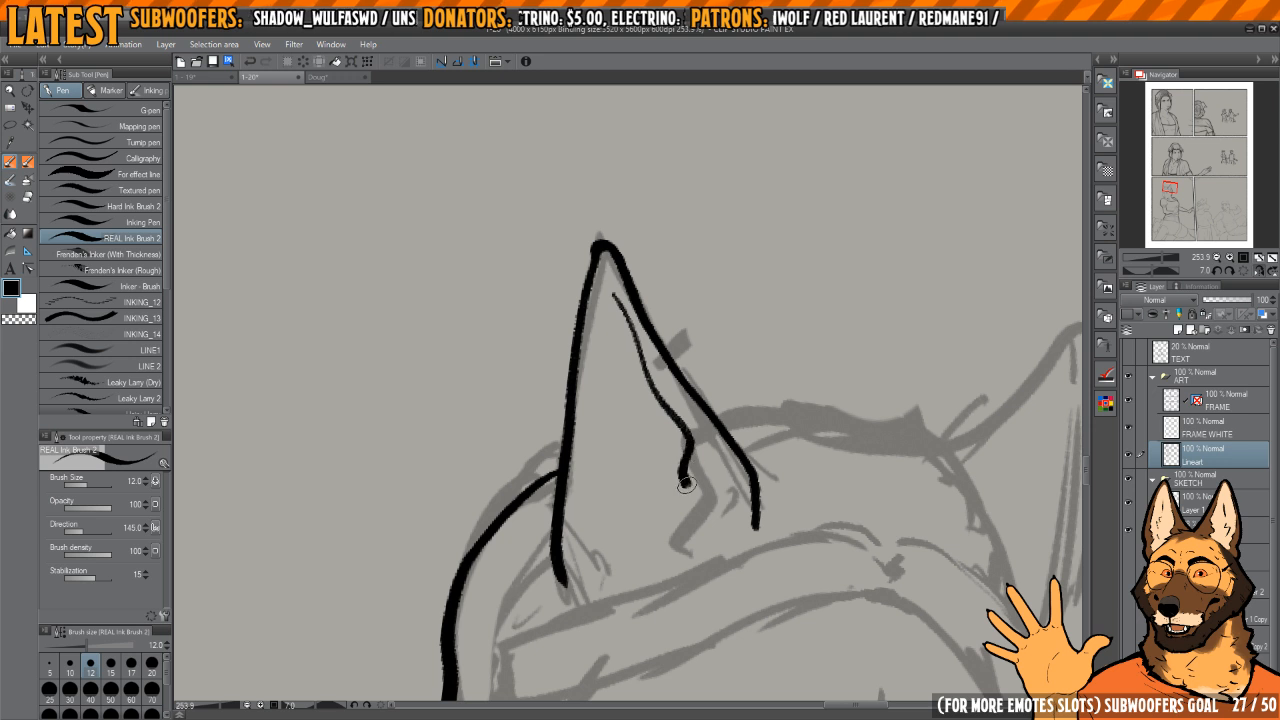
{"action": "left_click_drag", "start_coordinate": [686, 485], "coordinate": [675, 547]}
{"action": "mouse_move", "coordinate": [636, 353]}
{"action": "left_mouse_down"}
{"action": "mouse_move", "coordinate": [652, 362]}
{"action": "mouse_move", "coordinate": [609, 320]}
{"action": "left_mouse_up"}
{"action": "key", "text": "c"}
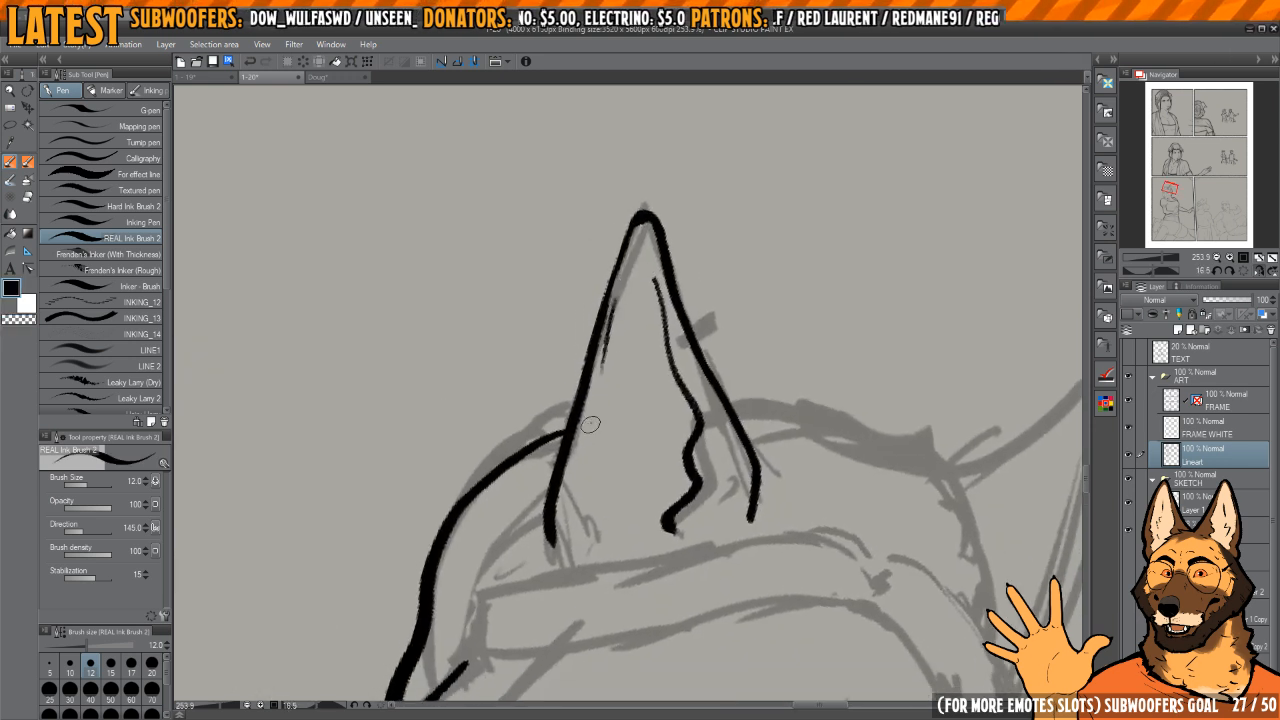
{"action": "key", "text": "h"}
Step: Ink the outer and inner edges of the second ear up to its pointed tip
{"action": "mouse_move", "coordinate": [598, 401]}
{"action": "left_mouse_down"}
{"action": "mouse_move", "coordinate": [694, 309]}
{"action": "mouse_move", "coordinate": [671, 360]}
{"action": "mouse_move", "coordinate": [835, 432]}
{"action": "left_mouse_up"}
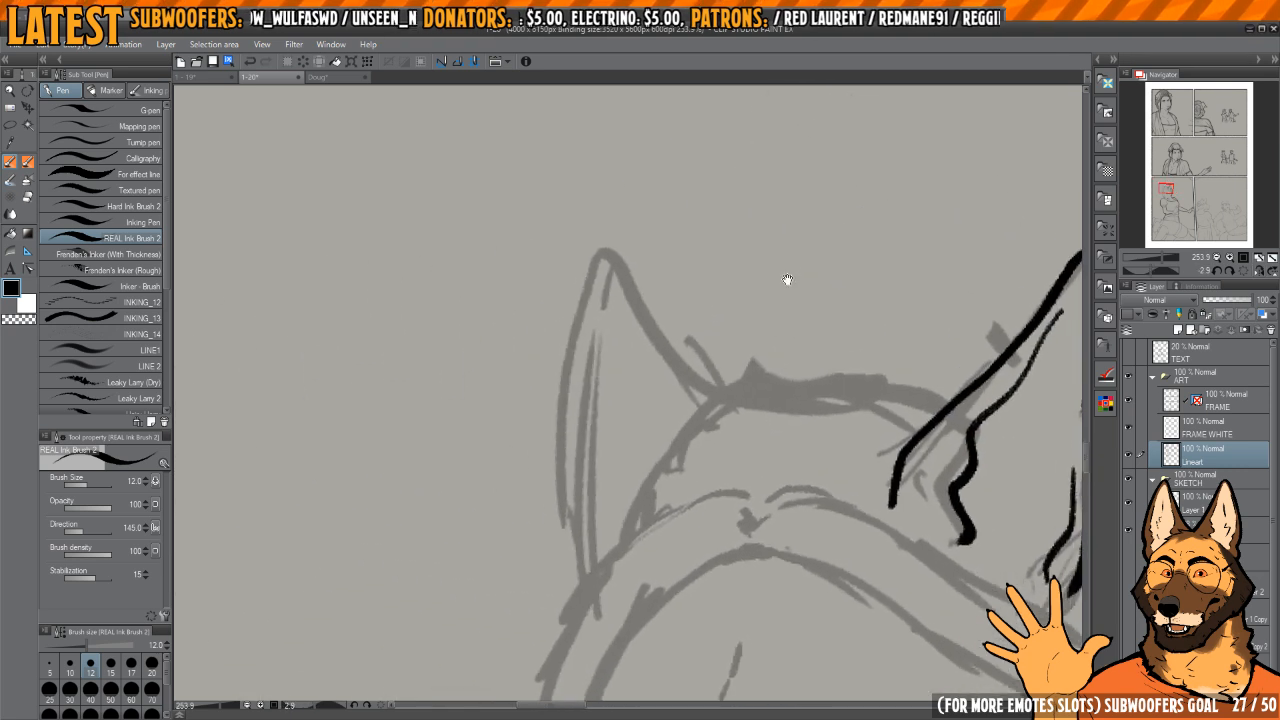
{"action": "mouse_move", "coordinate": [608, 254]}
{"action": "left_mouse_down"}
{"action": "mouse_move", "coordinate": [574, 386]}
{"action": "mouse_move", "coordinate": [564, 521]}
{"action": "mouse_move", "coordinate": [573, 580]}
{"action": "left_mouse_up"}
{"action": "key", "text": "h"}
{"action": "left_click_drag", "start_coordinate": [663, 369], "coordinate": [720, 370]}
{"action": "left_click_drag", "start_coordinate": [633, 530], "coordinate": [646, 529]}
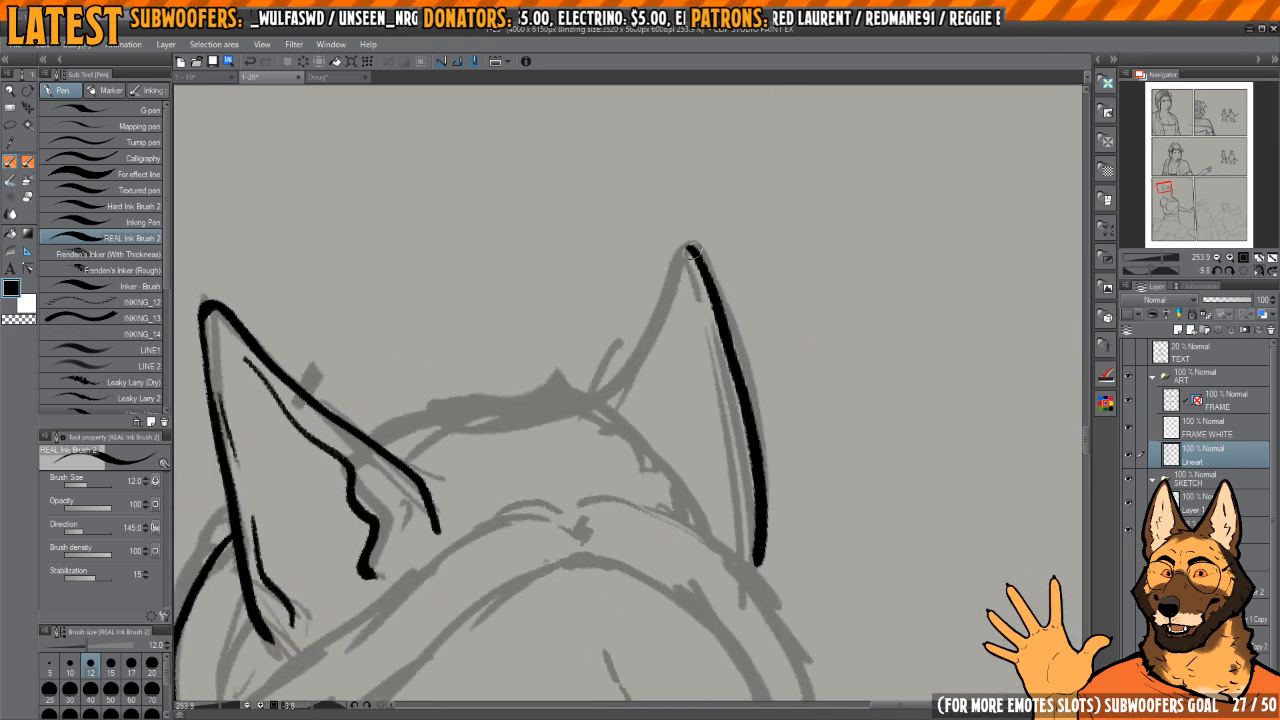
{"action": "left_click_drag", "start_coordinate": [692, 249], "coordinate": [606, 406]}
{"action": "key", "text": "h"}
Step: Undo the first short stroke and re-ink the curved top of the head between the two ears
{"action": "mouse_move", "coordinate": [675, 425]}
{"action": "left_mouse_down"}
{"action": "mouse_move", "coordinate": [588, 358]}
{"action": "mouse_move", "coordinate": [564, 388]}
{"action": "left_mouse_up"}
{"action": "mouse_move", "coordinate": [564, 388]}
{"action": "left_mouse_down"}
{"action": "mouse_move", "coordinate": [583, 393]}
{"action": "mouse_move", "coordinate": [585, 380]}
{"action": "left_mouse_up"}
{"action": "left_click_drag", "start_coordinate": [570, 513], "coordinate": [578, 560]}
{"action": "key", "text": "ctrl+z"}
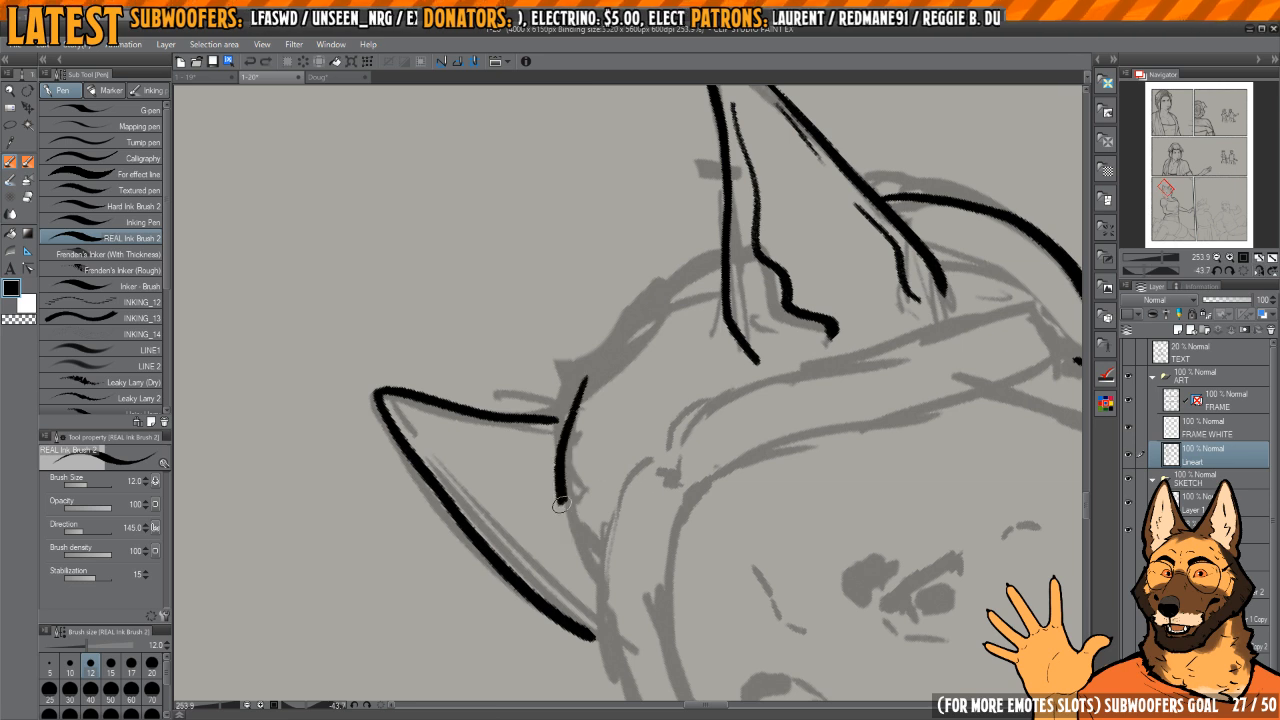
{"action": "left_click_drag", "start_coordinate": [561, 504], "coordinate": [596, 576]}
{"action": "left_click_drag", "start_coordinate": [640, 300], "coordinate": [587, 370]}
{"action": "left_click_drag", "start_coordinate": [583, 370], "coordinate": [595, 405]}
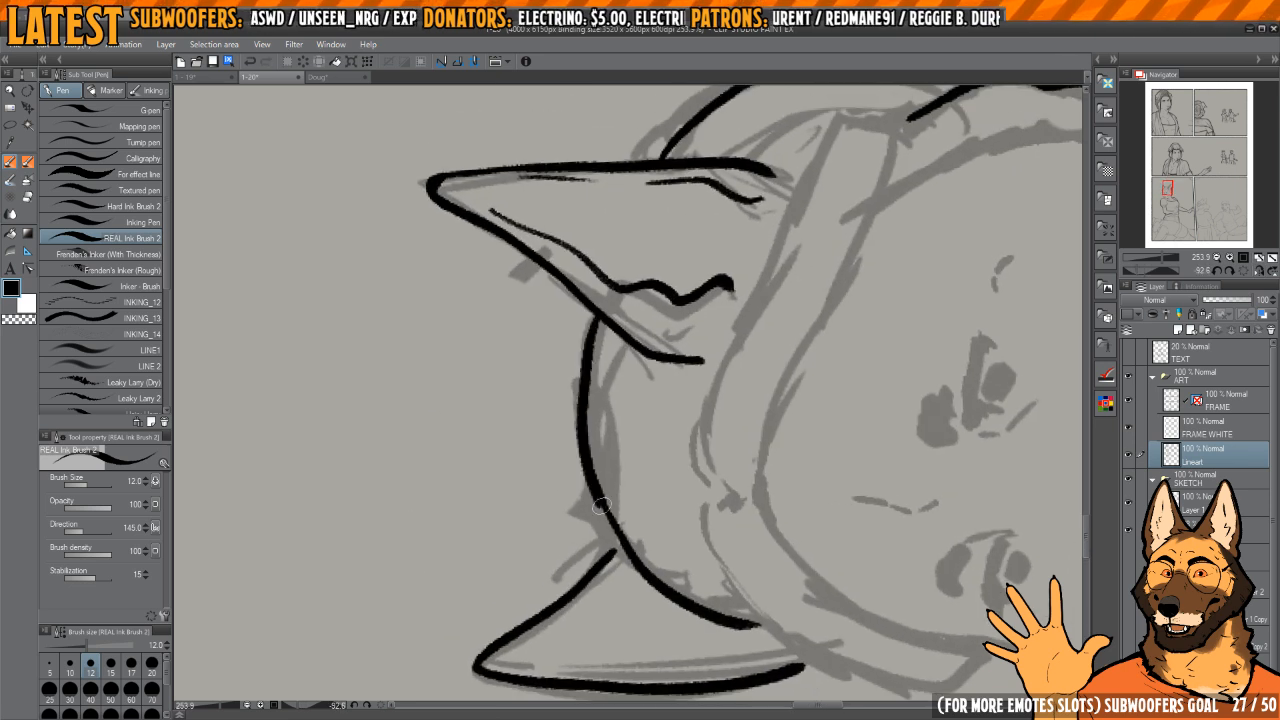
{"action": "left_click_drag", "start_coordinate": [602, 506], "coordinate": [621, 540]}
{"action": "mouse_move", "coordinate": [610, 557]}
{"action": "left_mouse_down"}
{"action": "mouse_move", "coordinate": [599, 468]}
{"action": "mouse_move", "coordinate": [581, 458]}
{"action": "left_mouse_up"}
Step: Trim the overlapping line ends around the ears and back hair with the transparent colour and touch up the ink
{"action": "mouse_move", "coordinate": [645, 380]}
{"action": "left_mouse_down"}
{"action": "mouse_move", "coordinate": [714, 337]}
{"action": "mouse_move", "coordinate": [730, 394]}
{"action": "mouse_move", "coordinate": [631, 369]}
{"action": "mouse_move", "coordinate": [643, 401]}
{"action": "left_mouse_up"}
{"action": "left_click_drag", "start_coordinate": [563, 438], "coordinate": [600, 432]}
{"action": "key", "text": "c"}
{"action": "mouse_move", "coordinate": [543, 476]}
{"action": "left_mouse_down"}
{"action": "mouse_move", "coordinate": [690, 241]}
{"action": "mouse_move", "coordinate": [660, 273]}
{"action": "left_mouse_up"}
{"action": "key", "text": "c"}
{"action": "mouse_move", "coordinate": [755, 238]}
{"action": "left_mouse_down"}
{"action": "mouse_move", "coordinate": [651, 340]}
{"action": "mouse_move", "coordinate": [623, 326]}
{"action": "mouse_move", "coordinate": [611, 266]}
{"action": "mouse_move", "coordinate": [594, 325]}
{"action": "left_mouse_up"}
{"action": "key", "text": "c"}
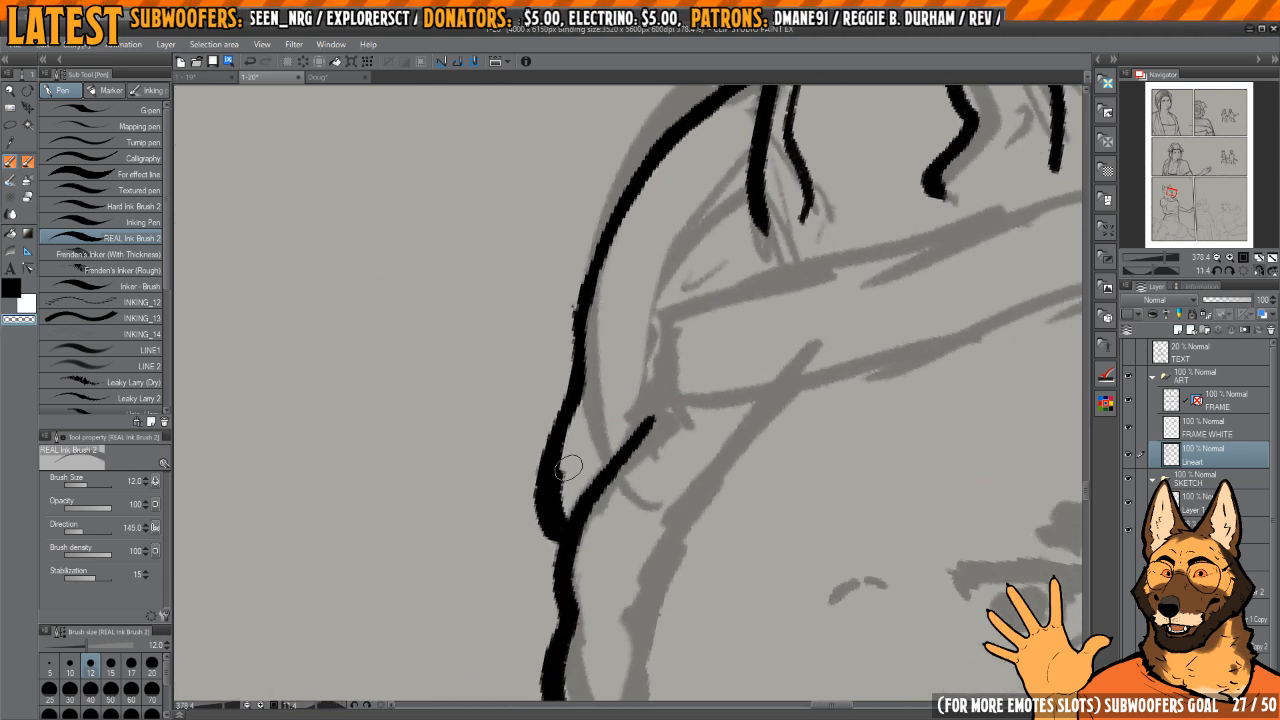
Step: Clean up the joint between the back hair contour and the side lock, alternating black ink and transparent colour
{"action": "key", "text": "c"}
{"action": "left_click_drag", "start_coordinate": [540, 470], "coordinate": [549, 456]}
{"action": "left_click_drag", "start_coordinate": [554, 537], "coordinate": [562, 556]}
{"action": "key", "text": "c"}
{"action": "mouse_move", "coordinate": [541, 434]}
{"action": "left_mouse_down"}
{"action": "mouse_move", "coordinate": [543, 563]}
{"action": "mouse_move", "coordinate": [556, 566]}
{"action": "left_mouse_up"}
{"action": "key", "text": "c"}
{"action": "mouse_move", "coordinate": [564, 548]}
{"action": "left_mouse_down"}
{"action": "mouse_move", "coordinate": [549, 457]}
{"action": "mouse_move", "coordinate": [626, 206]}
{"action": "mouse_move", "coordinate": [590, 270]}
{"action": "mouse_move", "coordinate": [634, 349]}
{"action": "mouse_move", "coordinate": [680, 335]}
{"action": "left_mouse_up"}
{"action": "key", "text": "c"}
{"action": "left_click_drag", "start_coordinate": [655, 283], "coordinate": [623, 320]}
{"action": "key", "text": "c"}
{"action": "mouse_move", "coordinate": [660, 246]}
{"action": "left_mouse_down"}
{"action": "mouse_move", "coordinate": [570, 482]}
{"action": "mouse_move", "coordinate": [564, 459]}
{"action": "mouse_move", "coordinate": [627, 310]}
{"action": "mouse_move", "coordinate": [646, 339]}
{"action": "mouse_move", "coordinate": [676, 345]}
{"action": "left_mouse_up"}
{"action": "scroll", "coordinate": [675, 345], "scroll_direction": "up", "scroll_amount": 4}
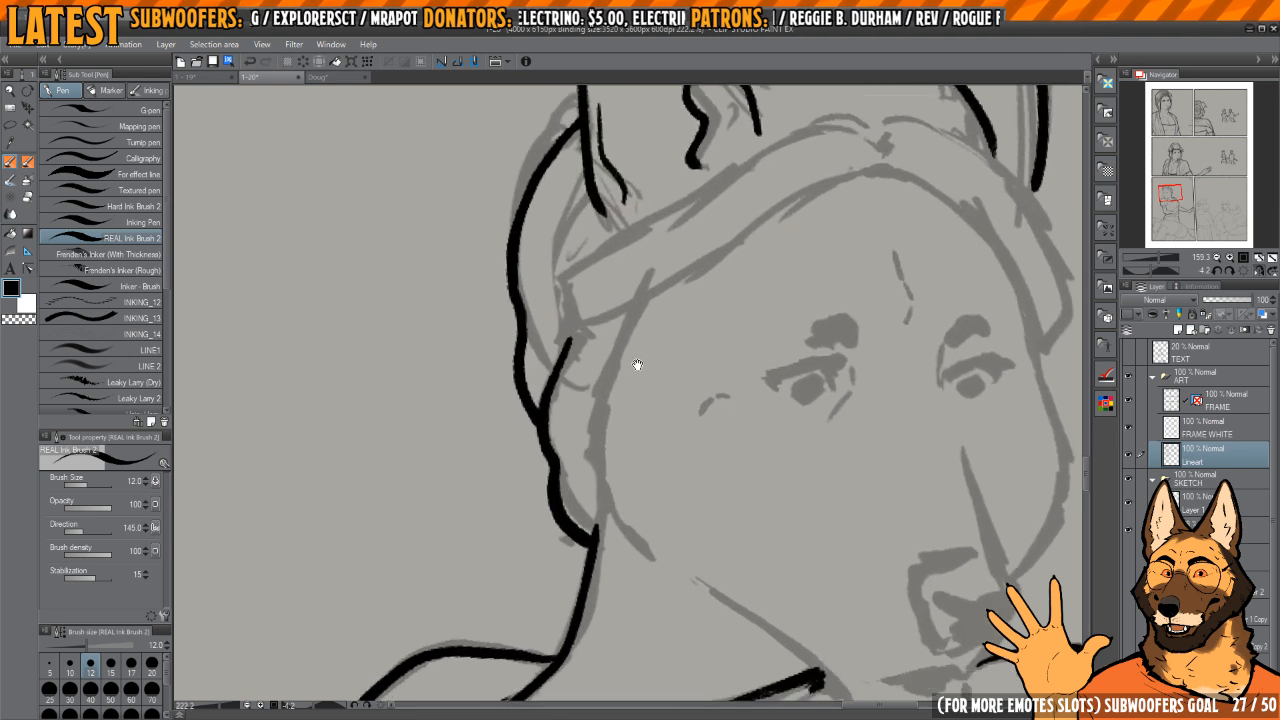
Step: Ink the hair's inner edge along the side of the face and clean its junction with the neck
{"action": "mouse_move", "coordinate": [651, 280]}
{"action": "left_mouse_down"}
{"action": "mouse_move", "coordinate": [609, 362]}
{"action": "mouse_move", "coordinate": [597, 430]}
{"action": "mouse_move", "coordinate": [599, 498]}
{"action": "mouse_move", "coordinate": [647, 573]}
{"action": "left_mouse_up"}
{"action": "mouse_move", "coordinate": [639, 560]}
{"action": "left_mouse_down"}
{"action": "mouse_move", "coordinate": [600, 451]}
{"action": "mouse_move", "coordinate": [626, 435]}
{"action": "left_mouse_up"}
{"action": "key", "text": "c"}
{"action": "mouse_move", "coordinate": [592, 394]}
{"action": "left_mouse_down"}
{"action": "mouse_move", "coordinate": [580, 428]}
{"action": "mouse_move", "coordinate": [597, 397]}
{"action": "left_mouse_up"}
{"action": "key", "text": "c"}
{"action": "key", "text": "h"}
Step: Ink the jawline from the cheek down to the neck and around the rounded chin
{"action": "key", "text": "h"}
{"action": "mouse_move", "coordinate": [705, 337]}
{"action": "left_mouse_down"}
{"action": "mouse_move", "coordinate": [608, 285]}
{"action": "mouse_move", "coordinate": [700, 348]}
{"action": "left_mouse_up"}
{"action": "left_click_drag", "start_coordinate": [619, 375], "coordinate": [643, 423]}
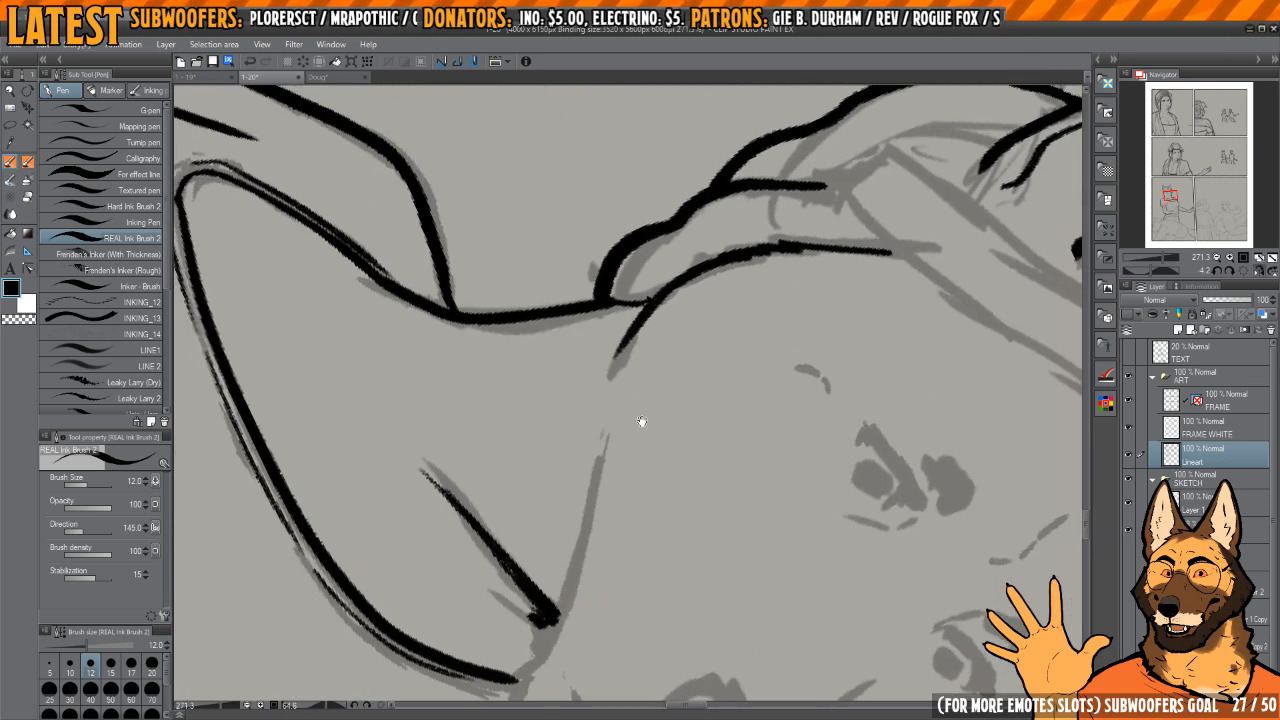
{"action": "key", "text": "c"}
{"action": "left_click_drag", "start_coordinate": [631, 324], "coordinate": [626, 338]}
{"action": "key", "text": "c"}
{"action": "left_click_drag", "start_coordinate": [641, 311], "coordinate": [627, 350]}
{"action": "mouse_move", "coordinate": [617, 396]}
{"action": "left_mouse_down"}
{"action": "mouse_move", "coordinate": [677, 297]}
{"action": "mouse_move", "coordinate": [640, 318]}
{"action": "mouse_move", "coordinate": [592, 597]}
{"action": "left_mouse_up"}
{"action": "left_click_drag", "start_coordinate": [643, 553], "coordinate": [655, 384]}
{"action": "mouse_move", "coordinate": [655, 384]}
{"action": "left_mouse_down"}
{"action": "mouse_move", "coordinate": [614, 420]}
{"action": "mouse_move", "coordinate": [663, 373]}
{"action": "mouse_move", "coordinate": [627, 305]}
{"action": "left_mouse_up"}
{"action": "key", "text": "h"}
{"action": "left_click_drag", "start_coordinate": [627, 305], "coordinate": [651, 366]}
{"action": "mouse_move", "coordinate": [562, 457]}
{"action": "left_mouse_down"}
{"action": "mouse_move", "coordinate": [594, 496]}
{"action": "mouse_move", "coordinate": [698, 515]}
{"action": "mouse_move", "coordinate": [736, 490]}
{"action": "mouse_move", "coordinate": [720, 486]}
{"action": "mouse_move", "coordinate": [744, 492]}
{"action": "mouse_move", "coordinate": [723, 514]}
{"action": "mouse_move", "coordinate": [666, 516]}
{"action": "mouse_move", "coordinate": [730, 486]}
{"action": "left_mouse_up"}
{"action": "key", "text": "c"}
{"action": "key", "text": "c"}
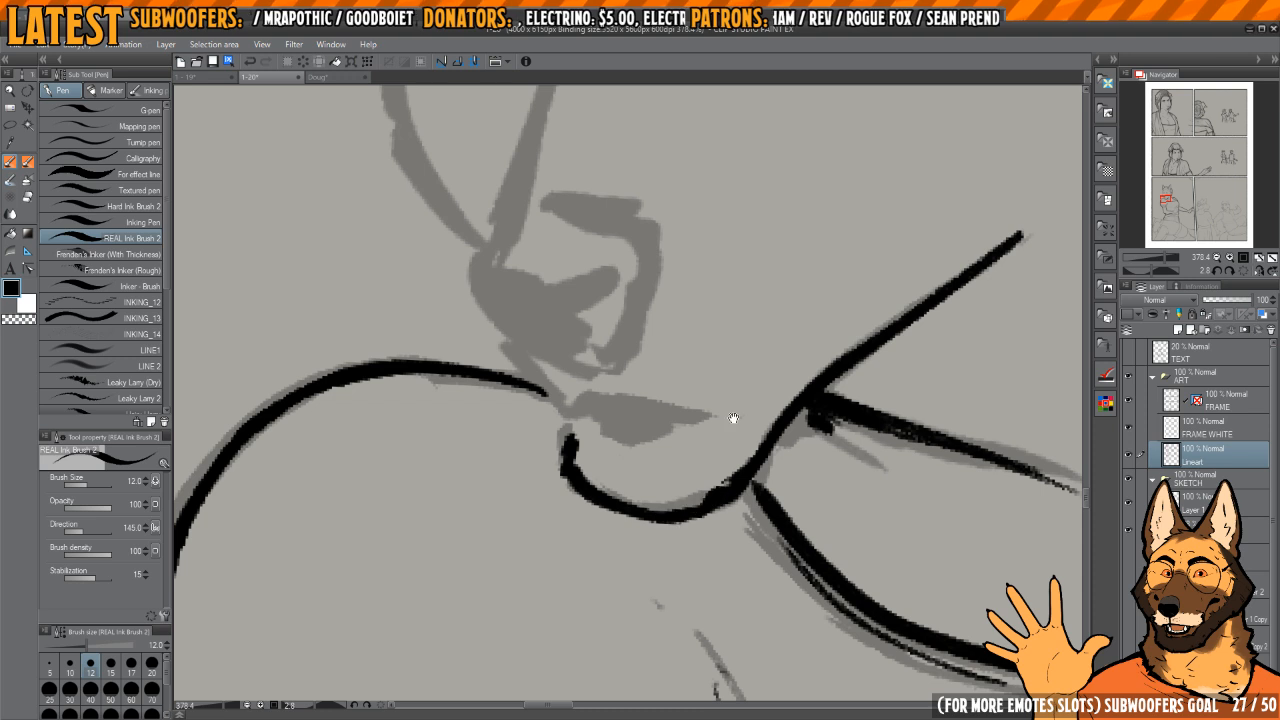
Step: Ink the short upper-lip line below the nose and fill in the dark mouth opening
{"action": "left_click", "coordinate": [733, 418], "text": "ctrl"}
{"action": "left_click_drag", "start_coordinate": [558, 411], "coordinate": [636, 507]}
{"action": "mouse_move", "coordinate": [571, 440]}
{"action": "left_mouse_down"}
{"action": "mouse_move", "coordinate": [639, 515]}
{"action": "mouse_move", "coordinate": [616, 449]}
{"action": "mouse_move", "coordinate": [736, 471]}
{"action": "mouse_move", "coordinate": [655, 371]}
{"action": "left_mouse_up"}
{"action": "key", "text": "h"}
{"action": "key", "text": "ctrl+z"}
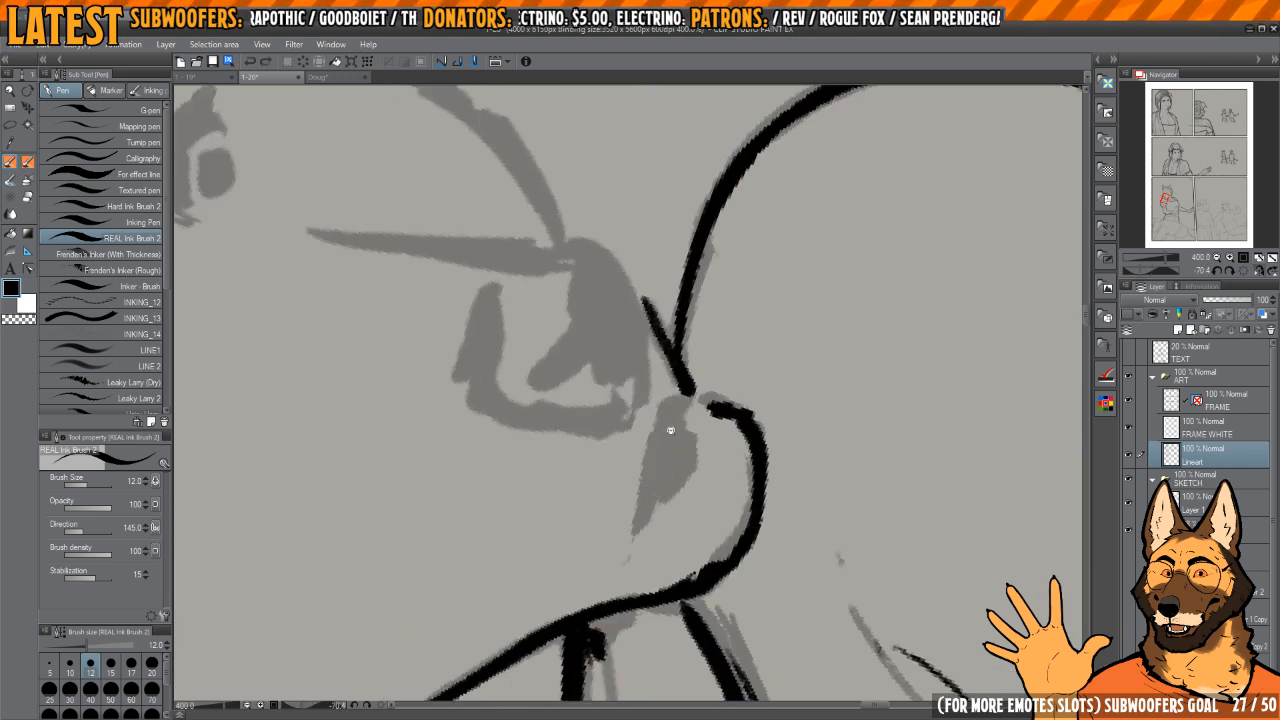
{"action": "left_click_drag", "start_coordinate": [672, 422], "coordinate": [688, 394]}
{"action": "mouse_move", "coordinate": [680, 400]}
{"action": "left_mouse_down"}
{"action": "mouse_move", "coordinate": [657, 419]}
{"action": "mouse_move", "coordinate": [632, 545]}
{"action": "mouse_move", "coordinate": [688, 445]}
{"action": "mouse_move", "coordinate": [647, 507]}
{"action": "left_mouse_up"}
{"action": "left_click_drag", "start_coordinate": [685, 436], "coordinate": [674, 480]}
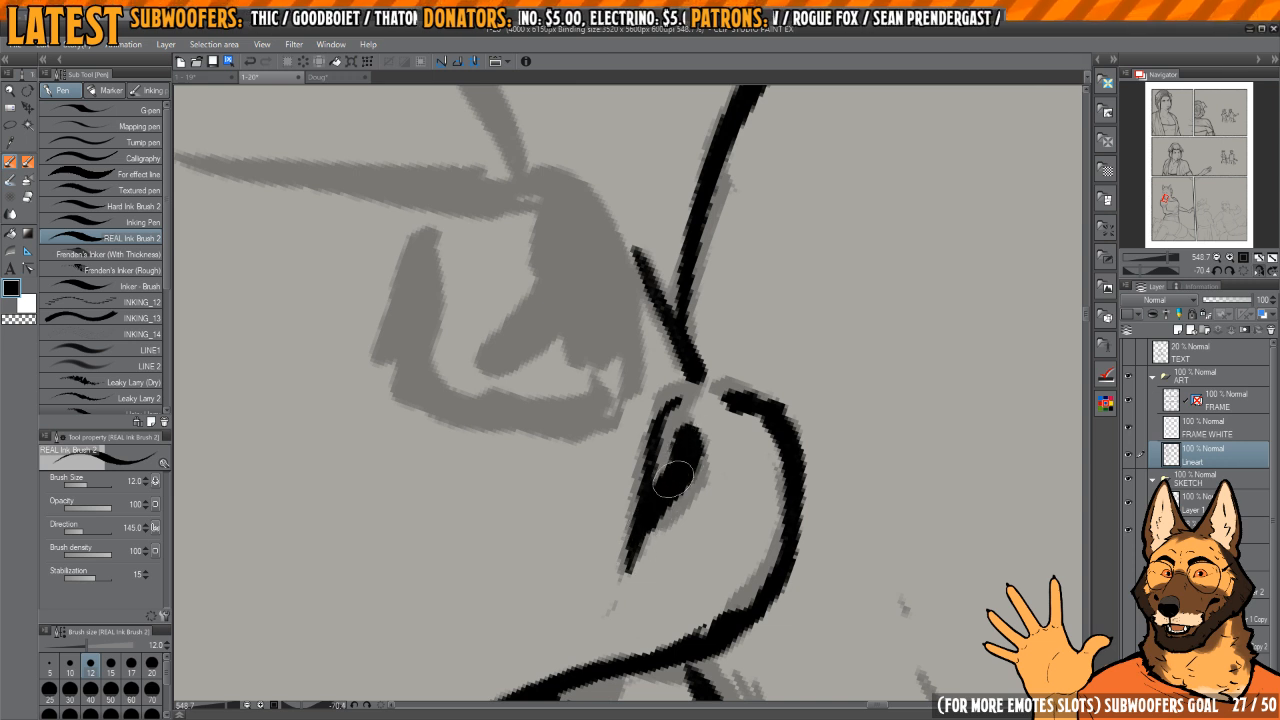
Step: Ink the nose's front contour, its curved lower edge and the thin line across it
{"action": "key", "text": "h"}
{"action": "mouse_move", "coordinate": [729, 392]}
{"action": "left_mouse_down"}
{"action": "mouse_move", "coordinate": [731, 369]}
{"action": "mouse_move", "coordinate": [669, 323]}
{"action": "mouse_move", "coordinate": [657, 382]}
{"action": "mouse_move", "coordinate": [683, 397]}
{"action": "left_mouse_up"}
{"action": "mouse_move", "coordinate": [651, 285]}
{"action": "left_mouse_down"}
{"action": "mouse_move", "coordinate": [604, 325]}
{"action": "mouse_move", "coordinate": [546, 417]}
{"action": "mouse_move", "coordinate": [632, 546]}
{"action": "left_mouse_up"}
{"action": "left_click_drag", "start_coordinate": [662, 556], "coordinate": [632, 516]}
{"action": "mouse_move", "coordinate": [556, 467]}
{"action": "left_mouse_down"}
{"action": "mouse_move", "coordinate": [633, 525]}
{"action": "mouse_move", "coordinate": [720, 491]}
{"action": "mouse_move", "coordinate": [770, 348]}
{"action": "left_mouse_up"}
{"action": "left_click_drag", "start_coordinate": [528, 347], "coordinate": [641, 388]}
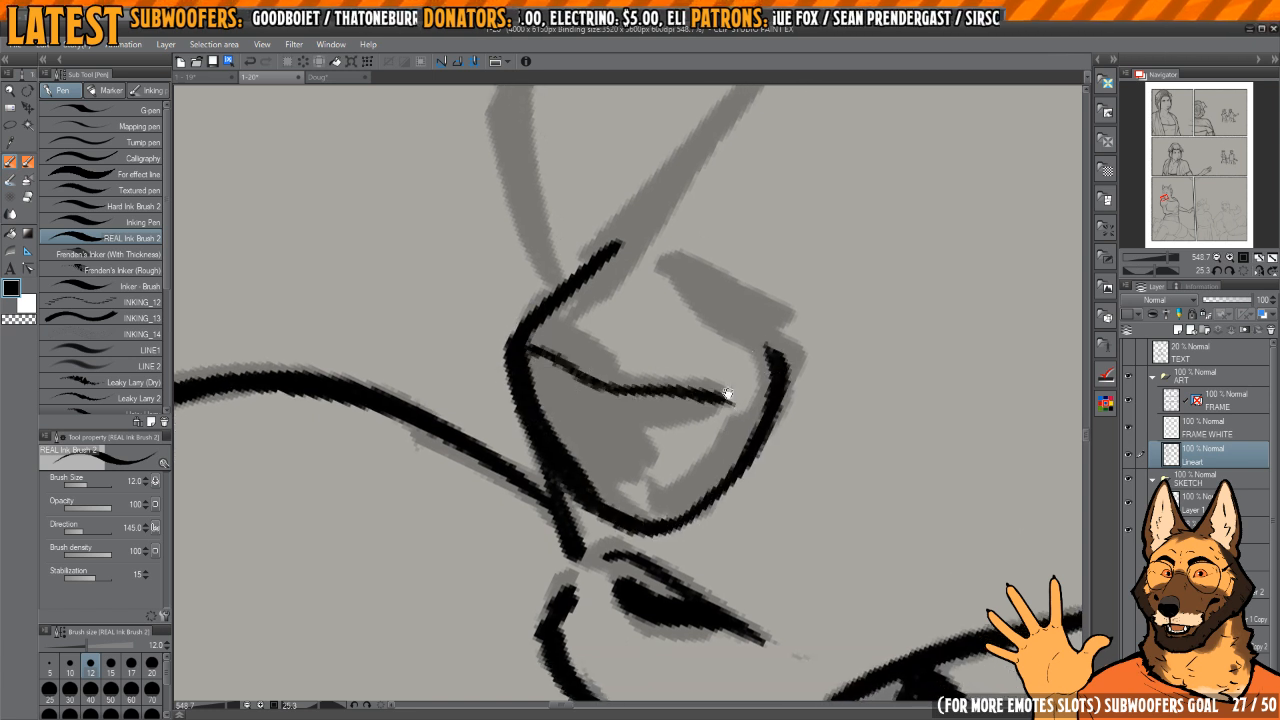
Step: Ink the nose's remaining upper rim and fill in its dark shading
{"action": "key", "text": "h"}
{"action": "mouse_move", "coordinate": [783, 350]}
{"action": "left_mouse_down"}
{"action": "mouse_move", "coordinate": [606, 421]}
{"action": "mouse_move", "coordinate": [609, 441]}
{"action": "left_mouse_up"}
{"action": "left_click_drag", "start_coordinate": [605, 492], "coordinate": [684, 466]}
{"action": "left_click_drag", "start_coordinate": [732, 407], "coordinate": [734, 434]}
{"action": "left_click_drag", "start_coordinate": [723, 478], "coordinate": [716, 504]}
{"action": "left_click_drag", "start_coordinate": [697, 446], "coordinate": [752, 526]}
{"action": "mouse_move", "coordinate": [604, 453]}
{"action": "left_mouse_down"}
{"action": "mouse_move", "coordinate": [636, 386]}
{"action": "mouse_move", "coordinate": [690, 374]}
{"action": "mouse_move", "coordinate": [733, 436]}
{"action": "left_mouse_up"}
{"action": "key", "text": "h"}
{"action": "left_click_drag", "start_coordinate": [737, 371], "coordinate": [732, 355]}
{"action": "left_click_drag", "start_coordinate": [725, 400], "coordinate": [638, 400]}
{"action": "left_click_drag", "start_coordinate": [646, 390], "coordinate": [614, 461]}
{"action": "left_click_drag", "start_coordinate": [614, 461], "coordinate": [652, 463]}
Step: Ink the long snout line rising from the nose and the lower part of the face's far edge
{"action": "left_click_drag", "start_coordinate": [512, 553], "coordinate": [665, 315]}
{"action": "mouse_move", "coordinate": [567, 395]}
{"action": "left_mouse_down"}
{"action": "mouse_move", "coordinate": [627, 461]}
{"action": "mouse_move", "coordinate": [546, 458]}
{"action": "left_mouse_up"}
{"action": "left_click_drag", "start_coordinate": [560, 440], "coordinate": [609, 436]}
{"action": "mouse_move", "coordinate": [676, 265]}
{"action": "left_mouse_down"}
{"action": "mouse_move", "coordinate": [601, 386]}
{"action": "mouse_move", "coordinate": [602, 493]}
{"action": "mouse_move", "coordinate": [640, 578]}
{"action": "left_mouse_up"}
{"action": "mouse_move", "coordinate": [661, 473]}
{"action": "left_mouse_down"}
{"action": "mouse_move", "coordinate": [657, 443]}
{"action": "mouse_move", "coordinate": [583, 588]}
{"action": "left_mouse_up"}
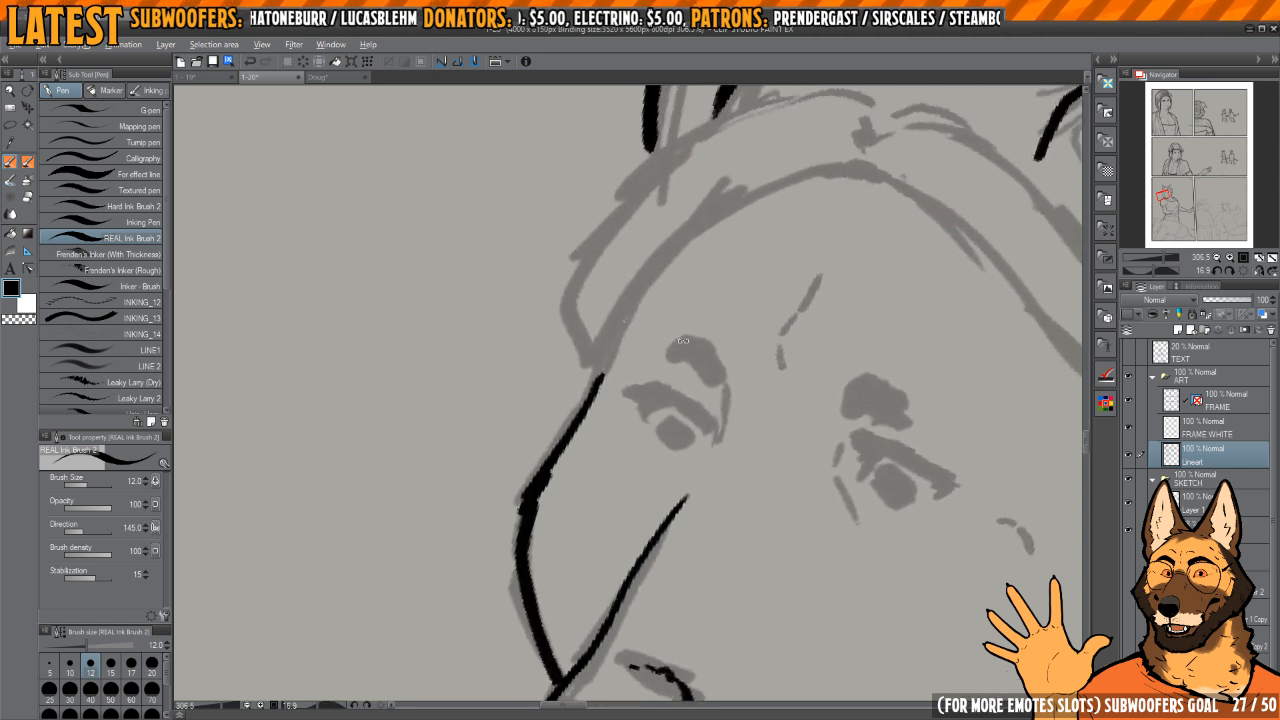
Step: Extend the face's far edge up past the brow toward the headband and ink the short broken crease on the forehead
{"action": "mouse_move", "coordinate": [608, 314]}
{"action": "left_mouse_down"}
{"action": "mouse_move", "coordinate": [600, 380]}
{"action": "mouse_move", "coordinate": [555, 440]}
{"action": "left_mouse_up"}
{"action": "left_click_drag", "start_coordinate": [547, 500], "coordinate": [592, 388]}
{"action": "left_click_drag", "start_coordinate": [783, 423], "coordinate": [731, 320]}
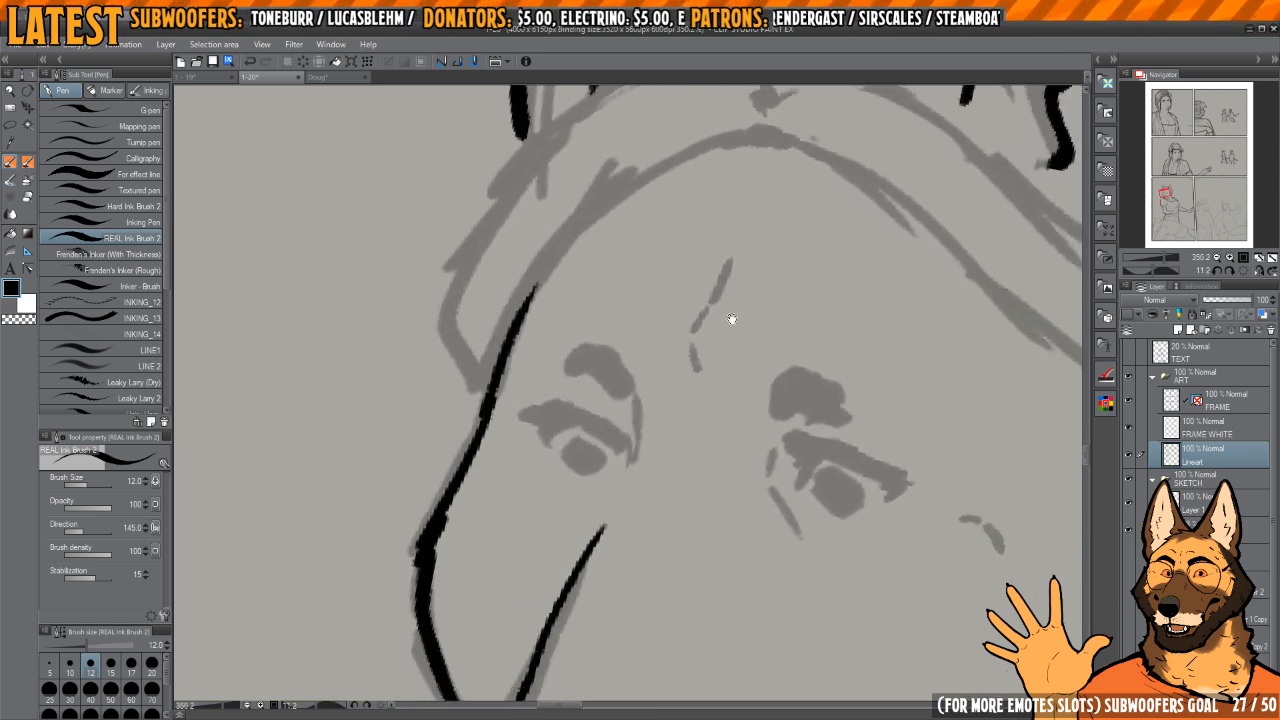
{"action": "mouse_move", "coordinate": [711, 362]}
{"action": "left_mouse_down"}
{"action": "mouse_move", "coordinate": [643, 411]}
{"action": "mouse_move", "coordinate": [621, 385]}
{"action": "mouse_move", "coordinate": [661, 313]}
{"action": "left_mouse_up"}
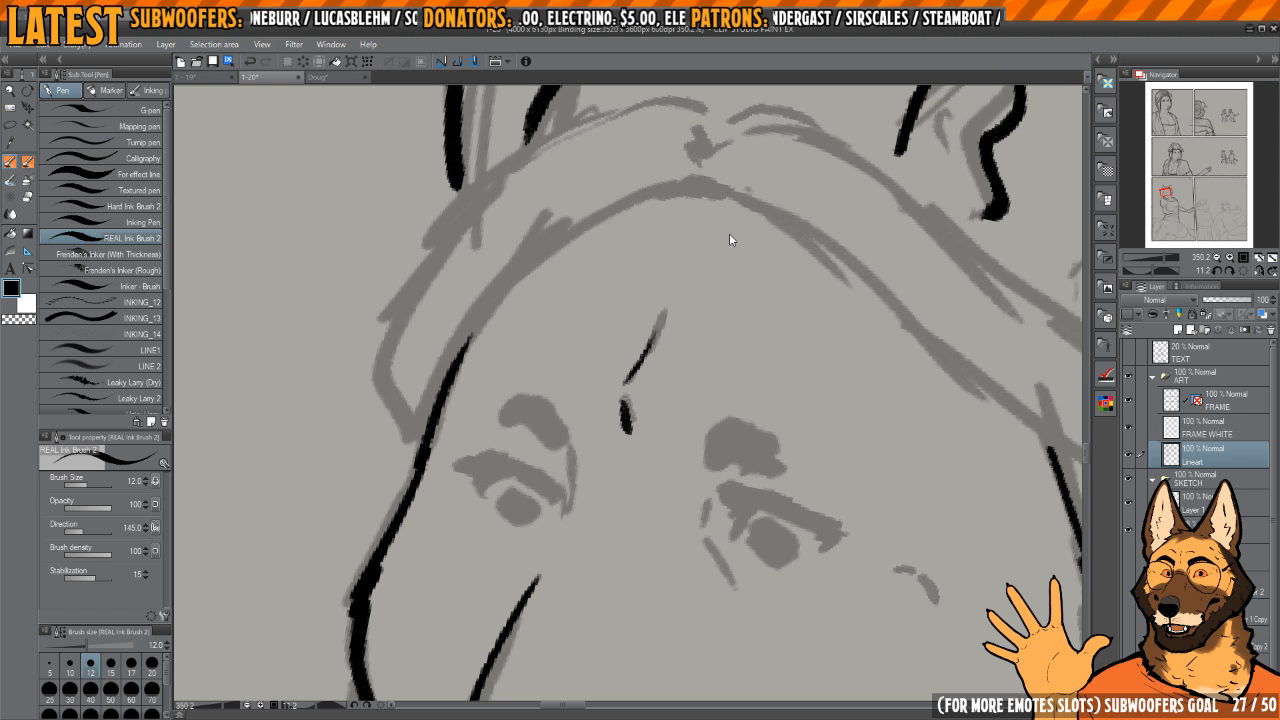
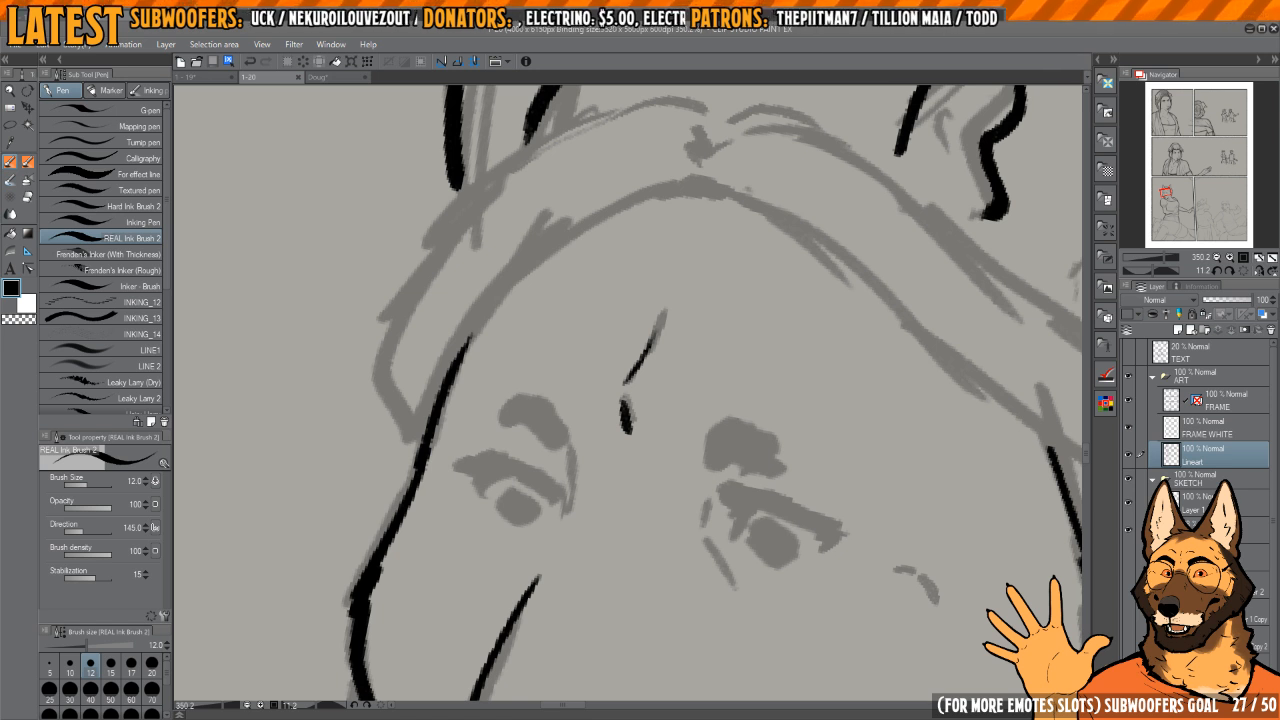
Step: Ink the broken crease lines beside the nose bridge and the inner lid fold of the wider-set eye over the sketch
{"action": "scroll", "coordinate": [774, 423], "scroll_direction": "up", "scroll_amount": 5}
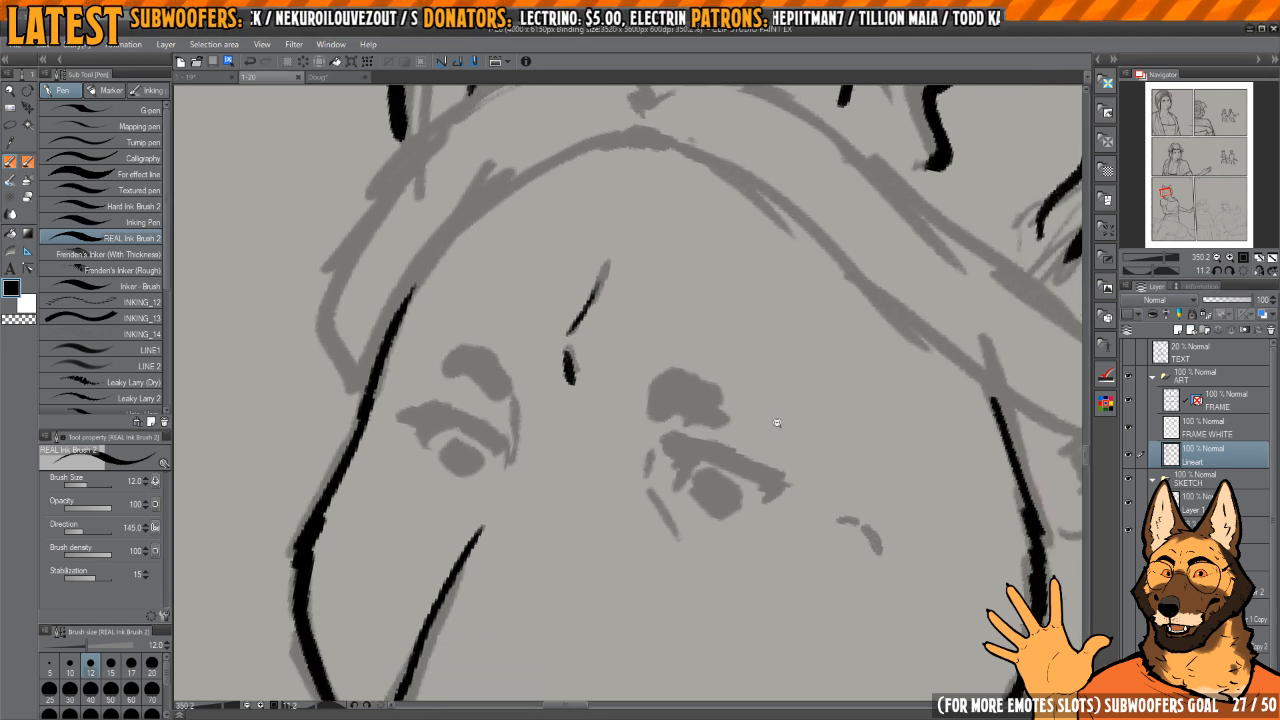
{"action": "scroll", "coordinate": [704, 462], "scroll_direction": "down", "scroll_amount": 5}
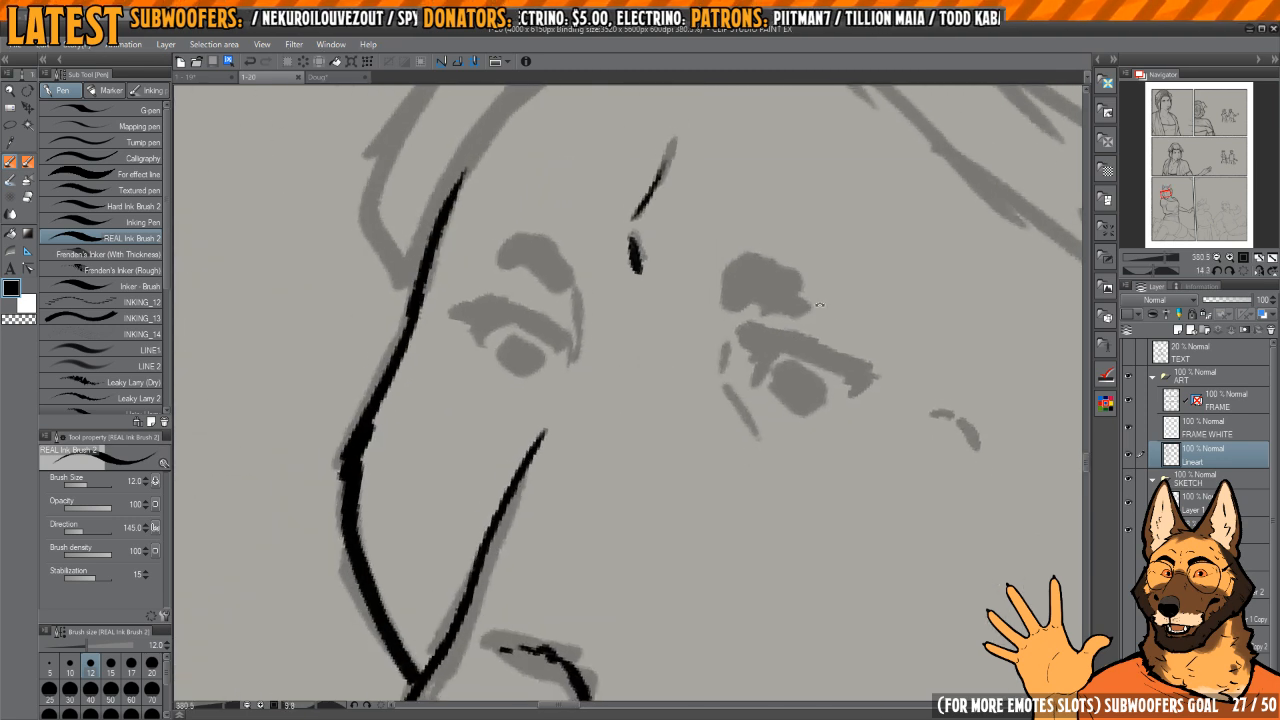
{"action": "mouse_move", "coordinate": [731, 350]}
{"action": "left_mouse_down"}
{"action": "mouse_move", "coordinate": [721, 394]}
{"action": "mouse_move", "coordinate": [772, 462]}
{"action": "left_mouse_up"}
{"action": "key", "text": "c"}
{"action": "key", "text": "c"}
{"action": "key", "text": "h"}
{"action": "left_click_drag", "start_coordinate": [774, 383], "coordinate": [816, 415]}
{"action": "key", "text": "h"}
{"action": "left_click_drag", "start_coordinate": [816, 415], "coordinate": [771, 417]}
{"action": "scroll", "coordinate": [698, 384], "scroll_direction": "up", "scroll_amount": 5}
{"action": "left_click_drag", "start_coordinate": [714, 384], "coordinate": [721, 384]}
{"action": "left_click_drag", "start_coordinate": [694, 377], "coordinate": [660, 434]}
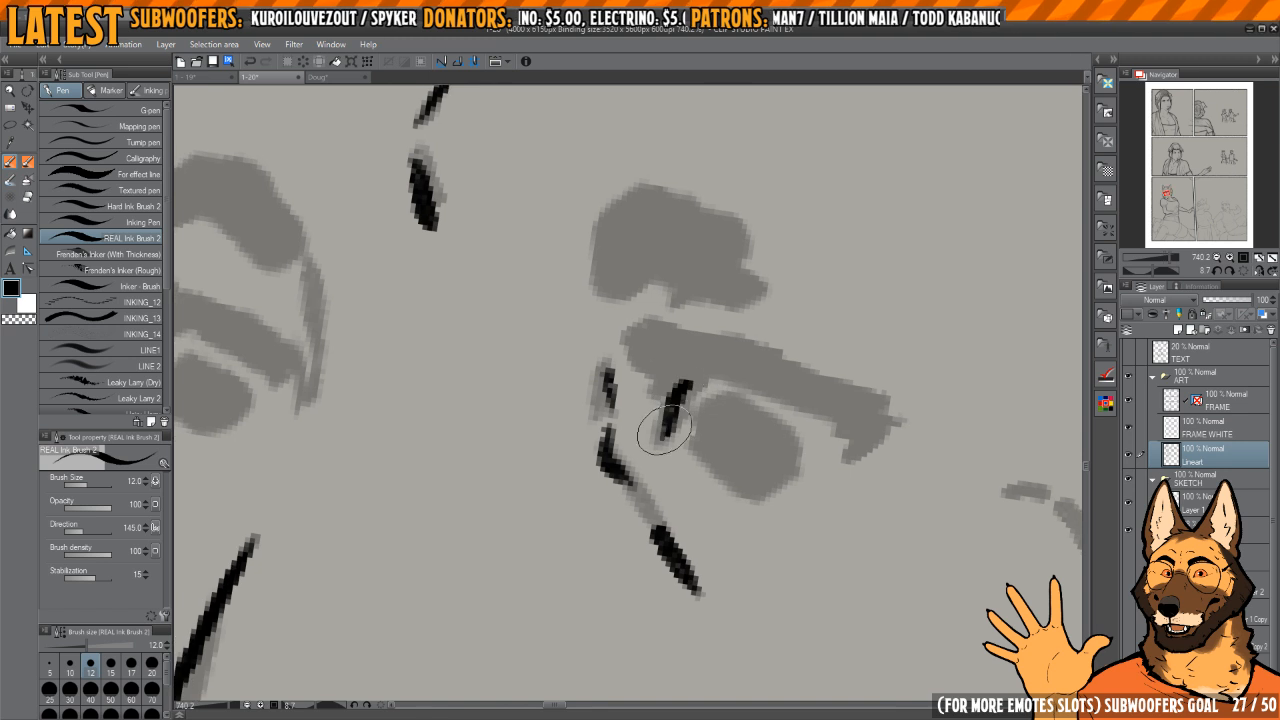
Step: Ink that eye's upper lid line with its hooked outer corner and fill in the pupil solid black
{"action": "key", "text": "h"}
{"action": "mouse_move", "coordinate": [742, 389]}
{"action": "left_mouse_down"}
{"action": "mouse_move", "coordinate": [817, 391]}
{"action": "mouse_move", "coordinate": [807, 329]}
{"action": "left_mouse_up"}
{"action": "left_click_drag", "start_coordinate": [706, 395], "coordinate": [798, 370]}
{"action": "key", "text": "c"}
{"action": "left_click_drag", "start_coordinate": [720, 364], "coordinate": [780, 422]}
{"action": "key", "text": "c"}
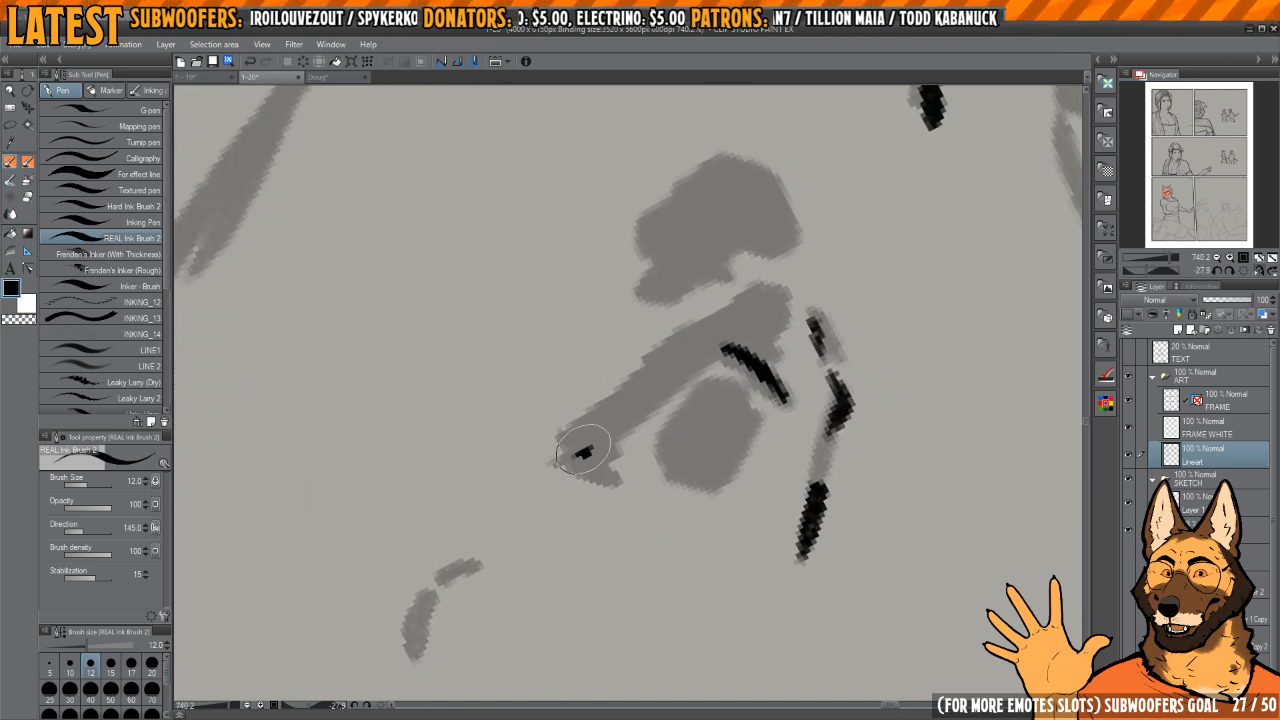
{"action": "mouse_move", "coordinate": [557, 465]}
{"action": "left_mouse_down"}
{"action": "mouse_move", "coordinate": [765, 312]}
{"action": "mouse_move", "coordinate": [771, 322]}
{"action": "left_mouse_up"}
{"action": "mouse_move", "coordinate": [618, 438]}
{"action": "left_mouse_down"}
{"action": "mouse_move", "coordinate": [576, 455]}
{"action": "mouse_move", "coordinate": [622, 486]}
{"action": "mouse_move", "coordinate": [674, 462]}
{"action": "mouse_move", "coordinate": [729, 398]}
{"action": "mouse_move", "coordinate": [720, 458]}
{"action": "mouse_move", "coordinate": [695, 405]}
{"action": "mouse_move", "coordinate": [738, 422]}
{"action": "mouse_move", "coordinate": [685, 457]}
{"action": "left_mouse_up"}
{"action": "key", "text": "h"}
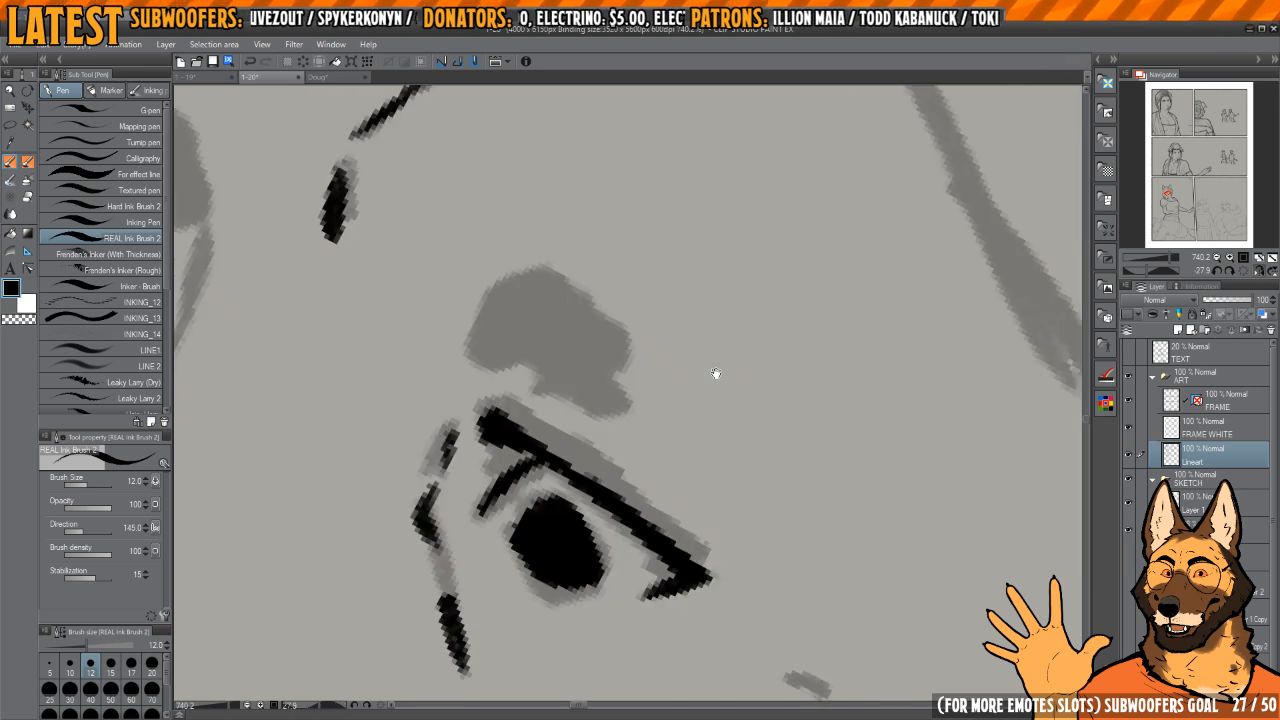
Step: Ink the small curved cheek mark beside the eye over the sketched dashes
{"action": "mouse_move", "coordinate": [717, 374]}
{"action": "left_mouse_down"}
{"action": "mouse_move", "coordinate": [749, 400]}
{"action": "mouse_move", "coordinate": [721, 397]}
{"action": "mouse_move", "coordinate": [903, 371]}
{"action": "left_mouse_up"}
{"action": "scroll", "coordinate": [749, 414], "scroll_direction": "down", "scroll_amount": 3}
{"action": "key", "text": "h"}
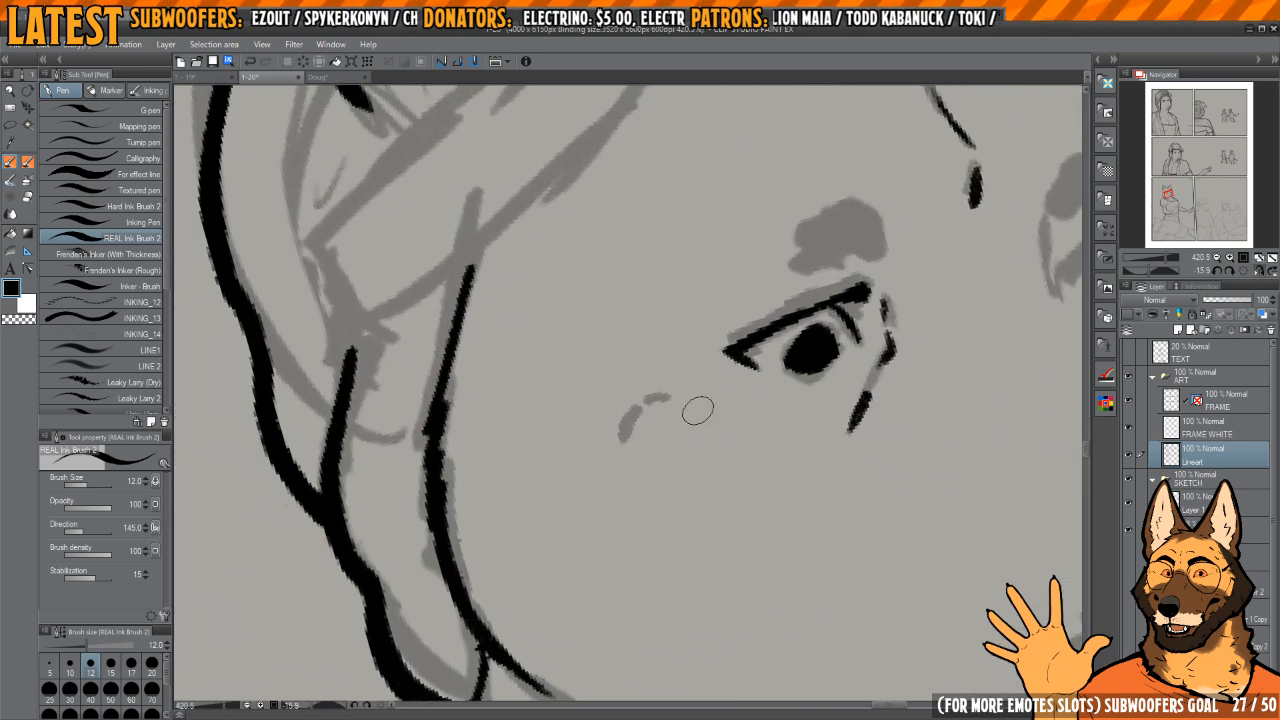
{"action": "mouse_move", "coordinate": [665, 385]}
{"action": "left_mouse_down"}
{"action": "mouse_move", "coordinate": [603, 426]}
{"action": "mouse_move", "coordinate": [602, 467]}
{"action": "left_mouse_up"}
{"action": "key", "text": "c"}
{"action": "key", "text": "c"}
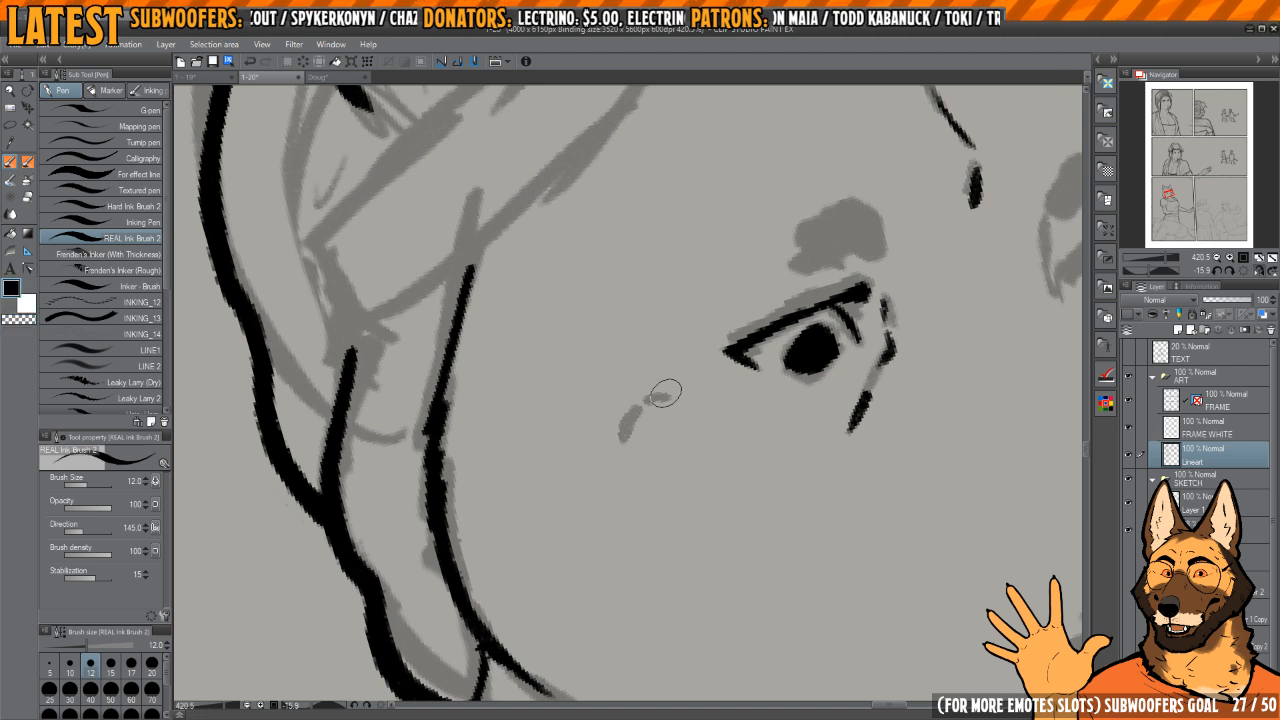
{"action": "left_click_drag", "start_coordinate": [668, 392], "coordinate": [641, 402]}
{"action": "left_click_drag", "start_coordinate": [617, 425], "coordinate": [610, 504]}
Step: Fill in both short eyebrows in black and start the line running down from the second brow
{"action": "mouse_move", "coordinate": [856, 234]}
{"action": "left_mouse_down"}
{"action": "mouse_move", "coordinate": [728, 373]}
{"action": "mouse_move", "coordinate": [745, 389]}
{"action": "mouse_move", "coordinate": [682, 392]}
{"action": "mouse_move", "coordinate": [738, 358]}
{"action": "mouse_move", "coordinate": [755, 370]}
{"action": "mouse_move", "coordinate": [696, 396]}
{"action": "left_mouse_up"}
{"action": "left_click_drag", "start_coordinate": [948, 323], "coordinate": [790, 337]}
{"action": "mouse_move", "coordinate": [790, 330]}
{"action": "left_mouse_down"}
{"action": "mouse_move", "coordinate": [766, 360]}
{"action": "mouse_move", "coordinate": [840, 325]}
{"action": "mouse_move", "coordinate": [773, 352]}
{"action": "mouse_move", "coordinate": [820, 326]}
{"action": "left_mouse_up"}
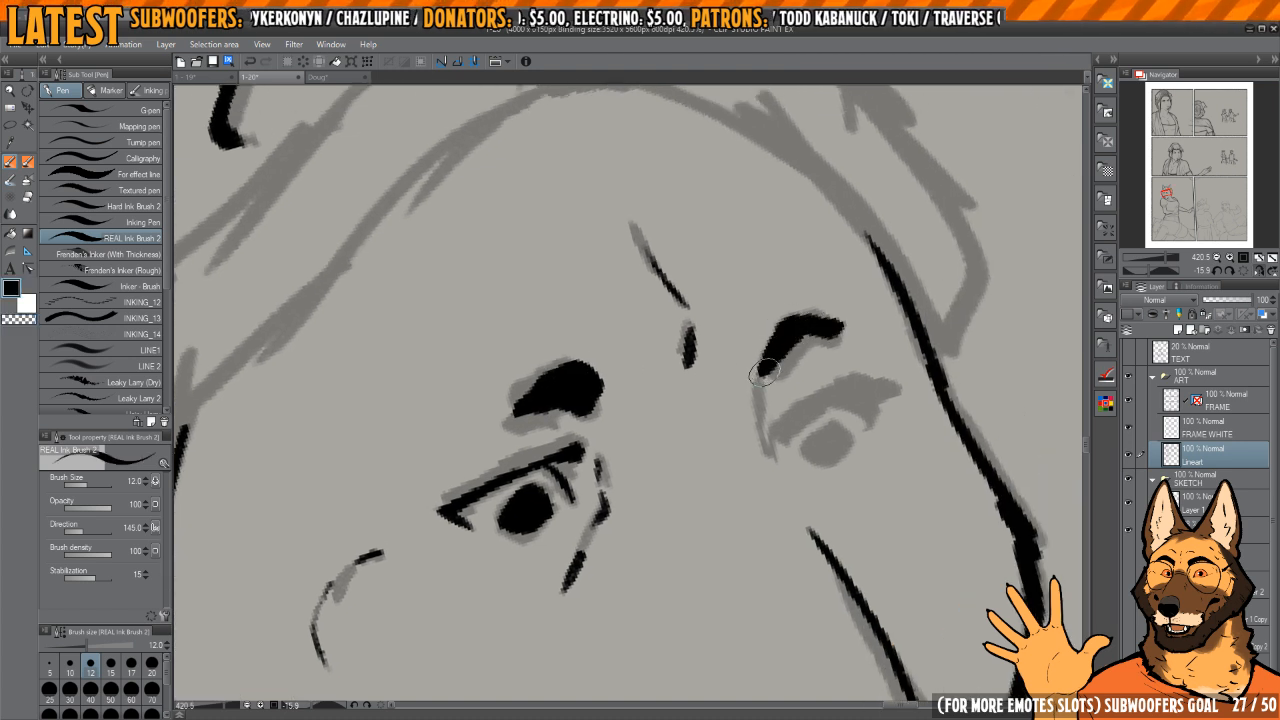
{"action": "left_click_drag", "start_coordinate": [763, 372], "coordinate": [760, 462]}
Step: Ink the inner corner lines of the second eye and trim the lid linework with transparent colour
{"action": "scroll", "coordinate": [771, 371], "scroll_direction": "up", "scroll_amount": 2}
{"action": "scroll", "coordinate": [749, 377], "scroll_direction": "up", "scroll_amount": 1}
{"action": "mouse_move", "coordinate": [686, 372]}
{"action": "left_mouse_down"}
{"action": "mouse_move", "coordinate": [672, 395]}
{"action": "mouse_move", "coordinate": [757, 316]}
{"action": "mouse_move", "coordinate": [845, 310]}
{"action": "mouse_move", "coordinate": [822, 316]}
{"action": "mouse_move", "coordinate": [835, 325]}
{"action": "mouse_move", "coordinate": [794, 297]}
{"action": "mouse_move", "coordinate": [846, 320]}
{"action": "mouse_move", "coordinate": [830, 351]}
{"action": "left_mouse_up"}
{"action": "mouse_move", "coordinate": [424, 453]}
{"action": "left_mouse_down"}
{"action": "mouse_move", "coordinate": [586, 411]}
{"action": "mouse_move", "coordinate": [810, 385]}
{"action": "left_mouse_up"}
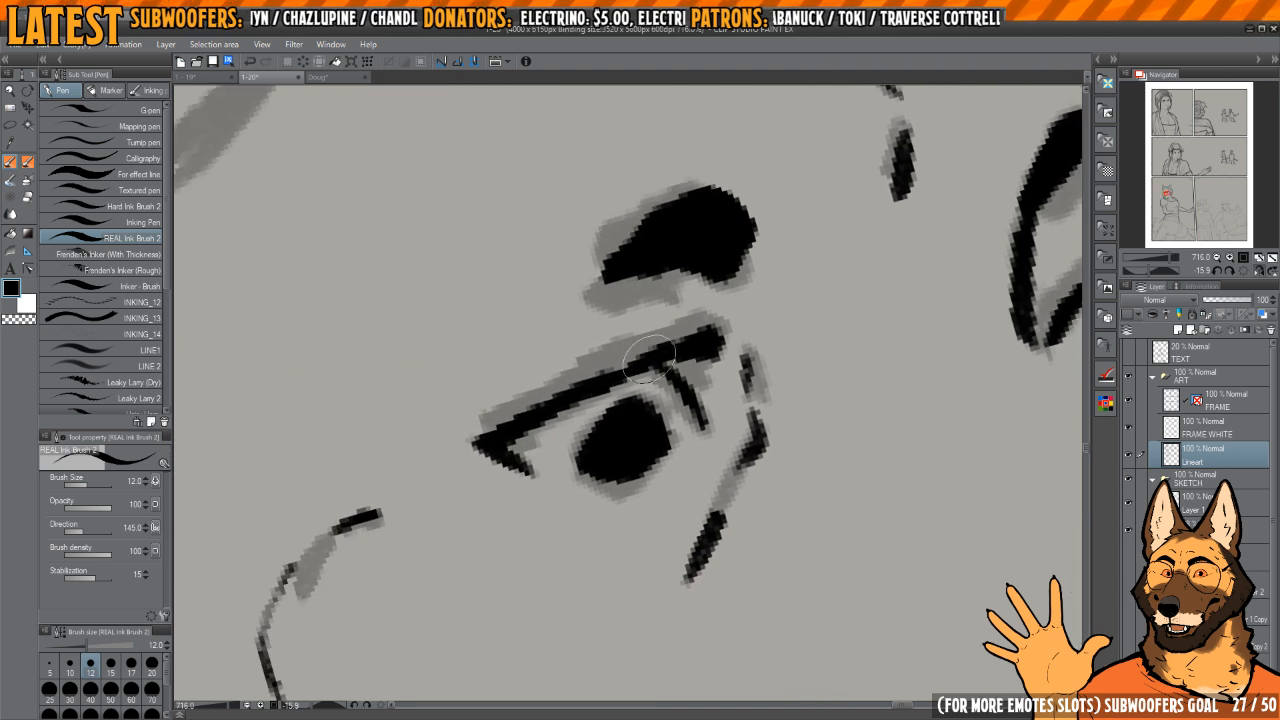
{"action": "mouse_move", "coordinate": [694, 350]}
{"action": "left_mouse_down"}
{"action": "mouse_move", "coordinate": [716, 347]}
{"action": "mouse_move", "coordinate": [712, 375]}
{"action": "left_mouse_up"}
{"action": "mouse_move", "coordinate": [712, 375]}
{"action": "left_mouse_down"}
{"action": "mouse_move", "coordinate": [807, 346]}
{"action": "mouse_move", "coordinate": [780, 255]}
{"action": "left_mouse_up"}
{"action": "key", "text": "c"}
{"action": "mouse_move", "coordinate": [712, 308]}
{"action": "left_mouse_down"}
{"action": "mouse_move", "coordinate": [609, 407]}
{"action": "mouse_move", "coordinate": [607, 429]}
{"action": "mouse_move", "coordinate": [640, 384]}
{"action": "mouse_move", "coordinate": [609, 449]}
{"action": "left_mouse_up"}
{"action": "key", "text": "c"}
Step: Continue inking the lid lines and small details of the second eye, correcting stray edges
{"action": "mouse_move", "coordinate": [816, 308]}
{"action": "left_mouse_down"}
{"action": "mouse_move", "coordinate": [623, 340]}
{"action": "mouse_move", "coordinate": [474, 426]}
{"action": "mouse_move", "coordinate": [360, 633]}
{"action": "left_mouse_up"}
{"action": "mouse_move", "coordinate": [748, 340]}
{"action": "left_mouse_down"}
{"action": "mouse_move", "coordinate": [757, 390]}
{"action": "mouse_move", "coordinate": [701, 391]}
{"action": "left_mouse_up"}
{"action": "mouse_move", "coordinate": [630, 449]}
{"action": "left_mouse_down"}
{"action": "mouse_move", "coordinate": [639, 424]}
{"action": "mouse_move", "coordinate": [729, 373]}
{"action": "mouse_move", "coordinate": [657, 406]}
{"action": "mouse_move", "coordinate": [731, 408]}
{"action": "left_mouse_up"}
{"action": "mouse_move", "coordinate": [753, 366]}
{"action": "left_mouse_down"}
{"action": "mouse_move", "coordinate": [698, 377]}
{"action": "mouse_move", "coordinate": [764, 400]}
{"action": "mouse_move", "coordinate": [751, 416]}
{"action": "mouse_move", "coordinate": [803, 388]}
{"action": "left_mouse_up"}
{"action": "key", "text": "c"}
Step: Touch up the eye area, adding the thin lower lid line beneath the pupil
{"action": "key", "text": "c"}
{"action": "left_click_drag", "start_coordinate": [734, 364], "coordinate": [698, 362]}
{"action": "mouse_move", "coordinate": [762, 314]}
{"action": "left_mouse_down"}
{"action": "mouse_move", "coordinate": [760, 294]}
{"action": "mouse_move", "coordinate": [775, 319]}
{"action": "left_mouse_up"}
{"action": "left_click_drag", "start_coordinate": [758, 446], "coordinate": [718, 446]}
{"action": "key", "text": "h"}
{"action": "mouse_move", "coordinate": [714, 362]}
{"action": "left_mouse_down"}
{"action": "mouse_move", "coordinate": [765, 411]}
{"action": "mouse_move", "coordinate": [740, 414]}
{"action": "left_mouse_up"}
{"action": "left_click_drag", "start_coordinate": [654, 446], "coordinate": [703, 430]}
{"action": "left_click_drag", "start_coordinate": [708, 342], "coordinate": [724, 421]}
{"action": "mouse_move", "coordinate": [680, 452]}
{"action": "left_mouse_down"}
{"action": "mouse_move", "coordinate": [725, 443]}
{"action": "mouse_move", "coordinate": [648, 430]}
{"action": "mouse_move", "coordinate": [665, 421]}
{"action": "mouse_move", "coordinate": [727, 466]}
{"action": "left_mouse_up"}
{"action": "key", "text": "c"}
{"action": "key", "text": "c"}
{"action": "left_click_drag", "start_coordinate": [657, 423], "coordinate": [632, 423]}
{"action": "left_click_drag", "start_coordinate": [482, 404], "coordinate": [643, 425]}
Step: Ink the first interlocking braid strands over the sketched headband, erasing overlaps between them
{"action": "mouse_move", "coordinate": [662, 338]}
{"action": "left_mouse_down"}
{"action": "mouse_move", "coordinate": [671, 471]}
{"action": "mouse_move", "coordinate": [634, 310]}
{"action": "mouse_move", "coordinate": [777, 443]}
{"action": "left_mouse_up"}
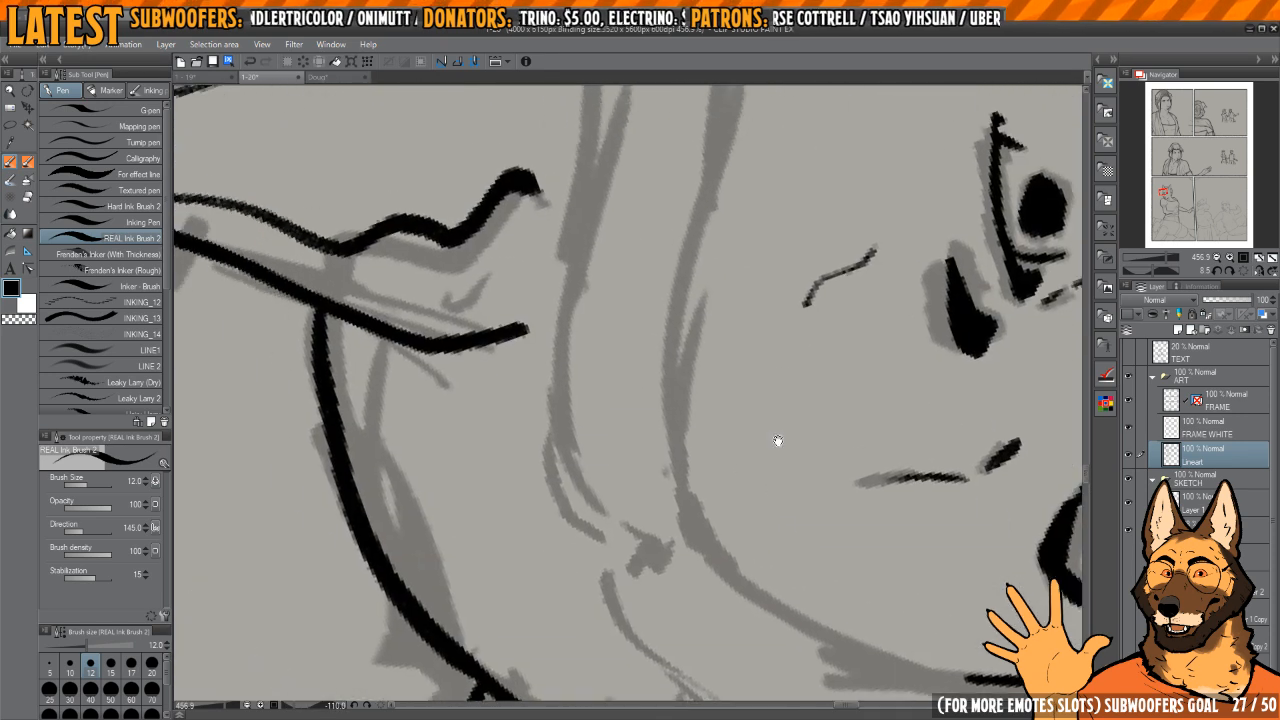
{"action": "mouse_move", "coordinate": [629, 473]}
{"action": "left_mouse_down"}
{"action": "mouse_move", "coordinate": [671, 471]}
{"action": "mouse_move", "coordinate": [652, 532]}
{"action": "mouse_move", "coordinate": [642, 447]}
{"action": "mouse_move", "coordinate": [715, 520]}
{"action": "mouse_move", "coordinate": [660, 540]}
{"action": "left_mouse_up"}
{"action": "left_click_drag", "start_coordinate": [695, 392], "coordinate": [706, 497]}
{"action": "left_click_drag", "start_coordinate": [680, 449], "coordinate": [706, 481]}
{"action": "mouse_move", "coordinate": [694, 439]}
{"action": "left_mouse_down"}
{"action": "mouse_move", "coordinate": [634, 415]}
{"action": "mouse_move", "coordinate": [661, 483]}
{"action": "mouse_move", "coordinate": [627, 418]}
{"action": "mouse_move", "coordinate": [692, 438]}
{"action": "mouse_move", "coordinate": [695, 475]}
{"action": "mouse_move", "coordinate": [720, 434]}
{"action": "mouse_move", "coordinate": [676, 488]}
{"action": "mouse_move", "coordinate": [734, 425]}
{"action": "left_mouse_up"}
{"action": "key", "text": "c"}
{"action": "key", "text": "c"}
{"action": "key", "text": "c"}
{"action": "key", "text": "c"}
{"action": "mouse_move", "coordinate": [673, 494]}
{"action": "left_mouse_down"}
{"action": "mouse_move", "coordinate": [643, 482]}
{"action": "mouse_move", "coordinate": [639, 438]}
{"action": "mouse_move", "coordinate": [710, 480]}
{"action": "mouse_move", "coordinate": [703, 489]}
{"action": "left_mouse_up"}
{"action": "key", "text": "c"}
{"action": "key", "text": "c"}
Step: Add the next left braid loop, clean its overlap, and outline the strand crossing to the right
{"action": "scroll", "coordinate": [697, 466], "scroll_direction": "up", "scroll_amount": 1}
{"action": "left_click_drag", "start_coordinate": [679, 411], "coordinate": [690, 447]}
{"action": "left_click_drag", "start_coordinate": [713, 441], "coordinate": [654, 415]}
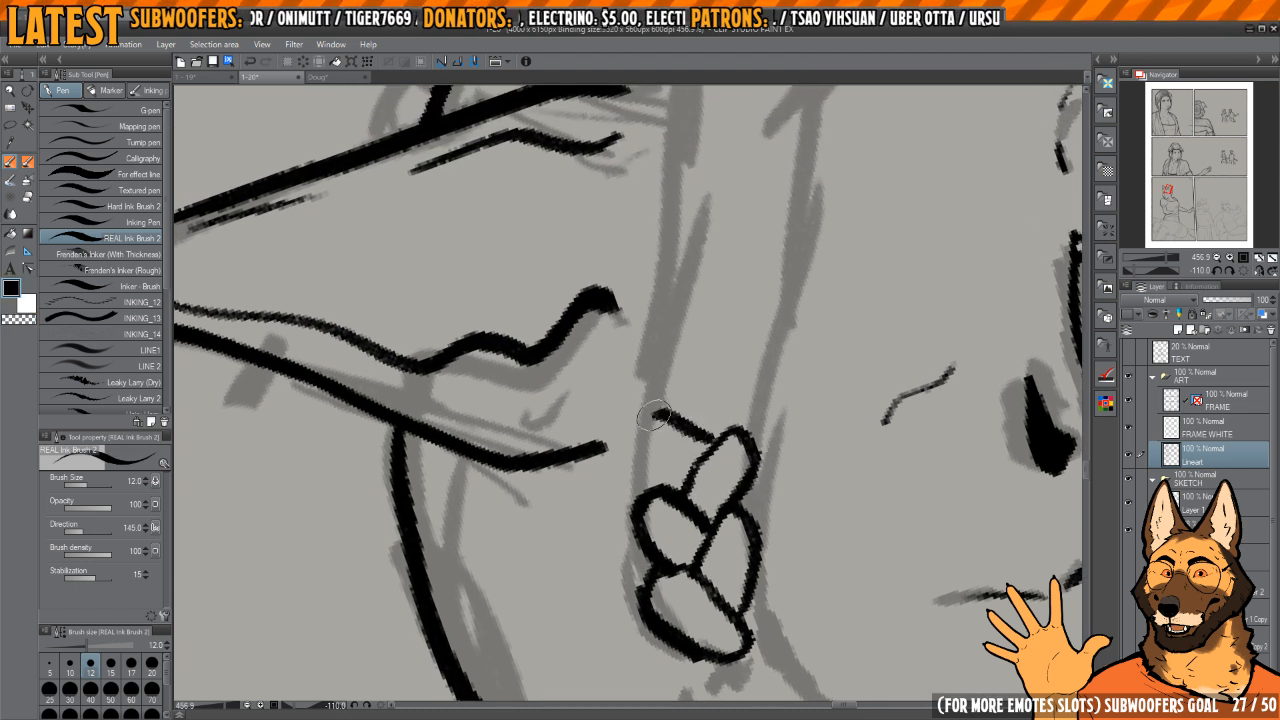
{"action": "key", "text": "c"}
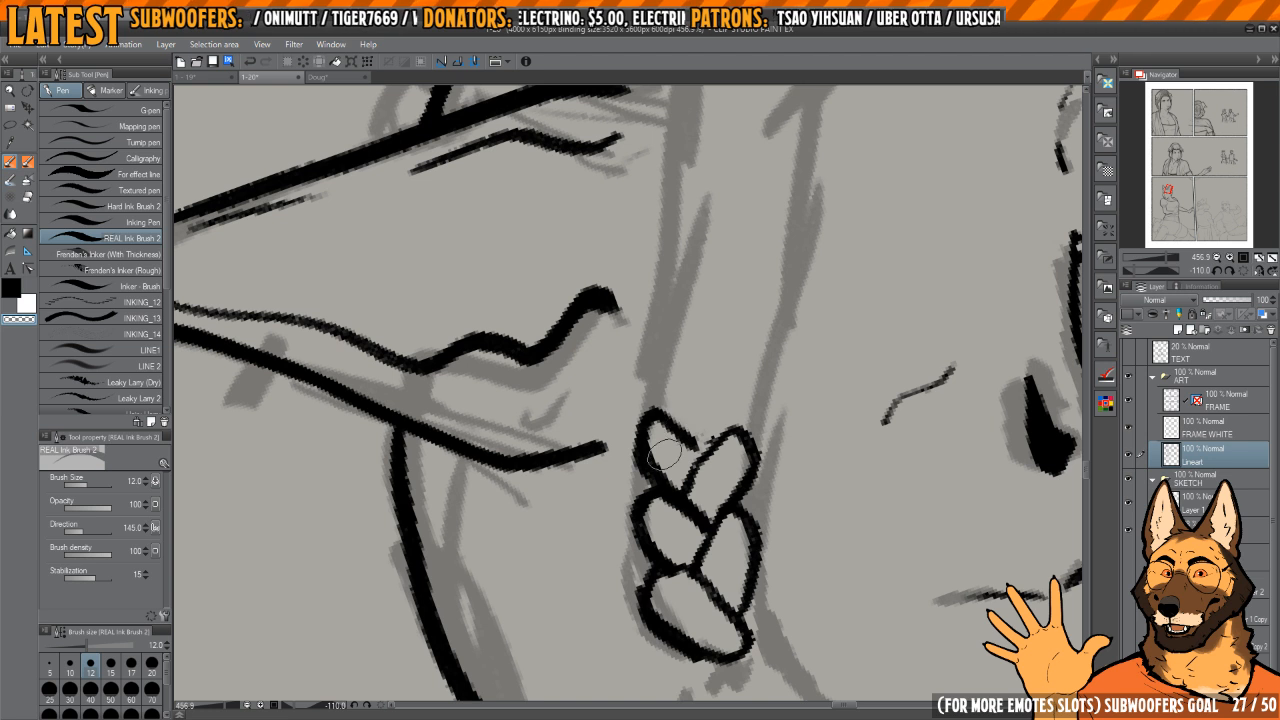
{"action": "key", "text": "c"}
{"action": "mouse_move", "coordinate": [699, 446]}
{"action": "left_mouse_down"}
{"action": "mouse_move", "coordinate": [669, 418]}
{"action": "mouse_move", "coordinate": [640, 417]}
{"action": "mouse_move", "coordinate": [648, 467]}
{"action": "left_mouse_up"}
{"action": "mouse_move", "coordinate": [702, 423]}
{"action": "left_mouse_down"}
{"action": "mouse_move", "coordinate": [688, 447]}
{"action": "mouse_move", "coordinate": [748, 405]}
{"action": "left_mouse_up"}
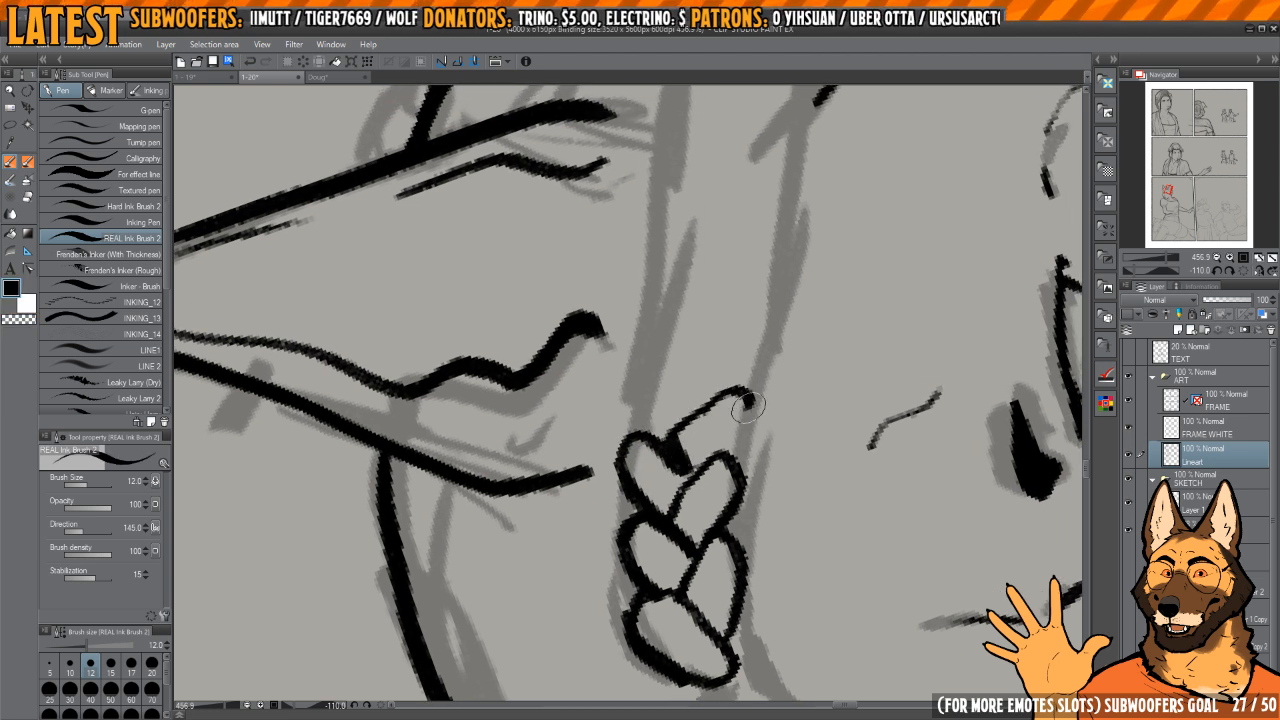
Step: Ink another left loop, erase its overlapping tail, and draw the matching right strand above it
{"action": "scroll", "coordinate": [700, 465], "scroll_direction": "up", "scroll_amount": 3}
{"action": "mouse_move", "coordinate": [648, 425]}
{"action": "left_mouse_down"}
{"action": "mouse_move", "coordinate": [642, 474]}
{"action": "mouse_move", "coordinate": [673, 432]}
{"action": "left_mouse_up"}
{"action": "key", "text": "c"}
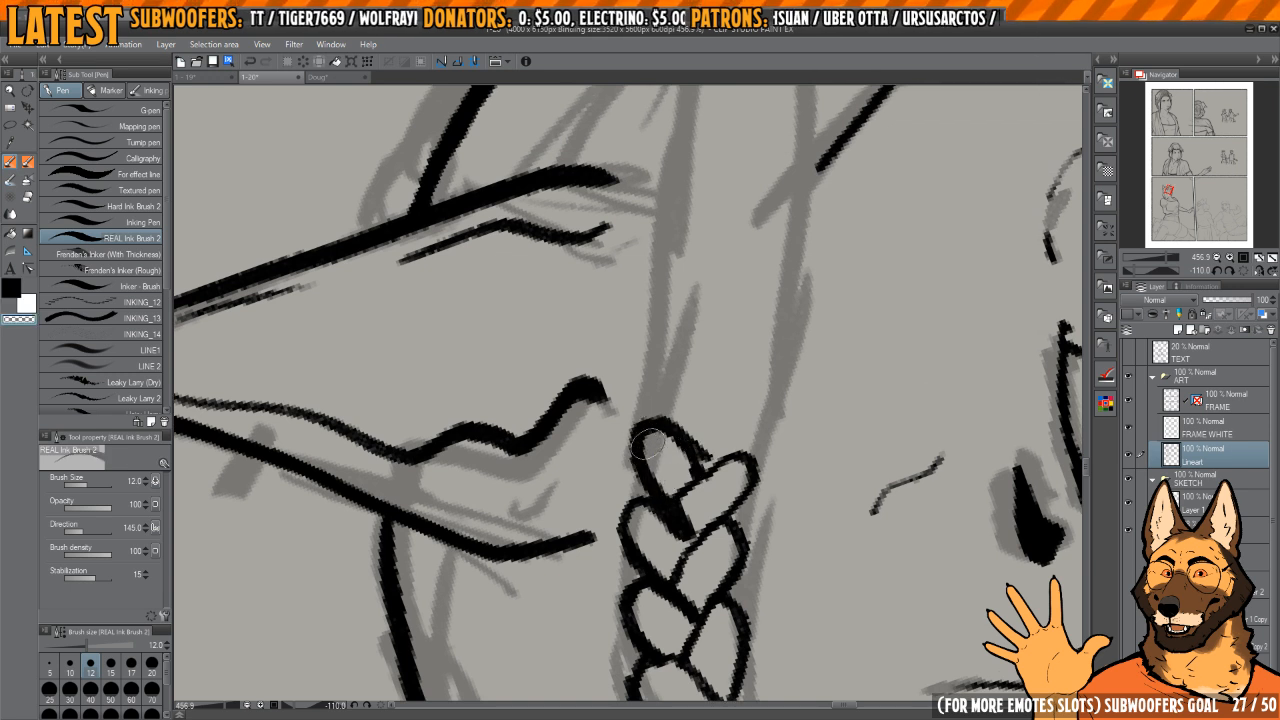
{"action": "key", "text": "c"}
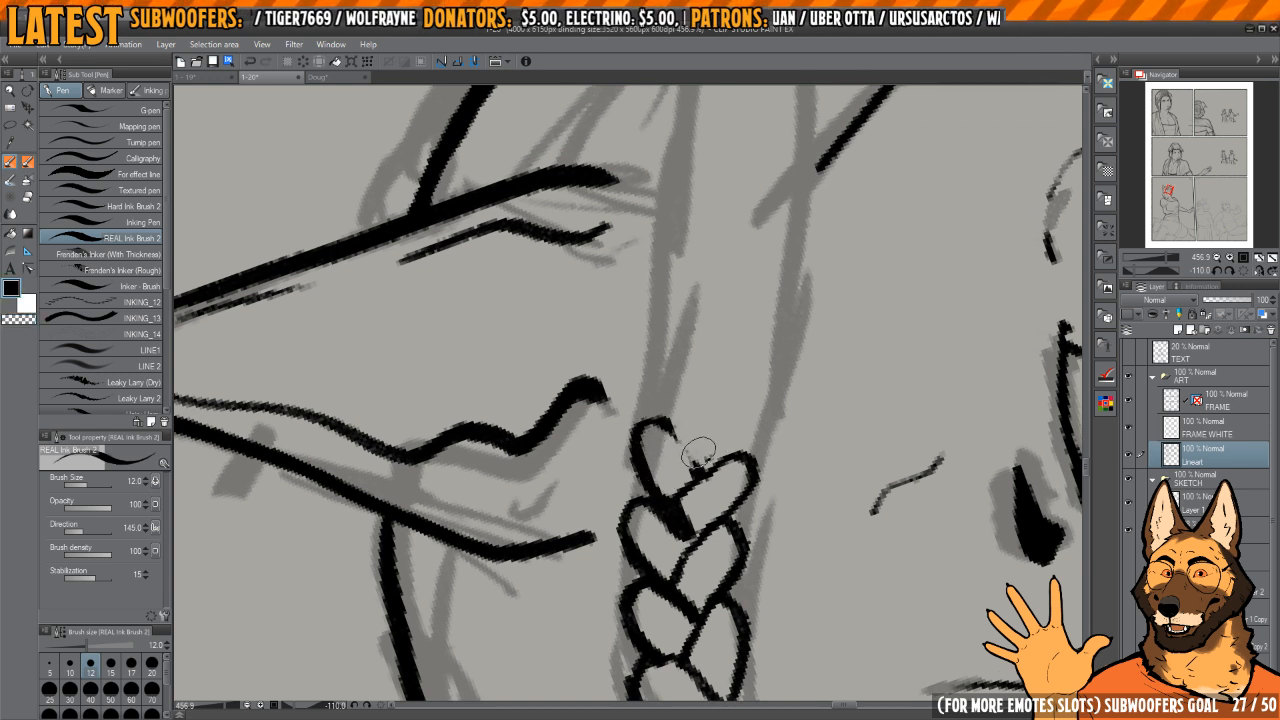
{"action": "left_click_drag", "start_coordinate": [729, 402], "coordinate": [745, 443]}
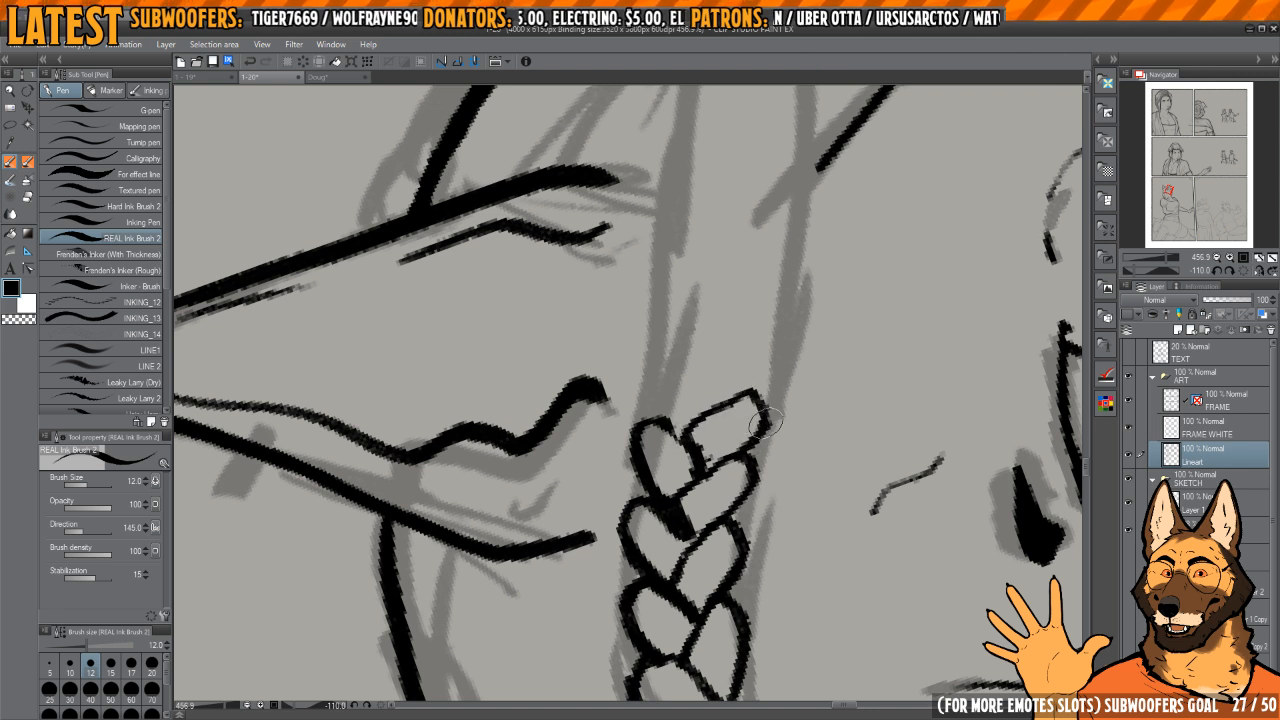
Step: Clean up the overlapping strand edges and ink the next left loop further along the braid
{"action": "key", "text": "c"}
{"action": "mouse_move", "coordinate": [688, 414]}
{"action": "left_mouse_down"}
{"action": "mouse_move", "coordinate": [767, 413]}
{"action": "mouse_move", "coordinate": [764, 429]}
{"action": "mouse_move", "coordinate": [701, 436]}
{"action": "mouse_move", "coordinate": [726, 417]}
{"action": "mouse_move", "coordinate": [758, 420]}
{"action": "mouse_move", "coordinate": [698, 429]}
{"action": "mouse_move", "coordinate": [697, 462]}
{"action": "mouse_move", "coordinate": [724, 404]}
{"action": "mouse_move", "coordinate": [762, 408]}
{"action": "mouse_move", "coordinate": [724, 446]}
{"action": "mouse_move", "coordinate": [698, 454]}
{"action": "mouse_move", "coordinate": [664, 440]}
{"action": "mouse_move", "coordinate": [692, 520]}
{"action": "left_mouse_up"}
{"action": "key", "text": "c"}
{"action": "scroll", "coordinate": [710, 497], "scroll_direction": "up", "scroll_amount": 2}
{"action": "mouse_move", "coordinate": [660, 440]}
{"action": "left_mouse_down"}
{"action": "mouse_move", "coordinate": [655, 478]}
{"action": "mouse_move", "coordinate": [712, 512]}
{"action": "mouse_move", "coordinate": [697, 550]}
{"action": "left_mouse_up"}
{"action": "key", "text": "c"}
{"action": "scroll", "coordinate": [708, 480], "scroll_direction": "down", "scroll_amount": 1}
{"action": "key", "text": "c"}
{"action": "key", "text": "c"}
{"action": "key", "text": "c"}
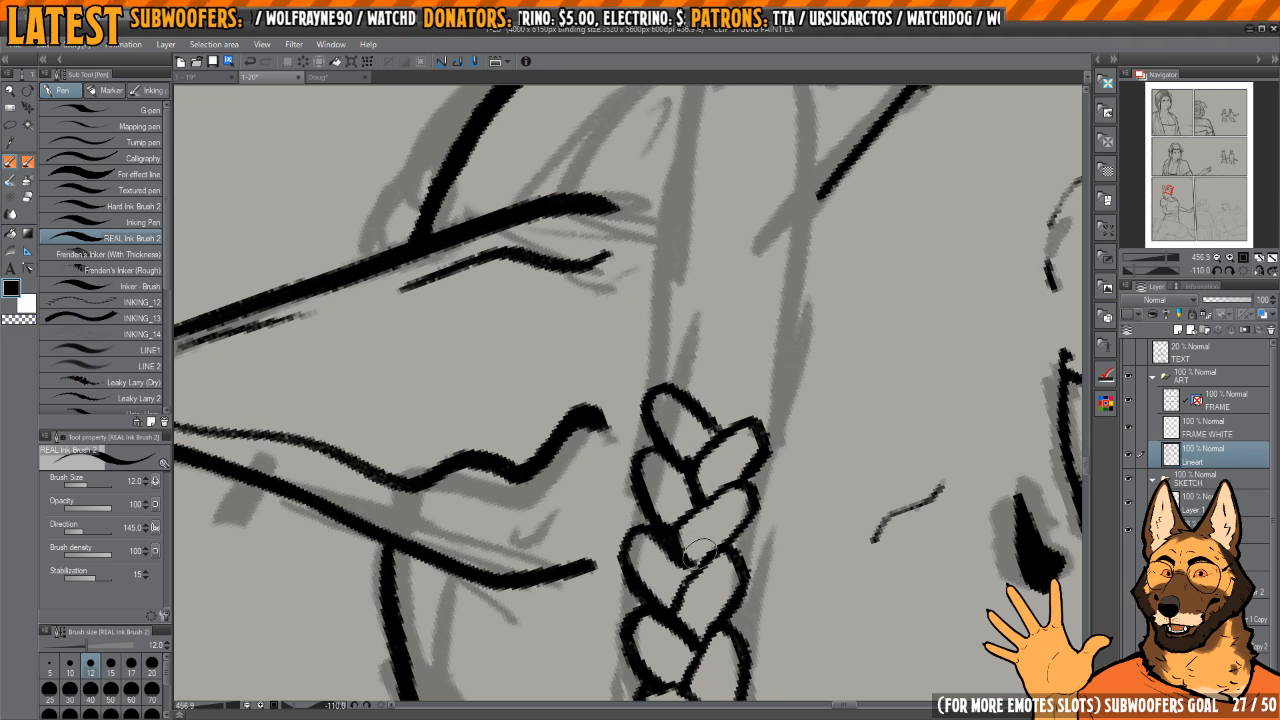
Step: Extend the braid upward with another alternating pair of strands and undo the last stroke
{"action": "scroll", "coordinate": [686, 500], "scroll_direction": "up", "scroll_amount": 1}
{"action": "mouse_move", "coordinate": [684, 458]}
{"action": "left_mouse_down"}
{"action": "mouse_move", "coordinate": [756, 442]}
{"action": "mouse_move", "coordinate": [702, 490]}
{"action": "left_mouse_up"}
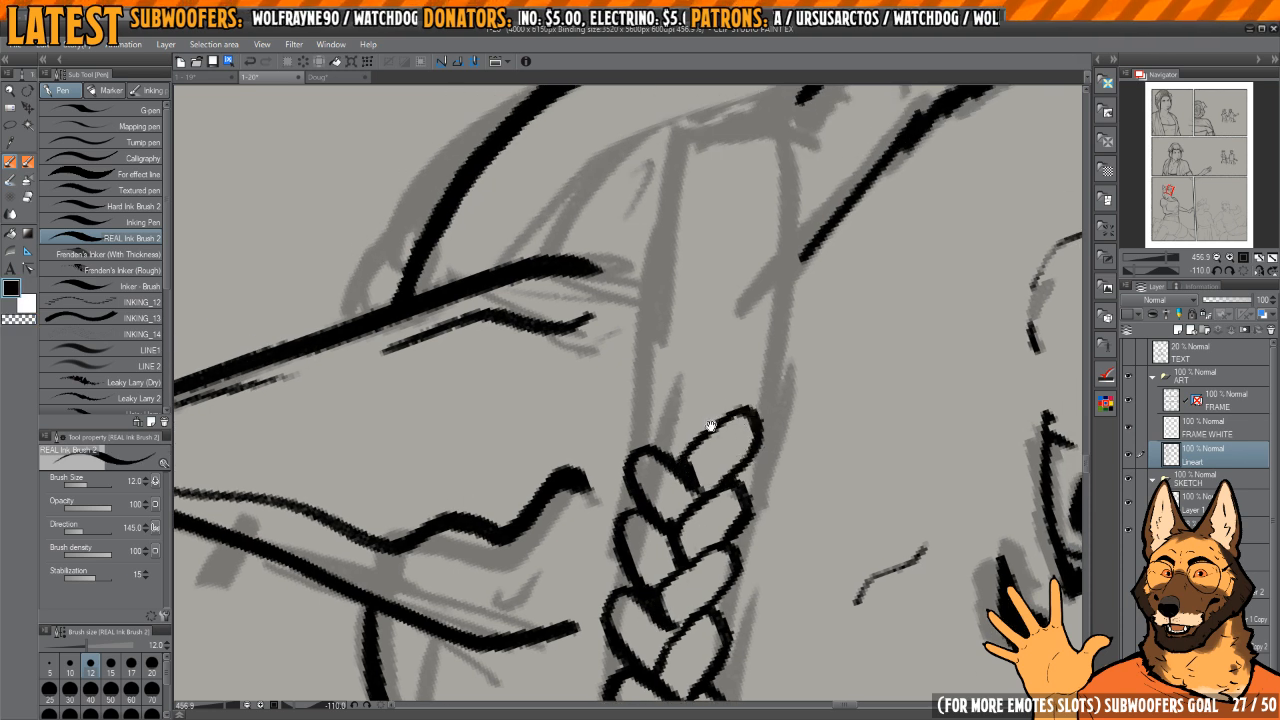
{"action": "left_click_drag", "start_coordinate": [711, 429], "coordinate": [721, 475]}
{"action": "mouse_move", "coordinate": [717, 471]}
{"action": "left_mouse_down"}
{"action": "mouse_move", "coordinate": [649, 471]}
{"action": "mouse_move", "coordinate": [648, 432]}
{"action": "left_mouse_up"}
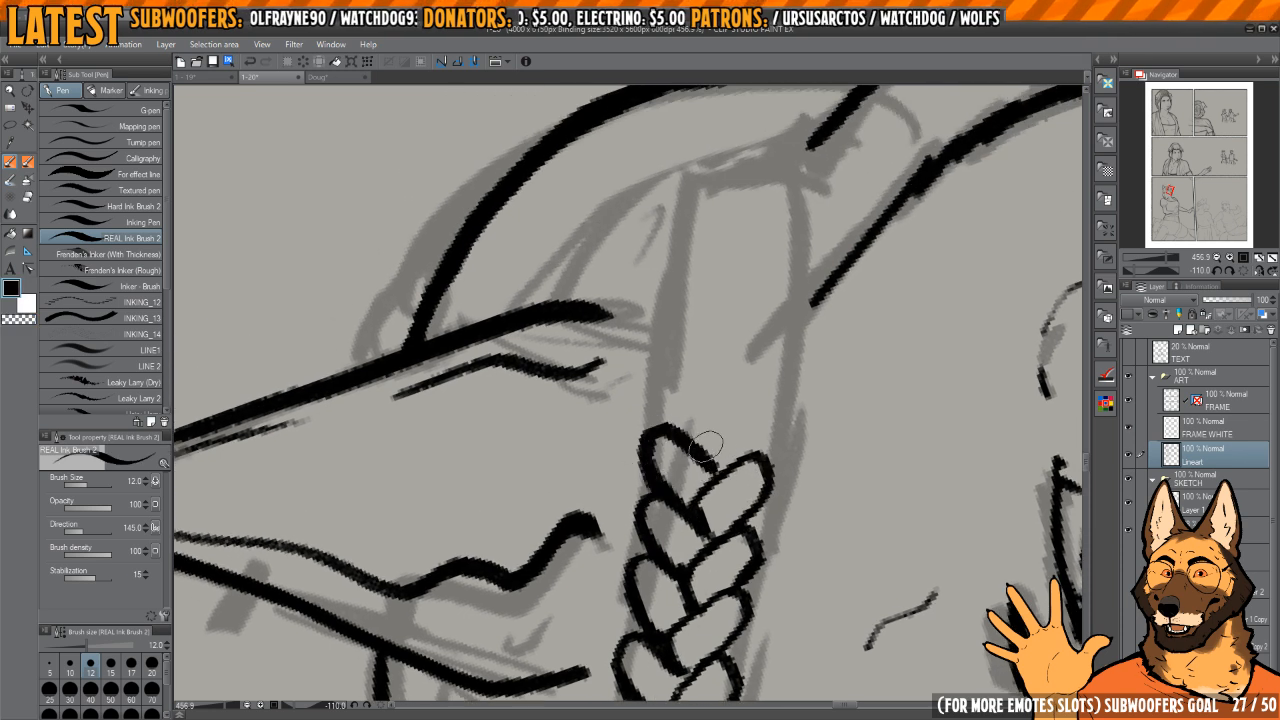
{"action": "mouse_move", "coordinate": [733, 403]}
{"action": "left_mouse_down"}
{"action": "mouse_move", "coordinate": [760, 442]}
{"action": "mouse_move", "coordinate": [718, 485]}
{"action": "mouse_move", "coordinate": [662, 450]}
{"action": "mouse_move", "coordinate": [658, 500]}
{"action": "mouse_move", "coordinate": [749, 427]}
{"action": "mouse_move", "coordinate": [778, 450]}
{"action": "mouse_move", "coordinate": [762, 468]}
{"action": "mouse_move", "coordinate": [714, 458]}
{"action": "left_mouse_up"}
{"action": "scroll", "coordinate": [728, 470], "scroll_direction": "up", "scroll_amount": 2}
{"action": "key", "text": "ctrl+z"}
Step: Redraw the undone strand and ink the following pair along the sketched band, tidying their joins
{"action": "mouse_move", "coordinate": [778, 430]}
{"action": "left_mouse_down"}
{"action": "mouse_move", "coordinate": [753, 420]}
{"action": "mouse_move", "coordinate": [718, 442]}
{"action": "left_mouse_up"}
{"action": "mouse_move", "coordinate": [738, 428]}
{"action": "left_mouse_down"}
{"action": "mouse_move", "coordinate": [676, 396]}
{"action": "mouse_move", "coordinate": [665, 434]}
{"action": "mouse_move", "coordinate": [688, 391]}
{"action": "mouse_move", "coordinate": [707, 427]}
{"action": "mouse_move", "coordinate": [673, 411]}
{"action": "mouse_move", "coordinate": [721, 439]}
{"action": "mouse_move", "coordinate": [730, 429]}
{"action": "mouse_move", "coordinate": [701, 427]}
{"action": "mouse_move", "coordinate": [747, 365]}
{"action": "mouse_move", "coordinate": [732, 429]}
{"action": "left_mouse_up"}
{"action": "key", "text": "c"}
{"action": "key", "text": "c"}
{"action": "mouse_move", "coordinate": [763, 383]}
{"action": "left_mouse_down"}
{"action": "mouse_move", "coordinate": [732, 462]}
{"action": "mouse_move", "coordinate": [654, 430]}
{"action": "mouse_move", "coordinate": [668, 478]}
{"action": "left_mouse_up"}
{"action": "mouse_move", "coordinate": [659, 428]}
{"action": "left_mouse_down"}
{"action": "mouse_move", "coordinate": [728, 451]}
{"action": "mouse_move", "coordinate": [663, 433]}
{"action": "mouse_move", "coordinate": [716, 431]}
{"action": "mouse_move", "coordinate": [708, 439]}
{"action": "mouse_move", "coordinate": [697, 429]}
{"action": "mouse_move", "coordinate": [739, 386]}
{"action": "mouse_move", "coordinate": [768, 432]}
{"action": "left_mouse_up"}
Step: Ink smaller alternating strands as the braid tapers toward the head's outline, erasing where they cross
{"action": "key", "text": "c"}
{"action": "key", "text": "c"}
{"action": "mouse_move", "coordinate": [700, 400]}
{"action": "left_mouse_down"}
{"action": "mouse_move", "coordinate": [722, 370]}
{"action": "mouse_move", "coordinate": [682, 413]}
{"action": "mouse_move", "coordinate": [720, 388]}
{"action": "mouse_move", "coordinate": [686, 380]}
{"action": "mouse_move", "coordinate": [703, 386]}
{"action": "left_mouse_up"}
{"action": "key", "text": "c"}
{"action": "key", "text": "c"}
{"action": "mouse_move", "coordinate": [710, 362]}
{"action": "left_mouse_down"}
{"action": "mouse_move", "coordinate": [761, 345]}
{"action": "mouse_move", "coordinate": [743, 382]}
{"action": "mouse_move", "coordinate": [770, 352]}
{"action": "mouse_move", "coordinate": [773, 394]}
{"action": "mouse_move", "coordinate": [757, 422]}
{"action": "left_mouse_up"}
Step: Ink the last small pair of strands at the braid's upper end and erase their overlapping lines
{"action": "key", "text": "c"}
{"action": "mouse_move", "coordinate": [757, 400]}
{"action": "left_mouse_down"}
{"action": "mouse_move", "coordinate": [775, 446]}
{"action": "mouse_move", "coordinate": [698, 372]}
{"action": "mouse_move", "coordinate": [704, 401]}
{"action": "left_mouse_up"}
{"action": "key", "text": "c"}
{"action": "mouse_move", "coordinate": [704, 401]}
{"action": "left_mouse_down"}
{"action": "mouse_move", "coordinate": [720, 358]}
{"action": "mouse_move", "coordinate": [738, 380]}
{"action": "left_mouse_up"}
{"action": "key", "text": "c"}
{"action": "mouse_move", "coordinate": [710, 390]}
{"action": "left_mouse_down"}
{"action": "mouse_move", "coordinate": [740, 386]}
{"action": "mouse_move", "coordinate": [733, 354]}
{"action": "mouse_move", "coordinate": [750, 348]}
{"action": "mouse_move", "coordinate": [780, 366]}
{"action": "left_mouse_up"}
{"action": "key", "text": "c"}
{"action": "key", "text": "c"}
{"action": "left_click_drag", "start_coordinate": [745, 356], "coordinate": [757, 370]}
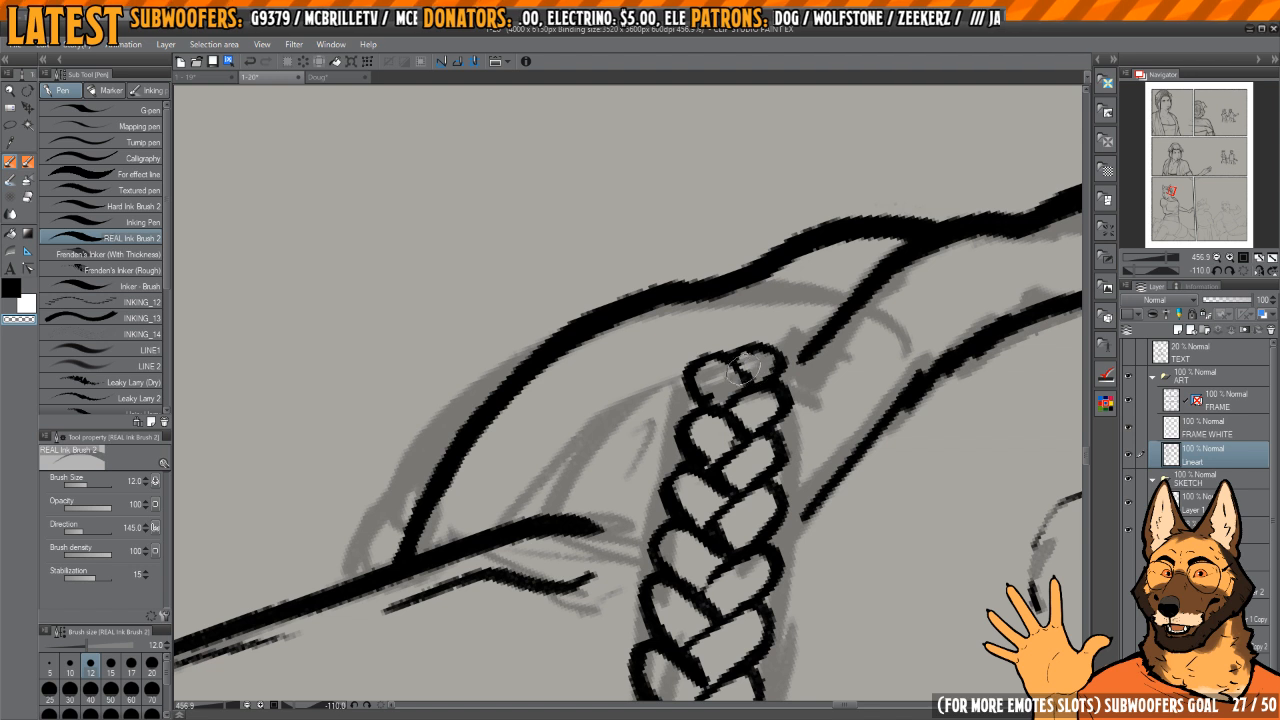
{"action": "key", "text": "c"}
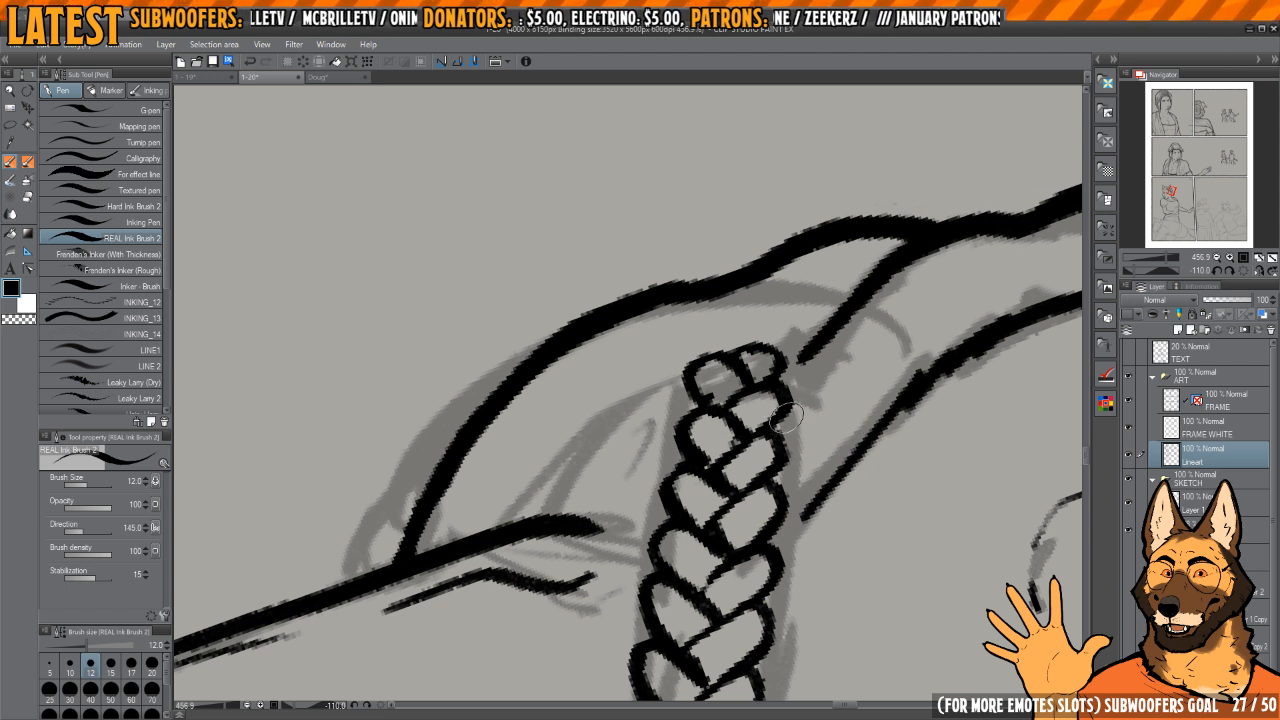
Step: Clean and reinforce the joins between the small strands near the braid's upper end
{"action": "scroll", "coordinate": [779, 385], "scroll_direction": "up", "scroll_amount": 2}
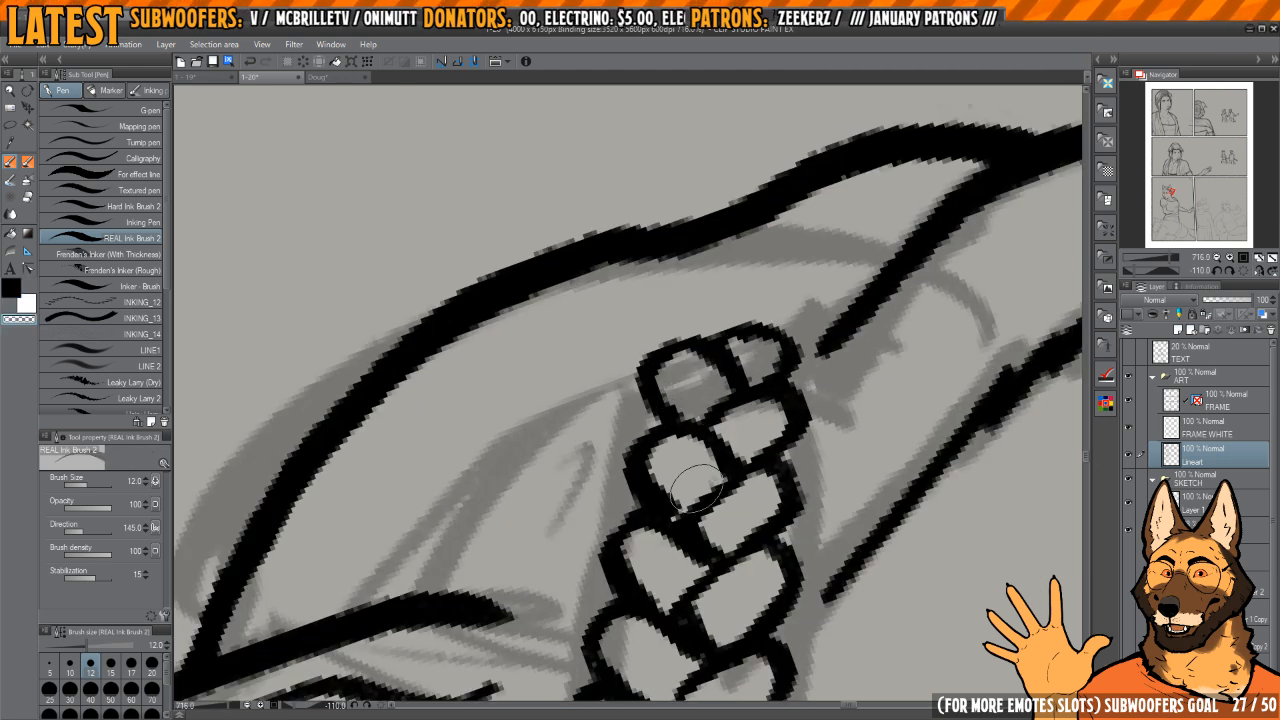
{"action": "key", "text": "c"}
{"action": "left_click_drag", "start_coordinate": [718, 495], "coordinate": [702, 511]}
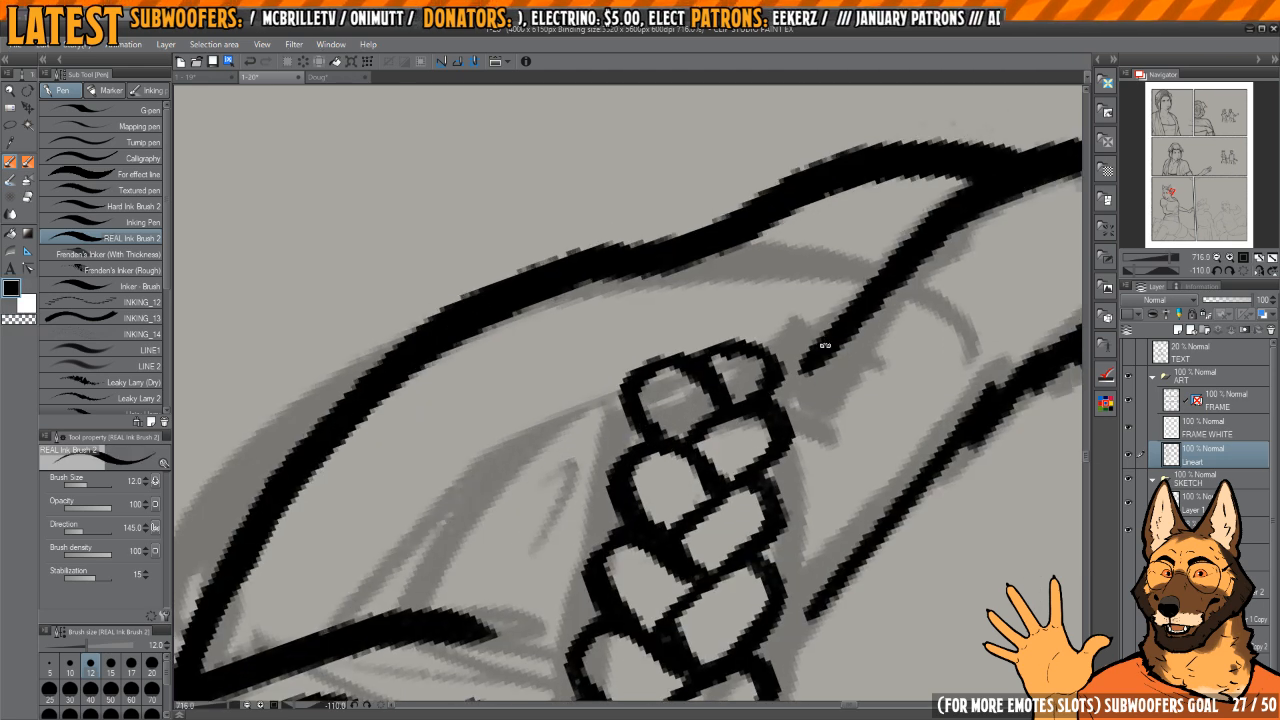
{"action": "mouse_move", "coordinate": [826, 349]}
{"action": "left_mouse_down"}
{"action": "mouse_move", "coordinate": [751, 429]}
{"action": "mouse_move", "coordinate": [690, 466]}
{"action": "mouse_move", "coordinate": [690, 422]}
{"action": "mouse_move", "coordinate": [746, 426]}
{"action": "left_mouse_up"}
{"action": "key", "text": "h"}
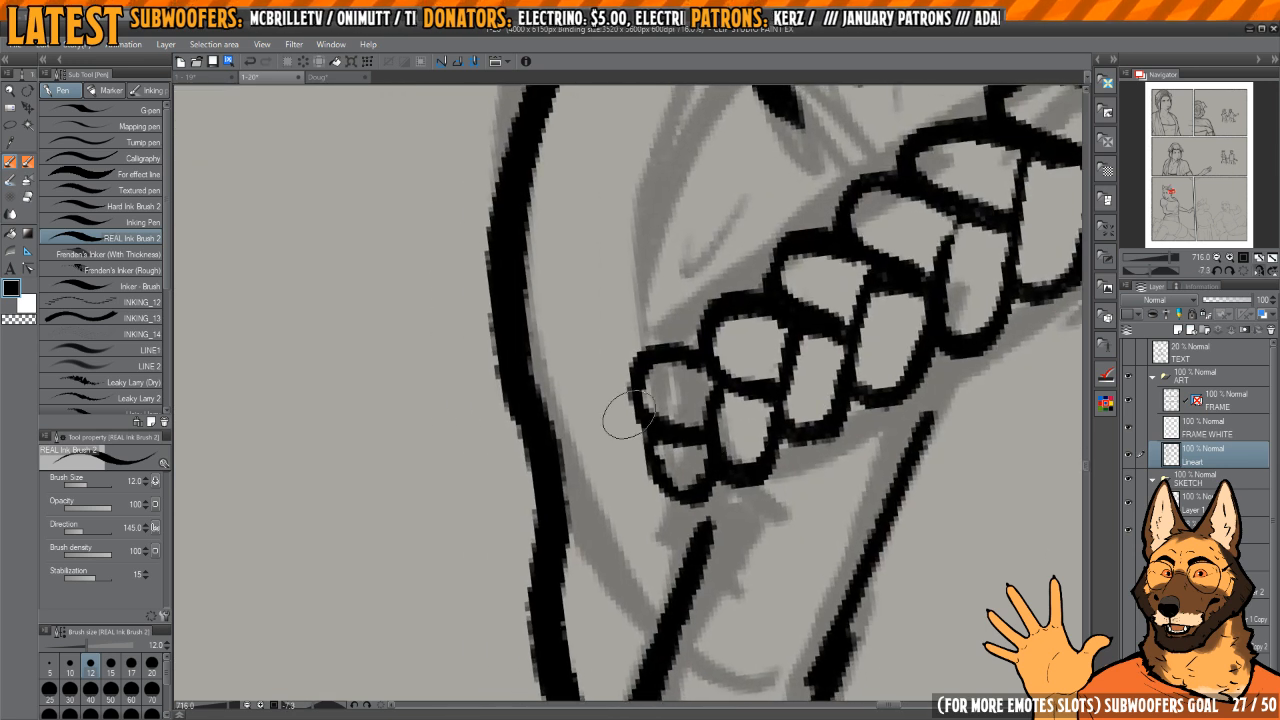
Step: Ink a small loop closing the braid's upper end and extend the nearby thick line to meet the braid
{"action": "mouse_move", "coordinate": [634, 396]}
{"action": "left_mouse_down"}
{"action": "mouse_move", "coordinate": [609, 441]}
{"action": "mouse_move", "coordinate": [638, 464]}
{"action": "left_mouse_up"}
{"action": "mouse_move", "coordinate": [697, 513]}
{"action": "left_mouse_down"}
{"action": "mouse_move", "coordinate": [706, 442]}
{"action": "mouse_move", "coordinate": [717, 471]}
{"action": "left_mouse_up"}
{"action": "left_click_drag", "start_coordinate": [717, 471], "coordinate": [718, 442]}
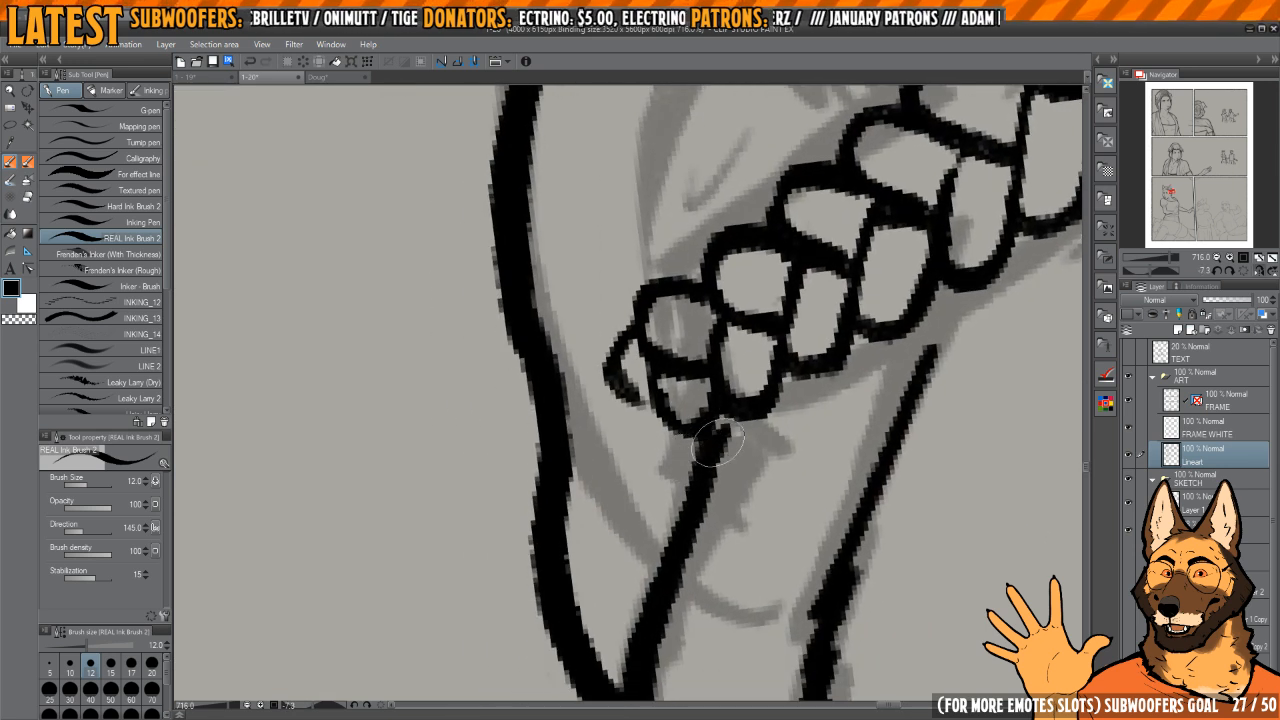
Step: Extend the ear's thick outer edge down until it meets the braid
{"action": "mouse_move", "coordinate": [830, 358]}
{"action": "left_mouse_down"}
{"action": "mouse_move", "coordinate": [767, 354]}
{"action": "mouse_move", "coordinate": [765, 321]}
{"action": "mouse_move", "coordinate": [744, 384]}
{"action": "mouse_move", "coordinate": [759, 352]}
{"action": "left_mouse_up"}
{"action": "scroll", "coordinate": [744, 384], "scroll_direction": "up", "scroll_amount": 4}
{"action": "mouse_move", "coordinate": [656, 212]}
{"action": "left_mouse_down"}
{"action": "mouse_move", "coordinate": [676, 451]}
{"action": "mouse_move", "coordinate": [720, 490]}
{"action": "left_mouse_up"}
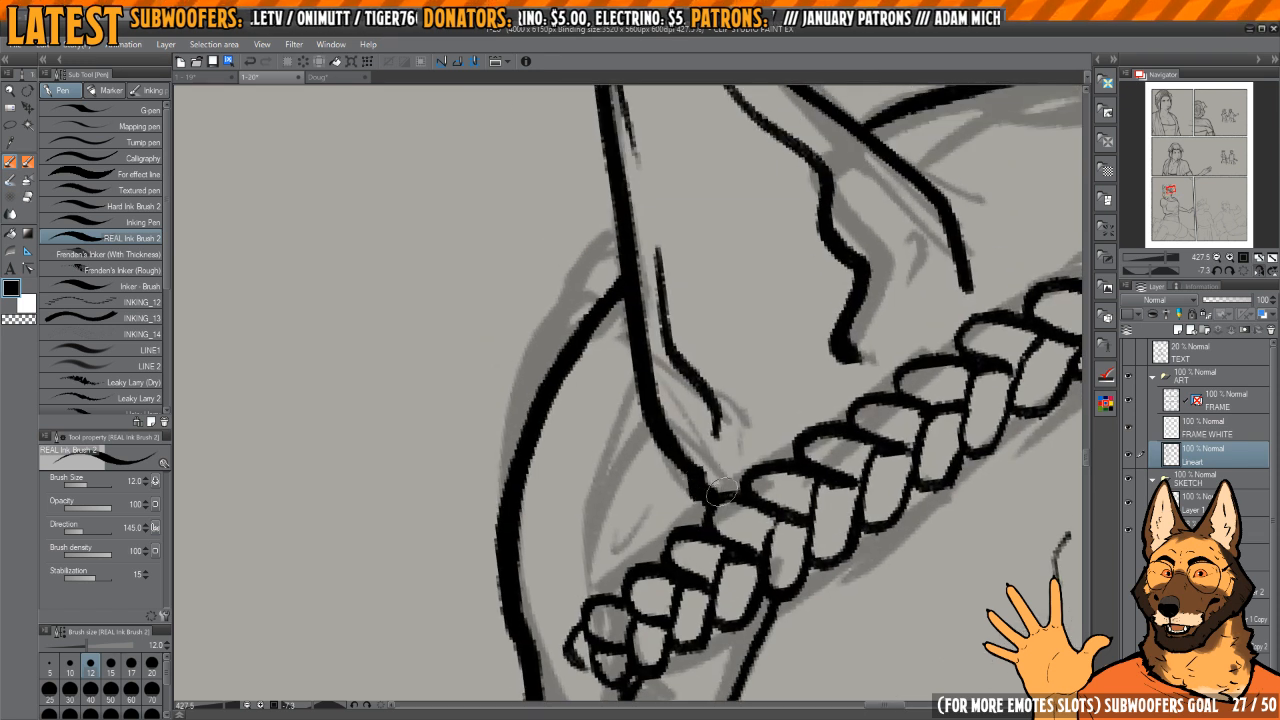
Step: Erase the end of the ear's short inner line and redraw it bending down toward the braid
{"action": "key", "text": "c"}
{"action": "mouse_move", "coordinate": [707, 396]}
{"action": "left_mouse_down"}
{"action": "mouse_move", "coordinate": [720, 433]}
{"action": "mouse_move", "coordinate": [717, 401]}
{"action": "left_mouse_up"}
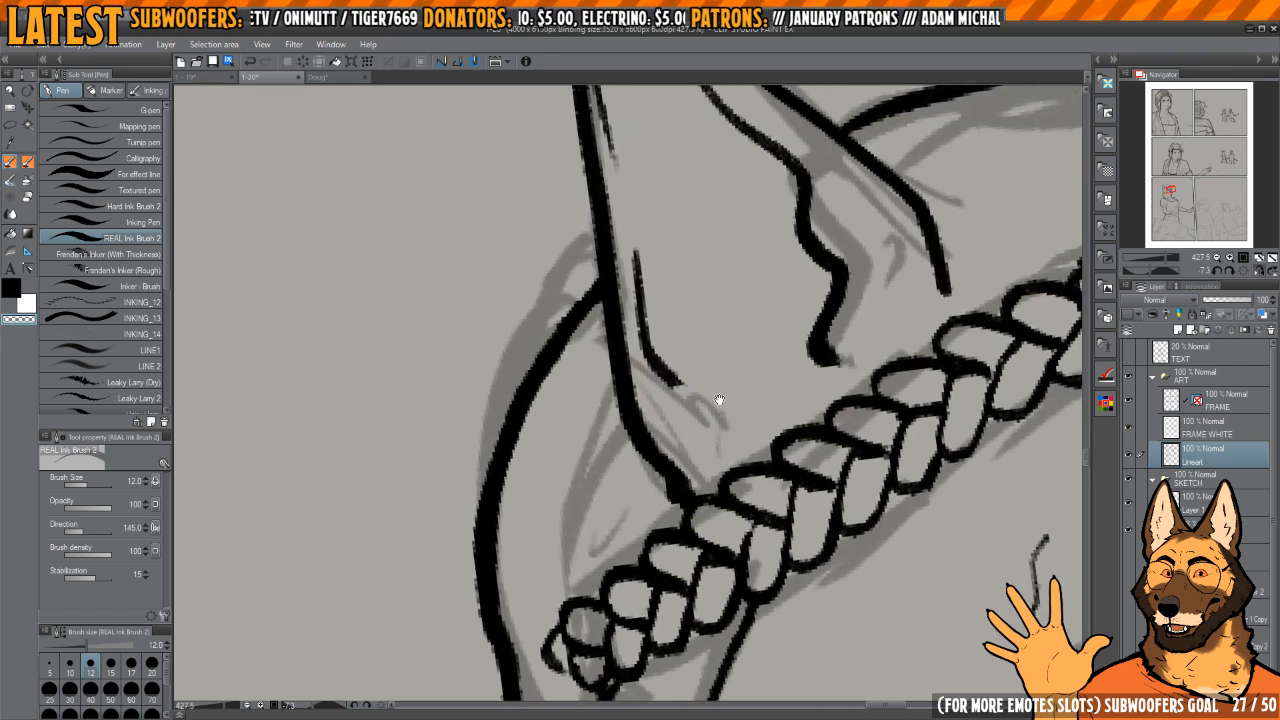
{"action": "key", "text": "c"}
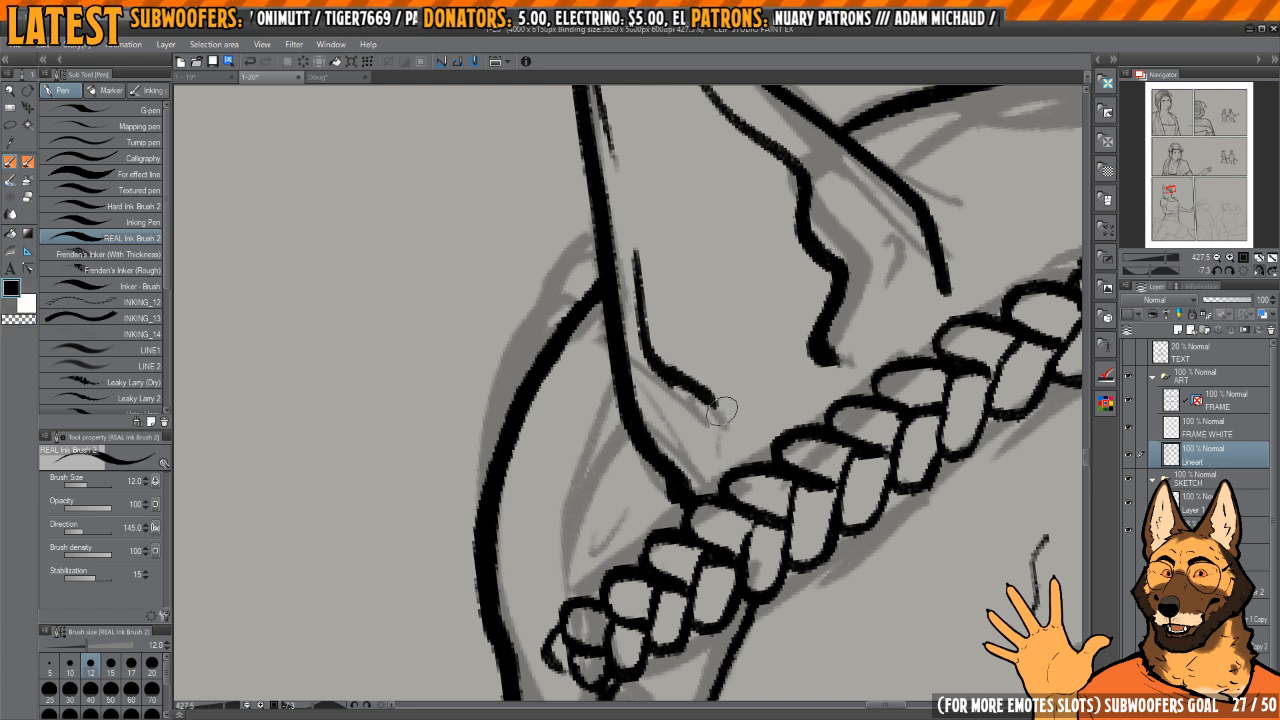
{"action": "left_click_drag", "start_coordinate": [724, 355], "coordinate": [714, 349]}
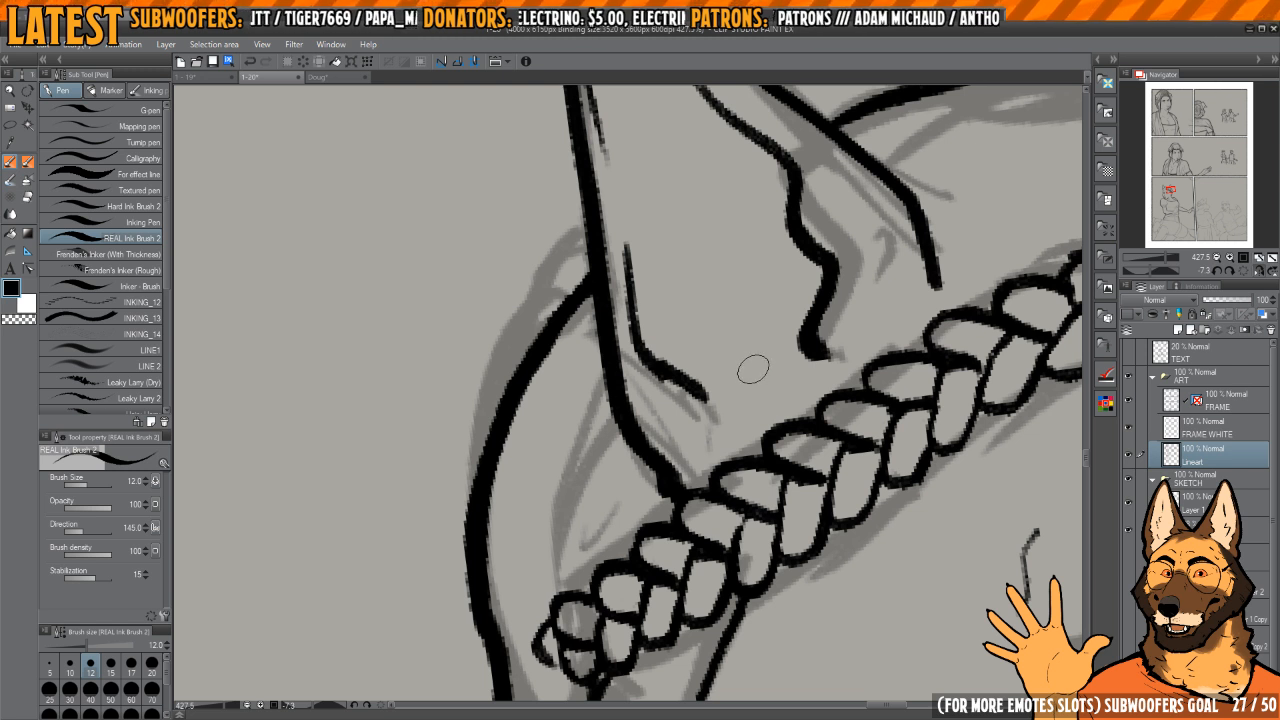
{"action": "mouse_move", "coordinate": [759, 375]}
{"action": "left_mouse_down"}
{"action": "mouse_move", "coordinate": [763, 360]}
{"action": "mouse_move", "coordinate": [785, 361]}
{"action": "mouse_move", "coordinate": [749, 394]}
{"action": "mouse_move", "coordinate": [722, 470]}
{"action": "mouse_move", "coordinate": [719, 452]}
{"action": "mouse_move", "coordinate": [727, 467]}
{"action": "left_mouse_up"}
Step: Extend the ear's wavy inner line down to the braid
{"action": "key", "text": "c"}
{"action": "left_click_drag", "start_coordinate": [803, 440], "coordinate": [729, 438]}
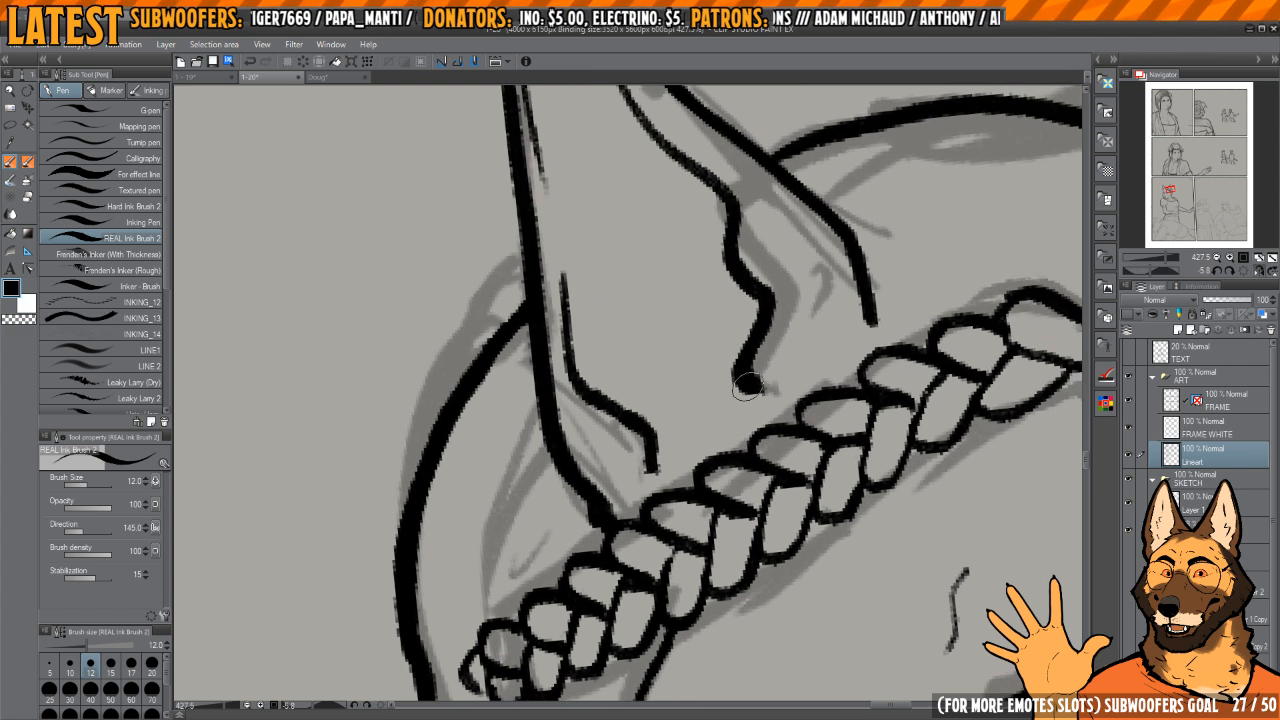
{"action": "left_click_drag", "start_coordinate": [748, 386], "coordinate": [761, 416]}
Step: Ink the lower edge and first short strand lines at the braid's centre above the forehead, trimming overlapping ink
{"action": "scroll", "coordinate": [868, 385], "scroll_direction": "down", "scroll_amount": 3}
{"action": "scroll", "coordinate": [838, 368], "scroll_direction": "down", "scroll_amount": 2}
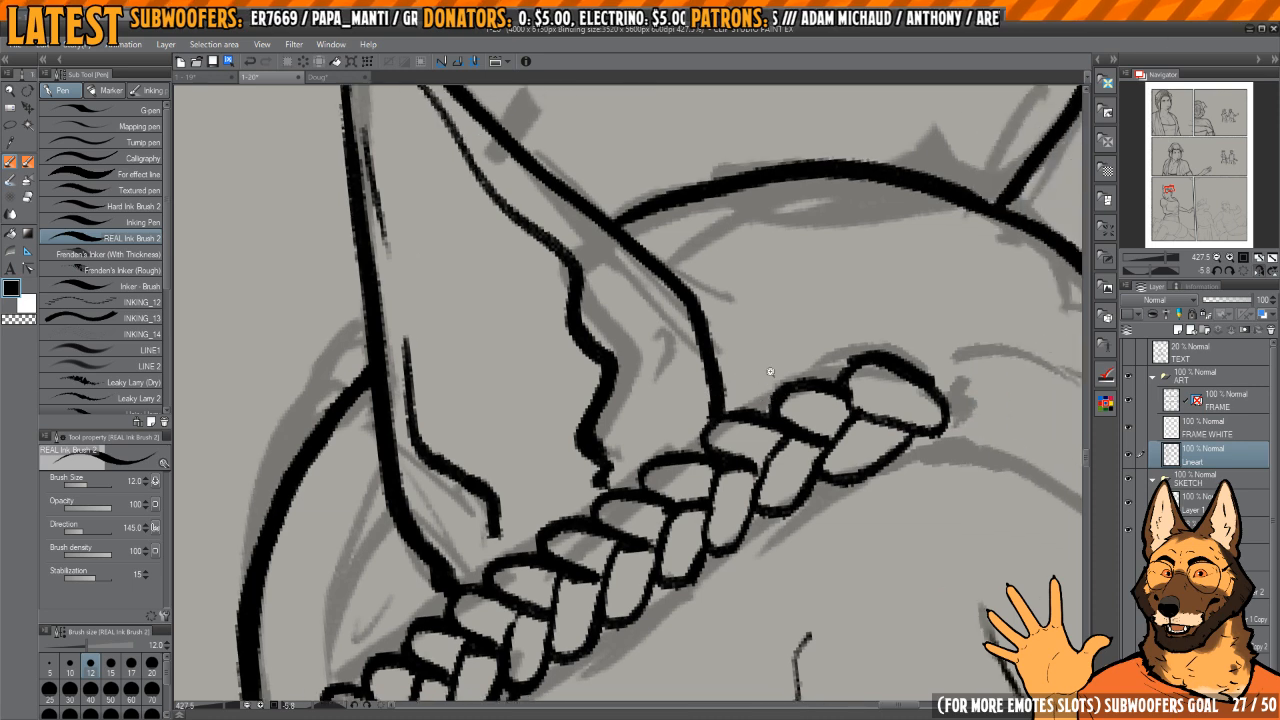
{"action": "mouse_move", "coordinate": [838, 368]}
{"action": "left_mouse_down"}
{"action": "mouse_move", "coordinate": [826, 398]}
{"action": "mouse_move", "coordinate": [779, 395]}
{"action": "mouse_move", "coordinate": [872, 397]}
{"action": "mouse_move", "coordinate": [699, 337]}
{"action": "mouse_move", "coordinate": [829, 376]}
{"action": "mouse_move", "coordinate": [708, 324]}
{"action": "mouse_move", "coordinate": [711, 412]}
{"action": "mouse_move", "coordinate": [734, 251]}
{"action": "mouse_move", "coordinate": [719, 317]}
{"action": "mouse_move", "coordinate": [737, 369]}
{"action": "mouse_move", "coordinate": [778, 395]}
{"action": "left_mouse_up"}
{"action": "scroll", "coordinate": [820, 368], "scroll_direction": "up", "scroll_amount": 2}
{"action": "key", "text": "h"}
{"action": "scroll", "coordinate": [708, 324], "scroll_direction": "up", "scroll_amount": 3}
{"action": "key", "text": "c"}
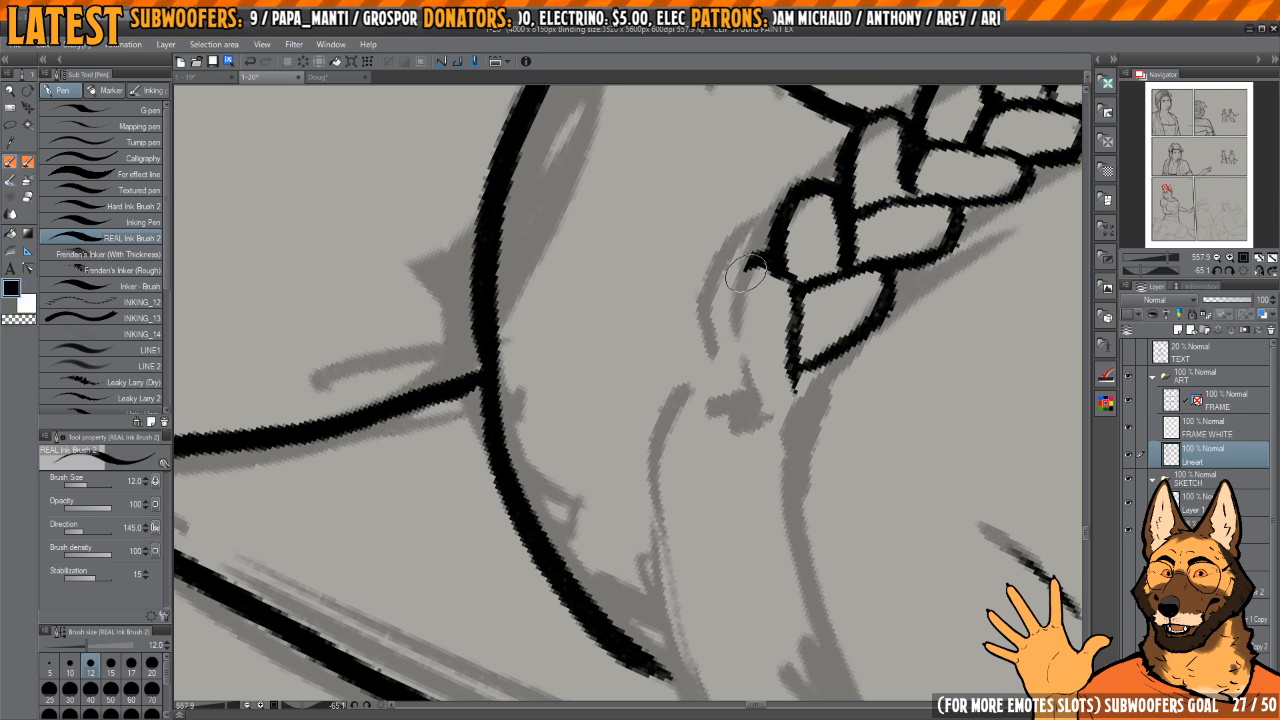
{"action": "mouse_move", "coordinate": [764, 264]}
{"action": "left_mouse_down"}
{"action": "mouse_move", "coordinate": [728, 335]}
{"action": "mouse_move", "coordinate": [742, 267]}
{"action": "left_mouse_up"}
{"action": "key", "text": "c"}
{"action": "left_click_drag", "start_coordinate": [794, 312], "coordinate": [788, 388]}
{"action": "key", "text": "c"}
{"action": "mouse_move", "coordinate": [798, 290]}
{"action": "left_mouse_down"}
{"action": "mouse_move", "coordinate": [775, 350]}
{"action": "mouse_move", "coordinate": [825, 322]}
{"action": "mouse_move", "coordinate": [783, 424]}
{"action": "left_mouse_up"}
{"action": "left_click_drag", "start_coordinate": [732, 318], "coordinate": [753, 367]}
{"action": "mouse_move", "coordinate": [765, 304]}
{"action": "left_mouse_down"}
{"action": "mouse_move", "coordinate": [755, 366]}
{"action": "mouse_move", "coordinate": [750, 292]}
{"action": "mouse_move", "coordinate": [770, 281]}
{"action": "mouse_move", "coordinate": [772, 250]}
{"action": "mouse_move", "coordinate": [714, 346]}
{"action": "left_mouse_up"}
{"action": "key", "text": "c"}
Step: Ink the outer curve of the braid's centre knot and add short tapered strand strokes inside it
{"action": "key", "text": "c"}
{"action": "key", "text": "c"}
{"action": "left_click_drag", "start_coordinate": [762, 258], "coordinate": [714, 350]}
{"action": "key", "text": "c"}
{"action": "left_click_drag", "start_coordinate": [762, 238], "coordinate": [714, 350]}
{"action": "key", "text": "c"}
{"action": "mouse_move", "coordinate": [774, 270]}
{"action": "left_mouse_down"}
{"action": "mouse_move", "coordinate": [752, 262]}
{"action": "mouse_move", "coordinate": [728, 340]}
{"action": "left_mouse_up"}
{"action": "left_click_drag", "start_coordinate": [728, 340], "coordinate": [716, 362]}
{"action": "mouse_move", "coordinate": [748, 457]}
{"action": "left_mouse_down"}
{"action": "mouse_move", "coordinate": [748, 321]}
{"action": "mouse_move", "coordinate": [786, 334]}
{"action": "mouse_move", "coordinate": [771, 301]}
{"action": "mouse_move", "coordinate": [786, 316]}
{"action": "mouse_move", "coordinate": [838, 250]}
{"action": "left_mouse_up"}
{"action": "key", "text": "c"}
{"action": "key", "text": "c"}
{"action": "key", "text": "c"}
{"action": "key", "text": "c"}
{"action": "key", "text": "c"}
Step: Ink the first interlocking segments of the braid's other half beyond the centre knot and erase the overlapping ink
{"action": "mouse_move", "coordinate": [786, 292]}
{"action": "left_mouse_down"}
{"action": "mouse_move", "coordinate": [808, 281]}
{"action": "mouse_move", "coordinate": [765, 398]}
{"action": "left_mouse_up"}
{"action": "mouse_move", "coordinate": [725, 318]}
{"action": "left_mouse_down"}
{"action": "mouse_move", "coordinate": [731, 405]}
{"action": "mouse_move", "coordinate": [757, 393]}
{"action": "left_mouse_up"}
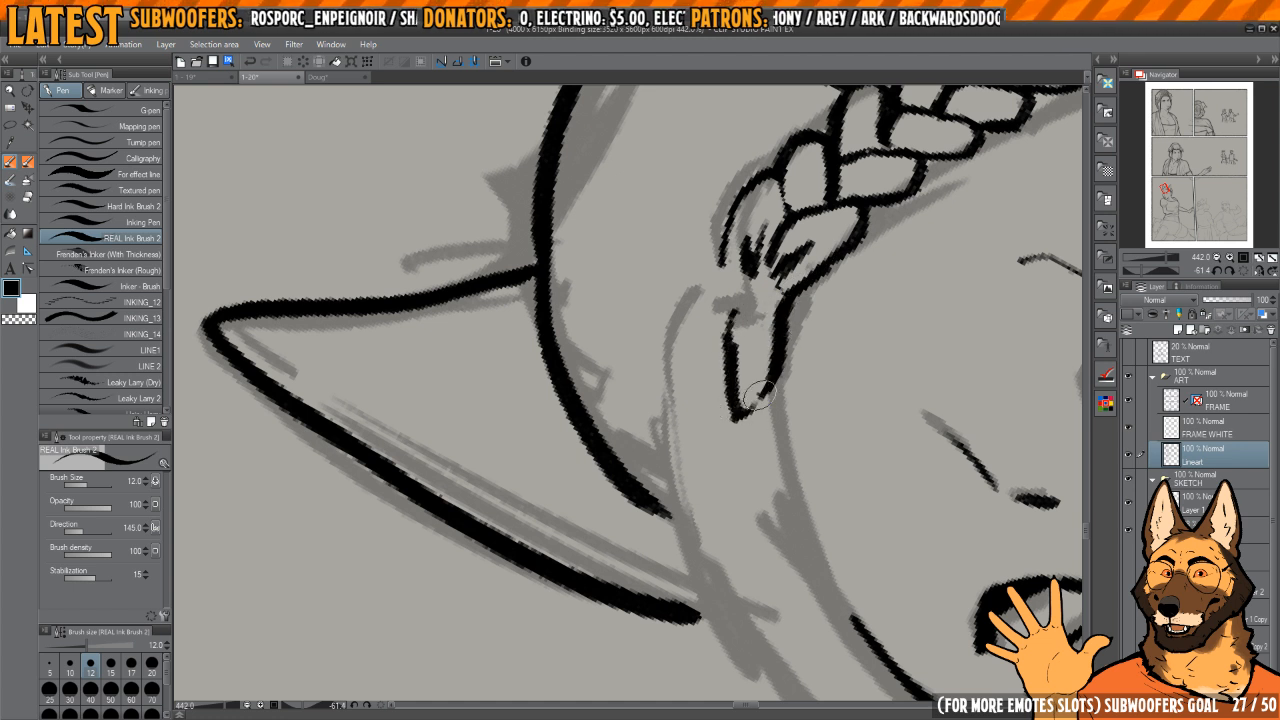
{"action": "mouse_move", "coordinate": [715, 316]}
{"action": "left_mouse_down"}
{"action": "mouse_move", "coordinate": [663, 389]}
{"action": "mouse_move", "coordinate": [700, 409]}
{"action": "mouse_move", "coordinate": [728, 358]}
{"action": "mouse_move", "coordinate": [725, 319]}
{"action": "left_mouse_up"}
{"action": "key", "text": "c"}
{"action": "mouse_move", "coordinate": [742, 394]}
{"action": "left_mouse_down"}
{"action": "mouse_move", "coordinate": [726, 396]}
{"action": "mouse_move", "coordinate": [755, 405]}
{"action": "left_mouse_up"}
{"action": "key", "text": "c"}
{"action": "left_click_drag", "start_coordinate": [722, 325], "coordinate": [769, 412]}
{"action": "mouse_move", "coordinate": [727, 356]}
{"action": "left_mouse_down"}
{"action": "mouse_move", "coordinate": [741, 437]}
{"action": "mouse_move", "coordinate": [776, 434]}
{"action": "left_mouse_up"}
{"action": "left_click_drag", "start_coordinate": [814, 315], "coordinate": [822, 340]}
{"action": "key", "text": "c"}
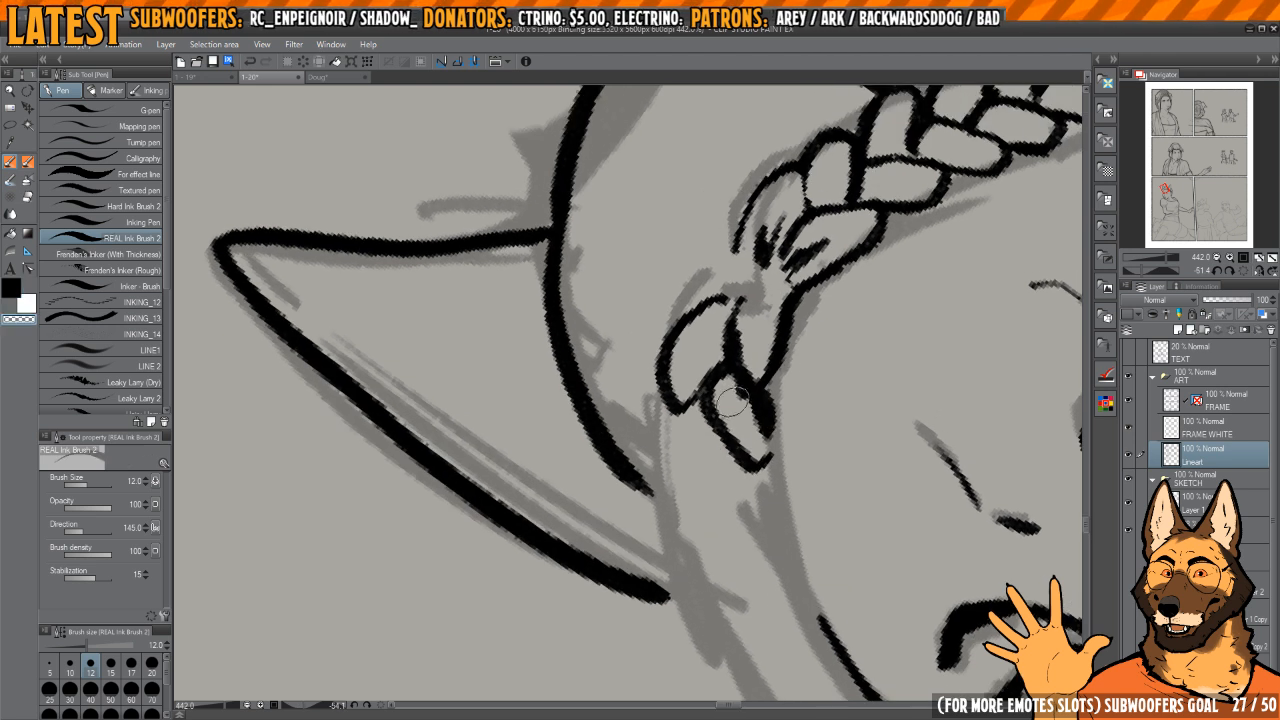
{"action": "left_click_drag", "start_coordinate": [731, 398], "coordinate": [757, 434]}
{"action": "key", "text": "c"}
Step: Add strand strokes to the segment beside the knot and outline the next leaf-shaped braid segment
{"action": "left_click_drag", "start_coordinate": [767, 290], "coordinate": [758, 319]}
{"action": "mouse_move", "coordinate": [769, 291]}
{"action": "left_mouse_down"}
{"action": "mouse_move", "coordinate": [764, 348]}
{"action": "mouse_move", "coordinate": [699, 333]}
{"action": "mouse_move", "coordinate": [711, 348]}
{"action": "mouse_move", "coordinate": [698, 326]}
{"action": "left_mouse_up"}
{"action": "mouse_move", "coordinate": [698, 326]}
{"action": "left_mouse_down"}
{"action": "mouse_move", "coordinate": [661, 404]}
{"action": "mouse_move", "coordinate": [706, 432]}
{"action": "mouse_move", "coordinate": [735, 390]}
{"action": "left_mouse_up"}
{"action": "left_click_drag", "start_coordinate": [736, 381], "coordinate": [728, 328]}
{"action": "left_click_drag", "start_coordinate": [728, 328], "coordinate": [736, 339]}
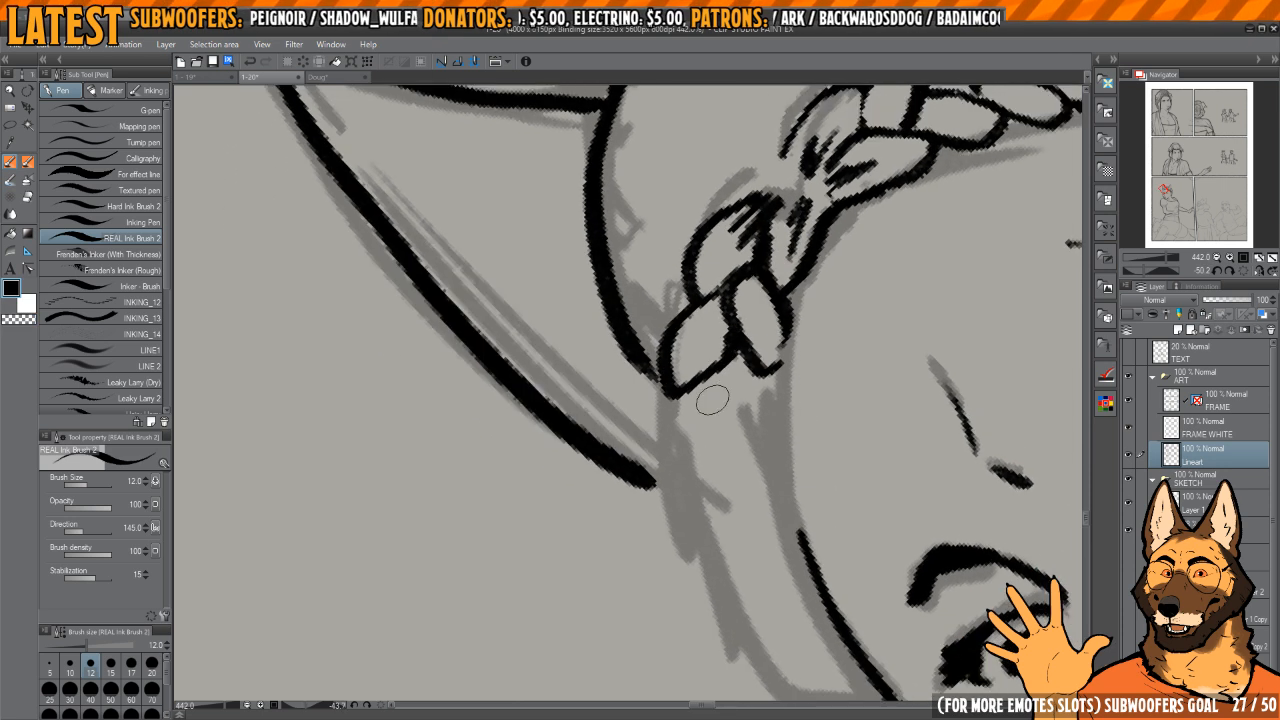
{"action": "mouse_move", "coordinate": [706, 382]}
{"action": "left_mouse_down"}
{"action": "mouse_move", "coordinate": [735, 435]}
{"action": "mouse_move", "coordinate": [766, 434]}
{"action": "mouse_move", "coordinate": [724, 398]}
{"action": "mouse_move", "coordinate": [774, 377]}
{"action": "mouse_move", "coordinate": [774, 430]}
{"action": "mouse_move", "coordinate": [736, 370]}
{"action": "left_mouse_up"}
{"action": "key", "text": "ctrl+z"}
Step: Continue the braid's second half down the forehead with further interlocking segments, cleaning up their overlaps
{"action": "key", "text": "c"}
{"action": "key", "text": "c"}
{"action": "mouse_move", "coordinate": [692, 328]}
{"action": "left_mouse_down"}
{"action": "mouse_move", "coordinate": [673, 414]}
{"action": "mouse_move", "coordinate": [714, 328]}
{"action": "left_mouse_up"}
{"action": "mouse_move", "coordinate": [715, 391]}
{"action": "left_mouse_down"}
{"action": "mouse_move", "coordinate": [750, 364]}
{"action": "mouse_move", "coordinate": [815, 410]}
{"action": "mouse_move", "coordinate": [751, 421]}
{"action": "left_mouse_up"}
{"action": "key", "text": "c"}
{"action": "key", "text": "c"}
{"action": "left_click_drag", "start_coordinate": [744, 368], "coordinate": [742, 450]}
{"action": "mouse_move", "coordinate": [758, 392]}
{"action": "left_mouse_down"}
{"action": "mouse_move", "coordinate": [762, 350]}
{"action": "mouse_move", "coordinate": [672, 434]}
{"action": "mouse_move", "coordinate": [723, 394]}
{"action": "mouse_move", "coordinate": [718, 462]}
{"action": "mouse_move", "coordinate": [762, 445]}
{"action": "mouse_move", "coordinate": [730, 365]}
{"action": "left_mouse_up"}
{"action": "key", "text": "c"}
Step: Ink the last small segments that close the braid's lower end against the face outline
{"action": "key", "text": "c"}
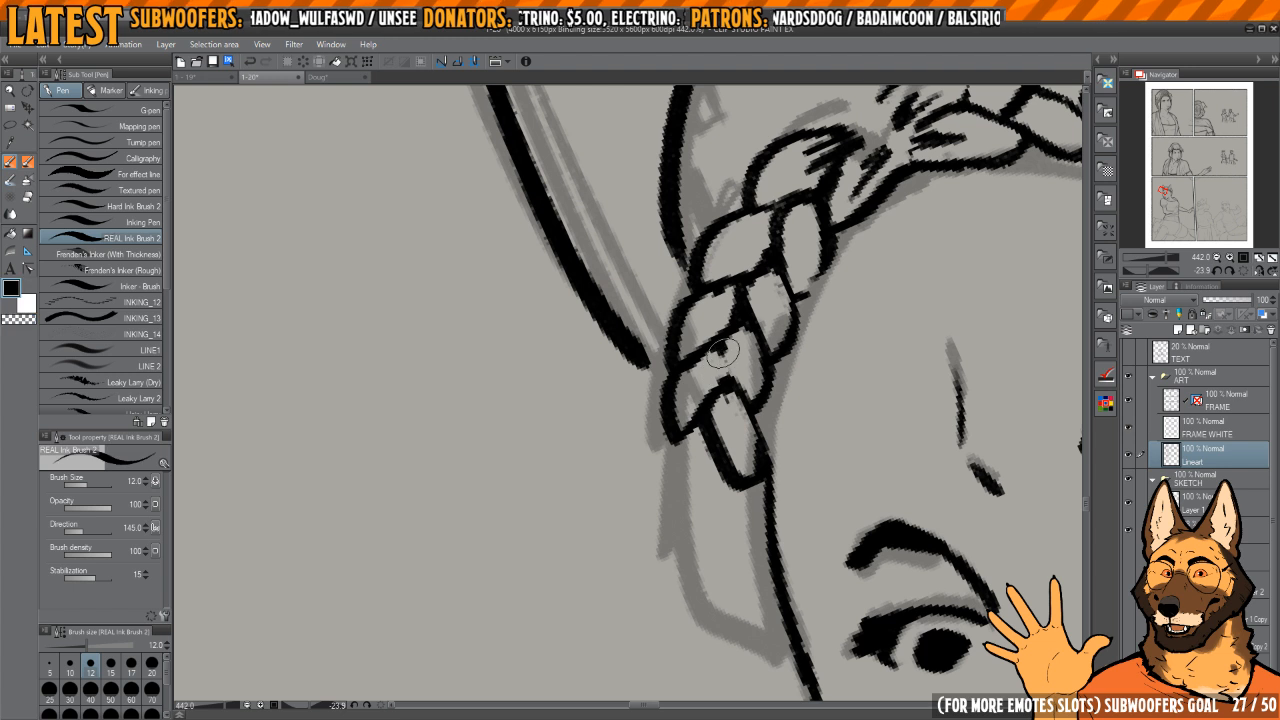
{"action": "key", "text": "c"}
{"action": "key", "text": "c"}
{"action": "mouse_move", "coordinate": [771, 364]}
{"action": "left_mouse_down"}
{"action": "mouse_move", "coordinate": [766, 420]}
{"action": "mouse_move", "coordinate": [768, 372]}
{"action": "mouse_move", "coordinate": [682, 440]}
{"action": "mouse_move", "coordinate": [726, 400]}
{"action": "mouse_move", "coordinate": [712, 470]}
{"action": "mouse_move", "coordinate": [777, 425]}
{"action": "mouse_move", "coordinate": [771, 444]}
{"action": "left_mouse_up"}
{"action": "mouse_move", "coordinate": [688, 408]}
{"action": "left_mouse_down"}
{"action": "mouse_move", "coordinate": [674, 455]}
{"action": "mouse_move", "coordinate": [725, 438]}
{"action": "mouse_move", "coordinate": [708, 486]}
{"action": "mouse_move", "coordinate": [746, 492]}
{"action": "mouse_move", "coordinate": [694, 516]}
{"action": "mouse_move", "coordinate": [733, 523]}
{"action": "mouse_move", "coordinate": [736, 550]}
{"action": "left_mouse_up"}
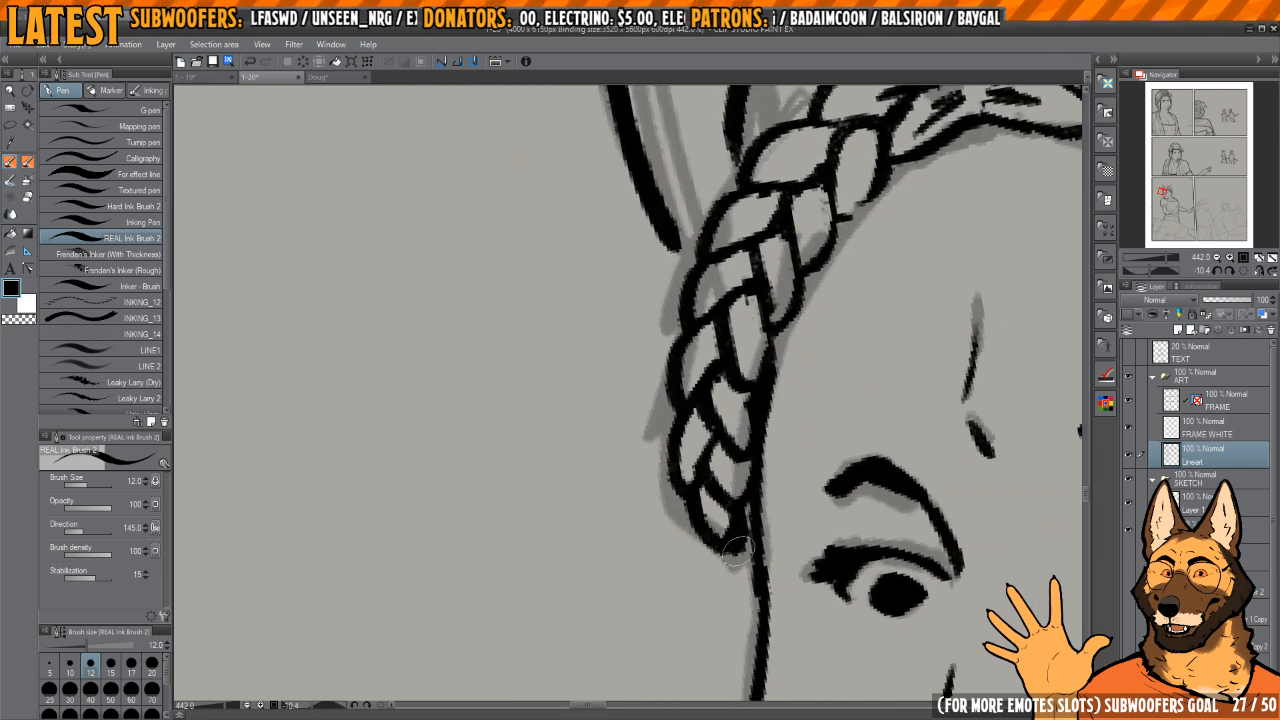
Step: Reset the canvas rotation and examine the inked figure alongside the neighbouring panel's sketch
{"action": "scroll", "coordinate": [754, 500], "scroll_direction": "down", "scroll_amount": 5}
{"action": "mouse_move", "coordinate": [1030, 385]}
{"action": "left_mouse_down"}
{"action": "mouse_move", "coordinate": [817, 299]}
{"action": "mouse_move", "coordinate": [748, 289]}
{"action": "left_mouse_up"}
{"action": "scroll", "coordinate": [748, 289], "scroll_direction": "down", "scroll_amount": 10}
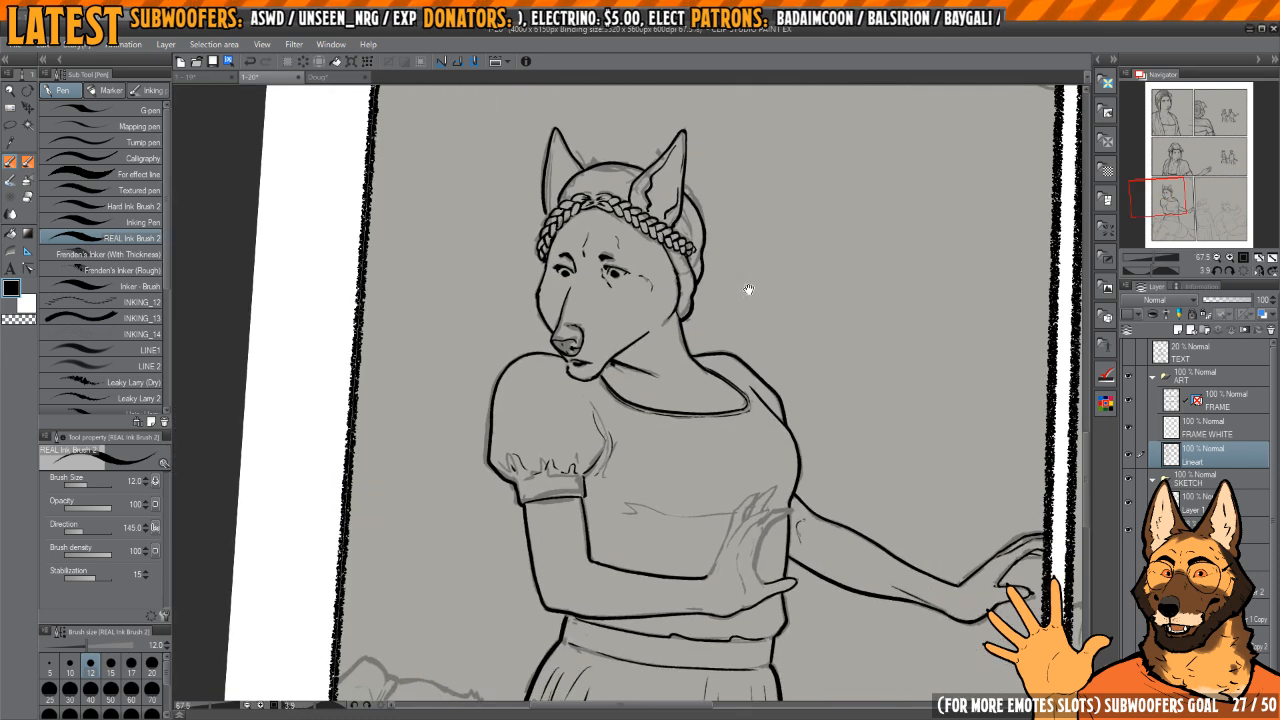
{"action": "left_click_drag", "start_coordinate": [945, 378], "coordinate": [757, 377]}
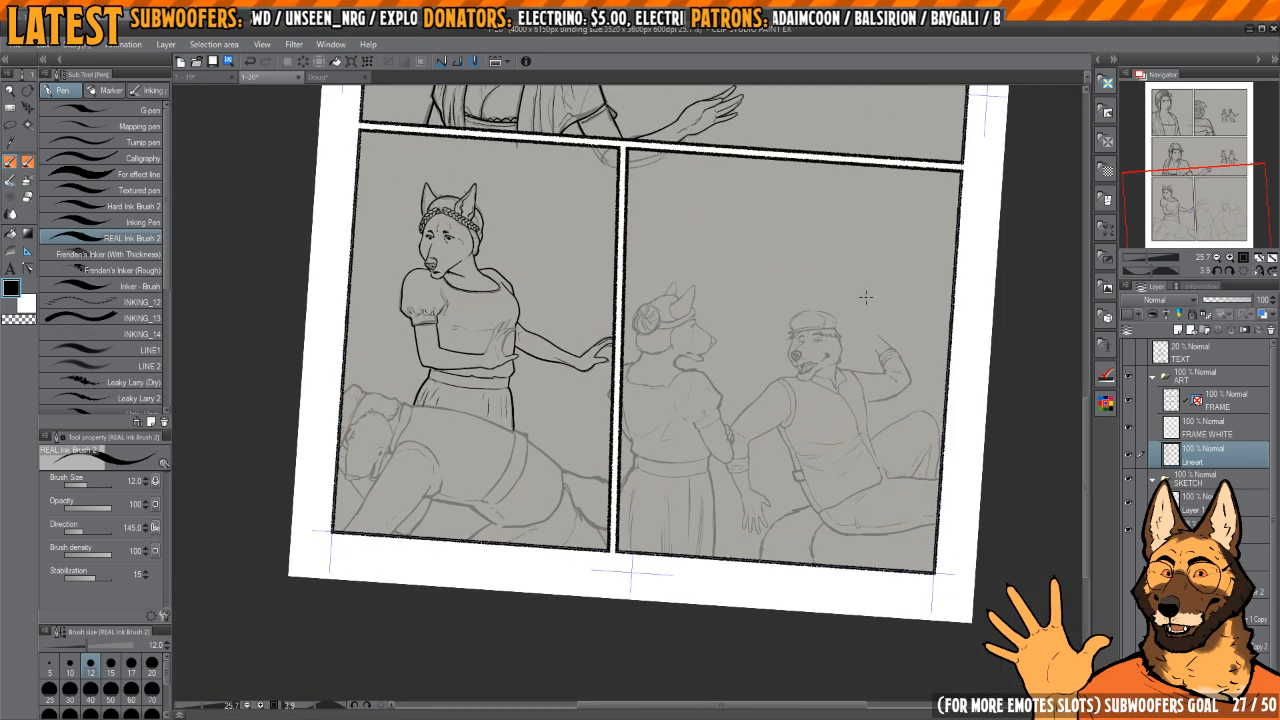
{"action": "left_click", "coordinate": [1243, 272]}
{"action": "left_click_drag", "start_coordinate": [963, 320], "coordinate": [951, 338]}
{"action": "scroll", "coordinate": [858, 388], "scroll_direction": "up", "scroll_amount": 5}
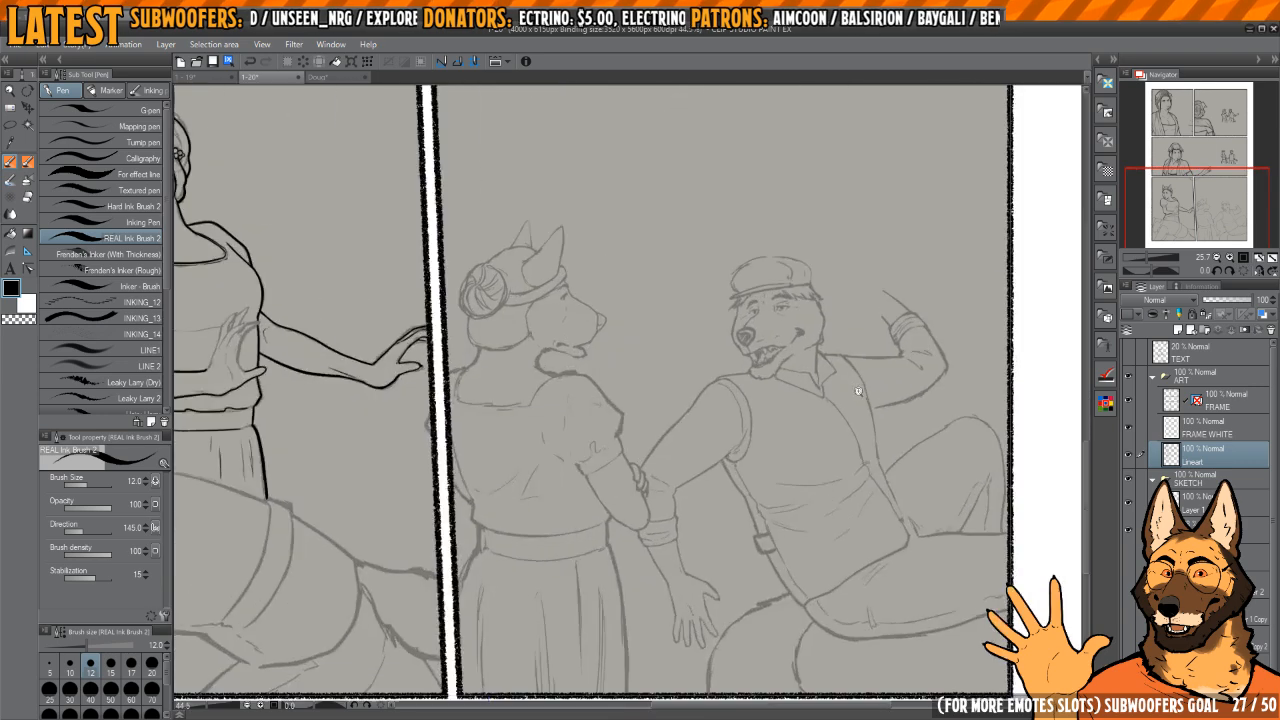
{"action": "scroll", "coordinate": [868, 394], "scroll_direction": "down", "scroll_amount": 3}
{"action": "left_click_drag", "start_coordinate": [730, 378], "coordinate": [712, 381]}
{"action": "left_click_drag", "start_coordinate": [430, 357], "coordinate": [859, 517]}
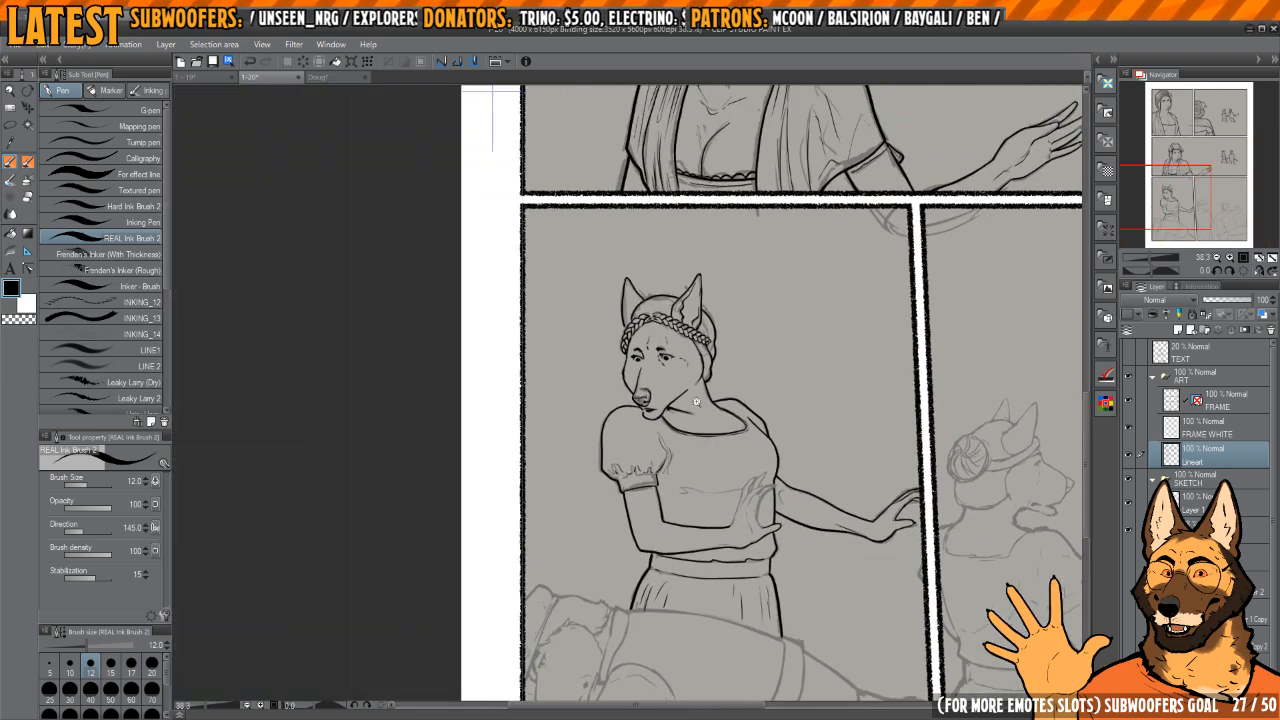
{"action": "scroll", "coordinate": [700, 400], "scroll_direction": "up", "scroll_amount": 5}
{"action": "left_click_drag", "start_coordinate": [582, 293], "coordinate": [687, 410]}
{"action": "scroll", "coordinate": [687, 385], "scroll_direction": "up", "scroll_amount": 7}
{"action": "left_click_drag", "start_coordinate": [723, 343], "coordinate": [769, 514]}
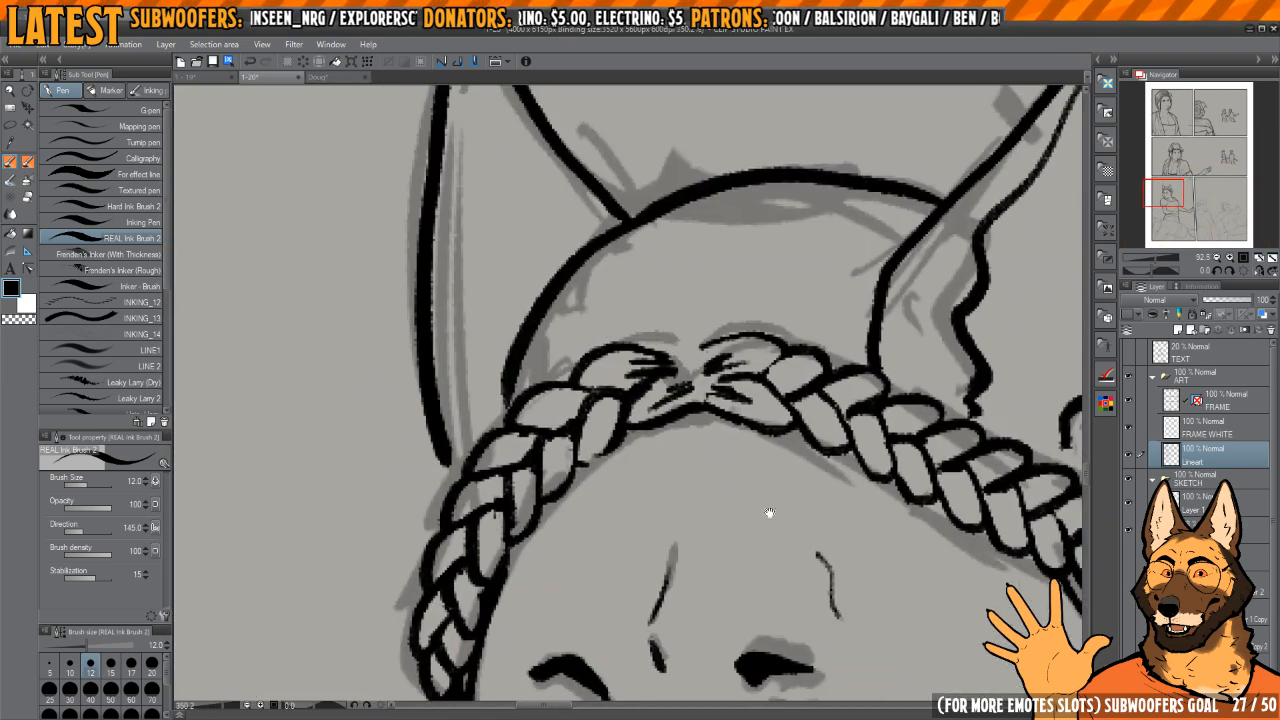
{"action": "scroll", "coordinate": [740, 380], "scroll_direction": "down", "scroll_amount": 3}
{"action": "scroll", "coordinate": [722, 385], "scroll_direction": "up", "scroll_amount": 1}
{"action": "mouse_move", "coordinate": [735, 320]}
{"action": "left_mouse_down"}
{"action": "mouse_move", "coordinate": [722, 385]}
{"action": "mouse_move", "coordinate": [740, 346]}
{"action": "left_mouse_up"}
{"action": "left_click_drag", "start_coordinate": [718, 402], "coordinate": [746, 344]}
{"action": "left_click_drag", "start_coordinate": [738, 388], "coordinate": [795, 357]}
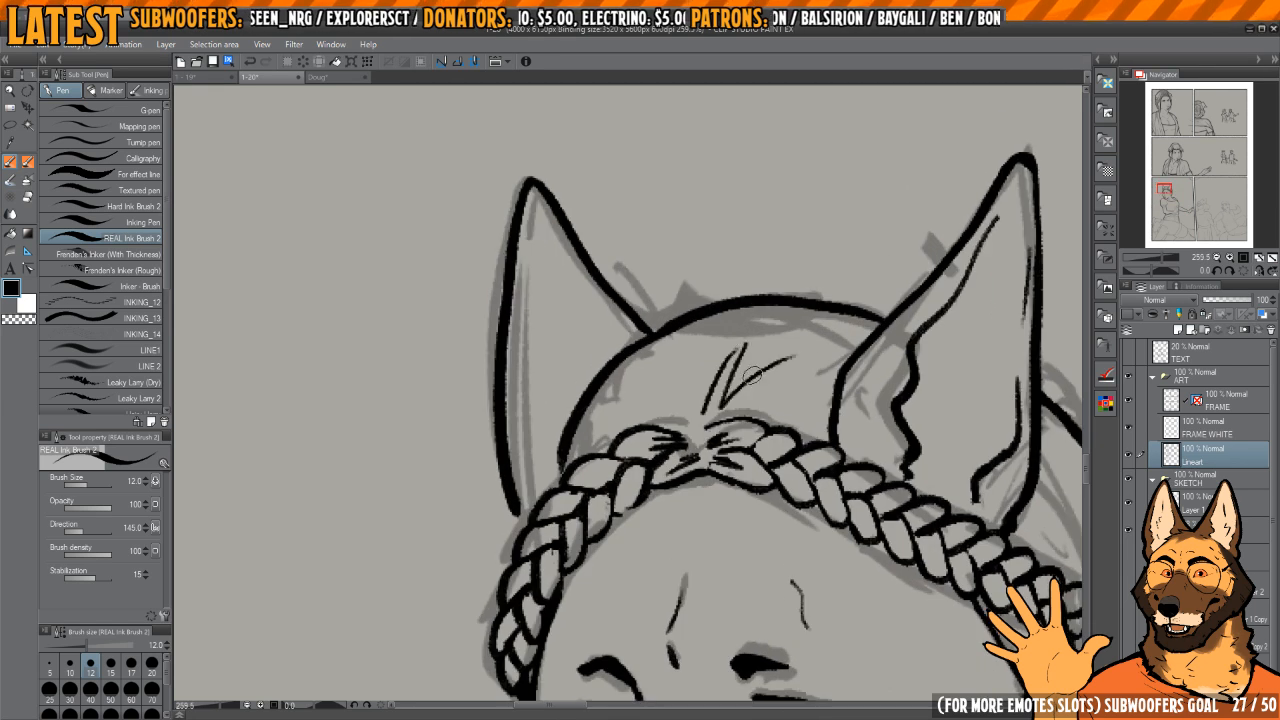
{"action": "key", "text": "ctrl+z"}
{"action": "key", "text": "ctrl+z"}
{"action": "key", "text": "ctrl+z"}
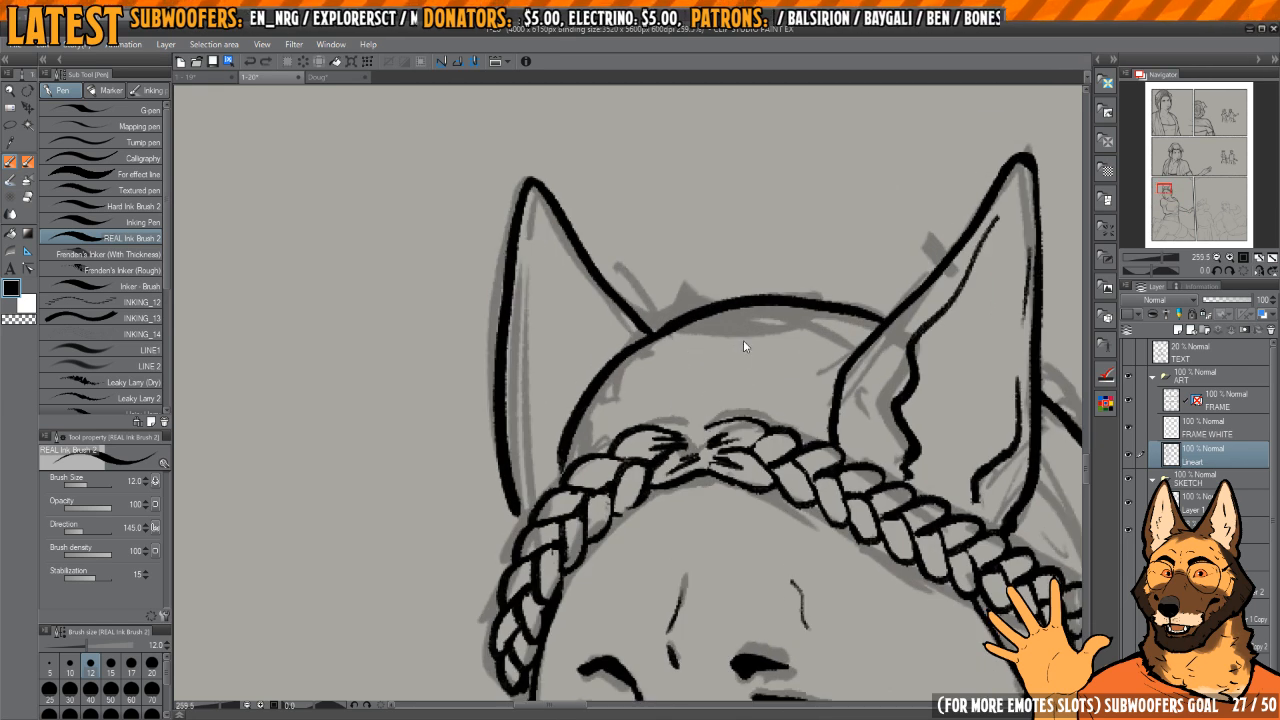
Step: Ink tapered hair strands fanning out from the braid's centre knot across the top of the head
{"action": "mouse_move", "coordinate": [700, 416]}
{"action": "left_mouse_down"}
{"action": "mouse_move", "coordinate": [742, 326]}
{"action": "mouse_move", "coordinate": [740, 338]}
{"action": "left_mouse_up"}
{"action": "left_click_drag", "start_coordinate": [707, 414], "coordinate": [810, 352]}
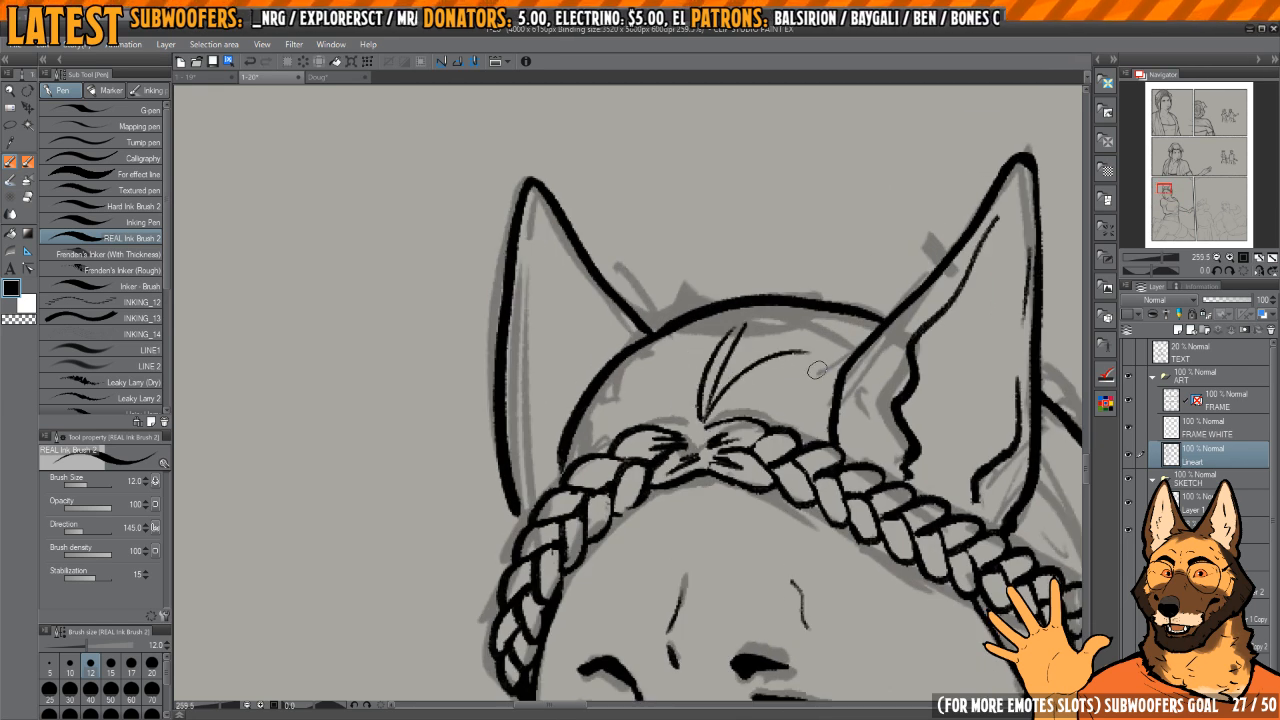
{"action": "left_click_drag", "start_coordinate": [692, 418], "coordinate": [676, 345]}
{"action": "left_click_drag", "start_coordinate": [668, 418], "coordinate": [636, 396]}
{"action": "left_click_drag", "start_coordinate": [735, 410], "coordinate": [812, 383]}
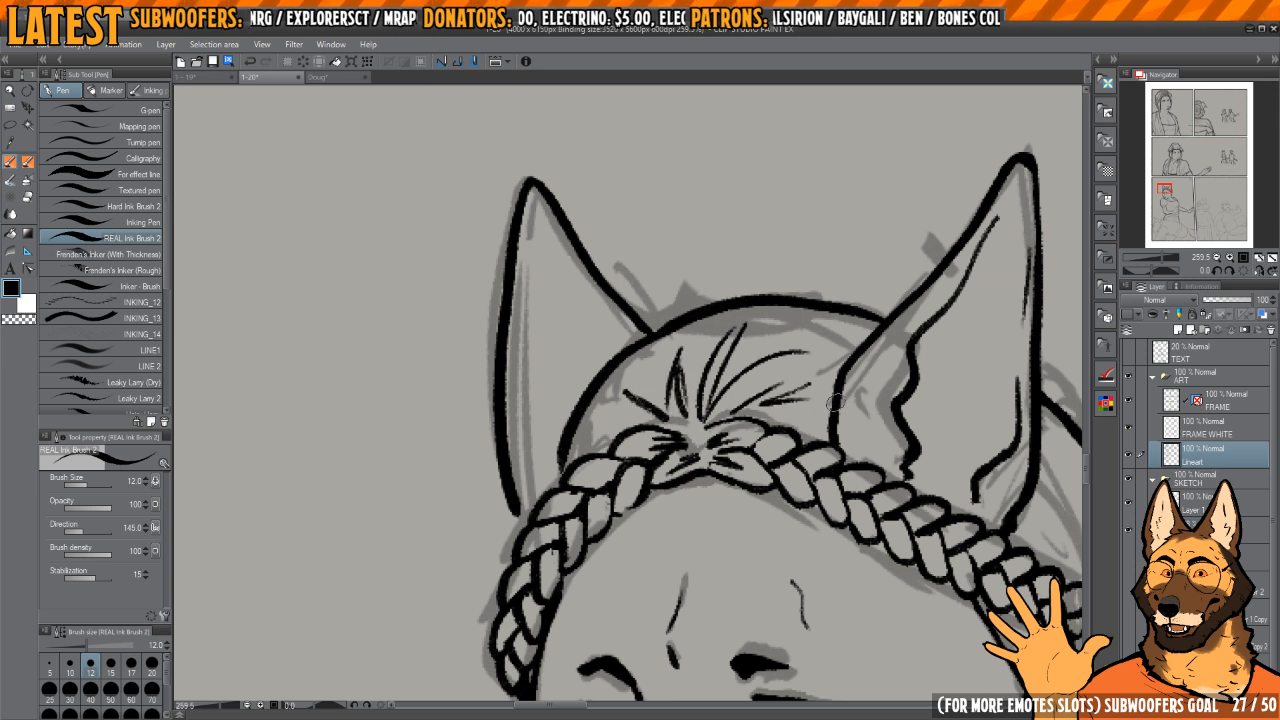
{"action": "left_click_drag", "start_coordinate": [862, 338], "coordinate": [782, 344]}
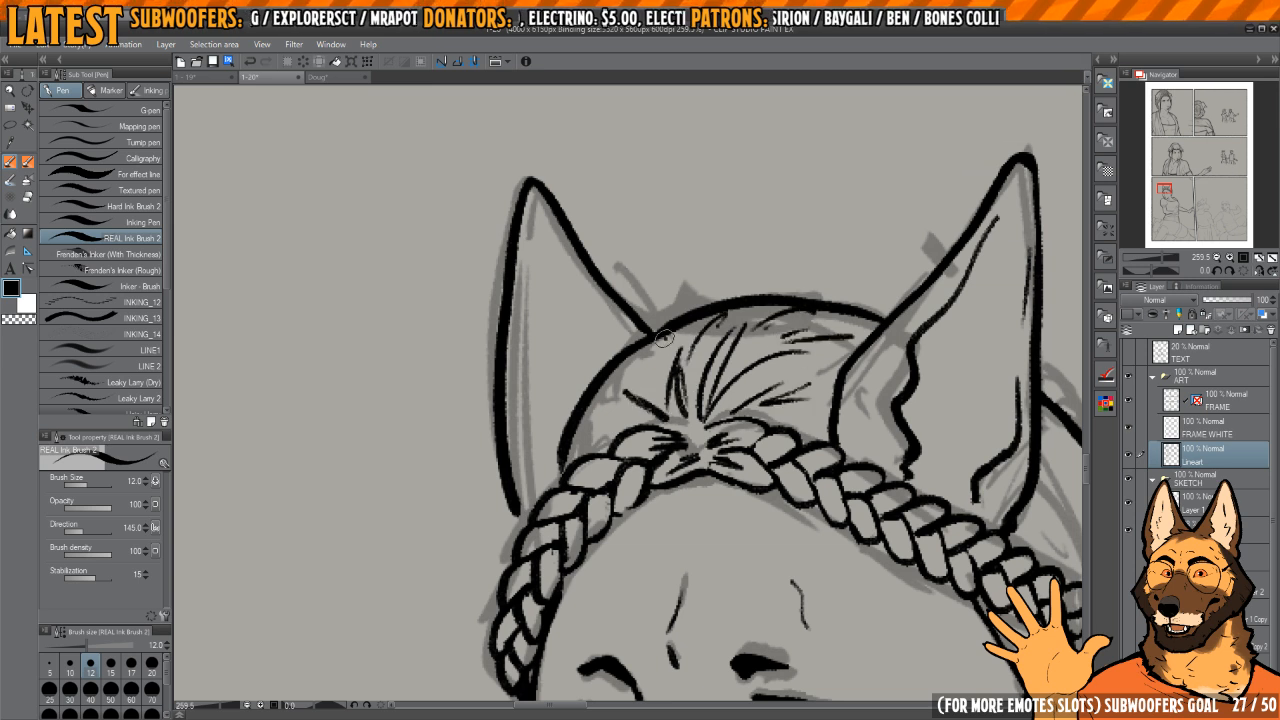
Step: Extend the outer edge line of the face up to the underside of the braid
{"action": "left_click_drag", "start_coordinate": [839, 412], "coordinate": [873, 355]}
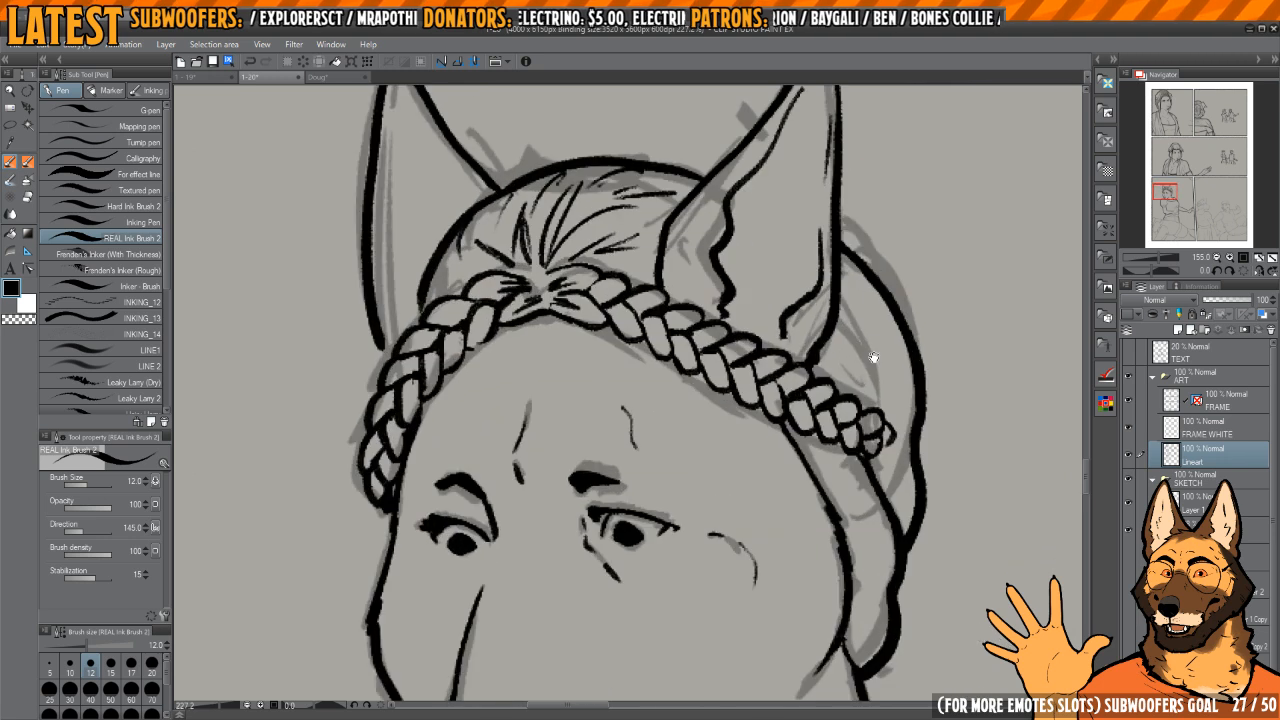
{"action": "key", "text": "h"}
{"action": "left_click_drag", "start_coordinate": [784, 385], "coordinate": [811, 360]}
{"action": "key", "text": "h"}
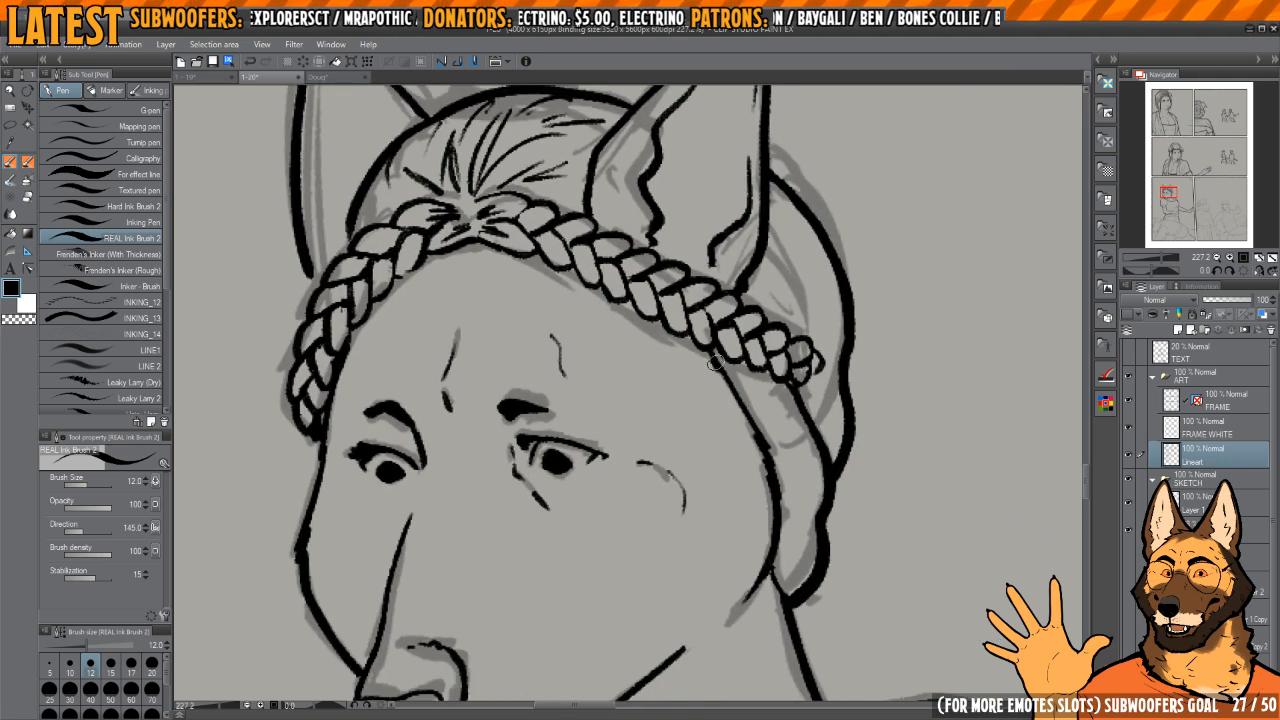
{"action": "left_click_drag", "start_coordinate": [715, 363], "coordinate": [748, 412]}
{"action": "key", "text": "h"}
{"action": "key", "text": "h"}
Step: Undo the stray stroke behind the ear and ink a thick curve from the ear's base to the braid's end
{"action": "left_click_drag", "start_coordinate": [806, 323], "coordinate": [776, 421]}
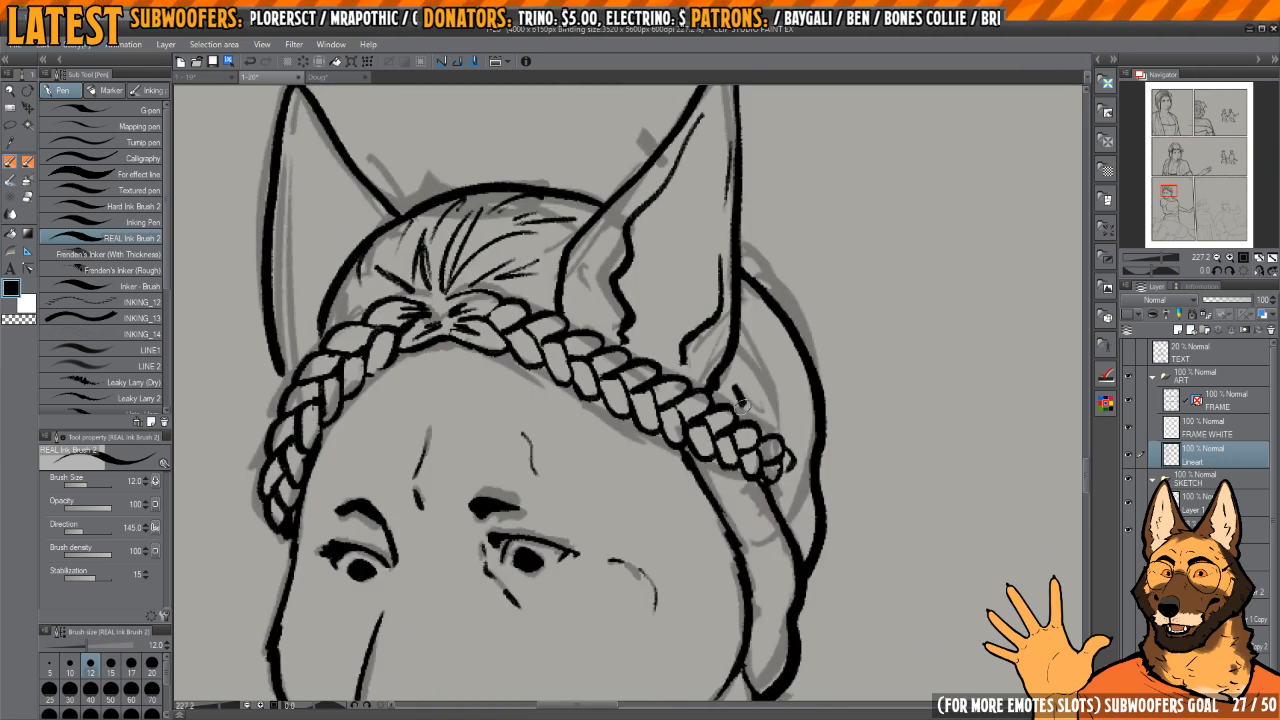
{"action": "key", "text": "ctrl+z"}
{"action": "key", "text": "h"}
{"action": "key", "text": "h"}
{"action": "scroll", "coordinate": [745, 368], "scroll_direction": "up", "scroll_amount": 2}
{"action": "key", "text": "h"}
{"action": "mouse_move", "coordinate": [520, 368]}
{"action": "left_mouse_down"}
{"action": "mouse_move", "coordinate": [714, 357]}
{"action": "mouse_move", "coordinate": [682, 390]}
{"action": "left_mouse_up"}
{"action": "key", "text": "h"}
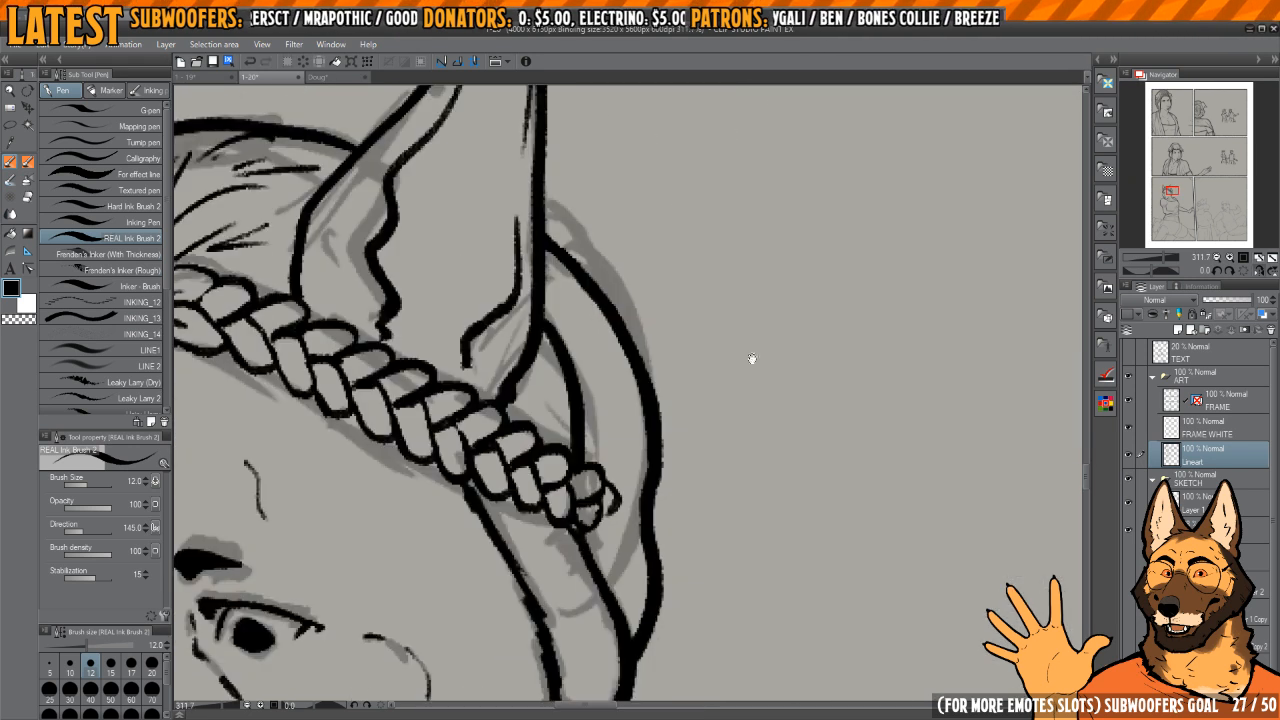
Step: Ink fine hair strands between the curve behind the ear and the outer outline of the hair
{"action": "scroll", "coordinate": [751, 360], "scroll_direction": "down", "scroll_amount": 3}
{"action": "scroll", "coordinate": [712, 438], "scroll_direction": "up", "scroll_amount": 2}
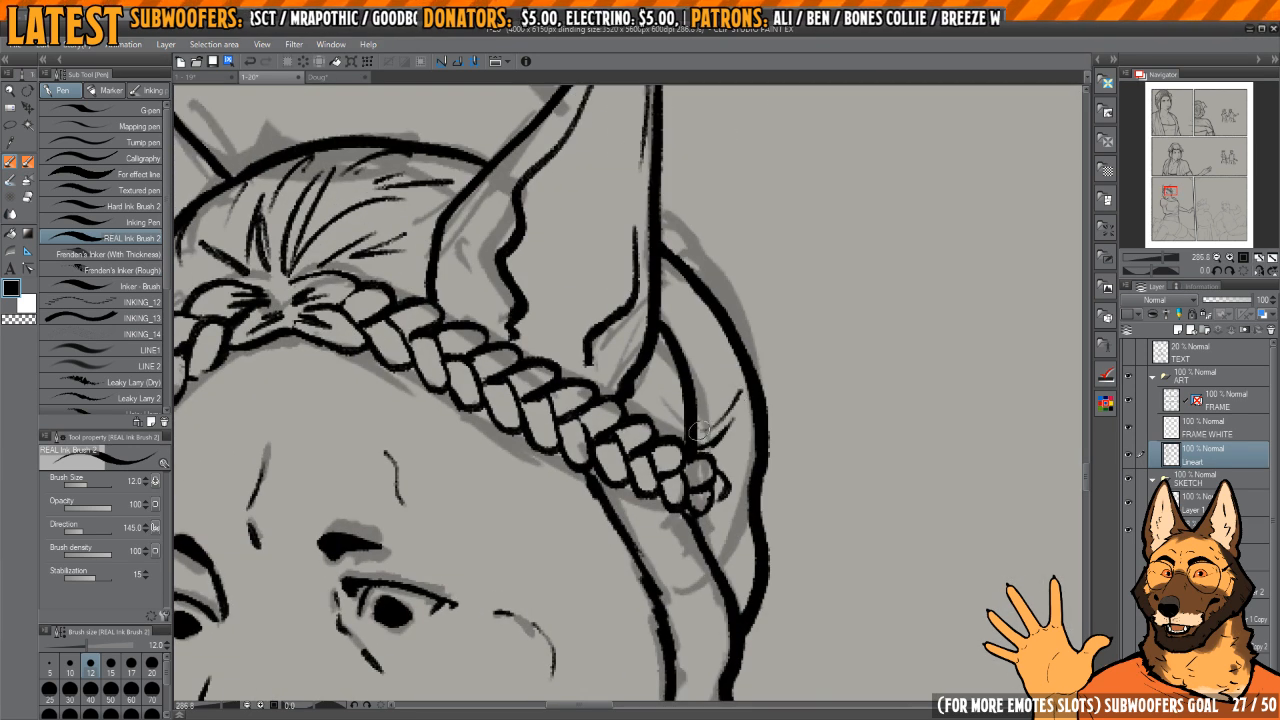
{"action": "left_click_drag", "start_coordinate": [699, 431], "coordinate": [732, 401]}
{"action": "left_click_drag", "start_coordinate": [724, 377], "coordinate": [696, 363]}
{"action": "key", "text": "h"}
{"action": "left_click_drag", "start_coordinate": [625, 392], "coordinate": [789, 407]}
{"action": "left_click_drag", "start_coordinate": [700, 350], "coordinate": [760, 297]}
{"action": "left_click_drag", "start_coordinate": [740, 303], "coordinate": [680, 404]}
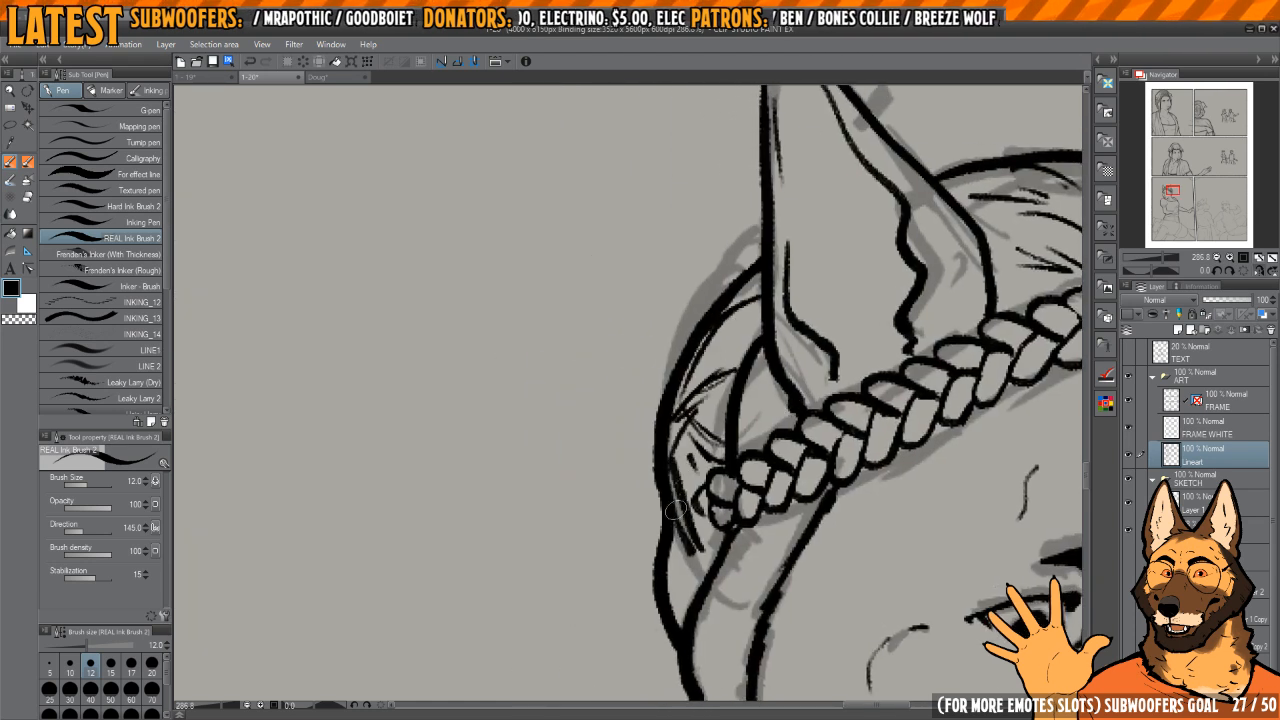
Step: Taper the hair strokes beside the braid's end with transparent ink and add more short strands there
{"action": "key", "text": "c"}
{"action": "left_click_drag", "start_coordinate": [700, 536], "coordinate": [677, 457]}
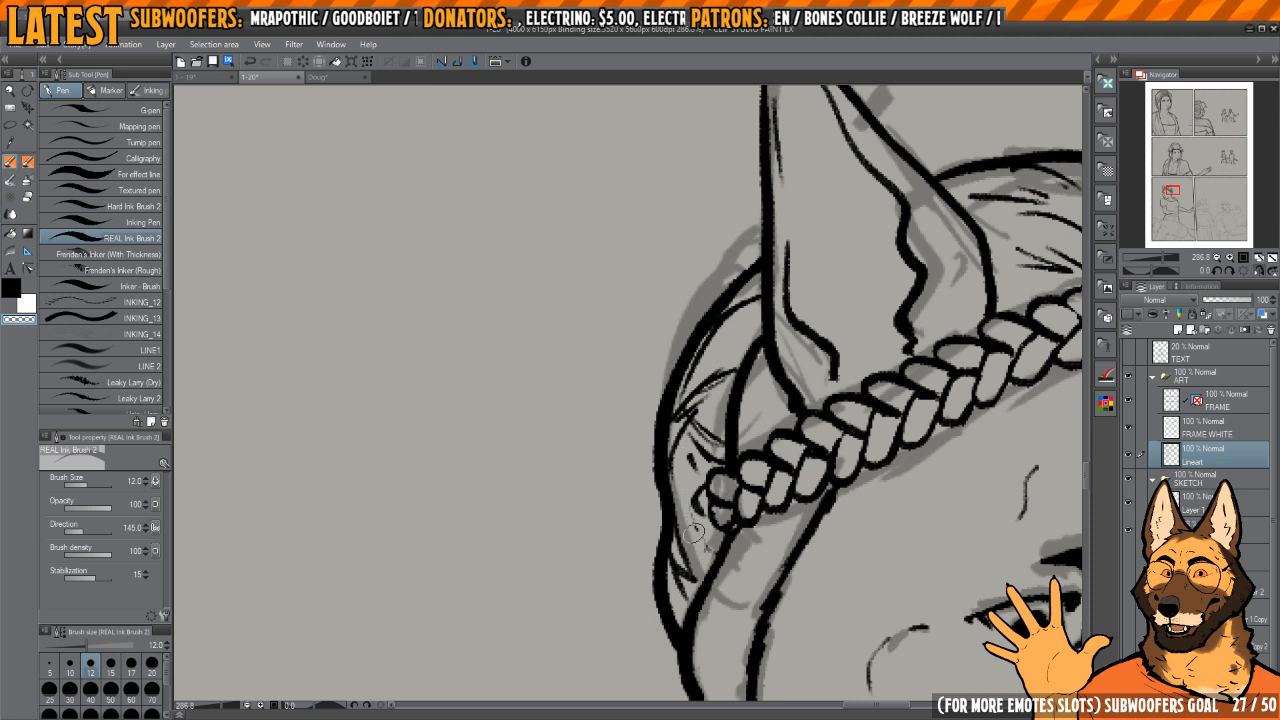
{"action": "key", "text": "c"}
{"action": "left_click_drag", "start_coordinate": [695, 533], "coordinate": [700, 527]}
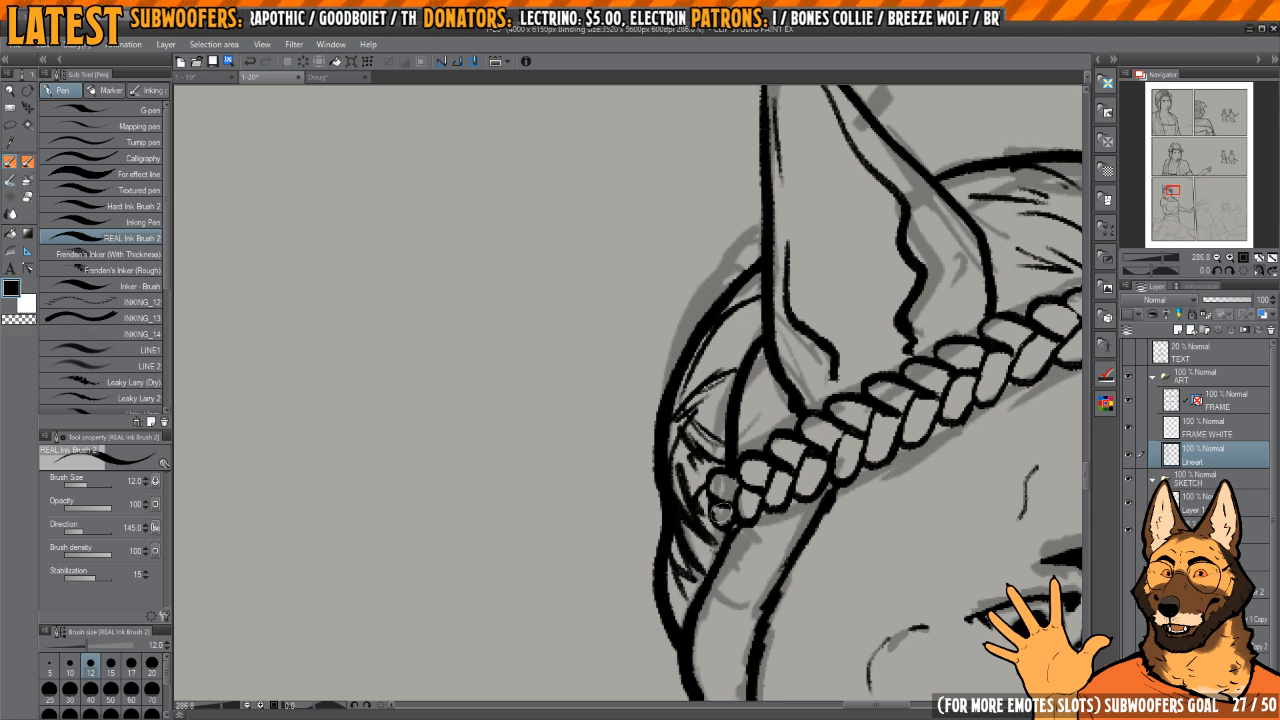
Step: Ink short curved hair strands inside the lower roll of hair below the braid's end
{"action": "scroll", "coordinate": [720, 512], "scroll_direction": "down", "scroll_amount": 1}
{"action": "scroll", "coordinate": [729, 495], "scroll_direction": "down", "scroll_amount": 3}
{"action": "key", "text": "h"}
{"action": "left_click_drag", "start_coordinate": [729, 495], "coordinate": [806, 344]}
{"action": "left_click_drag", "start_coordinate": [590, 478], "coordinate": [907, 476]}
{"action": "key", "text": "h"}
{"action": "scroll", "coordinate": [686, 408], "scroll_direction": "up", "scroll_amount": 2}
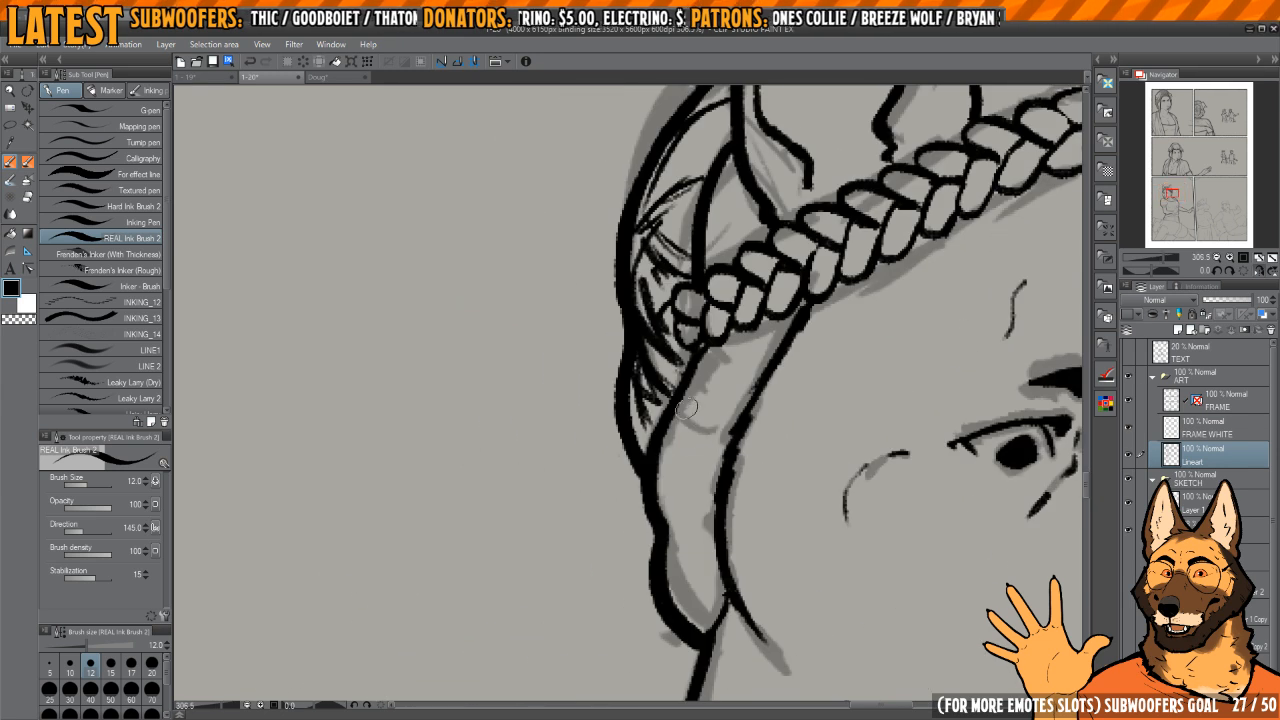
{"action": "key", "text": "h"}
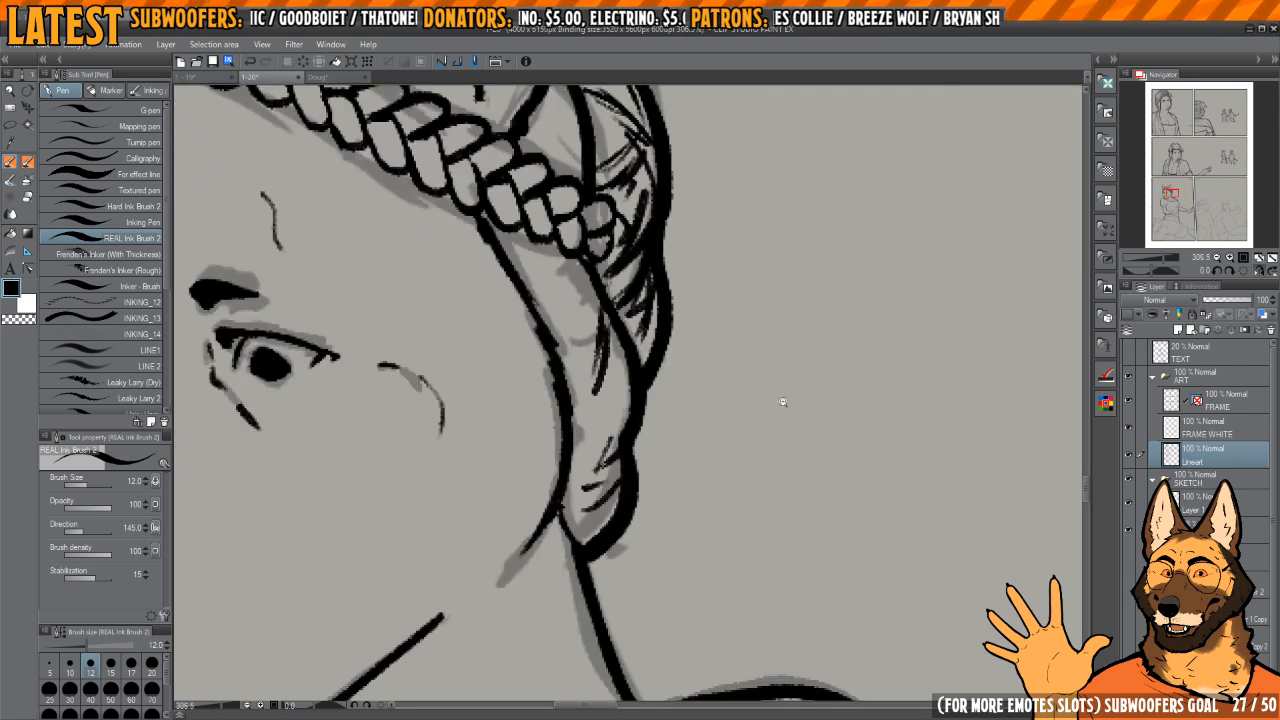
{"action": "scroll", "coordinate": [752, 386], "scroll_direction": "down", "scroll_amount": 2}
{"action": "scroll", "coordinate": [752, 386], "scroll_direction": "up", "scroll_amount": 2}
{"action": "key", "text": "c"}
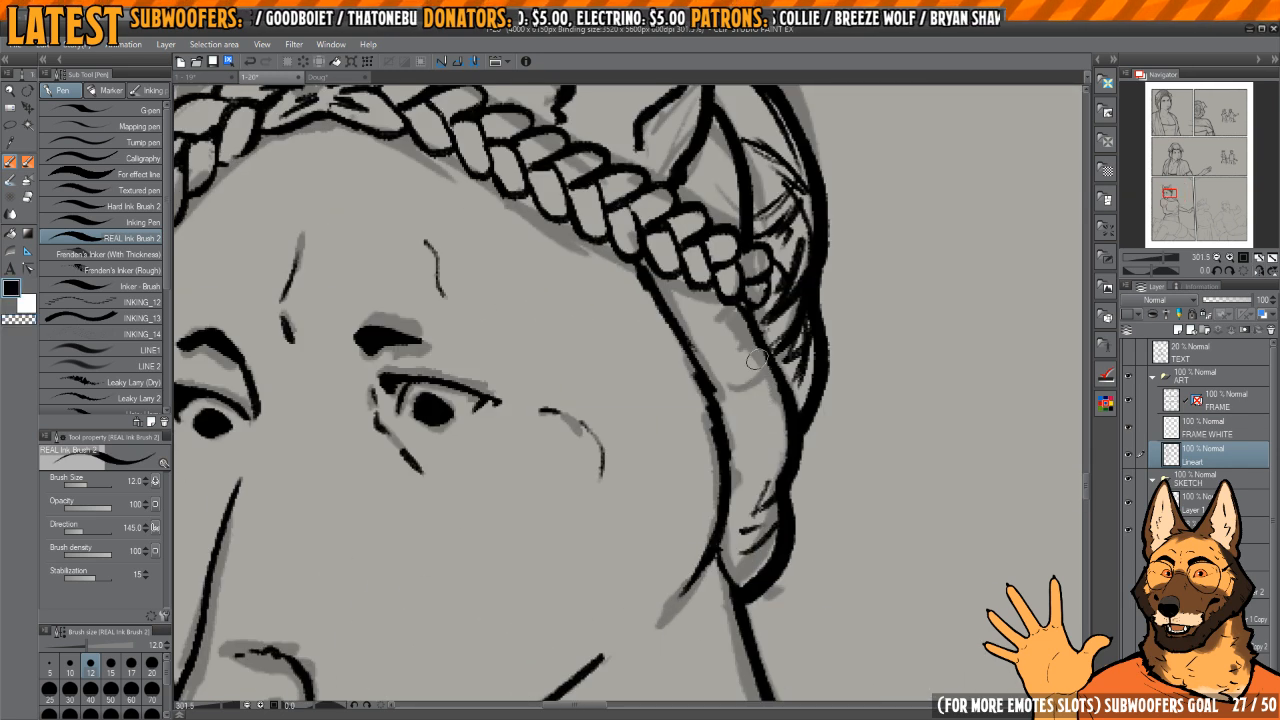
{"action": "scroll", "coordinate": [791, 421], "scroll_direction": "down", "scroll_amount": 4}
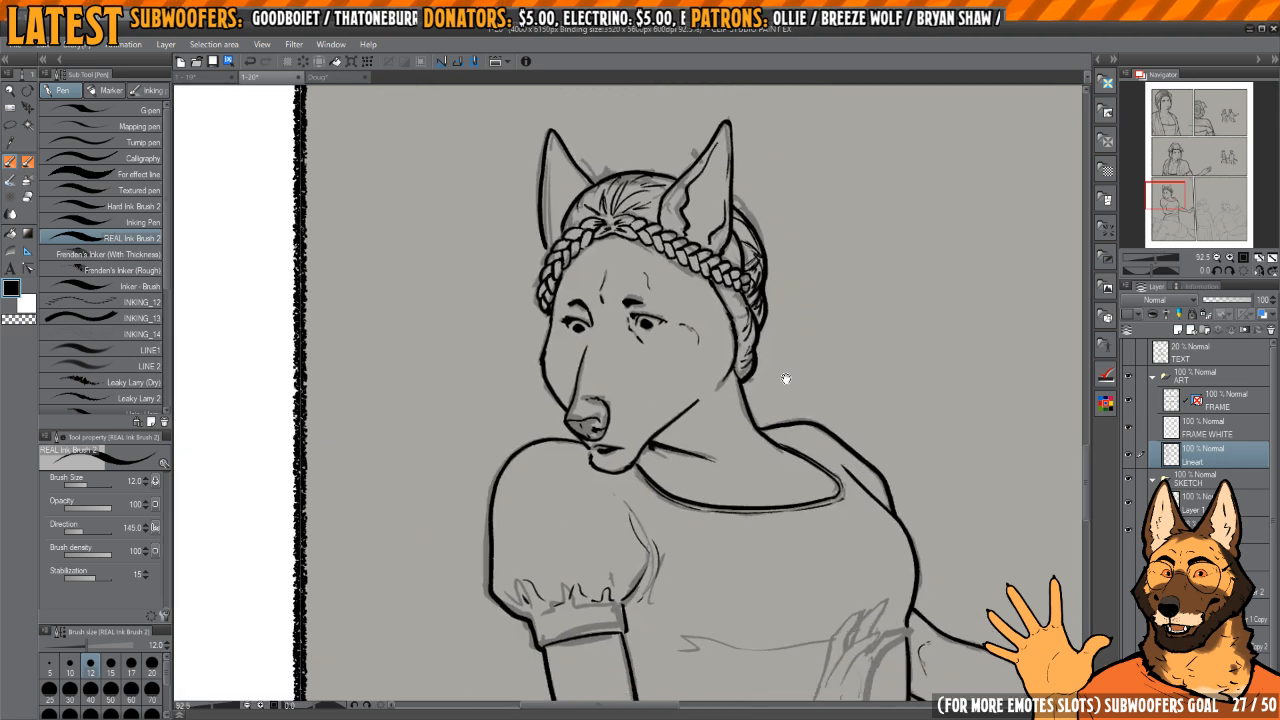
Step: Ink the collarbone lines above the dress neckline and short accent strokes along the neck
{"action": "left_click_drag", "start_coordinate": [786, 377], "coordinate": [774, 343]}
{"action": "scroll", "coordinate": [760, 397], "scroll_direction": "up", "scroll_amount": 3}
{"action": "key", "text": "h"}
{"action": "left_click_drag", "start_coordinate": [613, 454], "coordinate": [801, 416]}
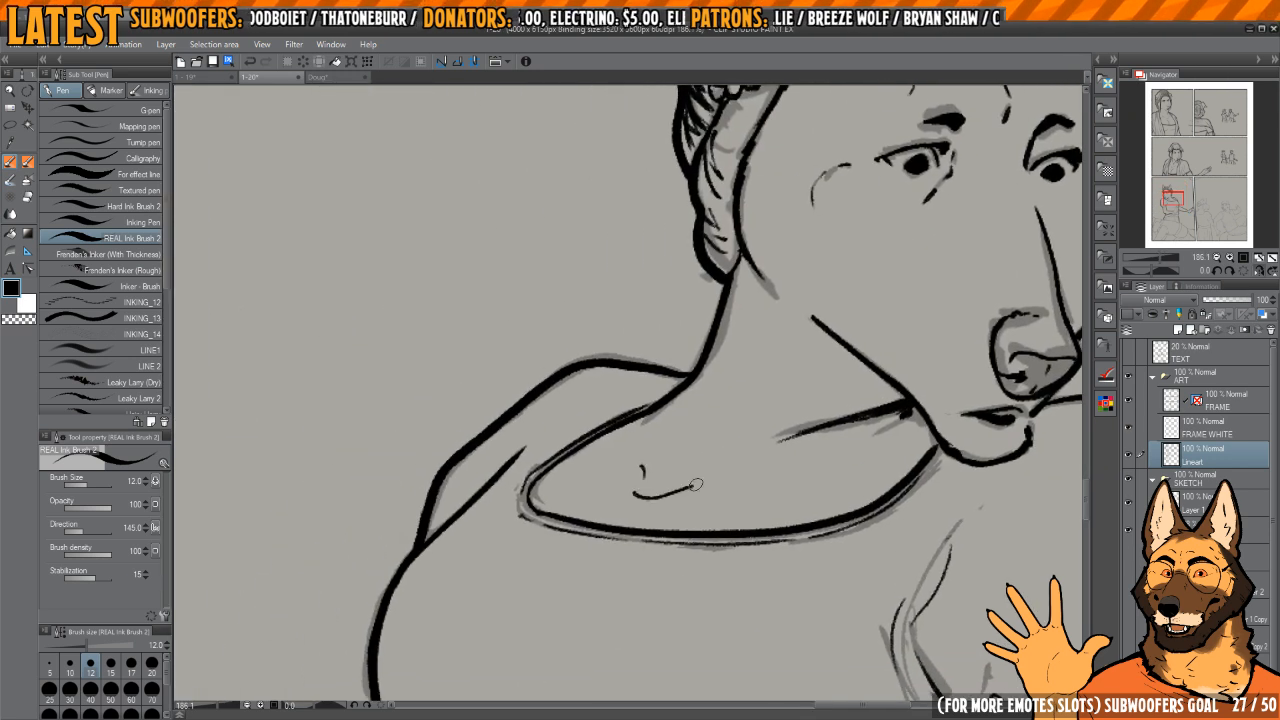
{"action": "left_click_drag", "start_coordinate": [805, 478], "coordinate": [856, 479]}
{"action": "left_click_drag", "start_coordinate": [728, 380], "coordinate": [746, 404]}
{"action": "left_click_drag", "start_coordinate": [648, 467], "coordinate": [718, 442]}
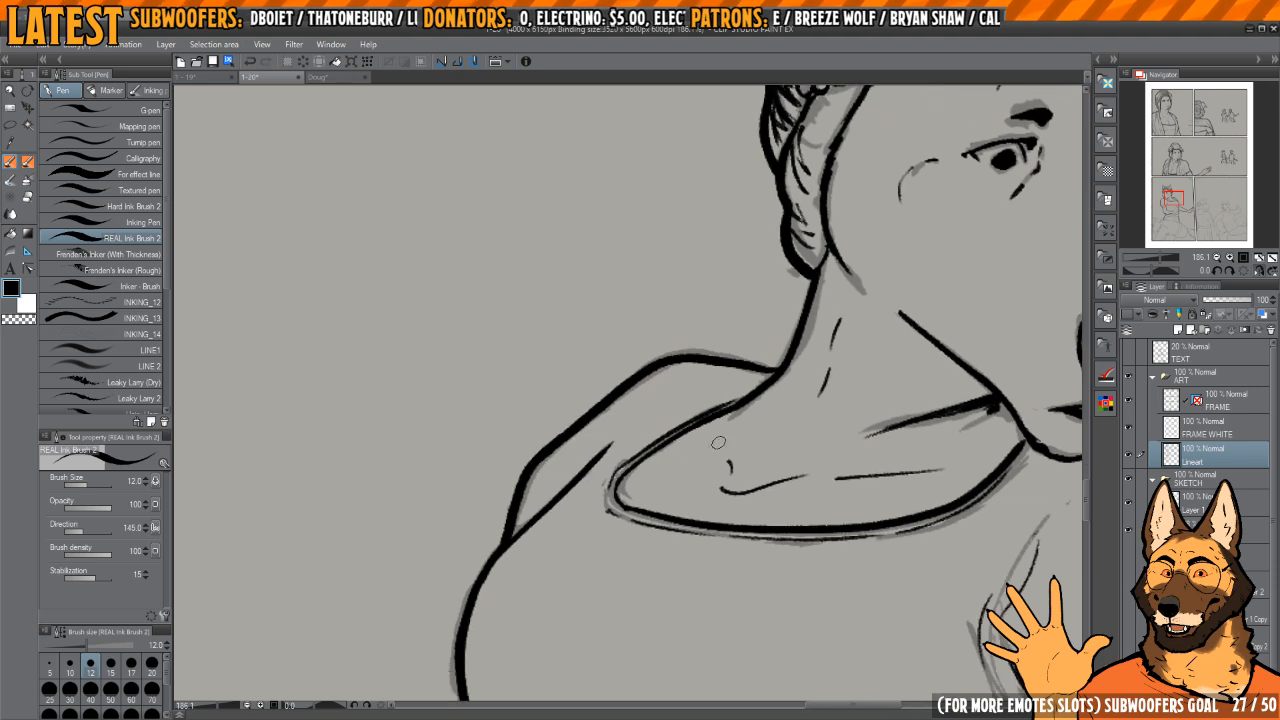
Step: Ink the outer edge of the hand at the waist from the forearm line up to the first finger
{"action": "scroll", "coordinate": [737, 468], "scroll_direction": "down", "scroll_amount": 6}
{"action": "left_click_drag", "start_coordinate": [765, 540], "coordinate": [703, 417]}
{"action": "scroll", "coordinate": [703, 417], "scroll_direction": "up", "scroll_amount": 7}
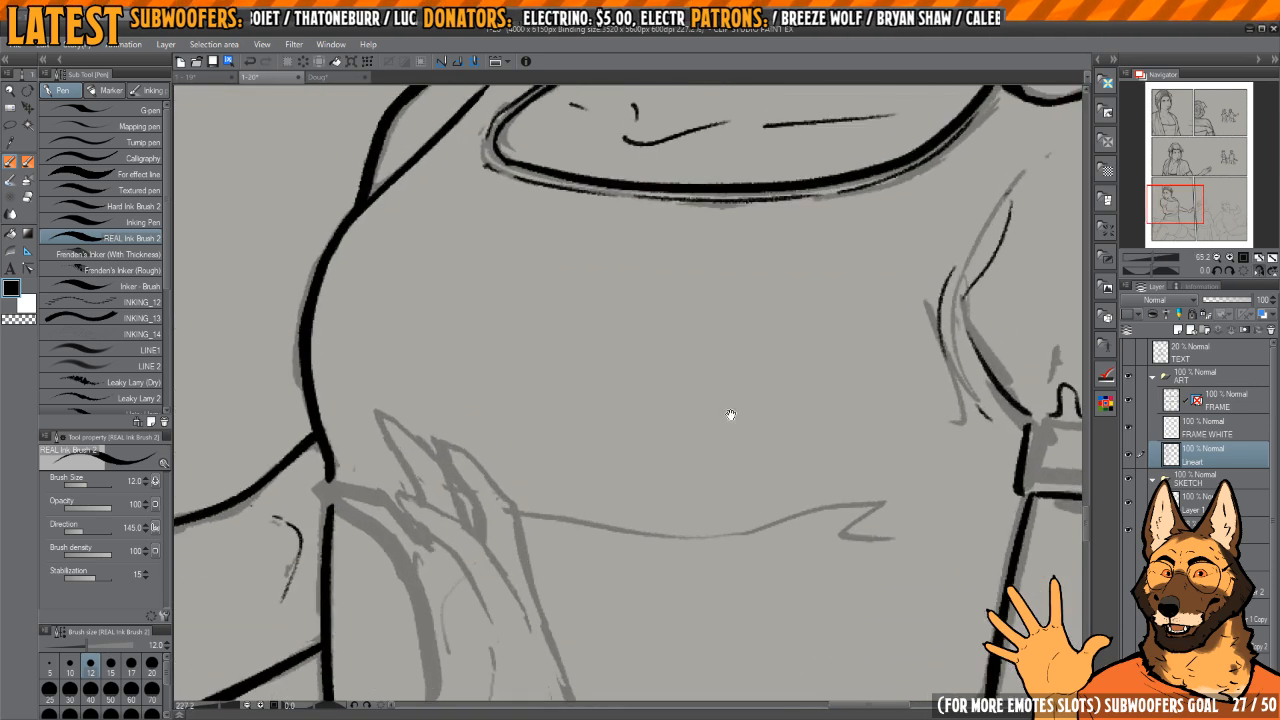
{"action": "key", "text": "h"}
{"action": "left_click_drag", "start_coordinate": [827, 495], "coordinate": [767, 291]}
{"action": "left_click_drag", "start_coordinate": [767, 291], "coordinate": [739, 262]}
{"action": "scroll", "coordinate": [699, 388], "scroll_direction": "up", "scroll_amount": 3}
{"action": "left_click_drag", "start_coordinate": [697, 391], "coordinate": [749, 494]}
{"action": "scroll", "coordinate": [729, 366], "scroll_direction": "up", "scroll_amount": 2}
{"action": "mouse_move", "coordinate": [766, 250]}
{"action": "left_mouse_down"}
{"action": "mouse_move", "coordinate": [706, 357]}
{"action": "mouse_move", "coordinate": [710, 435]}
{"action": "mouse_move", "coordinate": [704, 365]}
{"action": "mouse_move", "coordinate": [701, 562]}
{"action": "mouse_move", "coordinate": [676, 632]}
{"action": "left_mouse_up"}
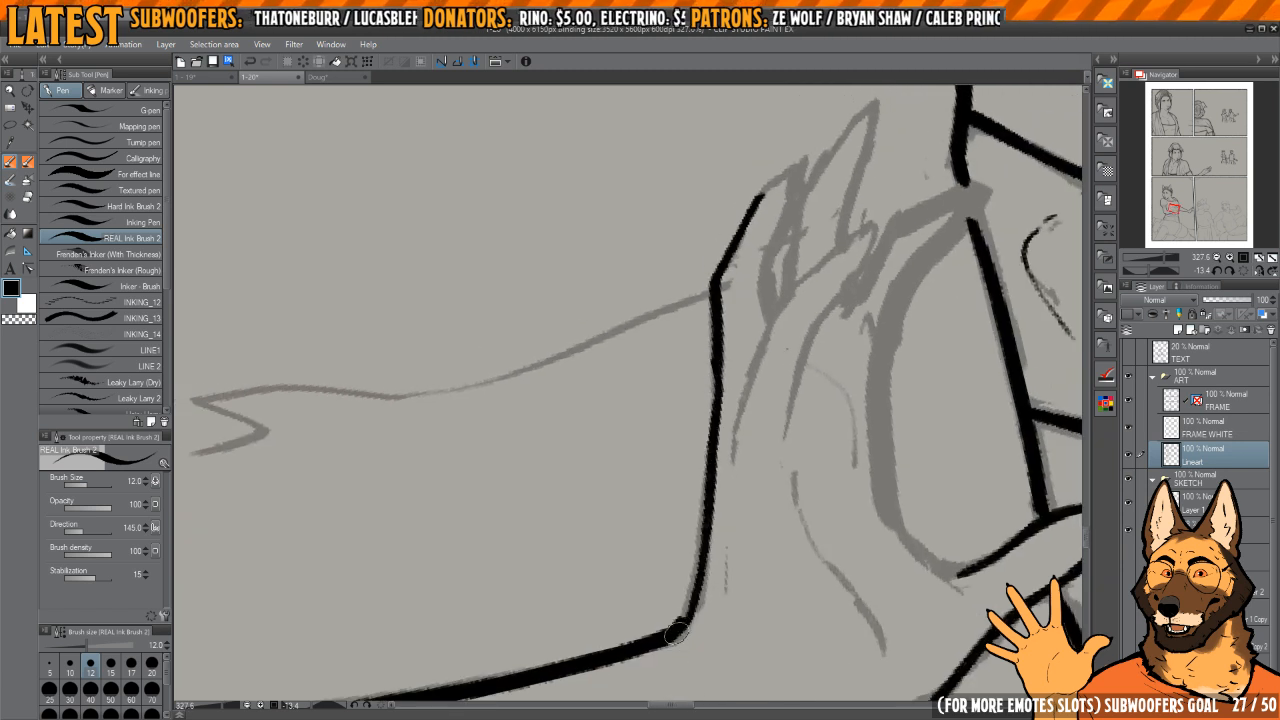
{"action": "left_click_drag", "start_coordinate": [787, 402], "coordinate": [735, 401]}
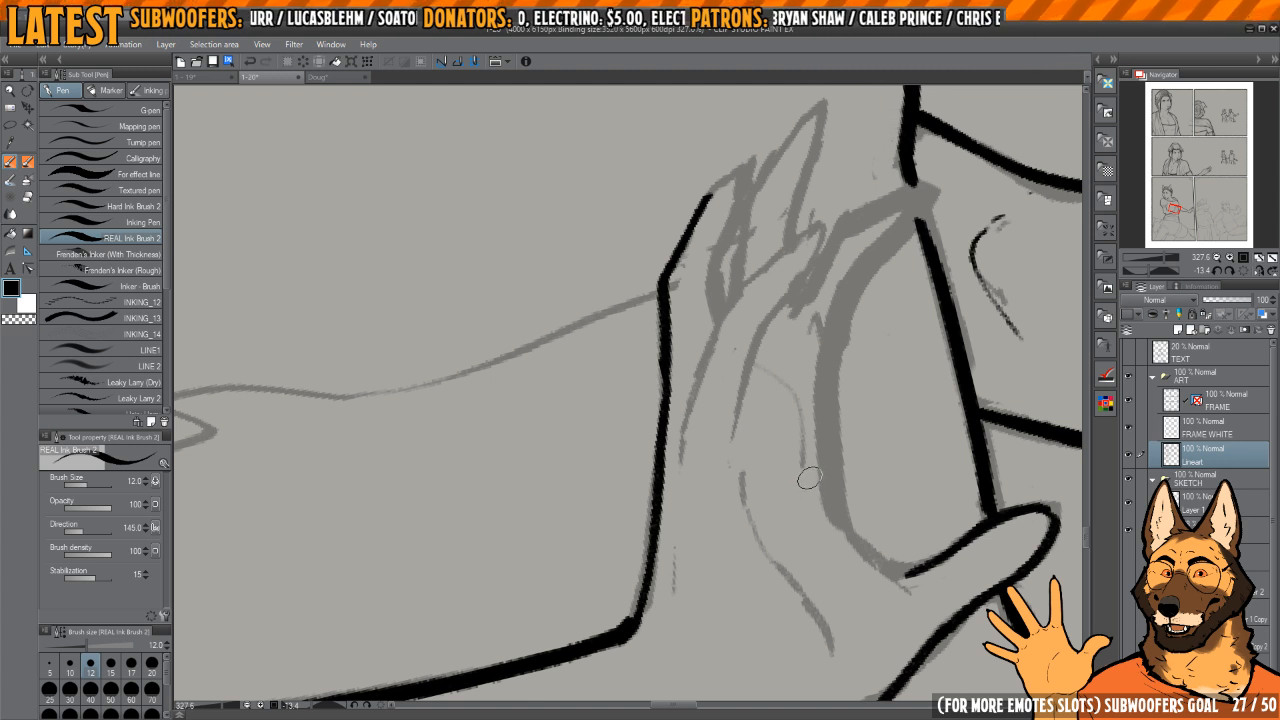
{"action": "left_click_drag", "start_coordinate": [809, 479], "coordinate": [717, 391]}
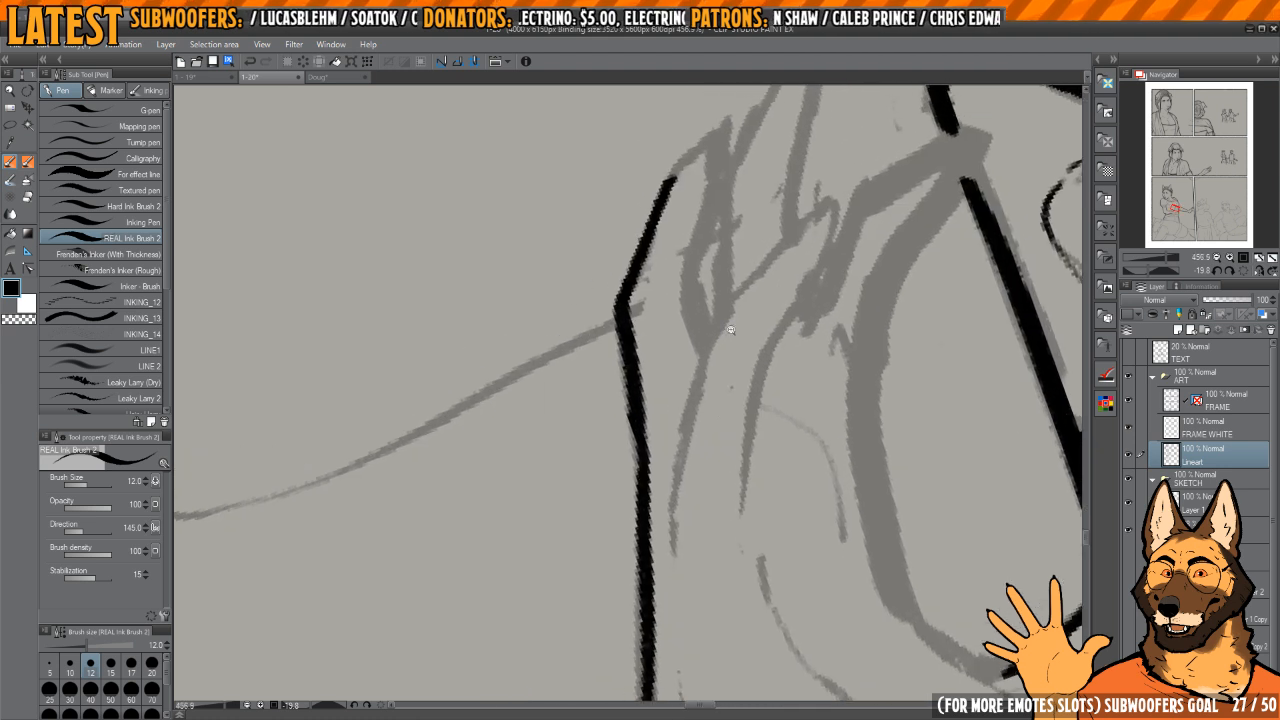
Step: Ink the upper edge of the middle finger on the hand at the waist, from its tip to the knuckle
{"action": "left_click_drag", "start_coordinate": [730, 330], "coordinate": [797, 306]}
{"action": "left_click_drag", "start_coordinate": [855, 198], "coordinate": [735, 322]}
{"action": "key", "text": "ctrl+z"}
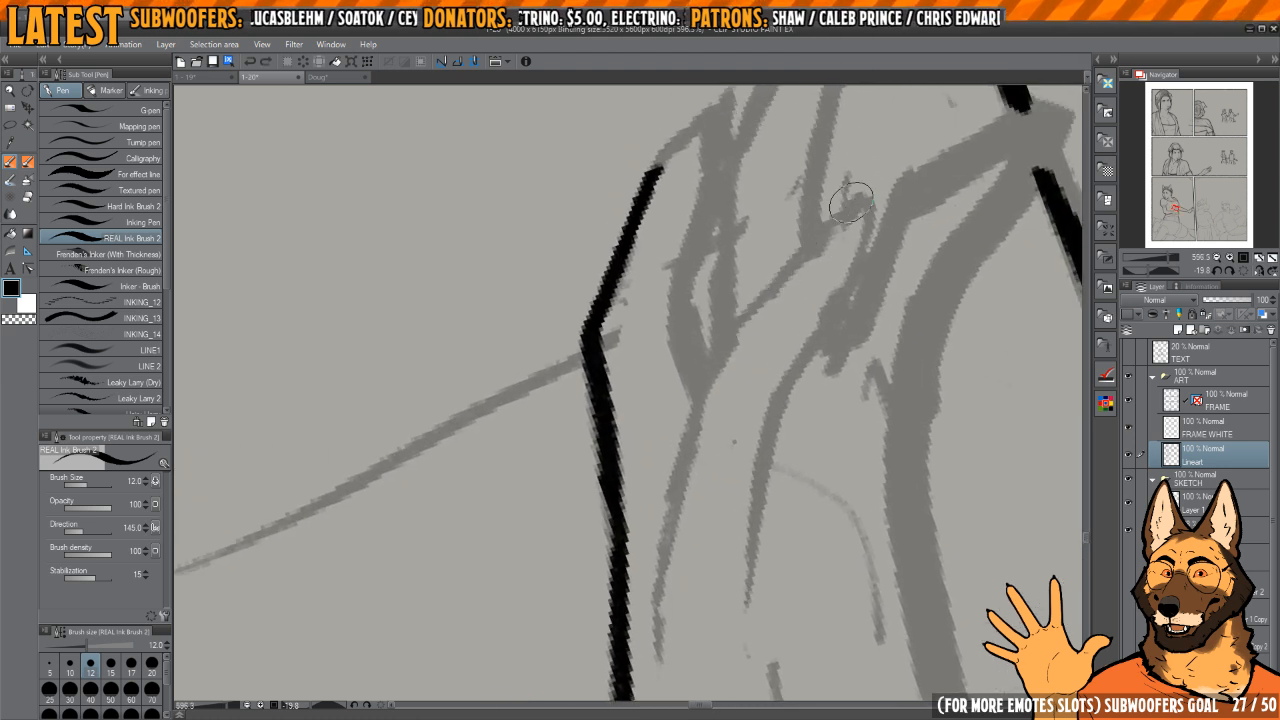
{"action": "mouse_move", "coordinate": [860, 196]}
{"action": "left_mouse_down"}
{"action": "mouse_move", "coordinate": [742, 312]}
{"action": "mouse_move", "coordinate": [688, 430]}
{"action": "left_mouse_up"}
{"action": "left_click_drag", "start_coordinate": [686, 430], "coordinate": [706, 375]}
{"action": "key", "text": "c"}
{"action": "mouse_move", "coordinate": [749, 284]}
{"action": "left_mouse_down"}
{"action": "mouse_move", "coordinate": [734, 360]}
{"action": "mouse_move", "coordinate": [704, 380]}
{"action": "mouse_move", "coordinate": [674, 510]}
{"action": "left_mouse_up"}
{"action": "key", "text": "c"}
{"action": "left_click_drag", "start_coordinate": [671, 499], "coordinate": [686, 434]}
{"action": "left_click_drag", "start_coordinate": [700, 376], "coordinate": [690, 500]}
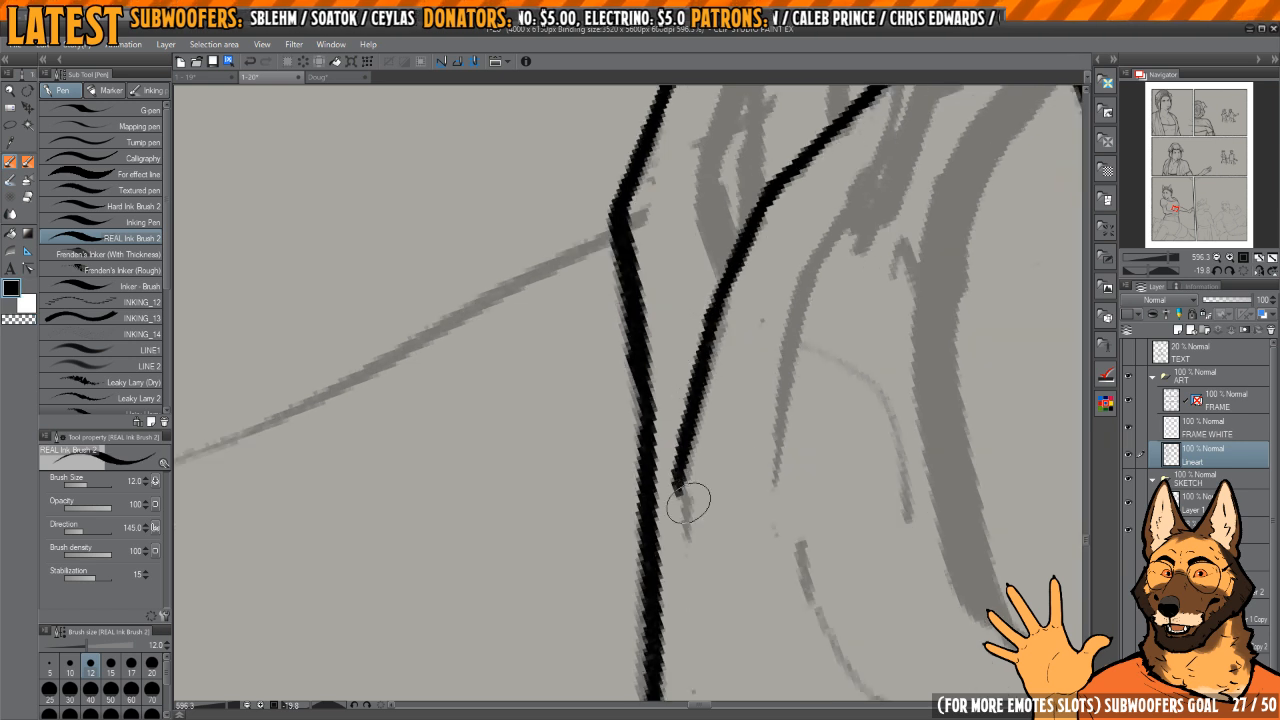
Step: Ink the lower edge of the same finger from its rounded tip back onto the hand, correcting the line with transparent ink
{"action": "mouse_move", "coordinate": [817, 257]}
{"action": "left_mouse_down"}
{"action": "mouse_move", "coordinate": [746, 337]}
{"action": "mouse_move", "coordinate": [747, 408]}
{"action": "mouse_move", "coordinate": [816, 284]}
{"action": "mouse_move", "coordinate": [757, 381]}
{"action": "left_mouse_up"}
{"action": "key", "text": "c"}
{"action": "left_click_drag", "start_coordinate": [770, 367], "coordinate": [786, 331]}
{"action": "key", "text": "c"}
{"action": "left_click_drag", "start_coordinate": [818, 256], "coordinate": [752, 371]}
{"action": "key", "text": "c"}
{"action": "mouse_move", "coordinate": [820, 237]}
{"action": "left_mouse_down"}
{"action": "mouse_move", "coordinate": [822, 266]}
{"action": "mouse_move", "coordinate": [735, 443]}
{"action": "left_mouse_up"}
{"action": "mouse_move", "coordinate": [742, 430]}
{"action": "left_mouse_down"}
{"action": "mouse_move", "coordinate": [763, 356]}
{"action": "mouse_move", "coordinate": [744, 538]}
{"action": "mouse_move", "coordinate": [734, 343]}
{"action": "mouse_move", "coordinate": [774, 330]}
{"action": "left_mouse_up"}
Step: Ink the tendon lines on the back of the hand and the short accent strokes along the wrist's lower edge
{"action": "scroll", "coordinate": [738, 520], "scroll_direction": "down", "scroll_amount": 3}
{"action": "left_click_drag", "start_coordinate": [729, 434], "coordinate": [801, 595]}
{"action": "mouse_move", "coordinate": [676, 530]}
{"action": "left_mouse_down"}
{"action": "mouse_move", "coordinate": [691, 423]}
{"action": "mouse_move", "coordinate": [657, 437]}
{"action": "mouse_move", "coordinate": [682, 455]}
{"action": "left_mouse_up"}
{"action": "left_click_drag", "start_coordinate": [661, 462], "coordinate": [666, 540]}
{"action": "mouse_move", "coordinate": [660, 548]}
{"action": "left_mouse_down"}
{"action": "mouse_move", "coordinate": [805, 398]}
{"action": "mouse_move", "coordinate": [737, 338]}
{"action": "left_mouse_up"}
{"action": "left_click_drag", "start_coordinate": [737, 338], "coordinate": [743, 403]}
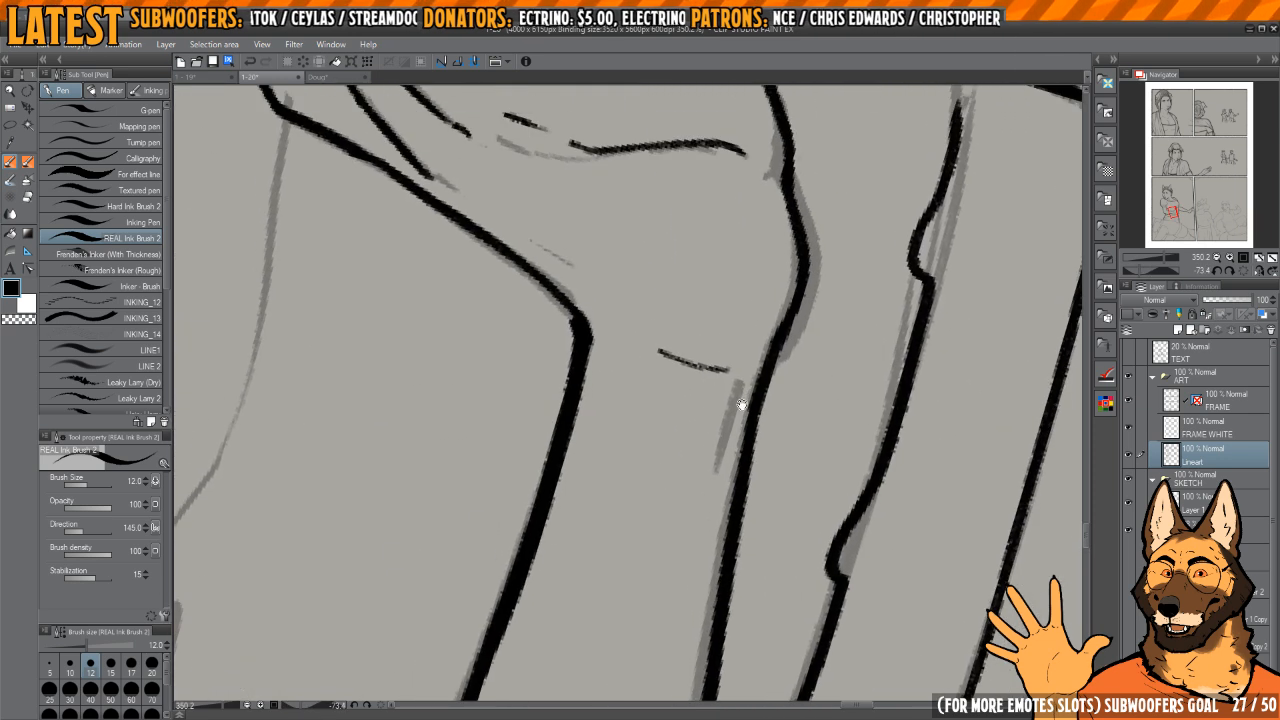
{"action": "key", "text": "c"}
{"action": "mouse_move", "coordinate": [660, 350]}
{"action": "left_mouse_down"}
{"action": "mouse_move", "coordinate": [702, 360]}
{"action": "mouse_move", "coordinate": [712, 490]}
{"action": "left_mouse_up"}
{"action": "key", "text": "c"}
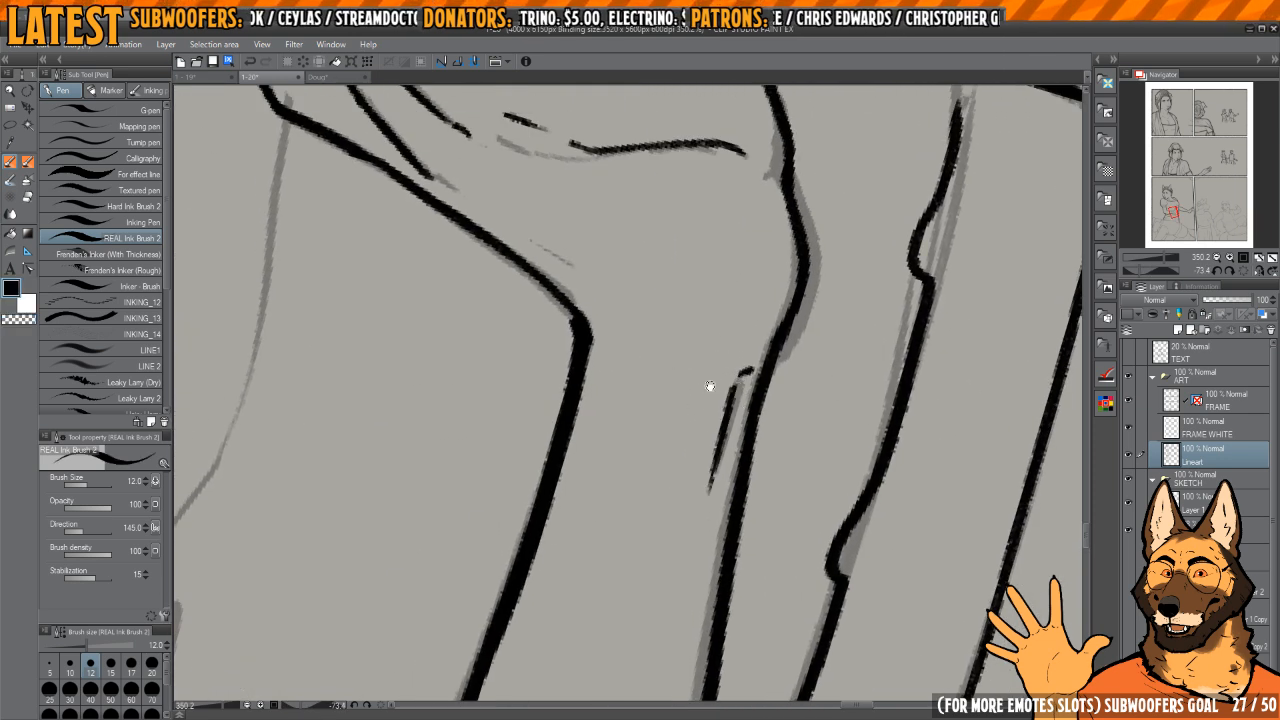
Step: Ink the short crease inside the wrist bend and refine the nearby lines with transparent ink
{"action": "left_click_drag", "start_coordinate": [709, 386], "coordinate": [745, 444]}
{"action": "left_click_drag", "start_coordinate": [745, 444], "coordinate": [706, 488]}
{"action": "left_click_drag", "start_coordinate": [645, 458], "coordinate": [678, 564]}
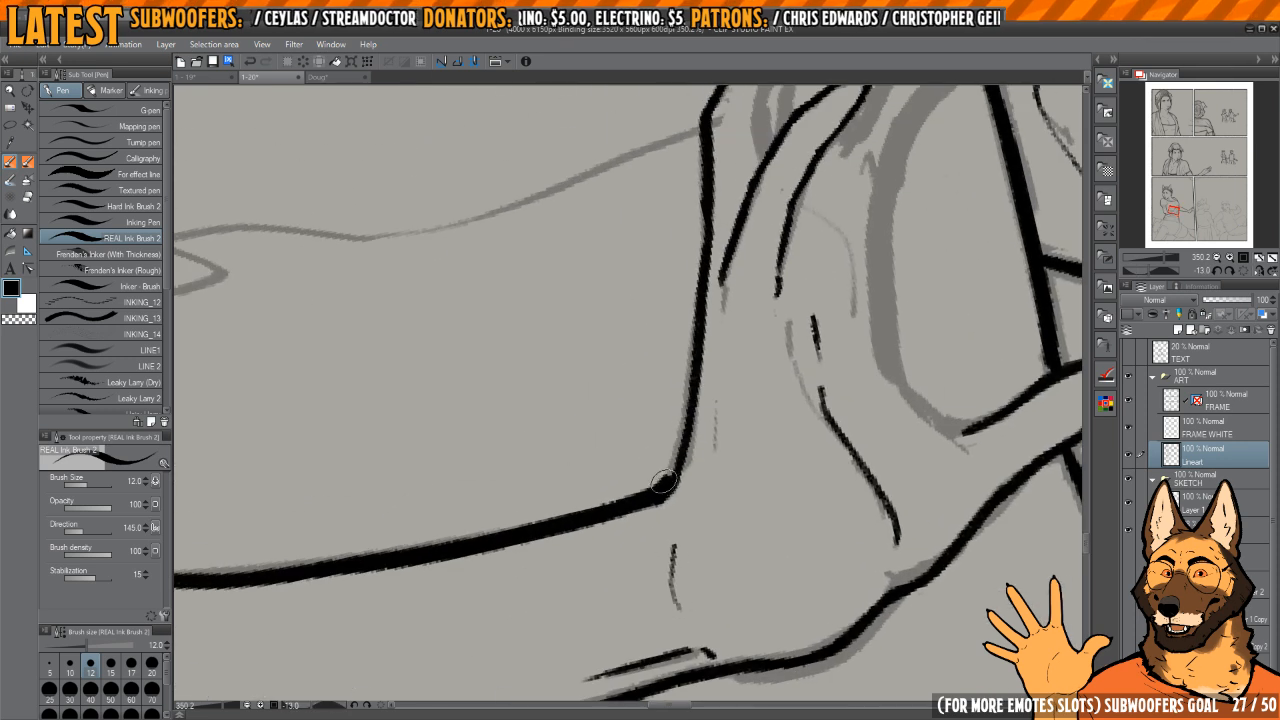
{"action": "mouse_move", "coordinate": [668, 471]}
{"action": "left_mouse_down"}
{"action": "mouse_move", "coordinate": [701, 317]}
{"action": "mouse_move", "coordinate": [683, 487]}
{"action": "left_mouse_up"}
{"action": "key", "text": "c"}
{"action": "mouse_move", "coordinate": [884, 403]}
{"action": "left_mouse_down"}
{"action": "mouse_move", "coordinate": [728, 442]}
{"action": "mouse_move", "coordinate": [724, 522]}
{"action": "left_mouse_up"}
{"action": "left_click_drag", "start_coordinate": [763, 432], "coordinate": [756, 449]}
{"action": "key", "text": "c"}
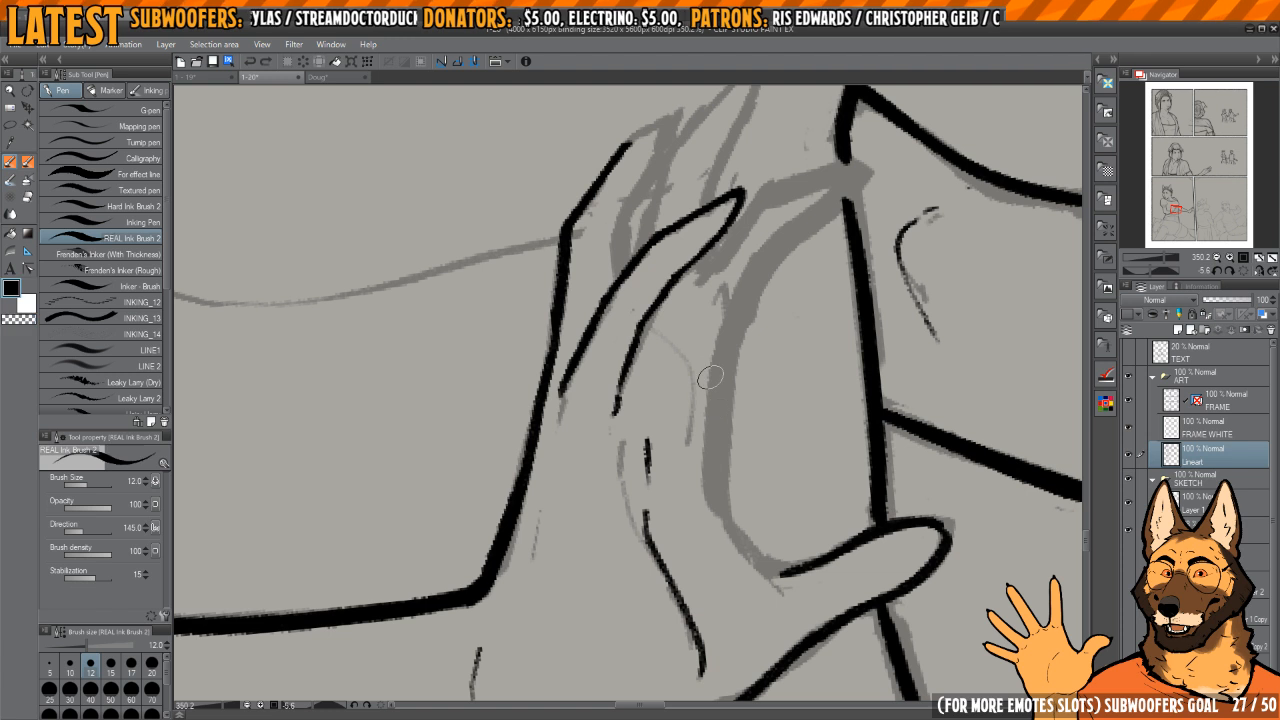
Step: Ink the inner curve of the hand from the palm down to the upper edge of the thumb
{"action": "mouse_move", "coordinate": [714, 374]}
{"action": "left_mouse_down"}
{"action": "mouse_move", "coordinate": [707, 473]}
{"action": "mouse_move", "coordinate": [757, 562]}
{"action": "left_mouse_up"}
{"action": "left_click_drag", "start_coordinate": [750, 441], "coordinate": [728, 341]}
{"action": "left_click_drag", "start_coordinate": [755, 459], "coordinate": [757, 514]}
{"action": "scroll", "coordinate": [732, 430], "scroll_direction": "up", "scroll_amount": 1}
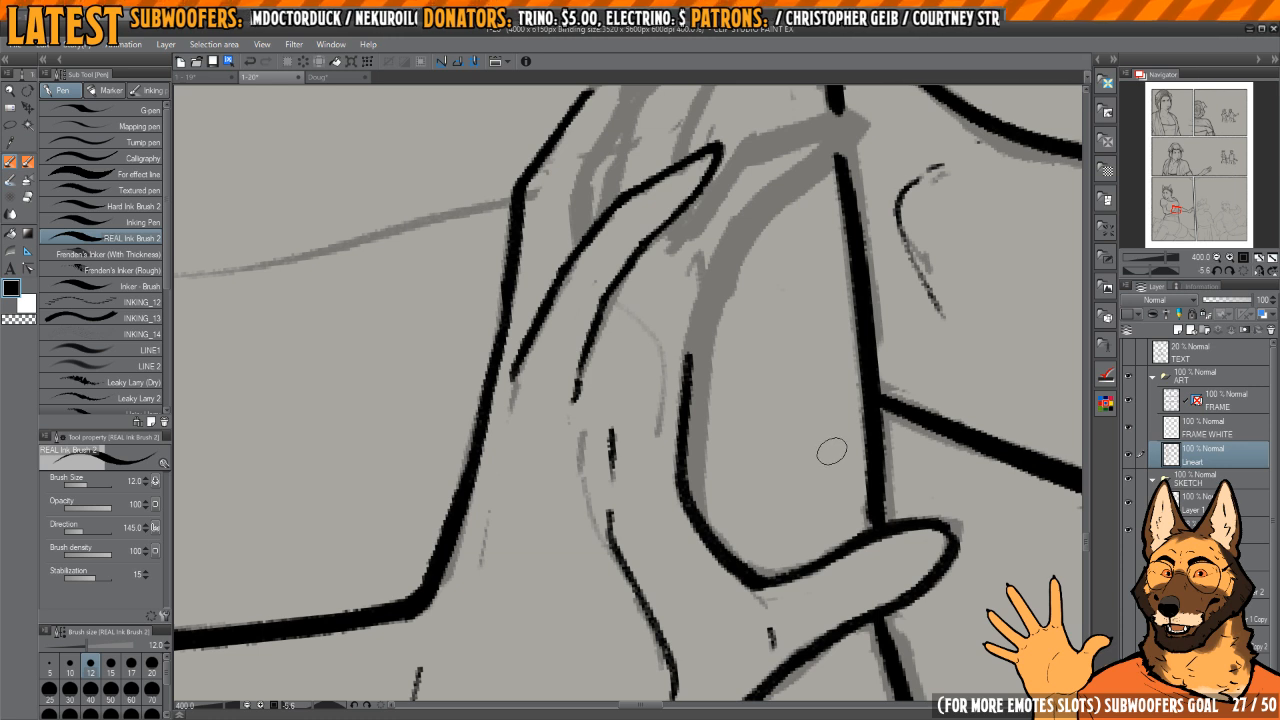
Step: Ink the tip and inner edge of the outermost finger down to the neighbouring finger
{"action": "mouse_move", "coordinate": [743, 372]}
{"action": "left_mouse_down"}
{"action": "mouse_move", "coordinate": [757, 426]}
{"action": "mouse_move", "coordinate": [734, 386]}
{"action": "left_mouse_up"}
{"action": "left_click_drag", "start_coordinate": [712, 320], "coordinate": [773, 441]}
{"action": "mouse_move", "coordinate": [650, 405]}
{"action": "left_mouse_down"}
{"action": "mouse_move", "coordinate": [674, 404]}
{"action": "mouse_move", "coordinate": [670, 345]}
{"action": "mouse_move", "coordinate": [736, 306]}
{"action": "mouse_move", "coordinate": [671, 480]}
{"action": "mouse_move", "coordinate": [686, 553]}
{"action": "left_mouse_up"}
{"action": "left_click_drag", "start_coordinate": [723, 492], "coordinate": [709, 488]}
{"action": "left_click_drag", "start_coordinate": [790, 295], "coordinate": [708, 406]}
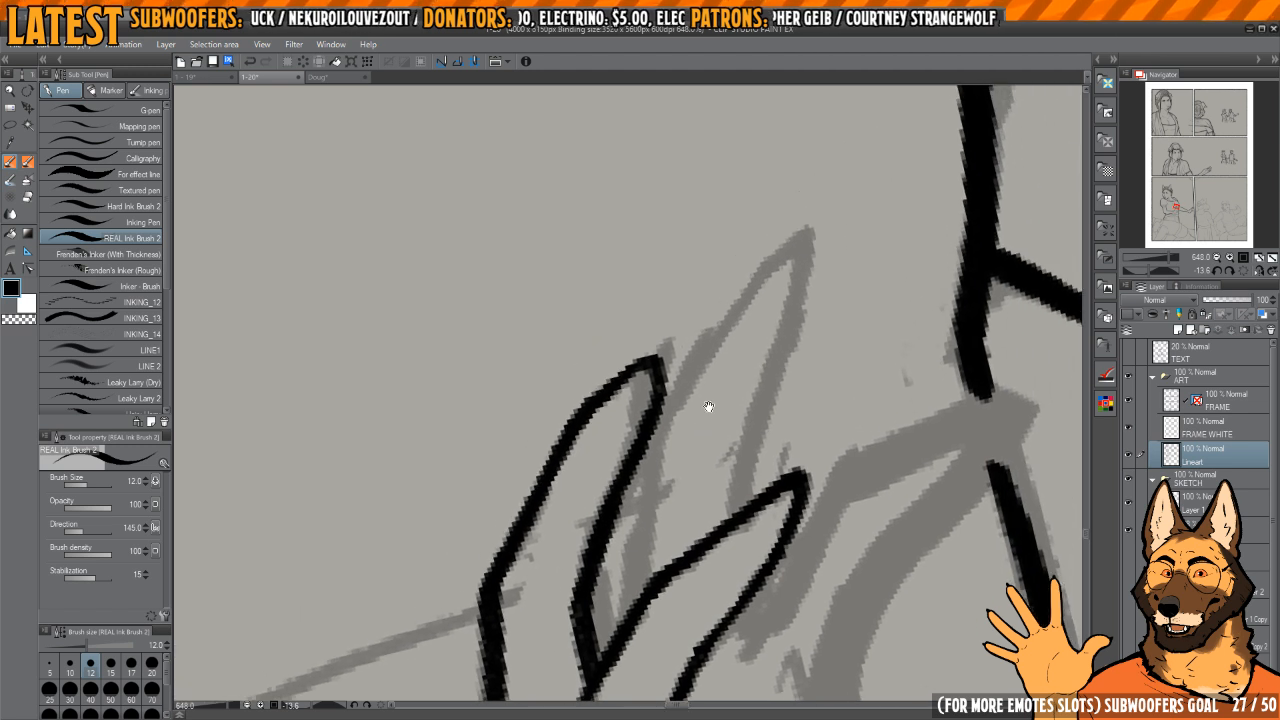
Step: Ink both edges of the long finger behind the front ones and trim the overlaps with transparent ink
{"action": "scroll", "coordinate": [709, 407], "scroll_direction": "down", "scroll_amount": 2}
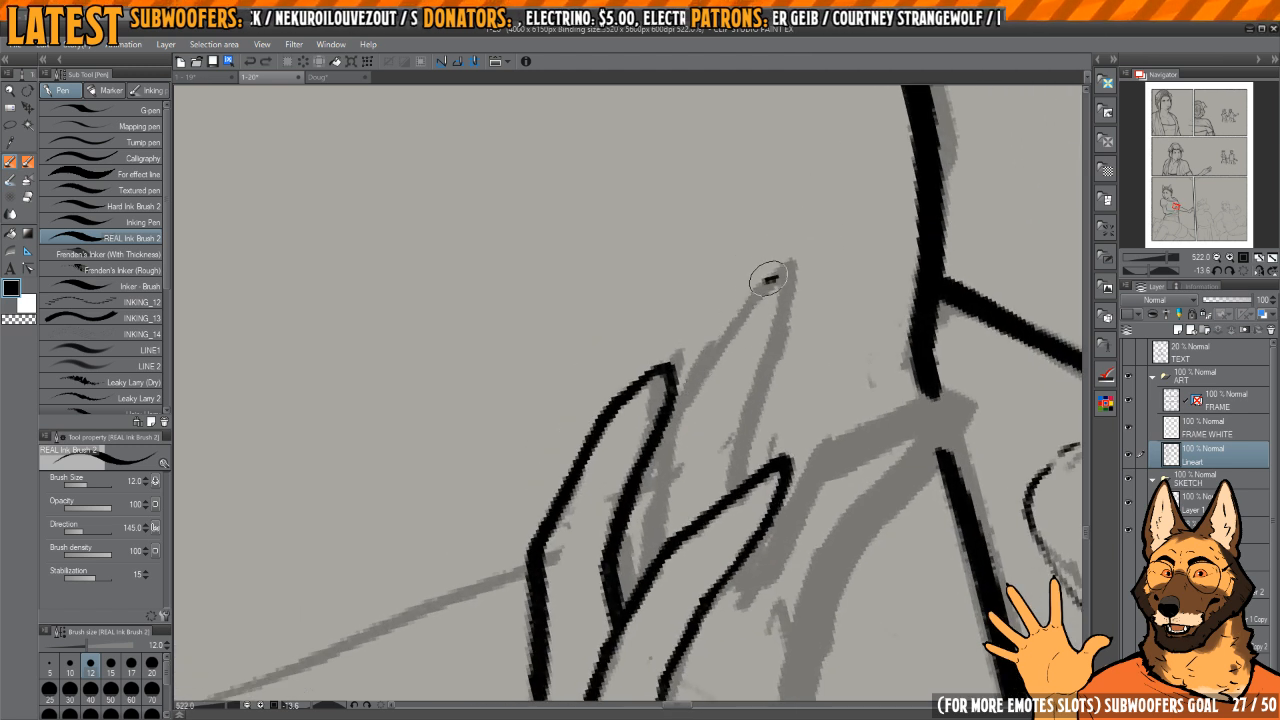
{"action": "mouse_move", "coordinate": [768, 278]}
{"action": "left_mouse_down"}
{"action": "mouse_move", "coordinate": [685, 384]}
{"action": "mouse_move", "coordinate": [651, 554]}
{"action": "left_mouse_up"}
{"action": "left_click_drag", "start_coordinate": [701, 451], "coordinate": [701, 439]}
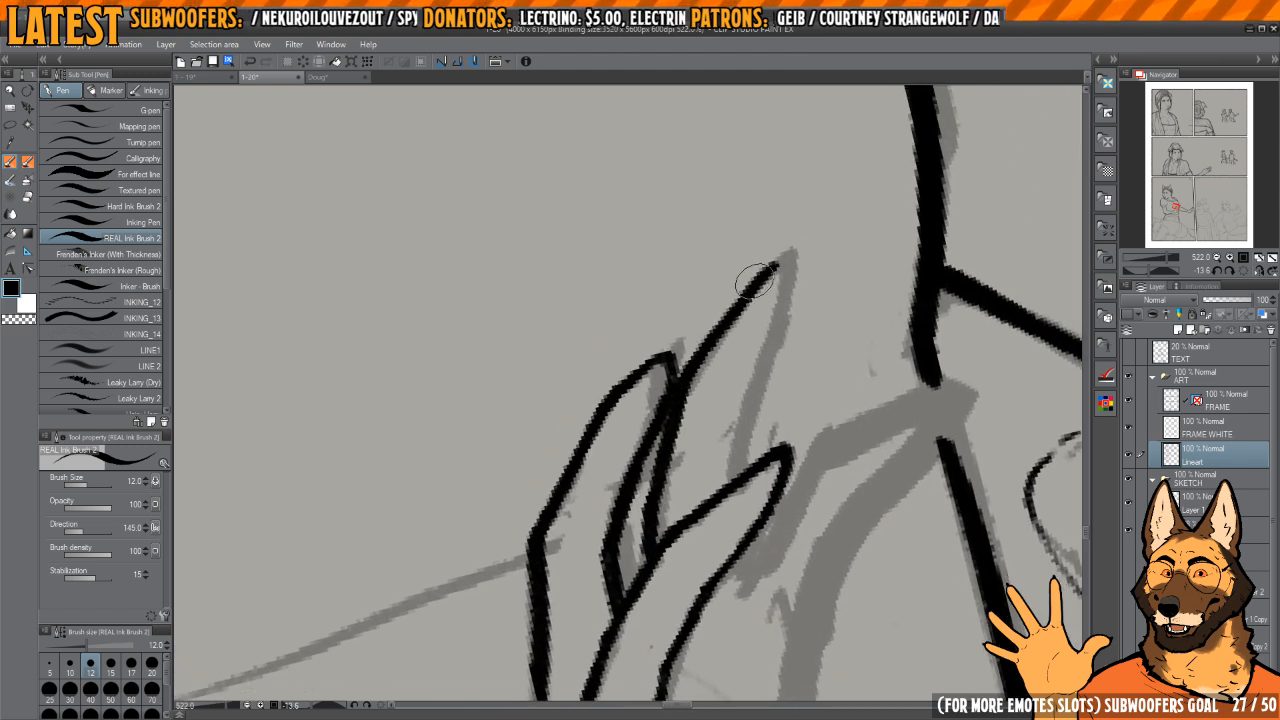
{"action": "mouse_move", "coordinate": [781, 272]}
{"action": "left_mouse_down"}
{"action": "mouse_move", "coordinate": [724, 480]}
{"action": "mouse_move", "coordinate": [692, 340]}
{"action": "mouse_move", "coordinate": [703, 449]}
{"action": "left_mouse_up"}
{"action": "mouse_move", "coordinate": [631, 402]}
{"action": "left_mouse_down"}
{"action": "mouse_move", "coordinate": [617, 391]}
{"action": "mouse_move", "coordinate": [625, 450]}
{"action": "mouse_move", "coordinate": [605, 374]}
{"action": "left_mouse_up"}
{"action": "mouse_move", "coordinate": [613, 472]}
{"action": "left_mouse_down"}
{"action": "mouse_move", "coordinate": [621, 491]}
{"action": "mouse_move", "coordinate": [664, 430]}
{"action": "mouse_move", "coordinate": [700, 325]}
{"action": "left_mouse_up"}
{"action": "key", "text": "c"}
{"action": "mouse_move", "coordinate": [671, 399]}
{"action": "left_mouse_down"}
{"action": "mouse_move", "coordinate": [722, 291]}
{"action": "mouse_move", "coordinate": [697, 322]}
{"action": "mouse_move", "coordinate": [860, 188]}
{"action": "mouse_move", "coordinate": [866, 234]}
{"action": "mouse_move", "coordinate": [786, 330]}
{"action": "left_mouse_up"}
{"action": "key", "text": "c"}
{"action": "mouse_move", "coordinate": [786, 330]}
{"action": "left_mouse_down"}
{"action": "mouse_move", "coordinate": [792, 304]}
{"action": "mouse_move", "coordinate": [751, 338]}
{"action": "mouse_move", "coordinate": [707, 496]}
{"action": "mouse_move", "coordinate": [707, 422]}
{"action": "left_mouse_up"}
{"action": "scroll", "coordinate": [790, 306], "scroll_direction": "down", "scroll_amount": 2}
{"action": "scroll", "coordinate": [780, 314], "scroll_direction": "up", "scroll_amount": 1}
Step: Ink the index finger reaching across the dress outline and join it to the inner curve of the hand
{"action": "mouse_move", "coordinate": [711, 380]}
{"action": "left_mouse_down"}
{"action": "mouse_move", "coordinate": [722, 558]}
{"action": "mouse_move", "coordinate": [707, 609]}
{"action": "left_mouse_up"}
{"action": "key", "text": "c"}
{"action": "mouse_move", "coordinate": [715, 488]}
{"action": "left_mouse_down"}
{"action": "mouse_move", "coordinate": [768, 283]}
{"action": "mouse_move", "coordinate": [733, 333]}
{"action": "mouse_move", "coordinate": [699, 495]}
{"action": "left_mouse_up"}
{"action": "key", "text": "c"}
{"action": "left_click_drag", "start_coordinate": [736, 403], "coordinate": [680, 577]}
{"action": "left_click_drag", "start_coordinate": [794, 346], "coordinate": [802, 411]}
{"action": "left_click_drag", "start_coordinate": [802, 411], "coordinate": [774, 477]}
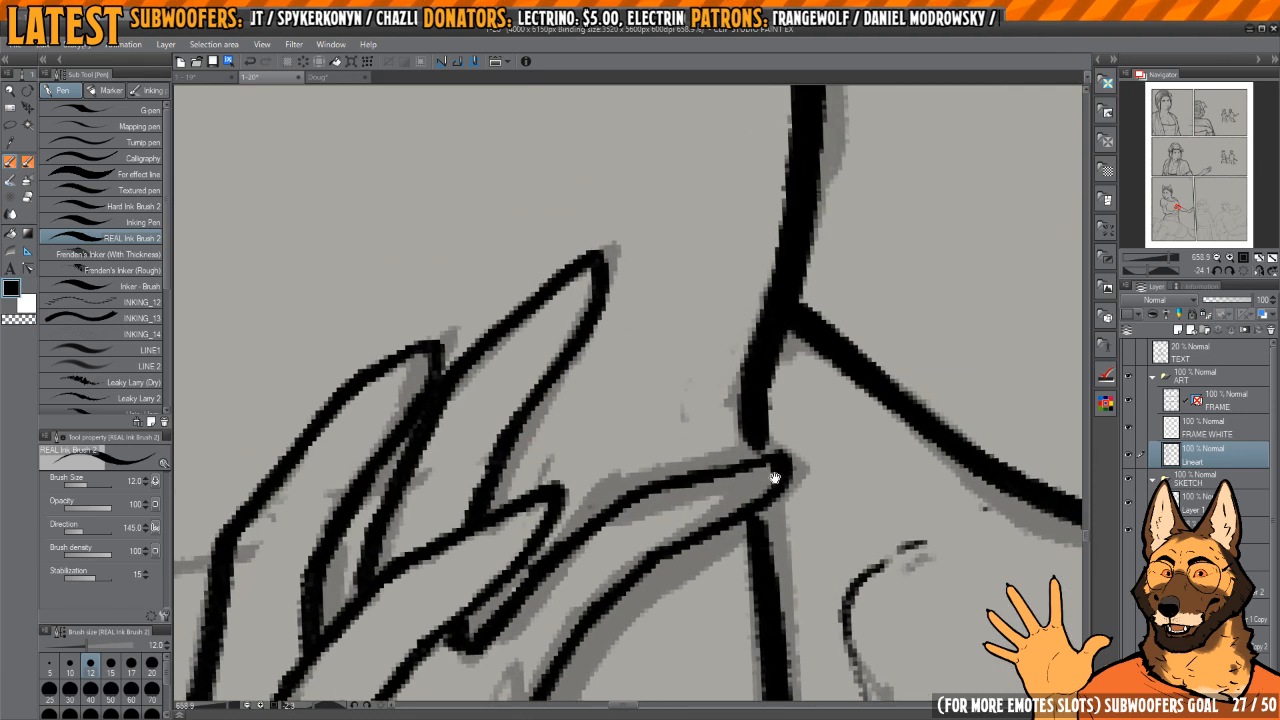
Step: Remove the dress outline inside the index fingertip with transparent ink
{"action": "key", "text": "c"}
{"action": "left_click_drag", "start_coordinate": [757, 430], "coordinate": [740, 475]}
{"action": "key", "text": "c"}
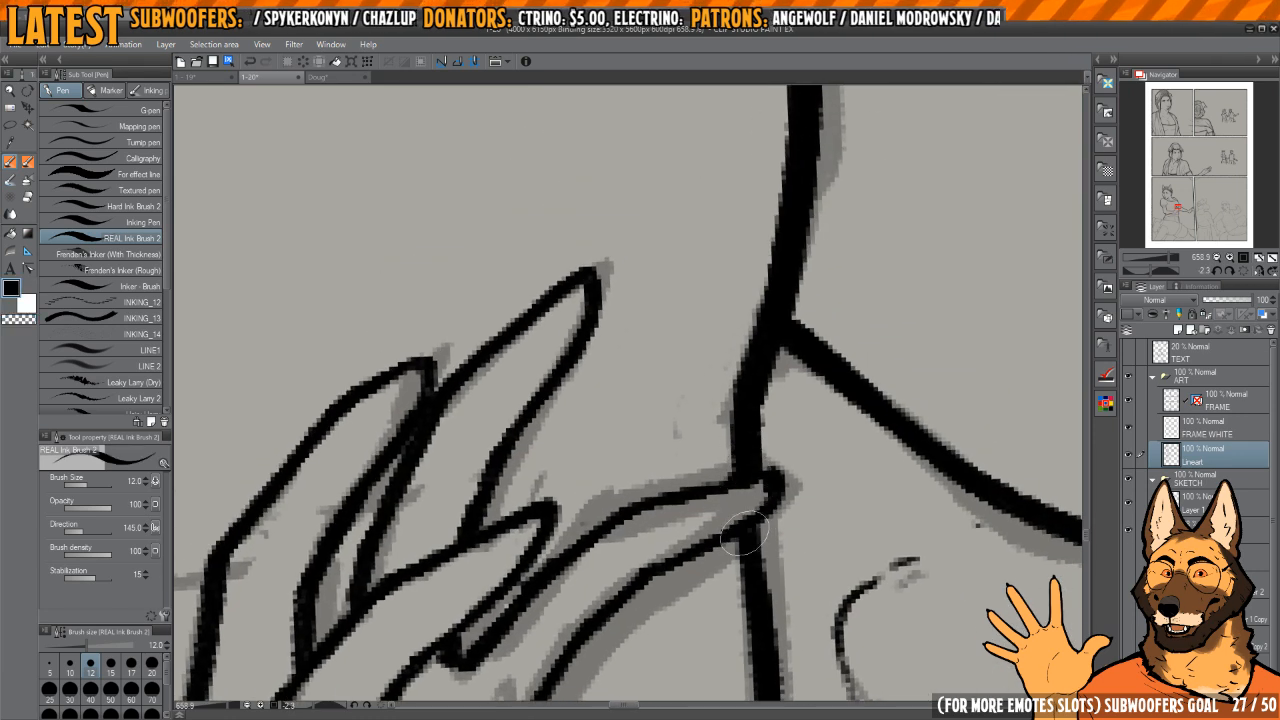
{"action": "scroll", "coordinate": [745, 537], "scroll_direction": "down", "scroll_amount": 10}
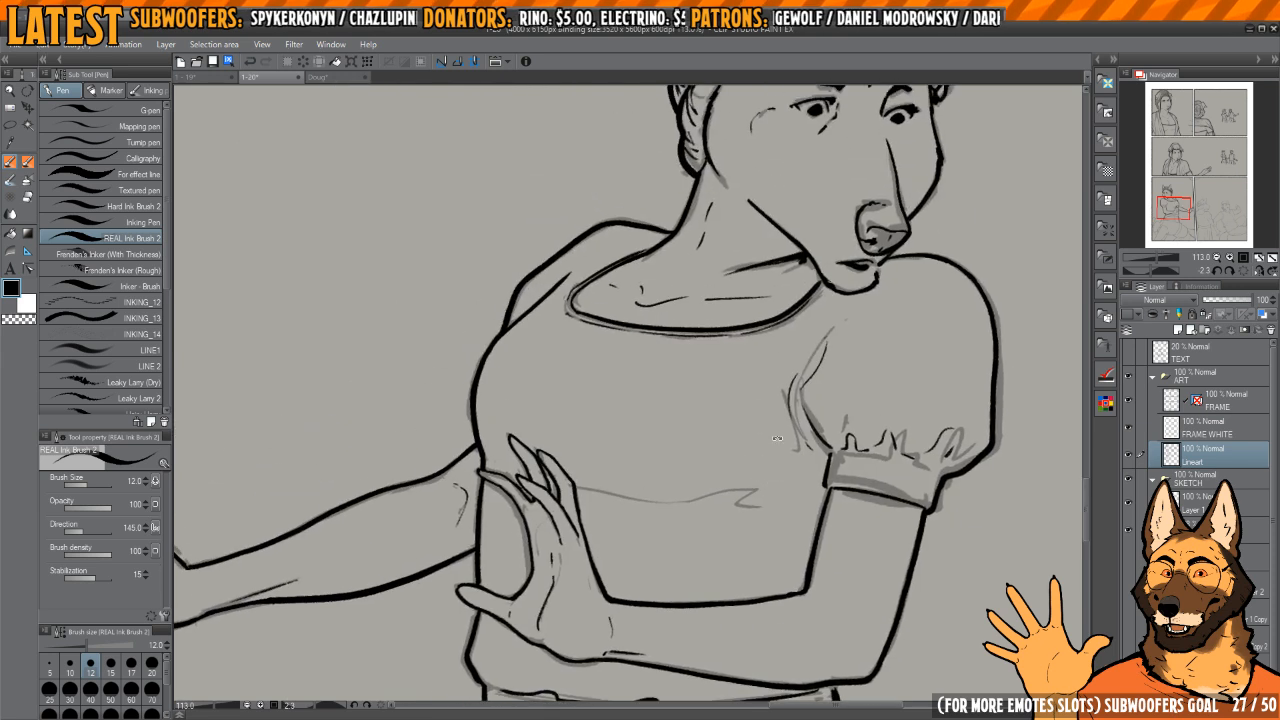
Step: Ink the fold line across the bodice from the fingers toward the sleeve, with a zigzag crease at its end
{"action": "scroll", "coordinate": [777, 438], "scroll_direction": "up", "scroll_amount": 4}
{"action": "mouse_move", "coordinate": [777, 438]}
{"action": "left_mouse_down"}
{"action": "mouse_move", "coordinate": [706, 503]}
{"action": "mouse_move", "coordinate": [687, 474]}
{"action": "left_mouse_up"}
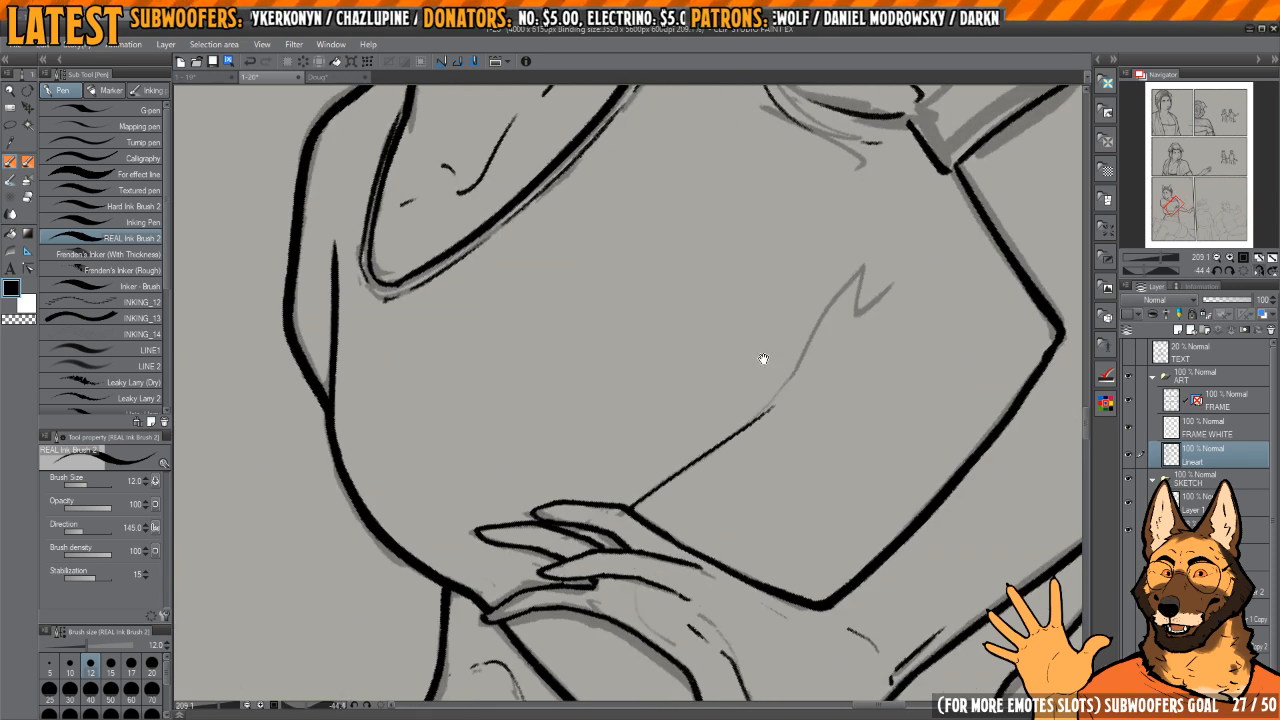
{"action": "key", "text": "h"}
{"action": "mouse_move", "coordinate": [764, 358]}
{"action": "left_mouse_down"}
{"action": "mouse_move", "coordinate": [783, 491]}
{"action": "mouse_move", "coordinate": [855, 641]}
{"action": "left_mouse_up"}
{"action": "left_click_drag", "start_coordinate": [664, 353], "coordinate": [643, 537]}
{"action": "left_click_drag", "start_coordinate": [630, 440], "coordinate": [656, 460]}
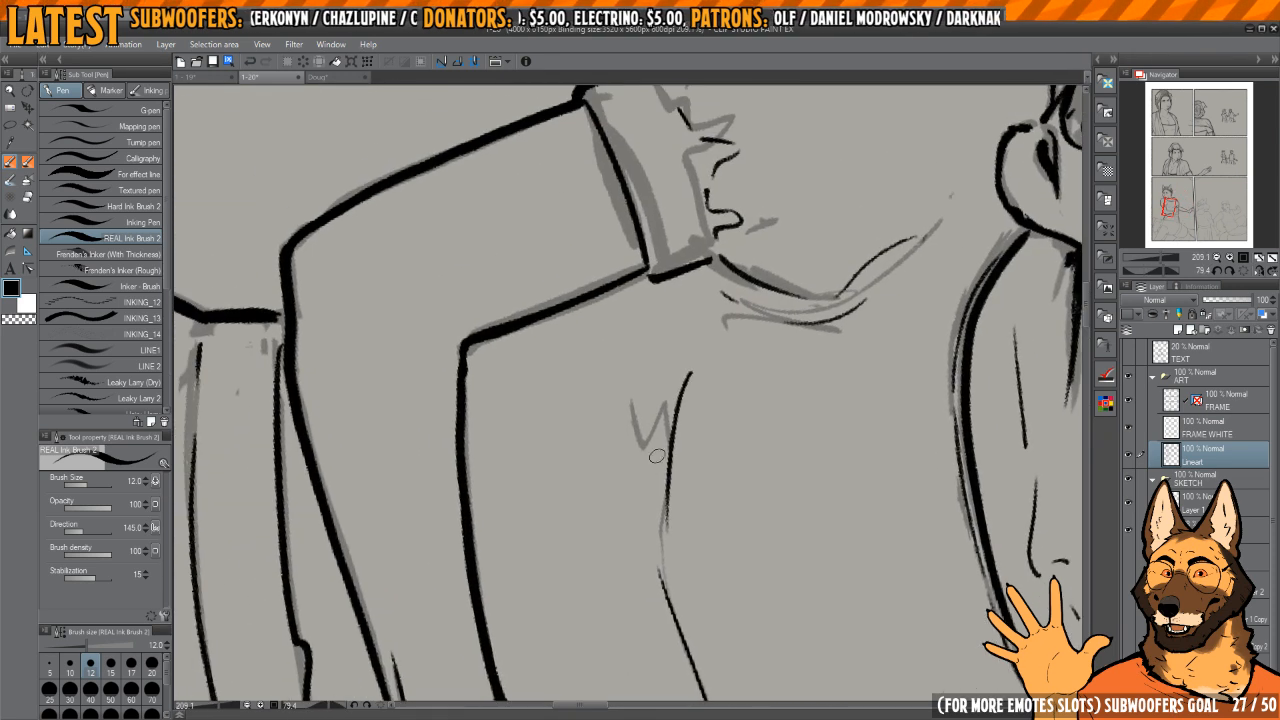
{"action": "left_click_drag", "start_coordinate": [687, 375], "coordinate": [662, 479]}
{"action": "mouse_move", "coordinate": [675, 506]}
{"action": "left_mouse_down"}
{"action": "mouse_move", "coordinate": [669, 451]}
{"action": "mouse_move", "coordinate": [688, 360]}
{"action": "mouse_move", "coordinate": [697, 382]}
{"action": "left_mouse_up"}
{"action": "scroll", "coordinate": [669, 451], "scroll_direction": "down", "scroll_amount": 2}
{"action": "left_click_drag", "start_coordinate": [652, 435], "coordinate": [660, 495]}
{"action": "left_click_drag", "start_coordinate": [675, 522], "coordinate": [669, 417]}
{"action": "key", "text": "ctrl+z"}
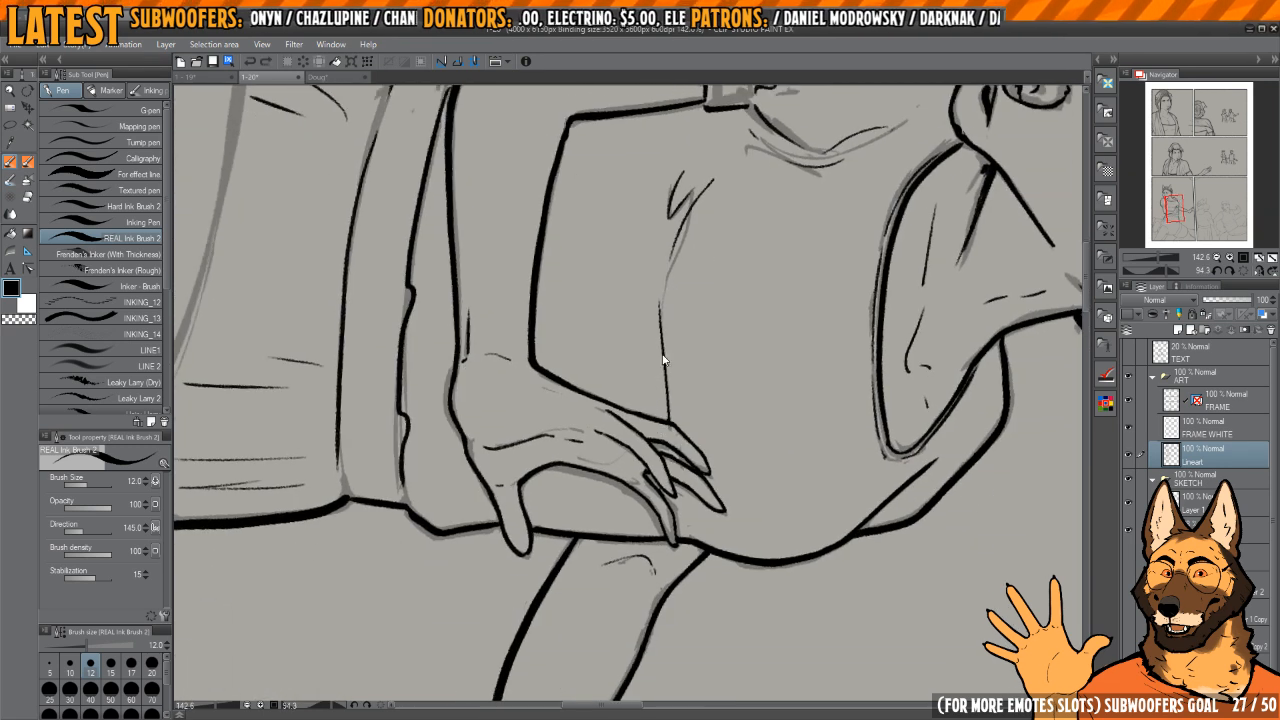
Step: Ink a short second fold stroke on the bodice beside the fold line near the fingertips
{"action": "scroll", "coordinate": [661, 352], "scroll_direction": "up", "scroll_amount": 3}
{"action": "left_click_drag", "start_coordinate": [638, 333], "coordinate": [655, 413]}
{"action": "mouse_move", "coordinate": [684, 495]}
{"action": "left_mouse_down"}
{"action": "mouse_move", "coordinate": [694, 470]}
{"action": "mouse_move", "coordinate": [690, 543]}
{"action": "left_mouse_up"}
{"action": "key", "text": "ctrl+z"}
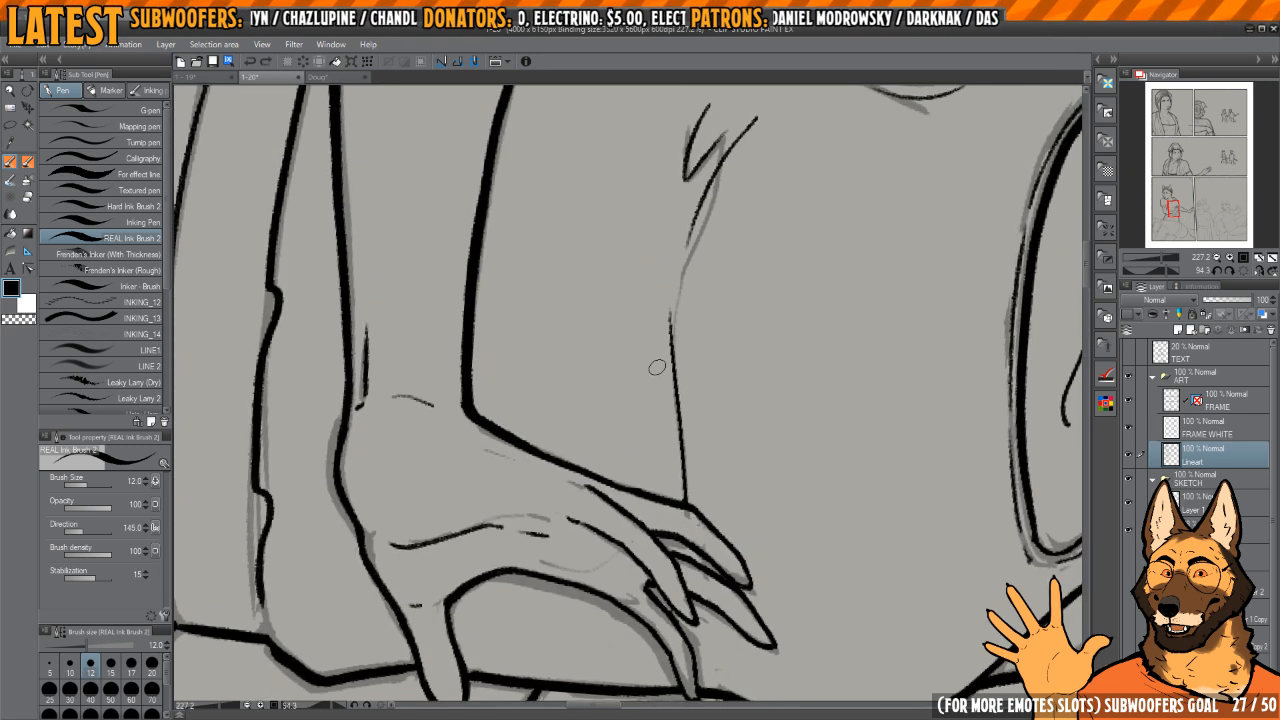
{"action": "left_click_drag", "start_coordinate": [656, 364], "coordinate": [679, 497]}
{"action": "mouse_move", "coordinate": [688, 460]}
{"action": "left_mouse_down"}
{"action": "mouse_move", "coordinate": [686, 384]}
{"action": "mouse_move", "coordinate": [614, 405]}
{"action": "mouse_move", "coordinate": [652, 361]}
{"action": "mouse_move", "coordinate": [720, 414]}
{"action": "mouse_move", "coordinate": [722, 384]}
{"action": "left_mouse_up"}
Step: Ink short crease strokes on the bodice just beneath the dress neckline
{"action": "scroll", "coordinate": [686, 384], "scroll_direction": "down", "scroll_amount": 4}
{"action": "key", "text": "h"}
{"action": "left_click_drag", "start_coordinate": [655, 266], "coordinate": [723, 340]}
{"action": "scroll", "coordinate": [676, 428], "scroll_direction": "up", "scroll_amount": 2}
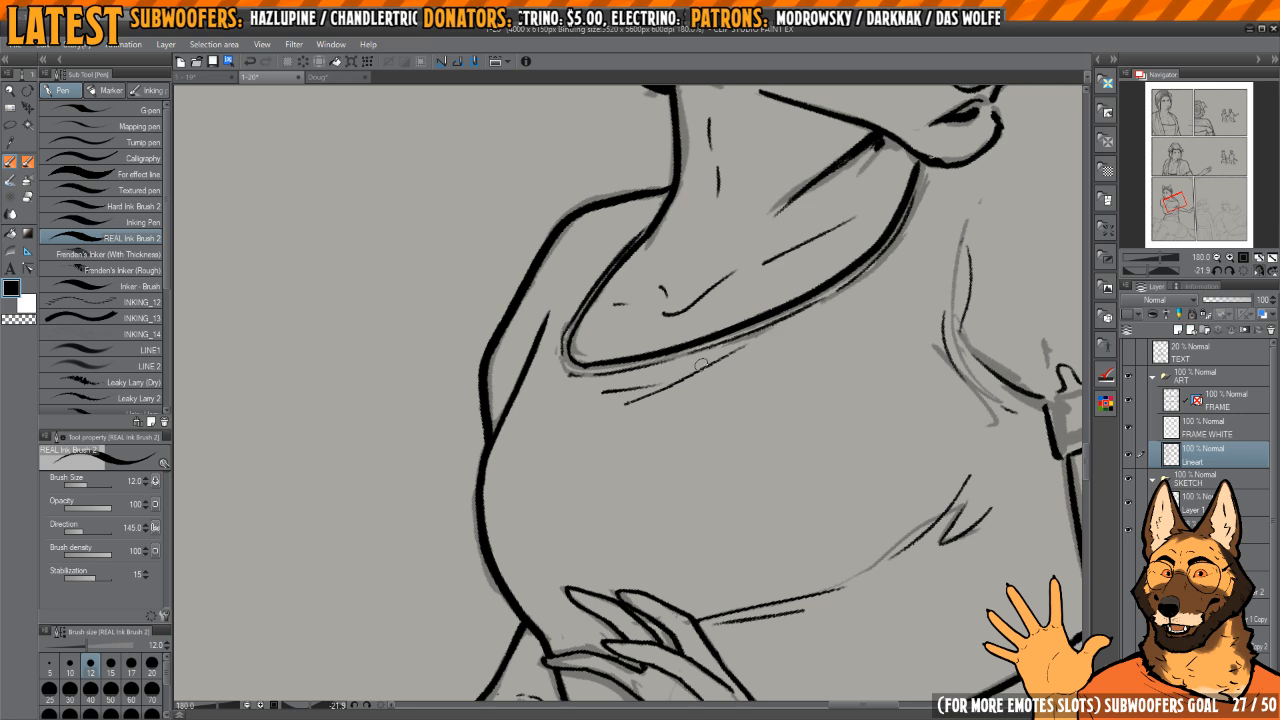
{"action": "scroll", "coordinate": [843, 363], "scroll_direction": "down", "scroll_amount": 2}
{"action": "mouse_move", "coordinate": [843, 363]}
{"action": "left_mouse_down"}
{"action": "mouse_move", "coordinate": [860, 363]}
{"action": "mouse_move", "coordinate": [826, 354]}
{"action": "left_mouse_up"}
Step: Ink the second figure's collar edge at the nape and join it to the end of the skirt's top line
{"action": "scroll", "coordinate": [860, 370], "scroll_direction": "down", "scroll_amount": 2}
{"action": "left_click_drag", "start_coordinate": [860, 455], "coordinate": [803, 400]}
{"action": "left_click_drag", "start_coordinate": [800, 468], "coordinate": [804, 351]}
{"action": "mouse_move", "coordinate": [804, 351]}
{"action": "left_mouse_down"}
{"action": "mouse_move", "coordinate": [781, 339]}
{"action": "mouse_move", "coordinate": [809, 362]}
{"action": "left_mouse_up"}
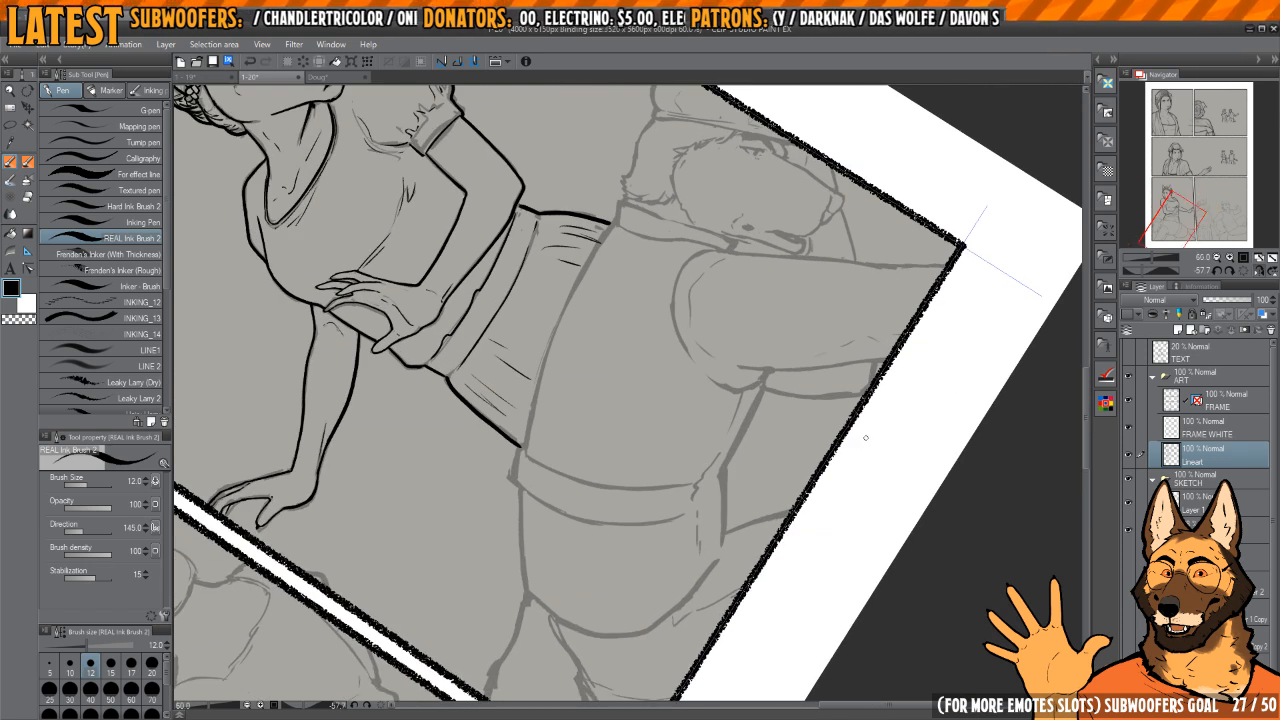
{"action": "left_click_drag", "start_coordinate": [859, 449], "coordinate": [847, 412]}
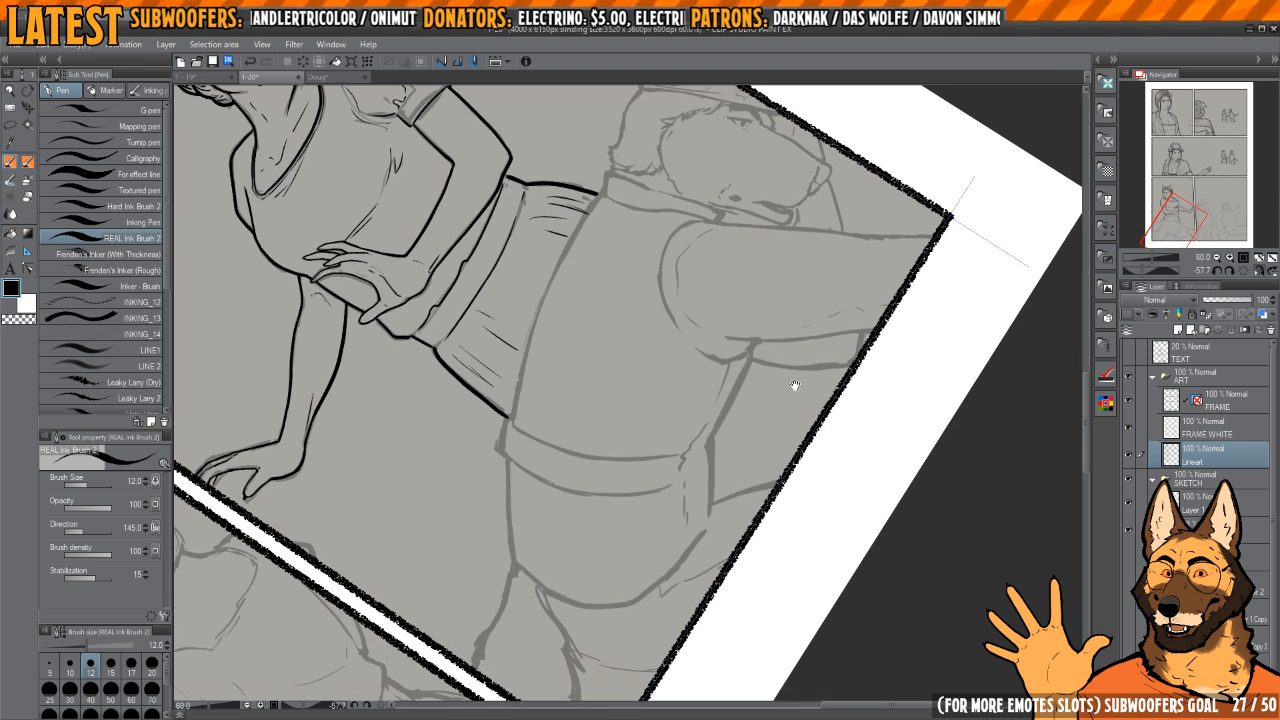
{"action": "mouse_move", "coordinate": [730, 384]}
{"action": "left_mouse_down"}
{"action": "mouse_move", "coordinate": [766, 398]}
{"action": "mouse_move", "coordinate": [703, 486]}
{"action": "mouse_move", "coordinate": [700, 326]}
{"action": "mouse_move", "coordinate": [733, 396]}
{"action": "left_mouse_up"}
{"action": "mouse_move", "coordinate": [746, 308]}
{"action": "left_mouse_down"}
{"action": "mouse_move", "coordinate": [790, 310]}
{"action": "mouse_move", "coordinate": [708, 277]}
{"action": "mouse_move", "coordinate": [733, 326]}
{"action": "mouse_move", "coordinate": [706, 400]}
{"action": "left_mouse_up"}
{"action": "scroll", "coordinate": [732, 326], "scroll_direction": "down", "scroll_amount": 2}
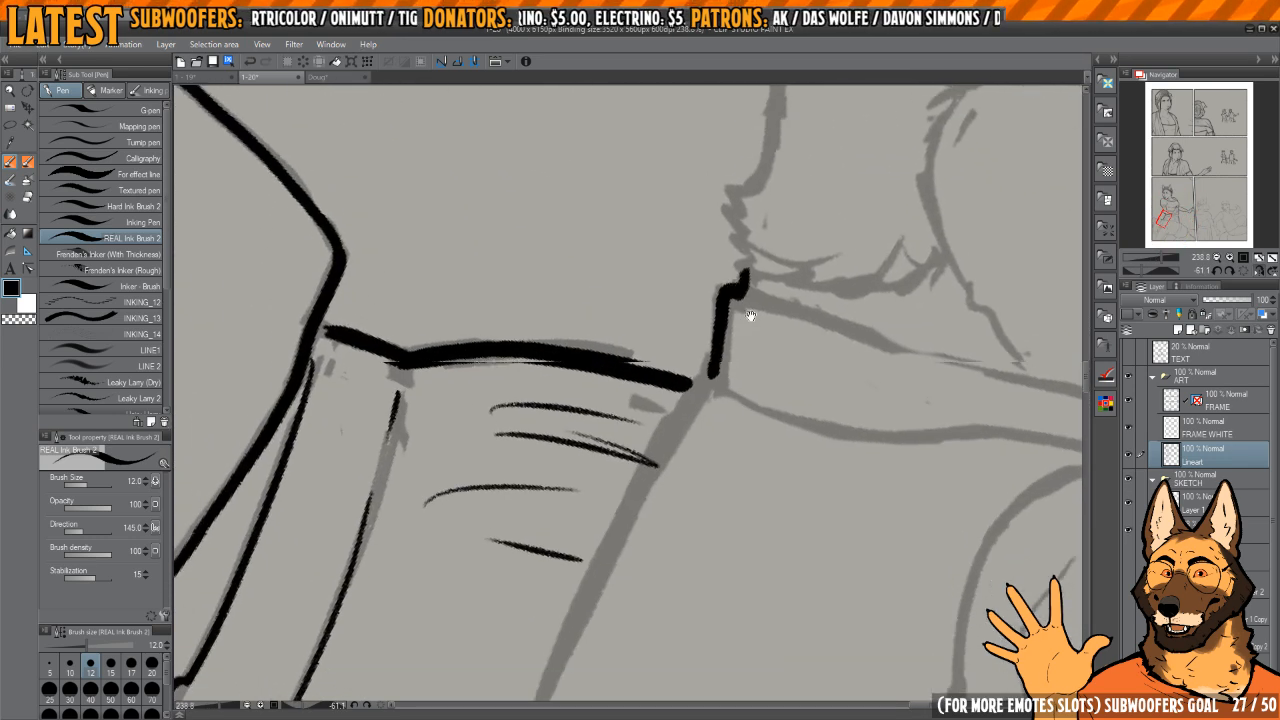
{"action": "left_click_drag", "start_coordinate": [724, 335], "coordinate": [708, 365]}
{"action": "mouse_move", "coordinate": [772, 260]}
{"action": "left_mouse_down"}
{"action": "mouse_move", "coordinate": [744, 266]}
{"action": "mouse_move", "coordinate": [806, 283]}
{"action": "left_mouse_up"}
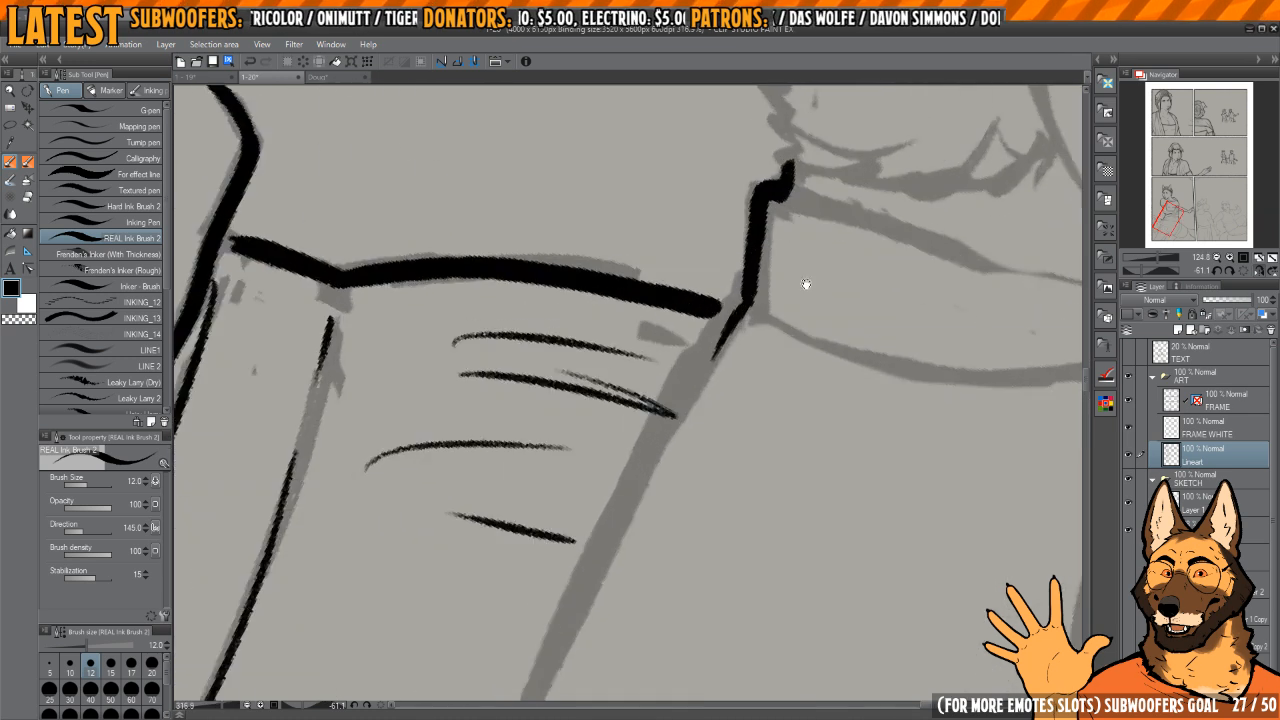
{"action": "key", "text": "h"}
{"action": "mouse_move", "coordinate": [700, 340]}
{"action": "left_mouse_down"}
{"action": "mouse_move", "coordinate": [608, 411]}
{"action": "mouse_move", "coordinate": [640, 390]}
{"action": "mouse_move", "coordinate": [662, 340]}
{"action": "left_mouse_up"}
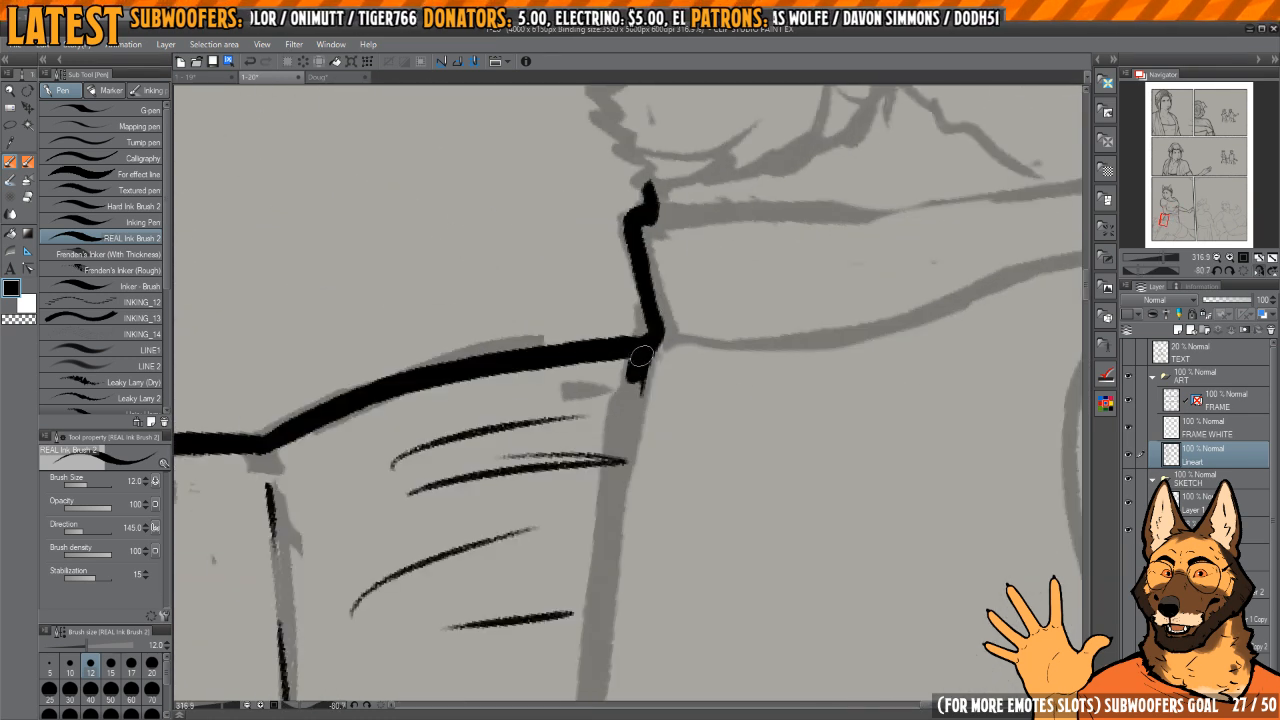
Step: Ink the second figure's back outline from the collar to the waist and along the outer edge of the belt
{"action": "scroll", "coordinate": [641, 355], "scroll_direction": "down", "scroll_amount": 4}
{"action": "mouse_move", "coordinate": [697, 218]}
{"action": "left_mouse_down"}
{"action": "mouse_move", "coordinate": [663, 402]}
{"action": "mouse_move", "coordinate": [666, 492]}
{"action": "left_mouse_up"}
{"action": "mouse_move", "coordinate": [716, 432]}
{"action": "left_mouse_down"}
{"action": "mouse_move", "coordinate": [734, 257]}
{"action": "mouse_move", "coordinate": [744, 266]}
{"action": "left_mouse_up"}
{"action": "left_click_drag", "start_coordinate": [744, 266], "coordinate": [700, 276]}
{"action": "left_click_drag", "start_coordinate": [681, 345], "coordinate": [689, 556]}
{"action": "key", "text": "ctrl+z"}
{"action": "mouse_move", "coordinate": [700, 222]}
{"action": "left_mouse_down"}
{"action": "mouse_move", "coordinate": [684, 400]}
{"action": "mouse_move", "coordinate": [690, 562]}
{"action": "mouse_move", "coordinate": [672, 331]}
{"action": "mouse_move", "coordinate": [685, 342]}
{"action": "mouse_move", "coordinate": [670, 415]}
{"action": "mouse_move", "coordinate": [683, 481]}
{"action": "left_mouse_up"}
{"action": "scroll", "coordinate": [687, 341], "scroll_direction": "up", "scroll_amount": 4}
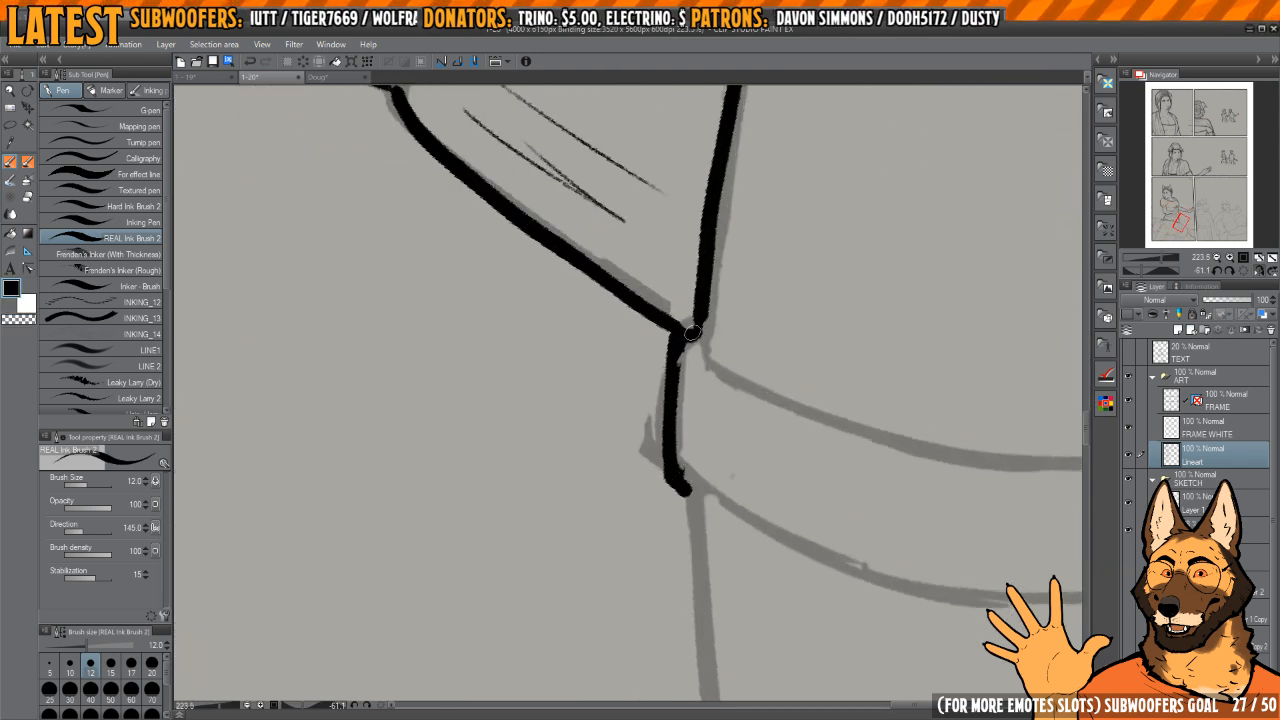
Step: Ink the second figure's hip outline from the belt down to the top of the leg
{"action": "scroll", "coordinate": [689, 341], "scroll_direction": "down", "scroll_amount": 3}
{"action": "mouse_move", "coordinate": [688, 366]}
{"action": "left_mouse_down"}
{"action": "mouse_move", "coordinate": [719, 630]}
{"action": "mouse_move", "coordinate": [668, 420]}
{"action": "left_mouse_up"}
{"action": "mouse_move", "coordinate": [753, 185]}
{"action": "left_mouse_down"}
{"action": "mouse_move", "coordinate": [863, 330]}
{"action": "mouse_move", "coordinate": [861, 462]}
{"action": "left_mouse_up"}
{"action": "mouse_move", "coordinate": [861, 462]}
{"action": "left_mouse_down"}
{"action": "mouse_move", "coordinate": [803, 326]}
{"action": "mouse_move", "coordinate": [736, 353]}
{"action": "left_mouse_up"}
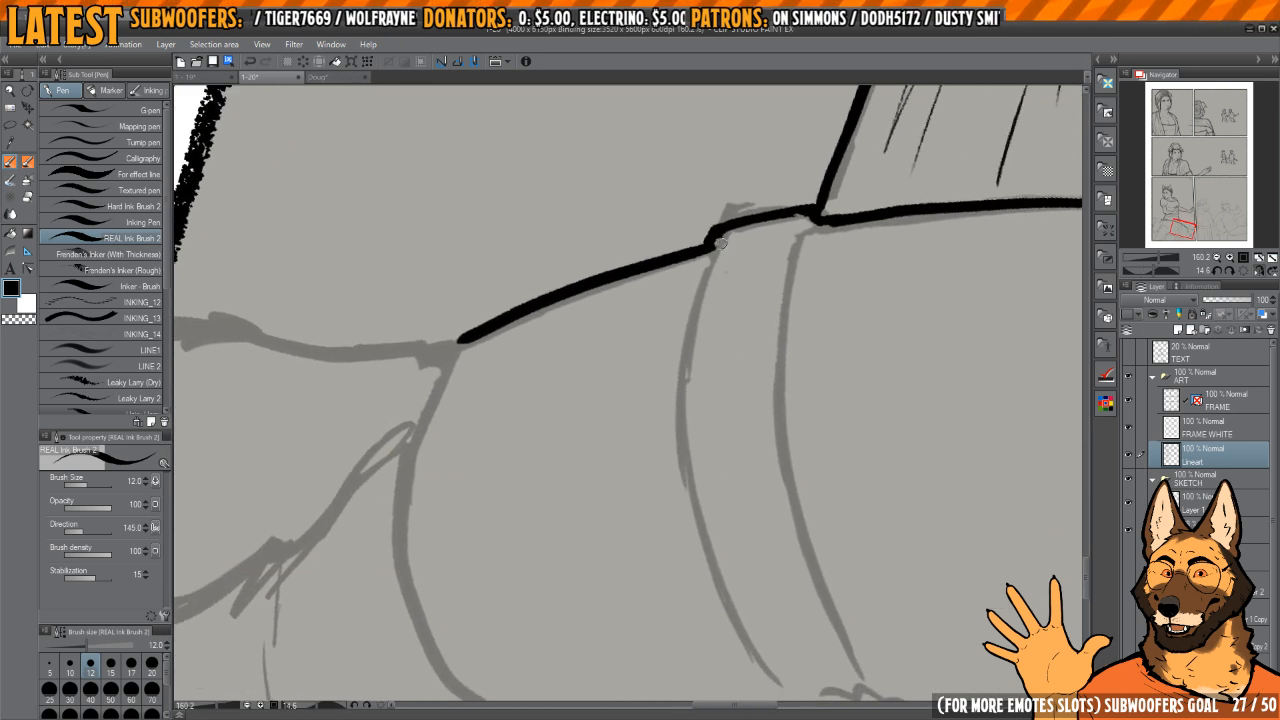
{"action": "mouse_move", "coordinate": [708, 249]}
{"action": "left_mouse_down"}
{"action": "mouse_move", "coordinate": [694, 487]}
{"action": "mouse_move", "coordinate": [782, 677]}
{"action": "left_mouse_up"}
{"action": "left_click_drag", "start_coordinate": [775, 633], "coordinate": [702, 535]}
{"action": "left_click_drag", "start_coordinate": [752, 356], "coordinate": [749, 412]}
{"action": "key", "text": "ctrl+z"}
{"action": "mouse_move", "coordinate": [655, 213]}
{"action": "left_mouse_down"}
{"action": "mouse_move", "coordinate": [638, 555]}
{"action": "mouse_move", "coordinate": [680, 645]}
{"action": "left_mouse_up"}
{"action": "key", "text": "ctrl+z"}
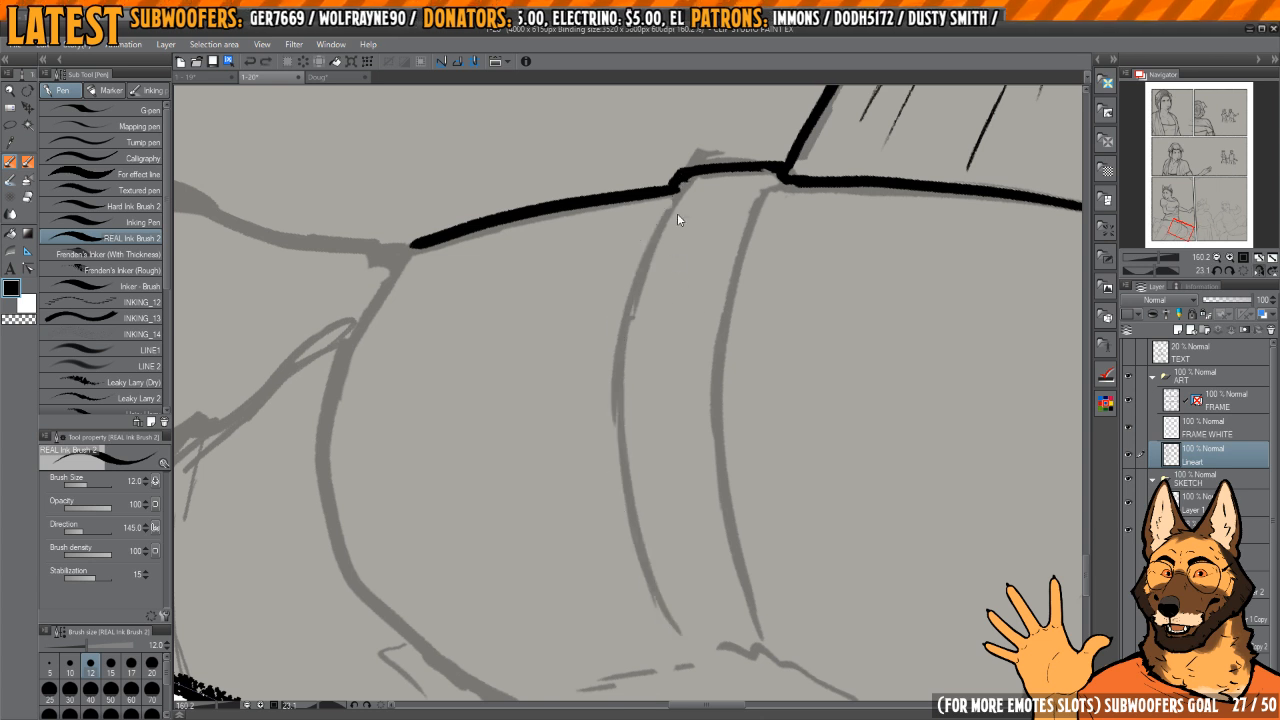
Step: Ink the two curved edges of the second figure's belt from the back outline across the waist
{"action": "mouse_move", "coordinate": [675, 187]}
{"action": "left_mouse_down"}
{"action": "mouse_move", "coordinate": [613, 450]}
{"action": "mouse_move", "coordinate": [677, 628]}
{"action": "left_mouse_up"}
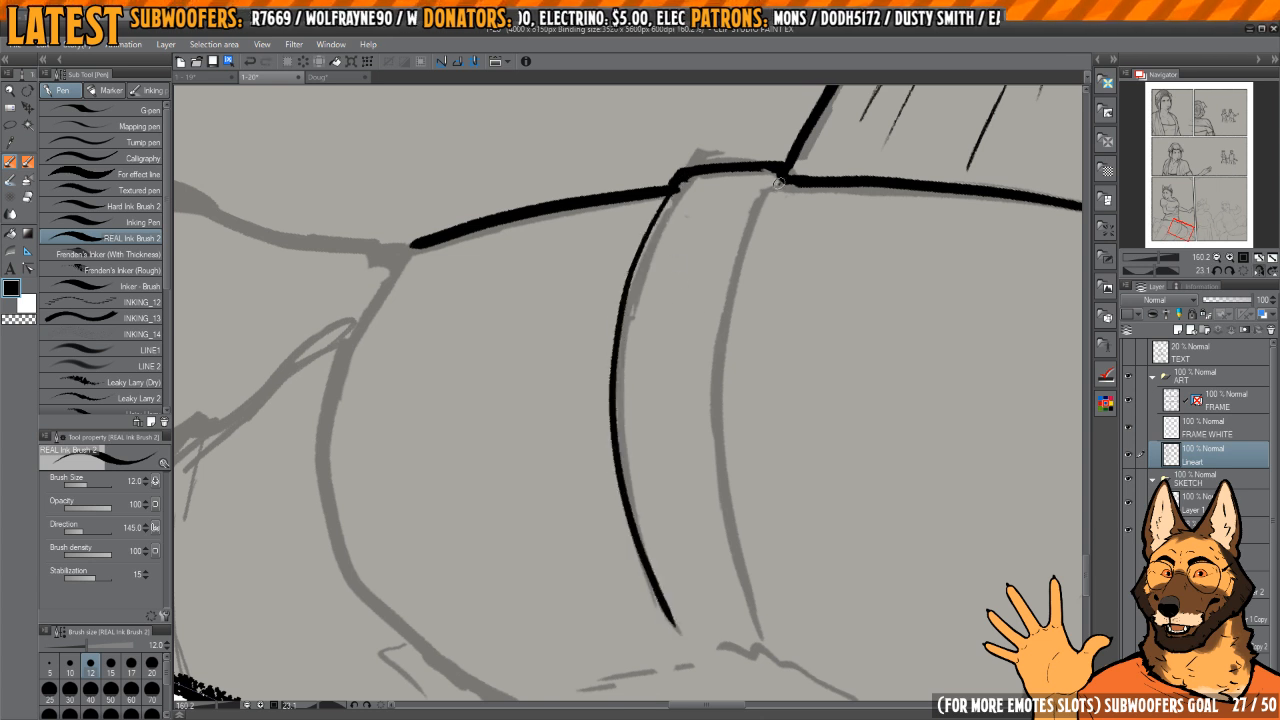
{"action": "mouse_move", "coordinate": [779, 183]}
{"action": "left_mouse_down"}
{"action": "mouse_move", "coordinate": [718, 304]}
{"action": "mouse_move", "coordinate": [748, 618]}
{"action": "left_mouse_up"}
{"action": "key", "text": "ctrl+z"}
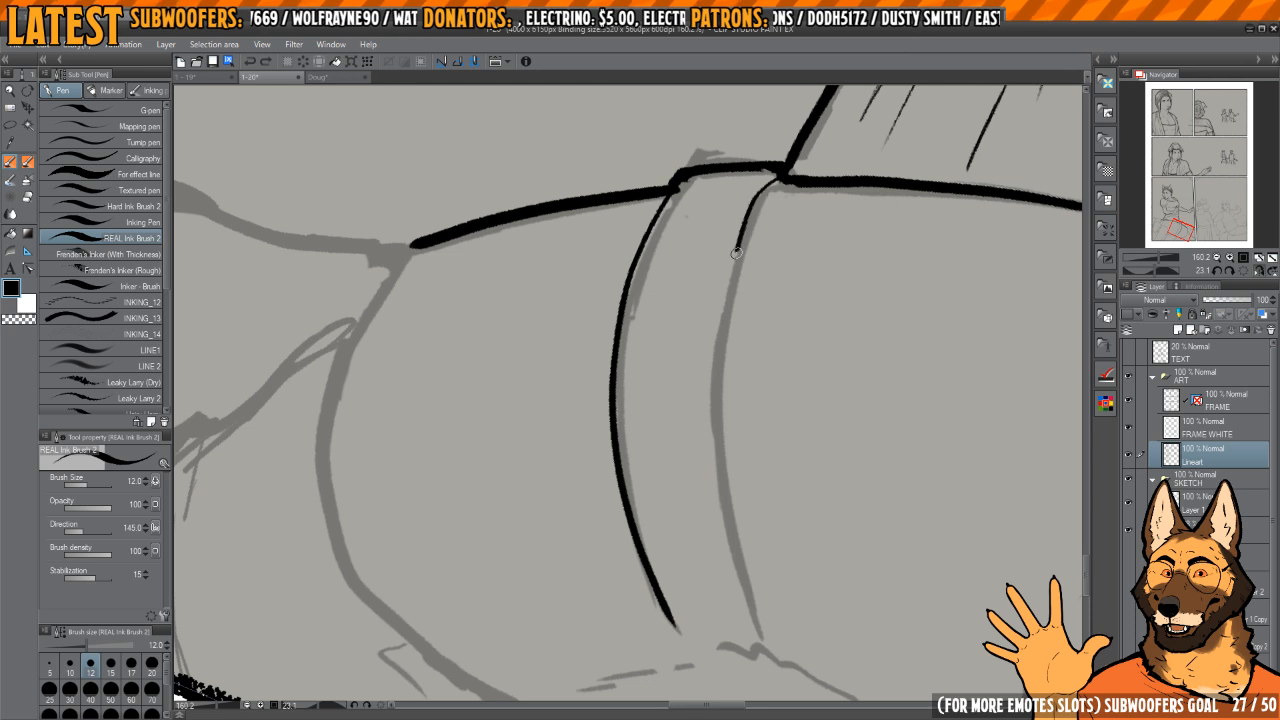
{"action": "mouse_move", "coordinate": [736, 253]}
{"action": "left_mouse_down"}
{"action": "mouse_move", "coordinate": [740, 556]}
{"action": "mouse_move", "coordinate": [755, 636]}
{"action": "left_mouse_up"}
Step: Clean up the junctions where the belt edges meet the second figure's back outline with transparent ink
{"action": "scroll", "coordinate": [694, 420], "scroll_direction": "up", "scroll_amount": 5}
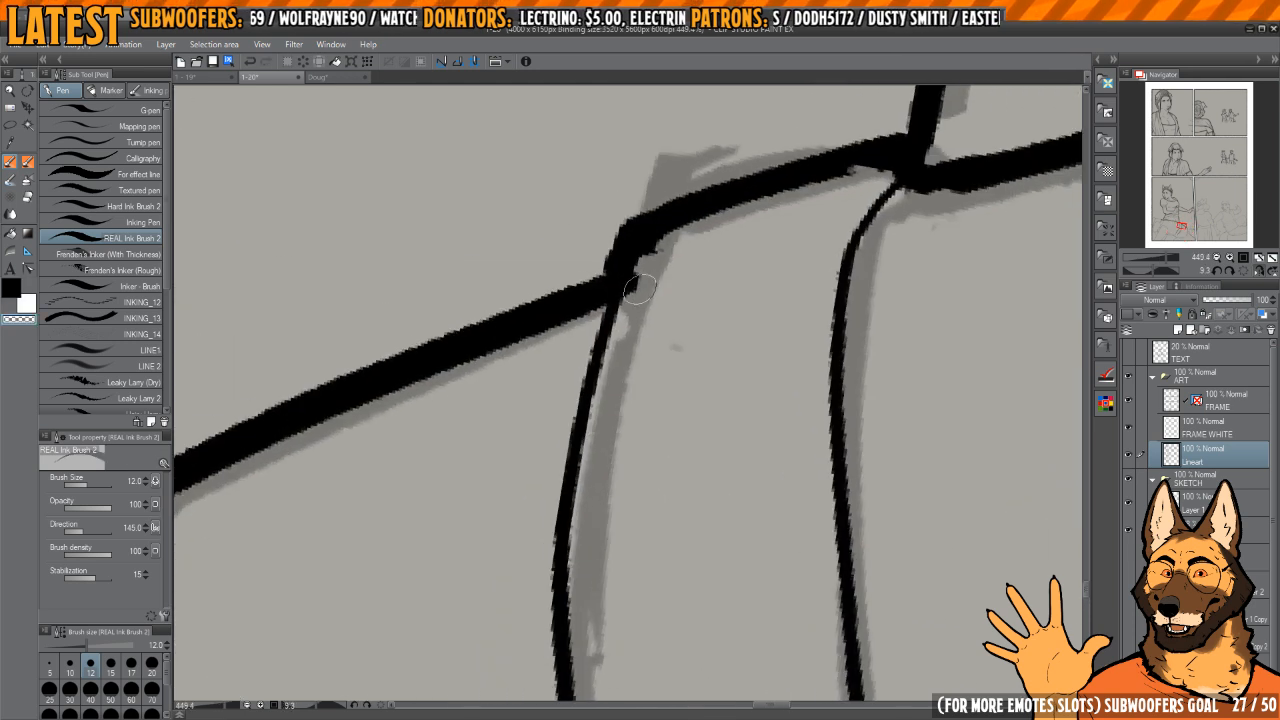
{"action": "left_click_drag", "start_coordinate": [832, 263], "coordinate": [743, 273]}
{"action": "mouse_move", "coordinate": [789, 195]}
{"action": "left_mouse_down"}
{"action": "mouse_move", "coordinate": [750, 329]}
{"action": "mouse_move", "coordinate": [723, 236]}
{"action": "left_mouse_up"}
{"action": "key", "text": "c"}
{"action": "left_click_drag", "start_coordinate": [672, 303], "coordinate": [540, 310]}
{"action": "left_click_drag", "start_coordinate": [780, 254], "coordinate": [563, 342]}
{"action": "left_click_drag", "start_coordinate": [563, 342], "coordinate": [734, 375]}
{"action": "mouse_move", "coordinate": [735, 287]}
{"action": "left_mouse_down"}
{"action": "mouse_move", "coordinate": [726, 257]}
{"action": "mouse_move", "coordinate": [603, 392]}
{"action": "mouse_move", "coordinate": [593, 462]}
{"action": "left_mouse_up"}
{"action": "key", "text": "c"}
{"action": "key", "text": "c"}
Step: Ink the rounded lower contour of the second figure's hips, from the top of the leg around to the front
{"action": "left_click_drag", "start_coordinate": [702, 404], "coordinate": [705, 259]}
{"action": "mouse_move", "coordinate": [705, 259]}
{"action": "left_mouse_down"}
{"action": "mouse_move", "coordinate": [740, 286]}
{"action": "mouse_move", "coordinate": [670, 256]}
{"action": "left_mouse_up"}
{"action": "left_click_drag", "start_coordinate": [667, 255], "coordinate": [715, 251]}
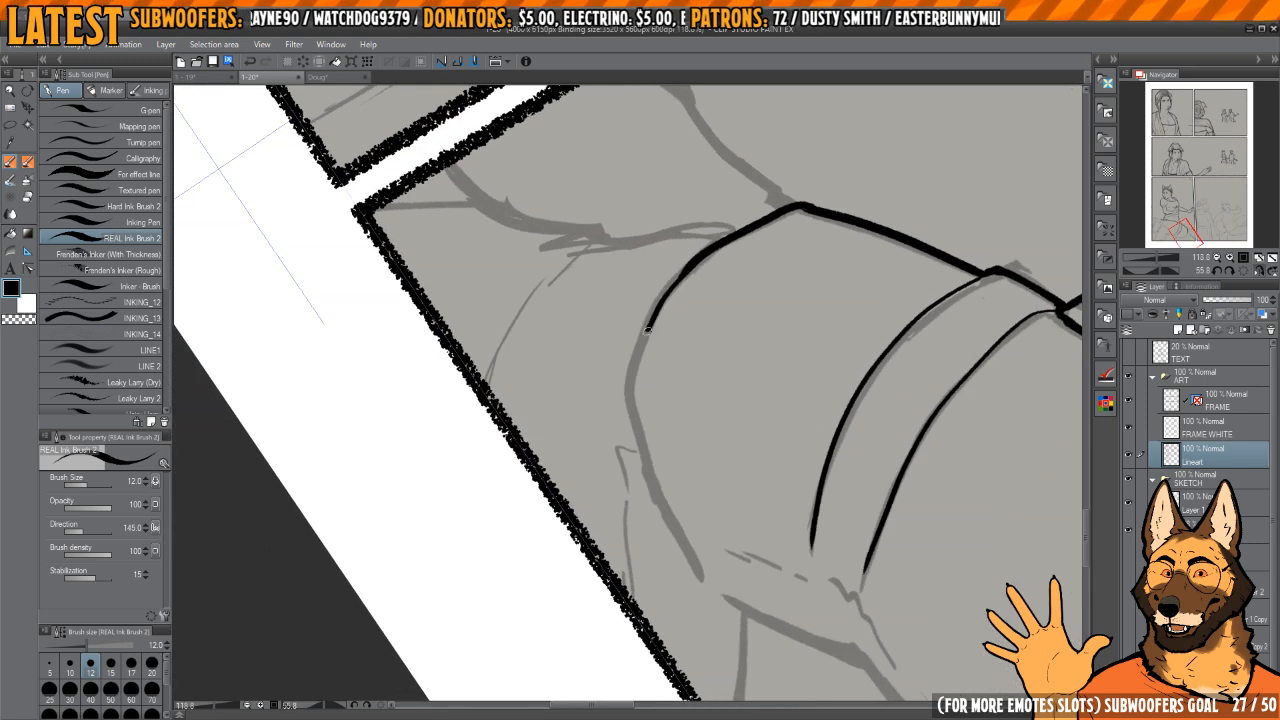
{"action": "left_click_drag", "start_coordinate": [654, 486], "coordinate": [705, 582]}
{"action": "left_click_drag", "start_coordinate": [725, 586], "coordinate": [820, 300]}
{"action": "mouse_move", "coordinate": [815, 175]}
{"action": "left_mouse_down"}
{"action": "mouse_move", "coordinate": [677, 200]}
{"action": "mouse_move", "coordinate": [560, 382]}
{"action": "left_mouse_up"}
{"action": "key", "text": "h"}
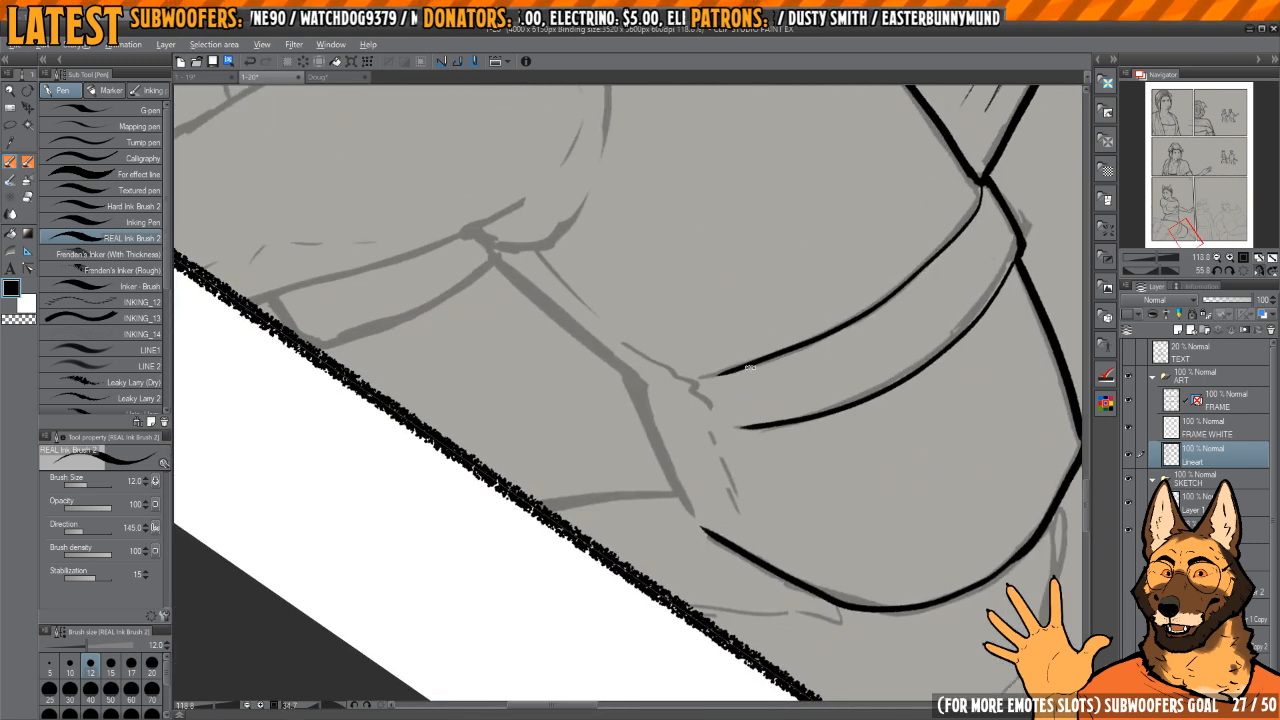
Step: Ink the second figure's front torso outline from the hip contour past the belt up to the underarm
{"action": "left_click_drag", "start_coordinate": [690, 330], "coordinate": [714, 376]}
{"action": "left_click_drag", "start_coordinate": [657, 397], "coordinate": [689, 339]}
{"action": "left_click_drag", "start_coordinate": [652, 397], "coordinate": [631, 608]}
{"action": "key", "text": "h"}
{"action": "mouse_move", "coordinate": [758, 284]}
{"action": "left_mouse_down"}
{"action": "mouse_move", "coordinate": [748, 360]}
{"action": "mouse_move", "coordinate": [668, 404]}
{"action": "left_mouse_up"}
{"action": "key", "text": "h"}
{"action": "left_click_drag", "start_coordinate": [650, 355], "coordinate": [682, 459]}
{"action": "mouse_move", "coordinate": [652, 310]}
{"action": "left_mouse_down"}
{"action": "mouse_move", "coordinate": [644, 382]}
{"action": "mouse_move", "coordinate": [670, 632]}
{"action": "left_mouse_up"}
{"action": "key", "text": "ctrl+z"}
{"action": "mouse_move", "coordinate": [724, 329]}
{"action": "left_mouse_down"}
{"action": "mouse_move", "coordinate": [773, 348]}
{"action": "mouse_move", "coordinate": [718, 390]}
{"action": "mouse_move", "coordinate": [736, 441]}
{"action": "left_mouse_up"}
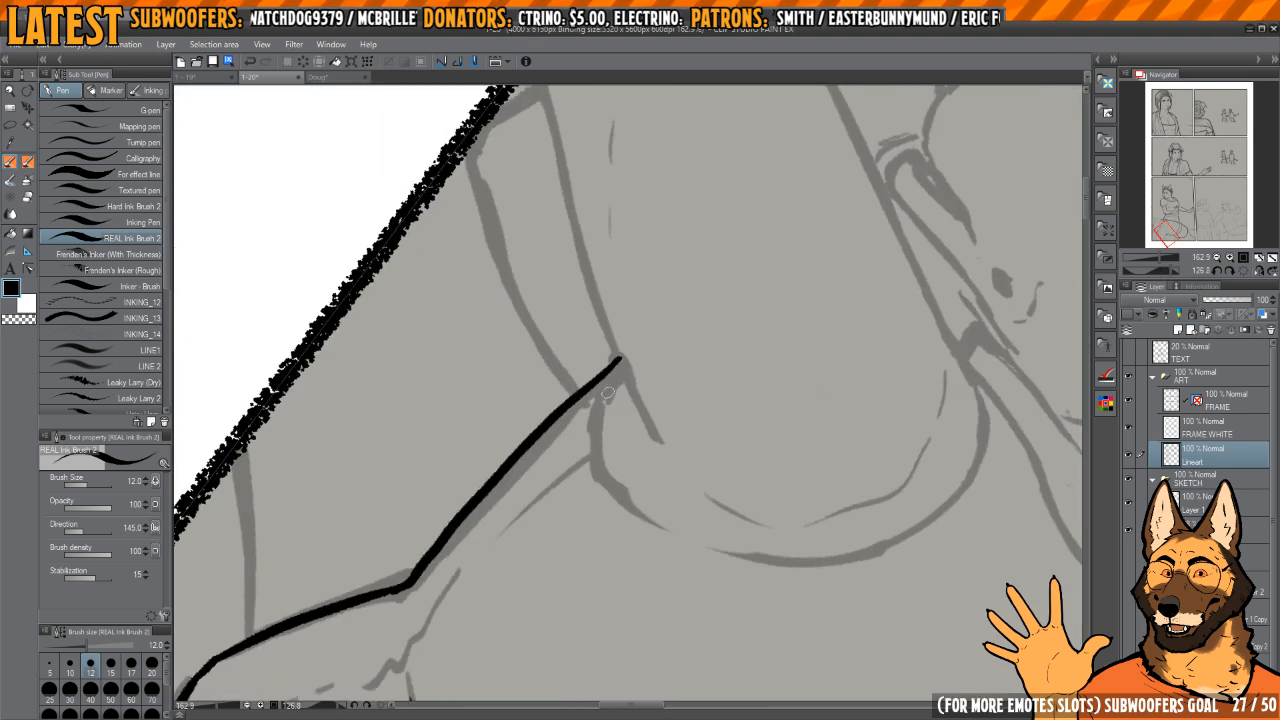
Step: Ink the rounded outline of the second figure's near shoulder, from the underarm around to the top of the arm
{"action": "mouse_move", "coordinate": [619, 368]}
{"action": "left_mouse_down"}
{"action": "mouse_move", "coordinate": [600, 409]}
{"action": "mouse_move", "coordinate": [619, 489]}
{"action": "left_mouse_up"}
{"action": "mouse_move", "coordinate": [671, 417]}
{"action": "left_mouse_down"}
{"action": "mouse_move", "coordinate": [668, 334]}
{"action": "mouse_move", "coordinate": [690, 412]}
{"action": "left_mouse_up"}
{"action": "mouse_move", "coordinate": [679, 393]}
{"action": "left_mouse_down"}
{"action": "mouse_move", "coordinate": [698, 345]}
{"action": "mouse_move", "coordinate": [639, 365]}
{"action": "mouse_move", "coordinate": [612, 461]}
{"action": "mouse_move", "coordinate": [658, 328]}
{"action": "left_mouse_up"}
{"action": "key", "text": "ctrl+z"}
{"action": "mouse_move", "coordinate": [662, 291]}
{"action": "left_mouse_down"}
{"action": "mouse_move", "coordinate": [620, 400]}
{"action": "mouse_move", "coordinate": [658, 588]}
{"action": "left_mouse_up"}
{"action": "key", "text": "ctrl+z"}
{"action": "left_click_drag", "start_coordinate": [664, 589], "coordinate": [654, 551]}
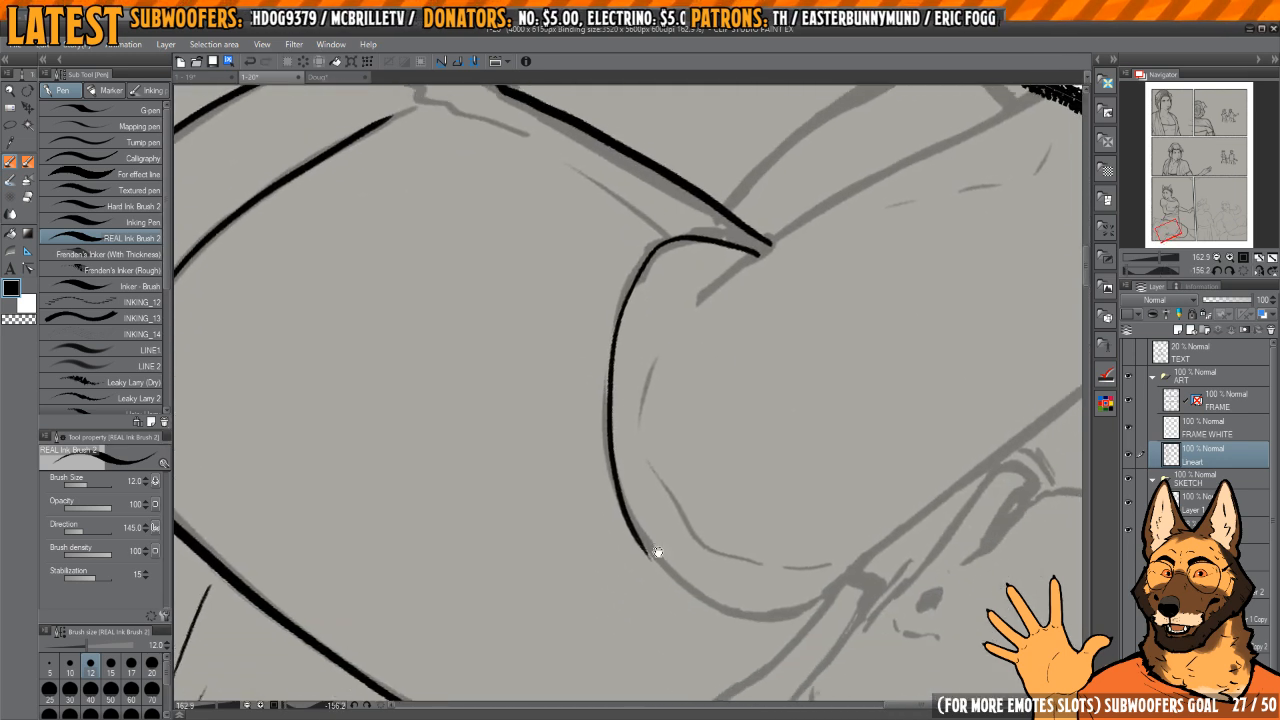
{"action": "mouse_move", "coordinate": [770, 465]}
{"action": "left_mouse_down"}
{"action": "mouse_move", "coordinate": [637, 537]}
{"action": "mouse_move", "coordinate": [788, 354]}
{"action": "left_mouse_up"}
{"action": "mouse_move", "coordinate": [692, 344]}
{"action": "left_mouse_down"}
{"action": "mouse_move", "coordinate": [697, 233]}
{"action": "mouse_move", "coordinate": [620, 443]}
{"action": "mouse_move", "coordinate": [662, 574]}
{"action": "left_mouse_up"}
{"action": "key", "text": "ctrl+z"}
{"action": "mouse_move", "coordinate": [700, 207]}
{"action": "left_mouse_down"}
{"action": "mouse_move", "coordinate": [629, 337]}
{"action": "mouse_move", "coordinate": [701, 622]}
{"action": "mouse_move", "coordinate": [744, 648]}
{"action": "left_mouse_up"}
{"action": "mouse_move", "coordinate": [824, 374]}
{"action": "left_mouse_down"}
{"action": "mouse_move", "coordinate": [794, 257]}
{"action": "mouse_move", "coordinate": [674, 340]}
{"action": "mouse_move", "coordinate": [738, 359]}
{"action": "mouse_move", "coordinate": [714, 317]}
{"action": "left_mouse_up"}
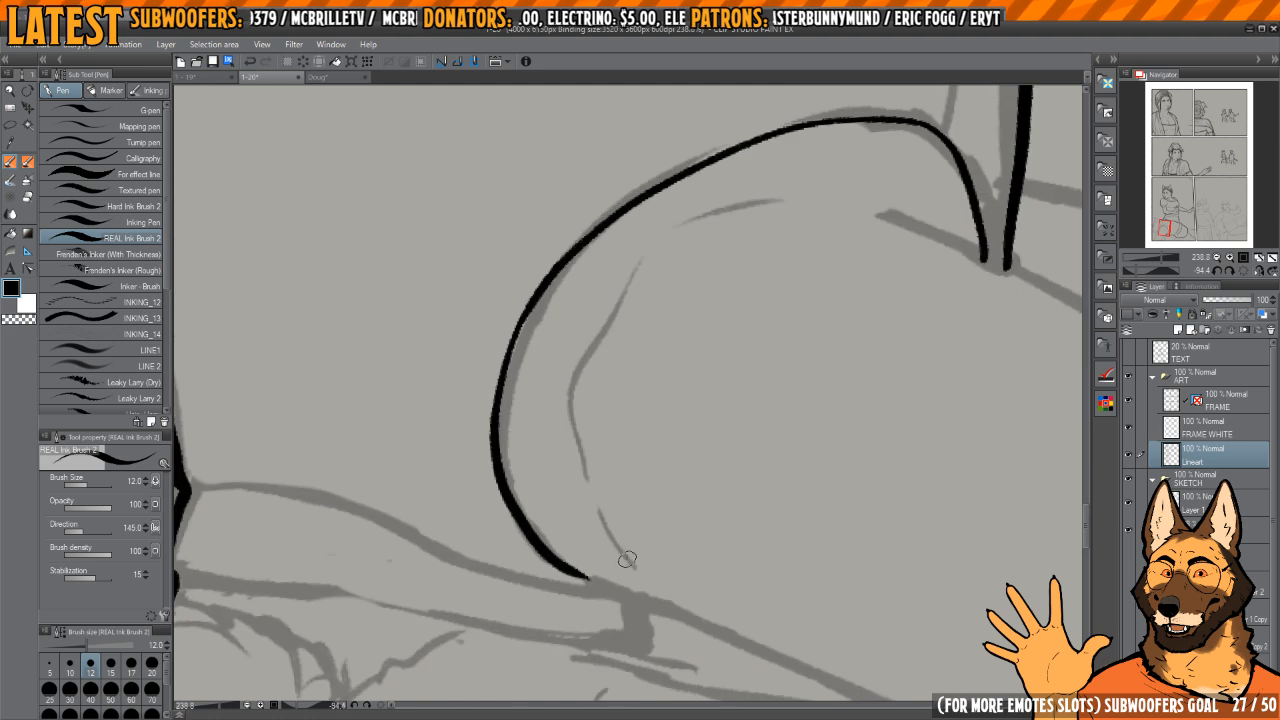
Step: Ink the thin broken contour lines inside the second figure's shoulder curve
{"action": "left_click_drag", "start_coordinate": [629, 561], "coordinate": [603, 527]}
{"action": "left_click_drag", "start_coordinate": [591, 408], "coordinate": [665, 244]}
{"action": "key", "text": "h"}
{"action": "mouse_move", "coordinate": [692, 300]}
{"action": "left_mouse_down"}
{"action": "mouse_move", "coordinate": [706, 423]}
{"action": "mouse_move", "coordinate": [636, 305]}
{"action": "left_mouse_up"}
{"action": "mouse_move", "coordinate": [652, 448]}
{"action": "left_mouse_down"}
{"action": "mouse_move", "coordinate": [695, 396]}
{"action": "mouse_move", "coordinate": [669, 394]}
{"action": "mouse_move", "coordinate": [717, 337]}
{"action": "mouse_move", "coordinate": [629, 349]}
{"action": "mouse_move", "coordinate": [662, 508]}
{"action": "left_mouse_up"}
{"action": "mouse_move", "coordinate": [607, 412]}
{"action": "left_mouse_down"}
{"action": "mouse_move", "coordinate": [680, 546]}
{"action": "mouse_move", "coordinate": [726, 426]}
{"action": "mouse_move", "coordinate": [722, 346]}
{"action": "left_mouse_up"}
{"action": "left_click_drag", "start_coordinate": [652, 313], "coordinate": [641, 541]}
{"action": "left_click_drag", "start_coordinate": [659, 472], "coordinate": [651, 383]}
{"action": "mouse_move", "coordinate": [630, 330]}
{"action": "left_mouse_down"}
{"action": "mouse_move", "coordinate": [706, 330]}
{"action": "mouse_move", "coordinate": [651, 376]}
{"action": "left_mouse_up"}
Step: Clean up the underarm with transparent ink and ink the arm's torso-side edge from the shoulder down to the panel border
{"action": "key", "text": "c"}
{"action": "mouse_move", "coordinate": [667, 290]}
{"action": "left_mouse_down"}
{"action": "mouse_move", "coordinate": [592, 290]}
{"action": "mouse_move", "coordinate": [643, 429]}
{"action": "mouse_move", "coordinate": [613, 402]}
{"action": "left_mouse_up"}
{"action": "key", "text": "c"}
{"action": "mouse_move", "coordinate": [640, 400]}
{"action": "left_mouse_down"}
{"action": "mouse_move", "coordinate": [639, 326]}
{"action": "mouse_move", "coordinate": [640, 373]}
{"action": "left_mouse_up"}
{"action": "key", "text": "ctrl+z"}
{"action": "mouse_move", "coordinate": [645, 274]}
{"action": "left_mouse_down"}
{"action": "mouse_move", "coordinate": [641, 391]}
{"action": "mouse_move", "coordinate": [684, 657]}
{"action": "left_mouse_up"}
{"action": "key", "text": "h"}
Step: Ink the fold marks on the second figure's arm and its outer edge from the shoulder down to the panel border
{"action": "key", "text": "h"}
{"action": "left_click_drag", "start_coordinate": [727, 479], "coordinate": [693, 393]}
{"action": "scroll", "coordinate": [693, 393], "scroll_direction": "down", "scroll_amount": 2}
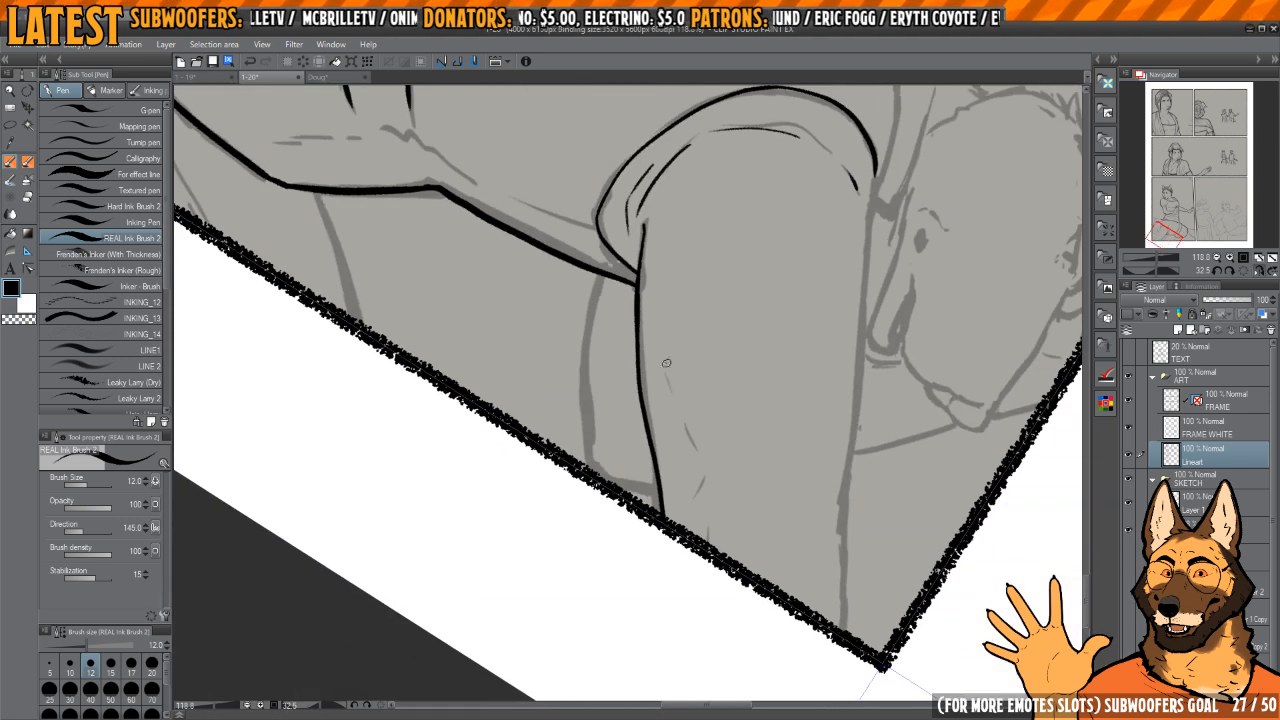
{"action": "key", "text": "h"}
{"action": "left_click_drag", "start_coordinate": [557, 358], "coordinate": [690, 432]}
{"action": "scroll", "coordinate": [656, 260], "scroll_direction": "up", "scroll_amount": 2}
{"action": "left_click_drag", "start_coordinate": [656, 261], "coordinate": [653, 377]}
{"action": "key", "text": "ctrl+z"}
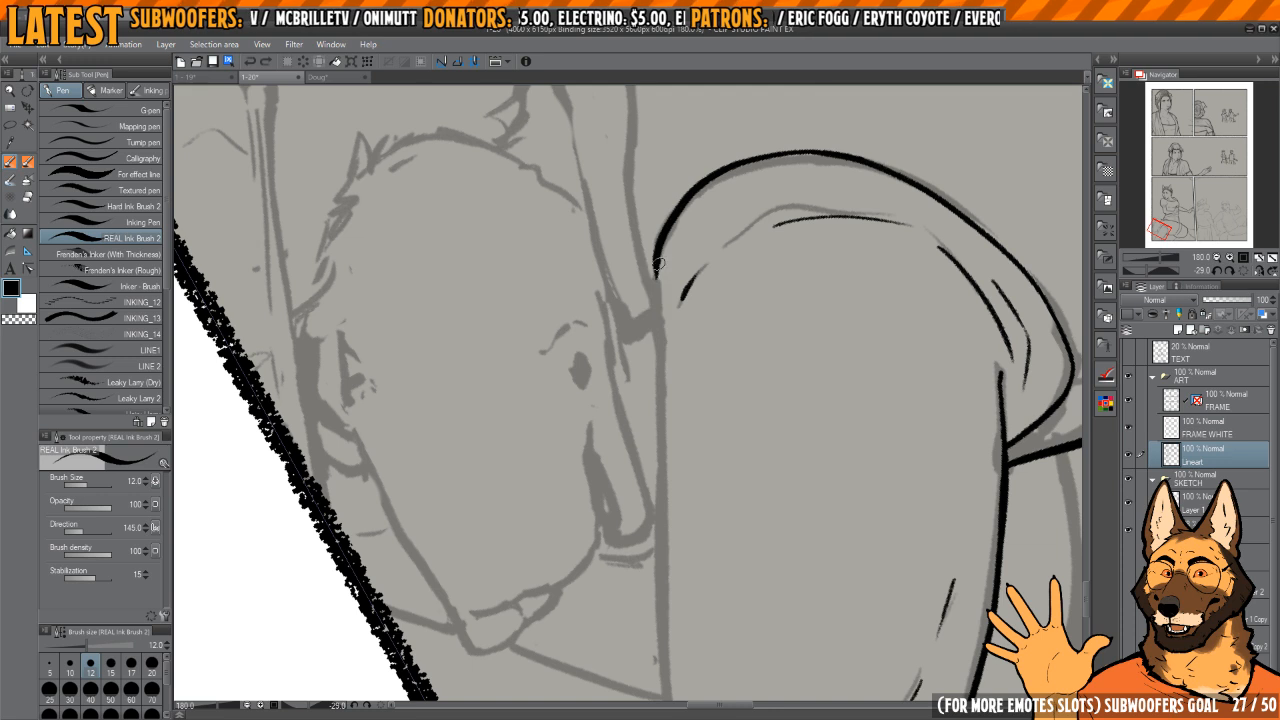
{"action": "mouse_move", "coordinate": [659, 264]}
{"action": "left_mouse_down"}
{"action": "mouse_move", "coordinate": [662, 428]}
{"action": "mouse_move", "coordinate": [650, 280]}
{"action": "left_mouse_up"}
{"action": "scroll", "coordinate": [662, 342], "scroll_direction": "down", "scroll_amount": 1}
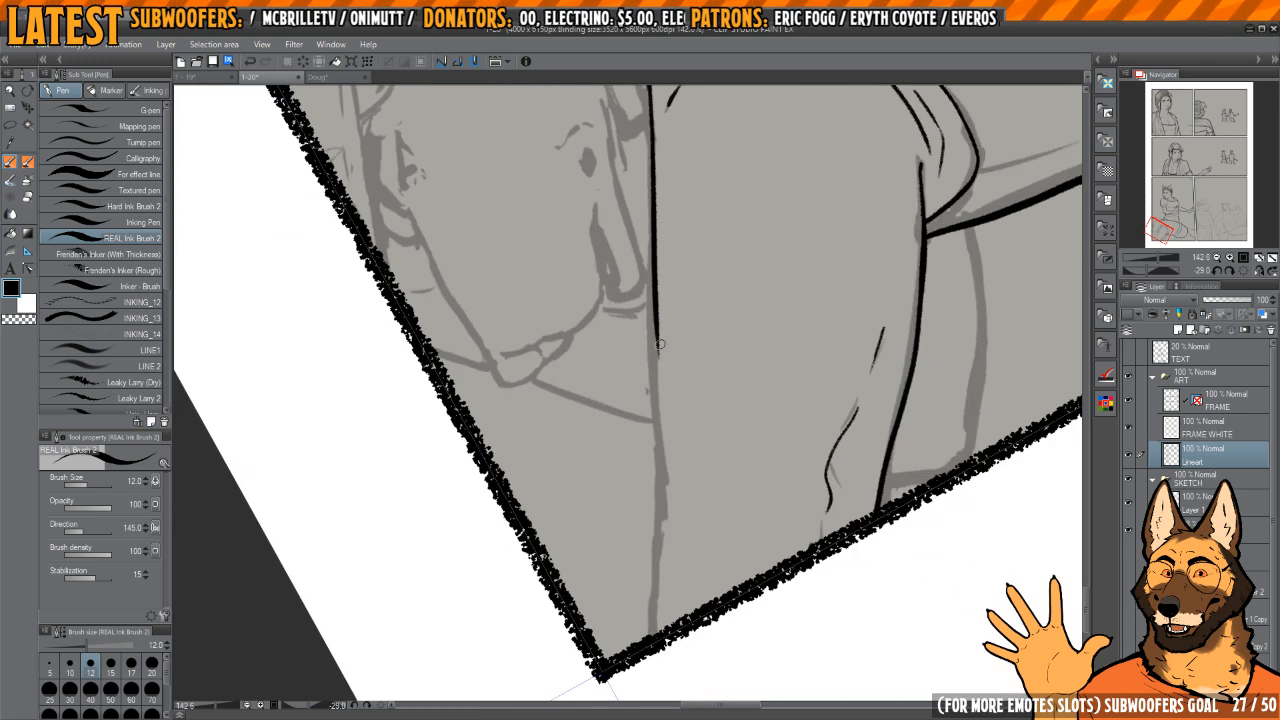
{"action": "left_click_drag", "start_coordinate": [658, 340], "coordinate": [657, 640]}
Step: Ink the short edge of the shape behind the second figure's arm, beside the panel border
{"action": "left_click_drag", "start_coordinate": [862, 426], "coordinate": [773, 420]}
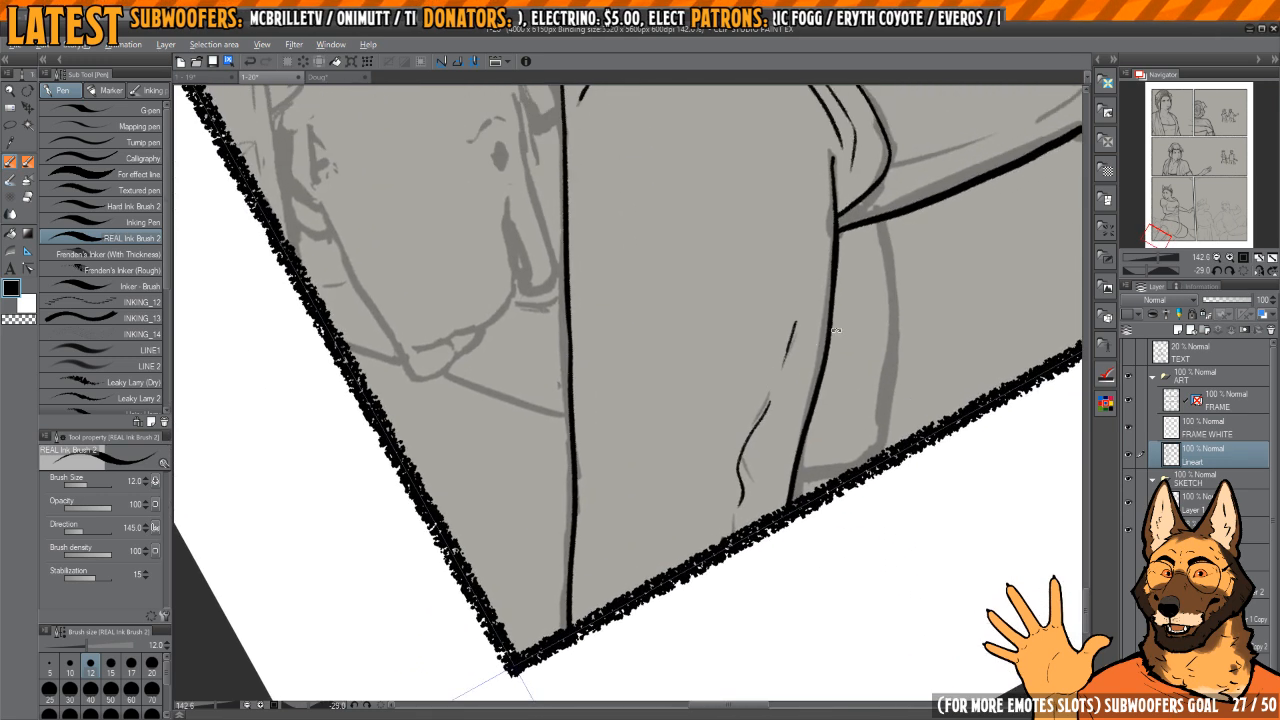
{"action": "left_click_drag", "start_coordinate": [755, 375], "coordinate": [731, 483]}
{"action": "scroll", "coordinate": [680, 531], "scroll_direction": "up", "scroll_amount": 2}
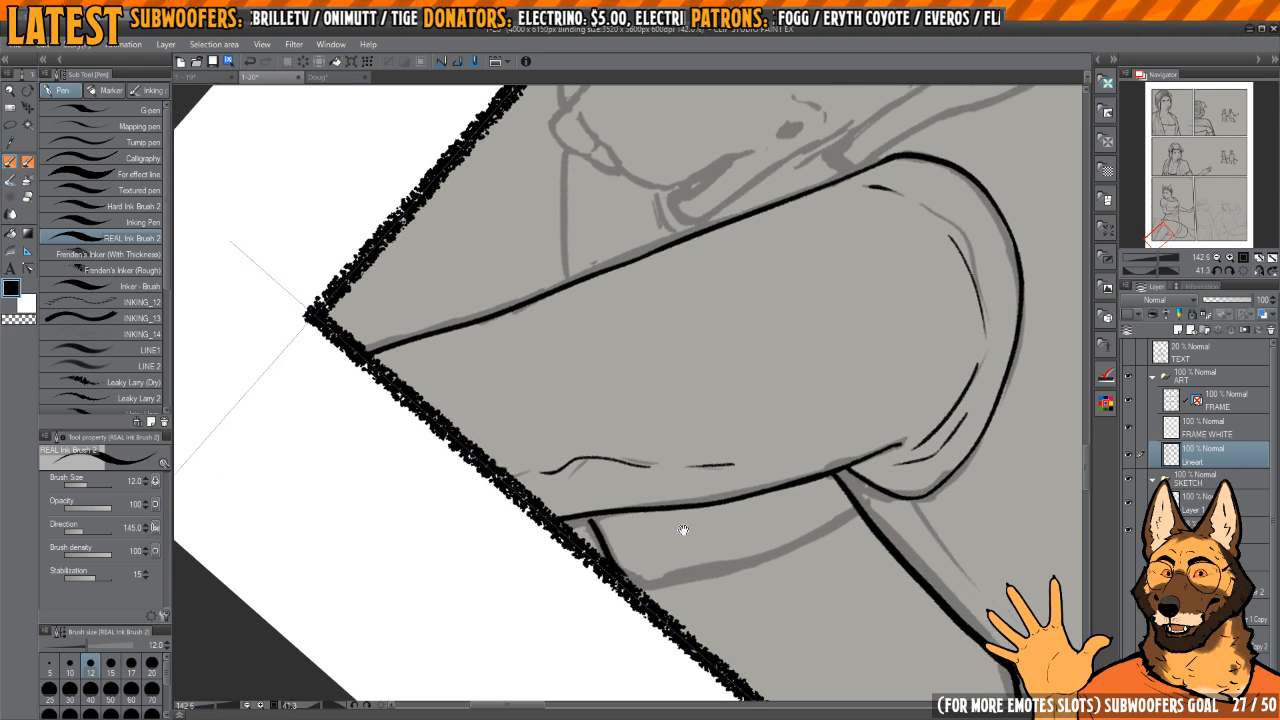
{"action": "mouse_move", "coordinate": [605, 378]}
{"action": "left_mouse_down"}
{"action": "mouse_move", "coordinate": [600, 491]}
{"action": "mouse_move", "coordinate": [602, 478]}
{"action": "left_mouse_up"}
Step: Erase the lower end of the arm's outer edge with transparent ink and redraw it with a bent crease and fold lines
{"action": "mouse_move", "coordinate": [638, 375]}
{"action": "left_mouse_down"}
{"action": "mouse_move", "coordinate": [683, 397]}
{"action": "mouse_move", "coordinate": [685, 370]}
{"action": "left_mouse_up"}
{"action": "mouse_move", "coordinate": [746, 436]}
{"action": "left_mouse_down"}
{"action": "mouse_move", "coordinate": [727, 427]}
{"action": "mouse_move", "coordinate": [760, 489]}
{"action": "left_mouse_up"}
{"action": "left_click_drag", "start_coordinate": [740, 450], "coordinate": [788, 477]}
{"action": "key", "text": "c"}
{"action": "mouse_move", "coordinate": [696, 403]}
{"action": "left_mouse_down"}
{"action": "mouse_move", "coordinate": [614, 480]}
{"action": "mouse_move", "coordinate": [694, 392]}
{"action": "mouse_move", "coordinate": [598, 472]}
{"action": "mouse_move", "coordinate": [719, 503]}
{"action": "mouse_move", "coordinate": [658, 491]}
{"action": "mouse_move", "coordinate": [693, 470]}
{"action": "left_mouse_up"}
{"action": "key", "text": "c"}
{"action": "key", "text": "c"}
{"action": "mouse_move", "coordinate": [680, 424]}
{"action": "left_mouse_down"}
{"action": "mouse_move", "coordinate": [716, 440]}
{"action": "mouse_move", "coordinate": [686, 399]}
{"action": "left_mouse_up"}
{"action": "left_click", "coordinate": [661, 462]}
{"action": "mouse_move", "coordinate": [688, 346]}
{"action": "left_mouse_down"}
{"action": "mouse_move", "coordinate": [660, 376]}
{"action": "mouse_move", "coordinate": [638, 468]}
{"action": "mouse_move", "coordinate": [609, 434]}
{"action": "mouse_move", "coordinate": [677, 303]}
{"action": "mouse_move", "coordinate": [633, 430]}
{"action": "mouse_move", "coordinate": [606, 462]}
{"action": "left_mouse_up"}
{"action": "key", "text": "c"}
{"action": "key", "text": "c"}
{"action": "mouse_move", "coordinate": [606, 456]}
{"action": "left_mouse_down"}
{"action": "mouse_move", "coordinate": [586, 486]}
{"action": "mouse_move", "coordinate": [606, 503]}
{"action": "mouse_move", "coordinate": [636, 454]}
{"action": "mouse_move", "coordinate": [589, 553]}
{"action": "left_mouse_up"}
{"action": "key", "text": "c"}
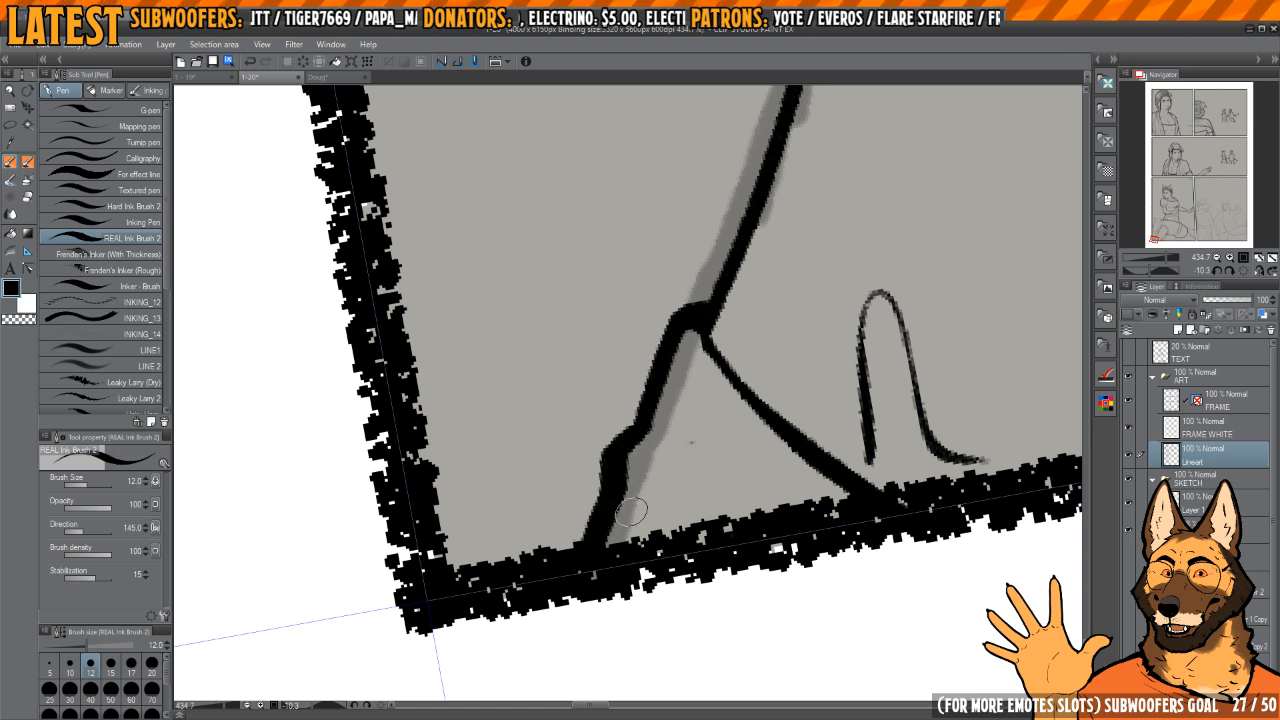
Step: Add small fold strokes beside the arm's crease along the panel border
{"action": "left_click_drag", "start_coordinate": [636, 511], "coordinate": [652, 558]}
{"action": "left_click_drag", "start_coordinate": [659, 466], "coordinate": [708, 522]}
{"action": "left_click_drag", "start_coordinate": [745, 500], "coordinate": [595, 428]}
{"action": "mouse_move", "coordinate": [735, 398]}
{"action": "left_mouse_down"}
{"action": "mouse_move", "coordinate": [714, 456]}
{"action": "mouse_move", "coordinate": [669, 409]}
{"action": "mouse_move", "coordinate": [680, 418]}
{"action": "mouse_move", "coordinate": [672, 386]}
{"action": "mouse_move", "coordinate": [661, 450]}
{"action": "left_mouse_up"}
{"action": "key", "text": "c"}
{"action": "key", "text": "c"}
{"action": "left_click_drag", "start_coordinate": [685, 352], "coordinate": [658, 515]}
{"action": "left_click_drag", "start_coordinate": [597, 482], "coordinate": [613, 417]}
{"action": "mouse_move", "coordinate": [723, 445]}
{"action": "left_mouse_down"}
{"action": "mouse_move", "coordinate": [680, 391]}
{"action": "mouse_move", "coordinate": [641, 404]}
{"action": "left_mouse_up"}
{"action": "left_click_drag", "start_coordinate": [790, 446], "coordinate": [618, 392]}
{"action": "left_click_drag", "start_coordinate": [793, 443], "coordinate": [748, 268]}
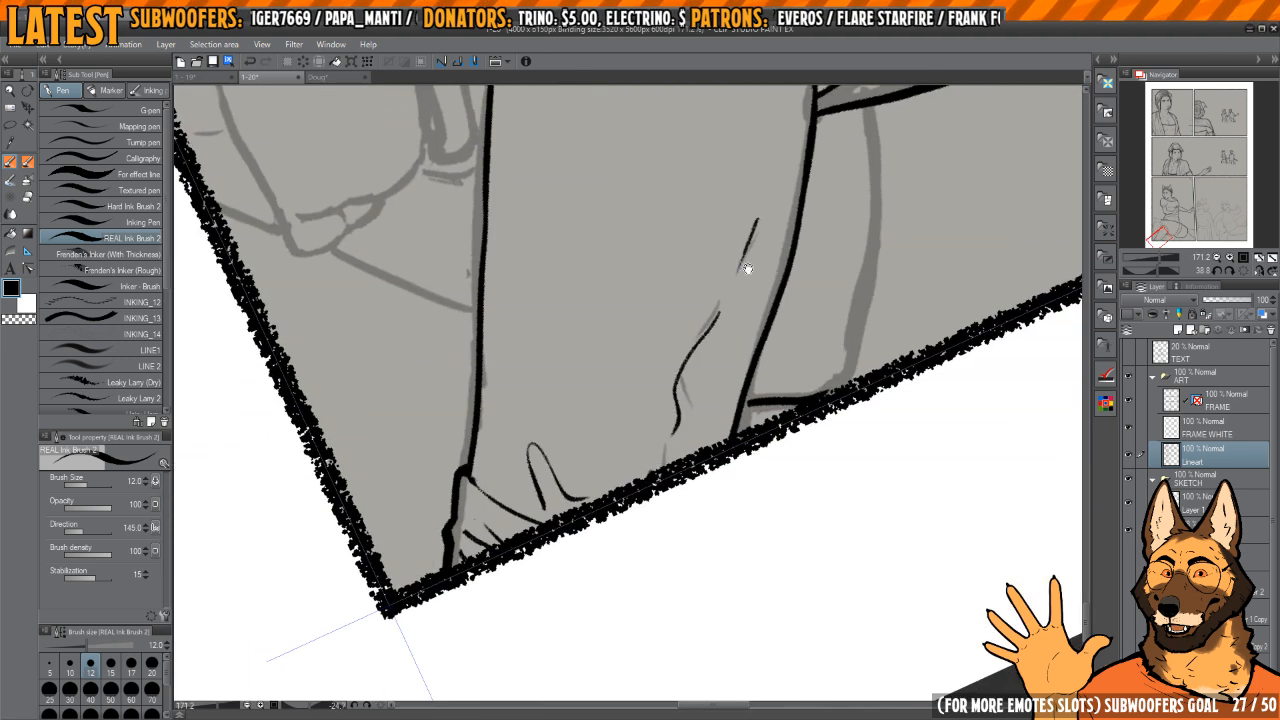
Step: Erase the arm's outer edge just above the crease with transparent ink and redraw it curving smoothly into the crease
{"action": "left_click_drag", "start_coordinate": [672, 405], "coordinate": [726, 451]}
{"action": "left_click_drag", "start_coordinate": [630, 430], "coordinate": [670, 428]}
{"action": "key", "text": "c"}
{"action": "left_click_drag", "start_coordinate": [675, 368], "coordinate": [671, 472]}
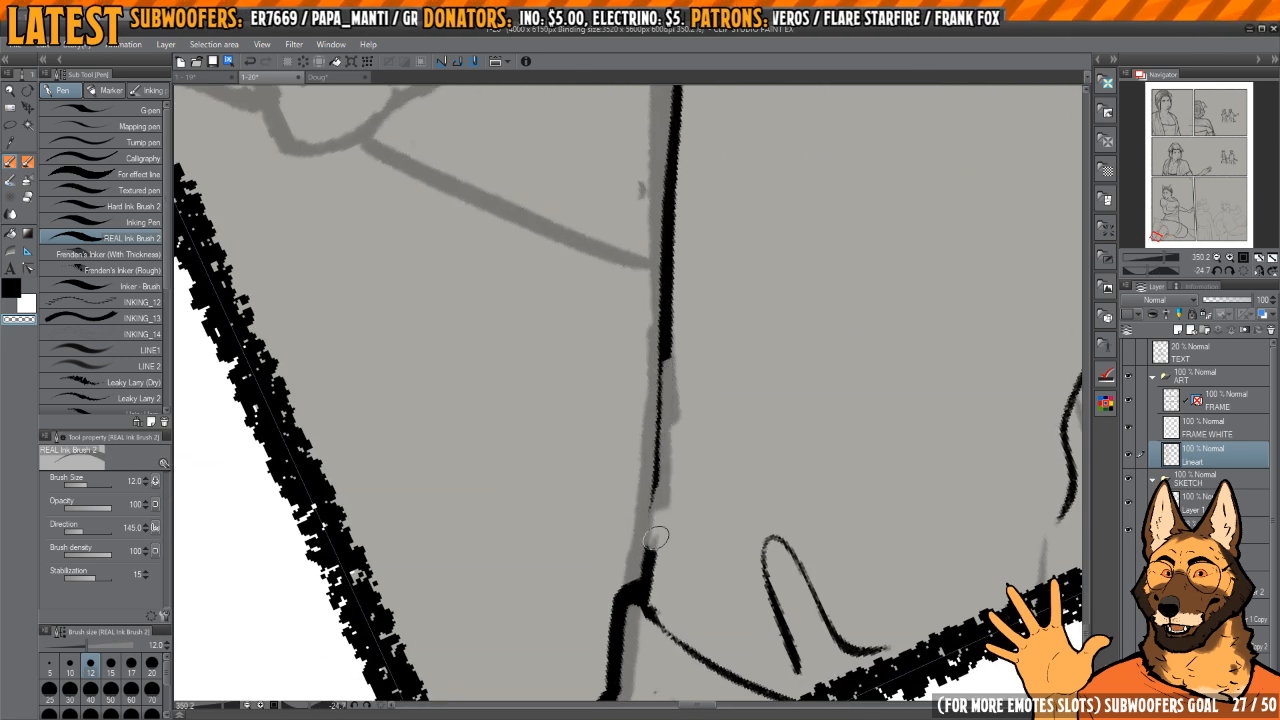
{"action": "left_click_drag", "start_coordinate": [647, 523], "coordinate": [656, 425]}
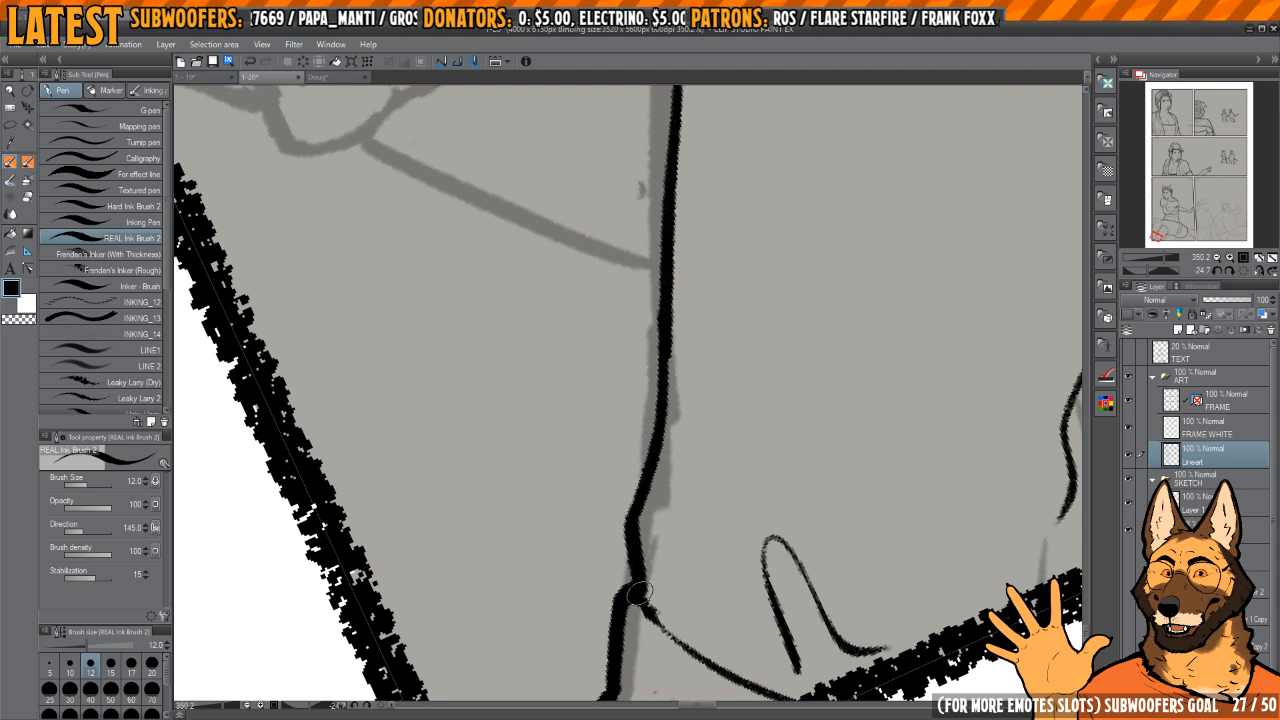
{"action": "left_click_drag", "start_coordinate": [666, 358], "coordinate": [614, 366]}
Step: Ink the curved edge behind the second figure's arm, from the underarm down to the panel border
{"action": "left_click_drag", "start_coordinate": [870, 308], "coordinate": [649, 457]}
{"action": "left_click_drag", "start_coordinate": [756, 315], "coordinate": [769, 409]}
{"action": "key", "text": "h"}
{"action": "left_click_drag", "start_coordinate": [766, 347], "coordinate": [882, 343]}
{"action": "left_click_drag", "start_coordinate": [882, 343], "coordinate": [879, 457]}
{"action": "mouse_move", "coordinate": [622, 432]}
{"action": "left_mouse_down"}
{"action": "mouse_move", "coordinate": [643, 430]}
{"action": "mouse_move", "coordinate": [712, 651]}
{"action": "left_mouse_up"}
{"action": "left_click_drag", "start_coordinate": [735, 598], "coordinate": [717, 535]}
{"action": "left_click_drag", "start_coordinate": [676, 447], "coordinate": [675, 455]}
{"action": "key", "text": "h"}
{"action": "left_click_drag", "start_coordinate": [686, 377], "coordinate": [679, 488]}
{"action": "left_click_drag", "start_coordinate": [726, 523], "coordinate": [425, 535]}
{"action": "left_click_drag", "start_coordinate": [677, 451], "coordinate": [722, 381]}
{"action": "left_click_drag", "start_coordinate": [802, 341], "coordinate": [746, 257]}
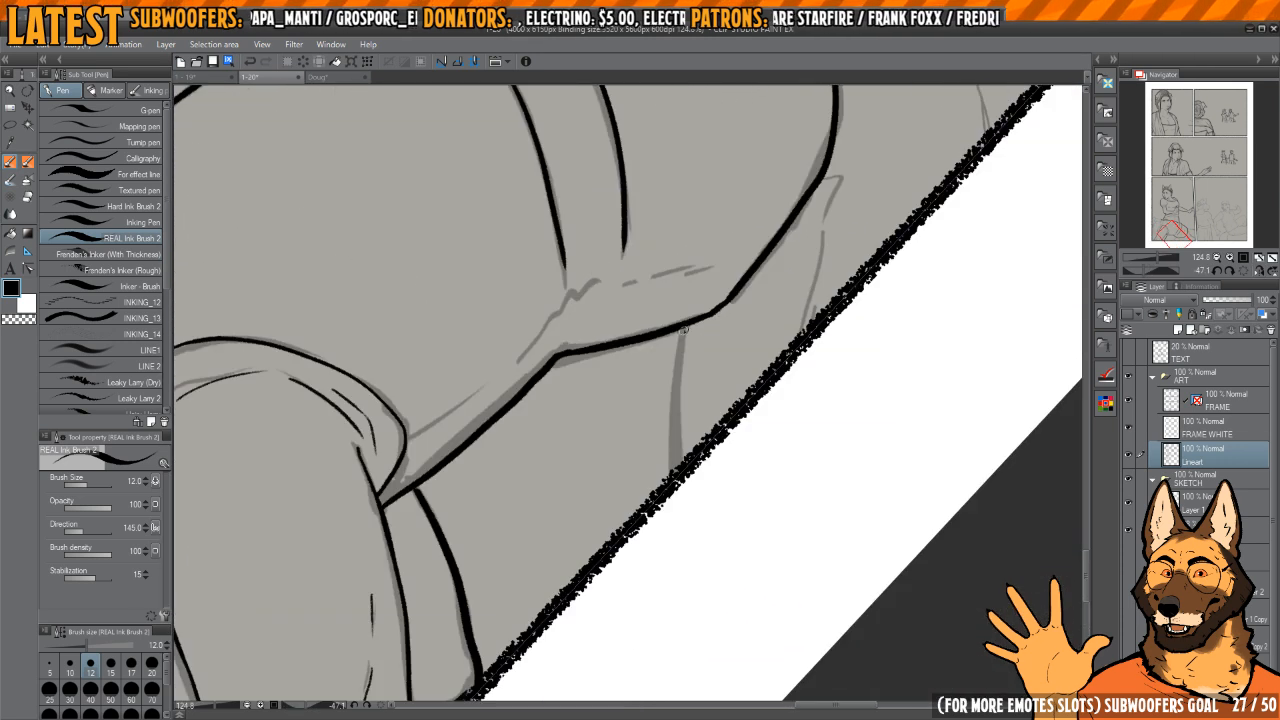
Step: Ink the line from the underside of the hips to the panel border and the thin fold beside it
{"action": "left_click_drag", "start_coordinate": [684, 341], "coordinate": [677, 478]}
{"action": "left_click_drag", "start_coordinate": [769, 337], "coordinate": [618, 509]}
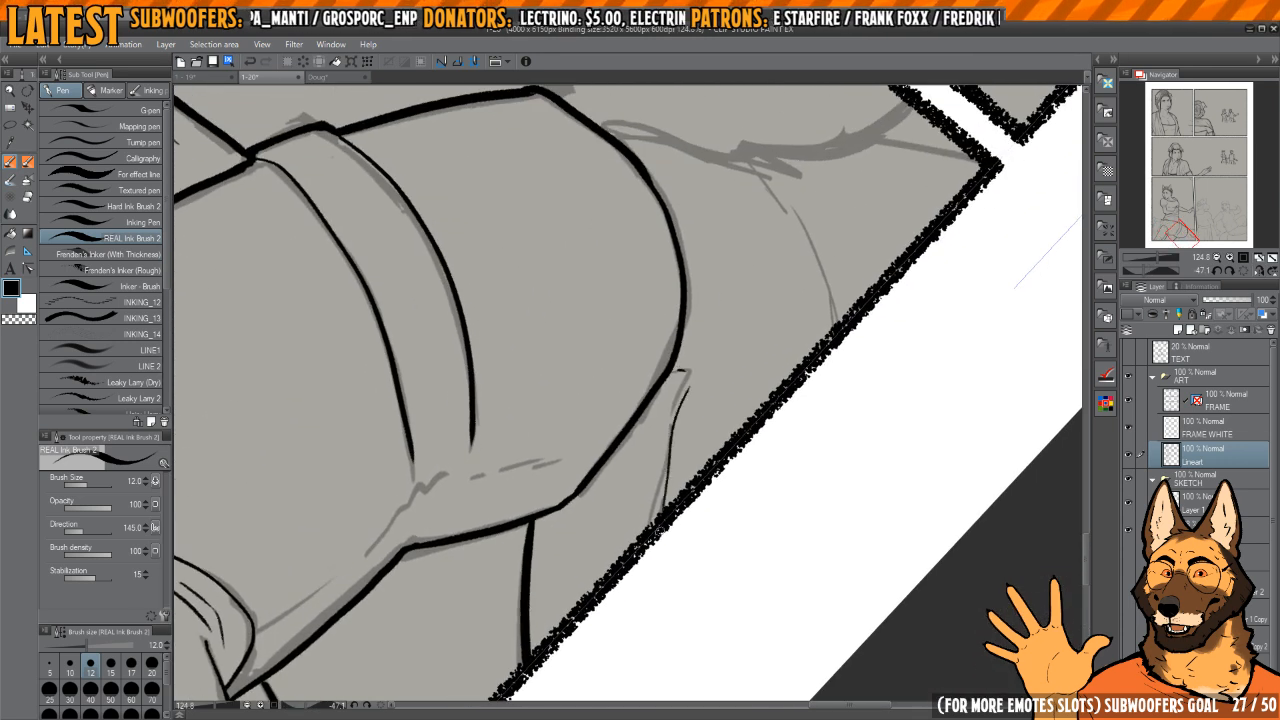
{"action": "left_click_drag", "start_coordinate": [730, 350], "coordinate": [625, 517]}
{"action": "key", "text": "h"}
{"action": "left_click_drag", "start_coordinate": [692, 474], "coordinate": [726, 426]}
{"action": "left_click_drag", "start_coordinate": [571, 414], "coordinate": [634, 411]}
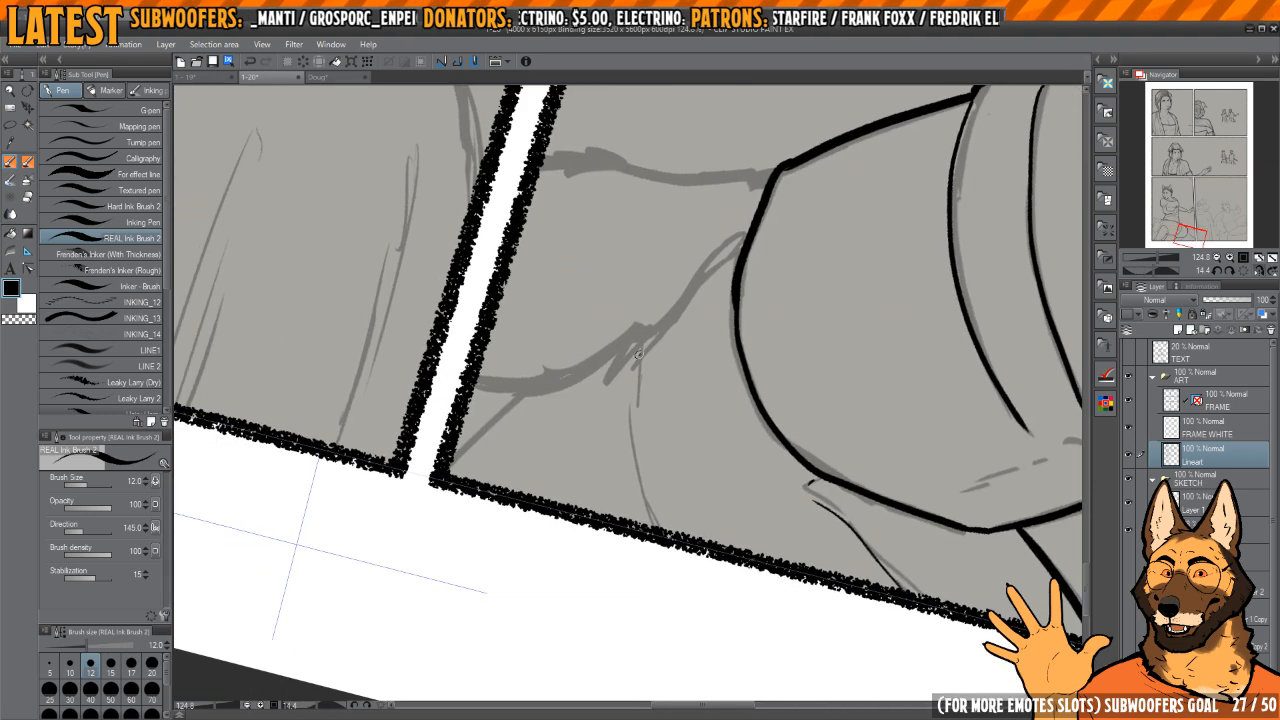
Step: Ink the thin fold curve below the hips and a short thick line rising from the panel's corner
{"action": "left_click_drag", "start_coordinate": [639, 354], "coordinate": [670, 548]}
{"action": "left_click_drag", "start_coordinate": [668, 410], "coordinate": [782, 403]}
{"action": "mouse_move", "coordinate": [785, 389]}
{"action": "left_mouse_down"}
{"action": "mouse_move", "coordinate": [774, 334]}
{"action": "mouse_move", "coordinate": [735, 277]}
{"action": "left_mouse_up"}
{"action": "left_click_drag", "start_coordinate": [629, 386], "coordinate": [627, 492]}
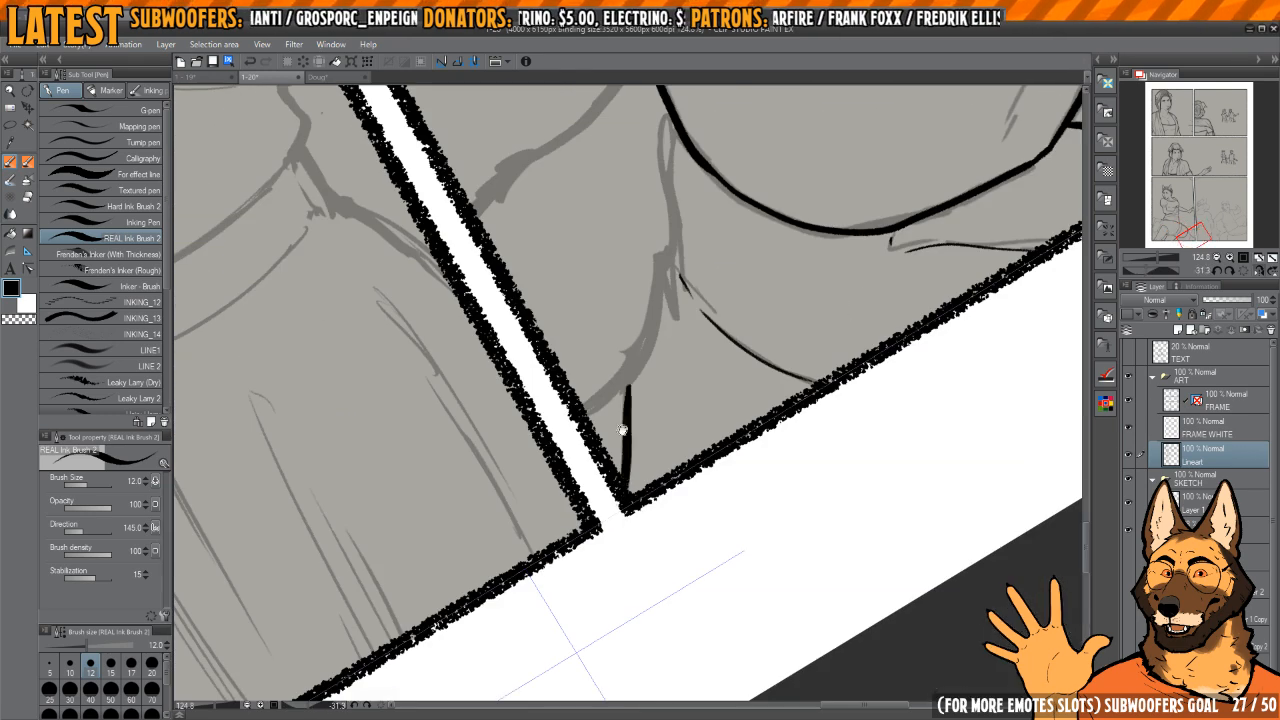
Step: Ink the tail's lower edge with fur tufts, from the hip contour down to the panel border
{"action": "left_click_drag", "start_coordinate": [623, 430], "coordinate": [682, 650]}
{"action": "key", "text": "h"}
{"action": "mouse_move", "coordinate": [712, 306]}
{"action": "left_mouse_down"}
{"action": "mouse_move", "coordinate": [743, 354]}
{"action": "mouse_move", "coordinate": [731, 414]}
{"action": "mouse_move", "coordinate": [704, 334]}
{"action": "mouse_move", "coordinate": [676, 345]}
{"action": "mouse_move", "coordinate": [649, 426]}
{"action": "left_mouse_up"}
{"action": "key", "text": "ctrl+z"}
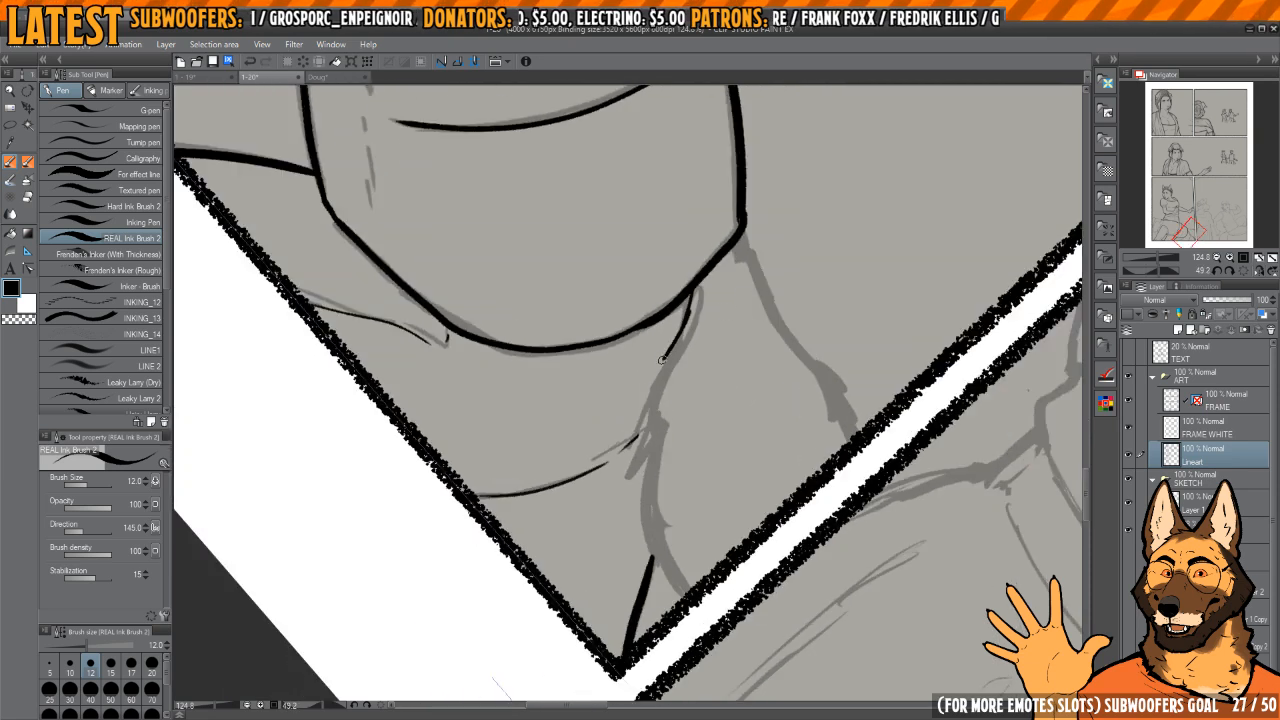
{"action": "mouse_move", "coordinate": [661, 360]}
{"action": "left_mouse_down"}
{"action": "mouse_move", "coordinate": [641, 488]}
{"action": "mouse_move", "coordinate": [700, 610]}
{"action": "mouse_move", "coordinate": [675, 598]}
{"action": "left_mouse_up"}
{"action": "left_click_drag", "start_coordinate": [755, 312], "coordinate": [769, 337]}
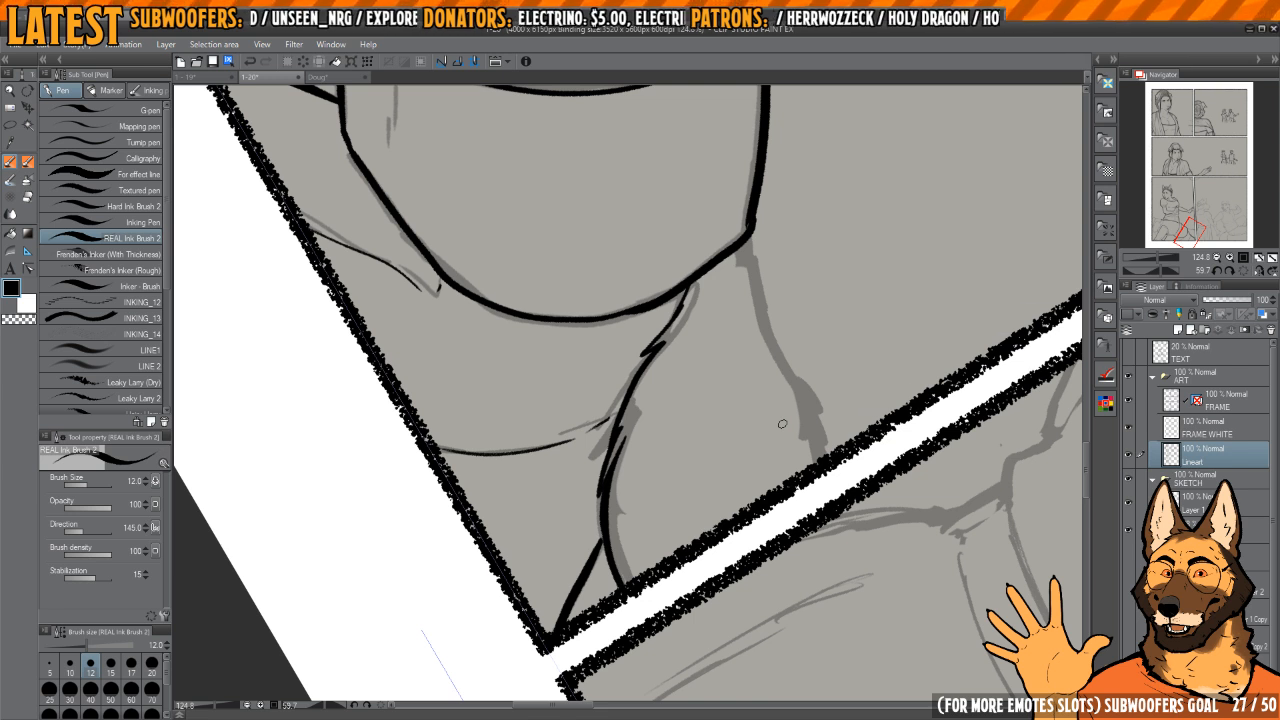
Step: Ink the tail's upper edge with a fur tuft, from the corner of the back outline to the panel border
{"action": "left_click_drag", "start_coordinate": [783, 425], "coordinate": [776, 427]}
{"action": "key", "text": "h"}
{"action": "mouse_move", "coordinate": [645, 325]}
{"action": "left_mouse_down"}
{"action": "mouse_move", "coordinate": [711, 354]}
{"action": "mouse_move", "coordinate": [850, 363]}
{"action": "left_mouse_up"}
{"action": "scroll", "coordinate": [682, 322], "scroll_direction": "up", "scroll_amount": 2}
{"action": "mouse_move", "coordinate": [691, 303]}
{"action": "left_mouse_down"}
{"action": "mouse_move", "coordinate": [689, 350]}
{"action": "mouse_move", "coordinate": [692, 288]}
{"action": "mouse_move", "coordinate": [683, 388]}
{"action": "mouse_move", "coordinate": [682, 351]}
{"action": "left_mouse_up"}
{"action": "key", "text": "c"}
Step: Refine the fur tuft on the tail's upper edge with transparent ink
{"action": "key", "text": "c"}
{"action": "left_click_drag", "start_coordinate": [693, 268], "coordinate": [673, 426]}
{"action": "mouse_move", "coordinate": [672, 420]}
{"action": "left_mouse_down"}
{"action": "mouse_move", "coordinate": [689, 352]}
{"action": "mouse_move", "coordinate": [651, 447]}
{"action": "left_mouse_up"}
{"action": "left_click_drag", "start_coordinate": [669, 428], "coordinate": [651, 530]}
{"action": "key", "text": "c"}
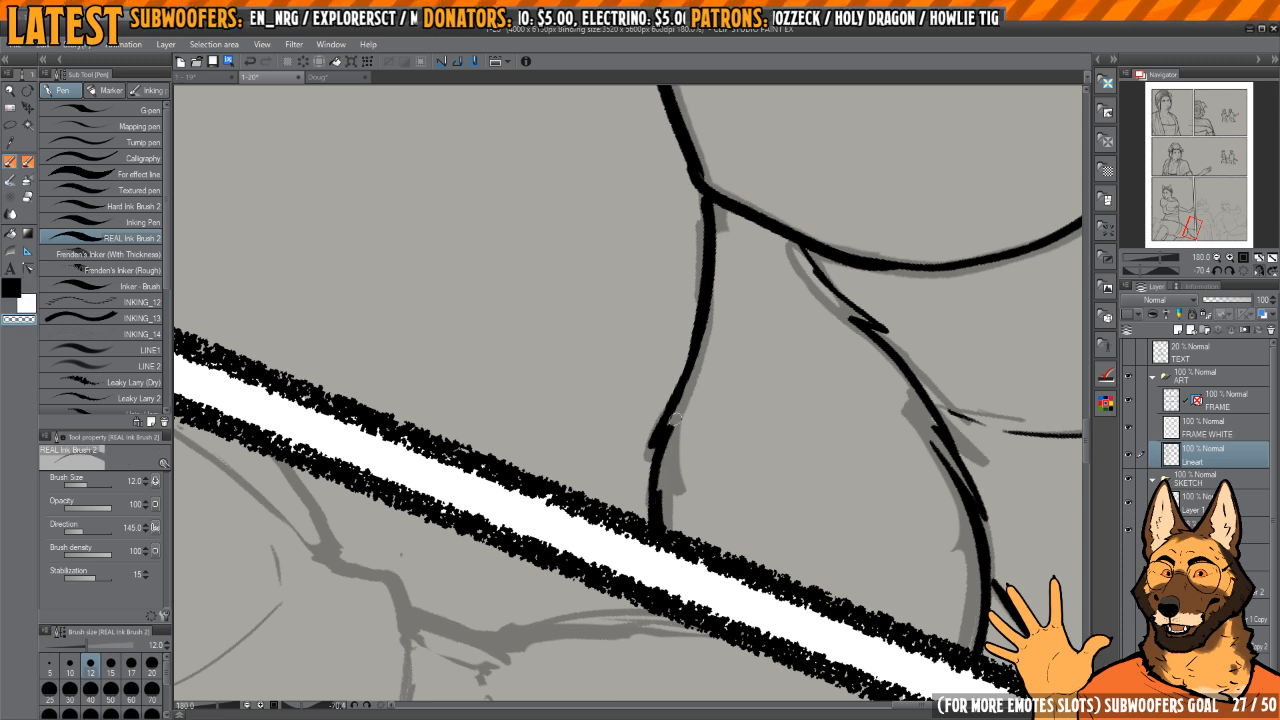
{"action": "scroll", "coordinate": [655, 434], "scroll_direction": "up", "scroll_amount": 3}
{"action": "left_click_drag", "start_coordinate": [663, 384], "coordinate": [643, 478]}
{"action": "key", "text": "c"}
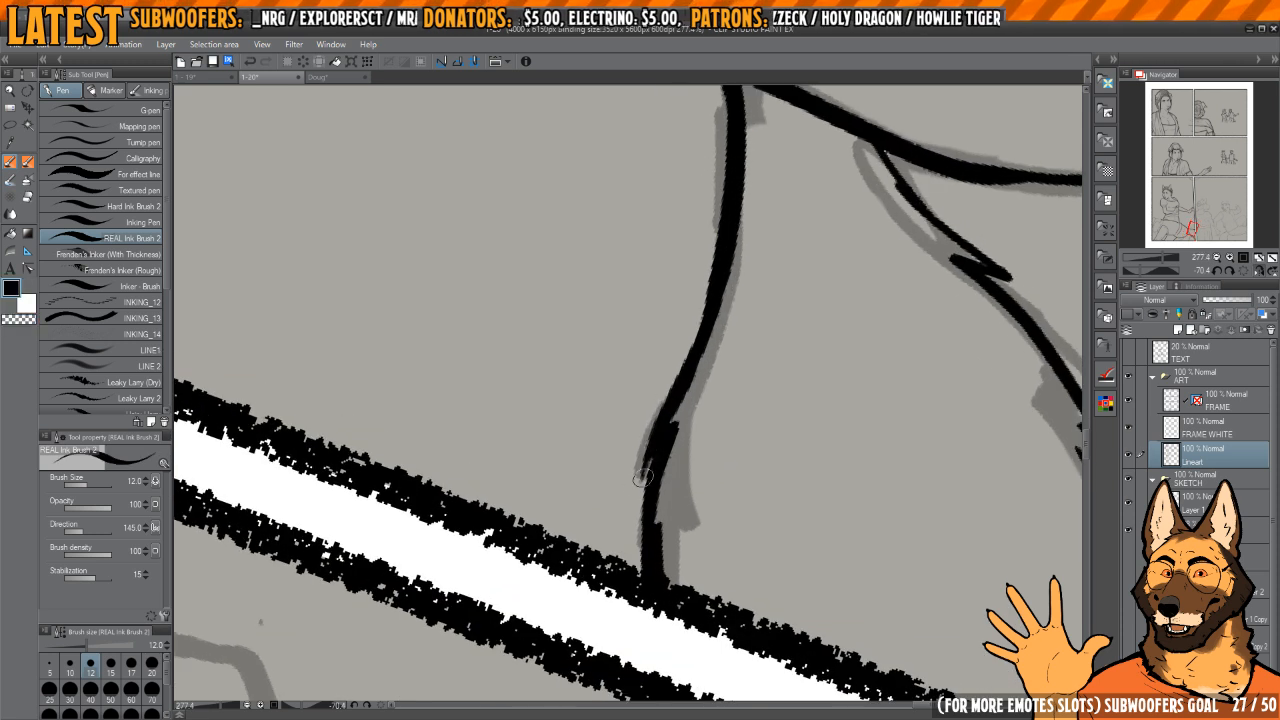
{"action": "left_click_drag", "start_coordinate": [710, 442], "coordinate": [714, 500]}
Step: Erase the start of the tail's lower edge near the hips with transparent ink and redraw it with a small tuft
{"action": "scroll", "coordinate": [714, 500], "scroll_direction": "down", "scroll_amount": 8}
{"action": "left_click_drag", "start_coordinate": [729, 349], "coordinate": [785, 314]}
{"action": "mouse_move", "coordinate": [757, 408]}
{"action": "left_mouse_down"}
{"action": "mouse_move", "coordinate": [766, 371]}
{"action": "mouse_move", "coordinate": [726, 337]}
{"action": "mouse_move", "coordinate": [714, 438]}
{"action": "left_mouse_up"}
{"action": "scroll", "coordinate": [702, 364], "scroll_direction": "up", "scroll_amount": 3}
{"action": "key", "text": "h"}
{"action": "left_click_drag", "start_coordinate": [603, 423], "coordinate": [722, 392]}
{"action": "scroll", "coordinate": [655, 352], "scroll_direction": "up", "scroll_amount": 2}
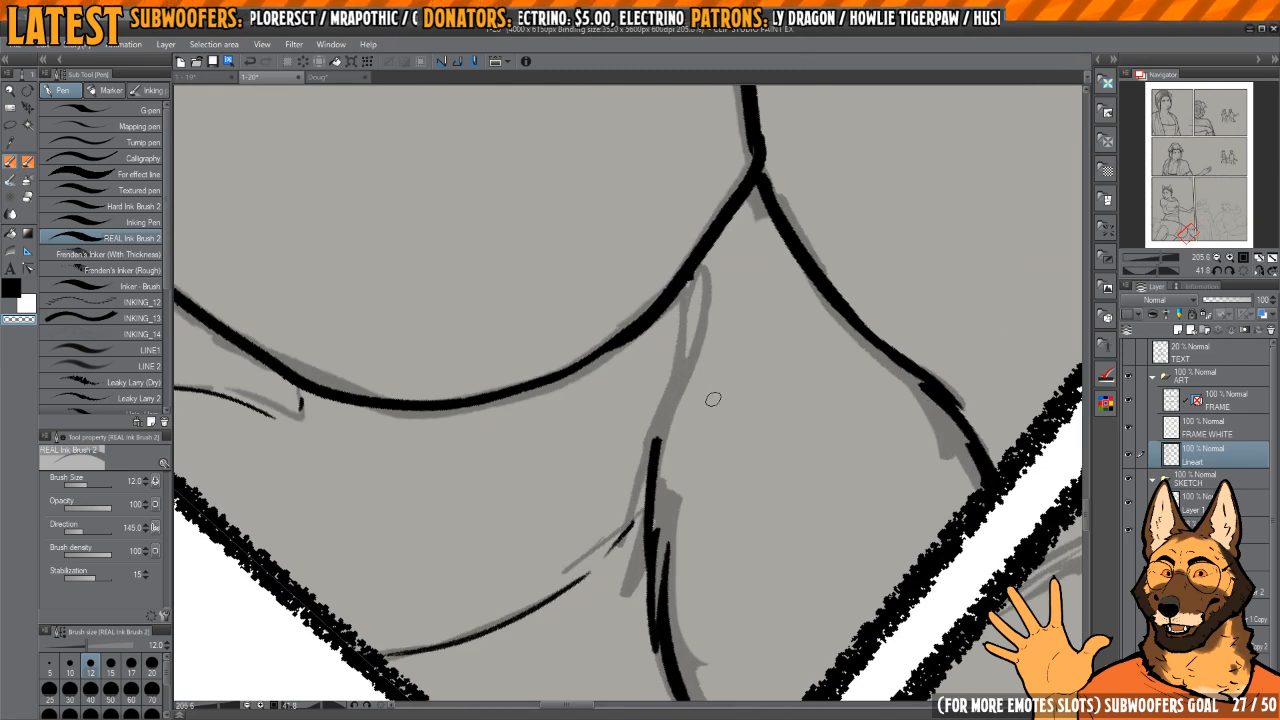
{"action": "left_click_drag", "start_coordinate": [728, 378], "coordinate": [727, 342]}
{"action": "key", "text": "c"}
{"action": "left_click_drag", "start_coordinate": [687, 284], "coordinate": [668, 476]}
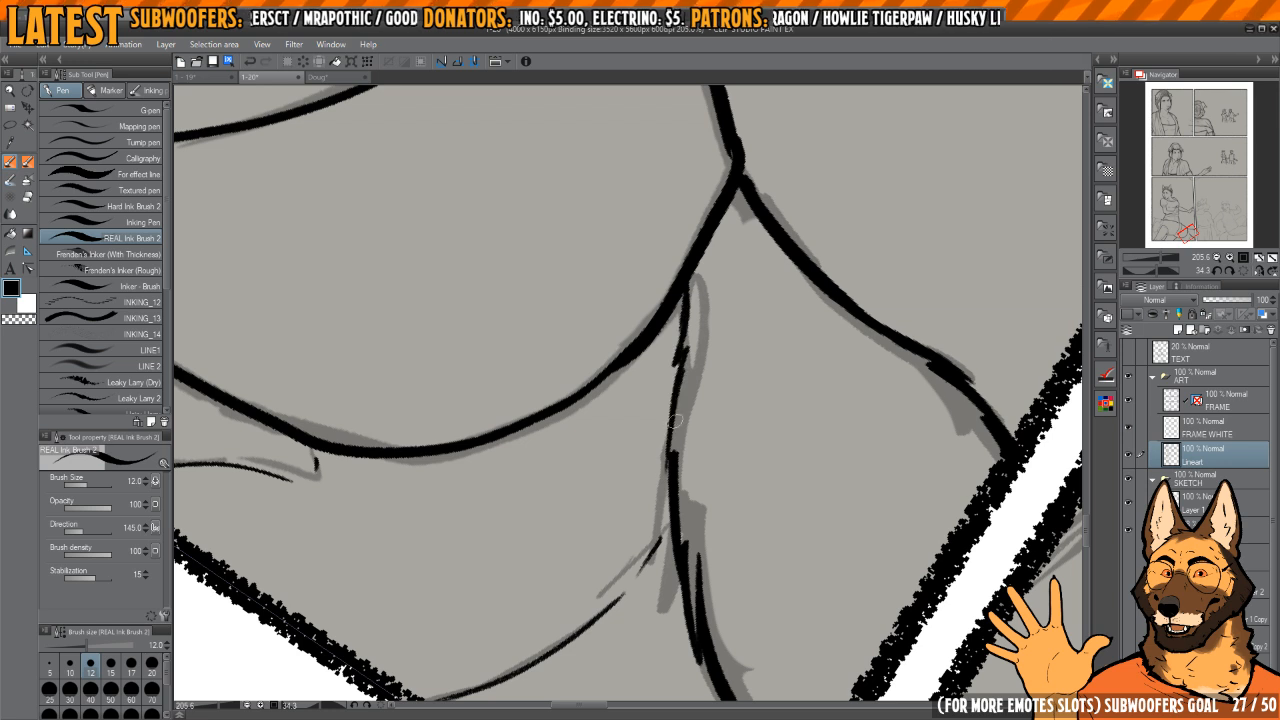
Step: Clean up and re-ink the corner where the tail's upper edge meets the back and hip outlines
{"action": "key", "text": "h"}
{"action": "mouse_move", "coordinate": [706, 391]}
{"action": "left_mouse_down"}
{"action": "mouse_move", "coordinate": [720, 341]}
{"action": "mouse_move", "coordinate": [727, 380]}
{"action": "left_mouse_up"}
{"action": "left_click_drag", "start_coordinate": [727, 380], "coordinate": [702, 450]}
{"action": "mouse_move", "coordinate": [622, 362]}
{"action": "left_mouse_down"}
{"action": "mouse_move", "coordinate": [650, 400]}
{"action": "mouse_move", "coordinate": [621, 522]}
{"action": "left_mouse_up"}
{"action": "scroll", "coordinate": [650, 400], "scroll_direction": "up", "scroll_amount": 3}
{"action": "key", "text": "c"}
{"action": "left_click_drag", "start_coordinate": [630, 390], "coordinate": [616, 552]}
{"action": "left_click_drag", "start_coordinate": [658, 456], "coordinate": [650, 529]}
{"action": "mouse_move", "coordinate": [652, 565]}
{"action": "left_mouse_down"}
{"action": "mouse_move", "coordinate": [680, 343]}
{"action": "mouse_move", "coordinate": [741, 209]}
{"action": "mouse_move", "coordinate": [688, 222]}
{"action": "mouse_move", "coordinate": [640, 486]}
{"action": "left_mouse_up"}
{"action": "key", "text": "c"}
{"action": "left_click_drag", "start_coordinate": [650, 400], "coordinate": [620, 474]}
{"action": "mouse_move", "coordinate": [652, 345]}
{"action": "left_mouse_down"}
{"action": "mouse_move", "coordinate": [671, 274]}
{"action": "mouse_move", "coordinate": [725, 253]}
{"action": "left_mouse_up"}
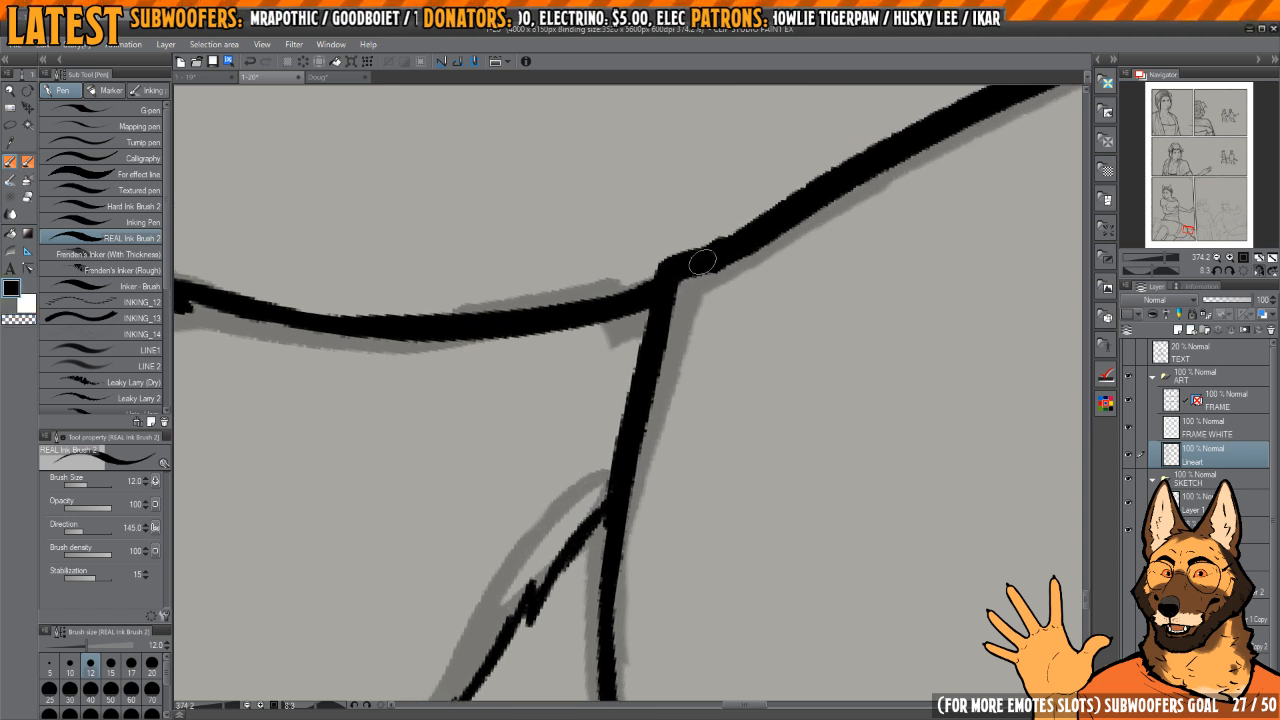
{"action": "left_click_drag", "start_coordinate": [742, 319], "coordinate": [685, 367]}
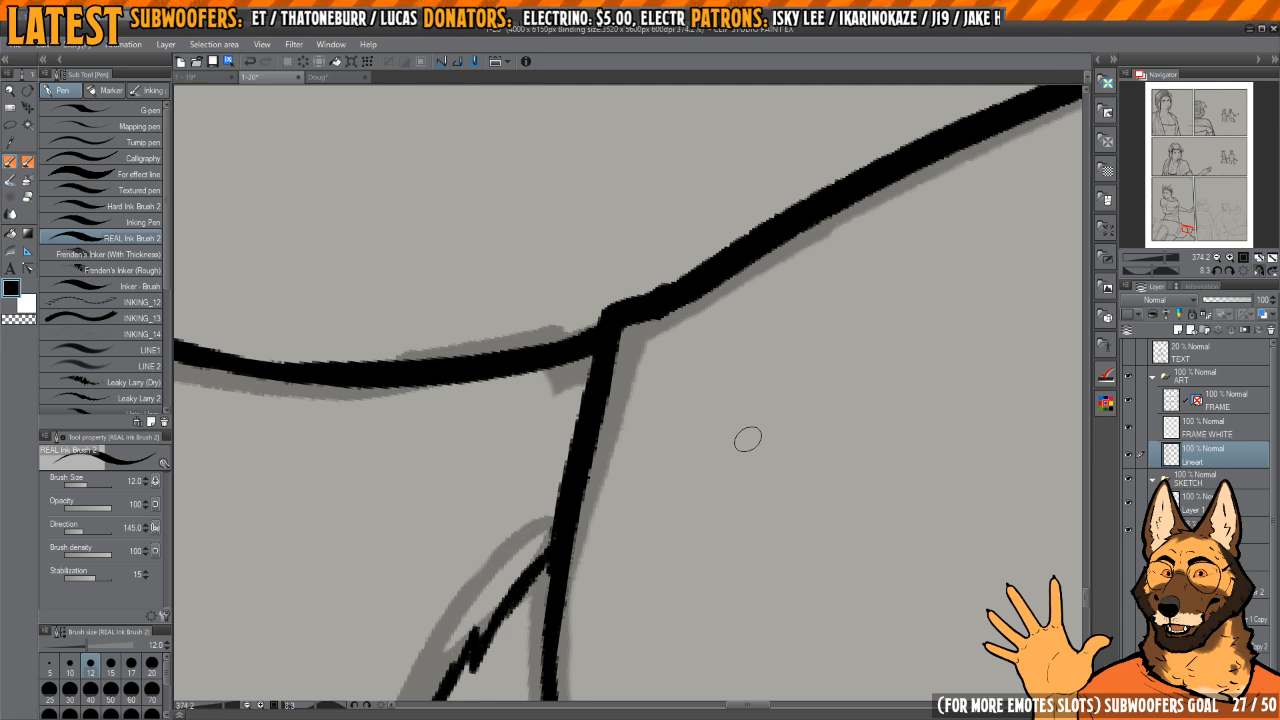
Step: Ink the thin contour line inside the second figure's front torso, from below the shoulder down to the belt
{"action": "mouse_move", "coordinate": [804, 376]}
{"action": "left_mouse_down"}
{"action": "mouse_move", "coordinate": [678, 374]}
{"action": "mouse_move", "coordinate": [710, 306]}
{"action": "mouse_move", "coordinate": [694, 466]}
{"action": "mouse_move", "coordinate": [837, 400]}
{"action": "mouse_move", "coordinate": [767, 265]}
{"action": "mouse_move", "coordinate": [669, 420]}
{"action": "mouse_move", "coordinate": [738, 470]}
{"action": "left_mouse_up"}
{"action": "left_click_drag", "start_coordinate": [655, 316], "coordinate": [700, 311]}
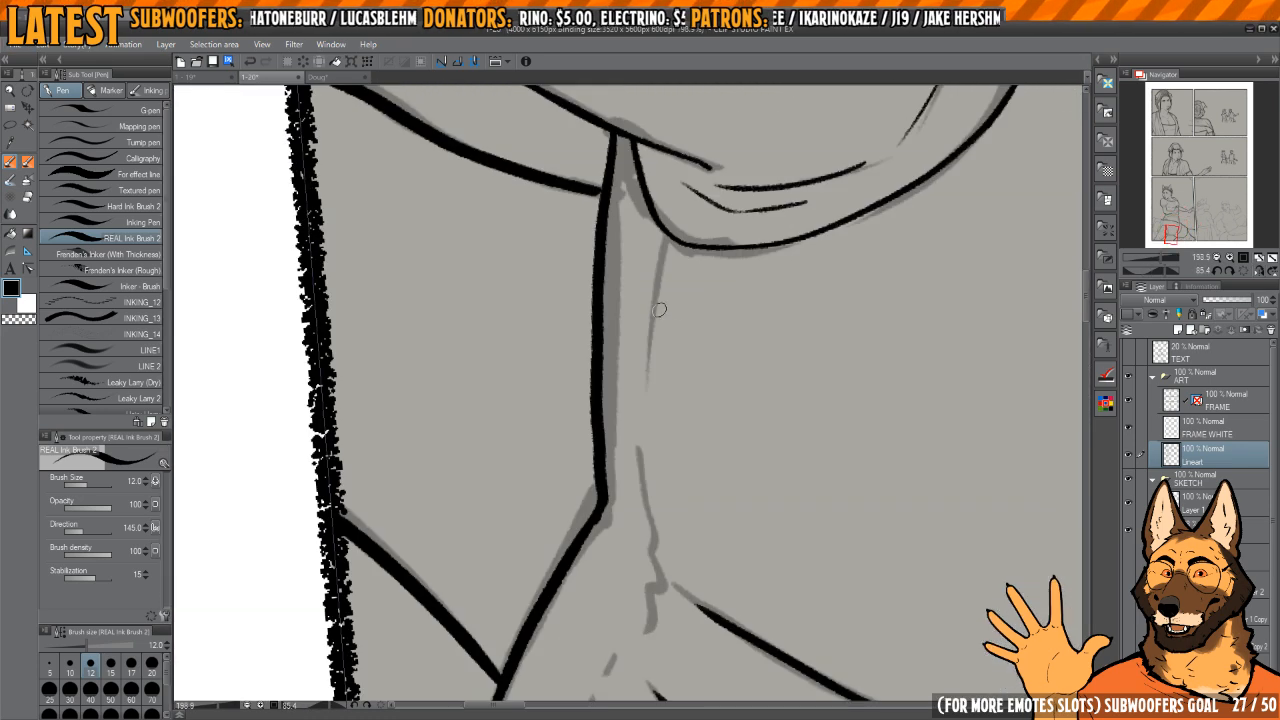
{"action": "mouse_move", "coordinate": [669, 250]}
{"action": "left_mouse_down"}
{"action": "mouse_move", "coordinate": [652, 497]}
{"action": "mouse_move", "coordinate": [660, 454]}
{"action": "left_mouse_up"}
{"action": "key", "text": "h"}
Step: Ink the short broken strokes running past the front ends of the belt lines toward the hips
{"action": "key", "text": "h"}
{"action": "key", "text": "ctrl+z"}
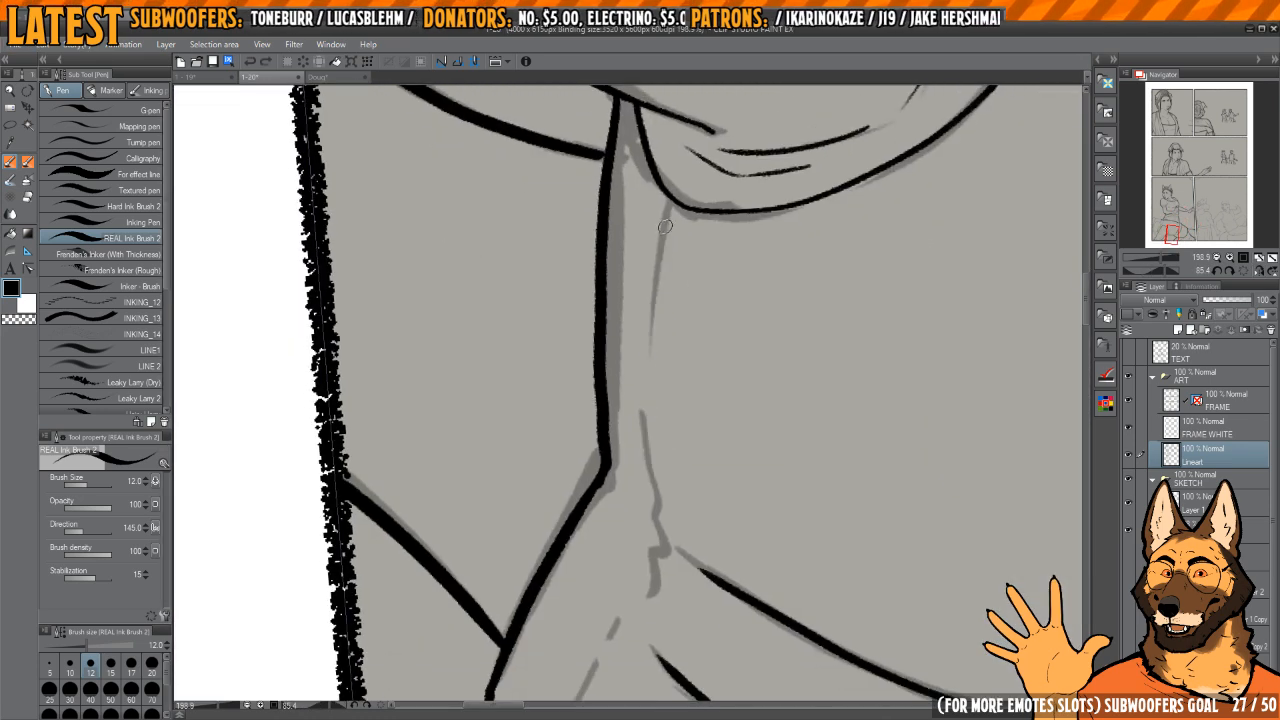
{"action": "mouse_move", "coordinate": [666, 224]}
{"action": "left_mouse_down"}
{"action": "mouse_move", "coordinate": [651, 475]}
{"action": "mouse_move", "coordinate": [661, 527]}
{"action": "left_mouse_up"}
{"action": "left_click_drag", "start_coordinate": [676, 518], "coordinate": [686, 351]}
{"action": "key", "text": "h"}
{"action": "left_click_drag", "start_coordinate": [694, 419], "coordinate": [688, 377]}
{"action": "key", "text": "h"}
{"action": "mouse_move", "coordinate": [677, 326]}
{"action": "left_mouse_down"}
{"action": "mouse_move", "coordinate": [694, 310]}
{"action": "mouse_move", "coordinate": [674, 298]}
{"action": "left_mouse_up"}
{"action": "left_click_drag", "start_coordinate": [649, 386], "coordinate": [606, 505]}
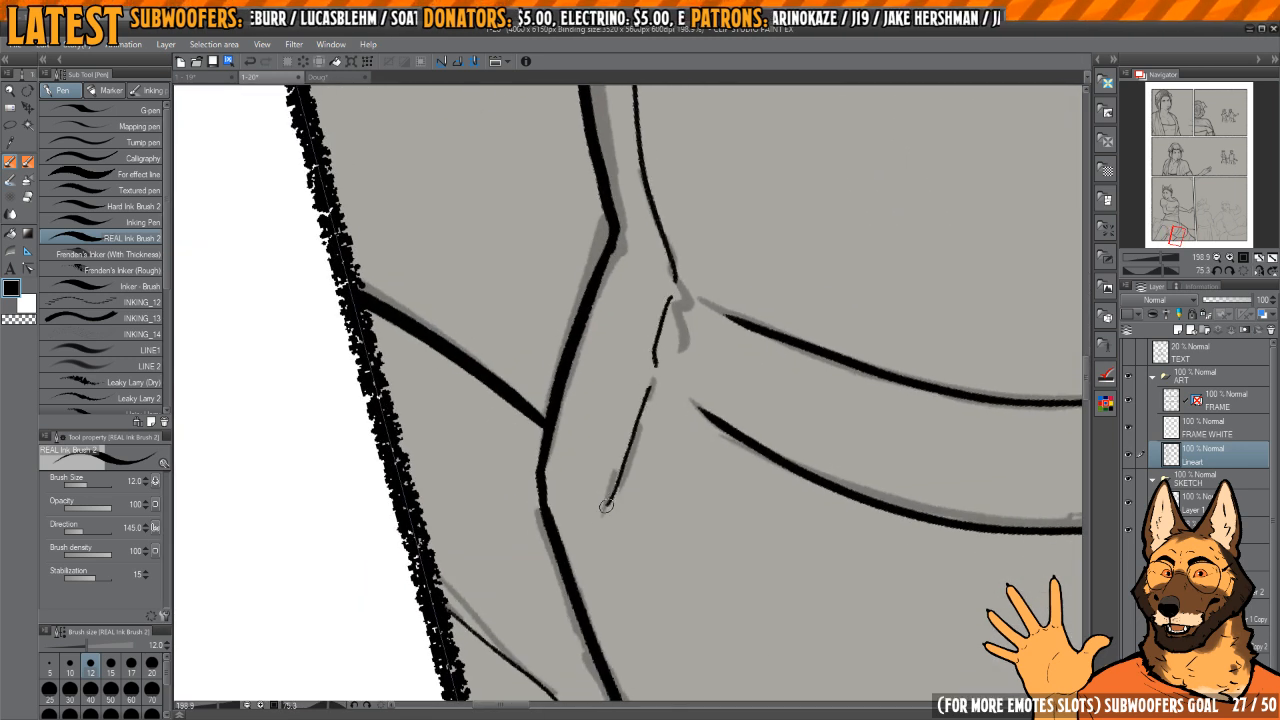
{"action": "left_click_drag", "start_coordinate": [618, 455], "coordinate": [597, 491]}
{"action": "left_click_drag", "start_coordinate": [686, 254], "coordinate": [669, 420]}
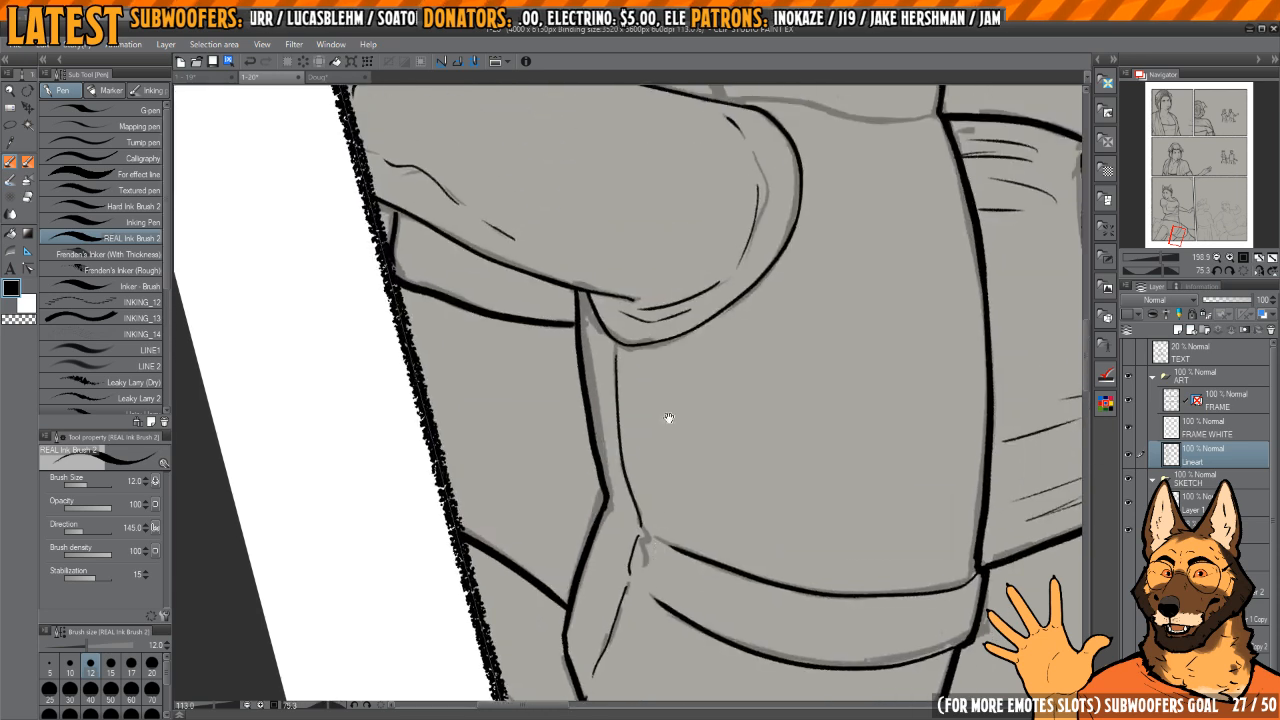
Step: Ink the upper edge of the second figure's collar from the back corner down to the front, closing the front corner
{"action": "key", "text": "h"}
{"action": "left_click_drag", "start_coordinate": [686, 323], "coordinate": [722, 598]}
{"action": "left_click_drag", "start_coordinate": [795, 450], "coordinate": [704, 565]}
{"action": "key", "text": "h"}
{"action": "left_click_drag", "start_coordinate": [754, 318], "coordinate": [740, 386]}
{"action": "left_click_drag", "start_coordinate": [742, 383], "coordinate": [757, 342]}
{"action": "left_click_drag", "start_coordinate": [698, 318], "coordinate": [731, 392]}
{"action": "left_click_drag", "start_coordinate": [712, 341], "coordinate": [706, 408]}
{"action": "left_click_drag", "start_coordinate": [745, 275], "coordinate": [763, 297]}
{"action": "mouse_move", "coordinate": [793, 280]}
{"action": "left_mouse_down"}
{"action": "mouse_move", "coordinate": [820, 309]}
{"action": "mouse_move", "coordinate": [828, 292]}
{"action": "left_mouse_up"}
{"action": "left_click_drag", "start_coordinate": [866, 202], "coordinate": [824, 244]}
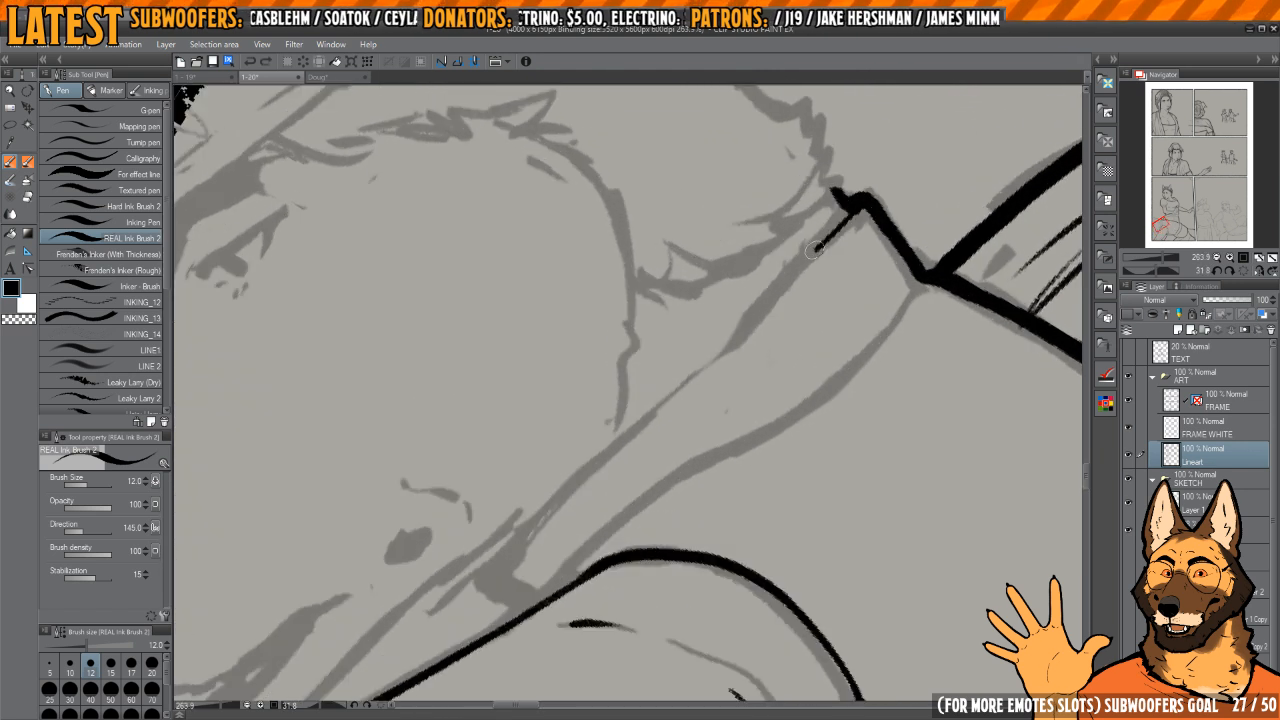
{"action": "left_click_drag", "start_coordinate": [815, 248], "coordinate": [517, 546]}
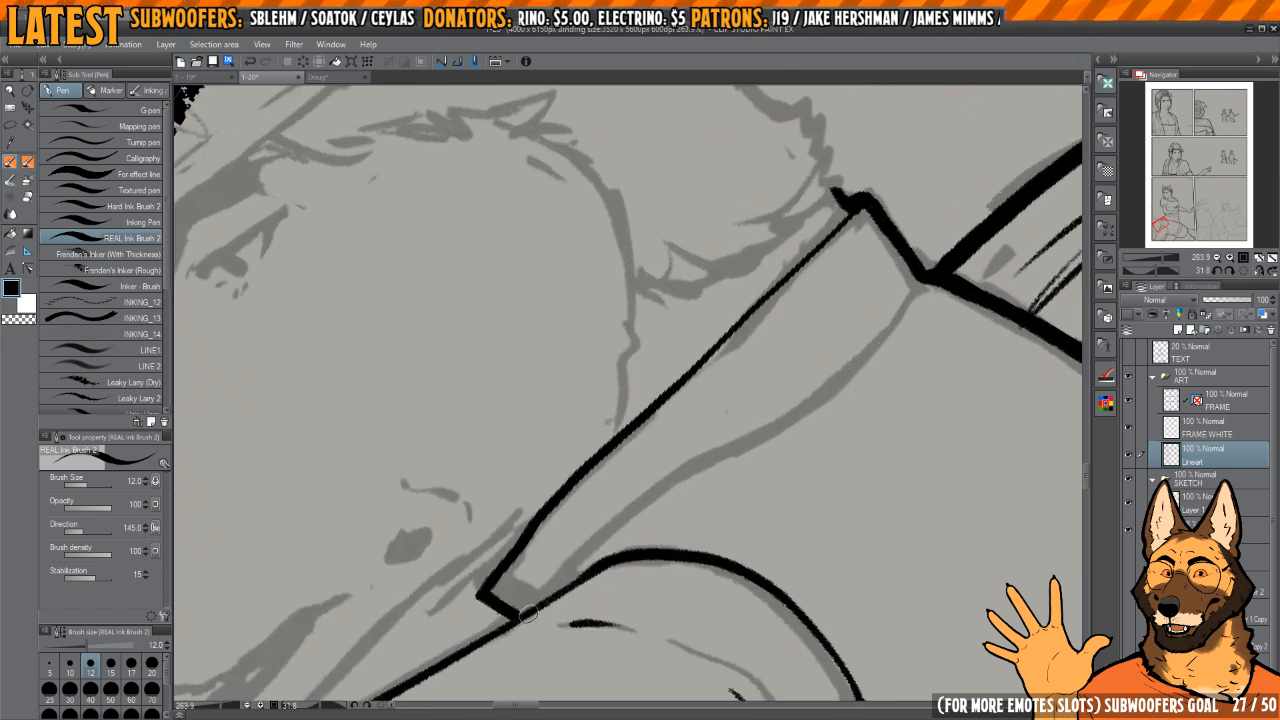
Step: Ink the collar's lower edge from the shoulder outline up to the back corner, redoing the first stroke
{"action": "left_click_drag", "start_coordinate": [635, 506], "coordinate": [615, 476]}
{"action": "mouse_move", "coordinate": [555, 548]}
{"action": "left_mouse_down"}
{"action": "mouse_move", "coordinate": [655, 445]}
{"action": "mouse_move", "coordinate": [810, 331]}
{"action": "left_mouse_up"}
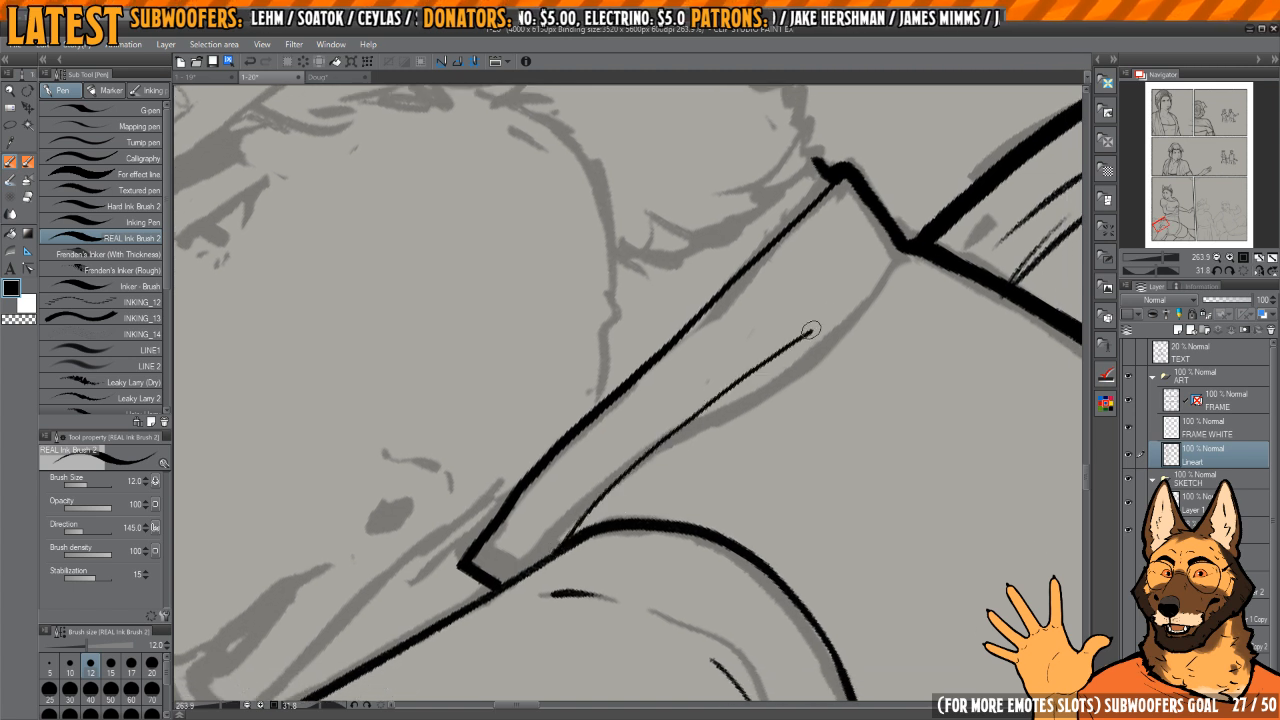
{"action": "key", "text": "ctrl+z"}
{"action": "mouse_move", "coordinate": [565, 545]}
{"action": "left_mouse_down"}
{"action": "mouse_move", "coordinate": [620, 484]}
{"action": "mouse_move", "coordinate": [721, 419]}
{"action": "left_mouse_up"}
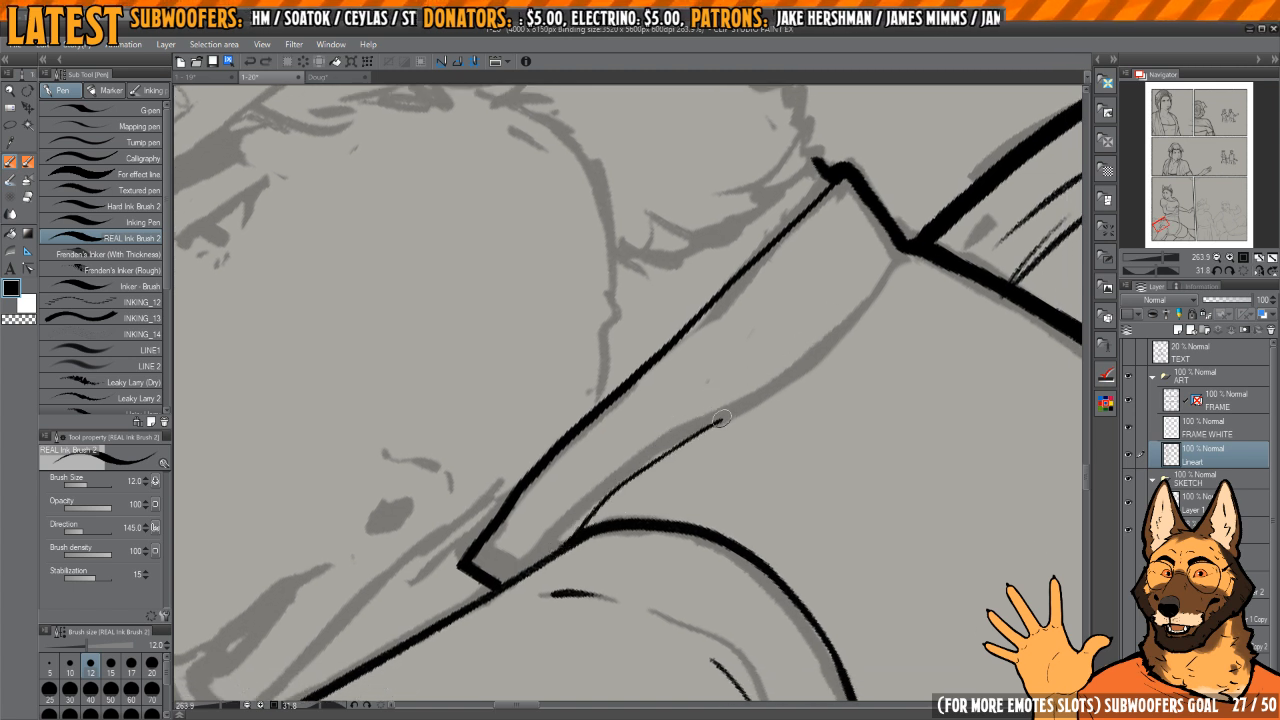
{"action": "mouse_move", "coordinate": [903, 245]}
{"action": "left_mouse_down"}
{"action": "mouse_move", "coordinate": [800, 271]}
{"action": "mouse_move", "coordinate": [810, 345]}
{"action": "mouse_move", "coordinate": [731, 443]}
{"action": "mouse_move", "coordinate": [700, 362]}
{"action": "mouse_move", "coordinate": [778, 374]}
{"action": "left_mouse_up"}
Step: Clean up the short stub at the collar's back corner with transparent ink and re-ink it
{"action": "scroll", "coordinate": [600, 438], "scroll_direction": "up", "scroll_amount": 3}
{"action": "key", "text": "c"}
{"action": "mouse_move", "coordinate": [602, 424]}
{"action": "left_mouse_down"}
{"action": "mouse_move", "coordinate": [603, 471]}
{"action": "mouse_move", "coordinate": [575, 470]}
{"action": "mouse_move", "coordinate": [571, 452]}
{"action": "mouse_move", "coordinate": [540, 490]}
{"action": "mouse_move", "coordinate": [644, 440]}
{"action": "left_mouse_up"}
{"action": "key", "text": "c"}
{"action": "key", "text": "c"}
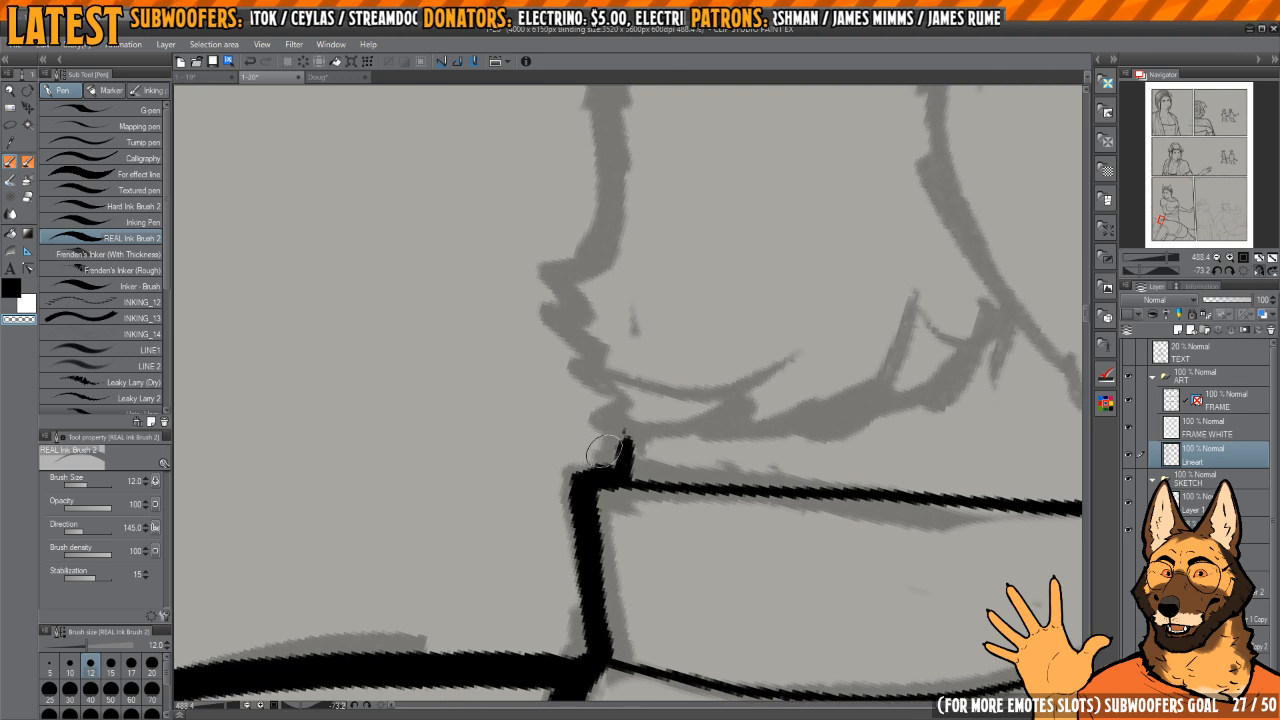
{"action": "key", "text": "c"}
{"action": "left_click_drag", "start_coordinate": [627, 434], "coordinate": [622, 468]}
{"action": "left_click_drag", "start_coordinate": [637, 361], "coordinate": [634, 451]}
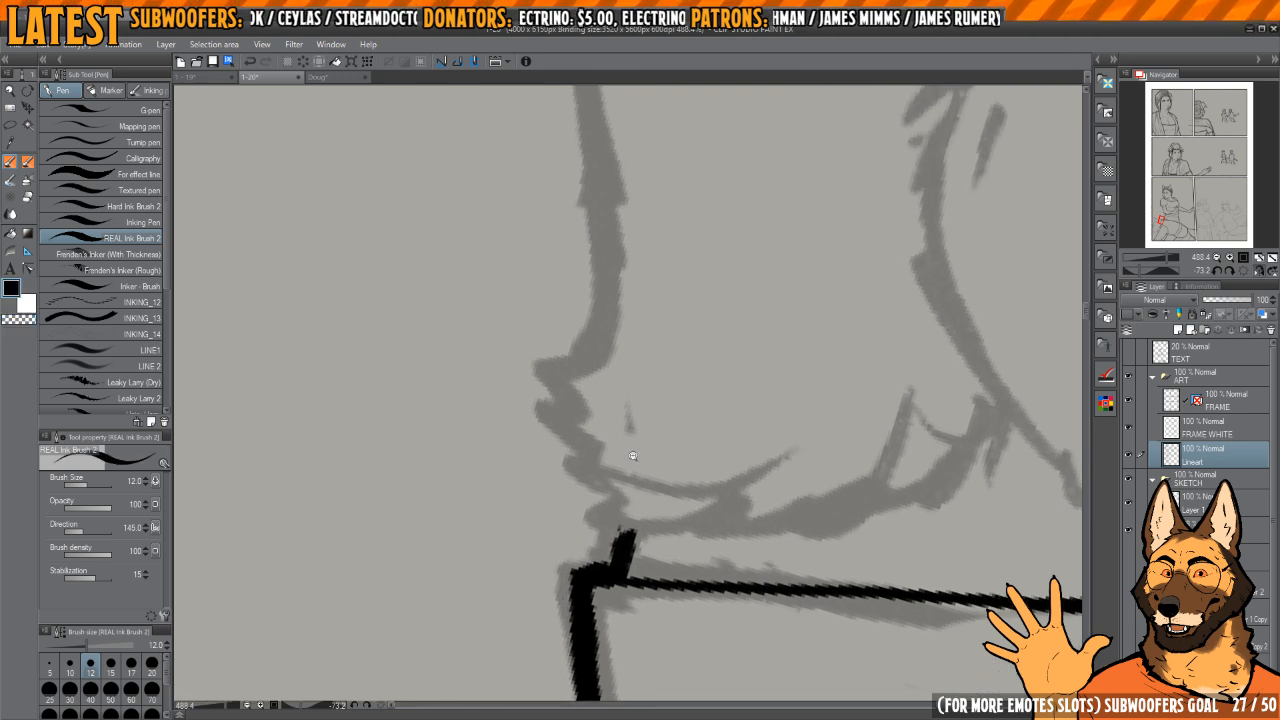
Step: Ink the back-of-head outline from below the cap down to the jagged fur tufts that meet the collar
{"action": "scroll", "coordinate": [634, 451], "scroll_direction": "down", "scroll_amount": 5}
{"action": "key", "text": "h"}
{"action": "key", "text": "h"}
{"action": "scroll", "coordinate": [636, 401], "scroll_direction": "up", "scroll_amount": 2}
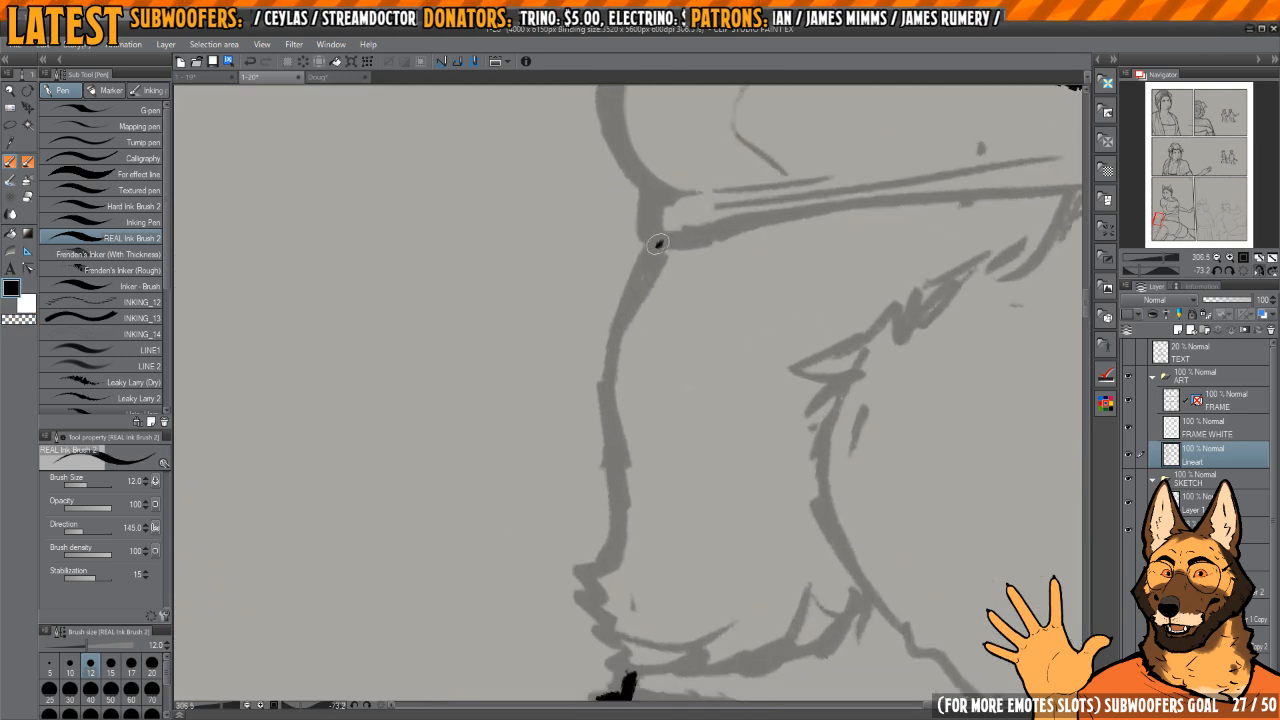
{"action": "mouse_move", "coordinate": [652, 246]}
{"action": "left_mouse_down"}
{"action": "mouse_move", "coordinate": [607, 360]}
{"action": "mouse_move", "coordinate": [627, 292]}
{"action": "mouse_move", "coordinate": [612, 517]}
{"action": "mouse_move", "coordinate": [580, 573]}
{"action": "mouse_move", "coordinate": [599, 611]}
{"action": "left_mouse_up"}
{"action": "key", "text": "ctrl+z"}
{"action": "key", "text": "h"}
{"action": "left_click_drag", "start_coordinate": [643, 575], "coordinate": [663, 517]}
{"action": "scroll", "coordinate": [665, 600], "scroll_direction": "up", "scroll_amount": 1}
{"action": "mouse_move", "coordinate": [654, 647]}
{"action": "left_mouse_down"}
{"action": "mouse_move", "coordinate": [694, 551]}
{"action": "mouse_move", "coordinate": [690, 522]}
{"action": "mouse_move", "coordinate": [714, 491]}
{"action": "left_mouse_up"}
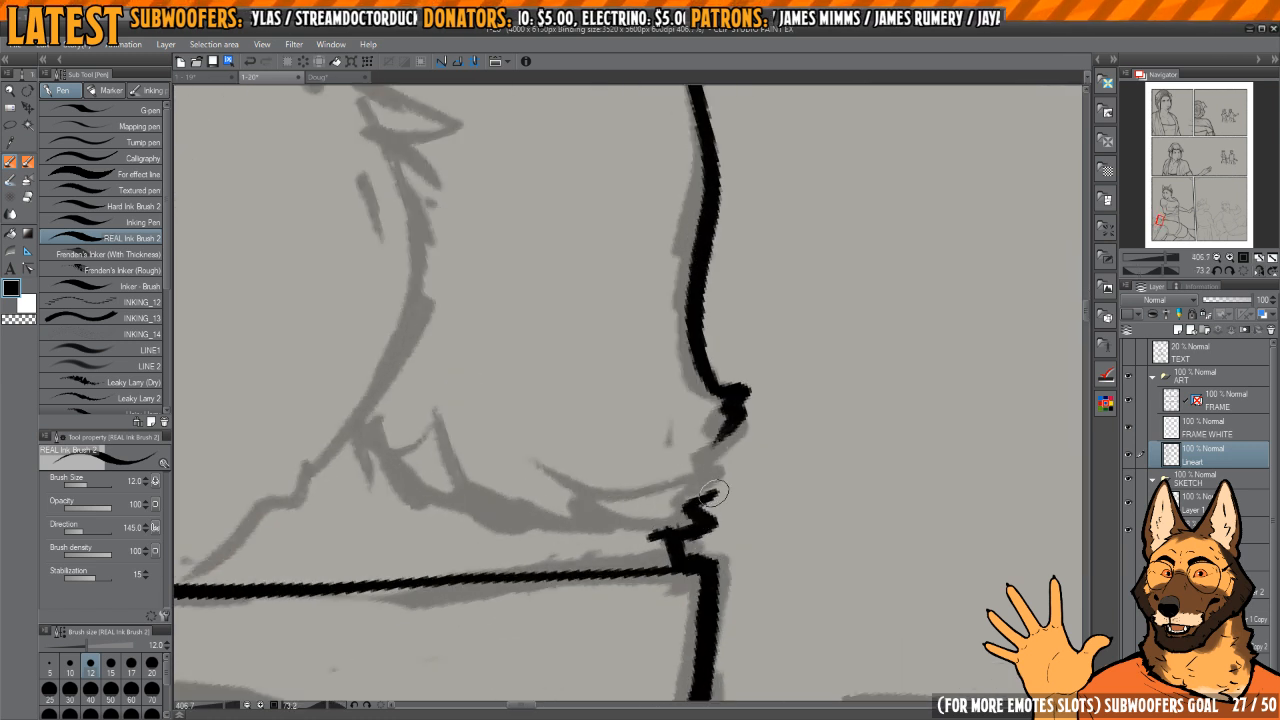
Step: Ink the jagged fur strokes along the lower edge of the cheek, from the collar's back corner forward
{"action": "left_click_drag", "start_coordinate": [665, 424], "coordinate": [888, 373]}
{"action": "left_click_drag", "start_coordinate": [888, 373], "coordinate": [800, 530]}
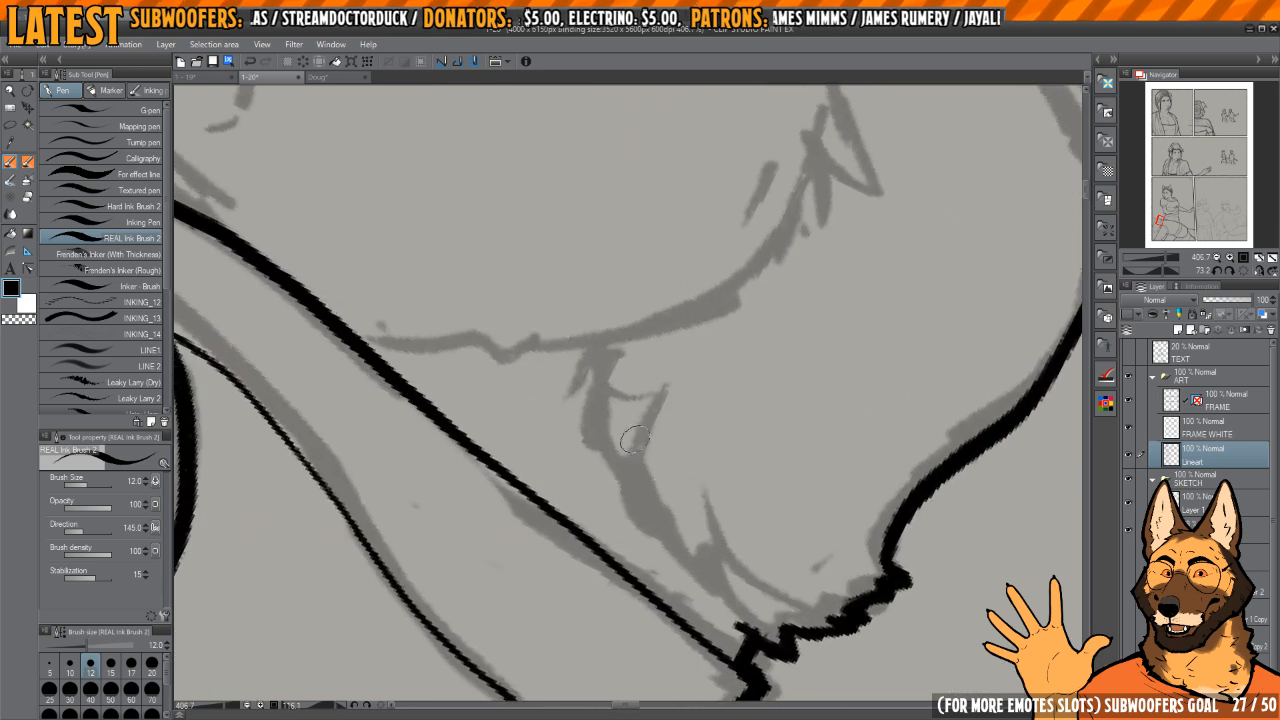
{"action": "left_click_drag", "start_coordinate": [587, 357], "coordinate": [574, 397]}
{"action": "mouse_move", "coordinate": [606, 357]}
{"action": "left_mouse_down"}
{"action": "mouse_move", "coordinate": [590, 457]}
{"action": "mouse_move", "coordinate": [611, 496]}
{"action": "left_mouse_up"}
{"action": "left_click_drag", "start_coordinate": [617, 445], "coordinate": [638, 512]}
{"action": "mouse_move", "coordinate": [640, 510]}
{"action": "left_mouse_down"}
{"action": "mouse_move", "coordinate": [609, 453]}
{"action": "mouse_move", "coordinate": [646, 517]}
{"action": "left_mouse_up"}
{"action": "mouse_move", "coordinate": [638, 475]}
{"action": "left_mouse_down"}
{"action": "mouse_move", "coordinate": [714, 580]}
{"action": "mouse_move", "coordinate": [657, 569]}
{"action": "left_mouse_up"}
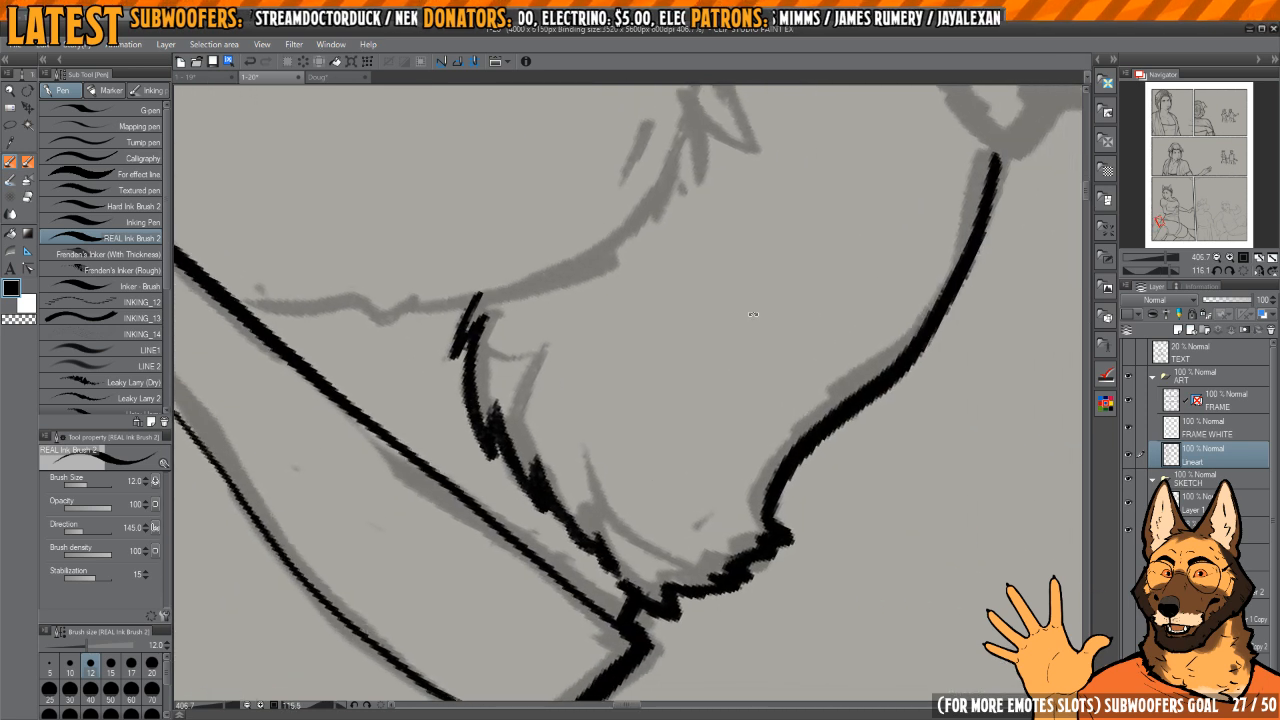
Step: Ink the rounded back outline of the cap from the panel border down toward the head, redoing the first stroke
{"action": "key", "text": "h"}
{"action": "mouse_move", "coordinate": [642, 282]}
{"action": "left_mouse_down"}
{"action": "mouse_move", "coordinate": [723, 386]}
{"action": "mouse_move", "coordinate": [774, 366]}
{"action": "mouse_move", "coordinate": [695, 317]}
{"action": "mouse_move", "coordinate": [737, 369]}
{"action": "mouse_move", "coordinate": [704, 343]}
{"action": "mouse_move", "coordinate": [650, 350]}
{"action": "left_mouse_up"}
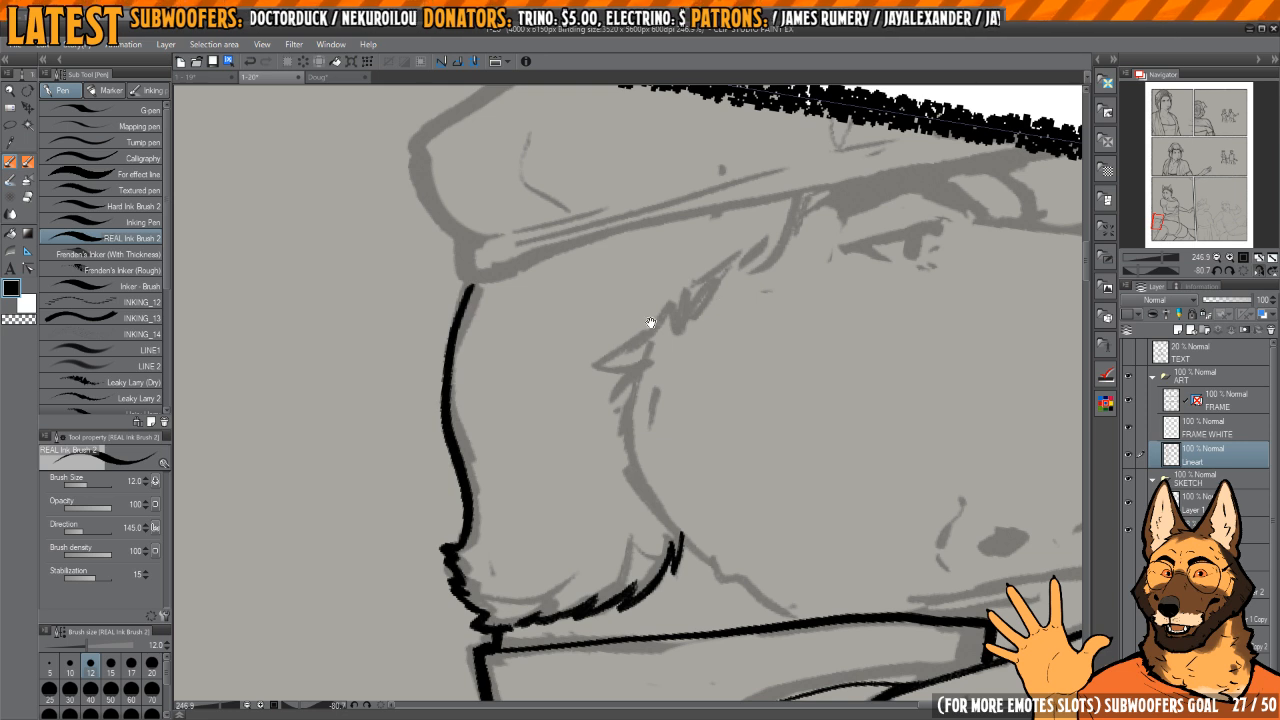
{"action": "mouse_move", "coordinate": [656, 337]}
{"action": "left_mouse_down"}
{"action": "mouse_move", "coordinate": [738, 252]}
{"action": "mouse_move", "coordinate": [769, 267]}
{"action": "mouse_move", "coordinate": [715, 286]}
{"action": "mouse_move", "coordinate": [710, 331]}
{"action": "mouse_move", "coordinate": [573, 351]}
{"action": "mouse_move", "coordinate": [685, 420]}
{"action": "left_mouse_up"}
{"action": "left_click_drag", "start_coordinate": [730, 207], "coordinate": [660, 246]}
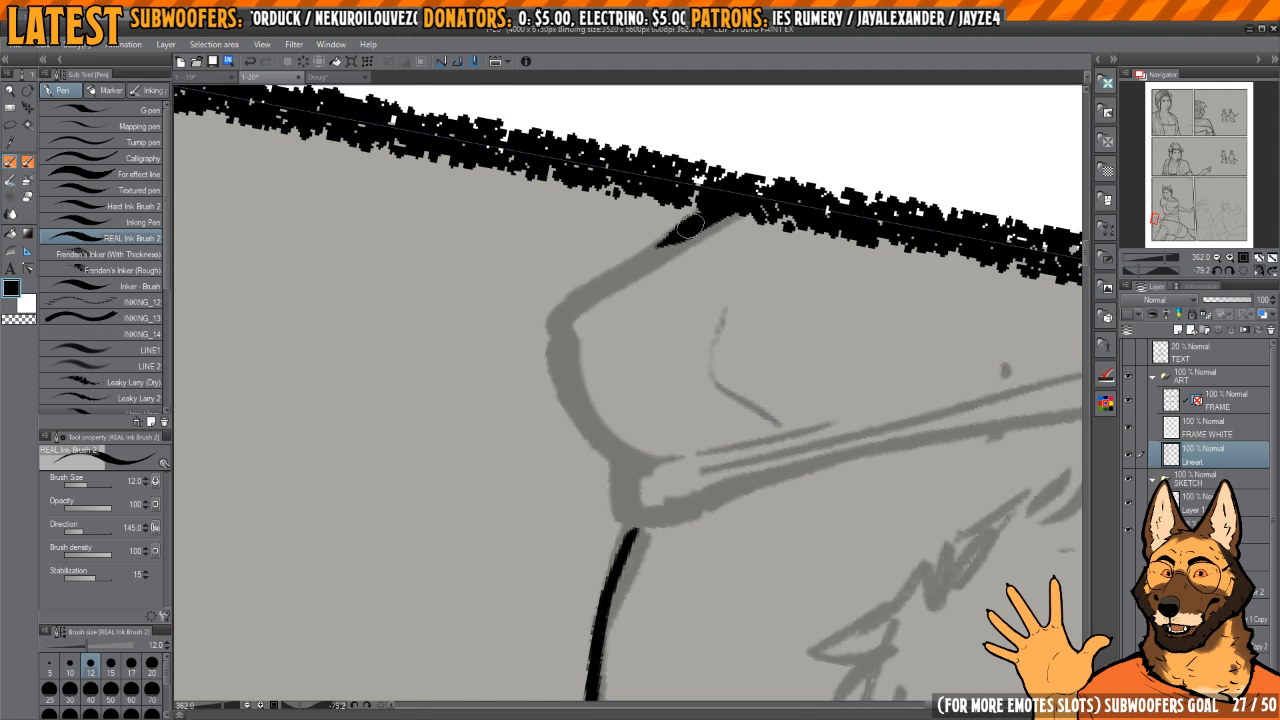
{"action": "key", "text": "ctrl+z"}
{"action": "mouse_move", "coordinate": [728, 196]}
{"action": "left_mouse_down"}
{"action": "mouse_move", "coordinate": [578, 297]}
{"action": "mouse_move", "coordinate": [559, 359]}
{"action": "mouse_move", "coordinate": [578, 418]}
{"action": "mouse_move", "coordinate": [623, 469]}
{"action": "mouse_move", "coordinate": [596, 404]}
{"action": "left_mouse_up"}
Step: Ink the cap's long lower edge from its back corner across the brow to the panel border
{"action": "mouse_move", "coordinate": [666, 428]}
{"action": "left_mouse_down"}
{"action": "mouse_move", "coordinate": [546, 370]}
{"action": "mouse_move", "coordinate": [559, 445]}
{"action": "mouse_move", "coordinate": [536, 521]}
{"action": "mouse_move", "coordinate": [760, 106]}
{"action": "left_mouse_up"}
{"action": "mouse_move", "coordinate": [760, 108]}
{"action": "left_mouse_down"}
{"action": "mouse_move", "coordinate": [660, 258]}
{"action": "mouse_move", "coordinate": [698, 263]}
{"action": "mouse_move", "coordinate": [698, 203]}
{"action": "left_mouse_up"}
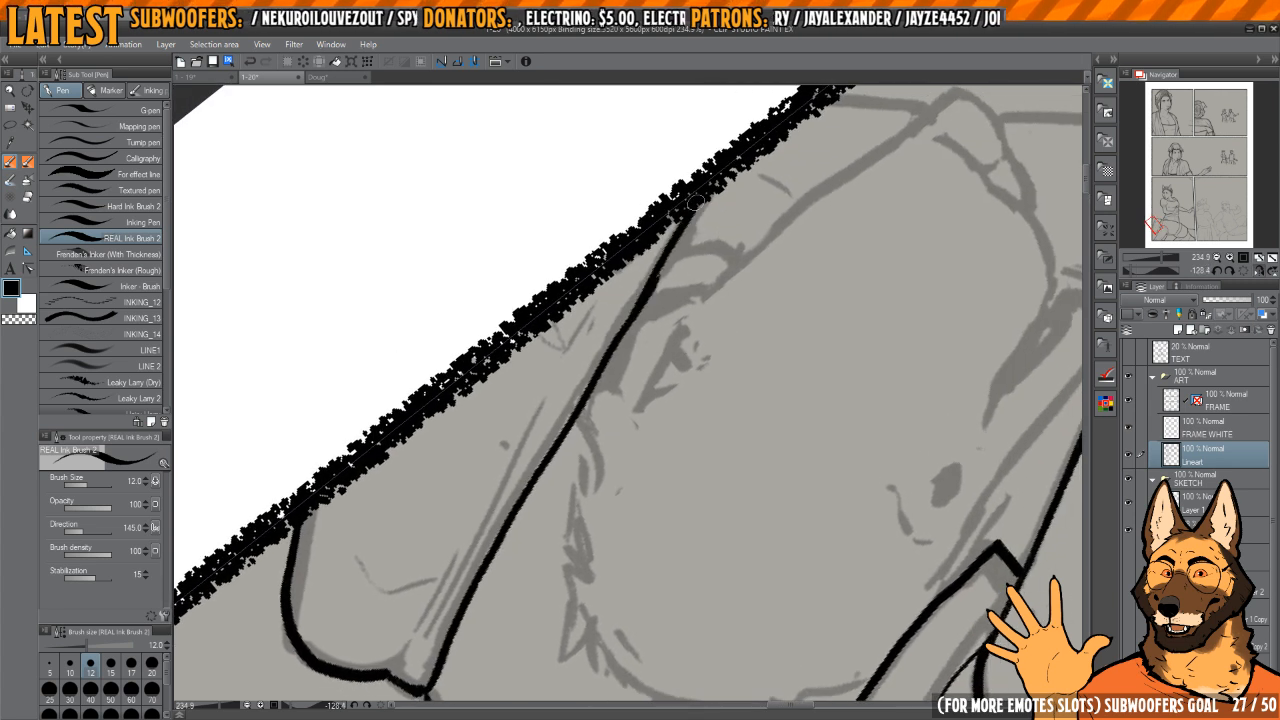
{"action": "left_click_drag", "start_coordinate": [658, 267], "coordinate": [682, 238]}
{"action": "key", "text": "c"}
{"action": "key", "text": "c"}
{"action": "left_click_drag", "start_coordinate": [638, 302], "coordinate": [697, 184]}
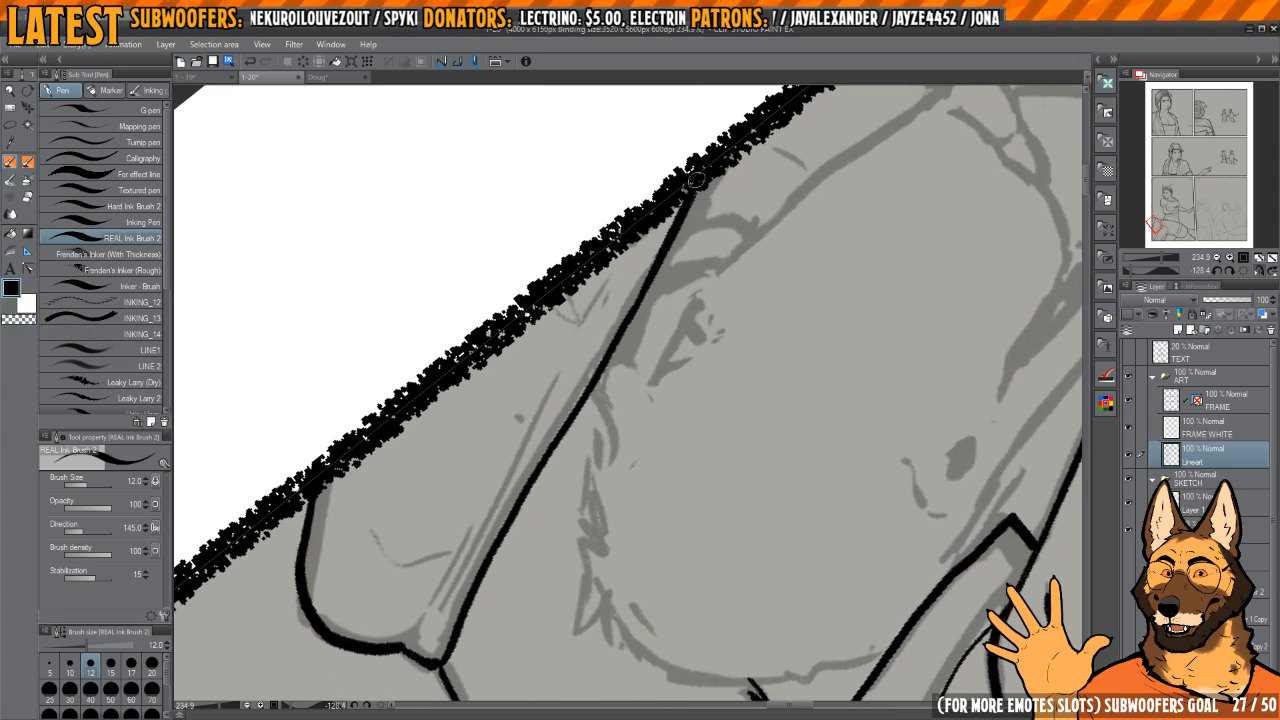
Step: Ink the thin band line inside the cap, parallel to its lower edge
{"action": "mouse_move", "coordinate": [583, 371]}
{"action": "left_mouse_down"}
{"action": "mouse_move", "coordinate": [660, 263]}
{"action": "mouse_move", "coordinate": [684, 257]}
{"action": "left_mouse_up"}
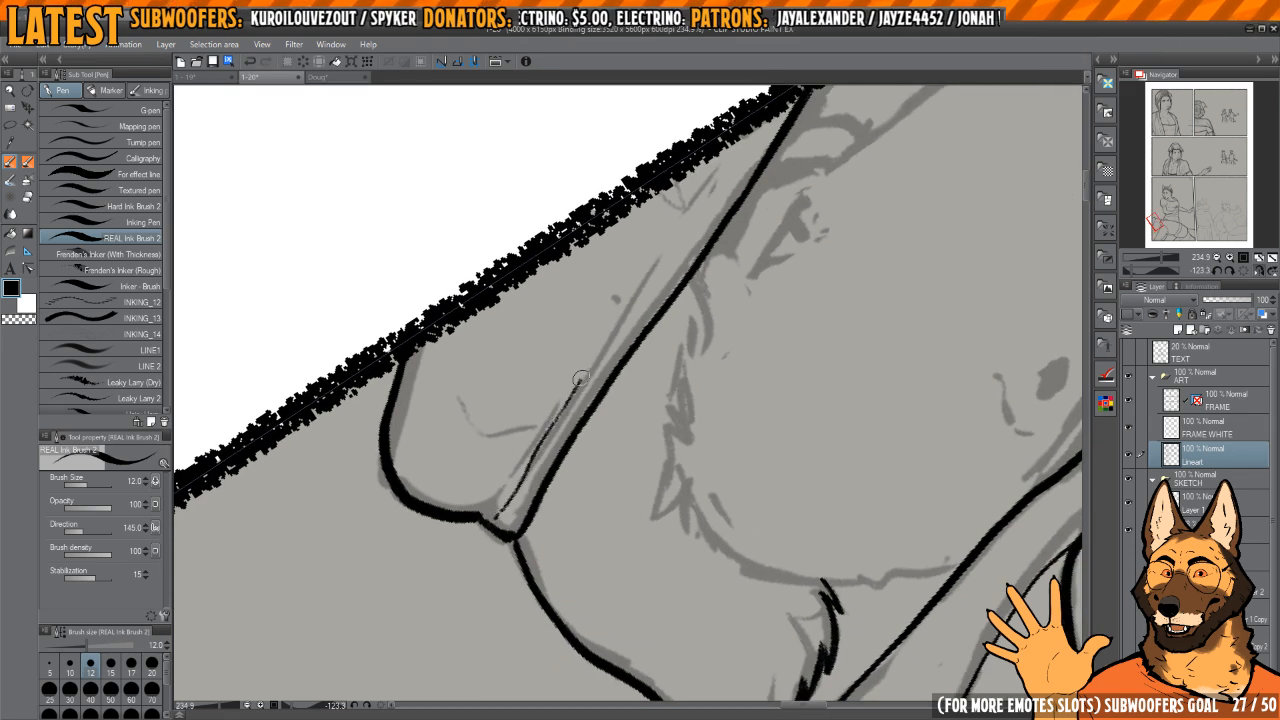
{"action": "left_click_drag", "start_coordinate": [760, 111], "coordinate": [704, 203]}
{"action": "mouse_move", "coordinate": [714, 255]}
{"action": "left_mouse_down"}
{"action": "mouse_move", "coordinate": [751, 286]}
{"action": "mouse_move", "coordinate": [708, 240]}
{"action": "left_mouse_up"}
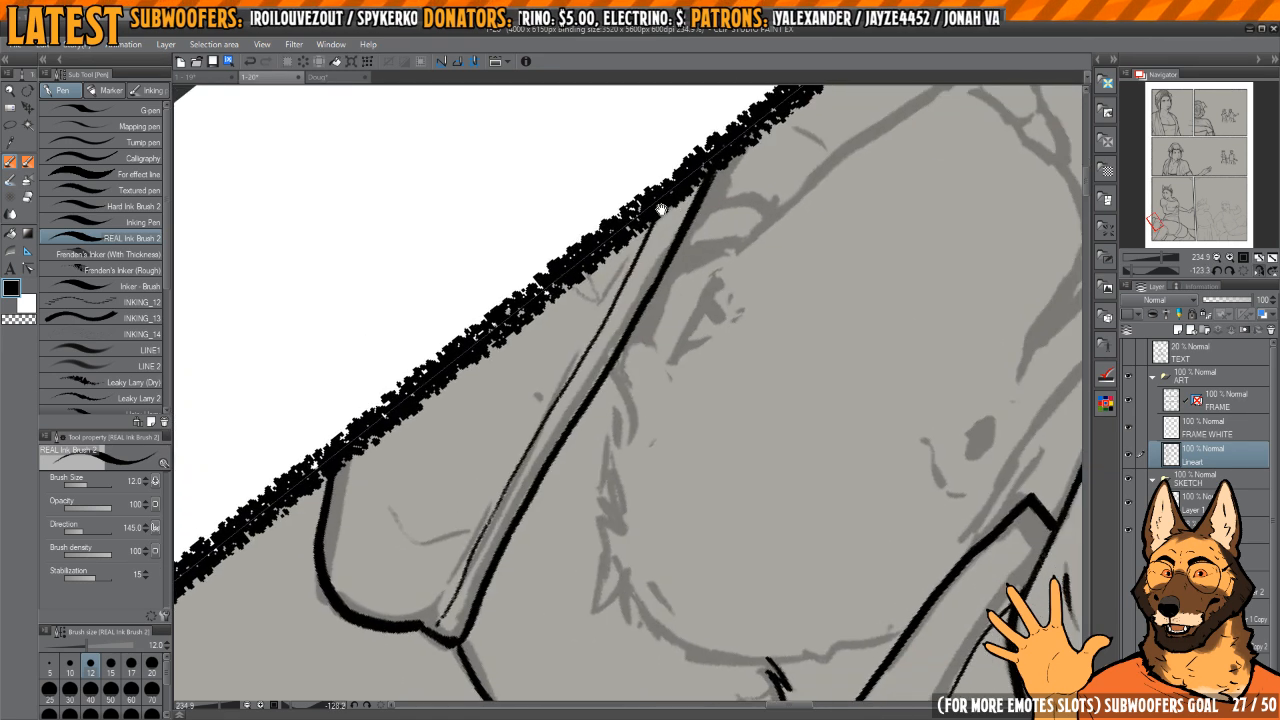
{"action": "key", "text": "h"}
{"action": "left_click_drag", "start_coordinate": [600, 230], "coordinate": [660, 240]}
Step: Redraw the front end of the cap's band line up to the panel border, with a small hook toward the lower edge
{"action": "key", "text": "c"}
{"action": "key", "text": "c"}
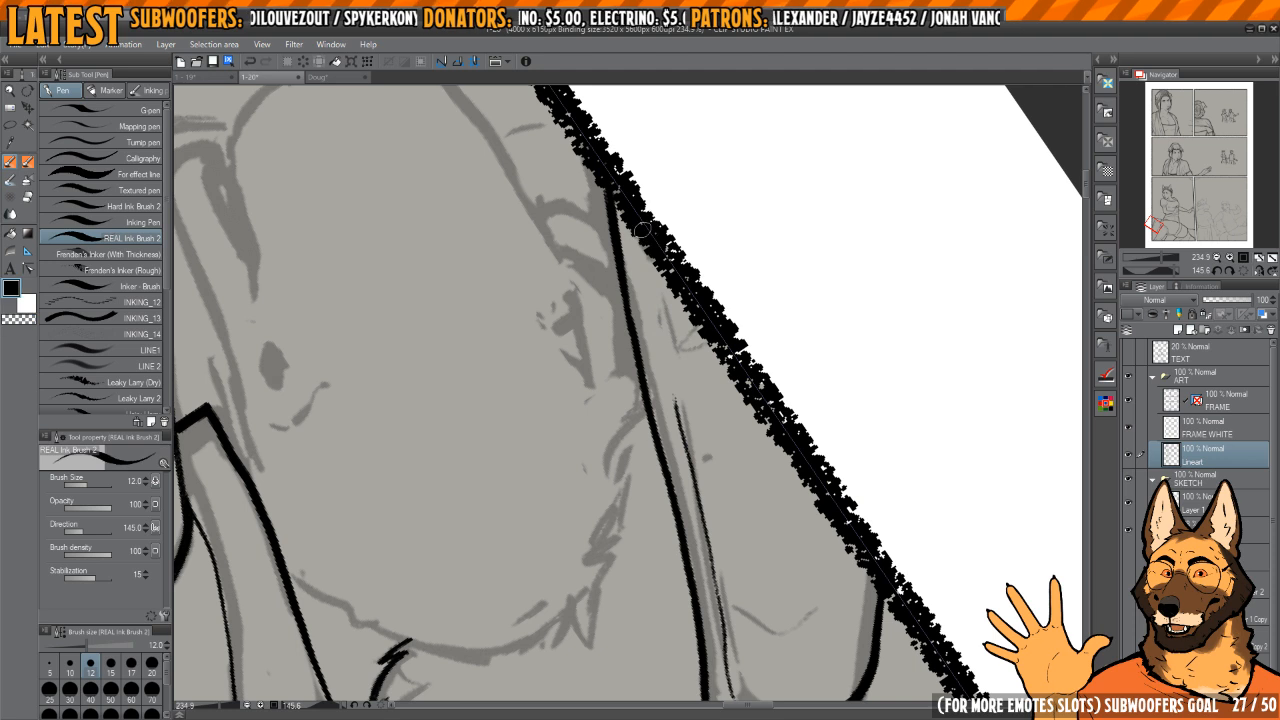
{"action": "key", "text": "c"}
{"action": "mouse_move", "coordinate": [675, 389]}
{"action": "left_mouse_down"}
{"action": "mouse_move", "coordinate": [660, 357]}
{"action": "mouse_move", "coordinate": [677, 442]}
{"action": "mouse_move", "coordinate": [661, 317]}
{"action": "mouse_move", "coordinate": [688, 344]}
{"action": "mouse_move", "coordinate": [664, 318]}
{"action": "mouse_move", "coordinate": [657, 364]}
{"action": "left_mouse_up"}
{"action": "key", "text": "c"}
{"action": "key", "text": "ctrl+z"}
{"action": "key", "text": "c"}
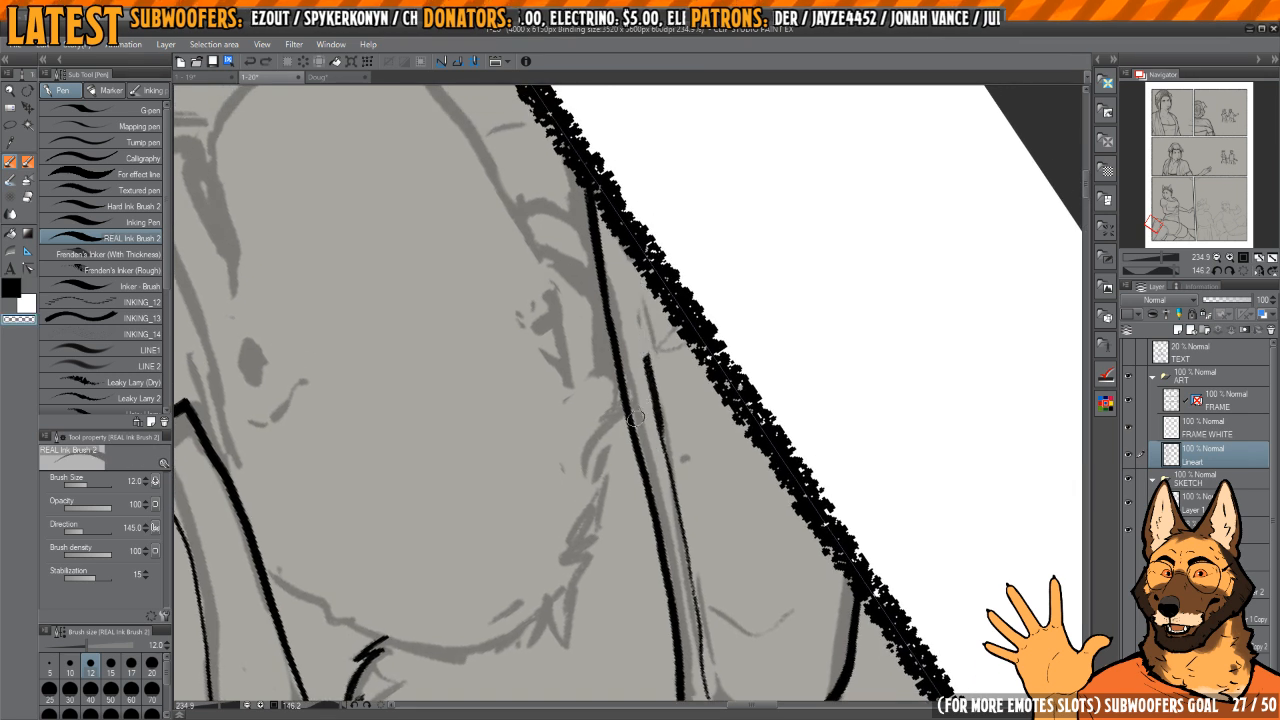
Step: Refine the band line's front end and hook with transparent ink and thicker black strokes
{"action": "key", "text": "c"}
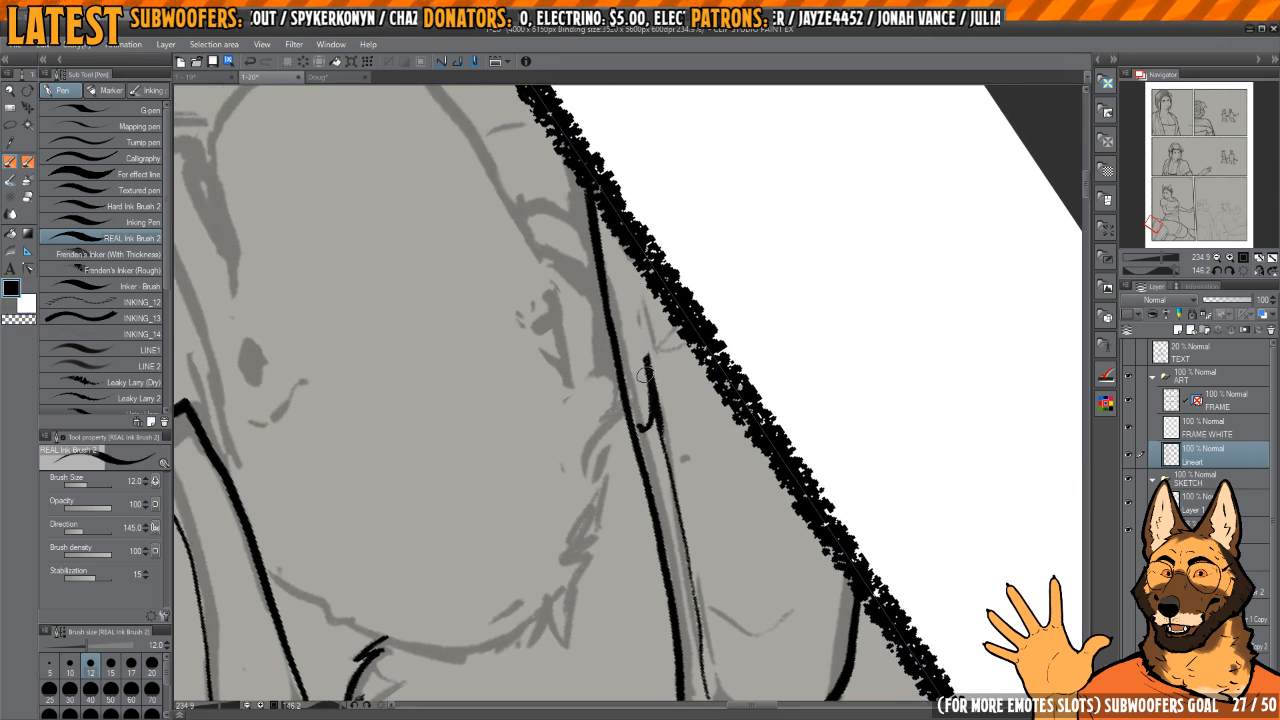
{"action": "left_click_drag", "start_coordinate": [647, 360], "coordinate": [629, 223]}
{"action": "key", "text": "c"}
{"action": "left_click_drag", "start_coordinate": [648, 280], "coordinate": [648, 321]}
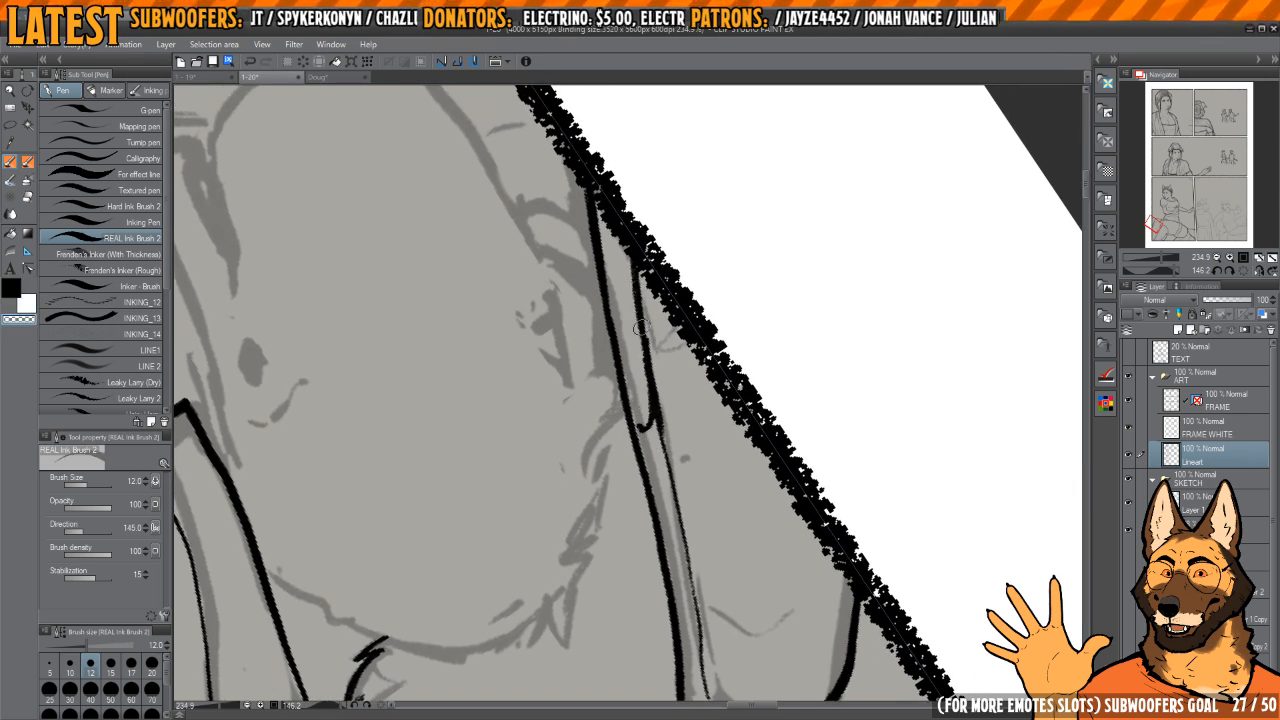
{"action": "key", "text": "c"}
{"action": "left_click_drag", "start_coordinate": [650, 386], "coordinate": [633, 252]}
{"action": "mouse_move", "coordinate": [653, 430]}
{"action": "left_mouse_down"}
{"action": "mouse_move", "coordinate": [651, 380]}
{"action": "mouse_move", "coordinate": [657, 446]}
{"action": "left_mouse_up"}
{"action": "key", "text": "h"}
{"action": "key", "text": "h"}
{"action": "key", "text": "c"}
{"action": "key", "text": "c"}
{"action": "mouse_move", "coordinate": [640, 288]}
{"action": "left_mouse_down"}
{"action": "mouse_move", "coordinate": [666, 359]}
{"action": "mouse_move", "coordinate": [711, 301]}
{"action": "mouse_move", "coordinate": [586, 274]}
{"action": "mouse_move", "coordinate": [660, 362]}
{"action": "mouse_move", "coordinate": [731, 297]}
{"action": "mouse_move", "coordinate": [665, 297]}
{"action": "mouse_move", "coordinate": [626, 355]}
{"action": "mouse_move", "coordinate": [628, 296]}
{"action": "left_mouse_up"}
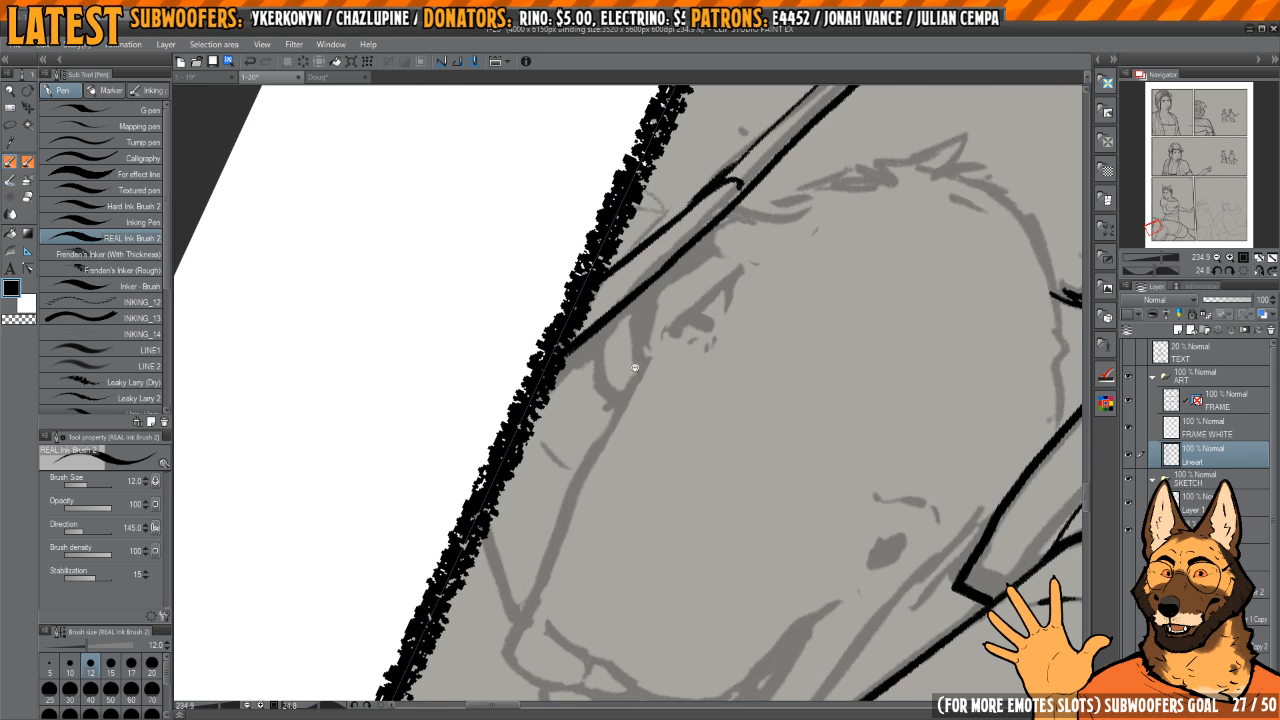
Step: Ink the curved far-eye outline below the cap's front edge and clean up its strokes with transparent ink
{"action": "scroll", "coordinate": [634, 367], "scroll_direction": "up", "scroll_amount": 2}
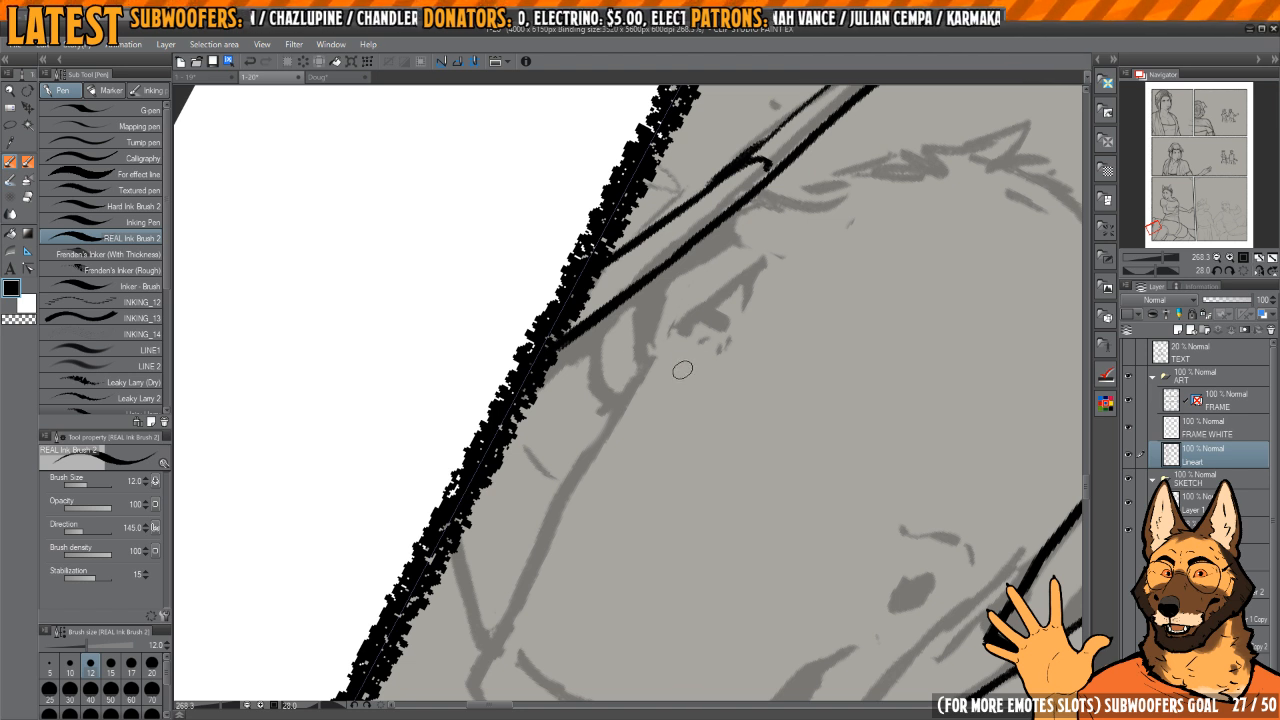
{"action": "scroll", "coordinate": [682, 370], "scroll_direction": "up", "scroll_amount": 5}
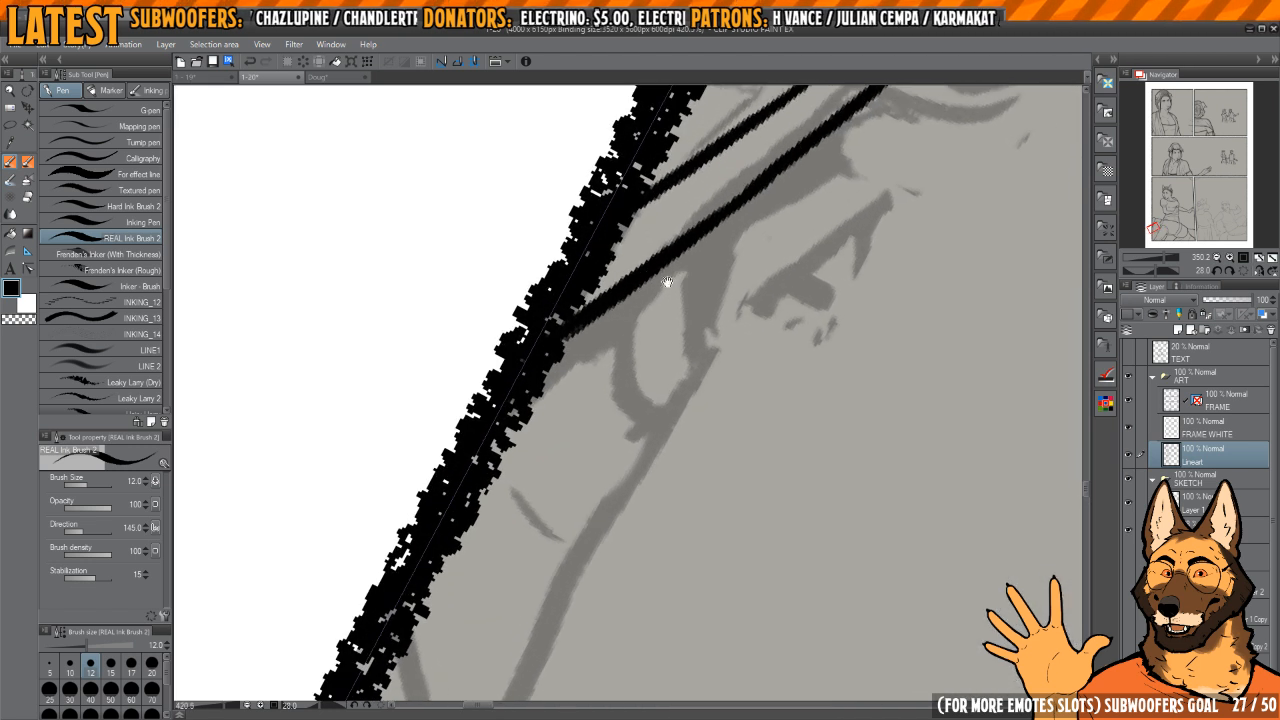
{"action": "mouse_move", "coordinate": [628, 298]}
{"action": "left_mouse_down"}
{"action": "mouse_move", "coordinate": [619, 330]}
{"action": "mouse_move", "coordinate": [656, 406]}
{"action": "left_mouse_up"}
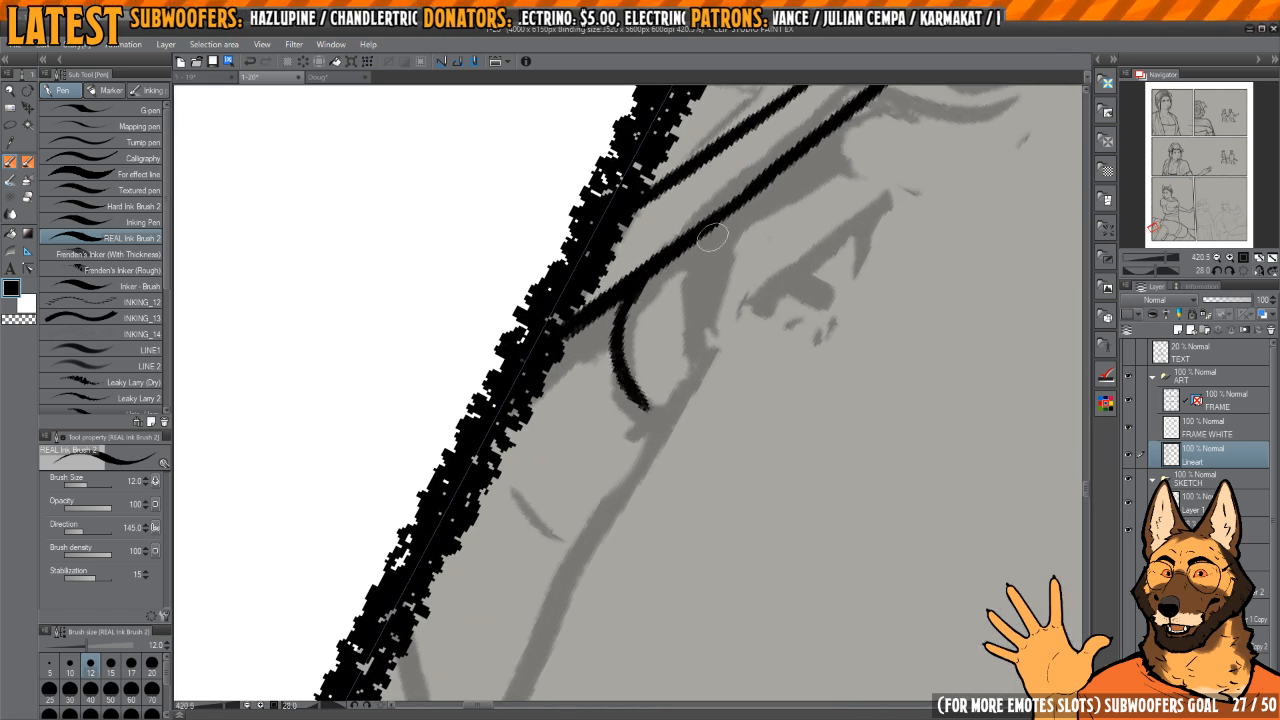
{"action": "left_click_drag", "start_coordinate": [710, 265], "coordinate": [697, 350]}
{"action": "mouse_move", "coordinate": [753, 232]}
{"action": "left_mouse_down"}
{"action": "mouse_move", "coordinate": [651, 289]}
{"action": "mouse_move", "coordinate": [698, 303]}
{"action": "mouse_move", "coordinate": [642, 418]}
{"action": "left_mouse_up"}
{"action": "key", "text": "c"}
{"action": "left_click_drag", "start_coordinate": [668, 308], "coordinate": [660, 390]}
{"action": "key", "text": "c"}
{"action": "left_click_drag", "start_coordinate": [657, 302], "coordinate": [651, 352]}
Step: Ink the short thick line from the panel border to the nose and the thin curve behind the muzzle bridge
{"action": "scroll", "coordinate": [641, 420], "scroll_direction": "down", "scroll_amount": 3}
{"action": "mouse_move", "coordinate": [683, 257]}
{"action": "left_mouse_down"}
{"action": "mouse_move", "coordinate": [680, 303]}
{"action": "mouse_move", "coordinate": [639, 313]}
{"action": "mouse_move", "coordinate": [662, 426]}
{"action": "mouse_move", "coordinate": [666, 271]}
{"action": "mouse_move", "coordinate": [643, 318]}
{"action": "mouse_move", "coordinate": [656, 310]}
{"action": "left_mouse_up"}
{"action": "scroll", "coordinate": [680, 303], "scroll_direction": "up", "scroll_amount": 4}
{"action": "key", "text": "c"}
{"action": "key", "text": "c"}
{"action": "scroll", "coordinate": [669, 446], "scroll_direction": "down", "scroll_amount": 3}
{"action": "left_click_drag", "start_coordinate": [546, 398], "coordinate": [574, 530]}
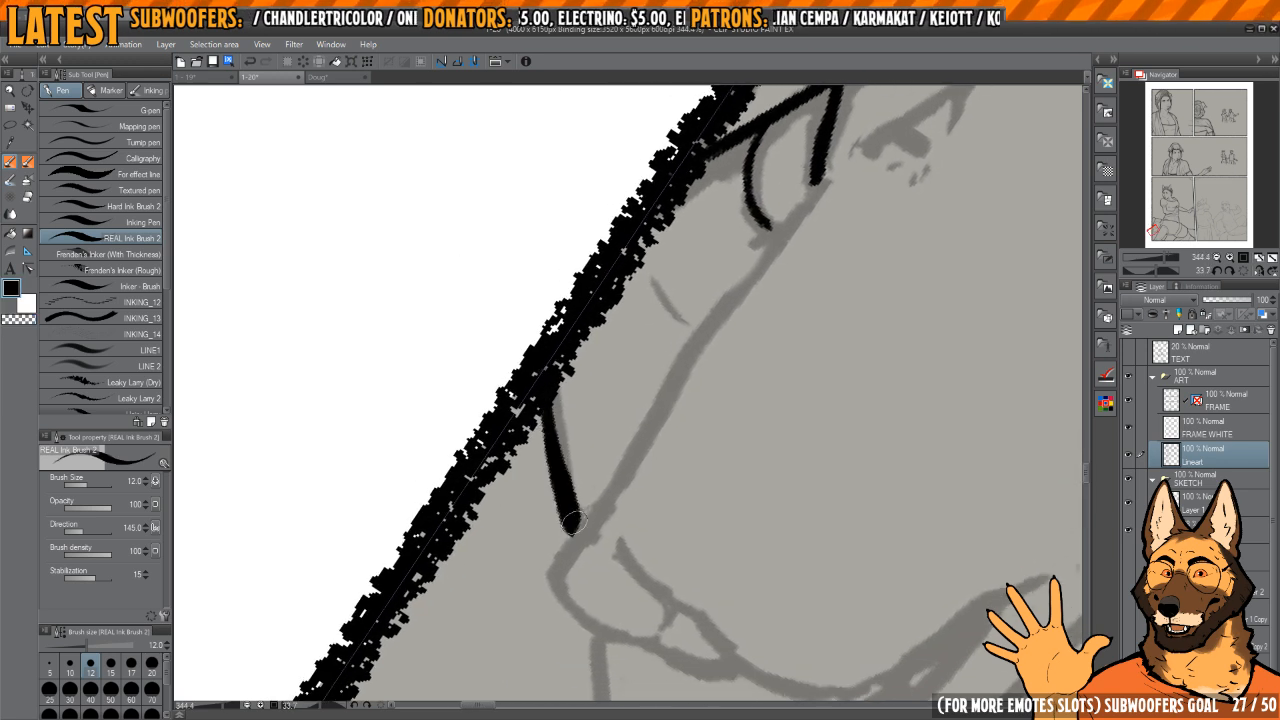
{"action": "mouse_move", "coordinate": [640, 300]}
{"action": "left_mouse_down"}
{"action": "mouse_move", "coordinate": [606, 328]}
{"action": "mouse_move", "coordinate": [618, 325]}
{"action": "left_mouse_up"}
{"action": "left_click_drag", "start_coordinate": [630, 294], "coordinate": [654, 390]}
{"action": "mouse_move", "coordinate": [649, 415]}
{"action": "left_mouse_down"}
{"action": "mouse_move", "coordinate": [649, 361]}
{"action": "mouse_move", "coordinate": [629, 358]}
{"action": "left_mouse_up"}
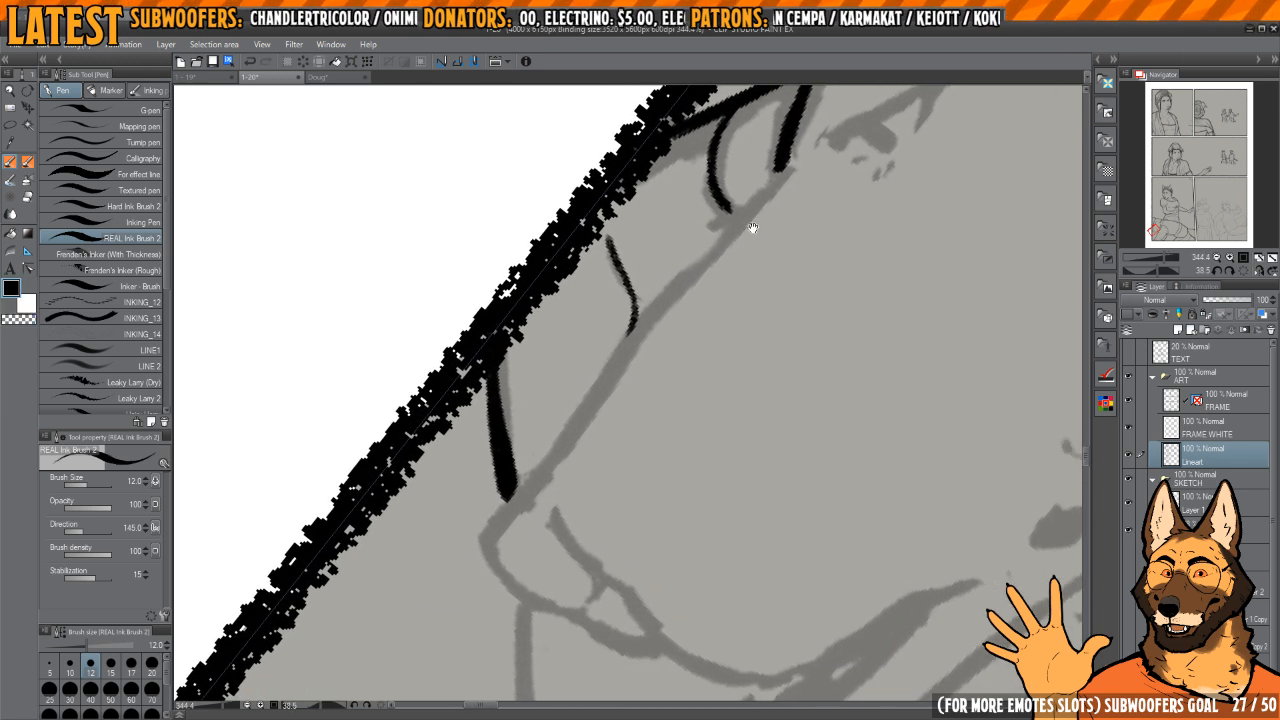
Step: Ink the muzzle bridge from the far eye down to the nose tip, redoing the first stroke
{"action": "left_click_drag", "start_coordinate": [724, 240], "coordinate": [716, 273]}
{"action": "mouse_move", "coordinate": [533, 516]}
{"action": "left_mouse_down"}
{"action": "mouse_move", "coordinate": [621, 371]}
{"action": "mouse_move", "coordinate": [545, 500]}
{"action": "mouse_move", "coordinate": [613, 382]}
{"action": "mouse_move", "coordinate": [782, 194]}
{"action": "left_mouse_up"}
{"action": "key", "text": "ctrl+z"}
{"action": "mouse_move", "coordinate": [707, 277]}
{"action": "left_mouse_down"}
{"action": "mouse_move", "coordinate": [697, 251]}
{"action": "mouse_move", "coordinate": [750, 134]}
{"action": "left_mouse_up"}
{"action": "left_click_drag", "start_coordinate": [771, 205], "coordinate": [797, 230]}
{"action": "left_click_drag", "start_coordinate": [546, 384], "coordinate": [665, 350]}
{"action": "left_click_drag", "start_coordinate": [690, 290], "coordinate": [714, 305]}
{"action": "mouse_move", "coordinate": [694, 286]}
{"action": "left_mouse_down"}
{"action": "mouse_move", "coordinate": [580, 348]}
{"action": "mouse_move", "coordinate": [571, 382]}
{"action": "left_mouse_up"}
{"action": "left_click_drag", "start_coordinate": [682, 329], "coordinate": [663, 265]}
{"action": "left_click_drag", "start_coordinate": [663, 265], "coordinate": [706, 286]}
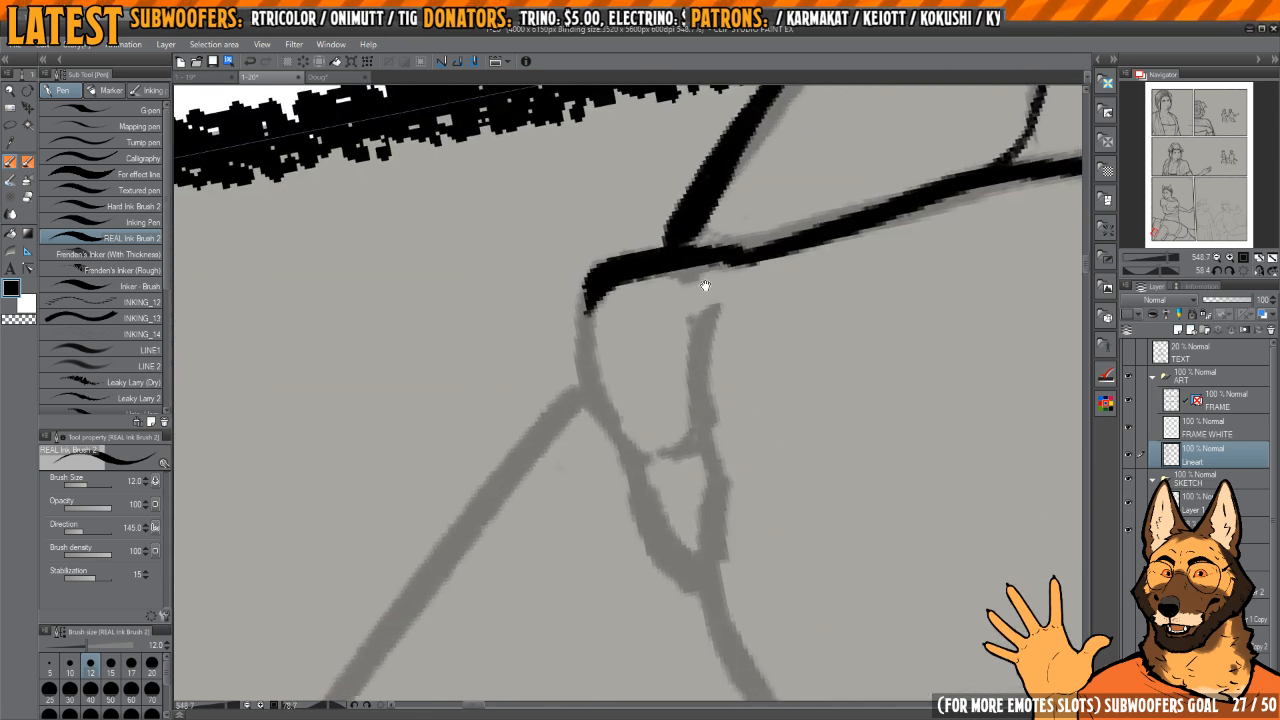
Step: Clean up the start of the nose and ink its front contour around to the lower tip
{"action": "key", "text": "c"}
{"action": "mouse_move", "coordinate": [734, 240]}
{"action": "left_mouse_down"}
{"action": "mouse_move", "coordinate": [606, 300]}
{"action": "mouse_move", "coordinate": [664, 270]}
{"action": "mouse_move", "coordinate": [614, 277]}
{"action": "mouse_move", "coordinate": [593, 328]}
{"action": "mouse_move", "coordinate": [596, 398]}
{"action": "left_mouse_up"}
{"action": "key", "text": "c"}
{"action": "key", "text": "c"}
{"action": "left_click_drag", "start_coordinate": [614, 312], "coordinate": [619, 444]}
{"action": "key", "text": "c"}
{"action": "mouse_move", "coordinate": [620, 444]}
{"action": "left_mouse_down"}
{"action": "mouse_move", "coordinate": [606, 394]}
{"action": "mouse_move", "coordinate": [617, 456]}
{"action": "mouse_move", "coordinate": [682, 525]}
{"action": "mouse_move", "coordinate": [663, 470]}
{"action": "left_mouse_up"}
Step: Ink the nose's inner edge with its small notch and taper the line with transparent ink
{"action": "mouse_move", "coordinate": [678, 208]}
{"action": "left_mouse_down"}
{"action": "mouse_move", "coordinate": [658, 322]}
{"action": "mouse_move", "coordinate": [662, 460]}
{"action": "left_mouse_up"}
{"action": "left_click_drag", "start_coordinate": [654, 395], "coordinate": [658, 445]}
{"action": "left_click_drag", "start_coordinate": [580, 395], "coordinate": [663, 380]}
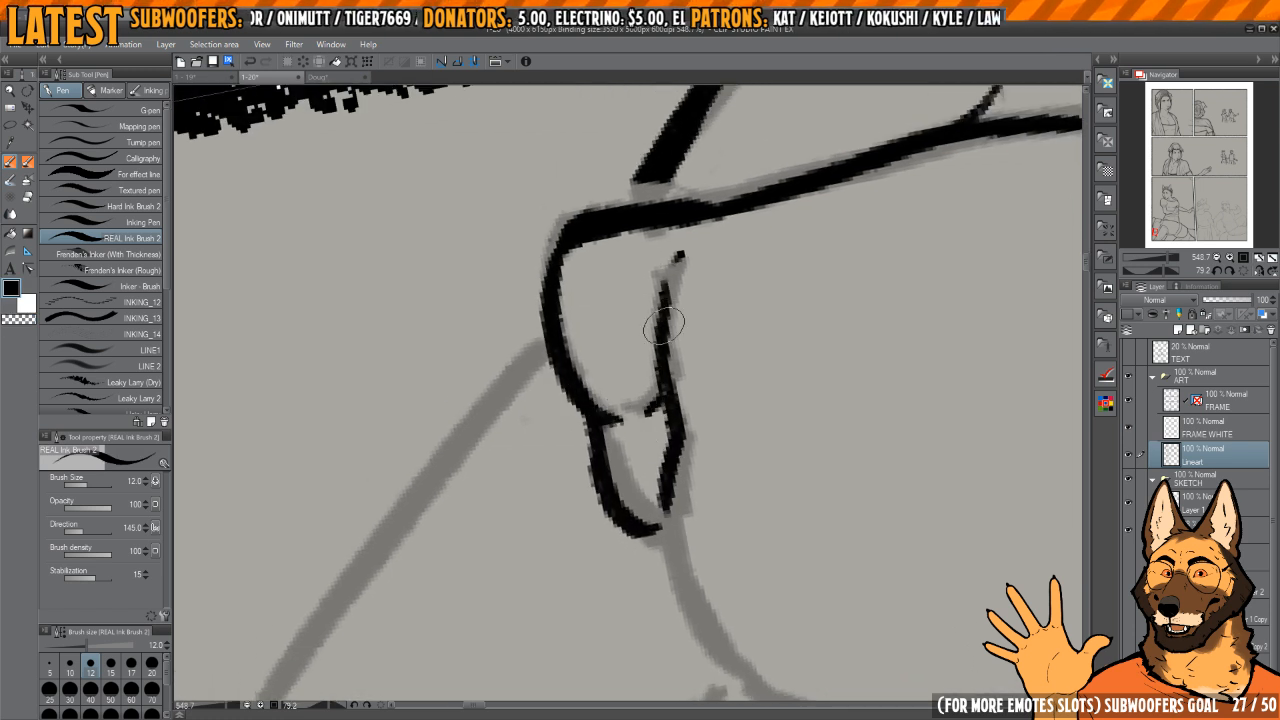
{"action": "key", "text": "c"}
{"action": "left_click_drag", "start_coordinate": [671, 294], "coordinate": [651, 357]}
{"action": "key", "text": "c"}
{"action": "mouse_move", "coordinate": [651, 408]}
{"action": "left_mouse_down"}
{"action": "mouse_move", "coordinate": [666, 387]}
{"action": "mouse_move", "coordinate": [683, 252]}
{"action": "mouse_move", "coordinate": [672, 350]}
{"action": "mouse_move", "coordinate": [637, 309]}
{"action": "left_mouse_up"}
Step: Touch up the nose outline and its joint with the muzzle bridge, alternating black and transparent ink
{"action": "key", "text": "c"}
{"action": "mouse_move", "coordinate": [597, 347]}
{"action": "left_mouse_down"}
{"action": "mouse_move", "coordinate": [573, 403]}
{"action": "mouse_move", "coordinate": [575, 329]}
{"action": "mouse_move", "coordinate": [575, 350]}
{"action": "left_mouse_up"}
{"action": "key", "text": "c"}
{"action": "left_click_drag", "start_coordinate": [626, 291], "coordinate": [671, 300]}
{"action": "left_click_drag", "start_coordinate": [671, 300], "coordinate": [691, 394]}
{"action": "left_click_drag", "start_coordinate": [613, 385], "coordinate": [620, 434]}
{"action": "key", "text": "c"}
{"action": "left_click_drag", "start_coordinate": [643, 301], "coordinate": [632, 401]}
{"action": "left_click_drag", "start_coordinate": [632, 401], "coordinate": [660, 230]}
Step: Ink the long line running from below the nose down to the arm outline, redoing the first attempts
{"action": "key", "text": "c"}
{"action": "mouse_move", "coordinate": [615, 408]}
{"action": "left_mouse_down"}
{"action": "mouse_move", "coordinate": [634, 314]}
{"action": "mouse_move", "coordinate": [686, 257]}
{"action": "mouse_move", "coordinate": [672, 374]}
{"action": "mouse_move", "coordinate": [657, 209]}
{"action": "mouse_move", "coordinate": [618, 452]}
{"action": "left_mouse_up"}
{"action": "key", "text": "ctrl+z"}
{"action": "mouse_move", "coordinate": [636, 260]}
{"action": "left_mouse_down"}
{"action": "mouse_move", "coordinate": [616, 440]}
{"action": "mouse_move", "coordinate": [626, 566]}
{"action": "left_mouse_up"}
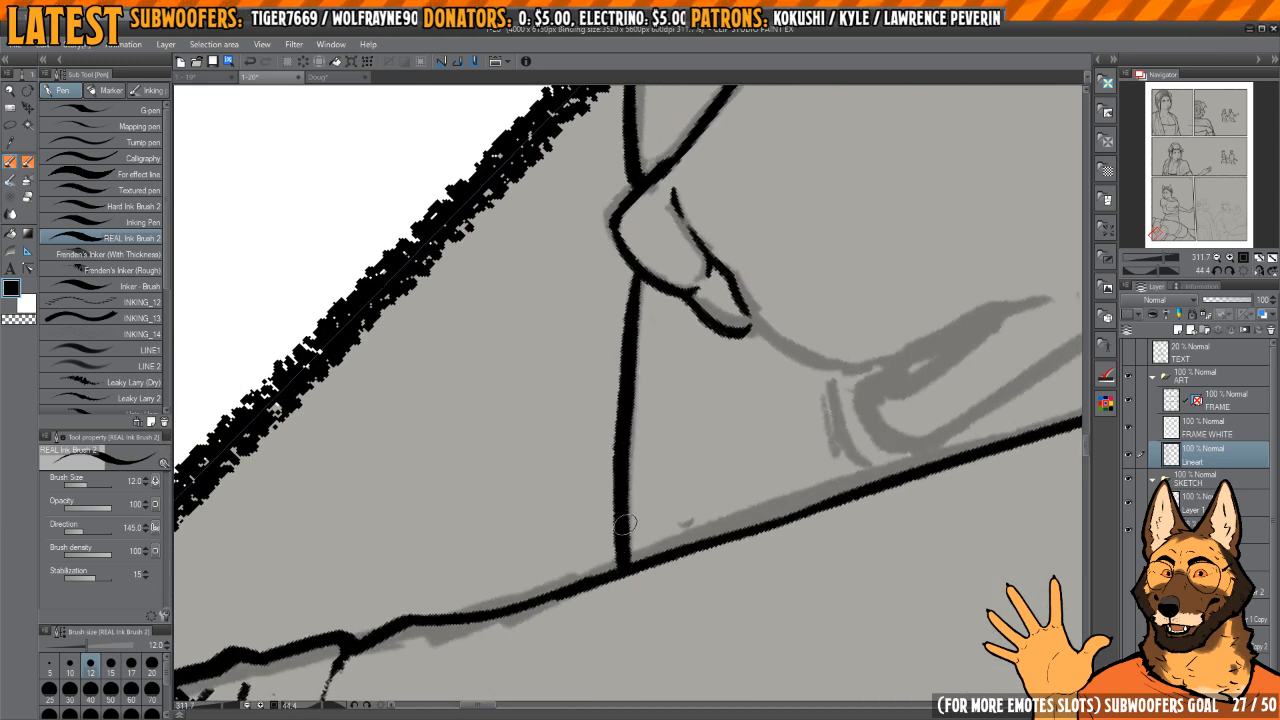
{"action": "key", "text": "ctrl+z"}
{"action": "left_click_drag", "start_coordinate": [636, 266], "coordinate": [626, 570]}
{"action": "left_click_drag", "start_coordinate": [651, 400], "coordinate": [675, 288]}
{"action": "mouse_move", "coordinate": [708, 212]}
{"action": "left_mouse_down"}
{"action": "mouse_move", "coordinate": [626, 269]}
{"action": "mouse_move", "coordinate": [652, 472]}
{"action": "left_mouse_up"}
Step: Ink the curved line from the nose's lower tip down toward the mouth
{"action": "scroll", "coordinate": [740, 406], "scroll_direction": "down", "scroll_amount": 4}
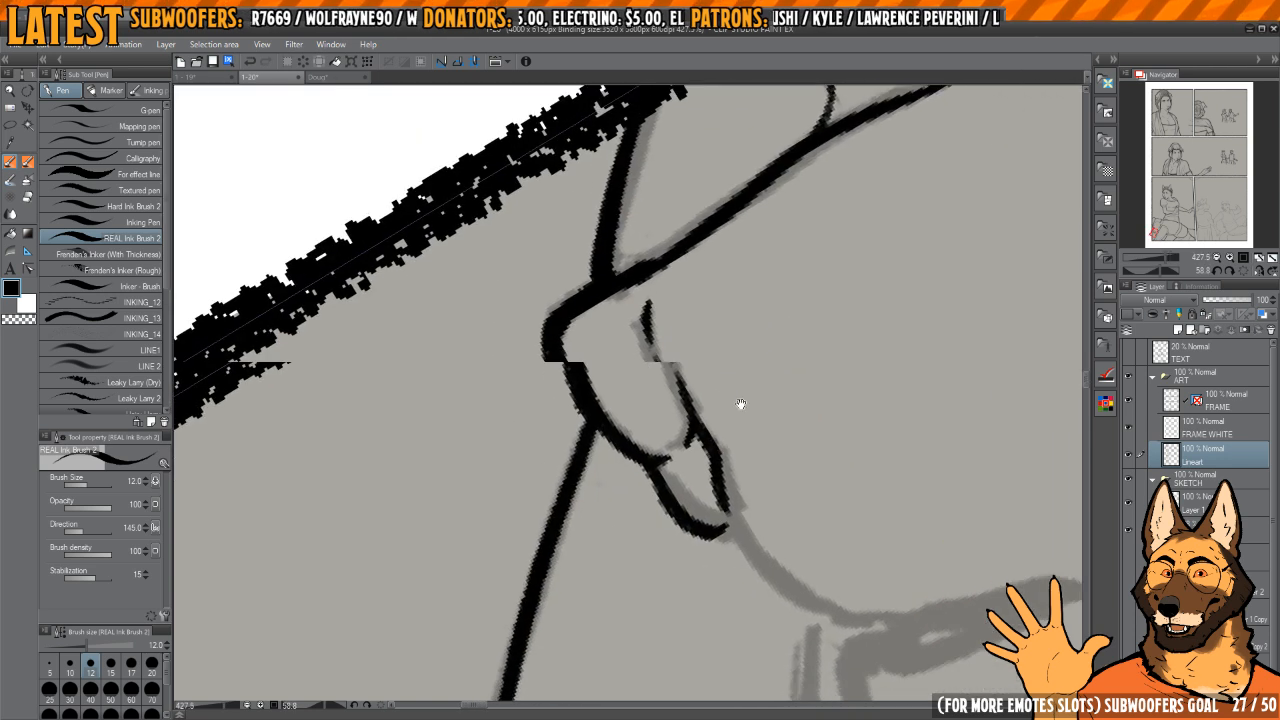
{"action": "mouse_move", "coordinate": [740, 406]}
{"action": "left_mouse_down"}
{"action": "mouse_move", "coordinate": [714, 447]}
{"action": "mouse_move", "coordinate": [714, 417]}
{"action": "left_mouse_up"}
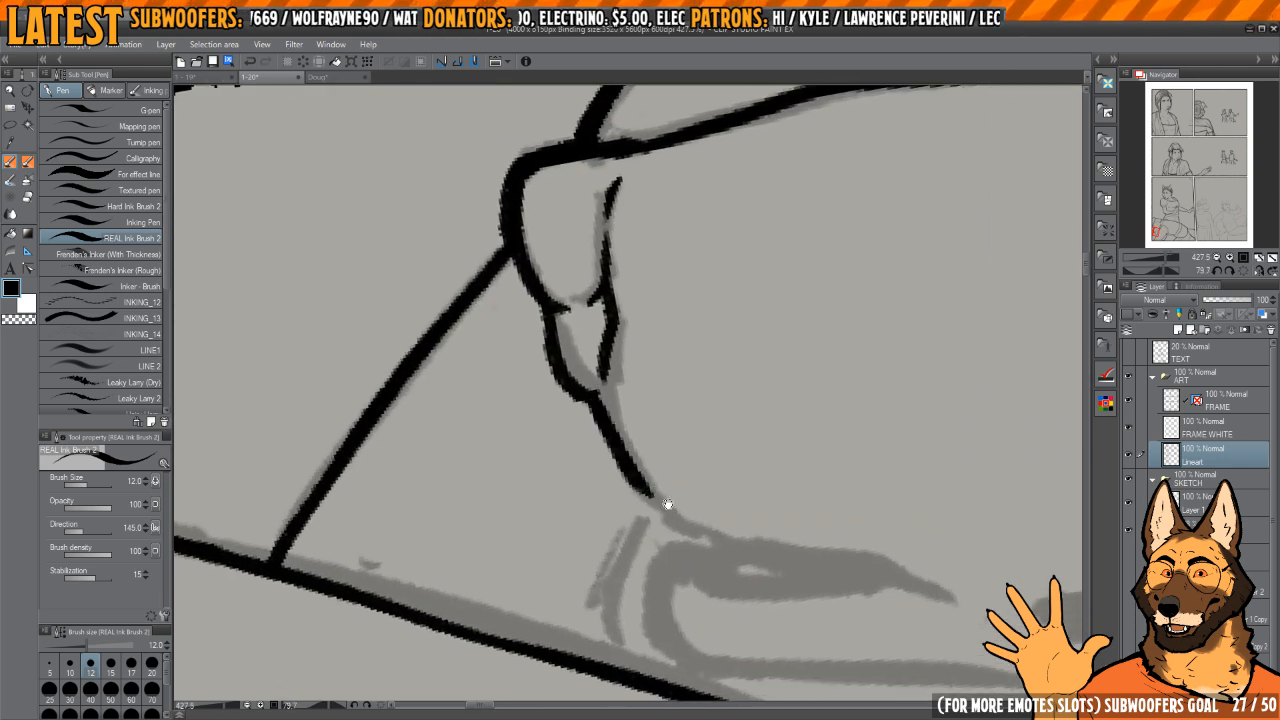
{"action": "mouse_move", "coordinate": [668, 505]}
{"action": "left_mouse_down"}
{"action": "mouse_move", "coordinate": [637, 357]}
{"action": "mouse_move", "coordinate": [657, 357]}
{"action": "left_mouse_up"}
{"action": "left_click_drag", "start_coordinate": [629, 410], "coordinate": [655, 622]}
Step: Smooth the nose's front contour with transparent and black ink, trimming the end of the adjoining background line
{"action": "scroll", "coordinate": [608, 312], "scroll_direction": "up", "scroll_amount": 4}
{"action": "key", "text": "c"}
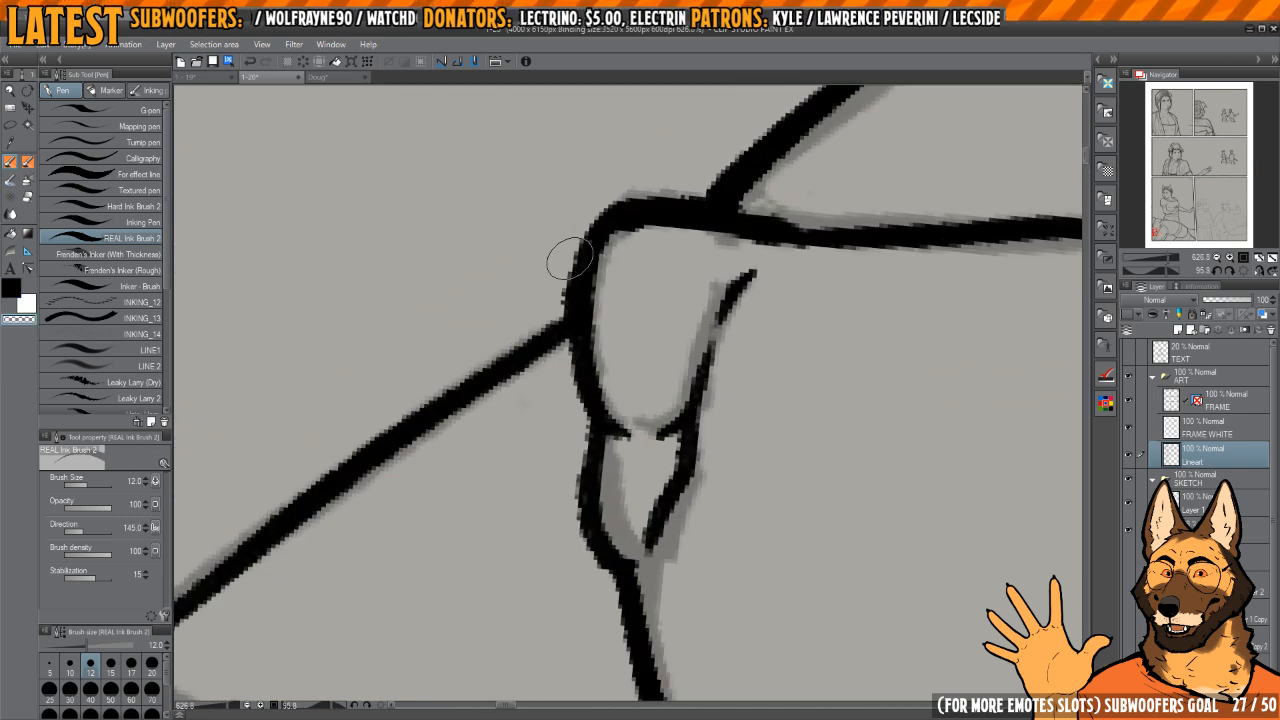
{"action": "left_click_drag", "start_coordinate": [570, 258], "coordinate": [567, 284]}
{"action": "key", "text": "c"}
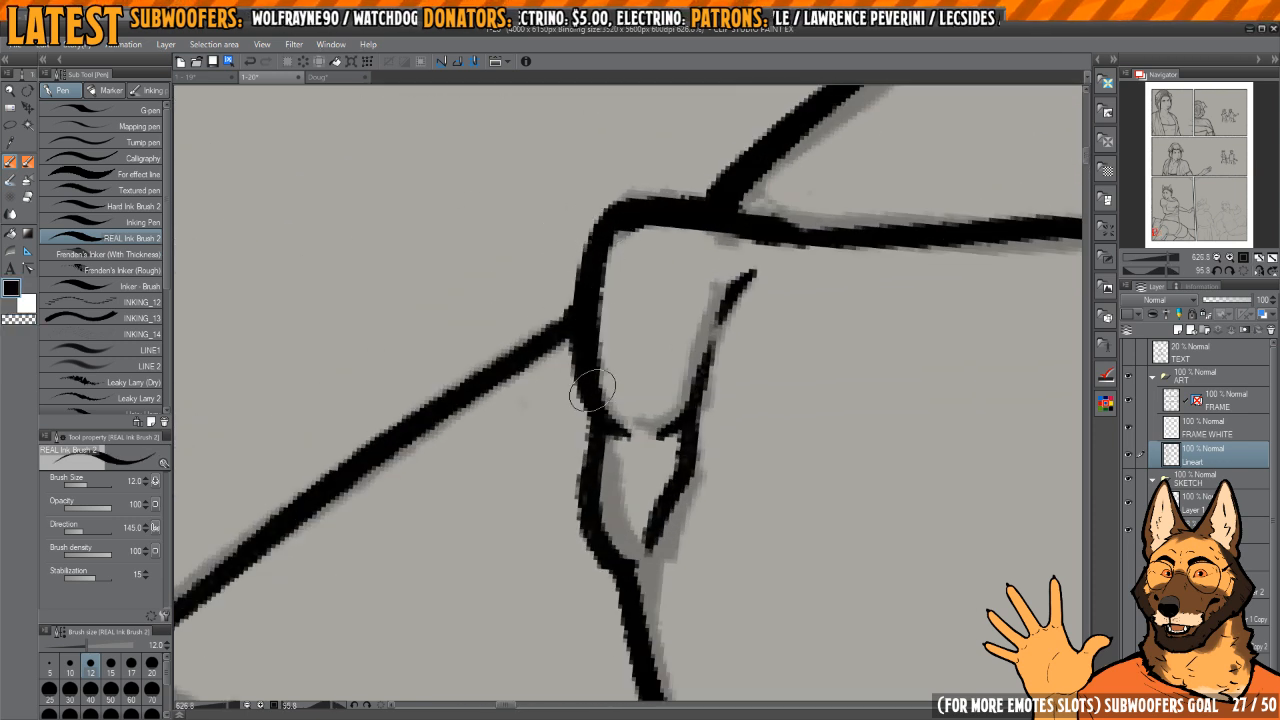
{"action": "left_click_drag", "start_coordinate": [596, 534], "coordinate": [586, 440]}
{"action": "key", "text": "c"}
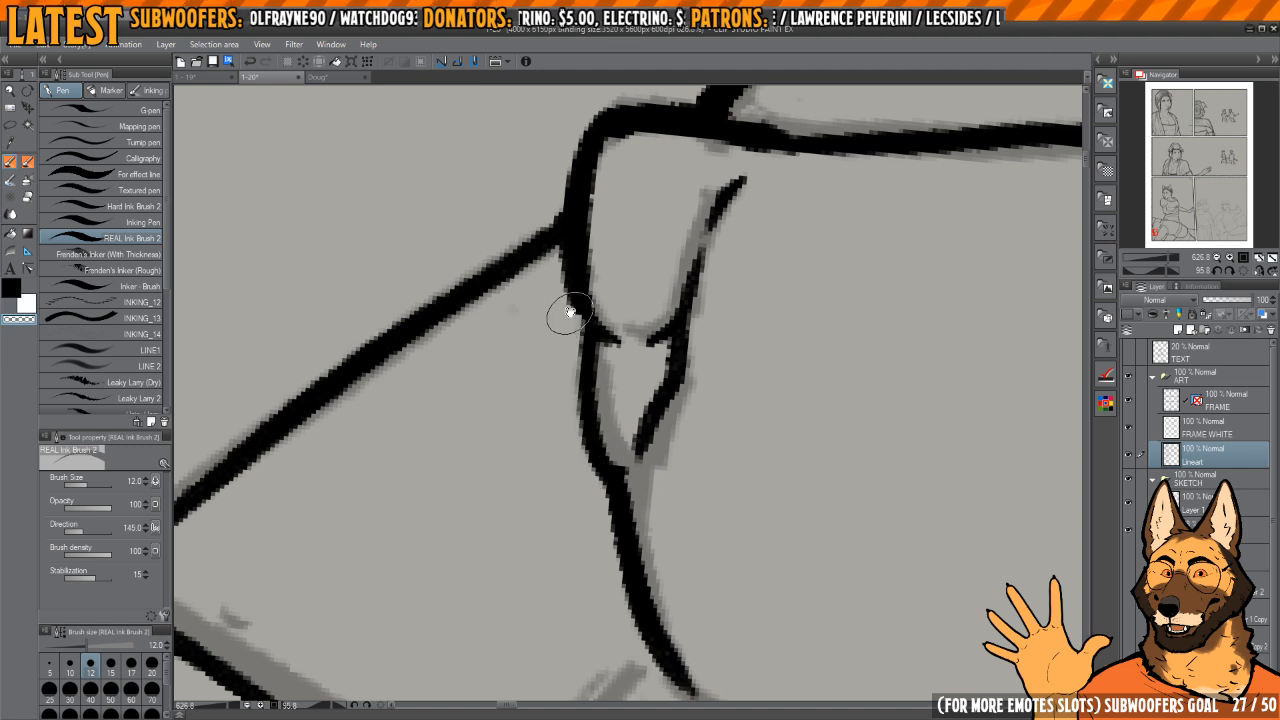
{"action": "mouse_move", "coordinate": [568, 313]}
{"action": "left_mouse_down"}
{"action": "mouse_move", "coordinate": [578, 443]}
{"action": "mouse_move", "coordinate": [601, 268]}
{"action": "left_mouse_up"}
{"action": "key", "text": "c"}
{"action": "key", "text": "c"}
{"action": "key", "text": "c"}
{"action": "left_click_drag", "start_coordinate": [610, 423], "coordinate": [603, 241]}
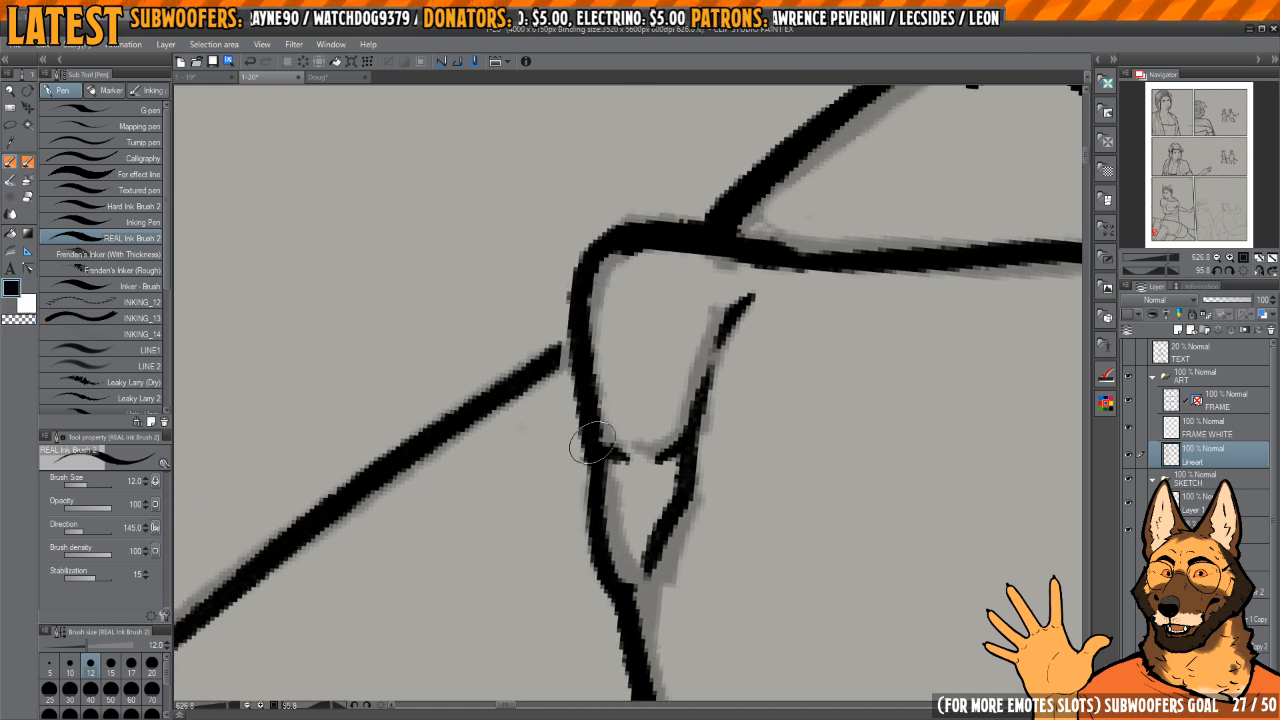
Step: Join the background line to the nose outline and smooth the nose's lower front contour with black and transparent ink
{"action": "left_click_drag", "start_coordinate": [592, 443], "coordinate": [606, 572]}
{"action": "mouse_move", "coordinate": [606, 491]}
{"action": "left_mouse_down"}
{"action": "mouse_move", "coordinate": [611, 466]}
{"action": "mouse_move", "coordinate": [652, 464]}
{"action": "left_mouse_up"}
{"action": "left_click_drag", "start_coordinate": [652, 464], "coordinate": [690, 435]}
{"action": "left_click_drag", "start_coordinate": [642, 395], "coordinate": [597, 329]}
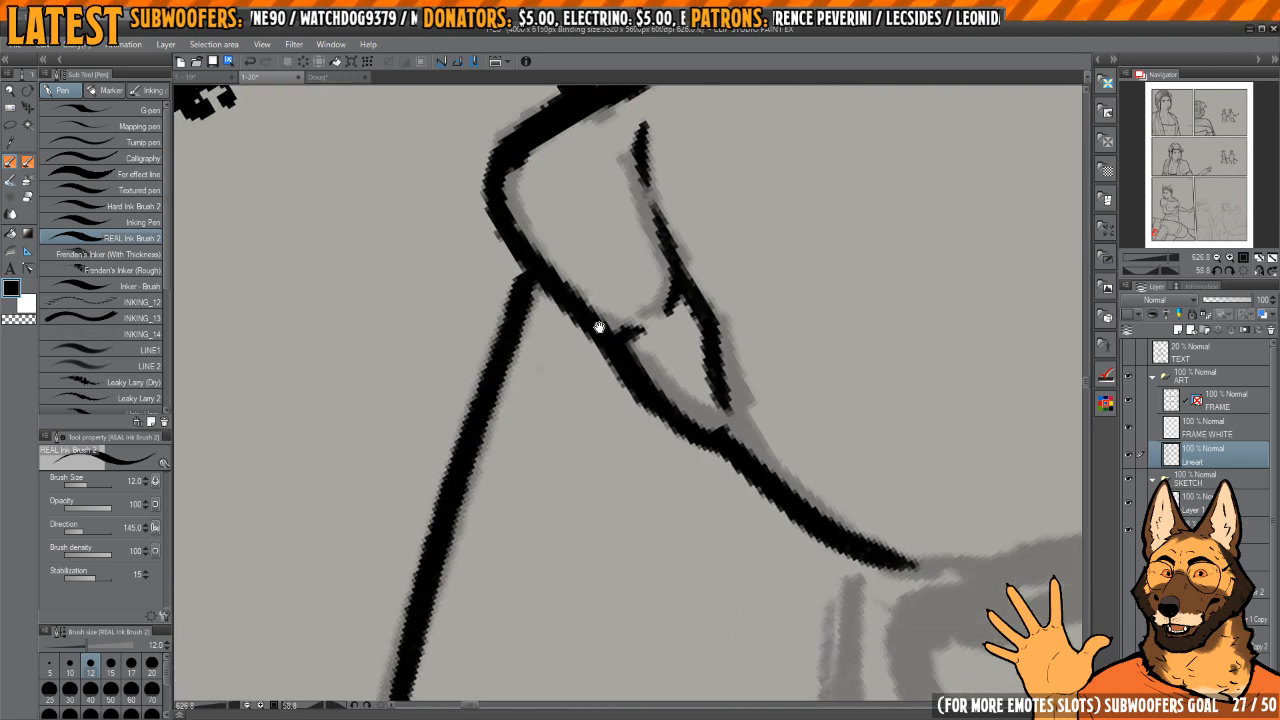
{"action": "mouse_move", "coordinate": [700, 320]}
{"action": "left_mouse_down"}
{"action": "mouse_move", "coordinate": [734, 357]}
{"action": "mouse_move", "coordinate": [663, 269]}
{"action": "mouse_move", "coordinate": [613, 350]}
{"action": "mouse_move", "coordinate": [611, 280]}
{"action": "mouse_move", "coordinate": [585, 373]}
{"action": "left_mouse_up"}
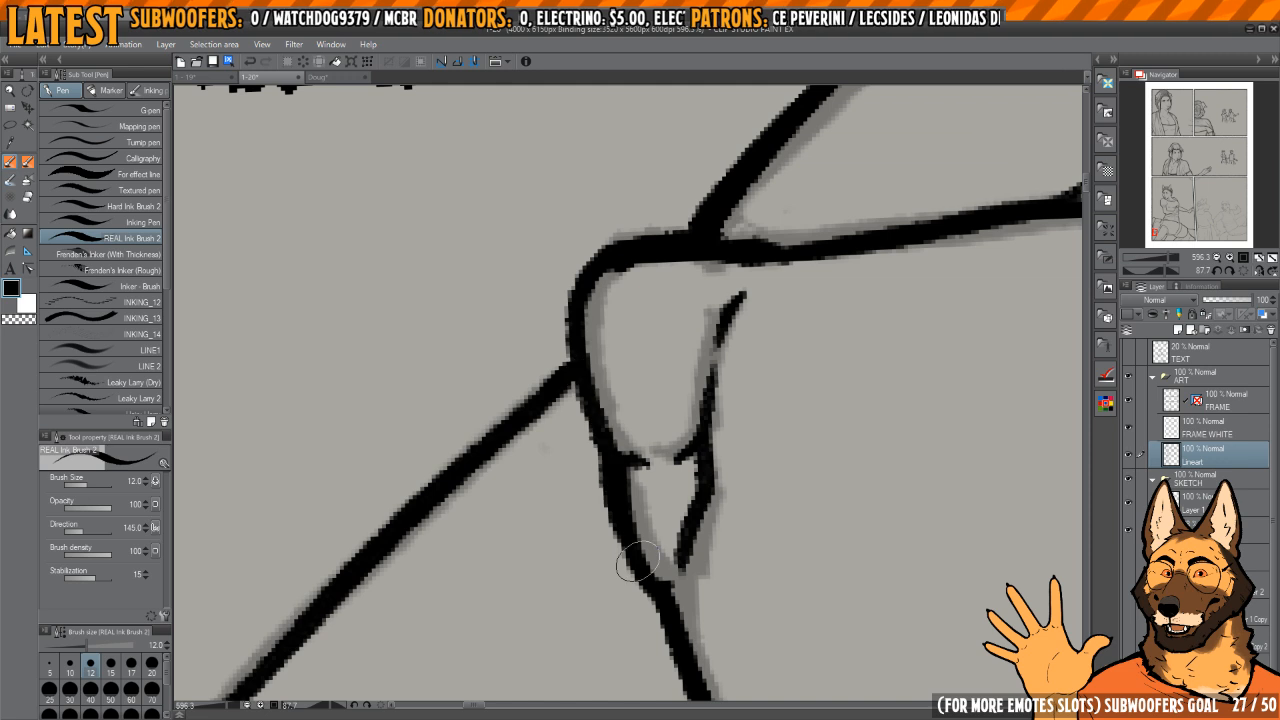
{"action": "left_click_drag", "start_coordinate": [627, 488], "coordinate": [615, 444]}
{"action": "key", "text": "c"}
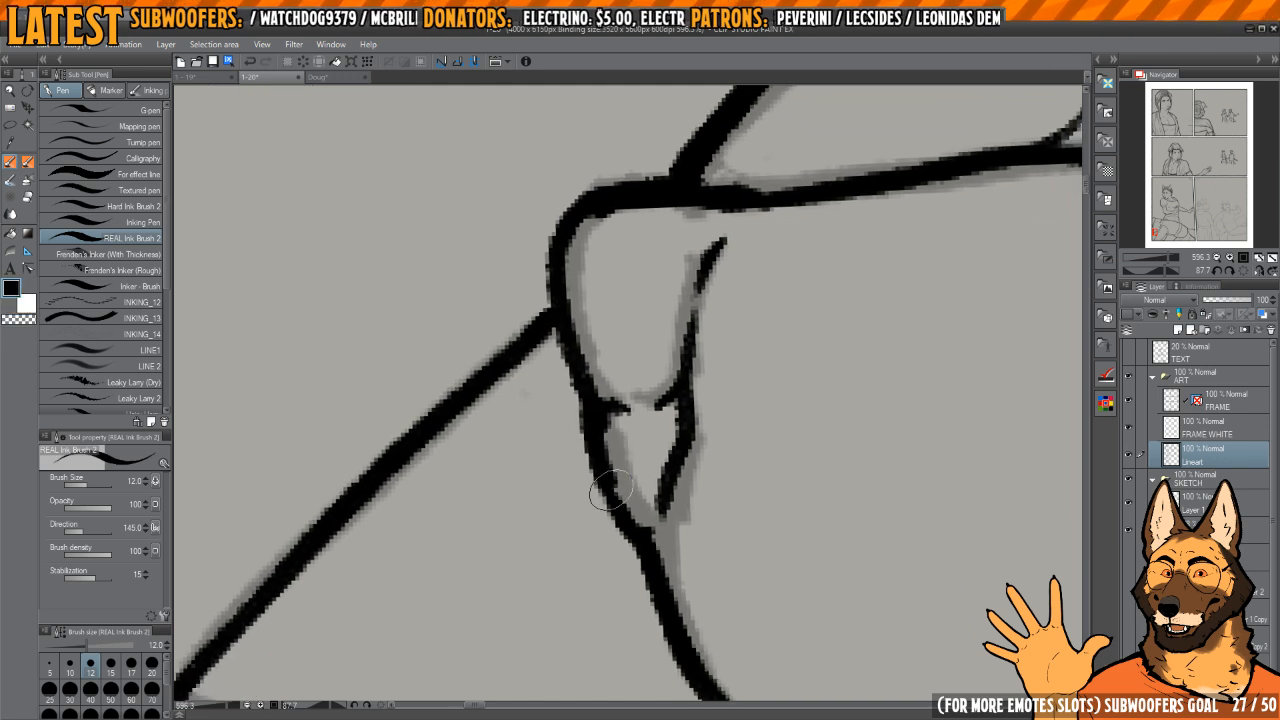
{"action": "left_click_drag", "start_coordinate": [606, 494], "coordinate": [646, 532]}
Step: Ink the short line from below the upper lip to the arm and the long lower jaw line up to the collar
{"action": "mouse_move", "coordinate": [714, 486]}
{"action": "left_mouse_down"}
{"action": "mouse_move", "coordinate": [720, 431]}
{"action": "mouse_move", "coordinate": [667, 235]}
{"action": "mouse_move", "coordinate": [600, 437]}
{"action": "mouse_move", "coordinate": [808, 280]}
{"action": "mouse_move", "coordinate": [790, 286]}
{"action": "mouse_move", "coordinate": [730, 251]}
{"action": "mouse_move", "coordinate": [671, 294]}
{"action": "mouse_move", "coordinate": [627, 427]}
{"action": "mouse_move", "coordinate": [647, 405]}
{"action": "left_mouse_up"}
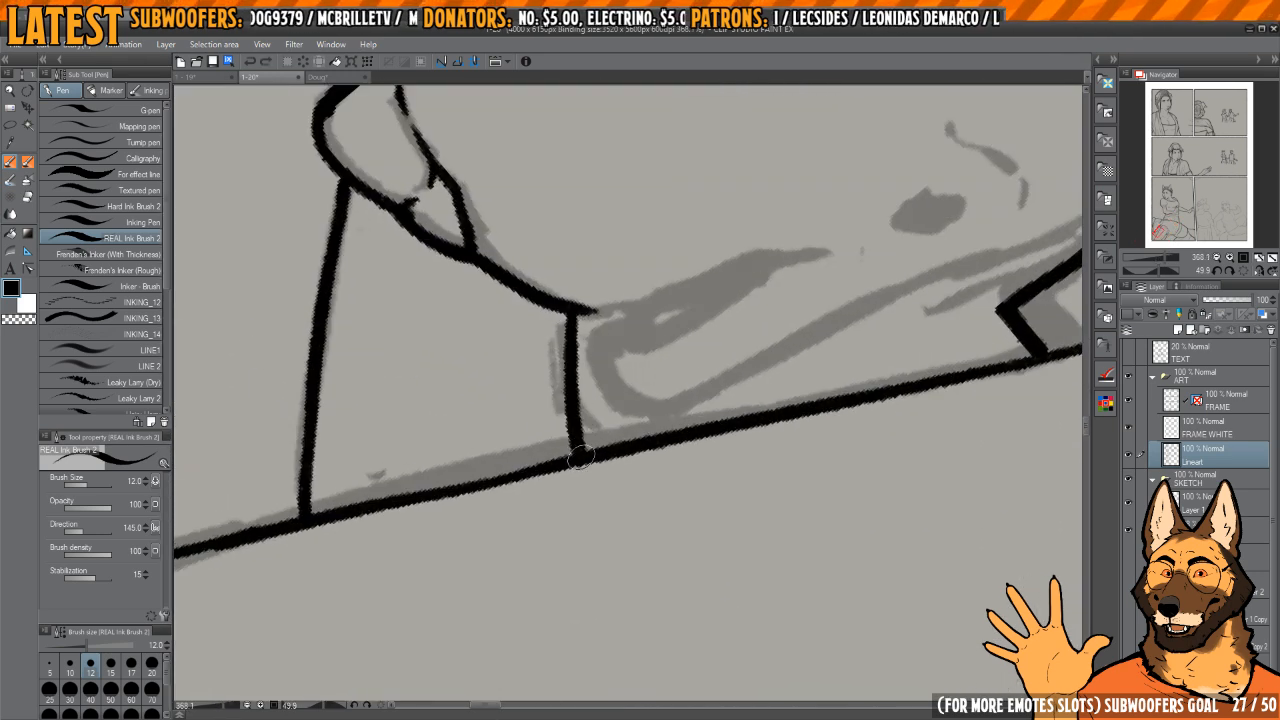
{"action": "mouse_move", "coordinate": [571, 450]}
{"action": "left_mouse_down"}
{"action": "mouse_move", "coordinate": [592, 376]}
{"action": "mouse_move", "coordinate": [611, 439]}
{"action": "left_mouse_up"}
{"action": "mouse_move", "coordinate": [659, 437]}
{"action": "left_mouse_down"}
{"action": "mouse_move", "coordinate": [631, 417]}
{"action": "mouse_move", "coordinate": [657, 363]}
{"action": "mouse_move", "coordinate": [642, 394]}
{"action": "mouse_move", "coordinate": [781, 244]}
{"action": "left_mouse_up"}
{"action": "left_click_drag", "start_coordinate": [797, 246], "coordinate": [656, 348]}
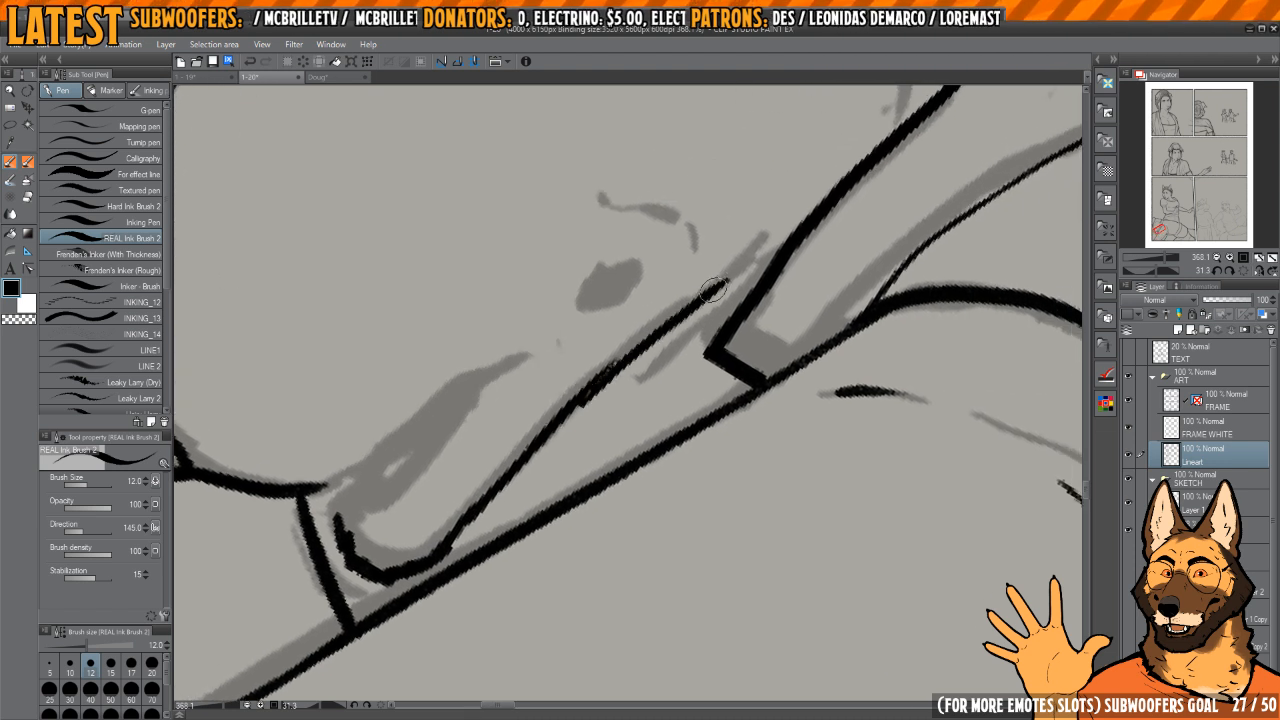
{"action": "left_click_drag", "start_coordinate": [713, 290], "coordinate": [768, 233]}
{"action": "left_click_drag", "start_coordinate": [756, 264], "coordinate": [718, 234]}
Step: Clean up the middle of the jaw line and ink the short link joining it to the collar's edge
{"action": "scroll", "coordinate": [590, 416], "scroll_direction": "up", "scroll_amount": 3}
{"action": "key", "text": "c"}
{"action": "left_click_drag", "start_coordinate": [577, 429], "coordinate": [636, 345]}
{"action": "key", "text": "c"}
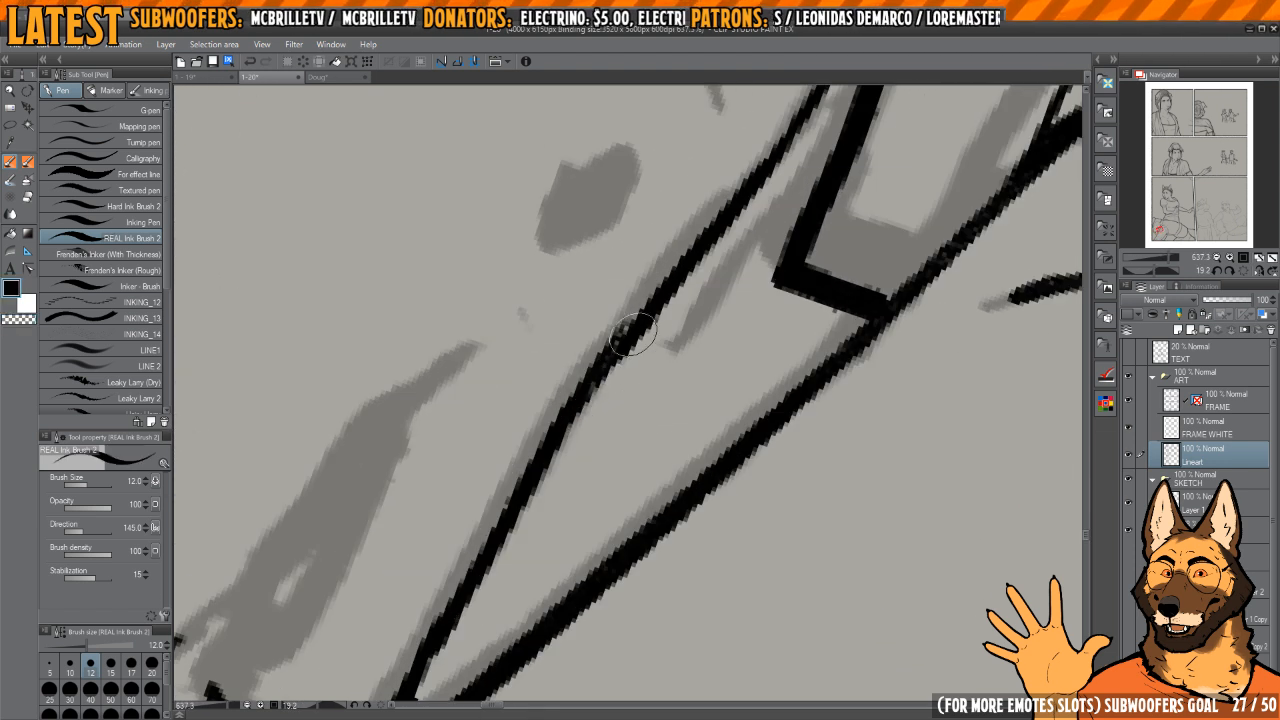
{"action": "mouse_move", "coordinate": [763, 197]}
{"action": "left_mouse_down"}
{"action": "mouse_move", "coordinate": [683, 260]}
{"action": "mouse_move", "coordinate": [643, 340]}
{"action": "left_mouse_up"}
{"action": "mouse_move", "coordinate": [688, 292]}
{"action": "left_mouse_down"}
{"action": "mouse_move", "coordinate": [737, 309]}
{"action": "mouse_move", "coordinate": [652, 275]}
{"action": "mouse_move", "coordinate": [612, 280]}
{"action": "left_mouse_up"}
{"action": "key", "text": "h"}
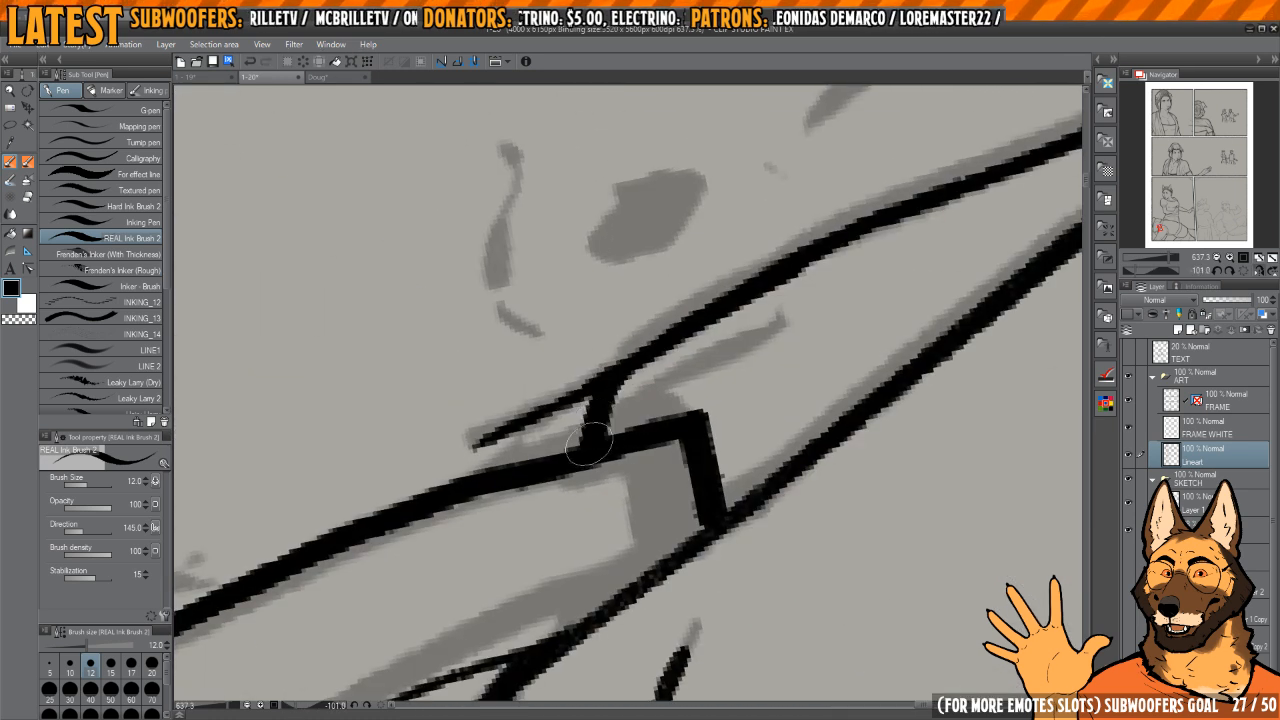
{"action": "key", "text": "h"}
{"action": "mouse_move", "coordinate": [632, 366]}
{"action": "left_mouse_down"}
{"action": "mouse_move", "coordinate": [657, 400]}
{"action": "mouse_move", "coordinate": [669, 286]}
{"action": "mouse_move", "coordinate": [711, 302]}
{"action": "mouse_move", "coordinate": [692, 343]}
{"action": "left_mouse_up"}
Step: Ink and fill the dark oval mark behind the mouth corner
{"action": "scroll", "coordinate": [669, 286], "scroll_direction": "down", "scroll_amount": 1}
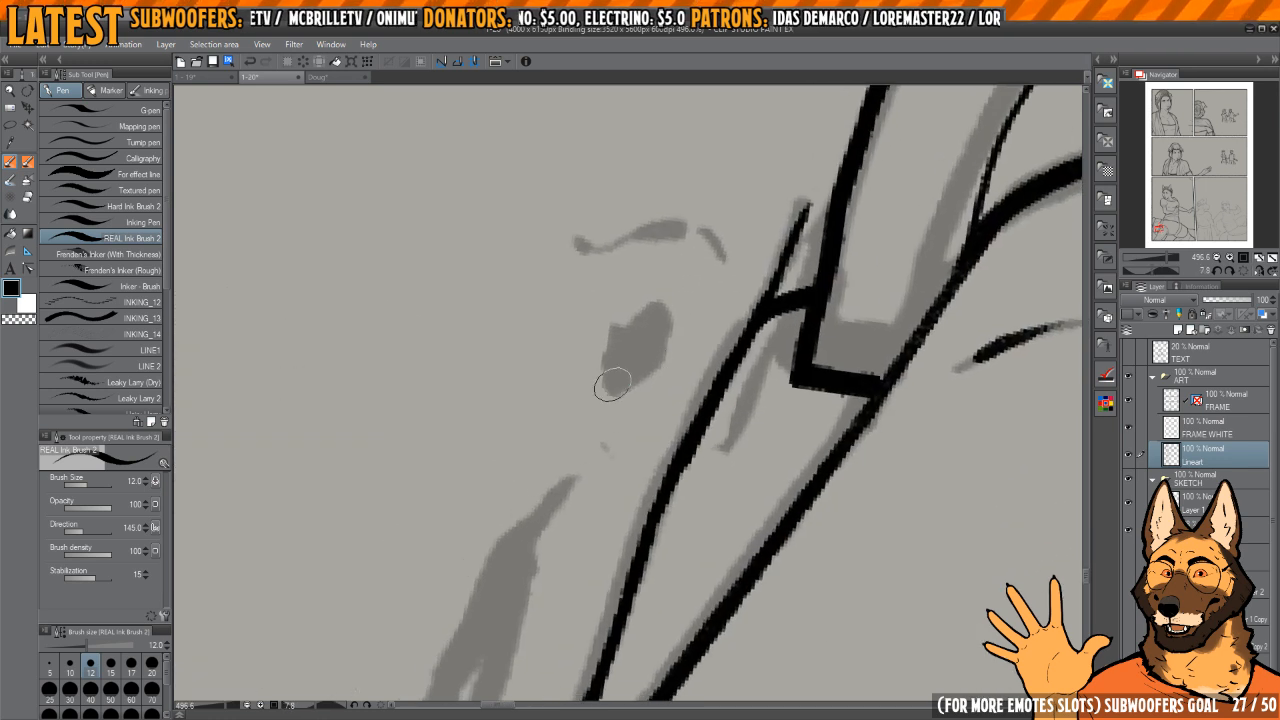
{"action": "mouse_move", "coordinate": [612, 385]}
{"action": "left_mouse_down"}
{"action": "mouse_move", "coordinate": [673, 343]}
{"action": "mouse_move", "coordinate": [627, 446]}
{"action": "left_mouse_up"}
{"action": "key", "text": "h"}
{"action": "left_click_drag", "start_coordinate": [627, 446], "coordinate": [684, 415]}
{"action": "key", "text": "h"}
{"action": "mouse_move", "coordinate": [688, 289]}
{"action": "left_mouse_down"}
{"action": "mouse_move", "coordinate": [727, 438]}
{"action": "mouse_move", "coordinate": [671, 378]}
{"action": "left_mouse_up"}
{"action": "mouse_move", "coordinate": [671, 378]}
{"action": "left_mouse_down"}
{"action": "mouse_move", "coordinate": [697, 305]}
{"action": "mouse_move", "coordinate": [640, 395]}
{"action": "left_mouse_up"}
{"action": "left_click_drag", "start_coordinate": [640, 395], "coordinate": [725, 215]}
Step: Ink the upper lip line and the inner mouth line, and close the chin outline up to the lip
{"action": "mouse_move", "coordinate": [585, 480]}
{"action": "left_mouse_down"}
{"action": "mouse_move", "coordinate": [610, 410]}
{"action": "mouse_move", "coordinate": [600, 440]}
{"action": "left_mouse_up"}
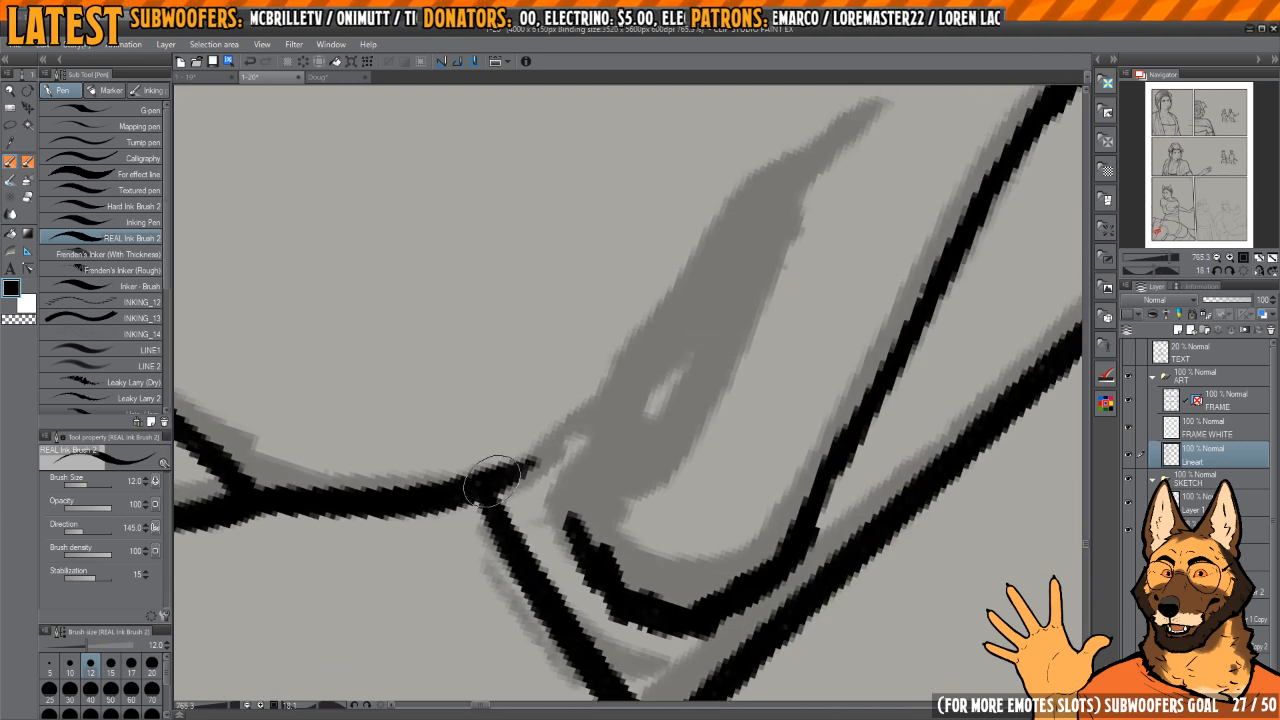
{"action": "left_click_drag", "start_coordinate": [493, 483], "coordinate": [668, 341]}
{"action": "left_click_drag", "start_coordinate": [688, 315], "coordinate": [593, 431]}
{"action": "mouse_move", "coordinate": [490, 510]}
{"action": "left_mouse_down"}
{"action": "mouse_move", "coordinate": [785, 222]}
{"action": "mouse_move", "coordinate": [695, 315]}
{"action": "mouse_move", "coordinate": [666, 393]}
{"action": "mouse_move", "coordinate": [689, 340]}
{"action": "mouse_move", "coordinate": [596, 428]}
{"action": "mouse_move", "coordinate": [672, 388]}
{"action": "mouse_move", "coordinate": [779, 228]}
{"action": "left_mouse_up"}
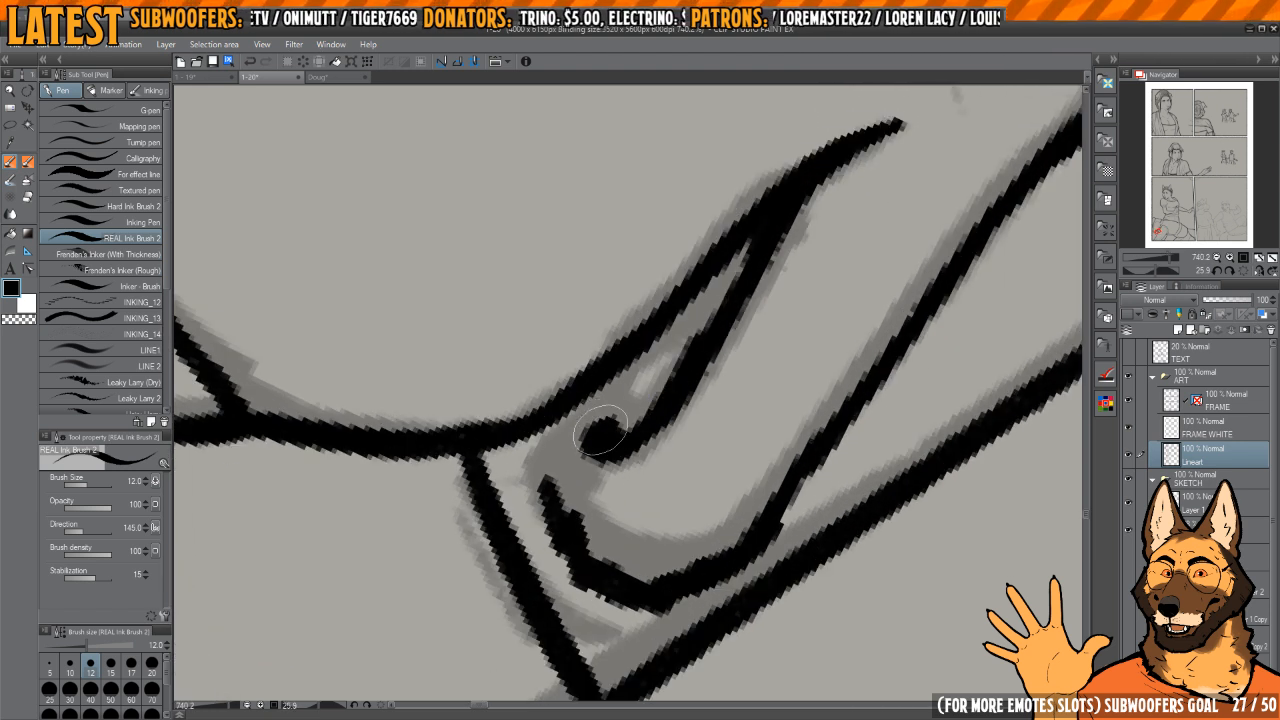
{"action": "mouse_move", "coordinate": [551, 429]}
{"action": "left_mouse_down"}
{"action": "mouse_move", "coordinate": [563, 552]}
{"action": "mouse_move", "coordinate": [577, 520]}
{"action": "mouse_move", "coordinate": [570, 424]}
{"action": "mouse_move", "coordinate": [556, 488]}
{"action": "mouse_move", "coordinate": [567, 537]}
{"action": "left_mouse_up"}
Step: Ink the small teeth inside the mouth, shaping the gaps with transparent and black ink
{"action": "key", "text": "c"}
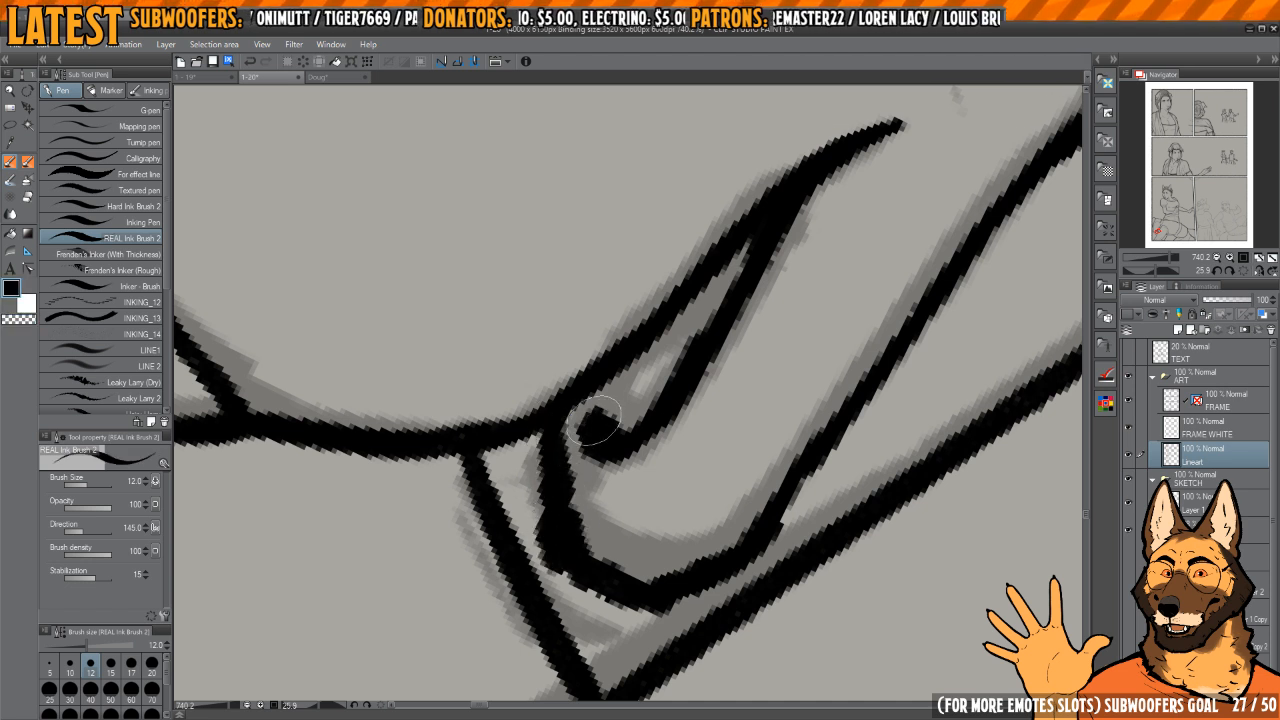
{"action": "mouse_move", "coordinate": [641, 383]}
{"action": "left_mouse_down"}
{"action": "mouse_move", "coordinate": [606, 390]}
{"action": "mouse_move", "coordinate": [633, 364]}
{"action": "mouse_move", "coordinate": [634, 377]}
{"action": "mouse_move", "coordinate": [690, 352]}
{"action": "left_mouse_up"}
{"action": "scroll", "coordinate": [655, 390], "scroll_direction": "down", "scroll_amount": 2}
{"action": "mouse_move", "coordinate": [651, 391]}
{"action": "left_mouse_down"}
{"action": "mouse_move", "coordinate": [680, 354]}
{"action": "mouse_move", "coordinate": [632, 412]}
{"action": "mouse_move", "coordinate": [621, 398]}
{"action": "left_mouse_up"}
{"action": "key", "text": "c"}
{"action": "key", "text": "c"}
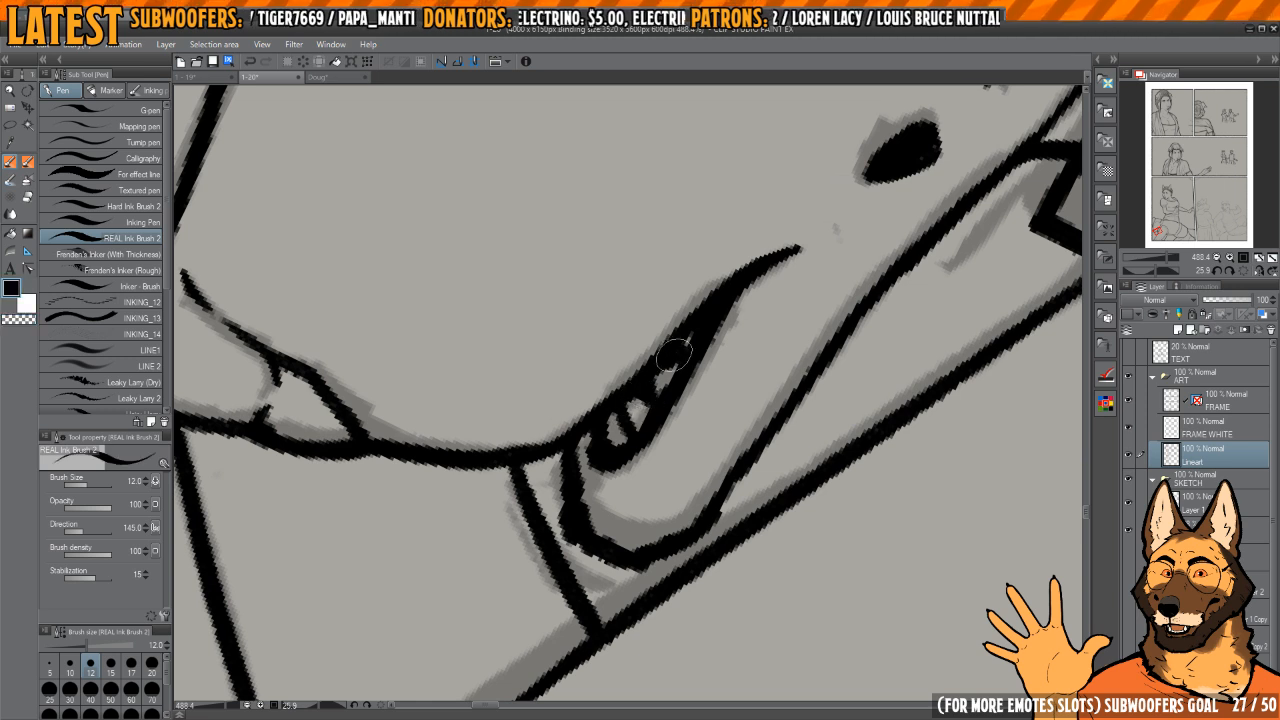
{"action": "scroll", "coordinate": [673, 355], "scroll_direction": "down", "scroll_amount": 6}
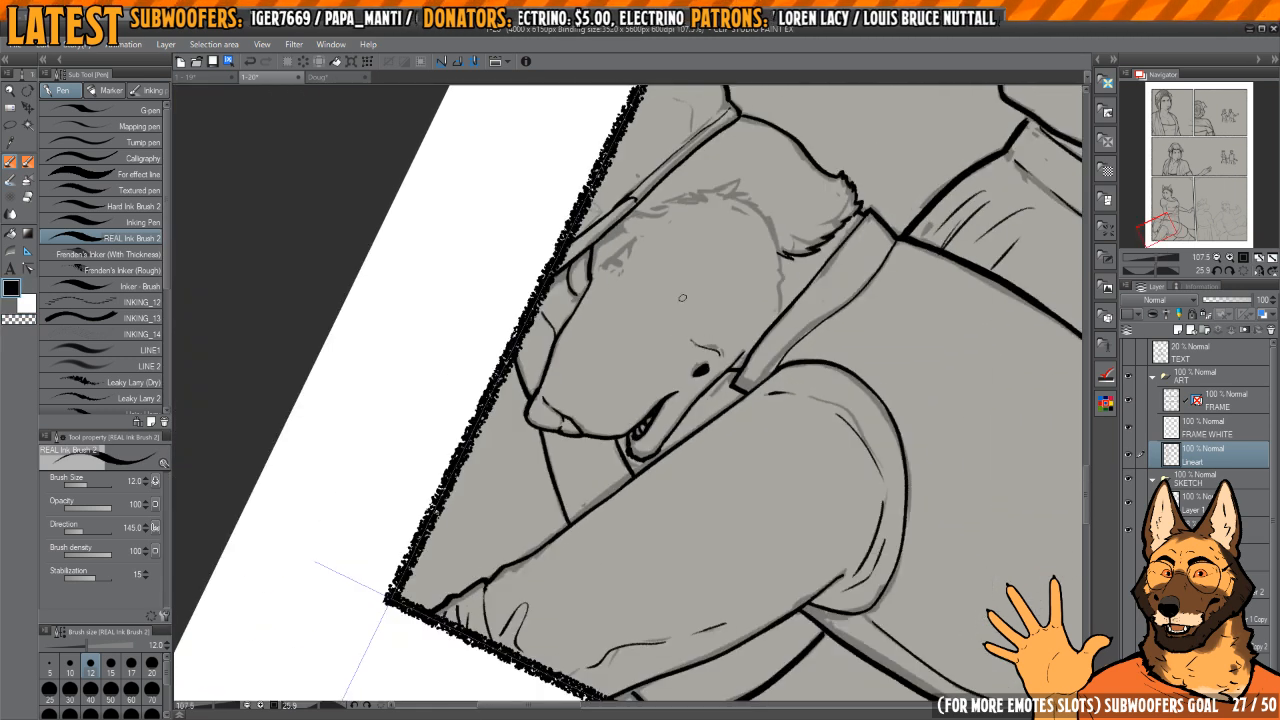
Step: Ink the short curved crease beside the dark oval mark
{"action": "key", "text": "h"}
{"action": "left_click_drag", "start_coordinate": [660, 368], "coordinate": [545, 349]}
{"action": "left_click_drag", "start_coordinate": [545, 349], "coordinate": [660, 311]}
{"action": "scroll", "coordinate": [660, 311], "scroll_direction": "up", "scroll_amount": 3}
Step: Ink the long curved cheek line in front of the hair, redoing the first attempt
{"action": "left_click_drag", "start_coordinate": [518, 288], "coordinate": [669, 354]}
{"action": "left_click_drag", "start_coordinate": [669, 354], "coordinate": [674, 330]}
{"action": "scroll", "coordinate": [674, 330], "scroll_direction": "up", "scroll_amount": 1}
{"action": "mouse_move", "coordinate": [623, 289]}
{"action": "left_mouse_down"}
{"action": "mouse_move", "coordinate": [598, 401]}
{"action": "mouse_move", "coordinate": [595, 347]}
{"action": "left_mouse_up"}
{"action": "key", "text": "ctrl+z"}
{"action": "left_click_drag", "start_coordinate": [589, 407], "coordinate": [638, 520]}
{"action": "mouse_move", "coordinate": [598, 359]}
{"action": "left_mouse_down"}
{"action": "mouse_move", "coordinate": [587, 345]}
{"action": "mouse_move", "coordinate": [620, 275]}
{"action": "mouse_move", "coordinate": [609, 353]}
{"action": "left_mouse_up"}
{"action": "key", "text": "e"}
{"action": "scroll", "coordinate": [620, 275], "scroll_direction": "up", "scroll_amount": 1}
{"action": "key", "text": "p"}
{"action": "mouse_move", "coordinate": [619, 340]}
{"action": "left_mouse_down"}
{"action": "mouse_move", "coordinate": [591, 426]}
{"action": "mouse_move", "coordinate": [607, 425]}
{"action": "mouse_move", "coordinate": [597, 402]}
{"action": "mouse_move", "coordinate": [582, 430]}
{"action": "left_mouse_up"}
{"action": "left_click_drag", "start_coordinate": [617, 509], "coordinate": [615, 502]}
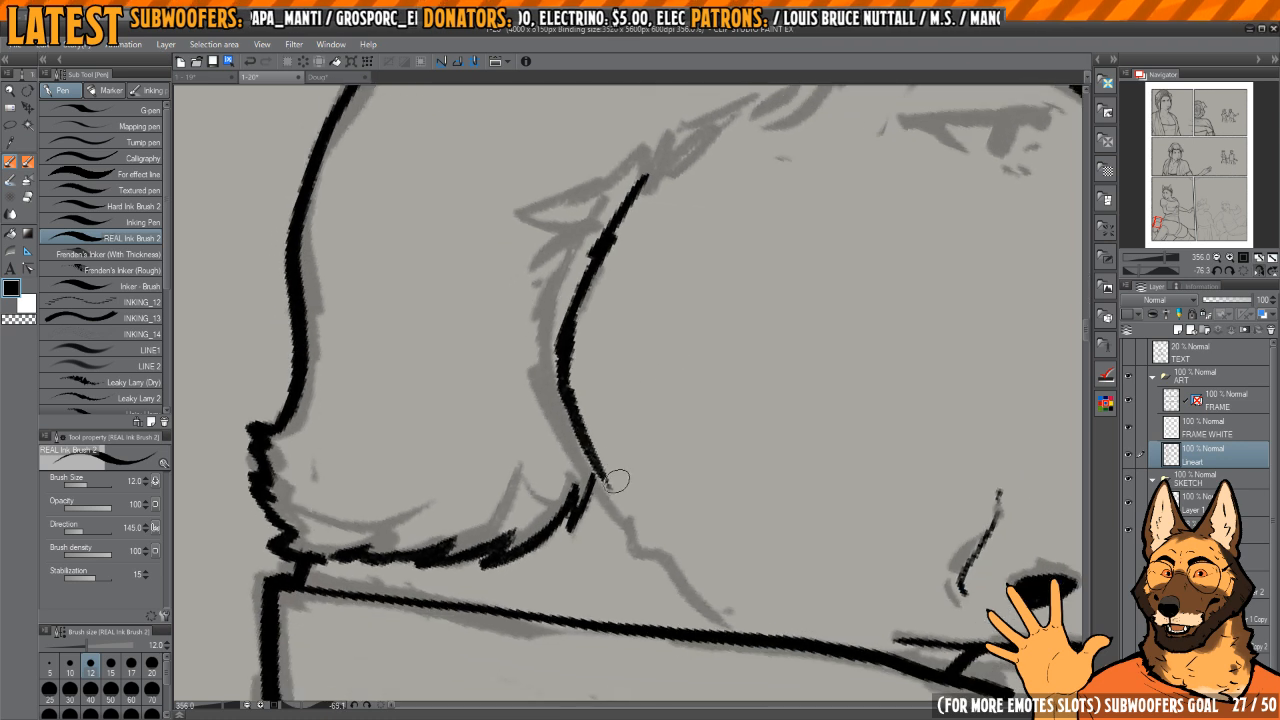
Step: Extend the cheek line down toward the collar and ink two short crease marks inside the cheek
{"action": "left_click_drag", "start_coordinate": [580, 434], "coordinate": [624, 496]}
{"action": "left_click_drag", "start_coordinate": [563, 418], "coordinate": [690, 556]}
{"action": "left_click_drag", "start_coordinate": [759, 527], "coordinate": [646, 516]}
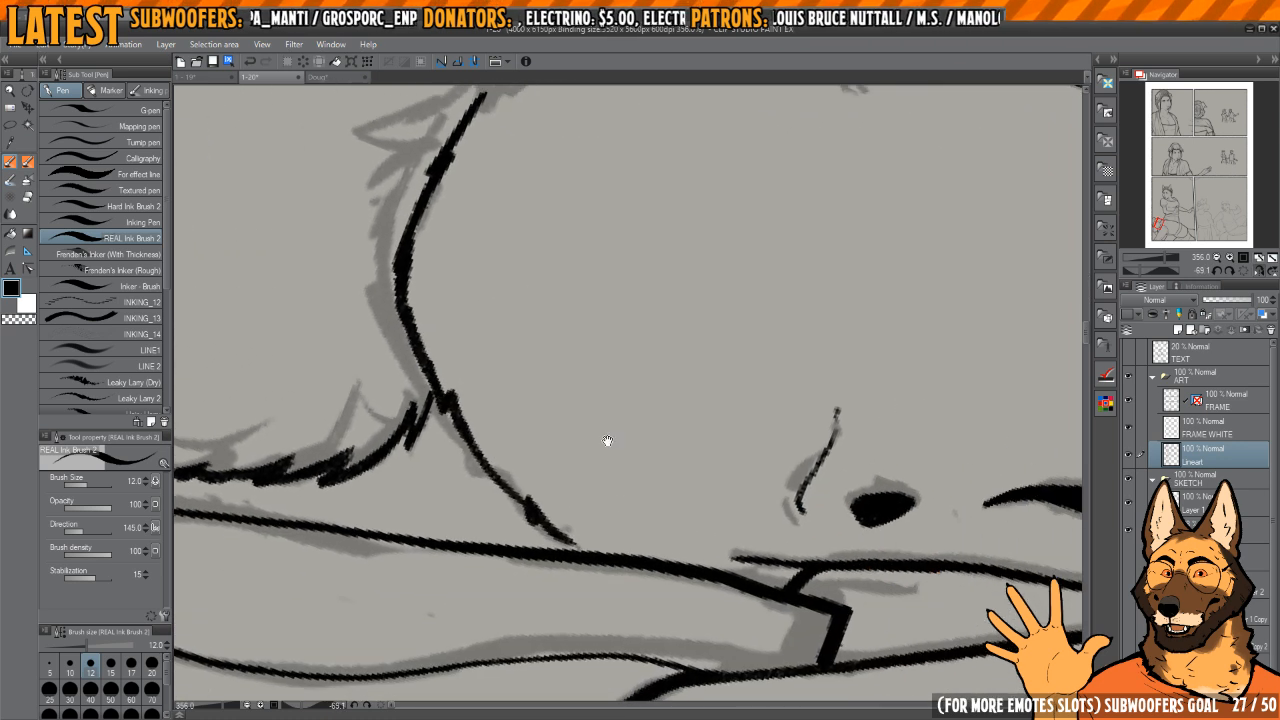
{"action": "scroll", "coordinate": [630, 430], "scroll_direction": "down", "scroll_amount": 2}
{"action": "left_click_drag", "start_coordinate": [627, 465], "coordinate": [631, 431]}
{"action": "scroll", "coordinate": [587, 511], "scroll_direction": "up", "scroll_amount": 2}
{"action": "scroll", "coordinate": [587, 511], "scroll_direction": "up", "scroll_amount": 1}
{"action": "mouse_move", "coordinate": [582, 519]}
{"action": "left_mouse_down"}
{"action": "mouse_move", "coordinate": [551, 485]}
{"action": "mouse_move", "coordinate": [567, 517]}
{"action": "mouse_move", "coordinate": [617, 549]}
{"action": "left_mouse_up"}
{"action": "mouse_move", "coordinate": [514, 447]}
{"action": "left_mouse_down"}
{"action": "mouse_move", "coordinate": [540, 485]}
{"action": "mouse_move", "coordinate": [632, 550]}
{"action": "left_mouse_up"}
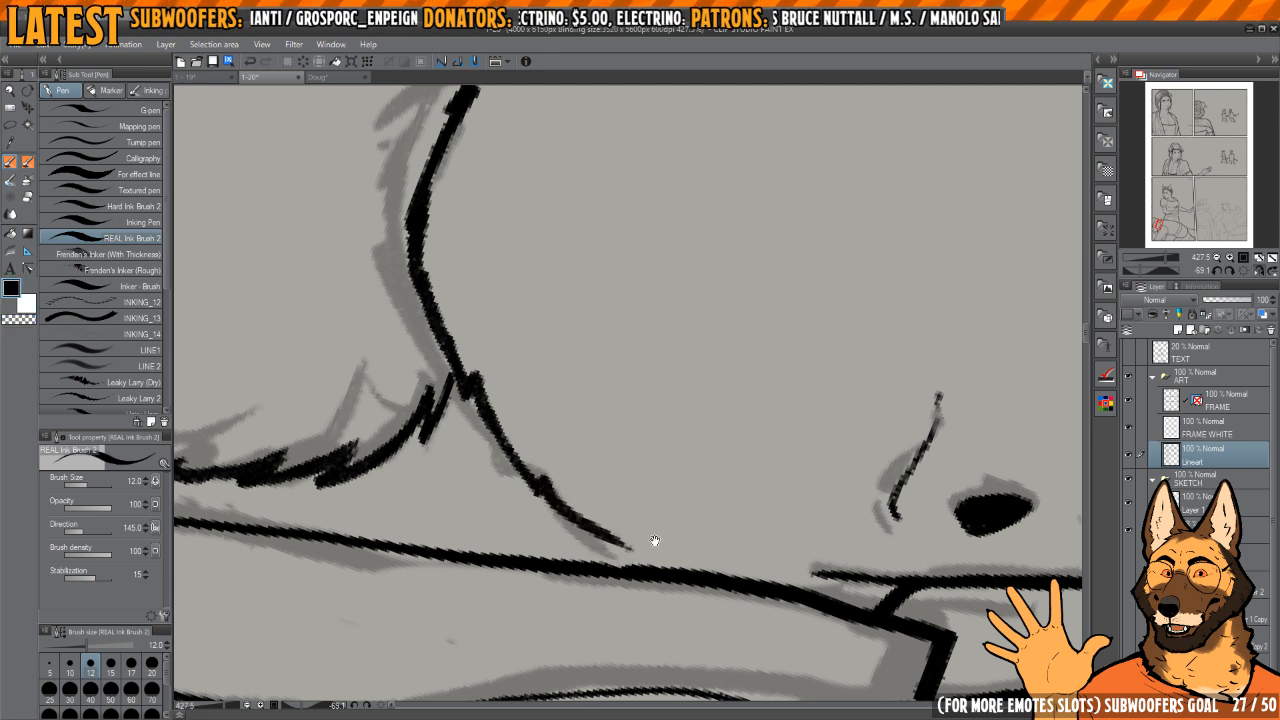
{"action": "scroll", "coordinate": [632, 460], "scroll_direction": "down", "scroll_amount": 3}
{"action": "left_click_drag", "start_coordinate": [637, 340], "coordinate": [638, 351]}
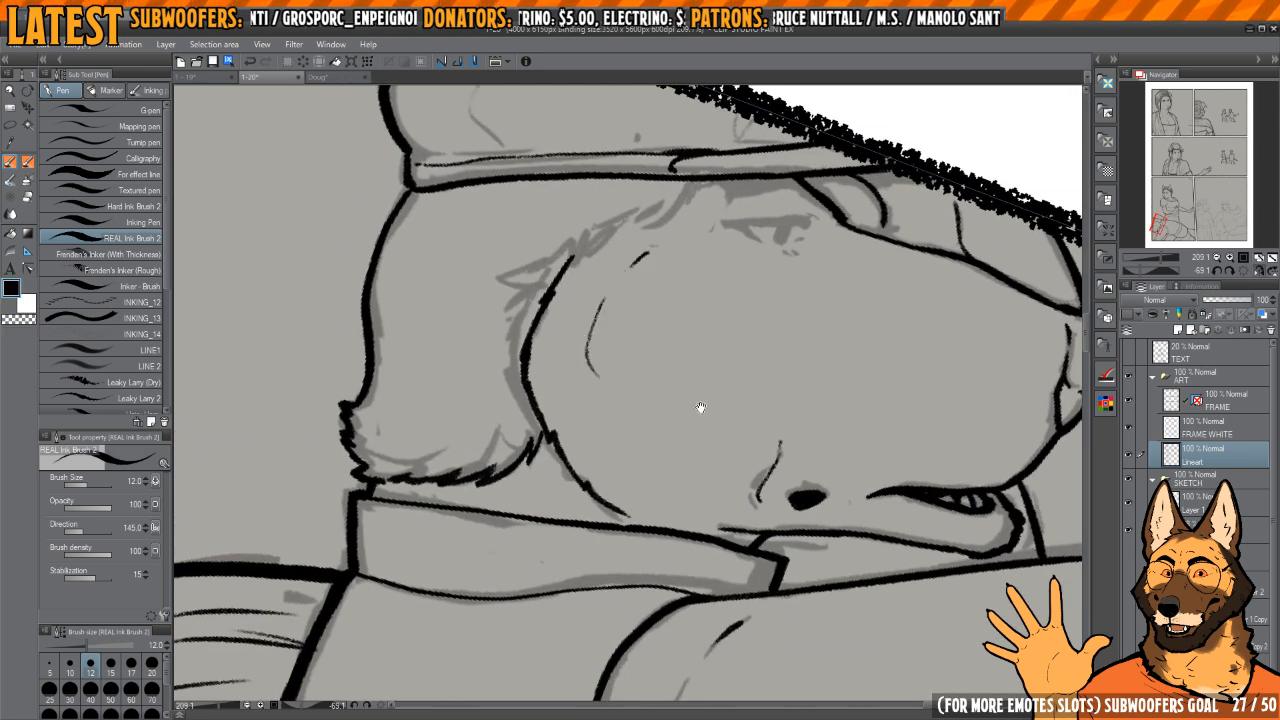
Step: Ink the jagged fur edge from the cap brim down to the top of the cheek line, redoing the first stroke
{"action": "left_click_drag", "start_coordinate": [701, 407], "coordinate": [639, 431]}
{"action": "key", "text": "h"}
{"action": "key", "text": "h"}
{"action": "left_click_drag", "start_coordinate": [605, 298], "coordinate": [634, 414]}
{"action": "key", "text": "h"}
{"action": "left_click_drag", "start_coordinate": [571, 351], "coordinate": [686, 316]}
{"action": "mouse_move", "coordinate": [688, 314]}
{"action": "left_mouse_down"}
{"action": "mouse_move", "coordinate": [722, 355]}
{"action": "mouse_move", "coordinate": [701, 342]}
{"action": "left_mouse_up"}
{"action": "left_click_drag", "start_coordinate": [657, 291], "coordinate": [652, 343]}
{"action": "key", "text": "ctrl+z"}
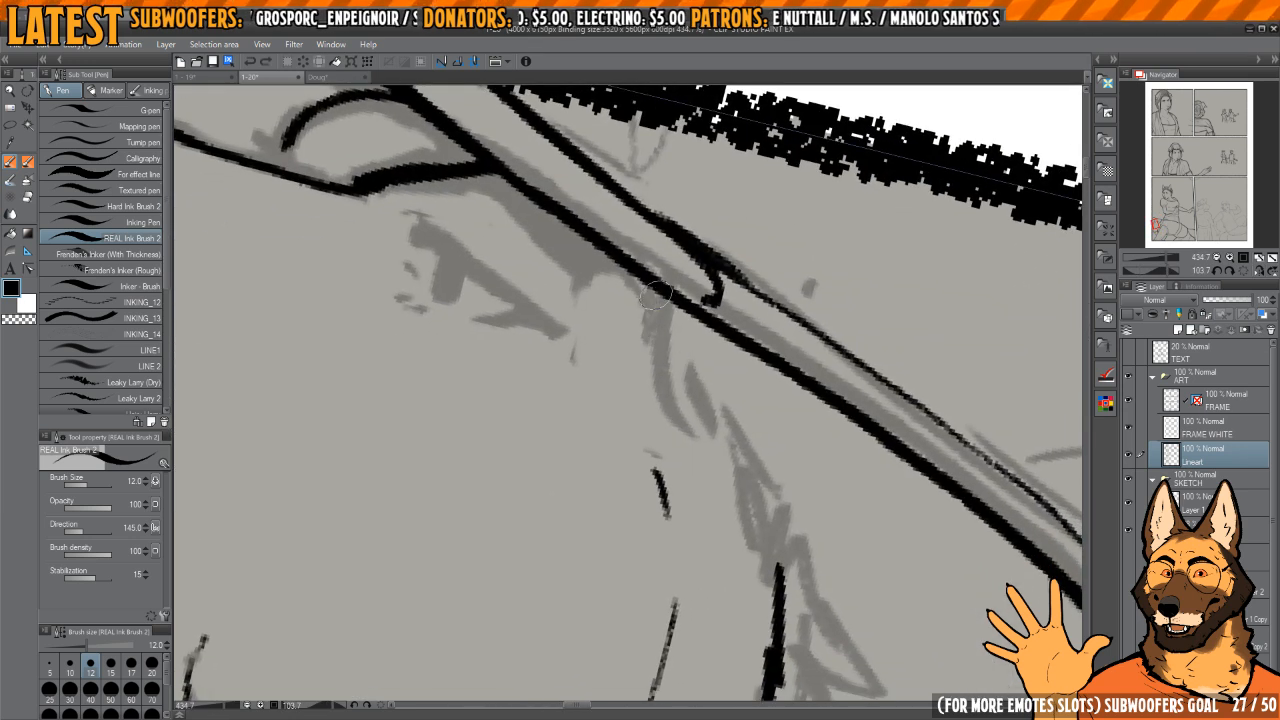
{"action": "mouse_move", "coordinate": [657, 288]}
{"action": "left_mouse_down"}
{"action": "mouse_move", "coordinate": [648, 360]}
{"action": "mouse_move", "coordinate": [666, 382]}
{"action": "left_mouse_up"}
{"action": "mouse_move", "coordinate": [674, 414]}
{"action": "left_mouse_down"}
{"action": "mouse_move", "coordinate": [654, 380]}
{"action": "mouse_move", "coordinate": [676, 368]}
{"action": "mouse_move", "coordinate": [718, 436]}
{"action": "left_mouse_up"}
{"action": "mouse_move", "coordinate": [740, 443]}
{"action": "left_mouse_down"}
{"action": "mouse_move", "coordinate": [712, 393]}
{"action": "mouse_move", "coordinate": [731, 412]}
{"action": "mouse_move", "coordinate": [733, 500]}
{"action": "left_mouse_up"}
Step: Refine the joint of the fur edge and cheek line with transparent and black ink, adding a small fur tuft behind it
{"action": "key", "text": "h"}
{"action": "mouse_move", "coordinate": [712, 413]}
{"action": "left_mouse_down"}
{"action": "mouse_move", "coordinate": [800, 408]}
{"action": "mouse_move", "coordinate": [792, 342]}
{"action": "left_mouse_up"}
{"action": "key", "text": "c"}
{"action": "mouse_move", "coordinate": [628, 372]}
{"action": "left_mouse_down"}
{"action": "mouse_move", "coordinate": [623, 397]}
{"action": "mouse_move", "coordinate": [636, 366]}
{"action": "left_mouse_up"}
{"action": "key", "text": "c"}
{"action": "left_click_drag", "start_coordinate": [658, 322], "coordinate": [593, 436]}
{"action": "key", "text": "c"}
{"action": "key", "text": "c"}
{"action": "mouse_move", "coordinate": [593, 436]}
{"action": "left_mouse_down"}
{"action": "mouse_move", "coordinate": [629, 412]}
{"action": "mouse_move", "coordinate": [616, 422]}
{"action": "left_mouse_up"}
{"action": "left_click_drag", "start_coordinate": [685, 354], "coordinate": [718, 246]}
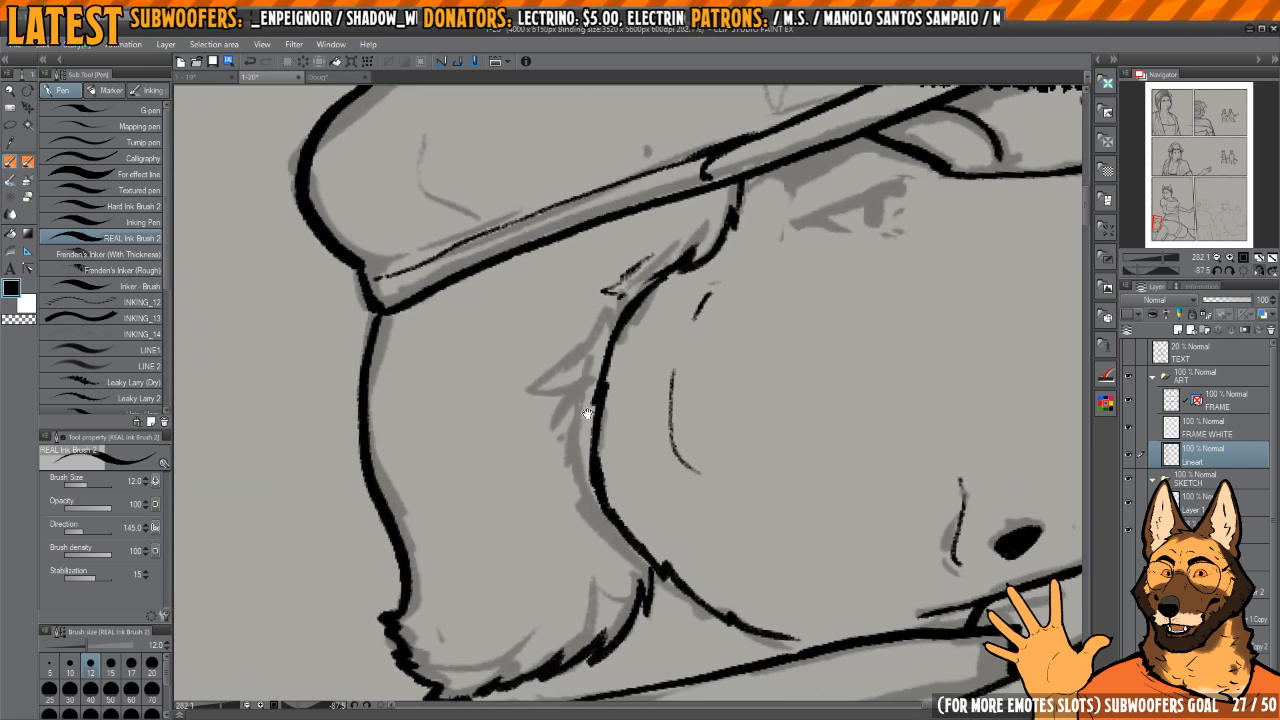
Step: Ink pointed fur tufts behind the cheek line and short hair strokes in the upper part of the hair below the cap
{"action": "left_click_drag", "start_coordinate": [591, 409], "coordinate": [640, 402]}
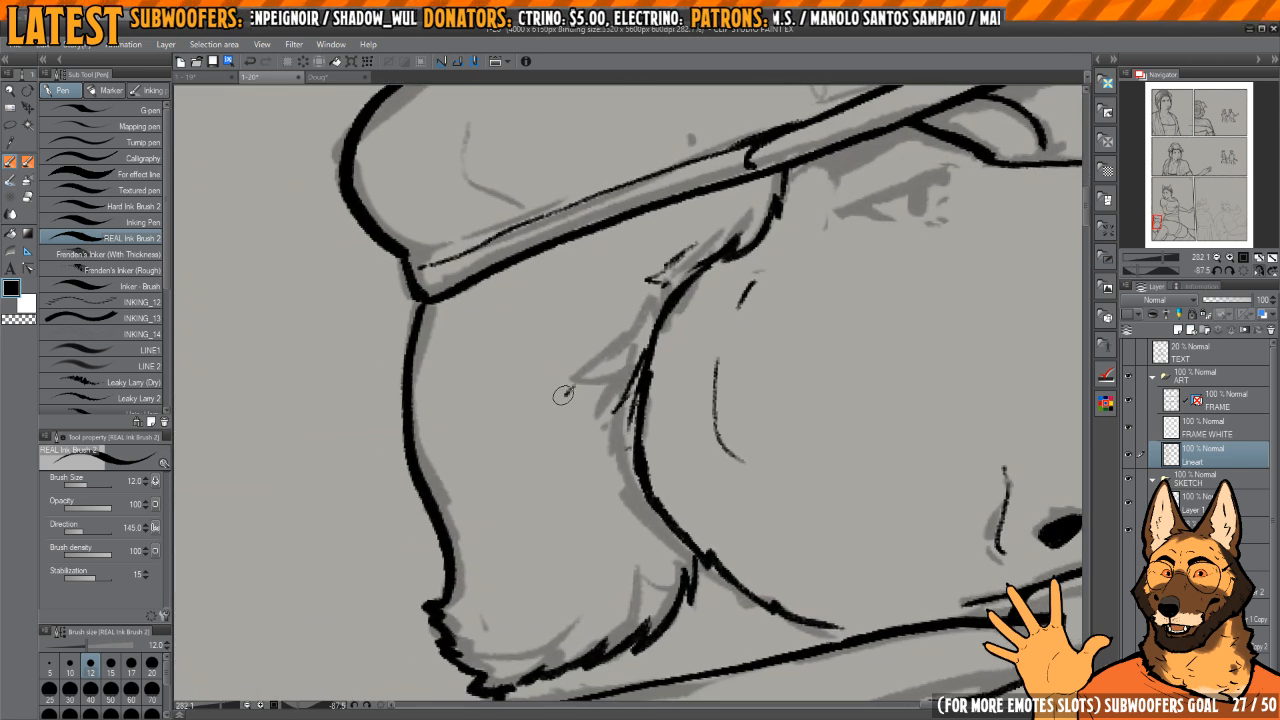
{"action": "mouse_move", "coordinate": [628, 351]}
{"action": "left_mouse_down"}
{"action": "mouse_move", "coordinate": [669, 371]}
{"action": "mouse_move", "coordinate": [743, 343]}
{"action": "left_mouse_up"}
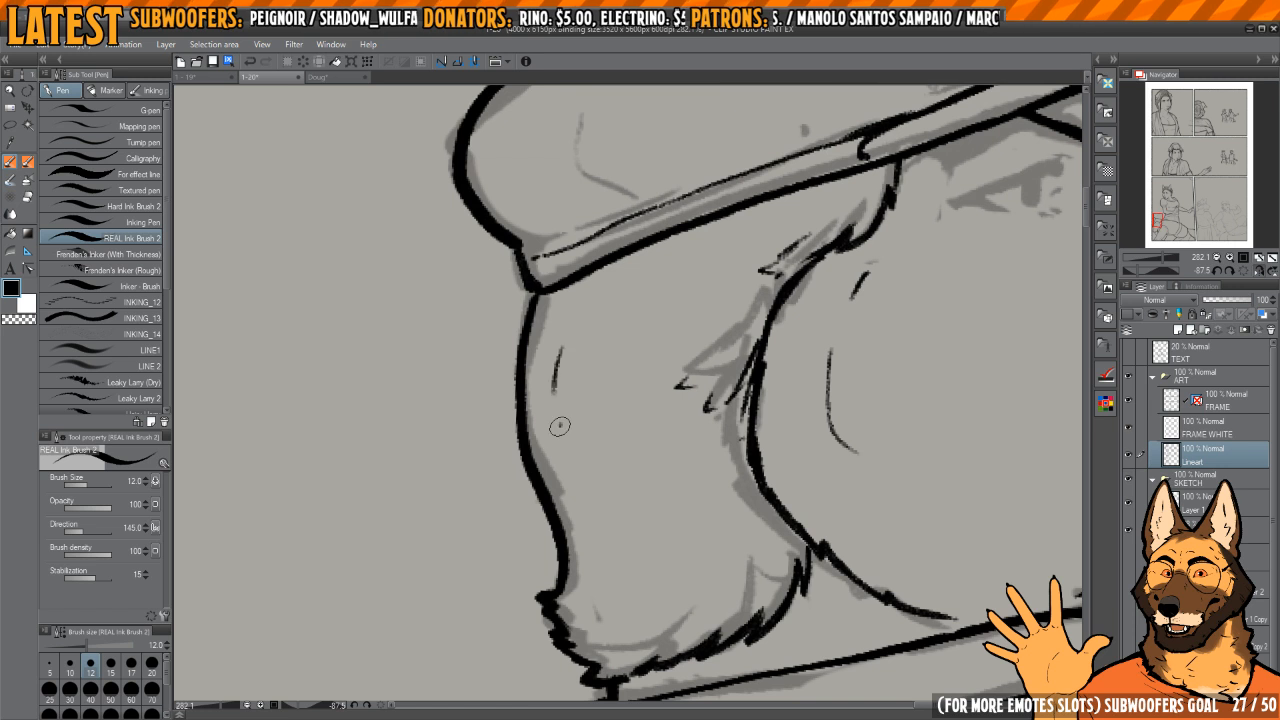
{"action": "left_click_drag", "start_coordinate": [560, 427], "coordinate": [569, 390]}
{"action": "left_click_drag", "start_coordinate": [578, 431], "coordinate": [606, 352]}
{"action": "left_click_drag", "start_coordinate": [637, 414], "coordinate": [625, 360]}
{"action": "left_click_drag", "start_coordinate": [615, 355], "coordinate": [627, 468]}
{"action": "left_click_drag", "start_coordinate": [622, 478], "coordinate": [648, 462]}
{"action": "left_click_drag", "start_coordinate": [655, 485], "coordinate": [668, 457]}
Step: Ink the longer curved strand and short strokes in the lower part of the hair, correcting them with transparent ink
{"action": "mouse_move", "coordinate": [687, 405]}
{"action": "left_mouse_down"}
{"action": "mouse_move", "coordinate": [641, 533]}
{"action": "mouse_move", "coordinate": [576, 532]}
{"action": "left_mouse_up"}
{"action": "left_click_drag", "start_coordinate": [596, 476], "coordinate": [630, 551]}
{"action": "key", "text": "c"}
{"action": "left_click_drag", "start_coordinate": [597, 480], "coordinate": [597, 551]}
{"action": "key", "text": "c"}
{"action": "mouse_move", "coordinate": [637, 526]}
{"action": "left_mouse_down"}
{"action": "mouse_move", "coordinate": [625, 550]}
{"action": "mouse_move", "coordinate": [660, 563]}
{"action": "left_mouse_up"}
Step: Ink the eye below the cap brim with its upper lid, pupil, short lower lid line and small marks beneath
{"action": "mouse_move", "coordinate": [831, 437]}
{"action": "left_mouse_down"}
{"action": "mouse_move", "coordinate": [734, 477]}
{"action": "mouse_move", "coordinate": [557, 609]}
{"action": "left_mouse_up"}
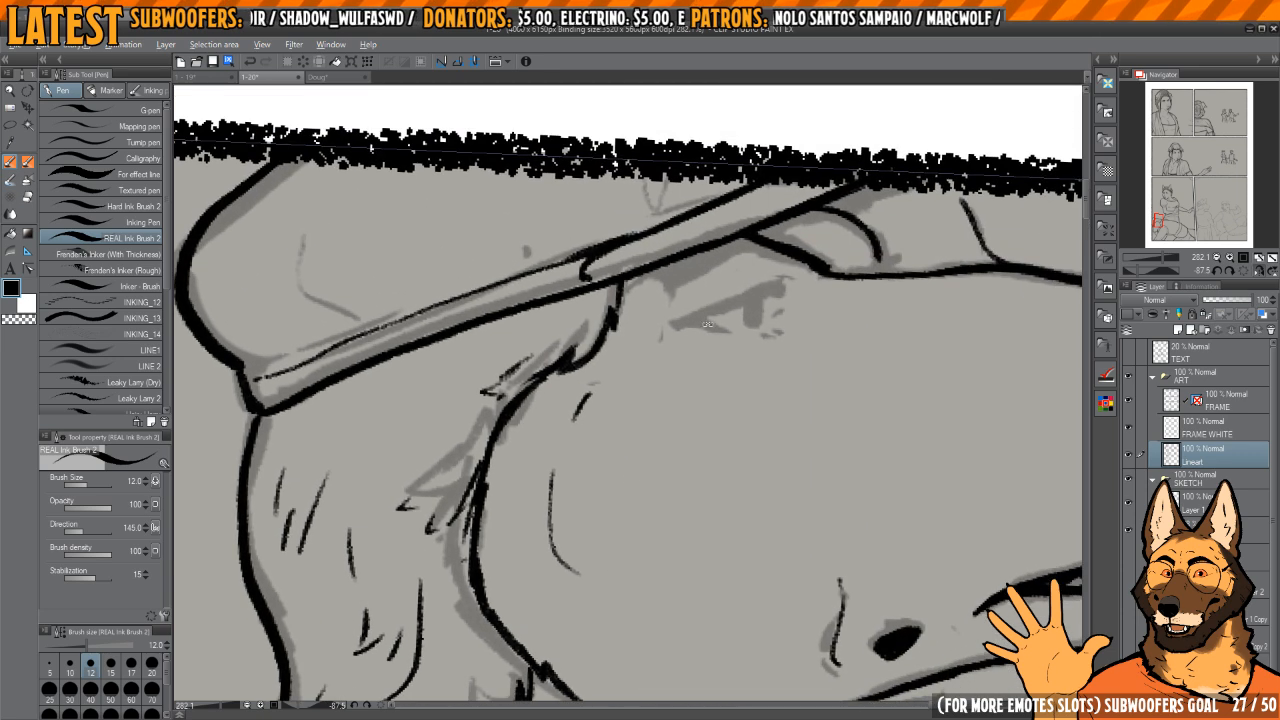
{"action": "left_click_drag", "start_coordinate": [678, 231], "coordinate": [708, 244]}
{"action": "key", "text": "h"}
{"action": "mouse_move", "coordinate": [794, 391]}
{"action": "left_mouse_down"}
{"action": "mouse_move", "coordinate": [657, 429]}
{"action": "mouse_move", "coordinate": [706, 409]}
{"action": "mouse_move", "coordinate": [693, 478]}
{"action": "left_mouse_up"}
{"action": "left_click_drag", "start_coordinate": [786, 291], "coordinate": [813, 356]}
{"action": "mouse_move", "coordinate": [646, 426]}
{"action": "left_mouse_down"}
{"action": "mouse_move", "coordinate": [668, 510]}
{"action": "mouse_move", "coordinate": [686, 504]}
{"action": "mouse_move", "coordinate": [669, 535]}
{"action": "mouse_move", "coordinate": [638, 442]}
{"action": "left_mouse_up"}
{"action": "key", "text": "c"}
{"action": "mouse_move", "coordinate": [740, 345]}
{"action": "left_mouse_down"}
{"action": "mouse_move", "coordinate": [711, 303]}
{"action": "mouse_move", "coordinate": [673, 385]}
{"action": "mouse_move", "coordinate": [744, 378]}
{"action": "mouse_move", "coordinate": [754, 349]}
{"action": "mouse_move", "coordinate": [670, 349]}
{"action": "left_mouse_up"}
{"action": "key", "text": "c"}
{"action": "key", "text": "h"}
{"action": "key", "text": "minus"}
{"action": "mouse_move", "coordinate": [542, 475]}
{"action": "left_mouse_down"}
{"action": "mouse_move", "coordinate": [688, 322]}
{"action": "mouse_move", "coordinate": [771, 256]}
{"action": "mouse_move", "coordinate": [797, 268]}
{"action": "mouse_move", "coordinate": [762, 263]}
{"action": "mouse_move", "coordinate": [773, 226]}
{"action": "left_mouse_up"}
{"action": "mouse_move", "coordinate": [662, 353]}
{"action": "left_mouse_down"}
{"action": "mouse_move", "coordinate": [697, 289]}
{"action": "mouse_move", "coordinate": [679, 279]}
{"action": "left_mouse_up"}
{"action": "left_click_drag", "start_coordinate": [583, 420], "coordinate": [724, 355]}
{"action": "left_click_drag", "start_coordinate": [739, 346], "coordinate": [620, 392]}
{"action": "mouse_move", "coordinate": [752, 344]}
{"action": "left_mouse_down"}
{"action": "mouse_move", "coordinate": [764, 379]}
{"action": "mouse_move", "coordinate": [743, 349]}
{"action": "mouse_move", "coordinate": [748, 366]}
{"action": "mouse_move", "coordinate": [699, 354]}
{"action": "mouse_move", "coordinate": [697, 437]}
{"action": "left_mouse_up"}
{"action": "left_click_drag", "start_coordinate": [735, 300], "coordinate": [733, 410]}
{"action": "left_click_drag", "start_coordinate": [768, 365], "coordinate": [706, 346]}
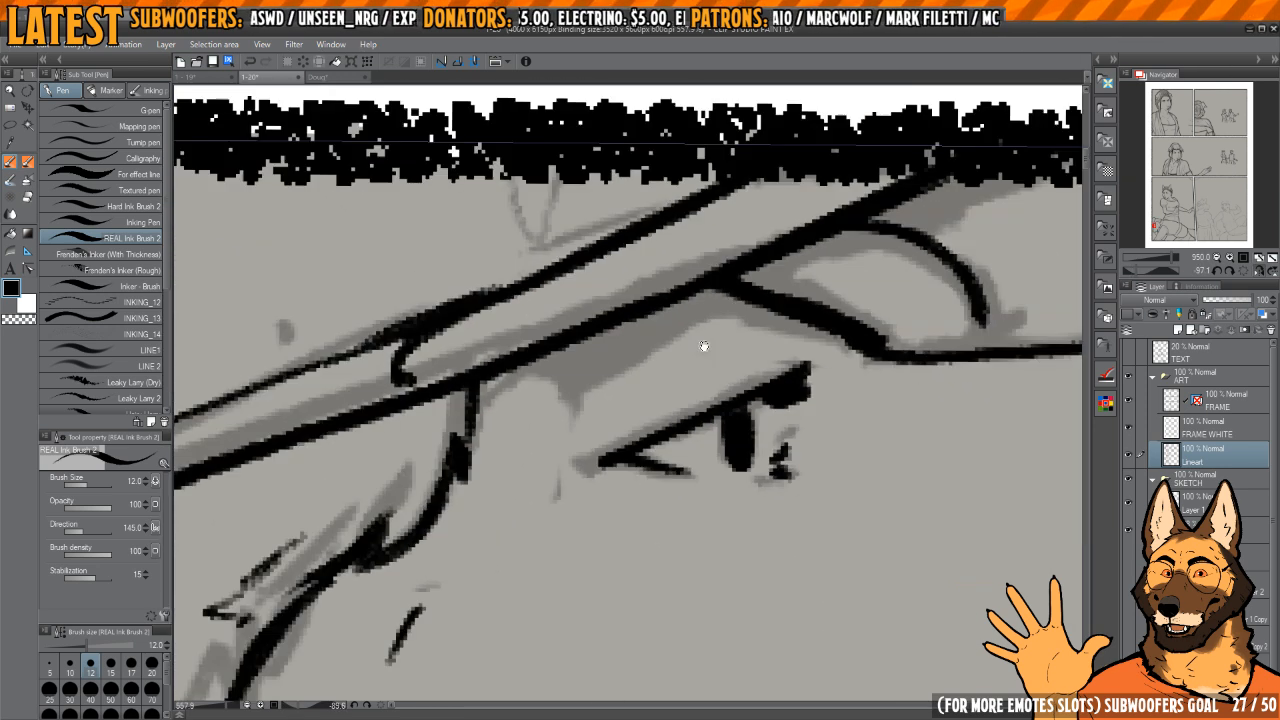
Step: Ink the thick brow line above the eye, filling its joint with the cap brim
{"action": "key", "text": "h"}
{"action": "mouse_move", "coordinate": [632, 380]}
{"action": "left_mouse_down"}
{"action": "mouse_move", "coordinate": [711, 383]}
{"action": "mouse_move", "coordinate": [657, 337]}
{"action": "mouse_move", "coordinate": [663, 366]}
{"action": "mouse_move", "coordinate": [563, 374]}
{"action": "mouse_move", "coordinate": [550, 387]}
{"action": "mouse_move", "coordinate": [587, 354]}
{"action": "left_mouse_up"}
{"action": "key", "text": "c"}
{"action": "key", "text": "c"}
{"action": "mouse_move", "coordinate": [650, 333]}
{"action": "left_mouse_down"}
{"action": "mouse_move", "coordinate": [611, 306]}
{"action": "mouse_move", "coordinate": [606, 329]}
{"action": "left_mouse_up"}
{"action": "mouse_move", "coordinate": [546, 393]}
{"action": "left_mouse_down"}
{"action": "mouse_move", "coordinate": [538, 422]}
{"action": "mouse_move", "coordinate": [545, 392]}
{"action": "mouse_move", "coordinate": [694, 281]}
{"action": "left_mouse_up"}
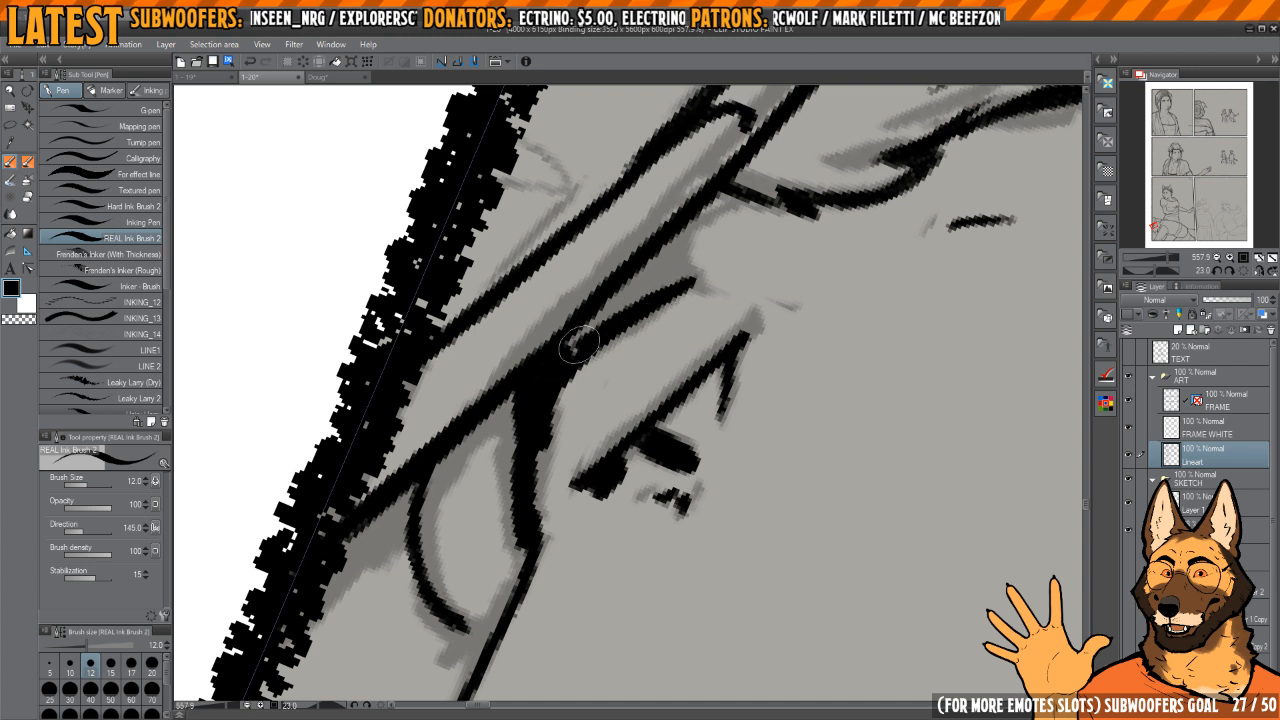
{"action": "mouse_move", "coordinate": [579, 344]}
{"action": "left_mouse_down"}
{"action": "mouse_move", "coordinate": [691, 280]}
{"action": "mouse_move", "coordinate": [586, 349]}
{"action": "mouse_move", "coordinate": [600, 339]}
{"action": "left_mouse_up"}
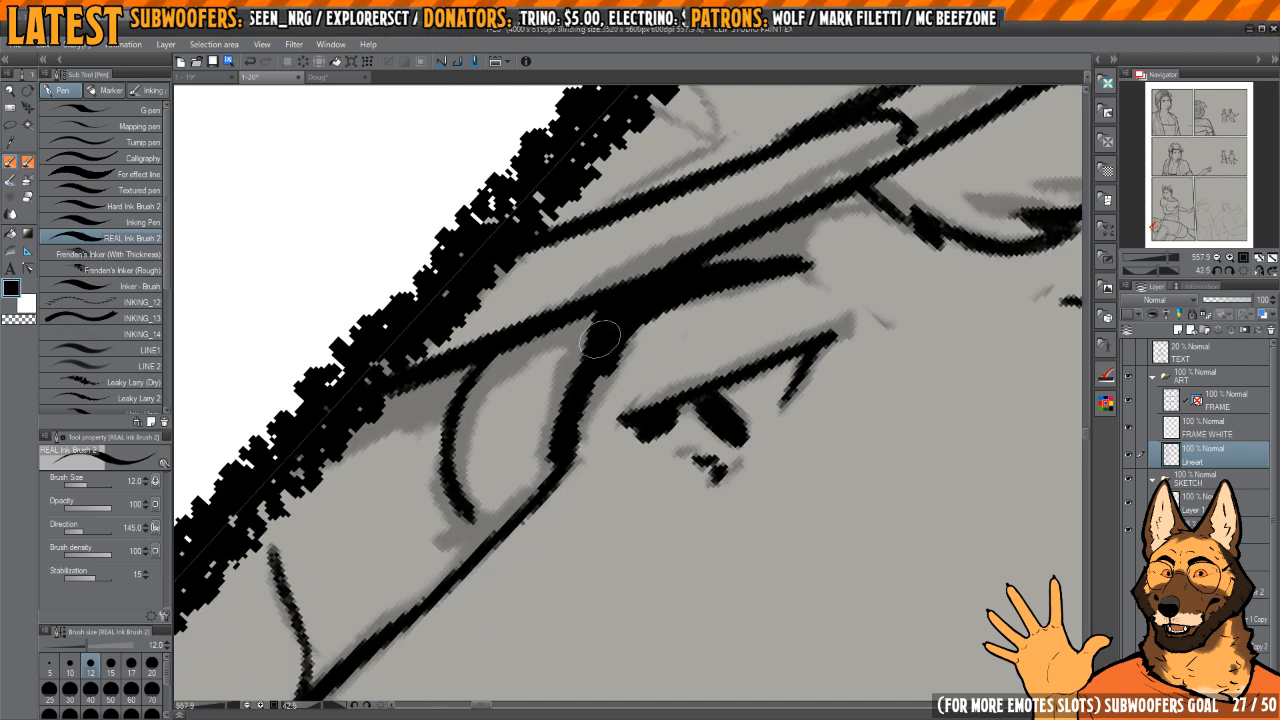
Step: Slim and smooth the line between the brow and the muzzle bridge with transparent and black ink
{"action": "key", "text": "c"}
{"action": "left_click_drag", "start_coordinate": [570, 382], "coordinate": [545, 459]}
{"action": "key", "text": "c"}
{"action": "left_click_drag", "start_coordinate": [595, 364], "coordinate": [566, 454]}
{"action": "scroll", "coordinate": [604, 349], "scroll_direction": "down", "scroll_amount": 6}
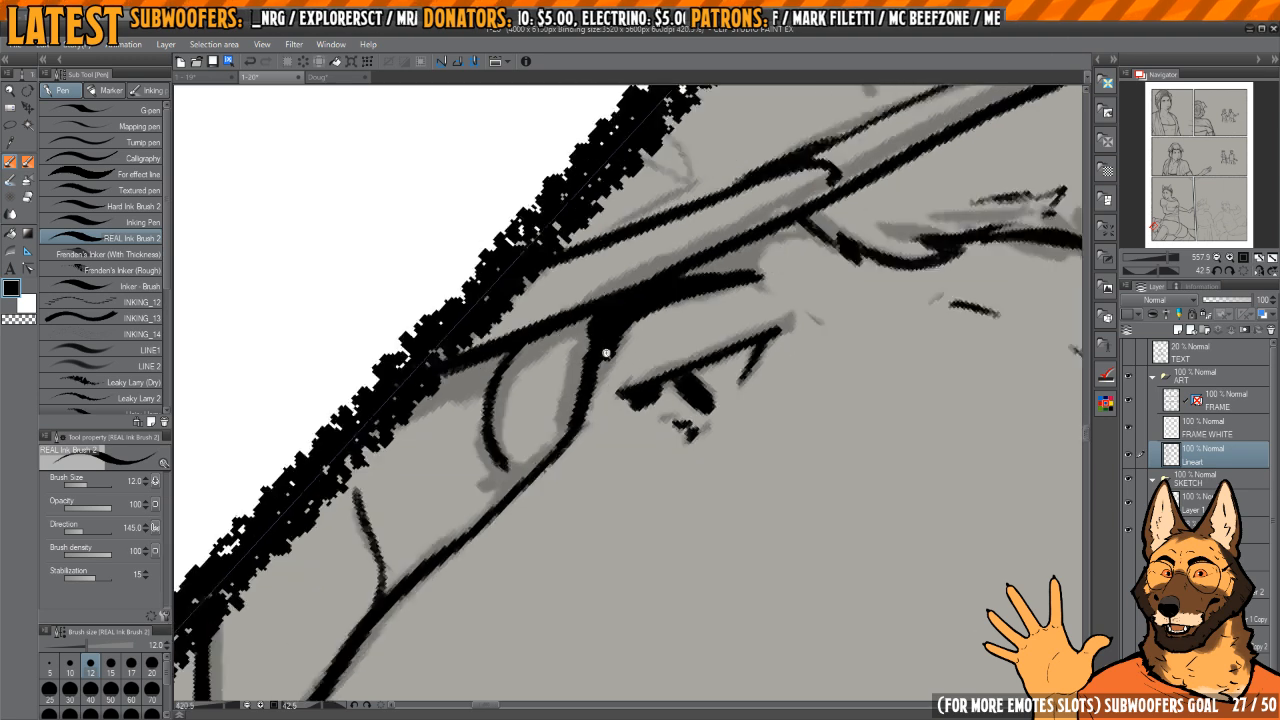
{"action": "mouse_move", "coordinate": [734, 357]}
{"action": "left_mouse_down"}
{"action": "mouse_move", "coordinate": [743, 329]}
{"action": "mouse_move", "coordinate": [729, 286]}
{"action": "mouse_move", "coordinate": [731, 377]}
{"action": "left_mouse_up"}
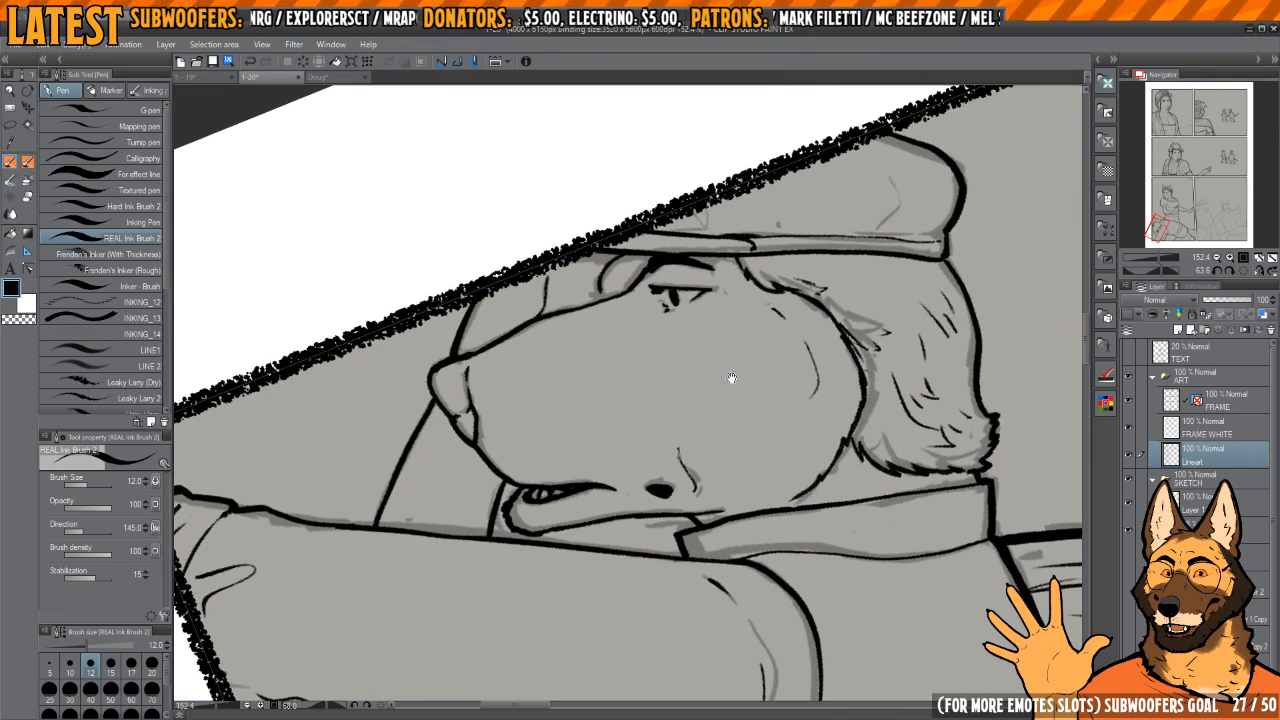
Step: Ink small marks below the eye and at its outer corner, redoing the corner marks
{"action": "scroll", "coordinate": [671, 338], "scroll_direction": "up", "scroll_amount": 3}
{"action": "scroll", "coordinate": [658, 323], "scroll_direction": "up", "scroll_amount": 2}
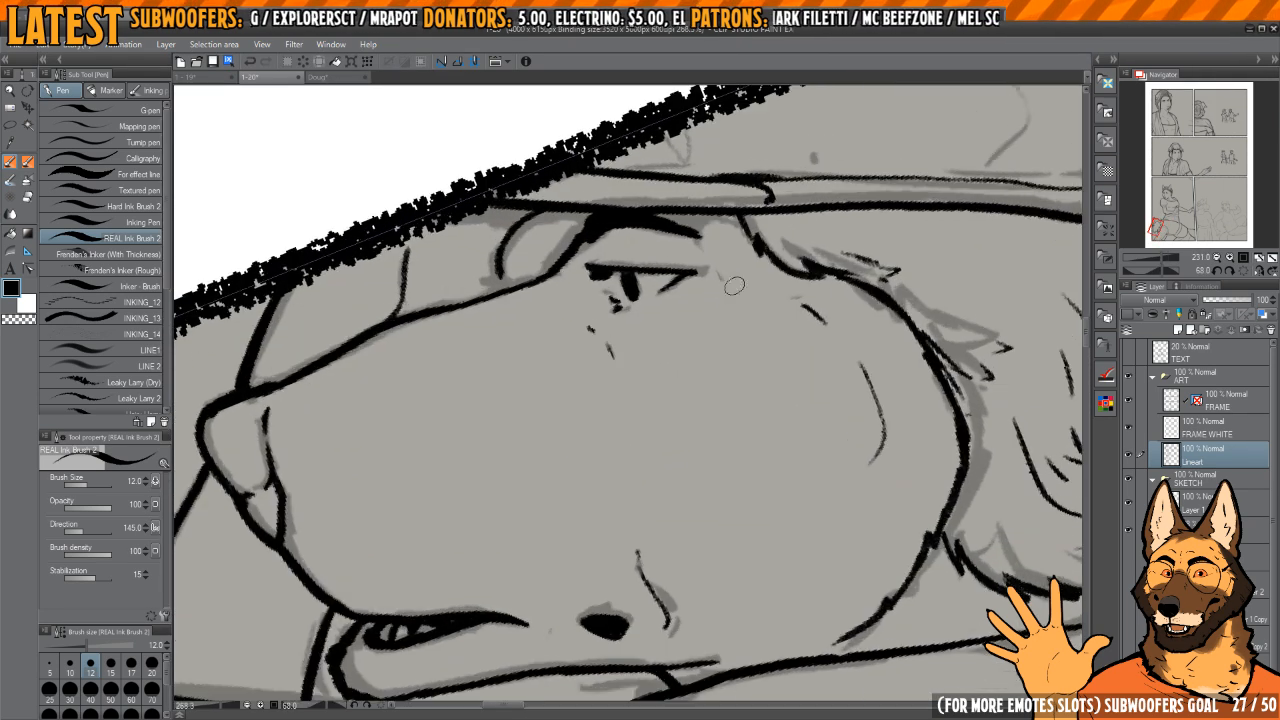
{"action": "scroll", "coordinate": [779, 316], "scroll_direction": "down", "scroll_amount": 1}
{"action": "scroll", "coordinate": [780, 290], "scroll_direction": "up", "scroll_amount": 2}
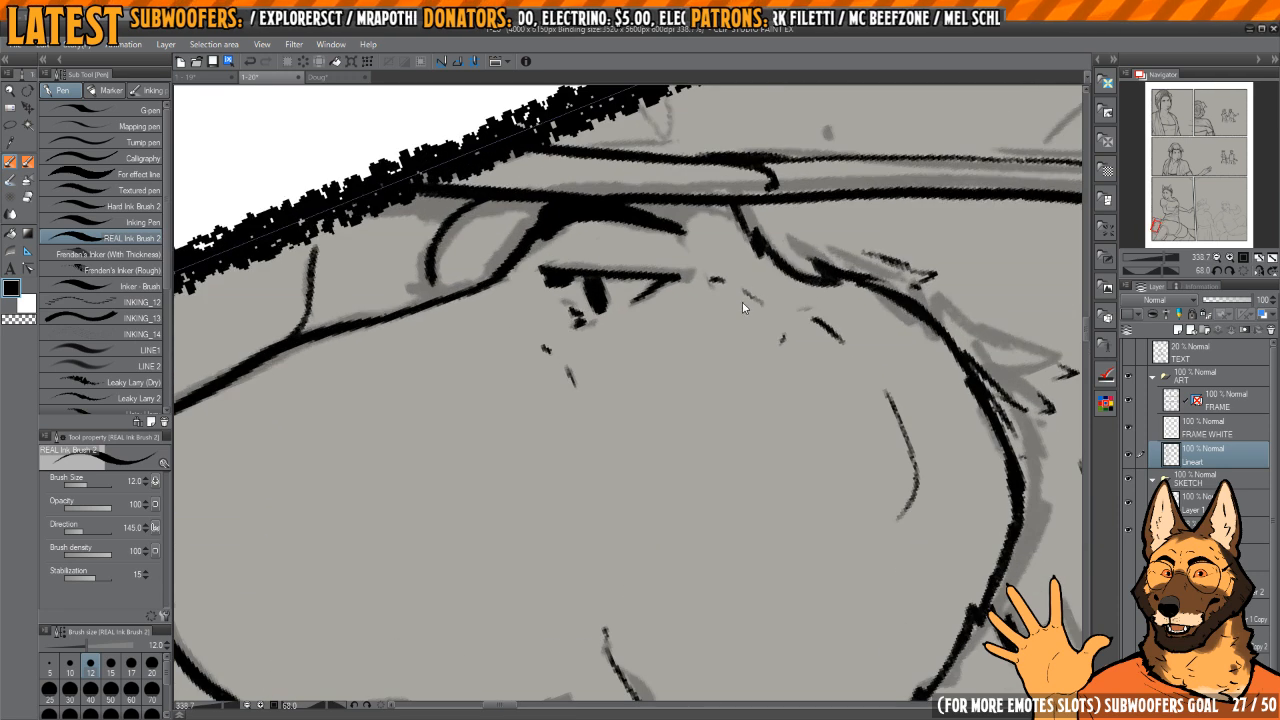
{"action": "scroll", "coordinate": [767, 280], "scroll_direction": "down", "scroll_amount": 3}
{"action": "scroll", "coordinate": [748, 281], "scroll_direction": "up", "scroll_amount": 2}
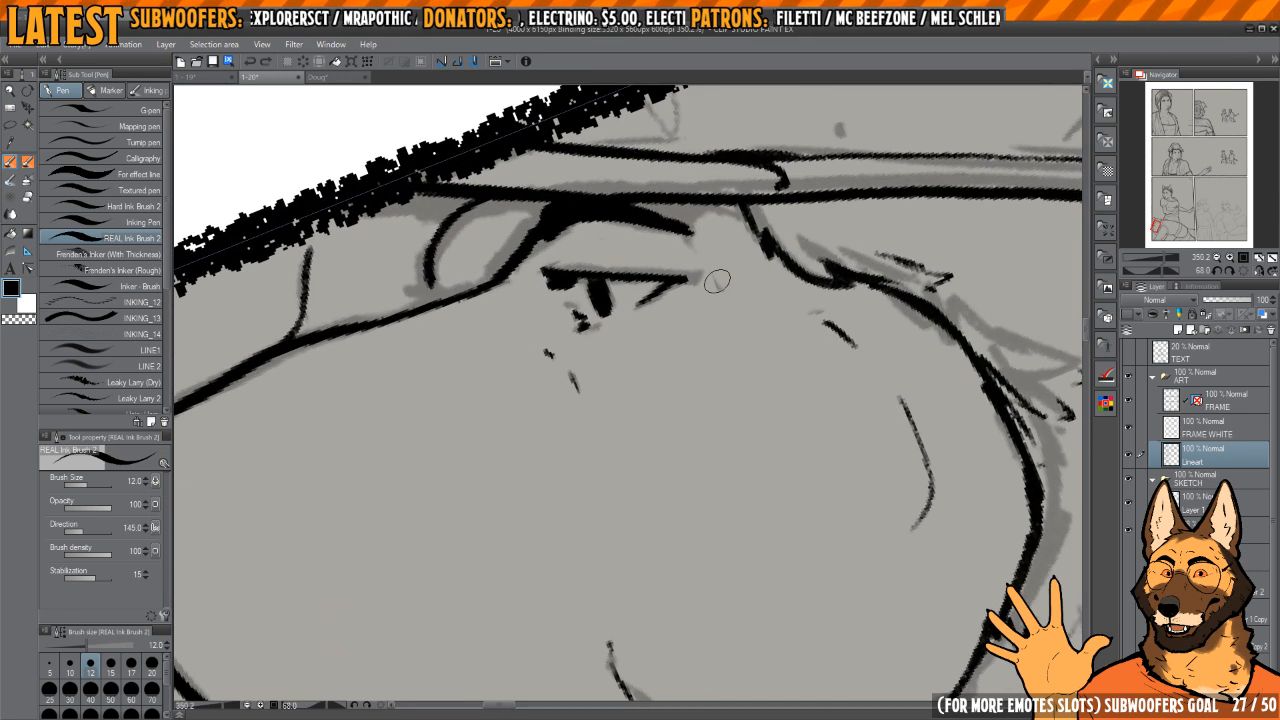
{"action": "scroll", "coordinate": [717, 281], "scroll_direction": "down", "scroll_amount": 2}
{"action": "scroll", "coordinate": [720, 278], "scroll_direction": "up", "scroll_amount": 4}
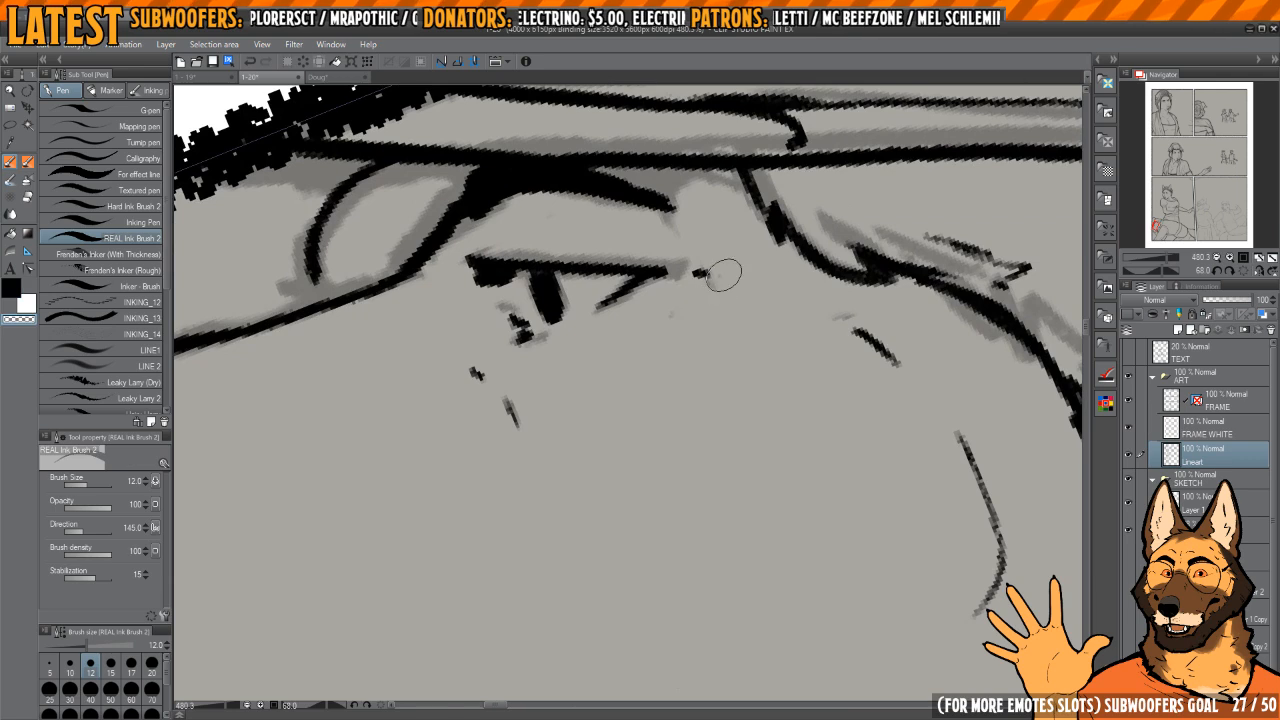
{"action": "scroll", "coordinate": [722, 276], "scroll_direction": "up", "scroll_amount": 3}
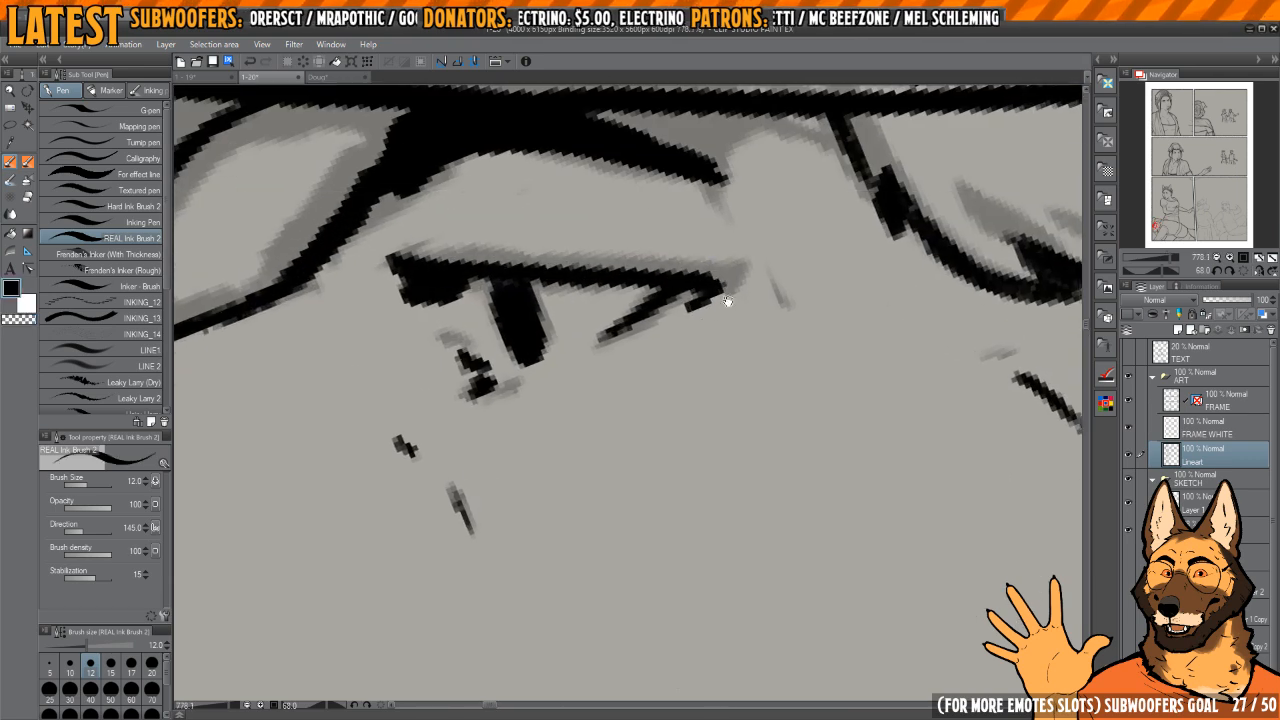
{"action": "scroll", "coordinate": [727, 301], "scroll_direction": "down", "scroll_amount": 4}
{"action": "scroll", "coordinate": [730, 320], "scroll_direction": "down", "scroll_amount": 6}
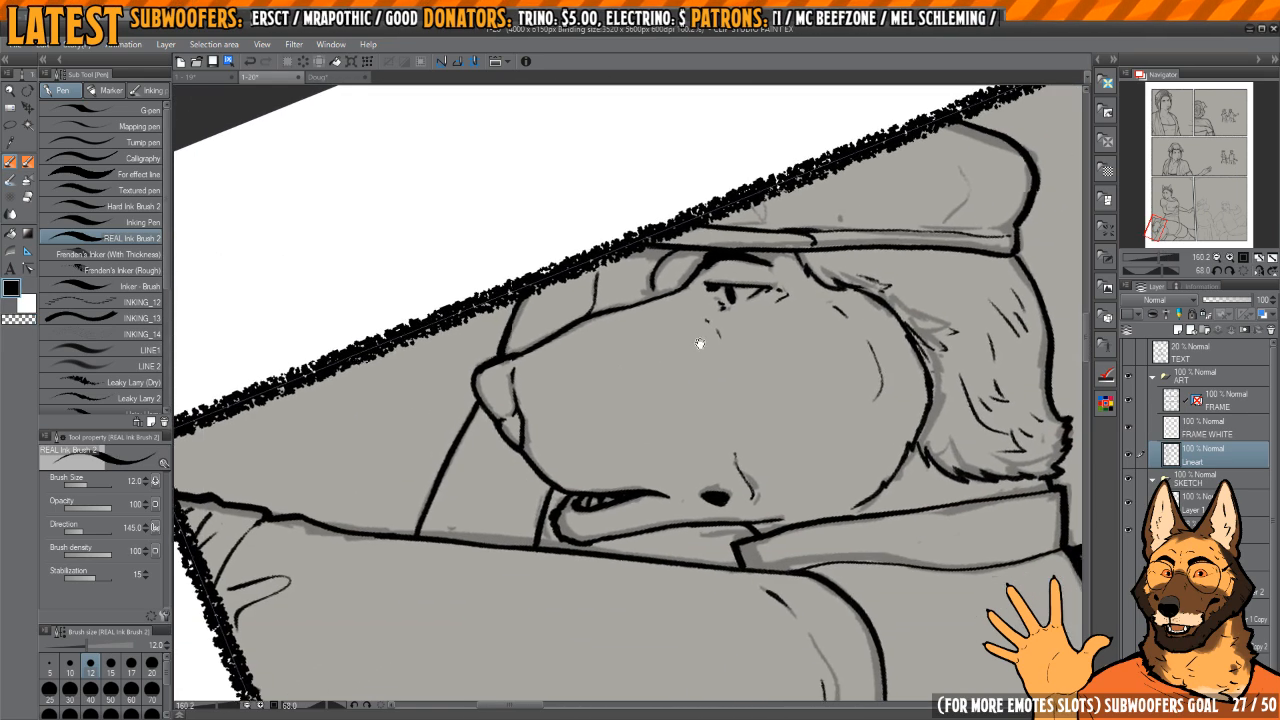
Step: Ink a few short texture strokes on the middle of the muzzle
{"action": "scroll", "coordinate": [700, 343], "scroll_direction": "up", "scroll_amount": 3}
{"action": "scroll", "coordinate": [660, 423], "scroll_direction": "down", "scroll_amount": 1}
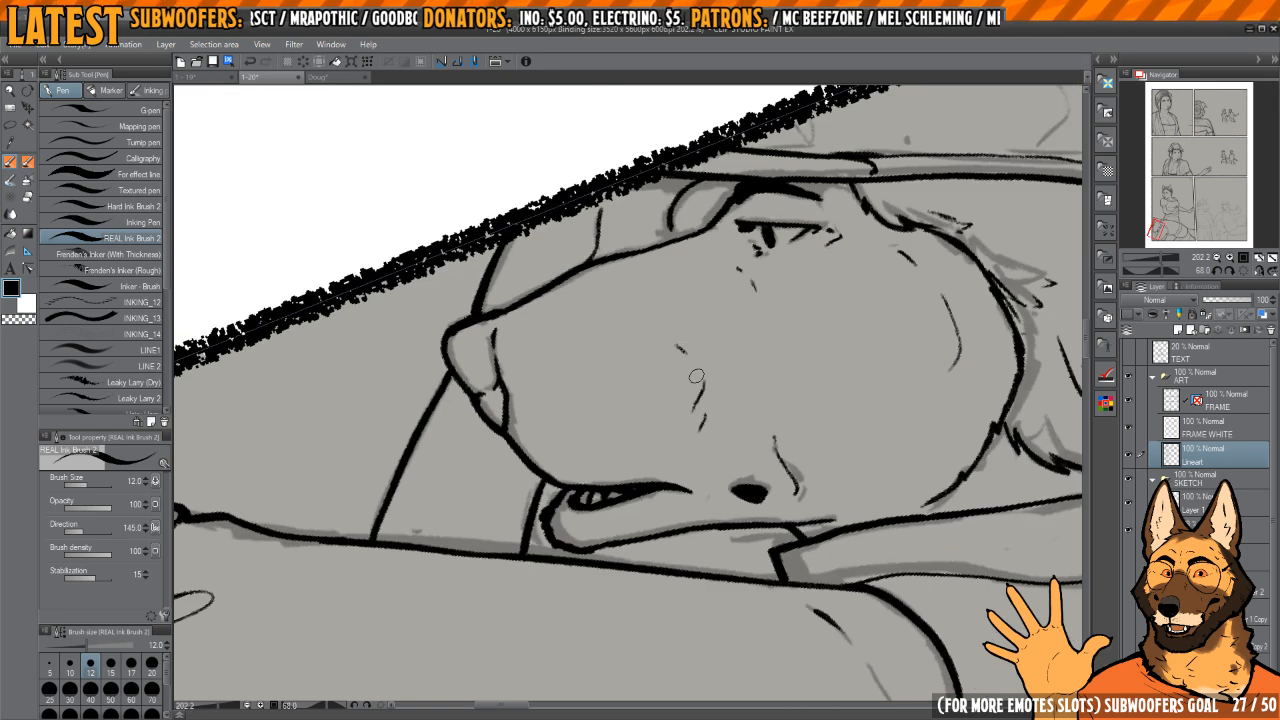
{"action": "key", "text": "c"}
{"action": "key", "text": "c"}
{"action": "scroll", "coordinate": [705, 430], "scroll_direction": "down", "scroll_amount": 6}
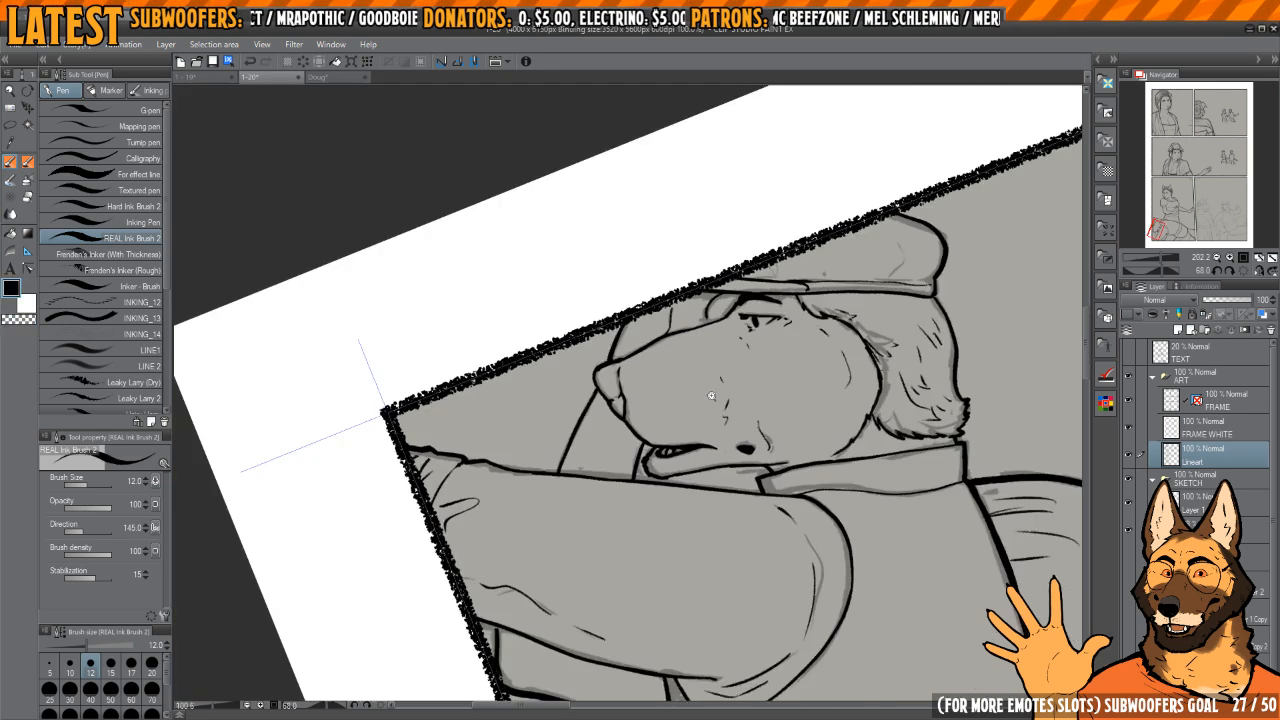
Step: Examine the inked figures across the bottom row's first panel at different zoom levels and rotations
{"action": "left_click_drag", "start_coordinate": [798, 443], "coordinate": [680, 330]}
{"action": "scroll", "coordinate": [666, 306], "scroll_direction": "down", "scroll_amount": 3}
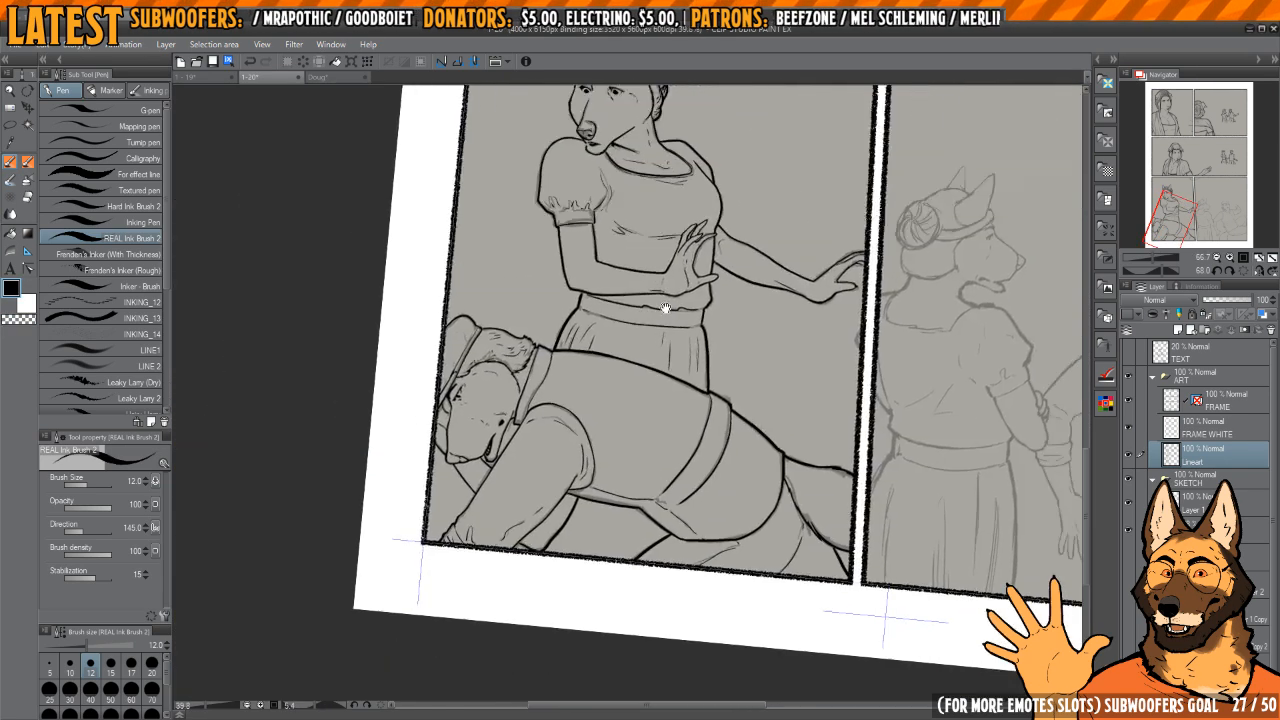
{"action": "scroll", "coordinate": [798, 393], "scroll_direction": "down", "scroll_amount": 3}
{"action": "scroll", "coordinate": [640, 440], "scroll_direction": "up", "scroll_amount": 4}
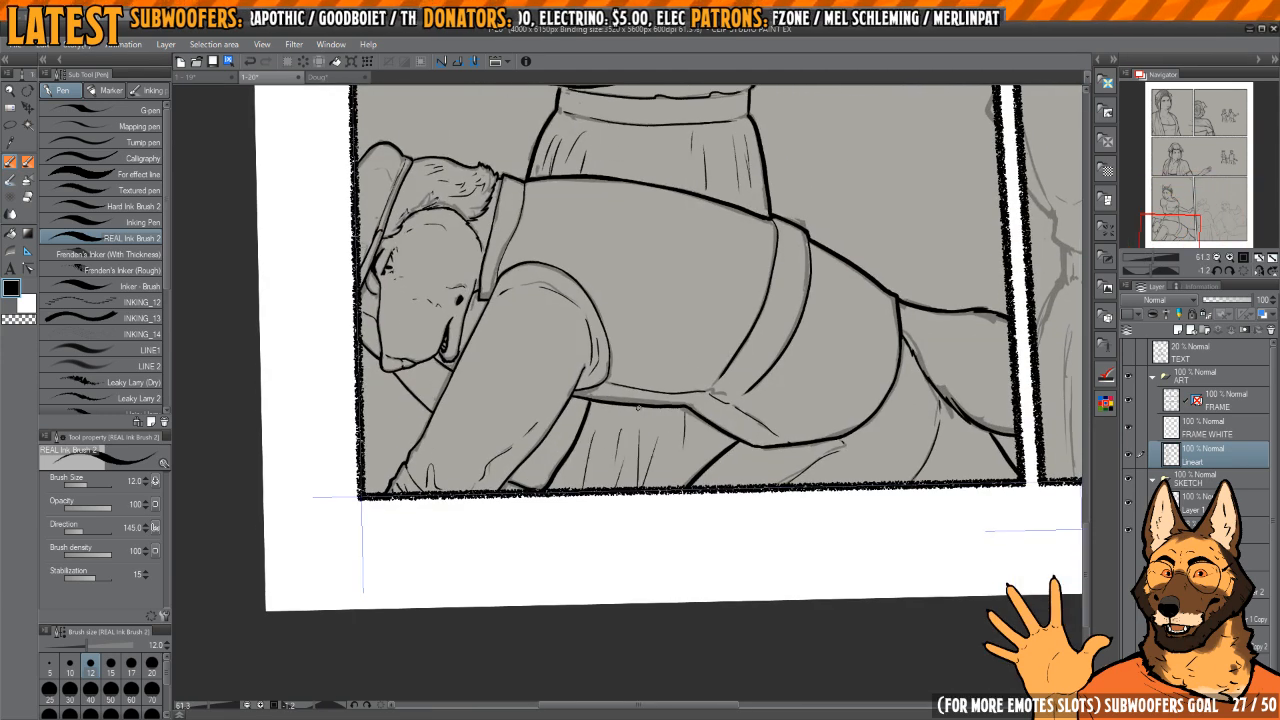
{"action": "scroll", "coordinate": [640, 408], "scroll_direction": "down", "scroll_amount": 3}
{"action": "left_click_drag", "start_coordinate": [703, 384], "coordinate": [644, 430]}
{"action": "scroll", "coordinate": [692, 343], "scroll_direction": "up", "scroll_amount": 1}
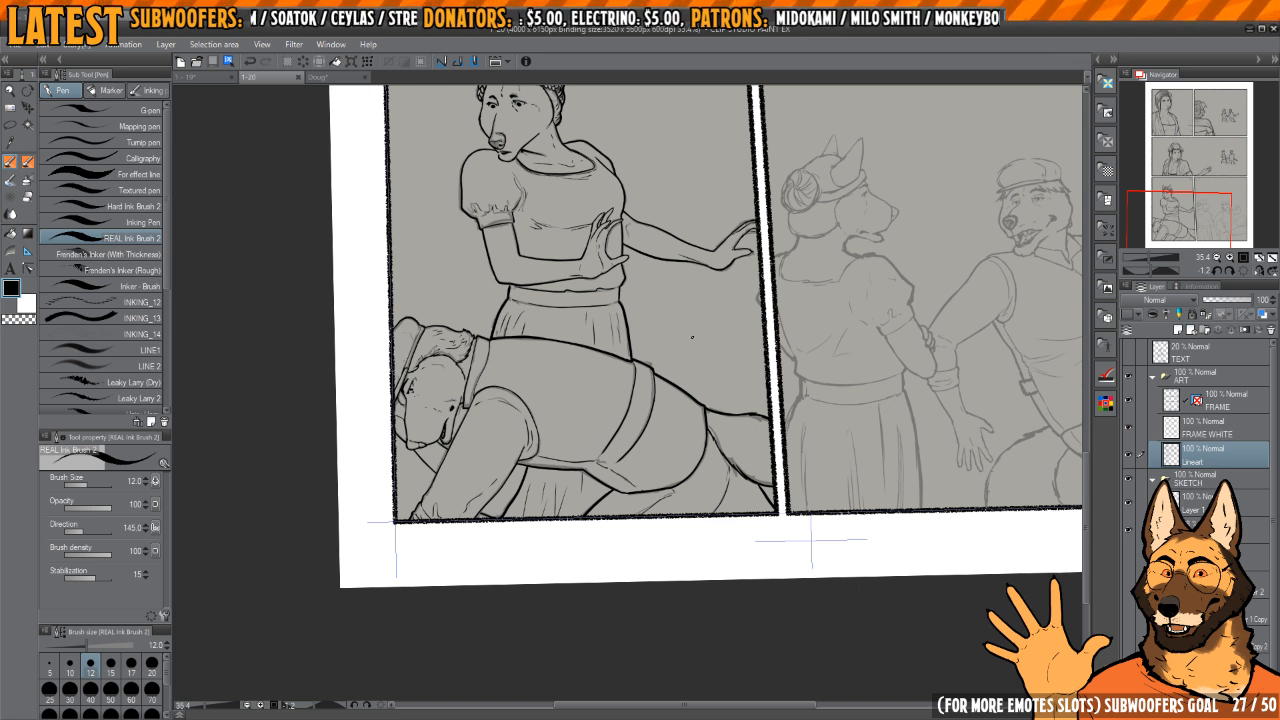
Step: Ink the short waist edge below the back-view woman's bent elbow in the neighbouring panel, redoing the waistband part
{"action": "left_click_drag", "start_coordinate": [878, 329], "coordinate": [704, 380]}
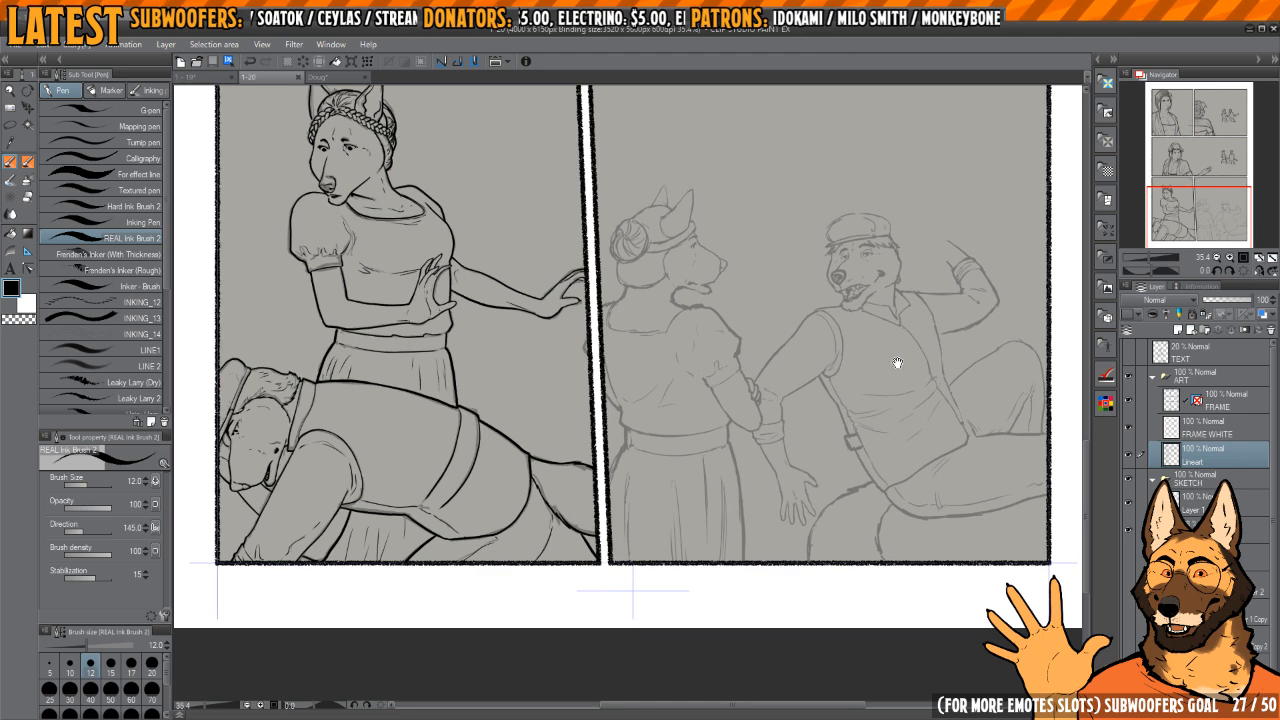
{"action": "scroll", "coordinate": [897, 363], "scroll_direction": "up", "scroll_amount": 3}
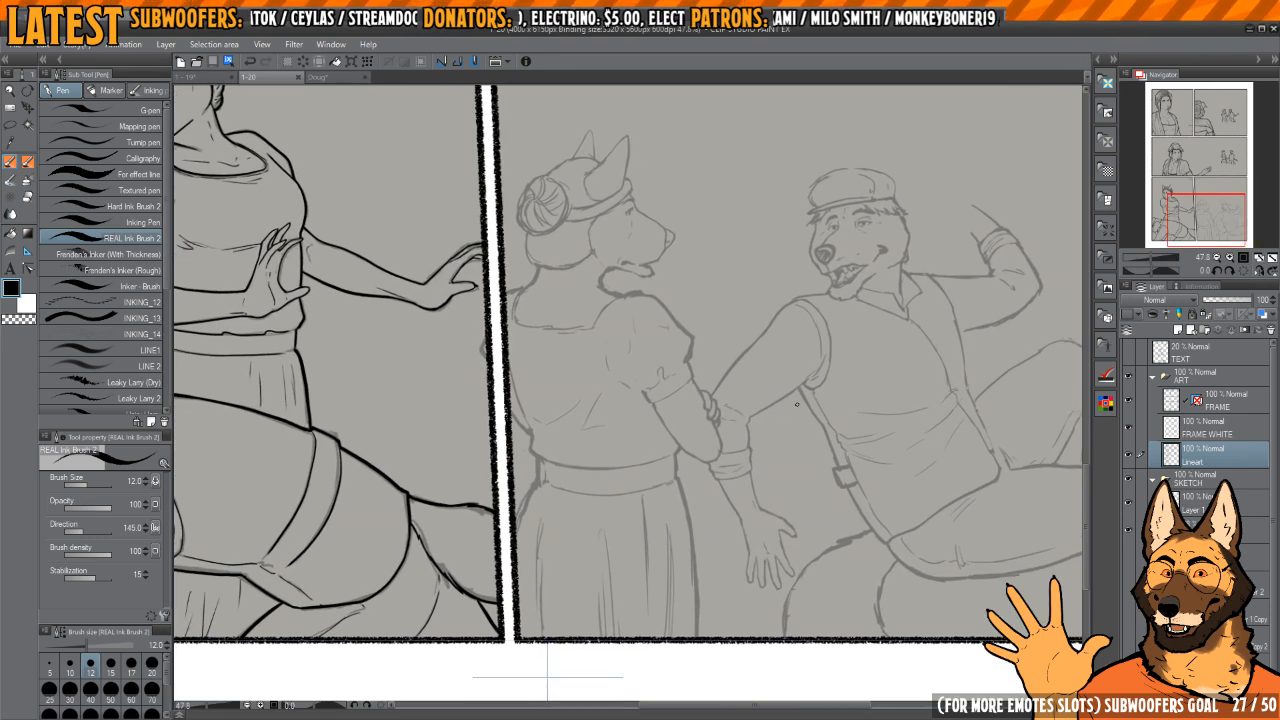
{"action": "key", "text": "h"}
{"action": "key", "text": "h"}
{"action": "key", "text": "h"}
{"action": "left_click_drag", "start_coordinate": [677, 429], "coordinate": [733, 411]}
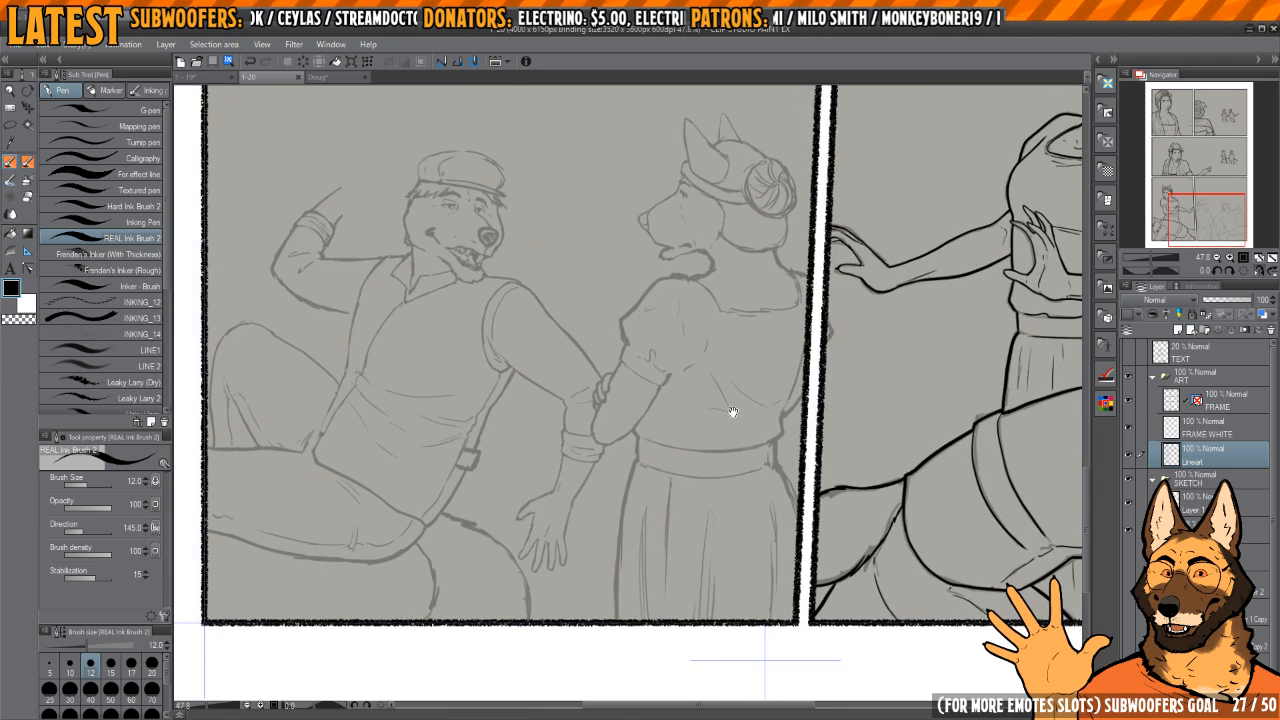
{"action": "scroll", "coordinate": [700, 430], "scroll_direction": "up", "scroll_amount": 5}
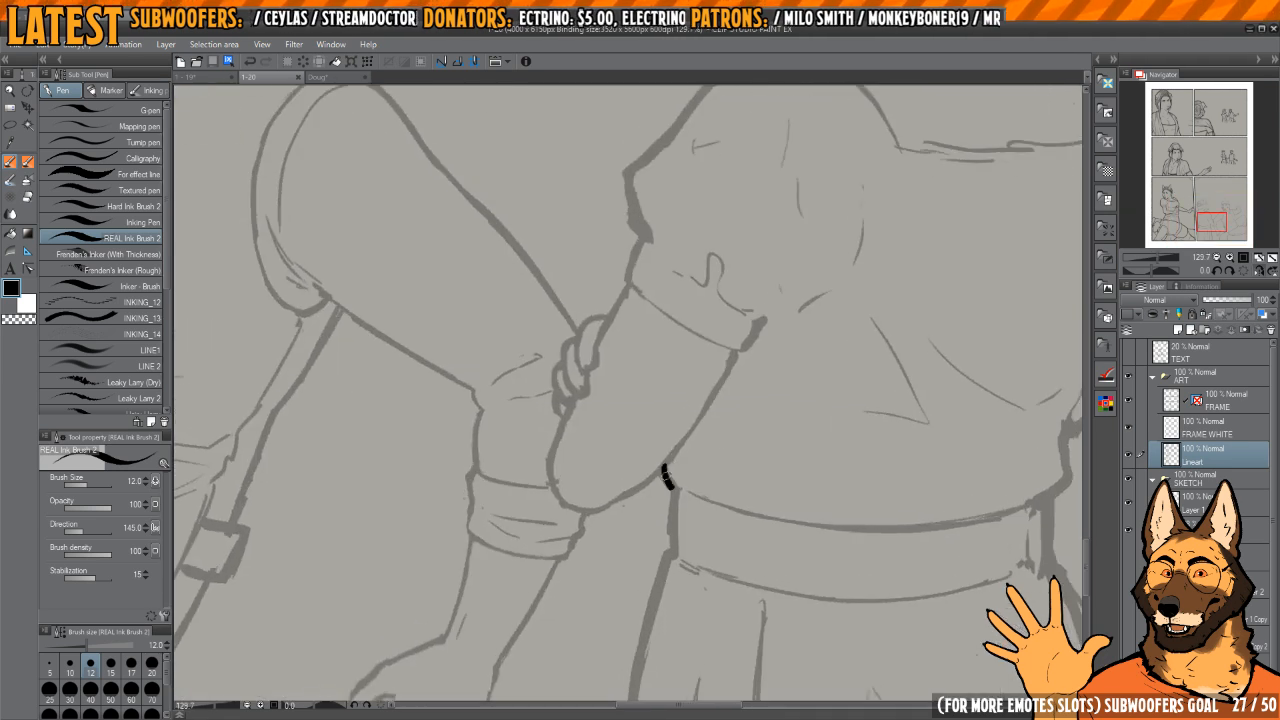
{"action": "left_click_drag", "start_coordinate": [667, 477], "coordinate": [676, 492]}
{"action": "mouse_move", "coordinate": [681, 494]}
{"action": "left_mouse_down"}
{"action": "mouse_move", "coordinate": [686, 471]}
{"action": "mouse_move", "coordinate": [668, 441]}
{"action": "mouse_move", "coordinate": [684, 535]}
{"action": "left_mouse_up"}
{"action": "key", "text": "ctrl+z"}
{"action": "scroll", "coordinate": [688, 446], "scroll_direction": "up", "scroll_amount": 3}
{"action": "scroll", "coordinate": [685, 493], "scroll_direction": "down", "scroll_amount": 1}
{"action": "left_click_drag", "start_coordinate": [687, 446], "coordinate": [685, 540]}
Step: Ink the woman's waist contour just above the waistband on the side next to the panel border
{"action": "key", "text": "h"}
{"action": "mouse_move", "coordinate": [697, 513]}
{"action": "left_mouse_down"}
{"action": "mouse_move", "coordinate": [735, 484]}
{"action": "mouse_move", "coordinate": [843, 540]}
{"action": "left_mouse_up"}
{"action": "scroll", "coordinate": [732, 498], "scroll_direction": "down", "scroll_amount": 4}
{"action": "scroll", "coordinate": [610, 474], "scroll_direction": "up", "scroll_amount": 4}
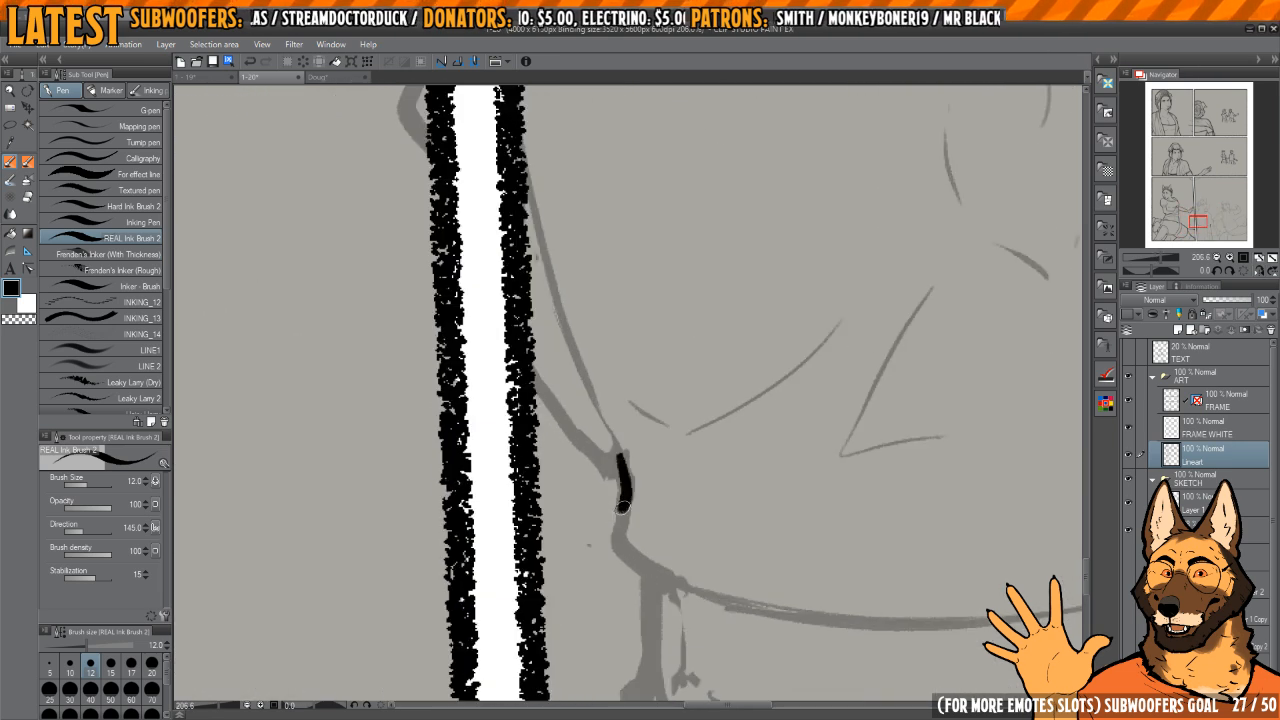
{"action": "left_click_drag", "start_coordinate": [623, 507], "coordinate": [653, 584]}
{"action": "mouse_move", "coordinate": [661, 605]}
{"action": "left_mouse_down"}
{"action": "mouse_move", "coordinate": [648, 526]}
{"action": "mouse_move", "coordinate": [641, 570]}
{"action": "left_mouse_up"}
{"action": "scroll", "coordinate": [640, 517], "scroll_direction": "down", "scroll_amount": 3}
{"action": "left_click_drag", "start_coordinate": [638, 504], "coordinate": [660, 593]}
{"action": "scroll", "coordinate": [608, 485], "scroll_direction": "up", "scroll_amount": 2}
Step: Ink the thick line from the panel border to the woman's waist, redoing the first stroke, and the thin torso line above it
{"action": "mouse_move", "coordinate": [592, 451]}
{"action": "left_mouse_down"}
{"action": "mouse_move", "coordinate": [628, 574]}
{"action": "mouse_move", "coordinate": [686, 645]}
{"action": "left_mouse_up"}
{"action": "left_click_drag", "start_coordinate": [649, 590], "coordinate": [640, 585]}
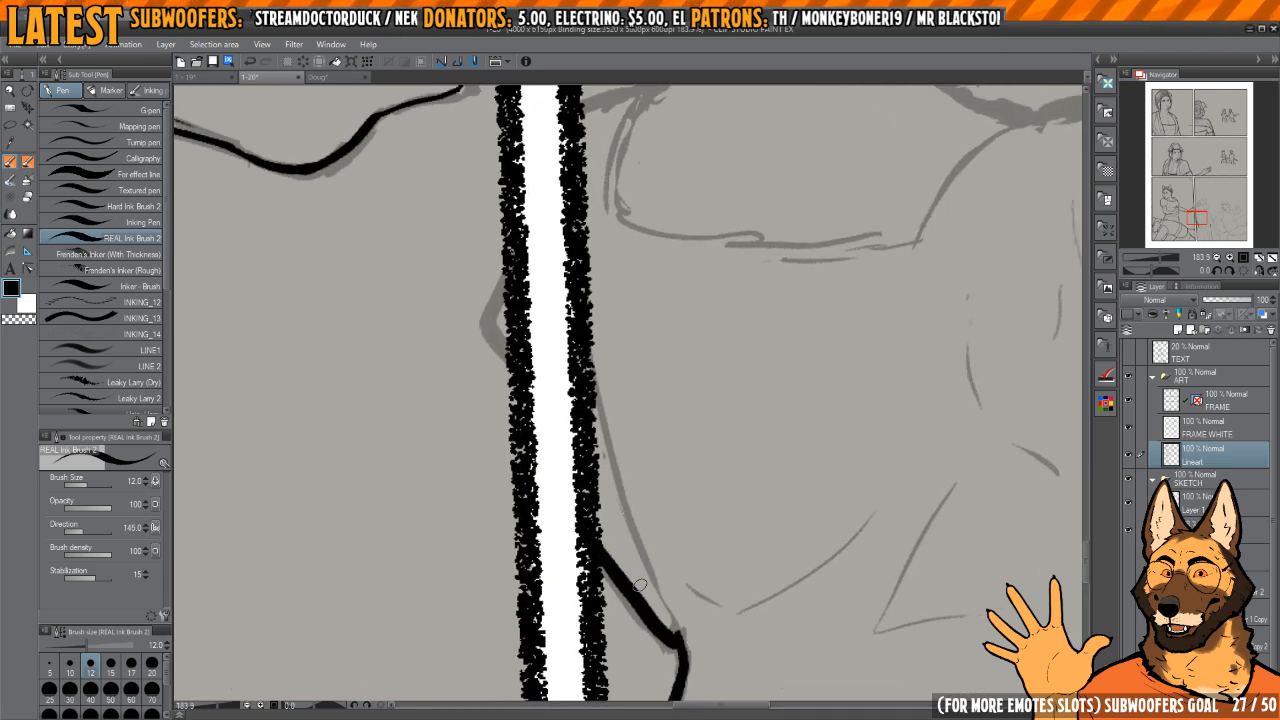
{"action": "key", "text": "ctrl+z"}
{"action": "left_click_drag", "start_coordinate": [590, 540], "coordinate": [684, 645]}
{"action": "left_click_drag", "start_coordinate": [655, 562], "coordinate": [643, 538]}
{"action": "scroll", "coordinate": [643, 537], "scroll_direction": "down", "scroll_amount": 5}
{"action": "mouse_move", "coordinate": [643, 437]}
{"action": "left_mouse_down"}
{"action": "mouse_move", "coordinate": [623, 488]}
{"action": "mouse_move", "coordinate": [678, 670]}
{"action": "mouse_move", "coordinate": [640, 487]}
{"action": "mouse_move", "coordinate": [641, 567]}
{"action": "mouse_move", "coordinate": [657, 402]}
{"action": "mouse_move", "coordinate": [634, 466]}
{"action": "left_mouse_up"}
Step: Refine the waist contour and its joint beside the panel border, alternating transparent and black ink
{"action": "scroll", "coordinate": [598, 457], "scroll_direction": "up", "scroll_amount": 4}
{"action": "scroll", "coordinate": [640, 487], "scroll_direction": "up", "scroll_amount": 3}
{"action": "key", "text": "c"}
{"action": "scroll", "coordinate": [648, 550], "scroll_direction": "down", "scroll_amount": 2}
{"action": "scroll", "coordinate": [658, 400], "scroll_direction": "up", "scroll_amount": 3}
{"action": "key", "text": "c"}
{"action": "key", "text": "c"}
{"action": "left_click_drag", "start_coordinate": [644, 396], "coordinate": [624, 471]}
{"action": "mouse_move", "coordinate": [670, 502]}
{"action": "left_mouse_down"}
{"action": "mouse_move", "coordinate": [662, 406]}
{"action": "mouse_move", "coordinate": [645, 416]}
{"action": "mouse_move", "coordinate": [645, 528]}
{"action": "left_mouse_up"}
{"action": "scroll", "coordinate": [655, 425], "scroll_direction": "down", "scroll_amount": 3}
{"action": "scroll", "coordinate": [650, 408], "scroll_direction": "up", "scroll_amount": 3}
{"action": "key", "text": "c"}
{"action": "key", "text": "c"}
Step: Ink the waistband's side edge and the hip curve running from it down to the panel border
{"action": "left_click_drag", "start_coordinate": [656, 398], "coordinate": [656, 510]}
{"action": "mouse_move", "coordinate": [649, 390]}
{"action": "left_mouse_down"}
{"action": "mouse_move", "coordinate": [652, 518]}
{"action": "mouse_move", "coordinate": [669, 365]}
{"action": "mouse_move", "coordinate": [572, 544]}
{"action": "left_mouse_up"}
{"action": "scroll", "coordinate": [652, 470], "scroll_direction": "down", "scroll_amount": 3}
{"action": "scroll", "coordinate": [669, 365], "scroll_direction": "up", "scroll_amount": 1}
{"action": "scroll", "coordinate": [654, 477], "scroll_direction": "down", "scroll_amount": 3}
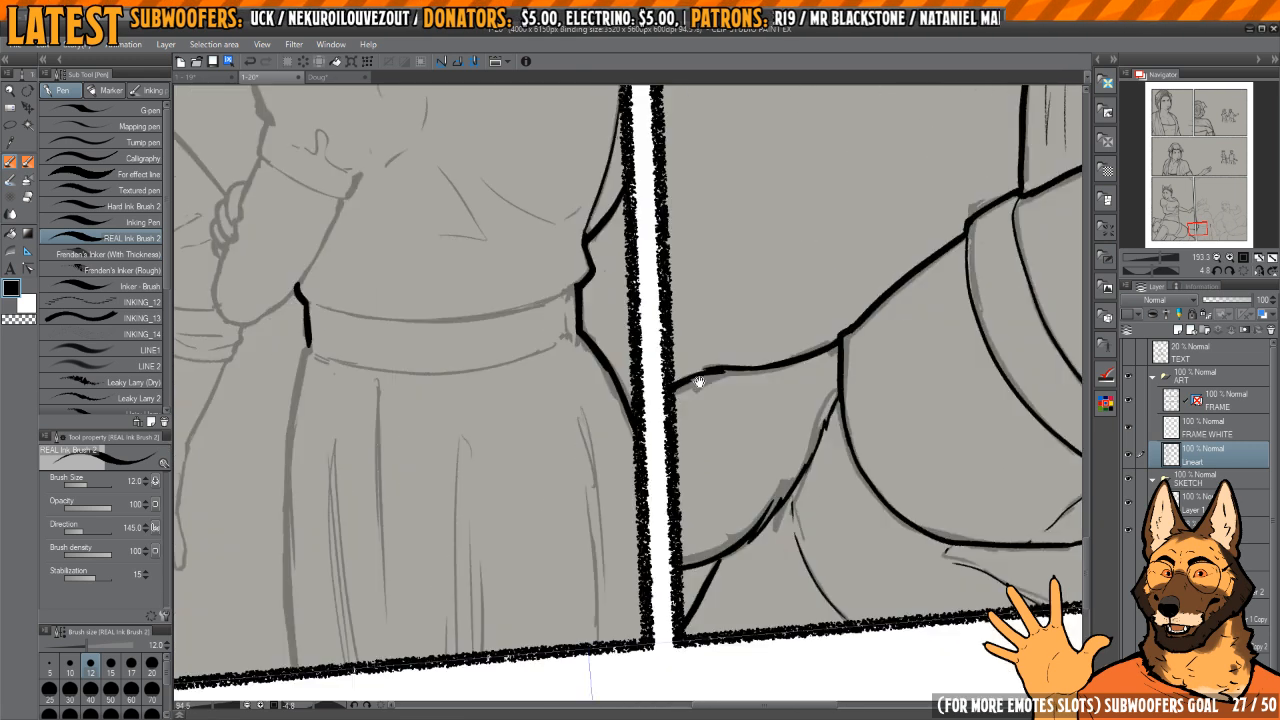
{"action": "scroll", "coordinate": [640, 422], "scroll_direction": "up", "scroll_amount": 1}
{"action": "key", "text": "c"}
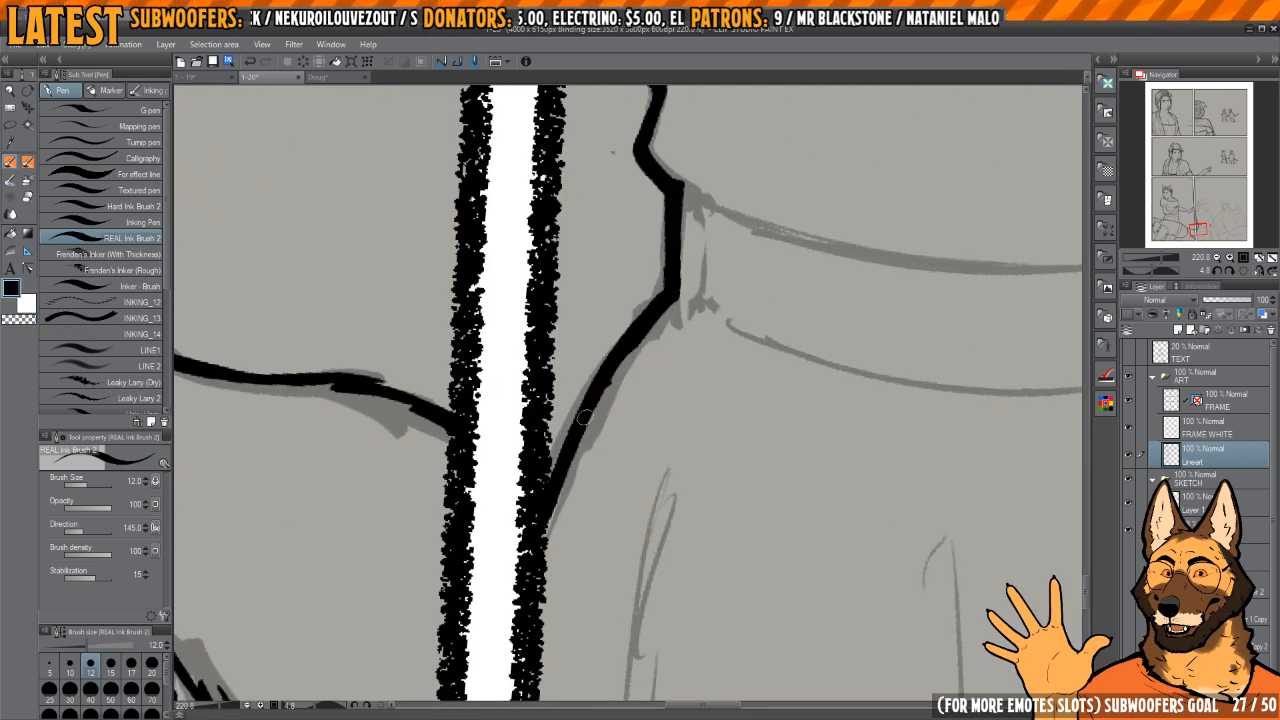
{"action": "scroll", "coordinate": [575, 497], "scroll_direction": "down", "scroll_amount": 5}
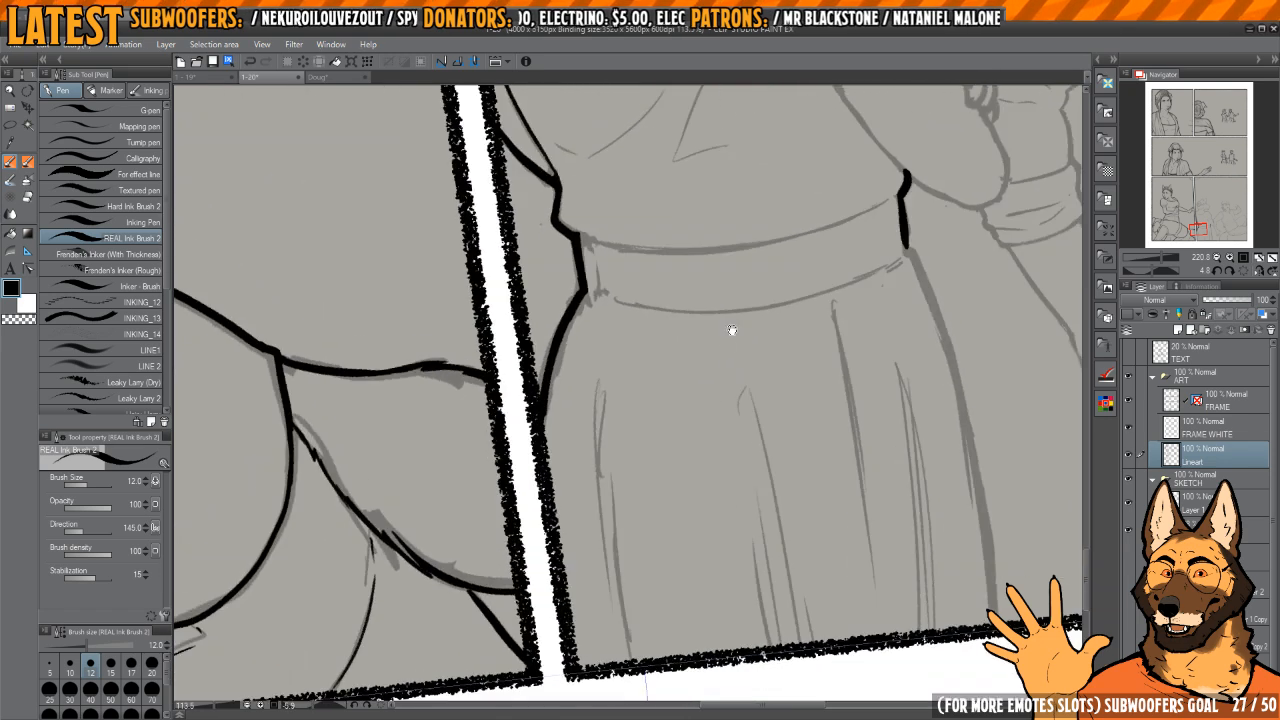
Step: Ink long thin fold lines on the skirt, near the panel border and down its middle
{"action": "left_click", "coordinate": [1236, 270]}
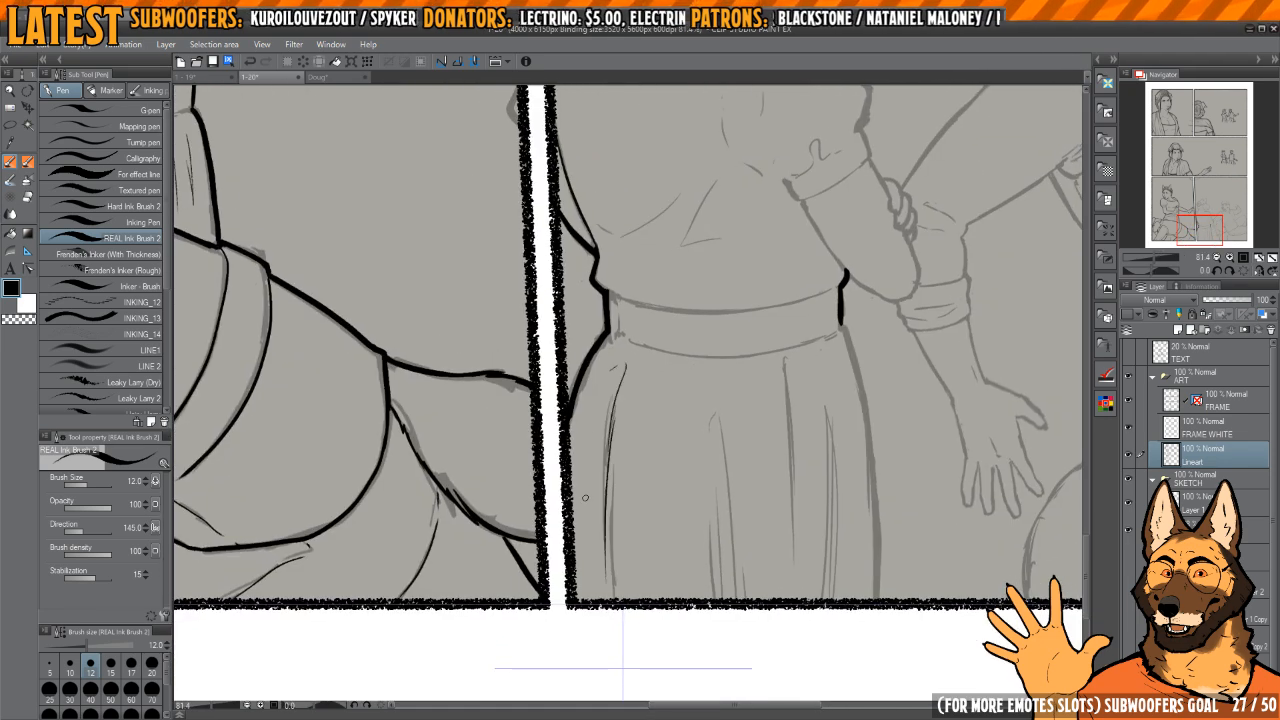
{"action": "left_click_drag", "start_coordinate": [691, 492], "coordinate": [667, 480]}
{"action": "key", "text": "e"}
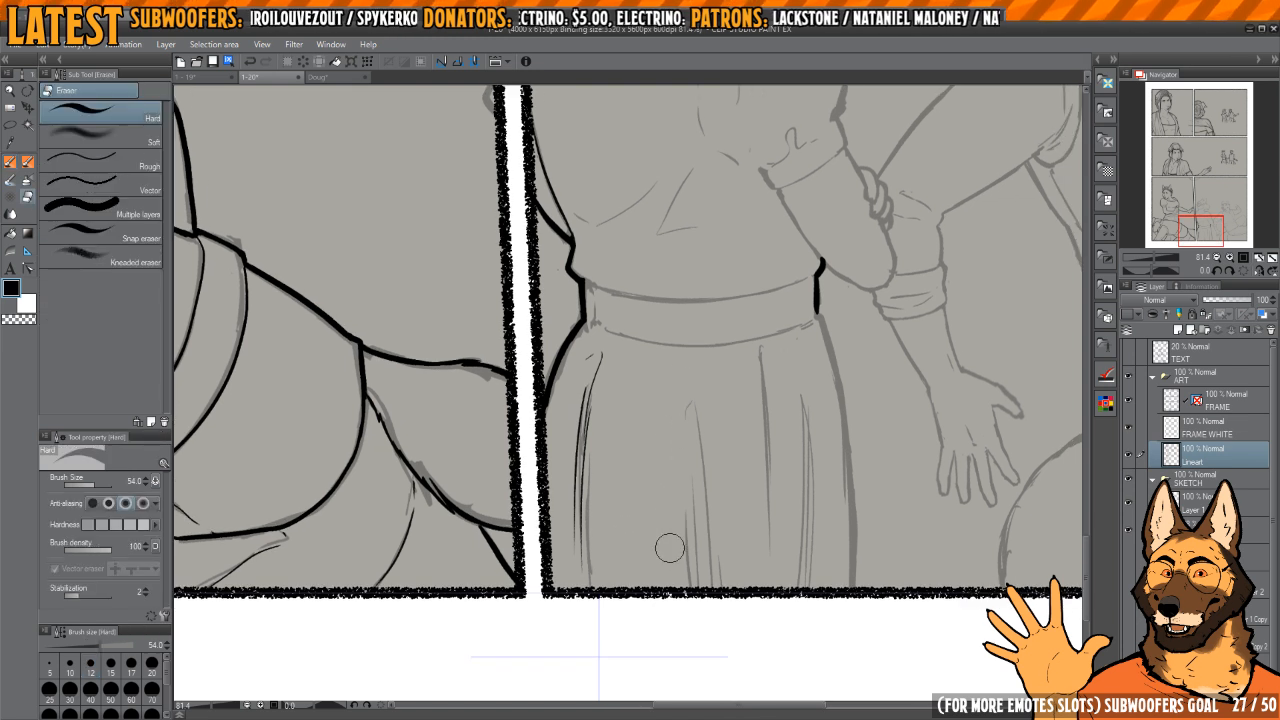
{"action": "key", "text": "p"}
{"action": "left_click_drag", "start_coordinate": [682, 381], "coordinate": [670, 377]}
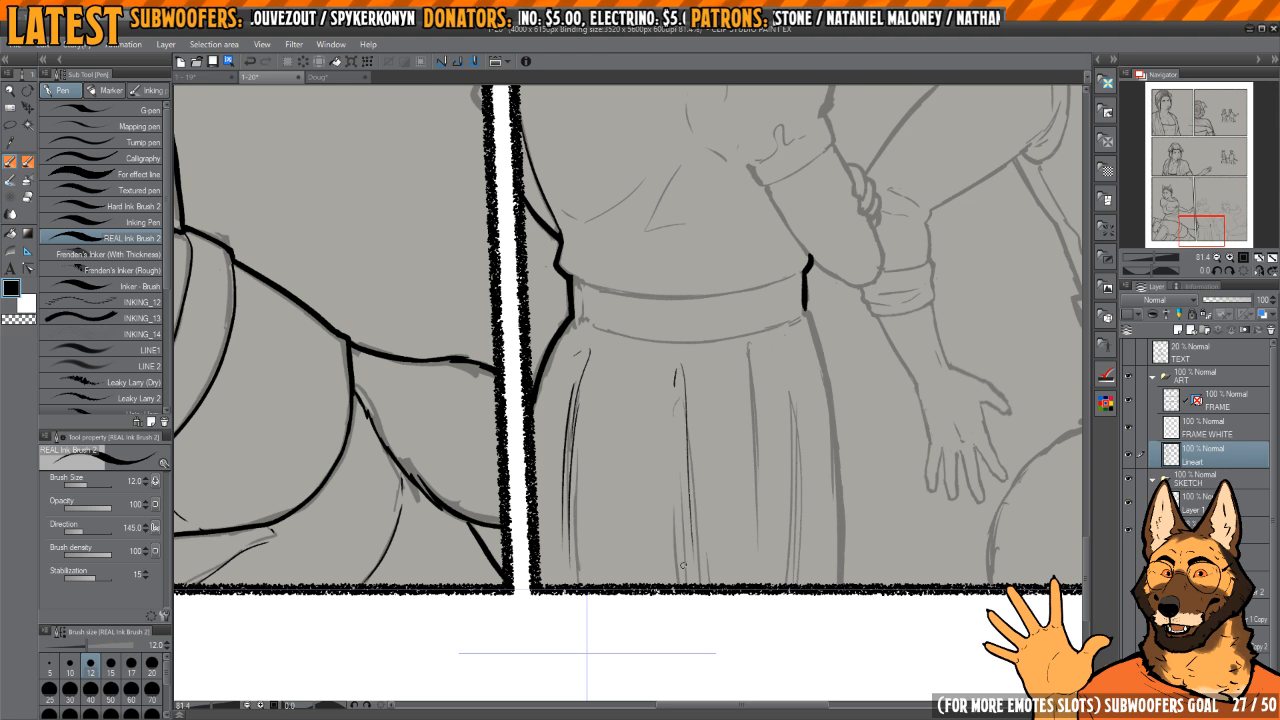
{"action": "key", "text": "h"}
{"action": "left_click_drag", "start_coordinate": [606, 443], "coordinate": [786, 427]}
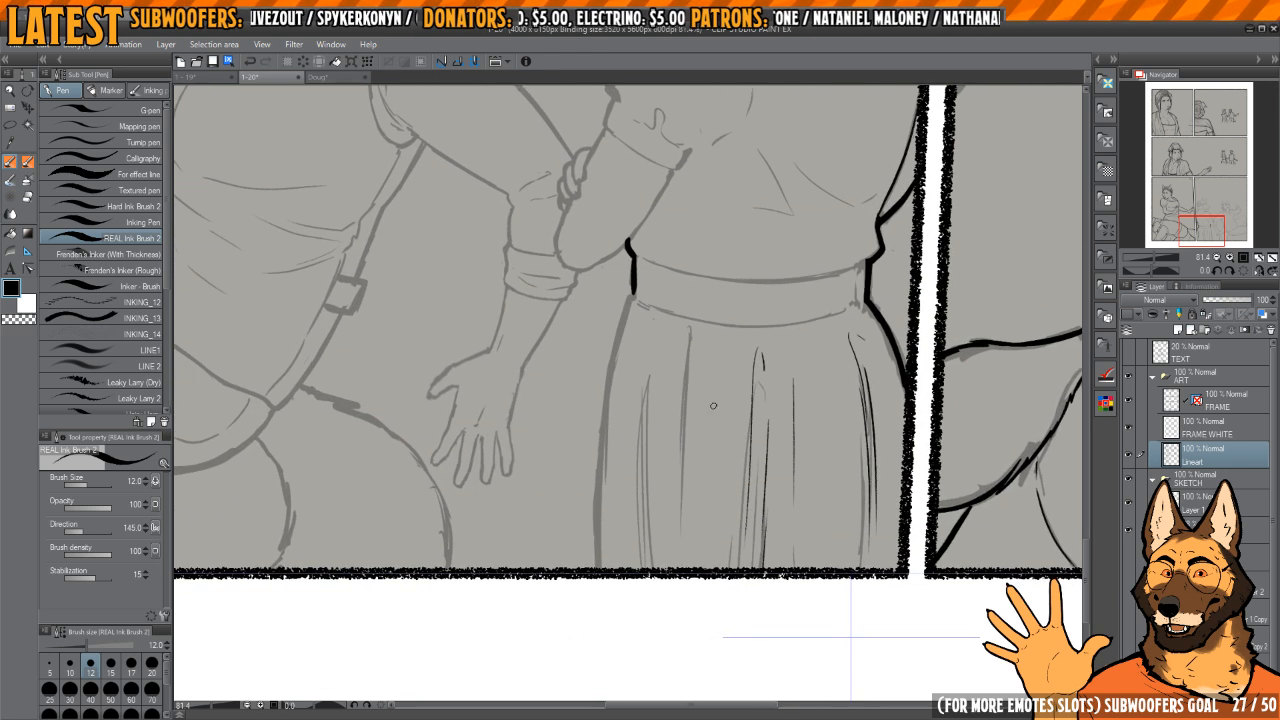
Step: Ink the remaining thin skirt folds on the side facing the reclining man's hand
{"action": "key", "text": "e"}
{"action": "left_click_drag", "start_coordinate": [692, 322], "coordinate": [681, 424]}
{"action": "key", "text": "p"}
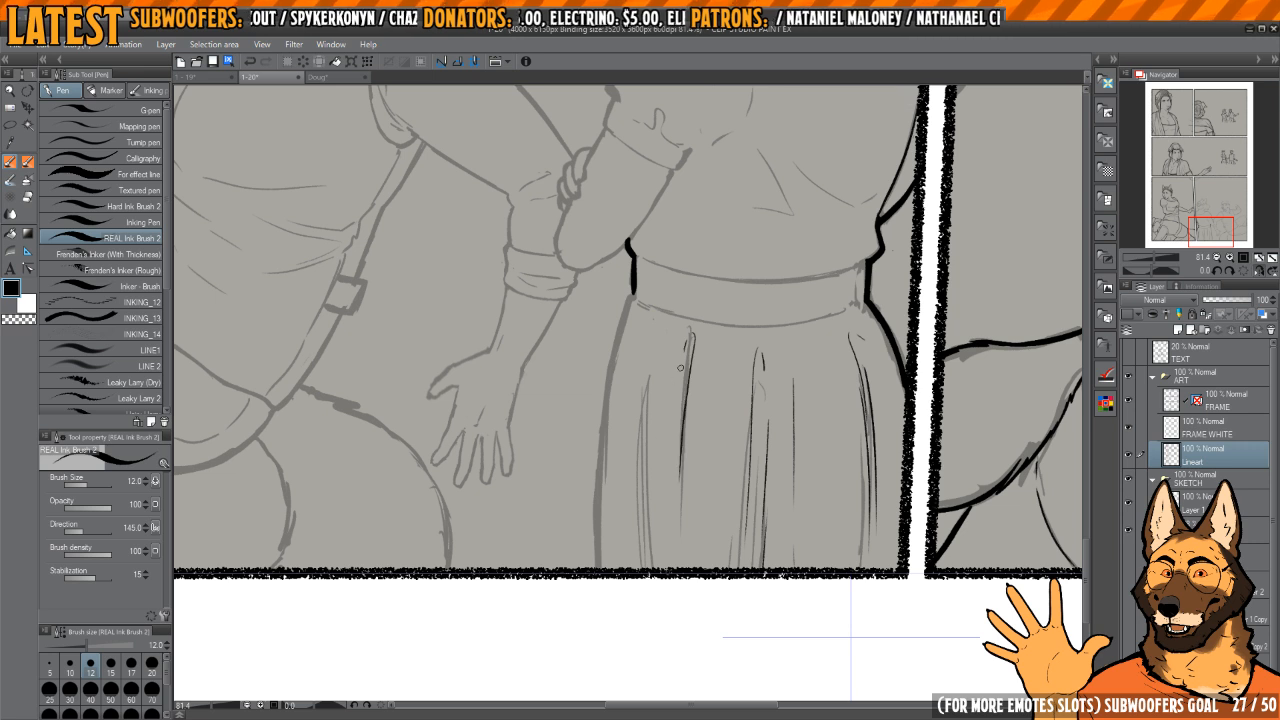
{"action": "left_click_drag", "start_coordinate": [671, 398], "coordinate": [697, 388]}
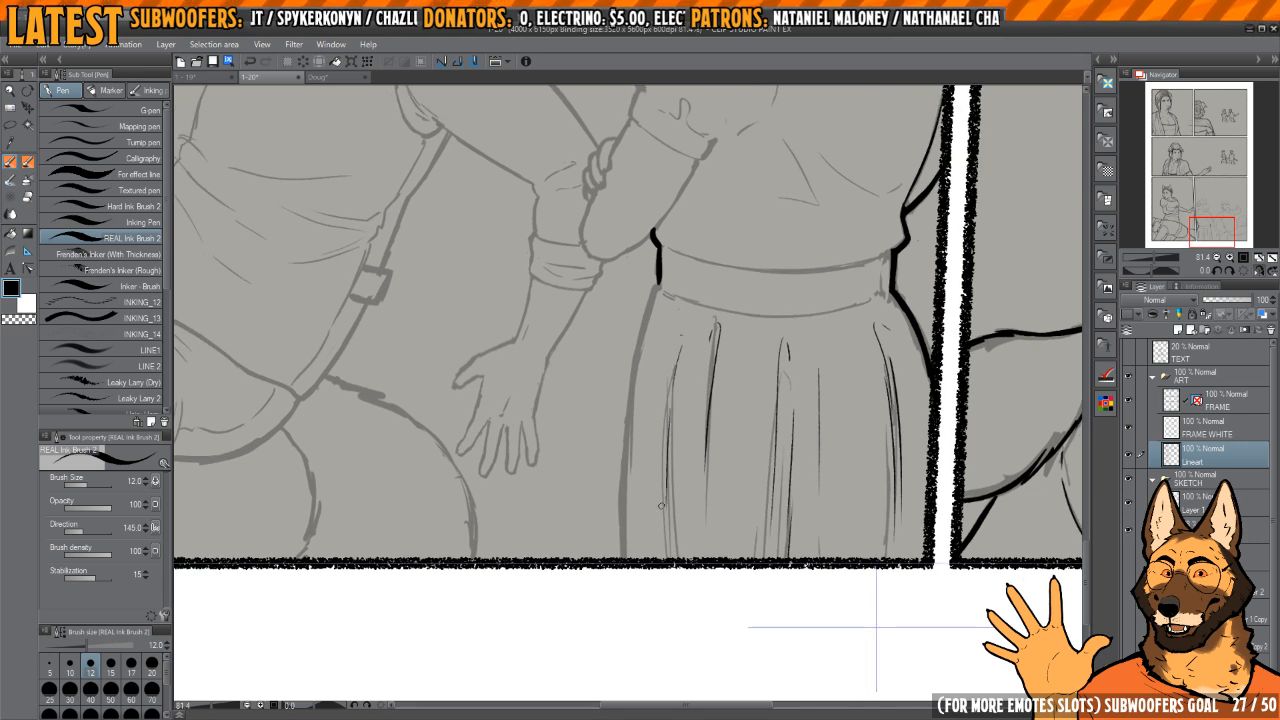
Step: Extend the waistband's corner and ink the skirt's thick outer contour down to the panel's bottom border
{"action": "scroll", "coordinate": [645, 306], "scroll_direction": "up", "scroll_amount": 5}
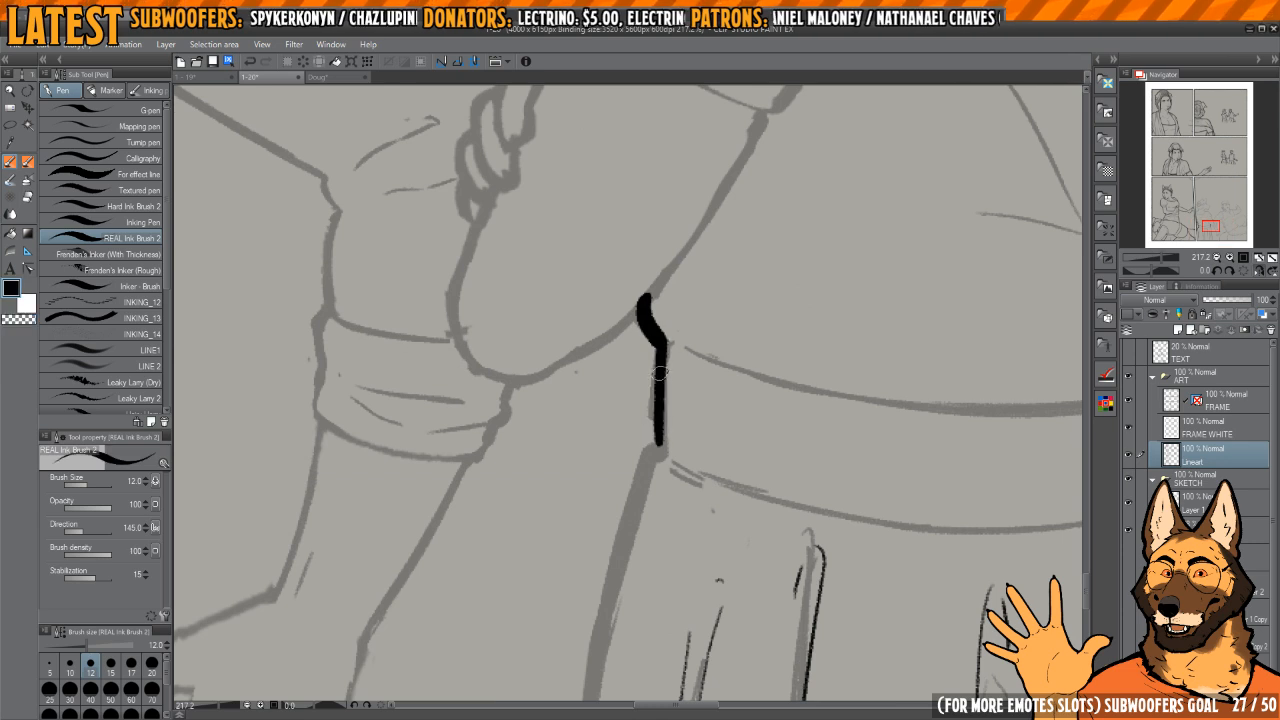
{"action": "scroll", "coordinate": [669, 387], "scroll_direction": "down", "scroll_amount": 5}
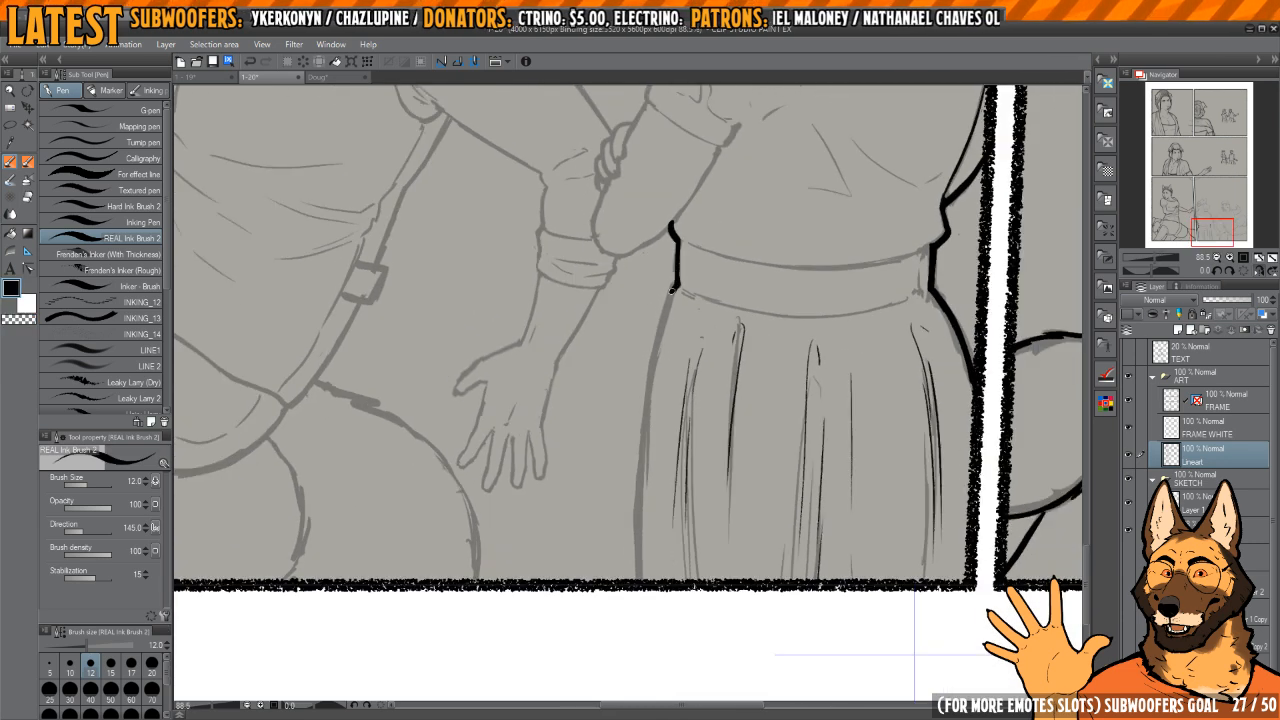
{"action": "mouse_move", "coordinate": [685, 533]}
{"action": "left_mouse_down"}
{"action": "mouse_move", "coordinate": [556, 513]}
{"action": "mouse_move", "coordinate": [498, 444]}
{"action": "left_mouse_up"}
Step: Ink a curved line along the waistband's lower edge, redoing the first stroke
{"action": "scroll", "coordinate": [650, 341], "scroll_direction": "up", "scroll_amount": 3}
{"action": "mouse_move", "coordinate": [703, 267]}
{"action": "left_mouse_down"}
{"action": "mouse_move", "coordinate": [648, 495]}
{"action": "mouse_move", "coordinate": [694, 646]}
{"action": "left_mouse_up"}
{"action": "key", "text": "ctrl+z"}
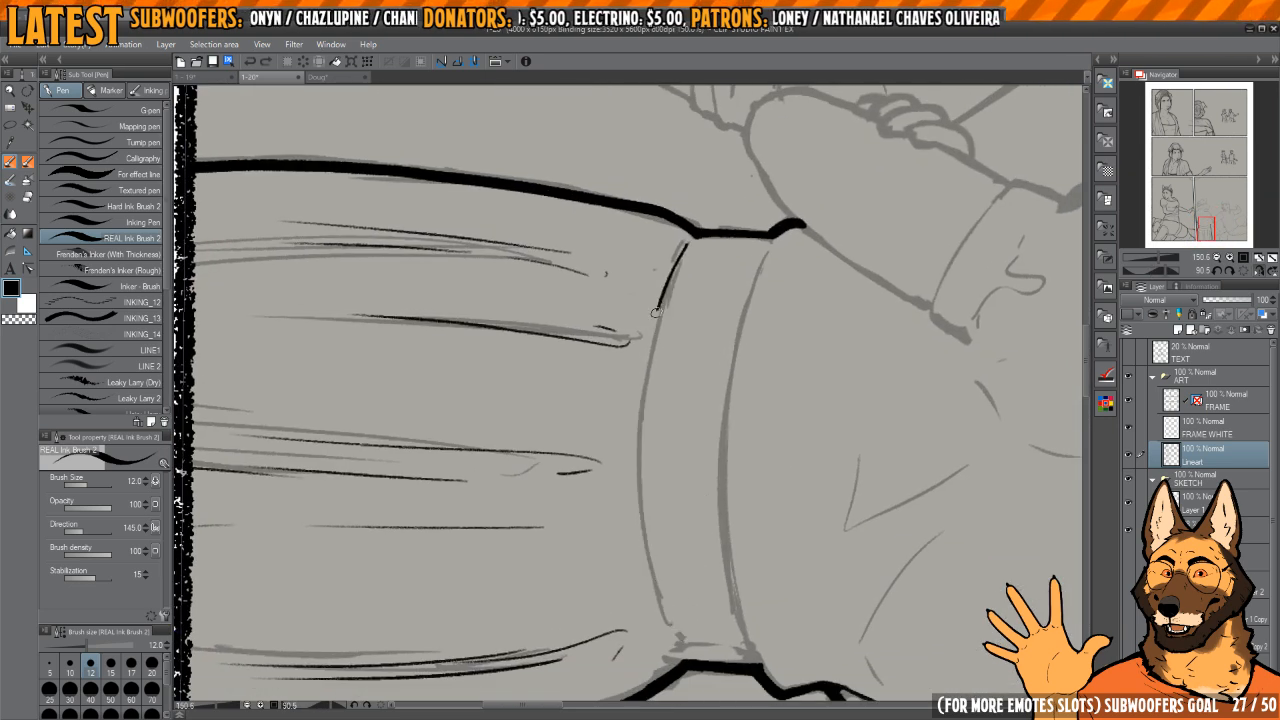
{"action": "mouse_move", "coordinate": [656, 312]}
{"action": "left_mouse_down"}
{"action": "mouse_move", "coordinate": [645, 598]}
{"action": "mouse_move", "coordinate": [680, 648]}
{"action": "left_mouse_up"}
Step: Ink the waistband's upper edge as a wavy line with small fabric bumps, redoing the first stroke
{"action": "left_click_drag", "start_coordinate": [726, 462], "coordinate": [690, 446]}
{"action": "mouse_move", "coordinate": [728, 233]}
{"action": "left_mouse_down"}
{"action": "mouse_move", "coordinate": [688, 401]}
{"action": "mouse_move", "coordinate": [692, 525]}
{"action": "mouse_move", "coordinate": [704, 612]}
{"action": "left_mouse_up"}
{"action": "key", "text": "ctrl+z"}
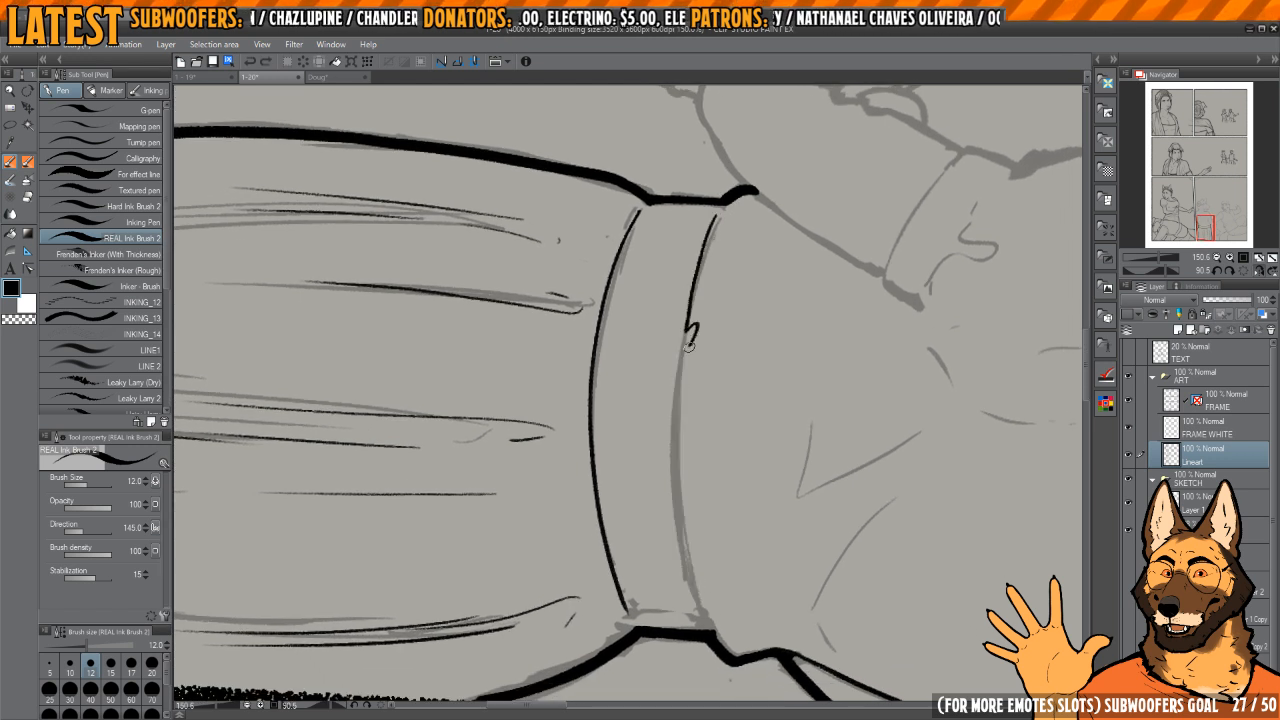
{"action": "left_click_drag", "start_coordinate": [703, 600], "coordinate": [711, 630]}
{"action": "mouse_move", "coordinate": [704, 578]}
{"action": "left_mouse_down"}
{"action": "mouse_move", "coordinate": [694, 554]}
{"action": "mouse_move", "coordinate": [630, 520]}
{"action": "mouse_move", "coordinate": [648, 417]}
{"action": "mouse_move", "coordinate": [704, 318]}
{"action": "mouse_move", "coordinate": [748, 336]}
{"action": "left_mouse_up"}
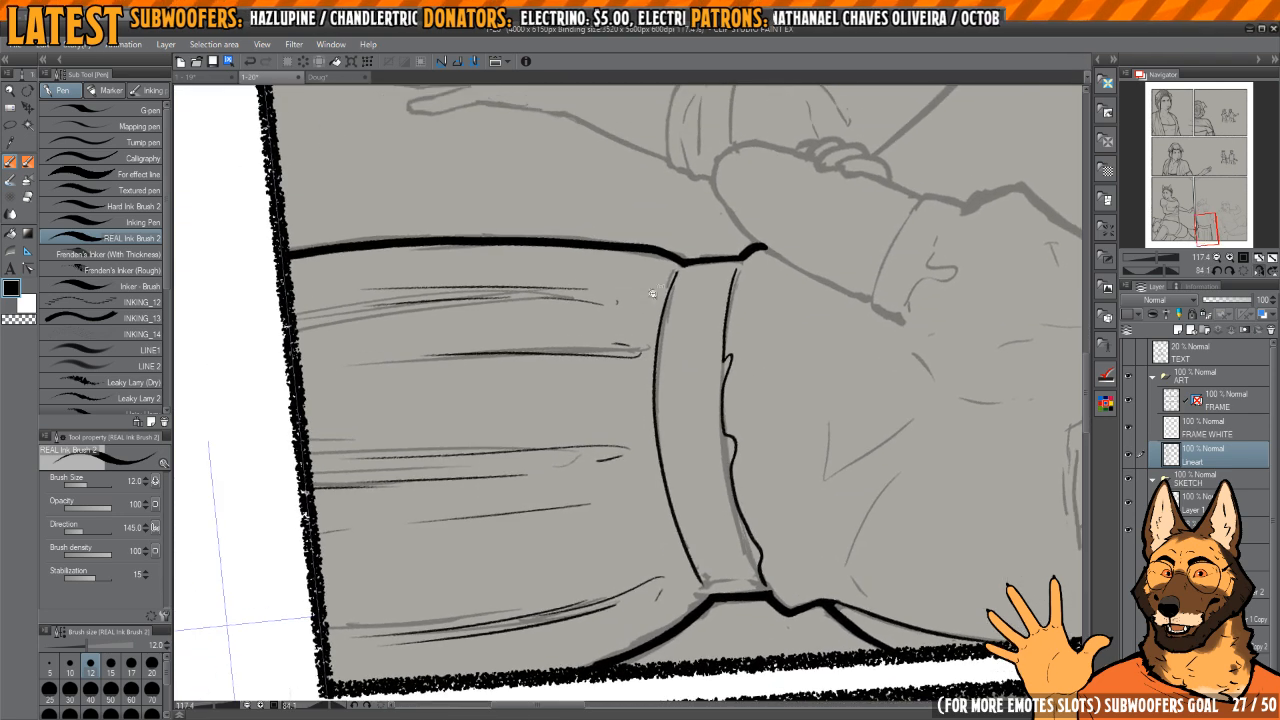
Step: Clear the waistband's lower line with transparent ink, re-ink it as a smooth curve and touch up its corner
{"action": "left_click_drag", "start_coordinate": [651, 294], "coordinate": [728, 257]}
{"action": "key", "text": "c"}
{"action": "left_click_drag", "start_coordinate": [643, 396], "coordinate": [667, 285]}
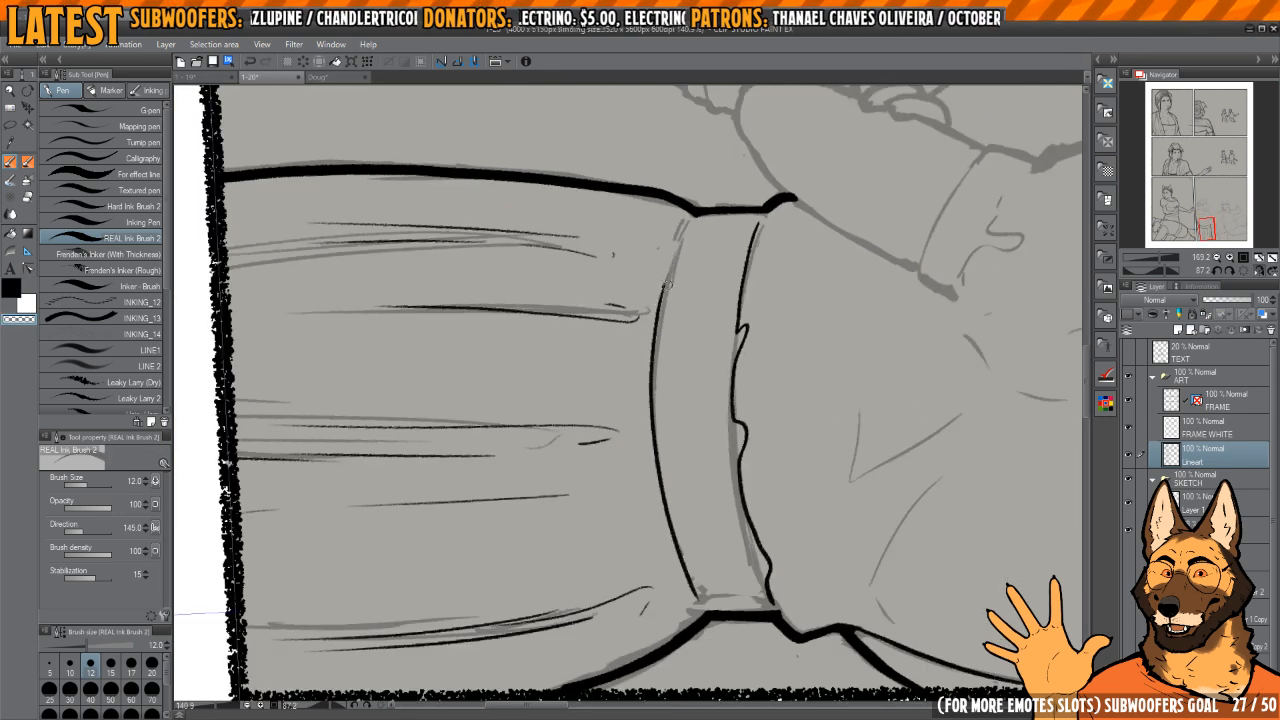
{"action": "left_click_drag", "start_coordinate": [660, 512], "coordinate": [650, 406]}
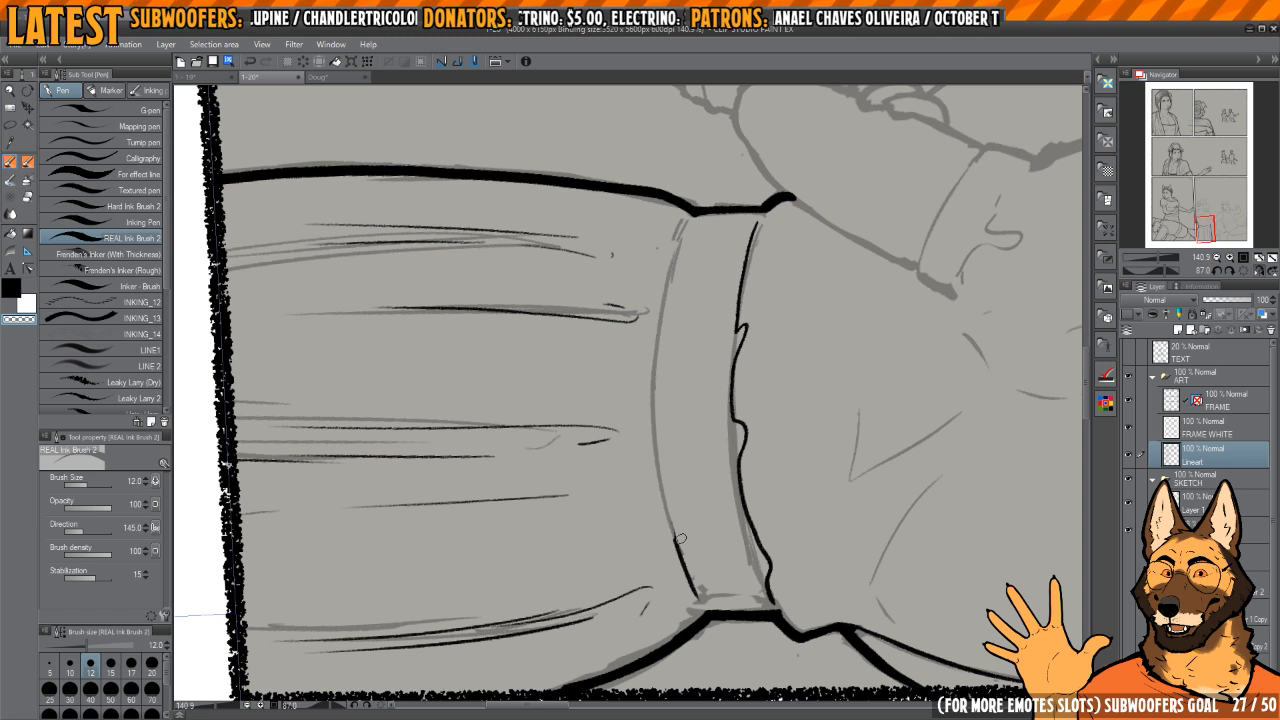
{"action": "left_click_drag", "start_coordinate": [710, 520], "coordinate": [688, 256]}
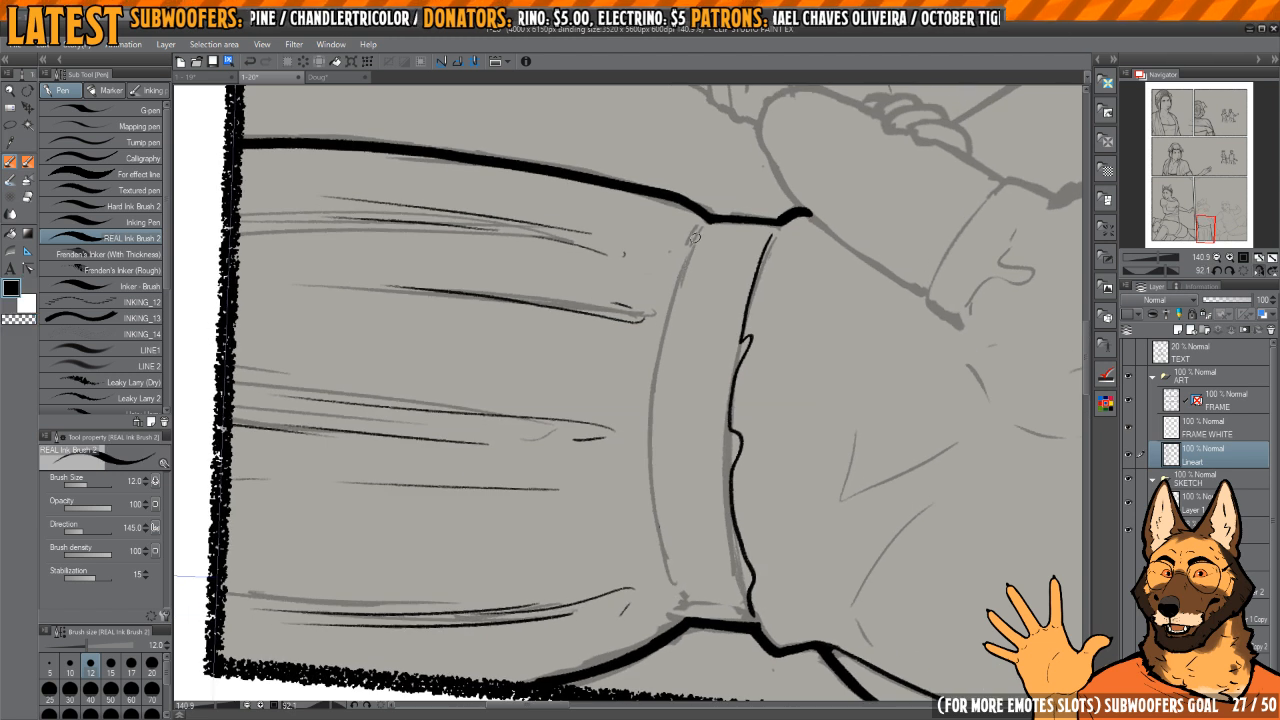
{"action": "key", "text": "ctrl+z"}
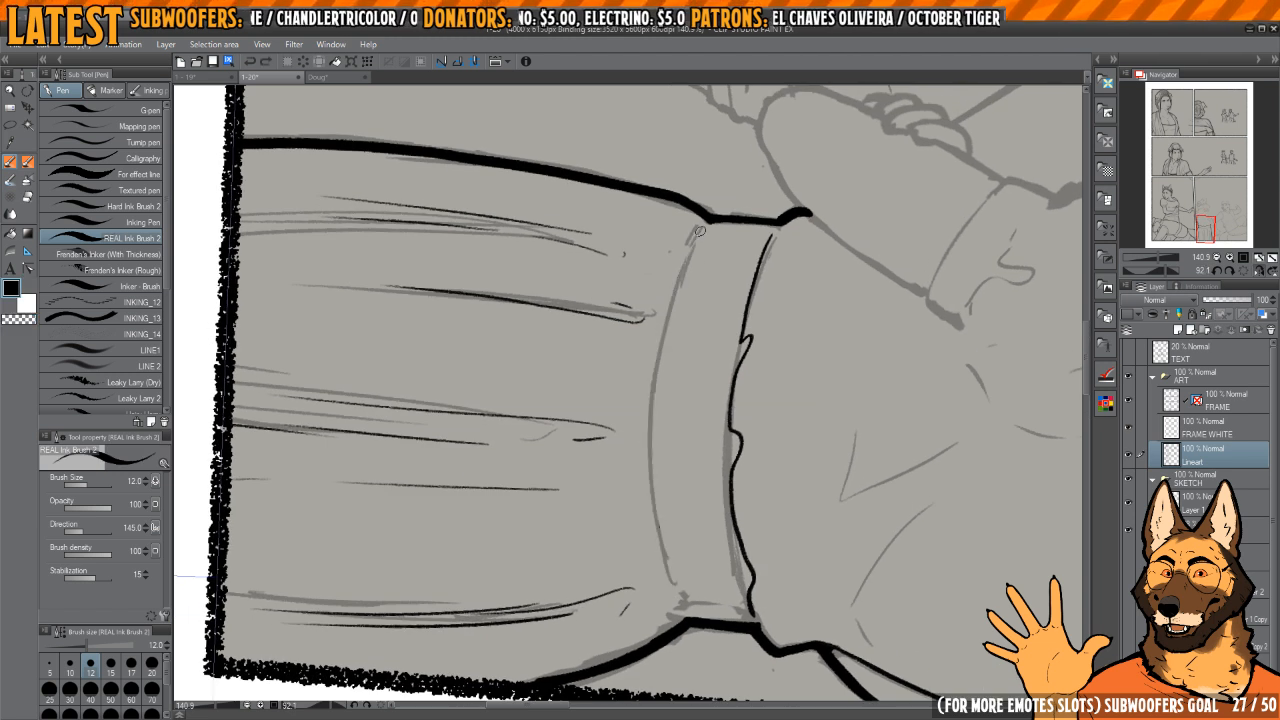
{"action": "mouse_move", "coordinate": [702, 230]}
{"action": "left_mouse_down"}
{"action": "mouse_move", "coordinate": [652, 386]}
{"action": "mouse_move", "coordinate": [678, 591]}
{"action": "mouse_move", "coordinate": [688, 527]}
{"action": "mouse_move", "coordinate": [790, 527]}
{"action": "left_mouse_up"}
{"action": "left_click_drag", "start_coordinate": [649, 562], "coordinate": [661, 573]}
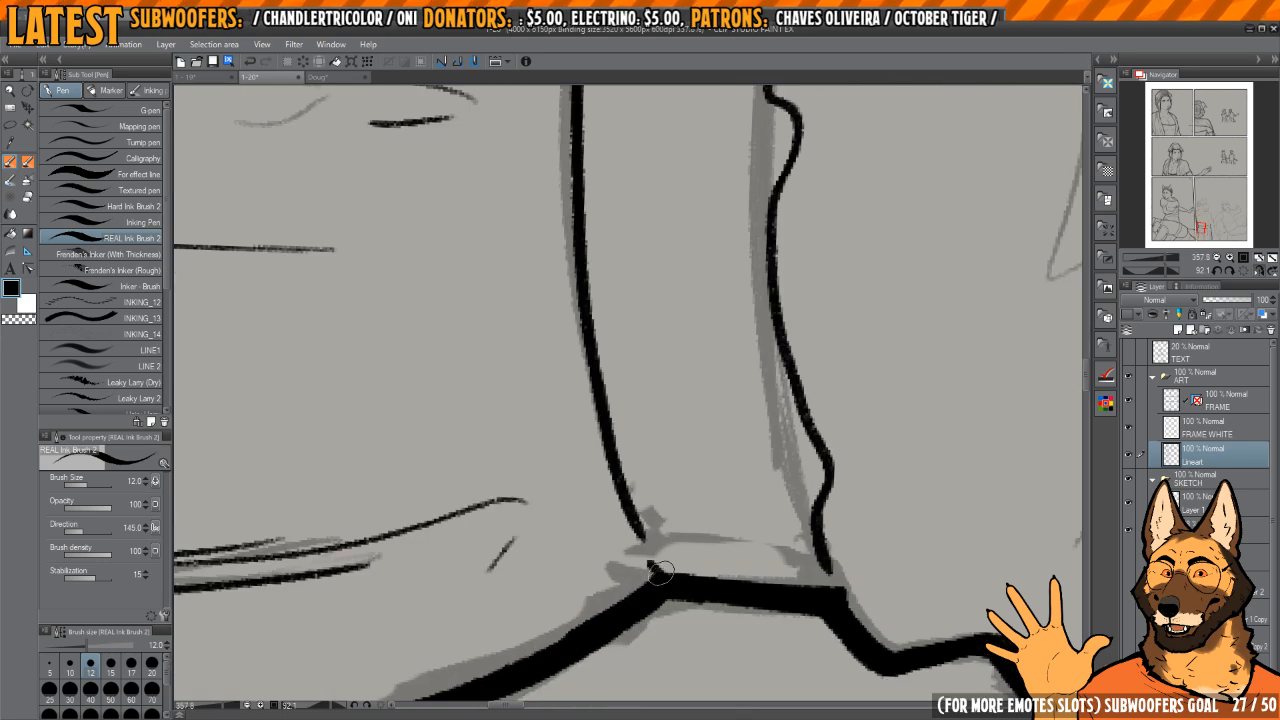
Step: Ink the angled creases on the blouse's back and the curved armhole line beside the puffed sleeve
{"action": "mouse_move", "coordinate": [734, 483]}
{"action": "left_mouse_down"}
{"action": "mouse_move", "coordinate": [694, 417]}
{"action": "mouse_move", "coordinate": [771, 394]}
{"action": "mouse_move", "coordinate": [665, 388]}
{"action": "left_mouse_up"}
{"action": "mouse_move", "coordinate": [665, 388]}
{"action": "left_mouse_down"}
{"action": "mouse_move", "coordinate": [650, 428]}
{"action": "mouse_move", "coordinate": [592, 396]}
{"action": "mouse_move", "coordinate": [760, 372]}
{"action": "mouse_move", "coordinate": [758, 392]}
{"action": "left_mouse_up"}
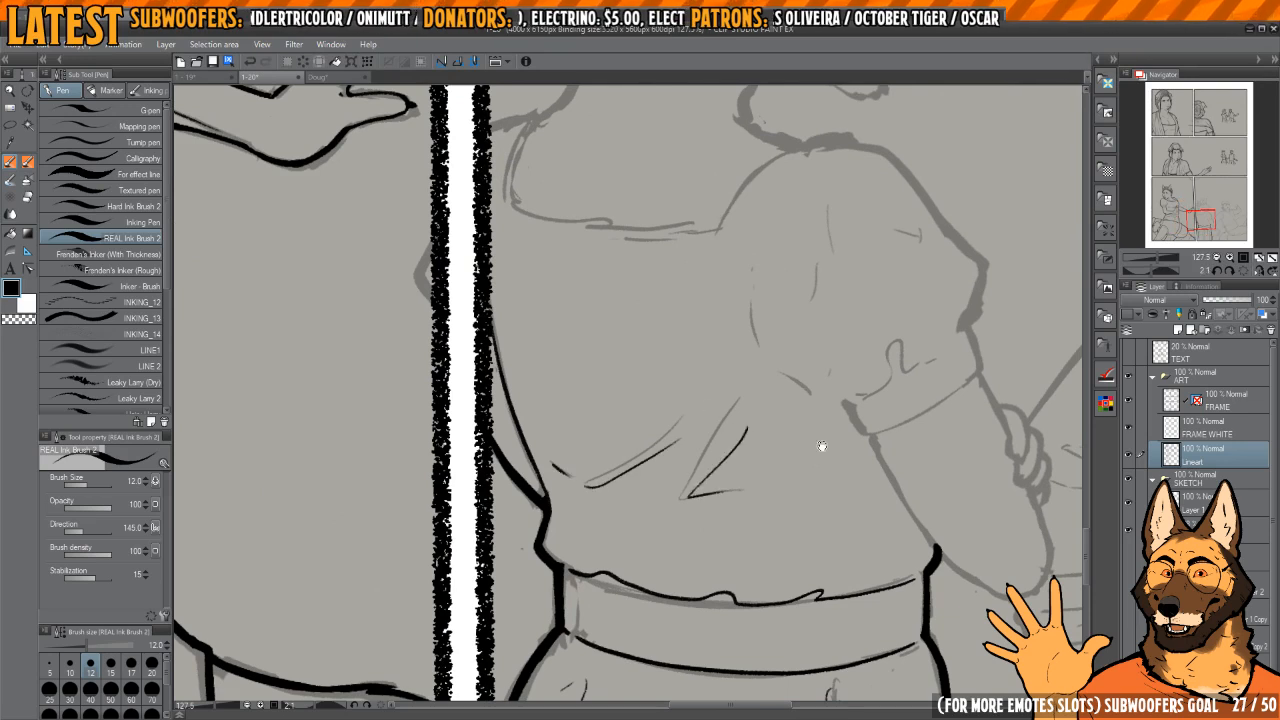
{"action": "mouse_move", "coordinate": [822, 446]}
{"action": "left_mouse_down"}
{"action": "mouse_move", "coordinate": [694, 394]}
{"action": "mouse_move", "coordinate": [789, 374]}
{"action": "mouse_move", "coordinate": [718, 430]}
{"action": "left_mouse_up"}
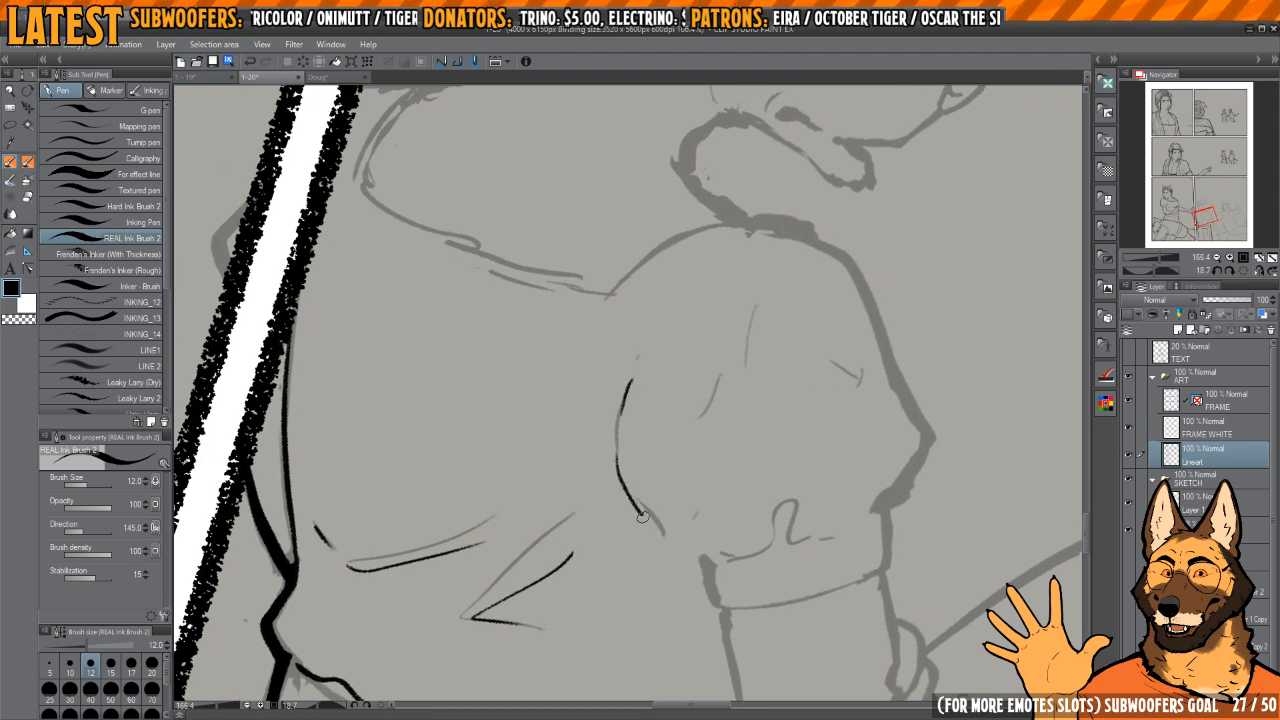
{"action": "left_click_drag", "start_coordinate": [643, 517], "coordinate": [663, 535]}
Step: Ink the rippled gathers above the sleeve cuff, erasing the first version and redrawing them
{"action": "mouse_move", "coordinate": [767, 477]}
{"action": "left_mouse_down"}
{"action": "mouse_move", "coordinate": [723, 429]}
{"action": "mouse_move", "coordinate": [718, 442]}
{"action": "left_mouse_up"}
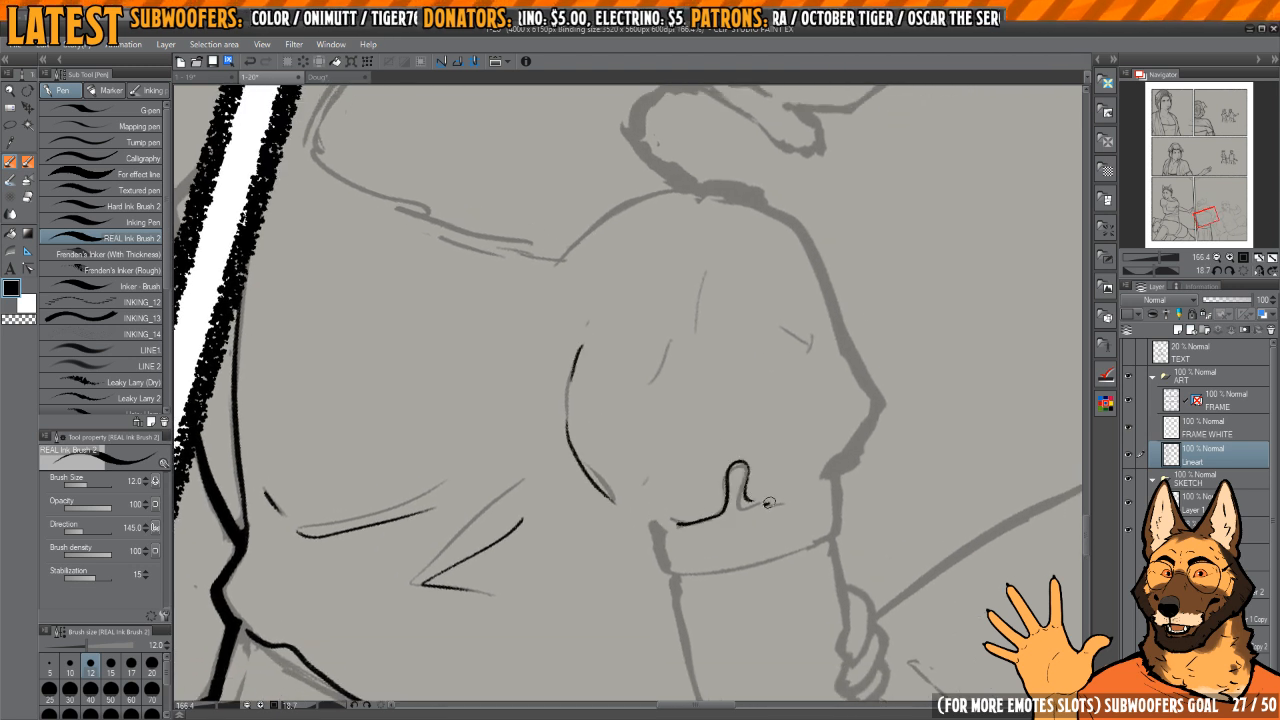
{"action": "key", "text": "e"}
{"action": "left_click_drag", "start_coordinate": [675, 520], "coordinate": [771, 457]}
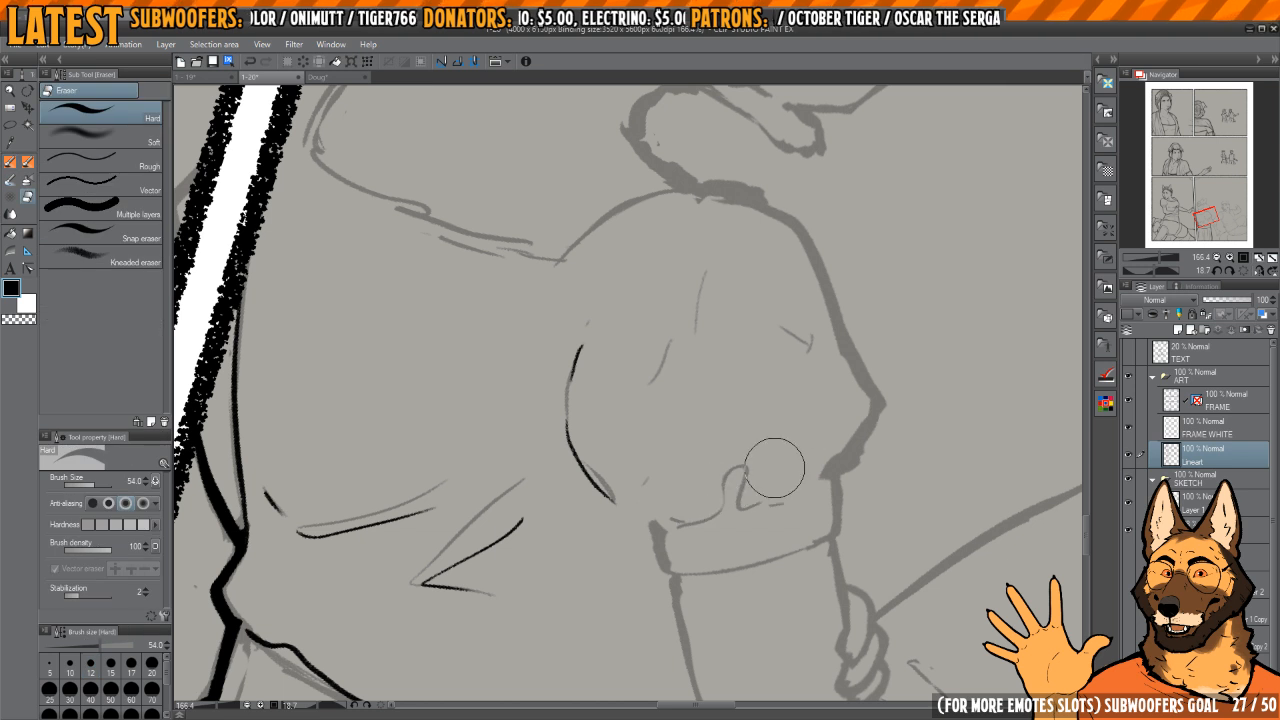
{"action": "scroll", "coordinate": [774, 467], "scroll_direction": "up", "scroll_amount": 3}
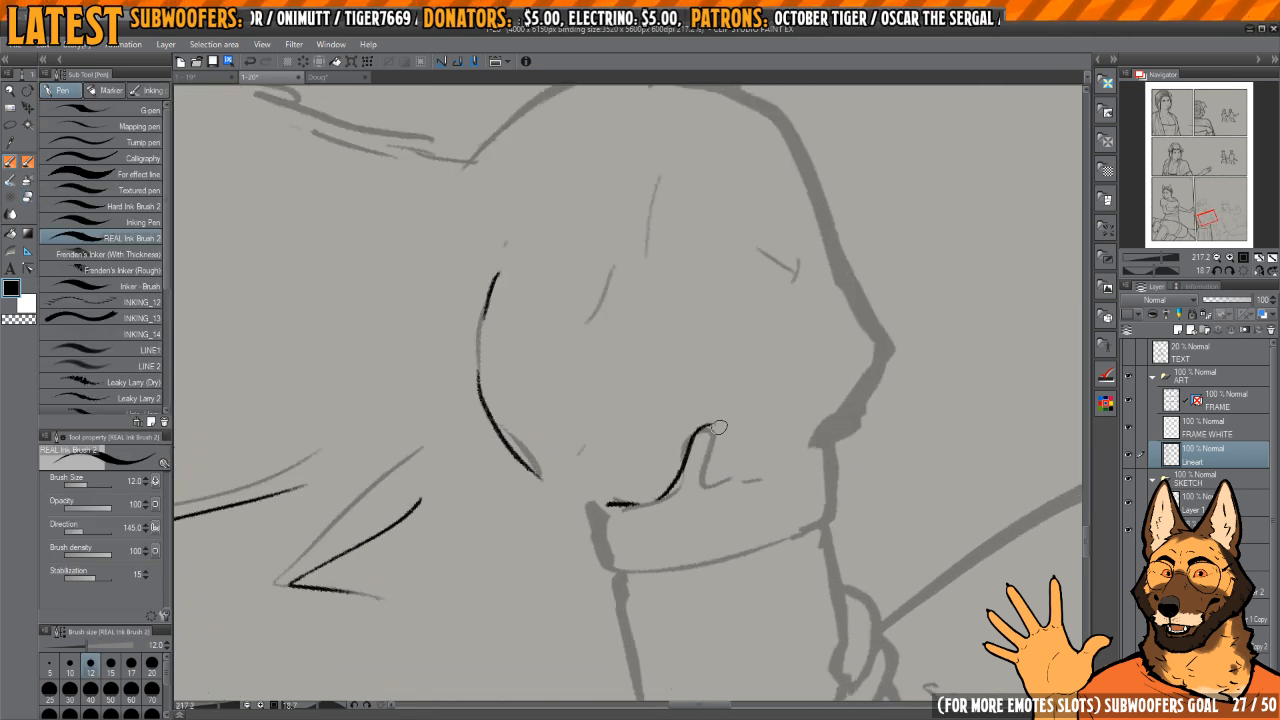
{"action": "left_click_drag", "start_coordinate": [734, 377], "coordinate": [708, 528]}
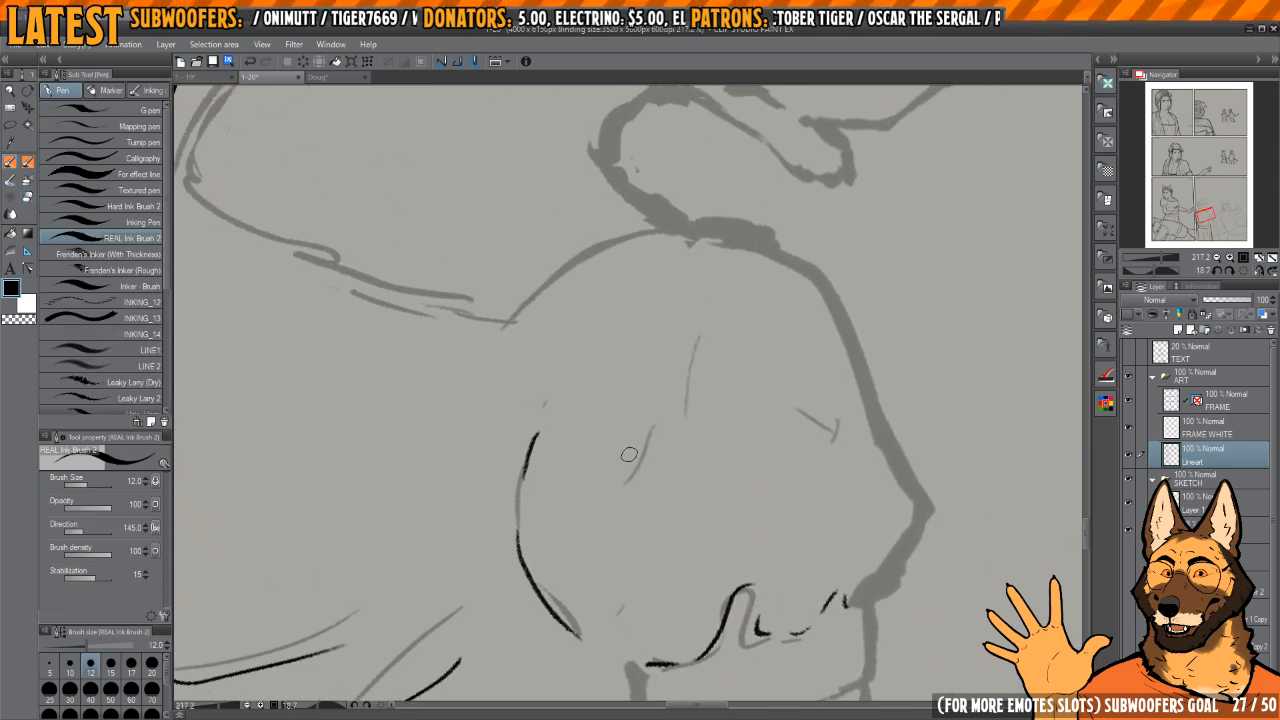
Step: Ink short crease strokes on the upper part of the puffed sleeve
{"action": "key", "text": "h"}
{"action": "mouse_move", "coordinate": [645, 368]}
{"action": "left_mouse_down"}
{"action": "mouse_move", "coordinate": [754, 411]}
{"action": "mouse_move", "coordinate": [848, 428]}
{"action": "left_mouse_up"}
{"action": "left_click_drag", "start_coordinate": [783, 369], "coordinate": [784, 357]}
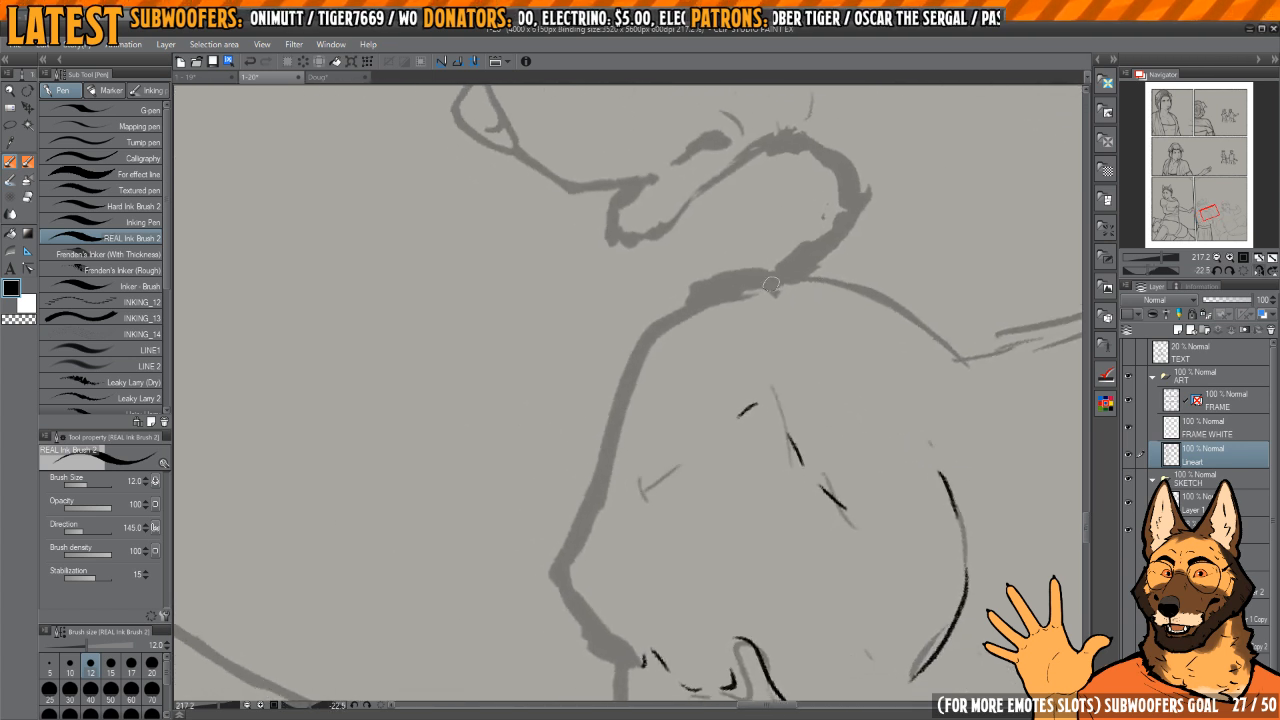
Step: Ink the thick outer contour of the puffed sleeve from the shoulder to the cuff, undoing and redrawing the first stroke
{"action": "mouse_move", "coordinate": [781, 275]}
{"action": "left_mouse_down"}
{"action": "mouse_move", "coordinate": [705, 291]}
{"action": "mouse_move", "coordinate": [645, 340]}
{"action": "mouse_move", "coordinate": [737, 275]}
{"action": "mouse_move", "coordinate": [675, 301]}
{"action": "mouse_move", "coordinate": [618, 400]}
{"action": "mouse_move", "coordinate": [563, 571]}
{"action": "left_mouse_up"}
{"action": "key", "text": "ctrl+z"}
{"action": "key", "text": "ctrl+z"}
{"action": "mouse_move", "coordinate": [785, 272]}
{"action": "left_mouse_down"}
{"action": "mouse_move", "coordinate": [655, 322]}
{"action": "mouse_move", "coordinate": [566, 553]}
{"action": "mouse_move", "coordinate": [622, 662]}
{"action": "mouse_move", "coordinate": [600, 455]}
{"action": "left_mouse_up"}
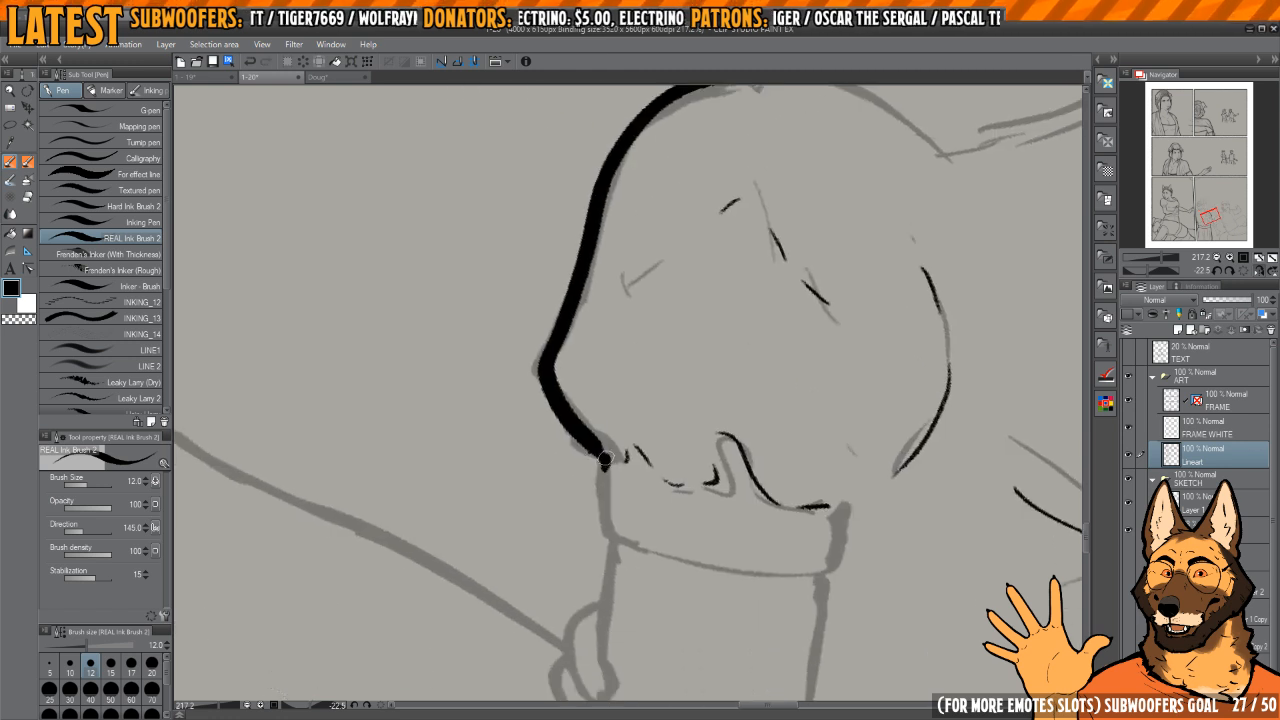
Step: Ink the short outer side edge of the sleeve cuff and clean up its corner with transparent ink
{"action": "left_click_drag", "start_coordinate": [661, 483], "coordinate": [651, 471]}
{"action": "key", "text": "c"}
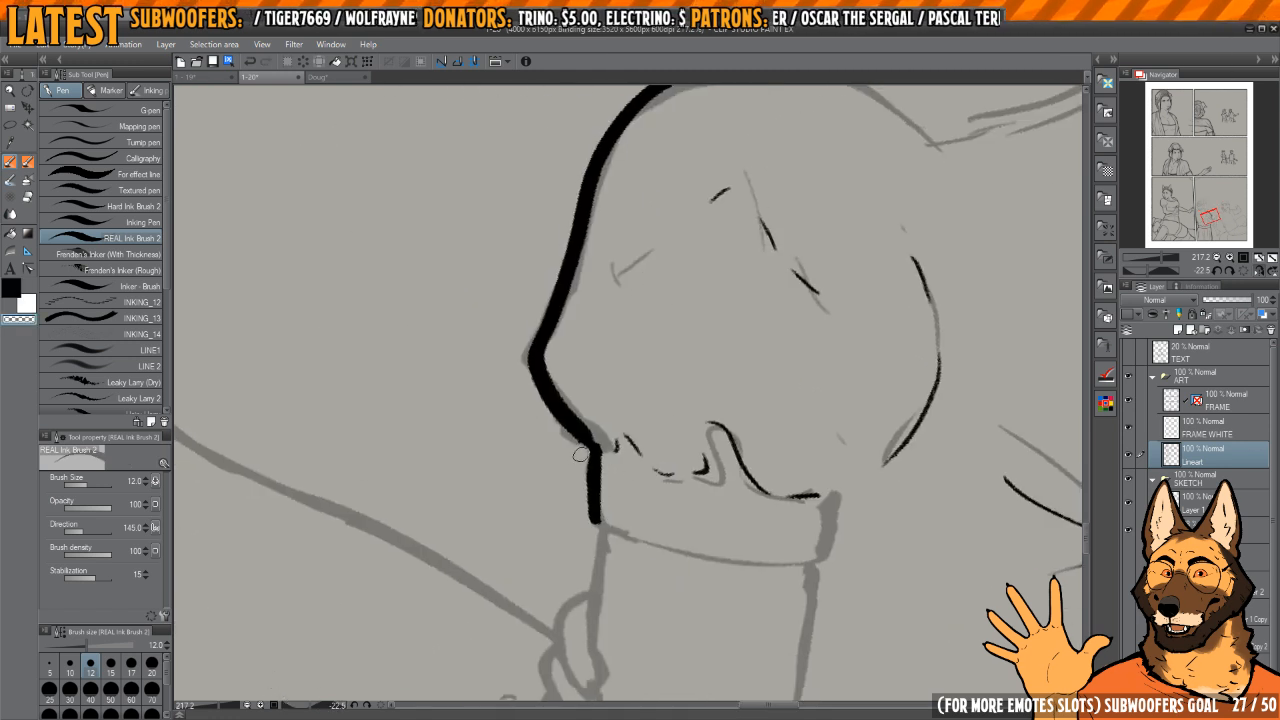
{"action": "mouse_move", "coordinate": [702, 401]}
{"action": "left_mouse_down"}
{"action": "mouse_move", "coordinate": [688, 406]}
{"action": "mouse_move", "coordinate": [722, 438]}
{"action": "left_mouse_up"}
{"action": "key", "text": "c"}
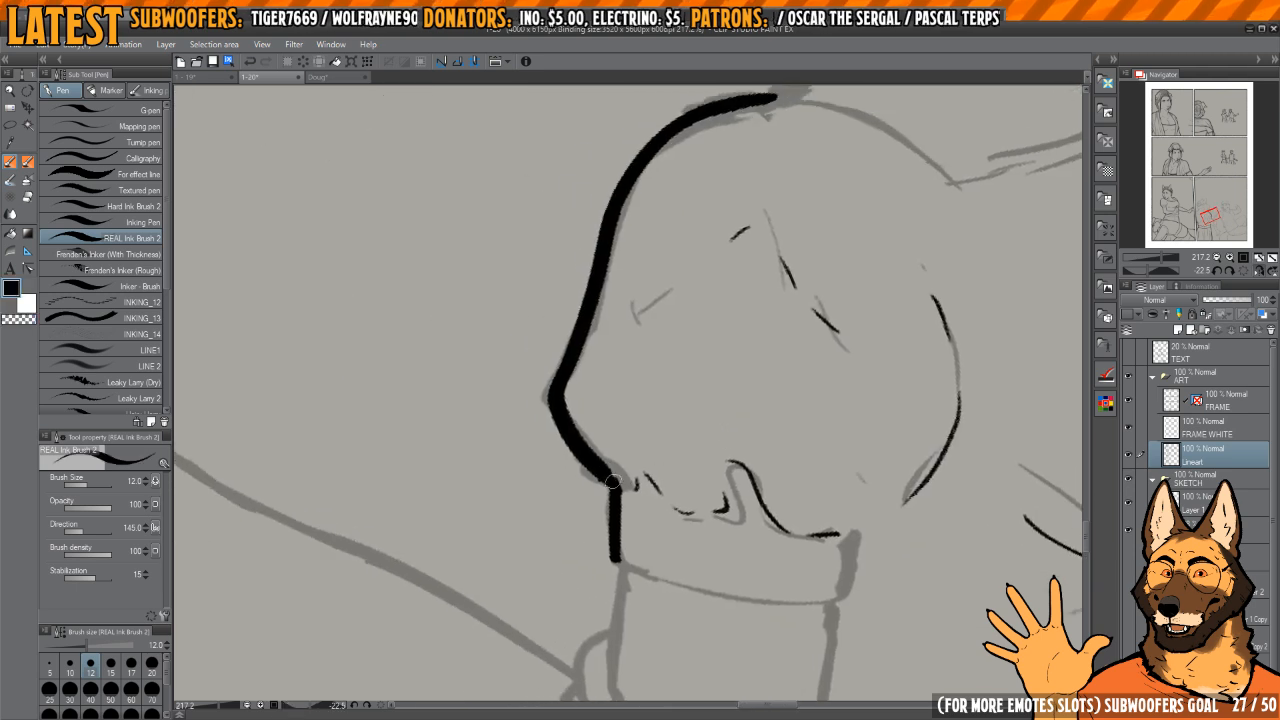
{"action": "mouse_move", "coordinate": [613, 482]}
{"action": "left_mouse_down"}
{"action": "mouse_move", "coordinate": [657, 486]}
{"action": "mouse_move", "coordinate": [690, 450]}
{"action": "mouse_move", "coordinate": [679, 368]}
{"action": "mouse_move", "coordinate": [641, 342]}
{"action": "mouse_move", "coordinate": [616, 440]}
{"action": "mouse_move", "coordinate": [626, 582]}
{"action": "left_mouse_up"}
{"action": "key", "text": "ctrl+z"}
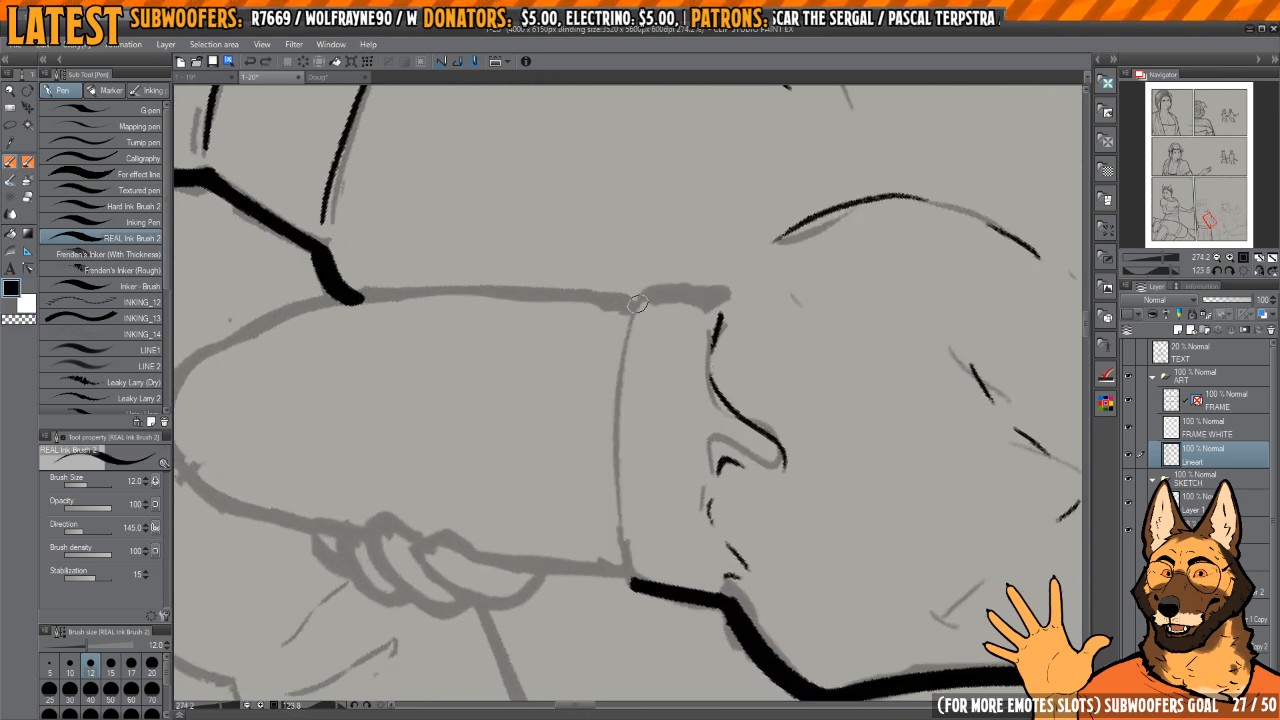
Step: Ink the cuff's curved lower edge and opposite side, plus the long arm contour running down toward the elbow
{"action": "mouse_move", "coordinate": [638, 304]}
{"action": "left_mouse_down"}
{"action": "mouse_move", "coordinate": [620, 506]}
{"action": "mouse_move", "coordinate": [631, 583]}
{"action": "left_mouse_up"}
{"action": "mouse_move", "coordinate": [692, 406]}
{"action": "left_mouse_down"}
{"action": "mouse_move", "coordinate": [671, 349]}
{"action": "mouse_move", "coordinate": [705, 343]}
{"action": "mouse_move", "coordinate": [719, 377]}
{"action": "mouse_move", "coordinate": [684, 360]}
{"action": "left_mouse_up"}
{"action": "key", "text": "h"}
{"action": "key", "text": "h"}
{"action": "mouse_move", "coordinate": [686, 420]}
{"action": "left_mouse_down"}
{"action": "mouse_move", "coordinate": [697, 371]}
{"action": "mouse_move", "coordinate": [663, 357]}
{"action": "mouse_move", "coordinate": [645, 371]}
{"action": "mouse_move", "coordinate": [645, 472]}
{"action": "mouse_move", "coordinate": [712, 648]}
{"action": "left_mouse_up"}
Step: Ink the rounded elbow and continue the arm's contour up to just below the gripping fingers
{"action": "key", "text": "h"}
{"action": "left_click_drag", "start_coordinate": [610, 445], "coordinate": [664, 447]}
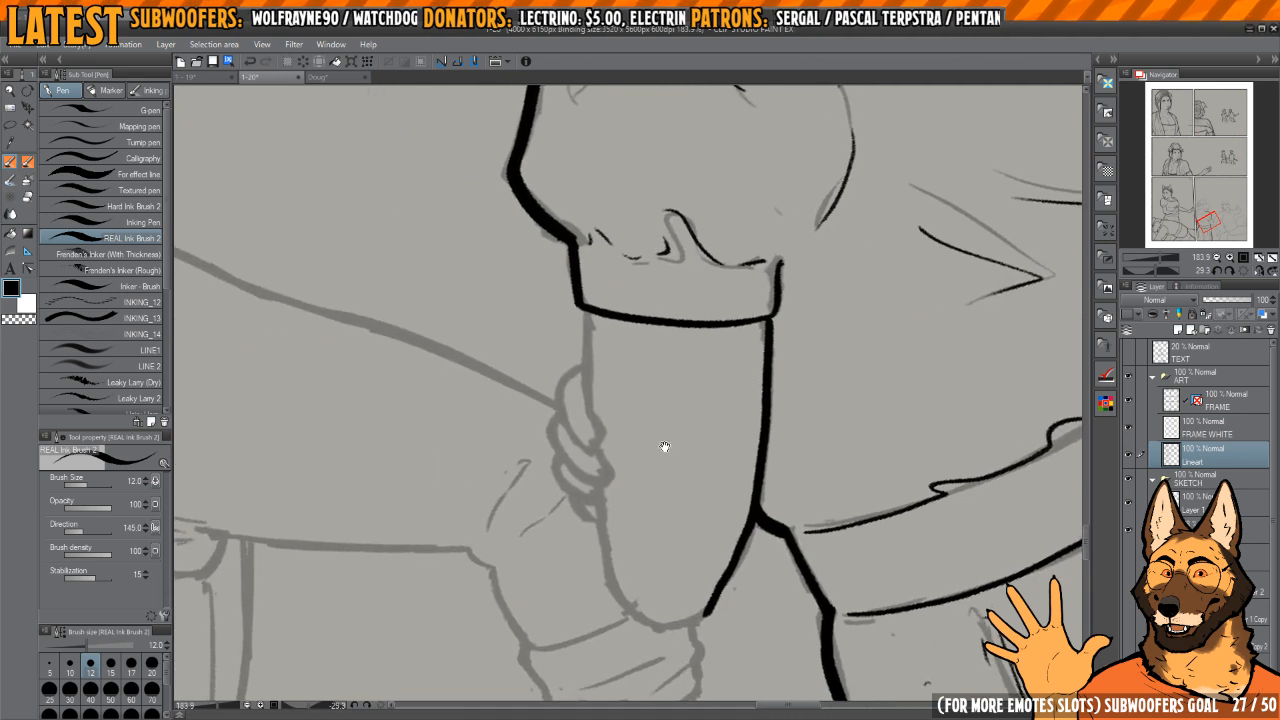
{"action": "key", "text": "h"}
{"action": "left_click_drag", "start_coordinate": [691, 385], "coordinate": [709, 320]}
{"action": "left_click_drag", "start_coordinate": [651, 471], "coordinate": [671, 500]}
{"action": "key", "text": "h"}
{"action": "left_click_drag", "start_coordinate": [716, 425], "coordinate": [729, 419]}
{"action": "mouse_move", "coordinate": [603, 470]}
{"action": "left_mouse_down"}
{"action": "mouse_move", "coordinate": [630, 463]}
{"action": "mouse_move", "coordinate": [605, 534]}
{"action": "mouse_move", "coordinate": [611, 482]}
{"action": "mouse_move", "coordinate": [686, 474]}
{"action": "mouse_move", "coordinate": [757, 500]}
{"action": "left_mouse_up"}
{"action": "key", "text": "ctrl+z"}
{"action": "key", "text": "h"}
{"action": "key", "text": "c"}
Step: Ink the arm's remaining edge from the cuff down to the gripping fingers, redrawing it and trimming it with transparent ink
{"action": "key", "text": "c"}
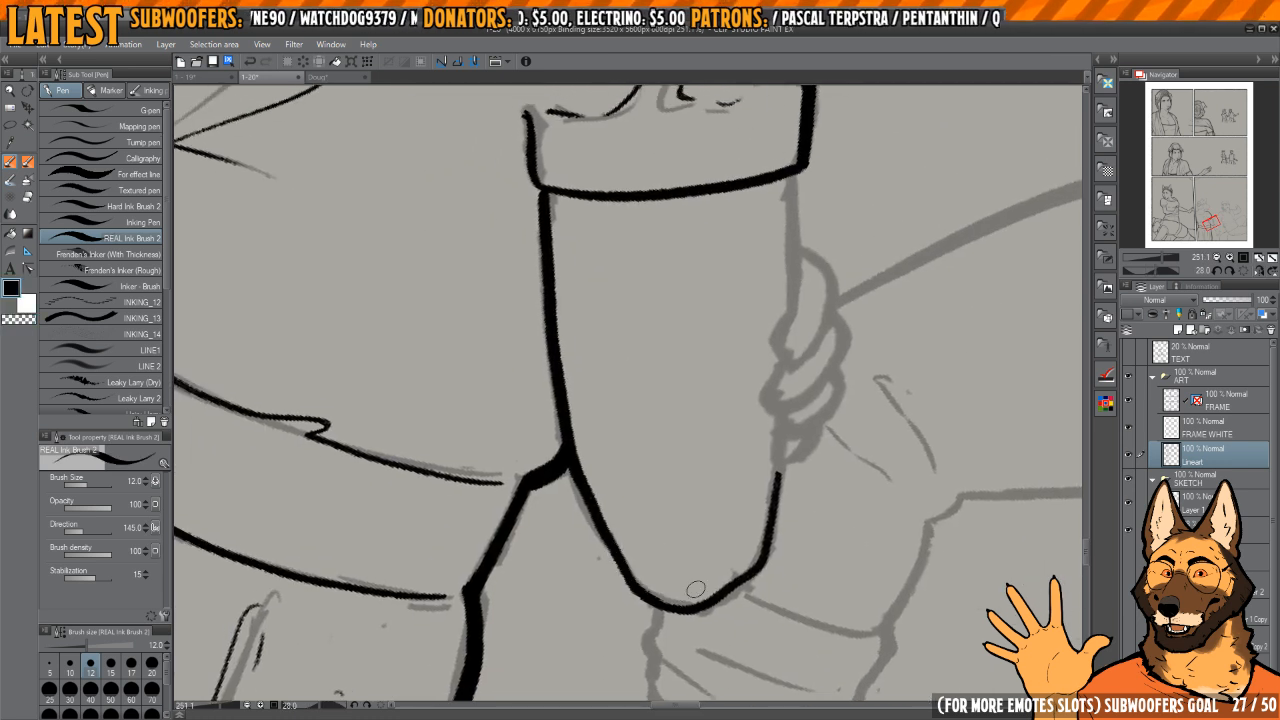
{"action": "key", "text": "h"}
{"action": "left_click_drag", "start_coordinate": [524, 408], "coordinate": [634, 463]}
{"action": "left_click_drag", "start_coordinate": [550, 342], "coordinate": [560, 340]}
{"action": "mouse_move", "coordinate": [560, 342]}
{"action": "left_mouse_down"}
{"action": "mouse_move", "coordinate": [657, 383]}
{"action": "mouse_move", "coordinate": [660, 443]}
{"action": "left_mouse_up"}
{"action": "left_click_drag", "start_coordinate": [682, 279], "coordinate": [683, 458]}
{"action": "key", "text": "h"}
{"action": "left_click_drag", "start_coordinate": [680, 377], "coordinate": [676, 425]}
{"action": "key", "text": "h"}
{"action": "key", "text": "ctrl+z"}
{"action": "key", "text": "h"}
{"action": "mouse_move", "coordinate": [685, 325]}
{"action": "left_mouse_down"}
{"action": "mouse_move", "coordinate": [692, 519]}
{"action": "mouse_move", "coordinate": [669, 449]}
{"action": "left_mouse_up"}
{"action": "key", "text": "h"}
{"action": "key", "text": "c"}
{"action": "mouse_move", "coordinate": [670, 315]}
{"action": "left_mouse_down"}
{"action": "mouse_move", "coordinate": [690, 522]}
{"action": "mouse_move", "coordinate": [669, 345]}
{"action": "mouse_move", "coordinate": [680, 512]}
{"action": "left_mouse_up"}
{"action": "key", "text": "c"}
{"action": "left_click_drag", "start_coordinate": [684, 492], "coordinate": [667, 396]}
{"action": "key", "text": "h"}
{"action": "key", "text": "h"}
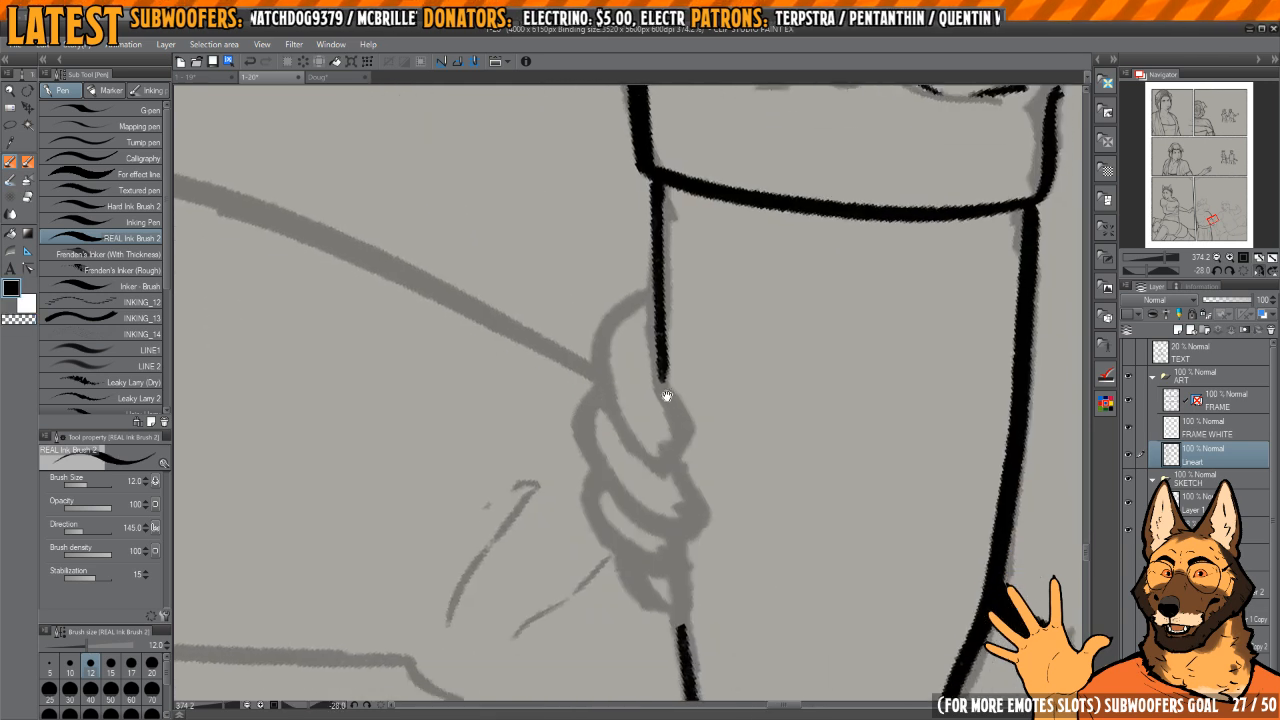
Step: Ink the outline of the first finger gripping the arm, nearest the cuff, and clean up its tip
{"action": "mouse_move", "coordinate": [696, 336]}
{"action": "left_mouse_down", "text": "shift"}
{"action": "mouse_move", "coordinate": [724, 399]}
{"action": "mouse_move", "coordinate": [711, 374]}
{"action": "mouse_move", "coordinate": [774, 354]}
{"action": "mouse_move", "coordinate": [770, 282]}
{"action": "mouse_move", "coordinate": [706, 282]}
{"action": "left_mouse_up", "text": "shift"}
{"action": "key", "text": "ctrl+z"}
{"action": "mouse_move", "coordinate": [800, 290]}
{"action": "left_mouse_down"}
{"action": "mouse_move", "coordinate": [718, 279]}
{"action": "mouse_move", "coordinate": [648, 335]}
{"action": "mouse_move", "coordinate": [616, 391]}
{"action": "mouse_move", "coordinate": [605, 492]}
{"action": "mouse_move", "coordinate": [688, 478]}
{"action": "mouse_move", "coordinate": [704, 395]}
{"action": "left_mouse_up"}
{"action": "key", "text": "c"}
{"action": "mouse_move", "coordinate": [606, 500]}
{"action": "left_mouse_down"}
{"action": "mouse_move", "coordinate": [623, 521]}
{"action": "mouse_move", "coordinate": [645, 501]}
{"action": "left_mouse_up"}
{"action": "key", "text": "c"}
{"action": "mouse_move", "coordinate": [640, 505]}
{"action": "left_mouse_down"}
{"action": "mouse_move", "coordinate": [654, 440]}
{"action": "mouse_move", "coordinate": [658, 474]}
{"action": "left_mouse_up"}
{"action": "left_click_drag", "start_coordinate": [671, 435], "coordinate": [742, 393]}
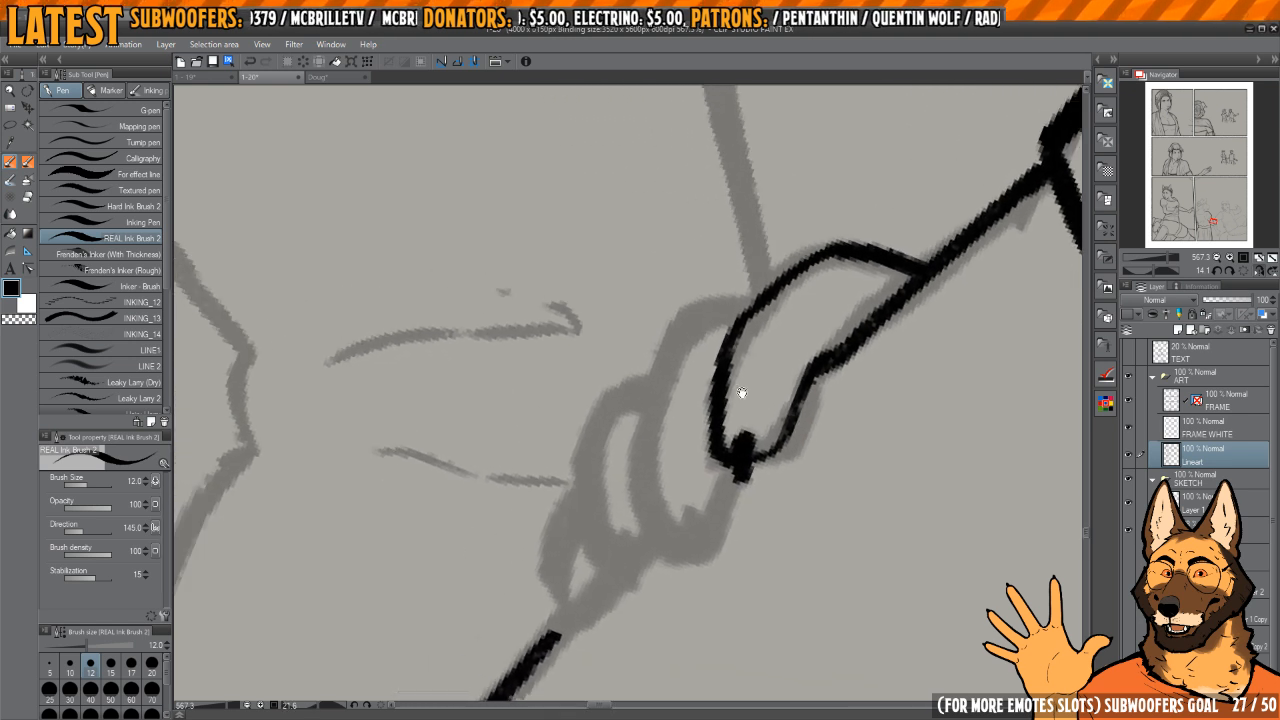
Step: Ink the second gripping finger beside the first, trimming and touching up its fingertip
{"action": "mouse_move", "coordinate": [757, 290]}
{"action": "left_mouse_down"}
{"action": "mouse_move", "coordinate": [700, 314]}
{"action": "mouse_move", "coordinate": [634, 429]}
{"action": "mouse_move", "coordinate": [660, 546]}
{"action": "mouse_move", "coordinate": [738, 468]}
{"action": "left_mouse_up"}
{"action": "left_click_drag", "start_coordinate": [638, 502], "coordinate": [630, 480]}
{"action": "key", "text": "c"}
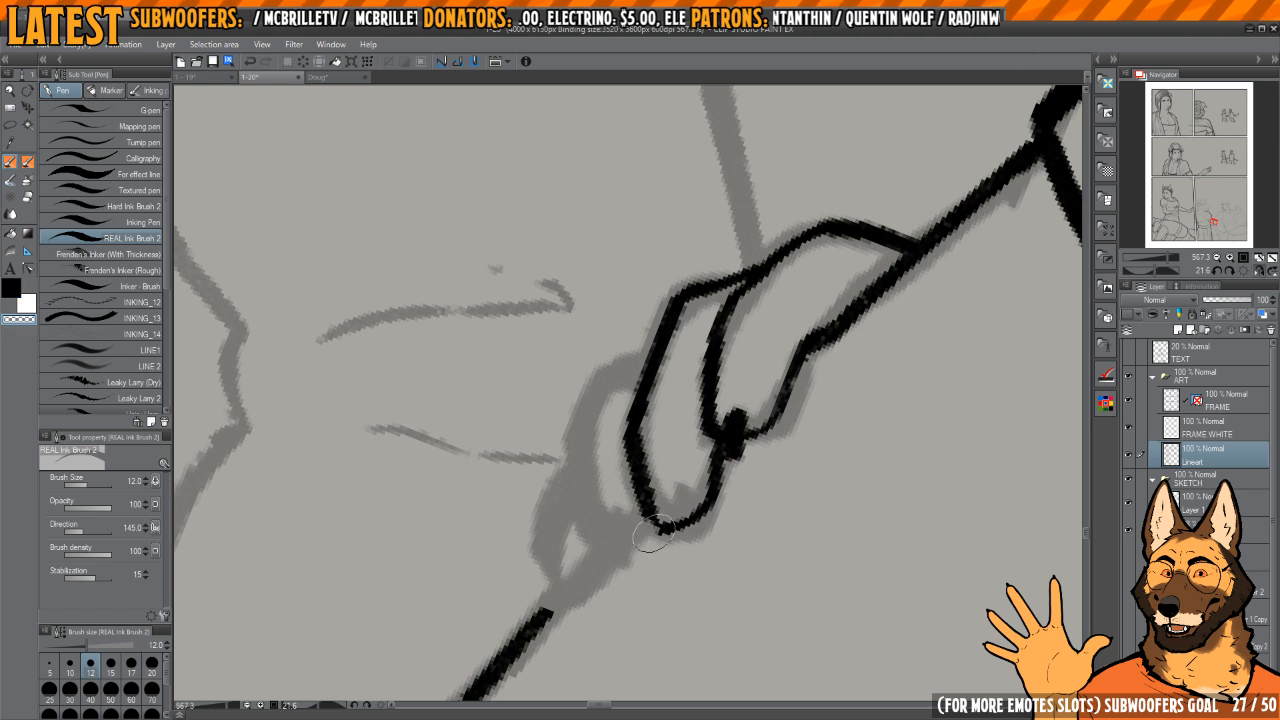
{"action": "mouse_move", "coordinate": [650, 538]}
{"action": "left_mouse_down"}
{"action": "mouse_move", "coordinate": [624, 370]}
{"action": "mouse_move", "coordinate": [676, 302]}
{"action": "mouse_move", "coordinate": [640, 429]}
{"action": "mouse_move", "coordinate": [660, 520]}
{"action": "left_mouse_up"}
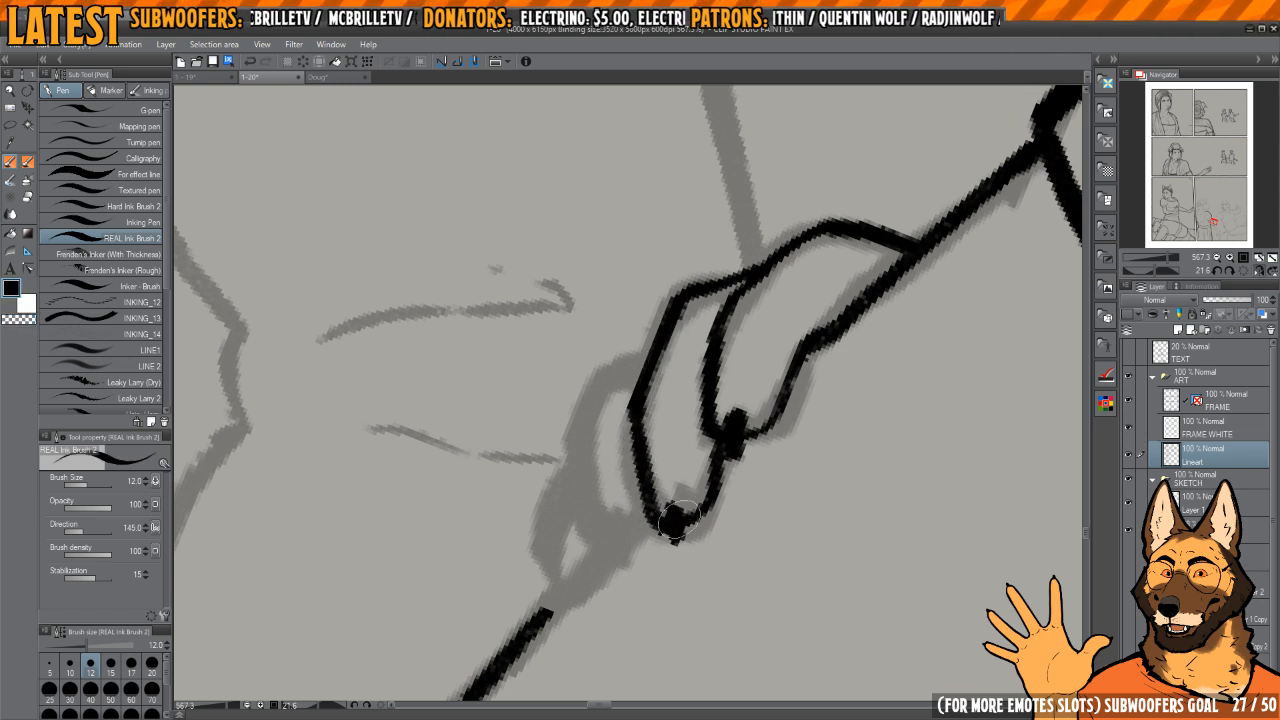
{"action": "left_click_drag", "start_coordinate": [639, 464], "coordinate": [672, 449]}
Step: Ink the third gripping finger and the outer edge of the fourth
{"action": "mouse_move", "coordinate": [686, 327]}
{"action": "left_mouse_down"}
{"action": "mouse_move", "coordinate": [635, 364]}
{"action": "mouse_move", "coordinate": [609, 429]}
{"action": "mouse_move", "coordinate": [626, 507]}
{"action": "mouse_move", "coordinate": [663, 541]}
{"action": "mouse_move", "coordinate": [625, 501]}
{"action": "mouse_move", "coordinate": [653, 475]}
{"action": "left_mouse_up"}
{"action": "left_click_drag", "start_coordinate": [624, 428], "coordinate": [611, 530]}
{"action": "mouse_move", "coordinate": [609, 470]}
{"action": "left_mouse_down"}
{"action": "mouse_move", "coordinate": [633, 417]}
{"action": "mouse_move", "coordinate": [614, 511]}
{"action": "left_mouse_up"}
{"action": "key", "text": "c"}
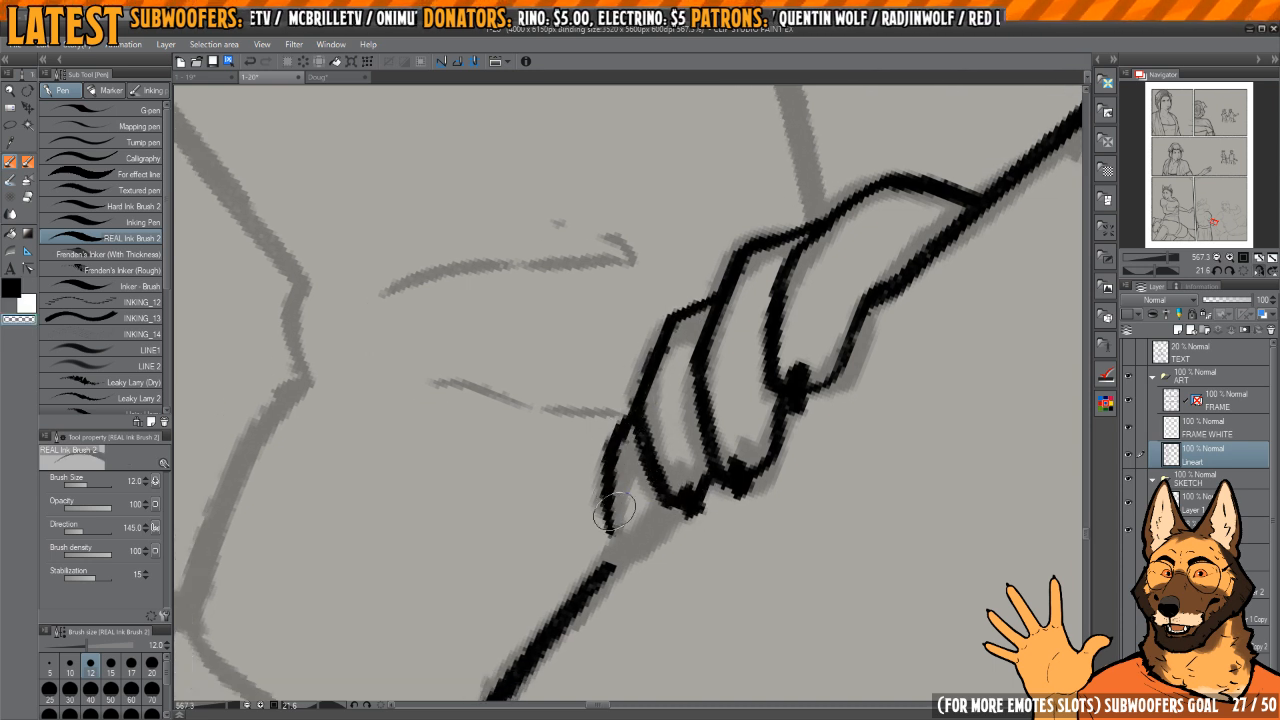
Step: Close the fourth finger's tip and thin the line separating it from the third finger with transparent ink
{"action": "mouse_move", "coordinate": [609, 438]}
{"action": "left_mouse_down"}
{"action": "mouse_move", "coordinate": [599, 500]}
{"action": "mouse_move", "coordinate": [637, 543]}
{"action": "left_mouse_up"}
{"action": "key", "text": "c"}
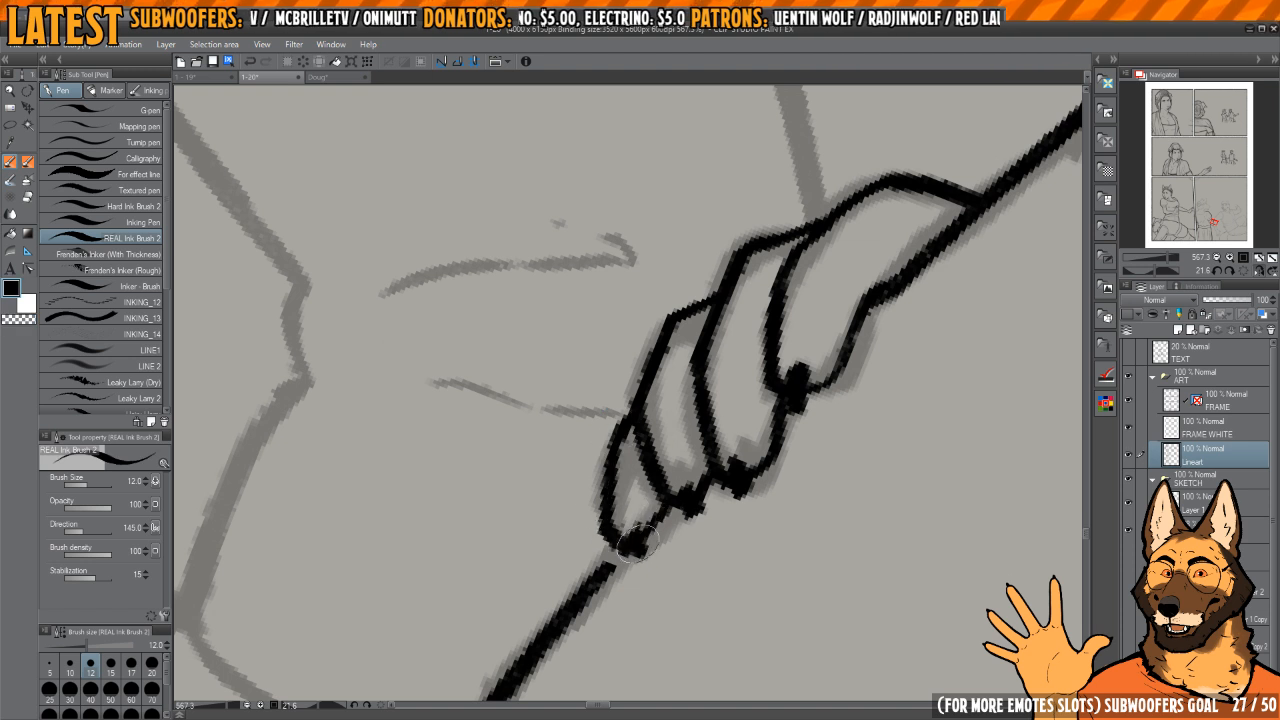
{"action": "left_click_drag", "start_coordinate": [638, 435], "coordinate": [649, 481]}
{"action": "key", "text": "c"}
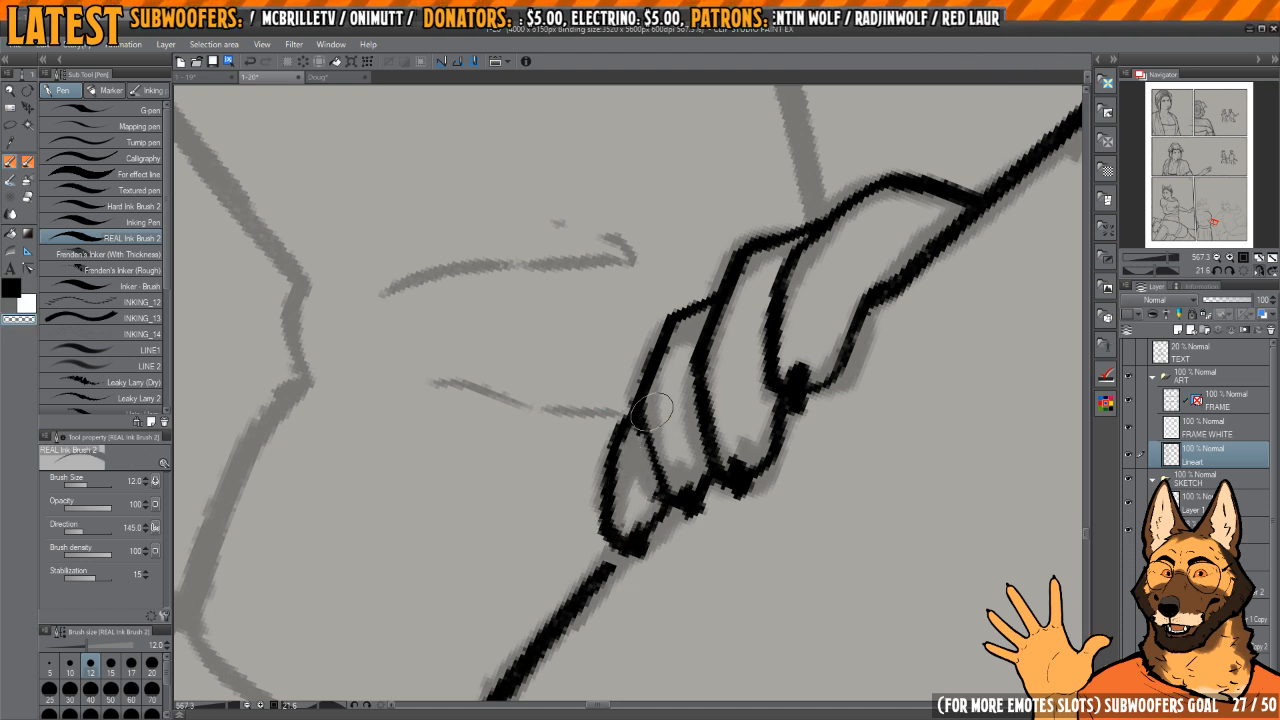
{"action": "left_click_drag", "start_coordinate": [731, 476], "coordinate": [718, 459]}
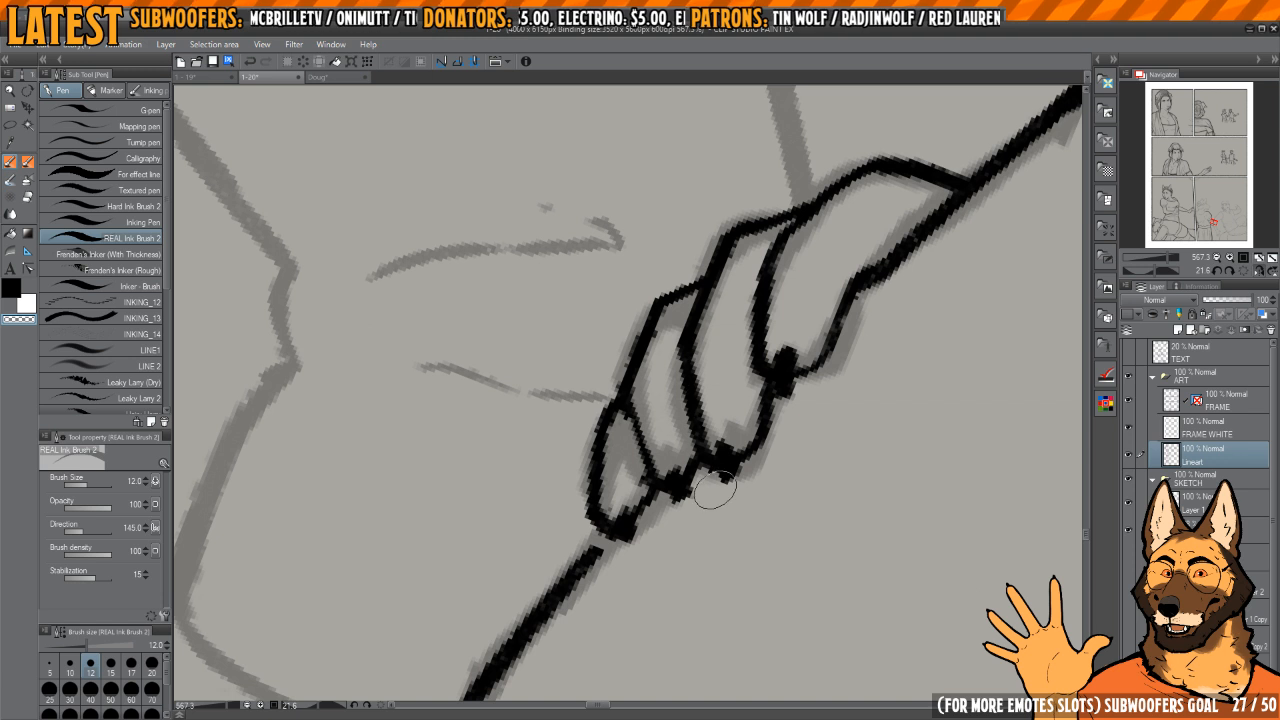
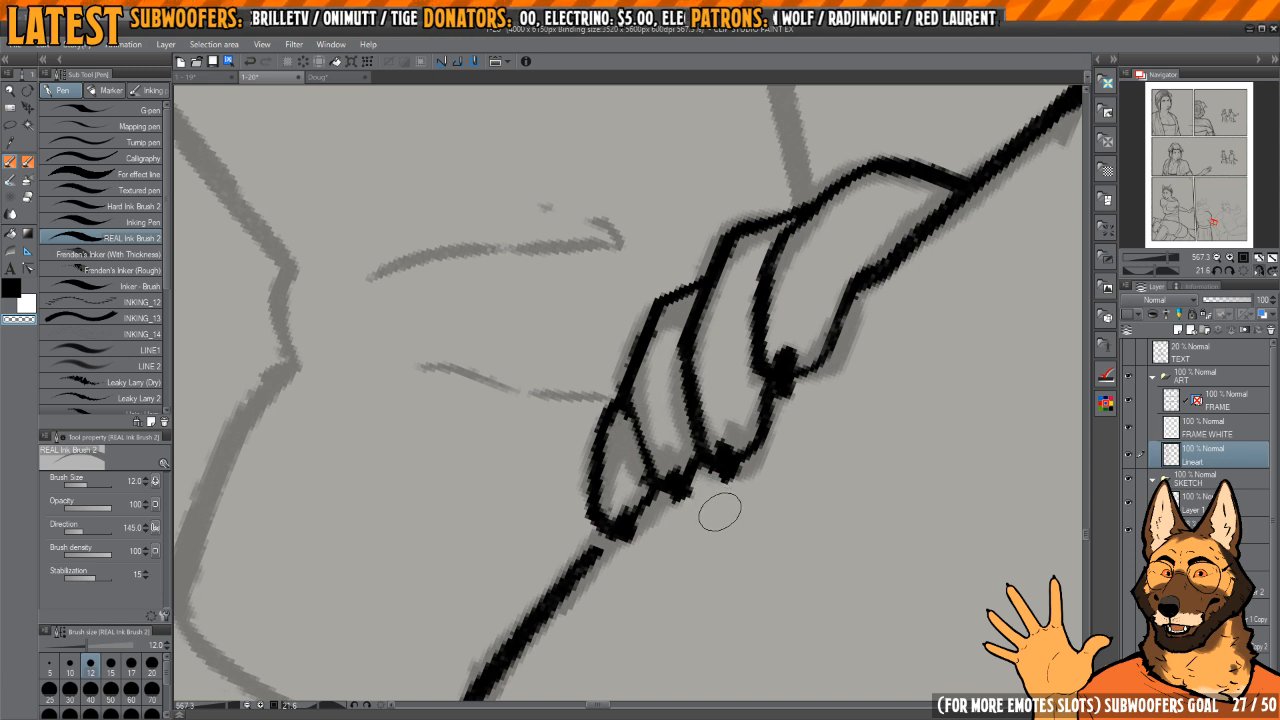
Step: Touch up the gripping fingertips and close the gap between the fourth fingertip and the arm outline
{"action": "left_click_drag", "start_coordinate": [789, 374], "coordinate": [750, 412], "text": "shift"}
{"action": "left_click_drag", "start_coordinate": [650, 450], "coordinate": [680, 445], "text": "ctrl"}
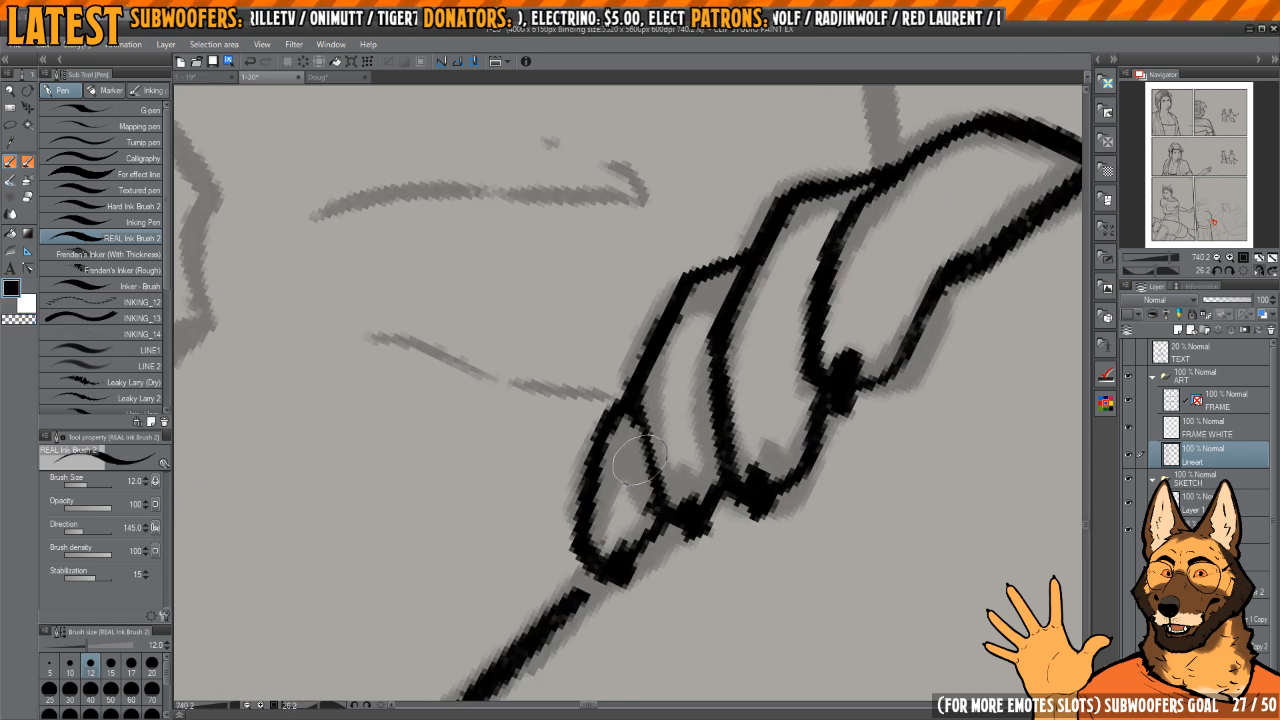
{"action": "key", "text": "c"}
{"action": "scroll", "coordinate": [660, 512], "scroll_direction": "down", "scroll_amount": 1}
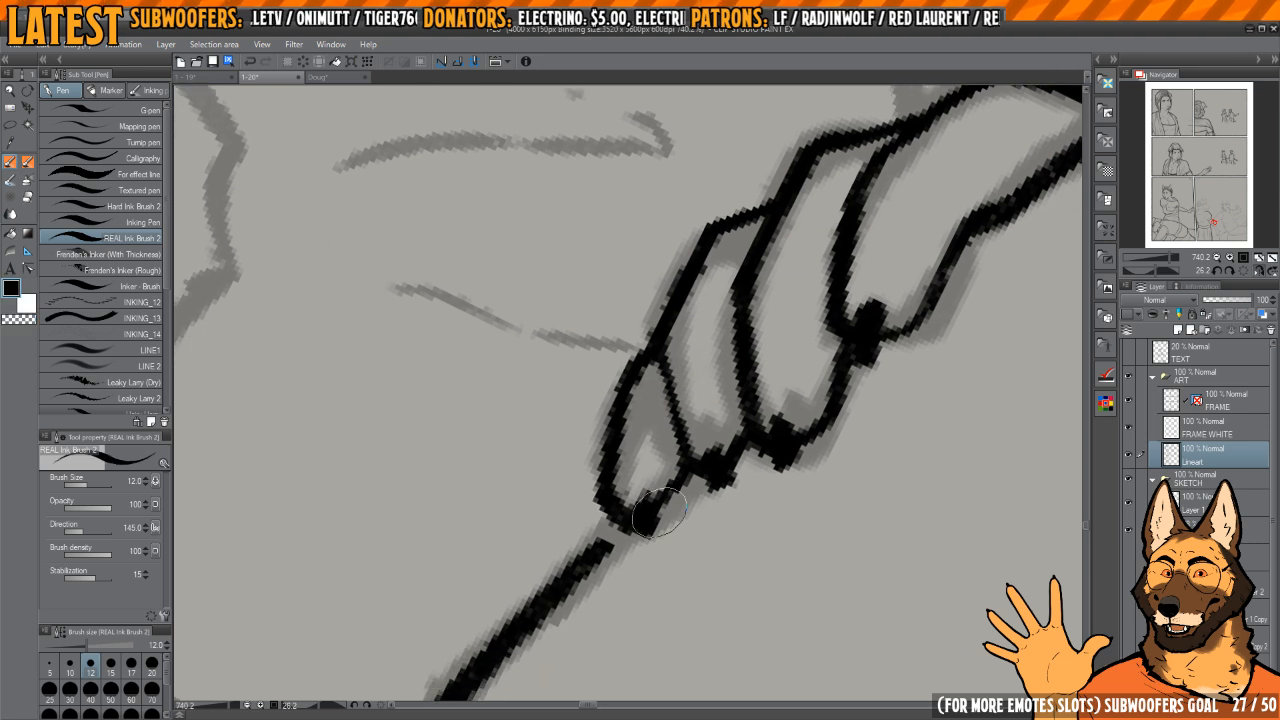
{"action": "left_click_drag", "start_coordinate": [606, 536], "coordinate": [618, 528]}
{"action": "left_click_drag", "start_coordinate": [700, 429], "coordinate": [615, 436], "text": "ctrl"}
{"action": "left_click_drag", "start_coordinate": [780, 372], "coordinate": [735, 467]}
{"action": "left_click_drag", "start_coordinate": [742, 421], "coordinate": [745, 435], "text": "shift"}
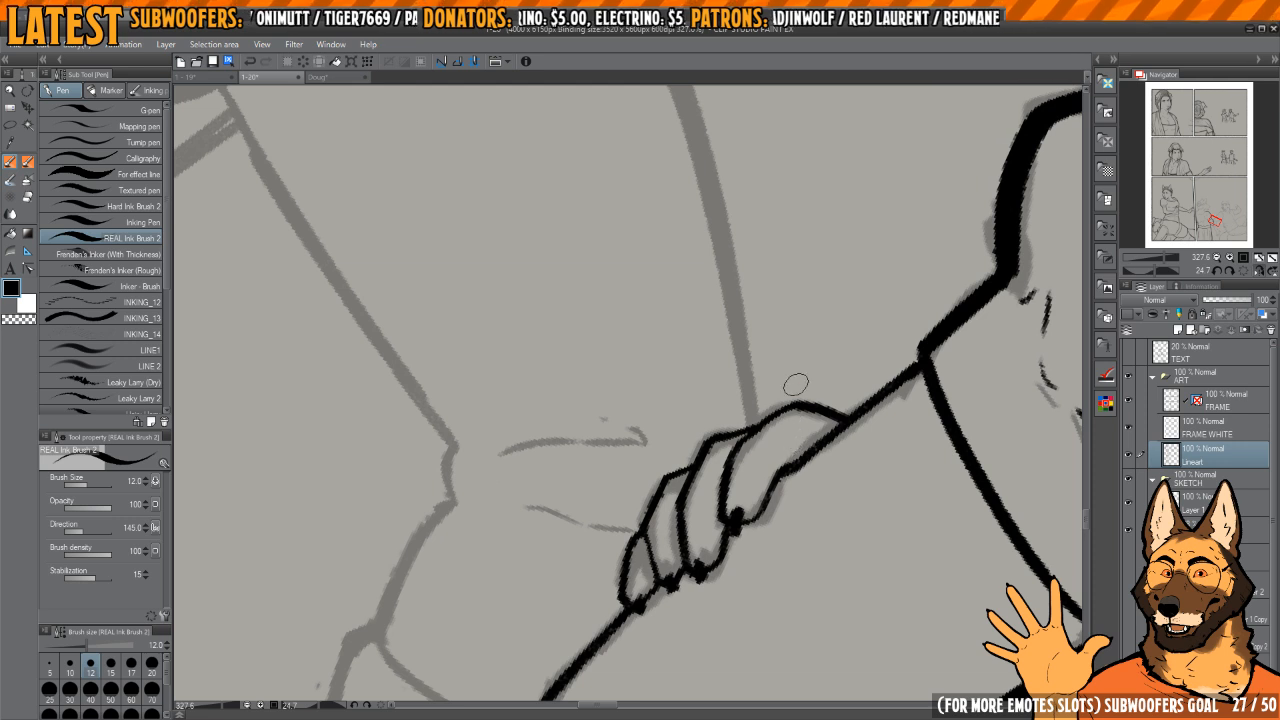
Step: Ink the upper arm's inner edge from the belt line down to the elbow
{"action": "left_click_drag", "start_coordinate": [770, 384], "coordinate": [724, 450], "text": "ctrl"}
{"action": "key", "text": "h"}
{"action": "left_click_drag", "start_coordinate": [734, 371], "coordinate": [842, 338], "text": "shift"}
{"action": "key", "text": "h"}
{"action": "left_click_drag", "start_coordinate": [842, 338], "coordinate": [850, 393], "text": "shift"}
{"action": "mouse_move", "coordinate": [588, 365]}
{"action": "left_mouse_down"}
{"action": "mouse_move", "coordinate": [616, 352]}
{"action": "mouse_move", "coordinate": [650, 516]}
{"action": "left_mouse_up"}
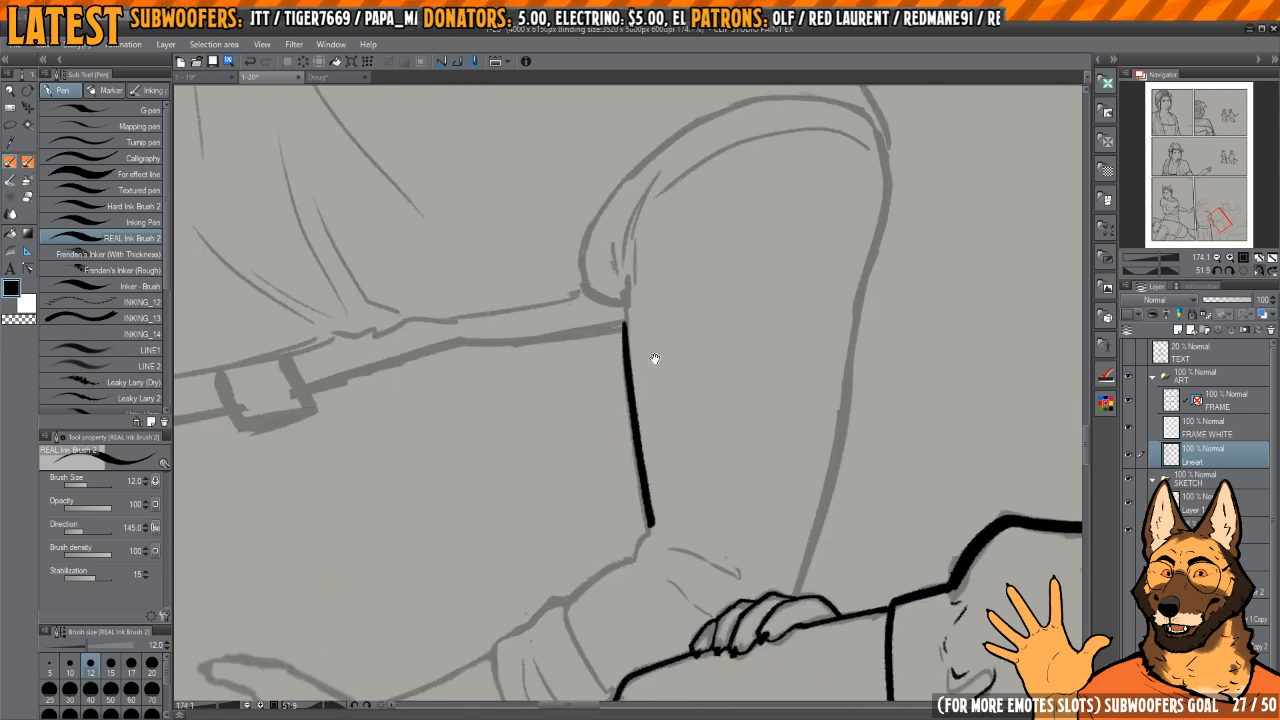
{"action": "left_click_drag", "start_coordinate": [655, 358], "coordinate": [679, 360]}
Step: Ink the upper arm's outer edge from below the shoulder down toward the gripping fingers, redoing the upper stroke
{"action": "key", "text": "h"}
{"action": "left_click_drag", "start_coordinate": [645, 314], "coordinate": [650, 315], "text": "shift"}
{"action": "left_click_drag", "start_coordinate": [523, 307], "coordinate": [773, 443]}
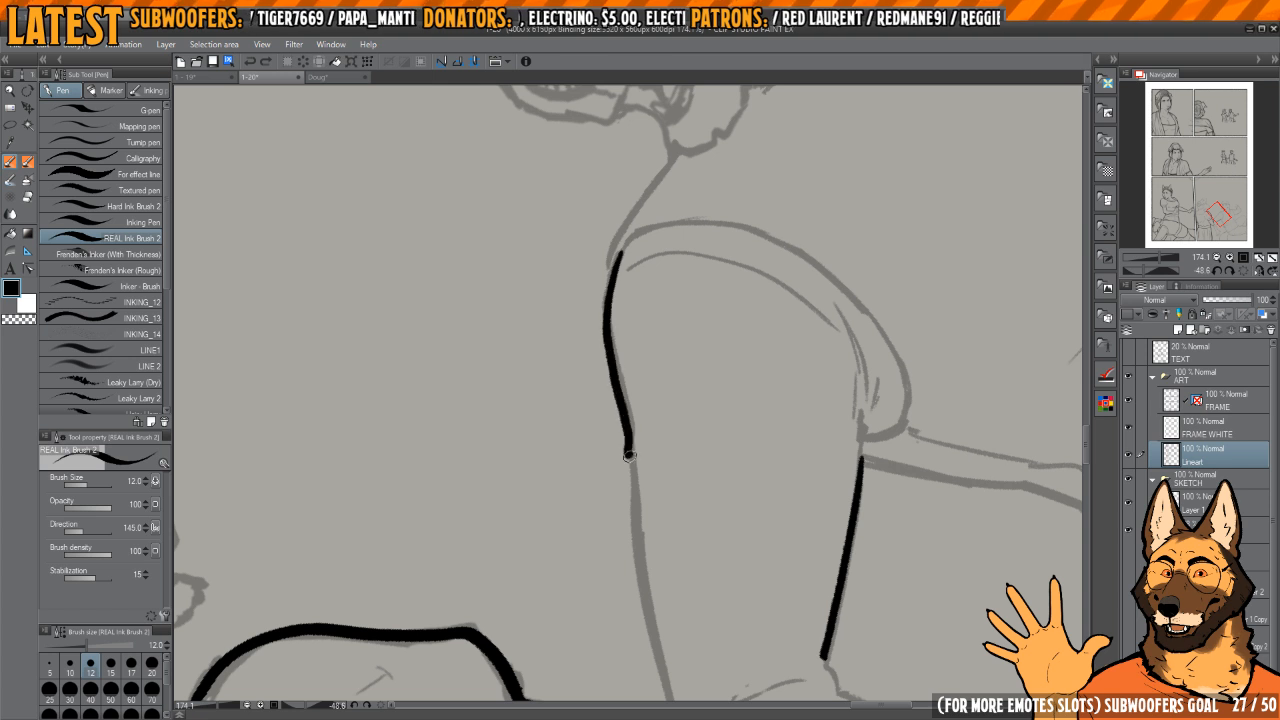
{"action": "left_click_drag", "start_coordinate": [629, 456], "coordinate": [617, 416]}
{"action": "left_click_drag", "start_coordinate": [598, 257], "coordinate": [604, 257], "text": "shift"}
{"action": "left_click_drag", "start_coordinate": [604, 257], "coordinate": [613, 321]}
{"action": "key", "text": "ctrl+z"}
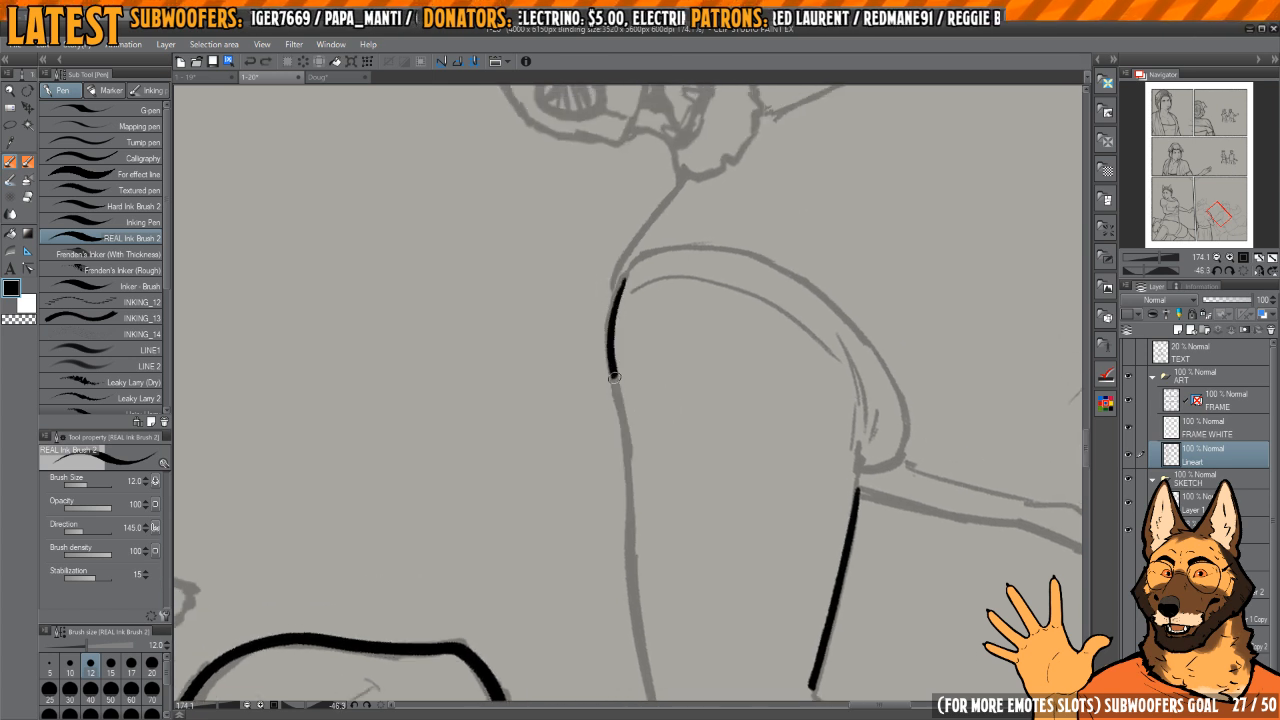
{"action": "mouse_move", "coordinate": [624, 451]}
{"action": "left_mouse_down"}
{"action": "mouse_move", "coordinate": [610, 354]}
{"action": "mouse_move", "coordinate": [625, 535]}
{"action": "left_mouse_up"}
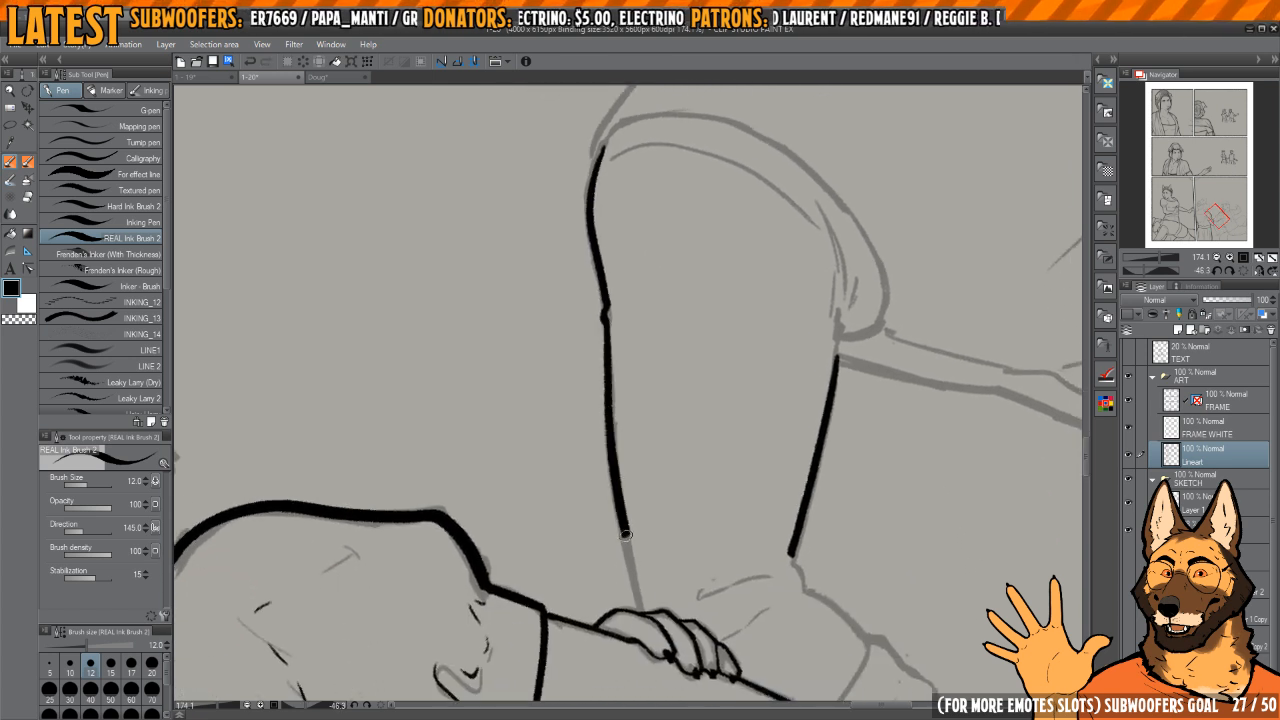
Step: Thicken the outer contour of the first three gripping fingers, starting where the first one meets the gripped arm
{"action": "key", "text": "h"}
{"action": "left_click_drag", "start_coordinate": [731, 507], "coordinate": [710, 318]}
{"action": "scroll", "coordinate": [710, 318], "scroll_direction": "up", "scroll_amount": 4}
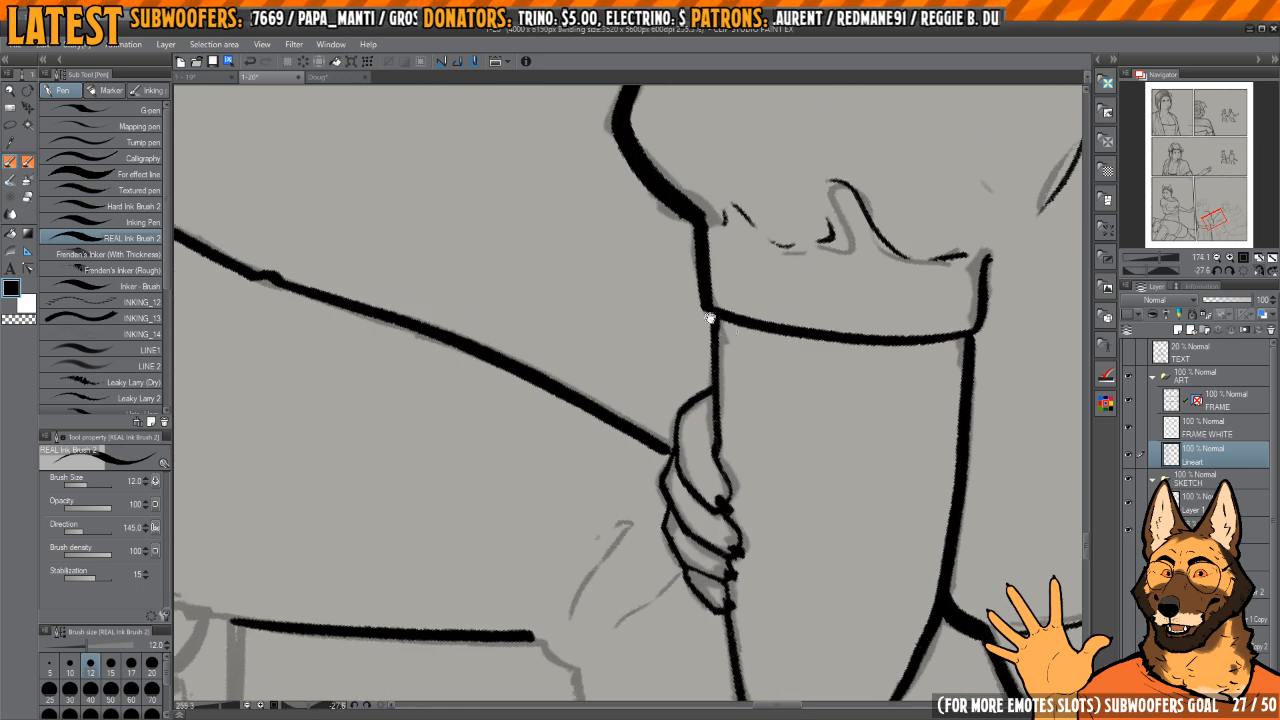
{"action": "scroll", "coordinate": [707, 370], "scroll_direction": "up", "scroll_amount": 2}
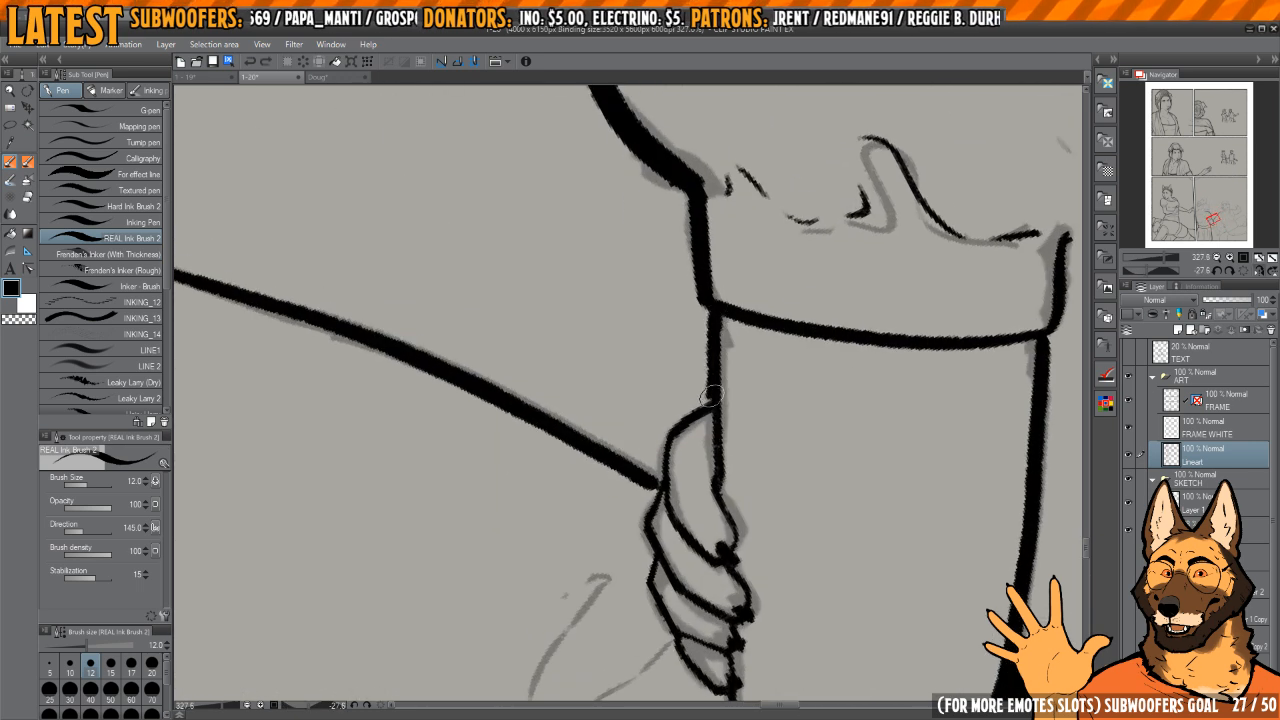
{"action": "scroll", "coordinate": [660, 485], "scroll_direction": "up", "scroll_amount": 4}
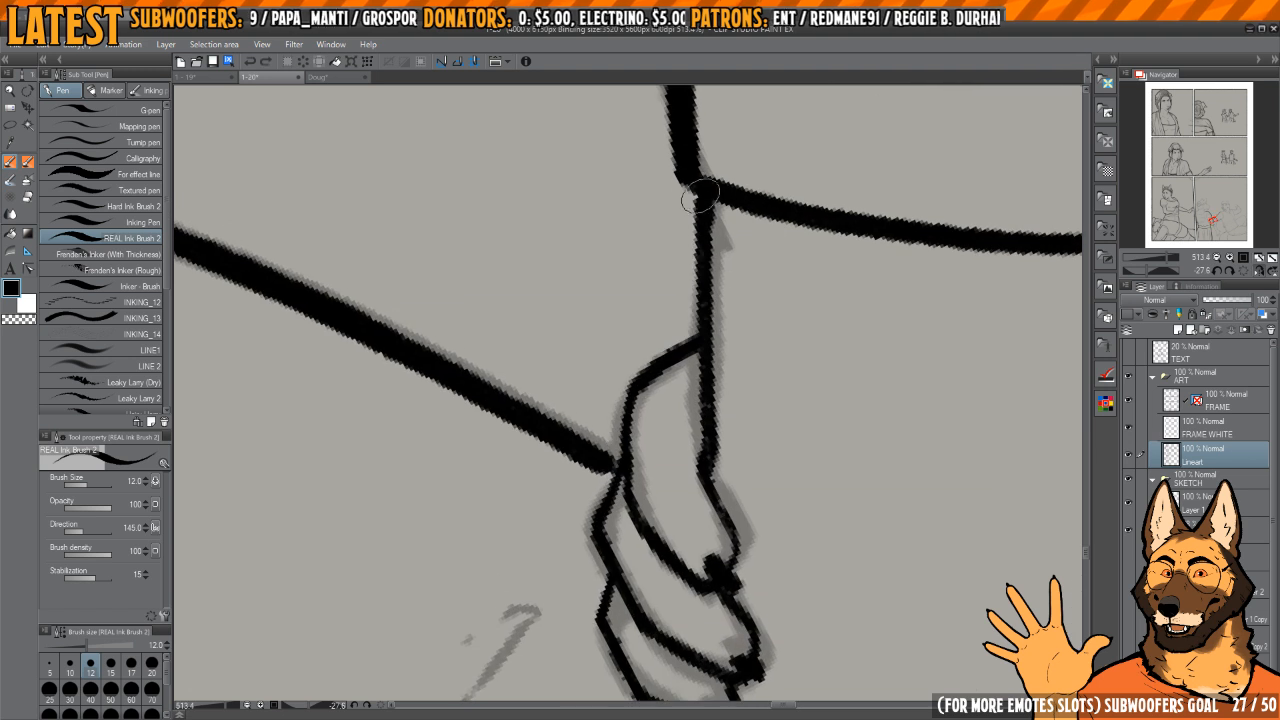
{"action": "mouse_move", "coordinate": [700, 185]}
{"action": "left_mouse_down"}
{"action": "mouse_move", "coordinate": [690, 340]}
{"action": "mouse_move", "coordinate": [635, 373]}
{"action": "mouse_move", "coordinate": [623, 467]}
{"action": "mouse_move", "coordinate": [632, 428]}
{"action": "mouse_move", "coordinate": [604, 466]}
{"action": "mouse_move", "coordinate": [613, 518]}
{"action": "left_mouse_up"}
{"action": "mouse_move", "coordinate": [619, 534]}
{"action": "left_mouse_down"}
{"action": "mouse_move", "coordinate": [606, 423]}
{"action": "mouse_move", "coordinate": [619, 517]}
{"action": "left_mouse_up"}
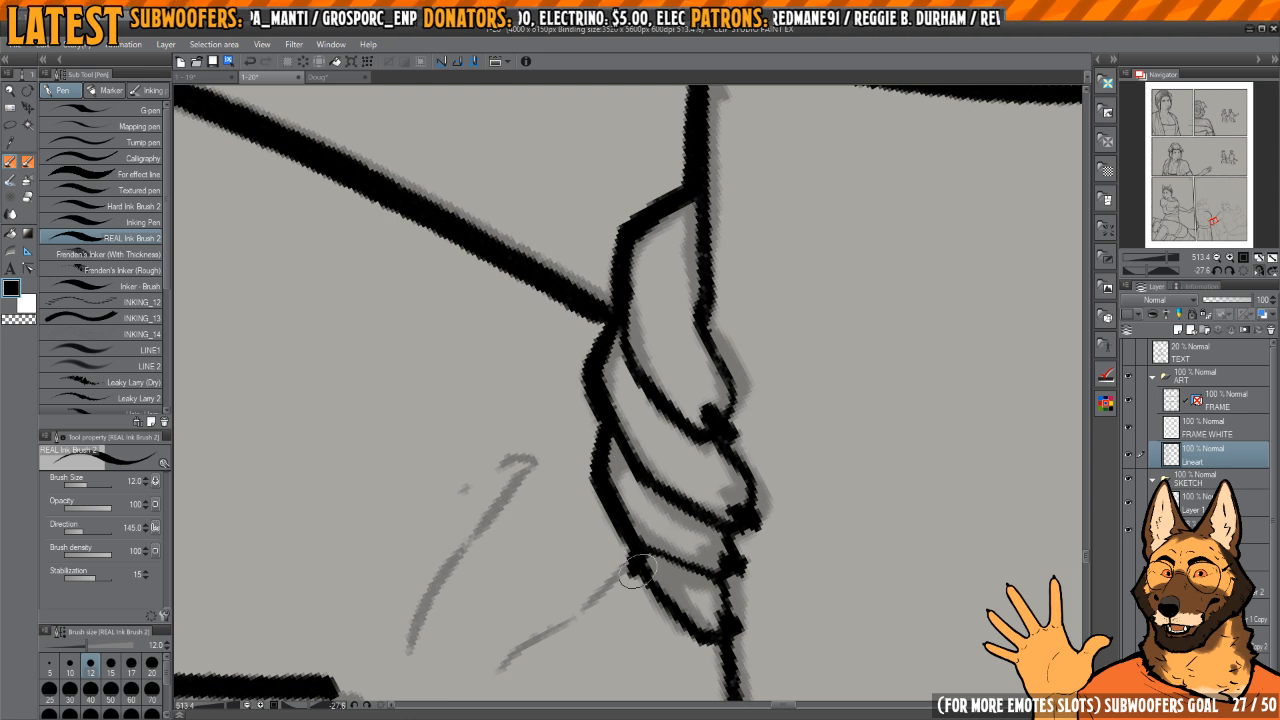
Step: Thicken the fourth gripping finger's outer edge down to its tip
{"action": "mouse_move", "coordinate": [637, 571]}
{"action": "left_mouse_down"}
{"action": "mouse_move", "coordinate": [714, 641]}
{"action": "mouse_move", "coordinate": [648, 450]}
{"action": "mouse_move", "coordinate": [649, 500]}
{"action": "left_mouse_up"}
{"action": "scroll", "coordinate": [648, 430], "scroll_direction": "down", "scroll_amount": 4}
{"action": "scroll", "coordinate": [635, 392], "scroll_direction": "up", "scroll_amount": 3}
{"action": "left_click_drag", "start_coordinate": [631, 426], "coordinate": [630, 445]}
{"action": "scroll", "coordinate": [623, 444], "scroll_direction": "up", "scroll_amount": 2}
{"action": "key", "text": "ctrl+z"}
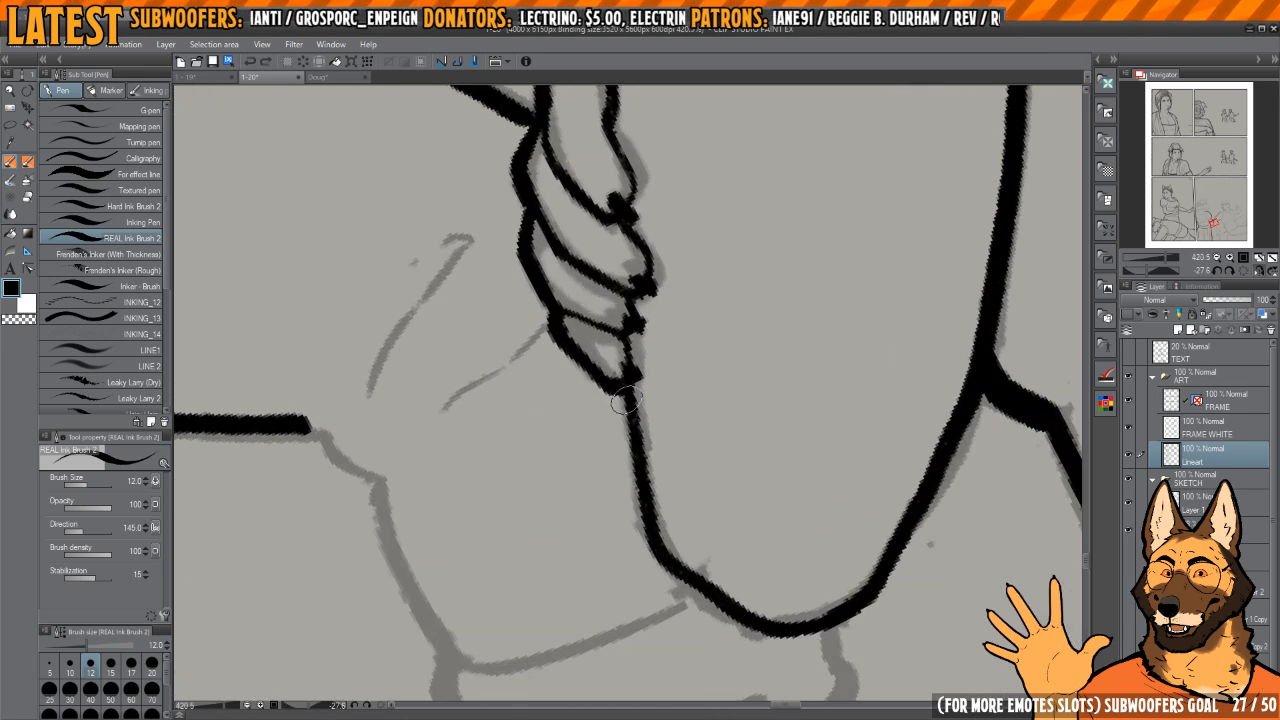
Step: Thicken the gripped arm's outline from the sleeve junction down toward its rounded lower end
{"action": "key", "text": "h"}
{"action": "scroll", "coordinate": [620, 446], "scroll_direction": "down", "scroll_amount": 4}
{"action": "scroll", "coordinate": [590, 435], "scroll_direction": "up", "scroll_amount": 5}
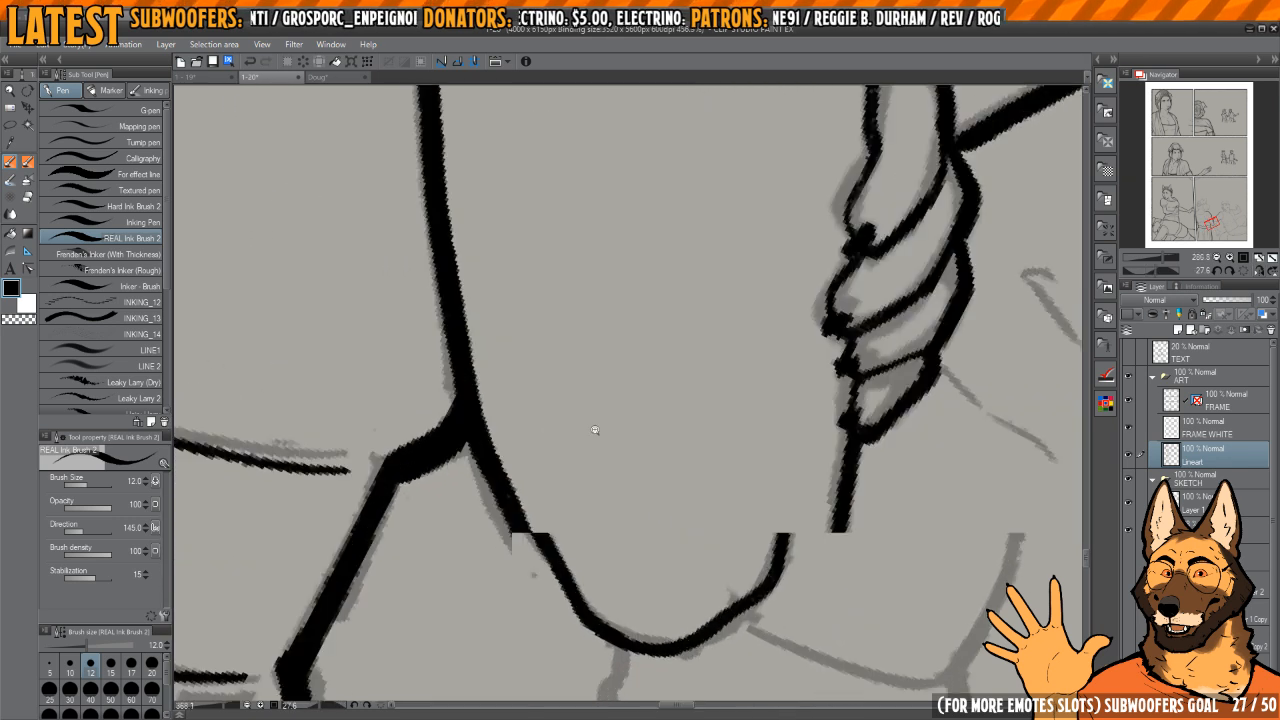
{"action": "left_click_drag", "start_coordinate": [721, 241], "coordinate": [761, 274]}
{"action": "left_click_drag", "start_coordinate": [533, 388], "coordinate": [590, 387]}
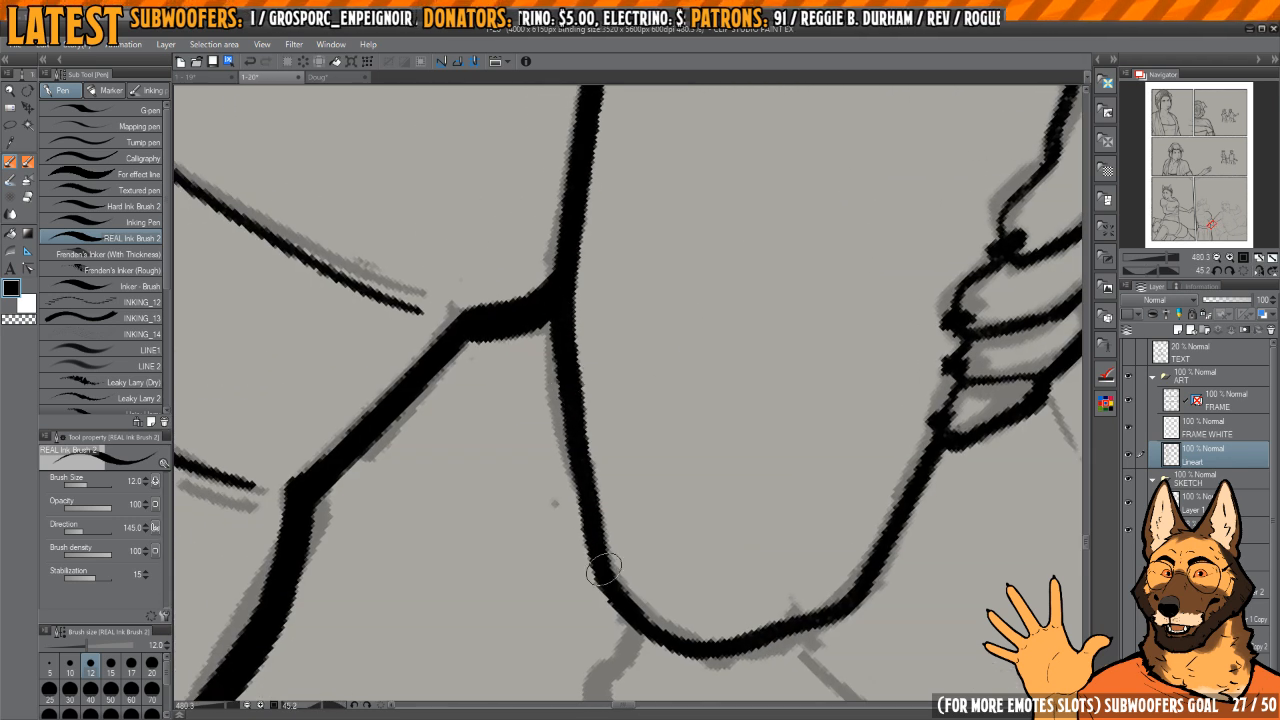
{"action": "left_click_drag", "start_coordinate": [604, 569], "coordinate": [455, 433]}
{"action": "left_click_drag", "start_coordinate": [505, 530], "coordinate": [698, 409]}
{"action": "left_click_drag", "start_coordinate": [600, 500], "coordinate": [543, 468]}
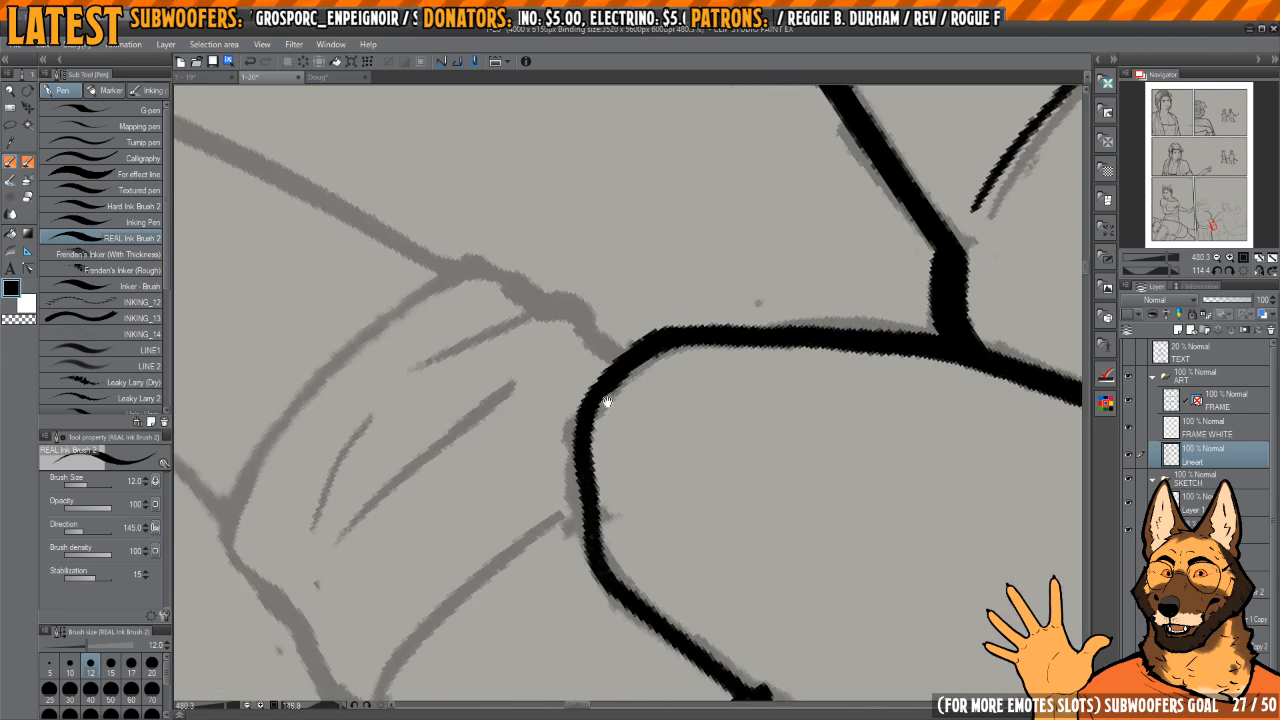
Step: Thicken the gripped arm's rounded lower end and the contour leading back to the fingers
{"action": "left_click_drag", "start_coordinate": [606, 403], "coordinate": [665, 352]}
{"action": "left_click_drag", "start_coordinate": [703, 283], "coordinate": [638, 381]}
{"action": "left_click_drag", "start_coordinate": [654, 509], "coordinate": [770, 364]}
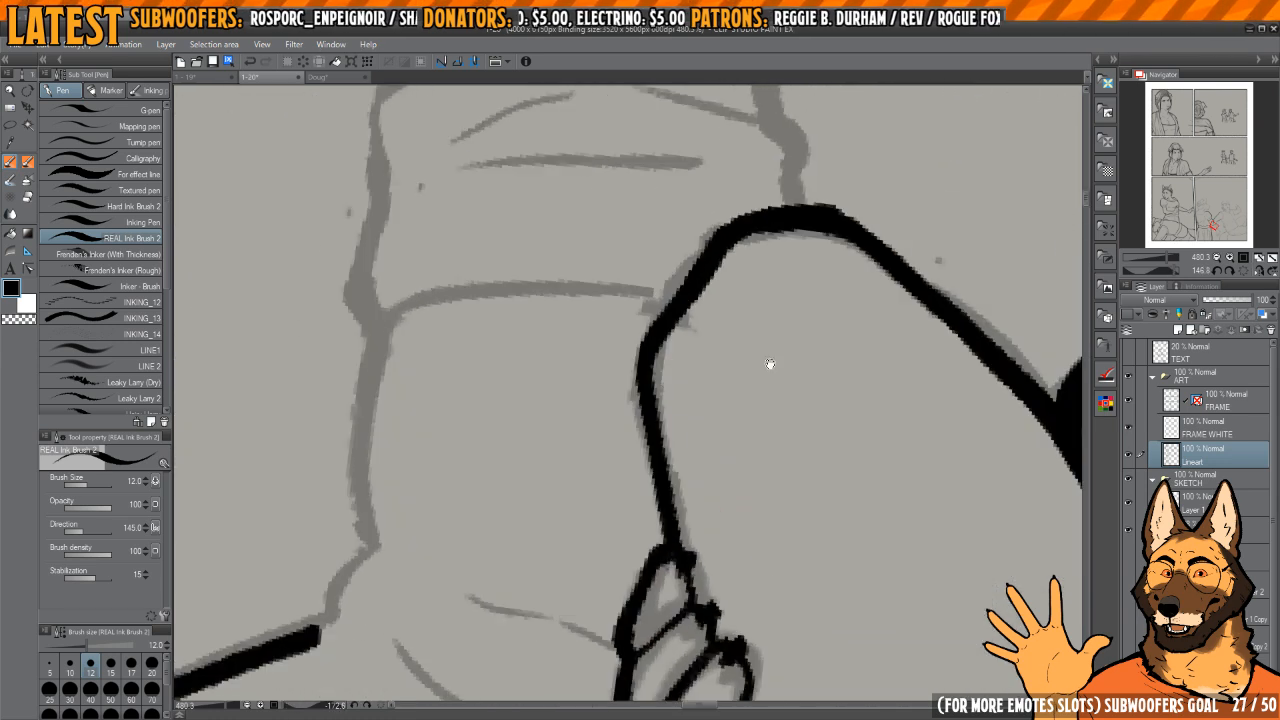
{"action": "left_click_drag", "start_coordinate": [672, 514], "coordinate": [496, 321]}
{"action": "left_click_drag", "start_coordinate": [757, 369], "coordinate": [674, 371]}
{"action": "mouse_move", "coordinate": [653, 264]}
{"action": "left_mouse_down"}
{"action": "mouse_move", "coordinate": [734, 316]}
{"action": "mouse_move", "coordinate": [758, 369]}
{"action": "mouse_move", "coordinate": [737, 322]}
{"action": "left_mouse_up"}
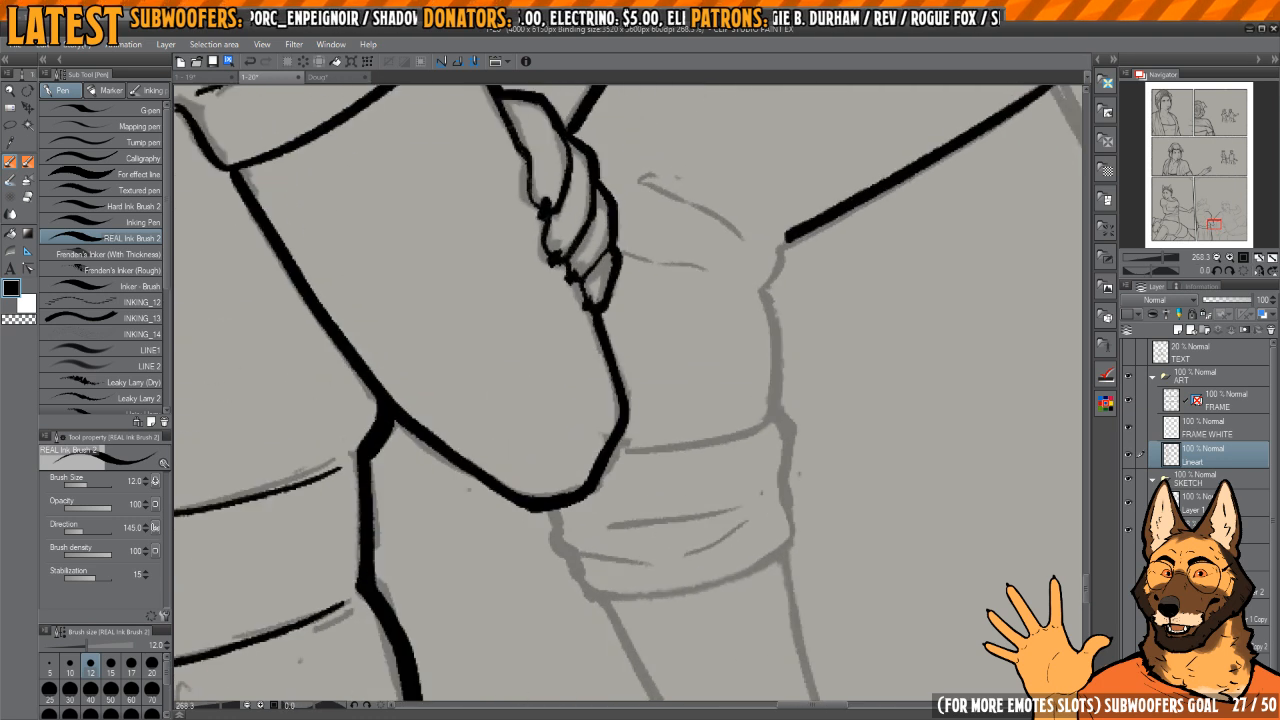
Step: Ink the short elbow fold continuing from the end of the upper arm's inked edge
{"action": "key", "text": "h"}
{"action": "left_click_drag", "start_coordinate": [664, 362], "coordinate": [797, 556]}
{"action": "mouse_move", "coordinate": [703, 527]}
{"action": "left_mouse_down"}
{"action": "mouse_move", "coordinate": [625, 459]}
{"action": "mouse_move", "coordinate": [696, 440]}
{"action": "left_mouse_up"}
{"action": "key", "text": "h"}
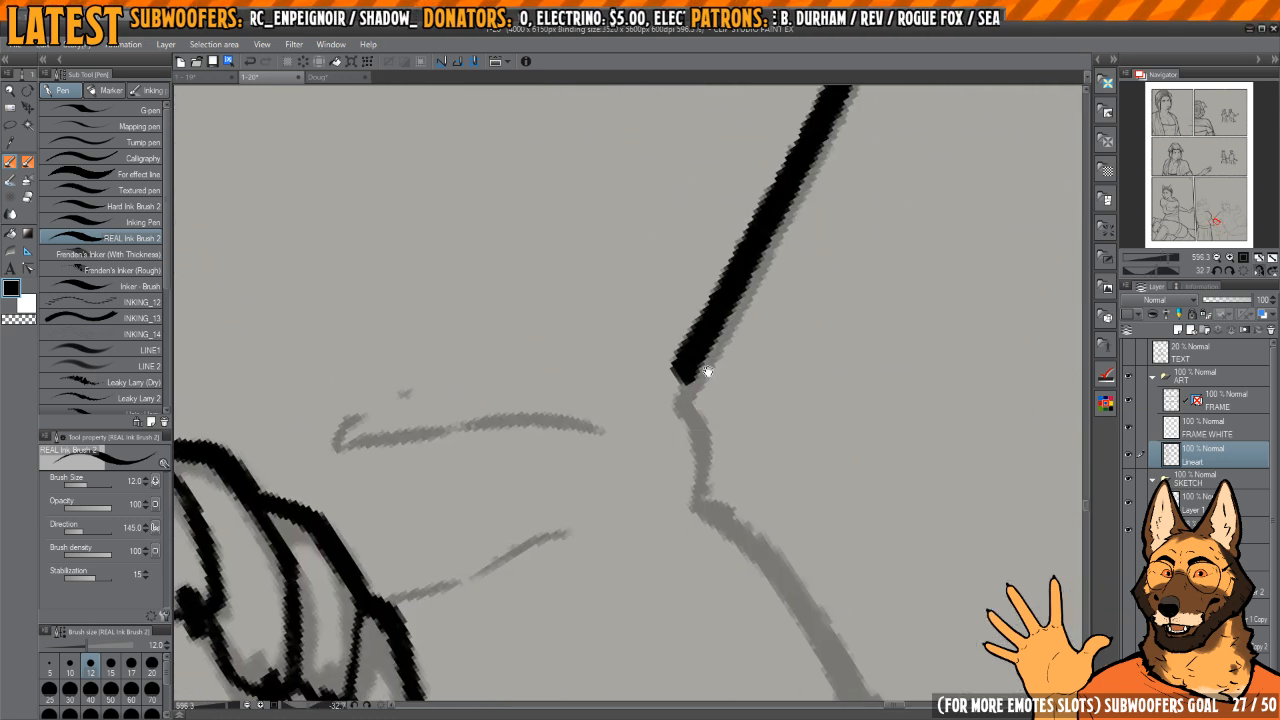
{"action": "left_click_drag", "start_coordinate": [681, 367], "coordinate": [695, 488]}
Step: Ink the sleeve edge from the elbow corner to the rolled cuff and clean up the elbow join
{"action": "key", "text": "h"}
{"action": "left_click_drag", "start_coordinate": [685, 434], "coordinate": [758, 281]}
{"action": "left_click_drag", "start_coordinate": [758, 281], "coordinate": [700, 290]}
{"action": "left_click_drag", "start_coordinate": [770, 323], "coordinate": [705, 257]}
{"action": "left_click_drag", "start_coordinate": [606, 340], "coordinate": [643, 338]}
{"action": "mouse_move", "coordinate": [638, 293]}
{"action": "left_mouse_down"}
{"action": "mouse_move", "coordinate": [611, 352]}
{"action": "mouse_move", "coordinate": [612, 525]}
{"action": "mouse_move", "coordinate": [606, 443]}
{"action": "left_mouse_up"}
{"action": "mouse_move", "coordinate": [685, 450]}
{"action": "left_mouse_down"}
{"action": "mouse_move", "coordinate": [647, 454]}
{"action": "mouse_move", "coordinate": [671, 351]}
{"action": "mouse_move", "coordinate": [643, 377]}
{"action": "mouse_move", "coordinate": [640, 447]}
{"action": "left_mouse_up"}
{"action": "left_click_drag", "start_coordinate": [650, 467], "coordinate": [658, 572]}
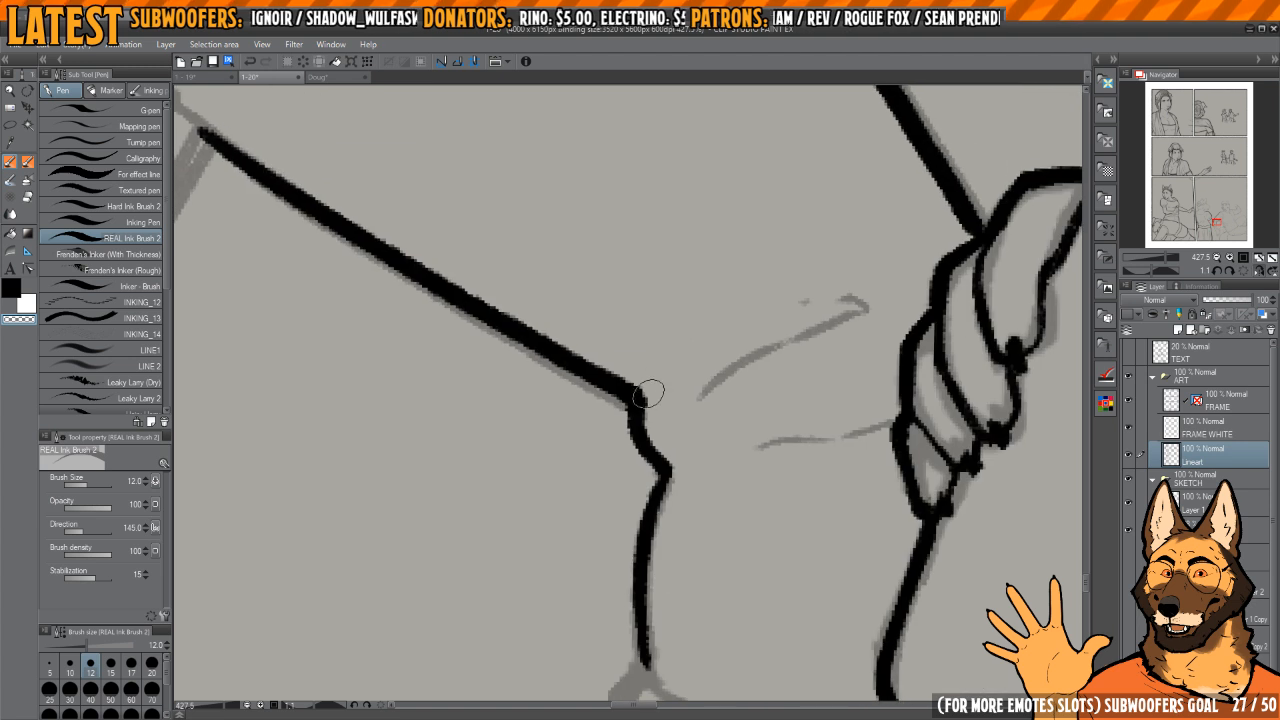
Step: Ink the bumpy outer side of the rolled cuff down to its opening
{"action": "scroll", "coordinate": [640, 360], "scroll_direction": "down", "scroll_amount": 4}
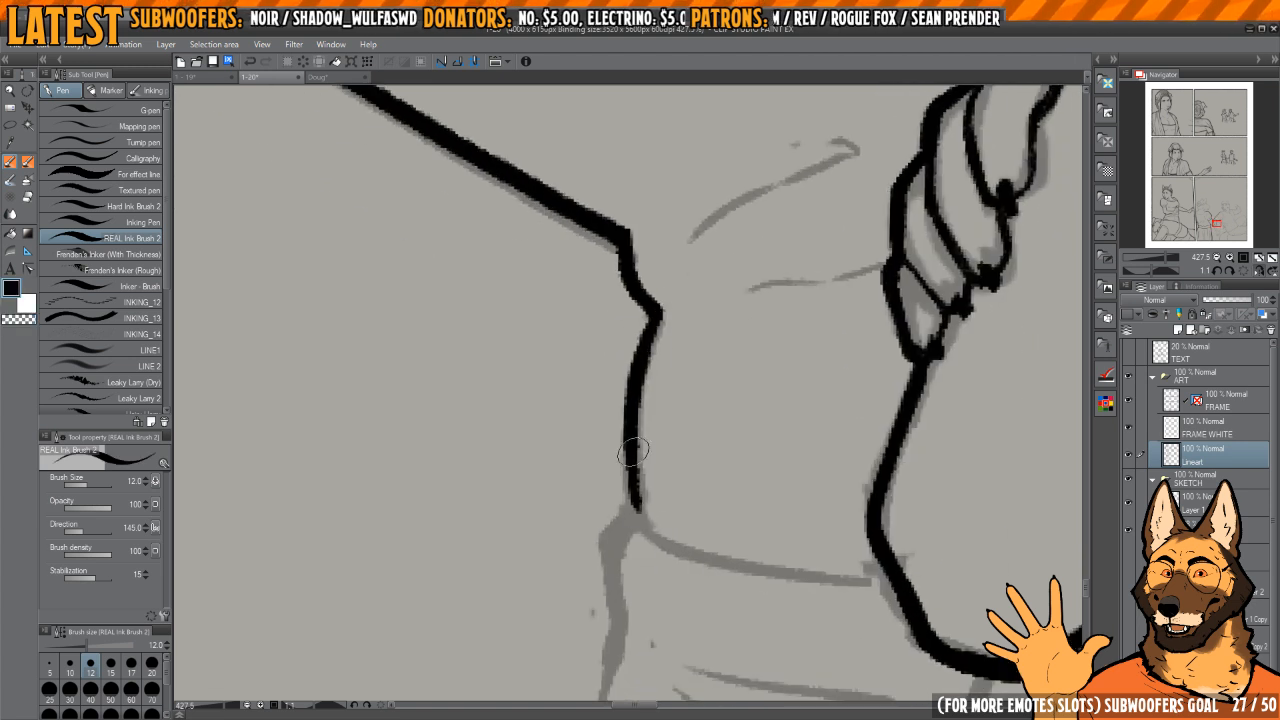
{"action": "scroll", "coordinate": [633, 452], "scroll_direction": "down", "scroll_amount": 3}
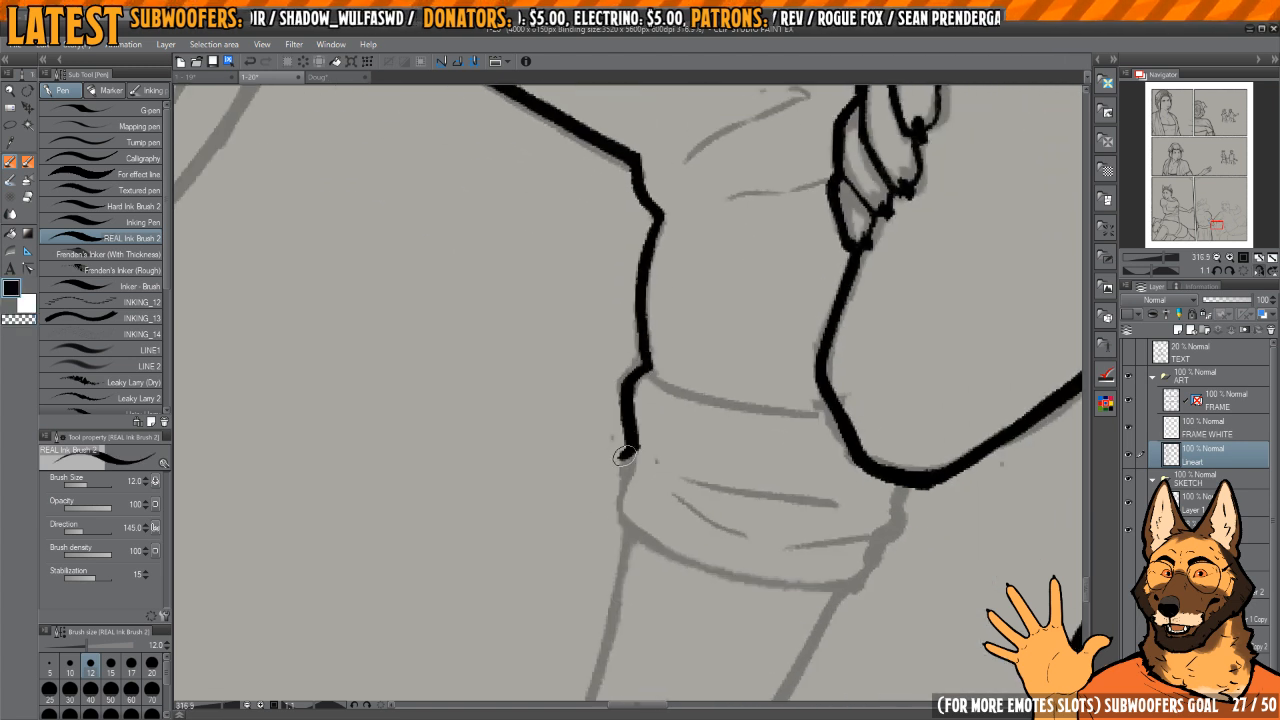
{"action": "left_click_drag", "start_coordinate": [650, 549], "coordinate": [628, 398]}
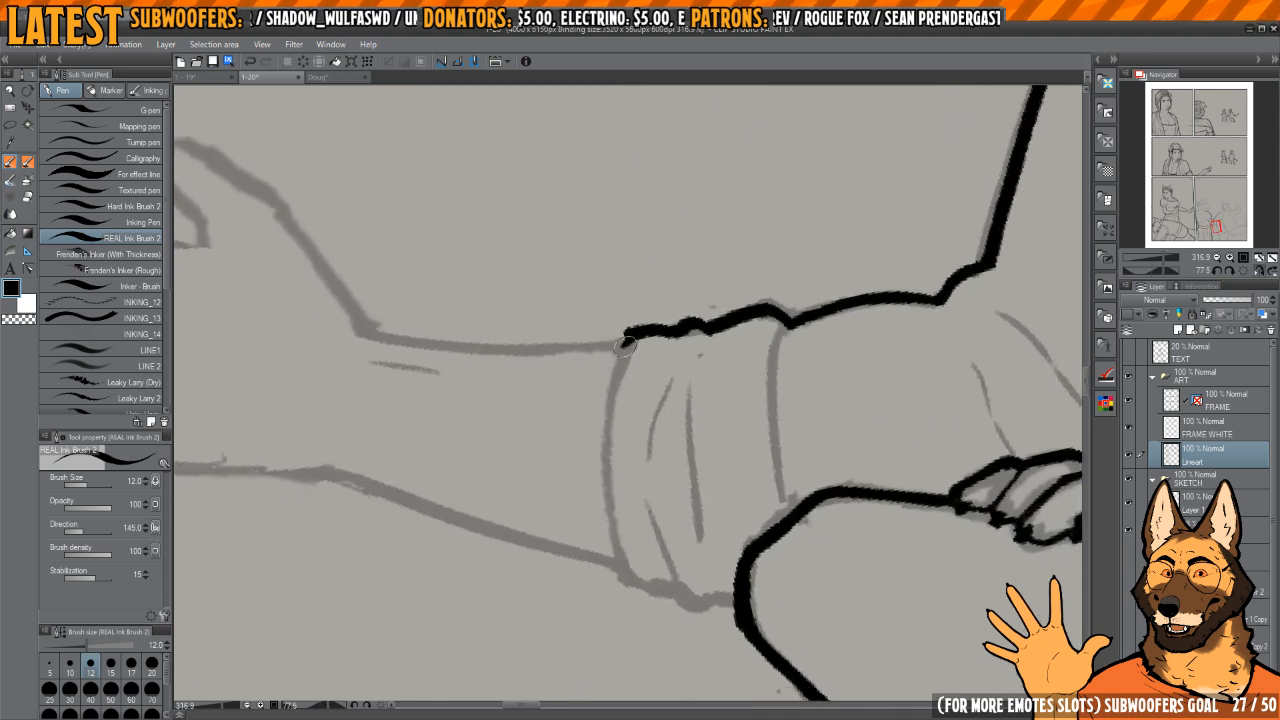
Step: Ink the curved opening of the rolled cuff and its opposite side down to the gripped arm
{"action": "left_click_drag", "start_coordinate": [625, 346], "coordinate": [612, 390]}
{"action": "left_click_drag", "start_coordinate": [633, 413], "coordinate": [637, 397]}
{"action": "left_click_drag", "start_coordinate": [709, 357], "coordinate": [701, 344]}
{"action": "key", "text": "c"}
{"action": "left_click_drag", "start_coordinate": [603, 363], "coordinate": [620, 312]}
{"action": "key", "text": "c"}
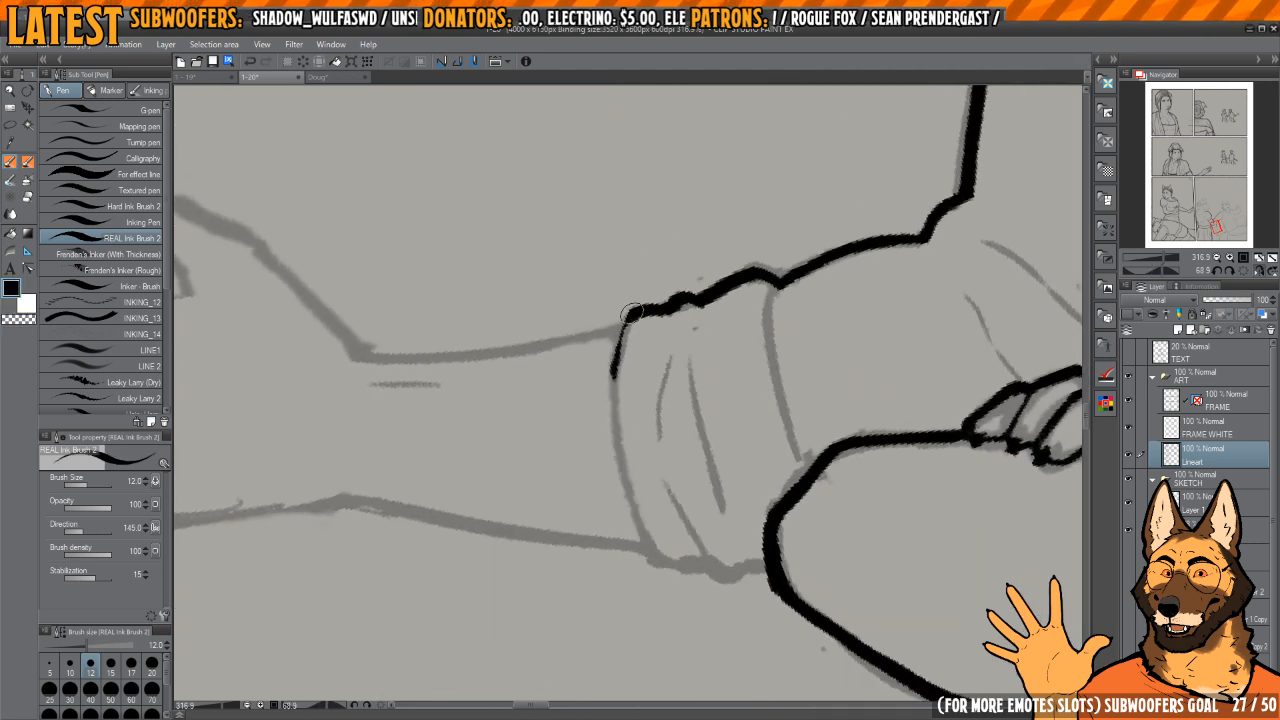
{"action": "mouse_move", "coordinate": [620, 483]}
{"action": "left_mouse_down"}
{"action": "mouse_move", "coordinate": [643, 449]}
{"action": "mouse_move", "coordinate": [612, 399]}
{"action": "left_mouse_up"}
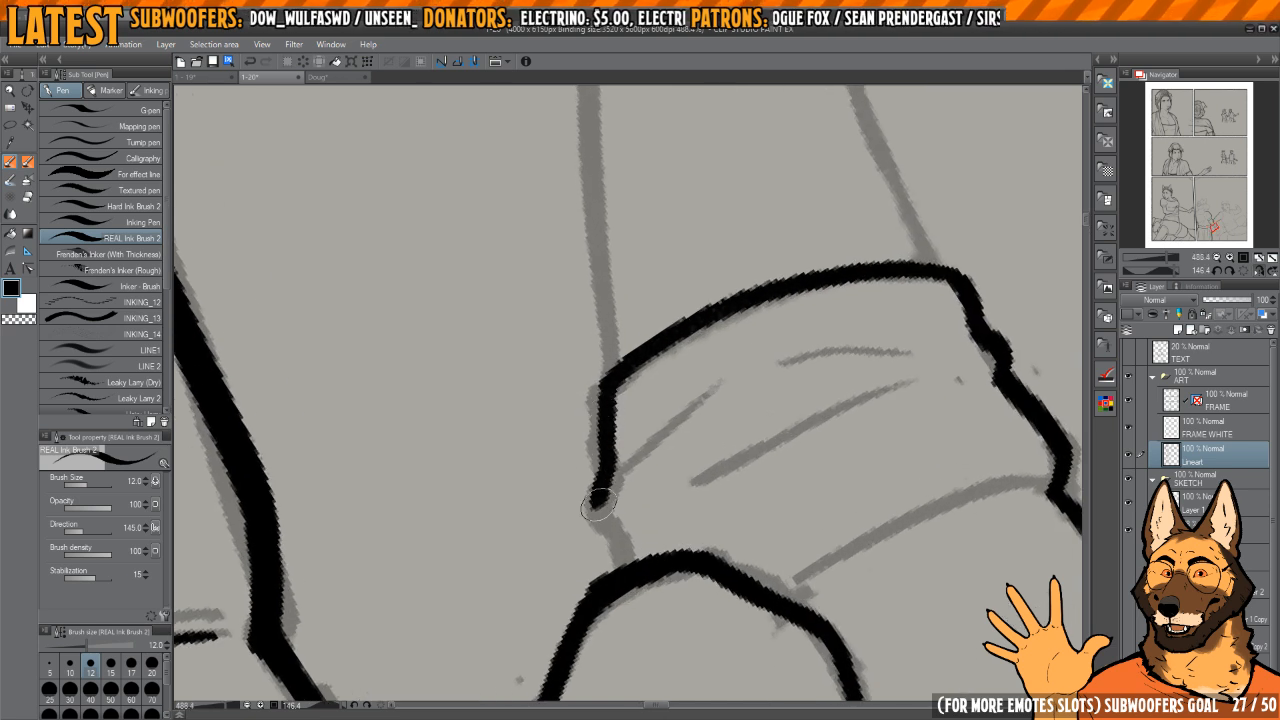
{"action": "mouse_move", "coordinate": [635, 537]}
{"action": "left_mouse_down"}
{"action": "mouse_move", "coordinate": [626, 440]}
{"action": "mouse_move", "coordinate": [628, 548]}
{"action": "left_mouse_up"}
{"action": "left_click_drag", "start_coordinate": [626, 362], "coordinate": [628, 357]}
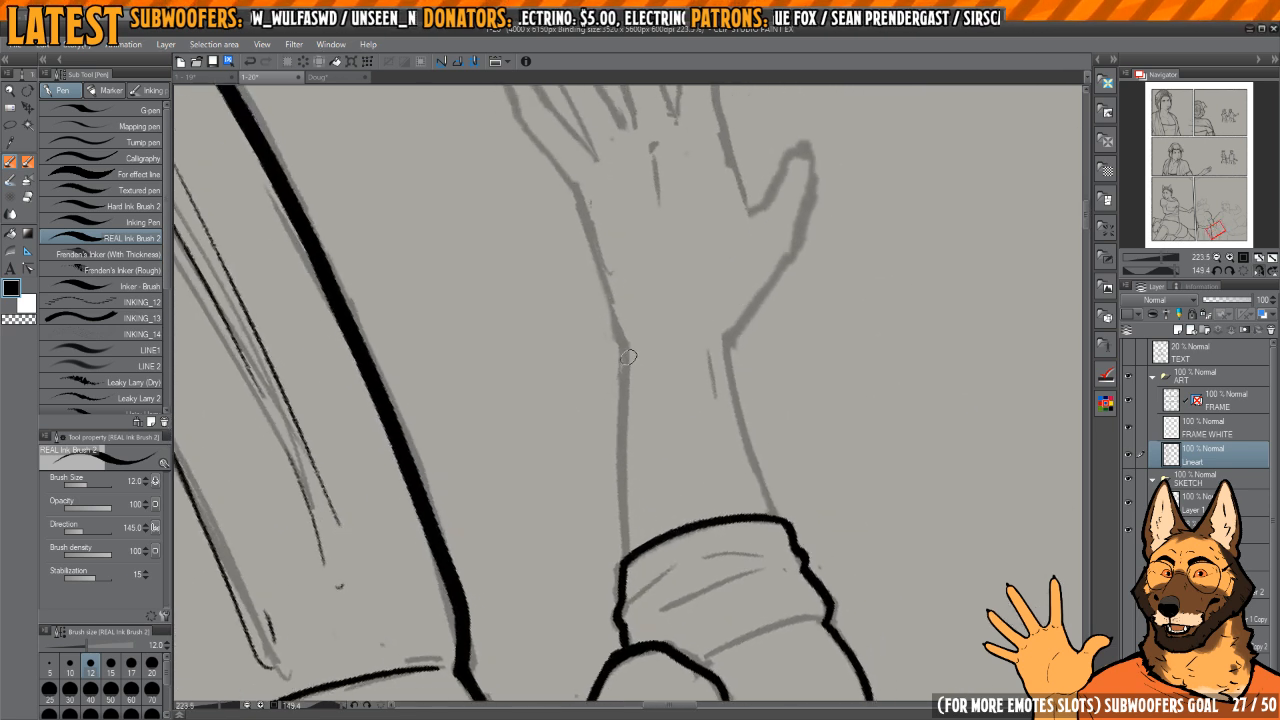
{"action": "left_click_drag", "start_coordinate": [632, 542], "coordinate": [632, 547]}
{"action": "left_click_drag", "start_coordinate": [674, 360], "coordinate": [676, 336]}
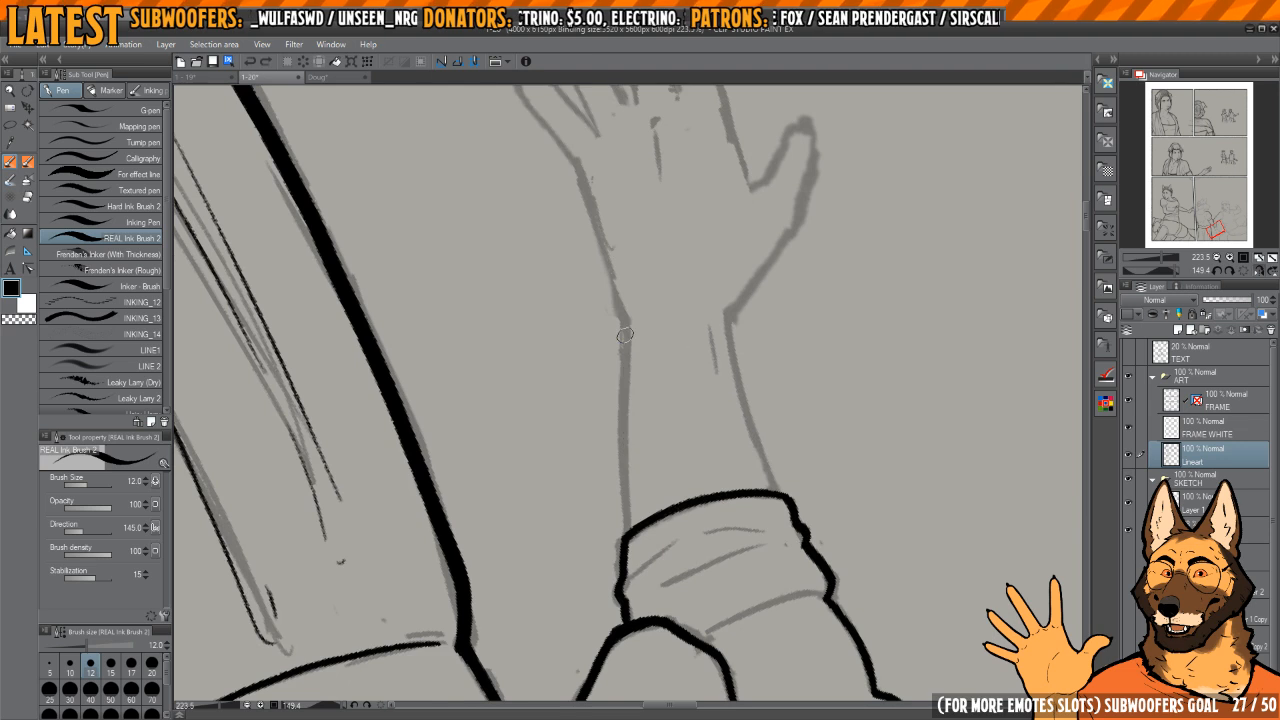
{"action": "left_click_drag", "start_coordinate": [627, 501], "coordinate": [631, 532]}
{"action": "key", "text": "h"}
Step: Ink the thumb-side forearm edge from the wrist bend down to the cuff
{"action": "key", "text": "h"}
{"action": "left_click_drag", "start_coordinate": [669, 385], "coordinate": [651, 390]}
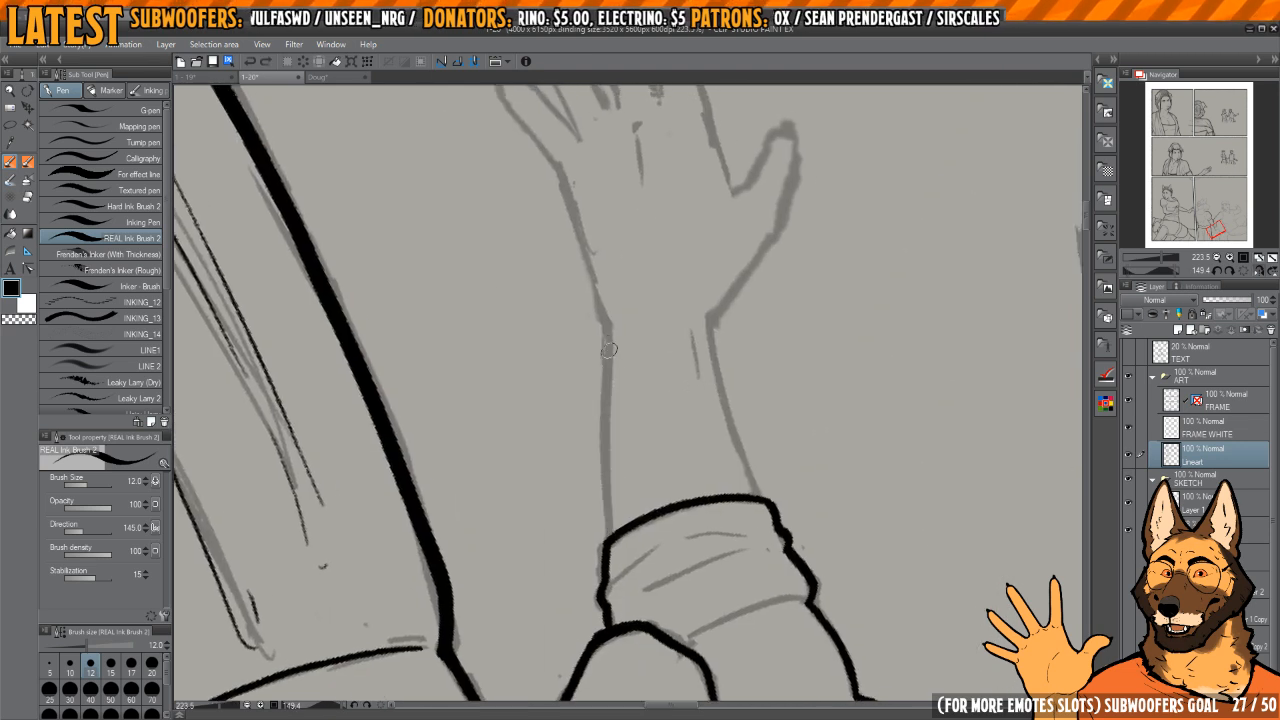
Step: Ink the forearm edge on the little-finger side from the wrist down to the rolled cuff
{"action": "left_click_drag", "start_coordinate": [609, 501], "coordinate": [611, 540]}
{"action": "mouse_move", "coordinate": [609, 515]}
{"action": "left_mouse_down"}
{"action": "mouse_move", "coordinate": [608, 400]}
{"action": "mouse_move", "coordinate": [645, 428]}
{"action": "mouse_move", "coordinate": [591, 521]}
{"action": "left_mouse_up"}
{"action": "key", "text": "c"}
{"action": "key", "text": "c"}
{"action": "left_click_drag", "start_coordinate": [651, 470], "coordinate": [614, 471]}
{"action": "key", "text": "h"}
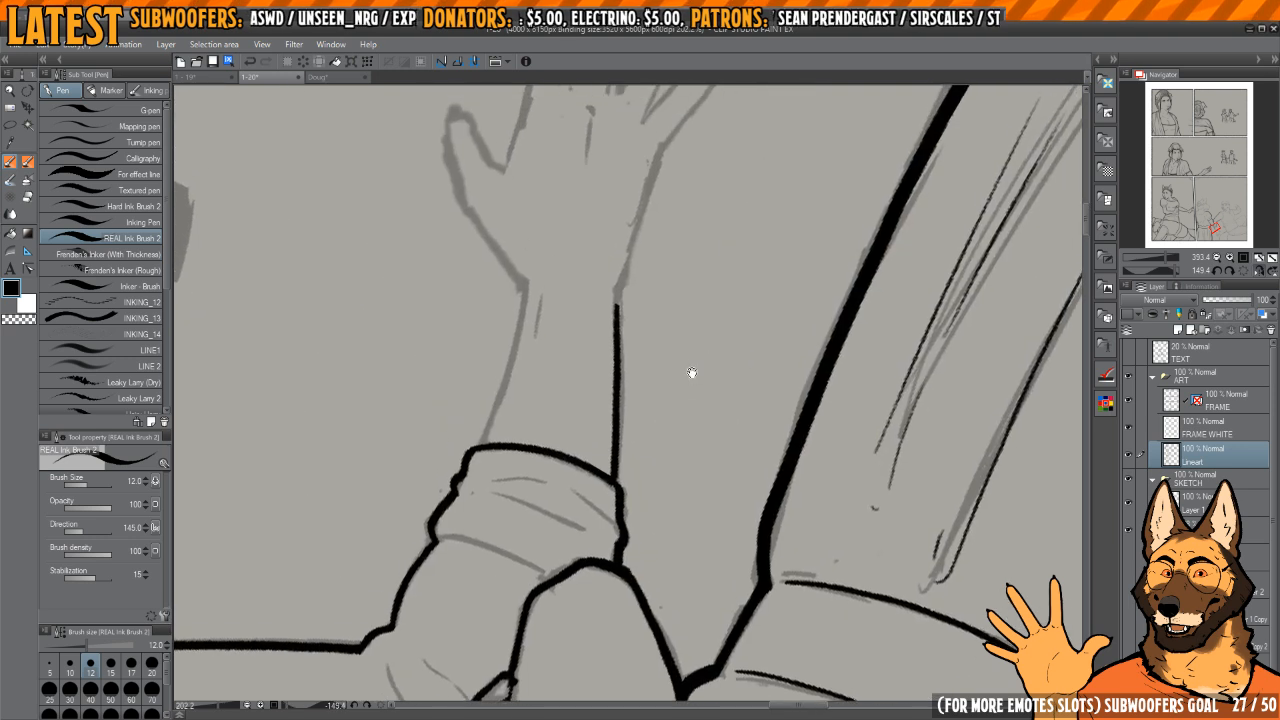
{"action": "key", "text": "h"}
{"action": "mouse_move", "coordinate": [780, 300]}
{"action": "left_mouse_down"}
{"action": "mouse_move", "coordinate": [734, 326]}
{"action": "mouse_move", "coordinate": [755, 326]}
{"action": "mouse_move", "coordinate": [688, 380]}
{"action": "mouse_move", "coordinate": [727, 562]}
{"action": "left_mouse_up"}
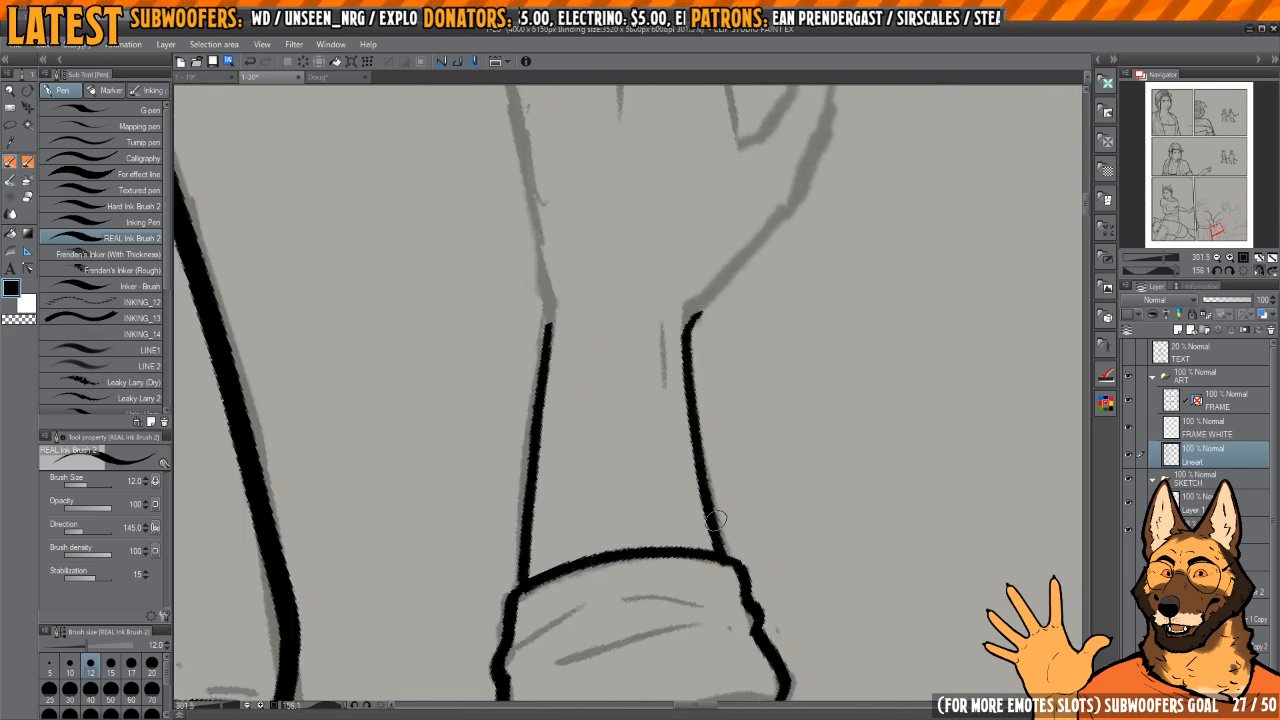
Step: Ink the outer edge of the open hand's thumb and join it to the wrist line
{"action": "key", "text": "h"}
{"action": "left_click_drag", "start_coordinate": [675, 307], "coordinate": [700, 457]}
{"action": "mouse_move", "coordinate": [590, 290]}
{"action": "left_mouse_down"}
{"action": "mouse_move", "coordinate": [668, 280]}
{"action": "mouse_move", "coordinate": [727, 342]}
{"action": "mouse_move", "coordinate": [634, 334]}
{"action": "mouse_move", "coordinate": [659, 260]}
{"action": "left_mouse_up"}
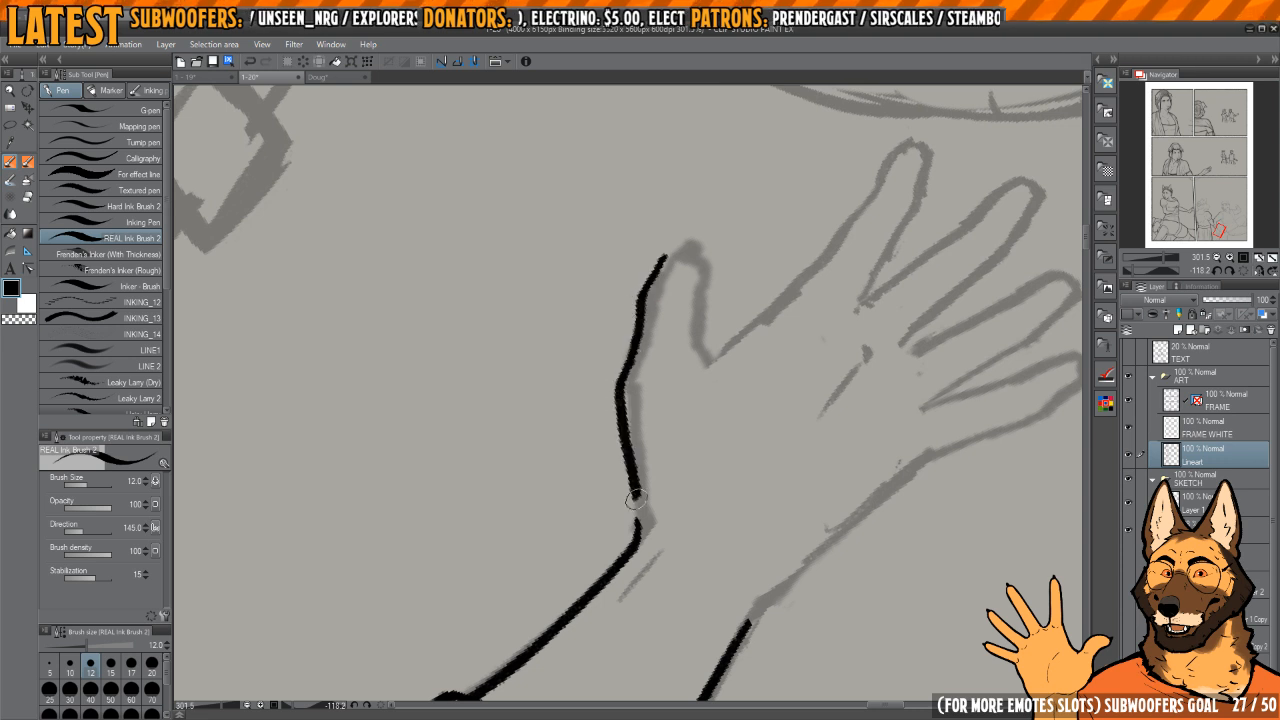
{"action": "left_click_drag", "start_coordinate": [636, 500], "coordinate": [641, 530]}
{"action": "key", "text": "c"}
{"action": "key", "text": "c"}
{"action": "mouse_move", "coordinate": [631, 446]}
{"action": "left_mouse_down"}
{"action": "mouse_move", "coordinate": [626, 430]}
{"action": "mouse_move", "coordinate": [640, 530]}
{"action": "mouse_move", "coordinate": [691, 520]}
{"action": "left_mouse_up"}
Step: Ink the thumb's inner edge down to the web of the hand and close its tip
{"action": "key", "text": "h"}
{"action": "key", "text": "h"}
{"action": "scroll", "coordinate": [651, 434], "scroll_direction": "up", "scroll_amount": 2}
{"action": "mouse_move", "coordinate": [683, 302]}
{"action": "left_mouse_down"}
{"action": "mouse_move", "coordinate": [655, 384]}
{"action": "mouse_move", "coordinate": [680, 462]}
{"action": "left_mouse_up"}
{"action": "scroll", "coordinate": [662, 396], "scroll_direction": "up", "scroll_amount": 2}
{"action": "mouse_move", "coordinate": [602, 407]}
{"action": "left_mouse_down"}
{"action": "mouse_move", "coordinate": [630, 352]}
{"action": "mouse_move", "coordinate": [662, 337]}
{"action": "left_mouse_up"}
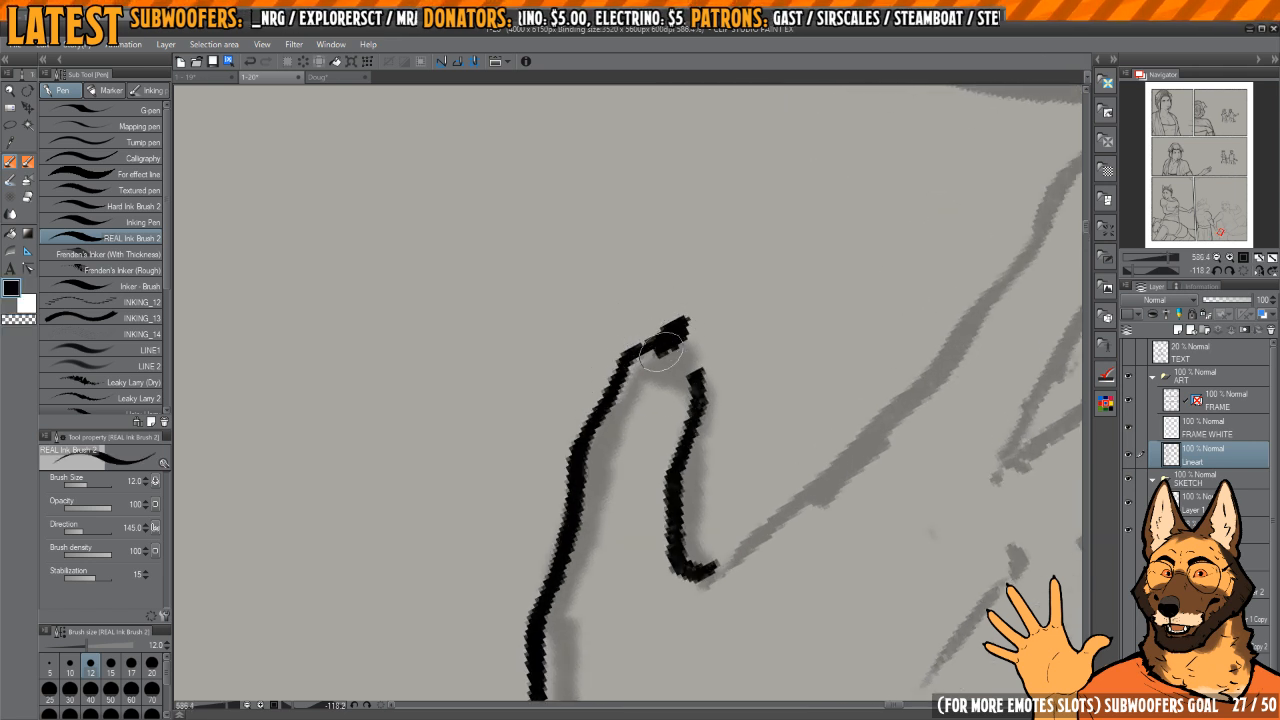
{"action": "left_click_drag", "start_coordinate": [689, 431], "coordinate": [687, 397]}
Step: Erase the overlapping ink at the thumb's tip with transparent ink
{"action": "scroll", "coordinate": [689, 380], "scroll_direction": "down", "scroll_amount": 5}
{"action": "key", "text": "h"}
{"action": "mouse_move", "coordinate": [689, 277]}
{"action": "left_mouse_down"}
{"action": "mouse_move", "coordinate": [771, 371]}
{"action": "mouse_move", "coordinate": [737, 406]}
{"action": "mouse_move", "coordinate": [804, 363]}
{"action": "mouse_move", "coordinate": [586, 414]}
{"action": "left_mouse_up"}
{"action": "key", "text": "h"}
{"action": "key", "text": "h"}
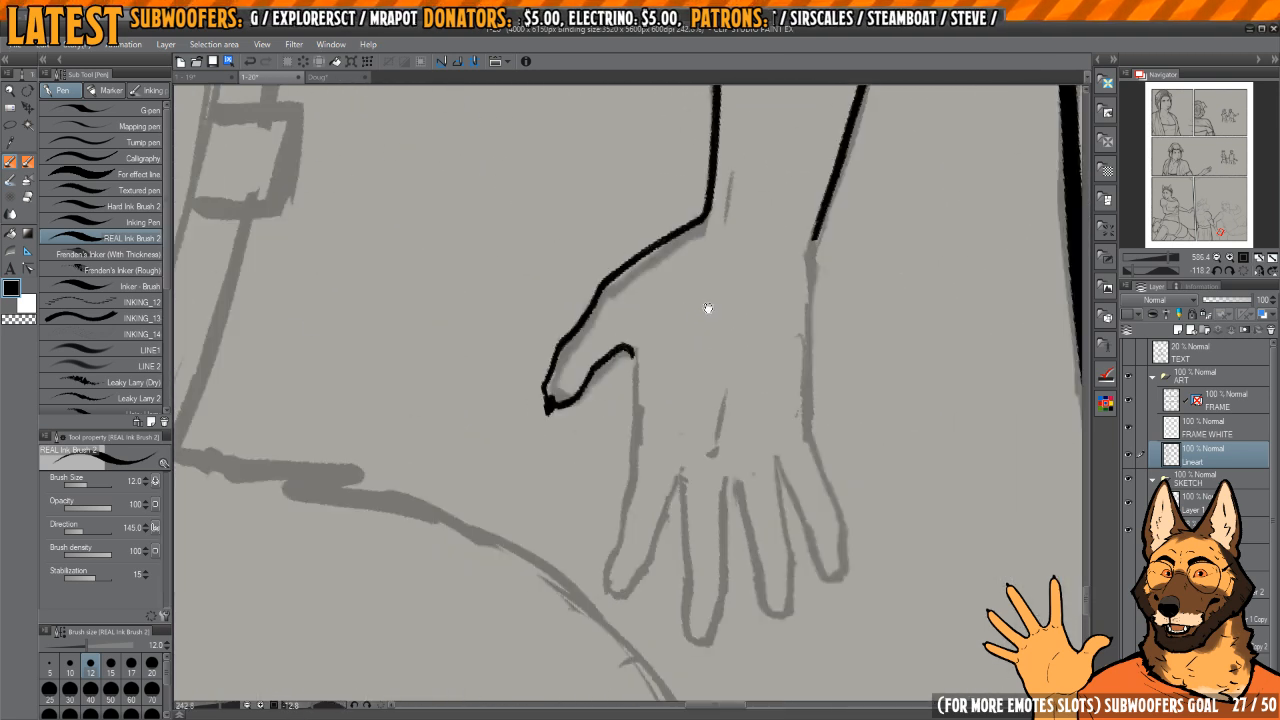
{"action": "key", "text": "h"}
{"action": "mouse_move", "coordinate": [709, 309]}
{"action": "left_mouse_down"}
{"action": "mouse_move", "coordinate": [712, 340]}
{"action": "mouse_move", "coordinate": [751, 377]}
{"action": "left_mouse_up"}
{"action": "mouse_move", "coordinate": [687, 455]}
{"action": "left_mouse_down"}
{"action": "mouse_move", "coordinate": [722, 453]}
{"action": "mouse_move", "coordinate": [741, 432]}
{"action": "left_mouse_up"}
{"action": "scroll", "coordinate": [720, 452], "scroll_direction": "up", "scroll_amount": 4}
{"action": "key", "text": "h"}
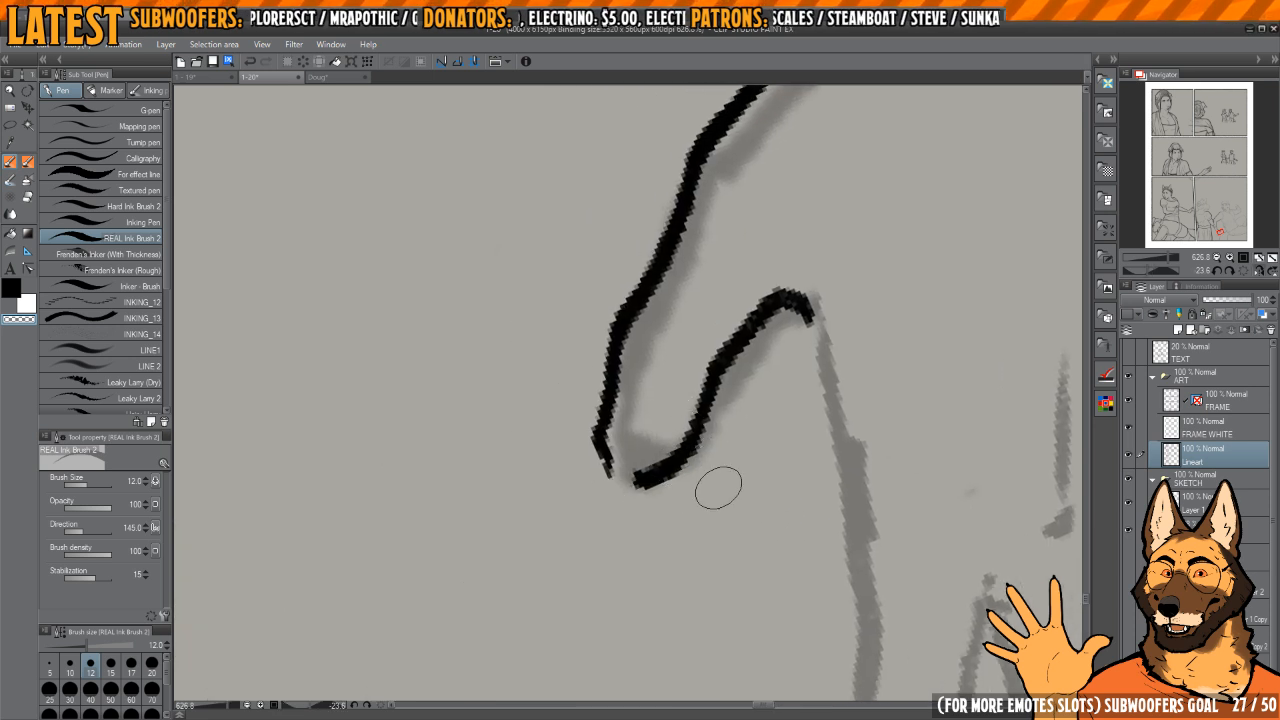
Step: Thin the thumb's inner edge with transparent ink and close its tip again in black
{"action": "mouse_move", "coordinate": [709, 484]}
{"action": "left_mouse_down"}
{"action": "mouse_move", "coordinate": [671, 463]}
{"action": "mouse_move", "coordinate": [726, 434]}
{"action": "mouse_move", "coordinate": [743, 407]}
{"action": "mouse_move", "coordinate": [726, 414]}
{"action": "mouse_move", "coordinate": [719, 390]}
{"action": "left_mouse_up"}
{"action": "scroll", "coordinate": [717, 388], "scroll_direction": "up", "scroll_amount": 1}
{"action": "scroll", "coordinate": [719, 390], "scroll_direction": "down", "scroll_amount": 1}
{"action": "scroll", "coordinate": [740, 357], "scroll_direction": "up", "scroll_amount": 1}
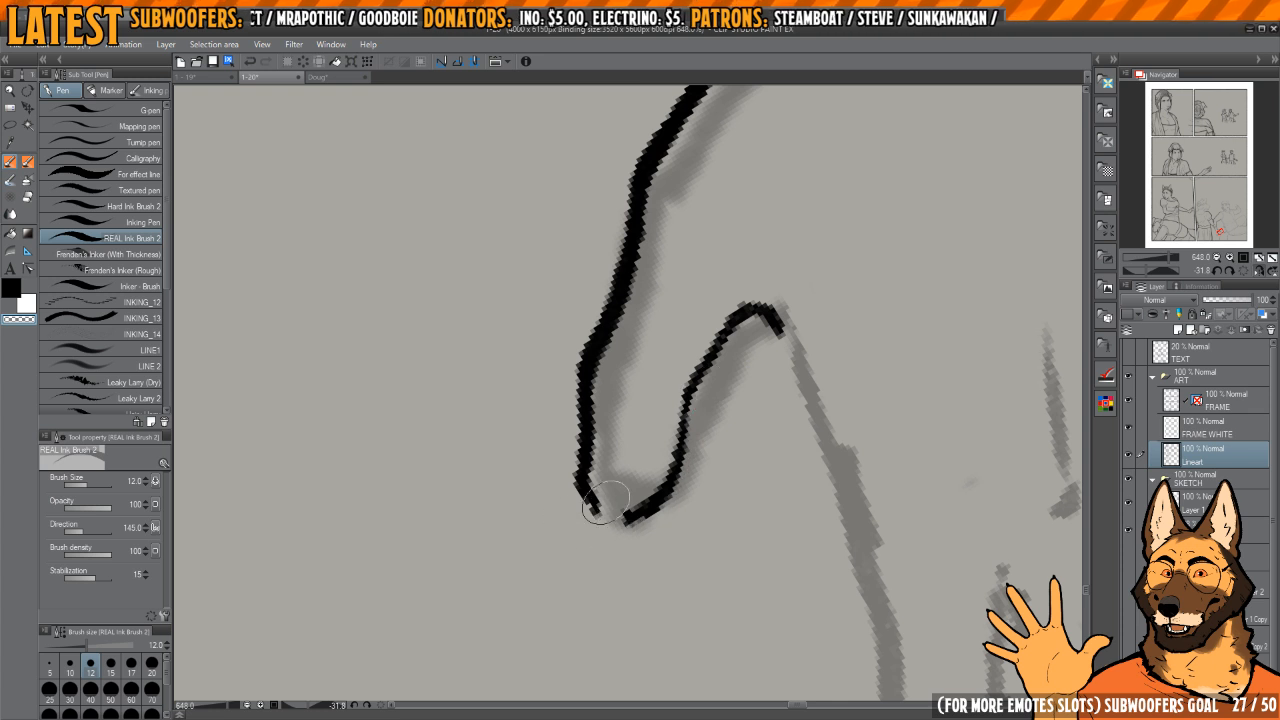
{"action": "key", "text": "c"}
{"action": "mouse_move", "coordinate": [580, 387]}
{"action": "left_mouse_down"}
{"action": "mouse_move", "coordinate": [583, 487]}
{"action": "mouse_move", "coordinate": [610, 514]}
{"action": "mouse_move", "coordinate": [654, 493]}
{"action": "left_mouse_up"}
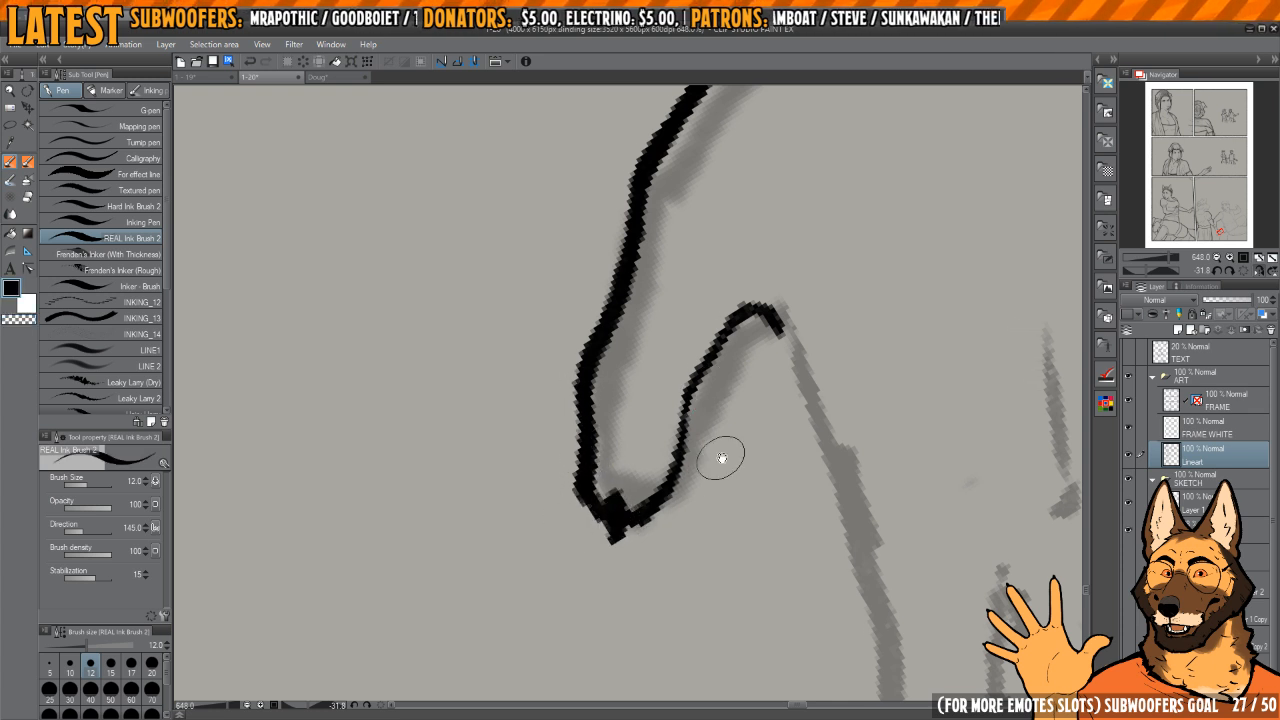
Step: Touch up the curved web at the base of the open hand's thumb with transparent and black ink
{"action": "left_click_drag", "start_coordinate": [722, 458], "coordinate": [700, 456]}
{"action": "key", "text": "c"}
{"action": "key", "text": "c"}
{"action": "mouse_move", "coordinate": [592, 519]}
{"action": "left_mouse_down"}
{"action": "mouse_move", "coordinate": [635, 498]}
{"action": "mouse_move", "coordinate": [674, 382]}
{"action": "mouse_move", "coordinate": [725, 310]}
{"action": "mouse_move", "coordinate": [765, 334]}
{"action": "left_mouse_up"}
{"action": "key", "text": "h"}
{"action": "key", "text": "h"}
{"action": "left_click_drag", "start_coordinate": [767, 397], "coordinate": [706, 500]}
Step: Ink the palm edge from the thumb web down to the index finger and even it out with transparent ink
{"action": "key", "text": "h"}
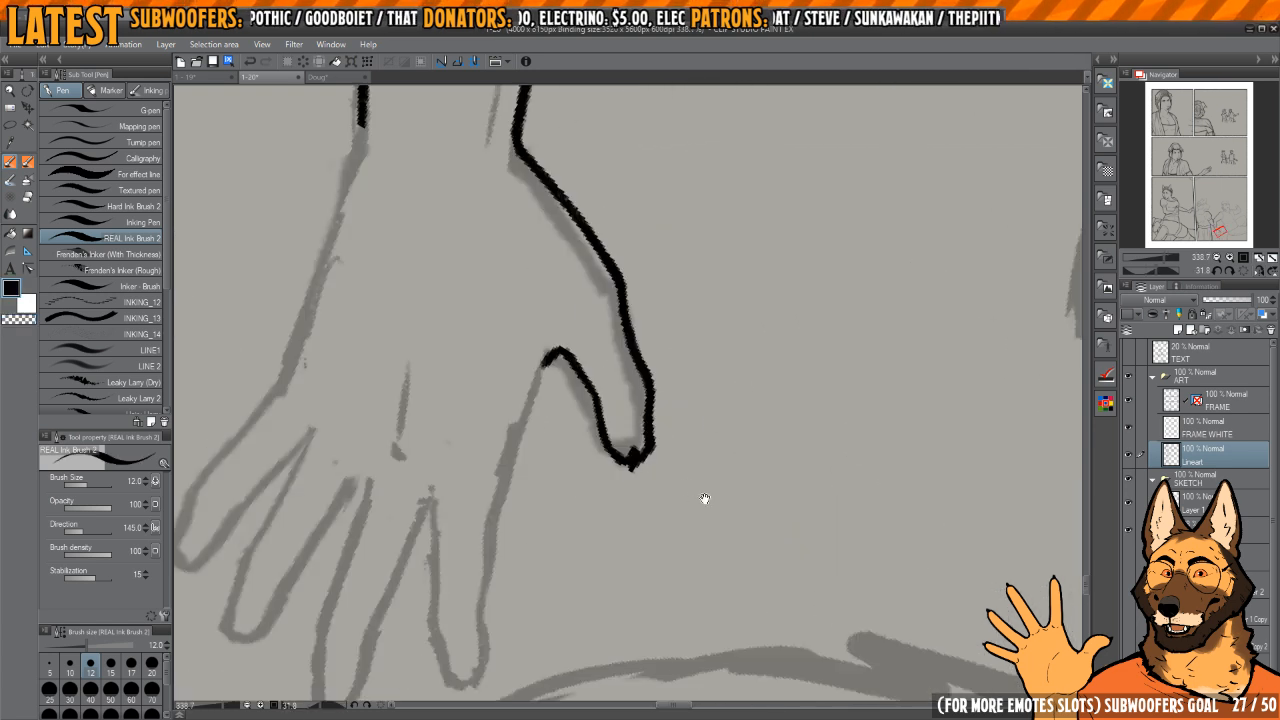
{"action": "key", "text": "h"}
{"action": "left_click_drag", "start_coordinate": [768, 371], "coordinate": [674, 442]}
{"action": "left_click_drag", "start_coordinate": [645, 398], "coordinate": [693, 530]}
{"action": "key", "text": "h"}
{"action": "mouse_move", "coordinate": [634, 482]}
{"action": "left_mouse_down"}
{"action": "mouse_move", "coordinate": [697, 411]}
{"action": "mouse_move", "coordinate": [757, 384]}
{"action": "left_mouse_up"}
{"action": "mouse_move", "coordinate": [730, 362]}
{"action": "left_mouse_down"}
{"action": "mouse_move", "coordinate": [717, 323]}
{"action": "mouse_move", "coordinate": [667, 462]}
{"action": "left_mouse_up"}
{"action": "key", "text": "c"}
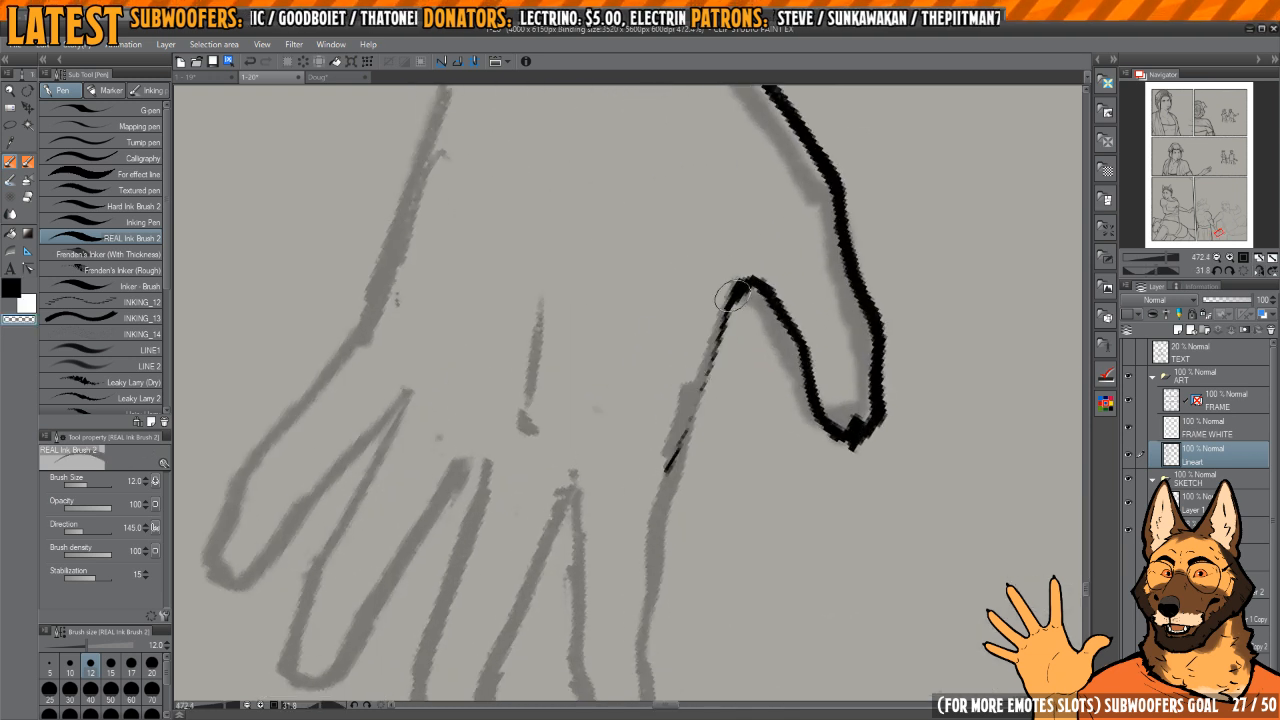
{"action": "left_click_drag", "start_coordinate": [733, 297], "coordinate": [657, 483]}
{"action": "key", "text": "c"}
{"action": "left_click_drag", "start_coordinate": [754, 284], "coordinate": [668, 460]}
{"action": "mouse_move", "coordinate": [672, 465]}
{"action": "left_mouse_down"}
{"action": "mouse_move", "coordinate": [701, 346]}
{"action": "mouse_move", "coordinate": [683, 385]}
{"action": "left_mouse_up"}
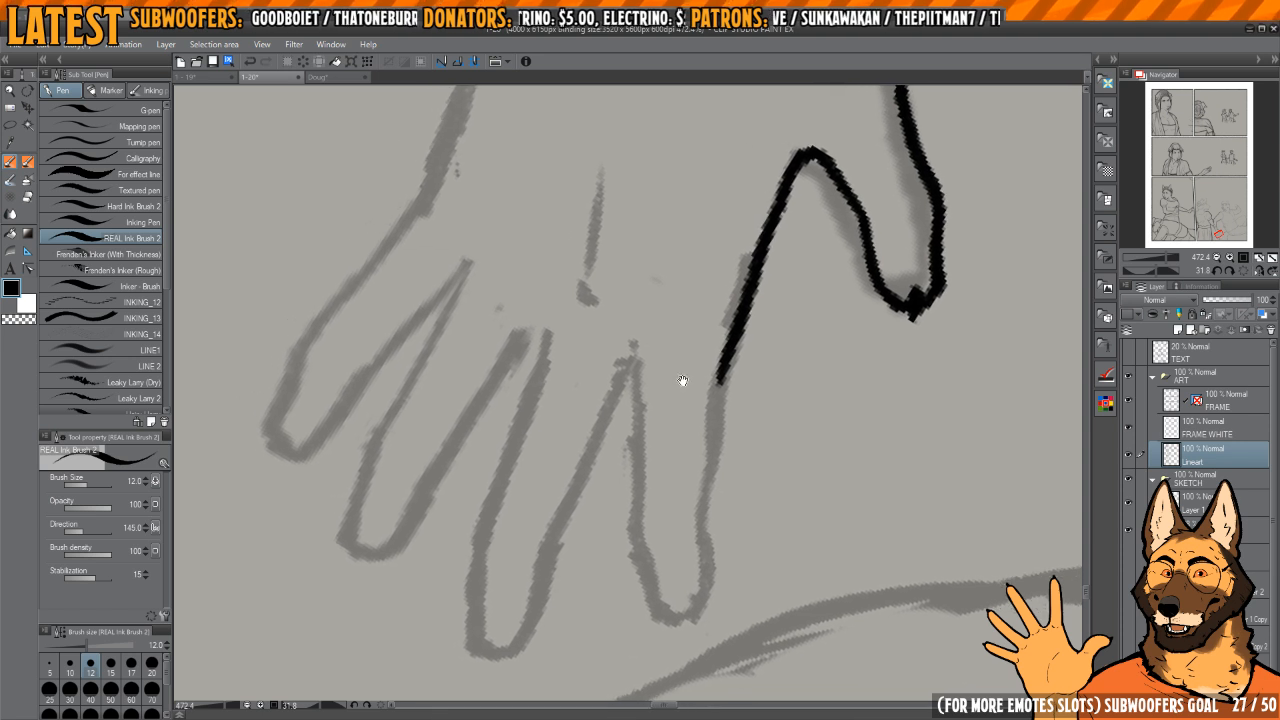
Step: Ink both sides and the rounded tip of the index finger, continuing up into the middle finger's near edge
{"action": "scroll", "coordinate": [670, 382], "scroll_direction": "down", "scroll_amount": 1}
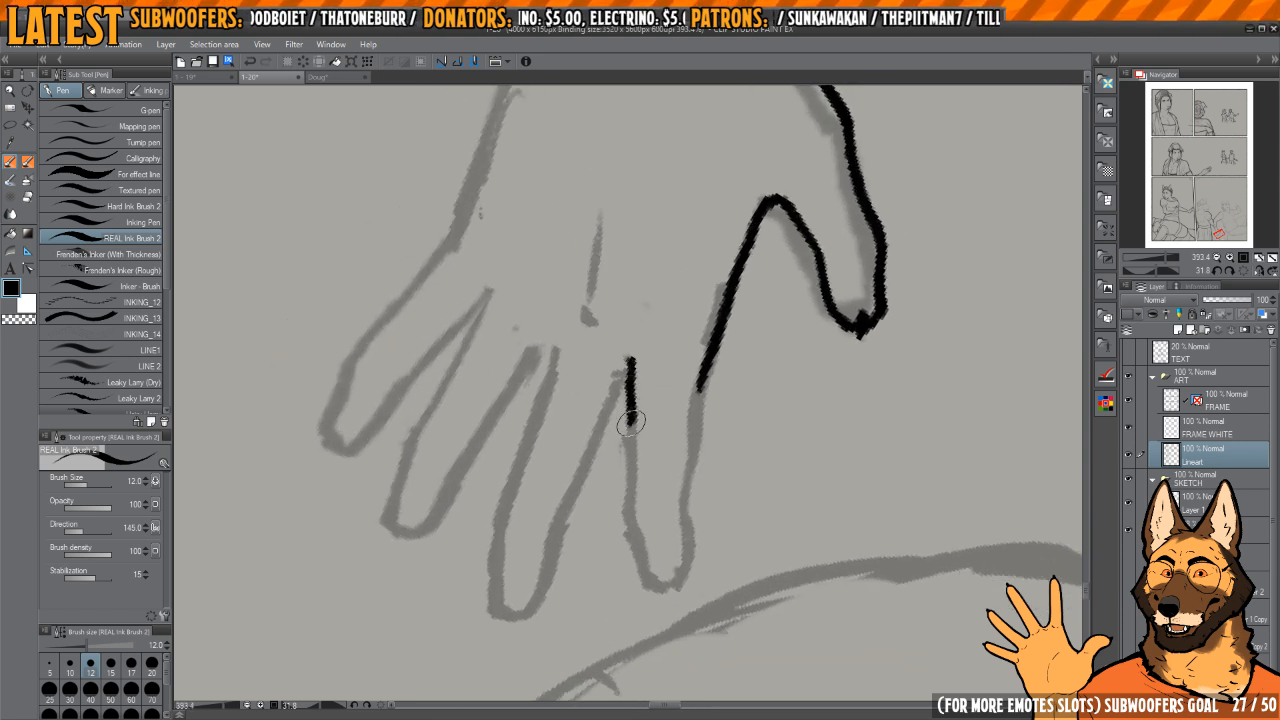
{"action": "left_click_drag", "start_coordinate": [630, 421], "coordinate": [637, 578]}
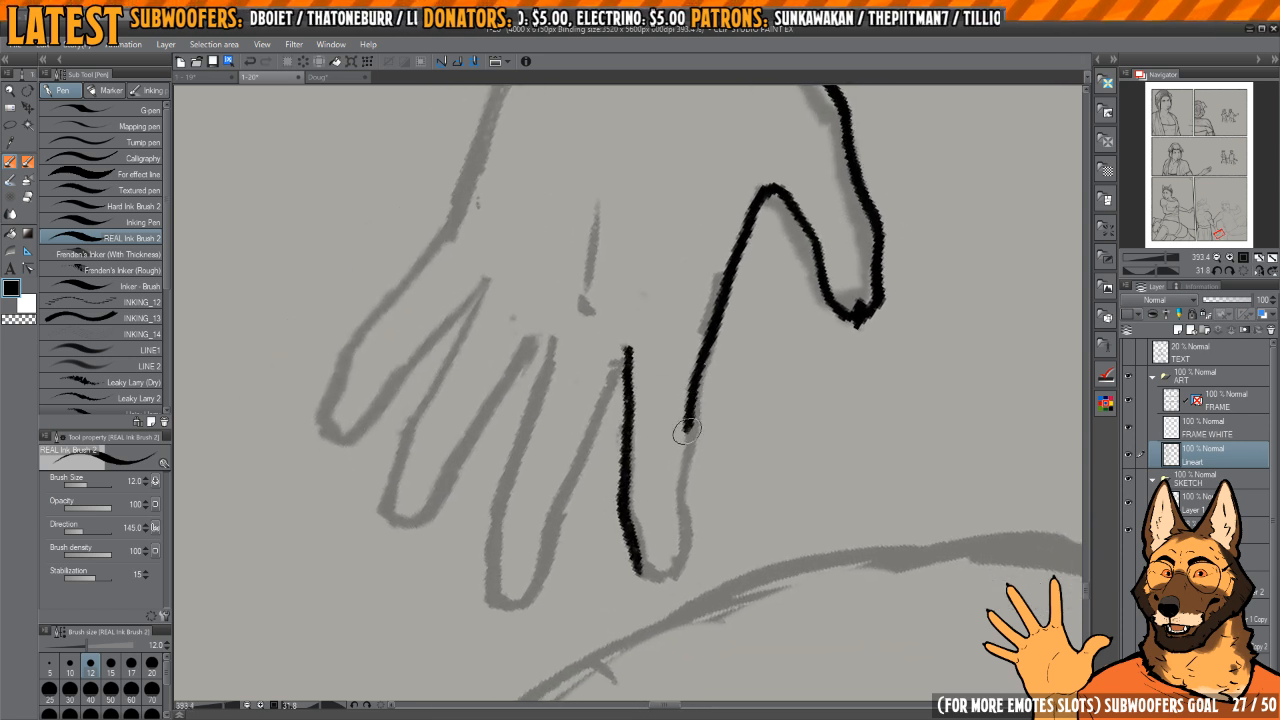
{"action": "mouse_move", "coordinate": [686, 428]}
{"action": "left_mouse_down"}
{"action": "mouse_move", "coordinate": [678, 526]}
{"action": "mouse_move", "coordinate": [649, 569]}
{"action": "mouse_move", "coordinate": [628, 523]}
{"action": "mouse_move", "coordinate": [637, 572]}
{"action": "mouse_move", "coordinate": [673, 574]}
{"action": "left_mouse_up"}
{"action": "left_click_drag", "start_coordinate": [638, 484], "coordinate": [721, 414]}
{"action": "mouse_move", "coordinate": [726, 369]}
{"action": "left_mouse_down"}
{"action": "mouse_move", "coordinate": [704, 349]}
{"action": "mouse_move", "coordinate": [637, 511]}
{"action": "left_mouse_up"}
{"action": "left_click_drag", "start_coordinate": [645, 438], "coordinate": [663, 430]}
{"action": "left_click_drag", "start_coordinate": [652, 381], "coordinate": [653, 397]}
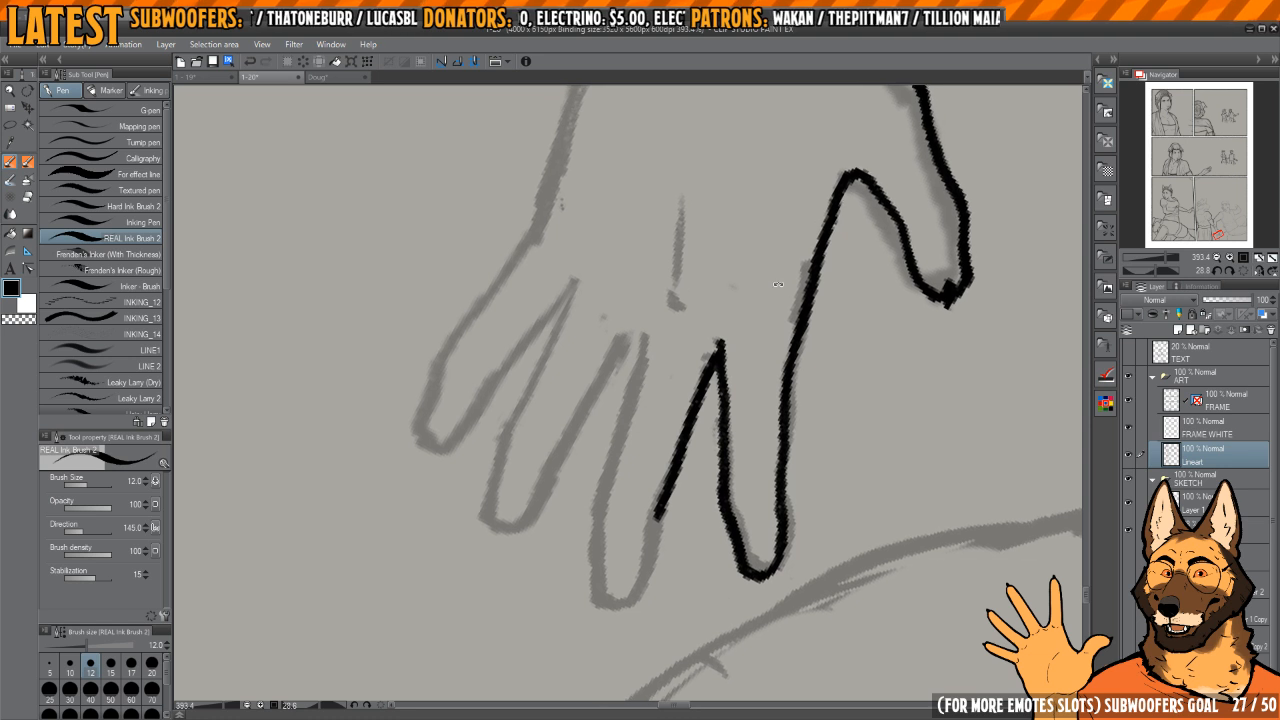
Step: Ink the far edge of the middle finger and close its outline around the tip
{"action": "left_click", "coordinate": [638, 325]}
{"action": "mouse_move", "coordinate": [697, 352]}
{"action": "left_mouse_down"}
{"action": "mouse_move", "coordinate": [690, 344]}
{"action": "mouse_move", "coordinate": [616, 460]}
{"action": "mouse_move", "coordinate": [610, 556]}
{"action": "mouse_move", "coordinate": [641, 598]}
{"action": "left_mouse_up"}
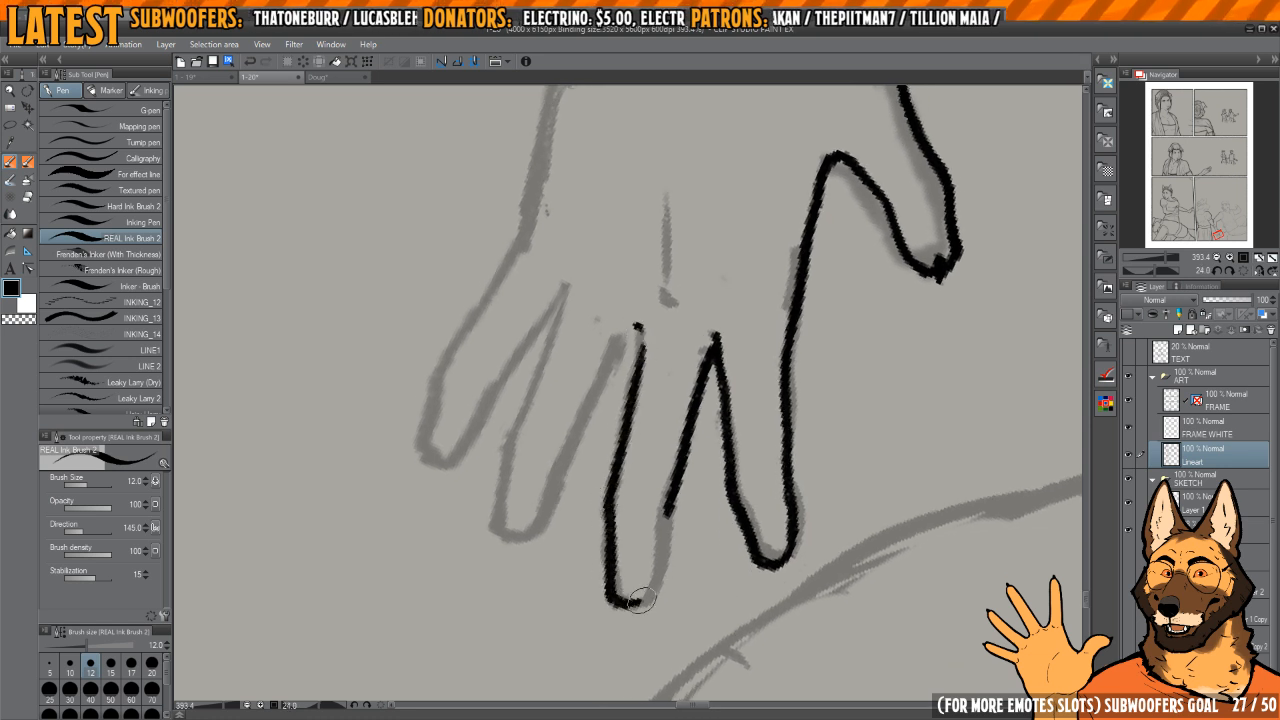
{"action": "mouse_move", "coordinate": [665, 515]}
{"action": "left_mouse_down"}
{"action": "mouse_move", "coordinate": [658, 575]}
{"action": "mouse_move", "coordinate": [637, 600]}
{"action": "left_mouse_up"}
{"action": "mouse_move", "coordinate": [727, 515]}
{"action": "left_mouse_down"}
{"action": "mouse_move", "coordinate": [682, 450]}
{"action": "mouse_move", "coordinate": [706, 457]}
{"action": "left_mouse_up"}
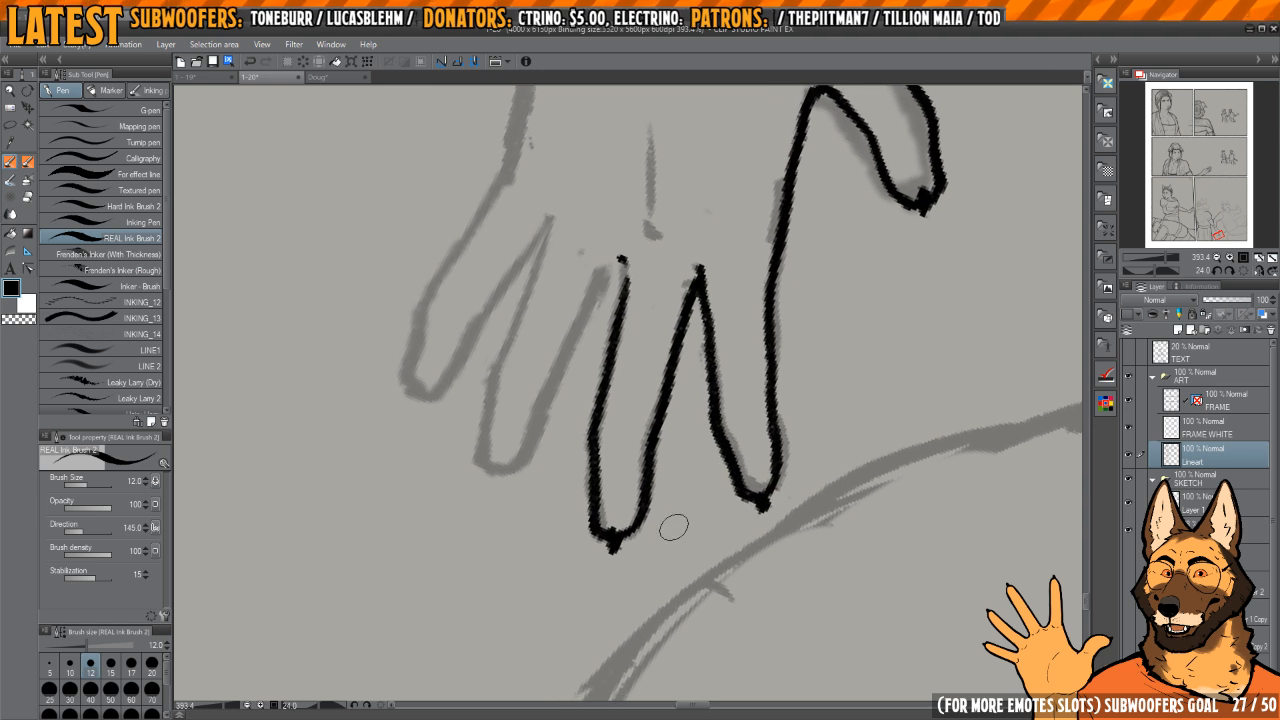
Step: Tidy the middle fingertip with transparent ink and ink the web between the middle and ring fingers
{"action": "key", "text": "c"}
{"action": "key", "text": "c"}
{"action": "key", "text": "c"}
{"action": "left_click_drag", "start_coordinate": [586, 514], "coordinate": [595, 518]}
{"action": "key", "text": "c"}
{"action": "left_click_drag", "start_coordinate": [599, 390], "coordinate": [674, 478]}
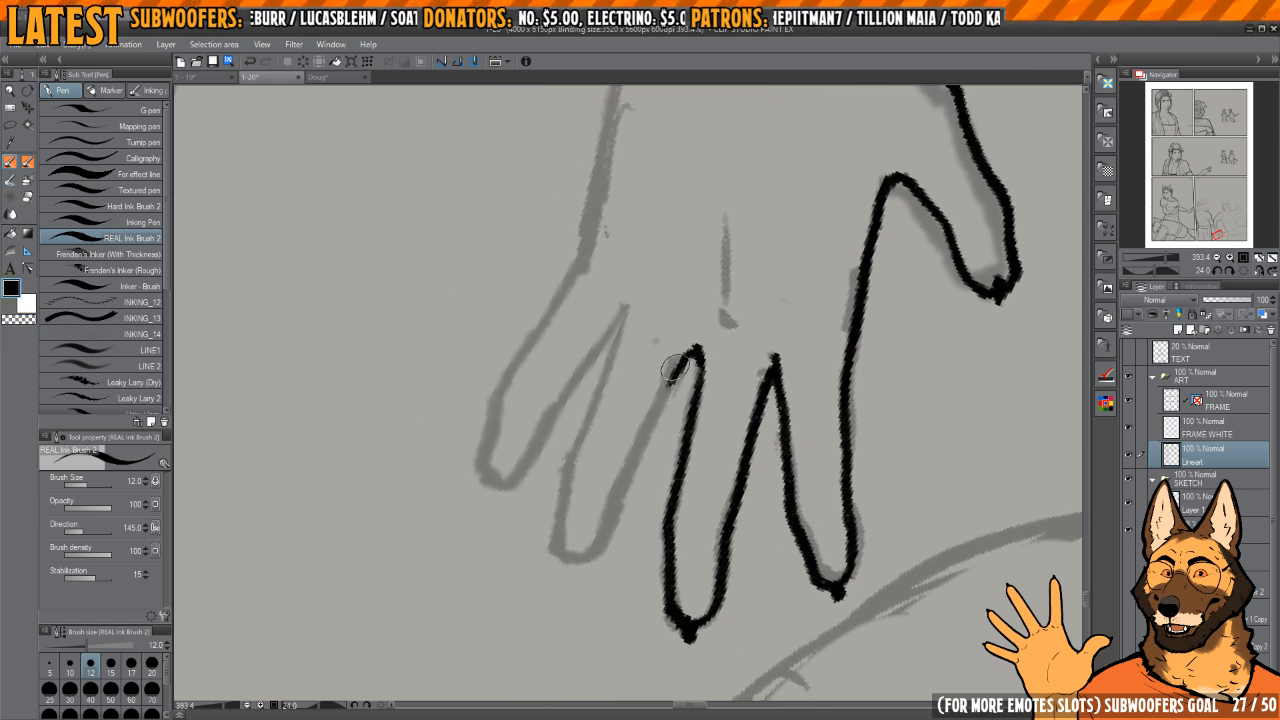
{"action": "left_click_drag", "start_coordinate": [673, 370], "coordinate": [691, 403]}
Step: Ink the ring finger's outline around its tip and join it to the web beside the middle finger
{"action": "left_click_drag", "start_coordinate": [661, 343], "coordinate": [600, 504]}
{"action": "left_click_drag", "start_coordinate": [600, 510], "coordinate": [614, 456]}
{"action": "left_click_drag", "start_coordinate": [621, 436], "coordinate": [608, 538]}
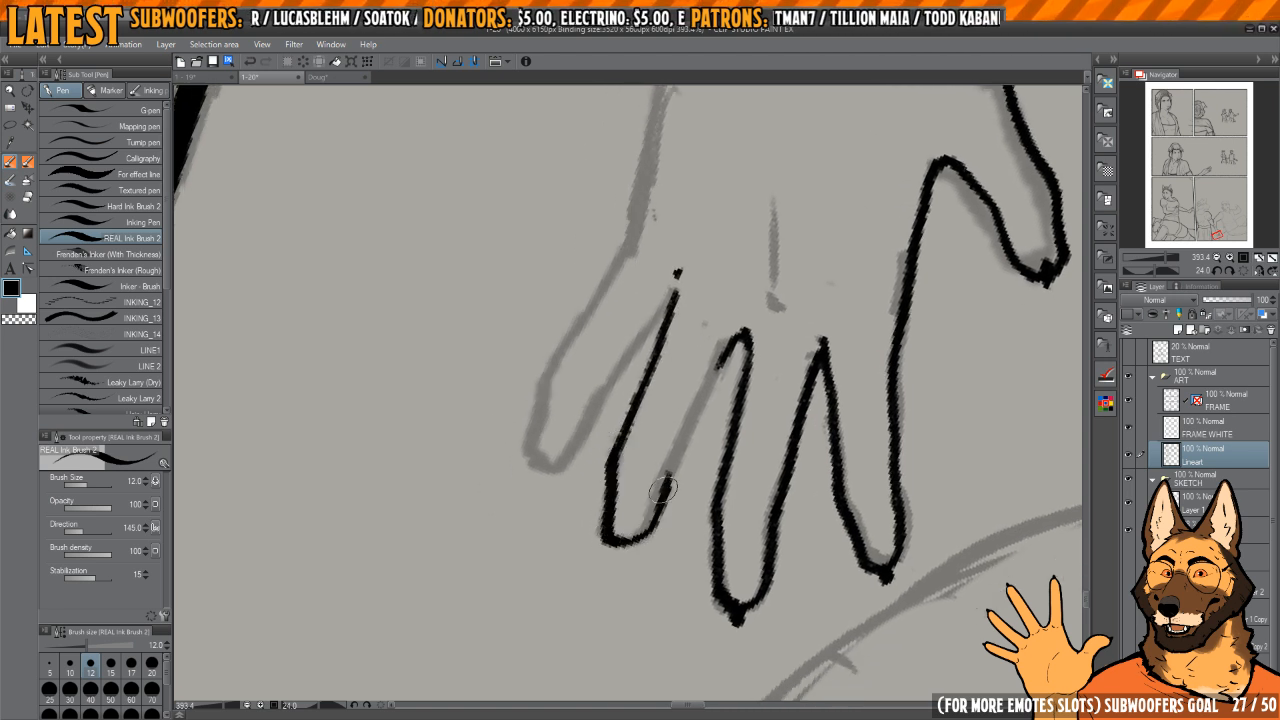
{"action": "key", "text": "c"}
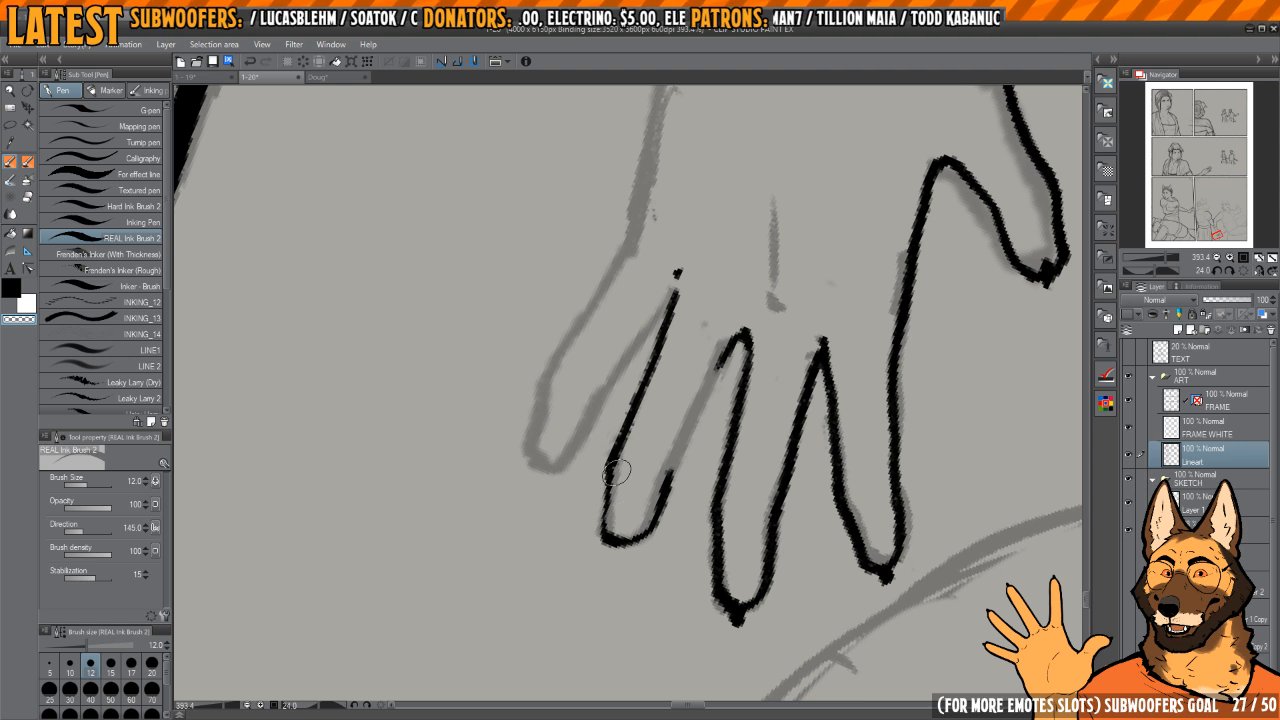
{"action": "key", "text": "c"}
{"action": "mouse_move", "coordinate": [672, 461]}
{"action": "left_mouse_down"}
{"action": "mouse_move", "coordinate": [746, 328]}
{"action": "mouse_move", "coordinate": [672, 474]}
{"action": "mouse_move", "coordinate": [683, 348]}
{"action": "mouse_move", "coordinate": [686, 400]}
{"action": "mouse_move", "coordinate": [623, 422]}
{"action": "left_mouse_up"}
Step: Ink the thin tendon lines and knuckle marks on the back of the open hand
{"action": "scroll", "coordinate": [680, 457], "scroll_direction": "down", "scroll_amount": 3}
{"action": "scroll", "coordinate": [697, 394], "scroll_direction": "up", "scroll_amount": 3}
{"action": "scroll", "coordinate": [700, 438], "scroll_direction": "down", "scroll_amount": 3}
{"action": "mouse_move", "coordinate": [737, 366]}
{"action": "left_mouse_down"}
{"action": "mouse_move", "coordinate": [706, 400]}
{"action": "mouse_move", "coordinate": [738, 505]}
{"action": "mouse_move", "coordinate": [677, 542]}
{"action": "left_mouse_up"}
Step: Thin the thumb-side edge just below the wrist with transparent ink and redraw its corner in black
{"action": "key", "text": "b"}
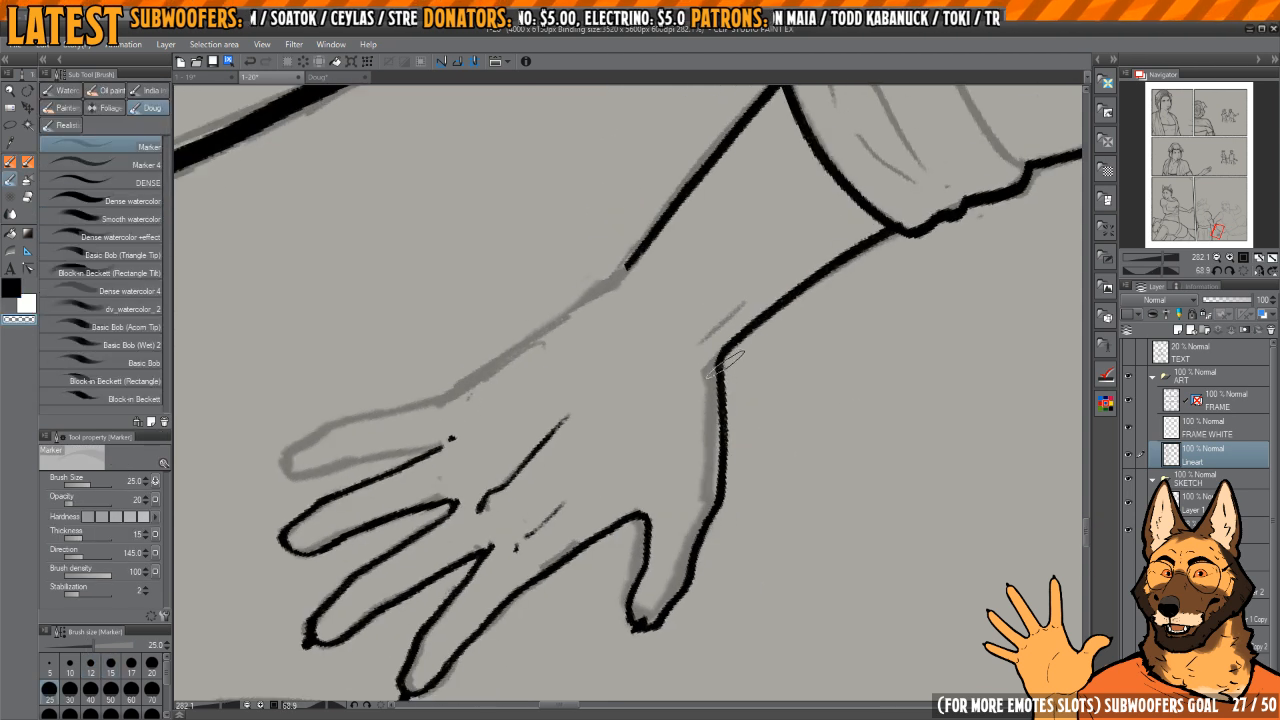
{"action": "key", "text": "p"}
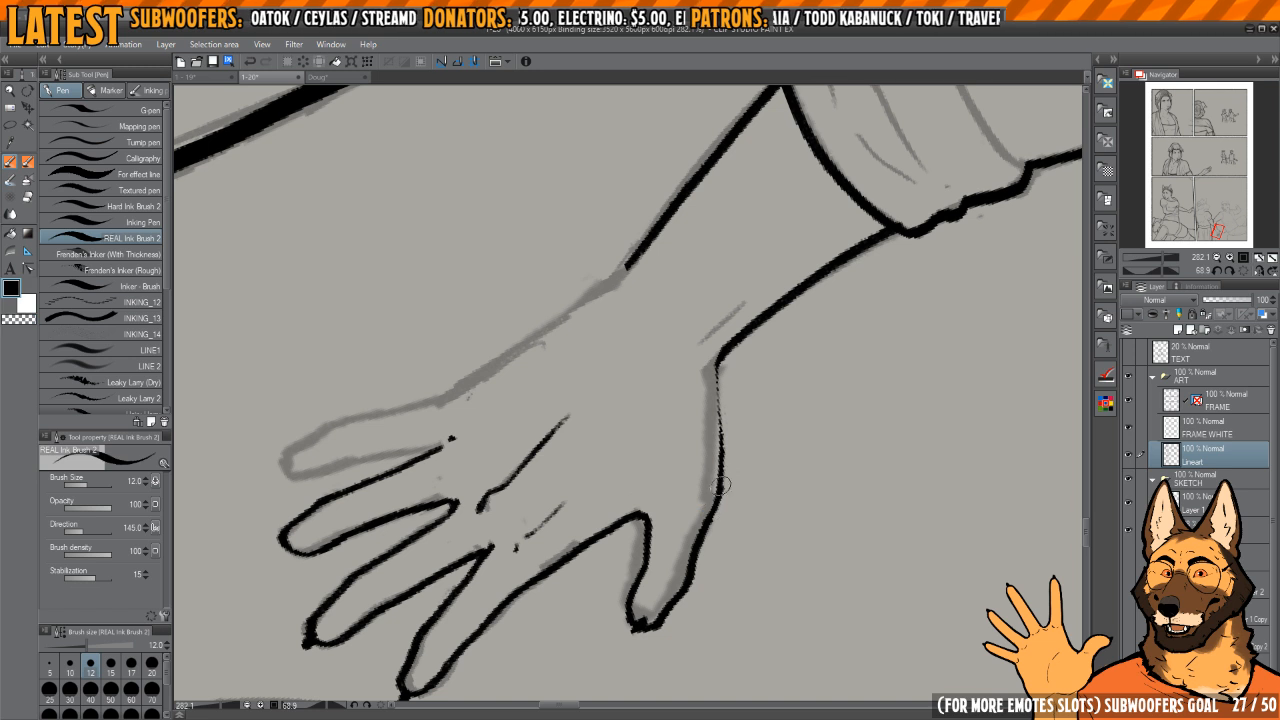
{"action": "key", "text": "c"}
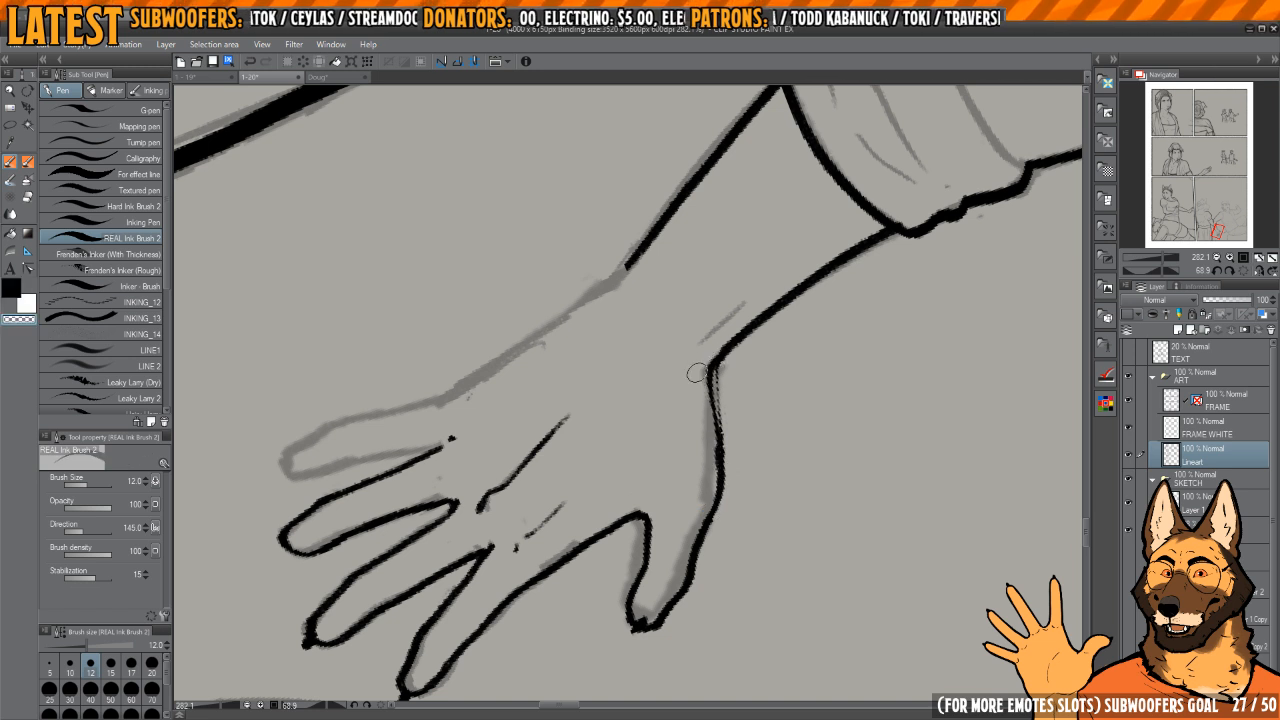
{"action": "key", "text": "c"}
{"action": "left_click_drag", "start_coordinate": [717, 492], "coordinate": [710, 388]}
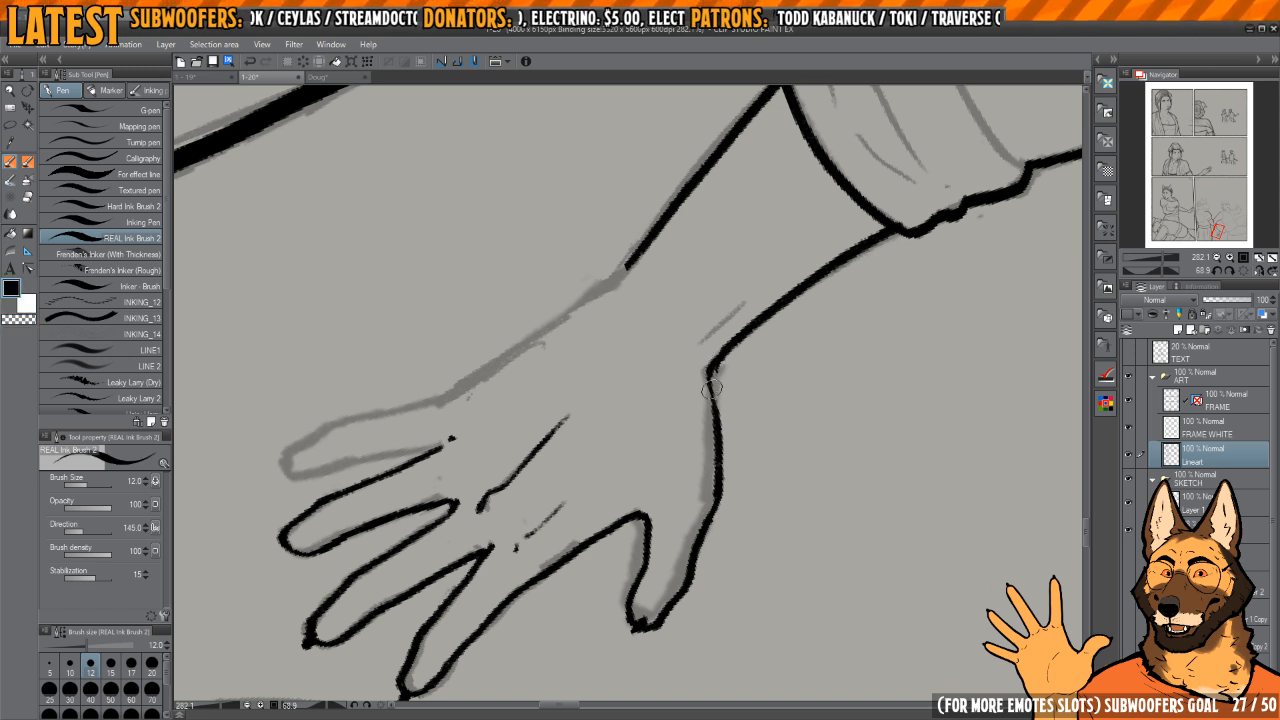
{"action": "key", "text": "c"}
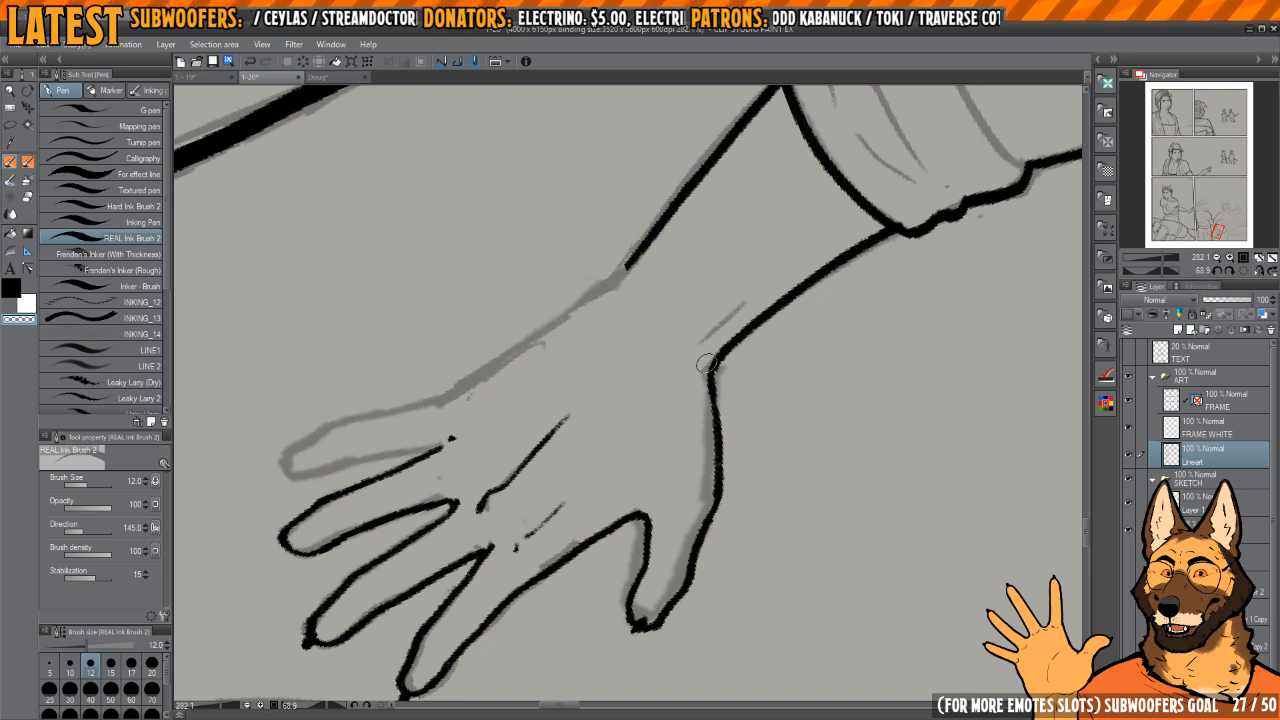
{"action": "key", "text": "c"}
{"action": "left_click_drag", "start_coordinate": [730, 403], "coordinate": [710, 441]}
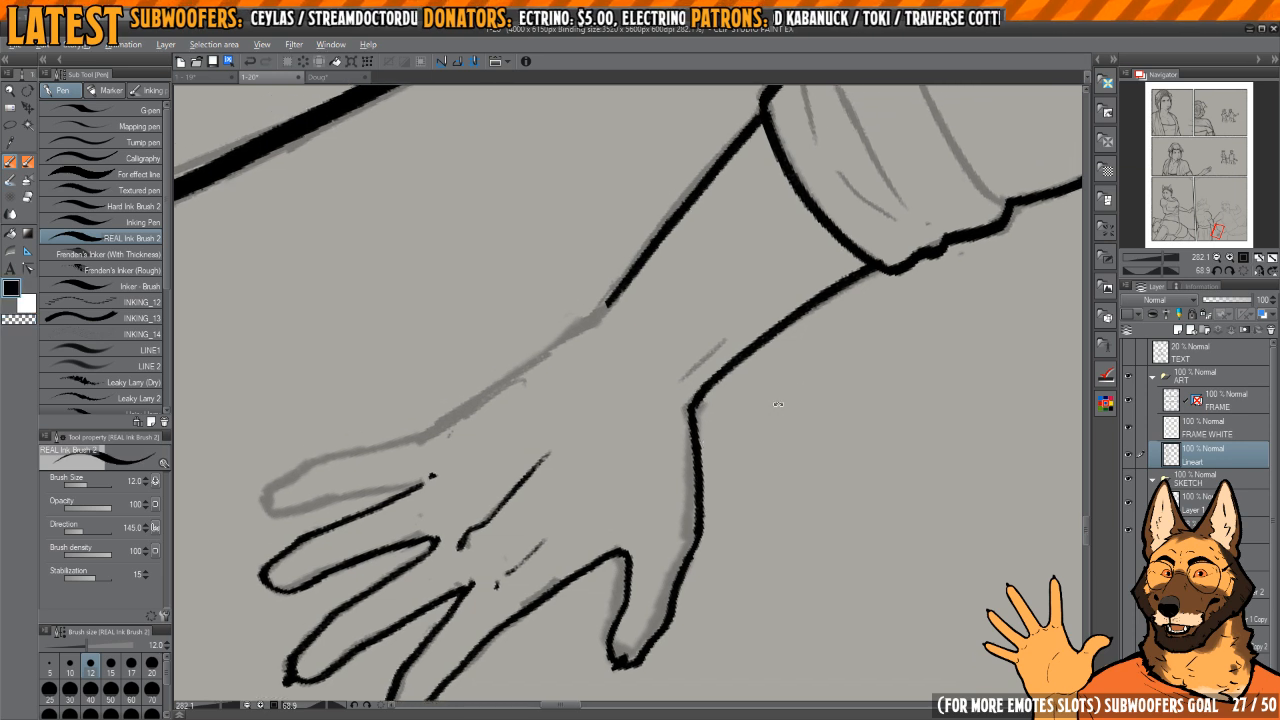
Step: Ink the outer edge of the hand from the wrist toward the little finger and add short creases at the wrist
{"action": "left_click_drag", "start_coordinate": [774, 400], "coordinate": [758, 318]}
{"action": "left_click_drag", "start_coordinate": [640, 360], "coordinate": [706, 364]}
{"action": "left_click_drag", "start_coordinate": [706, 412], "coordinate": [670, 360]}
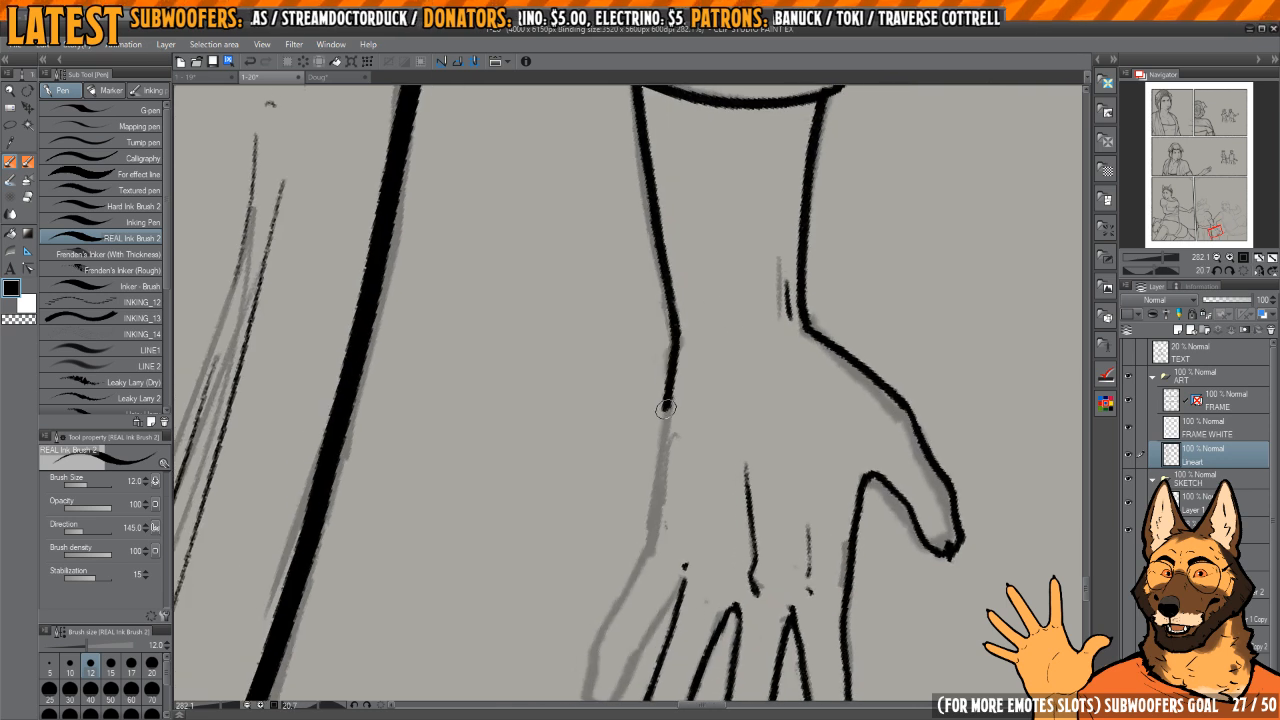
{"action": "left_click_drag", "start_coordinate": [666, 409], "coordinate": [656, 526]}
{"action": "left_click_drag", "start_coordinate": [697, 371], "coordinate": [685, 490]}
{"action": "left_click_drag", "start_coordinate": [685, 490], "coordinate": [675, 494]}
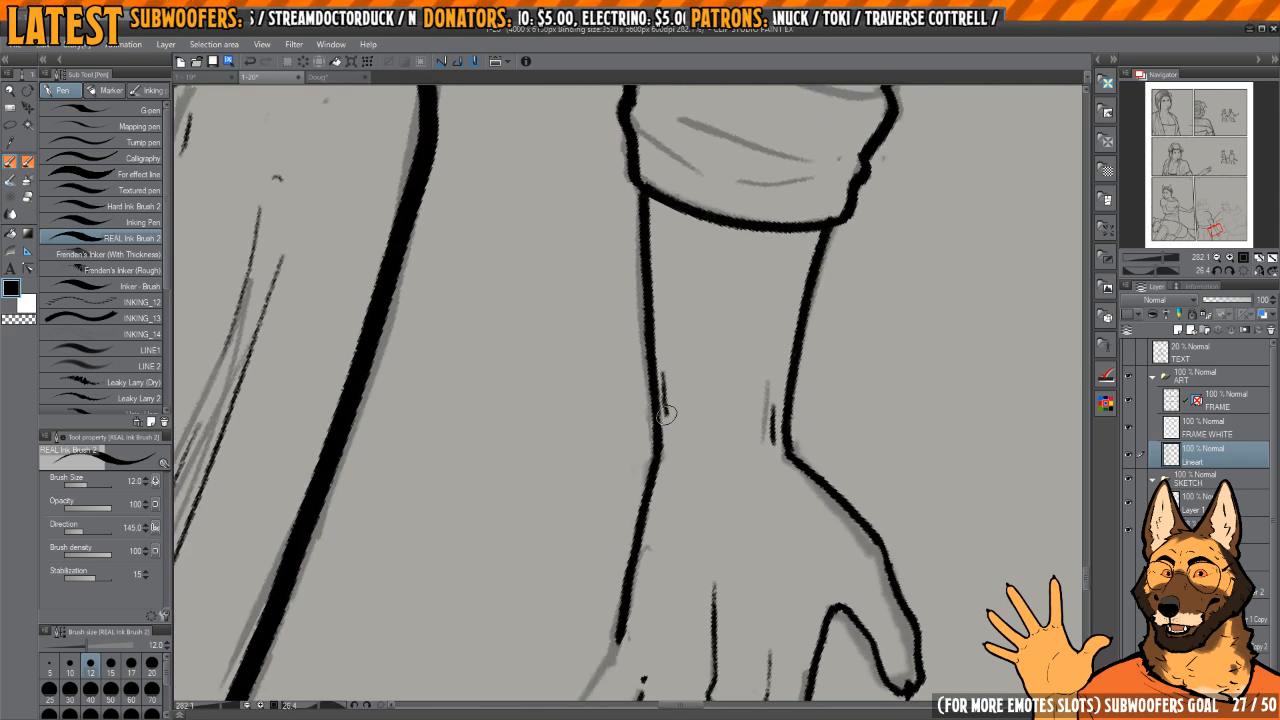
Step: Ink the little finger's outline from the hand's outer edge around the tip to the ring finger
{"action": "scroll", "coordinate": [666, 412], "scroll_direction": "up", "scroll_amount": 2}
{"action": "scroll", "coordinate": [667, 478], "scroll_direction": "down", "scroll_amount": 2}
{"action": "mouse_move", "coordinate": [700, 600]}
{"action": "left_mouse_down"}
{"action": "mouse_move", "coordinate": [717, 354]}
{"action": "mouse_move", "coordinate": [783, 343]}
{"action": "mouse_move", "coordinate": [798, 276]}
{"action": "left_mouse_up"}
{"action": "scroll", "coordinate": [659, 364], "scroll_direction": "up", "scroll_amount": 2}
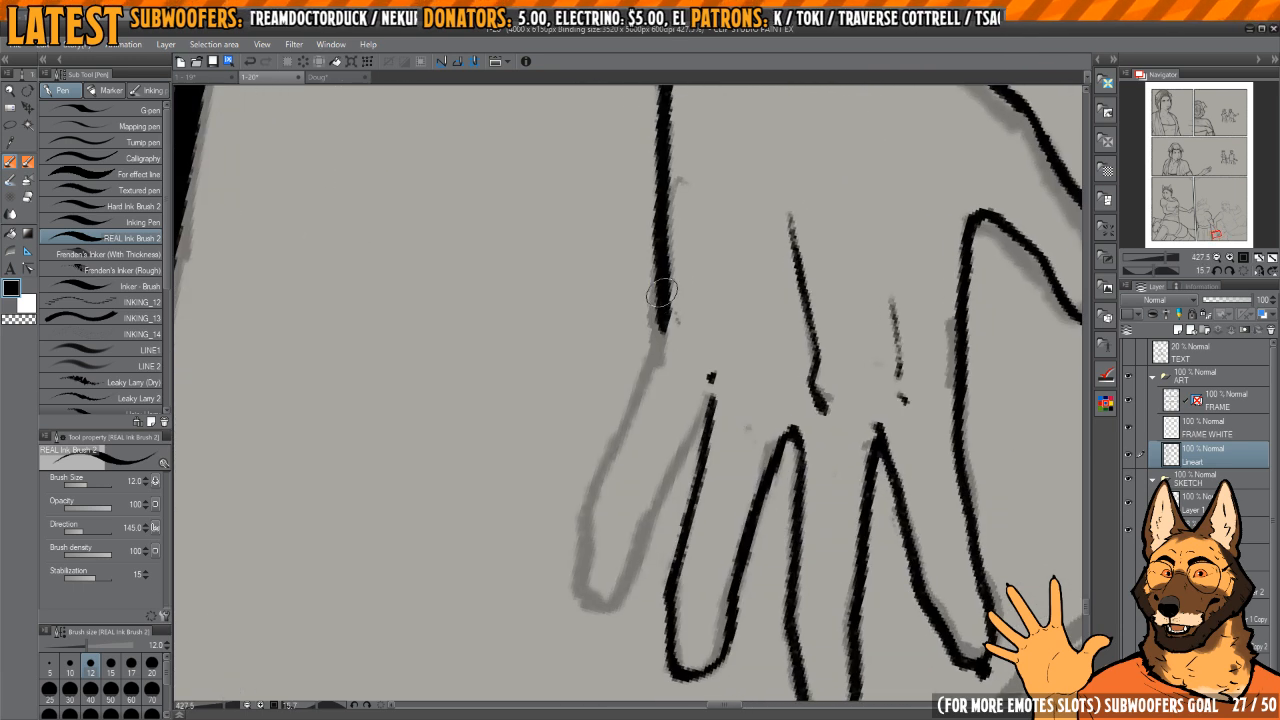
{"action": "mouse_move", "coordinate": [655, 364]}
{"action": "left_mouse_down"}
{"action": "mouse_move", "coordinate": [580, 512]}
{"action": "mouse_move", "coordinate": [688, 392]}
{"action": "mouse_move", "coordinate": [652, 508]}
{"action": "mouse_move", "coordinate": [643, 489]}
{"action": "left_mouse_up"}
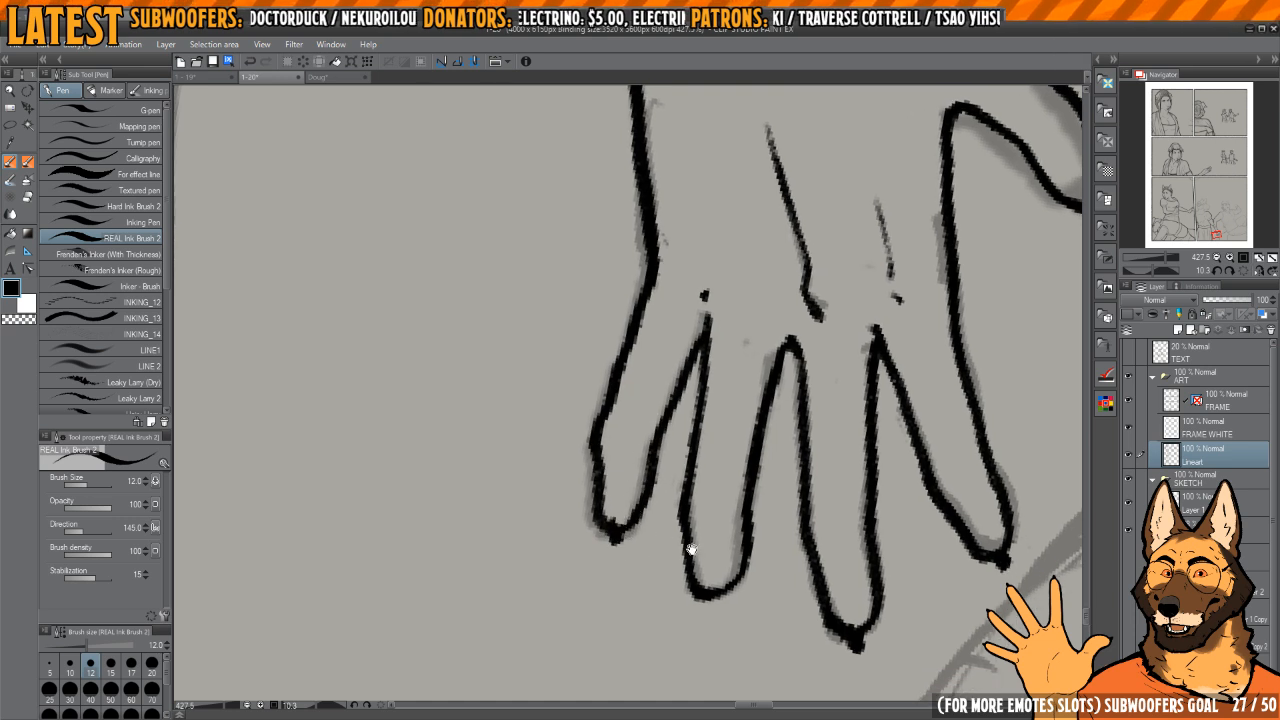
{"action": "left_click_drag", "start_coordinate": [691, 549], "coordinate": [643, 484]}
{"action": "left_click_drag", "start_coordinate": [713, 502], "coordinate": [686, 429]}
{"action": "scroll", "coordinate": [739, 386], "scroll_direction": "down", "scroll_amount": 10}
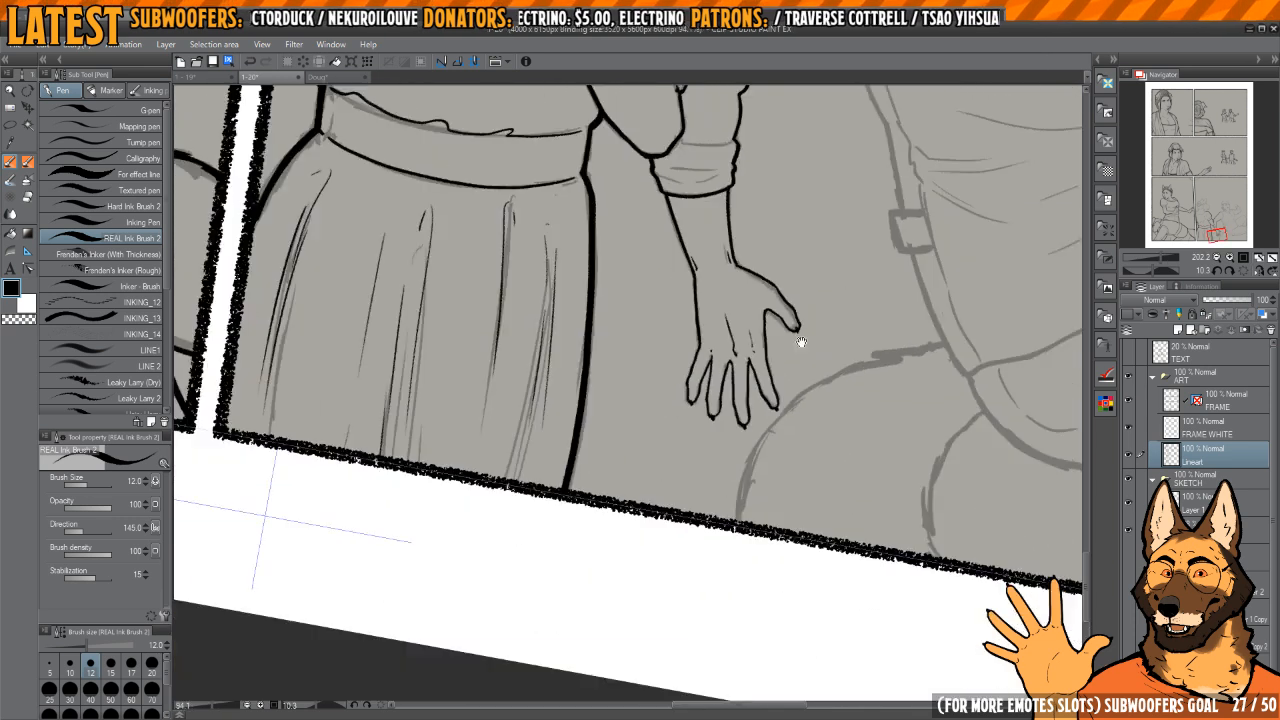
Step: Reinforce the ink line along the underside of the man's upper arm between the armpit and the elbow
{"action": "left_click_drag", "start_coordinate": [803, 343], "coordinate": [782, 324]}
{"action": "key", "text": "h"}
{"action": "key", "text": "h"}
{"action": "left_click_drag", "start_coordinate": [728, 395], "coordinate": [748, 457]}
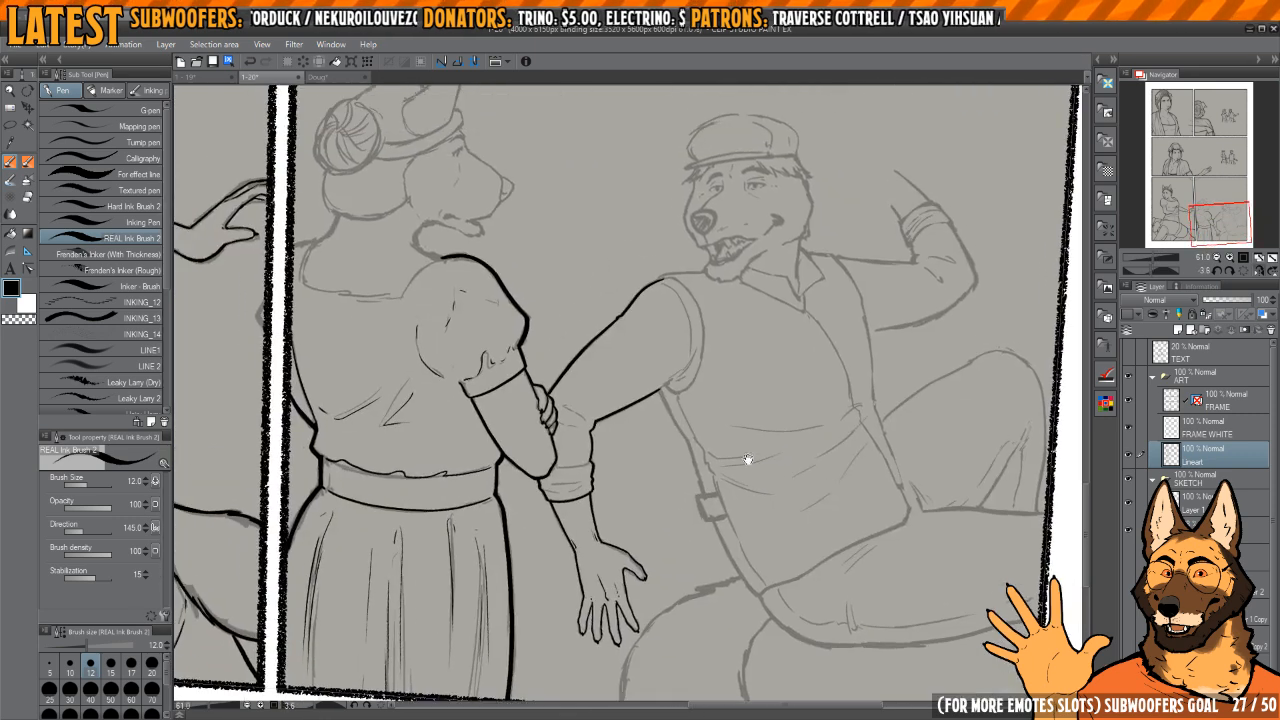
{"action": "left_click_drag", "start_coordinate": [685, 388], "coordinate": [671, 409]}
{"action": "scroll", "coordinate": [671, 409], "scroll_direction": "up", "scroll_amount": 5}
{"action": "left_click_drag", "start_coordinate": [727, 452], "coordinate": [594, 500]}
{"action": "scroll", "coordinate": [594, 500], "scroll_direction": "up", "scroll_amount": 3}
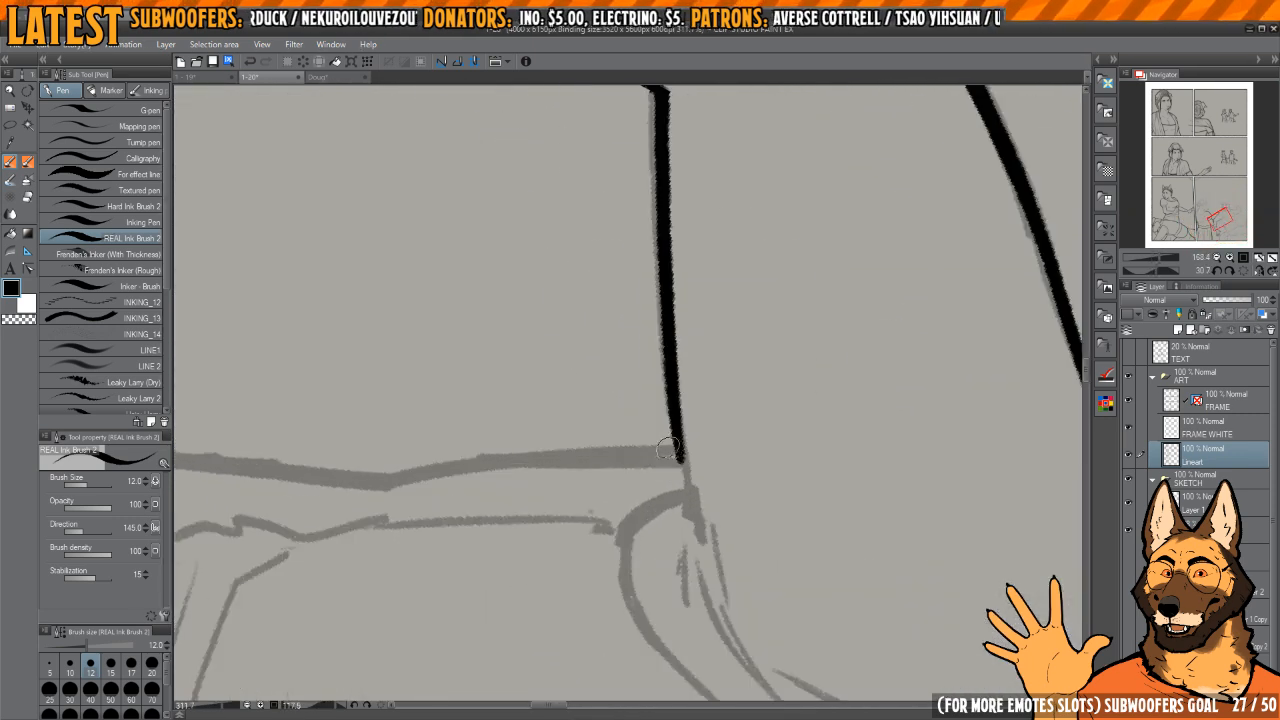
{"action": "mouse_move", "coordinate": [669, 405]}
{"action": "left_mouse_down"}
{"action": "mouse_move", "coordinate": [691, 531]}
{"action": "mouse_move", "coordinate": [648, 361]}
{"action": "mouse_move", "coordinate": [740, 310]}
{"action": "mouse_move", "coordinate": [808, 329]}
{"action": "mouse_move", "coordinate": [663, 406]}
{"action": "left_mouse_up"}
{"action": "scroll", "coordinate": [648, 361], "scroll_direction": "down", "scroll_amount": 2}
{"action": "scroll", "coordinate": [663, 406], "scroll_direction": "up", "scroll_amount": 3}
{"action": "mouse_move", "coordinate": [622, 353]}
{"action": "left_mouse_down"}
{"action": "mouse_move", "coordinate": [609, 546]}
{"action": "mouse_move", "coordinate": [664, 503]}
{"action": "left_mouse_up"}
{"action": "scroll", "coordinate": [664, 503], "scroll_direction": "down", "scroll_amount": 2}
{"action": "mouse_move", "coordinate": [586, 322]}
{"action": "left_mouse_down"}
{"action": "mouse_move", "coordinate": [563, 446]}
{"action": "mouse_move", "coordinate": [573, 497]}
{"action": "left_mouse_up"}
{"action": "left_click_drag", "start_coordinate": [594, 519], "coordinate": [594, 403]}
{"action": "left_click_drag", "start_coordinate": [620, 342], "coordinate": [612, 416]}
{"action": "mouse_move", "coordinate": [648, 466]}
{"action": "left_mouse_down"}
{"action": "mouse_move", "coordinate": [668, 463]}
{"action": "mouse_move", "coordinate": [691, 343]}
{"action": "left_mouse_up"}
Step: Ink a long sleeve fold and a short tick beside it at the bend of the man's elbow
{"action": "scroll", "coordinate": [691, 343], "scroll_direction": "down", "scroll_amount": 2}
{"action": "key", "text": "h"}
{"action": "key", "text": "h"}
{"action": "left_click_drag", "start_coordinate": [758, 306], "coordinate": [708, 421]}
{"action": "key", "text": "h"}
{"action": "mouse_move", "coordinate": [712, 348]}
{"action": "left_mouse_down"}
{"action": "mouse_move", "coordinate": [737, 443]}
{"action": "mouse_move", "coordinate": [746, 416]}
{"action": "left_mouse_up"}
{"action": "scroll", "coordinate": [646, 426], "scroll_direction": "up", "scroll_amount": 3}
{"action": "left_click_drag", "start_coordinate": [637, 456], "coordinate": [670, 332]}
{"action": "left_click_drag", "start_coordinate": [672, 309], "coordinate": [643, 348]}
Step: Thin the long elbow fold with transparent ink, redraw it in black and clean up the elbow corner
{"action": "key", "text": "c"}
{"action": "left_click_drag", "start_coordinate": [635, 454], "coordinate": [664, 342]}
{"action": "left_click_drag", "start_coordinate": [673, 308], "coordinate": [645, 350]}
{"action": "key", "text": "c"}
{"action": "mouse_move", "coordinate": [644, 464]}
{"action": "left_mouse_down"}
{"action": "mouse_move", "coordinate": [680, 323]}
{"action": "mouse_move", "coordinate": [664, 321]}
{"action": "left_mouse_up"}
{"action": "key", "text": "c"}
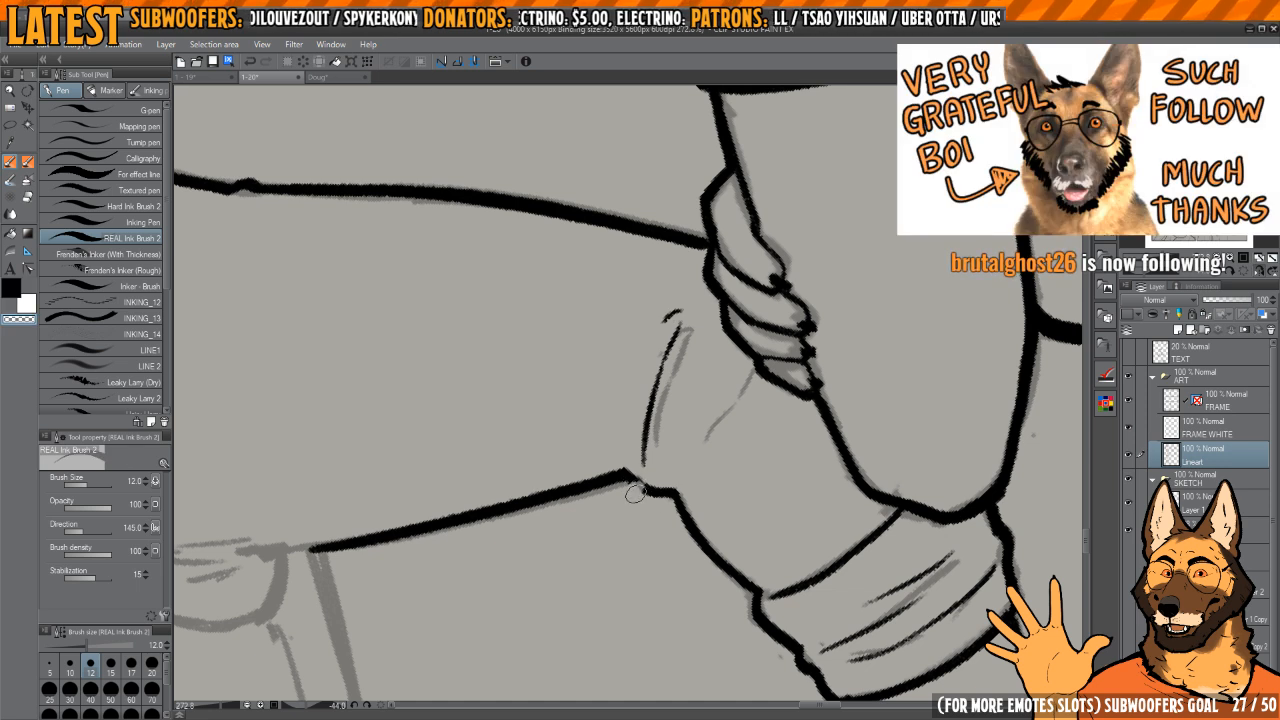
{"action": "key", "text": "c"}
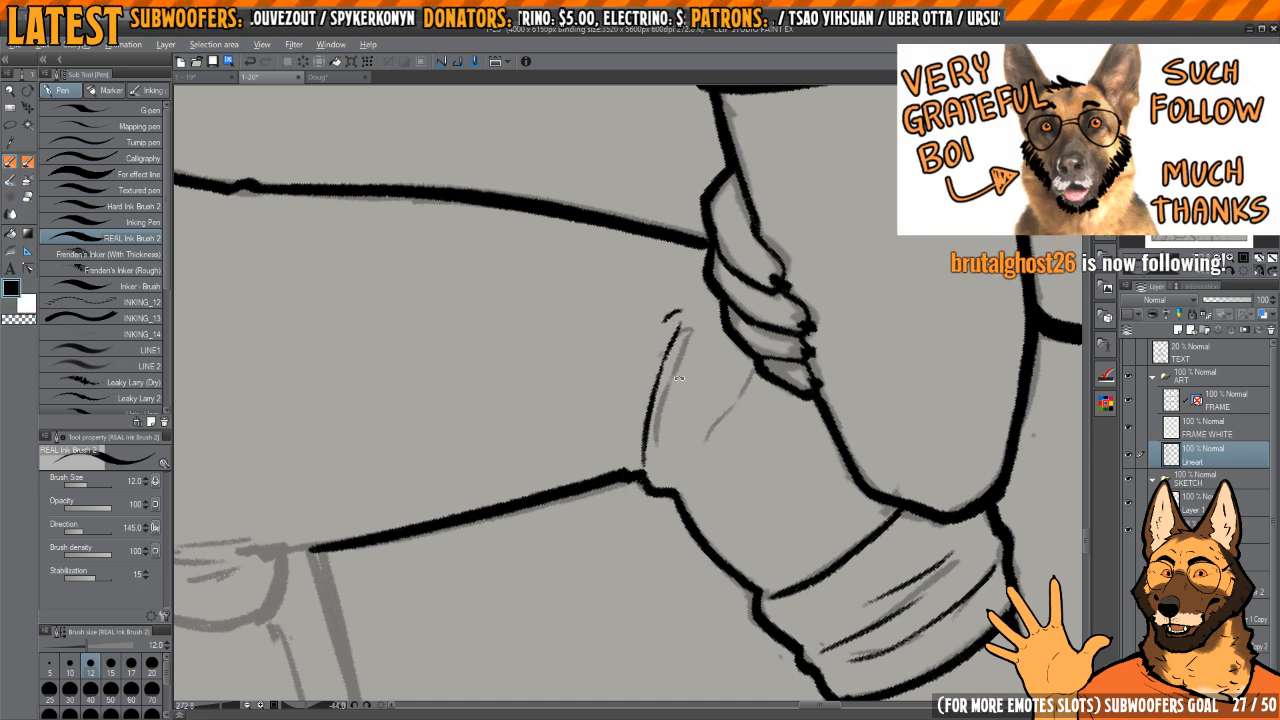
Step: Refine the weight of the upper arm's underside line down to the elbow with transparent and black ink
{"action": "left_click_drag", "start_coordinate": [679, 378], "coordinate": [636, 444]}
{"action": "left_click_drag", "start_coordinate": [636, 444], "coordinate": [725, 619]}
{"action": "key", "text": "c"}
{"action": "left_click_drag", "start_coordinate": [640, 554], "coordinate": [614, 397]}
{"action": "key", "text": "c"}
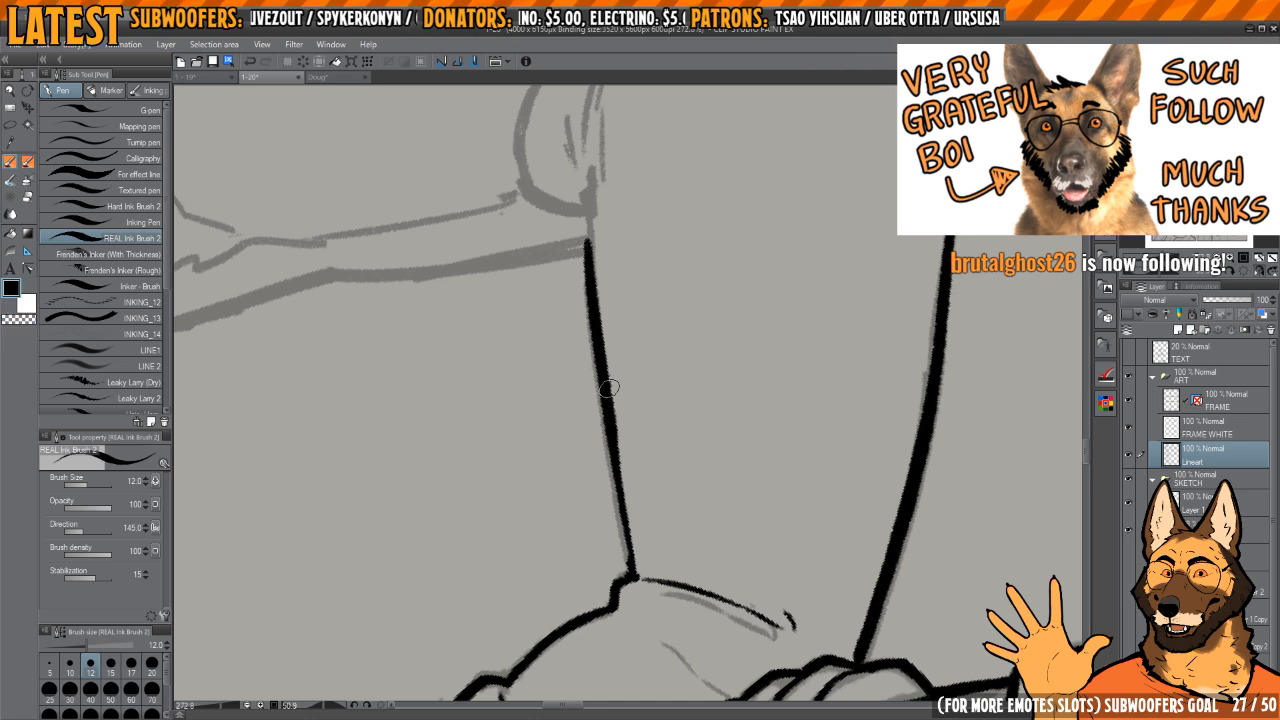
{"action": "left_click_drag", "start_coordinate": [617, 458], "coordinate": [635, 568]}
Step: Trim the lower end of the long elbow fold with transparent ink and ink a second fold beside it
{"action": "mouse_move", "coordinate": [707, 586]}
{"action": "left_mouse_down"}
{"action": "mouse_move", "coordinate": [740, 366]}
{"action": "mouse_move", "coordinate": [623, 386]}
{"action": "mouse_move", "coordinate": [651, 380]}
{"action": "left_mouse_up"}
{"action": "key", "text": "c"}
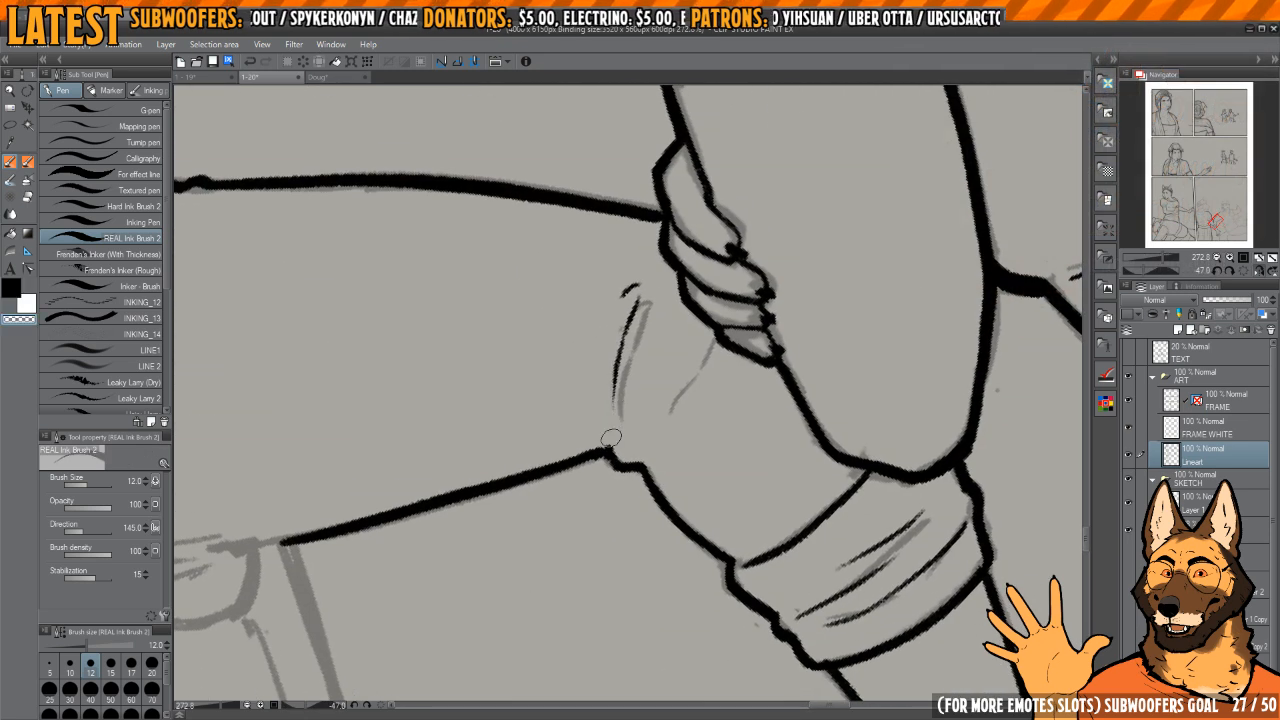
{"action": "key", "text": "c"}
{"action": "mouse_move", "coordinate": [611, 438]}
{"action": "left_mouse_down"}
{"action": "mouse_move", "coordinate": [593, 429]}
{"action": "mouse_move", "coordinate": [682, 376]}
{"action": "left_mouse_up"}
{"action": "left_click_drag", "start_coordinate": [700, 454], "coordinate": [640, 380]}
{"action": "key", "text": "h"}
{"action": "mouse_move", "coordinate": [649, 509]}
{"action": "left_mouse_down"}
{"action": "mouse_move", "coordinate": [716, 440]}
{"action": "mouse_move", "coordinate": [648, 450]}
{"action": "left_mouse_up"}
{"action": "left_click_drag", "start_coordinate": [630, 388], "coordinate": [636, 437]}
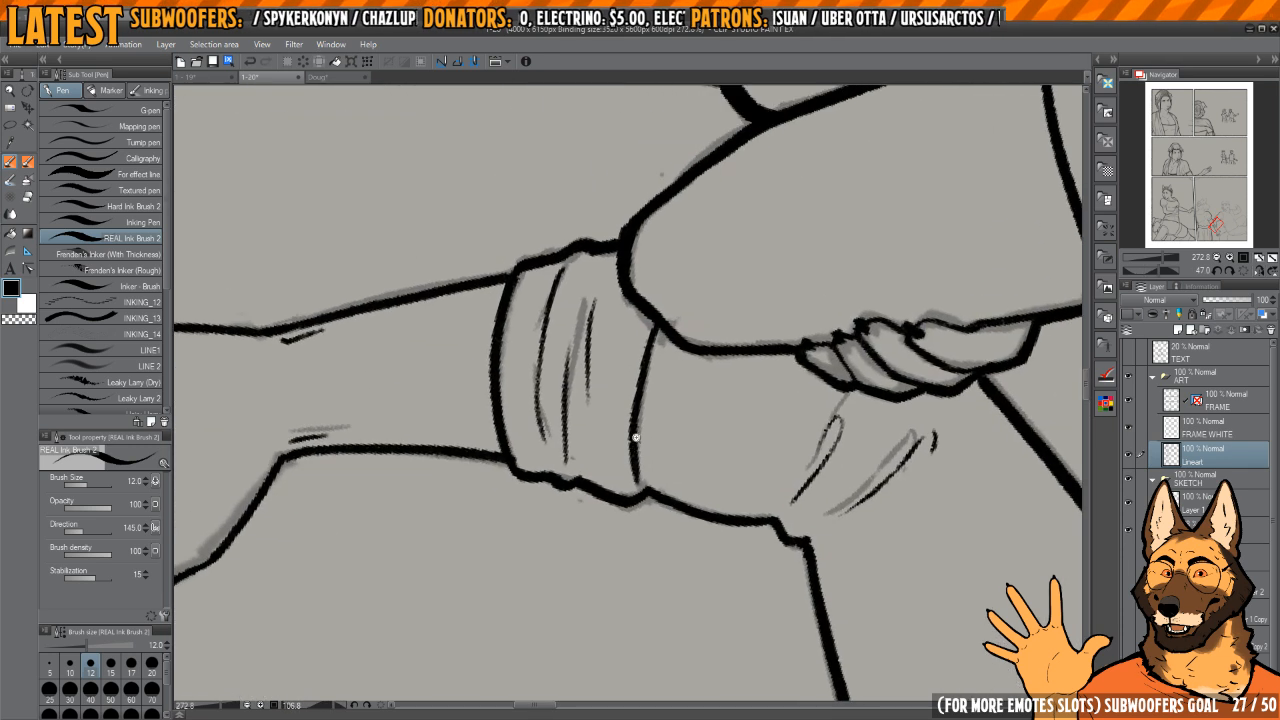
{"action": "scroll", "coordinate": [636, 437], "scroll_direction": "up", "scroll_amount": 2}
Step: Rework the second sleeve fold and add short tick marks just below the gripping fingers
{"action": "key", "text": "c"}
{"action": "key", "text": "h"}
{"action": "mouse_move", "coordinate": [919, 400]}
{"action": "left_mouse_down"}
{"action": "mouse_move", "coordinate": [737, 377]}
{"action": "mouse_move", "coordinate": [702, 406]}
{"action": "left_mouse_up"}
{"action": "left_click_drag", "start_coordinate": [639, 413], "coordinate": [780, 485]}
{"action": "key", "text": "c"}
{"action": "mouse_move", "coordinate": [660, 541]}
{"action": "left_mouse_down"}
{"action": "mouse_move", "coordinate": [630, 466]}
{"action": "mouse_move", "coordinate": [630, 364]}
{"action": "left_mouse_up"}
{"action": "left_click_drag", "start_coordinate": [654, 380], "coordinate": [653, 440]}
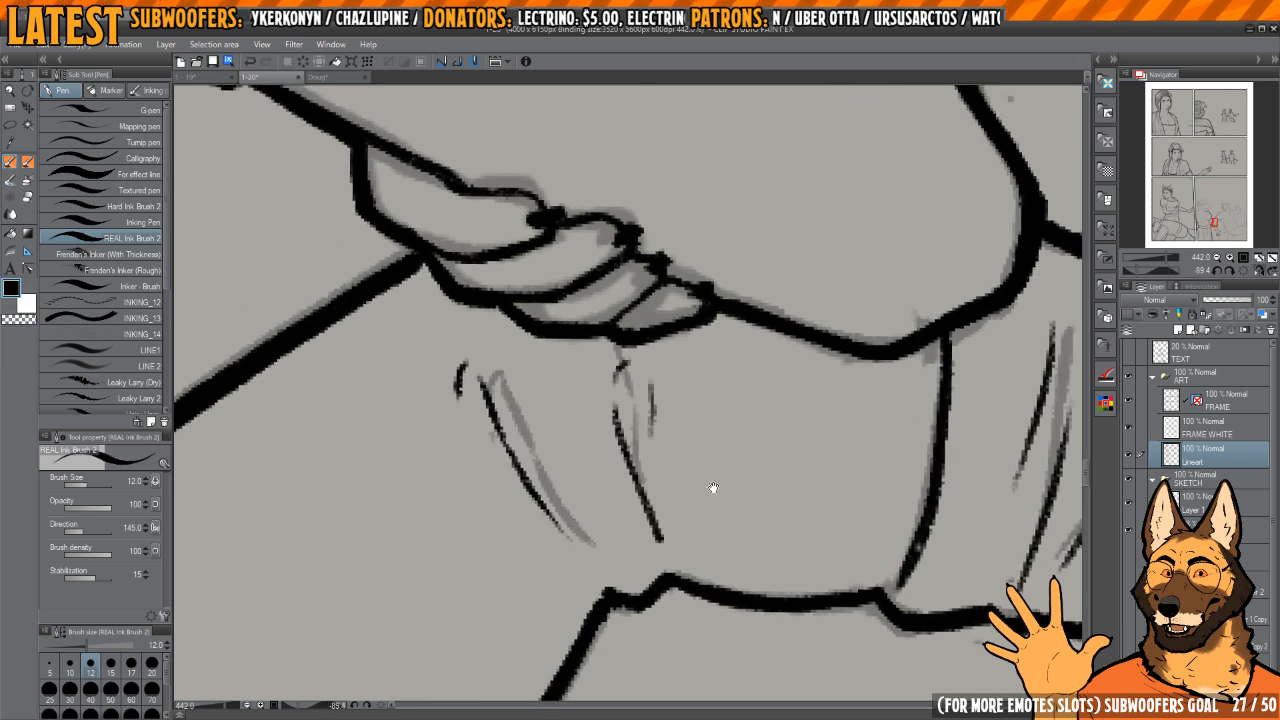
Step: Thin the rolled cuff's upper edge with transparent ink, undo the last stroke and go over the edge again
{"action": "left_click_drag", "start_coordinate": [750, 488], "coordinate": [619, 405]}
{"action": "key", "text": "h"}
{"action": "mouse_move", "coordinate": [650, 317]}
{"action": "left_mouse_down"}
{"action": "mouse_move", "coordinate": [791, 374]}
{"action": "mouse_move", "coordinate": [805, 398]}
{"action": "left_mouse_up"}
{"action": "left_click_drag", "start_coordinate": [805, 398], "coordinate": [803, 419]}
{"action": "key", "text": "c"}
{"action": "mouse_move", "coordinate": [600, 332]}
{"action": "left_mouse_down"}
{"action": "mouse_move", "coordinate": [600, 517]}
{"action": "mouse_move", "coordinate": [620, 605]}
{"action": "mouse_move", "coordinate": [622, 570]}
{"action": "left_mouse_up"}
{"action": "key", "text": "c"}
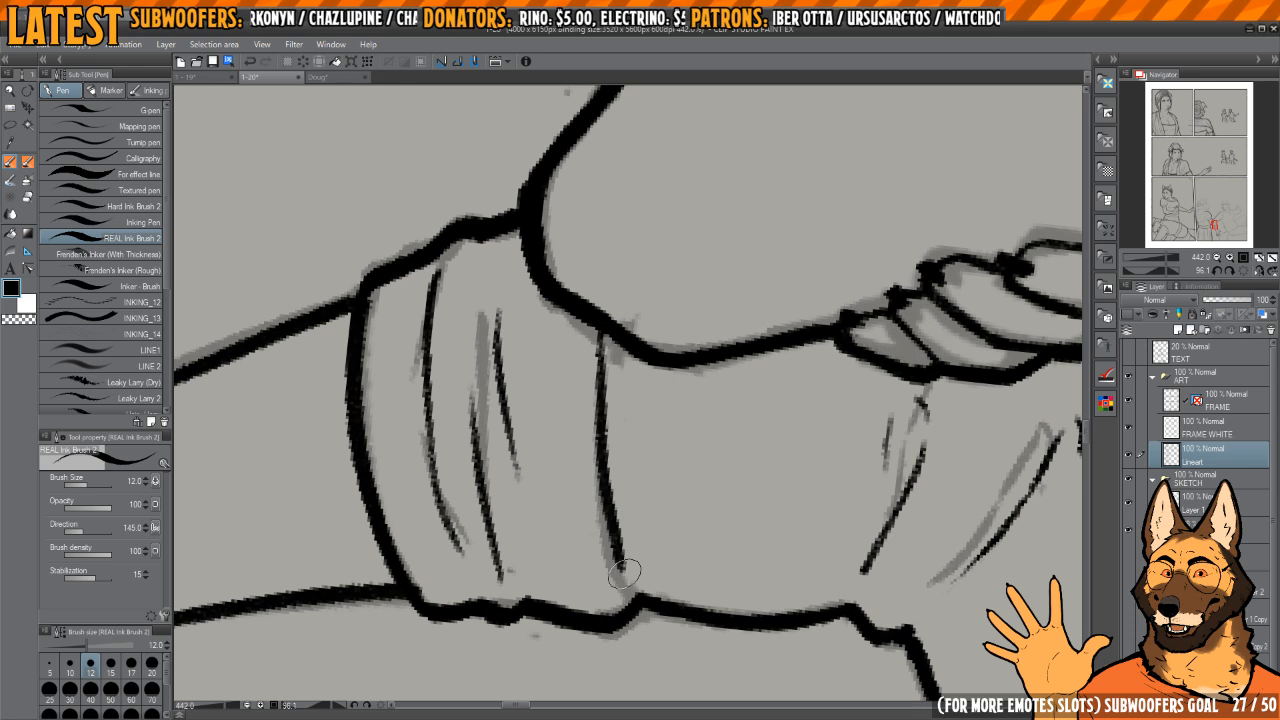
{"action": "key", "text": "ctrl+z"}
{"action": "mouse_move", "coordinate": [601, 332]}
{"action": "left_mouse_down"}
{"action": "mouse_move", "coordinate": [624, 602]}
{"action": "mouse_move", "coordinate": [640, 551]}
{"action": "mouse_move", "coordinate": [749, 460]}
{"action": "left_mouse_up"}
Step: Erase the short crease on the little-finger side of the wrist with transparent ink
{"action": "scroll", "coordinate": [606, 588], "scroll_direction": "down", "scroll_amount": 5}
{"action": "left_click_drag", "start_coordinate": [749, 460], "coordinate": [626, 303]}
{"action": "key", "text": "h"}
{"action": "key", "text": "h"}
{"action": "left_click_drag", "start_coordinate": [804, 419], "coordinate": [814, 447]}
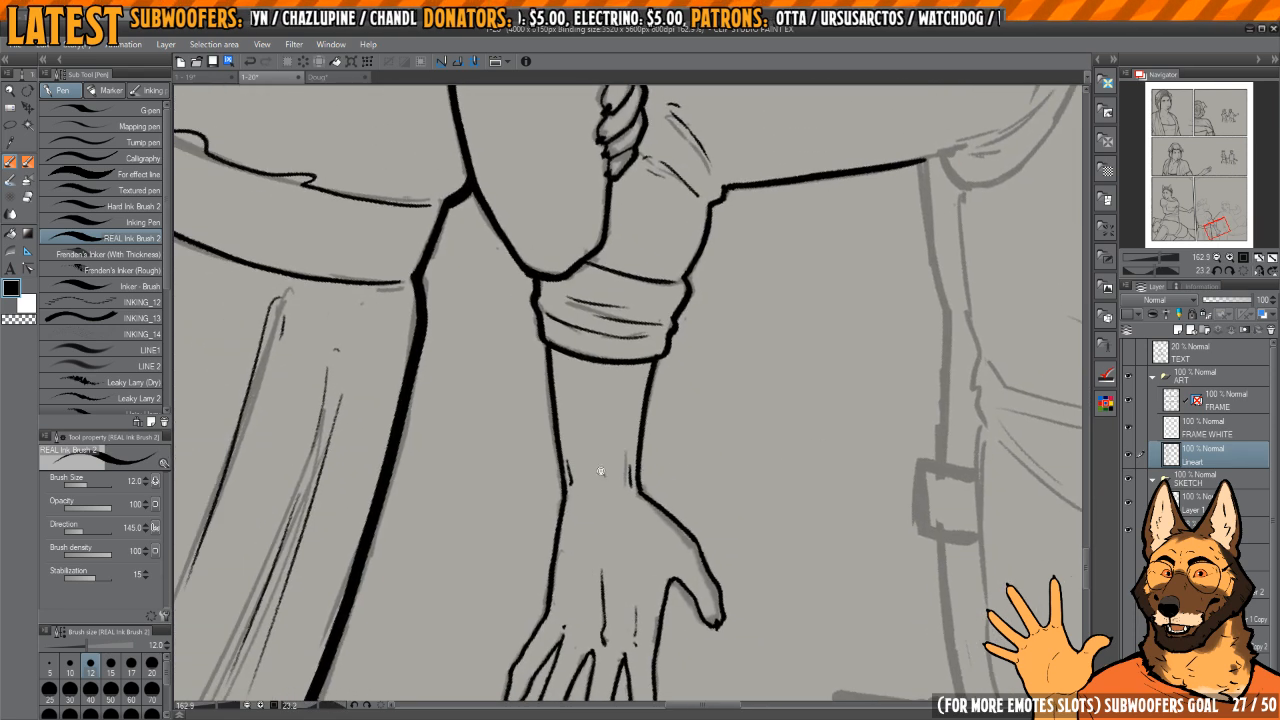
{"action": "scroll", "coordinate": [602, 471], "scroll_direction": "up", "scroll_amount": 5}
{"action": "key", "text": "c"}
{"action": "mouse_move", "coordinate": [518, 476]}
{"action": "left_mouse_down"}
{"action": "mouse_move", "coordinate": [579, 526]}
{"action": "mouse_move", "coordinate": [566, 535]}
{"action": "mouse_move", "coordinate": [569, 564]}
{"action": "mouse_move", "coordinate": [546, 506]}
{"action": "left_mouse_up"}
{"action": "key", "text": "c"}
{"action": "left_click_drag", "start_coordinate": [694, 456], "coordinate": [652, 402]}
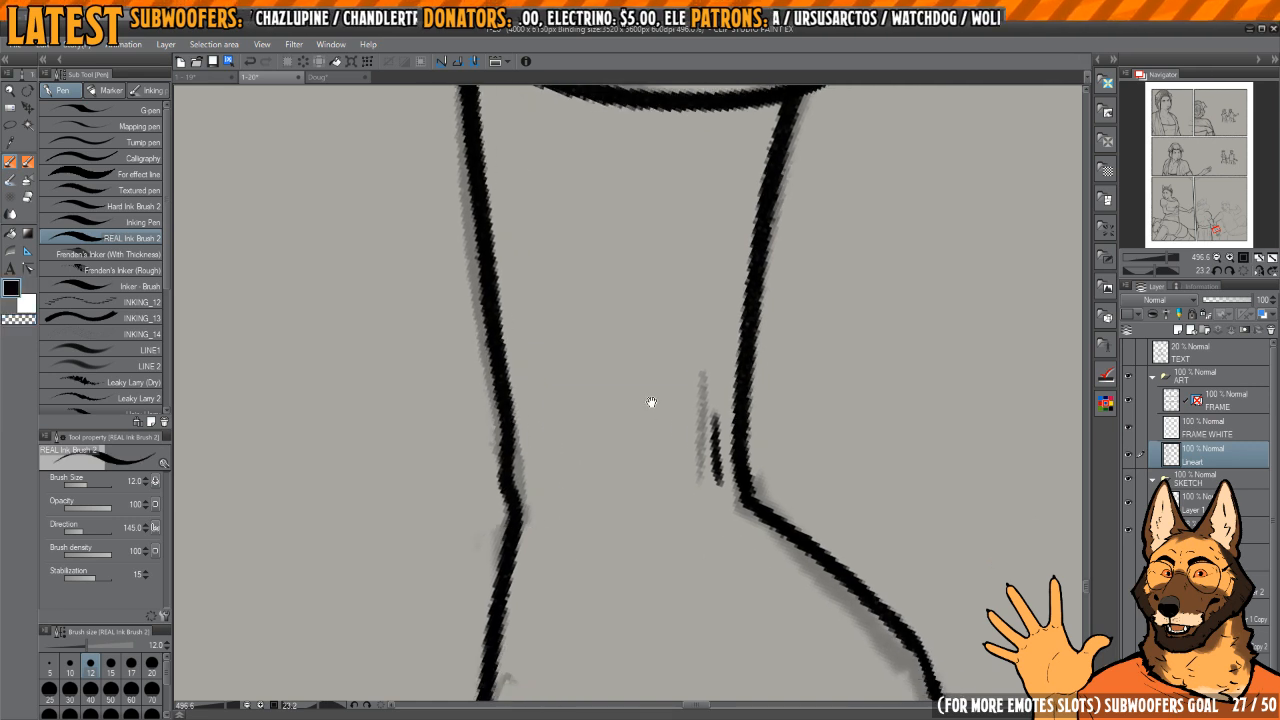
{"action": "scroll", "coordinate": [651, 402], "scroll_direction": "down", "scroll_amount": 7}
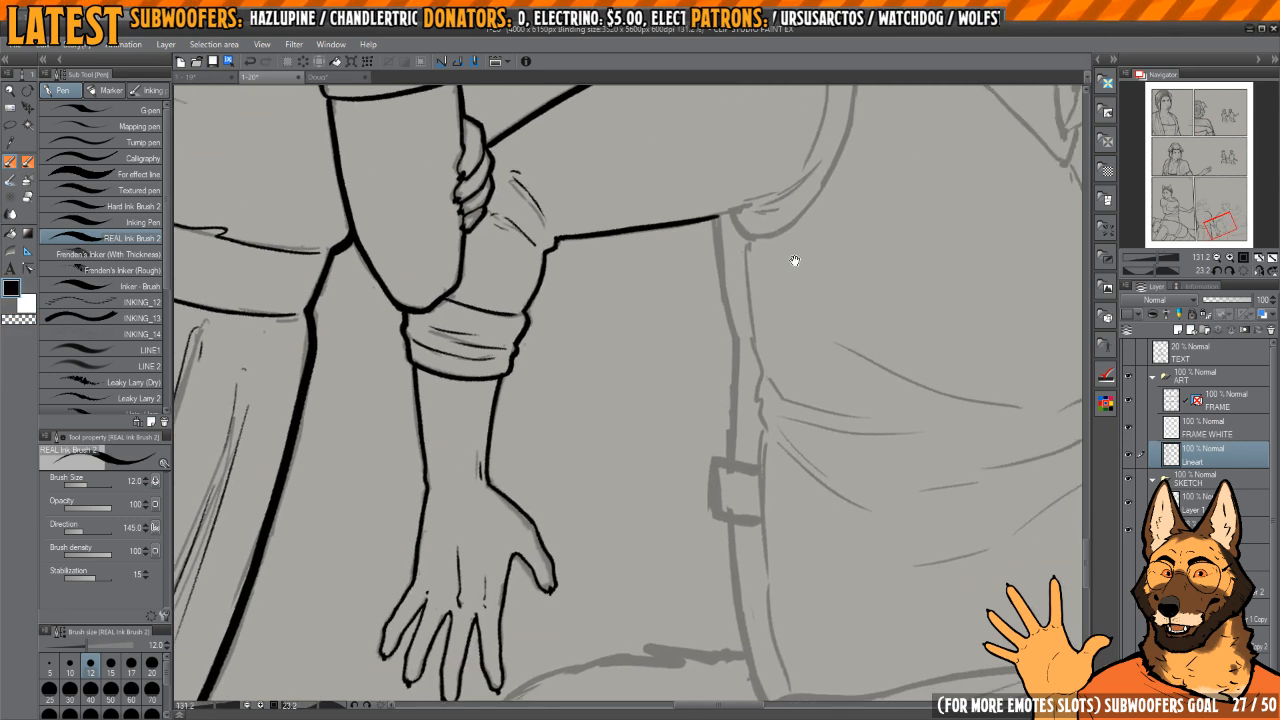
{"action": "left_click_drag", "start_coordinate": [795, 260], "coordinate": [700, 374]}
{"action": "scroll", "coordinate": [642, 336], "scroll_direction": "up", "scroll_amount": 2}
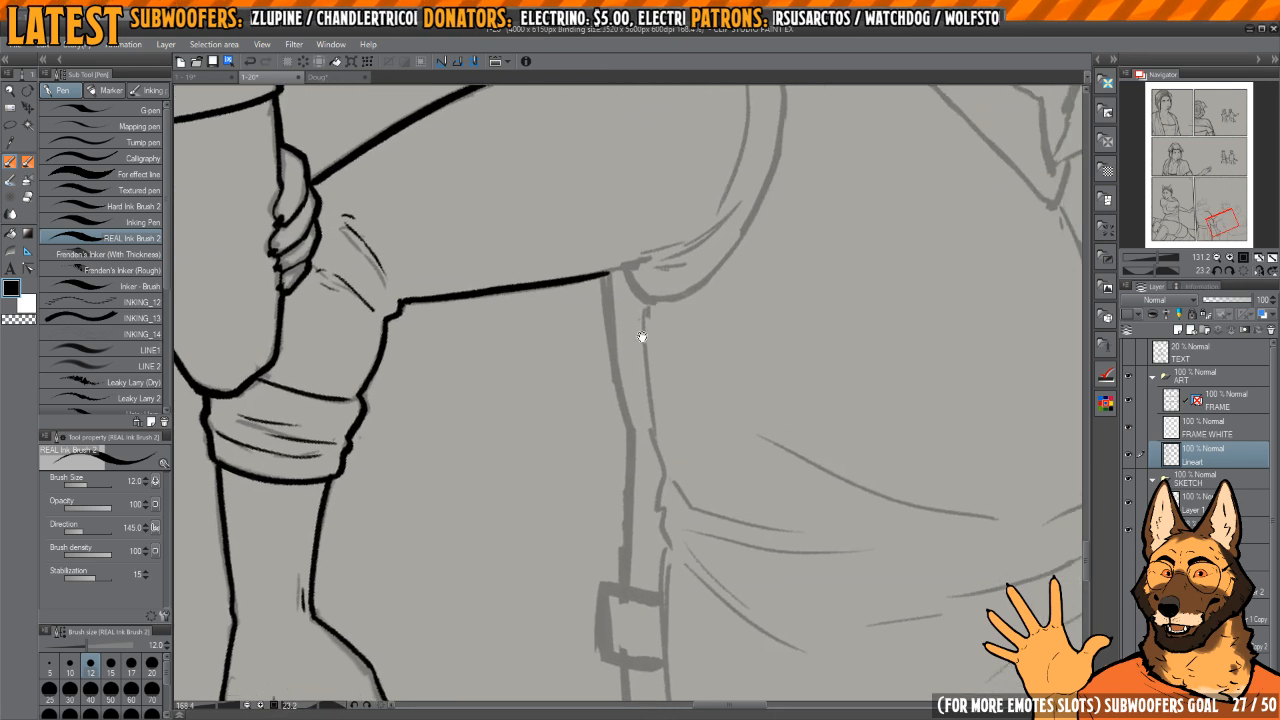
Step: Ink the torso's outer side line from the armpit down to the square buckle and thin the buckle's outline with transparent ink
{"action": "mouse_move", "coordinate": [604, 277]}
{"action": "left_mouse_down"}
{"action": "mouse_move", "coordinate": [628, 444]}
{"action": "mouse_move", "coordinate": [621, 322]}
{"action": "mouse_move", "coordinate": [615, 451]}
{"action": "left_mouse_up"}
{"action": "mouse_move", "coordinate": [618, 451]}
{"action": "left_mouse_down"}
{"action": "mouse_move", "coordinate": [612, 339]}
{"action": "mouse_move", "coordinate": [587, 404]}
{"action": "mouse_move", "coordinate": [613, 442]}
{"action": "left_mouse_up"}
{"action": "scroll", "coordinate": [612, 339], "scroll_direction": "up", "scroll_amount": 2}
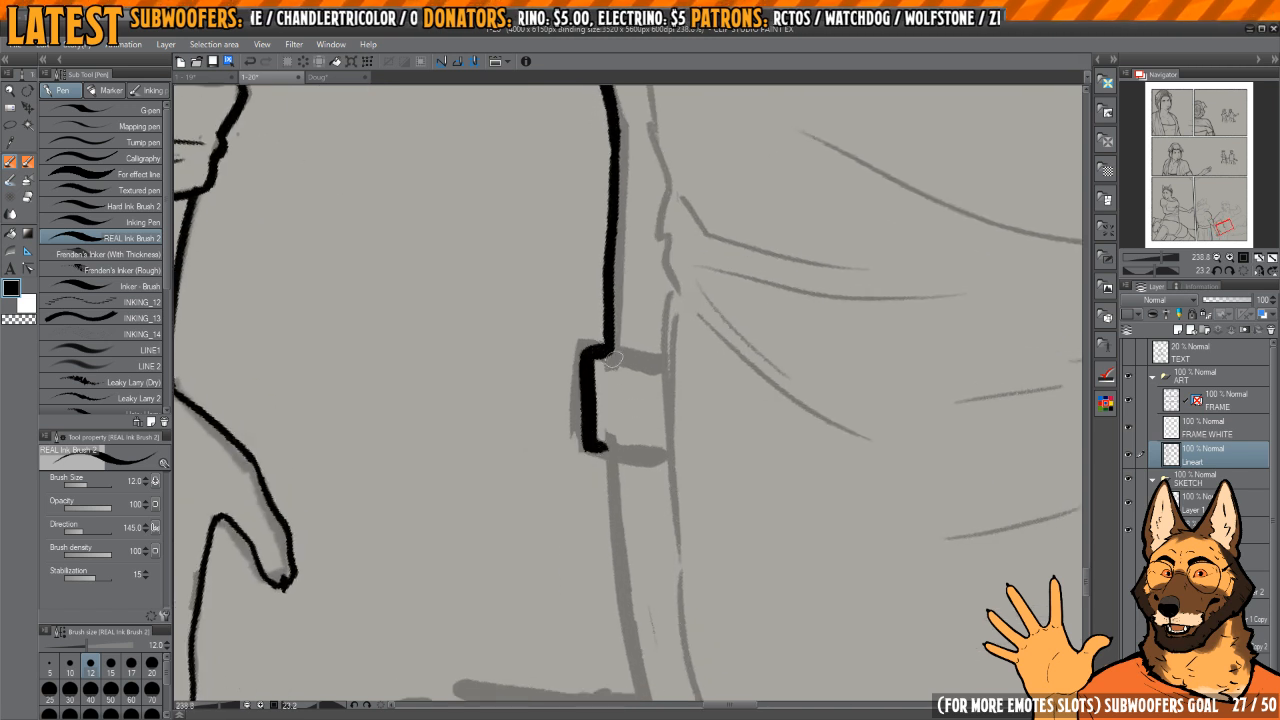
{"action": "key", "text": "c"}
{"action": "scroll", "coordinate": [632, 405], "scroll_direction": "up", "scroll_amount": 2}
{"action": "key", "text": "c"}
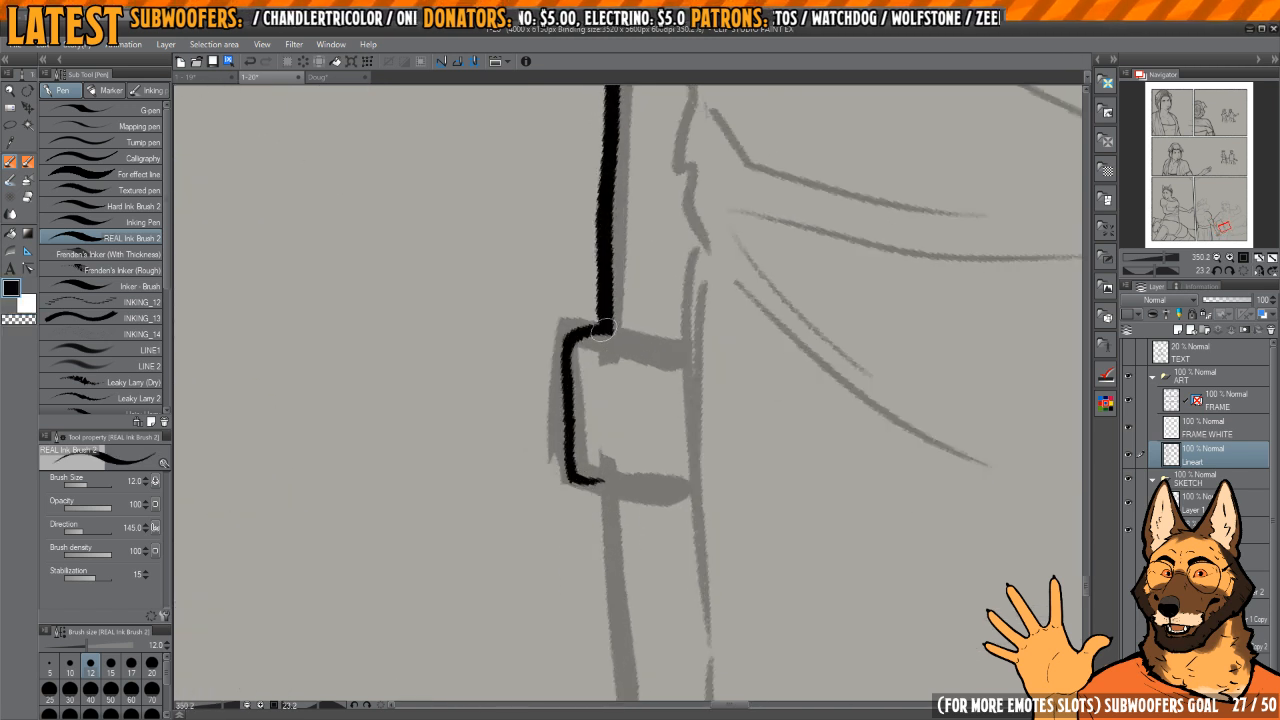
Step: Ink all four edges of the square buckle on the man's side and trim its inner upper corner with transparent ink
{"action": "mouse_move", "coordinate": [567, 333]}
{"action": "left_mouse_down"}
{"action": "mouse_move", "coordinate": [571, 484]}
{"action": "mouse_move", "coordinate": [692, 492]}
{"action": "left_mouse_up"}
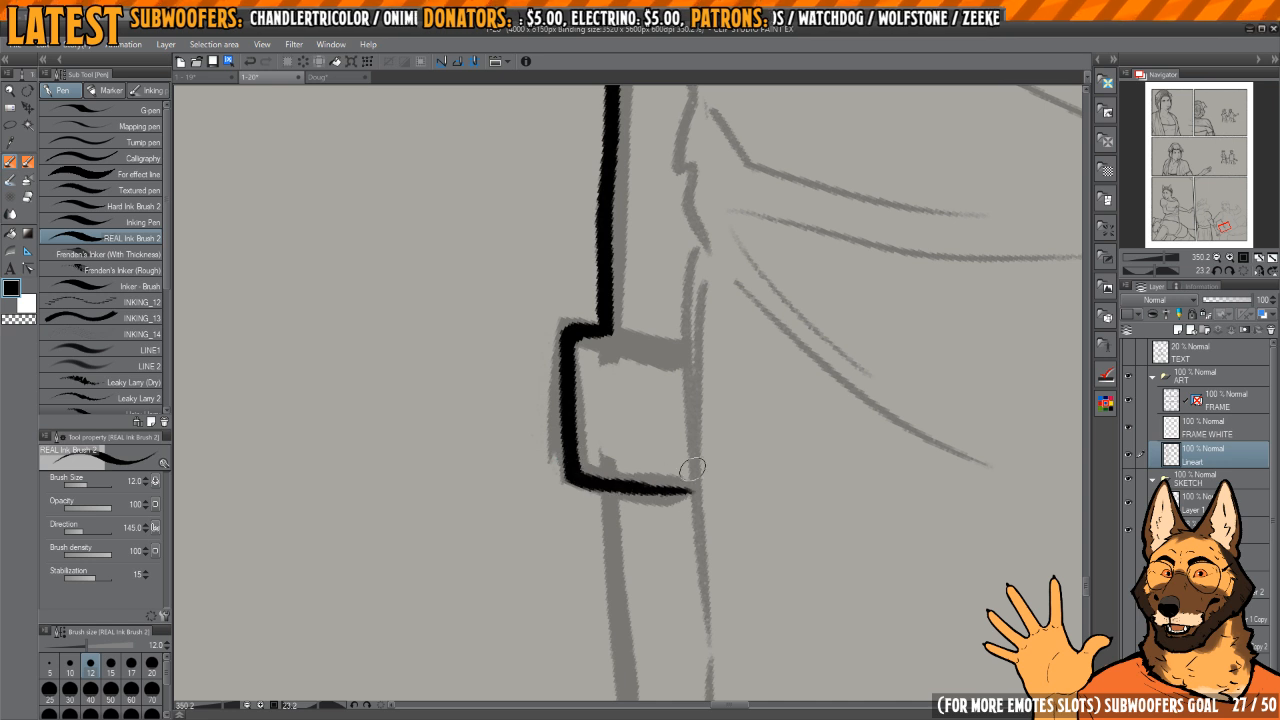
{"action": "left_click_drag", "start_coordinate": [590, 362], "coordinate": [677, 372]}
{"action": "scroll", "coordinate": [674, 306], "scroll_direction": "down", "scroll_amount": 1}
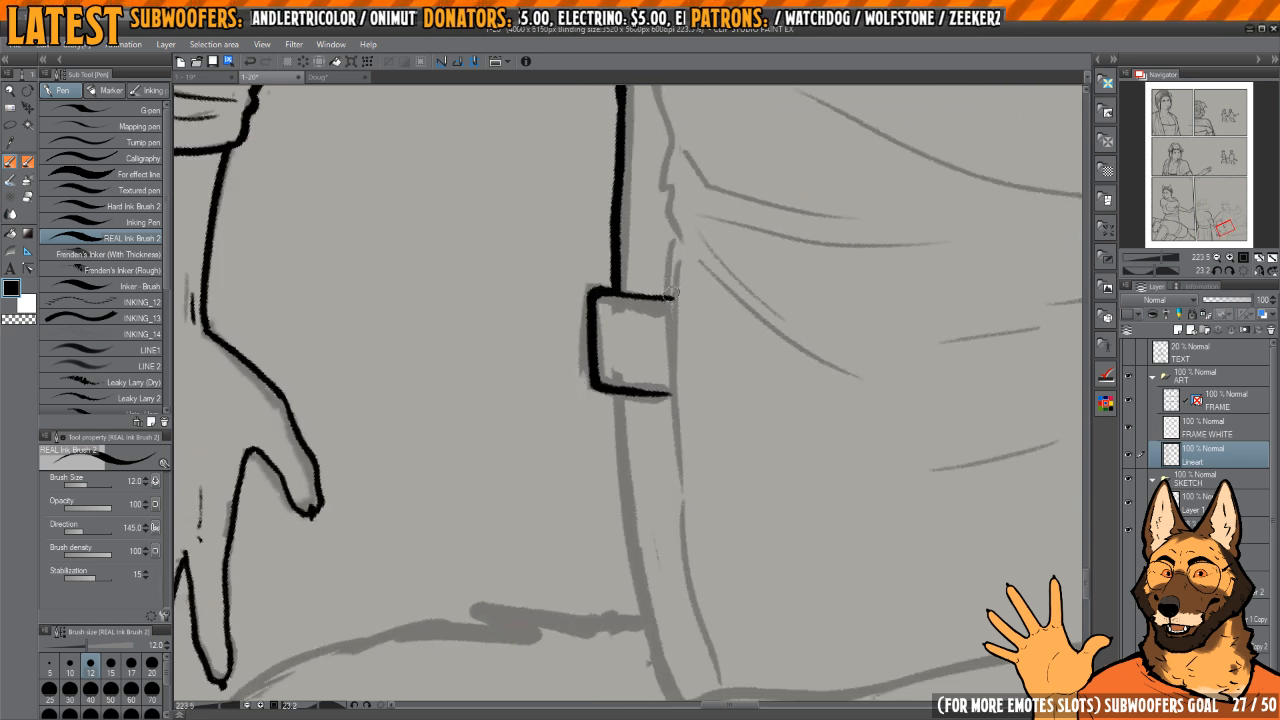
{"action": "key", "text": "c"}
{"action": "mouse_move", "coordinate": [671, 297]}
{"action": "left_mouse_down"}
{"action": "mouse_move", "coordinate": [678, 372]}
{"action": "mouse_move", "coordinate": [664, 288]}
{"action": "left_mouse_up"}
{"action": "key", "text": "c"}
Step: Ink both edges of the band from beneath the buckle down to the hip, redoing the first stroke
{"action": "mouse_move", "coordinate": [618, 350]}
{"action": "left_mouse_down"}
{"action": "mouse_move", "coordinate": [611, 327]}
{"action": "mouse_move", "coordinate": [624, 464]}
{"action": "left_mouse_up"}
{"action": "key", "text": "ctrl+z"}
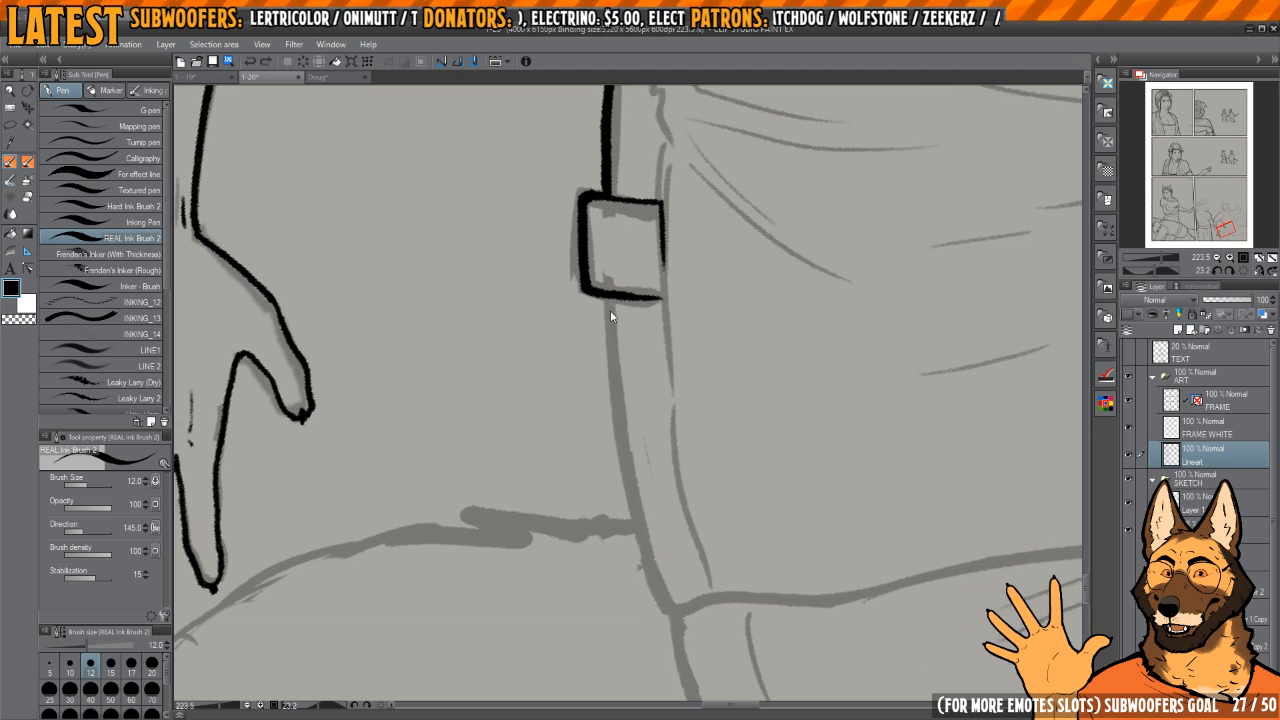
{"action": "mouse_move", "coordinate": [609, 299]}
{"action": "left_mouse_down"}
{"action": "mouse_move", "coordinate": [623, 442]}
{"action": "mouse_move", "coordinate": [673, 613]}
{"action": "left_mouse_up"}
{"action": "mouse_move", "coordinate": [710, 524]}
{"action": "left_mouse_down"}
{"action": "mouse_move", "coordinate": [654, 334]}
{"action": "mouse_move", "coordinate": [626, 400]}
{"action": "left_mouse_up"}
{"action": "scroll", "coordinate": [654, 334], "scroll_direction": "down", "scroll_amount": 3}
{"action": "scroll", "coordinate": [622, 380], "scroll_direction": "up", "scroll_amount": 2}
{"action": "left_click_drag", "start_coordinate": [614, 331], "coordinate": [628, 480]}
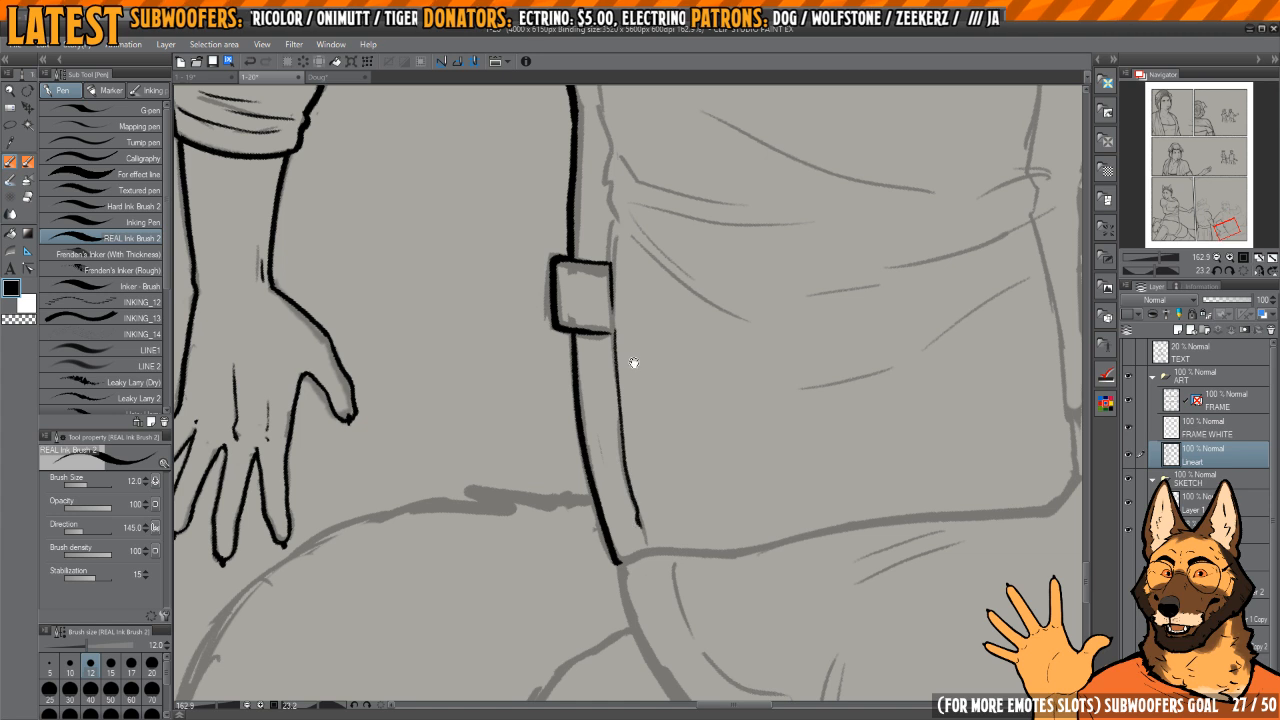
Step: Ink the inner edge of the side band from below the armpit down to the buckle
{"action": "left_click_drag", "start_coordinate": [633, 362], "coordinate": [649, 659]}
{"action": "left_click_drag", "start_coordinate": [615, 288], "coordinate": [627, 427]}
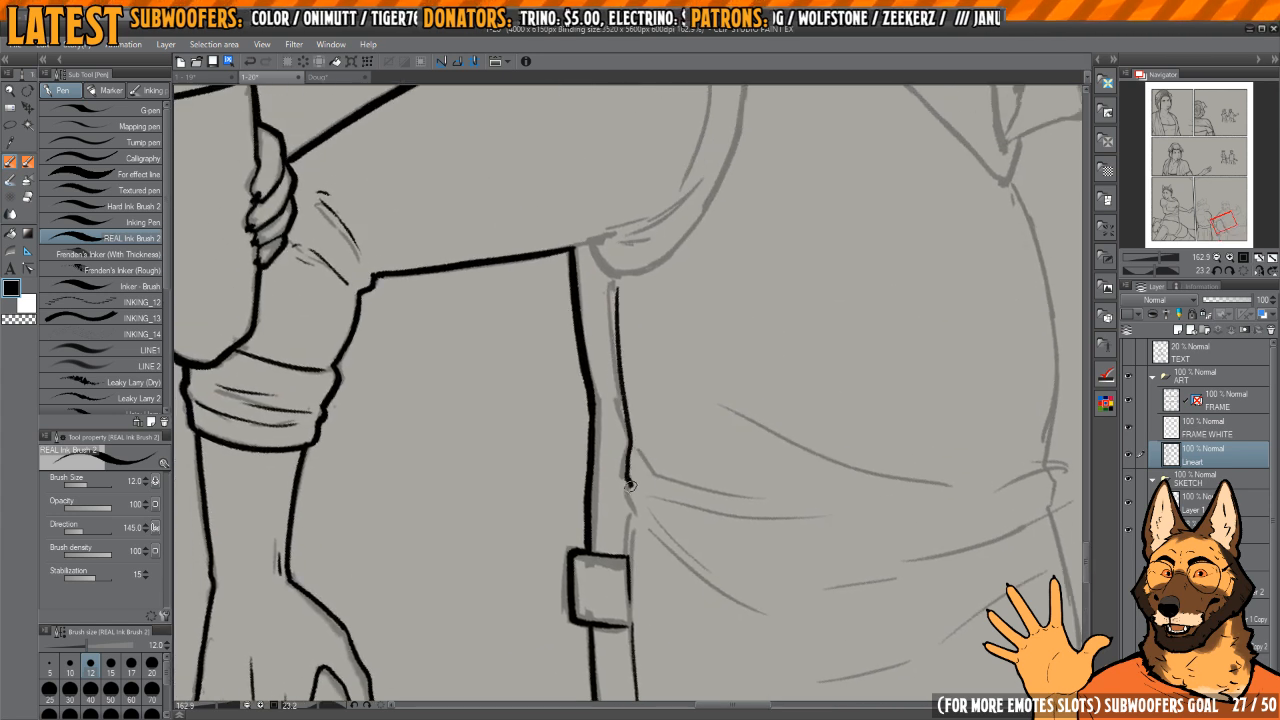
{"action": "left_click_drag", "start_coordinate": [658, 497], "coordinate": [646, 467]}
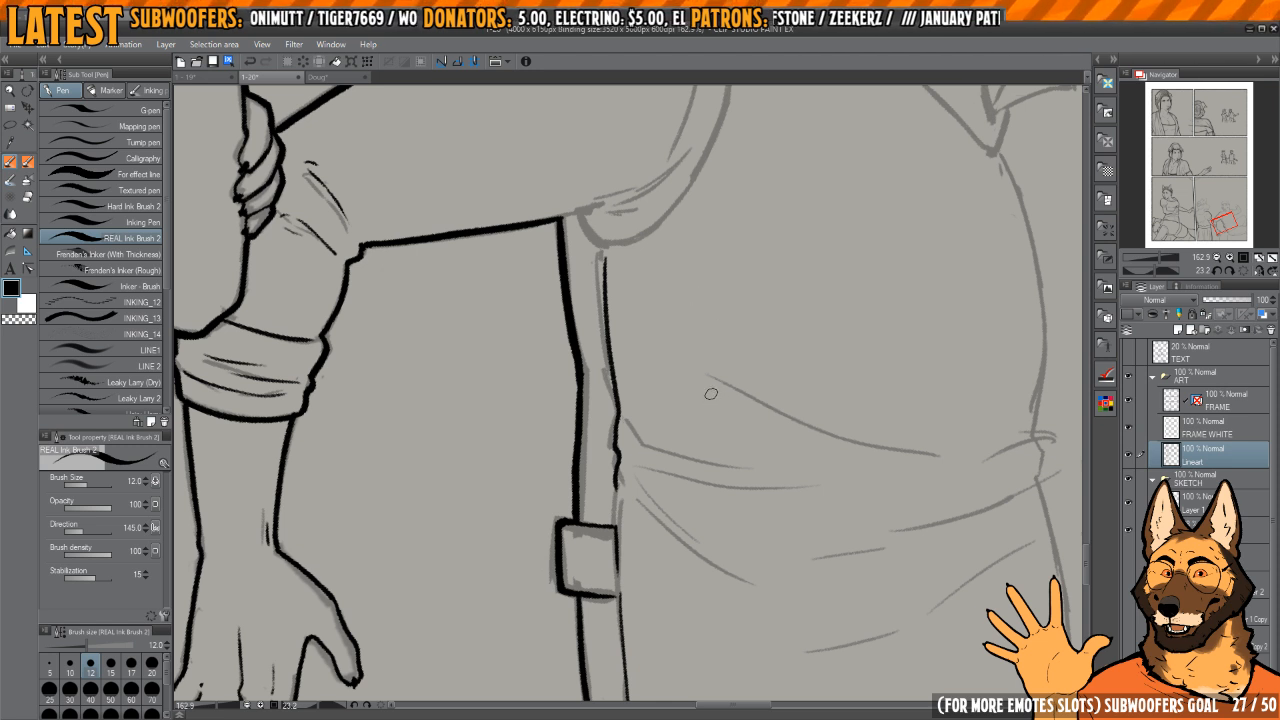
Step: Ink the start of the notched contour behind the man's lower back, redoing its first stroke
{"action": "left_click_drag", "start_coordinate": [783, 366], "coordinate": [703, 333]}
{"action": "left_click_drag", "start_coordinate": [680, 525], "coordinate": [540, 285]}
{"action": "key", "text": "h"}
{"action": "key", "text": "h"}
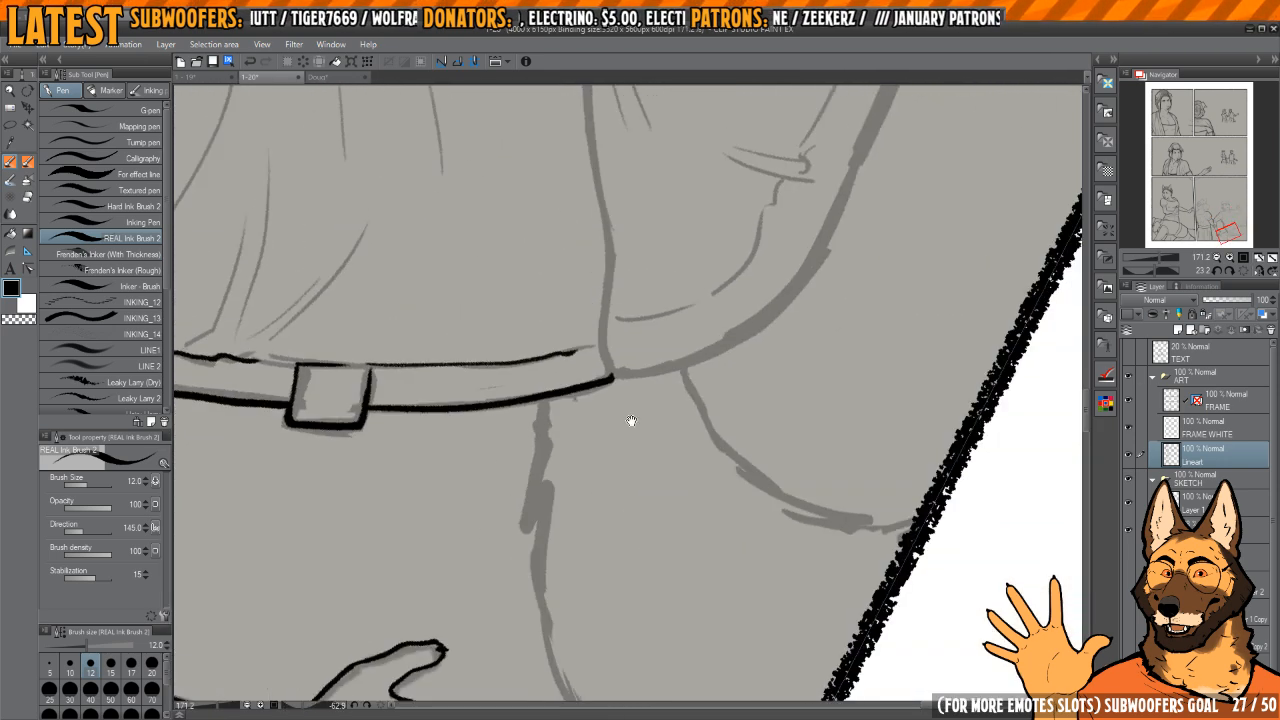
{"action": "left_click_drag", "start_coordinate": [631, 423], "coordinate": [595, 429]}
{"action": "left_click_drag", "start_coordinate": [595, 429], "coordinate": [653, 293]}
{"action": "mouse_move", "coordinate": [615, 288]}
{"action": "left_mouse_down"}
{"action": "mouse_move", "coordinate": [660, 274]}
{"action": "mouse_move", "coordinate": [620, 304]}
{"action": "left_mouse_up"}
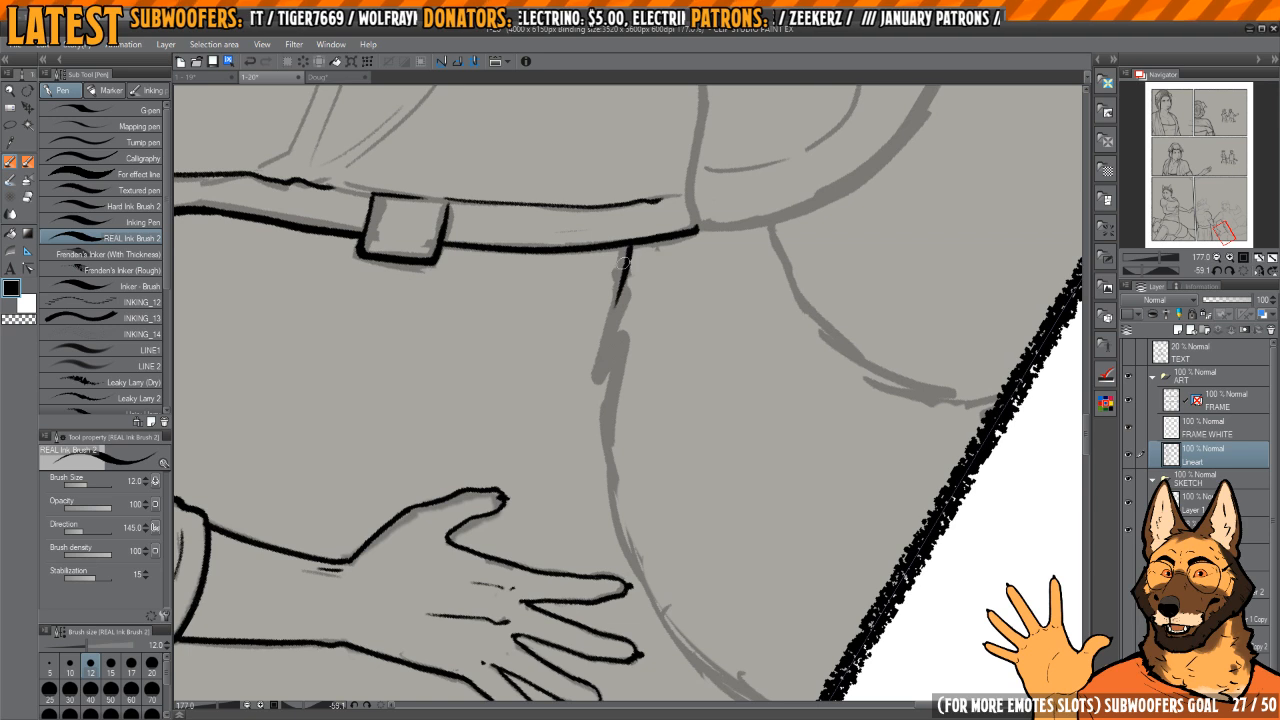
{"action": "key", "text": "ctrl+z"}
{"action": "left_click_drag", "start_coordinate": [629, 252], "coordinate": [600, 354]}
{"action": "left_click_drag", "start_coordinate": [620, 340], "coordinate": [599, 412]}
{"action": "mouse_move", "coordinate": [682, 337]}
{"action": "left_mouse_down"}
{"action": "mouse_move", "coordinate": [674, 274]}
{"action": "mouse_move", "coordinate": [698, 306]}
{"action": "left_mouse_up"}
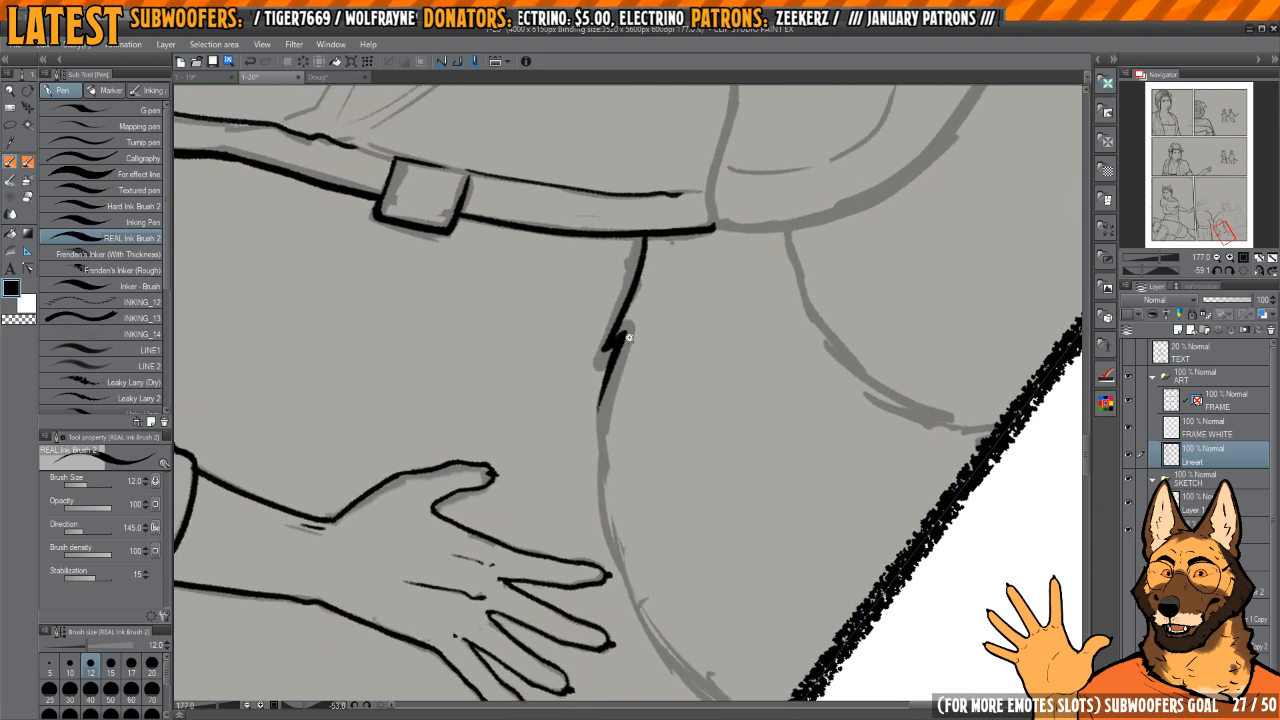
{"action": "left_click_drag", "start_coordinate": [622, 340], "coordinate": [685, 338]}
Step: Reinforce the notch and extend the curved contour behind the man's lower back past his fingertips
{"action": "mouse_move", "coordinate": [614, 334]}
{"action": "left_mouse_down"}
{"action": "mouse_move", "coordinate": [595, 349]}
{"action": "mouse_move", "coordinate": [643, 286]}
{"action": "mouse_move", "coordinate": [570, 288]}
{"action": "mouse_move", "coordinate": [619, 346]}
{"action": "left_mouse_up"}
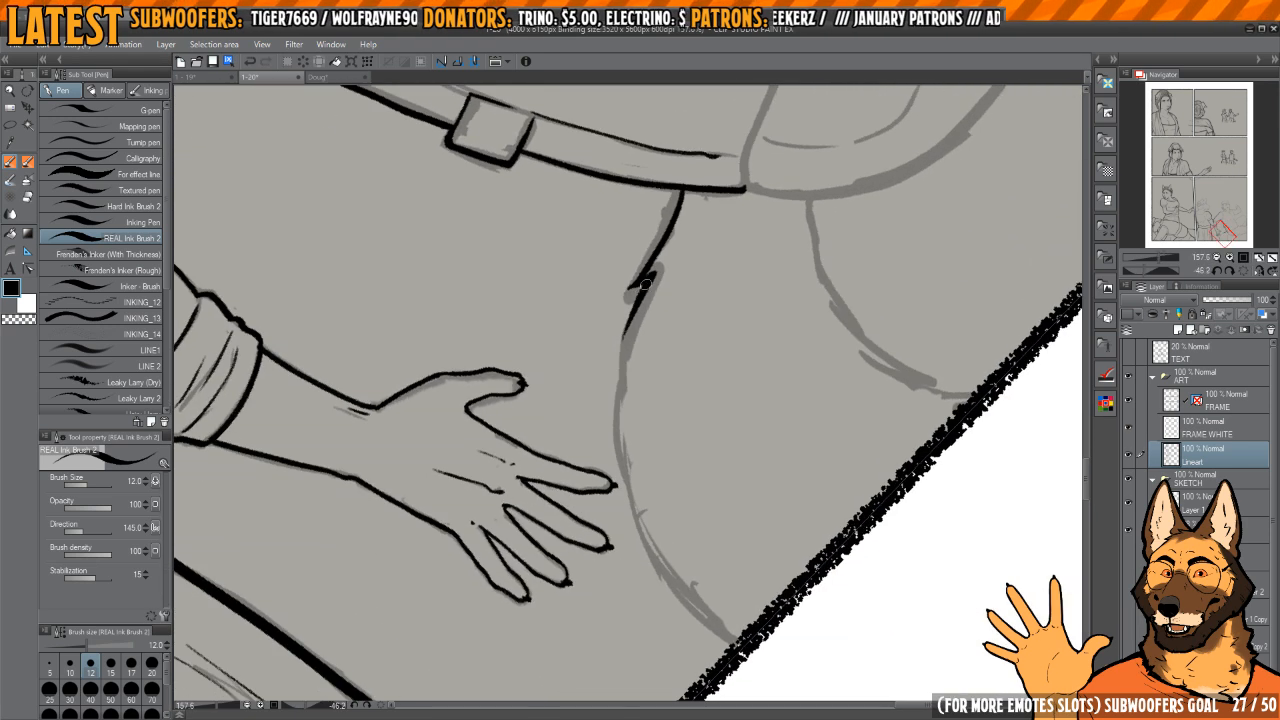
{"action": "mouse_move", "coordinate": [648, 281]}
{"action": "left_mouse_down"}
{"action": "mouse_move", "coordinate": [615, 394]}
{"action": "mouse_move", "coordinate": [616, 351]}
{"action": "left_mouse_up"}
{"action": "mouse_move", "coordinate": [612, 330]}
{"action": "left_mouse_down"}
{"action": "mouse_move", "coordinate": [642, 308]}
{"action": "mouse_move", "coordinate": [595, 431]}
{"action": "left_mouse_up"}
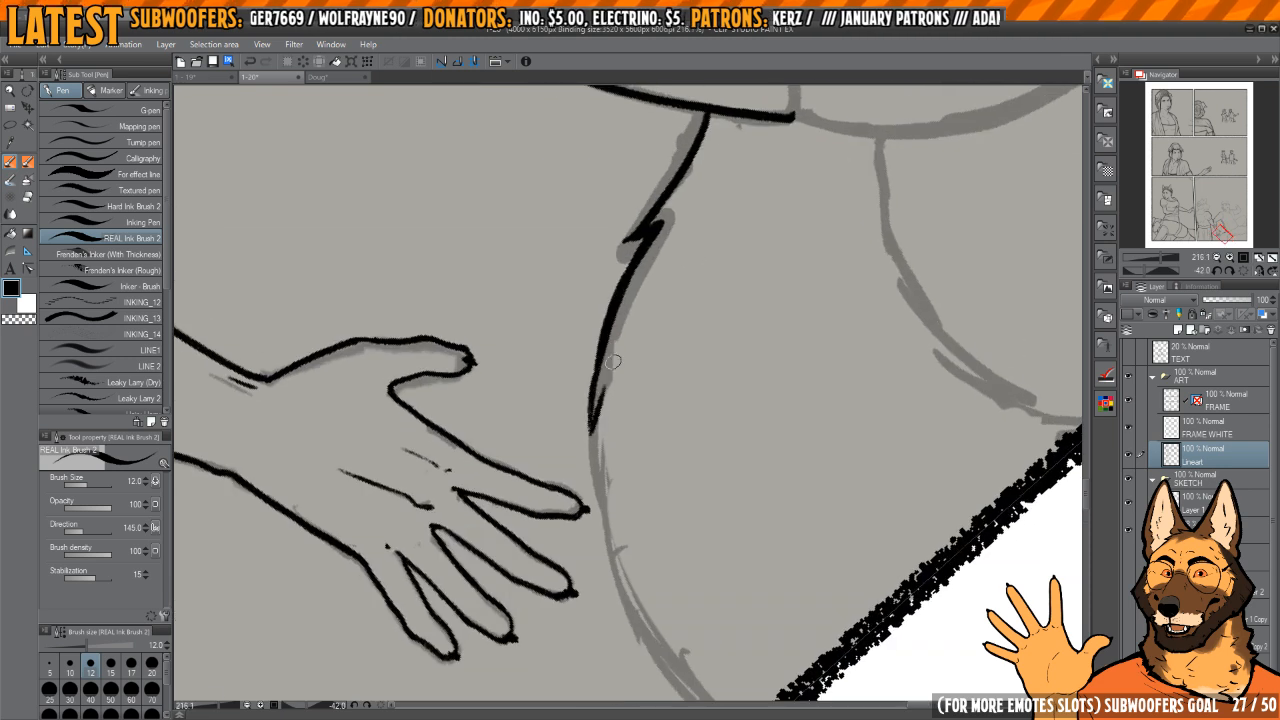
{"action": "left_click_drag", "start_coordinate": [618, 361], "coordinate": [600, 466]}
{"action": "mouse_move", "coordinate": [655, 415]}
{"action": "left_mouse_down"}
{"action": "mouse_move", "coordinate": [634, 311]}
{"action": "mouse_move", "coordinate": [631, 336]}
{"action": "left_mouse_up"}
{"action": "mouse_move", "coordinate": [612, 290]}
{"action": "left_mouse_down"}
{"action": "mouse_move", "coordinate": [583, 442]}
{"action": "mouse_move", "coordinate": [592, 505]}
{"action": "left_mouse_up"}
{"action": "left_click_drag", "start_coordinate": [593, 430], "coordinate": [617, 575]}
{"action": "left_click_drag", "start_coordinate": [625, 577], "coordinate": [605, 529]}
{"action": "left_click_drag", "start_coordinate": [581, 461], "coordinate": [654, 606]}
{"action": "left_click_drag", "start_coordinate": [590, 283], "coordinate": [614, 363]}
Step: Clean up the curved contour near the fingertips with transparent ink and ink it on to the panel border
{"action": "key", "text": "c"}
{"action": "mouse_move", "coordinate": [635, 288]}
{"action": "left_mouse_down"}
{"action": "mouse_move", "coordinate": [608, 352]}
{"action": "mouse_move", "coordinate": [596, 444]}
{"action": "left_mouse_up"}
{"action": "key", "text": "c"}
{"action": "key", "text": "c"}
{"action": "mouse_move", "coordinate": [617, 304]}
{"action": "left_mouse_down"}
{"action": "mouse_move", "coordinate": [591, 418]}
{"action": "mouse_move", "coordinate": [618, 303]}
{"action": "left_mouse_up"}
{"action": "key", "text": "c"}
{"action": "mouse_move", "coordinate": [600, 346]}
{"action": "left_mouse_down"}
{"action": "mouse_move", "coordinate": [591, 439]}
{"action": "mouse_move", "coordinate": [591, 382]}
{"action": "mouse_move", "coordinate": [598, 354]}
{"action": "mouse_move", "coordinate": [592, 414]}
{"action": "mouse_move", "coordinate": [623, 294]}
{"action": "mouse_move", "coordinate": [600, 338]}
{"action": "mouse_move", "coordinate": [586, 508]}
{"action": "left_mouse_up"}
{"action": "key", "text": "c"}
{"action": "key", "text": "c"}
{"action": "key", "text": "c"}
{"action": "mouse_move", "coordinate": [597, 459]}
{"action": "left_mouse_down"}
{"action": "mouse_move", "coordinate": [602, 526]}
{"action": "mouse_move", "coordinate": [588, 524]}
{"action": "left_mouse_up"}
{"action": "key", "text": "c"}
{"action": "left_click_drag", "start_coordinate": [603, 432], "coordinate": [600, 548]}
{"action": "left_click_drag", "start_coordinate": [771, 460], "coordinate": [697, 374]}
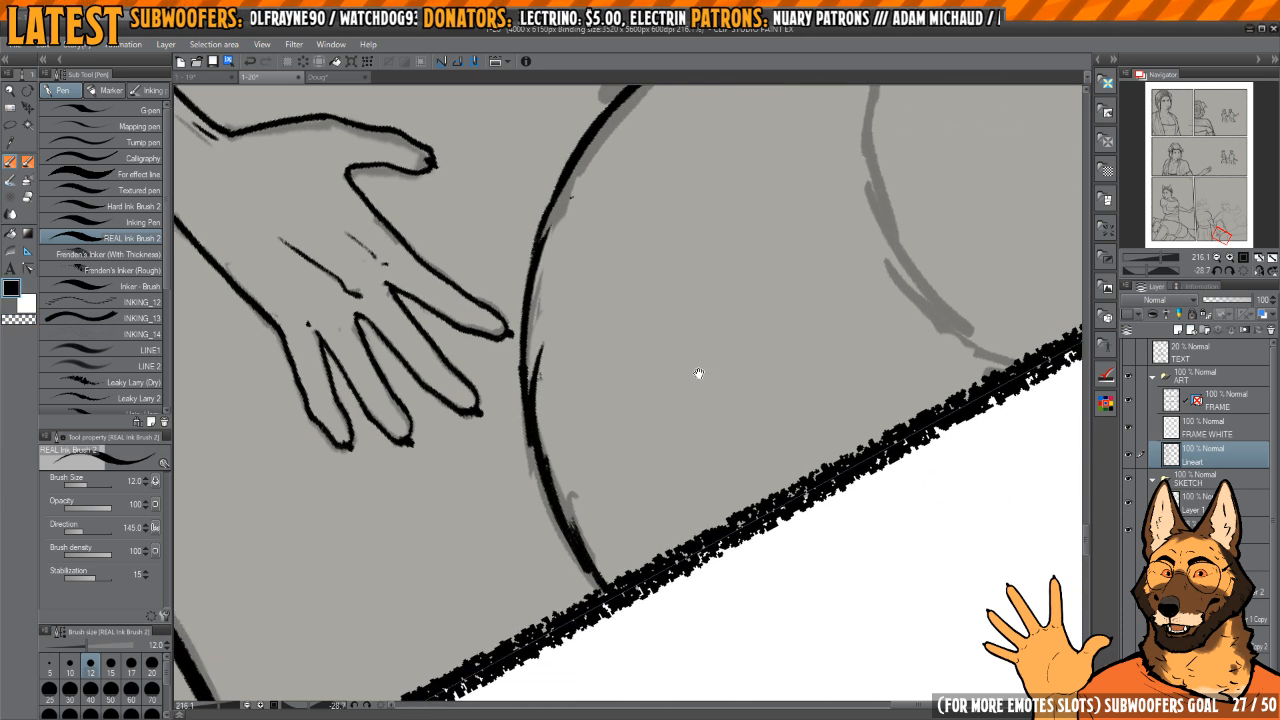
Step: Ink the second, lower curve behind the man's hip out to the panel border
{"action": "left_click_drag", "start_coordinate": [869, 220], "coordinate": [661, 402]}
{"action": "mouse_move", "coordinate": [636, 267]}
{"action": "left_mouse_down"}
{"action": "mouse_move", "coordinate": [676, 276]}
{"action": "mouse_move", "coordinate": [681, 318]}
{"action": "mouse_move", "coordinate": [648, 308]}
{"action": "mouse_move", "coordinate": [630, 478]}
{"action": "mouse_move", "coordinate": [655, 546]}
{"action": "mouse_move", "coordinate": [699, 606]}
{"action": "left_mouse_up"}
{"action": "mouse_move", "coordinate": [702, 463]}
{"action": "left_mouse_down"}
{"action": "mouse_move", "coordinate": [649, 460]}
{"action": "mouse_move", "coordinate": [652, 486]}
{"action": "left_mouse_up"}
{"action": "left_click_drag", "start_coordinate": [689, 283], "coordinate": [745, 348]}
{"action": "mouse_move", "coordinate": [745, 348]}
{"action": "left_mouse_down"}
{"action": "mouse_move", "coordinate": [620, 429]}
{"action": "mouse_move", "coordinate": [592, 424]}
{"action": "left_mouse_up"}
{"action": "left_click_drag", "start_coordinate": [671, 337], "coordinate": [677, 342]}
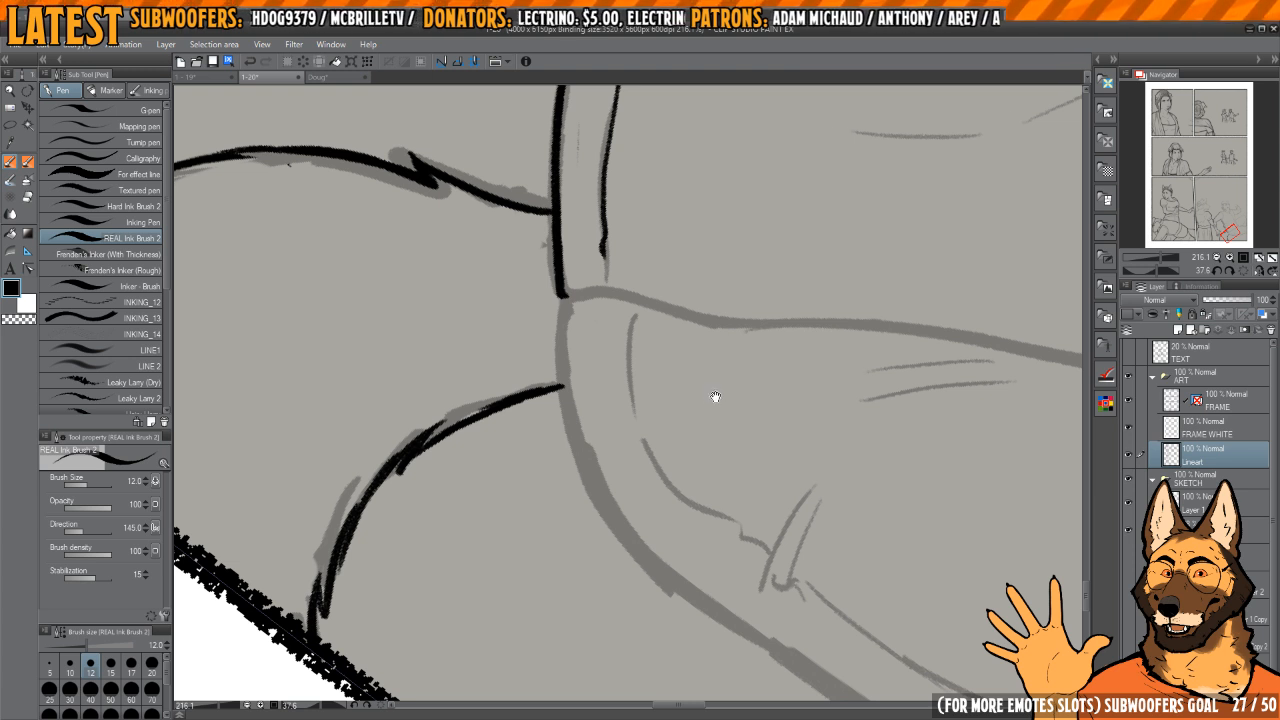
{"action": "left_click_drag", "start_coordinate": [715, 397], "coordinate": [699, 389]}
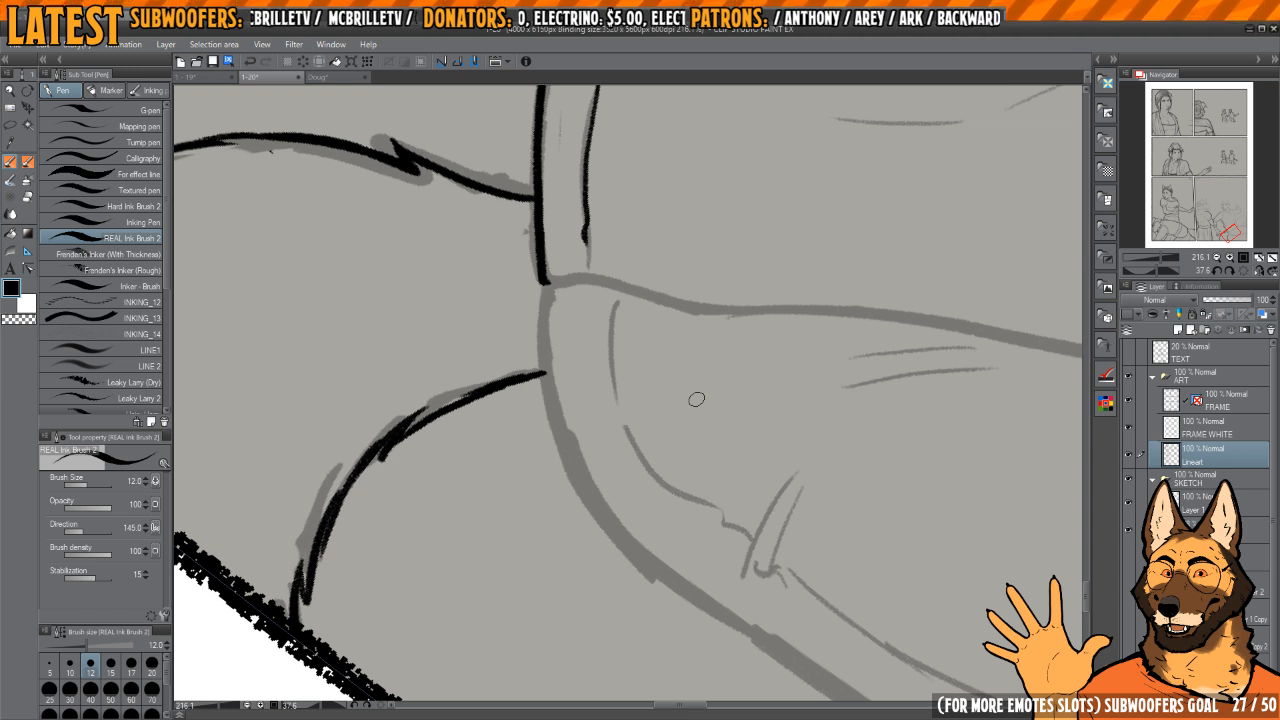
{"action": "left_click_drag", "start_coordinate": [773, 305], "coordinate": [763, 346]}
{"action": "mouse_move", "coordinate": [647, 353]}
{"action": "left_mouse_down"}
{"action": "mouse_move", "coordinate": [665, 339]}
{"action": "mouse_move", "coordinate": [676, 353]}
{"action": "left_mouse_up"}
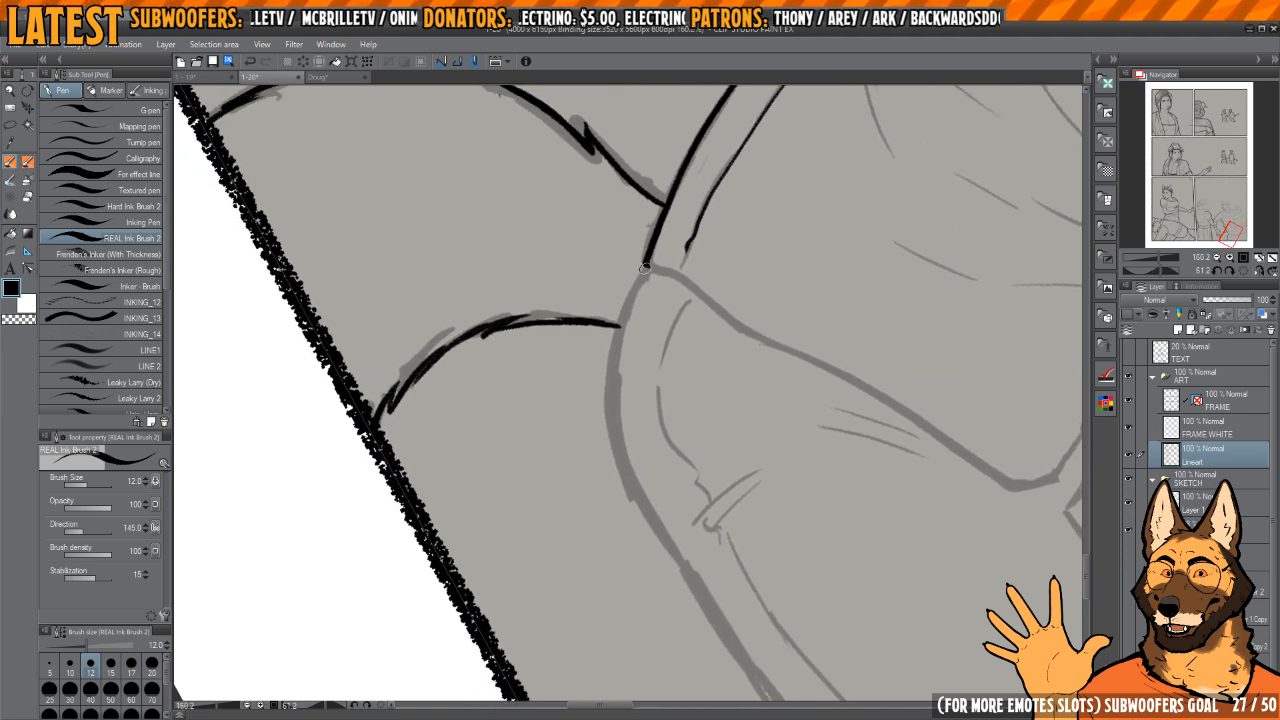
Step: Ink the thick outline of the man's hip and thigh from the end of the side band to the panel border, redoing the first stroke
{"action": "mouse_move", "coordinate": [647, 280]}
{"action": "left_mouse_down"}
{"action": "mouse_move", "coordinate": [683, 280]}
{"action": "mouse_move", "coordinate": [611, 345]}
{"action": "mouse_move", "coordinate": [613, 492]}
{"action": "left_mouse_up"}
{"action": "key", "text": "ctrl+z"}
{"action": "mouse_move", "coordinate": [647, 265]}
{"action": "left_mouse_down"}
{"action": "mouse_move", "coordinate": [605, 362]}
{"action": "mouse_move", "coordinate": [650, 570]}
{"action": "mouse_move", "coordinate": [622, 408]}
{"action": "left_mouse_up"}
{"action": "left_click_drag", "start_coordinate": [708, 337], "coordinate": [726, 384]}
{"action": "mouse_move", "coordinate": [601, 351]}
{"action": "left_mouse_down"}
{"action": "mouse_move", "coordinate": [609, 472]}
{"action": "mouse_move", "coordinate": [606, 358]}
{"action": "left_mouse_up"}
{"action": "mouse_move", "coordinate": [650, 360]}
{"action": "left_mouse_down"}
{"action": "mouse_move", "coordinate": [606, 362]}
{"action": "mouse_move", "coordinate": [614, 502]}
{"action": "left_mouse_up"}
{"action": "left_click_drag", "start_coordinate": [614, 500], "coordinate": [598, 410]}
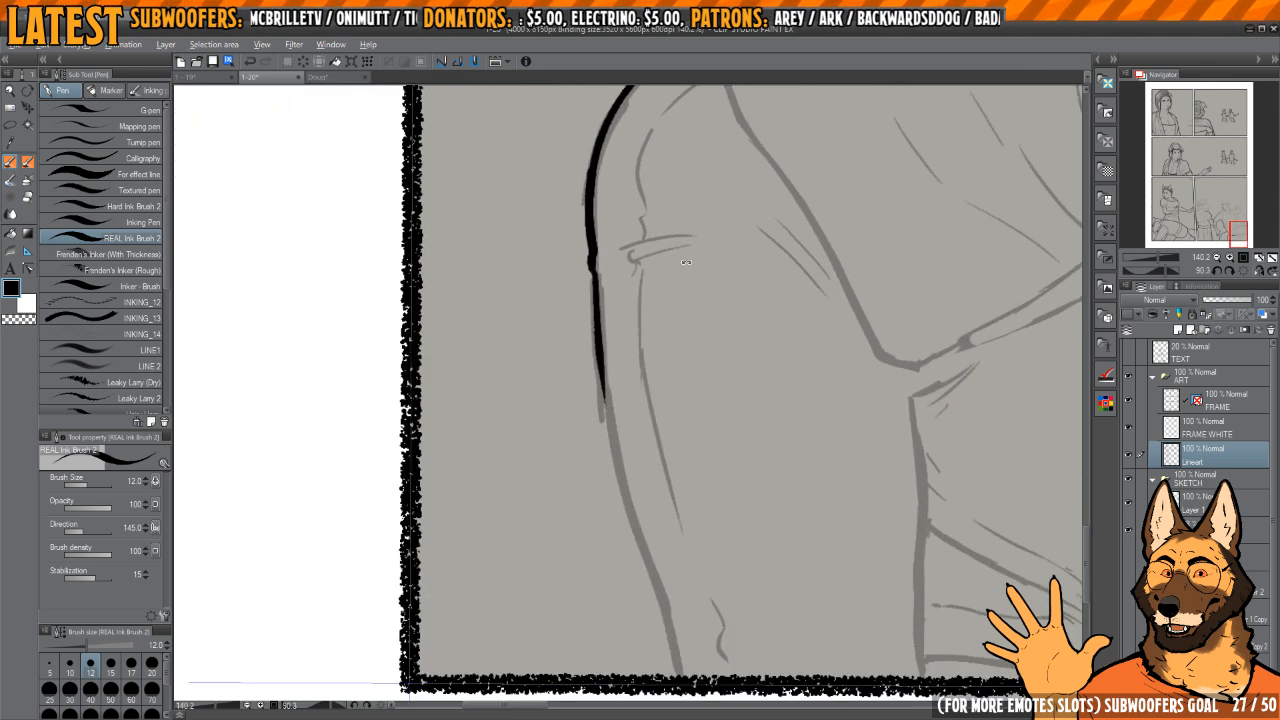
{"action": "left_click_drag", "start_coordinate": [589, 297], "coordinate": [662, 679]}
{"action": "left_click_drag", "start_coordinate": [708, 541], "coordinate": [661, 493]}
Step: Ink the thigh's upper edge from the corner near the shirt hem to the panel border, redoing the stroke once
{"action": "key", "text": "h"}
{"action": "key", "text": "h"}
{"action": "left_click_drag", "start_coordinate": [833, 377], "coordinate": [723, 329]}
{"action": "key", "text": "h"}
{"action": "left_click_drag", "start_coordinate": [635, 383], "coordinate": [775, 380]}
{"action": "left_click_drag", "start_coordinate": [635, 357], "coordinate": [650, 597]}
{"action": "left_click_drag", "start_coordinate": [659, 431], "coordinate": [667, 423]}
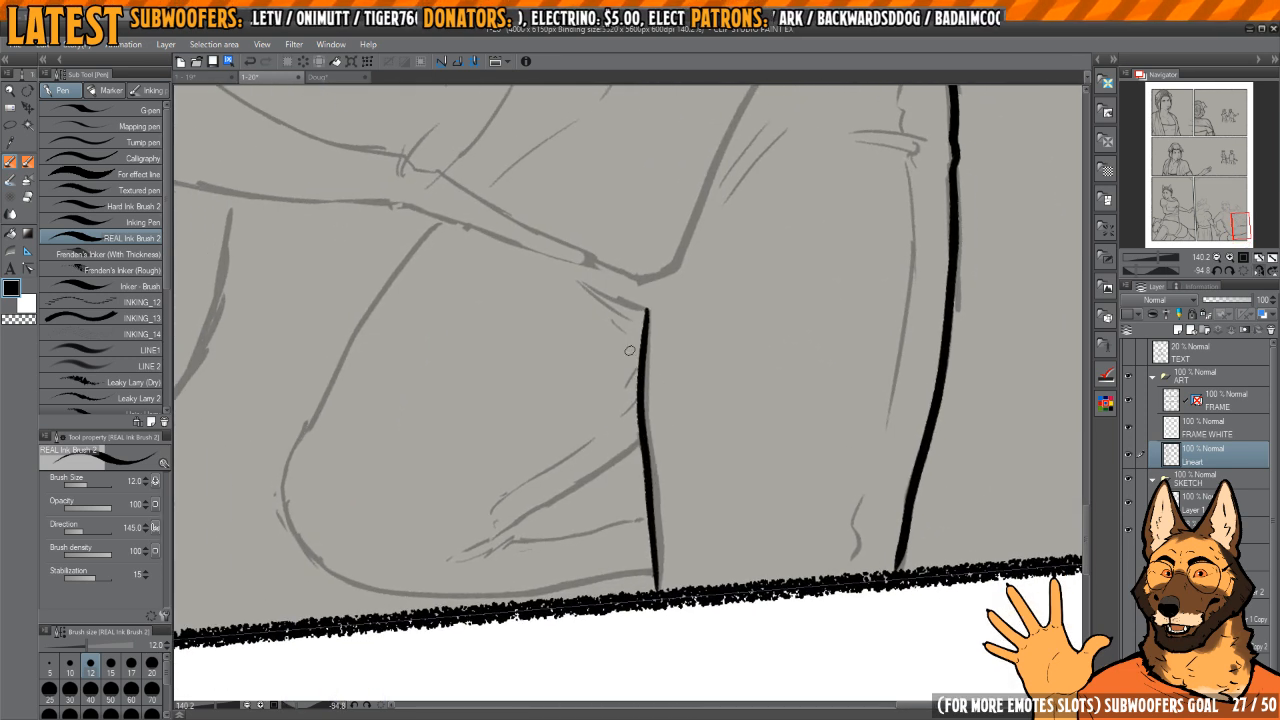
{"action": "key", "text": "ctrl+z"}
{"action": "left_click_drag", "start_coordinate": [650, 309], "coordinate": [655, 590]}
Step: Ink the thick rounded outline of the bent knee from the torso to the panel border, undoing the first attempt
{"action": "mouse_move", "coordinate": [650, 529]}
{"action": "left_mouse_down"}
{"action": "mouse_move", "coordinate": [651, 449]}
{"action": "mouse_move", "coordinate": [709, 449]}
{"action": "mouse_move", "coordinate": [725, 400]}
{"action": "mouse_move", "coordinate": [717, 348]}
{"action": "left_mouse_up"}
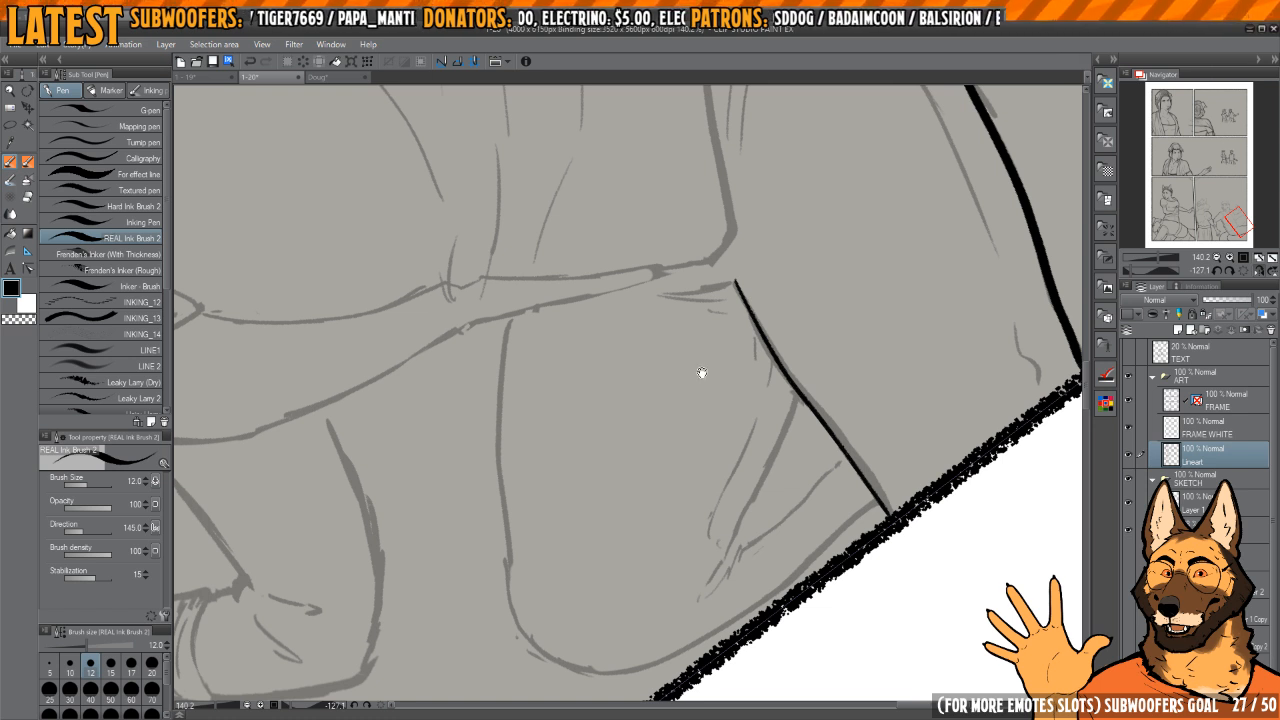
{"action": "mouse_move", "coordinate": [584, 372]}
{"action": "left_mouse_down"}
{"action": "mouse_move", "coordinate": [657, 317]}
{"action": "mouse_move", "coordinate": [658, 298]}
{"action": "left_mouse_up"}
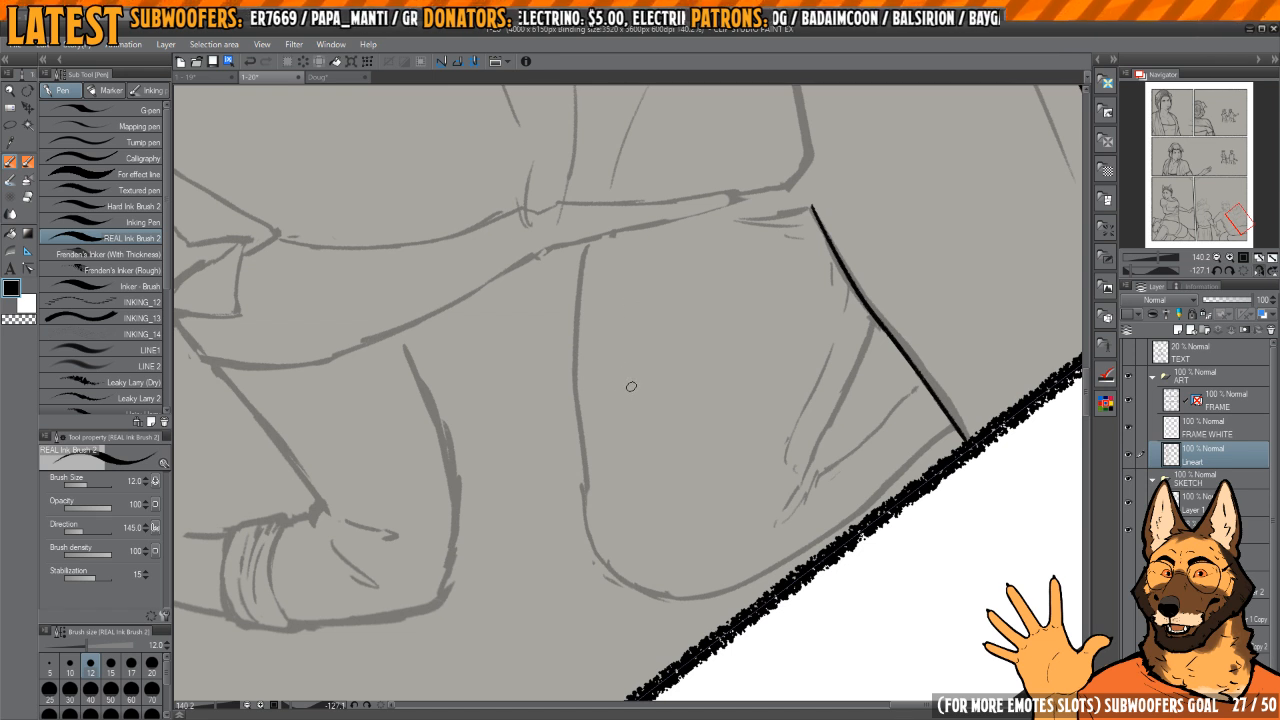
{"action": "left_click_drag", "start_coordinate": [619, 365], "coordinate": [645, 382]}
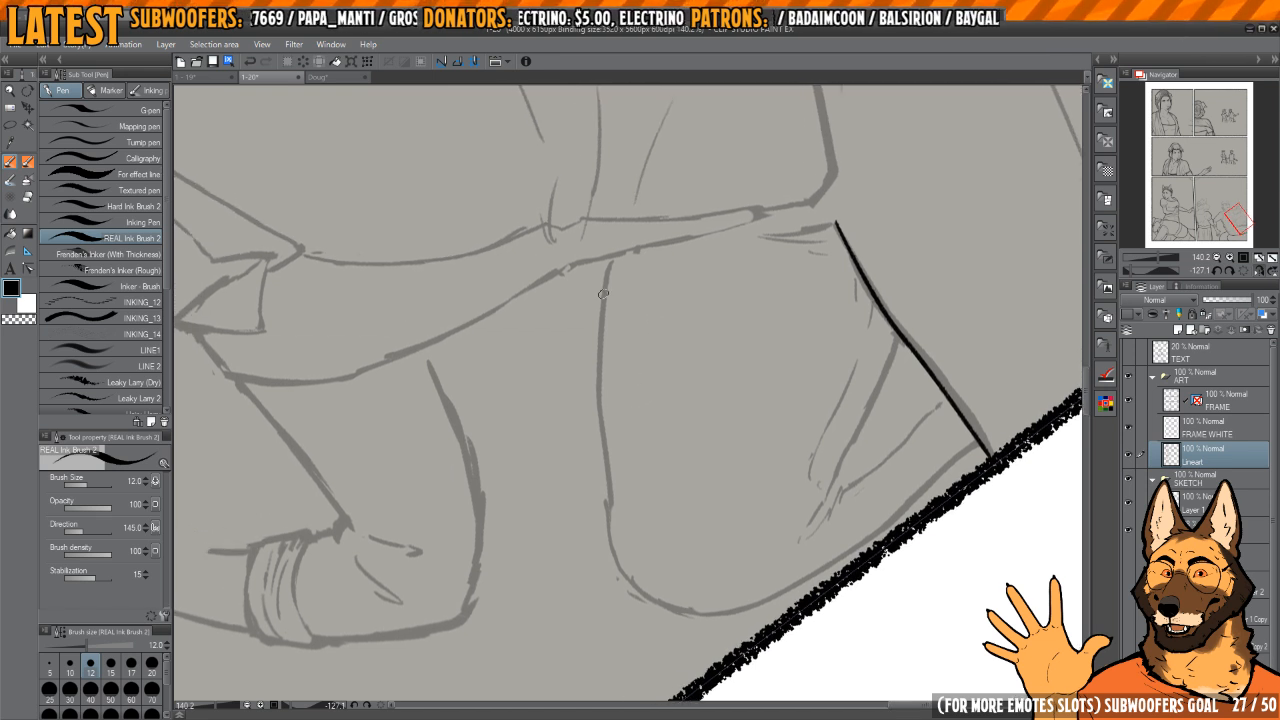
{"action": "mouse_move", "coordinate": [611, 257]}
{"action": "left_mouse_down"}
{"action": "mouse_move", "coordinate": [596, 406]}
{"action": "mouse_move", "coordinate": [599, 330]}
{"action": "mouse_move", "coordinate": [603, 455]}
{"action": "mouse_move", "coordinate": [633, 578]}
{"action": "mouse_move", "coordinate": [654, 471]}
{"action": "mouse_move", "coordinate": [646, 303]}
{"action": "mouse_move", "coordinate": [618, 283]}
{"action": "mouse_move", "coordinate": [550, 425]}
{"action": "left_mouse_up"}
{"action": "key", "text": "ctrl+z"}
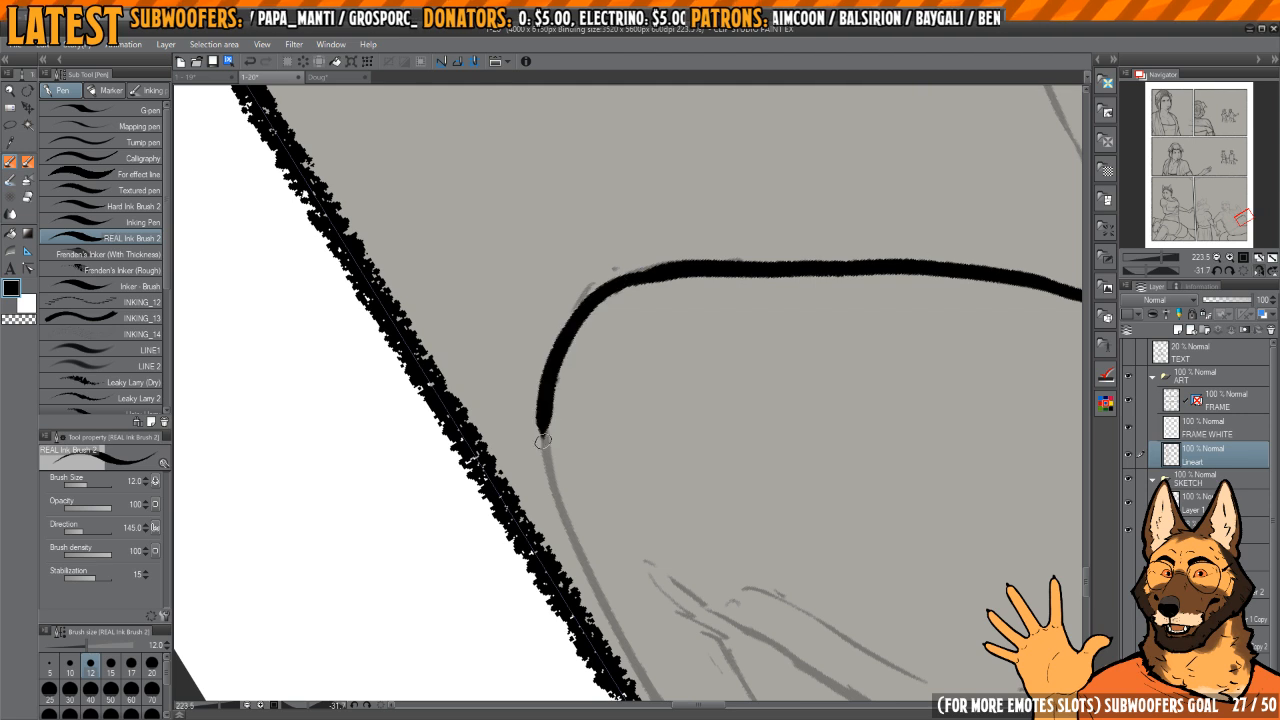
{"action": "scroll", "coordinate": [567, 380], "scroll_direction": "down", "scroll_amount": 3}
{"action": "mouse_move", "coordinate": [578, 322]}
{"action": "left_mouse_down"}
{"action": "mouse_move", "coordinate": [594, 471]}
{"action": "mouse_move", "coordinate": [688, 652]}
{"action": "left_mouse_up"}
Step: Ink the long fold lines on the bent leg near the panel border
{"action": "mouse_move", "coordinate": [661, 242]}
{"action": "left_mouse_down"}
{"action": "mouse_move", "coordinate": [742, 279]}
{"action": "mouse_move", "coordinate": [671, 277]}
{"action": "mouse_move", "coordinate": [739, 307]}
{"action": "mouse_move", "coordinate": [714, 283]}
{"action": "left_mouse_up"}
{"action": "key", "text": "h"}
Step: Ink the short creases at the corner where the bent leg meets the other thigh
{"action": "key", "text": "h"}
{"action": "key", "text": "h"}
{"action": "left_click_drag", "start_coordinate": [580, 435], "coordinate": [615, 435]}
{"action": "mouse_move", "coordinate": [570, 525]}
{"action": "left_mouse_down"}
{"action": "mouse_move", "coordinate": [688, 197]}
{"action": "mouse_move", "coordinate": [668, 304]}
{"action": "left_mouse_up"}
{"action": "left_click_drag", "start_coordinate": [706, 245], "coordinate": [669, 328]}
{"action": "left_click_drag", "start_coordinate": [688, 318], "coordinate": [697, 478]}
{"action": "mouse_move", "coordinate": [648, 334]}
{"action": "left_mouse_down"}
{"action": "mouse_move", "coordinate": [700, 354]}
{"action": "mouse_move", "coordinate": [672, 345]}
{"action": "left_mouse_up"}
{"action": "left_click_drag", "start_coordinate": [707, 278], "coordinate": [602, 475]}
{"action": "mouse_move", "coordinate": [634, 431]}
{"action": "left_mouse_down"}
{"action": "mouse_move", "coordinate": [686, 374]}
{"action": "mouse_move", "coordinate": [647, 374]}
{"action": "left_mouse_up"}
{"action": "key", "text": "h"}
{"action": "mouse_move", "coordinate": [690, 345]}
{"action": "left_mouse_down"}
{"action": "mouse_move", "coordinate": [638, 331]}
{"action": "mouse_move", "coordinate": [628, 314]}
{"action": "left_mouse_up"}
{"action": "left_click_drag", "start_coordinate": [621, 399], "coordinate": [677, 399]}
{"action": "mouse_move", "coordinate": [597, 453]}
{"action": "left_mouse_down"}
{"action": "mouse_move", "coordinate": [632, 449]}
{"action": "mouse_move", "coordinate": [646, 324]}
{"action": "mouse_move", "coordinate": [611, 402]}
{"action": "left_mouse_up"}
{"action": "left_click_drag", "start_coordinate": [621, 328], "coordinate": [600, 430]}
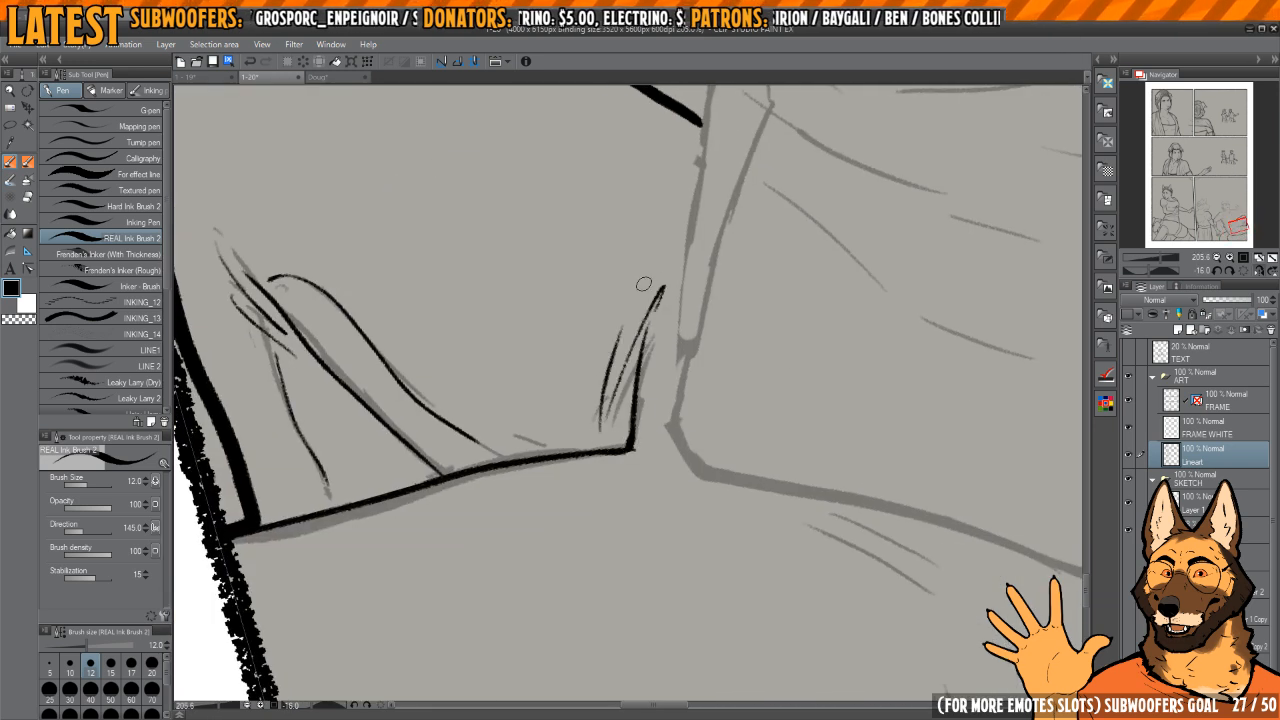
{"action": "mouse_move", "coordinate": [670, 329]}
{"action": "left_mouse_down"}
{"action": "mouse_move", "coordinate": [671, 360]}
{"action": "mouse_move", "coordinate": [643, 340]}
{"action": "mouse_move", "coordinate": [648, 371]}
{"action": "left_mouse_up"}
{"action": "key", "text": "h"}
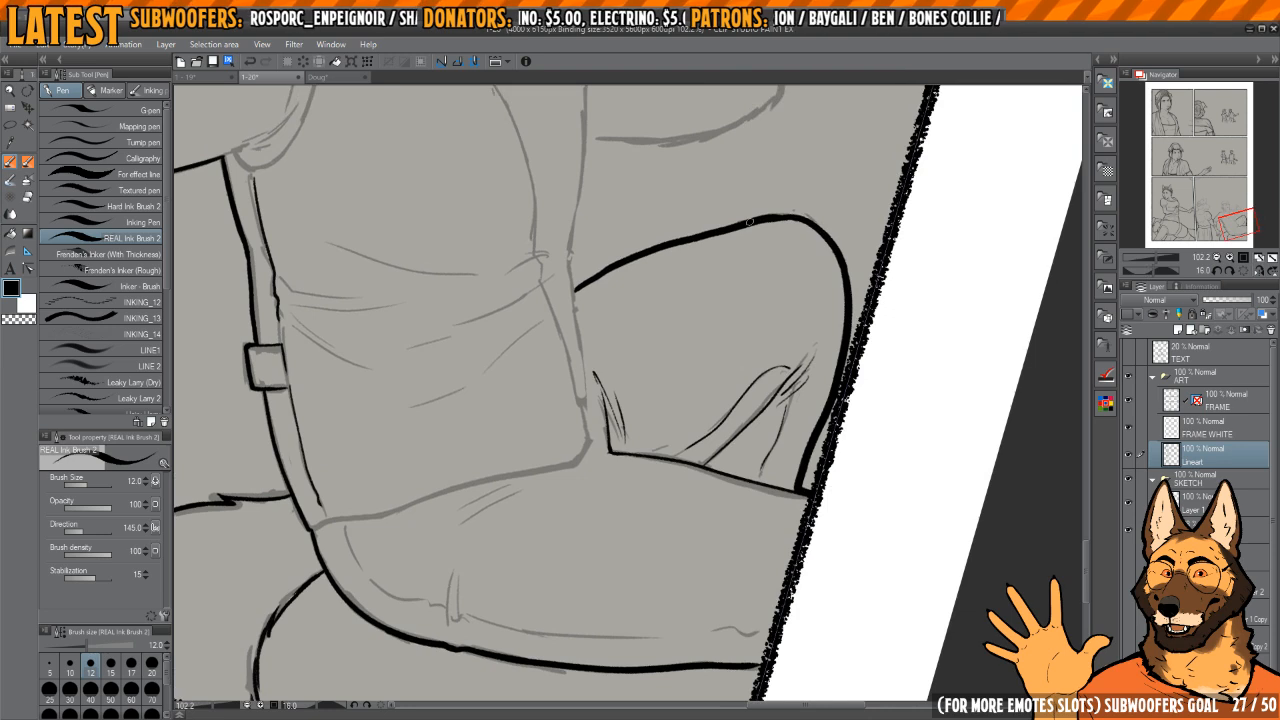
Step: Ink the torso's front edge past the bent knee down to the shirt's lower corner, redoing one stroke
{"action": "mouse_move", "coordinate": [749, 222]}
{"action": "left_mouse_down"}
{"action": "mouse_move", "coordinate": [680, 192]}
{"action": "mouse_move", "coordinate": [724, 207]}
{"action": "mouse_move", "coordinate": [696, 199]}
{"action": "left_mouse_up"}
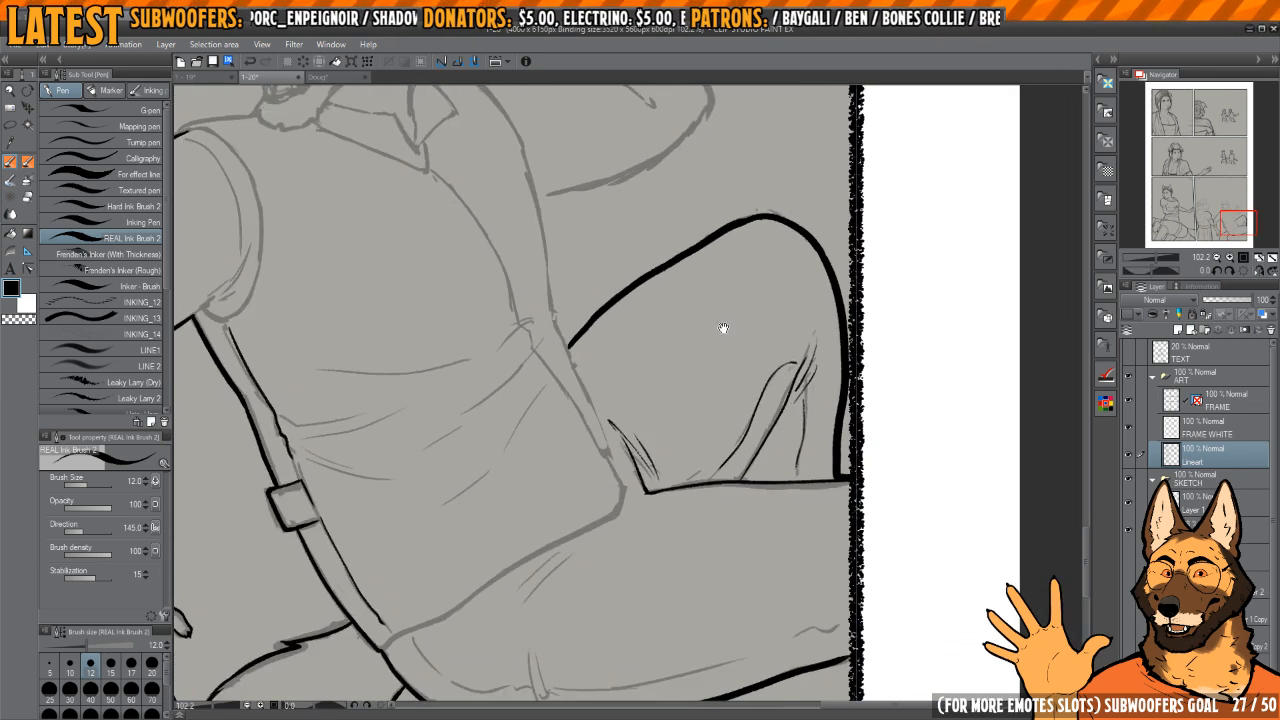
{"action": "mouse_move", "coordinate": [723, 328]}
{"action": "left_mouse_down"}
{"action": "mouse_move", "coordinate": [691, 309]}
{"action": "mouse_move", "coordinate": [711, 356]}
{"action": "left_mouse_up"}
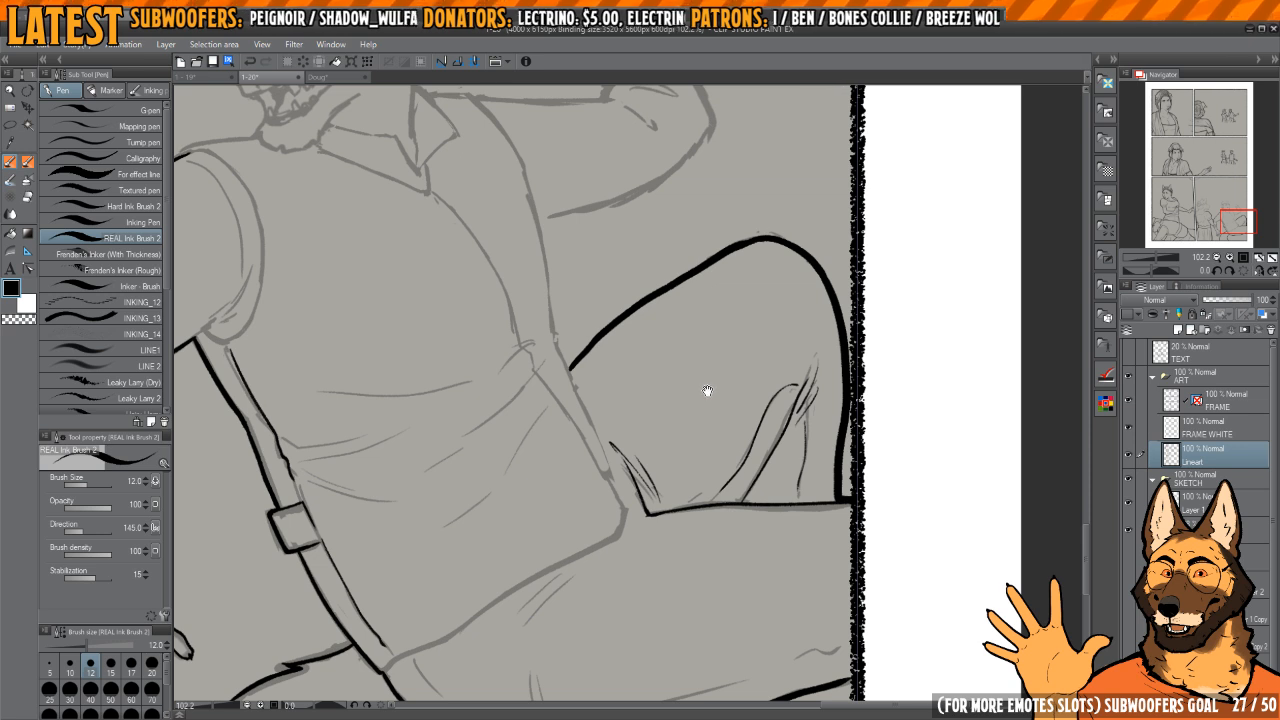
{"action": "key", "text": "h"}
{"action": "mouse_move", "coordinate": [712, 217]}
{"action": "left_mouse_down"}
{"action": "mouse_move", "coordinate": [665, 303]}
{"action": "mouse_move", "coordinate": [694, 292]}
{"action": "left_mouse_up"}
{"action": "mouse_move", "coordinate": [691, 239]}
{"action": "left_mouse_down"}
{"action": "mouse_move", "coordinate": [650, 549]}
{"action": "mouse_move", "coordinate": [649, 341]}
{"action": "left_mouse_up"}
{"action": "key", "text": "ctrl+z"}
{"action": "mouse_move", "coordinate": [654, 324]}
{"action": "left_mouse_down"}
{"action": "mouse_move", "coordinate": [638, 320]}
{"action": "mouse_move", "coordinate": [613, 487]}
{"action": "mouse_move", "coordinate": [618, 568]}
{"action": "mouse_move", "coordinate": [613, 401]}
{"action": "left_mouse_up"}
{"action": "mouse_move", "coordinate": [613, 401]}
{"action": "left_mouse_down"}
{"action": "mouse_move", "coordinate": [604, 432]}
{"action": "mouse_move", "coordinate": [621, 484]}
{"action": "left_mouse_up"}
Step: Ink the shirt's lower hem from its front corner back to the side band at the hip
{"action": "key", "text": "h"}
{"action": "mouse_move", "coordinate": [617, 446]}
{"action": "left_mouse_down"}
{"action": "mouse_move", "coordinate": [663, 411]}
{"action": "mouse_move", "coordinate": [620, 414]}
{"action": "mouse_move", "coordinate": [680, 422]}
{"action": "mouse_move", "coordinate": [650, 310]}
{"action": "mouse_move", "coordinate": [638, 308]}
{"action": "left_mouse_up"}
{"action": "left_click_drag", "start_coordinate": [638, 308], "coordinate": [625, 266]}
{"action": "mouse_move", "coordinate": [752, 346]}
{"action": "left_mouse_down"}
{"action": "mouse_move", "coordinate": [697, 280]}
{"action": "mouse_move", "coordinate": [669, 309]}
{"action": "mouse_move", "coordinate": [688, 316]}
{"action": "mouse_move", "coordinate": [656, 452]}
{"action": "left_mouse_up"}
{"action": "key", "text": "h"}
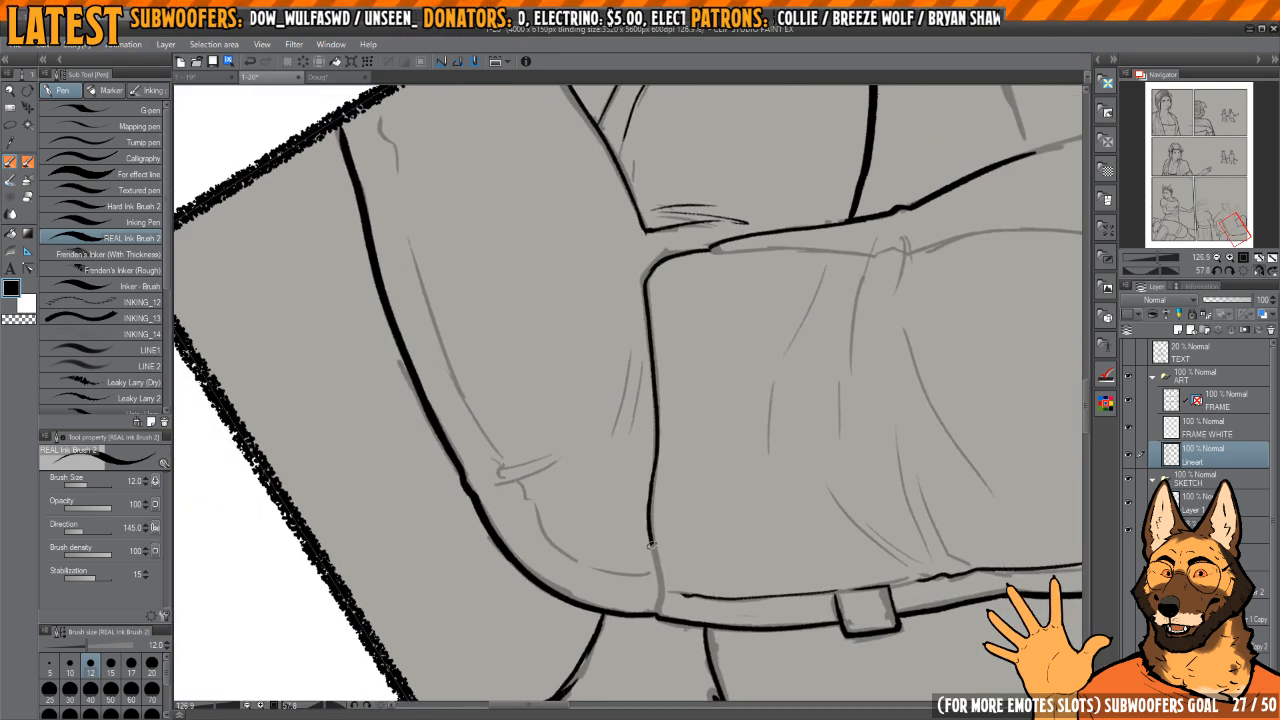
{"action": "key", "text": "h"}
{"action": "left_click_drag", "start_coordinate": [665, 550], "coordinate": [600, 310]}
Step: Ink the thin inner seam line that runs parallel to the thigh's outer contour
{"action": "mouse_move", "coordinate": [560, 294]}
{"action": "left_mouse_down"}
{"action": "mouse_move", "coordinate": [598, 324]}
{"action": "mouse_move", "coordinate": [566, 350]}
{"action": "mouse_move", "coordinate": [609, 530]}
{"action": "left_mouse_up"}
{"action": "left_click_drag", "start_coordinate": [695, 484], "coordinate": [632, 506]}
{"action": "mouse_move", "coordinate": [632, 506]}
{"action": "left_mouse_down"}
{"action": "mouse_move", "coordinate": [683, 349]}
{"action": "mouse_move", "coordinate": [683, 228]}
{"action": "left_mouse_up"}
{"action": "mouse_move", "coordinate": [683, 228]}
{"action": "left_mouse_down"}
{"action": "mouse_move", "coordinate": [678, 287]}
{"action": "mouse_move", "coordinate": [606, 328]}
{"action": "mouse_move", "coordinate": [591, 358]}
{"action": "mouse_move", "coordinate": [629, 561]}
{"action": "left_mouse_up"}
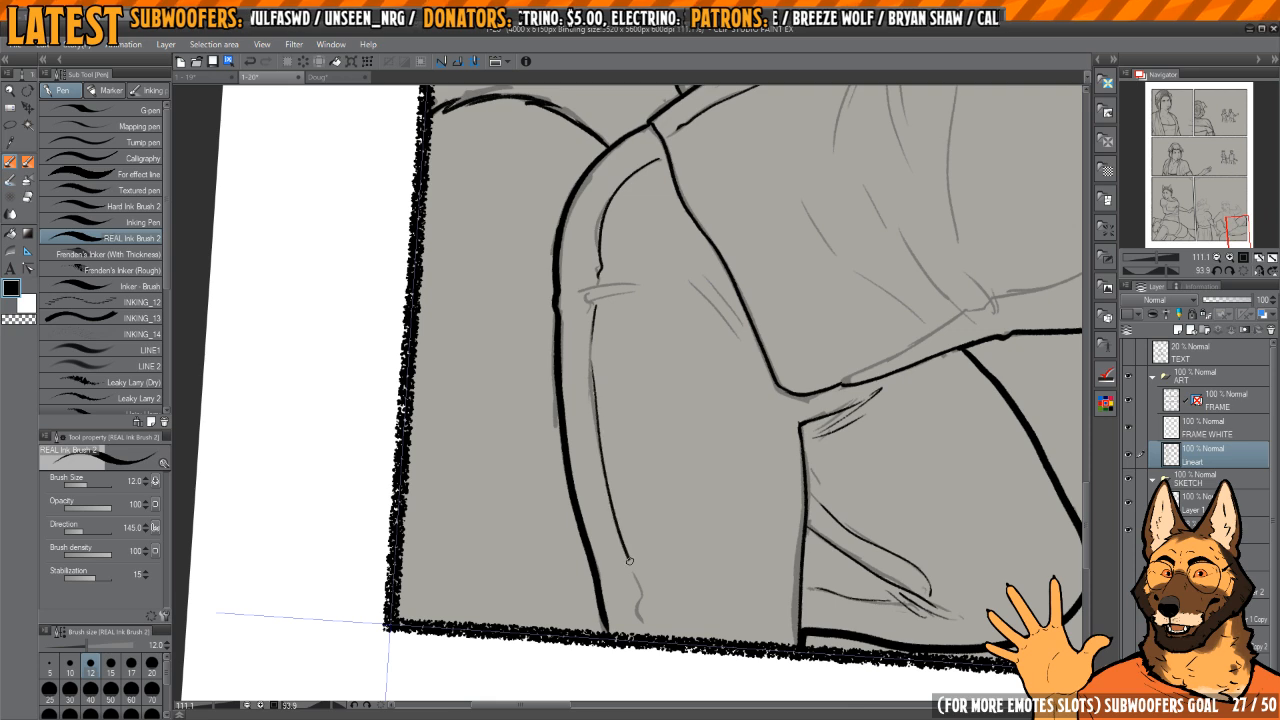
{"action": "left_click_drag", "start_coordinate": [631, 468], "coordinate": [631, 574]}
Step: Ink the crease crossing the thigh seam, the small hook near the panel border and the short creases beneath the shirt hem
{"action": "mouse_move", "coordinate": [631, 574]}
{"action": "left_mouse_down"}
{"action": "mouse_move", "coordinate": [786, 477]}
{"action": "mouse_move", "coordinate": [800, 415]}
{"action": "left_mouse_up"}
{"action": "left_click_drag", "start_coordinate": [590, 427], "coordinate": [683, 420]}
{"action": "mouse_move", "coordinate": [635, 345]}
{"action": "left_mouse_down"}
{"action": "mouse_move", "coordinate": [638, 449]}
{"action": "mouse_move", "coordinate": [649, 431]}
{"action": "left_mouse_up"}
{"action": "mouse_move", "coordinate": [694, 361]}
{"action": "left_mouse_down"}
{"action": "mouse_move", "coordinate": [634, 406]}
{"action": "mouse_move", "coordinate": [599, 495]}
{"action": "left_mouse_up"}
{"action": "left_click_drag", "start_coordinate": [731, 355], "coordinate": [678, 294]}
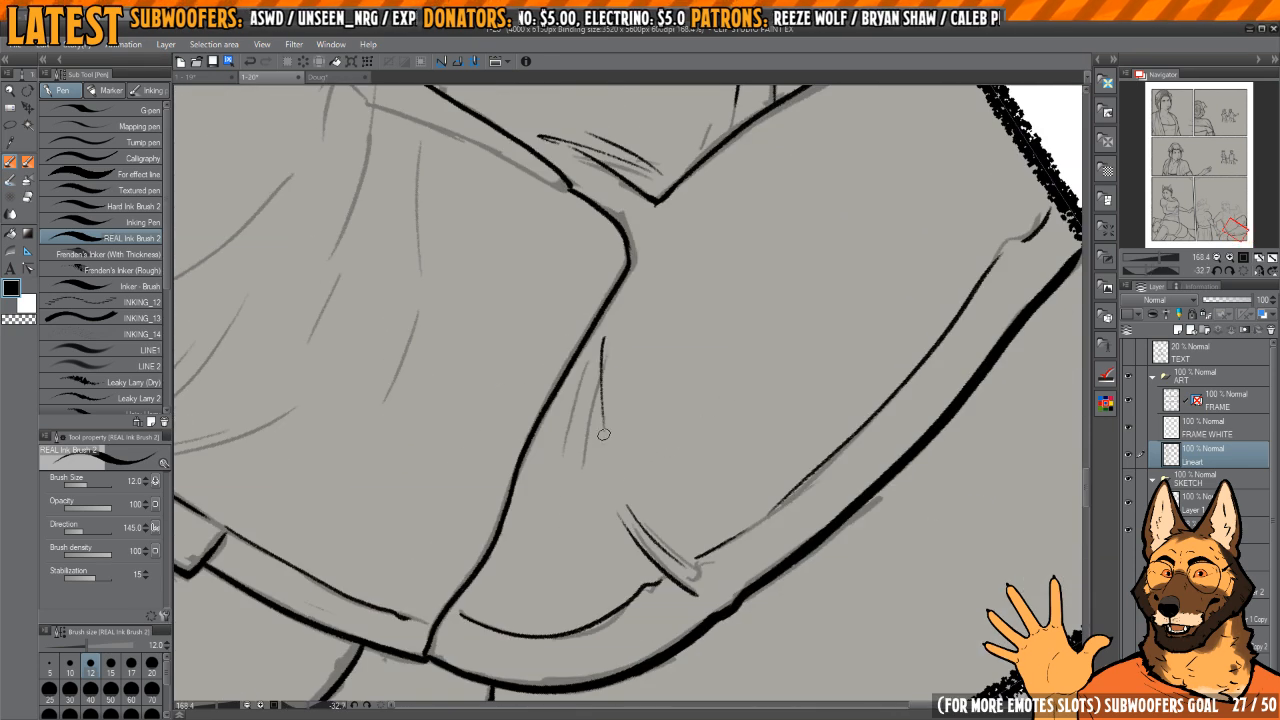
{"action": "mouse_move", "coordinate": [624, 375]}
{"action": "left_mouse_down"}
{"action": "mouse_move", "coordinate": [703, 414]}
{"action": "mouse_move", "coordinate": [611, 391]}
{"action": "mouse_move", "coordinate": [587, 435]}
{"action": "left_mouse_up"}
{"action": "mouse_move", "coordinate": [718, 405]}
{"action": "left_mouse_down"}
{"action": "mouse_move", "coordinate": [674, 274]}
{"action": "mouse_move", "coordinate": [692, 314]}
{"action": "mouse_move", "coordinate": [686, 348]}
{"action": "left_mouse_up"}
Step: Ink the long fold lines that spread across the shirt from the front waist
{"action": "mouse_move", "coordinate": [607, 413]}
{"action": "left_mouse_down"}
{"action": "mouse_move", "coordinate": [720, 334]}
{"action": "mouse_move", "coordinate": [634, 406]}
{"action": "mouse_move", "coordinate": [649, 337]}
{"action": "left_mouse_up"}
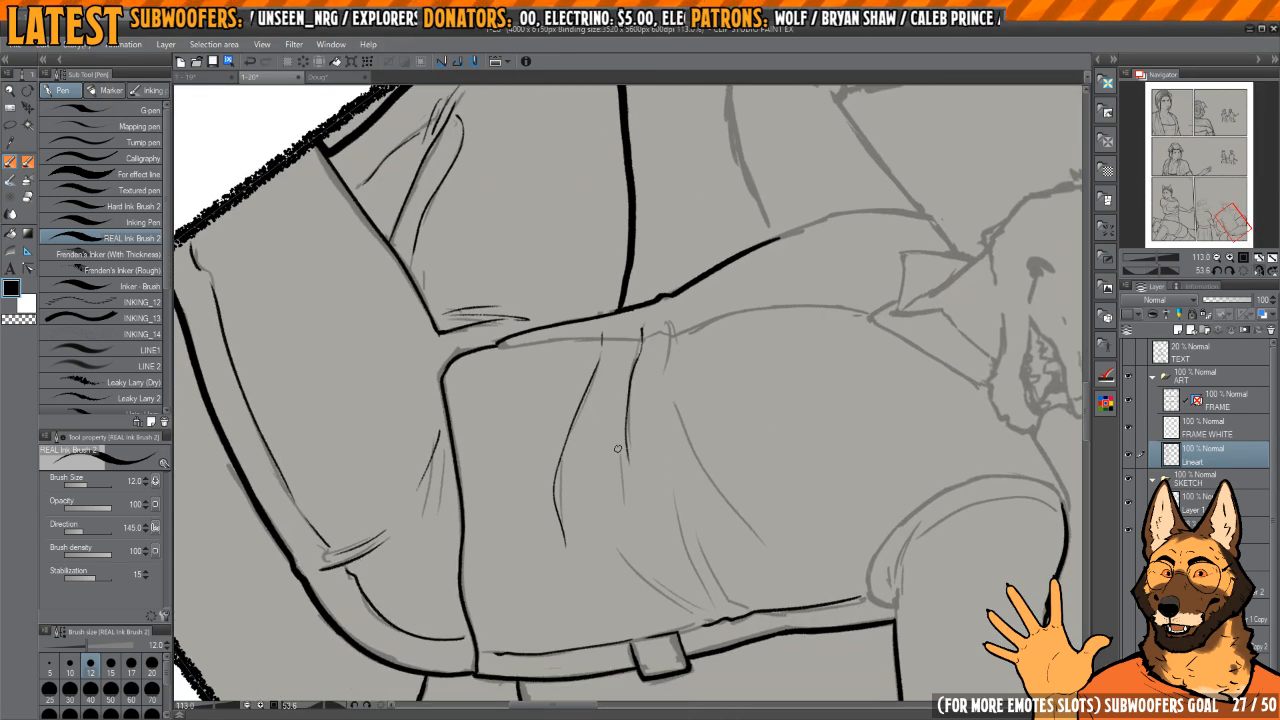
{"action": "left_click_drag", "start_coordinate": [617, 449], "coordinate": [571, 461]}
{"action": "mouse_move", "coordinate": [605, 510]}
{"action": "left_mouse_down"}
{"action": "mouse_move", "coordinate": [654, 349]}
{"action": "mouse_move", "coordinate": [631, 389]}
{"action": "mouse_move", "coordinate": [678, 340]}
{"action": "left_mouse_up"}
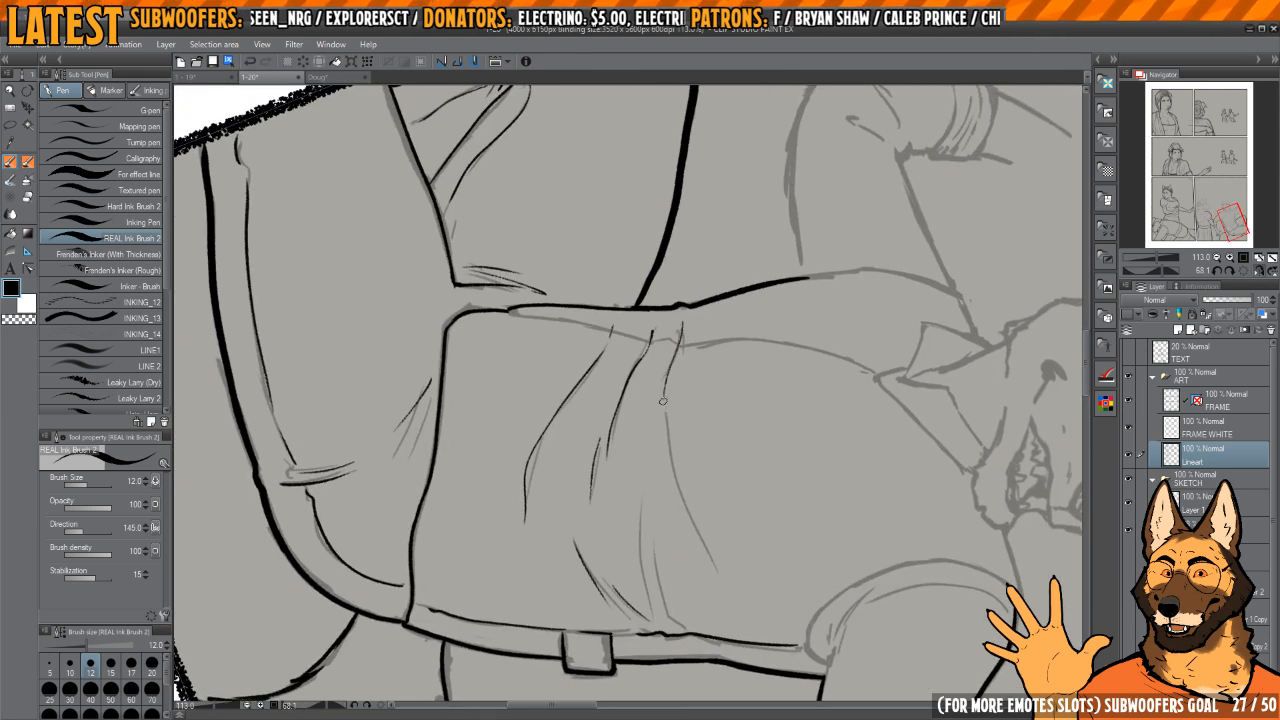
{"action": "left_click_drag", "start_coordinate": [662, 401], "coordinate": [686, 521]}
Step: Ink the shirt's long front line from the collar point down to the waist folds, undoing and redrawing it until it fits
{"action": "mouse_move", "coordinate": [691, 648]}
{"action": "left_mouse_down"}
{"action": "mouse_move", "coordinate": [686, 371]}
{"action": "mouse_move", "coordinate": [689, 414]}
{"action": "mouse_move", "coordinate": [634, 331]}
{"action": "mouse_move", "coordinate": [660, 282]}
{"action": "mouse_move", "coordinate": [633, 560]}
{"action": "left_mouse_up"}
{"action": "key", "text": "ctrl+z"}
{"action": "mouse_move", "coordinate": [666, 266]}
{"action": "left_mouse_down"}
{"action": "mouse_move", "coordinate": [625, 457]}
{"action": "mouse_move", "coordinate": [633, 572]}
{"action": "mouse_move", "coordinate": [638, 489]}
{"action": "left_mouse_up"}
{"action": "key", "text": "ctrl+z"}
{"action": "left_click_drag", "start_coordinate": [667, 220], "coordinate": [634, 540]}
{"action": "key", "text": "ctrl+z"}
{"action": "mouse_move", "coordinate": [674, 196]}
{"action": "left_mouse_down"}
{"action": "mouse_move", "coordinate": [628, 457]}
{"action": "mouse_move", "coordinate": [637, 520]}
{"action": "left_mouse_up"}
Step: Ink the short front-line segments between the waist folds and extend the line down to the torso's edge, redoing the lowest stroke
{"action": "mouse_move", "coordinate": [635, 508]}
{"action": "left_mouse_down"}
{"action": "mouse_move", "coordinate": [617, 377]}
{"action": "mouse_move", "coordinate": [613, 418]}
{"action": "left_mouse_up"}
{"action": "left_click_drag", "start_coordinate": [616, 412], "coordinate": [619, 313]}
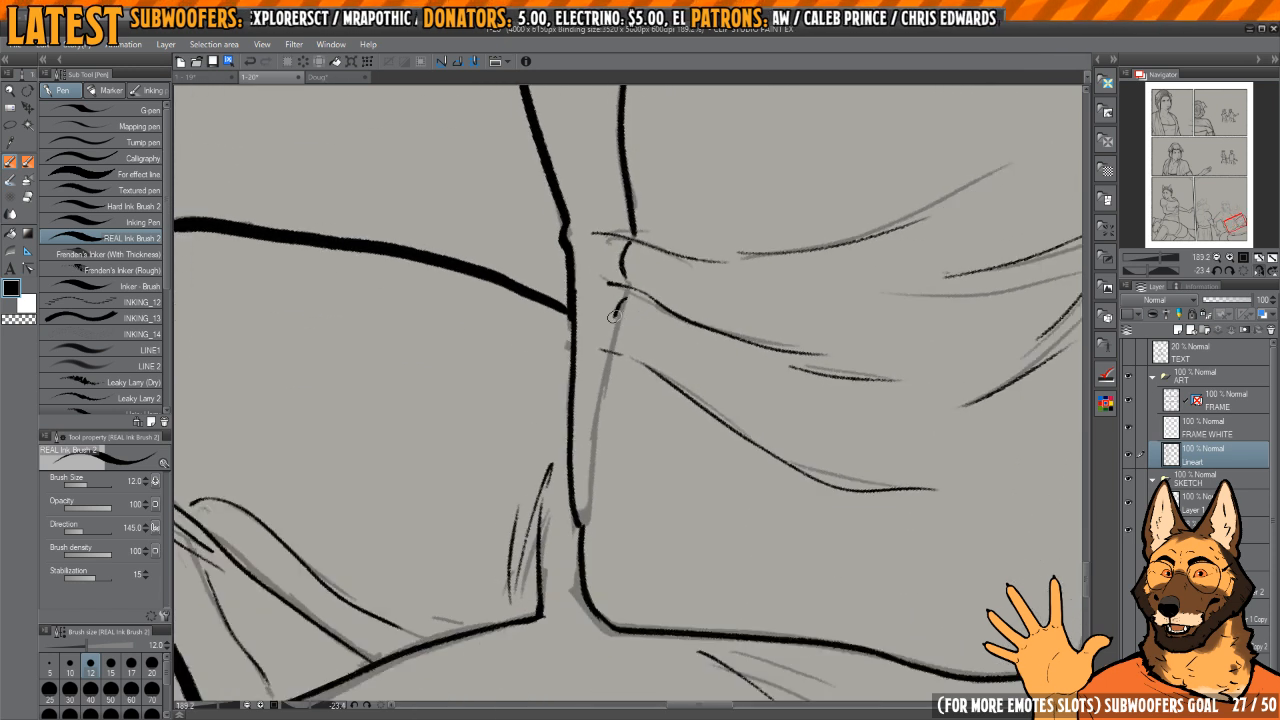
{"action": "left_click_drag", "start_coordinate": [608, 363], "coordinate": [585, 483]}
{"action": "key", "text": "ctrl+z"}
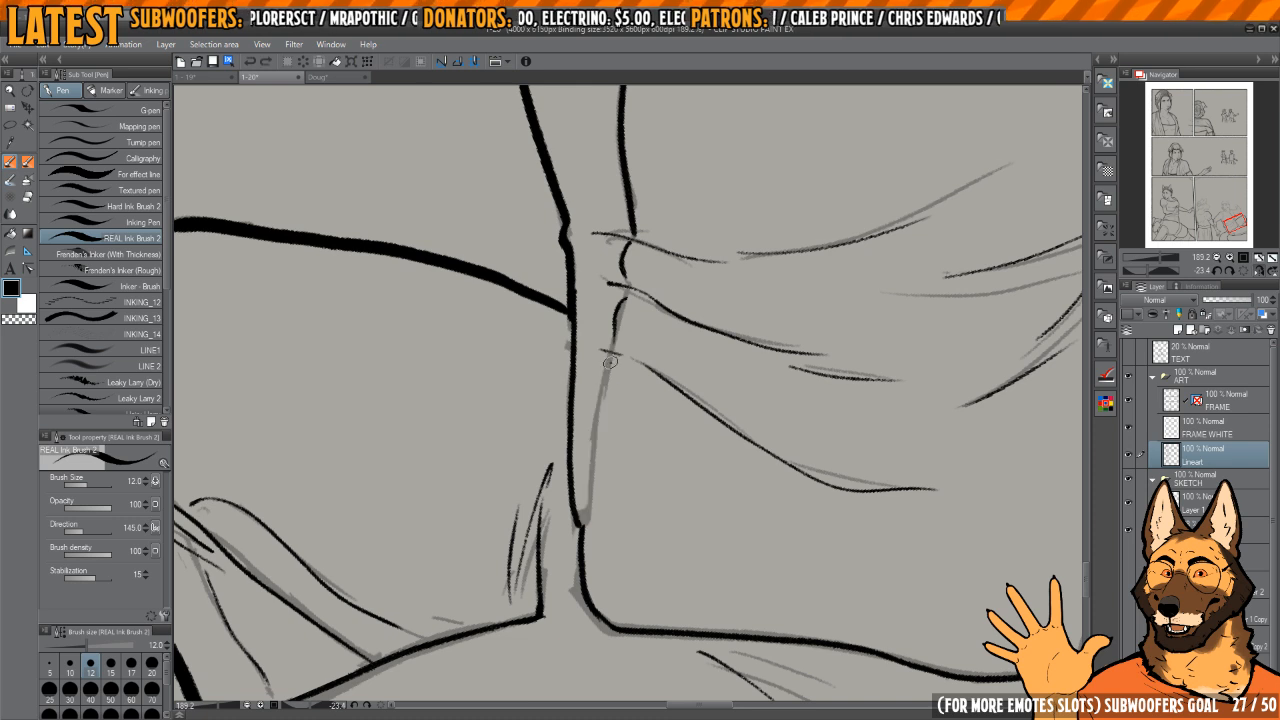
{"action": "left_click_drag", "start_coordinate": [613, 360], "coordinate": [584, 533]}
{"action": "key", "text": "ctrl+z"}
{"action": "left_click_drag", "start_coordinate": [603, 376], "coordinate": [584, 528]}
{"action": "scroll", "coordinate": [606, 330], "scroll_direction": "down", "scroll_amount": 4}
{"action": "scroll", "coordinate": [580, 438], "scroll_direction": "up", "scroll_amount": 2}
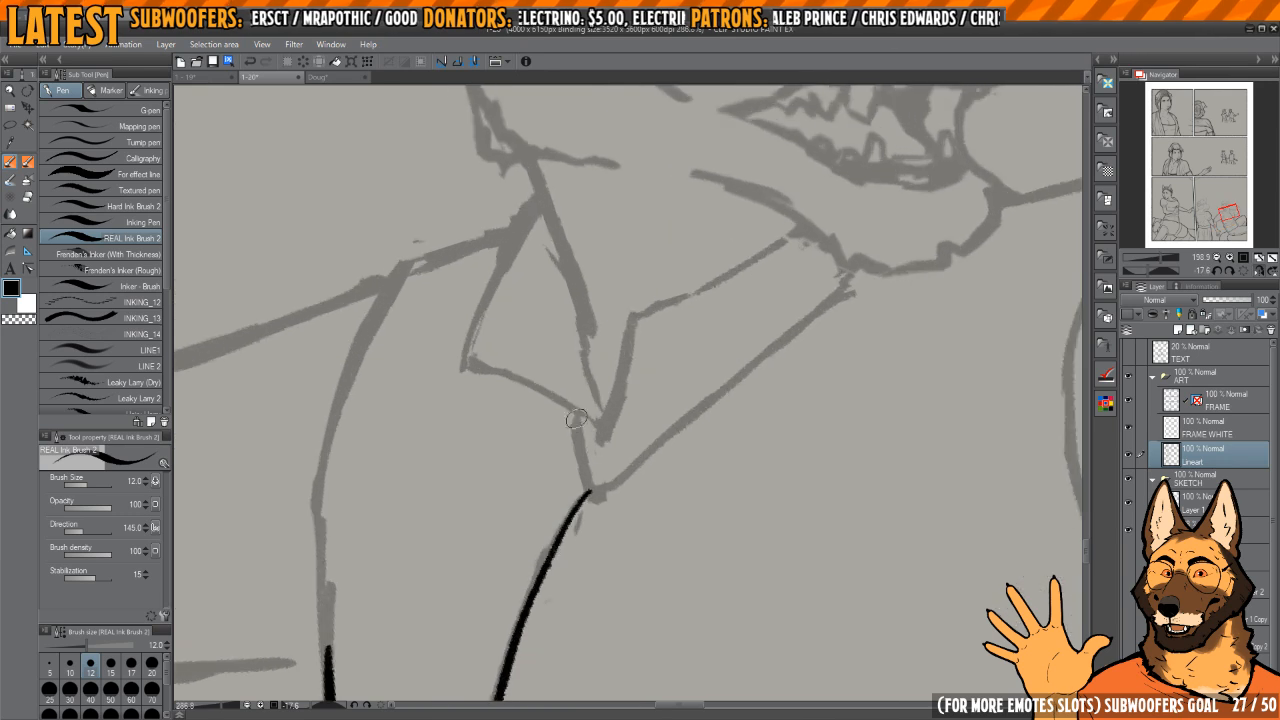
Step: Ink the short line at the top of the shirt opening and the long edge running from it up to the chin
{"action": "key", "text": "h"}
{"action": "left_click_drag", "start_coordinate": [680, 354], "coordinate": [654, 434]}
{"action": "left_click_drag", "start_coordinate": [677, 311], "coordinate": [671, 246]}
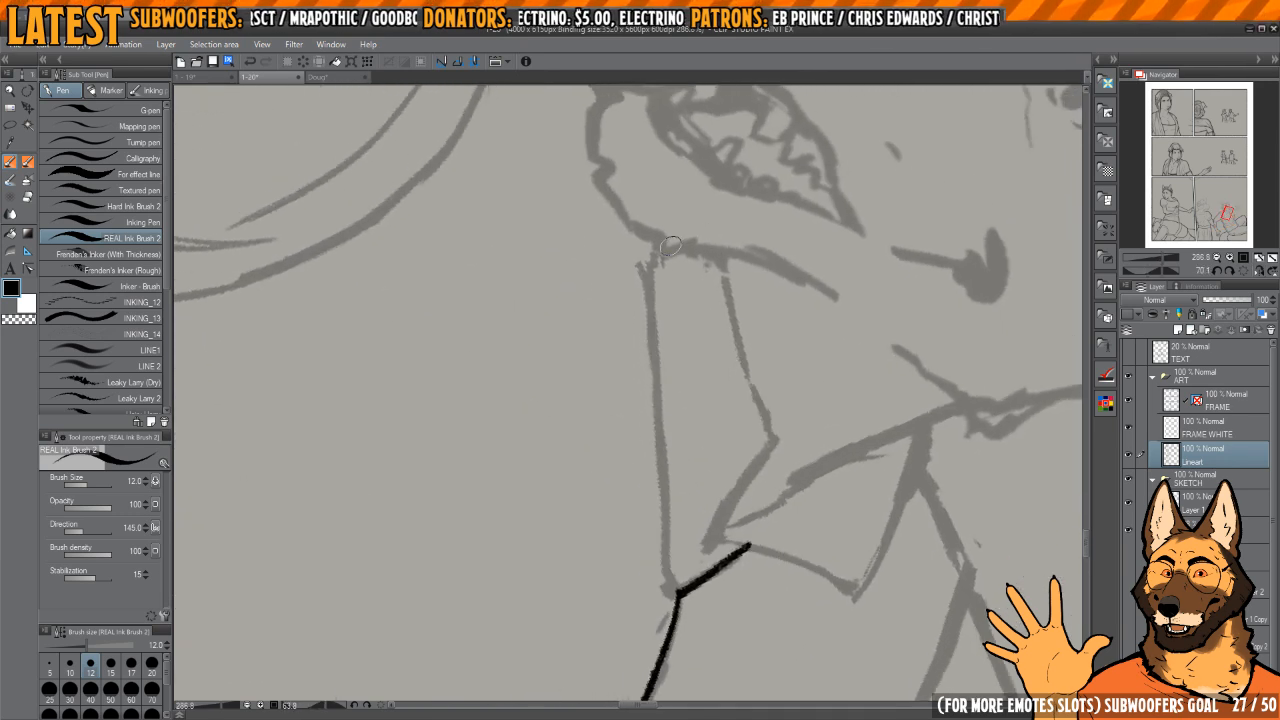
{"action": "left_click_drag", "start_coordinate": [652, 297], "coordinate": [679, 597]}
{"action": "mouse_move", "coordinate": [628, 200]}
{"action": "left_mouse_down"}
{"action": "mouse_move", "coordinate": [626, 349]}
{"action": "mouse_move", "coordinate": [654, 490]}
{"action": "left_mouse_up"}
Step: Ink the shoulder line from the muzzle to the upper arm and the long curved sleeve seam down to the armpit
{"action": "key", "text": "h"}
{"action": "mouse_move", "coordinate": [643, 325]}
{"action": "left_mouse_down"}
{"action": "mouse_move", "coordinate": [721, 343]}
{"action": "mouse_move", "coordinate": [628, 290]}
{"action": "left_mouse_up"}
{"action": "mouse_move", "coordinate": [607, 282]}
{"action": "left_mouse_down"}
{"action": "mouse_move", "coordinate": [620, 292]}
{"action": "mouse_move", "coordinate": [681, 213]}
{"action": "left_mouse_up"}
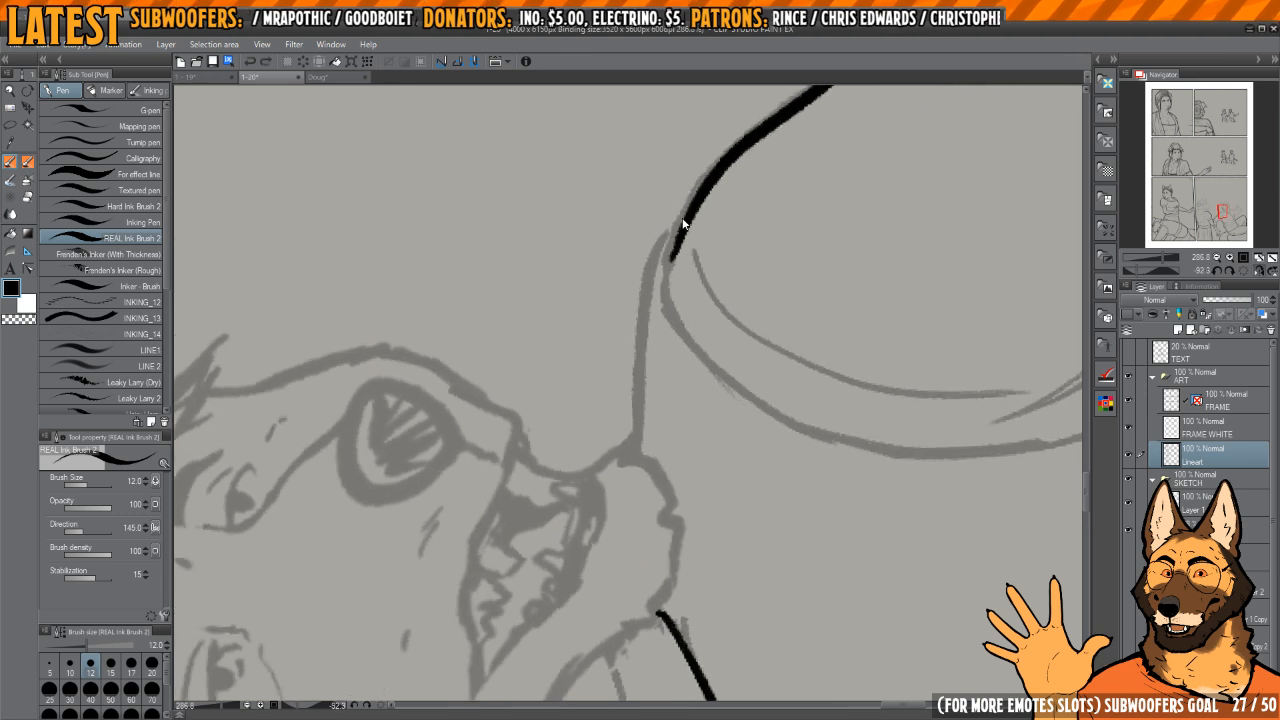
{"action": "left_click_drag", "start_coordinate": [636, 426], "coordinate": [637, 440]}
{"action": "key", "text": "h"}
{"action": "key", "text": "h"}
{"action": "mouse_move", "coordinate": [646, 337]}
{"action": "left_mouse_down"}
{"action": "mouse_move", "coordinate": [690, 320]}
{"action": "mouse_move", "coordinate": [629, 294]}
{"action": "mouse_move", "coordinate": [700, 415]}
{"action": "left_mouse_up"}
{"action": "mouse_move", "coordinate": [700, 415]}
{"action": "left_mouse_down"}
{"action": "mouse_move", "coordinate": [670, 341]}
{"action": "mouse_move", "coordinate": [734, 263]}
{"action": "mouse_move", "coordinate": [706, 220]}
{"action": "left_mouse_up"}
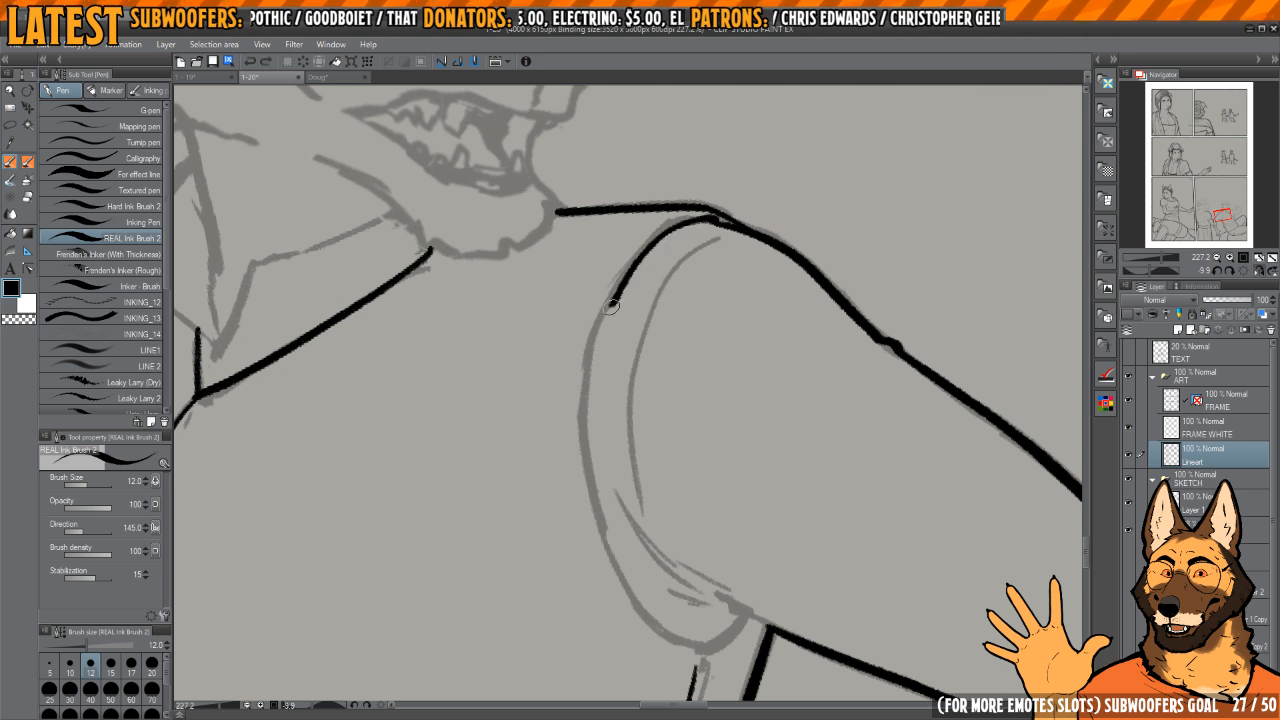
{"action": "mouse_move", "coordinate": [725, 426]}
{"action": "left_mouse_down"}
{"action": "mouse_move", "coordinate": [706, 354]}
{"action": "mouse_move", "coordinate": [700, 398]}
{"action": "left_mouse_up"}
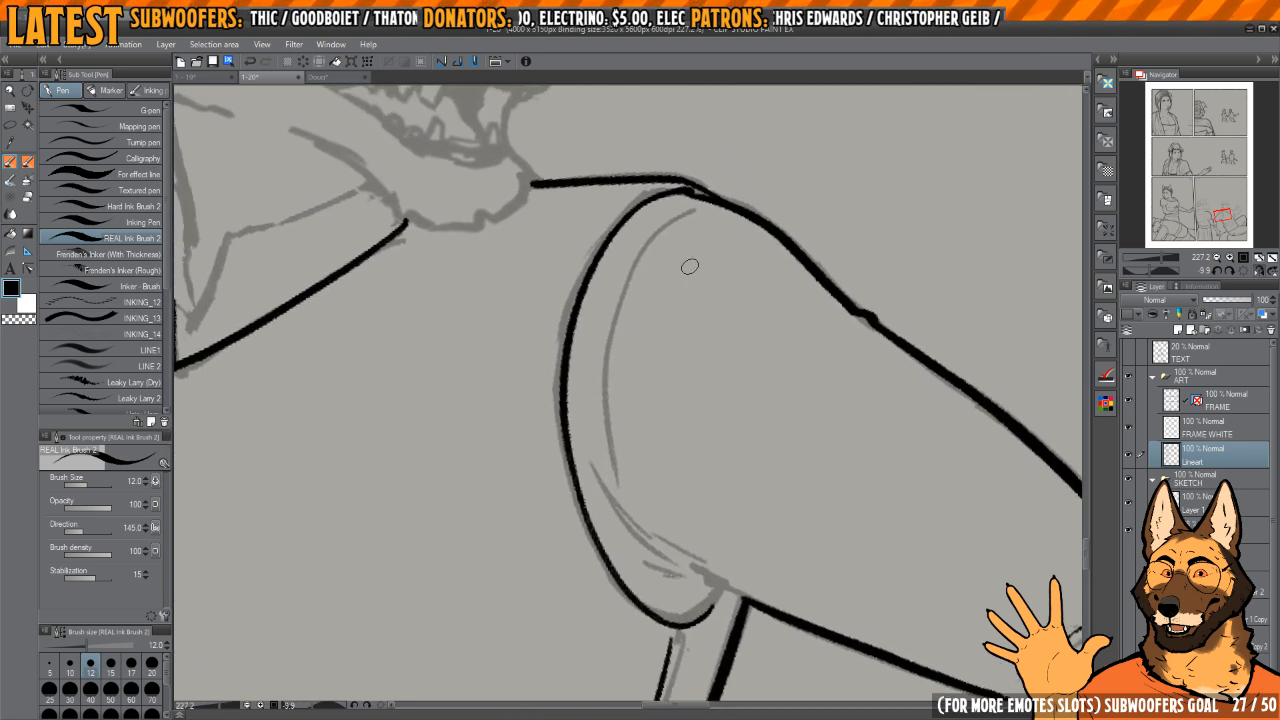
Step: Ink the inner curve beside the sleeve seam and the short armpit creases, undoing and redrawing one stroke
{"action": "mouse_move", "coordinate": [638, 522]}
{"action": "left_mouse_down"}
{"action": "mouse_move", "coordinate": [614, 391]}
{"action": "mouse_move", "coordinate": [554, 374]}
{"action": "mouse_move", "coordinate": [558, 463]}
{"action": "mouse_move", "coordinate": [630, 582]}
{"action": "left_mouse_up"}
{"action": "key", "text": "ctrl+z"}
{"action": "left_click_drag", "start_coordinate": [575, 457], "coordinate": [662, 573]}
{"action": "mouse_move", "coordinate": [672, 576]}
{"action": "left_mouse_down"}
{"action": "mouse_move", "coordinate": [634, 504]}
{"action": "mouse_move", "coordinate": [676, 411]}
{"action": "left_mouse_up"}
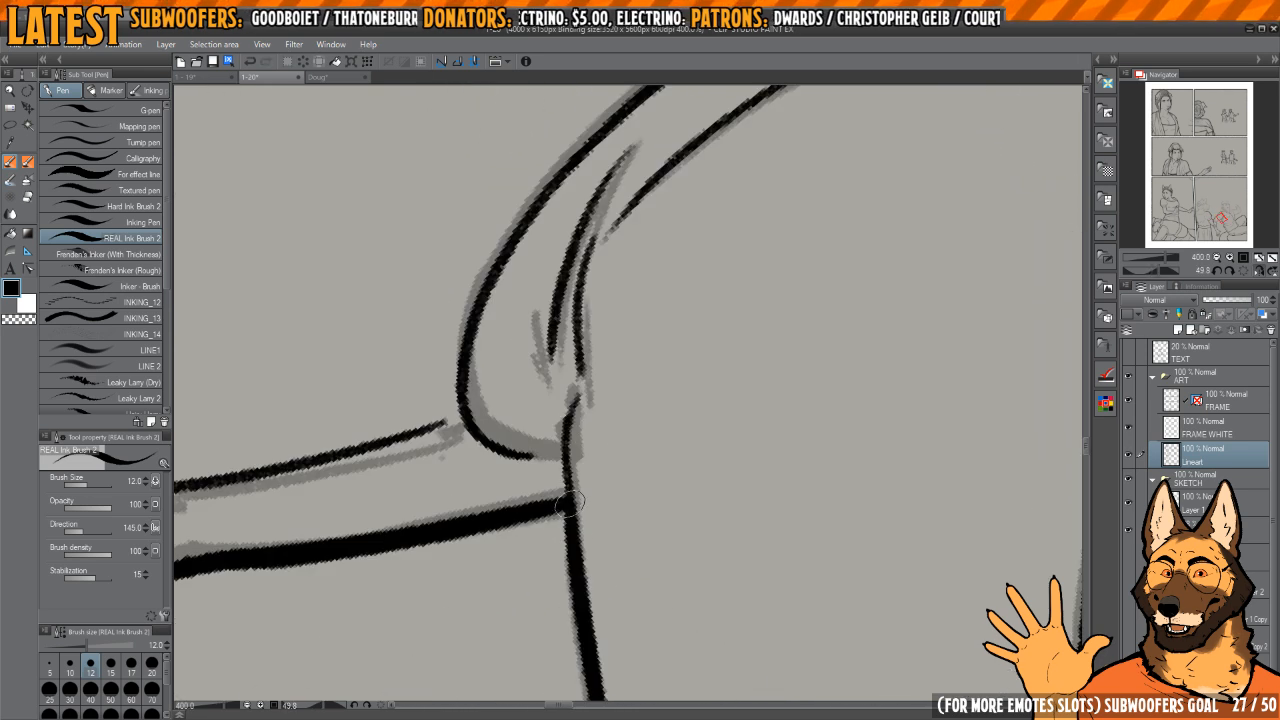
{"action": "mouse_move", "coordinate": [568, 503]}
{"action": "left_mouse_down"}
{"action": "mouse_move", "coordinate": [634, 306]}
{"action": "mouse_move", "coordinate": [636, 408]}
{"action": "mouse_move", "coordinate": [663, 414]}
{"action": "mouse_move", "coordinate": [629, 360]}
{"action": "left_mouse_up"}
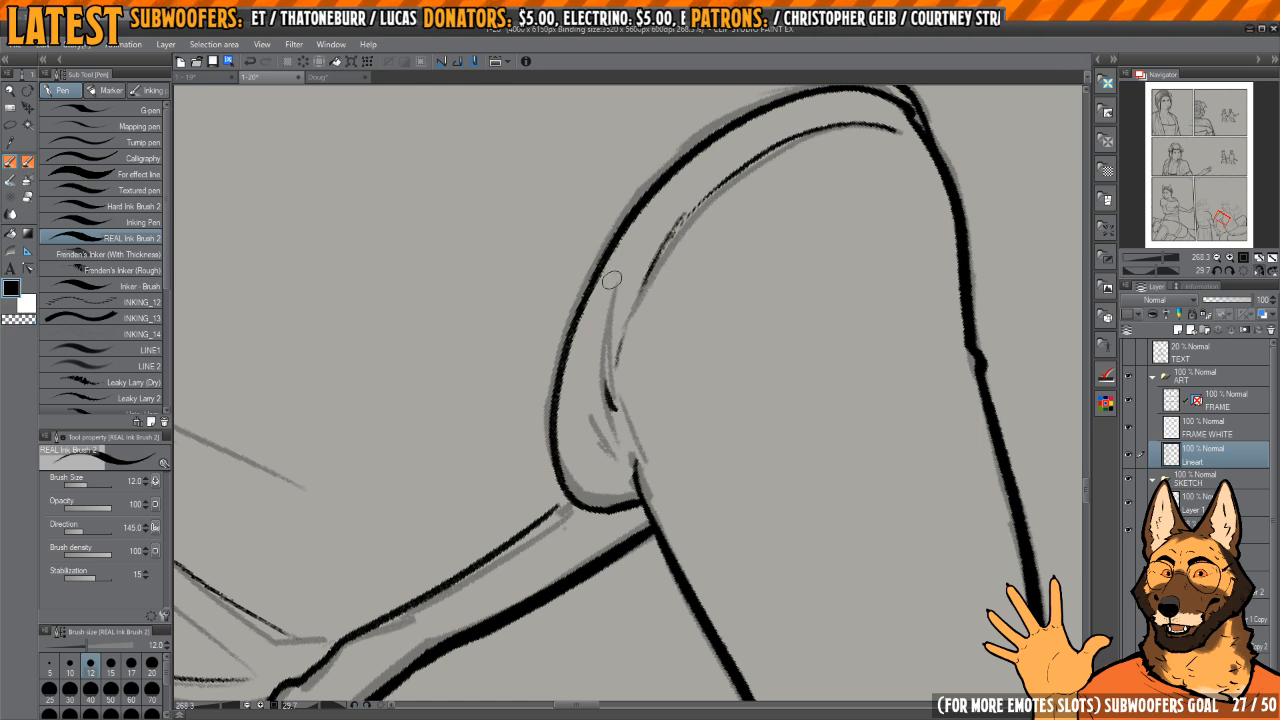
Step: Ink the opposite sleeve seam from the collar over the shoulder and join it to the line below
{"action": "mouse_move", "coordinate": [620, 461]}
{"action": "left_mouse_down"}
{"action": "mouse_move", "coordinate": [660, 386]}
{"action": "mouse_move", "coordinate": [574, 309]}
{"action": "mouse_move", "coordinate": [846, 337]}
{"action": "mouse_move", "coordinate": [729, 347]}
{"action": "mouse_move", "coordinate": [657, 243]}
{"action": "mouse_move", "coordinate": [731, 197]}
{"action": "left_mouse_up"}
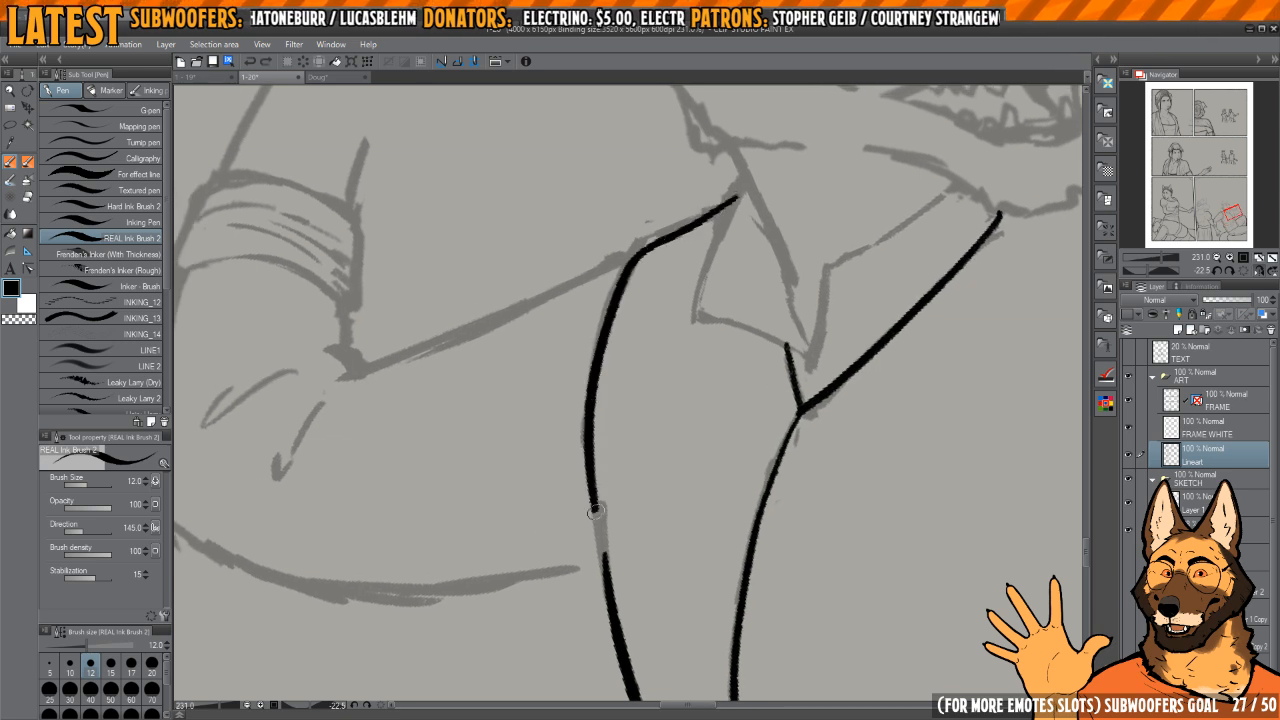
{"action": "left_click_drag", "start_coordinate": [596, 512], "coordinate": [610, 606]}
{"action": "left_click_drag", "start_coordinate": [638, 405], "coordinate": [632, 462]}
{"action": "key", "text": "h"}
{"action": "key", "text": "h"}
Step: Ink the outlines of both pointed collar flaps above the shirt opening
{"action": "mouse_move", "coordinate": [717, 252]}
{"action": "left_mouse_down"}
{"action": "mouse_move", "coordinate": [675, 332]}
{"action": "mouse_move", "coordinate": [728, 354]}
{"action": "mouse_move", "coordinate": [675, 355]}
{"action": "mouse_move", "coordinate": [533, 453]}
{"action": "left_mouse_up"}
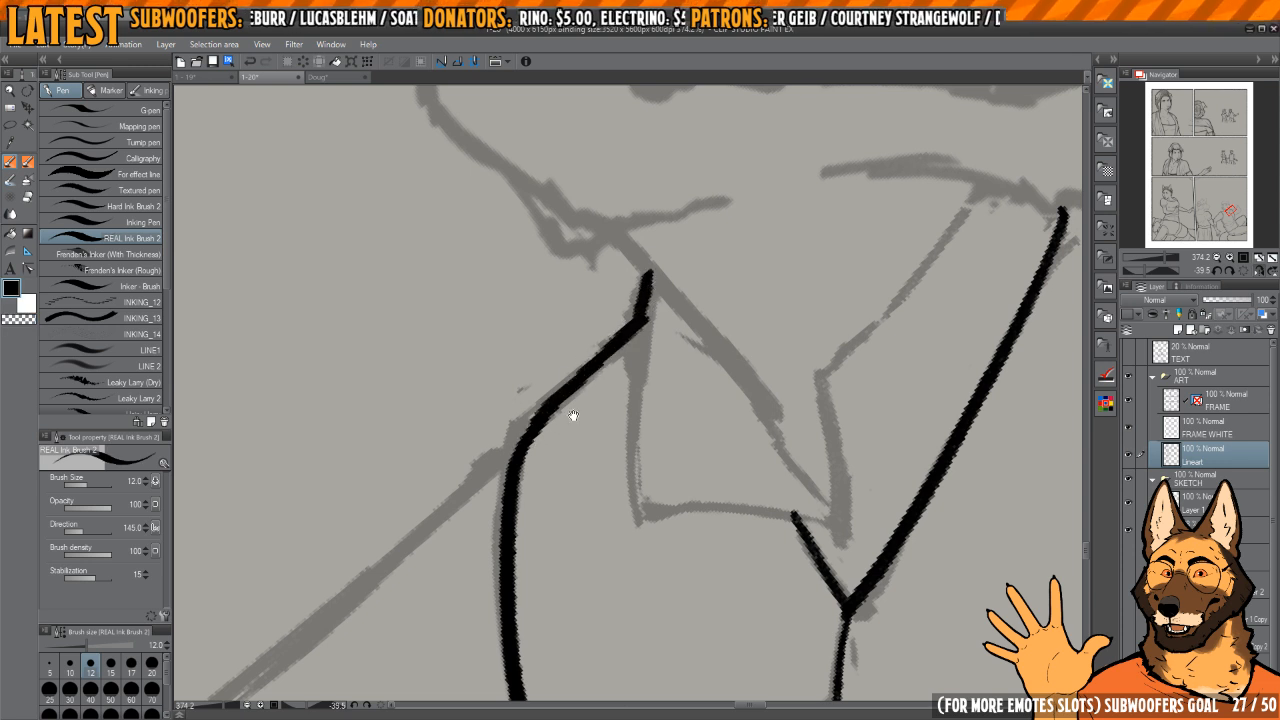
{"action": "left_click_drag", "start_coordinate": [573, 415], "coordinate": [635, 287]}
{"action": "mouse_move", "coordinate": [593, 402]}
{"action": "left_mouse_down"}
{"action": "mouse_move", "coordinate": [581, 482]}
{"action": "mouse_move", "coordinate": [631, 268]}
{"action": "left_mouse_up"}
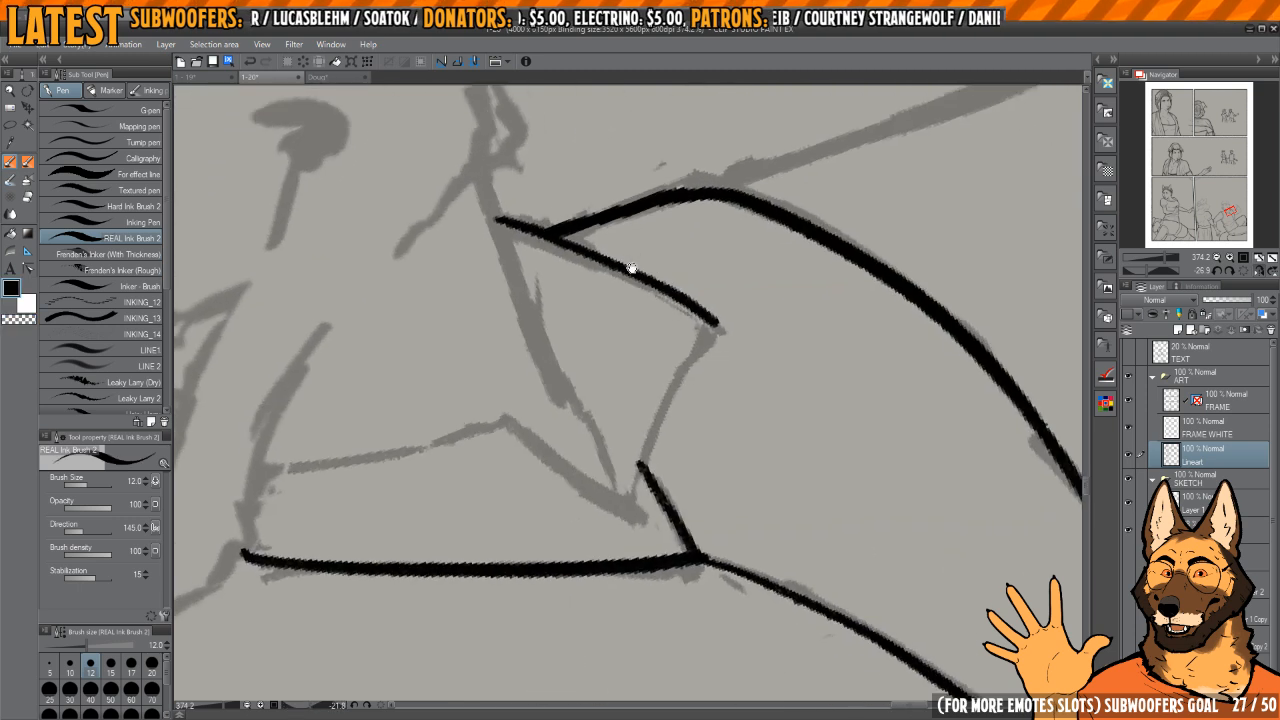
{"action": "left_click_drag", "start_coordinate": [666, 410], "coordinate": [640, 462]}
{"action": "mouse_move", "coordinate": [640, 462]}
{"action": "left_mouse_down"}
{"action": "mouse_move", "coordinate": [694, 371]}
{"action": "mouse_move", "coordinate": [643, 393]}
{"action": "mouse_move", "coordinate": [680, 406]}
{"action": "mouse_move", "coordinate": [695, 328]}
{"action": "mouse_move", "coordinate": [720, 343]}
{"action": "mouse_move", "coordinate": [737, 274]}
{"action": "mouse_move", "coordinate": [714, 383]}
{"action": "mouse_move", "coordinate": [641, 315]}
{"action": "mouse_move", "coordinate": [656, 514]}
{"action": "left_mouse_up"}
{"action": "mouse_move", "coordinate": [649, 302]}
{"action": "left_mouse_down"}
{"action": "mouse_move", "coordinate": [646, 406]}
{"action": "mouse_move", "coordinate": [646, 306]}
{"action": "mouse_move", "coordinate": [724, 316]}
{"action": "left_mouse_up"}
Step: Ink the rounded chin beneath the open mouth and the jaw line rising from it past the collar
{"action": "scroll", "coordinate": [580, 386], "scroll_direction": "up", "scroll_amount": 1}
{"action": "left_click_drag", "start_coordinate": [580, 386], "coordinate": [612, 391]}
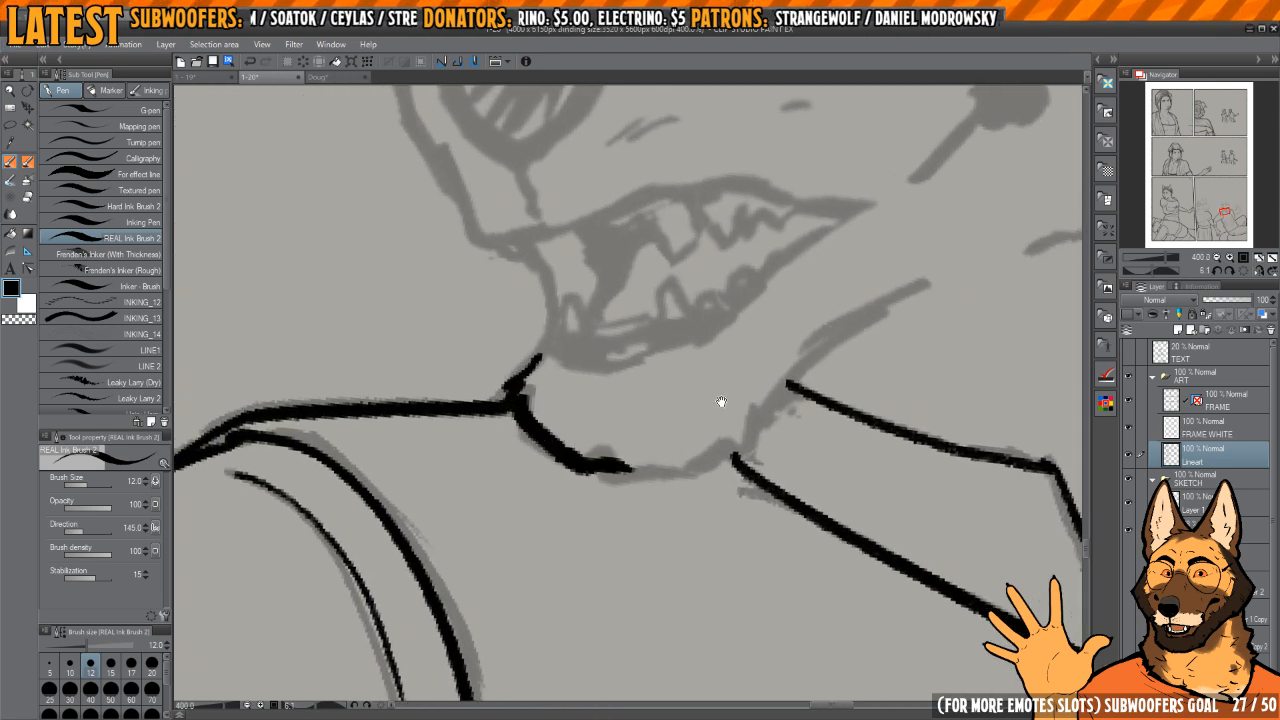
{"action": "key", "text": "h"}
{"action": "mouse_move", "coordinate": [721, 402]}
{"action": "left_mouse_down"}
{"action": "mouse_move", "coordinate": [666, 474]}
{"action": "mouse_move", "coordinate": [620, 431]}
{"action": "mouse_move", "coordinate": [646, 458]}
{"action": "mouse_move", "coordinate": [652, 440]}
{"action": "left_mouse_up"}
{"action": "scroll", "coordinate": [620, 431], "scroll_direction": "down", "scroll_amount": 3}
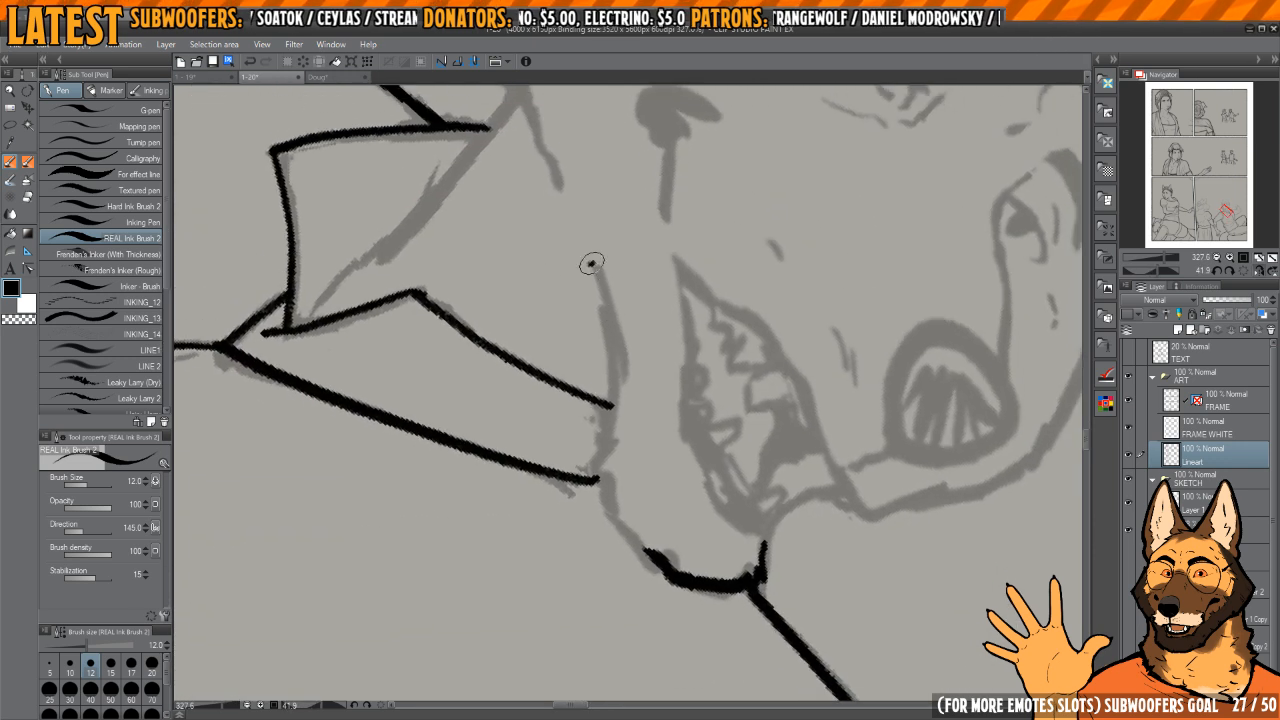
{"action": "left_click_drag", "start_coordinate": [633, 537], "coordinate": [666, 568]}
{"action": "left_click_drag", "start_coordinate": [632, 394], "coordinate": [626, 406]}
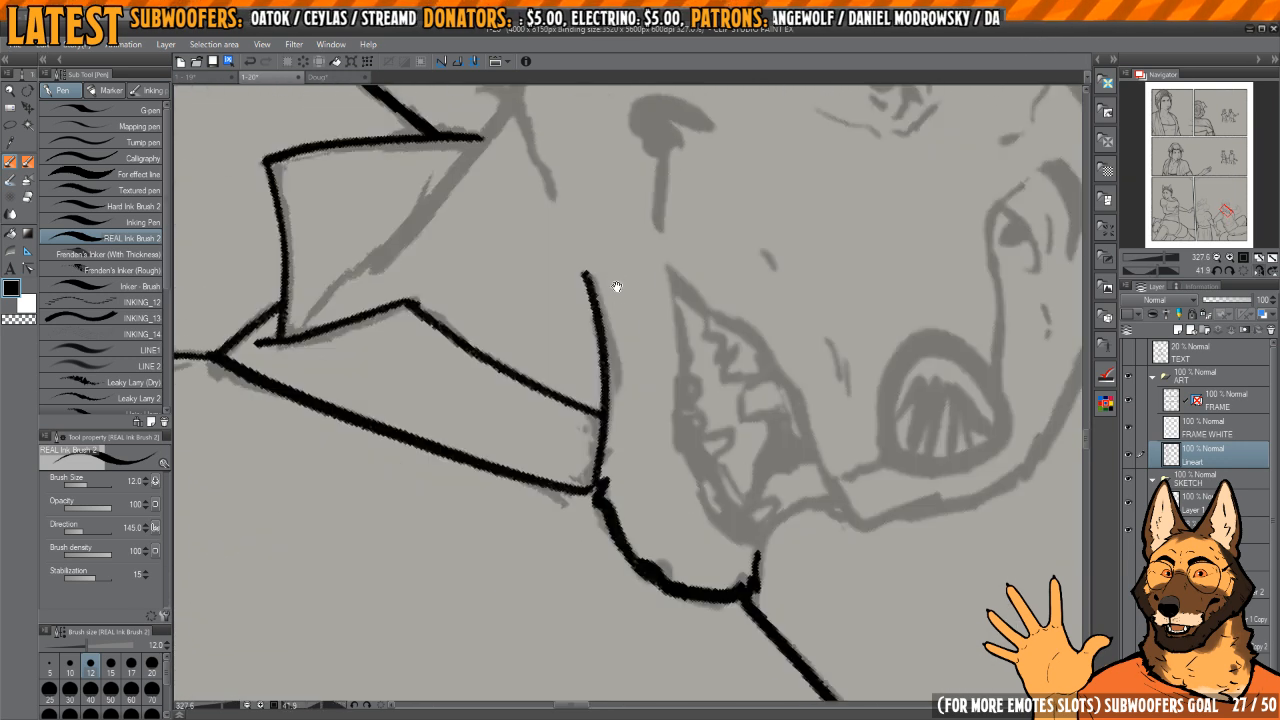
Step: Ink the cheek and jaw outline from the hair down to the collar, plus the neck line inside the collar
{"action": "left_click_drag", "start_coordinate": [606, 134], "coordinate": [646, 391]}
{"action": "left_click_drag", "start_coordinate": [668, 254], "coordinate": [610, 249]}
{"action": "mouse_move", "coordinate": [610, 249]}
{"action": "left_mouse_down"}
{"action": "mouse_move", "coordinate": [616, 296]}
{"action": "mouse_move", "coordinate": [614, 226]}
{"action": "mouse_move", "coordinate": [637, 310]}
{"action": "left_mouse_up"}
{"action": "scroll", "coordinate": [614, 226], "scroll_direction": "up", "scroll_amount": 3}
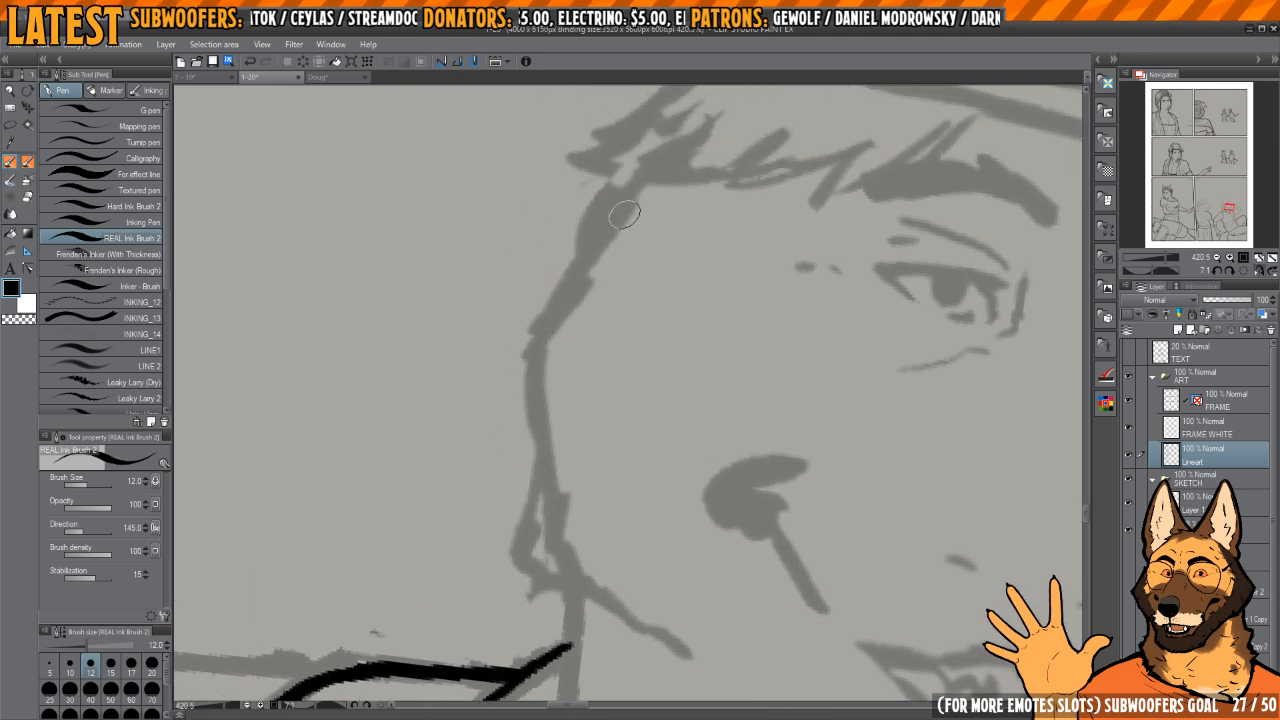
{"action": "mouse_move", "coordinate": [636, 182]}
{"action": "left_mouse_down"}
{"action": "mouse_move", "coordinate": [540, 332]}
{"action": "mouse_move", "coordinate": [550, 479]}
{"action": "mouse_move", "coordinate": [590, 578]}
{"action": "mouse_move", "coordinate": [628, 612]}
{"action": "left_mouse_up"}
{"action": "mouse_move", "coordinate": [676, 634]}
{"action": "left_mouse_down"}
{"action": "mouse_move", "coordinate": [621, 539]}
{"action": "mouse_move", "coordinate": [646, 343]}
{"action": "mouse_move", "coordinate": [674, 294]}
{"action": "left_mouse_up"}
{"action": "scroll", "coordinate": [646, 343], "scroll_direction": "down", "scroll_amount": 3}
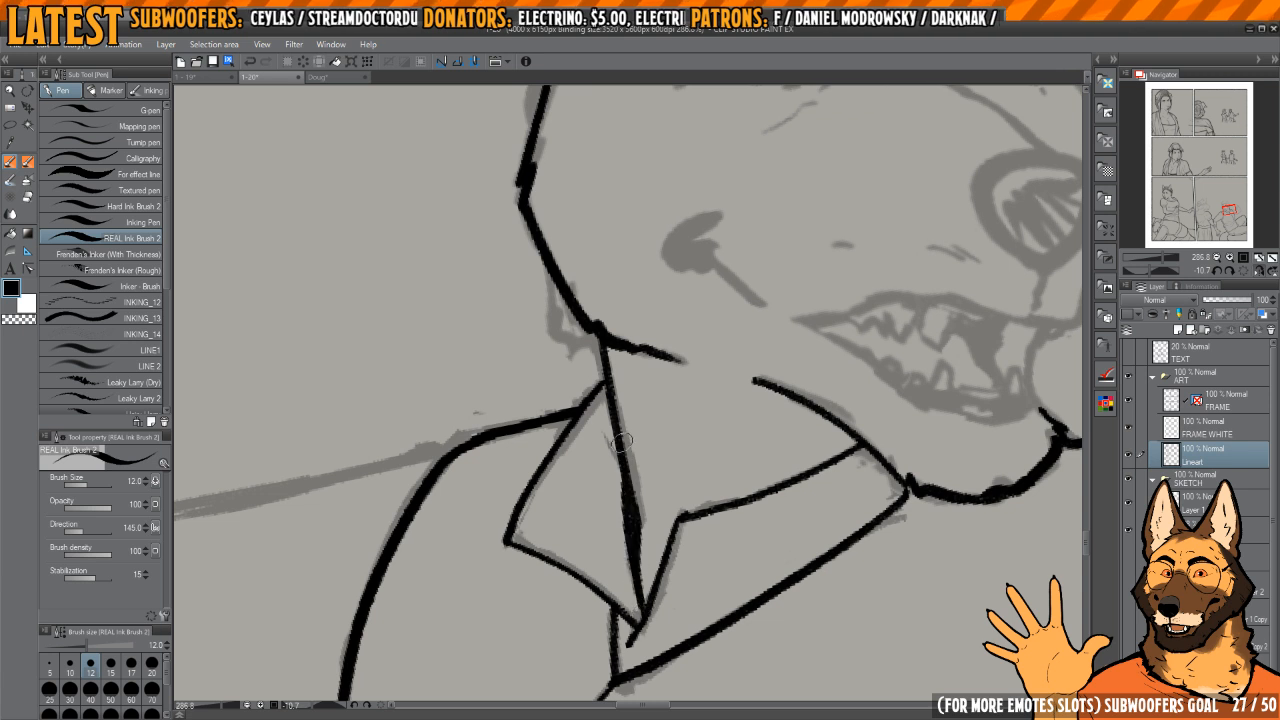
Step: Ink the jagged hair behind the jaw and the tuft and back hair running up to the cap
{"action": "scroll", "coordinate": [620, 440], "scroll_direction": "up", "scroll_amount": 3}
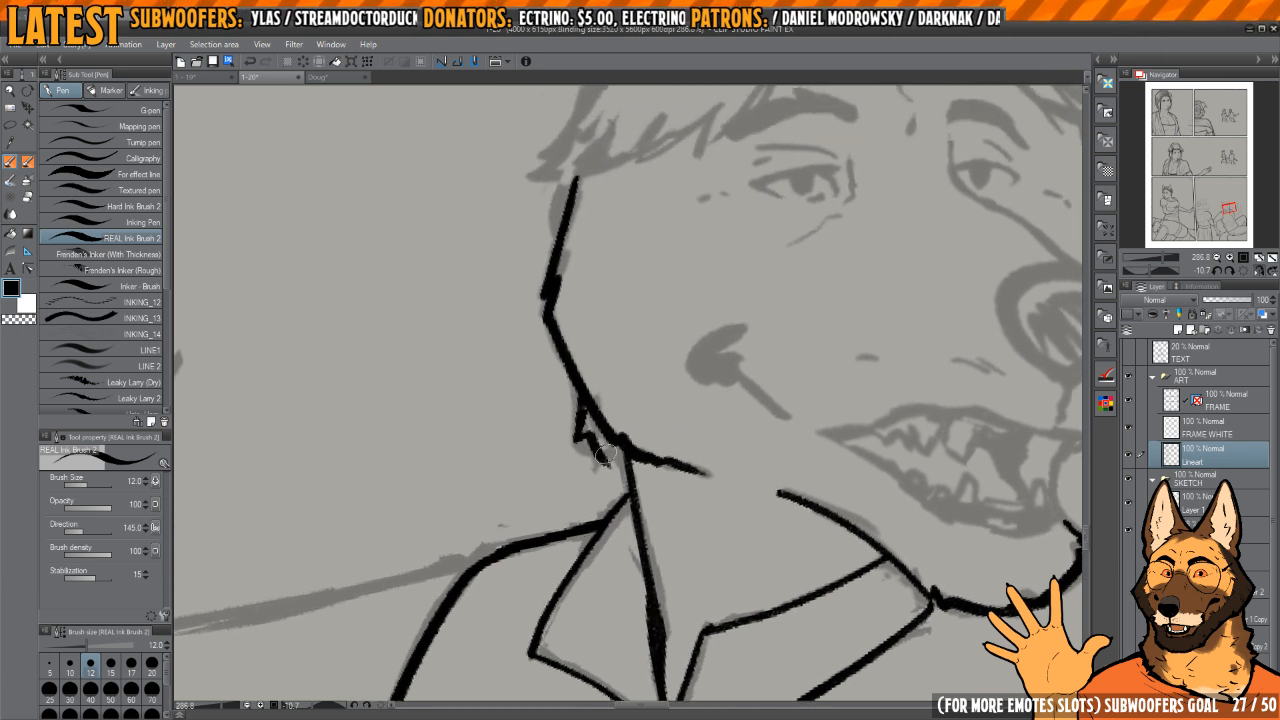
{"action": "mouse_move", "coordinate": [662, 296]}
{"action": "left_mouse_down"}
{"action": "mouse_move", "coordinate": [665, 518]}
{"action": "mouse_move", "coordinate": [687, 510]}
{"action": "left_mouse_up"}
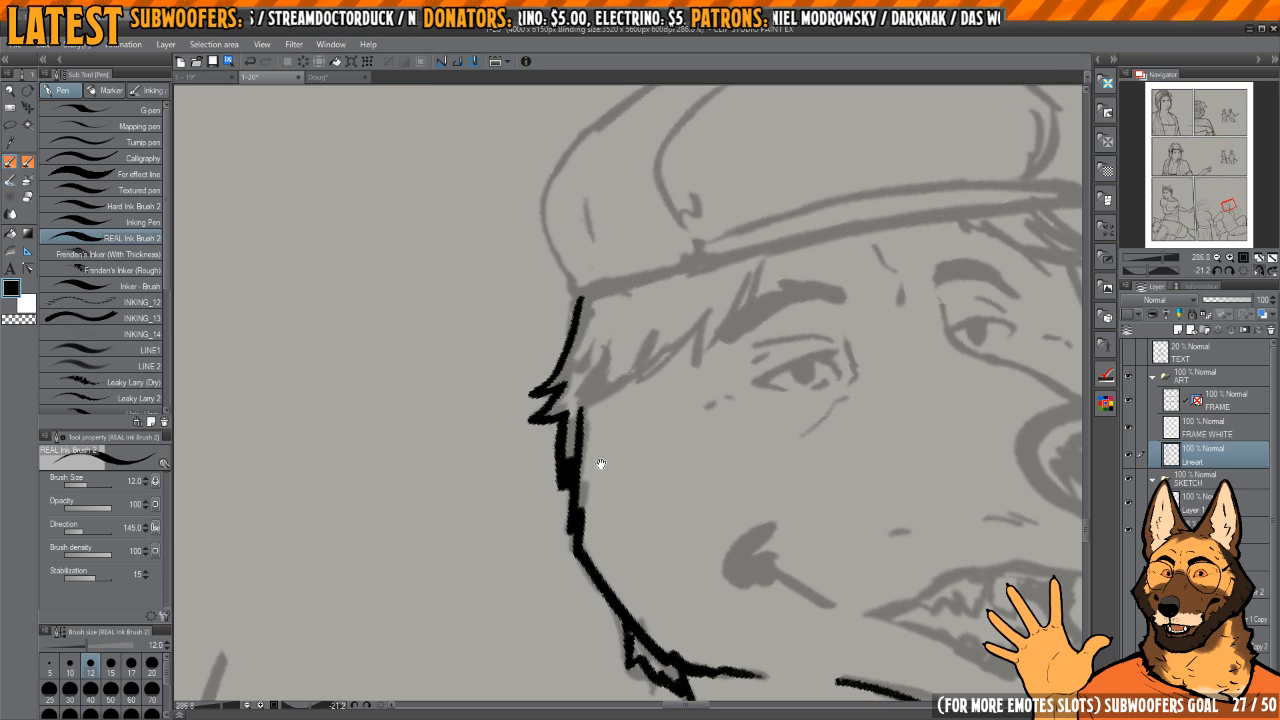
{"action": "left_click_drag", "start_coordinate": [601, 464], "coordinate": [587, 460]}
{"action": "key", "text": "h"}
{"action": "key", "text": "h"}
{"action": "key", "text": "h"}
Step: Ink the jagged hair locks beneath the cap beside the near eyebrow, down towards the cheek
{"action": "left_click_drag", "start_coordinate": [608, 351], "coordinate": [622, 346]}
{"action": "left_click_drag", "start_coordinate": [535, 275], "coordinate": [561, 377]}
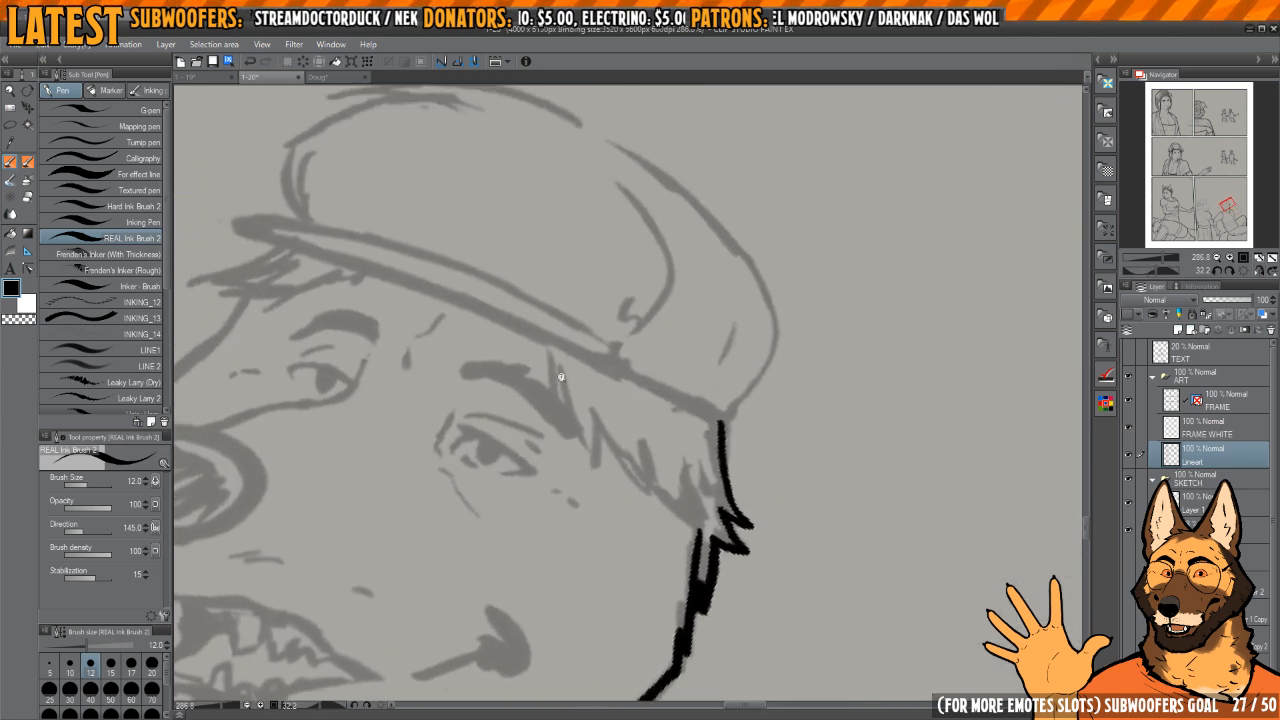
{"action": "scroll", "coordinate": [561, 377], "scroll_direction": "up", "scroll_amount": 2}
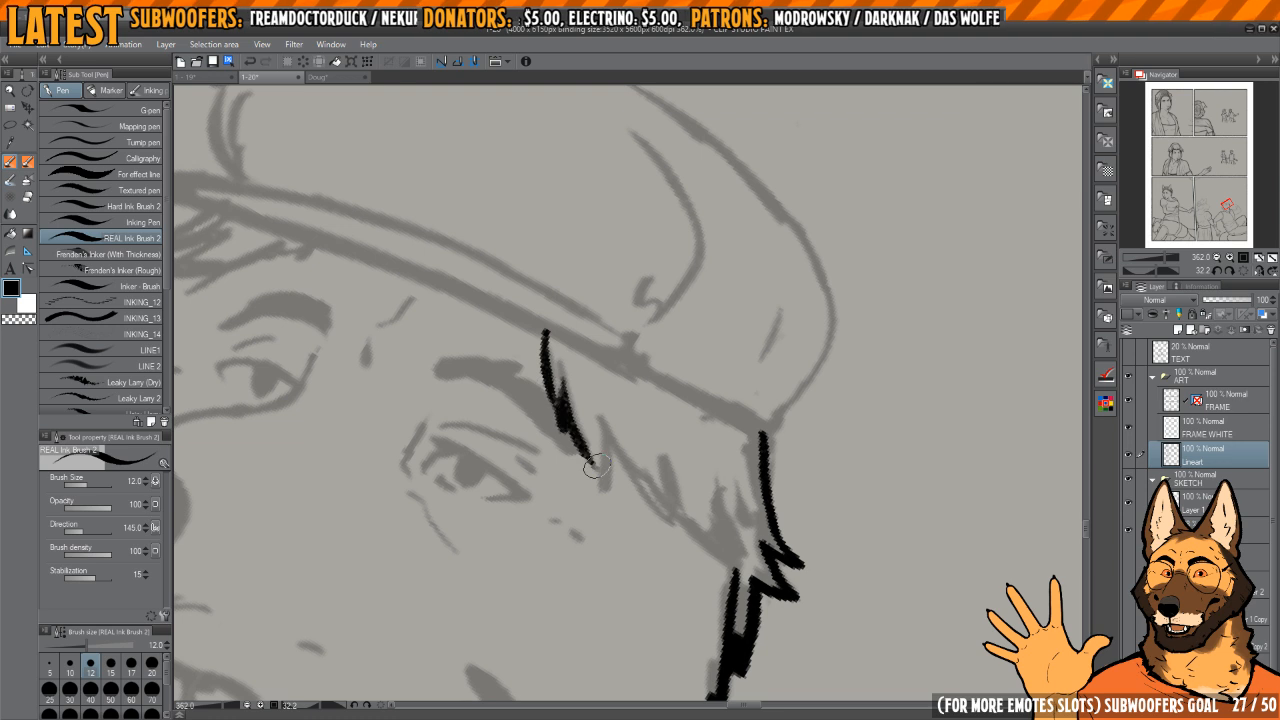
{"action": "left_click_drag", "start_coordinate": [604, 417], "coordinate": [631, 483]}
{"action": "left_click_drag", "start_coordinate": [631, 483], "coordinate": [607, 396]}
{"action": "mouse_move", "coordinate": [607, 396]}
{"action": "left_mouse_down"}
{"action": "mouse_move", "coordinate": [707, 386]}
{"action": "mouse_move", "coordinate": [609, 381]}
{"action": "left_mouse_up"}
{"action": "left_click_drag", "start_coordinate": [612, 368], "coordinate": [609, 396]}
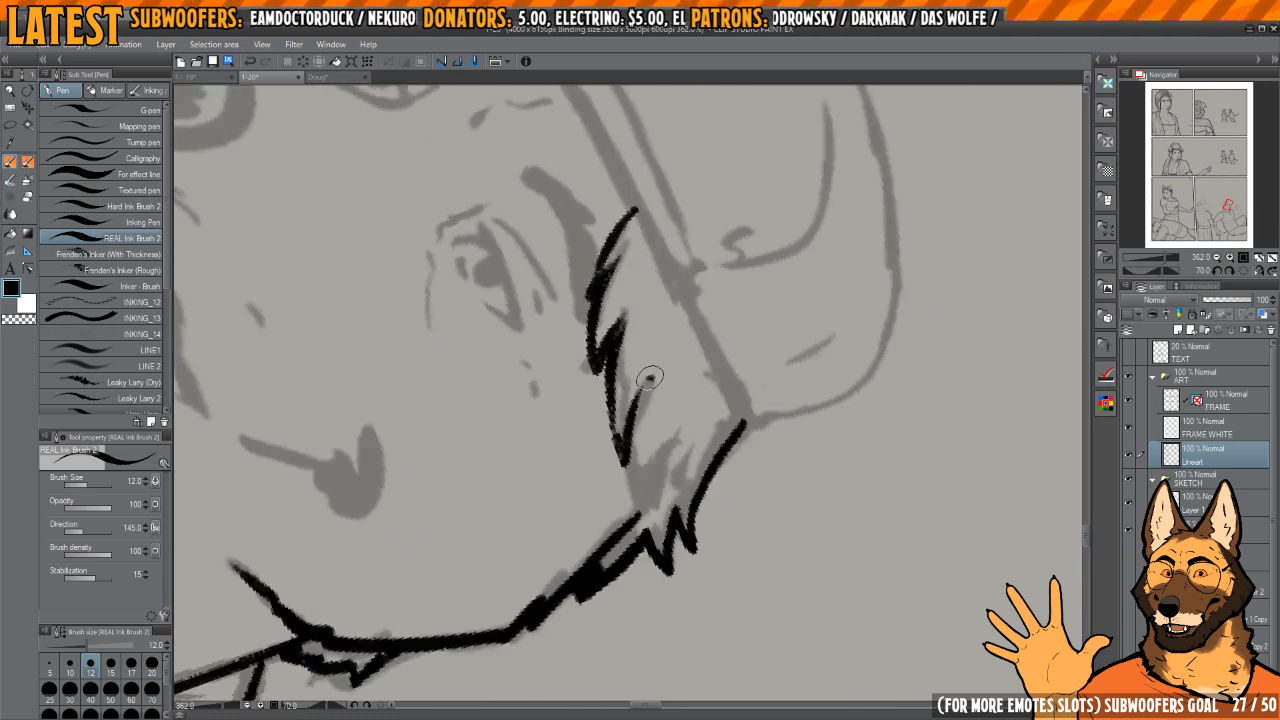
{"action": "mouse_move", "coordinate": [648, 514]}
{"action": "left_mouse_down"}
{"action": "mouse_move", "coordinate": [680, 449]}
{"action": "mouse_move", "coordinate": [620, 397]}
{"action": "mouse_move", "coordinate": [766, 457]}
{"action": "mouse_move", "coordinate": [734, 400]}
{"action": "mouse_move", "coordinate": [734, 286]}
{"action": "mouse_move", "coordinate": [614, 357]}
{"action": "mouse_move", "coordinate": [683, 349]}
{"action": "mouse_move", "coordinate": [621, 295]}
{"action": "mouse_move", "coordinate": [605, 298]}
{"action": "left_mouse_up"}
{"action": "key", "text": "h"}
{"action": "key", "text": "h"}
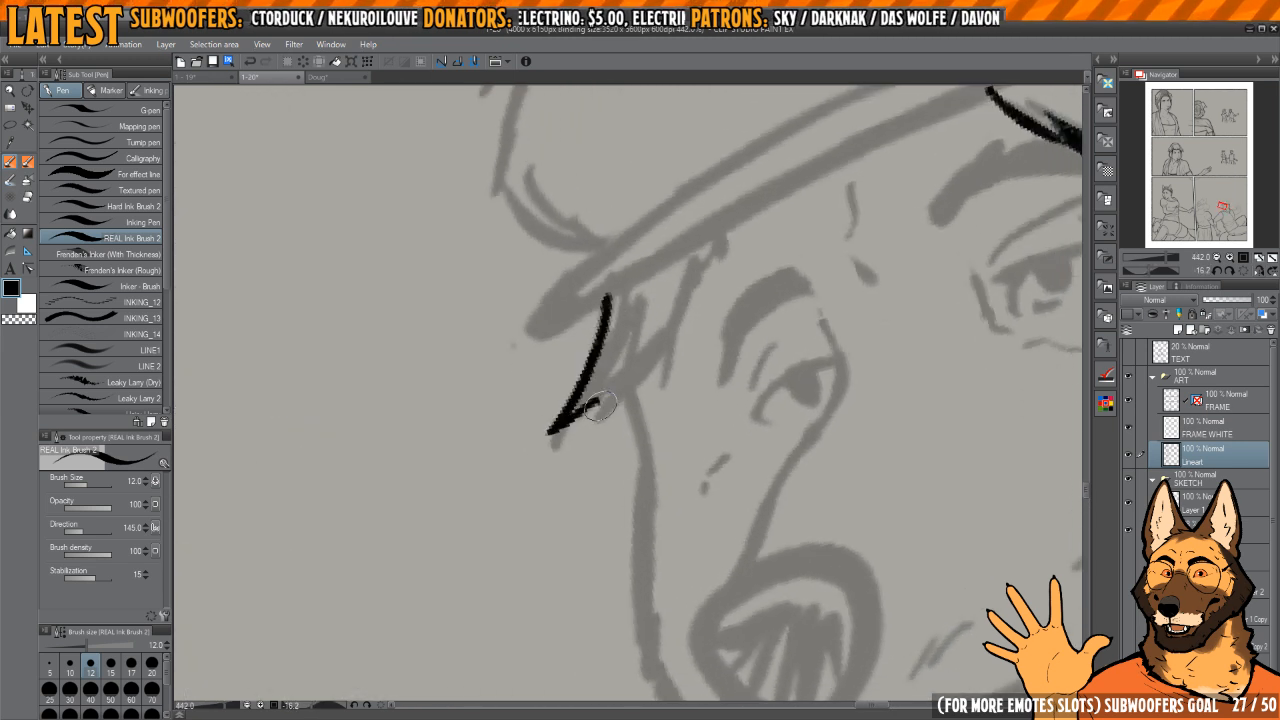
Step: Ink the pointed hair locks hanging beneath the cap's visor on the far side of the face
{"action": "key", "text": "h"}
{"action": "left_click_drag", "start_coordinate": [600, 405], "coordinate": [622, 437]}
{"action": "left_click_drag", "start_coordinate": [597, 280], "coordinate": [606, 404]}
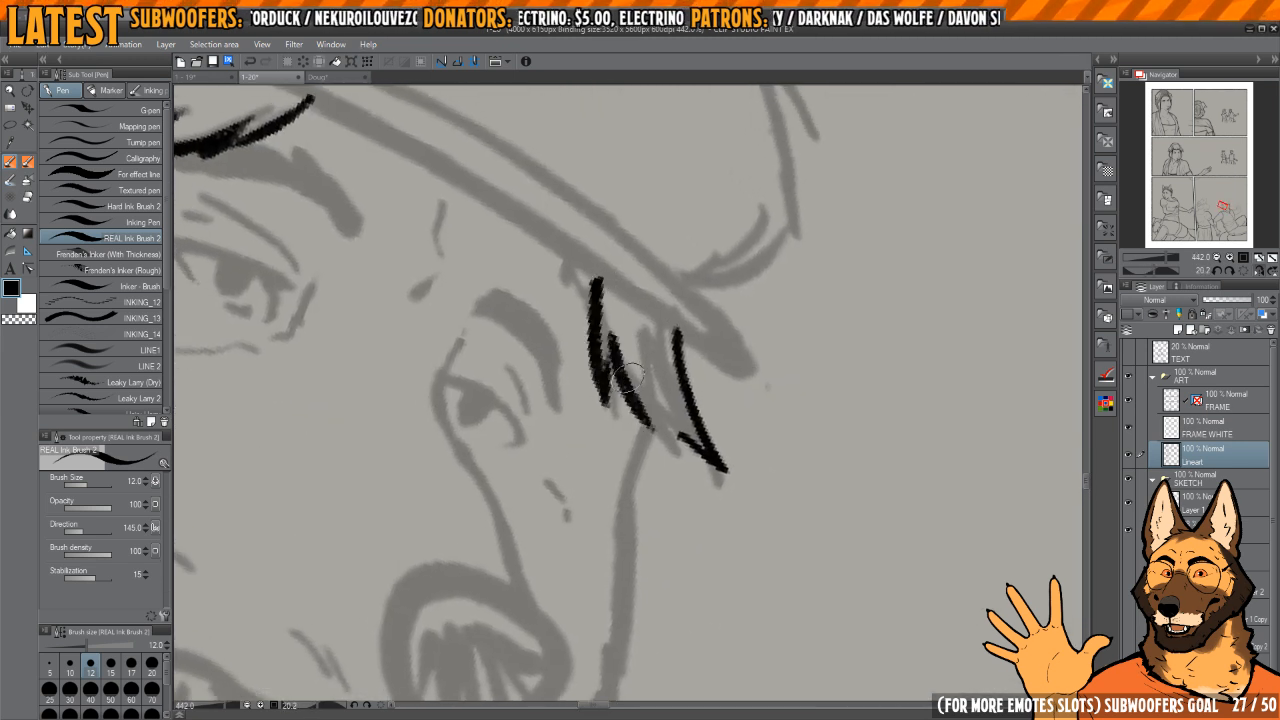
{"action": "left_click_drag", "start_coordinate": [699, 449], "coordinate": [676, 357]}
{"action": "key", "text": "h"}
{"action": "key", "text": "h"}
{"action": "left_click_drag", "start_coordinate": [700, 309], "coordinate": [727, 353]}
{"action": "key", "text": "c"}
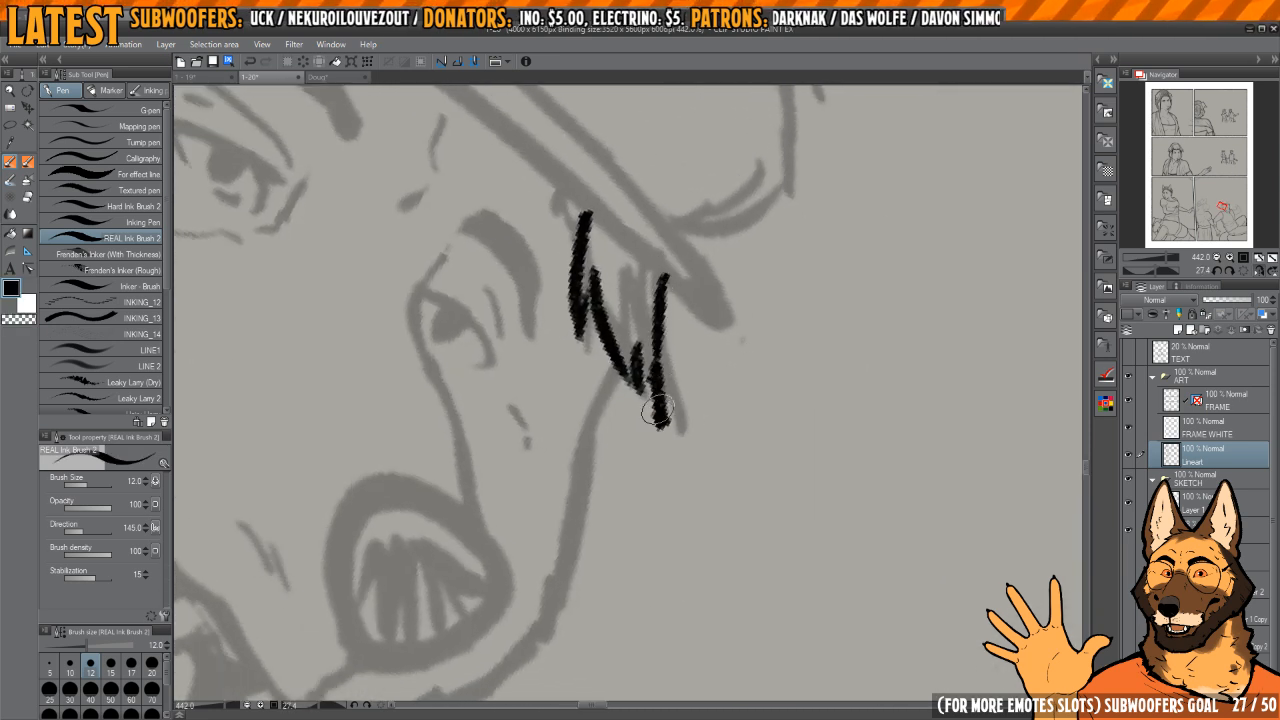
{"action": "mouse_move", "coordinate": [657, 408]}
{"action": "left_mouse_down"}
{"action": "mouse_move", "coordinate": [651, 366]}
{"action": "mouse_move", "coordinate": [708, 348]}
{"action": "mouse_move", "coordinate": [647, 306]}
{"action": "left_mouse_up"}
Step: Ink the far side of the face from the hair locks down past the nose to the mouth
{"action": "key", "text": "h"}
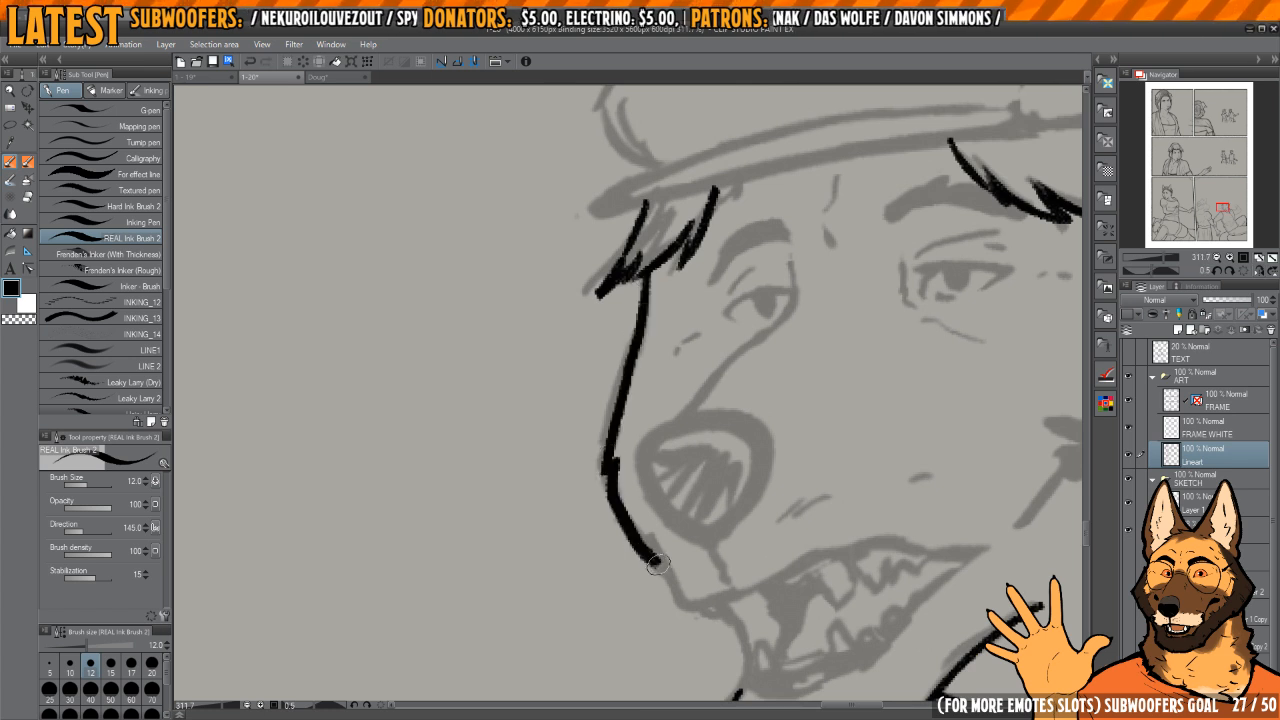
{"action": "left_click_drag", "start_coordinate": [657, 564], "coordinate": [600, 436]}
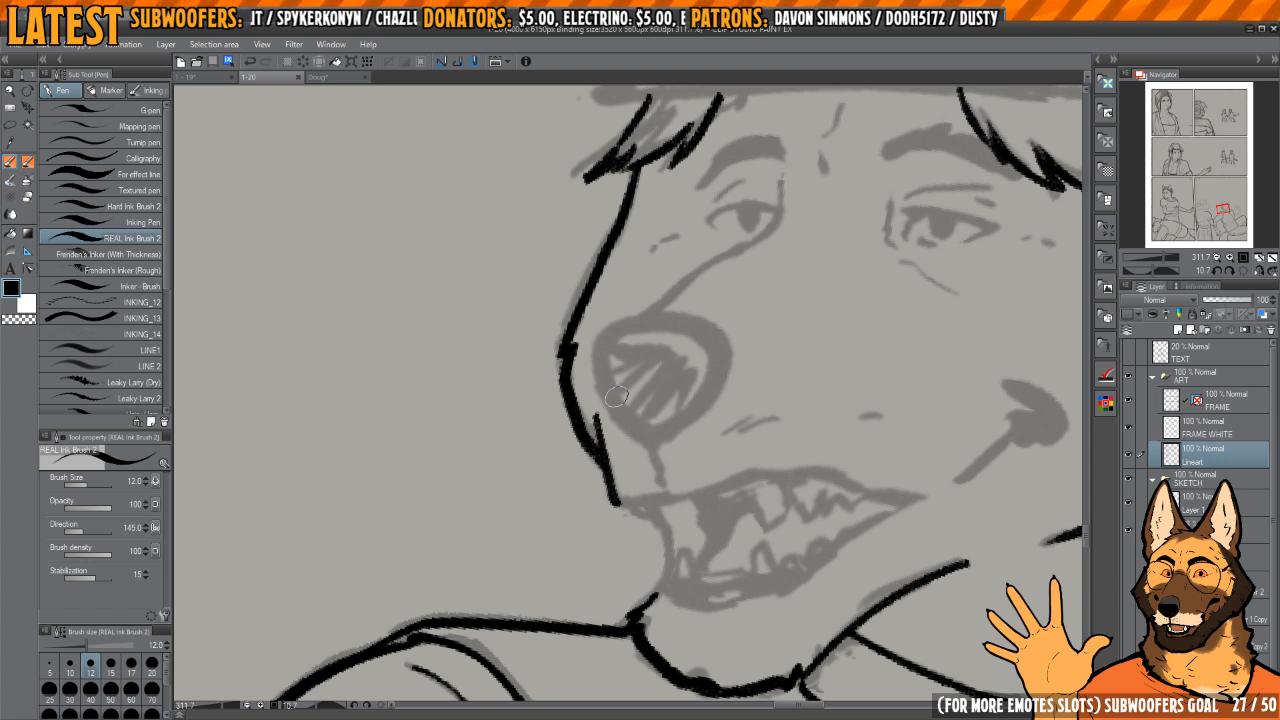
{"action": "left_click_drag", "start_coordinate": [765, 340], "coordinate": [665, 586]}
{"action": "mouse_move", "coordinate": [614, 340]}
{"action": "left_mouse_down"}
{"action": "mouse_move", "coordinate": [706, 326]}
{"action": "mouse_move", "coordinate": [594, 368]}
{"action": "mouse_move", "coordinate": [663, 420]}
{"action": "left_mouse_up"}
{"action": "key", "text": "c"}
{"action": "key", "text": "c"}
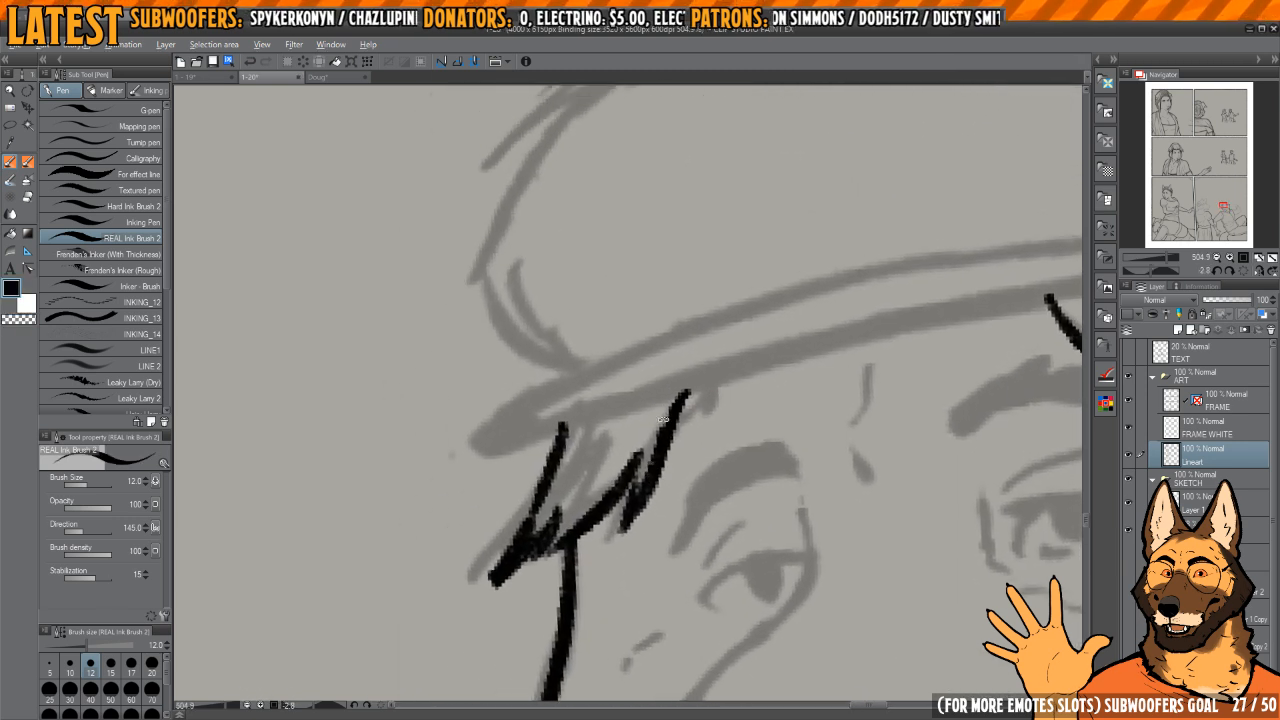
Step: Ink the rounded tip of the cap's visor above the far hair locks
{"action": "mouse_move", "coordinate": [722, 380]}
{"action": "left_mouse_down"}
{"action": "mouse_move", "coordinate": [677, 300]}
{"action": "mouse_move", "coordinate": [648, 297]}
{"action": "left_mouse_up"}
{"action": "mouse_move", "coordinate": [630, 500]}
{"action": "left_mouse_down"}
{"action": "mouse_move", "coordinate": [590, 498]}
{"action": "mouse_move", "coordinate": [644, 475]}
{"action": "mouse_move", "coordinate": [612, 515]}
{"action": "mouse_move", "coordinate": [652, 422]}
{"action": "mouse_move", "coordinate": [640, 403]}
{"action": "left_mouse_up"}
{"action": "left_click_drag", "start_coordinate": [646, 343], "coordinate": [632, 478]}
{"action": "left_click_drag", "start_coordinate": [732, 274], "coordinate": [722, 263]}
{"action": "left_click_drag", "start_coordinate": [728, 250], "coordinate": [690, 244]}
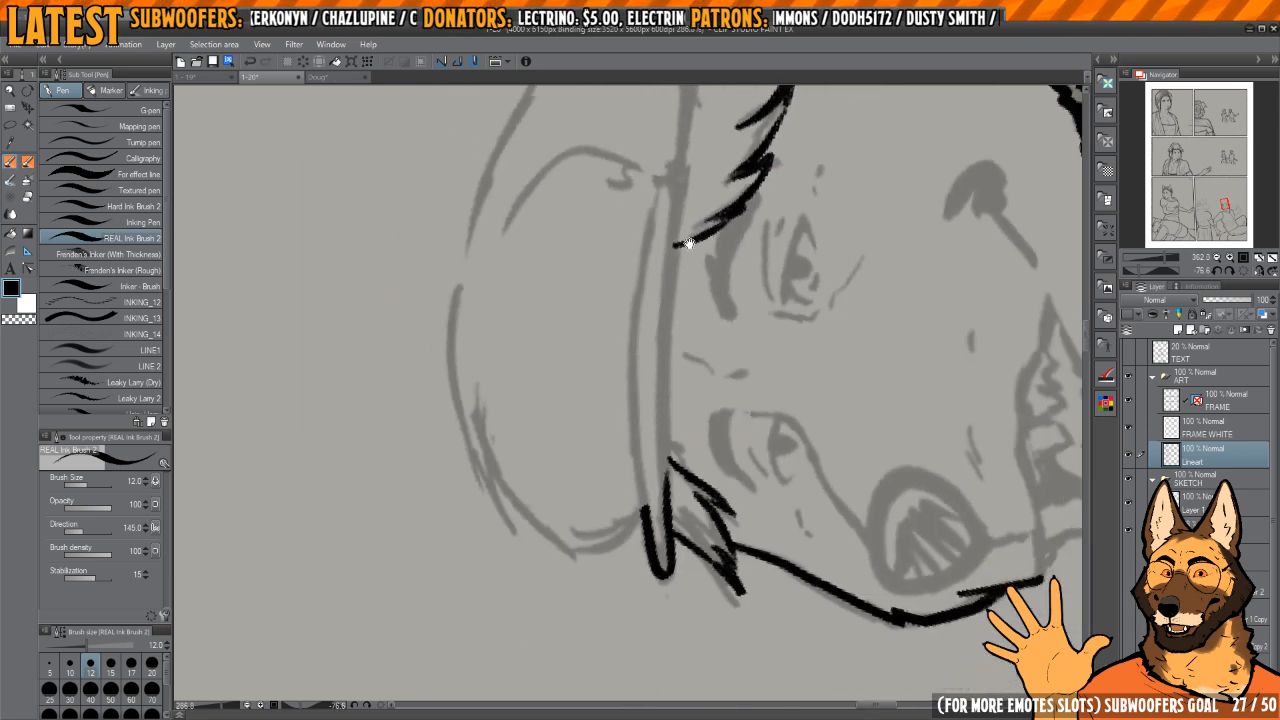
Step: Ink the lower and upper edges of the cap's brim and clean up the joint at the visor tip
{"action": "left_click_drag", "start_coordinate": [680, 168], "coordinate": [660, 505]}
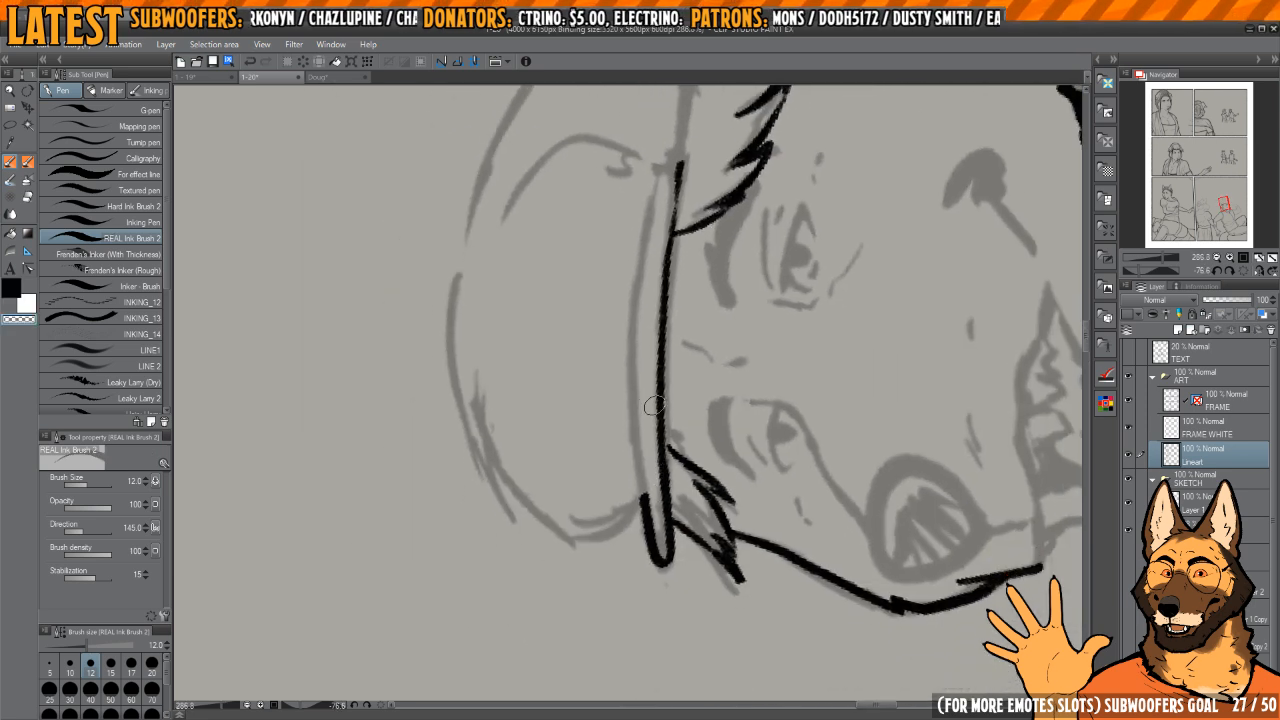
{"action": "left_click_drag", "start_coordinate": [654, 405], "coordinate": [655, 548]}
{"action": "key", "text": "c"}
{"action": "left_click_drag", "start_coordinate": [643, 497], "coordinate": [662, 567]}
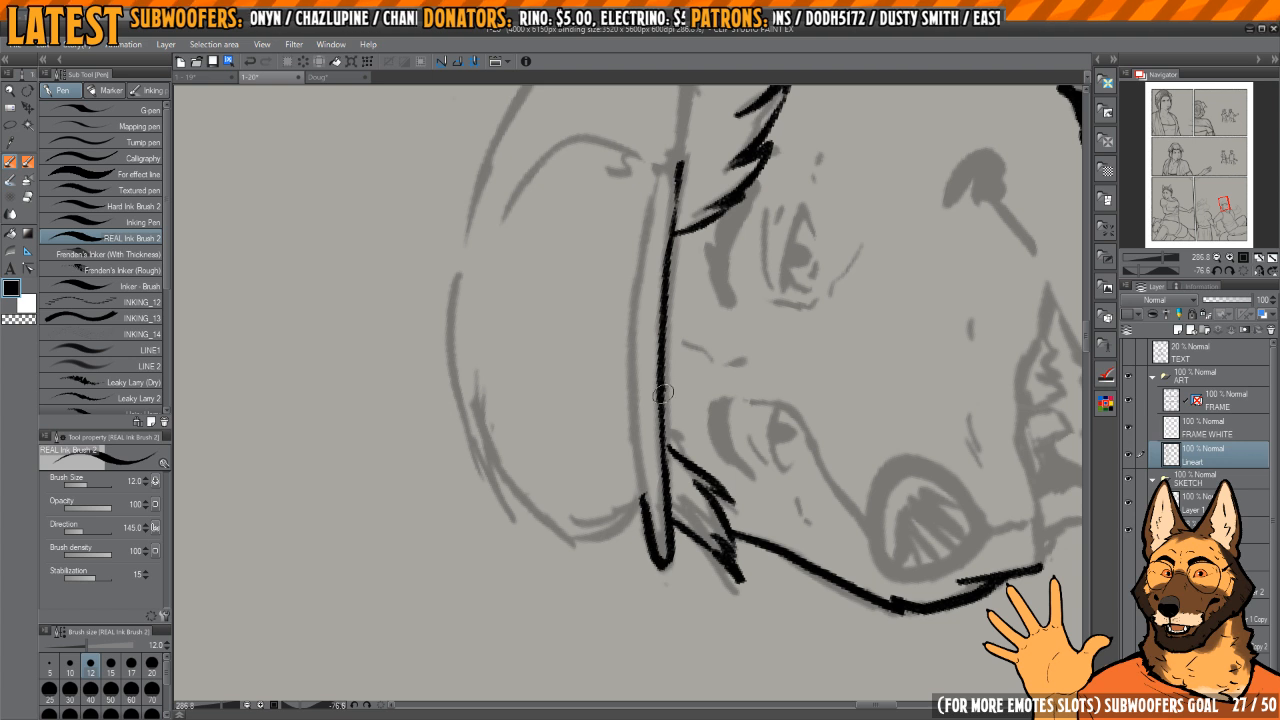
{"action": "mouse_move", "coordinate": [663, 394]}
{"action": "left_mouse_down"}
{"action": "mouse_move", "coordinate": [667, 540]}
{"action": "mouse_move", "coordinate": [662, 424]}
{"action": "left_mouse_up"}
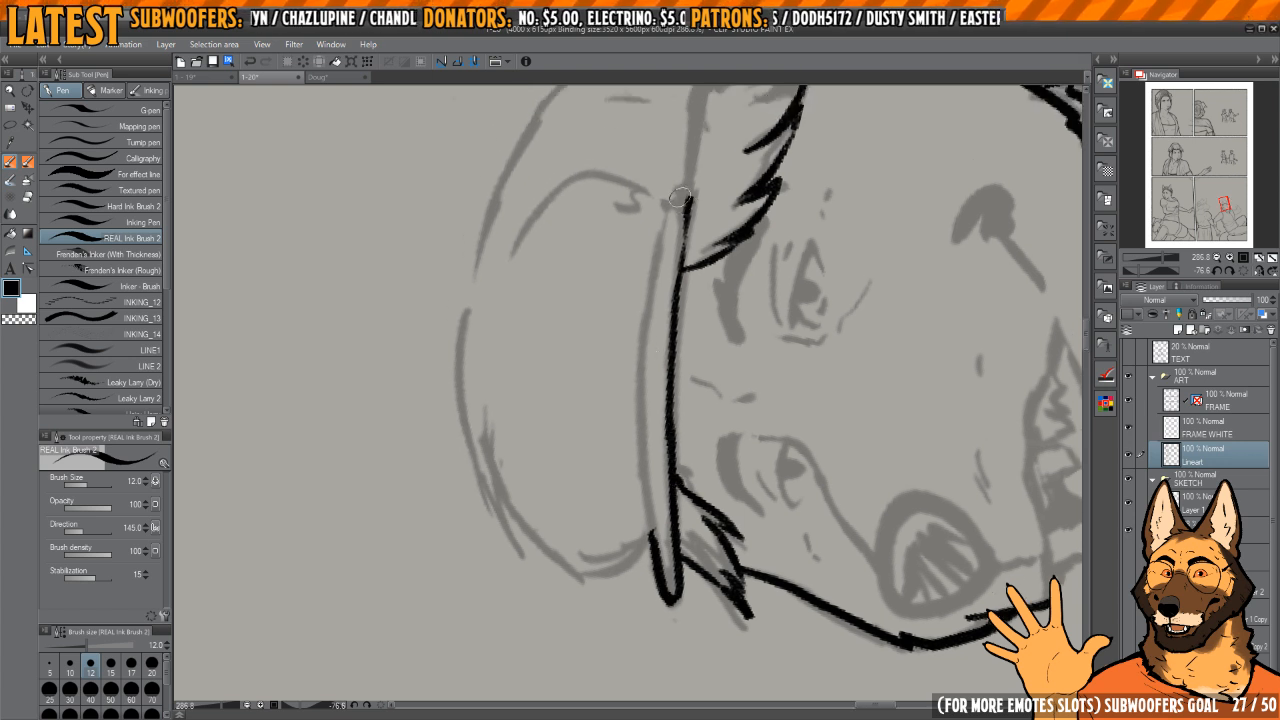
{"action": "mouse_move", "coordinate": [679, 197]}
{"action": "left_mouse_down"}
{"action": "mouse_move", "coordinate": [648, 392]}
{"action": "mouse_move", "coordinate": [650, 505]}
{"action": "left_mouse_up"}
Step: Clean up the brim line's end and extend the brim's lower edge to the back corner of the cap
{"action": "scroll", "coordinate": [688, 310], "scroll_direction": "up", "scroll_amount": 2}
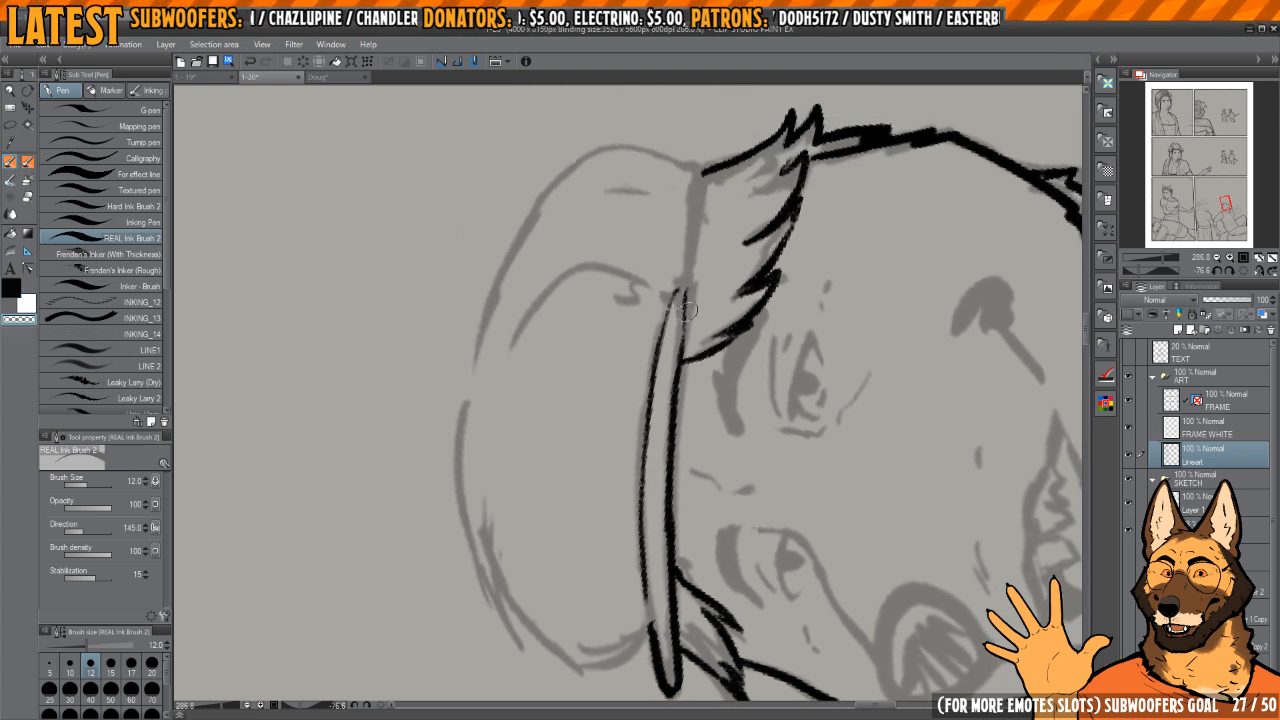
{"action": "scroll", "coordinate": [696, 250], "scroll_direction": "up", "scroll_amount": 1}
{"action": "mouse_move", "coordinate": [682, 345]}
{"action": "left_mouse_down"}
{"action": "mouse_move", "coordinate": [677, 429]}
{"action": "mouse_move", "coordinate": [717, 380]}
{"action": "mouse_move", "coordinate": [562, 341]}
{"action": "mouse_move", "coordinate": [596, 336]}
{"action": "left_mouse_up"}
{"action": "mouse_move", "coordinate": [587, 296]}
{"action": "left_mouse_down"}
{"action": "mouse_move", "coordinate": [574, 304]}
{"action": "mouse_move", "coordinate": [566, 506]}
{"action": "mouse_move", "coordinate": [588, 530]}
{"action": "left_mouse_up"}
{"action": "mouse_move", "coordinate": [645, 477]}
{"action": "left_mouse_down"}
{"action": "mouse_move", "coordinate": [611, 486]}
{"action": "mouse_move", "coordinate": [648, 406]}
{"action": "left_mouse_up"}
Step: Ink the long outline of the cap's crown from the back over the top
{"action": "scroll", "coordinate": [648, 406], "scroll_direction": "down", "scroll_amount": 2}
{"action": "mouse_move", "coordinate": [710, 250]}
{"action": "left_mouse_down"}
{"action": "mouse_move", "coordinate": [663, 235]}
{"action": "mouse_move", "coordinate": [628, 586]}
{"action": "left_mouse_up"}
{"action": "key", "text": "h"}
{"action": "left_click_drag", "start_coordinate": [639, 374], "coordinate": [651, 420]}
{"action": "key", "text": "h"}
{"action": "key", "text": "h"}
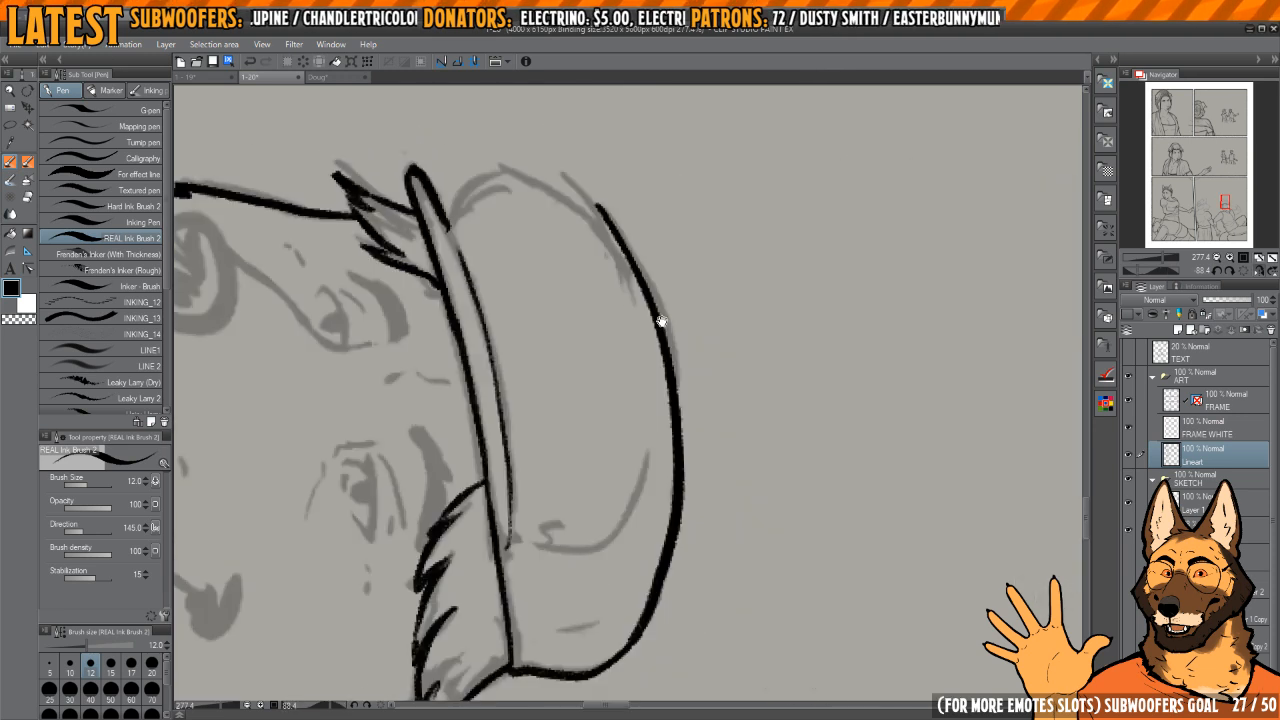
Step: Erase the crown outline's stray front end and redraw it curving down to the visor, undoing one stroke
{"action": "left_click_drag", "start_coordinate": [660, 320], "coordinate": [573, 368]}
{"action": "scroll", "coordinate": [686, 346], "scroll_direction": "up", "scroll_amount": 2}
{"action": "left_click_drag", "start_coordinate": [694, 214], "coordinate": [720, 227]}
{"action": "key", "text": "c"}
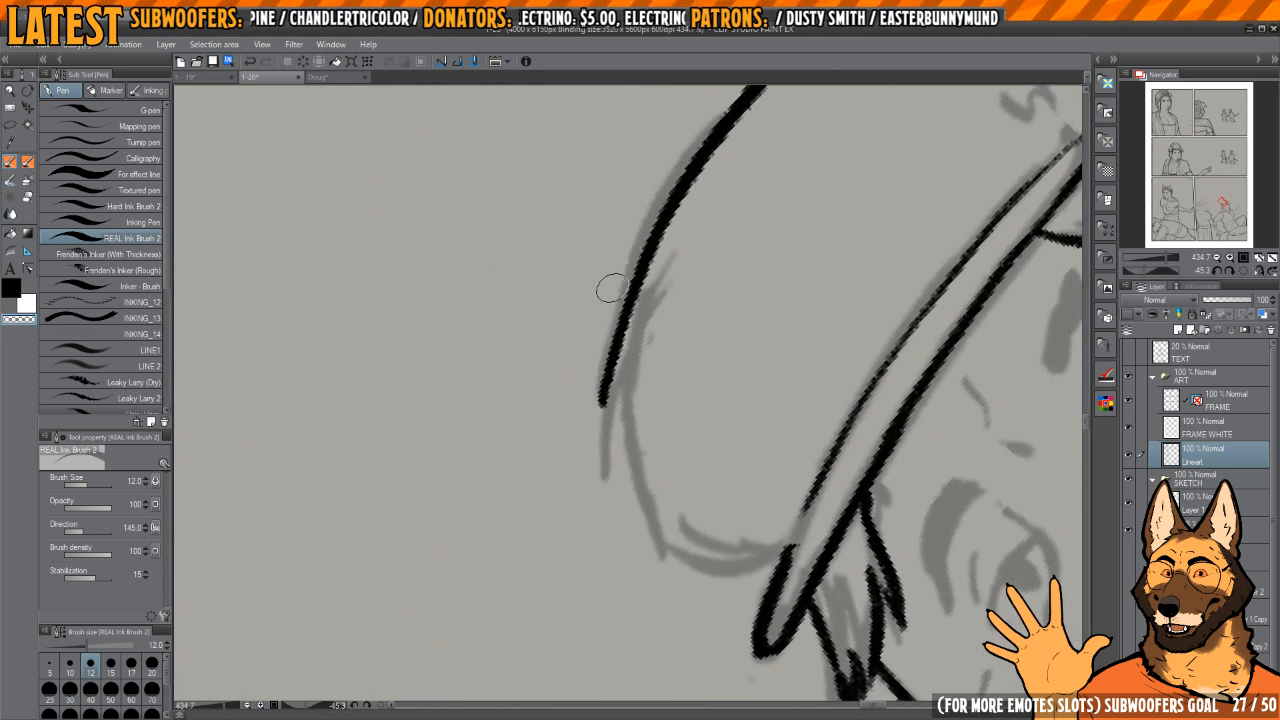
{"action": "left_click_drag", "start_coordinate": [602, 402], "coordinate": [646, 232]}
{"action": "key", "text": "c"}
{"action": "left_click_drag", "start_coordinate": [683, 172], "coordinate": [628, 470]}
{"action": "key", "text": "ctrl+z"}
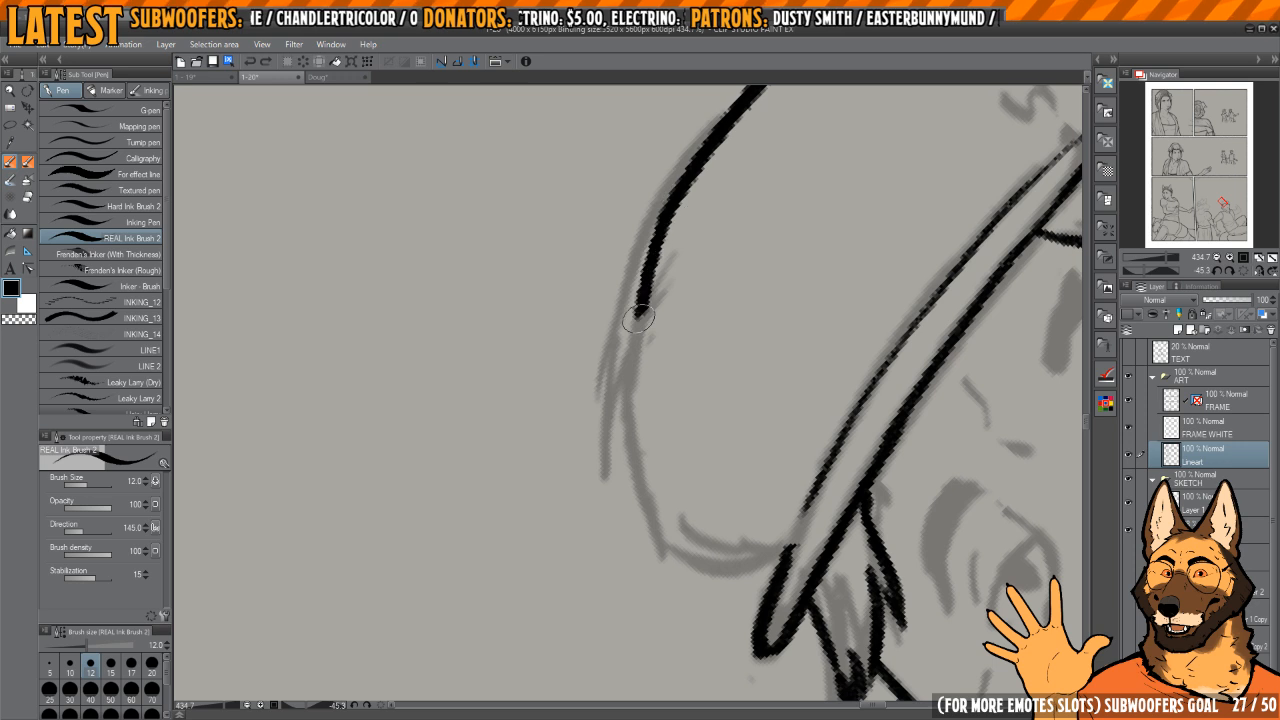
{"action": "left_click_drag", "start_coordinate": [638, 319], "coordinate": [680, 558]}
{"action": "mouse_move", "coordinate": [693, 548]}
{"action": "left_mouse_down"}
{"action": "mouse_move", "coordinate": [706, 540]}
{"action": "mouse_move", "coordinate": [618, 543]}
{"action": "left_mouse_up"}
{"action": "mouse_move", "coordinate": [618, 543]}
{"action": "left_mouse_down"}
{"action": "mouse_move", "coordinate": [652, 414]}
{"action": "mouse_move", "coordinate": [694, 490]}
{"action": "left_mouse_up"}
{"action": "left_click_drag", "start_coordinate": [740, 447], "coordinate": [700, 453]}
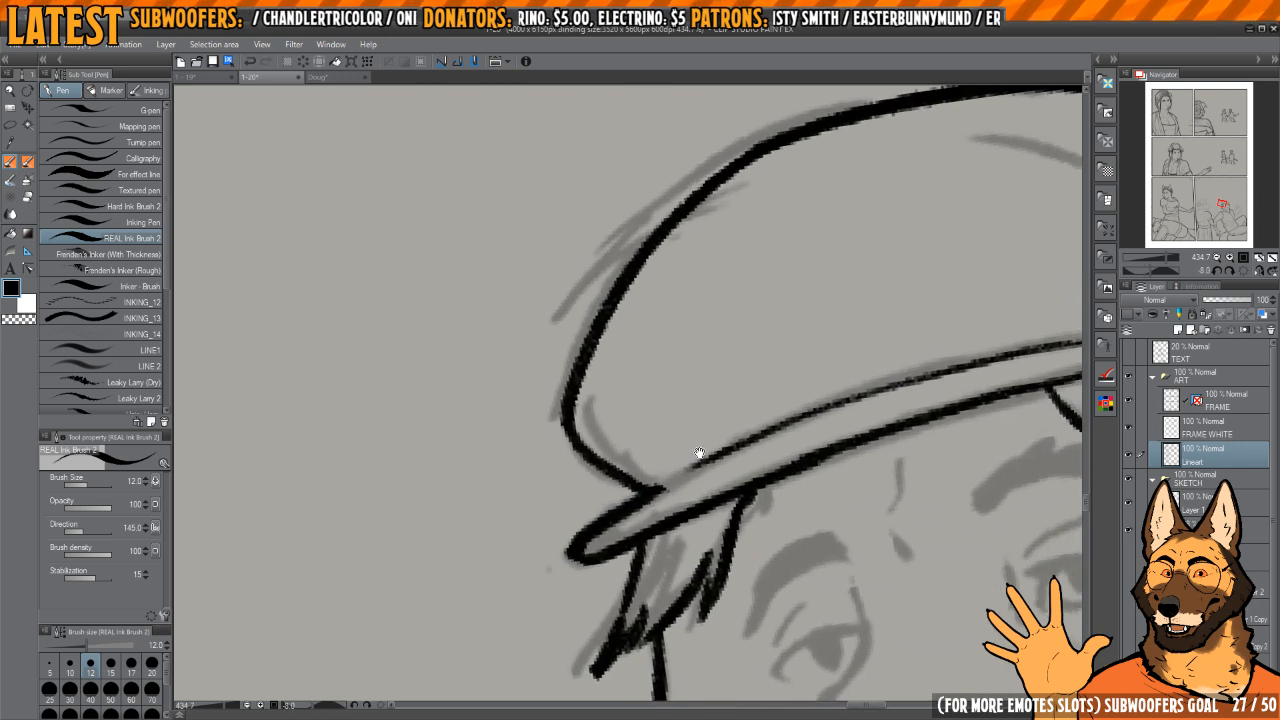
Step: Try to ink the curved panel seam on the side of the cap's crown in short strokes, and undo them
{"action": "left_click_drag", "start_coordinate": [772, 398], "coordinate": [878, 327]}
{"action": "key", "text": "h"}
{"action": "scroll", "coordinate": [590, 460], "scroll_direction": "up", "scroll_amount": 1}
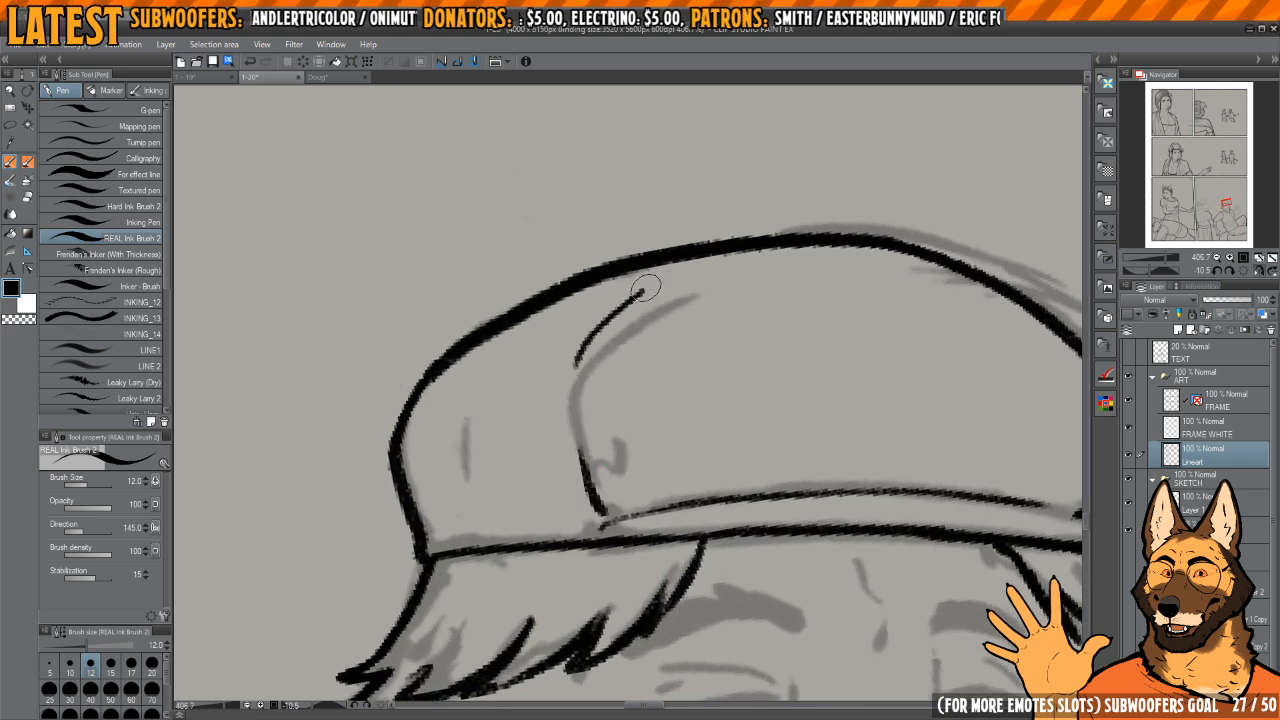
{"action": "left_click_drag", "start_coordinate": [645, 288], "coordinate": [668, 272]}
{"action": "left_click_drag", "start_coordinate": [695, 271], "coordinate": [691, 263]}
{"action": "key", "text": "h"}
{"action": "key", "text": "h"}
{"action": "left_click_drag", "start_coordinate": [649, 337], "coordinate": [659, 345]}
{"action": "key", "text": "ctrl+z"}
{"action": "key", "text": "ctrl+z"}
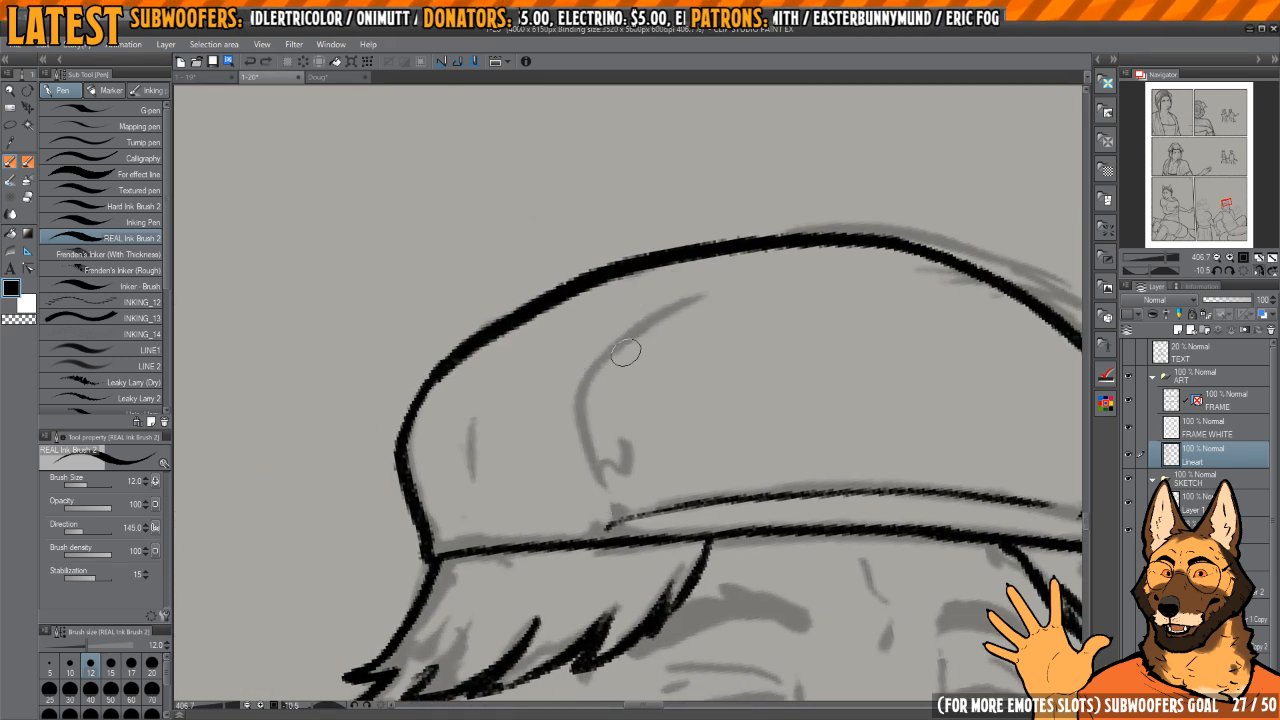
Step: Ink the curved panel seam on the side of the cap from the upper crown down to the brim
{"action": "left_click_drag", "start_coordinate": [696, 267], "coordinate": [679, 279]}
{"action": "scroll", "coordinate": [638, 470], "scroll_direction": "down", "scroll_amount": 3}
{"action": "key", "text": "h"}
{"action": "left_click_drag", "start_coordinate": [622, 472], "coordinate": [706, 312]}
{"action": "left_click_drag", "start_coordinate": [662, 398], "coordinate": [751, 391]}
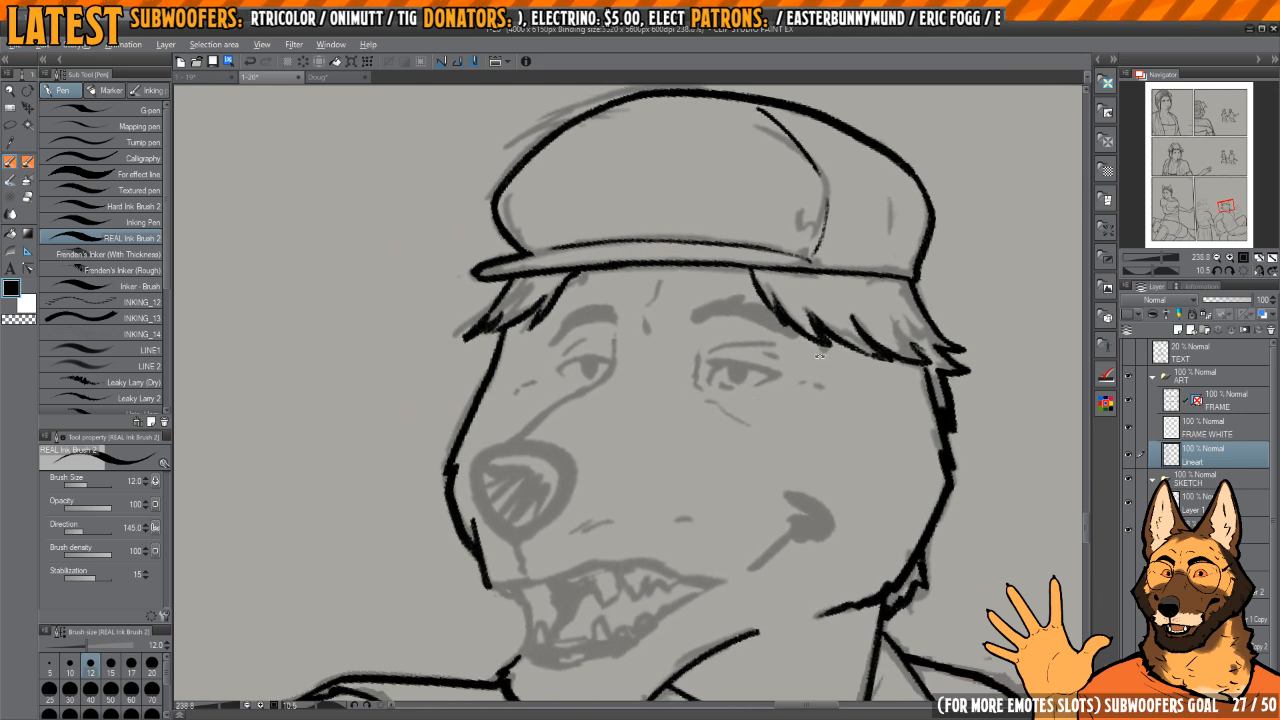
Step: Try to ink the muzzle's bridge line from the nose up to the far eye, and undo the strokes
{"action": "left_click_drag", "start_coordinate": [655, 426], "coordinate": [706, 406]}
{"action": "scroll", "coordinate": [606, 440], "scroll_direction": "up", "scroll_amount": 4}
{"action": "left_click_drag", "start_coordinate": [623, 434], "coordinate": [637, 453]}
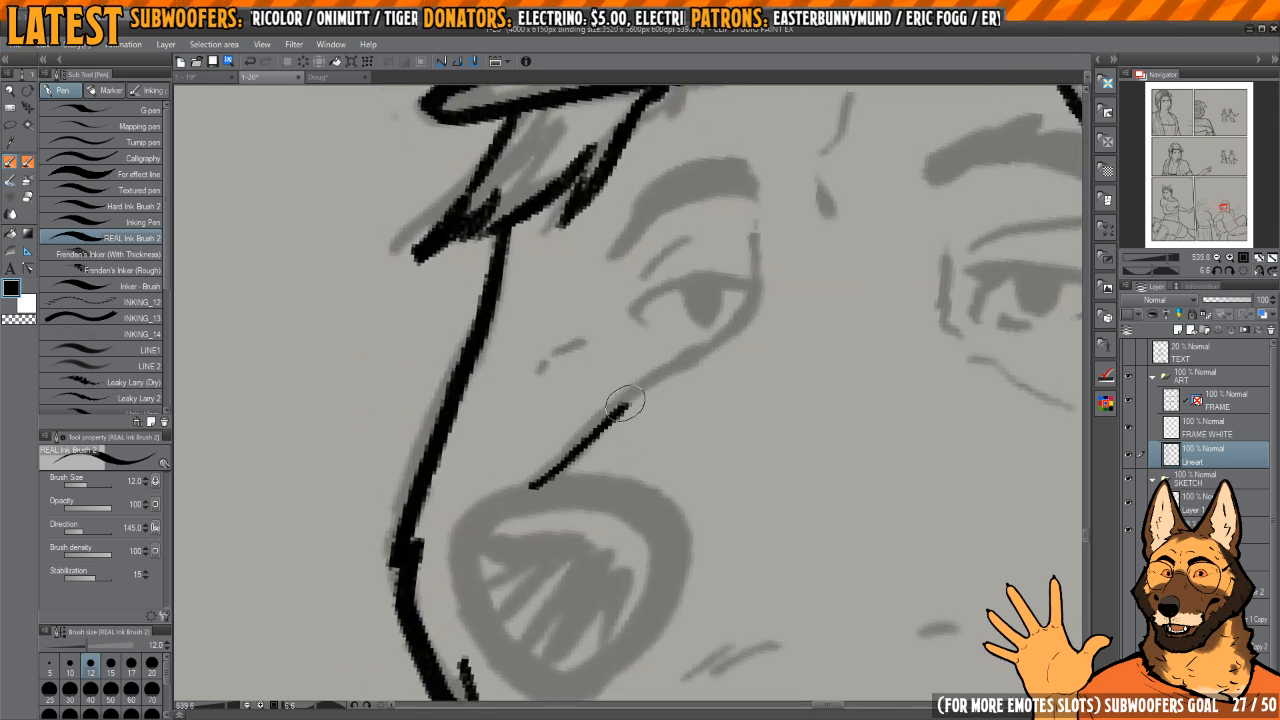
{"action": "left_click_drag", "start_coordinate": [739, 324], "coordinate": [757, 275]}
{"action": "mouse_move", "coordinate": [752, 274]}
{"action": "left_mouse_down"}
{"action": "mouse_move", "coordinate": [724, 306]}
{"action": "mouse_move", "coordinate": [735, 332]}
{"action": "left_mouse_up"}
{"action": "key", "text": "ctrl+z"}
{"action": "key", "text": "ctrl+z"}
Step: Ink the muzzle's bridge line from the nose to the far eye's inner corner and trim its upper end
{"action": "left_click_drag", "start_coordinate": [510, 505], "coordinate": [521, 494]}
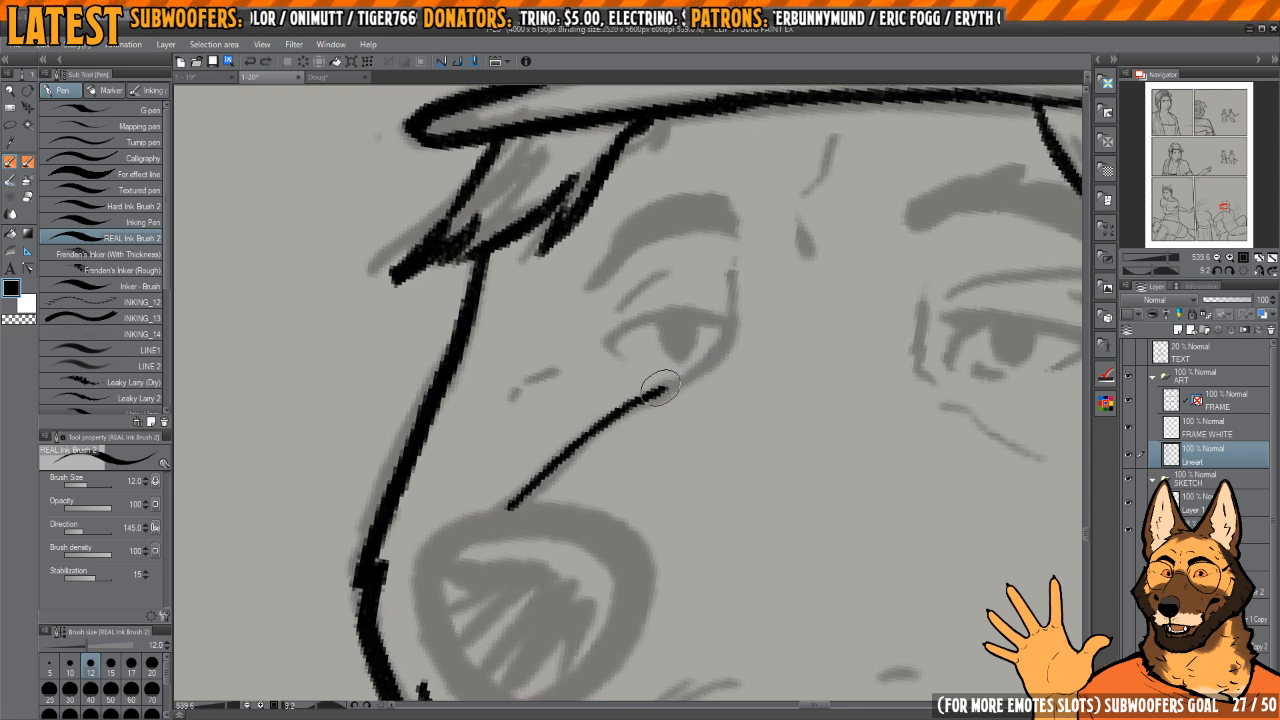
{"action": "mouse_move", "coordinate": [828, 299]}
{"action": "left_mouse_down"}
{"action": "mouse_move", "coordinate": [714, 323]}
{"action": "mouse_move", "coordinate": [712, 390]}
{"action": "left_mouse_up"}
{"action": "left_click_drag", "start_coordinate": [705, 320], "coordinate": [696, 358]}
{"action": "key", "text": "c"}
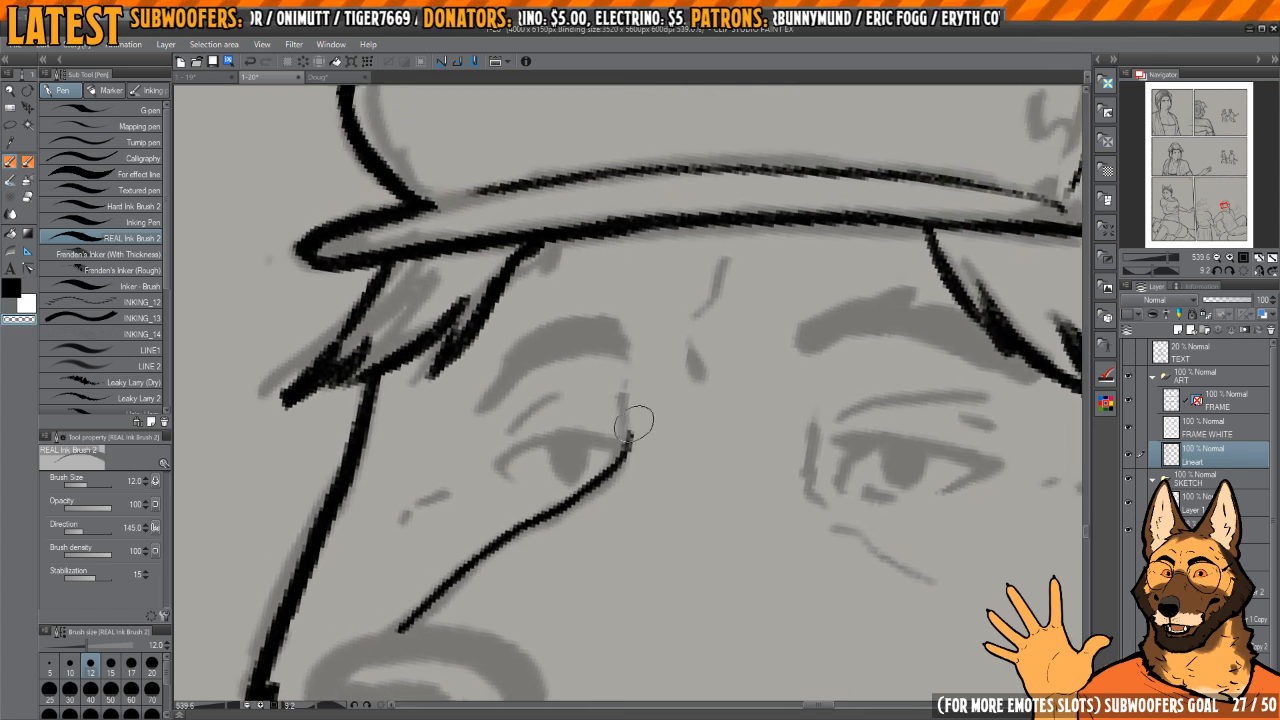
{"action": "left_click_drag", "start_coordinate": [626, 396], "coordinate": [622, 446]}
{"action": "left_click_drag", "start_coordinate": [695, 383], "coordinate": [684, 400]}
{"action": "key", "text": "c"}
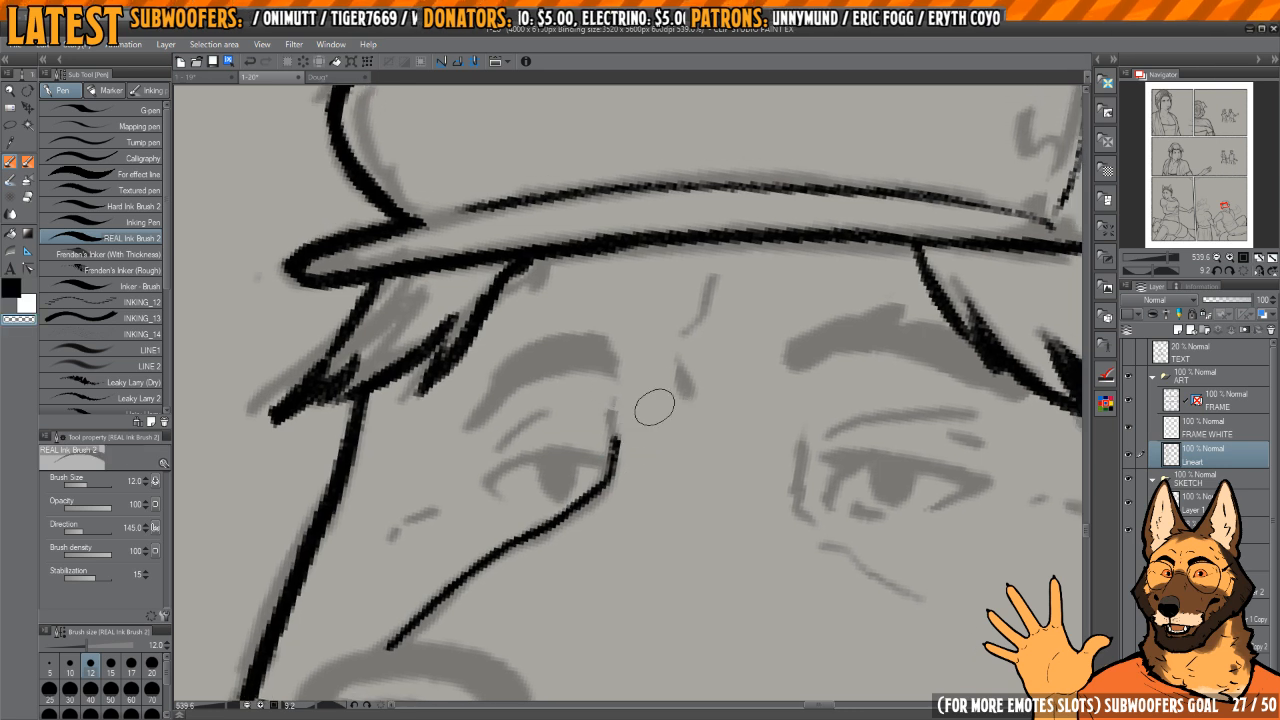
Step: Ink the frown creases between the brows and block in both thick eyebrows over the sketch
{"action": "left_click_drag", "start_coordinate": [678, 335], "coordinate": [716, 282]}
{"action": "left_click_drag", "start_coordinate": [801, 323], "coordinate": [811, 329]}
{"action": "mouse_move", "coordinate": [945, 350]}
{"action": "left_mouse_down"}
{"action": "mouse_move", "coordinate": [763, 343]}
{"action": "mouse_move", "coordinate": [658, 255]}
{"action": "left_mouse_up"}
{"action": "mouse_move", "coordinate": [637, 336]}
{"action": "left_mouse_down"}
{"action": "mouse_move", "coordinate": [636, 387]}
{"action": "mouse_move", "coordinate": [674, 293]}
{"action": "left_mouse_up"}
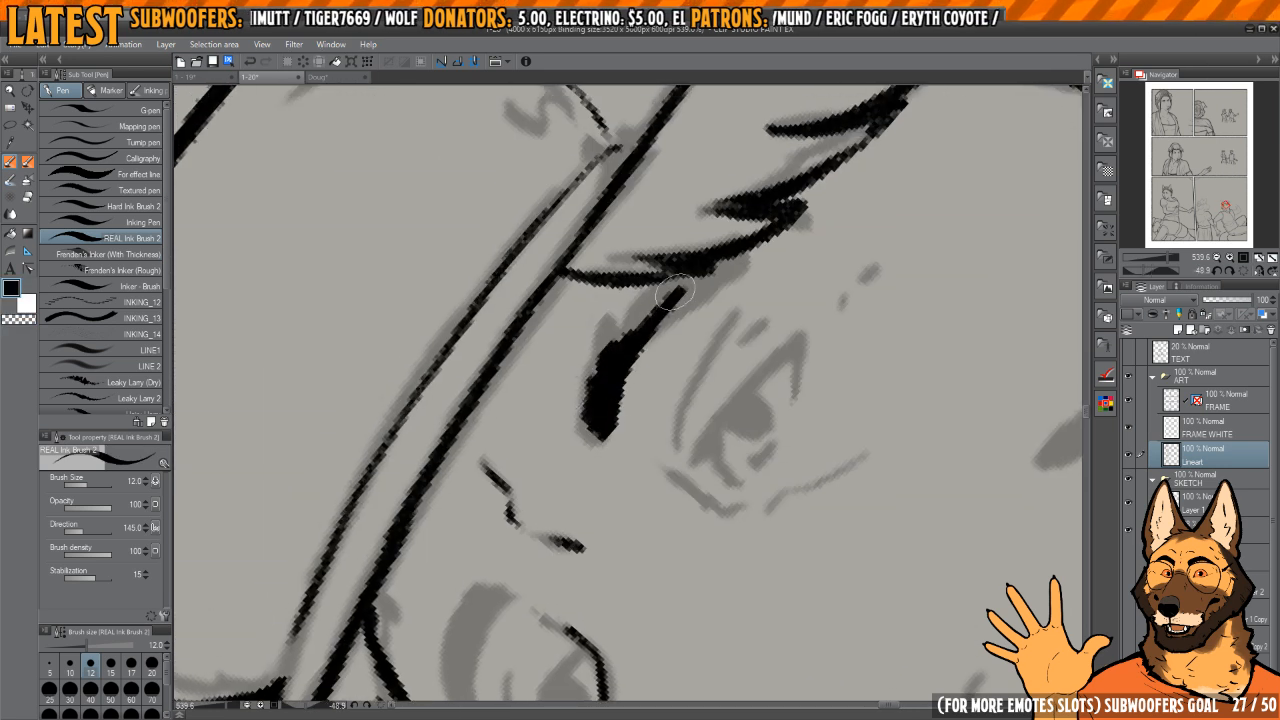
{"action": "mouse_move", "coordinate": [617, 337]}
{"action": "left_mouse_down"}
{"action": "mouse_move", "coordinate": [651, 400]}
{"action": "mouse_move", "coordinate": [595, 373]}
{"action": "left_mouse_up"}
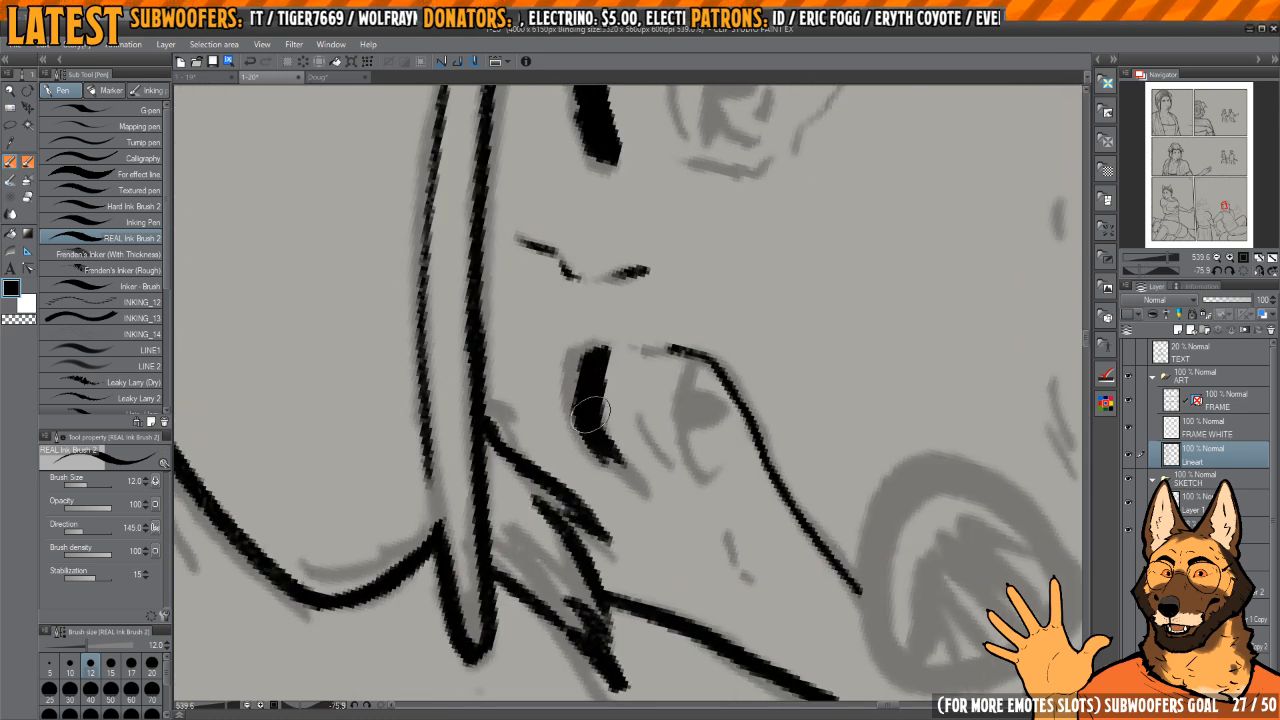
{"action": "left_click_drag", "start_coordinate": [663, 443], "coordinate": [632, 452]}
Step: Ink the far eye's lid crease, upper lid and outer corner, and fill in its pupil
{"action": "scroll", "coordinate": [622, 405], "scroll_direction": "up", "scroll_amount": 2}
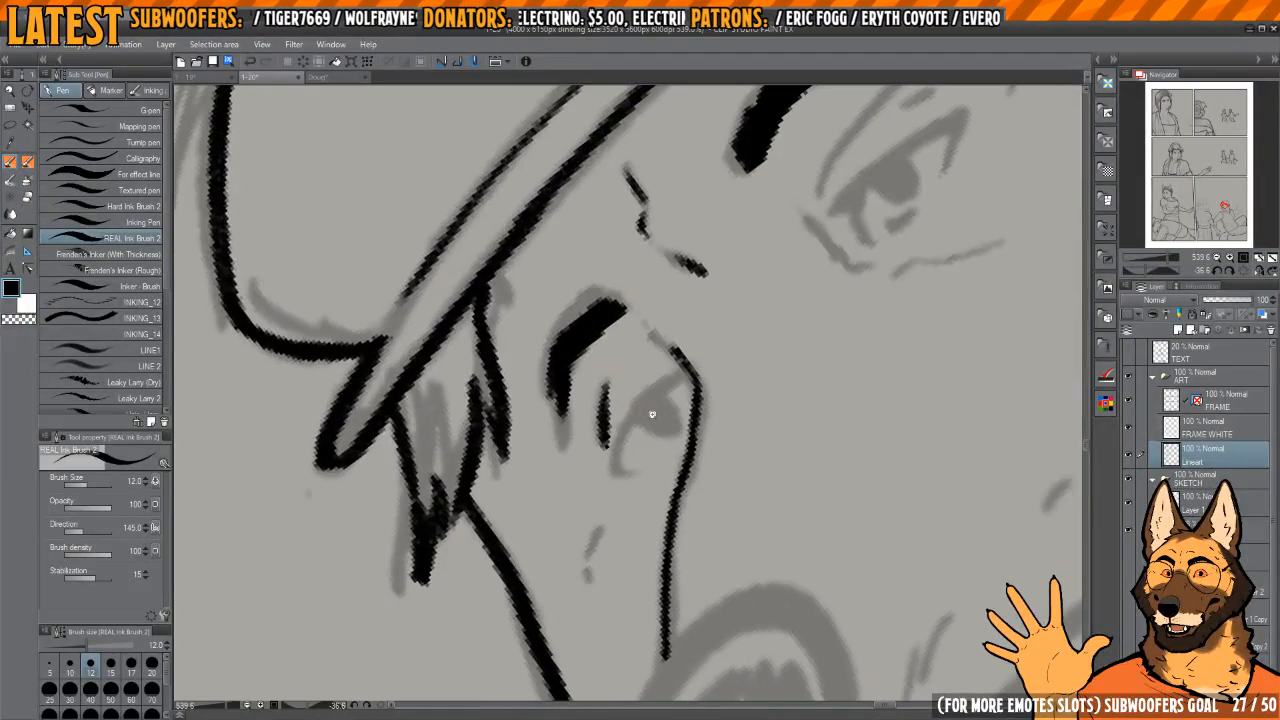
{"action": "mouse_move", "coordinate": [600, 460]}
{"action": "left_mouse_down"}
{"action": "mouse_move", "coordinate": [664, 322]}
{"action": "mouse_move", "coordinate": [670, 372]}
{"action": "mouse_move", "coordinate": [652, 430]}
{"action": "left_mouse_up"}
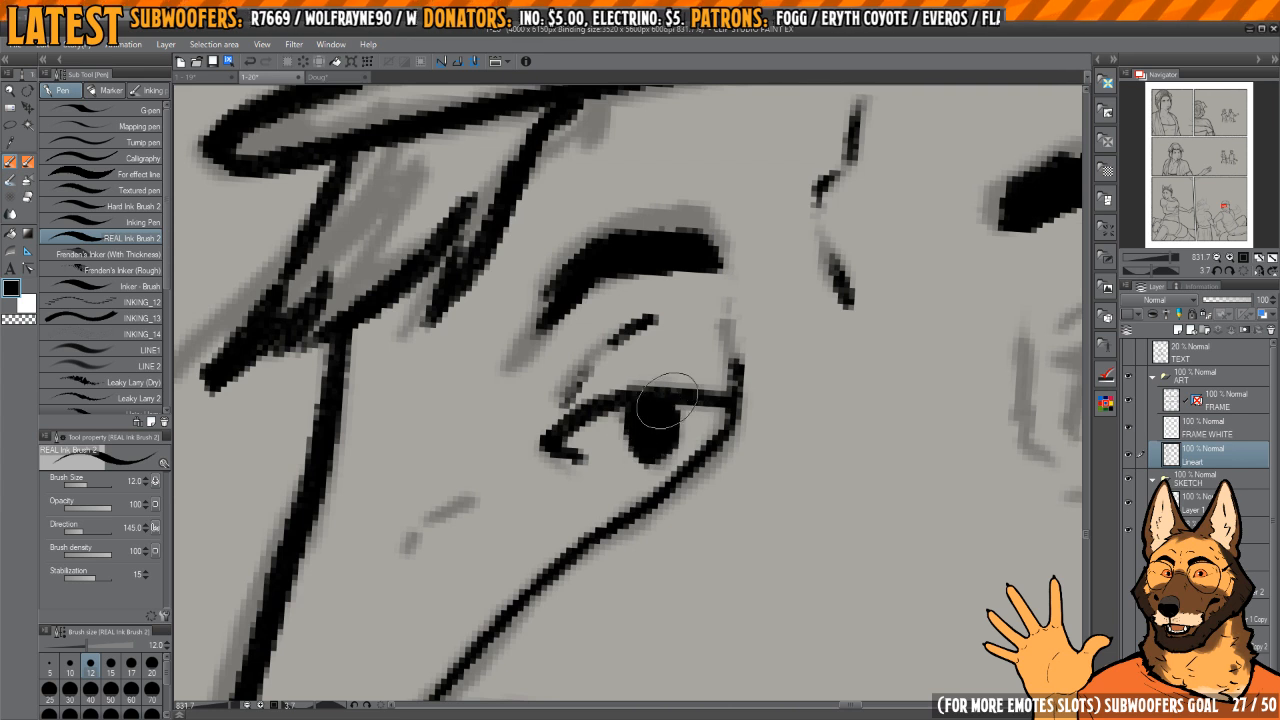
{"action": "left_click_drag", "start_coordinate": [978, 312], "coordinate": [484, 332]}
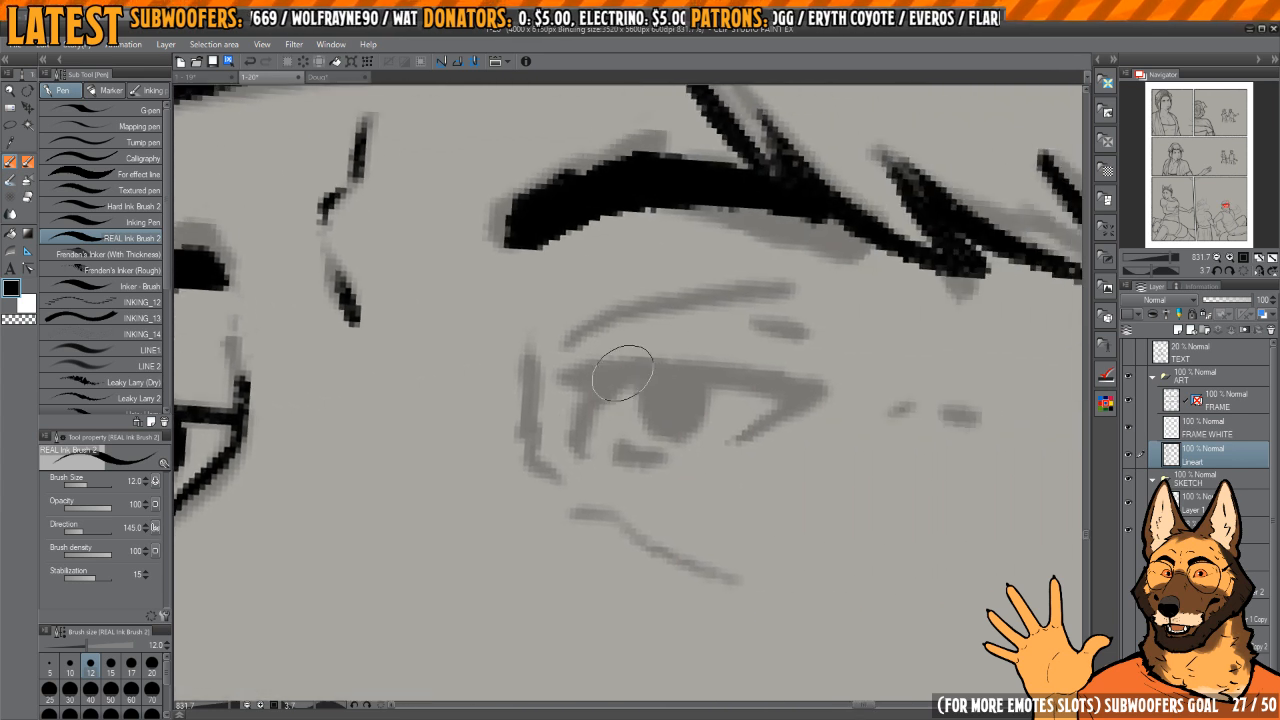
Step: Ink the near eye's upper lid and corners, fill the pupil and add the short lower lid mark
{"action": "mouse_move", "coordinate": [622, 373]}
{"action": "left_mouse_down"}
{"action": "mouse_move", "coordinate": [810, 376]}
{"action": "mouse_move", "coordinate": [801, 301]}
{"action": "mouse_move", "coordinate": [760, 297]}
{"action": "mouse_move", "coordinate": [652, 413]}
{"action": "mouse_move", "coordinate": [763, 318]}
{"action": "left_mouse_up"}
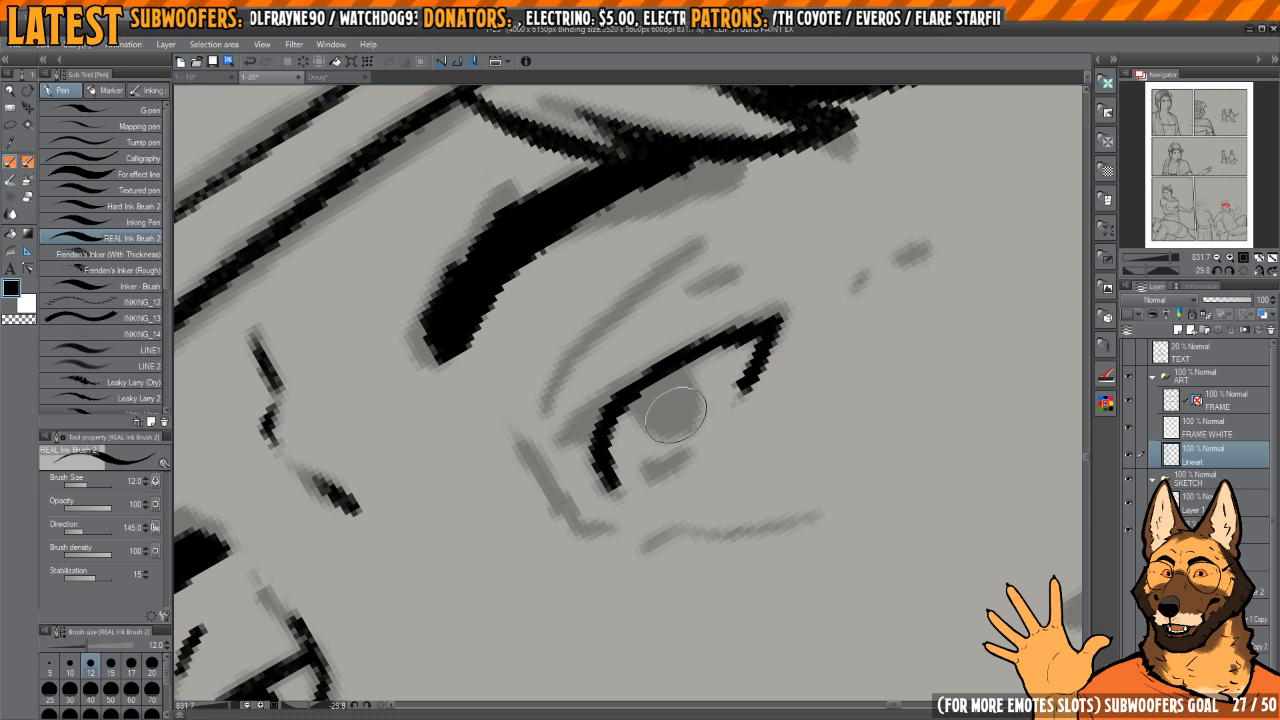
{"action": "left_click_drag", "start_coordinate": [652, 422], "coordinate": [660, 397]}
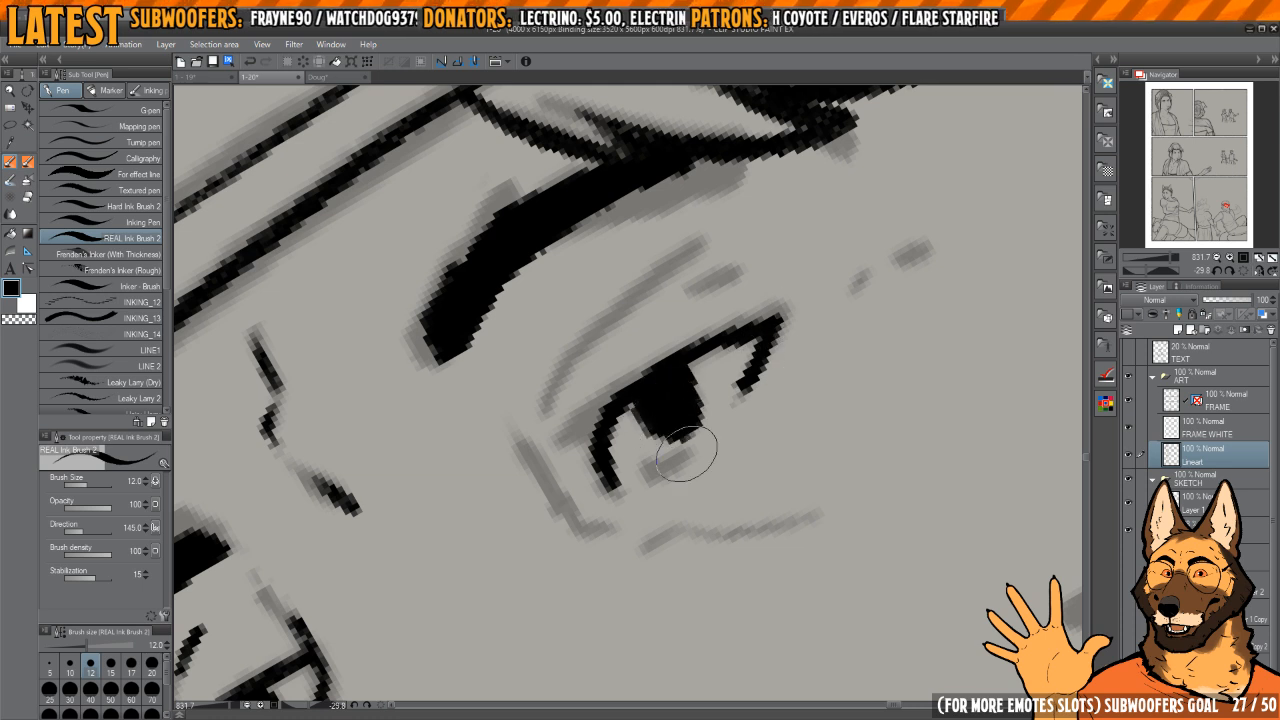
{"action": "left_click_drag", "start_coordinate": [772, 328], "coordinate": [777, 337]}
{"action": "key", "text": "h"}
{"action": "left_click_drag", "start_coordinate": [777, 400], "coordinate": [702, 326]}
{"action": "scroll", "coordinate": [711, 334], "scroll_direction": "down", "scroll_amount": 6}
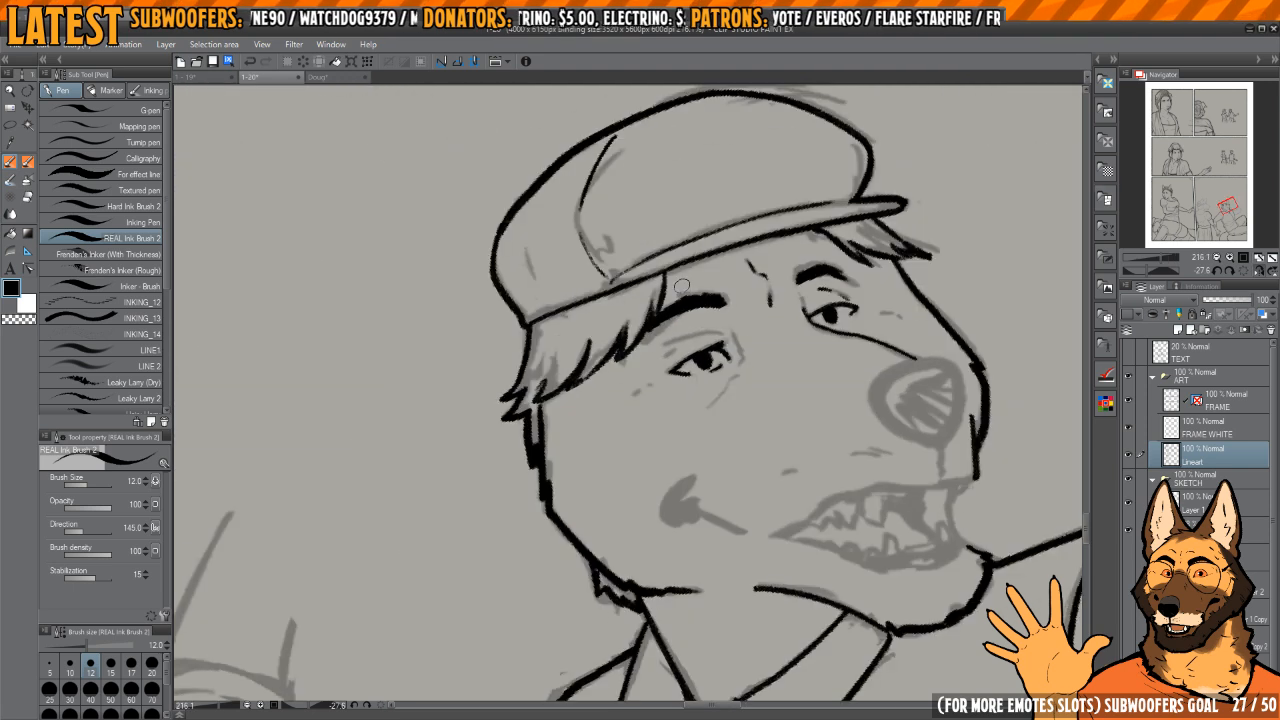
Step: Thicken the inner end of the near eye's upper lid and ink the crease lines above it
{"action": "scroll", "coordinate": [816, 349], "scroll_direction": "down", "scroll_amount": 3}
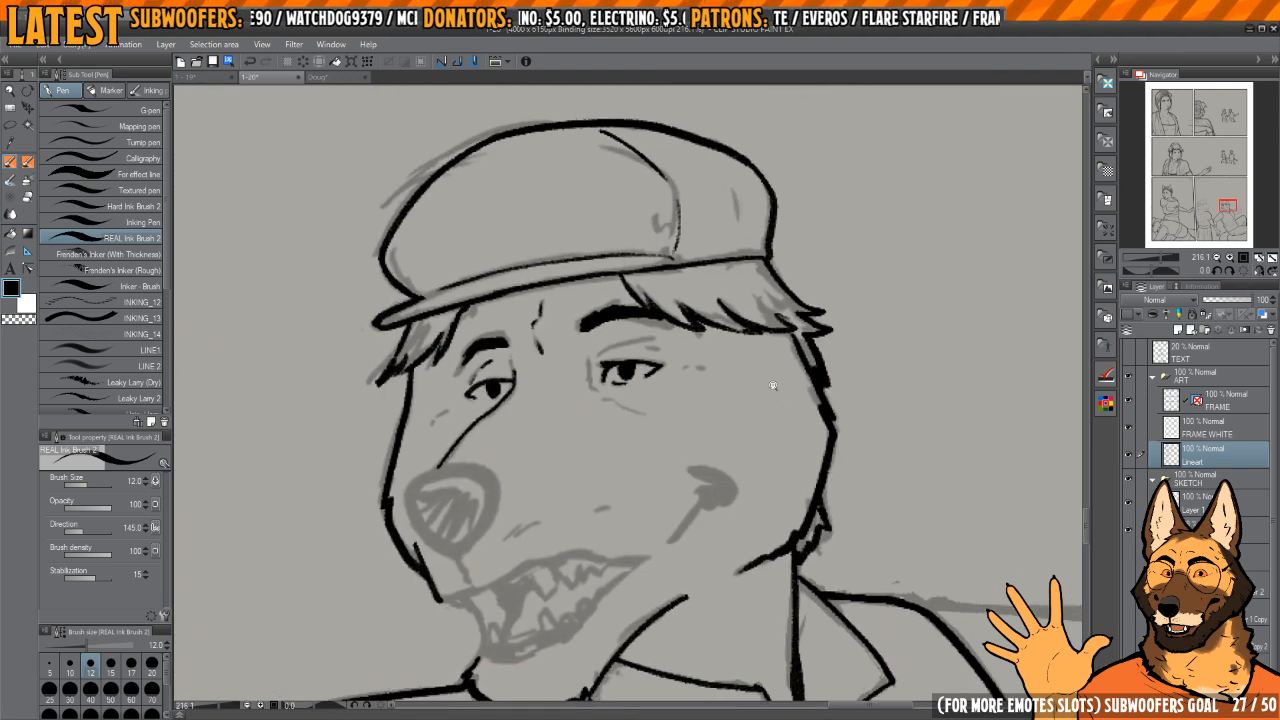
{"action": "scroll", "coordinate": [730, 385], "scroll_direction": "up", "scroll_amount": 6}
{"action": "scroll", "coordinate": [722, 376], "scroll_direction": "up", "scroll_amount": 4}
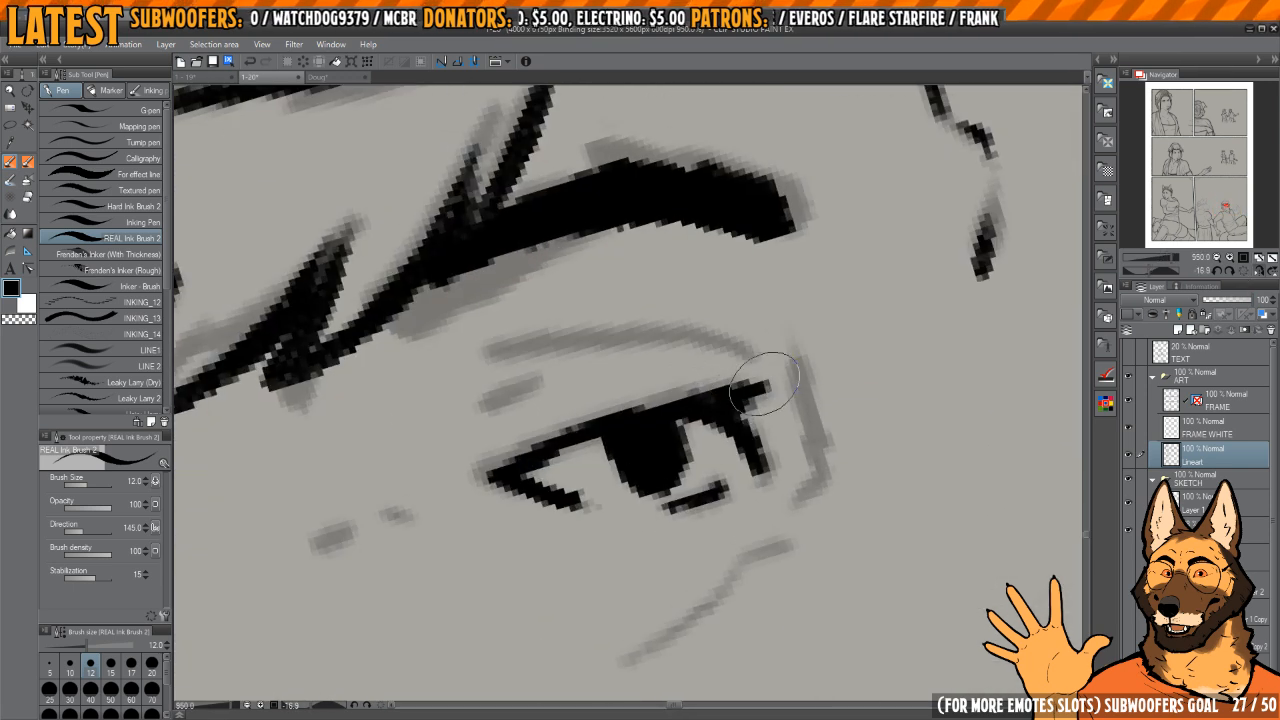
{"action": "left_click_drag", "start_coordinate": [766, 389], "coordinate": [716, 404]}
{"action": "mouse_move", "coordinate": [716, 404]}
{"action": "left_mouse_down"}
{"action": "mouse_move", "coordinate": [690, 358]}
{"action": "mouse_move", "coordinate": [558, 387]}
{"action": "mouse_move", "coordinate": [566, 431]}
{"action": "left_mouse_up"}
{"action": "scroll", "coordinate": [690, 359], "scroll_direction": "down", "scroll_amount": 2}
{"action": "left_click_drag", "start_coordinate": [917, 279], "coordinate": [617, 359]}
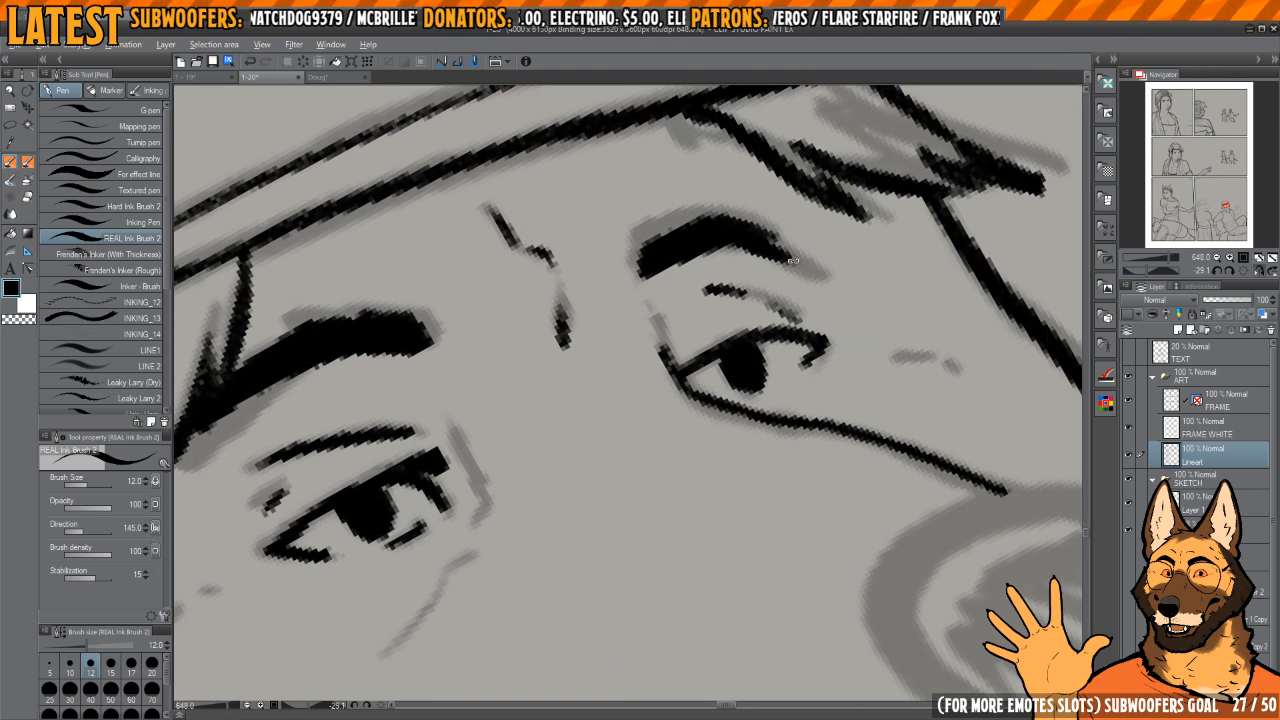
Step: Ink the rest of the far eye's lid crease and extend the bridge line upward at its inner corner
{"action": "scroll", "coordinate": [730, 312], "scroll_direction": "up", "scroll_amount": 3}
{"action": "left_click_drag", "start_coordinate": [730, 312], "coordinate": [750, 346]}
{"action": "left_click_drag", "start_coordinate": [640, 320], "coordinate": [644, 387]}
{"action": "scroll", "coordinate": [642, 390], "scroll_direction": "down", "scroll_amount": 6}
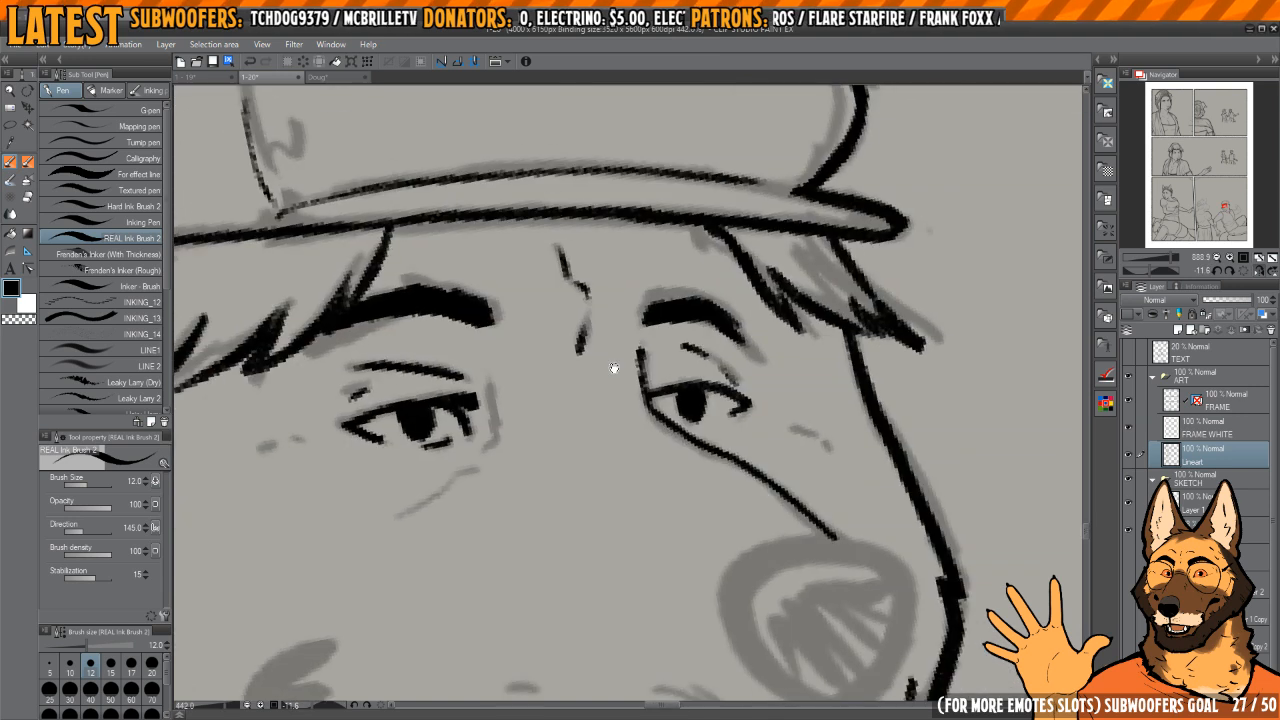
Step: Ink the fold at the near eye's inner corner, lighten it with the eraser and add the line under the eye
{"action": "key", "text": "h"}
{"action": "mouse_move", "coordinate": [804, 353]}
{"action": "left_mouse_down"}
{"action": "mouse_move", "coordinate": [792, 330]}
{"action": "mouse_move", "coordinate": [746, 311]}
{"action": "left_mouse_up"}
{"action": "left_click_drag", "start_coordinate": [746, 311], "coordinate": [741, 303]}
{"action": "left_click_drag", "start_coordinate": [701, 392], "coordinate": [707, 406]}
{"action": "key", "text": "c"}
{"action": "mouse_move", "coordinate": [694, 336]}
{"action": "left_mouse_down"}
{"action": "mouse_move", "coordinate": [688, 392]}
{"action": "mouse_move", "coordinate": [702, 398]}
{"action": "left_mouse_up"}
{"action": "key", "text": "c"}
{"action": "mouse_move", "coordinate": [738, 425]}
{"action": "left_mouse_down"}
{"action": "mouse_move", "coordinate": [706, 371]}
{"action": "mouse_move", "coordinate": [790, 430]}
{"action": "left_mouse_up"}
{"action": "scroll", "coordinate": [700, 371], "scroll_direction": "down", "scroll_amount": 2}
{"action": "mouse_move", "coordinate": [658, 500]}
{"action": "left_mouse_down"}
{"action": "mouse_move", "coordinate": [691, 431]}
{"action": "mouse_move", "coordinate": [755, 380]}
{"action": "left_mouse_up"}
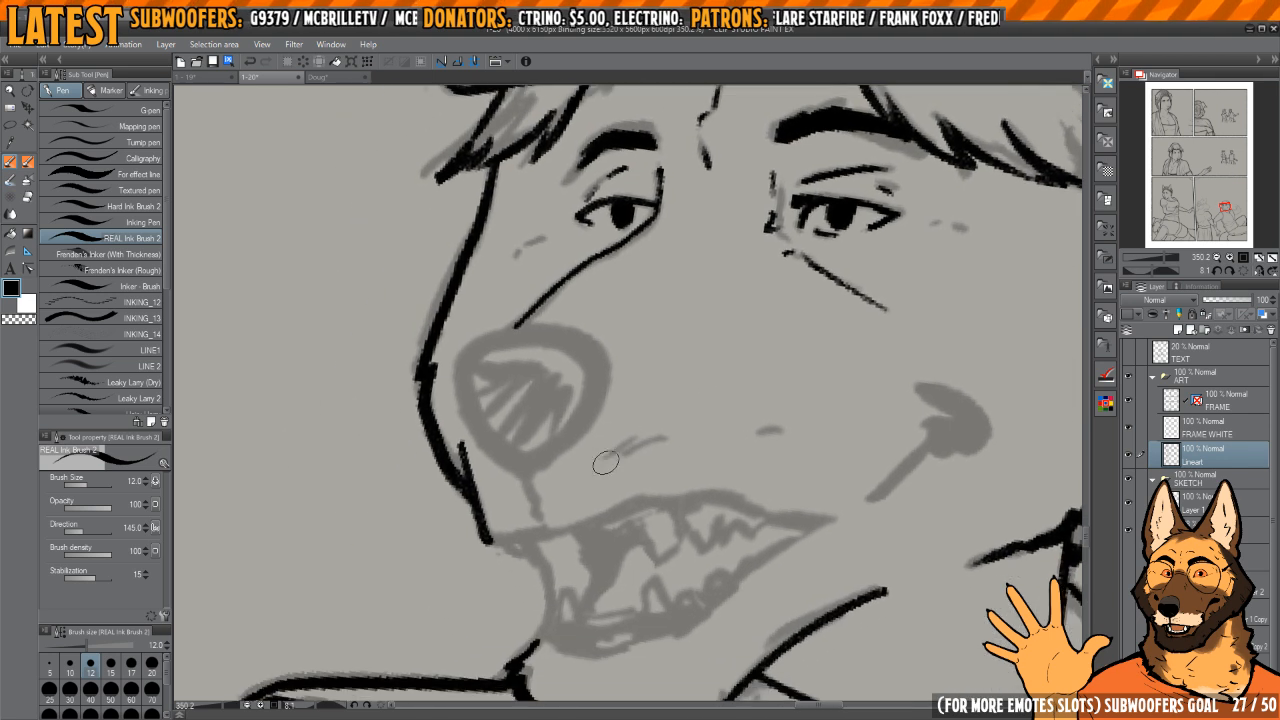
Step: Ink the small crease marks on the muzzle and the front part of the upper lip line
{"action": "left_click_drag", "start_coordinate": [598, 462], "coordinate": [628, 447]}
{"action": "mouse_move", "coordinate": [621, 457]}
{"action": "left_mouse_down"}
{"action": "mouse_move", "coordinate": [662, 443]}
{"action": "mouse_move", "coordinate": [667, 414]}
{"action": "mouse_move", "coordinate": [749, 409]}
{"action": "left_mouse_up"}
{"action": "mouse_move", "coordinate": [587, 452]}
{"action": "left_mouse_down"}
{"action": "mouse_move", "coordinate": [700, 455]}
{"action": "mouse_move", "coordinate": [588, 487]}
{"action": "left_mouse_up"}
{"action": "scroll", "coordinate": [700, 455], "scroll_direction": "up", "scroll_amount": 1}
{"action": "left_click_drag", "start_coordinate": [732, 529], "coordinate": [713, 418]}
{"action": "mouse_move", "coordinate": [713, 418]}
{"action": "left_mouse_down"}
{"action": "mouse_move", "coordinate": [712, 366]}
{"action": "mouse_move", "coordinate": [668, 314]}
{"action": "mouse_move", "coordinate": [683, 324]}
{"action": "mouse_move", "coordinate": [662, 322]}
{"action": "mouse_move", "coordinate": [621, 528]}
{"action": "left_mouse_up"}
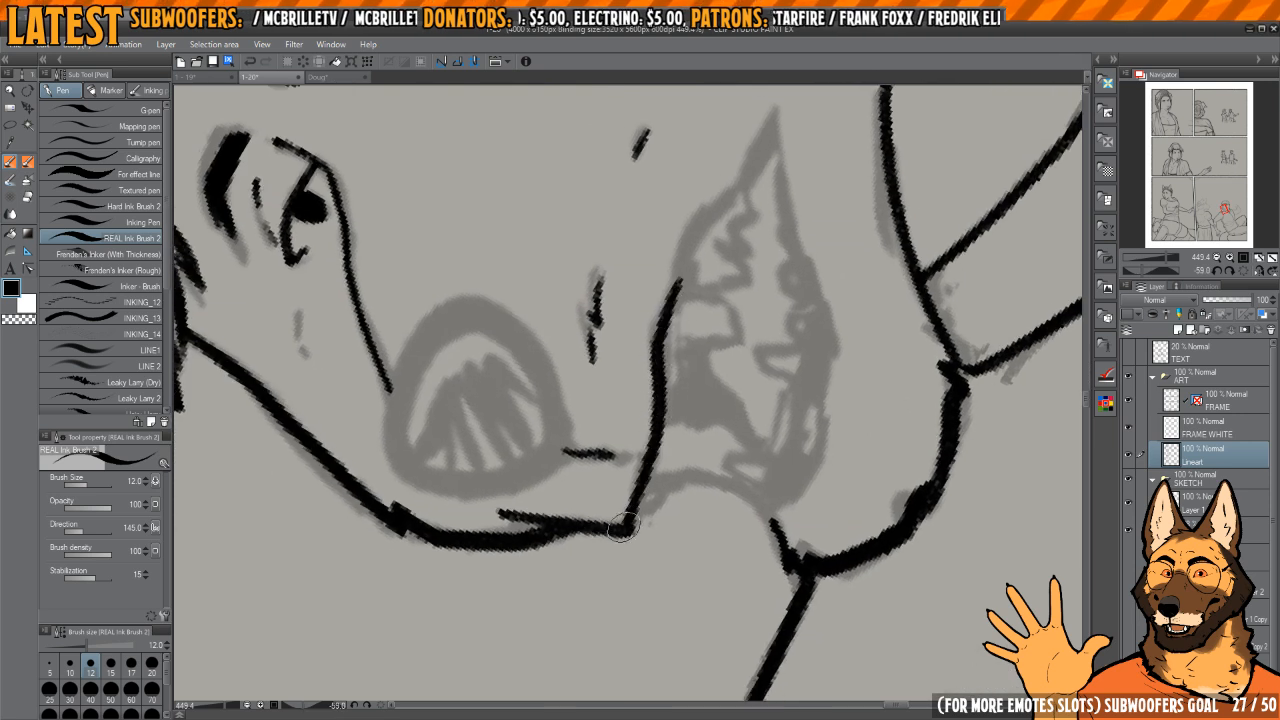
Step: Extend the upper lip line back to the mouth corner and thin its tip with the eraser
{"action": "left_click_drag", "start_coordinate": [707, 327], "coordinate": [662, 408]}
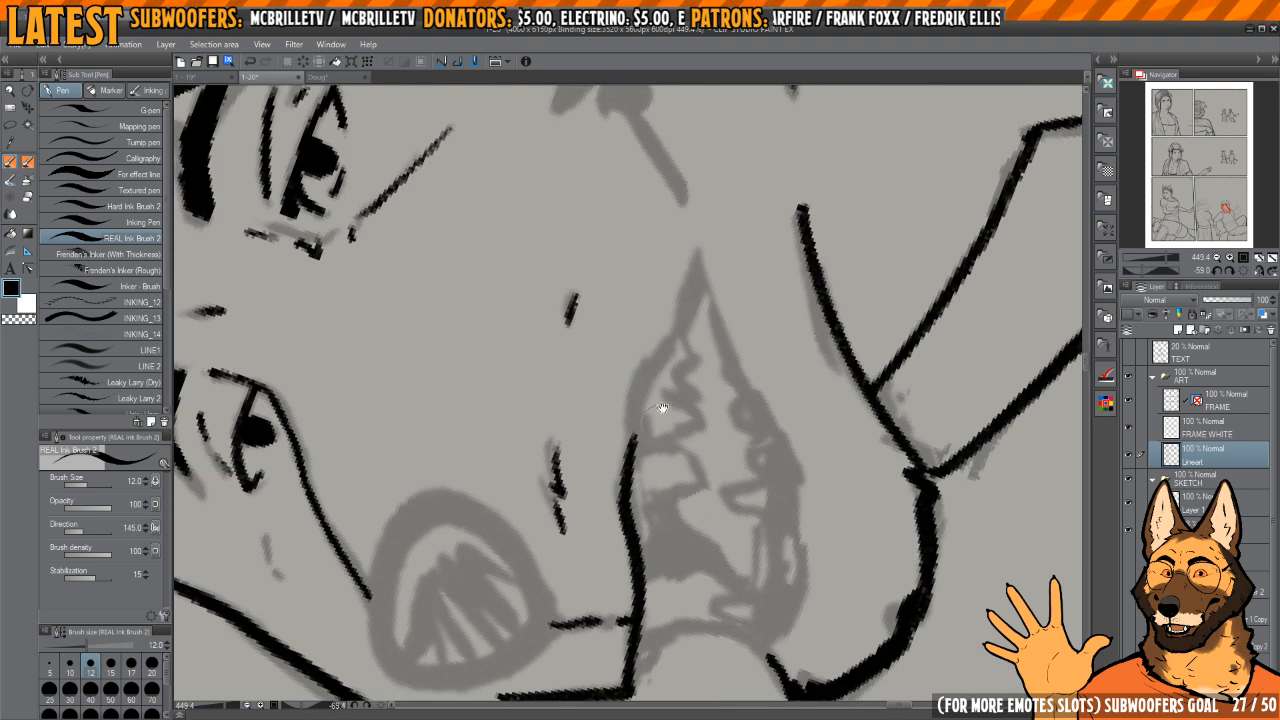
{"action": "key", "text": "c"}
{"action": "key", "text": "c"}
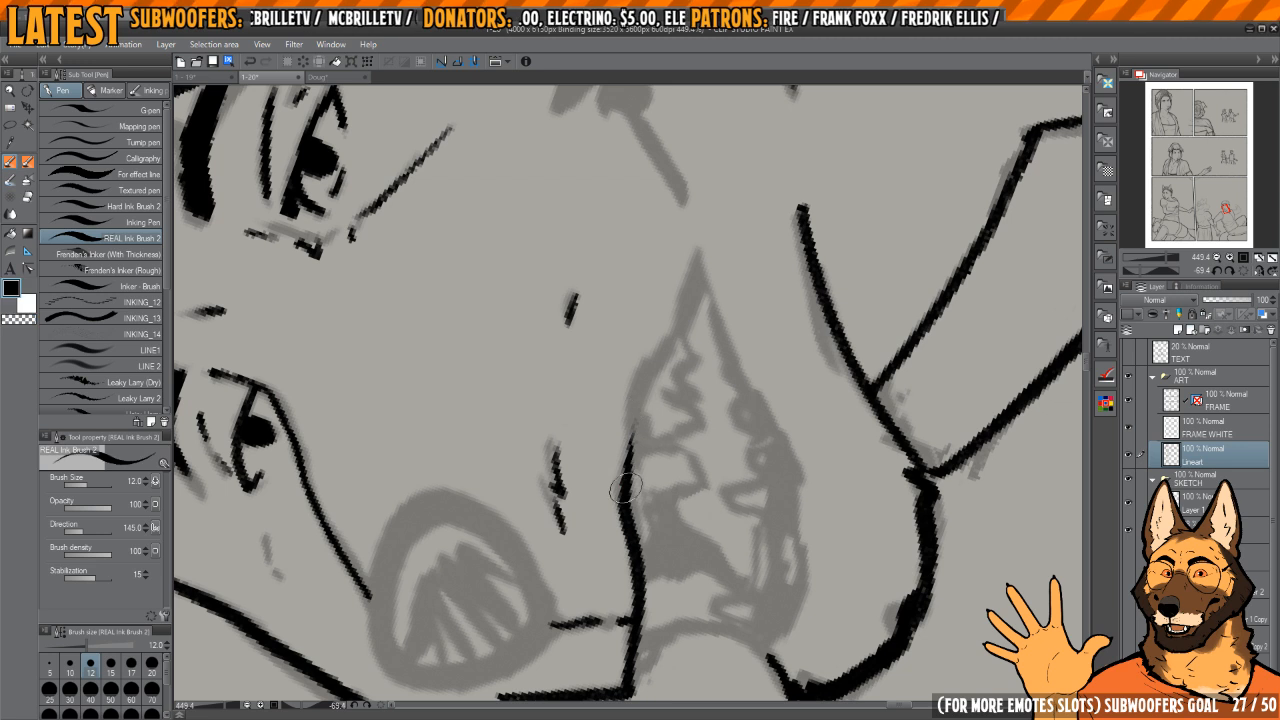
{"action": "mouse_move", "coordinate": [627, 488]}
{"action": "left_mouse_down"}
{"action": "mouse_move", "coordinate": [636, 396]}
{"action": "mouse_move", "coordinate": [685, 324]}
{"action": "mouse_move", "coordinate": [705, 256]}
{"action": "left_mouse_up"}
{"action": "key", "text": "h"}
{"action": "key", "text": "h"}
{"action": "key", "text": "^"}
{"action": "key", "text": "c"}
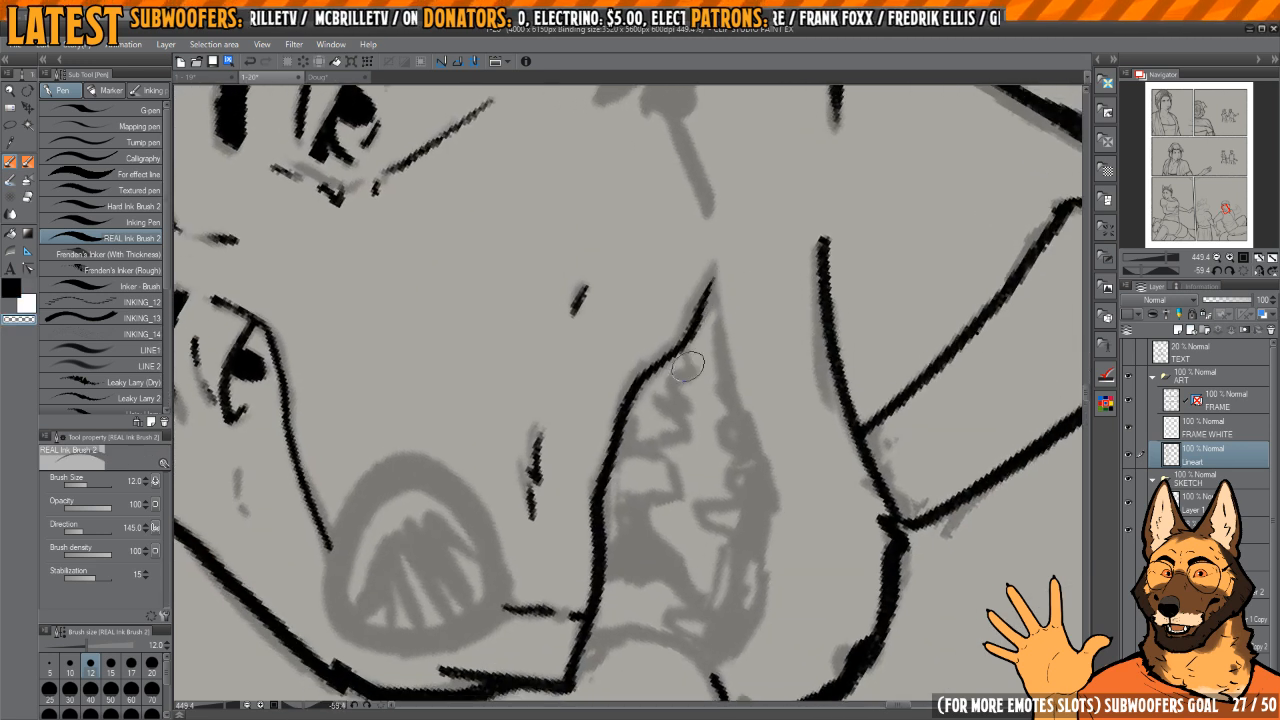
{"action": "left_click_drag", "start_coordinate": [689, 364], "coordinate": [714, 271]}
{"action": "key", "text": "c"}
Step: Ink the lower lip as a thick line from the mouth corner forward to the chin
{"action": "mouse_move", "coordinate": [668, 357]}
{"action": "left_mouse_down"}
{"action": "mouse_move", "coordinate": [713, 268]}
{"action": "mouse_move", "coordinate": [699, 244]}
{"action": "mouse_move", "coordinate": [769, 254]}
{"action": "mouse_move", "coordinate": [729, 420]}
{"action": "mouse_move", "coordinate": [723, 393]}
{"action": "left_mouse_up"}
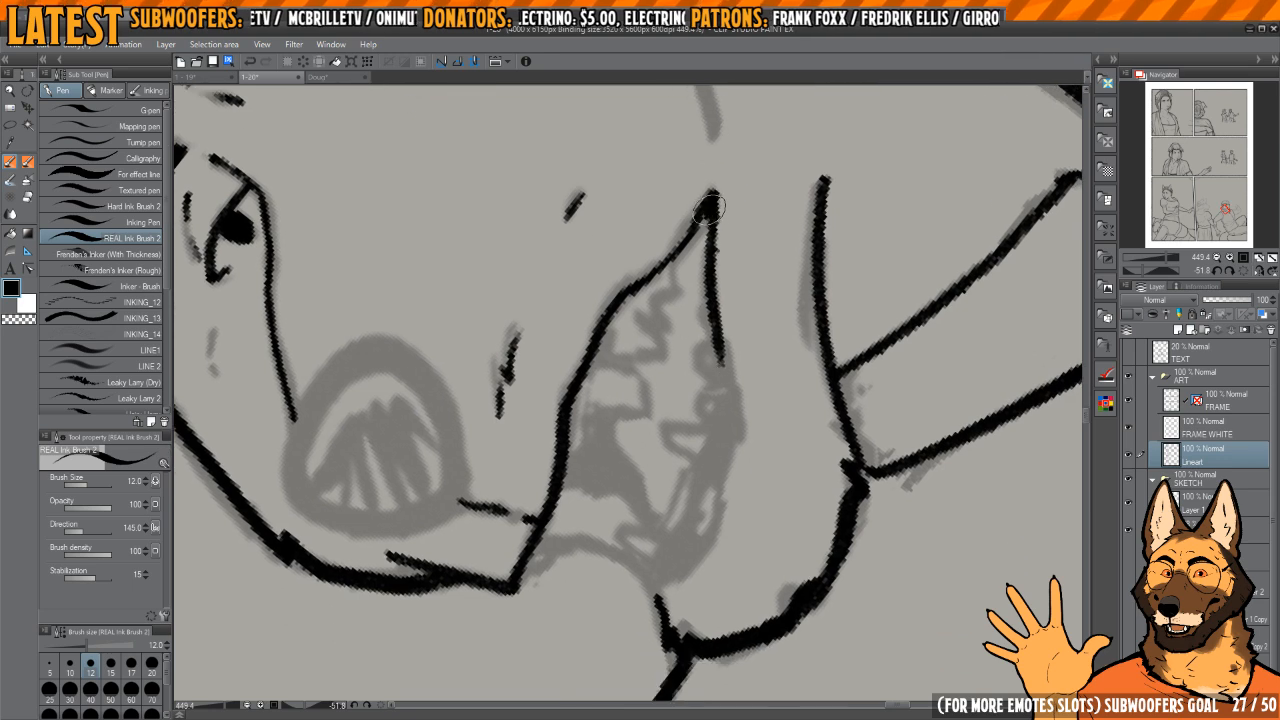
{"action": "mouse_move", "coordinate": [709, 208]}
{"action": "left_mouse_down"}
{"action": "mouse_move", "coordinate": [727, 466]}
{"action": "mouse_move", "coordinate": [731, 376]}
{"action": "left_mouse_up"}
{"action": "left_click_drag", "start_coordinate": [718, 426], "coordinate": [679, 473]}
{"action": "mouse_move", "coordinate": [632, 494]}
{"action": "left_mouse_down"}
{"action": "mouse_move", "coordinate": [708, 401]}
{"action": "mouse_move", "coordinate": [731, 306]}
{"action": "mouse_move", "coordinate": [660, 403]}
{"action": "mouse_move", "coordinate": [634, 342]}
{"action": "left_mouse_up"}
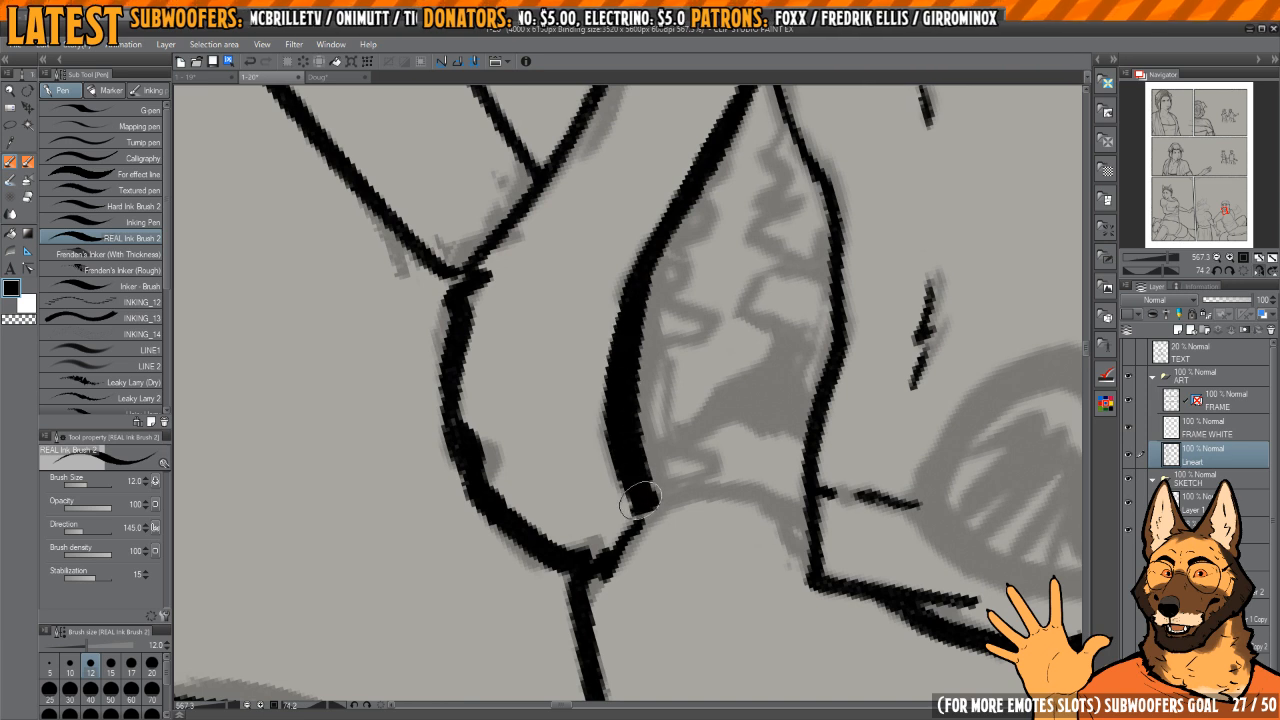
Step: Clean up the lower lip line and sharpen the point where the lips meet at the mouth corner
{"action": "mouse_move", "coordinate": [644, 258]}
{"action": "left_mouse_down"}
{"action": "mouse_move", "coordinate": [637, 421]}
{"action": "mouse_move", "coordinate": [660, 350]}
{"action": "mouse_move", "coordinate": [650, 318]}
{"action": "left_mouse_up"}
{"action": "key", "text": "c"}
{"action": "key", "text": "h"}
{"action": "left_click_drag", "start_coordinate": [645, 292], "coordinate": [714, 462]}
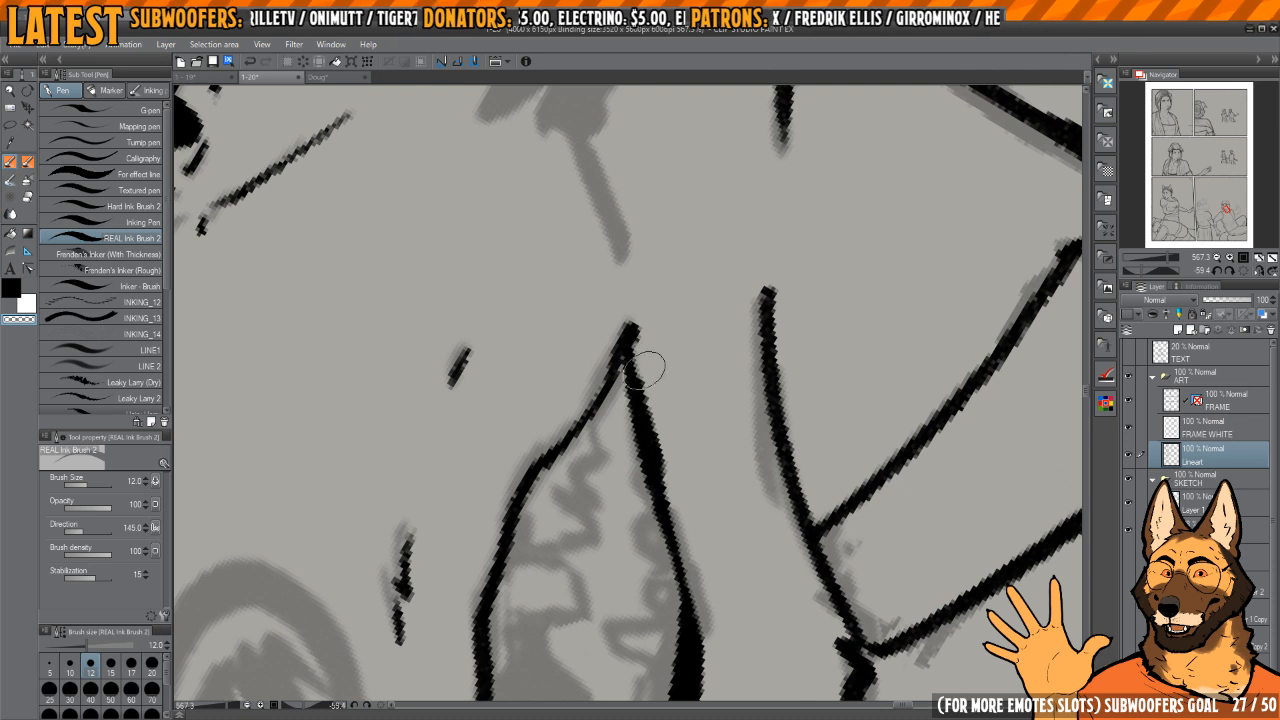
{"action": "mouse_move", "coordinate": [645, 370]}
{"action": "left_mouse_down"}
{"action": "mouse_move", "coordinate": [666, 423]}
{"action": "mouse_move", "coordinate": [631, 318]}
{"action": "left_mouse_up"}
{"action": "key", "text": "c"}
{"action": "left_click_drag", "start_coordinate": [635, 270], "coordinate": [642, 271]}
{"action": "key", "text": "c"}
{"action": "key", "text": "c"}
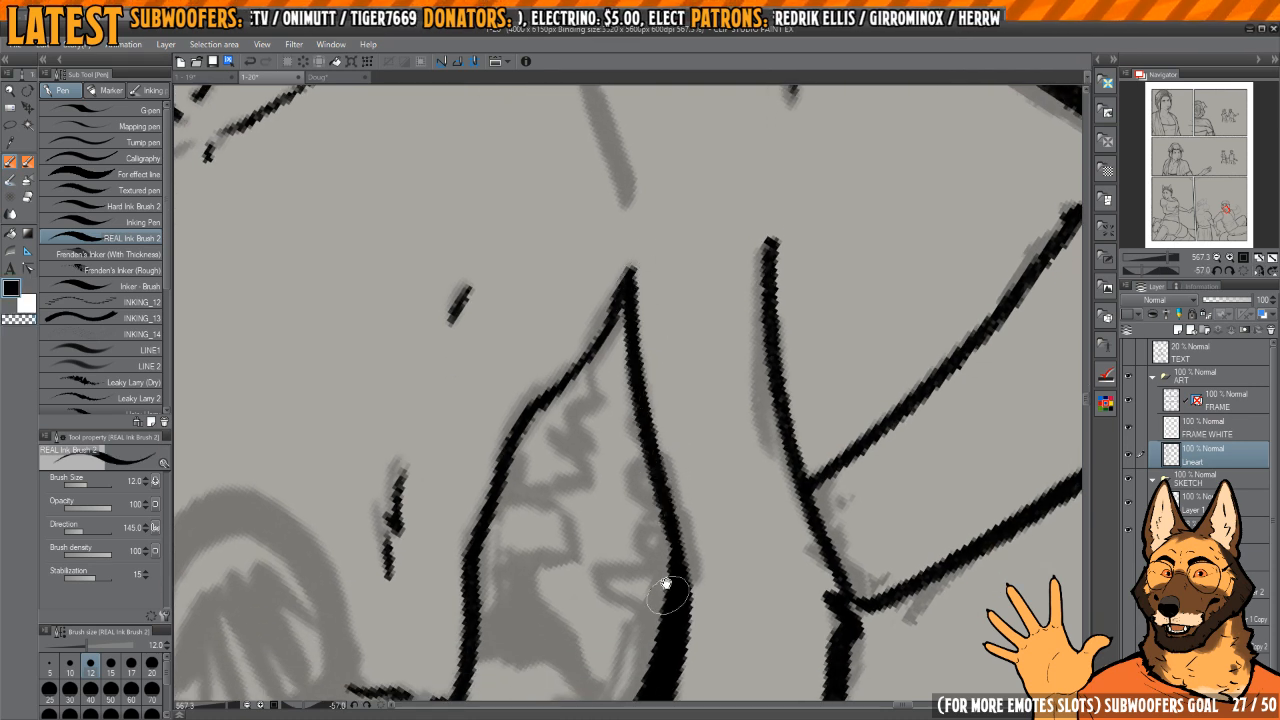
Step: Ink the smile line on the cheek and fill the dark dimple at its upper end in solid black
{"action": "left_click_drag", "start_coordinate": [663, 586], "coordinate": [671, 464]}
{"action": "left_click_drag", "start_coordinate": [627, 500], "coordinate": [641, 478]}
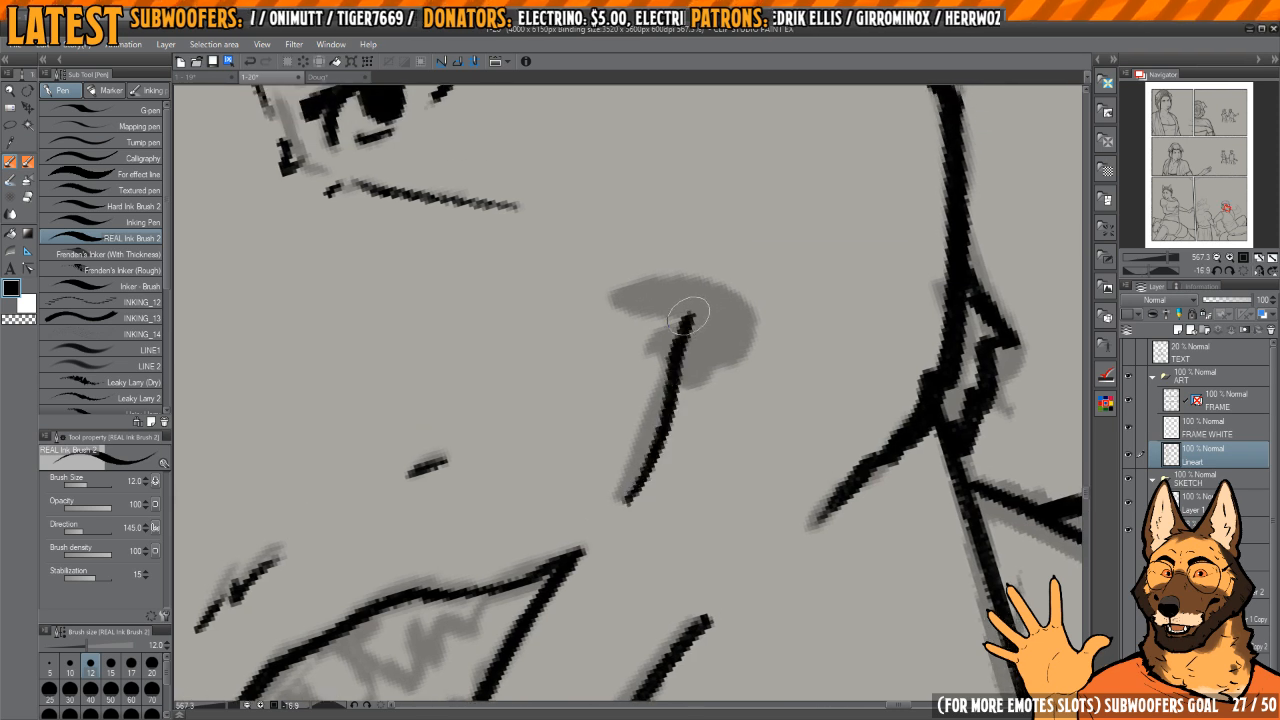
{"action": "key", "text": "h"}
{"action": "mouse_move", "coordinate": [694, 337]}
{"action": "left_mouse_down"}
{"action": "mouse_move", "coordinate": [712, 338]}
{"action": "mouse_move", "coordinate": [663, 348]}
{"action": "mouse_move", "coordinate": [699, 385]}
{"action": "left_mouse_up"}
{"action": "mouse_move", "coordinate": [596, 400]}
{"action": "left_mouse_down"}
{"action": "mouse_move", "coordinate": [618, 433]}
{"action": "mouse_move", "coordinate": [591, 432]}
{"action": "mouse_move", "coordinate": [582, 396]}
{"action": "mouse_move", "coordinate": [647, 345]}
{"action": "mouse_move", "coordinate": [590, 390]}
{"action": "left_mouse_up"}
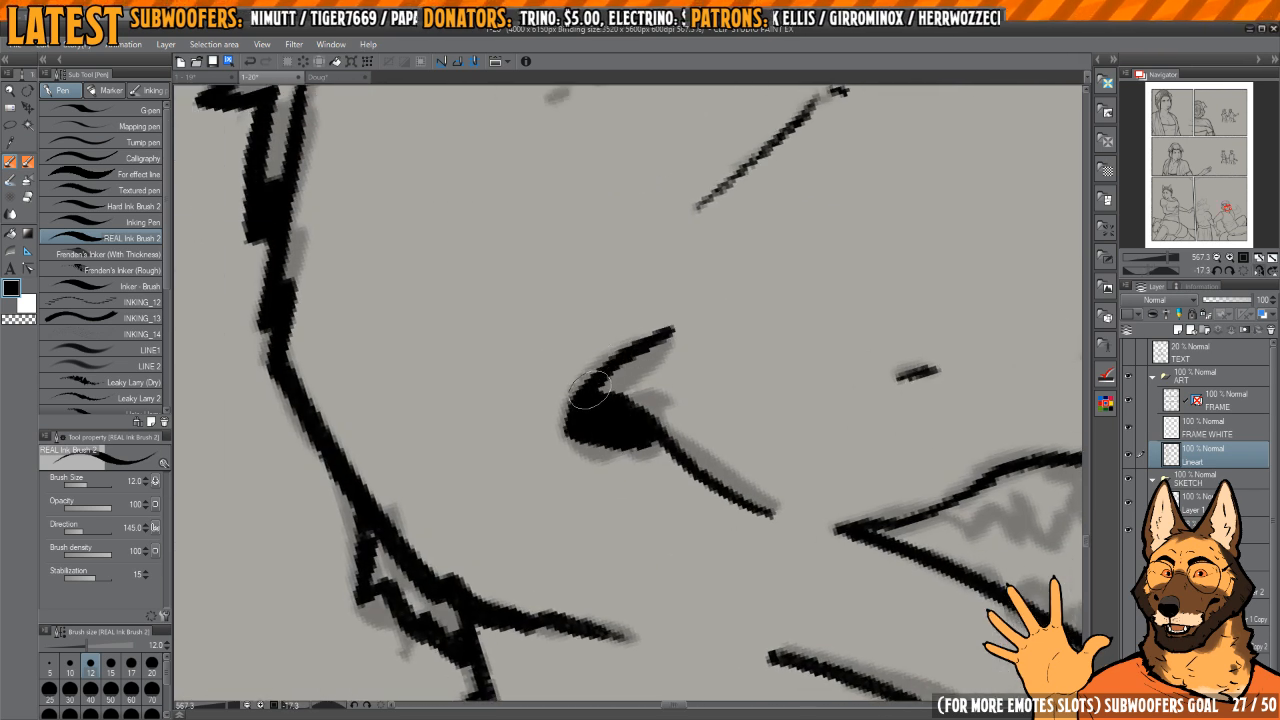
{"action": "mouse_move", "coordinate": [636, 437]}
{"action": "left_mouse_down"}
{"action": "mouse_move", "coordinate": [596, 437]}
{"action": "mouse_move", "coordinate": [586, 392]}
{"action": "left_mouse_up"}
{"action": "key", "text": "c"}
{"action": "mouse_move", "coordinate": [628, 339]}
{"action": "left_mouse_down"}
{"action": "mouse_move", "coordinate": [675, 321]}
{"action": "mouse_move", "coordinate": [620, 325]}
{"action": "left_mouse_up"}
Step: Ink the wrinkle beside the near eye and erase the back outline of the face below the hair
{"action": "key", "text": "h"}
{"action": "key", "text": "h"}
{"action": "left_click_drag", "start_coordinate": [748, 314], "coordinate": [760, 330]}
{"action": "left_click_drag", "start_coordinate": [760, 330], "coordinate": [760, 354]}
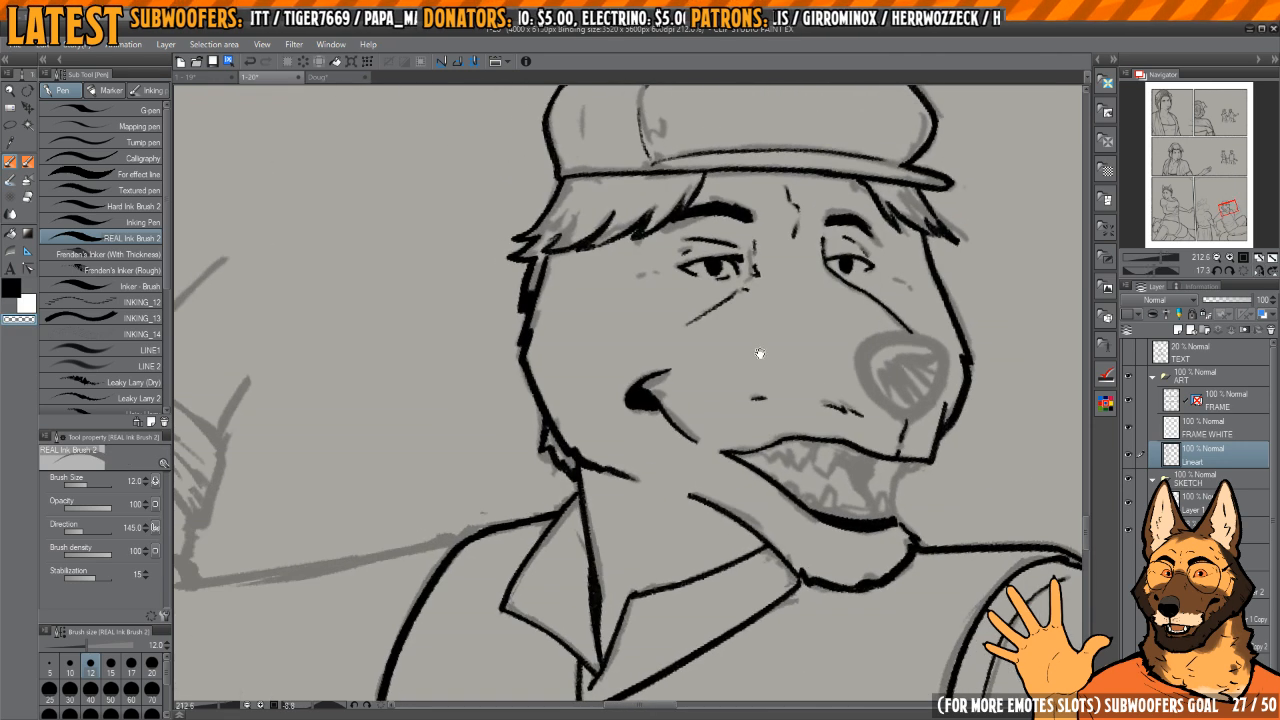
{"action": "mouse_move", "coordinate": [626, 380]}
{"action": "left_mouse_down"}
{"action": "mouse_move", "coordinate": [660, 384]}
{"action": "mouse_move", "coordinate": [676, 413]}
{"action": "left_mouse_up"}
{"action": "mouse_move", "coordinate": [698, 400]}
{"action": "left_mouse_down"}
{"action": "mouse_move", "coordinate": [663, 360]}
{"action": "mouse_move", "coordinate": [700, 374]}
{"action": "left_mouse_up"}
{"action": "left_click_drag", "start_coordinate": [690, 304], "coordinate": [704, 302]}
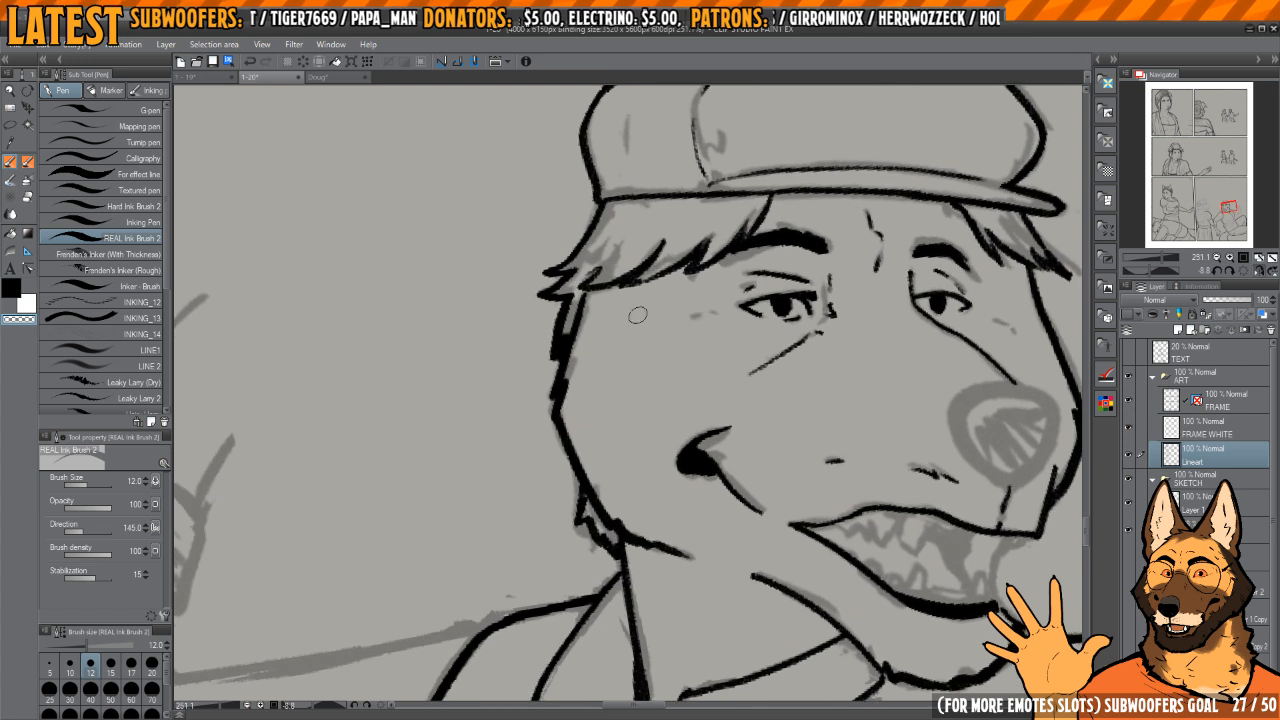
{"action": "key", "text": "c"}
{"action": "mouse_move", "coordinate": [591, 382]}
{"action": "left_mouse_down"}
{"action": "mouse_move", "coordinate": [620, 406]}
{"action": "mouse_move", "coordinate": [636, 355]}
{"action": "mouse_move", "coordinate": [648, 492]}
{"action": "left_mouse_up"}
{"action": "key", "text": "c"}
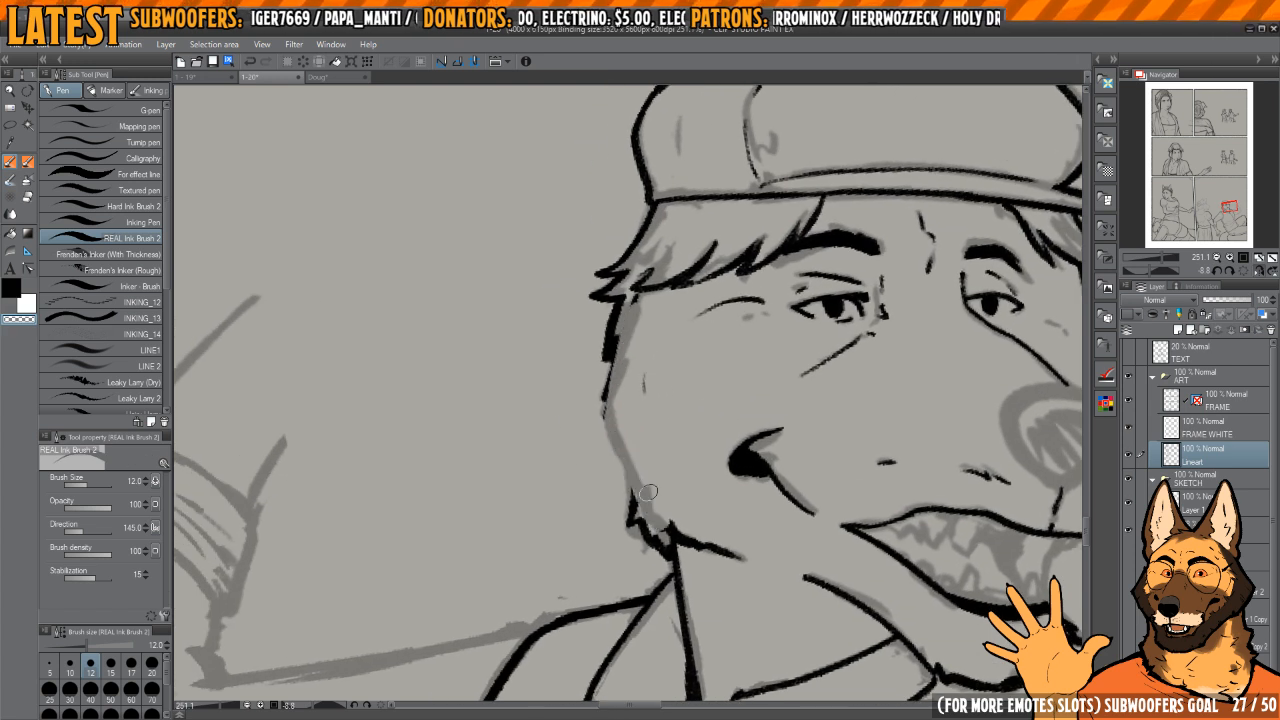
{"action": "key", "text": "c"}
Step: Ink the outer outline of the hair behind the face down to the jaw and erase the rough upper inner line
{"action": "left_click_drag", "start_coordinate": [650, 292], "coordinate": [628, 373]}
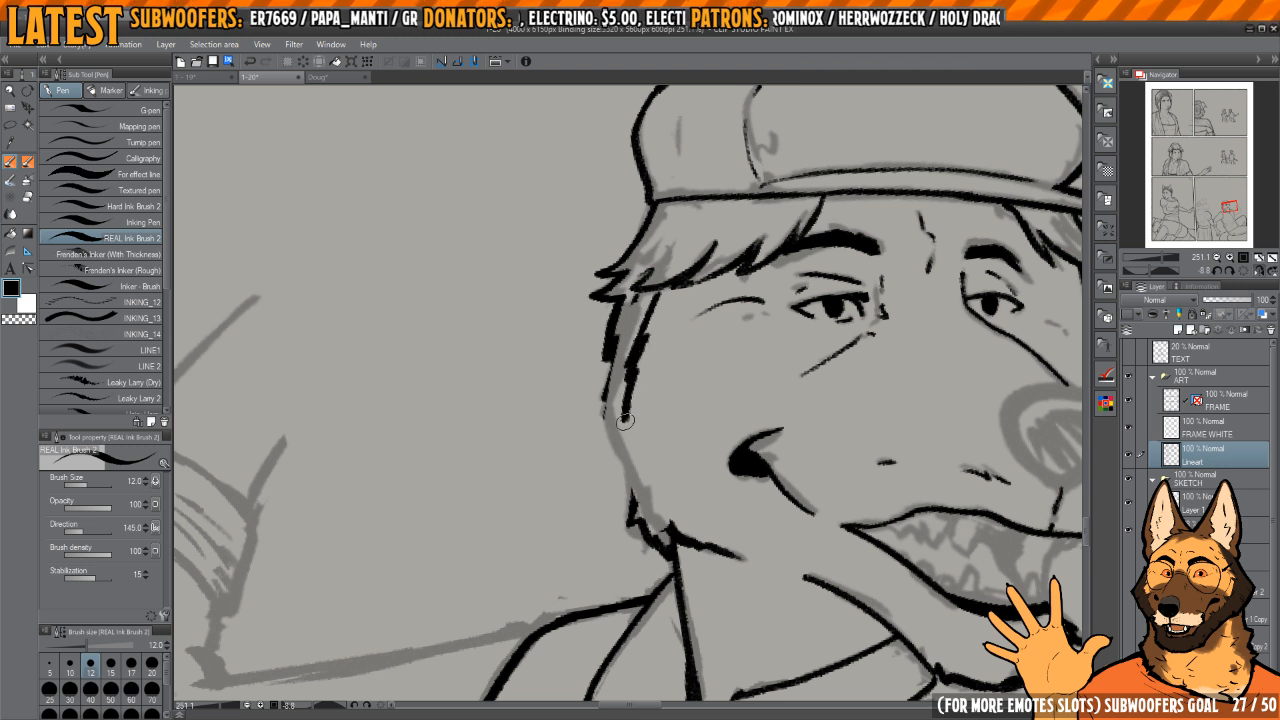
{"action": "left_click_drag", "start_coordinate": [624, 421], "coordinate": [657, 512]}
{"action": "left_click_drag", "start_coordinate": [605, 392], "coordinate": [630, 500]}
{"action": "key", "text": "c"}
{"action": "left_click_drag", "start_coordinate": [620, 400], "coordinate": [632, 352]}
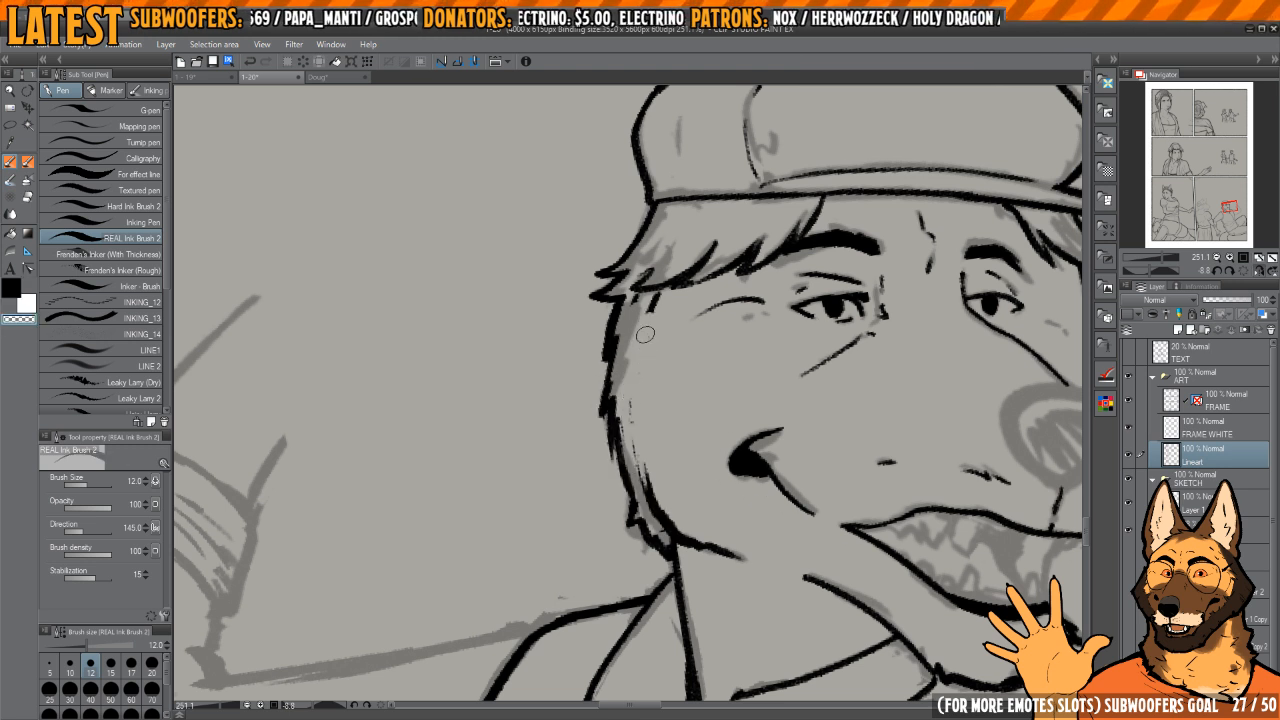
Step: Ink the inner edge of the sideburn from the cap hair down to the jaw and smooth its jagged line
{"action": "key", "text": "c"}
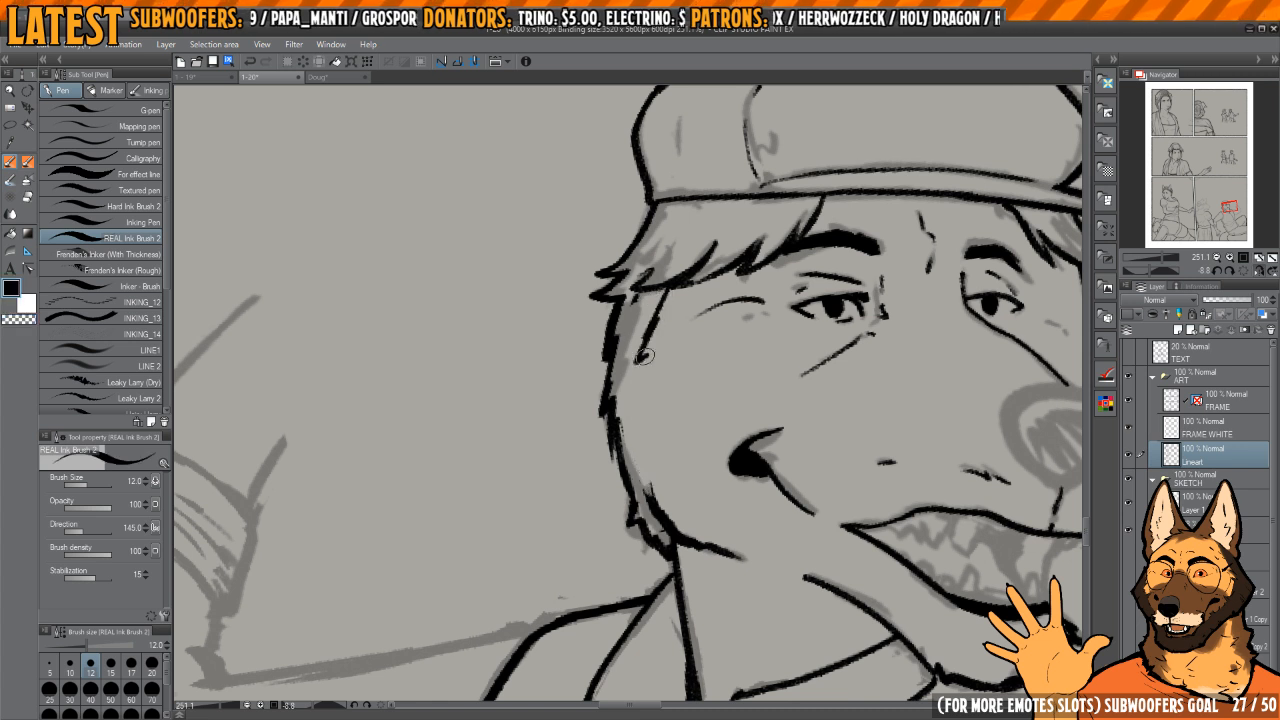
{"action": "mouse_move", "coordinate": [644, 356]}
{"action": "left_mouse_down"}
{"action": "mouse_move", "coordinate": [640, 457]}
{"action": "mouse_move", "coordinate": [649, 361]}
{"action": "mouse_move", "coordinate": [660, 492]}
{"action": "left_mouse_up"}
{"action": "key", "text": "c"}
{"action": "key", "text": "c"}
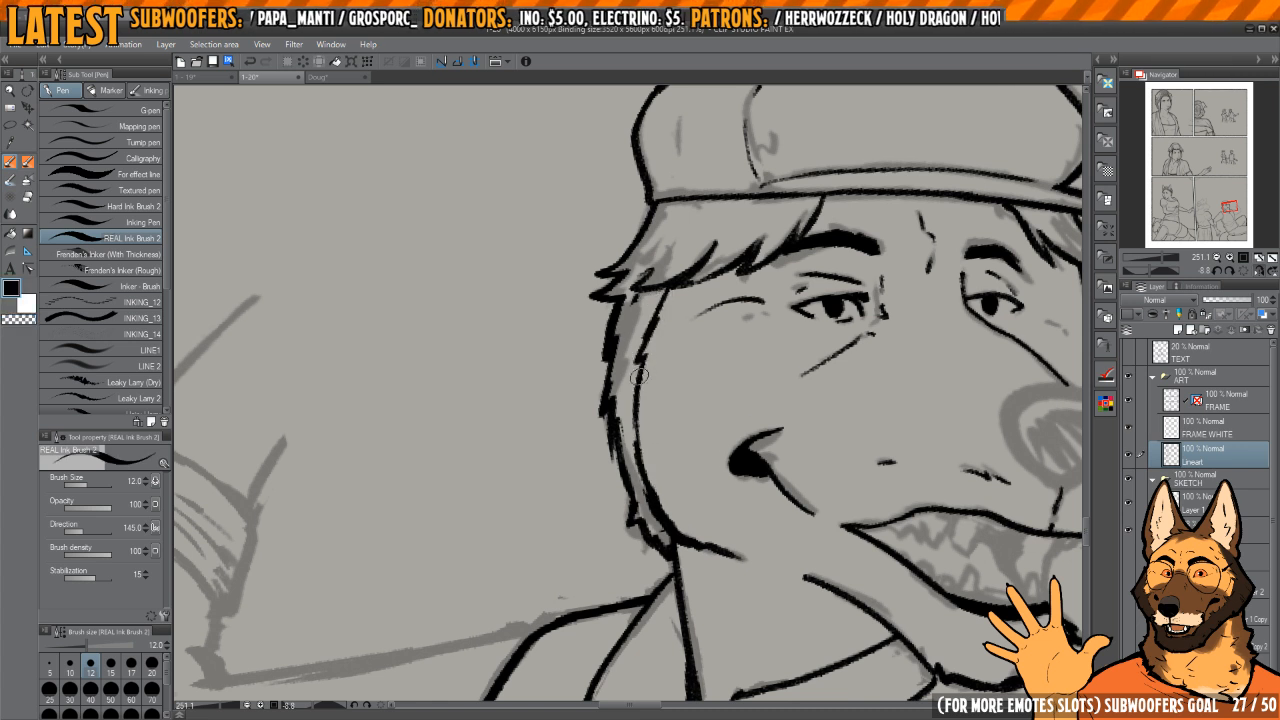
{"action": "left_click_drag", "start_coordinate": [630, 422], "coordinate": [637, 466]}
{"action": "key", "text": "c"}
{"action": "mouse_move", "coordinate": [640, 419]}
{"action": "left_mouse_down"}
{"action": "mouse_move", "coordinate": [648, 360]}
{"action": "mouse_move", "coordinate": [634, 392]}
{"action": "left_mouse_up"}
{"action": "key", "text": "c"}
{"action": "key", "text": "c"}
{"action": "mouse_move", "coordinate": [648, 487]}
{"action": "left_mouse_down"}
{"action": "mouse_move", "coordinate": [716, 547]}
{"action": "mouse_move", "coordinate": [651, 493]}
{"action": "mouse_move", "coordinate": [693, 546]}
{"action": "left_mouse_up"}
{"action": "key", "text": "c"}
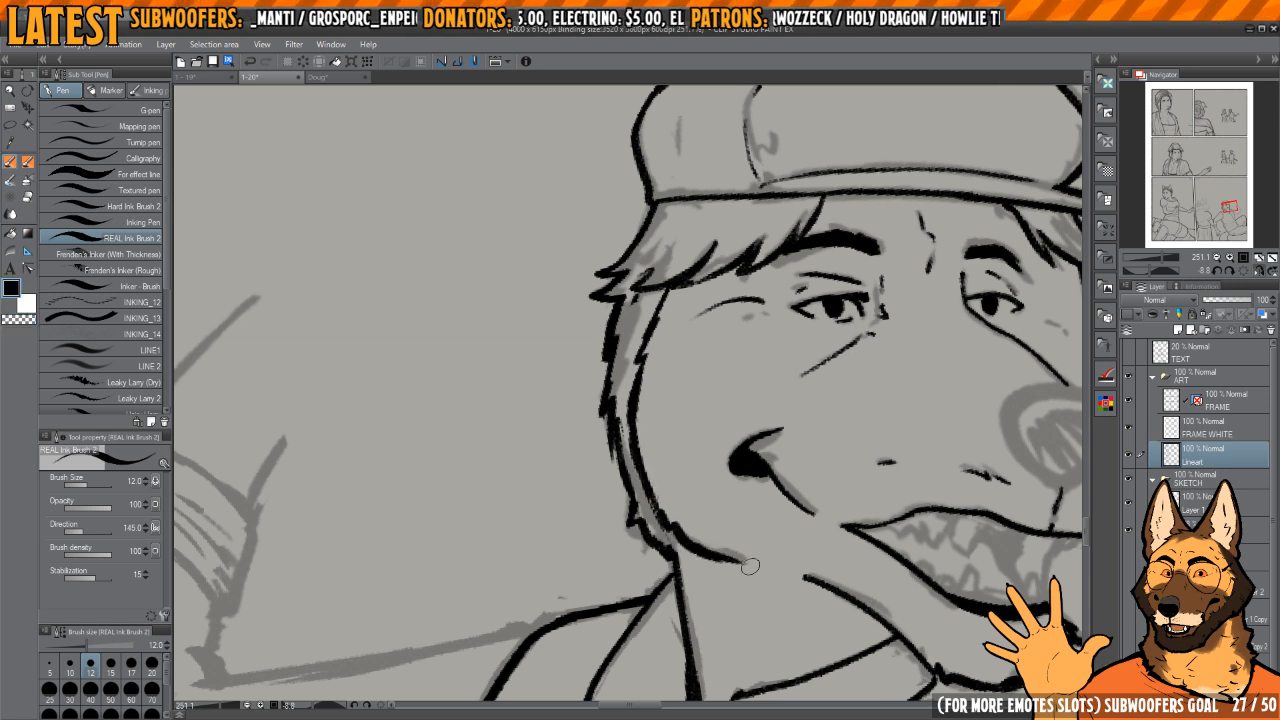
Step: Erase the heavy jaw line running forward from the sideburn's lower end and re-ink it as a thinner stroke
{"action": "mouse_move", "coordinate": [718, 475]}
{"action": "left_mouse_down"}
{"action": "mouse_move", "coordinate": [695, 409]}
{"action": "mouse_move", "coordinate": [666, 418]}
{"action": "left_mouse_up"}
{"action": "key", "text": "c"}
{"action": "left_click_drag", "start_coordinate": [638, 472], "coordinate": [628, 463]}
{"action": "key", "text": "c"}
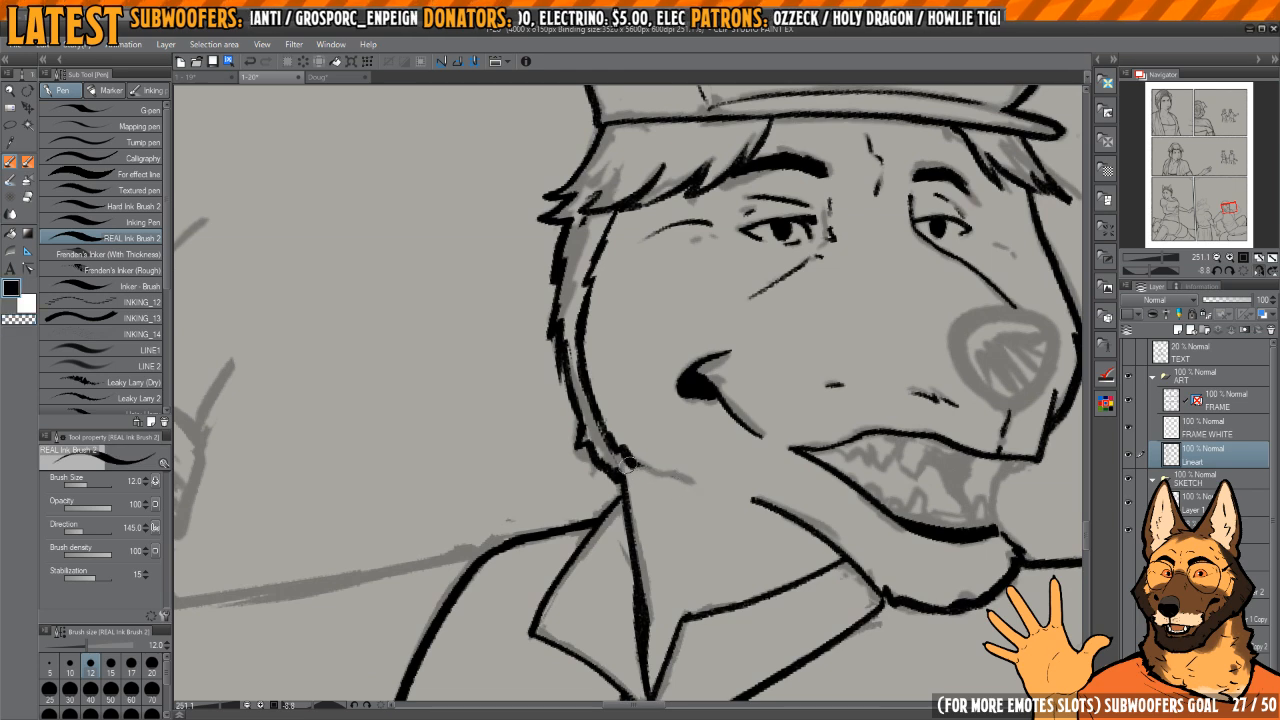
{"action": "key", "text": "h"}
{"action": "left_click_drag", "start_coordinate": [754, 418], "coordinate": [696, 398]}
{"action": "key", "text": "h"}
{"action": "left_click_drag", "start_coordinate": [576, 414], "coordinate": [690, 470]}
{"action": "left_click_drag", "start_coordinate": [592, 407], "coordinate": [670, 504]}
{"action": "left_click_drag", "start_coordinate": [614, 454], "coordinate": [684, 546]}
{"action": "left_click_drag", "start_coordinate": [790, 420], "coordinate": [650, 420]}
{"action": "left_click_drag", "start_coordinate": [740, 455], "coordinate": [675, 323]}
{"action": "mouse_move", "coordinate": [792, 376]}
{"action": "left_mouse_down"}
{"action": "mouse_move", "coordinate": [796, 318]}
{"action": "mouse_move", "coordinate": [780, 289]}
{"action": "left_mouse_up"}
{"action": "left_click_drag", "start_coordinate": [785, 350], "coordinate": [718, 366]}
{"action": "key", "text": "h"}
Step: Ink the nose outline around its front, underside and rear edge, cleaning the stroke with the transparent colour
{"action": "left_click_drag", "start_coordinate": [620, 300], "coordinate": [723, 377]}
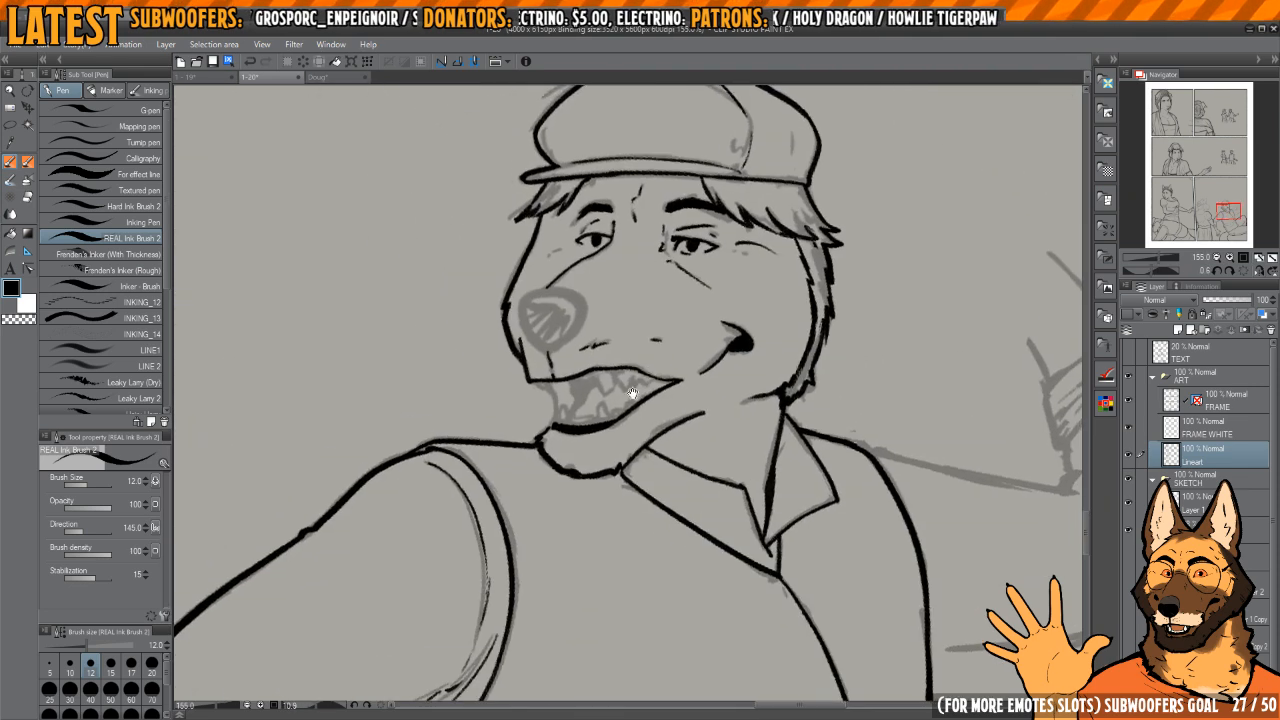
{"action": "left_click_drag", "start_coordinate": [560, 330], "coordinate": [720, 332]}
{"action": "mouse_move", "coordinate": [540, 270]}
{"action": "left_mouse_down"}
{"action": "mouse_move", "coordinate": [679, 403]}
{"action": "mouse_move", "coordinate": [729, 380]}
{"action": "mouse_move", "coordinate": [686, 343]}
{"action": "mouse_move", "coordinate": [603, 362]}
{"action": "mouse_move", "coordinate": [556, 425]}
{"action": "mouse_move", "coordinate": [592, 508]}
{"action": "mouse_move", "coordinate": [690, 565]}
{"action": "left_mouse_up"}
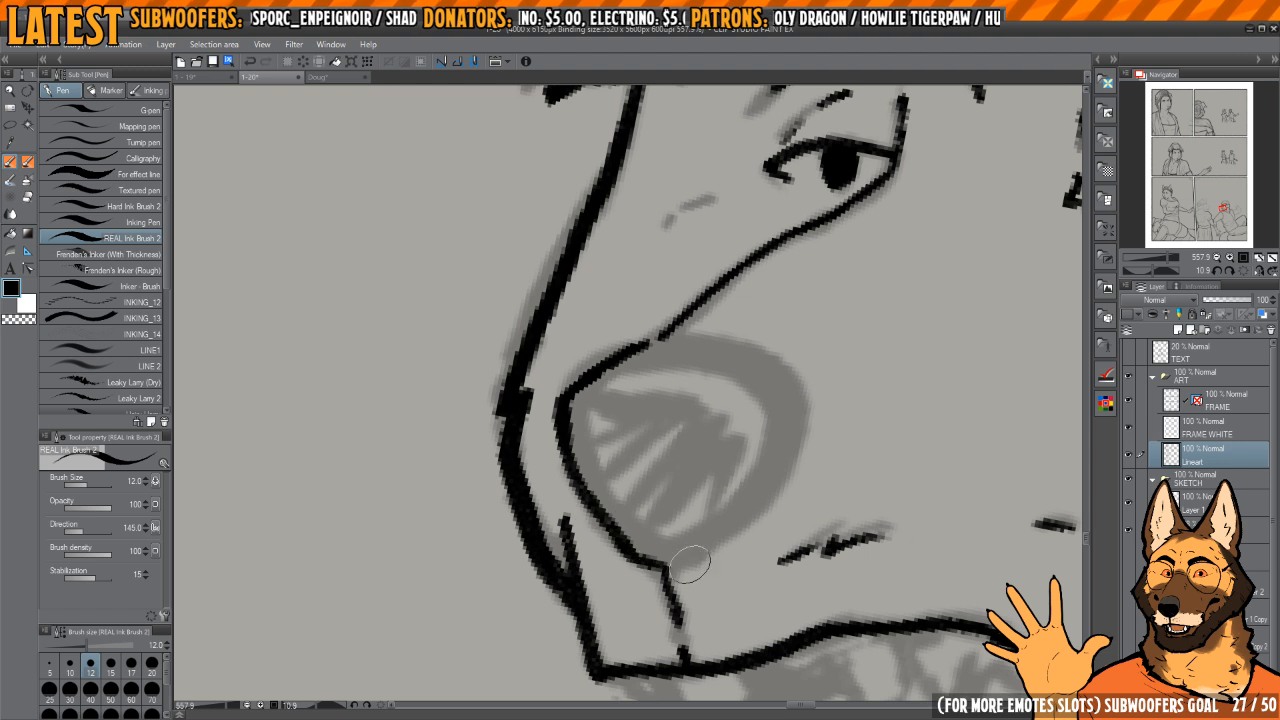
{"action": "key", "text": "c"}
{"action": "mouse_move", "coordinate": [568, 414]}
{"action": "left_mouse_down"}
{"action": "mouse_move", "coordinate": [602, 514]}
{"action": "mouse_move", "coordinate": [658, 554]}
{"action": "mouse_move", "coordinate": [578, 489]}
{"action": "mouse_move", "coordinate": [671, 546]}
{"action": "mouse_move", "coordinate": [659, 534]}
{"action": "mouse_move", "coordinate": [646, 554]}
{"action": "mouse_move", "coordinate": [704, 526]}
{"action": "mouse_move", "coordinate": [766, 440]}
{"action": "mouse_move", "coordinate": [763, 362]}
{"action": "left_mouse_up"}
{"action": "key", "text": "c"}
{"action": "key", "text": "c"}
Step: Ink the near nostril with its side slit and the curved upper plane line inside the nose
{"action": "key", "text": "c"}
{"action": "mouse_move", "coordinate": [556, 385]}
{"action": "left_mouse_down"}
{"action": "mouse_move", "coordinate": [692, 381]}
{"action": "mouse_move", "coordinate": [742, 436]}
{"action": "left_mouse_up"}
Step: Ink the thin centre line down the nose and fill the far nostril in solid black
{"action": "key", "text": "c"}
{"action": "key", "text": "c"}
{"action": "key", "text": "c"}
{"action": "mouse_move", "coordinate": [650, 398]}
{"action": "left_mouse_down"}
{"action": "mouse_move", "coordinate": [715, 396]}
{"action": "mouse_move", "coordinate": [752, 448]}
{"action": "mouse_move", "coordinate": [738, 482]}
{"action": "mouse_move", "coordinate": [664, 441]}
{"action": "mouse_move", "coordinate": [668, 467]}
{"action": "mouse_move", "coordinate": [666, 444]}
{"action": "mouse_move", "coordinate": [676, 462]}
{"action": "mouse_move", "coordinate": [696, 438]}
{"action": "mouse_move", "coordinate": [669, 438]}
{"action": "mouse_move", "coordinate": [690, 471]}
{"action": "mouse_move", "coordinate": [712, 473]}
{"action": "left_mouse_up"}
{"action": "key", "text": "c"}
{"action": "key", "text": "c"}
{"action": "key", "text": "c"}
{"action": "key", "text": "c"}
{"action": "key", "text": "c"}
{"action": "mouse_move", "coordinate": [767, 362]}
{"action": "left_mouse_down"}
{"action": "mouse_move", "coordinate": [756, 447]}
{"action": "mouse_move", "coordinate": [701, 323]}
{"action": "left_mouse_up"}
{"action": "mouse_move", "coordinate": [622, 342]}
{"action": "left_mouse_down"}
{"action": "mouse_move", "coordinate": [680, 328]}
{"action": "mouse_move", "coordinate": [749, 348]}
{"action": "left_mouse_up"}
{"action": "left_click_drag", "start_coordinate": [634, 448], "coordinate": [648, 432]}
{"action": "left_click_drag", "start_coordinate": [632, 380], "coordinate": [660, 511]}
{"action": "key", "text": "c"}
{"action": "key", "text": "c"}
{"action": "left_click_drag", "start_coordinate": [633, 384], "coordinate": [660, 511]}
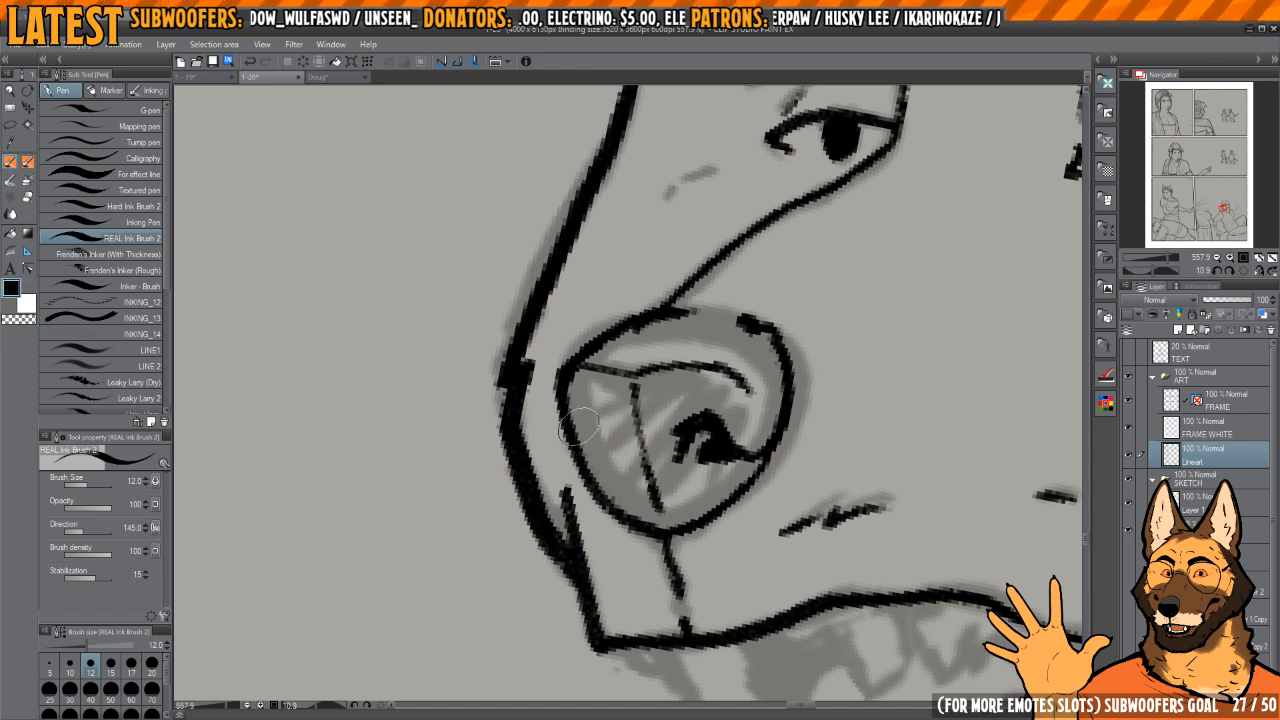
{"action": "mouse_move", "coordinate": [586, 429]}
{"action": "left_mouse_down"}
{"action": "mouse_move", "coordinate": [607, 467]}
{"action": "mouse_move", "coordinate": [577, 430]}
{"action": "mouse_move", "coordinate": [573, 461]}
{"action": "mouse_move", "coordinate": [593, 458]}
{"action": "left_mouse_up"}
{"action": "key", "text": "c"}
{"action": "key", "text": "c"}
{"action": "key", "text": "c"}
{"action": "key", "text": "c"}
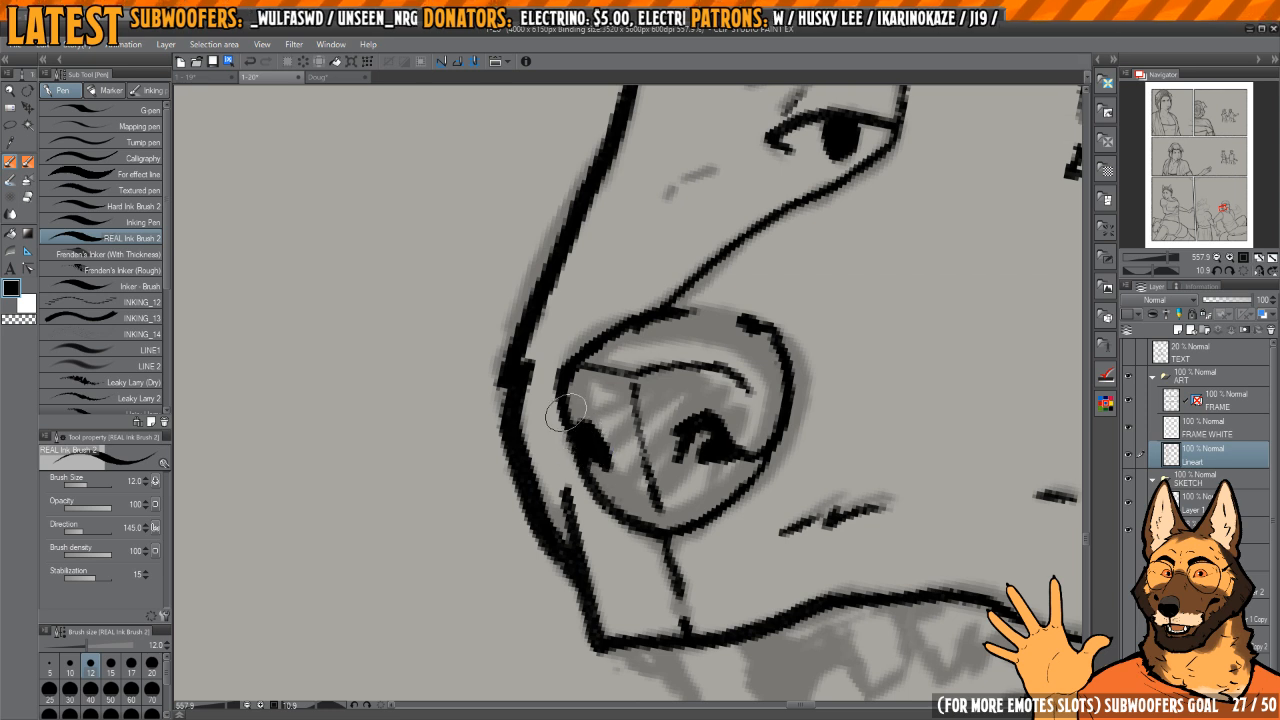
Step: Ink the front edge of the open mouth from upper to lower lip and a small tooth beneath the muzzle tip
{"action": "scroll", "coordinate": [628, 420], "scroll_direction": "down", "scroll_amount": 3}
{"action": "scroll", "coordinate": [626, 500], "scroll_direction": "up", "scroll_amount": 2}
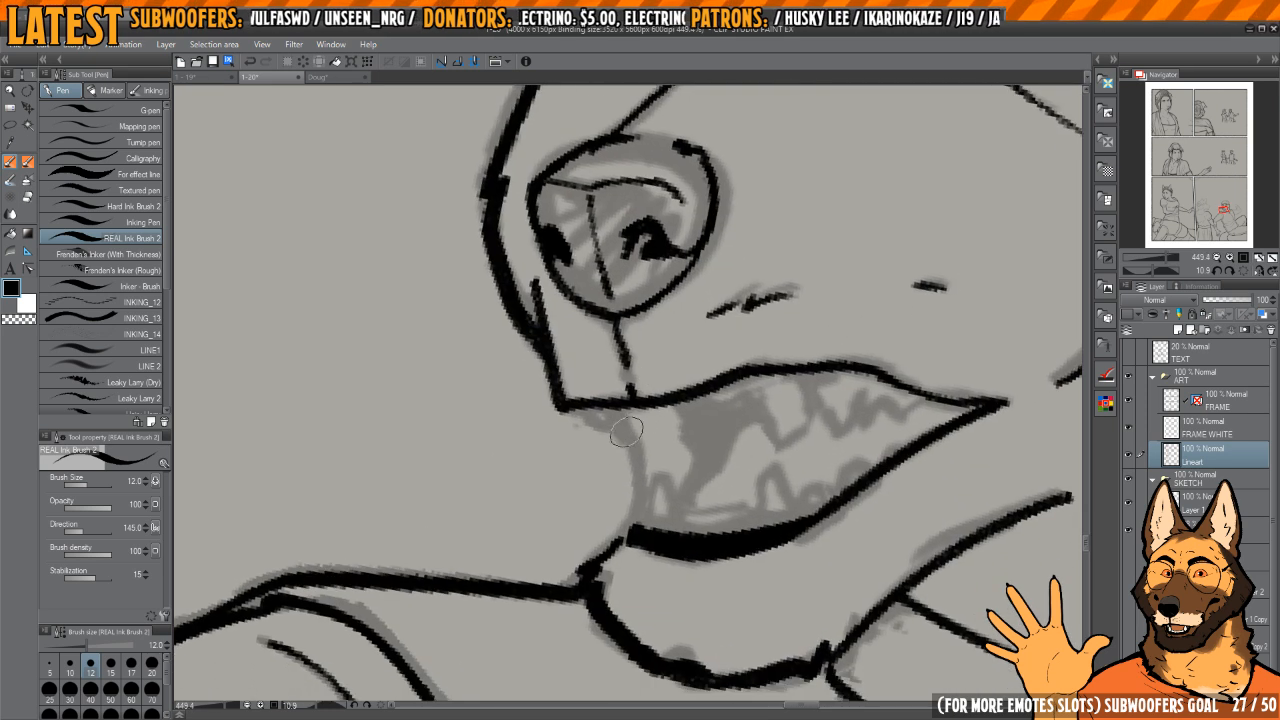
{"action": "mouse_move", "coordinate": [600, 408]}
{"action": "left_mouse_down"}
{"action": "mouse_move", "coordinate": [626, 432]}
{"action": "mouse_move", "coordinate": [646, 495]}
{"action": "mouse_move", "coordinate": [620, 535]}
{"action": "left_mouse_up"}
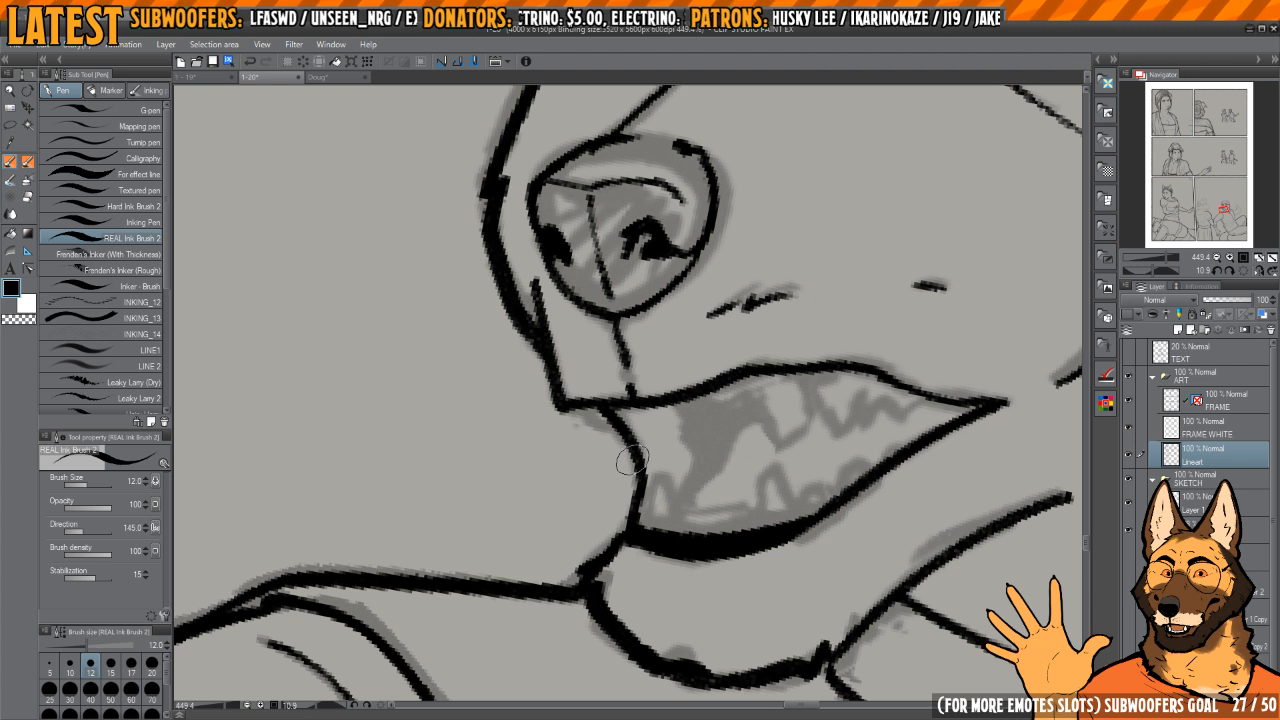
{"action": "left_click_drag", "start_coordinate": [605, 420], "coordinate": [643, 478]}
{"action": "mouse_move", "coordinate": [745, 421]}
{"action": "left_mouse_down"}
{"action": "mouse_move", "coordinate": [717, 403]}
{"action": "mouse_move", "coordinate": [751, 410]}
{"action": "left_mouse_up"}
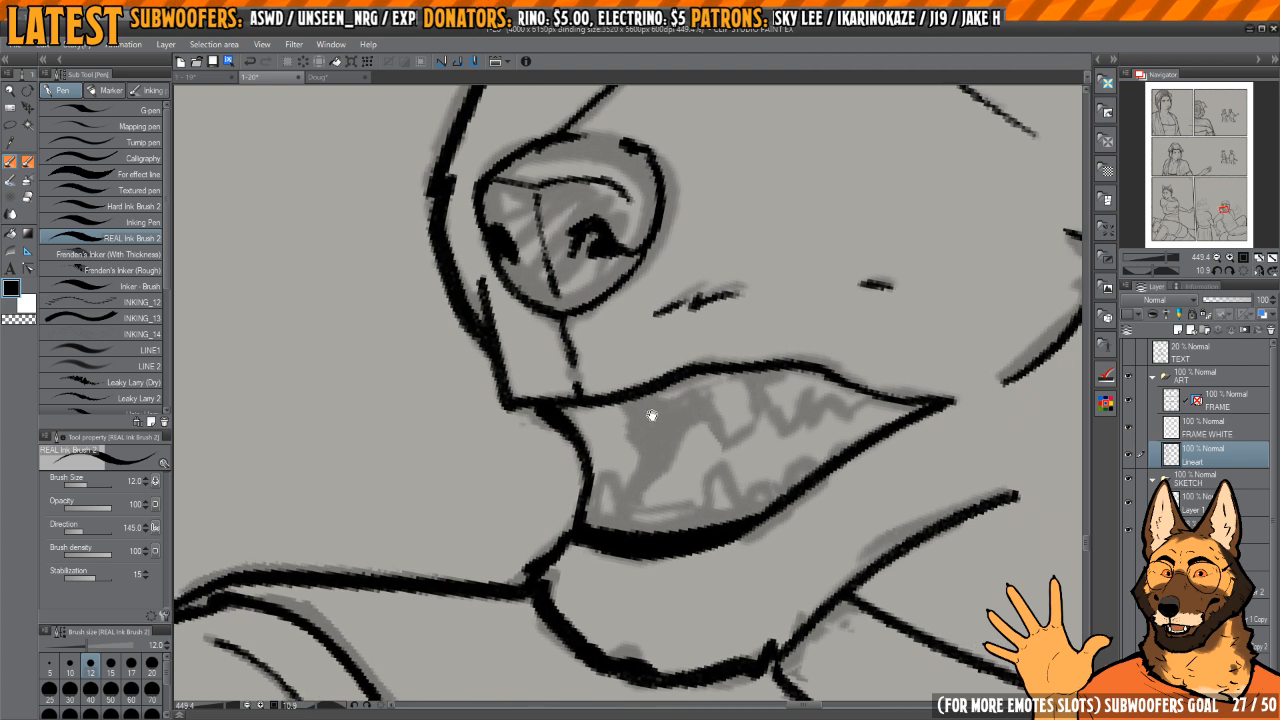
{"action": "left_click_drag", "start_coordinate": [651, 417], "coordinate": [697, 446]}
{"action": "key", "text": "c"}
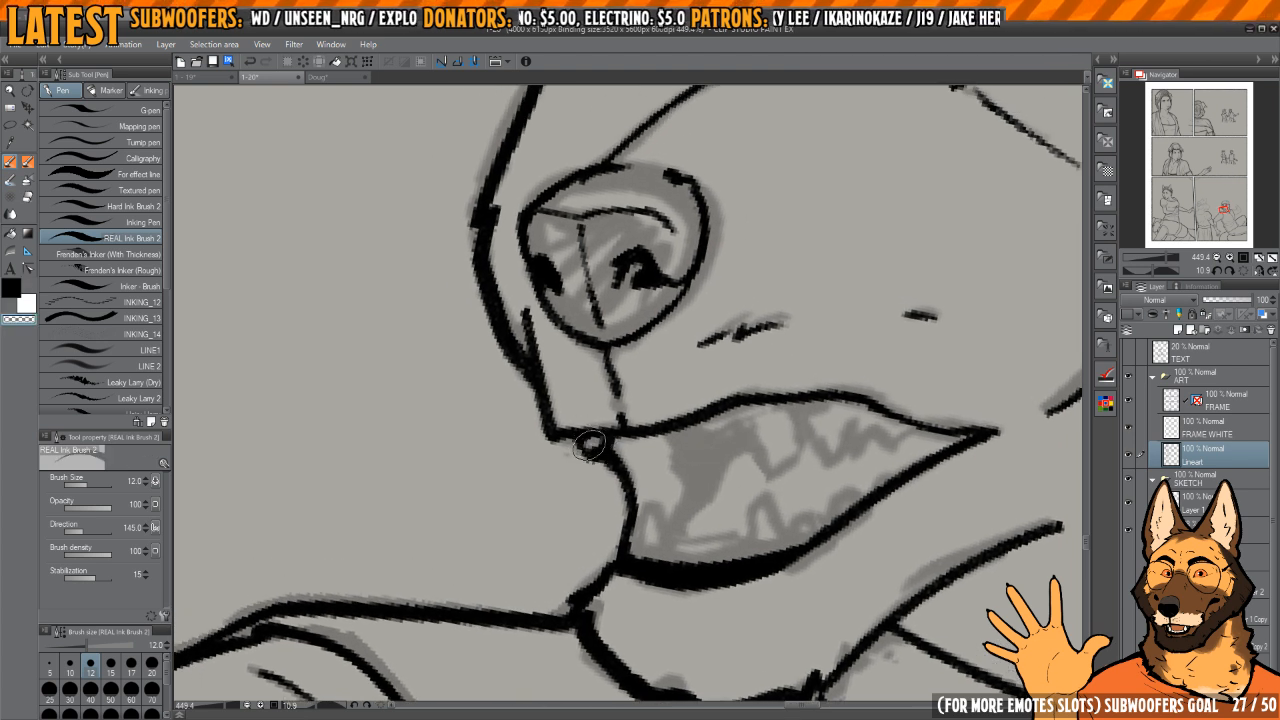
{"action": "key", "text": "c"}
{"action": "left_click_drag", "start_coordinate": [578, 440], "coordinate": [597, 460]}
Step: Ink the large upper fang, slim its edges to a sharp point, and add a small tooth in front of it
{"action": "mouse_move", "coordinate": [783, 431]}
{"action": "left_mouse_down"}
{"action": "mouse_move", "coordinate": [727, 423]}
{"action": "mouse_move", "coordinate": [730, 413]}
{"action": "mouse_move", "coordinate": [717, 449]}
{"action": "mouse_move", "coordinate": [748, 398]}
{"action": "mouse_move", "coordinate": [773, 390]}
{"action": "left_mouse_up"}
{"action": "key", "text": "ctrl+z"}
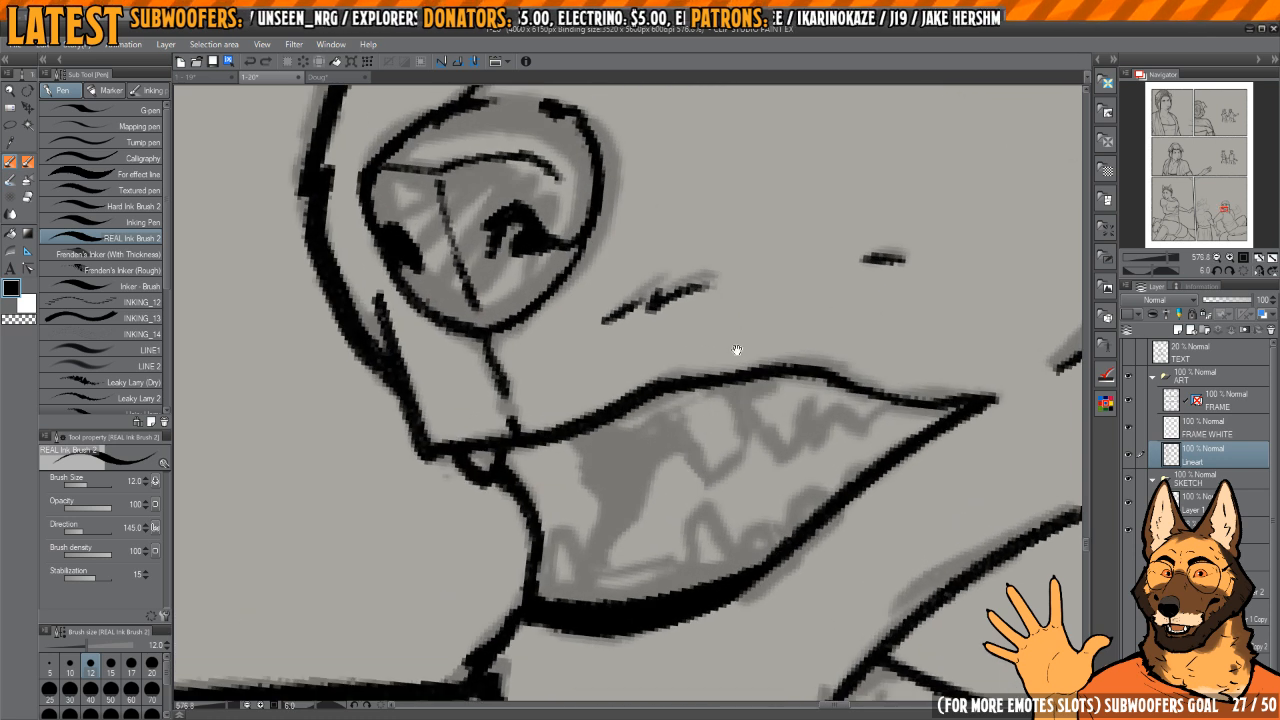
{"action": "mouse_move", "coordinate": [738, 351]}
{"action": "left_mouse_down"}
{"action": "mouse_move", "coordinate": [701, 484]}
{"action": "mouse_move", "coordinate": [739, 392]}
{"action": "left_mouse_up"}
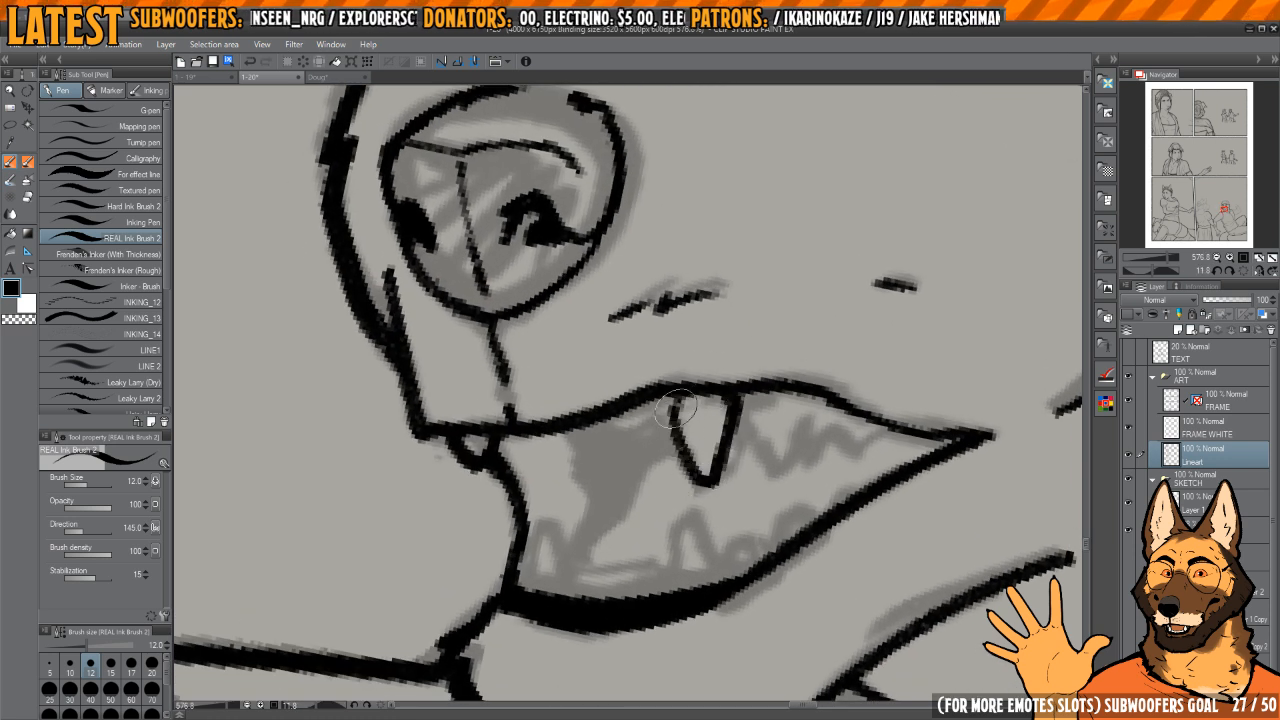
{"action": "key", "text": "c"}
{"action": "left_click_drag", "start_coordinate": [657, 411], "coordinate": [692, 481]}
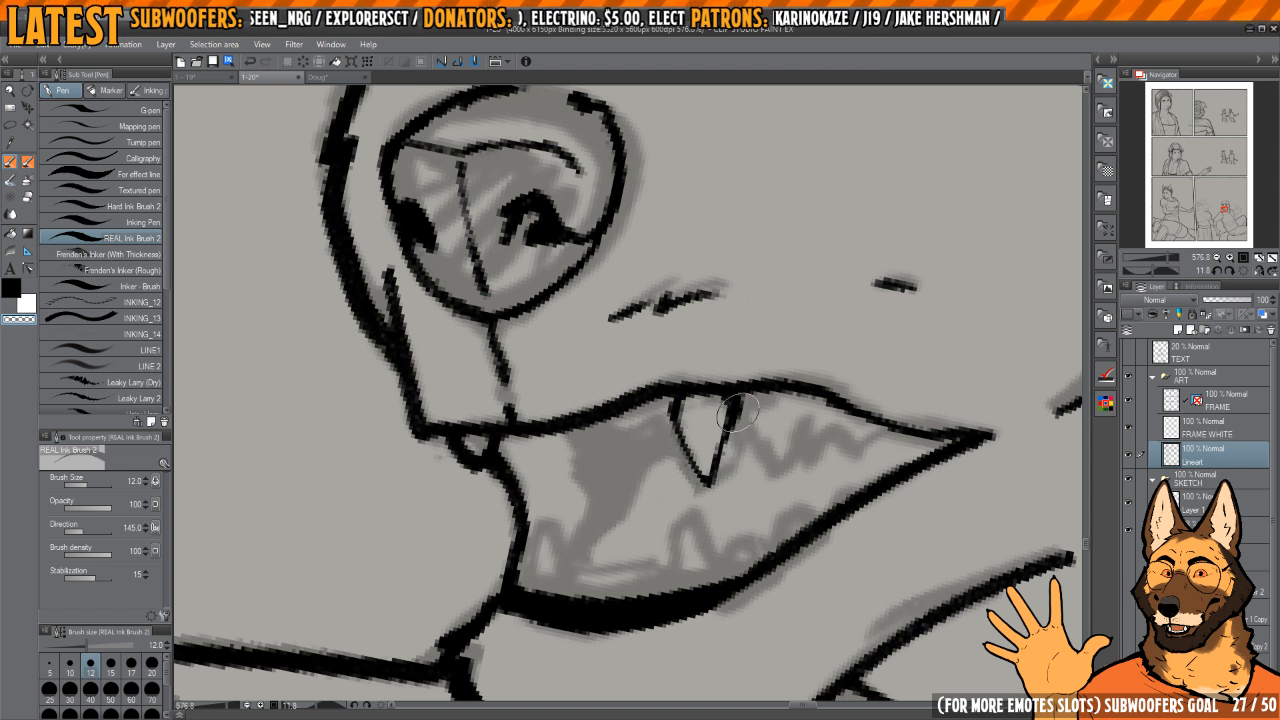
{"action": "key", "text": "c"}
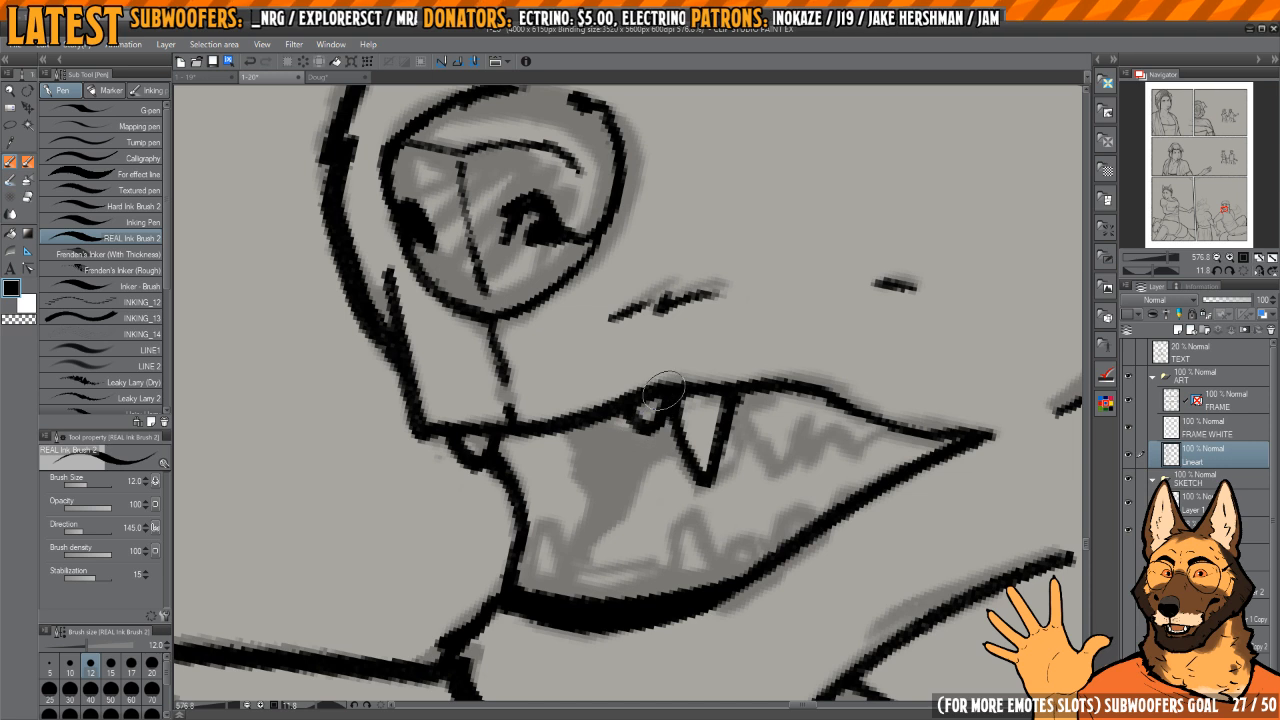
Step: Ink the jagged upper teeth behind the fang and trim their lower edge with the transparent colour
{"action": "left_click_drag", "start_coordinate": [790, 426], "coordinate": [676, 413]}
{"action": "scroll", "coordinate": [663, 399], "scroll_direction": "up", "scroll_amount": 2}
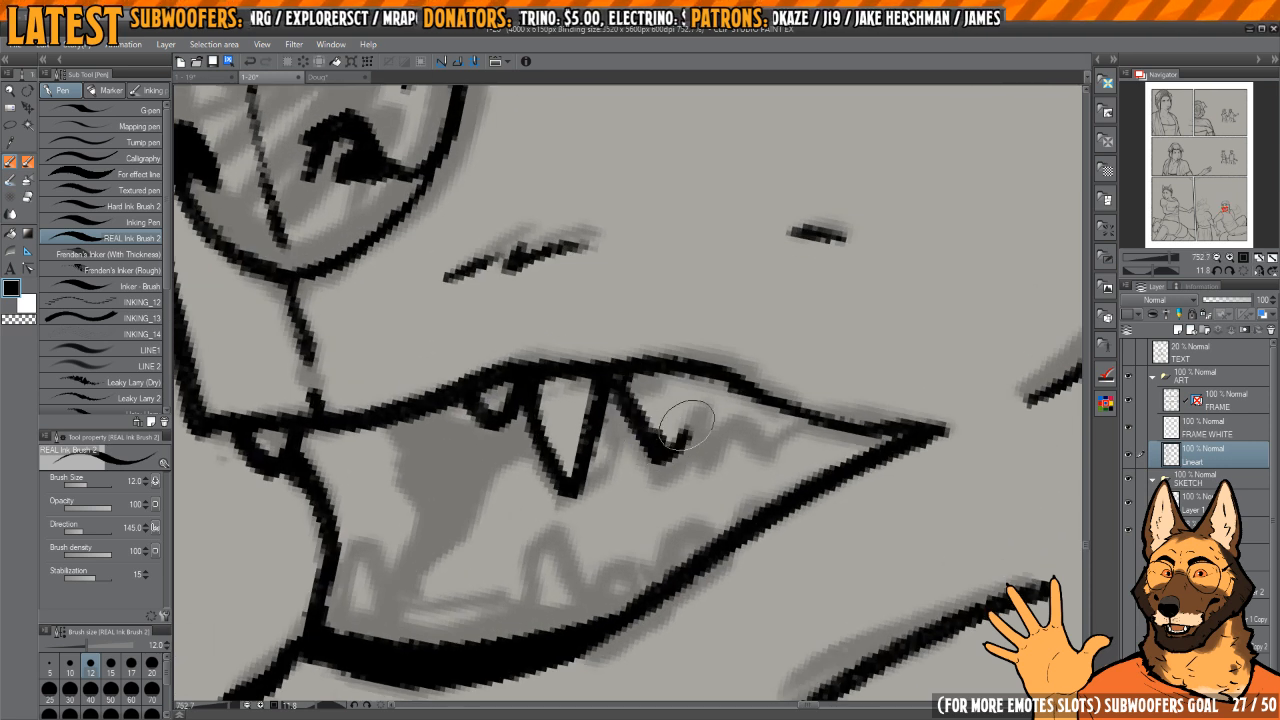
{"action": "key", "text": "c"}
{"action": "key", "text": "c"}
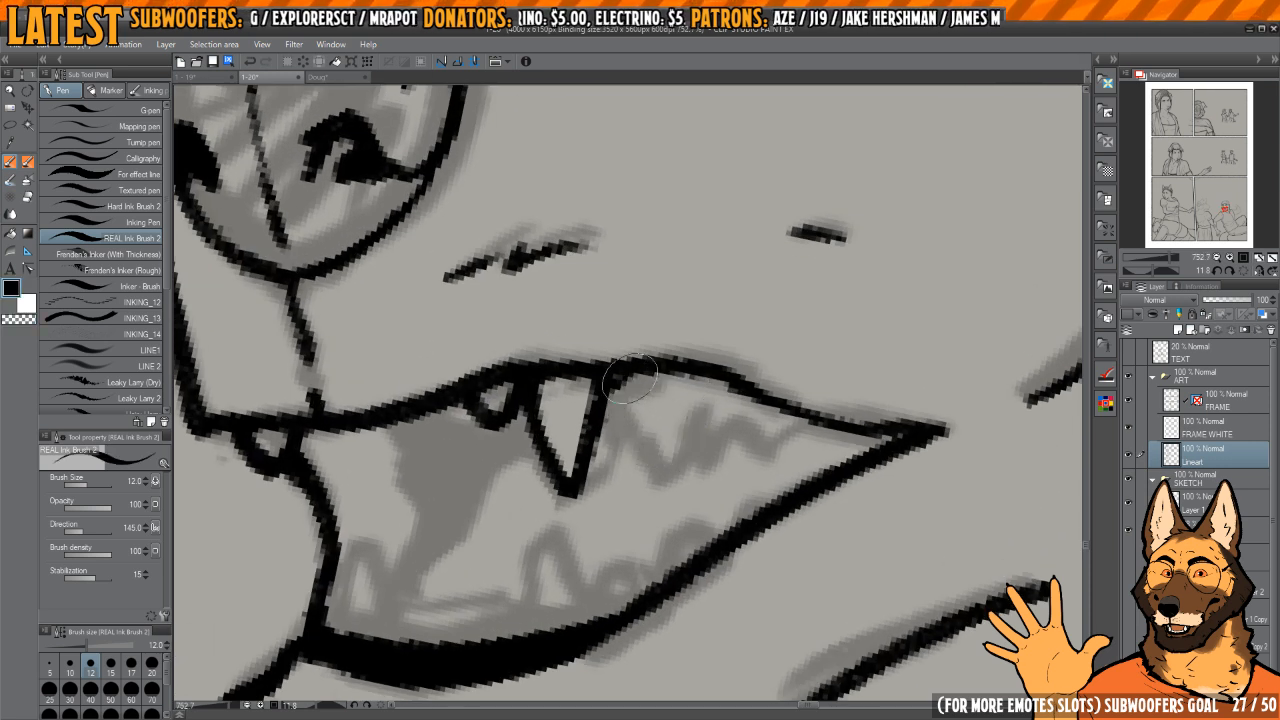
{"action": "key", "text": "c"}
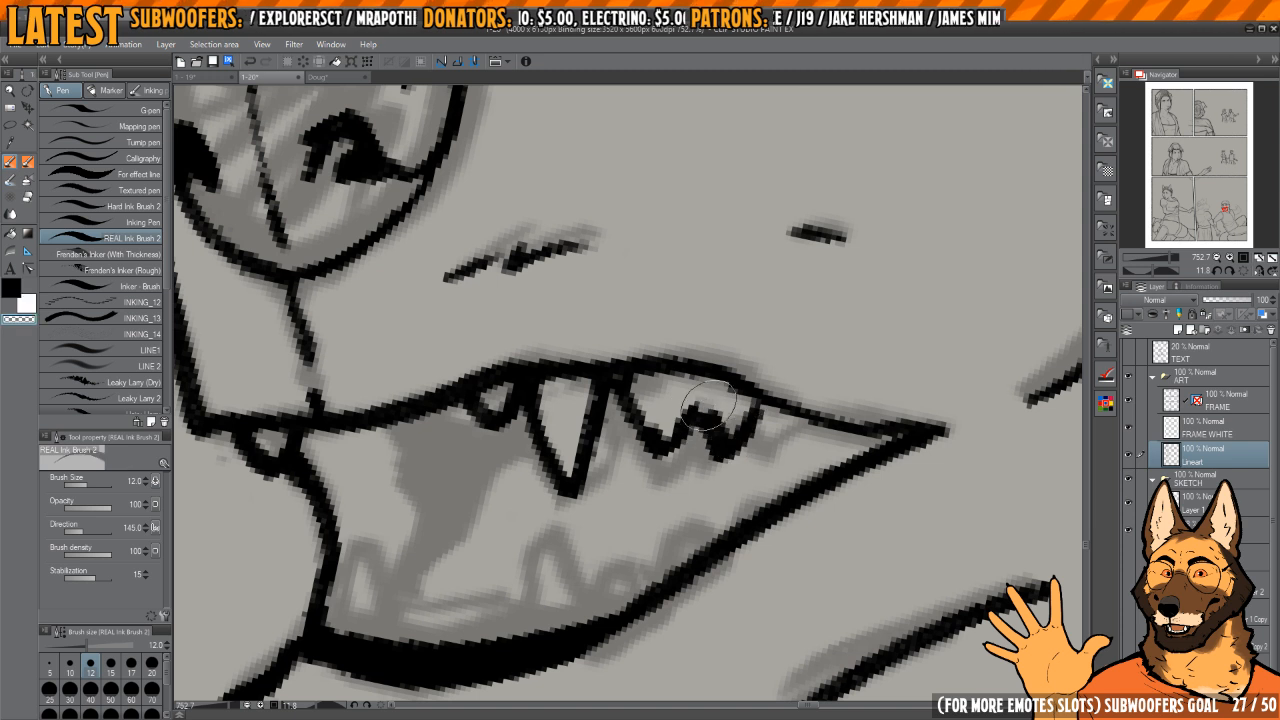
{"action": "key", "text": "c"}
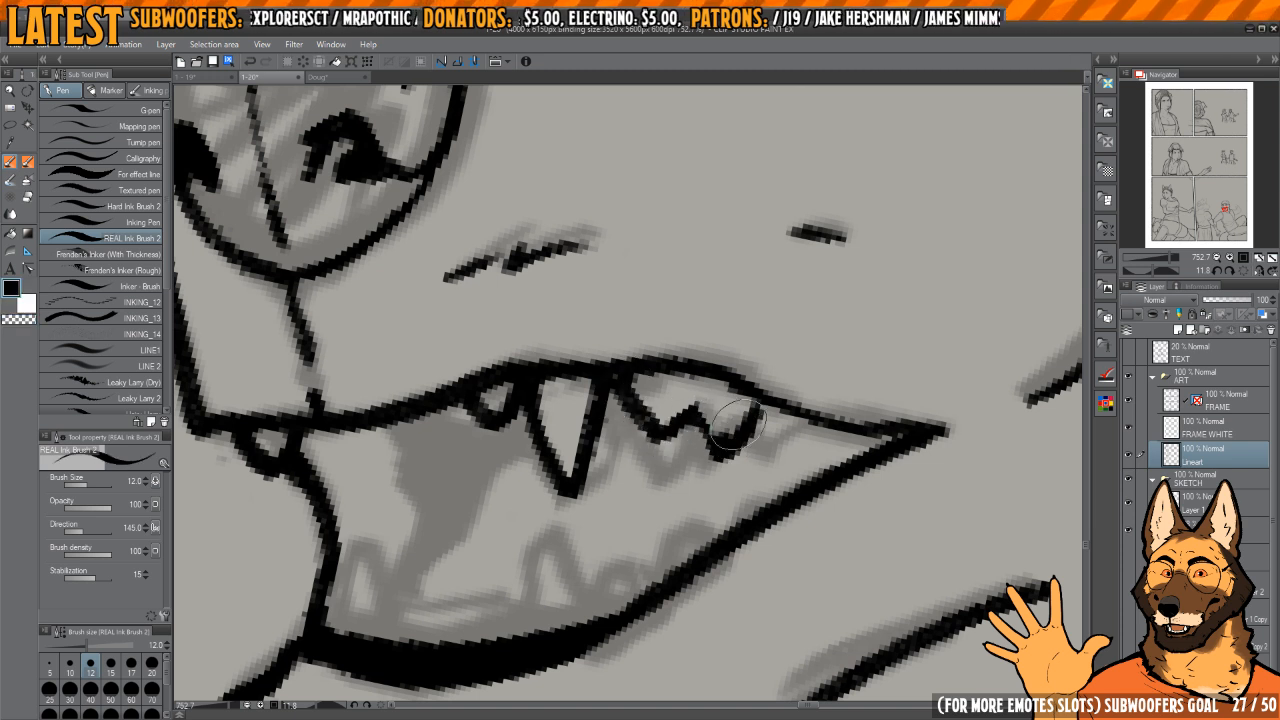
{"action": "left_click_drag", "start_coordinate": [796, 403], "coordinate": [764, 371]}
Step: Ink the rear lower fang rising from the lower lip beneath the upper fang
{"action": "left_click_drag", "start_coordinate": [674, 482], "coordinate": [691, 399]}
{"action": "left_click_drag", "start_coordinate": [542, 433], "coordinate": [712, 412]}
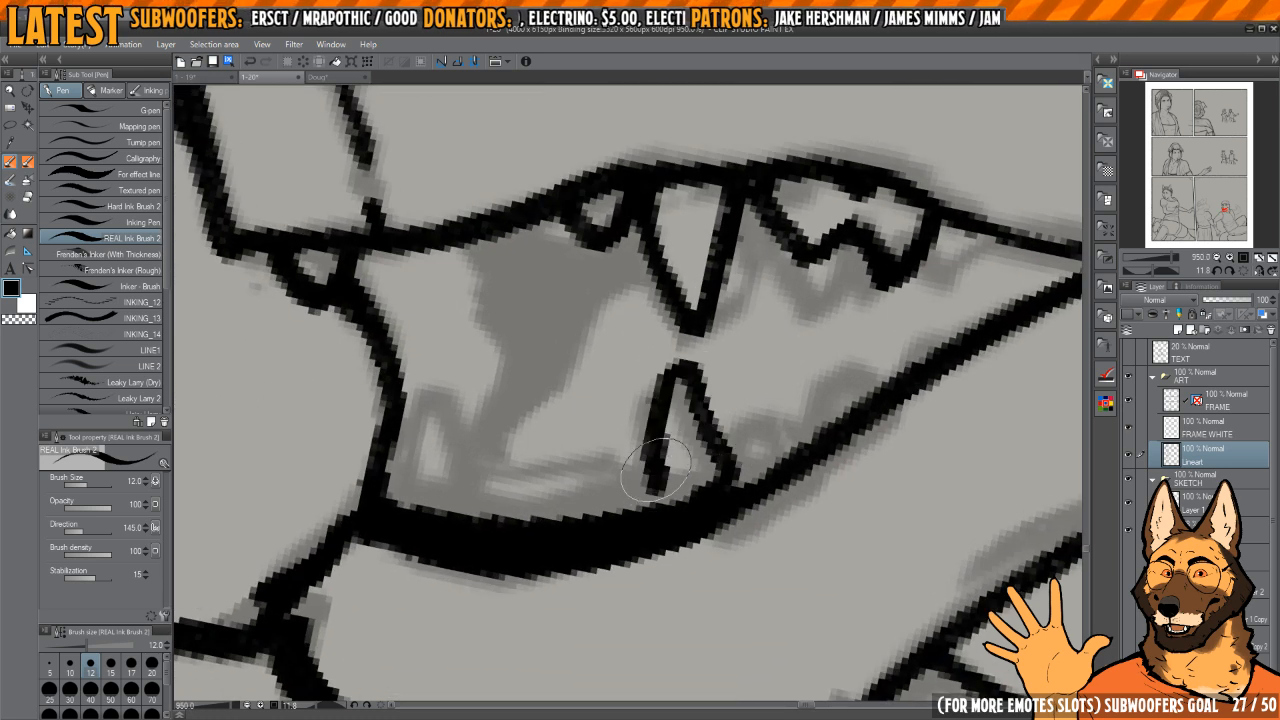
{"action": "left_click_drag", "start_coordinate": [656, 470], "coordinate": [664, 500]}
{"action": "left_click_drag", "start_coordinate": [588, 449], "coordinate": [750, 447]}
{"action": "mouse_move", "coordinate": [570, 514]}
{"action": "left_mouse_down"}
{"action": "mouse_move", "coordinate": [607, 391]}
{"action": "mouse_move", "coordinate": [604, 441]}
{"action": "left_mouse_up"}
{"action": "key", "text": "ctrl+z"}
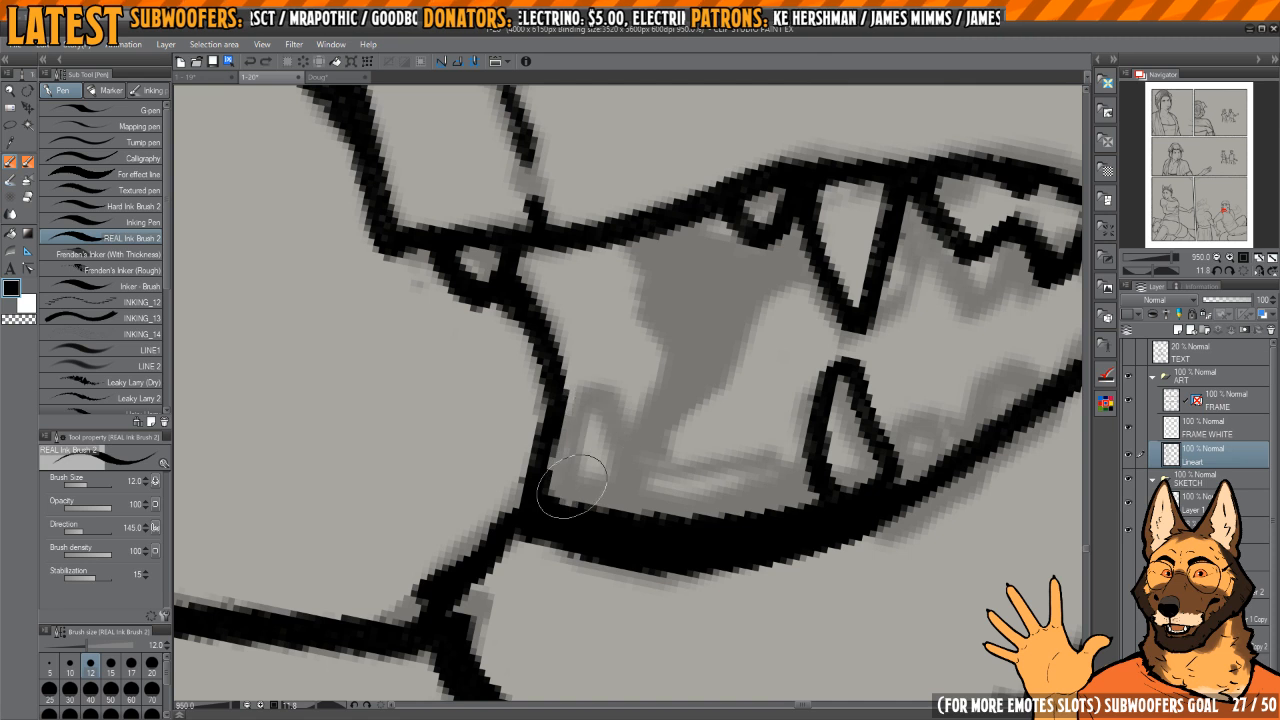
Step: Ink the front lower fang and the line of front teeth joining it to the rear lower fang
{"action": "left_click_drag", "start_coordinate": [571, 486], "coordinate": [591, 384]}
{"action": "mouse_move", "coordinate": [616, 475]}
{"action": "left_mouse_down"}
{"action": "mouse_move", "coordinate": [594, 463]}
{"action": "mouse_move", "coordinate": [665, 459]}
{"action": "left_mouse_up"}
{"action": "left_click_drag", "start_coordinate": [687, 457], "coordinate": [652, 446]}
{"action": "left_click_drag", "start_coordinate": [610, 457], "coordinate": [742, 436]}
{"action": "key", "text": "c"}
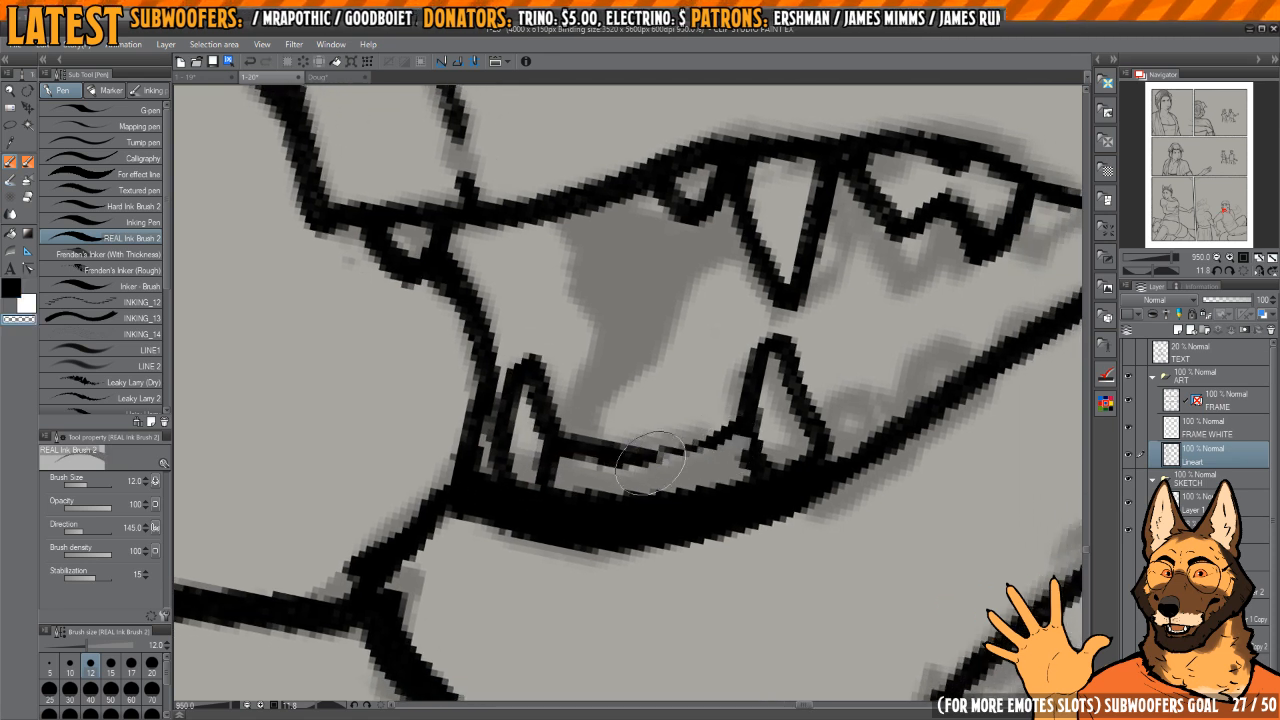
Step: Thin and smooth the line between the two lower fangs, trimming its excess ink
{"action": "mouse_move", "coordinate": [570, 458]}
{"action": "left_mouse_down"}
{"action": "mouse_move", "coordinate": [556, 471]}
{"action": "mouse_move", "coordinate": [582, 451]}
{"action": "left_mouse_up"}
{"action": "key", "text": "c"}
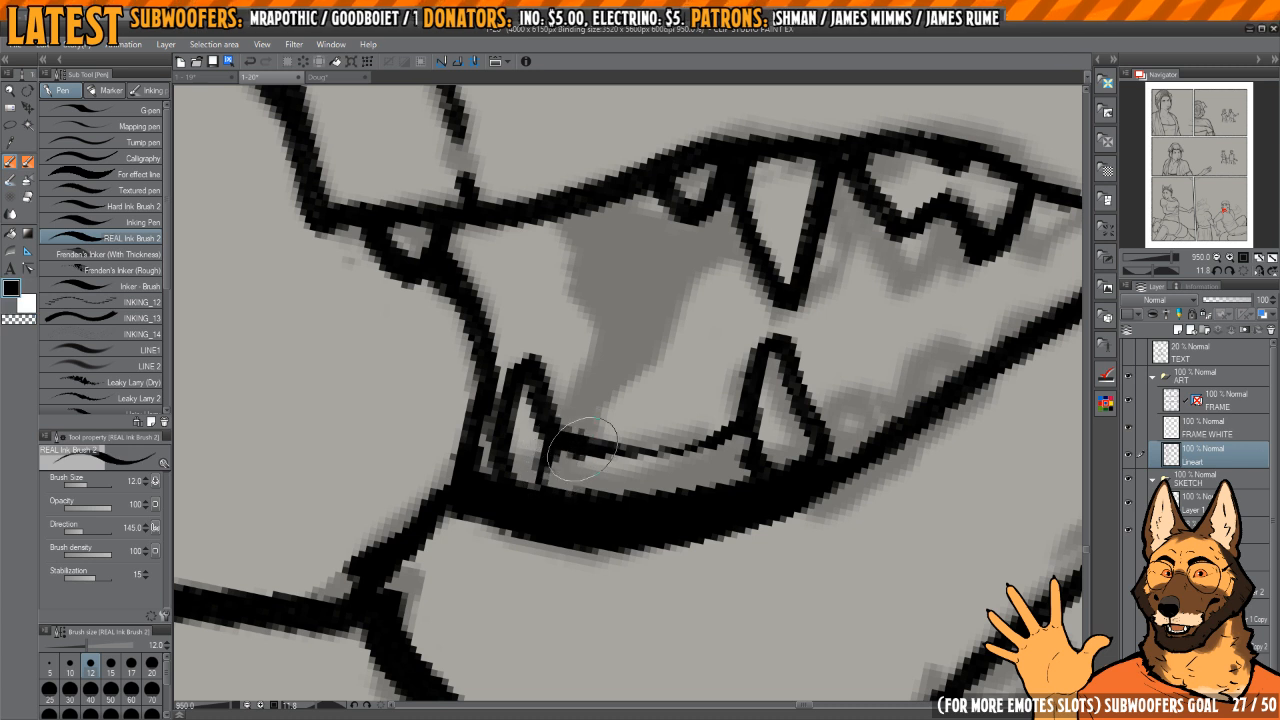
{"action": "left_click_drag", "start_coordinate": [712, 437], "coordinate": [686, 435]}
{"action": "left_click_drag", "start_coordinate": [545, 443], "coordinate": [688, 432]}
{"action": "key", "text": "c"}
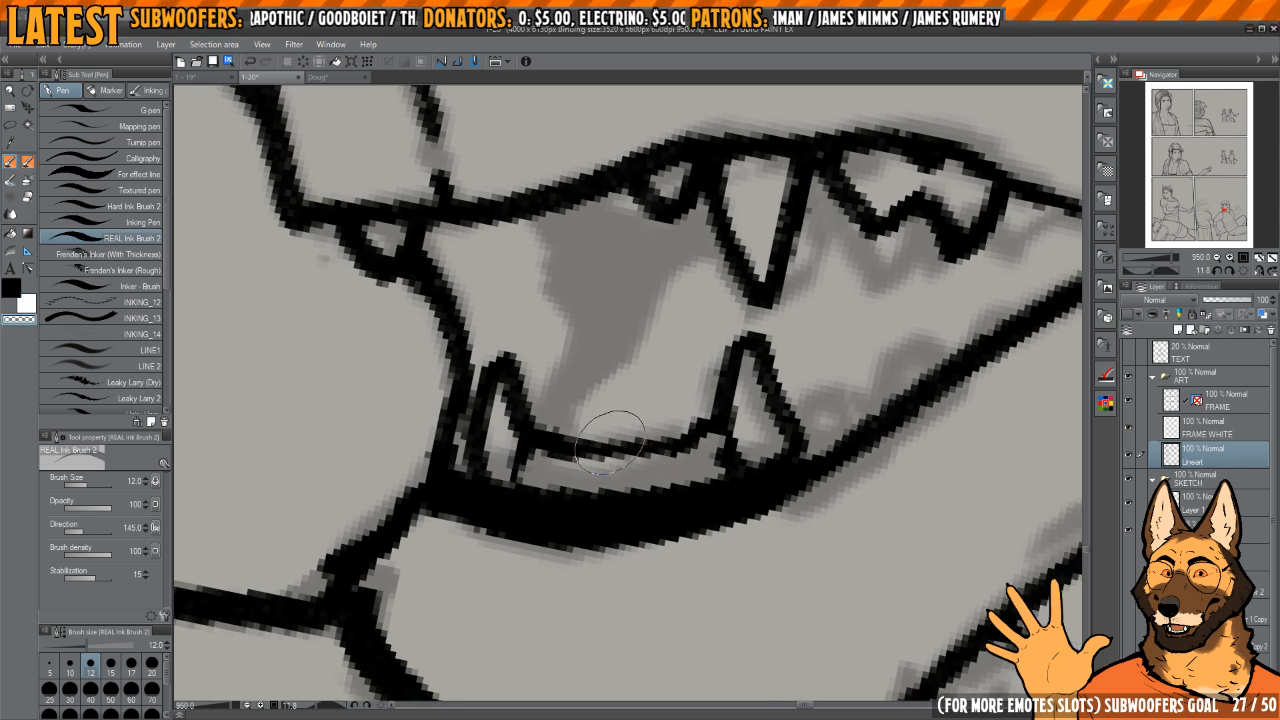
{"action": "left_click_drag", "start_coordinate": [570, 433], "coordinate": [698, 415]}
{"action": "key", "text": "c"}
Step: Ink the bases of the lower teeth along the lip and the row of small rounded teeth behind the rear fang
{"action": "left_click_drag", "start_coordinate": [684, 484], "coordinate": [760, 463]}
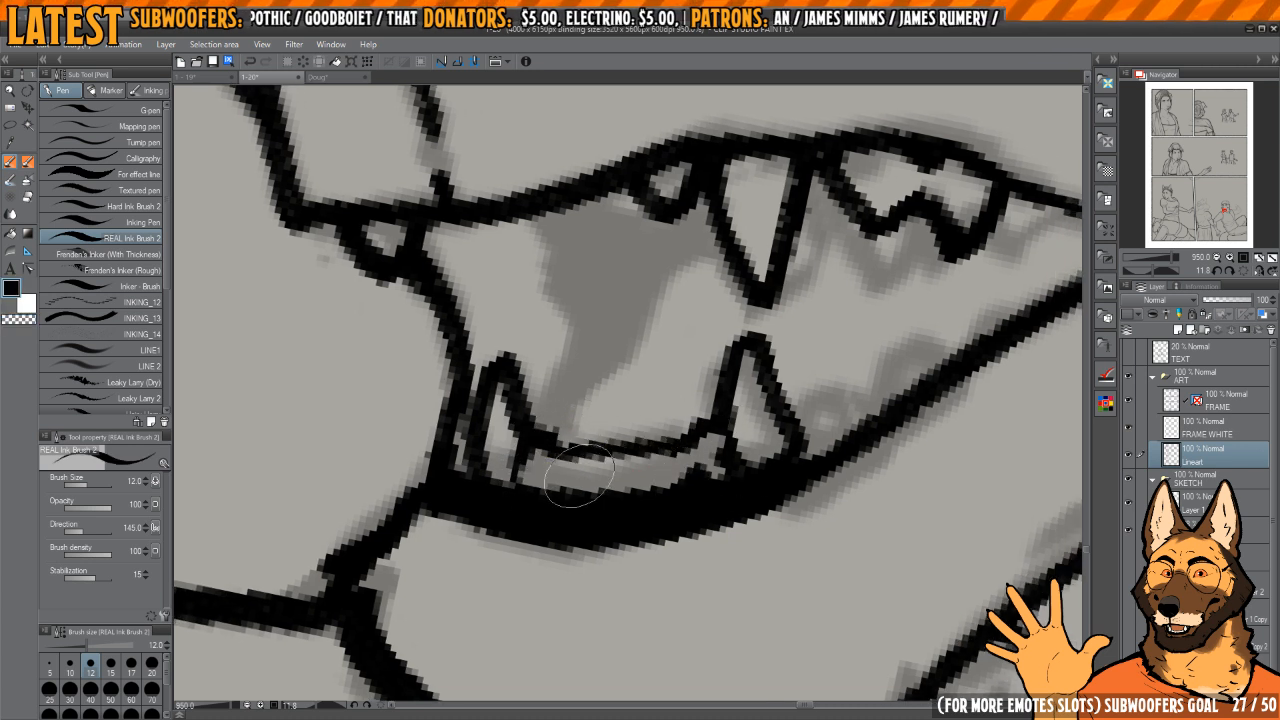
{"action": "left_click_drag", "start_coordinate": [576, 487], "coordinate": [548, 491]}
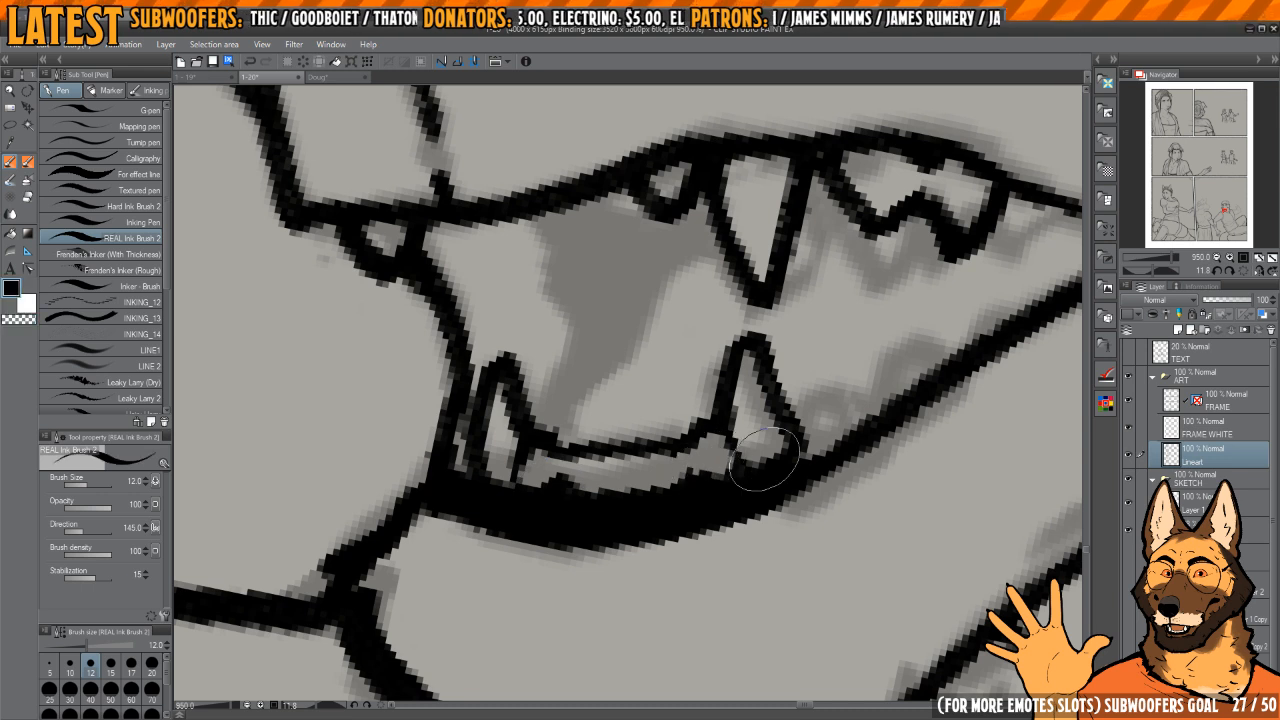
{"action": "mouse_move", "coordinate": [846, 401]}
{"action": "left_mouse_down"}
{"action": "mouse_move", "coordinate": [681, 426]}
{"action": "mouse_move", "coordinate": [678, 442]}
{"action": "mouse_move", "coordinate": [690, 472]}
{"action": "mouse_move", "coordinate": [739, 397]}
{"action": "mouse_move", "coordinate": [786, 404]}
{"action": "mouse_move", "coordinate": [843, 386]}
{"action": "left_mouse_up"}
{"action": "mouse_move", "coordinate": [870, 323]}
{"action": "left_mouse_down"}
{"action": "mouse_move", "coordinate": [826, 331]}
{"action": "mouse_move", "coordinate": [808, 382]}
{"action": "mouse_move", "coordinate": [827, 380]}
{"action": "left_mouse_up"}
{"action": "mouse_move", "coordinate": [766, 334]}
{"action": "left_mouse_down"}
{"action": "mouse_move", "coordinate": [785, 379]}
{"action": "mouse_move", "coordinate": [840, 350]}
{"action": "left_mouse_up"}
Step: Fill the dark mouth interior between the front teeth and the upper fang in solid black
{"action": "scroll", "coordinate": [756, 344], "scroll_direction": "down", "scroll_amount": 6}
{"action": "scroll", "coordinate": [648, 364], "scroll_direction": "up", "scroll_amount": 4}
{"action": "left_click_drag", "start_coordinate": [660, 391], "coordinate": [693, 406]}
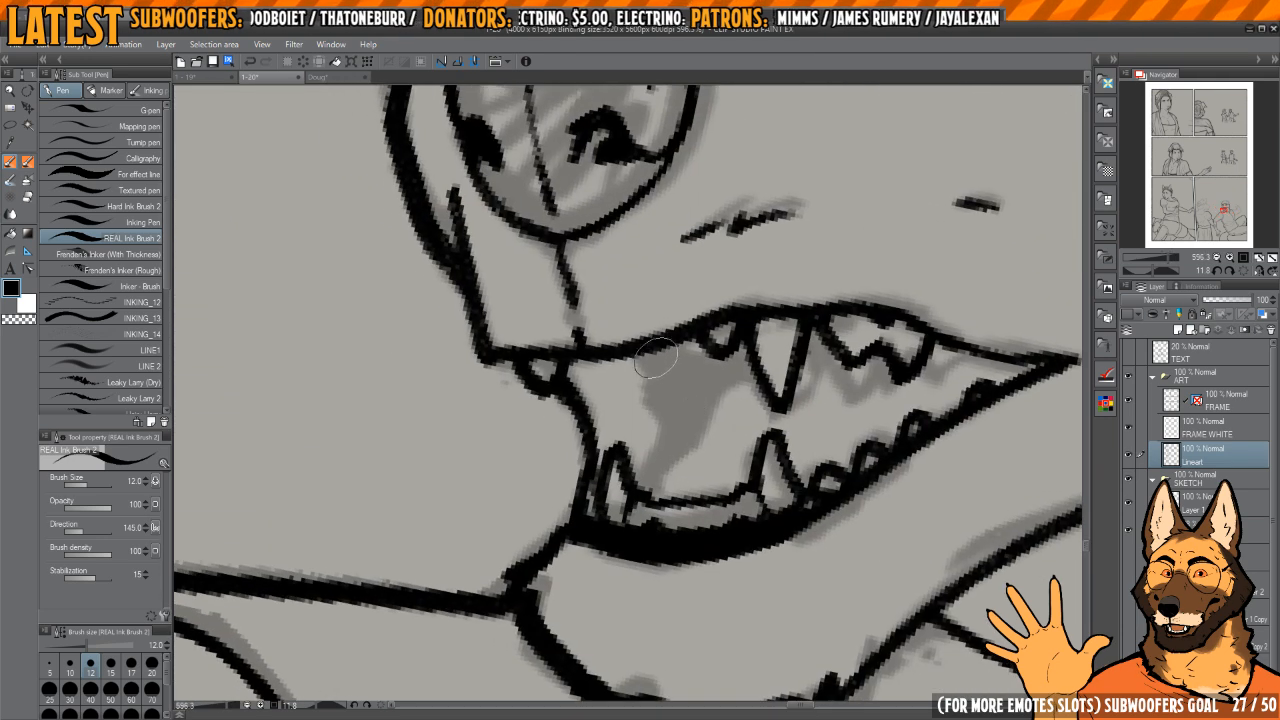
{"action": "mouse_move", "coordinate": [645, 355]}
{"action": "left_mouse_down"}
{"action": "mouse_move", "coordinate": [663, 408]}
{"action": "mouse_move", "coordinate": [644, 456]}
{"action": "mouse_move", "coordinate": [703, 384]}
{"action": "mouse_move", "coordinate": [650, 450]}
{"action": "mouse_move", "coordinate": [690, 360]}
{"action": "mouse_move", "coordinate": [715, 345]}
{"action": "mouse_move", "coordinate": [728, 355]}
{"action": "mouse_move", "coordinate": [700, 340]}
{"action": "left_mouse_up"}
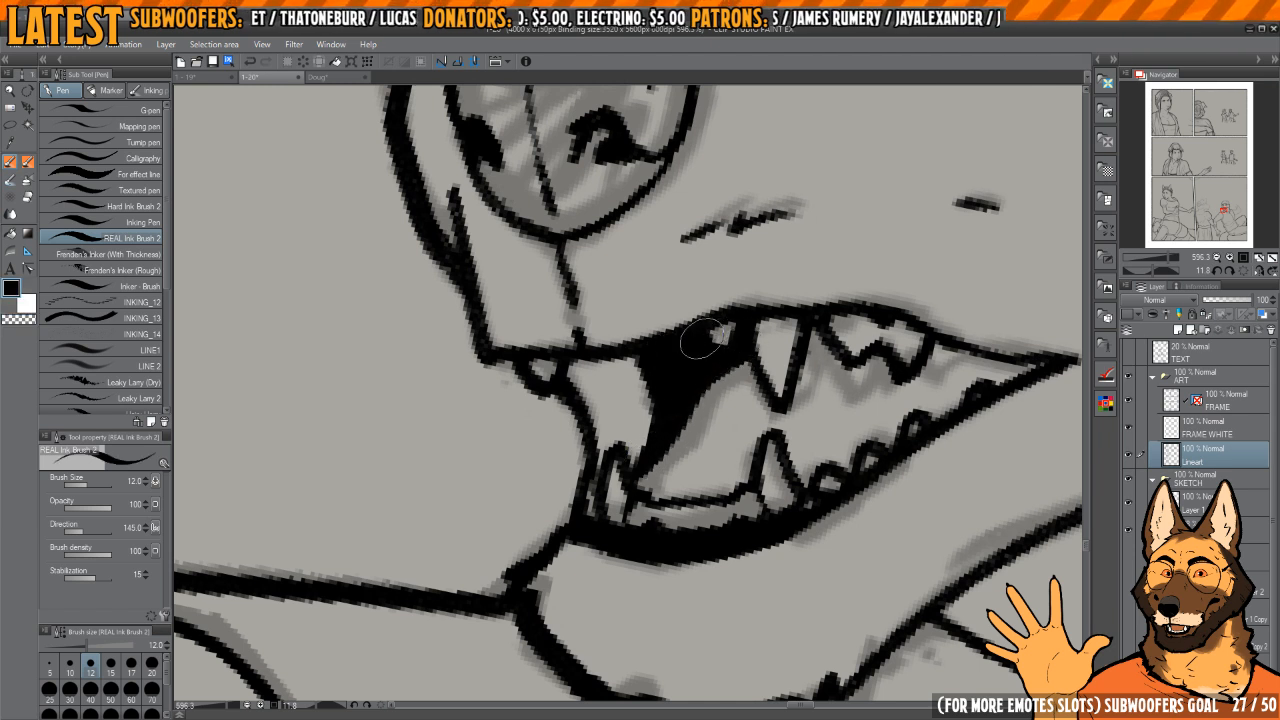
{"action": "scroll", "coordinate": [722, 341], "scroll_direction": "down", "scroll_amount": 4}
Step: Examine the inked head in mirrored and normal views, then reset the canvas rotation to upright
{"action": "mouse_move", "coordinate": [862, 275]}
{"action": "left_mouse_down"}
{"action": "mouse_move", "coordinate": [735, 346]}
{"action": "mouse_move", "coordinate": [745, 334]}
{"action": "left_mouse_up"}
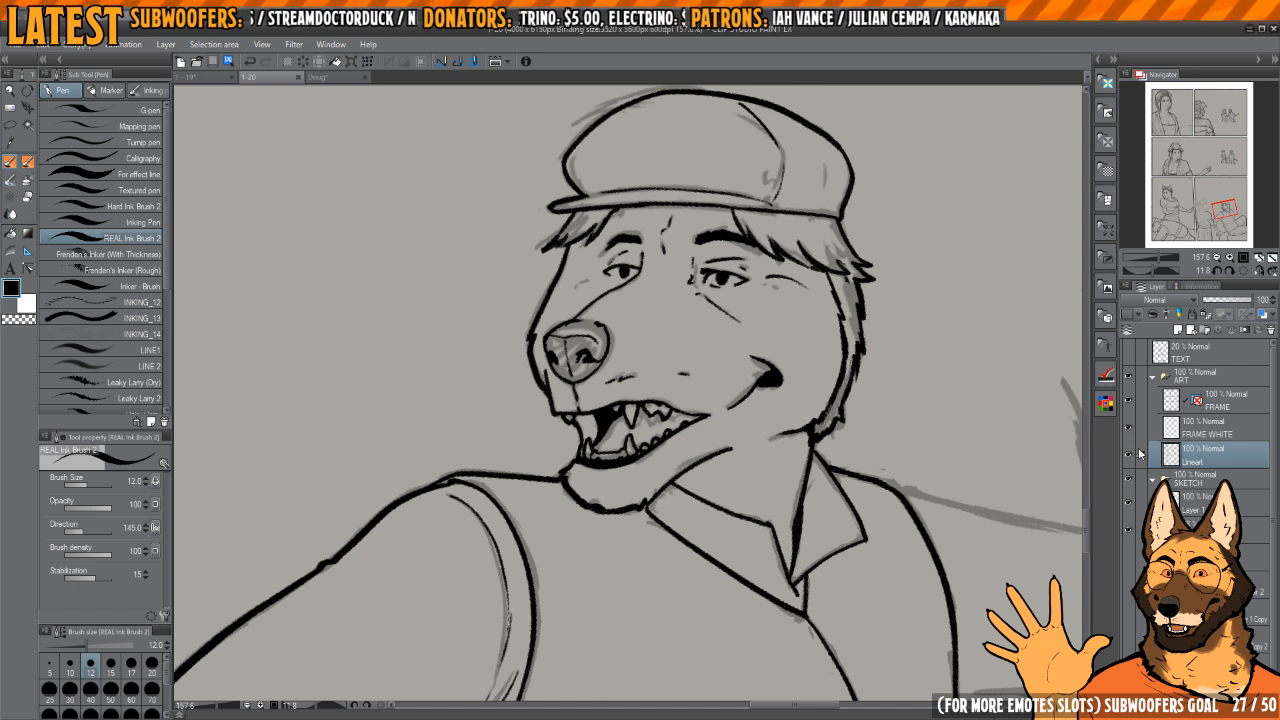
{"action": "key", "text": "h"}
{"action": "key", "text": "h"}
{"action": "key", "text": "h"}
{"action": "left_click_drag", "start_coordinate": [718, 314], "coordinate": [716, 381]}
{"action": "scroll", "coordinate": [692, 345], "scroll_direction": "up", "scroll_amount": 3}
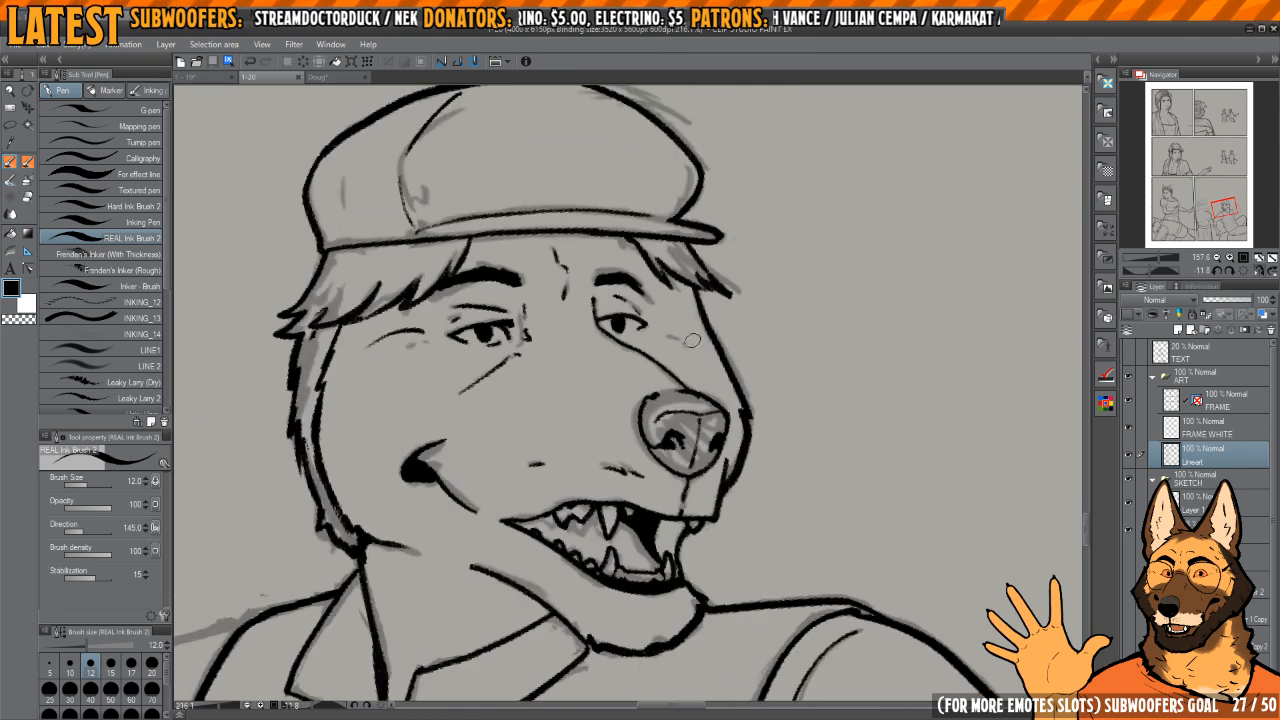
{"action": "scroll", "coordinate": [692, 340], "scroll_direction": "down", "scroll_amount": 4}
{"action": "left_click_drag", "start_coordinate": [817, 258], "coordinate": [878, 262]}
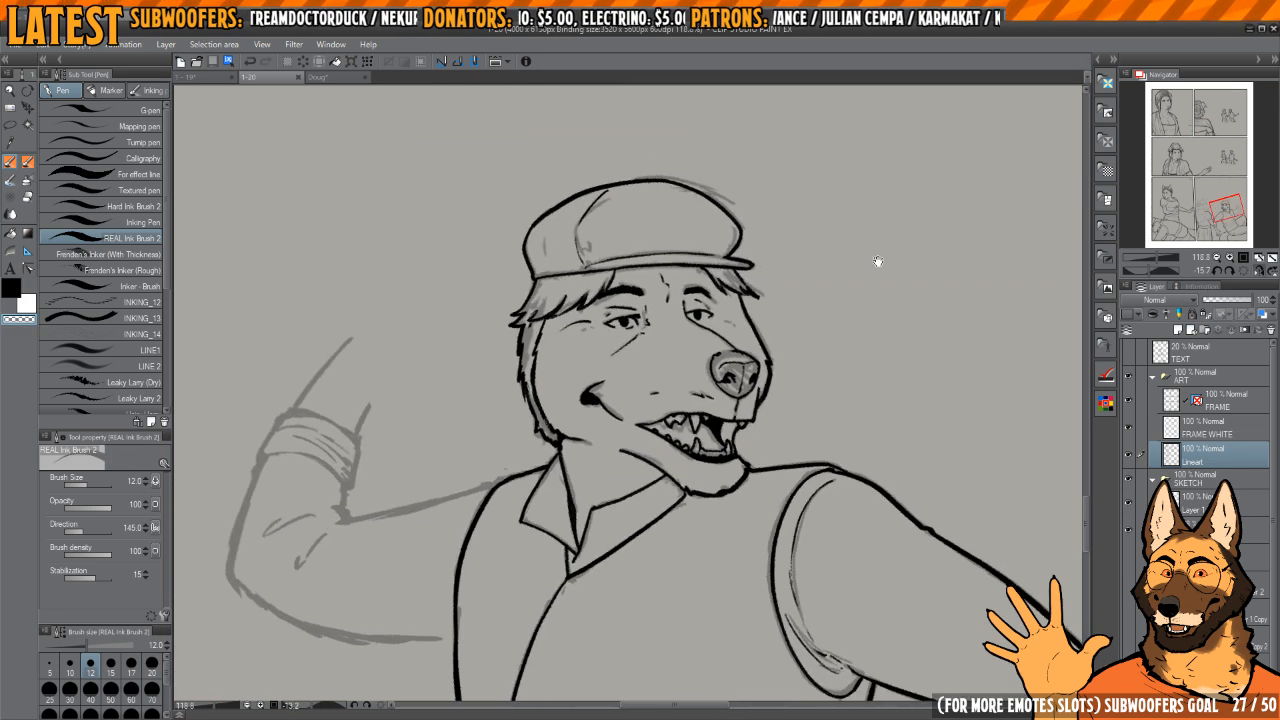
{"action": "left_click", "coordinate": [1244, 272]}
{"action": "left_click_drag", "start_coordinate": [809, 323], "coordinate": [837, 345]}
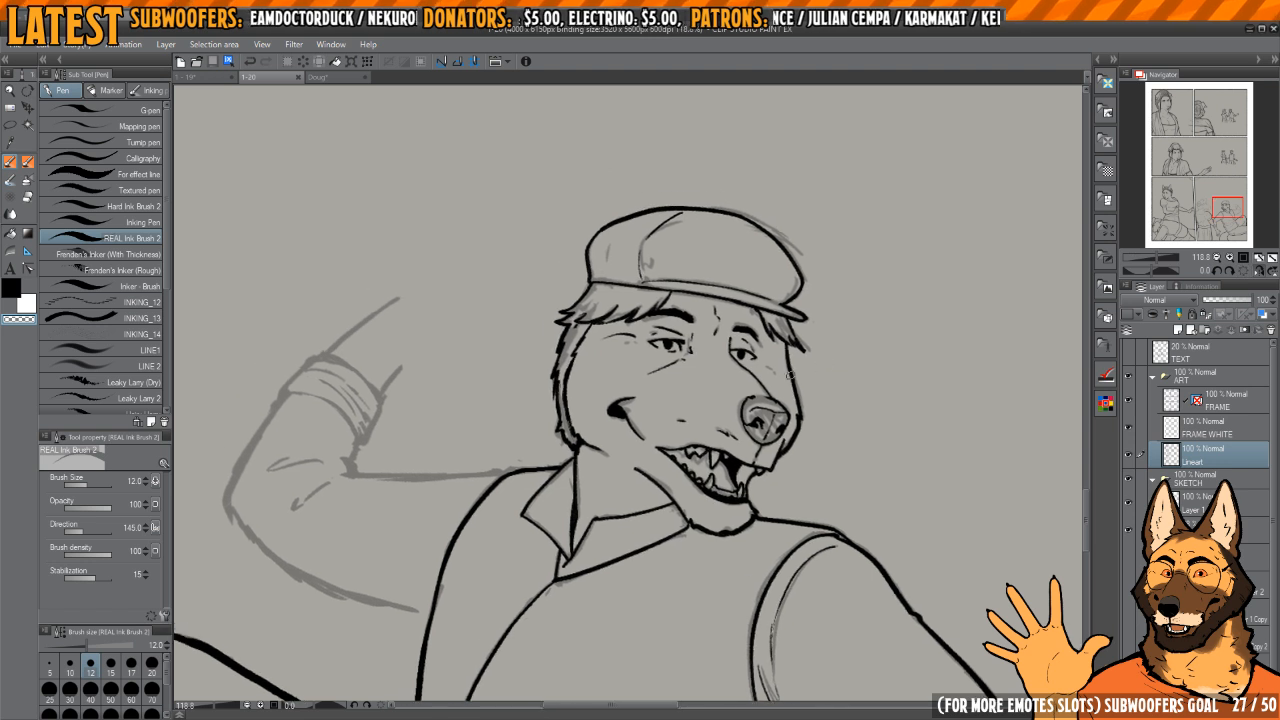
Step: Lasso-select the man's cap, fringe and back hair, leaving the near eyebrow out of the selection
{"action": "key", "text": "m"}
{"action": "mouse_move", "coordinate": [696, 319]}
{"action": "left_mouse_down"}
{"action": "mouse_move", "coordinate": [734, 350]}
{"action": "mouse_move", "coordinate": [650, 497]}
{"action": "mouse_move", "coordinate": [796, 180]}
{"action": "left_mouse_up"}
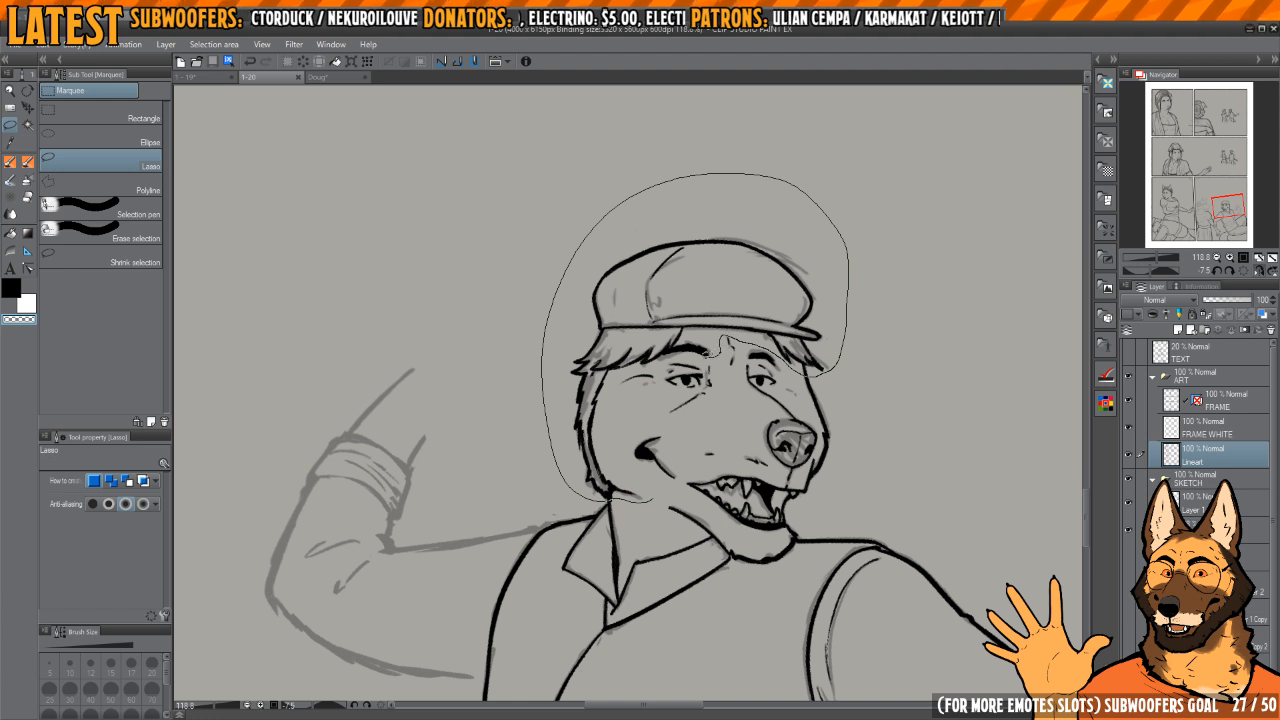
{"action": "left_click_drag", "start_coordinate": [620, 436], "coordinate": [622, 472]}
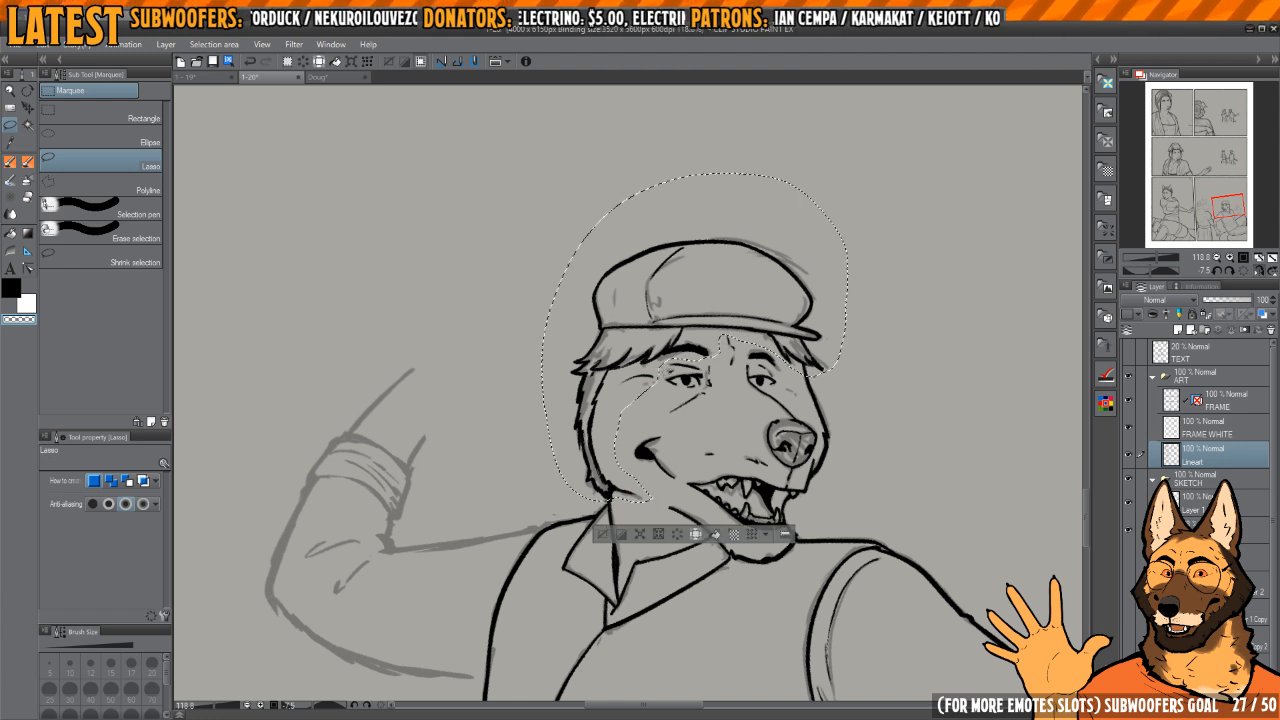
{"action": "scroll", "coordinate": [761, 380], "scroll_direction": "up", "scroll_amount": 2}
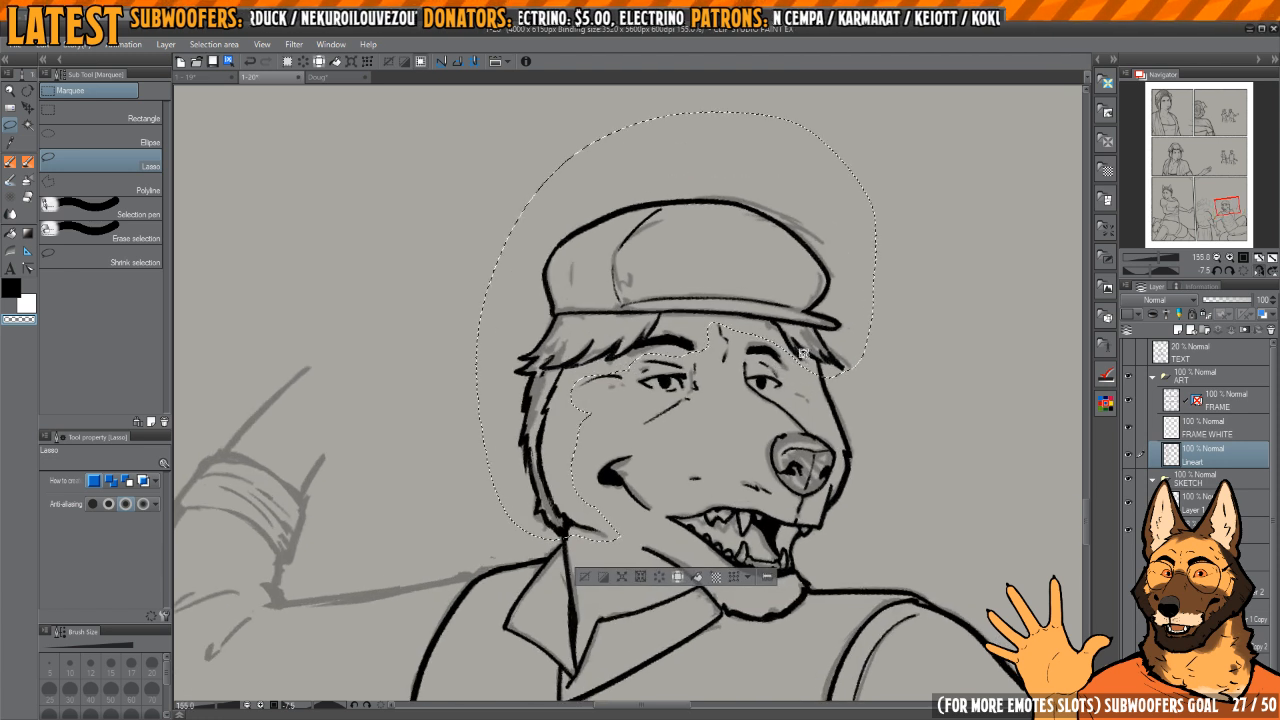
{"action": "key", "text": "k"}
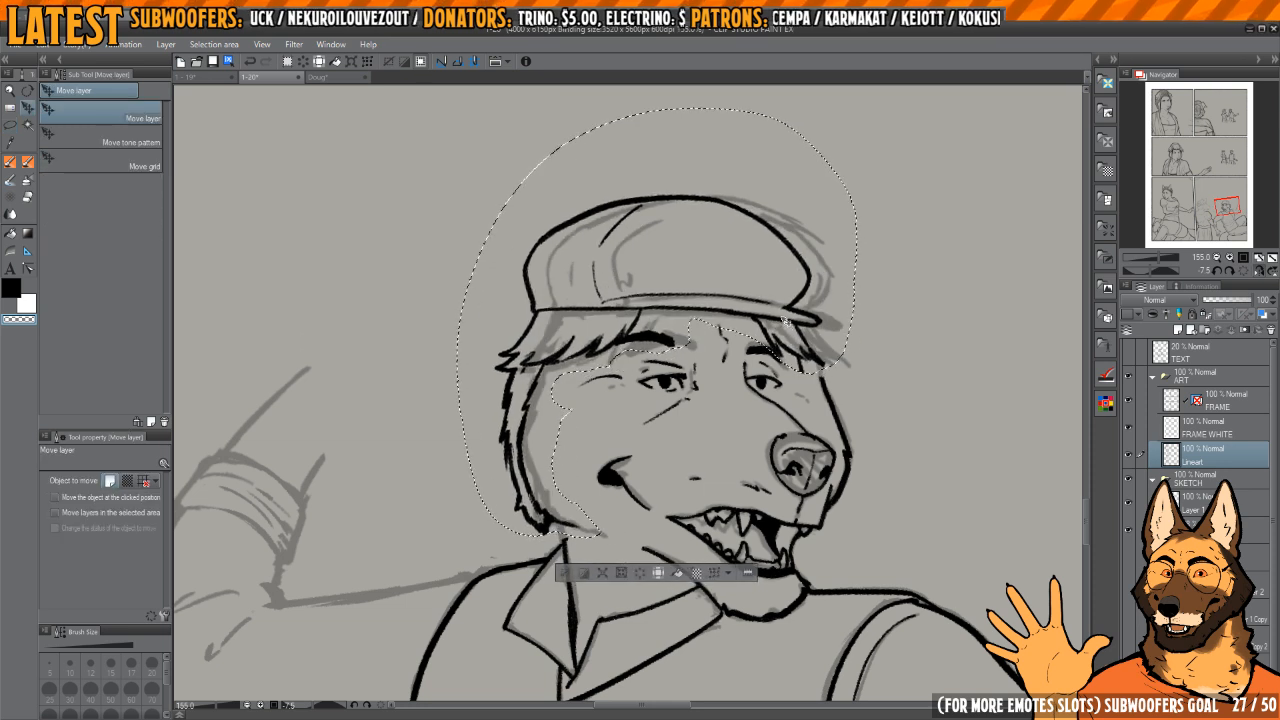
{"action": "scroll", "coordinate": [694, 341], "scroll_direction": "up", "scroll_amount": 2}
{"action": "key", "text": "m"}
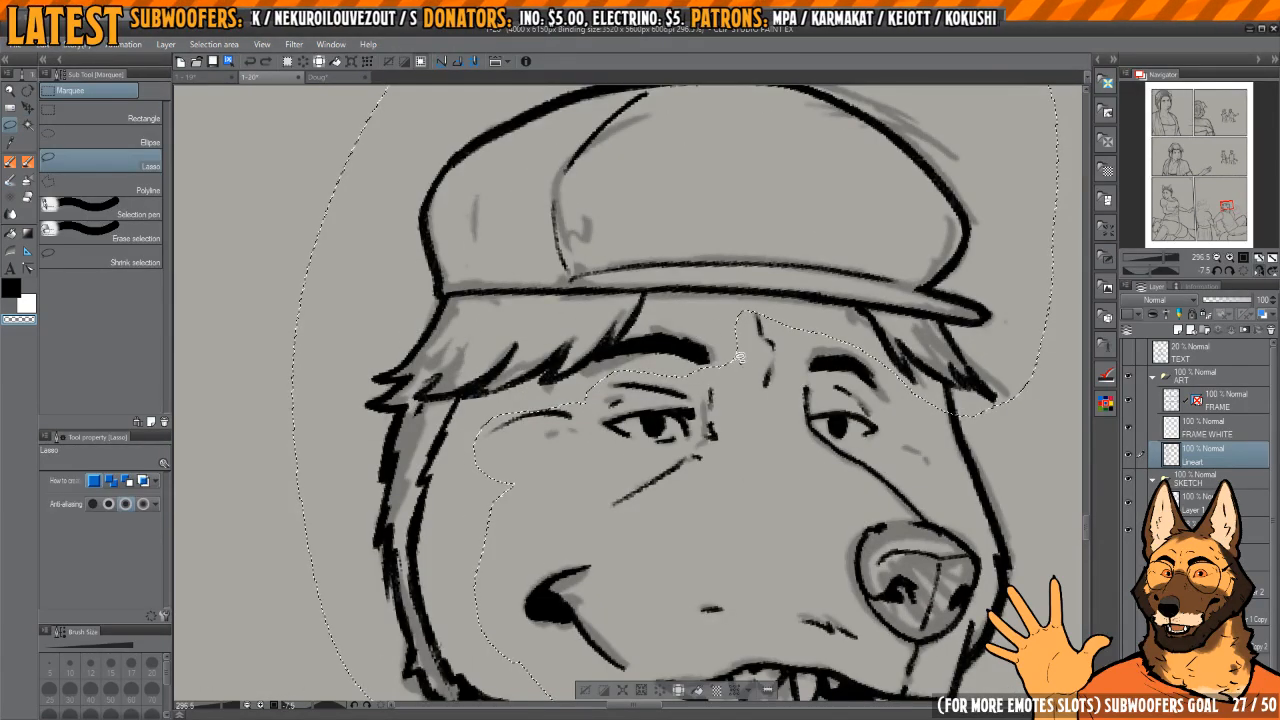
{"action": "mouse_move", "coordinate": [738, 360]}
{"action": "left_mouse_down"}
{"action": "mouse_move", "coordinate": [679, 319]}
{"action": "mouse_move", "coordinate": [641, 323]}
{"action": "mouse_move", "coordinate": [610, 353]}
{"action": "mouse_move", "coordinate": [615, 371]}
{"action": "mouse_move", "coordinate": [700, 374]}
{"action": "left_mouse_up"}
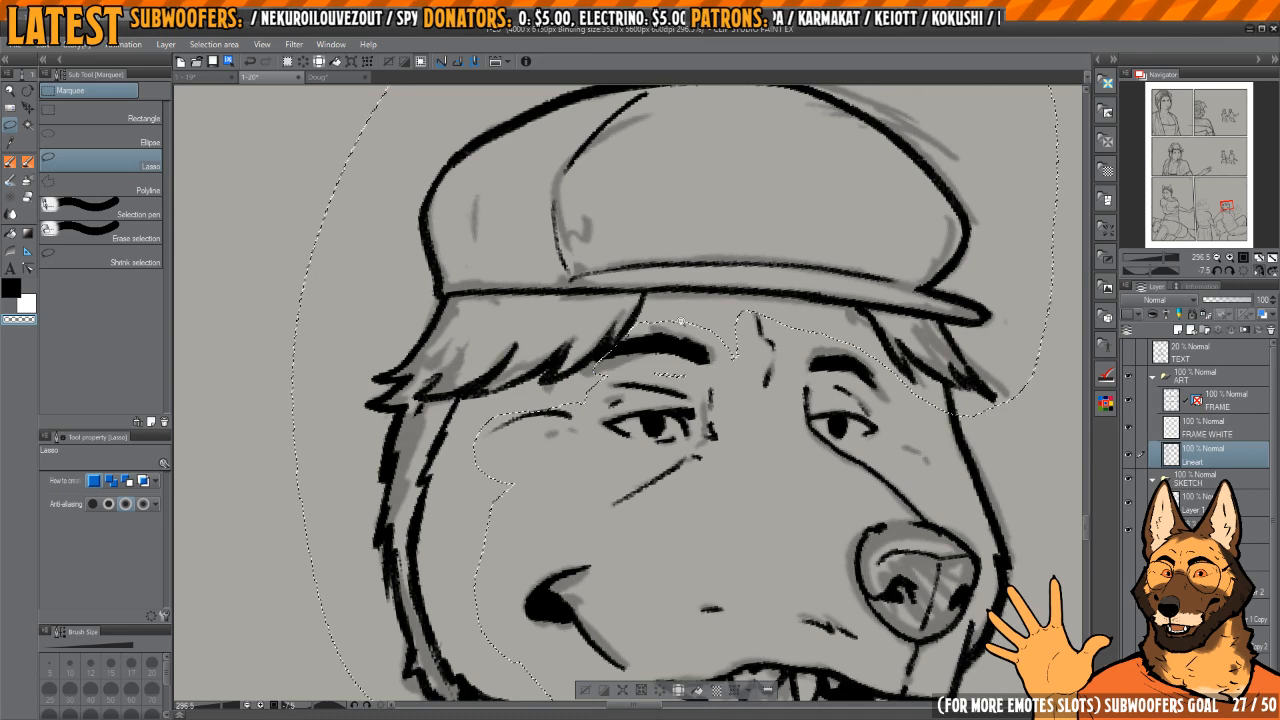
Step: Shift the selected cap and hair slightly towards the back of the head, then clear the selection
{"action": "scroll", "coordinate": [665, 325], "scroll_direction": "up", "scroll_amount": 2}
{"action": "scroll", "coordinate": [664, 294], "scroll_direction": "down", "scroll_amount": 3}
{"action": "key", "text": "k"}
{"action": "left_click_drag", "start_coordinate": [800, 269], "coordinate": [777, 265]}
{"action": "key", "text": "ctrl+d"}
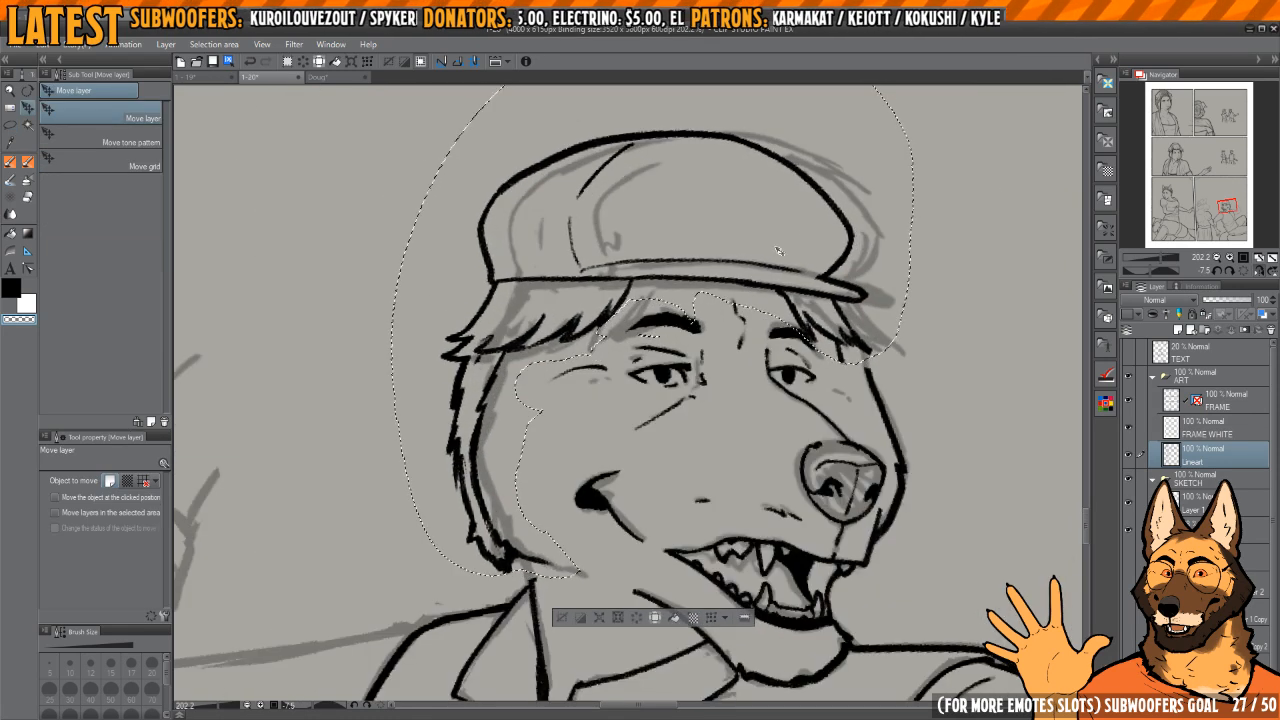
Step: Clean up the lower tip of the back hair and ink the short neck line down to the shirt collar
{"action": "key", "text": "p"}
{"action": "left_click_drag", "start_coordinate": [602, 496], "coordinate": [661, 427]}
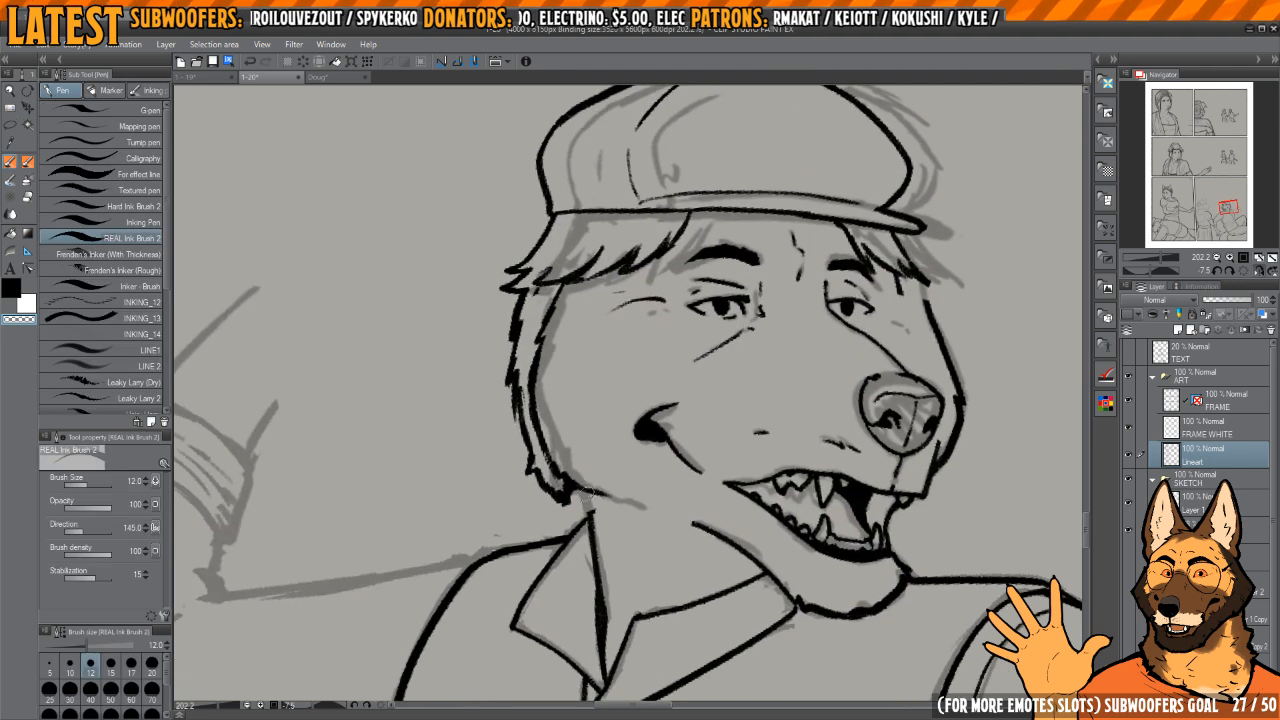
{"action": "mouse_move", "coordinate": [576, 482]}
{"action": "left_mouse_down"}
{"action": "mouse_move", "coordinate": [503, 509]}
{"action": "mouse_move", "coordinate": [573, 490]}
{"action": "left_mouse_up"}
{"action": "scroll", "coordinate": [640, 430], "scroll_direction": "down", "scroll_amount": 2}
{"action": "scroll", "coordinate": [573, 490], "scroll_direction": "up", "scroll_amount": 3}
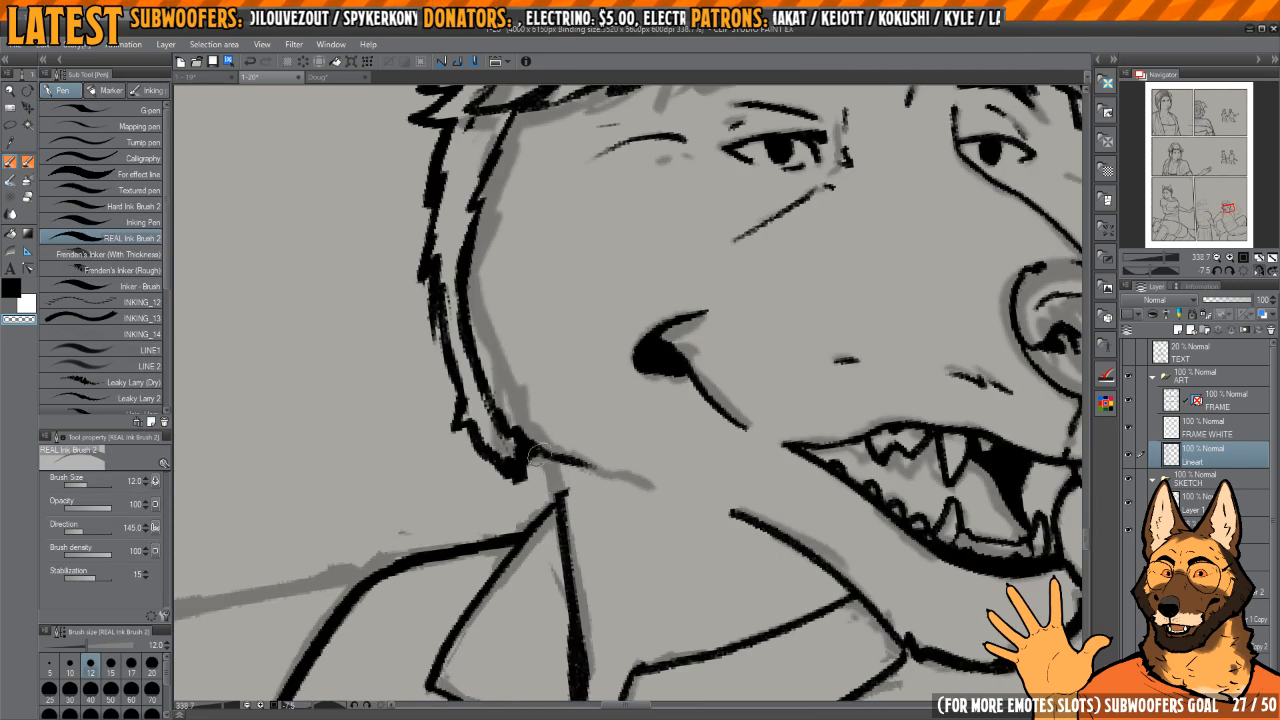
{"action": "key", "text": "c"}
{"action": "mouse_move", "coordinate": [534, 447]}
{"action": "left_mouse_down"}
{"action": "mouse_move", "coordinate": [563, 508]}
{"action": "mouse_move", "coordinate": [558, 562]}
{"action": "left_mouse_up"}
{"action": "scroll", "coordinate": [644, 377], "scroll_direction": "down", "scroll_amount": 2}
{"action": "mouse_move", "coordinate": [644, 377]}
{"action": "left_mouse_down"}
{"action": "mouse_move", "coordinate": [659, 384]}
{"action": "mouse_move", "coordinate": [502, 470]}
{"action": "left_mouse_up"}
{"action": "scroll", "coordinate": [659, 384], "scroll_direction": "down", "scroll_amount": 2}
Step: Erase the outline on the far side of the face and re-ink it closer in, from the fringe towards the nose
{"action": "scroll", "coordinate": [688, 290], "scroll_direction": "up", "scroll_amount": 4}
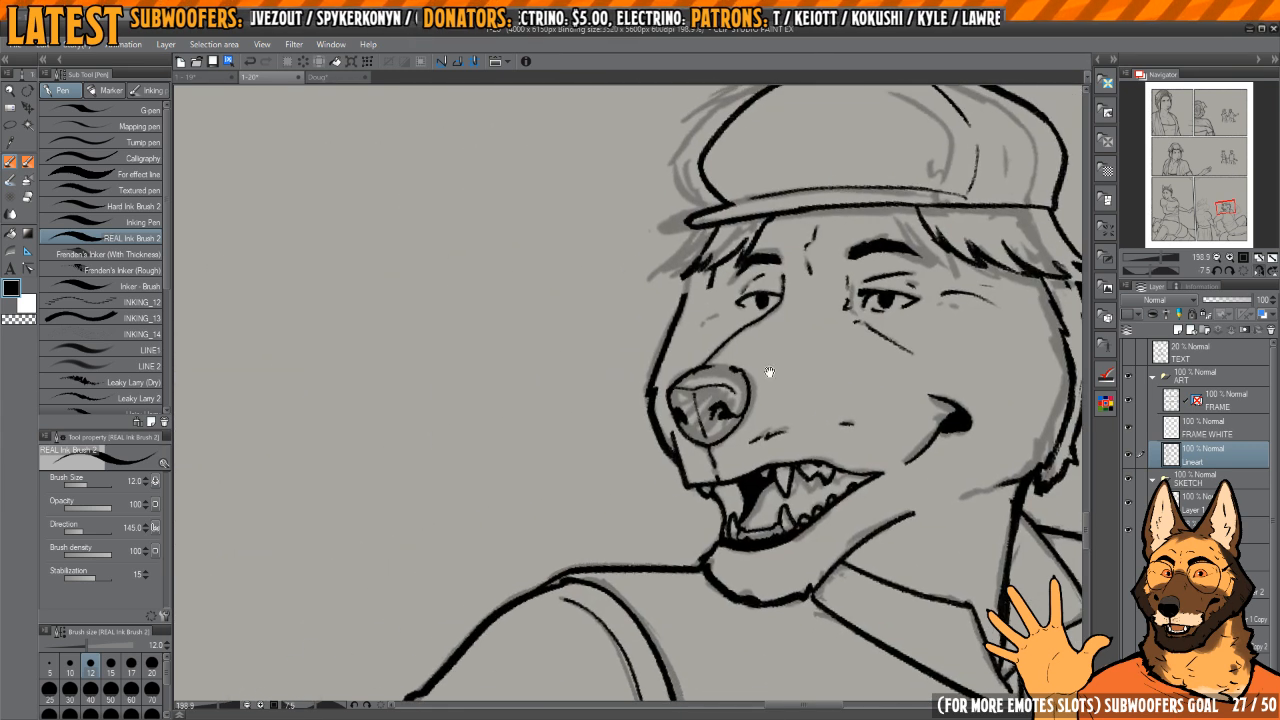
{"action": "mouse_move", "coordinate": [688, 290]}
{"action": "left_mouse_down"}
{"action": "mouse_move", "coordinate": [642, 394]}
{"action": "mouse_move", "coordinate": [636, 488]}
{"action": "mouse_move", "coordinate": [668, 540]}
{"action": "mouse_move", "coordinate": [643, 485]}
{"action": "left_mouse_up"}
{"action": "left_click_drag", "start_coordinate": [742, 398], "coordinate": [697, 416]}
{"action": "key", "text": "c"}
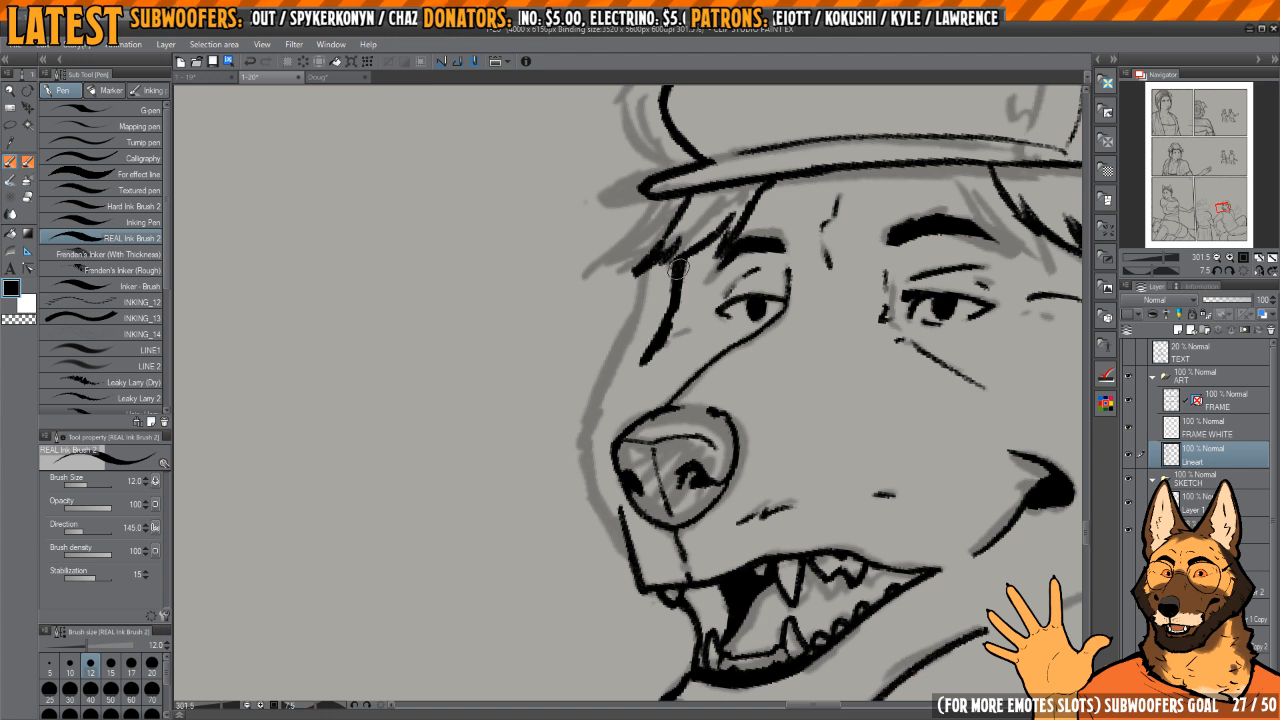
{"action": "left_click_drag", "start_coordinate": [648, 367], "coordinate": [641, 398]}
{"action": "key", "text": "c"}
Step: Refine the new far face line down to the nose and extend the muzzle's front edge up to meet the nose
{"action": "scroll", "coordinate": [680, 310], "scroll_direction": "up", "scroll_amount": 3}
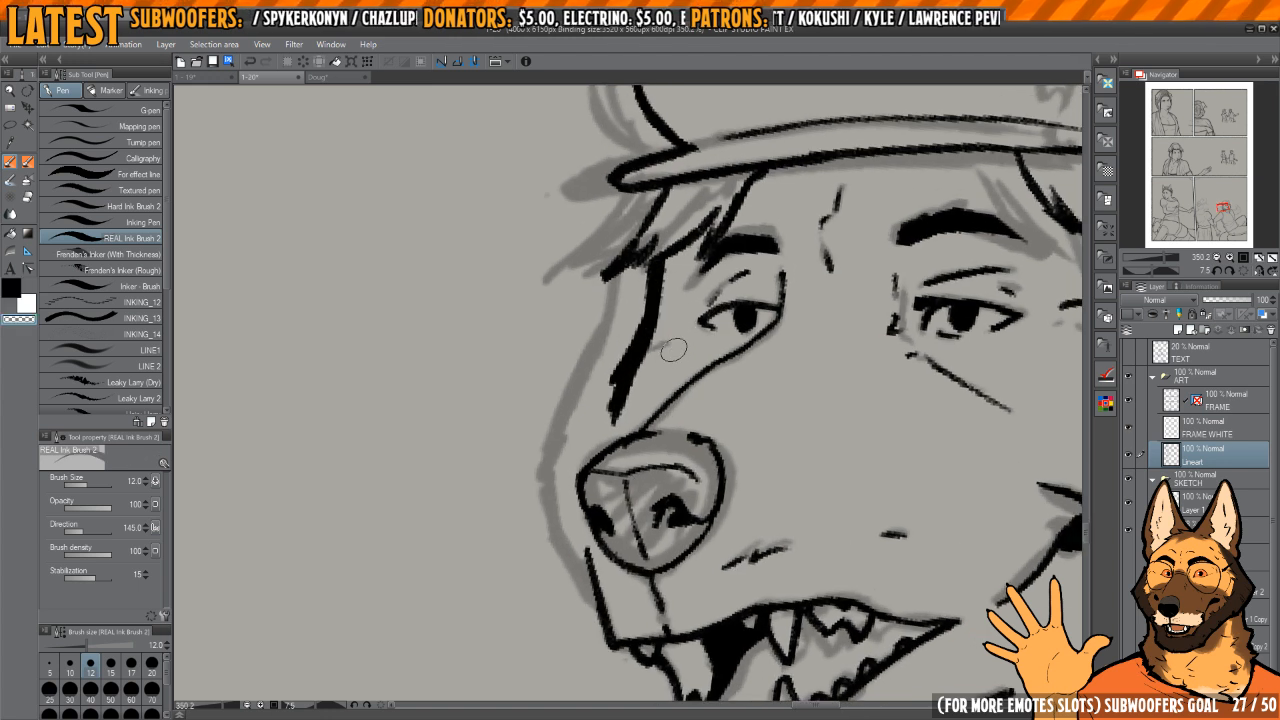
{"action": "mouse_move", "coordinate": [657, 341]}
{"action": "left_mouse_down"}
{"action": "mouse_move", "coordinate": [614, 412]}
{"action": "mouse_move", "coordinate": [633, 326]}
{"action": "mouse_move", "coordinate": [627, 360]}
{"action": "left_mouse_up"}
{"action": "key", "text": "c"}
{"action": "mouse_move", "coordinate": [659, 264]}
{"action": "left_mouse_down"}
{"action": "mouse_move", "coordinate": [614, 409]}
{"action": "mouse_move", "coordinate": [620, 454]}
{"action": "mouse_move", "coordinate": [618, 345]}
{"action": "left_mouse_up"}
{"action": "mouse_move", "coordinate": [591, 437]}
{"action": "left_mouse_down"}
{"action": "mouse_move", "coordinate": [606, 502]}
{"action": "mouse_move", "coordinate": [655, 526]}
{"action": "left_mouse_up"}
{"action": "key", "text": "c"}
{"action": "left_click_drag", "start_coordinate": [641, 474], "coordinate": [652, 516]}
{"action": "scroll", "coordinate": [671, 500], "scroll_direction": "down", "scroll_amount": 6}
Step: Ink the outer contour of the man's raised arm from the rolled cuff around the elbow
{"action": "key", "text": "h"}
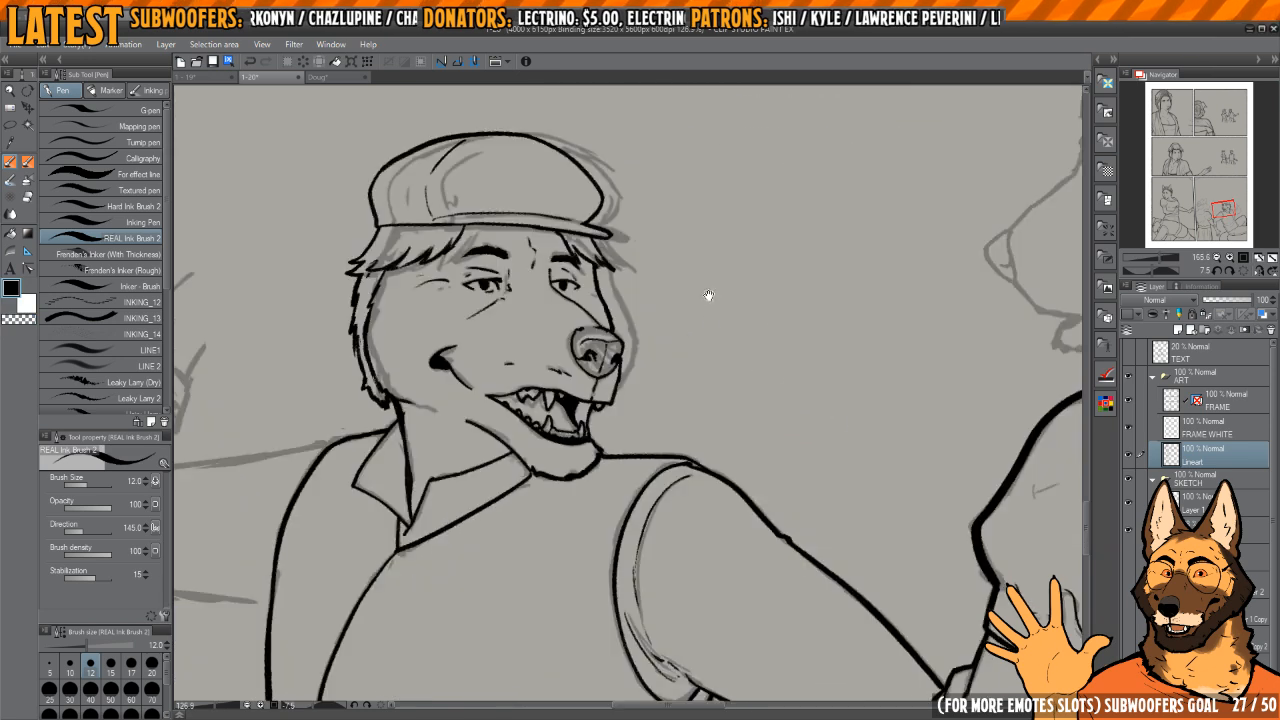
{"action": "scroll", "coordinate": [708, 295], "scroll_direction": "down", "scroll_amount": 5}
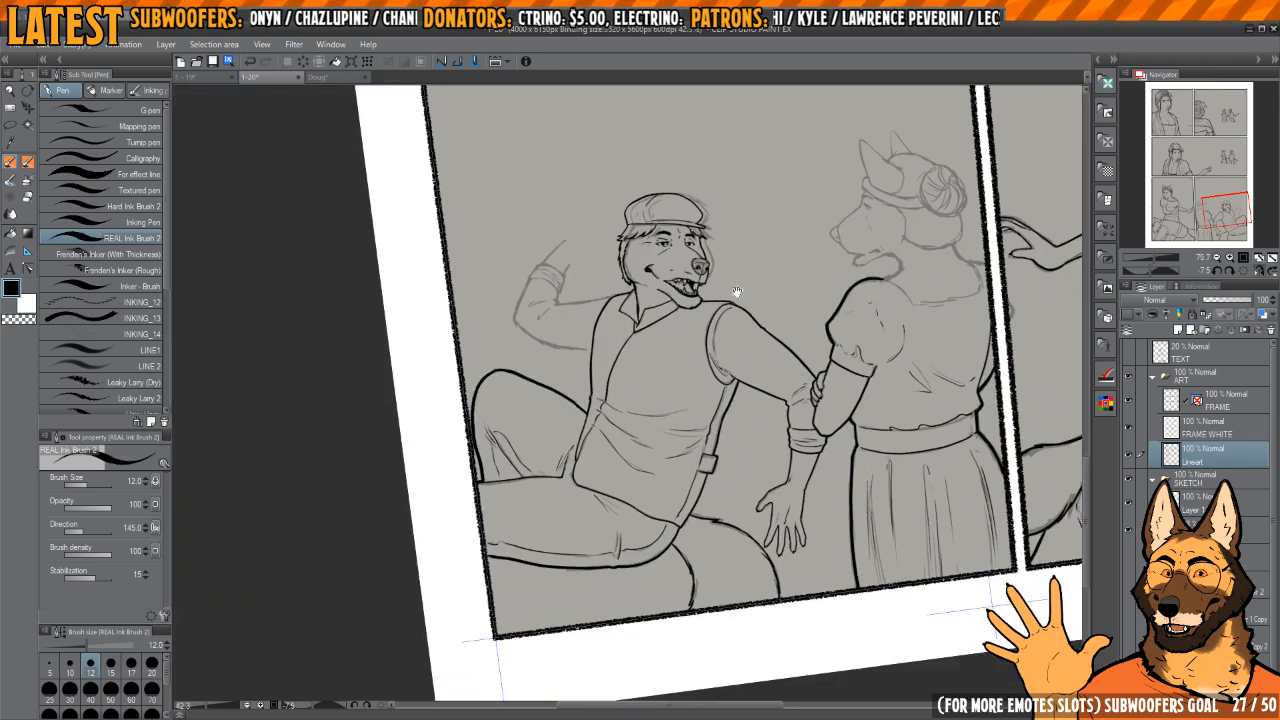
{"action": "left_click_drag", "start_coordinate": [737, 292], "coordinate": [752, 323]}
{"action": "key", "text": "h"}
{"action": "key", "text": "h"}
{"action": "left_click_drag", "start_coordinate": [668, 391], "coordinate": [718, 502]}
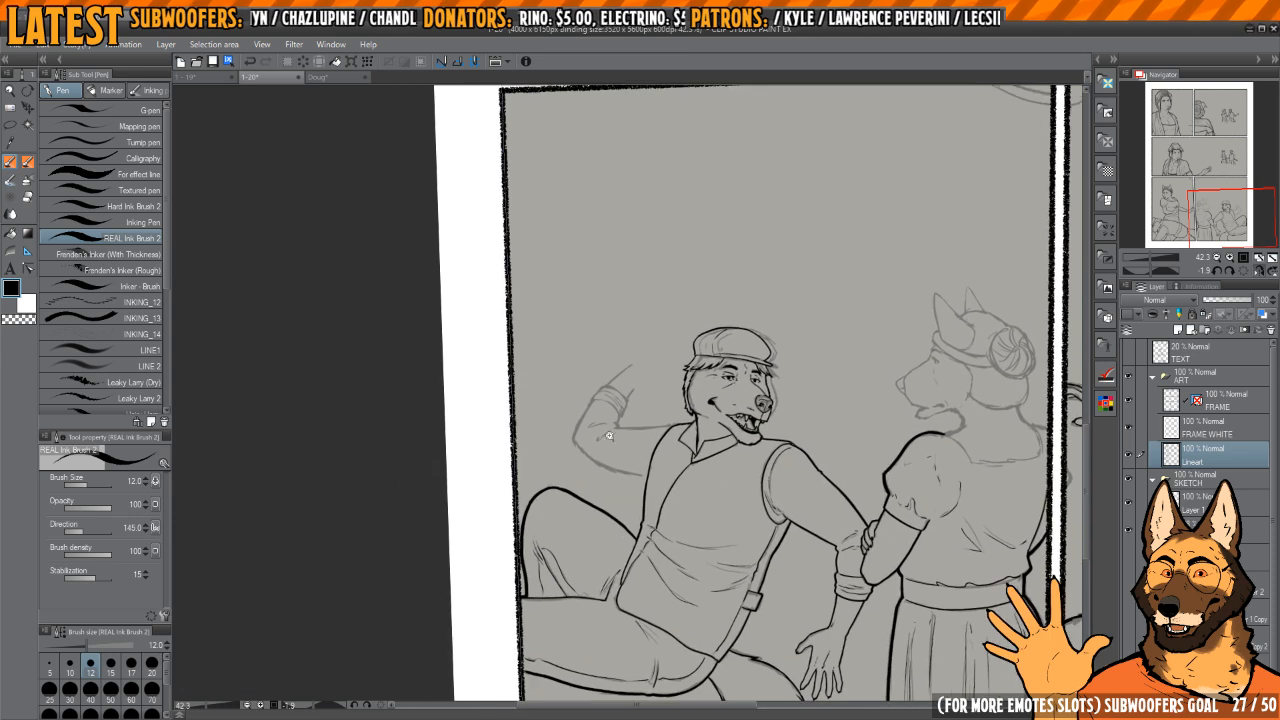
{"action": "mouse_move", "coordinate": [610, 436]}
{"action": "left_mouse_down"}
{"action": "mouse_move", "coordinate": [707, 416]}
{"action": "mouse_move", "coordinate": [646, 377]}
{"action": "mouse_move", "coordinate": [700, 403]}
{"action": "left_mouse_up"}
{"action": "left_click_drag", "start_coordinate": [549, 370], "coordinate": [545, 440]}
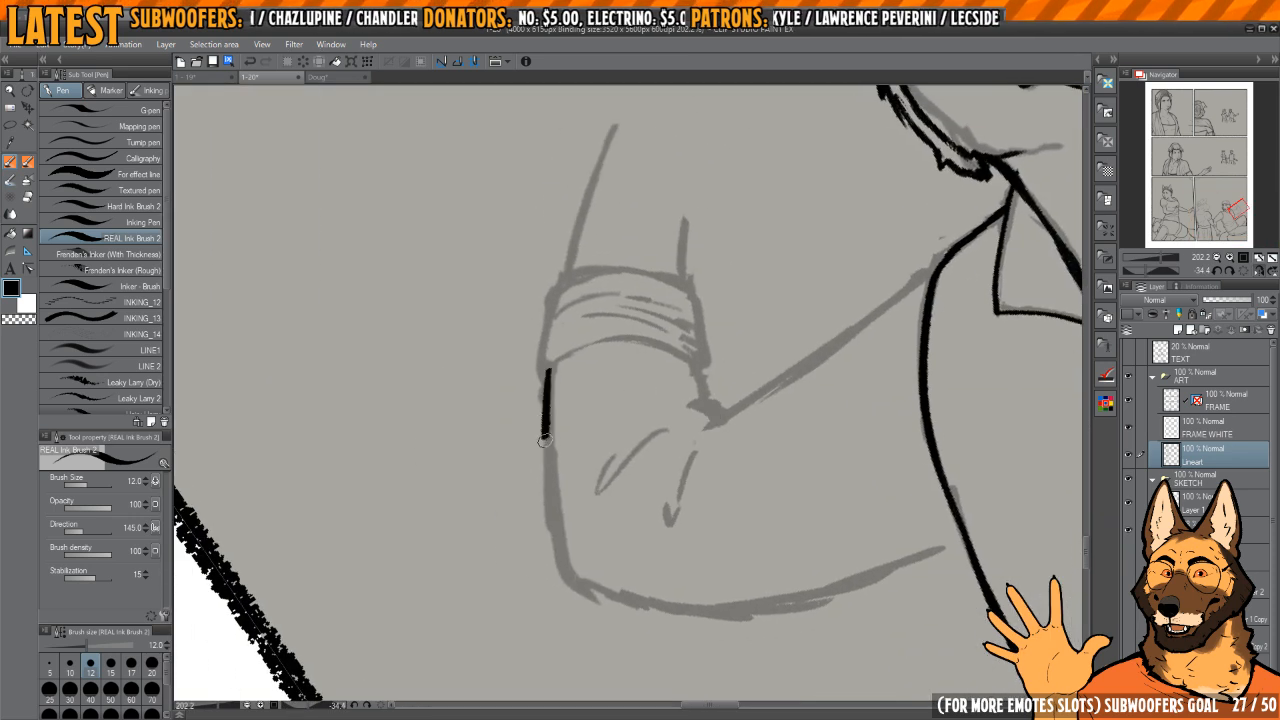
{"action": "key", "text": "ctrl+z"}
{"action": "mouse_move", "coordinate": [548, 366]}
{"action": "left_mouse_down"}
{"action": "mouse_move", "coordinate": [545, 478]}
{"action": "mouse_move", "coordinate": [574, 580]}
{"action": "mouse_move", "coordinate": [500, 430]}
{"action": "left_mouse_up"}
{"action": "mouse_move", "coordinate": [549, 539]}
{"action": "left_mouse_down"}
{"action": "mouse_move", "coordinate": [703, 489]}
{"action": "mouse_move", "coordinate": [714, 395]}
{"action": "left_mouse_up"}
{"action": "left_click_drag", "start_coordinate": [704, 302], "coordinate": [726, 317]}
{"action": "left_click_drag", "start_coordinate": [686, 270], "coordinate": [710, 266]}
{"action": "mouse_move", "coordinate": [641, 228]}
{"action": "left_mouse_down"}
{"action": "mouse_move", "coordinate": [626, 246]}
{"action": "mouse_move", "coordinate": [649, 238]}
{"action": "left_mouse_up"}
{"action": "left_click_drag", "start_coordinate": [649, 213], "coordinate": [660, 211]}
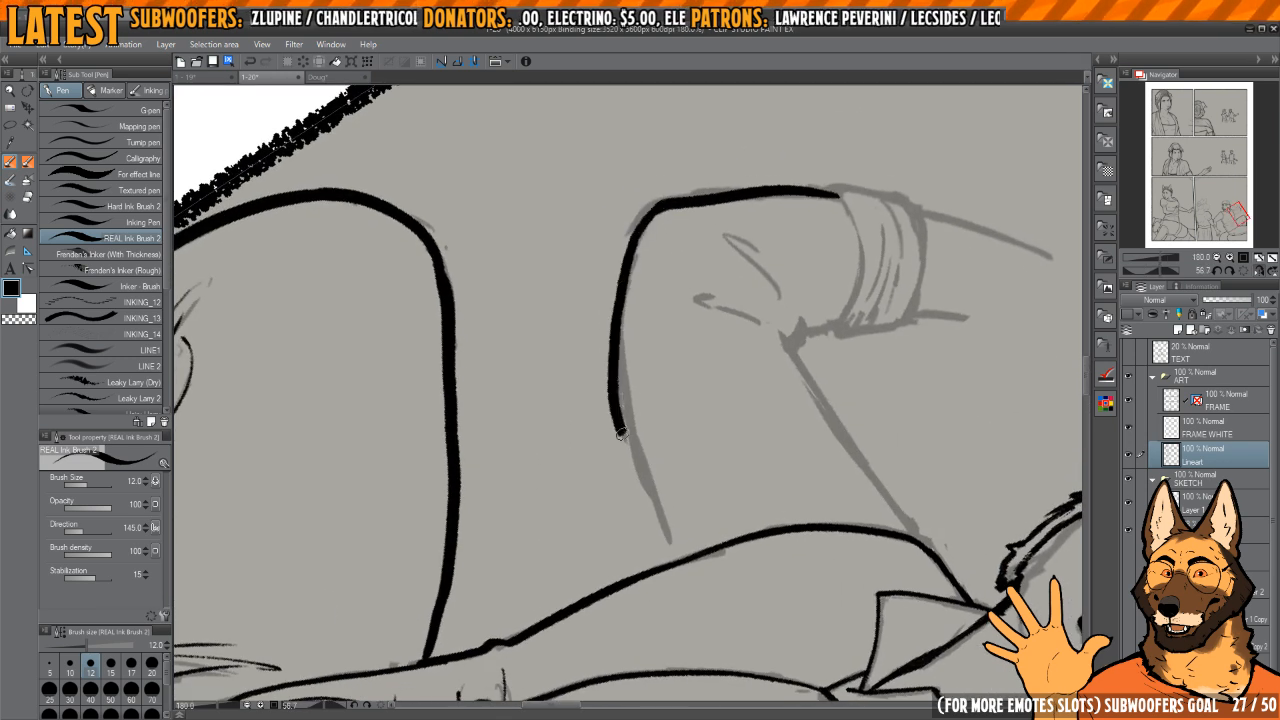
Step: Ink the underside of the raised upper arm down to the torso and even out its line weight
{"action": "mouse_move", "coordinate": [673, 556]}
{"action": "left_mouse_down"}
{"action": "mouse_move", "coordinate": [703, 363]}
{"action": "mouse_move", "coordinate": [625, 287]}
{"action": "left_mouse_up"}
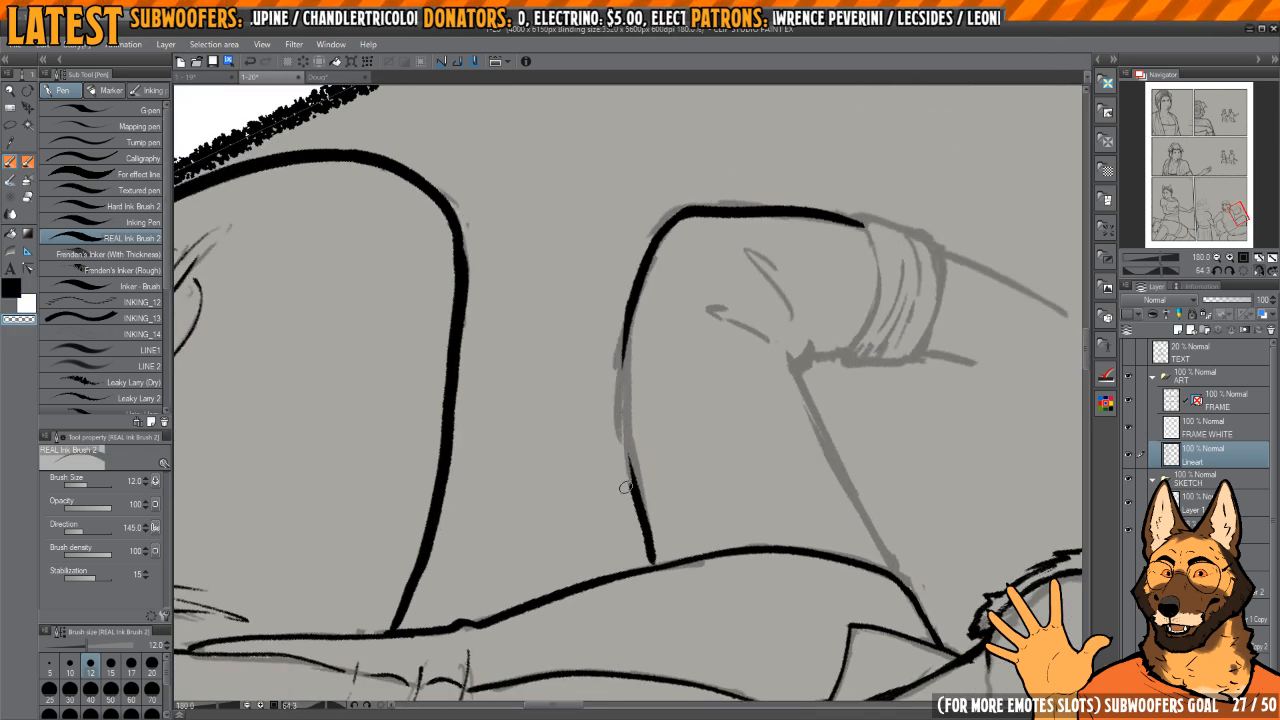
{"action": "left_click_drag", "start_coordinate": [625, 487], "coordinate": [620, 348]}
{"action": "key", "text": "c"}
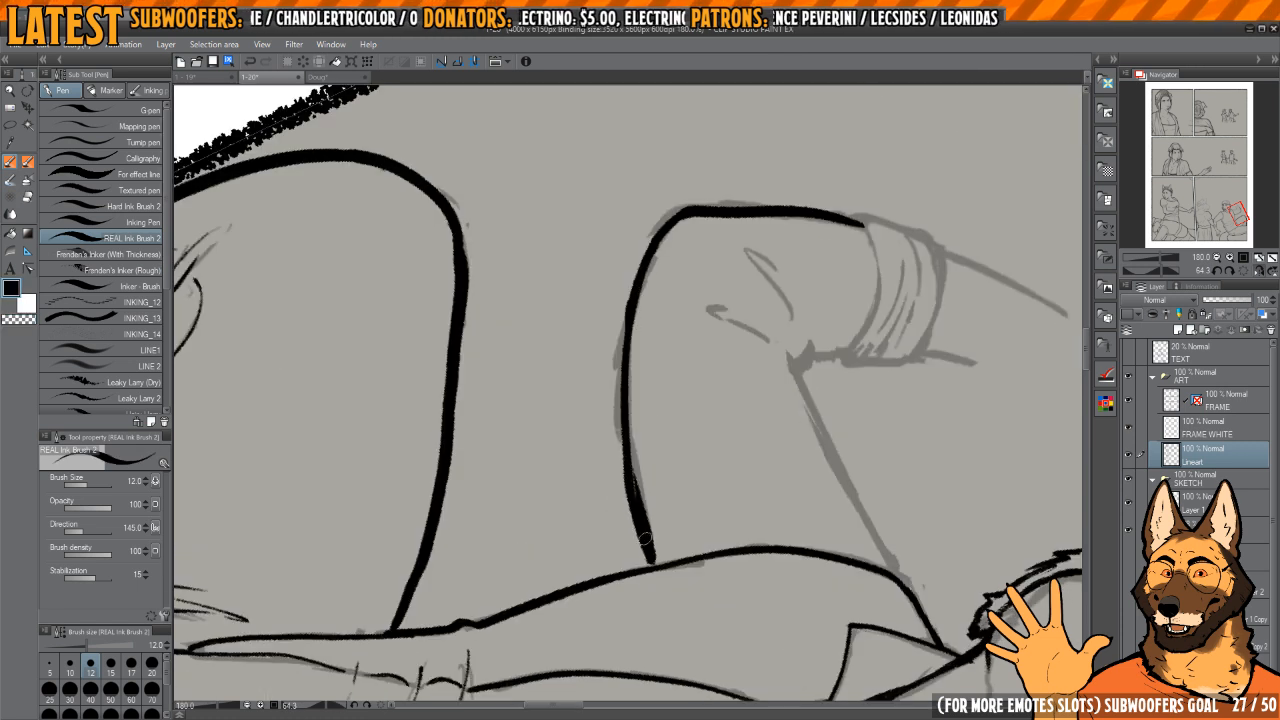
{"action": "key", "text": "c"}
{"action": "key", "text": "c"}
{"action": "left_click_drag", "start_coordinate": [628, 455], "coordinate": [654, 570]}
Step: Ink the upper contour of the raised upper arm from the elbow crook to the shoulder
{"action": "key", "text": "h"}
{"action": "left_click_drag", "start_coordinate": [632, 434], "coordinate": [796, 424]}
{"action": "left_click_drag", "start_coordinate": [745, 325], "coordinate": [677, 310]}
{"action": "mouse_move", "coordinate": [680, 366]}
{"action": "left_mouse_down"}
{"action": "mouse_move", "coordinate": [680, 312]}
{"action": "mouse_move", "coordinate": [711, 284]}
{"action": "mouse_move", "coordinate": [714, 300]}
{"action": "mouse_move", "coordinate": [735, 294]}
{"action": "mouse_move", "coordinate": [726, 303]}
{"action": "mouse_move", "coordinate": [737, 274]}
{"action": "mouse_move", "coordinate": [634, 343]}
{"action": "mouse_move", "coordinate": [658, 305]}
{"action": "mouse_move", "coordinate": [642, 497]}
{"action": "left_mouse_up"}
{"action": "key", "text": "ctrl+z"}
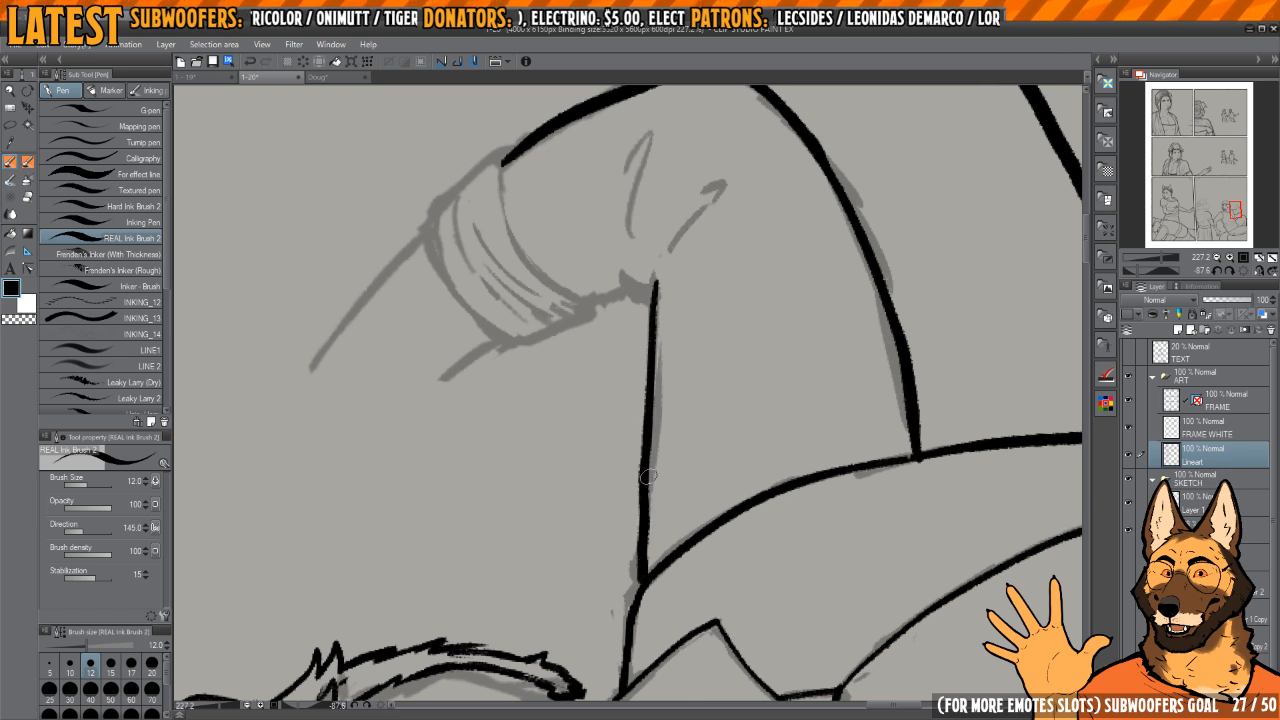
{"action": "key", "text": "ctrl+z"}
{"action": "left_click_drag", "start_coordinate": [656, 280], "coordinate": [638, 596]}
Step: Ink the two hooked fabric folds radiating from the inside of the bent elbow
{"action": "mouse_move", "coordinate": [705, 382]}
{"action": "left_mouse_down"}
{"action": "mouse_move", "coordinate": [673, 512]}
{"action": "mouse_move", "coordinate": [648, 371]}
{"action": "mouse_move", "coordinate": [638, 417]}
{"action": "left_mouse_up"}
{"action": "left_click_drag", "start_coordinate": [626, 443], "coordinate": [691, 323]}
{"action": "left_click_drag", "start_coordinate": [694, 315], "coordinate": [667, 335]}
{"action": "left_click_drag", "start_coordinate": [630, 379], "coordinate": [661, 421]}
{"action": "mouse_move", "coordinate": [621, 477]}
{"action": "left_mouse_down"}
{"action": "mouse_move", "coordinate": [646, 322]}
{"action": "mouse_move", "coordinate": [625, 335]}
{"action": "left_mouse_up"}
{"action": "left_click_drag", "start_coordinate": [613, 421], "coordinate": [629, 381]}
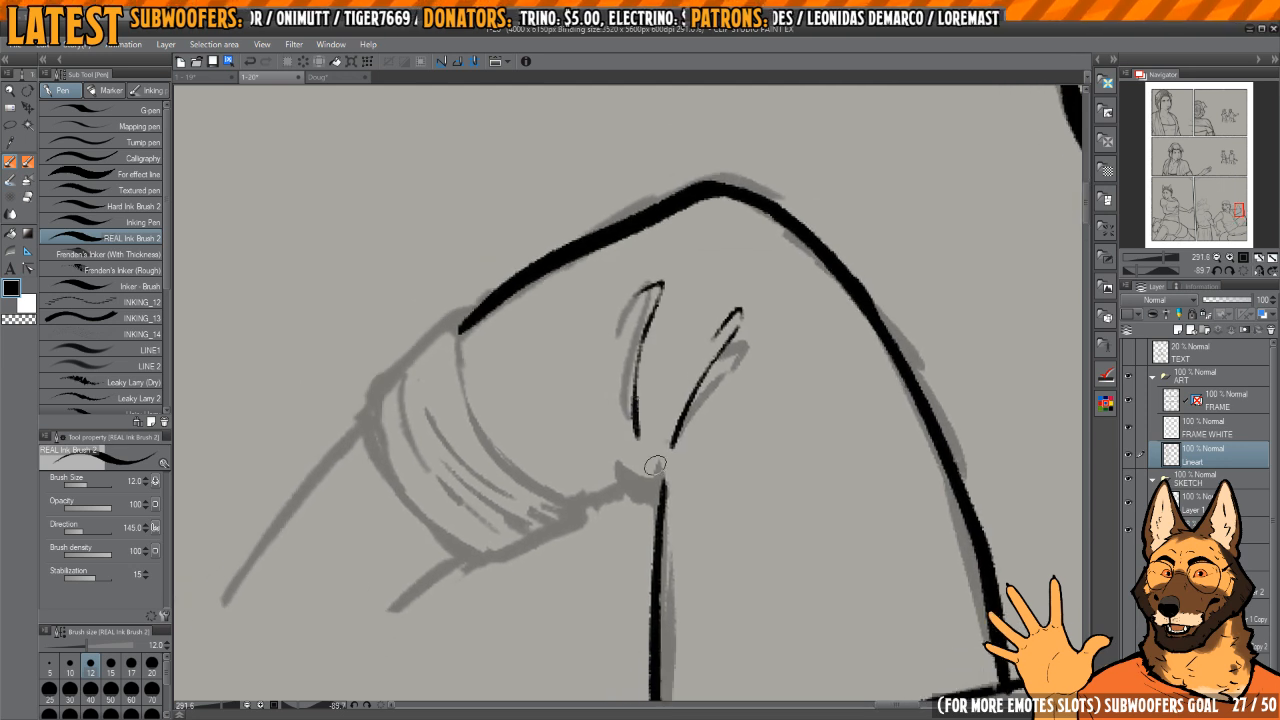
Step: Ink the inner elbow crease and continue the sleeve's inner edge up along the side of the rolled cuff
{"action": "left_click_drag", "start_coordinate": [642, 470], "coordinate": [660, 494]}
{"action": "left_click_drag", "start_coordinate": [712, 361], "coordinate": [651, 506]}
{"action": "key", "text": "h"}
{"action": "left_click_drag", "start_coordinate": [694, 390], "coordinate": [697, 437]}
{"action": "left_click_drag", "start_coordinate": [709, 448], "coordinate": [717, 412]}
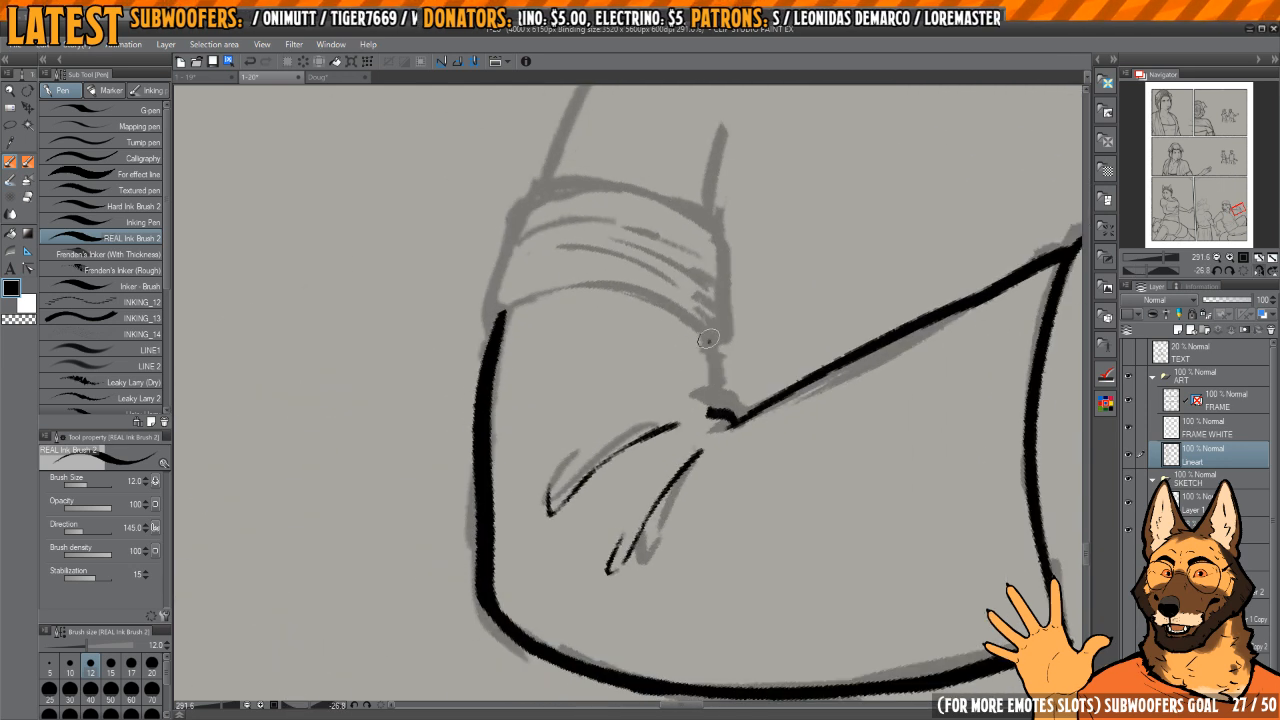
{"action": "left_click_drag", "start_coordinate": [708, 338], "coordinate": [718, 414]}
{"action": "left_click_drag", "start_coordinate": [708, 334], "coordinate": [719, 412]}
{"action": "left_click_drag", "start_coordinate": [738, 286], "coordinate": [743, 351]}
Step: Ink the outer side of the rolled cuff above the forearm sleeve
{"action": "key", "text": "h"}
{"action": "mouse_move", "coordinate": [570, 340]}
{"action": "left_mouse_down"}
{"action": "mouse_move", "coordinate": [620, 406]}
{"action": "mouse_move", "coordinate": [654, 424]}
{"action": "left_mouse_up"}
{"action": "left_click_drag", "start_coordinate": [618, 372], "coordinate": [612, 492]}
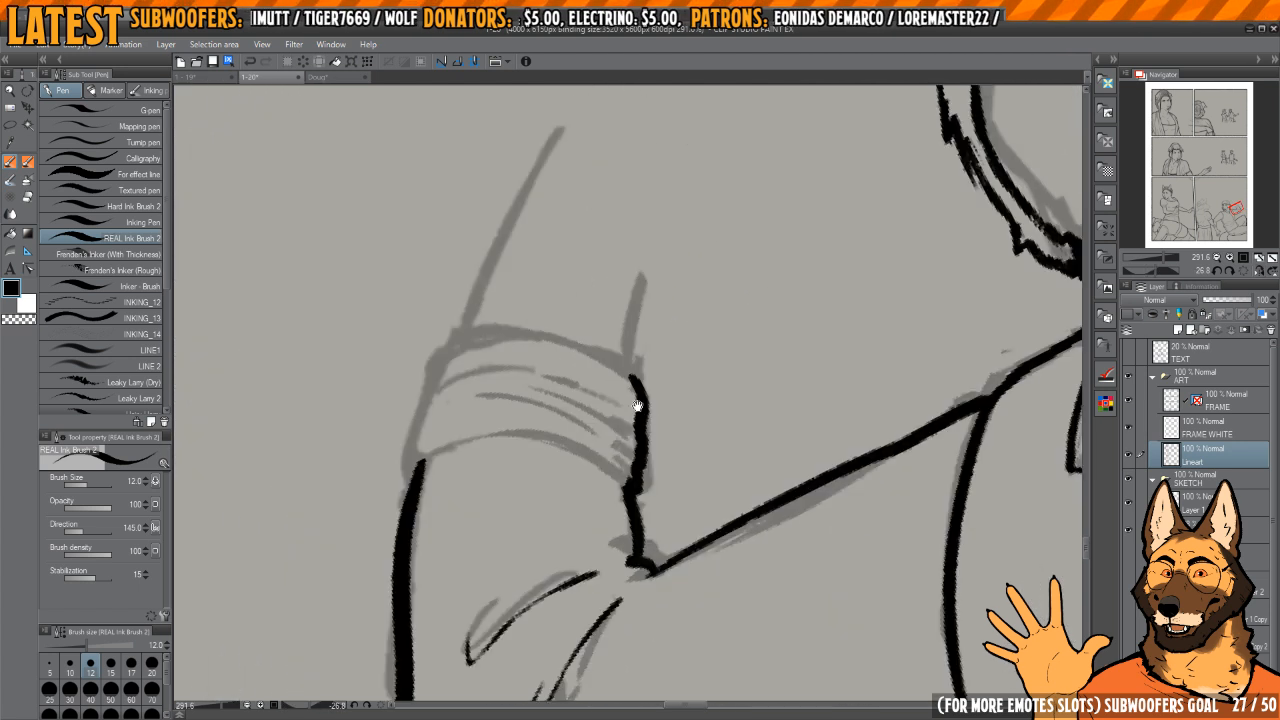
{"action": "key", "text": "h"}
{"action": "mouse_move", "coordinate": [570, 375]}
{"action": "left_mouse_down"}
{"action": "mouse_move", "coordinate": [705, 369]}
{"action": "mouse_move", "coordinate": [694, 392]}
{"action": "mouse_move", "coordinate": [698, 382]}
{"action": "mouse_move", "coordinate": [537, 422]}
{"action": "mouse_move", "coordinate": [536, 545]}
{"action": "mouse_move", "coordinate": [543, 511]}
{"action": "left_mouse_up"}
{"action": "scroll", "coordinate": [694, 392], "scroll_direction": "up", "scroll_amount": 1}
{"action": "key", "text": "h"}
{"action": "key", "text": "h"}
Step: Ink the curved opening edge of the rolled cuff and the hem line where the cuff meets the sleeve
{"action": "mouse_move", "coordinate": [730, 402]}
{"action": "left_mouse_down"}
{"action": "mouse_move", "coordinate": [688, 309]}
{"action": "mouse_move", "coordinate": [640, 293]}
{"action": "left_mouse_up"}
{"action": "left_click_drag", "start_coordinate": [640, 293], "coordinate": [673, 384]}
{"action": "mouse_move", "coordinate": [602, 322]}
{"action": "left_mouse_down"}
{"action": "mouse_move", "coordinate": [577, 376]}
{"action": "mouse_move", "coordinate": [621, 562]}
{"action": "left_mouse_up"}
{"action": "left_click_drag", "start_coordinate": [683, 496], "coordinate": [646, 458]}
{"action": "key", "text": "c"}
{"action": "mouse_move", "coordinate": [578, 513]}
{"action": "left_mouse_down"}
{"action": "mouse_move", "coordinate": [555, 333]}
{"action": "mouse_move", "coordinate": [631, 289]}
{"action": "mouse_move", "coordinate": [589, 371]}
{"action": "left_mouse_up"}
{"action": "key", "text": "c"}
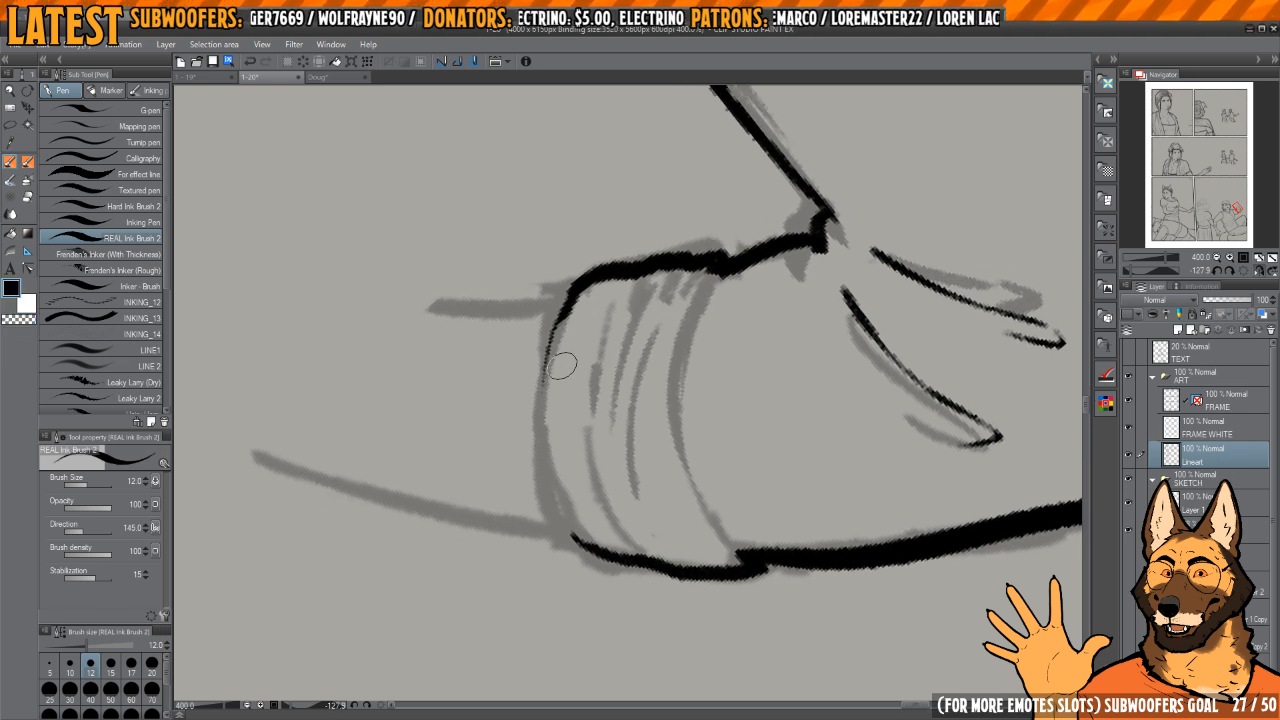
{"action": "mouse_move", "coordinate": [580, 290]}
{"action": "left_mouse_down"}
{"action": "mouse_move", "coordinate": [550, 355]}
{"action": "mouse_move", "coordinate": [538, 495]}
{"action": "mouse_move", "coordinate": [578, 548]}
{"action": "left_mouse_up"}
{"action": "left_click_drag", "start_coordinate": [683, 404], "coordinate": [633, 392]}
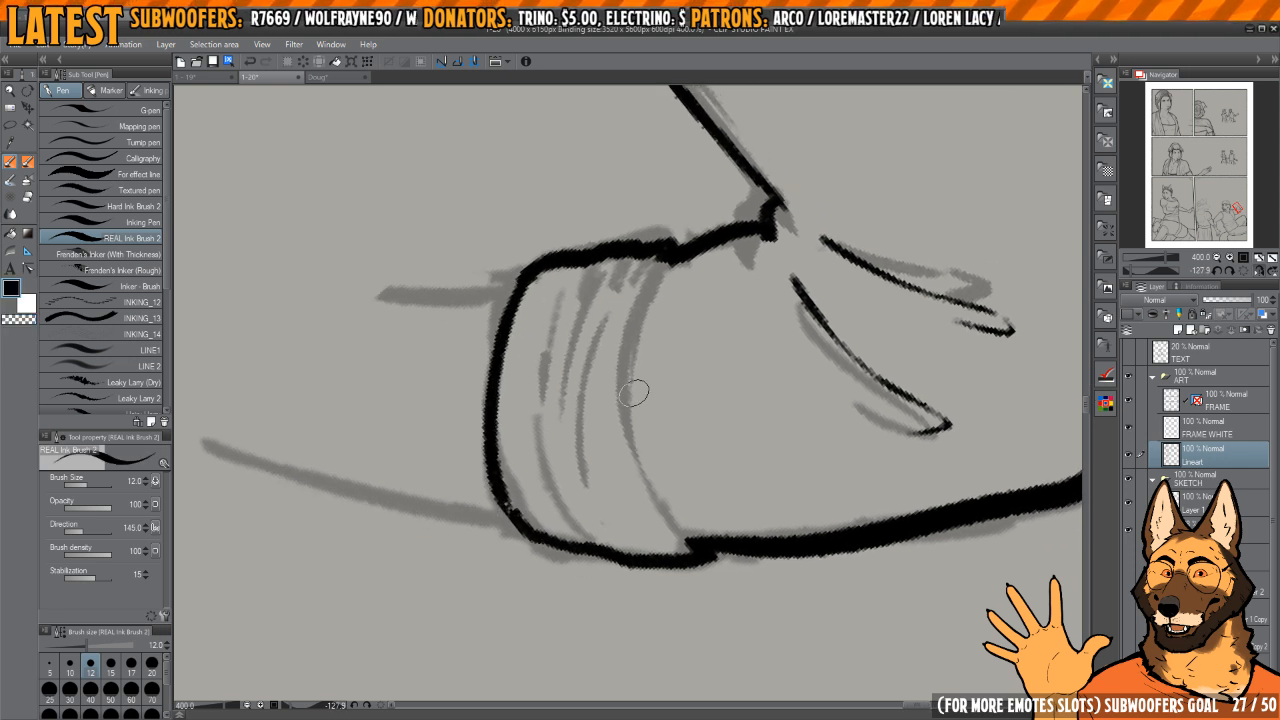
{"action": "mouse_move", "coordinate": [656, 281]}
{"action": "left_mouse_down"}
{"action": "mouse_move", "coordinate": [675, 520]}
{"action": "mouse_move", "coordinate": [690, 545]}
{"action": "left_mouse_up"}
{"action": "left_click_drag", "start_coordinate": [609, 366], "coordinate": [633, 388]}
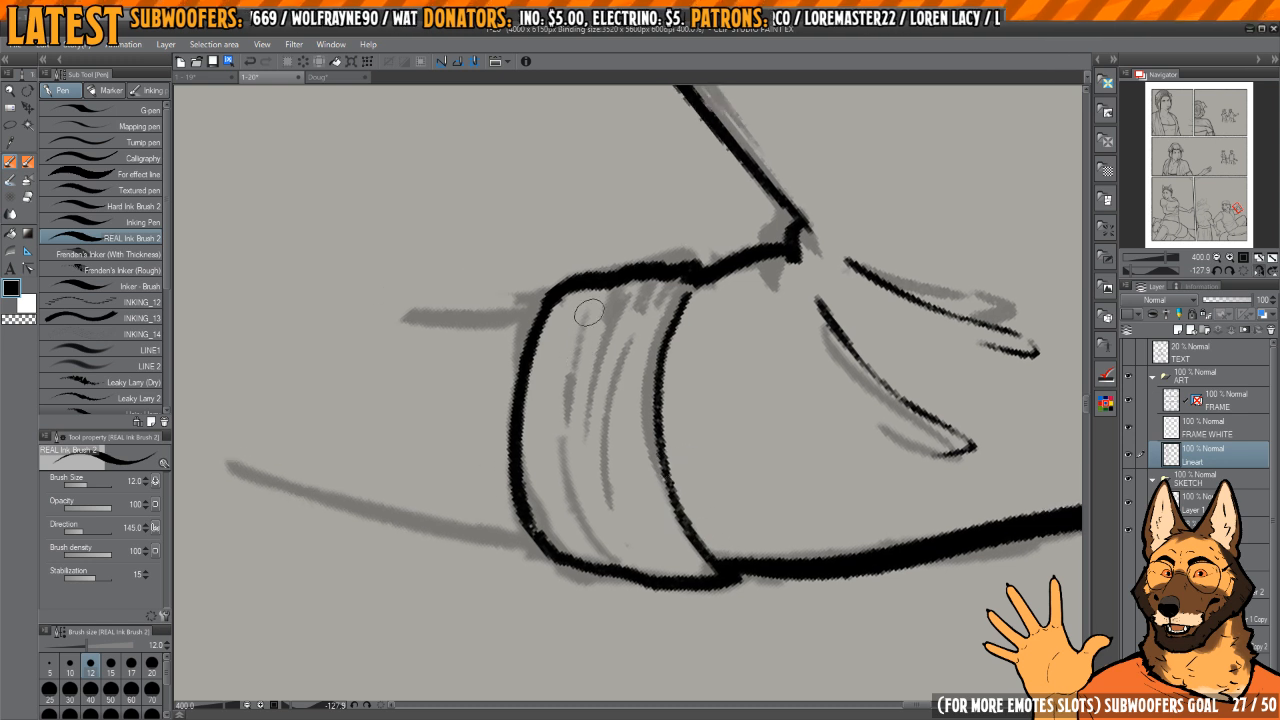
Step: Ink thin curved fold lines across the rolled cuff, following the grey sketch
{"action": "mouse_move", "coordinate": [588, 313]}
{"action": "left_mouse_down"}
{"action": "mouse_move", "coordinate": [552, 440]}
{"action": "mouse_move", "coordinate": [605, 525]}
{"action": "left_mouse_up"}
{"action": "left_click_drag", "start_coordinate": [585, 385], "coordinate": [630, 555]}
{"action": "mouse_move", "coordinate": [640, 310]}
{"action": "left_mouse_down"}
{"action": "mouse_move", "coordinate": [645, 530]}
{"action": "mouse_move", "coordinate": [674, 560]}
{"action": "left_mouse_up"}
{"action": "key", "text": "c"}
{"action": "mouse_move", "coordinate": [626, 420]}
{"action": "left_mouse_down"}
{"action": "mouse_move", "coordinate": [606, 390]}
{"action": "mouse_move", "coordinate": [602, 500]}
{"action": "mouse_move", "coordinate": [675, 565]}
{"action": "left_mouse_up"}
{"action": "key", "text": "c"}
{"action": "left_click_drag", "start_coordinate": [640, 300], "coordinate": [610, 372]}
{"action": "left_click_drag", "start_coordinate": [585, 425], "coordinate": [657, 548]}
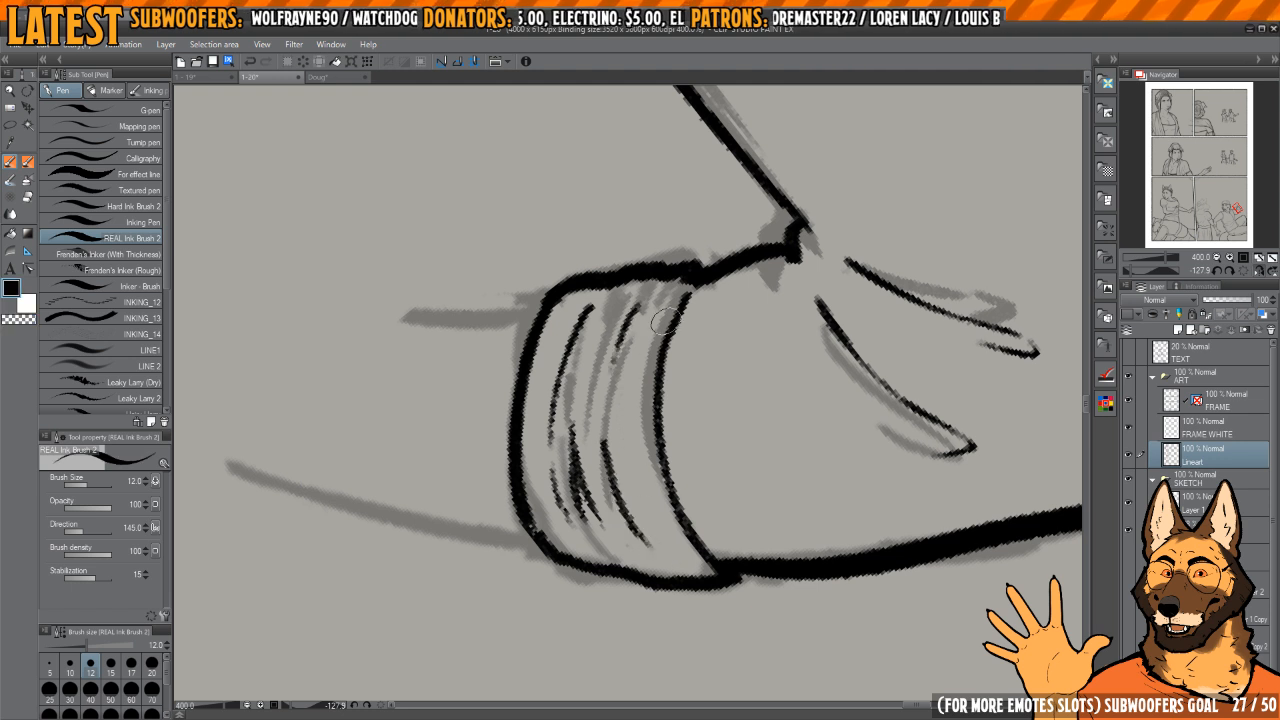
Step: Add folds beside the cuff's hem line and erase the cluttered strokes in the middle of the cuff
{"action": "left_click_drag", "start_coordinate": [666, 321], "coordinate": [645, 482]}
{"action": "left_click_drag", "start_coordinate": [655, 393], "coordinate": [668, 503]}
{"action": "left_click_drag", "start_coordinate": [611, 468], "coordinate": [615, 456]}
{"action": "key", "text": "c"}
{"action": "mouse_move", "coordinate": [604, 504]}
{"action": "left_mouse_down"}
{"action": "mouse_move", "coordinate": [590, 476]}
{"action": "mouse_move", "coordinate": [591, 506]}
{"action": "mouse_move", "coordinate": [657, 543]}
{"action": "left_mouse_up"}
{"action": "key", "text": "c"}
{"action": "left_click_drag", "start_coordinate": [614, 380], "coordinate": [615, 438]}
{"action": "mouse_move", "coordinate": [634, 498]}
{"action": "left_mouse_down"}
{"action": "mouse_move", "coordinate": [666, 546]}
{"action": "mouse_move", "coordinate": [593, 513]}
{"action": "left_mouse_up"}
{"action": "left_click_drag", "start_coordinate": [570, 419], "coordinate": [577, 375]}
Step: Ink a long fold running across the cuff near its opening edge
{"action": "key", "text": "c"}
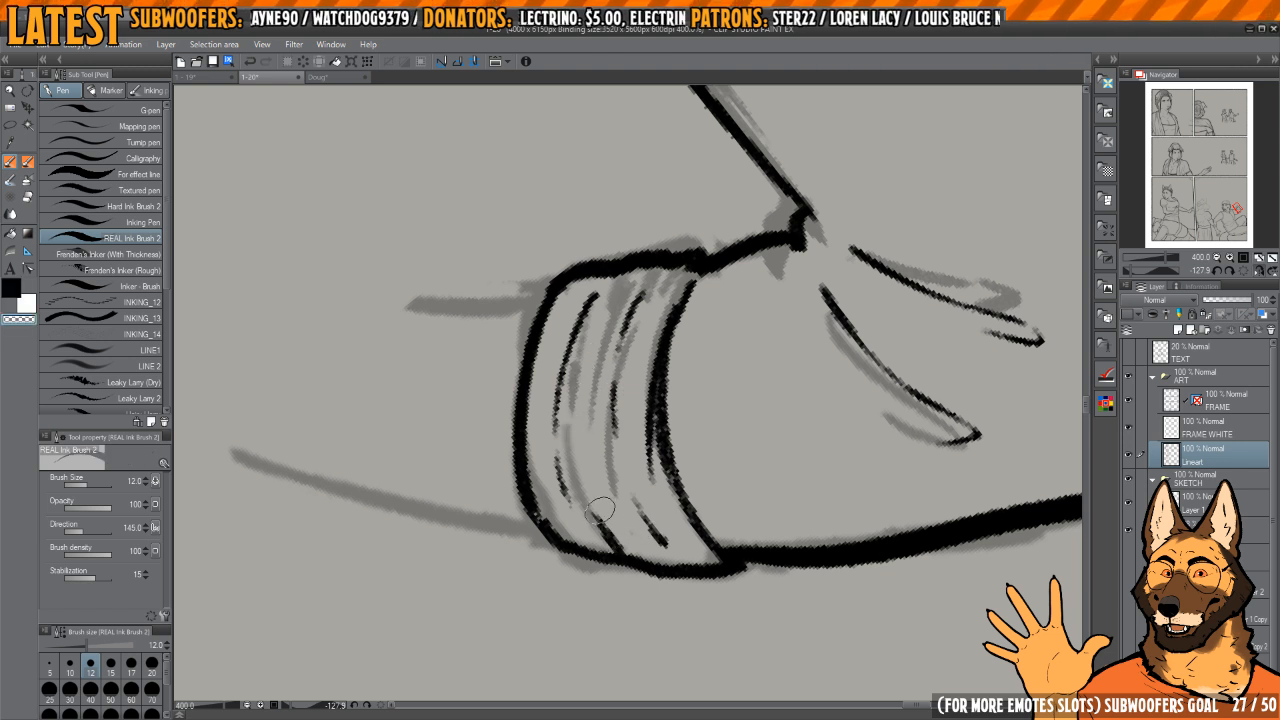
{"action": "key", "text": "c"}
{"action": "mouse_move", "coordinate": [600, 510]}
{"action": "left_mouse_down"}
{"action": "mouse_move", "coordinate": [624, 545]}
{"action": "mouse_move", "coordinate": [592, 310]}
{"action": "left_mouse_up"}
{"action": "left_click_drag", "start_coordinate": [555, 348], "coordinate": [594, 354]}
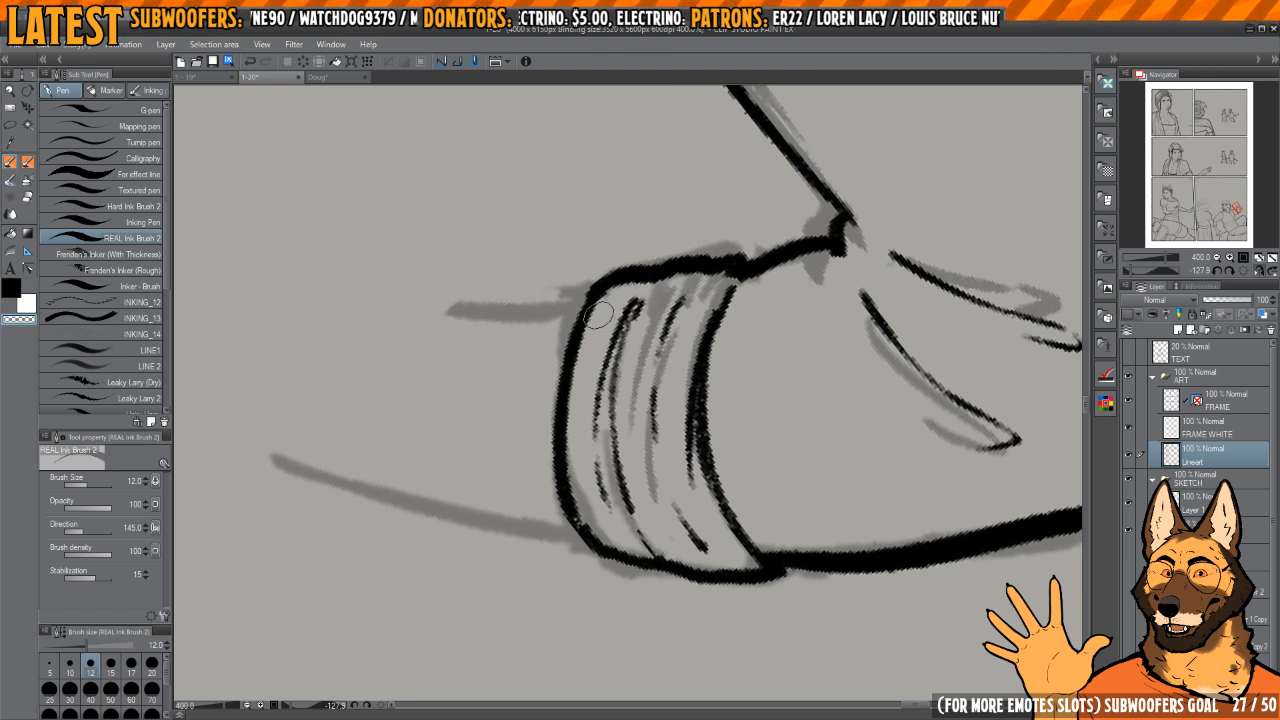
{"action": "mouse_move", "coordinate": [578, 522]}
{"action": "left_mouse_down"}
{"action": "mouse_move", "coordinate": [585, 303]}
{"action": "mouse_move", "coordinate": [601, 301]}
{"action": "mouse_move", "coordinate": [669, 397]}
{"action": "mouse_move", "coordinate": [663, 351]}
{"action": "mouse_move", "coordinate": [594, 307]}
{"action": "left_mouse_up"}
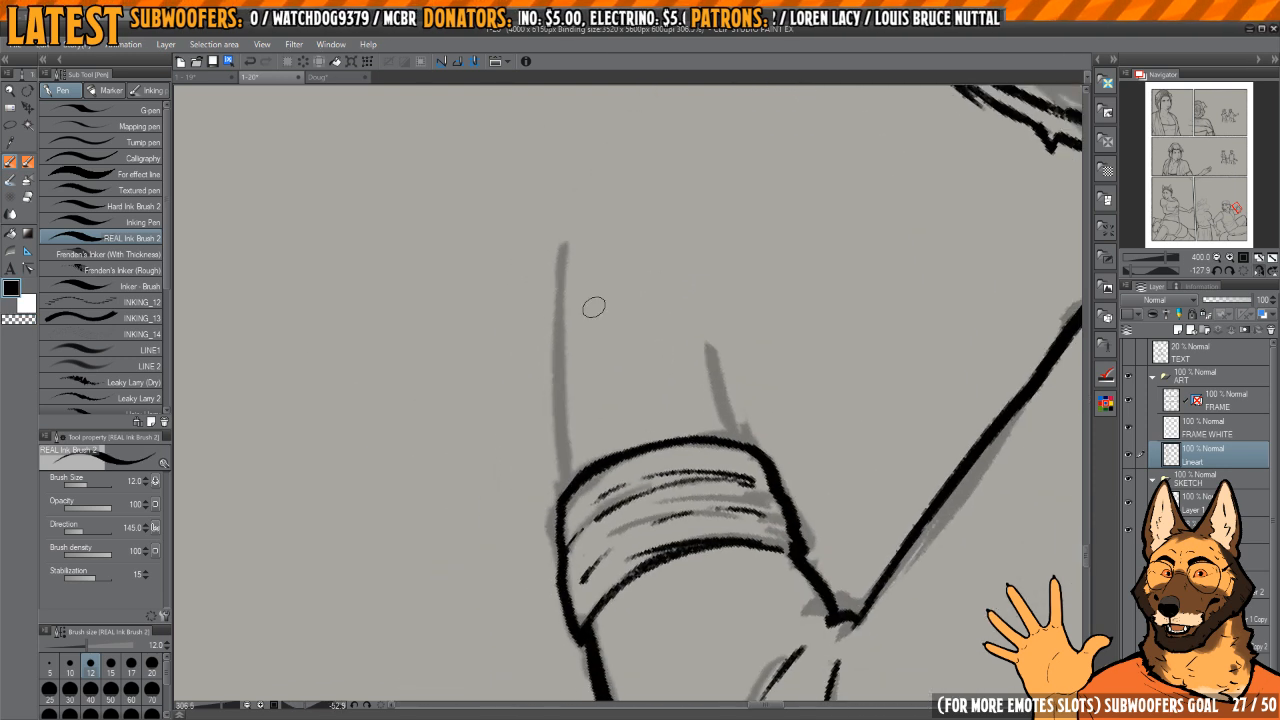
Step: Ink both sides of the bare forearm rising out of the rolled cuff, redrawing the longer outer line until it is clean
{"action": "left_click_drag", "start_coordinate": [567, 240], "coordinate": [566, 484]}
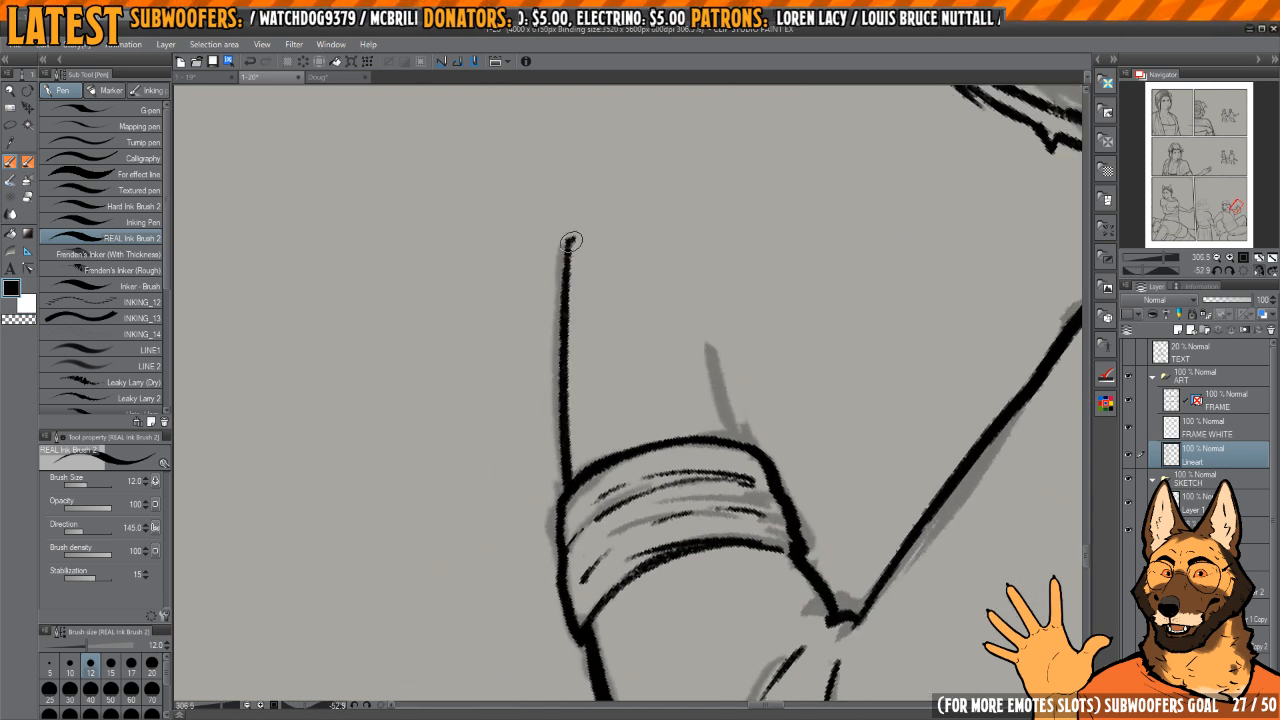
{"action": "key", "text": "ctrl+z"}
{"action": "left_click_drag", "start_coordinate": [571, 241], "coordinate": [578, 476]}
{"action": "key", "text": "ctrl+z"}
{"action": "key", "text": "ctrl+z"}
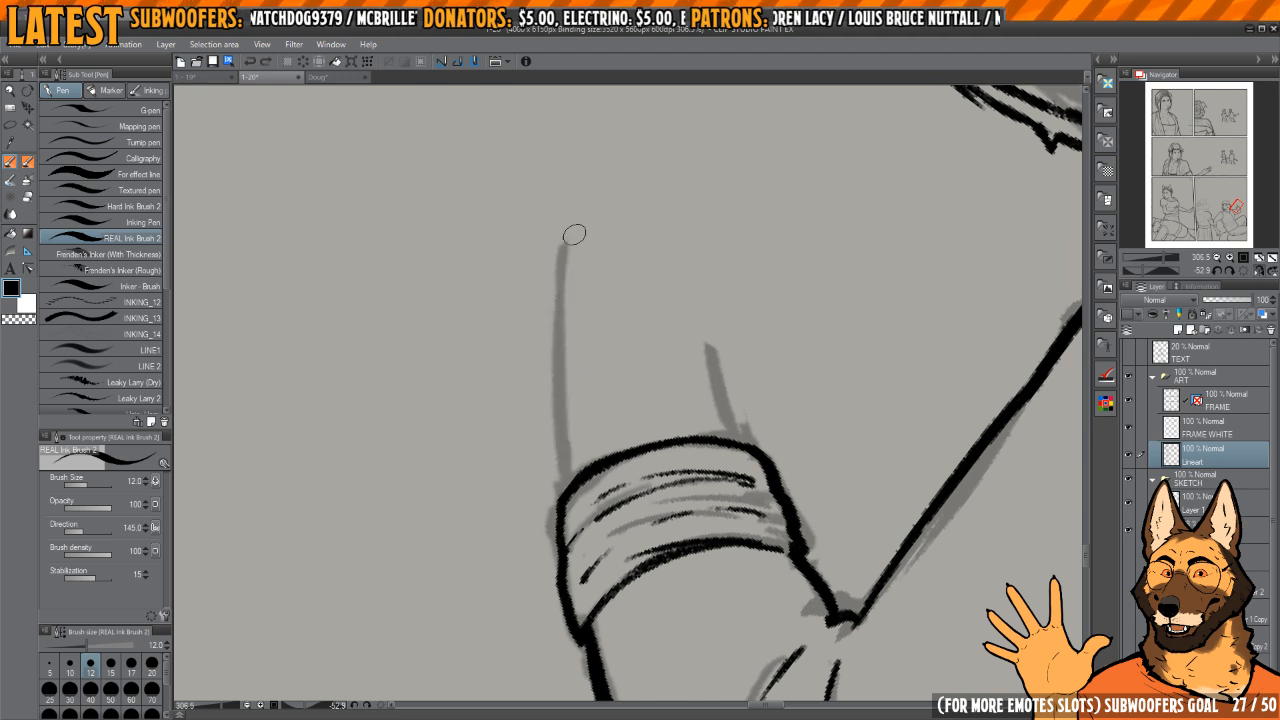
{"action": "left_click_drag", "start_coordinate": [574, 235], "coordinate": [578, 478]}
{"action": "mouse_move", "coordinate": [755, 306]}
{"action": "left_mouse_down"}
{"action": "mouse_move", "coordinate": [706, 306]}
{"action": "mouse_move", "coordinate": [717, 317]}
{"action": "mouse_move", "coordinate": [686, 450]}
{"action": "left_mouse_up"}
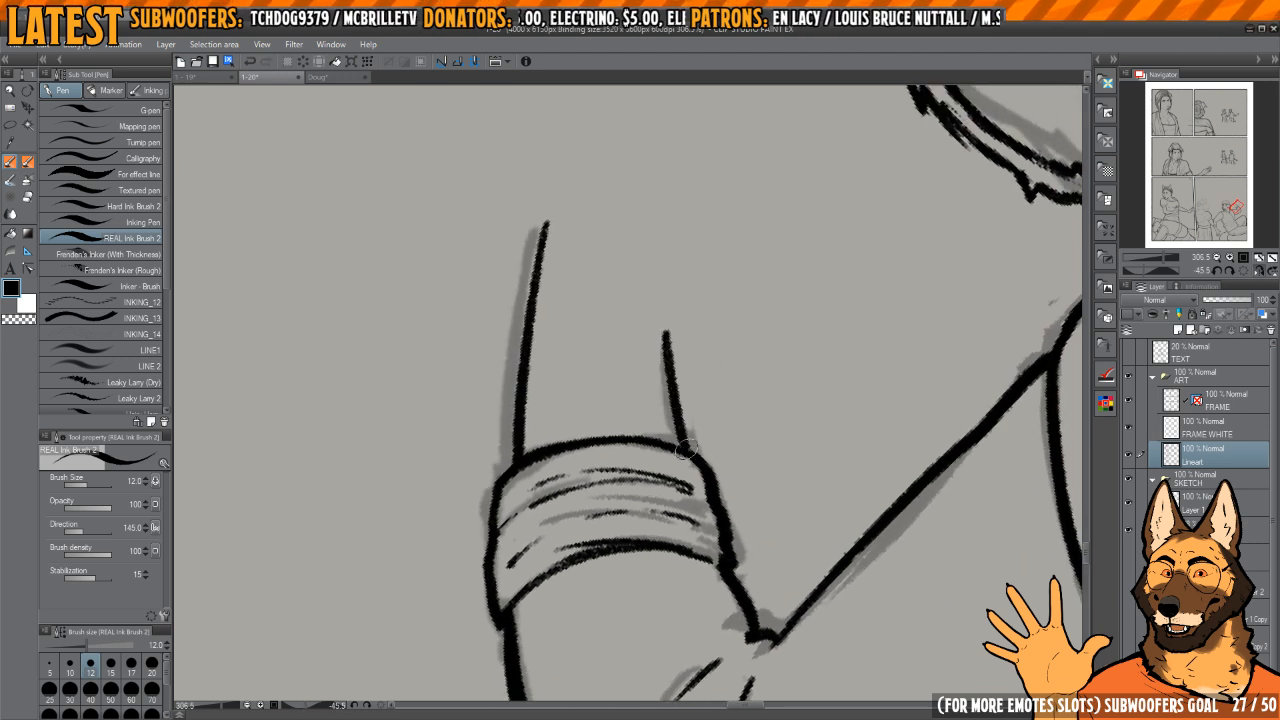
{"action": "left_click_drag", "start_coordinate": [671, 335], "coordinate": [655, 310]}
{"action": "key", "text": "h"}
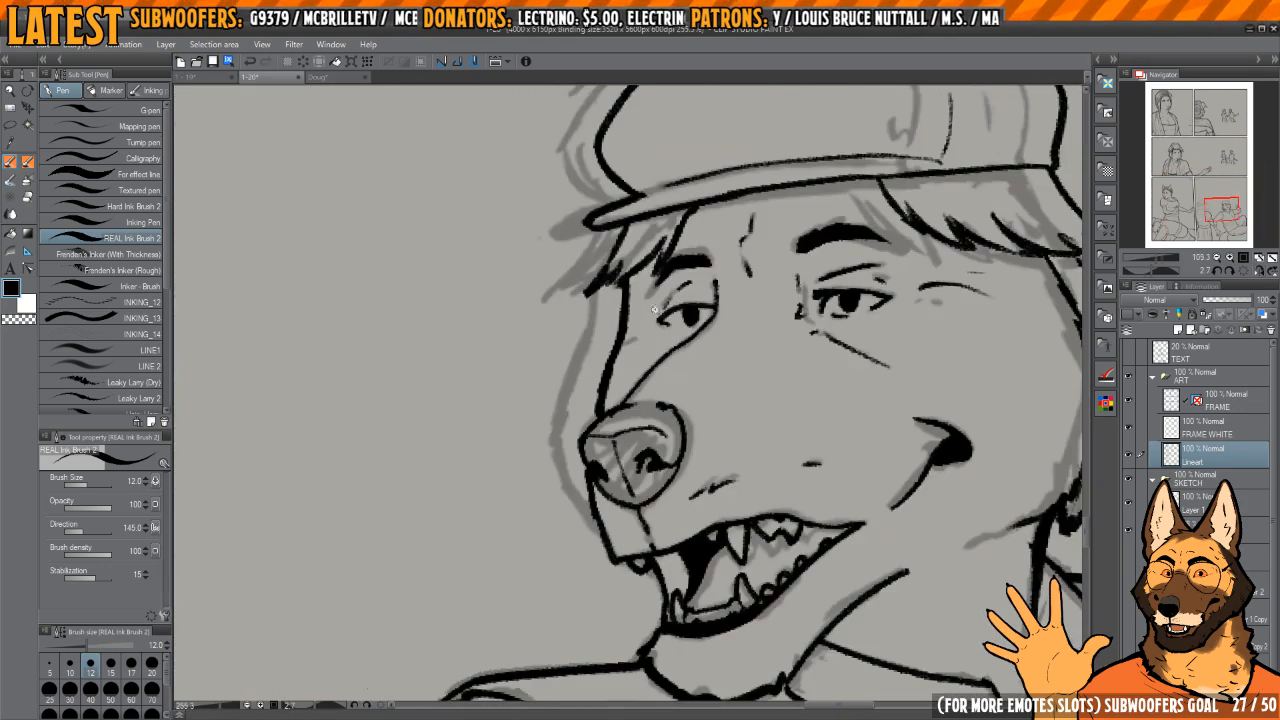
{"action": "scroll", "coordinate": [655, 310], "scroll_direction": "up", "scroll_amount": 3}
{"action": "scroll", "coordinate": [634, 337], "scroll_direction": "down", "scroll_amount": 8}
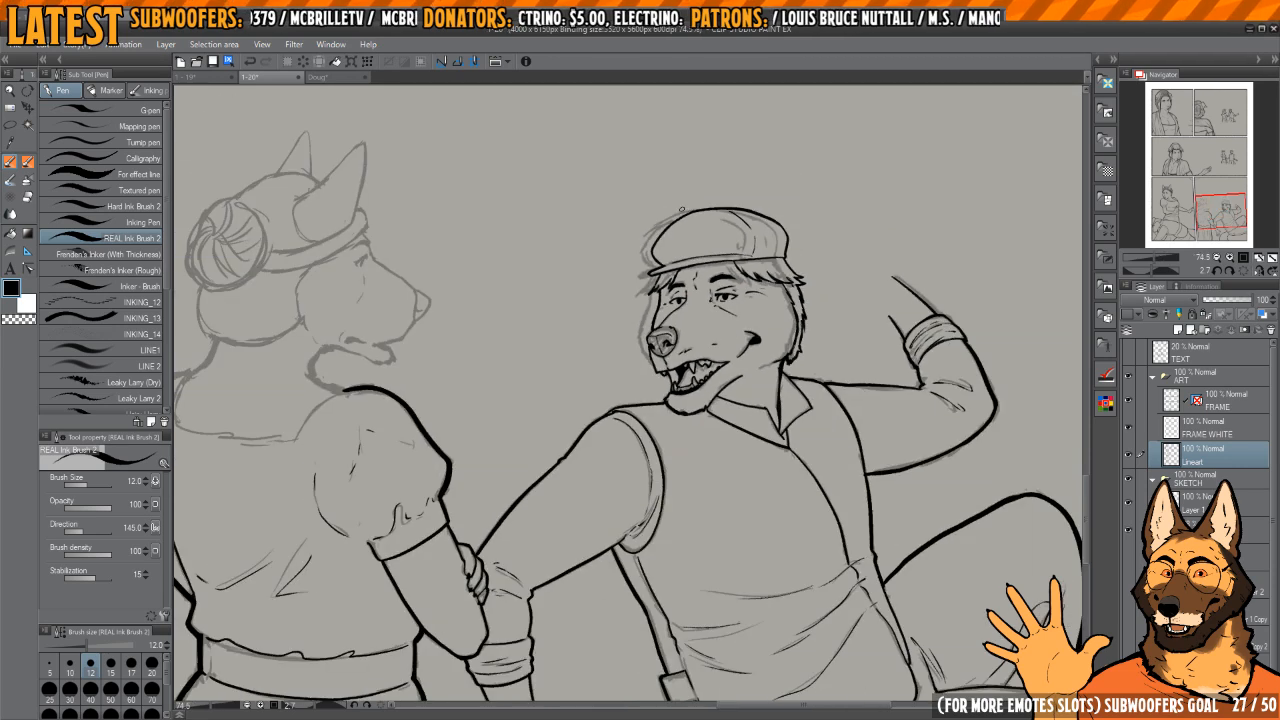
Step: Ink the eared woman's throat from shoulder up to chin and extend her puffed sleeve's upper edge to the neckline
{"action": "left_click_drag", "start_coordinate": [554, 398], "coordinate": [857, 470]}
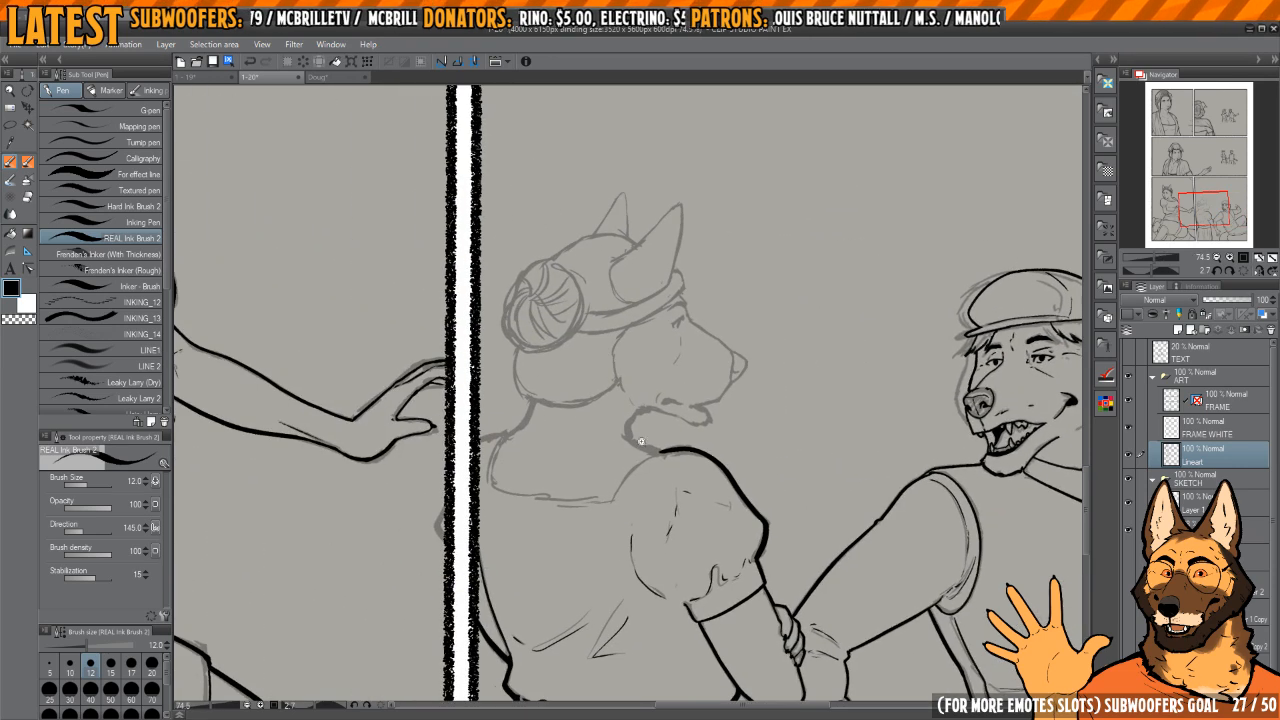
{"action": "left_click_drag", "start_coordinate": [641, 400], "coordinate": [677, 411]}
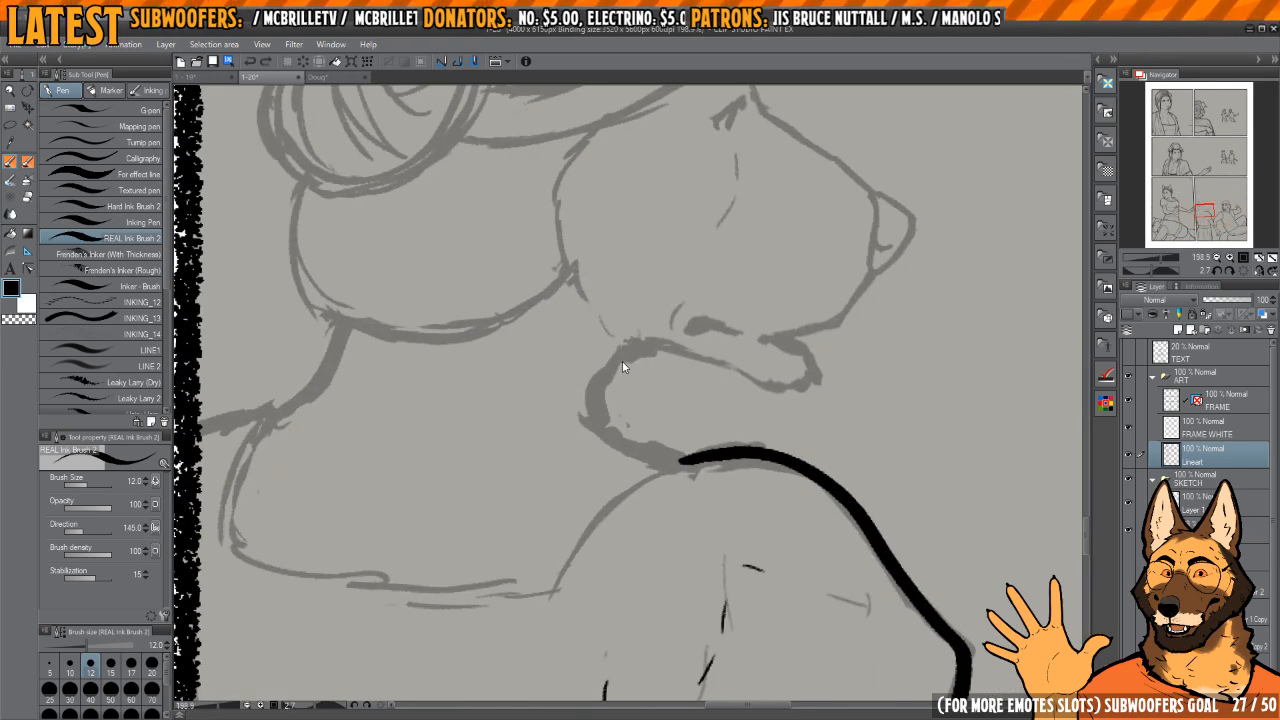
{"action": "scroll", "coordinate": [622, 367], "scroll_direction": "up", "scroll_amount": 2}
{"action": "left_click_drag", "start_coordinate": [636, 347], "coordinate": [590, 385]}
{"action": "left_click_drag", "start_coordinate": [585, 455], "coordinate": [640, 316]}
{"action": "mouse_move", "coordinate": [618, 420]}
{"action": "left_mouse_down"}
{"action": "mouse_move", "coordinate": [626, 434]}
{"action": "mouse_move", "coordinate": [680, 370]}
{"action": "mouse_move", "coordinate": [690, 312]}
{"action": "left_mouse_up"}
{"action": "left_click_drag", "start_coordinate": [659, 365], "coordinate": [642, 430]}
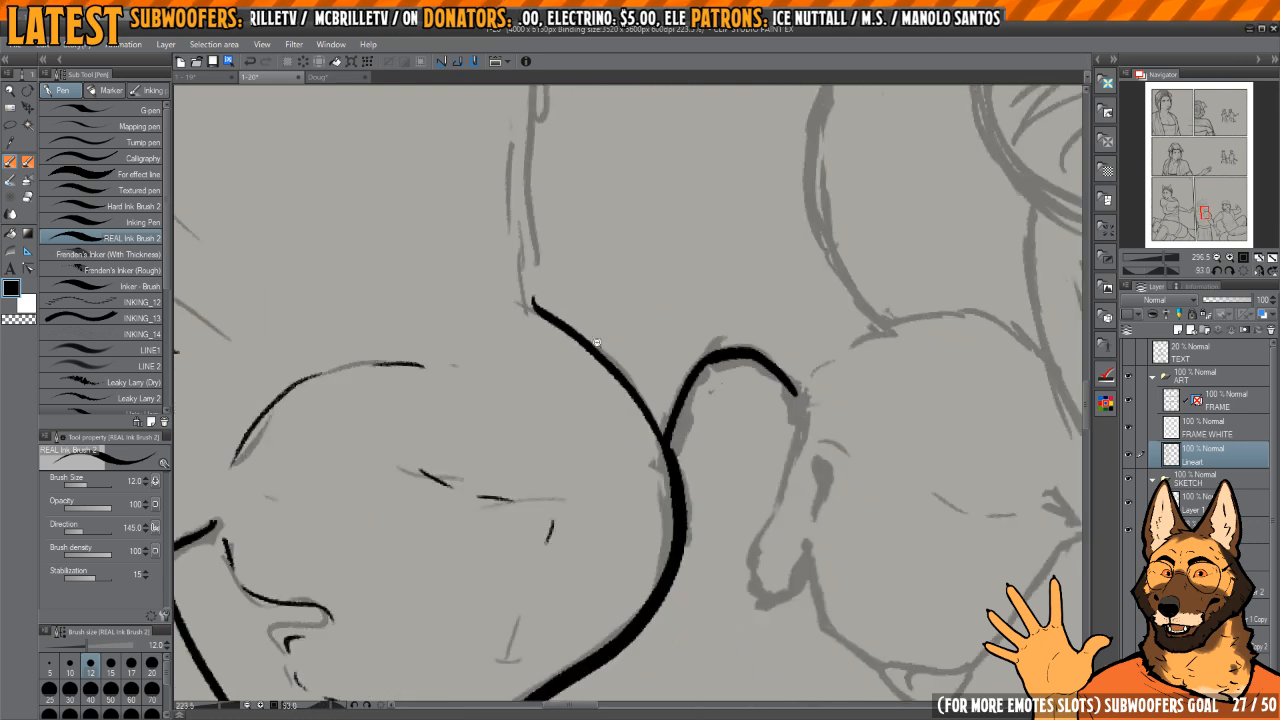
Step: Ink the woman's neckline across her upper back as two parallel lines, redrawing the main line until it is smooth
{"action": "left_click_drag", "start_coordinate": [642, 240], "coordinate": [689, 380]}
{"action": "scroll", "coordinate": [689, 380], "scroll_direction": "up", "scroll_amount": 1}
{"action": "mouse_move", "coordinate": [632, 246]}
{"action": "left_mouse_down"}
{"action": "mouse_move", "coordinate": [612, 361]}
{"action": "mouse_move", "coordinate": [638, 603]}
{"action": "left_mouse_up"}
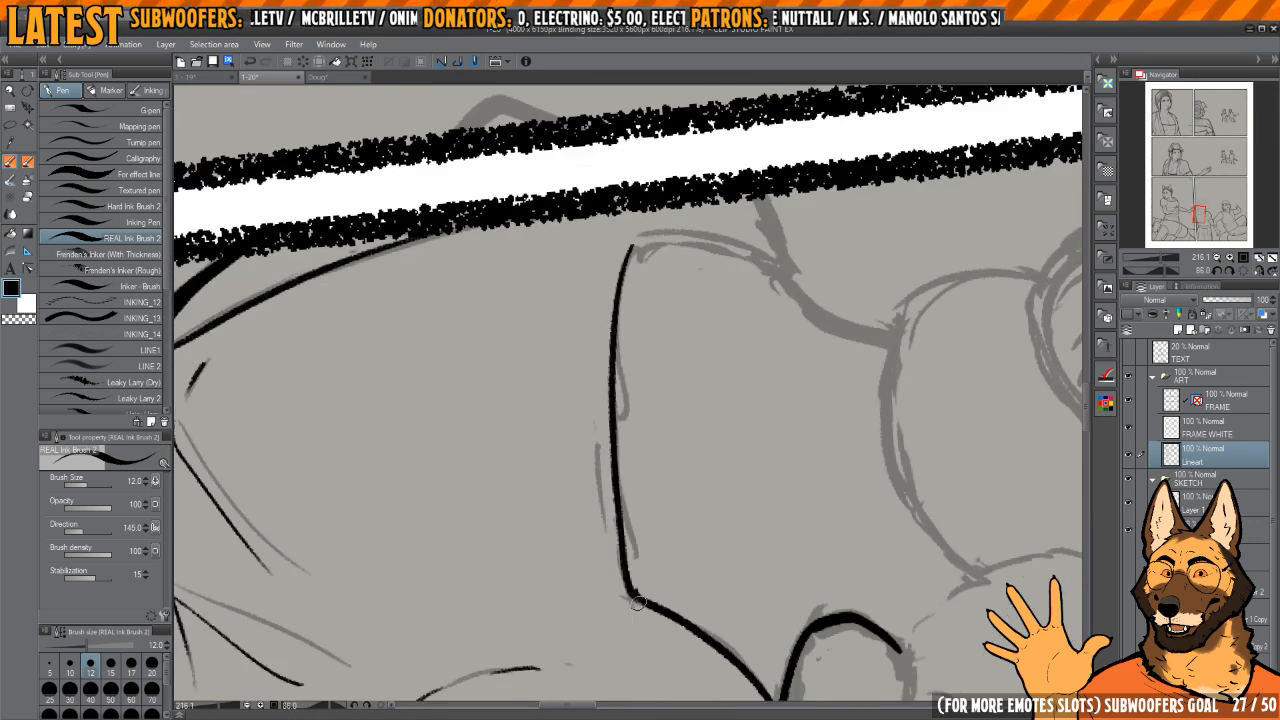
{"action": "mouse_move", "coordinate": [622, 256]}
{"action": "left_mouse_down"}
{"action": "mouse_move", "coordinate": [611, 498]}
{"action": "mouse_move", "coordinate": [623, 596]}
{"action": "left_mouse_up"}
{"action": "key", "text": "ctrl+z"}
{"action": "left_click_drag", "start_coordinate": [614, 300], "coordinate": [612, 576]}
{"action": "key", "text": "ctrl+z"}
{"action": "mouse_move", "coordinate": [625, 237]}
{"action": "left_mouse_down"}
{"action": "mouse_move", "coordinate": [603, 403]}
{"action": "mouse_move", "coordinate": [606, 545]}
{"action": "left_mouse_up"}
{"action": "left_click_drag", "start_coordinate": [628, 563], "coordinate": [596, 473]}
{"action": "key", "text": "c"}
{"action": "key", "text": "c"}
{"action": "left_click_drag", "start_coordinate": [651, 418], "coordinate": [612, 529]}
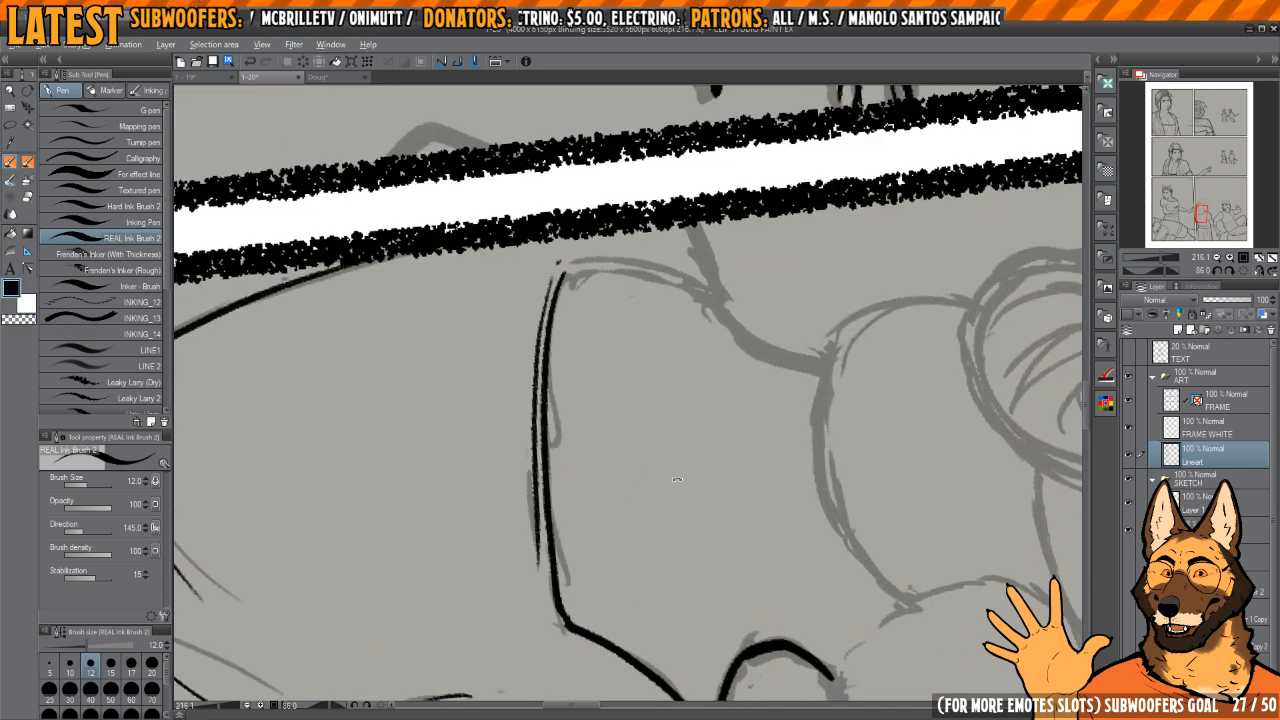
Step: Redraw the short side of the neckline near the panel border as a clean double line meeting the corner
{"action": "left_click_drag", "start_coordinate": [672, 471], "coordinate": [674, 348]}
{"action": "left_click_drag", "start_coordinate": [591, 393], "coordinate": [630, 340]}
{"action": "mouse_move", "coordinate": [630, 340]}
{"action": "left_mouse_down"}
{"action": "mouse_move", "coordinate": [642, 308]}
{"action": "mouse_move", "coordinate": [600, 374]}
{"action": "mouse_move", "coordinate": [613, 549]}
{"action": "left_mouse_up"}
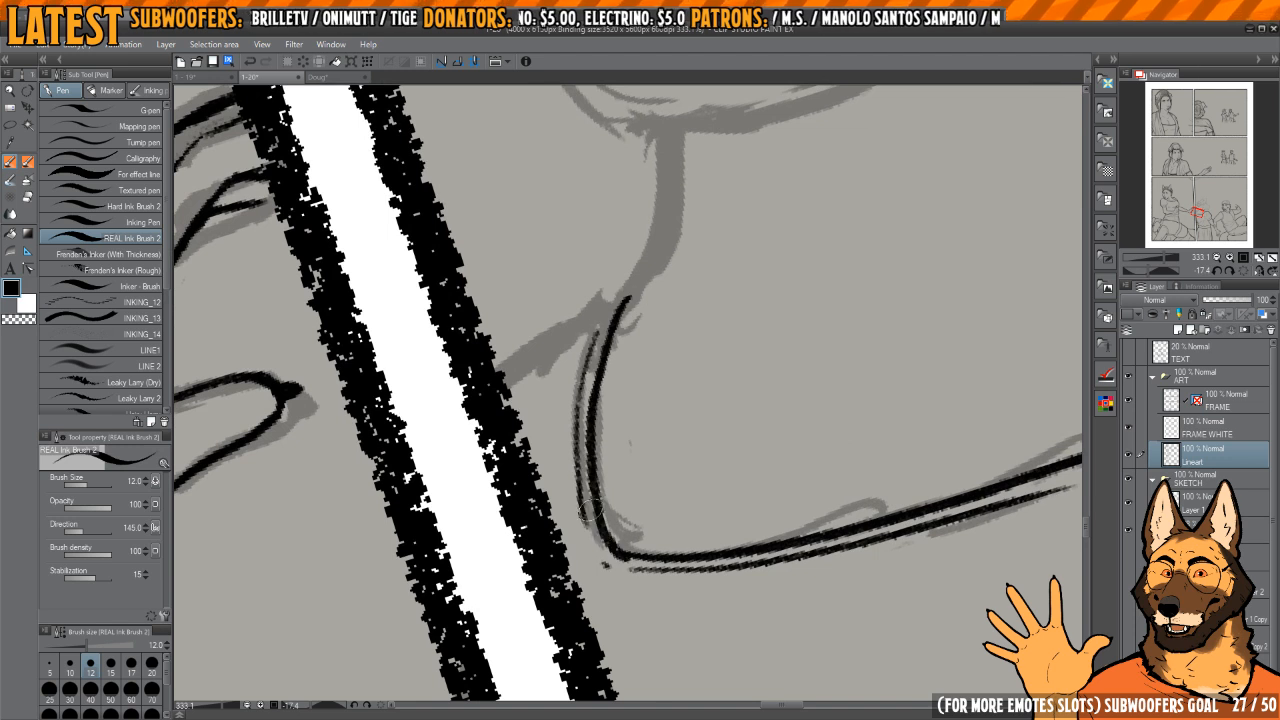
{"action": "key", "text": "ctrl+z"}
{"action": "key", "text": "ctrl+z"}
{"action": "left_click_drag", "start_coordinate": [606, 363], "coordinate": [627, 352]}
{"action": "mouse_move", "coordinate": [621, 283]}
{"action": "left_mouse_down"}
{"action": "mouse_move", "coordinate": [604, 365]}
{"action": "mouse_move", "coordinate": [622, 595]}
{"action": "left_mouse_up"}
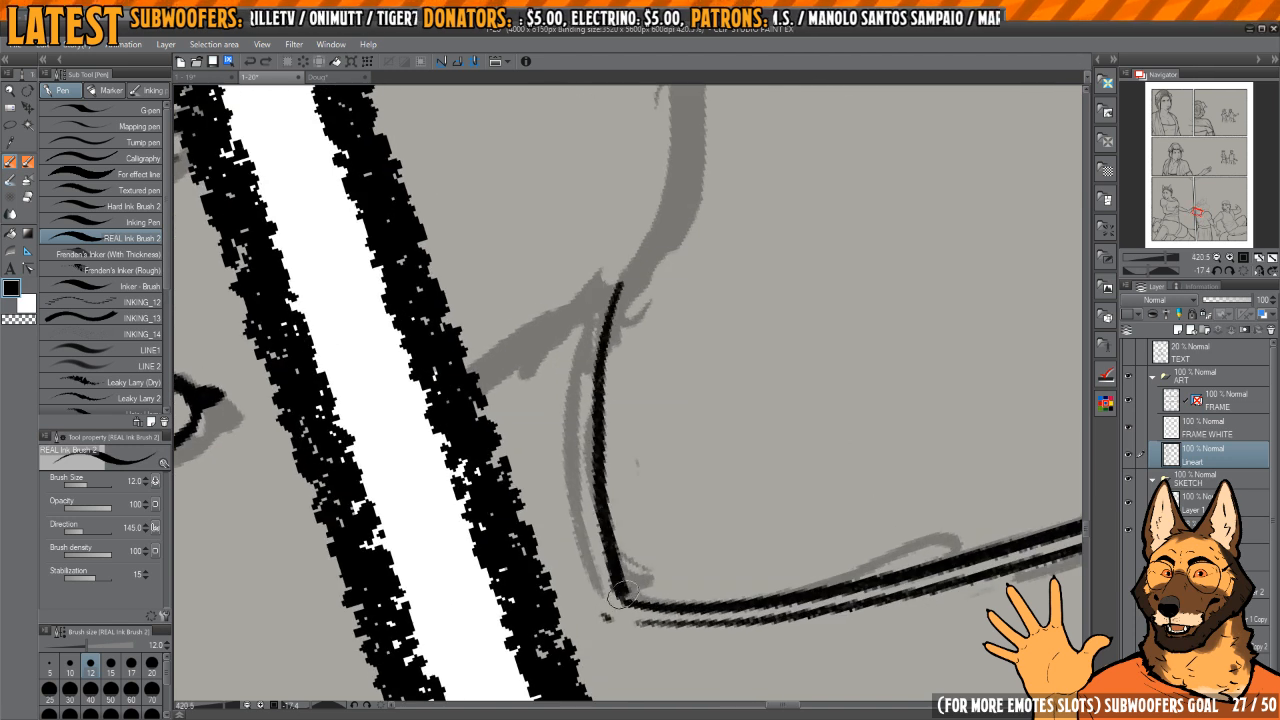
{"action": "key", "text": "ctrl+z"}
{"action": "mouse_move", "coordinate": [618, 290]}
{"action": "left_mouse_down"}
{"action": "mouse_move", "coordinate": [600, 515]}
{"action": "mouse_move", "coordinate": [616, 600]}
{"action": "left_mouse_up"}
{"action": "left_click_drag", "start_coordinate": [590, 332], "coordinate": [600, 588]}
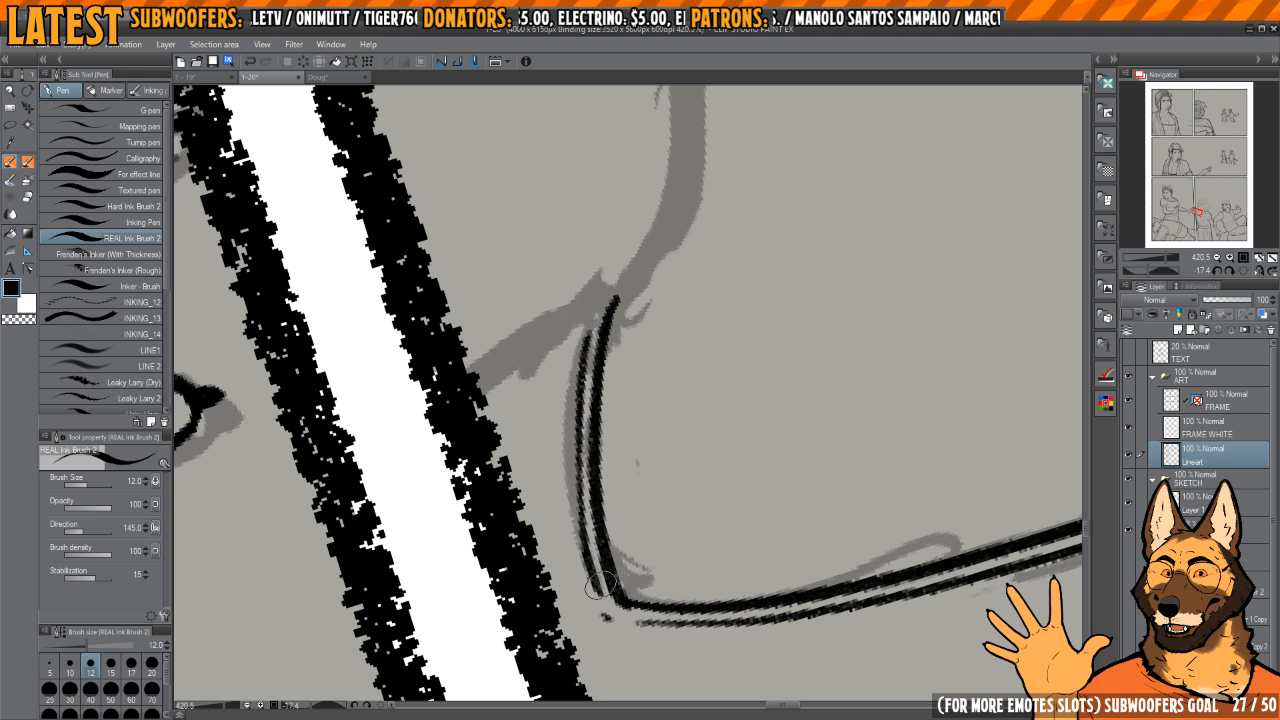
Step: Ink the far shoulder running to the panel border and the nape line from the shoulder up to the hair
{"action": "mouse_move", "coordinate": [655, 338]}
{"action": "left_mouse_down"}
{"action": "mouse_move", "coordinate": [621, 331]}
{"action": "mouse_move", "coordinate": [650, 371]}
{"action": "mouse_move", "coordinate": [524, 521]}
{"action": "left_mouse_up"}
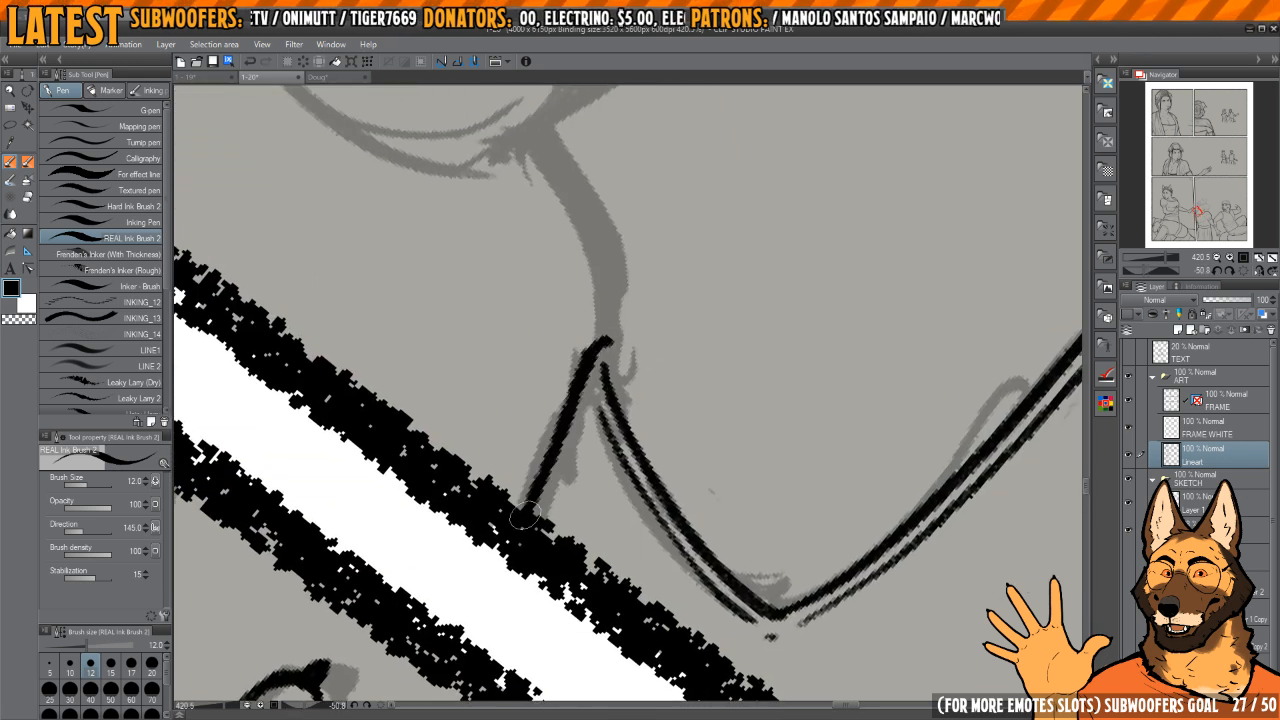
{"action": "left_click_drag", "start_coordinate": [608, 280], "coordinate": [601, 339]}
{"action": "mouse_move", "coordinate": [601, 339]}
{"action": "left_mouse_down"}
{"action": "mouse_move", "coordinate": [643, 334]}
{"action": "mouse_move", "coordinate": [659, 398]}
{"action": "left_mouse_up"}
{"action": "left_click_drag", "start_coordinate": [683, 244], "coordinate": [641, 402]}
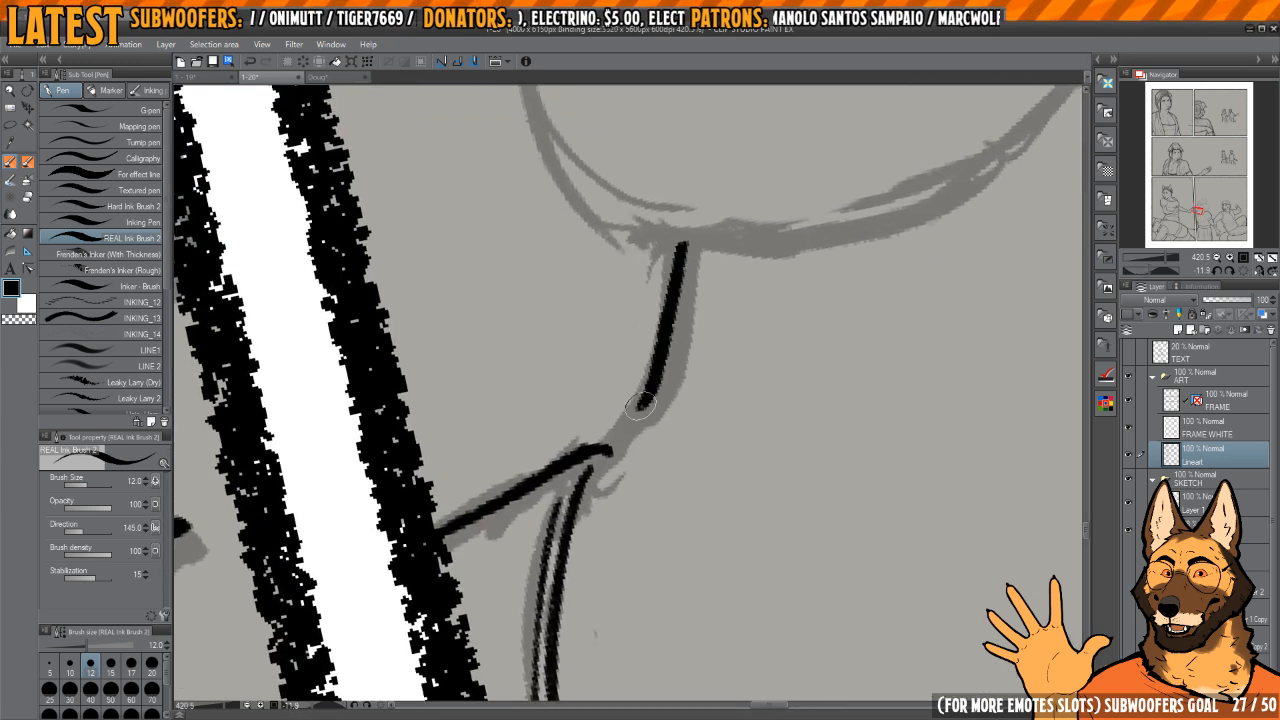
{"action": "mouse_move", "coordinate": [705, 342]}
{"action": "left_mouse_down"}
{"action": "mouse_move", "coordinate": [726, 351]}
{"action": "mouse_move", "coordinate": [752, 220]}
{"action": "left_mouse_up"}
{"action": "mouse_move", "coordinate": [752, 220]}
{"action": "left_mouse_down"}
{"action": "mouse_move", "coordinate": [643, 329]}
{"action": "mouse_move", "coordinate": [675, 391]}
{"action": "left_mouse_up"}
Step: Ink the rounded underside of the woman's hair from behind the nape toward the cheek and trim its junction with the neck
{"action": "mouse_move", "coordinate": [573, 374]}
{"action": "left_mouse_down"}
{"action": "mouse_move", "coordinate": [587, 367]}
{"action": "mouse_move", "coordinate": [663, 570]}
{"action": "left_mouse_up"}
{"action": "key", "text": "ctrl+z"}
{"action": "mouse_move", "coordinate": [572, 291]}
{"action": "left_mouse_down"}
{"action": "mouse_move", "coordinate": [621, 541]}
{"action": "mouse_move", "coordinate": [655, 546]}
{"action": "left_mouse_up"}
{"action": "mouse_move", "coordinate": [649, 546]}
{"action": "left_mouse_down"}
{"action": "mouse_move", "coordinate": [678, 291]}
{"action": "mouse_move", "coordinate": [643, 325]}
{"action": "left_mouse_up"}
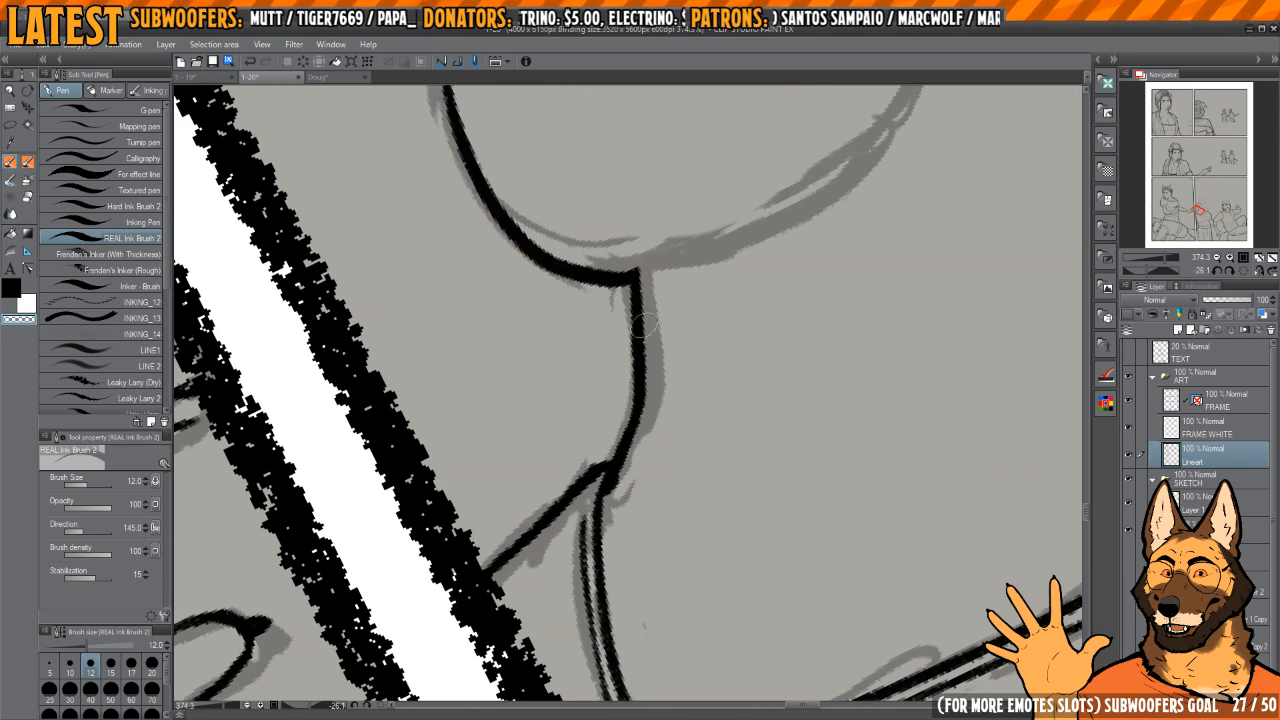
{"action": "key", "text": "c"}
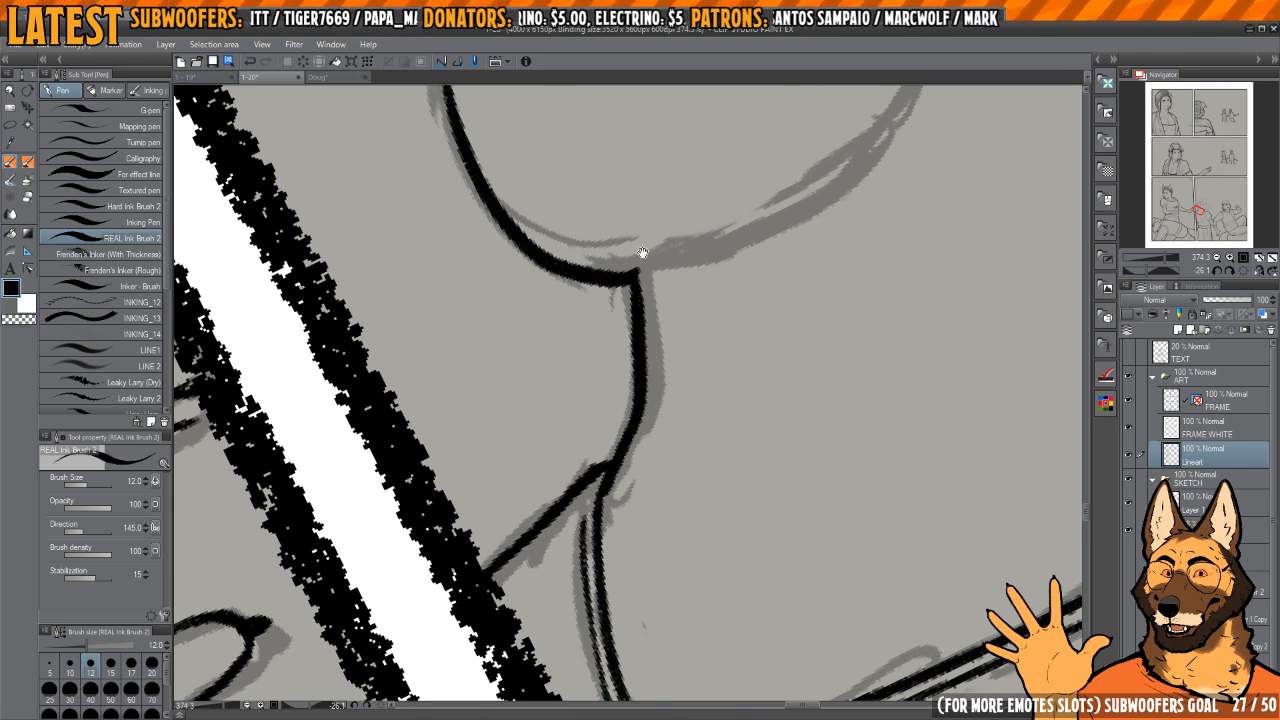
{"action": "mouse_move", "coordinate": [643, 252]}
{"action": "left_mouse_down"}
{"action": "mouse_move", "coordinate": [700, 300]}
{"action": "mouse_move", "coordinate": [692, 323]}
{"action": "mouse_move", "coordinate": [617, 233]}
{"action": "mouse_move", "coordinate": [580, 292]}
{"action": "mouse_move", "coordinate": [563, 495]}
{"action": "left_mouse_up"}
{"action": "scroll", "coordinate": [563, 495], "scroll_direction": "down", "scroll_amount": 3}
{"action": "mouse_move", "coordinate": [553, 280]}
{"action": "left_mouse_down"}
{"action": "mouse_move", "coordinate": [612, 443]}
{"action": "mouse_move", "coordinate": [674, 443]}
{"action": "mouse_move", "coordinate": [691, 354]}
{"action": "mouse_move", "coordinate": [666, 323]}
{"action": "mouse_move", "coordinate": [710, 303]}
{"action": "mouse_move", "coordinate": [649, 283]}
{"action": "mouse_move", "coordinate": [608, 300]}
{"action": "mouse_move", "coordinate": [600, 290]}
{"action": "left_mouse_up"}
Step: Ink the jagged fur edge of the cheek from the headband down past the hair toward the throat
{"action": "left_click_drag", "start_coordinate": [606, 242], "coordinate": [564, 301]}
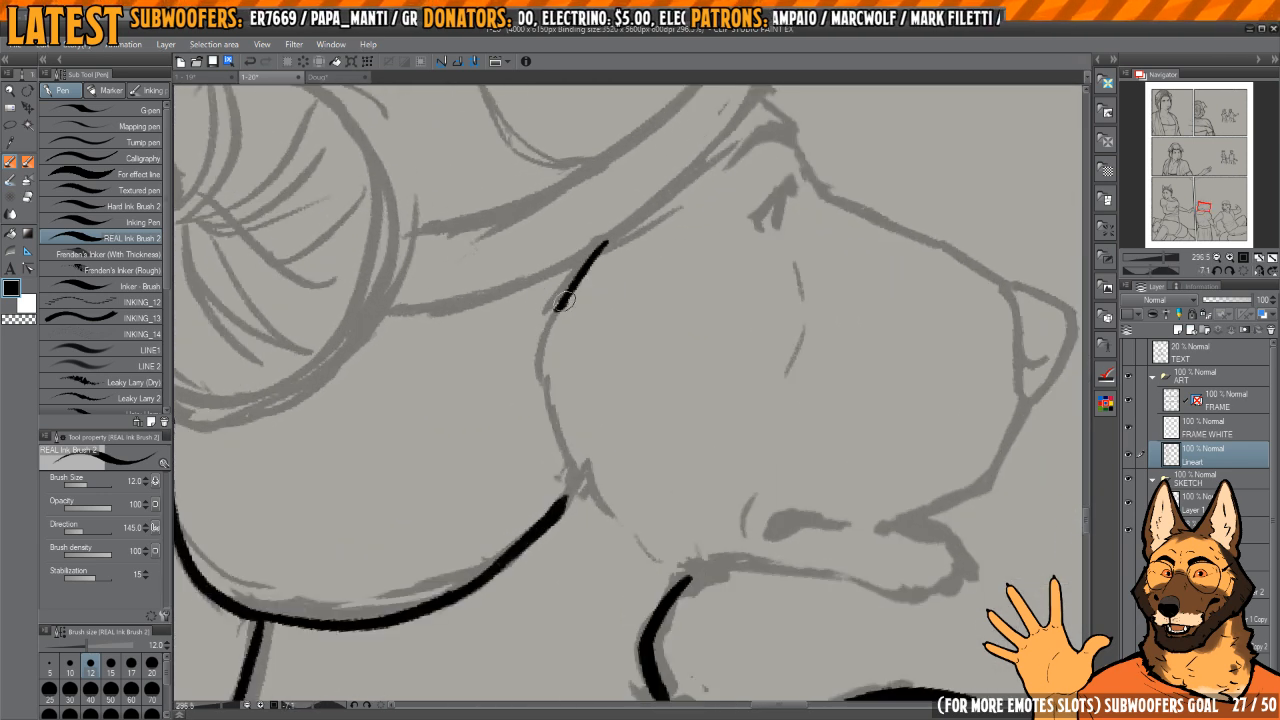
{"action": "key", "text": "ctrl+z"}
{"action": "left_click_drag", "start_coordinate": [594, 251], "coordinate": [546, 354]}
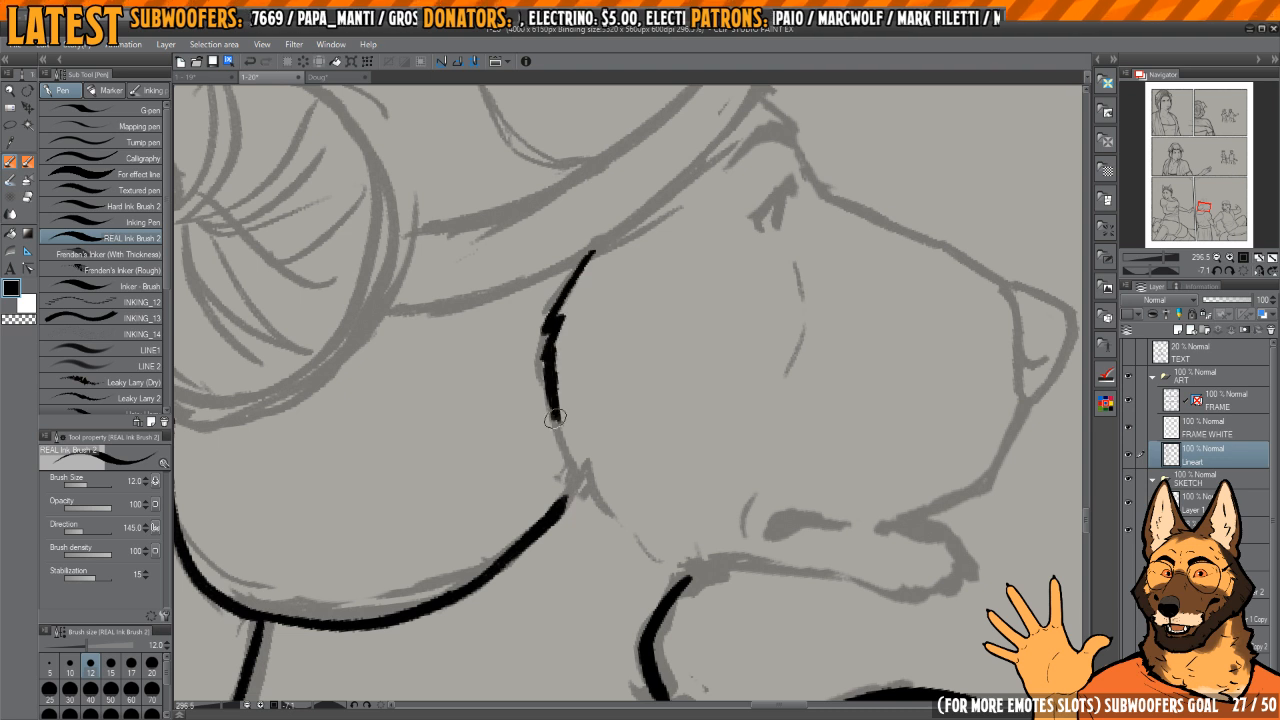
{"action": "left_click_drag", "start_coordinate": [555, 418], "coordinate": [586, 483]}
{"action": "mouse_move", "coordinate": [597, 479]}
{"action": "left_mouse_down"}
{"action": "mouse_move", "coordinate": [586, 457]}
{"action": "mouse_move", "coordinate": [629, 406]}
{"action": "mouse_move", "coordinate": [603, 408]}
{"action": "mouse_move", "coordinate": [599, 473]}
{"action": "mouse_move", "coordinate": [576, 400]}
{"action": "mouse_move", "coordinate": [567, 440]}
{"action": "left_mouse_up"}
{"action": "key", "text": "c"}
{"action": "key", "text": "c"}
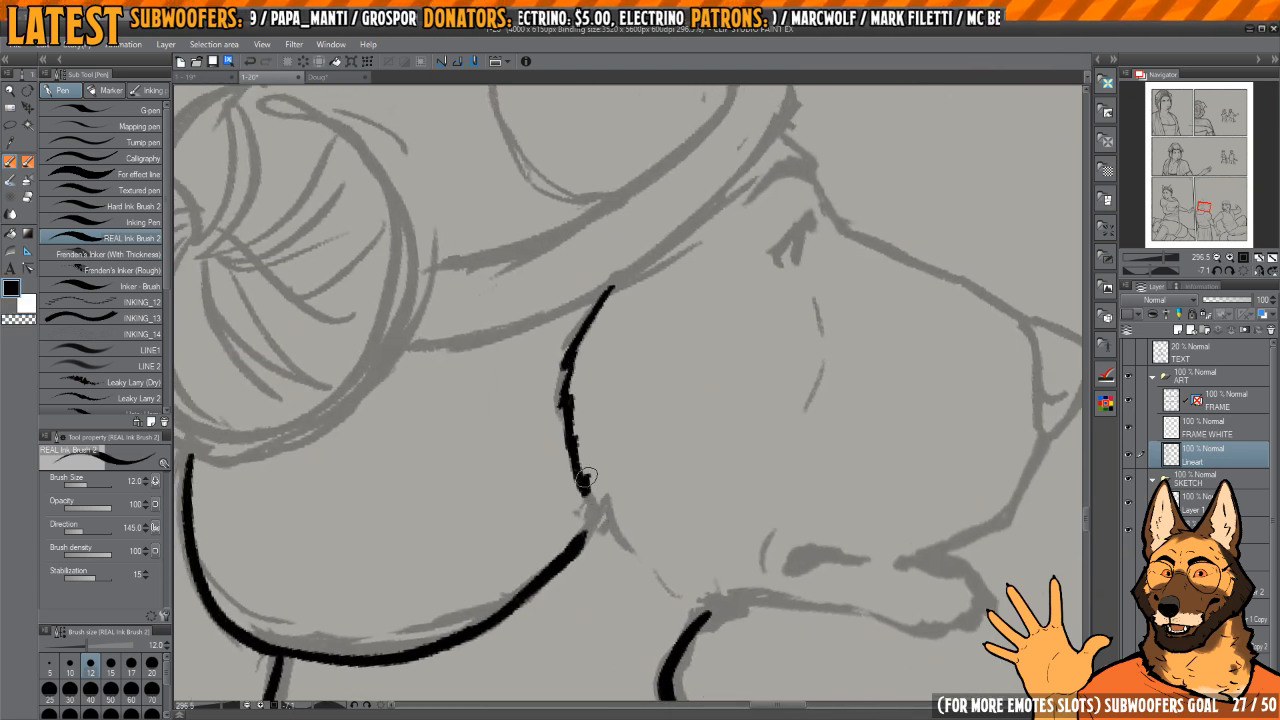
{"action": "left_click_drag", "start_coordinate": [640, 571], "coordinate": [614, 523]}
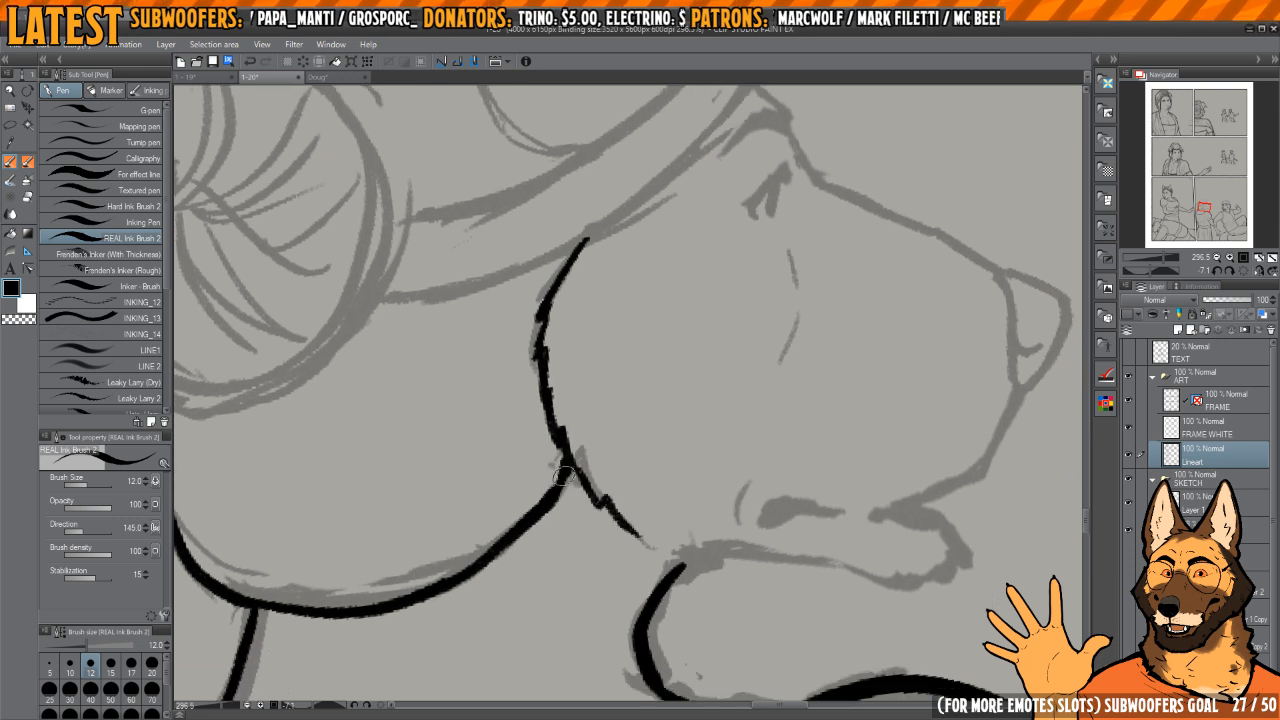
Step: Thicken the lower hair outline behind the cheek and erase the rough spots along it
{"action": "key", "text": "h"}
{"action": "key", "text": "h"}
{"action": "mouse_move", "coordinate": [634, 437]}
{"action": "left_mouse_down"}
{"action": "mouse_move", "coordinate": [643, 394]}
{"action": "mouse_move", "coordinate": [706, 383]}
{"action": "left_mouse_up"}
{"action": "key", "text": "h"}
{"action": "key", "text": "c"}
{"action": "mouse_move", "coordinate": [565, 403]}
{"action": "left_mouse_down"}
{"action": "mouse_move", "coordinate": [611, 386]}
{"action": "mouse_move", "coordinate": [669, 266]}
{"action": "mouse_move", "coordinate": [566, 450]}
{"action": "mouse_move", "coordinate": [606, 535]}
{"action": "left_mouse_up"}
{"action": "key", "text": "c"}
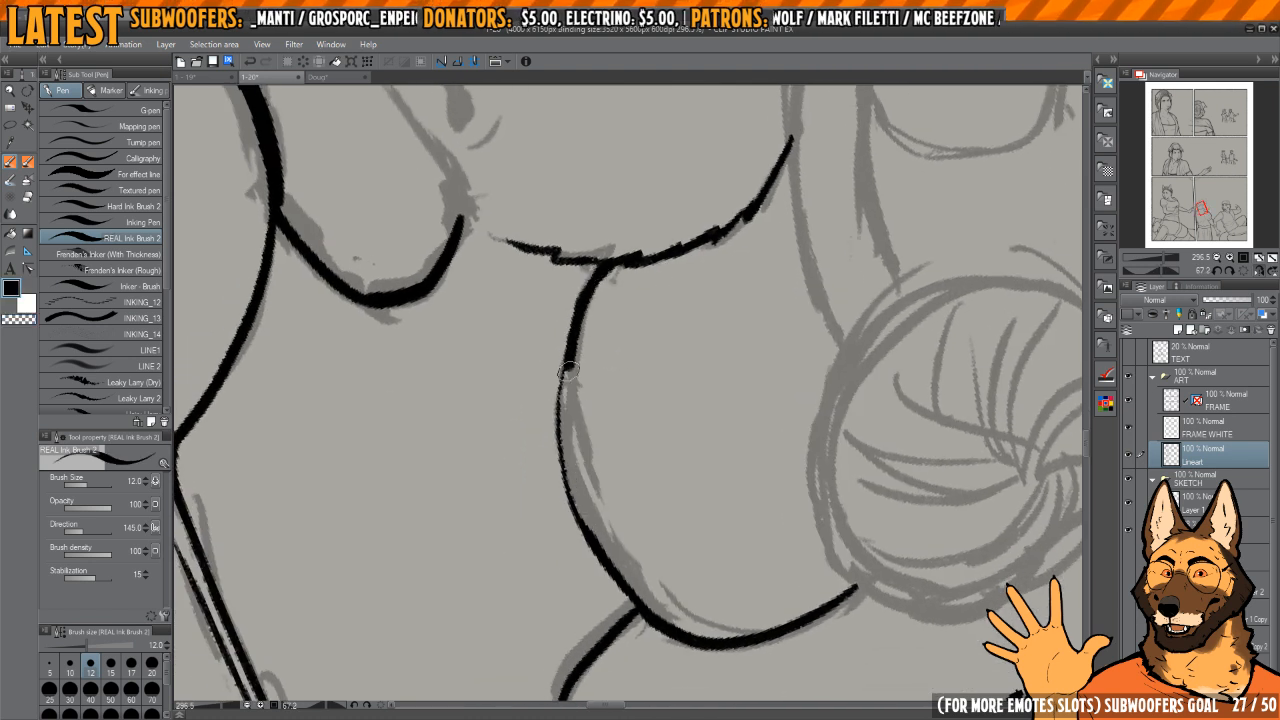
{"action": "left_click_drag", "start_coordinate": [566, 370], "coordinate": [562, 445]}
{"action": "left_click_drag", "start_coordinate": [561, 387], "coordinate": [566, 330]}
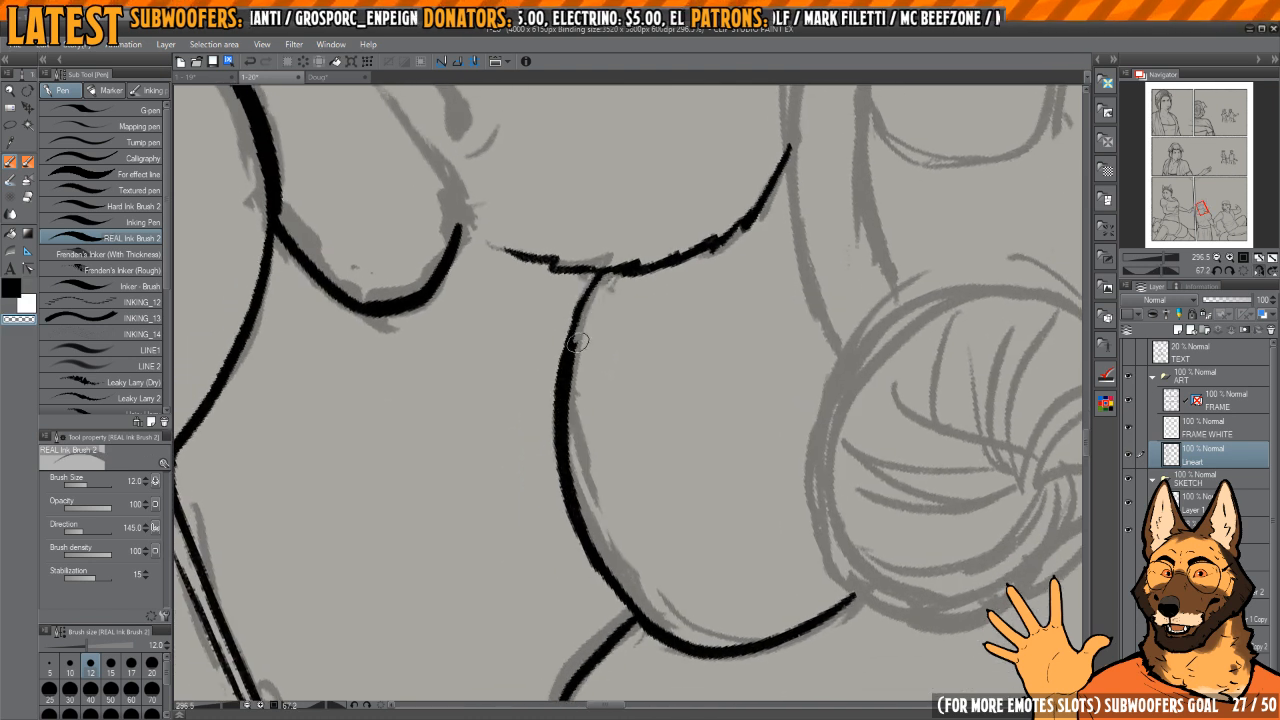
{"action": "left_click_drag", "start_coordinate": [597, 278], "coordinate": [587, 246]}
{"action": "key", "text": "h"}
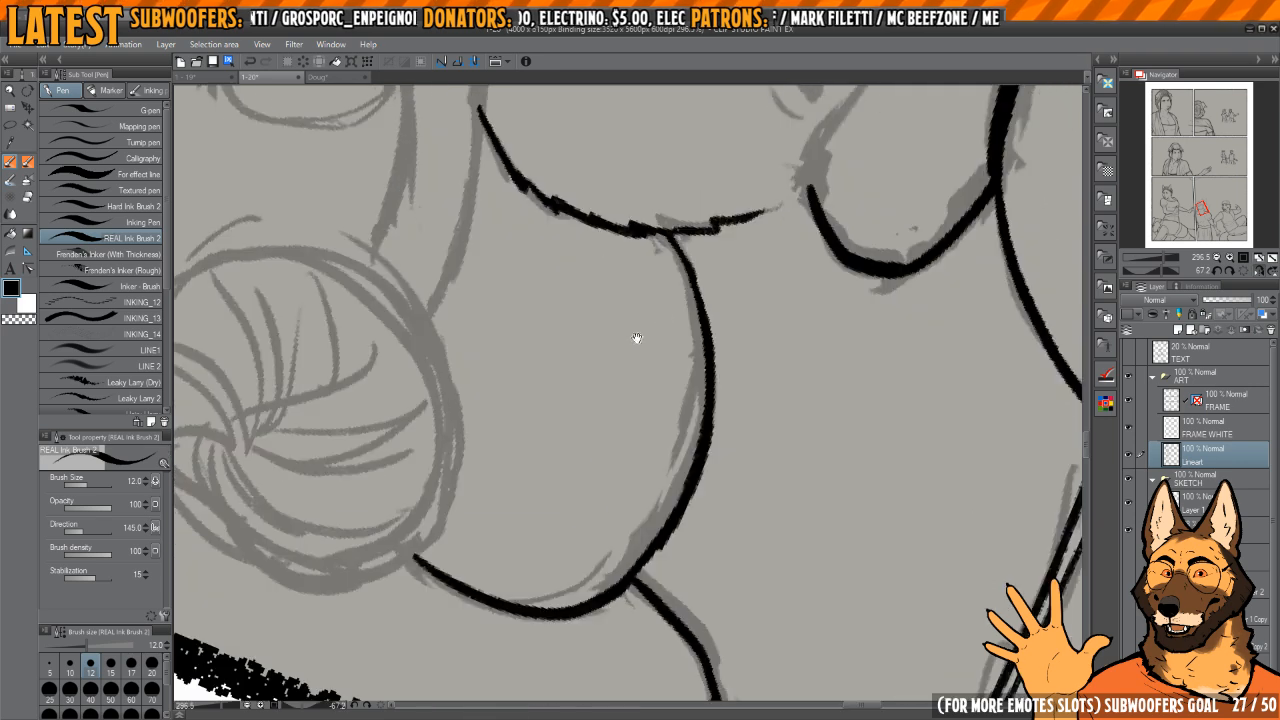
Step: Ink thin curved hair strands in the rounded hair section below the bun
{"action": "mouse_move", "coordinate": [634, 340]}
{"action": "left_mouse_down"}
{"action": "mouse_move", "coordinate": [686, 434]}
{"action": "mouse_move", "coordinate": [563, 422]}
{"action": "mouse_move", "coordinate": [621, 423]}
{"action": "mouse_move", "coordinate": [599, 466]}
{"action": "mouse_move", "coordinate": [572, 447]}
{"action": "left_mouse_up"}
{"action": "left_click_drag", "start_coordinate": [597, 506], "coordinate": [577, 499]}
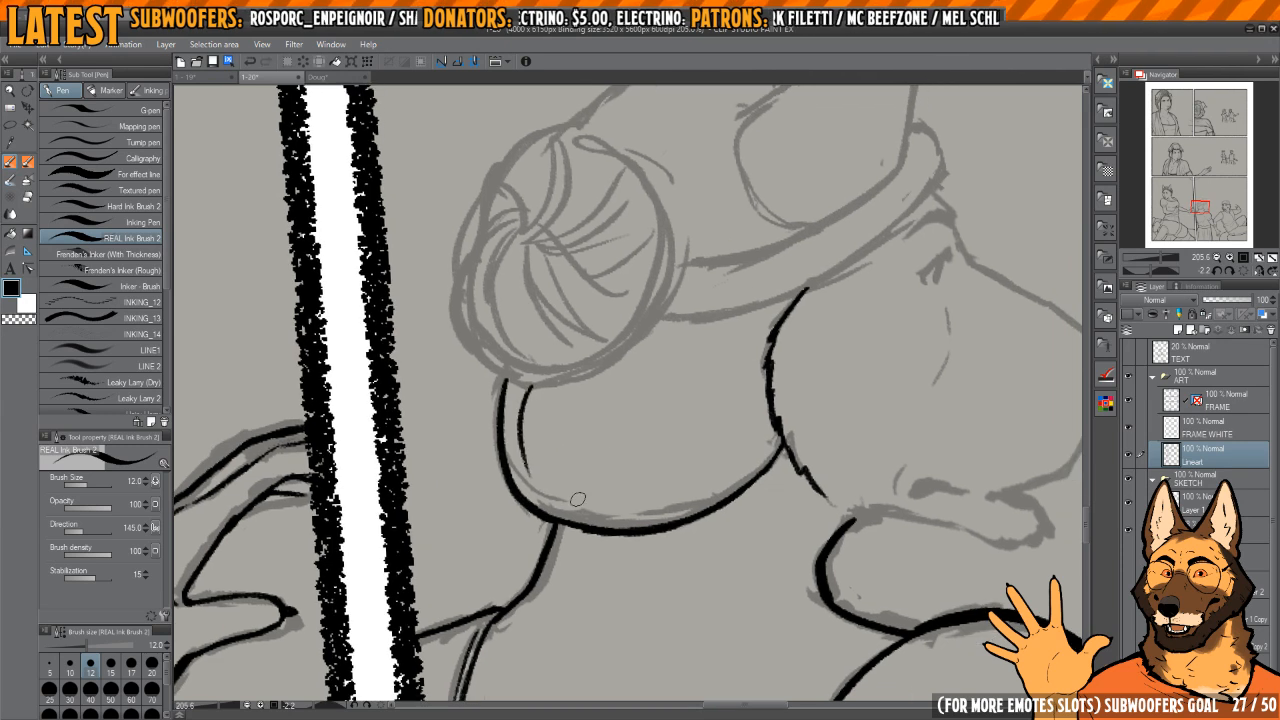
{"action": "left_click_drag", "start_coordinate": [614, 441], "coordinate": [596, 449]}
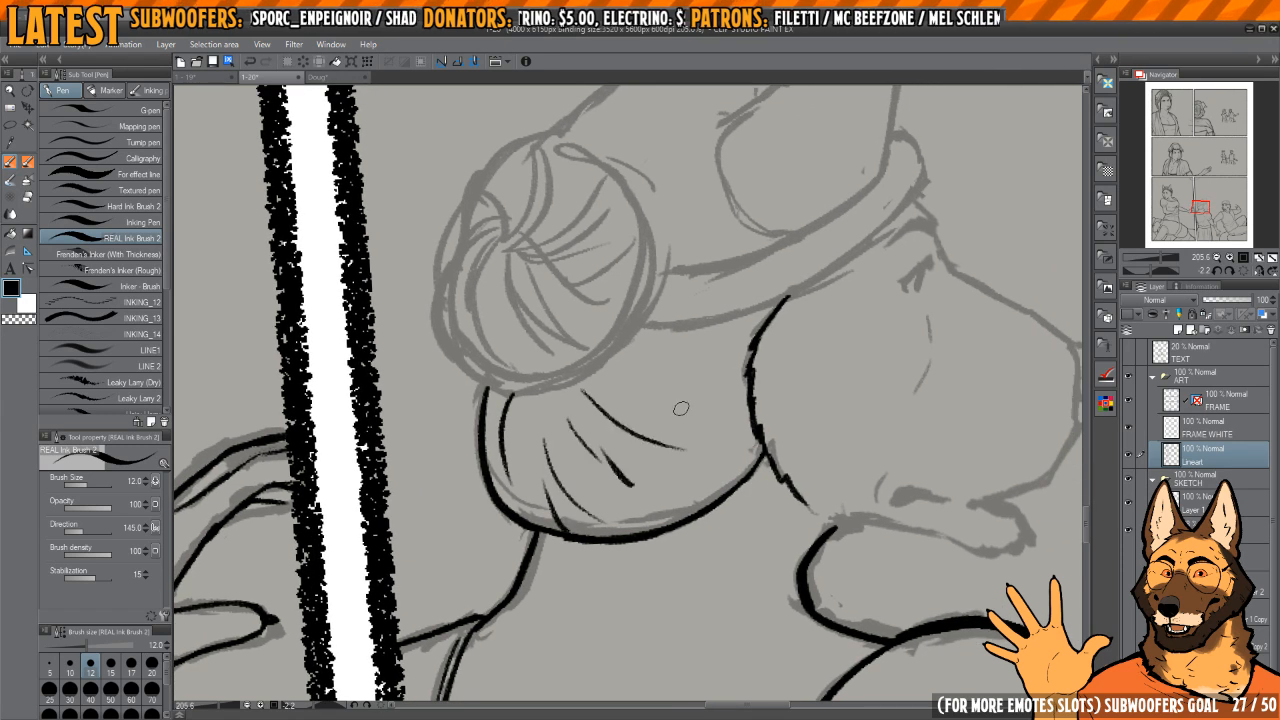
Step: Ink the crown of the woman's head and the far pointed ear, redrawing the first attempts at the crown
{"action": "mouse_move", "coordinate": [738, 292]}
{"action": "left_mouse_down"}
{"action": "mouse_move", "coordinate": [746, 397]}
{"action": "mouse_move", "coordinate": [609, 334]}
{"action": "mouse_move", "coordinate": [751, 254]}
{"action": "mouse_move", "coordinate": [745, 186]}
{"action": "left_mouse_up"}
{"action": "mouse_move", "coordinate": [752, 183]}
{"action": "left_mouse_down"}
{"action": "mouse_move", "coordinate": [651, 242]}
{"action": "mouse_move", "coordinate": [556, 452]}
{"action": "left_mouse_up"}
{"action": "key", "text": "ctrl+z"}
{"action": "mouse_move", "coordinate": [752, 180]}
{"action": "left_mouse_down"}
{"action": "mouse_move", "coordinate": [678, 223]}
{"action": "mouse_move", "coordinate": [569, 437]}
{"action": "mouse_move", "coordinate": [750, 181]}
{"action": "mouse_move", "coordinate": [624, 266]}
{"action": "mouse_move", "coordinate": [545, 429]}
{"action": "mouse_move", "coordinate": [563, 500]}
{"action": "mouse_move", "coordinate": [543, 442]}
{"action": "mouse_move", "coordinate": [556, 536]}
{"action": "left_mouse_up"}
{"action": "key", "text": "ctrl+z"}
{"action": "left_click_drag", "start_coordinate": [649, 296], "coordinate": [582, 388]}
{"action": "mouse_move", "coordinate": [673, 281]}
{"action": "left_mouse_down"}
{"action": "mouse_move", "coordinate": [706, 300]}
{"action": "mouse_move", "coordinate": [800, 423]}
{"action": "left_mouse_up"}
{"action": "mouse_move", "coordinate": [660, 290]}
{"action": "left_mouse_down"}
{"action": "mouse_move", "coordinate": [677, 297]}
{"action": "mouse_move", "coordinate": [631, 326]}
{"action": "mouse_move", "coordinate": [611, 491]}
{"action": "left_mouse_up"}
Step: Ink both long sides of the near ear, joining them at the tip and erasing the excess ink there
{"action": "key", "text": "h"}
{"action": "mouse_move", "coordinate": [590, 277]}
{"action": "left_mouse_down"}
{"action": "mouse_move", "coordinate": [679, 275]}
{"action": "mouse_move", "coordinate": [652, 265]}
{"action": "left_mouse_up"}
{"action": "mouse_move", "coordinate": [651, 266]}
{"action": "left_mouse_down"}
{"action": "mouse_move", "coordinate": [660, 253]}
{"action": "mouse_move", "coordinate": [623, 294]}
{"action": "mouse_move", "coordinate": [572, 489]}
{"action": "left_mouse_up"}
{"action": "mouse_move", "coordinate": [576, 359]}
{"action": "left_mouse_down"}
{"action": "mouse_move", "coordinate": [634, 280]}
{"action": "mouse_move", "coordinate": [640, 346]}
{"action": "left_mouse_up"}
{"action": "mouse_move", "coordinate": [591, 239]}
{"action": "left_mouse_down"}
{"action": "mouse_move", "coordinate": [543, 502]}
{"action": "mouse_move", "coordinate": [547, 552]}
{"action": "left_mouse_up"}
{"action": "key", "text": "h"}
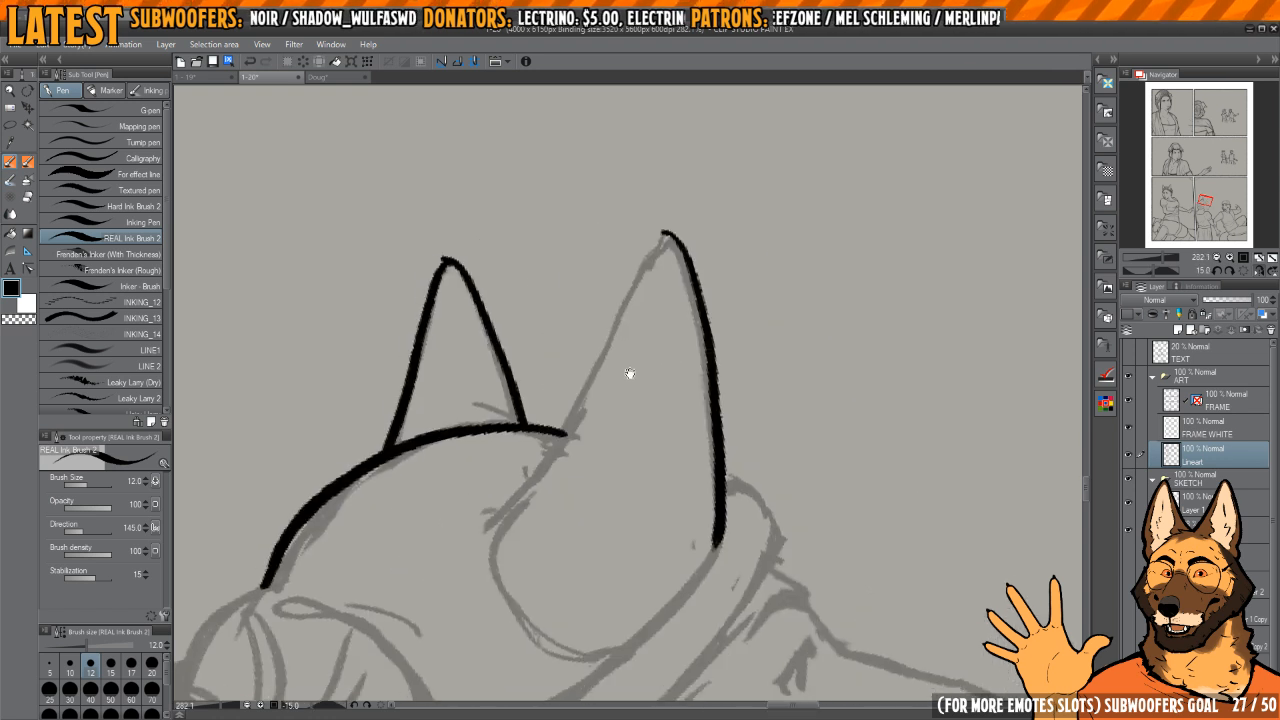
{"action": "key", "text": "h"}
{"action": "mouse_move", "coordinate": [658, 316]}
{"action": "left_mouse_down"}
{"action": "mouse_move", "coordinate": [640, 306]}
{"action": "mouse_move", "coordinate": [692, 298]}
{"action": "mouse_move", "coordinate": [690, 243]}
{"action": "mouse_move", "coordinate": [588, 482]}
{"action": "left_mouse_up"}
{"action": "key", "text": "h"}
{"action": "left_click_drag", "start_coordinate": [588, 482], "coordinate": [625, 393]}
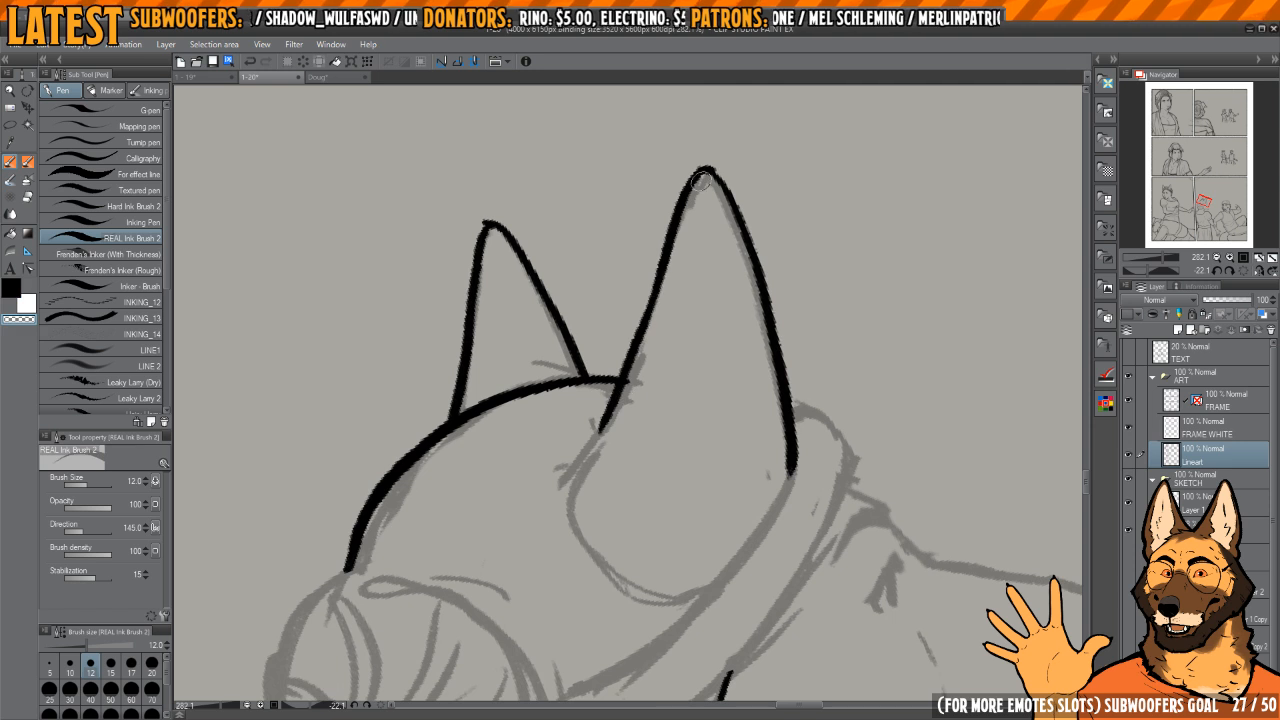
{"action": "left_click_drag", "start_coordinate": [670, 243], "coordinate": [652, 259]}
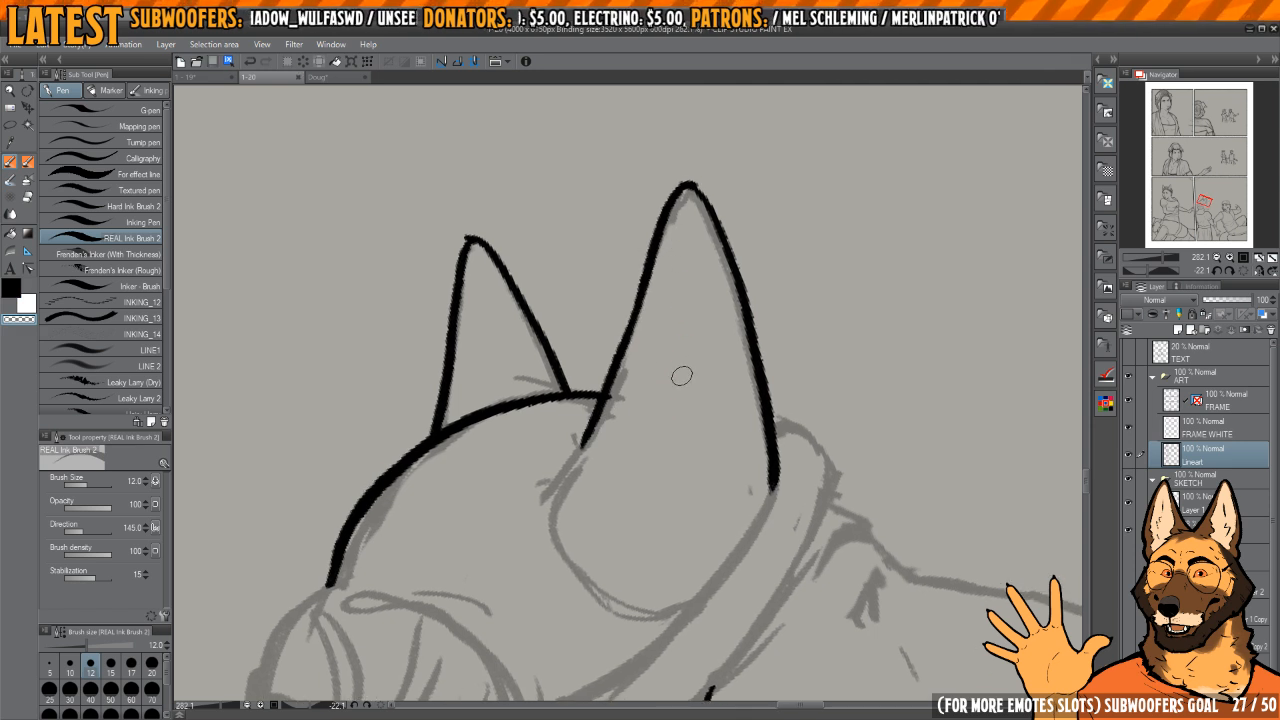
{"action": "key", "text": "c"}
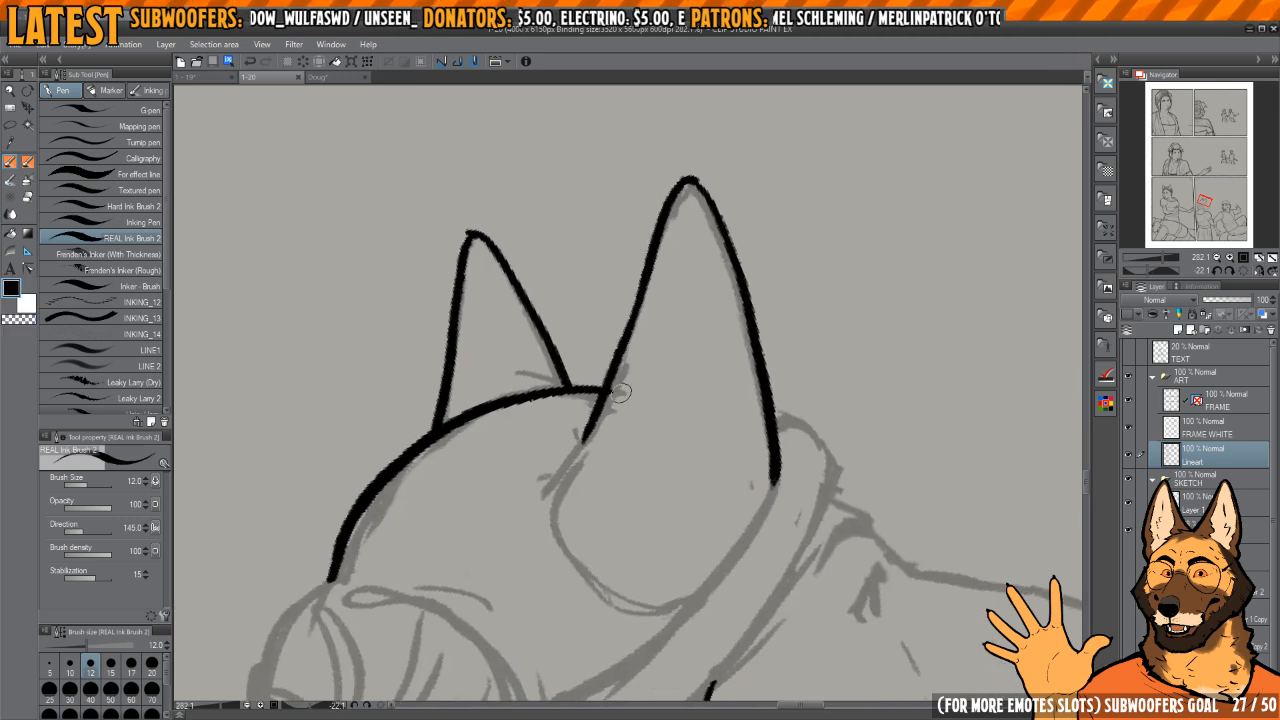
Step: Clean up the junction of the near ear with the crown and smooth the ear's rounded tip
{"action": "key", "text": "c"}
{"action": "mouse_move", "coordinate": [600, 416]}
{"action": "left_mouse_down"}
{"action": "mouse_move", "coordinate": [653, 324]}
{"action": "mouse_move", "coordinate": [614, 380]}
{"action": "left_mouse_up"}
{"action": "key", "text": "c"}
{"action": "mouse_move", "coordinate": [637, 335]}
{"action": "left_mouse_down"}
{"action": "mouse_move", "coordinate": [588, 416]}
{"action": "mouse_move", "coordinate": [641, 549]}
{"action": "mouse_move", "coordinate": [736, 524]}
{"action": "left_mouse_up"}
{"action": "key", "text": "h"}
{"action": "key", "text": "h"}
{"action": "mouse_move", "coordinate": [677, 474]}
{"action": "left_mouse_down"}
{"action": "mouse_move", "coordinate": [676, 363]}
{"action": "mouse_move", "coordinate": [724, 285]}
{"action": "mouse_move", "coordinate": [685, 333]}
{"action": "mouse_move", "coordinate": [661, 428]}
{"action": "left_mouse_up"}
{"action": "key", "text": "h"}
{"action": "key", "text": "h"}
{"action": "left_click_drag", "start_coordinate": [629, 350], "coordinate": [685, 445]}
{"action": "scroll", "coordinate": [702, 303], "scroll_direction": "up", "scroll_amount": 3}
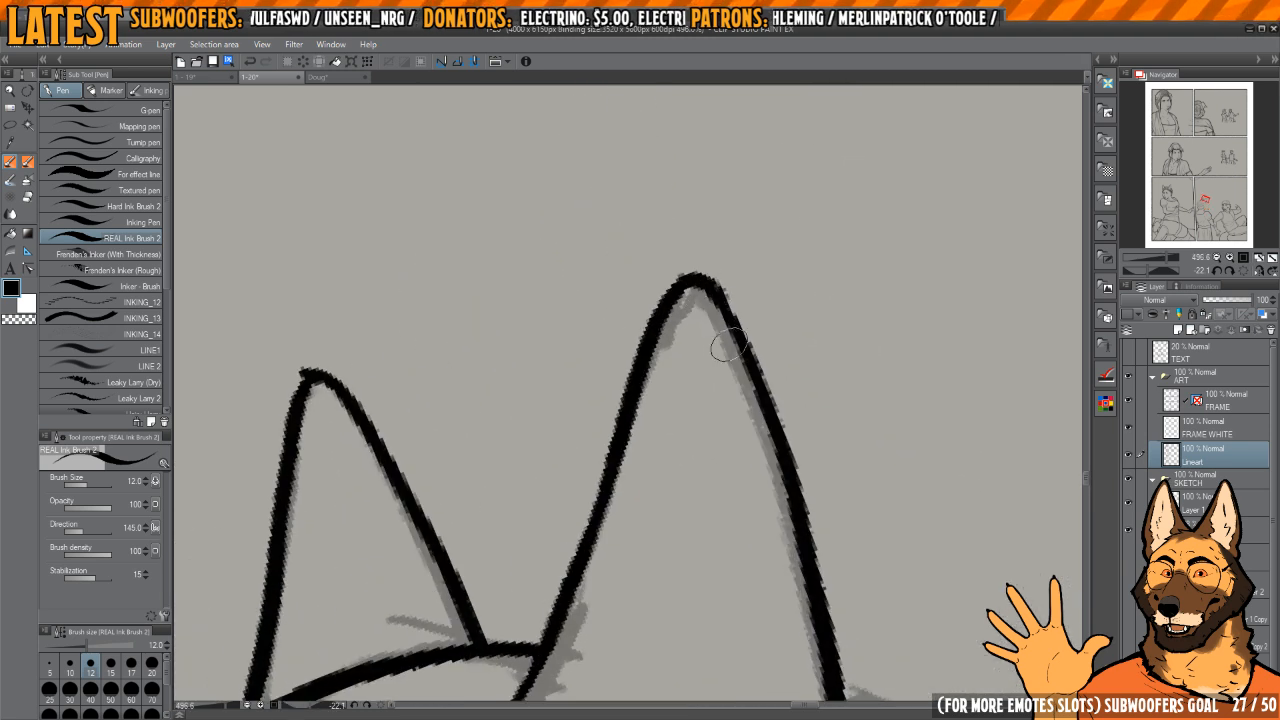
{"action": "left_click_drag", "start_coordinate": [676, 368], "coordinate": [734, 304]}
{"action": "scroll", "coordinate": [706, 328], "scroll_direction": "down", "scroll_amount": 1}
Step: Ink the rounded base of the near ear, curving from its inner side toward the headband
{"action": "key", "text": "h"}
{"action": "left_click_drag", "start_coordinate": [777, 360], "coordinate": [723, 348]}
{"action": "mouse_move", "coordinate": [746, 340]}
{"action": "left_mouse_down"}
{"action": "mouse_move", "coordinate": [721, 259]}
{"action": "mouse_move", "coordinate": [665, 500]}
{"action": "left_mouse_up"}
{"action": "key", "text": "c"}
{"action": "key", "text": "c"}
{"action": "key", "text": "h"}
{"action": "mouse_move", "coordinate": [777, 385]}
{"action": "left_mouse_down"}
{"action": "mouse_move", "coordinate": [756, 290]}
{"action": "mouse_move", "coordinate": [698, 242]}
{"action": "left_mouse_up"}
{"action": "mouse_move", "coordinate": [664, 305]}
{"action": "left_mouse_down"}
{"action": "mouse_move", "coordinate": [636, 470]}
{"action": "mouse_move", "coordinate": [677, 381]}
{"action": "left_mouse_up"}
{"action": "scroll", "coordinate": [632, 478], "scroll_direction": "down", "scroll_amount": 2}
{"action": "mouse_move", "coordinate": [682, 375]}
{"action": "left_mouse_down"}
{"action": "mouse_move", "coordinate": [631, 345]}
{"action": "mouse_move", "coordinate": [666, 390]}
{"action": "left_mouse_up"}
{"action": "scroll", "coordinate": [611, 397], "scroll_direction": "up", "scroll_amount": 3}
{"action": "scroll", "coordinate": [675, 417], "scroll_direction": "down", "scroll_amount": 3}
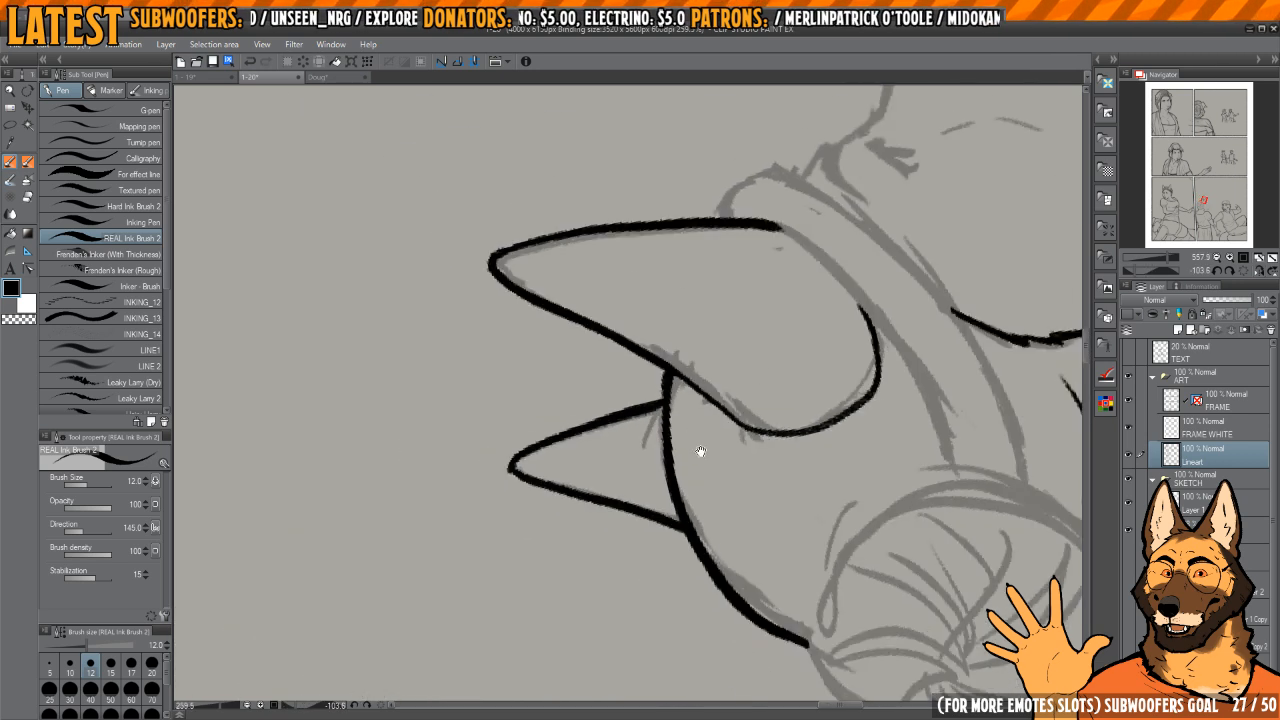
Step: Ink thin hair strands over the crown above the bun and between the ear base and the headband
{"action": "left_click_drag", "start_coordinate": [700, 451], "coordinate": [640, 515]}
{"action": "mouse_move", "coordinate": [660, 530]}
{"action": "left_mouse_down"}
{"action": "mouse_move", "coordinate": [729, 397]}
{"action": "mouse_move", "coordinate": [704, 351]}
{"action": "left_mouse_up"}
{"action": "left_click_drag", "start_coordinate": [589, 322], "coordinate": [553, 465]}
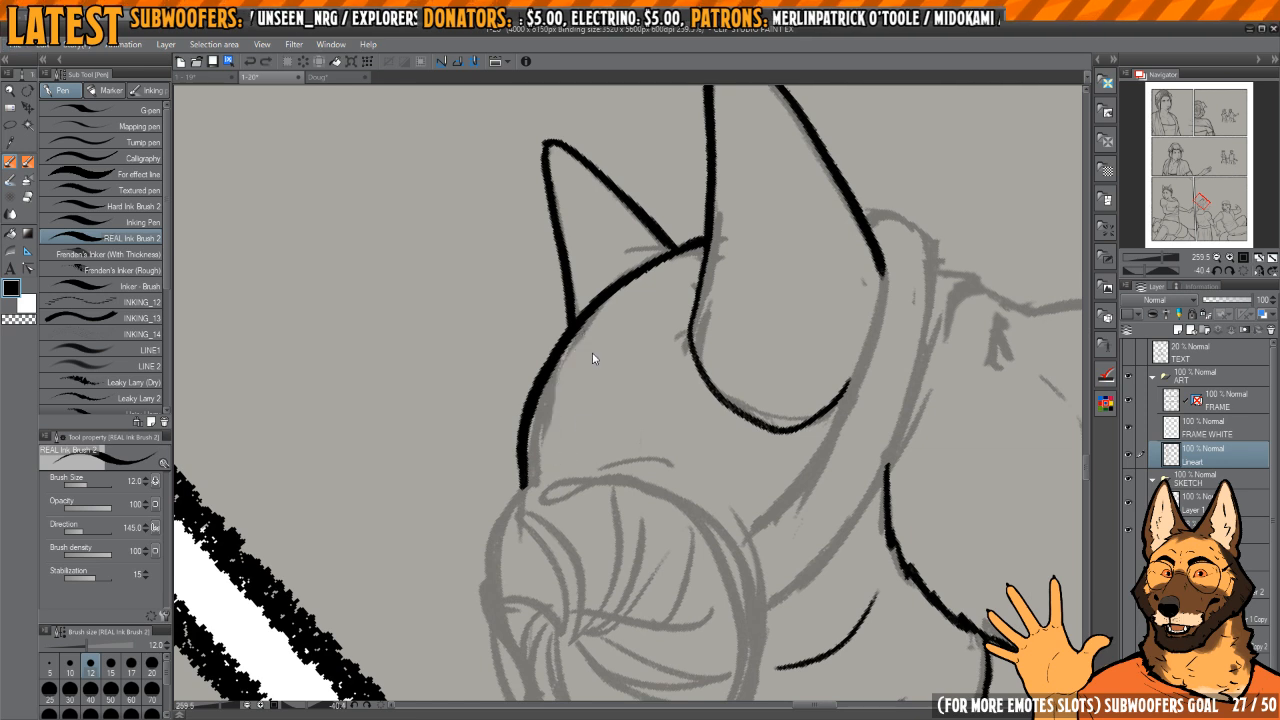
{"action": "left_click_drag", "start_coordinate": [604, 310], "coordinate": [560, 468]}
{"action": "left_click_drag", "start_coordinate": [618, 368], "coordinate": [642, 340]}
{"action": "left_click_drag", "start_coordinate": [643, 351], "coordinate": [606, 470]}
{"action": "left_click_drag", "start_coordinate": [652, 466], "coordinate": [628, 408]}
{"action": "mouse_move", "coordinate": [609, 420]}
{"action": "left_mouse_down"}
{"action": "mouse_move", "coordinate": [649, 377]}
{"action": "mouse_move", "coordinate": [660, 394]}
{"action": "left_mouse_up"}
{"action": "mouse_move", "coordinate": [737, 361]}
{"action": "left_mouse_down"}
{"action": "mouse_move", "coordinate": [715, 343]}
{"action": "mouse_move", "coordinate": [697, 377]}
{"action": "mouse_move", "coordinate": [612, 443]}
{"action": "left_mouse_up"}
{"action": "left_click_drag", "start_coordinate": [735, 401], "coordinate": [753, 359]}
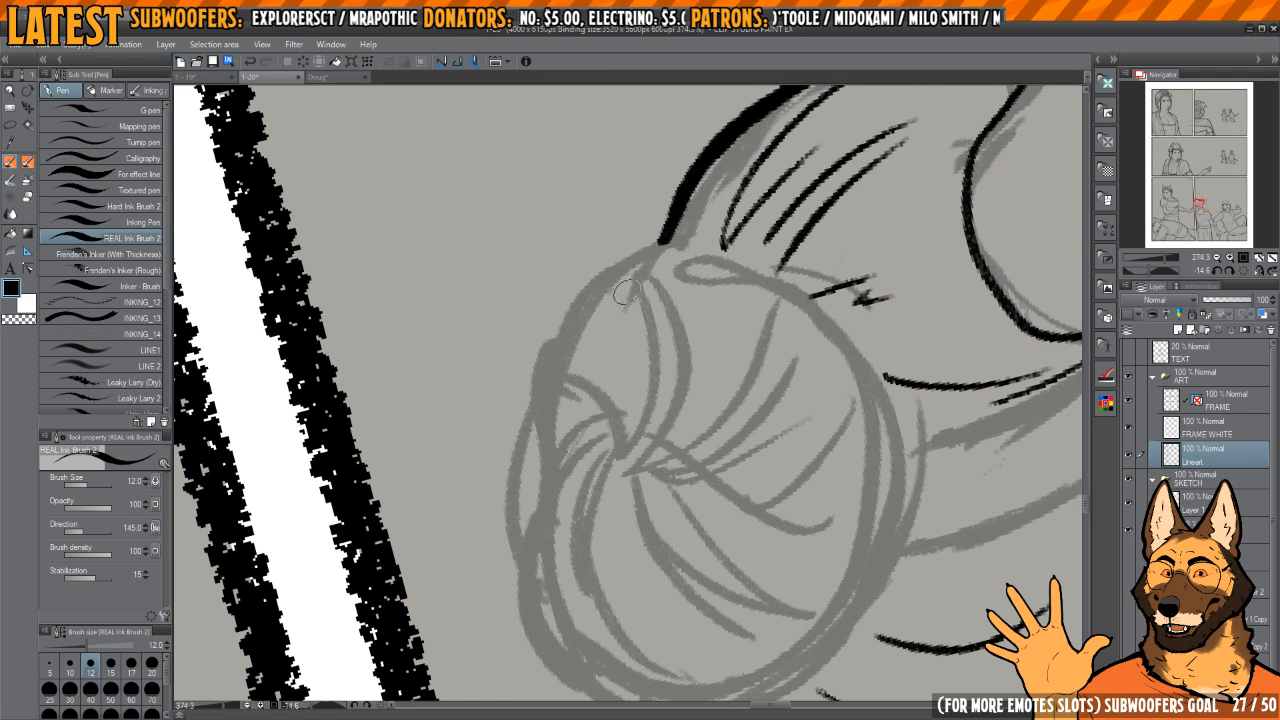
Step: Ink the bun's outer contour on the side facing the panel border, replacing the first attempt with shorter strokes
{"action": "mouse_move", "coordinate": [638, 264]}
{"action": "left_mouse_down"}
{"action": "mouse_move", "coordinate": [560, 330]}
{"action": "mouse_move", "coordinate": [510, 500]}
{"action": "left_mouse_up"}
{"action": "key", "text": "ctrl+z"}
{"action": "key", "text": "ctrl+z"}
{"action": "mouse_move", "coordinate": [545, 442]}
{"action": "left_mouse_down"}
{"action": "mouse_move", "coordinate": [567, 376]}
{"action": "mouse_move", "coordinate": [531, 493]}
{"action": "left_mouse_up"}
{"action": "mouse_move", "coordinate": [549, 498]}
{"action": "left_mouse_down"}
{"action": "mouse_move", "coordinate": [554, 342]}
{"action": "mouse_move", "coordinate": [527, 445]}
{"action": "mouse_move", "coordinate": [549, 500]}
{"action": "left_mouse_up"}
{"action": "mouse_move", "coordinate": [539, 449]}
{"action": "left_mouse_down"}
{"action": "mouse_move", "coordinate": [552, 508]}
{"action": "mouse_move", "coordinate": [620, 562]}
{"action": "mouse_move", "coordinate": [618, 506]}
{"action": "left_mouse_up"}
{"action": "key", "text": "h"}
Step: Erase the uneven spots on the bun's outer contour and add a short fold at its lower edge
{"action": "key", "text": "h"}
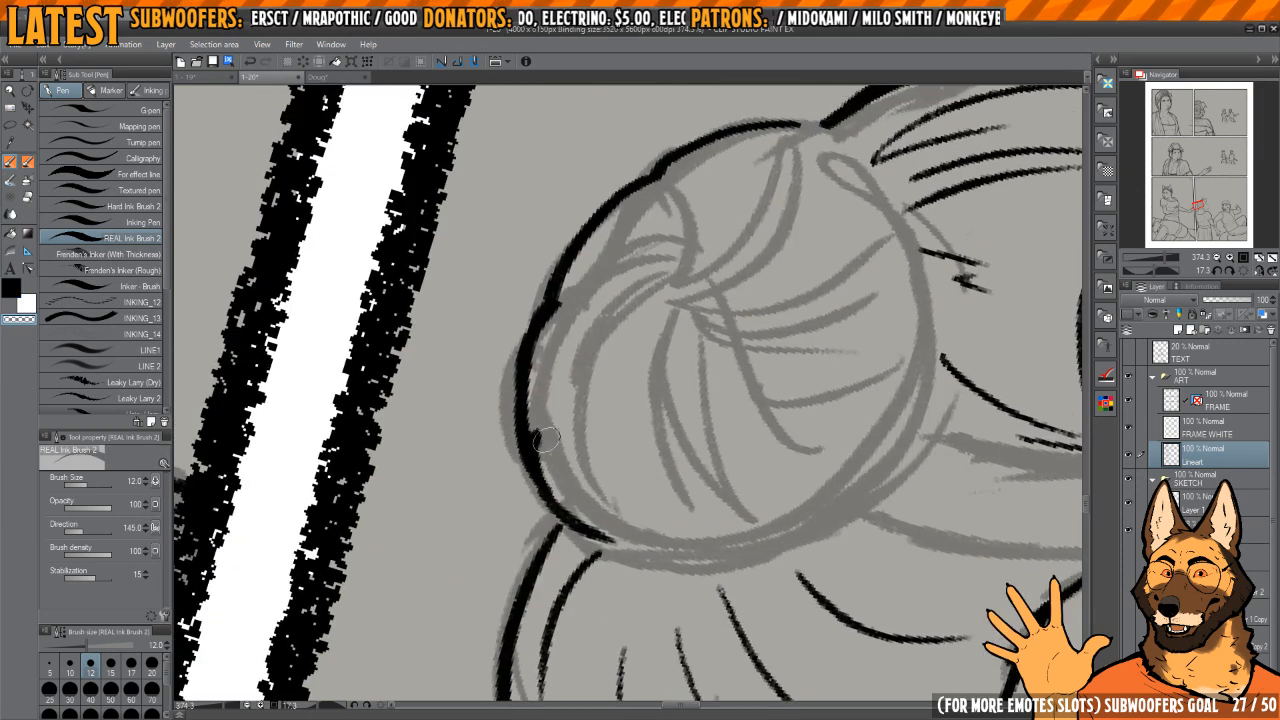
{"action": "key", "text": "c"}
{"action": "left_click_drag", "start_coordinate": [560, 378], "coordinate": [530, 440]}
{"action": "left_click_drag", "start_coordinate": [637, 535], "coordinate": [591, 467]}
{"action": "key", "text": "h"}
{"action": "left_click_drag", "start_coordinate": [541, 531], "coordinate": [637, 529]}
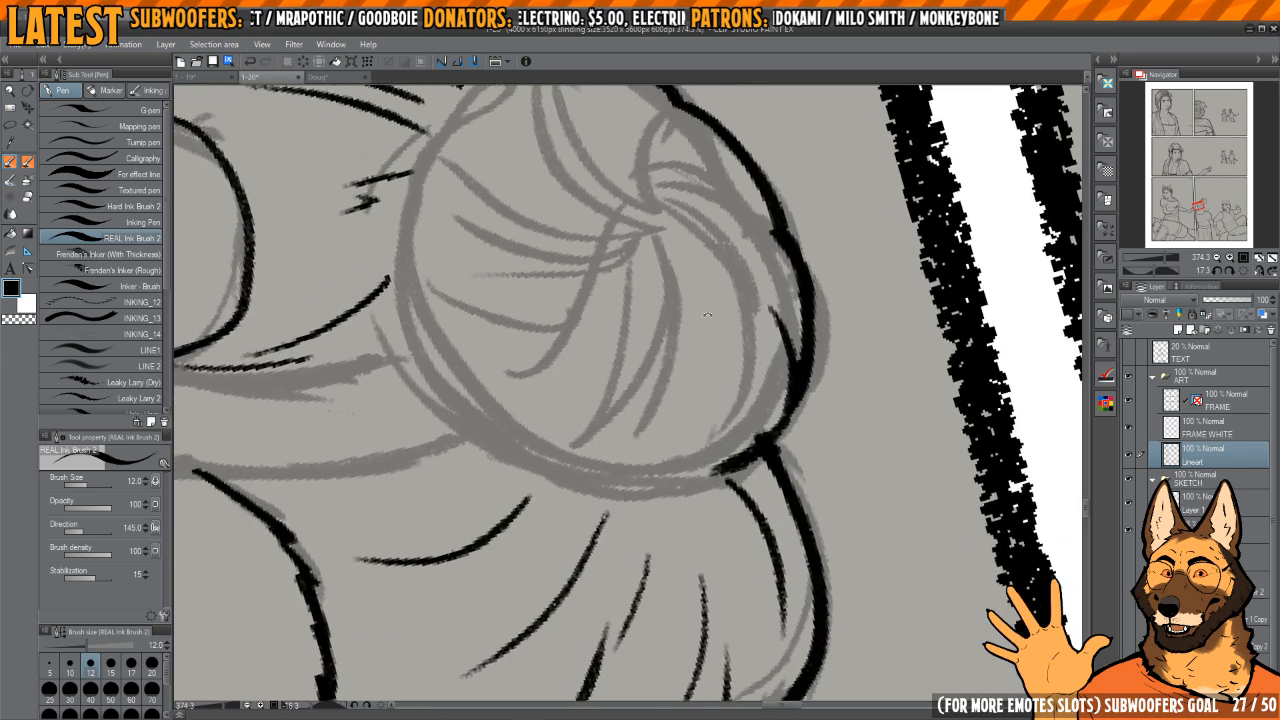
Step: Ink the bun's contour on the side facing the headband and connect it to the lower edge
{"action": "left_click_drag", "start_coordinate": [547, 261], "coordinate": [616, 239]}
{"action": "mouse_move", "coordinate": [616, 239]}
{"action": "left_mouse_down"}
{"action": "mouse_move", "coordinate": [631, 331]}
{"action": "mouse_move", "coordinate": [650, 334]}
{"action": "left_mouse_up"}
{"action": "left_click_drag", "start_coordinate": [588, 292], "coordinate": [607, 320]}
{"action": "left_click_drag", "start_coordinate": [612, 245], "coordinate": [625, 256]}
{"action": "left_click_drag", "start_coordinate": [657, 196], "coordinate": [576, 323]}
{"action": "left_click_drag", "start_coordinate": [595, 477], "coordinate": [575, 420]}
{"action": "mouse_move", "coordinate": [565, 324]}
{"action": "left_mouse_down"}
{"action": "mouse_move", "coordinate": [597, 314]}
{"action": "mouse_move", "coordinate": [610, 346]}
{"action": "left_mouse_up"}
{"action": "key", "text": "c"}
{"action": "mouse_move", "coordinate": [613, 317]}
{"action": "left_mouse_down"}
{"action": "mouse_move", "coordinate": [601, 323]}
{"action": "mouse_move", "coordinate": [598, 310]}
{"action": "left_mouse_up"}
{"action": "key", "text": "c"}
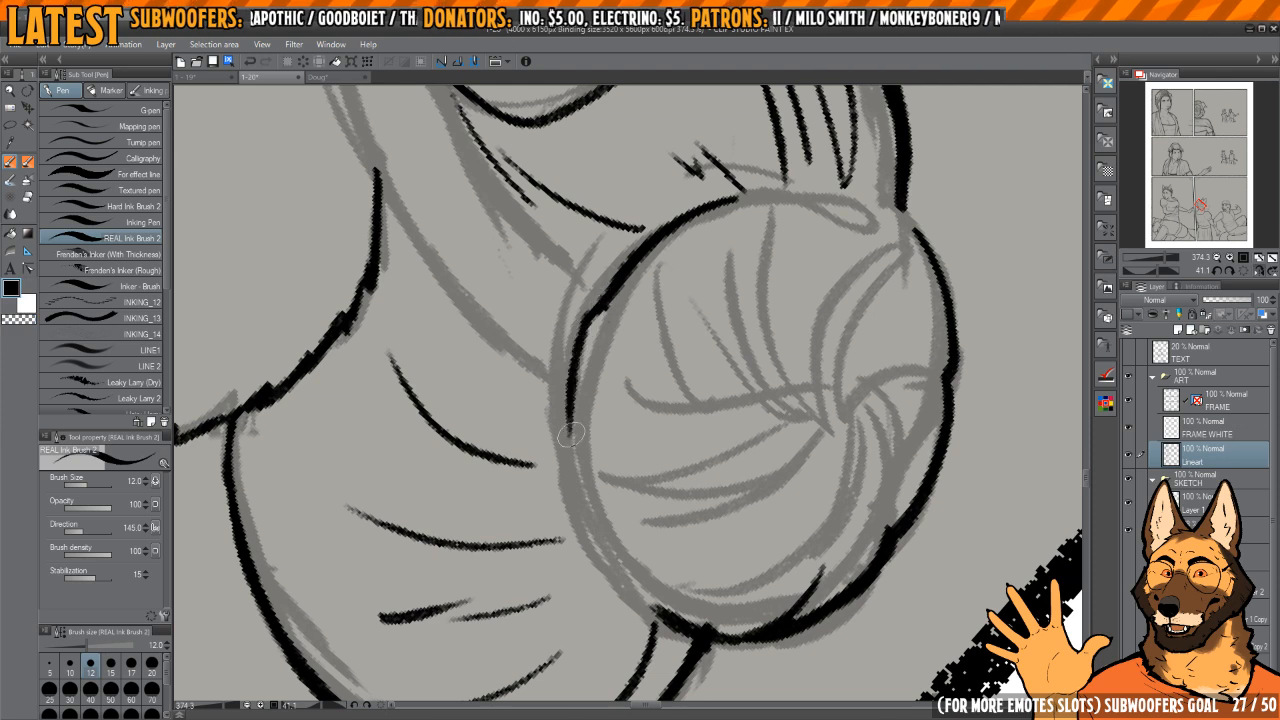
{"action": "mouse_move", "coordinate": [583, 493]}
{"action": "left_mouse_down"}
{"action": "mouse_move", "coordinate": [656, 616]}
{"action": "mouse_move", "coordinate": [567, 622]}
{"action": "left_mouse_up"}
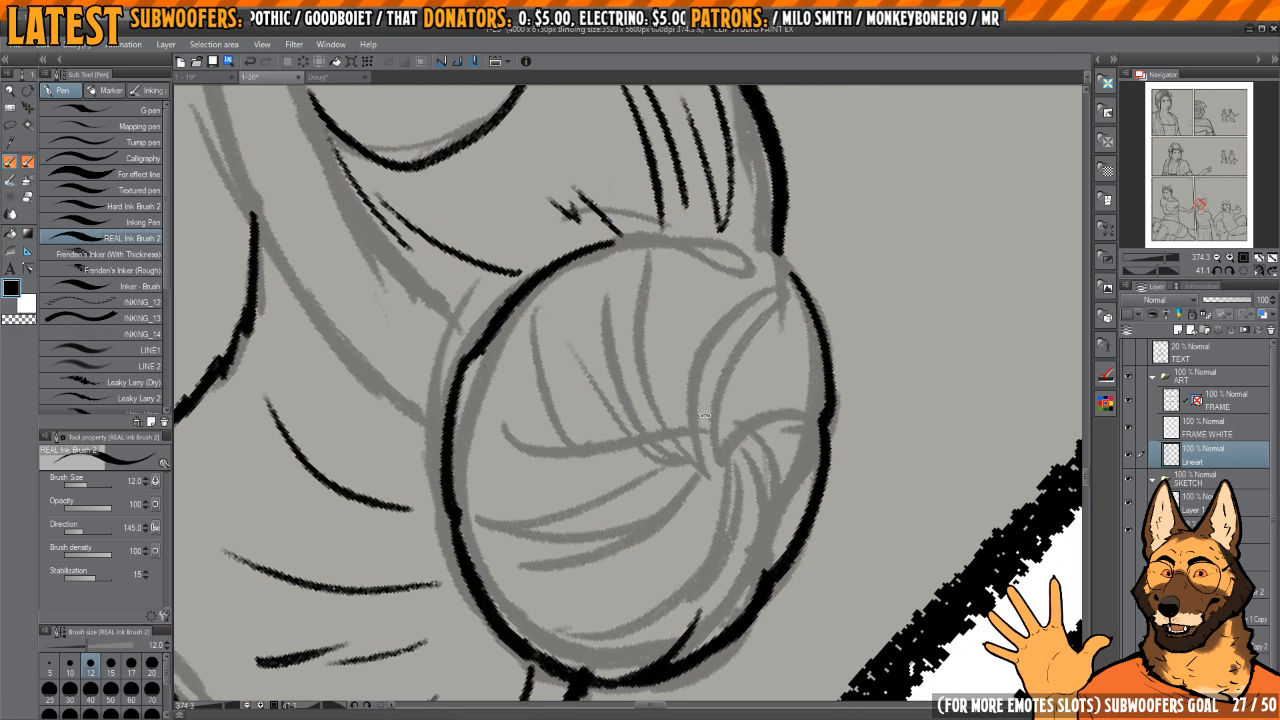
Step: Close the gap in the bun's contour beside the crown and thicken the outline all around
{"action": "left_click_drag", "start_coordinate": [705, 268], "coordinate": [492, 339]}
{"action": "mouse_move", "coordinate": [492, 339]}
{"action": "left_mouse_down"}
{"action": "mouse_move", "coordinate": [537, 389]}
{"action": "mouse_move", "coordinate": [581, 343]}
{"action": "left_mouse_up"}
{"action": "mouse_move", "coordinate": [581, 343]}
{"action": "left_mouse_down"}
{"action": "mouse_move", "coordinate": [612, 319]}
{"action": "mouse_move", "coordinate": [635, 342]}
{"action": "left_mouse_up"}
{"action": "mouse_move", "coordinate": [657, 329]}
{"action": "left_mouse_down"}
{"action": "mouse_move", "coordinate": [671, 320]}
{"action": "mouse_move", "coordinate": [648, 298]}
{"action": "mouse_move", "coordinate": [562, 430]}
{"action": "left_mouse_up"}
{"action": "left_click_drag", "start_coordinate": [575, 490], "coordinate": [590, 512]}
{"action": "left_click_drag", "start_coordinate": [631, 453], "coordinate": [580, 518]}
{"action": "left_click_drag", "start_coordinate": [662, 303], "coordinate": [597, 394]}
{"action": "mouse_move", "coordinate": [636, 494]}
{"action": "left_mouse_down"}
{"action": "mouse_move", "coordinate": [651, 386]}
{"action": "mouse_move", "coordinate": [610, 313]}
{"action": "left_mouse_up"}
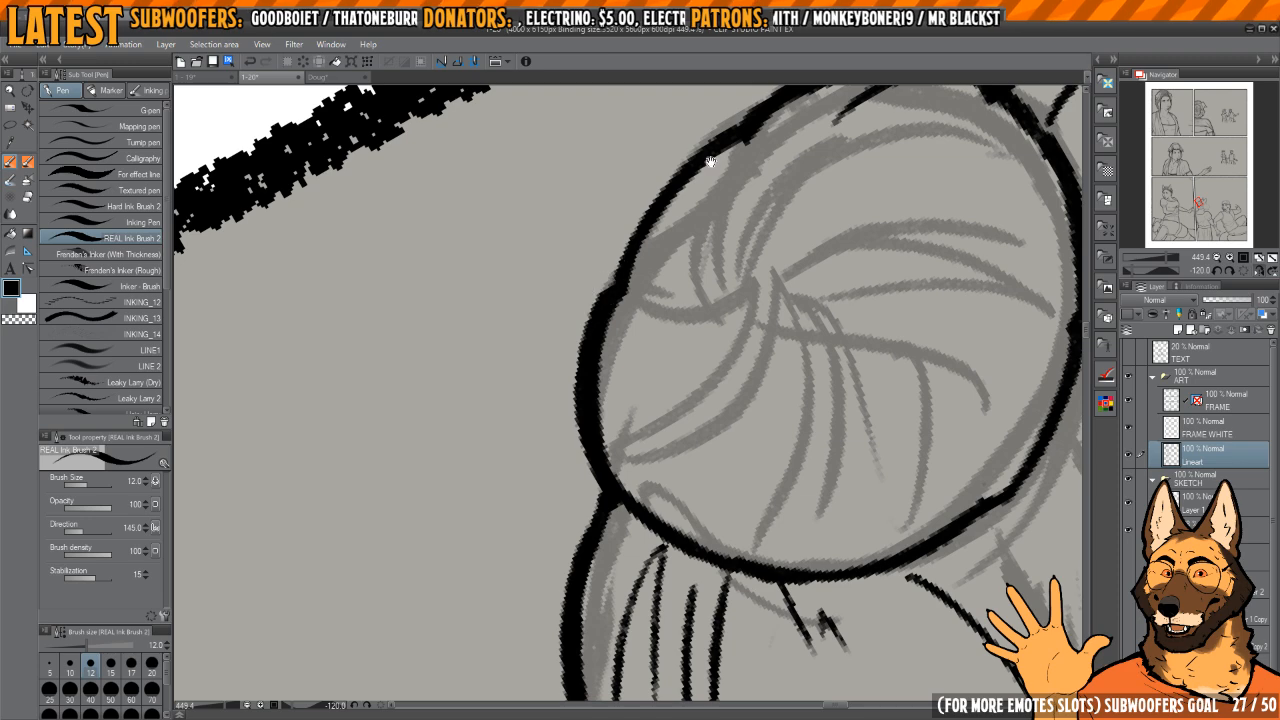
{"action": "mouse_move", "coordinate": [710, 161]}
{"action": "left_mouse_down"}
{"action": "mouse_move", "coordinate": [654, 283]}
{"action": "mouse_move", "coordinate": [669, 285]}
{"action": "left_mouse_up"}
{"action": "scroll", "coordinate": [645, 278], "scroll_direction": "down", "scroll_amount": 2}
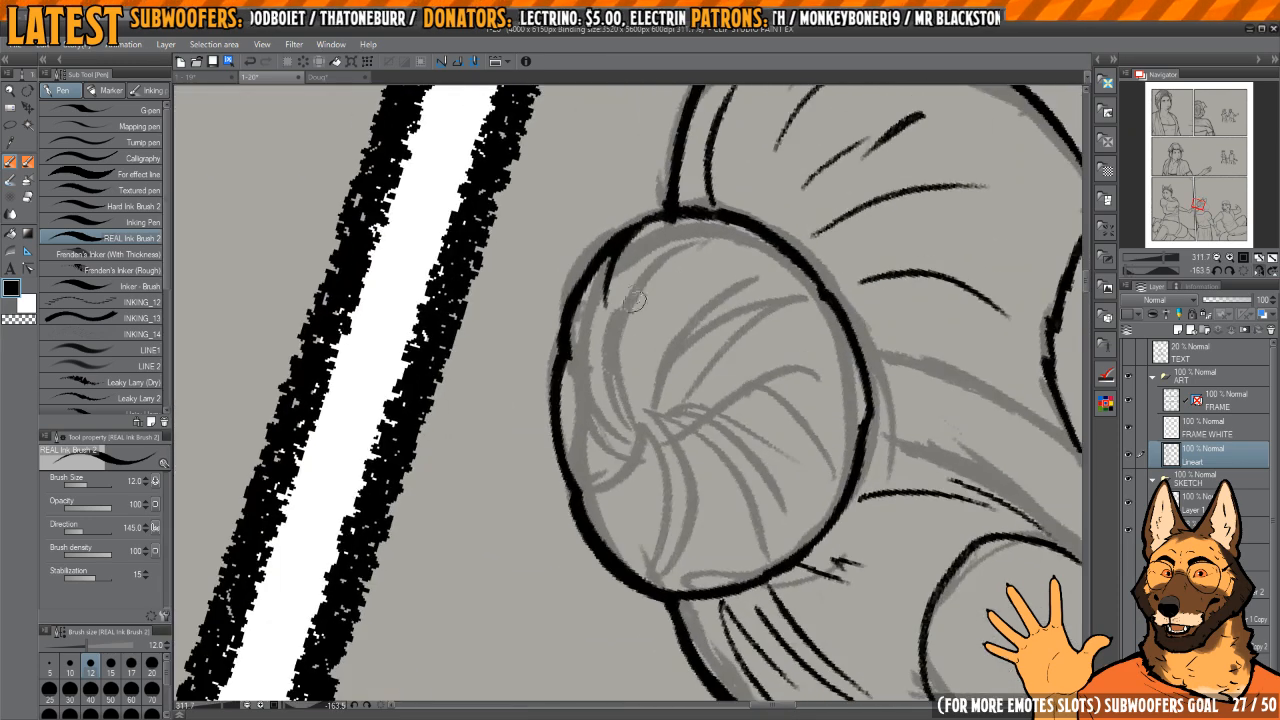
Step: Ink the strands inside the bun, radiating from its centre toward the outline
{"action": "scroll", "coordinate": [633, 300], "scroll_direction": "up", "scroll_amount": 2}
{"action": "left_click_drag", "start_coordinate": [645, 427], "coordinate": [611, 417]}
{"action": "scroll", "coordinate": [652, 318], "scroll_direction": "down", "scroll_amount": 8}
{"action": "left_click_drag", "start_coordinate": [605, 257], "coordinate": [680, 480]}
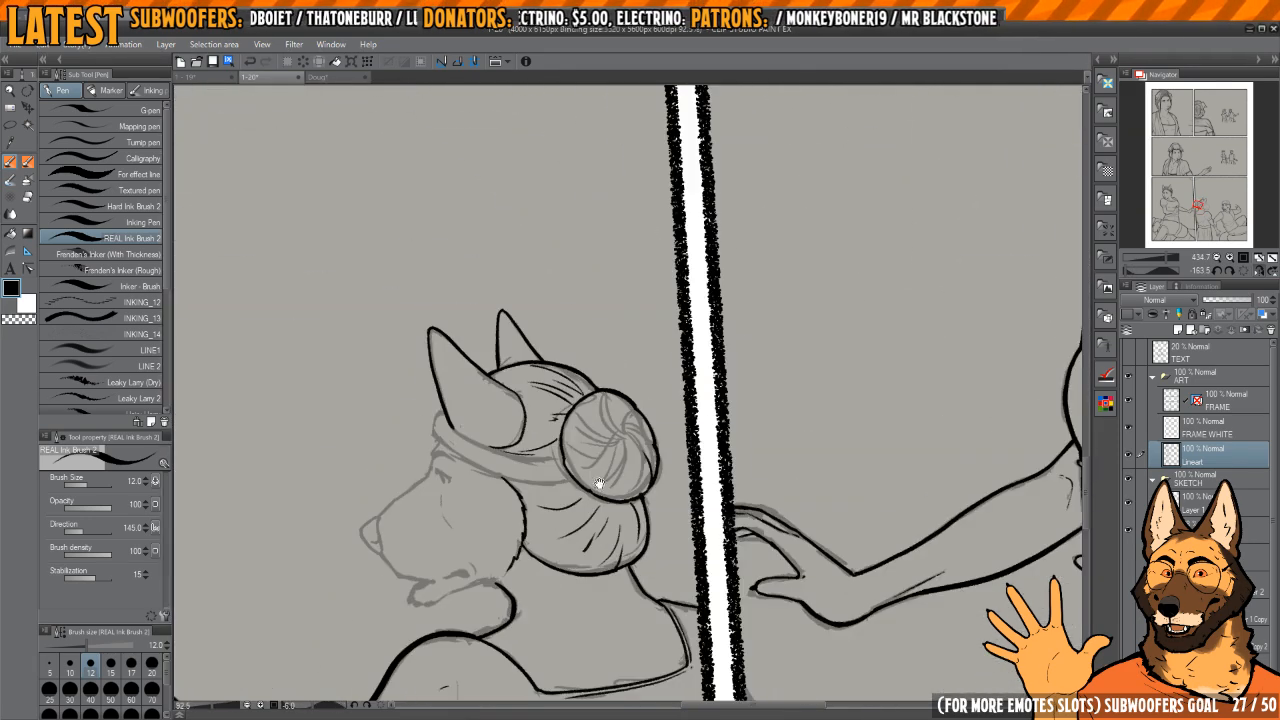
{"action": "key", "text": "h"}
{"action": "left_click_drag", "start_coordinate": [671, 358], "coordinate": [714, 382]}
{"action": "scroll", "coordinate": [713, 383], "scroll_direction": "up", "scroll_amount": 2}
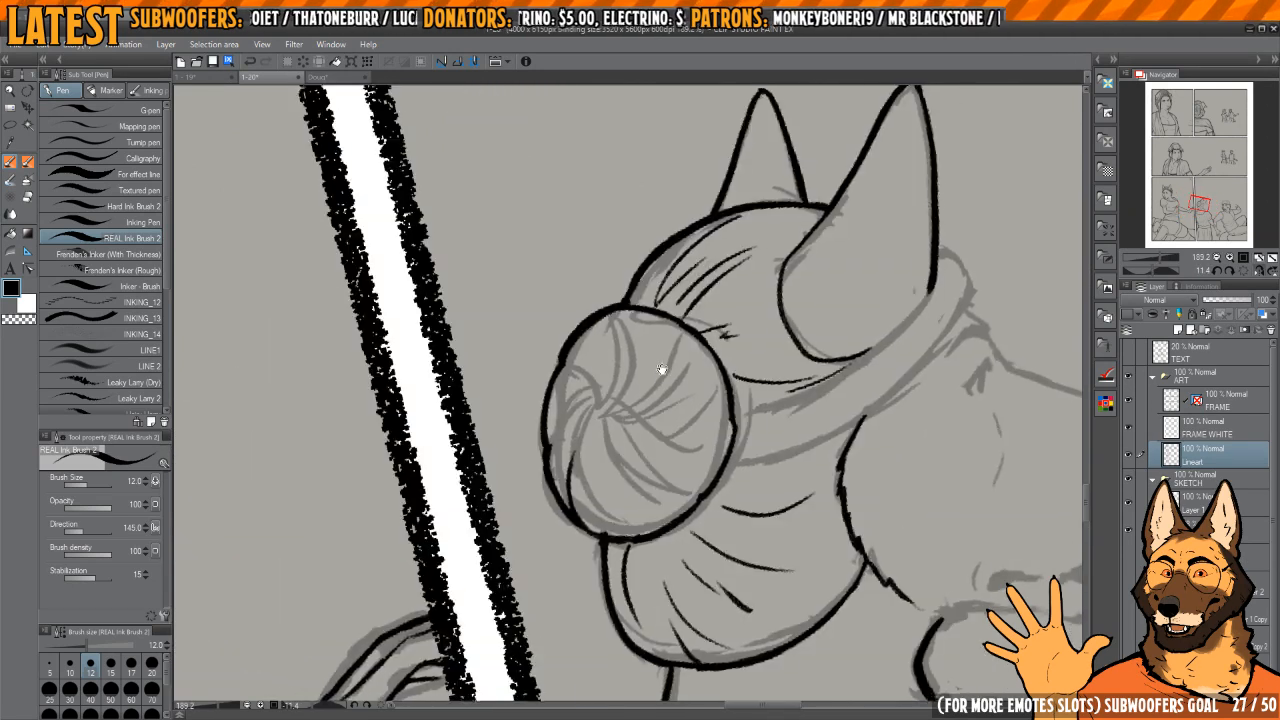
{"action": "scroll", "coordinate": [584, 336], "scroll_direction": "up", "scroll_amount": 2}
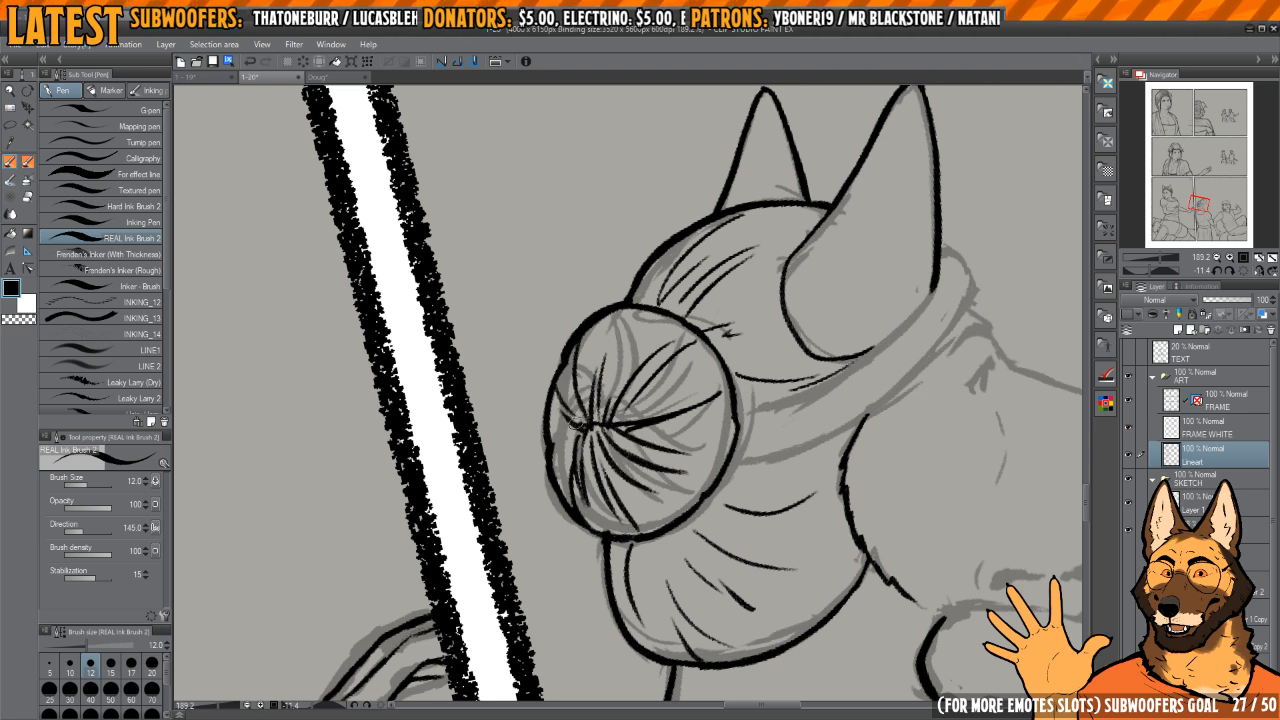
{"action": "left_click_drag", "start_coordinate": [634, 437], "coordinate": [592, 390]}
{"action": "scroll", "coordinate": [640, 340], "scroll_direction": "down", "scroll_amount": 2}
{"action": "scroll", "coordinate": [718, 264], "scroll_direction": "up", "scroll_amount": 1}
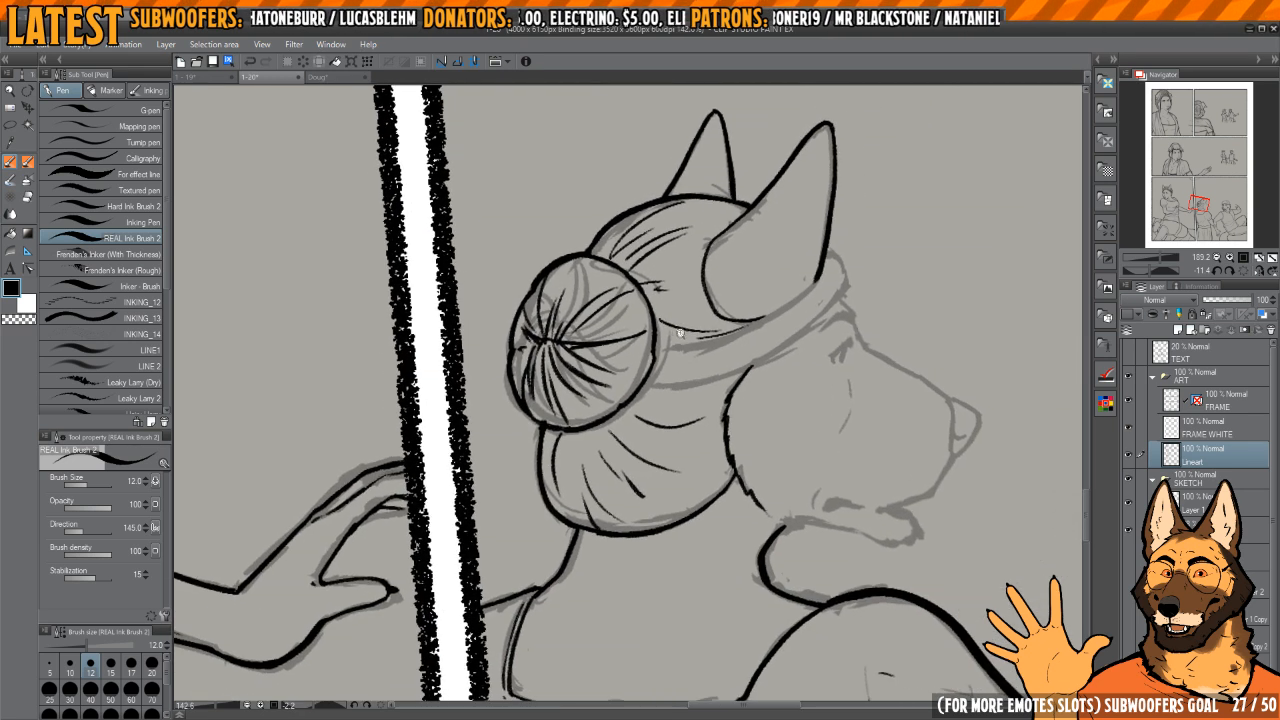
Step: Ink the first rounded braid segment of the headband against the ear's base, replacing the first attempt with a larger curve
{"action": "left_click", "coordinate": [1243, 271]}
{"action": "left_click", "coordinate": [1259, 271]}
{"action": "left_click_drag", "start_coordinate": [604, 399], "coordinate": [788, 460]}
{"action": "left_click_drag", "start_coordinate": [727, 338], "coordinate": [705, 376]}
{"action": "scroll", "coordinate": [705, 376], "scroll_direction": "up", "scroll_amount": 6}
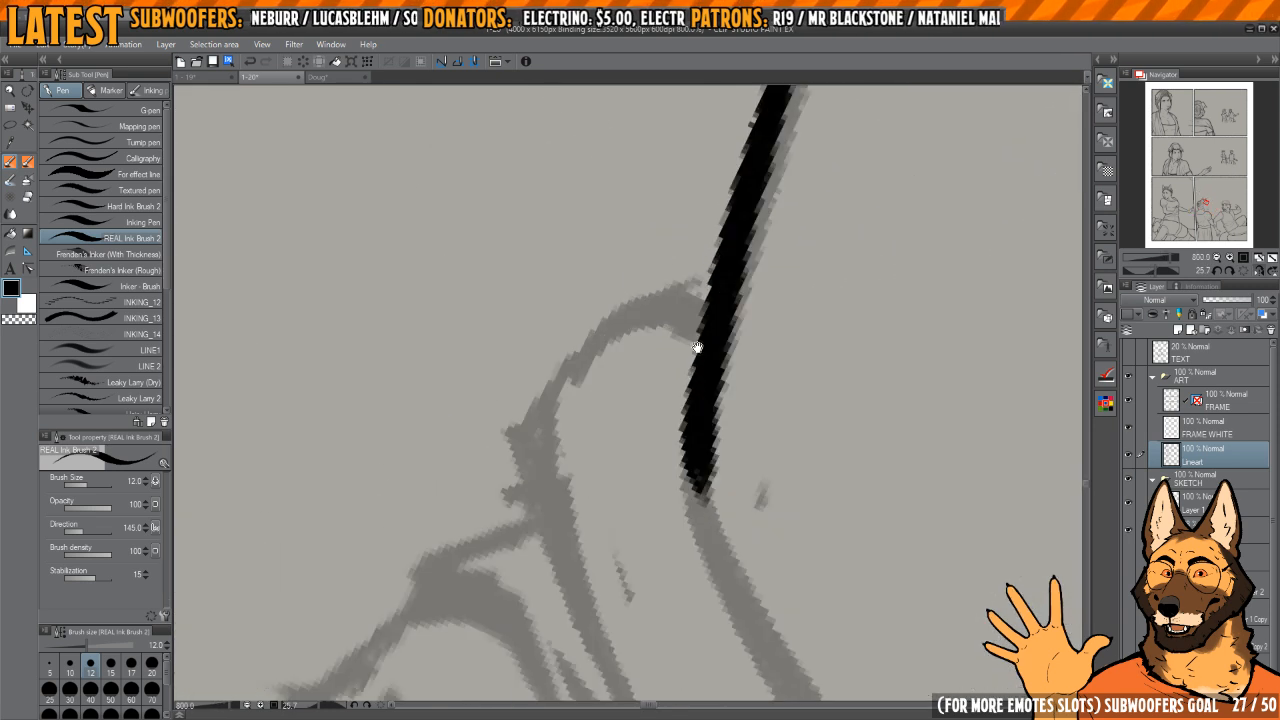
{"action": "mouse_move", "coordinate": [690, 293]}
{"action": "left_mouse_down"}
{"action": "mouse_move", "coordinate": [674, 296]}
{"action": "mouse_move", "coordinate": [618, 450]}
{"action": "left_mouse_up"}
{"action": "scroll", "coordinate": [700, 357], "scroll_direction": "down", "scroll_amount": 2}
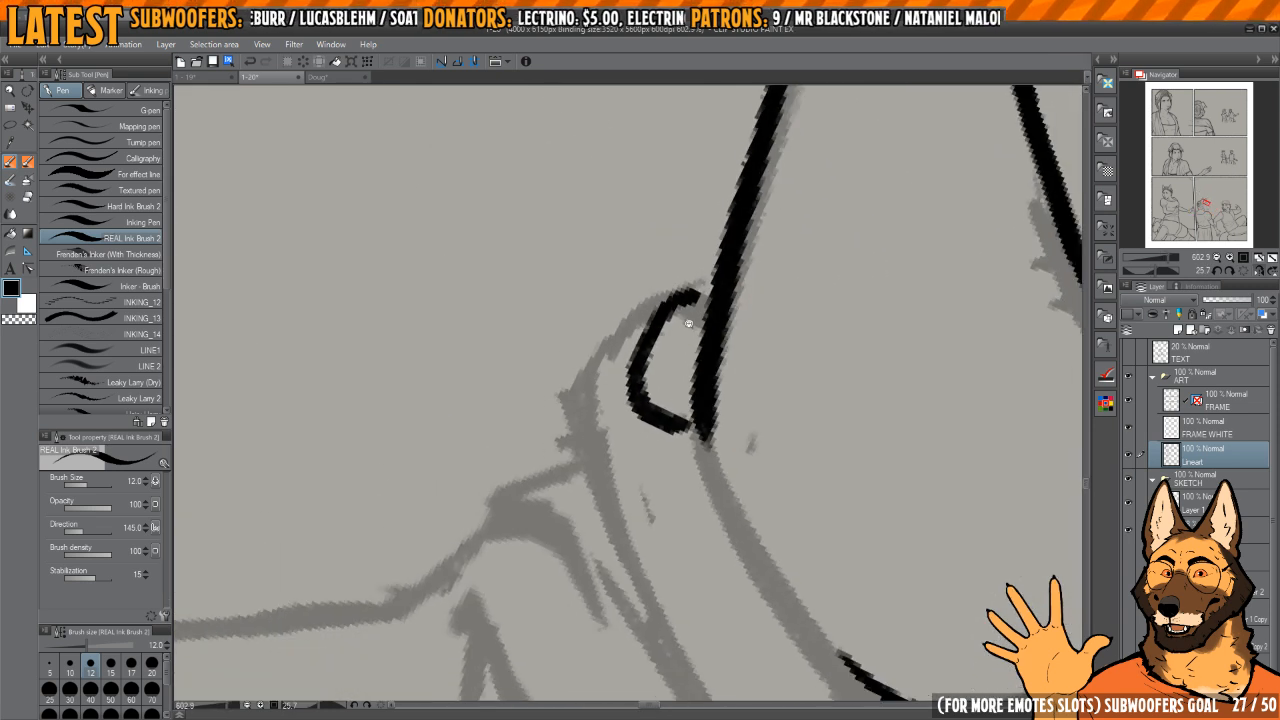
{"action": "scroll", "coordinate": [703, 300], "scroll_direction": "up", "scroll_amount": 2}
{"action": "key", "text": "ctrl+z"}
{"action": "mouse_move", "coordinate": [706, 289]}
{"action": "left_mouse_down"}
{"action": "mouse_move", "coordinate": [626, 398]}
{"action": "mouse_move", "coordinate": [682, 472]}
{"action": "left_mouse_up"}
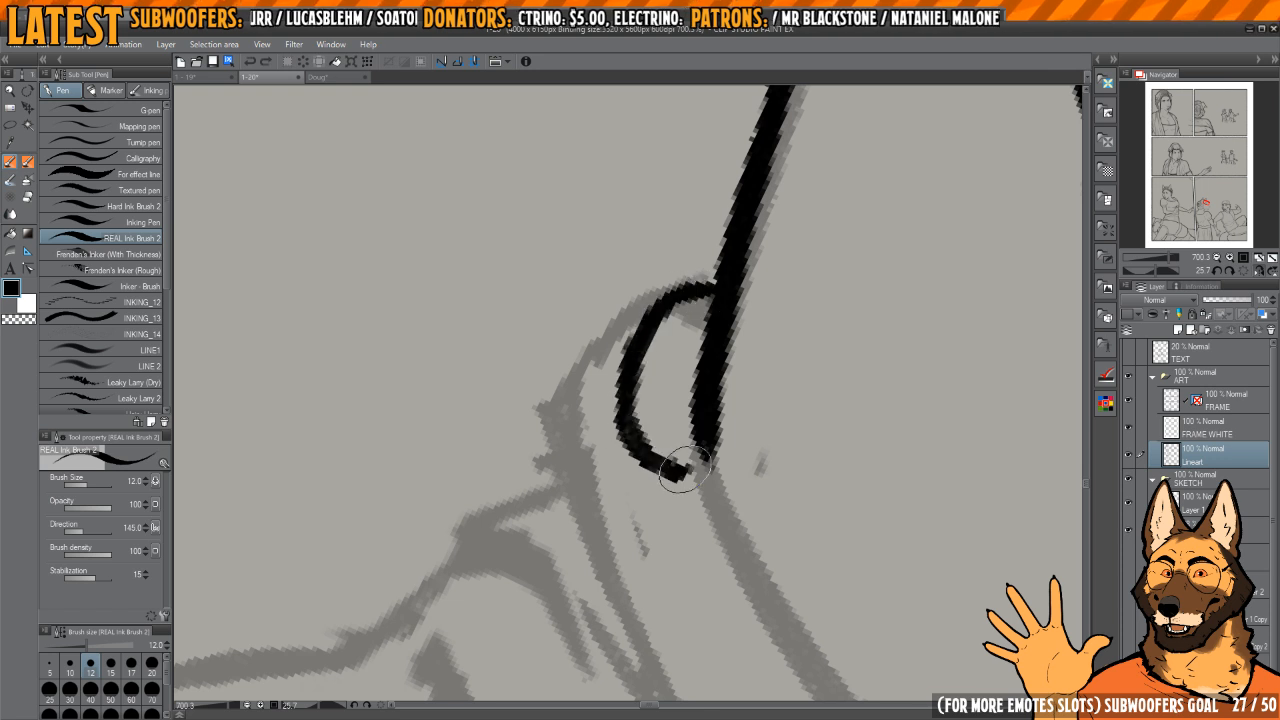
Step: Ink the second and third braid segments along the headband's outer edge, redrawing the third and adding the dividing line between them
{"action": "left_click_drag", "start_coordinate": [660, 376], "coordinate": [671, 325]}
{"action": "left_click_drag", "start_coordinate": [671, 325], "coordinate": [677, 329]}
{"action": "mouse_move", "coordinate": [656, 284]}
{"action": "left_mouse_down"}
{"action": "mouse_move", "coordinate": [620, 296]}
{"action": "mouse_move", "coordinate": [598, 367]}
{"action": "mouse_move", "coordinate": [654, 314]}
{"action": "mouse_move", "coordinate": [590, 408]}
{"action": "mouse_move", "coordinate": [643, 442]}
{"action": "left_mouse_up"}
{"action": "scroll", "coordinate": [700, 314], "scroll_direction": "down", "scroll_amount": 2}
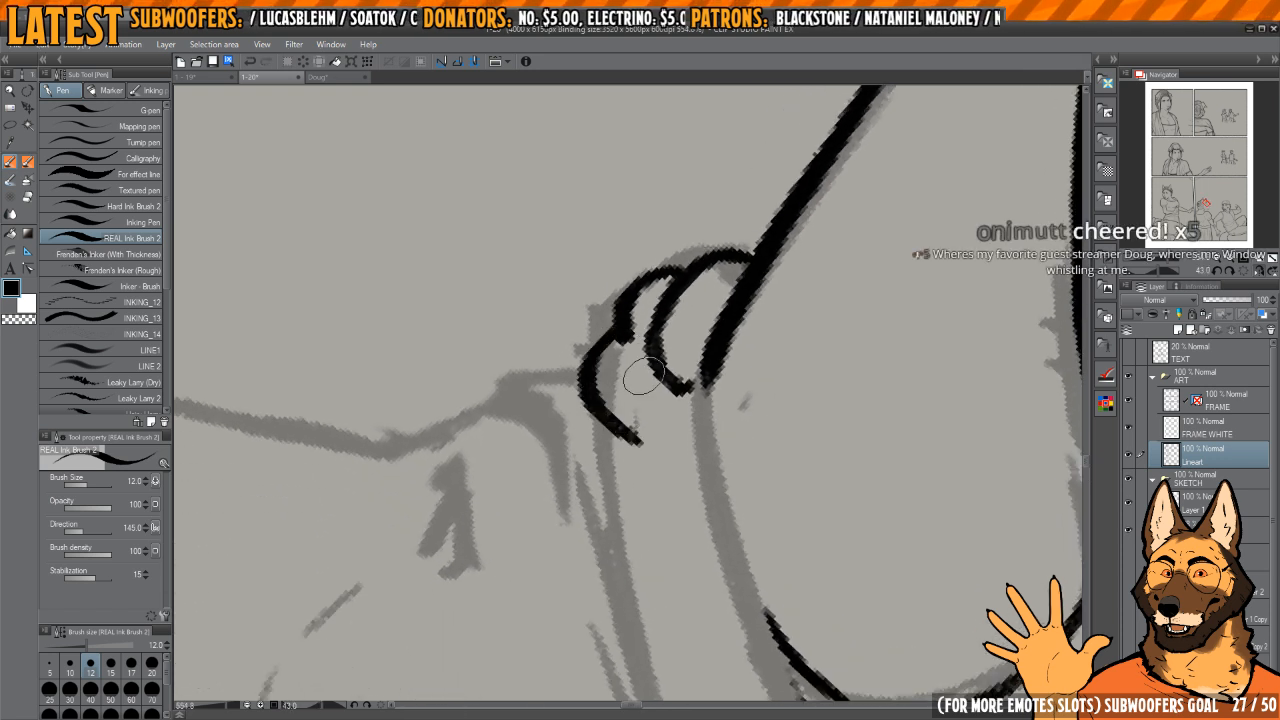
{"action": "key", "text": "ctrl+z"}
{"action": "mouse_move", "coordinate": [616, 330]}
{"action": "left_mouse_down"}
{"action": "mouse_move", "coordinate": [646, 434]}
{"action": "mouse_move", "coordinate": [662, 437]}
{"action": "left_mouse_up"}
{"action": "mouse_move", "coordinate": [618, 336]}
{"action": "left_mouse_down"}
{"action": "mouse_move", "coordinate": [671, 435]}
{"action": "mouse_move", "coordinate": [668, 357]}
{"action": "mouse_move", "coordinate": [716, 393]}
{"action": "mouse_move", "coordinate": [668, 402]}
{"action": "mouse_move", "coordinate": [685, 351]}
{"action": "left_mouse_up"}
{"action": "key", "text": "c"}
Step: Ink the pointed braid segment below the ear's base and clean up where it overlaps the neighbouring strands
{"action": "key", "text": "c"}
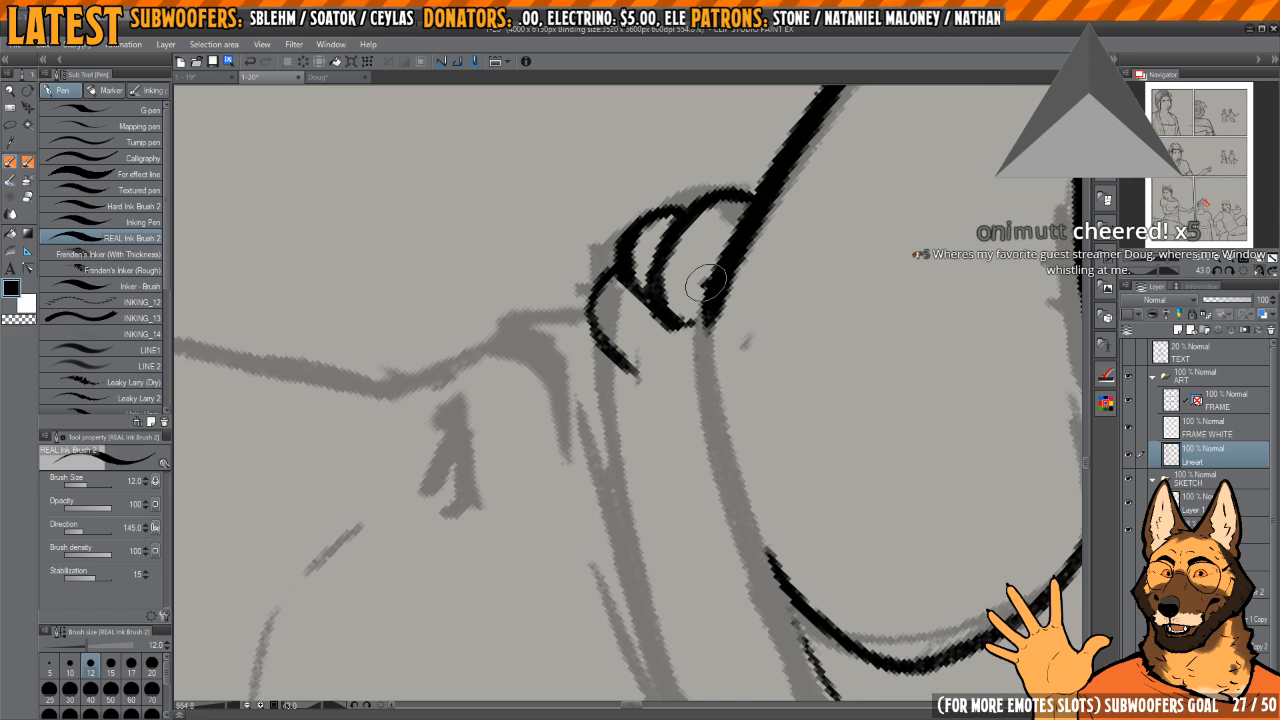
{"action": "left_click_drag", "start_coordinate": [705, 283], "coordinate": [671, 411]}
{"action": "key", "text": "c"}
{"action": "mouse_move", "coordinate": [691, 333]}
{"action": "left_mouse_down"}
{"action": "mouse_move", "coordinate": [668, 355]}
{"action": "mouse_move", "coordinate": [704, 304]}
{"action": "mouse_move", "coordinate": [702, 384]}
{"action": "mouse_move", "coordinate": [669, 407]}
{"action": "mouse_move", "coordinate": [670, 353]}
{"action": "left_mouse_up"}
{"action": "key", "text": "c"}
{"action": "key", "text": "c"}
{"action": "key", "text": "c"}
{"action": "left_click_drag", "start_coordinate": [714, 318], "coordinate": [731, 387]}
{"action": "key", "text": "c"}
{"action": "left_click_drag", "start_coordinate": [655, 426], "coordinate": [679, 452]}
Step: Ink the next interlocking pair of braid segments down the headband, redoing the outer strand's first stroke
{"action": "key", "text": "c"}
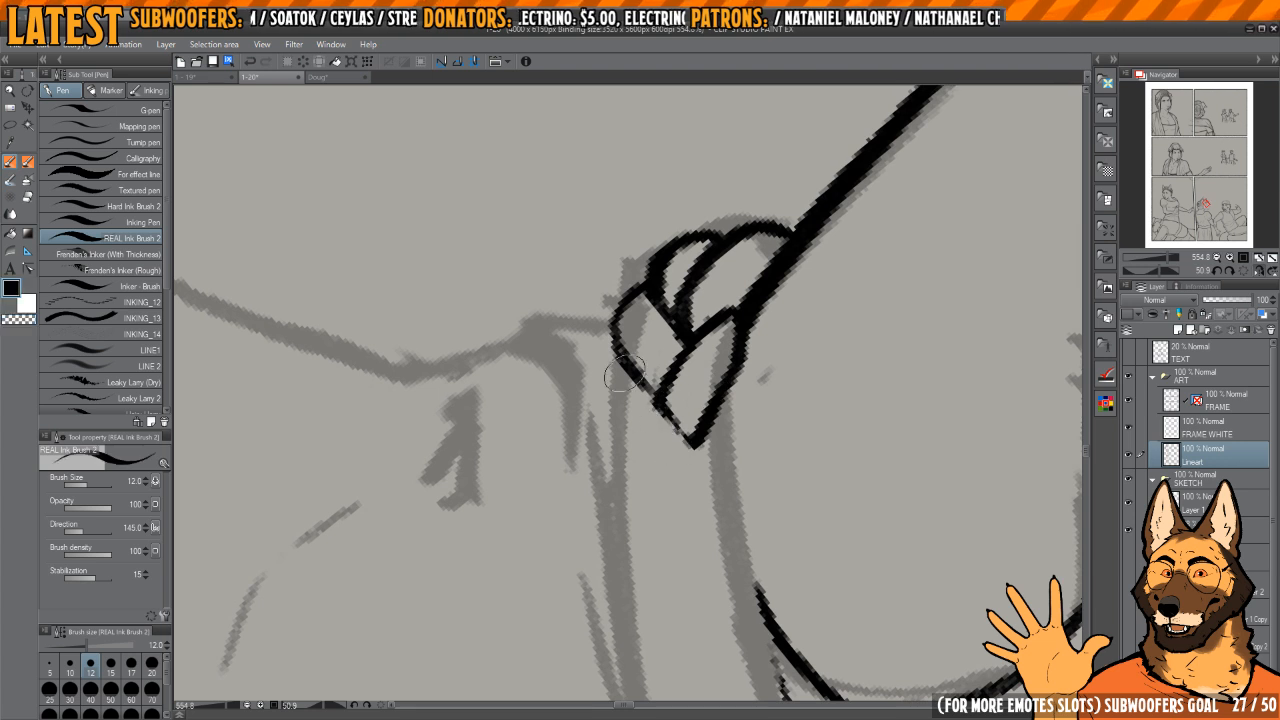
{"action": "left_click_drag", "start_coordinate": [606, 397], "coordinate": [630, 426]}
{"action": "key", "text": "ctrl+z"}
{"action": "mouse_move", "coordinate": [620, 362]}
{"action": "left_mouse_down"}
{"action": "mouse_move", "coordinate": [625, 443]}
{"action": "mouse_move", "coordinate": [681, 464]}
{"action": "mouse_move", "coordinate": [696, 445]}
{"action": "left_mouse_up"}
{"action": "left_click_drag", "start_coordinate": [693, 441], "coordinate": [657, 356]}
{"action": "left_click_drag", "start_coordinate": [658, 358], "coordinate": [650, 416]}
{"action": "mouse_move", "coordinate": [689, 312]}
{"action": "left_mouse_down"}
{"action": "mouse_move", "coordinate": [709, 355]}
{"action": "mouse_move", "coordinate": [636, 417]}
{"action": "mouse_move", "coordinate": [677, 345]}
{"action": "mouse_move", "coordinate": [646, 437]}
{"action": "left_mouse_up"}
{"action": "key", "text": "c"}
{"action": "key", "text": "c"}
{"action": "mouse_move", "coordinate": [693, 310]}
{"action": "left_mouse_down"}
{"action": "mouse_move", "coordinate": [661, 436]}
{"action": "mouse_move", "coordinate": [672, 400]}
{"action": "left_mouse_up"}
{"action": "left_click_drag", "start_coordinate": [672, 400], "coordinate": [665, 407], "text": "shift"}
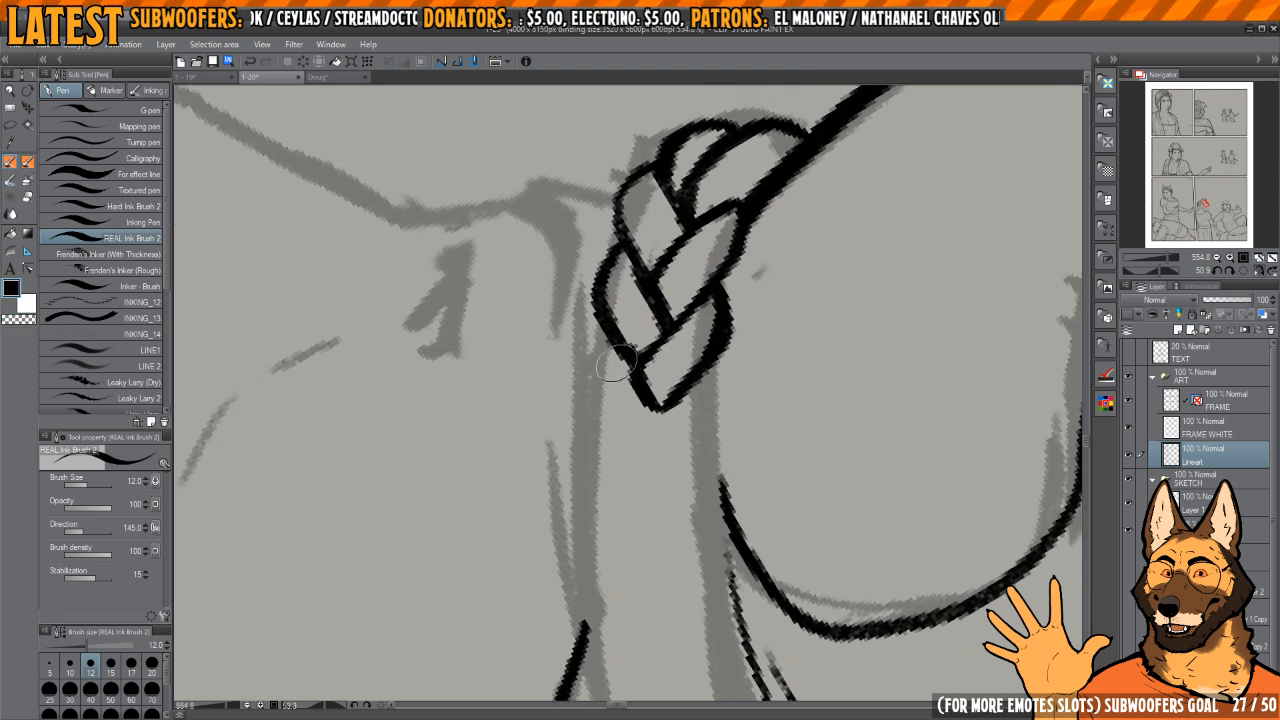
Step: Extend the headband braid with another outer and inner segment, tidying the overlapping lines between them
{"action": "mouse_move", "coordinate": [606, 336]}
{"action": "left_mouse_down"}
{"action": "mouse_move", "coordinate": [592, 354]}
{"action": "mouse_move", "coordinate": [620, 427]}
{"action": "left_mouse_up"}
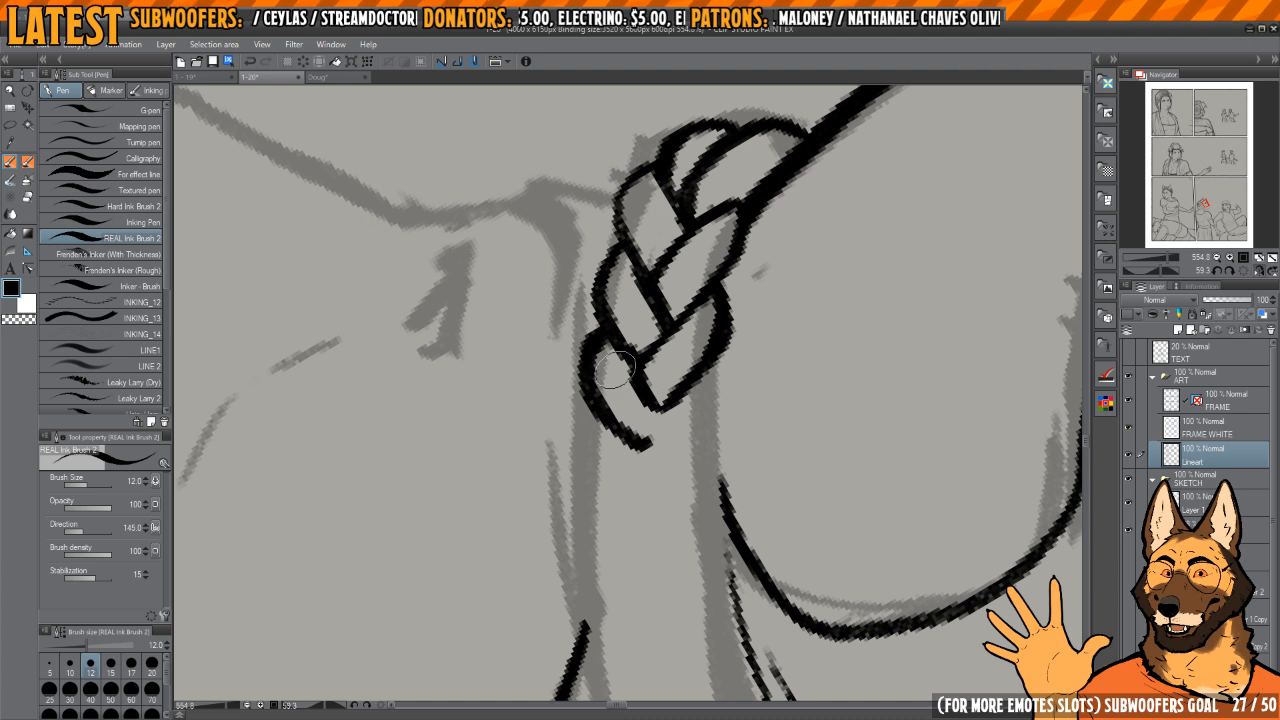
{"action": "key", "text": "c"}
{"action": "mouse_move", "coordinate": [592, 333]}
{"action": "left_mouse_down"}
{"action": "mouse_move", "coordinate": [567, 363]}
{"action": "mouse_move", "coordinate": [643, 446]}
{"action": "mouse_move", "coordinate": [602, 398]}
{"action": "mouse_move", "coordinate": [650, 434]}
{"action": "mouse_move", "coordinate": [677, 418]}
{"action": "left_mouse_up"}
{"action": "key", "text": "c"}
{"action": "key", "text": "c"}
{"action": "key", "text": "c"}
{"action": "mouse_move", "coordinate": [661, 432]}
{"action": "left_mouse_down"}
{"action": "mouse_move", "coordinate": [651, 391]}
{"action": "mouse_move", "coordinate": [641, 409]}
{"action": "left_mouse_up"}
{"action": "key", "text": "c"}
{"action": "key", "text": "c"}
{"action": "mouse_move", "coordinate": [642, 411]}
{"action": "left_mouse_down"}
{"action": "mouse_move", "coordinate": [637, 380]}
{"action": "mouse_move", "coordinate": [698, 305]}
{"action": "left_mouse_up"}
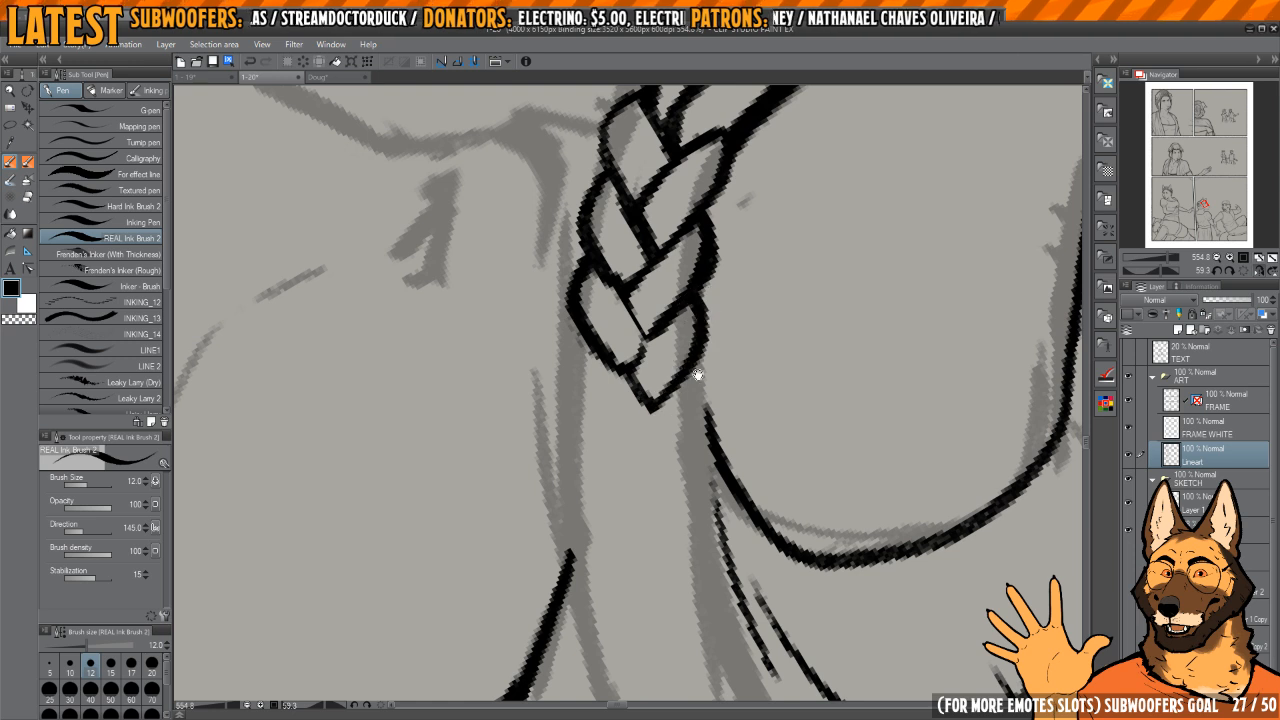
{"action": "scroll", "coordinate": [698, 375], "scroll_direction": "down", "scroll_amount": 5}
{"action": "scroll", "coordinate": [671, 337], "scroll_direction": "up", "scroll_amount": 4}
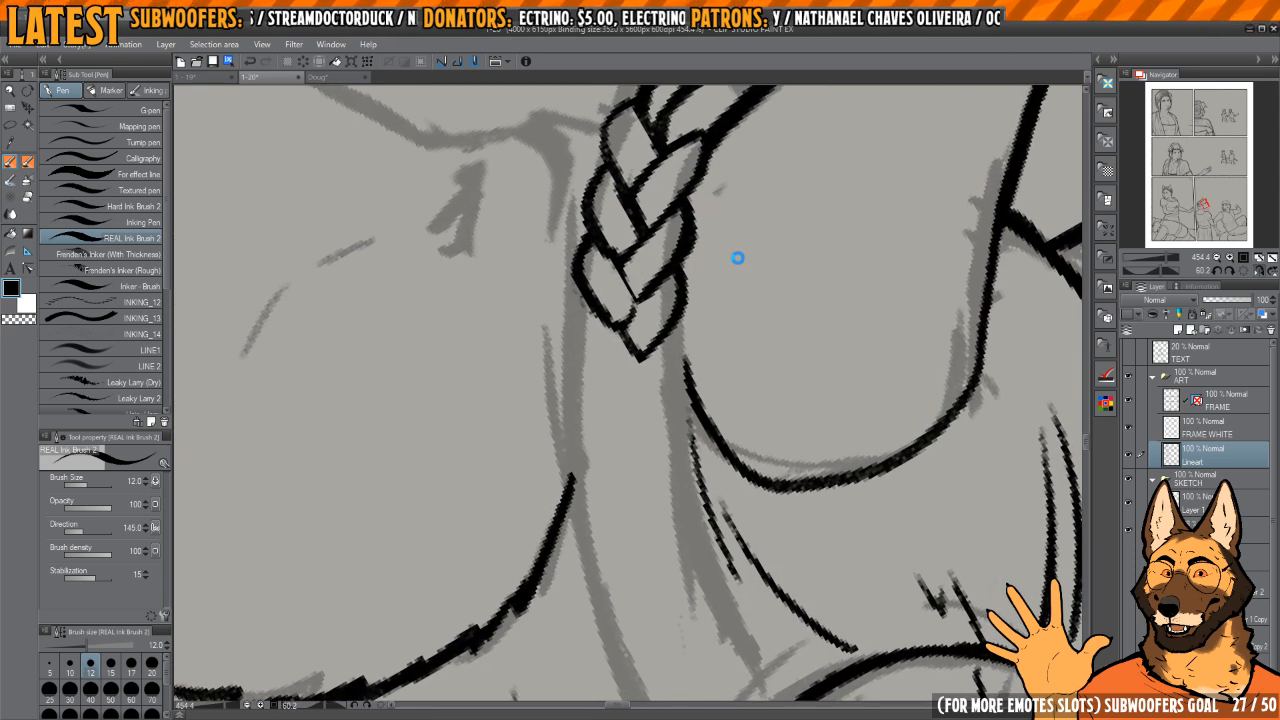
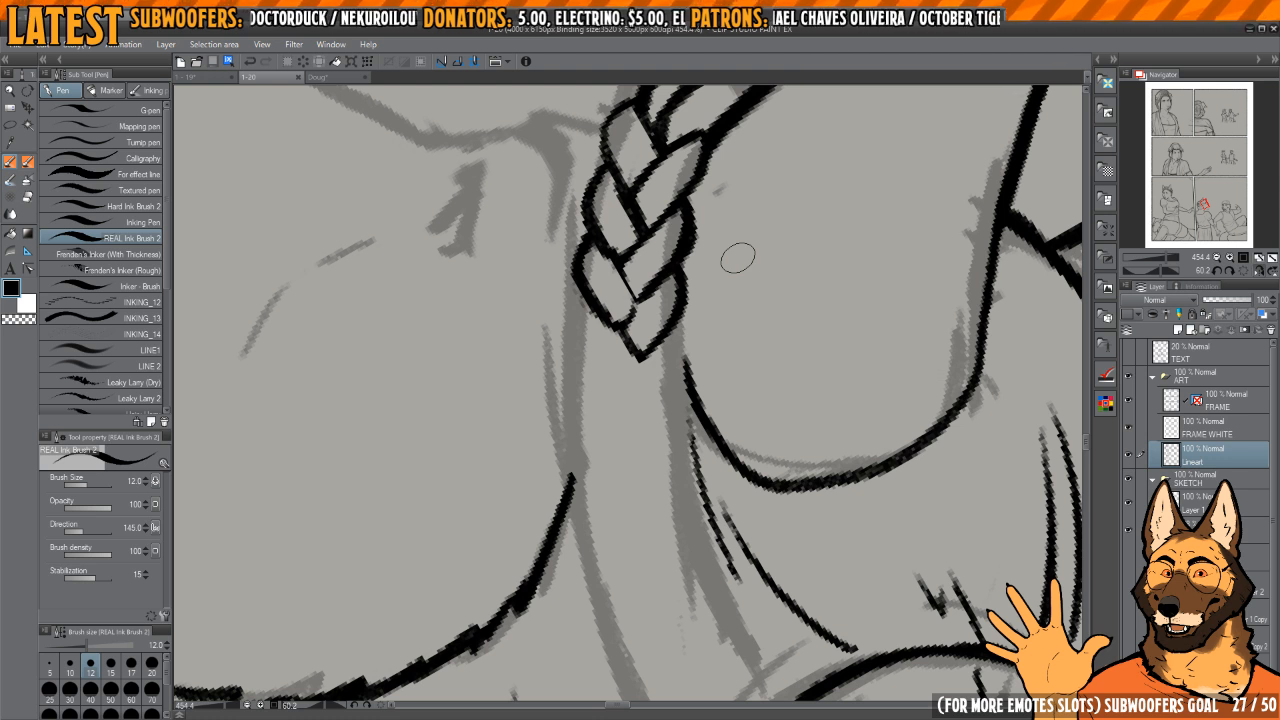
Step: Ink the next face-side braid segment below the headband's pointed end and clean up its overlap with the segment above
{"action": "left_click_drag", "start_coordinate": [739, 259], "coordinate": [762, 338]}
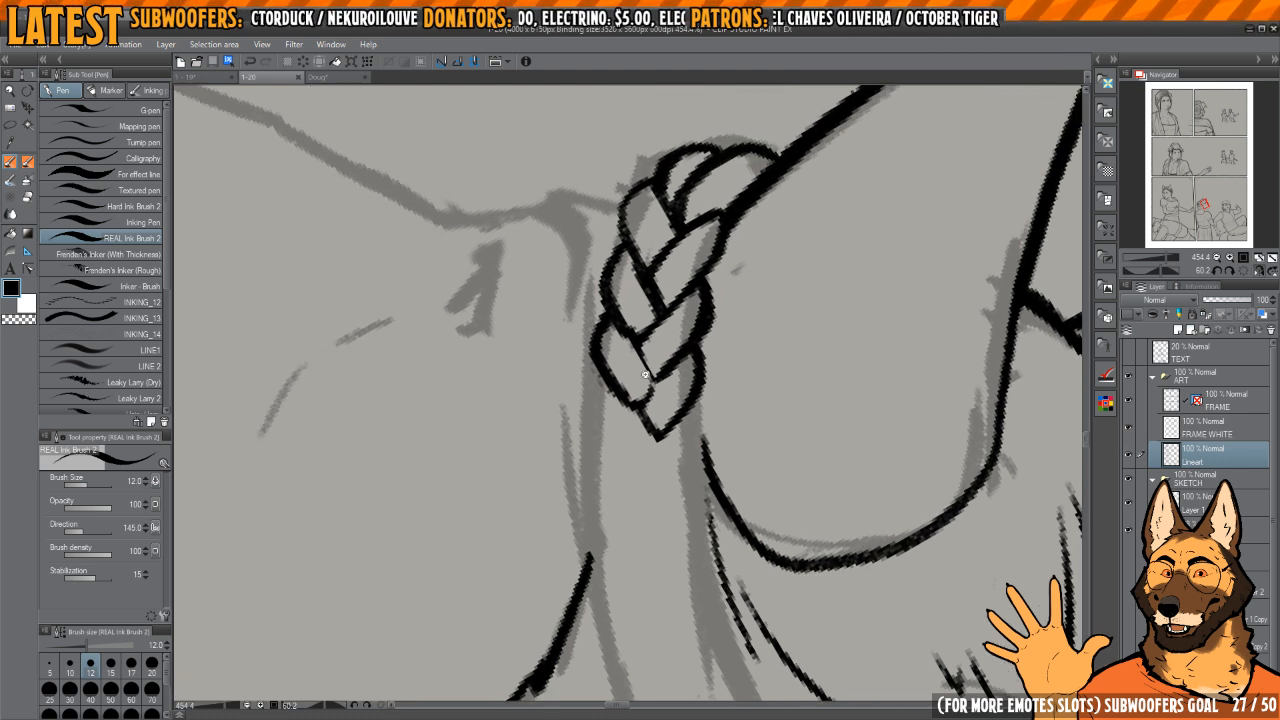
{"action": "scroll", "coordinate": [674, 362], "scroll_direction": "up", "scroll_amount": 2}
{"action": "key", "text": "c"}
{"action": "key", "text": "c"}
{"action": "mouse_move", "coordinate": [590, 400]}
{"action": "left_mouse_down"}
{"action": "mouse_move", "coordinate": [606, 362]}
{"action": "mouse_move", "coordinate": [629, 443]}
{"action": "mouse_move", "coordinate": [658, 448]}
{"action": "left_mouse_up"}
{"action": "key", "text": "c"}
{"action": "mouse_move", "coordinate": [574, 372]}
{"action": "left_mouse_down"}
{"action": "mouse_move", "coordinate": [635, 446]}
{"action": "mouse_move", "coordinate": [672, 414]}
{"action": "left_mouse_up"}
Step: Extend the headband braid with another face-side segment and its matching ear-side segment, trimming the overlapping ink
{"action": "key", "text": "c"}
{"action": "left_click_drag", "start_coordinate": [700, 409], "coordinate": [674, 337]}
{"action": "mouse_move", "coordinate": [616, 376]}
{"action": "left_mouse_down"}
{"action": "mouse_move", "coordinate": [657, 386]}
{"action": "mouse_move", "coordinate": [687, 362]}
{"action": "mouse_move", "coordinate": [672, 358]}
{"action": "mouse_move", "coordinate": [662, 398]}
{"action": "mouse_move", "coordinate": [693, 298]}
{"action": "mouse_move", "coordinate": [657, 377]}
{"action": "left_mouse_up"}
{"action": "key", "text": "c"}
{"action": "key", "text": "c"}
{"action": "mouse_move", "coordinate": [585, 317]}
{"action": "left_mouse_down"}
{"action": "mouse_move", "coordinate": [568, 345]}
{"action": "mouse_move", "coordinate": [613, 421]}
{"action": "mouse_move", "coordinate": [655, 410]}
{"action": "left_mouse_up"}
{"action": "left_click_drag", "start_coordinate": [569, 323], "coordinate": [562, 386]}
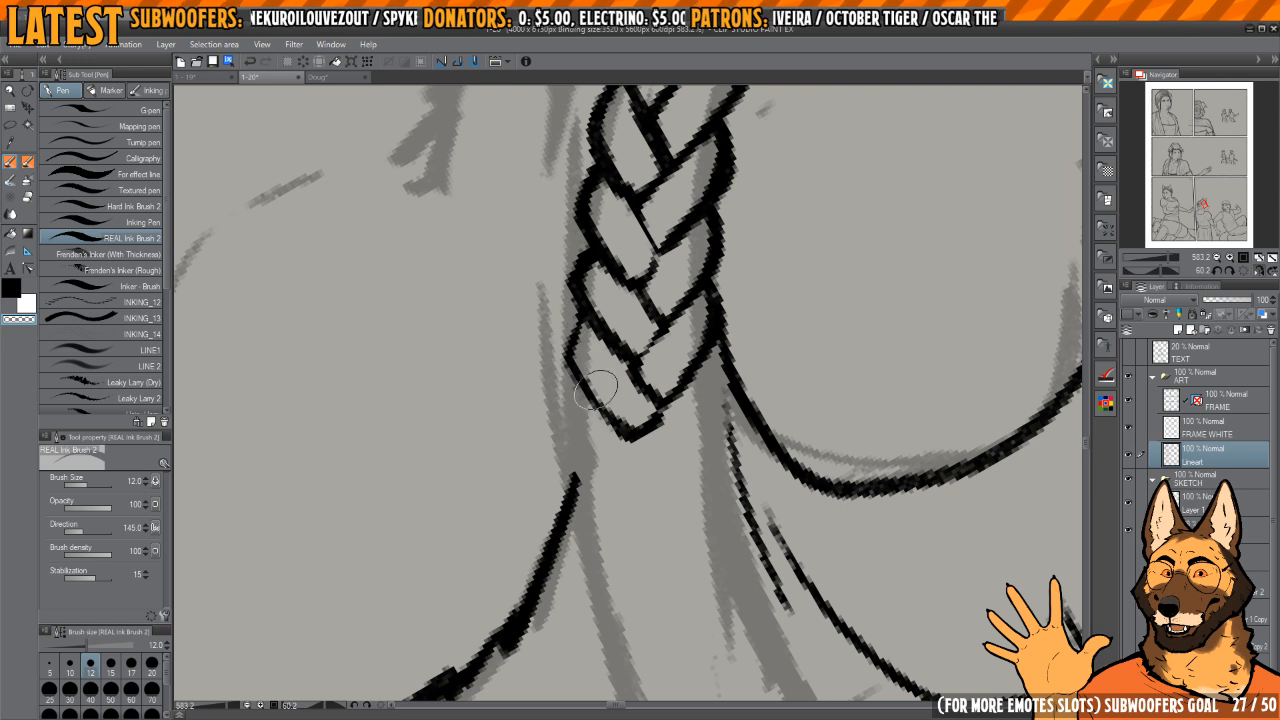
{"action": "key", "text": "c"}
{"action": "left_click_drag", "start_coordinate": [586, 328], "coordinate": [570, 378]}
{"action": "mouse_move", "coordinate": [658, 441]}
{"action": "left_mouse_down"}
{"action": "mouse_move", "coordinate": [628, 395]}
{"action": "mouse_move", "coordinate": [663, 384]}
{"action": "mouse_move", "coordinate": [690, 344]}
{"action": "mouse_move", "coordinate": [685, 283]}
{"action": "left_mouse_up"}
{"action": "mouse_move", "coordinate": [701, 316]}
{"action": "left_mouse_down"}
{"action": "mouse_move", "coordinate": [714, 284]}
{"action": "mouse_move", "coordinate": [705, 264]}
{"action": "left_mouse_up"}
{"action": "mouse_move", "coordinate": [718, 325]}
{"action": "left_mouse_down"}
{"action": "mouse_move", "coordinate": [704, 289]}
{"action": "mouse_move", "coordinate": [732, 253]}
{"action": "mouse_move", "coordinate": [729, 300]}
{"action": "left_mouse_up"}
Step: Ink the face-side braid segment that meets the hairline and erase the excess ink around its outer edge
{"action": "key", "text": "c"}
{"action": "key", "text": "c"}
{"action": "mouse_move", "coordinate": [580, 296]}
{"action": "left_mouse_down"}
{"action": "mouse_move", "coordinate": [567, 314]}
{"action": "mouse_move", "coordinate": [584, 377]}
{"action": "mouse_move", "coordinate": [632, 416]}
{"action": "left_mouse_up"}
{"action": "mouse_move", "coordinate": [564, 333]}
{"action": "left_mouse_down"}
{"action": "mouse_move", "coordinate": [620, 407]}
{"action": "mouse_move", "coordinate": [643, 408]}
{"action": "mouse_move", "coordinate": [668, 372]}
{"action": "left_mouse_up"}
{"action": "key", "text": "c"}
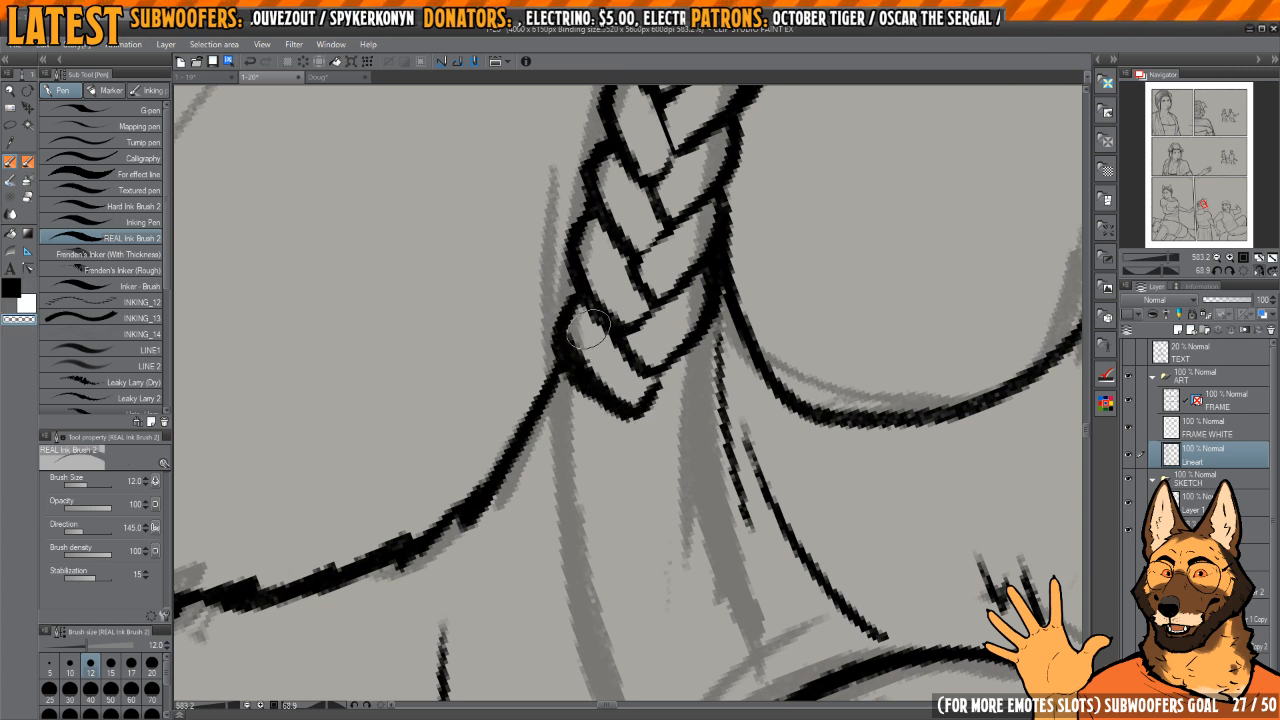
{"action": "left_click_drag", "start_coordinate": [552, 342], "coordinate": [596, 408]}
{"action": "key", "text": "c"}
Step: Redraw the outline of the segment beside the hairline and ink the ear-side segment that interlocks with it
{"action": "key", "text": "c"}
{"action": "left_click_drag", "start_coordinate": [543, 341], "coordinate": [606, 416]}
{"action": "key", "text": "c"}
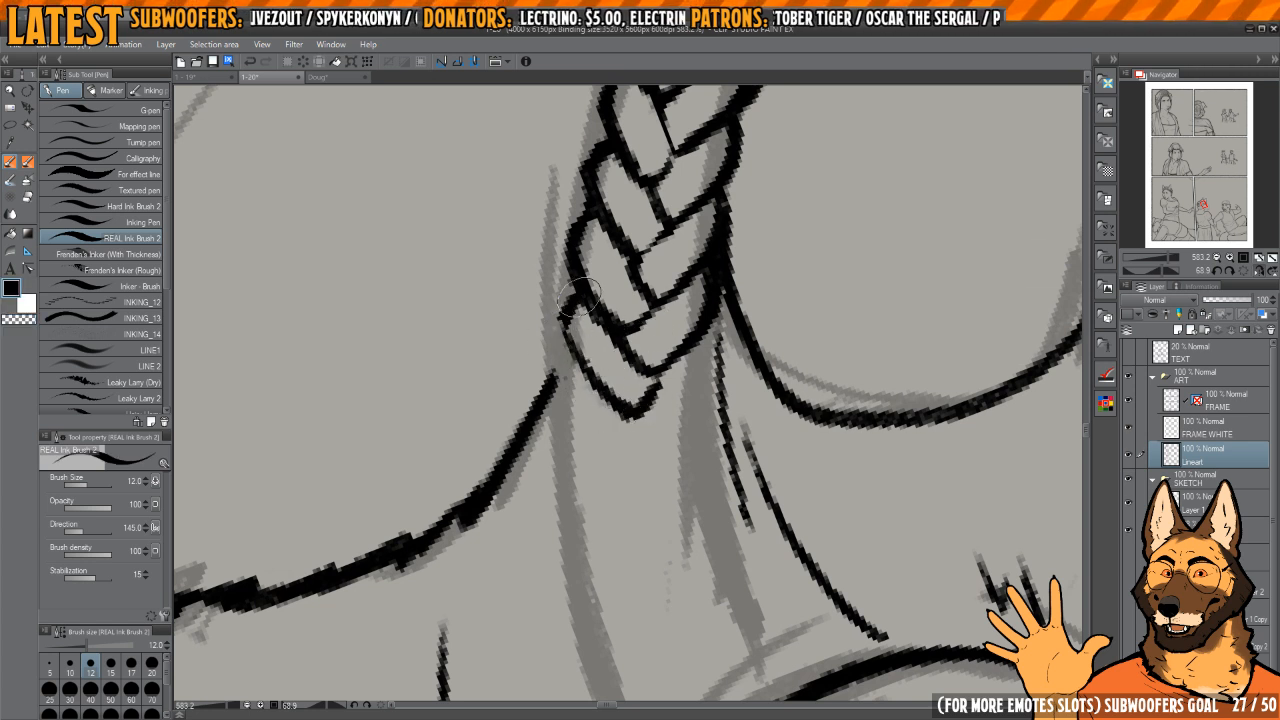
{"action": "mouse_move", "coordinate": [573, 303]}
{"action": "left_mouse_down"}
{"action": "mouse_move", "coordinate": [571, 361]}
{"action": "mouse_move", "coordinate": [632, 412]}
{"action": "mouse_move", "coordinate": [573, 337]}
{"action": "mouse_move", "coordinate": [625, 400]}
{"action": "left_mouse_up"}
{"action": "key", "text": "c"}
{"action": "mouse_move", "coordinate": [626, 410]}
{"action": "left_mouse_down"}
{"action": "mouse_move", "coordinate": [635, 370]}
{"action": "mouse_move", "coordinate": [617, 368]}
{"action": "mouse_move", "coordinate": [656, 391]}
{"action": "mouse_move", "coordinate": [688, 362]}
{"action": "left_mouse_up"}
{"action": "key", "text": "c"}
{"action": "mouse_move", "coordinate": [712, 265]}
{"action": "left_mouse_down"}
{"action": "mouse_move", "coordinate": [681, 346]}
{"action": "mouse_move", "coordinate": [645, 344]}
{"action": "mouse_move", "coordinate": [680, 341]}
{"action": "mouse_move", "coordinate": [674, 316]}
{"action": "mouse_move", "coordinate": [637, 331]}
{"action": "mouse_move", "coordinate": [642, 322]}
{"action": "mouse_move", "coordinate": [612, 364]}
{"action": "left_mouse_up"}
{"action": "key", "text": "c"}
{"action": "key", "text": "c"}
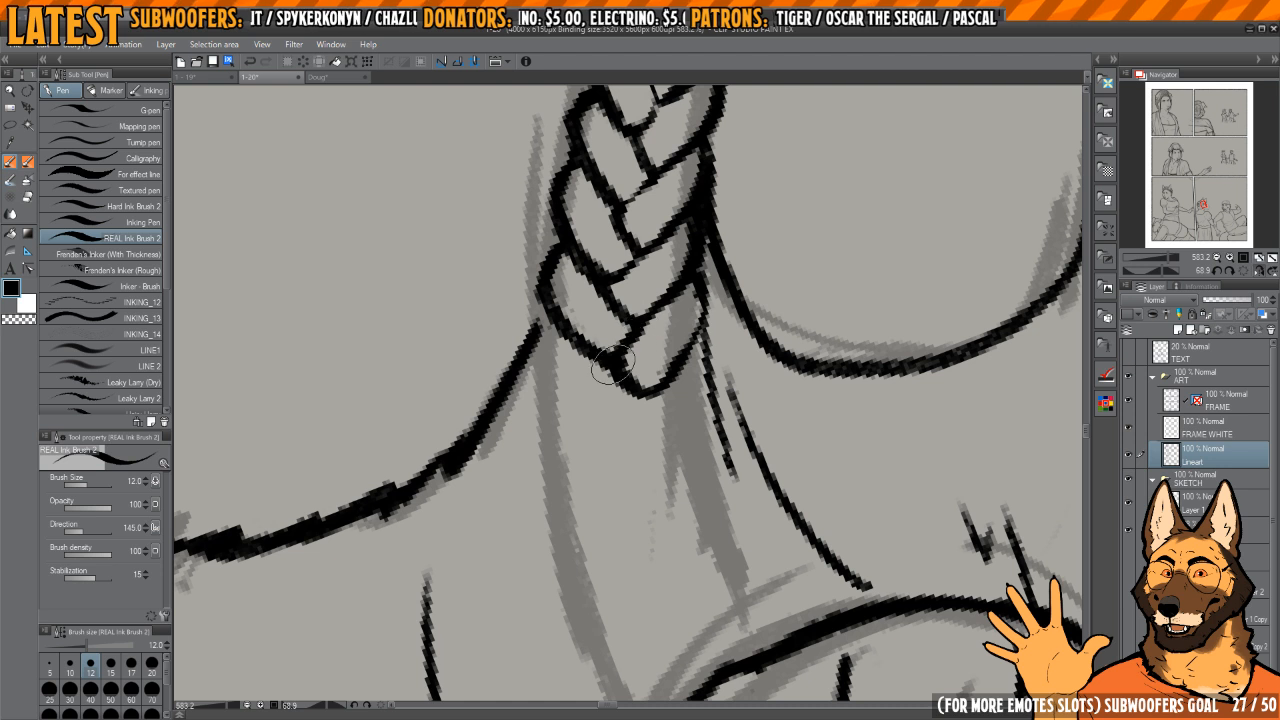
Step: Ink the first face-side braid segment below the hairline and thin its curved outline
{"action": "mouse_move", "coordinate": [684, 285]}
{"action": "left_mouse_down"}
{"action": "mouse_move", "coordinate": [691, 333]}
{"action": "mouse_move", "coordinate": [655, 372]}
{"action": "left_mouse_up"}
{"action": "mouse_move", "coordinate": [590, 345]}
{"action": "left_mouse_down"}
{"action": "mouse_move", "coordinate": [617, 317]}
{"action": "mouse_move", "coordinate": [565, 351]}
{"action": "mouse_move", "coordinate": [631, 402]}
{"action": "left_mouse_up"}
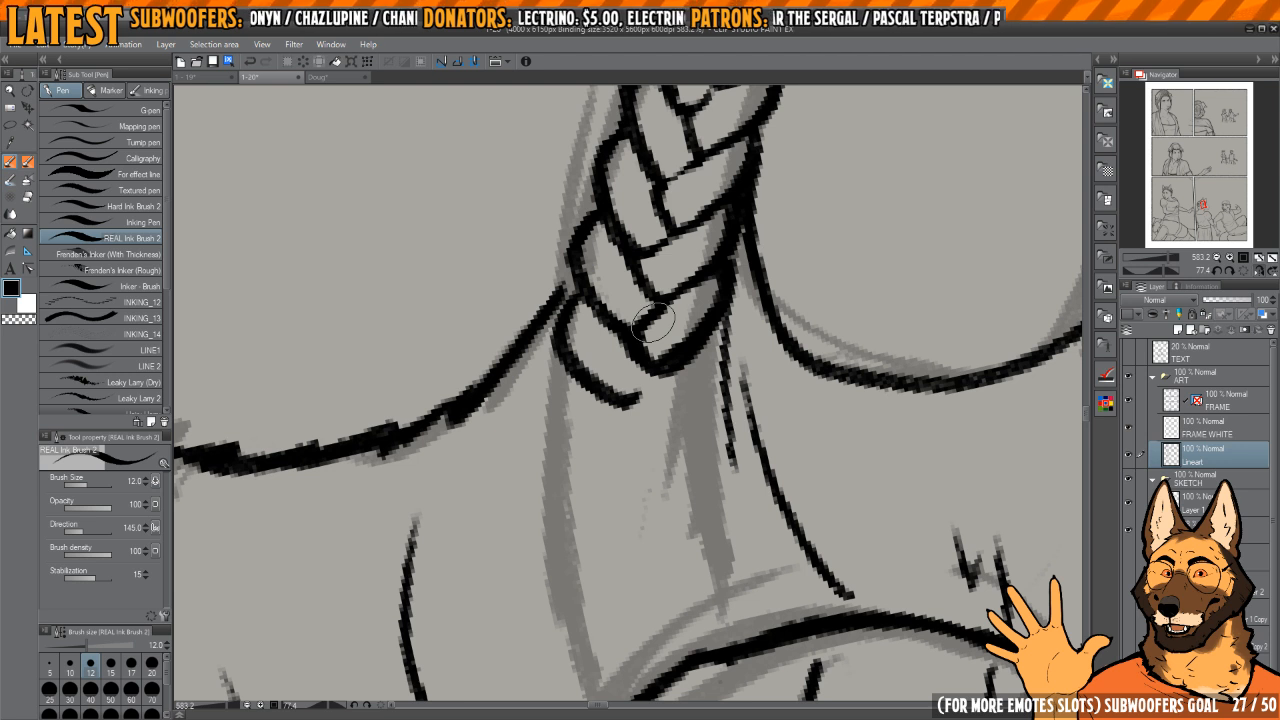
{"action": "left_click_drag", "start_coordinate": [716, 326], "coordinate": [746, 351]}
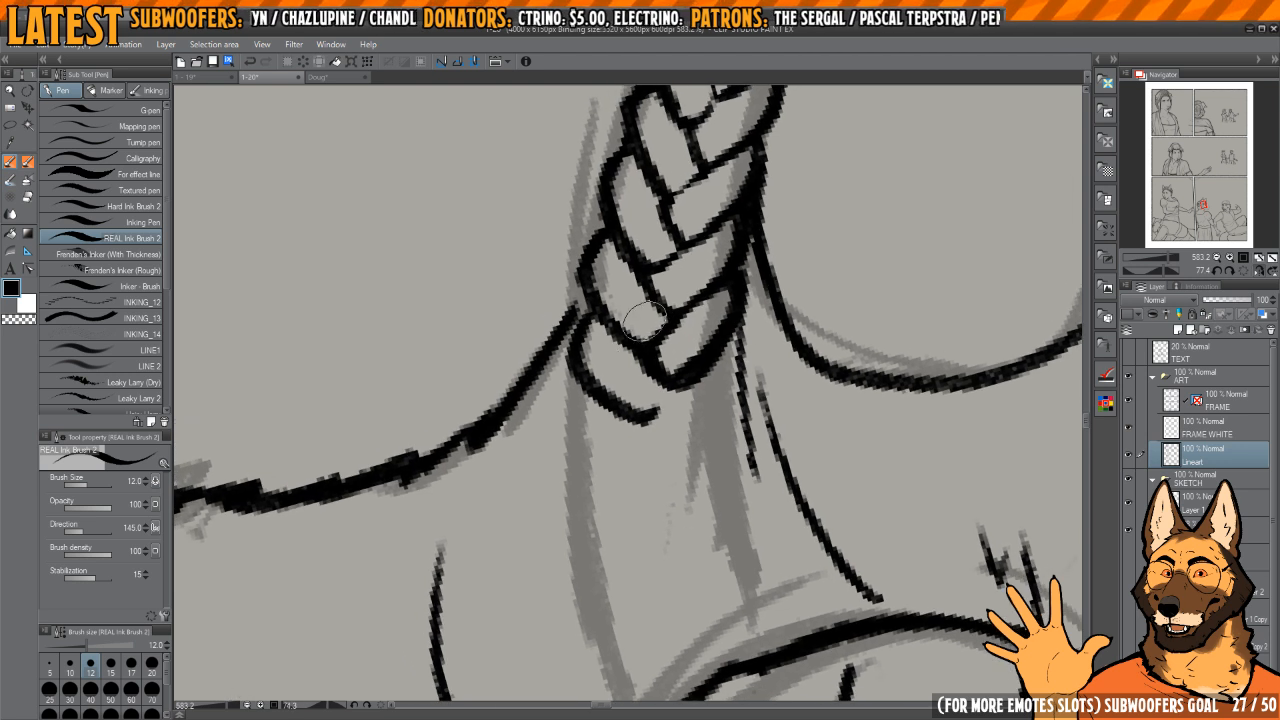
{"action": "key", "text": "c"}
{"action": "mouse_move", "coordinate": [572, 350]}
{"action": "left_mouse_down"}
{"action": "mouse_move", "coordinate": [595, 395]}
{"action": "mouse_move", "coordinate": [649, 409]}
{"action": "left_mouse_up"}
{"action": "key", "text": "c"}
Step: Ink the next ear-side braid segment and the face-side segment curving beneath it
{"action": "mouse_move", "coordinate": [575, 306]}
{"action": "left_mouse_down"}
{"action": "mouse_move", "coordinate": [597, 386]}
{"action": "mouse_move", "coordinate": [665, 400]}
{"action": "mouse_move", "coordinate": [706, 337]}
{"action": "left_mouse_up"}
{"action": "mouse_move", "coordinate": [642, 363]}
{"action": "left_mouse_down"}
{"action": "mouse_move", "coordinate": [690, 383]}
{"action": "mouse_move", "coordinate": [703, 370]}
{"action": "mouse_move", "coordinate": [731, 306]}
{"action": "mouse_move", "coordinate": [680, 344]}
{"action": "mouse_move", "coordinate": [694, 305]}
{"action": "mouse_move", "coordinate": [680, 314]}
{"action": "mouse_move", "coordinate": [703, 259]}
{"action": "left_mouse_up"}
{"action": "key", "text": "c"}
{"action": "key", "text": "c"}
{"action": "mouse_move", "coordinate": [582, 293]}
{"action": "left_mouse_down"}
{"action": "mouse_move", "coordinate": [595, 372]}
{"action": "mouse_move", "coordinate": [641, 399]}
{"action": "mouse_move", "coordinate": [665, 336]}
{"action": "left_mouse_up"}
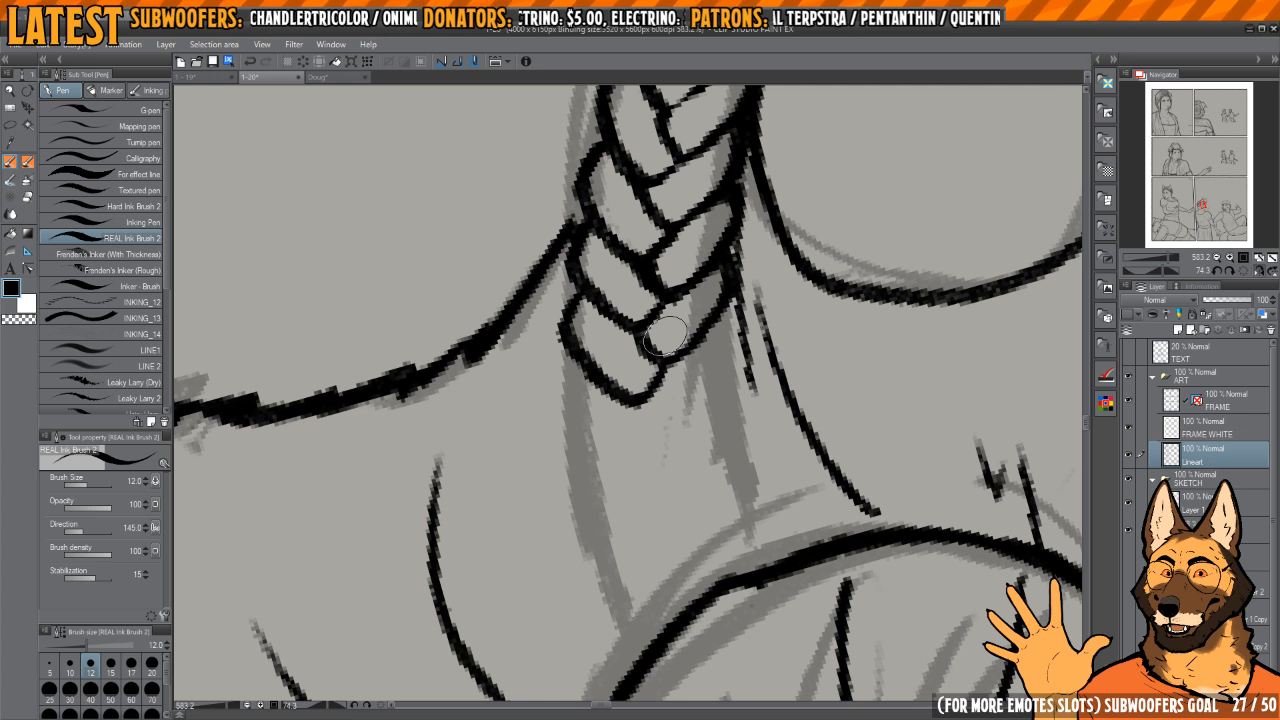
{"action": "mouse_move", "coordinate": [703, 359]}
{"action": "left_mouse_down"}
{"action": "mouse_move", "coordinate": [703, 347]}
{"action": "mouse_move", "coordinate": [662, 421]}
{"action": "left_mouse_up"}
{"action": "key", "text": "c"}
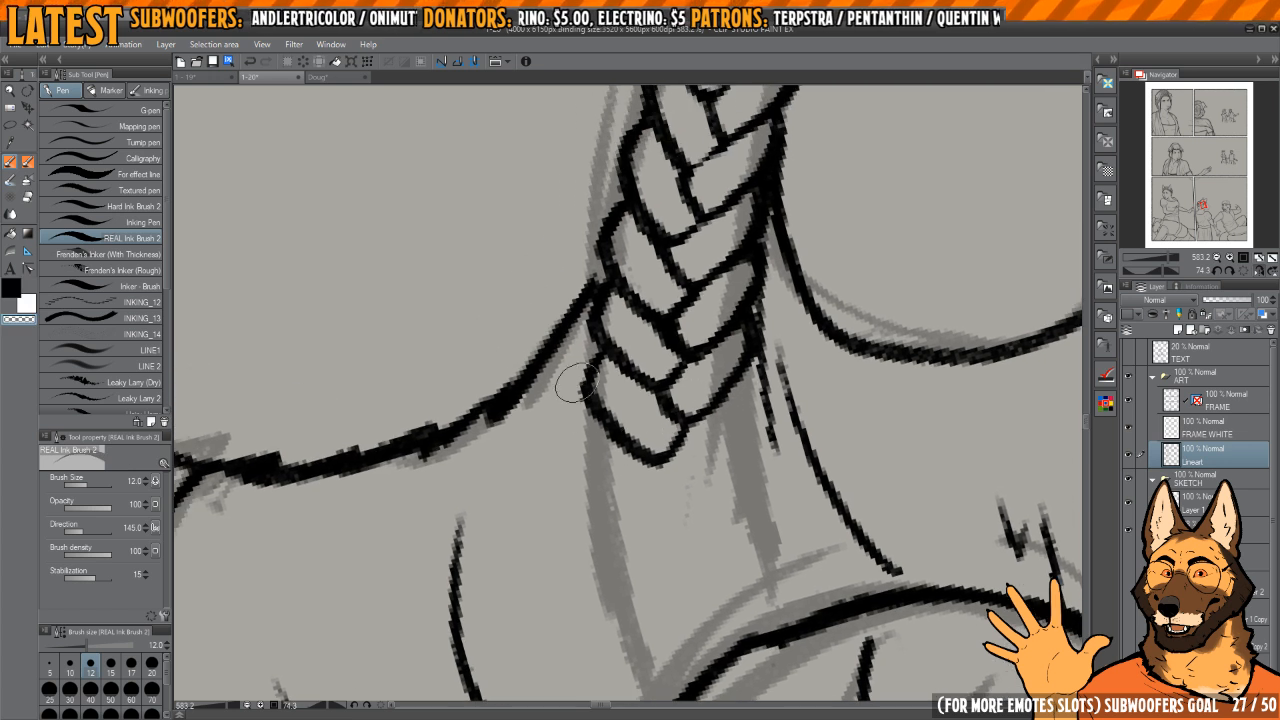
Step: Trim the lowest face-side segment's outer edge and ink the ear-side segment tucked against it
{"action": "left_click_drag", "start_coordinate": [579, 390], "coordinate": [662, 472]}
{"action": "key", "text": "c"}
{"action": "mouse_move", "coordinate": [595, 363]}
{"action": "left_mouse_down"}
{"action": "mouse_move", "coordinate": [615, 426]}
{"action": "mouse_move", "coordinate": [669, 453]}
{"action": "left_mouse_up"}
{"action": "mouse_move", "coordinate": [727, 428]}
{"action": "left_mouse_down"}
{"action": "mouse_move", "coordinate": [669, 340]}
{"action": "mouse_move", "coordinate": [677, 381]}
{"action": "mouse_move", "coordinate": [694, 335]}
{"action": "mouse_move", "coordinate": [651, 370]}
{"action": "mouse_move", "coordinate": [685, 382]}
{"action": "mouse_move", "coordinate": [731, 341]}
{"action": "mouse_move", "coordinate": [738, 272]}
{"action": "left_mouse_up"}
{"action": "key", "text": "c"}
{"action": "key", "text": "c"}
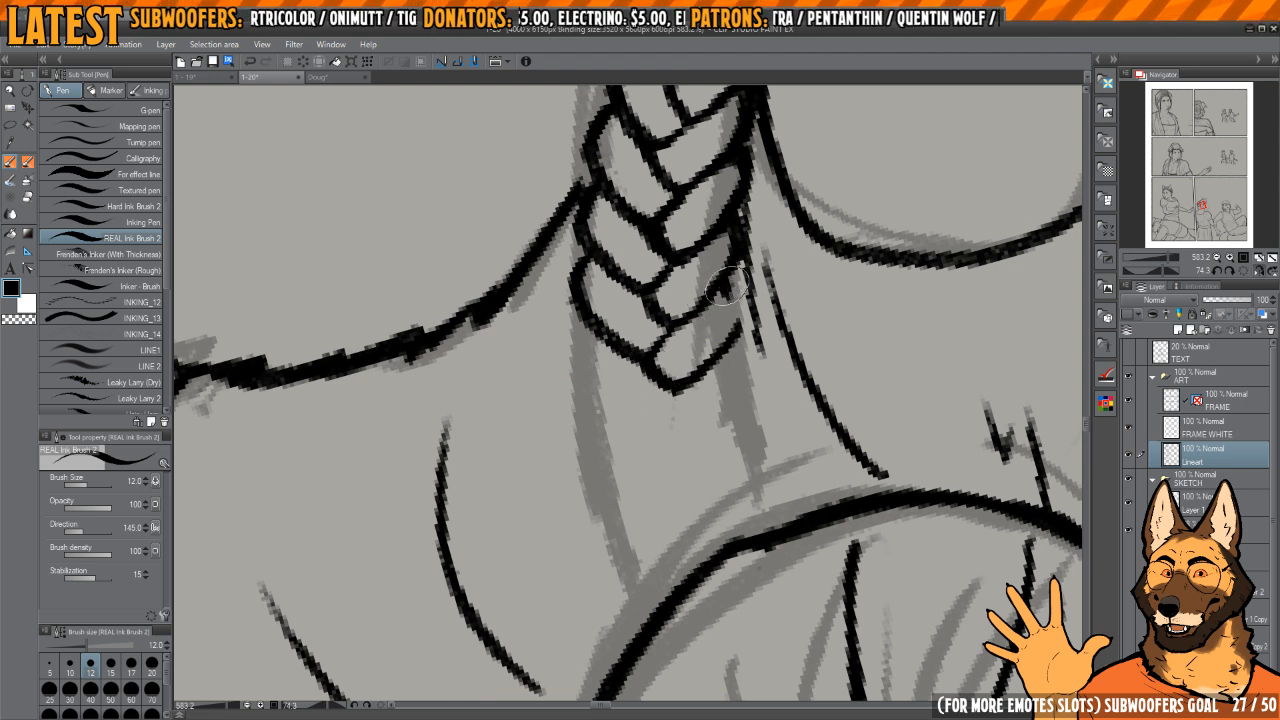
Step: Ink another interlocking pair of braid segments toward the bun and start the next face-side curve
{"action": "mouse_move", "coordinate": [598, 335]}
{"action": "left_mouse_down"}
{"action": "mouse_move", "coordinate": [580, 348]}
{"action": "mouse_move", "coordinate": [651, 423]}
{"action": "mouse_move", "coordinate": [667, 420]}
{"action": "left_mouse_up"}
{"action": "left_click_drag", "start_coordinate": [697, 400], "coordinate": [681, 346]}
{"action": "mouse_move", "coordinate": [669, 336]}
{"action": "left_mouse_down"}
{"action": "mouse_move", "coordinate": [645, 374]}
{"action": "mouse_move", "coordinate": [664, 415]}
{"action": "mouse_move", "coordinate": [708, 356]}
{"action": "mouse_move", "coordinate": [711, 297]}
{"action": "mouse_move", "coordinate": [701, 327]}
{"action": "left_mouse_up"}
{"action": "key", "text": "c"}
{"action": "left_click_drag", "start_coordinate": [663, 400], "coordinate": [661, 371]}
{"action": "key", "text": "c"}
{"action": "left_click_drag", "start_coordinate": [579, 347], "coordinate": [636, 443]}
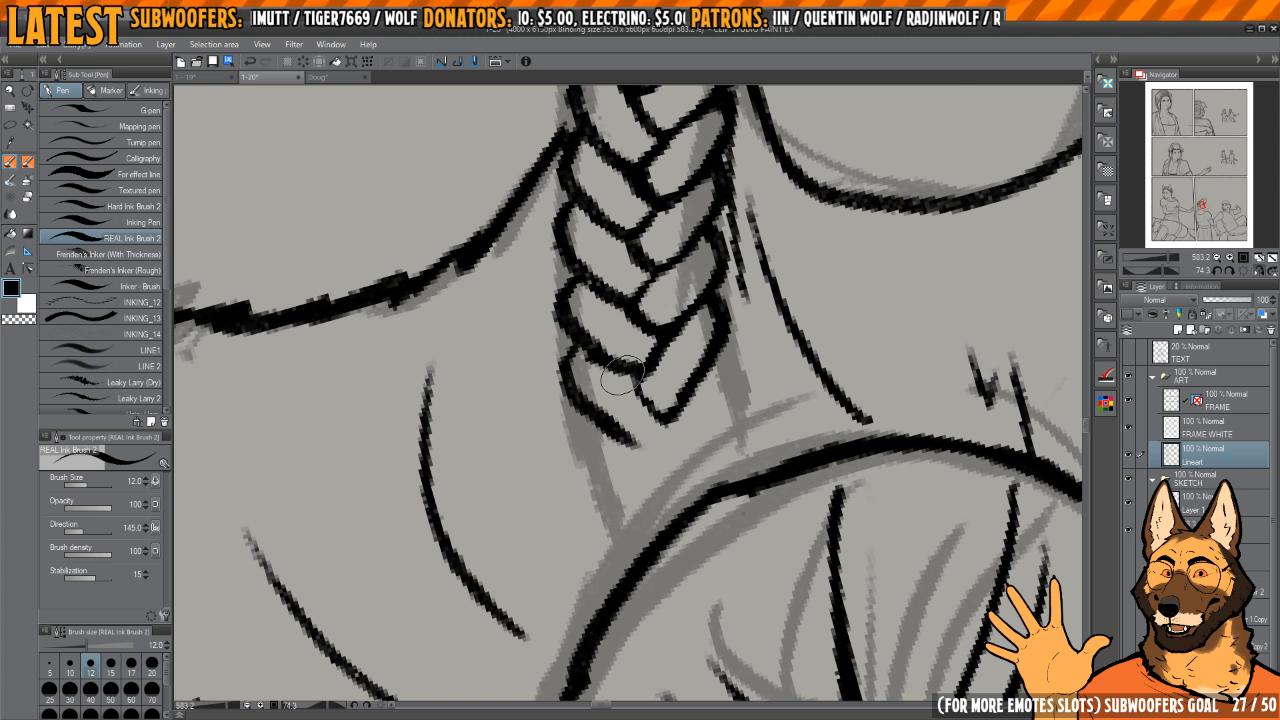
Step: Tidy the outlines where the lowest face-side braid segments meet the braid's centre line
{"action": "key", "text": "c"}
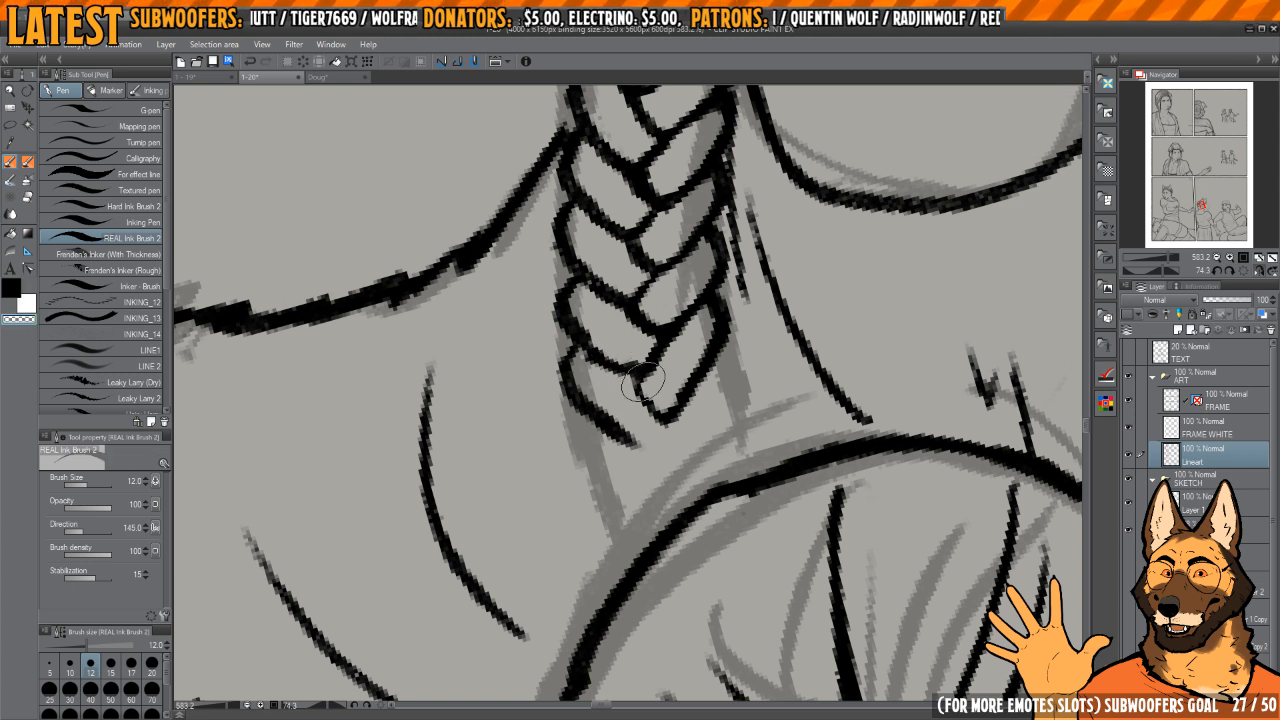
{"action": "key", "text": "c"}
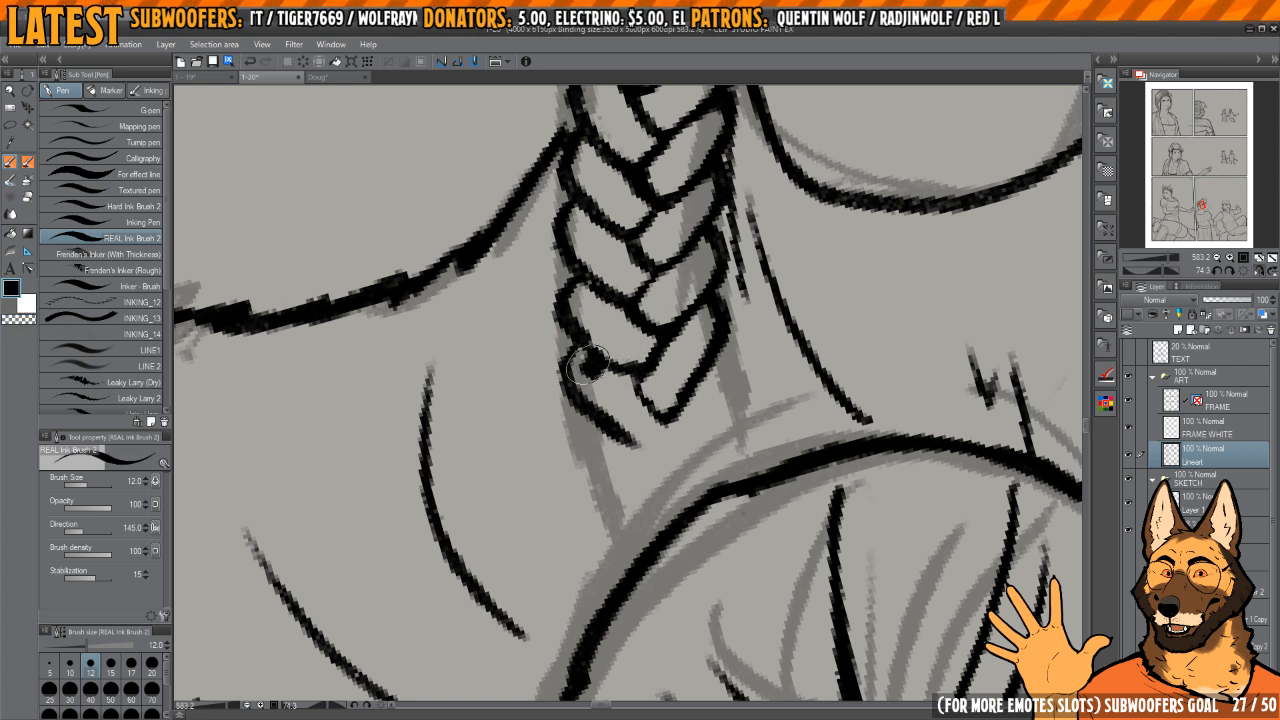
{"action": "key", "text": "c"}
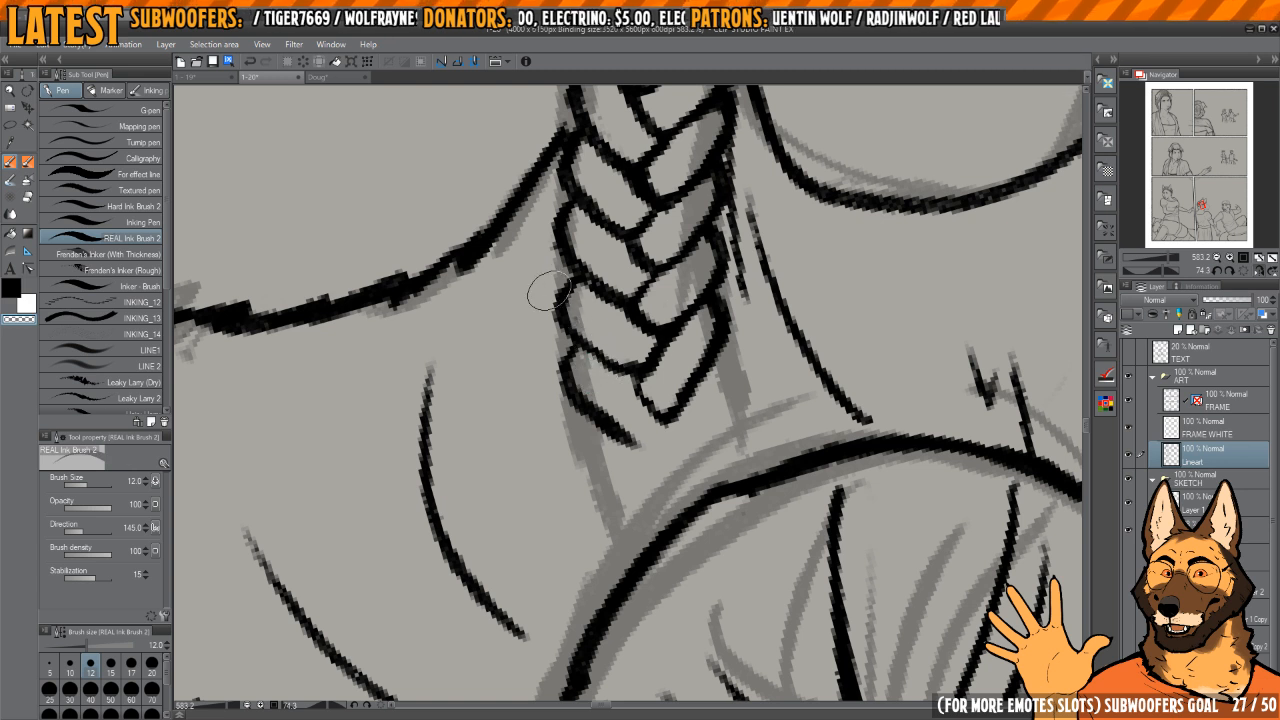
{"action": "key", "text": "c"}
{"action": "mouse_move", "coordinate": [556, 316]}
{"action": "left_mouse_down"}
{"action": "mouse_move", "coordinate": [569, 284]}
{"action": "mouse_move", "coordinate": [578, 334]}
{"action": "left_mouse_up"}
{"action": "left_click_drag", "start_coordinate": [650, 306], "coordinate": [641, 345]}
{"action": "key", "text": "c"}
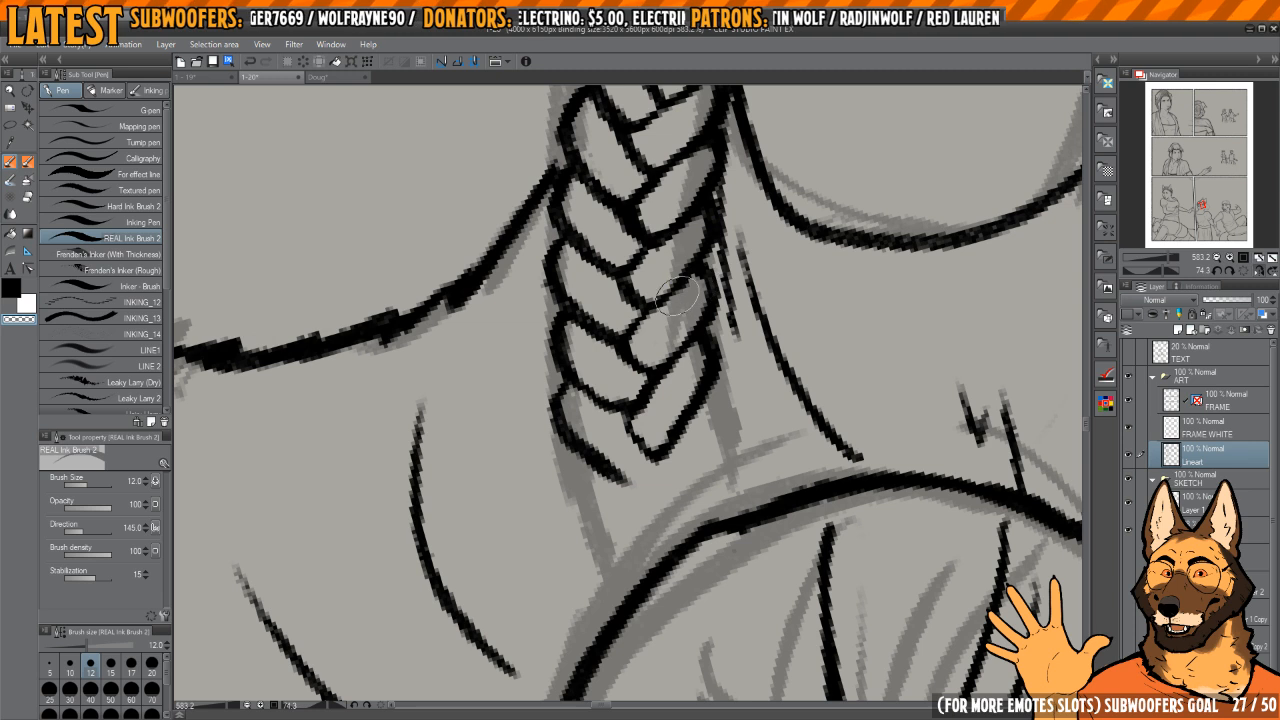
Step: Erase excess ink along the lower ear-side segments and centre line to thin the braid's outlines
{"action": "mouse_move", "coordinate": [701, 222]}
{"action": "left_mouse_down"}
{"action": "mouse_move", "coordinate": [691, 272]}
{"action": "mouse_move", "coordinate": [676, 273]}
{"action": "mouse_move", "coordinate": [692, 194]}
{"action": "mouse_move", "coordinate": [670, 275]}
{"action": "mouse_move", "coordinate": [680, 262]}
{"action": "left_mouse_up"}
{"action": "key", "text": "c"}
{"action": "mouse_move", "coordinate": [671, 465]}
{"action": "left_mouse_down"}
{"action": "mouse_move", "coordinate": [672, 257]}
{"action": "mouse_move", "coordinate": [669, 284]}
{"action": "left_mouse_up"}
{"action": "key", "text": "c"}
{"action": "left_click_drag", "start_coordinate": [610, 362], "coordinate": [624, 341]}
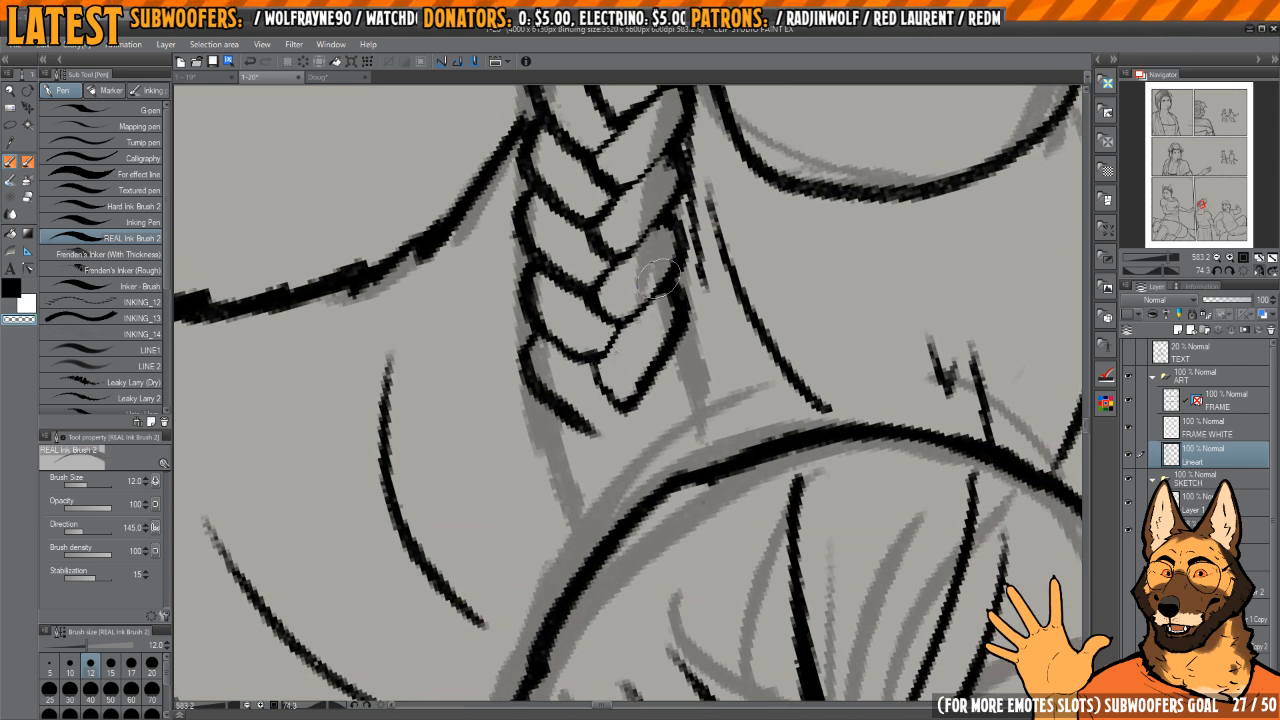
{"action": "mouse_move", "coordinate": [596, 291]}
{"action": "left_mouse_down"}
{"action": "mouse_move", "coordinate": [607, 337]}
{"action": "mouse_move", "coordinate": [560, 339]}
{"action": "left_mouse_up"}
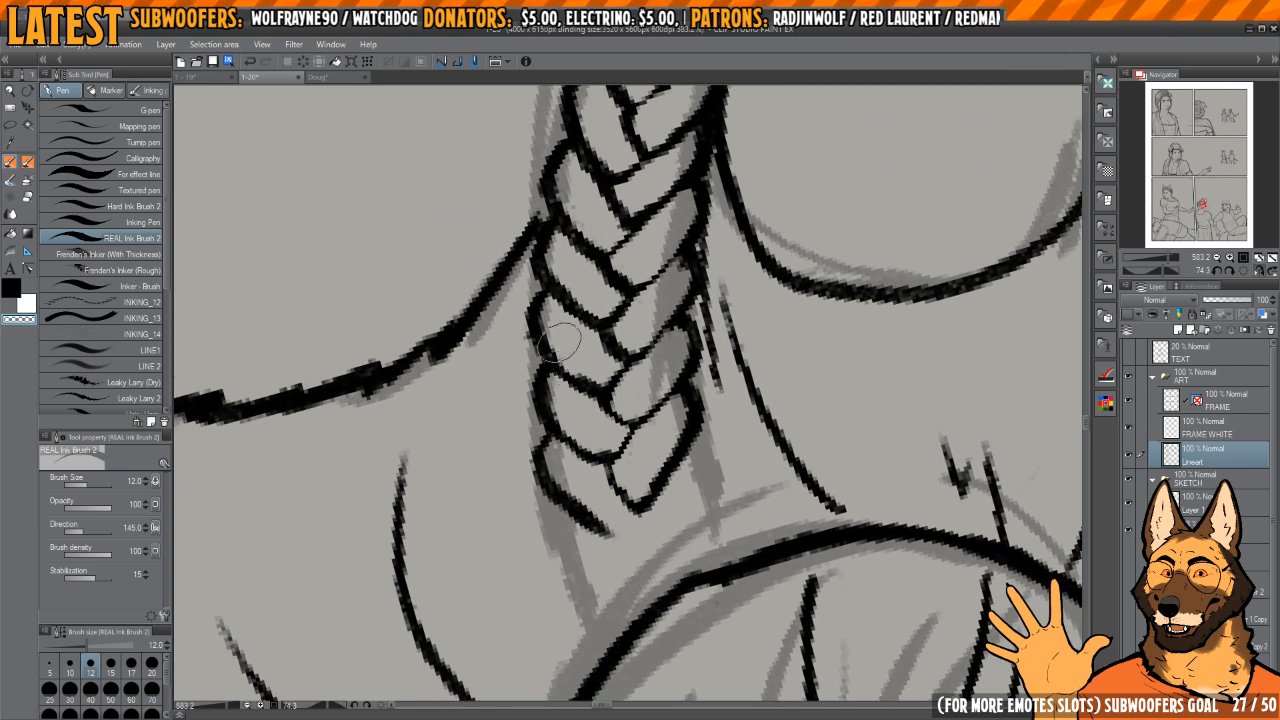
{"action": "mouse_move", "coordinate": [635, 473]}
{"action": "left_mouse_down"}
{"action": "mouse_move", "coordinate": [608, 395]}
{"action": "mouse_move", "coordinate": [654, 340]}
{"action": "left_mouse_up"}
{"action": "key", "text": "c"}
{"action": "key", "text": "c"}
Step: Refine the lowest ear-side segment's tip and clean up the line joining it to the neighbouring face-side segment
{"action": "key", "text": "c"}
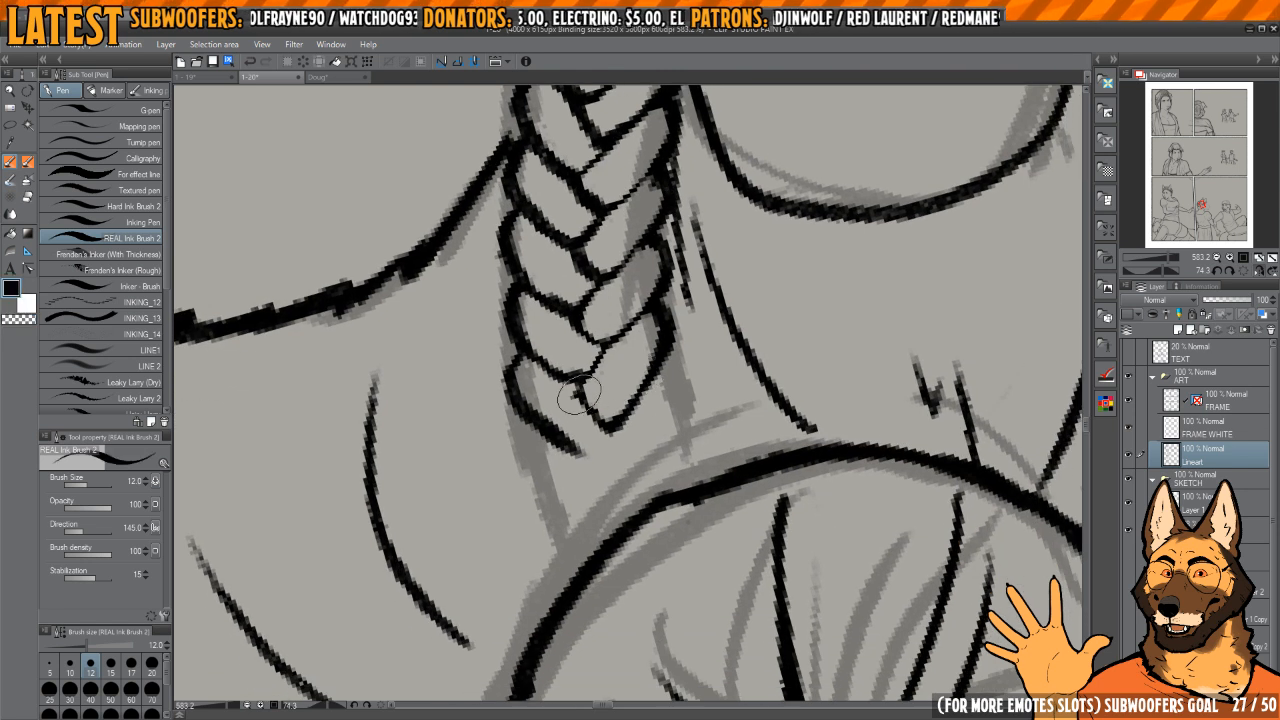
{"action": "key", "text": "c"}
{"action": "left_click_drag", "start_coordinate": [580, 384], "coordinate": [616, 424]}
{"action": "key", "text": "c"}
{"action": "key", "text": "c"}
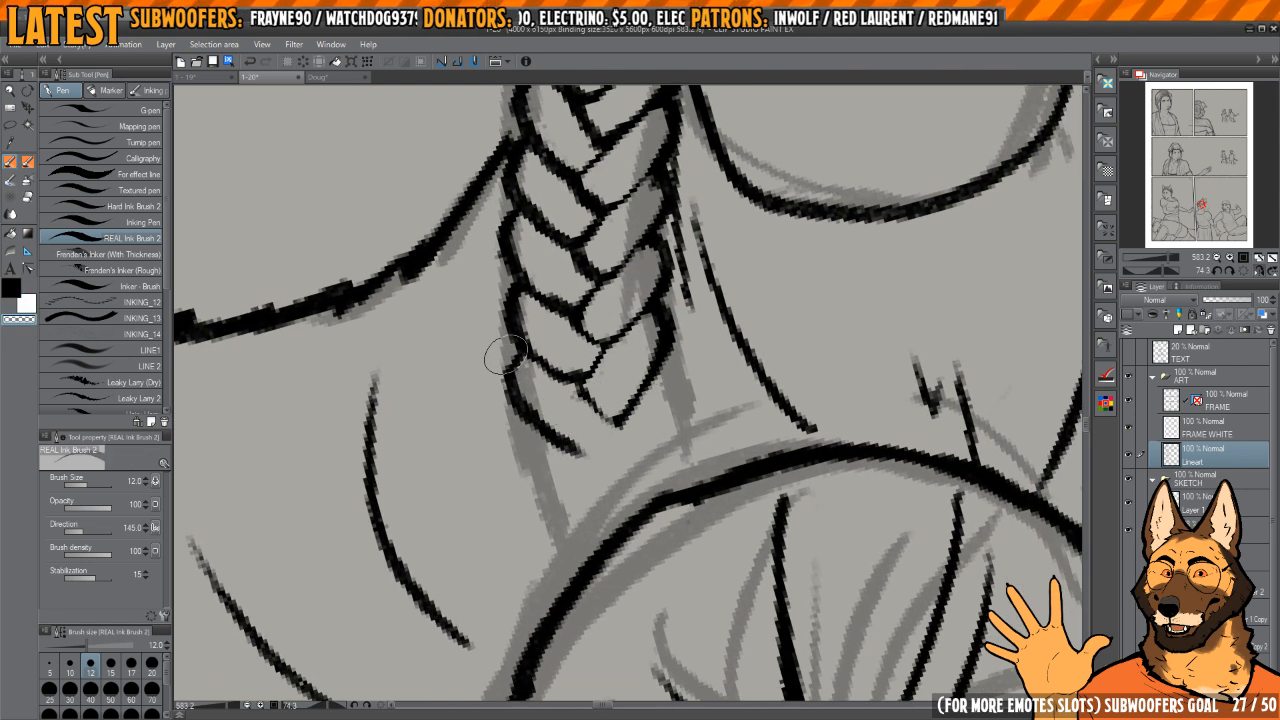
{"action": "mouse_move", "coordinate": [497, 366]}
{"action": "left_mouse_down"}
{"action": "mouse_move", "coordinate": [590, 466]}
{"action": "mouse_move", "coordinate": [535, 405]}
{"action": "mouse_move", "coordinate": [590, 452]}
{"action": "mouse_move", "coordinate": [628, 377]}
{"action": "left_mouse_up"}
Step: Ink the last braid segments down to the bun's outline
{"action": "key", "text": "c"}
{"action": "mouse_move", "coordinate": [580, 408]}
{"action": "left_mouse_down"}
{"action": "mouse_move", "coordinate": [595, 405]}
{"action": "mouse_move", "coordinate": [619, 434]}
{"action": "mouse_move", "coordinate": [664, 324]}
{"action": "mouse_move", "coordinate": [650, 382]}
{"action": "mouse_move", "coordinate": [665, 362]}
{"action": "mouse_move", "coordinate": [632, 434]}
{"action": "mouse_move", "coordinate": [612, 400]}
{"action": "mouse_move", "coordinate": [567, 428]}
{"action": "mouse_move", "coordinate": [606, 449]}
{"action": "left_mouse_up"}
{"action": "key", "text": "c"}
{"action": "key", "text": "c"}
{"action": "key", "text": "c"}
{"action": "left_click_drag", "start_coordinate": [608, 430], "coordinate": [607, 432]}
{"action": "left_click_drag", "start_coordinate": [613, 430], "coordinate": [577, 425]}
{"action": "key", "text": "c"}
{"action": "mouse_move", "coordinate": [524, 390]}
{"action": "left_mouse_down"}
{"action": "mouse_move", "coordinate": [521, 412]}
{"action": "mouse_move", "coordinate": [565, 464]}
{"action": "mouse_move", "coordinate": [635, 484]}
{"action": "mouse_move", "coordinate": [632, 456]}
{"action": "left_mouse_up"}
{"action": "left_click_drag", "start_coordinate": [649, 460], "coordinate": [651, 441]}
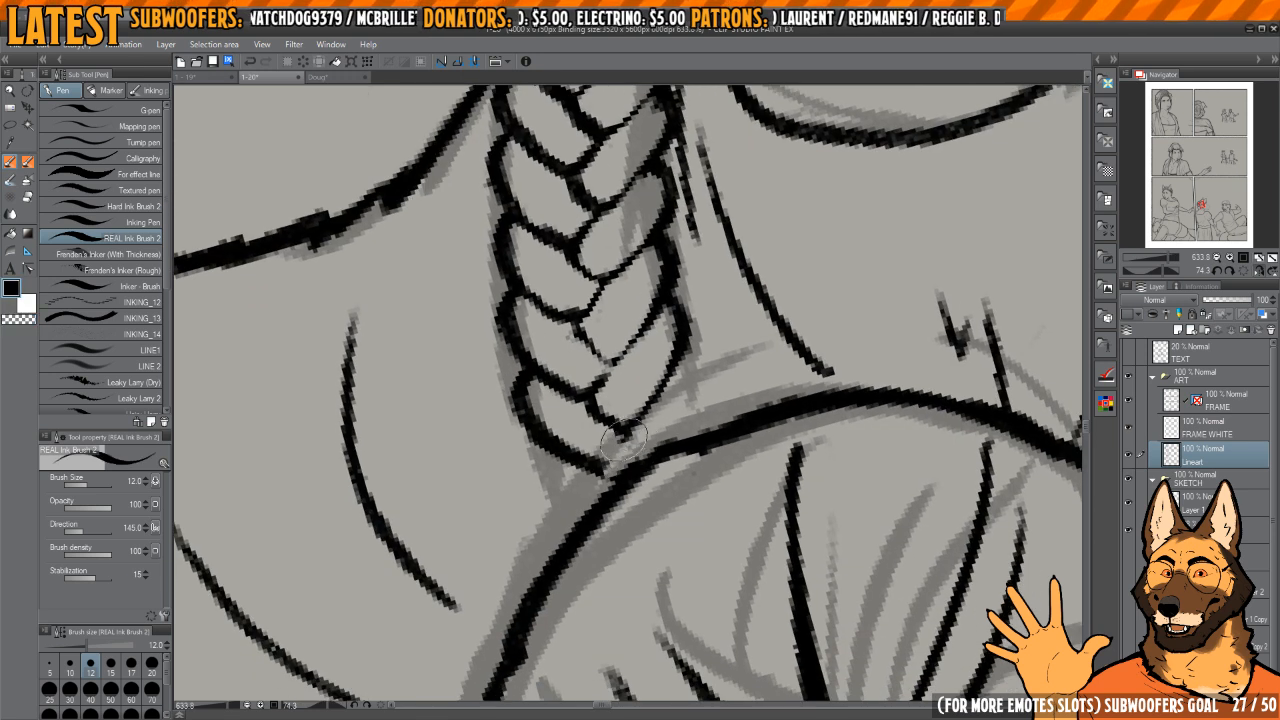
{"action": "mouse_move", "coordinate": [684, 356]}
{"action": "left_mouse_down"}
{"action": "mouse_move", "coordinate": [702, 406]}
{"action": "mouse_move", "coordinate": [684, 446]}
{"action": "left_mouse_up"}
{"action": "mouse_move", "coordinate": [543, 460]}
{"action": "left_mouse_down"}
{"action": "mouse_move", "coordinate": [541, 484]}
{"action": "mouse_move", "coordinate": [566, 492]}
{"action": "left_mouse_up"}
{"action": "left_click_drag", "start_coordinate": [704, 394], "coordinate": [683, 327]}
{"action": "scroll", "coordinate": [683, 327], "scroll_direction": "up", "scroll_amount": 6}
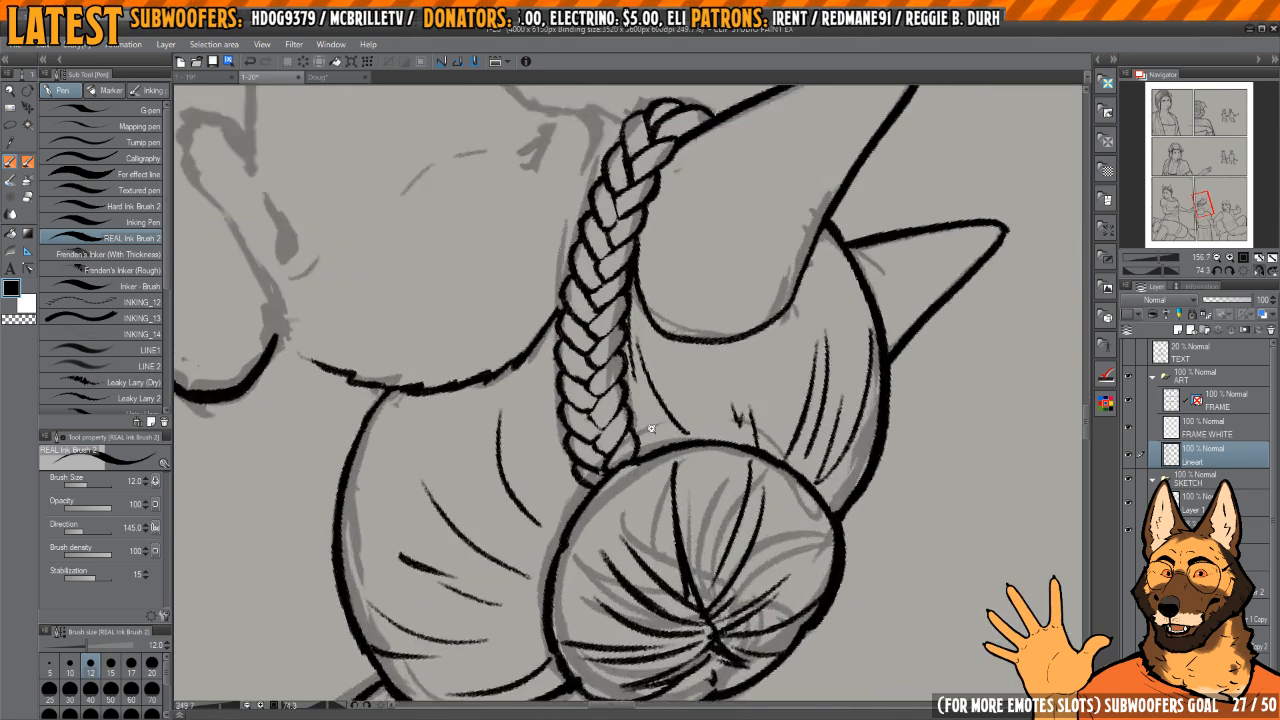
Step: Rework the final ear-side segment so it tucks behind the bun, then touch up the braid's end and flip the canvas
{"action": "scroll", "coordinate": [647, 413], "scroll_direction": "up", "scroll_amount": 2}
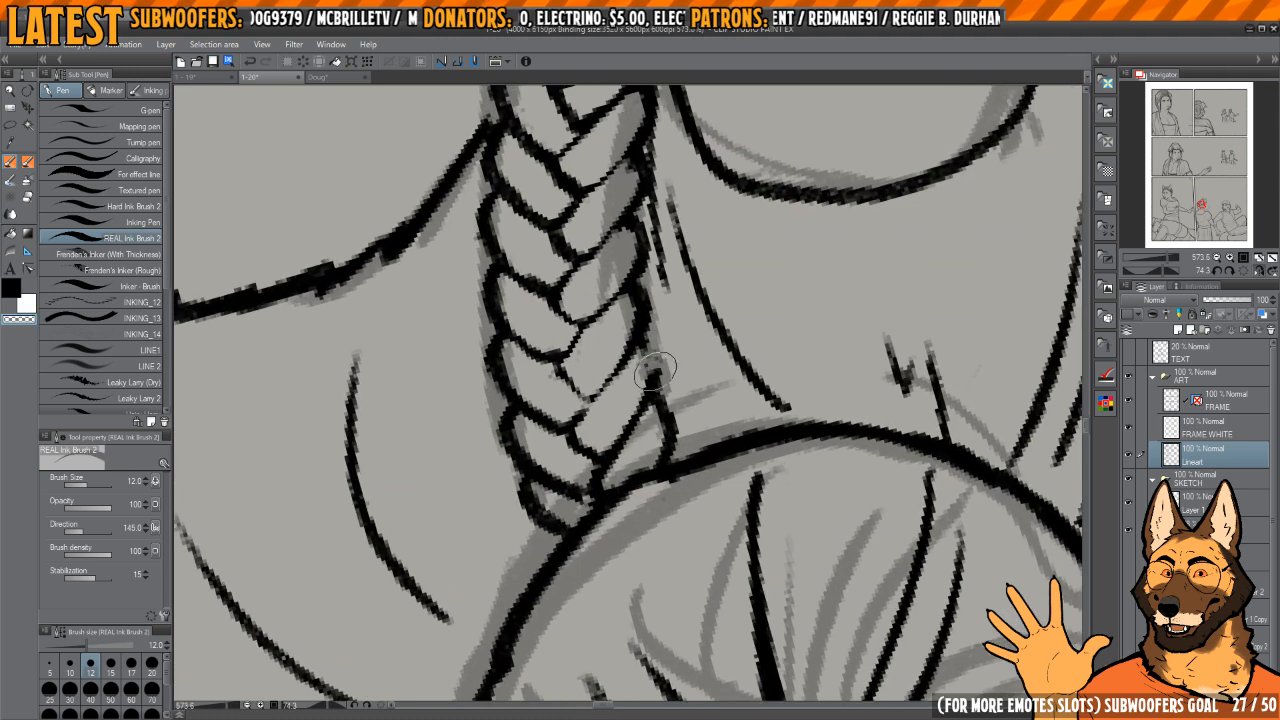
{"action": "scroll", "coordinate": [662, 432], "scroll_direction": "up", "scroll_amount": 1}
{"action": "scroll", "coordinate": [666, 437], "scroll_direction": "down", "scroll_amount": 1}
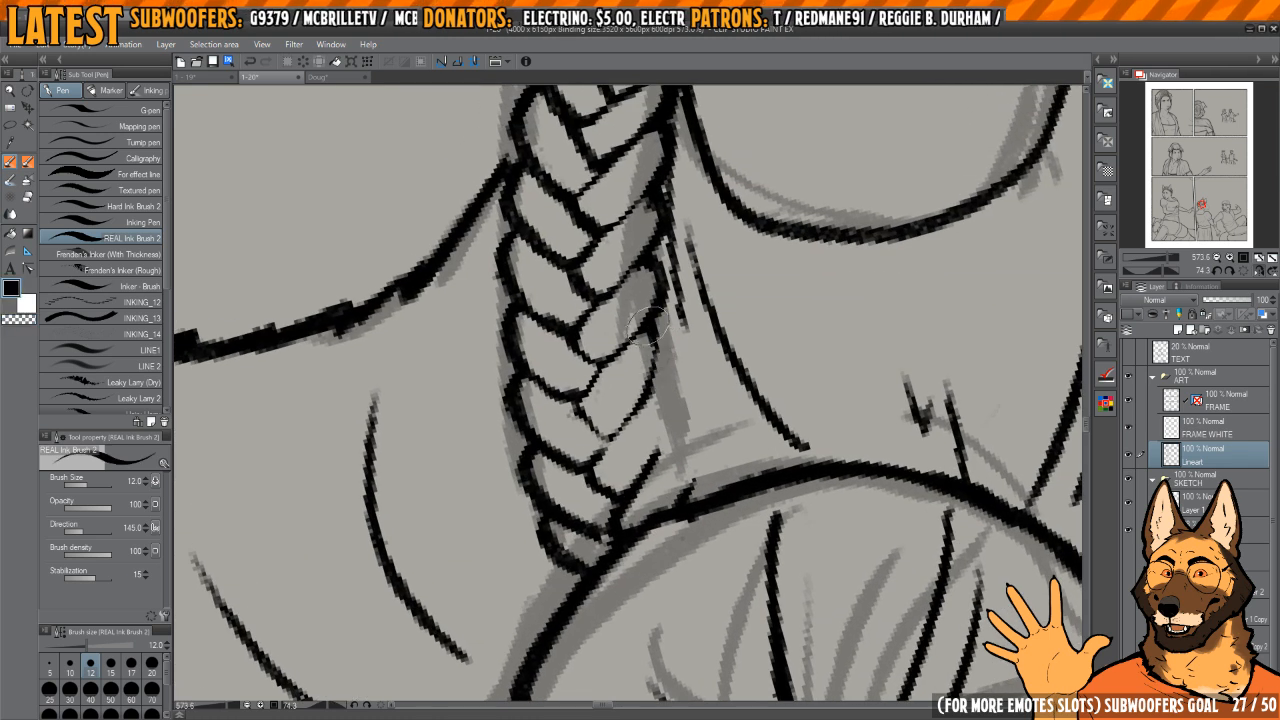
{"action": "scroll", "coordinate": [670, 340], "scroll_direction": "up", "scroll_amount": 2}
{"action": "left_click_drag", "start_coordinate": [664, 428], "coordinate": [668, 398]}
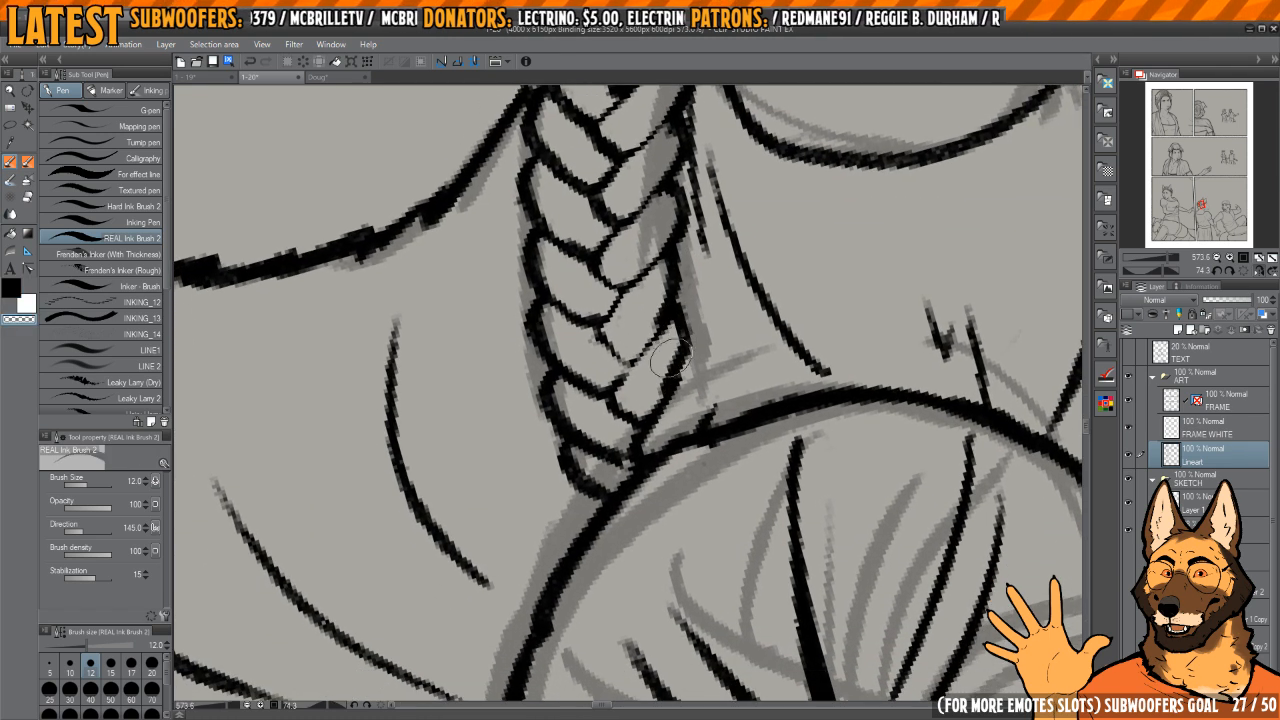
{"action": "key", "text": "c"}
{"action": "mouse_move", "coordinate": [652, 315]}
{"action": "left_mouse_down"}
{"action": "mouse_move", "coordinate": [669, 283]}
{"action": "mouse_move", "coordinate": [636, 352]}
{"action": "mouse_move", "coordinate": [680, 379]}
{"action": "mouse_move", "coordinate": [670, 408]}
{"action": "mouse_move", "coordinate": [706, 436]}
{"action": "mouse_move", "coordinate": [651, 388]}
{"action": "mouse_move", "coordinate": [586, 371]}
{"action": "mouse_move", "coordinate": [597, 423]}
{"action": "left_mouse_up"}
{"action": "key", "text": "c"}
{"action": "key", "text": "c"}
{"action": "key", "text": "c"}
{"action": "left_click_drag", "start_coordinate": [563, 368], "coordinate": [568, 498]}
{"action": "key", "text": "h"}
{"action": "mouse_move", "coordinate": [687, 409]}
{"action": "left_mouse_down"}
{"action": "mouse_move", "coordinate": [714, 369]}
{"action": "mouse_move", "coordinate": [710, 350]}
{"action": "left_mouse_up"}
Step: Erase and redraw the outer curves of the lowest face-side braid segments in the mirrored view
{"action": "key", "text": "c"}
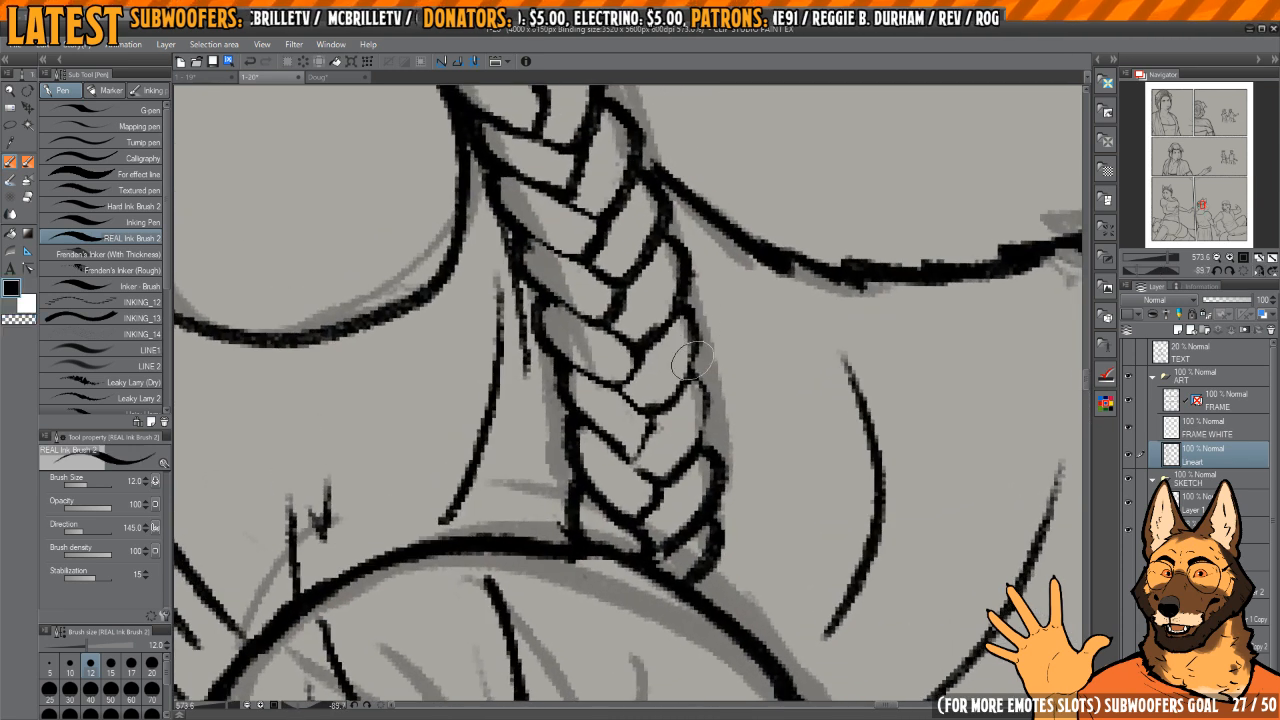
{"action": "key", "text": "c"}
{"action": "mouse_move", "coordinate": [655, 409]}
{"action": "left_mouse_down"}
{"action": "mouse_move", "coordinate": [692, 360]}
{"action": "mouse_move", "coordinate": [706, 436]}
{"action": "left_mouse_up"}
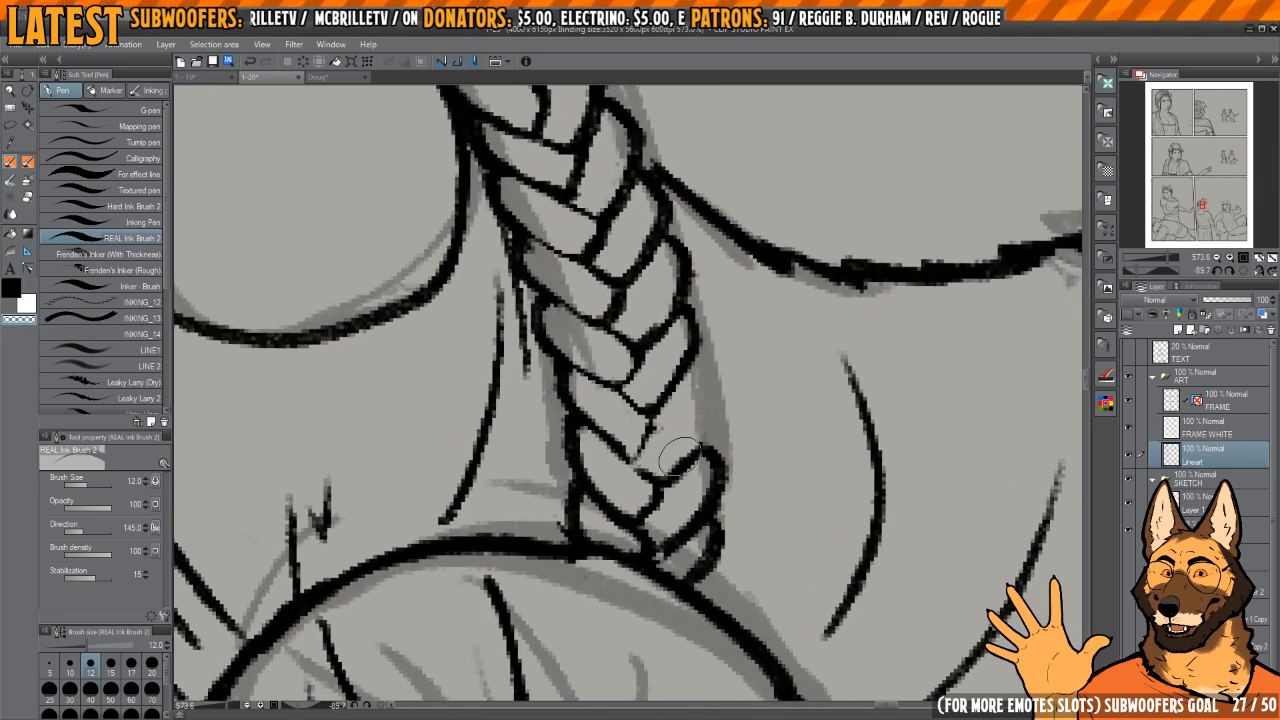
{"action": "key", "text": "c"}
{"action": "mouse_move", "coordinate": [680, 386]}
{"action": "left_mouse_down"}
{"action": "mouse_move", "coordinate": [694, 372]}
{"action": "mouse_move", "coordinate": [673, 468]}
{"action": "left_mouse_up"}
{"action": "mouse_move", "coordinate": [705, 433]}
{"action": "left_mouse_down"}
{"action": "mouse_move", "coordinate": [711, 369]}
{"action": "mouse_move", "coordinate": [684, 420]}
{"action": "mouse_move", "coordinate": [714, 405]}
{"action": "mouse_move", "coordinate": [706, 444]}
{"action": "left_mouse_up"}
{"action": "key", "text": "c"}
Step: Clean up and reshape the braid's last face-side segment where it meets the bun
{"action": "key", "text": "c"}
{"action": "mouse_move", "coordinate": [710, 374]}
{"action": "left_mouse_down"}
{"action": "mouse_move", "coordinate": [714, 402]}
{"action": "mouse_move", "coordinate": [667, 478]}
{"action": "left_mouse_up"}
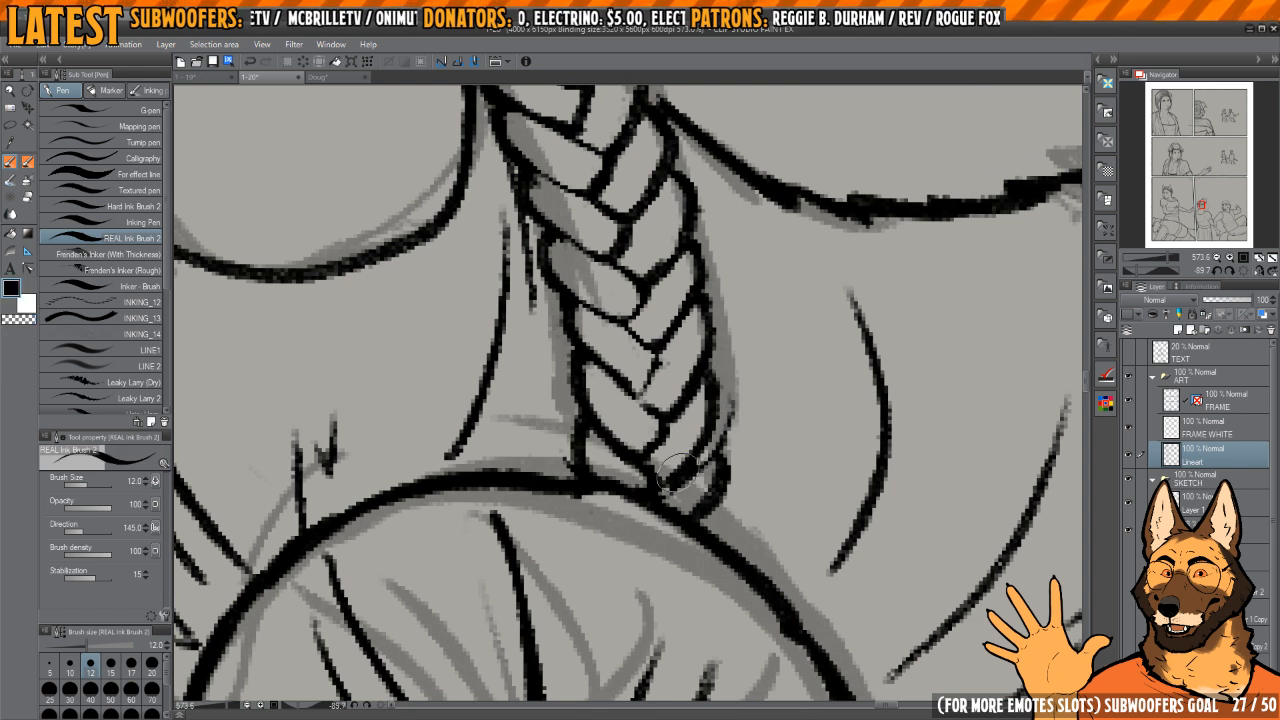
{"action": "key", "text": "c"}
{"action": "mouse_move", "coordinate": [725, 409]}
{"action": "left_mouse_down"}
{"action": "mouse_move", "coordinate": [705, 469]}
{"action": "mouse_move", "coordinate": [686, 479]}
{"action": "mouse_move", "coordinate": [708, 492]}
{"action": "left_mouse_up"}
{"action": "key", "text": "c"}
{"action": "key", "text": "c"}
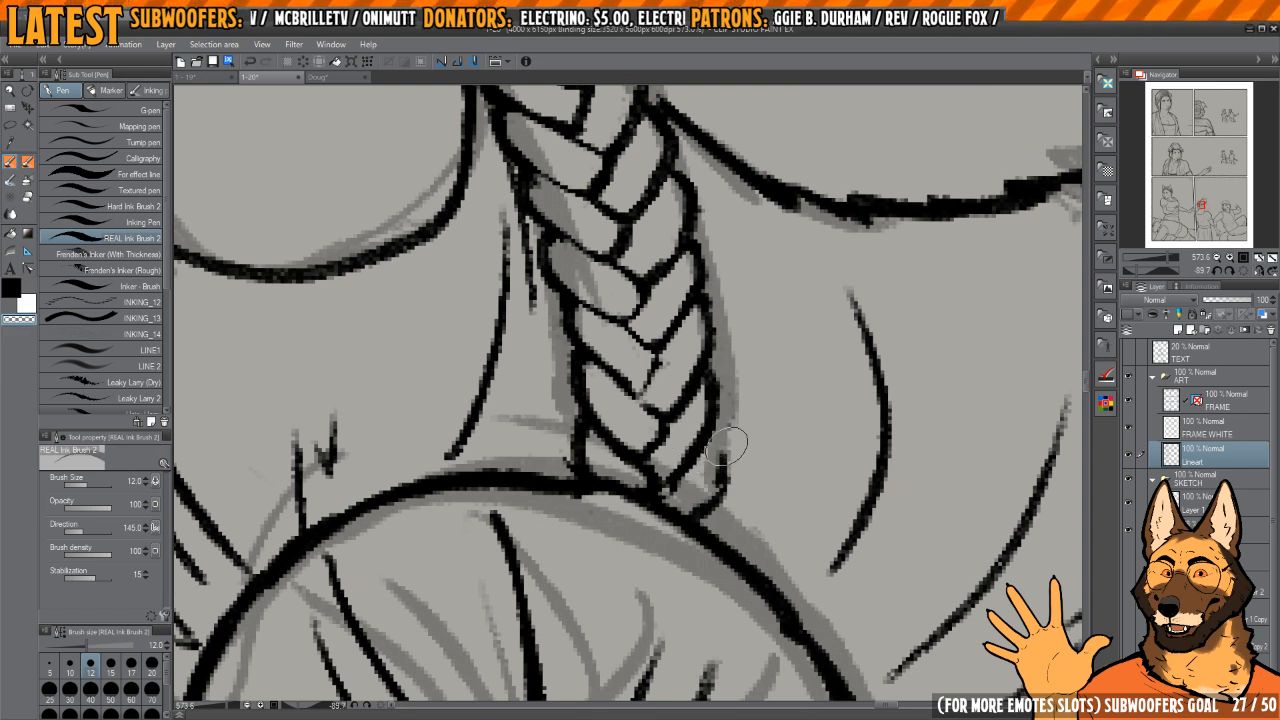
{"action": "mouse_move", "coordinate": [728, 446]}
{"action": "left_mouse_down"}
{"action": "mouse_move", "coordinate": [717, 496]}
{"action": "mouse_move", "coordinate": [693, 506]}
{"action": "mouse_move", "coordinate": [667, 487]}
{"action": "mouse_move", "coordinate": [693, 505]}
{"action": "left_mouse_up"}
Step: Unflip the canvas and clean up the centre-line overlaps in the braid's middle segments beside the hairline
{"action": "key", "text": "c"}
{"action": "key", "text": "c"}
{"action": "key", "text": "c"}
{"action": "key", "text": "c"}
{"action": "key", "text": "c"}
{"action": "key", "text": "h"}
{"action": "left_click_drag", "start_coordinate": [676, 306], "coordinate": [686, 453]}
{"action": "left_click_drag", "start_coordinate": [647, 468], "coordinate": [632, 484]}
{"action": "key", "text": "c"}
{"action": "left_click_drag", "start_coordinate": [622, 416], "coordinate": [621, 376]}
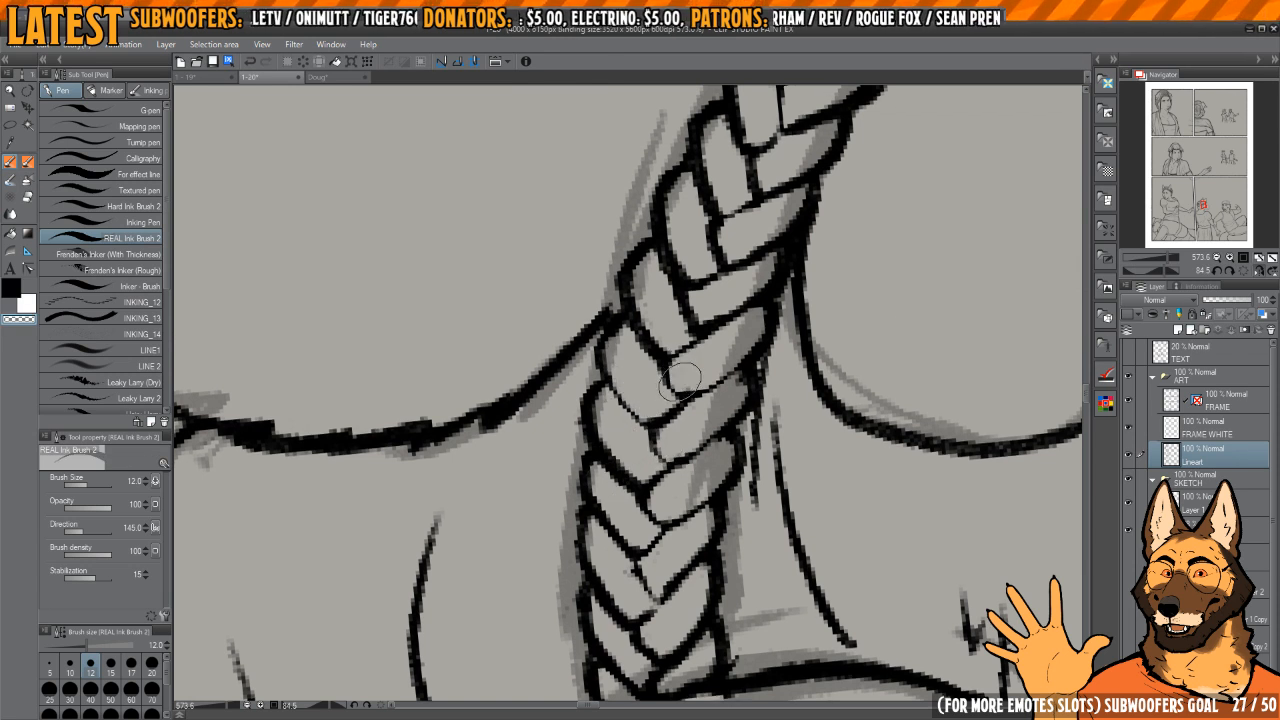
{"action": "left_click_drag", "start_coordinate": [679, 378], "coordinate": [685, 432]}
{"action": "key", "text": "c"}
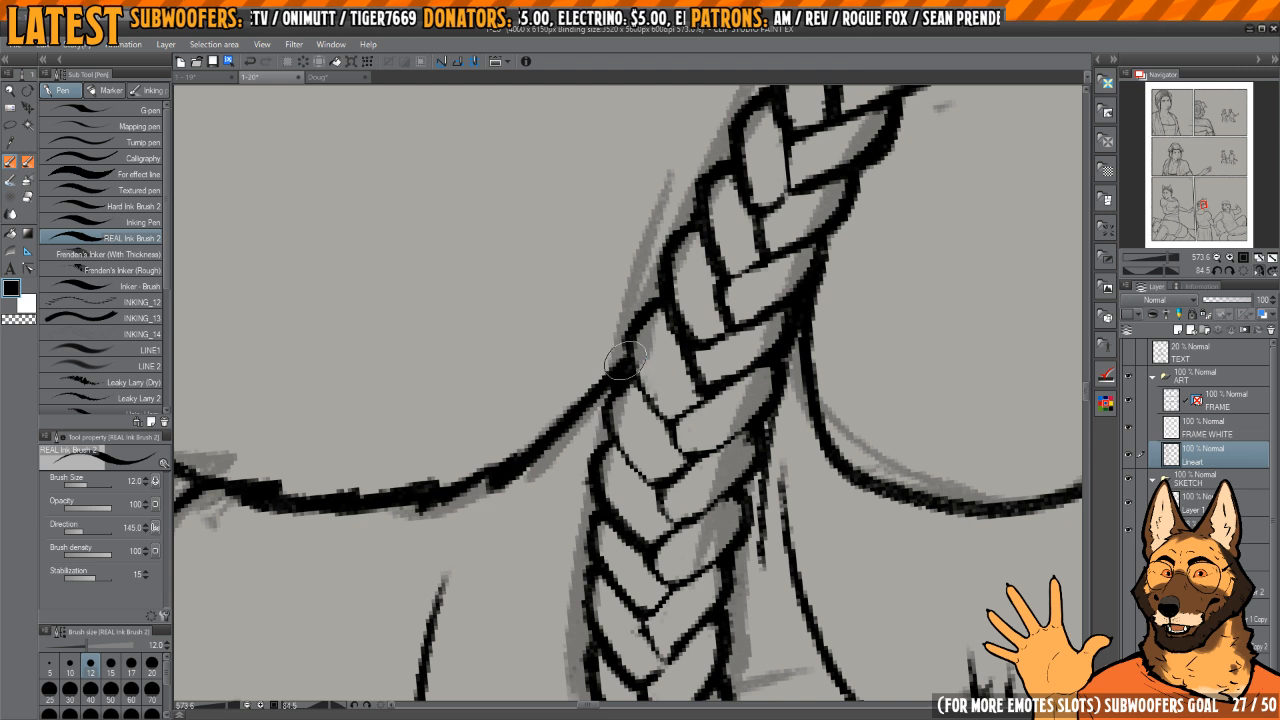
{"action": "mouse_move", "coordinate": [704, 375]}
{"action": "left_mouse_down"}
{"action": "mouse_move", "coordinate": [622, 400]}
{"action": "mouse_move", "coordinate": [628, 421]}
{"action": "left_mouse_up"}
{"action": "key", "text": "c"}
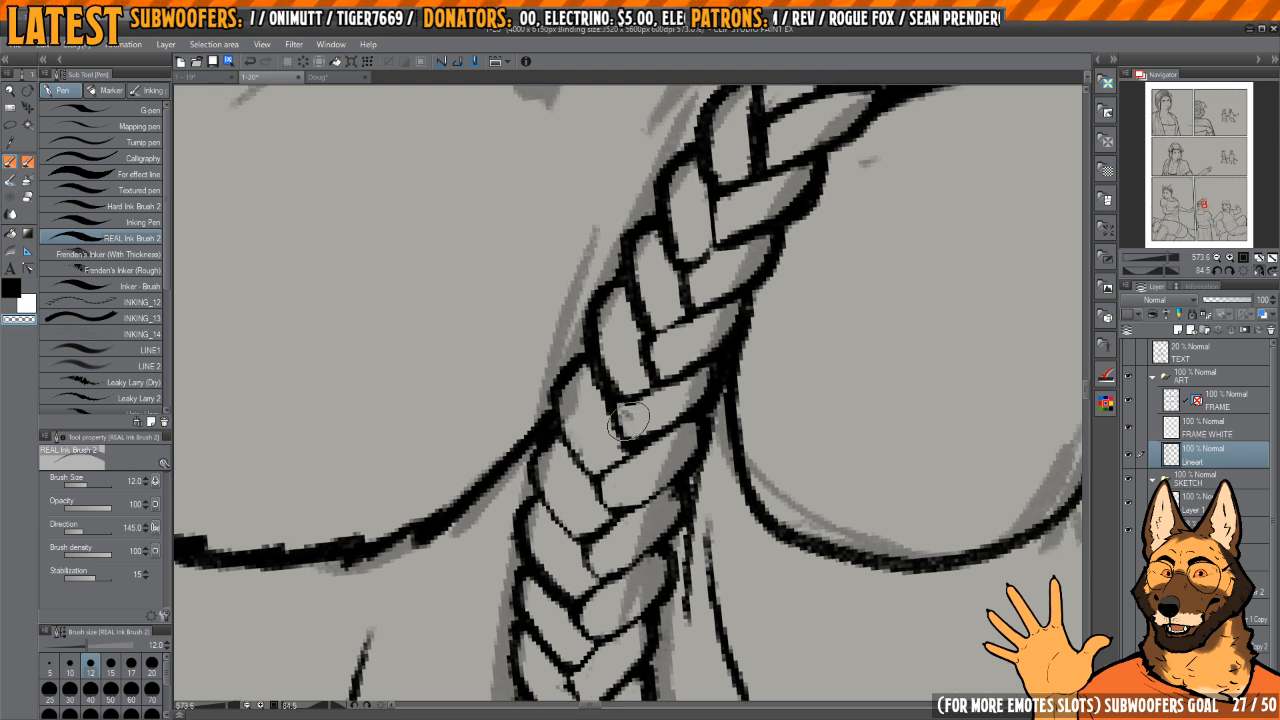
Step: Remove stray ink and touch up the joins between the braid segments above the hairline
{"action": "left_click_drag", "start_coordinate": [616, 376], "coordinate": [603, 315]}
{"action": "key", "text": "c"}
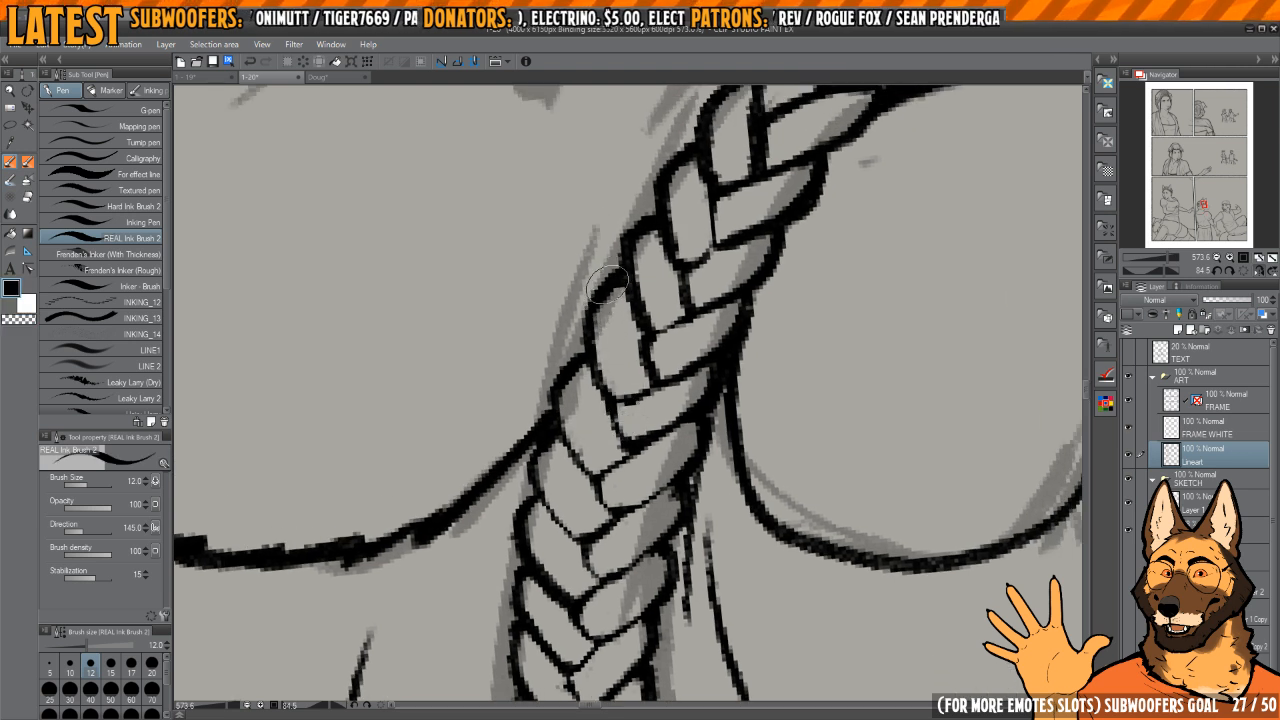
{"action": "key", "text": "c"}
{"action": "left_click_drag", "start_coordinate": [614, 377], "coordinate": [602, 469]}
{"action": "left_click_drag", "start_coordinate": [646, 413], "coordinate": [628, 342]}
{"action": "left_click_drag", "start_coordinate": [682, 384], "coordinate": [645, 415]}
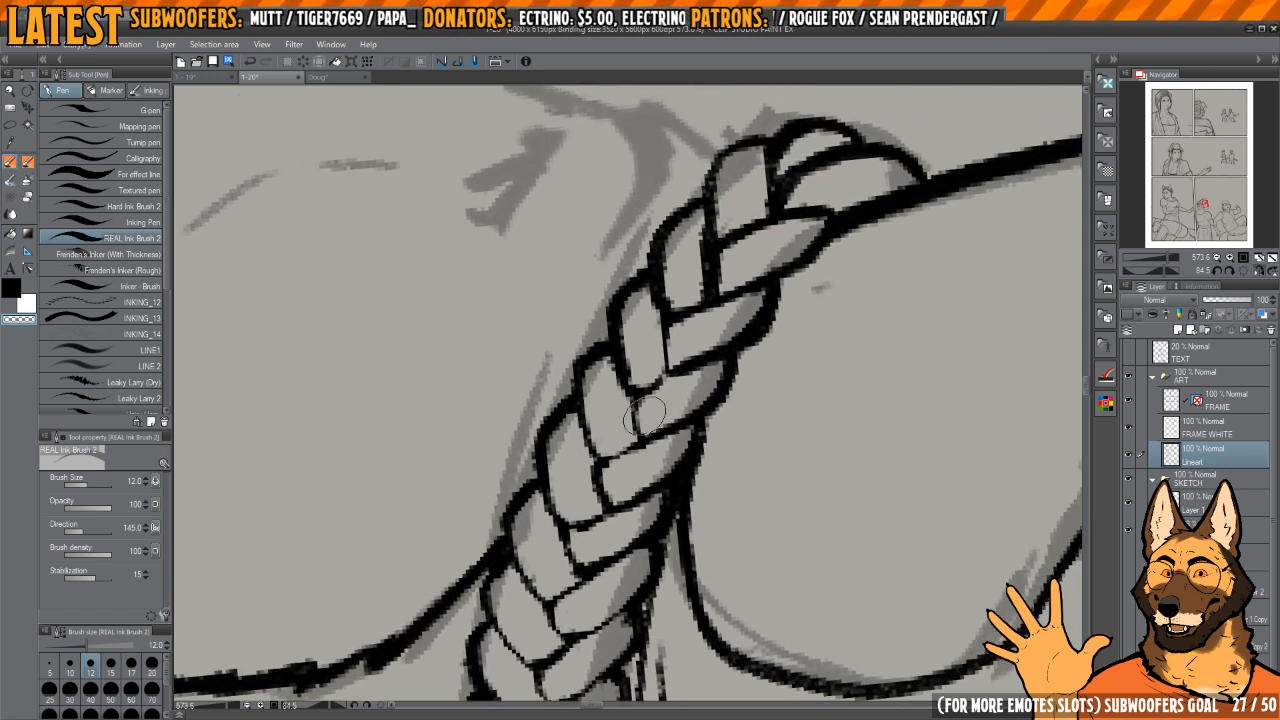
Step: Touch up the uppermost braid segments and erase the excess ink where they overlap near the ear's base
{"action": "mouse_move", "coordinate": [679, 300]}
{"action": "left_mouse_down"}
{"action": "mouse_move", "coordinate": [676, 236]}
{"action": "mouse_move", "coordinate": [719, 269]}
{"action": "mouse_move", "coordinate": [721, 235]}
{"action": "left_mouse_up"}
{"action": "mouse_move", "coordinate": [768, 175]}
{"action": "left_mouse_down"}
{"action": "mouse_move", "coordinate": [746, 251]}
{"action": "mouse_move", "coordinate": [688, 288]}
{"action": "left_mouse_up"}
{"action": "key", "text": "c"}
{"action": "left_click_drag", "start_coordinate": [684, 216], "coordinate": [632, 280]}
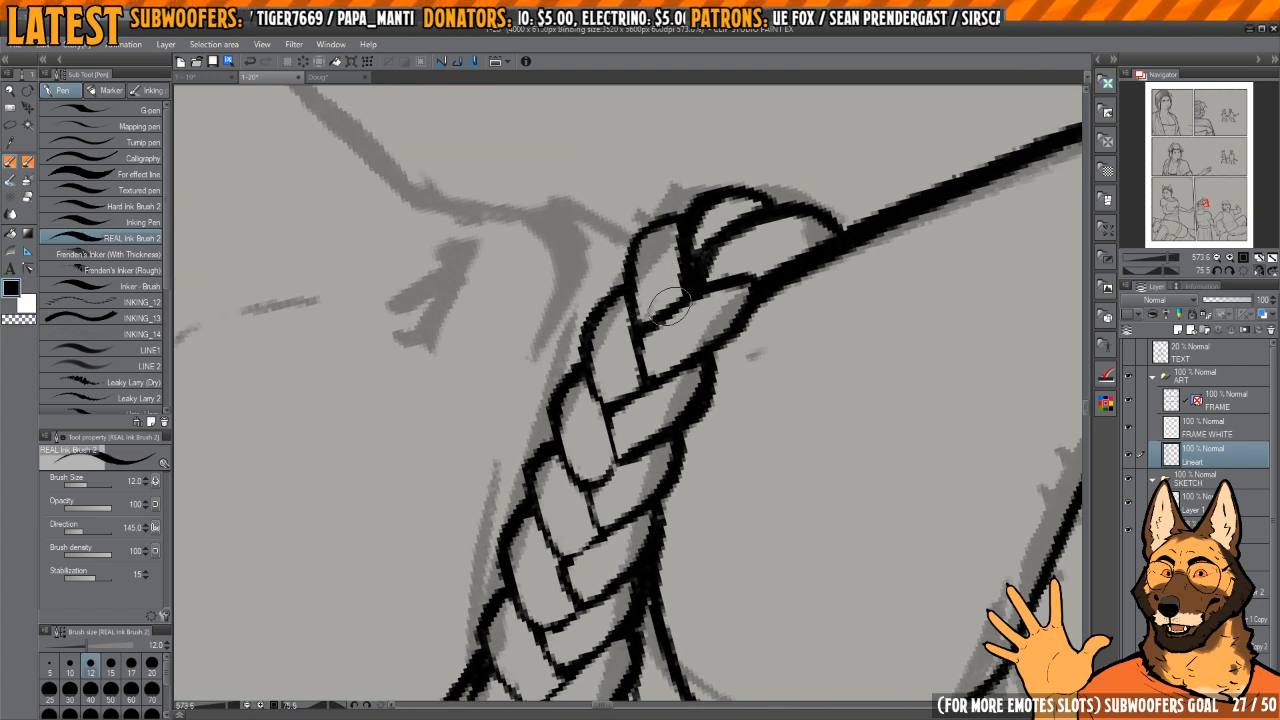
{"action": "key", "text": "c"}
{"action": "mouse_move", "coordinate": [719, 254]}
{"action": "left_mouse_down"}
{"action": "mouse_move", "coordinate": [697, 276]}
{"action": "mouse_move", "coordinate": [704, 242]}
{"action": "left_mouse_up"}
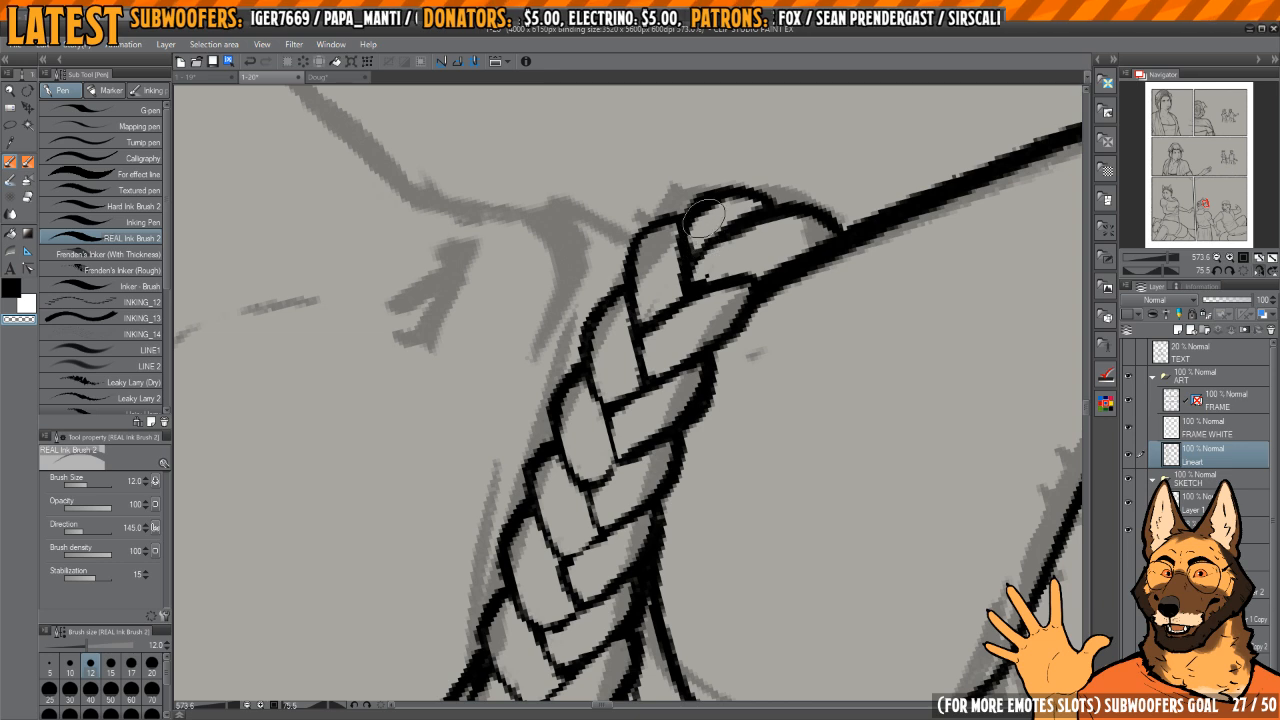
Step: Ink the woman's profile from the front end of the braid over the brow and onto the muzzle bridge
{"action": "scroll", "coordinate": [703, 276], "scroll_direction": "down", "scroll_amount": 8}
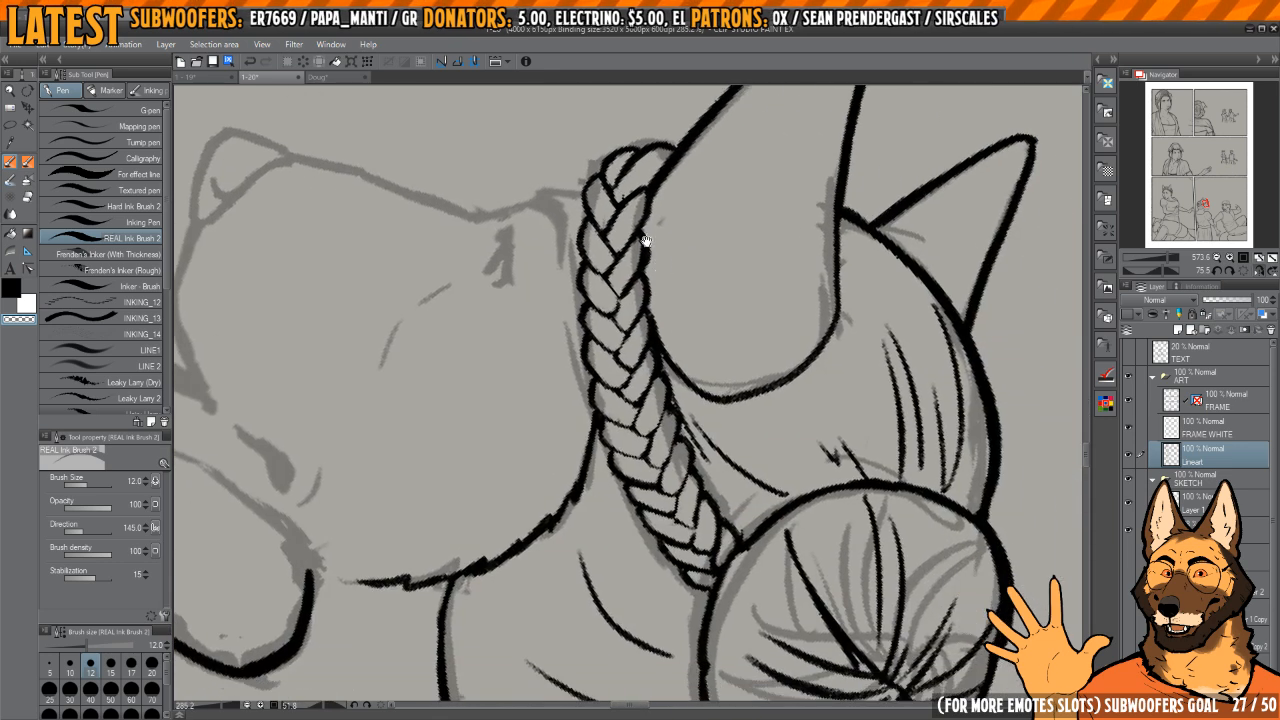
{"action": "scroll", "coordinate": [557, 366], "scroll_direction": "up", "scroll_amount": 7}
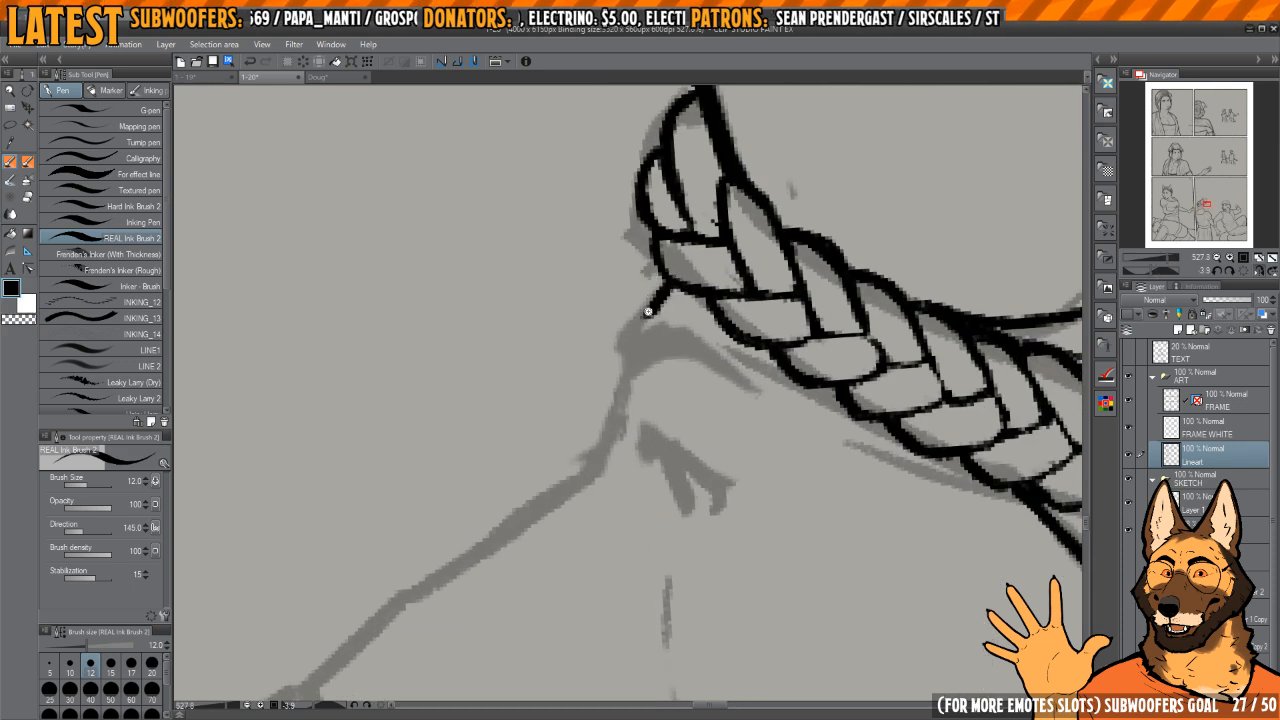
{"action": "scroll", "coordinate": [648, 312], "scroll_direction": "up", "scroll_amount": 2}
{"action": "mouse_move", "coordinate": [660, 300]}
{"action": "left_mouse_down"}
{"action": "mouse_move", "coordinate": [611, 386]}
{"action": "mouse_move", "coordinate": [629, 348]}
{"action": "left_mouse_up"}
{"action": "left_click_drag", "start_coordinate": [636, 292], "coordinate": [610, 430]}
{"action": "mouse_move", "coordinate": [625, 399]}
{"action": "left_mouse_down"}
{"action": "mouse_move", "coordinate": [667, 309]}
{"action": "mouse_move", "coordinate": [714, 277]}
{"action": "mouse_move", "coordinate": [487, 450]}
{"action": "left_mouse_up"}
Step: Clean up the brow contour, extend the muzzle bridge line to the nose, and ink the thick brow mark below the braid
{"action": "scroll", "coordinate": [666, 309], "scroll_direction": "down", "scroll_amount": 2}
{"action": "key", "text": "c"}
{"action": "mouse_move", "coordinate": [541, 404]}
{"action": "left_mouse_down"}
{"action": "mouse_move", "coordinate": [597, 378]}
{"action": "mouse_move", "coordinate": [538, 432]}
{"action": "left_mouse_up"}
{"action": "mouse_move", "coordinate": [538, 432]}
{"action": "left_mouse_down"}
{"action": "mouse_move", "coordinate": [623, 342]}
{"action": "mouse_move", "coordinate": [547, 432]}
{"action": "mouse_move", "coordinate": [629, 352]}
{"action": "left_mouse_up"}
{"action": "key", "text": "c"}
{"action": "left_click_drag", "start_coordinate": [751, 270], "coordinate": [778, 251]}
{"action": "mouse_move", "coordinate": [808, 214]}
{"action": "left_mouse_down"}
{"action": "mouse_move", "coordinate": [658, 352]}
{"action": "mouse_move", "coordinate": [676, 330]}
{"action": "left_mouse_up"}
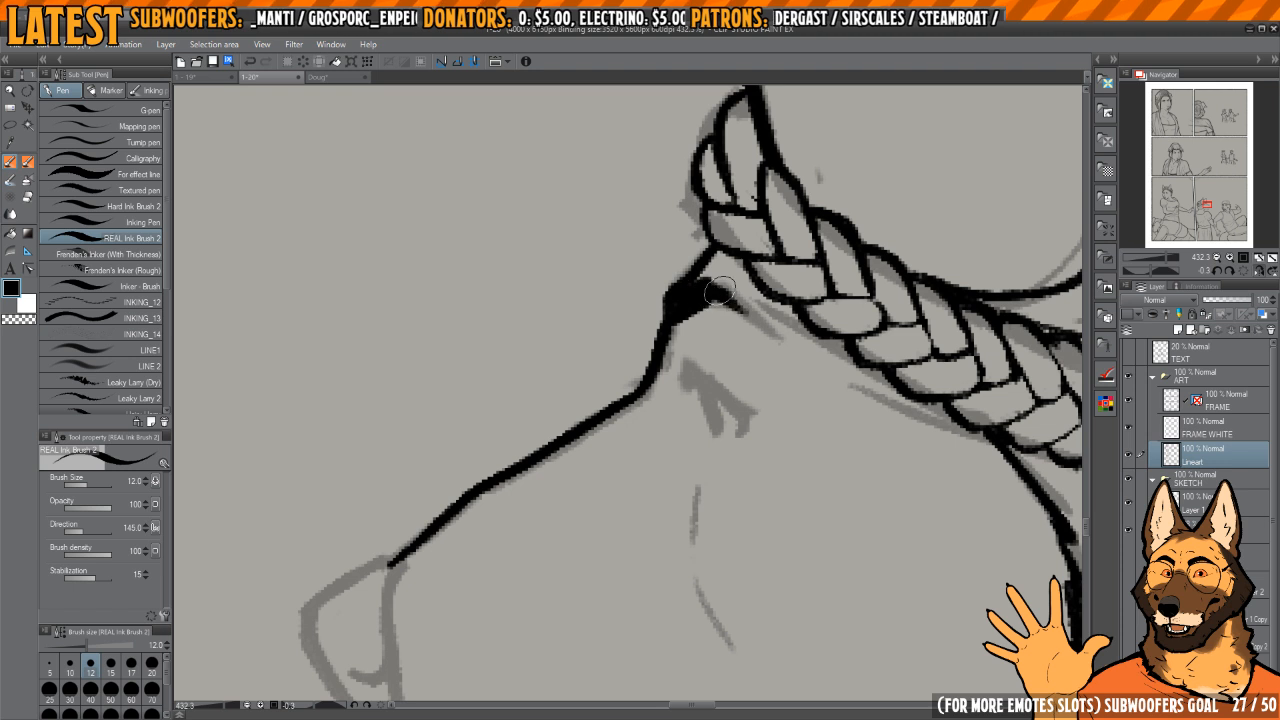
Step: Ink the woman's nose with its outline, inner edge and nostril curve, plus the short muzzle line beneath it
{"action": "mouse_move", "coordinate": [390, 568]}
{"action": "left_mouse_down"}
{"action": "mouse_move", "coordinate": [600, 349]}
{"action": "mouse_move", "coordinate": [642, 333]}
{"action": "mouse_move", "coordinate": [668, 303]}
{"action": "mouse_move", "coordinate": [614, 322]}
{"action": "mouse_move", "coordinate": [528, 385]}
{"action": "mouse_move", "coordinate": [606, 562]}
{"action": "mouse_move", "coordinate": [606, 532]}
{"action": "left_mouse_up"}
{"action": "mouse_move", "coordinate": [659, 300]}
{"action": "left_mouse_down"}
{"action": "mouse_move", "coordinate": [638, 414]}
{"action": "mouse_move", "coordinate": [598, 498]}
{"action": "left_mouse_up"}
{"action": "left_click_drag", "start_coordinate": [568, 420], "coordinate": [628, 438]}
{"action": "mouse_move", "coordinate": [669, 397]}
{"action": "left_mouse_down"}
{"action": "mouse_move", "coordinate": [646, 251]}
{"action": "mouse_move", "coordinate": [657, 346]}
{"action": "mouse_move", "coordinate": [643, 350]}
{"action": "mouse_move", "coordinate": [614, 460]}
{"action": "left_mouse_up"}
{"action": "key", "text": "c"}
{"action": "mouse_move", "coordinate": [589, 357]}
{"action": "left_mouse_down"}
{"action": "mouse_move", "coordinate": [618, 467]}
{"action": "mouse_move", "coordinate": [637, 489]}
{"action": "left_mouse_up"}
{"action": "key", "text": "c"}
{"action": "key", "text": "h"}
{"action": "key", "text": "h"}
{"action": "left_click_drag", "start_coordinate": [714, 414], "coordinate": [676, 343]}
{"action": "key", "text": "h"}
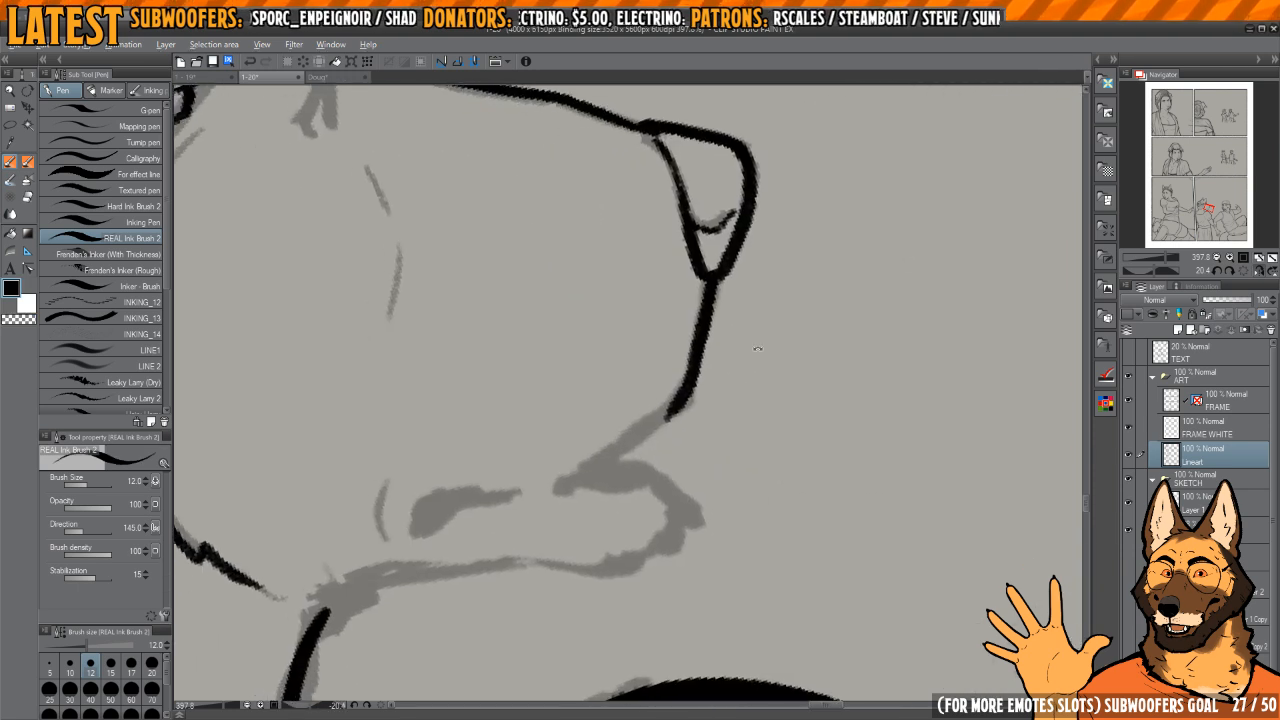
Step: Refine the line beneath the nose and continue the upper lip contour back to the mouth opening
{"action": "left_click_drag", "start_coordinate": [757, 349], "coordinate": [730, 308]}
{"action": "left_click_drag", "start_coordinate": [663, 403], "coordinate": [696, 385]}
{"action": "key", "text": "c"}
{"action": "left_click_drag", "start_coordinate": [704, 317], "coordinate": [685, 375]}
{"action": "key", "text": "c"}
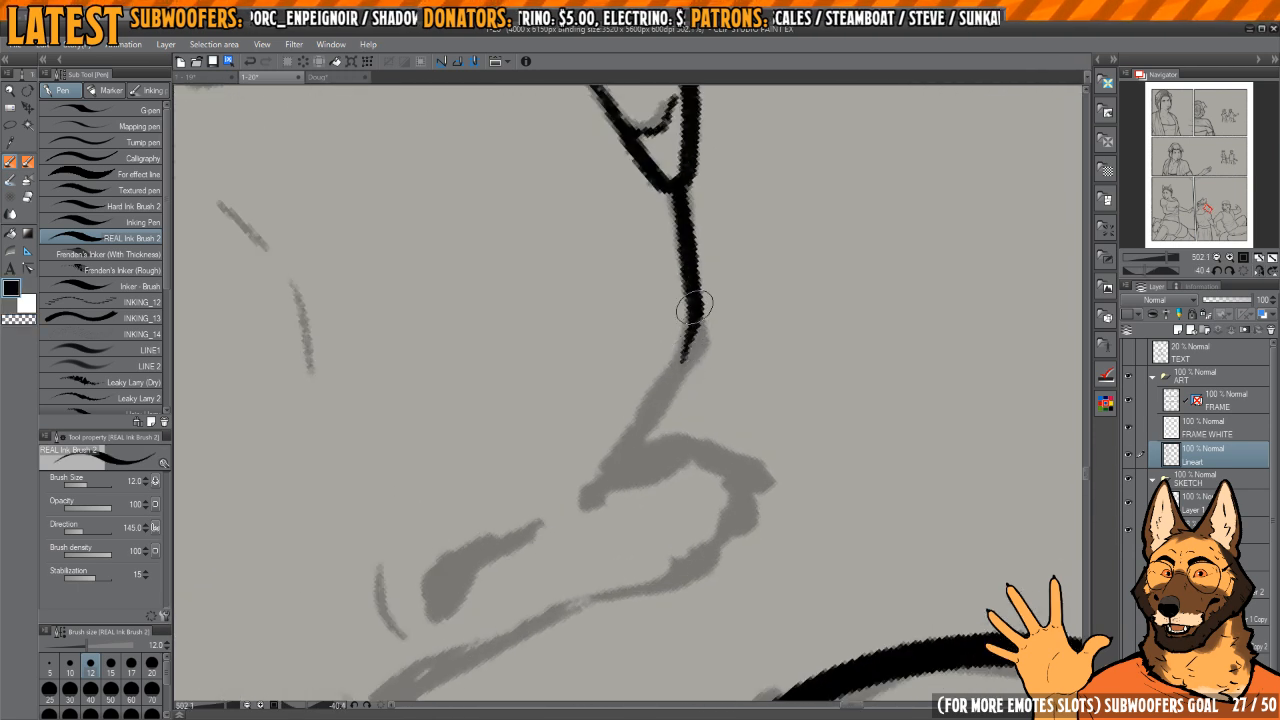
{"action": "left_click_drag", "start_coordinate": [694, 307], "coordinate": [598, 492]}
Step: Ink the corner of the mouth as a tapered line ending in a solid black rounded shape
{"action": "key", "text": "h"}
{"action": "left_click_drag", "start_coordinate": [720, 397], "coordinate": [698, 337]}
{"action": "mouse_move", "coordinate": [698, 337]}
{"action": "left_mouse_down"}
{"action": "mouse_move", "coordinate": [660, 246]}
{"action": "mouse_move", "coordinate": [640, 243]}
{"action": "left_mouse_up"}
{"action": "mouse_move", "coordinate": [809, 344]}
{"action": "left_mouse_down"}
{"action": "mouse_move", "coordinate": [684, 371]}
{"action": "mouse_move", "coordinate": [653, 340]}
{"action": "left_mouse_up"}
{"action": "mouse_move", "coordinate": [617, 418]}
{"action": "left_mouse_down"}
{"action": "mouse_move", "coordinate": [660, 301]}
{"action": "mouse_move", "coordinate": [646, 333]}
{"action": "left_mouse_up"}
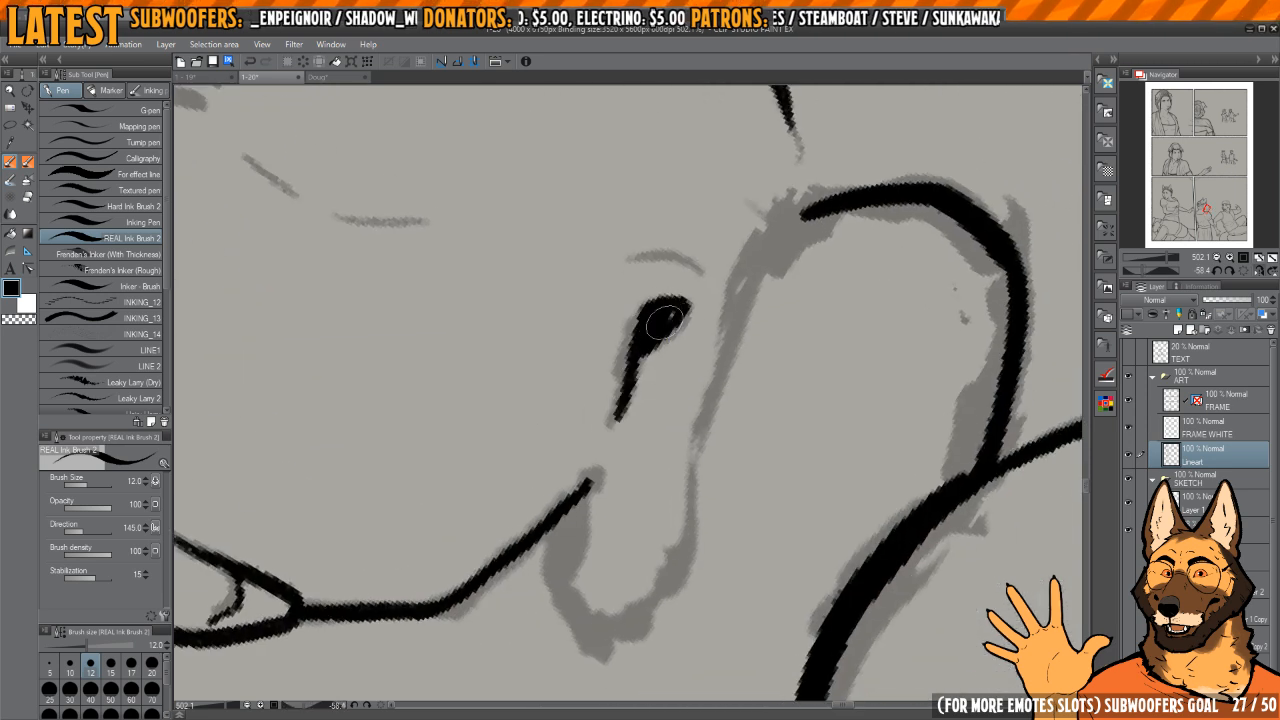
Step: Ink the small cheek crease behind the mouth corner and thin it down with the transparent brush
{"action": "key", "text": "h"}
{"action": "left_click_drag", "start_coordinate": [736, 310], "coordinate": [764, 433]}
{"action": "mouse_move", "coordinate": [762, 420]}
{"action": "left_mouse_down"}
{"action": "mouse_move", "coordinate": [694, 337]}
{"action": "mouse_move", "coordinate": [674, 334]}
{"action": "left_mouse_up"}
{"action": "mouse_move", "coordinate": [601, 437]}
{"action": "left_mouse_down"}
{"action": "mouse_move", "coordinate": [611, 452]}
{"action": "mouse_move", "coordinate": [636, 366]}
{"action": "left_mouse_up"}
{"action": "key", "text": "h"}
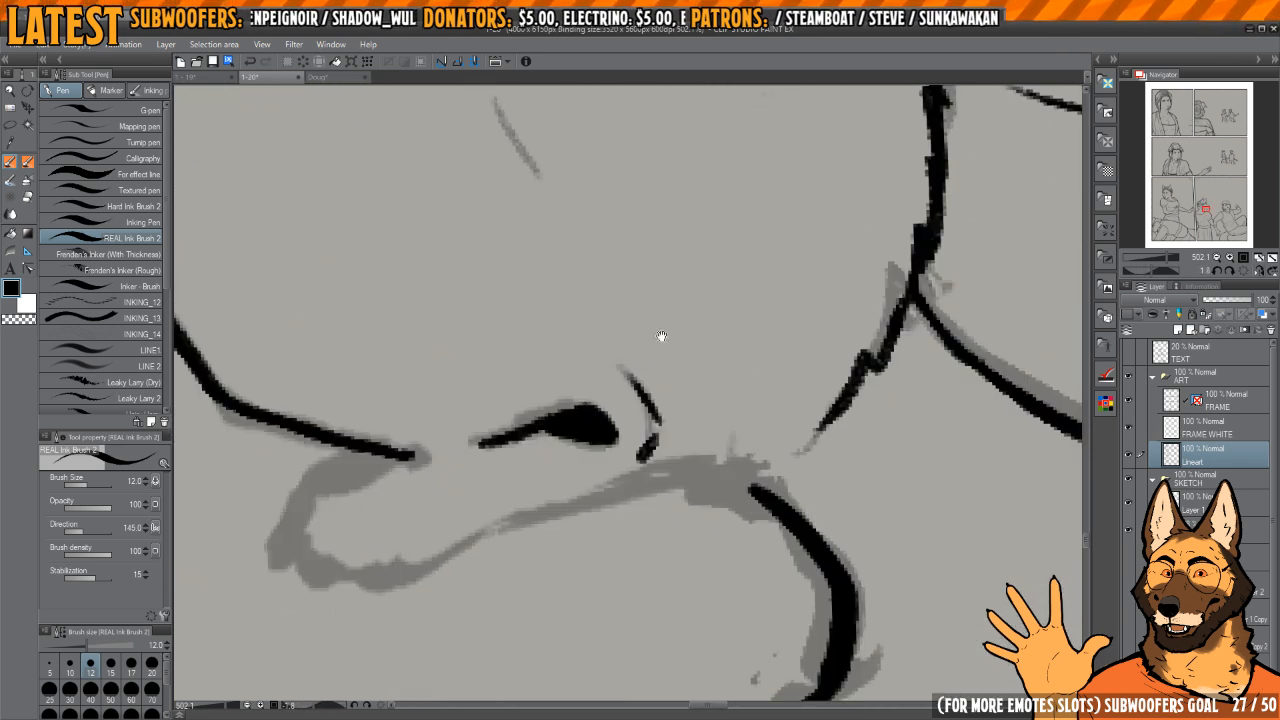
{"action": "key", "text": "h"}
{"action": "key", "text": "c"}
{"action": "left_click_drag", "start_coordinate": [607, 454], "coordinate": [627, 366]}
{"action": "key", "text": "h"}
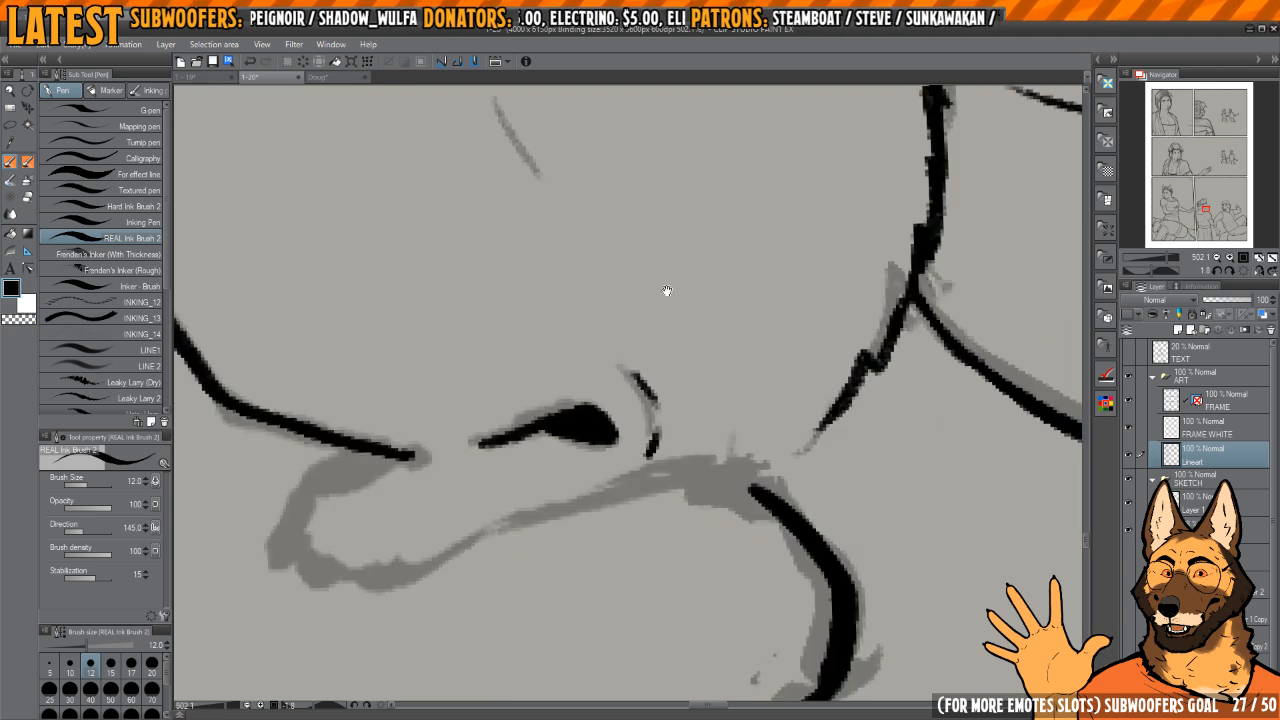
{"action": "mouse_move", "coordinate": [666, 289]}
{"action": "left_mouse_down"}
{"action": "mouse_move", "coordinate": [657, 403]}
{"action": "mouse_move", "coordinate": [648, 297]}
{"action": "left_mouse_up"}
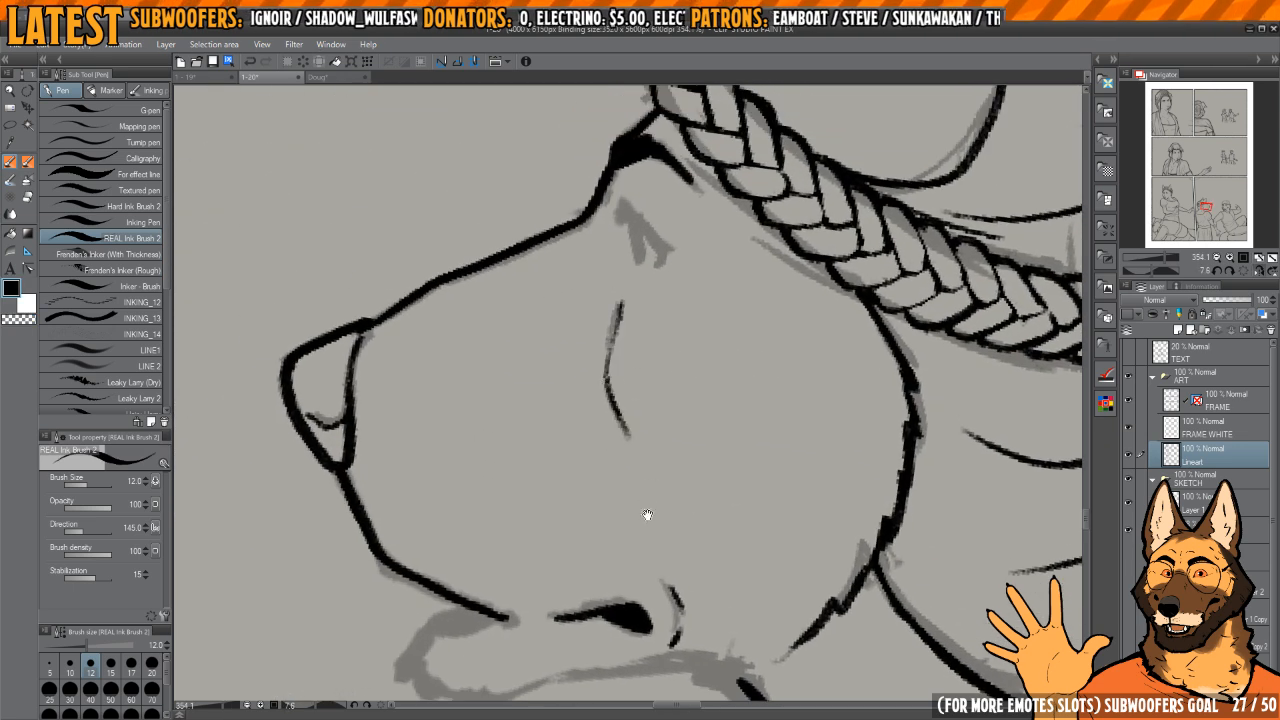
Step: Ink the two thin broken contour lines on the side of the muzzle below the eye, replacing the first attempts
{"action": "mouse_move", "coordinate": [648, 515]}
{"action": "left_mouse_down"}
{"action": "mouse_move", "coordinate": [674, 297]}
{"action": "mouse_move", "coordinate": [634, 517]}
{"action": "left_mouse_up"}
{"action": "key", "text": "c"}
{"action": "key", "text": "c"}
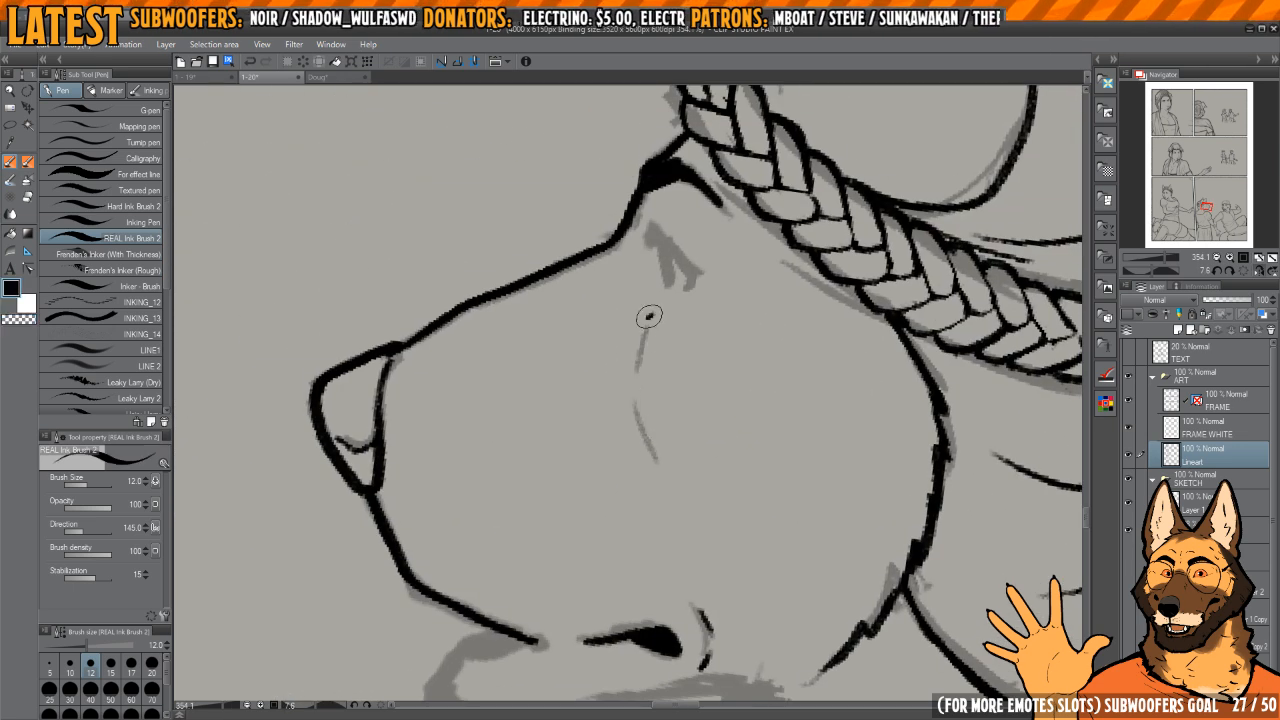
{"action": "left_click_drag", "start_coordinate": [650, 315], "coordinate": [639, 379]}
{"action": "left_click_drag", "start_coordinate": [636, 393], "coordinate": [664, 470]}
{"action": "key", "text": "c"}
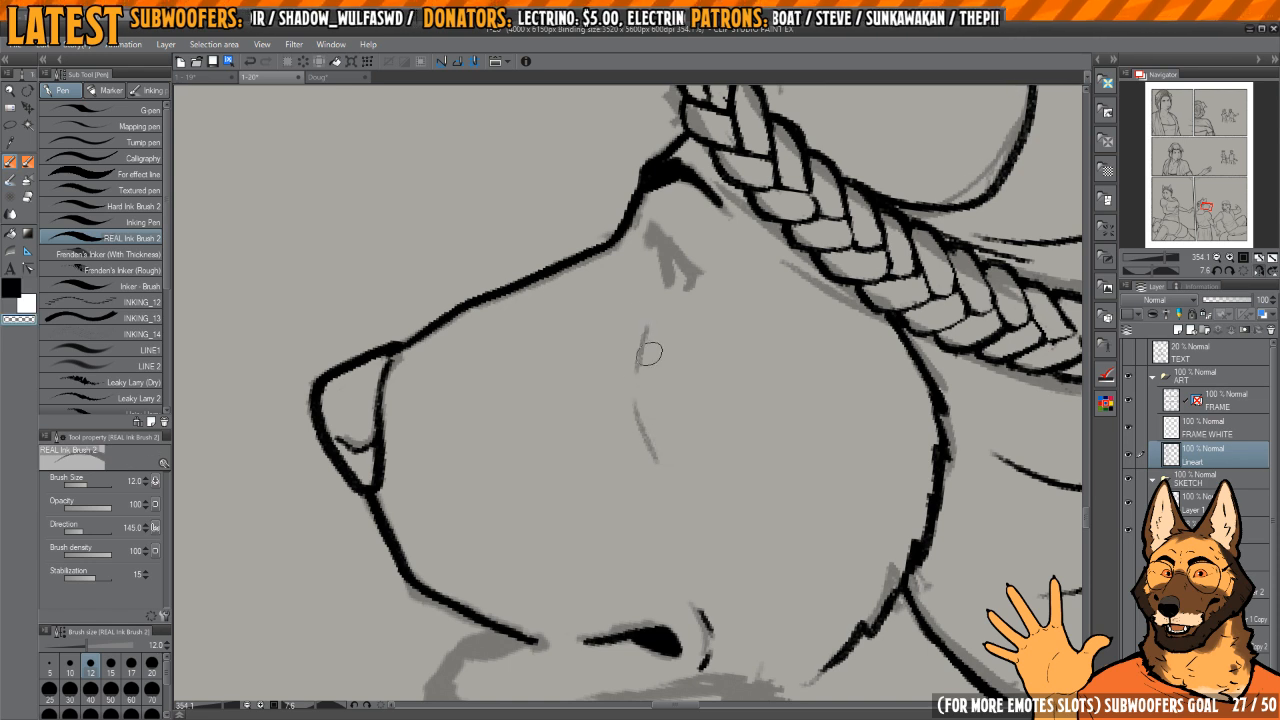
{"action": "key", "text": "c"}
{"action": "left_click_drag", "start_coordinate": [652, 315], "coordinate": [638, 372]}
{"action": "left_click_drag", "start_coordinate": [636, 400], "coordinate": [659, 461]}
{"action": "left_click_drag", "start_coordinate": [656, 330], "coordinate": [644, 410]}
Step: Ink the woman's eye and lashes over the sketch below the brow, and trim the strokes into shape
{"action": "scroll", "coordinate": [665, 357], "scroll_direction": "up", "scroll_amount": 3}
{"action": "left_click_drag", "start_coordinate": [652, 331], "coordinate": [652, 393]}
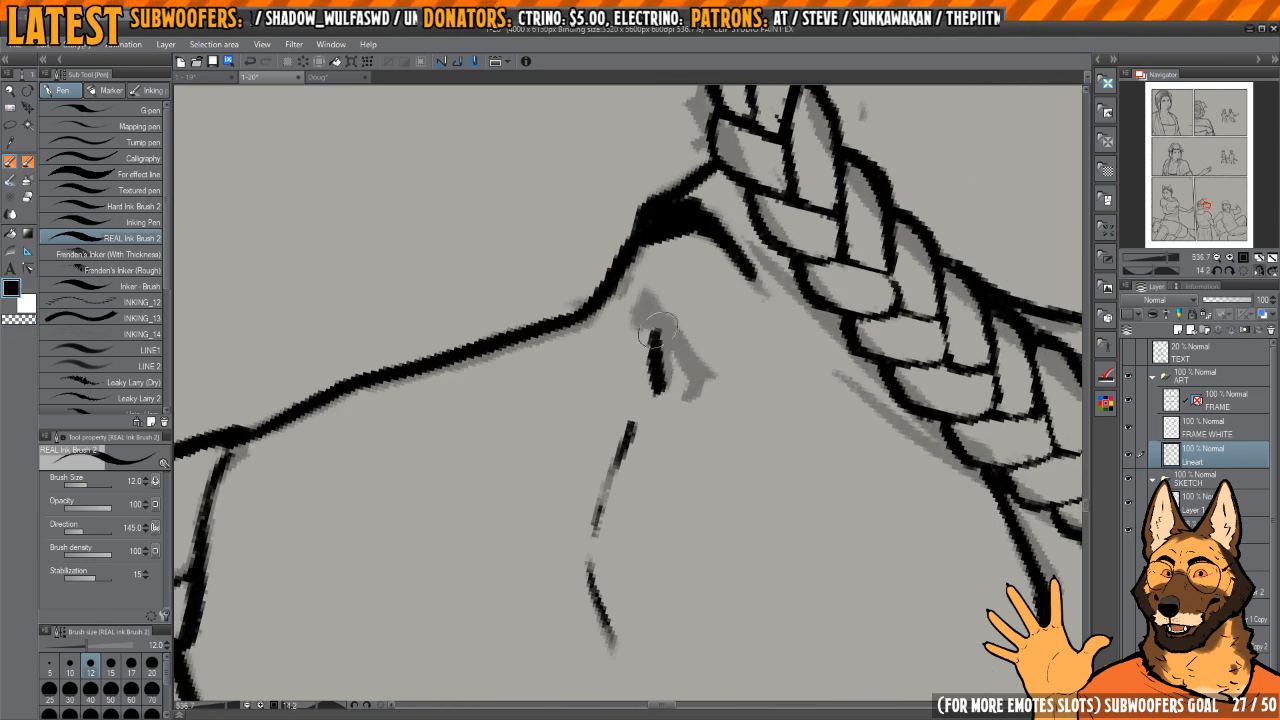
{"action": "key", "text": "h"}
{"action": "mouse_move", "coordinate": [588, 344]}
{"action": "left_mouse_down"}
{"action": "mouse_move", "coordinate": [644, 379]}
{"action": "mouse_move", "coordinate": [648, 349]}
{"action": "mouse_move", "coordinate": [640, 398]}
{"action": "left_mouse_up"}
{"action": "scroll", "coordinate": [621, 353], "scroll_direction": "up", "scroll_amount": 3}
{"action": "key", "text": "c"}
{"action": "key", "text": "c"}
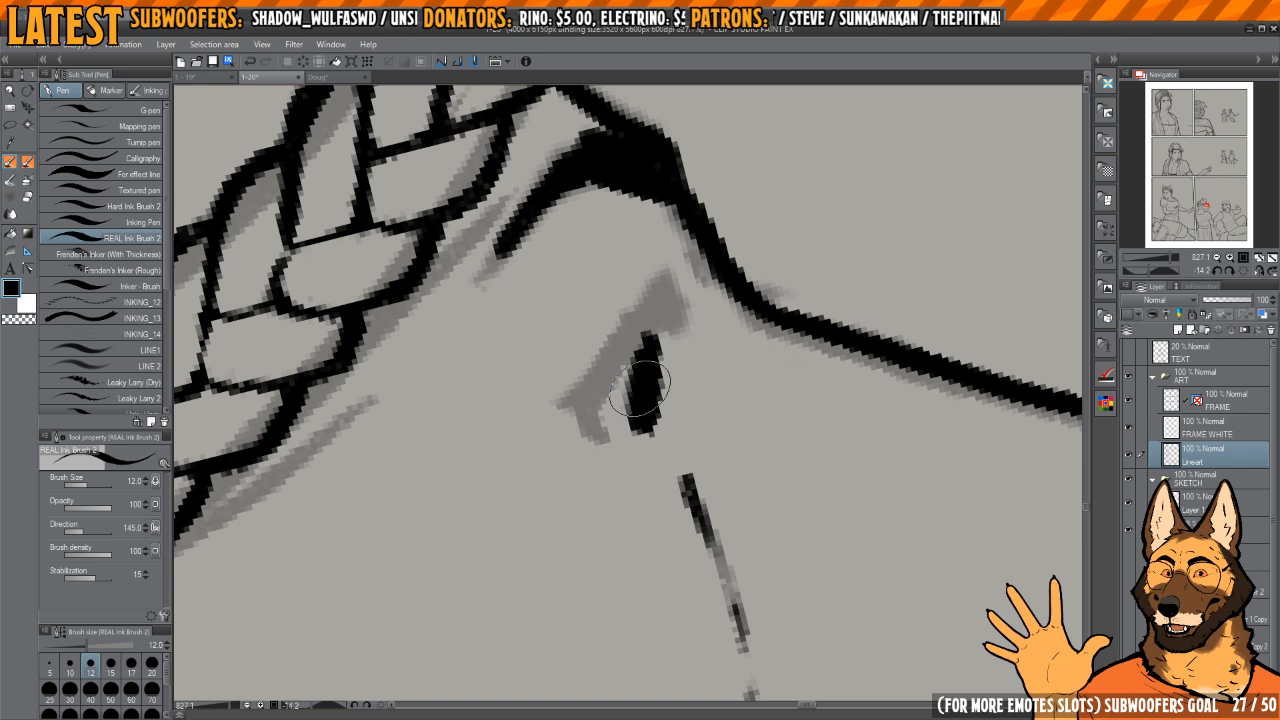
{"action": "mouse_move", "coordinate": [589, 434]}
{"action": "left_mouse_down"}
{"action": "mouse_move", "coordinate": [558, 413]}
{"action": "mouse_move", "coordinate": [666, 284]}
{"action": "mouse_move", "coordinate": [699, 300]}
{"action": "mouse_move", "coordinate": [679, 298]}
{"action": "mouse_move", "coordinate": [696, 266]}
{"action": "left_mouse_up"}
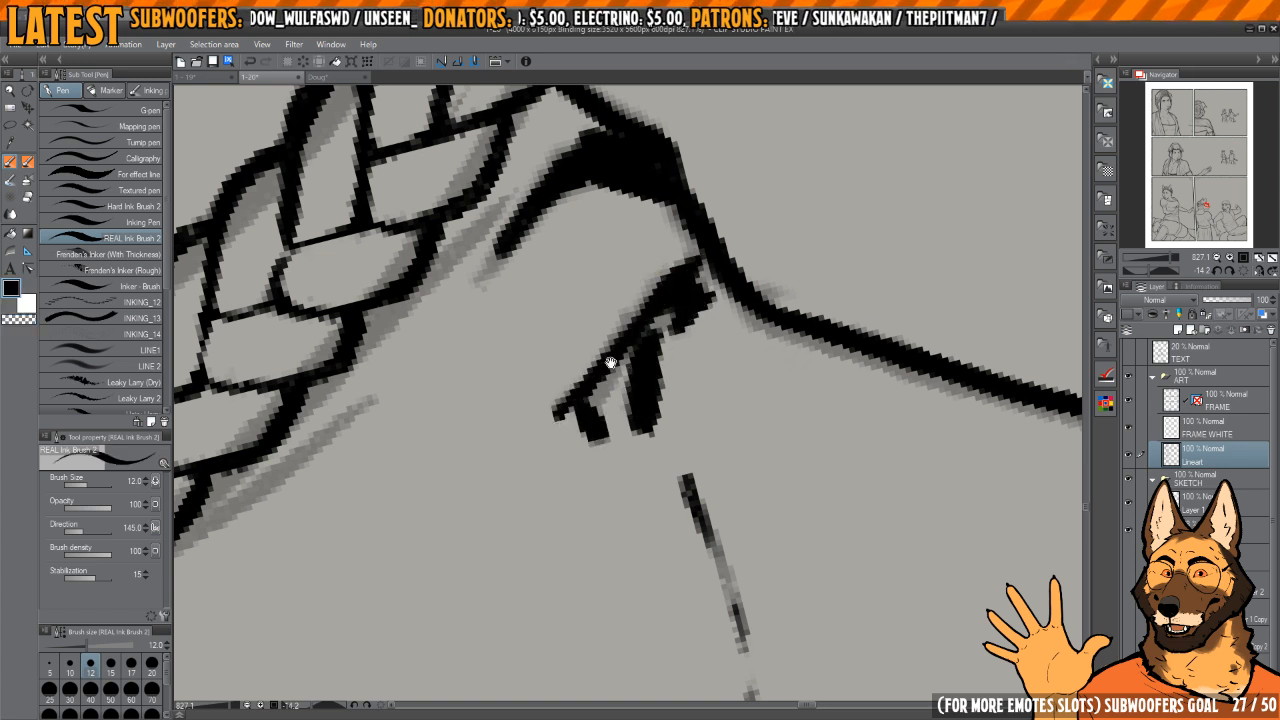
{"action": "left_click_drag", "start_coordinate": [648, 328], "coordinate": [694, 270]}
{"action": "key", "text": "c"}
{"action": "left_click_drag", "start_coordinate": [614, 368], "coordinate": [632, 384]}
{"action": "key", "text": "c"}
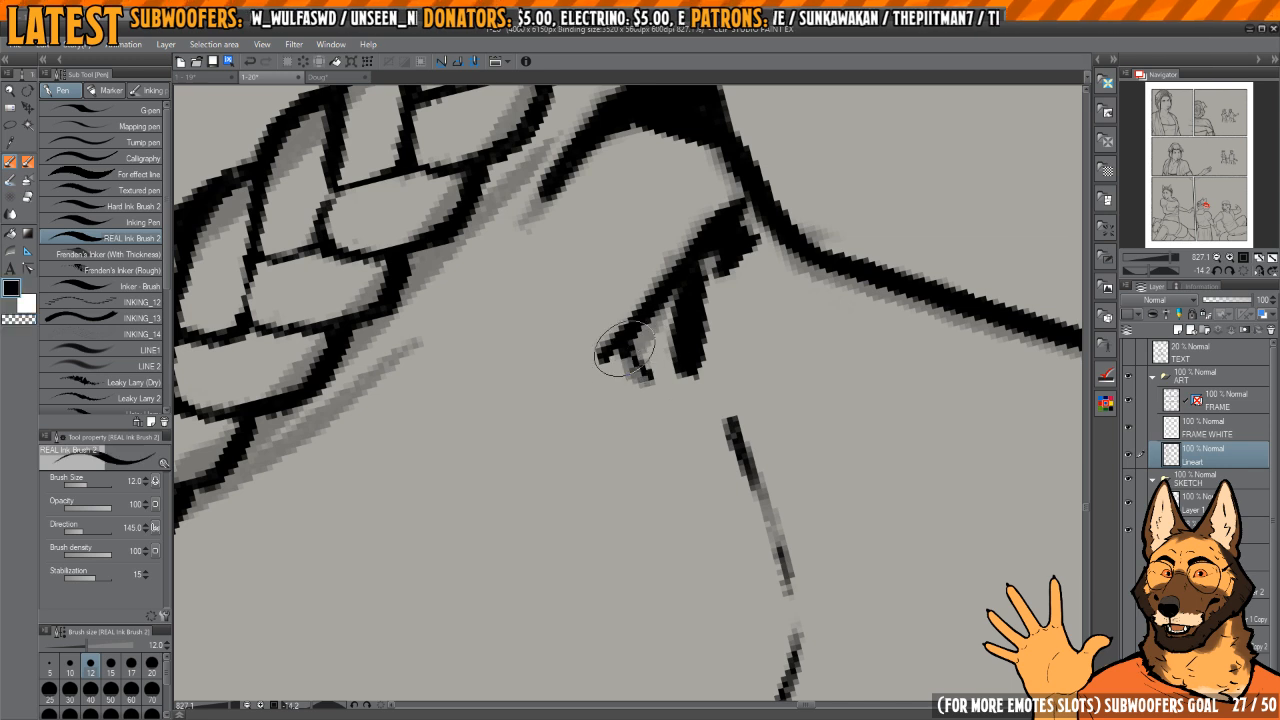
{"action": "scroll", "coordinate": [620, 341], "scroll_direction": "down", "scroll_amount": 5}
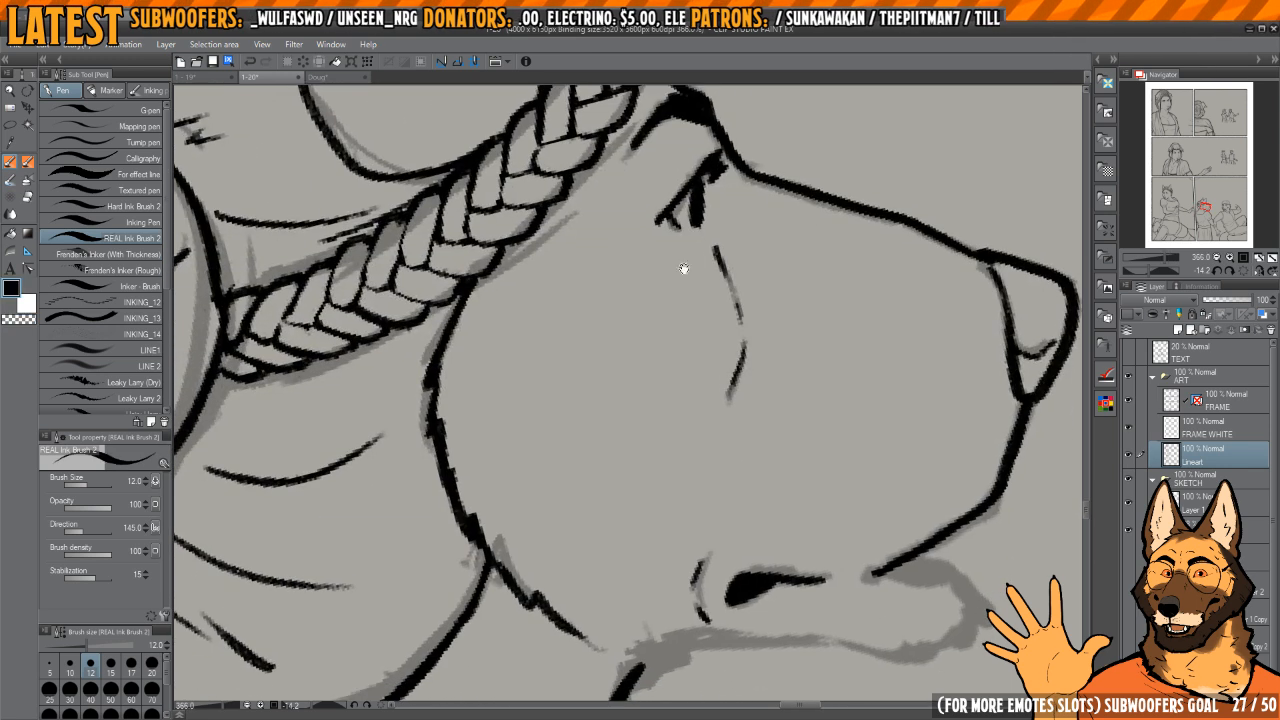
Step: Ink the underside of the lower jaw from the throat forward and begin the lower lip at the mouth opening
{"action": "mouse_move", "coordinate": [635, 551]}
{"action": "left_mouse_down"}
{"action": "mouse_move", "coordinate": [609, 394]}
{"action": "mouse_move", "coordinate": [627, 407]}
{"action": "left_mouse_up"}
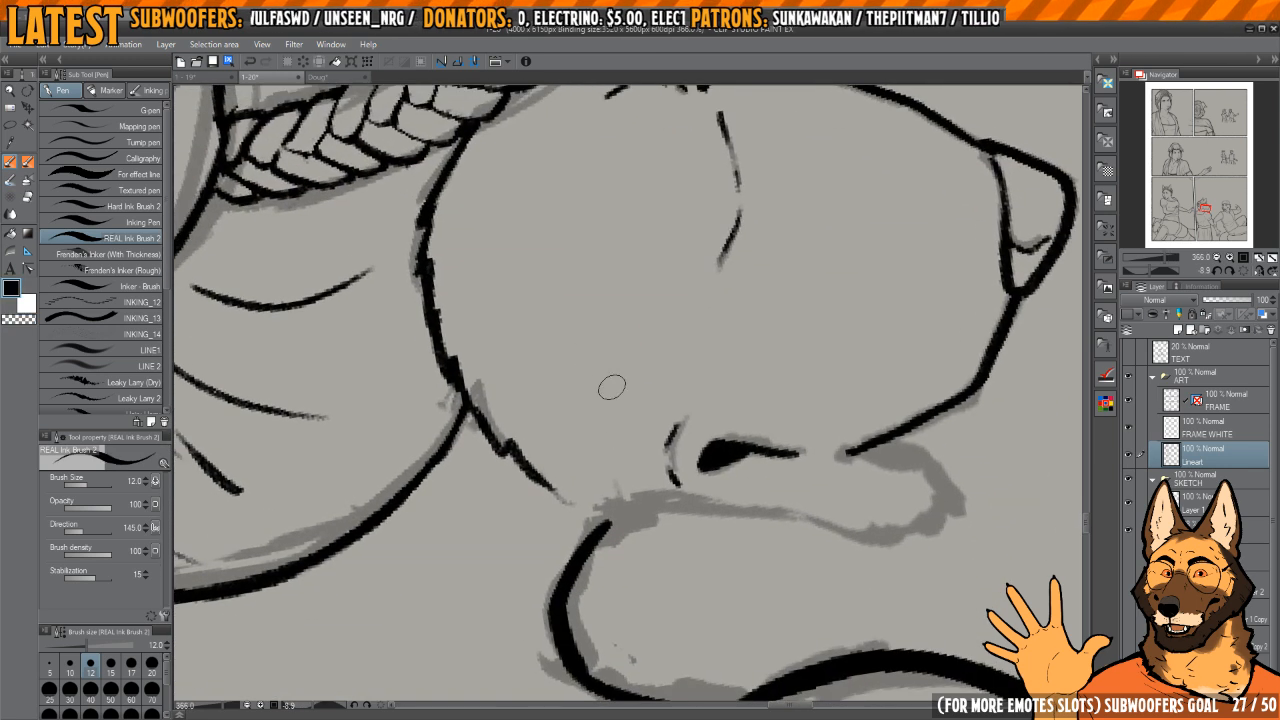
{"action": "mouse_move", "coordinate": [691, 478]}
{"action": "left_mouse_down"}
{"action": "mouse_move", "coordinate": [664, 340]}
{"action": "mouse_move", "coordinate": [683, 351]}
{"action": "mouse_move", "coordinate": [643, 446]}
{"action": "mouse_move", "coordinate": [655, 482]}
{"action": "left_mouse_up"}
{"action": "mouse_move", "coordinate": [655, 482]}
{"action": "left_mouse_down"}
{"action": "mouse_move", "coordinate": [702, 270]}
{"action": "mouse_move", "coordinate": [665, 525]}
{"action": "left_mouse_up"}
{"action": "key", "text": "h"}
{"action": "key", "text": "c"}
{"action": "key", "text": "h"}
{"action": "mouse_move", "coordinate": [680, 377]}
{"action": "left_mouse_down"}
{"action": "mouse_move", "coordinate": [700, 397]}
{"action": "mouse_move", "coordinate": [696, 372]}
{"action": "left_mouse_up"}
{"action": "mouse_move", "coordinate": [625, 315]}
{"action": "left_mouse_down"}
{"action": "mouse_move", "coordinate": [629, 397]}
{"action": "mouse_move", "coordinate": [614, 326]}
{"action": "mouse_move", "coordinate": [606, 378]}
{"action": "left_mouse_up"}
{"action": "key", "text": "c"}
{"action": "key", "text": "h"}
{"action": "mouse_move", "coordinate": [631, 323]}
{"action": "left_mouse_down"}
{"action": "mouse_move", "coordinate": [671, 349]}
{"action": "mouse_move", "coordinate": [635, 325]}
{"action": "mouse_move", "coordinate": [639, 304]}
{"action": "mouse_move", "coordinate": [617, 304]}
{"action": "left_mouse_up"}
{"action": "left_click_drag", "start_coordinate": [606, 345], "coordinate": [641, 295]}
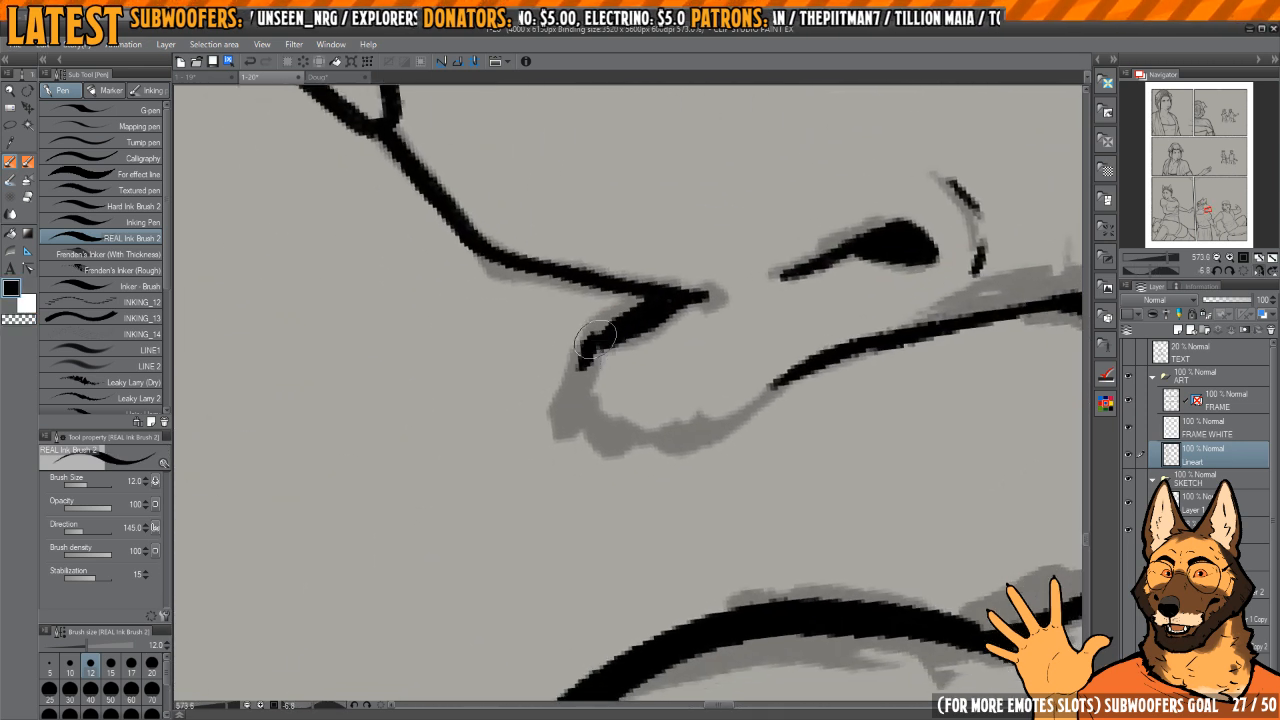
Step: Ink the chin to join the lower lip with the jaw's underside, and touch up the mouth opening
{"action": "left_click_drag", "start_coordinate": [570, 408], "coordinate": [602, 430]}
{"action": "left_click_drag", "start_coordinate": [683, 438], "coordinate": [657, 425]}
{"action": "mouse_move", "coordinate": [580, 415]}
{"action": "left_mouse_down"}
{"action": "mouse_move", "coordinate": [634, 394]}
{"action": "mouse_move", "coordinate": [672, 420]}
{"action": "left_mouse_up"}
{"action": "mouse_move", "coordinate": [680, 411]}
{"action": "left_mouse_down"}
{"action": "mouse_move", "coordinate": [638, 389]}
{"action": "mouse_move", "coordinate": [736, 339]}
{"action": "left_mouse_up"}
{"action": "mouse_move", "coordinate": [680, 324]}
{"action": "left_mouse_down"}
{"action": "mouse_move", "coordinate": [684, 376]}
{"action": "mouse_move", "coordinate": [663, 400]}
{"action": "mouse_move", "coordinate": [580, 391]}
{"action": "mouse_move", "coordinate": [612, 371]}
{"action": "left_mouse_up"}
{"action": "key", "text": "c"}
{"action": "key", "text": "c"}
{"action": "mouse_move", "coordinate": [669, 333]}
{"action": "left_mouse_down"}
{"action": "mouse_move", "coordinate": [614, 337]}
{"action": "mouse_move", "coordinate": [570, 408]}
{"action": "left_mouse_up"}
{"action": "mouse_move", "coordinate": [682, 317]}
{"action": "left_mouse_down"}
{"action": "mouse_move", "coordinate": [703, 337]}
{"action": "mouse_move", "coordinate": [688, 332]}
{"action": "mouse_move", "coordinate": [702, 373]}
{"action": "mouse_move", "coordinate": [600, 345]}
{"action": "left_mouse_up"}
{"action": "left_click_drag", "start_coordinate": [779, 303], "coordinate": [720, 286]}
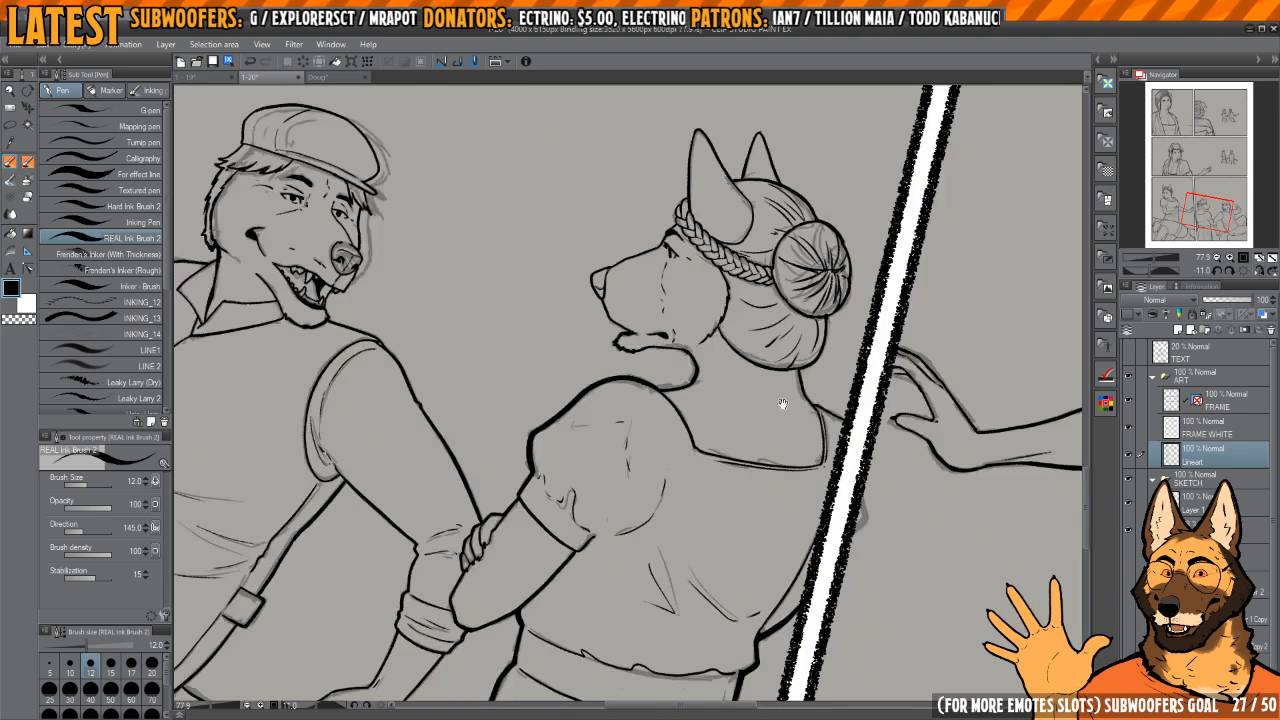
Step: Ink and tidy the remaining fine crease lines on the woman's neck and clothing, and save the page
{"action": "mouse_move", "coordinate": [783, 406]}
{"action": "left_mouse_down"}
{"action": "mouse_move", "coordinate": [677, 354]}
{"action": "mouse_move", "coordinate": [634, 371]}
{"action": "mouse_move", "coordinate": [683, 357]}
{"action": "mouse_move", "coordinate": [783, 386]}
{"action": "mouse_move", "coordinate": [768, 373]}
{"action": "mouse_move", "coordinate": [650, 387]}
{"action": "mouse_move", "coordinate": [783, 363]}
{"action": "left_mouse_up"}
{"action": "key", "text": "h"}
{"action": "key", "text": "c"}
{"action": "key", "text": "h"}
{"action": "key", "text": "h"}
{"action": "left_click_drag", "start_coordinate": [783, 363], "coordinate": [778, 338]}
{"action": "key", "text": "c"}
{"action": "mouse_move", "coordinate": [574, 487]}
{"action": "left_mouse_down"}
{"action": "mouse_move", "coordinate": [568, 461]}
{"action": "mouse_move", "coordinate": [653, 399]}
{"action": "mouse_move", "coordinate": [666, 364]}
{"action": "left_mouse_up"}
{"action": "mouse_move", "coordinate": [559, 370]}
{"action": "left_mouse_down"}
{"action": "mouse_move", "coordinate": [549, 404]}
{"action": "mouse_move", "coordinate": [563, 432]}
{"action": "left_mouse_up"}
{"action": "mouse_move", "coordinate": [760, 299]}
{"action": "left_mouse_down"}
{"action": "mouse_move", "coordinate": [758, 344]}
{"action": "mouse_move", "coordinate": [725, 350]}
{"action": "left_mouse_up"}
{"action": "left_click_drag", "start_coordinate": [609, 467], "coordinate": [645, 435]}
{"action": "key", "text": "c"}
{"action": "left_click_drag", "start_coordinate": [606, 396], "coordinate": [613, 444]}
{"action": "mouse_move", "coordinate": [632, 497]}
{"action": "left_mouse_down"}
{"action": "mouse_move", "coordinate": [606, 500]}
{"action": "mouse_move", "coordinate": [604, 440]}
{"action": "left_mouse_up"}
{"action": "mouse_move", "coordinate": [603, 424]}
{"action": "left_mouse_down"}
{"action": "mouse_move", "coordinate": [608, 460]}
{"action": "mouse_move", "coordinate": [597, 411]}
{"action": "mouse_move", "coordinate": [620, 506]}
{"action": "left_mouse_up"}
{"action": "key", "text": "c"}
{"action": "left_click_drag", "start_coordinate": [591, 410], "coordinate": [614, 490]}
{"action": "left_click_drag", "start_coordinate": [655, 437], "coordinate": [690, 359]}
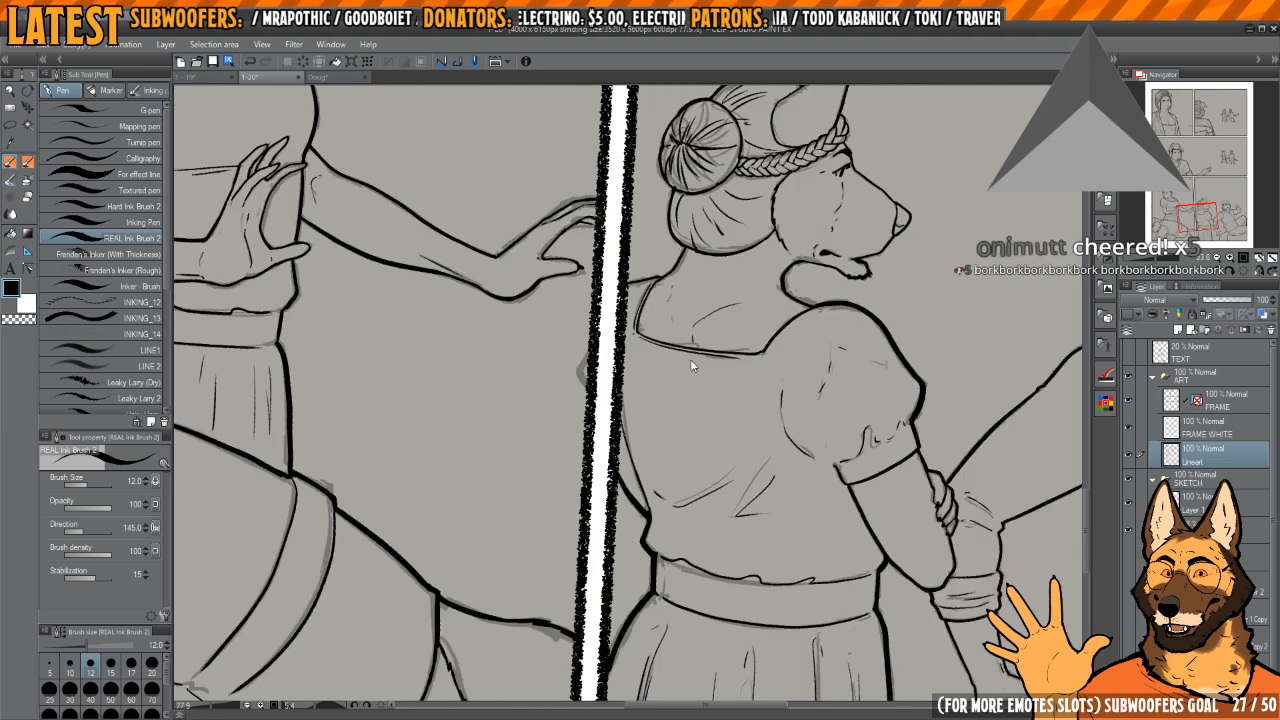
{"action": "key", "text": "ctrl+s"}
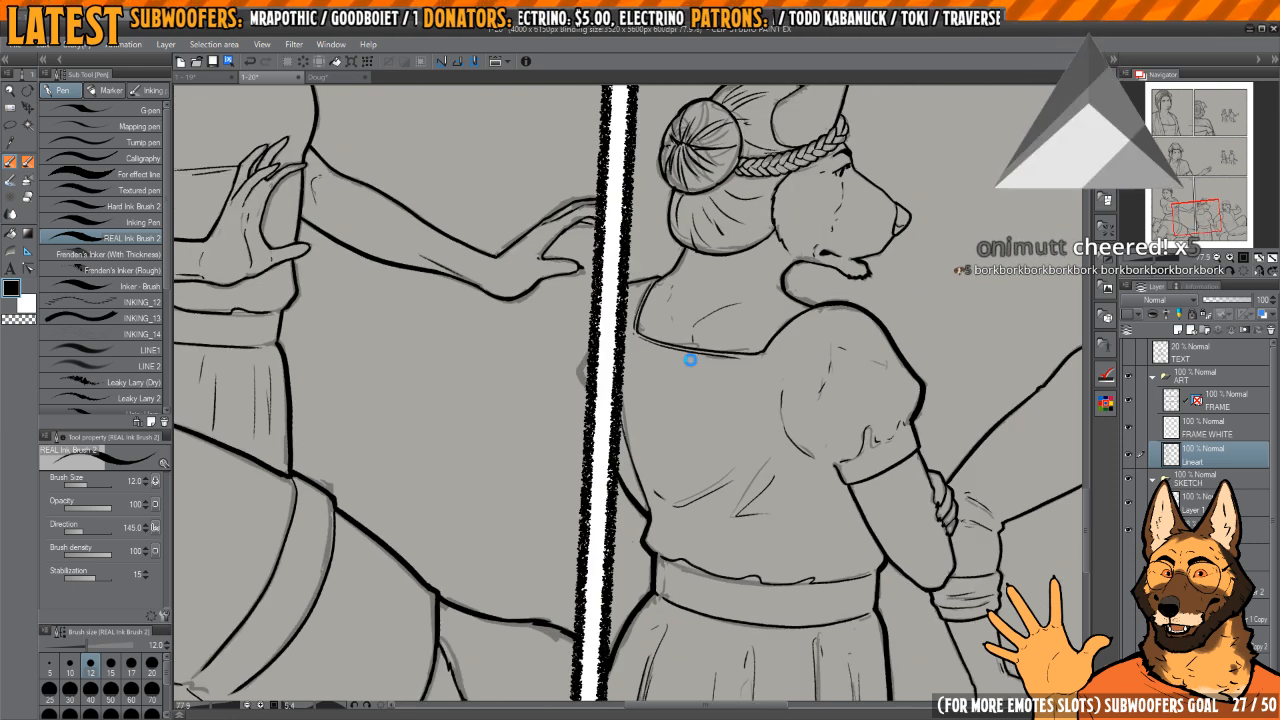
Step: Show the hidden background perspective sketch layers for the page's panels
{"action": "left_click", "coordinate": [1238, 272]}
{"action": "left_click_drag", "start_coordinate": [975, 455], "coordinate": [885, 484]}
{"action": "scroll", "coordinate": [873, 472], "scroll_direction": "down", "scroll_amount": 2}
{"action": "left_click_drag", "start_coordinate": [877, 375], "coordinate": [846, 557]}
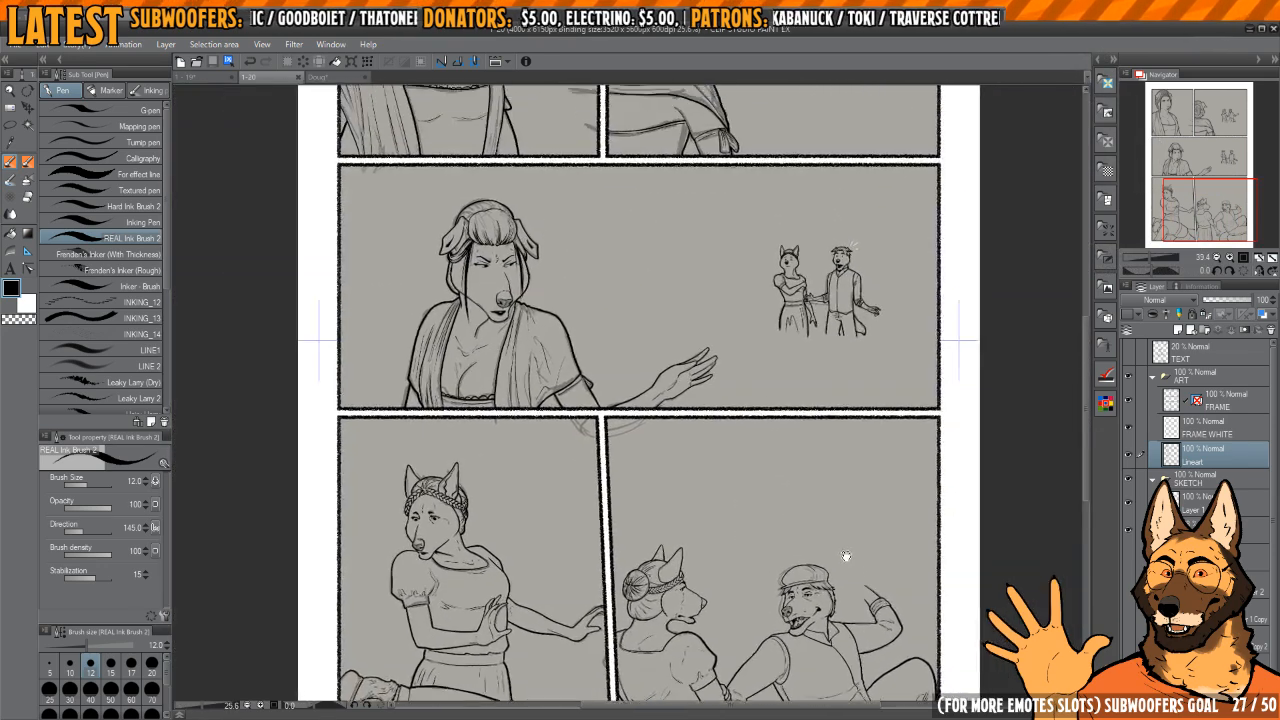
{"action": "left_click_drag", "start_coordinate": [841, 388], "coordinate": [841, 571]}
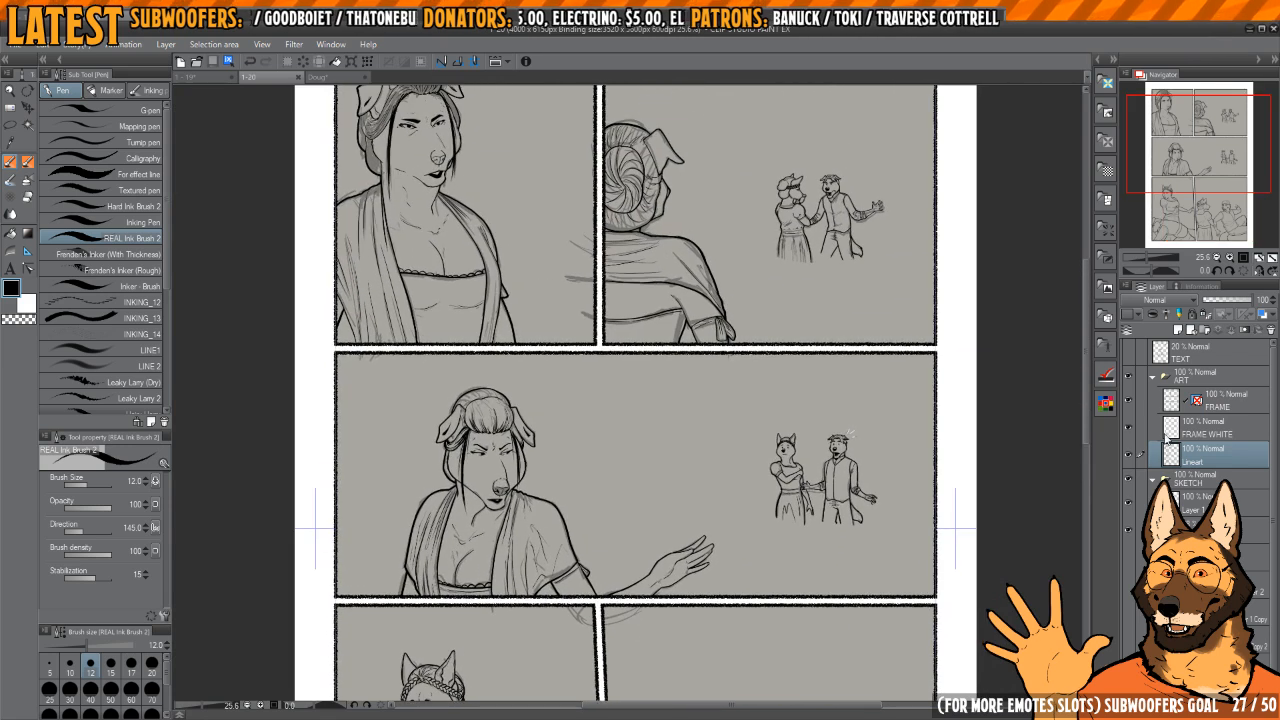
{"action": "left_click", "coordinate": [1205, 586]}
{"action": "left_click", "coordinate": [1205, 640], "text": "shift"}
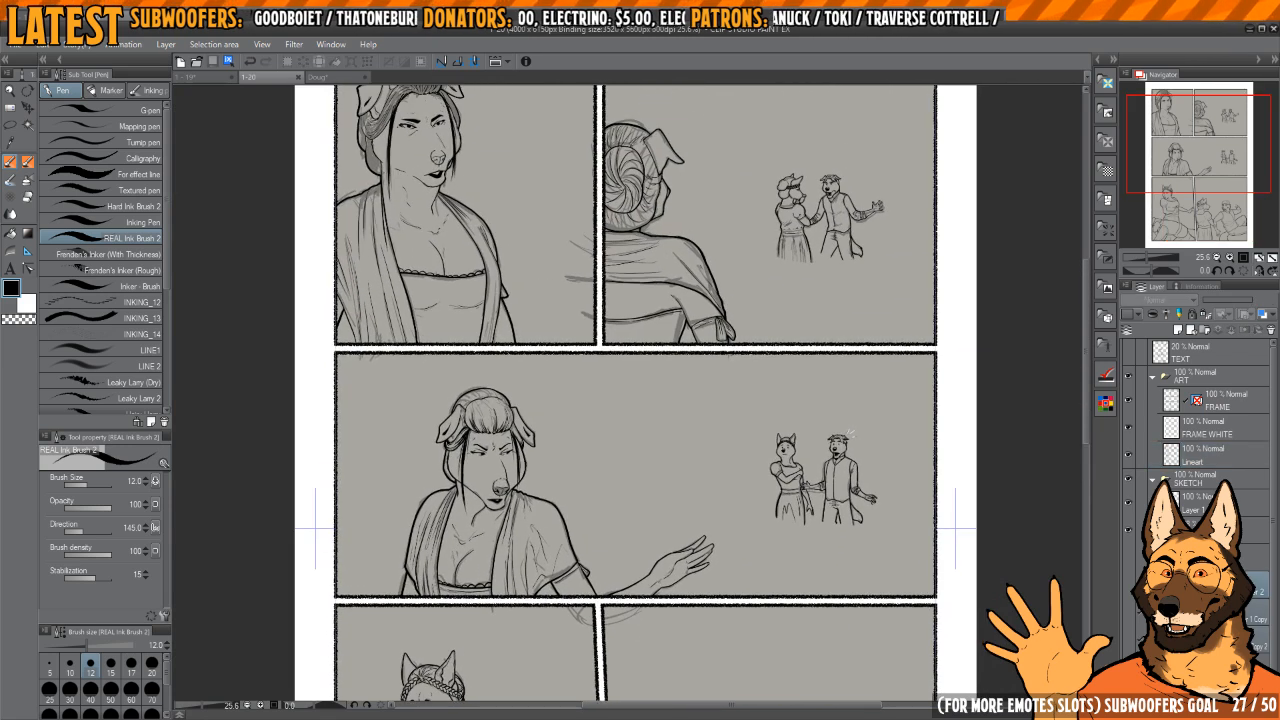
{"action": "left_click", "coordinate": [1128, 640]}
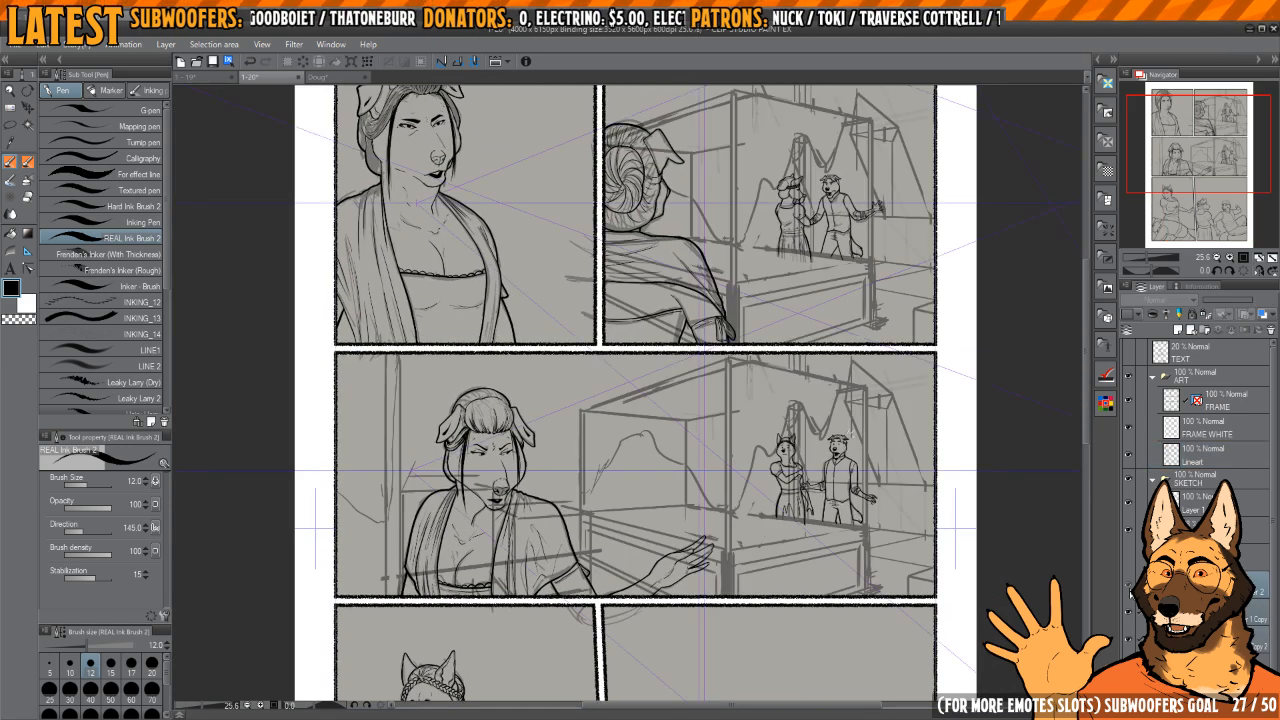
Step: Collapse the SKETCH folder and paste copies of the three perspective ruler layers into the ART folder
{"action": "left_click", "coordinate": [1152, 480]}
{"action": "left_click", "coordinate": [1210, 463]}
{"action": "key", "text": "ctrl+v"}
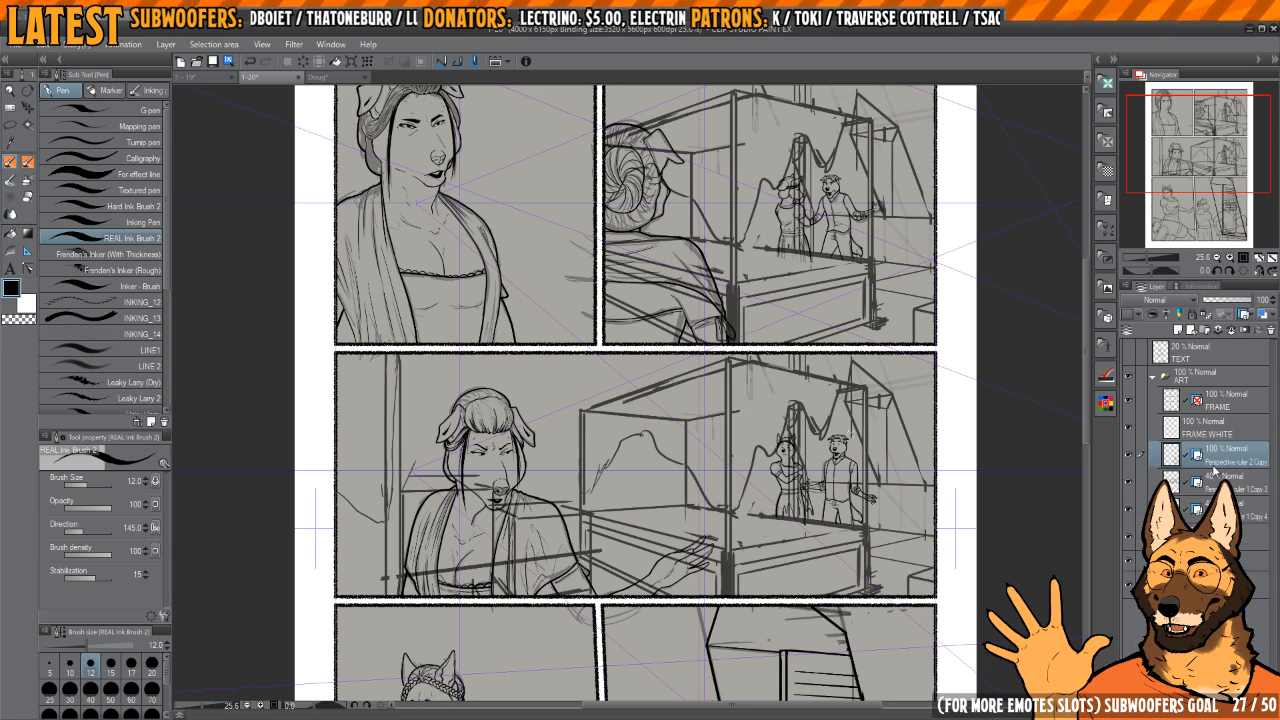
Step: Move the three copied perspective ruler layers below Lineart and create a folder named BG above them
{"action": "left_click", "coordinate": [1243, 516]}
{"action": "left_click", "coordinate": [1230, 458], "text": "shift"}
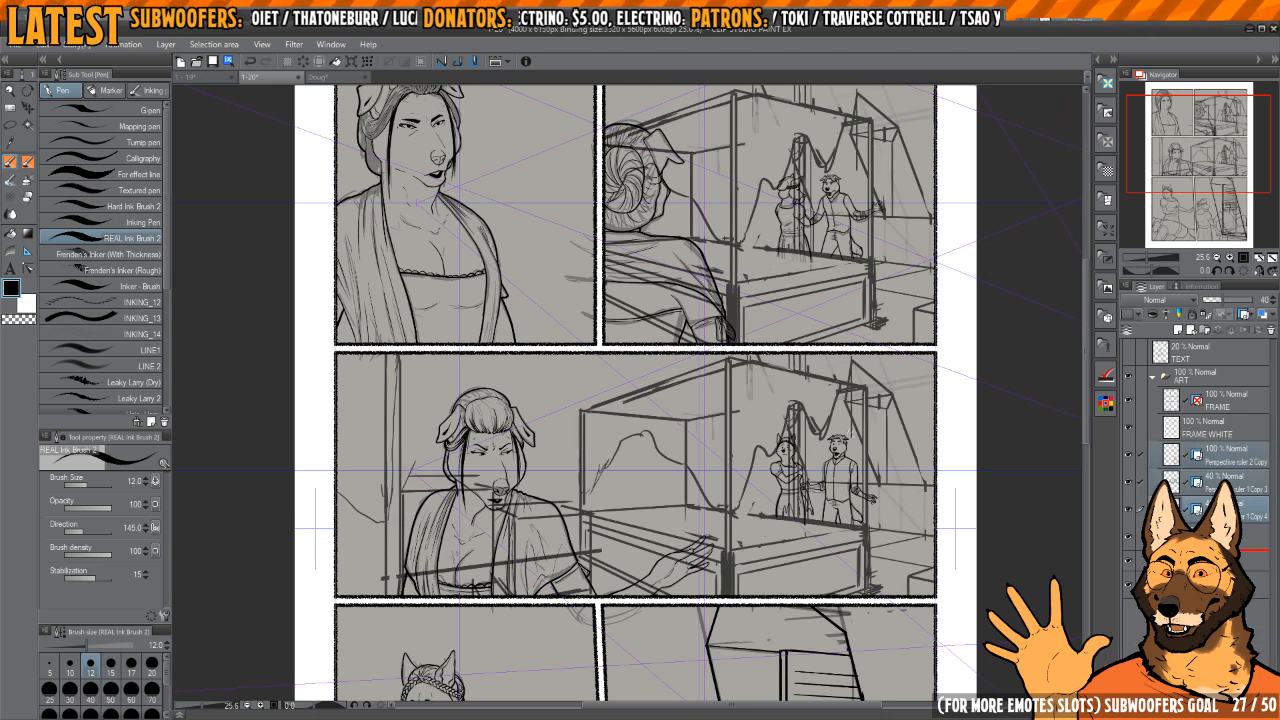
{"action": "left_click_drag", "start_coordinate": [1222, 545], "coordinate": [1221, 474]}
{"action": "left_click", "coordinate": [1204, 330]}
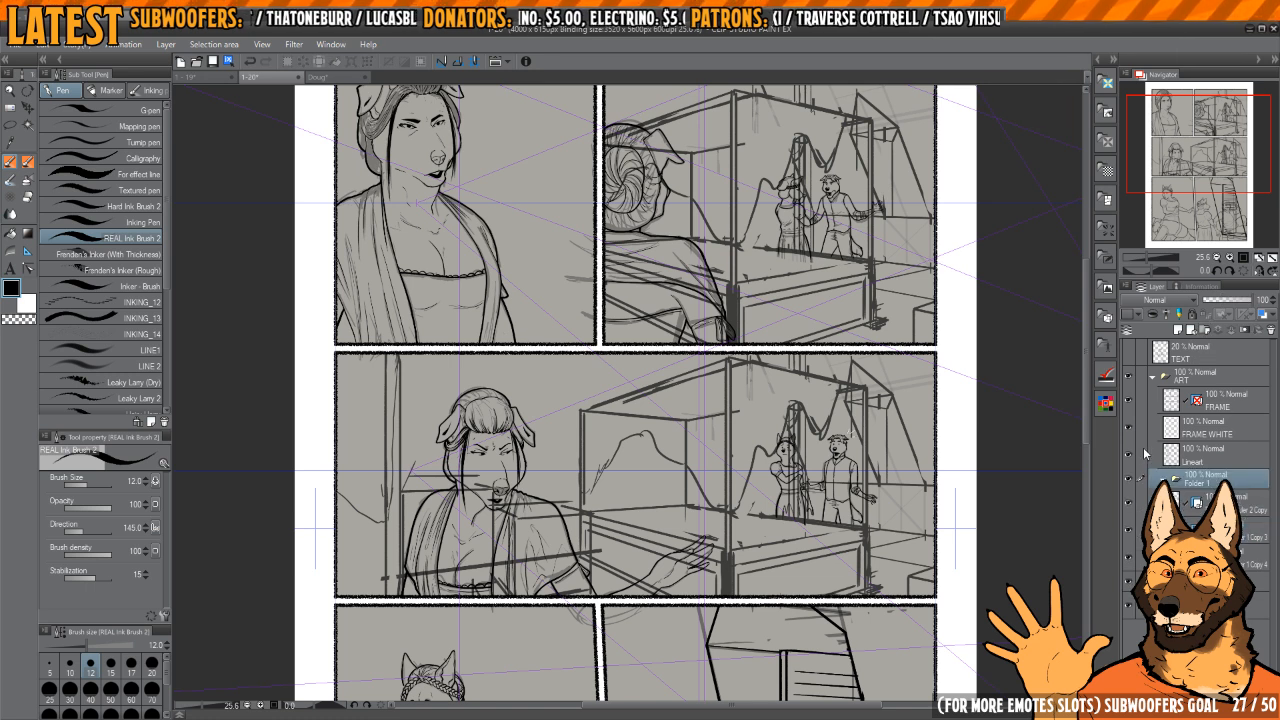
Step: Move the three copied perspective ruler layers into the BG folder
{"action": "left_click", "coordinate": [1218, 502]}
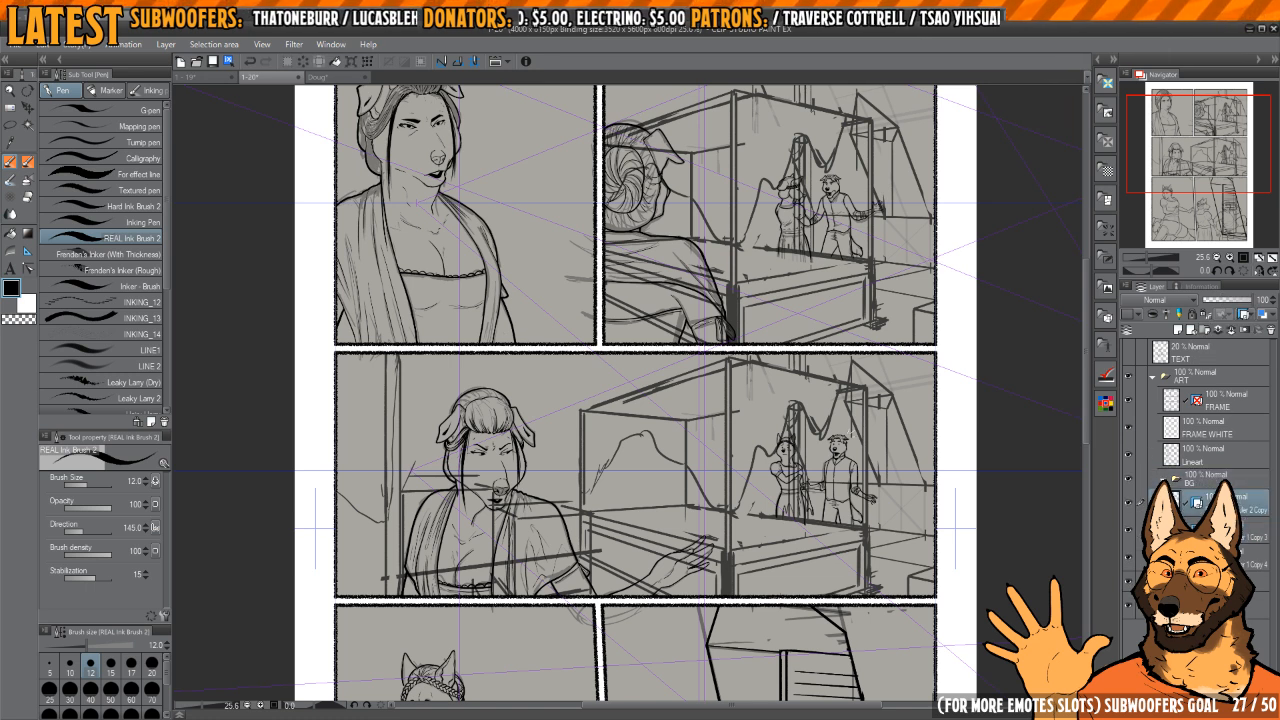
{"action": "left_click", "coordinate": [1212, 530]}
{"action": "left_click", "coordinate": [1222, 503]}
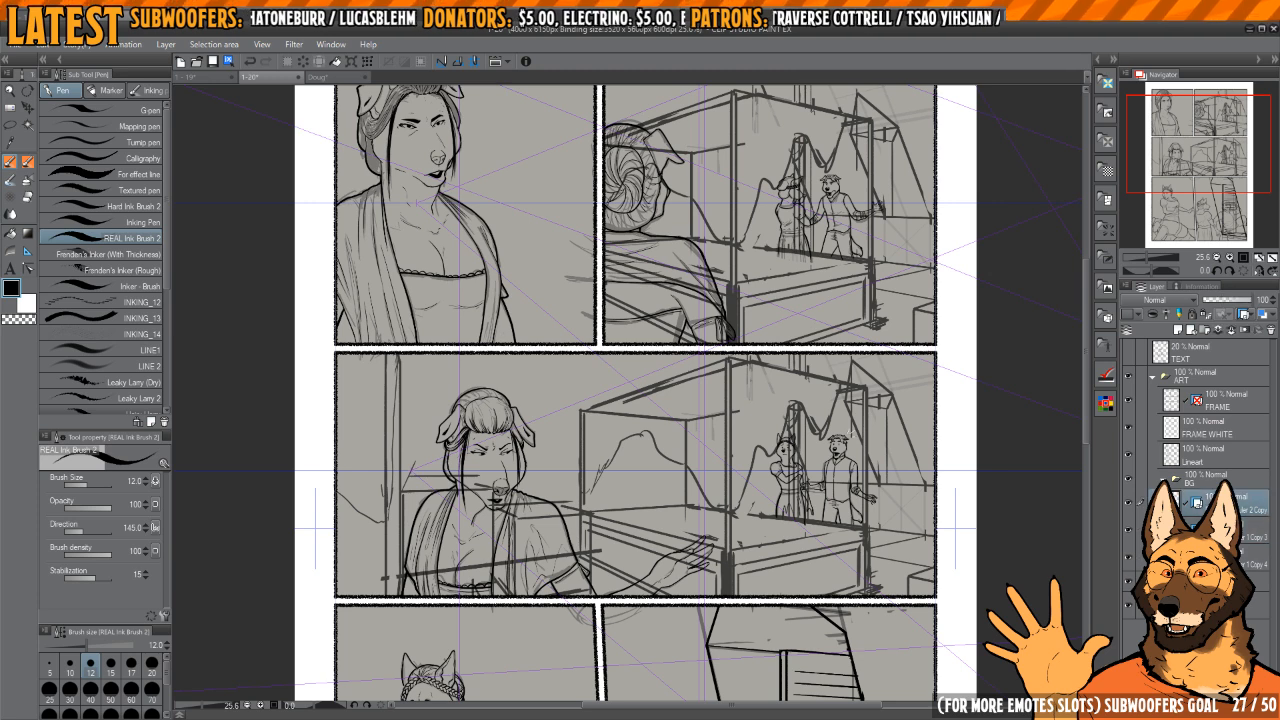
{"action": "left_click", "coordinate": [1215, 531]}
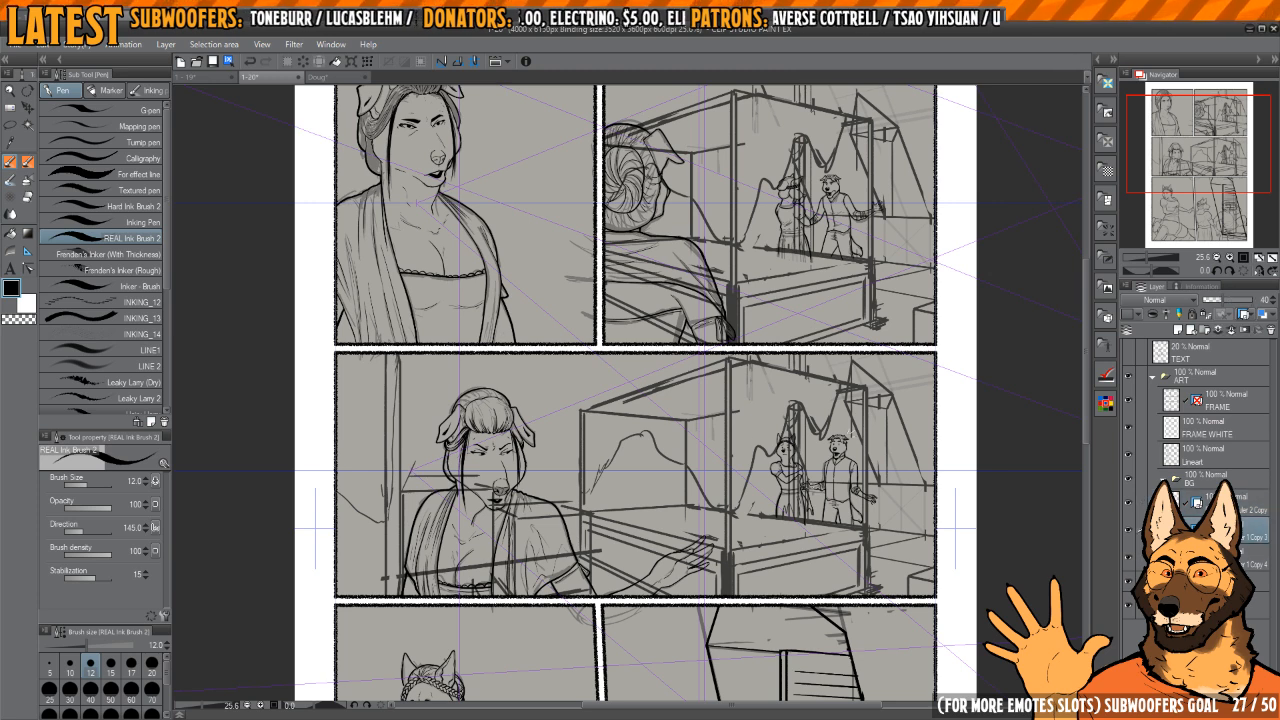
{"action": "left_click_drag", "start_coordinate": [872, 518], "coordinate": [839, 589]}
{"action": "scroll", "coordinate": [859, 510], "scroll_direction": "down", "scroll_amount": 2}
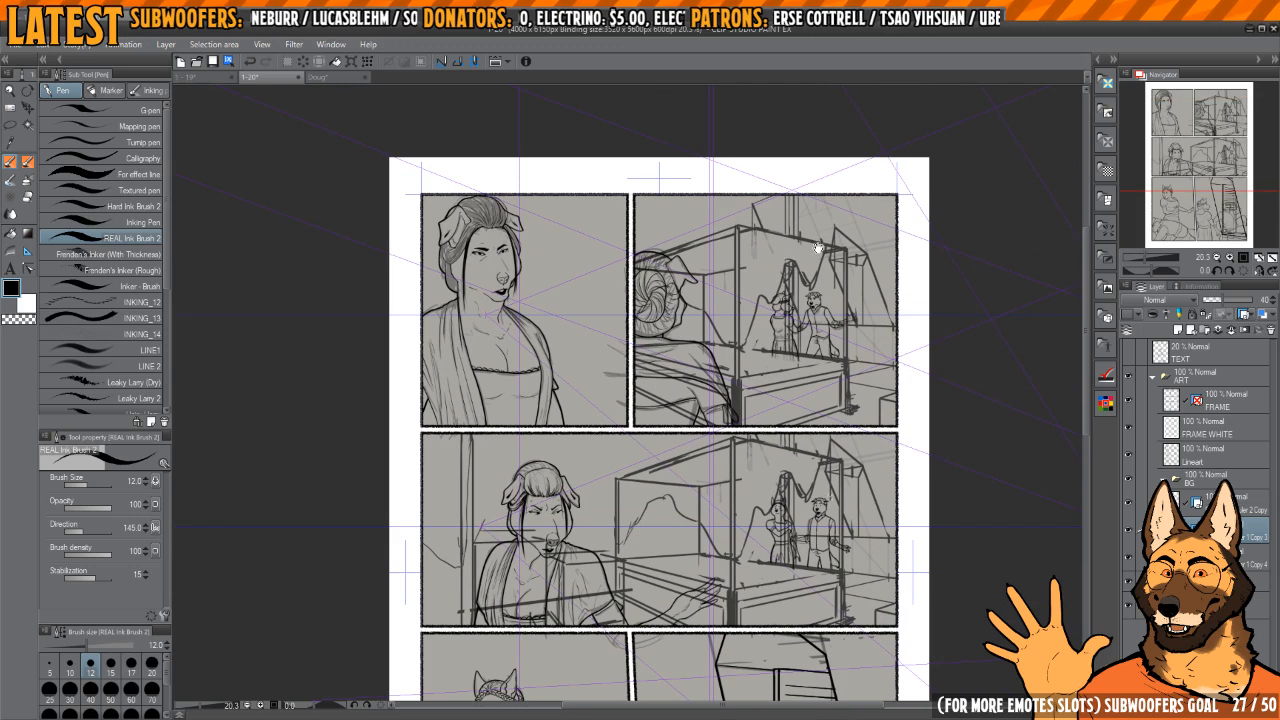
{"action": "left_click_drag", "start_coordinate": [814, 485], "coordinate": [814, 381]}
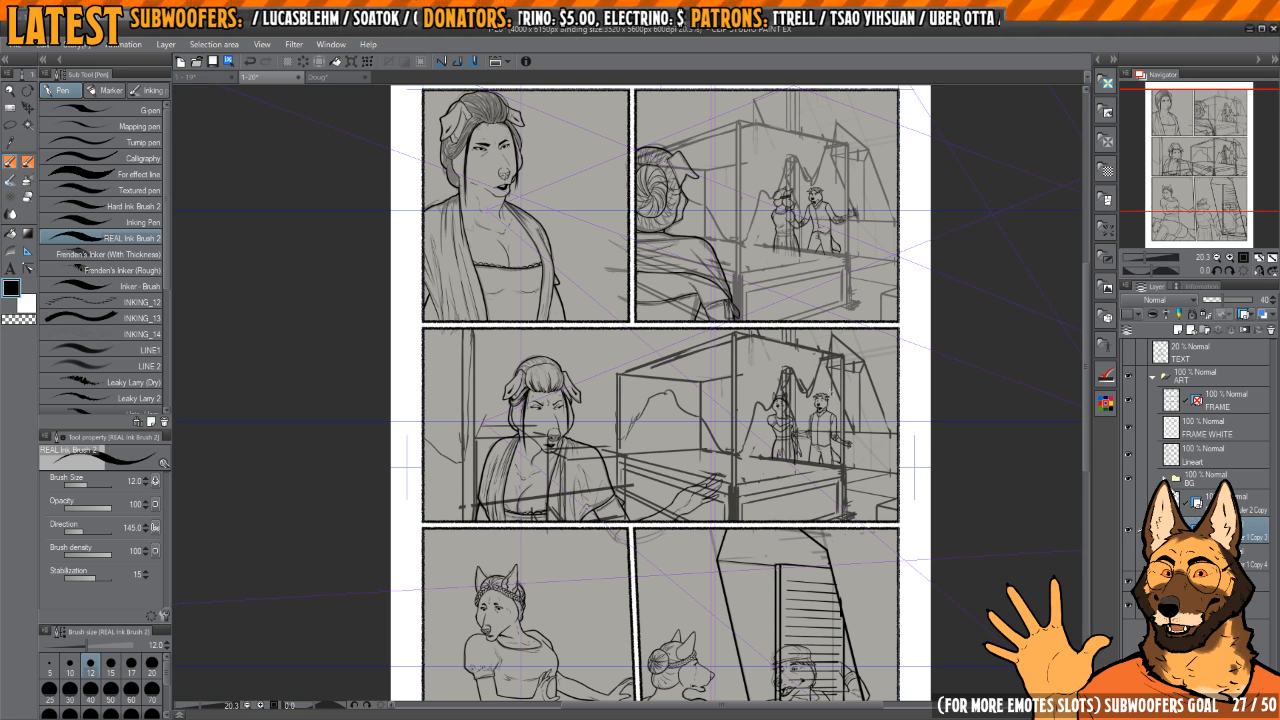
{"action": "left_click", "coordinate": [1215, 505]}
{"action": "left_click", "coordinate": [1216, 558], "text": "shift"}
{"action": "left_click_drag", "start_coordinate": [1215, 535], "coordinate": [1208, 484]}
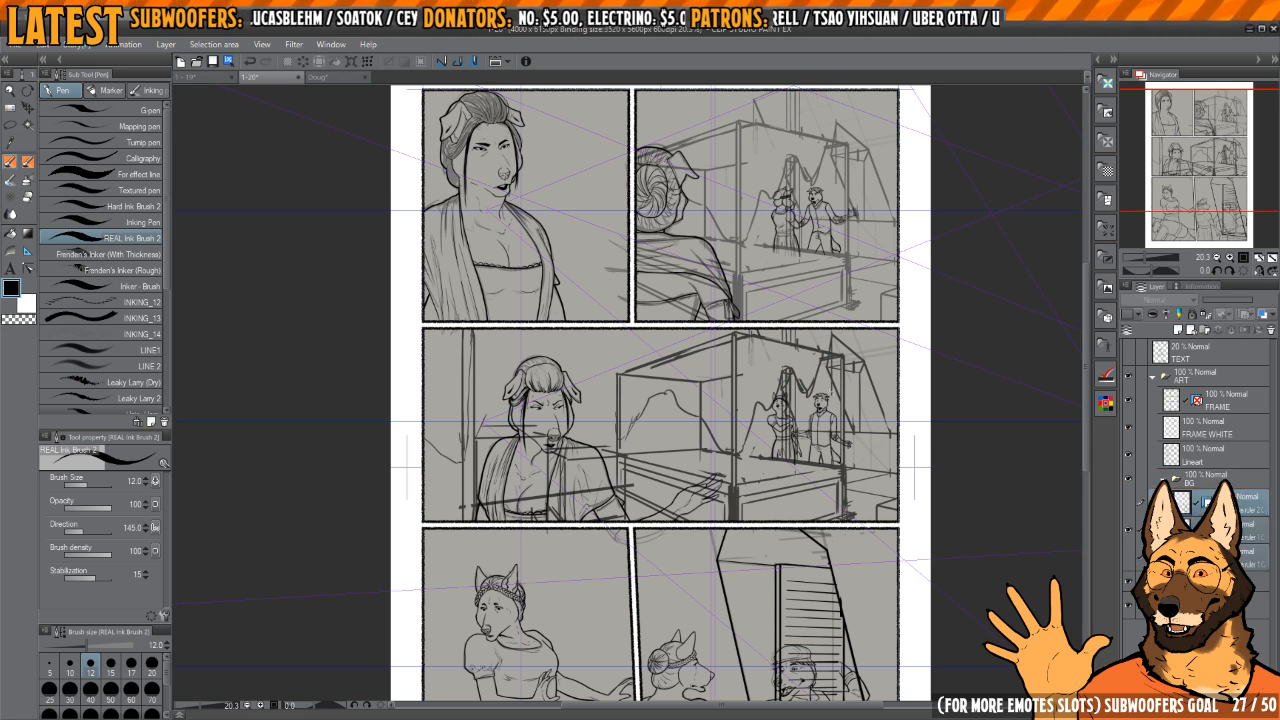
Step: Lower the SKETCH folder's opacity to 15%
{"action": "left_click", "coordinate": [1200, 581]}
{"action": "left_click_drag", "start_coordinate": [1228, 300], "coordinate": [1218, 301]}
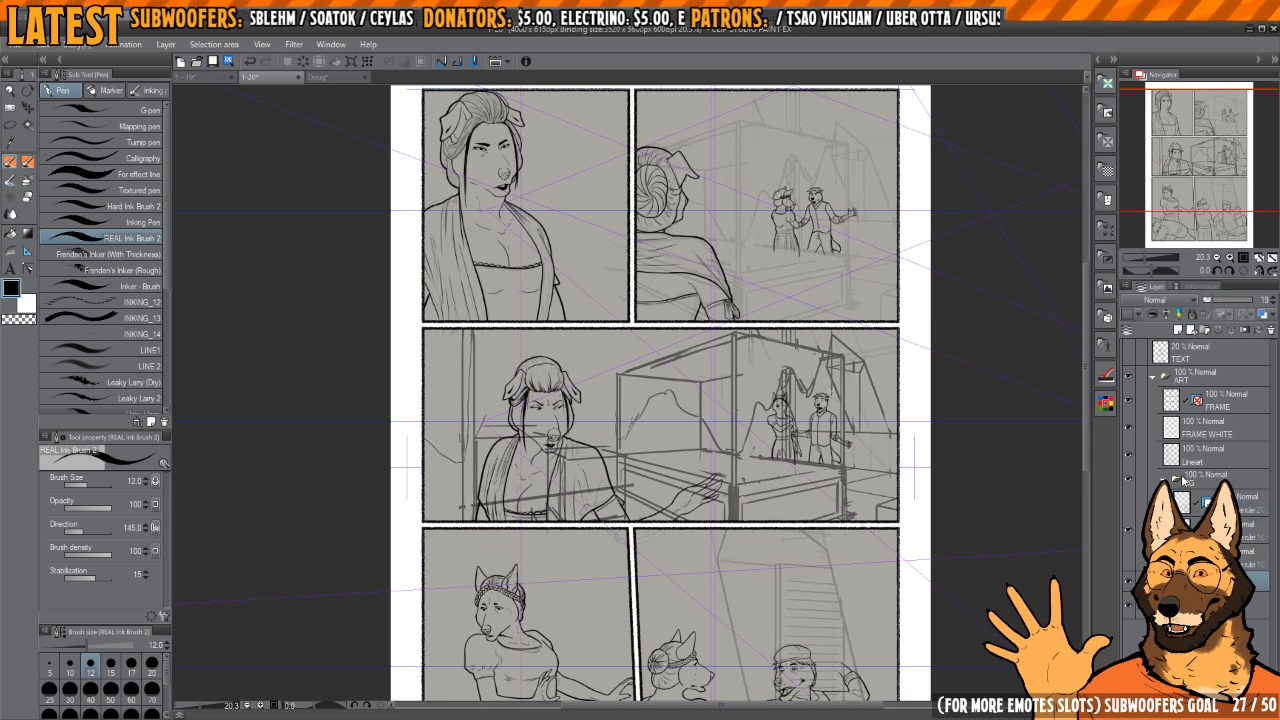
Step: Select the middle perspective ruler layer in the BG folder and toggle its visibility to check it
{"action": "left_click", "coordinate": [1195, 530]}
{"action": "left_click", "coordinate": [1127, 535]}
{"action": "left_click", "coordinate": [1129, 537]}
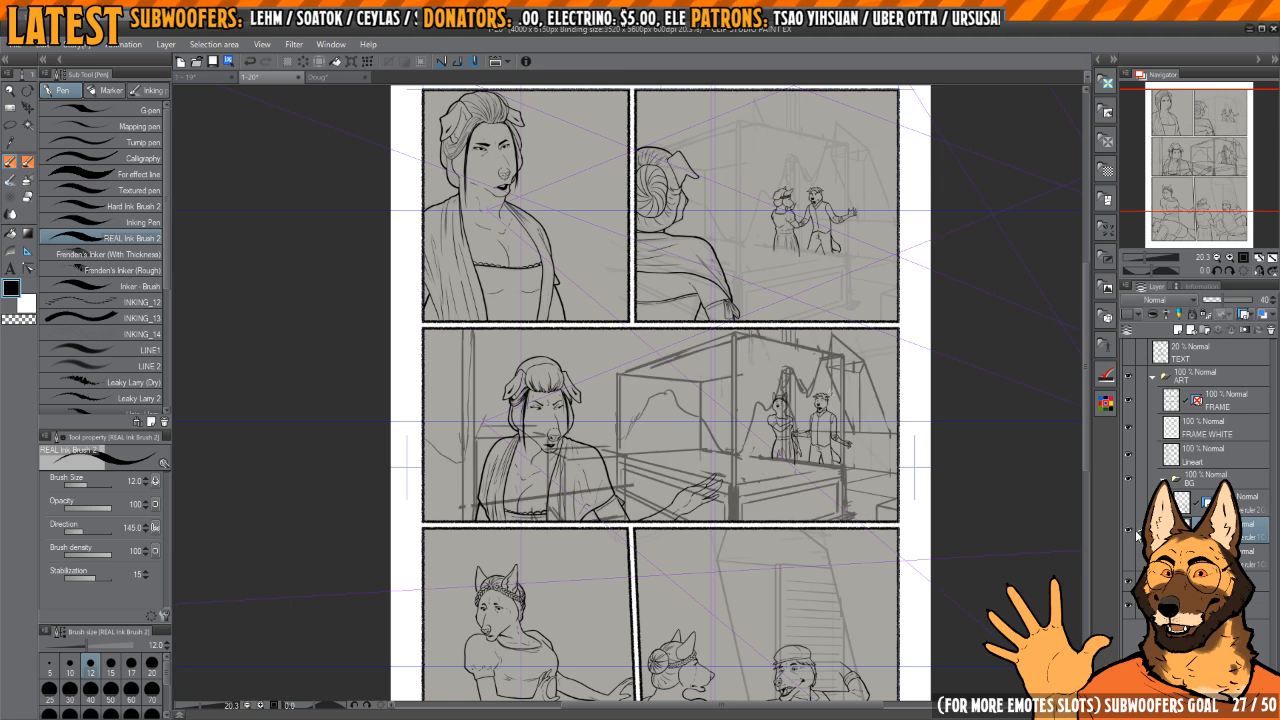
{"action": "left_click", "coordinate": [1128, 537]}
Step: Examine the inked figures and faint stage sketch in the second and middle panels
{"action": "scroll", "coordinate": [787, 435], "scroll_direction": "up", "scroll_amount": 5}
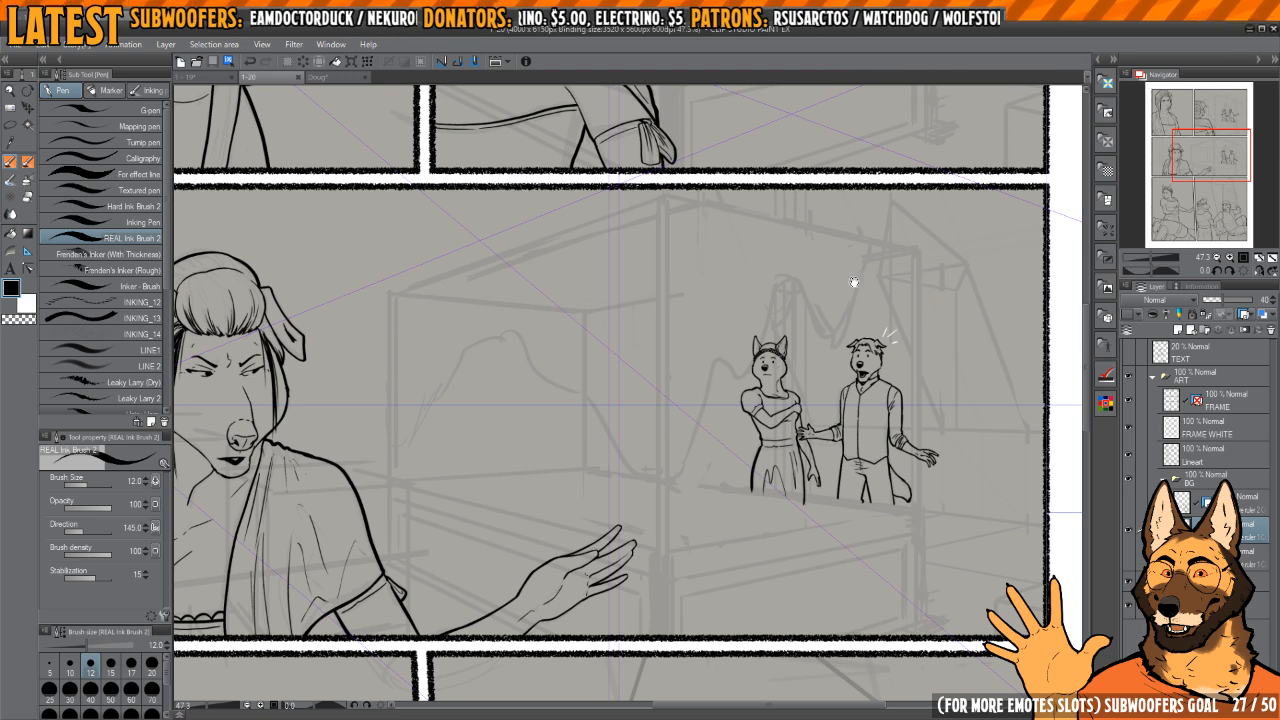
{"action": "left_click_drag", "start_coordinate": [854, 282], "coordinate": [861, 490]}
{"action": "scroll", "coordinate": [826, 417], "scroll_direction": "down", "scroll_amount": 2}
{"action": "left_click_drag", "start_coordinate": [826, 417], "coordinate": [823, 490]}
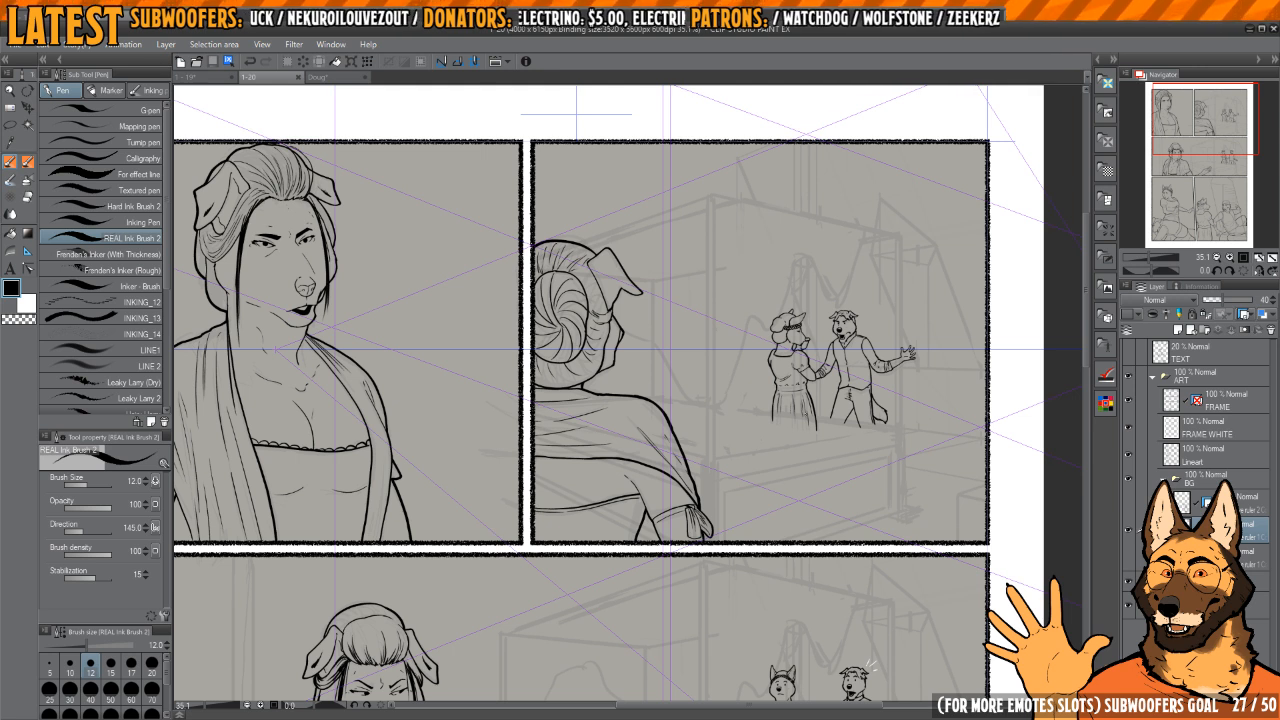
{"action": "scroll", "coordinate": [907, 372], "scroll_direction": "up", "scroll_amount": 5}
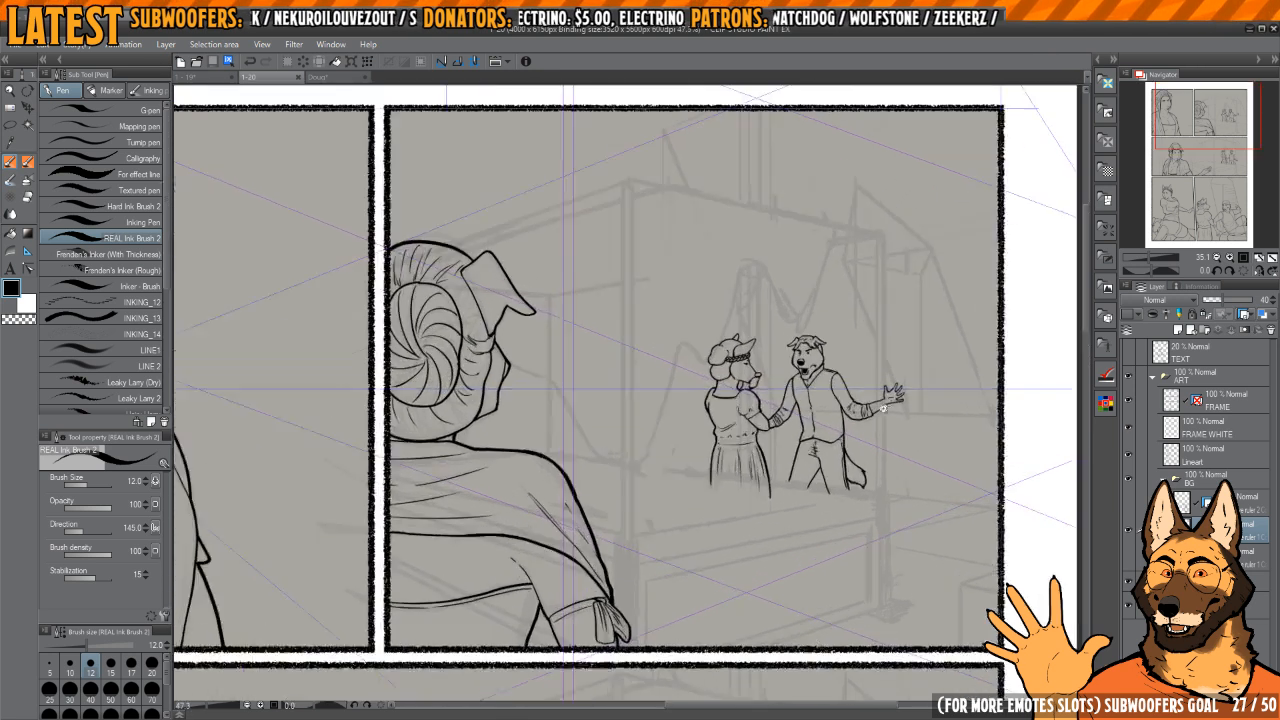
{"action": "scroll", "coordinate": [1006, 342], "scroll_direction": "down", "scroll_amount": 2}
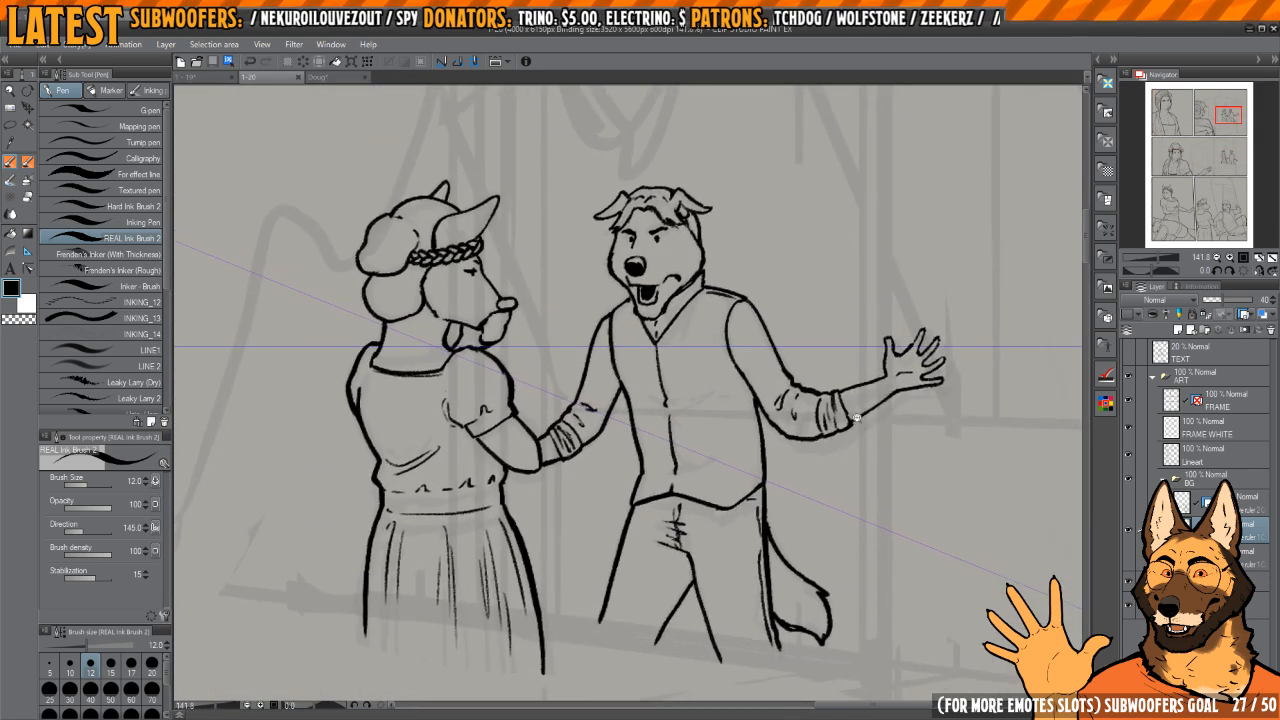
{"action": "scroll", "coordinate": [869, 441], "scroll_direction": "down", "scroll_amount": 1}
{"action": "scroll", "coordinate": [869, 441], "scroll_direction": "down", "scroll_amount": 2}
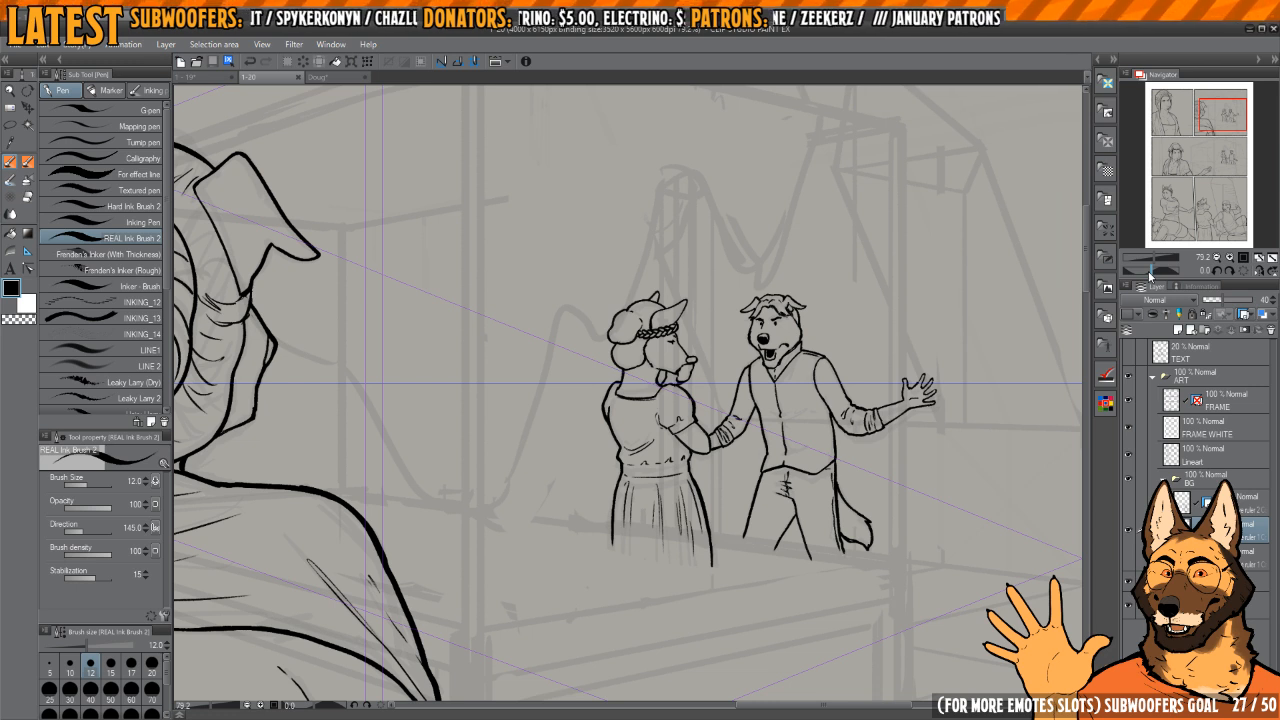
{"action": "scroll", "coordinate": [789, 401], "scroll_direction": "down", "scroll_amount": 3}
{"action": "left_click_drag", "start_coordinate": [790, 401], "coordinate": [824, 375]}
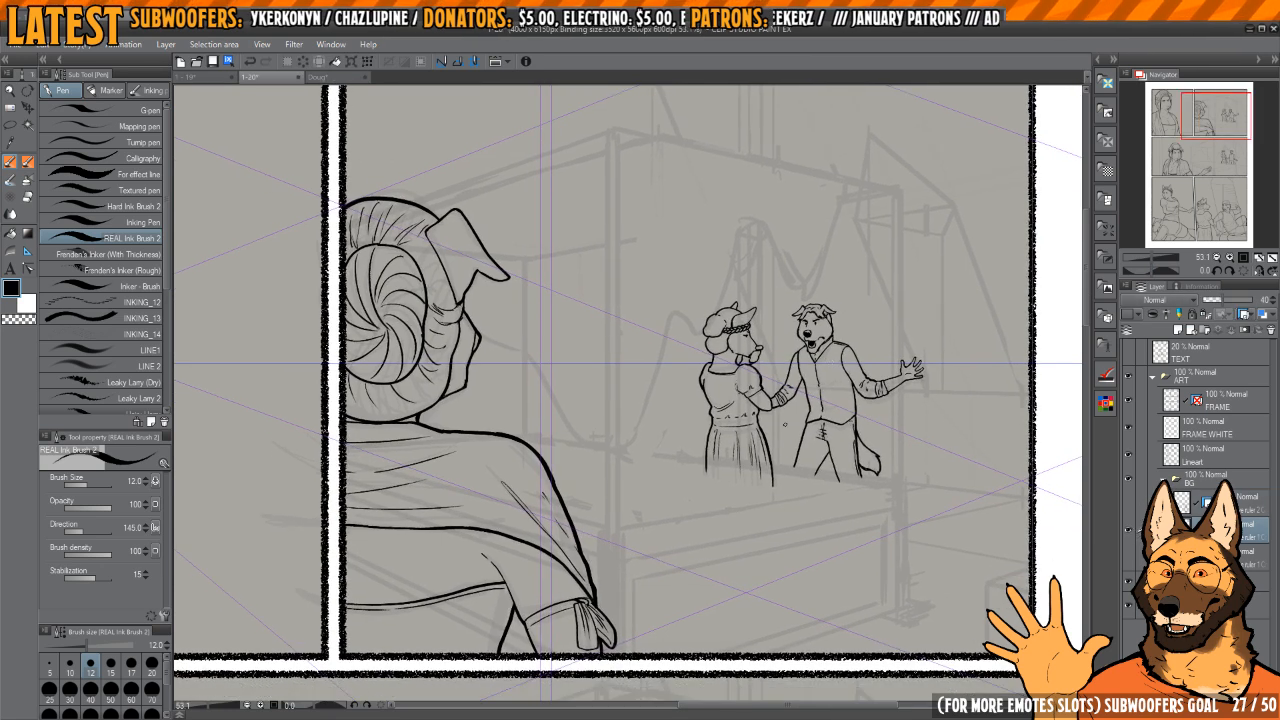
{"action": "left_click_drag", "start_coordinate": [697, 319], "coordinate": [752, 344]}
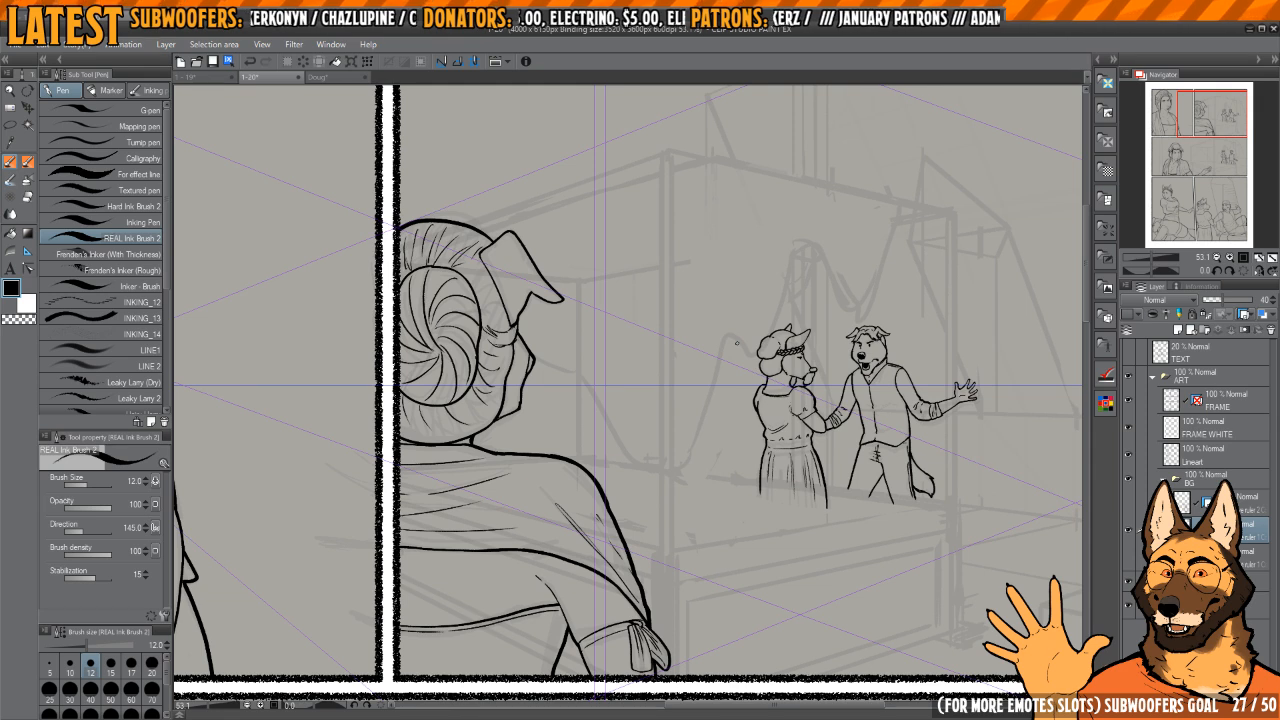
Step: Try to ink the stage's vertical corner post in the second panel, and undo the stroke
{"action": "left_click_drag", "start_coordinate": [683, 423], "coordinate": [691, 495]}
{"action": "mouse_move", "coordinate": [665, 338]}
{"action": "left_mouse_down"}
{"action": "mouse_move", "coordinate": [711, 294]}
{"action": "mouse_move", "coordinate": [703, 171]}
{"action": "mouse_move", "coordinate": [697, 540]}
{"action": "left_mouse_up"}
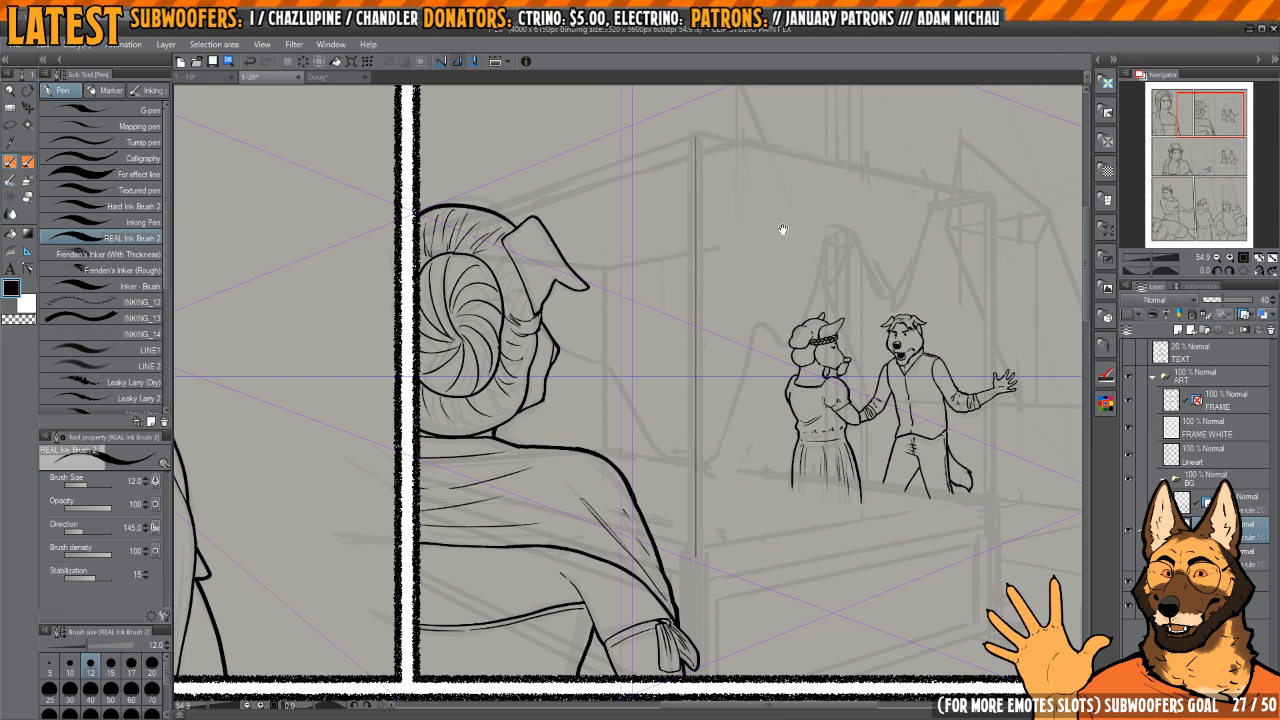
{"action": "left_click_drag", "start_coordinate": [783, 229], "coordinate": [780, 317]}
{"action": "mouse_move", "coordinate": [694, 251]}
{"action": "left_mouse_down"}
{"action": "mouse_move", "coordinate": [763, 245]}
{"action": "mouse_move", "coordinate": [708, 238]}
{"action": "left_mouse_up"}
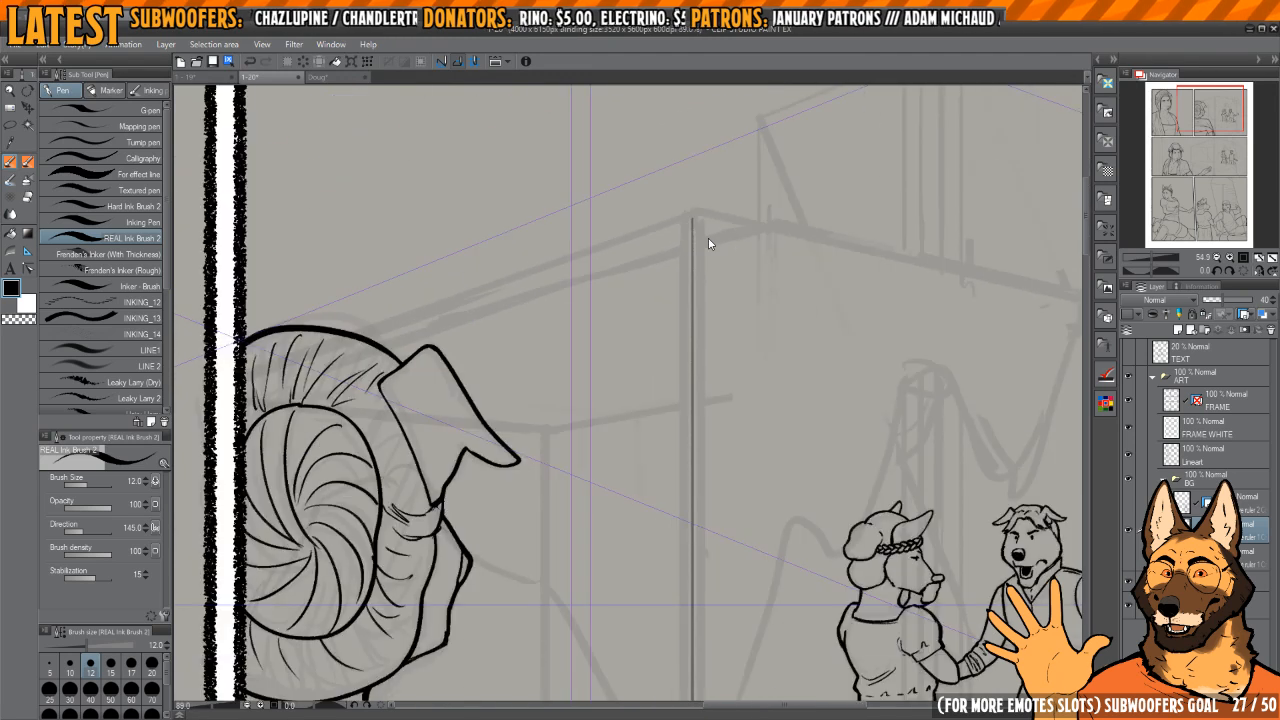
{"action": "key", "text": "ctrl+z"}
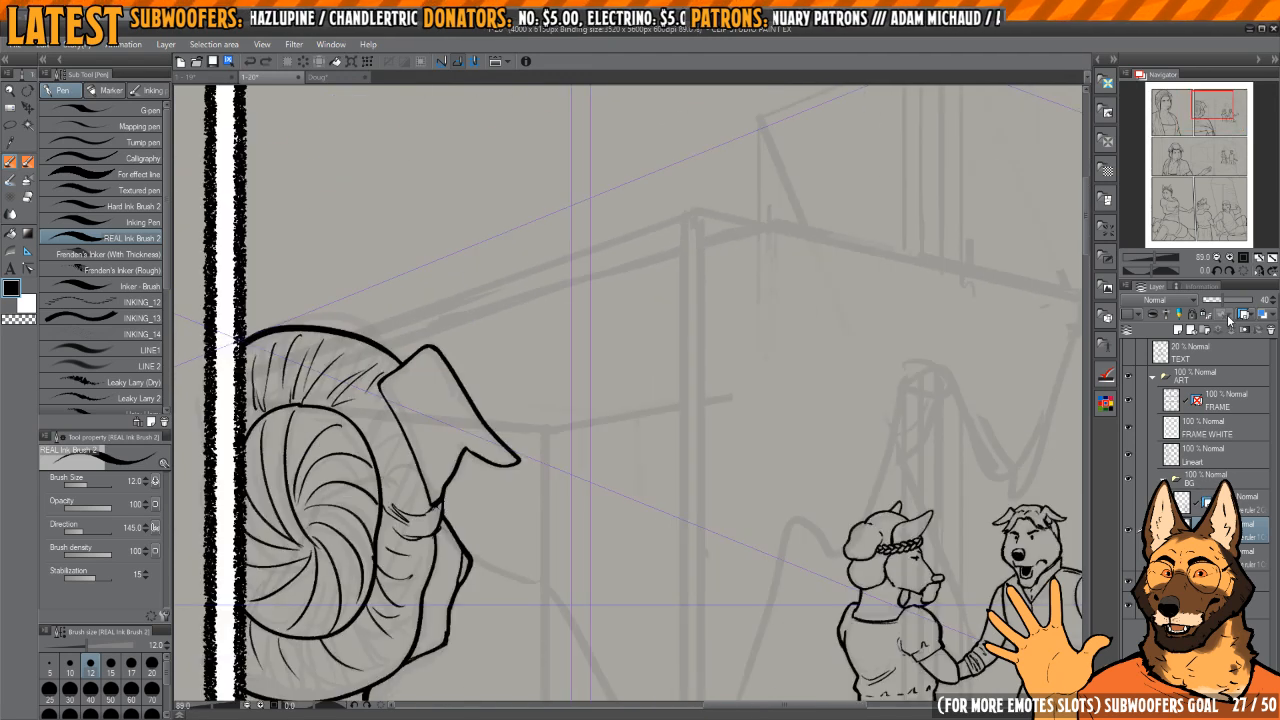
Step: Raise the opacity of the copied perspective ruler layers in the BG folder to 100%, and reselect the middle one
{"action": "left_click_drag", "start_coordinate": [862, 380], "coordinate": [838, 338]}
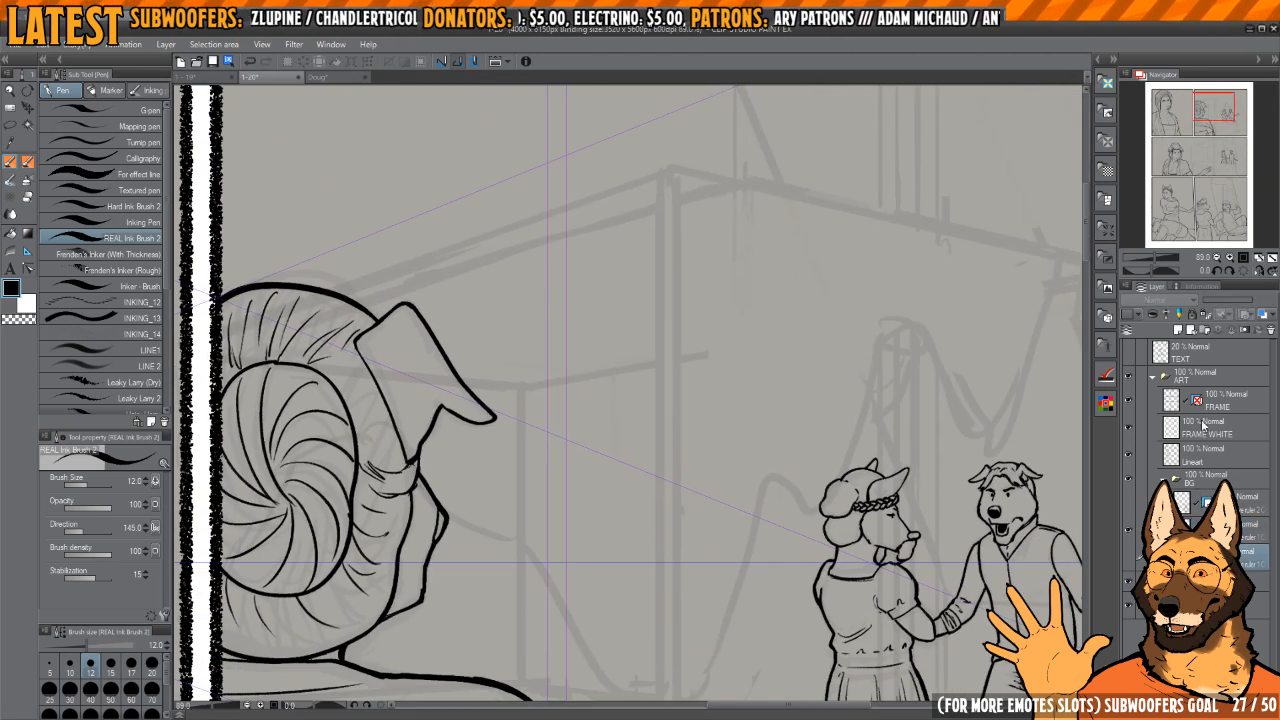
{"action": "left_click", "coordinate": [1129, 557]}
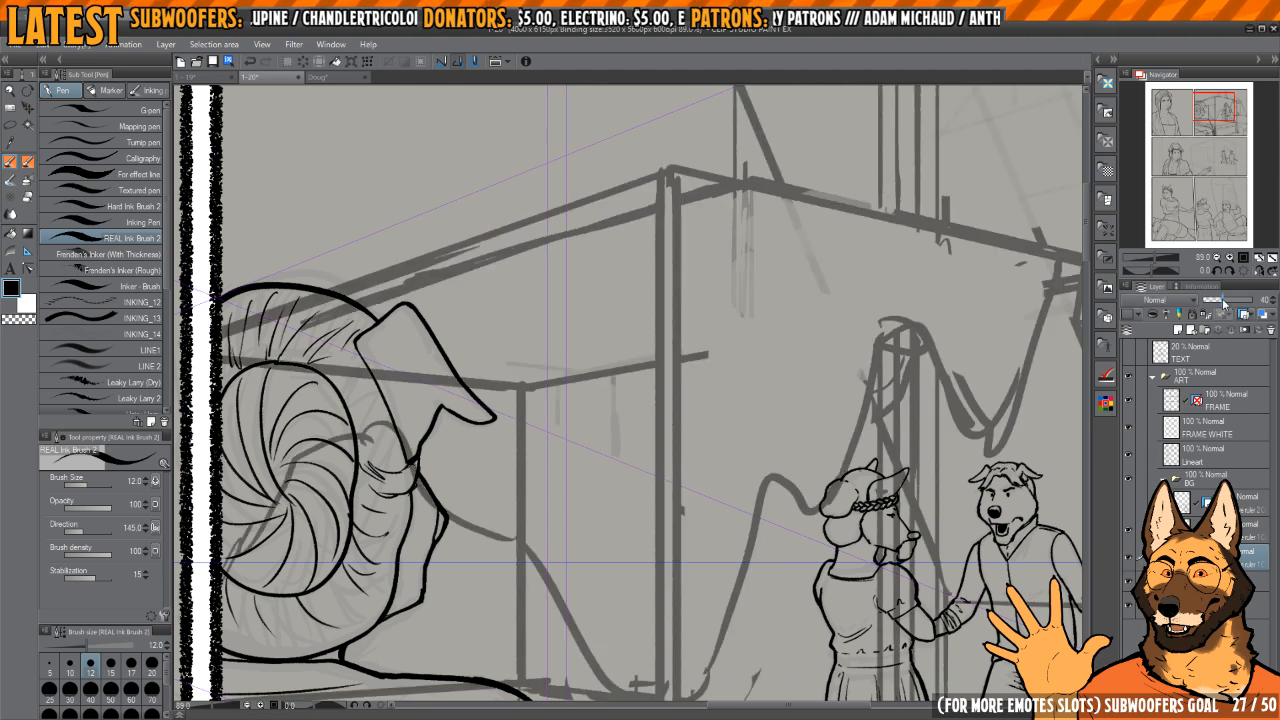
{"action": "left_click_drag", "start_coordinate": [1223, 303], "coordinate": [1255, 302]}
{"action": "left_click_drag", "start_coordinate": [980, 536], "coordinate": [954, 514]}
{"action": "mouse_move", "coordinate": [892, 433]}
{"action": "left_mouse_down"}
{"action": "mouse_move", "coordinate": [903, 594]}
{"action": "mouse_move", "coordinate": [855, 455]}
{"action": "mouse_move", "coordinate": [903, 455]}
{"action": "left_mouse_up"}
{"action": "left_click", "coordinate": [1129, 557]}
{"action": "left_click", "coordinate": [1200, 530]}
Step: Ink a straight vertical line for the stage's corner post in the middle panel, down to the panel's lower border
{"action": "left_click_drag", "start_coordinate": [766, 318], "coordinate": [729, 317]}
{"action": "left_click_drag", "start_coordinate": [729, 317], "coordinate": [798, 312]}
{"action": "left_click_drag", "start_coordinate": [800, 304], "coordinate": [751, 300]}
{"action": "left_click_drag", "start_coordinate": [735, 214], "coordinate": [727, 412]}
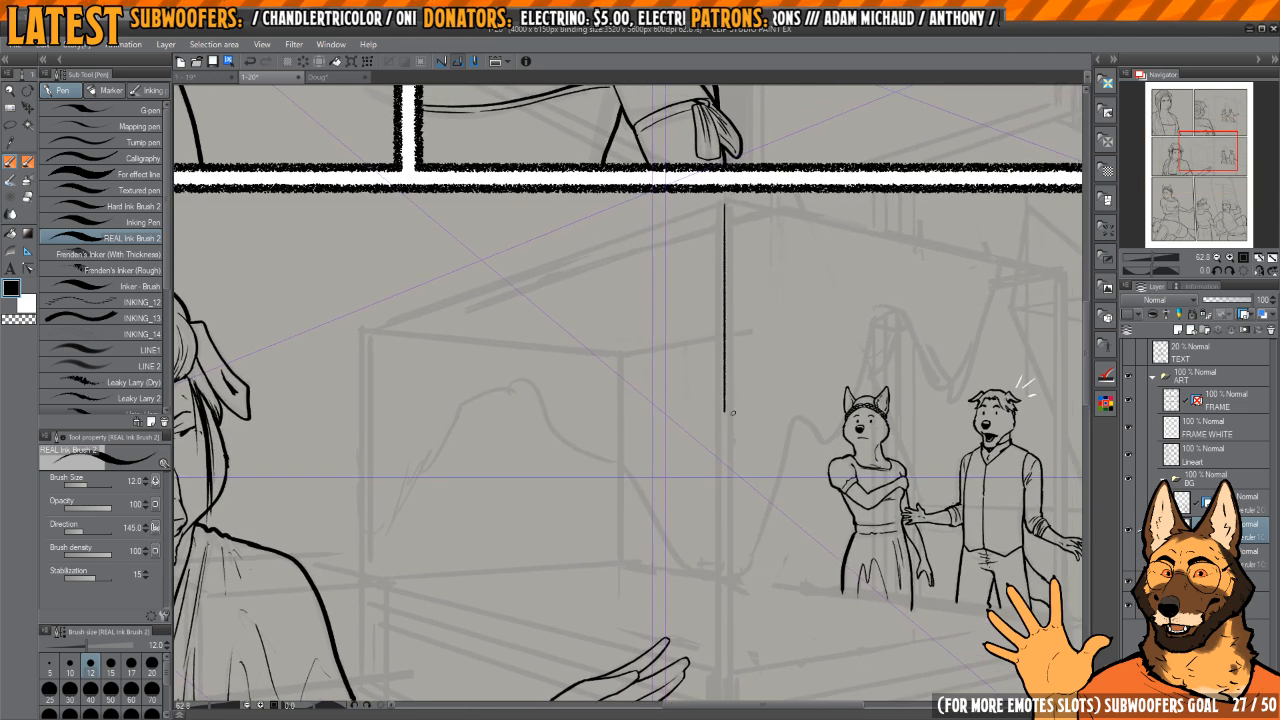
{"action": "left_click_drag", "start_coordinate": [745, 322], "coordinate": [706, 320]}
{"action": "key", "text": "ctrl+z"}
{"action": "left_click_drag", "start_coordinate": [715, 225], "coordinate": [714, 632]}
{"action": "left_click_drag", "start_coordinate": [718, 479], "coordinate": [815, 465]}
Step: Erase the lower end of the post line, and ink the post's right edge and a wider base down to the border
{"action": "key", "text": "e"}
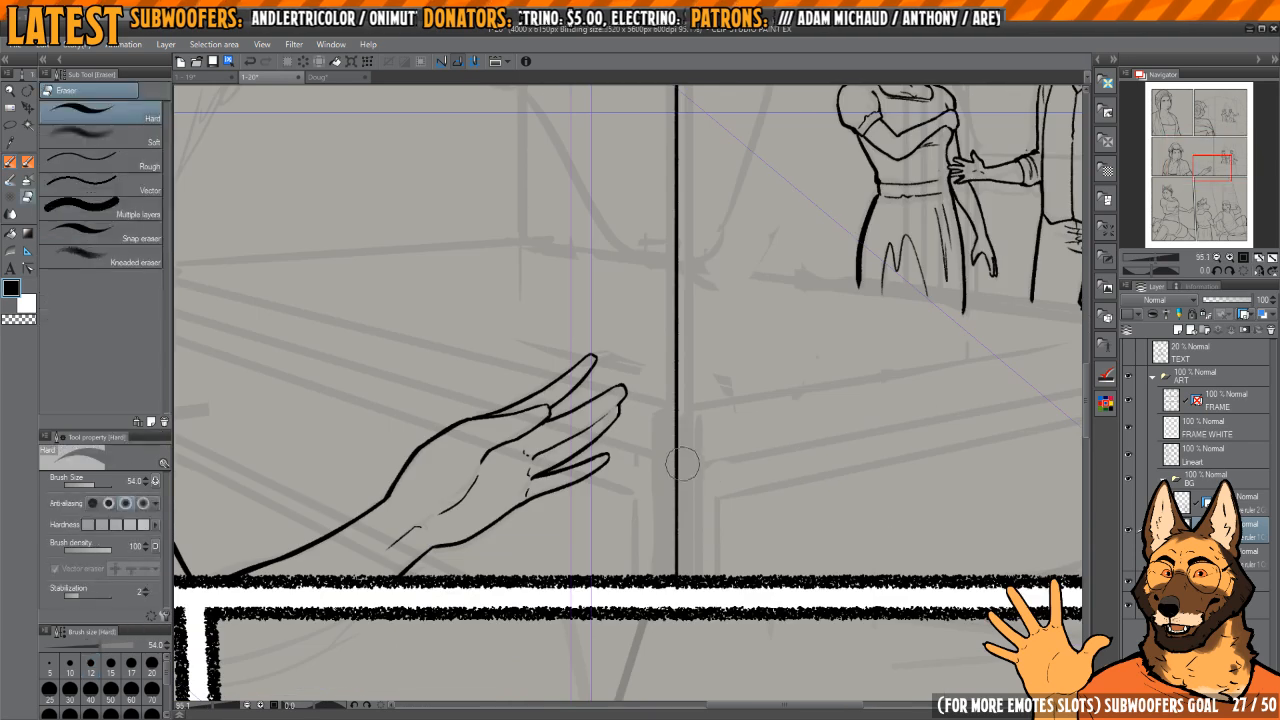
{"action": "left_click_drag", "start_coordinate": [680, 465], "coordinate": [677, 576]}
{"action": "key", "text": "p"}
{"action": "mouse_move", "coordinate": [683, 461]}
{"action": "left_mouse_down"}
{"action": "mouse_move", "coordinate": [750, 457]}
{"action": "mouse_move", "coordinate": [610, 460]}
{"action": "left_mouse_up"}
{"action": "left_click_drag", "start_coordinate": [725, 272], "coordinate": [688, 452]}
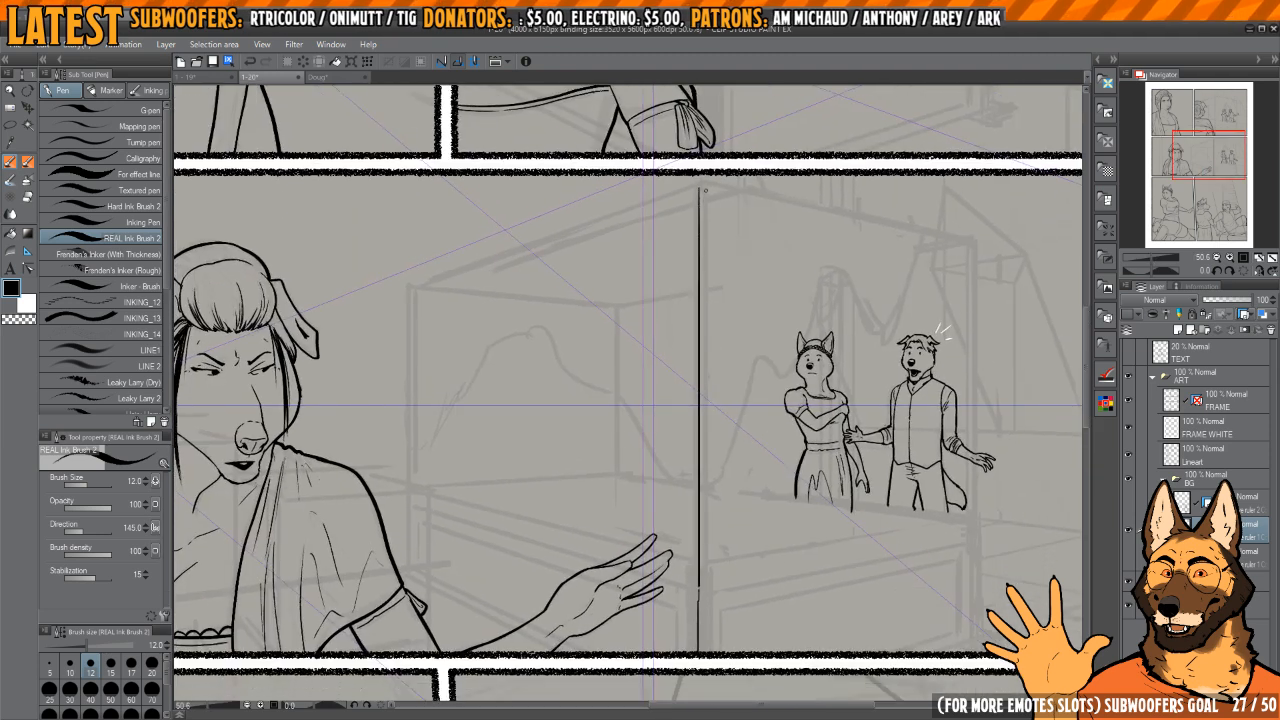
{"action": "left_click_drag", "start_coordinate": [711, 569], "coordinate": [688, 374]}
{"action": "mouse_move", "coordinate": [689, 406]}
{"action": "left_mouse_down"}
{"action": "mouse_move", "coordinate": [685, 453]}
{"action": "mouse_move", "coordinate": [679, 371]}
{"action": "mouse_move", "coordinate": [689, 556]}
{"action": "left_mouse_up"}
{"action": "mouse_move", "coordinate": [642, 448]}
{"action": "left_mouse_down"}
{"action": "mouse_move", "coordinate": [648, 436]}
{"action": "mouse_move", "coordinate": [692, 440]}
{"action": "mouse_move", "coordinate": [649, 557]}
{"action": "left_mouse_up"}
{"action": "scroll", "coordinate": [657, 381], "scroll_direction": "up", "scroll_amount": 2}
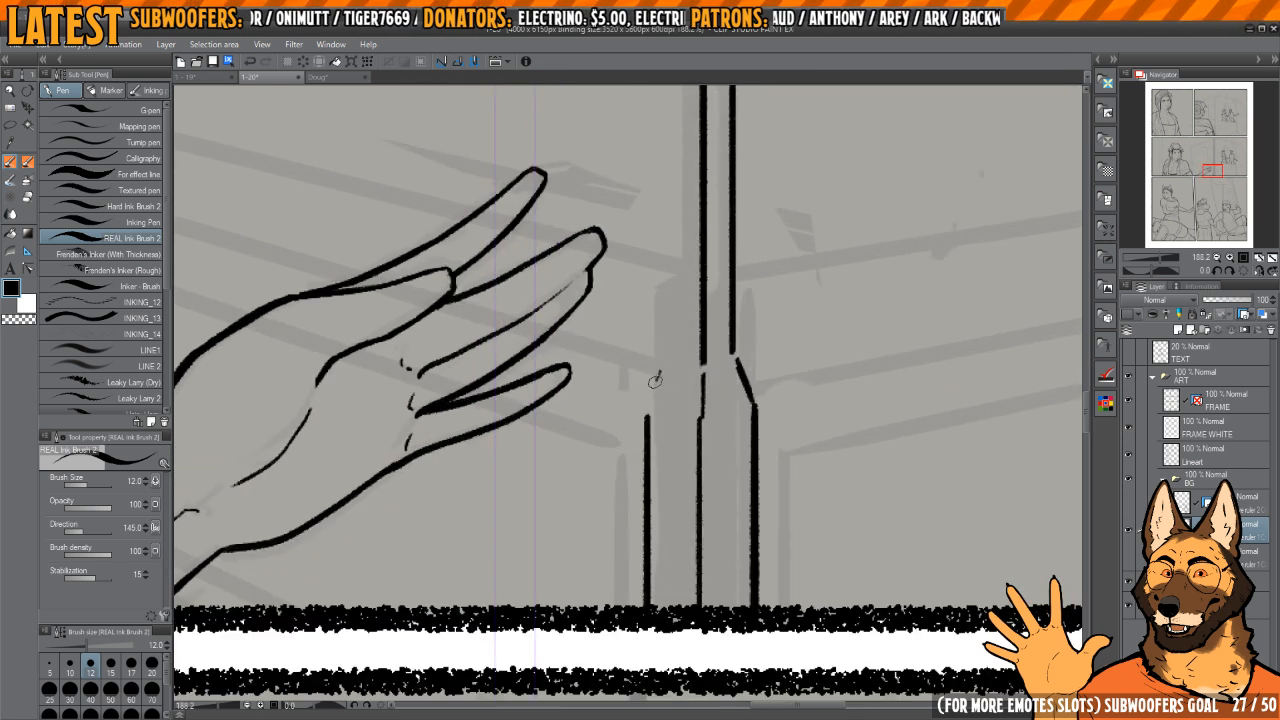
Step: Ink the post's left vertical edge parallel to its other two lines in the middle panel
{"action": "scroll", "coordinate": [660, 384], "scroll_direction": "down", "scroll_amount": 8}
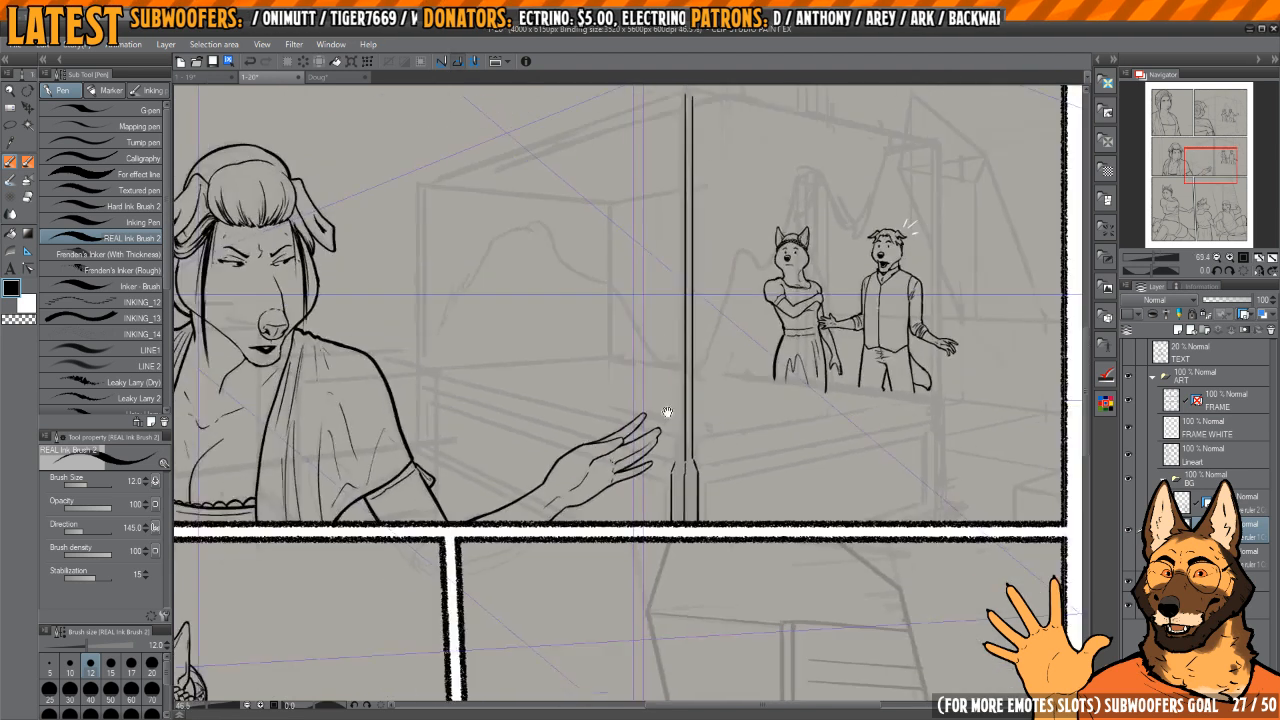
{"action": "left_click_drag", "start_coordinate": [682, 531], "coordinate": [682, 282]}
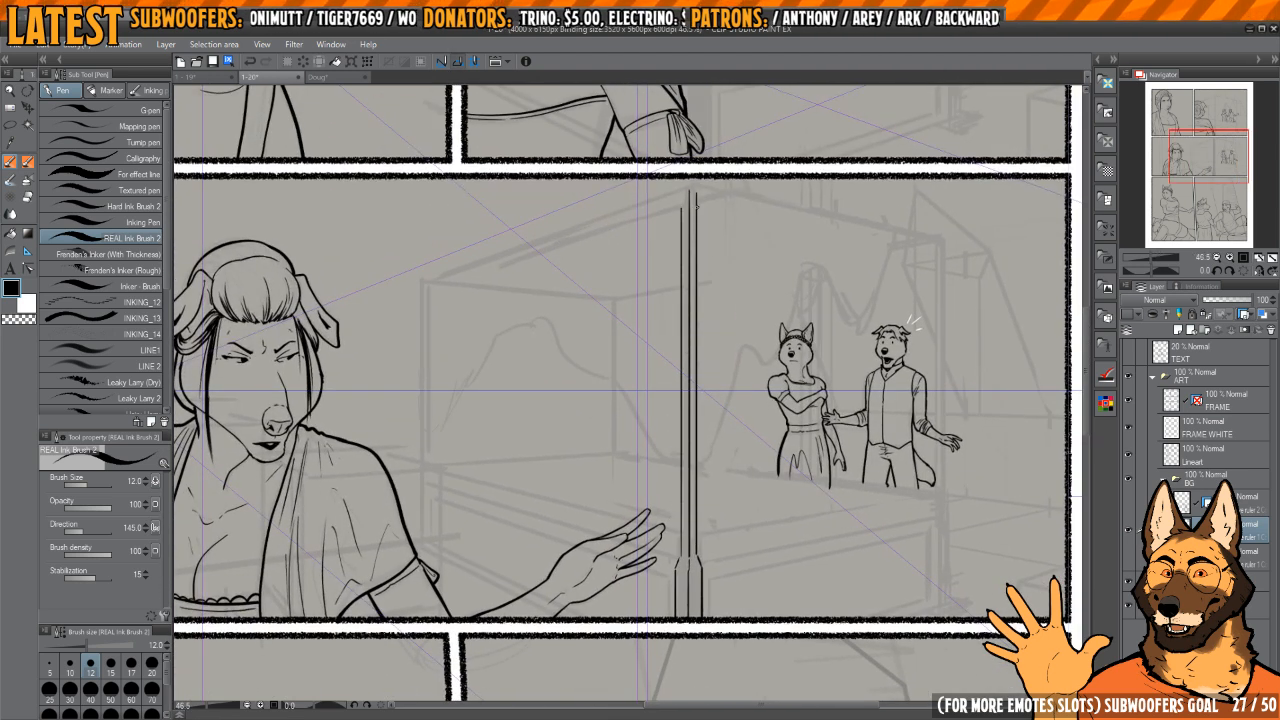
{"action": "key", "text": "ctrl+z"}
{"action": "left_click_drag", "start_coordinate": [682, 216], "coordinate": [684, 454]}
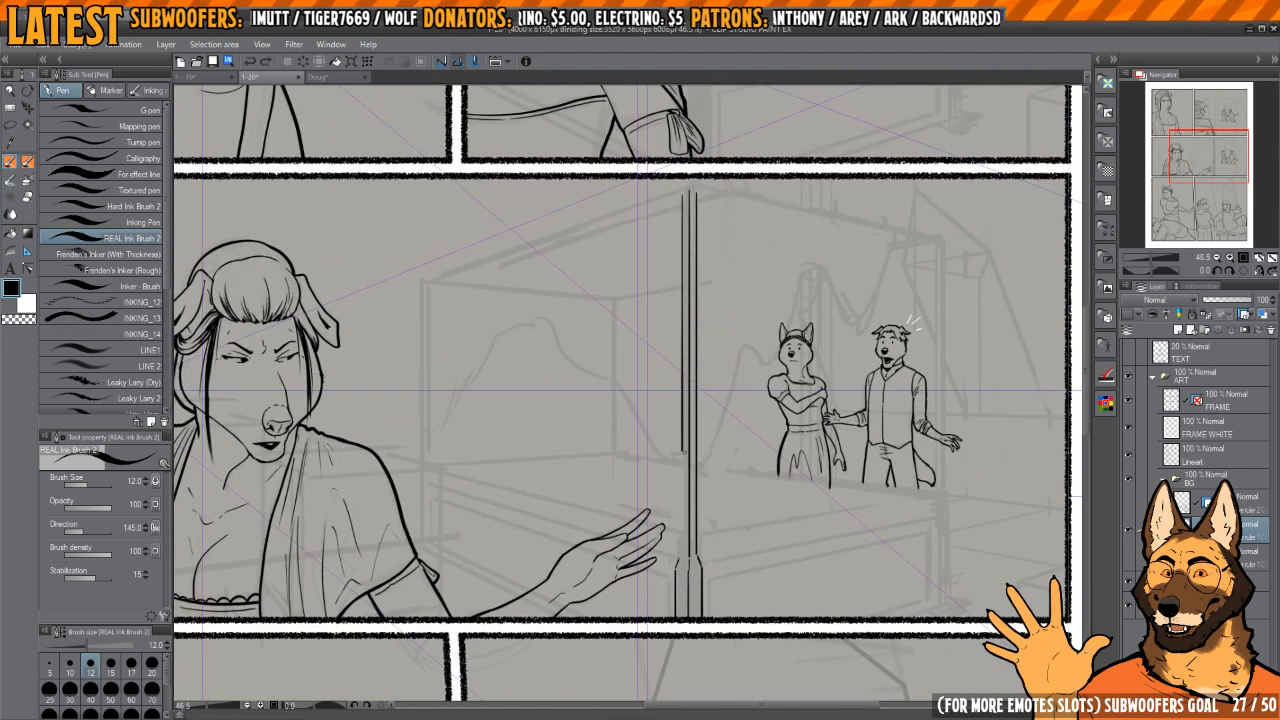
{"action": "left_click_drag", "start_coordinate": [690, 556], "coordinate": [695, 318]}
Step: Ink the slanted shoulder joining the post's left edge to its wider base
{"action": "key", "text": "c"}
{"action": "mouse_move", "coordinate": [675, 368]}
{"action": "left_mouse_down"}
{"action": "mouse_move", "coordinate": [675, 348]}
{"action": "mouse_move", "coordinate": [638, 416]}
{"action": "mouse_move", "coordinate": [699, 422]}
{"action": "mouse_move", "coordinate": [679, 437]}
{"action": "mouse_move", "coordinate": [709, 460]}
{"action": "left_mouse_up"}
{"action": "key", "text": "c"}
{"action": "key", "text": "ctrl+z"}
{"action": "key", "text": "ctrl+z"}
{"action": "left_click_drag", "start_coordinate": [701, 402], "coordinate": [697, 398]}
Step: Erase the two outer vertical edges of the post's base
{"action": "key", "text": "e"}
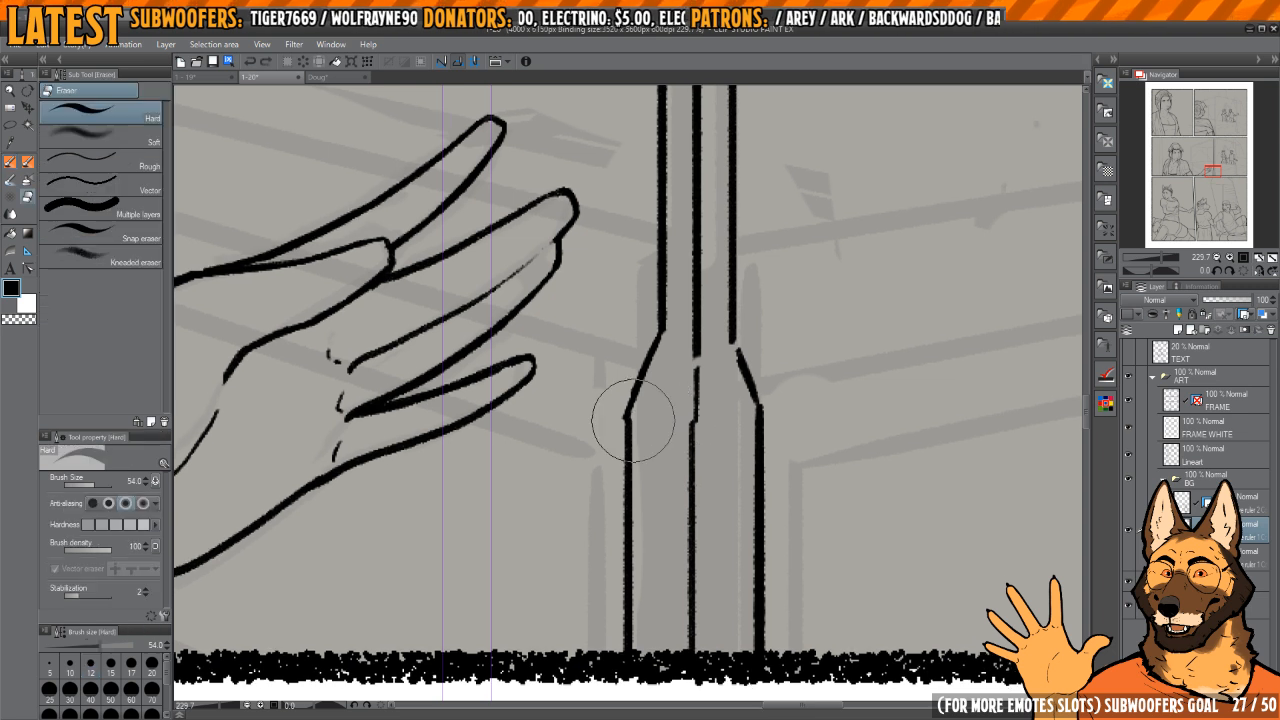
{"action": "mouse_move", "coordinate": [627, 417]}
{"action": "left_mouse_down"}
{"action": "mouse_move", "coordinate": [622, 574]}
{"action": "mouse_move", "coordinate": [637, 600]}
{"action": "left_mouse_up"}
{"action": "left_click_drag", "start_coordinate": [757, 388], "coordinate": [760, 690]}
{"action": "key", "text": "p"}
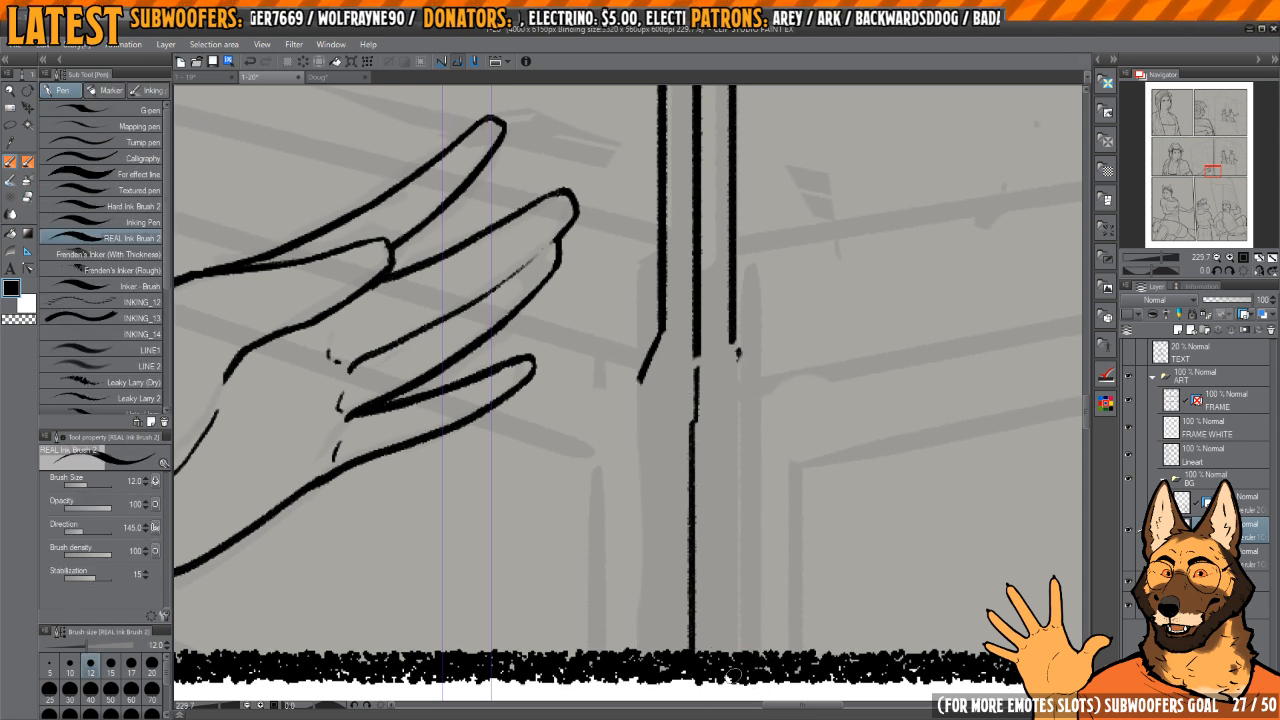
Step: Ink the outer and inner V-shaped lines of an angled collar where the post meets its base
{"action": "mouse_move", "coordinate": [675, 404]}
{"action": "left_mouse_down"}
{"action": "mouse_move", "coordinate": [702, 468]}
{"action": "mouse_move", "coordinate": [763, 411]}
{"action": "left_mouse_up"}
{"action": "key", "text": "ctrl+z"}
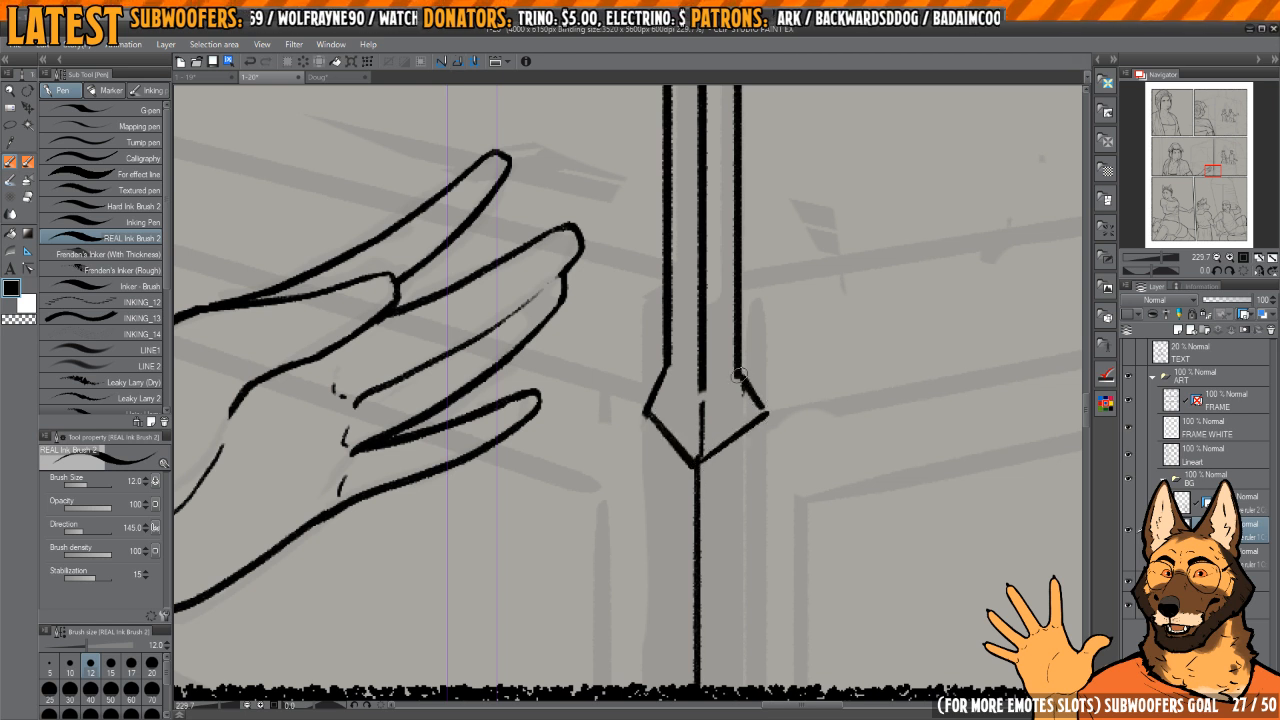
{"action": "scroll", "coordinate": [726, 407], "scroll_direction": "up", "scroll_amount": 2}
{"action": "mouse_move", "coordinate": [662, 394]}
{"action": "left_mouse_down"}
{"action": "mouse_move", "coordinate": [704, 440]}
{"action": "mouse_move", "coordinate": [752, 413]}
{"action": "left_mouse_up"}
{"action": "key", "text": "ctrl+z"}
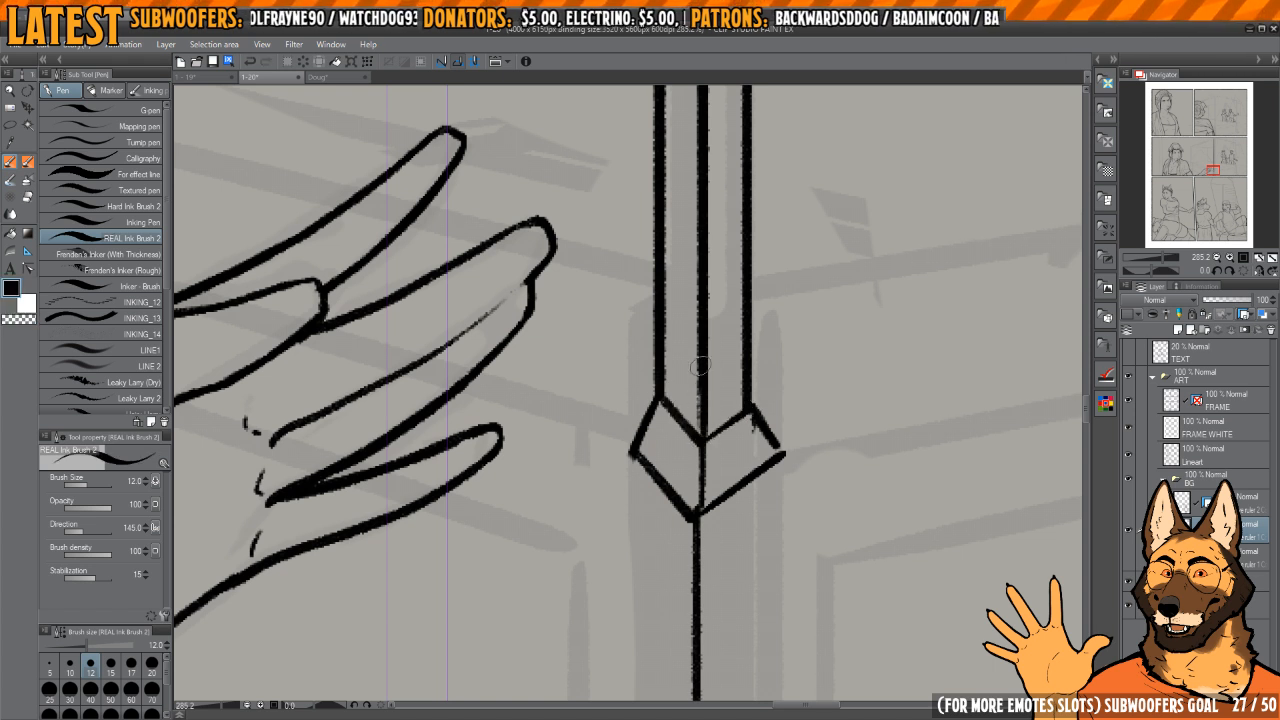
Step: Trim the base's centre line just below the collar's point using the pen with transparent colour
{"action": "scroll", "coordinate": [706, 438], "scroll_direction": "down", "scroll_amount": 2}
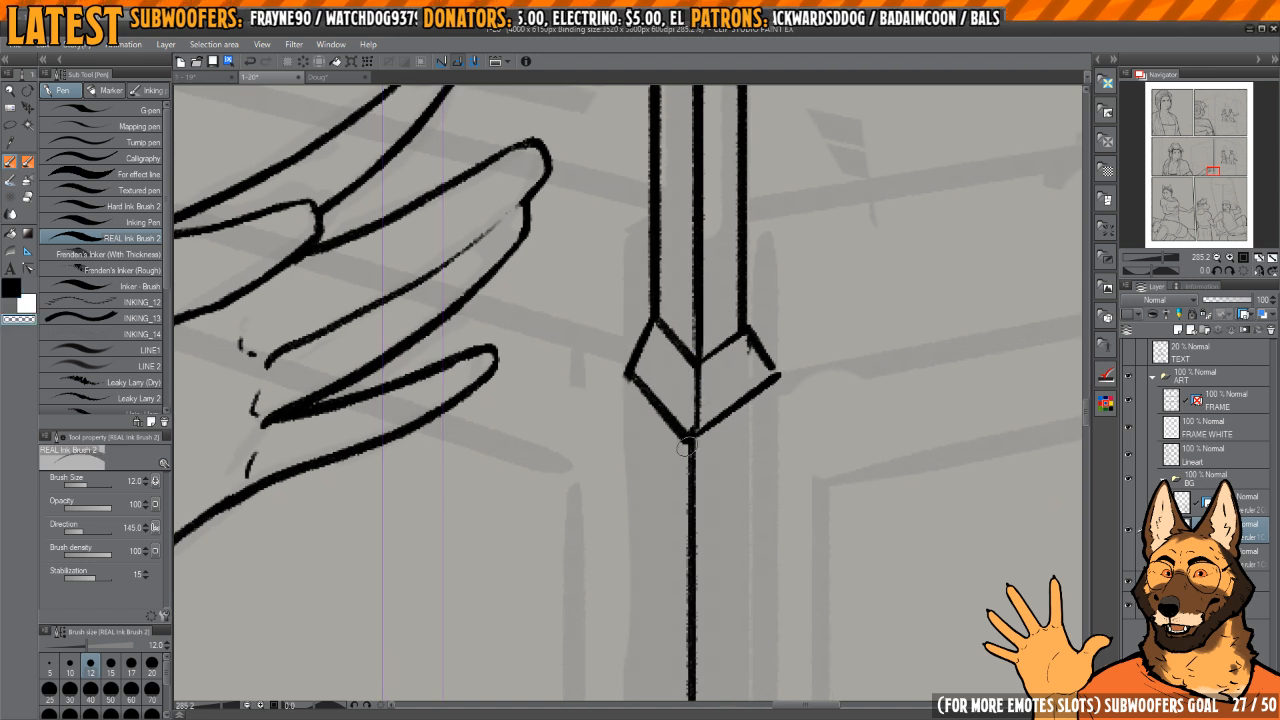
{"action": "mouse_move", "coordinate": [627, 382]}
{"action": "left_mouse_down"}
{"action": "mouse_move", "coordinate": [712, 473]}
{"action": "mouse_move", "coordinate": [674, 424]}
{"action": "mouse_move", "coordinate": [685, 438]}
{"action": "mouse_move", "coordinate": [770, 391]}
{"action": "mouse_move", "coordinate": [704, 438]}
{"action": "mouse_move", "coordinate": [815, 355]}
{"action": "left_mouse_up"}
{"action": "key", "text": "c"}
{"action": "key", "text": "ctrl+z"}
{"action": "scroll", "coordinate": [710, 428], "scroll_direction": "up", "scroll_amount": 2}
{"action": "key", "text": "ctrl+z"}
{"action": "key", "text": "c"}
{"action": "left_click_drag", "start_coordinate": [704, 455], "coordinate": [811, 372]}
Step: Thin and re-ink the lower right edge of the collar so it meets the point cleanly
{"action": "key", "text": "h"}
{"action": "left_click_drag", "start_coordinate": [669, 388], "coordinate": [818, 451]}
{"action": "left_click_drag", "start_coordinate": [578, 421], "coordinate": [727, 515]}
{"action": "key", "text": "h"}
{"action": "left_click_drag", "start_coordinate": [711, 437], "coordinate": [812, 408]}
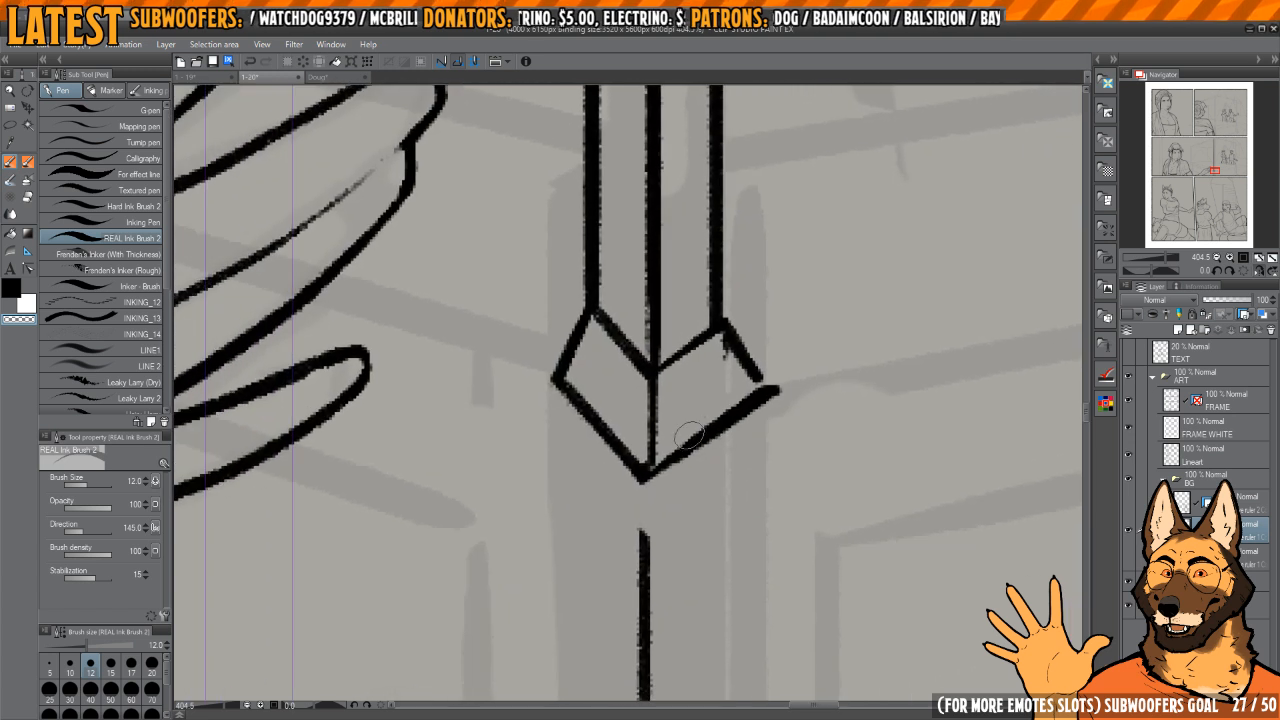
{"action": "left_click_drag", "start_coordinate": [666, 457], "coordinate": [754, 390]}
{"action": "key", "text": "c"}
{"action": "left_click_drag", "start_coordinate": [648, 482], "coordinate": [775, 392]}
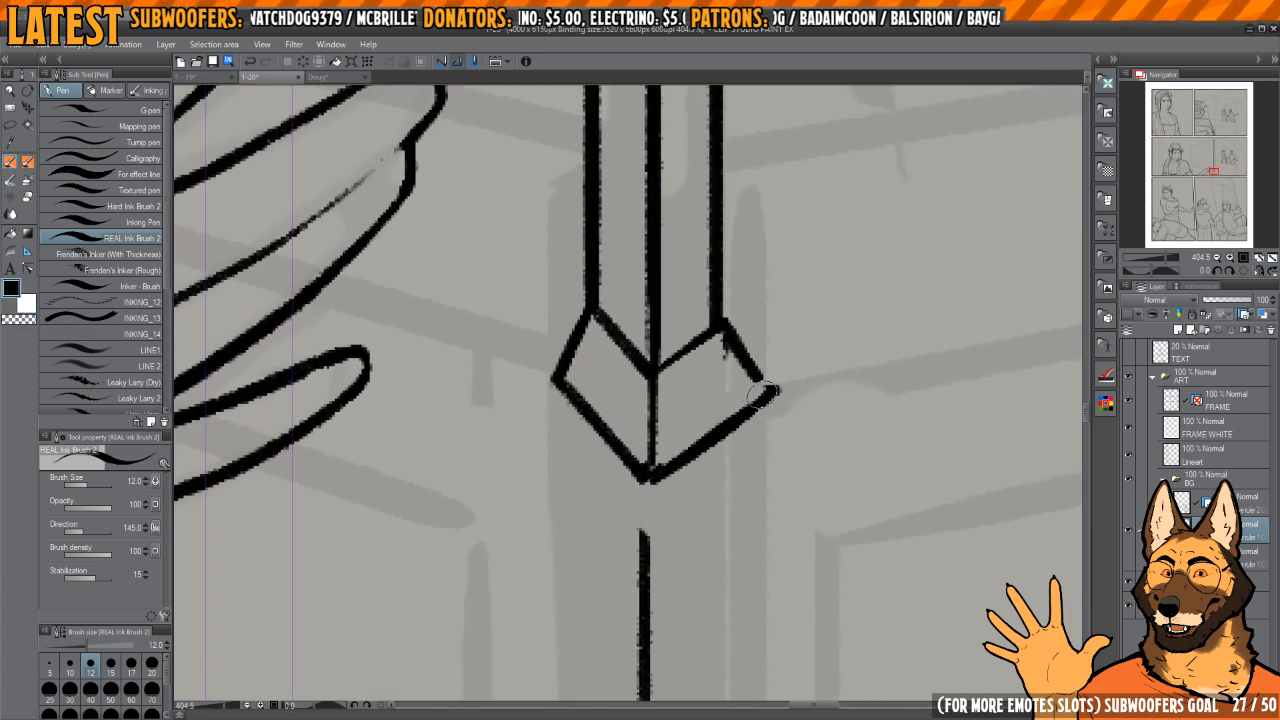
{"action": "left_click_drag", "start_coordinate": [650, 477], "coordinate": [615, 425]}
Step: Remove the stray marks at the collar's upper right corner and re-ink its right shoulder edge
{"action": "key", "text": "h"}
{"action": "key", "text": "h"}
{"action": "mouse_move", "coordinate": [688, 371]}
{"action": "left_mouse_down"}
{"action": "mouse_move", "coordinate": [684, 395]}
{"action": "mouse_move", "coordinate": [742, 402]}
{"action": "left_mouse_up"}
{"action": "key", "text": "c"}
{"action": "left_click_drag", "start_coordinate": [729, 352], "coordinate": [757, 406]}
{"action": "key", "text": "c"}
{"action": "left_click_drag", "start_coordinate": [715, 344], "coordinate": [762, 408]}
Step: Ink the base's left, centre and right vertical edges from the collar down to the panel border
{"action": "mouse_move", "coordinate": [718, 340]}
{"action": "left_mouse_down"}
{"action": "mouse_move", "coordinate": [741, 384]}
{"action": "mouse_move", "coordinate": [685, 405]}
{"action": "mouse_move", "coordinate": [761, 324]}
{"action": "mouse_move", "coordinate": [722, 329]}
{"action": "mouse_move", "coordinate": [673, 362]}
{"action": "mouse_move", "coordinate": [659, 572]}
{"action": "left_mouse_up"}
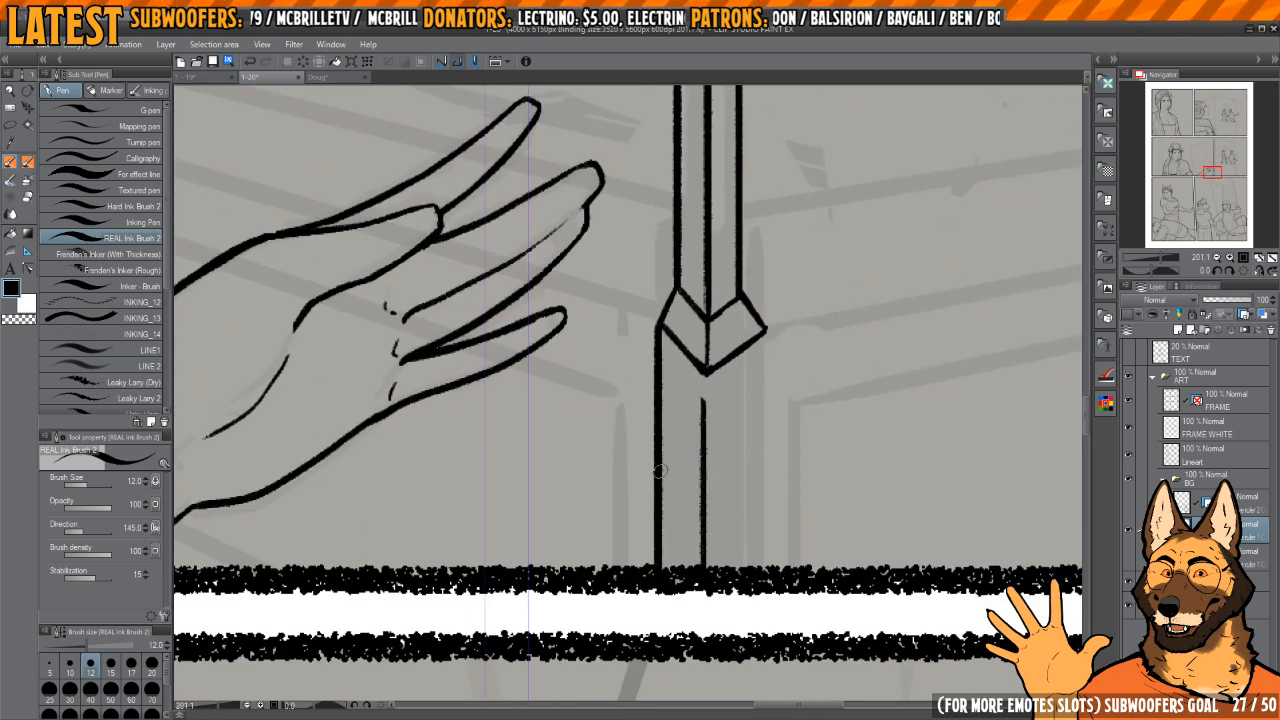
{"action": "key", "text": "ctrl+z"}
{"action": "left_click_drag", "start_coordinate": [658, 320], "coordinate": [659, 572]}
{"action": "key", "text": "ctrl+z"}
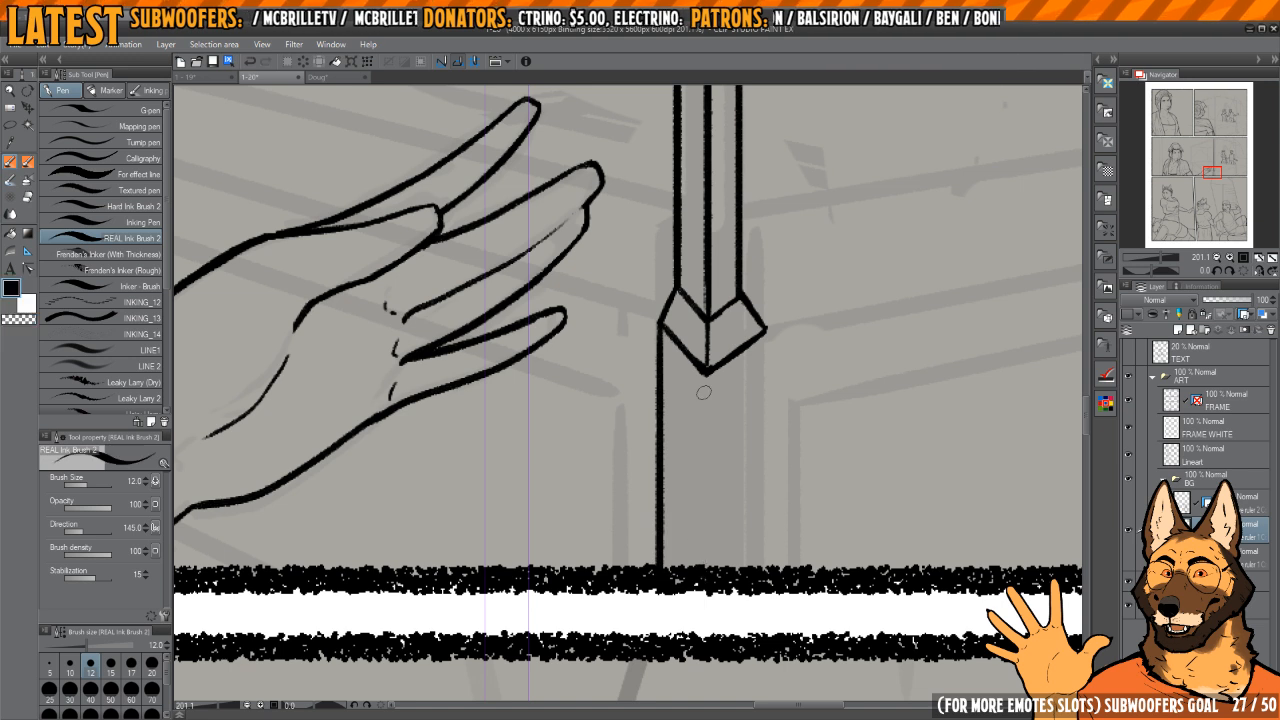
{"action": "left_click_drag", "start_coordinate": [705, 370], "coordinate": [708, 556]}
{"action": "left_click_drag", "start_coordinate": [765, 334], "coordinate": [767, 571]}
{"action": "mouse_move", "coordinate": [786, 514]}
{"action": "left_mouse_down"}
{"action": "mouse_move", "coordinate": [723, 461]}
{"action": "mouse_move", "coordinate": [906, 384]}
{"action": "mouse_move", "coordinate": [829, 386]}
{"action": "mouse_move", "coordinate": [893, 359]}
{"action": "mouse_move", "coordinate": [828, 336]}
{"action": "left_mouse_up"}
Step: Try a straight diagonal line from beside the post's collar up towards the standing couple
{"action": "left_click_drag", "start_coordinate": [643, 442], "coordinate": [818, 312]}
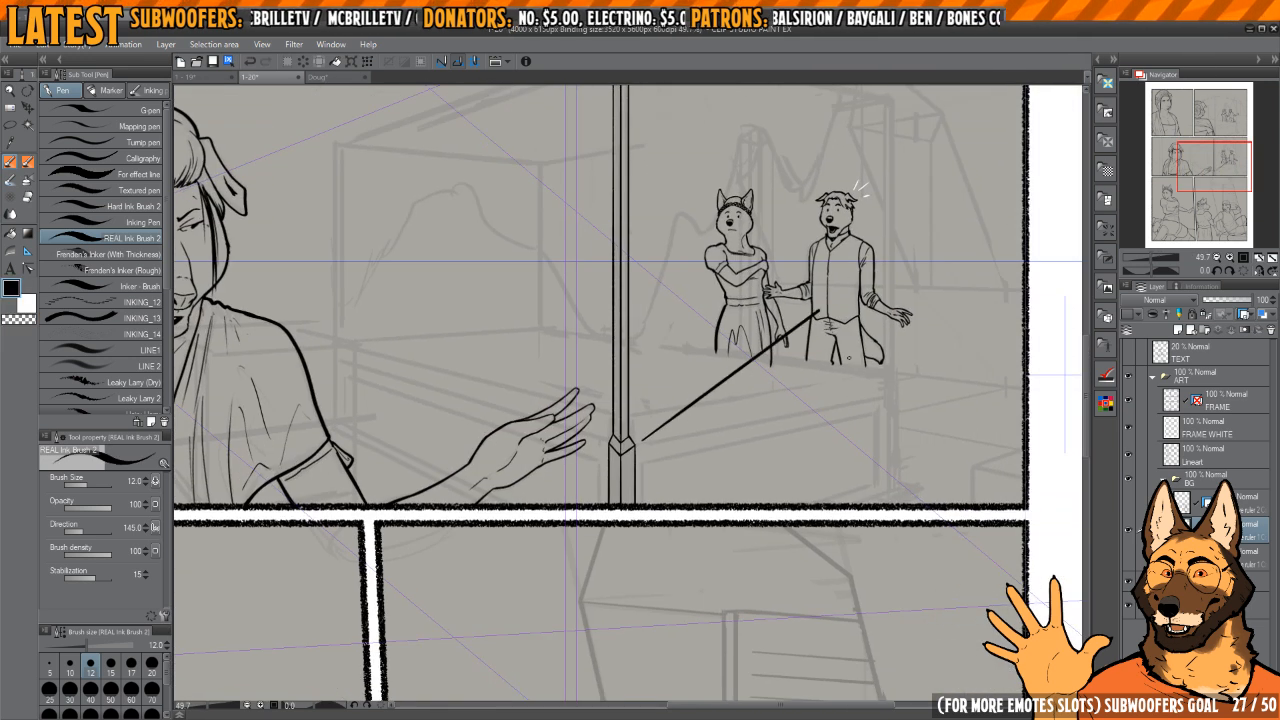
{"action": "scroll", "coordinate": [818, 312], "scroll_direction": "down", "scroll_amount": 3}
{"action": "scroll", "coordinate": [700, 475], "scroll_direction": "up", "scroll_amount": 5}
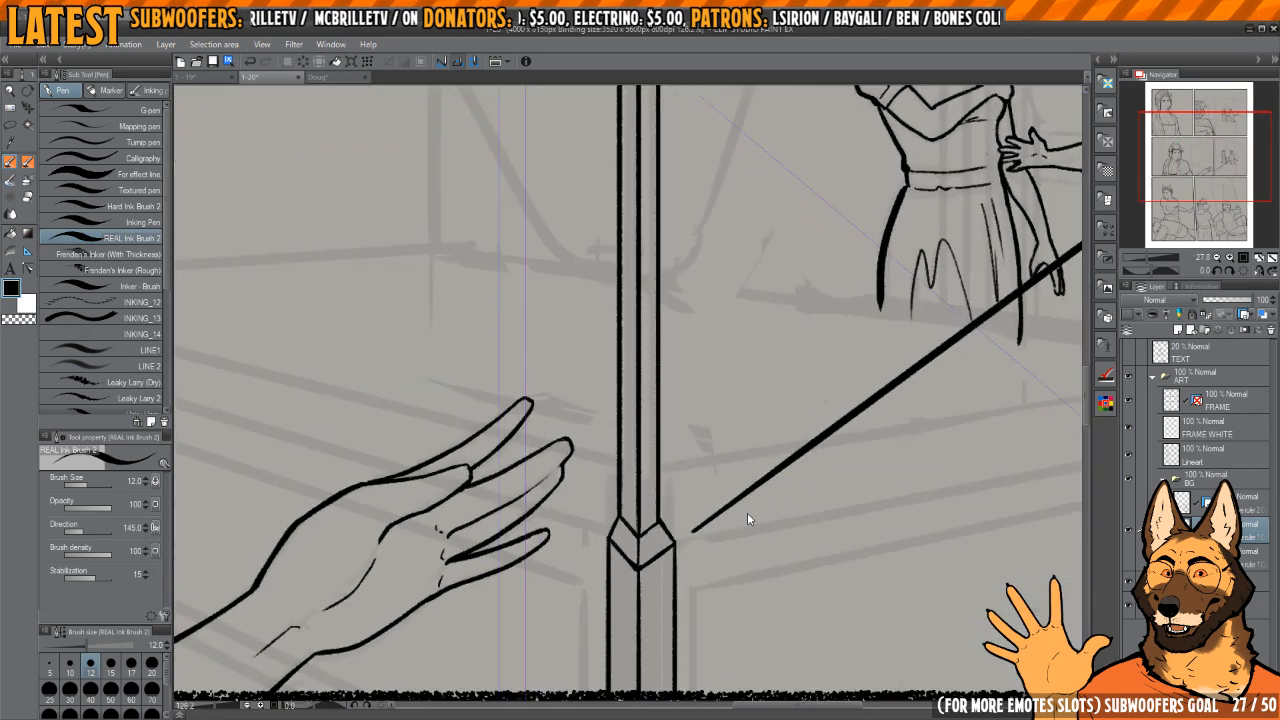
Step: Erase the angled collar between the post's shaft and its base
{"action": "key", "text": "e"}
{"action": "left_click_drag", "start_coordinate": [615, 510], "coordinate": [700, 530]}
{"action": "scroll", "coordinate": [660, 525], "scroll_direction": "down", "scroll_amount": 4}
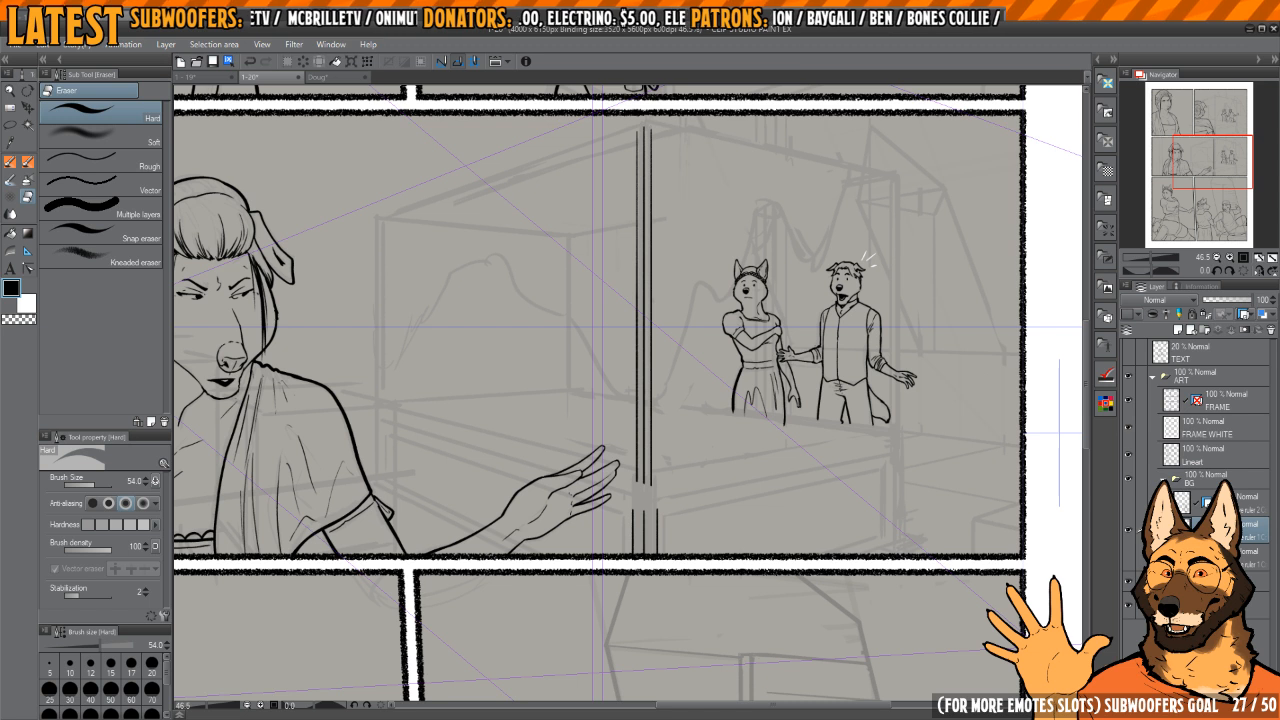
Step: Check the BG ruler layer's visibility, and toggle the perspective sketch layers in the SKETCH folder to hide the bottom panel's sketch
{"action": "left_click", "coordinate": [1129, 532]}
{"action": "left_click", "coordinate": [1129, 532]}
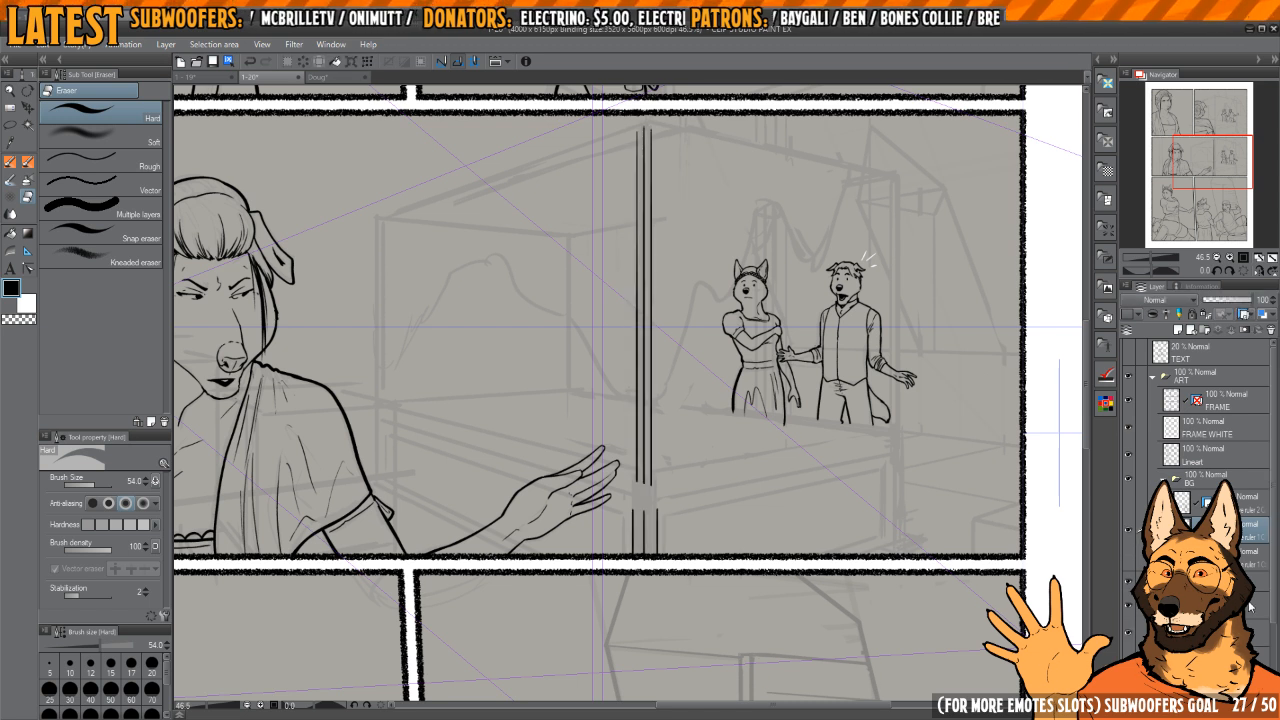
{"action": "scroll", "coordinate": [1248, 606], "scroll_direction": "down", "scroll_amount": 3}
{"action": "left_click", "coordinate": [1129, 592]}
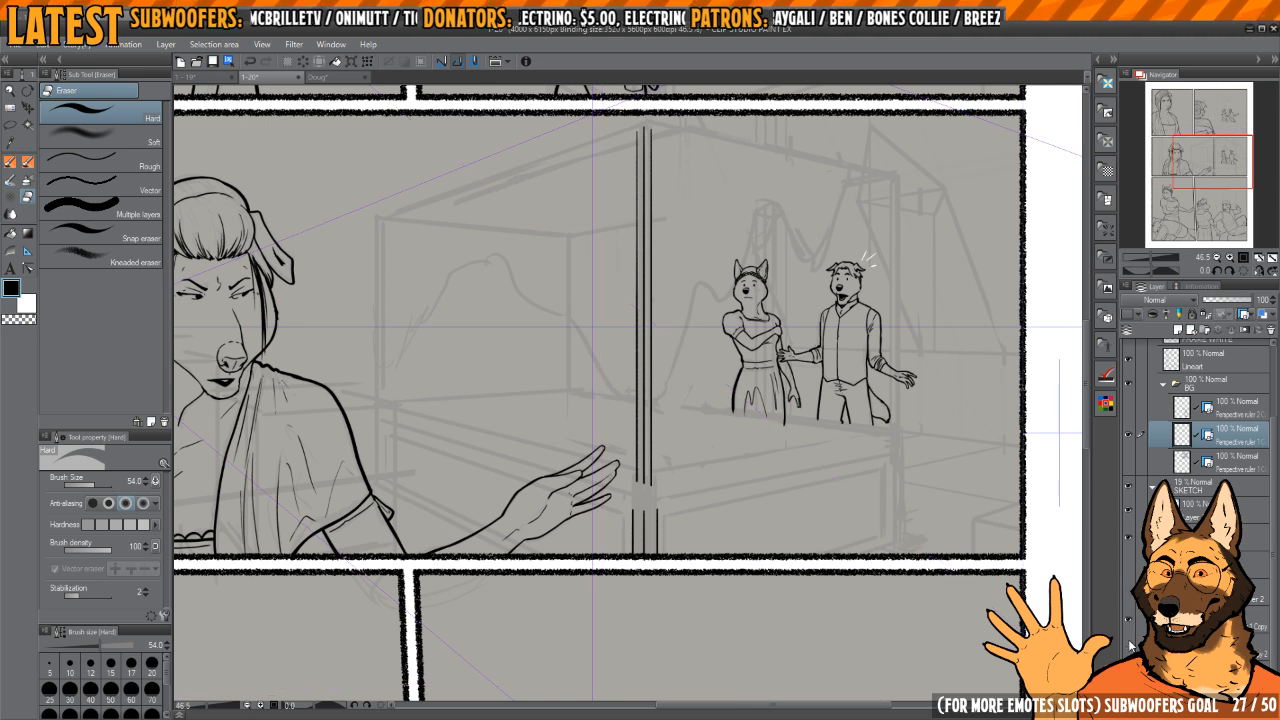
{"action": "left_click", "coordinate": [1131, 624]}
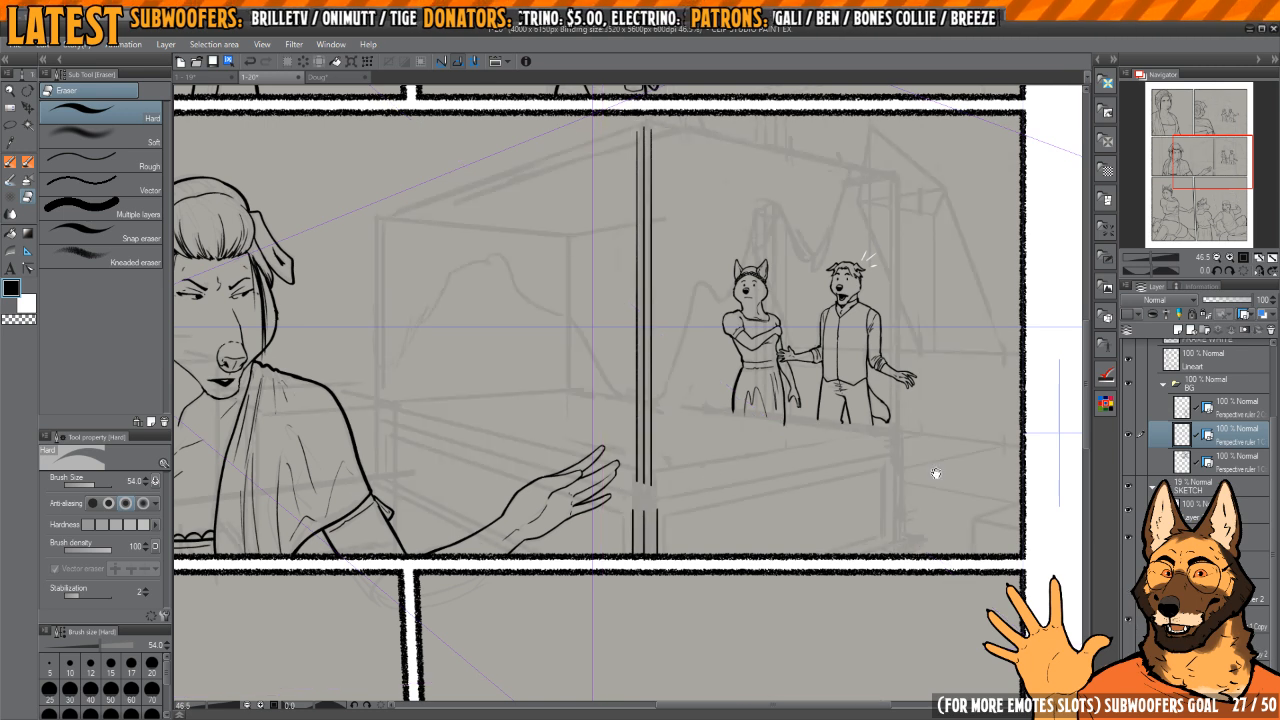
Step: Ink the V-shaped top edge of the post's base using REAL Ink Brush 2 at size 12
{"action": "mouse_move", "coordinate": [637, 495]}
{"action": "left_mouse_down"}
{"action": "mouse_move", "coordinate": [643, 471]}
{"action": "mouse_move", "coordinate": [724, 427]}
{"action": "left_mouse_up"}
{"action": "key", "text": "p"}
{"action": "left_click_drag", "start_coordinate": [661, 463], "coordinate": [642, 459]}
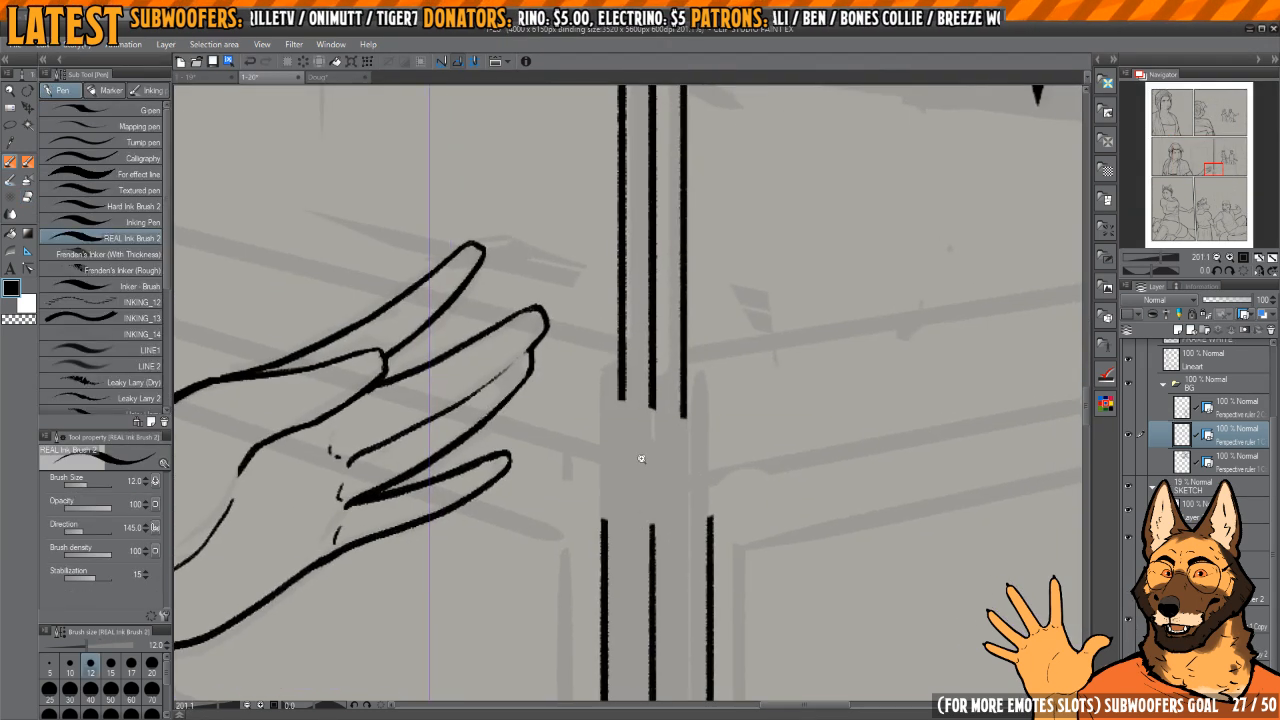
{"action": "scroll", "coordinate": [641, 458], "scroll_direction": "up", "scroll_amount": 2}
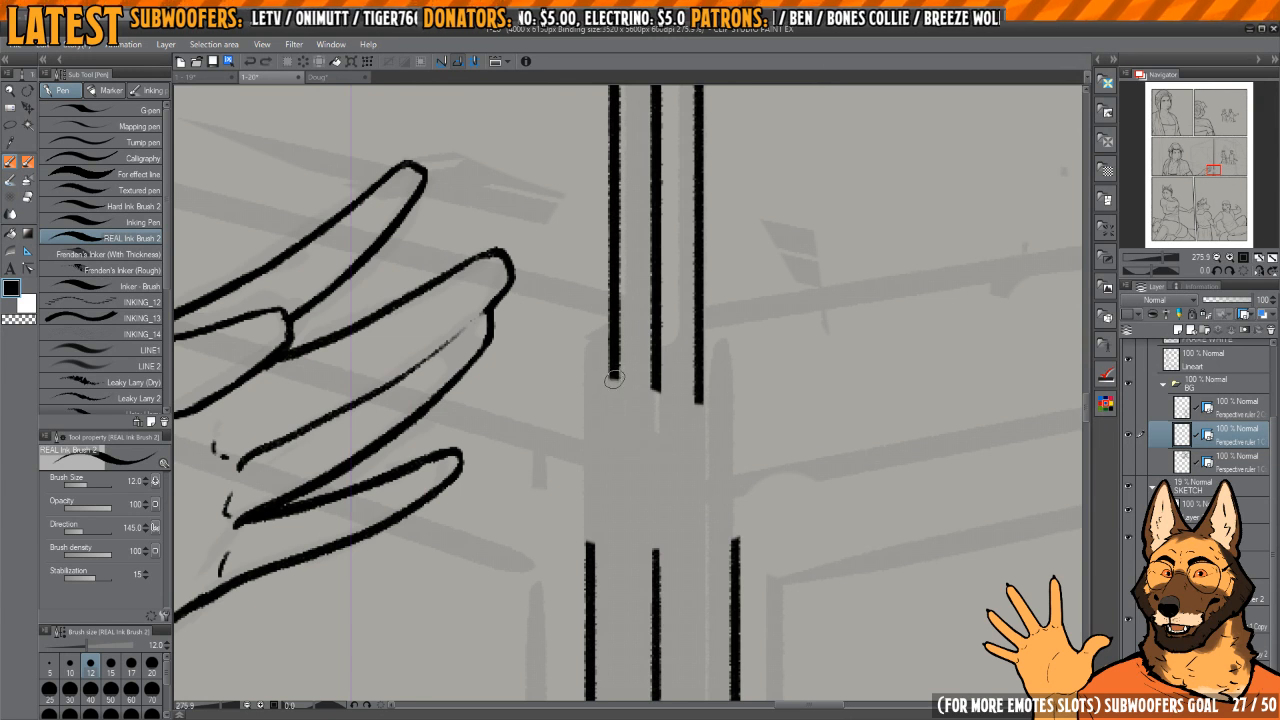
{"action": "left_click_drag", "start_coordinate": [611, 391], "coordinate": [610, 422]}
{"action": "left_click_drag", "start_coordinate": [591, 569], "coordinate": [590, 471]}
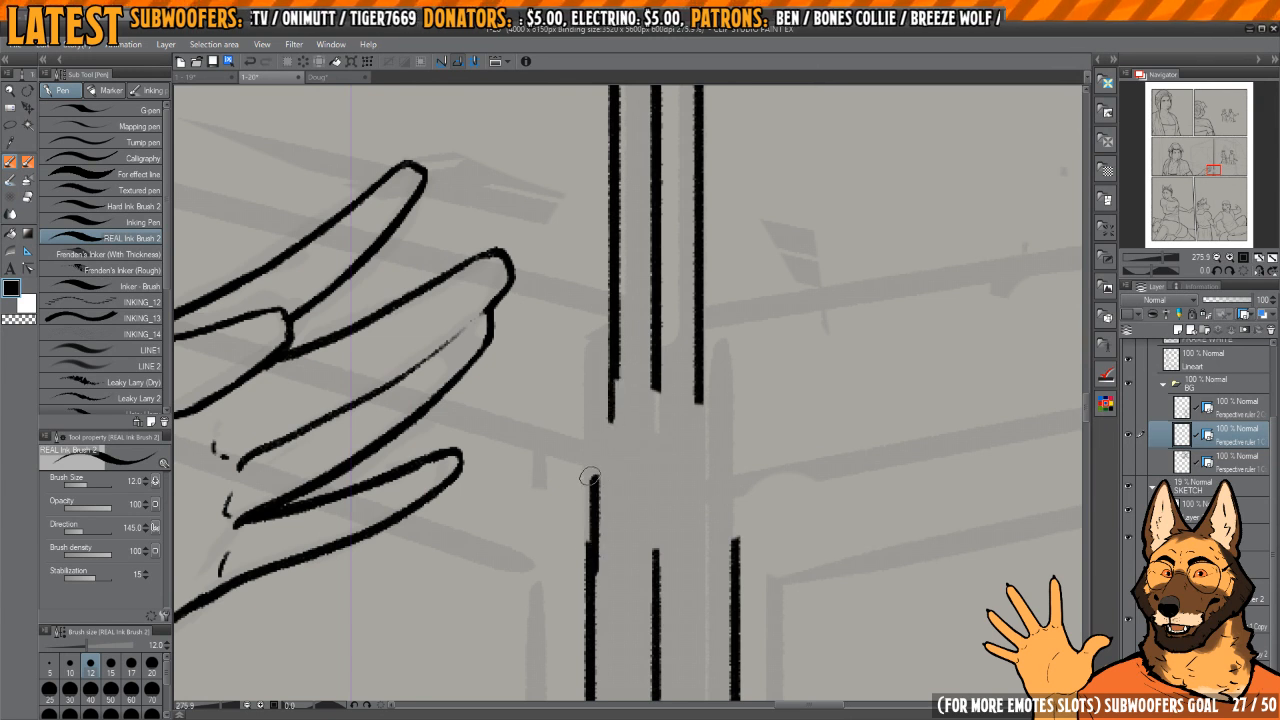
{"action": "key", "text": "ctrl+z"}
{"action": "mouse_move", "coordinate": [588, 594]}
{"action": "left_mouse_down"}
{"action": "mouse_move", "coordinate": [598, 479]}
{"action": "mouse_move", "coordinate": [653, 508]}
{"action": "mouse_move", "coordinate": [659, 565]}
{"action": "left_mouse_up"}
{"action": "mouse_move", "coordinate": [659, 492]}
{"action": "left_mouse_down"}
{"action": "mouse_move", "coordinate": [742, 477]}
{"action": "mouse_move", "coordinate": [738, 572]}
{"action": "left_mouse_up"}
Step: Trim the overshooting lines around the base's top corners with transparent colour, and reinforce the base's left edge in black
{"action": "key", "text": "c"}
{"action": "left_click_drag", "start_coordinate": [743, 480], "coordinate": [737, 660]}
{"action": "key", "text": "c"}
{"action": "key", "text": "c"}
{"action": "key", "text": "c"}
{"action": "mouse_move", "coordinate": [696, 574]}
{"action": "left_mouse_down"}
{"action": "mouse_move", "coordinate": [696, 475]}
{"action": "mouse_move", "coordinate": [715, 412]}
{"action": "left_mouse_up"}
{"action": "left_click_drag", "start_coordinate": [641, 335], "coordinate": [637, 478]}
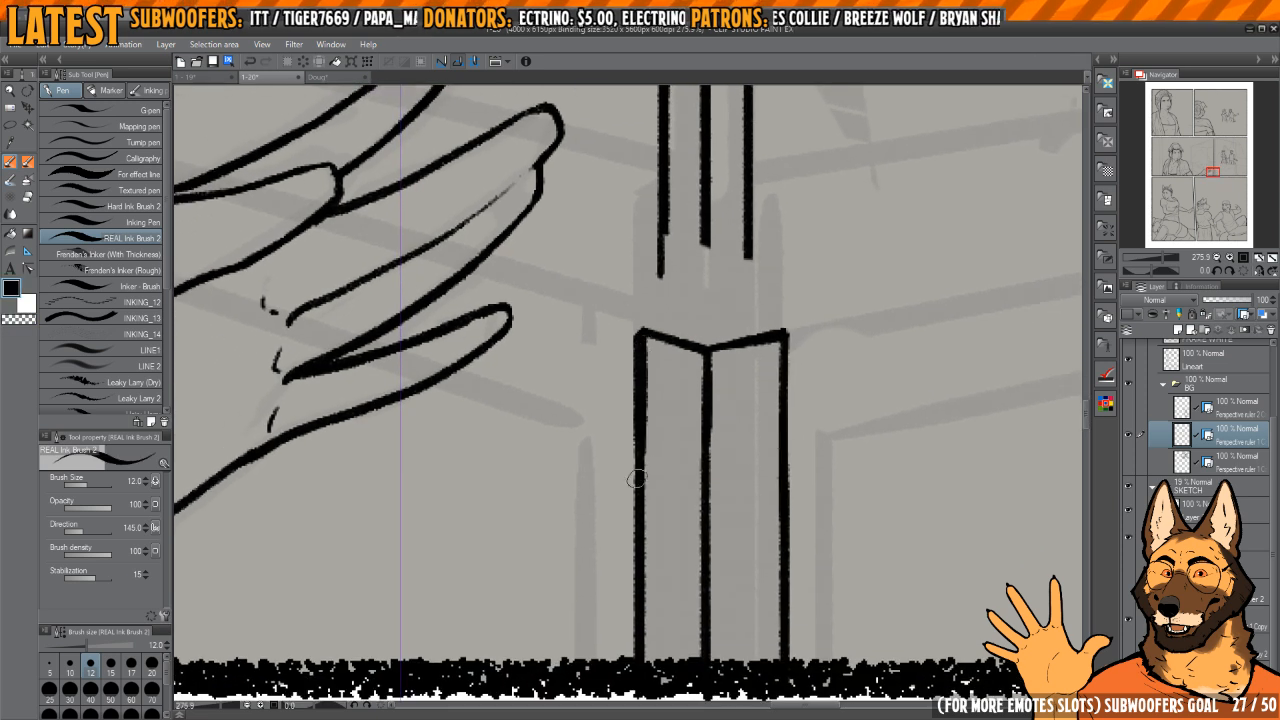
{"action": "left_click_drag", "start_coordinate": [662, 298], "coordinate": [638, 430]}
{"action": "scroll", "coordinate": [630, 481], "scroll_direction": "up", "scroll_amount": 4}
{"action": "mouse_move", "coordinate": [629, 483]}
{"action": "left_mouse_down"}
{"action": "mouse_move", "coordinate": [640, 372]}
{"action": "mouse_move", "coordinate": [632, 470]}
{"action": "mouse_move", "coordinate": [658, 483]}
{"action": "left_mouse_up"}
{"action": "scroll", "coordinate": [638, 378], "scroll_direction": "down", "scroll_amount": 4}
{"action": "key", "text": "c"}
{"action": "mouse_move", "coordinate": [738, 402]}
{"action": "left_mouse_down"}
{"action": "mouse_move", "coordinate": [742, 348]}
{"action": "mouse_move", "coordinate": [675, 529]}
{"action": "mouse_move", "coordinate": [675, 675]}
{"action": "left_mouse_up"}
{"action": "key", "text": "c"}
Step: Ink the base's centre line and the tapered collar above it, with its upper rim and slanted sides
{"action": "left_click_drag", "start_coordinate": [688, 342], "coordinate": [689, 655]}
{"action": "left_click_drag", "start_coordinate": [692, 434], "coordinate": [684, 530]}
{"action": "scroll", "coordinate": [667, 483], "scroll_direction": "up", "scroll_amount": 3}
{"action": "left_click_drag", "start_coordinate": [680, 384], "coordinate": [681, 415]}
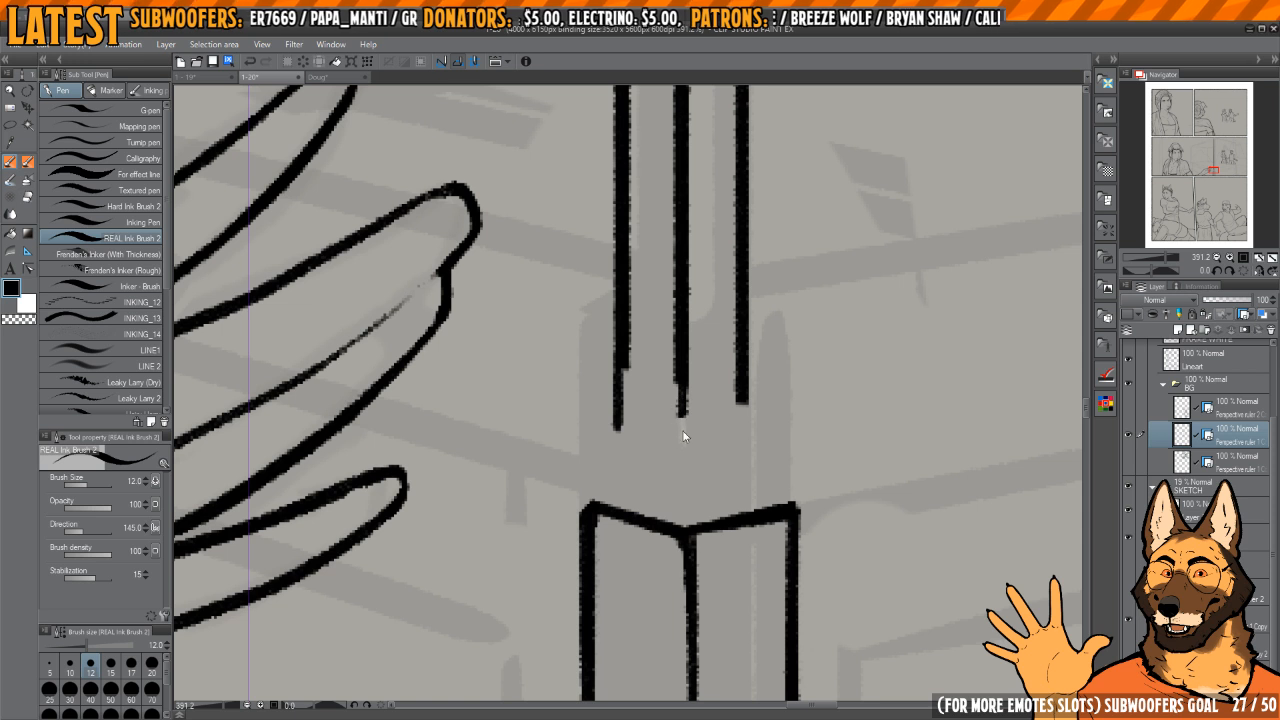
{"action": "left_click_drag", "start_coordinate": [686, 507], "coordinate": [683, 448]}
{"action": "mouse_move", "coordinate": [590, 502]}
{"action": "left_mouse_down"}
{"action": "mouse_move", "coordinate": [617, 438]}
{"action": "mouse_move", "coordinate": [680, 457]}
{"action": "mouse_move", "coordinate": [737, 432]}
{"action": "mouse_move", "coordinate": [797, 510]}
{"action": "left_mouse_up"}
{"action": "left_click_drag", "start_coordinate": [752, 442], "coordinate": [795, 506]}
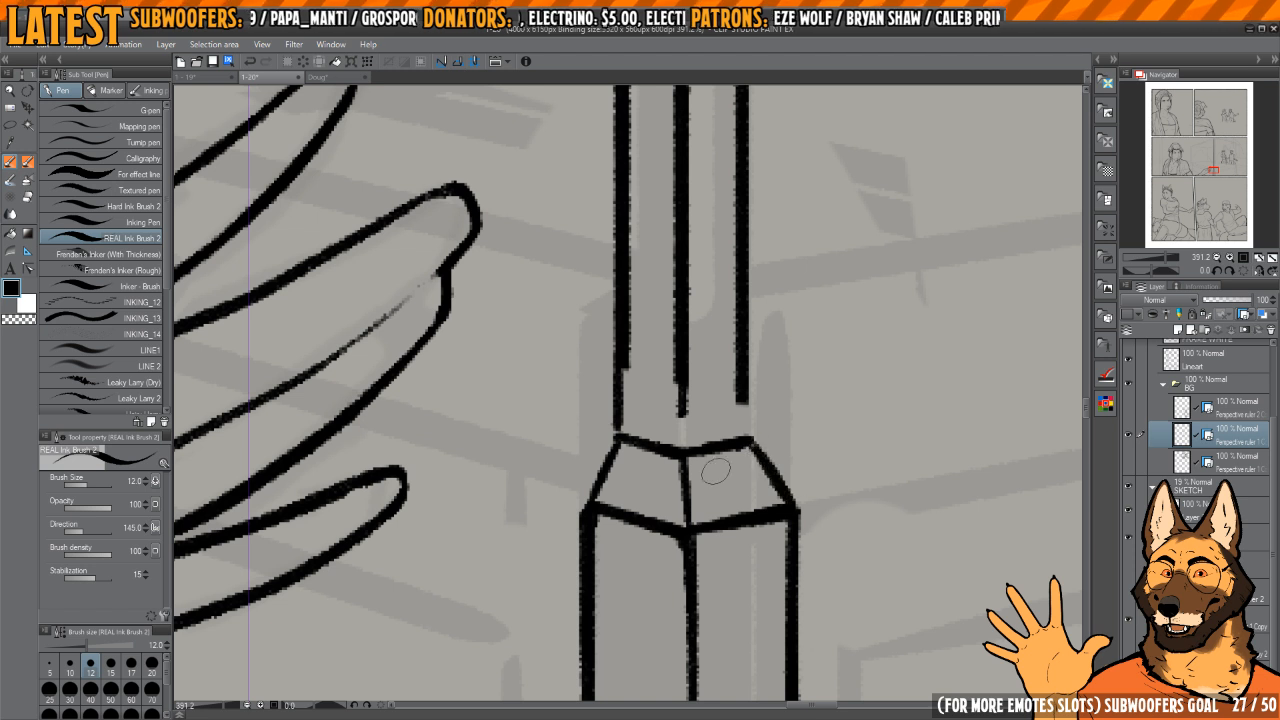
Step: Extend the shaft's left, centre and right vertical lines down to meet the collar
{"action": "mouse_move", "coordinate": [617, 438]}
{"action": "left_mouse_down"}
{"action": "mouse_move", "coordinate": [582, 508]}
{"action": "mouse_move", "coordinate": [618, 340]}
{"action": "left_mouse_up"}
{"action": "scroll", "coordinate": [666, 444], "scroll_direction": "up", "scroll_amount": 1}
{"action": "left_click_drag", "start_coordinate": [683, 501], "coordinate": [683, 330]}
{"action": "left_click_drag", "start_coordinate": [748, 490], "coordinate": [747, 304]}
{"action": "key", "text": "ctrl+z"}
{"action": "key", "text": "ctrl+z"}
{"action": "left_click_drag", "start_coordinate": [741, 488], "coordinate": [749, 322]}
{"action": "key", "text": "ctrl+z"}
{"action": "scroll", "coordinate": [750, 428], "scroll_direction": "down", "scroll_amount": 2}
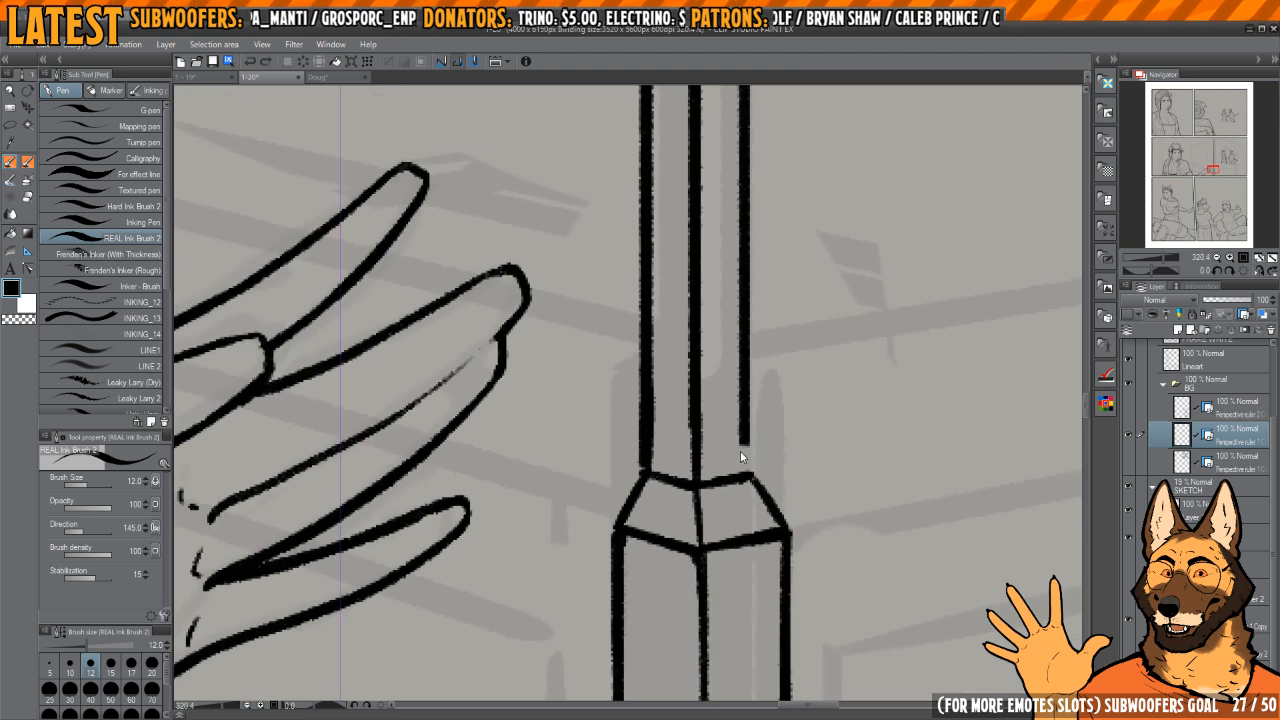
{"action": "scroll", "coordinate": [745, 456], "scroll_direction": "up", "scroll_amount": 3}
{"action": "mouse_move", "coordinate": [744, 482]}
{"action": "left_mouse_down"}
{"action": "mouse_move", "coordinate": [740, 339]}
{"action": "mouse_move", "coordinate": [746, 442]}
{"action": "mouse_move", "coordinate": [785, 498]}
{"action": "left_mouse_up"}
Step: Clean up the outer line ends where the shaft meets the collar using transparent colour, and return to black ink
{"action": "key", "text": "c"}
{"action": "left_click_drag", "start_coordinate": [745, 424], "coordinate": [805, 505]}
{"action": "left_click_drag", "start_coordinate": [625, 469], "coordinate": [695, 437]}
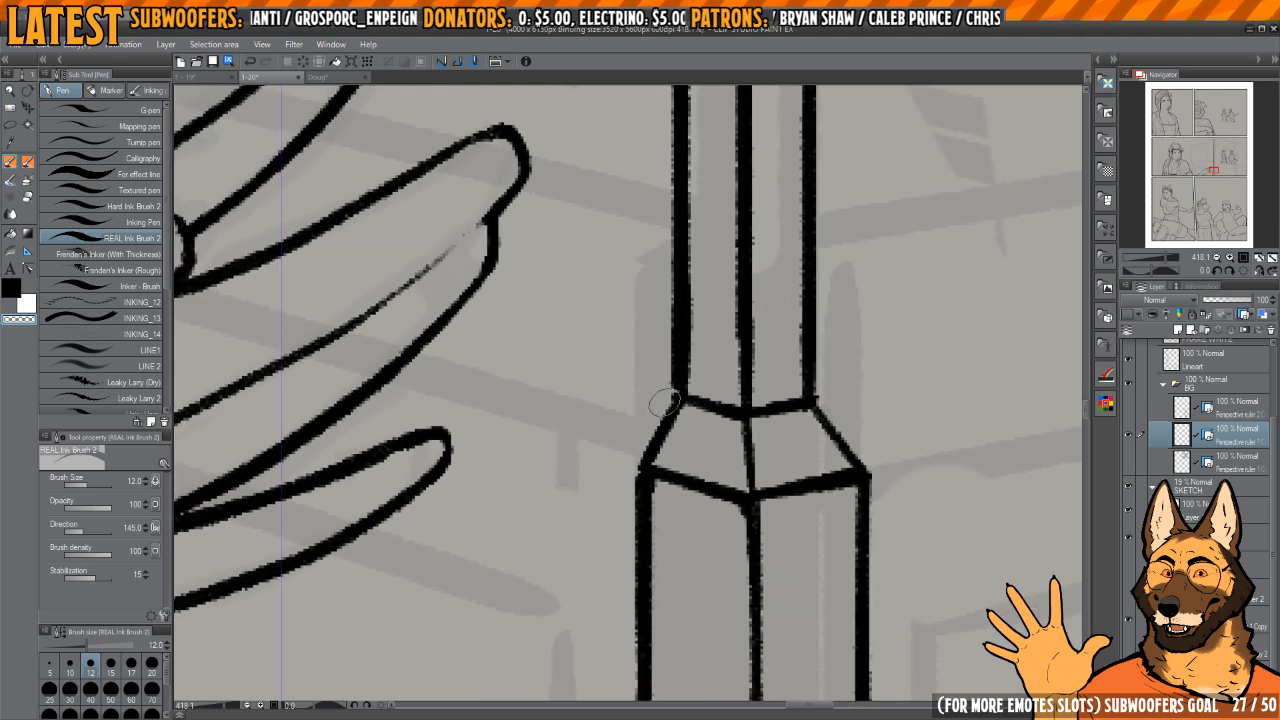
{"action": "left_click_drag", "start_coordinate": [686, 371], "coordinate": [682, 456]}
{"action": "key", "text": "c"}
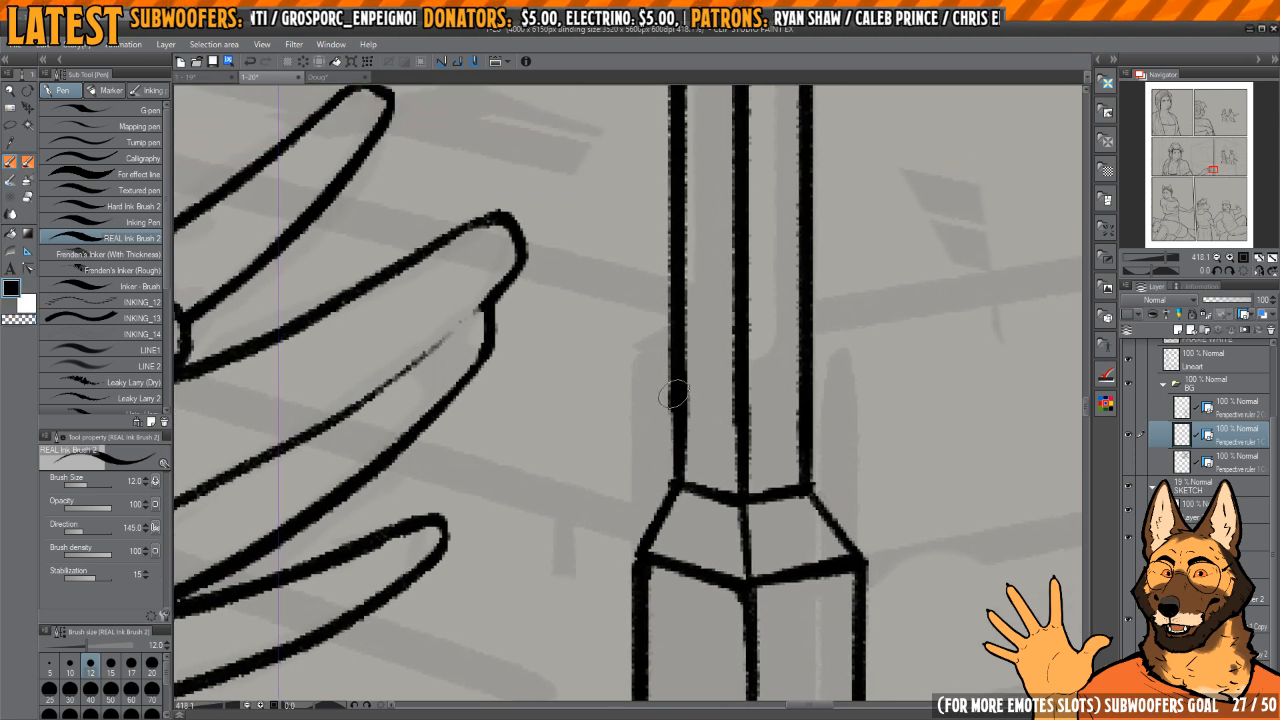
Step: Examine the finished four-poster bed on page 1-19 as a reference for the footboard, and return to page 1-20
{"action": "scroll", "coordinate": [690, 400], "scroll_direction": "down", "scroll_amount": 10}
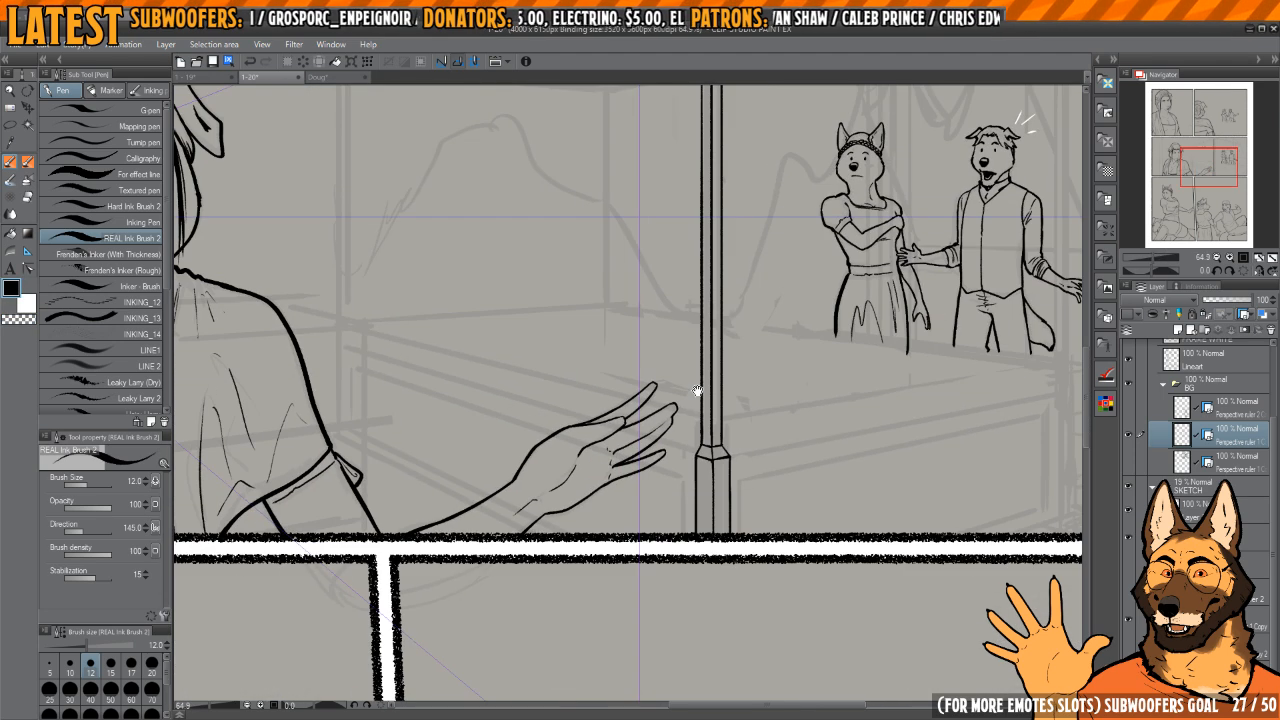
{"action": "scroll", "coordinate": [766, 441], "scroll_direction": "up", "scroll_amount": 2}
{"action": "scroll", "coordinate": [777, 430], "scroll_direction": "down", "scroll_amount": 2}
{"action": "left_click_drag", "start_coordinate": [893, 416], "coordinate": [800, 406]}
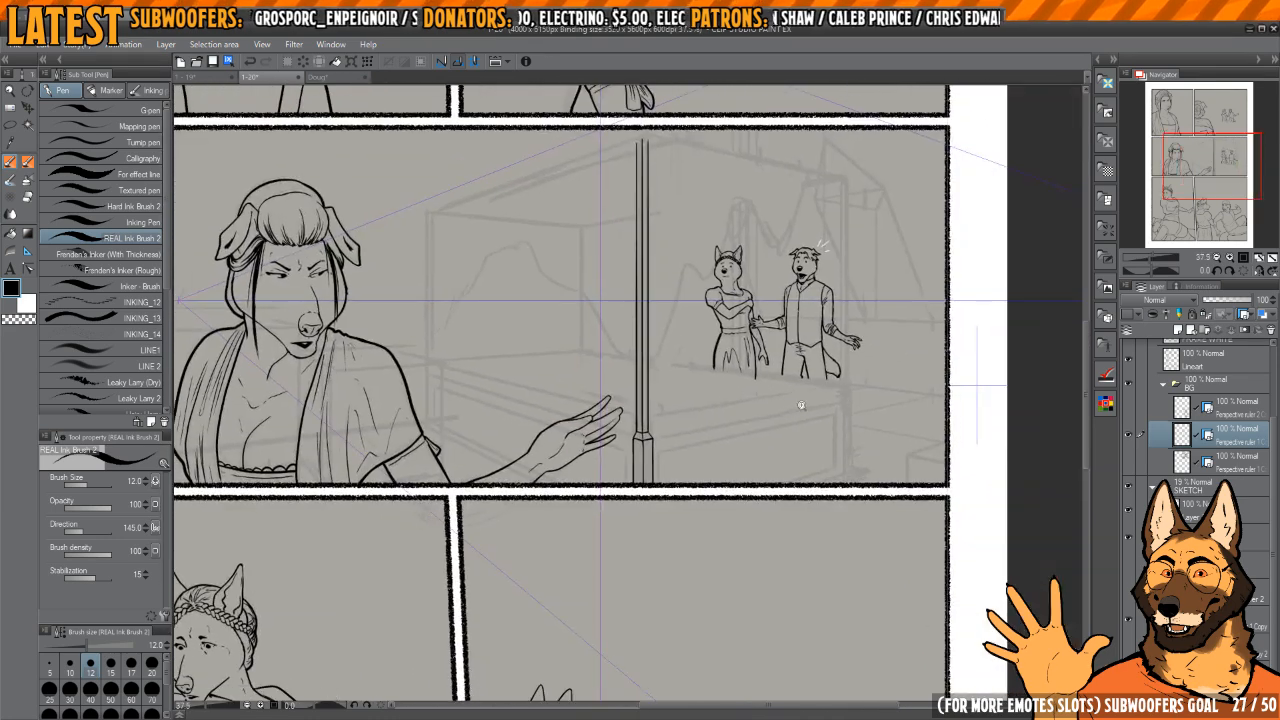
{"action": "scroll", "coordinate": [810, 409], "scroll_direction": "up", "scroll_amount": 5}
{"action": "left_click_drag", "start_coordinate": [922, 410], "coordinate": [839, 388]}
{"action": "scroll", "coordinate": [800, 395], "scroll_direction": "down", "scroll_amount": 3}
{"action": "left_click_drag", "start_coordinate": [581, 466], "coordinate": [651, 474]}
{"action": "scroll", "coordinate": [586, 446], "scroll_direction": "up", "scroll_amount": 2}
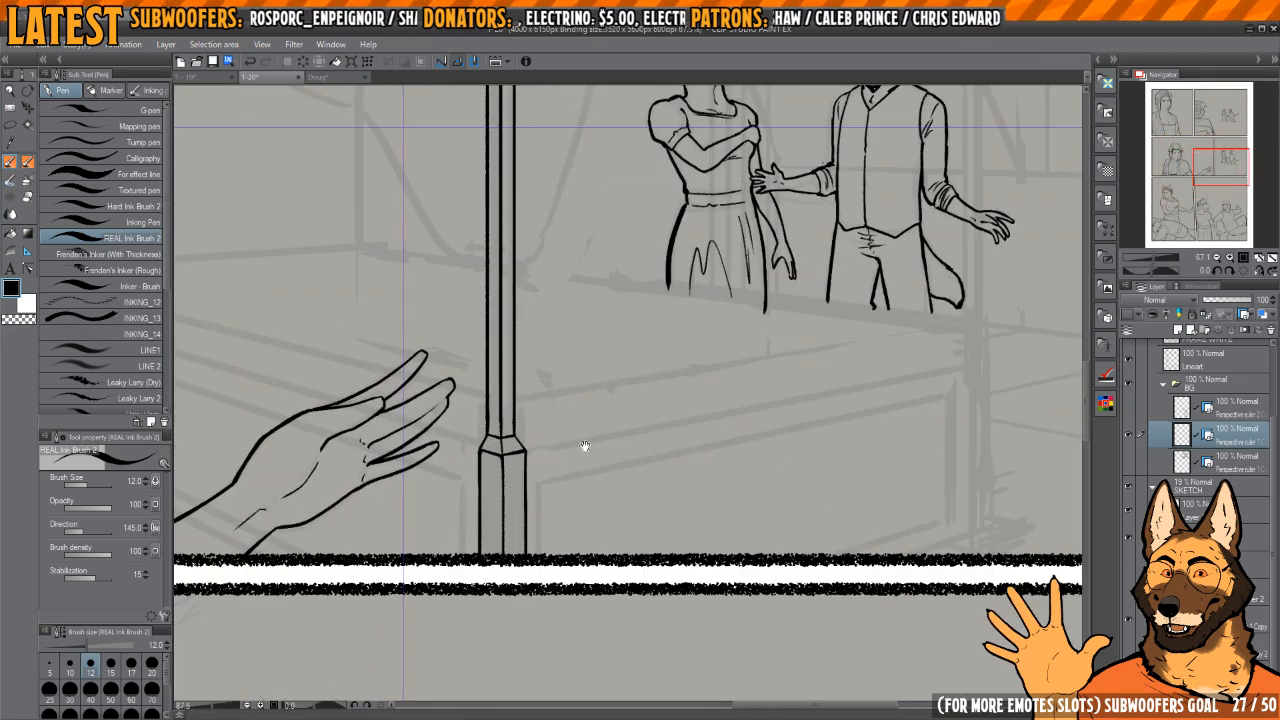
{"action": "key", "text": "ctrl+shift+Tab"}
{"action": "scroll", "coordinate": [725, 270], "scroll_direction": "down", "scroll_amount": 1}
{"action": "left_click_drag", "start_coordinate": [728, 256], "coordinate": [721, 498]}
{"action": "scroll", "coordinate": [650, 400], "scroll_direction": "up", "scroll_amount": 8}
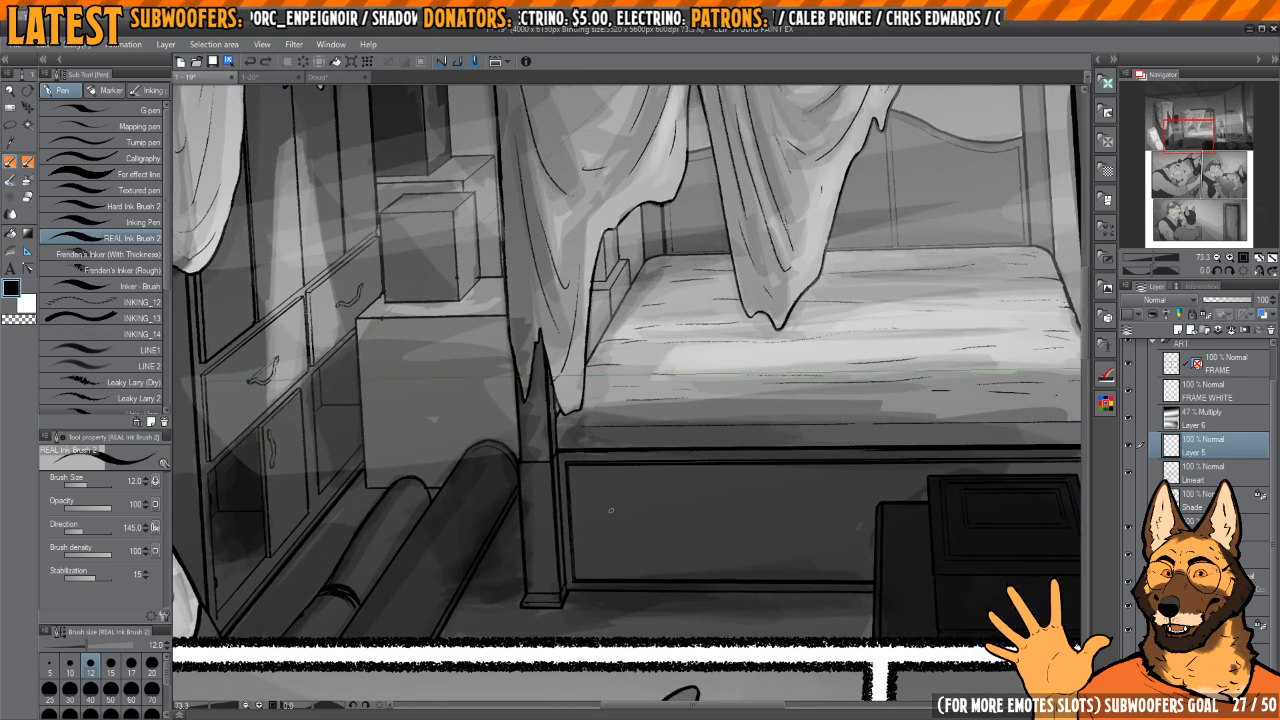
{"action": "key", "text": "ctrl+Tab"}
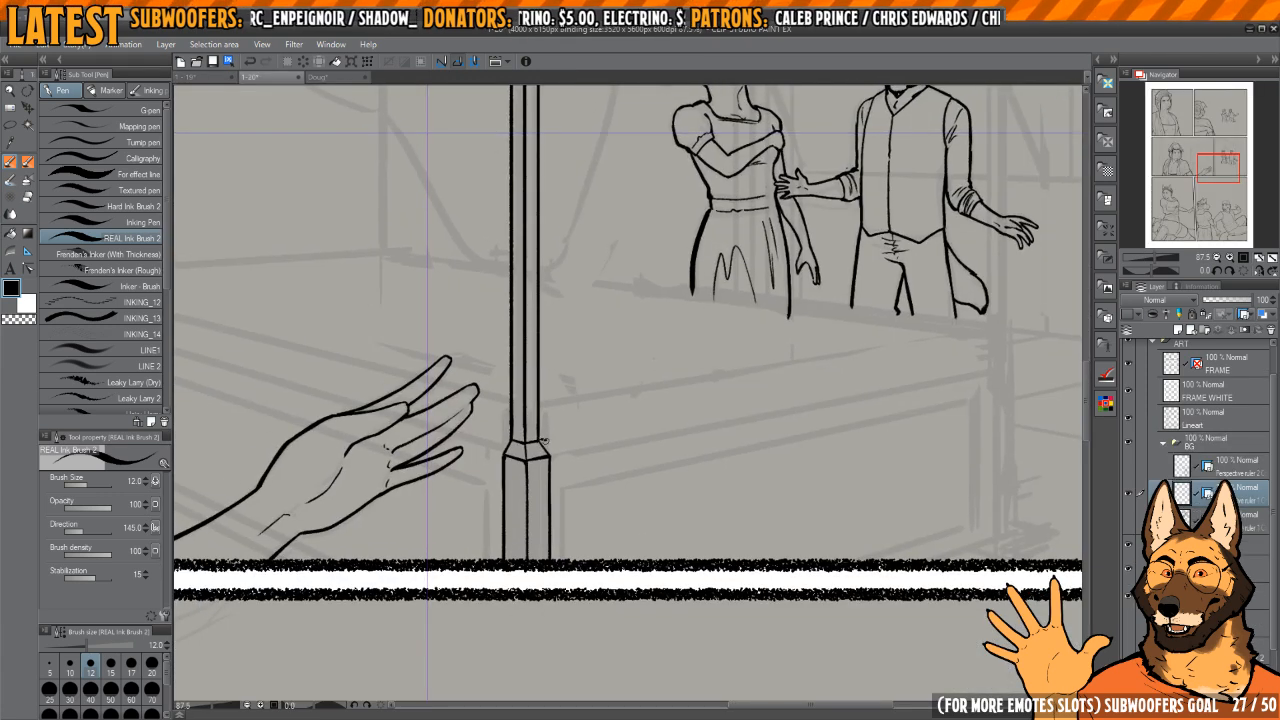
Step: Try the bed footboard's outline beside the post, with a sloping top edge, a vertical far edge and a bottom edge
{"action": "left_click_drag", "start_coordinate": [546, 445], "coordinate": [878, 383]}
{"action": "key", "text": "ctrl+z"}
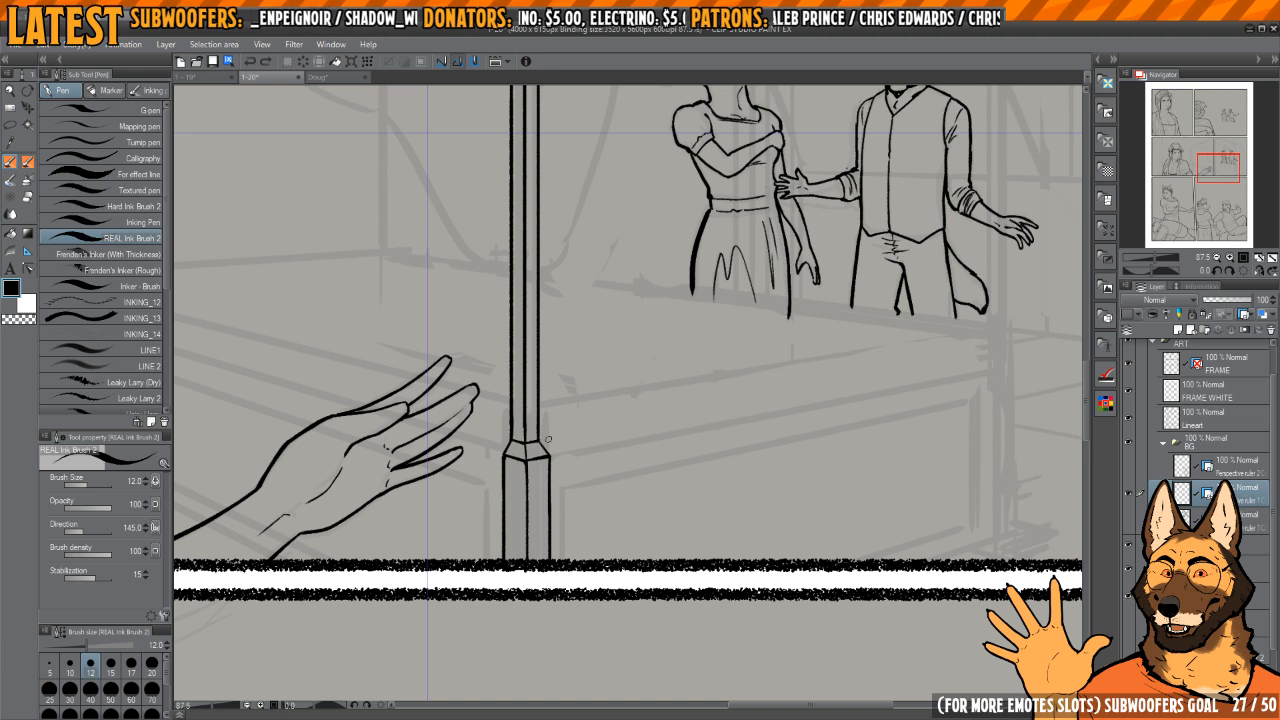
{"action": "left_click_drag", "start_coordinate": [540, 441], "coordinate": [870, 381]}
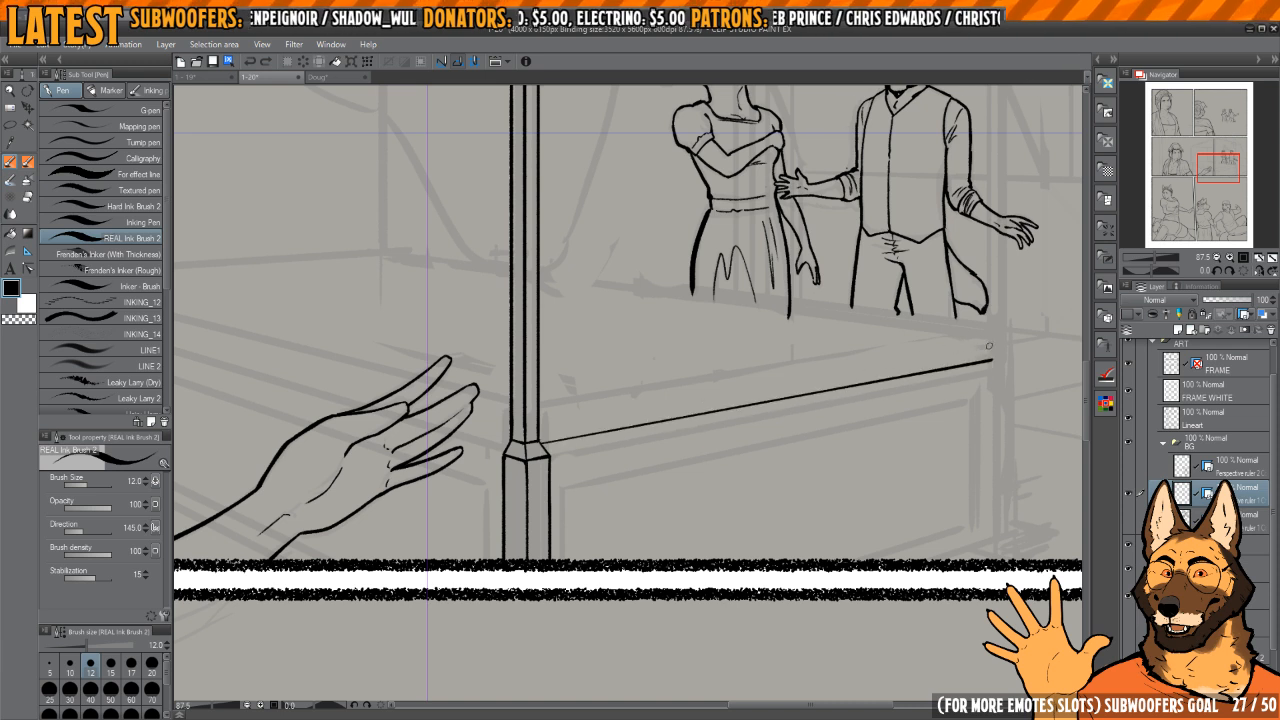
{"action": "left_click_drag", "start_coordinate": [989, 346], "coordinate": [913, 310]}
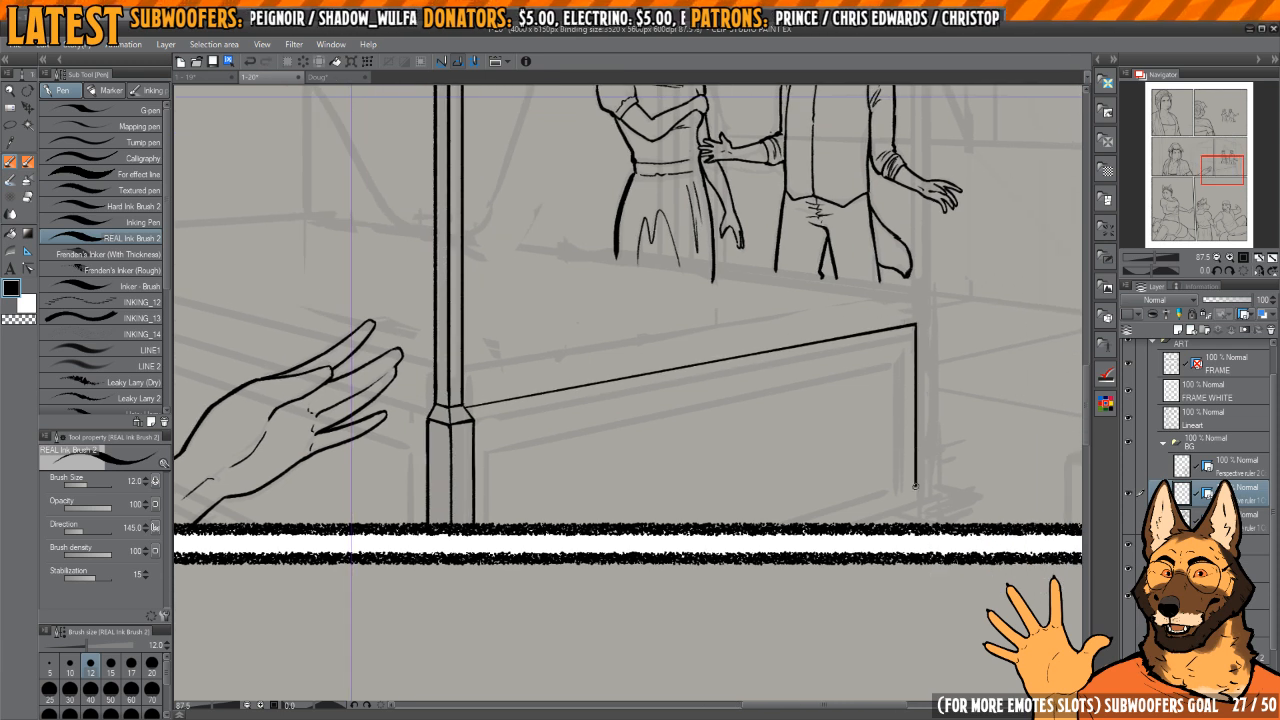
{"action": "scroll", "coordinate": [903, 443], "scroll_direction": "up", "scroll_amount": 2}
{"action": "mouse_move", "coordinate": [917, 501]}
{"action": "left_mouse_down"}
{"action": "mouse_move", "coordinate": [909, 443]}
{"action": "mouse_move", "coordinate": [663, 521]}
{"action": "left_mouse_up"}
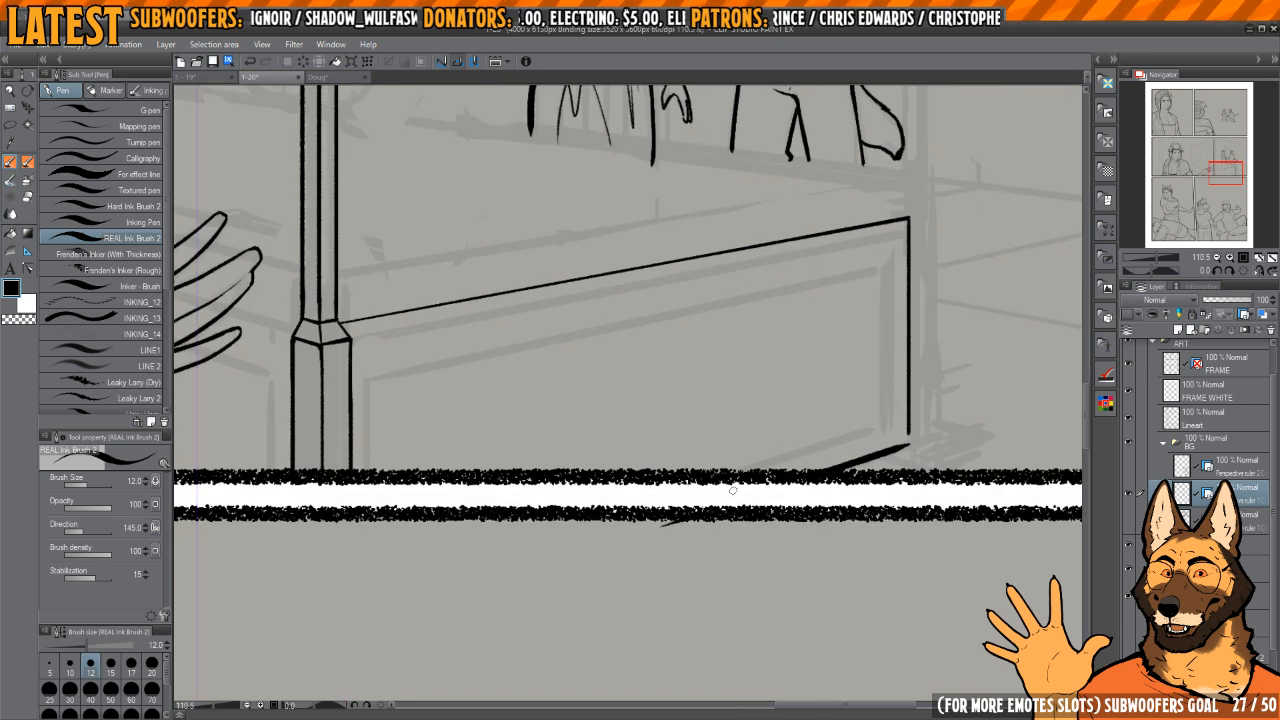
{"action": "mouse_move", "coordinate": [892, 432]}
{"action": "left_mouse_down"}
{"action": "mouse_move", "coordinate": [860, 420]}
{"action": "mouse_move", "coordinate": [752, 470]}
{"action": "left_mouse_up"}
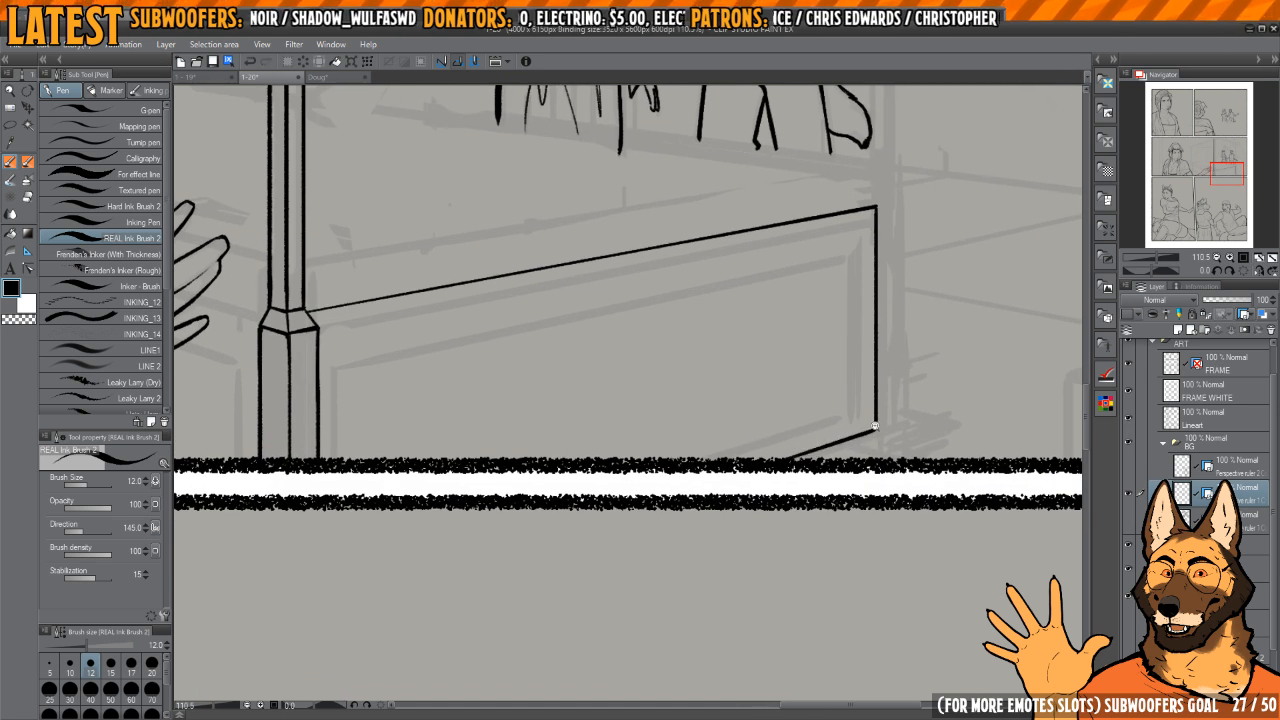
Step: Undo the footboard outline back to the bare post
{"action": "scroll", "coordinate": [874, 426], "scroll_direction": "up", "scroll_amount": 3}
{"action": "scroll", "coordinate": [875, 390], "scroll_direction": "down", "scroll_amount": 3}
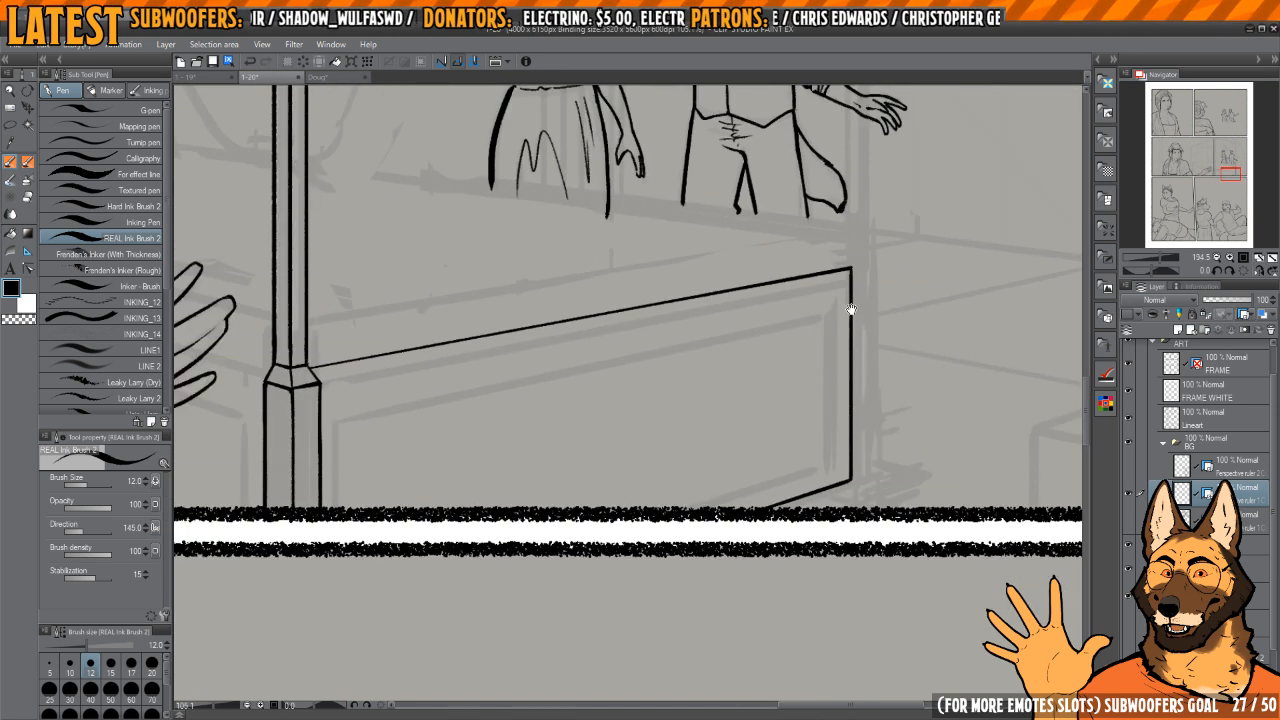
{"action": "left_click_drag", "start_coordinate": [849, 343], "coordinate": [831, 371]}
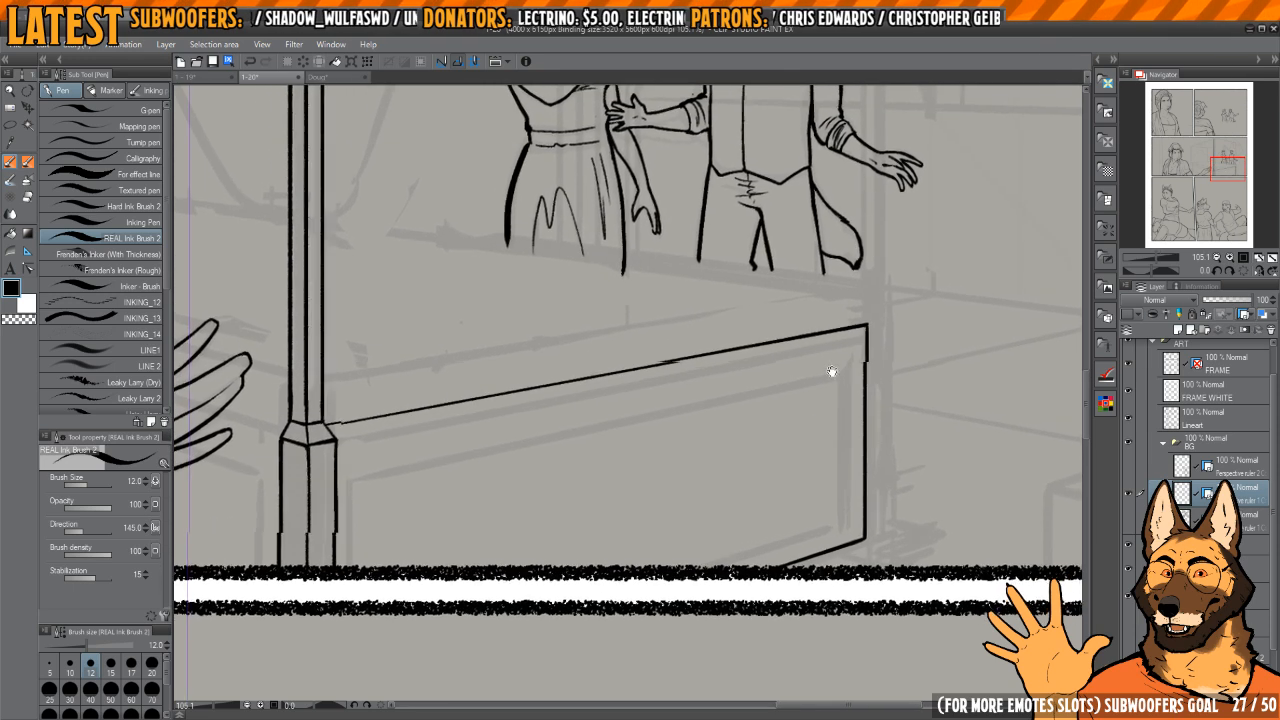
{"action": "left_click_drag", "start_coordinate": [685, 427], "coordinate": [831, 437]}
{"action": "left_click_drag", "start_coordinate": [620, 424], "coordinate": [726, 457]}
{"action": "scroll", "coordinate": [752, 462], "scroll_direction": "up", "scroll_amount": 1}
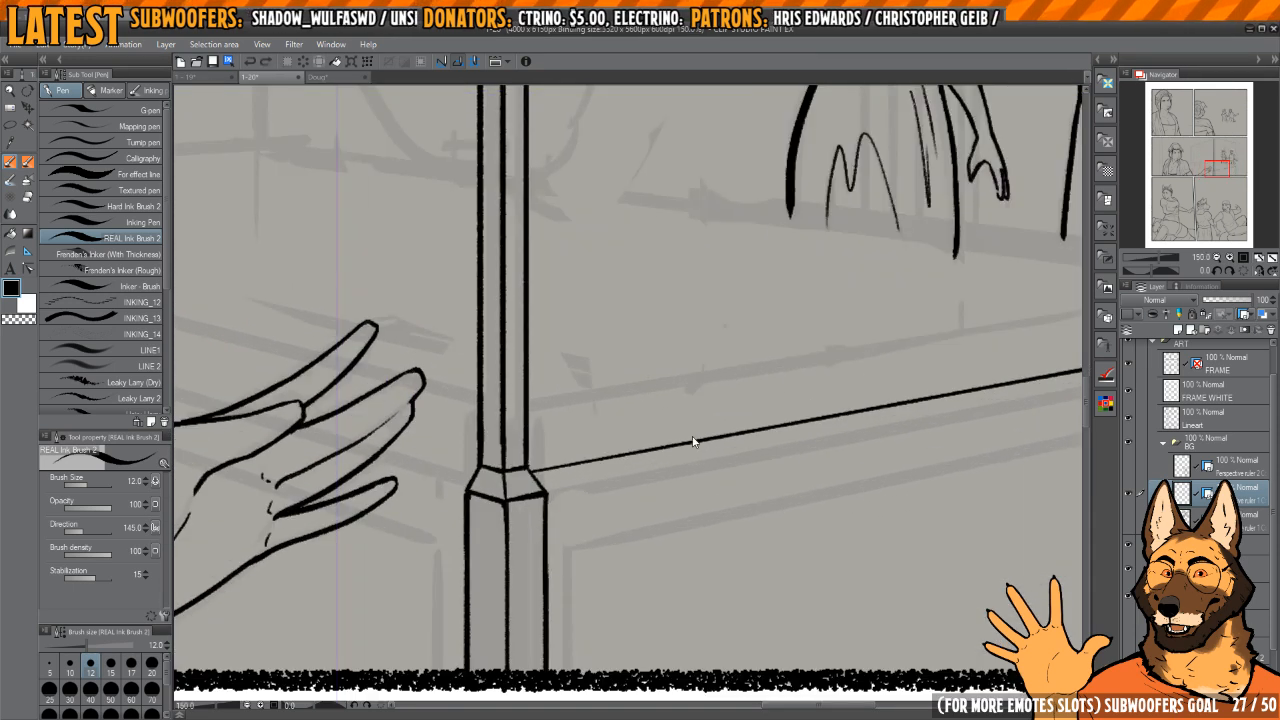
{"action": "key", "text": "ctrl+z"}
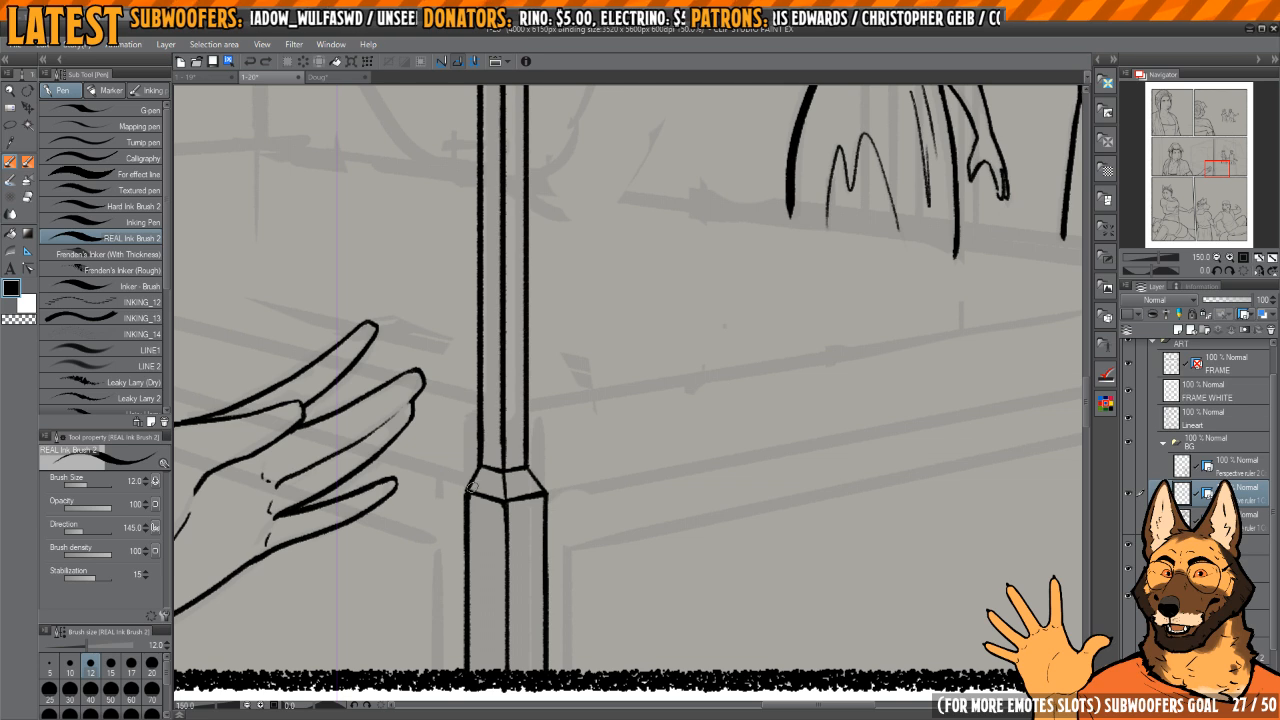
Step: Ink the footboard's sloping top edge as a heavier straight line from the post's collar towards the sketched far post
{"action": "left_click_drag", "start_coordinate": [534, 476], "coordinate": [1030, 320]}
{"action": "left_click_drag", "start_coordinate": [997, 338], "coordinate": [920, 357]}
{"action": "scroll", "coordinate": [920, 350], "scroll_direction": "down", "scroll_amount": 2}
{"action": "left_click_drag", "start_coordinate": [985, 290], "coordinate": [886, 294]}
{"action": "key", "text": "h"}
{"action": "mouse_move", "coordinate": [808, 350]}
{"action": "left_mouse_down"}
{"action": "mouse_move", "coordinate": [828, 367]}
{"action": "mouse_move", "coordinate": [762, 348]}
{"action": "mouse_move", "coordinate": [709, 372]}
{"action": "left_mouse_up"}
{"action": "key", "text": "h"}
{"action": "left_click_drag", "start_coordinate": [716, 384], "coordinate": [690, 328]}
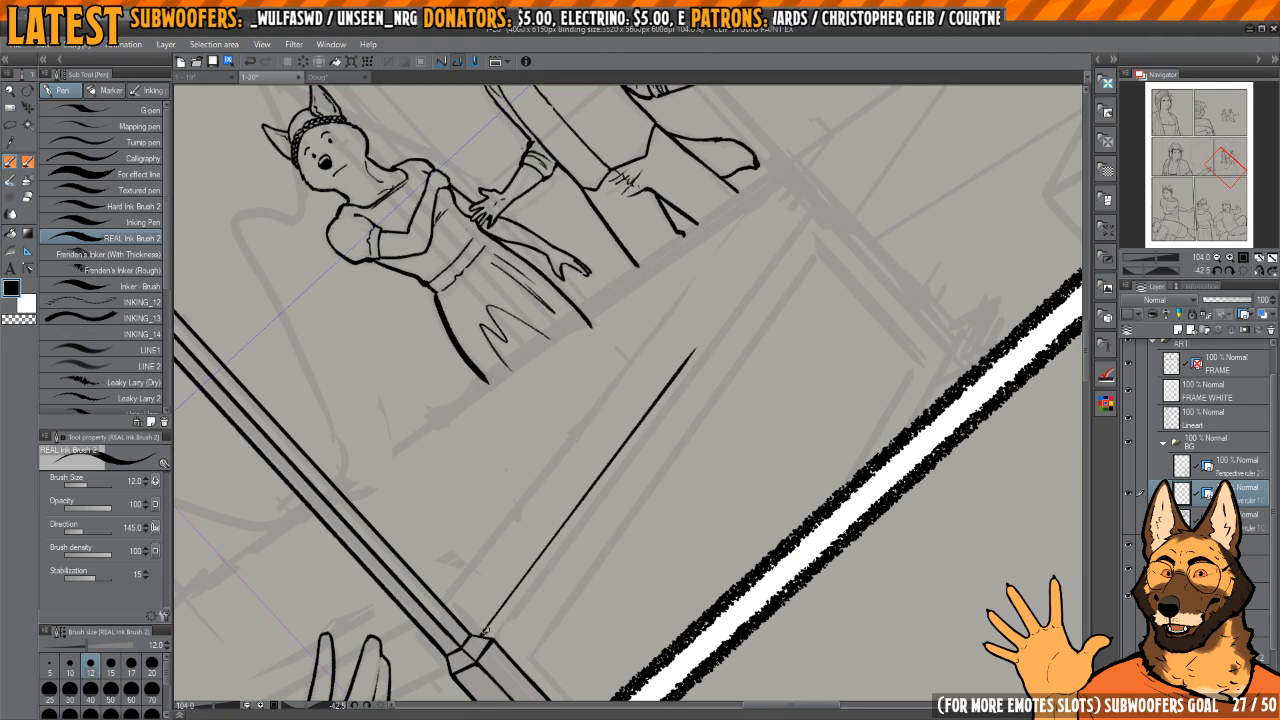
{"action": "left_click_drag", "start_coordinate": [486, 632], "coordinate": [736, 508]}
{"action": "key", "text": "ctrl+z"}
{"action": "left_click_drag", "start_coordinate": [480, 636], "coordinate": [740, 292]}
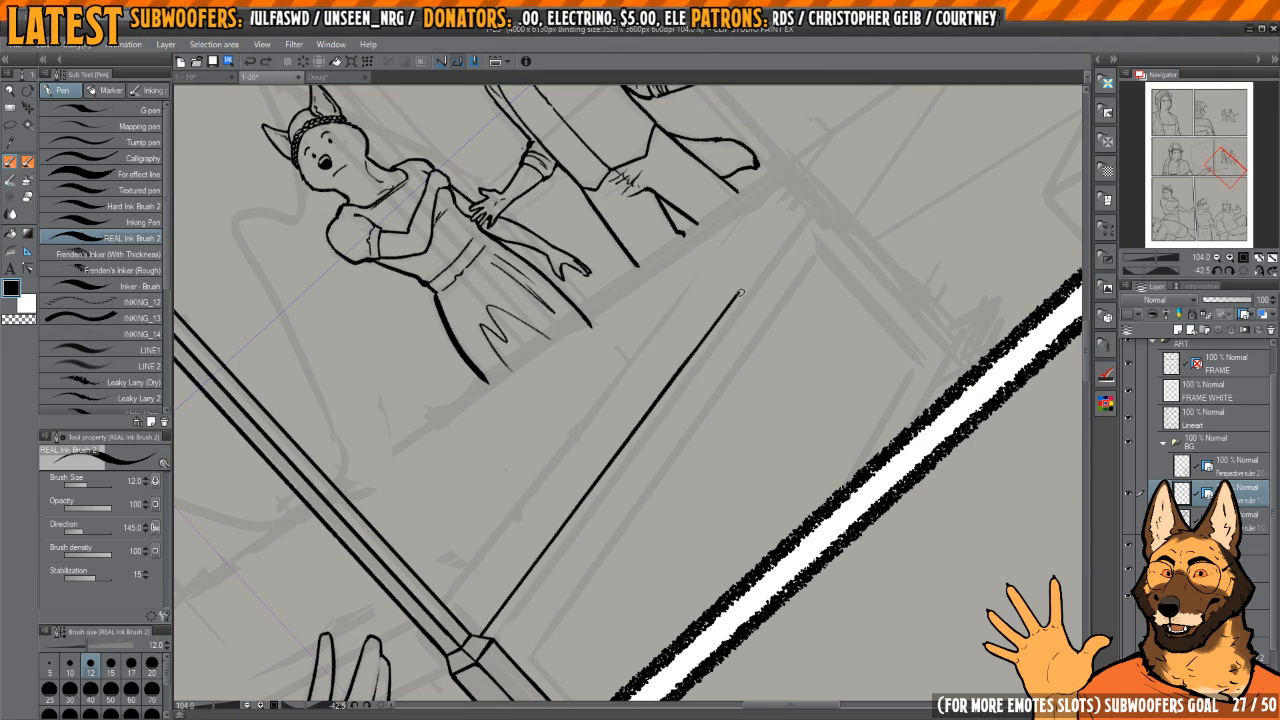
{"action": "left_click_drag", "start_coordinate": [626, 436], "coordinate": [517, 585]}
{"action": "scroll", "coordinate": [517, 585], "scroll_direction": "up", "scroll_amount": 1}
{"action": "left_click_drag", "start_coordinate": [517, 585], "coordinate": [428, 490]}
{"action": "scroll", "coordinate": [780, 410], "scroll_direction": "up", "scroll_amount": 2}
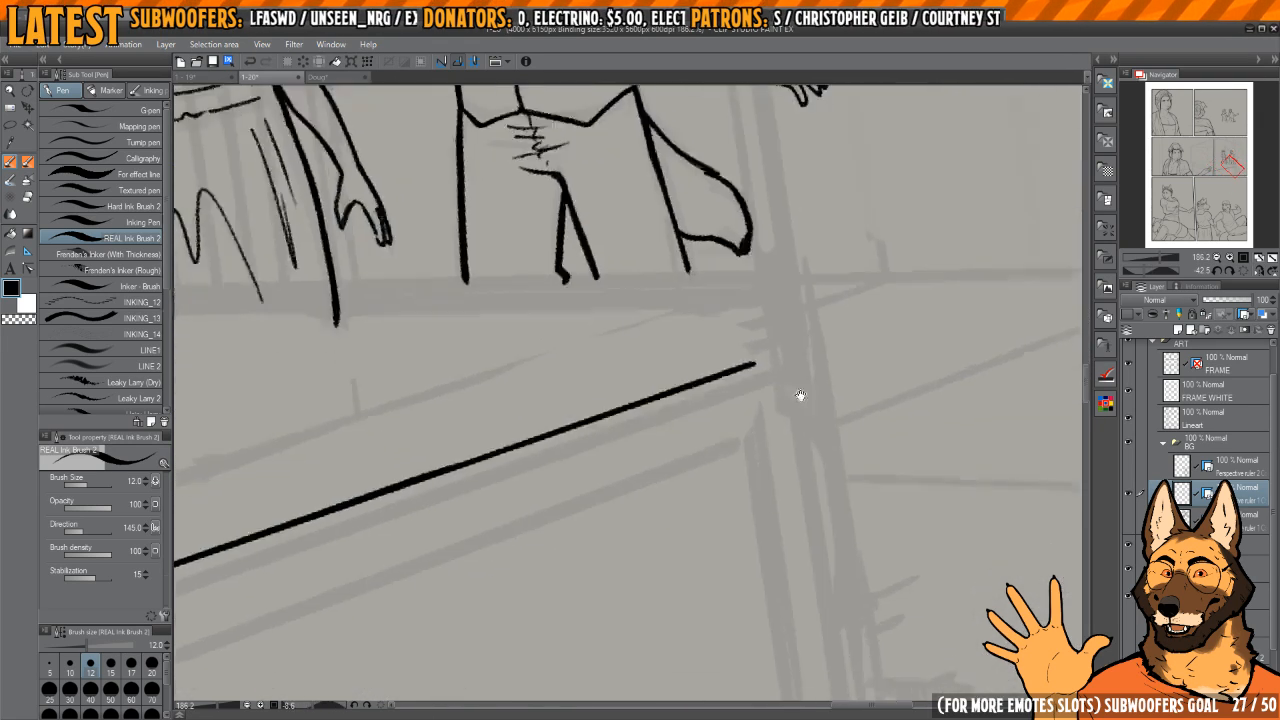
Step: Ink the footboard's vertical far edge and its bottom edge running down to the panel border
{"action": "scroll", "coordinate": [800, 394], "scroll_direction": "down", "scroll_amount": 2}
{"action": "left_click_drag", "start_coordinate": [808, 370], "coordinate": [811, 309]}
{"action": "left_click", "coordinate": [1241, 272]}
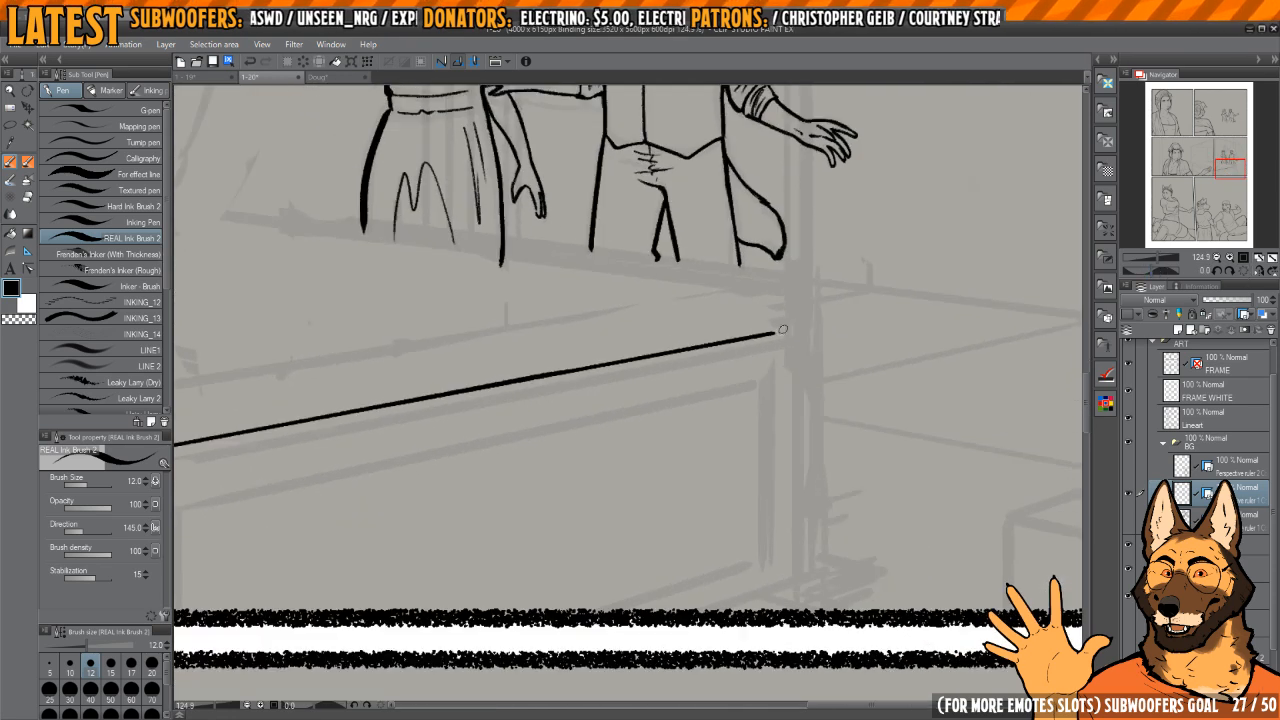
{"action": "left_click_drag", "start_coordinate": [789, 330], "coordinate": [789, 495]}
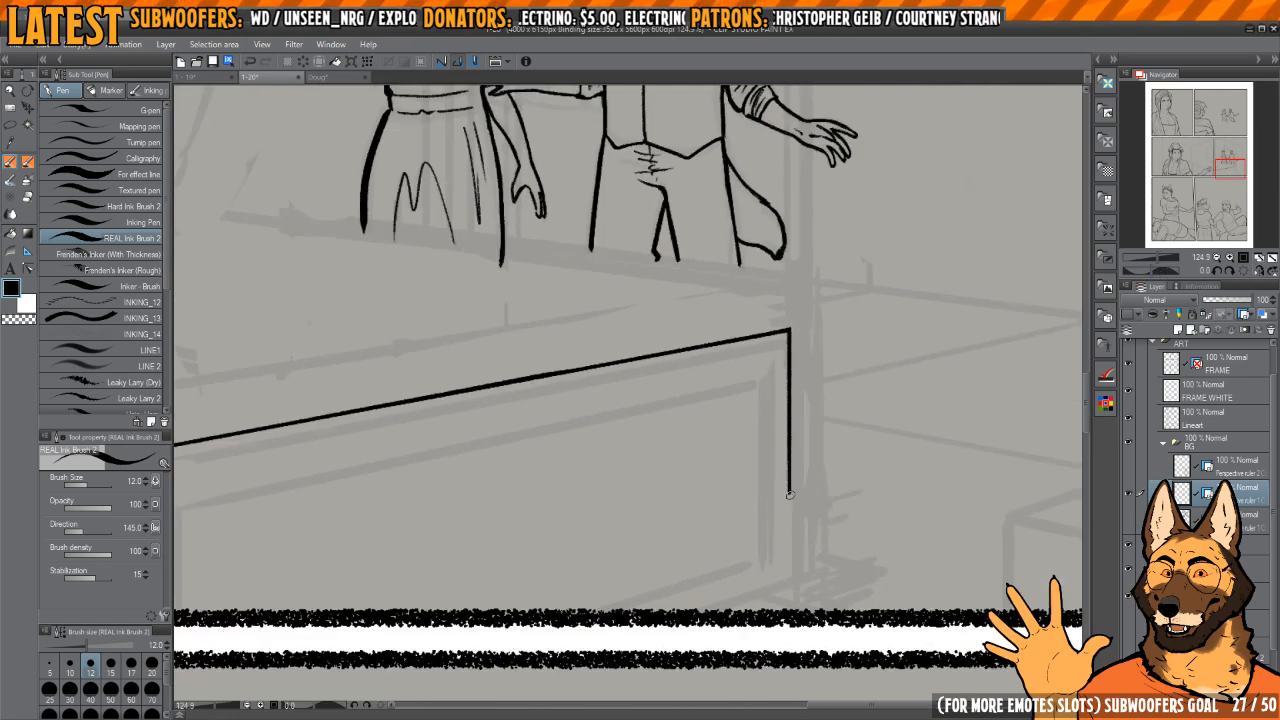
{"action": "mouse_move", "coordinate": [789, 572]}
{"action": "left_mouse_down"}
{"action": "mouse_move", "coordinate": [791, 486]}
{"action": "mouse_move", "coordinate": [693, 568]}
{"action": "left_mouse_up"}
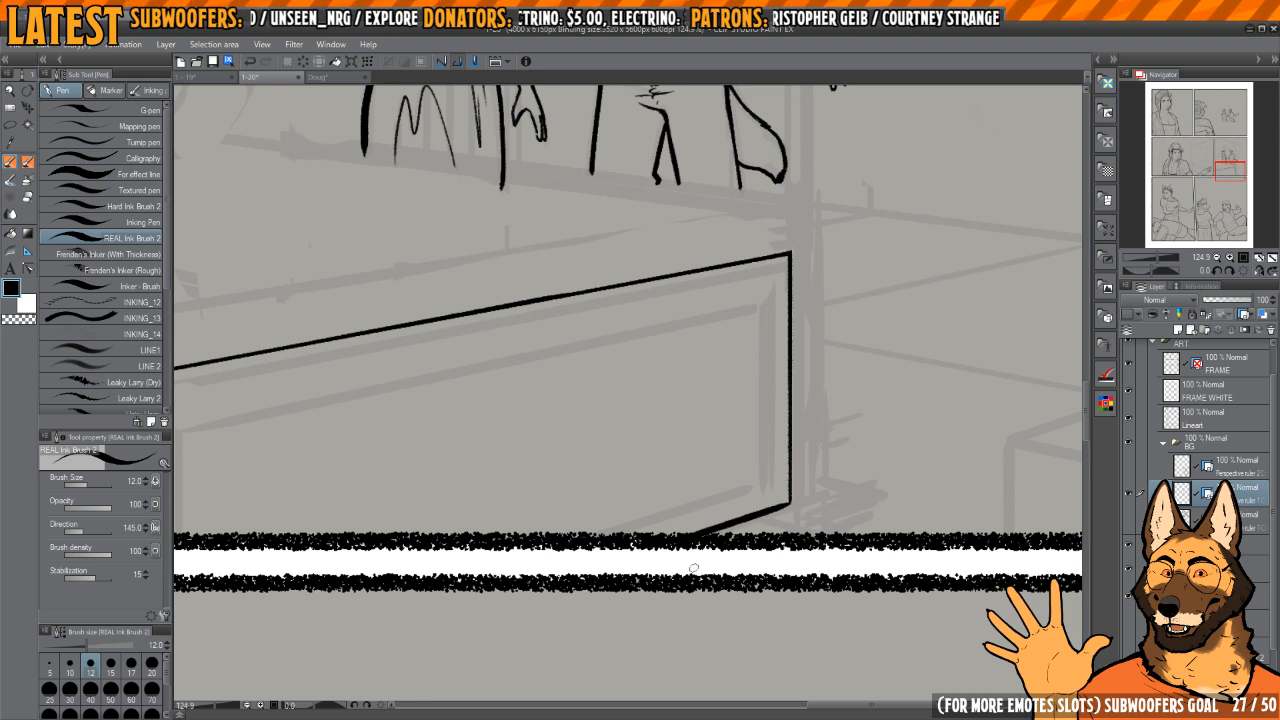
{"action": "left_click_drag", "start_coordinate": [774, 390], "coordinate": [754, 442]}
{"action": "left_click_drag", "start_coordinate": [789, 302], "coordinate": [789, 563]}
Step: Add thickness to the footboard's far end with short top and bottom edges and a second vertical line
{"action": "scroll", "coordinate": [789, 563], "scroll_direction": "up", "scroll_amount": 2}
{"action": "key", "text": "ctrl+z"}
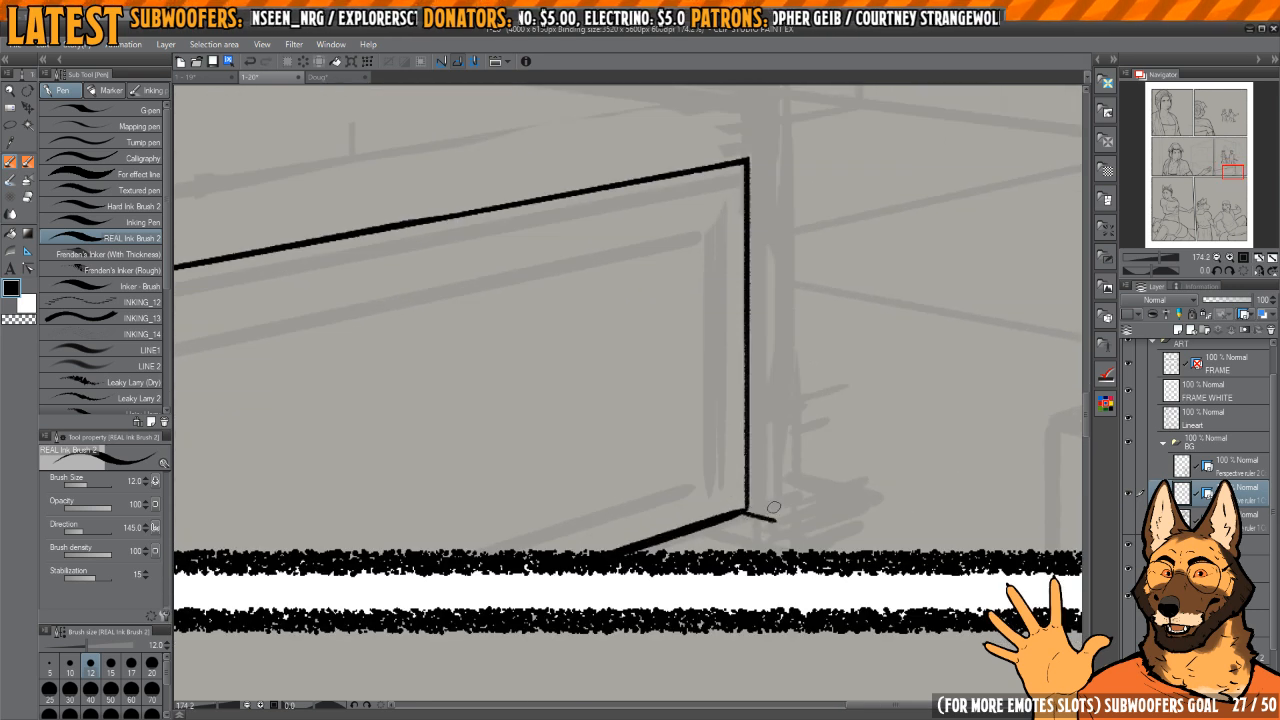
{"action": "scroll", "coordinate": [773, 507], "scroll_direction": "down", "scroll_amount": 2}
{"action": "scroll", "coordinate": [760, 480], "scroll_direction": "up", "scroll_amount": 1}
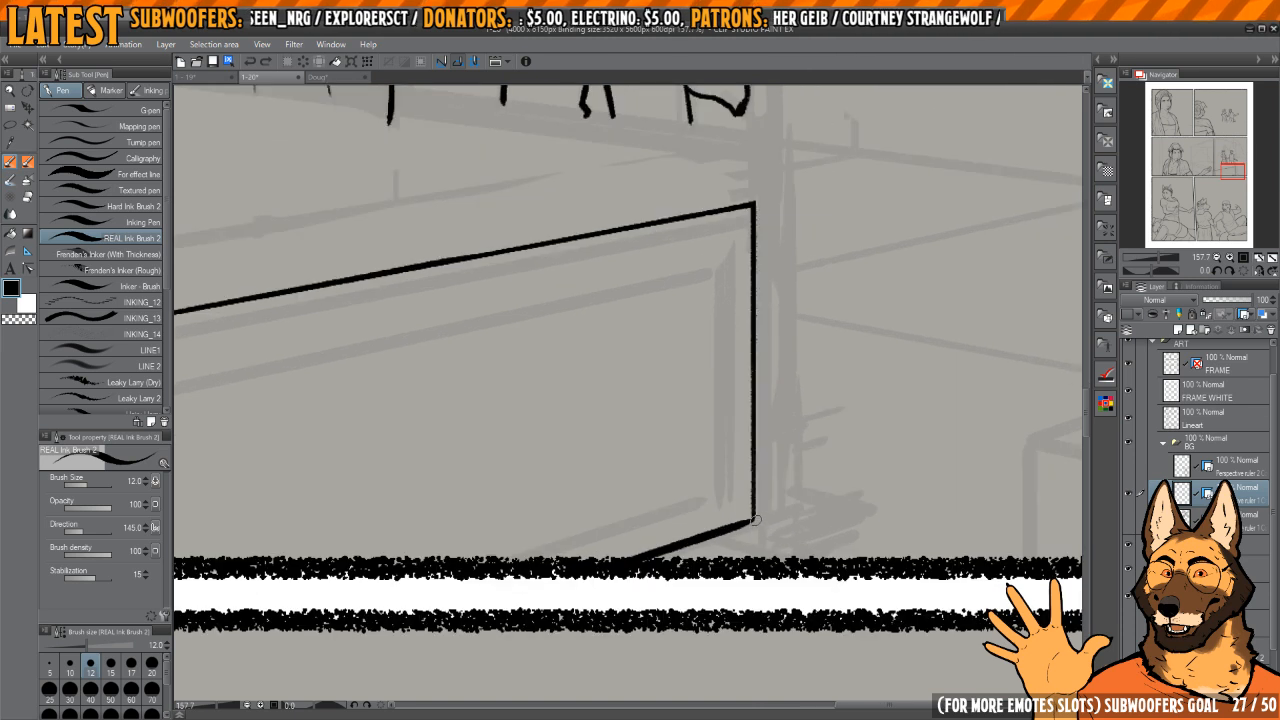
{"action": "scroll", "coordinate": [765, 398], "scroll_direction": "up", "scroll_amount": 3}
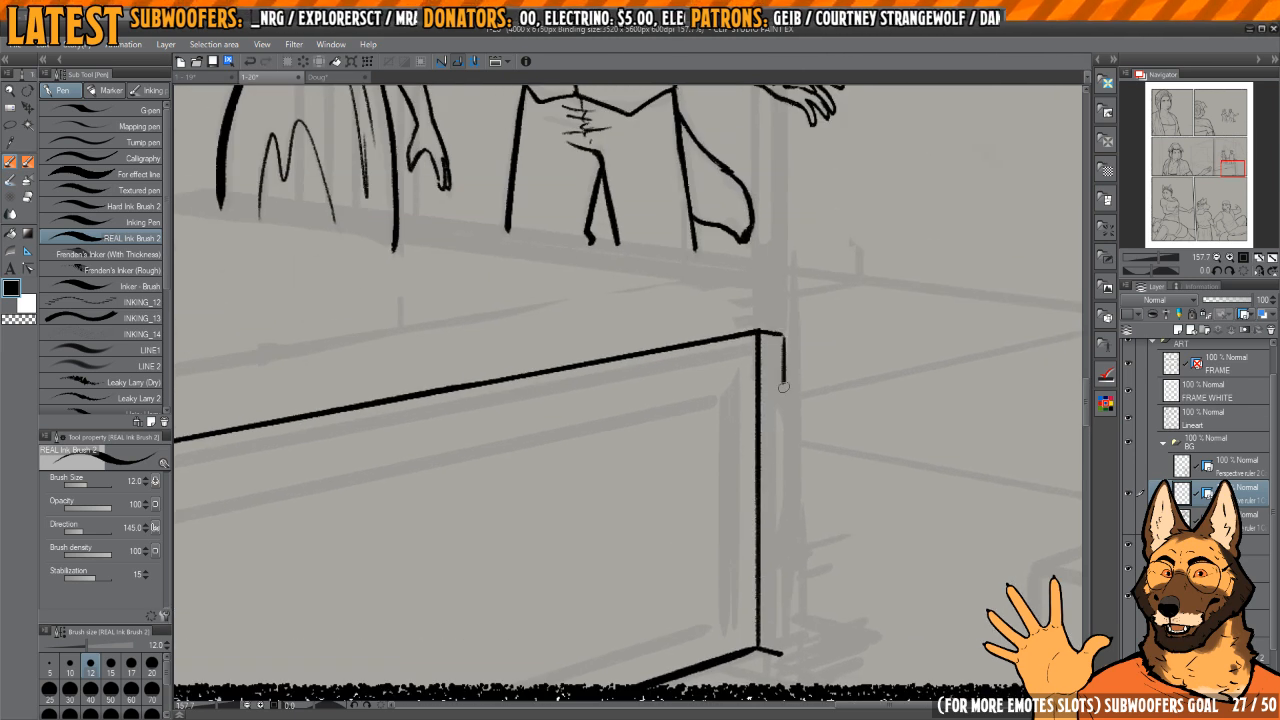
{"action": "left_click_drag", "start_coordinate": [783, 387], "coordinate": [800, 646]}
{"action": "scroll", "coordinate": [525, 482], "scroll_direction": "down", "scroll_amount": 3}
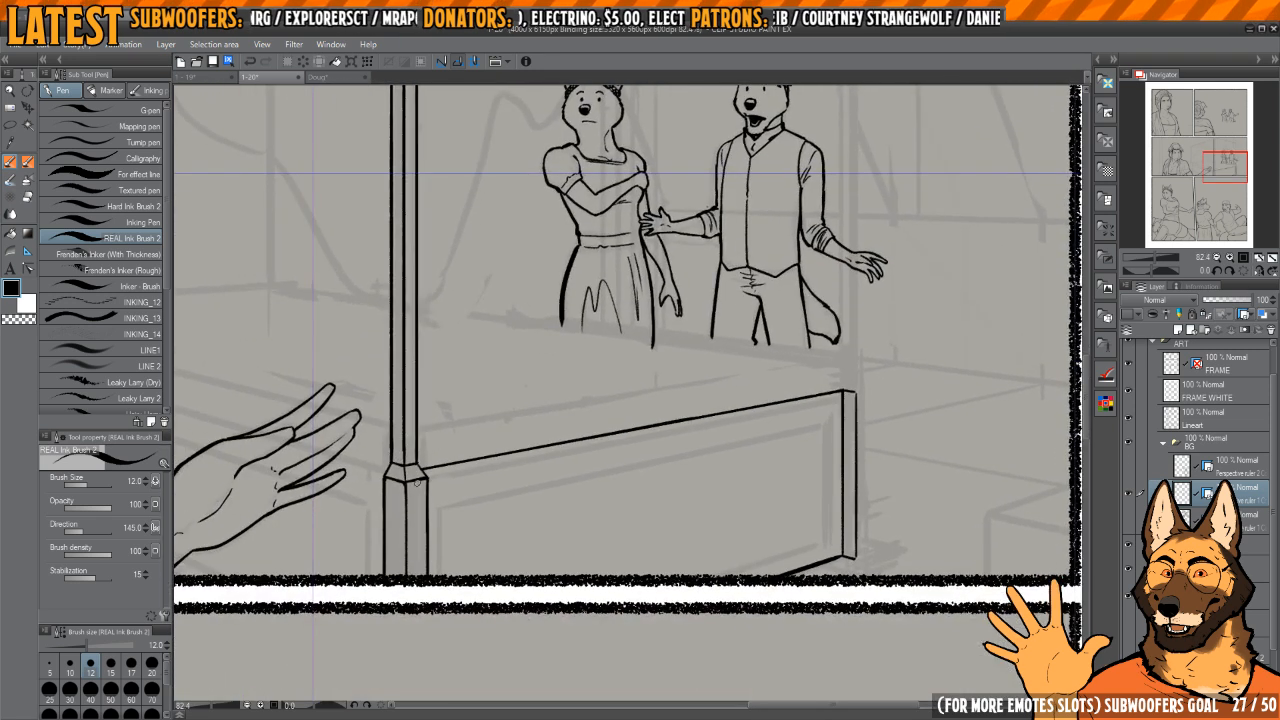
Step: Touch up the short top edge where it meets the outer vertical line at the footboard's far corner
{"action": "left_click_drag", "start_coordinate": [406, 480], "coordinate": [839, 380]}
{"action": "scroll", "coordinate": [875, 370], "scroll_direction": "up", "scroll_amount": 4}
{"action": "key", "text": "ctrl+z"}
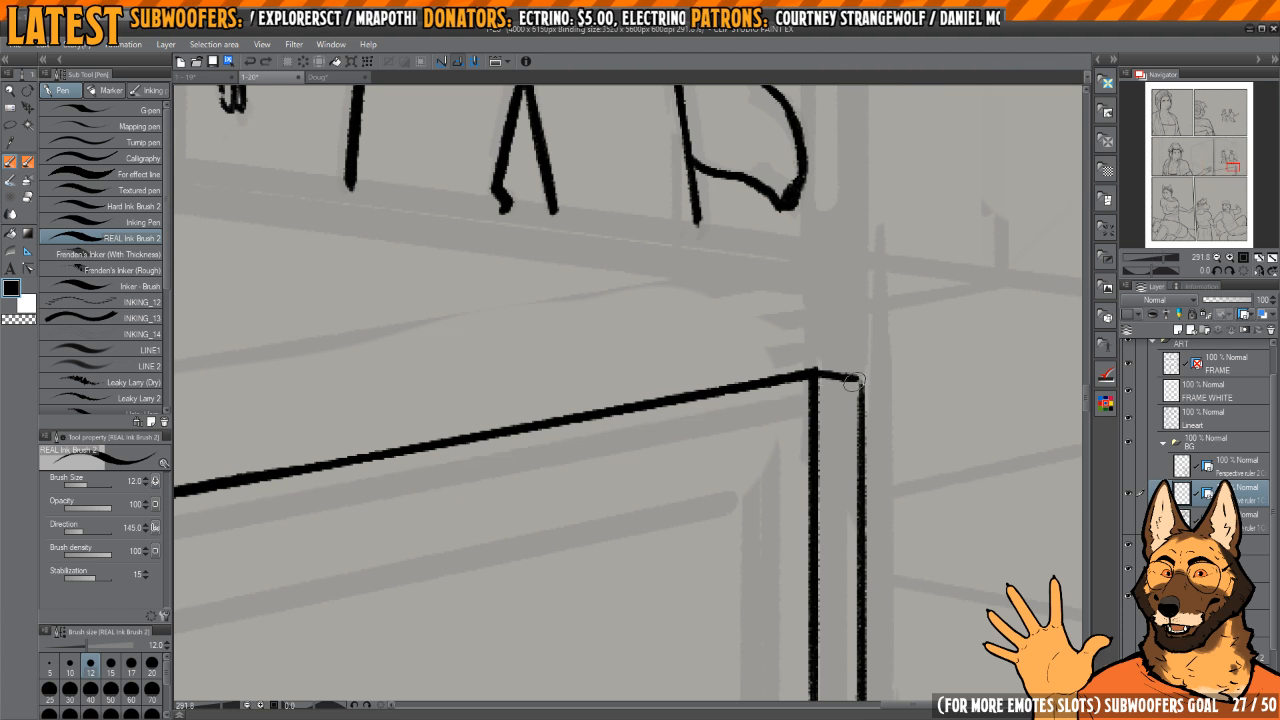
{"action": "scroll", "coordinate": [853, 380], "scroll_direction": "down", "scroll_amount": 2}
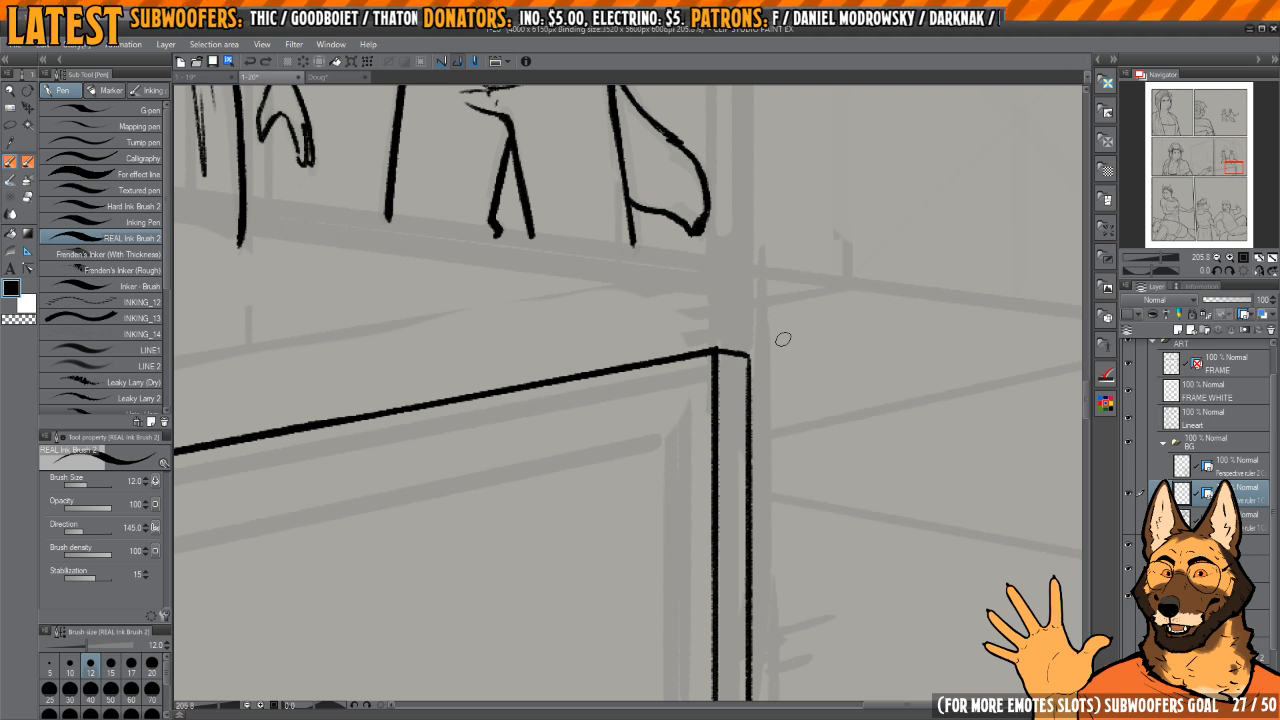
Step: Give the footboard's far post a second face with a short bottom edge and a third vertical line
{"action": "left_click_drag", "start_coordinate": [755, 338], "coordinate": [729, 326]}
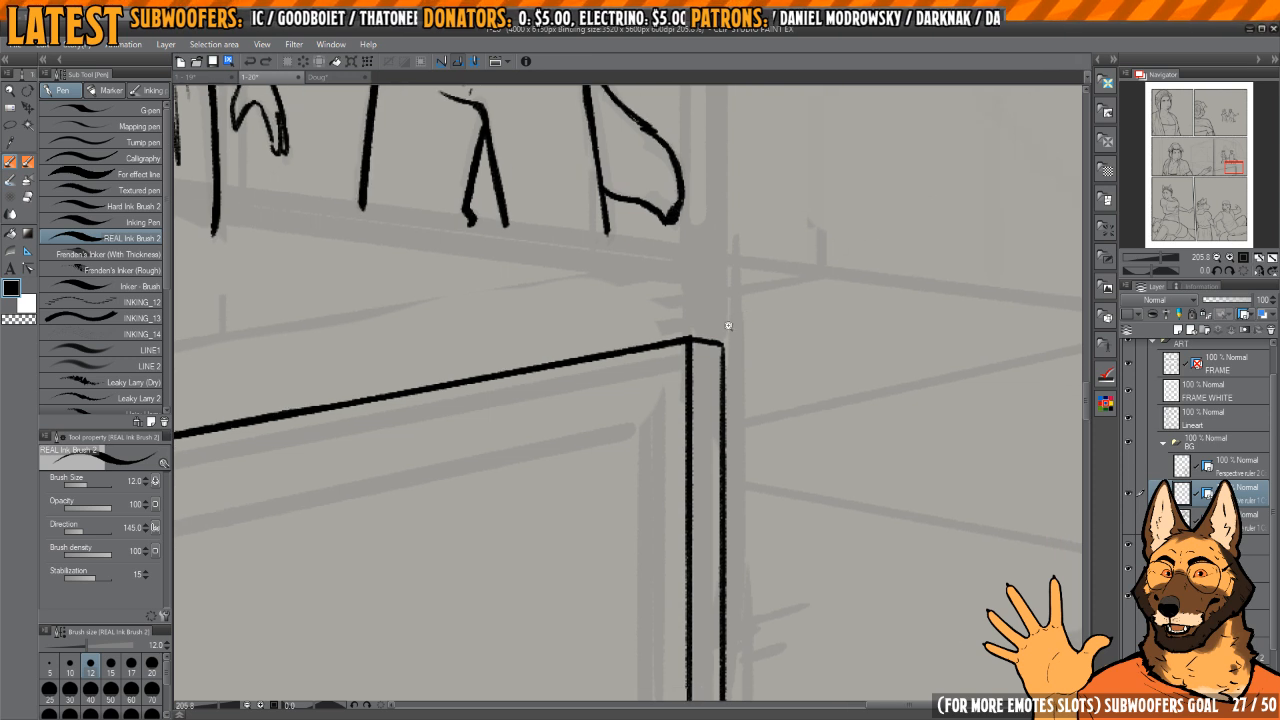
{"action": "scroll", "coordinate": [744, 339], "scroll_direction": "up", "scroll_amount": 1}
{"action": "scroll", "coordinate": [754, 340], "scroll_direction": "down", "scroll_amount": 3}
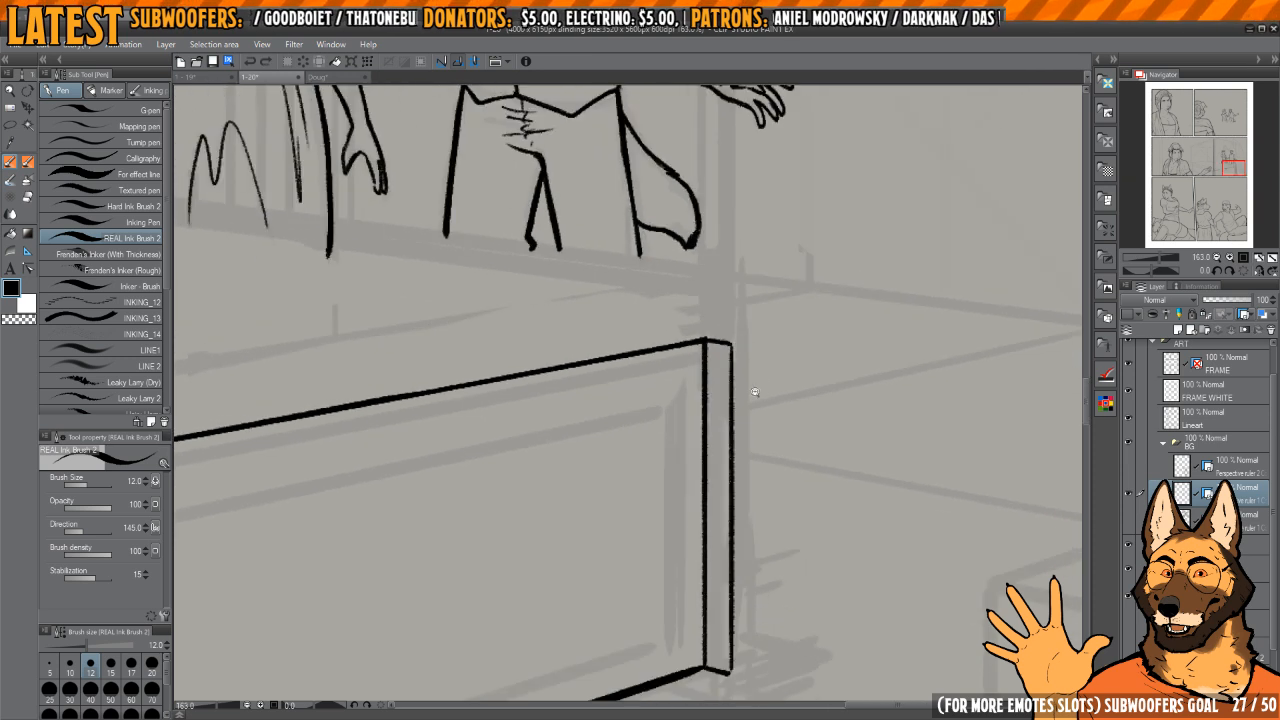
{"action": "scroll", "coordinate": [744, 505], "scroll_direction": "up", "scroll_amount": 3}
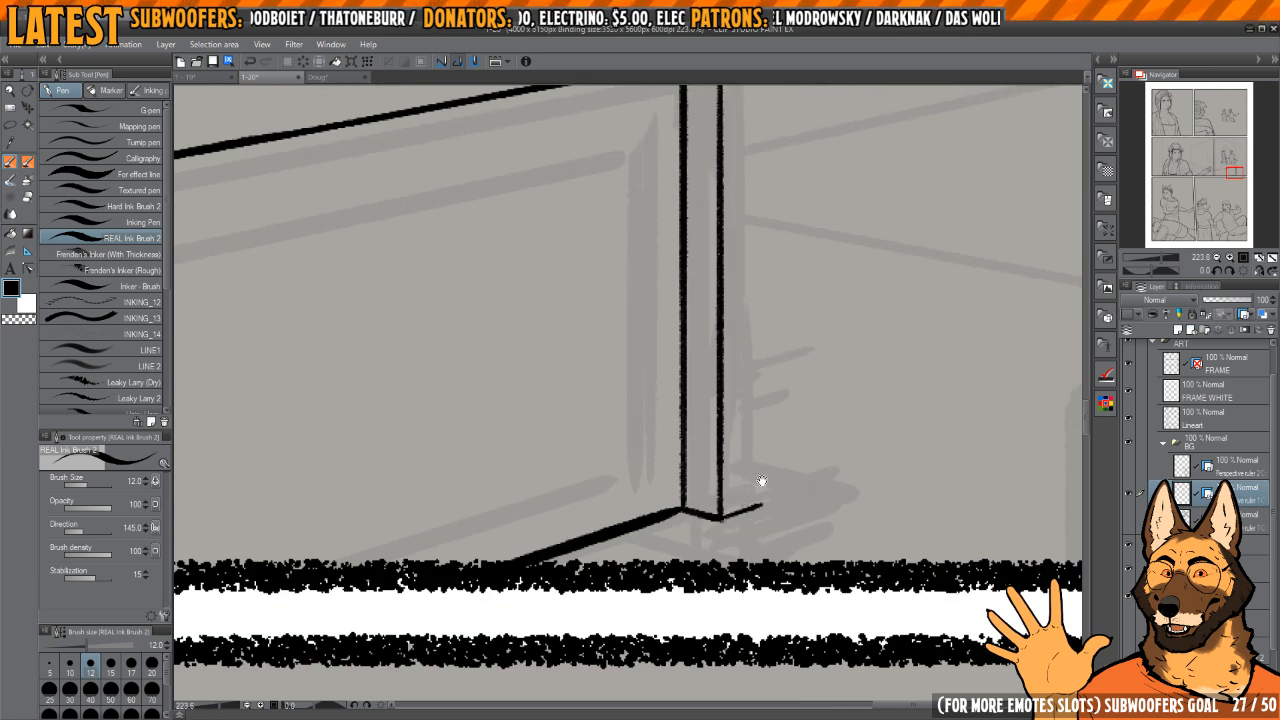
{"action": "scroll", "coordinate": [749, 459], "scroll_direction": "down", "scroll_amount": 2}
{"action": "scroll", "coordinate": [751, 309], "scroll_direction": "up", "scroll_amount": 1}
{"action": "left_click_drag", "start_coordinate": [741, 281], "coordinate": [746, 696]}
{"action": "scroll", "coordinate": [746, 696], "scroll_direction": "up", "scroll_amount": 3}
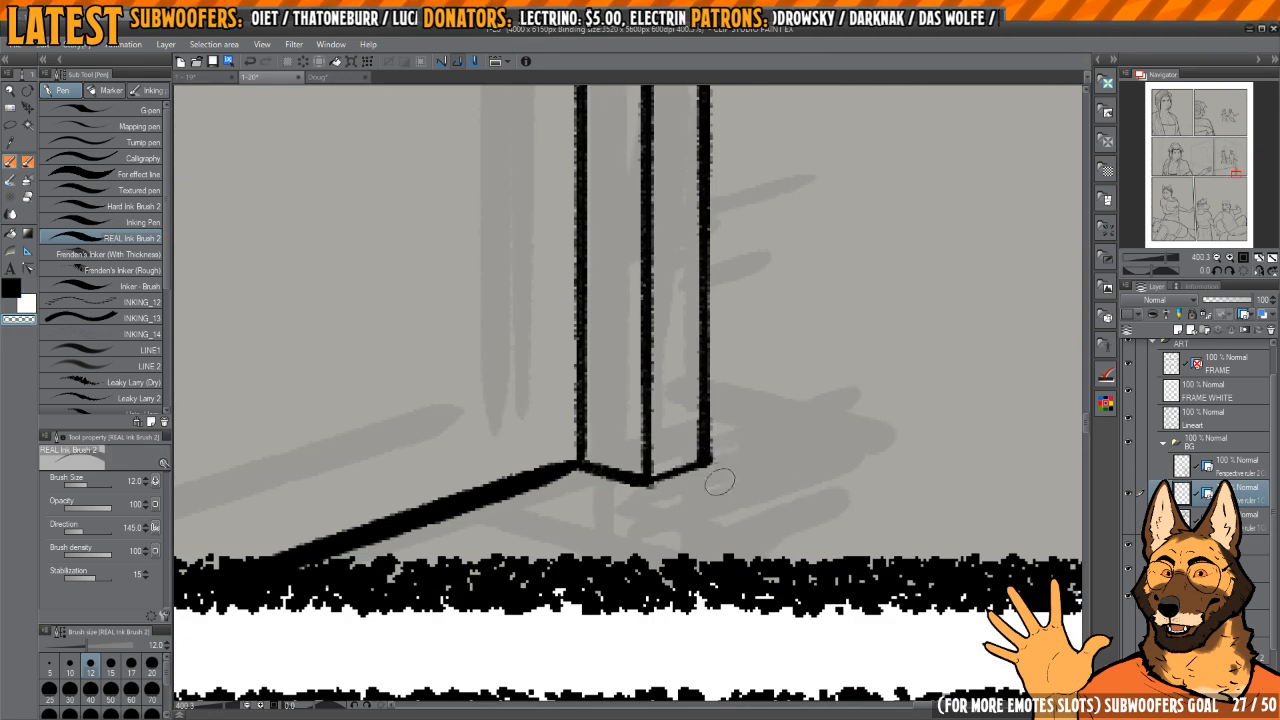
Step: Clean up the far post's lower outer corner and close its second face with a short top edge
{"action": "mouse_move", "coordinate": [694, 331]}
{"action": "left_mouse_down"}
{"action": "mouse_move", "coordinate": [703, 446]}
{"action": "mouse_move", "coordinate": [788, 334]}
{"action": "left_mouse_up"}
{"action": "key", "text": "c"}
{"action": "mouse_move", "coordinate": [618, 485]}
{"action": "left_mouse_down"}
{"action": "mouse_move", "coordinate": [672, 468]}
{"action": "mouse_move", "coordinate": [732, 486]}
{"action": "mouse_move", "coordinate": [797, 464]}
{"action": "left_mouse_up"}
{"action": "mouse_move", "coordinate": [778, 285]}
{"action": "left_mouse_down"}
{"action": "mouse_move", "coordinate": [751, 487]}
{"action": "mouse_move", "coordinate": [731, 386]}
{"action": "mouse_move", "coordinate": [769, 369]}
{"action": "mouse_move", "coordinate": [714, 394]}
{"action": "mouse_move", "coordinate": [785, 361]}
{"action": "mouse_move", "coordinate": [721, 362]}
{"action": "left_mouse_up"}
{"action": "left_click_drag", "start_coordinate": [801, 598], "coordinate": [766, 368]}
{"action": "mouse_move", "coordinate": [766, 365]}
{"action": "left_mouse_down"}
{"action": "mouse_move", "coordinate": [751, 358]}
{"action": "mouse_move", "coordinate": [727, 460]}
{"action": "mouse_move", "coordinate": [767, 472]}
{"action": "mouse_move", "coordinate": [731, 481]}
{"action": "mouse_move", "coordinate": [757, 485]}
{"action": "left_mouse_up"}
Step: Check the bedpost's base on the other open comic page for reference and return to the current page
{"action": "key", "text": "ctrl+shift+Tab"}
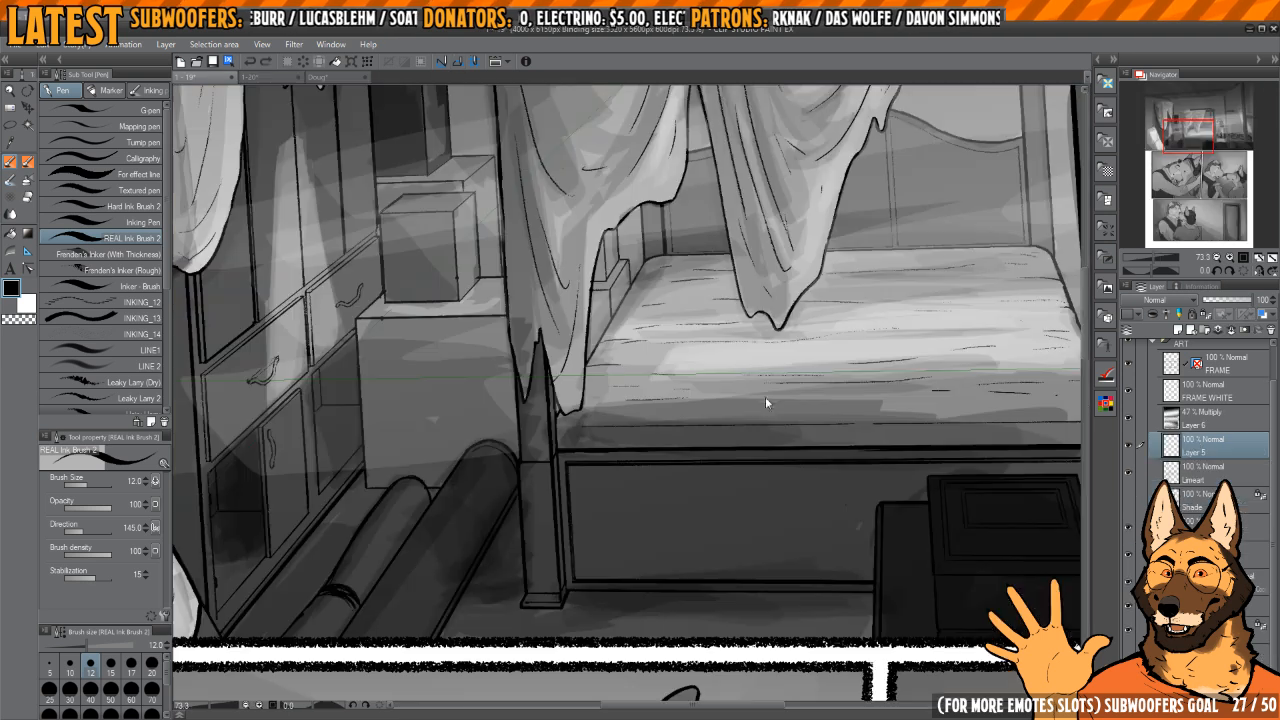
{"action": "left_click_drag", "start_coordinate": [629, 584], "coordinate": [672, 582]}
{"action": "key", "text": "ctrl+Tab"}
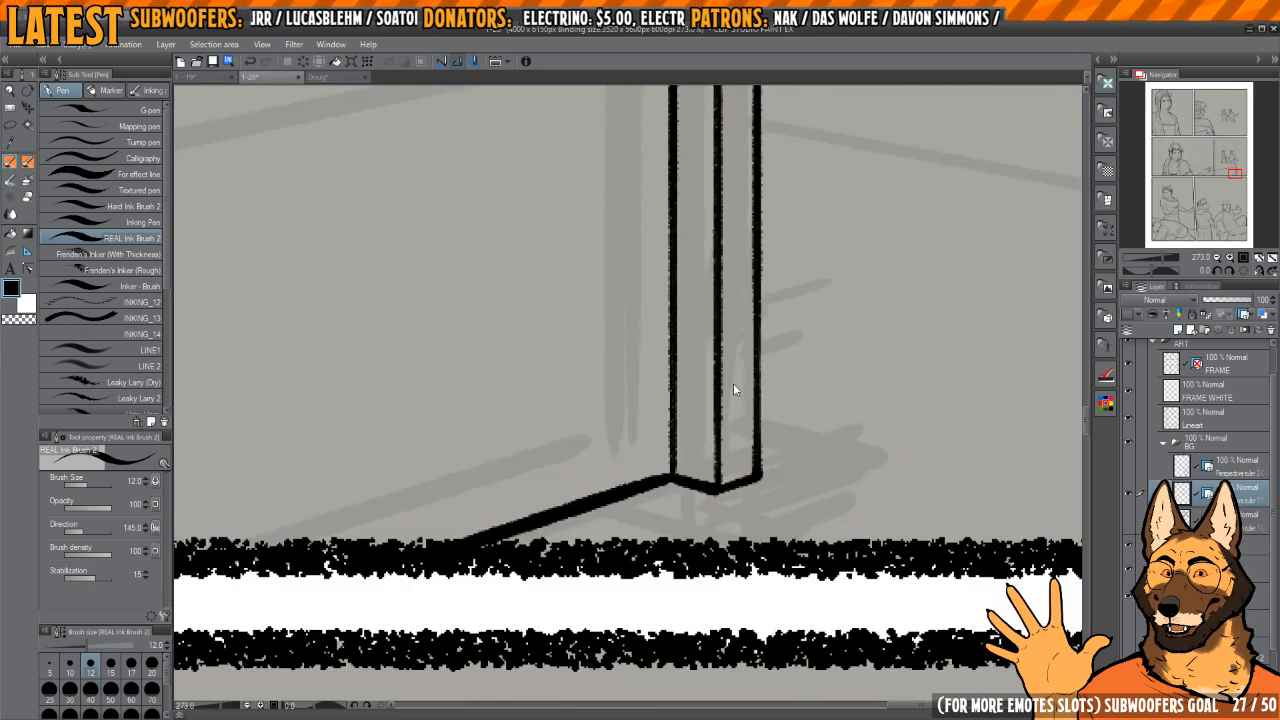
Step: Ink the far post's flared foot with two angled bottom edges, a centre edge and a slanted outer side
{"action": "left_click_drag", "start_coordinate": [682, 496], "coordinate": [705, 495]}
{"action": "left_click_drag", "start_coordinate": [625, 518], "coordinate": [752, 552]}
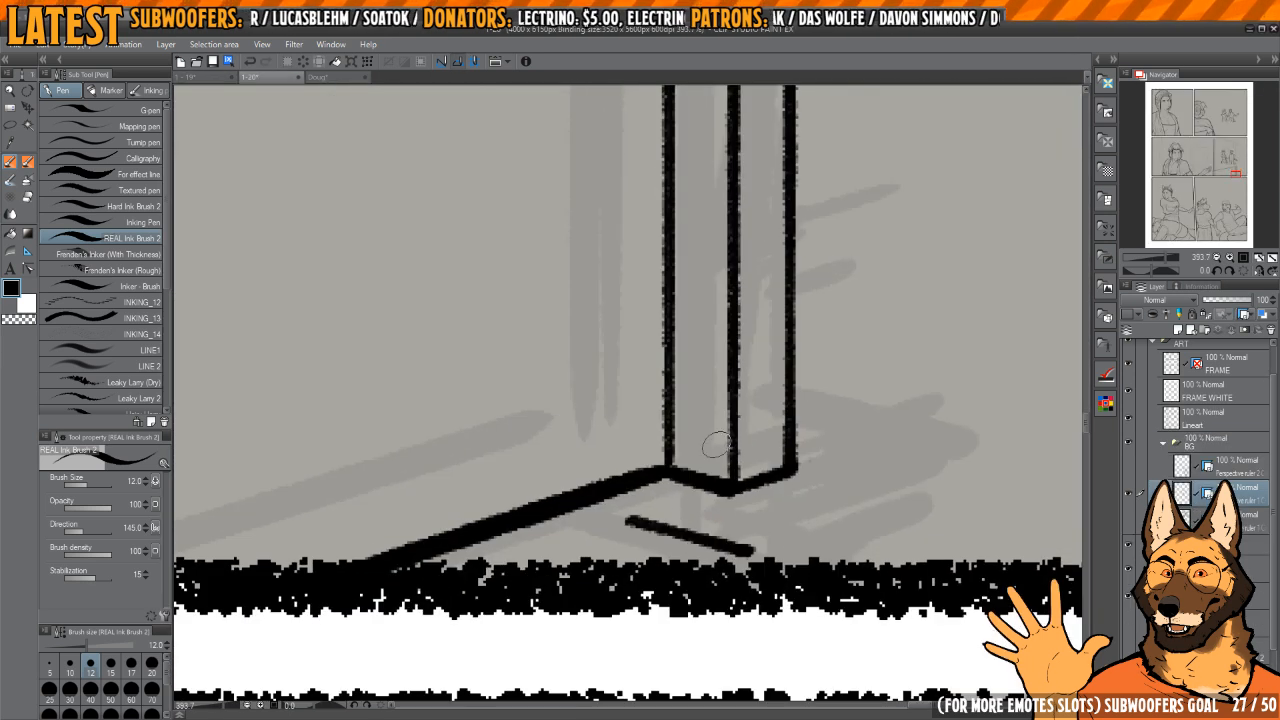
{"action": "mouse_move", "coordinate": [731, 489]}
{"action": "left_mouse_down"}
{"action": "mouse_move", "coordinate": [743, 545]}
{"action": "mouse_move", "coordinate": [836, 507]}
{"action": "left_mouse_up"}
{"action": "key", "text": "ctrl+z"}
{"action": "left_click_drag", "start_coordinate": [738, 545], "coordinate": [826, 516]}
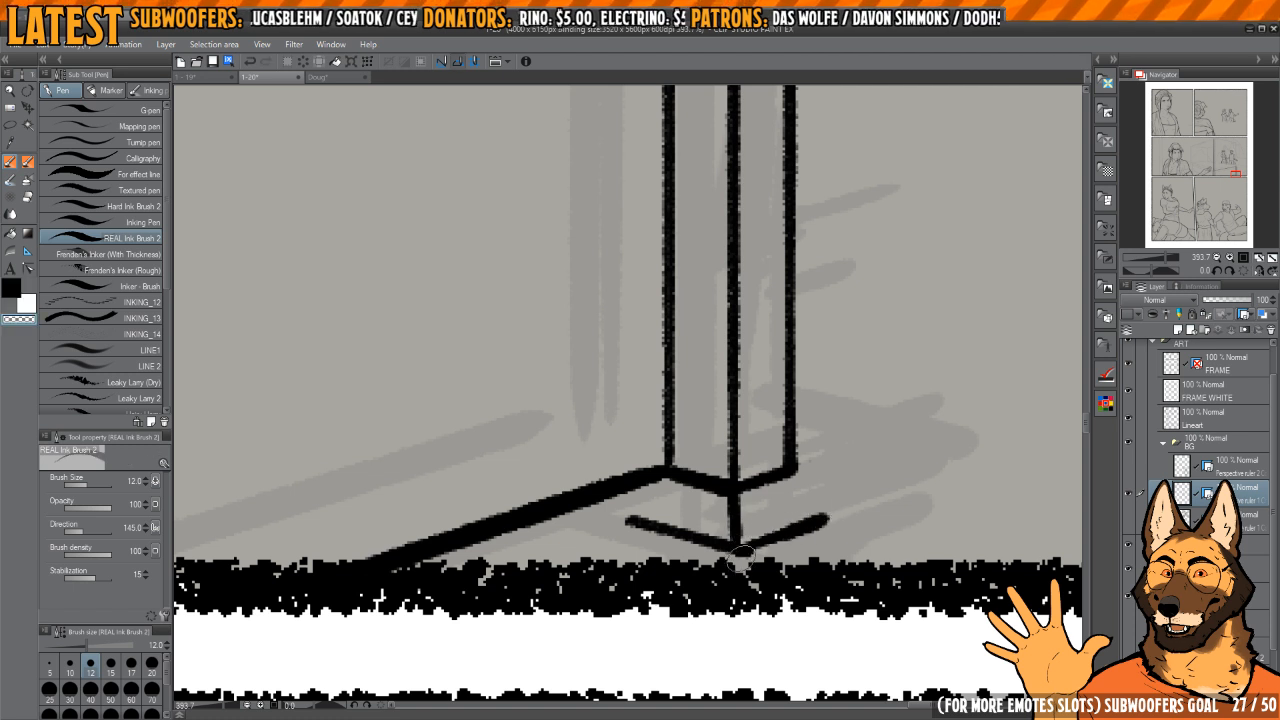
{"action": "key", "text": "ctrl+z"}
{"action": "left_click_drag", "start_coordinate": [738, 546], "coordinate": [842, 511]}
{"action": "left_click_drag", "start_coordinate": [796, 466], "coordinate": [836, 511]}
Step: Close the foot with a slanted inner side and trim its lower corner
{"action": "key", "text": "c"}
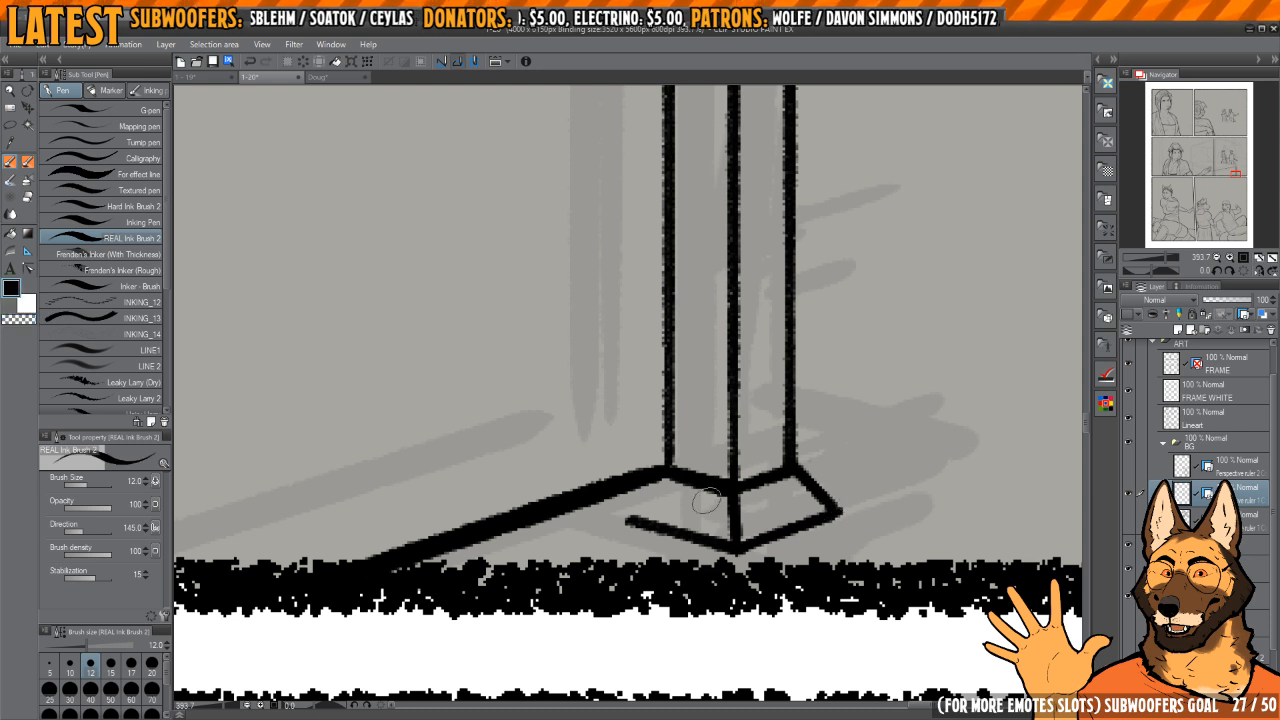
{"action": "mouse_move", "coordinate": [672, 532]}
{"action": "left_mouse_down"}
{"action": "mouse_move", "coordinate": [605, 512]}
{"action": "mouse_move", "coordinate": [626, 494]}
{"action": "mouse_move", "coordinate": [615, 502]}
{"action": "mouse_move", "coordinate": [745, 480]}
{"action": "mouse_move", "coordinate": [627, 497]}
{"action": "mouse_move", "coordinate": [608, 524]}
{"action": "mouse_move", "coordinate": [640, 492]}
{"action": "left_mouse_up"}
{"action": "key", "text": "c"}
{"action": "key", "text": "c"}
{"action": "key", "text": "c"}
{"action": "key", "text": "c"}
Step: Trim and re-ink the foot's two slanted sides so the flare is slightly narrower
{"action": "key", "text": "c"}
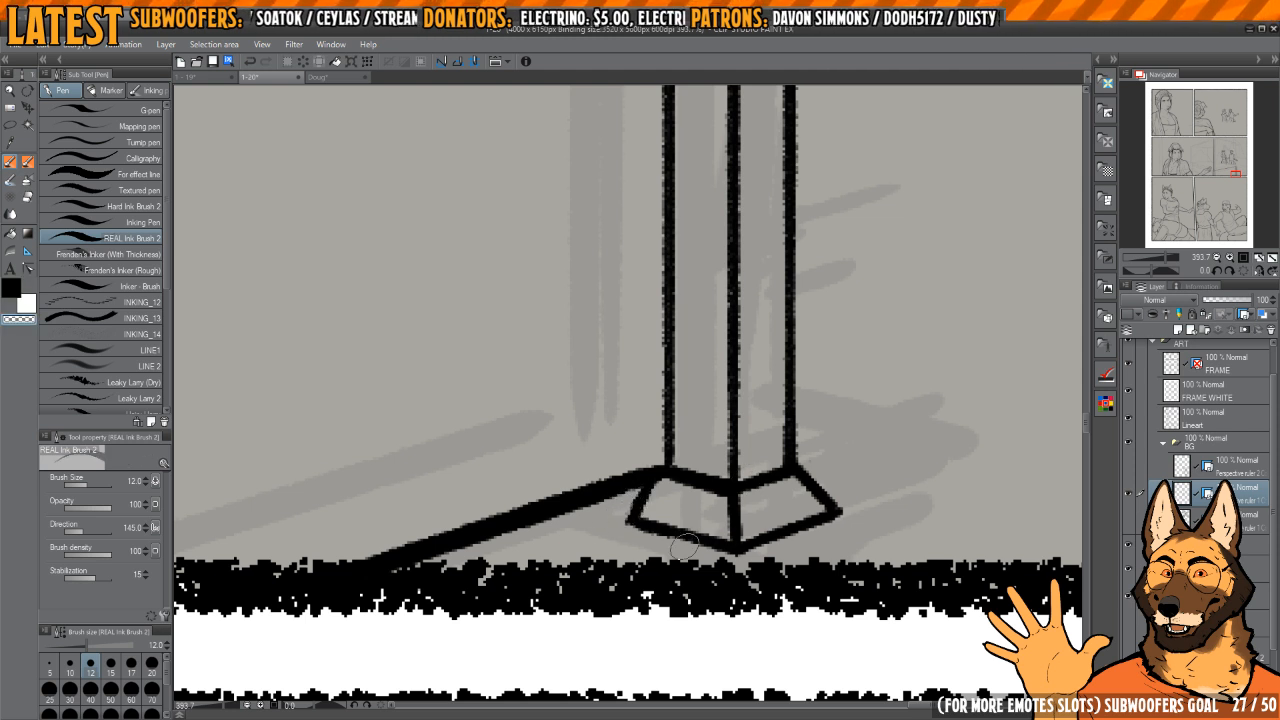
{"action": "key", "text": "c"}
{"action": "mouse_move", "coordinate": [800, 468]}
{"action": "left_mouse_down"}
{"action": "mouse_move", "coordinate": [847, 514]}
{"action": "mouse_move", "coordinate": [829, 510]}
{"action": "left_mouse_up"}
{"action": "key", "text": "c"}
{"action": "key", "text": "c"}
{"action": "key", "text": "c"}
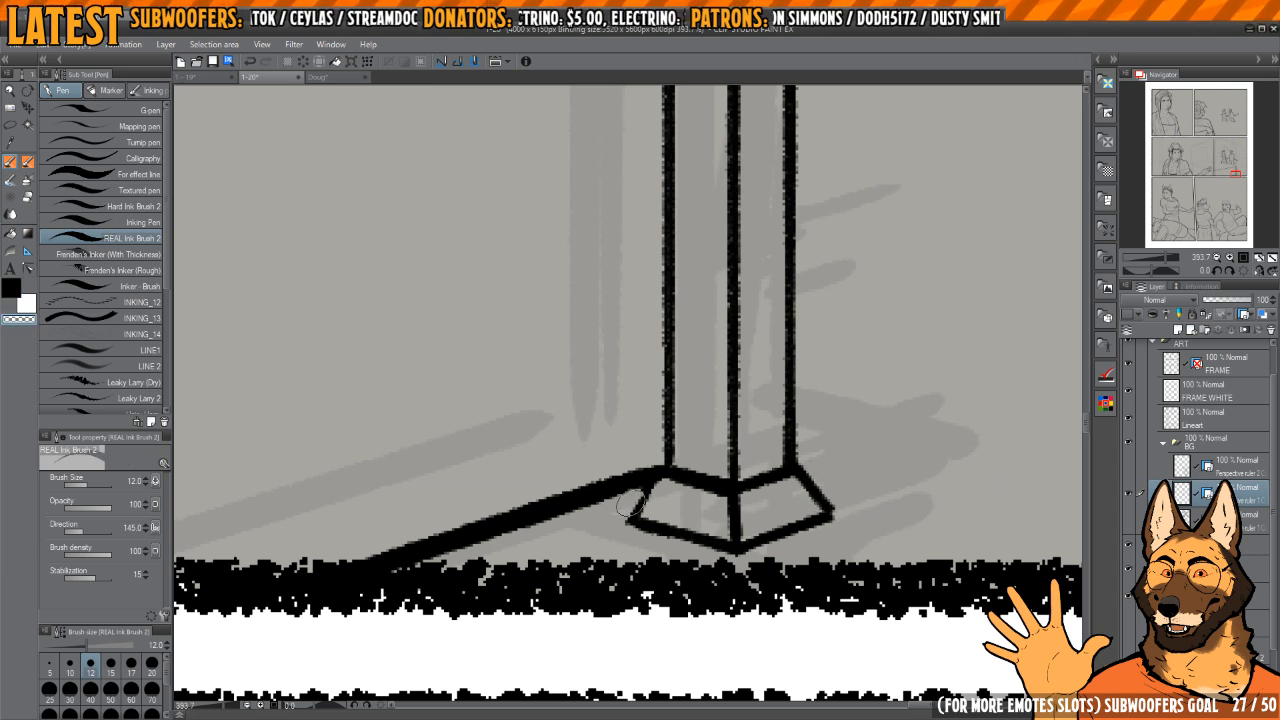
{"action": "key", "text": "c"}
{"action": "left_click_drag", "start_coordinate": [656, 472], "coordinate": [636, 512]}
Step: Thin the foot's centre edge and clean up where it meets the post's base
{"action": "scroll", "coordinate": [742, 418], "scroll_direction": "down", "scroll_amount": 5}
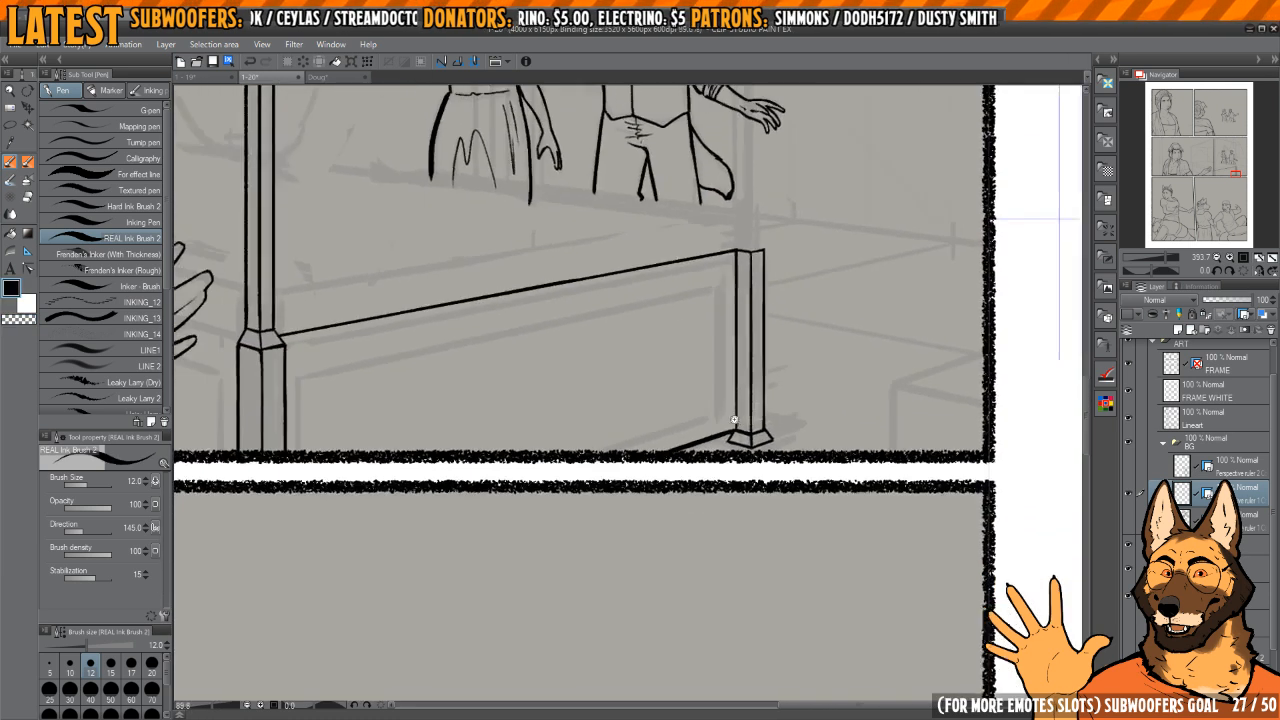
{"action": "scroll", "coordinate": [757, 421], "scroll_direction": "up", "scroll_amount": 2}
{"action": "scroll", "coordinate": [757, 422], "scroll_direction": "up", "scroll_amount": 3}
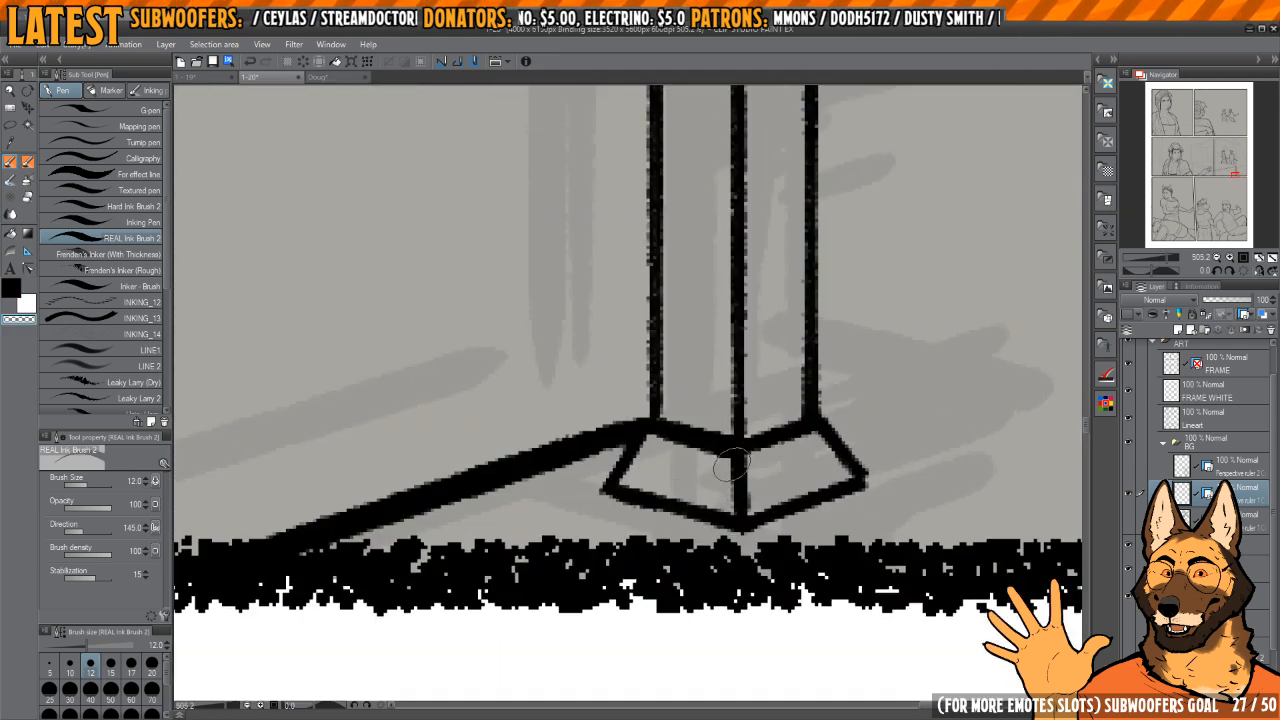
{"action": "key", "text": "c"}
{"action": "left_click_drag", "start_coordinate": [741, 459], "coordinate": [743, 494]}
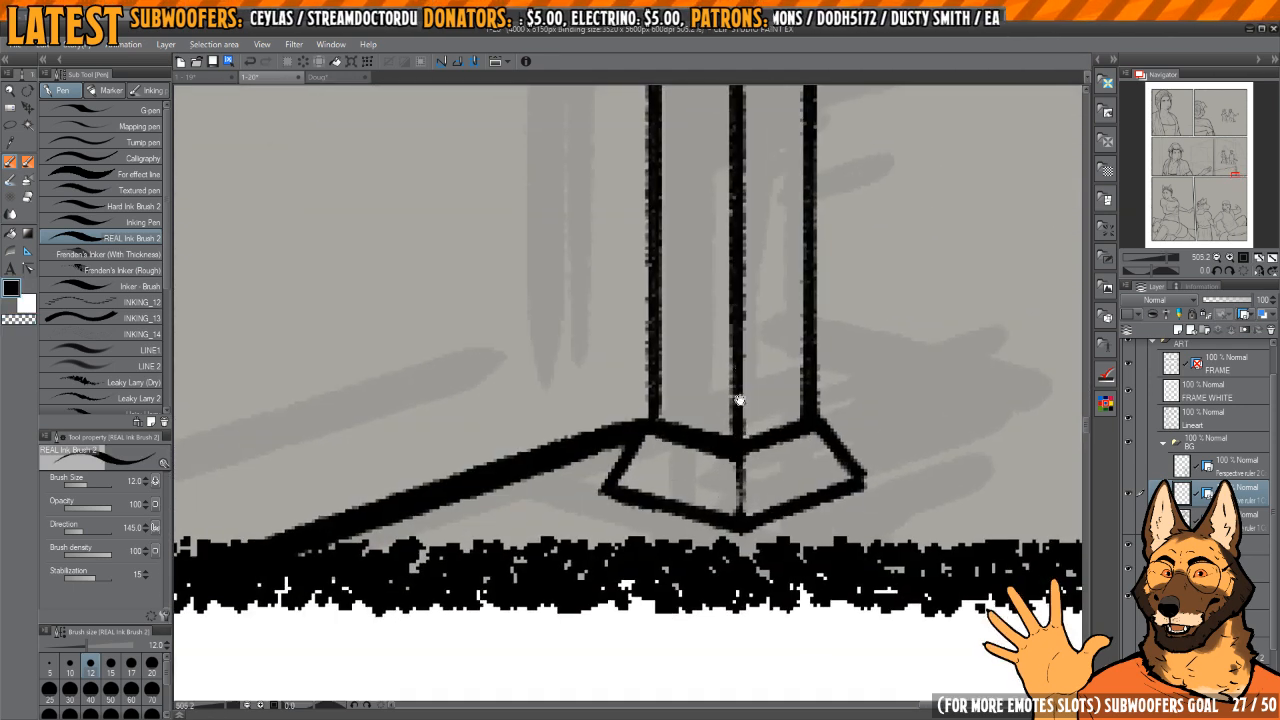
{"action": "left_click_drag", "start_coordinate": [737, 400], "coordinate": [726, 474]}
{"action": "key", "text": "c"}
{"action": "left_click_drag", "start_coordinate": [641, 462], "coordinate": [641, 485]}
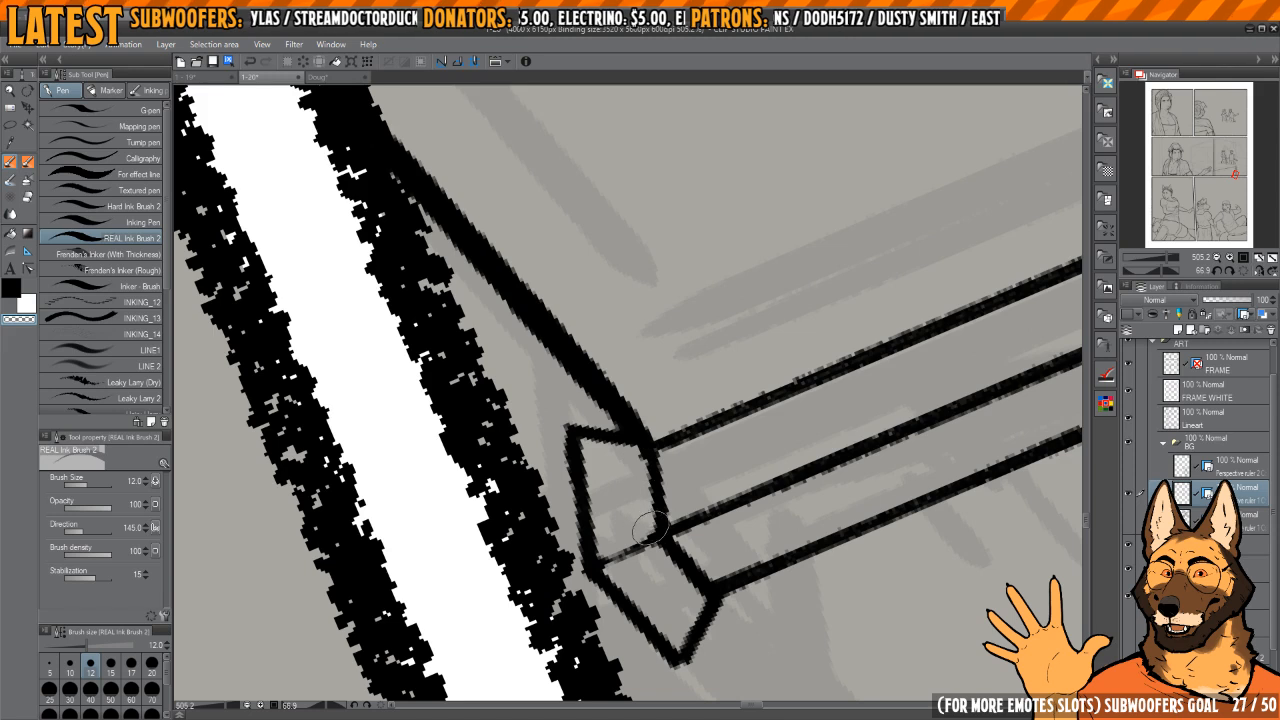
{"action": "left_click_drag", "start_coordinate": [651, 528], "coordinate": [649, 534]}
Step: Refine the junction between the post's vertical lines and its flared foot by erasing and re-inking the corners
{"action": "mouse_move", "coordinate": [666, 464]}
{"action": "left_mouse_down"}
{"action": "mouse_move", "coordinate": [668, 513]}
{"action": "mouse_move", "coordinate": [665, 502]}
{"action": "left_mouse_up"}
{"action": "mouse_move", "coordinate": [773, 393]}
{"action": "left_mouse_down"}
{"action": "mouse_move", "coordinate": [781, 373]}
{"action": "mouse_move", "coordinate": [757, 297]}
{"action": "left_mouse_up"}
{"action": "mouse_move", "coordinate": [757, 297]}
{"action": "left_mouse_down"}
{"action": "mouse_move", "coordinate": [785, 410]}
{"action": "mouse_move", "coordinate": [782, 396]}
{"action": "left_mouse_up"}
{"action": "scroll", "coordinate": [616, 484], "scroll_direction": "up", "scroll_amount": 2}
{"action": "mouse_move", "coordinate": [595, 450]}
{"action": "left_mouse_down"}
{"action": "mouse_move", "coordinate": [600, 503]}
{"action": "mouse_move", "coordinate": [632, 500]}
{"action": "left_mouse_up"}
{"action": "left_click_drag", "start_coordinate": [601, 447], "coordinate": [621, 524]}
{"action": "key", "text": "c"}
{"action": "left_click_drag", "start_coordinate": [610, 428], "coordinate": [620, 537]}
{"action": "mouse_move", "coordinate": [700, 440]}
{"action": "left_mouse_down"}
{"action": "mouse_move", "coordinate": [686, 271]}
{"action": "mouse_move", "coordinate": [686, 457]}
{"action": "mouse_move", "coordinate": [670, 555]}
{"action": "left_mouse_up"}
{"action": "scroll", "coordinate": [686, 271], "scroll_direction": "down", "scroll_amount": 3}
{"action": "left_click_drag", "start_coordinate": [738, 441], "coordinate": [713, 240]}
{"action": "left_click_drag", "start_coordinate": [713, 240], "coordinate": [722, 417]}
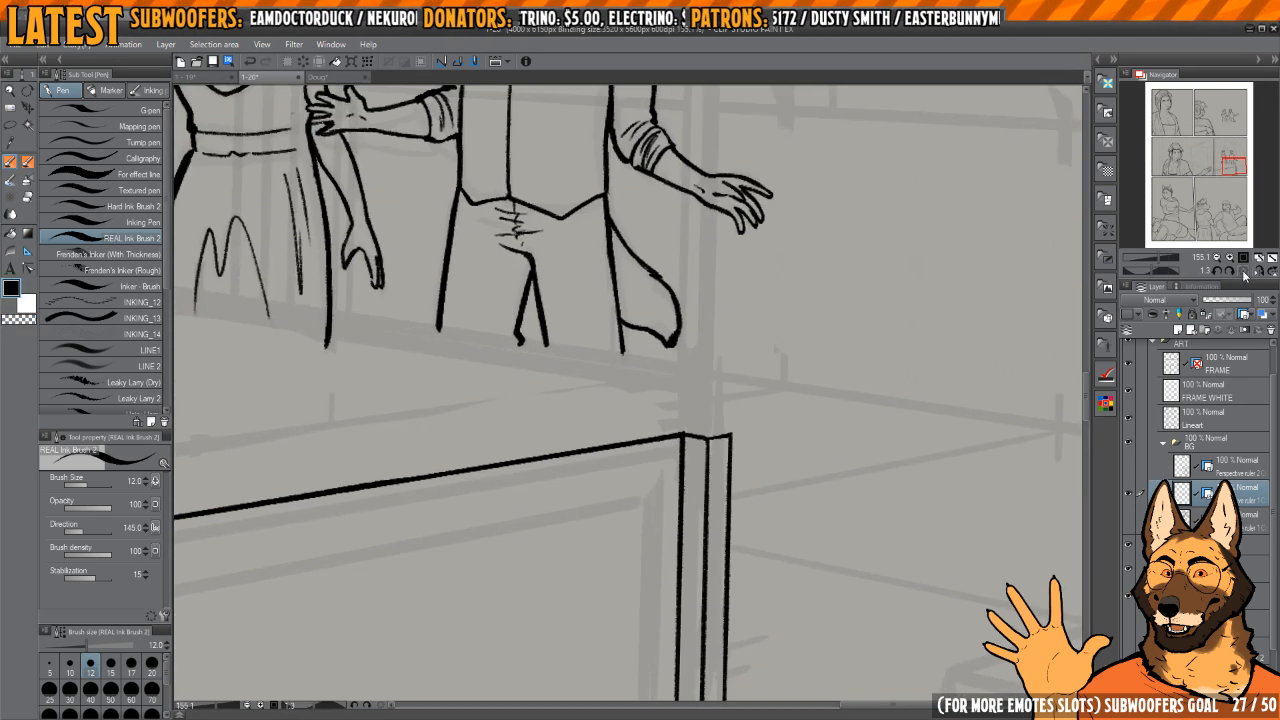
Step: Reset the canvas rotation and ink a tapered collar on top of the footboard's far post
{"action": "left_click", "coordinate": [1243, 272]}
{"action": "left_click_drag", "start_coordinate": [804, 387], "coordinate": [725, 424]}
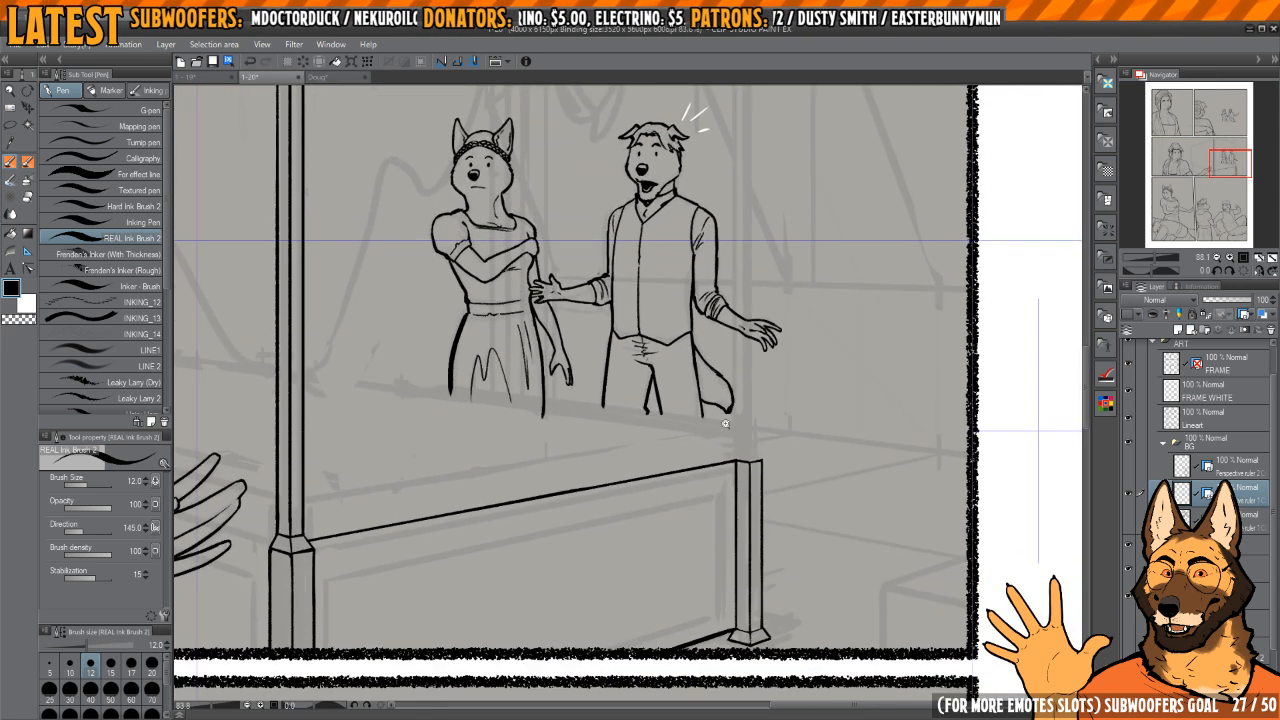
{"action": "mouse_move", "coordinate": [300, 538]}
{"action": "left_mouse_down"}
{"action": "mouse_move", "coordinate": [762, 459]}
{"action": "mouse_move", "coordinate": [772, 437]}
{"action": "mouse_move", "coordinate": [795, 482]}
{"action": "left_mouse_up"}
{"action": "scroll", "coordinate": [746, 451], "scroll_direction": "up", "scroll_amount": 5}
{"action": "scroll", "coordinate": [770, 438], "scroll_direction": "up", "scroll_amount": 2}
{"action": "left_click_drag", "start_coordinate": [736, 443], "coordinate": [733, 495]}
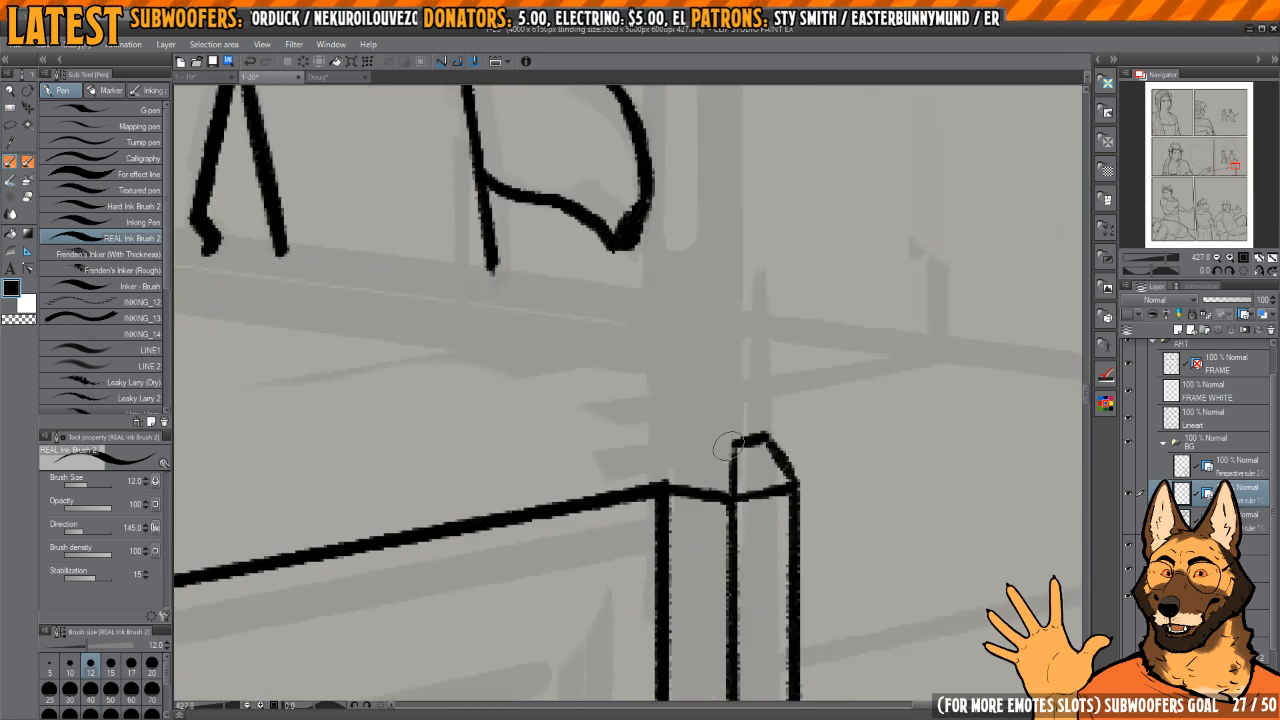
{"action": "left_click_drag", "start_coordinate": [735, 445], "coordinate": [697, 431]}
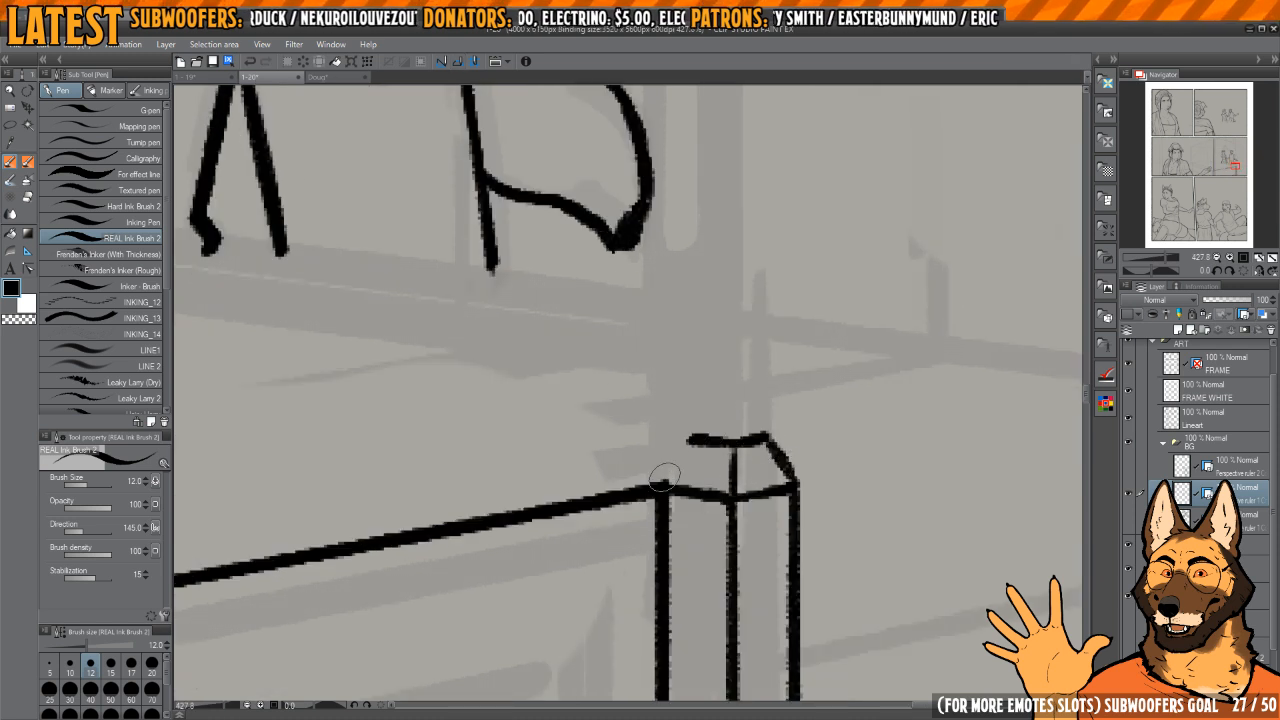
{"action": "mouse_move", "coordinate": [662, 484]}
{"action": "left_mouse_down"}
{"action": "mouse_move", "coordinate": [703, 427]}
{"action": "mouse_move", "coordinate": [707, 488]}
{"action": "mouse_move", "coordinate": [663, 440]}
{"action": "mouse_move", "coordinate": [708, 404]}
{"action": "mouse_move", "coordinate": [698, 525]}
{"action": "mouse_move", "coordinate": [708, 554]}
{"action": "left_mouse_up"}
Step: Ink the far bedpost's upper shaft as three parallel vertical lines rising from the collar to the sketched canopy
{"action": "scroll", "coordinate": [690, 440], "scroll_direction": "down", "scroll_amount": 7}
{"action": "scroll", "coordinate": [701, 520], "scroll_direction": "up", "scroll_amount": 2}
{"action": "left_click_drag", "start_coordinate": [706, 608], "coordinate": [716, 438]}
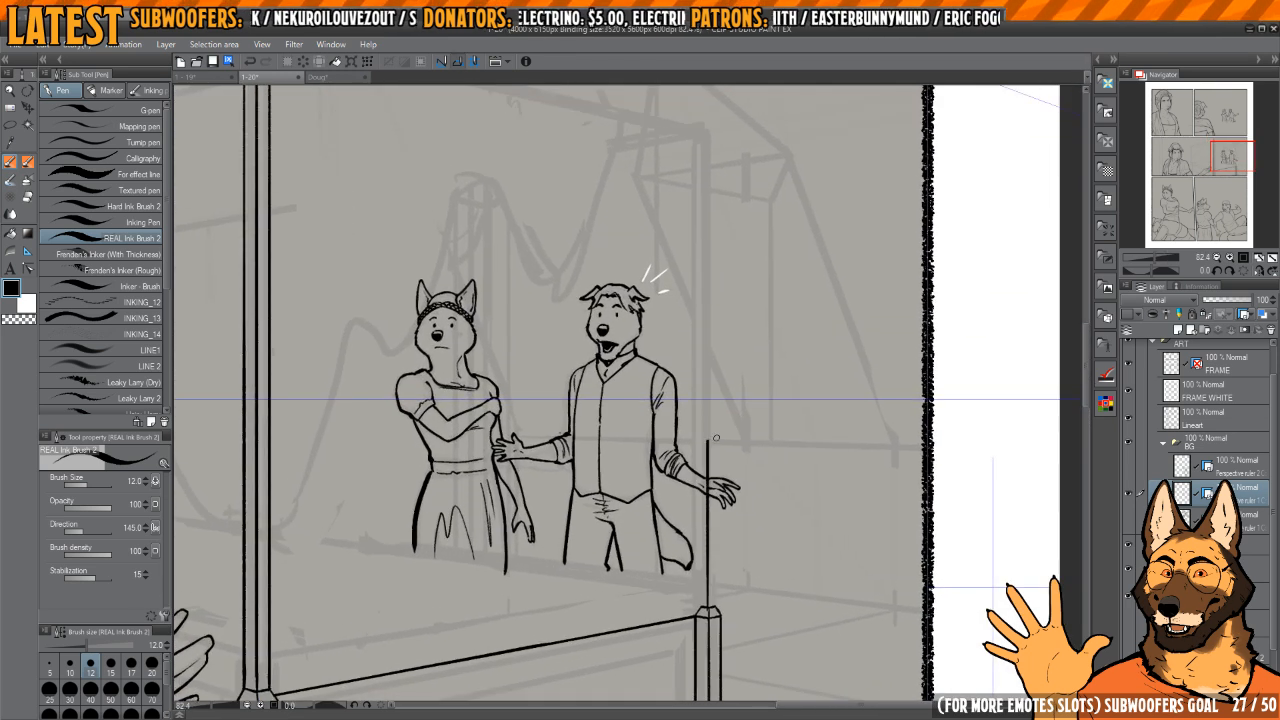
{"action": "left_click_drag", "start_coordinate": [708, 607], "coordinate": [709, 254]}
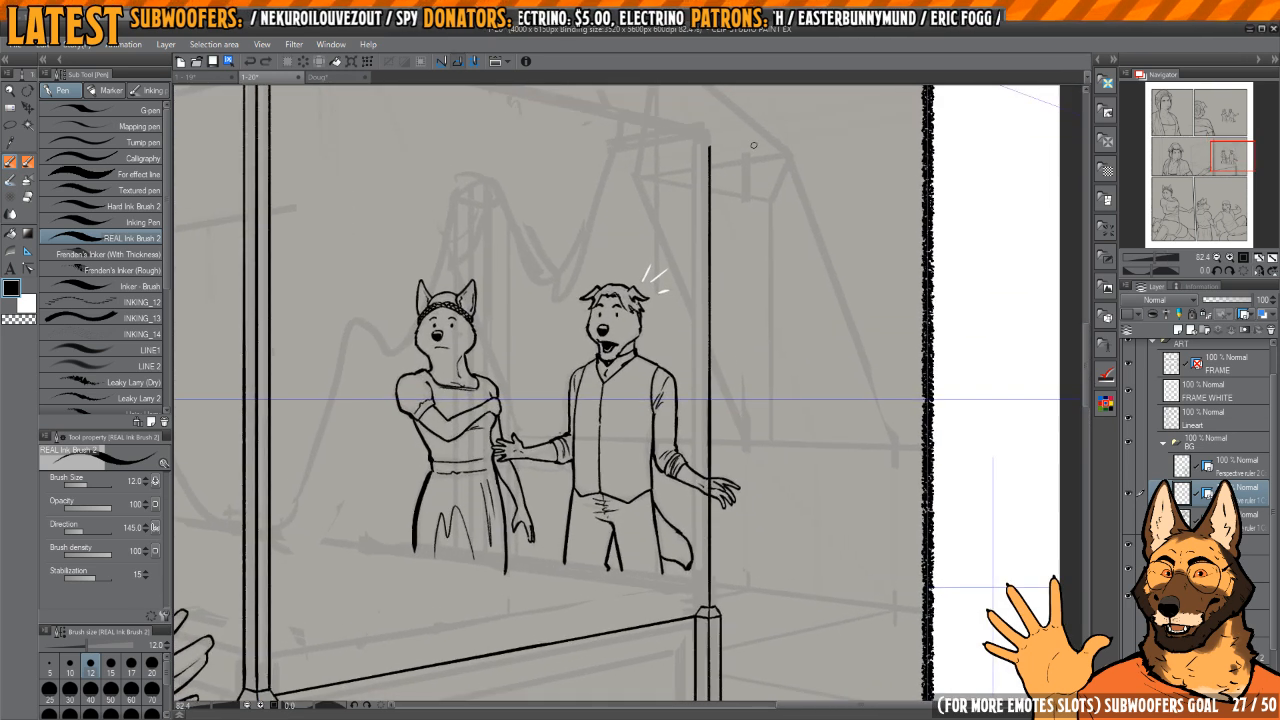
{"action": "mouse_move", "coordinate": [701, 605]}
{"action": "left_mouse_down"}
{"action": "mouse_move", "coordinate": [696, 413]}
{"action": "mouse_move", "coordinate": [716, 205]}
{"action": "left_mouse_up"}
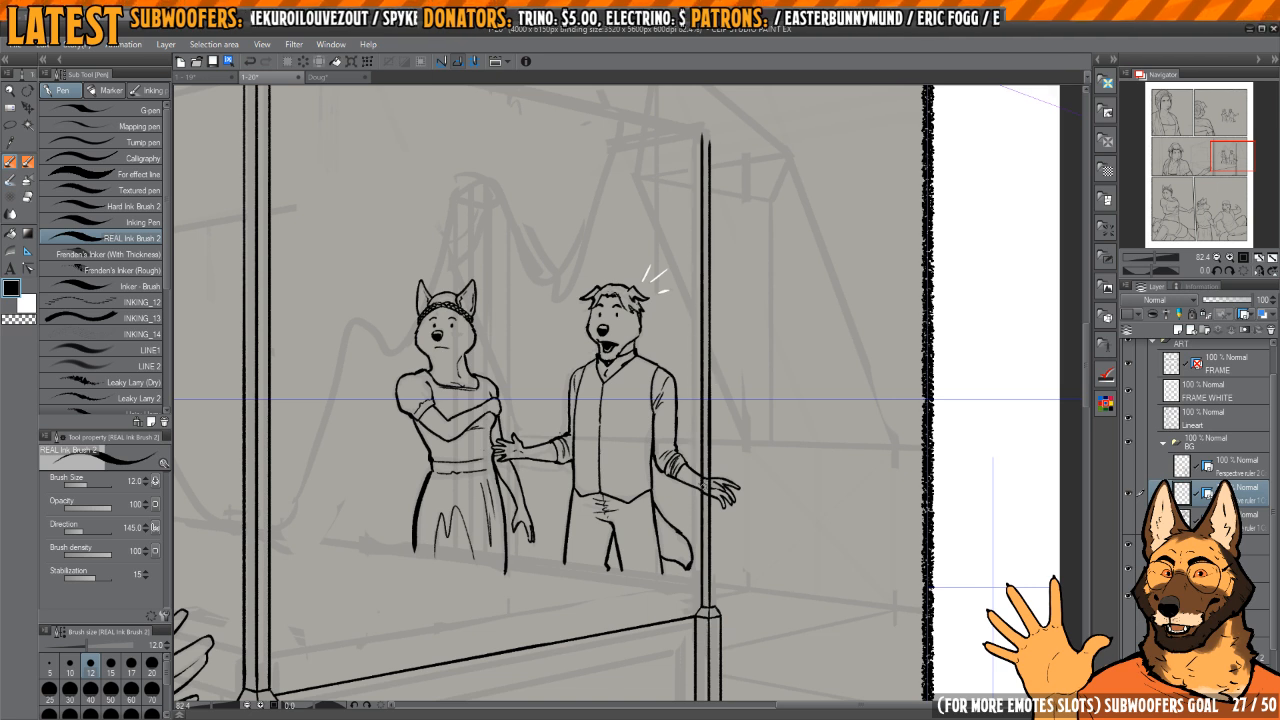
{"action": "left_click_drag", "start_coordinate": [714, 605], "coordinate": [722, 134]}
{"action": "mouse_move", "coordinate": [639, 166]}
{"action": "left_mouse_down"}
{"action": "mouse_move", "coordinate": [639, 326]}
{"action": "mouse_move", "coordinate": [701, 376]}
{"action": "left_mouse_up"}
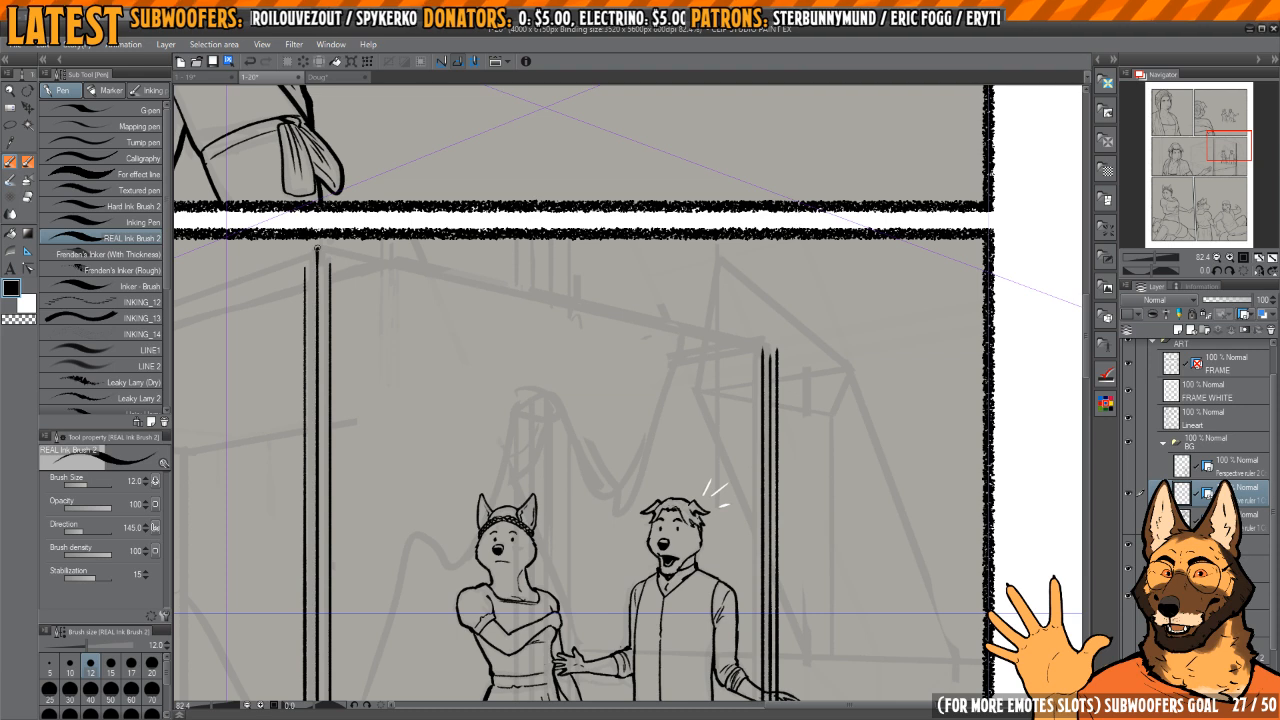
{"action": "left_click_drag", "start_coordinate": [370, 261], "coordinate": [729, 320]}
{"action": "left_click_drag", "start_coordinate": [788, 355], "coordinate": [806, 298]}
{"action": "scroll", "coordinate": [737, 288], "scroll_direction": "down", "scroll_amount": 4}
{"action": "left_click_drag", "start_coordinate": [731, 314], "coordinate": [746, 424]}
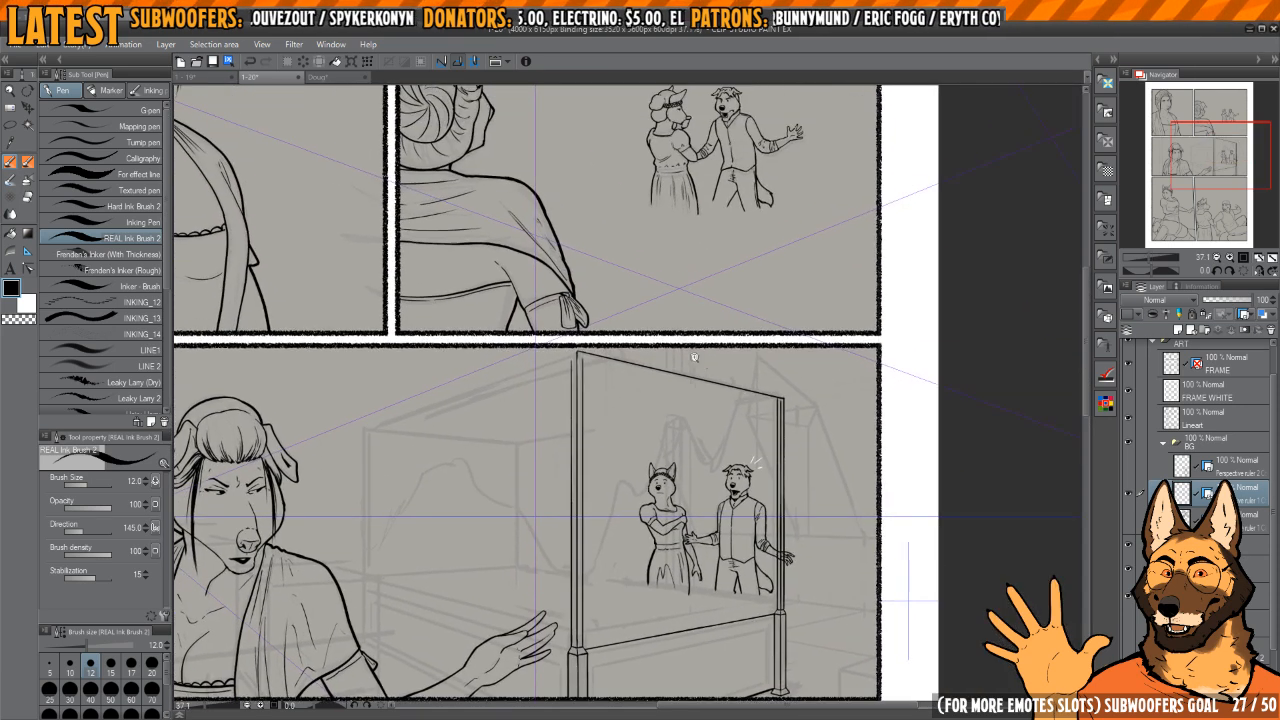
{"action": "scroll", "coordinate": [689, 362], "scroll_direction": "up", "scroll_amount": 4}
{"action": "scroll", "coordinate": [790, 336], "scroll_direction": "up", "scroll_amount": 2}
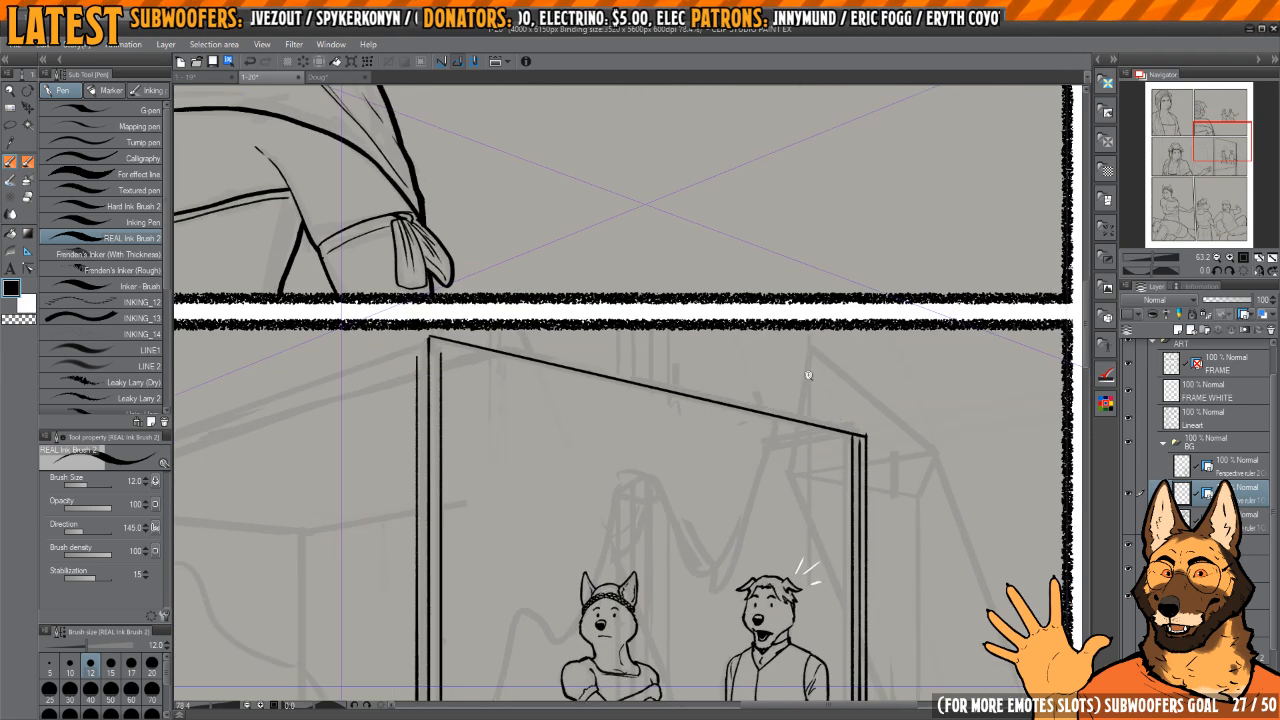
{"action": "key", "text": "ctrl+z"}
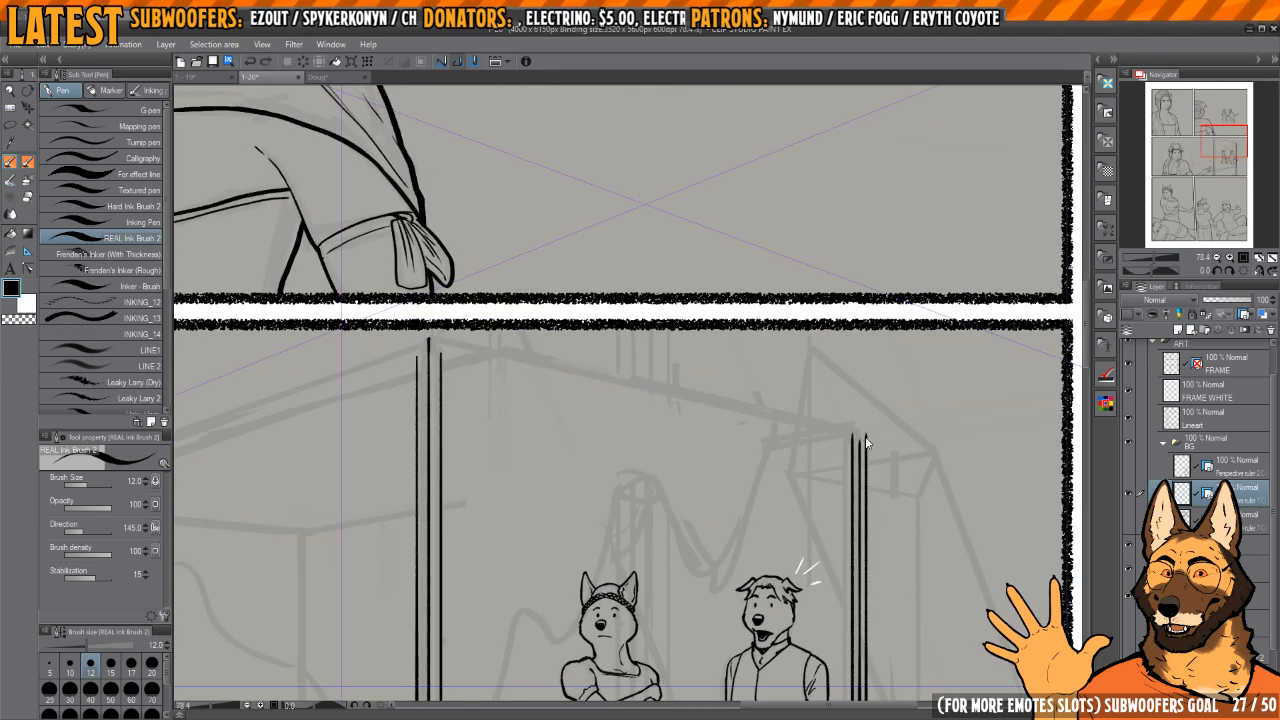
Step: Ink the canopy's front rail as two sloping parallel lines from the far post towards the near post at the panel border
{"action": "scroll", "coordinate": [865, 436], "scroll_direction": "up", "scroll_amount": 2}
{"action": "mouse_move", "coordinate": [868, 418]}
{"action": "left_mouse_down"}
{"action": "mouse_move", "coordinate": [820, 388]}
{"action": "mouse_move", "coordinate": [330, 254]}
{"action": "mouse_move", "coordinate": [273, 253]}
{"action": "left_mouse_up"}
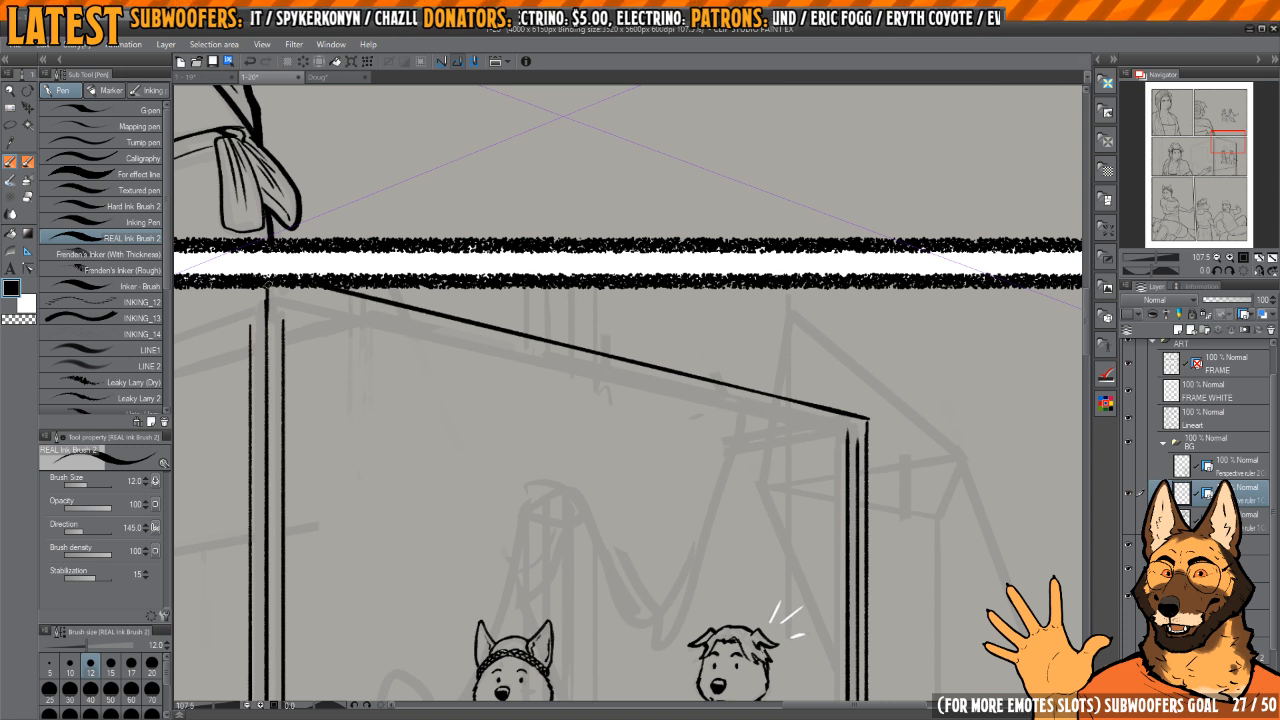
{"action": "mouse_move", "coordinate": [815, 404]}
{"action": "left_mouse_down"}
{"action": "mouse_move", "coordinate": [705, 358]}
{"action": "mouse_move", "coordinate": [333, 266]}
{"action": "left_mouse_up"}
{"action": "scroll", "coordinate": [287, 262], "scroll_direction": "up", "scroll_amount": 7}
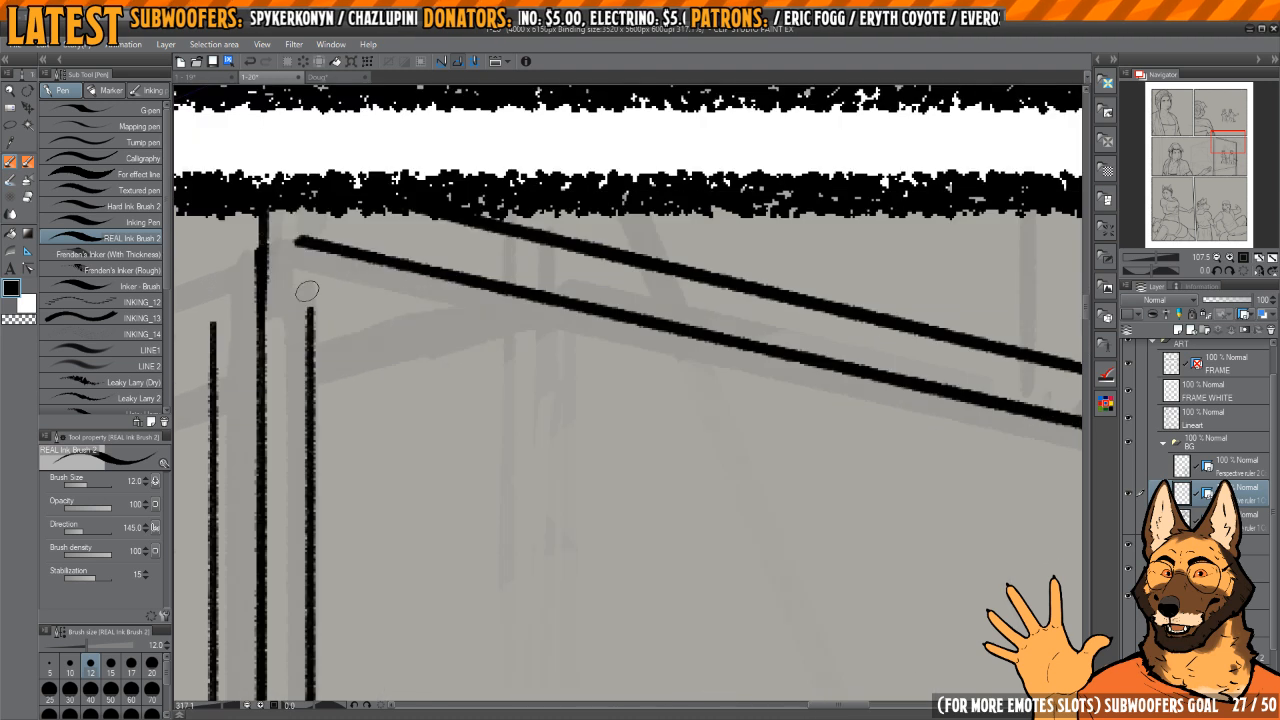
Step: Extend the near post's inner vertical line to the lower rail line and its outer one to the panel border
{"action": "left_click_drag", "start_coordinate": [311, 350], "coordinate": [305, 240]}
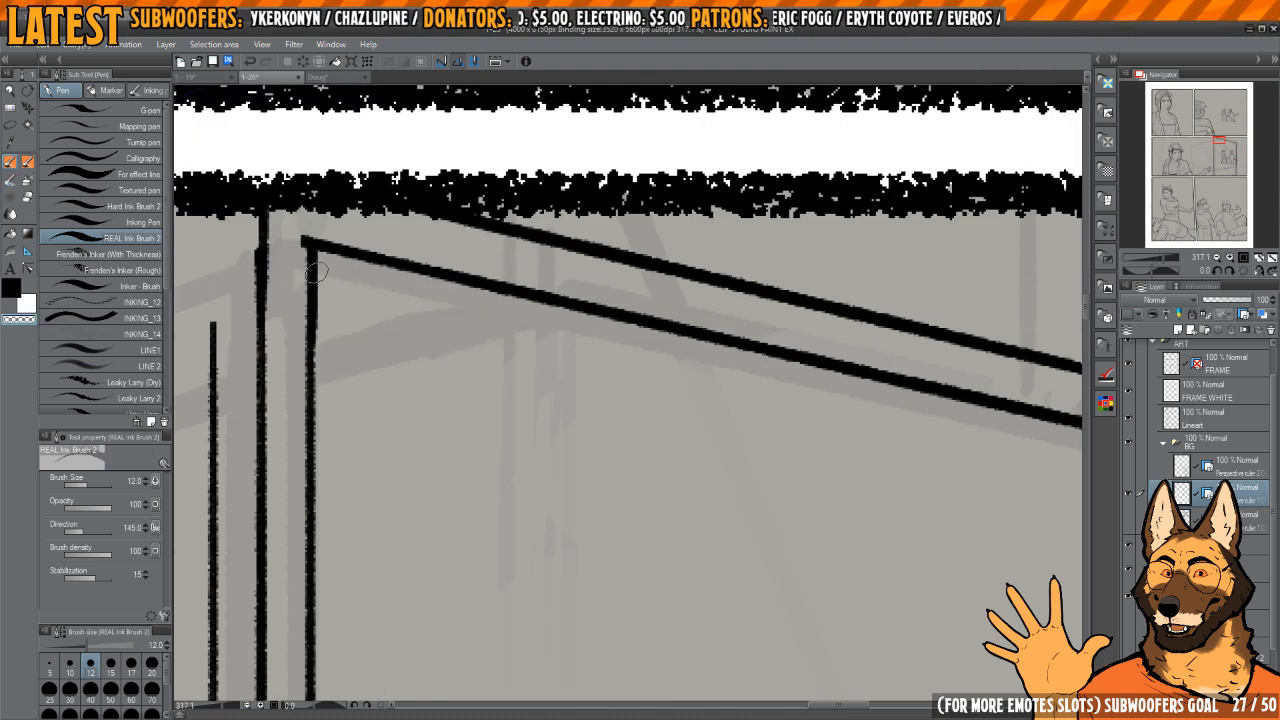
{"action": "scroll", "coordinate": [300, 270], "scroll_direction": "up", "scroll_amount": 2}
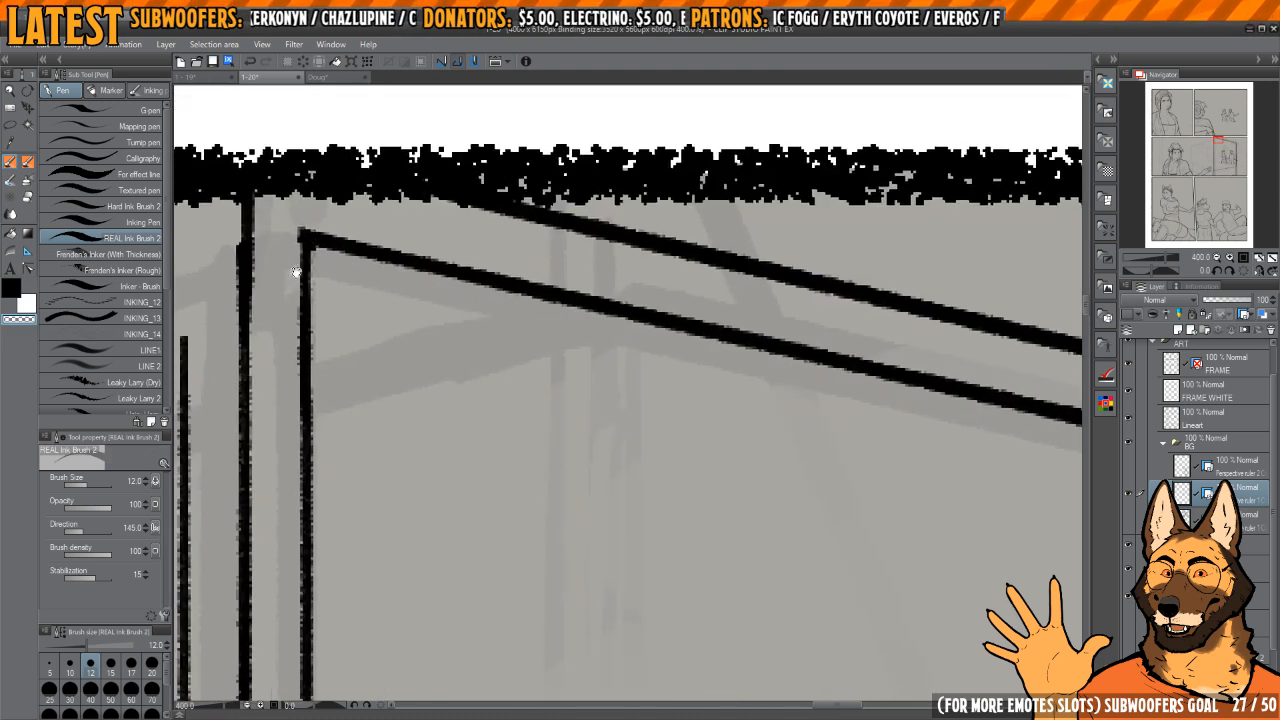
{"action": "left_click_drag", "start_coordinate": [296, 272], "coordinate": [643, 295]}
{"action": "key", "text": "c"}
{"action": "key", "text": "c"}
{"action": "left_click_drag", "start_coordinate": [532, 445], "coordinate": [541, 298]}
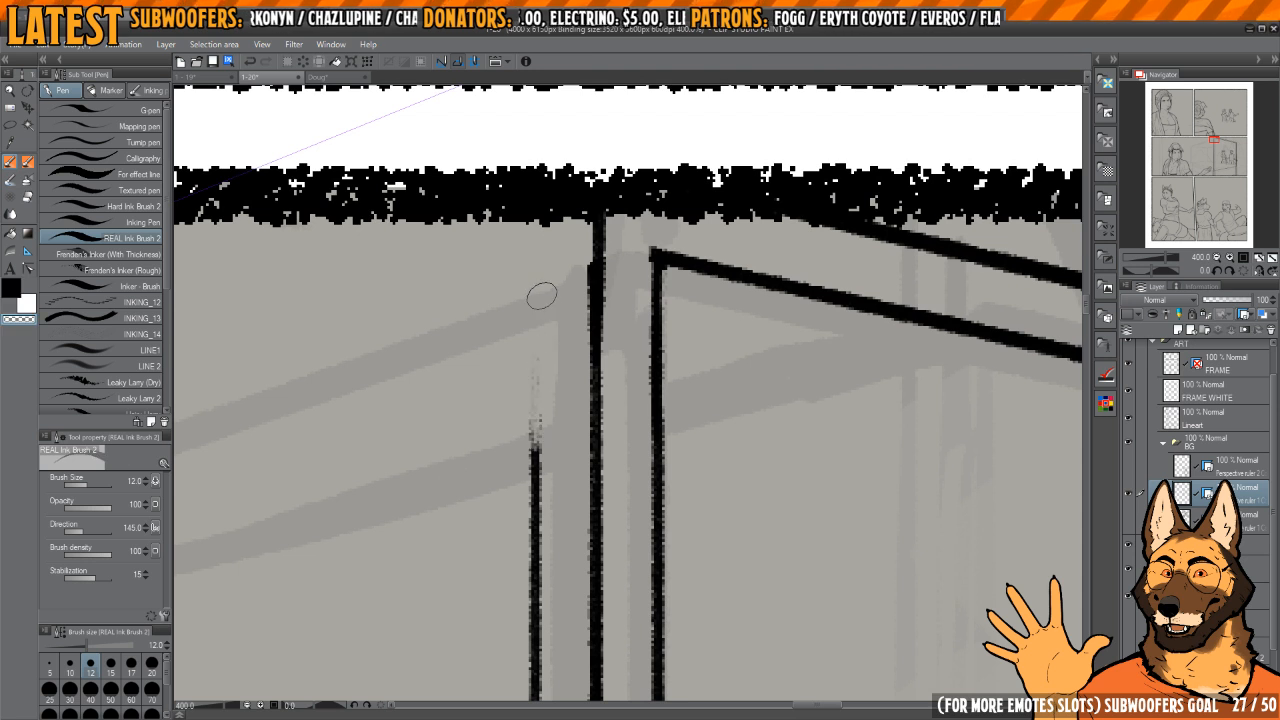
Step: Even out the near post's centre line near the panel border and trim the corner of the lower rail line
{"action": "key", "text": "c"}
{"action": "left_click_drag", "start_coordinate": [529, 494], "coordinate": [538, 220]}
{"action": "key", "text": "c"}
{"action": "left_click_drag", "start_coordinate": [591, 258], "coordinate": [588, 372]}
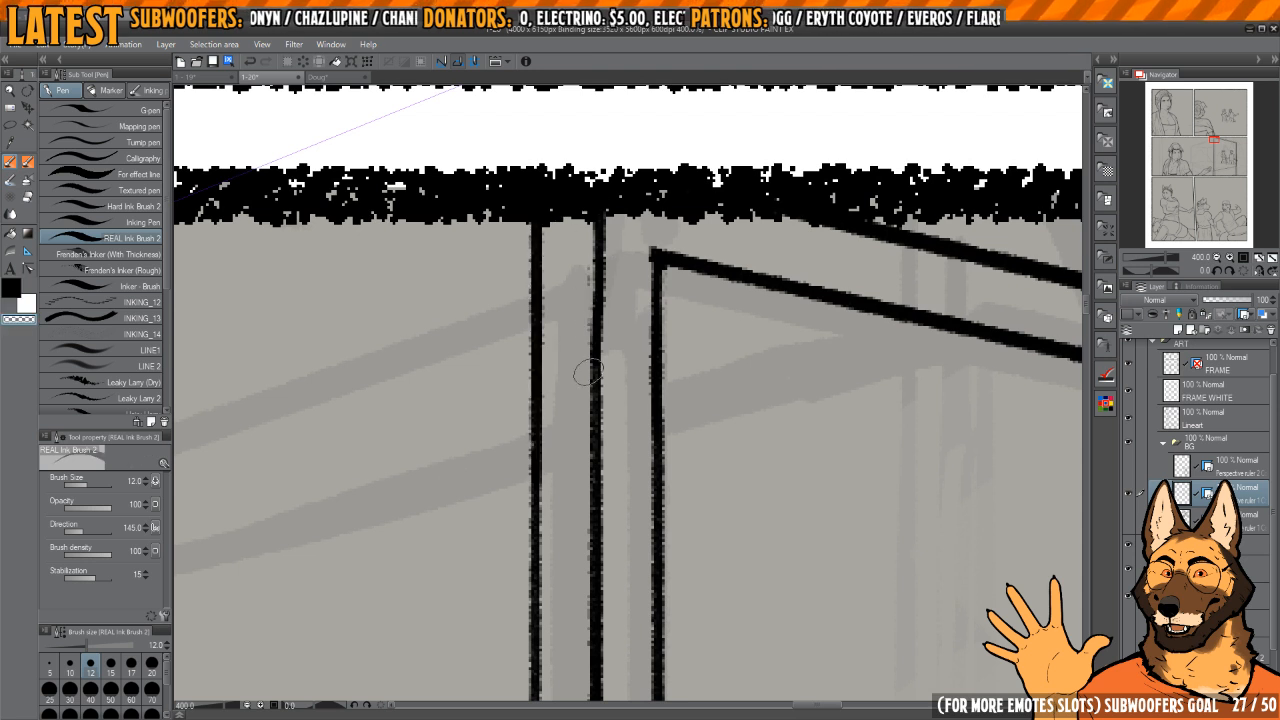
{"action": "left_click_drag", "start_coordinate": [605, 206], "coordinate": [614, 379]}
{"action": "key", "text": "c"}
{"action": "left_click_drag", "start_coordinate": [596, 234], "coordinate": [596, 300]}
Step: Close the far bedpost's upper corner with a short stroke under the canopy rail and trim the excess ink there
{"action": "key", "text": "c"}
{"action": "left_click_drag", "start_coordinate": [648, 241], "coordinate": [650, 298]}
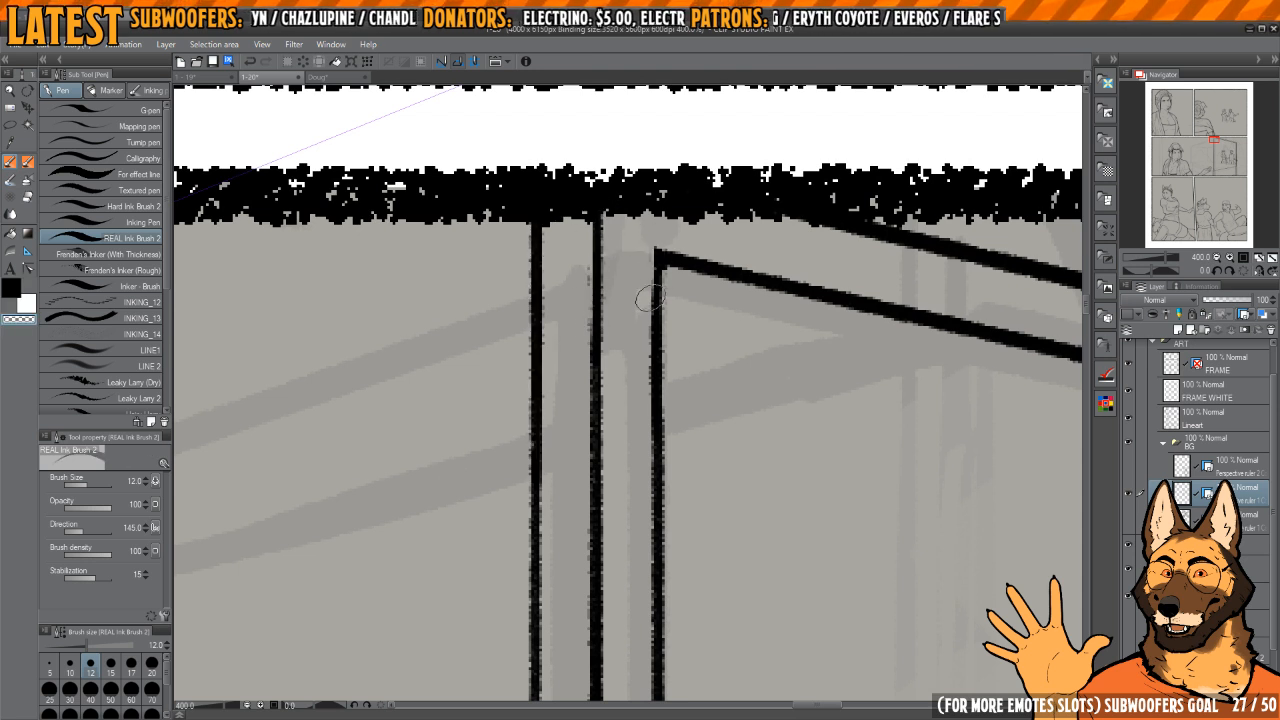
{"action": "left_click_drag", "start_coordinate": [860, 367], "coordinate": [800, 370]}
{"action": "left_click_drag", "start_coordinate": [988, 371], "coordinate": [568, 285]}
{"action": "mouse_move", "coordinate": [788, 354]}
{"action": "left_mouse_down"}
{"action": "mouse_move", "coordinate": [815, 347]}
{"action": "mouse_move", "coordinate": [798, 378]}
{"action": "mouse_move", "coordinate": [800, 342]}
{"action": "left_mouse_up"}
{"action": "key", "text": "c"}
{"action": "key", "text": "c"}
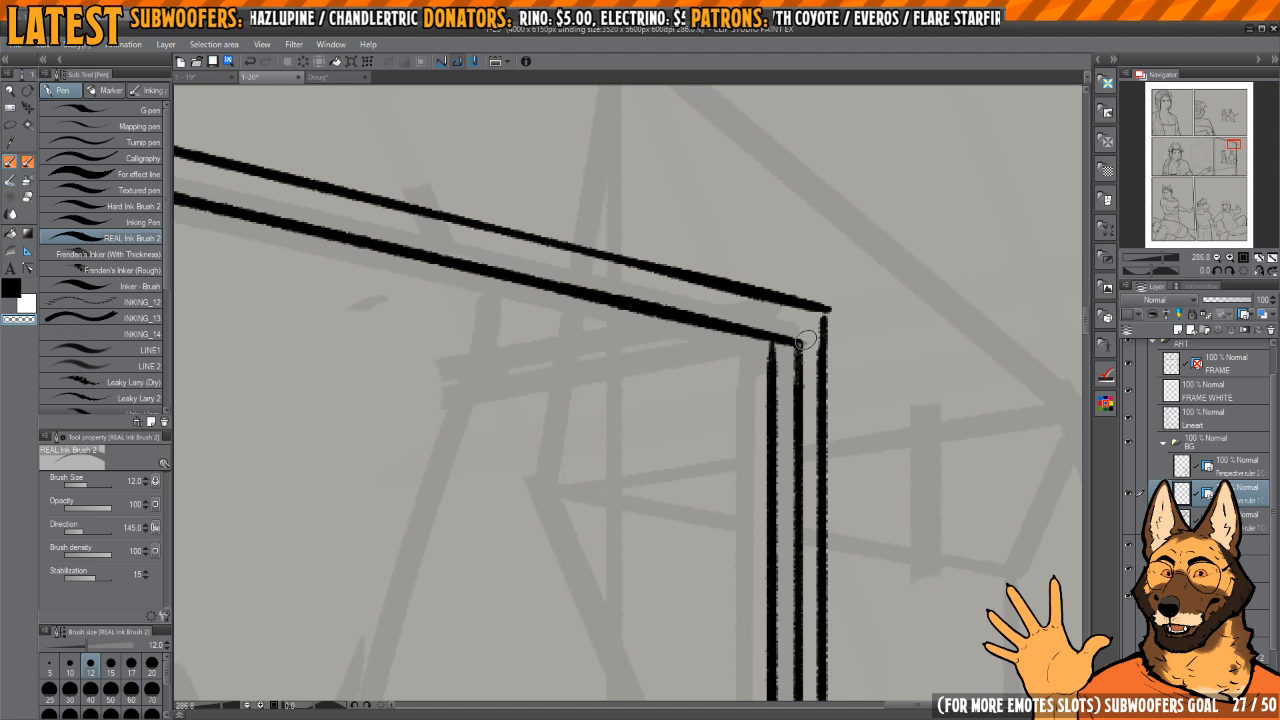
{"action": "key", "text": "c"}
{"action": "scroll", "coordinate": [797, 357], "scroll_direction": "up", "scroll_amount": 2}
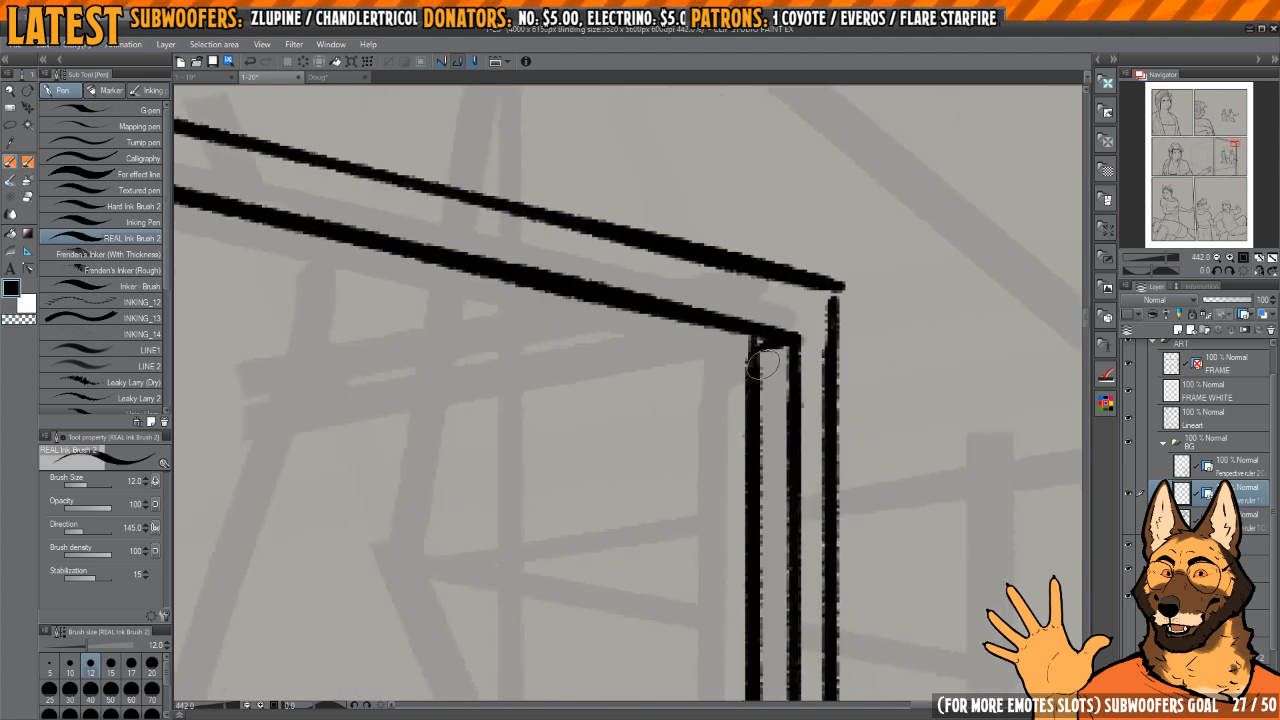
{"action": "key", "text": "c"}
{"action": "mouse_move", "coordinate": [780, 346]}
{"action": "left_mouse_down"}
{"action": "mouse_move", "coordinate": [752, 351]}
{"action": "mouse_move", "coordinate": [758, 341]}
{"action": "left_mouse_up"}
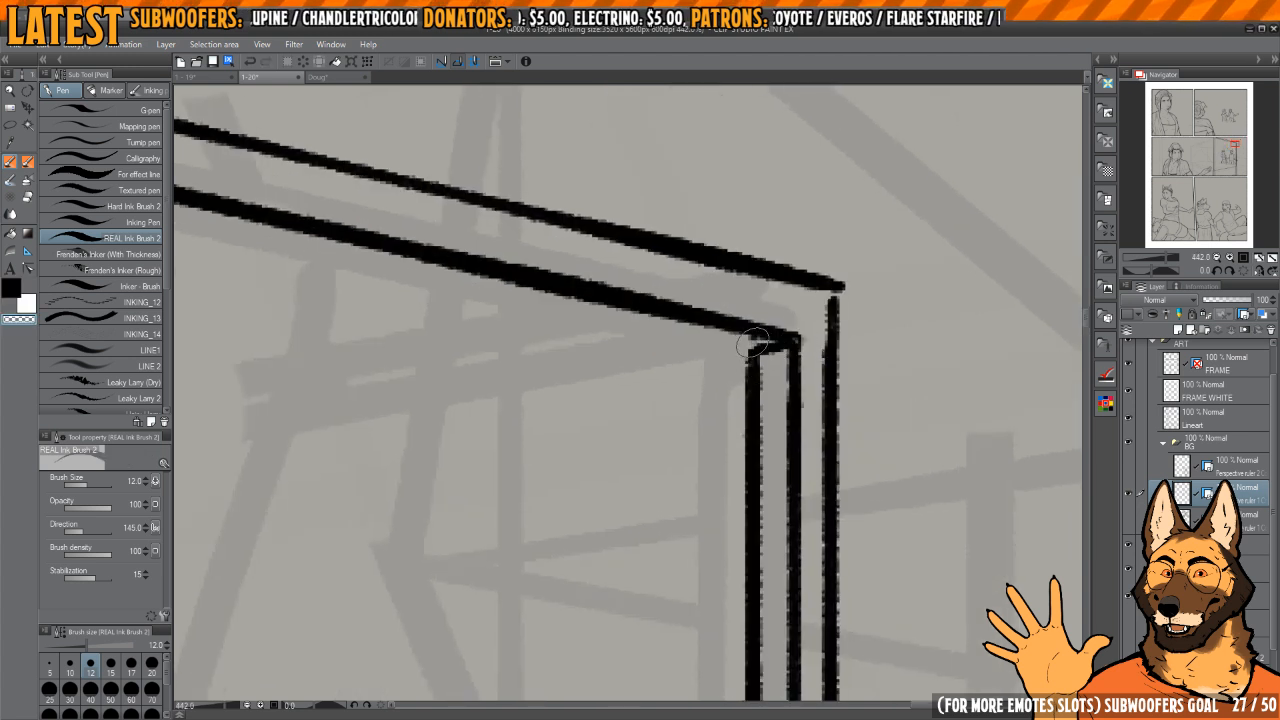
Step: Ink a third parallel line along the underside of the canopy's front rail, from the far post to the near post
{"action": "scroll", "coordinate": [840, 289], "scroll_direction": "down", "scroll_amount": 4}
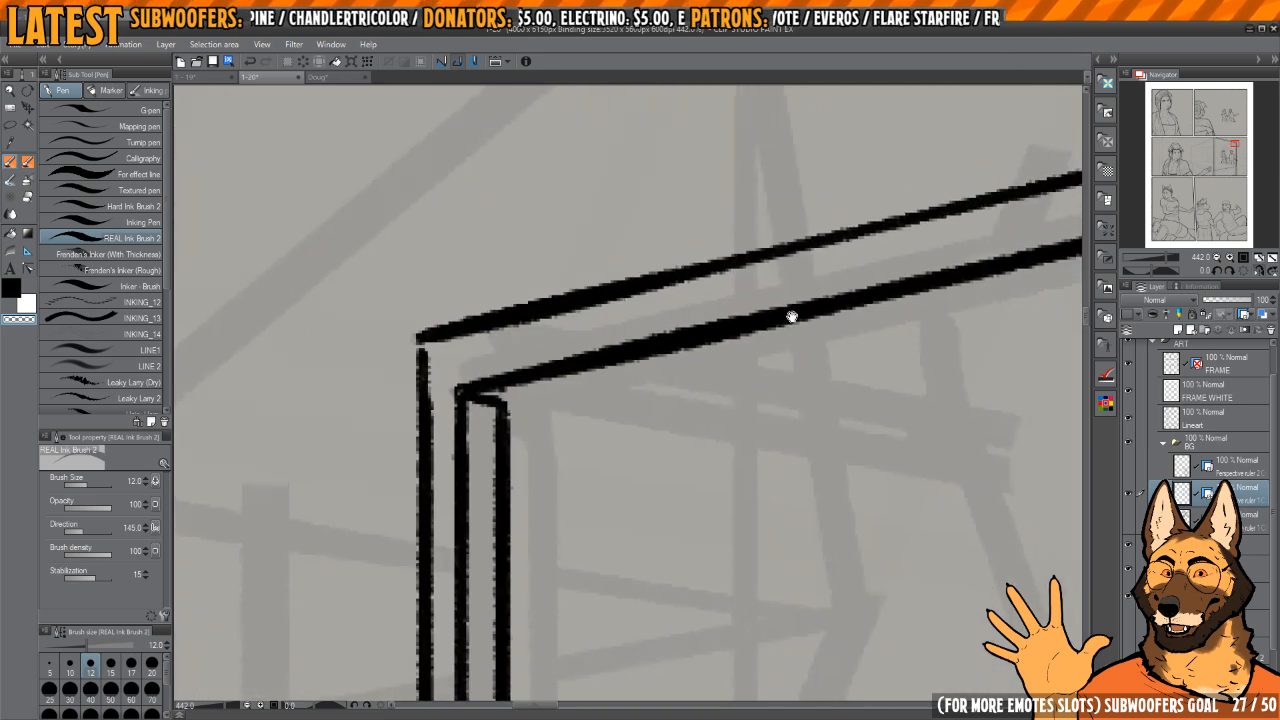
{"action": "left_click_drag", "start_coordinate": [824, 220], "coordinate": [722, 434]}
{"action": "scroll", "coordinate": [754, 363], "scroll_direction": "down", "scroll_amount": 3}
{"action": "key", "text": "c"}
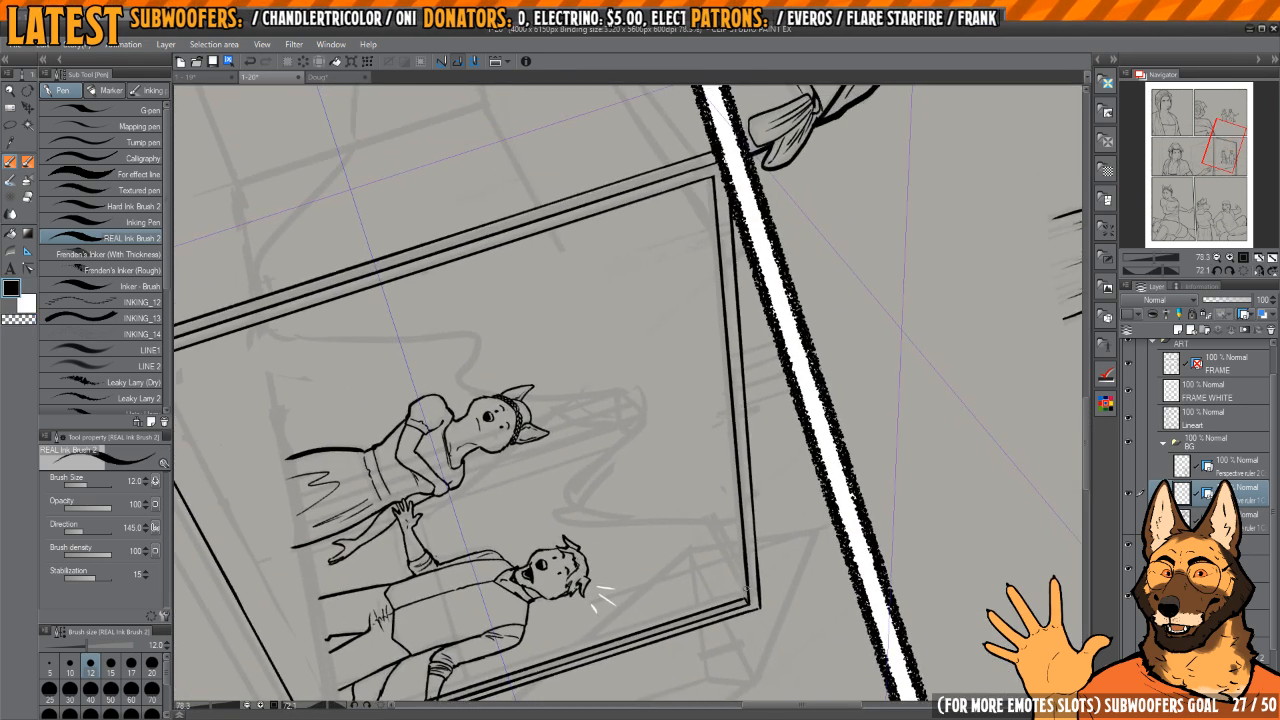
{"action": "left_click_drag", "start_coordinate": [748, 597], "coordinate": [733, 426]}
{"action": "key", "text": "ctrl+z"}
{"action": "left_click_drag", "start_coordinate": [742, 548], "coordinate": [729, 336]}
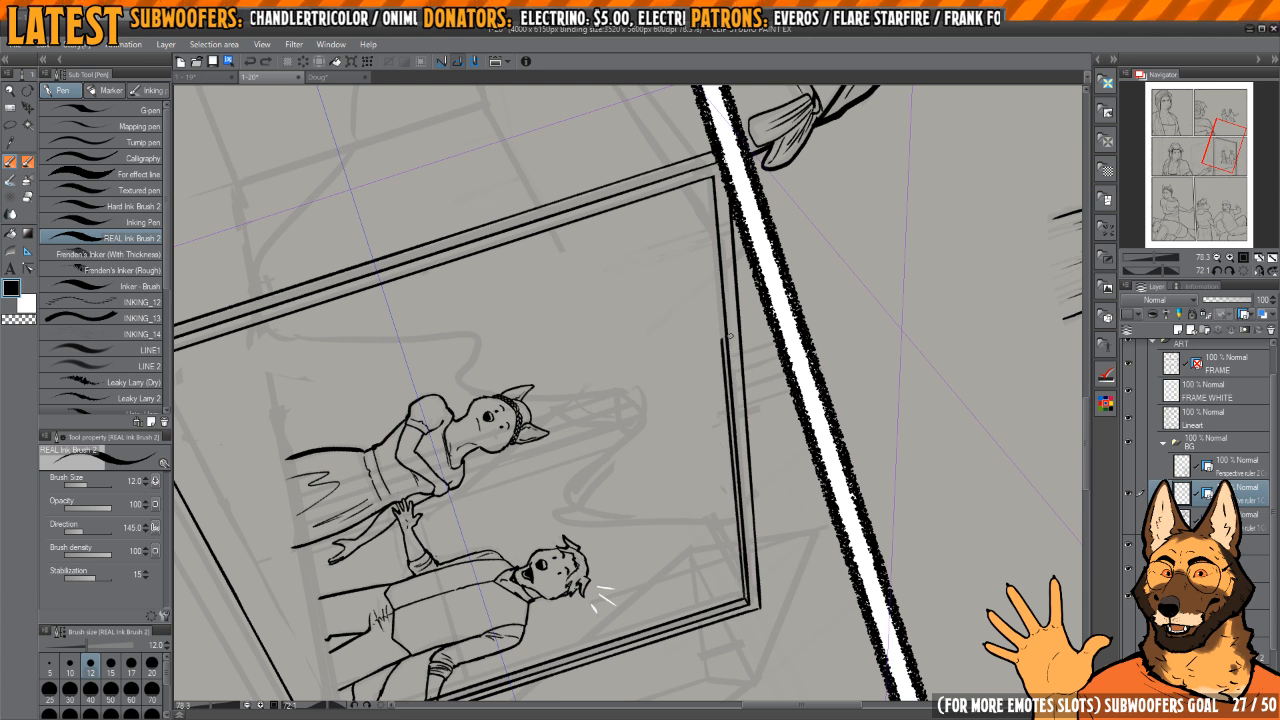
{"action": "left_click_drag", "start_coordinate": [737, 437], "coordinate": [733, 432]}
{"action": "key", "text": "ctrl+z"}
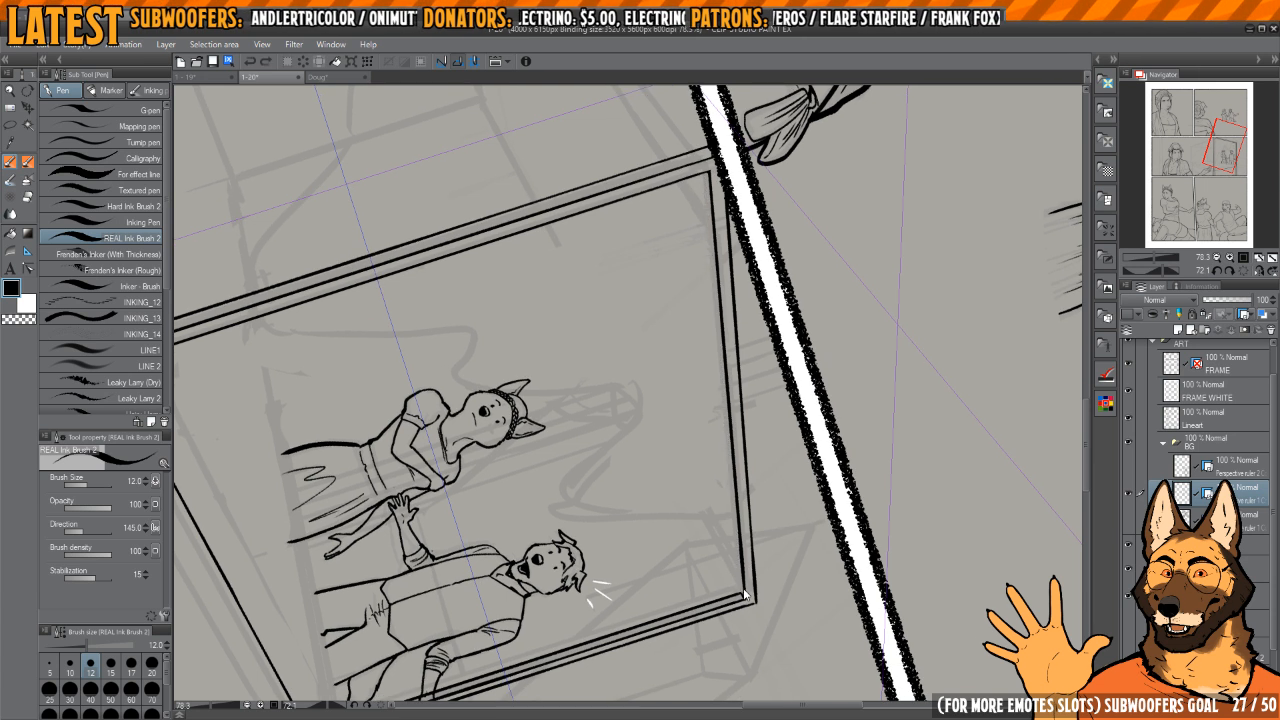
{"action": "left_click_drag", "start_coordinate": [740, 567], "coordinate": [733, 323]}
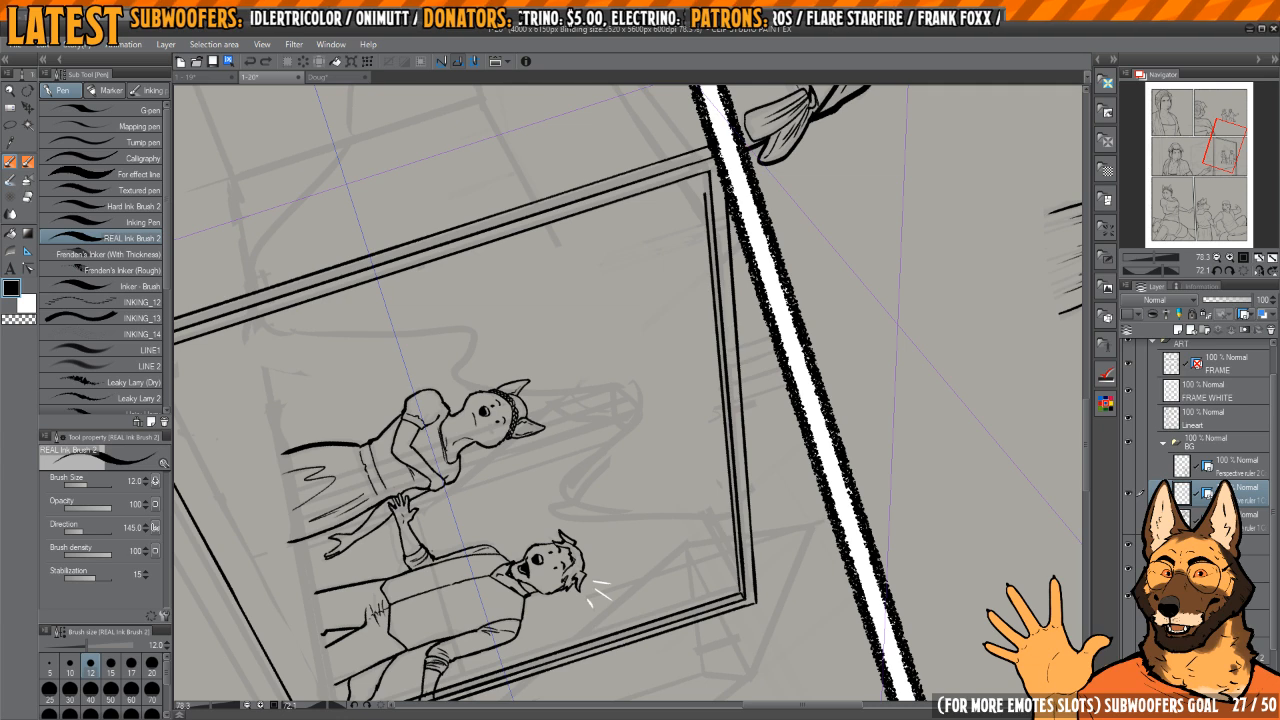
Step: Ink the canopy's side rail as one line receding from the near post's top corner to the sketched back corner
{"action": "left_click_drag", "start_coordinate": [741, 198], "coordinate": [606, 460]}
{"action": "key", "text": "h"}
{"action": "scroll", "coordinate": [515, 505], "scroll_direction": "up", "scroll_amount": 6}
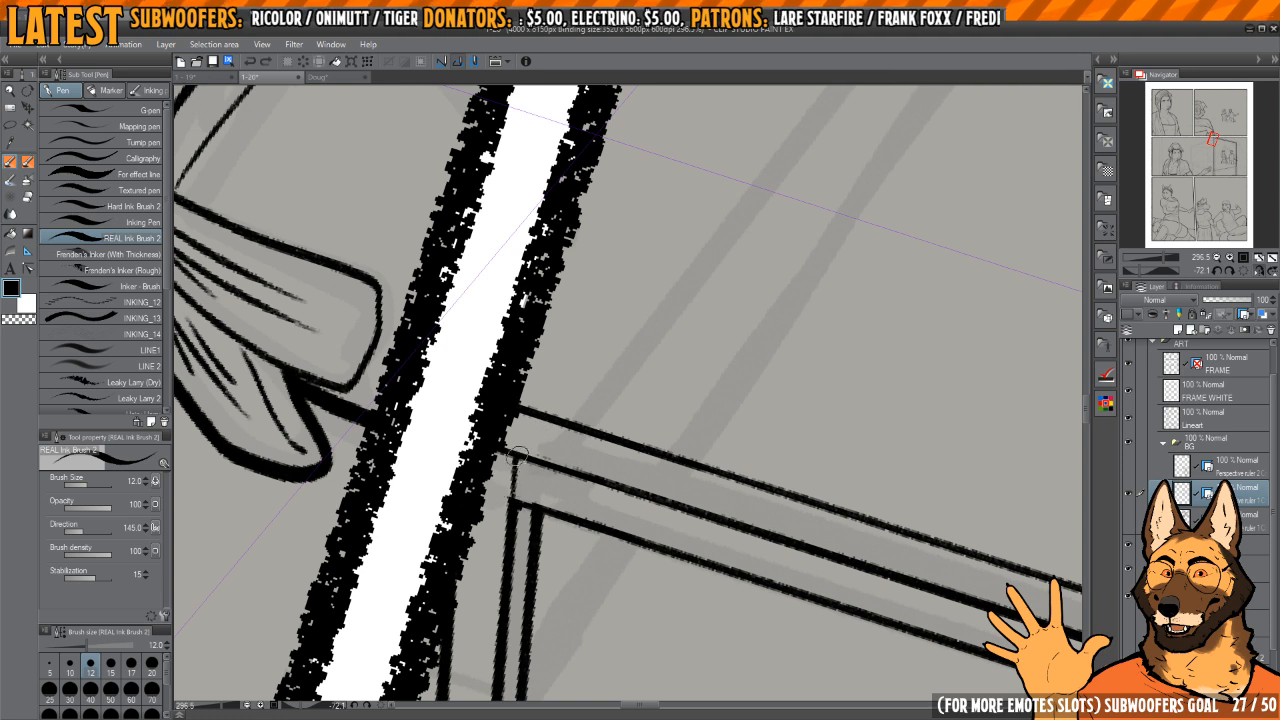
{"action": "scroll", "coordinate": [559, 412], "scroll_direction": "down", "scroll_amount": 6}
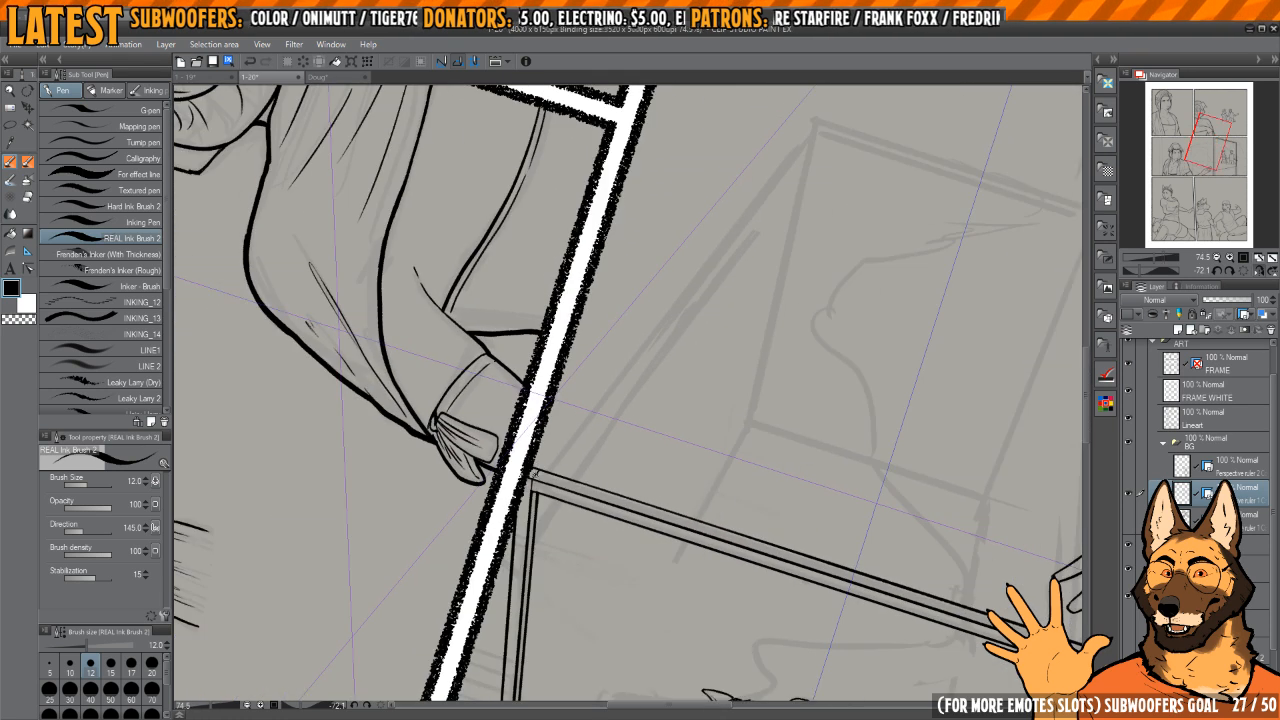
{"action": "key", "text": "ctrl+z"}
{"action": "scroll", "coordinate": [539, 455], "scroll_direction": "up", "scroll_amount": 2}
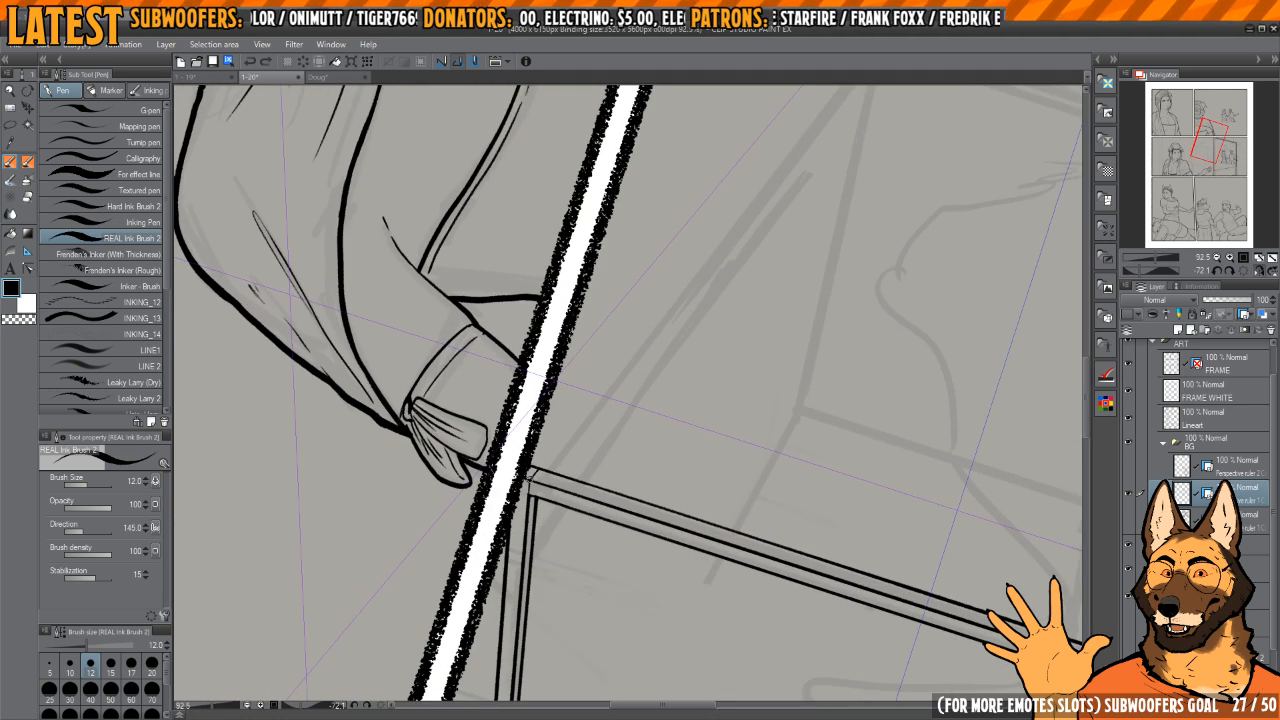
{"action": "mouse_move", "coordinate": [533, 478]}
{"action": "left_mouse_down"}
{"action": "mouse_move", "coordinate": [691, 310]}
{"action": "mouse_move", "coordinate": [863, 84]}
{"action": "left_mouse_up"}
{"action": "left_click_drag", "start_coordinate": [853, 180], "coordinate": [718, 310]}
{"action": "key", "text": "ctrl+z"}
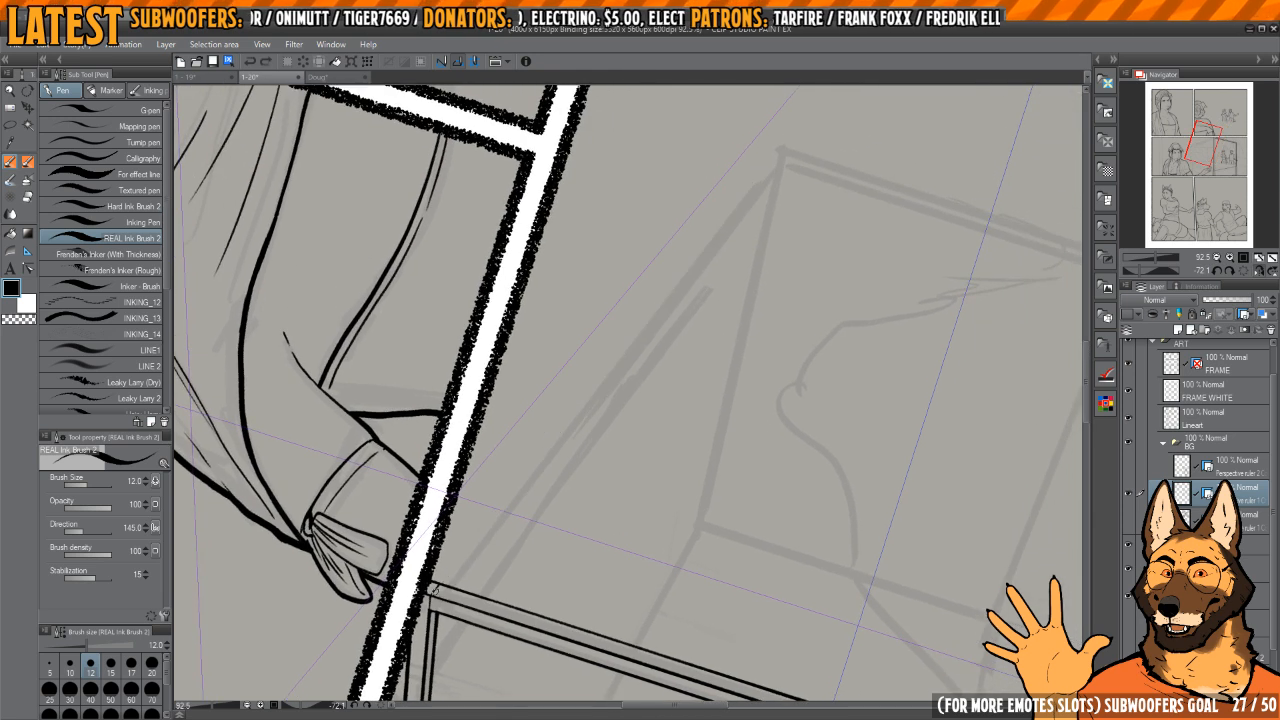
{"action": "left_click_drag", "start_coordinate": [450, 570], "coordinate": [817, 196]}
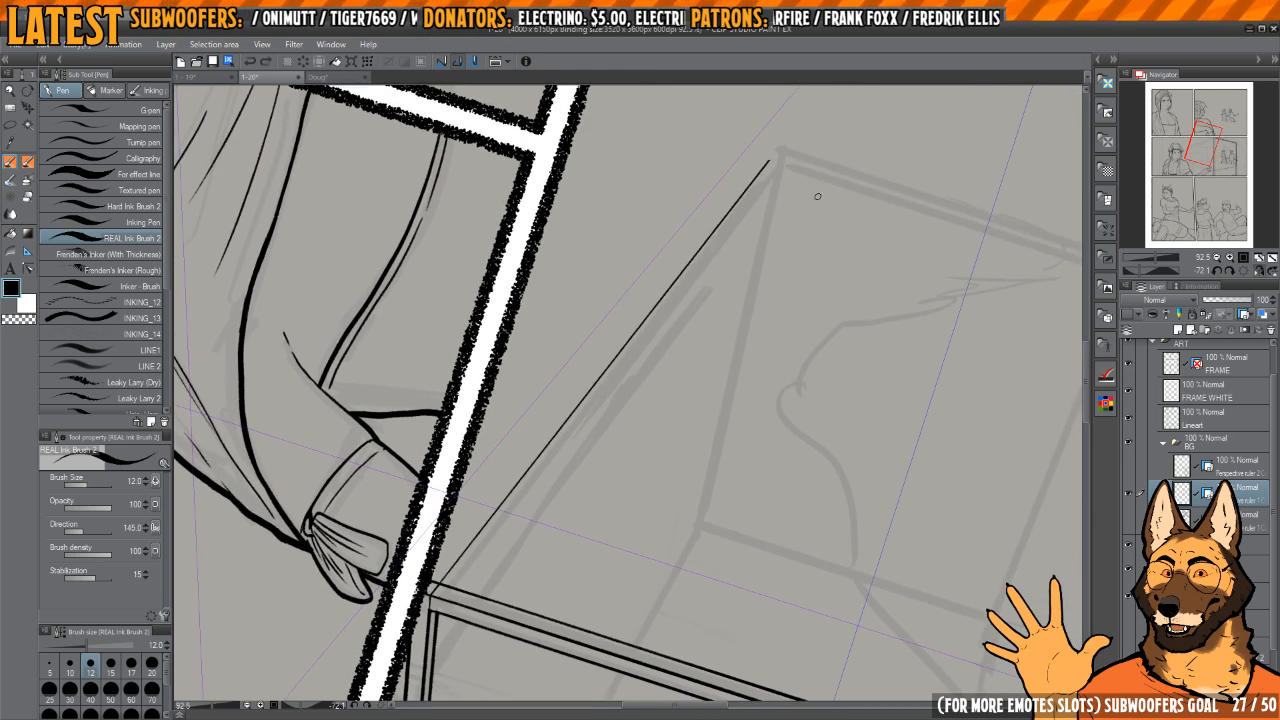
{"action": "left_click", "coordinate": [1244, 270]}
{"action": "left_click", "coordinate": [1259, 270]}
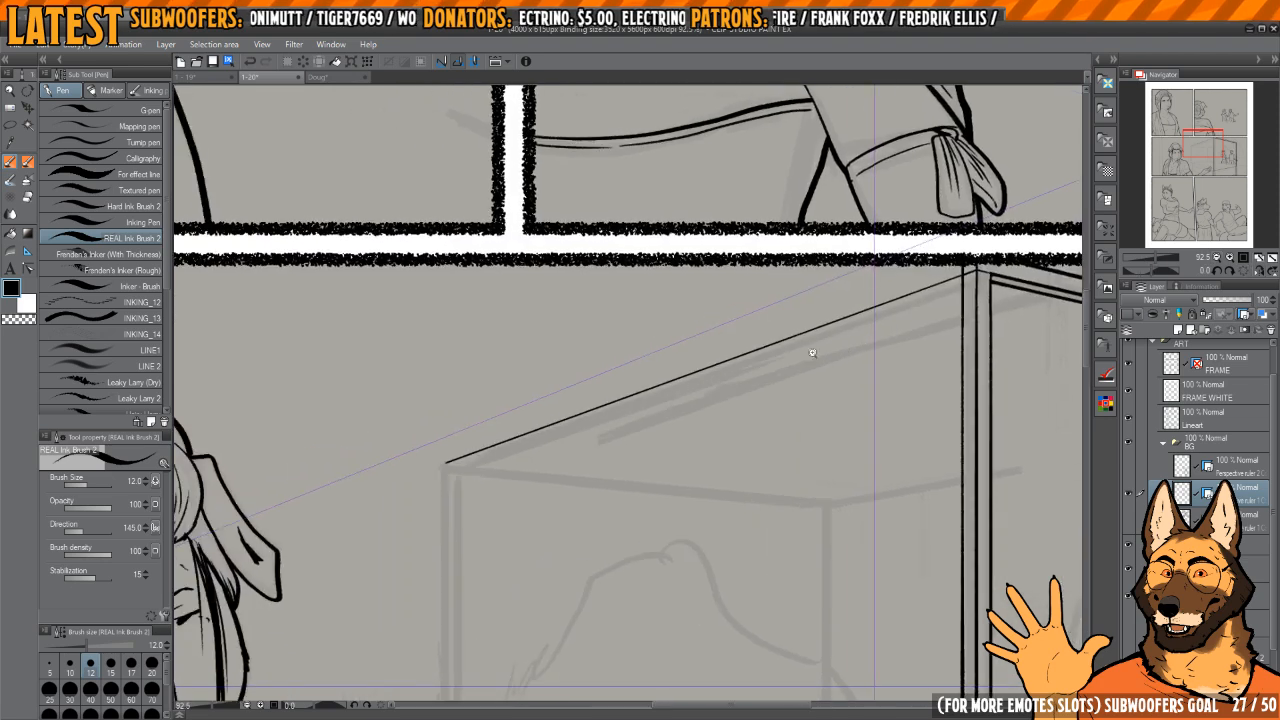
Step: Thicken the footboard's top edge line between the two bedposts and trim its end at the near post's collar
{"action": "scroll", "coordinate": [814, 354], "scroll_direction": "down", "scroll_amount": 4}
{"action": "left_click_drag", "start_coordinate": [682, 525], "coordinate": [684, 376]}
{"action": "left_click_drag", "start_coordinate": [735, 421], "coordinate": [606, 346]}
{"action": "scroll", "coordinate": [800, 455], "scroll_direction": "up", "scroll_amount": 5}
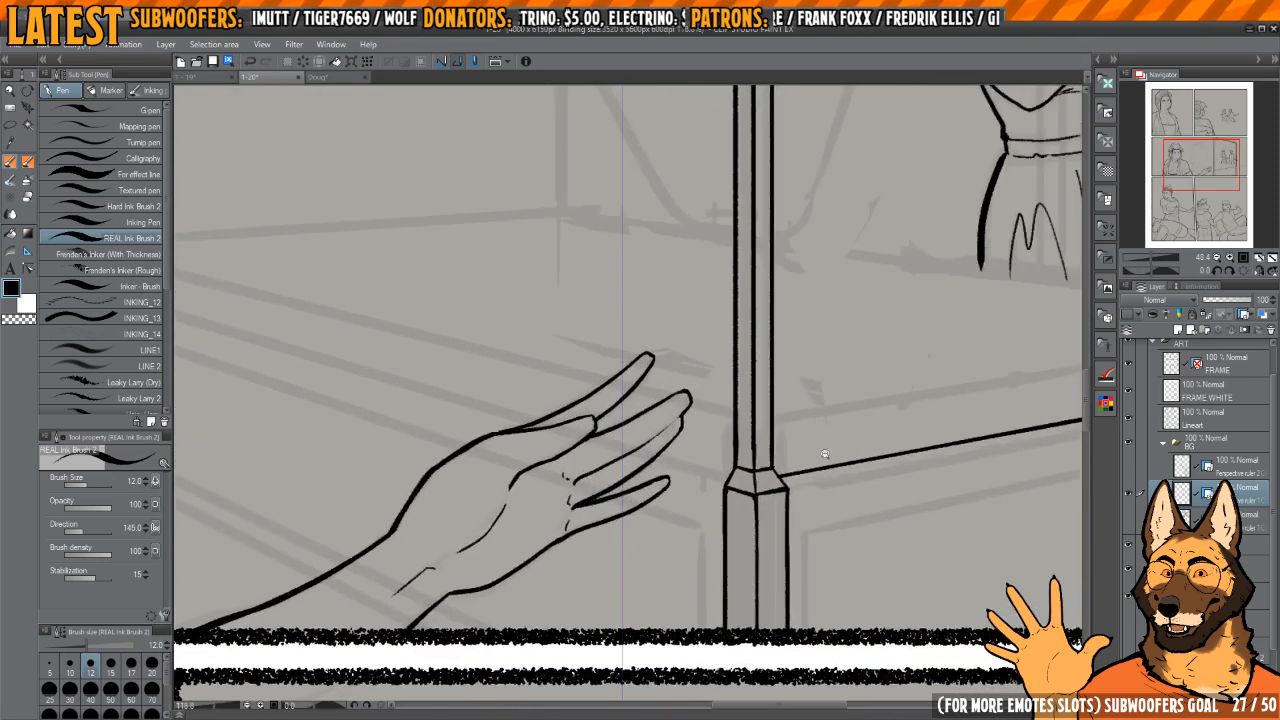
{"action": "scroll", "coordinate": [850, 455], "scroll_direction": "down", "scroll_amount": 2}
{"action": "left_click_drag", "start_coordinate": [893, 456], "coordinate": [601, 420]}
{"action": "scroll", "coordinate": [866, 353], "scroll_direction": "up", "scroll_amount": 3}
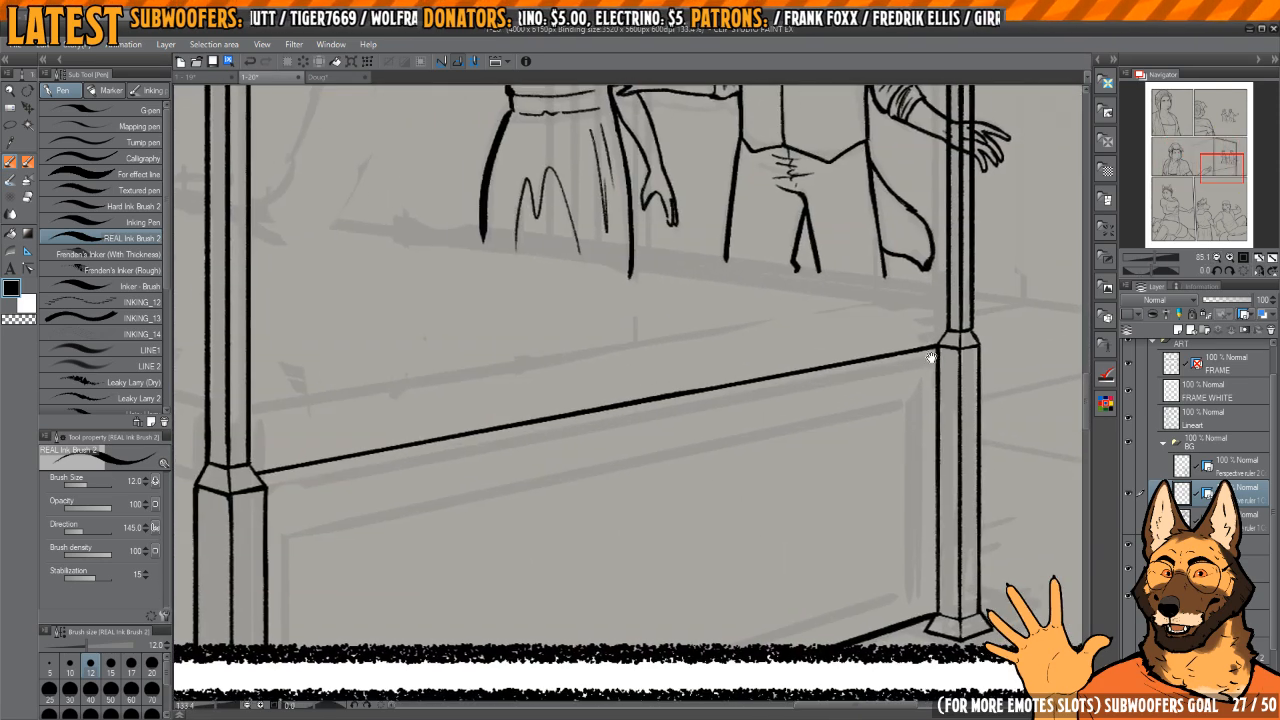
{"action": "left_click_drag", "start_coordinate": [952, 337], "coordinate": [946, 346]}
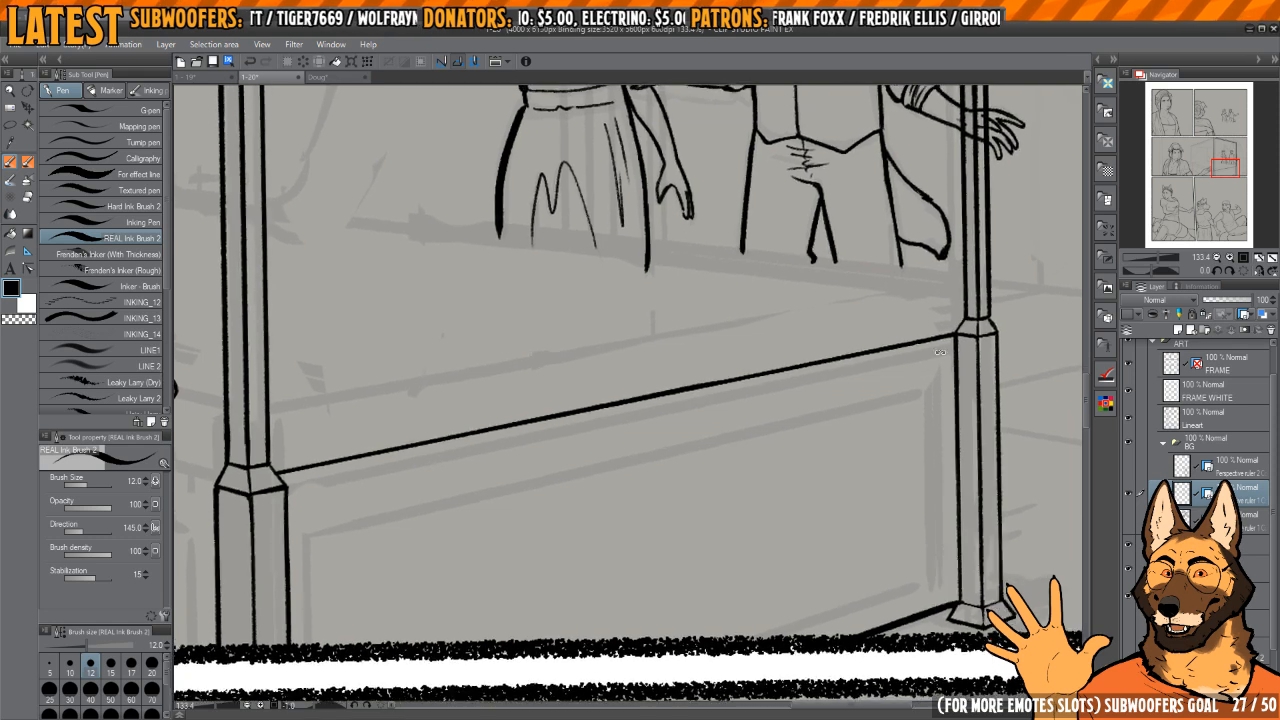
{"action": "left_click_drag", "start_coordinate": [888, 405], "coordinate": [880, 291]}
{"action": "left_click_drag", "start_coordinate": [898, 246], "coordinate": [927, 240]}
{"action": "scroll", "coordinate": [927, 240], "scroll_direction": "up", "scroll_amount": 2}
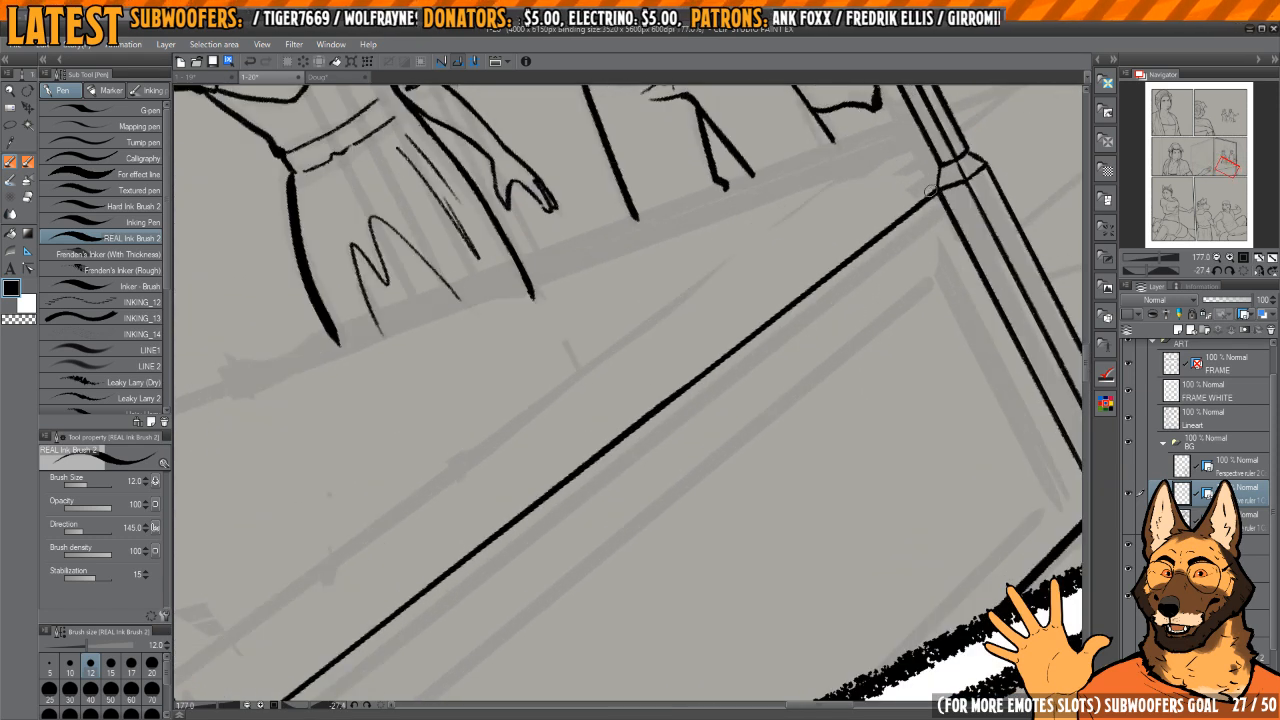
{"action": "mouse_move", "coordinate": [929, 191]}
{"action": "left_mouse_down"}
{"action": "mouse_move", "coordinate": [943, 184]}
{"action": "mouse_move", "coordinate": [736, 364]}
{"action": "left_mouse_up"}
{"action": "scroll", "coordinate": [941, 183], "scroll_direction": "down", "scroll_amount": 1}
{"action": "key", "text": "ctrl+z"}
{"action": "mouse_move", "coordinate": [979, 153]}
{"action": "left_mouse_down"}
{"action": "mouse_move", "coordinate": [845, 290]}
{"action": "mouse_move", "coordinate": [573, 521]}
{"action": "mouse_move", "coordinate": [454, 650]}
{"action": "left_mouse_up"}
{"action": "scroll", "coordinate": [543, 551], "scroll_direction": "up", "scroll_amount": 4}
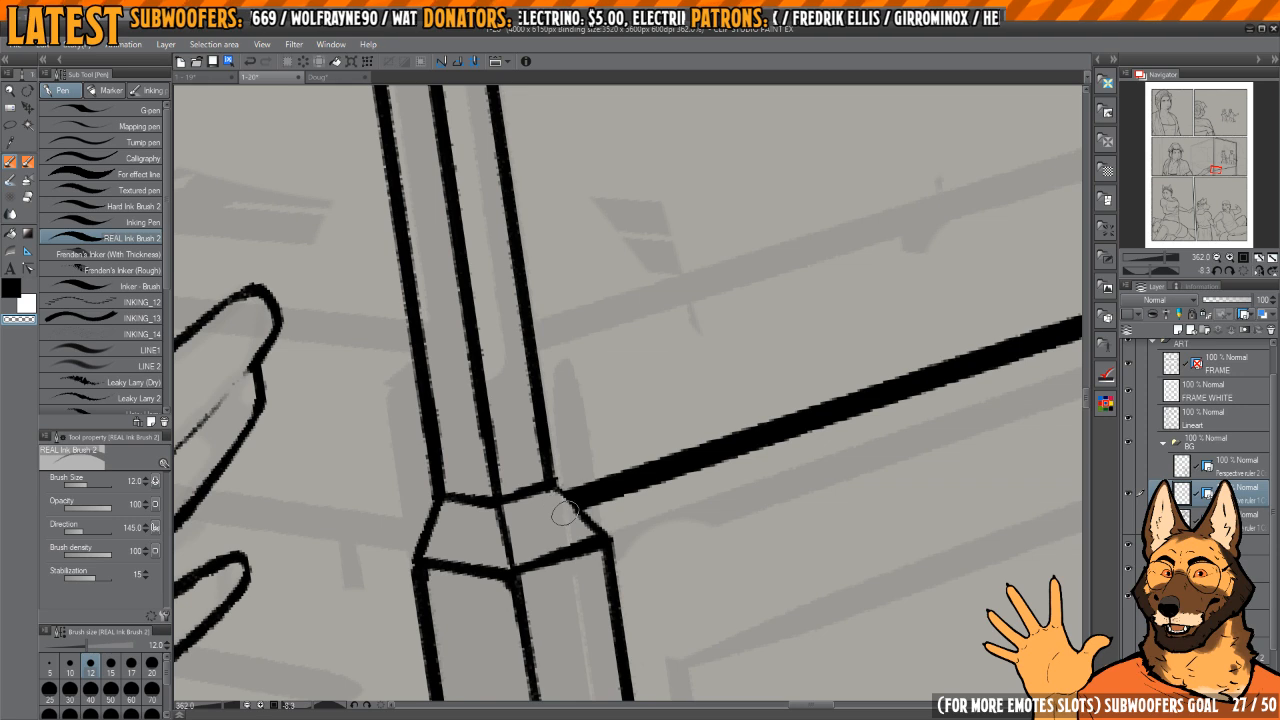
{"action": "key", "text": "c"}
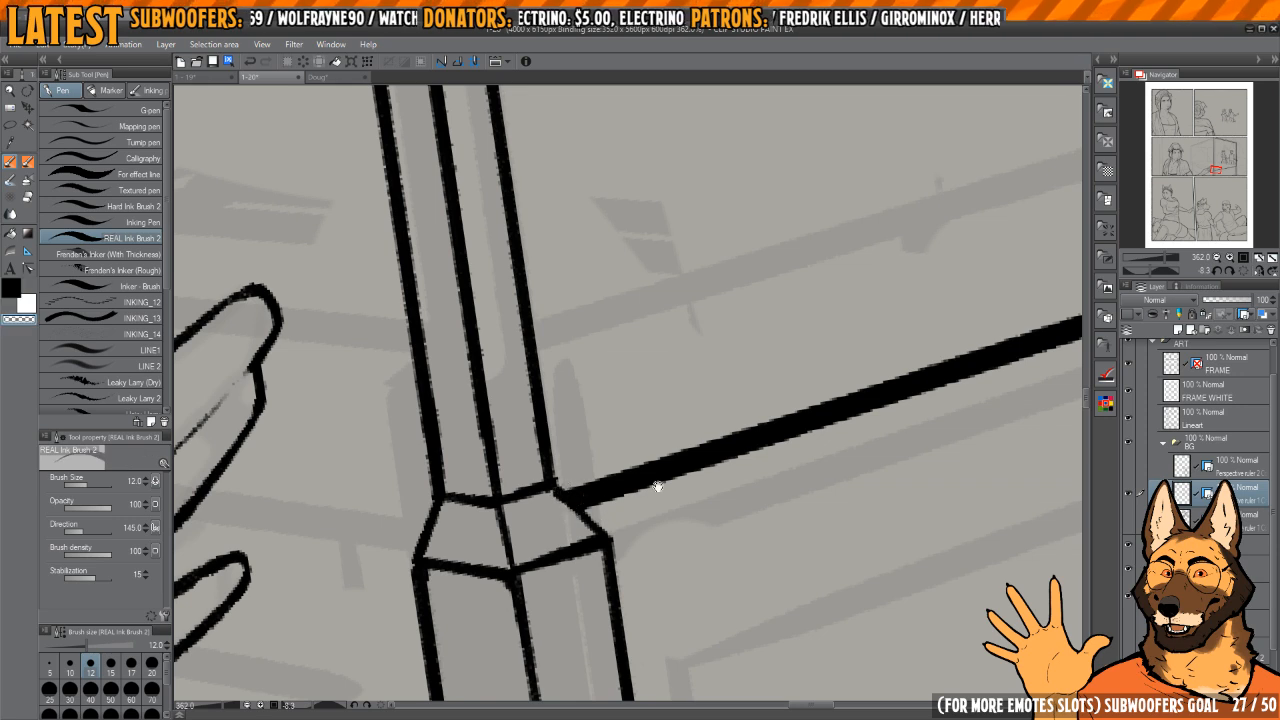
{"action": "scroll", "coordinate": [799, 456], "scroll_direction": "down", "scroll_amount": 5}
Step: Ink the footboard's outer panel outline with a vertical beside each post, a sloping top line and a lower edge
{"action": "left_click_drag", "start_coordinate": [894, 433], "coordinate": [889, 456]}
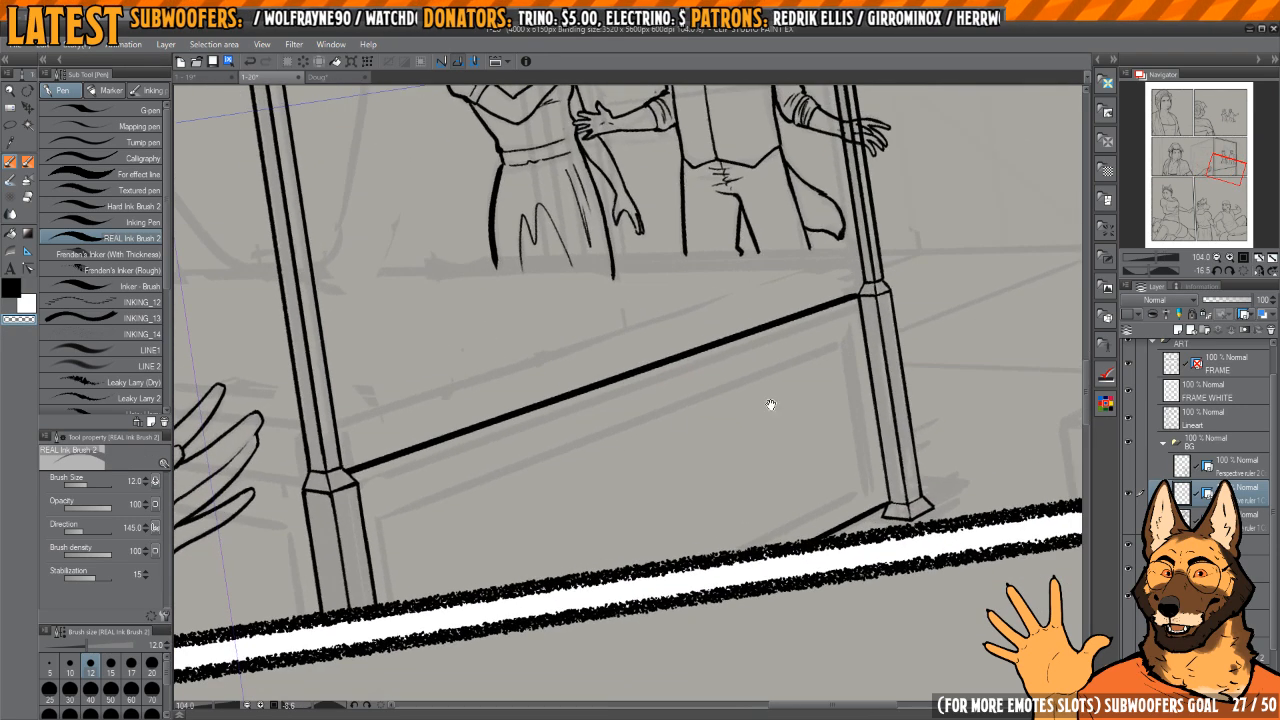
{"action": "left_click_drag", "start_coordinate": [769, 403], "coordinate": [922, 350]}
{"action": "key", "text": "c"}
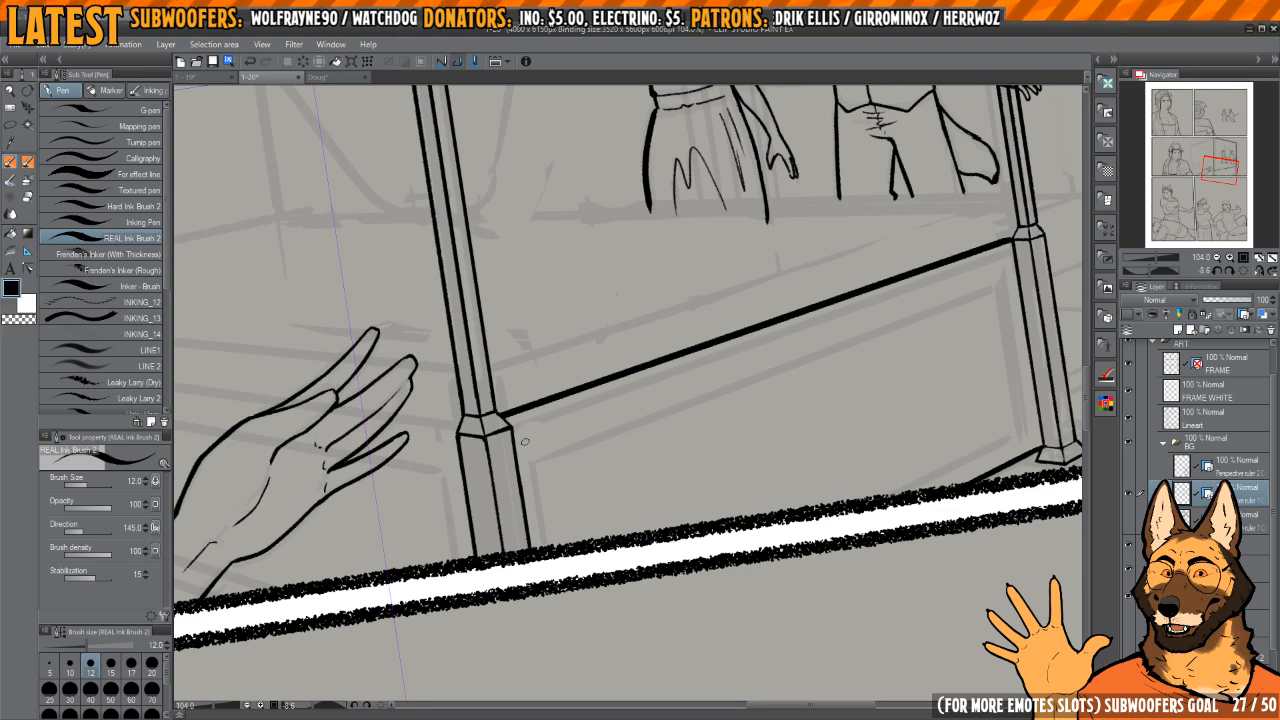
{"action": "left_click_drag", "start_coordinate": [525, 441], "coordinate": [543, 552]}
{"action": "left_click_drag", "start_coordinate": [686, 446], "coordinate": [664, 444]}
{"action": "left_click_drag", "start_coordinate": [503, 436], "coordinate": [768, 334]}
{"action": "key", "text": "ctrl+z"}
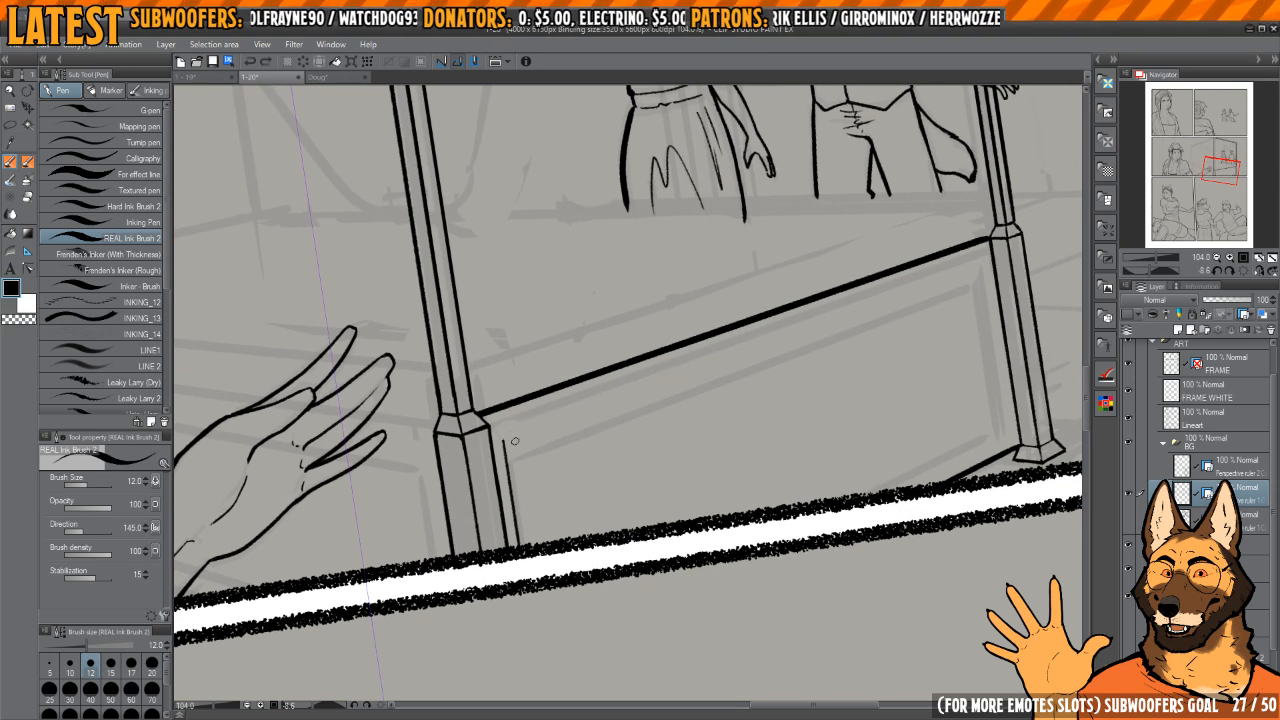
{"action": "left_click_drag", "start_coordinate": [506, 428], "coordinate": [856, 302]}
{"action": "mouse_move", "coordinate": [971, 283]}
{"action": "left_mouse_down"}
{"action": "mouse_move", "coordinate": [942, 274]}
{"action": "mouse_move", "coordinate": [973, 430]}
{"action": "left_mouse_up"}
{"action": "left_click_drag", "start_coordinate": [953, 403], "coordinate": [931, 389]}
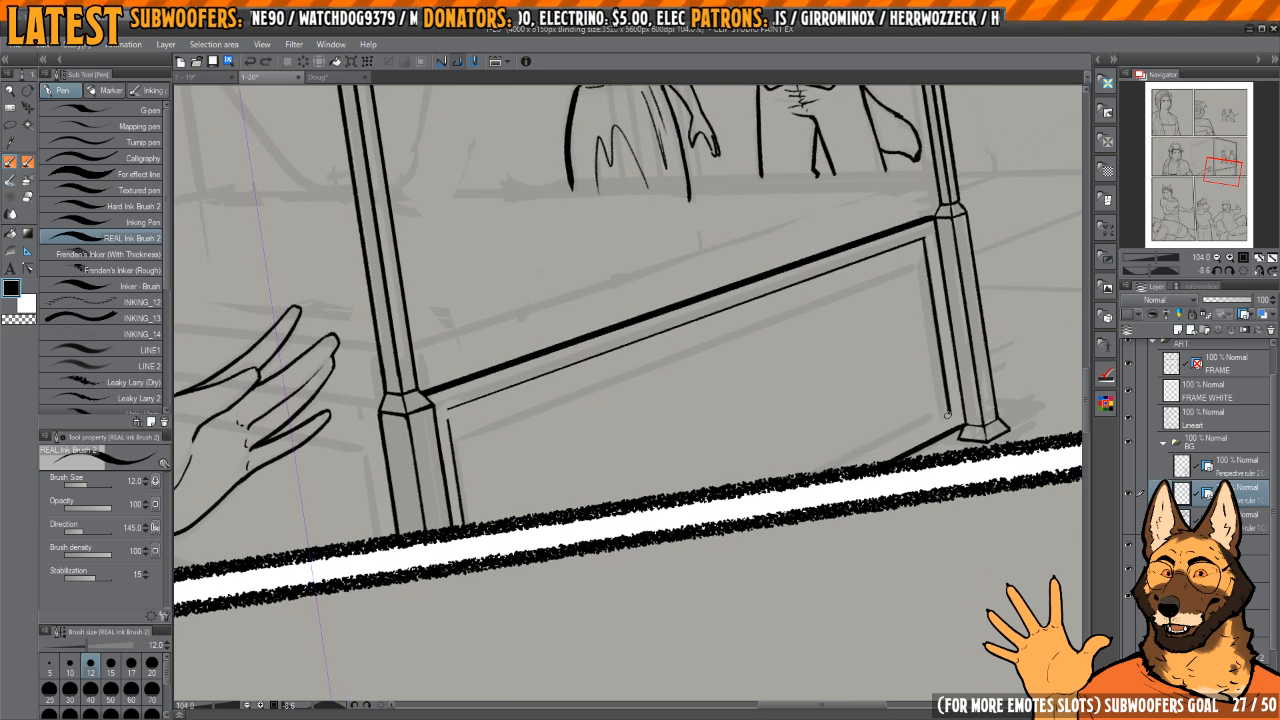
{"action": "left_click_drag", "start_coordinate": [933, 296], "coordinate": [873, 318]}
{"action": "left_click_drag", "start_coordinate": [935, 265], "coordinate": [940, 277]}
{"action": "key", "text": "c"}
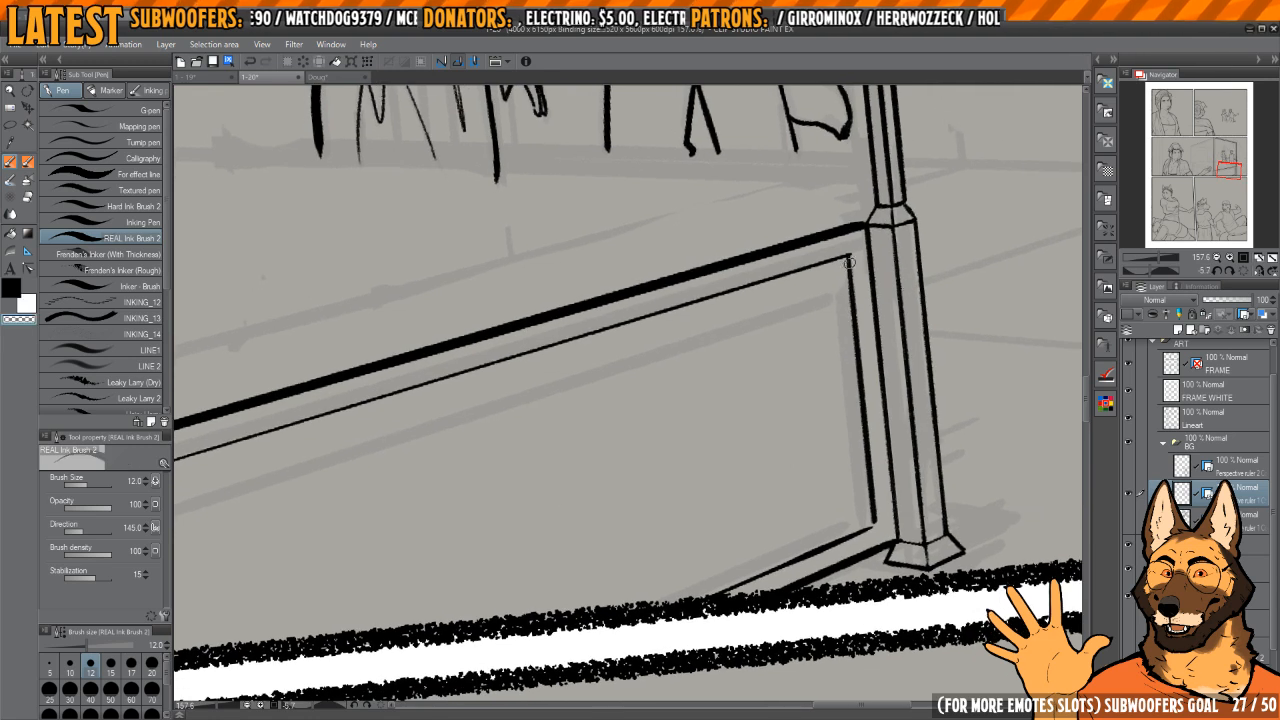
{"action": "mouse_move", "coordinate": [846, 264]}
{"action": "left_mouse_down"}
{"action": "mouse_move", "coordinate": [869, 514]}
{"action": "mouse_move", "coordinate": [850, 256]}
{"action": "mouse_move", "coordinate": [875, 521]}
{"action": "left_mouse_up"}
Step: Ink a second, smaller outline inside the footboard panel, parallel to the outer one on all sides
{"action": "key", "text": "c"}
{"action": "mouse_move", "coordinate": [844, 297]}
{"action": "left_mouse_down"}
{"action": "mouse_move", "coordinate": [881, 278]}
{"action": "mouse_move", "coordinate": [894, 492]}
{"action": "left_mouse_up"}
{"action": "left_click_drag", "start_coordinate": [872, 404], "coordinate": [908, 388]}
{"action": "scroll", "coordinate": [908, 390], "scroll_direction": "down", "scroll_amount": 3}
{"action": "left_click_drag", "start_coordinate": [850, 322], "coordinate": [801, 271]}
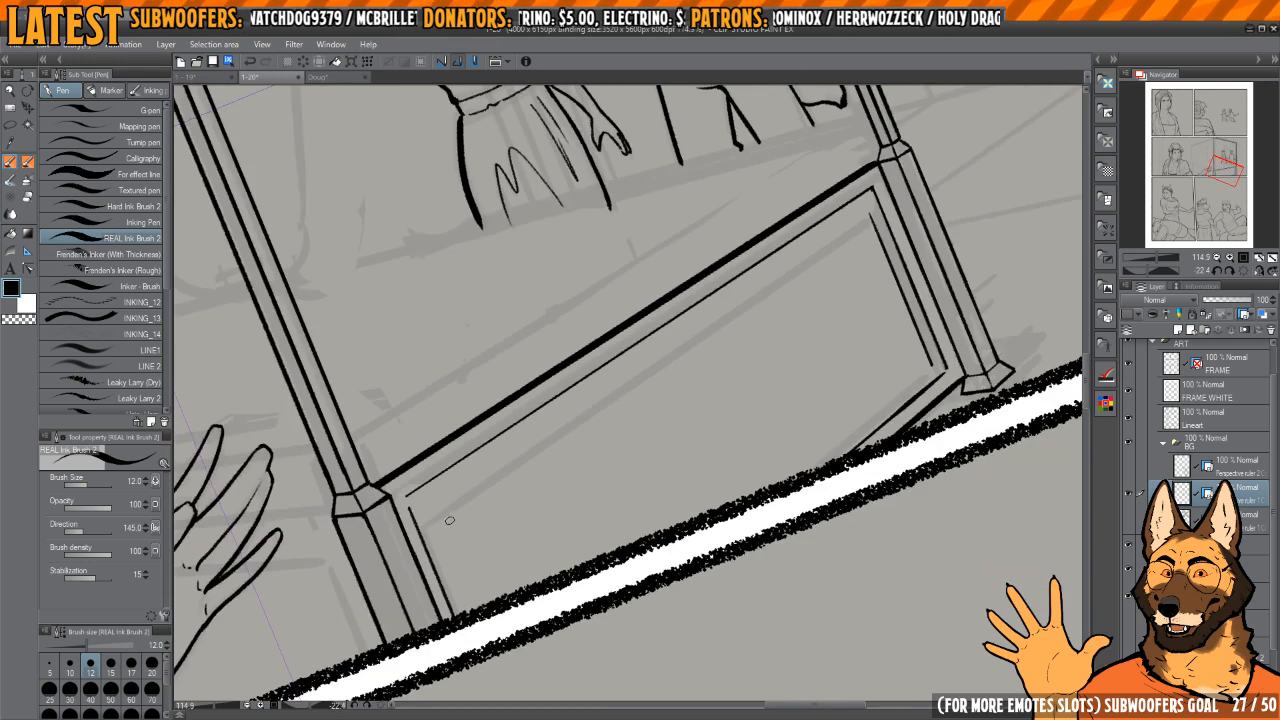
{"action": "mouse_move", "coordinate": [437, 502]}
{"action": "left_mouse_down"}
{"action": "mouse_move", "coordinate": [478, 608]}
{"action": "mouse_move", "coordinate": [575, 405]}
{"action": "mouse_move", "coordinate": [830, 258]}
{"action": "mouse_move", "coordinate": [864, 214]}
{"action": "left_mouse_up"}
{"action": "left_click_drag", "start_coordinate": [866, 215], "coordinate": [874, 235]}
{"action": "left_click_drag", "start_coordinate": [929, 372], "coordinate": [808, 472]}
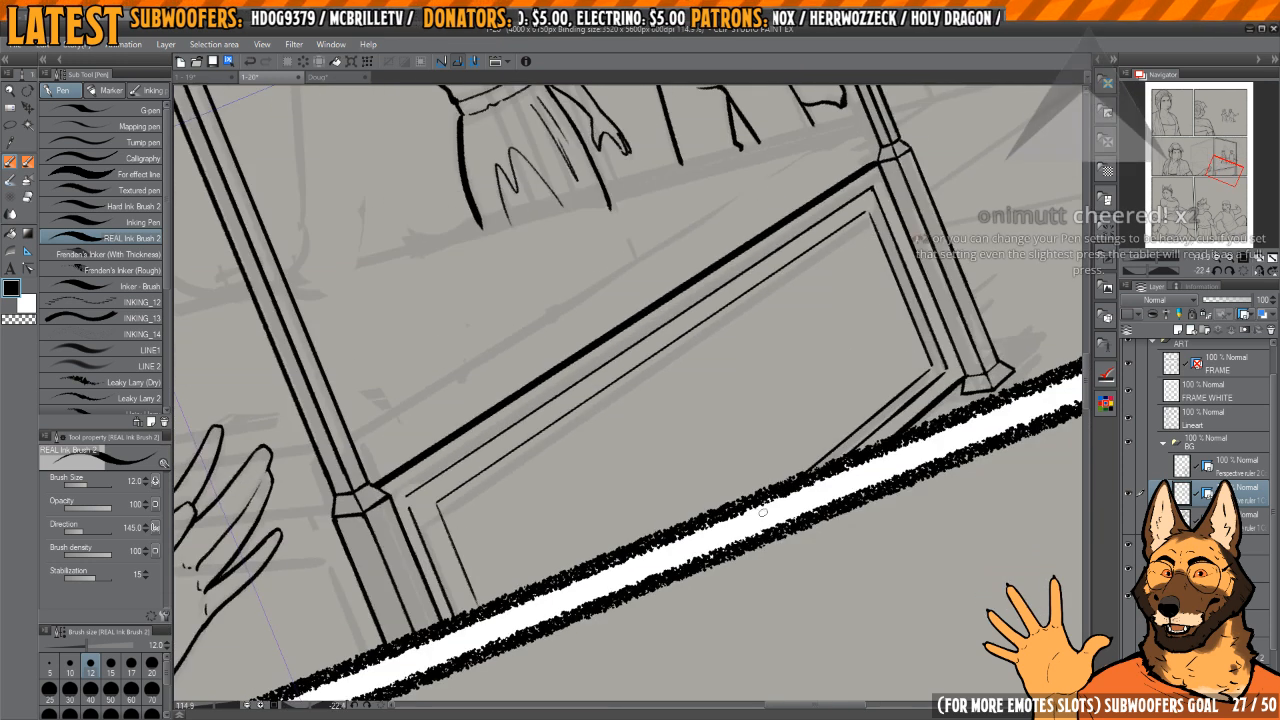
Step: Join the two footboard panel outlines at the lower corner beside the far post with a short diagonal stroke
{"action": "left_click_drag", "start_coordinate": [905, 400], "coordinate": [762, 363]}
{"action": "scroll", "coordinate": [790, 345], "scroll_direction": "up", "scroll_amount": 5}
{"action": "left_click_drag", "start_coordinate": [846, 280], "coordinate": [872, 388]}
{"action": "left_click_drag", "start_coordinate": [766, 389], "coordinate": [796, 418]}
{"action": "scroll", "coordinate": [780, 392], "scroll_direction": "down", "scroll_amount": 5}
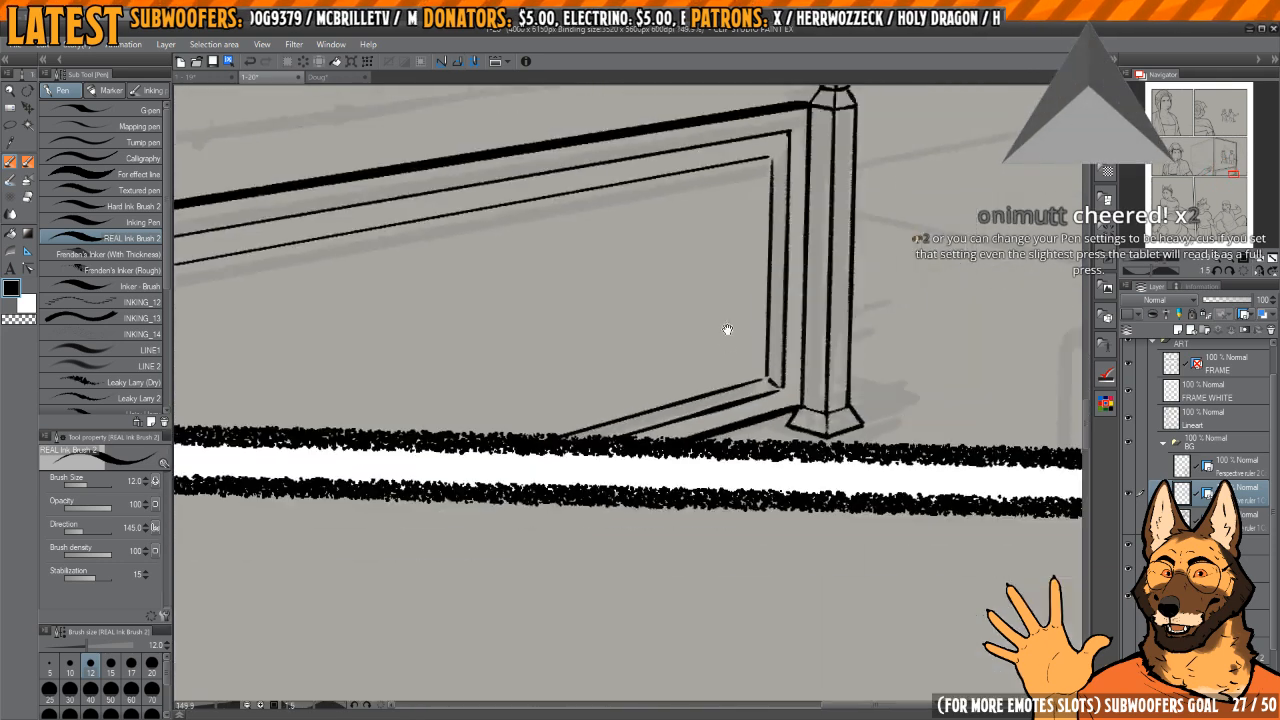
Step: Join the two panel outlines at both upper corners of the footboard with short diagonal strokes
{"action": "mouse_move", "coordinate": [766, 150]}
{"action": "left_mouse_down"}
{"action": "mouse_move", "coordinate": [800, 346]}
{"action": "mouse_move", "coordinate": [828, 317]}
{"action": "mouse_move", "coordinate": [816, 304]}
{"action": "mouse_move", "coordinate": [808, 489]}
{"action": "mouse_move", "coordinate": [817, 299]}
{"action": "mouse_move", "coordinate": [810, 484]}
{"action": "left_mouse_up"}
{"action": "scroll", "coordinate": [803, 345], "scroll_direction": "up", "scroll_amount": 2}
{"action": "scroll", "coordinate": [815, 330], "scroll_direction": "down", "scroll_amount": 2}
{"action": "key", "text": "c"}
{"action": "key", "text": "ctrl+z"}
{"action": "left_click_drag", "start_coordinate": [754, 441], "coordinate": [777, 400]}
{"action": "left_click_drag", "start_coordinate": [463, 373], "coordinate": [743, 392]}
{"action": "mouse_move", "coordinate": [592, 408]}
{"action": "left_mouse_down"}
{"action": "mouse_move", "coordinate": [646, 392]}
{"action": "mouse_move", "coordinate": [674, 434]}
{"action": "left_mouse_up"}
{"action": "mouse_move", "coordinate": [683, 402]}
{"action": "left_mouse_down"}
{"action": "mouse_move", "coordinate": [686, 337]}
{"action": "mouse_move", "coordinate": [655, 368]}
{"action": "left_mouse_up"}
{"action": "left_click_drag", "start_coordinate": [849, 246], "coordinate": [800, 265]}
{"action": "left_click_drag", "start_coordinate": [834, 251], "coordinate": [890, 225]}
{"action": "left_click", "coordinate": [1243, 272]}
{"action": "left_click", "coordinate": [1259, 271]}
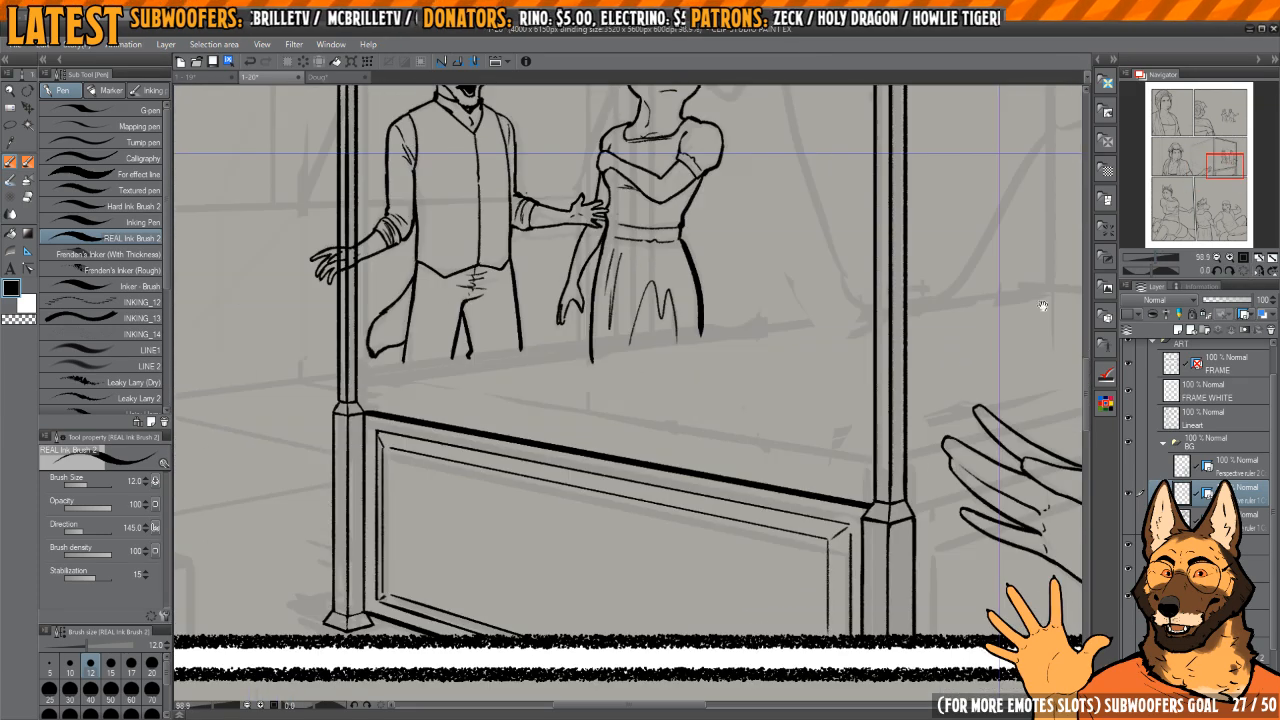
Step: Ink a short curve for the bedding's rounded corner, rising from the footboard's top edge beside the far post
{"action": "left_click_drag", "start_coordinate": [614, 419], "coordinate": [857, 428]}
{"action": "left_click_drag", "start_coordinate": [626, 378], "coordinate": [676, 418]}
{"action": "left_click_drag", "start_coordinate": [680, 424], "coordinate": [684, 402]}
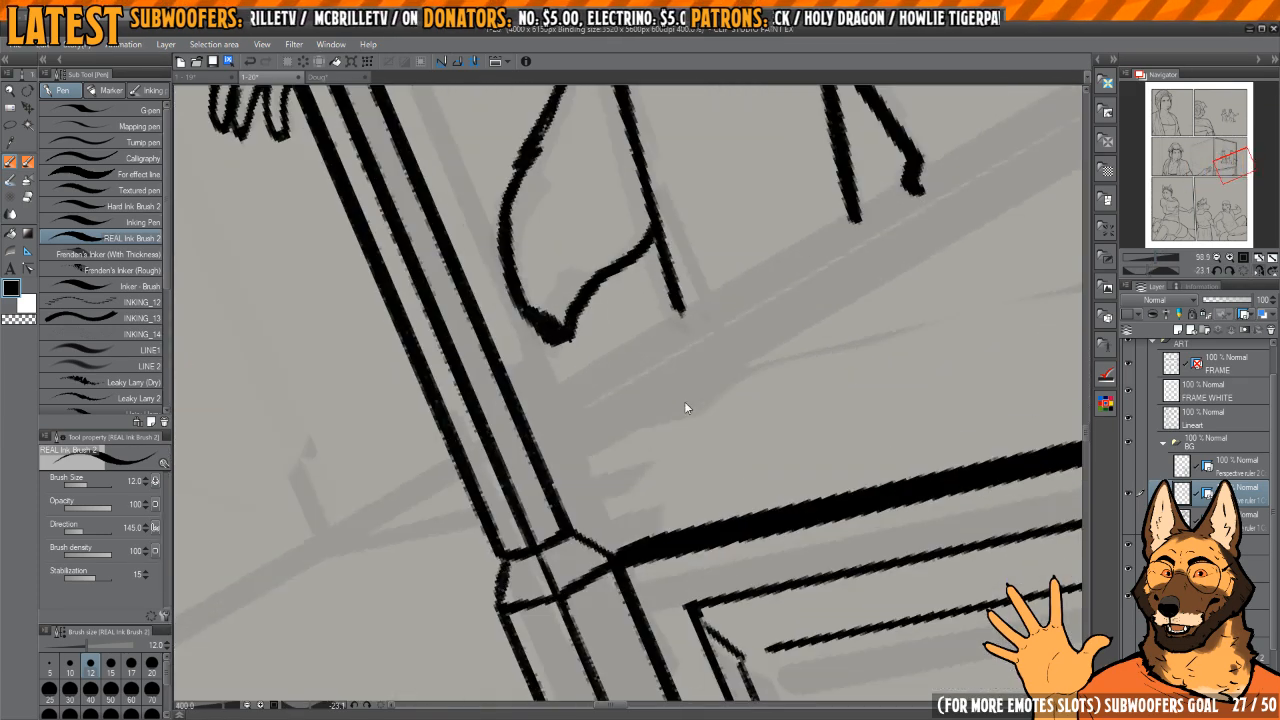
{"action": "mouse_move", "coordinate": [604, 382]}
{"action": "left_mouse_down"}
{"action": "mouse_move", "coordinate": [573, 446]}
{"action": "mouse_move", "coordinate": [598, 539]}
{"action": "mouse_move", "coordinate": [586, 510]}
{"action": "mouse_move", "coordinate": [611, 547]}
{"action": "mouse_move", "coordinate": [592, 555]}
{"action": "mouse_move", "coordinate": [566, 440]}
{"action": "mouse_move", "coordinate": [582, 414]}
{"action": "mouse_move", "coordinate": [613, 534]}
{"action": "mouse_move", "coordinate": [585, 433]}
{"action": "mouse_move", "coordinate": [590, 395]}
{"action": "mouse_move", "coordinate": [577, 399]}
{"action": "mouse_move", "coordinate": [574, 469]}
{"action": "mouse_move", "coordinate": [619, 552]}
{"action": "left_mouse_up"}
{"action": "key", "text": "ctrl+z"}
{"action": "key", "text": "c"}
{"action": "key", "text": "c"}
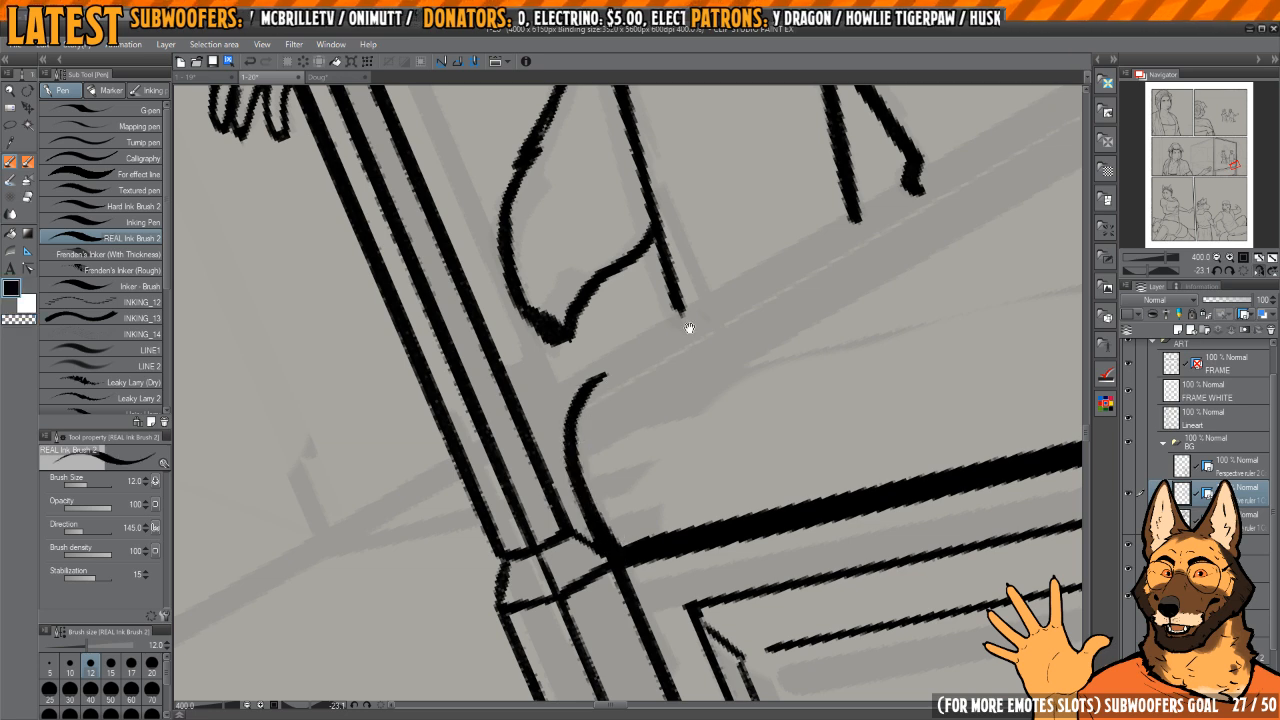
{"action": "scroll", "coordinate": [686, 329], "scroll_direction": "down", "scroll_amount": 10}
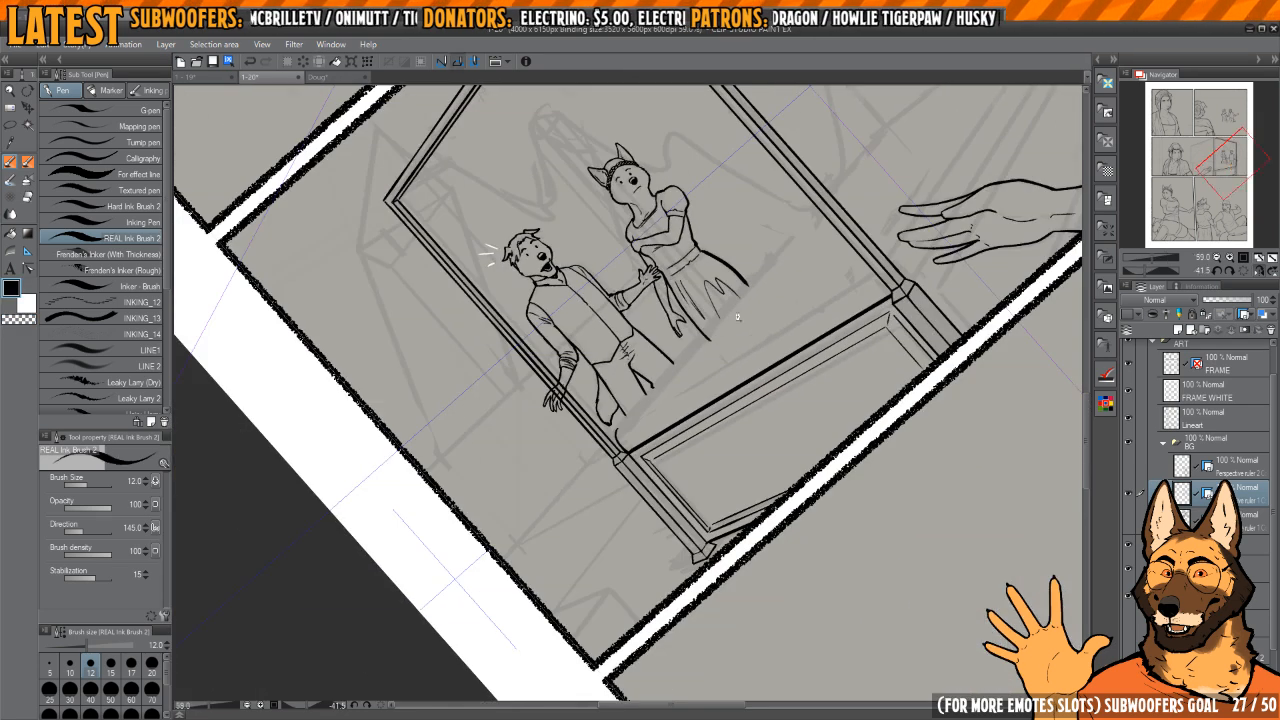
Step: Ink the bedding's far edge as a straight line passing the standing figures' hems up to the near bedpost
{"action": "scroll", "coordinate": [698, 352], "scroll_direction": "up", "scroll_amount": 3}
{"action": "left_click_drag", "start_coordinate": [672, 384], "coordinate": [805, 241]}
{"action": "left_click_drag", "start_coordinate": [843, 177], "coordinate": [694, 394]}
{"action": "scroll", "coordinate": [695, 428], "scroll_direction": "up", "scroll_amount": 4}
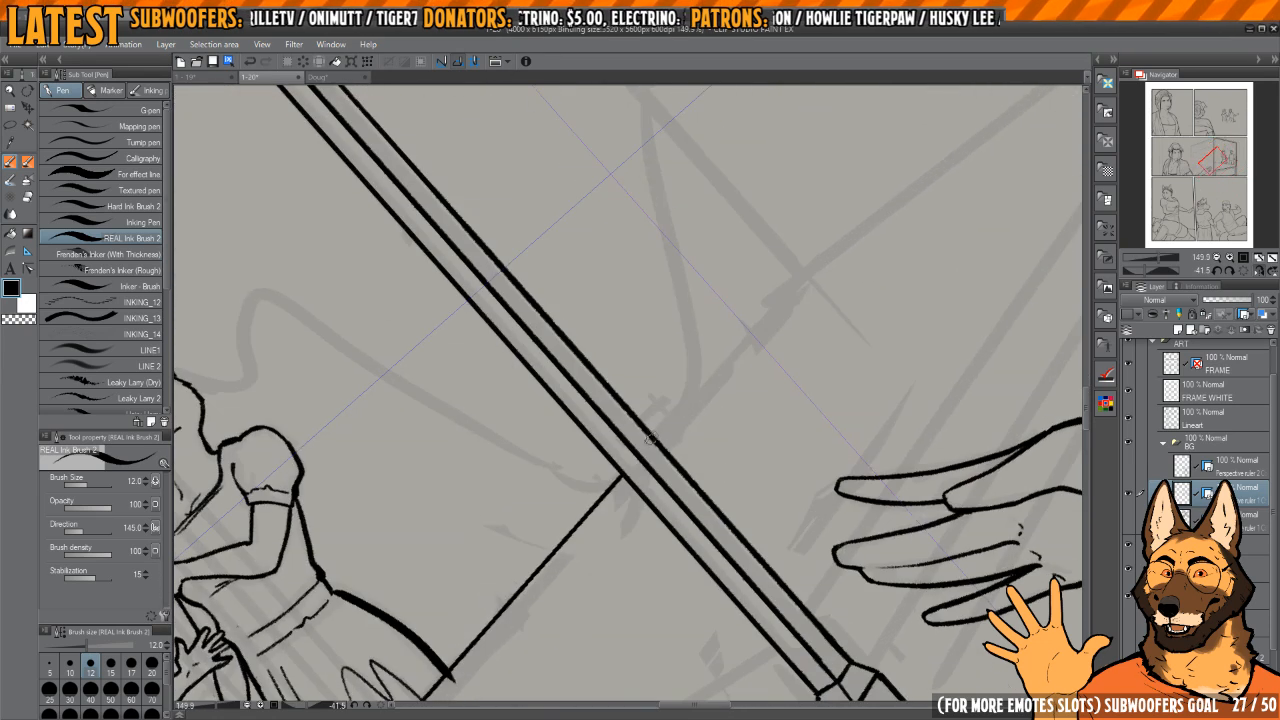
{"action": "left_click_drag", "start_coordinate": [651, 440], "coordinate": [800, 252]}
{"action": "key", "text": "ctrl+z"}
{"action": "left_click_drag", "start_coordinate": [710, 399], "coordinate": [757, 316]}
{"action": "left_click_drag", "start_coordinate": [757, 312], "coordinate": [697, 300]}
Step: Connect the bedding's far edge line to the rounded corner curve beside the far post and clean up the joint
{"action": "left_click_drag", "start_coordinate": [580, 530], "coordinate": [660, 406]}
{"action": "left_click_drag", "start_coordinate": [585, 443], "coordinate": [656, 404]}
{"action": "left_click_drag", "start_coordinate": [646, 346], "coordinate": [580, 429]}
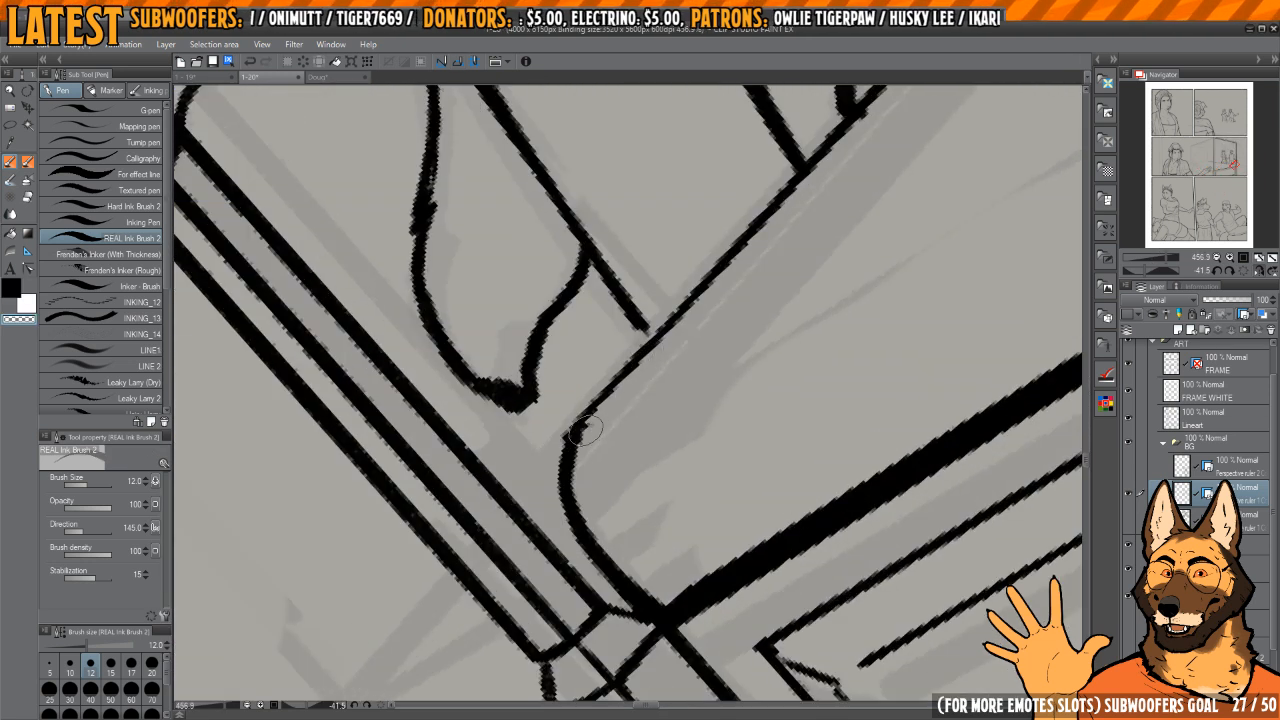
{"action": "mouse_move", "coordinate": [642, 354]}
{"action": "left_mouse_down"}
{"action": "mouse_move", "coordinate": [759, 215]}
{"action": "mouse_move", "coordinate": [608, 398]}
{"action": "left_mouse_up"}
{"action": "left_click_drag", "start_coordinate": [608, 398], "coordinate": [565, 385]}
{"action": "mouse_move", "coordinate": [830, 205]}
{"action": "left_mouse_down"}
{"action": "mouse_move", "coordinate": [683, 370]}
{"action": "mouse_move", "coordinate": [614, 424]}
{"action": "left_mouse_up"}
{"action": "left_click_drag", "start_coordinate": [614, 424], "coordinate": [590, 422]}
Step: Continue the bedding's edge line on the other side of the near bedpost towards the sketched back of the bed
{"action": "left_click_drag", "start_coordinate": [803, 320], "coordinate": [814, 356]}
{"action": "left_click_drag", "start_coordinate": [950, 262], "coordinate": [734, 351]}
{"action": "mouse_move", "coordinate": [500, 561]}
{"action": "left_mouse_down"}
{"action": "mouse_move", "coordinate": [662, 474]}
{"action": "mouse_move", "coordinate": [524, 560]}
{"action": "mouse_move", "coordinate": [748, 306]}
{"action": "left_mouse_up"}
{"action": "left_click_drag", "start_coordinate": [760, 292], "coordinate": [686, 406]}
{"action": "left_click_drag", "start_coordinate": [808, 242], "coordinate": [838, 296]}
{"action": "mouse_move", "coordinate": [838, 296]}
{"action": "left_mouse_down"}
{"action": "mouse_move", "coordinate": [732, 420]}
{"action": "mouse_move", "coordinate": [720, 464]}
{"action": "left_mouse_up"}
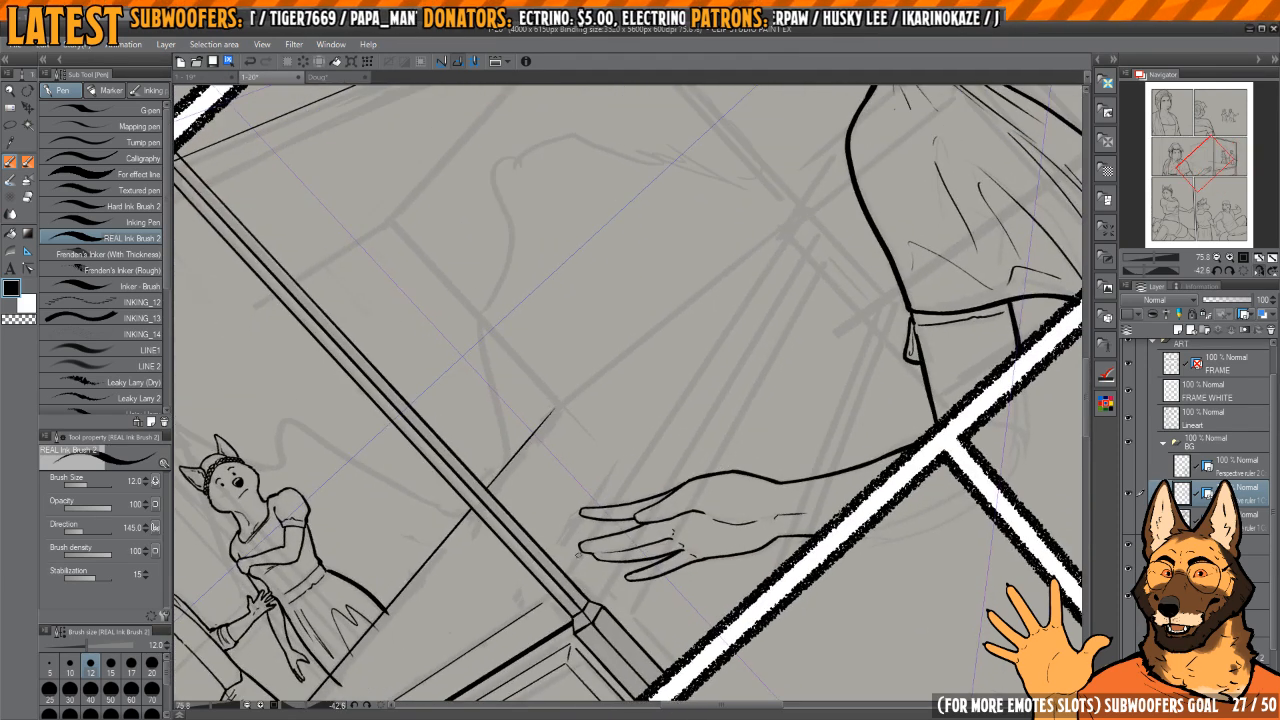
Step: Ink two long converging lines for the bed's side rail, from the near post past the reaching hand to the sketched back post
{"action": "left_click_drag", "start_coordinate": [577, 566], "coordinate": [794, 232]}
{"action": "left_click_drag", "start_coordinate": [784, 342], "coordinate": [790, 364]}
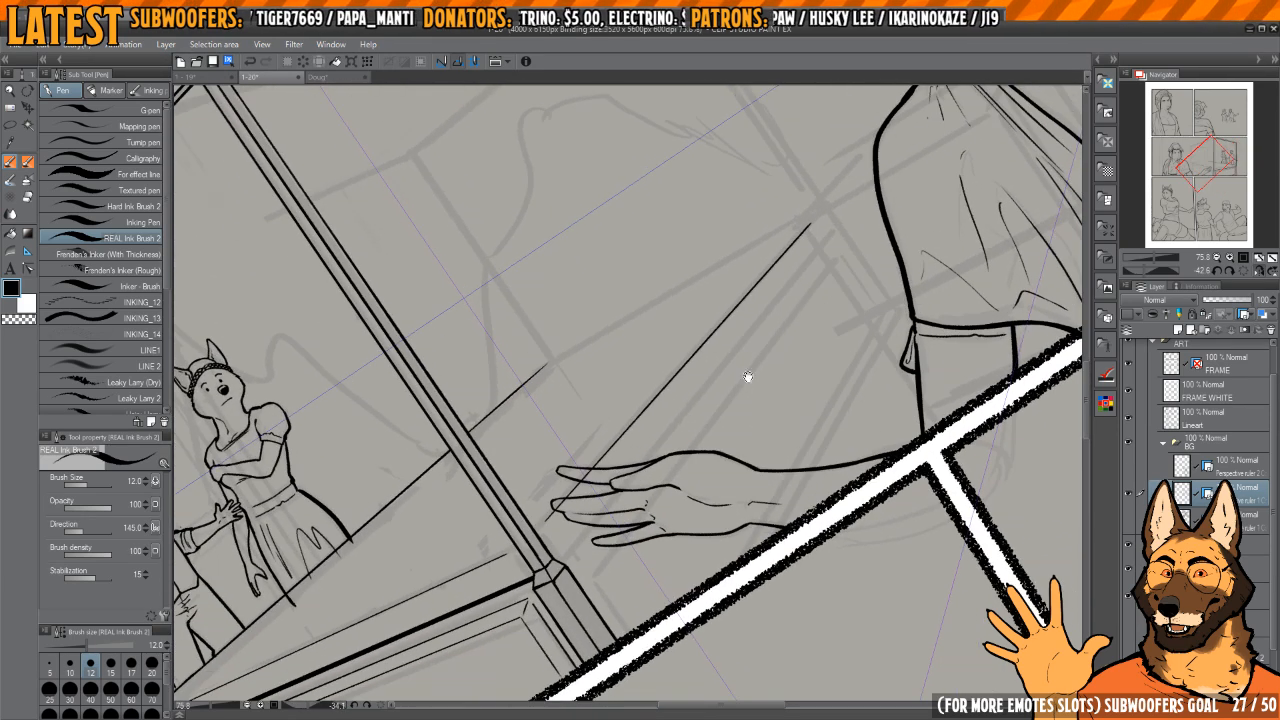
{"action": "left_click_drag", "start_coordinate": [572, 541], "coordinate": [818, 247]}
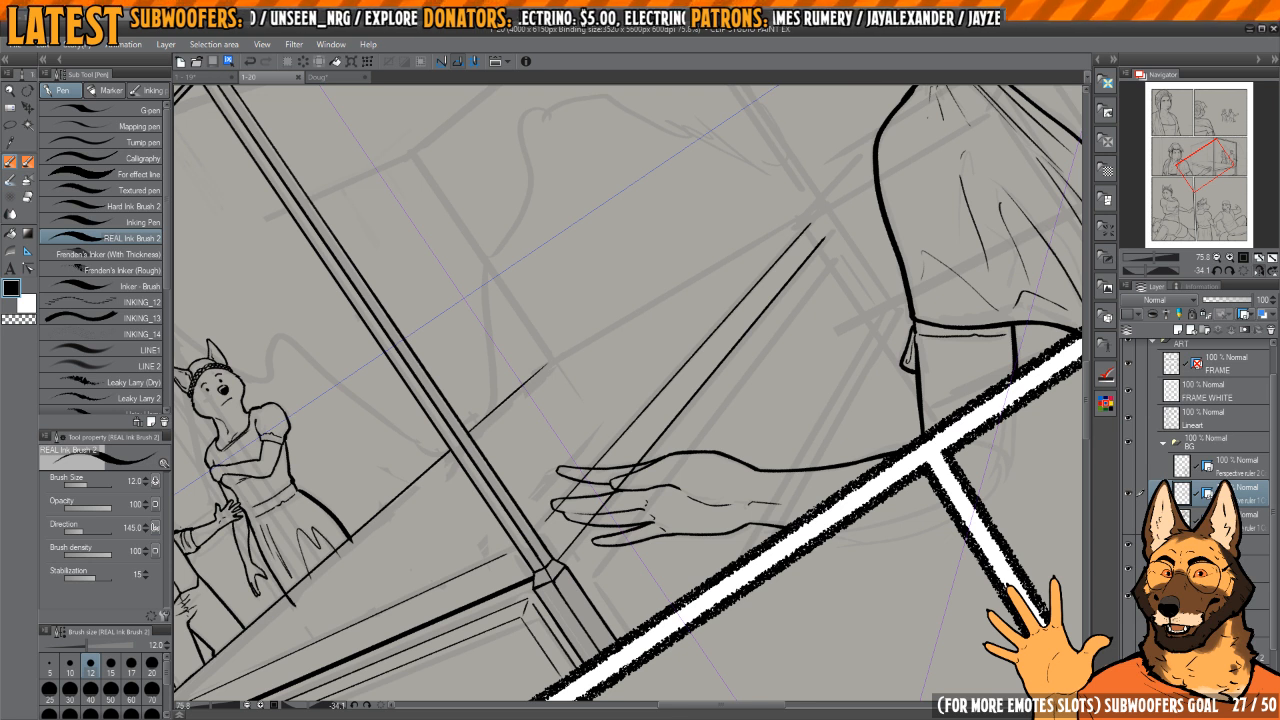
Step: Ink the upright line that marks the far end of the bed's side panel, beside the foreground woman's sleeve
{"action": "left_click_drag", "start_coordinate": [866, 325], "coordinate": [814, 386]}
{"action": "mouse_move", "coordinate": [814, 386]}
{"action": "left_mouse_down"}
{"action": "mouse_move", "coordinate": [774, 422]}
{"action": "mouse_move", "coordinate": [729, 434]}
{"action": "mouse_move", "coordinate": [808, 394]}
{"action": "mouse_move", "coordinate": [666, 366]}
{"action": "mouse_move", "coordinate": [732, 412]}
{"action": "left_mouse_up"}
{"action": "key", "text": "h"}
{"action": "scroll", "coordinate": [576, 394], "scroll_direction": "up", "scroll_amount": 5}
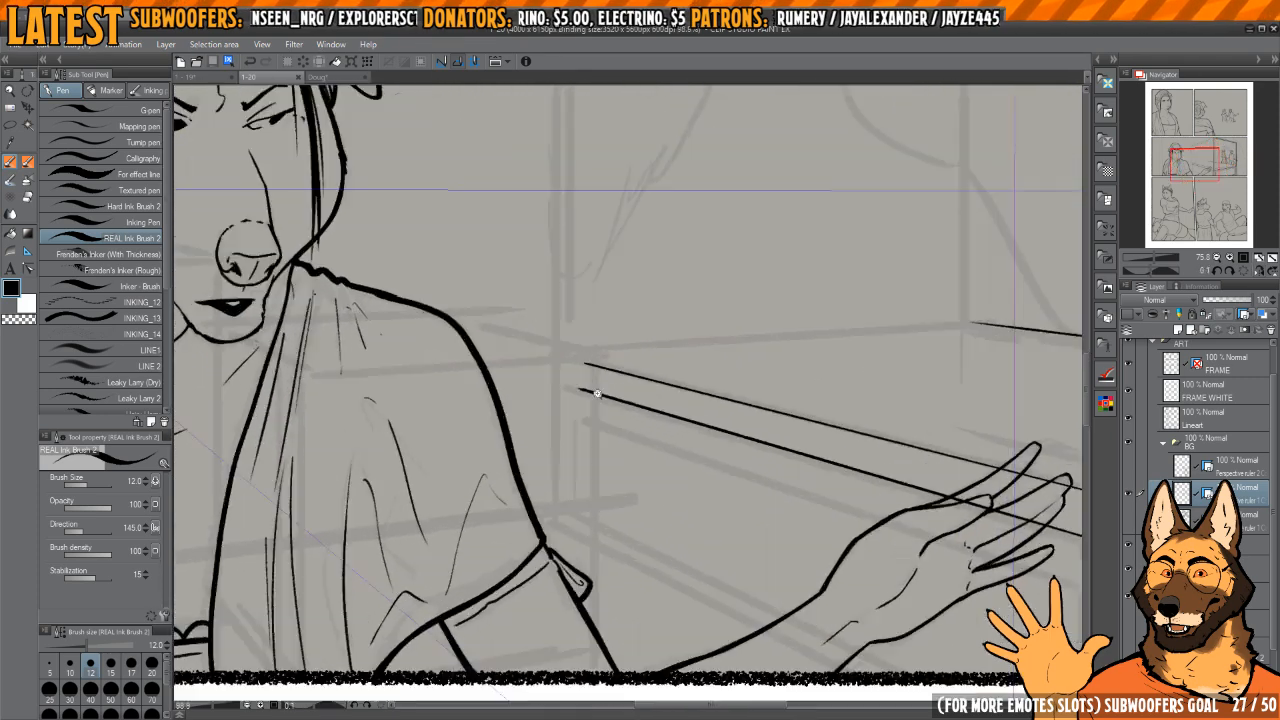
{"action": "left_click_drag", "start_coordinate": [572, 382], "coordinate": [573, 560]}
{"action": "scroll", "coordinate": [637, 471], "scroll_direction": "down", "scroll_amount": 5}
{"action": "key", "text": "h"}
Step: Extend the footboard's bottom edge and the near post's corner edge below the panel frame until they meet
{"action": "mouse_move", "coordinate": [660, 500]}
{"action": "left_mouse_down"}
{"action": "mouse_move", "coordinate": [708, 434]}
{"action": "mouse_move", "coordinate": [683, 434]}
{"action": "mouse_move", "coordinate": [870, 364]}
{"action": "left_mouse_up"}
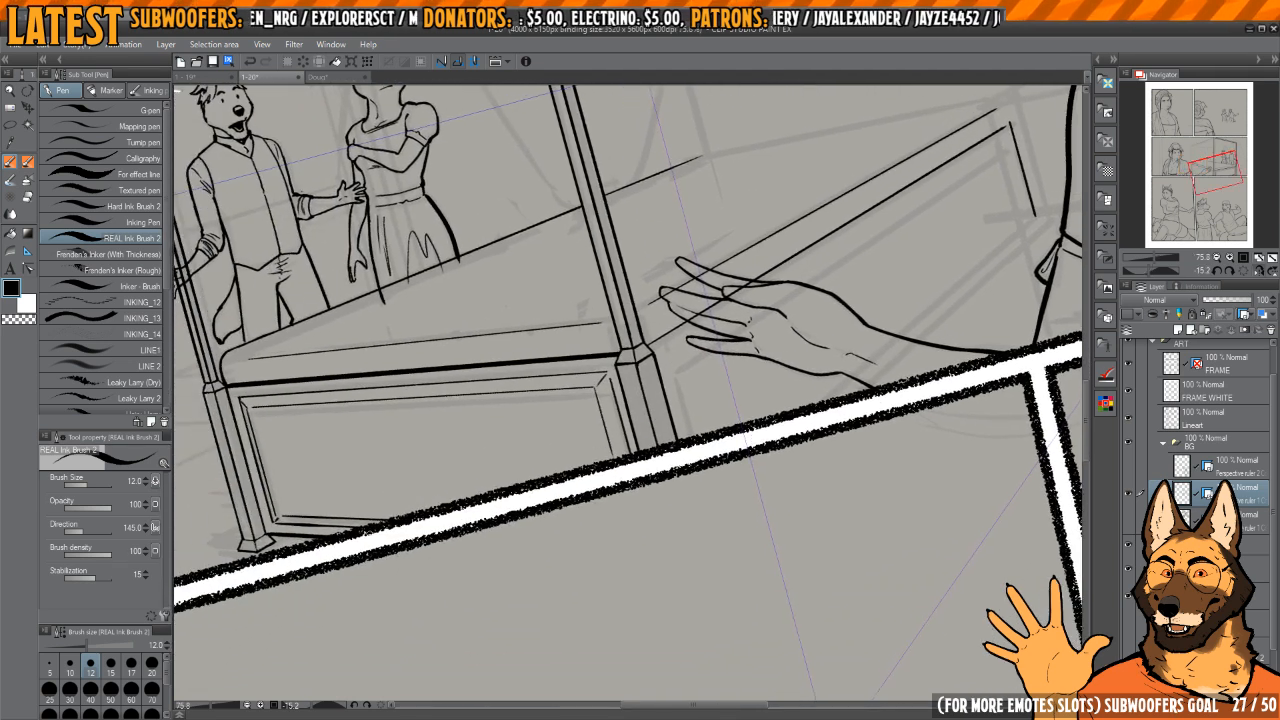
{"action": "left_click_drag", "start_coordinate": [412, 545], "coordinate": [662, 548]}
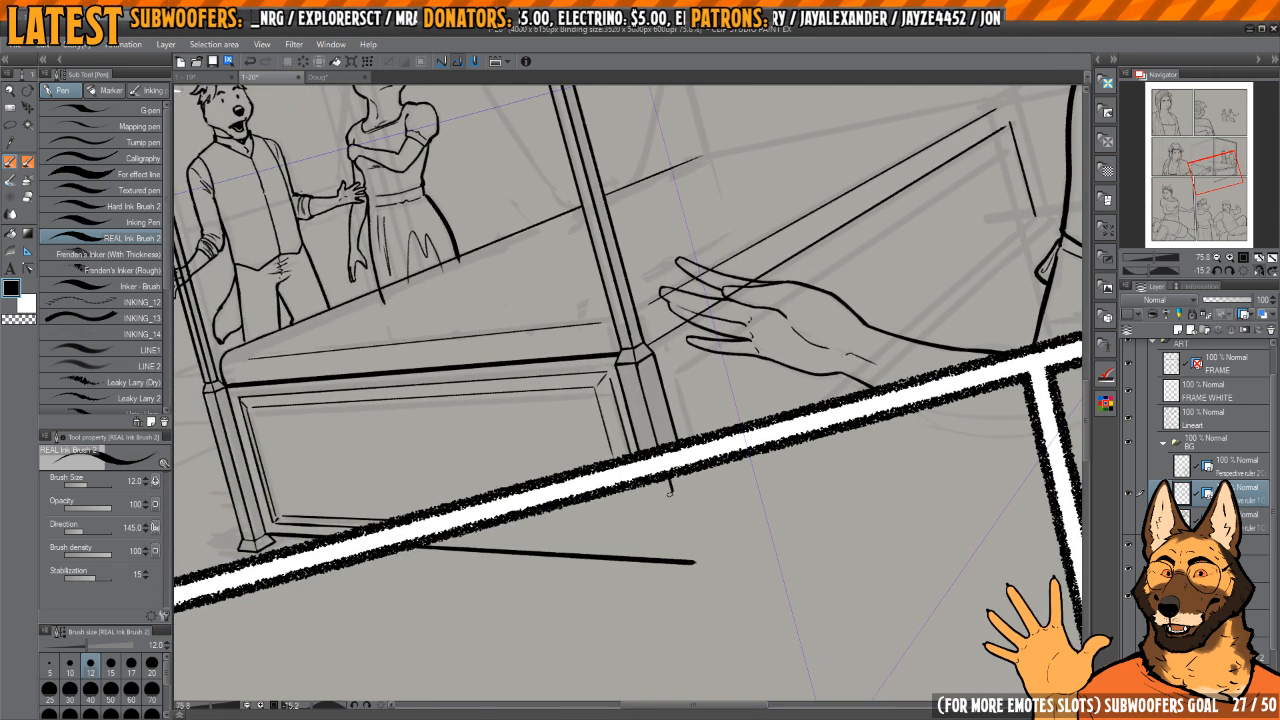
{"action": "left_click_drag", "start_coordinate": [670, 485], "coordinate": [692, 565]}
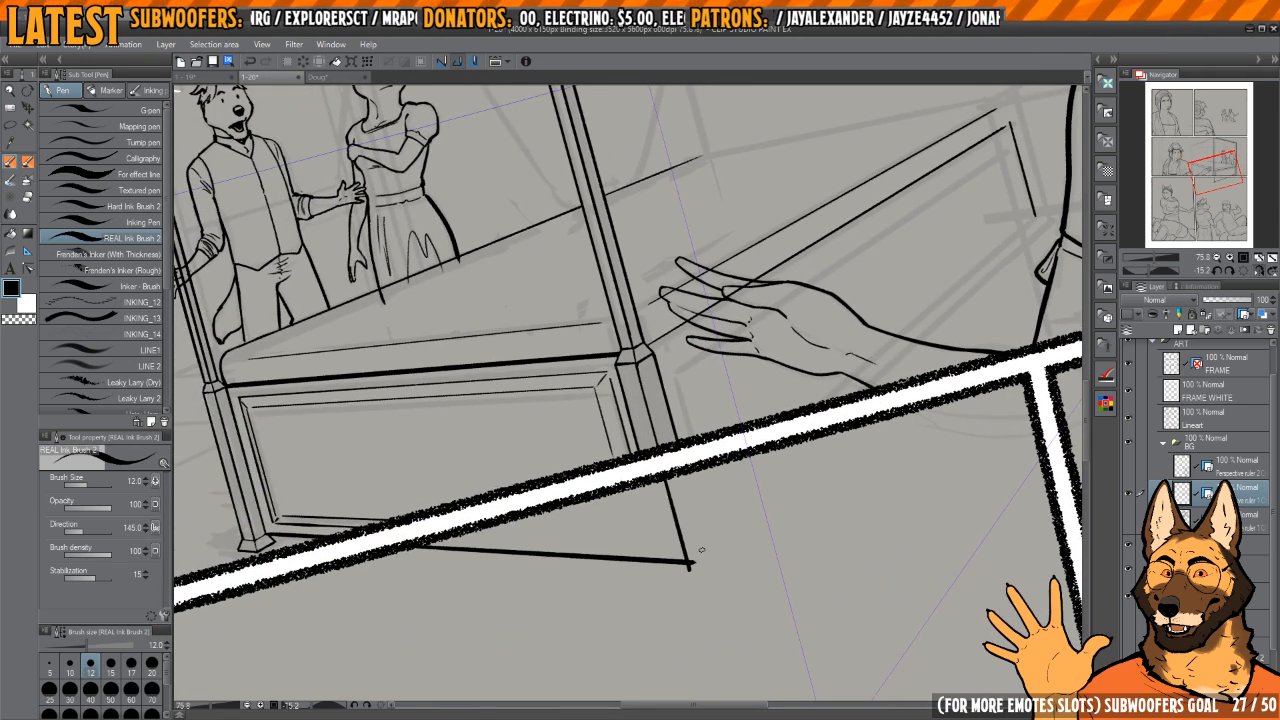
Step: Ink the bottom edge of the bed's side in perspective from the near bottom corner to the panel's far end
{"action": "left_click_drag", "start_coordinate": [952, 250], "coordinate": [857, 300]}
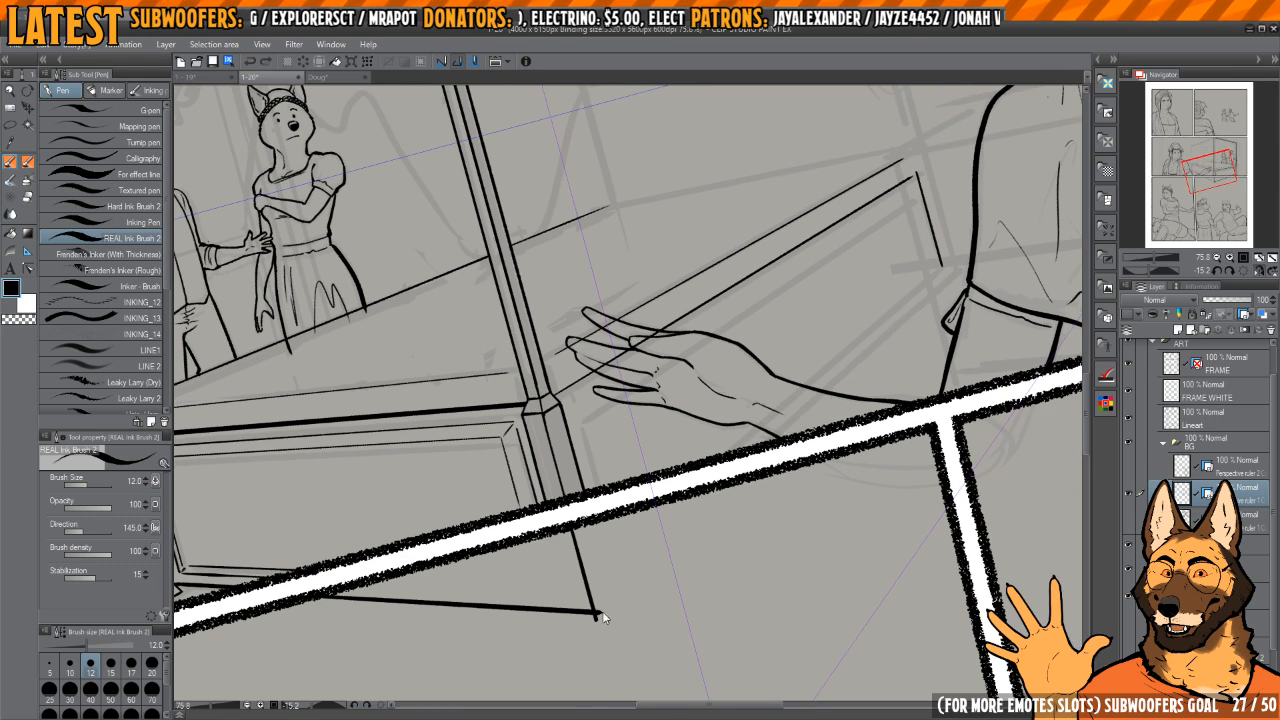
{"action": "mouse_move", "coordinate": [595, 612]}
{"action": "left_mouse_down"}
{"action": "mouse_move", "coordinate": [942, 293]}
{"action": "mouse_move", "coordinate": [780, 416]}
{"action": "left_mouse_up"}
{"action": "key", "text": "h"}
{"action": "left_click_drag", "start_coordinate": [563, 460], "coordinate": [790, 520]}
{"action": "scroll", "coordinate": [683, 483], "scroll_direction": "up", "scroll_amount": 5}
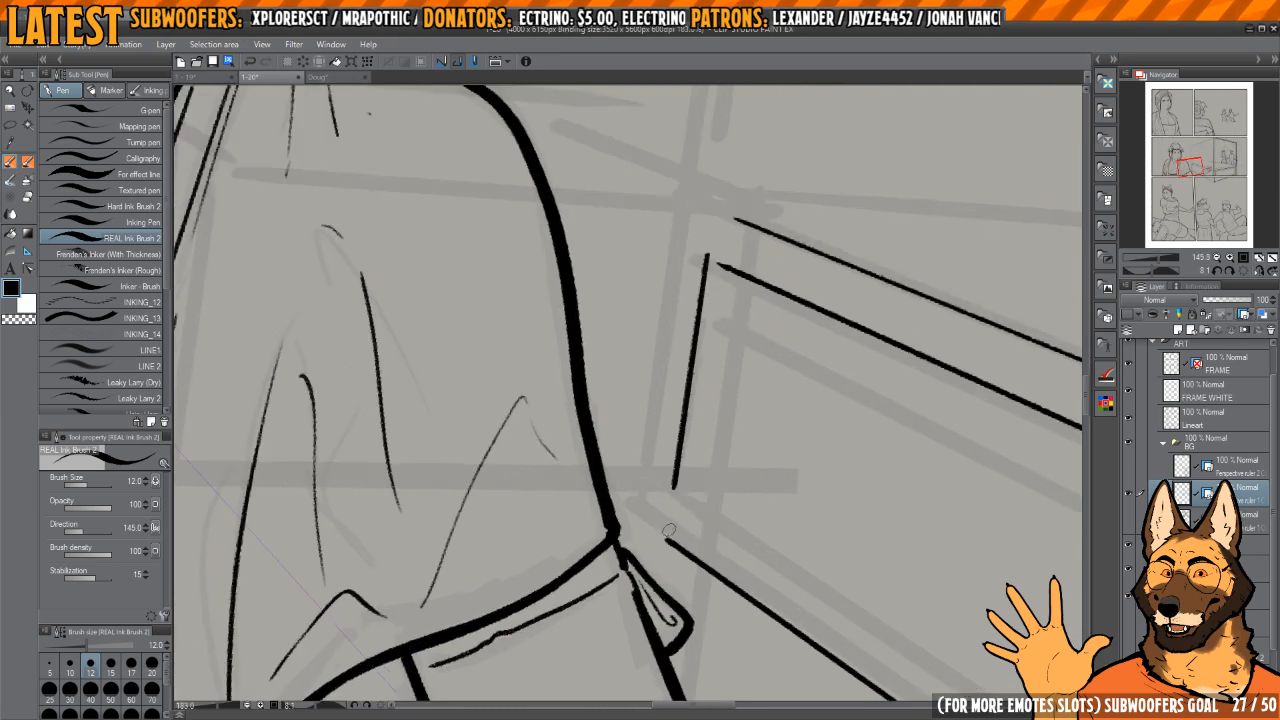
Step: Join the side panel's far upright to its top and bottom edges so both far corners are closed
{"action": "left_click_drag", "start_coordinate": [670, 540], "coordinate": [706, 330]}
{"action": "key", "text": "ctrl+z"}
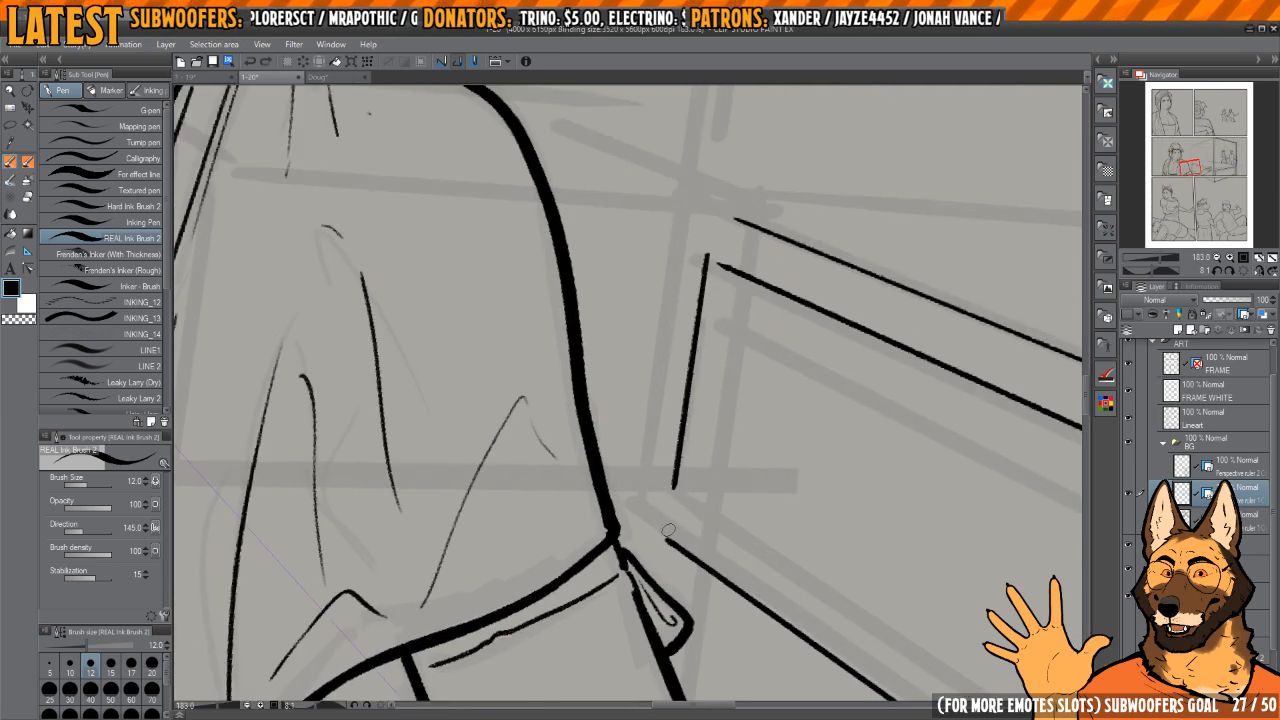
{"action": "left_click_drag", "start_coordinate": [668, 530], "coordinate": [725, 216]}
{"action": "scroll", "coordinate": [869, 381], "scroll_direction": "down", "scroll_amount": 5}
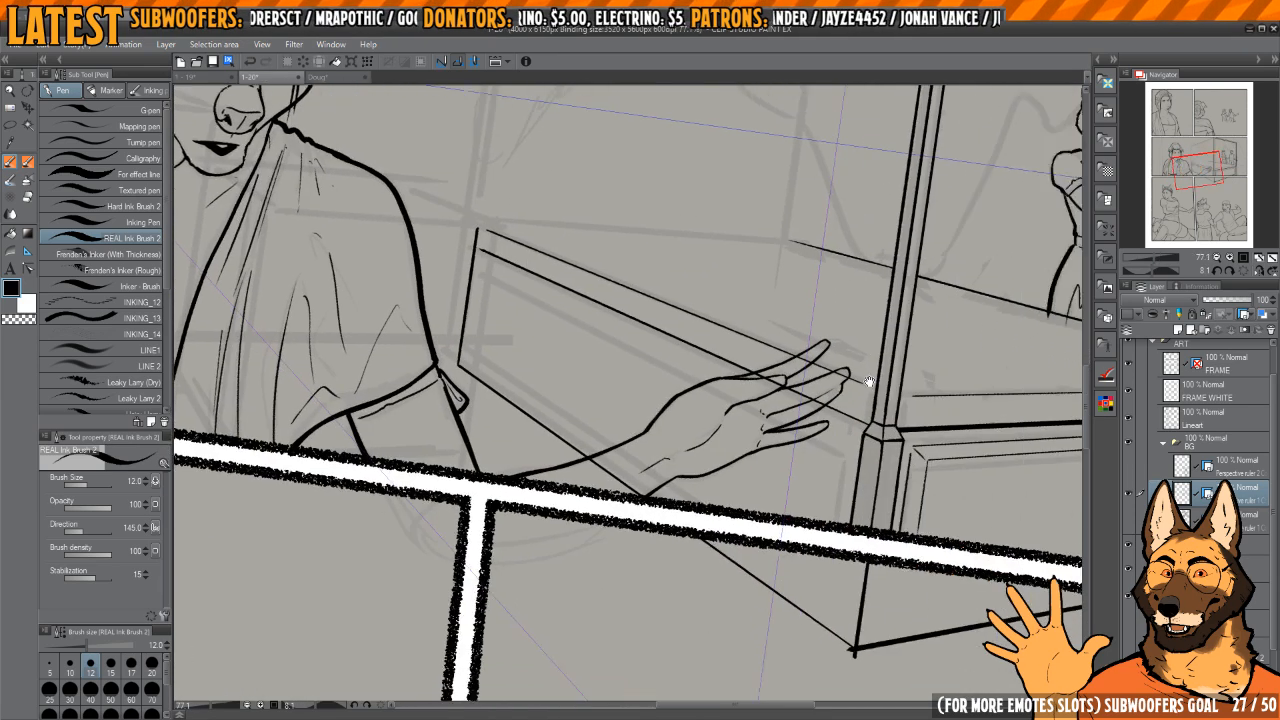
{"action": "scroll", "coordinate": [869, 381], "scroll_direction": "up", "scroll_amount": 6}
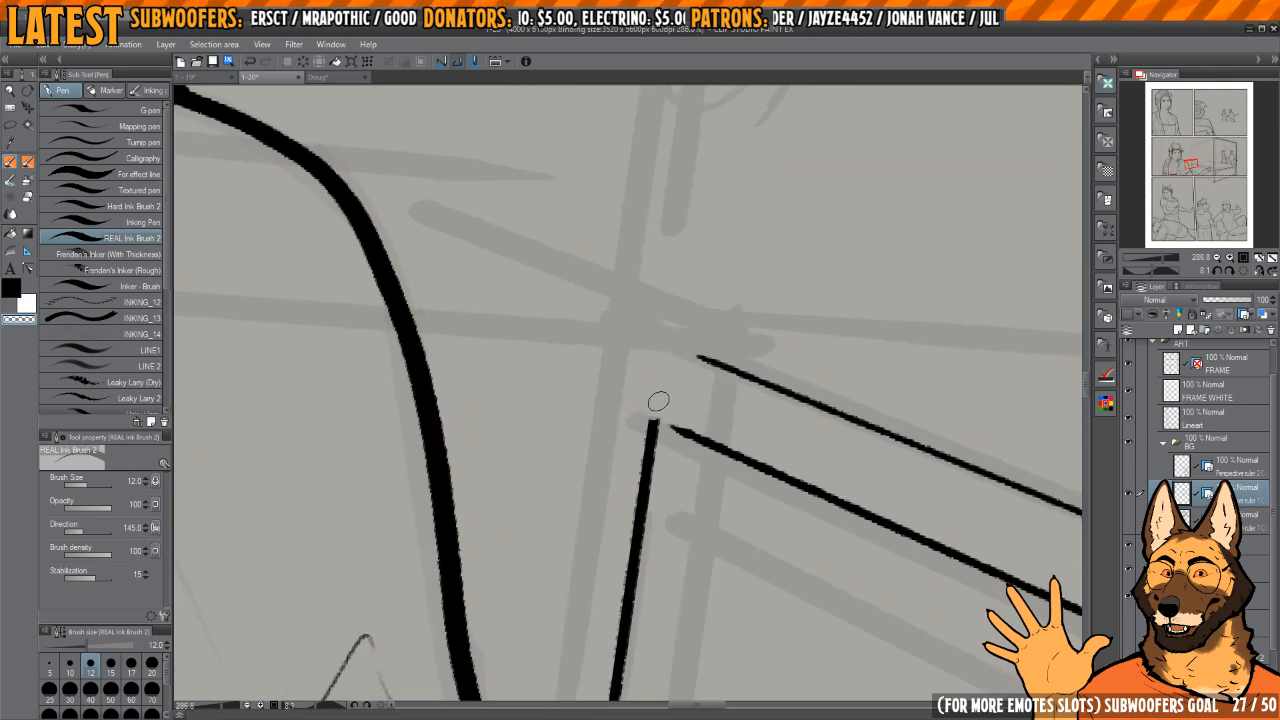
{"action": "left_click_drag", "start_coordinate": [700, 440], "coordinate": [656, 420]}
{"action": "scroll", "coordinate": [658, 420], "scroll_direction": "down", "scroll_amount": 3}
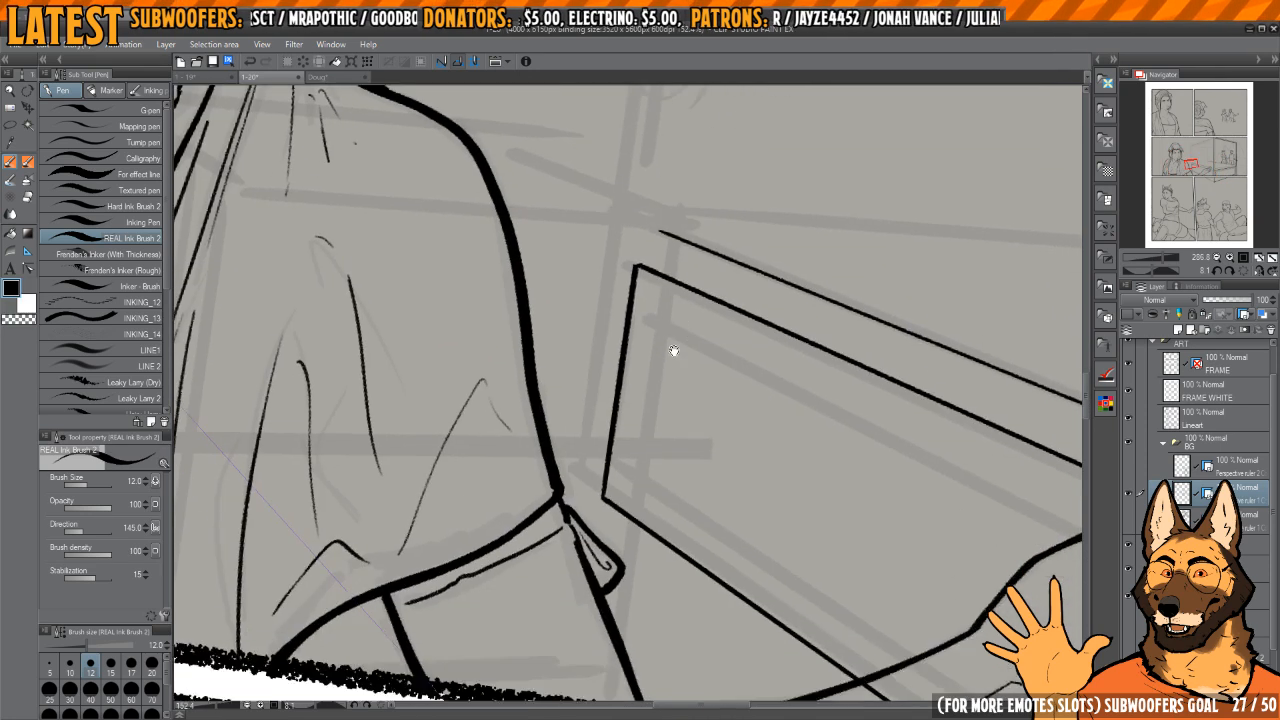
Step: Ink an inner upright parallel to the side panel's far edge to start its inset border
{"action": "scroll", "coordinate": [674, 351], "scroll_direction": "down", "scroll_amount": 2}
{"action": "scroll", "coordinate": [674, 351], "scroll_direction": "up", "scroll_amount": 3}
{"action": "key", "text": "c"}
{"action": "left_click_drag", "start_coordinate": [660, 286], "coordinate": [626, 567]}
{"action": "key", "text": "c"}
{"action": "mouse_move", "coordinate": [675, 321]}
{"action": "left_mouse_down"}
{"action": "mouse_move", "coordinate": [642, 560]}
{"action": "mouse_move", "coordinate": [734, 377]}
{"action": "left_mouse_up"}
{"action": "key", "text": "ctrl+z"}
{"action": "scroll", "coordinate": [650, 540], "scroll_direction": "down", "scroll_amount": 5}
{"action": "scroll", "coordinate": [700, 372], "scroll_direction": "up", "scroll_amount": 2}
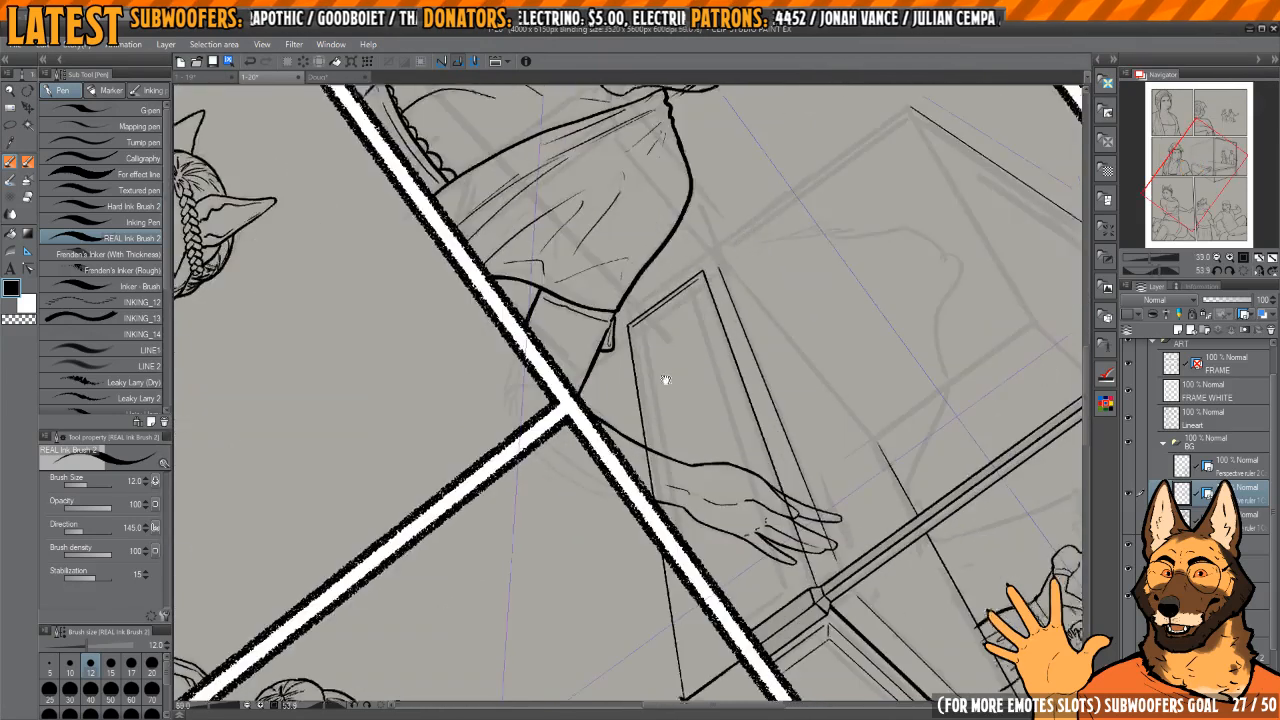
Step: Ink the inset border's bottom and top lines in perspective, parallel to the side panel's long edges
{"action": "scroll", "coordinate": [665, 380], "scroll_direction": "up", "scroll_amount": 1}
{"action": "left_click_drag", "start_coordinate": [633, 313], "coordinate": [690, 645]}
{"action": "key", "text": "ctrl+z"}
{"action": "left_click_drag", "start_coordinate": [690, 310], "coordinate": [681, 314]}
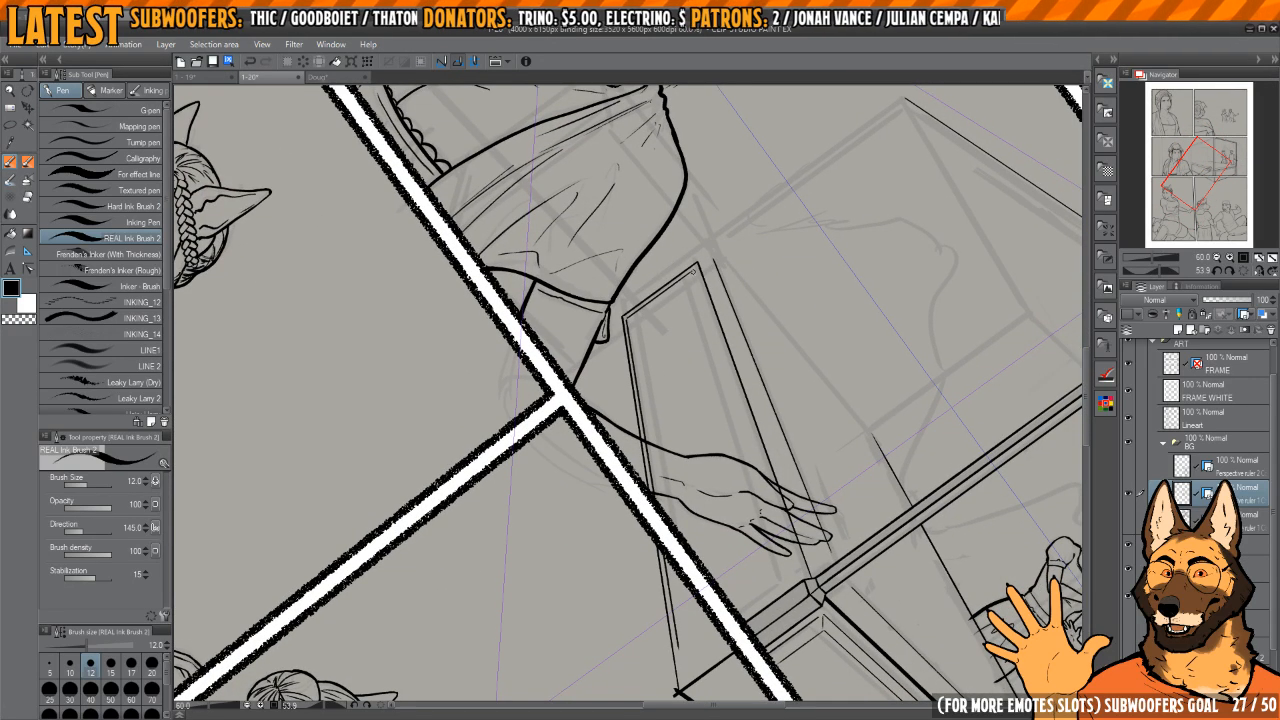
{"action": "left_click_drag", "start_coordinate": [693, 271], "coordinate": [786, 543]}
{"action": "key", "text": "ctrl+z"}
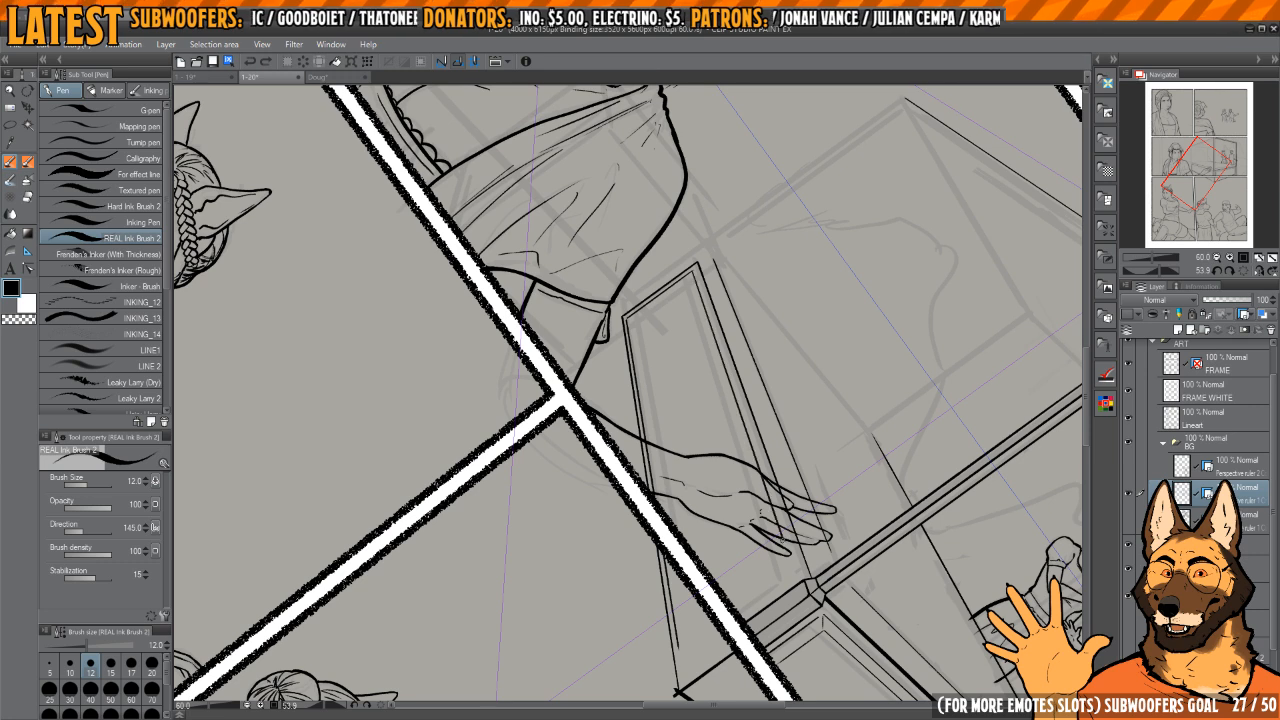
Step: Straighten the canvas view and ink the side panel's upright edge next to the near bedpost, down to the panel frame
{"action": "left_click", "coordinate": [1243, 271]}
{"action": "left_click", "coordinate": [1259, 271]}
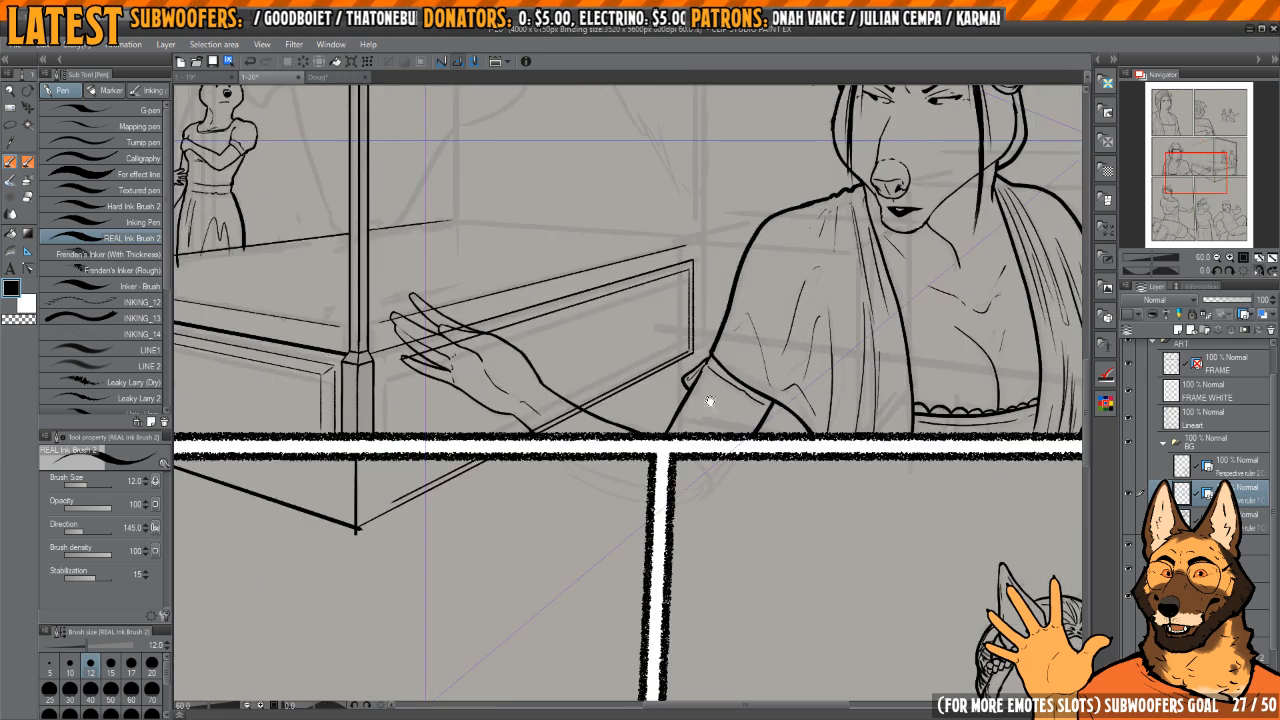
{"action": "left_click_drag", "start_coordinate": [654, 395], "coordinate": [803, 410]}
{"action": "left_click_drag", "start_coordinate": [576, 406], "coordinate": [673, 427]}
{"action": "scroll", "coordinate": [673, 427], "scroll_direction": "up", "scroll_amount": 3}
{"action": "left_click_drag", "start_coordinate": [614, 368], "coordinate": [616, 568]}
{"action": "left_click_drag", "start_coordinate": [645, 424], "coordinate": [677, 440]}
{"action": "scroll", "coordinate": [677, 440], "scroll_direction": "up", "scroll_amount": 2}
{"action": "scroll", "coordinate": [651, 415], "scroll_direction": "down", "scroll_amount": 2}
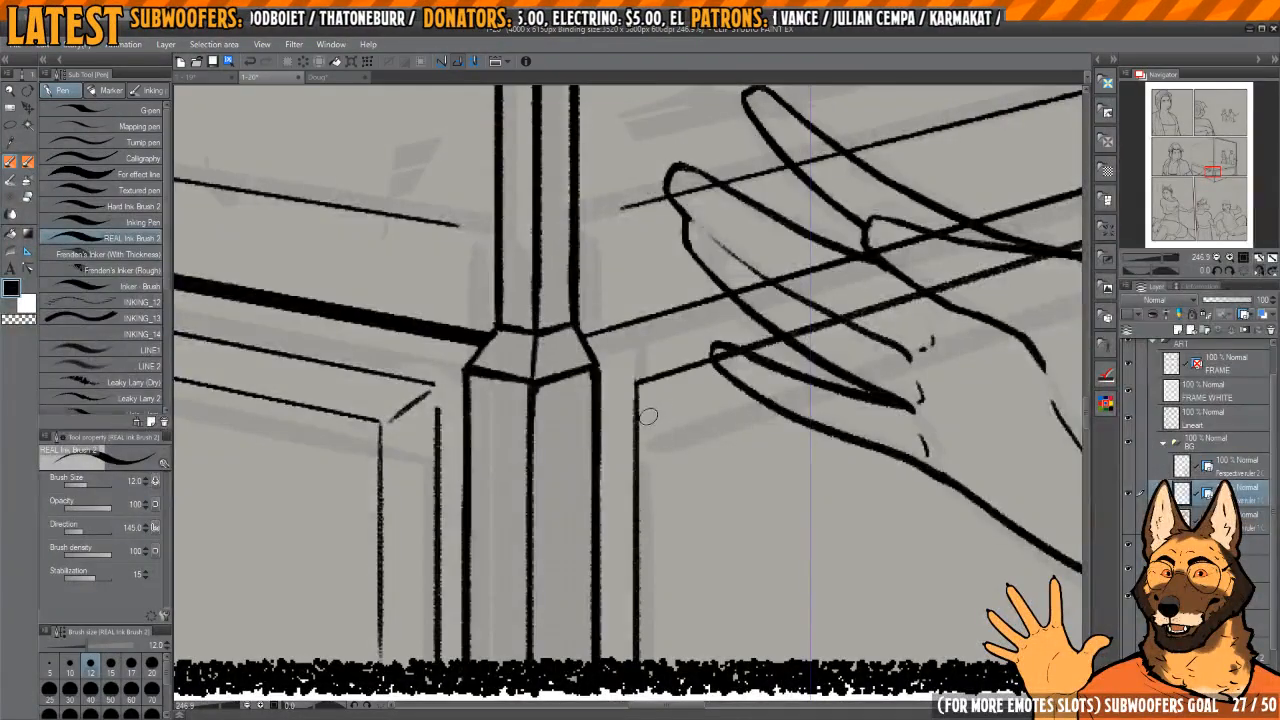
{"action": "scroll", "coordinate": [654, 392], "scroll_direction": "down", "scroll_amount": 2}
{"action": "scroll", "coordinate": [654, 391], "scroll_direction": "down", "scroll_amount": 2}
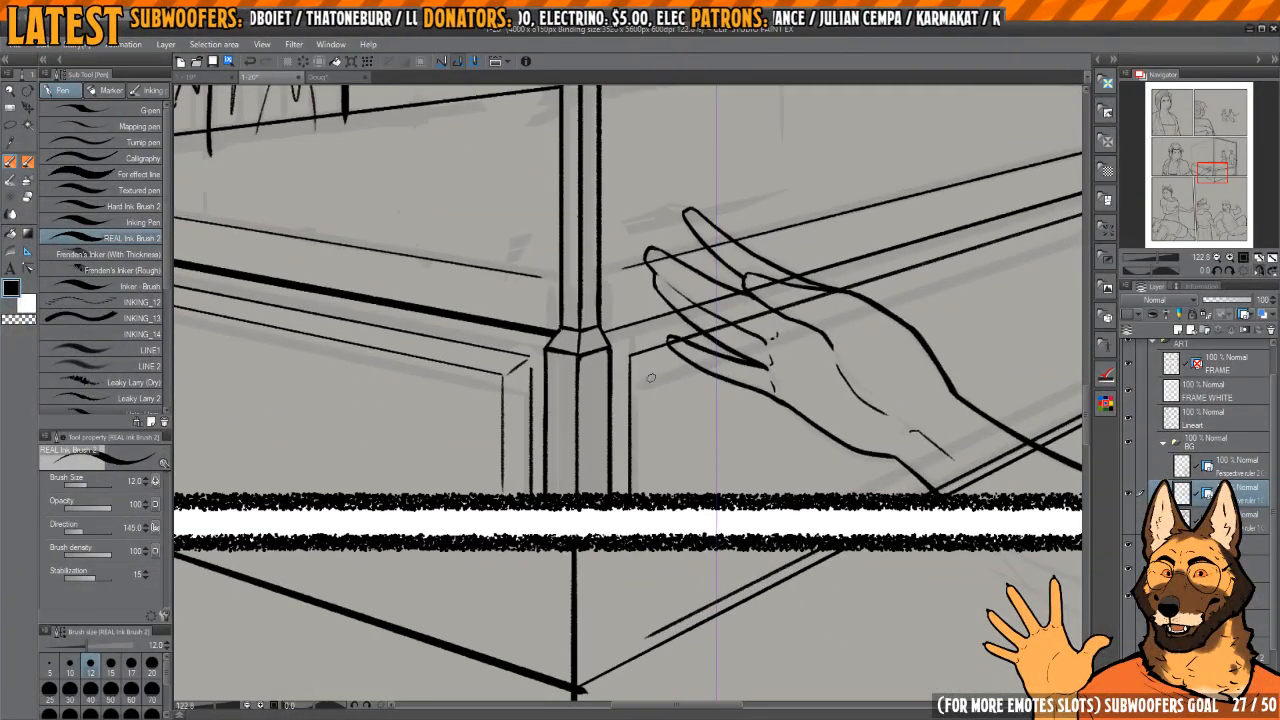
Step: Ink a second inset upright beside the near bedpost and a second inset top line, and trim the far top corner
{"action": "scroll", "coordinate": [683, 378], "scroll_direction": "up", "scroll_amount": 1}
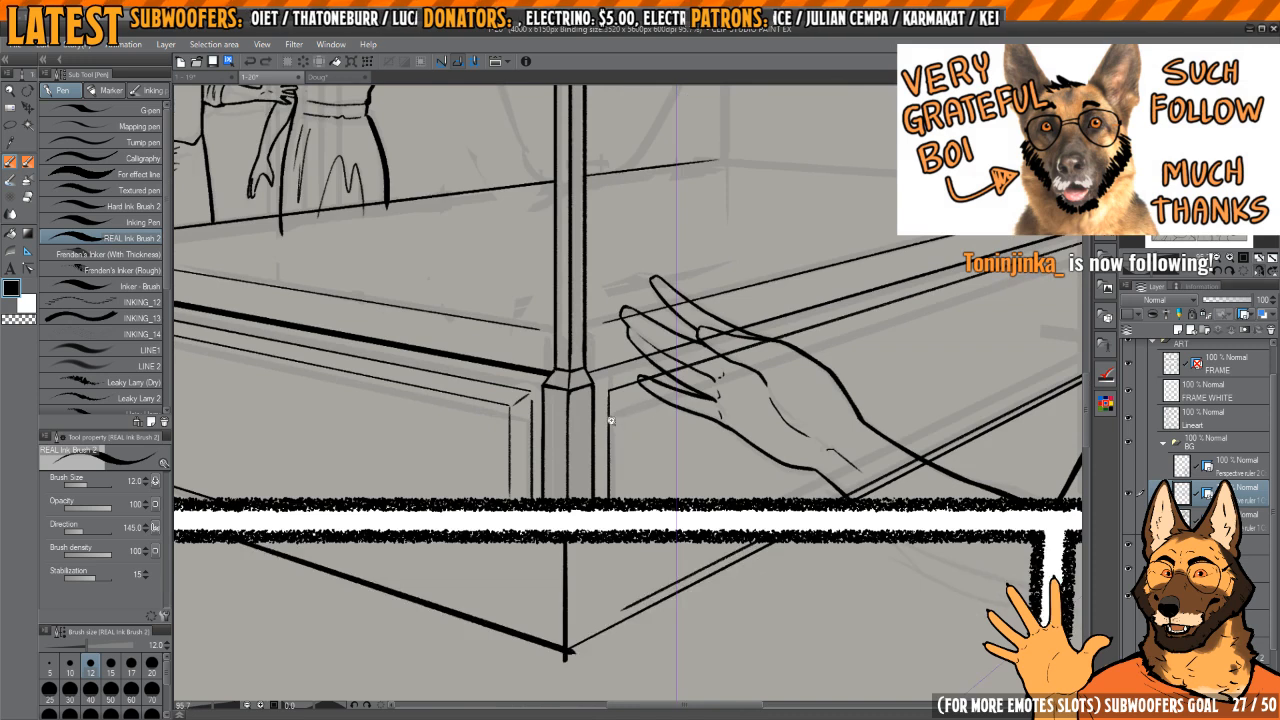
{"action": "scroll", "coordinate": [629, 400], "scroll_direction": "up", "scroll_amount": 1}
{"action": "scroll", "coordinate": [634, 556], "scroll_direction": "down", "scroll_amount": 2}
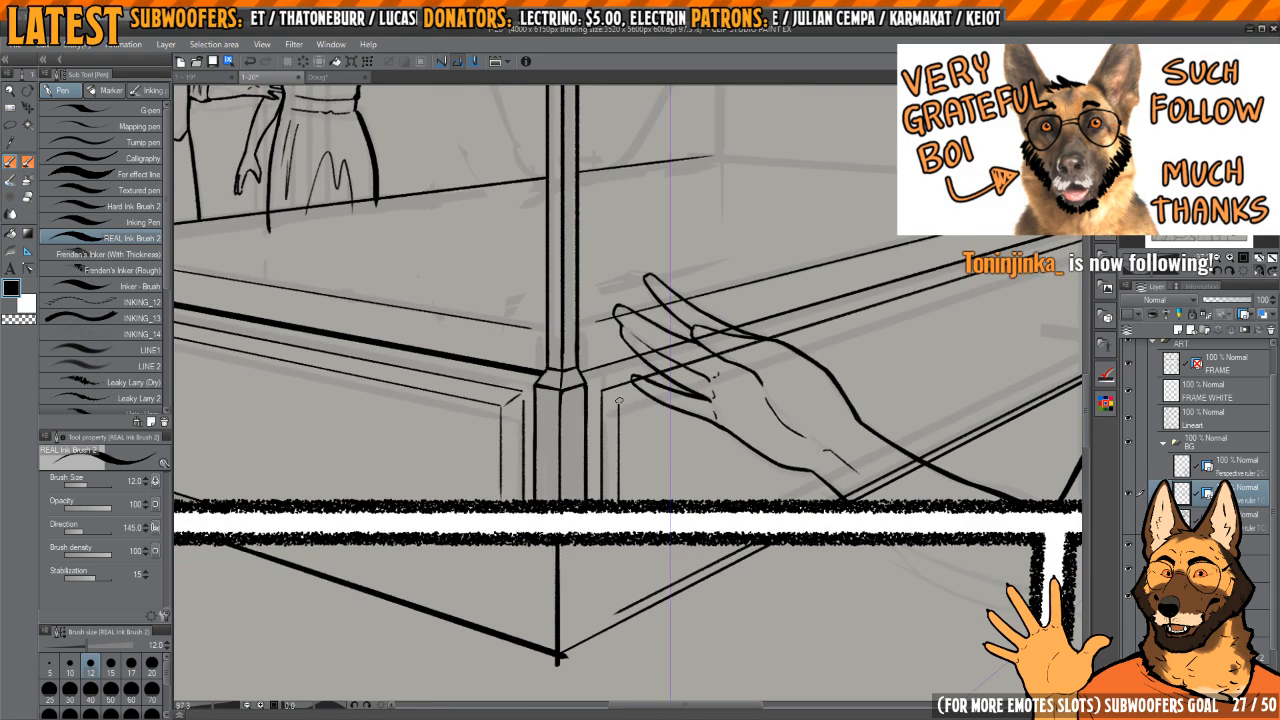
{"action": "scroll", "coordinate": [810, 370], "scroll_direction": "up", "scroll_amount": 5}
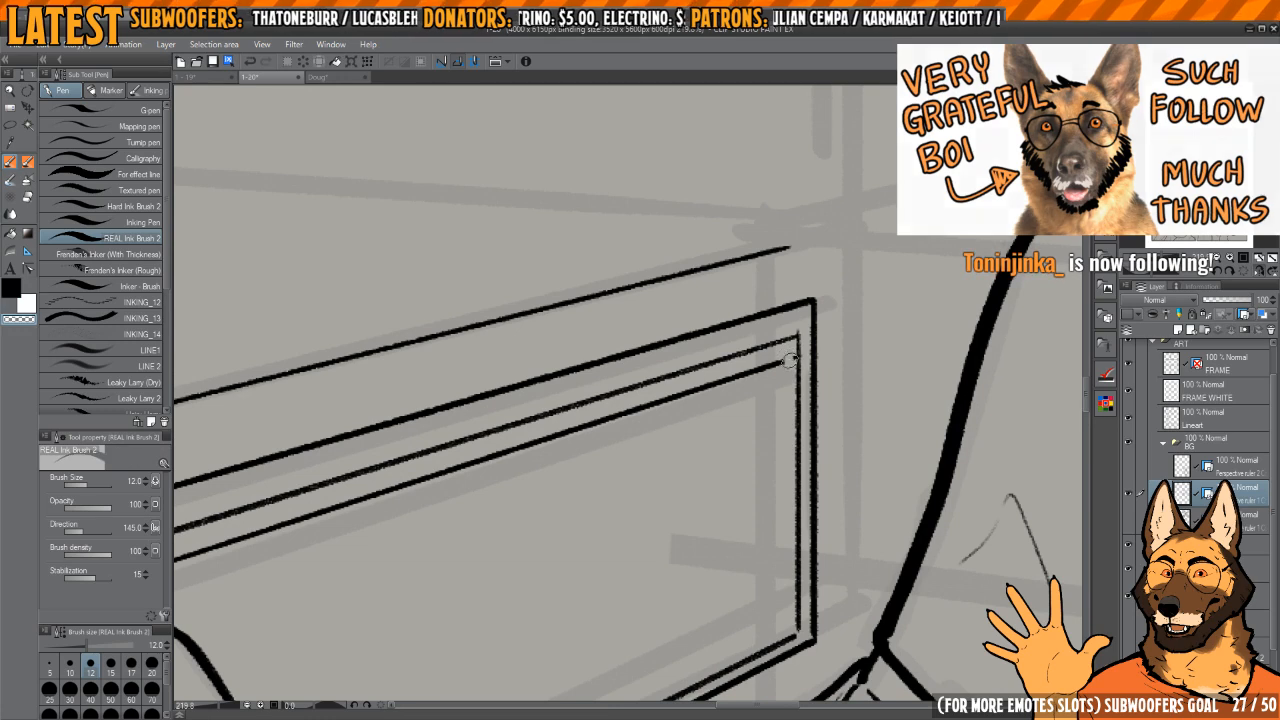
{"action": "scroll", "coordinate": [792, 368], "scroll_direction": "down", "scroll_amount": 5}
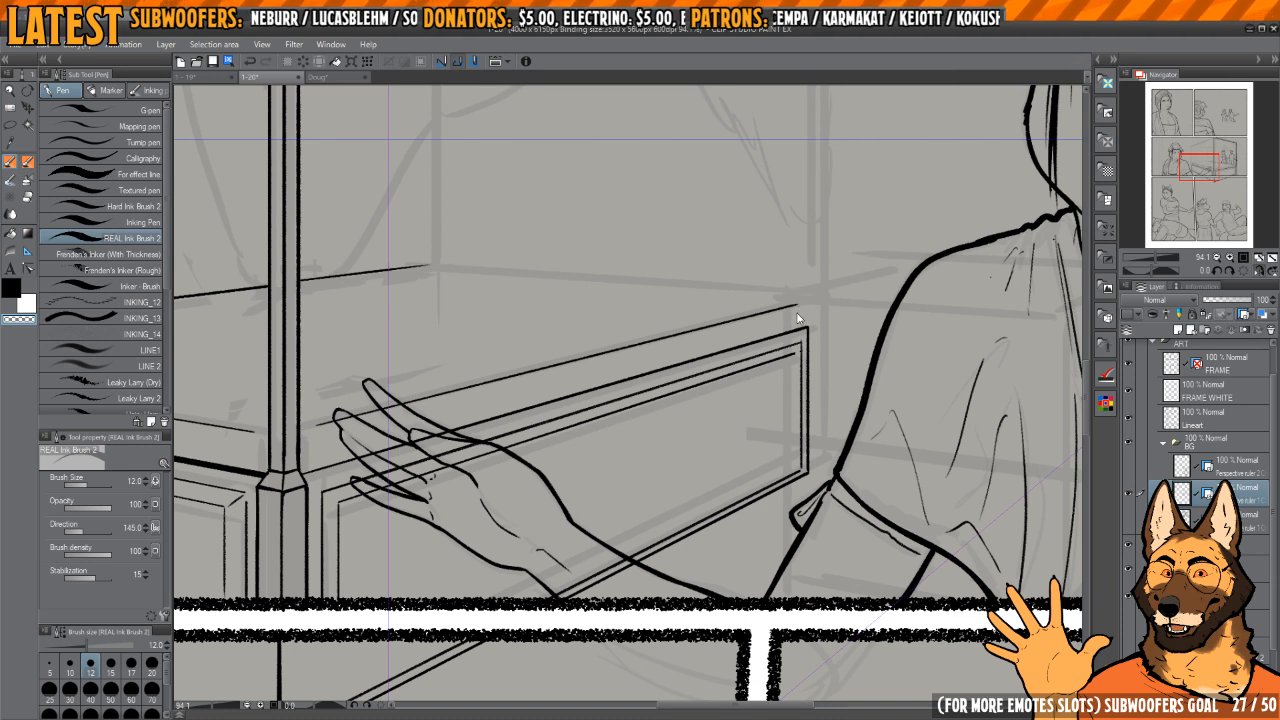
{"action": "scroll", "coordinate": [798, 327], "scroll_direction": "up", "scroll_amount": 2}
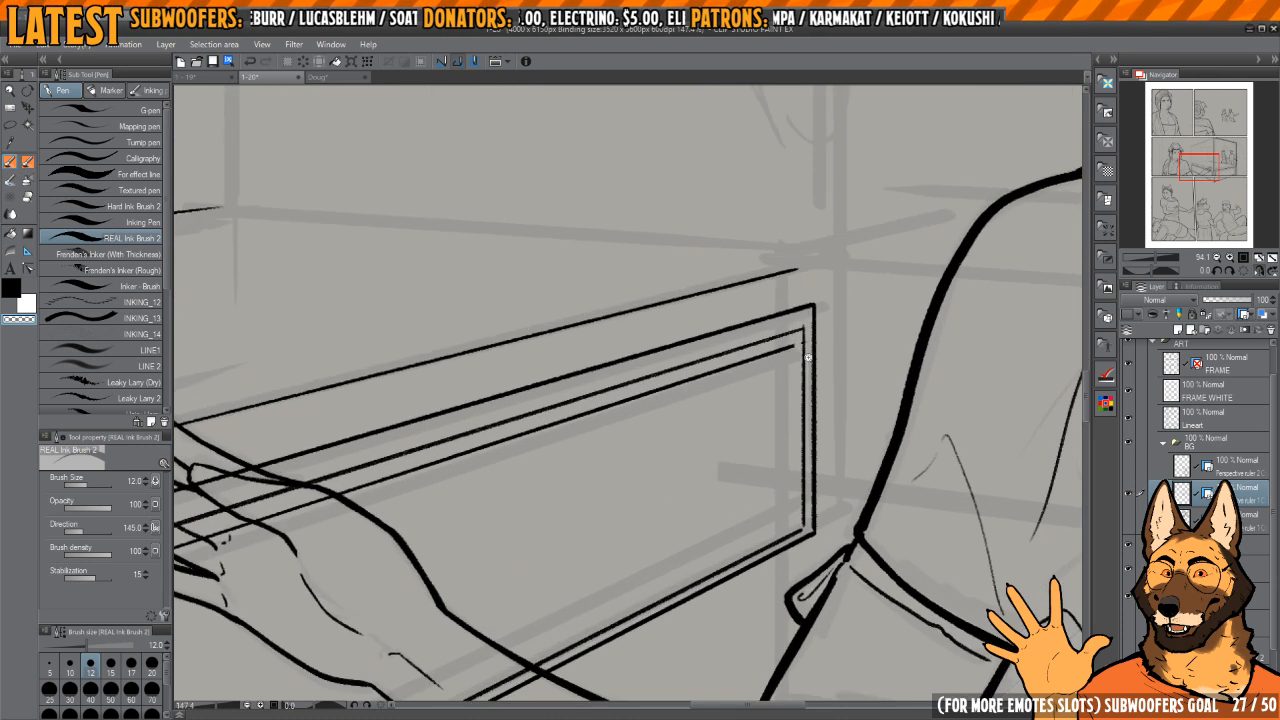
Step: Complete the side panel's inner moulding with its far upright, bottom line and mitred corner joints
{"action": "key", "text": "c"}
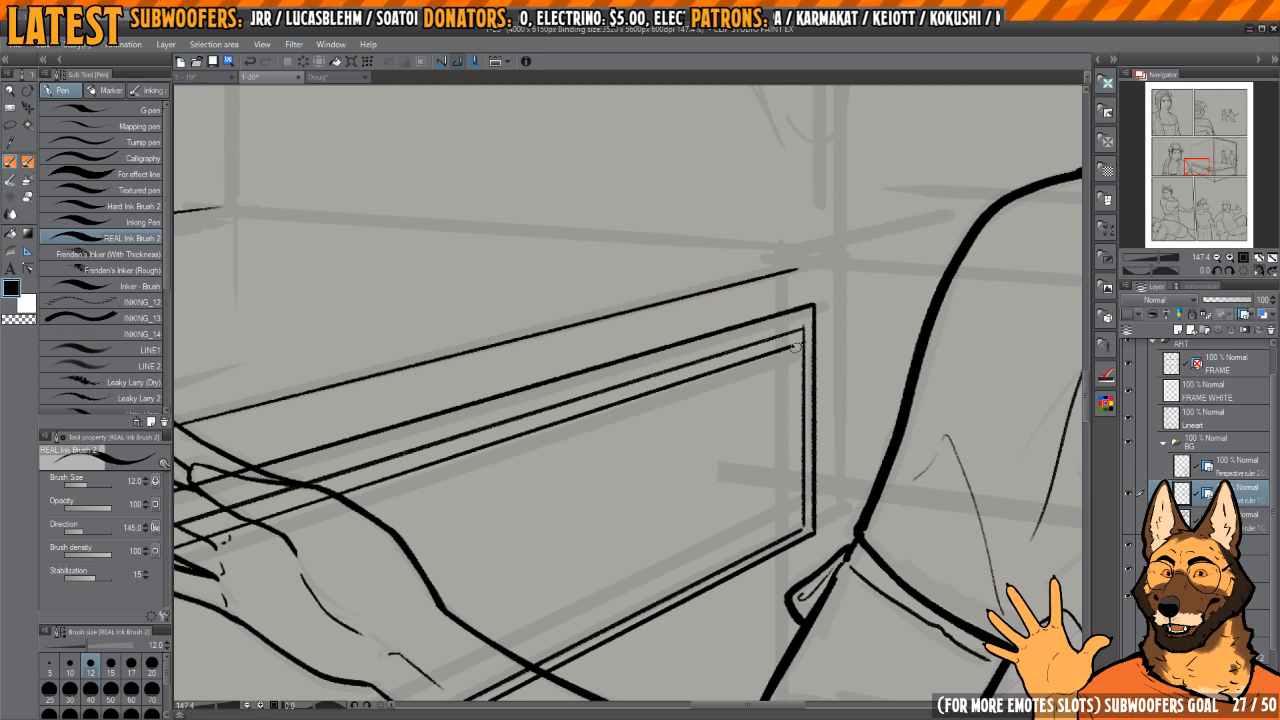
{"action": "mouse_move", "coordinate": [797, 346]}
{"action": "left_mouse_down"}
{"action": "mouse_move", "coordinate": [797, 523]}
{"action": "mouse_move", "coordinate": [731, 443]}
{"action": "mouse_move", "coordinate": [714, 343]}
{"action": "mouse_move", "coordinate": [723, 351]}
{"action": "left_mouse_up"}
{"action": "key", "text": "h"}
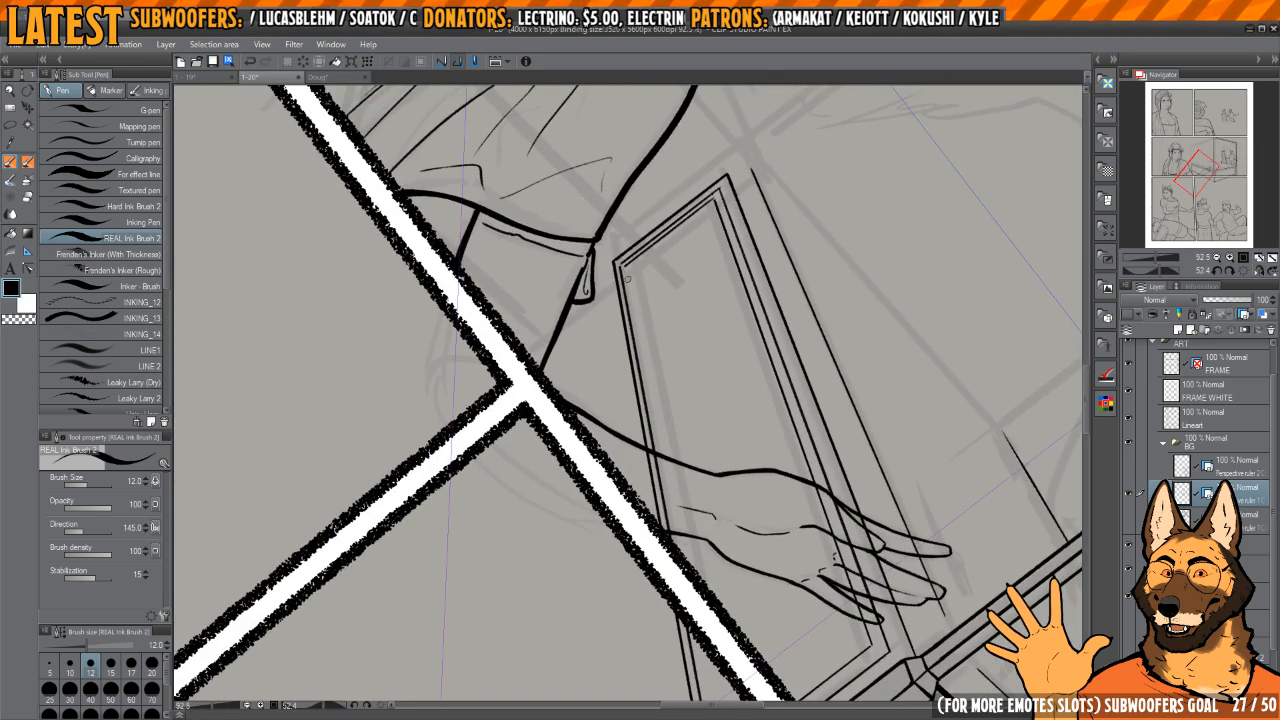
{"action": "mouse_move", "coordinate": [627, 273]}
{"action": "left_mouse_down"}
{"action": "mouse_move", "coordinate": [682, 534]}
{"action": "mouse_move", "coordinate": [711, 480]}
{"action": "mouse_move", "coordinate": [687, 400]}
{"action": "left_mouse_up"}
{"action": "mouse_move", "coordinate": [470, 383]}
{"action": "left_mouse_down"}
{"action": "mouse_move", "coordinate": [617, 391]}
{"action": "mouse_move", "coordinate": [645, 516]}
{"action": "left_mouse_up"}
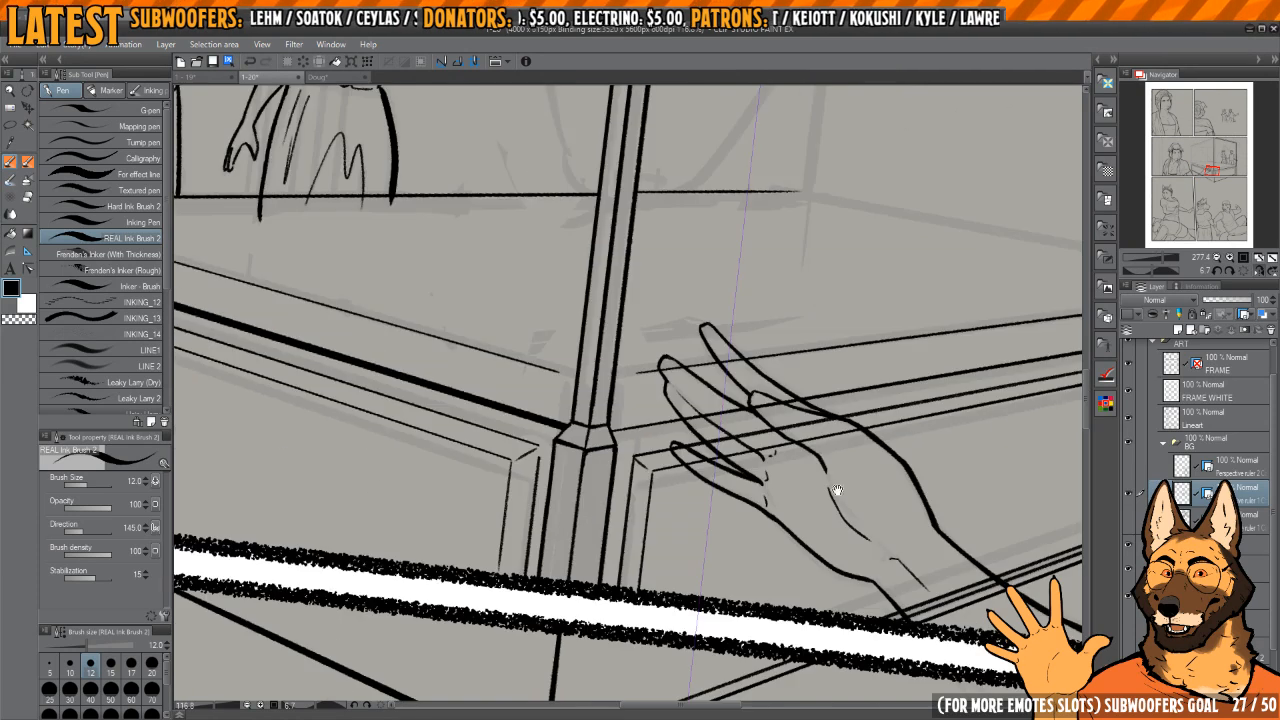
{"action": "scroll", "coordinate": [718, 400], "scroll_direction": "down", "scroll_amount": 3}
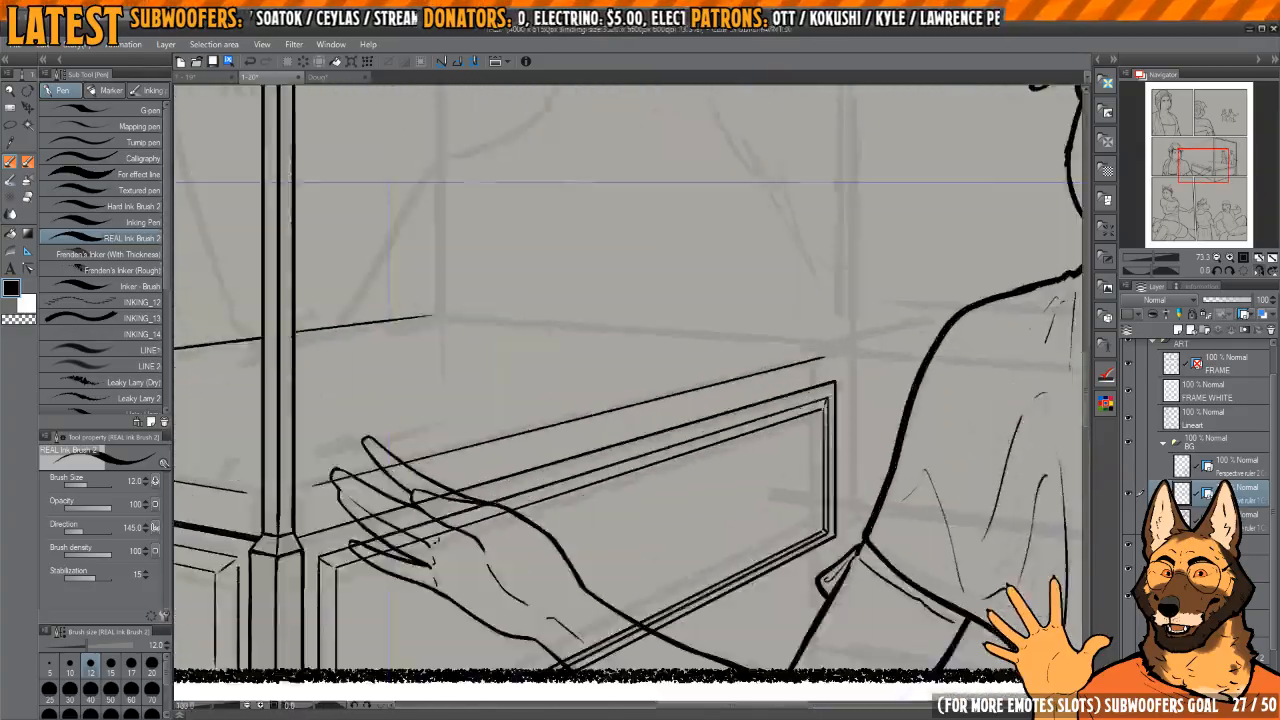
{"action": "scroll", "coordinate": [846, 342], "scroll_direction": "down", "scroll_amount": 3}
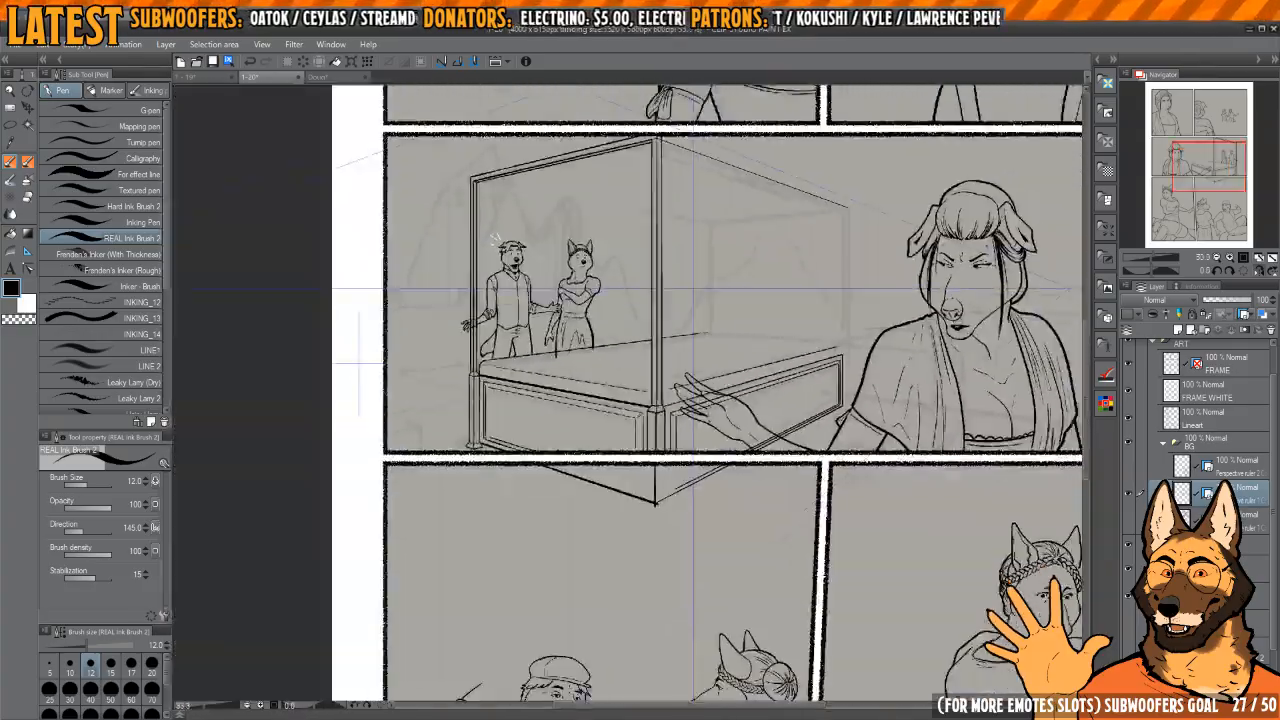
{"action": "scroll", "coordinate": [834, 406], "scroll_direction": "up", "scroll_amount": 7}
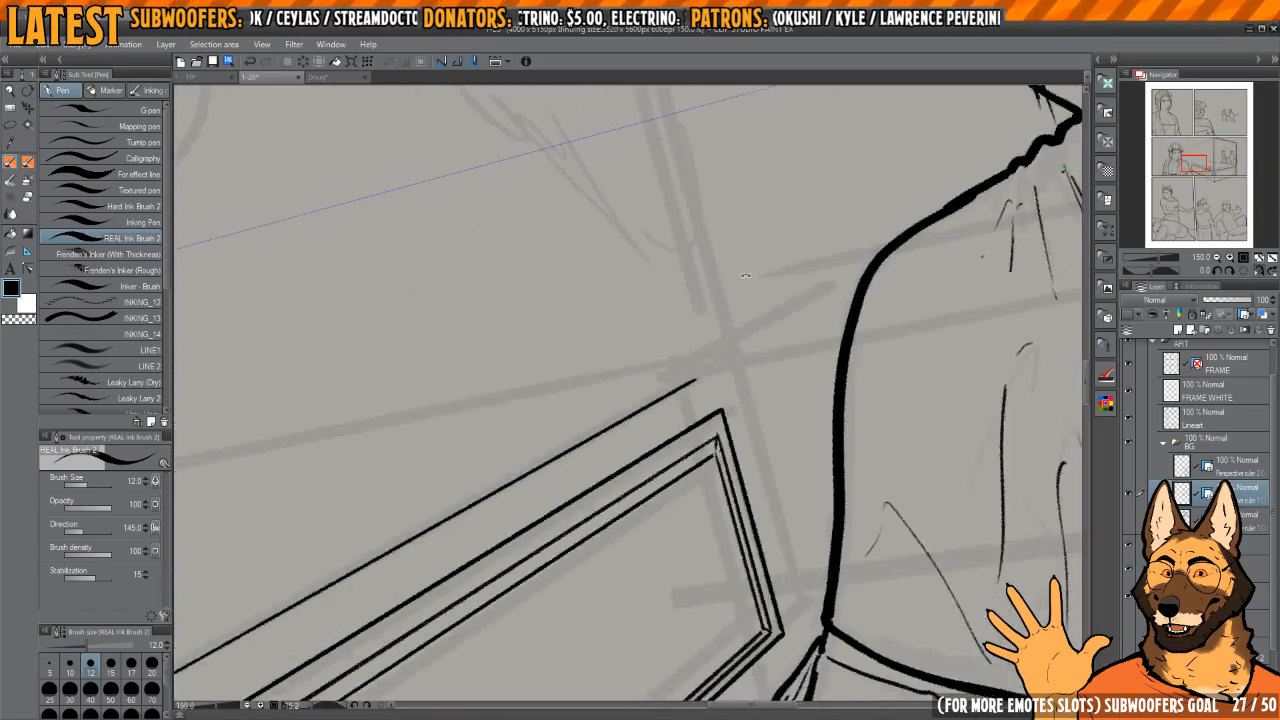
{"action": "mouse_move", "coordinate": [840, 365]}
{"action": "left_mouse_down"}
{"action": "mouse_move", "coordinate": [836, 405]}
{"action": "mouse_move", "coordinate": [812, 305]}
{"action": "mouse_move", "coordinate": [836, 362]}
{"action": "left_mouse_up"}
{"action": "key", "text": "h"}
{"action": "key", "text": "h"}
{"action": "left_click_drag", "start_coordinate": [717, 443], "coordinate": [723, 426]}
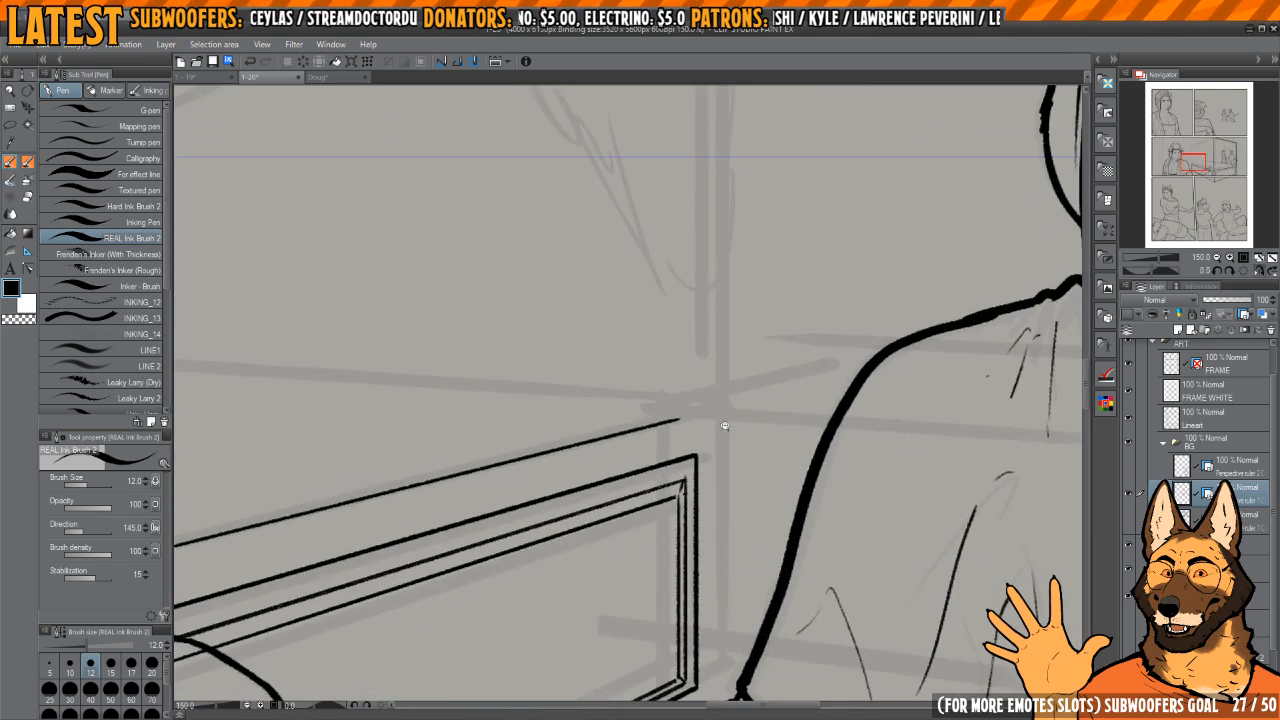
Step: Switch to the pencil-group REAL Ink Brush for inking the canopy's side rail at the top of the near bedpost
{"action": "key", "text": "h"}
{"action": "scroll", "coordinate": [708, 446], "scroll_direction": "down", "scroll_amount": 3}
{"action": "left_click_drag", "start_coordinate": [628, 443], "coordinate": [673, 414]}
{"action": "scroll", "coordinate": [663, 438], "scroll_direction": "up", "scroll_amount": 3}
{"action": "scroll", "coordinate": [675, 466], "scroll_direction": "down", "scroll_amount": 3}
{"action": "scroll", "coordinate": [747, 384], "scroll_direction": "down", "scroll_amount": 4}
{"action": "left_click_drag", "start_coordinate": [765, 352], "coordinate": [697, 441]}
{"action": "scroll", "coordinate": [657, 449], "scroll_direction": "up", "scroll_amount": 2}
{"action": "scroll", "coordinate": [669, 449], "scroll_direction": "down", "scroll_amount": 1}
{"action": "key", "text": "h"}
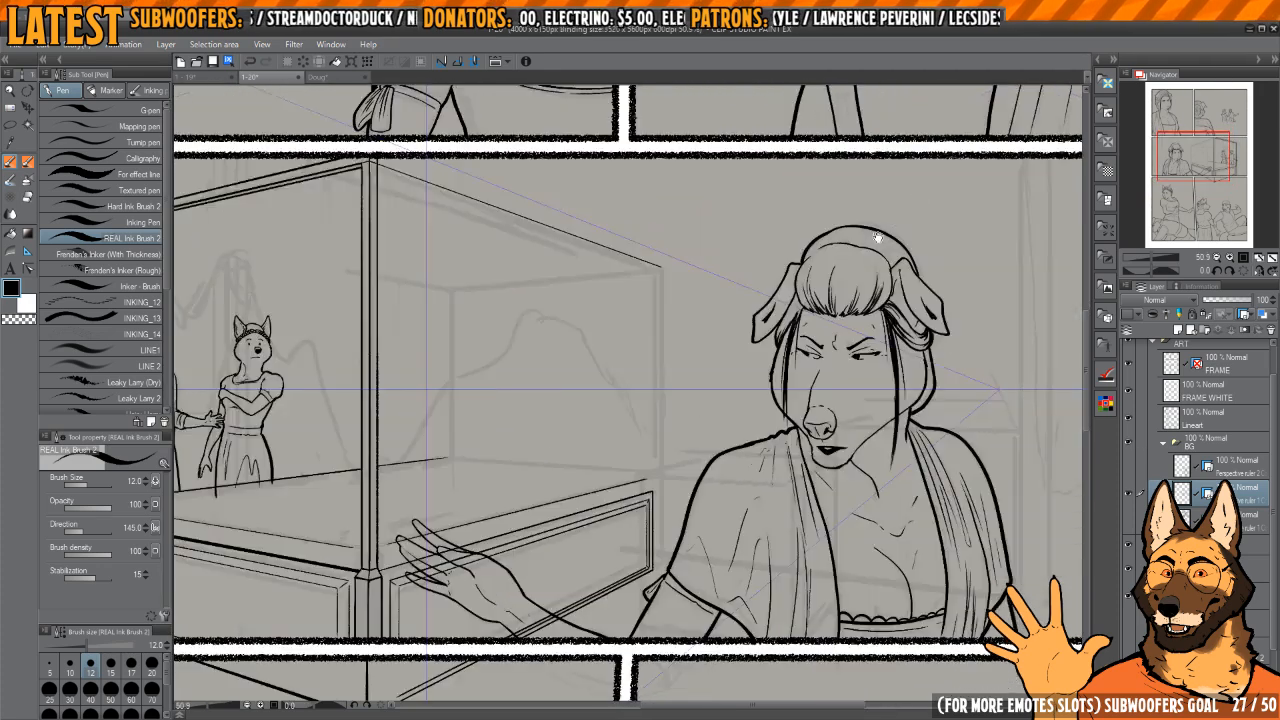
{"action": "key", "text": "h"}
{"action": "left_click_drag", "start_coordinate": [783, 264], "coordinate": [835, 344]}
{"action": "left_click_drag", "start_coordinate": [918, 266], "coordinate": [949, 286]}
{"action": "left_click_drag", "start_coordinate": [1037, 207], "coordinate": [987, 215]}
{"action": "key", "text": "b"}
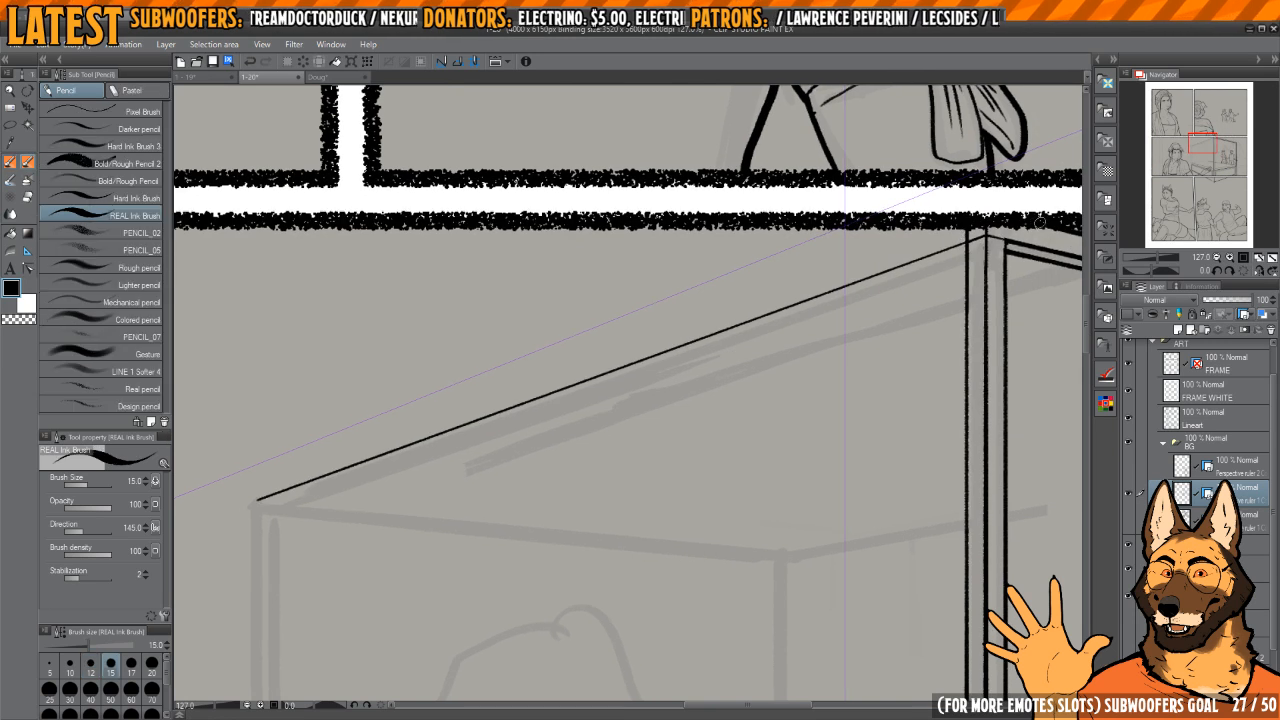
{"action": "key", "text": "p"}
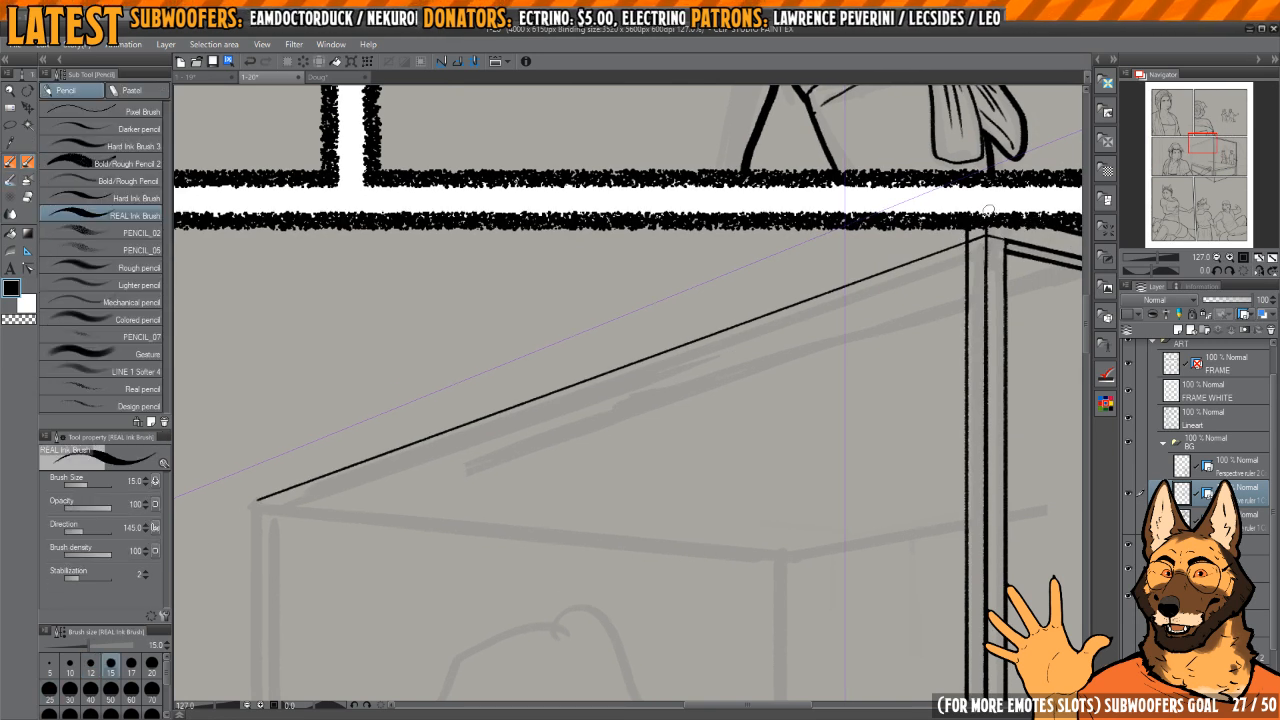
{"action": "left_click_drag", "start_coordinate": [968, 228], "coordinate": [791, 351]}
{"action": "key", "text": "ctrl+z"}
{"action": "left_click_drag", "start_coordinate": [945, 230], "coordinate": [771, 355]}
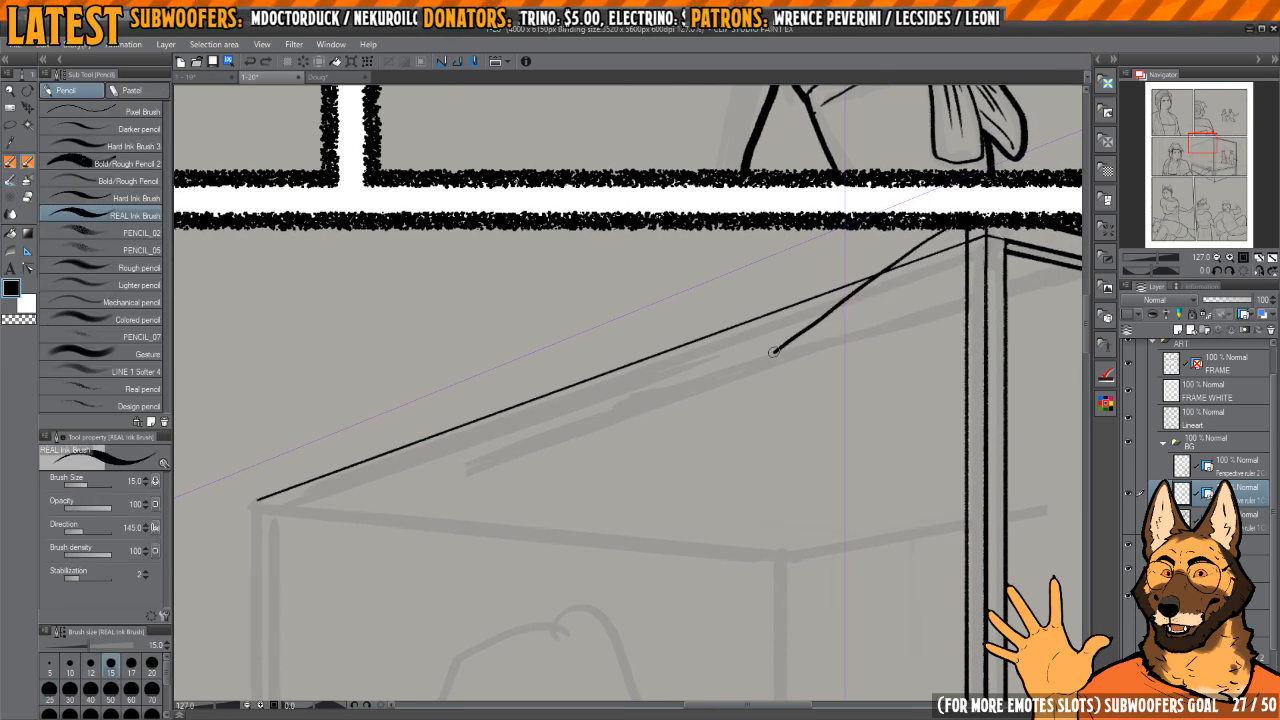
{"action": "key", "text": "ctrl+z"}
Step: Ink the second line of the canopy's side rail from the near bedpost to the far corner, erasing and redrawing the uneven stretch
{"action": "mouse_move", "coordinate": [985, 210]}
{"action": "left_mouse_down"}
{"action": "mouse_move", "coordinate": [754, 369]}
{"action": "mouse_move", "coordinate": [560, 480]}
{"action": "mouse_move", "coordinate": [320, 560]}
{"action": "mouse_move", "coordinate": [697, 306]}
{"action": "mouse_move", "coordinate": [729, 366]}
{"action": "mouse_move", "coordinate": [692, 160]}
{"action": "left_mouse_up"}
{"action": "key", "text": "h"}
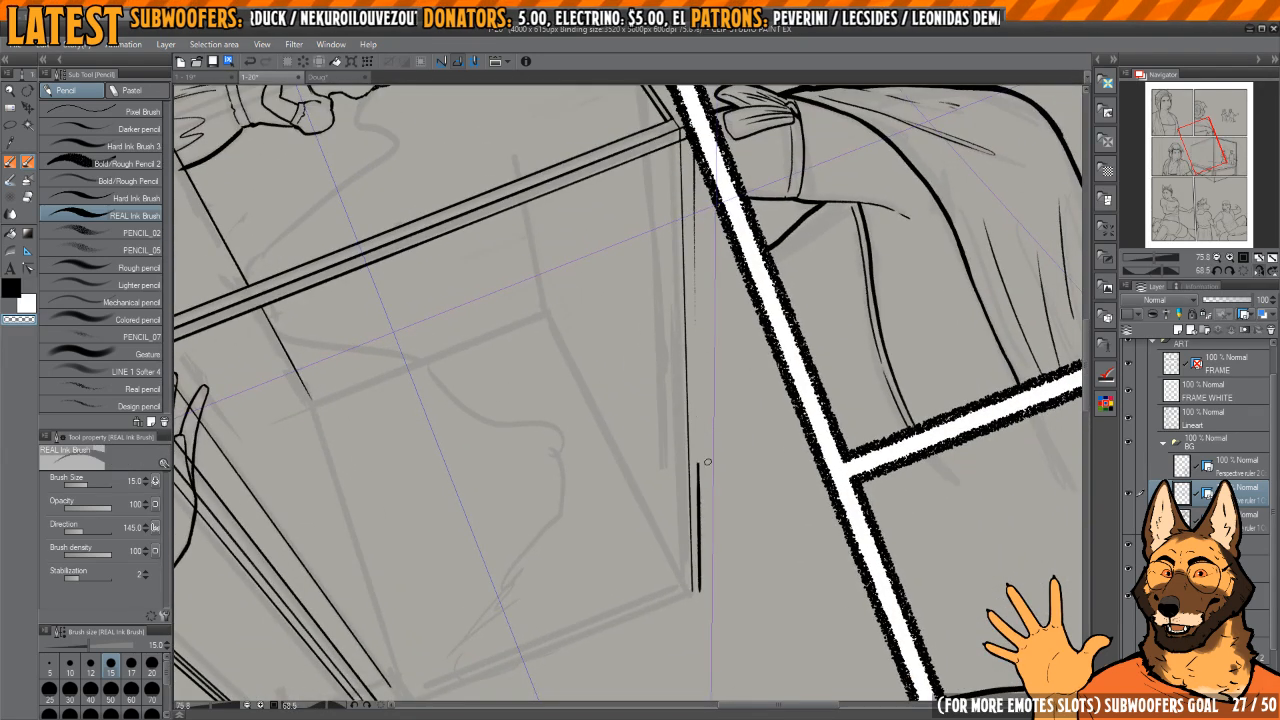
{"action": "key", "text": "c"}
{"action": "left_click_drag", "start_coordinate": [694, 160], "coordinate": [695, 437]}
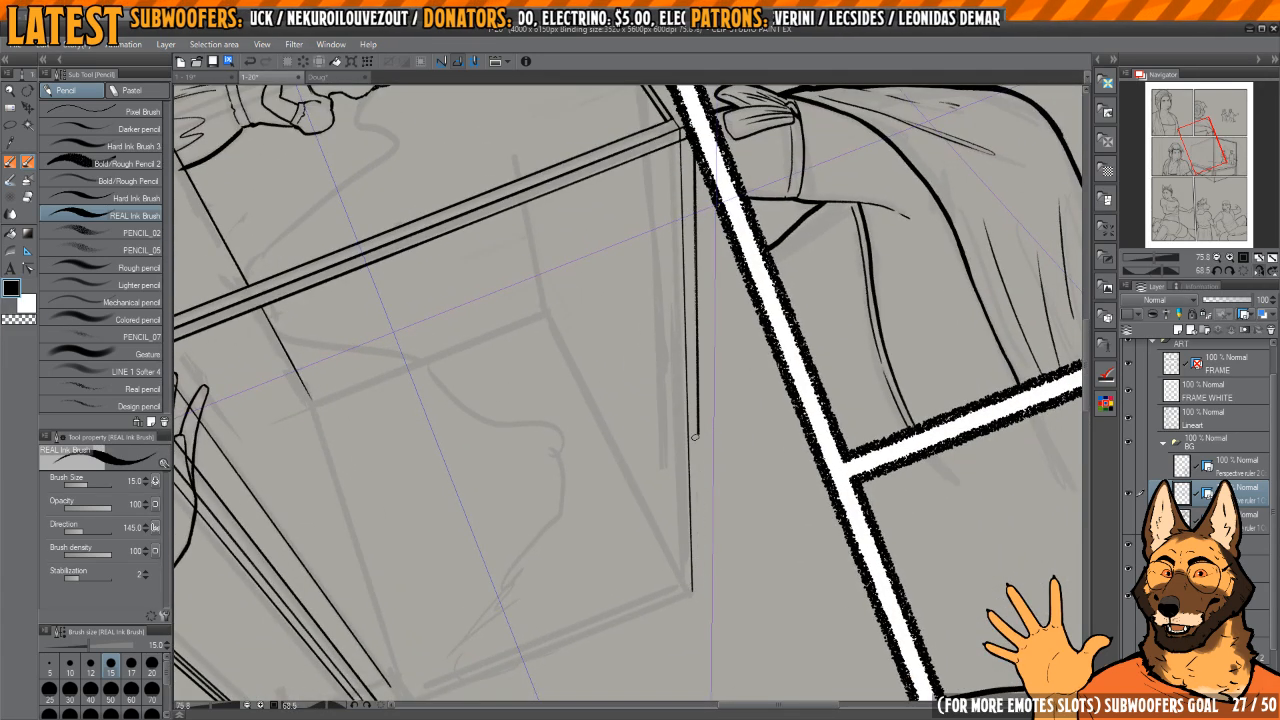
Step: Straighten the canvas view and ink a partial upright for the far bedpost down from the canopy rail's far corner
{"action": "left_click", "coordinate": [1243, 272]}
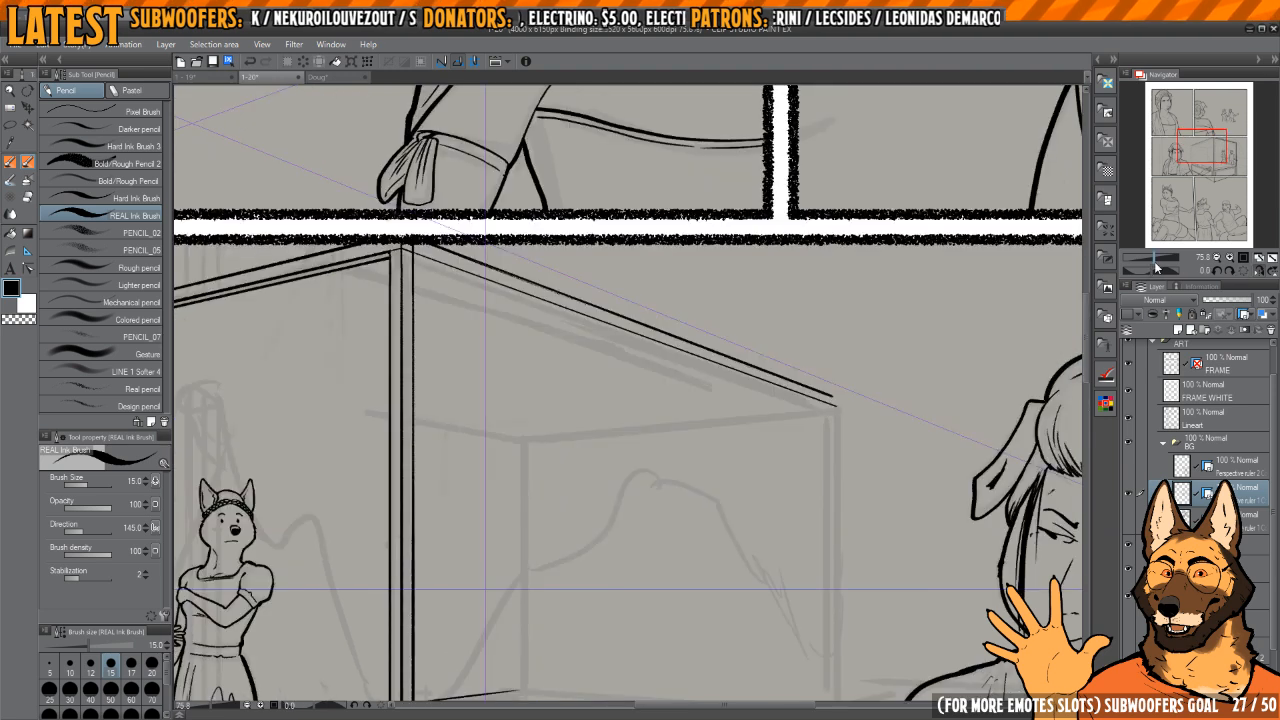
{"action": "left_click", "coordinate": [1259, 271]}
{"action": "left_click_drag", "start_coordinate": [626, 463], "coordinate": [714, 354]}
{"action": "mouse_move", "coordinate": [641, 272]}
{"action": "left_mouse_down"}
{"action": "mouse_move", "coordinate": [655, 284]}
{"action": "mouse_move", "coordinate": [646, 564]}
{"action": "left_mouse_up"}
{"action": "scroll", "coordinate": [651, 249], "scroll_direction": "up", "scroll_amount": 3}
{"action": "left_click_drag", "start_coordinate": [654, 570], "coordinate": [640, 435]}
{"action": "left_click_drag", "start_coordinate": [670, 362], "coordinate": [655, 345]}
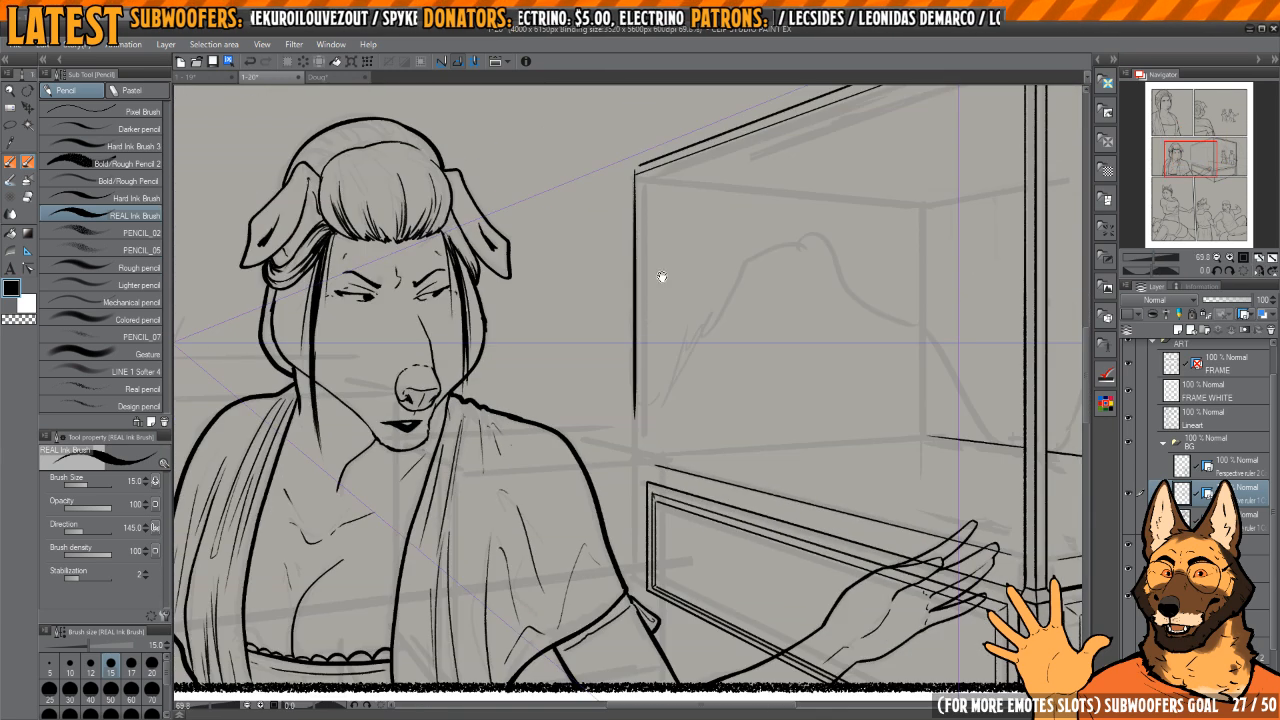
Step: Ink the far bedpost's base beside the side panel's far end, with two more uprights and short edges joining them
{"action": "key", "text": "h"}
{"action": "left_click_drag", "start_coordinate": [682, 500], "coordinate": [714, 443]}
{"action": "left_click_drag", "start_coordinate": [627, 523], "coordinate": [666, 530]}
{"action": "scroll", "coordinate": [666, 529], "scroll_direction": "up", "scroll_amount": 2}
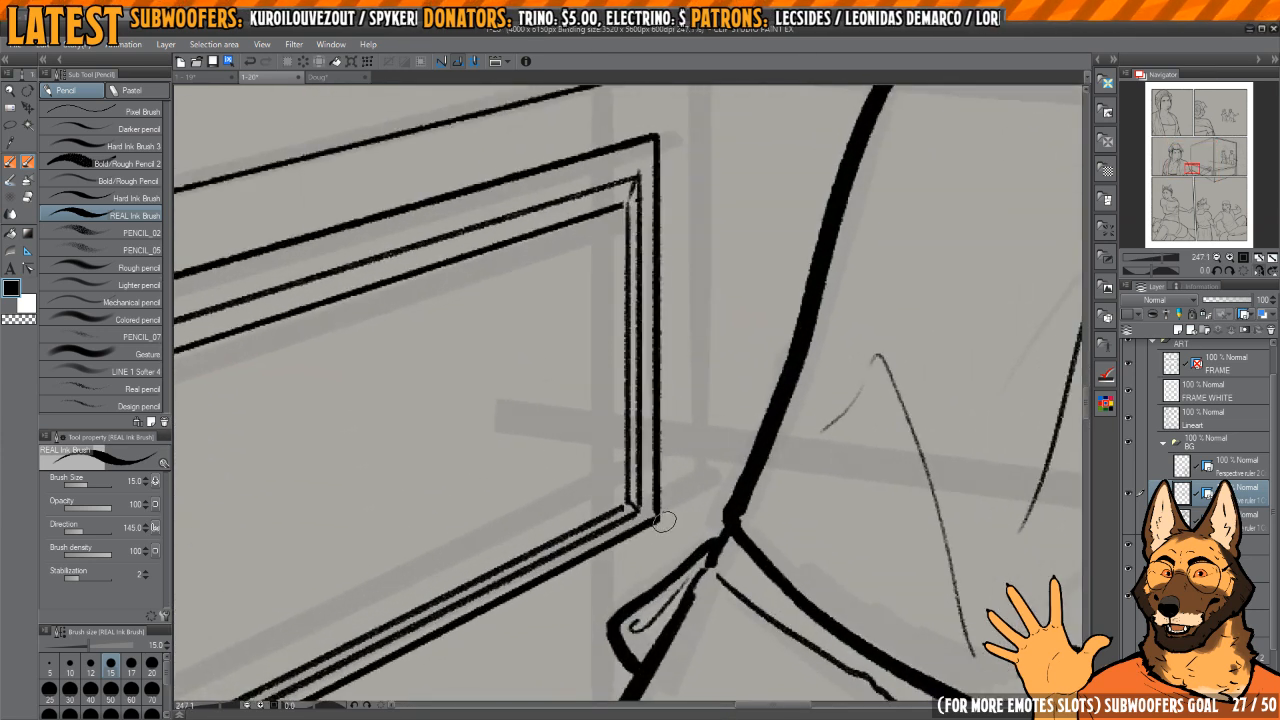
{"action": "scroll", "coordinate": [680, 512], "scroll_direction": "down", "scroll_amount": 2}
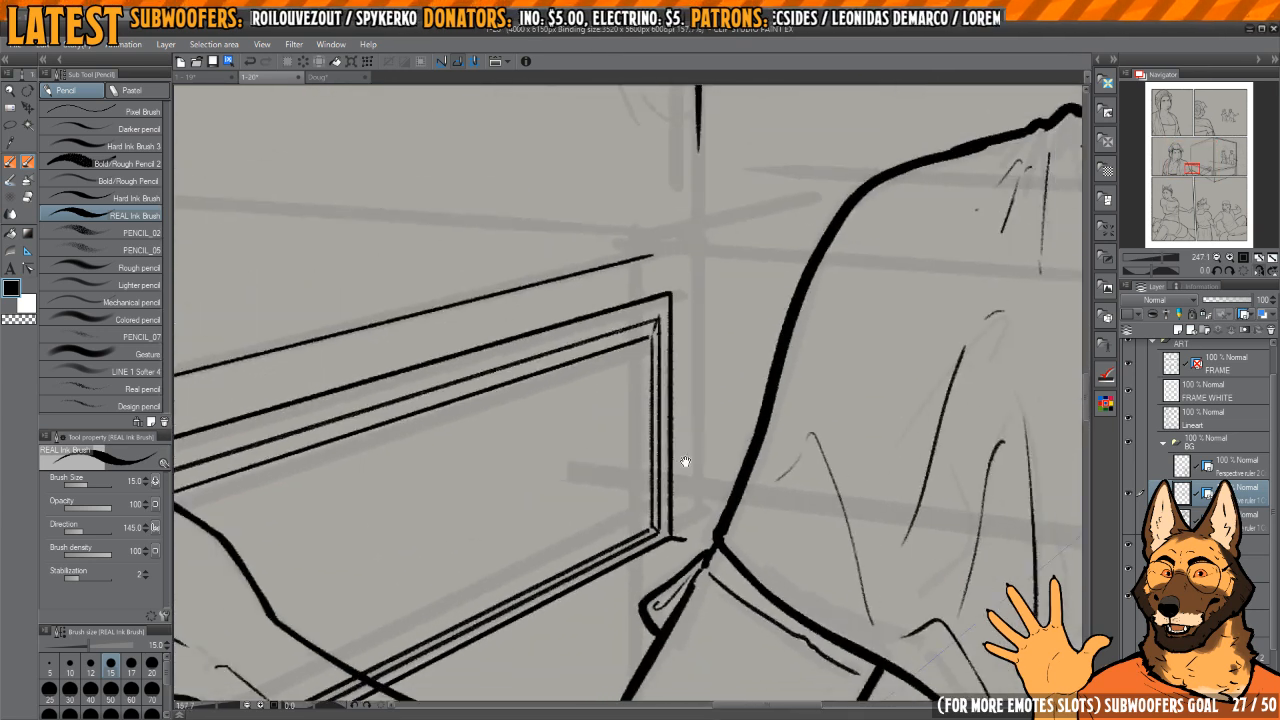
{"action": "scroll", "coordinate": [690, 367], "scroll_direction": "down", "scroll_amount": 5}
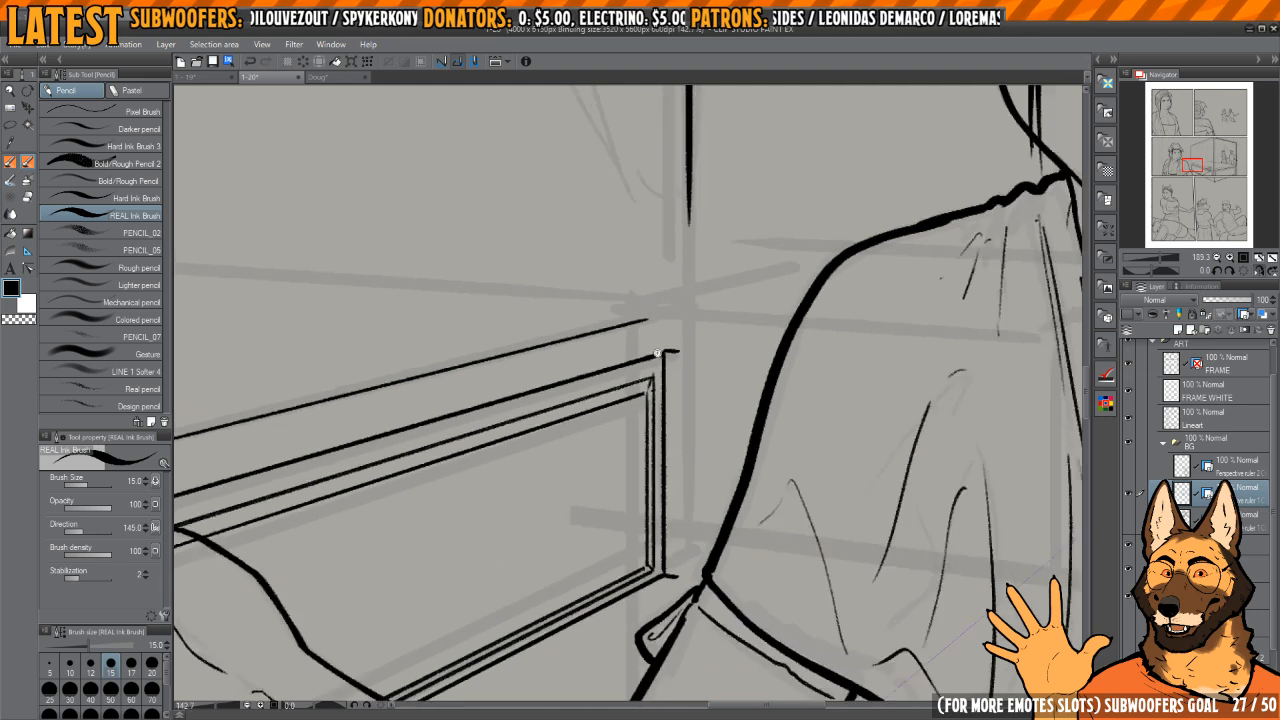
{"action": "key", "text": "ctrl+z"}
{"action": "scroll", "coordinate": [691, 366], "scroll_direction": "up", "scroll_amount": 5}
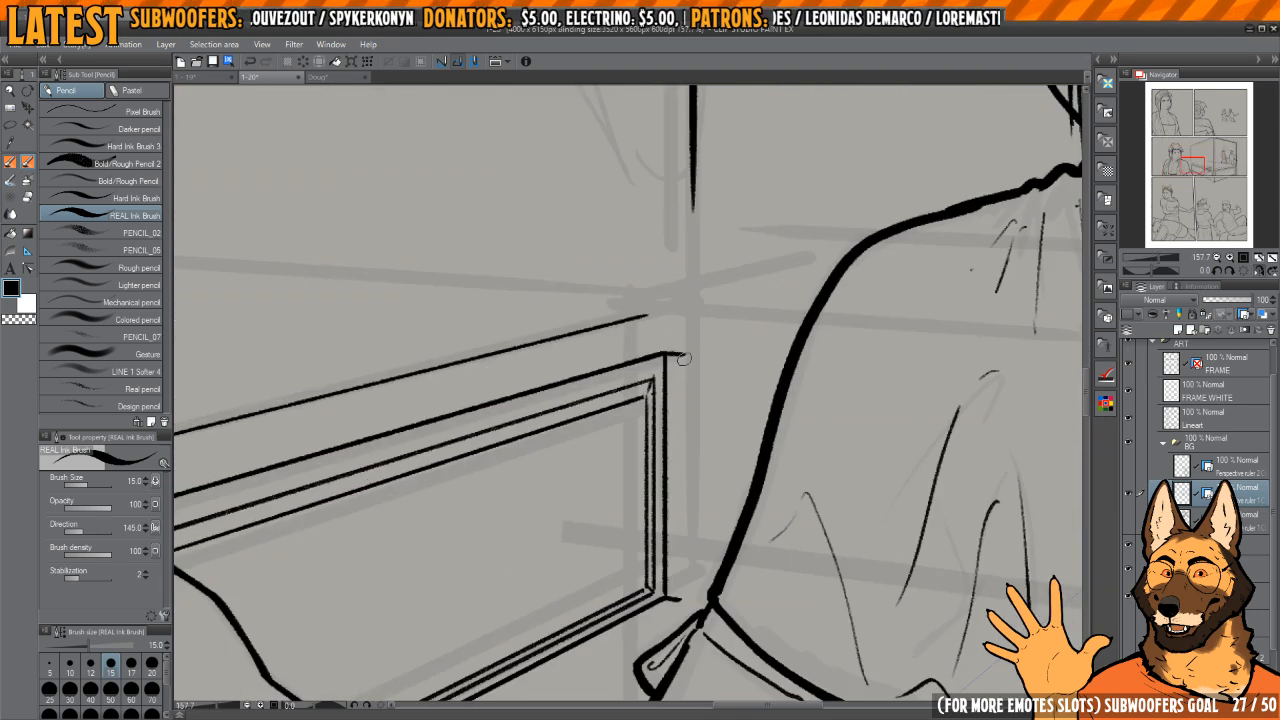
{"action": "left_click_drag", "start_coordinate": [680, 353], "coordinate": [690, 596]}
{"action": "key", "text": "ctrl+z"}
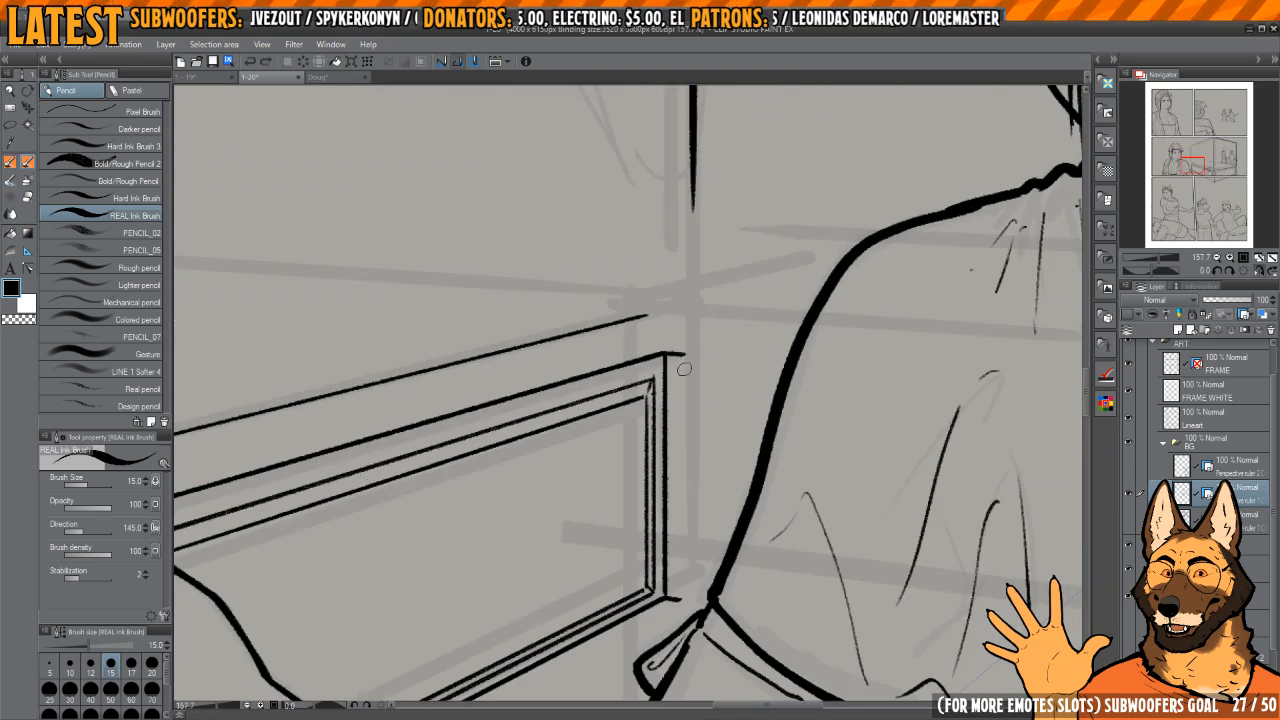
{"action": "left_click_drag", "start_coordinate": [682, 353], "coordinate": [685, 550]}
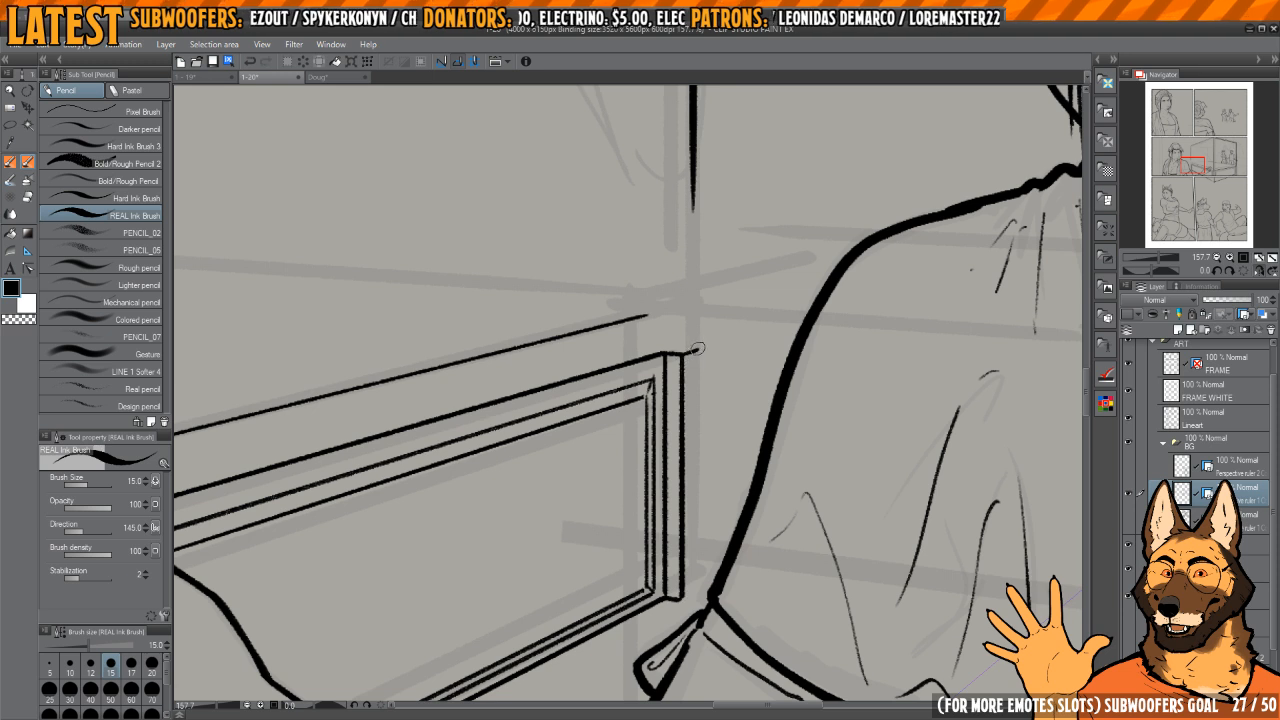
{"action": "left_click_drag", "start_coordinate": [697, 348], "coordinate": [708, 594]}
Step: Close the bottom edge of the far bedpost's base and rework its middle upright
{"action": "scroll", "coordinate": [700, 600], "scroll_direction": "up", "scroll_amount": 3}
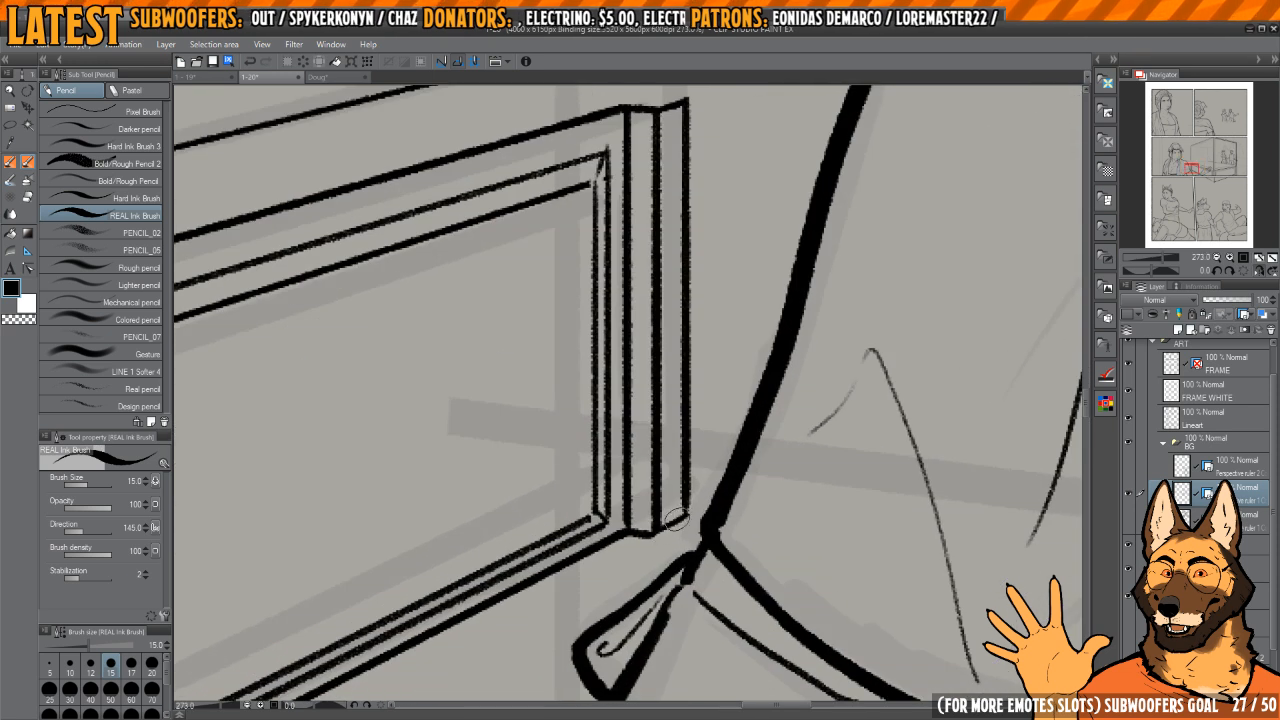
{"action": "key", "text": "h"}
{"action": "left_click_drag", "start_coordinate": [661, 466], "coordinate": [685, 512]}
{"action": "left_click_drag", "start_coordinate": [650, 398], "coordinate": [691, 437]}
{"action": "key", "text": "c"}
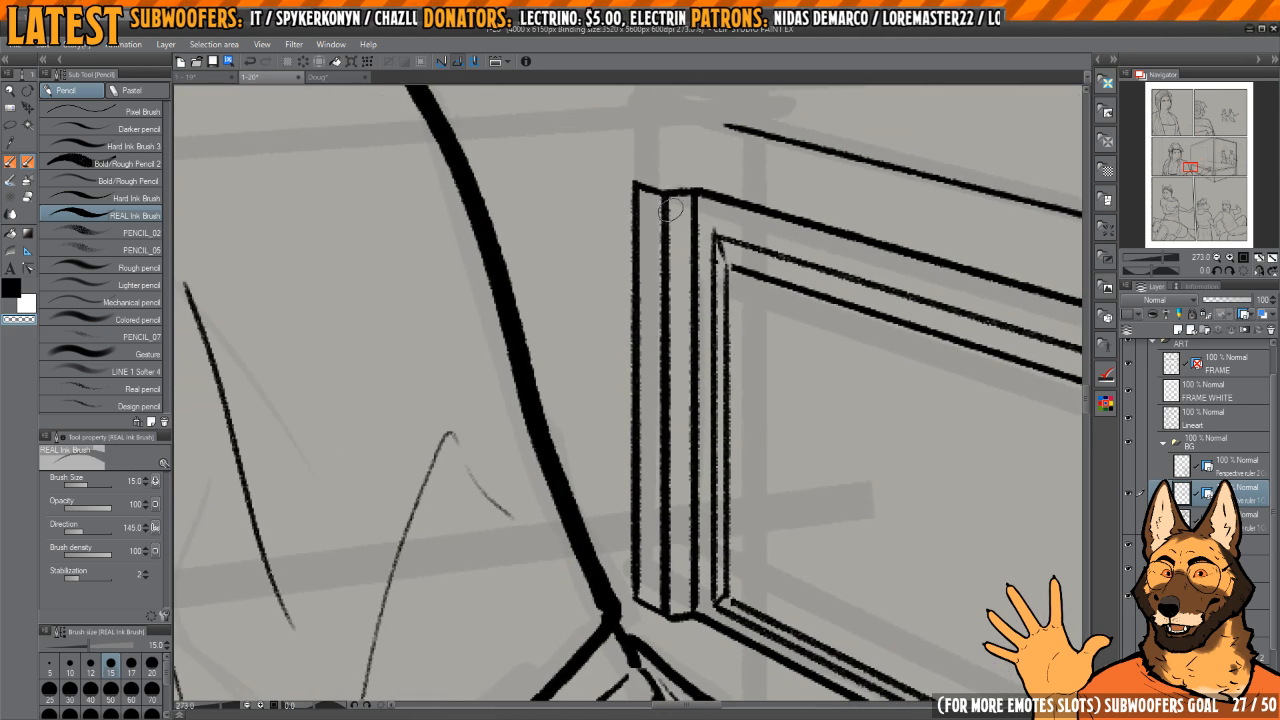
{"action": "left_click_drag", "start_coordinate": [670, 209], "coordinate": [677, 605]}
{"action": "key", "text": "c"}
{"action": "left_click_drag", "start_coordinate": [662, 197], "coordinate": [668, 597]}
{"action": "key", "text": "ctrl+z"}
{"action": "mouse_move", "coordinate": [662, 196]}
{"action": "left_mouse_down"}
{"action": "mouse_move", "coordinate": [667, 622]}
{"action": "mouse_move", "coordinate": [610, 513]}
{"action": "left_mouse_up"}
Step: Thin and clean up the lower corners of the far bedpost's base with the transparent colour
{"action": "key", "text": "h"}
{"action": "scroll", "coordinate": [610, 513], "scroll_direction": "up", "scroll_amount": 4}
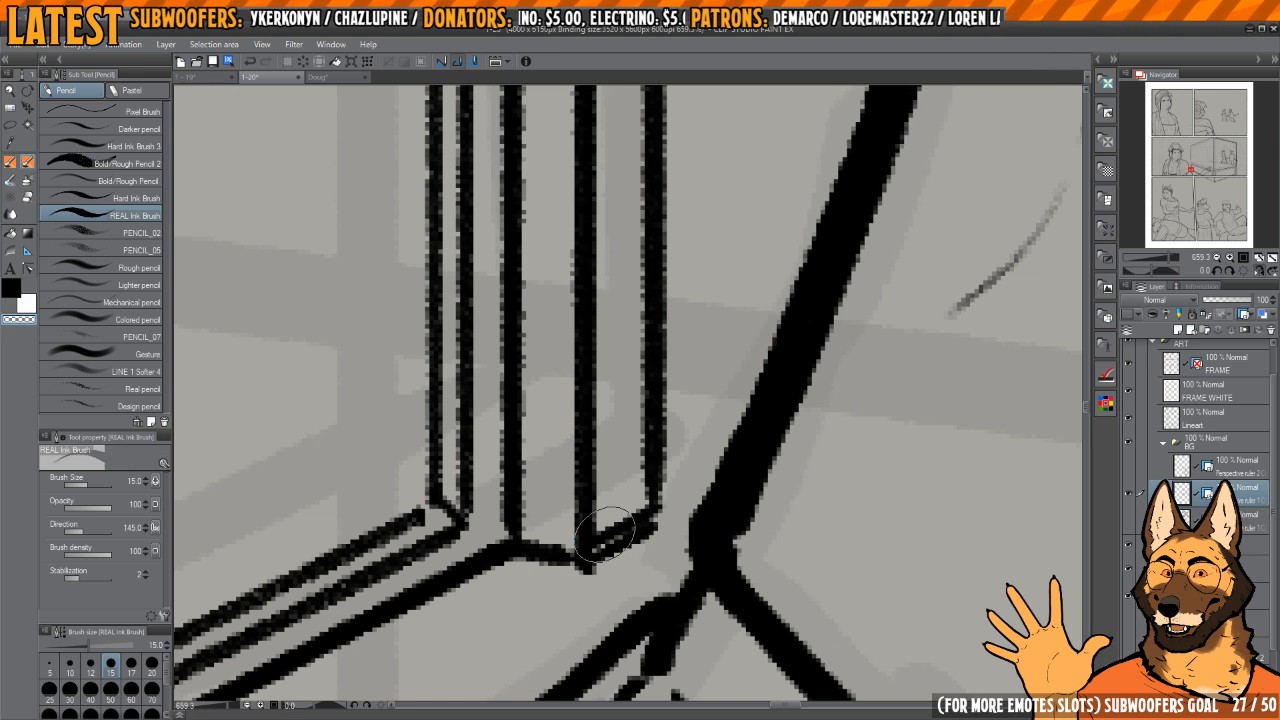
{"action": "key", "text": "c"}
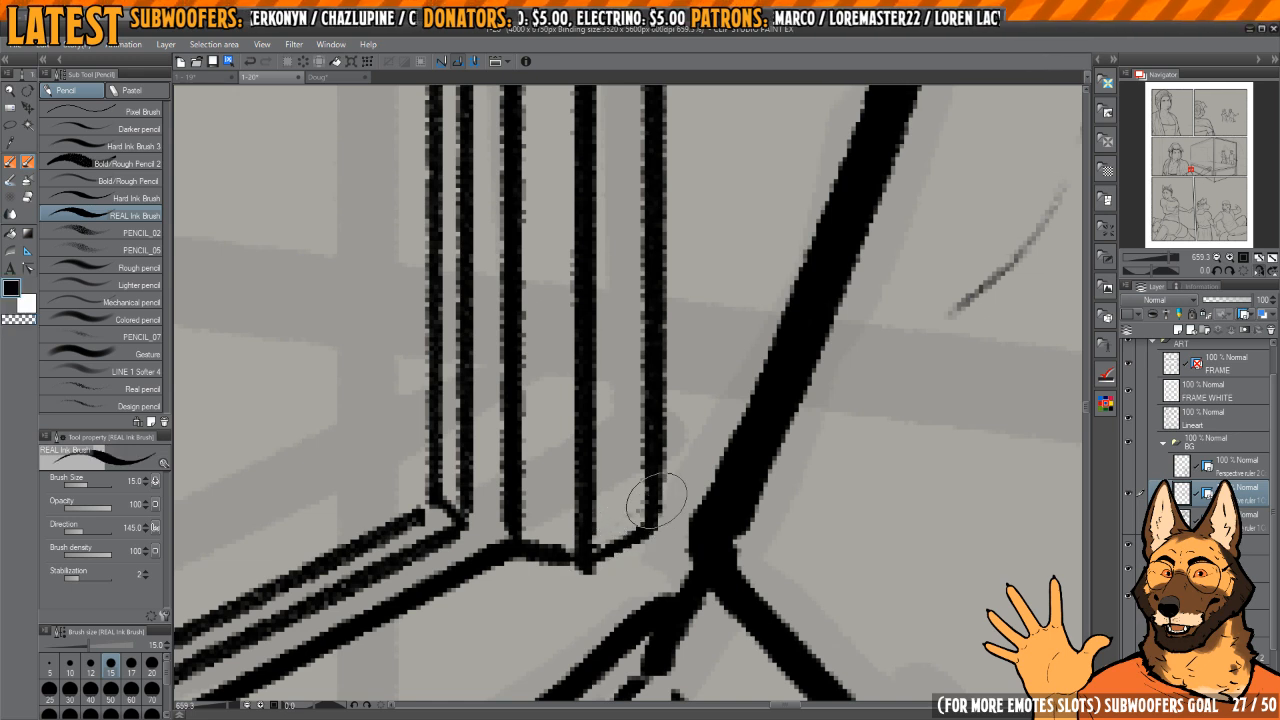
{"action": "key", "text": "c"}
{"action": "mouse_move", "coordinate": [543, 566]}
{"action": "left_mouse_down"}
{"action": "mouse_move", "coordinate": [520, 544]}
{"action": "mouse_move", "coordinate": [594, 555]}
{"action": "left_mouse_up"}
{"action": "key", "text": "c"}
{"action": "left_click_drag", "start_coordinate": [561, 501], "coordinate": [905, 386]}
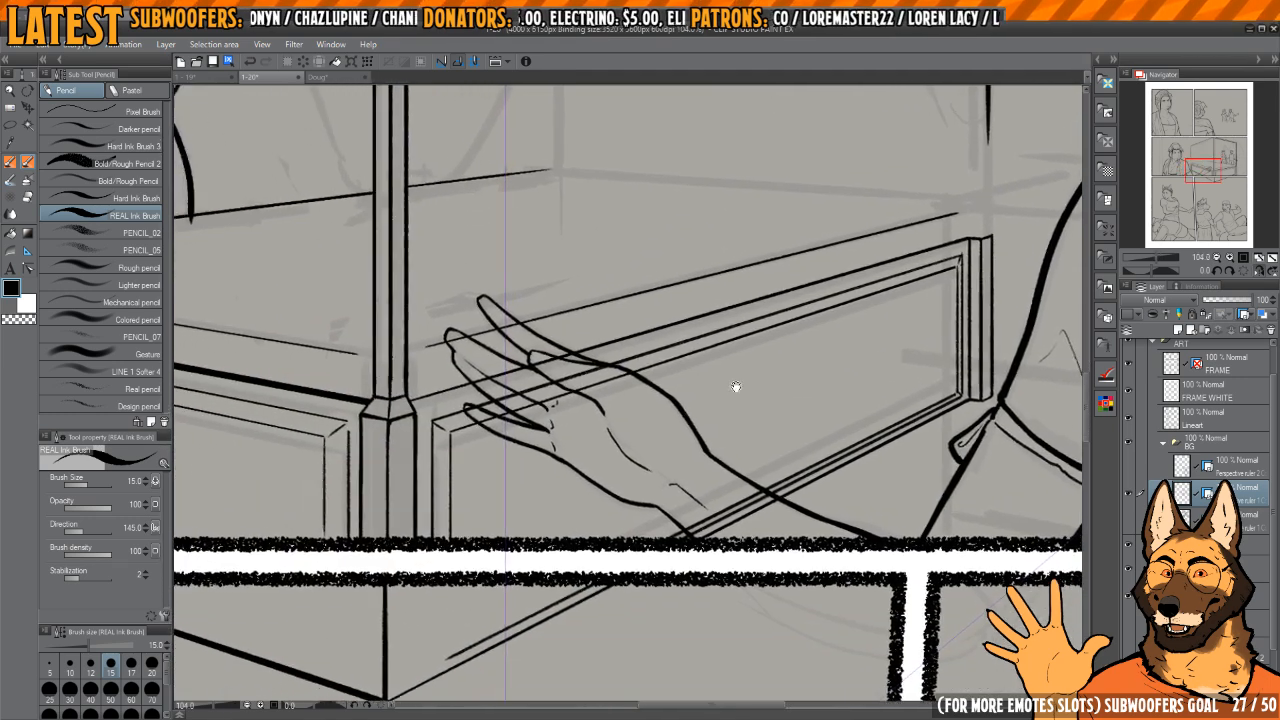
Step: Thicken the side panel's outer top edge in perspective from the near bedpost to the far post's base, and trim the line
{"action": "key", "text": "h"}
{"action": "left_click_drag", "start_coordinate": [896, 290], "coordinate": [797, 357]}
{"action": "key", "text": "h"}
{"action": "left_click_drag", "start_coordinate": [697, 363], "coordinate": [775, 343]}
{"action": "key", "text": "h"}
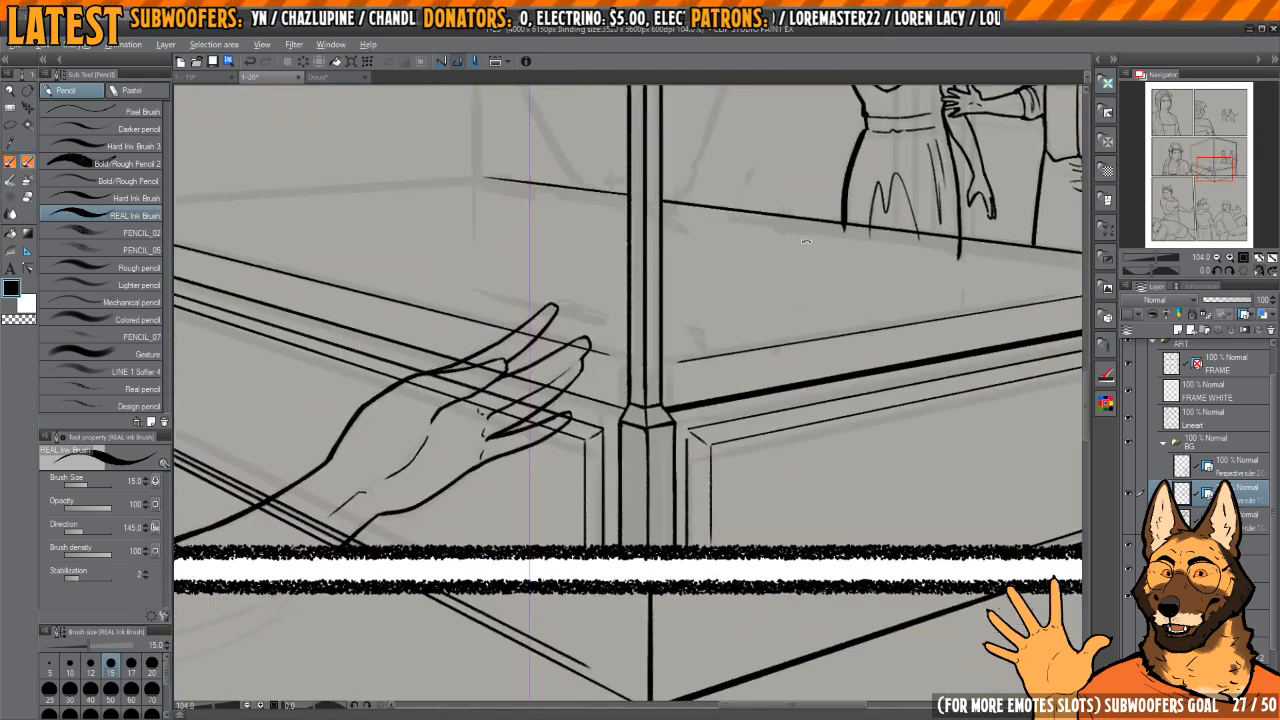
{"action": "left_click_drag", "start_coordinate": [771, 398], "coordinate": [723, 366]}
{"action": "mouse_move", "coordinate": [553, 214]}
{"action": "left_mouse_down"}
{"action": "mouse_move", "coordinate": [570, 293]}
{"action": "mouse_move", "coordinate": [631, 421]}
{"action": "left_mouse_up"}
{"action": "key", "text": "ctrl+z"}
{"action": "left_click_drag", "start_coordinate": [584, 252], "coordinate": [651, 488]}
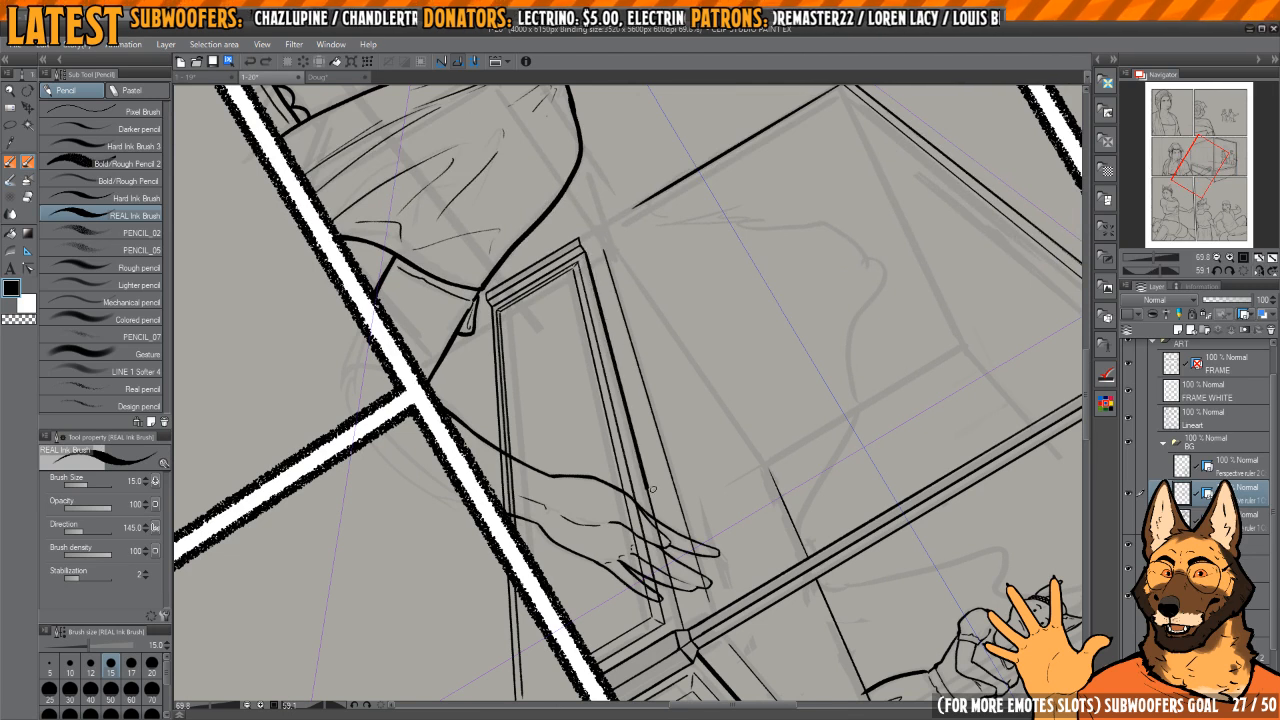
{"action": "key", "text": "ctrl+z"}
{"action": "left_click_drag", "start_coordinate": [686, 626], "coordinate": [609, 306]}
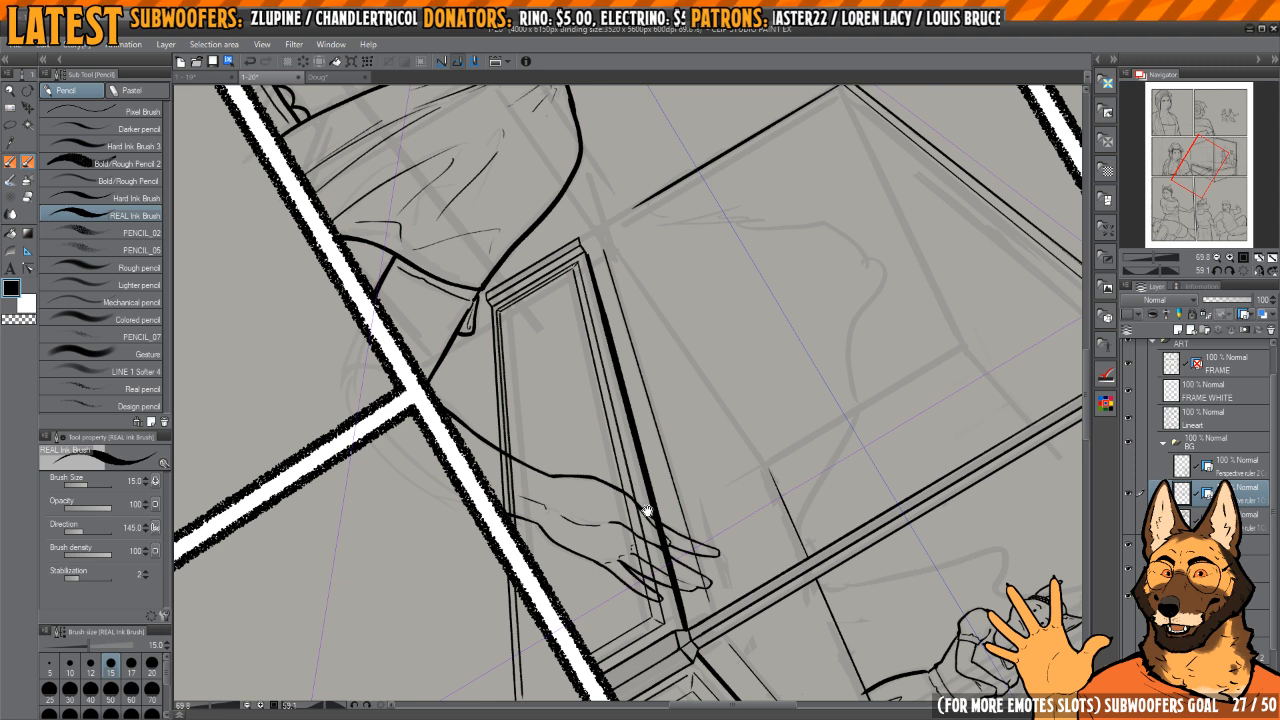
{"action": "scroll", "coordinate": [604, 283], "scroll_direction": "up", "scroll_amount": 2}
{"action": "scroll", "coordinate": [656, 461], "scroll_direction": "down", "scroll_amount": 2}
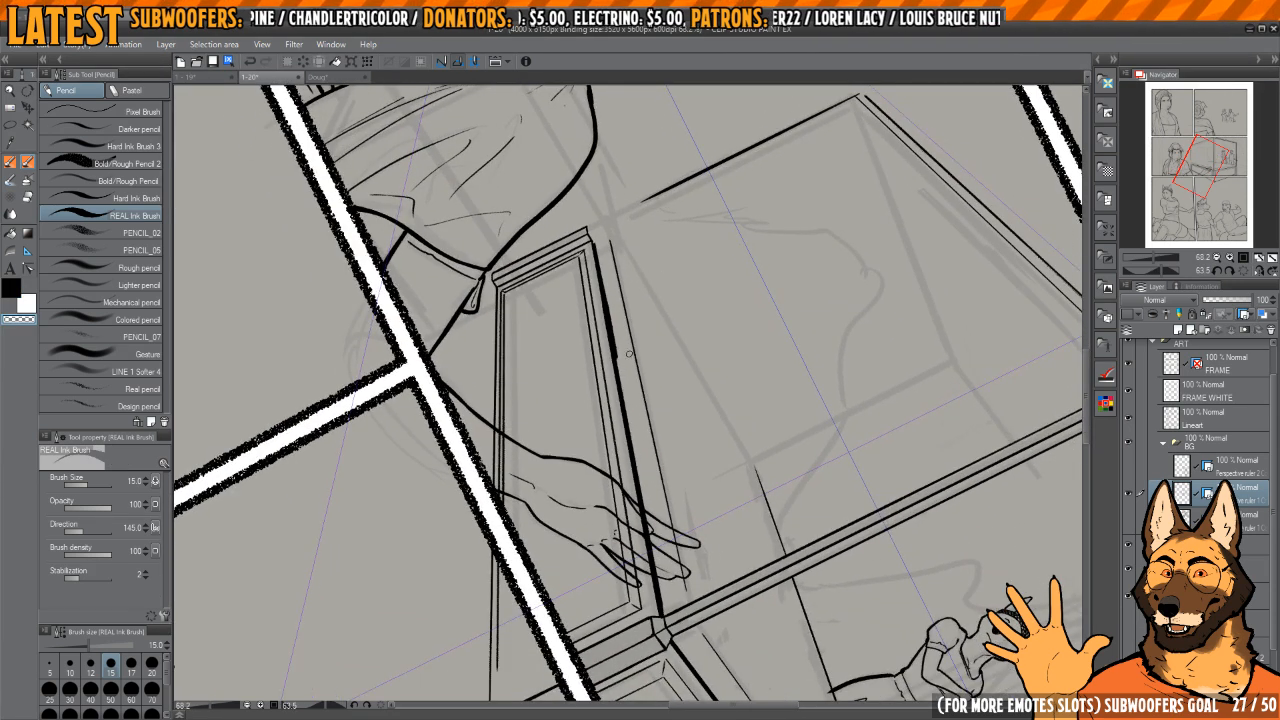
{"action": "left_click_drag", "start_coordinate": [644, 306], "coordinate": [601, 449]}
Step: Ink a flared lip with two faces beneath the far bedpost's base, ending at the character's sleeve
{"action": "scroll", "coordinate": [601, 449], "scroll_direction": "up", "scroll_amount": 10}
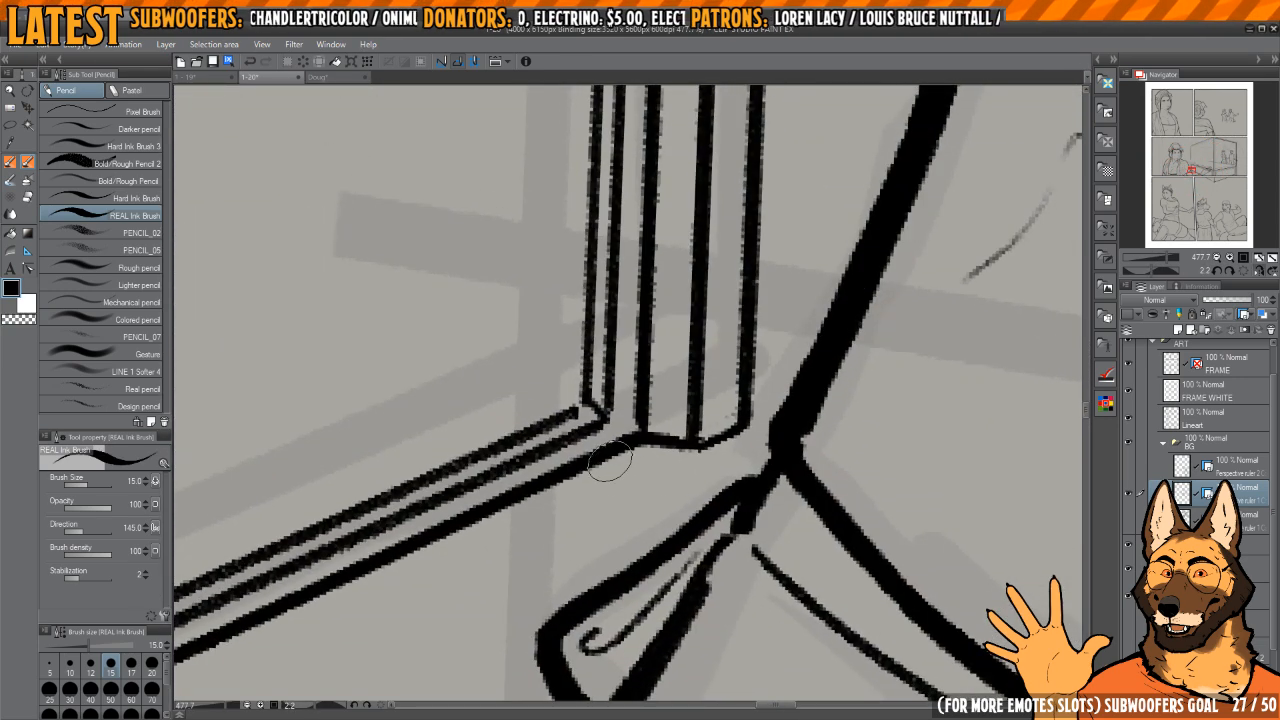
{"action": "mouse_move", "coordinate": [602, 463]}
{"action": "left_mouse_down"}
{"action": "mouse_move", "coordinate": [706, 476]}
{"action": "mouse_move", "coordinate": [698, 486]}
{"action": "mouse_move", "coordinate": [762, 444]}
{"action": "mouse_move", "coordinate": [720, 445]}
{"action": "mouse_move", "coordinate": [697, 464]}
{"action": "mouse_move", "coordinate": [747, 421]}
{"action": "mouse_move", "coordinate": [776, 446]}
{"action": "left_mouse_up"}
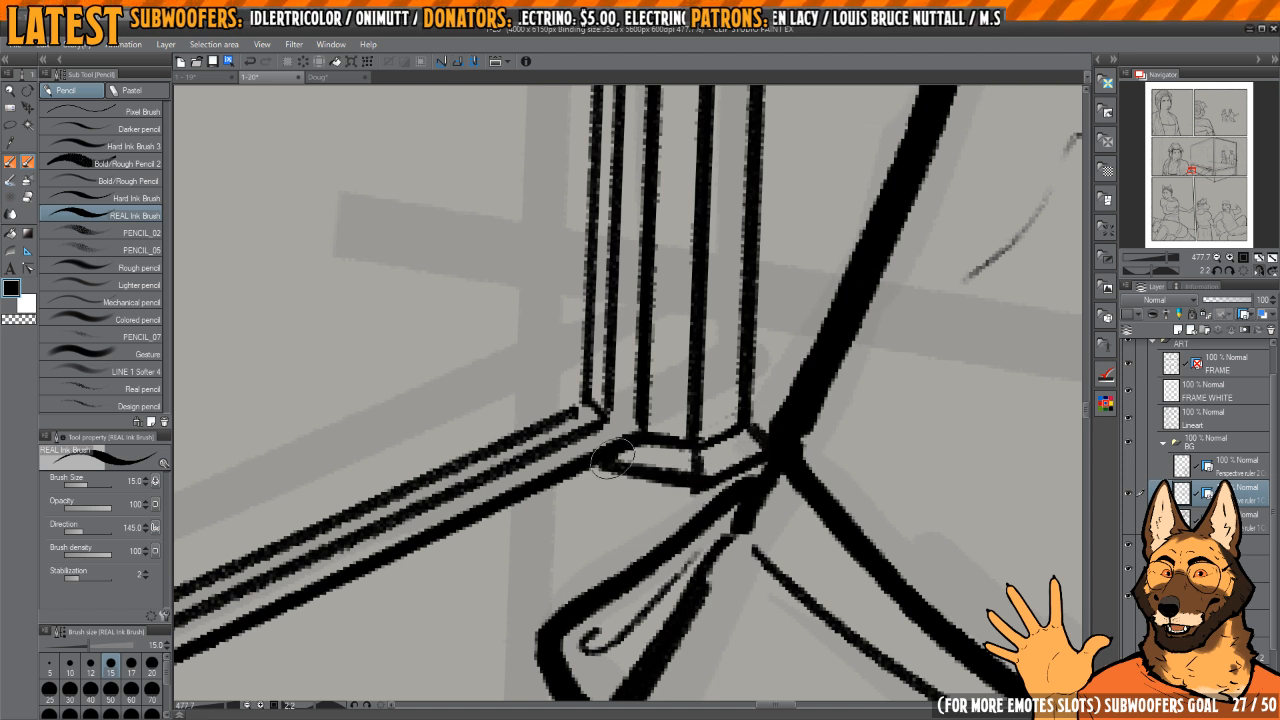
{"action": "key", "text": "c"}
{"action": "mouse_move", "coordinate": [601, 472]}
{"action": "left_mouse_down"}
{"action": "mouse_move", "coordinate": [723, 495]}
{"action": "mouse_move", "coordinate": [710, 490]}
{"action": "mouse_move", "coordinate": [798, 433]}
{"action": "mouse_move", "coordinate": [683, 468]}
{"action": "mouse_move", "coordinate": [699, 478]}
{"action": "mouse_move", "coordinate": [604, 467]}
{"action": "left_mouse_up"}
{"action": "key", "text": "c"}
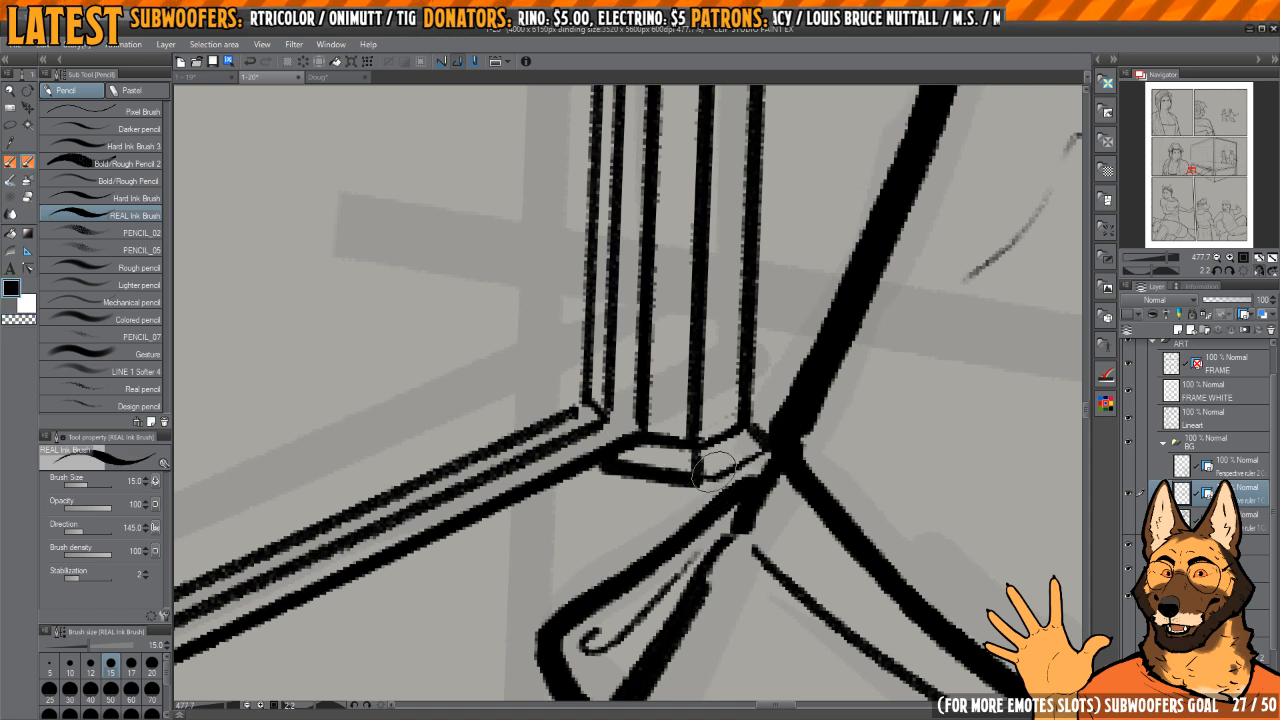
{"action": "left_click_drag", "start_coordinate": [699, 484], "coordinate": [765, 457]}
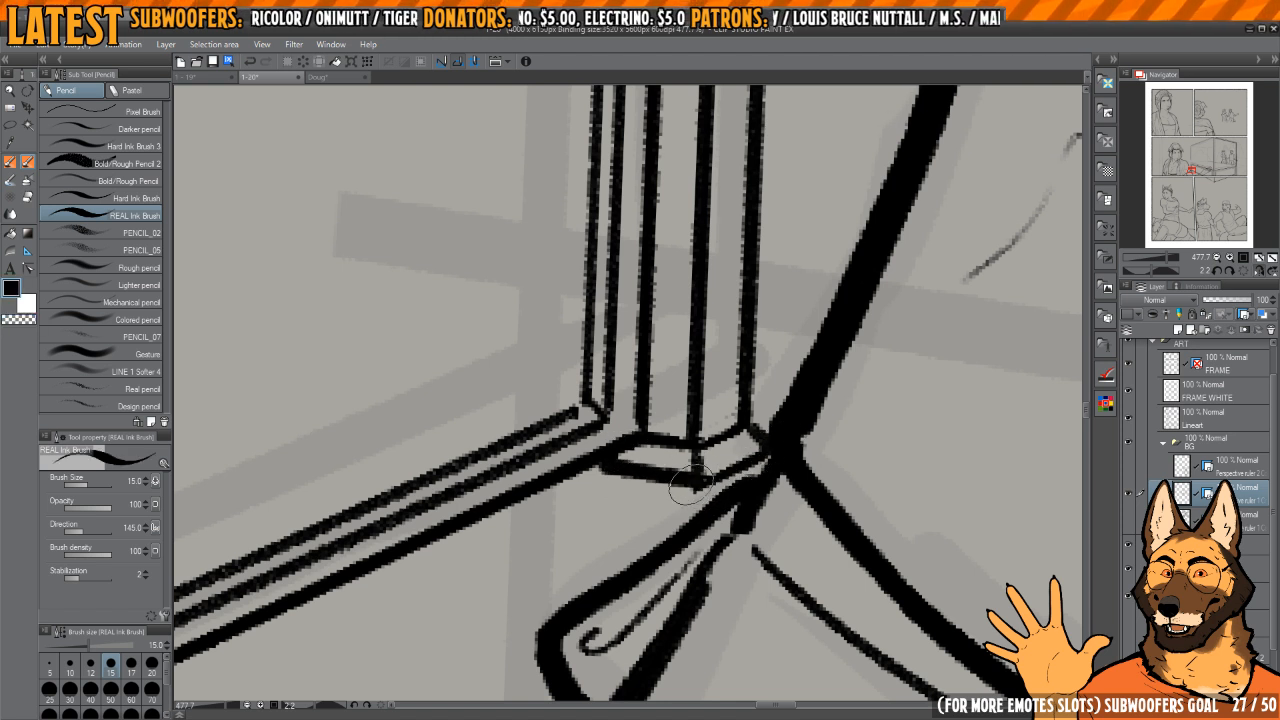
Step: Thin the lip's bottom edge and refine its corners by alternating between transparent colour and ink
{"action": "mouse_move", "coordinate": [697, 485]}
{"action": "left_mouse_down"}
{"action": "mouse_move", "coordinate": [617, 458]}
{"action": "mouse_move", "coordinate": [710, 470]}
{"action": "mouse_move", "coordinate": [683, 473]}
{"action": "mouse_move", "coordinate": [622, 455]}
{"action": "mouse_move", "coordinate": [713, 447]}
{"action": "mouse_move", "coordinate": [699, 477]}
{"action": "left_mouse_up"}
{"action": "key", "text": "c"}
{"action": "key", "text": "c"}
{"action": "key", "text": "c"}
{"action": "key", "text": "c"}
{"action": "key", "text": "c"}
{"action": "mouse_move", "coordinate": [750, 425]}
{"action": "left_mouse_down"}
{"action": "mouse_move", "coordinate": [780, 442]}
{"action": "mouse_move", "coordinate": [753, 438]}
{"action": "left_mouse_up"}
{"action": "key", "text": "c"}
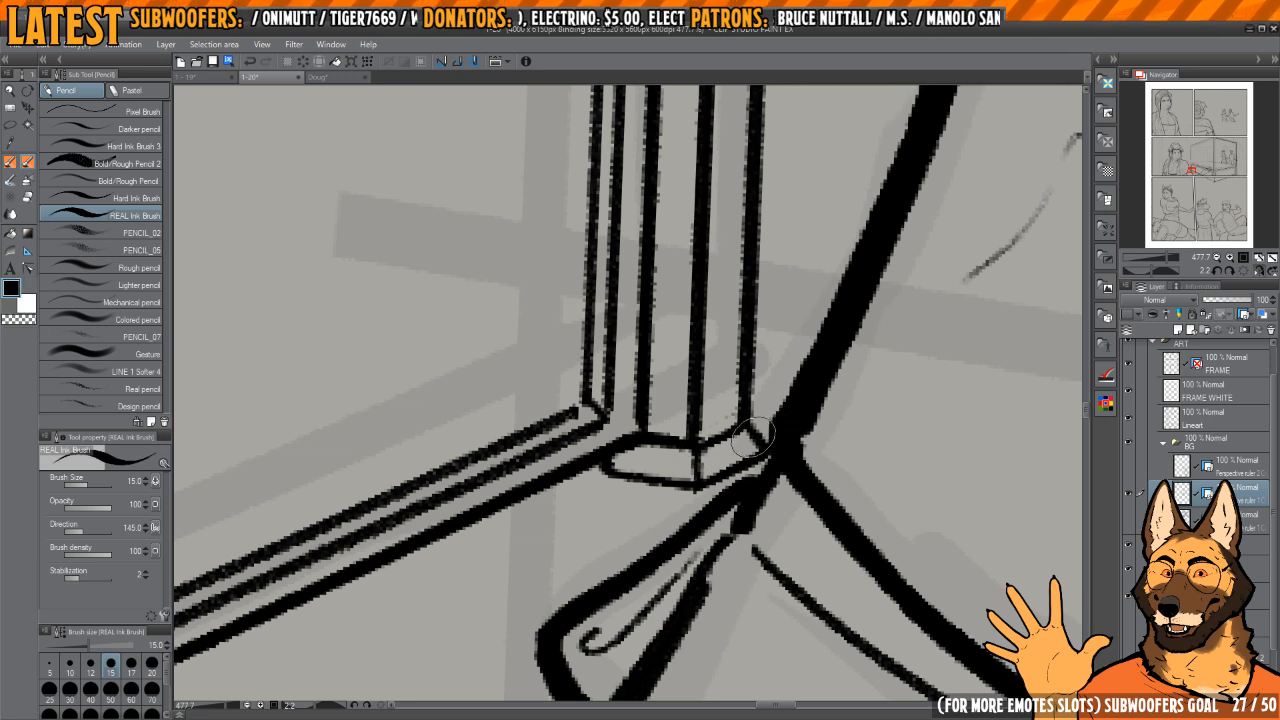
Step: Ink a bevelled cap on top of the far bedpost's base
{"action": "left_click_drag", "start_coordinate": [751, 241], "coordinate": [704, 525]}
{"action": "scroll", "coordinate": [704, 525], "scroll_direction": "down", "scroll_amount": 5}
{"action": "left_click_drag", "start_coordinate": [705, 232], "coordinate": [691, 406]}
{"action": "scroll", "coordinate": [691, 406], "scroll_direction": "down", "scroll_amount": 5}
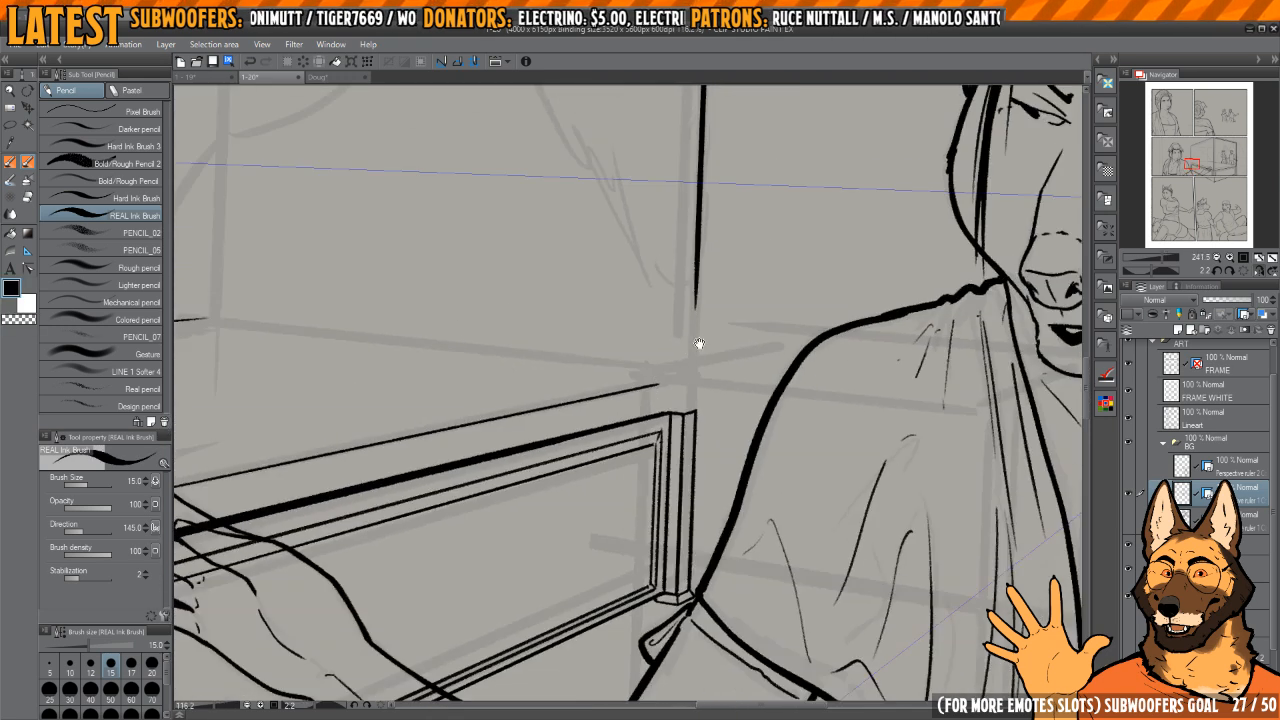
{"action": "key", "text": "h"}
{"action": "left_click_drag", "start_coordinate": [700, 344], "coordinate": [711, 430]}
{"action": "left_click", "coordinate": [1244, 271]}
{"action": "key", "text": "h"}
{"action": "mouse_move", "coordinate": [714, 430]}
{"action": "left_mouse_down"}
{"action": "mouse_move", "coordinate": [680, 434]}
{"action": "mouse_move", "coordinate": [702, 431]}
{"action": "left_mouse_up"}
{"action": "left_click_drag", "start_coordinate": [716, 432], "coordinate": [750, 438]}
{"action": "scroll", "coordinate": [750, 437], "scroll_direction": "up", "scroll_amount": 3}
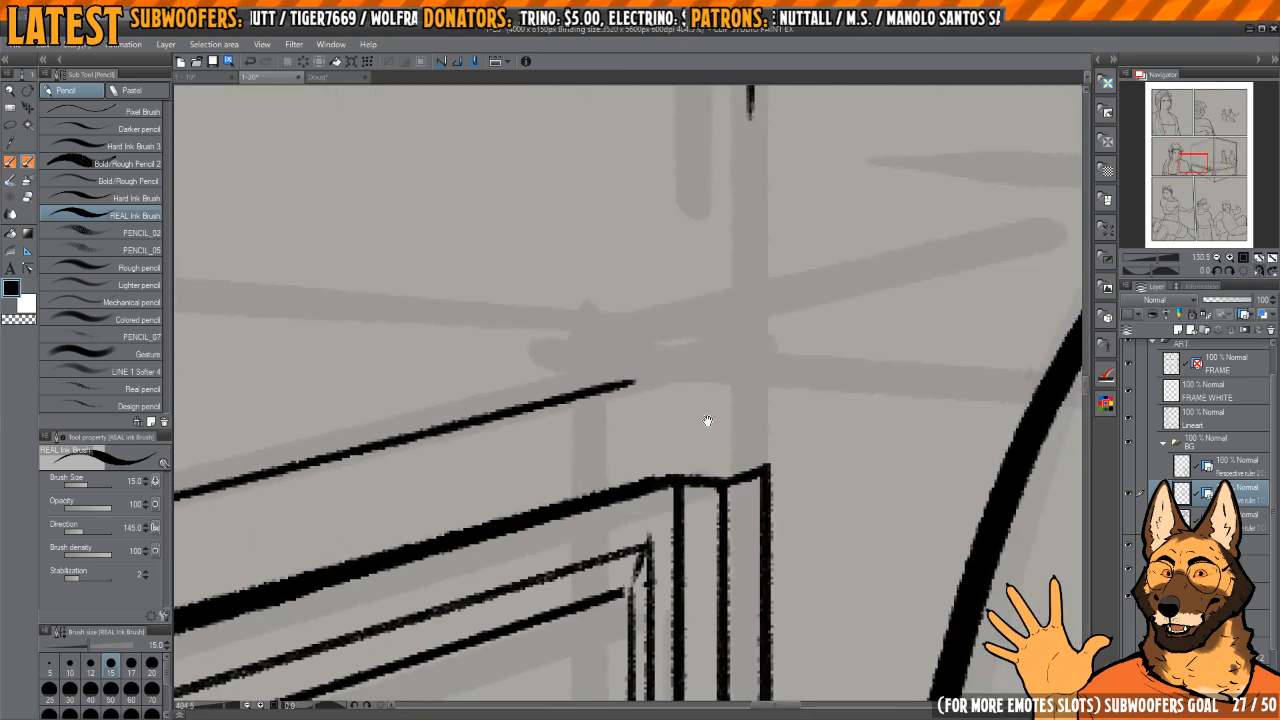
{"action": "scroll", "coordinate": [720, 449], "scroll_direction": "up", "scroll_amount": 2}
{"action": "mouse_move", "coordinate": [702, 474]}
{"action": "left_mouse_down"}
{"action": "mouse_move", "coordinate": [708, 386]}
{"action": "mouse_move", "coordinate": [761, 424]}
{"action": "mouse_move", "coordinate": [786, 468]}
{"action": "left_mouse_up"}
{"action": "mouse_move", "coordinate": [612, 482]}
{"action": "left_mouse_down"}
{"action": "mouse_move", "coordinate": [640, 414]}
{"action": "mouse_move", "coordinate": [746, 398]}
{"action": "left_mouse_up"}
{"action": "scroll", "coordinate": [747, 374], "scroll_direction": "down", "scroll_amount": 3}
{"action": "scroll", "coordinate": [738, 313], "scroll_direction": "down", "scroll_amount": 2}
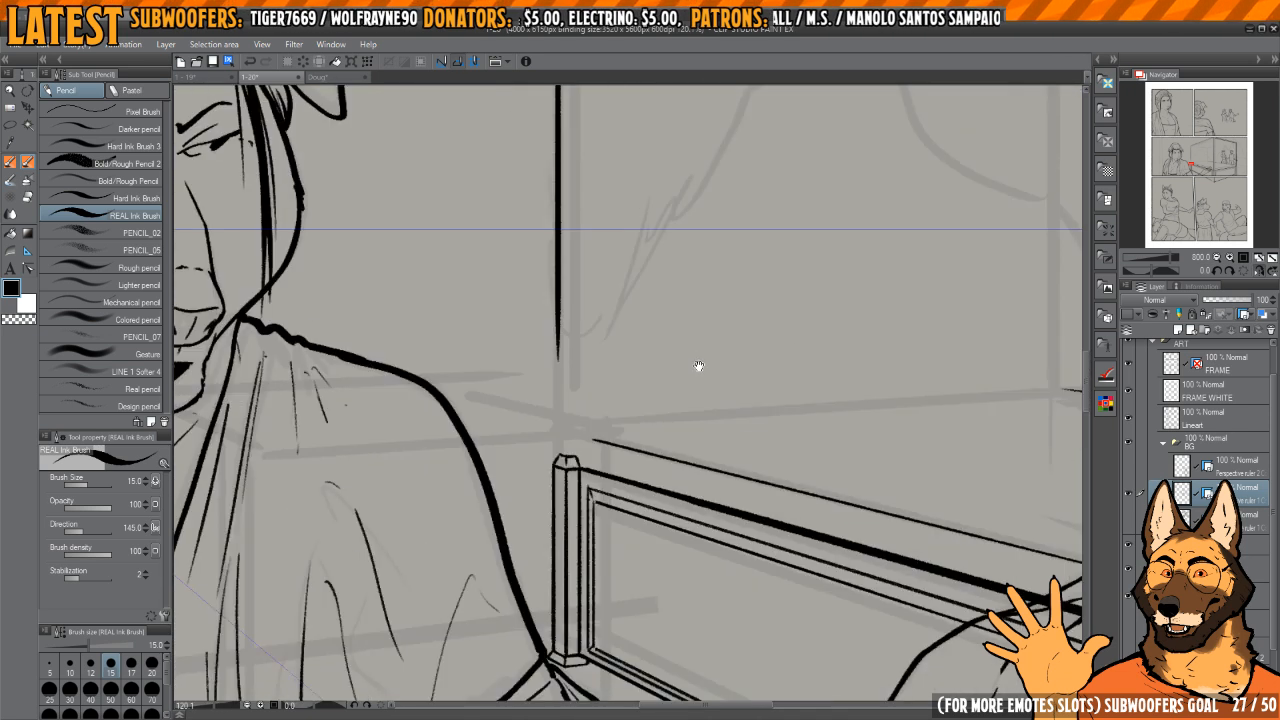
Step: Erase the partial upright above the far bedpost's base and ink a full-length one up to the canopy rail's corner
{"action": "scroll", "coordinate": [643, 320], "scroll_direction": "down", "scroll_amount": 3}
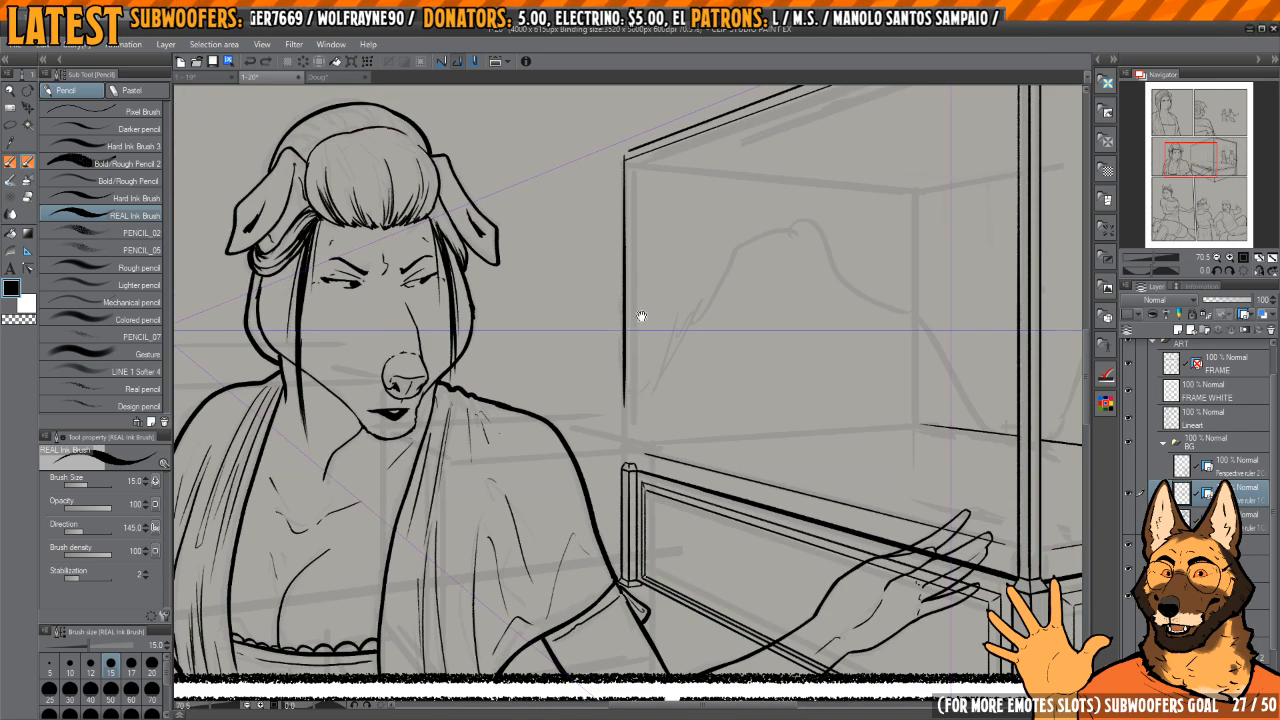
{"action": "scroll", "coordinate": [628, 195], "scroll_direction": "up", "scroll_amount": 2}
{"action": "key", "text": "c"}
{"action": "left_click_drag", "start_coordinate": [632, 194], "coordinate": [638, 478]}
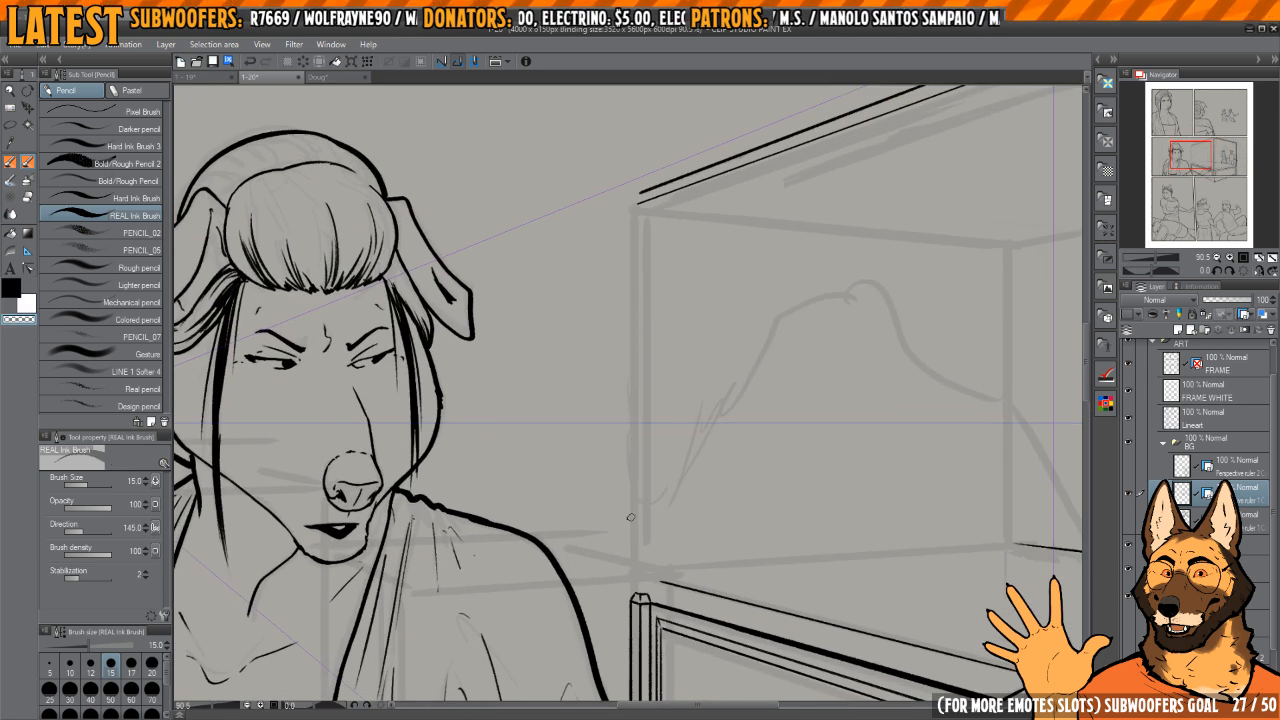
{"action": "key", "text": "c"}
{"action": "left_click_drag", "start_coordinate": [634, 594], "coordinate": [637, 205]}
{"action": "key", "text": "ctrl+z"}
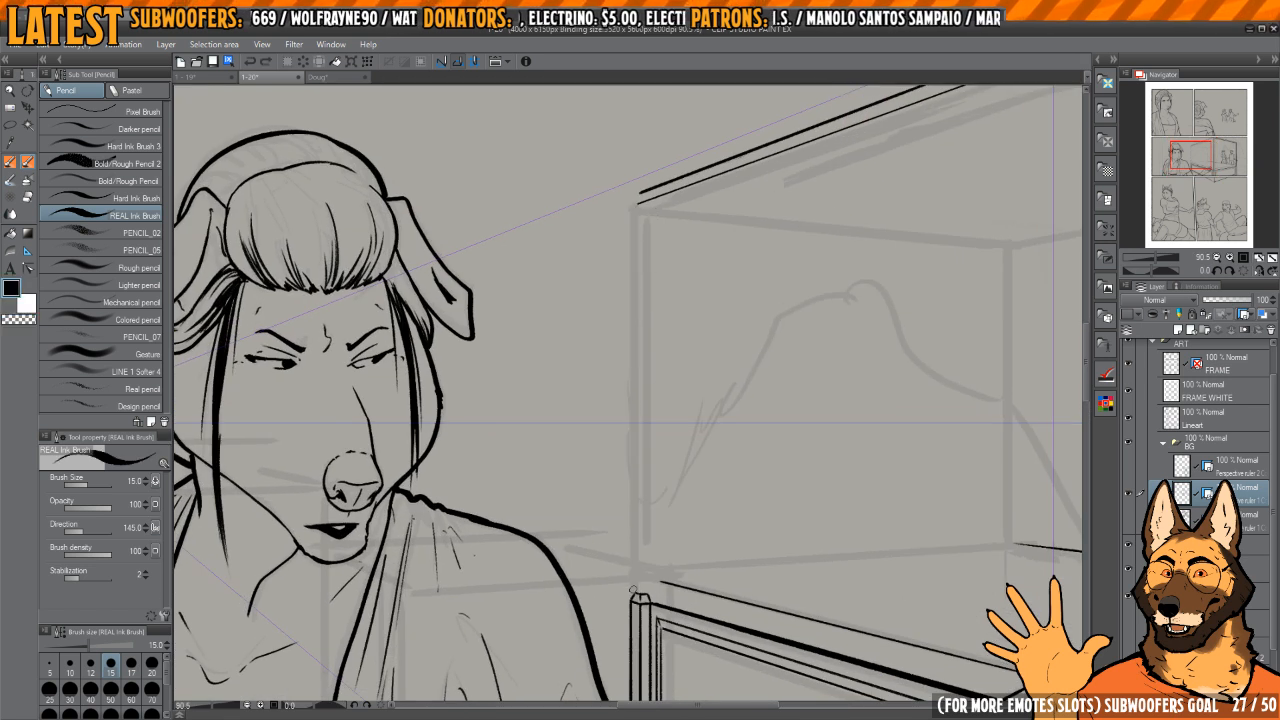
{"action": "left_click_drag", "start_coordinate": [633, 593], "coordinate": [638, 199]}
Step: Reduce the brush size to 10 and ink two inner uprights for the far bedpost between its base and the canopy rail
{"action": "key", "text": "bracketleft"}
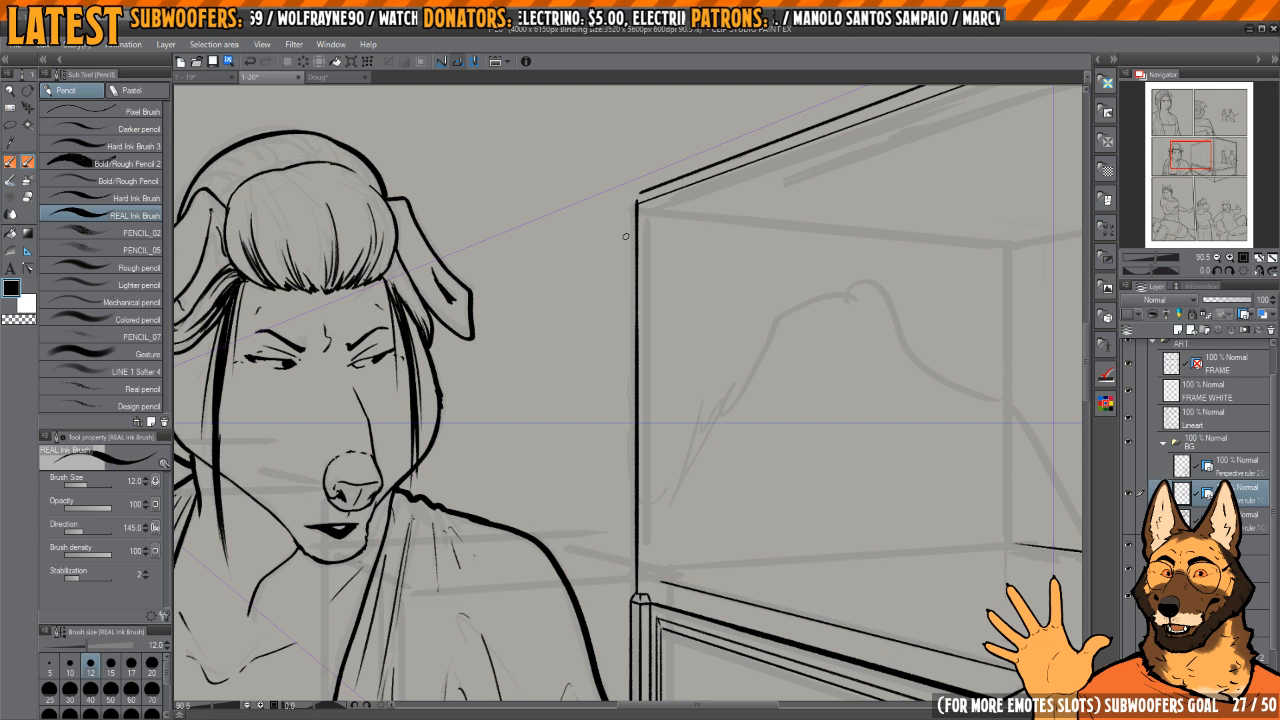
{"action": "key", "text": "bracketleft"}
{"action": "left_click_drag", "start_coordinate": [647, 594], "coordinate": [649, 248]}
{"action": "key", "text": "ctrl+z"}
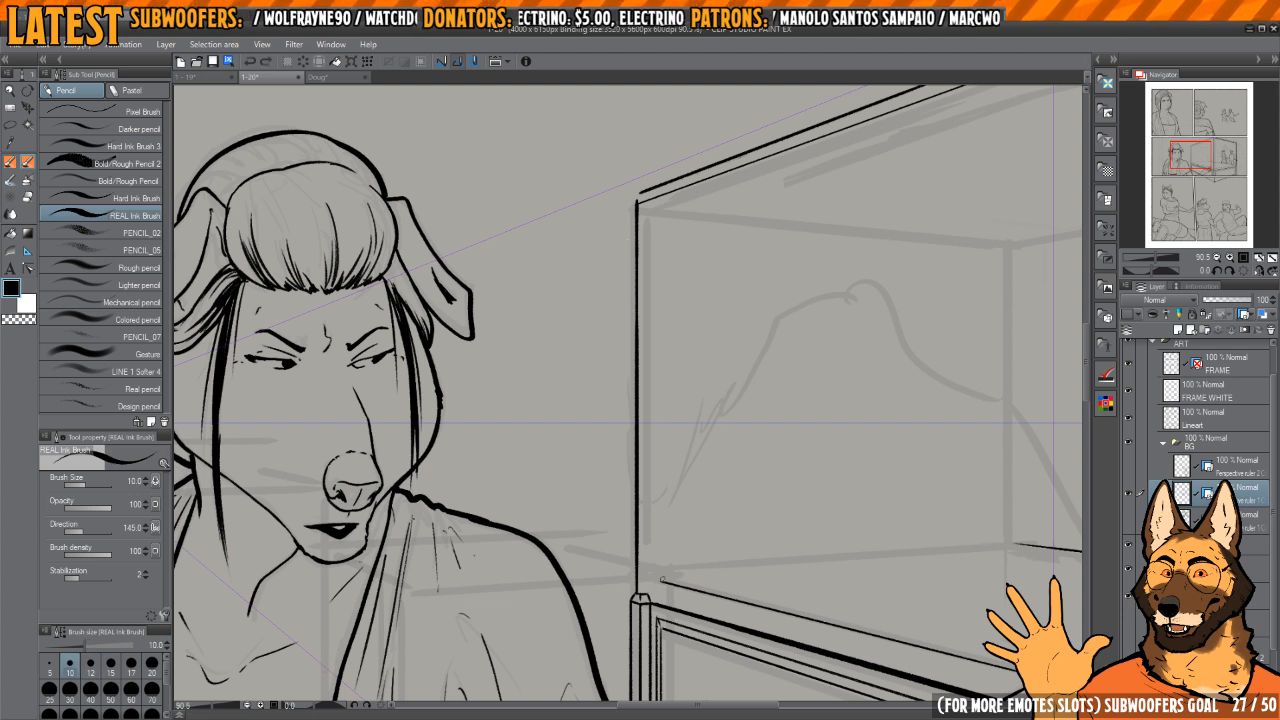
{"action": "left_click_drag", "start_coordinate": [648, 596], "coordinate": [648, 324]}
{"action": "key", "text": "ctrl+z"}
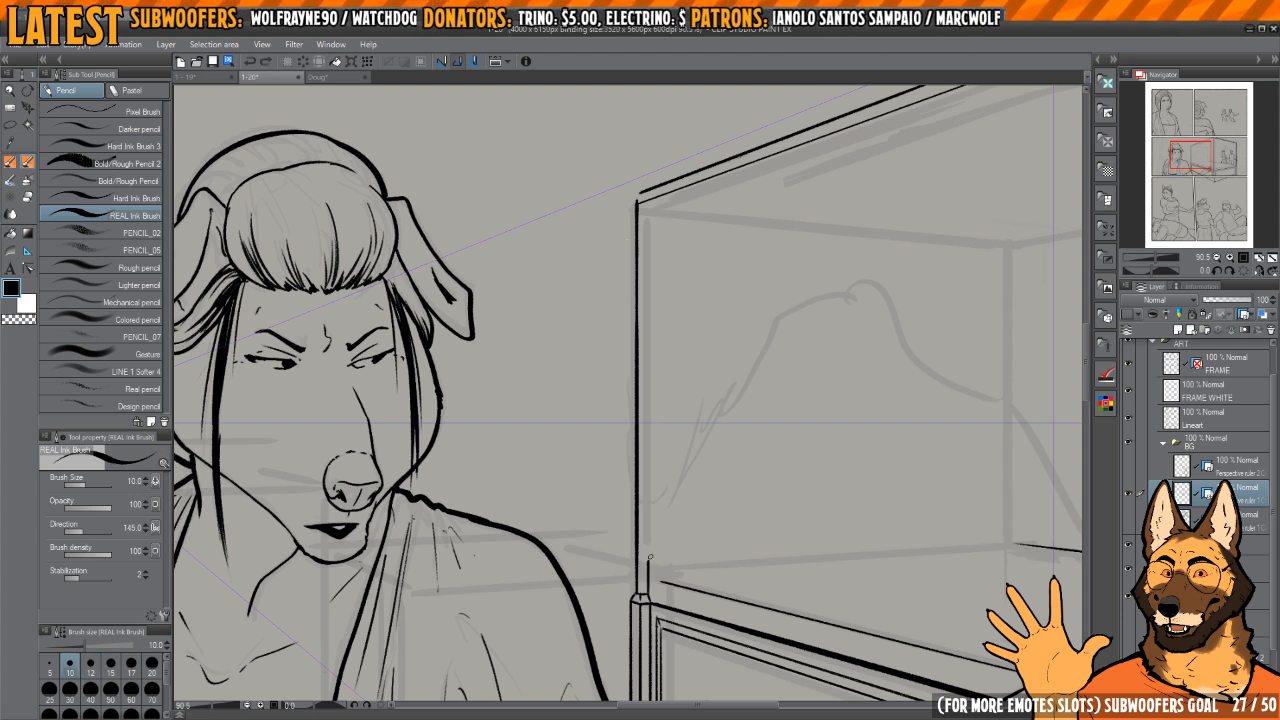
{"action": "left_click_drag", "start_coordinate": [650, 557], "coordinate": [658, 240]}
{"action": "left_click_drag", "start_coordinate": [642, 594], "coordinate": [644, 198]}
Step: Erase the far bedpost's outermost upright and ink it again from the base up to the canopy corner
{"action": "key", "text": "c"}
{"action": "left_click_drag", "start_coordinate": [638, 596], "coordinate": [638, 198]}
{"action": "key", "text": "c"}
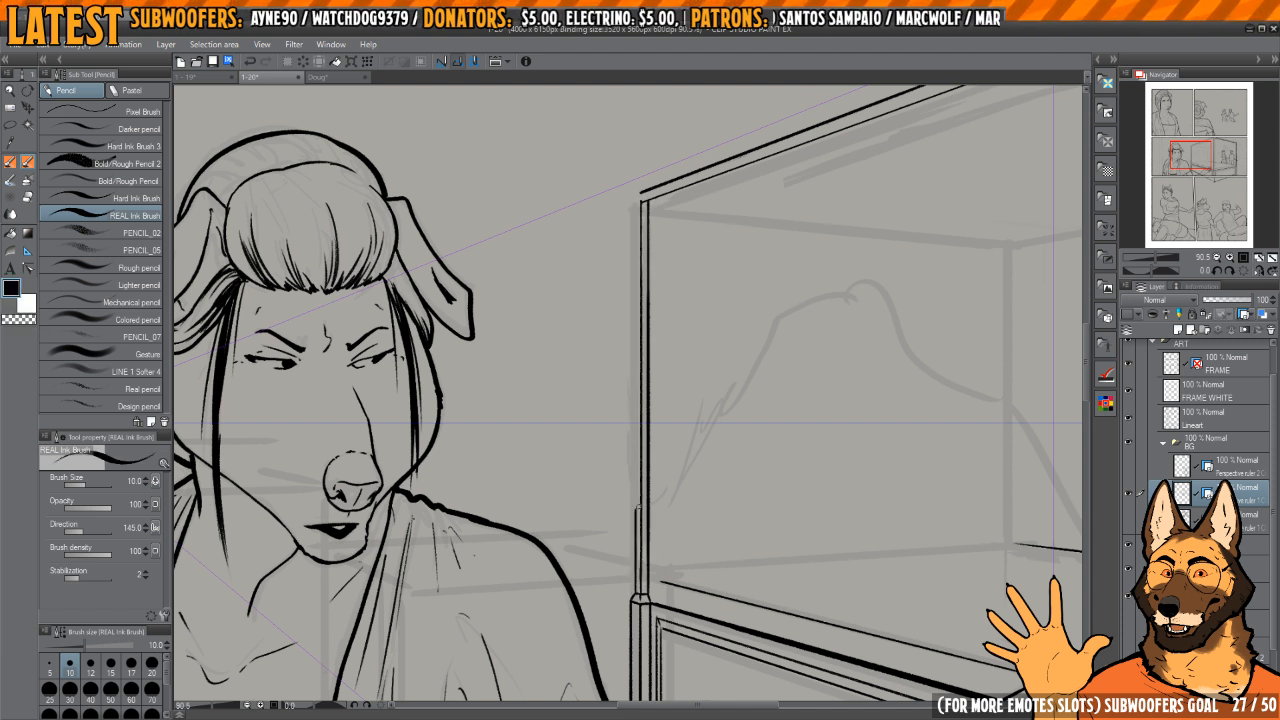
{"action": "scroll", "coordinate": [644, 197], "scroll_direction": "up", "scroll_amount": 5}
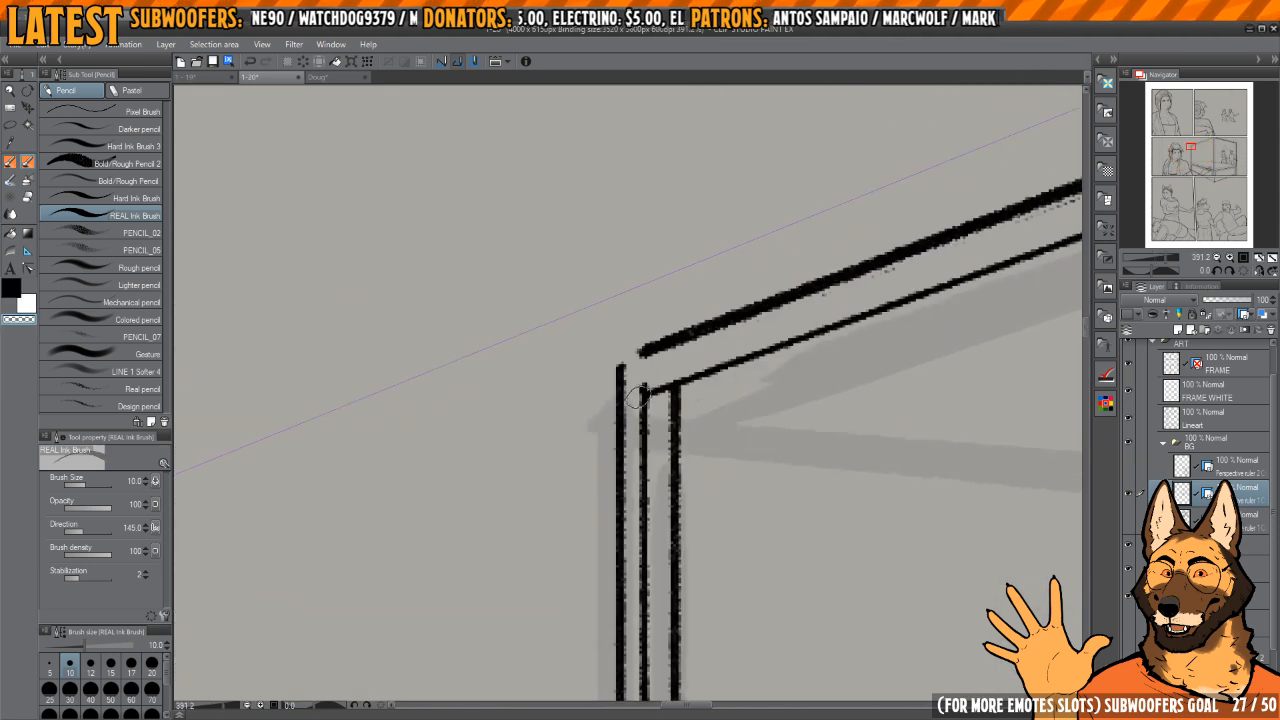
Step: Close the gap at the canopy rail's outer corner above the far bedpost and clean up the inner corner's stray ink
{"action": "key", "text": "c"}
{"action": "left_click_drag", "start_coordinate": [644, 360], "coordinate": [625, 358]}
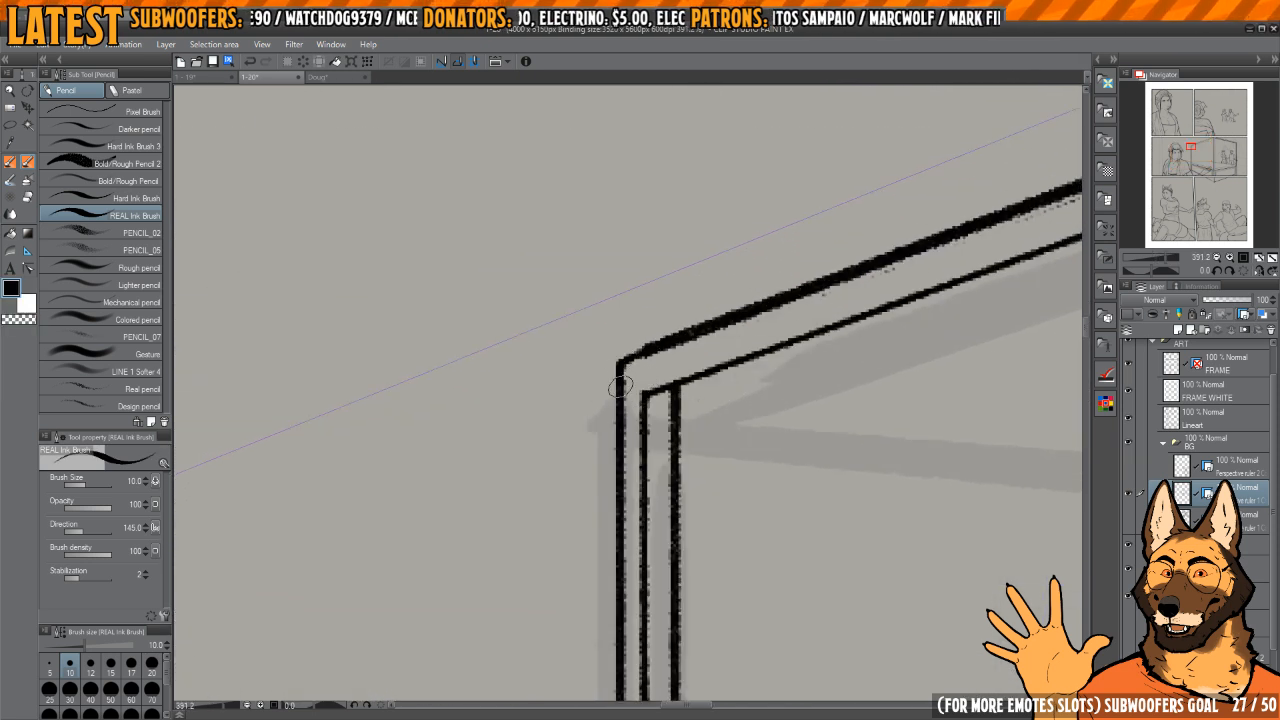
{"action": "scroll", "coordinate": [620, 387], "scroll_direction": "down", "scroll_amount": 3}
{"action": "scroll", "coordinate": [635, 365], "scroll_direction": "up", "scroll_amount": 4}
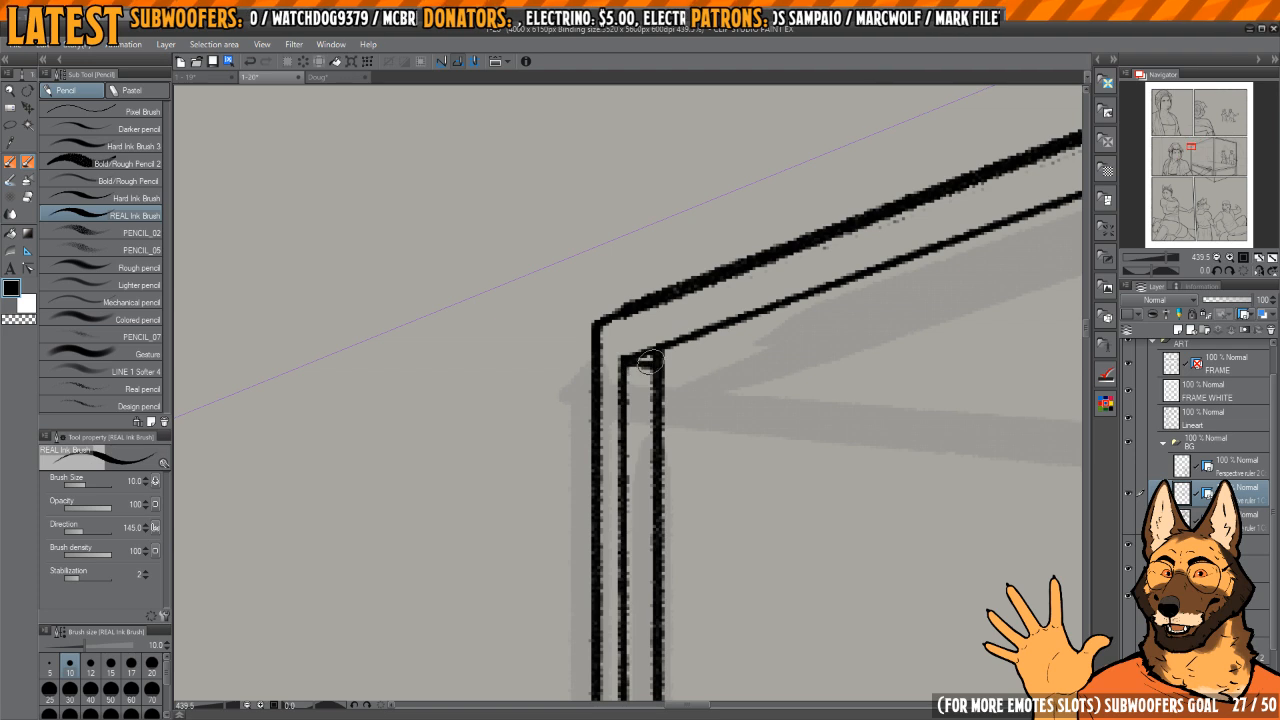
{"action": "key", "text": "c"}
{"action": "mouse_move", "coordinate": [654, 355]}
{"action": "left_mouse_down"}
{"action": "mouse_move", "coordinate": [697, 337]}
{"action": "mouse_move", "coordinate": [712, 360]}
{"action": "left_mouse_up"}
{"action": "scroll", "coordinate": [697, 366], "scroll_direction": "down", "scroll_amount": 4}
{"action": "key", "text": "c"}
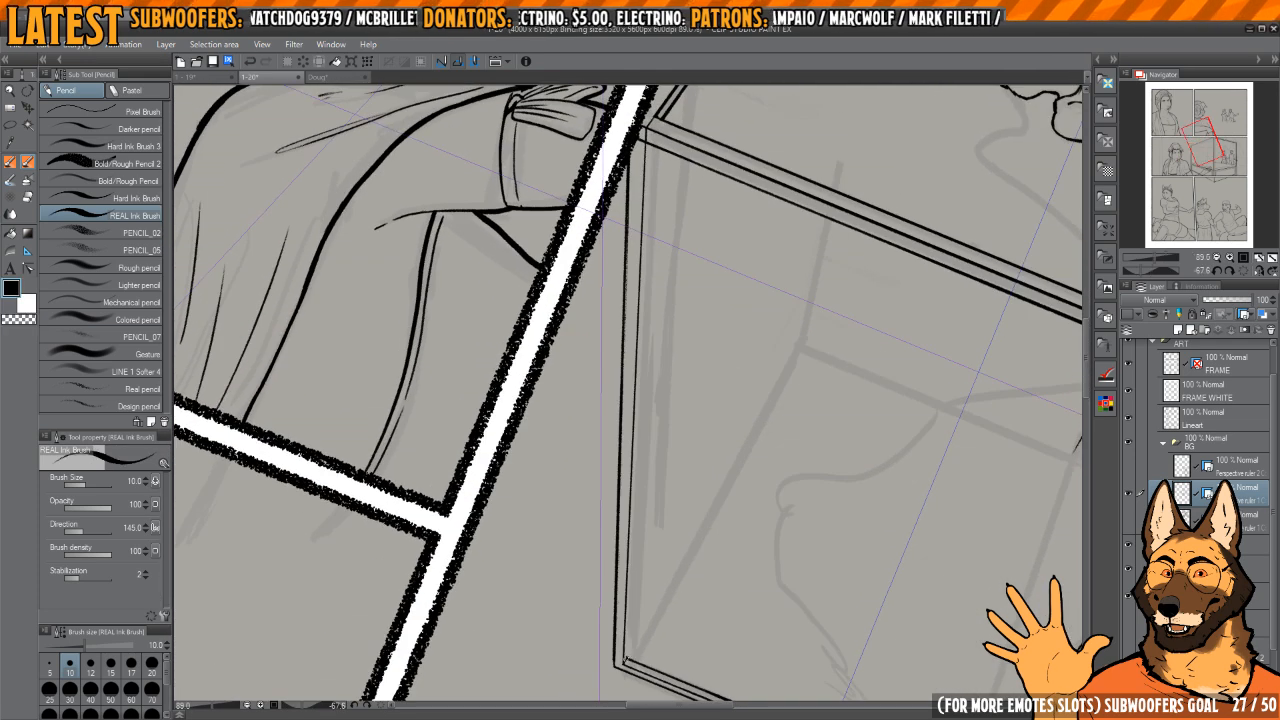
Step: Clean up and re-ink the inner line of the canopy's top rail above the two standing background figures
{"action": "mouse_move", "coordinate": [628, 640]}
{"action": "left_mouse_down"}
{"action": "mouse_move", "coordinate": [655, 406]}
{"action": "mouse_move", "coordinate": [680, 434]}
{"action": "mouse_move", "coordinate": [680, 602]}
{"action": "mouse_move", "coordinate": [712, 612]}
{"action": "left_mouse_up"}
{"action": "scroll", "coordinate": [692, 362], "scroll_direction": "up", "scroll_amount": 10}
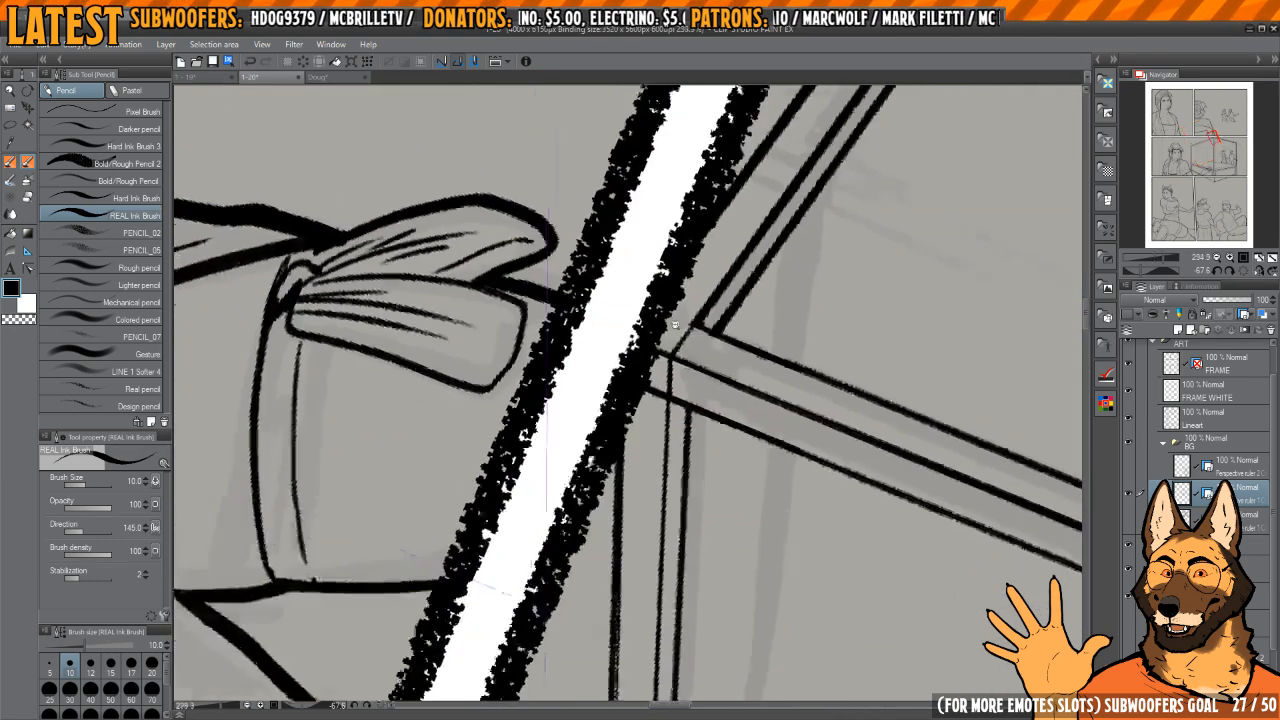
{"action": "scroll", "coordinate": [695, 366], "scroll_direction": "down", "scroll_amount": 11}
{"action": "scroll", "coordinate": [698, 370], "scroll_direction": "down", "scroll_amount": 3}
{"action": "left_click_drag", "start_coordinate": [698, 368], "coordinate": [572, 536]}
{"action": "left_click_drag", "start_coordinate": [726, 345], "coordinate": [674, 294]}
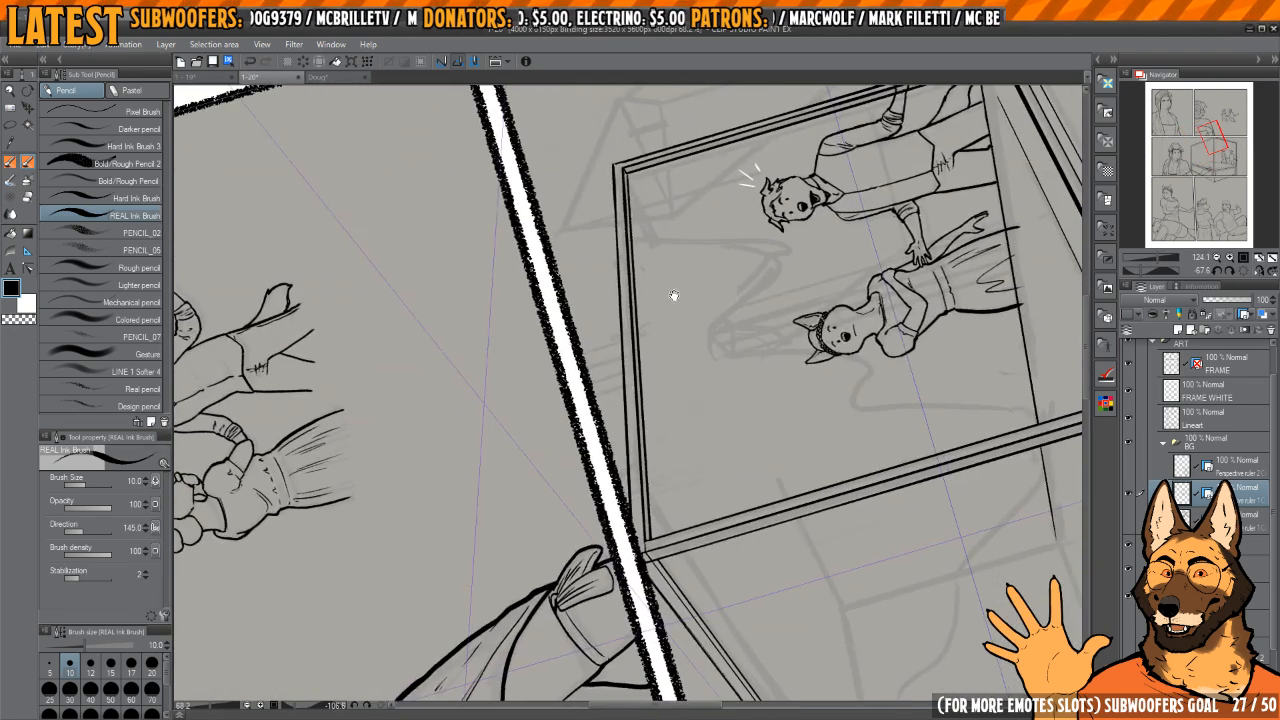
{"action": "scroll", "coordinate": [630, 222], "scroll_direction": "up", "scroll_amount": 4}
{"action": "key", "text": "c"}
{"action": "left_click_drag", "start_coordinate": [627, 168], "coordinate": [665, 505]}
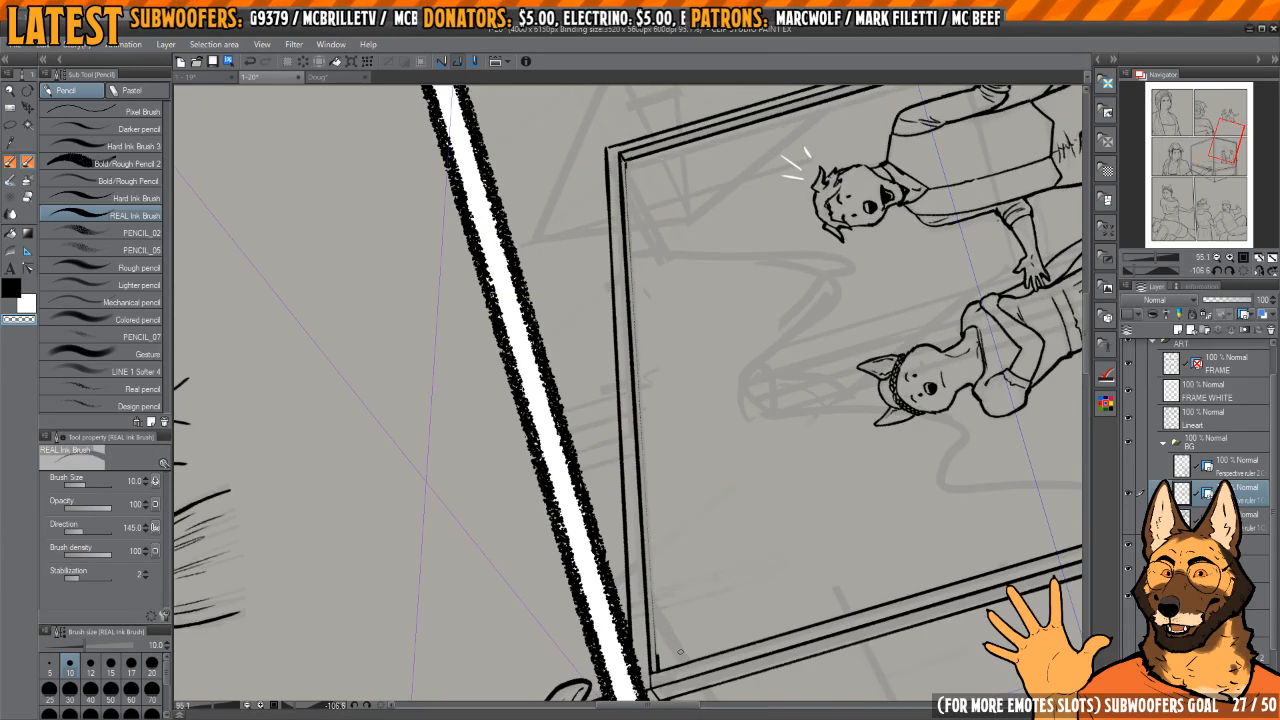
{"action": "key", "text": "c"}
{"action": "left_click_drag", "start_coordinate": [626, 164], "coordinate": [648, 422]}
{"action": "key", "text": "ctrl+z"}
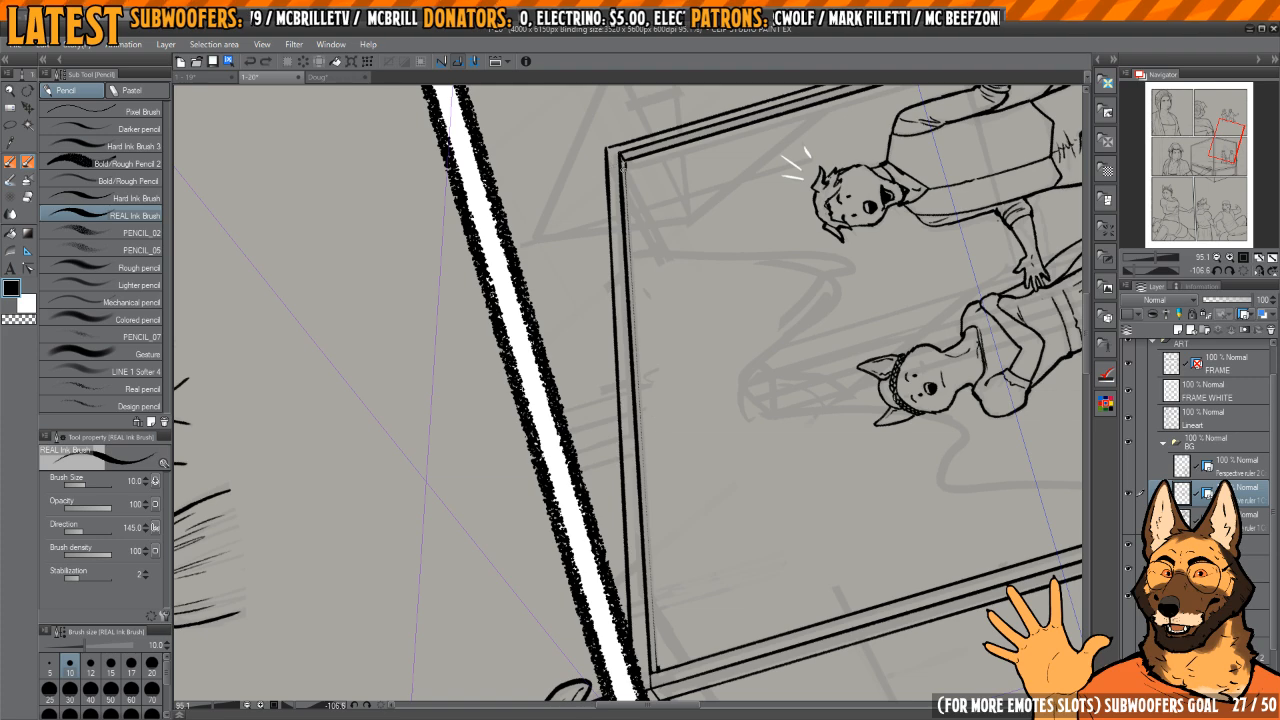
{"action": "left_click_drag", "start_coordinate": [646, 397], "coordinate": [666, 636]}
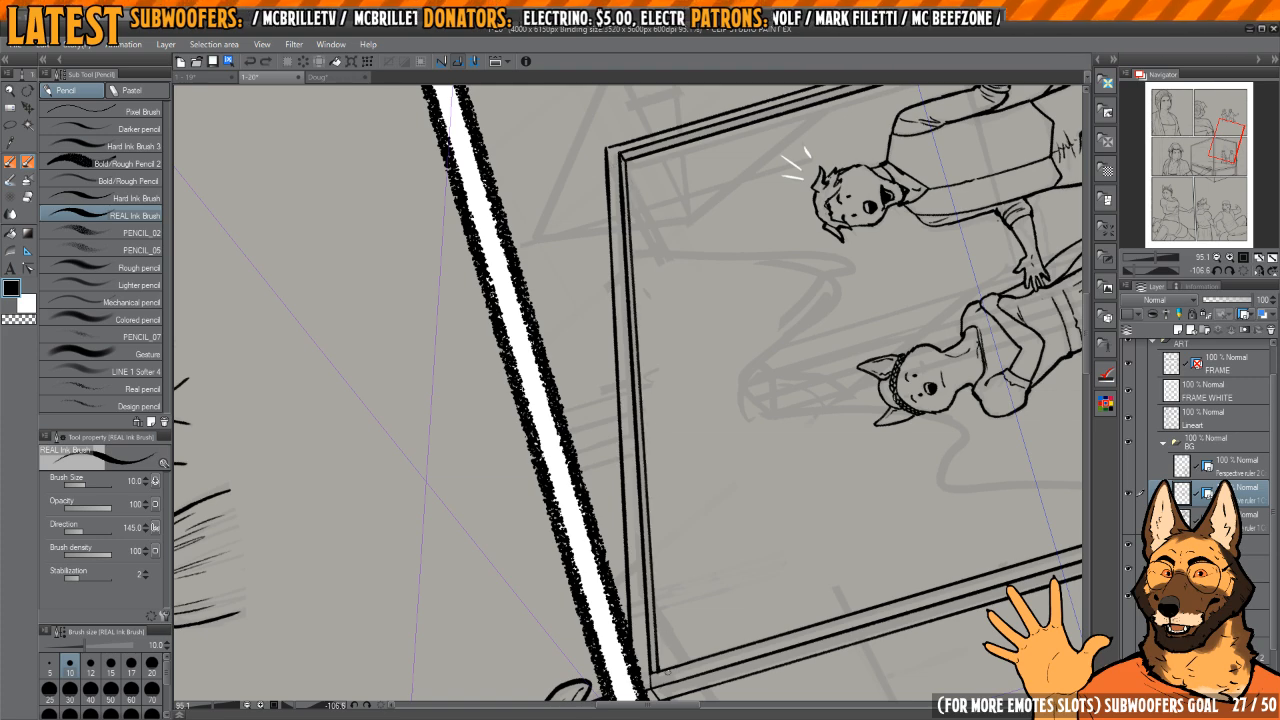
Step: Ink the mattress's rear edge from the far bedpost toward its back corner, with a small rounded end at the post
{"action": "left_click_drag", "start_coordinate": [696, 411], "coordinate": [565, 345]}
{"action": "left_click_drag", "start_coordinate": [757, 210], "coordinate": [769, 323]}
{"action": "left_click_drag", "start_coordinate": [768, 397], "coordinate": [797, 342]}
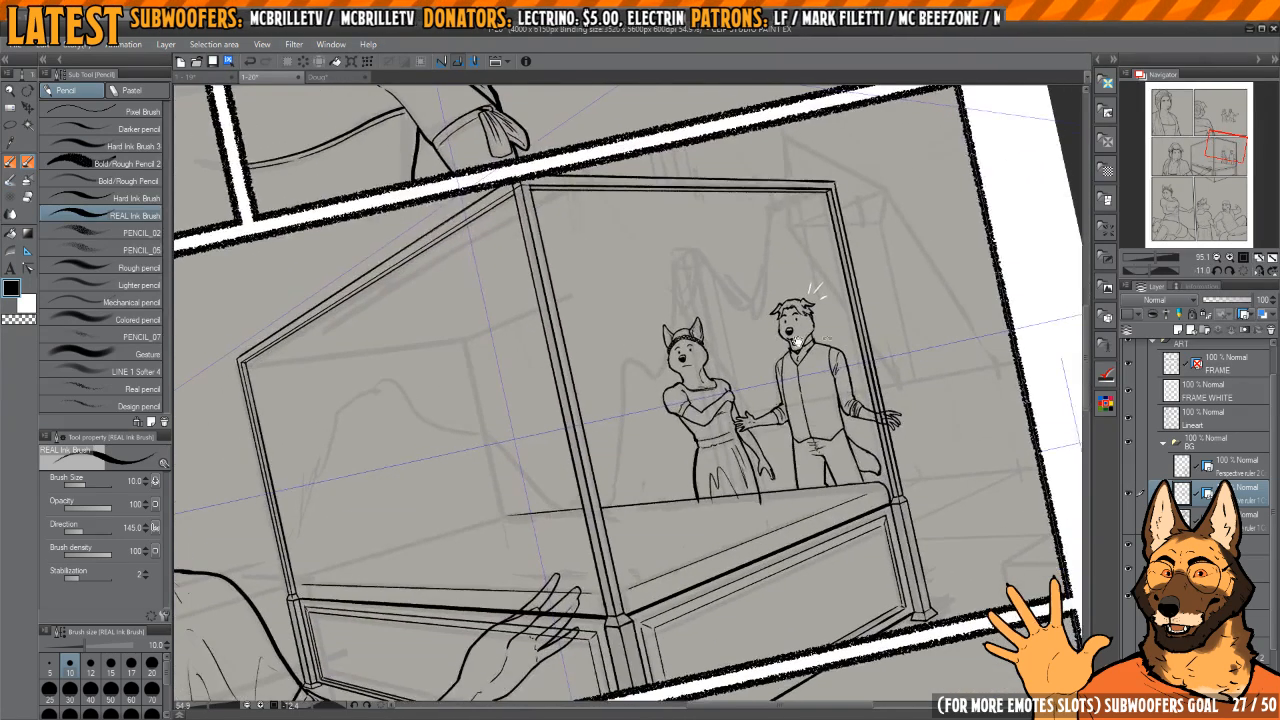
{"action": "left_click_drag", "start_coordinate": [497, 484], "coordinate": [674, 394]}
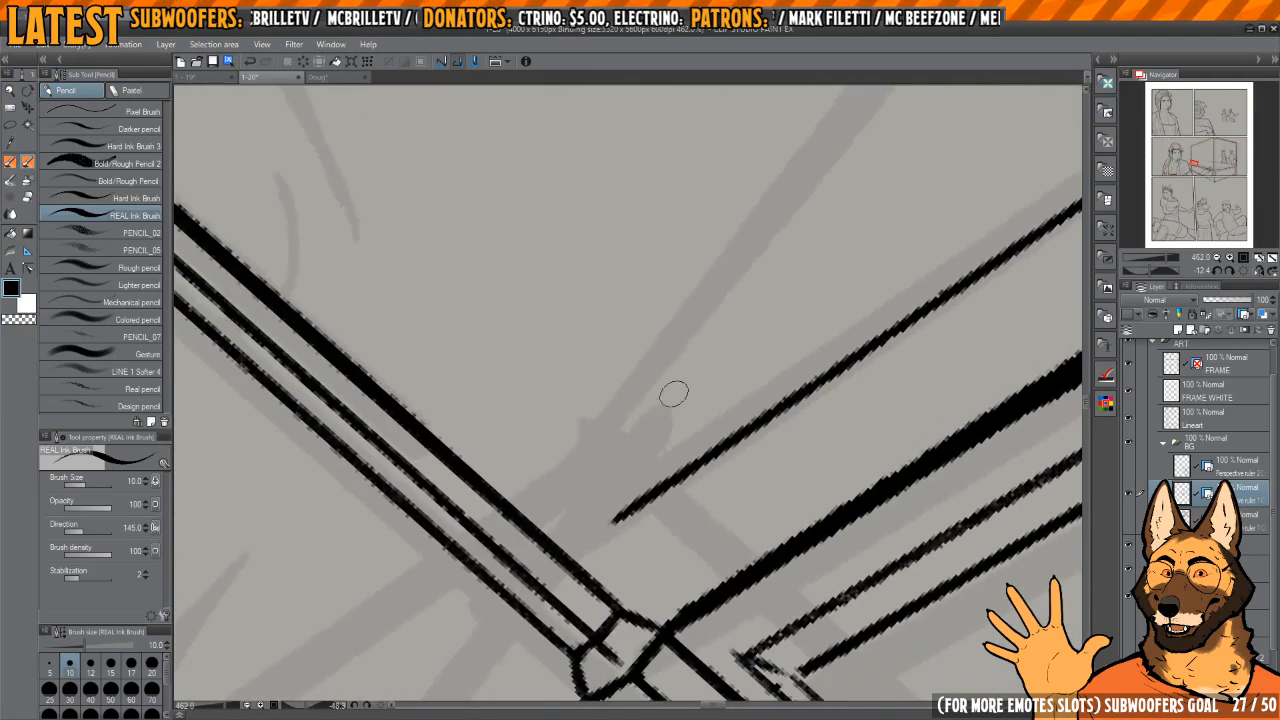
{"action": "mouse_move", "coordinate": [550, 537]}
{"action": "left_mouse_down"}
{"action": "mouse_move", "coordinate": [560, 495]}
{"action": "mouse_move", "coordinate": [777, 228]}
{"action": "left_mouse_up"}
{"action": "left_click_drag", "start_coordinate": [799, 236], "coordinate": [650, 388]}
{"action": "key", "text": "ctrl+z"}
{"action": "left_click_drag", "start_coordinate": [558, 491], "coordinate": [800, 194]}
{"action": "scroll", "coordinate": [565, 508], "scroll_direction": "up", "scroll_amount": 5}
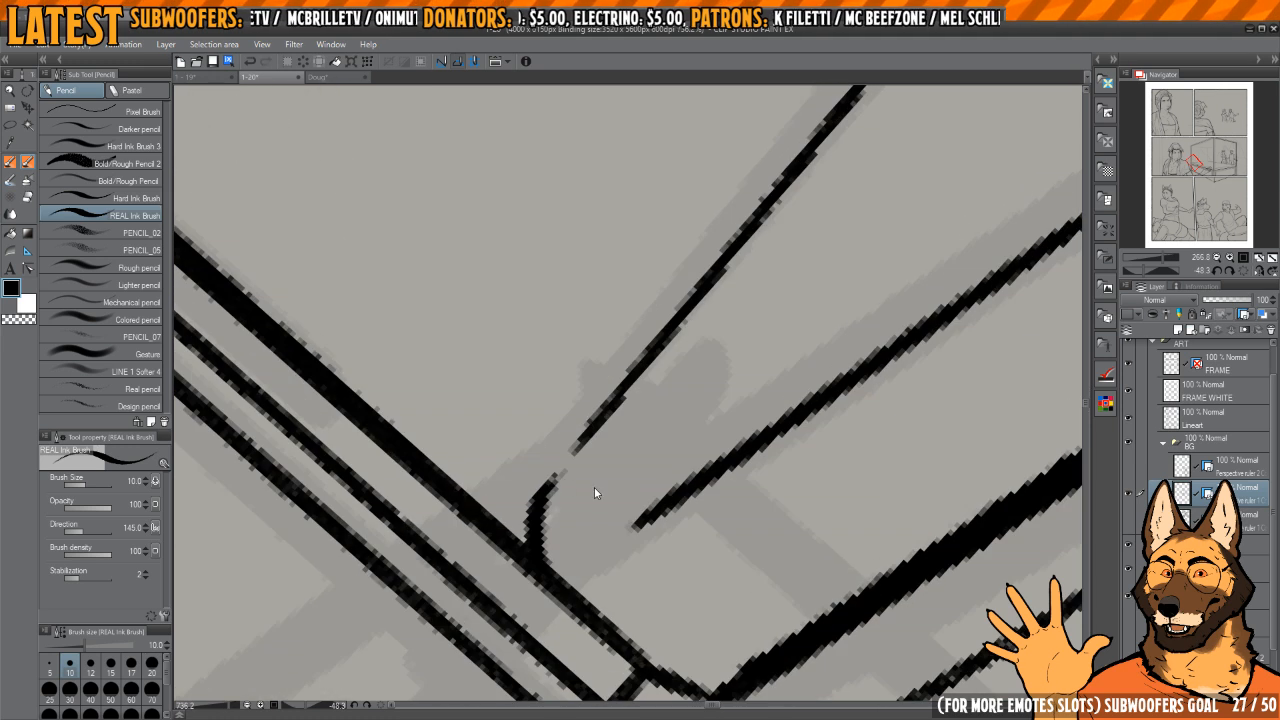
Step: Erase the overshooting stroke end where the mattress's two rear edges meet at the back corner
{"action": "scroll", "coordinate": [668, 318], "scroll_direction": "down", "scroll_amount": 5}
{"action": "mouse_move", "coordinate": [730, 265]}
{"action": "left_mouse_down"}
{"action": "mouse_move", "coordinate": [565, 507]}
{"action": "mouse_move", "coordinate": [766, 251]}
{"action": "mouse_move", "coordinate": [871, 157]}
{"action": "left_mouse_up"}
{"action": "scroll", "coordinate": [567, 505], "scroll_direction": "down", "scroll_amount": 3}
{"action": "scroll", "coordinate": [694, 354], "scroll_direction": "up", "scroll_amount": 5}
{"action": "left_click_drag", "start_coordinate": [777, 265], "coordinate": [719, 219]}
{"action": "key", "text": "c"}
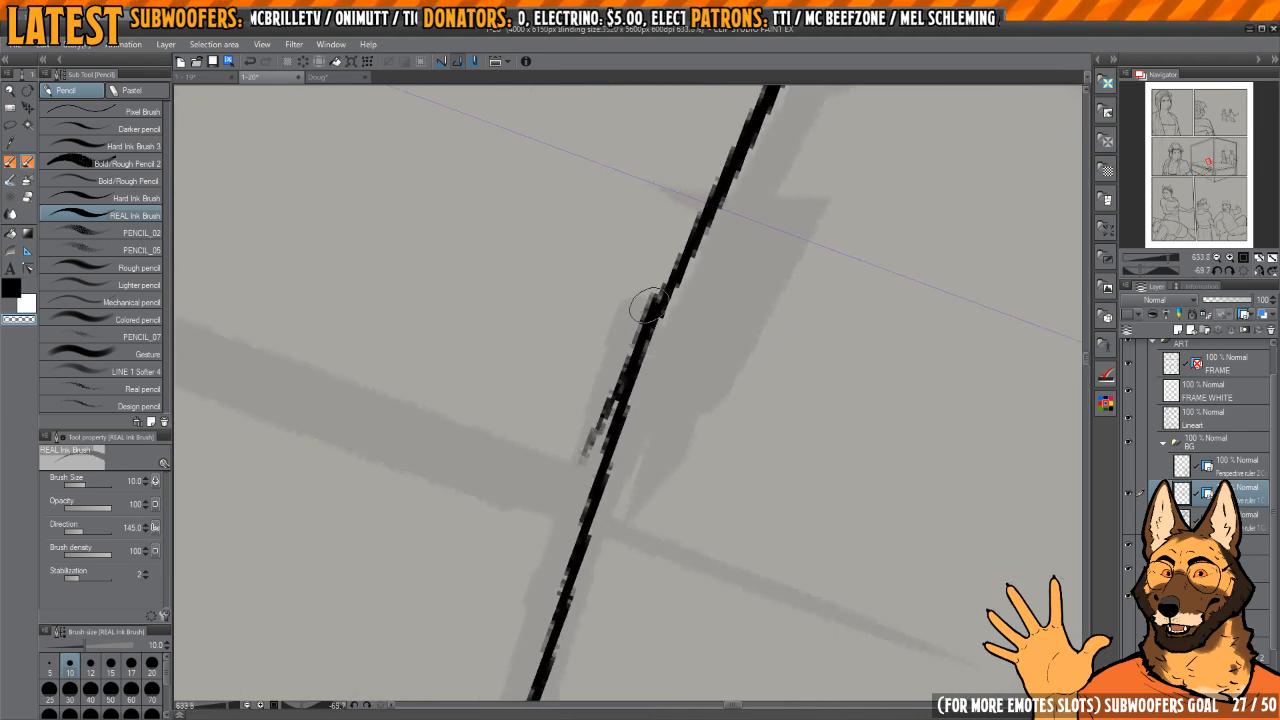
{"action": "mouse_move", "coordinate": [644, 306]}
{"action": "left_mouse_down"}
{"action": "mouse_move", "coordinate": [651, 292]}
{"action": "mouse_move", "coordinate": [576, 456]}
{"action": "mouse_move", "coordinate": [592, 457]}
{"action": "left_mouse_up"}
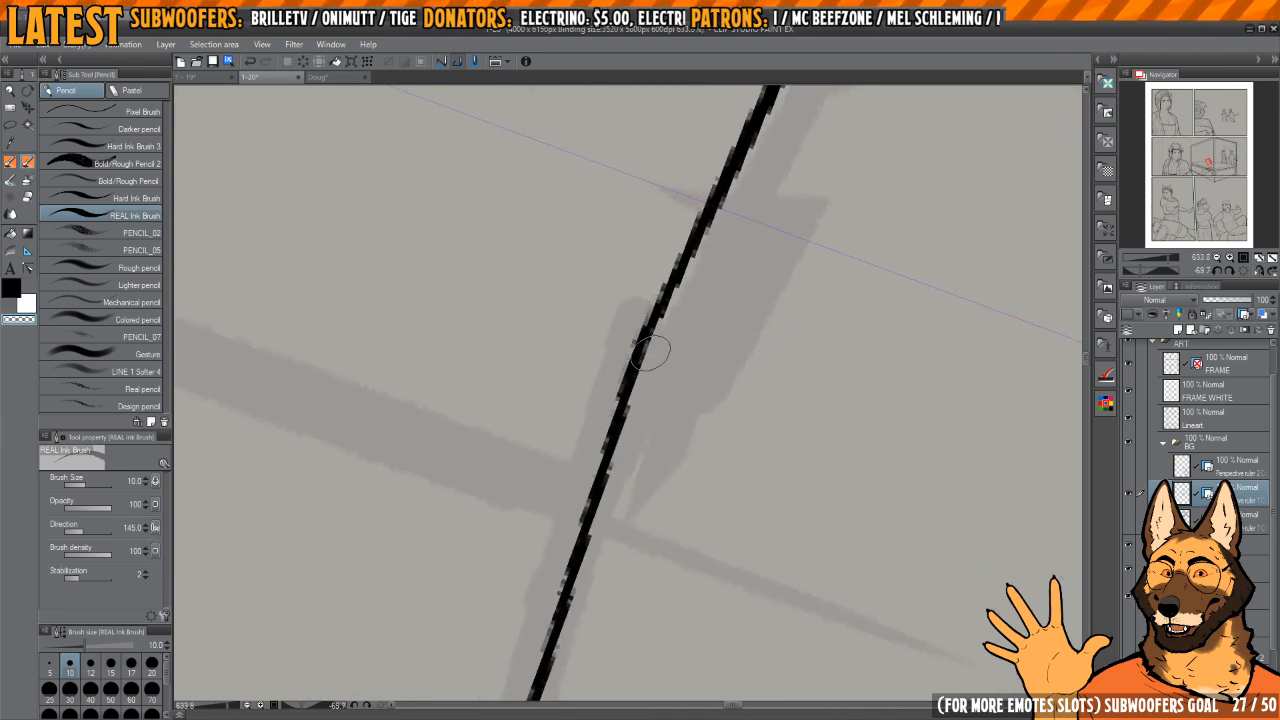
{"action": "key", "text": "c"}
{"action": "scroll", "coordinate": [655, 339], "scroll_direction": "down", "scroll_amount": 5}
{"action": "scroll", "coordinate": [745, 317], "scroll_direction": "down", "scroll_amount": 3}
{"action": "left_click_drag", "start_coordinate": [640, 262], "coordinate": [748, 339]}
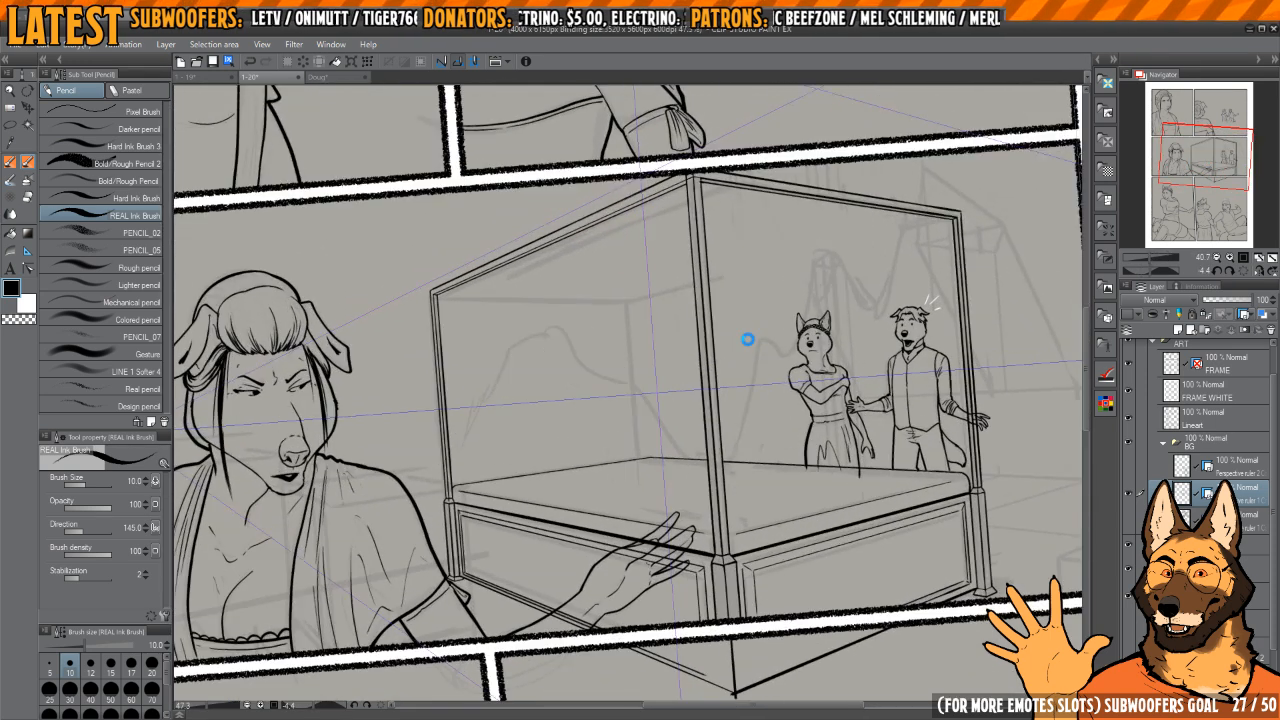
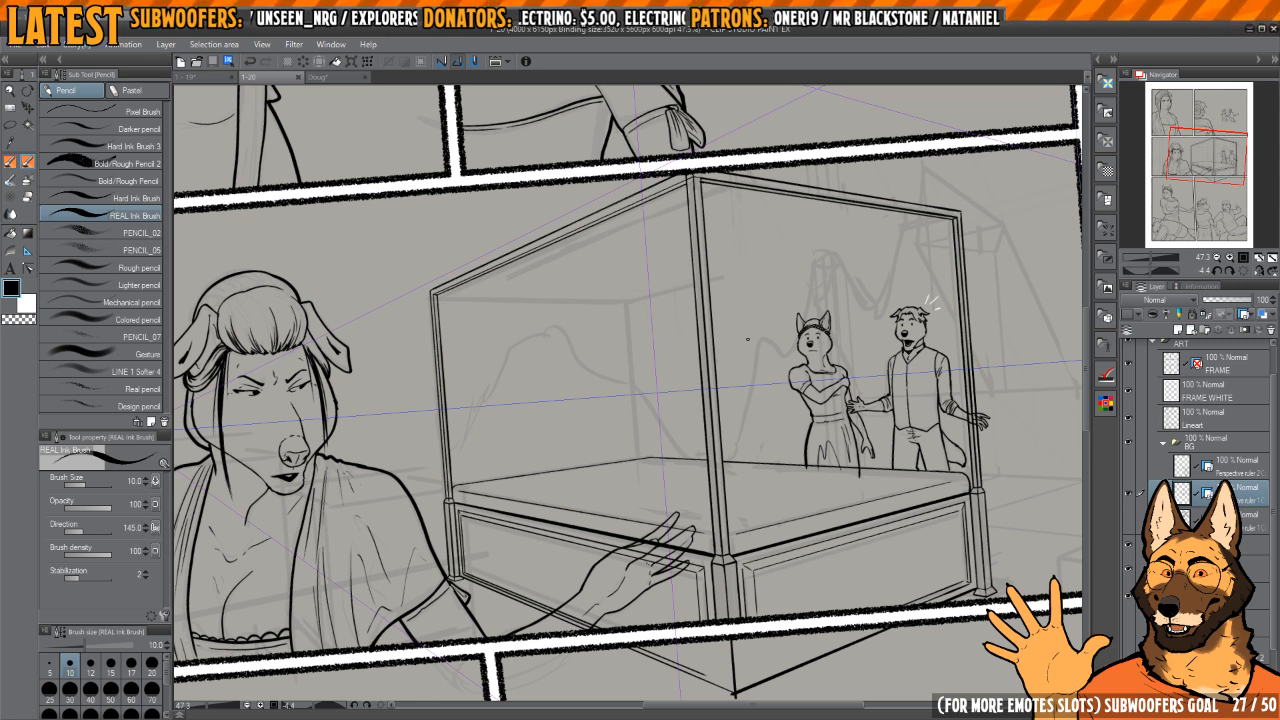
Step: Ink the first line of the bed canopy's rear top rail, starting at the far right-hand corner of the frame
{"action": "left_click", "coordinate": [1244, 270]}
{"action": "mouse_move", "coordinate": [892, 277]}
{"action": "left_mouse_down"}
{"action": "mouse_move", "coordinate": [852, 323]}
{"action": "mouse_move", "coordinate": [785, 235]}
{"action": "mouse_move", "coordinate": [732, 282]}
{"action": "mouse_move", "coordinate": [513, 645]}
{"action": "left_mouse_up"}
{"action": "scroll", "coordinate": [785, 235], "scroll_direction": "up", "scroll_amount": 3}
{"action": "left_click_drag", "start_coordinate": [539, 603], "coordinate": [546, 597]}
{"action": "left_click_drag", "start_coordinate": [737, 235], "coordinate": [720, 319]}
{"action": "scroll", "coordinate": [720, 319], "scroll_direction": "up", "scroll_amount": 3}
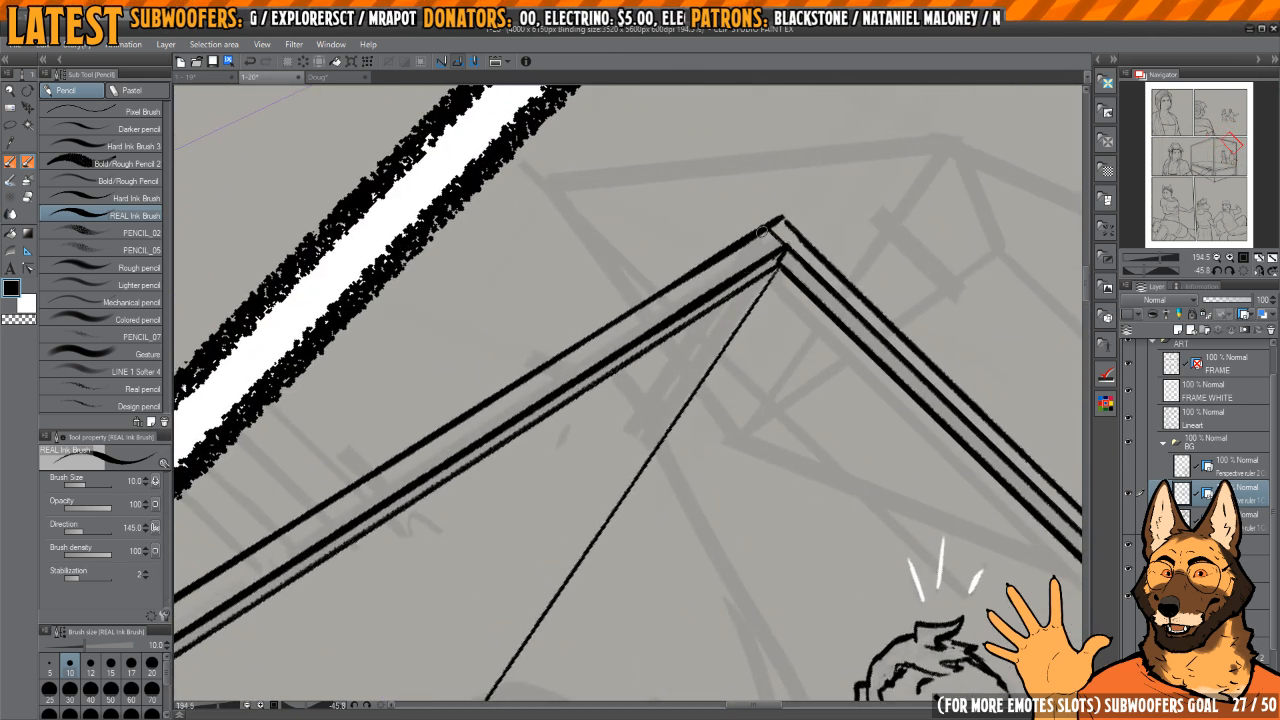
Step: Ink a second parallel line for the rear top rail and continue the rail past the front corner post
{"action": "mouse_move", "coordinate": [766, 232]}
{"action": "left_mouse_down"}
{"action": "mouse_move", "coordinate": [688, 346]}
{"action": "mouse_move", "coordinate": [605, 511]}
{"action": "mouse_move", "coordinate": [566, 546]}
{"action": "left_mouse_up"}
{"action": "key", "text": "ctrl+z"}
{"action": "left_click_drag", "start_coordinate": [598, 514], "coordinate": [688, 349]}
{"action": "scroll", "coordinate": [803, 197], "scroll_direction": "down", "scroll_amount": 3}
{"action": "key", "text": "ctrl+z"}
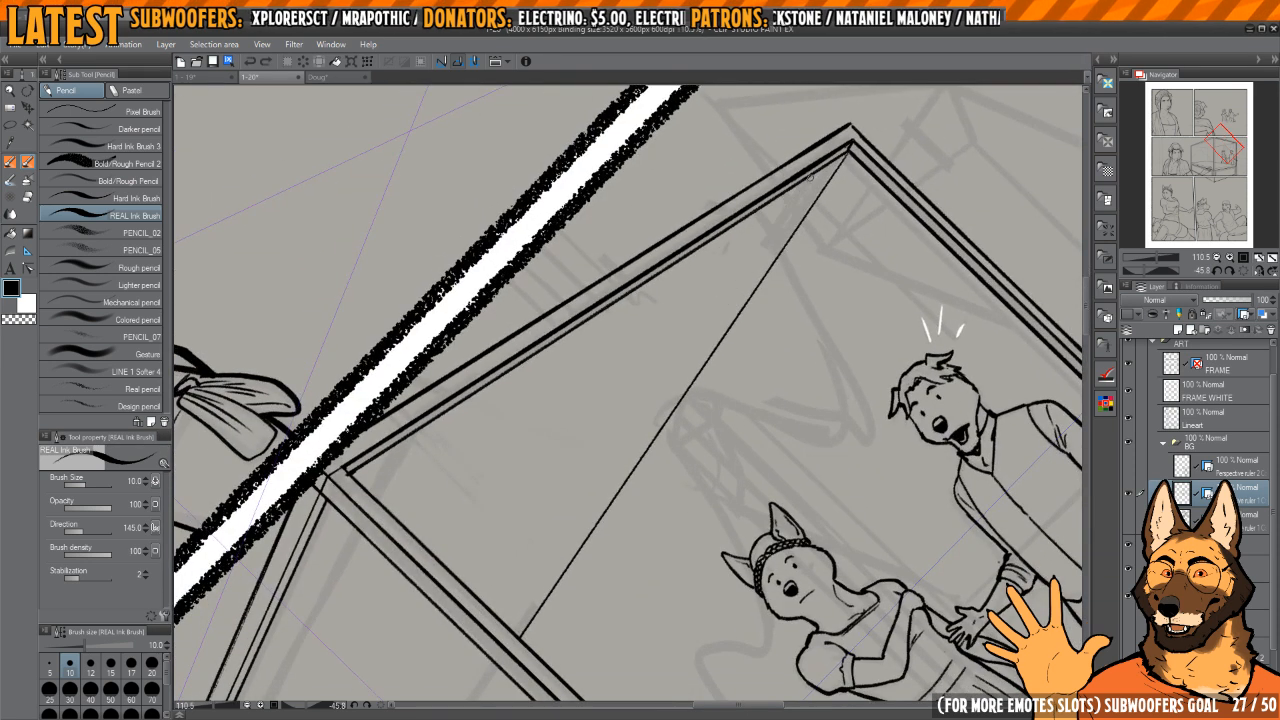
{"action": "mouse_move", "coordinate": [812, 176]}
{"action": "left_mouse_down"}
{"action": "mouse_move", "coordinate": [592, 554]}
{"action": "mouse_move", "coordinate": [522, 612]}
{"action": "mouse_move", "coordinate": [718, 289]}
{"action": "mouse_move", "coordinate": [625, 430]}
{"action": "left_mouse_up"}
{"action": "scroll", "coordinate": [718, 289], "scroll_direction": "up", "scroll_amount": 3}
{"action": "left_click_drag", "start_coordinate": [760, 251], "coordinate": [684, 367]}
{"action": "key", "text": "ctrl+z"}
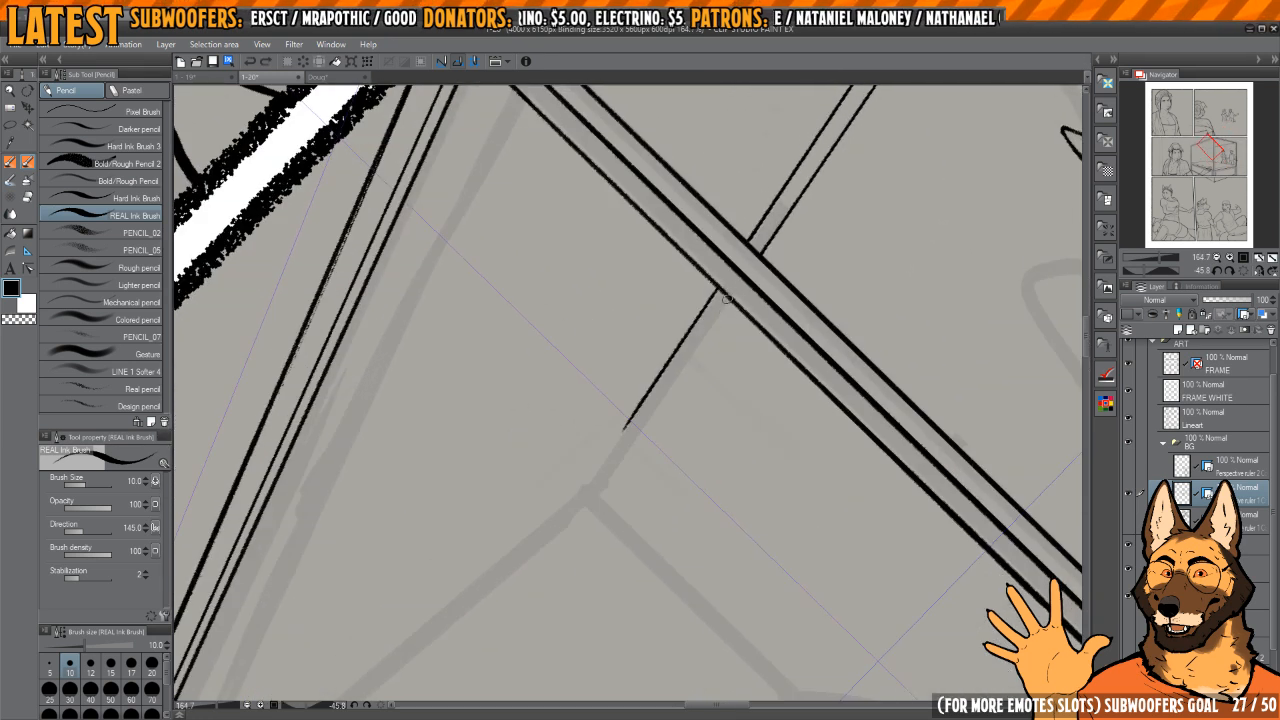
{"action": "mouse_move", "coordinate": [728, 297]}
{"action": "left_mouse_down"}
{"action": "mouse_move", "coordinate": [594, 502]}
{"action": "mouse_move", "coordinate": [660, 374]}
{"action": "mouse_move", "coordinate": [727, 317]}
{"action": "left_mouse_up"}
{"action": "scroll", "coordinate": [614, 503], "scroll_direction": "down", "scroll_amount": 4}
{"action": "scroll", "coordinate": [510, 525], "scroll_direction": "up", "scroll_amount": 2}
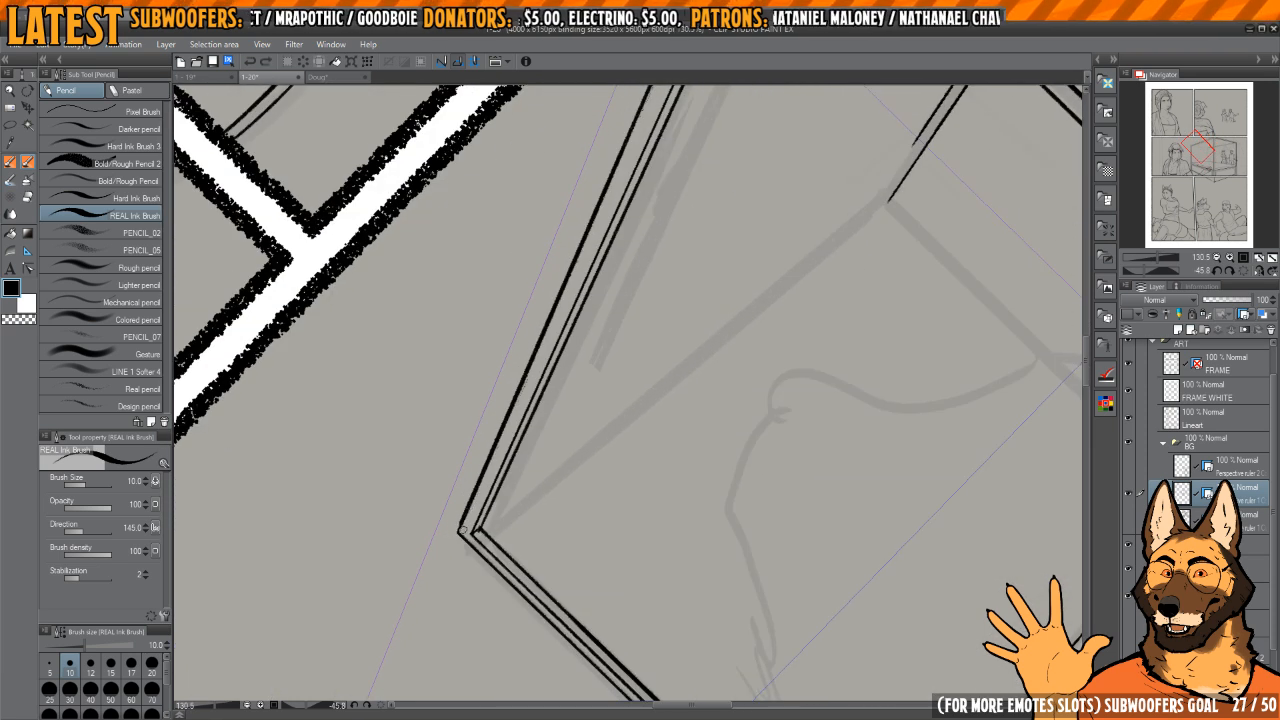
Step: Ink the upper edge of the canopy's far side rail from the left-hand corner toward the hidden back corner
{"action": "left_click_drag", "start_coordinate": [462, 533], "coordinate": [556, 452]}
{"action": "key", "text": "ctrl+z"}
{"action": "mouse_move", "coordinate": [490, 506]}
{"action": "left_mouse_down"}
{"action": "mouse_move", "coordinate": [649, 373]}
{"action": "mouse_move", "coordinate": [889, 212]}
{"action": "mouse_move", "coordinate": [703, 381]}
{"action": "left_mouse_up"}
{"action": "scroll", "coordinate": [703, 380], "scroll_direction": "down", "scroll_amount": 6}
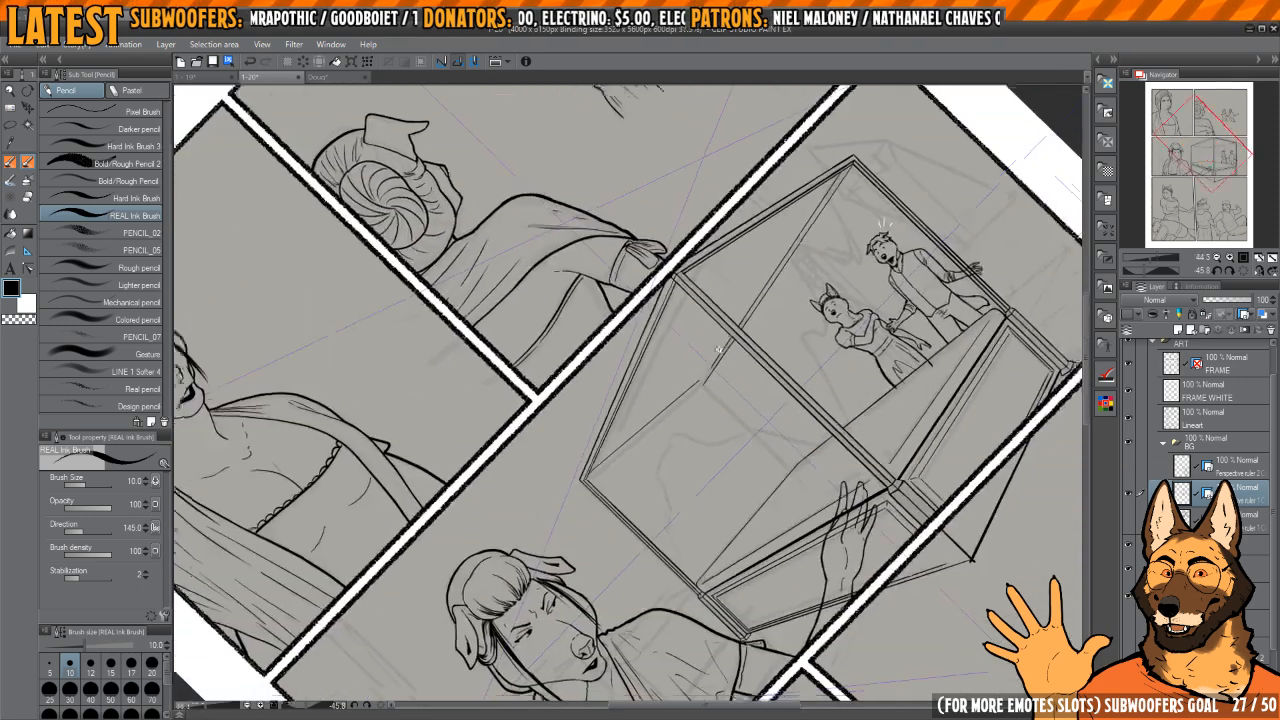
Step: Extend the shorter line of the rear rail so both lines reach the canopy's back corner
{"action": "scroll", "coordinate": [890, 135], "scroll_direction": "up", "scroll_amount": 6}
{"action": "scroll", "coordinate": [880, 120], "scroll_direction": "down", "scroll_amount": 6}
{"action": "scroll", "coordinate": [699, 358], "scroll_direction": "up", "scroll_amount": 6}
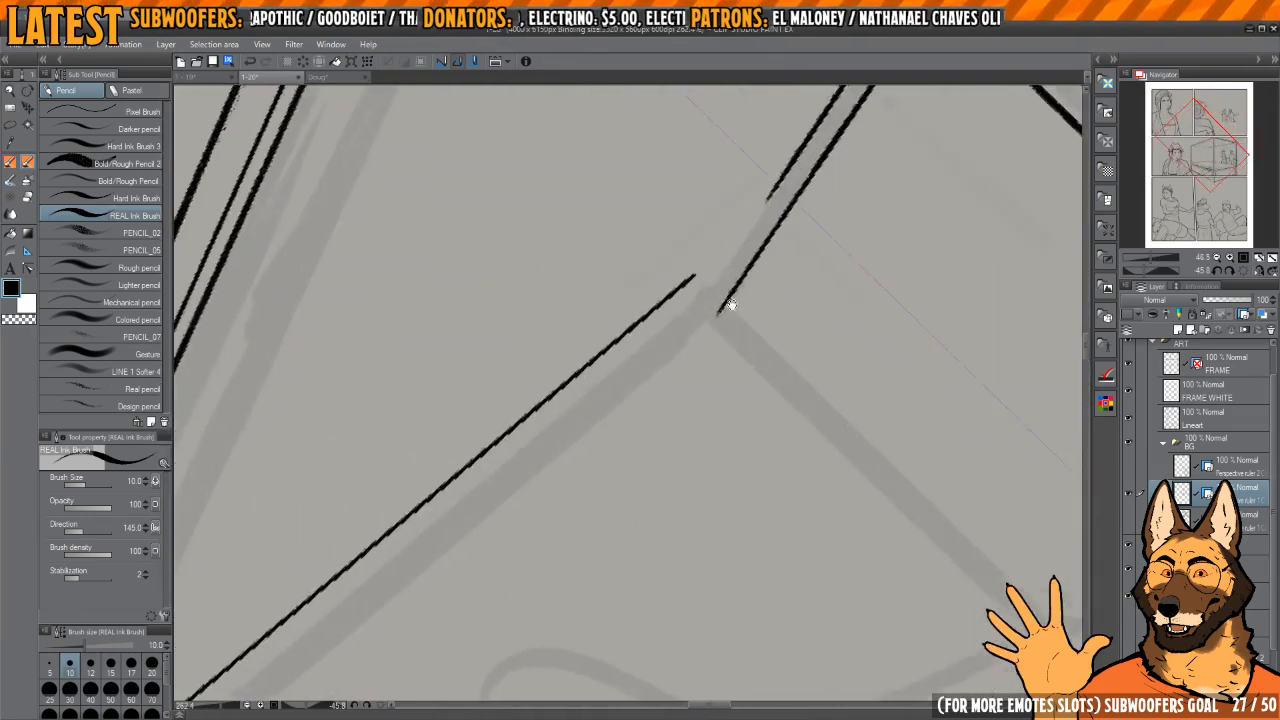
{"action": "scroll", "coordinate": [705, 370], "scroll_direction": "up", "scroll_amount": 2}
{"action": "left_click_drag", "start_coordinate": [681, 416], "coordinate": [648, 428]}
{"action": "left_click_drag", "start_coordinate": [723, 359], "coordinate": [709, 369]}
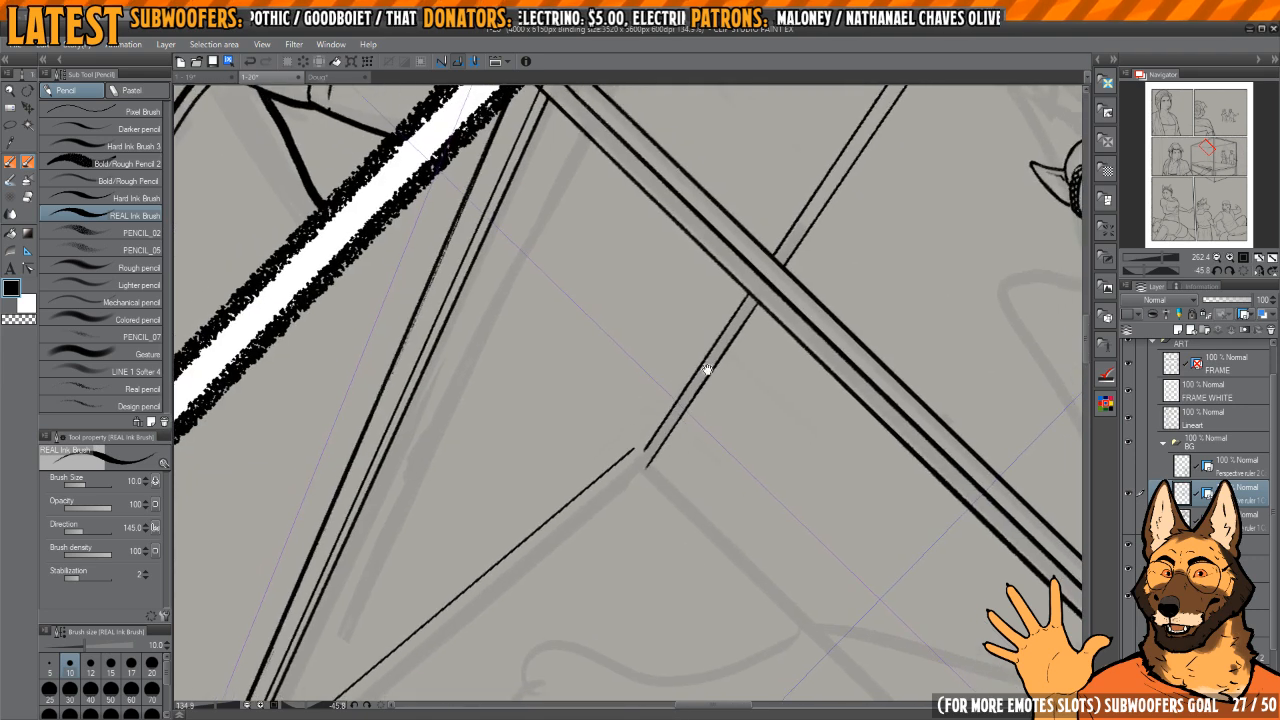
{"action": "left_click_drag", "start_coordinate": [655, 445], "coordinate": [709, 351]}
{"action": "scroll", "coordinate": [709, 351], "scroll_direction": "down", "scroll_amount": 5}
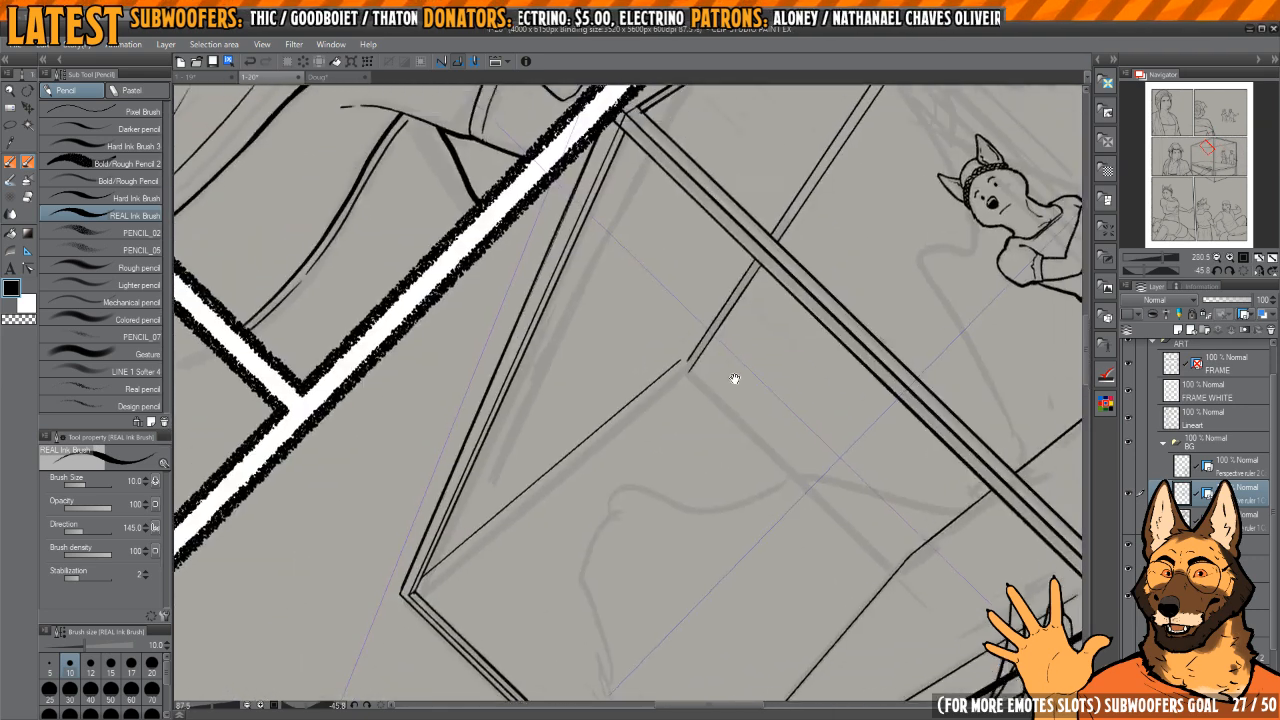
Step: Join the two rails' outer lines at the canopy's back corner and clean up the junction with transparent ink
{"action": "scroll", "coordinate": [734, 377], "scroll_direction": "up", "scroll_amount": 2}
{"action": "mouse_move", "coordinate": [735, 438]}
{"action": "left_mouse_down"}
{"action": "mouse_move", "coordinate": [734, 420]}
{"action": "mouse_move", "coordinate": [686, 494]}
{"action": "mouse_move", "coordinate": [721, 350]}
{"action": "mouse_move", "coordinate": [657, 383]}
{"action": "mouse_move", "coordinate": [608, 480]}
{"action": "mouse_move", "coordinate": [652, 431]}
{"action": "mouse_move", "coordinate": [690, 446]}
{"action": "mouse_move", "coordinate": [698, 384]}
{"action": "mouse_move", "coordinate": [671, 384]}
{"action": "mouse_move", "coordinate": [626, 476]}
{"action": "mouse_move", "coordinate": [663, 468]}
{"action": "mouse_move", "coordinate": [693, 398]}
{"action": "left_mouse_up"}
{"action": "scroll", "coordinate": [721, 350], "scroll_direction": "up", "scroll_amount": 4}
{"action": "scroll", "coordinate": [698, 381], "scroll_direction": "up", "scroll_amount": 4}
{"action": "key", "text": "c"}
{"action": "mouse_move", "coordinate": [716, 369]}
{"action": "left_mouse_down"}
{"action": "mouse_move", "coordinate": [811, 466]}
{"action": "mouse_move", "coordinate": [798, 482]}
{"action": "left_mouse_up"}
{"action": "scroll", "coordinate": [755, 530], "scroll_direction": "down", "scroll_amount": 5}
{"action": "mouse_move", "coordinate": [750, 540]}
{"action": "left_mouse_down"}
{"action": "mouse_move", "coordinate": [694, 291]}
{"action": "mouse_move", "coordinate": [723, 291]}
{"action": "left_mouse_up"}
{"action": "key", "text": "c"}
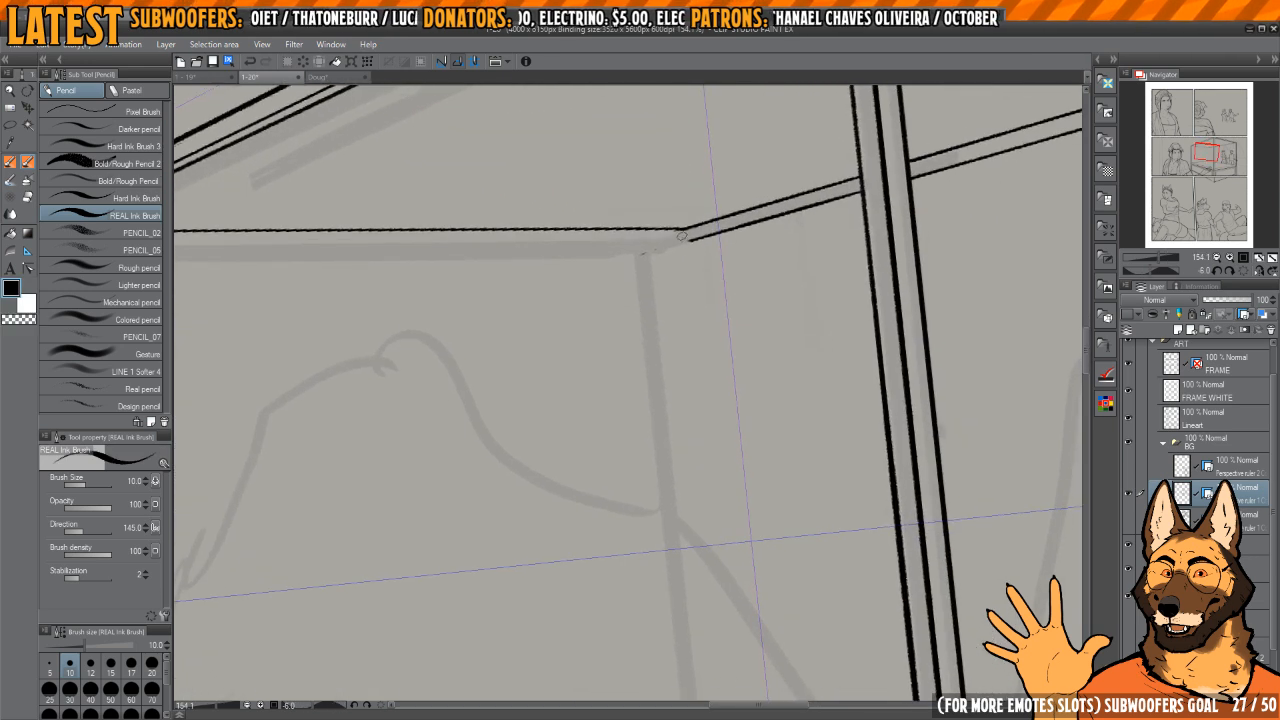
Step: Ink the back post's vertical edge down from the canopy corner and erase the excess line ends at the junction
{"action": "left_click_drag", "start_coordinate": [682, 234], "coordinate": [716, 512]}
{"action": "scroll", "coordinate": [682, 236], "scroll_direction": "down", "scroll_amount": 3}
{"action": "key", "text": "ctrl+z"}
{"action": "left_click_drag", "start_coordinate": [682, 234], "coordinate": [719, 552]}
{"action": "scroll", "coordinate": [715, 237], "scroll_direction": "up", "scroll_amount": 4}
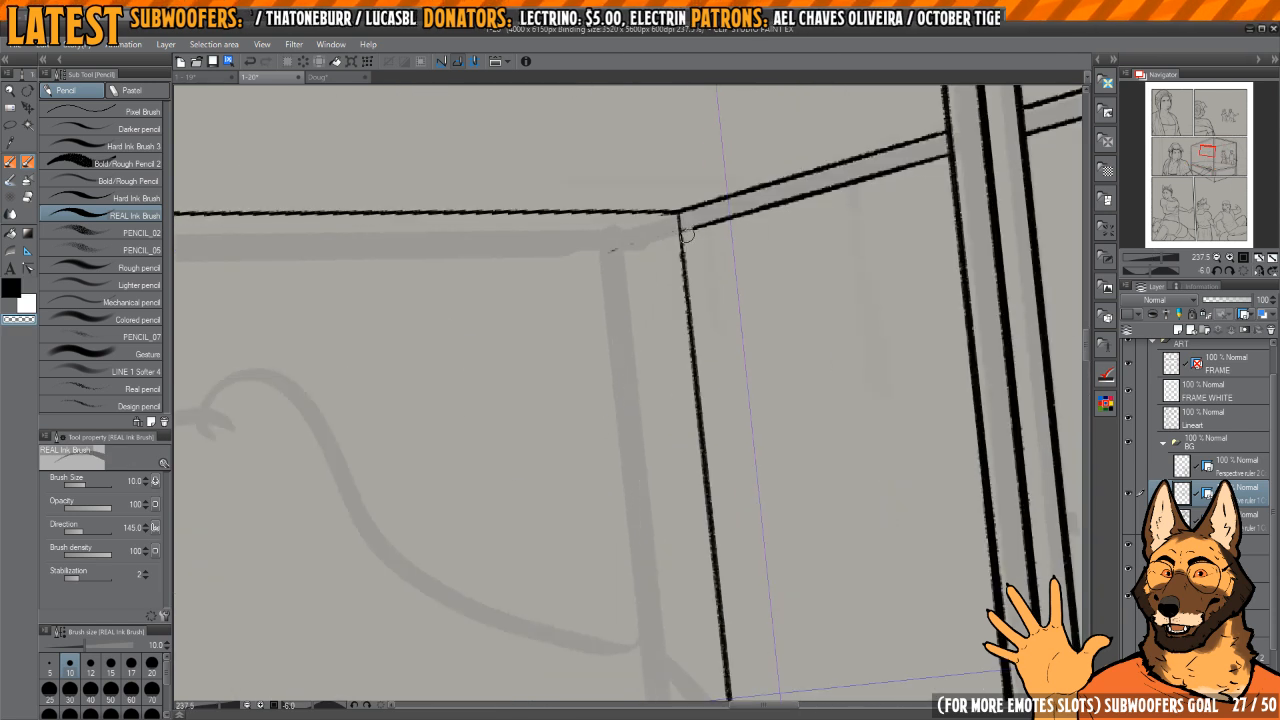
{"action": "key", "text": "e"}
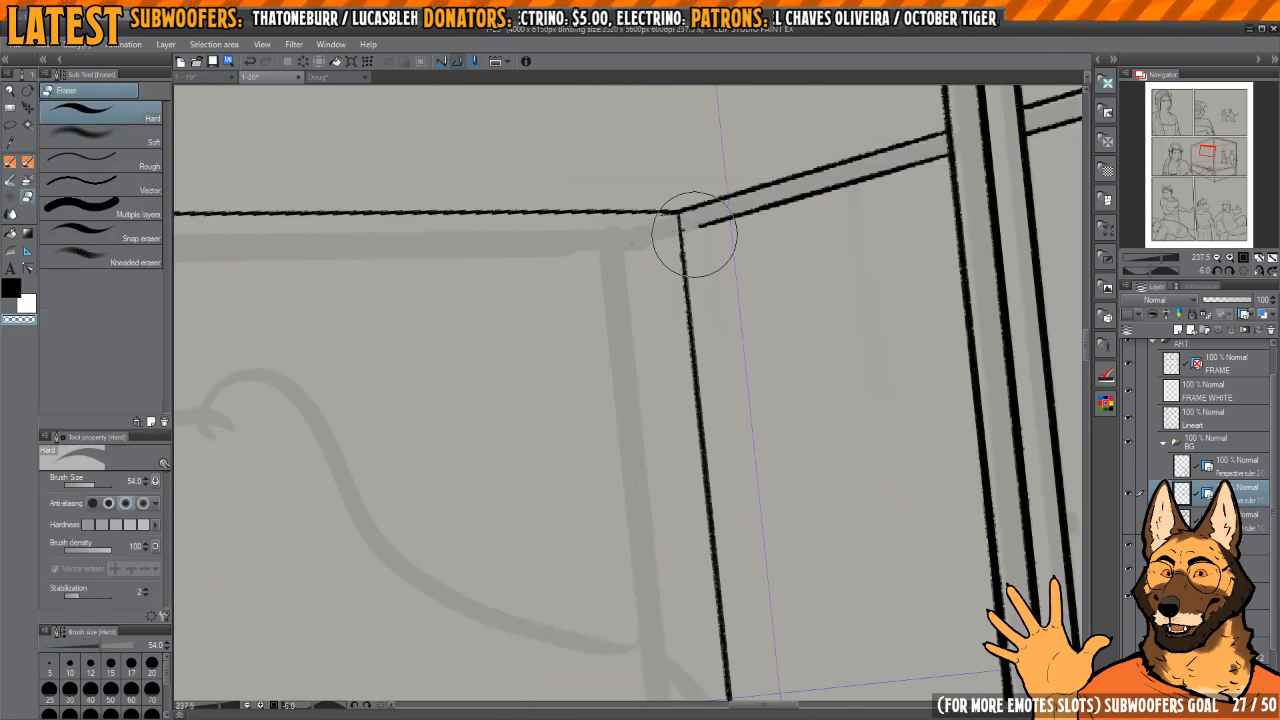
{"action": "key", "text": "p"}
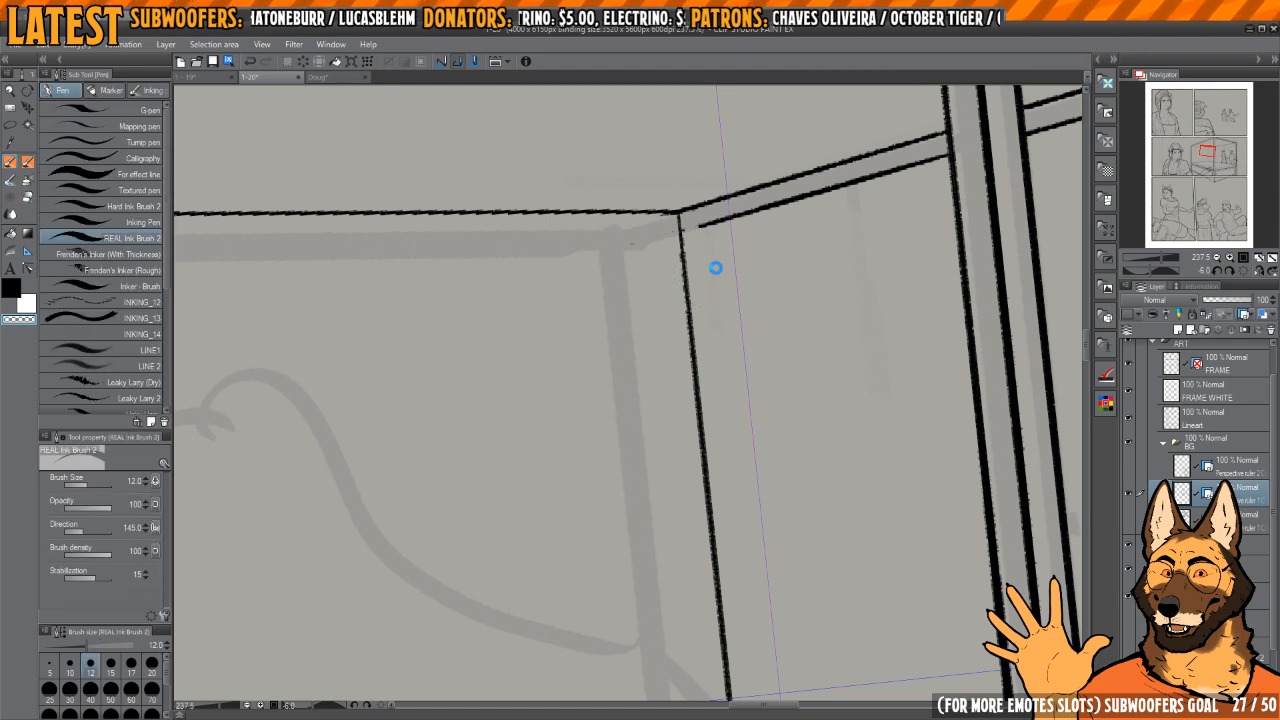
Step: Switch to the 1-19 page and bring its large bedroom panel into view for reference
{"action": "key", "text": "ctrl+shift+Tab"}
{"action": "left_click_drag", "start_coordinate": [903, 397], "coordinate": [800, 446]}
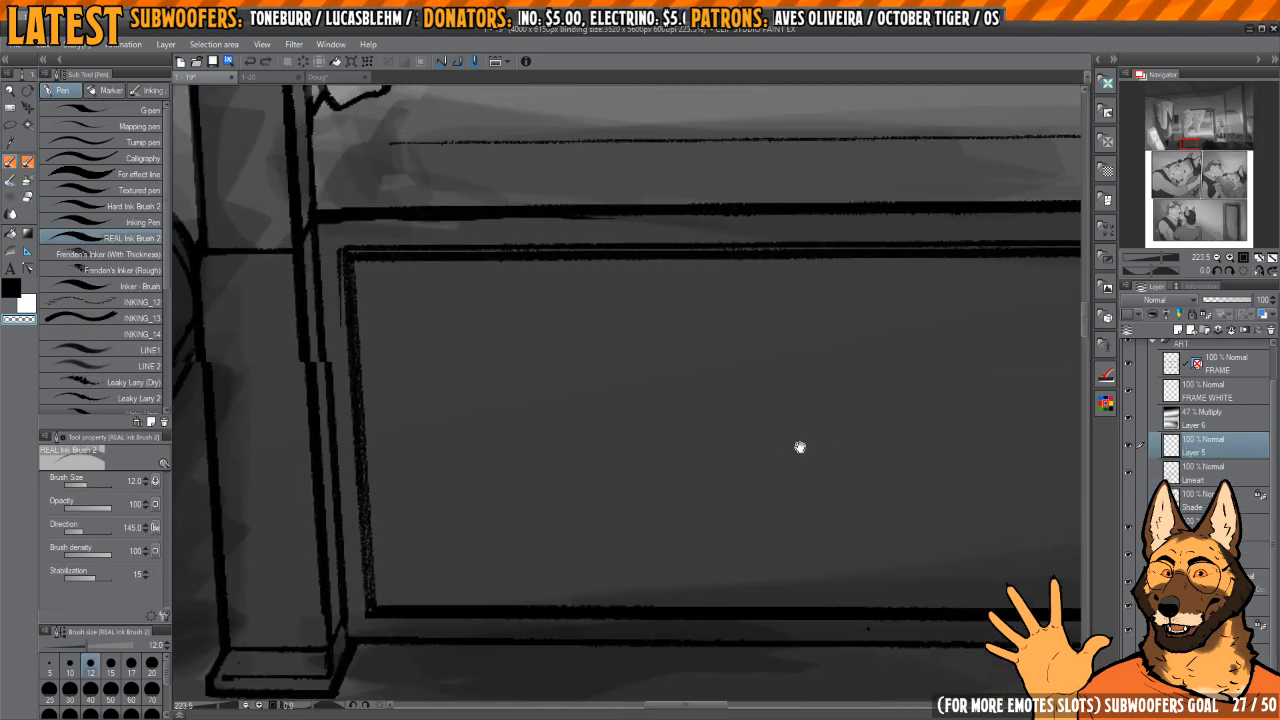
{"action": "scroll", "coordinate": [800, 446], "scroll_direction": "down", "scroll_amount": 7}
{"action": "scroll", "coordinate": [803, 474], "scroll_direction": "down", "scroll_amount": 3}
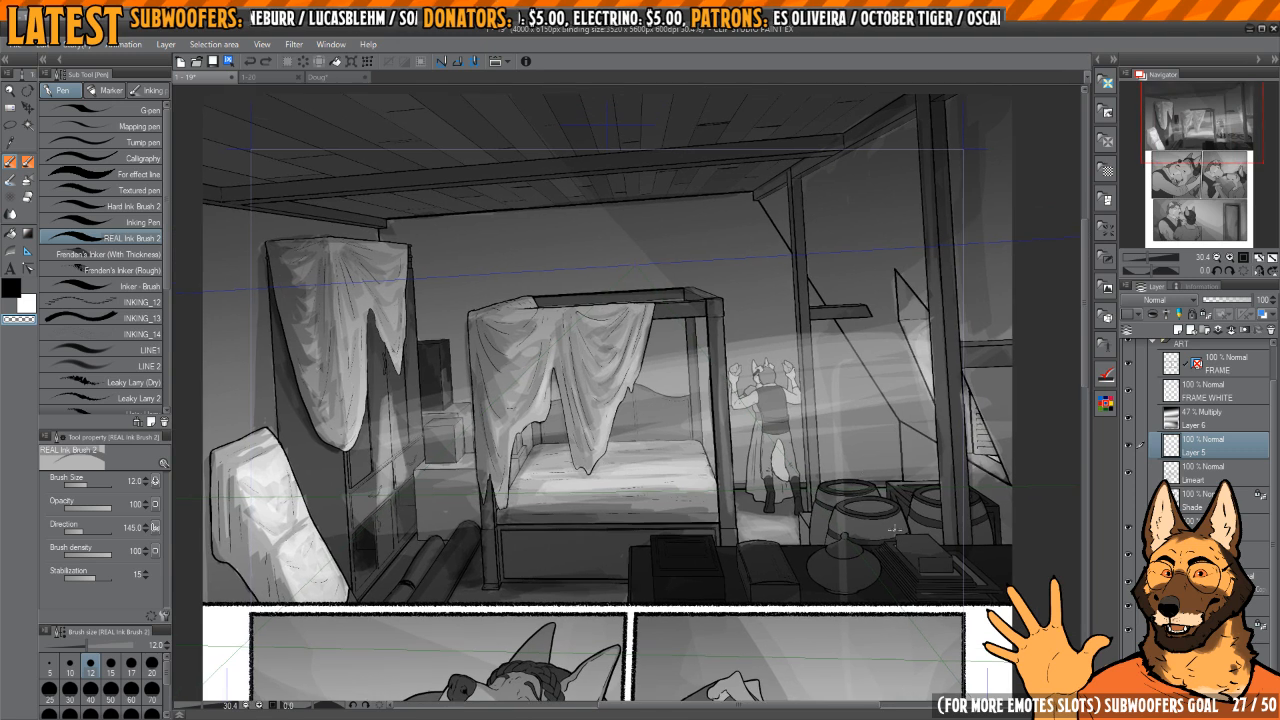
{"action": "left_click_drag", "start_coordinate": [866, 346], "coordinate": [874, 371]}
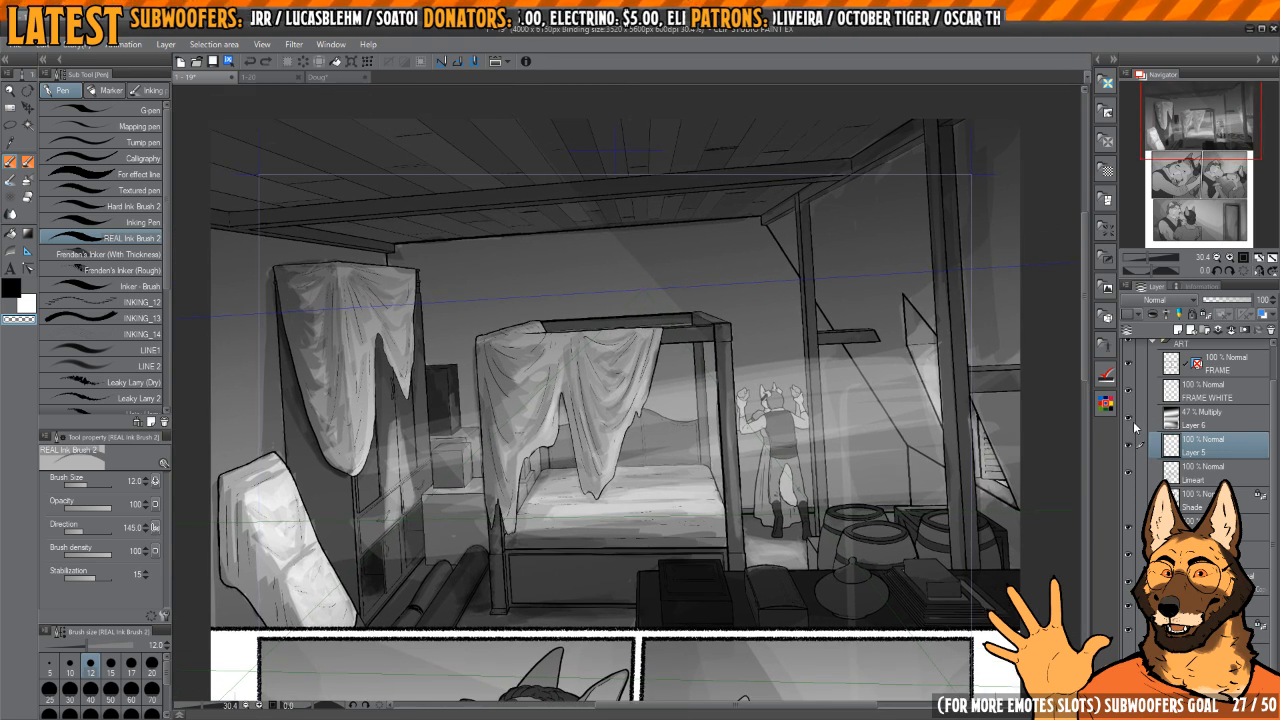
Step: Hide the Multiply layer Layer 6 and Layer 5 above the bedroom panel, checking the layers beneath them
{"action": "left_click", "coordinate": [1128, 421]}
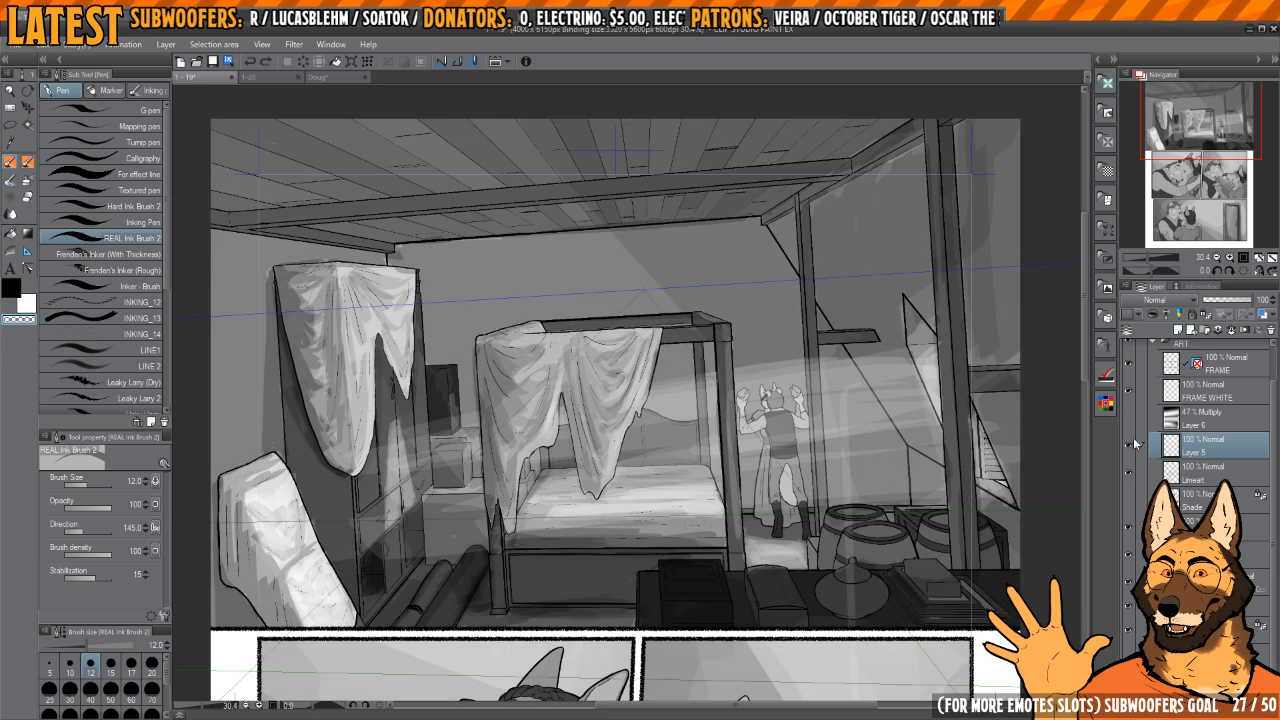
{"action": "left_click", "coordinate": [1134, 441]}
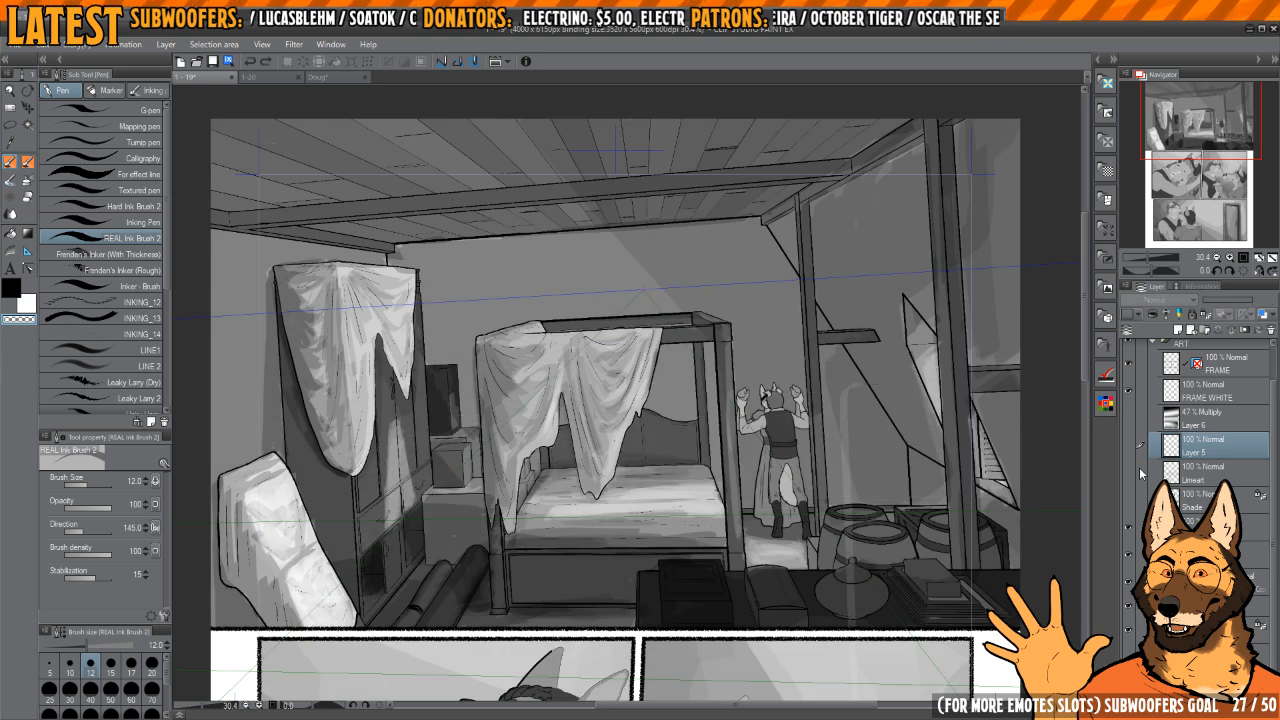
{"action": "left_click", "coordinate": [1128, 474]}
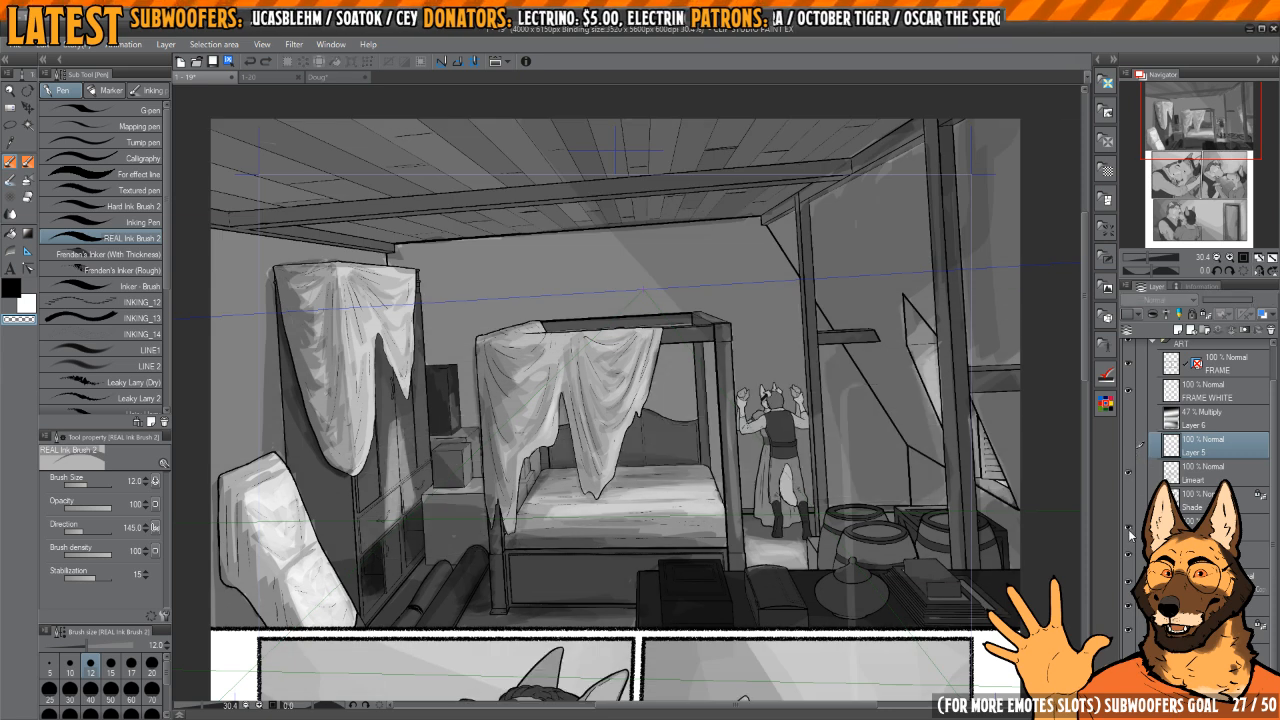
{"action": "left_click", "coordinate": [1128, 529]}
{"action": "left_click", "coordinate": [1128, 529]}
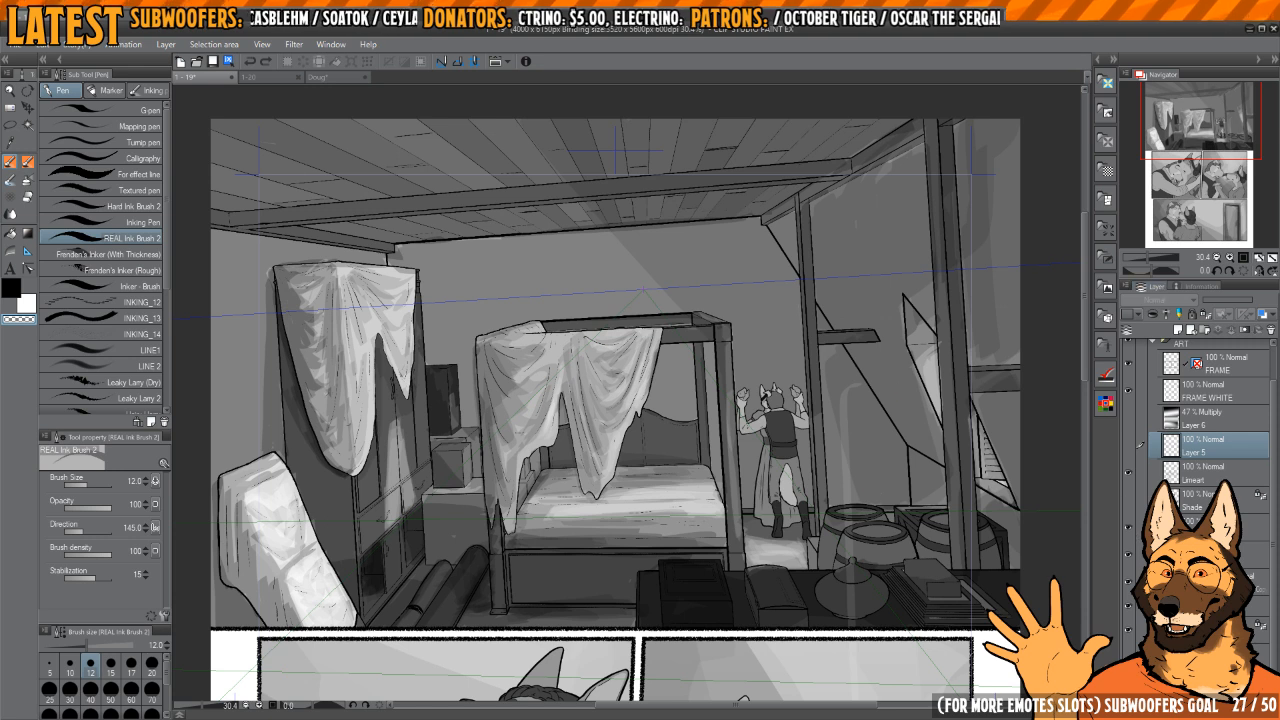
{"action": "left_click", "coordinate": [1129, 556]}
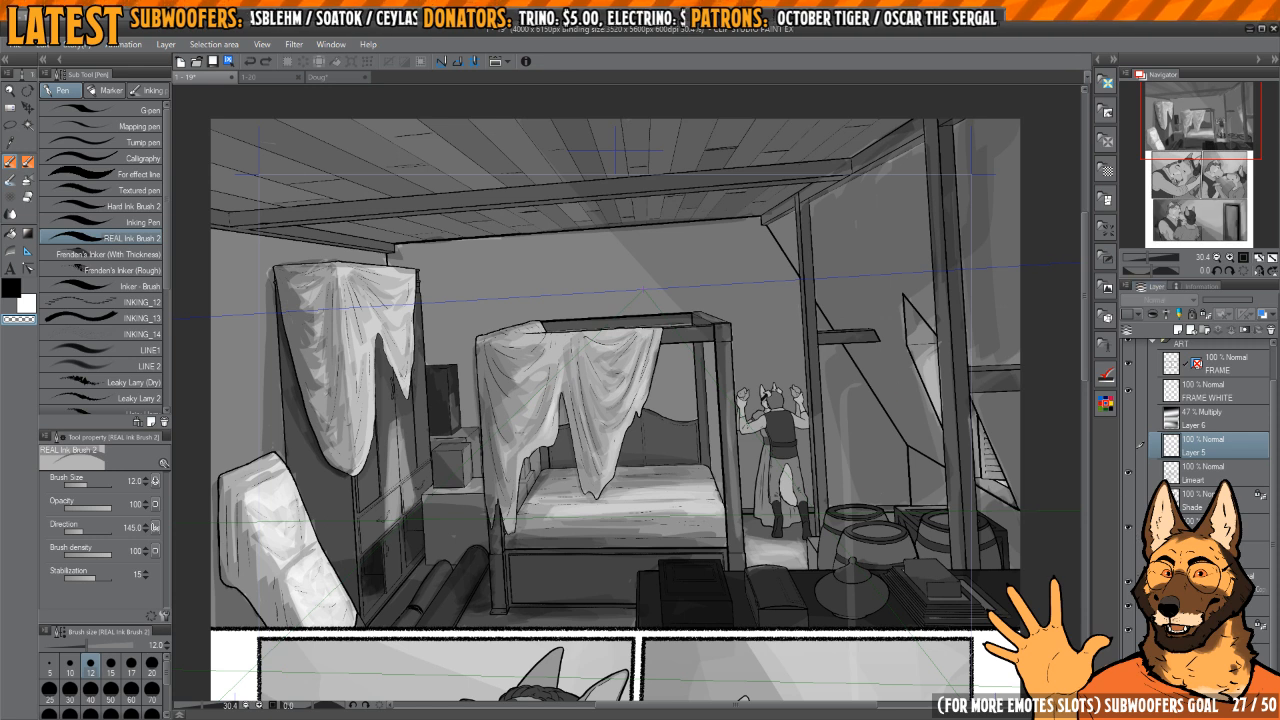
Step: Hide the bedroom background's shading and flat colours, toggling the colours on and off to compare them with the line art
{"action": "left_click", "coordinate": [1130, 628]}
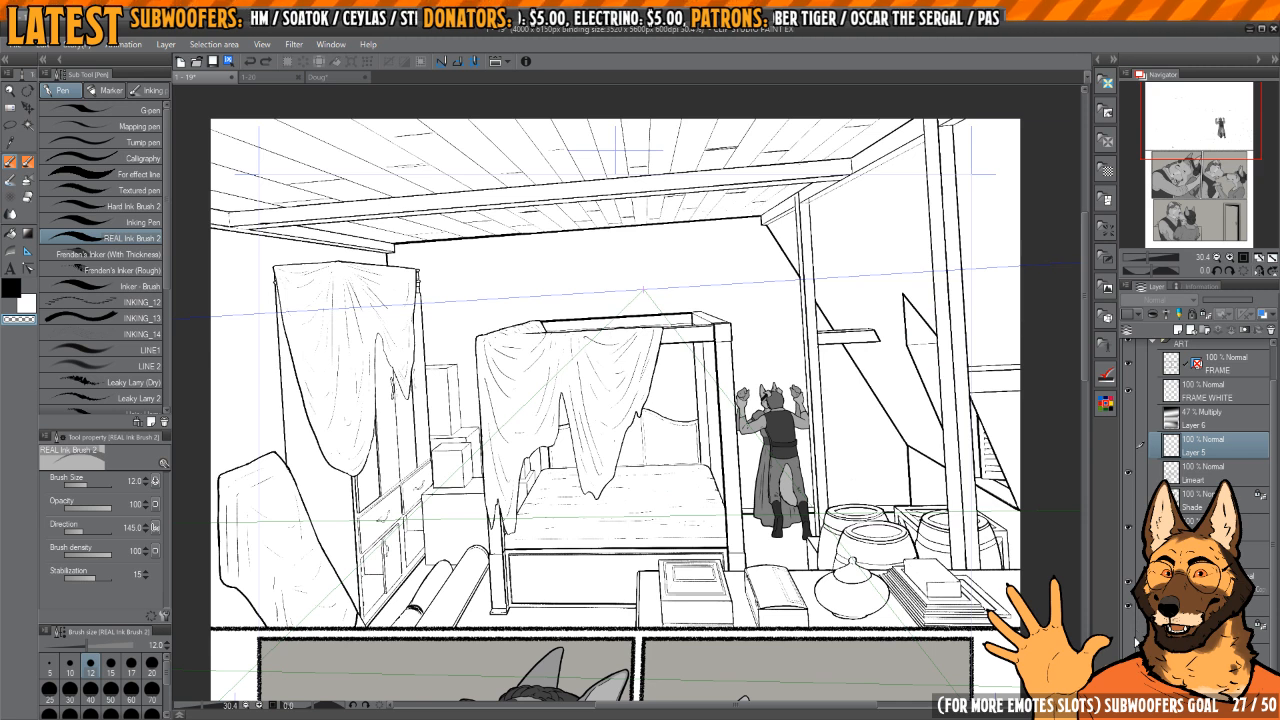
{"action": "left_click", "coordinate": [1130, 650]}
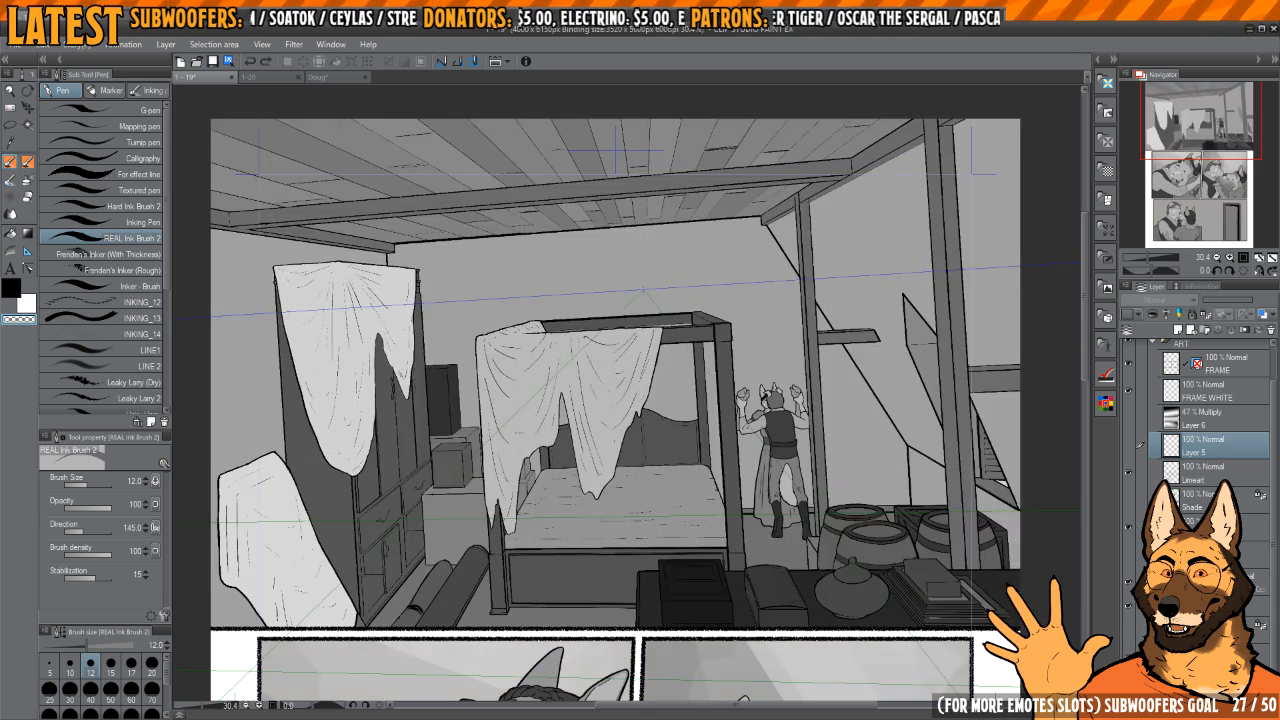
{"action": "left_click", "coordinate": [1130, 651]}
{"action": "left_click", "coordinate": [1130, 650]}
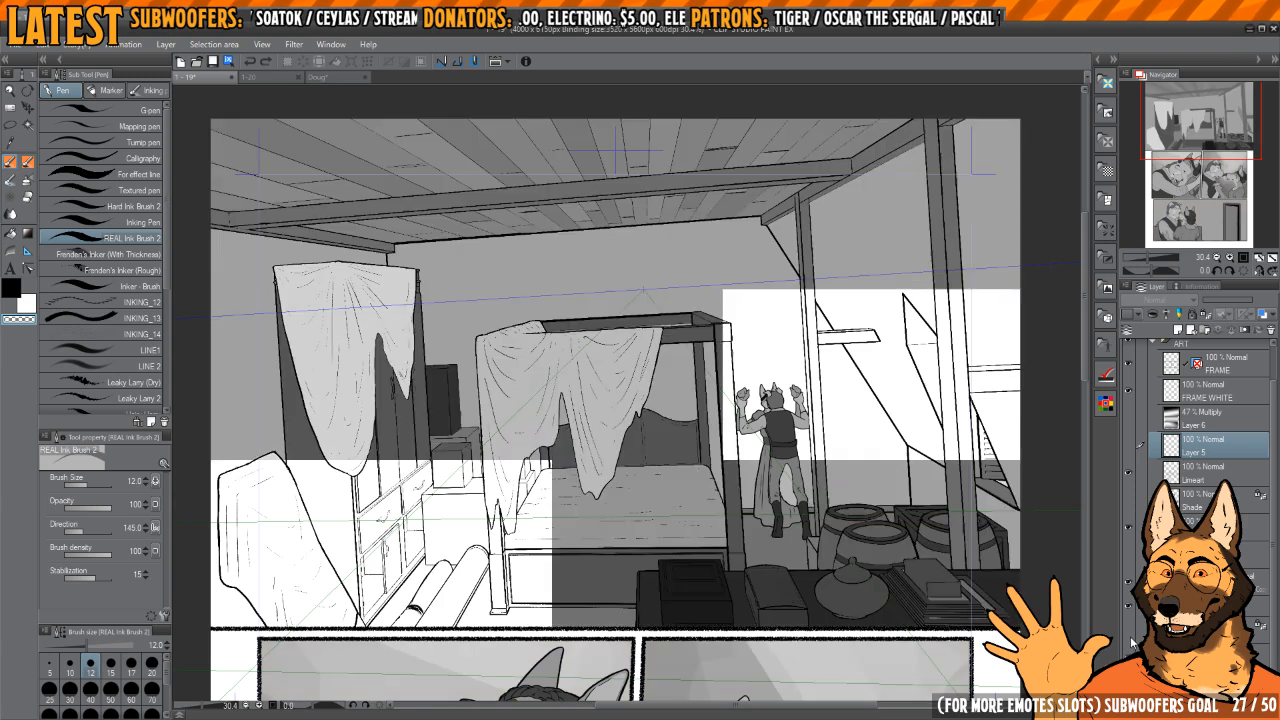
{"action": "left_click", "coordinate": [1130, 650]}
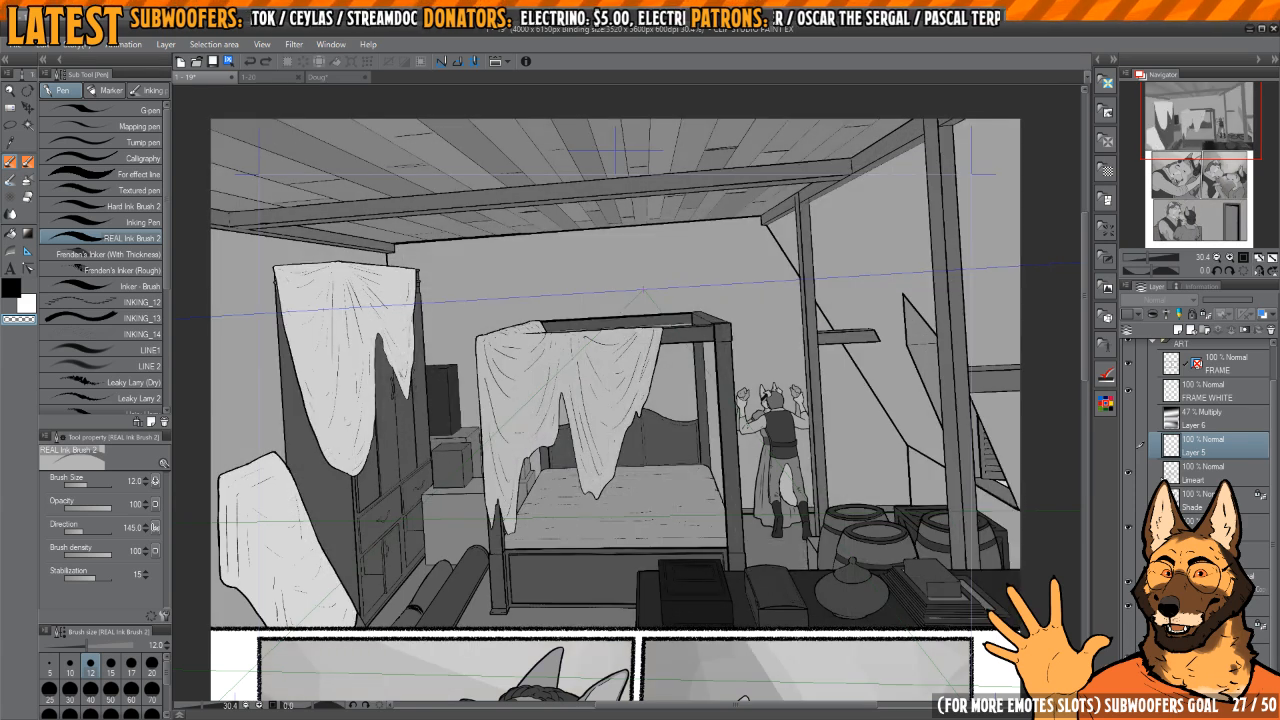
{"action": "left_click", "coordinate": [1130, 650]}
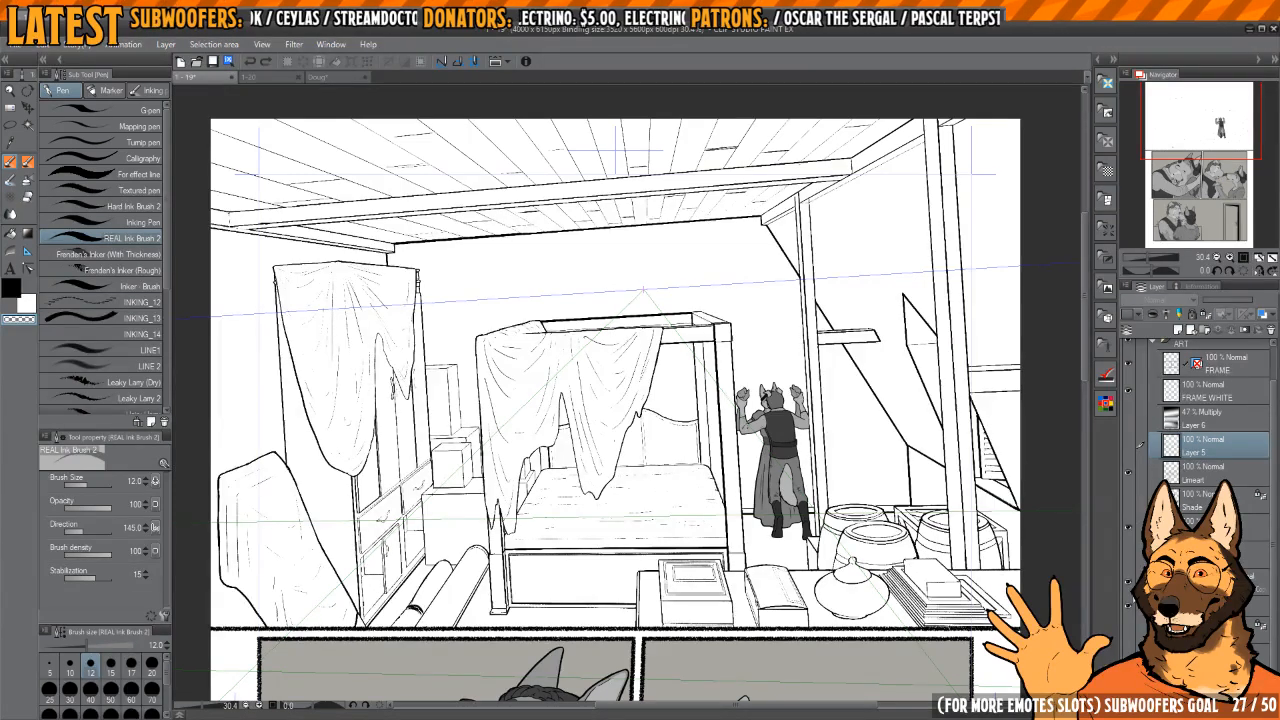
Step: Hide the Level Correction layer and the background line-art layers below it in the bedroom panel
{"action": "left_click", "coordinate": [1129, 583]}
{"action": "left_click", "coordinate": [1129, 583]}
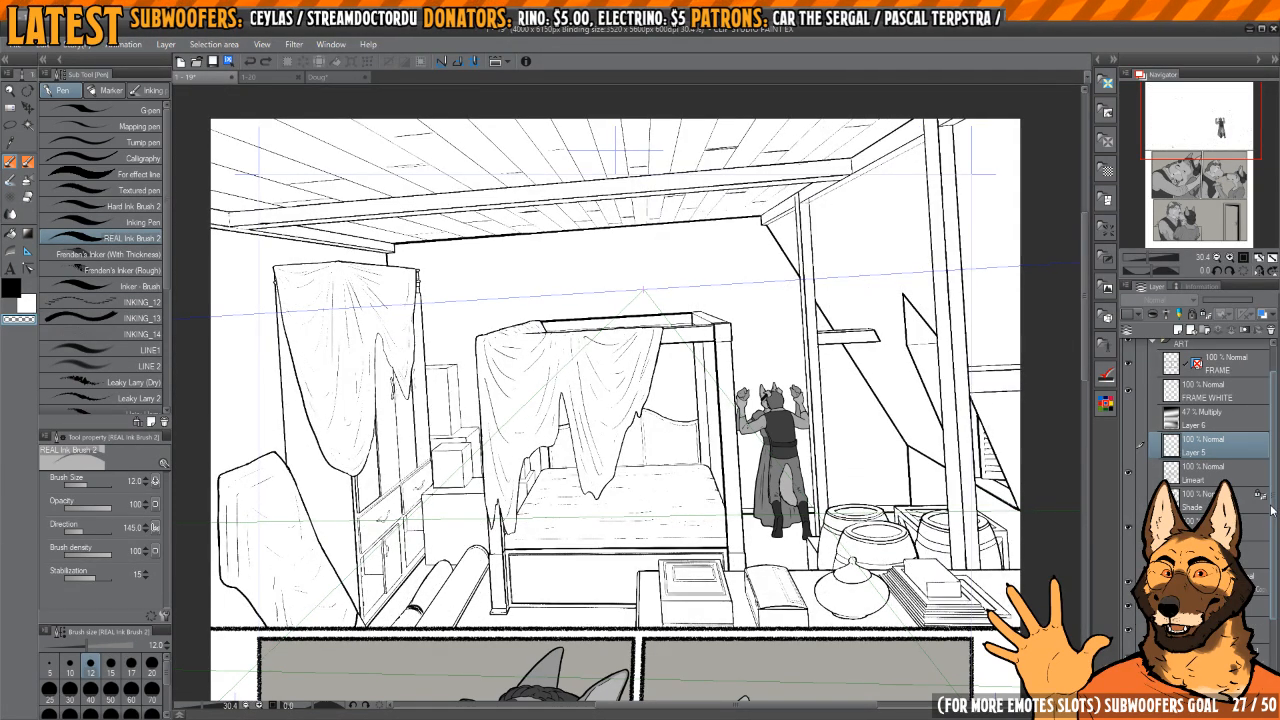
{"action": "scroll", "coordinate": [1275, 568], "scroll_direction": "down", "scroll_amount": 2}
{"action": "scroll", "coordinate": [1275, 568], "scroll_direction": "down", "scroll_amount": 2}
{"action": "left_click", "coordinate": [1129, 459]}
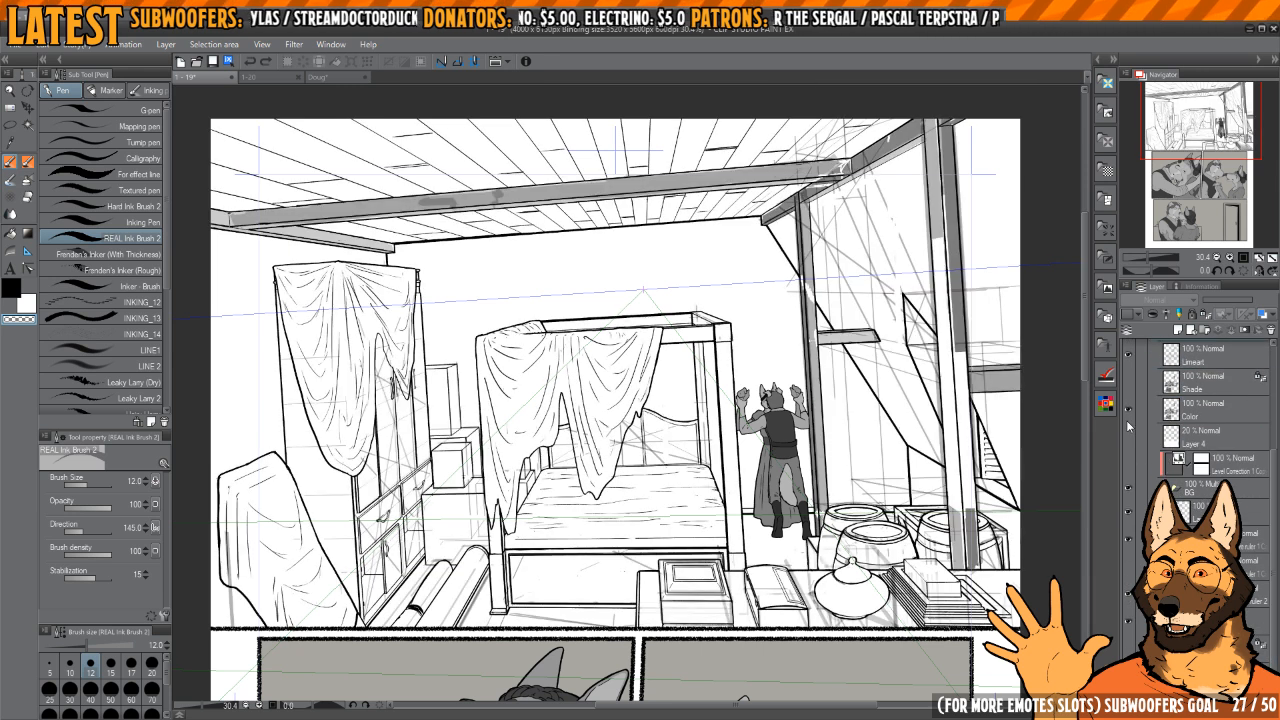
{"action": "left_click_drag", "start_coordinate": [1128, 512], "coordinate": [1128, 636]}
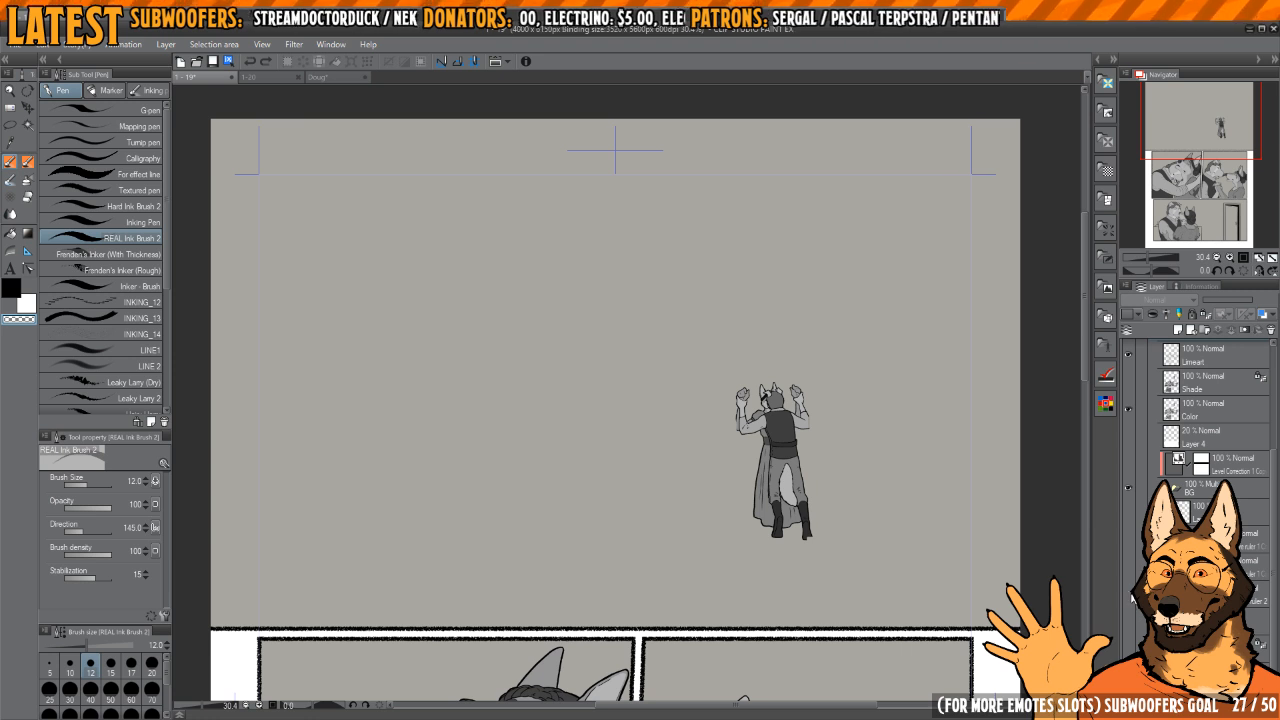
Step: Toggle the background's perspective-ruler layers individually to compare the bed and wardrobe lines with the draped cloth
{"action": "left_click", "coordinate": [1129, 572]}
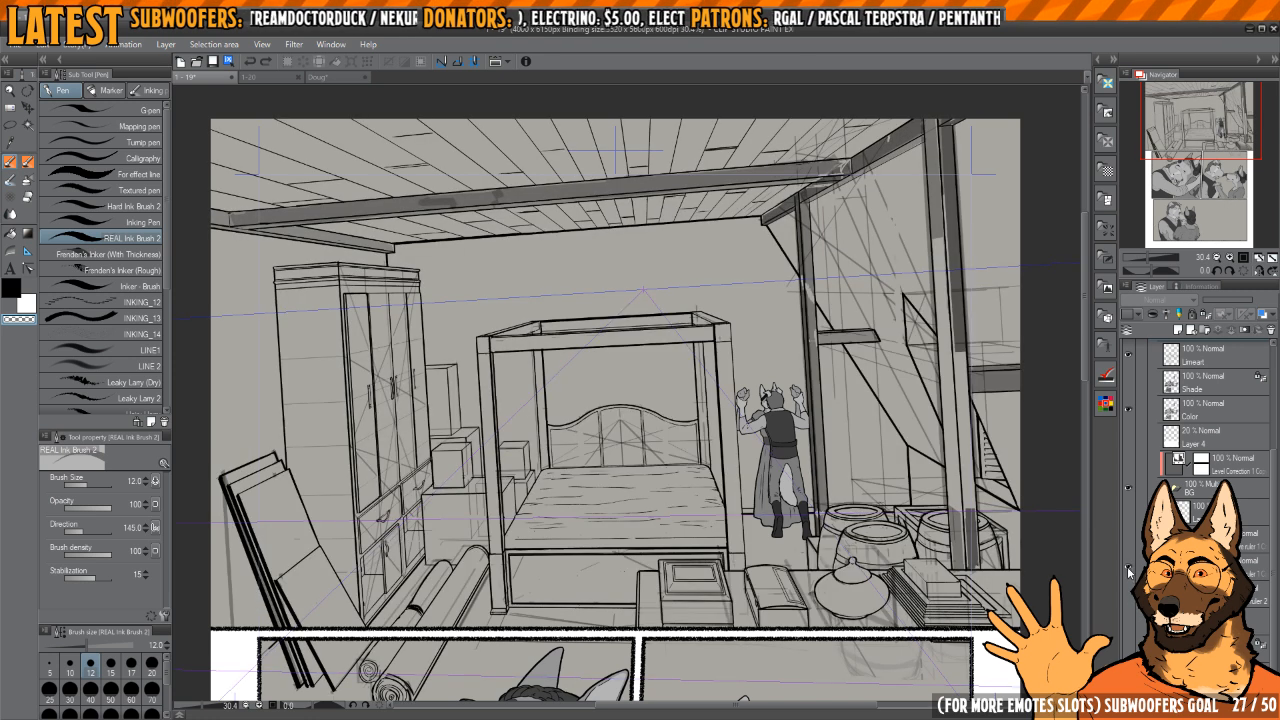
{"action": "left_click", "coordinate": [1128, 552]}
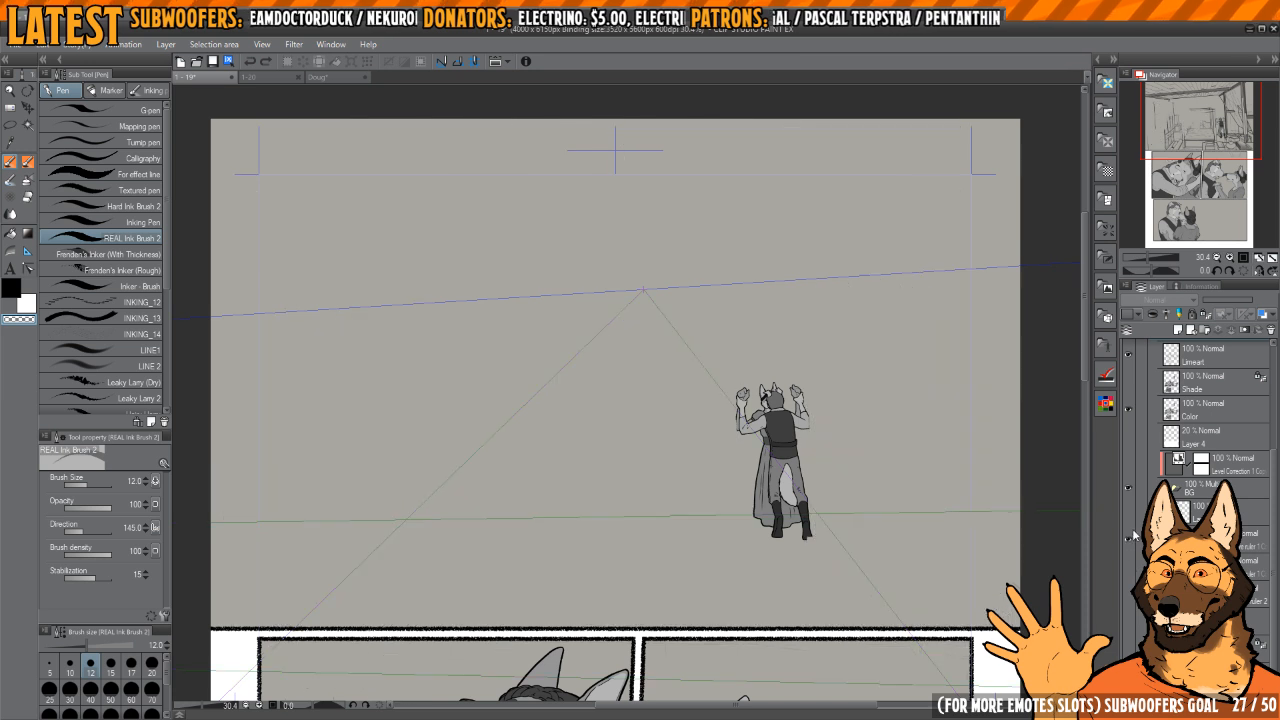
{"action": "left_click", "coordinate": [1129, 561]}
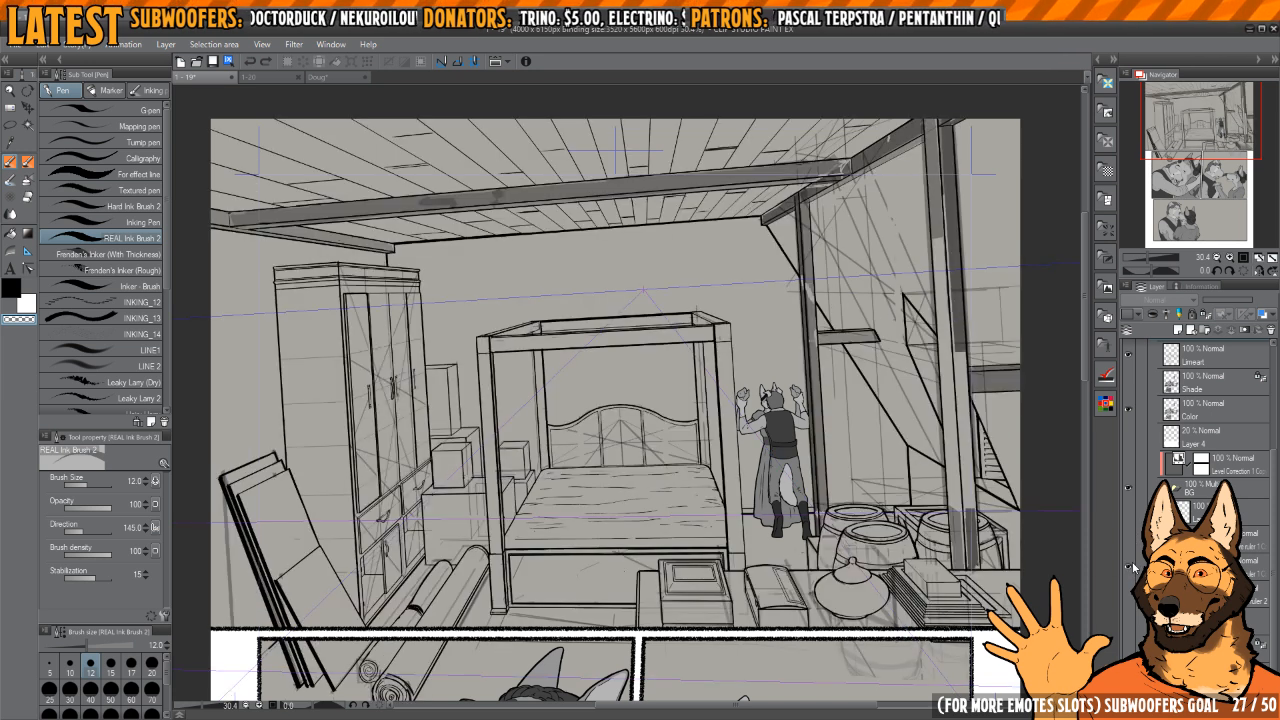
{"action": "left_click", "coordinate": [1129, 516]}
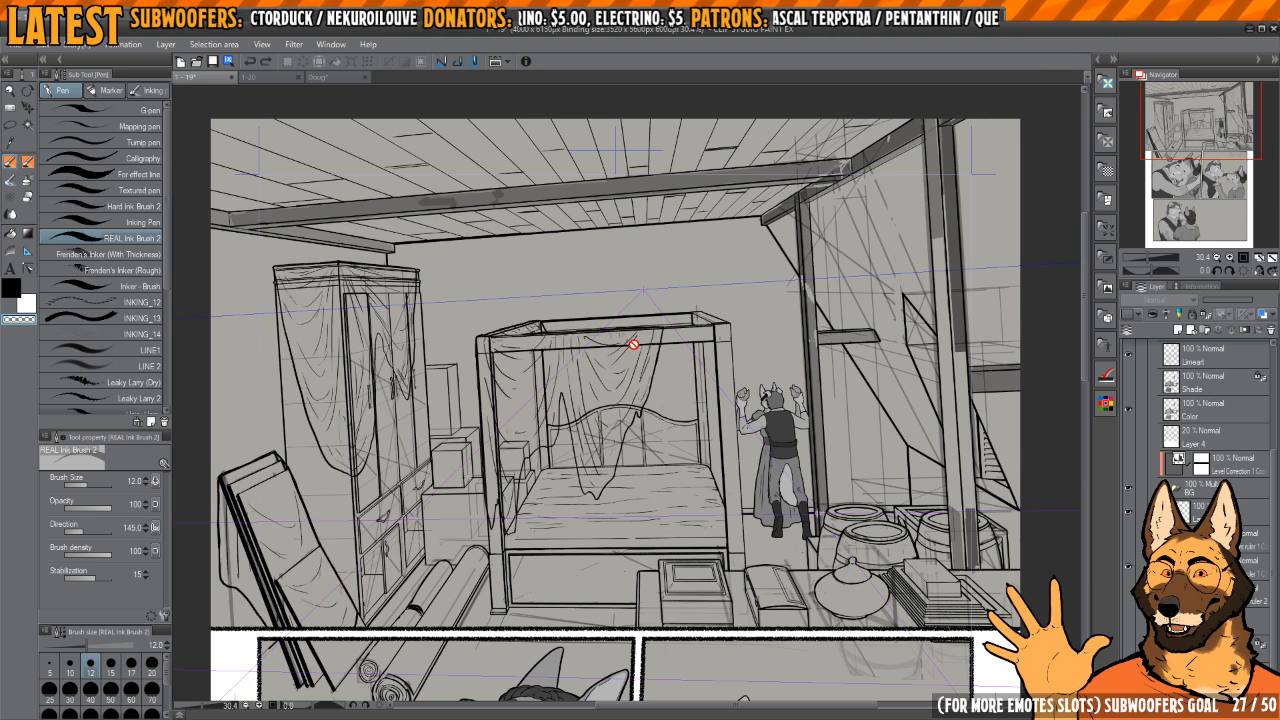
{"action": "scroll", "coordinate": [633, 344], "scroll_direction": "up", "scroll_amount": 3}
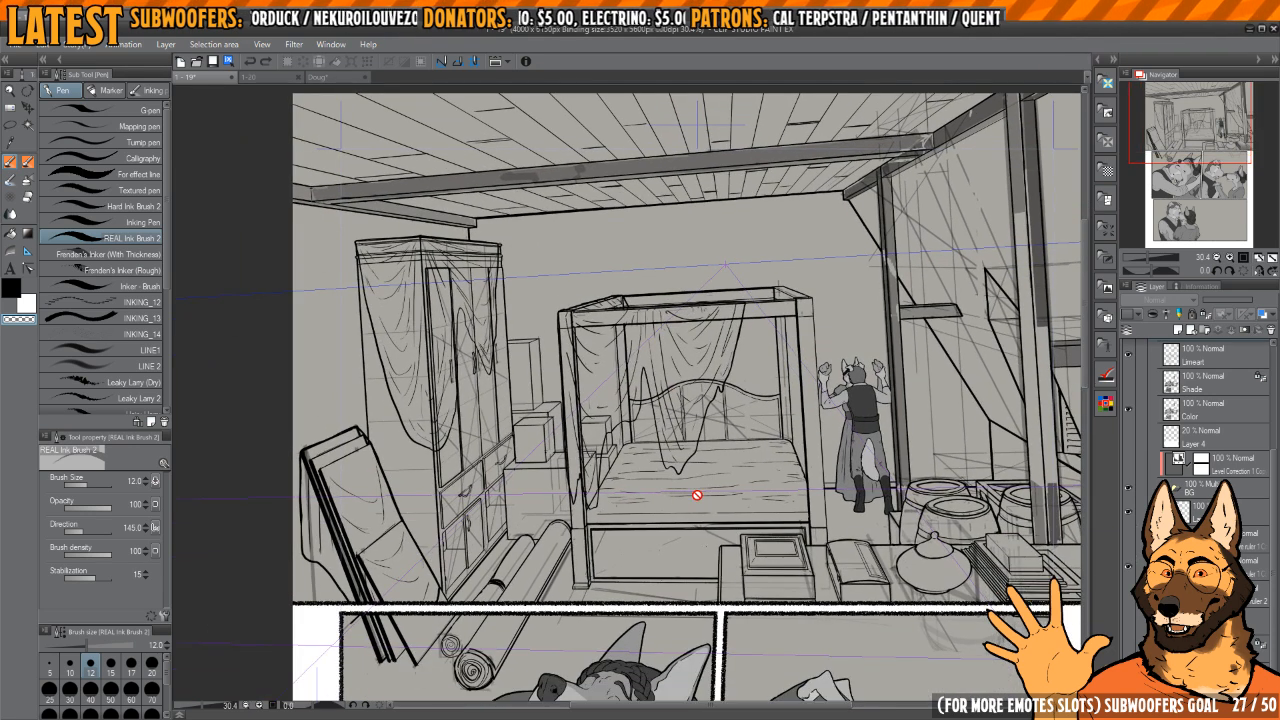
{"action": "scroll", "coordinate": [742, 437], "scroll_direction": "up", "scroll_amount": 1}
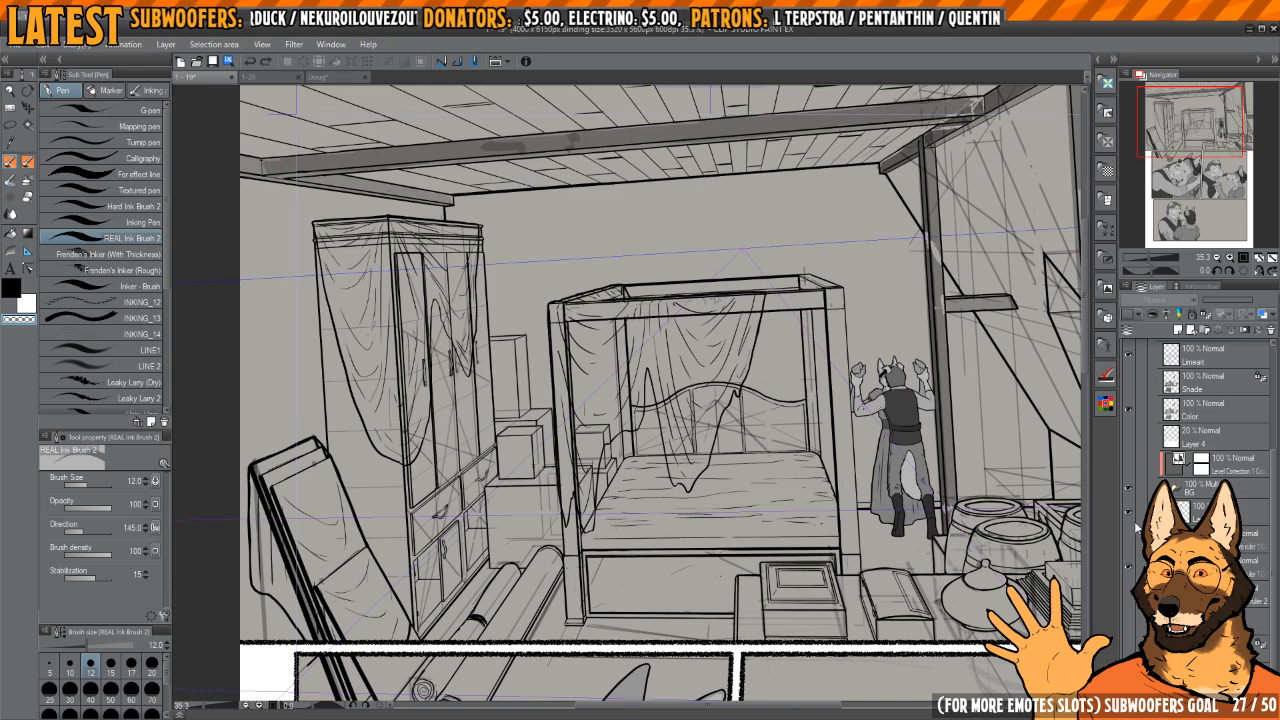
{"action": "left_click", "coordinate": [1132, 552]}
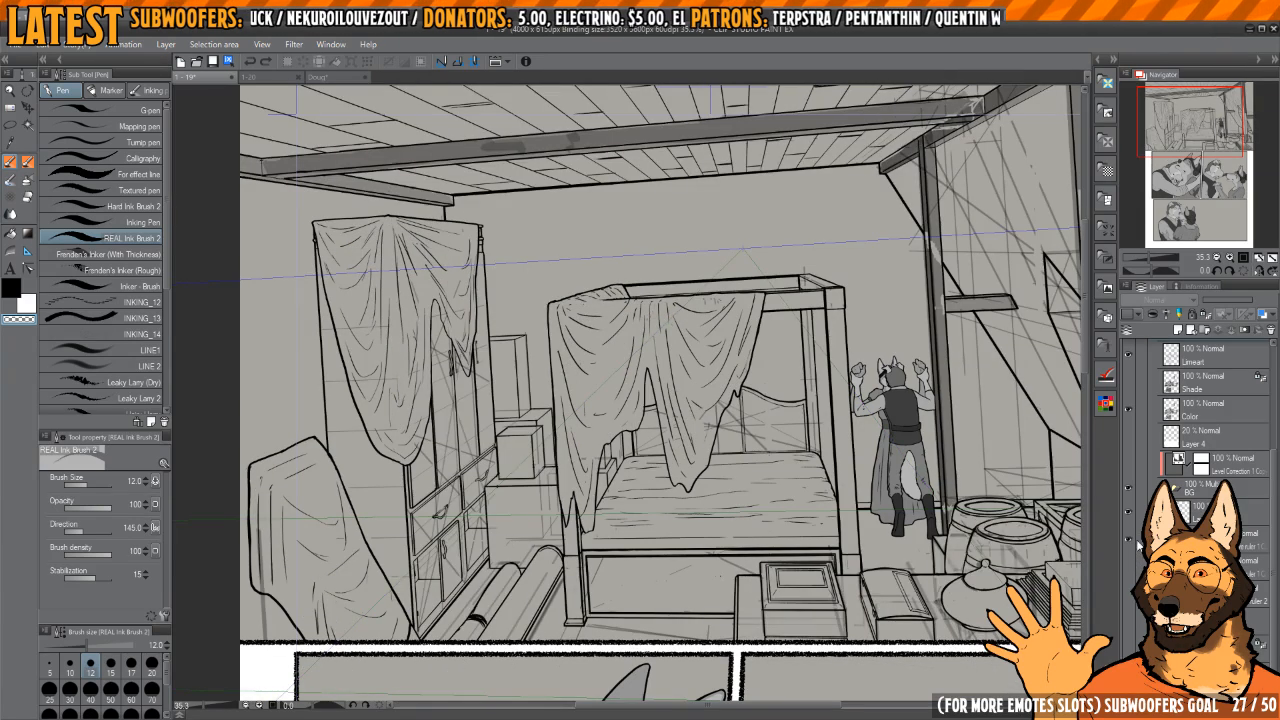
Step: Hide the perspective-ruler layers together and show them again to compare the draped cloths with the furniture line art
{"action": "left_click", "coordinate": [1129, 541]}
{"action": "left_click", "coordinate": [1129, 562]}
{"action": "left_click", "coordinate": [1129, 553]}
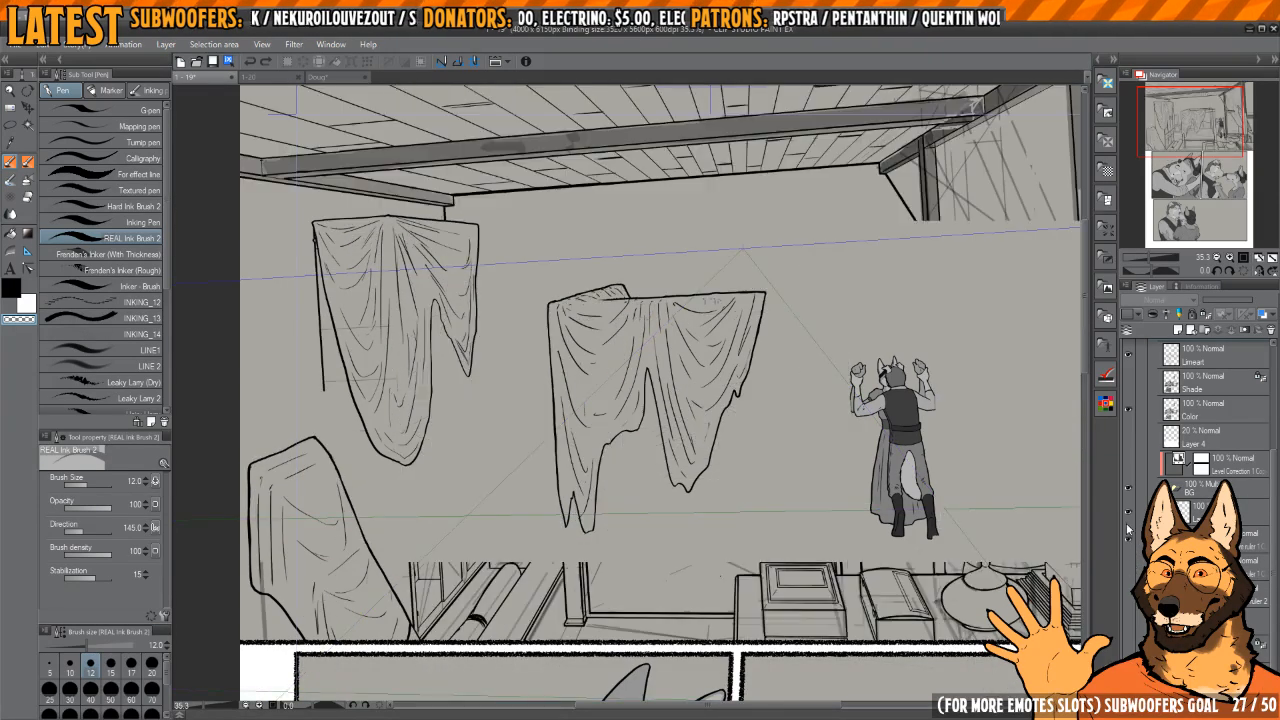
{"action": "left_click", "coordinate": [1129, 553]}
Step: Examine the line art of the bedroom panel up close, from the draped bed to the barrels and the embracing couple
{"action": "scroll", "coordinate": [650, 418], "scroll_direction": "up", "scroll_amount": 4}
{"action": "scroll", "coordinate": [650, 418], "scroll_direction": "down", "scroll_amount": 5}
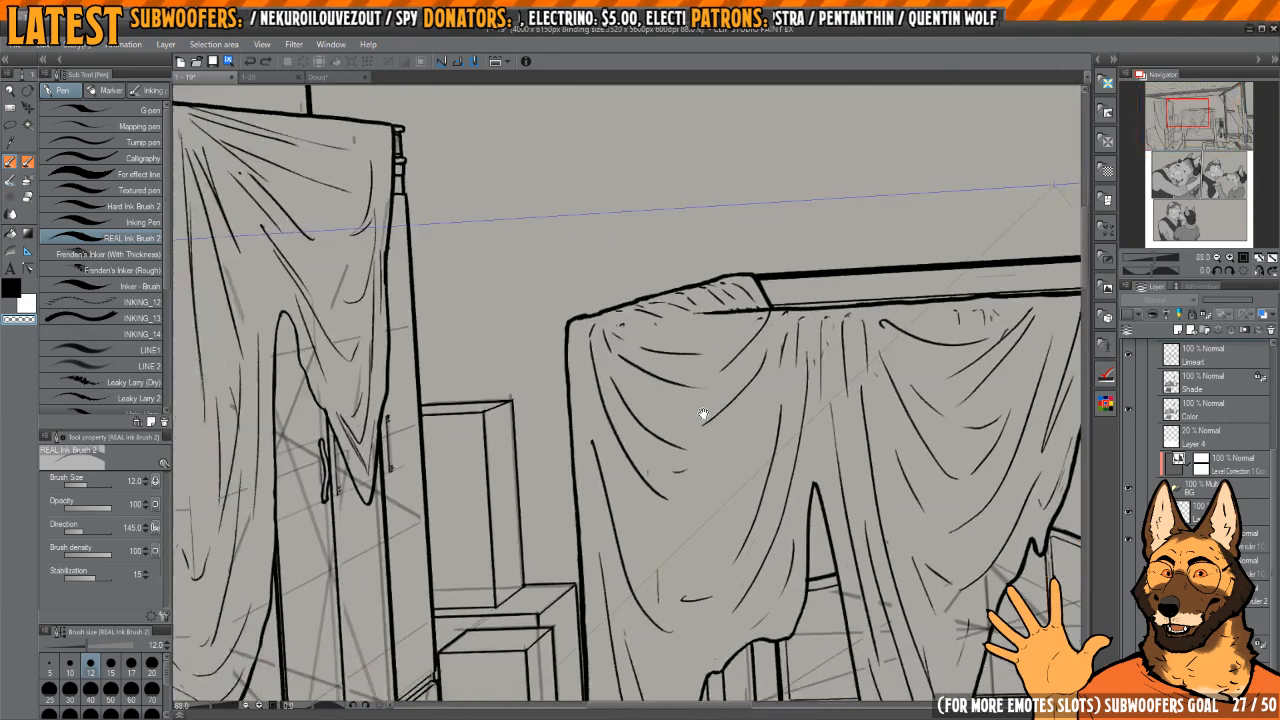
{"action": "scroll", "coordinate": [720, 457], "scroll_direction": "up", "scroll_amount": 1}
{"action": "left_click_drag", "start_coordinate": [790, 455], "coordinate": [732, 461]}
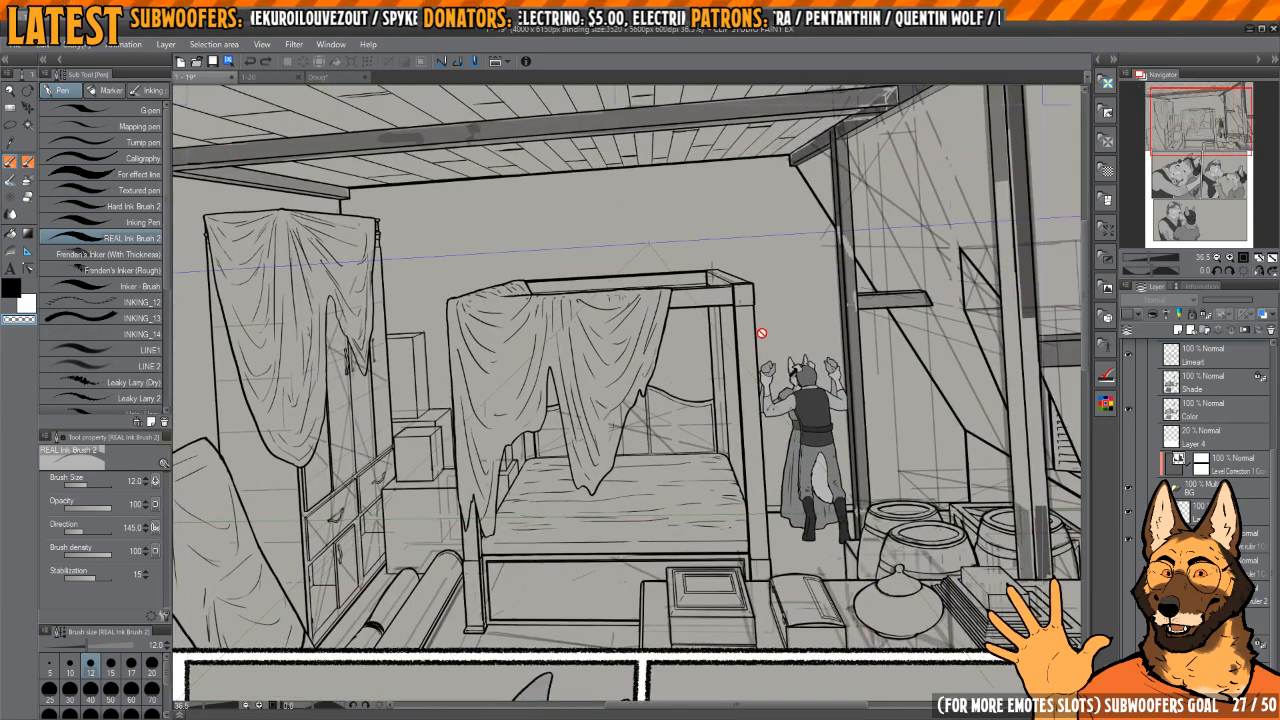
{"action": "scroll", "coordinate": [942, 371], "scroll_direction": "down", "scroll_amount": 4}
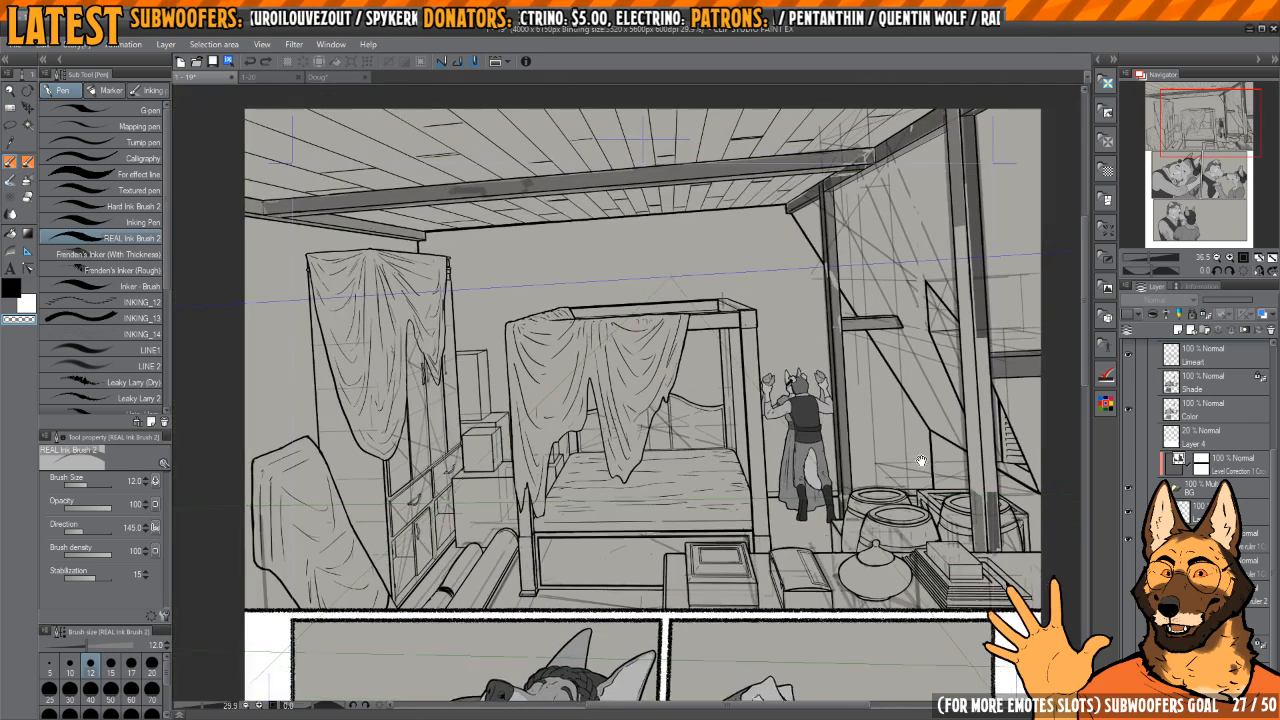
{"action": "left_click_drag", "start_coordinate": [921, 461], "coordinate": [806, 498]}
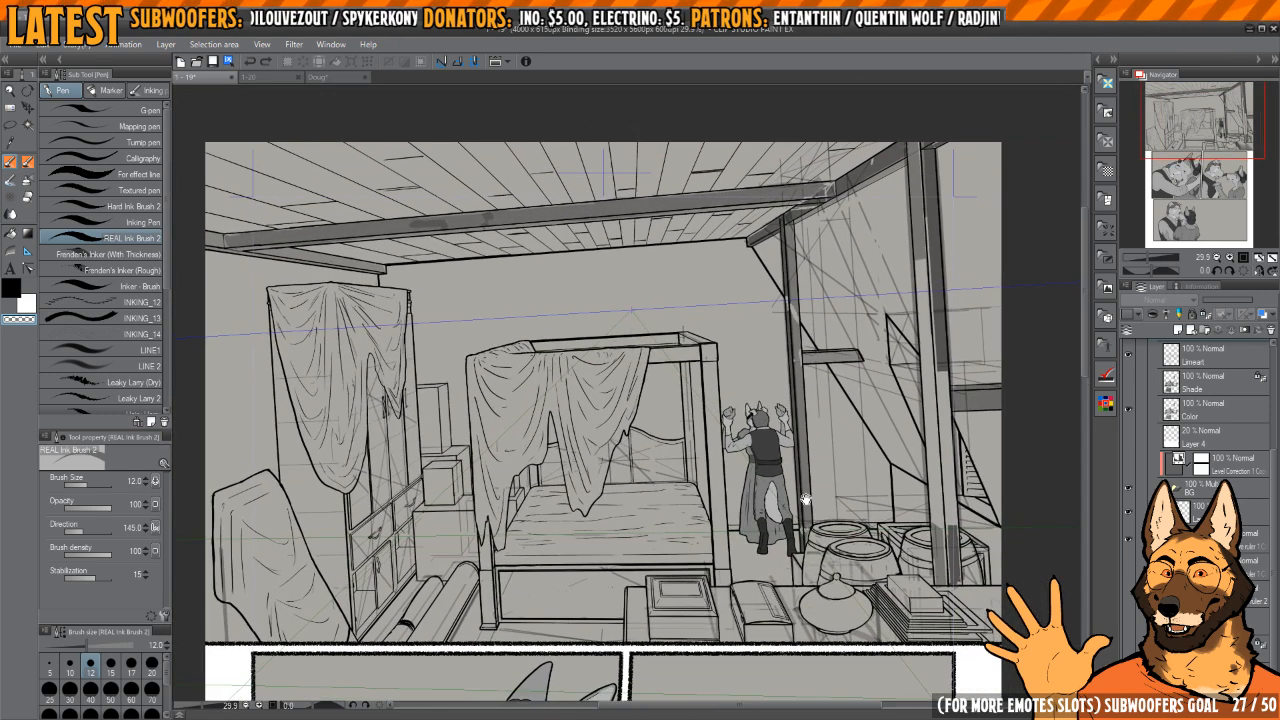
{"action": "scroll", "coordinate": [806, 498], "scroll_direction": "up", "scroll_amount": 8}
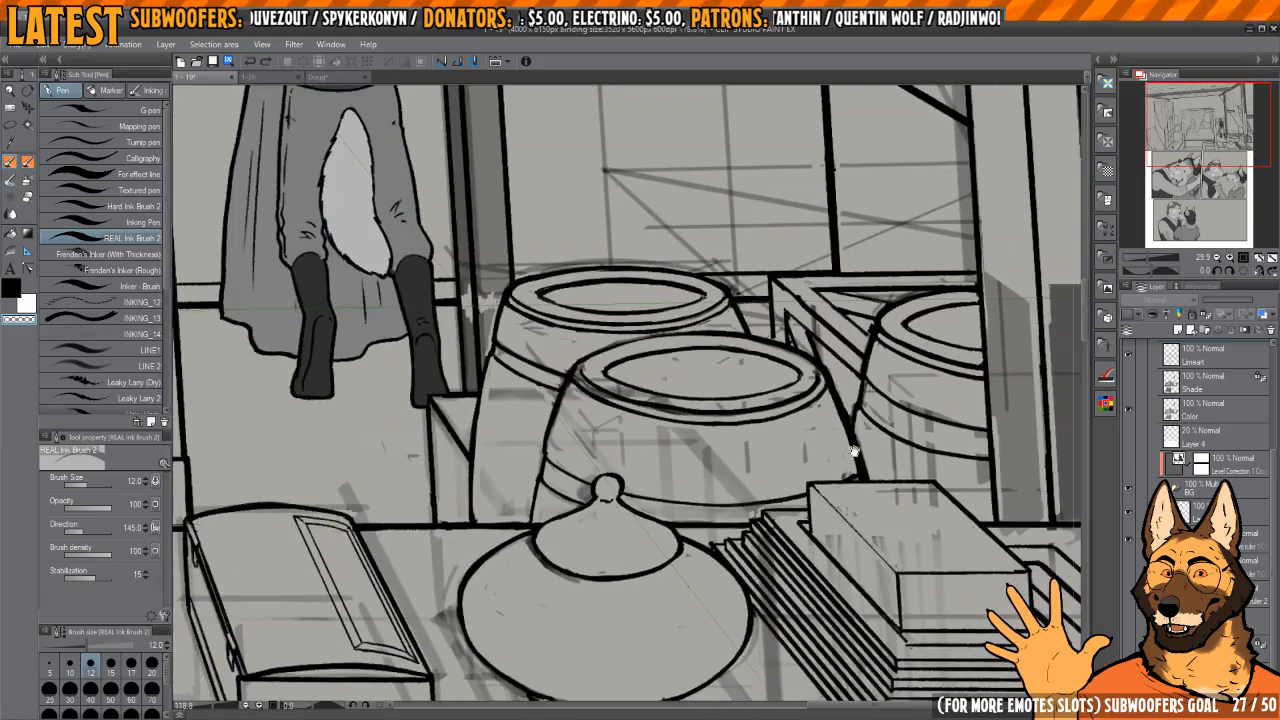
{"action": "left_click_drag", "start_coordinate": [854, 451], "coordinate": [946, 636]}
{"action": "left_click_drag", "start_coordinate": [714, 156], "coordinate": [786, 443]}
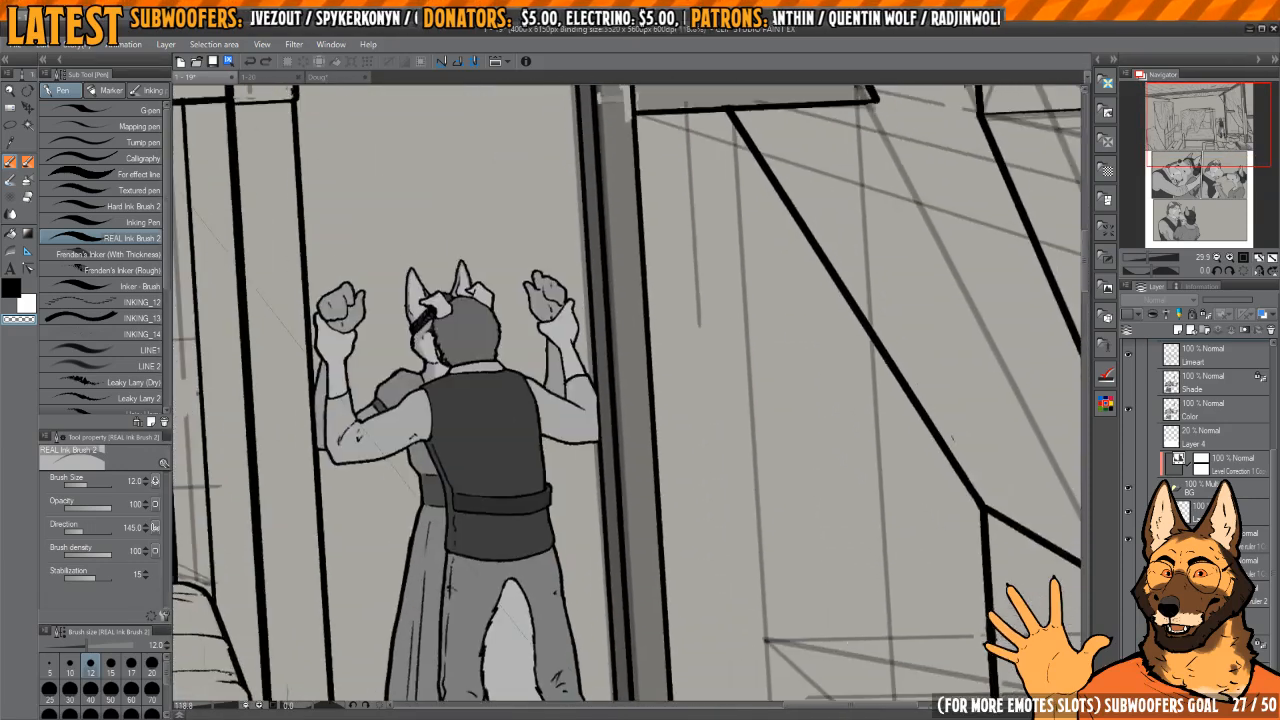
Step: Try a black REAL Ink Brush scribble and a Marker scribble on the wall beside the couple, and undo both
{"action": "key", "text": "p"}
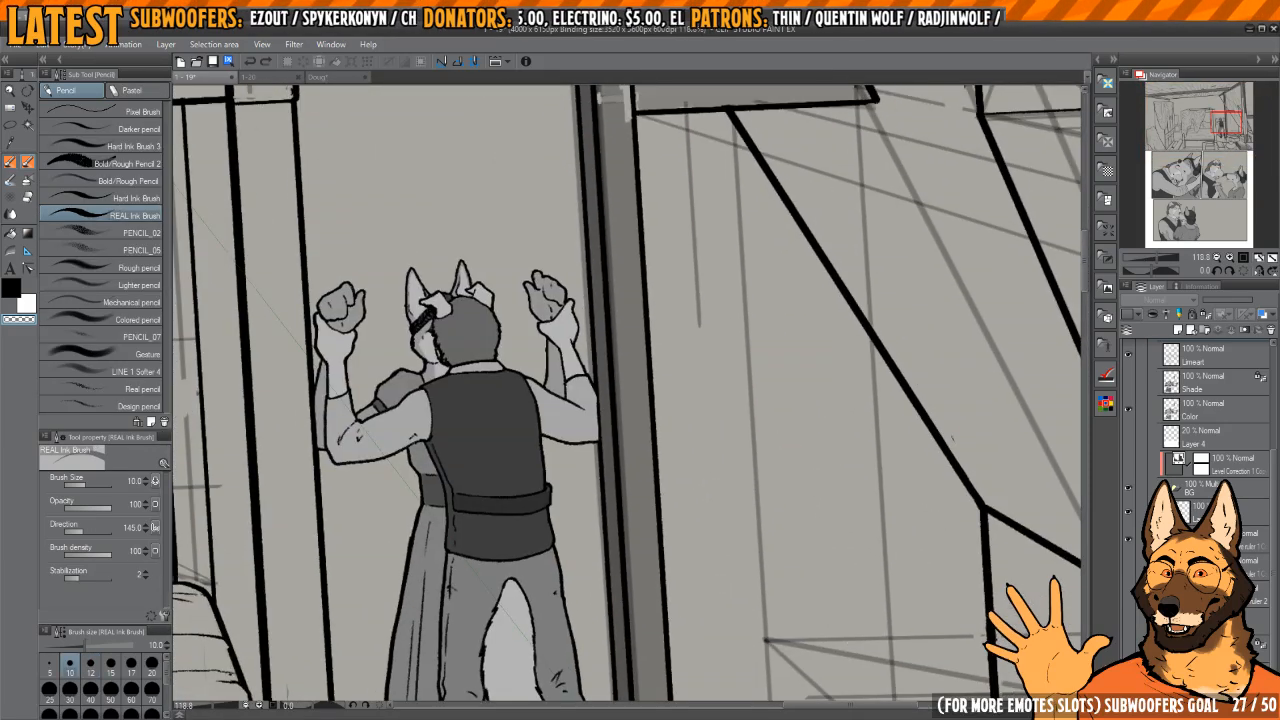
{"action": "left_click", "coordinate": [1230, 540]}
{"action": "key", "text": "c"}
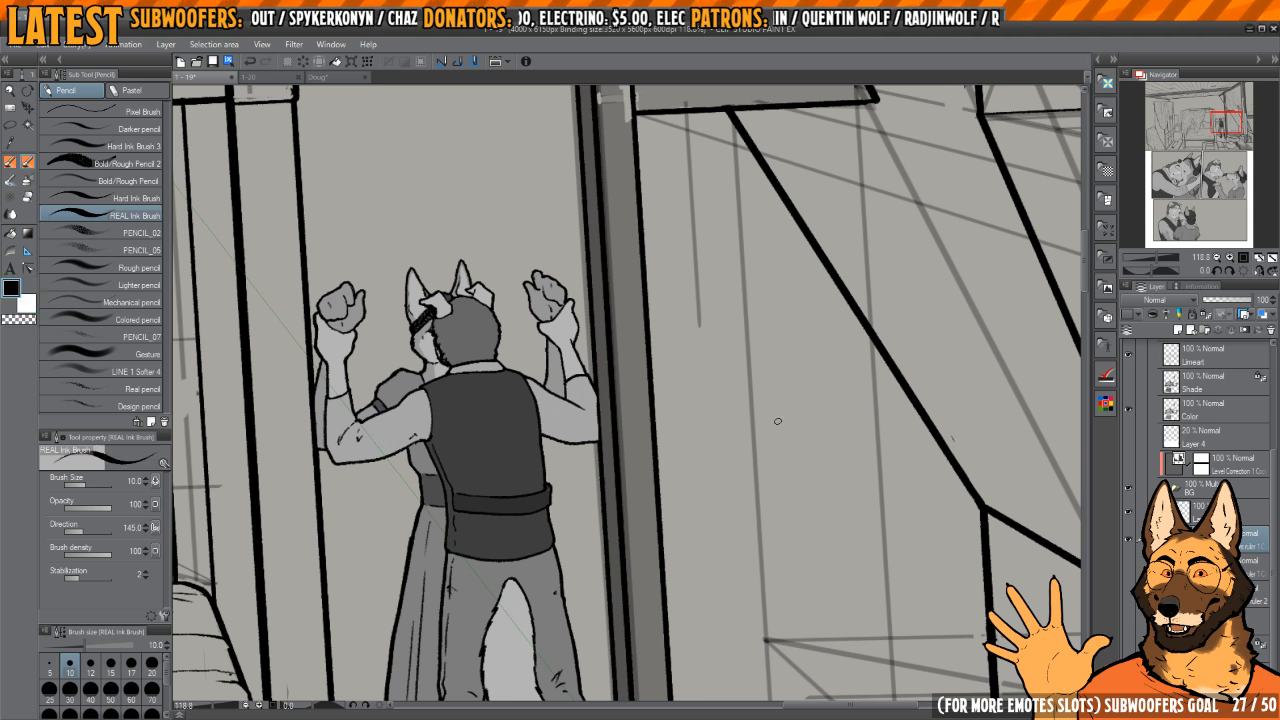
{"action": "mouse_move", "coordinate": [772, 402]}
{"action": "left_mouse_down"}
{"action": "mouse_move", "coordinate": [778, 456]}
{"action": "mouse_move", "coordinate": [804, 484]}
{"action": "mouse_move", "coordinate": [833, 436]}
{"action": "left_mouse_up"}
{"action": "key", "text": "b"}
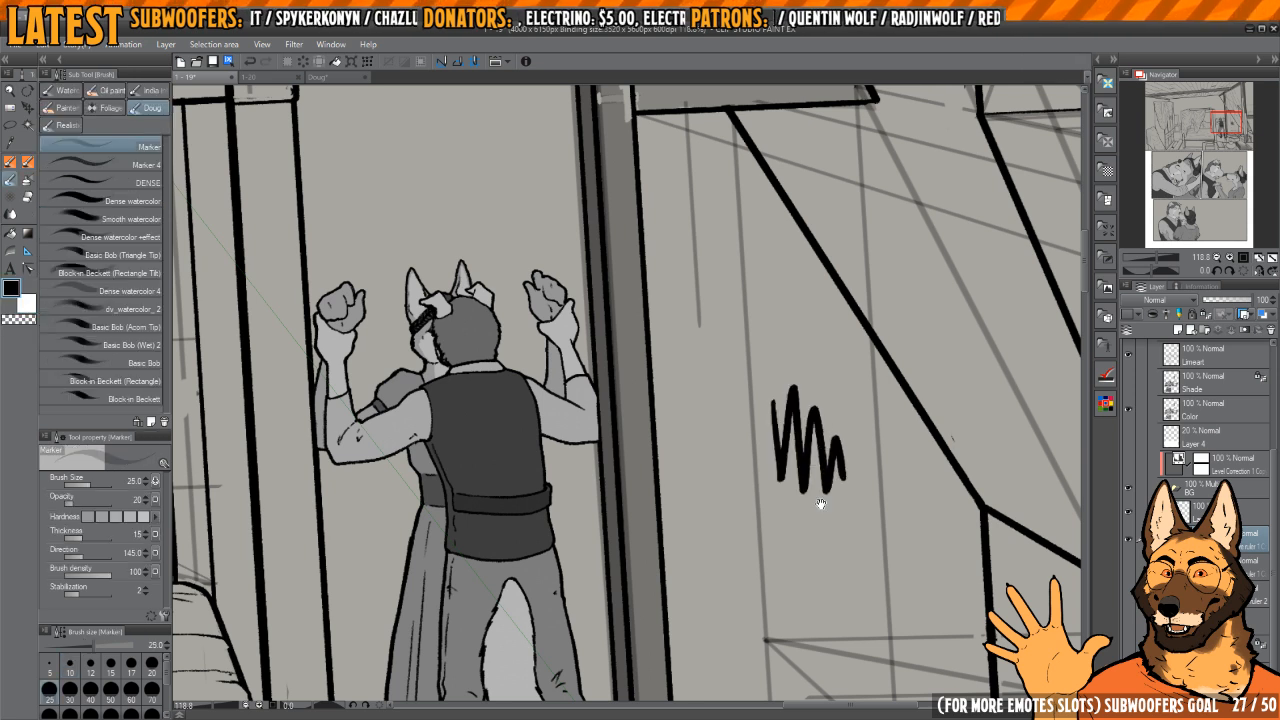
{"action": "left_click_drag", "start_coordinate": [821, 504], "coordinate": [805, 490]}
{"action": "scroll", "coordinate": [798, 554], "scroll_direction": "up", "scroll_amount": 5}
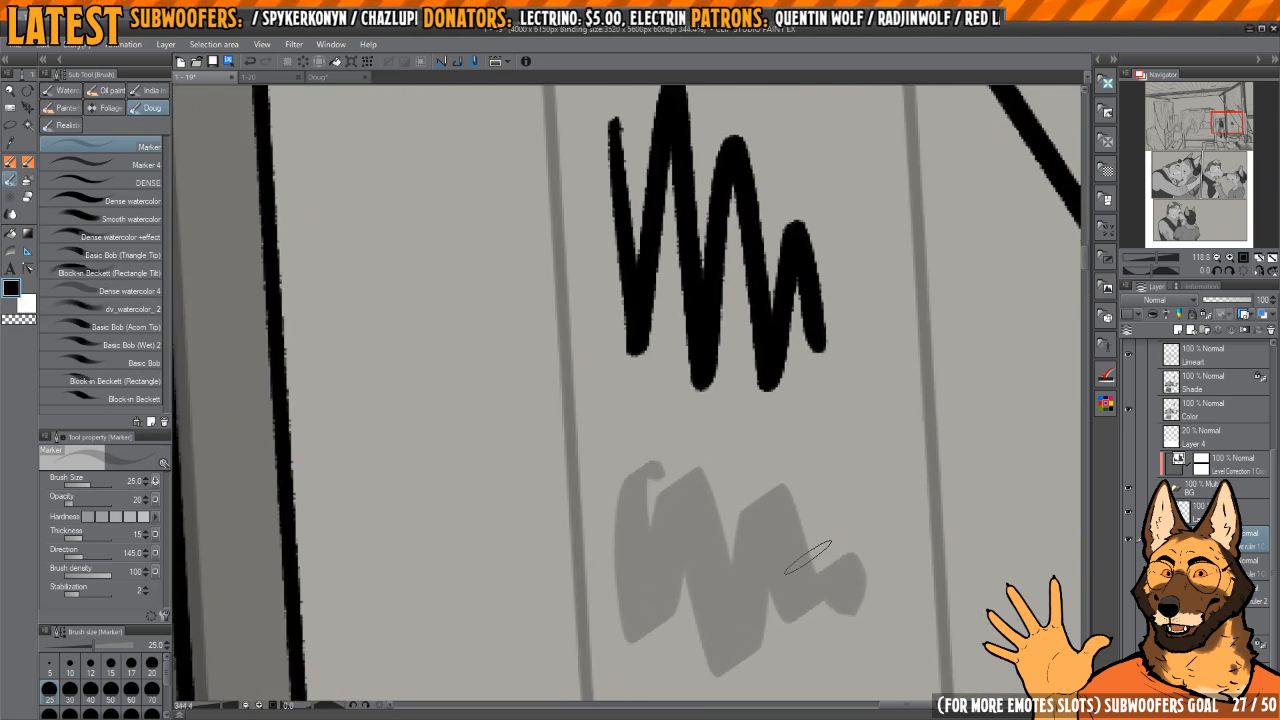
{"action": "scroll", "coordinate": [783, 516], "scroll_direction": "down", "scroll_amount": 4}
{"action": "key", "text": "ctrl+z"}
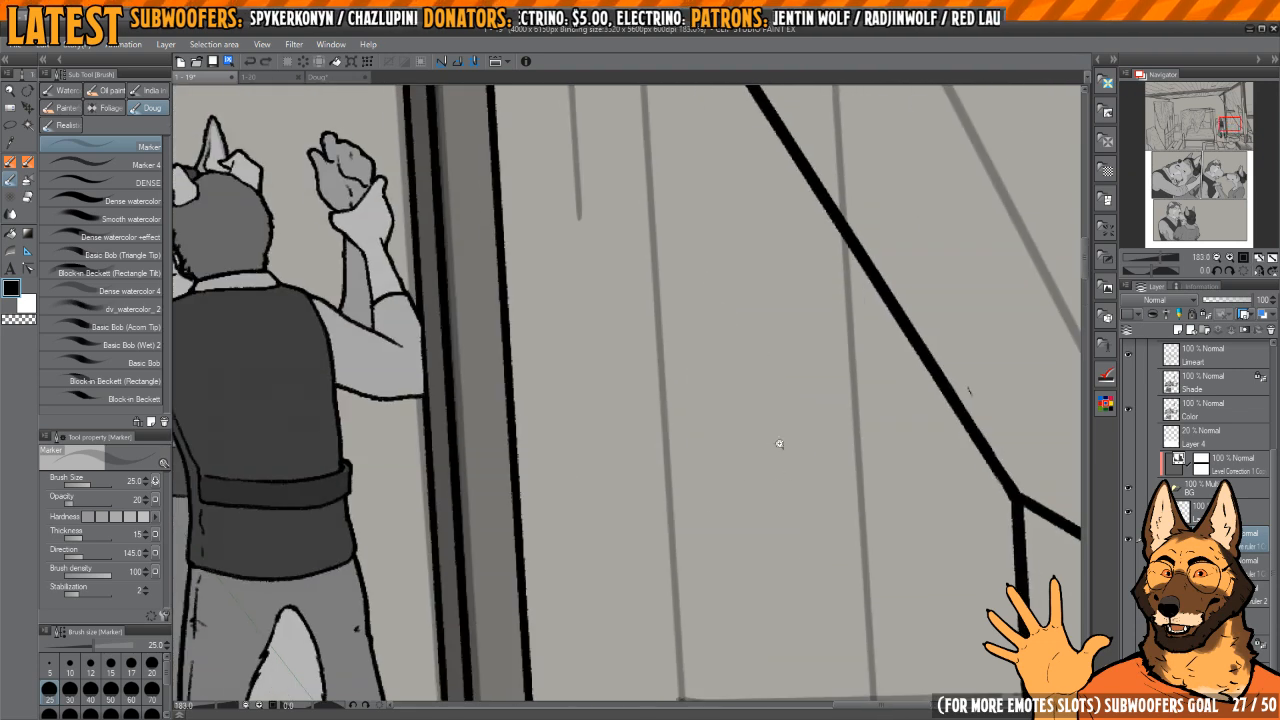
Step: Examine the sketched construction lines around the wall braces and compare them with the bed and wardrobe line art
{"action": "scroll", "coordinate": [803, 435], "scroll_direction": "down", "scroll_amount": 1}
{"action": "left_click_drag", "start_coordinate": [803, 435], "coordinate": [813, 439]}
{"action": "left_click_drag", "start_coordinate": [841, 335], "coordinate": [794, 549]}
{"action": "scroll", "coordinate": [794, 549], "scroll_direction": "up", "scroll_amount": 1}
{"action": "scroll", "coordinate": [806, 351], "scroll_direction": "up", "scroll_amount": 1}
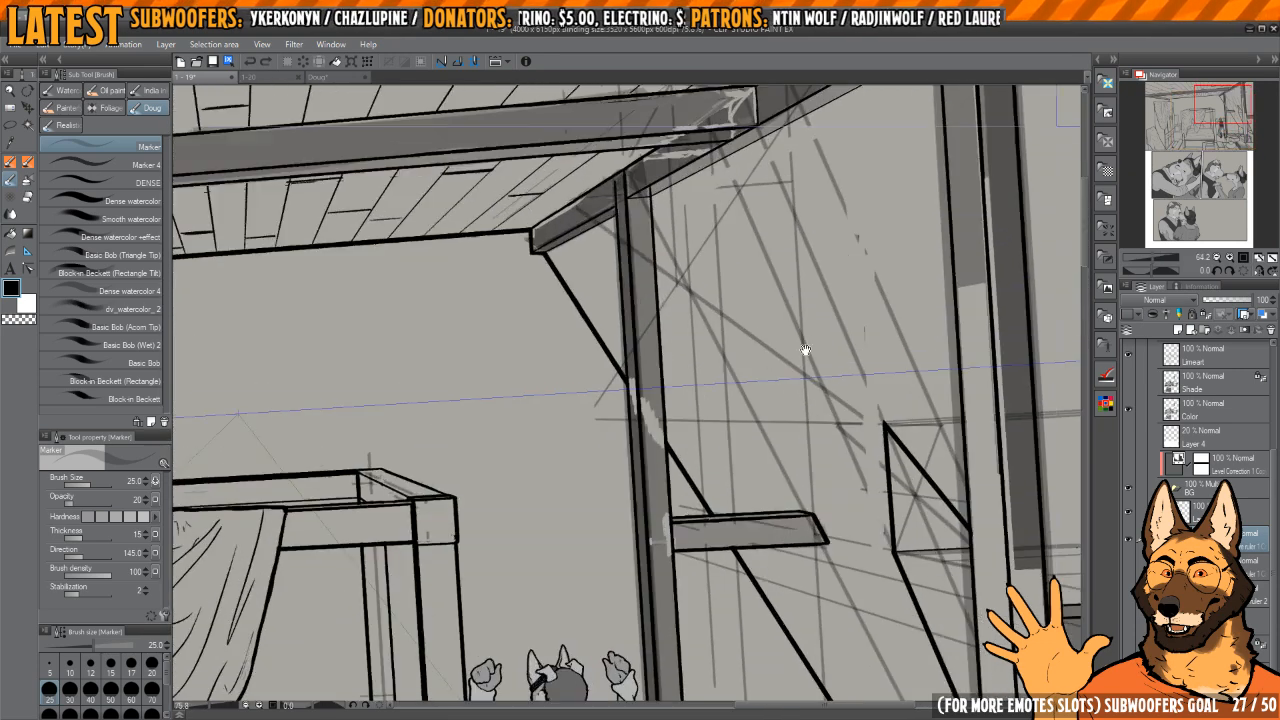
{"action": "left_click_drag", "start_coordinate": [806, 351], "coordinate": [806, 500]}
{"action": "scroll", "coordinate": [846, 390], "scroll_direction": "down", "scroll_amount": 2}
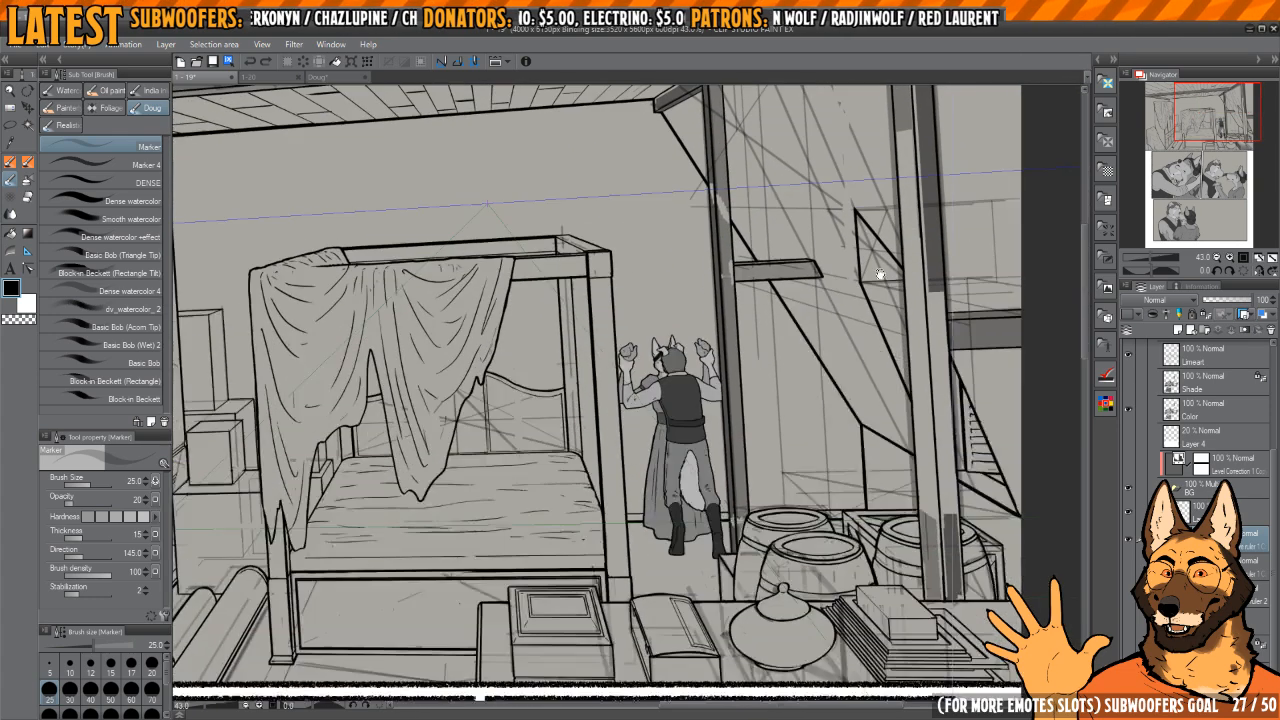
{"action": "left_click_drag", "start_coordinate": [814, 462], "coordinate": [842, 426]}
{"action": "left_click_drag", "start_coordinate": [614, 480], "coordinate": [802, 501]}
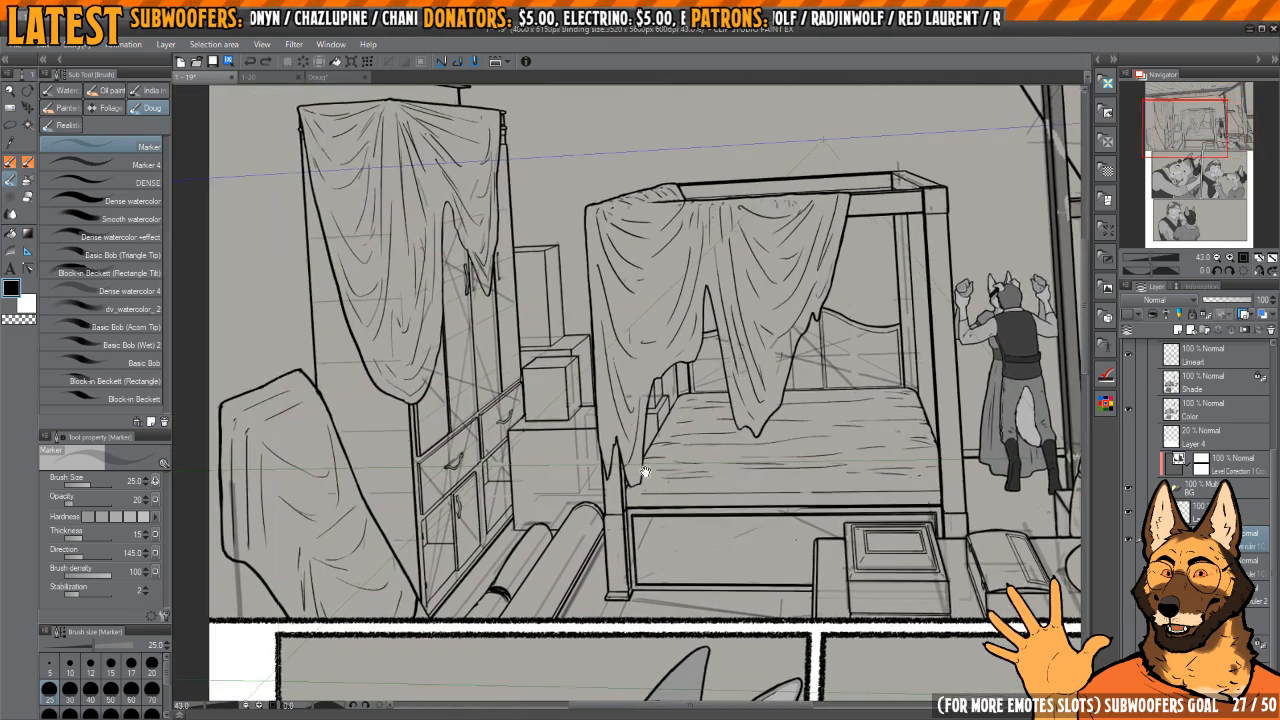
{"action": "left_click_drag", "start_coordinate": [606, 456], "coordinate": [683, 574]}
{"action": "left_click_drag", "start_coordinate": [793, 530], "coordinate": [660, 431]}
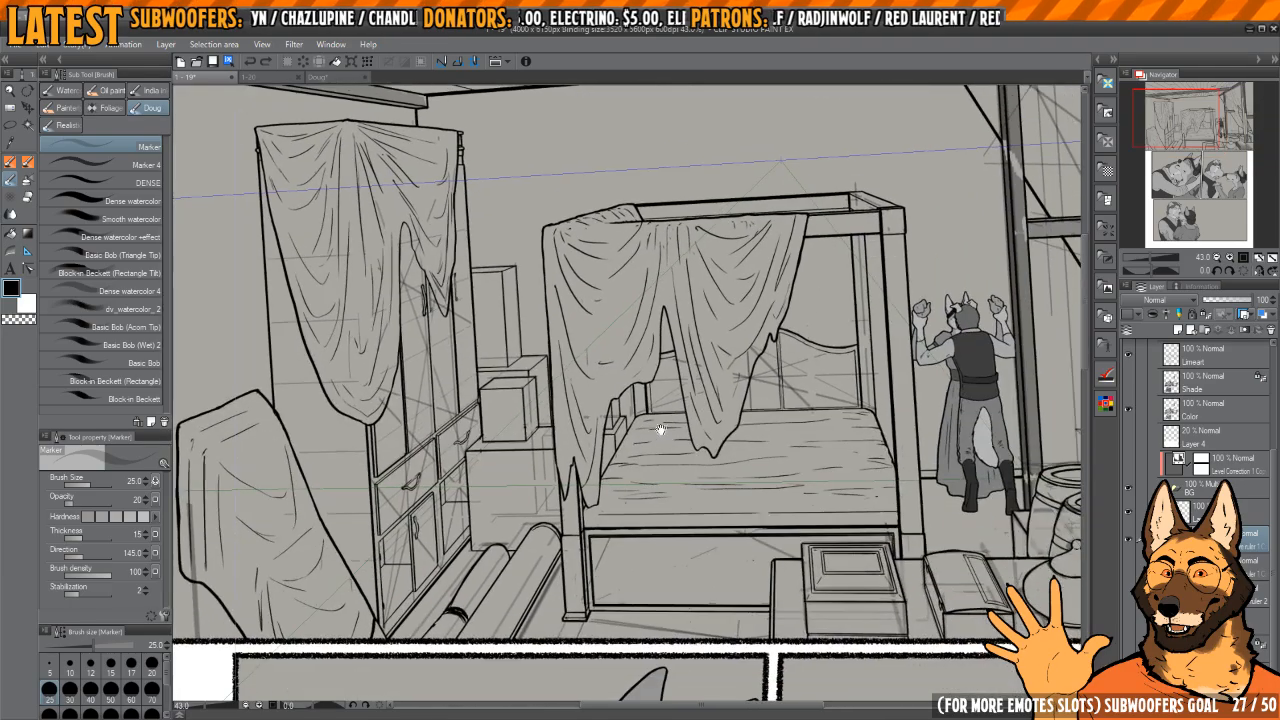
Step: Examine the whole bedroom panel and the grey-filled wall post where the diagonal brace crosses it
{"action": "left_click_drag", "start_coordinate": [787, 450], "coordinate": [714, 617]}
{"action": "scroll", "coordinate": [663, 496], "scroll_direction": "down", "scroll_amount": 3}
{"action": "scroll", "coordinate": [700, 494], "scroll_direction": "up", "scroll_amount": 1}
{"action": "scroll", "coordinate": [700, 494], "scroll_direction": "down", "scroll_amount": 3}
{"action": "scroll", "coordinate": [790, 345], "scroll_direction": "up", "scroll_amount": 6}
{"action": "scroll", "coordinate": [804, 350], "scroll_direction": "down", "scroll_amount": 8}
{"action": "left_click_drag", "start_coordinate": [806, 462], "coordinate": [815, 493]}
{"action": "scroll", "coordinate": [798, 448], "scroll_direction": "up", "scroll_amount": 5}
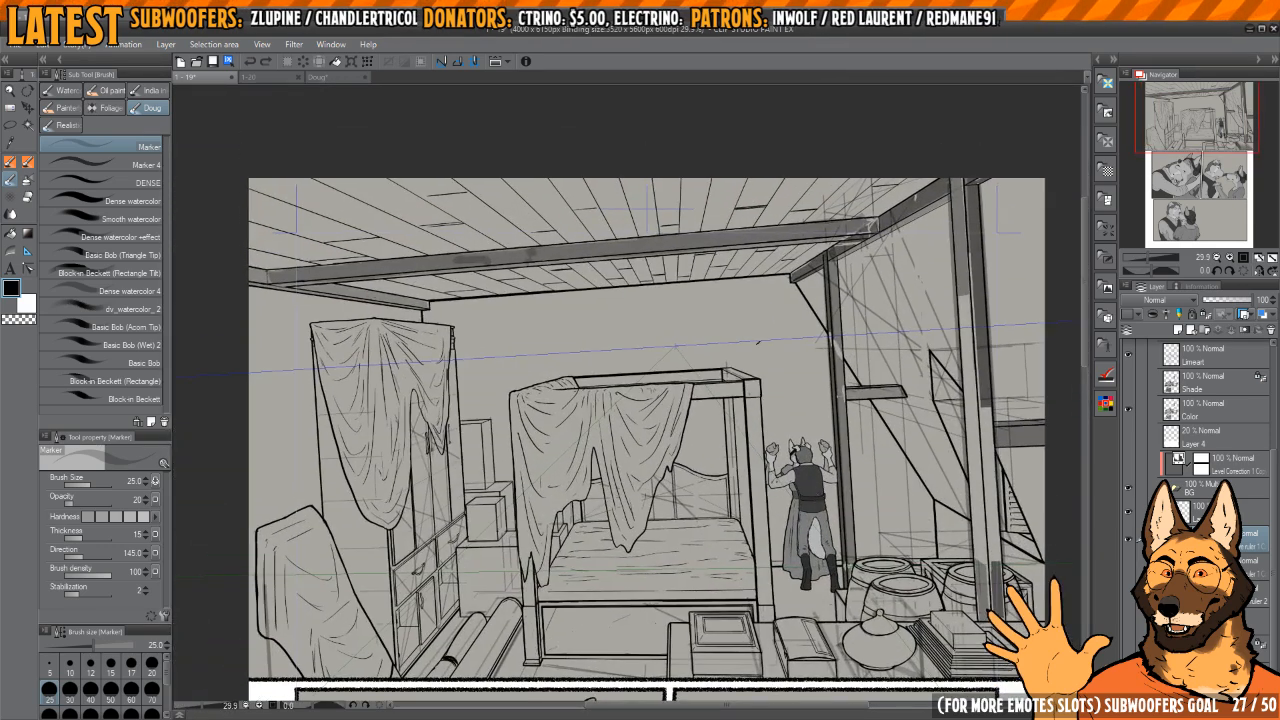
{"action": "scroll", "coordinate": [927, 461], "scroll_direction": "up", "scroll_amount": 11}
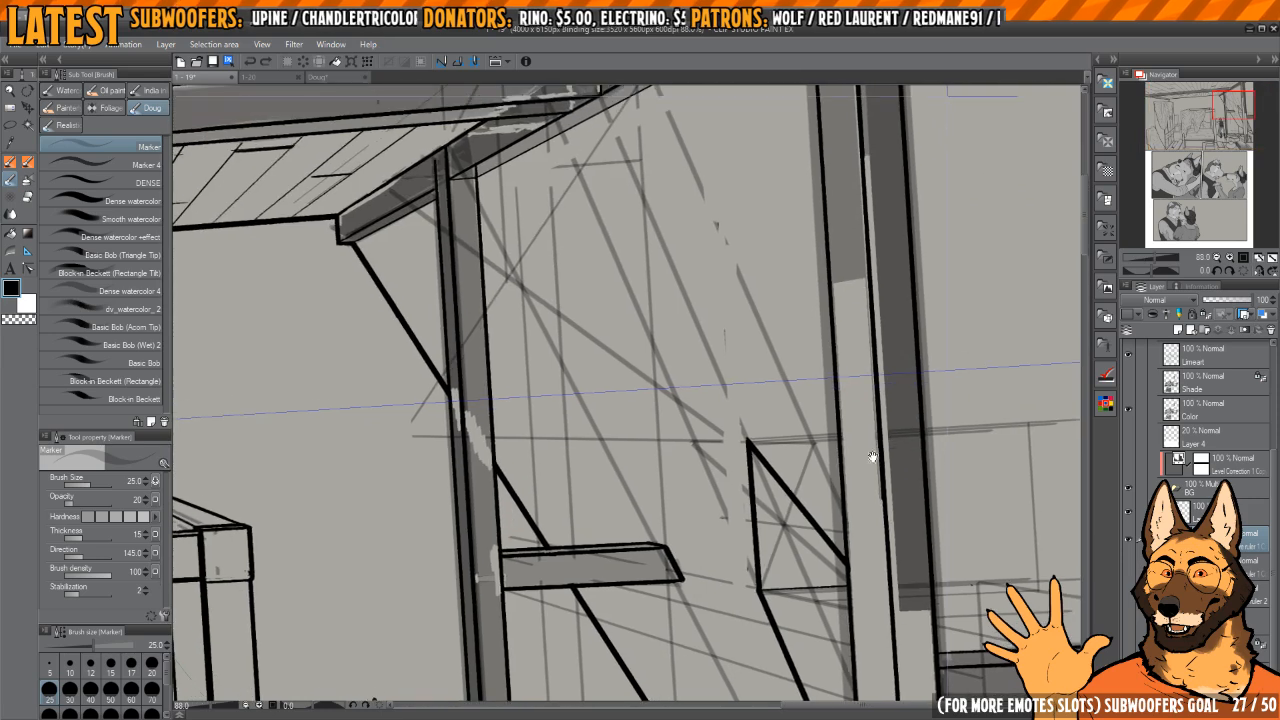
{"action": "left_click_drag", "start_coordinate": [625, 396], "coordinate": [796, 491]}
{"action": "scroll", "coordinate": [709, 491], "scroll_direction": "up", "scroll_amount": 6}
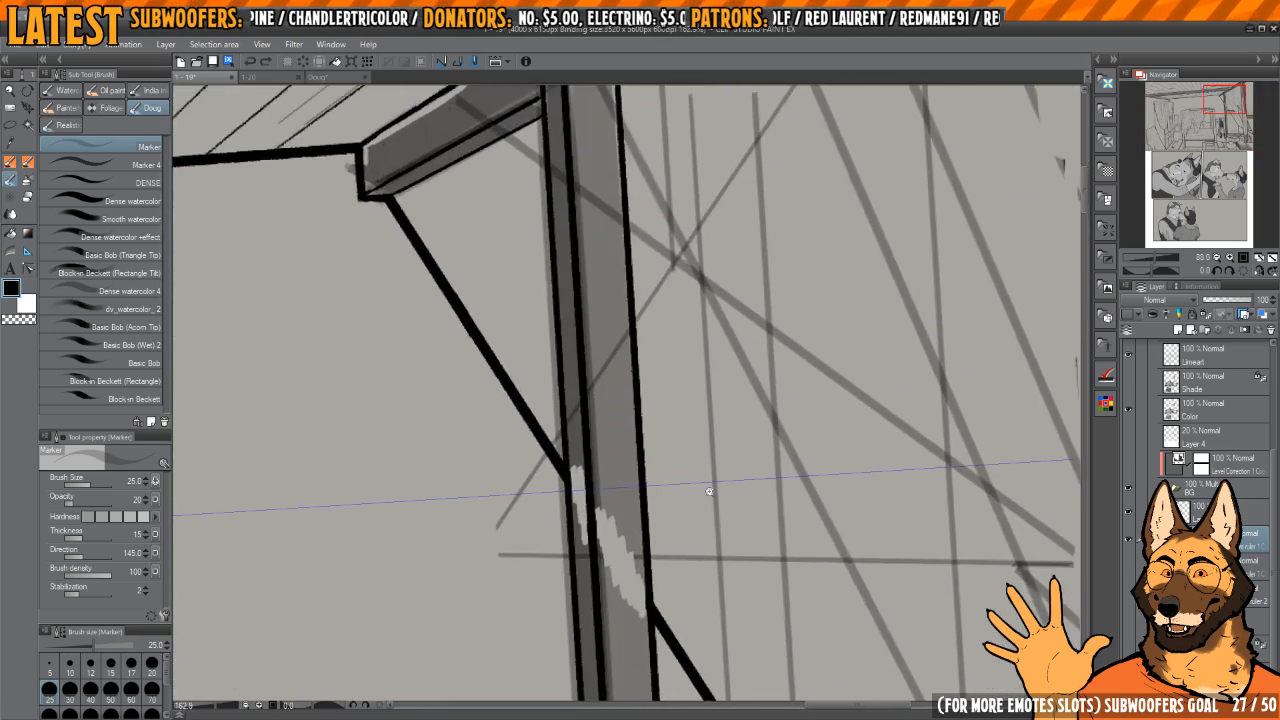
{"action": "scroll", "coordinate": [709, 485], "scroll_direction": "down", "scroll_amount": 7}
{"action": "scroll", "coordinate": [686, 368], "scroll_direction": "down", "scroll_amount": 11}
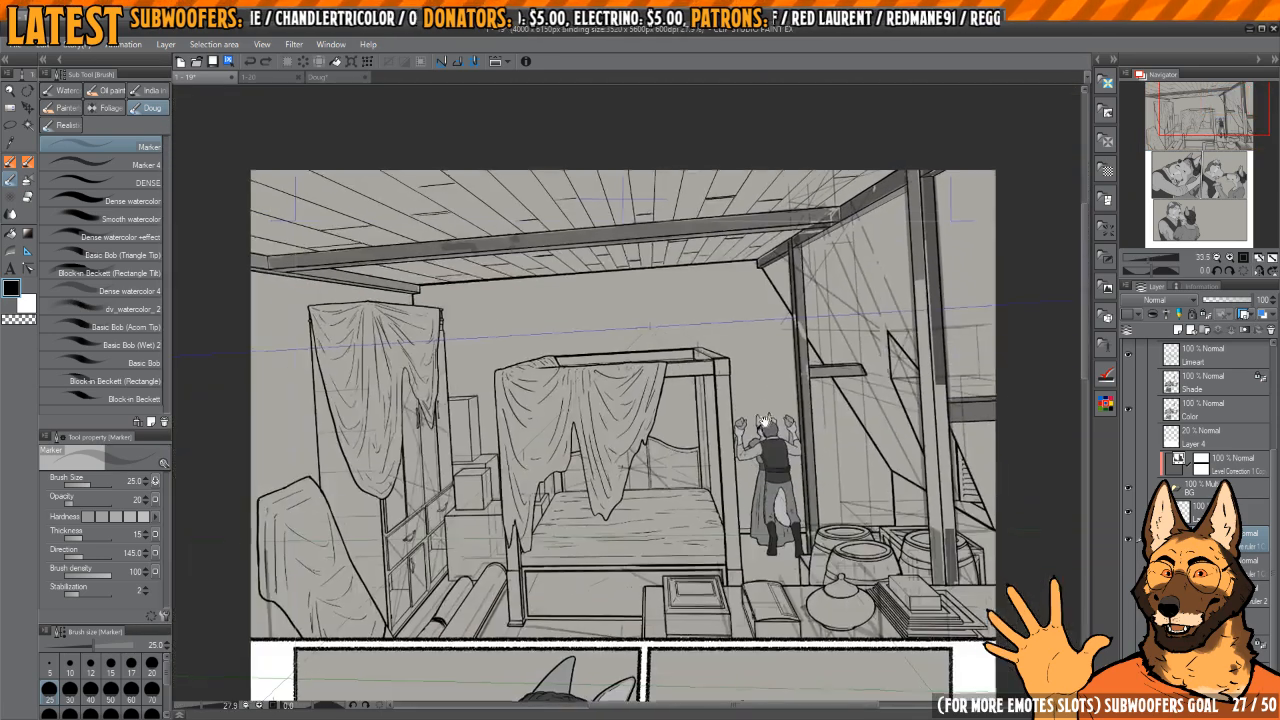
Step: Hide the grey backing of the bedroom panel and check the grey fills and erased patches on the wall post
{"action": "left_click", "coordinate": [1127, 626]}
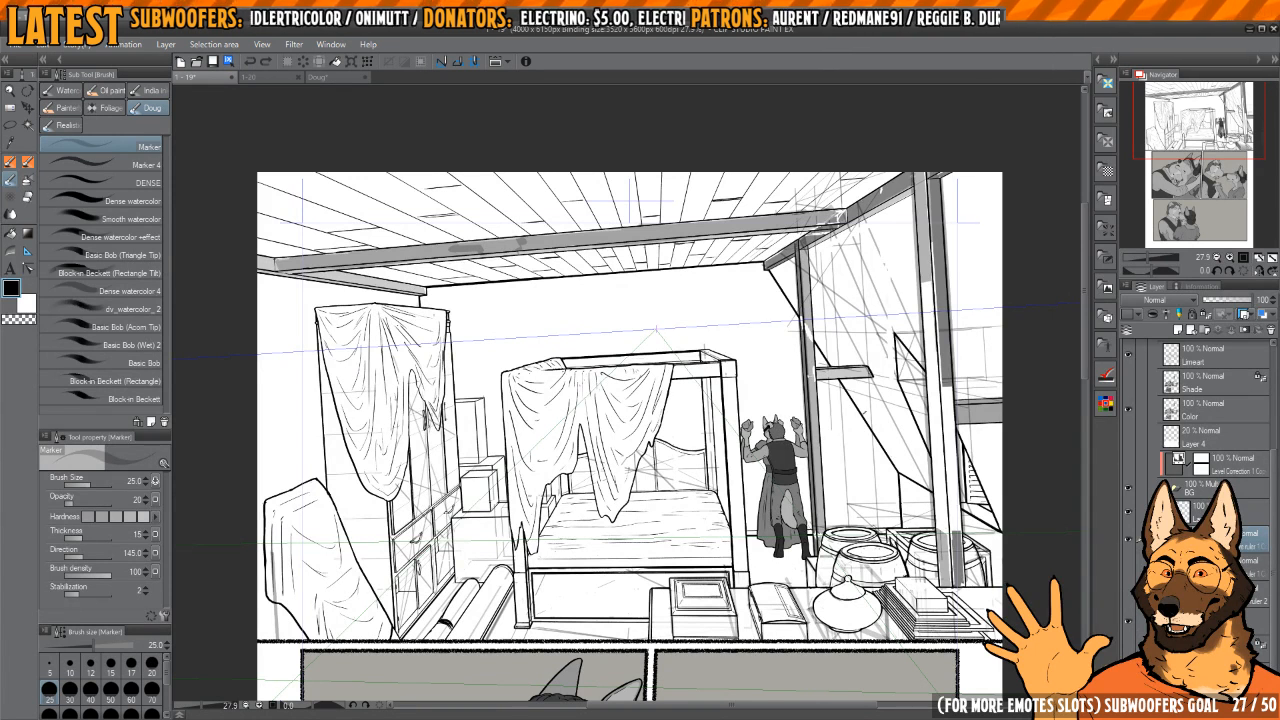
{"action": "left_click", "coordinate": [1213, 474]}
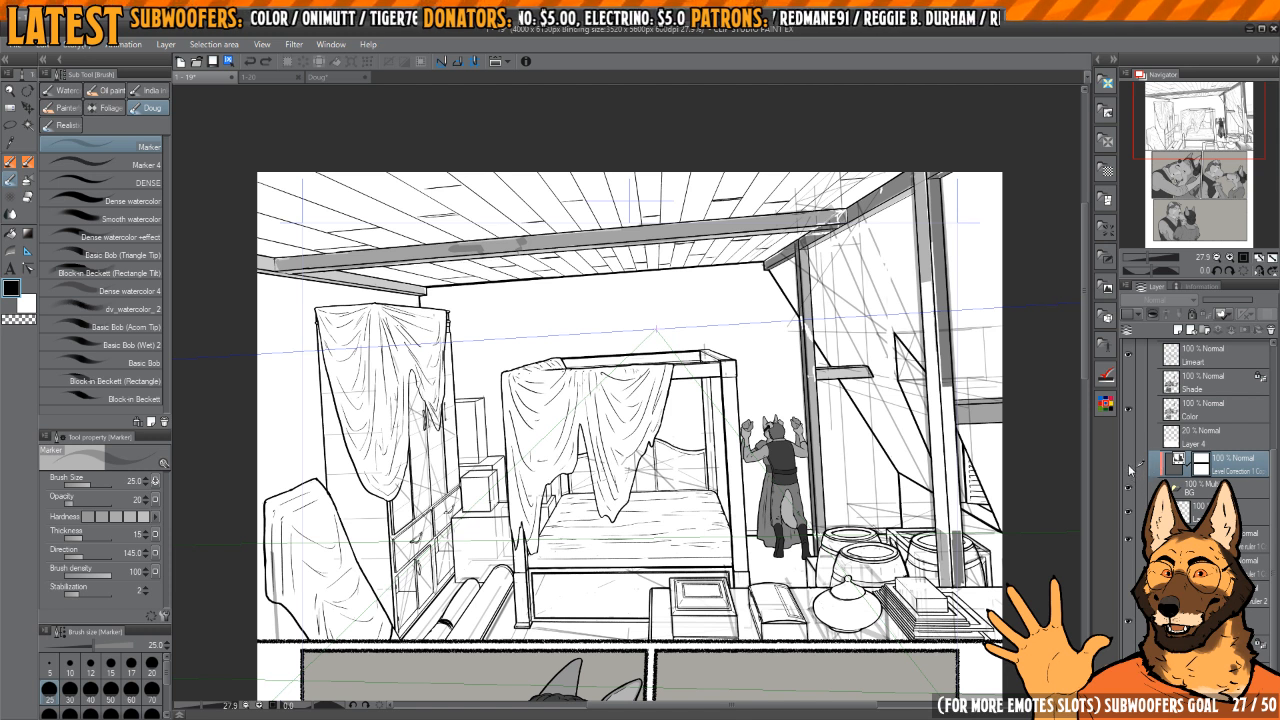
{"action": "left_click_drag", "start_coordinate": [980, 477], "coordinate": [882, 541]}
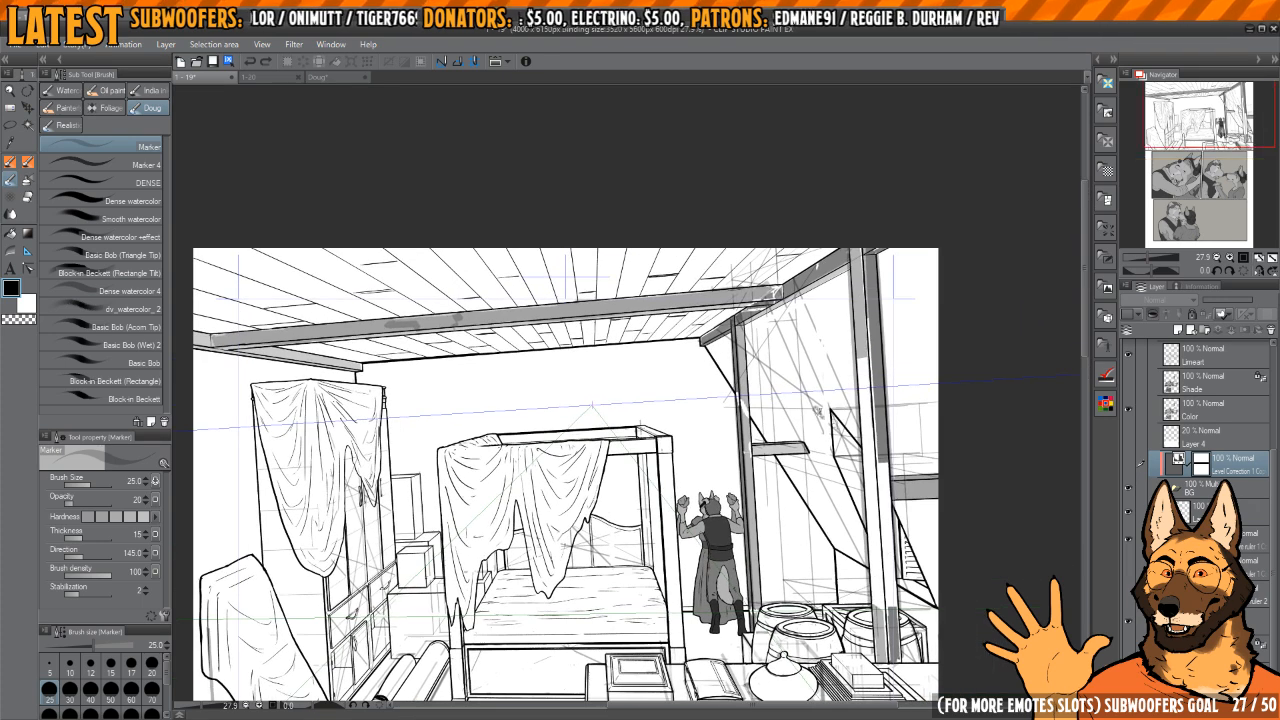
{"action": "scroll", "coordinate": [843, 418], "scroll_direction": "up", "scroll_amount": 10}
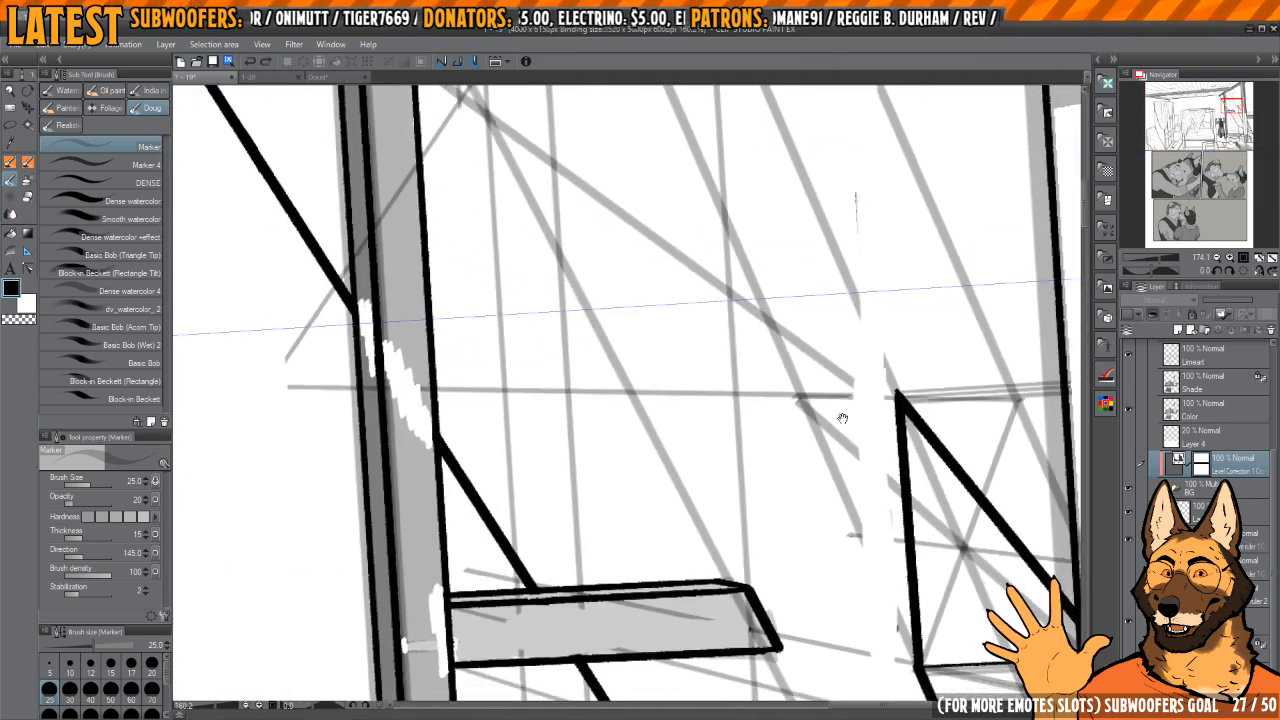
{"action": "left_click_drag", "start_coordinate": [693, 555], "coordinate": [929, 564]}
{"action": "scroll", "coordinate": [675, 407], "scroll_direction": "up", "scroll_amount": 5}
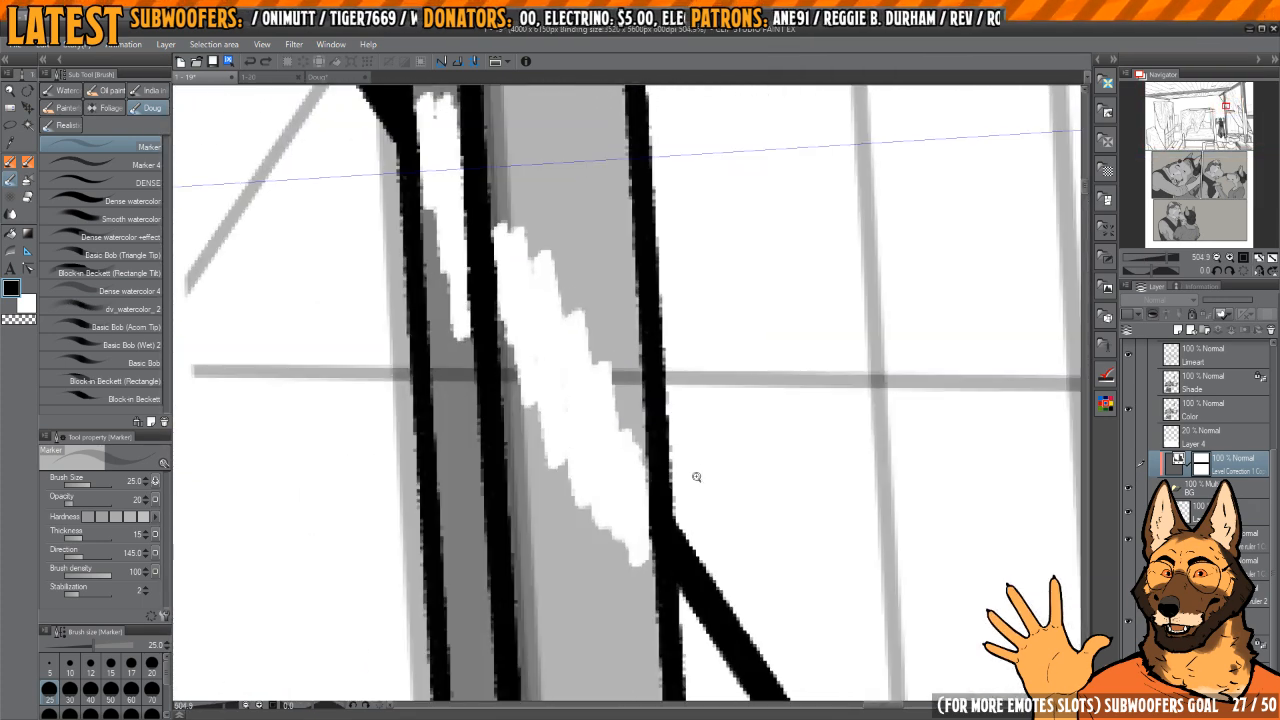
{"action": "scroll", "coordinate": [696, 477], "scroll_direction": "down", "scroll_amount": 10}
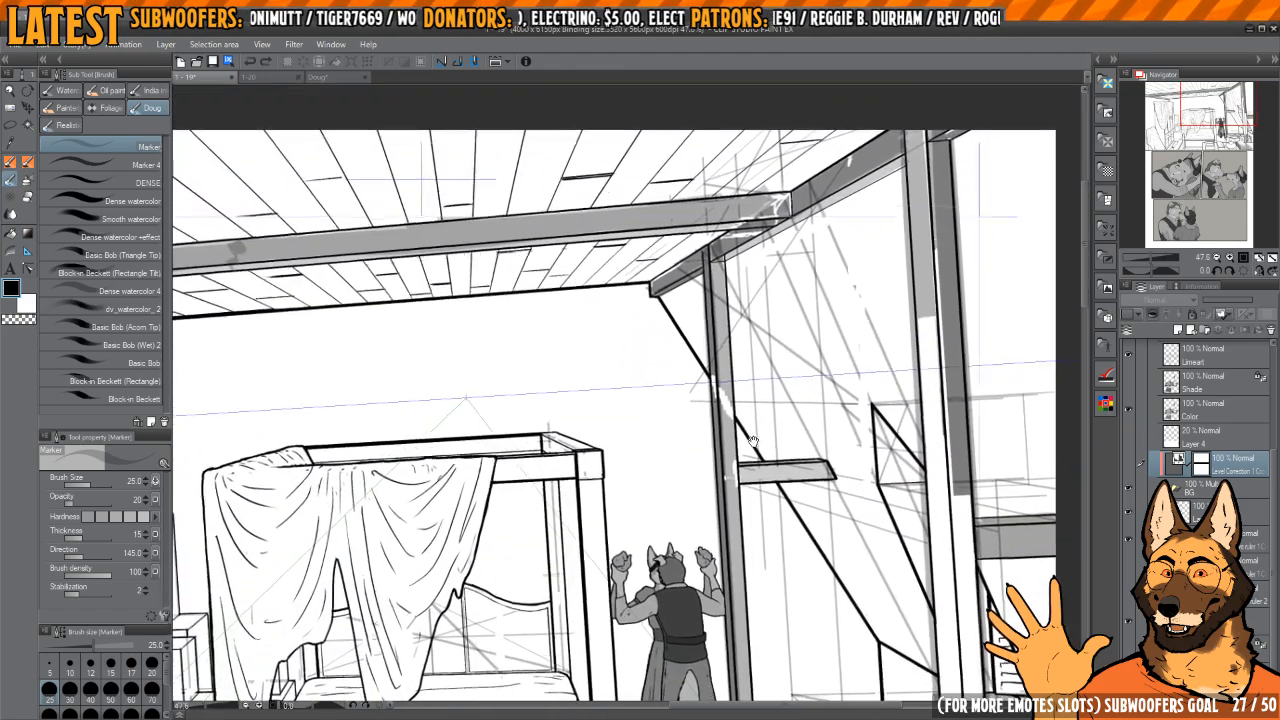
{"action": "left_click_drag", "start_coordinate": [753, 441], "coordinate": [751, 433]}
{"action": "scroll", "coordinate": [740, 404], "scroll_direction": "up", "scroll_amount": 2}
{"action": "scroll", "coordinate": [740, 404], "scroll_direction": "down", "scroll_amount": 5}
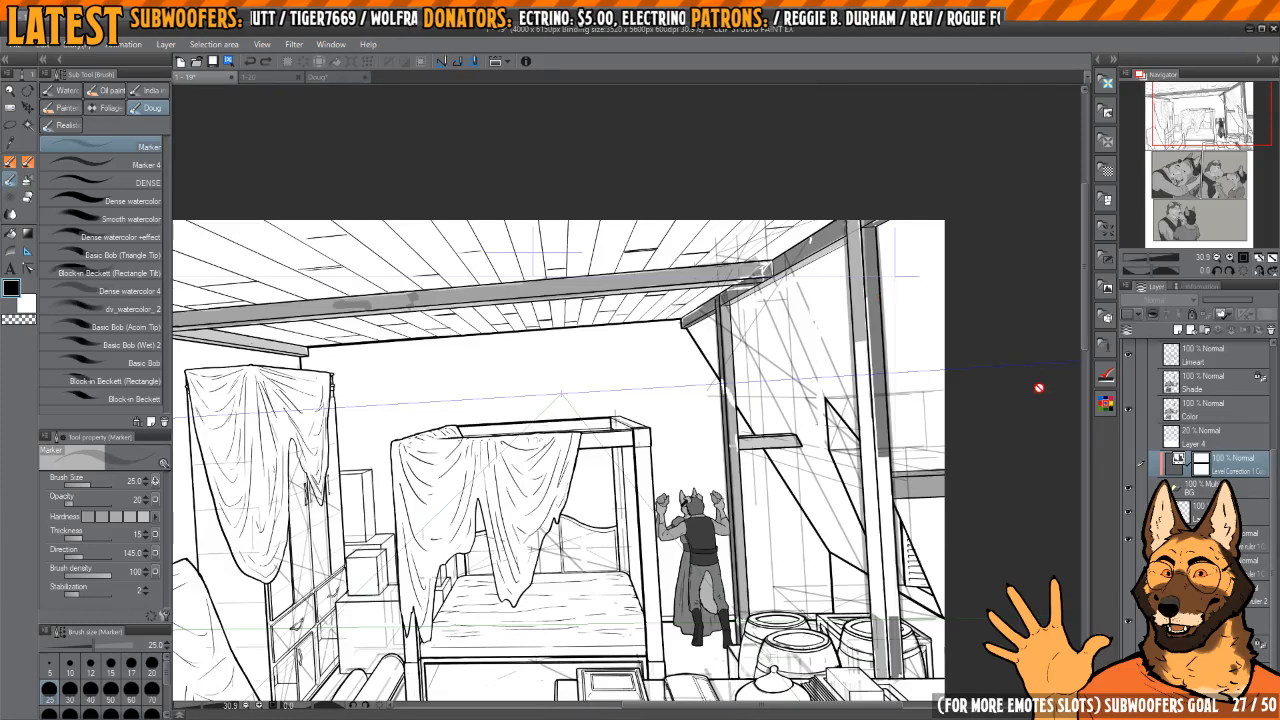
{"action": "left_click_drag", "start_coordinate": [819, 425], "coordinate": [902, 345]}
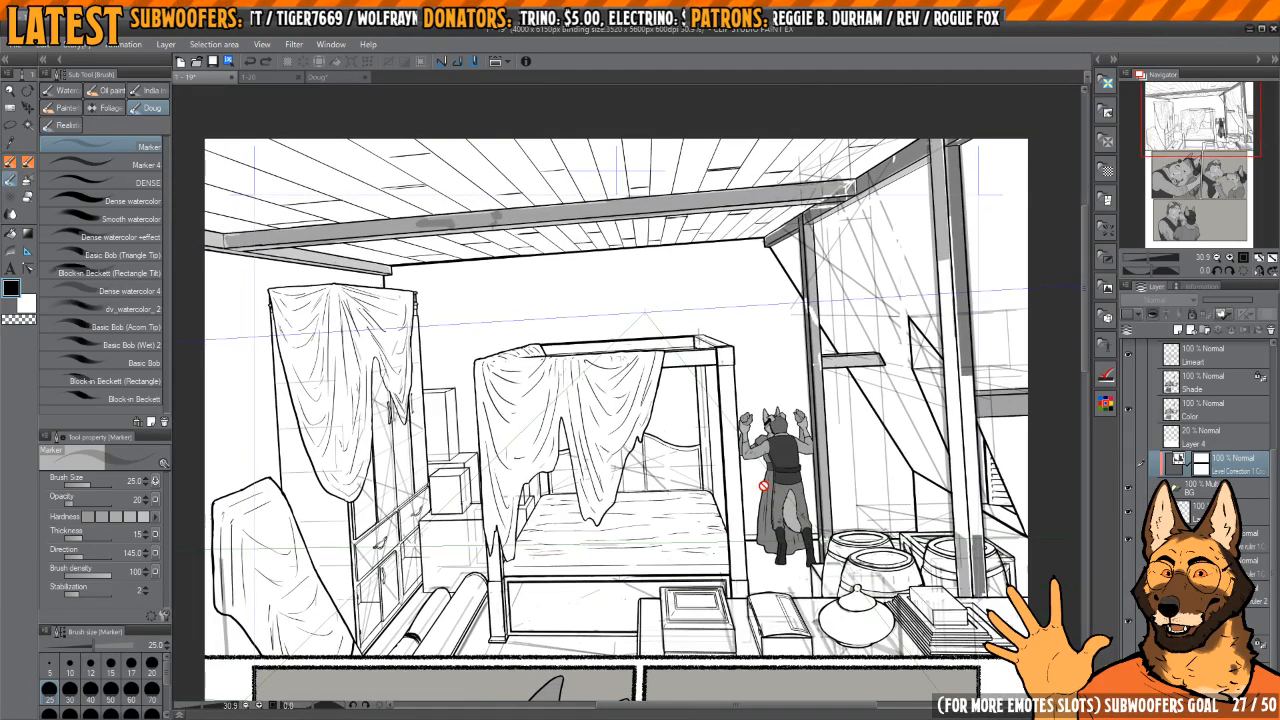
Step: Show the Level Correction layer and inspect the wall post's line edges at pixel level
{"action": "left_click", "coordinate": [1127, 466]}
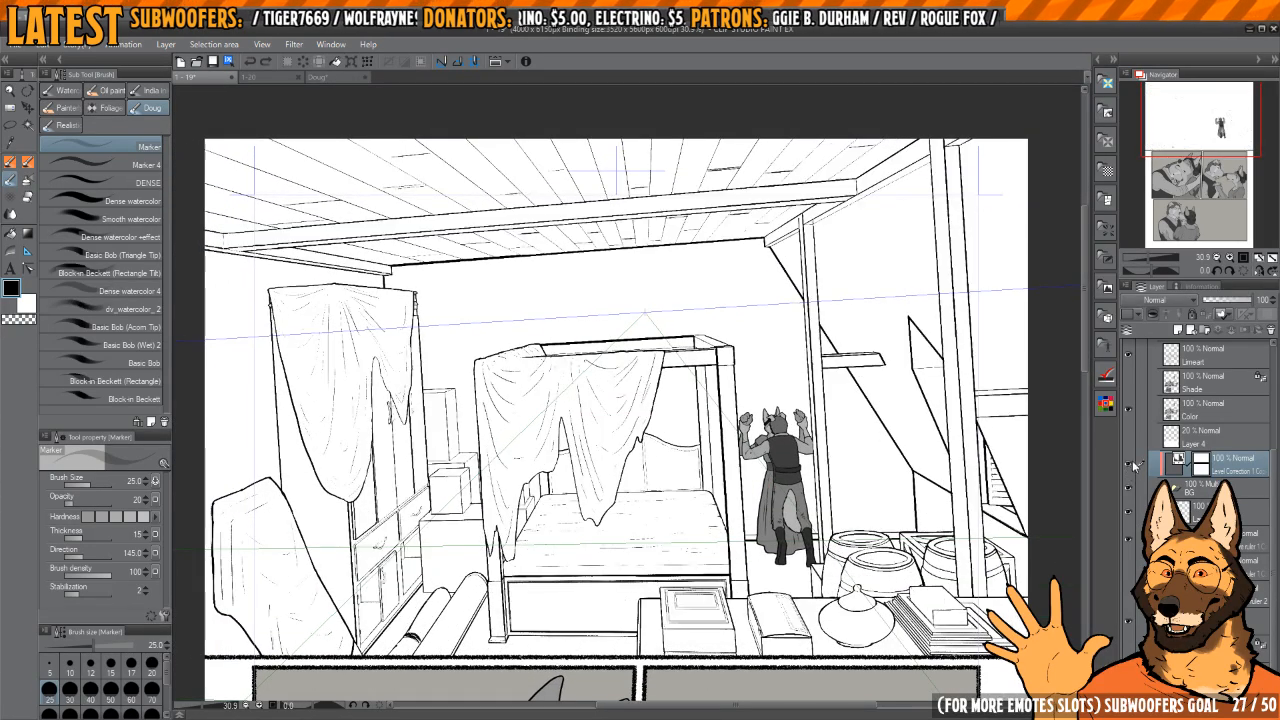
{"action": "left_click_drag", "start_coordinate": [760, 506], "coordinate": [710, 534]}
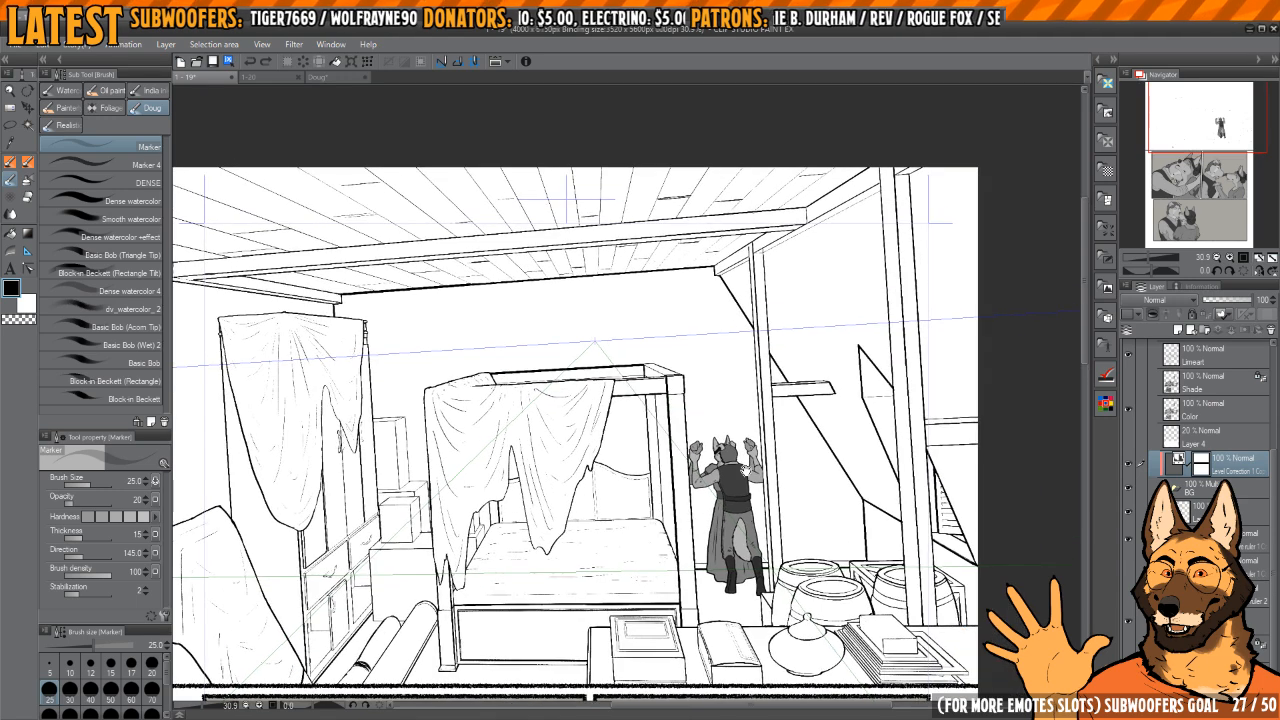
{"action": "left_click_drag", "start_coordinate": [798, 508], "coordinate": [696, 540]}
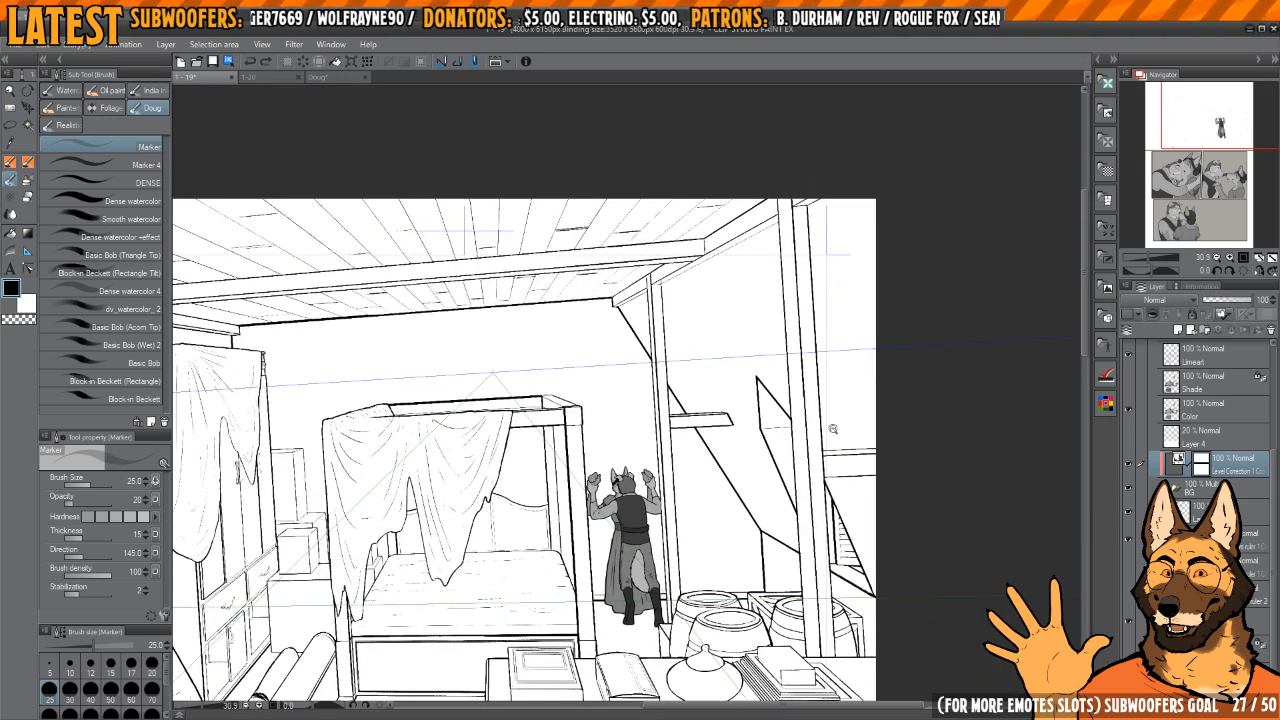
{"action": "left_click_drag", "start_coordinate": [813, 448], "coordinate": [921, 568]}
{"action": "left_click_drag", "start_coordinate": [679, 482], "coordinate": [760, 484]}
{"action": "left_click_drag", "start_coordinate": [634, 535], "coordinate": [773, 531]}
{"action": "left_click_drag", "start_coordinate": [729, 450], "coordinate": [755, 450]}
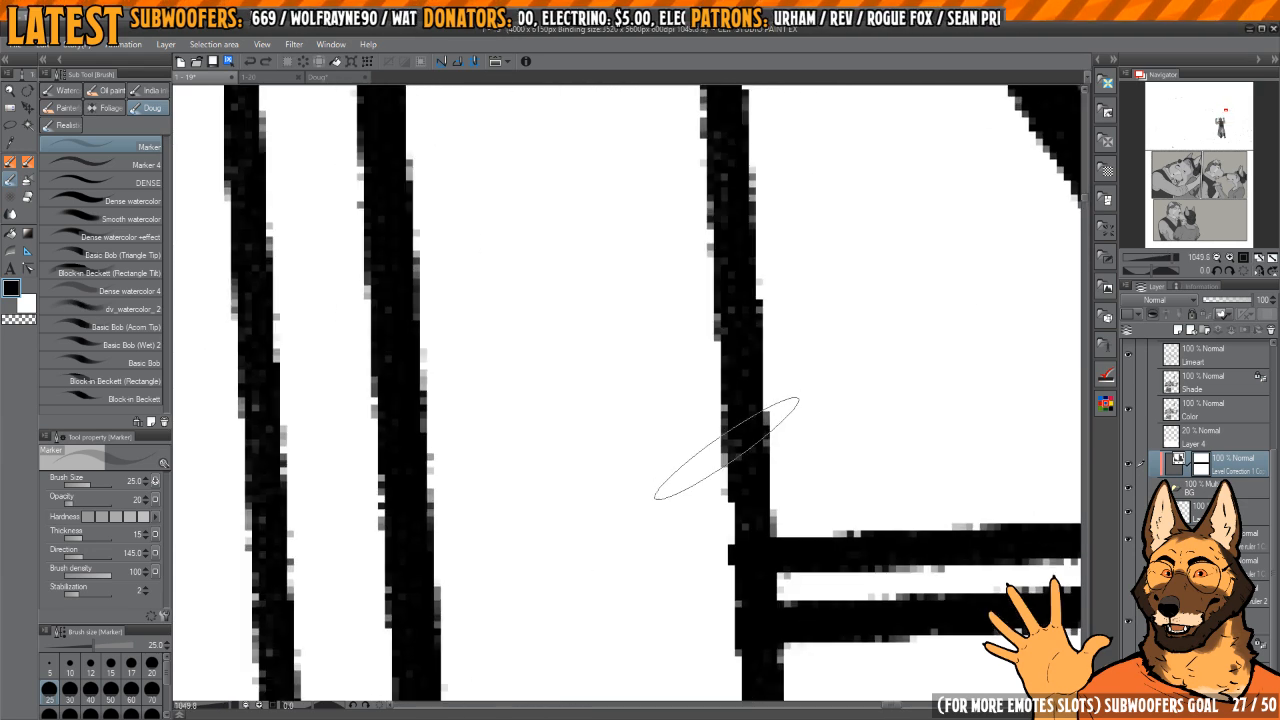
Step: Toggle the Level Correction layer off and on to compare the post and brace lines with their grey fills
{"action": "left_click", "coordinate": [1128, 466]}
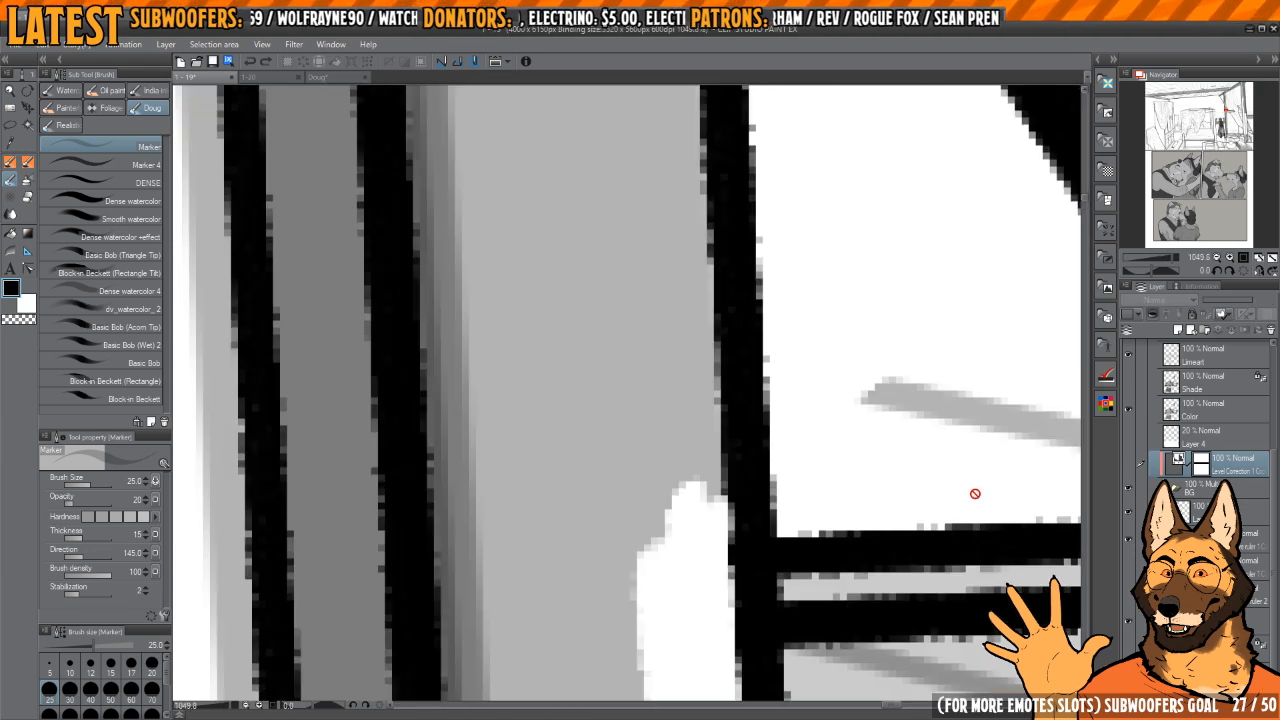
{"action": "left_click_drag", "start_coordinate": [754, 341], "coordinate": [745, 573]}
{"action": "left_click_drag", "start_coordinate": [876, 285], "coordinate": [730, 520]}
{"action": "left_click", "coordinate": [1128, 466]}
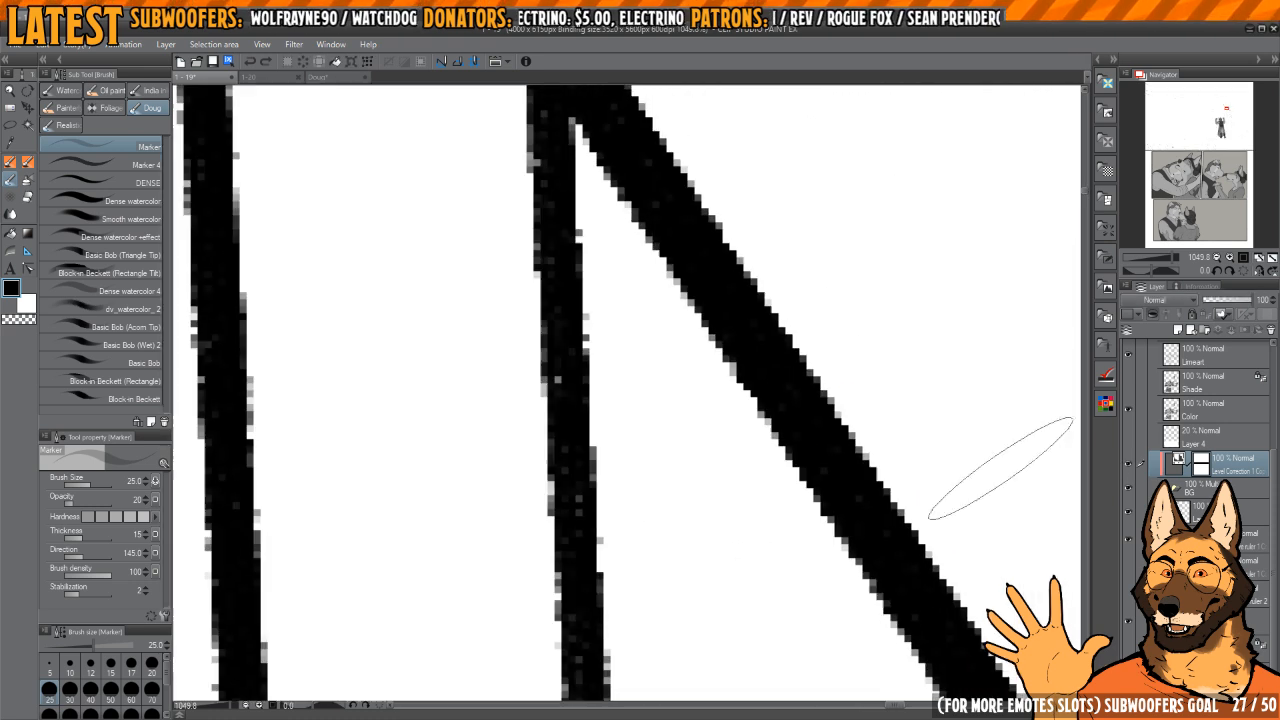
{"action": "scroll", "coordinate": [807, 437], "scroll_direction": "down", "scroll_amount": 2}
{"action": "scroll", "coordinate": [788, 490], "scroll_direction": "down", "scroll_amount": 8}
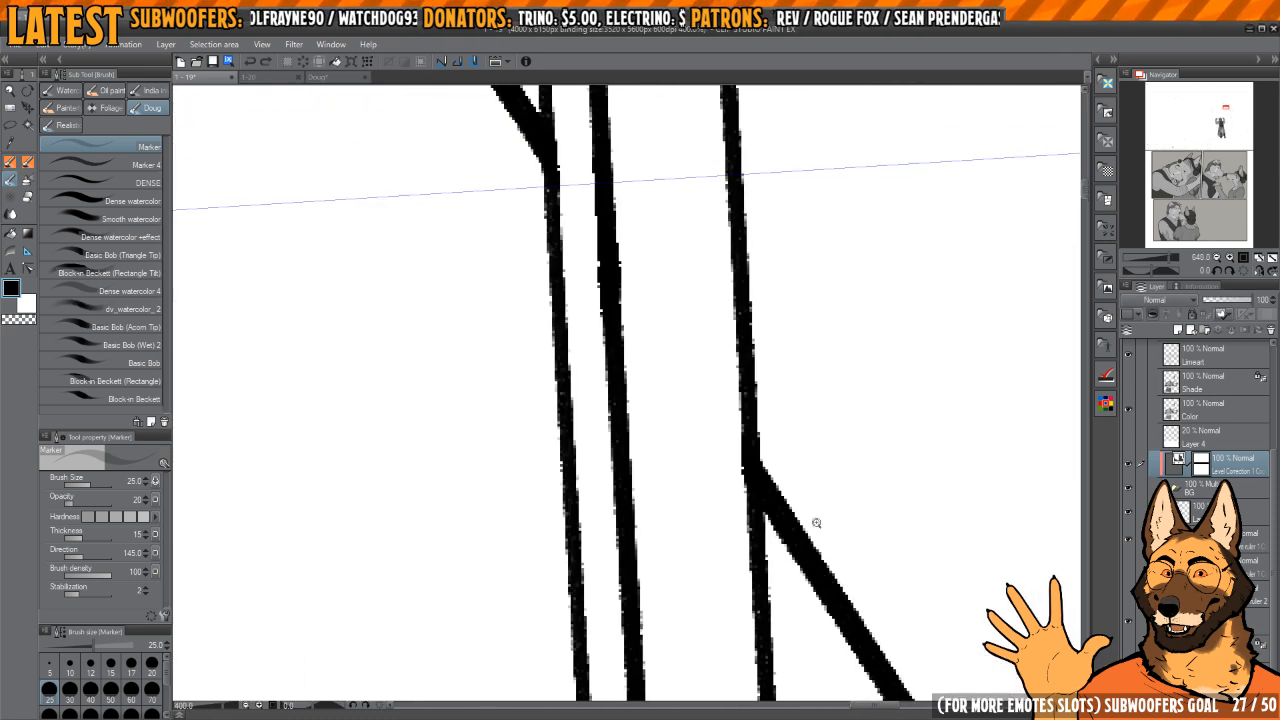
Step: View the whole bedroom panel and inspect the stacked books and barrel lines, comparing them with the Level Correction layer hidden and shown
{"action": "mouse_move", "coordinate": [789, 428]}
{"action": "left_mouse_down"}
{"action": "mouse_move", "coordinate": [866, 418]}
{"action": "mouse_move", "coordinate": [775, 430]}
{"action": "left_mouse_up"}
{"action": "left_click_drag", "start_coordinate": [865, 358], "coordinate": [774, 430]}
{"action": "left_click_drag", "start_coordinate": [784, 497], "coordinate": [809, 329]}
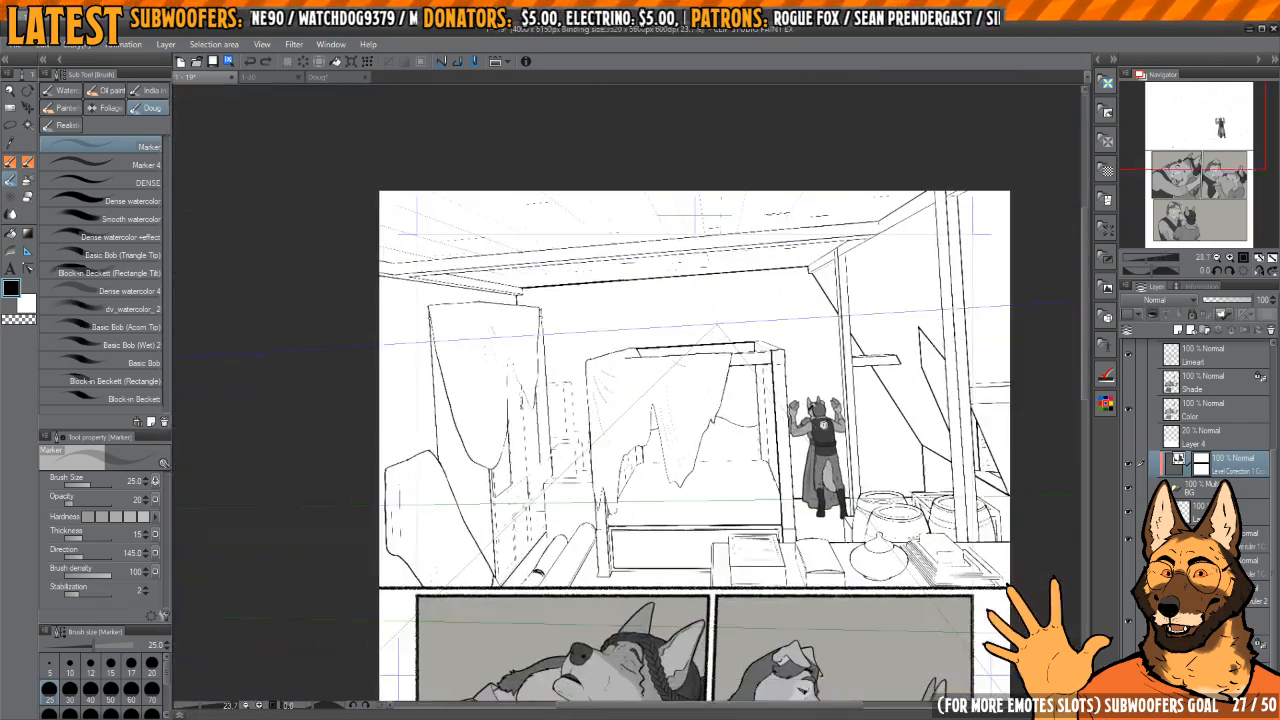
{"action": "left_click_drag", "start_coordinate": [871, 404], "coordinate": [911, 400]}
{"action": "left_click_drag", "start_coordinate": [985, 479], "coordinate": [908, 472]}
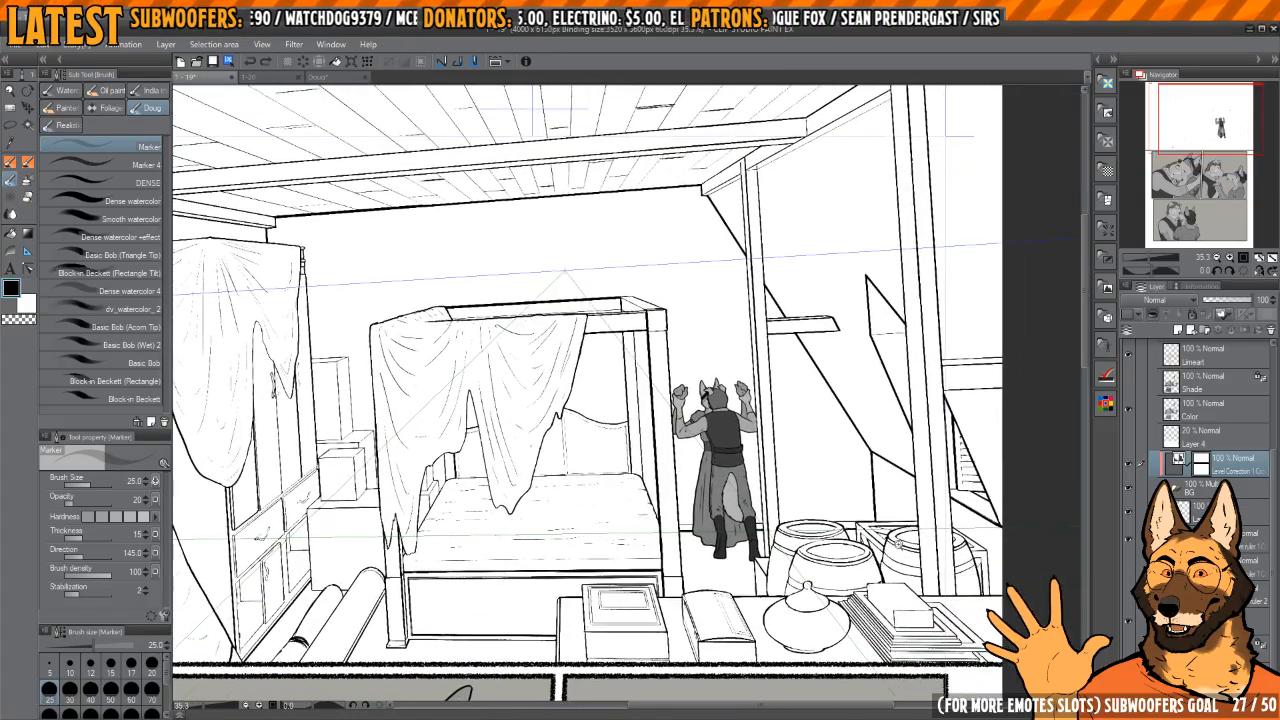
{"action": "left_click_drag", "start_coordinate": [919, 610], "coordinate": [945, 618]}
{"action": "left_click_drag", "start_coordinate": [868, 612], "coordinate": [934, 596]}
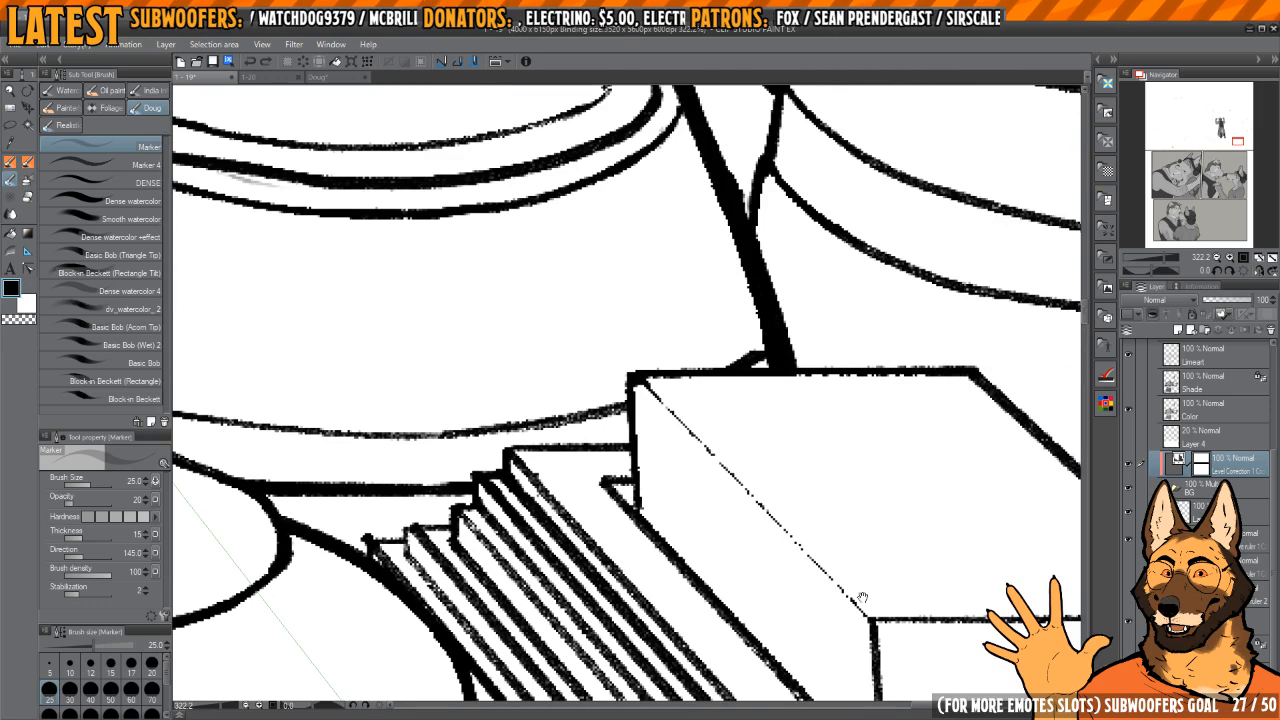
{"action": "left_click", "coordinate": [1129, 462]}
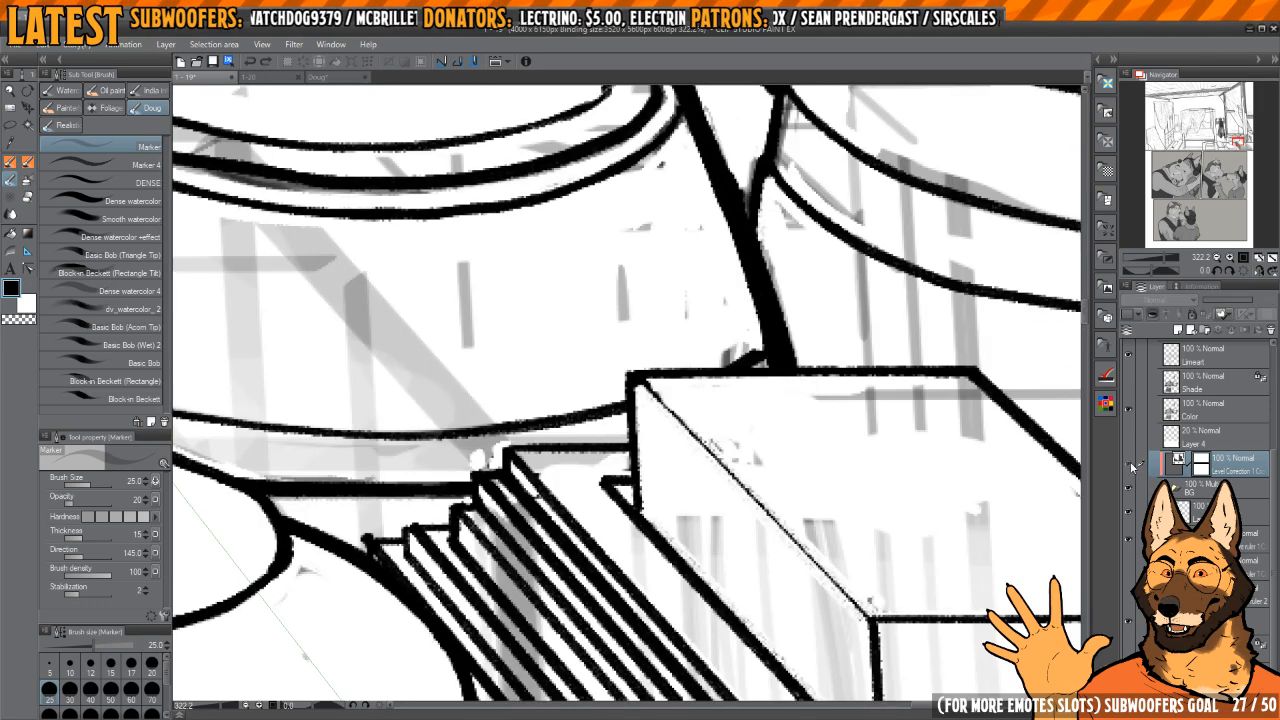
{"action": "left_click", "coordinate": [1129, 462]}
{"action": "left_click_drag", "start_coordinate": [927, 552], "coordinate": [692, 524]}
{"action": "left_click_drag", "start_coordinate": [653, 496], "coordinate": [777, 558]}
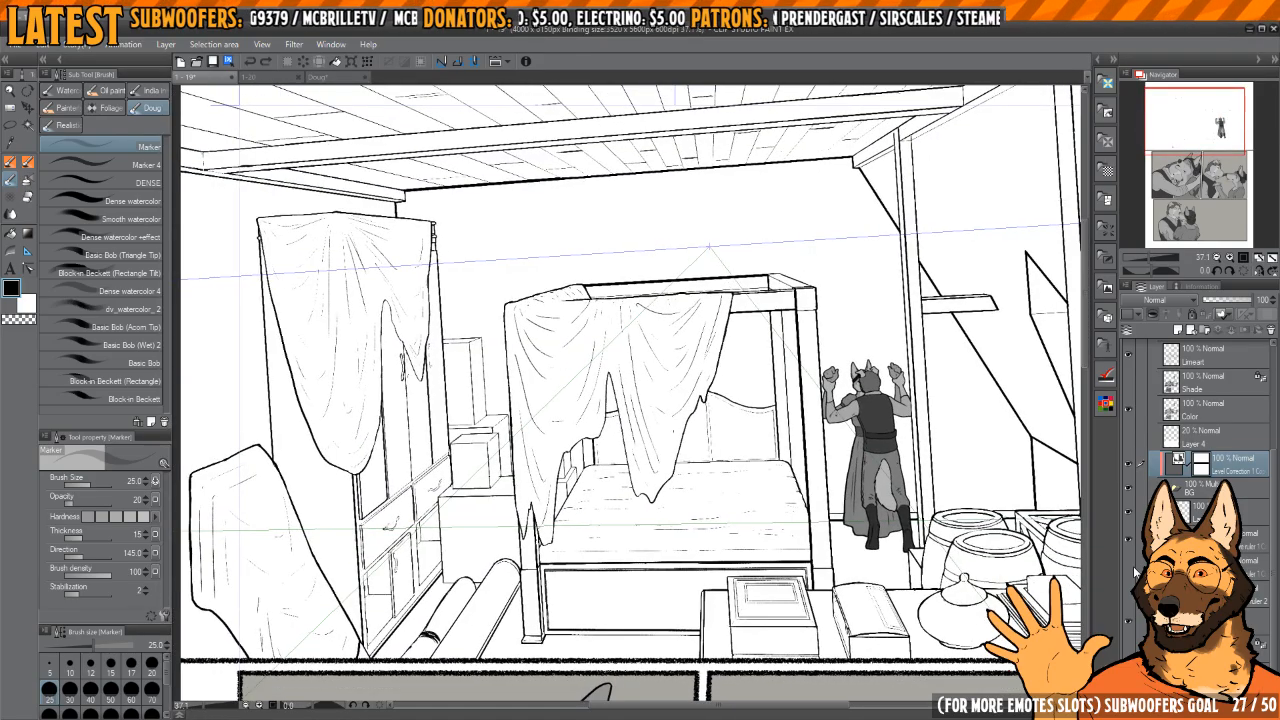
Step: Toggle the white masking beneath the drapes off and on to compare the bed and wardrobe line art behind them
{"action": "left_click_drag", "start_coordinate": [958, 502], "coordinate": [926, 526]}
{"action": "left_click_drag", "start_coordinate": [938, 462], "coordinate": [801, 507]}
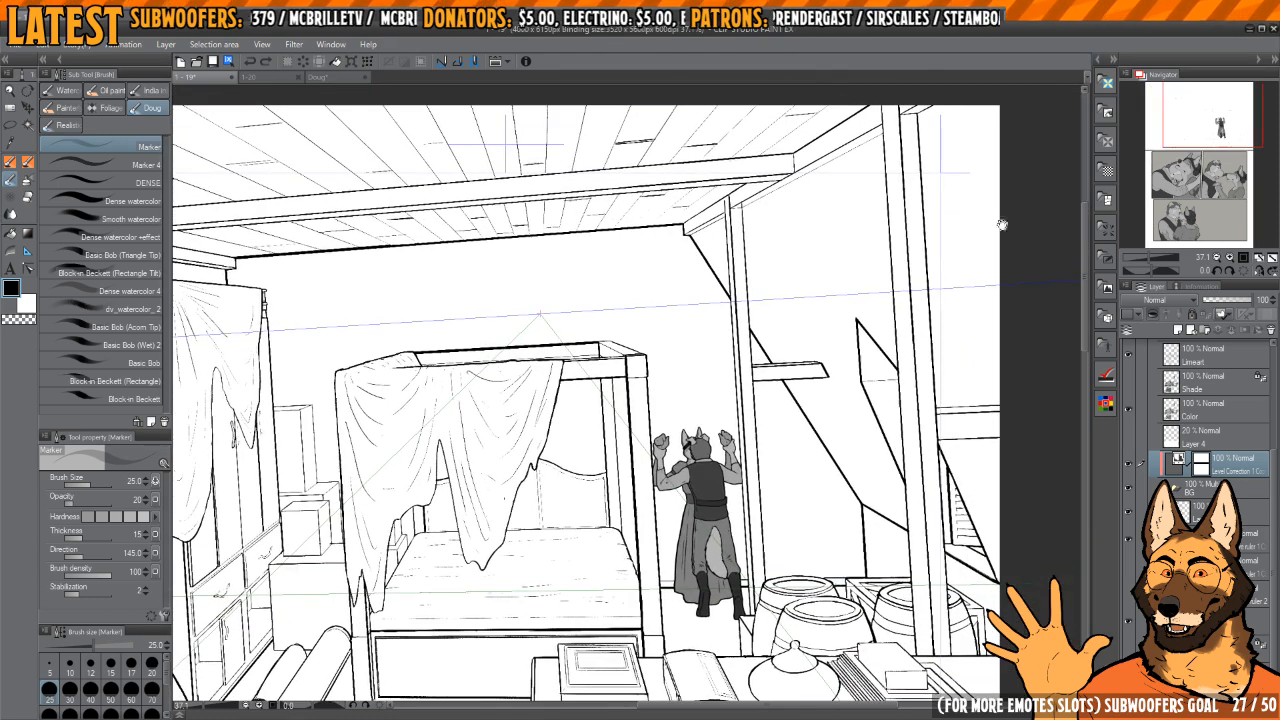
{"action": "left_click_drag", "start_coordinate": [769, 558], "coordinate": [845, 503]}
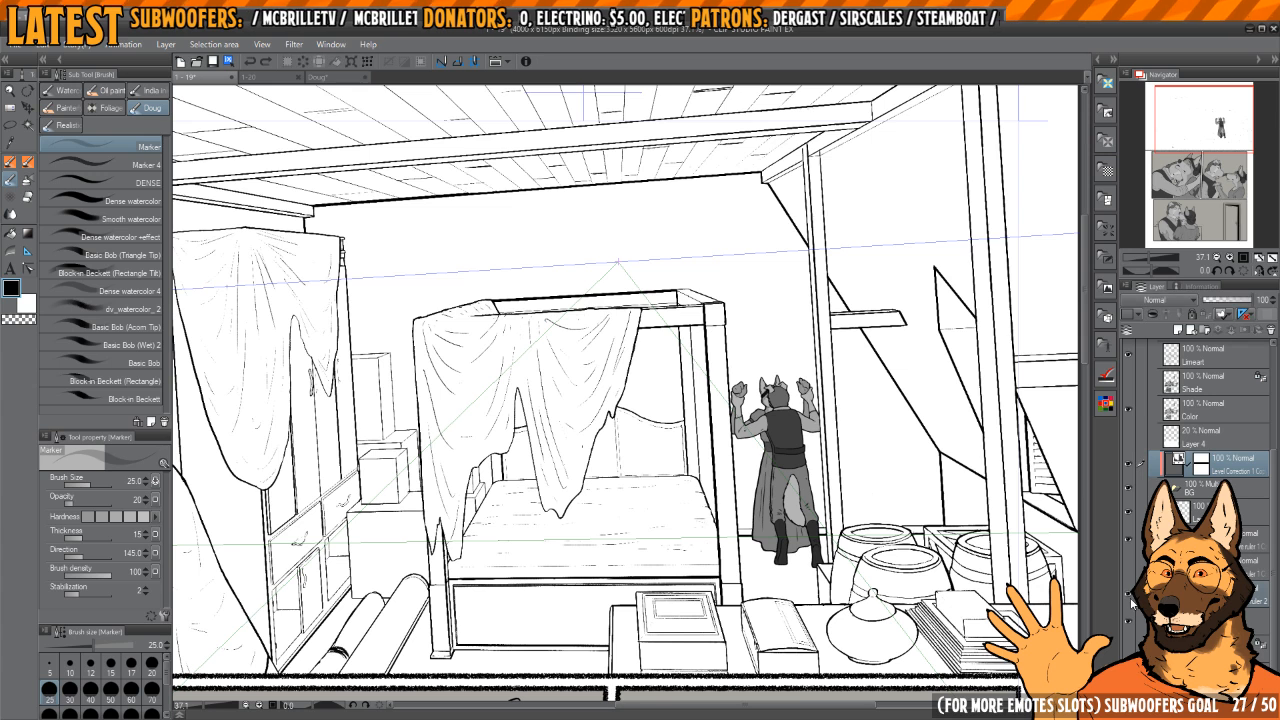
{"action": "left_click", "coordinate": [1131, 580]}
{"action": "left_click", "coordinate": [1131, 575]}
{"action": "left_click", "coordinate": [1129, 577]}
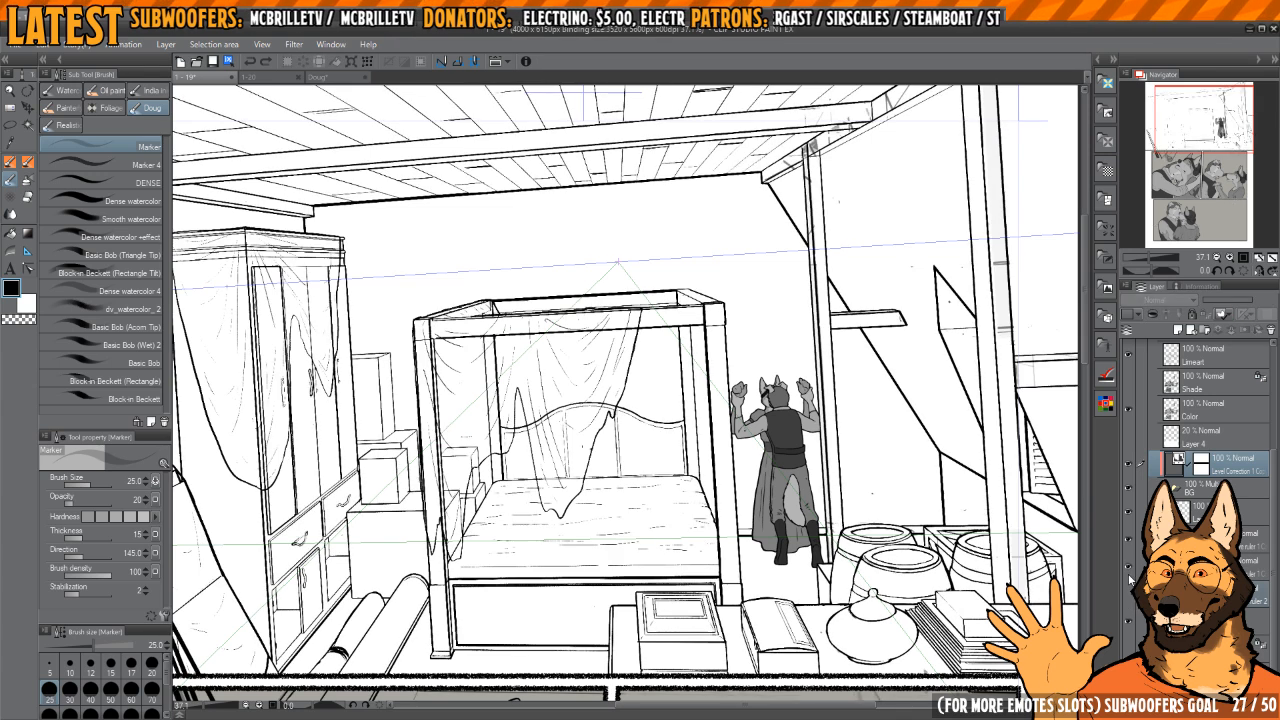
{"action": "left_click", "coordinate": [1129, 576]}
{"action": "left_click", "coordinate": [1128, 575]}
{"action": "left_click", "coordinate": [1131, 580]}
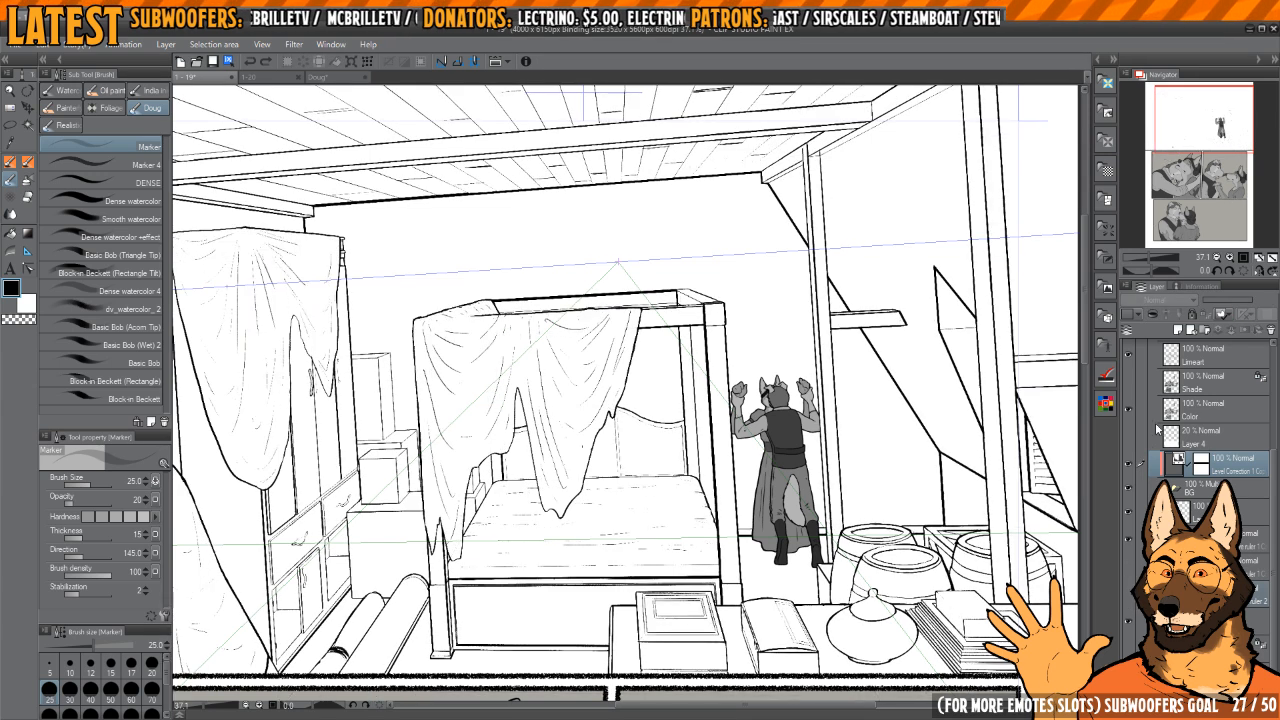
Step: Look through the page's layer stack and review the whole bedroom panel
{"action": "scroll", "coordinate": [1174, 482], "scroll_direction": "up", "scroll_amount": 3}
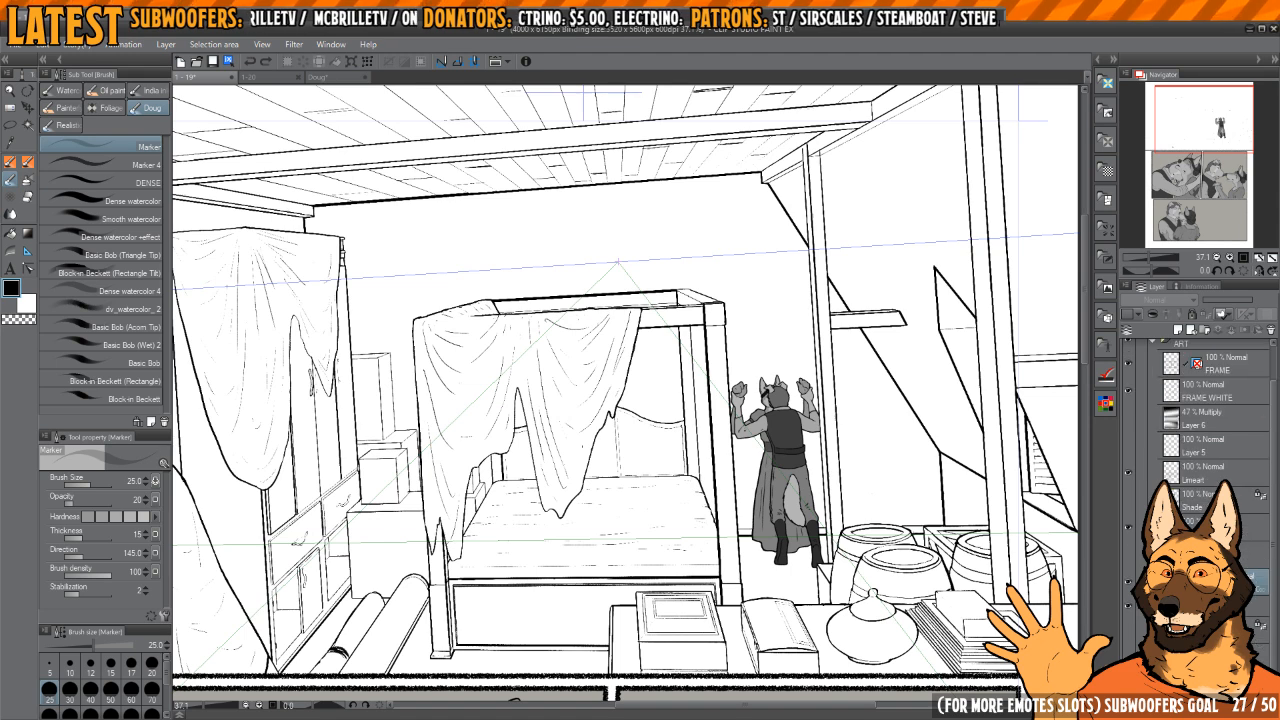
{"action": "left_click", "coordinate": [1200, 606]}
{"action": "left_click", "coordinate": [1200, 630]}
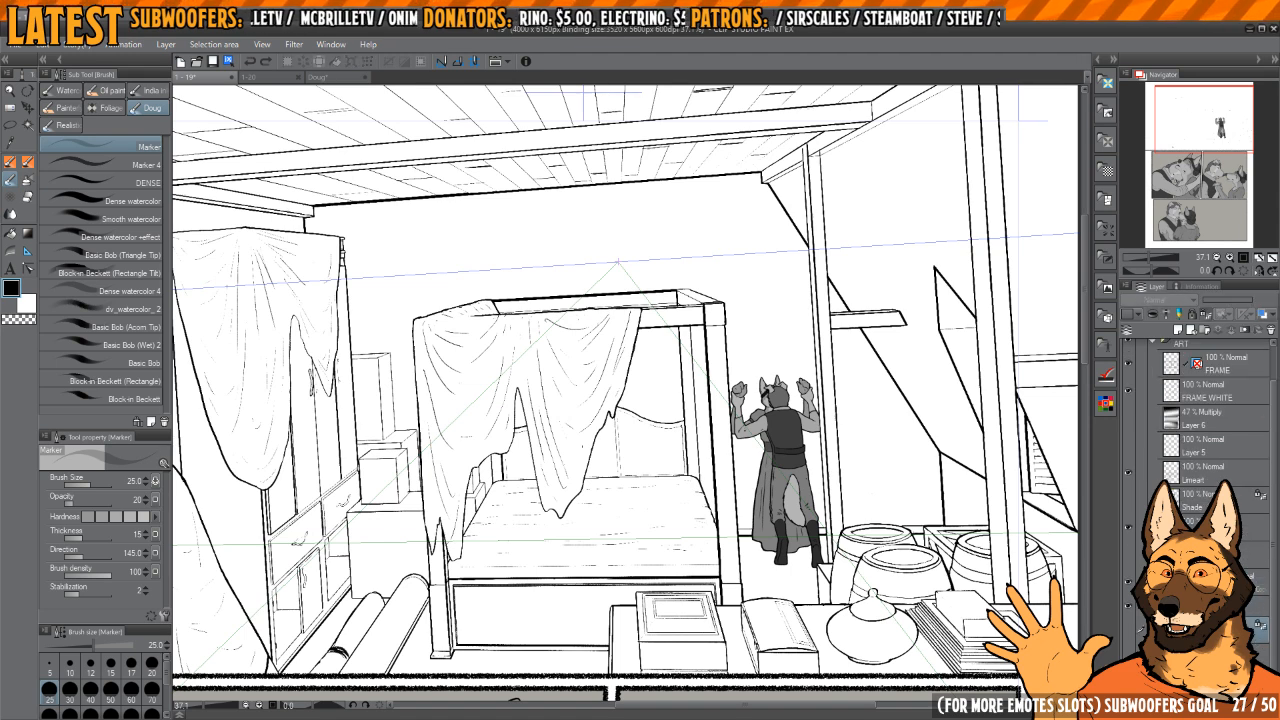
{"action": "scroll", "coordinate": [821, 549], "scroll_direction": "down", "scroll_amount": 3}
{"action": "mouse_move", "coordinate": [821, 549]}
{"action": "left_mouse_down"}
{"action": "mouse_move", "coordinate": [836, 558]}
{"action": "mouse_move", "coordinate": [818, 562]}
{"action": "left_mouse_up"}
{"action": "scroll", "coordinate": [893, 526], "scroll_direction": "up", "scroll_amount": 3}
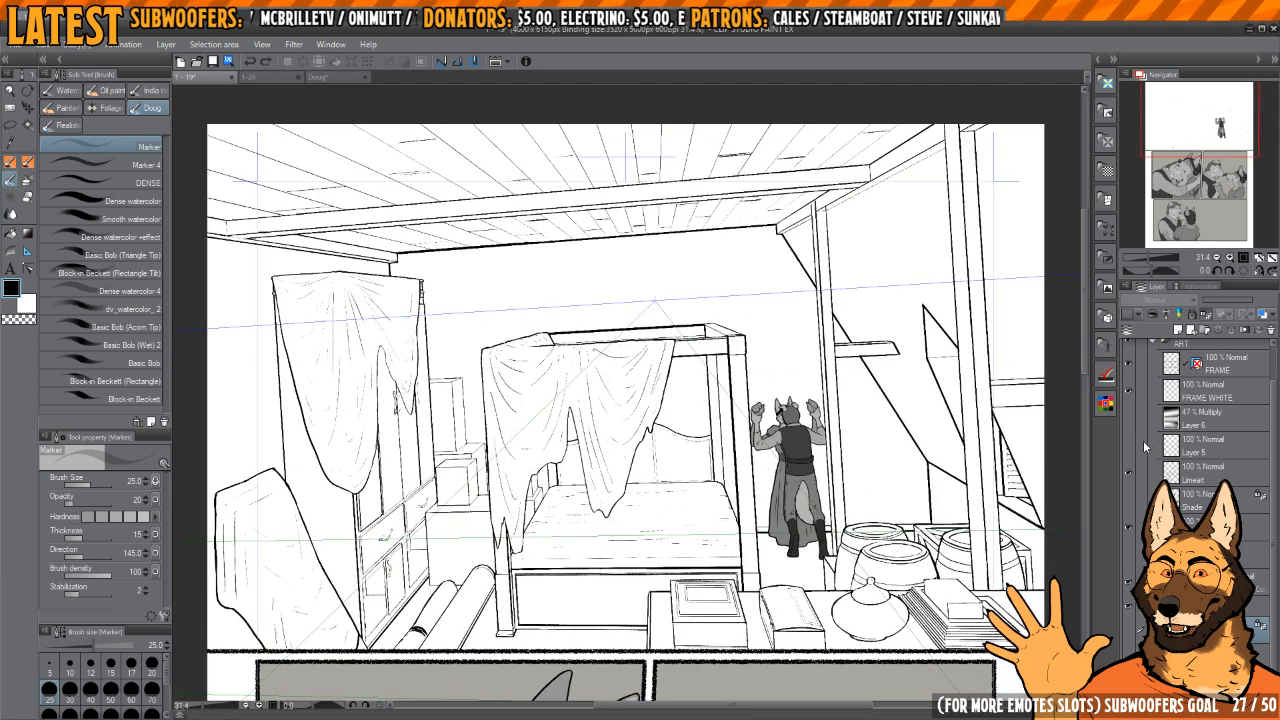
Step: Switch to page 1-20 and examine the four-poster bed in the middle panel, including its rear upper corner
{"action": "key", "text": "ctrl+Tab"}
{"action": "left_click_drag", "start_coordinate": [881, 547], "coordinate": [889, 509]}
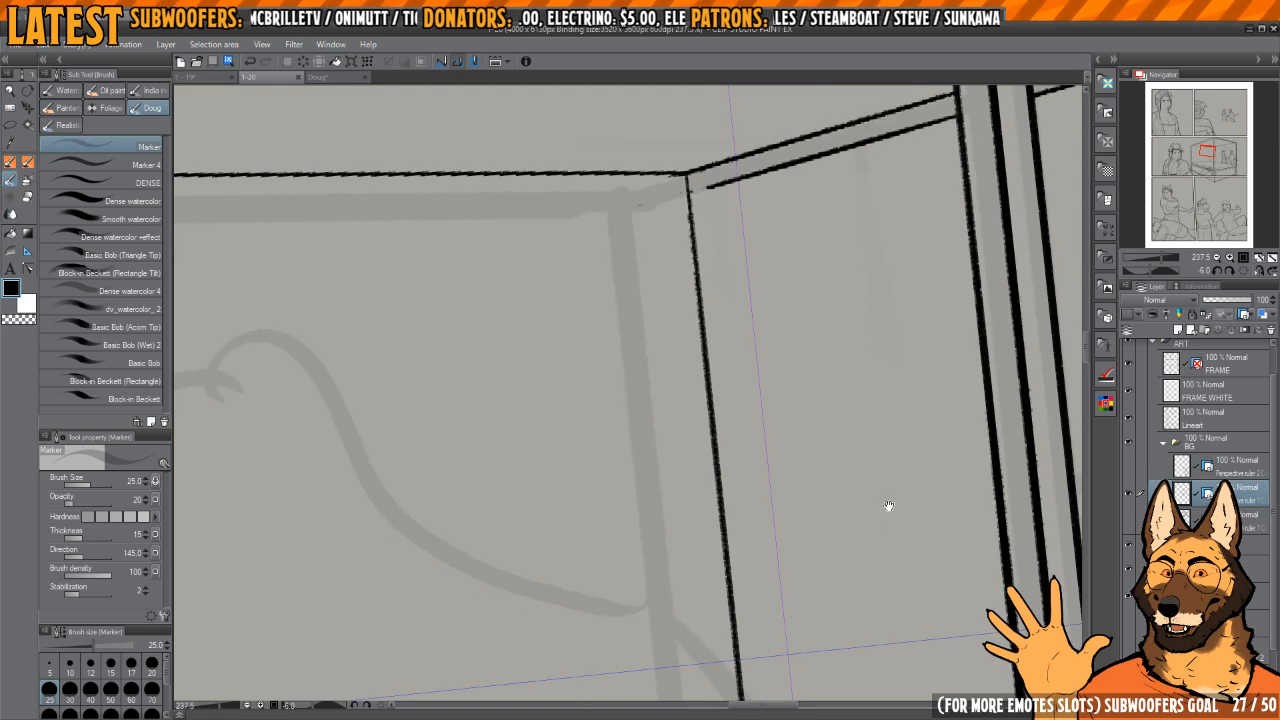
{"action": "scroll", "coordinate": [886, 512], "scroll_direction": "down", "scroll_amount": 6}
{"action": "scroll", "coordinate": [886, 618], "scroll_direction": "down", "scroll_amount": 6}
{"action": "scroll", "coordinate": [813, 553], "scroll_direction": "up", "scroll_amount": 3}
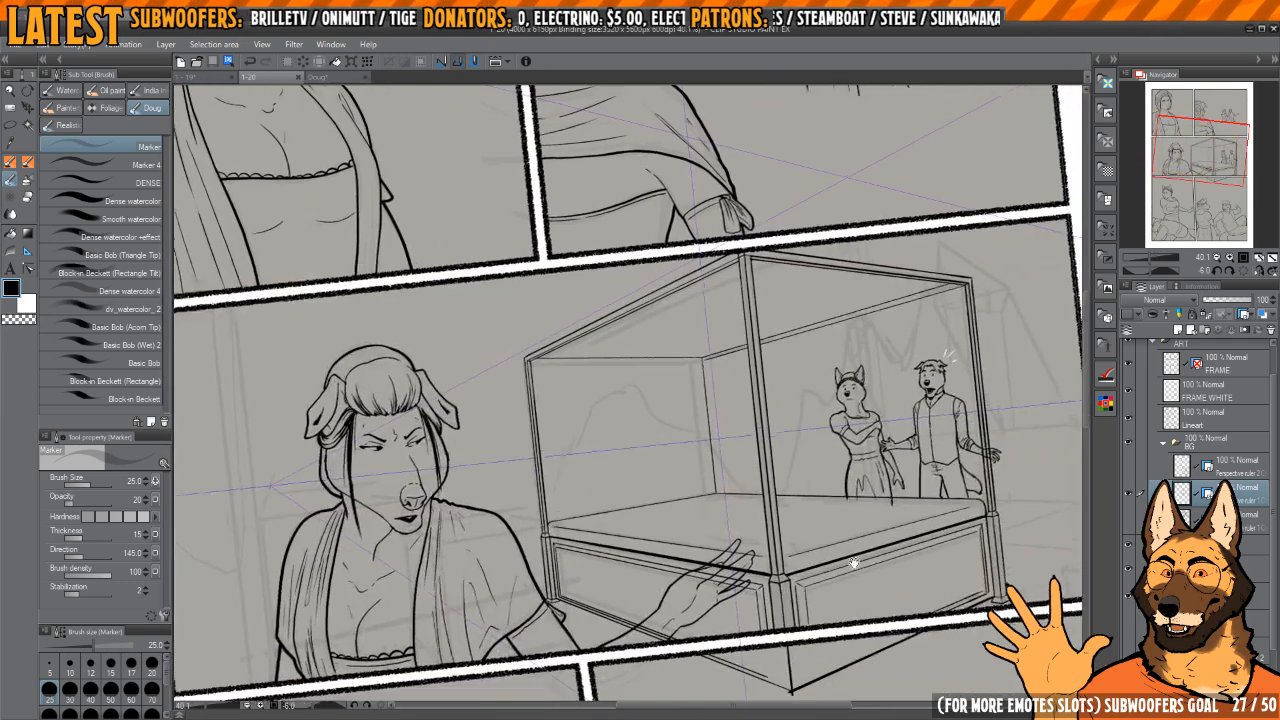
{"action": "scroll", "coordinate": [621, 388], "scroll_direction": "up", "scroll_amount": 6}
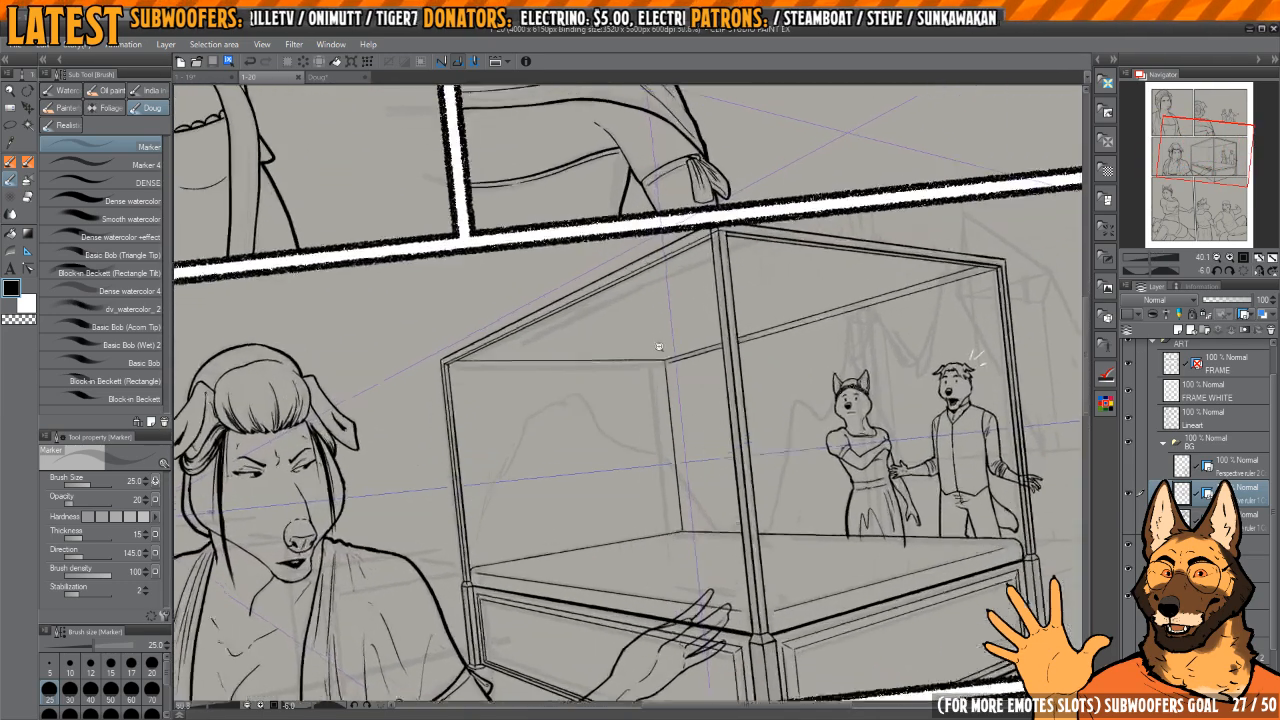
{"action": "scroll", "coordinate": [697, 390], "scroll_direction": "down", "scroll_amount": 4}
{"action": "scroll", "coordinate": [697, 390], "scroll_direction": "down", "scroll_amount": 3}
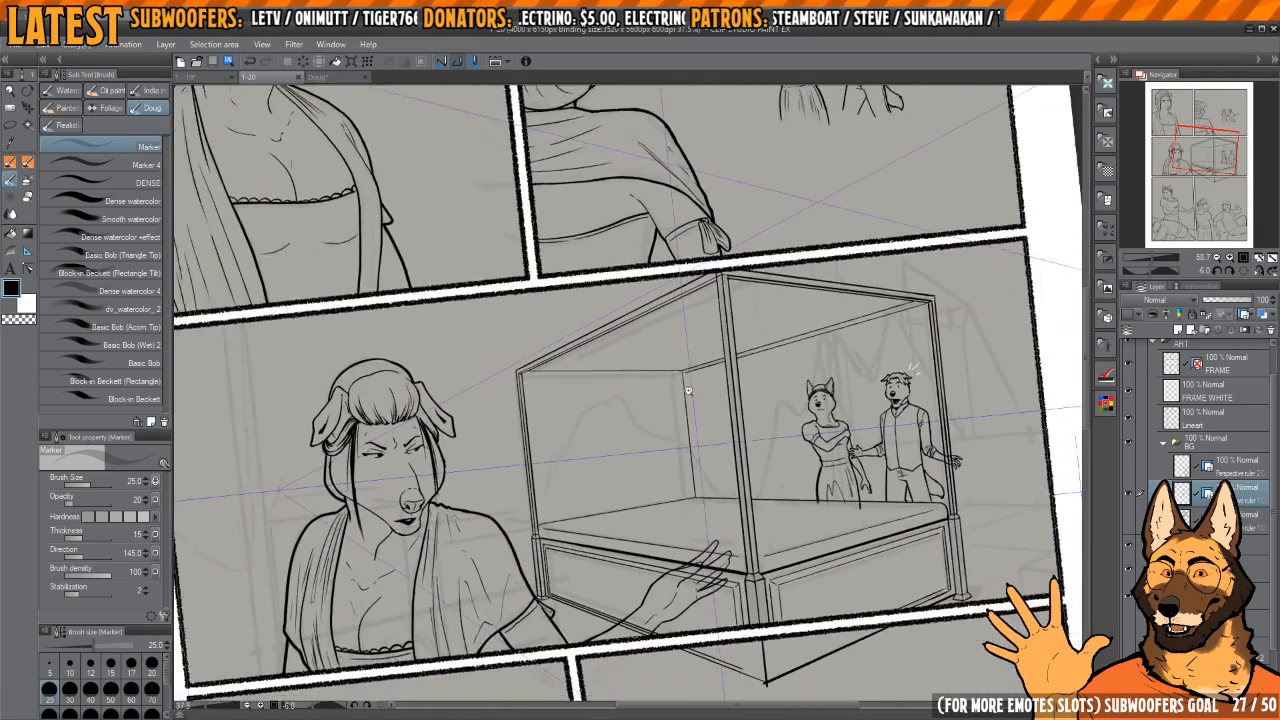
{"action": "scroll", "coordinate": [705, 393], "scroll_direction": "up", "scroll_amount": 4}
{"action": "scroll", "coordinate": [705, 393], "scroll_direction": "up", "scroll_amount": 5}
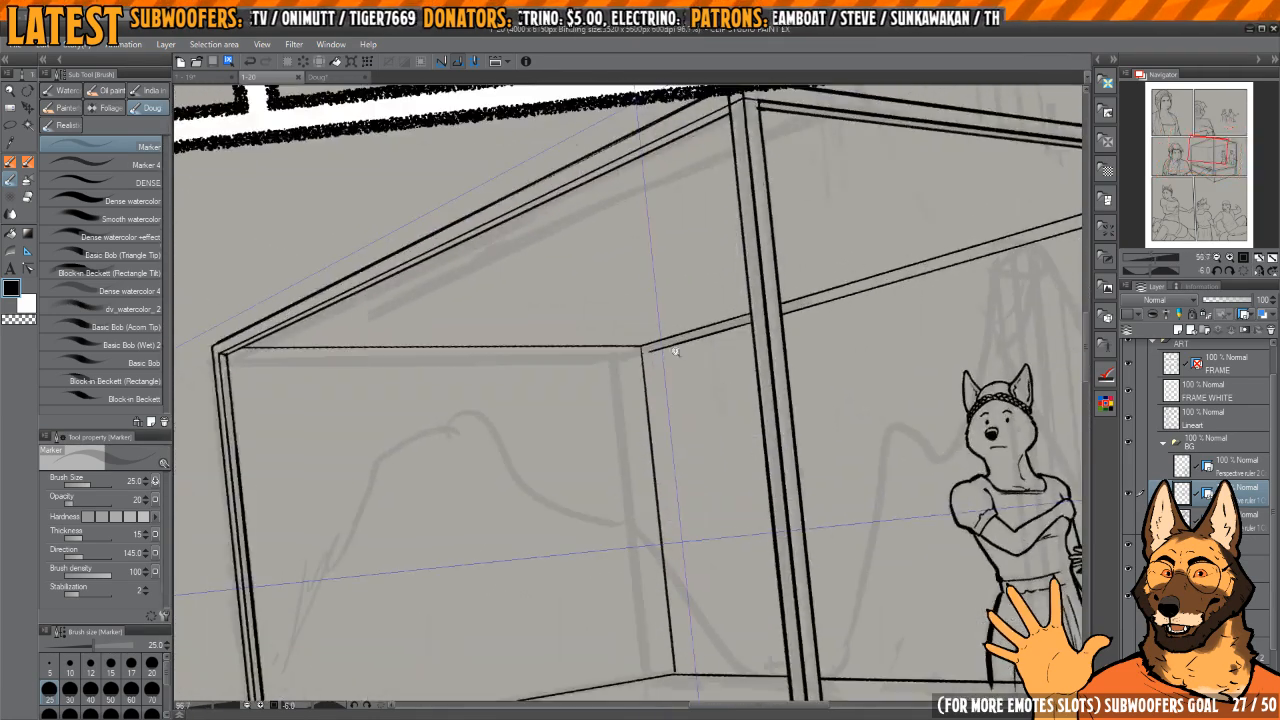
Step: With the REAL Ink Brush at size 10, begin thickening the lower line of the bed's far top rail at its outer corner
{"action": "key", "text": "p"}
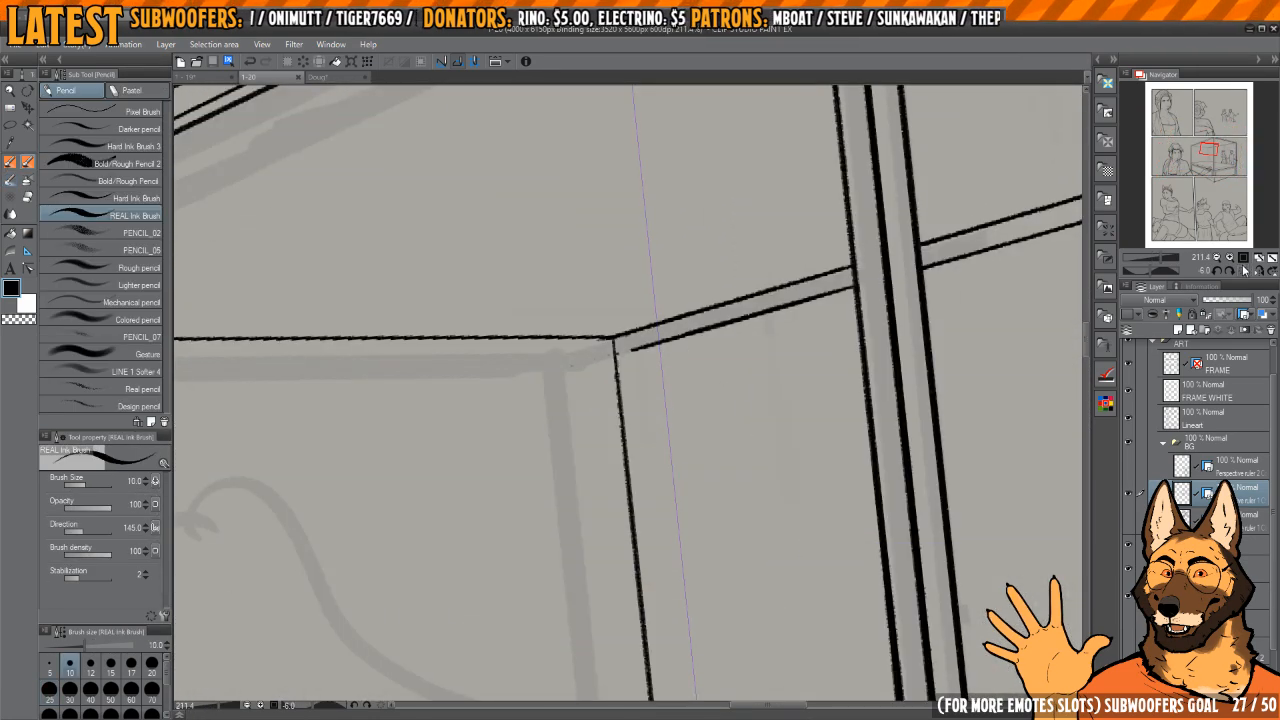
{"action": "scroll", "coordinate": [817, 357], "scroll_direction": "down", "scroll_amount": 4}
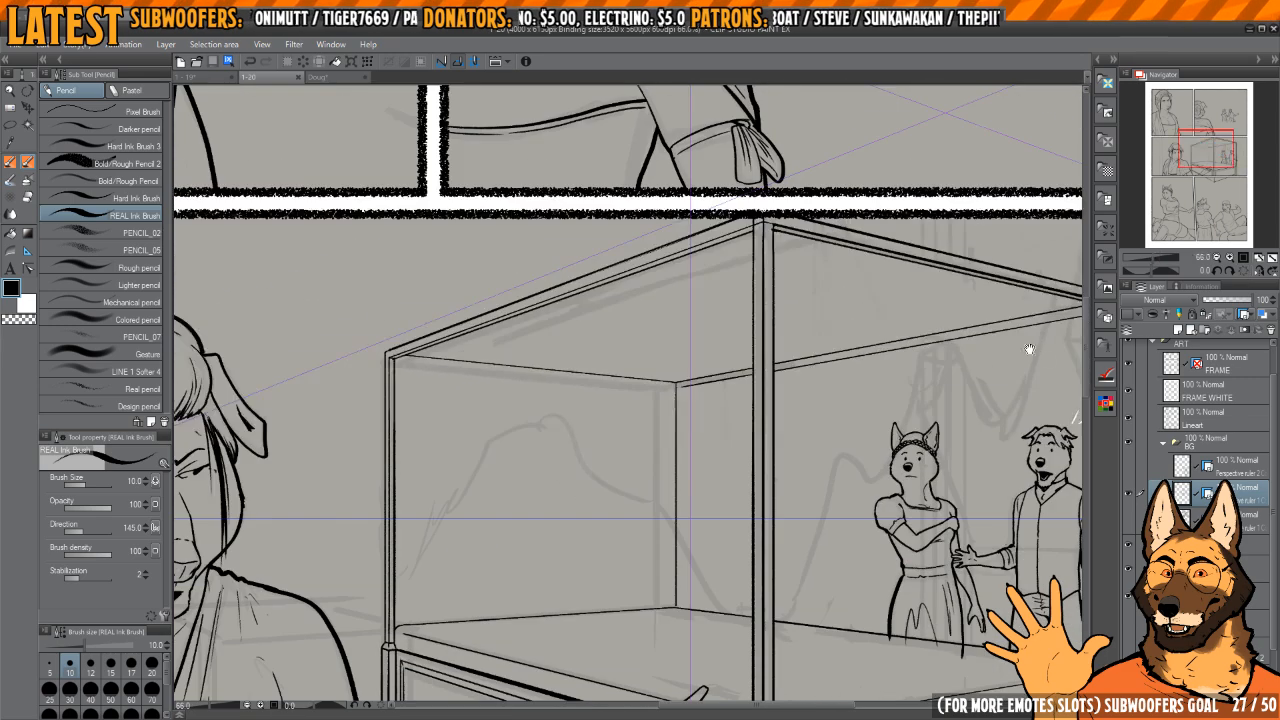
{"action": "left_click_drag", "start_coordinate": [1030, 349], "coordinate": [774, 236]}
{"action": "left_click_drag", "start_coordinate": [774, 236], "coordinate": [774, 334]}
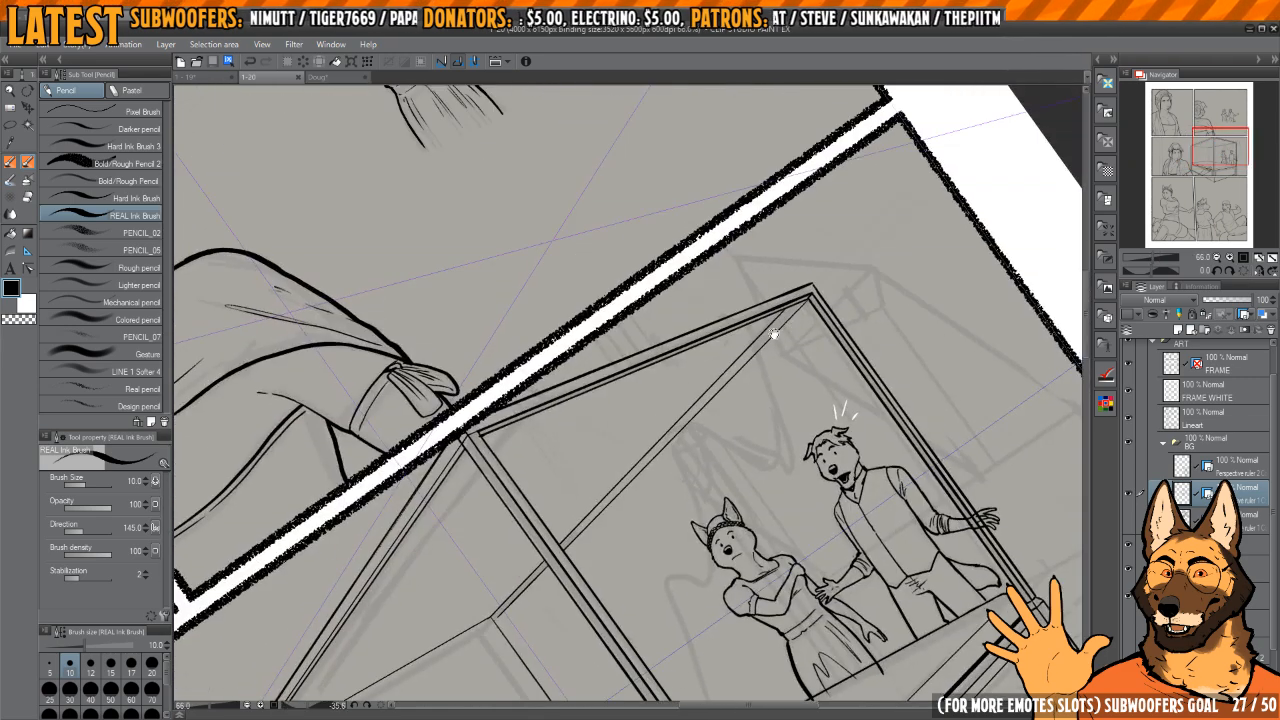
{"action": "scroll", "coordinate": [786, 326], "scroll_direction": "up", "scroll_amount": 5}
{"action": "mouse_move", "coordinate": [886, 249]}
{"action": "left_mouse_down"}
{"action": "mouse_move", "coordinate": [841, 320]}
{"action": "mouse_move", "coordinate": [773, 257]}
{"action": "mouse_move", "coordinate": [728, 387]}
{"action": "left_mouse_up"}
{"action": "key", "text": "ctrl+z"}
{"action": "left_click_drag", "start_coordinate": [790, 234], "coordinate": [684, 475]}
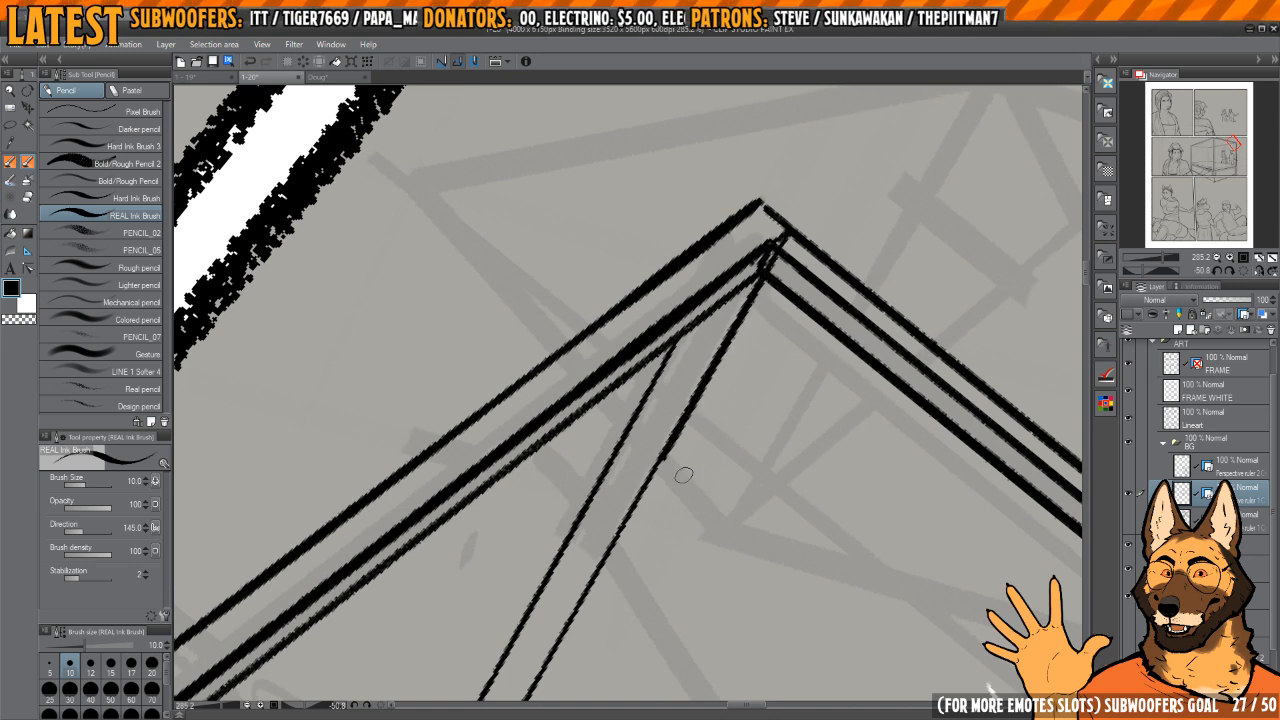
{"action": "left_click_drag", "start_coordinate": [748, 326], "coordinate": [781, 265]}
{"action": "key", "text": "ctrl+z"}
{"action": "left_click_drag", "start_coordinate": [792, 212], "coordinate": [744, 292]}
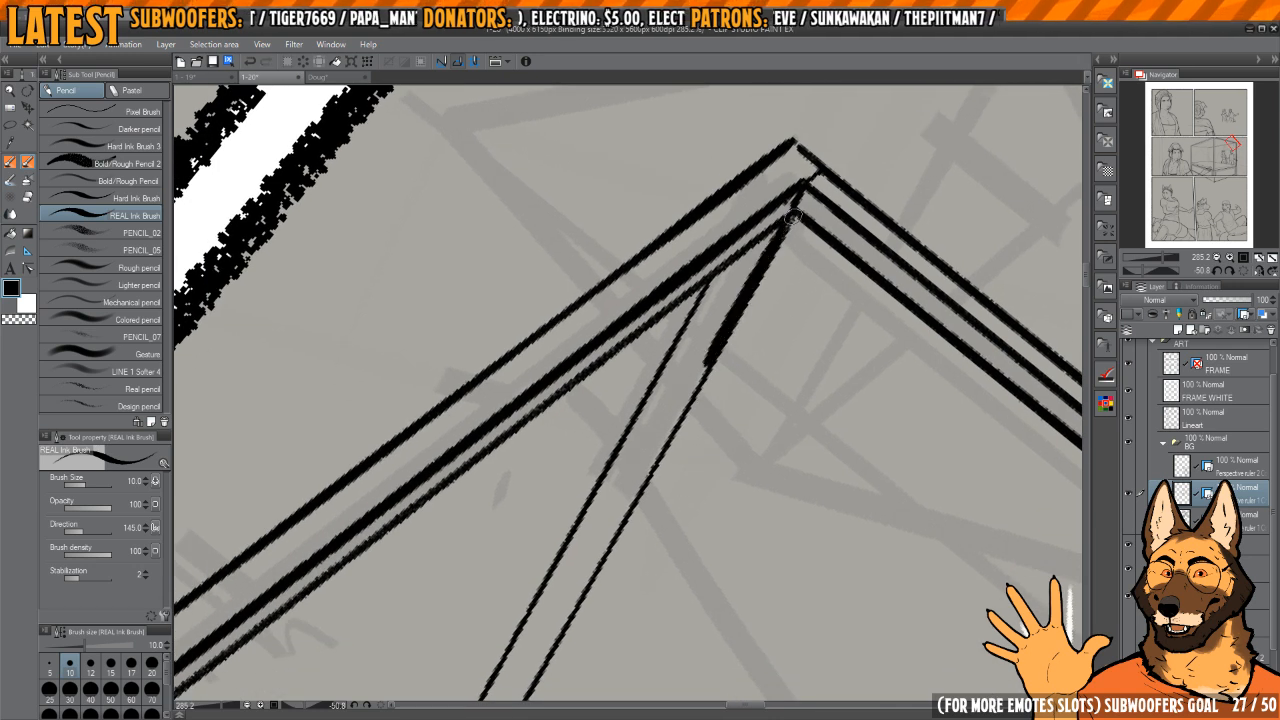
Step: Continue the heavier lower line of the far top rail from its outer corner toward the bed's nearest post
{"action": "left_click_drag", "start_coordinate": [793, 218], "coordinate": [686, 424]}
{"action": "left_click_drag", "start_coordinate": [748, 352], "coordinate": [721, 305]}
{"action": "left_click_drag", "start_coordinate": [723, 295], "coordinate": [680, 290]}
{"action": "mouse_move", "coordinate": [733, 218]}
{"action": "left_mouse_down"}
{"action": "mouse_move", "coordinate": [700, 222]}
{"action": "mouse_move", "coordinate": [676, 652]}
{"action": "left_mouse_up"}
{"action": "key", "text": "ctrl+z"}
{"action": "left_click_drag", "start_coordinate": [678, 566], "coordinate": [693, 430]}
{"action": "scroll", "coordinate": [720, 200], "scroll_direction": "up", "scroll_amount": 1}
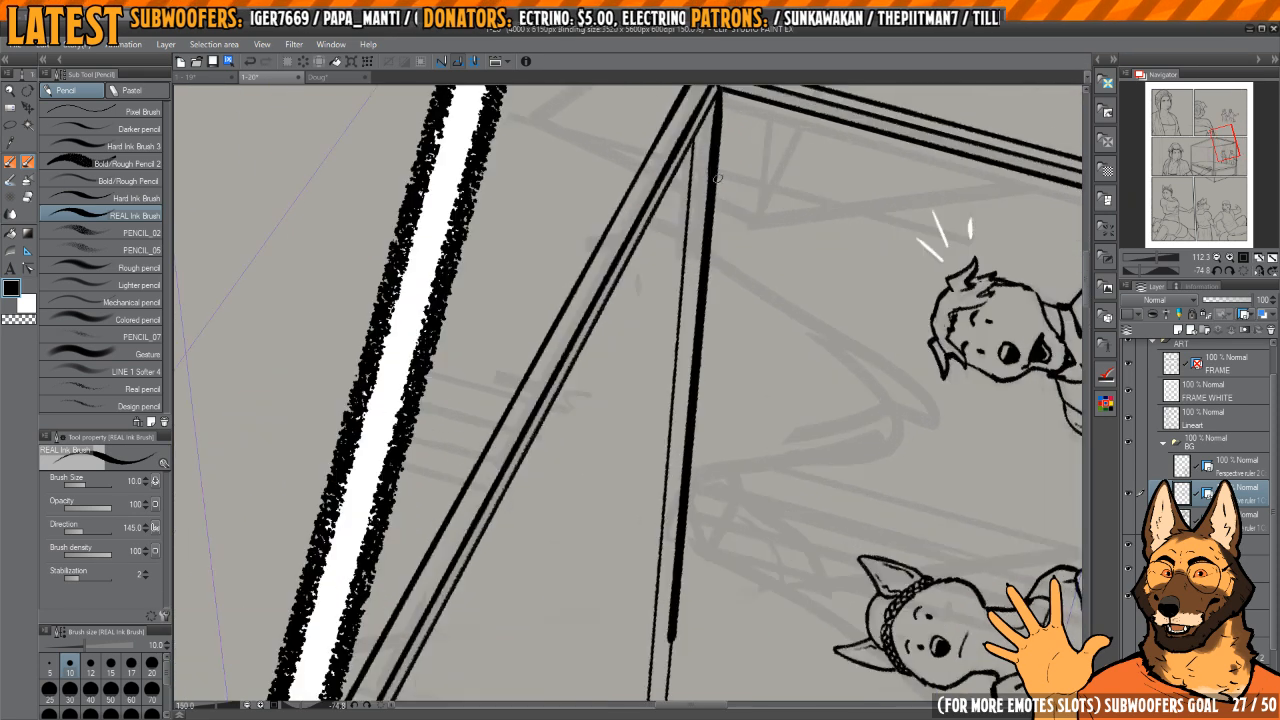
{"action": "left_click_drag", "start_coordinate": [725, 118], "coordinate": [720, 175]}
{"action": "scroll", "coordinate": [709, 191], "scroll_direction": "down", "scroll_amount": 2}
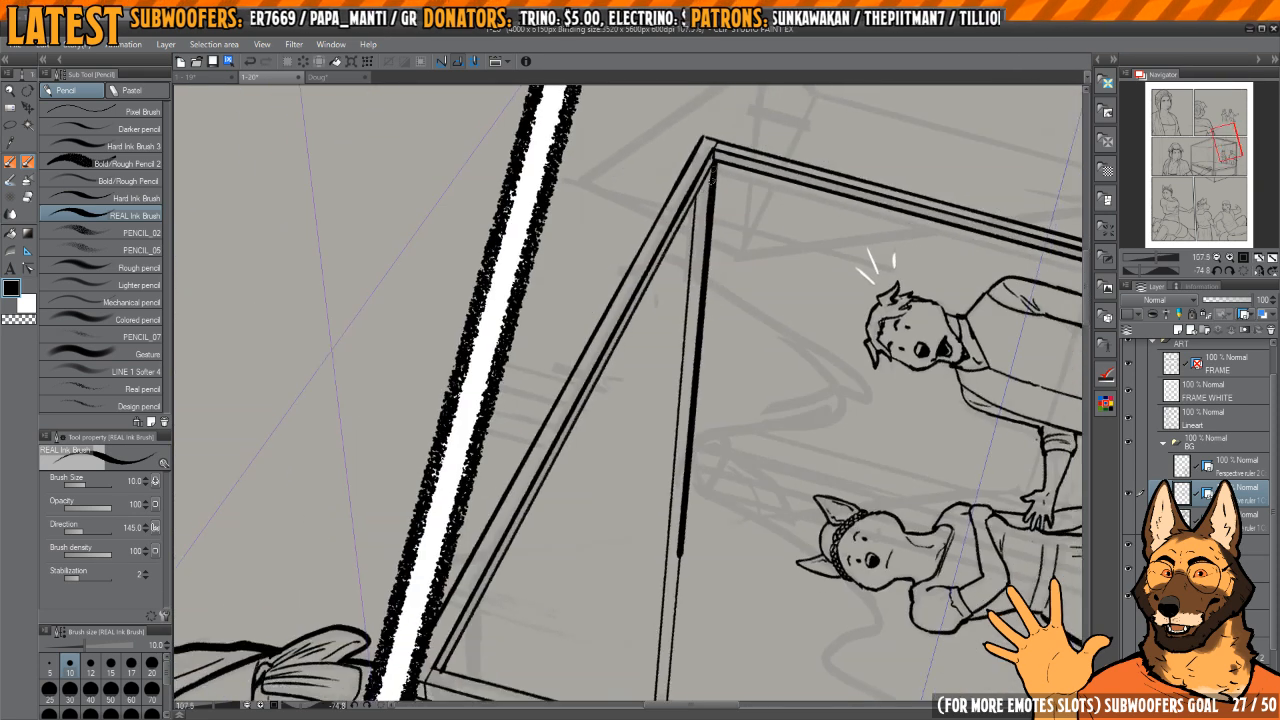
{"action": "scroll", "coordinate": [689, 687], "scroll_direction": "up", "scroll_amount": 4}
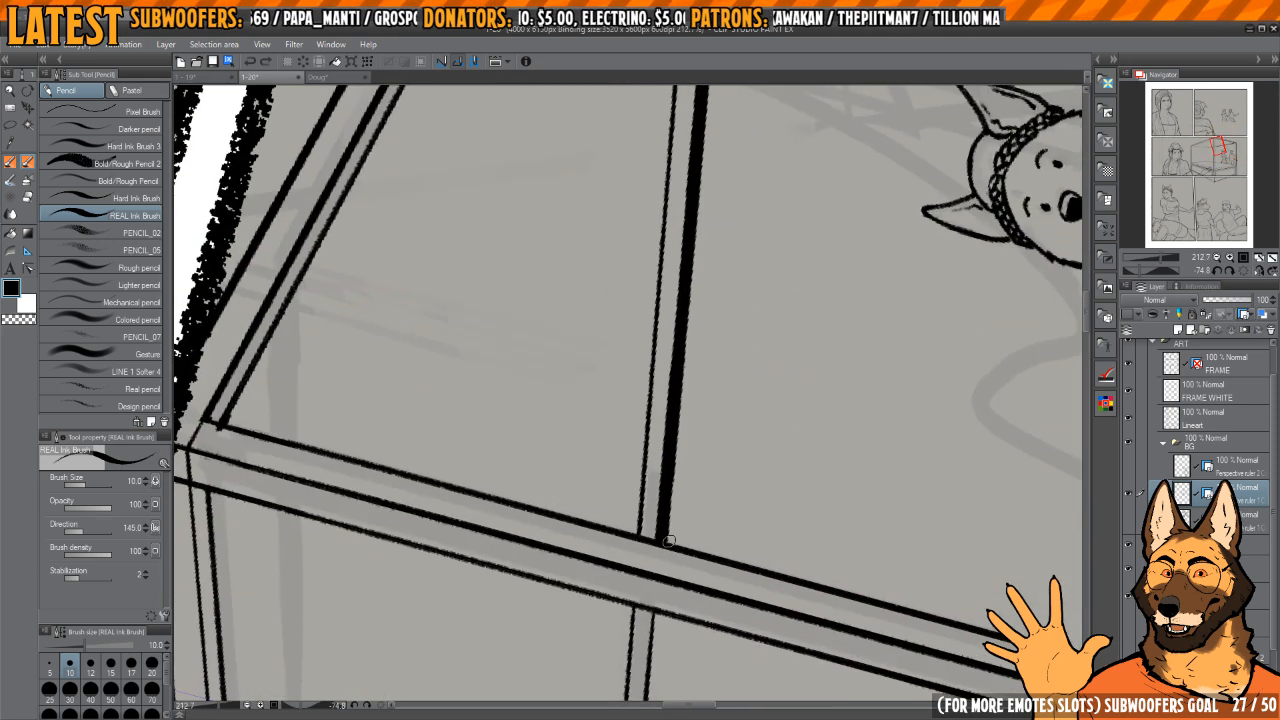
Step: Thicken the rail's lower line between the nearest post and the bed's rear corner
{"action": "mouse_move", "coordinate": [658, 598]}
{"action": "left_mouse_down"}
{"action": "mouse_move", "coordinate": [680, 351]}
{"action": "mouse_move", "coordinate": [650, 682]}
{"action": "left_mouse_up"}
{"action": "scroll", "coordinate": [681, 355], "scroll_direction": "up", "scroll_amount": 2}
{"action": "left_click_drag", "start_coordinate": [657, 629], "coordinate": [652, 427]}
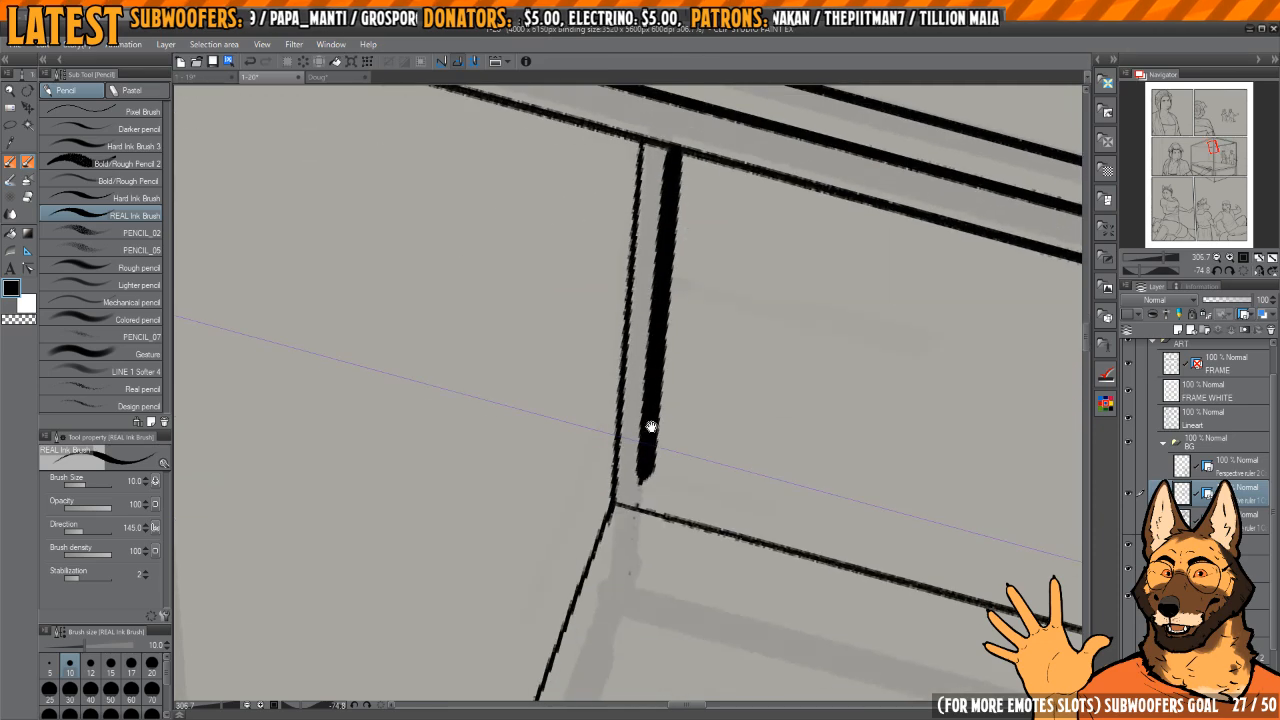
Step: Ink a line parallel to the rear post's existing edge, from the top rail down to the mattress
{"action": "scroll", "coordinate": [650, 445], "scroll_direction": "down", "scroll_amount": 9}
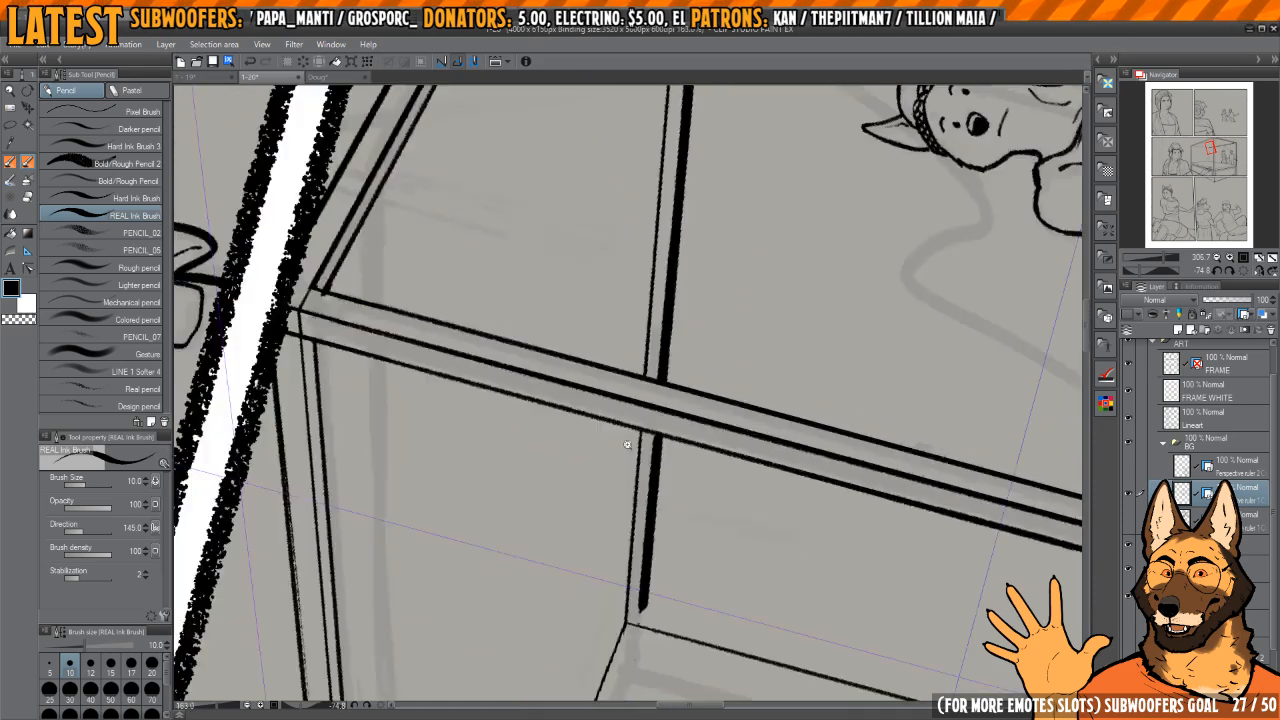
{"action": "left_click_drag", "start_coordinate": [684, 300], "coordinate": [703, 354]}
{"action": "scroll", "coordinate": [700, 352], "scroll_direction": "up", "scroll_amount": 3}
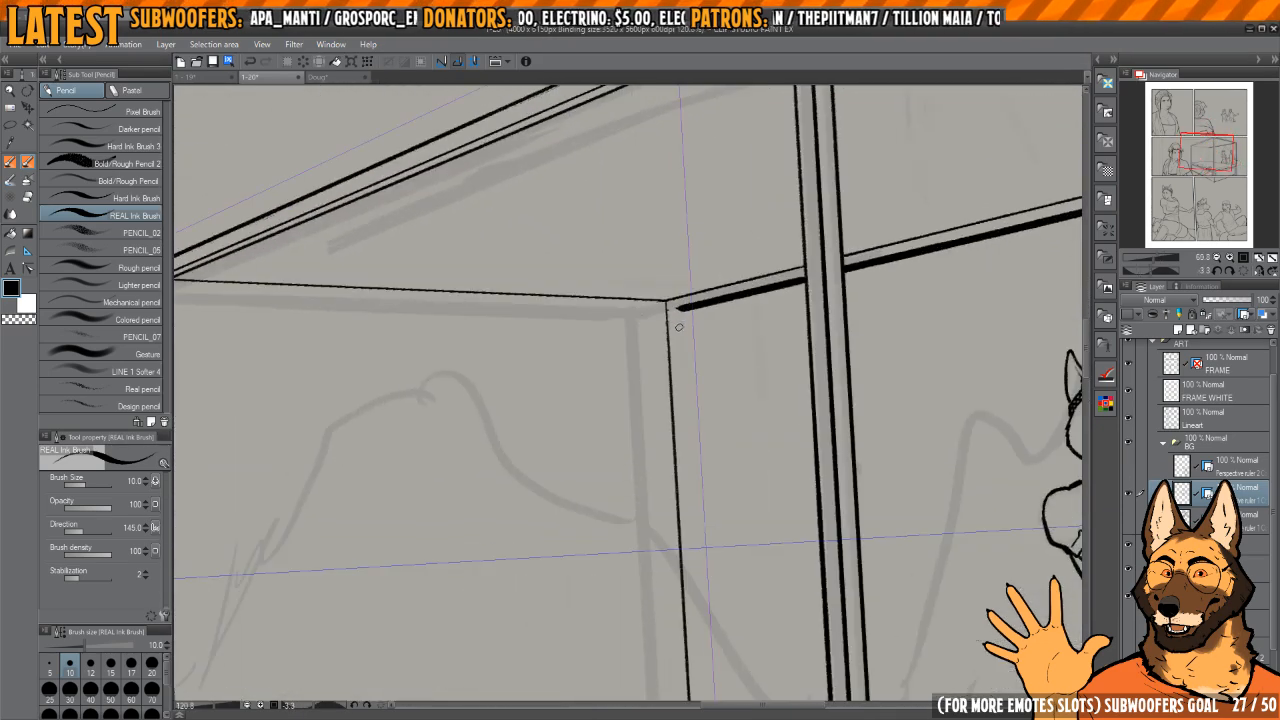
{"action": "left_click_drag", "start_coordinate": [683, 405], "coordinate": [688, 360]}
{"action": "key", "text": "ctrl+z"}
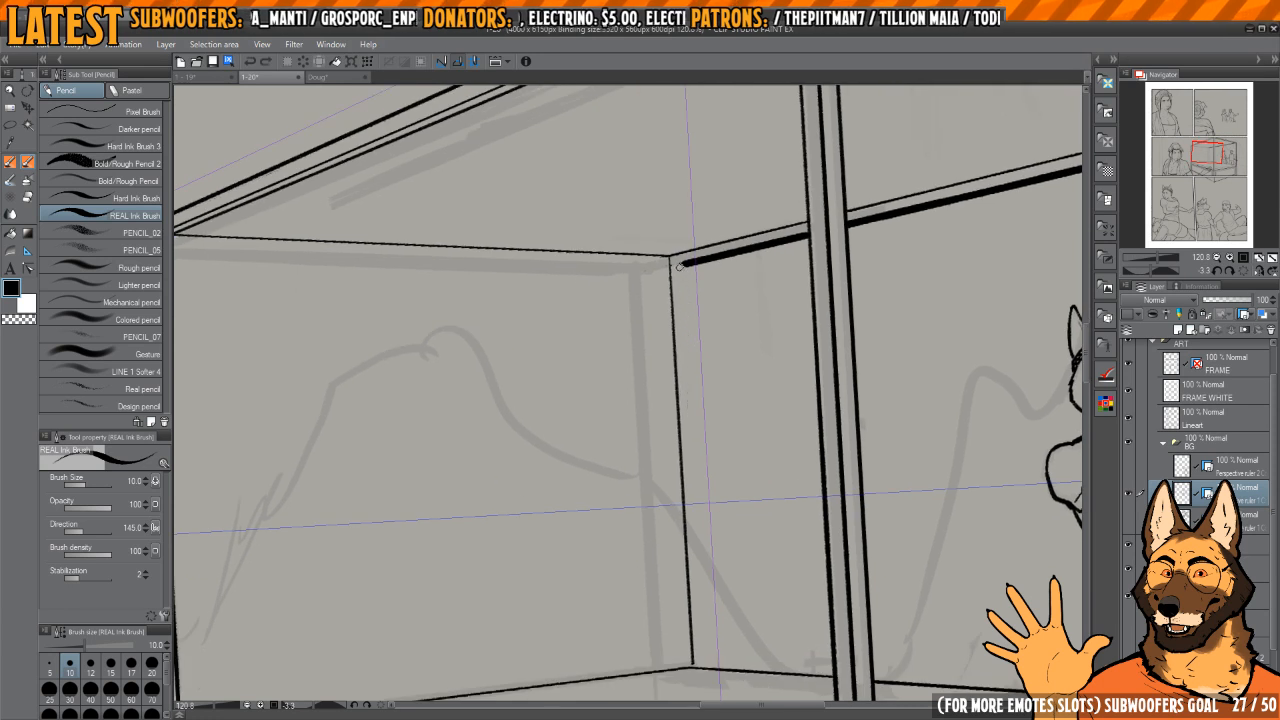
{"action": "left_click_drag", "start_coordinate": [680, 264], "coordinate": [696, 531]}
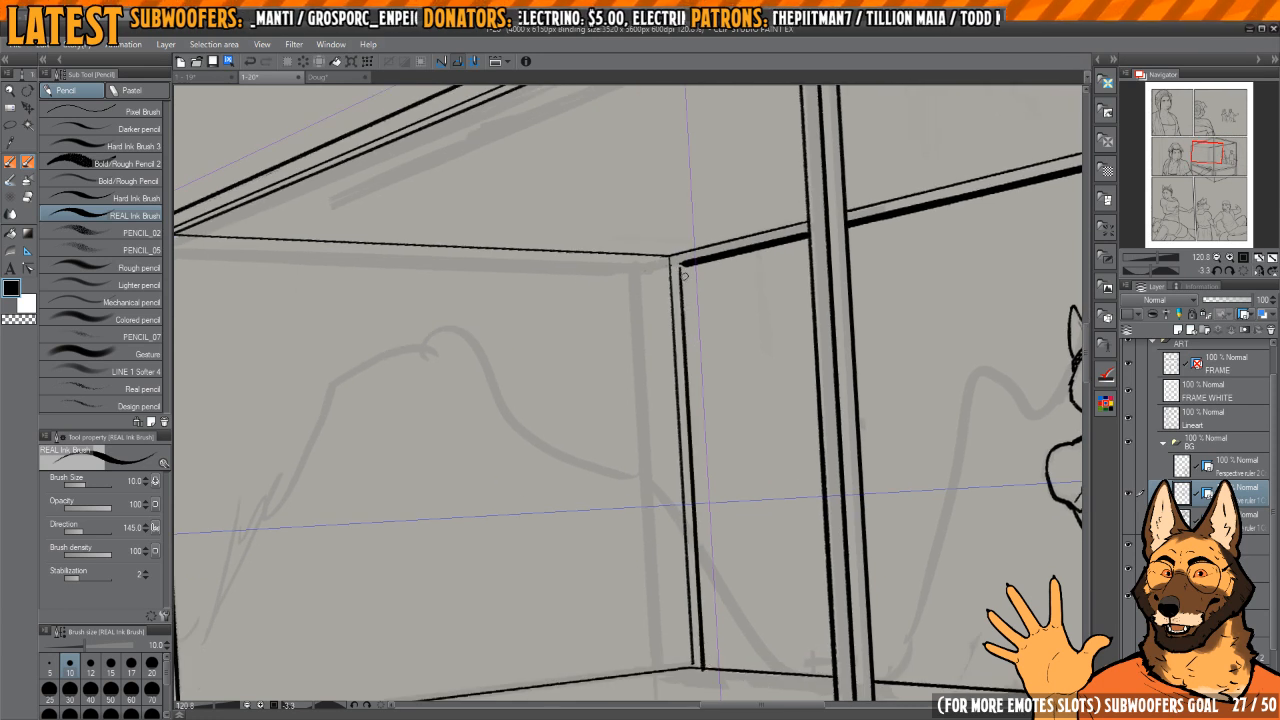
Step: Add another parallel line to the rear post and clean up the line ends at the mattress using transparent colour
{"action": "left_click_drag", "start_coordinate": [692, 320], "coordinate": [703, 462]}
{"action": "key", "text": "ctrl+z"}
{"action": "left_click_drag", "start_coordinate": [684, 264], "coordinate": [717, 587]}
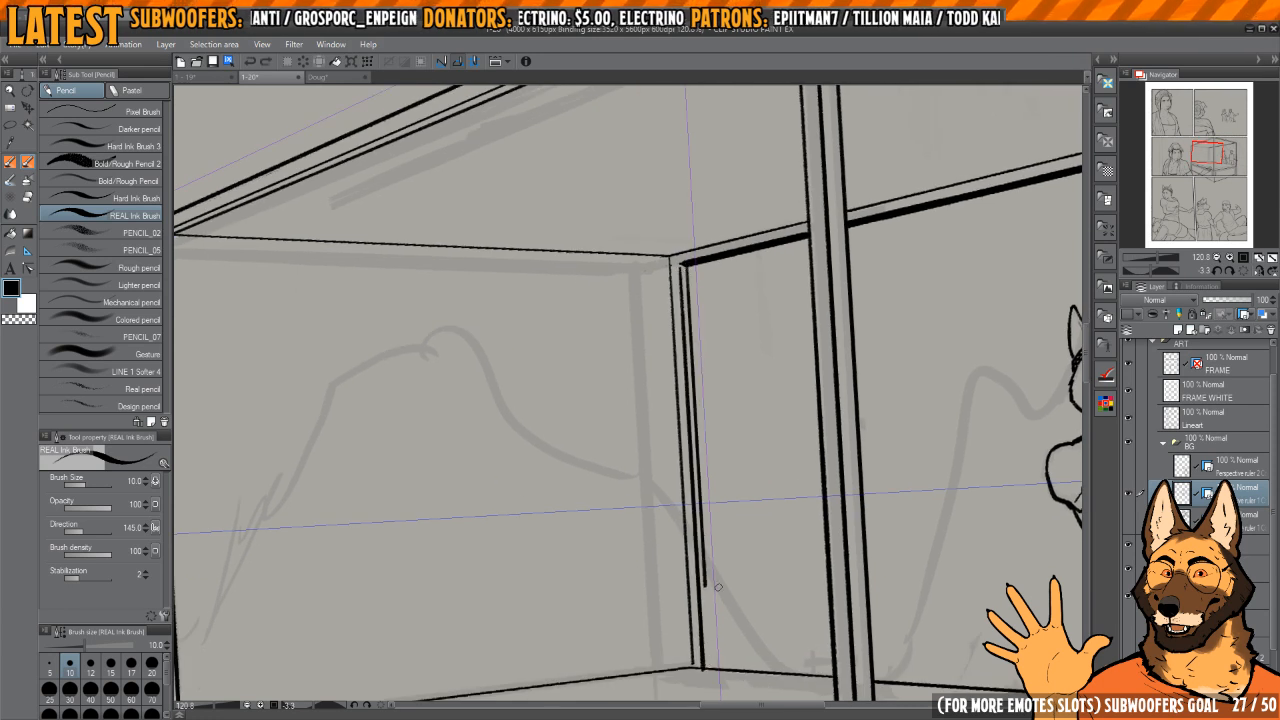
{"action": "scroll", "coordinate": [727, 663], "scroll_direction": "up", "scroll_amount": 5}
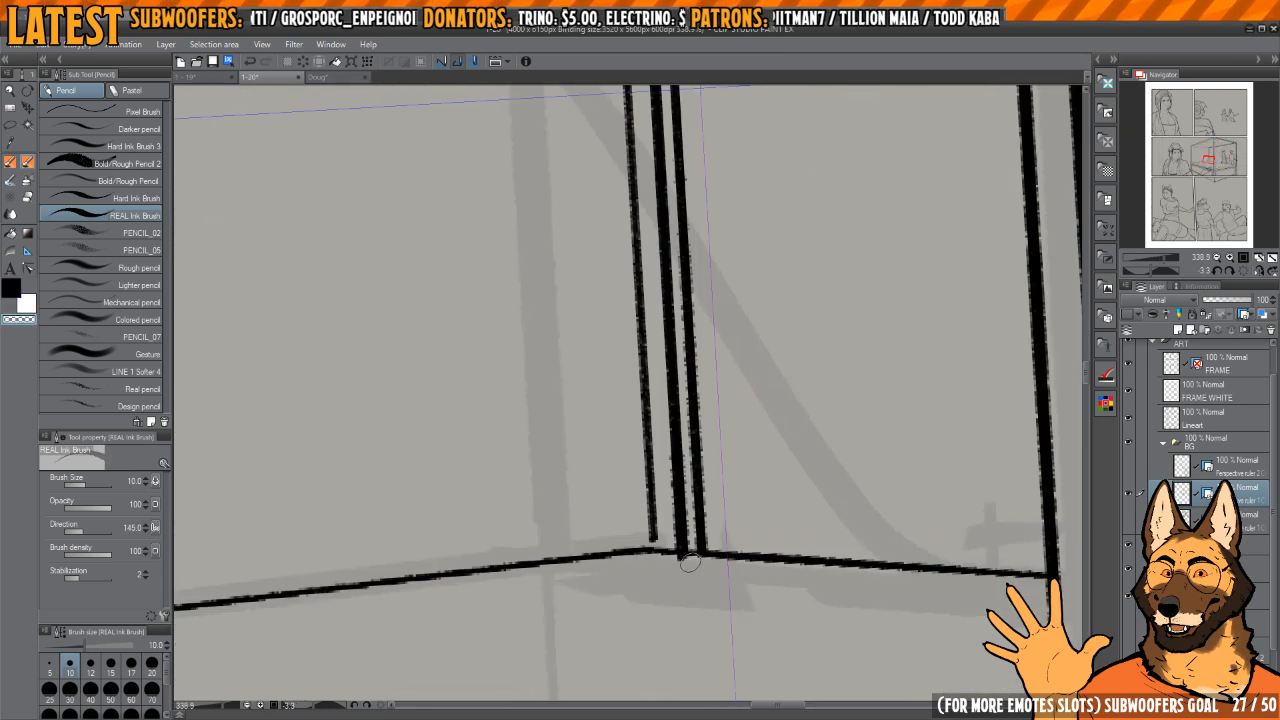
{"action": "scroll", "coordinate": [690, 519], "scroll_direction": "down", "scroll_amount": 4}
{"action": "scroll", "coordinate": [714, 357], "scroll_direction": "up", "scroll_amount": 5}
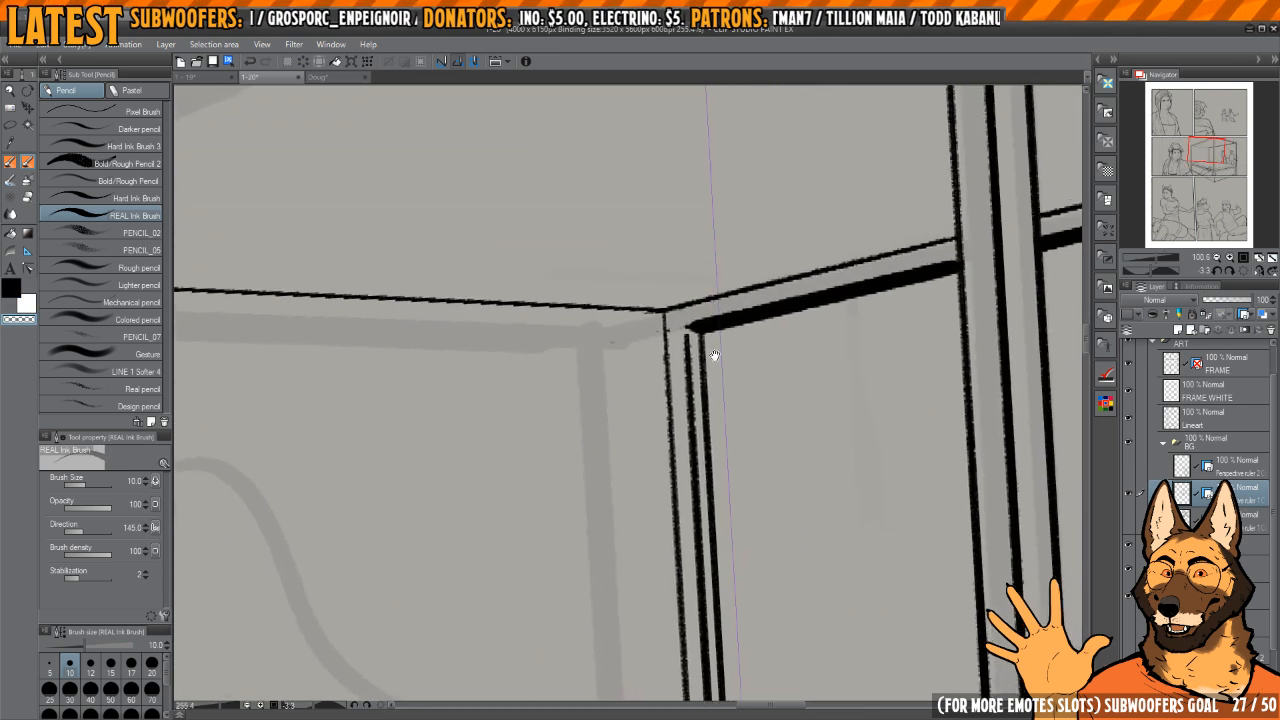
Step: Ink a second parallel line along the bed's rear top rail, from the rear post to the opposite frame corner
{"action": "left_click_drag", "start_coordinate": [797, 375], "coordinate": [745, 267]}
{"action": "scroll", "coordinate": [666, 394], "scroll_direction": "down", "scroll_amount": 5}
{"action": "scroll", "coordinate": [571, 486], "scroll_direction": "up", "scroll_amount": 2}
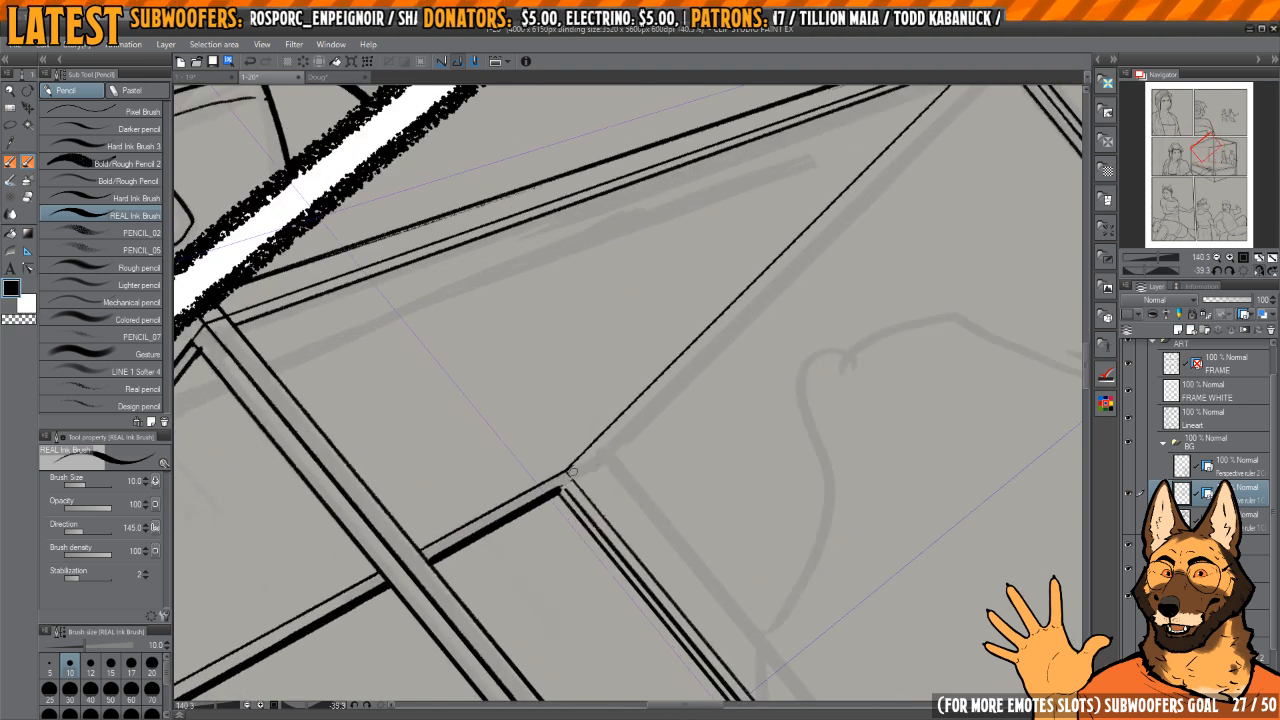
{"action": "left_click_drag", "start_coordinate": [573, 476], "coordinate": [910, 174]}
{"action": "mouse_move", "coordinate": [981, 126]}
{"action": "left_mouse_down"}
{"action": "mouse_move", "coordinate": [854, 251]}
{"action": "mouse_move", "coordinate": [879, 231]}
{"action": "left_mouse_up"}
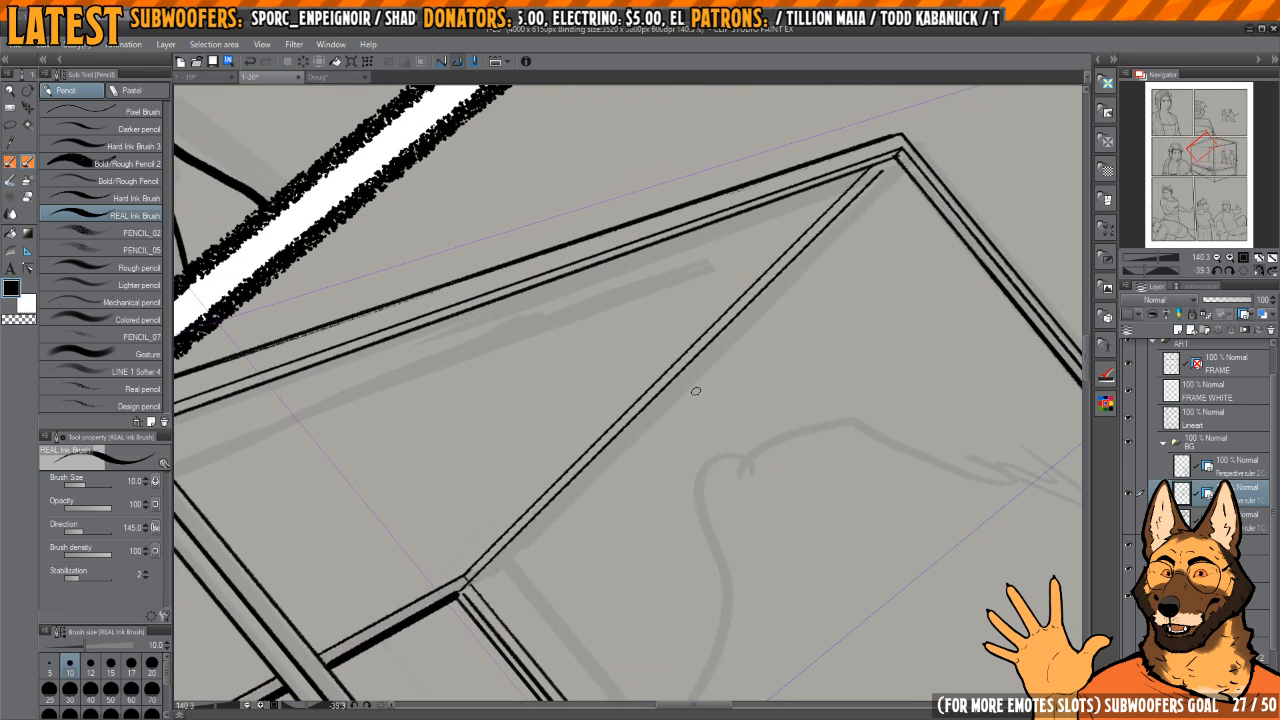
Step: Redo the second line of the bed's rear top rail and ink a third parallel line beneath it up to the frame corner
{"action": "key", "text": "ctrl+z"}
{"action": "mouse_move", "coordinate": [459, 590]}
{"action": "left_mouse_down"}
{"action": "mouse_move", "coordinate": [752, 312]}
{"action": "mouse_move", "coordinate": [900, 196]}
{"action": "left_mouse_up"}
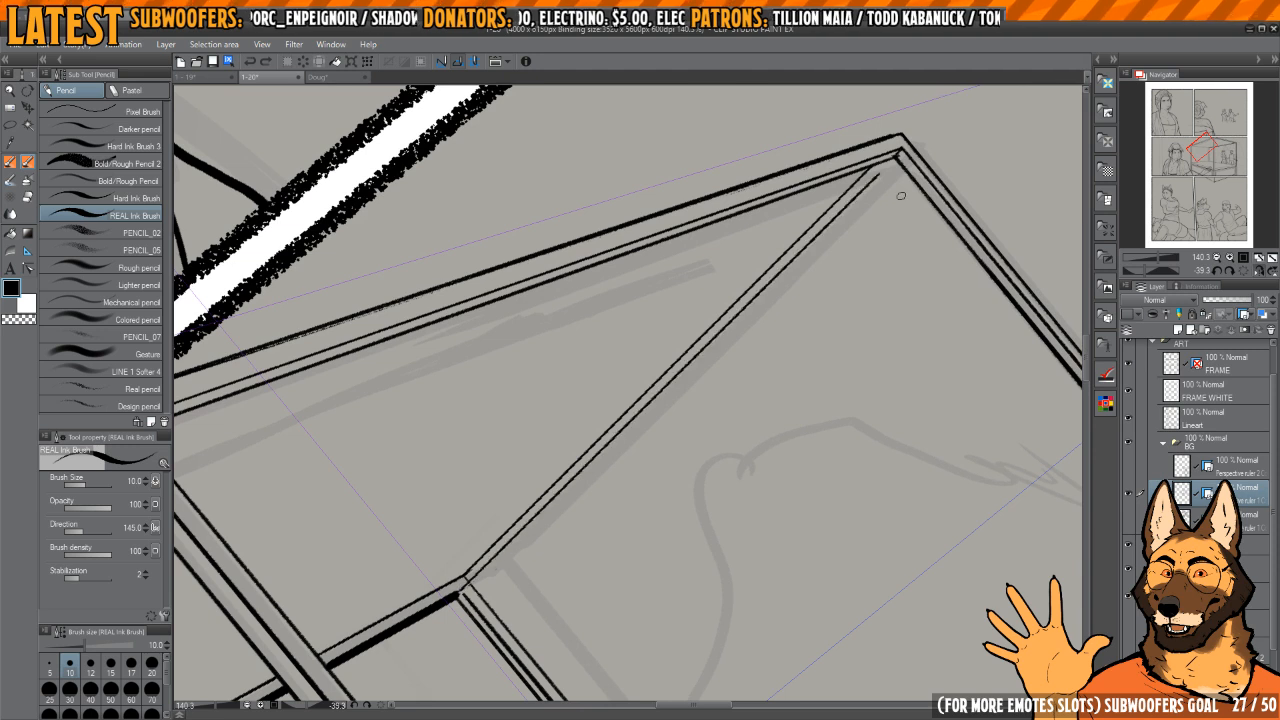
{"action": "scroll", "coordinate": [465, 592], "scroll_direction": "up", "scroll_amount": 5}
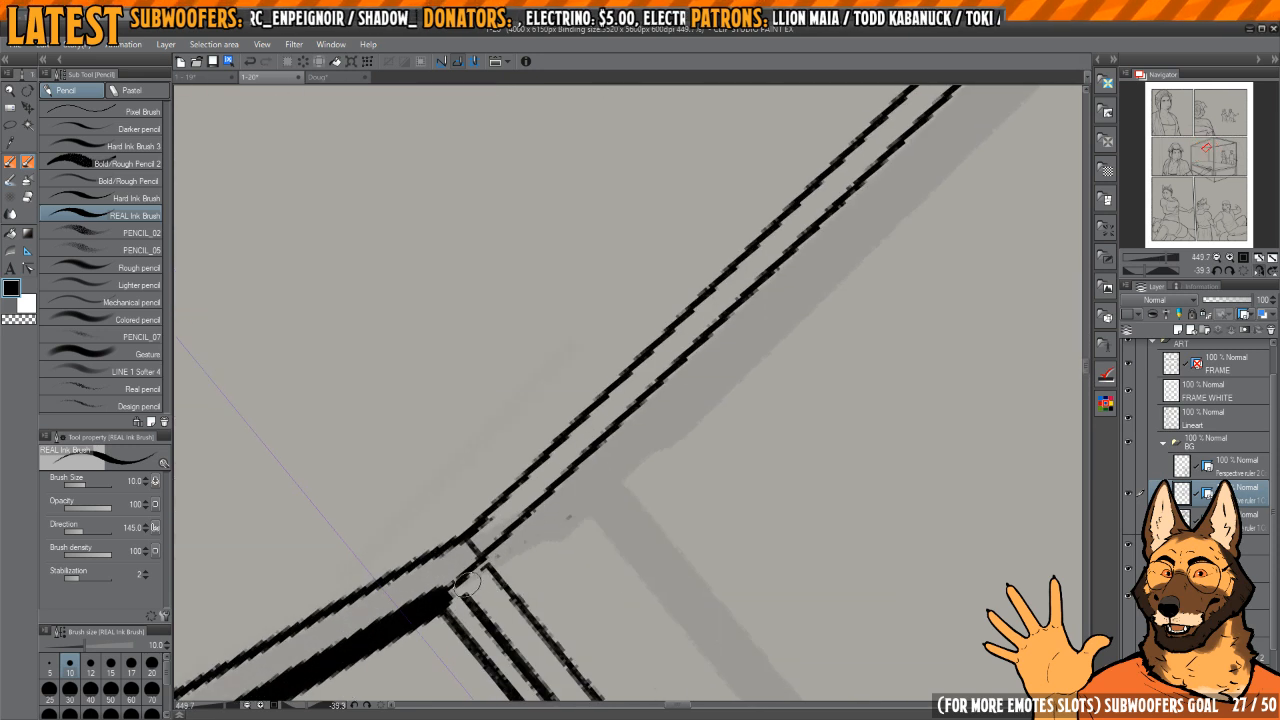
{"action": "mouse_move", "coordinate": [484, 573]}
{"action": "left_mouse_down"}
{"action": "mouse_move", "coordinate": [755, 290]}
{"action": "mouse_move", "coordinate": [889, 177]}
{"action": "left_mouse_up"}
{"action": "left_click_drag", "start_coordinate": [889, 180], "coordinate": [686, 394]}
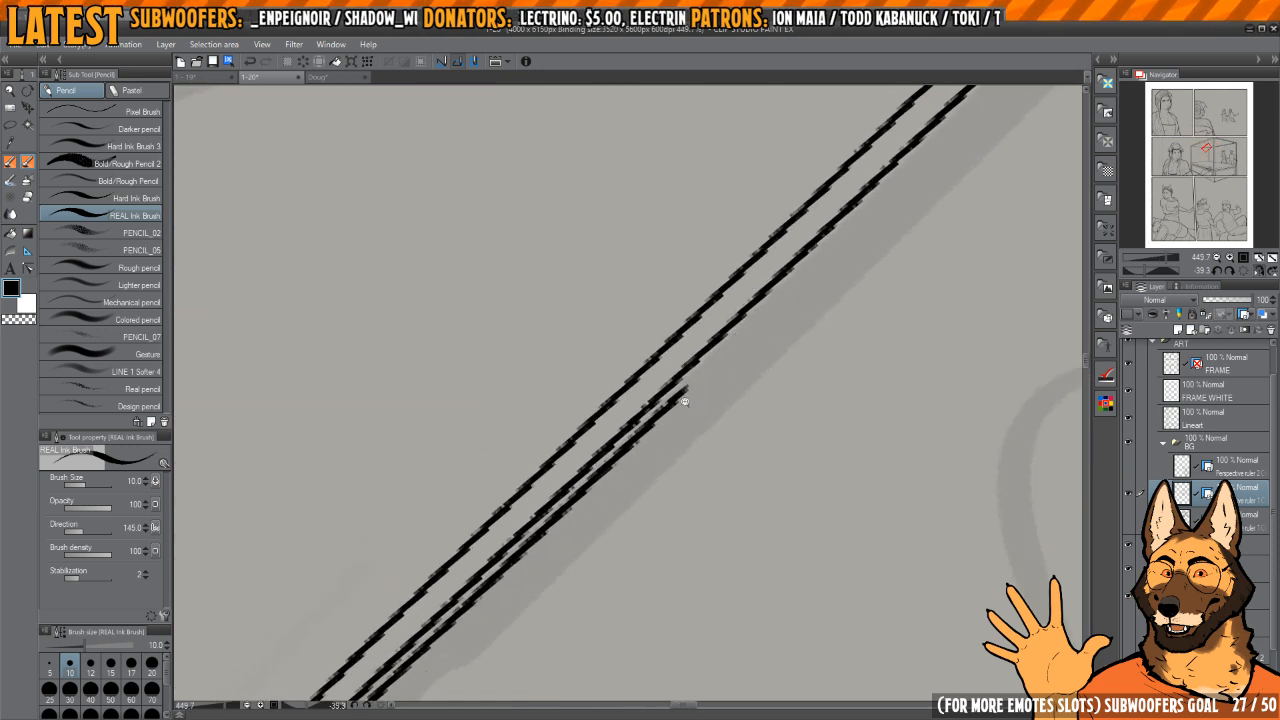
{"action": "scroll", "coordinate": [745, 325], "scroll_direction": "down", "scroll_amount": 4}
{"action": "mouse_move", "coordinate": [750, 320]}
{"action": "left_mouse_down"}
{"action": "mouse_move", "coordinate": [600, 475]}
{"action": "mouse_move", "coordinate": [860, 241]}
{"action": "left_mouse_up"}
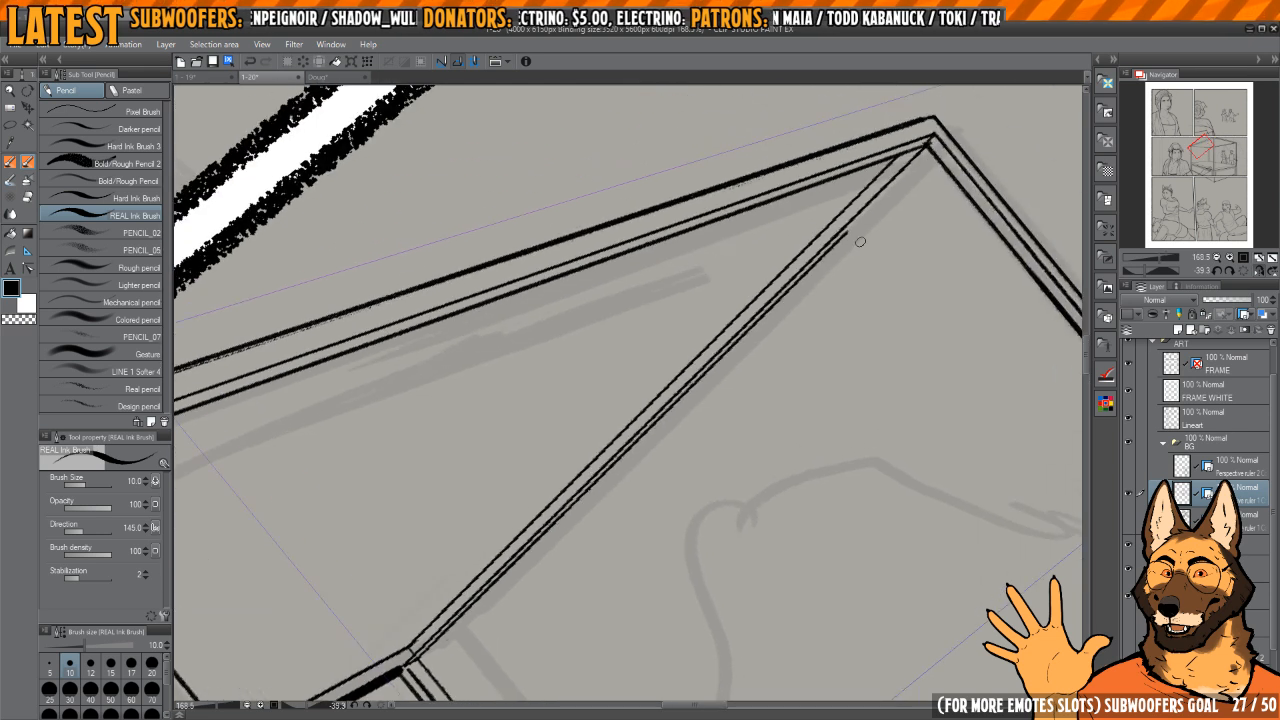
{"action": "left_click_drag", "start_coordinate": [546, 573], "coordinate": [606, 540]}
Step: Erase the lower part of the rail's upper line near the rear post with transparent colour
{"action": "scroll", "coordinate": [515, 608], "scroll_direction": "up", "scroll_amount": 4}
{"action": "key", "text": "c"}
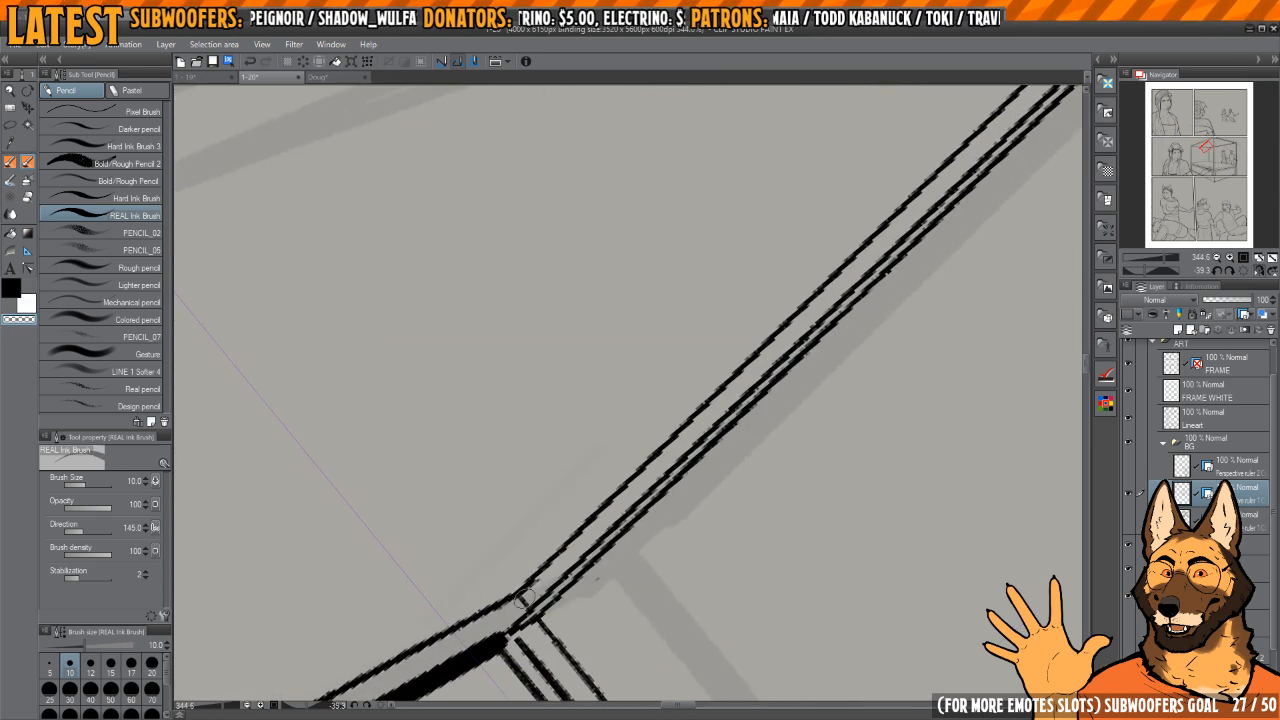
{"action": "left_click_drag", "start_coordinate": [763, 349], "coordinate": [778, 332]}
{"action": "key", "text": "c"}
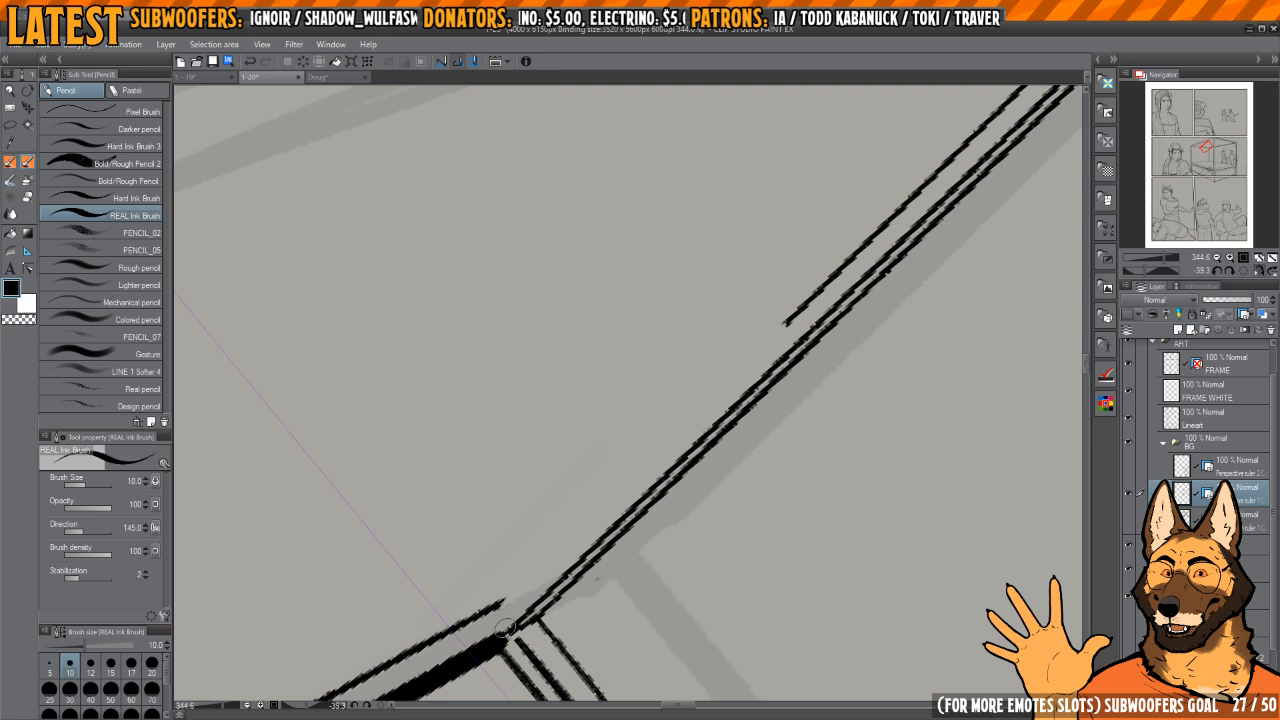
{"action": "left_click_drag", "start_coordinate": [507, 627], "coordinate": [496, 608]}
{"action": "key", "text": "ctrl+z"}
{"action": "scroll", "coordinate": [497, 607], "scroll_direction": "down", "scroll_amount": 3}
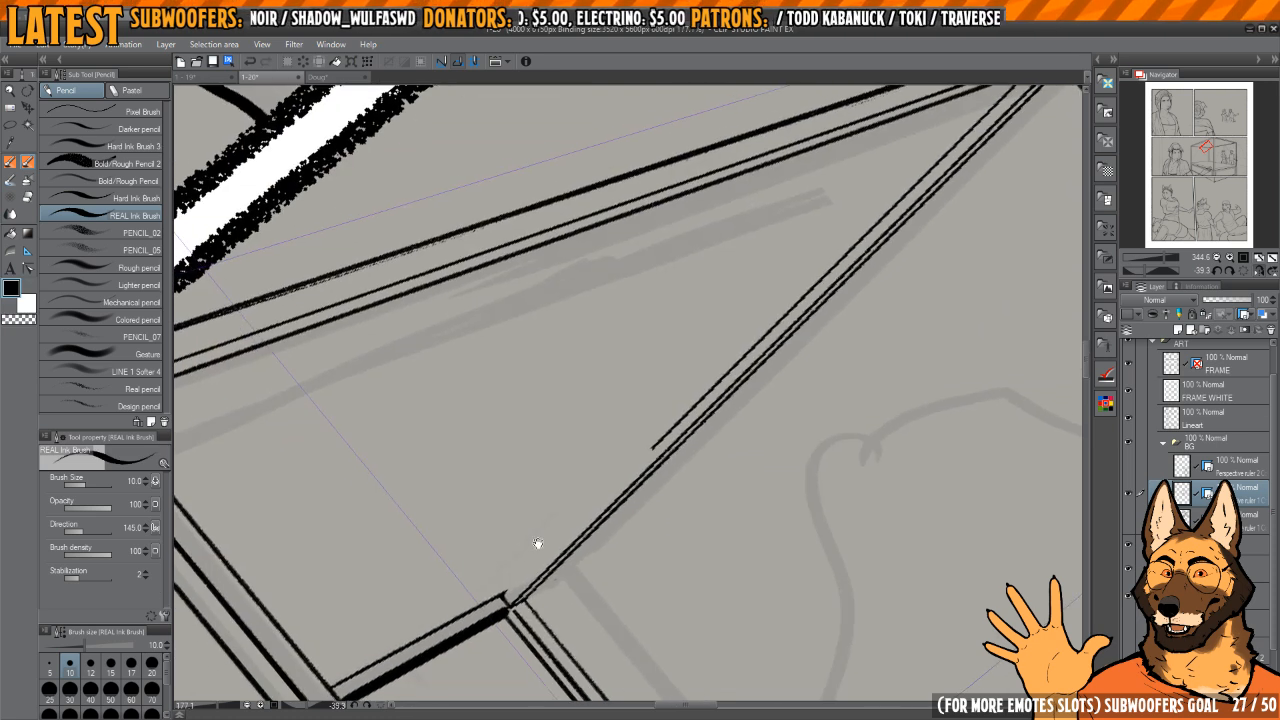
Step: Redraw the rail's upper line from the rear post to the frame corner and thin its thickened section with transparent colour
{"action": "left_click_drag", "start_coordinate": [983, 130], "coordinate": [1019, 95]}
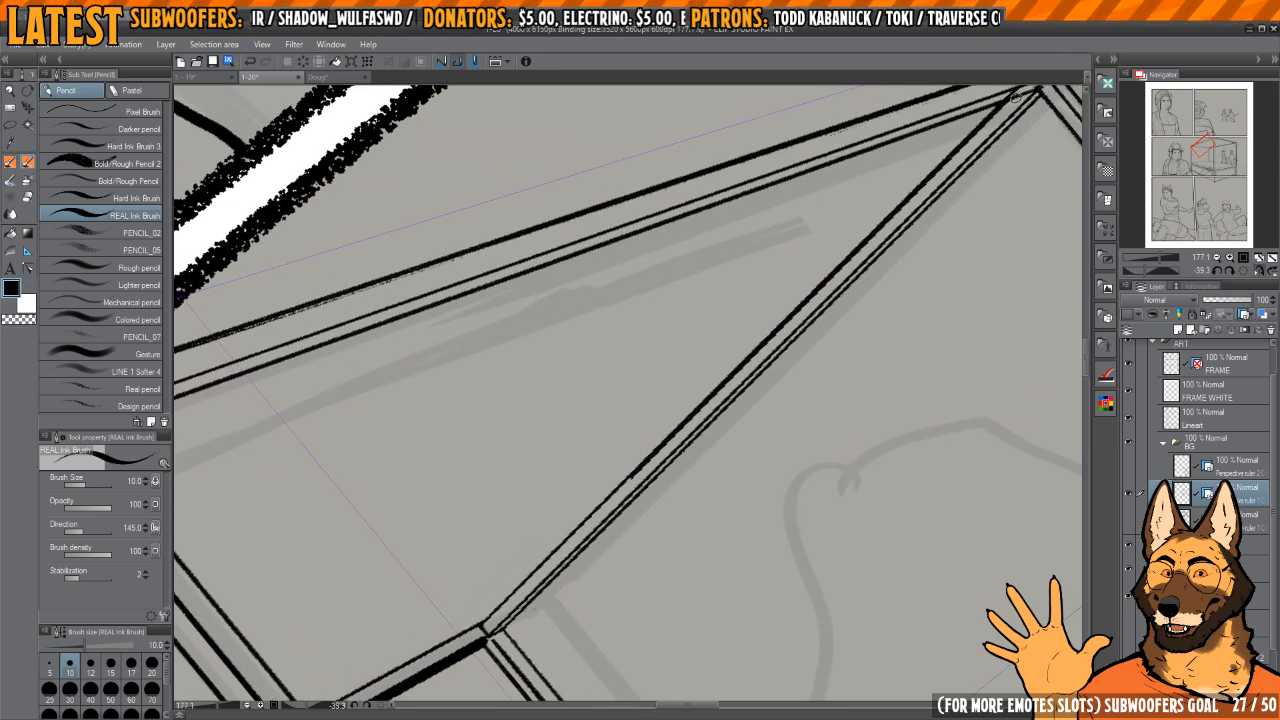
{"action": "left_click_drag", "start_coordinate": [632, 458], "coordinate": [574, 500]}
{"action": "key", "text": "ctrl+z"}
{"action": "left_click_drag", "start_coordinate": [425, 663], "coordinate": [945, 150]}
{"action": "key", "text": "c"}
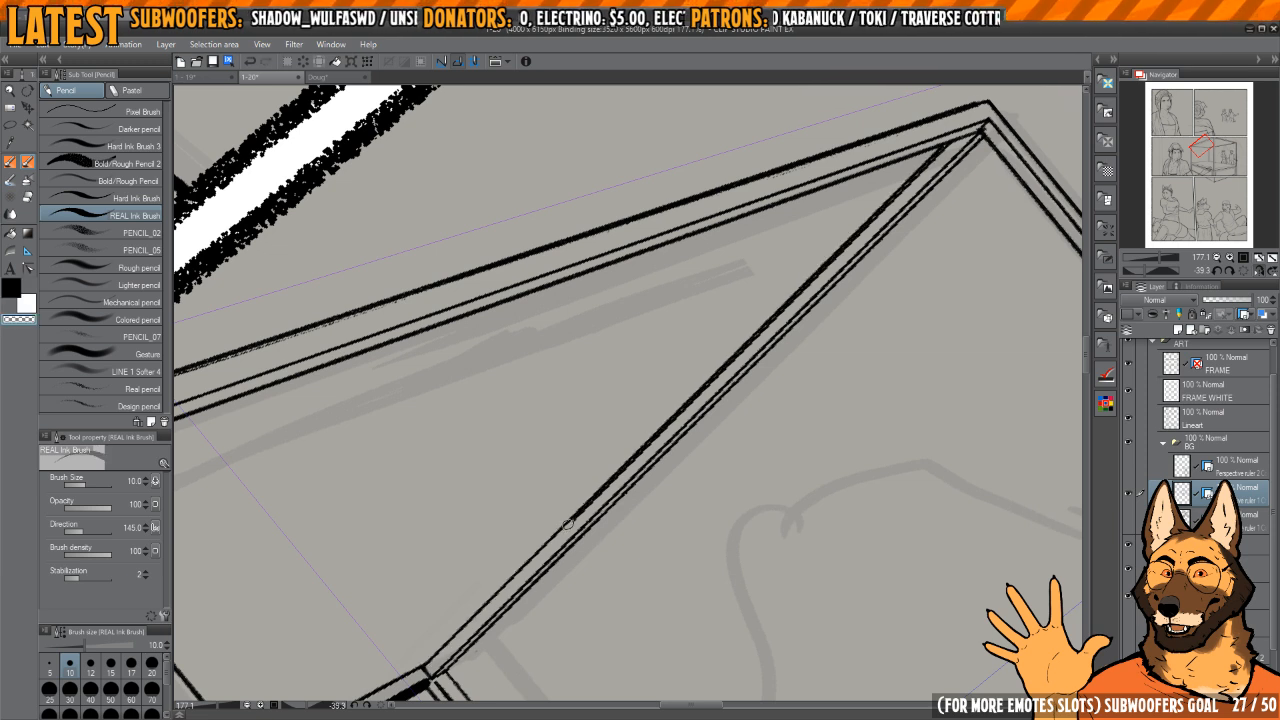
{"action": "mouse_move", "coordinate": [568, 526]}
{"action": "left_mouse_down"}
{"action": "mouse_move", "coordinate": [945, 150]}
{"action": "mouse_move", "coordinate": [857, 226]}
{"action": "left_mouse_up"}
{"action": "left_click_drag", "start_coordinate": [857, 226], "coordinate": [877, 279]}
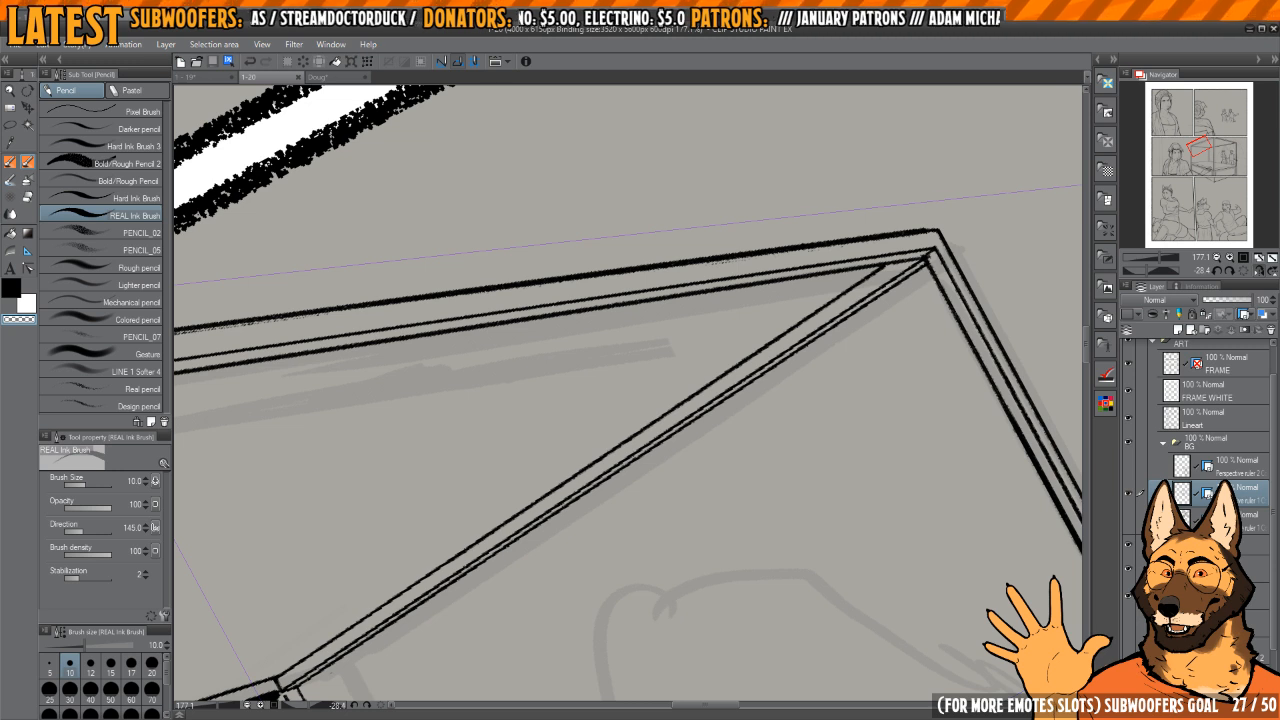
Step: Review the bed frame in normal and mirrored view and compare it with the bed drawn on page 1-19
{"action": "scroll", "coordinate": [937, 406], "scroll_direction": "down", "scroll_amount": 3}
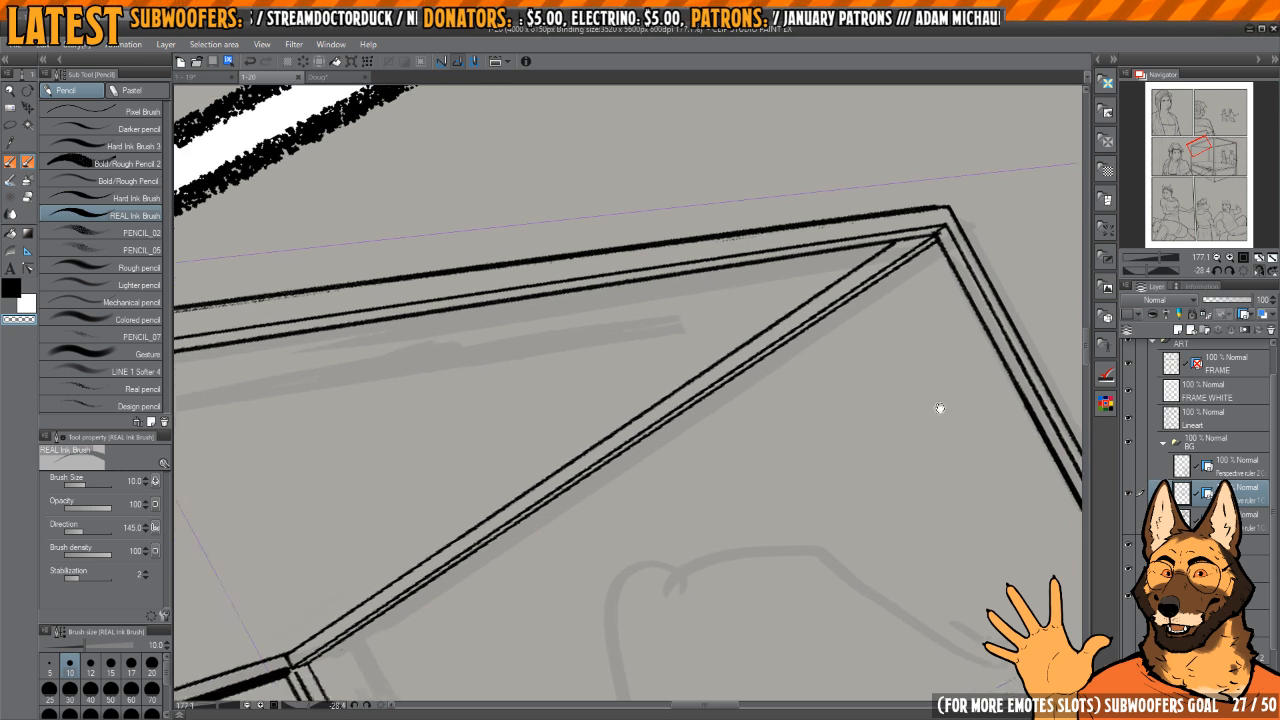
{"action": "left_click_drag", "start_coordinate": [858, 472], "coordinate": [872, 385]}
{"action": "double_click", "coordinate": [876, 421]}
{"action": "scroll", "coordinate": [834, 338], "scroll_direction": "down", "scroll_amount": 5}
{"action": "key", "text": "h"}
{"action": "left_click_drag", "start_coordinate": [773, 403], "coordinate": [851, 383]}
{"action": "left_click_drag", "start_coordinate": [771, 357], "coordinate": [857, 368]}
{"action": "scroll", "coordinate": [657, 420], "scroll_direction": "up", "scroll_amount": 2}
{"action": "key", "text": "ctrl+Tab"}
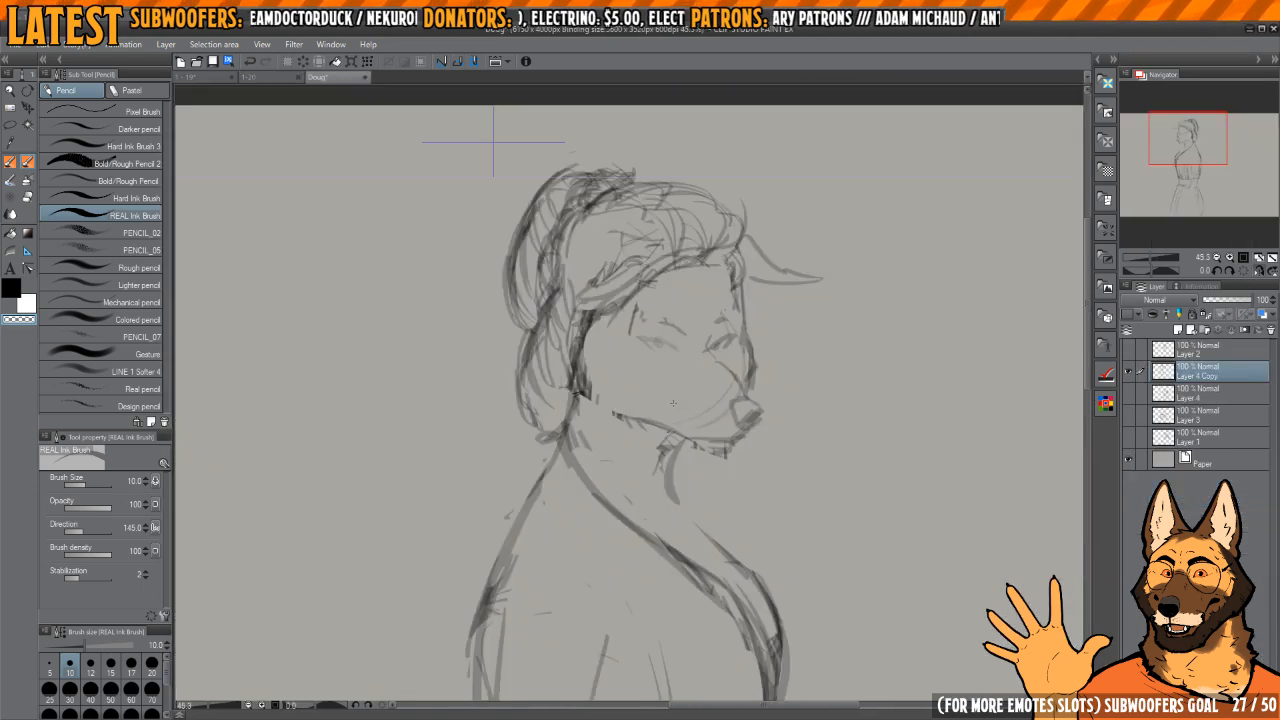
{"action": "key", "text": "ctrl+shift+Tab"}
{"action": "key", "text": "ctrl+shift+Tab"}
{"action": "left_click_drag", "start_coordinate": [872, 304], "coordinate": [856, 310]}
{"action": "left_click_drag", "start_coordinate": [709, 432], "coordinate": [800, 450]}
{"action": "key", "text": "ctrl+Tab"}
Step: Ink a horizontal guide line between the left and rear bedposts for the headboard's height, using the black REAL Ink Brush
{"action": "left_click_drag", "start_coordinate": [644, 380], "coordinate": [682, 385]}
{"action": "left_click_drag", "start_coordinate": [564, 442], "coordinate": [631, 481]}
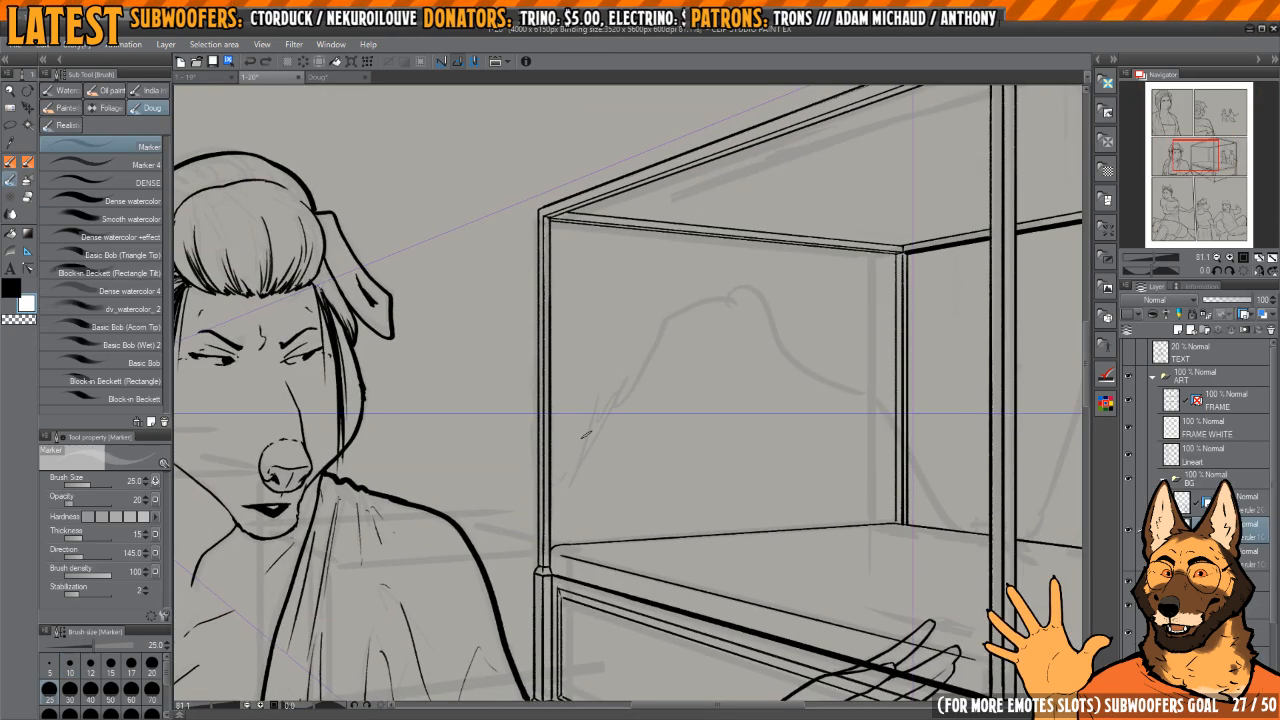
{"action": "key", "text": "x"}
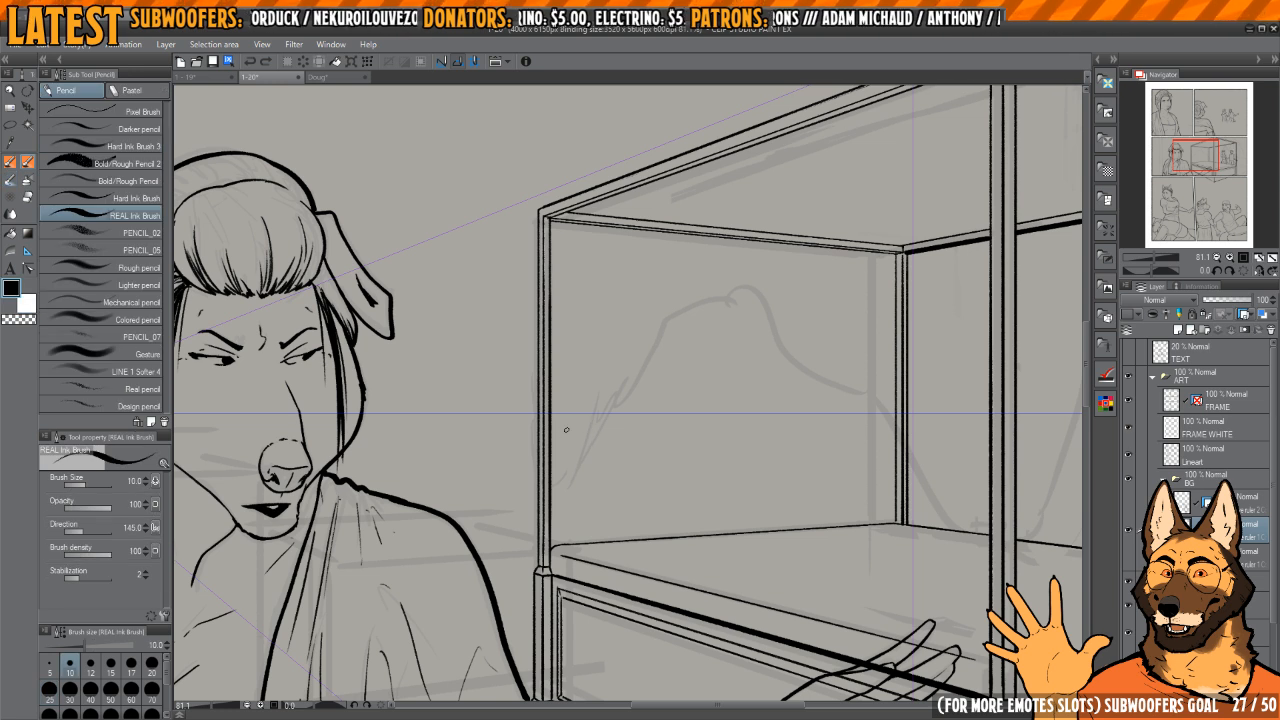
{"action": "mouse_move", "coordinate": [552, 431]}
{"action": "left_mouse_down"}
{"action": "mouse_move", "coordinate": [885, 471]}
{"action": "mouse_move", "coordinate": [852, 458]}
{"action": "left_mouse_up"}
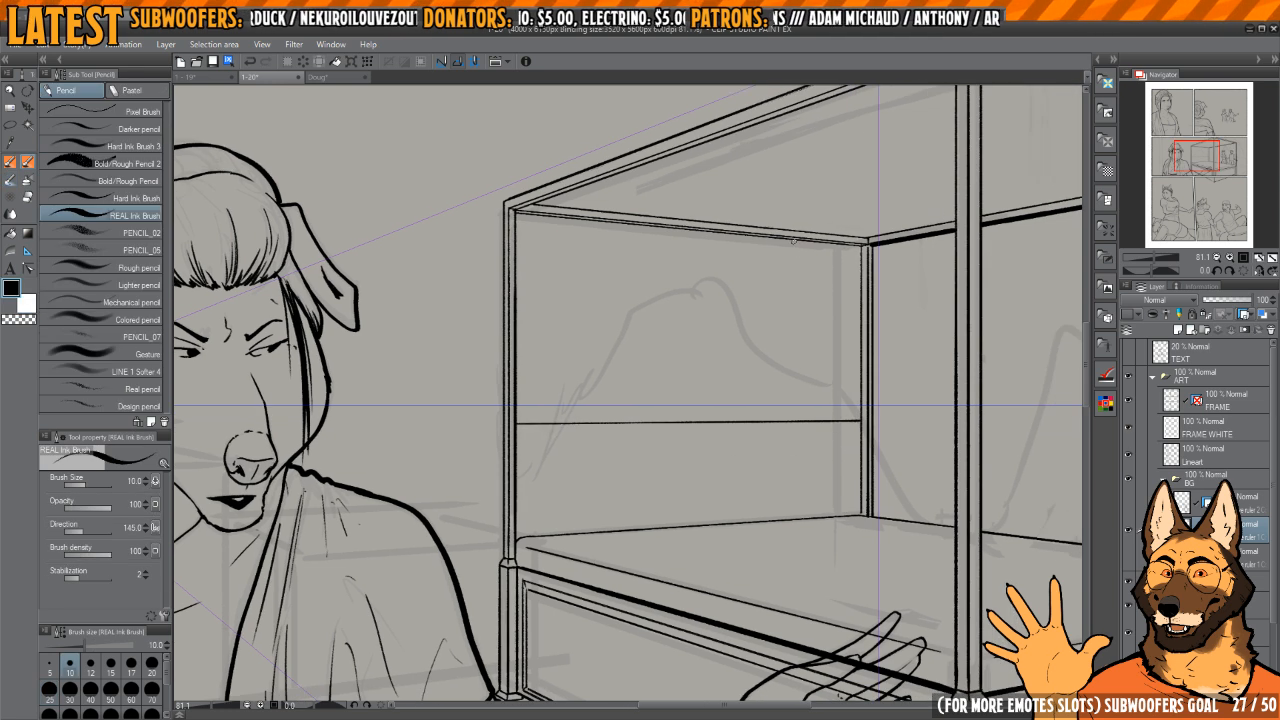
Step: Examine the headboard's shape on the reference bed on page 1-19
{"action": "key", "text": "ctrl+Tab"}
{"action": "key", "text": "ctrl+shift+Tab"}
{"action": "key", "text": "ctrl+shift+Tab"}
{"action": "left_click_drag", "start_coordinate": [738, 373], "coordinate": [777, 341]}
{"action": "mouse_move", "coordinate": [772, 349]}
{"action": "left_mouse_down"}
{"action": "mouse_move", "coordinate": [749, 354]}
{"action": "mouse_move", "coordinate": [770, 355]}
{"action": "left_mouse_up"}
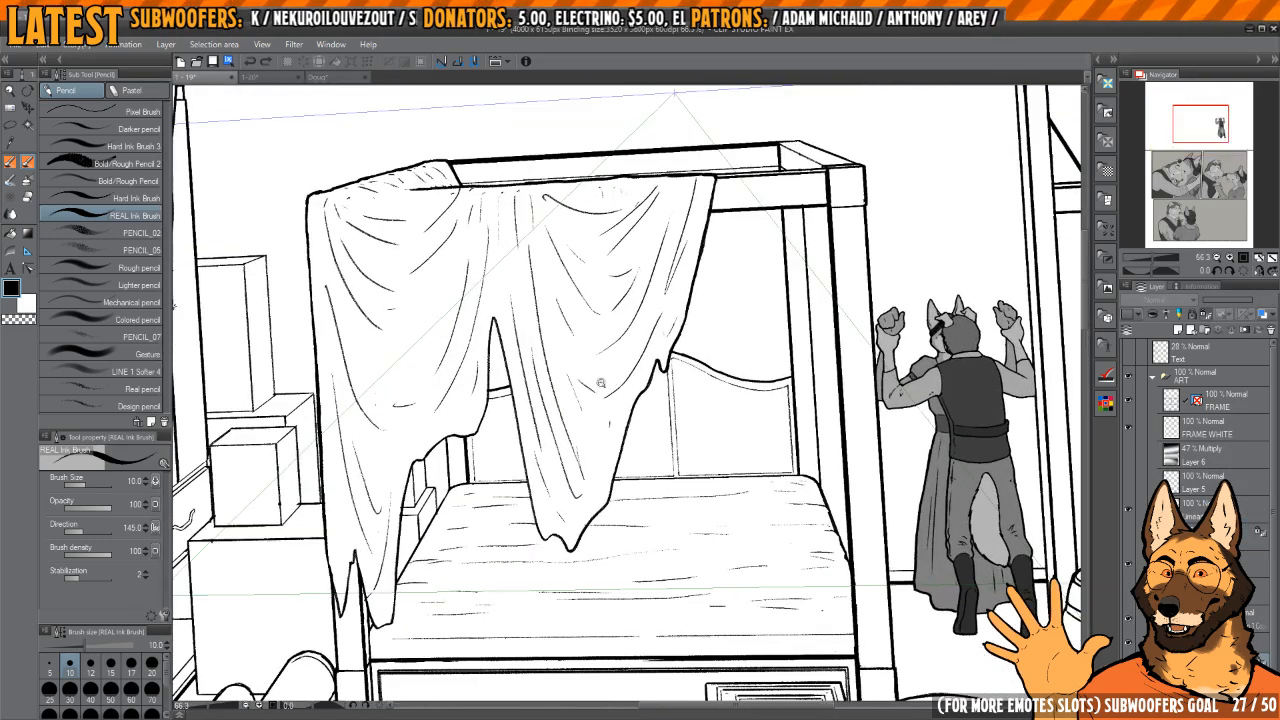
{"action": "key", "text": "ctrl+Tab"}
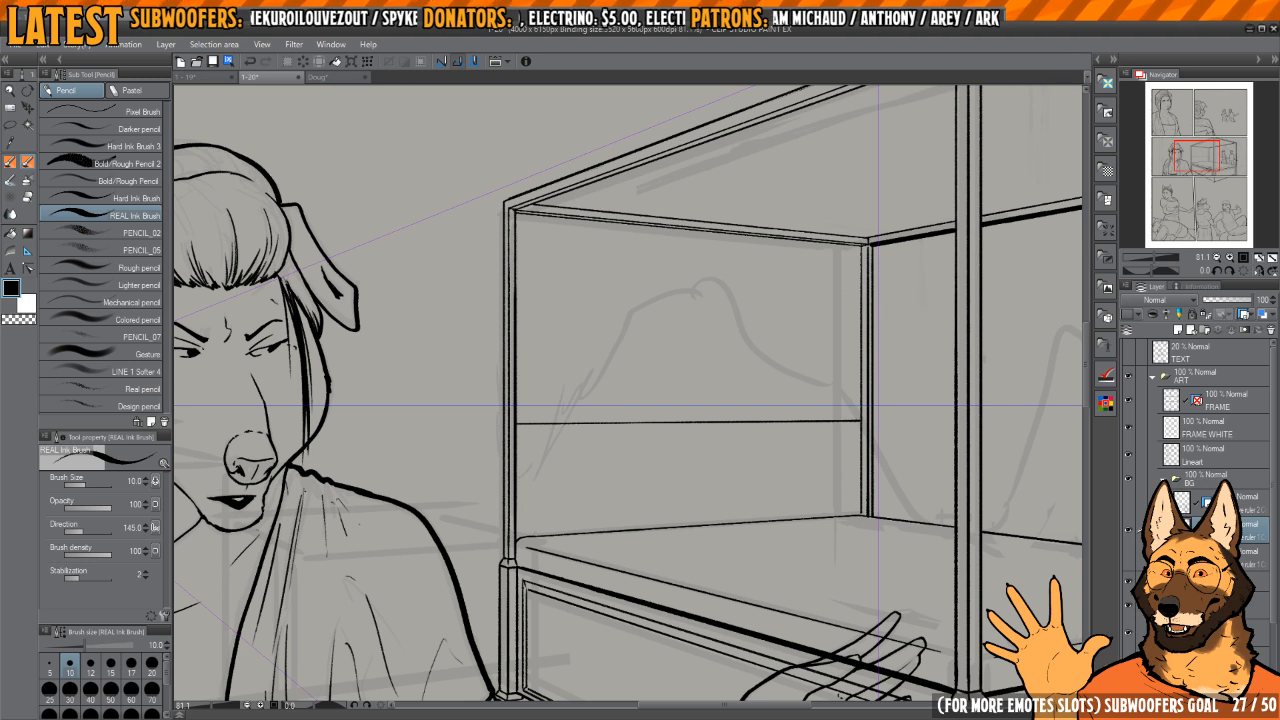
Step: Sketch faint crossing diagonals inside the headboard area on the 40% opacity sketch layer with the Marker to locate its centre
{"action": "scroll", "coordinate": [1200, 500], "scroll_direction": "down", "scroll_amount": 2}
{"action": "left_click_drag", "start_coordinate": [755, 485], "coordinate": [739, 489]}
{"action": "key", "text": "b"}
{"action": "left_click", "coordinate": [502, 430]}
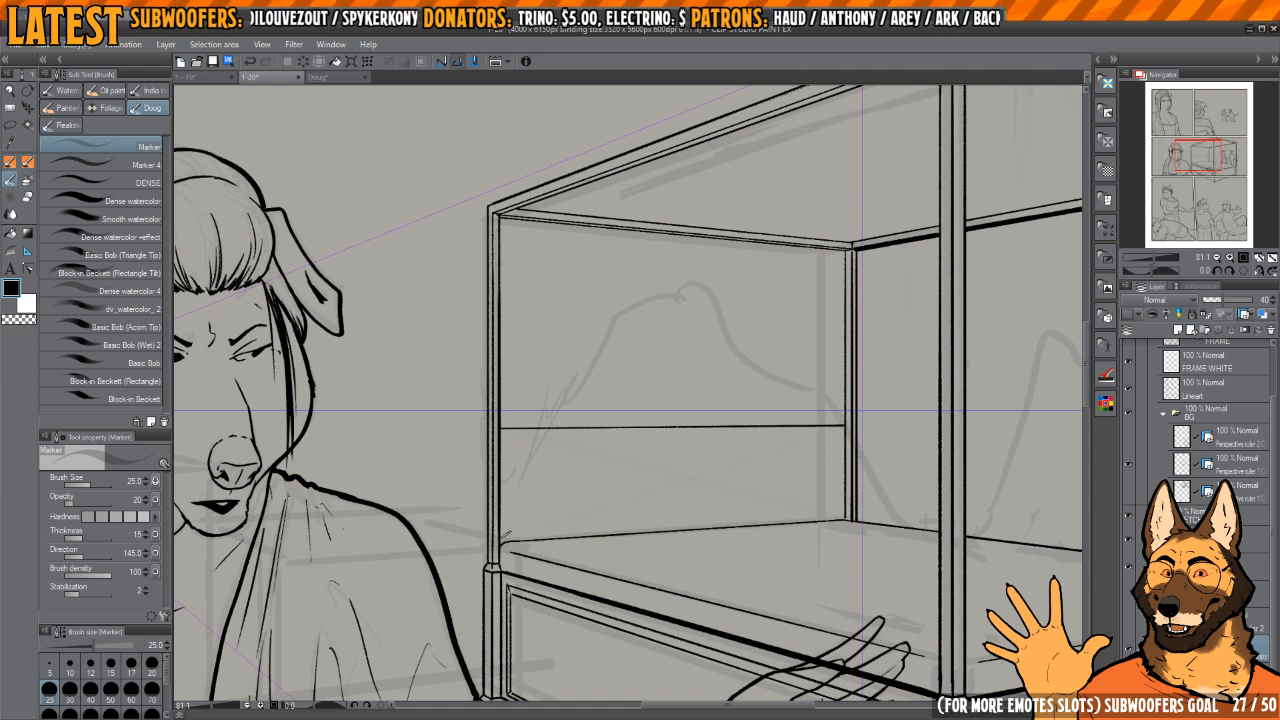
{"action": "scroll", "coordinate": [680, 425], "scroll_direction": "up", "scroll_amount": 5}
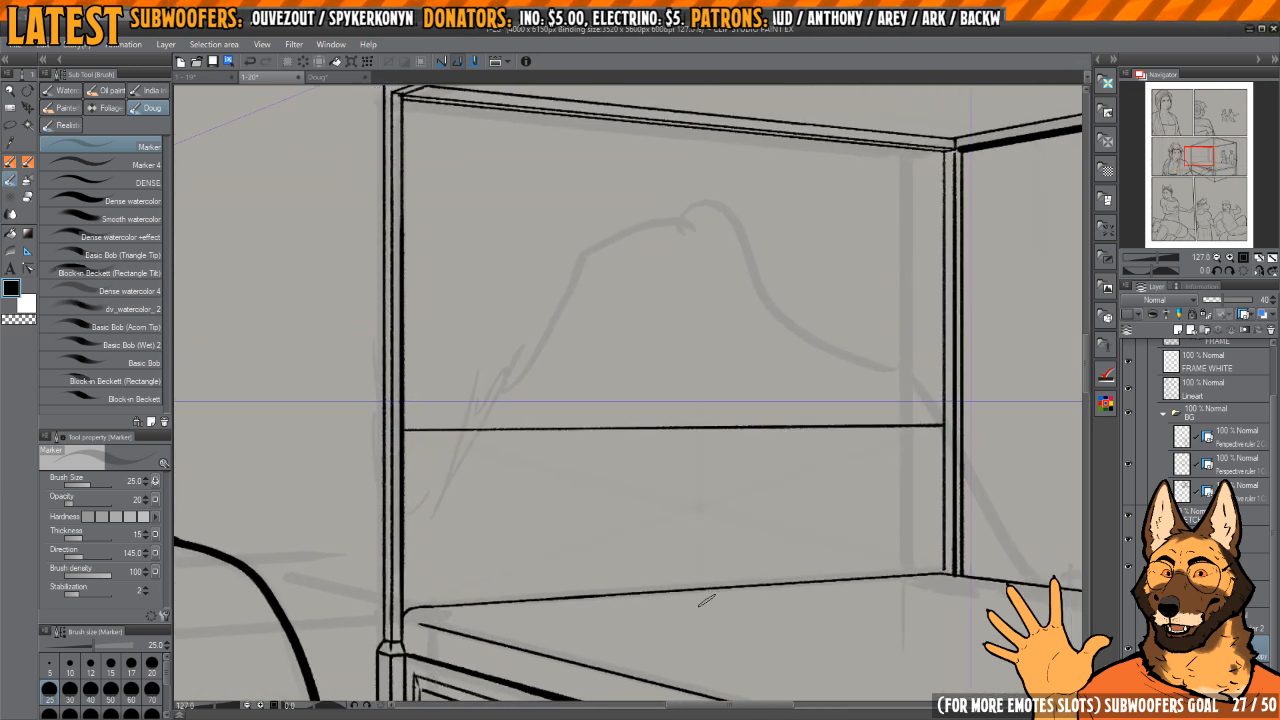
{"action": "left_click_drag", "start_coordinate": [831, 412], "coordinate": [803, 395]}
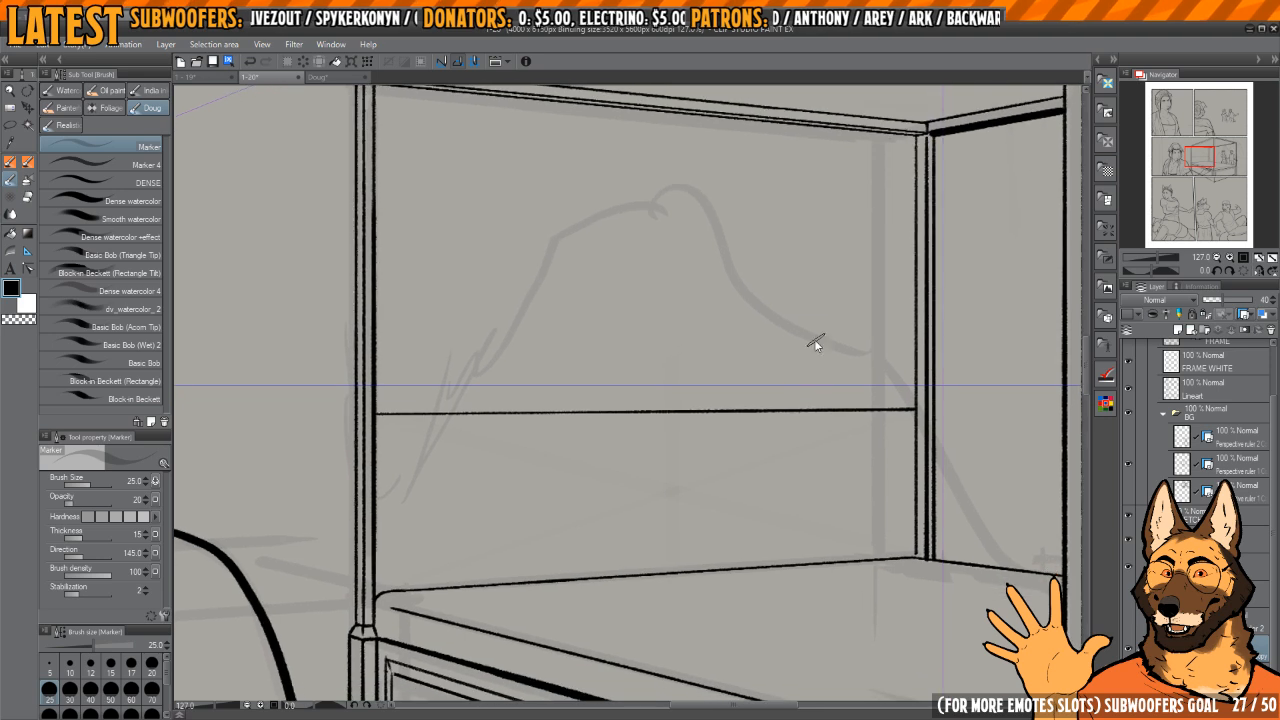
{"action": "left_click_drag", "start_coordinate": [644, 411], "coordinate": [662, 421]}
{"action": "mouse_move", "coordinate": [688, 420]}
{"action": "left_mouse_down"}
{"action": "mouse_move", "coordinate": [742, 360]}
{"action": "mouse_move", "coordinate": [784, 425]}
{"action": "mouse_move", "coordinate": [817, 309]}
{"action": "mouse_move", "coordinate": [887, 203]}
{"action": "left_mouse_up"}
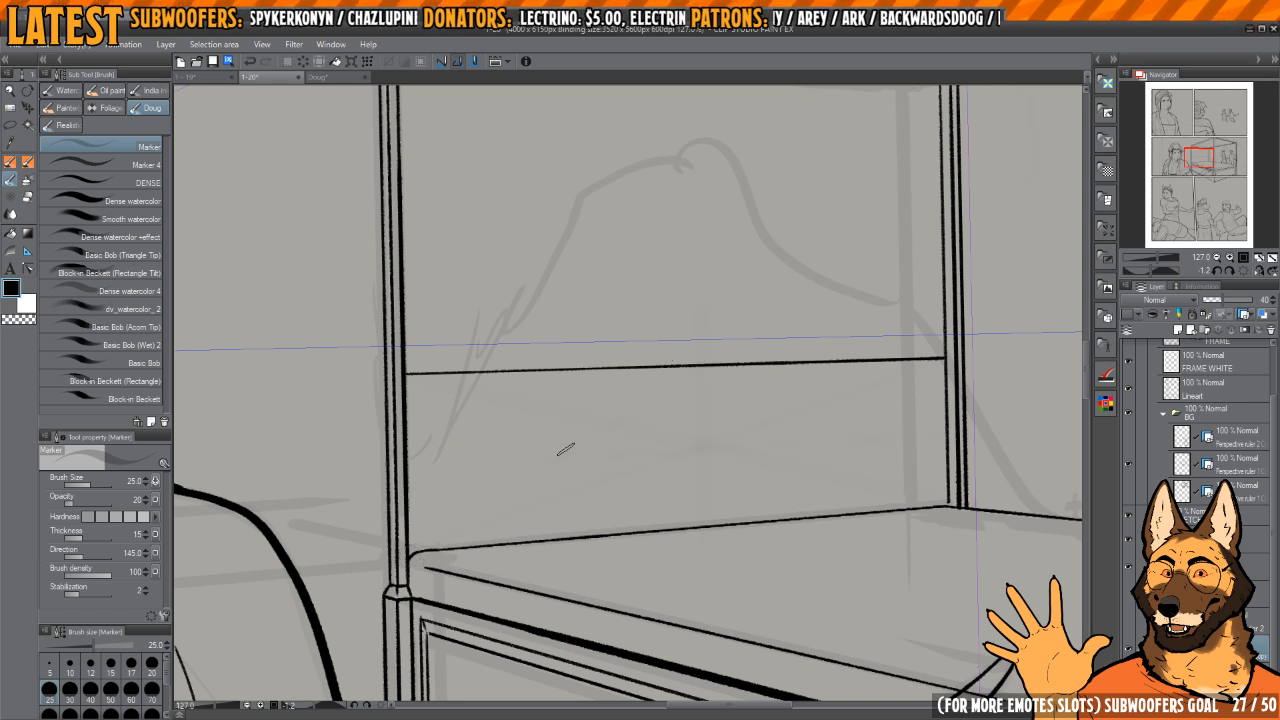
{"action": "left_click_drag", "start_coordinate": [827, 381], "coordinate": [766, 374]}
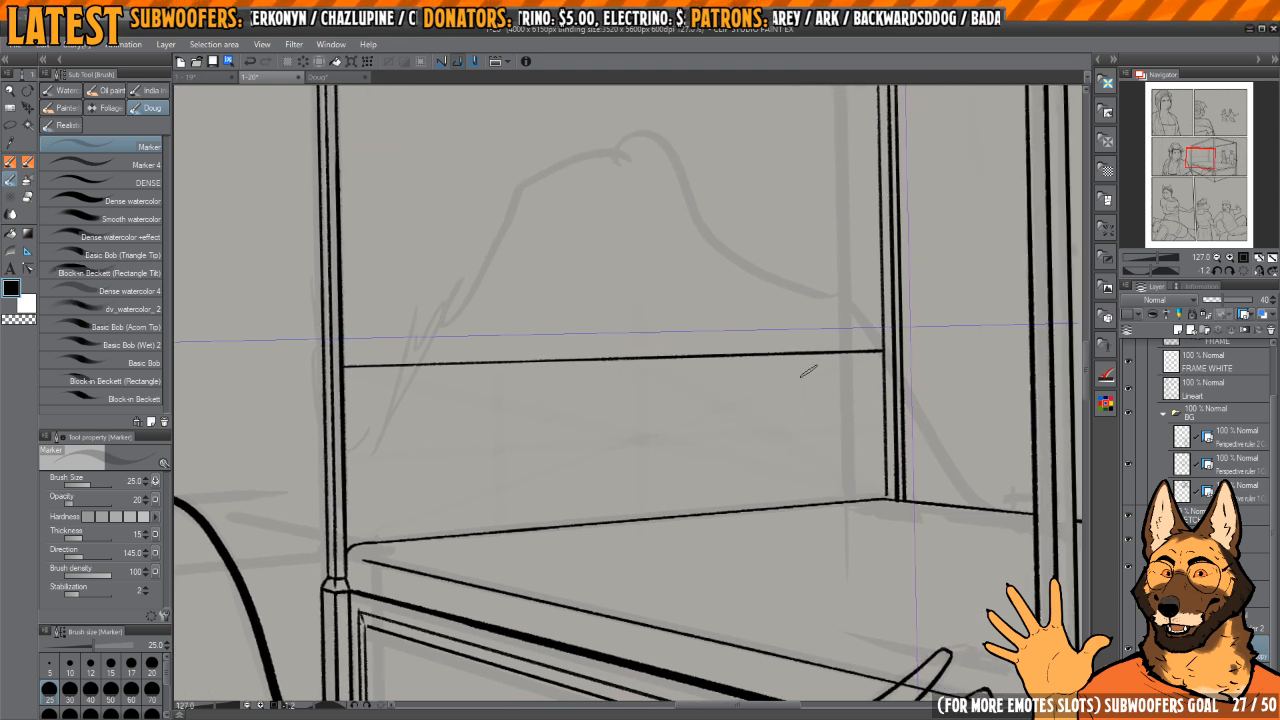
{"action": "mouse_move", "coordinate": [782, 399]}
{"action": "left_mouse_down"}
{"action": "mouse_move", "coordinate": [780, 431]}
{"action": "mouse_move", "coordinate": [762, 371]}
{"action": "mouse_move", "coordinate": [723, 329]}
{"action": "mouse_move", "coordinate": [729, 347]}
{"action": "left_mouse_up"}
{"action": "left_click_drag", "start_coordinate": [829, 303], "coordinate": [811, 274]}
Step: Sketch the headboard's curved top edge with the REAL Ink Brush, arched in the middle and dipping towards both posts
{"action": "key", "text": "p"}
{"action": "mouse_move", "coordinate": [689, 320]}
{"action": "left_mouse_down"}
{"action": "mouse_move", "coordinate": [700, 383]}
{"action": "mouse_move", "coordinate": [685, 410]}
{"action": "mouse_move", "coordinate": [687, 344]}
{"action": "left_mouse_up"}
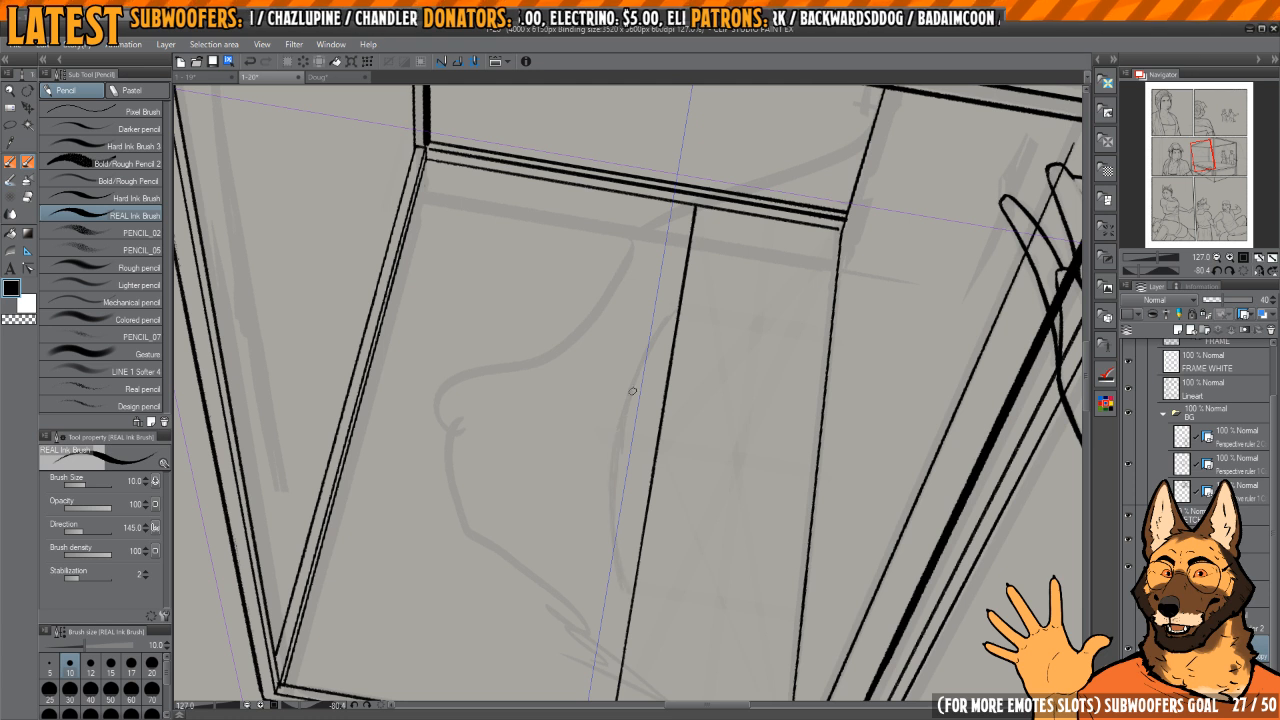
{"action": "left_click_drag", "start_coordinate": [678, 370], "coordinate": [704, 265]}
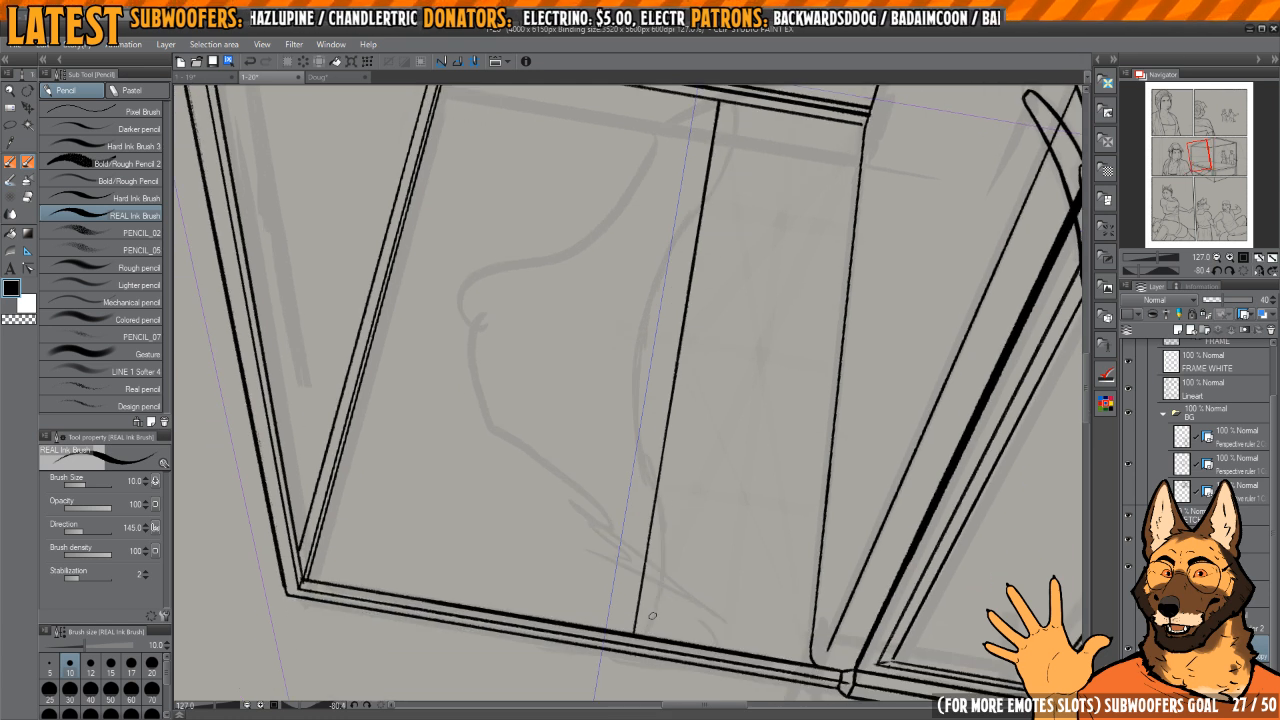
{"action": "scroll", "coordinate": [680, 552], "scroll_direction": "down", "scroll_amount": 4}
{"action": "scroll", "coordinate": [693, 412], "scroll_direction": "up", "scroll_amount": 4}
{"action": "mouse_move", "coordinate": [708, 440]}
{"action": "left_mouse_down"}
{"action": "mouse_move", "coordinate": [694, 408]}
{"action": "mouse_move", "coordinate": [701, 431]}
{"action": "left_mouse_up"}
{"action": "left_click_drag", "start_coordinate": [731, 246], "coordinate": [683, 489]}
{"action": "left_click_drag", "start_coordinate": [683, 489], "coordinate": [808, 378]}
{"action": "left_click", "coordinate": [1243, 271]}
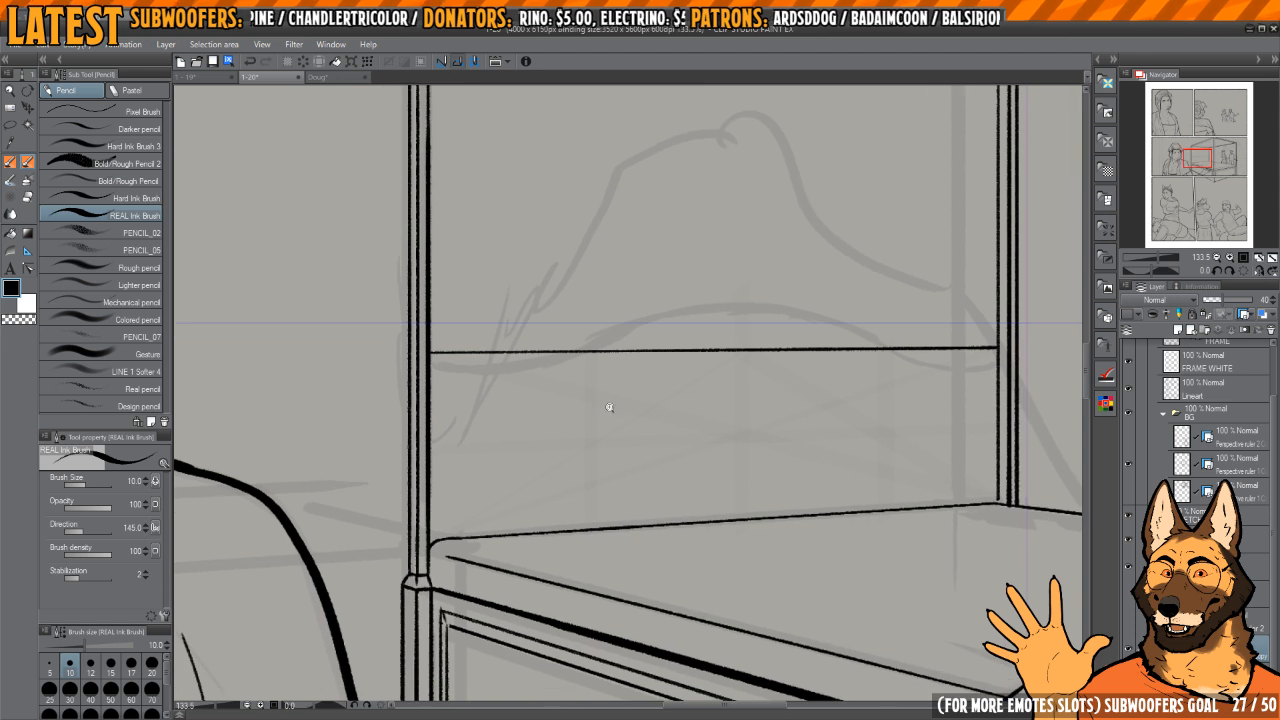
Step: Sketch the straight side and bottom edges of the headboard's centre panel and two side panels
{"action": "scroll", "coordinate": [609, 407], "scroll_direction": "up", "scroll_amount": 1}
{"action": "mouse_move", "coordinate": [603, 352]}
{"action": "left_mouse_down"}
{"action": "mouse_move", "coordinate": [606, 557]}
{"action": "mouse_move", "coordinate": [975, 524]}
{"action": "mouse_move", "coordinate": [924, 474]}
{"action": "mouse_move", "coordinate": [924, 295]}
{"action": "mouse_move", "coordinate": [903, 272]}
{"action": "mouse_move", "coordinate": [922, 437]}
{"action": "mouse_move", "coordinate": [849, 450]}
{"action": "left_mouse_up"}
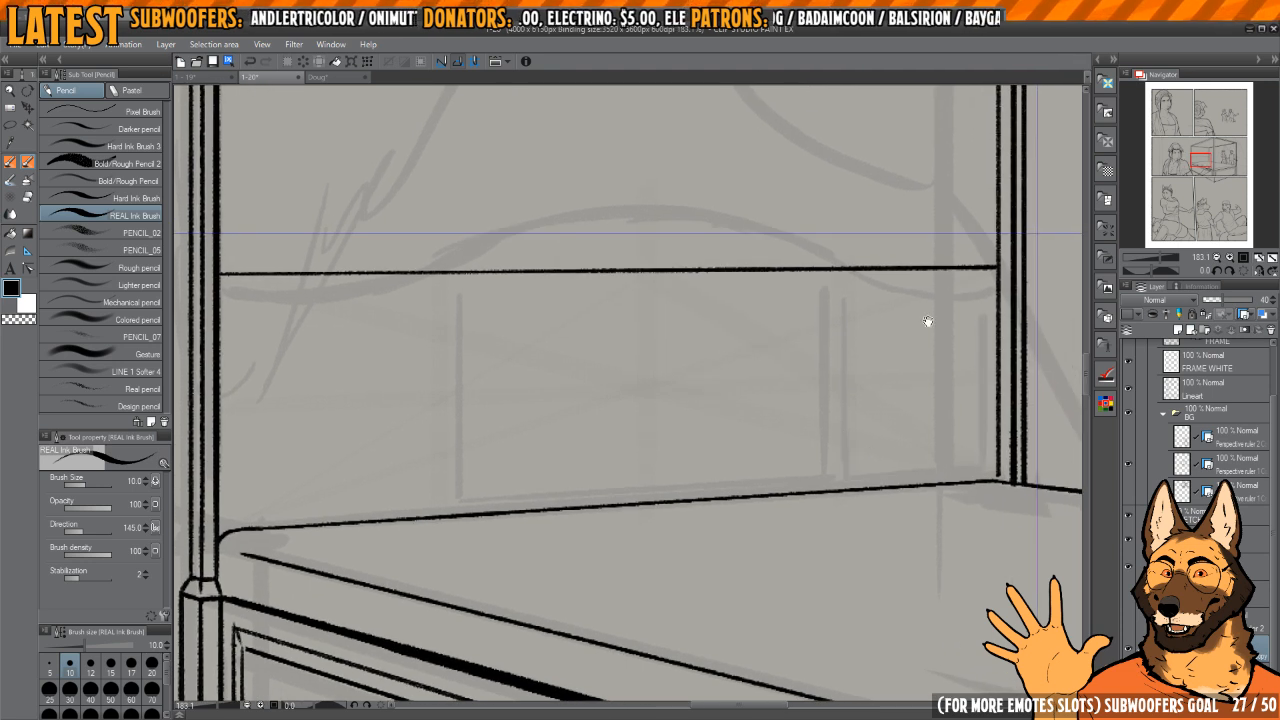
{"action": "left_click_drag", "start_coordinate": [532, 460], "coordinate": [877, 488]}
{"action": "mouse_move", "coordinate": [774, 333]}
{"action": "left_mouse_down"}
{"action": "mouse_move", "coordinate": [775, 524]}
{"action": "mouse_move", "coordinate": [578, 541]}
{"action": "mouse_move", "coordinate": [608, 553]}
{"action": "left_mouse_up"}
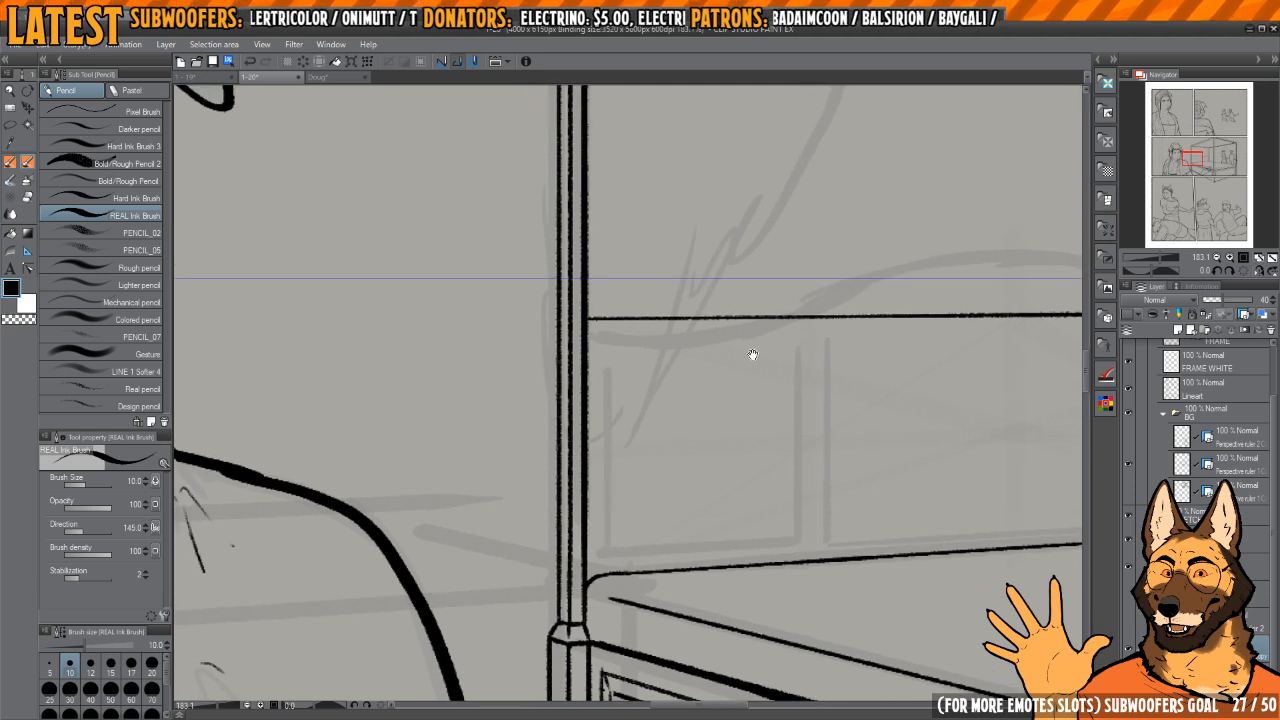
{"action": "left_click_drag", "start_coordinate": [753, 355], "coordinate": [751, 415]}
Step: Sketch the curved top edge of the headboard's left side panel, following the outer contour
{"action": "key", "text": "h"}
{"action": "left_click_drag", "start_coordinate": [655, 355], "coordinate": [709, 394]}
{"action": "scroll", "coordinate": [690, 387], "scroll_direction": "up", "scroll_amount": 3}
{"action": "mouse_move", "coordinate": [642, 301]}
{"action": "left_mouse_down"}
{"action": "mouse_move", "coordinate": [694, 337]}
{"action": "mouse_move", "coordinate": [685, 473]}
{"action": "left_mouse_up"}
{"action": "key", "text": "ctrl+z"}
{"action": "mouse_move", "coordinate": [702, 330]}
{"action": "left_mouse_down"}
{"action": "mouse_move", "coordinate": [689, 414]}
{"action": "mouse_move", "coordinate": [714, 589]}
{"action": "left_mouse_up"}
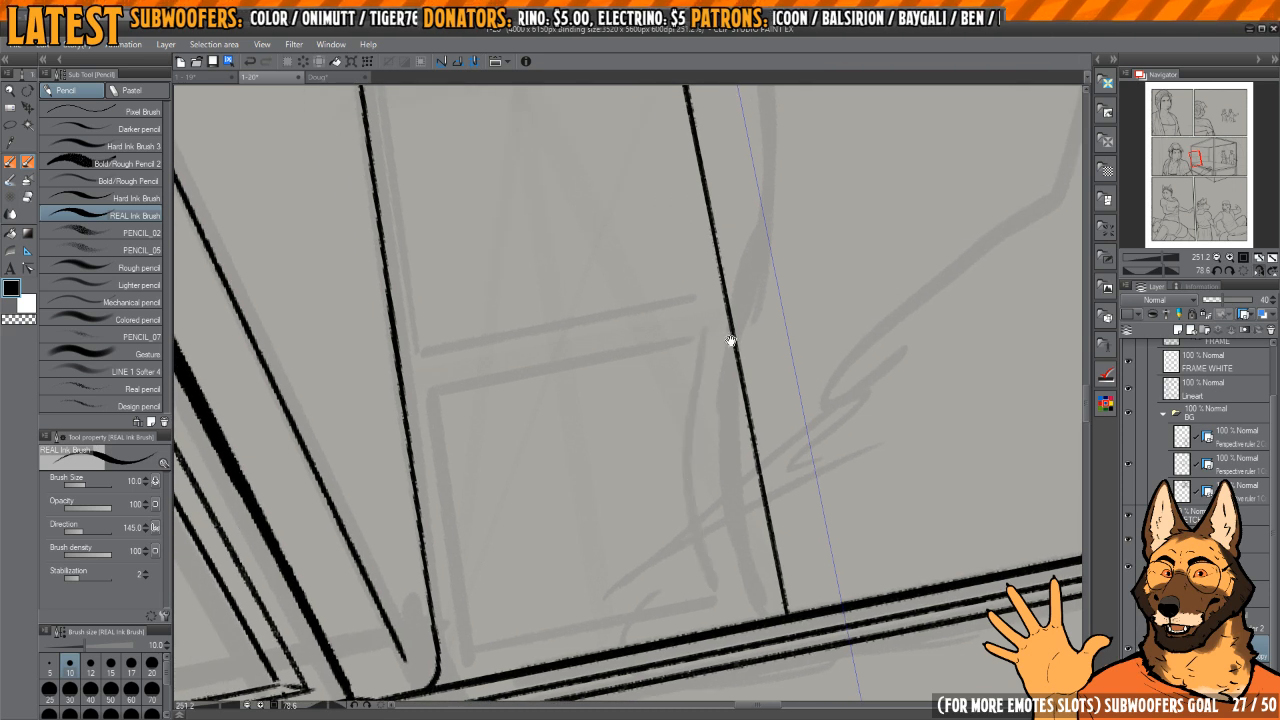
Step: Sketch the arched top of the centre panel and the curved top of the remaining side panel, redoing uneven strokes
{"action": "key", "text": "h"}
{"action": "left_click_drag", "start_coordinate": [694, 203], "coordinate": [703, 411]}
{"action": "mouse_move", "coordinate": [715, 224]}
{"action": "left_mouse_down"}
{"action": "mouse_move", "coordinate": [775, 371]}
{"action": "mouse_move", "coordinate": [726, 337]}
{"action": "mouse_move", "coordinate": [669, 366]}
{"action": "mouse_move", "coordinate": [677, 349]}
{"action": "mouse_move", "coordinate": [715, 612]}
{"action": "left_mouse_up"}
{"action": "scroll", "coordinate": [726, 337], "scroll_direction": "down", "scroll_amount": 3}
{"action": "key", "text": "ctrl+z"}
{"action": "left_click_drag", "start_coordinate": [766, 334], "coordinate": [712, 575]}
{"action": "scroll", "coordinate": [706, 411], "scroll_direction": "up", "scroll_amount": 5}
{"action": "left_click_drag", "start_coordinate": [680, 471], "coordinate": [716, 240]}
{"action": "left_click_drag", "start_coordinate": [738, 308], "coordinate": [741, 367]}
{"action": "key", "text": "ctrl+z"}
{"action": "mouse_move", "coordinate": [721, 292]}
{"action": "left_mouse_down"}
{"action": "mouse_move", "coordinate": [723, 438]}
{"action": "mouse_move", "coordinate": [684, 524]}
{"action": "mouse_move", "coordinate": [700, 320]}
{"action": "left_mouse_up"}
{"action": "scroll", "coordinate": [700, 485], "scroll_direction": "down", "scroll_amount": 6}
{"action": "mouse_move", "coordinate": [725, 340]}
{"action": "left_mouse_down"}
{"action": "mouse_move", "coordinate": [812, 495]}
{"action": "mouse_move", "coordinate": [775, 548]}
{"action": "left_mouse_up"}
{"action": "left_click", "coordinate": [1245, 274]}
{"action": "key", "text": "h"}
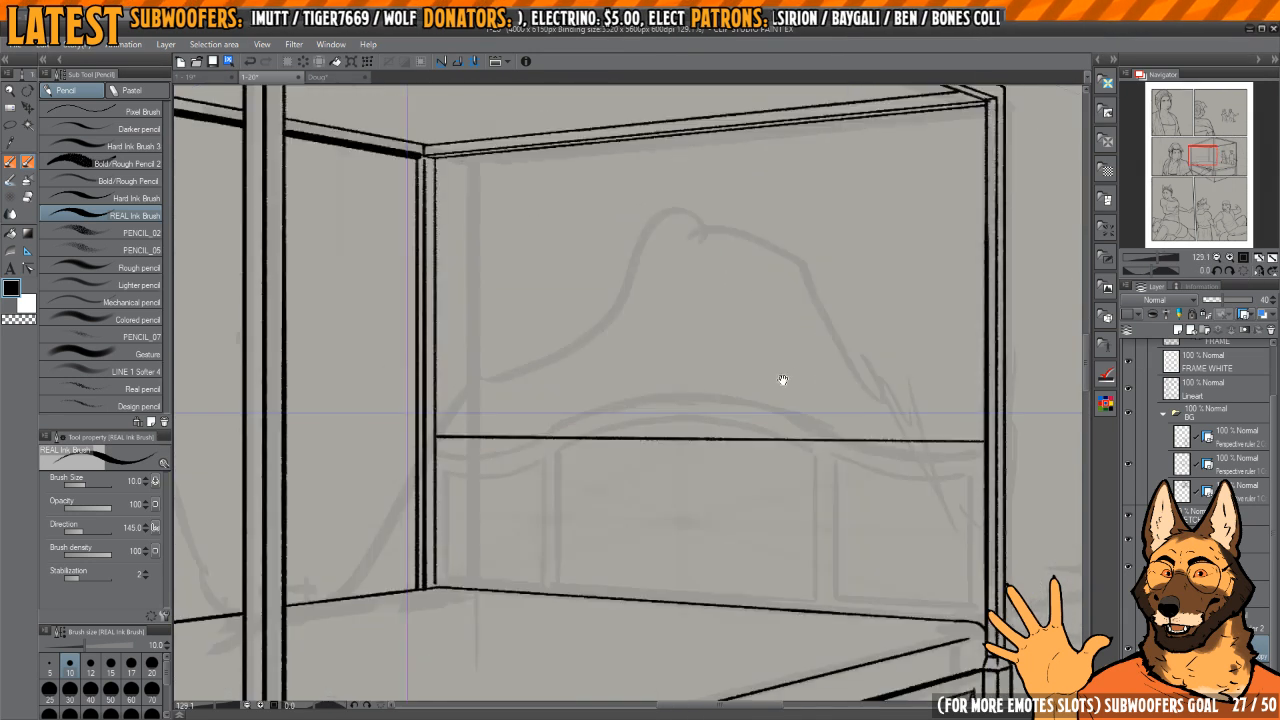
Step: Erase the horizontal guide line across the headboard on its perspective ruler layer
{"action": "key", "text": "h"}
{"action": "left_click_drag", "start_coordinate": [783, 380], "coordinate": [810, 331]}
{"action": "left_click", "coordinate": [1198, 457]}
{"action": "mouse_move", "coordinate": [809, 393]}
{"action": "left_mouse_down"}
{"action": "mouse_move", "coordinate": [834, 420]}
{"action": "mouse_move", "coordinate": [870, 416]}
{"action": "mouse_move", "coordinate": [741, 421]}
{"action": "left_mouse_up"}
{"action": "scroll", "coordinate": [835, 414], "scroll_direction": "up", "scroll_amount": 4}
{"action": "key", "text": "e"}
{"action": "mouse_move", "coordinate": [744, 428]}
{"action": "left_mouse_down"}
{"action": "mouse_move", "coordinate": [951, 406]}
{"action": "mouse_move", "coordinate": [634, 407]}
{"action": "mouse_move", "coordinate": [850, 417]}
{"action": "left_mouse_up"}
{"action": "mouse_move", "coordinate": [864, 413]}
{"action": "left_mouse_down"}
{"action": "mouse_move", "coordinate": [531, 420]}
{"action": "mouse_move", "coordinate": [623, 356]}
{"action": "left_mouse_up"}
{"action": "mouse_move", "coordinate": [797, 343]}
{"action": "left_mouse_down"}
{"action": "mouse_move", "coordinate": [806, 489]}
{"action": "mouse_move", "coordinate": [731, 552]}
{"action": "left_mouse_up"}
{"action": "left_click_drag", "start_coordinate": [601, 576], "coordinate": [637, 560]}
Step: Ink the start of the headboard's curved top edge from the left post with REAL Ink Brush 2 at size 12
{"action": "key", "text": "p"}
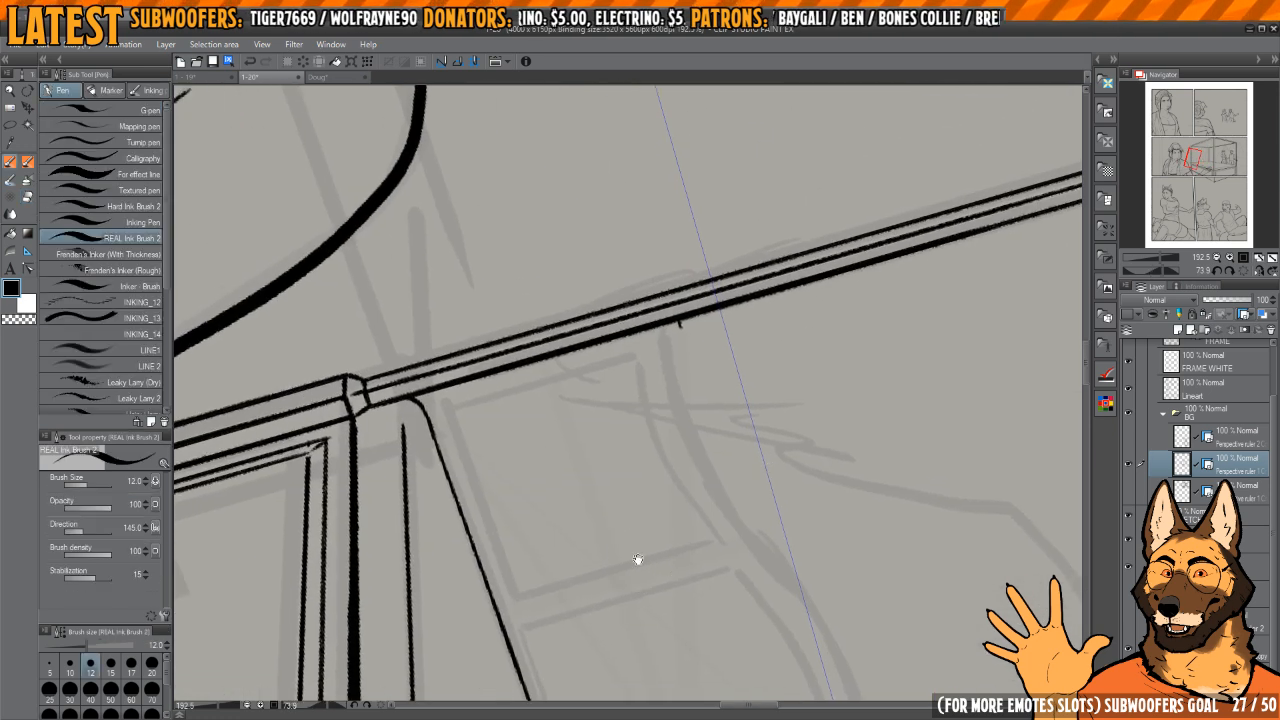
{"action": "left_click_drag", "start_coordinate": [680, 360], "coordinate": [691, 394]}
{"action": "scroll", "coordinate": [691, 394], "scroll_direction": "up", "scroll_amount": 5}
{"action": "key", "text": "c"}
{"action": "mouse_move", "coordinate": [689, 297]}
{"action": "left_mouse_down"}
{"action": "mouse_move", "coordinate": [682, 284]}
{"action": "mouse_move", "coordinate": [780, 346]}
{"action": "mouse_move", "coordinate": [734, 333]}
{"action": "left_mouse_up"}
{"action": "scroll", "coordinate": [777, 346], "scroll_direction": "down", "scroll_amount": 5}
{"action": "key", "text": "c"}
{"action": "key", "text": "ctrl+z"}
{"action": "left_click_drag", "start_coordinate": [710, 396], "coordinate": [731, 538]}
{"action": "left_click_drag", "start_coordinate": [744, 559], "coordinate": [699, 323]}
{"action": "left_click_drag", "start_coordinate": [722, 297], "coordinate": [771, 303]}
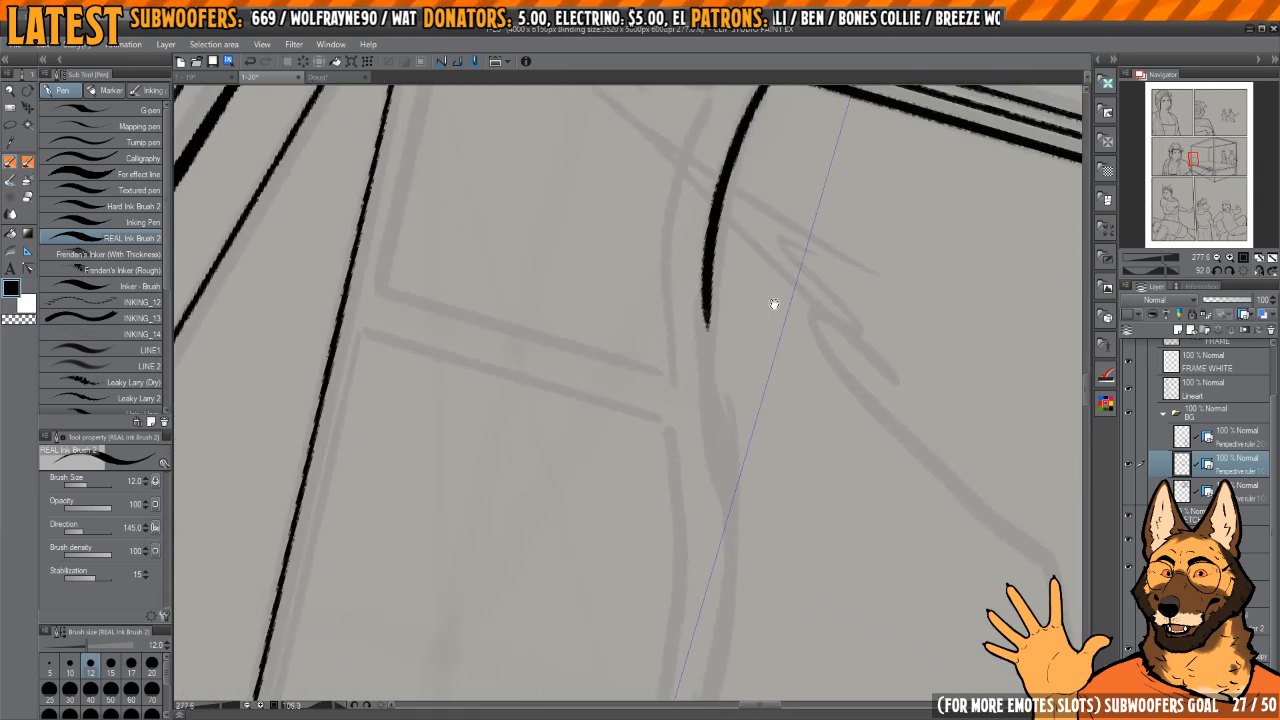
Step: Extend the inked headboard curve from the left dip towards the central arch, checking it in mirrored view
{"action": "key", "text": "h"}
{"action": "mouse_move", "coordinate": [682, 374]}
{"action": "left_mouse_down"}
{"action": "mouse_move", "coordinate": [816, 352]}
{"action": "mouse_move", "coordinate": [881, 407]}
{"action": "left_mouse_up"}
{"action": "key", "text": "h"}
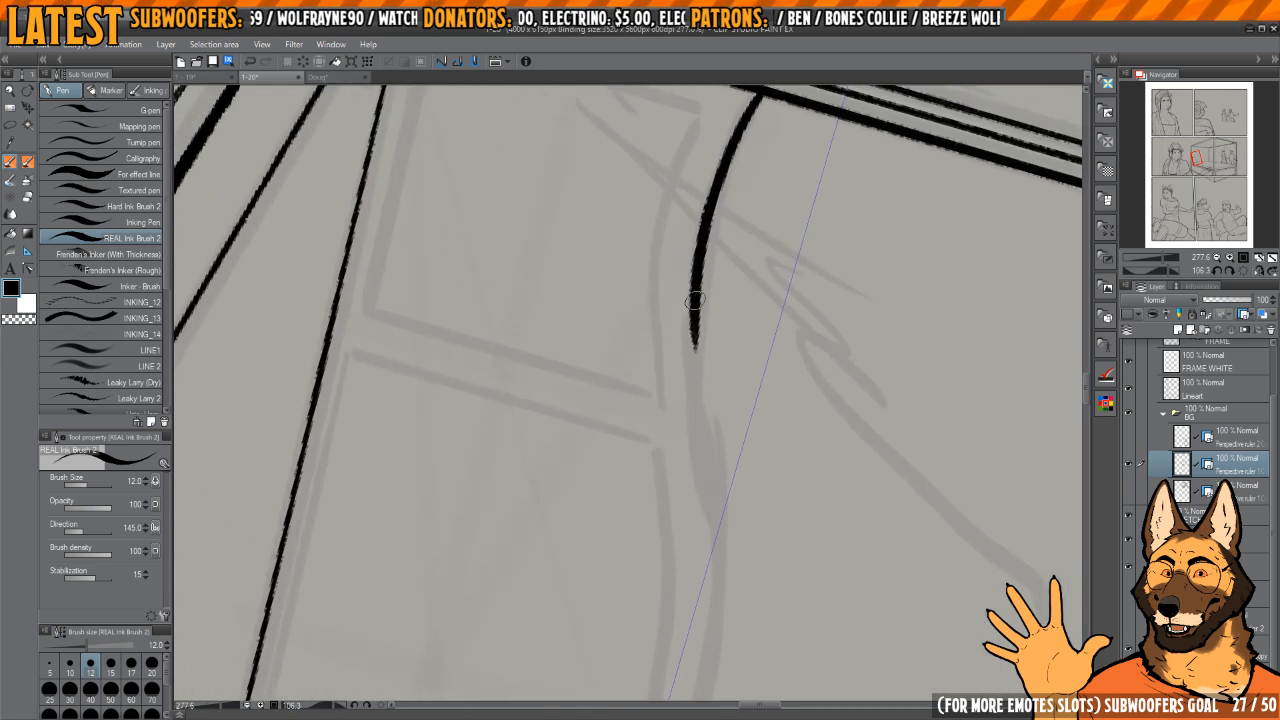
{"action": "left_click_drag", "start_coordinate": [701, 414], "coordinate": [720, 558]}
{"action": "left_click_drag", "start_coordinate": [720, 560], "coordinate": [716, 493]}
{"action": "key", "text": "h"}
{"action": "mouse_move", "coordinate": [712, 352]}
{"action": "left_mouse_down"}
{"action": "mouse_move", "coordinate": [703, 400]}
{"action": "mouse_move", "coordinate": [673, 405]}
{"action": "left_mouse_up"}
{"action": "left_click_drag", "start_coordinate": [673, 405], "coordinate": [755, 350]}
{"action": "key", "text": "h"}
Step: Ink the headboard's central arch with the brush at size 10, redoing the stroke that joins the existing curve
{"action": "key", "text": "bracketleft"}
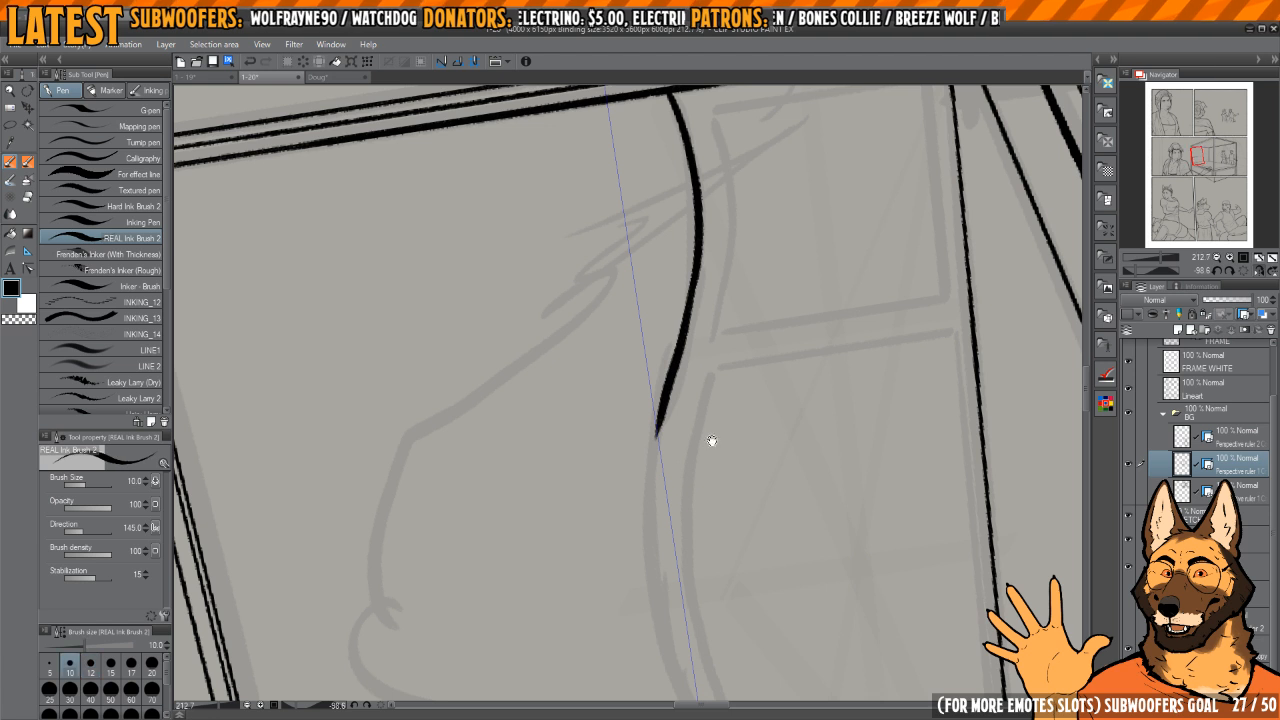
{"action": "key", "text": "h"}
{"action": "scroll", "coordinate": [752, 305], "scroll_direction": "up", "scroll_amount": 1}
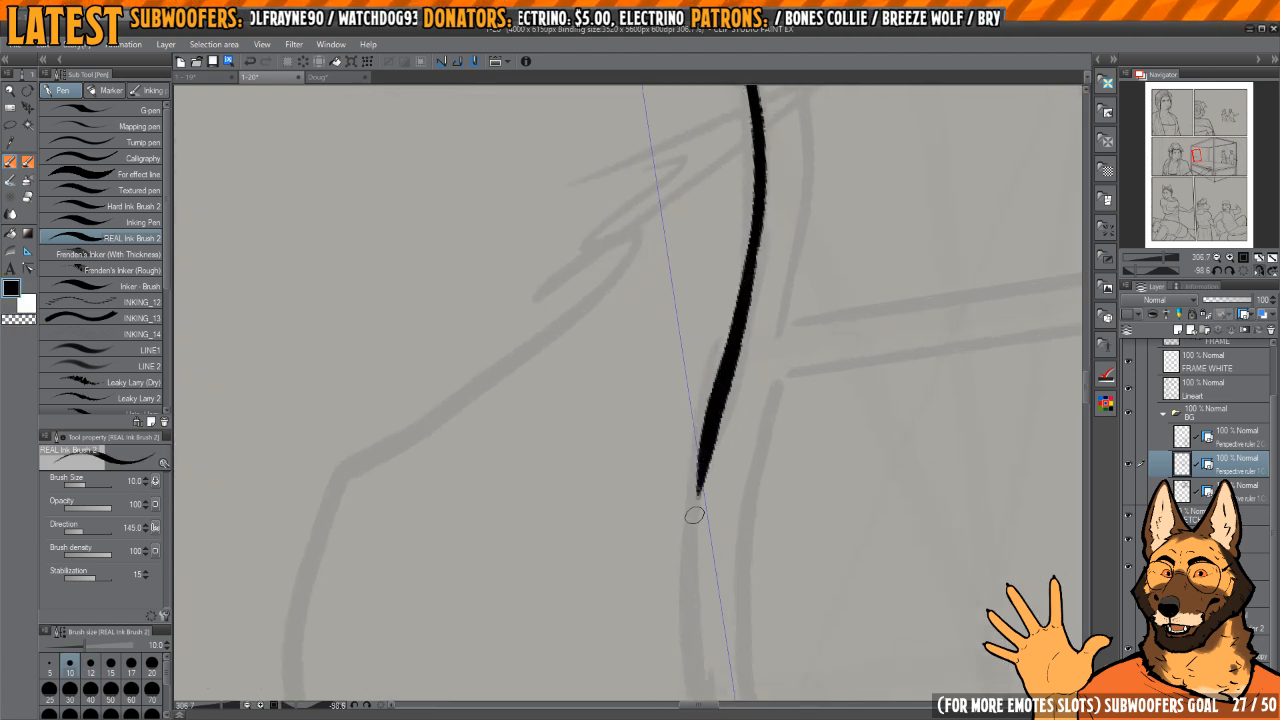
{"action": "key", "text": "ctrl+z"}
{"action": "left_click_drag", "start_coordinate": [747, 303], "coordinate": [757, 222]}
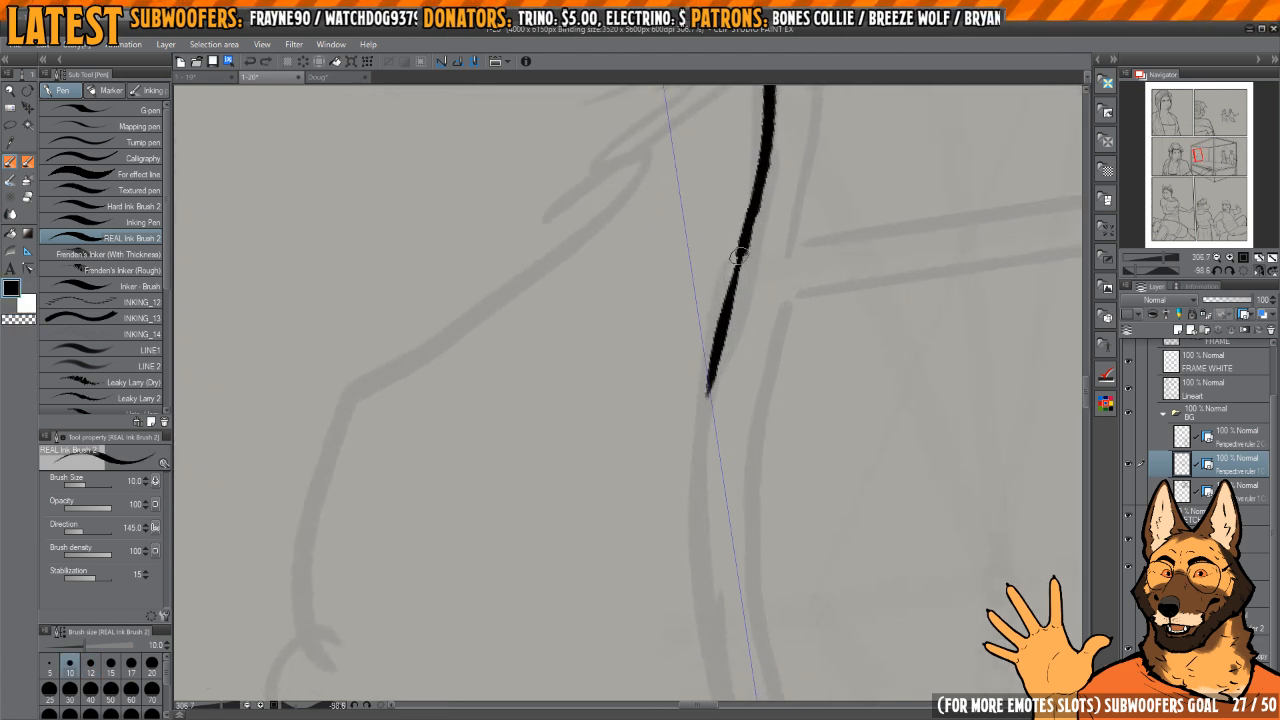
{"action": "mouse_move", "coordinate": [698, 519]}
{"action": "left_mouse_down"}
{"action": "mouse_move", "coordinate": [754, 300]}
{"action": "mouse_move", "coordinate": [693, 512]}
{"action": "left_mouse_up"}
{"action": "left_click_drag", "start_coordinate": [694, 553], "coordinate": [695, 385]}
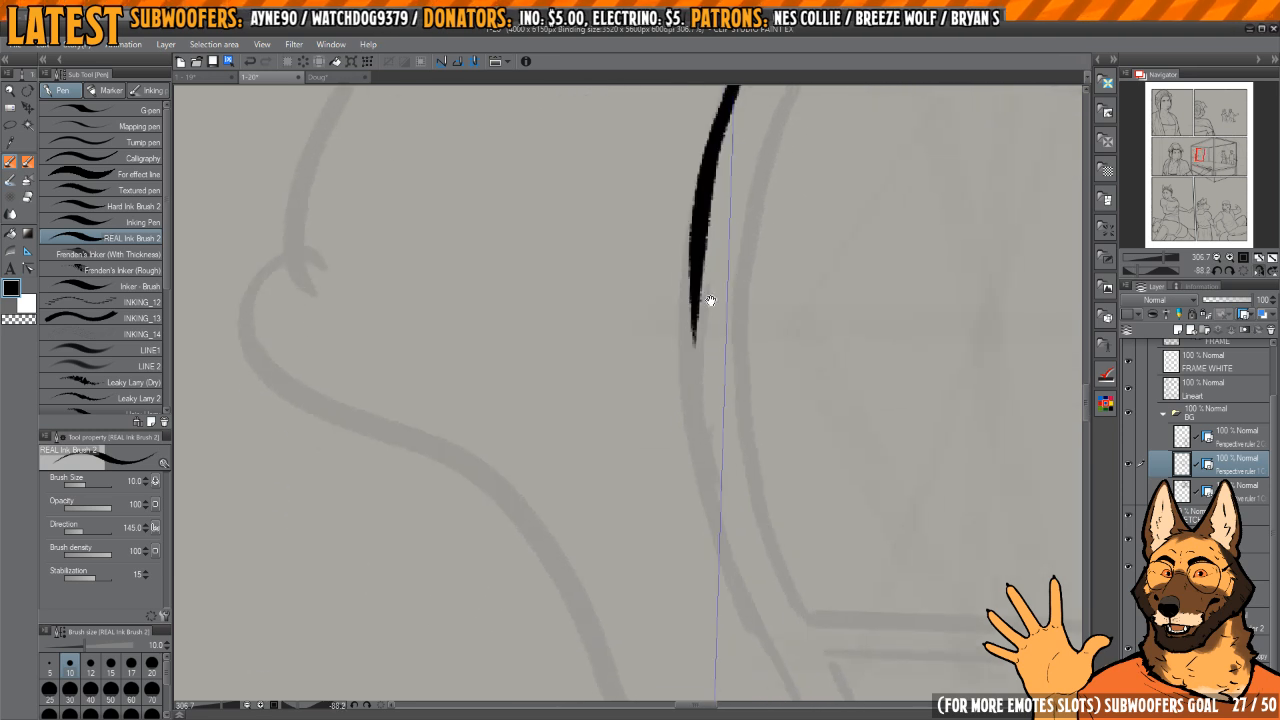
{"action": "left_click_drag", "start_coordinate": [711, 300], "coordinate": [721, 309]}
{"action": "left_click_drag", "start_coordinate": [697, 481], "coordinate": [711, 558]}
{"action": "left_click_drag", "start_coordinate": [712, 525], "coordinate": [684, 313]}
Step: Ink the headboard's top curve from the central arch down through the right dip to the far post
{"action": "left_click_drag", "start_coordinate": [757, 189], "coordinate": [806, 234]}
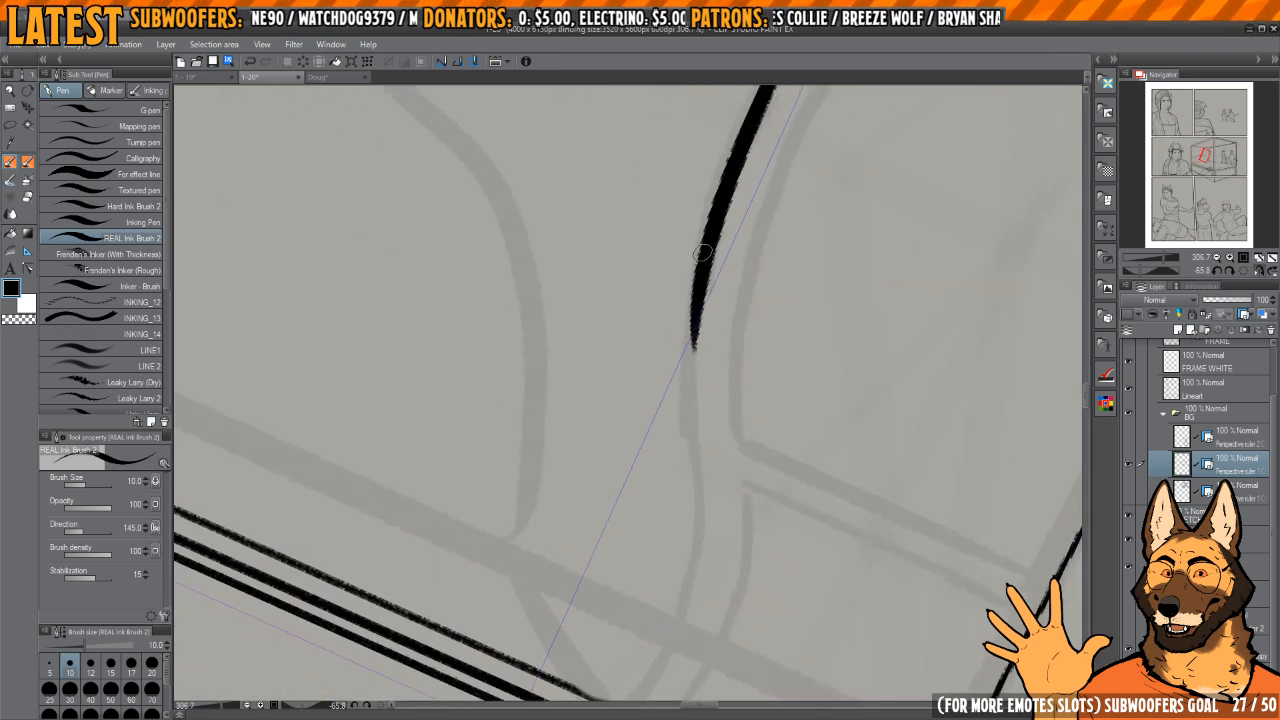
{"action": "left_click_drag", "start_coordinate": [706, 251], "coordinate": [684, 610]}
{"action": "left_click_drag", "start_coordinate": [685, 554], "coordinate": [715, 385]}
{"action": "key", "text": "h"}
{"action": "mouse_move", "coordinate": [788, 342]}
{"action": "left_mouse_down"}
{"action": "mouse_move", "coordinate": [797, 394]}
{"action": "mouse_move", "coordinate": [875, 421]}
{"action": "left_mouse_up"}
{"action": "scroll", "coordinate": [680, 420], "scroll_direction": "up", "scroll_amount": 6}
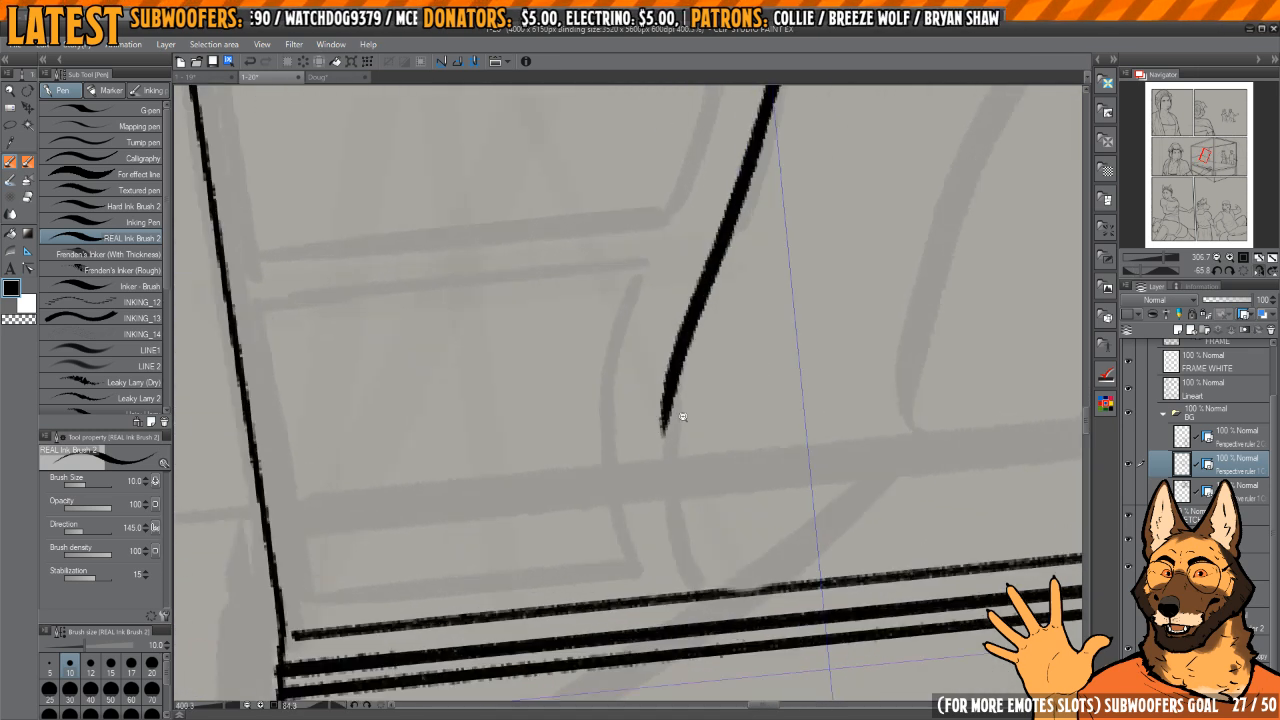
{"action": "left_click_drag", "start_coordinate": [669, 424], "coordinate": [728, 658]}
{"action": "left_click_drag", "start_coordinate": [719, 600], "coordinate": [600, 590]}
{"action": "left_click_drag", "start_coordinate": [791, 383], "coordinate": [781, 421]}
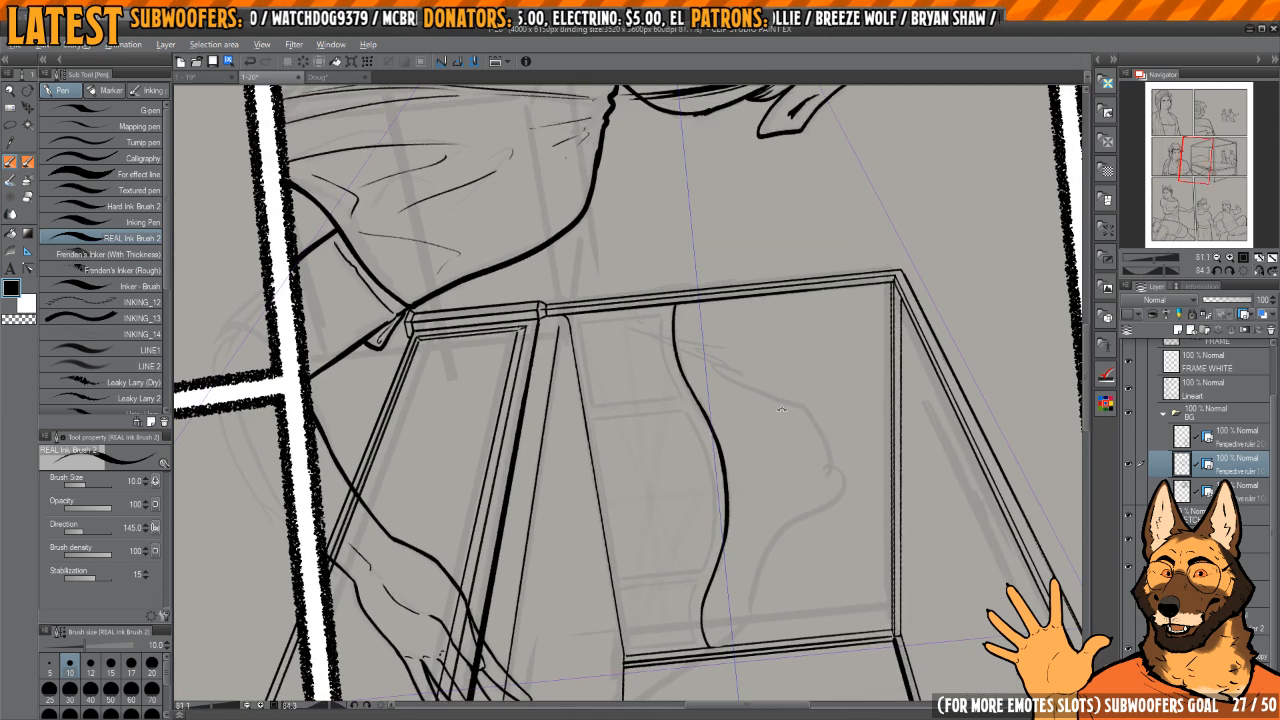
Step: Smooth and thin the inked headboard curve along the arch and both slopes by trimming its edges with transparent colour
{"action": "key", "text": "h"}
{"action": "left_click_drag", "start_coordinate": [711, 447], "coordinate": [788, 385]}
{"action": "left_click_drag", "start_coordinate": [590, 417], "coordinate": [723, 392]}
{"action": "left_click_drag", "start_coordinate": [723, 392], "coordinate": [722, 386]}
{"action": "key", "text": "c"}
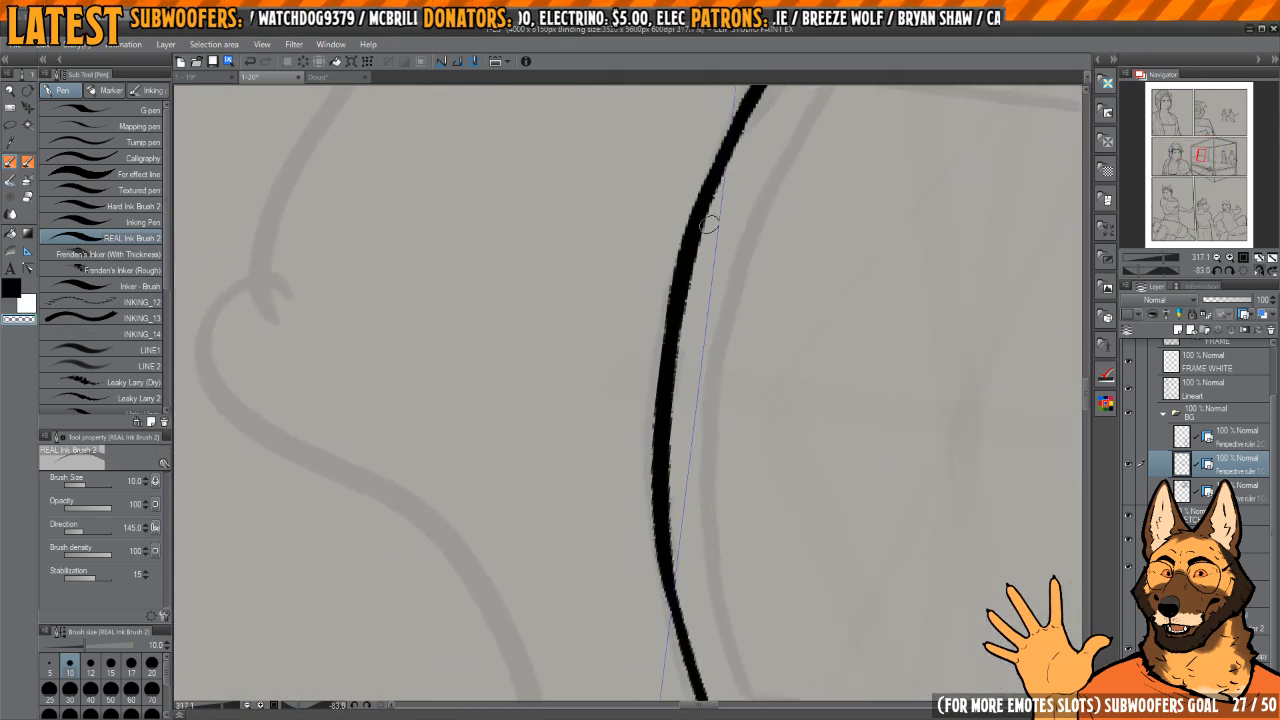
{"action": "left_click_drag", "start_coordinate": [709, 222], "coordinate": [677, 534]}
{"action": "left_click_drag", "start_coordinate": [687, 590], "coordinate": [671, 492]}
{"action": "mouse_move", "coordinate": [706, 230]}
{"action": "left_mouse_down"}
{"action": "mouse_move", "coordinate": [691, 303]}
{"action": "mouse_move", "coordinate": [717, 226]}
{"action": "mouse_move", "coordinate": [689, 283]}
{"action": "left_mouse_up"}
{"action": "left_click_drag", "start_coordinate": [655, 367], "coordinate": [734, 162]}
{"action": "mouse_move", "coordinate": [741, 194]}
{"action": "left_mouse_down"}
{"action": "mouse_move", "coordinate": [671, 383]}
{"action": "mouse_move", "coordinate": [613, 385]}
{"action": "left_mouse_up"}
{"action": "left_click_drag", "start_coordinate": [720, 383], "coordinate": [680, 411]}
{"action": "left_click_drag", "start_coordinate": [740, 352], "coordinate": [703, 489]}
{"action": "mouse_move", "coordinate": [704, 378]}
{"action": "left_mouse_down"}
{"action": "mouse_move", "coordinate": [729, 333]}
{"action": "mouse_move", "coordinate": [745, 380]}
{"action": "left_mouse_up"}
{"action": "left_click_drag", "start_coordinate": [745, 380], "coordinate": [717, 328]}
{"action": "scroll", "coordinate": [717, 328], "scroll_direction": "up", "scroll_amount": 5}
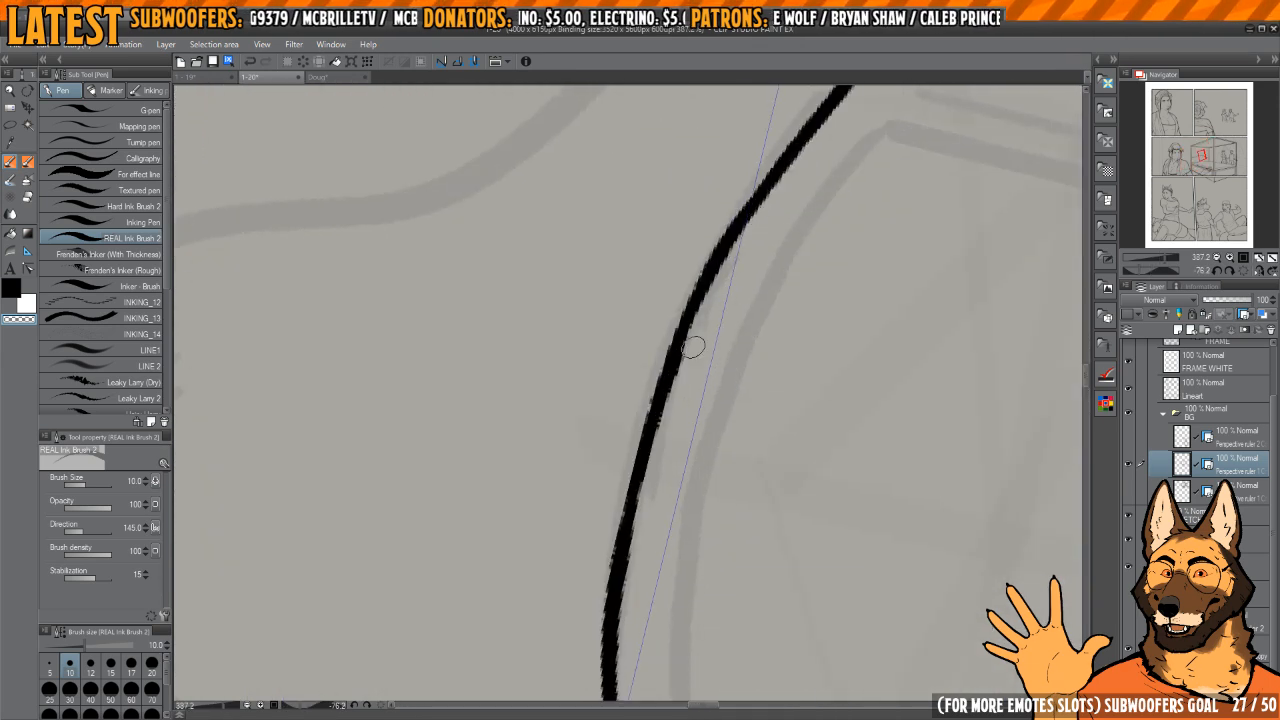
{"action": "scroll", "coordinate": [652, 509], "scroll_direction": "down", "scroll_amount": 2}
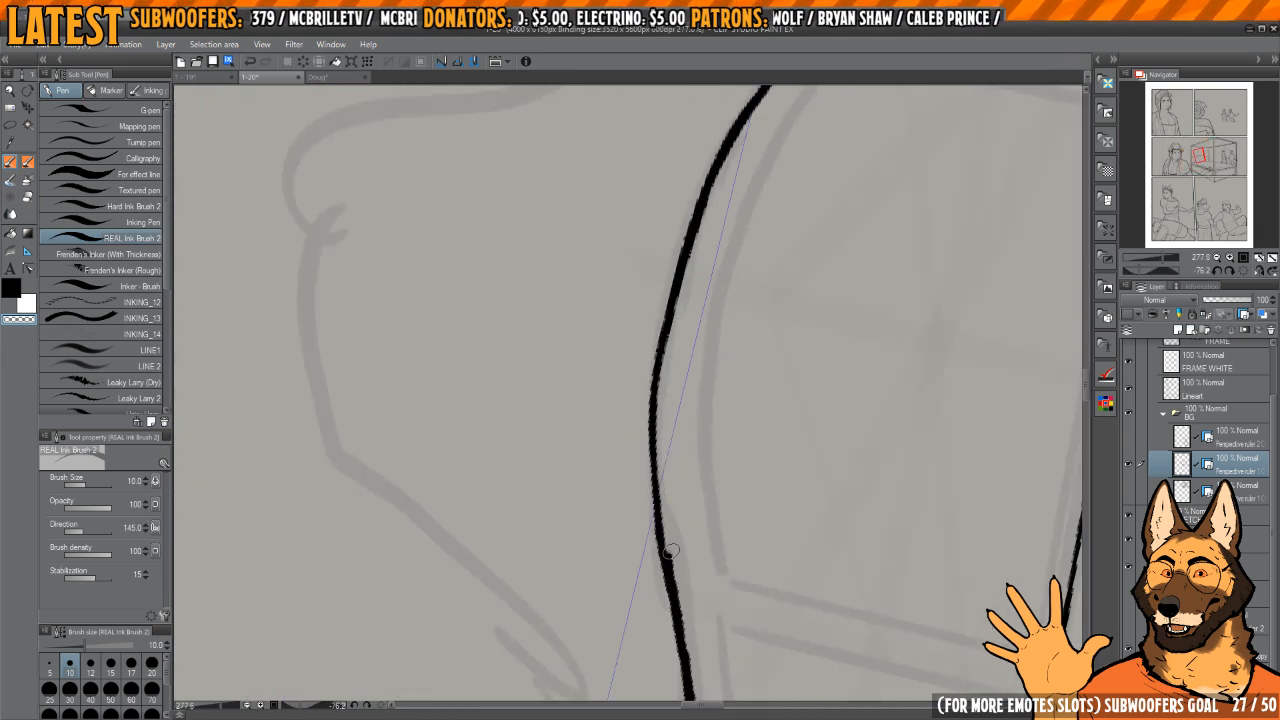
{"action": "left_click_drag", "start_coordinate": [690, 662], "coordinate": [664, 392]}
{"action": "left_click_drag", "start_coordinate": [672, 603], "coordinate": [755, 352]}
Step: Ink the straight edges of the headboard's left panel and the sides and base of its centre panel in an unrotated view
{"action": "left_click", "coordinate": [1243, 272]}
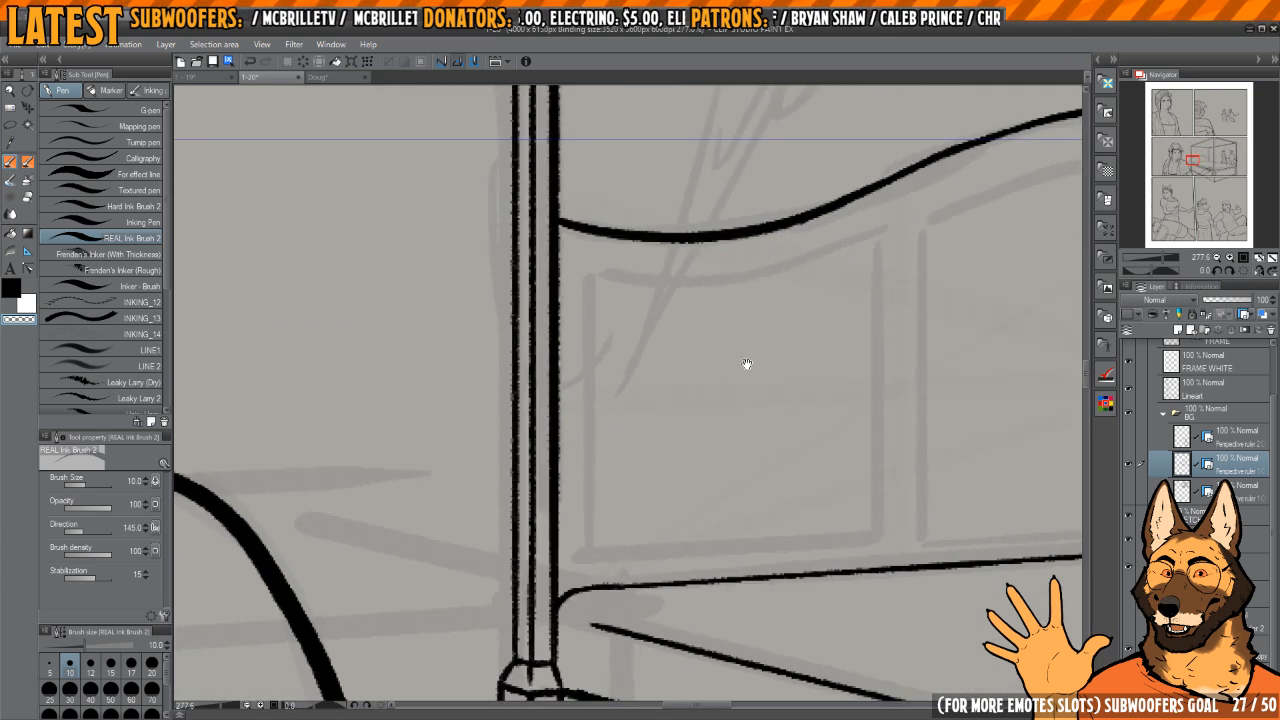
{"action": "mouse_move", "coordinate": [682, 306]}
{"action": "left_mouse_down"}
{"action": "mouse_move", "coordinate": [680, 598]}
{"action": "mouse_move", "coordinate": [636, 548]}
{"action": "mouse_move", "coordinate": [850, 530]}
{"action": "mouse_move", "coordinate": [931, 394]}
{"action": "mouse_move", "coordinate": [928, 228]}
{"action": "mouse_move", "coordinate": [709, 268]}
{"action": "mouse_move", "coordinate": [748, 570]}
{"action": "left_mouse_up"}
{"action": "mouse_move", "coordinate": [748, 570]}
{"action": "left_mouse_down"}
{"action": "mouse_move", "coordinate": [671, 514]}
{"action": "mouse_move", "coordinate": [575, 518]}
{"action": "left_mouse_up"}
{"action": "mouse_move", "coordinate": [575, 518]}
{"action": "left_mouse_down"}
{"action": "mouse_move", "coordinate": [980, 477]}
{"action": "mouse_move", "coordinate": [756, 457]}
{"action": "left_mouse_up"}
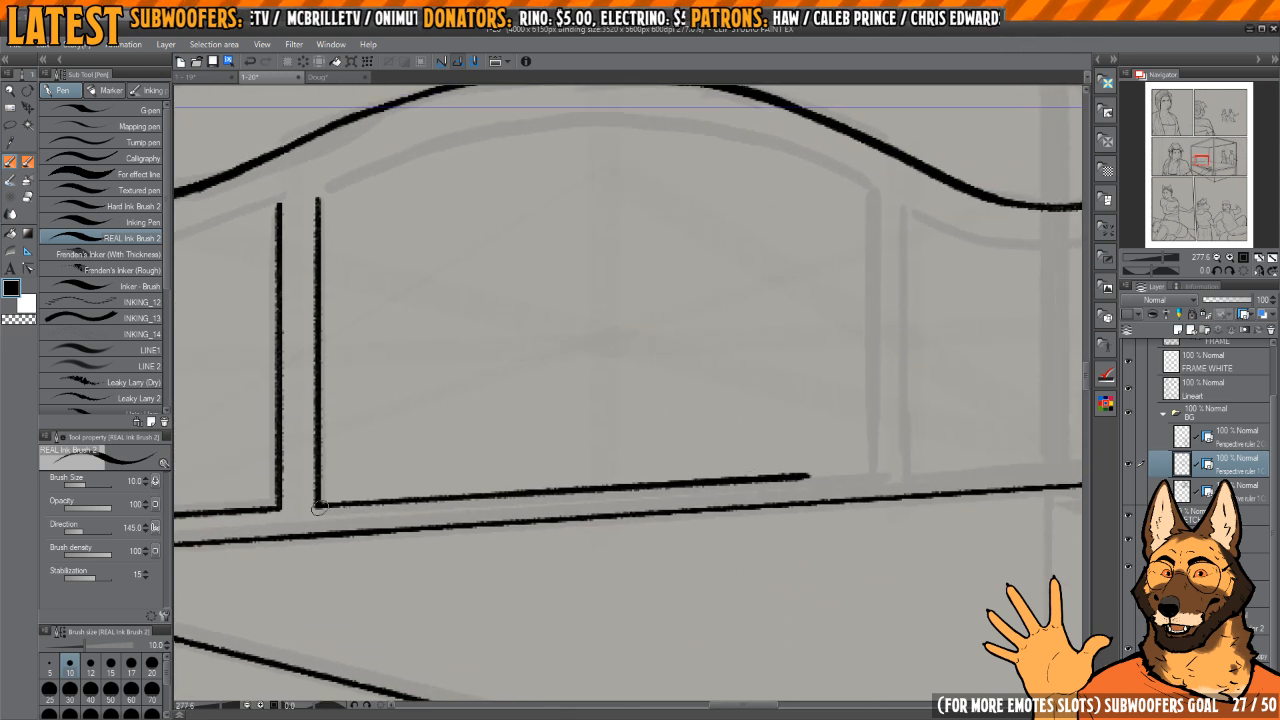
{"action": "left_click_drag", "start_coordinate": [368, 503], "coordinate": [568, 487]}
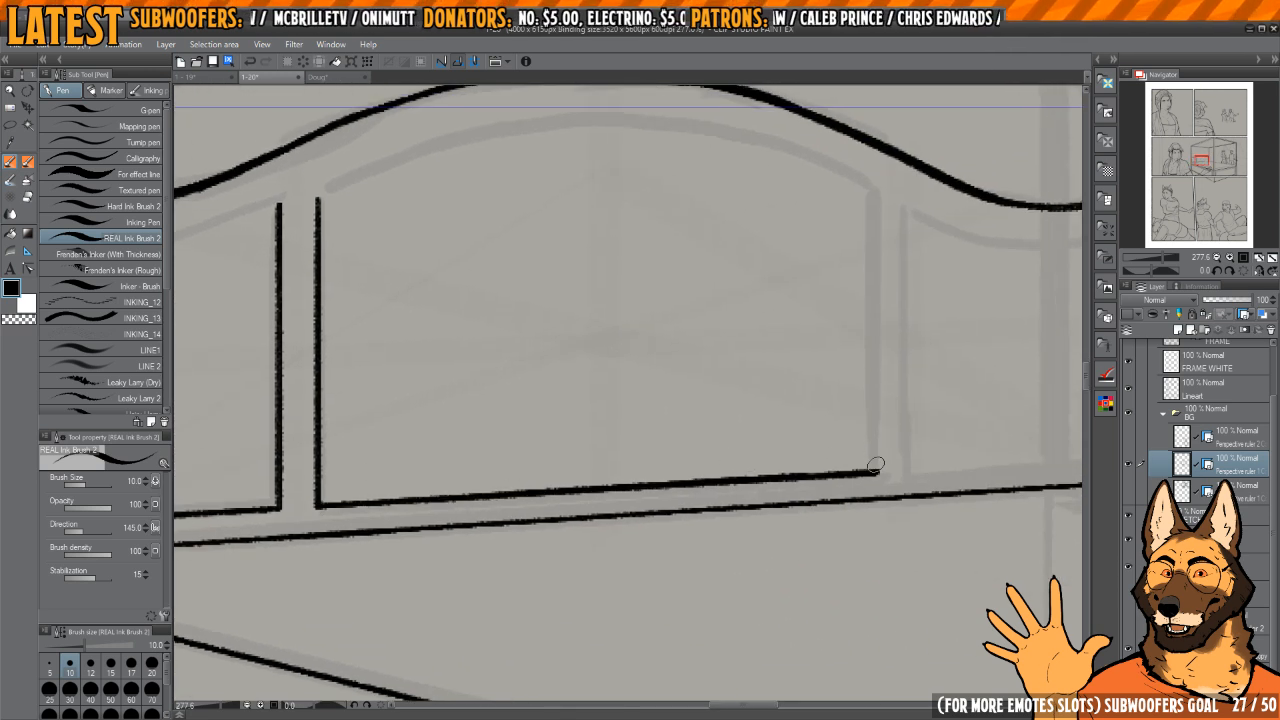
{"action": "left_click_drag", "start_coordinate": [875, 465], "coordinate": [872, 198]}
Step: Ink the straight sides and base of the headboard's right panel and close it with its curved top edge
{"action": "mouse_move", "coordinate": [906, 257]}
{"action": "left_mouse_down"}
{"action": "mouse_move", "coordinate": [851, 297]}
{"action": "mouse_move", "coordinate": [846, 508]}
{"action": "left_mouse_up"}
{"action": "mouse_move", "coordinate": [866, 484]}
{"action": "left_mouse_down"}
{"action": "mouse_move", "coordinate": [732, 460]}
{"action": "mouse_move", "coordinate": [908, 468]}
{"action": "mouse_move", "coordinate": [922, 243]}
{"action": "left_mouse_up"}
{"action": "left_click_drag", "start_coordinate": [900, 285], "coordinate": [829, 343]}
{"action": "mouse_move", "coordinate": [645, 296]}
{"action": "left_mouse_down"}
{"action": "mouse_move", "coordinate": [726, 397]}
{"action": "mouse_move", "coordinate": [779, 370]}
{"action": "left_mouse_up"}
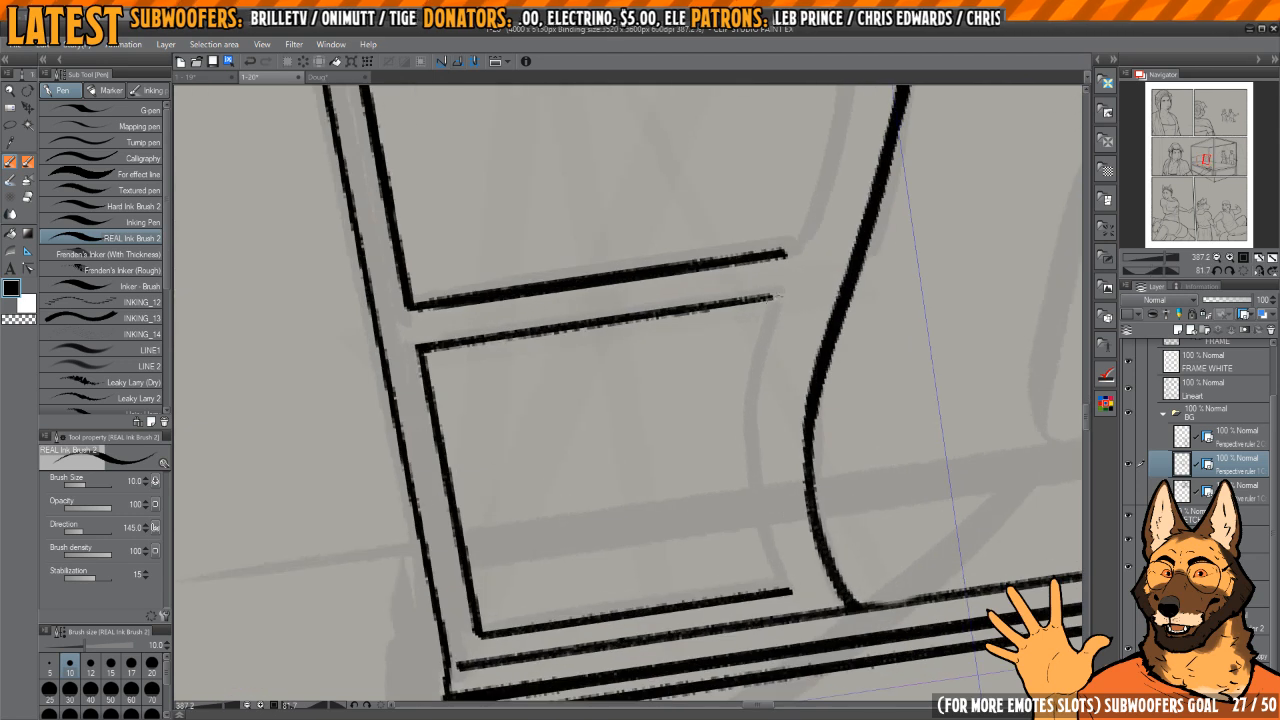
{"action": "mouse_move", "coordinate": [780, 297]}
{"action": "left_mouse_down"}
{"action": "mouse_move", "coordinate": [749, 408]}
{"action": "mouse_move", "coordinate": [784, 598]}
{"action": "left_mouse_up"}
{"action": "mouse_move", "coordinate": [776, 313]}
{"action": "left_mouse_down"}
{"action": "mouse_move", "coordinate": [770, 337]}
{"action": "mouse_move", "coordinate": [709, 363]}
{"action": "mouse_move", "coordinate": [797, 655]}
{"action": "left_mouse_up"}
Step: Ink the curved top edge of the headboard's left panel, replacing the first stroke
{"action": "left_click_drag", "start_coordinate": [735, 270], "coordinate": [834, 300]}
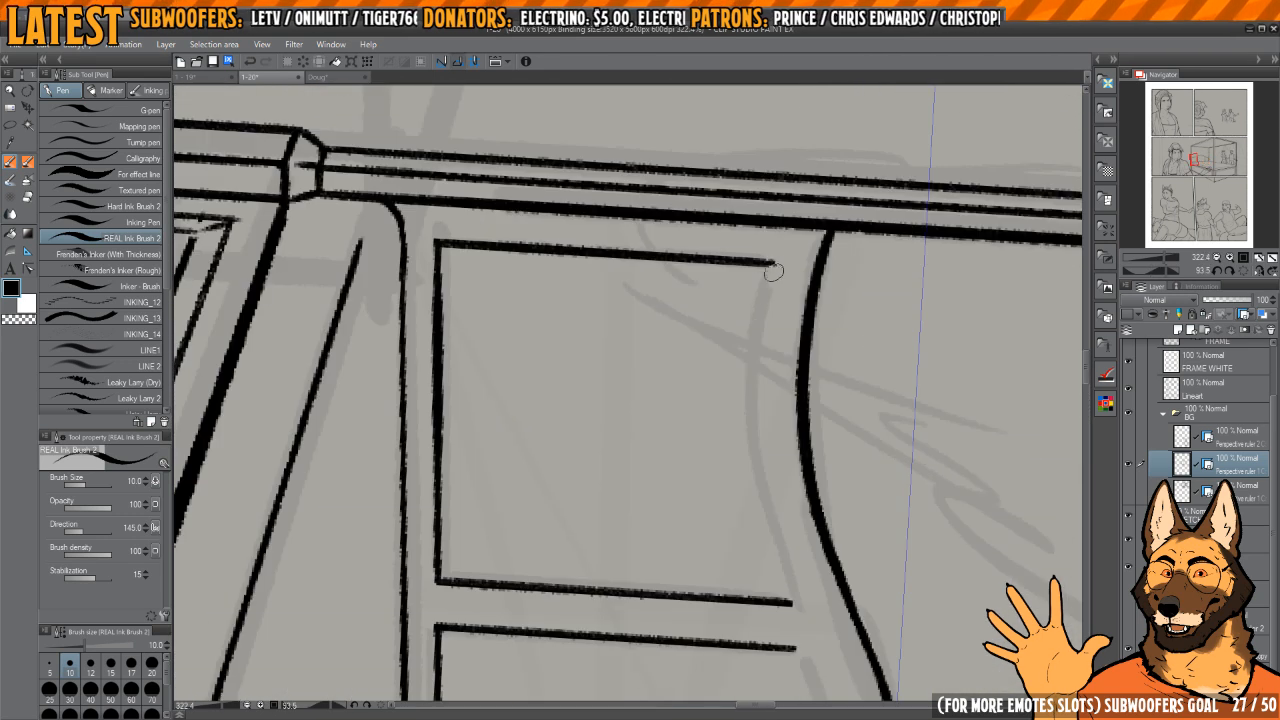
{"action": "key", "text": "ctrl+z"}
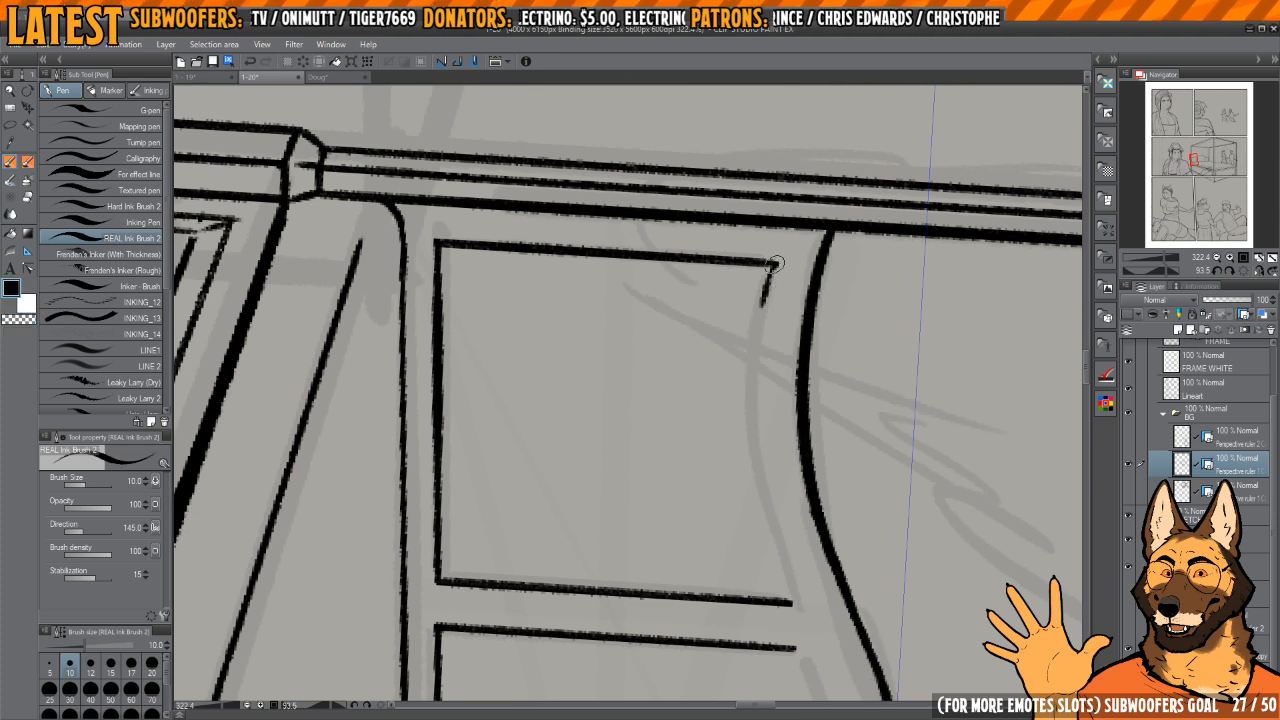
{"action": "mouse_move", "coordinate": [775, 262]}
{"action": "left_mouse_down"}
{"action": "mouse_move", "coordinate": [766, 491]}
{"action": "mouse_move", "coordinate": [797, 601]}
{"action": "mouse_move", "coordinate": [728, 318]}
{"action": "mouse_move", "coordinate": [726, 408]}
{"action": "left_mouse_up"}
Step: Ink the arched top of the headboard's centre panel parallel to the outer arch, redoing uneven strokes
{"action": "key", "text": "h"}
{"action": "left_click_drag", "start_coordinate": [580, 456], "coordinate": [796, 374]}
{"action": "mouse_move", "coordinate": [744, 291]}
{"action": "left_mouse_down"}
{"action": "mouse_move", "coordinate": [737, 271]}
{"action": "mouse_move", "coordinate": [710, 484]}
{"action": "mouse_move", "coordinate": [758, 684]}
{"action": "left_mouse_up"}
{"action": "key", "text": "ctrl+z"}
{"action": "mouse_move", "coordinate": [737, 258]}
{"action": "left_mouse_down"}
{"action": "mouse_move", "coordinate": [699, 478]}
{"action": "mouse_move", "coordinate": [774, 690]}
{"action": "left_mouse_up"}
{"action": "left_click_drag", "start_coordinate": [767, 667], "coordinate": [735, 538]}
{"action": "left_click_drag", "start_coordinate": [761, 355], "coordinate": [784, 425]}
{"action": "key", "text": "ctrl+z"}
{"action": "mouse_move", "coordinate": [772, 186]}
{"action": "left_mouse_down"}
{"action": "mouse_move", "coordinate": [716, 282]}
{"action": "mouse_move", "coordinate": [700, 537]}
{"action": "left_mouse_up"}
{"action": "left_click_drag", "start_coordinate": [677, 398], "coordinate": [721, 400]}
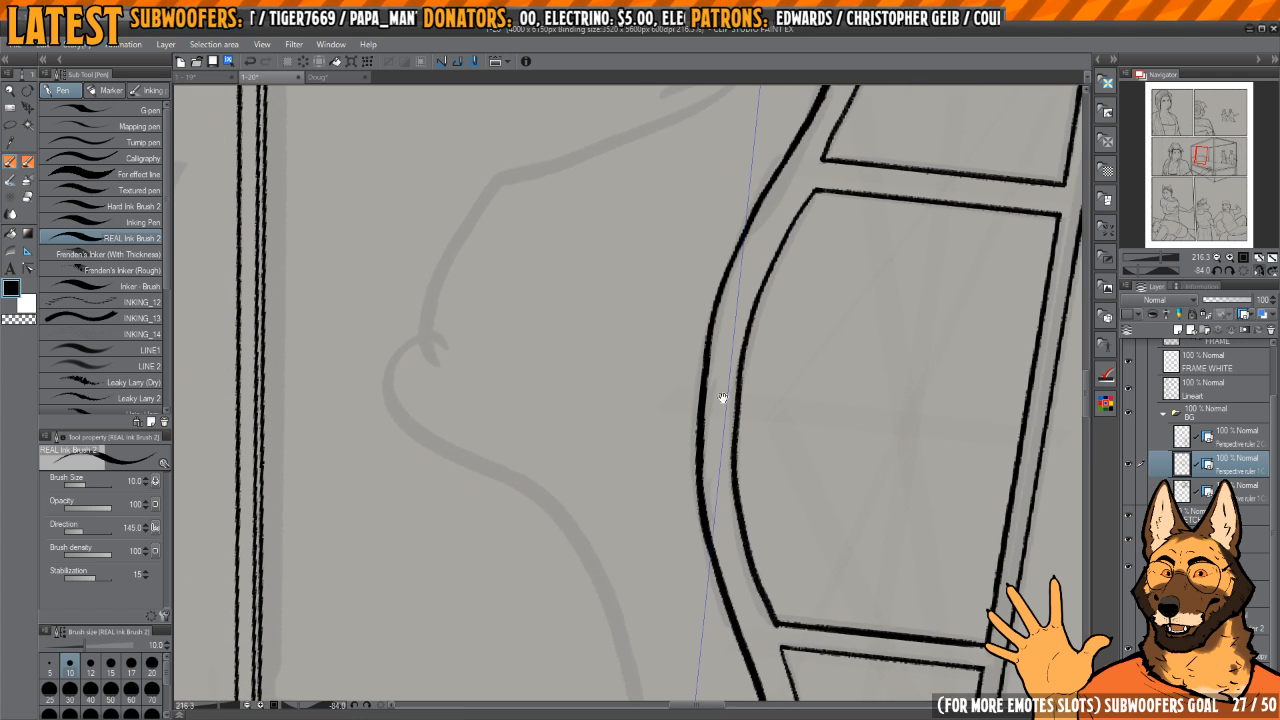
Step: Trim the outer arch line above the centre panel with transparent colour and re-ink its thinned section
{"action": "key", "text": "c"}
{"action": "left_click_drag", "start_coordinate": [716, 335], "coordinate": [703, 444]}
{"action": "left_click_drag", "start_coordinate": [725, 295], "coordinate": [717, 564]}
{"action": "key", "text": "c"}
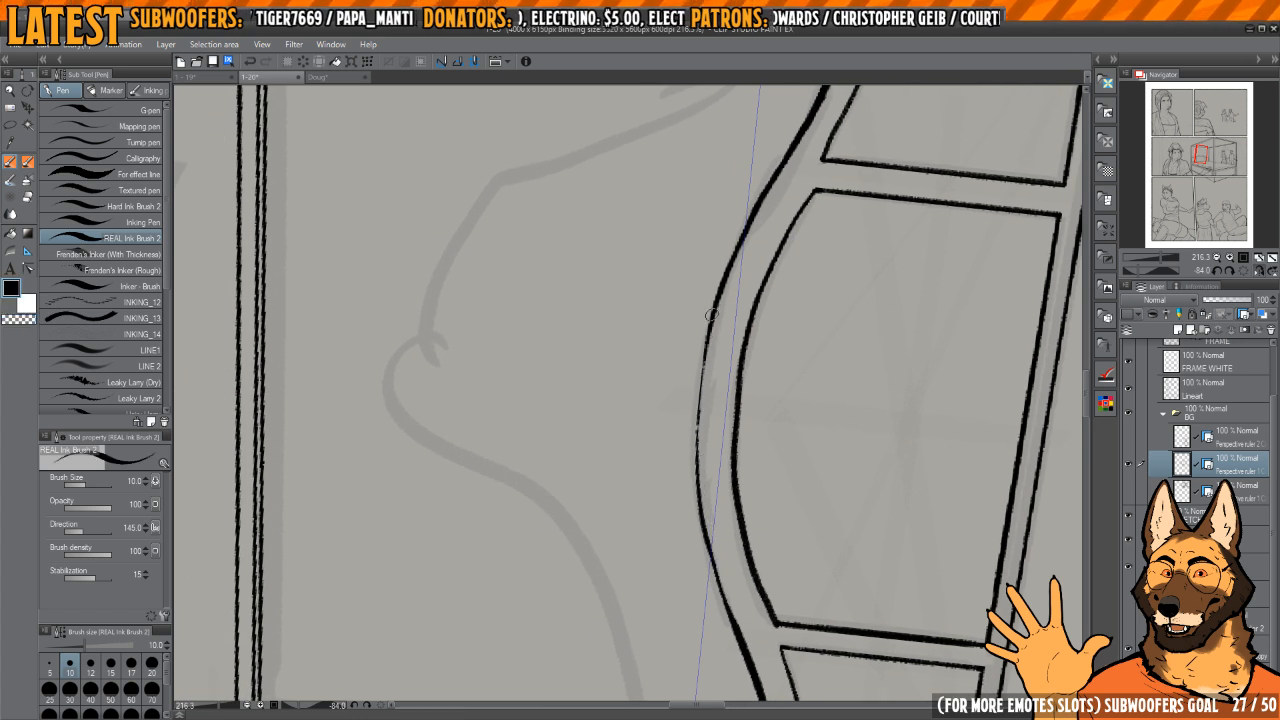
{"action": "mouse_move", "coordinate": [712, 304]}
{"action": "left_mouse_down"}
{"action": "mouse_move", "coordinate": [698, 422]}
{"action": "mouse_move", "coordinate": [630, 404]}
{"action": "left_mouse_up"}
{"action": "key", "text": "c"}
{"action": "left_click_drag", "start_coordinate": [743, 262], "coordinate": [791, 469]}
Step: Ink the two baseboard lines on the wall beside the bed, continuing them behind the rear post to the mattress
{"action": "left_click", "coordinate": [1258, 271]}
{"action": "left_click", "coordinate": [1244, 271]}
{"action": "left_click_drag", "start_coordinate": [831, 366], "coordinate": [797, 306]}
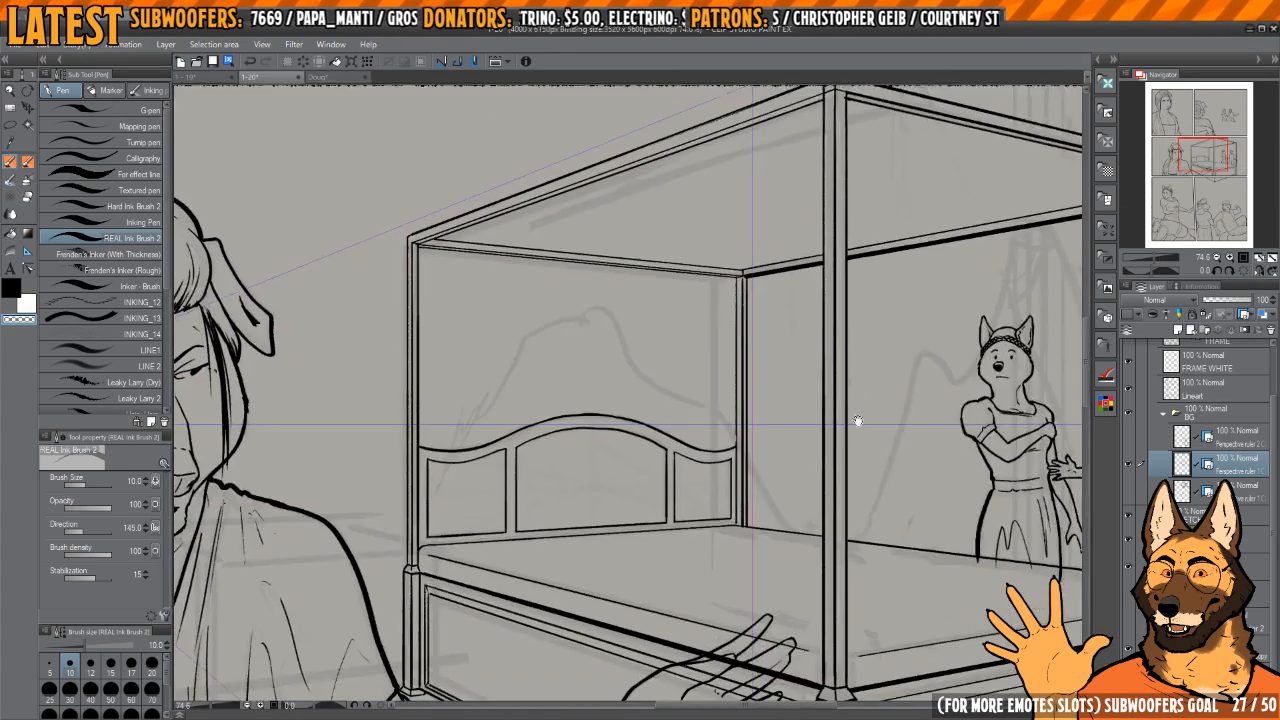
{"action": "left_click_drag", "start_coordinate": [857, 423], "coordinate": [821, 432]}
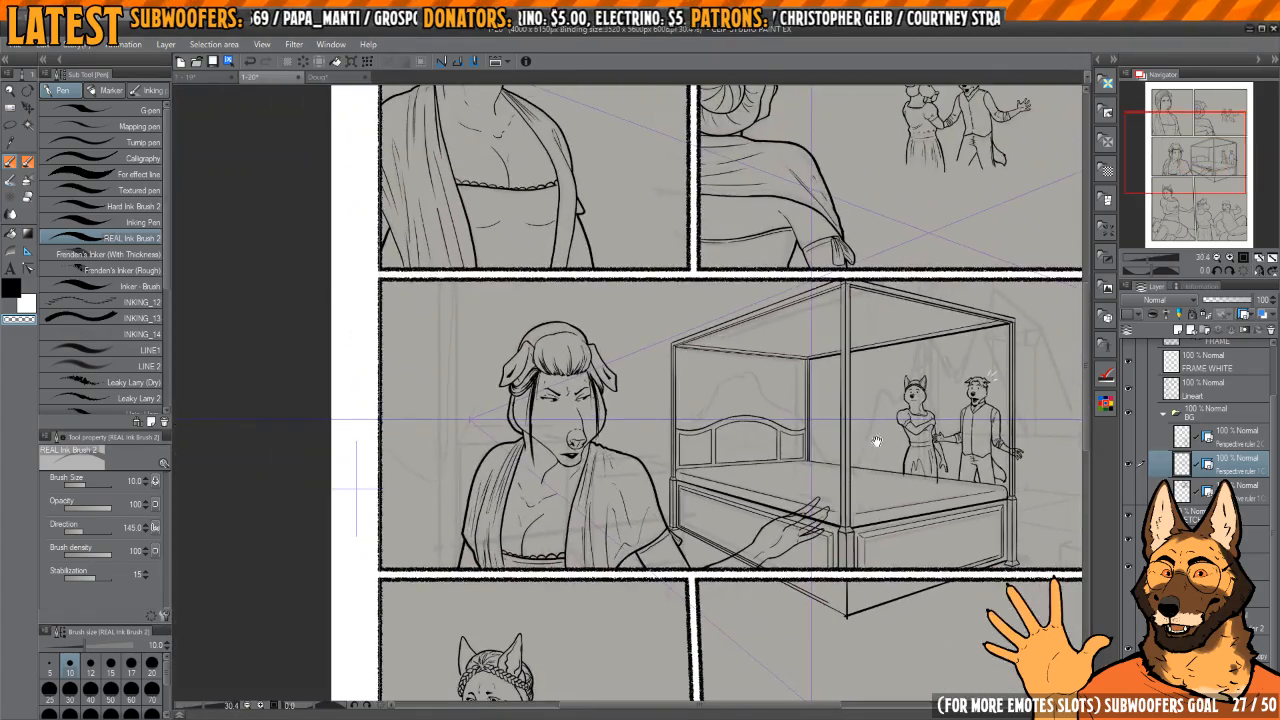
{"action": "mouse_move", "coordinate": [897, 419]}
{"action": "left_mouse_down"}
{"action": "mouse_move", "coordinate": [845, 417]}
{"action": "mouse_move", "coordinate": [883, 434]}
{"action": "left_mouse_up"}
{"action": "left_click_drag", "start_coordinate": [913, 391], "coordinate": [872, 471]}
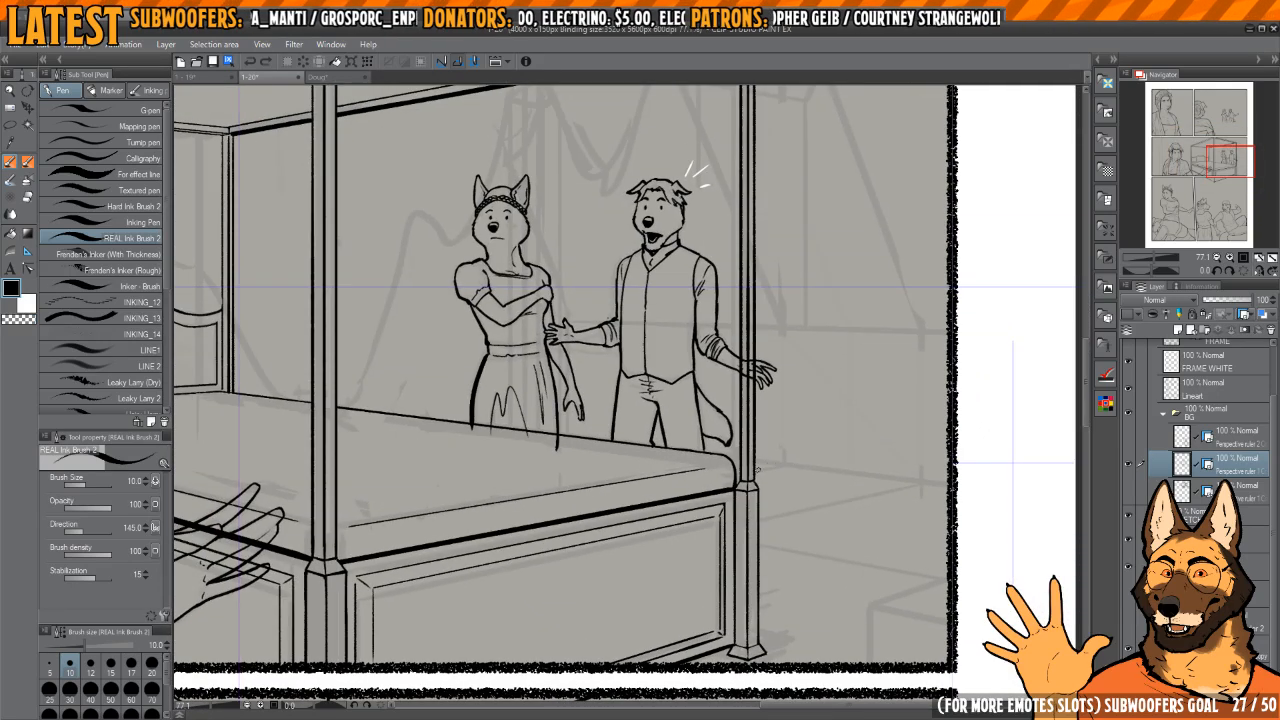
{"action": "mouse_move", "coordinate": [758, 470]}
{"action": "left_mouse_down"}
{"action": "mouse_move", "coordinate": [951, 496]}
{"action": "mouse_move", "coordinate": [890, 489]}
{"action": "left_mouse_up"}
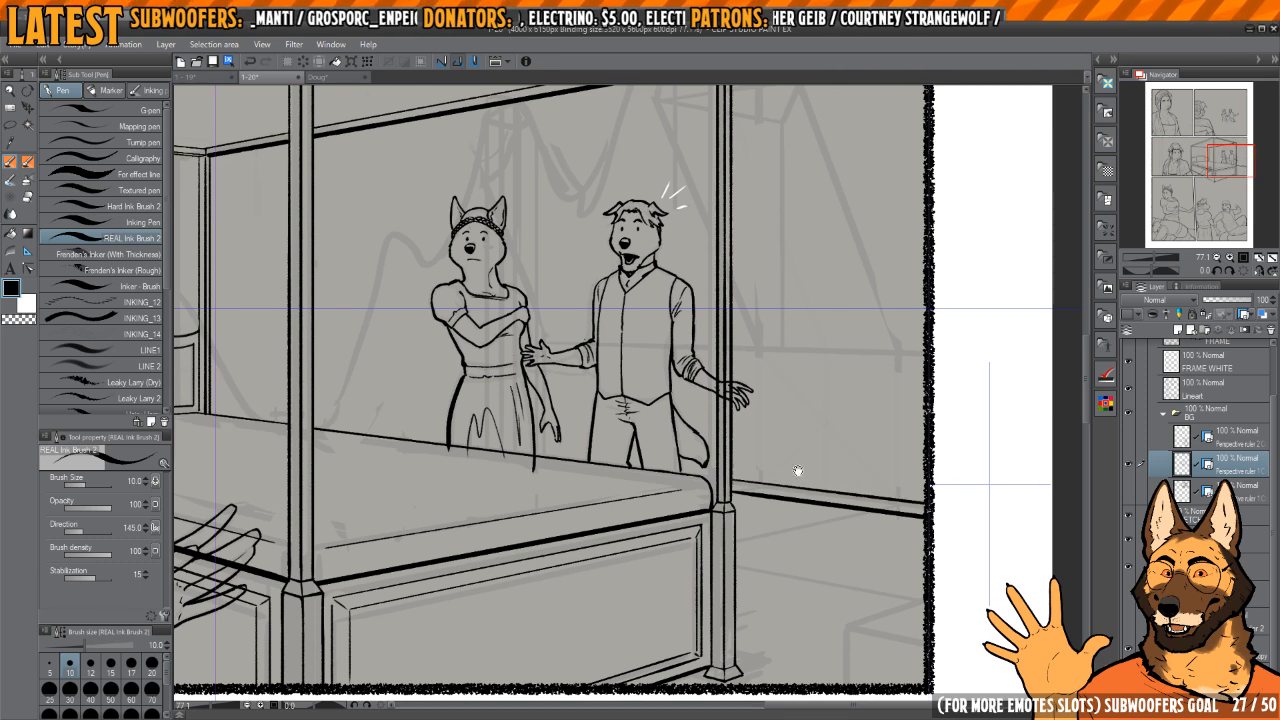
{"action": "scroll", "coordinate": [738, 480], "scroll_direction": "up", "scroll_amount": 4}
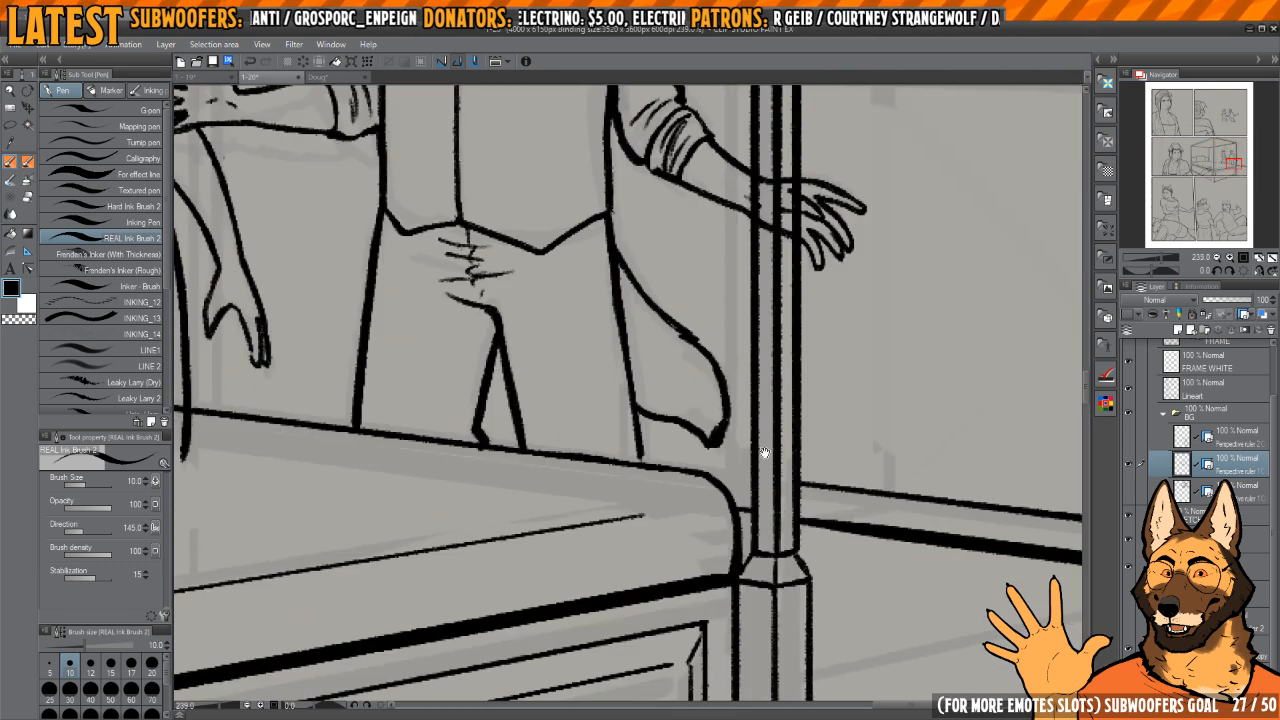
{"action": "left_click_drag", "start_coordinate": [764, 453], "coordinate": [784, 477]}
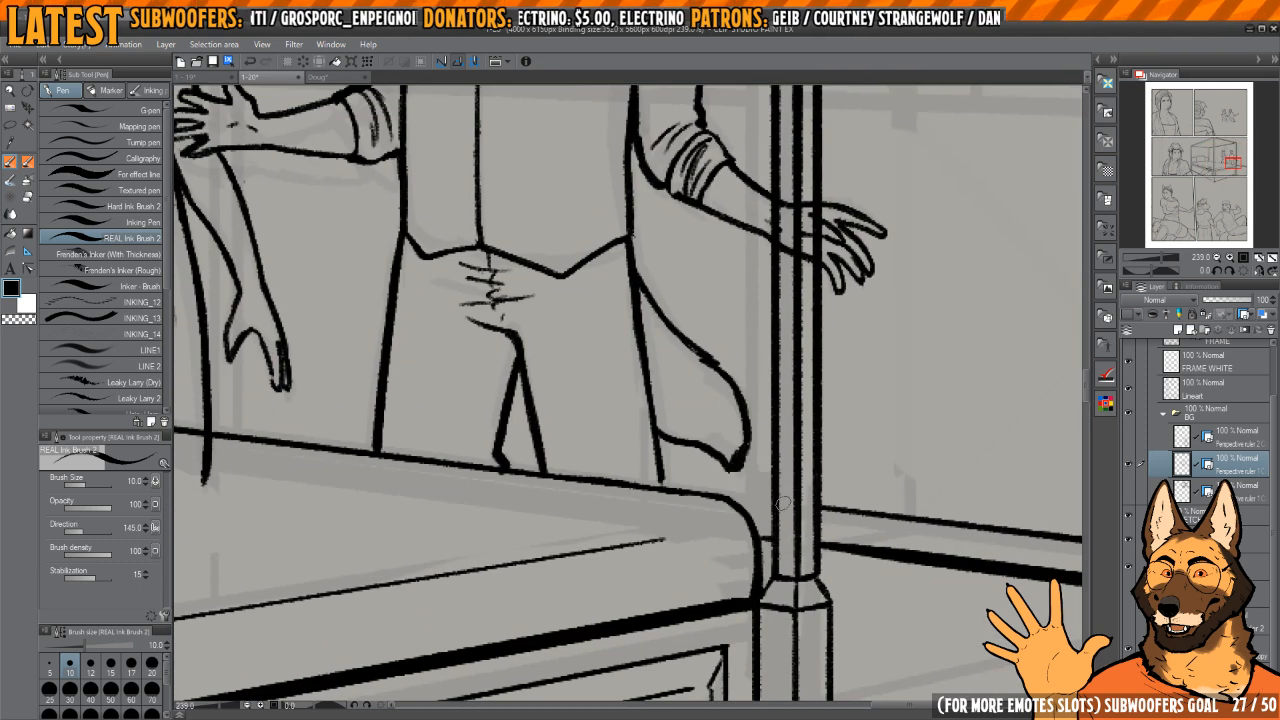
{"action": "scroll", "coordinate": [670, 463], "scroll_direction": "down", "scroll_amount": 6}
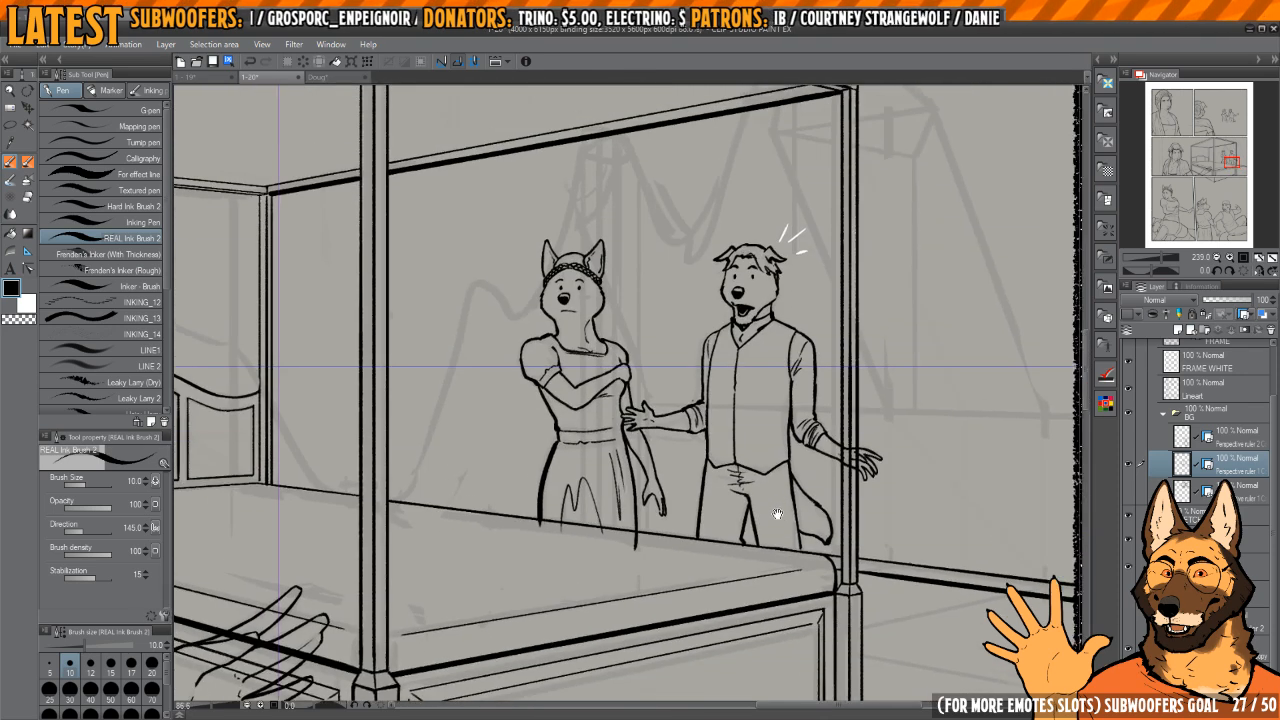
Step: Ink the horizontal wall line from the panel border behind the man to his outstretched hand, redoing the first attempt
{"action": "scroll", "coordinate": [742, 501], "scroll_direction": "up", "scroll_amount": 4}
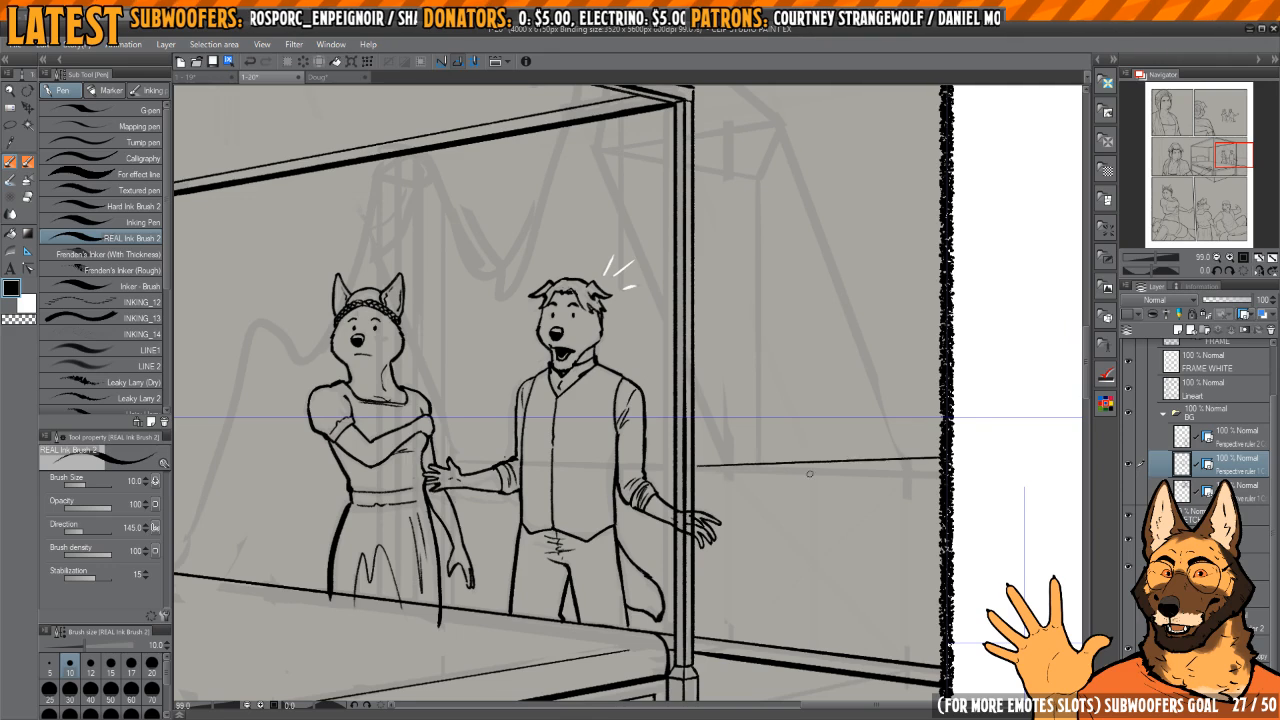
{"action": "key", "text": "ctrl+z"}
{"action": "scroll", "coordinate": [900, 495], "scroll_direction": "down", "scroll_amount": 3}
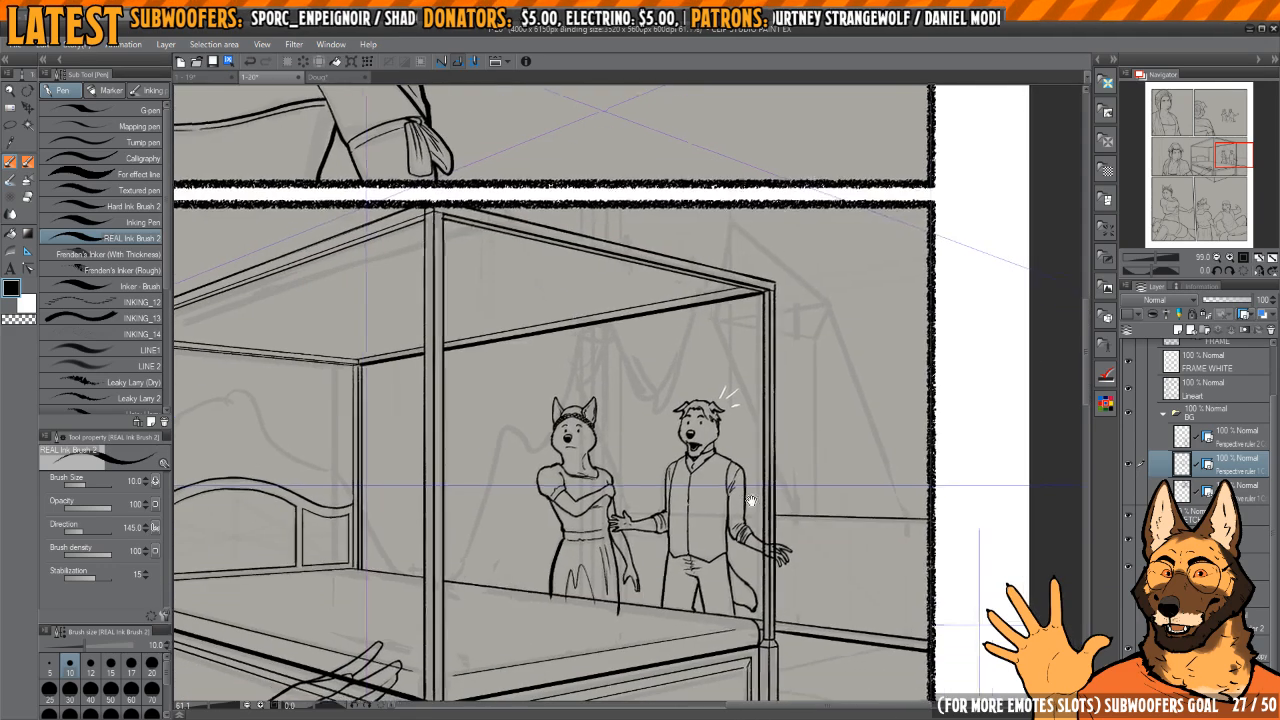
{"action": "scroll", "coordinate": [816, 507], "scroll_direction": "up", "scroll_amount": 5}
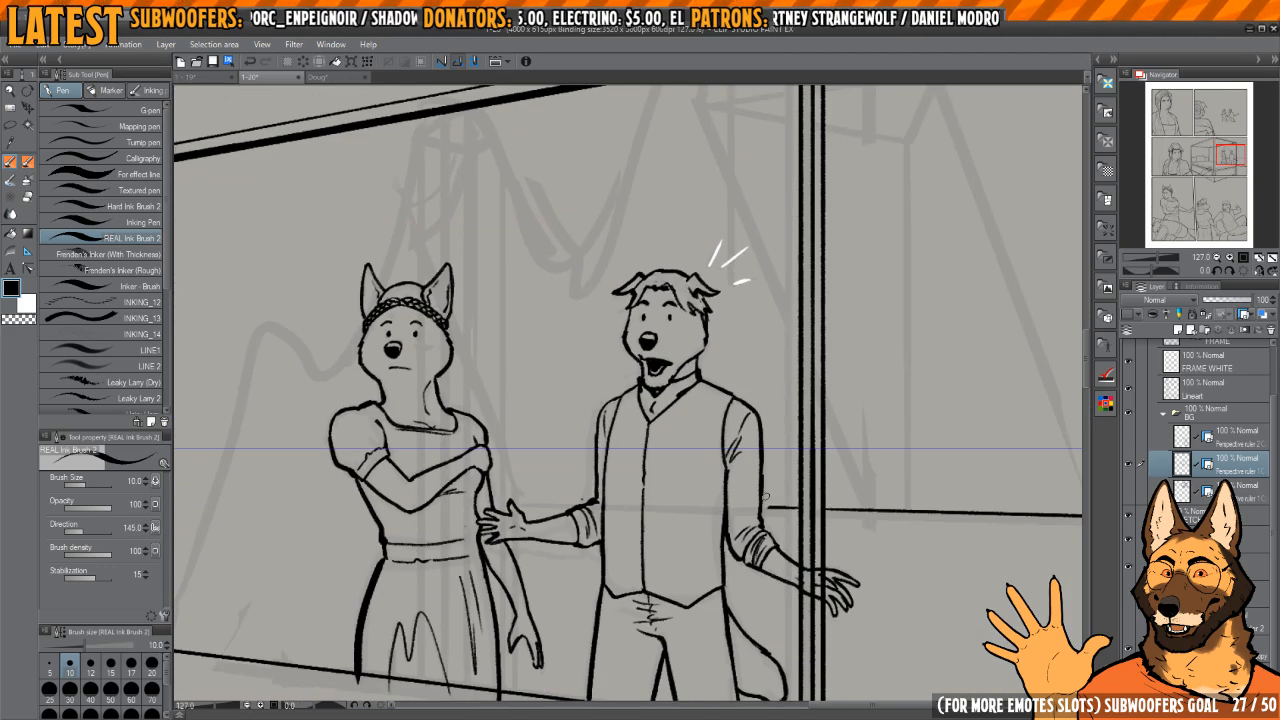
{"action": "scroll", "coordinate": [516, 442], "scroll_direction": "down", "scroll_amount": 3}
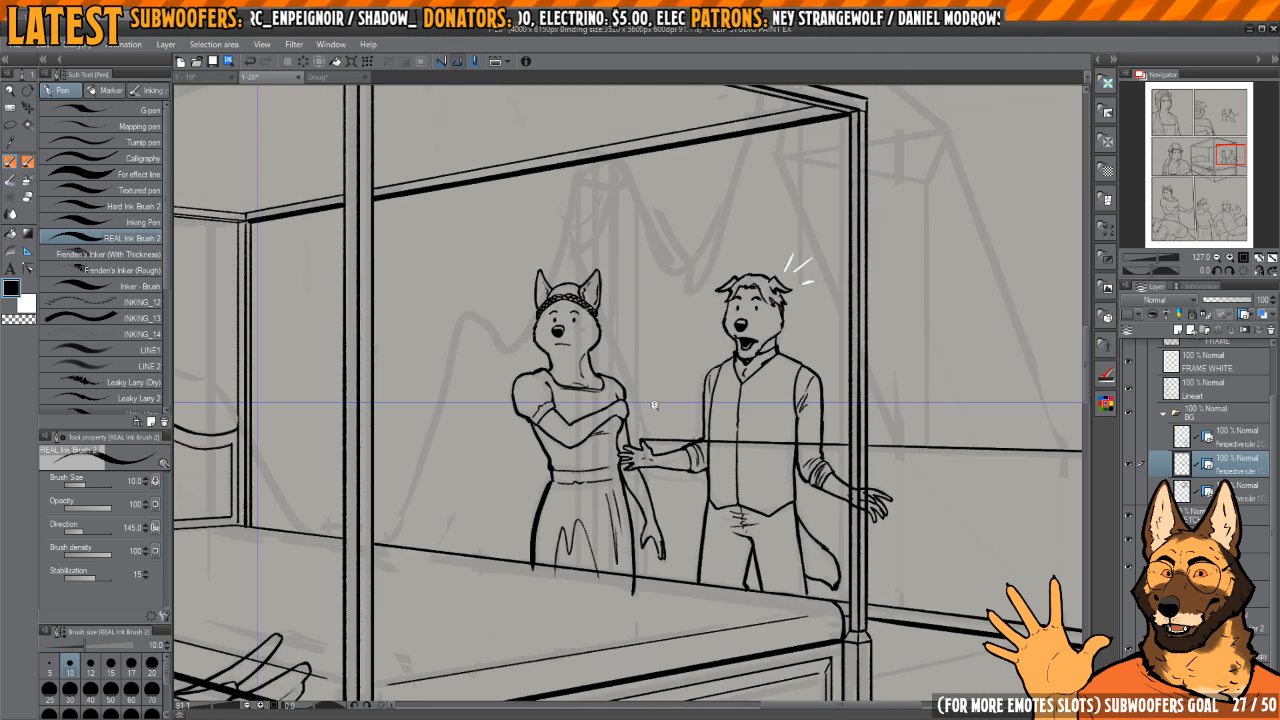
{"action": "scroll", "coordinate": [638, 446], "scroll_direction": "up", "scroll_amount": 3}
{"action": "key", "text": "e"}
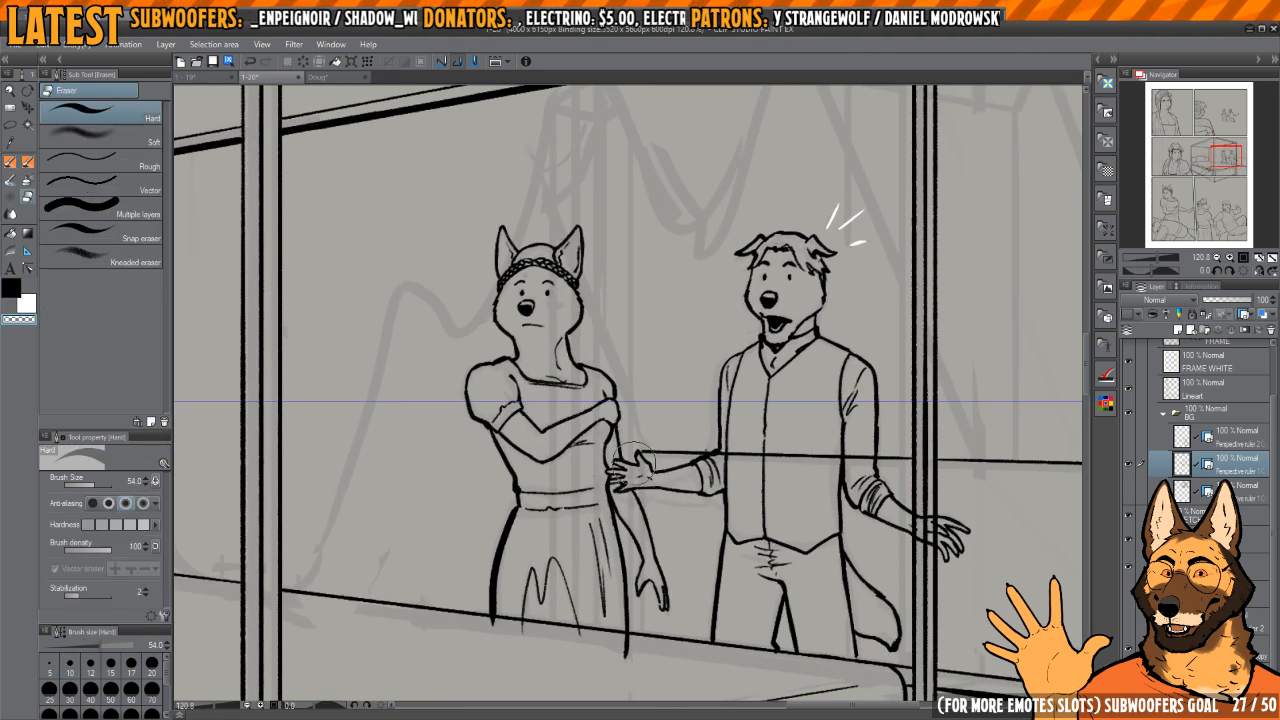
{"action": "key", "text": "p"}
Step: Ink the line running down from the wall line's end between the two standing figures
{"action": "scroll", "coordinate": [590, 530], "scroll_direction": "up", "scroll_amount": 3}
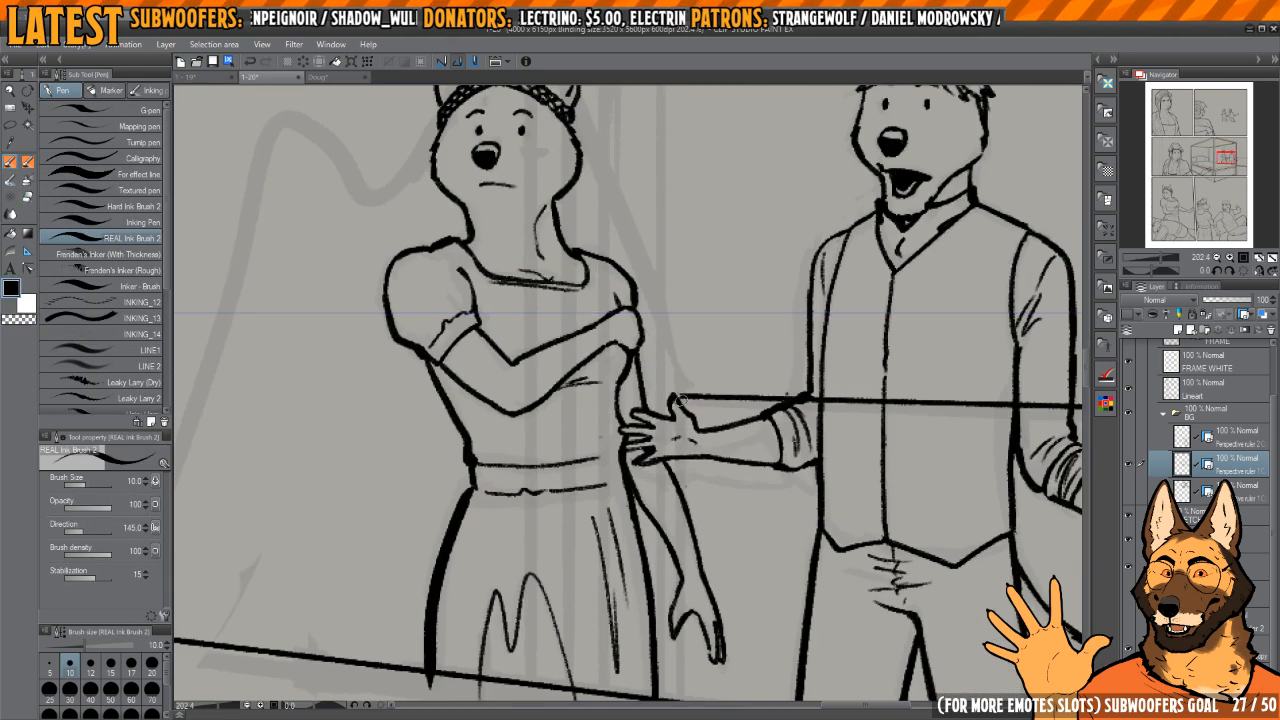
{"action": "left_click_drag", "start_coordinate": [676, 396], "coordinate": [683, 633]}
{"action": "scroll", "coordinate": [706, 588], "scroll_direction": "down", "scroll_amount": 4}
{"action": "key", "text": "h"}
{"action": "mouse_move", "coordinate": [648, 450]}
{"action": "left_mouse_down"}
{"action": "mouse_move", "coordinate": [677, 534]}
{"action": "mouse_move", "coordinate": [696, 545]}
{"action": "left_mouse_up"}
Step: Ink a straight diagonal line with the brush at size 5 from the man's hand behind the woman up to the canopy beam
{"action": "key", "text": "["}
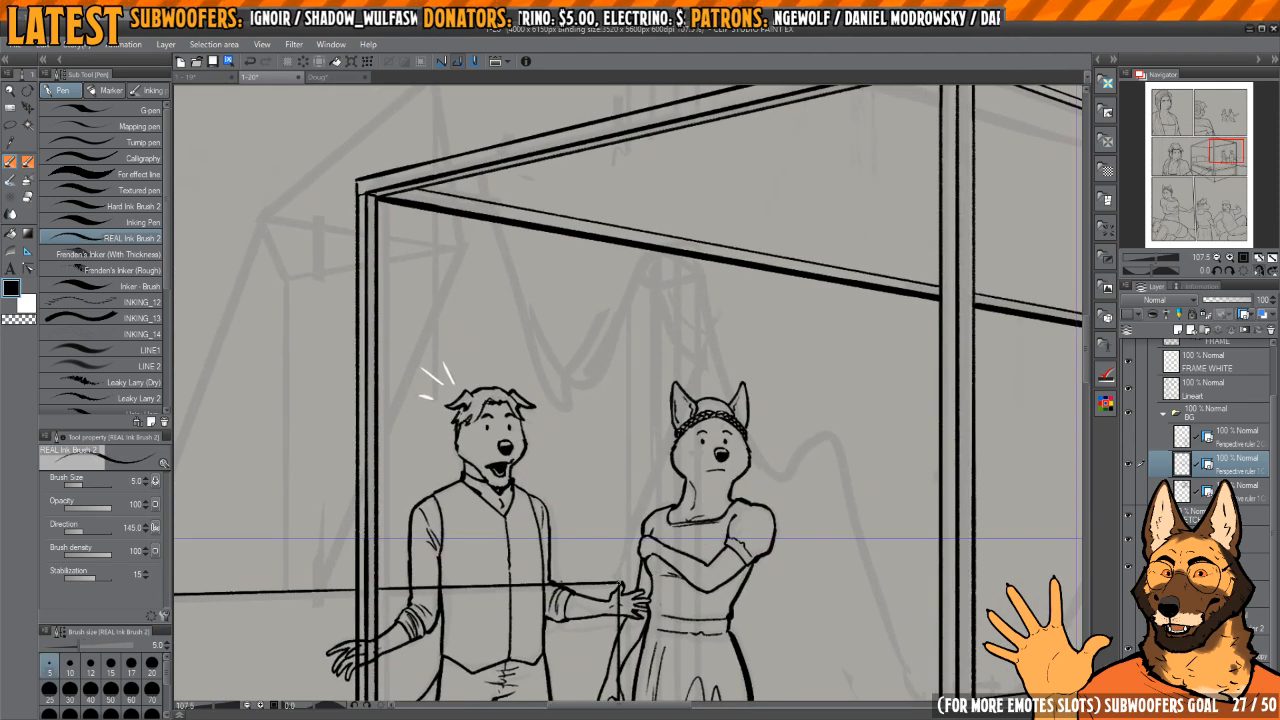
{"action": "left_click_drag", "start_coordinate": [697, 480], "coordinate": [645, 480]}
{"action": "left_click_drag", "start_coordinate": [786, 372], "coordinate": [740, 445]}
{"action": "mouse_move", "coordinate": [720, 363]}
{"action": "left_mouse_down"}
{"action": "mouse_move", "coordinate": [736, 358]}
{"action": "mouse_move", "coordinate": [714, 380]}
{"action": "left_mouse_up"}
{"action": "mouse_move", "coordinate": [679, 463]}
{"action": "left_mouse_down"}
{"action": "mouse_move", "coordinate": [705, 447]}
{"action": "mouse_move", "coordinate": [689, 497]}
{"action": "mouse_move", "coordinate": [683, 455]}
{"action": "left_mouse_up"}
{"action": "left_click", "coordinate": [692, 446], "text": "shift"}
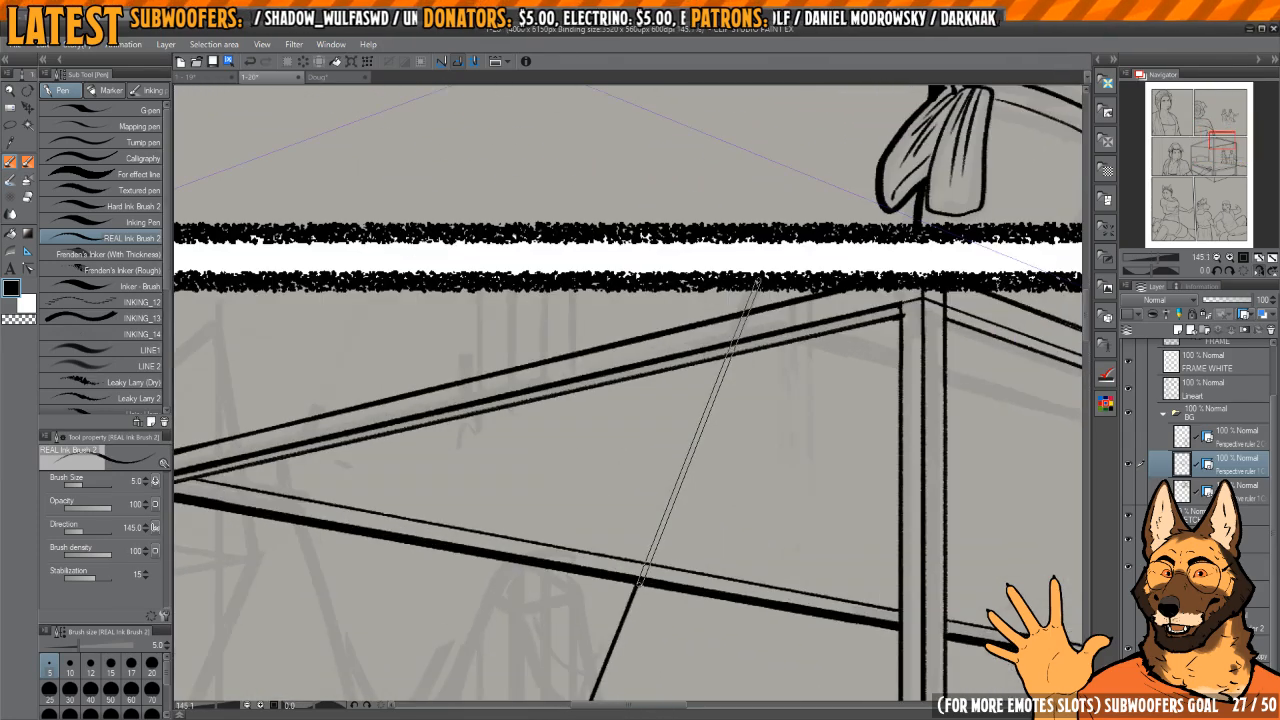
{"action": "left_click", "coordinate": [641, 580], "text": "shift"}
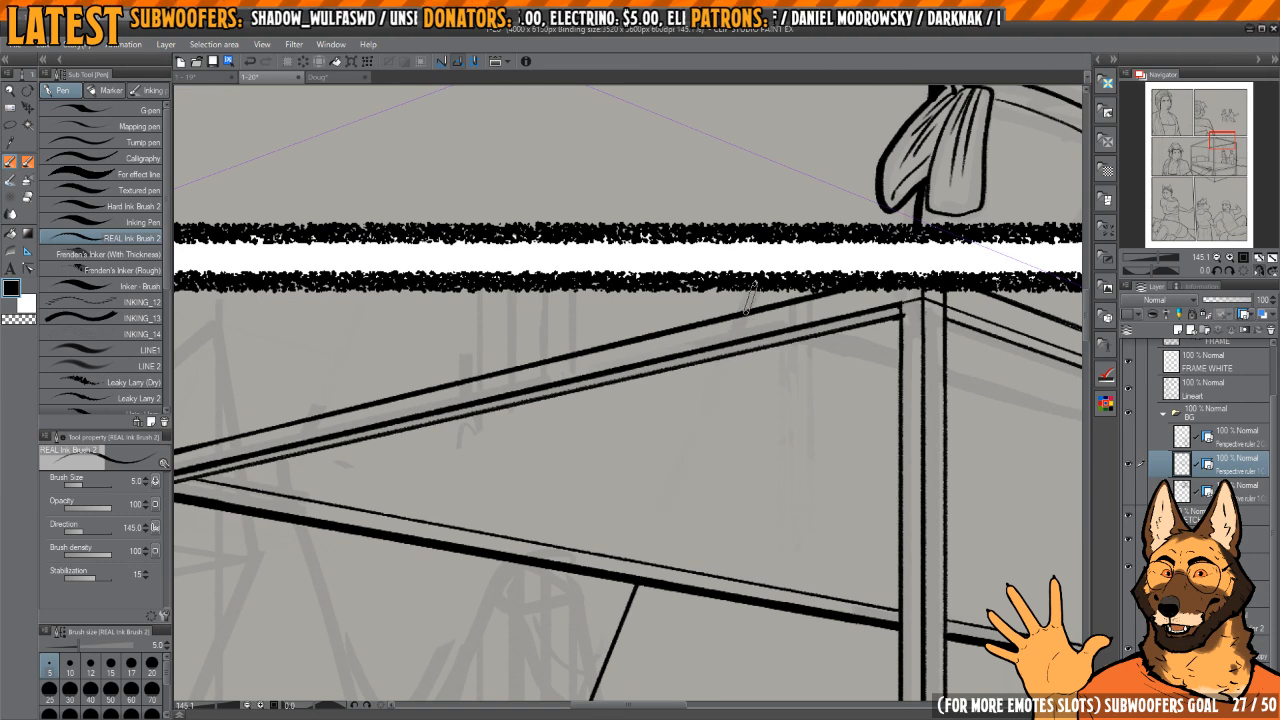
{"action": "left_click_drag", "start_coordinate": [758, 281], "coordinate": [706, 329]}
Step: Ink the inner edge of the angular window recess behind the man from the wall line up to its peak, using straight size 5 lines
{"action": "key", "text": "h"}
{"action": "left_click_drag", "start_coordinate": [689, 430], "coordinate": [697, 474]}
{"action": "left_click_drag", "start_coordinate": [672, 476], "coordinate": [701, 480]}
{"action": "key", "text": "h"}
{"action": "mouse_move", "coordinate": [626, 558]}
{"action": "left_mouse_down"}
{"action": "mouse_move", "coordinate": [680, 497]}
{"action": "mouse_move", "coordinate": [629, 529]}
{"action": "mouse_move", "coordinate": [658, 520]}
{"action": "left_mouse_up"}
{"action": "left_click_drag", "start_coordinate": [714, 326], "coordinate": [702, 388]}
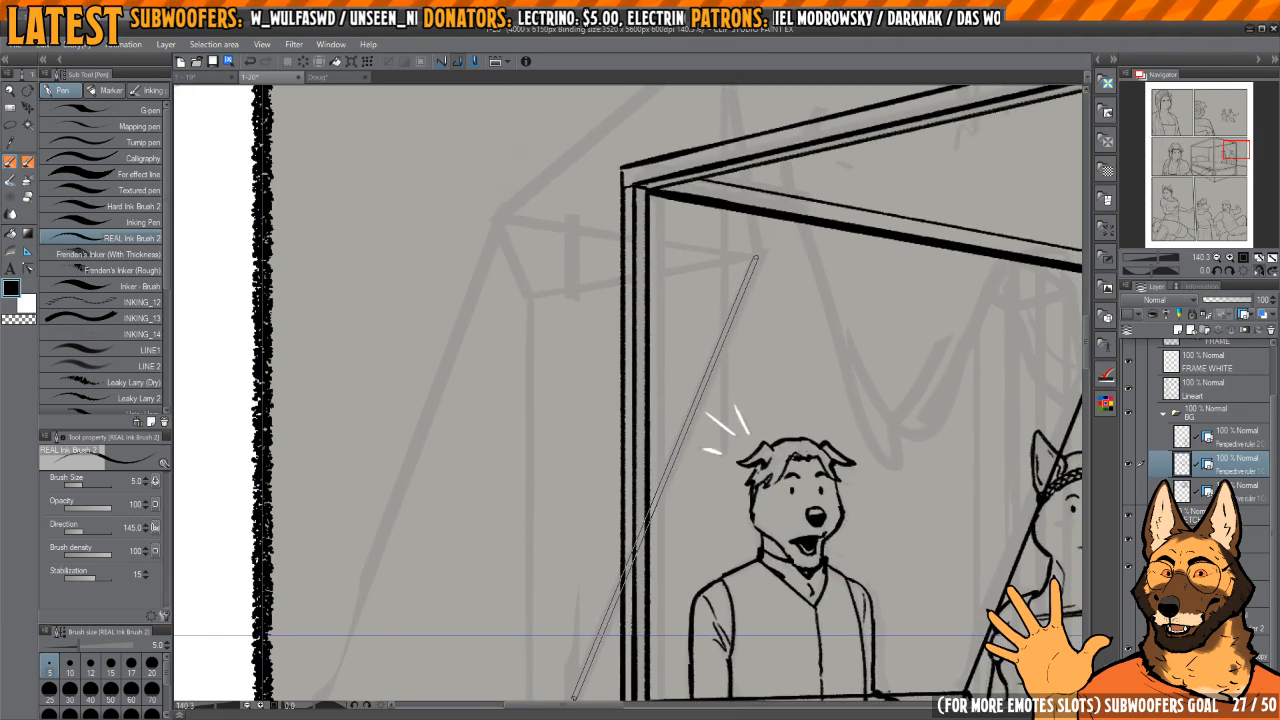
{"action": "left_click", "coordinate": [756, 258], "text": "shift"}
{"action": "left_click_drag", "start_coordinate": [742, 290], "coordinate": [729, 506]}
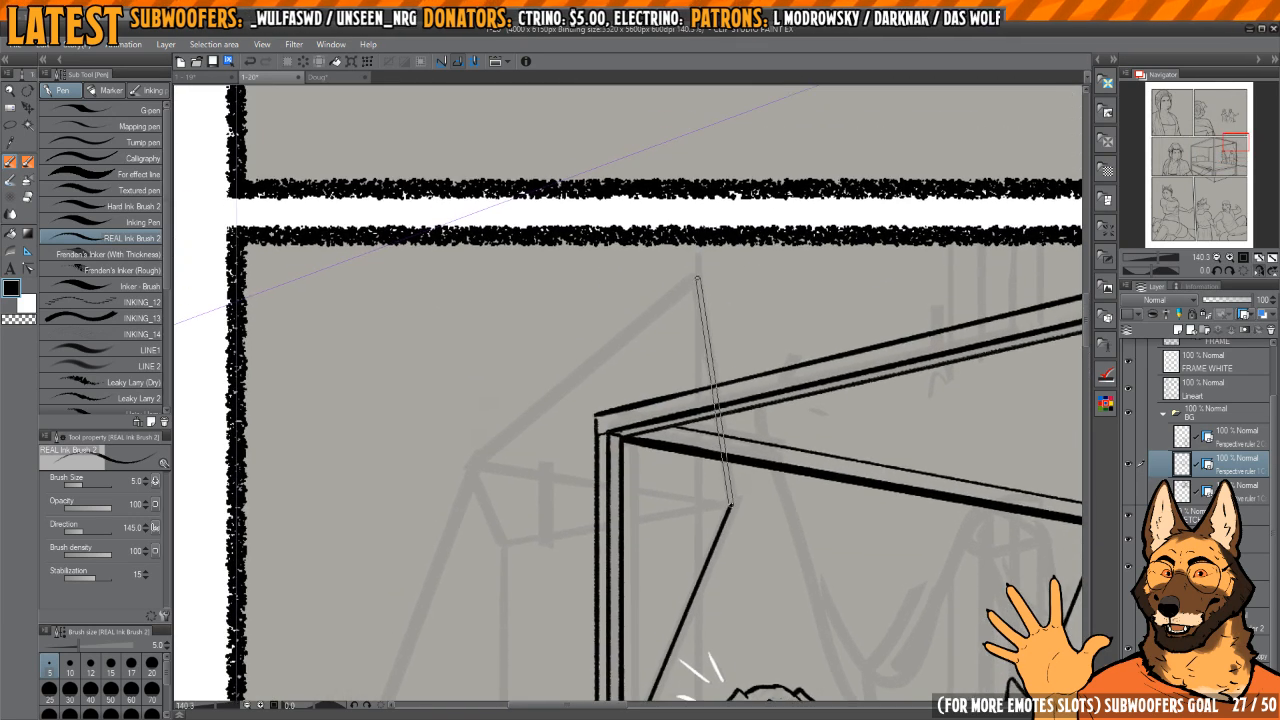
{"action": "left_click", "coordinate": [698, 278], "text": "shift"}
Step: Complete the window recess outline with a slanted line from the peak to the outer corner and a long diagonal down to the wall line
{"action": "left_click_drag", "start_coordinate": [605, 463], "coordinate": [777, 371]}
{"action": "left_click", "coordinate": [650, 374], "text": "shift"}
{"action": "left_click_drag", "start_coordinate": [640, 450], "coordinate": [605, 460]}
{"action": "left_click_drag", "start_coordinate": [568, 634], "coordinate": [657, 455]}
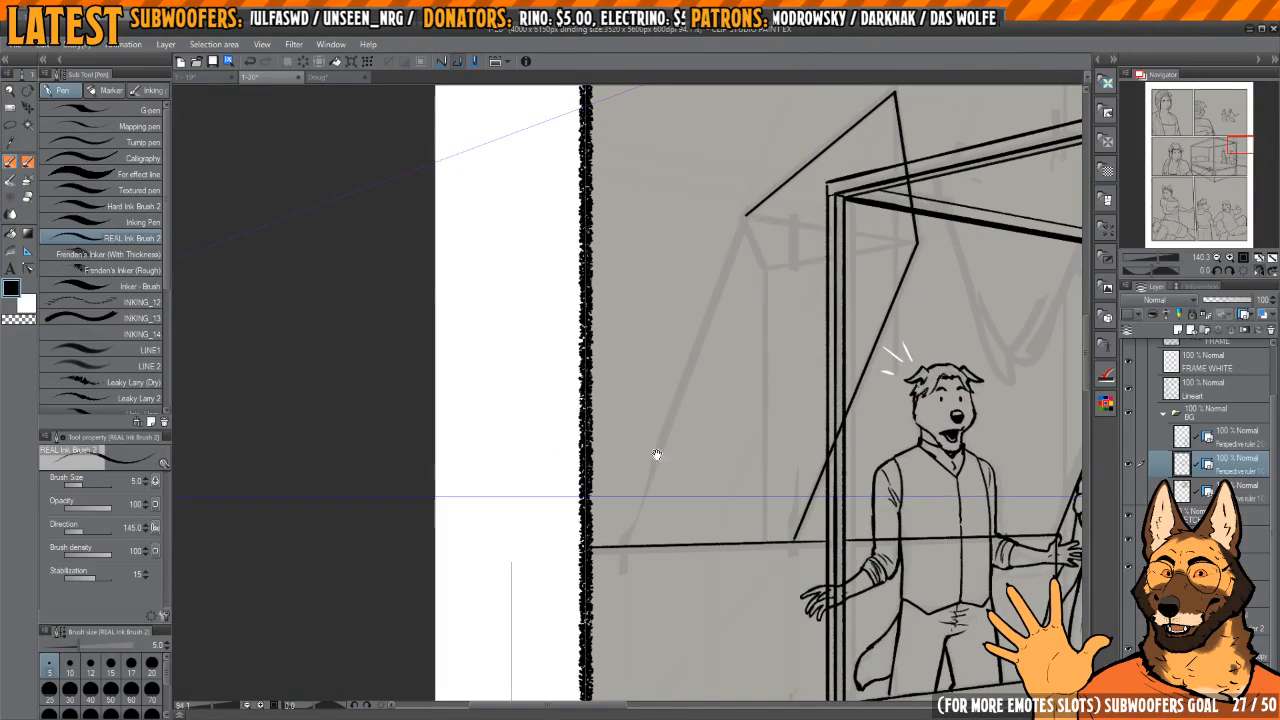
{"action": "left_click_drag", "start_coordinate": [633, 549], "coordinate": [675, 540]}
{"action": "left_click", "coordinate": [620, 546], "text": "shift"}
{"action": "left_click_drag", "start_coordinate": [720, 451], "coordinate": [645, 465]}
{"action": "key", "text": "h"}
{"action": "mouse_move", "coordinate": [695, 425]}
{"action": "left_mouse_down"}
{"action": "mouse_move", "coordinate": [783, 433]}
{"action": "mouse_move", "coordinate": [890, 468]}
{"action": "left_mouse_up"}
{"action": "left_click_drag", "start_coordinate": [708, 475], "coordinate": [760, 468]}
Step: With the brush at size 10, ink the base stub and the vertical edge nearest the bed post of the tall window shutter
{"action": "key", "text": "bracketright"}
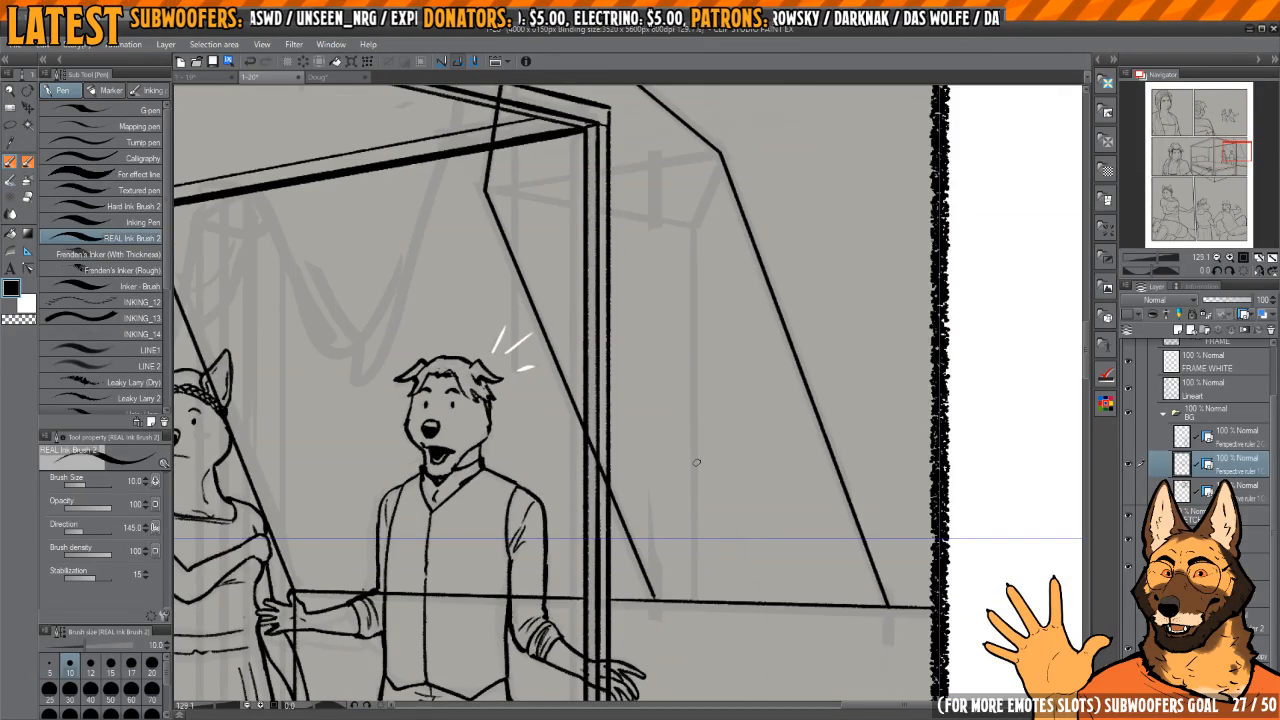
{"action": "mouse_move", "coordinate": [692, 576]}
{"action": "left_mouse_down"}
{"action": "mouse_move", "coordinate": [694, 534]}
{"action": "mouse_move", "coordinate": [715, 549]}
{"action": "mouse_move", "coordinate": [725, 520]}
{"action": "left_mouse_up"}
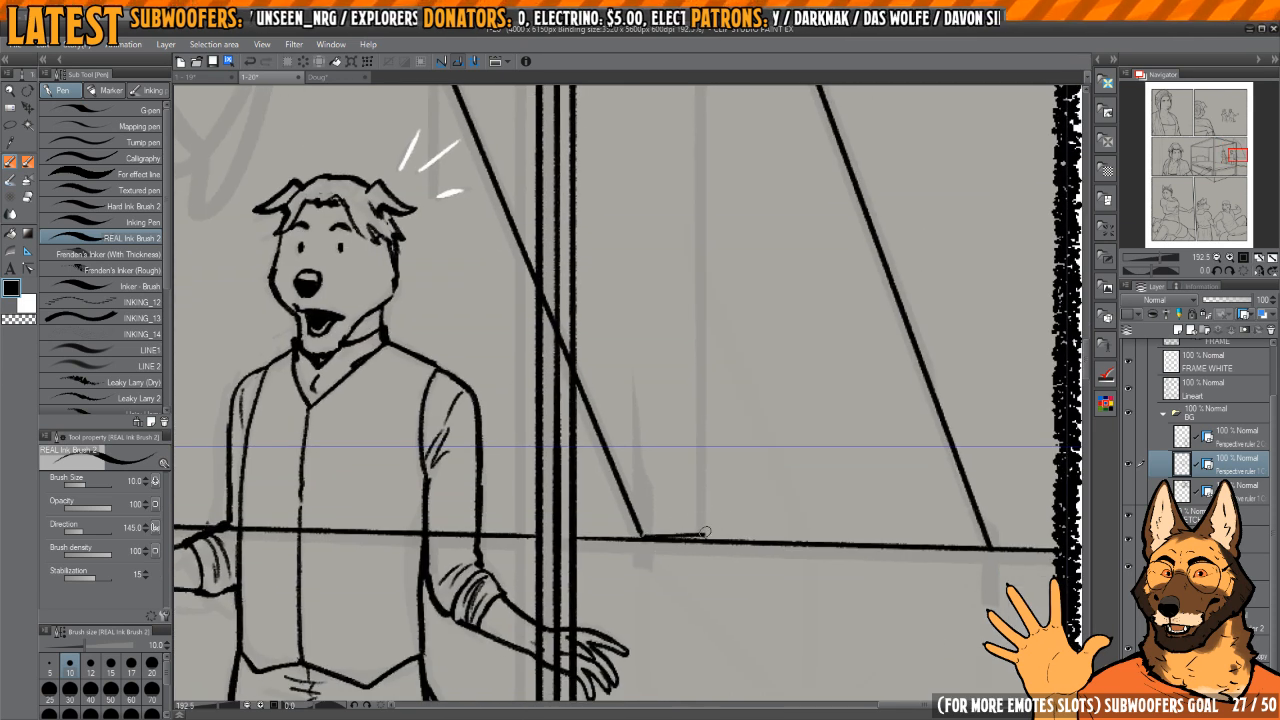
{"action": "left_click_drag", "start_coordinate": [836, 537], "coordinate": [930, 540]}
{"action": "key", "text": "ctrl+z"}
{"action": "left_click_drag", "start_coordinate": [718, 507], "coordinate": [655, 501]}
{"action": "left_click_drag", "start_coordinate": [694, 473], "coordinate": [711, 587]}
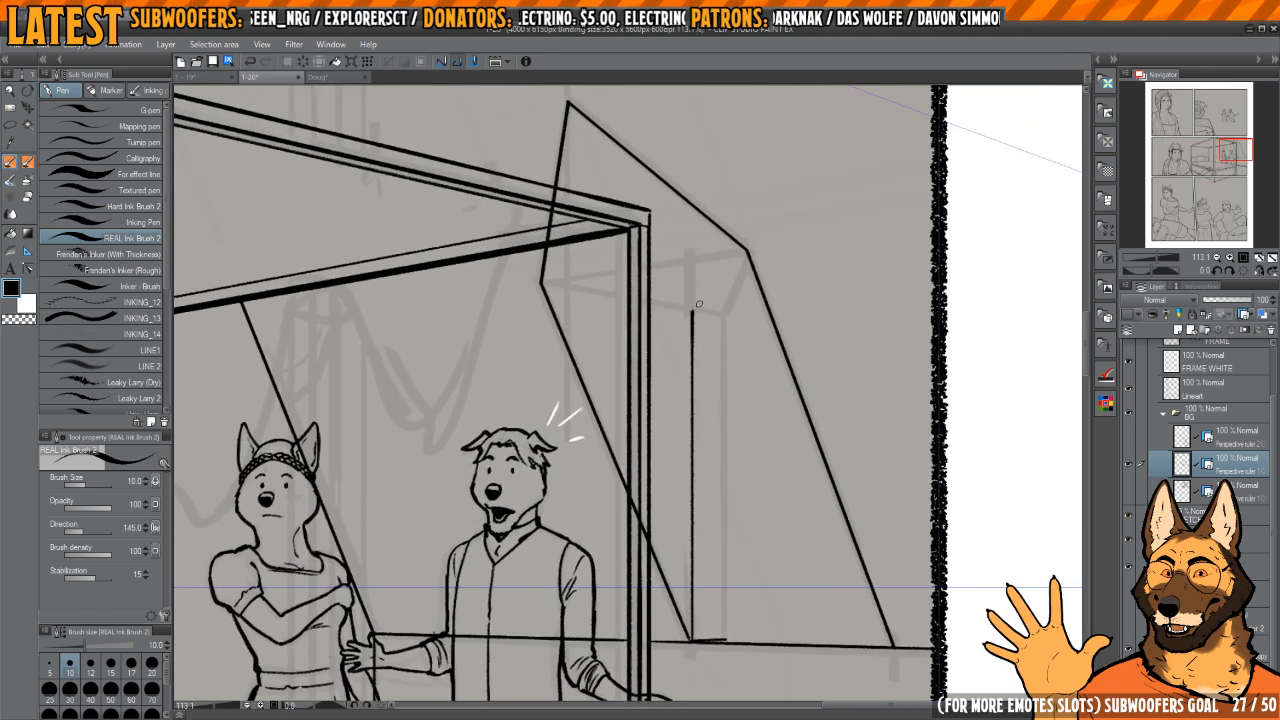
{"action": "left_click_drag", "start_coordinate": [698, 303], "coordinate": [698, 376]}
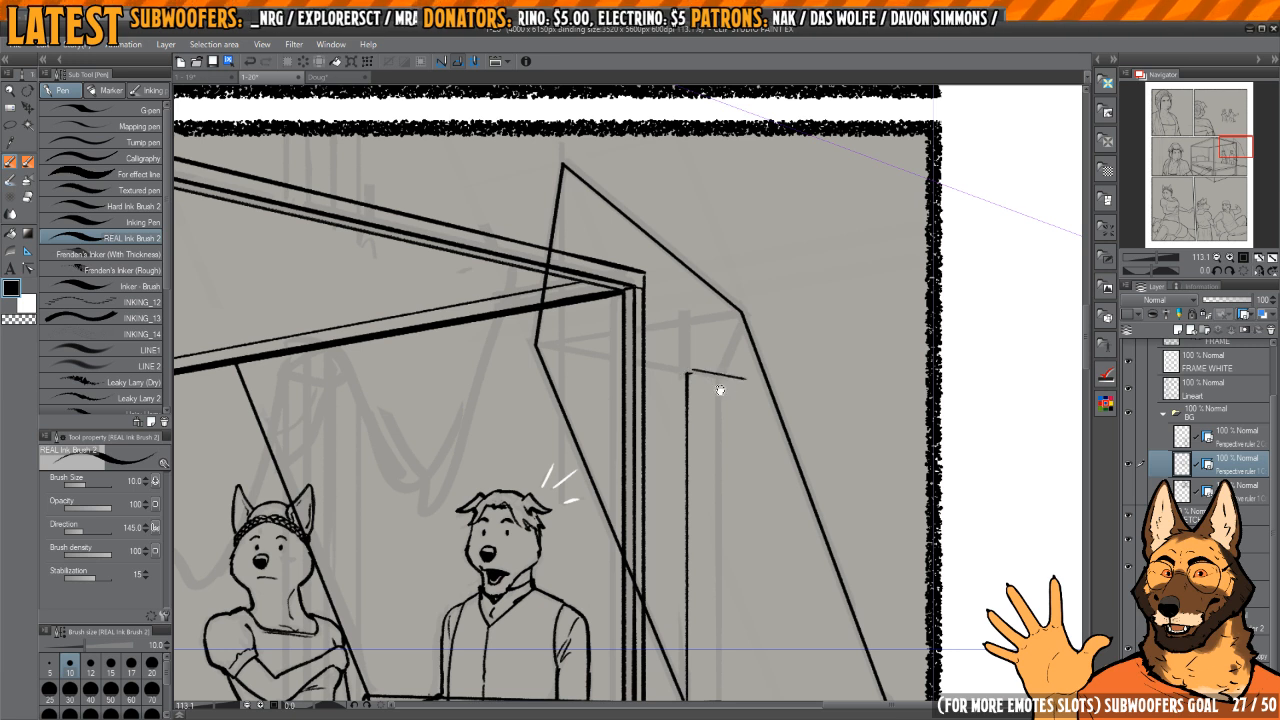
Step: Close the shutter with its slanted top edge, far vertical edge and bottom edge, and switch to transparent colour for clean-up
{"action": "mouse_move", "coordinate": [748, 386]}
{"action": "left_mouse_down"}
{"action": "mouse_move", "coordinate": [763, 380]}
{"action": "mouse_move", "coordinate": [762, 335]}
{"action": "left_mouse_up"}
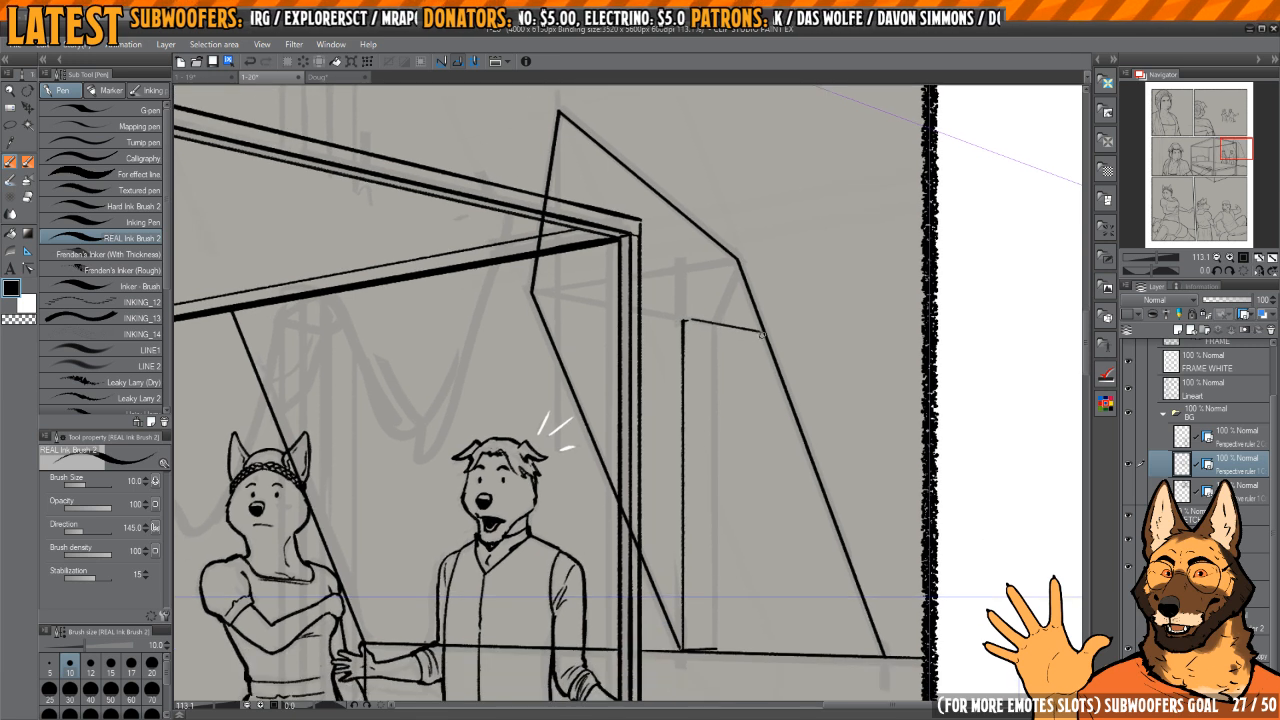
{"action": "scroll", "coordinate": [765, 645], "scroll_direction": "up", "scroll_amount": 2}
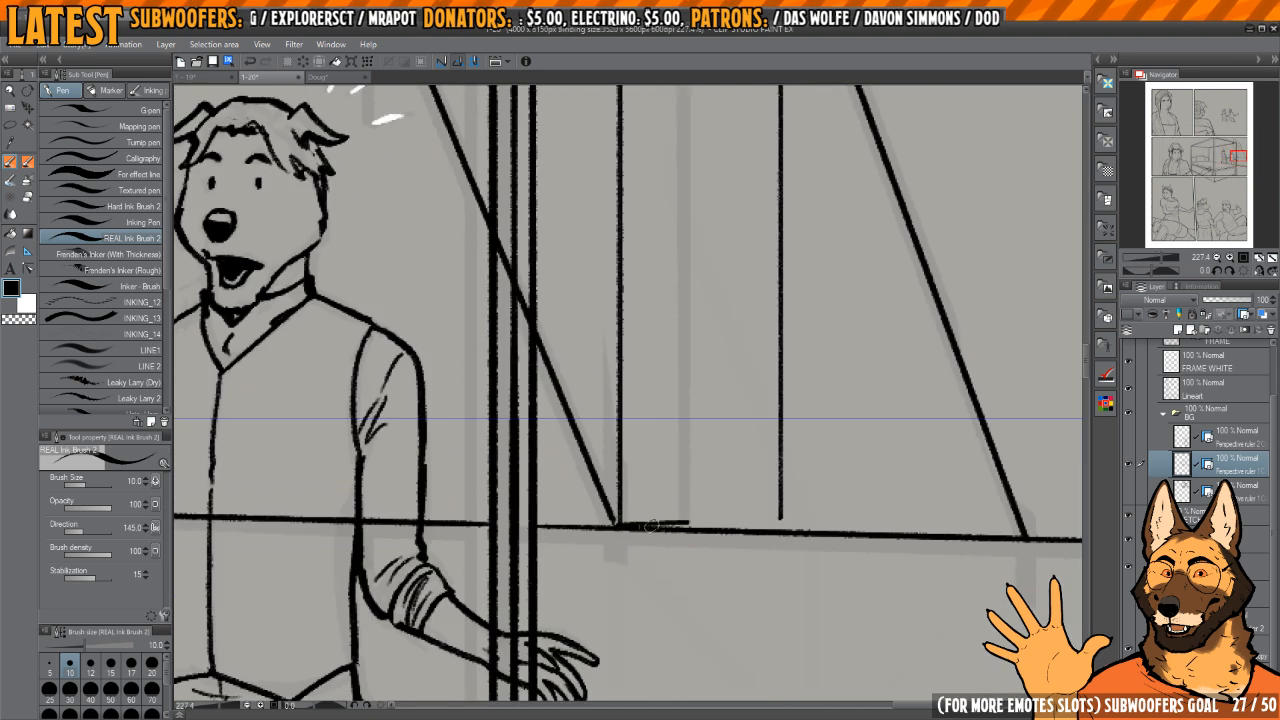
{"action": "left_click_drag", "start_coordinate": [764, 510], "coordinate": [780, 510]}
{"action": "key", "text": "c"}
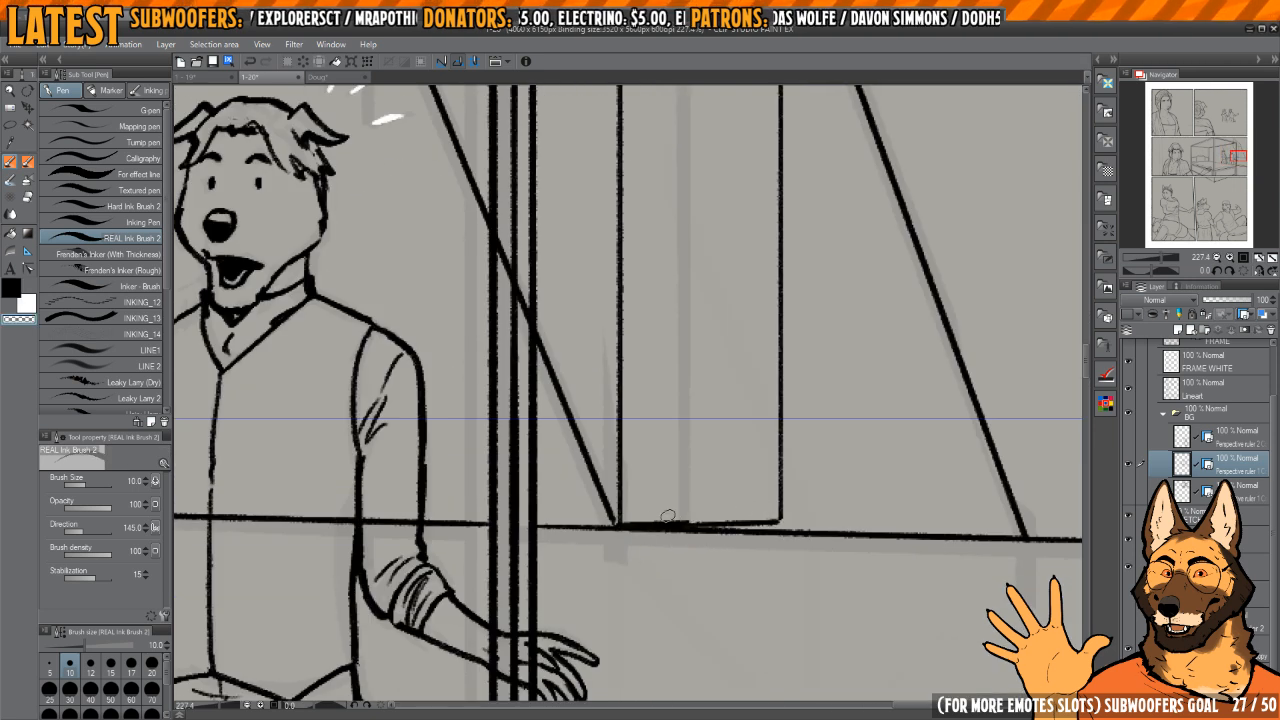
{"action": "scroll", "coordinate": [632, 512], "scroll_direction": "down", "scroll_amount": 3}
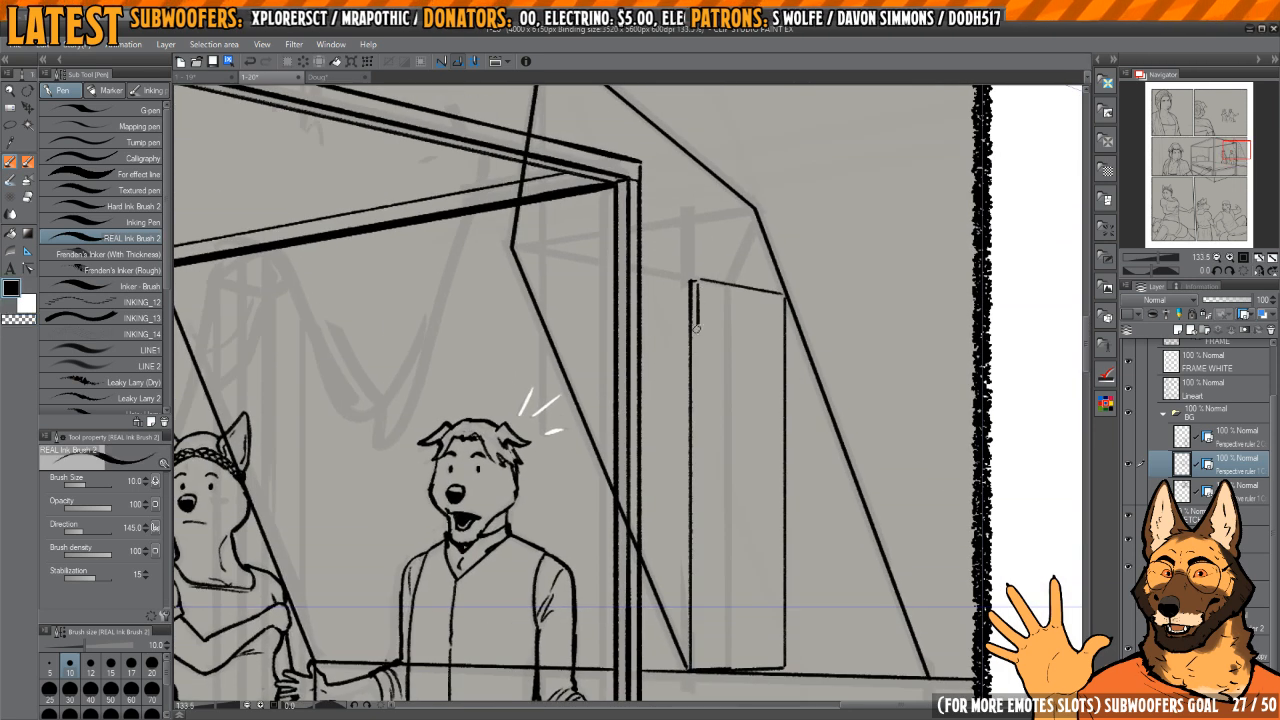
Step: Double the shutter's near vertical edge with a parallel line and extend its top edge behind the bed post to the recess corner
{"action": "left_click_drag", "start_coordinate": [697, 328], "coordinate": [707, 667]}
{"action": "mouse_move", "coordinate": [717, 609]}
{"action": "left_mouse_down"}
{"action": "mouse_move", "coordinate": [689, 560]}
{"action": "mouse_move", "coordinate": [723, 480]}
{"action": "mouse_move", "coordinate": [715, 448]}
{"action": "mouse_move", "coordinate": [757, 617]}
{"action": "left_mouse_up"}
{"action": "scroll", "coordinate": [708, 535], "scroll_direction": "up", "scroll_amount": 3}
{"action": "scroll", "coordinate": [706, 546], "scroll_direction": "down", "scroll_amount": 4}
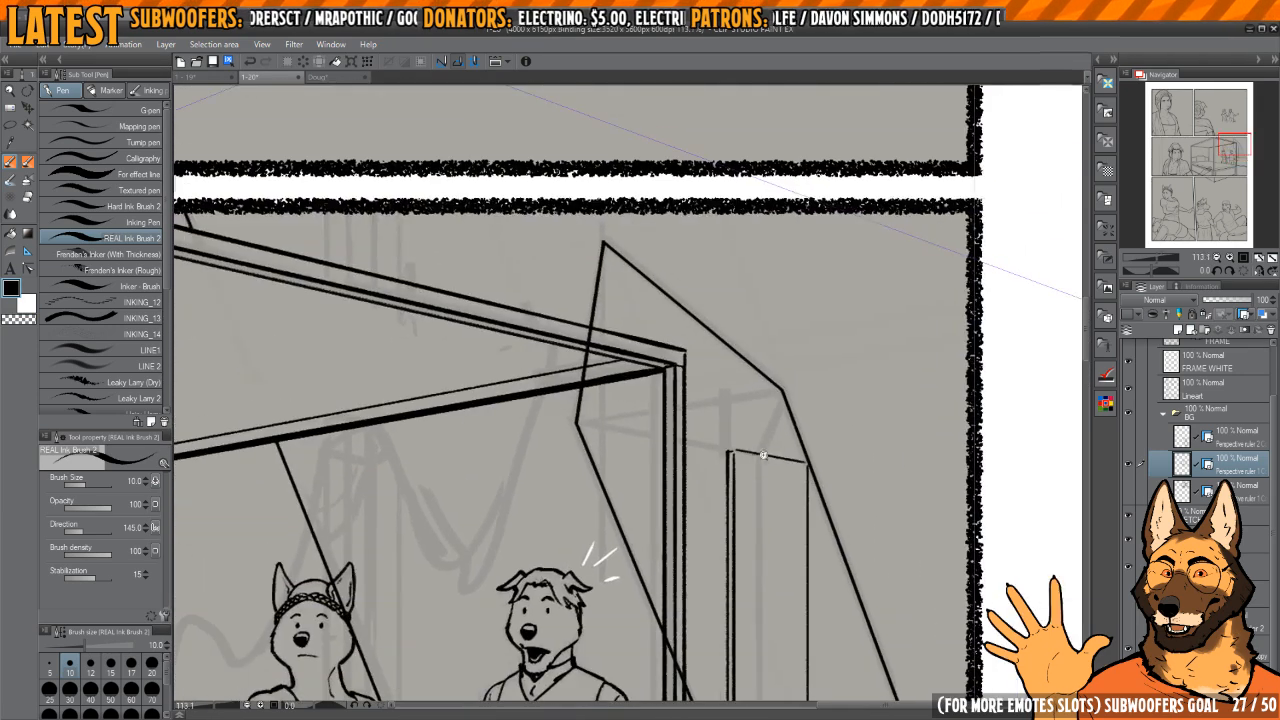
{"action": "scroll", "coordinate": [763, 450], "scroll_direction": "up", "scroll_amount": 2}
{"action": "left_click_drag", "start_coordinate": [764, 432], "coordinate": [802, 469]}
{"action": "mouse_move", "coordinate": [590, 470]}
{"action": "left_mouse_down"}
{"action": "mouse_move", "coordinate": [694, 508]}
{"action": "mouse_move", "coordinate": [763, 492]}
{"action": "mouse_move", "coordinate": [740, 507]}
{"action": "mouse_move", "coordinate": [730, 498]}
{"action": "mouse_move", "coordinate": [783, 505]}
{"action": "left_mouse_up"}
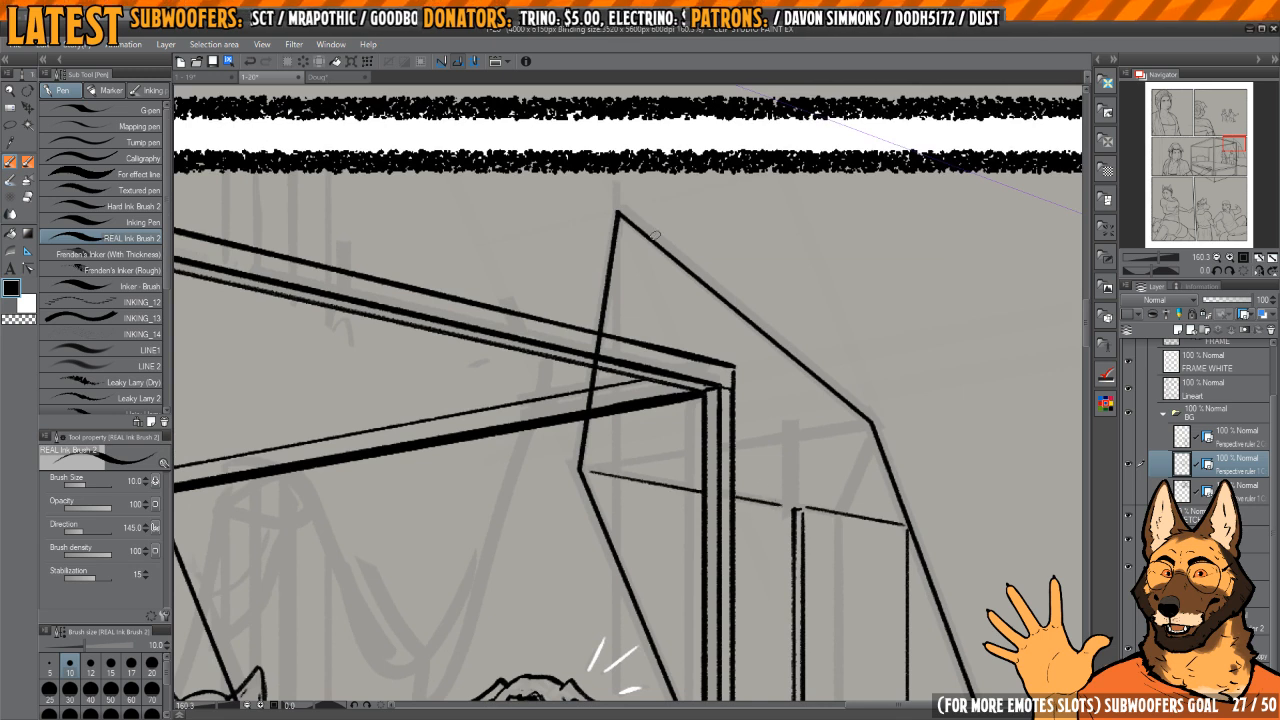
Step: Ink a short straight diagonal with the brush at size 5 from the recess's outer corner down to the shutter's top edge
{"action": "left_click_drag", "start_coordinate": [813, 353], "coordinate": [756, 258]}
{"action": "left_click_drag", "start_coordinate": [826, 392], "coordinate": [767, 380]}
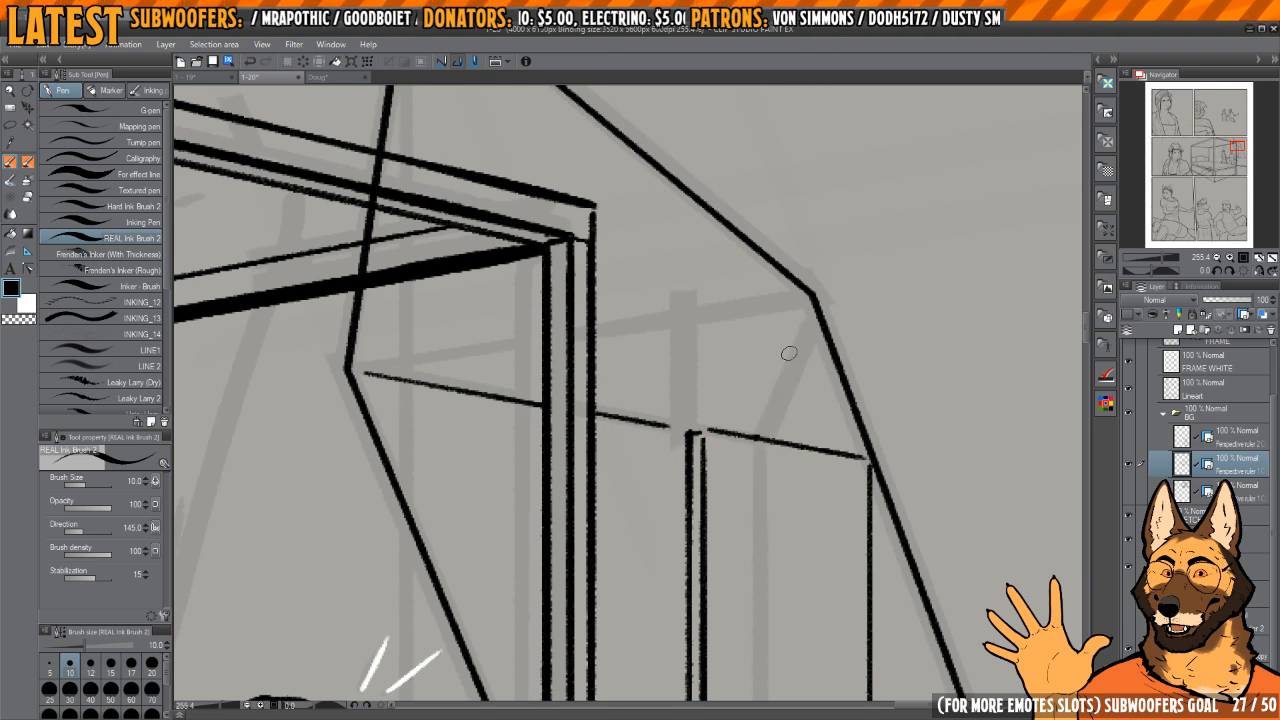
{"action": "key", "text": "bracketleft"}
{"action": "left_click", "coordinate": [816, 311], "text": "shift"}
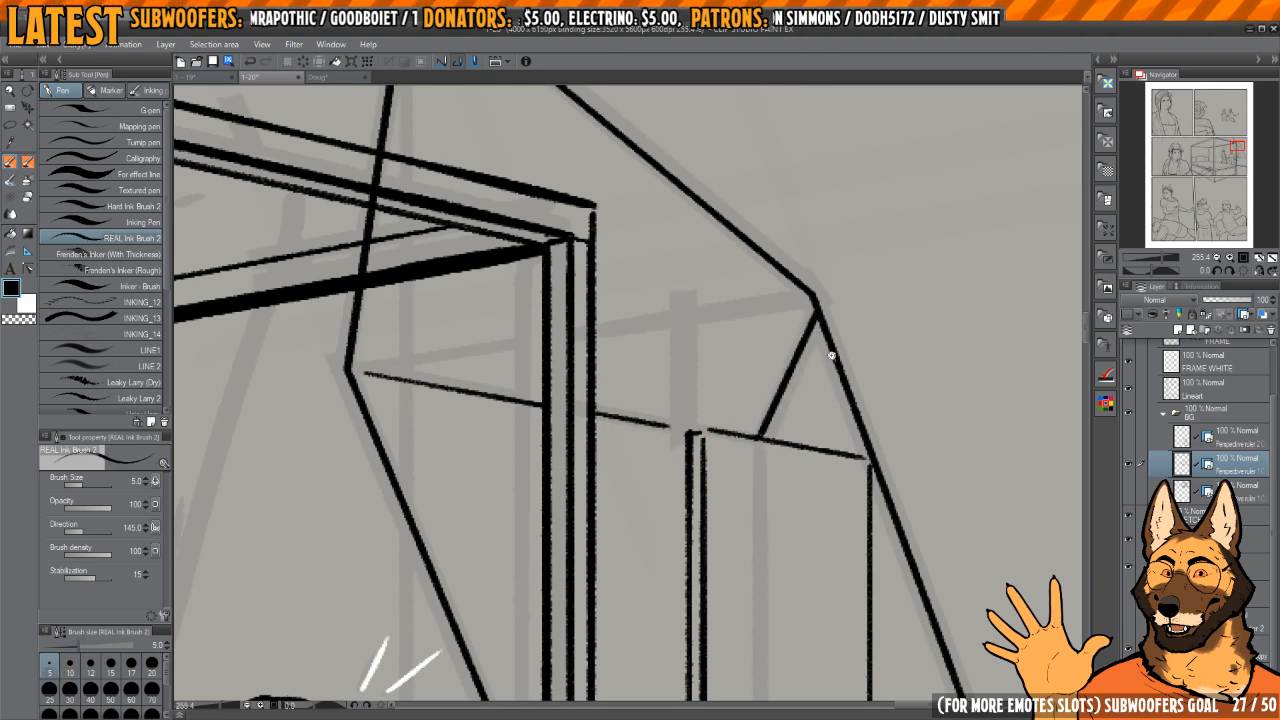
{"action": "left_click_drag", "start_coordinate": [831, 356], "coordinate": [758, 372]}
Step: Ink evenly spaced horizontal slats across the lower part of the shutter at size 5
{"action": "mouse_move", "coordinate": [836, 446]}
{"action": "left_mouse_down"}
{"action": "mouse_move", "coordinate": [875, 464]}
{"action": "mouse_move", "coordinate": [783, 446]}
{"action": "mouse_move", "coordinate": [717, 563]}
{"action": "left_mouse_up"}
{"action": "left_click_drag", "start_coordinate": [678, 635], "coordinate": [782, 640]}
{"action": "left_click_drag", "start_coordinate": [688, 622], "coordinate": [782, 616]}
{"action": "left_click_drag", "start_coordinate": [684, 597], "coordinate": [772, 594]}
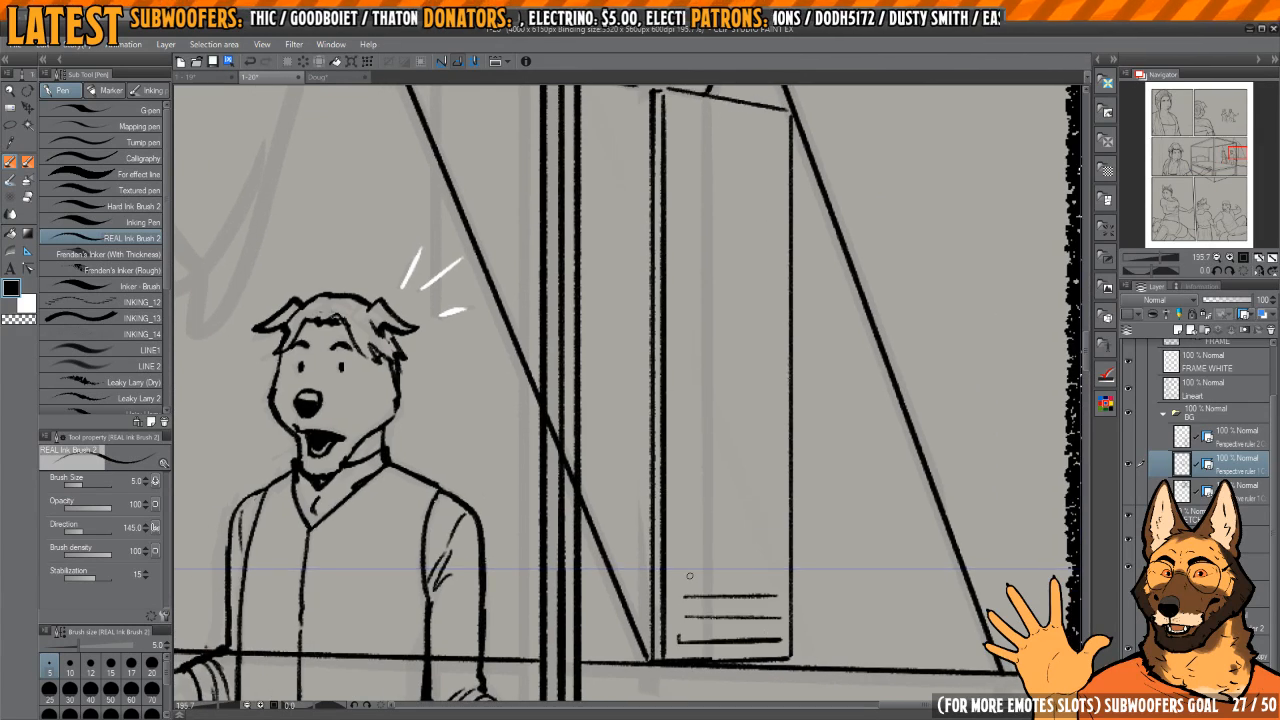
{"action": "mouse_move", "coordinate": [689, 576]}
{"action": "left_mouse_down"}
{"action": "mouse_move", "coordinate": [782, 577]}
{"action": "mouse_move", "coordinate": [776, 556]}
{"action": "left_mouse_up"}
{"action": "left_click_drag", "start_coordinate": [684, 536], "coordinate": [780, 536]}
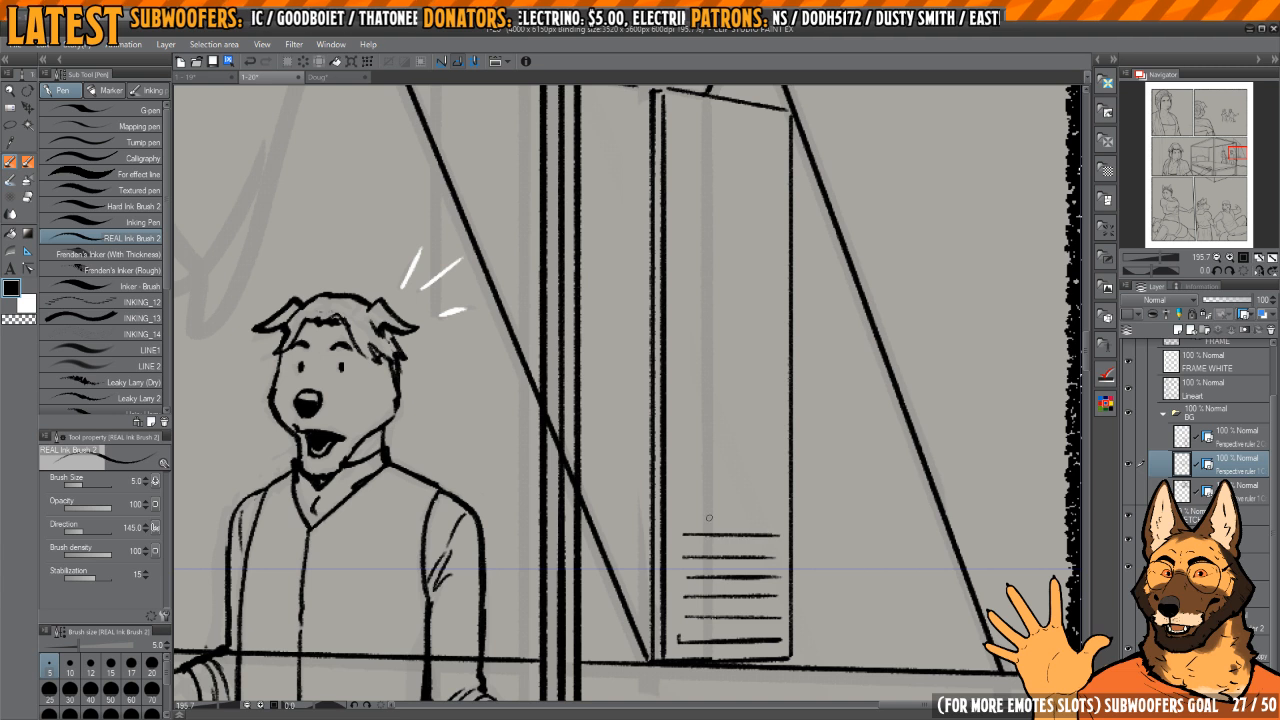
{"action": "left_click_drag", "start_coordinate": [685, 511], "coordinate": [774, 511]}
Step: Continue the shutter slats up through its middle section, undoing and redrawing the uneven strokes
{"action": "key", "text": "h"}
{"action": "mouse_move", "coordinate": [713, 449]}
{"action": "left_mouse_down"}
{"action": "mouse_move", "coordinate": [708, 505]}
{"action": "mouse_move", "coordinate": [732, 515]}
{"action": "left_mouse_up"}
{"action": "key", "text": "h"}
{"action": "mouse_move", "coordinate": [666, 556]}
{"action": "left_mouse_down"}
{"action": "mouse_move", "coordinate": [754, 557]}
{"action": "mouse_move", "coordinate": [756, 536]}
{"action": "mouse_move", "coordinate": [701, 558]}
{"action": "mouse_move", "coordinate": [765, 562]}
{"action": "left_mouse_up"}
{"action": "key", "text": "ctrl+z"}
{"action": "key", "text": "ctrl+z"}
{"action": "mouse_move", "coordinate": [672, 558]}
{"action": "left_mouse_down"}
{"action": "mouse_move", "coordinate": [743, 567]}
{"action": "mouse_move", "coordinate": [762, 562]}
{"action": "mouse_move", "coordinate": [764, 537]}
{"action": "left_mouse_up"}
{"action": "mouse_move", "coordinate": [672, 514]}
{"action": "left_mouse_down"}
{"action": "mouse_move", "coordinate": [760, 515]}
{"action": "mouse_move", "coordinate": [765, 579]}
{"action": "left_mouse_up"}
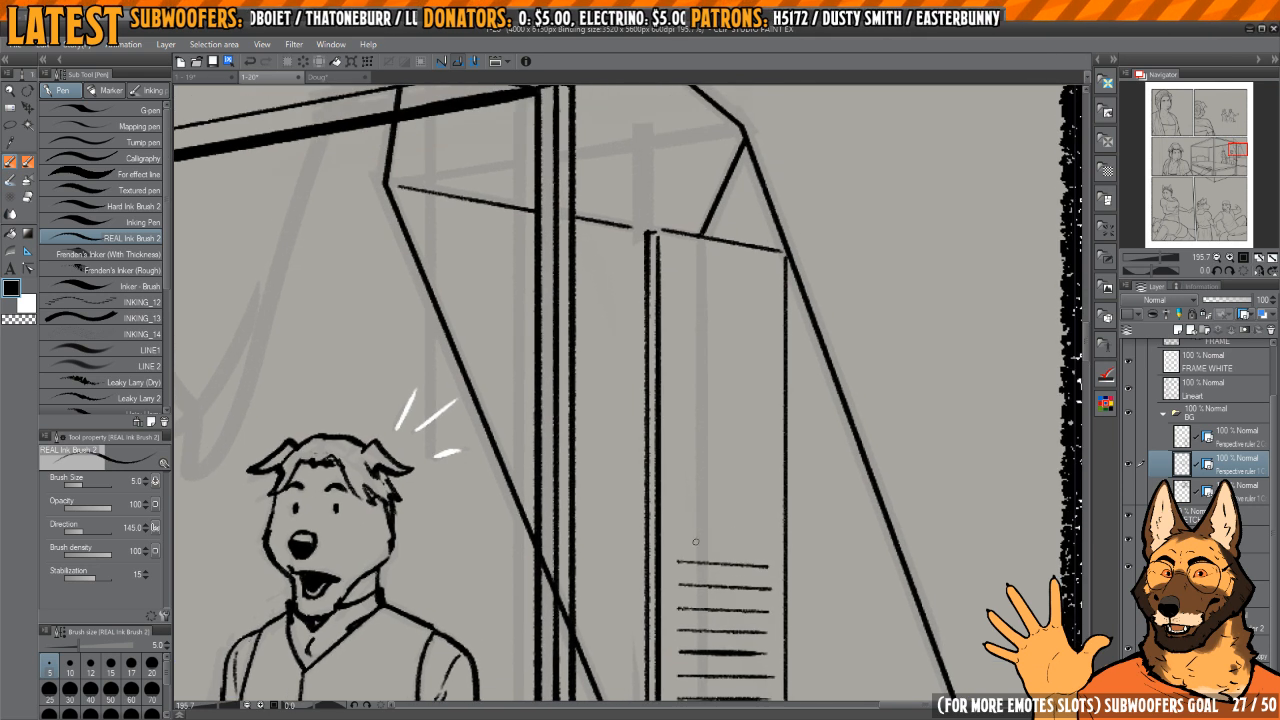
{"action": "left_click_drag", "start_coordinate": [674, 540], "coordinate": [776, 542]}
{"action": "mouse_move", "coordinate": [680, 515]}
{"action": "left_mouse_down"}
{"action": "mouse_move", "coordinate": [758, 532]}
{"action": "mouse_move", "coordinate": [727, 505]}
{"action": "mouse_move", "coordinate": [774, 507]}
{"action": "left_mouse_up"}
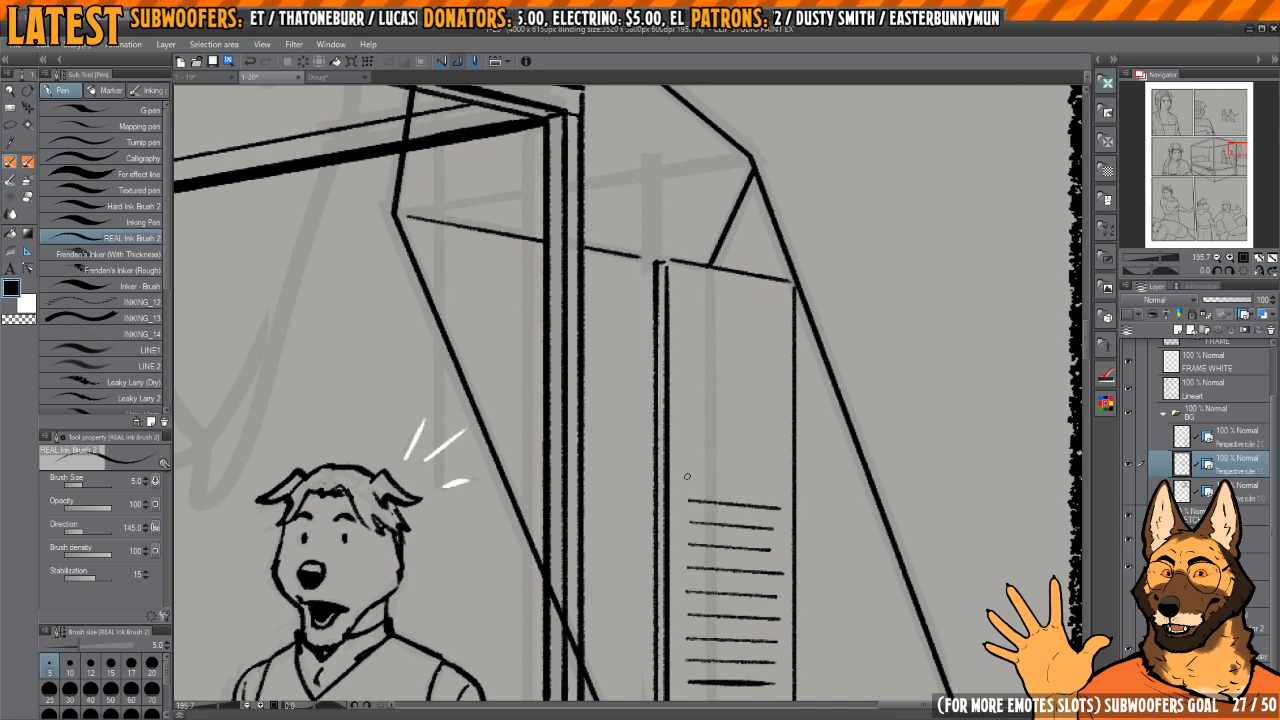
Step: Fill the upper part of the shutter with slats up to its top edge, redoing the strokes that miss the perspective
{"action": "left_click_drag", "start_coordinate": [688, 477], "coordinate": [780, 487]}
{"action": "mouse_move", "coordinate": [731, 449]}
{"action": "left_mouse_down"}
{"action": "mouse_move", "coordinate": [692, 500]}
{"action": "mouse_move", "coordinate": [776, 494]}
{"action": "left_mouse_up"}
{"action": "key", "text": "ctrl+z"}
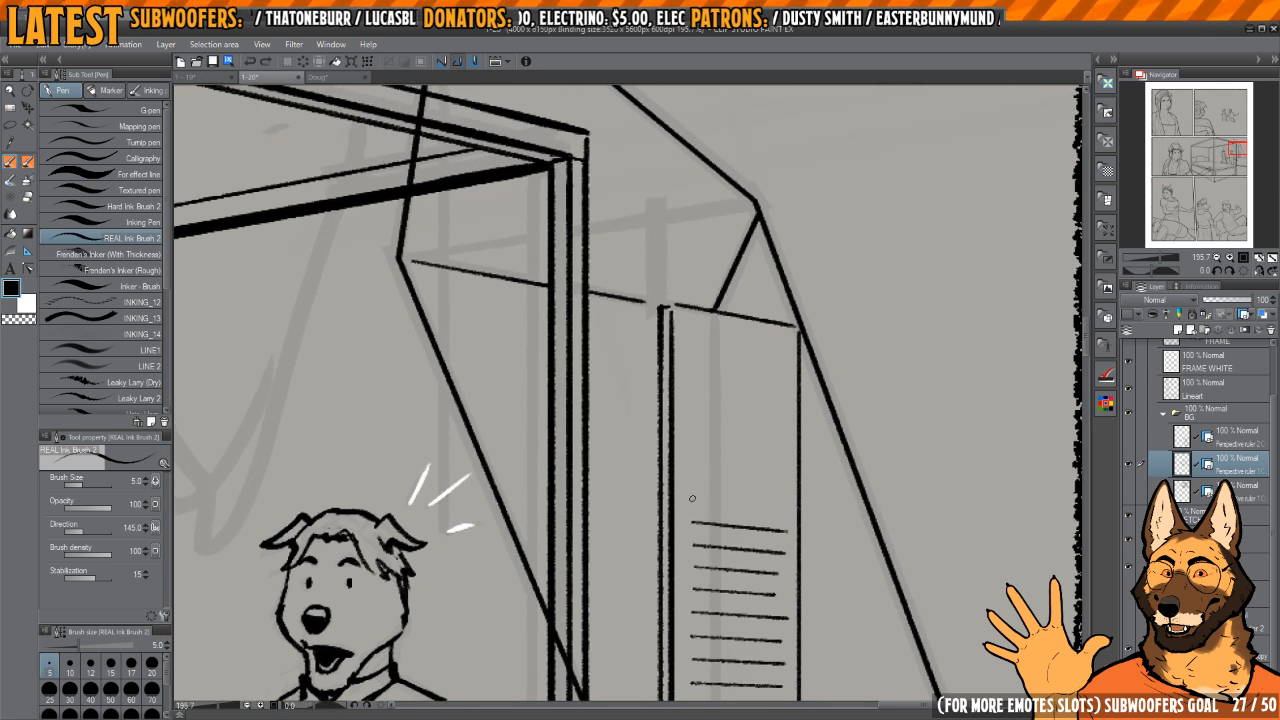
{"action": "left_click_drag", "start_coordinate": [690, 498], "coordinate": [786, 510]}
{"action": "left_click_drag", "start_coordinate": [690, 478], "coordinate": [788, 489]}
{"action": "left_click_drag", "start_coordinate": [690, 455], "coordinate": [786, 466]}
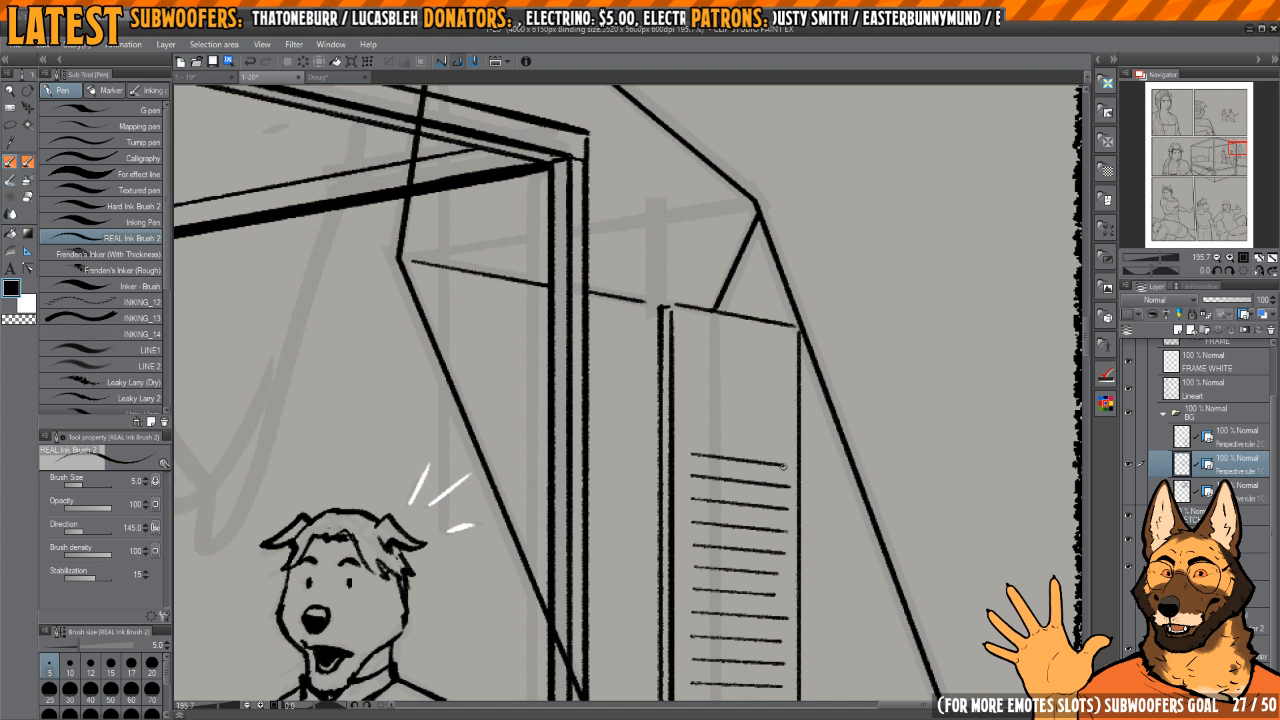
{"action": "mouse_move", "coordinate": [688, 432]}
{"action": "left_mouse_down"}
{"action": "mouse_move", "coordinate": [788, 445]}
{"action": "mouse_move", "coordinate": [776, 428]}
{"action": "mouse_move", "coordinate": [788, 432]}
{"action": "left_mouse_up"}
{"action": "left_click_drag", "start_coordinate": [690, 390], "coordinate": [794, 410]}
{"action": "left_click_drag", "start_coordinate": [694, 362], "coordinate": [788, 380]}
{"action": "key", "text": "ctrl+z"}
{"action": "mouse_move", "coordinate": [692, 376]}
{"action": "left_mouse_down"}
{"action": "mouse_move", "coordinate": [783, 378]}
{"action": "mouse_move", "coordinate": [776, 386]}
{"action": "left_mouse_up"}
{"action": "key", "text": "ctrl+z"}
{"action": "mouse_move", "coordinate": [688, 350]}
{"action": "left_mouse_down"}
{"action": "mouse_move", "coordinate": [743, 364]}
{"action": "mouse_move", "coordinate": [788, 352]}
{"action": "left_mouse_up"}
{"action": "scroll", "coordinate": [772, 360], "scroll_direction": "down", "scroll_amount": 5}
{"action": "scroll", "coordinate": [760, 389], "scroll_direction": "up", "scroll_amount": 1}
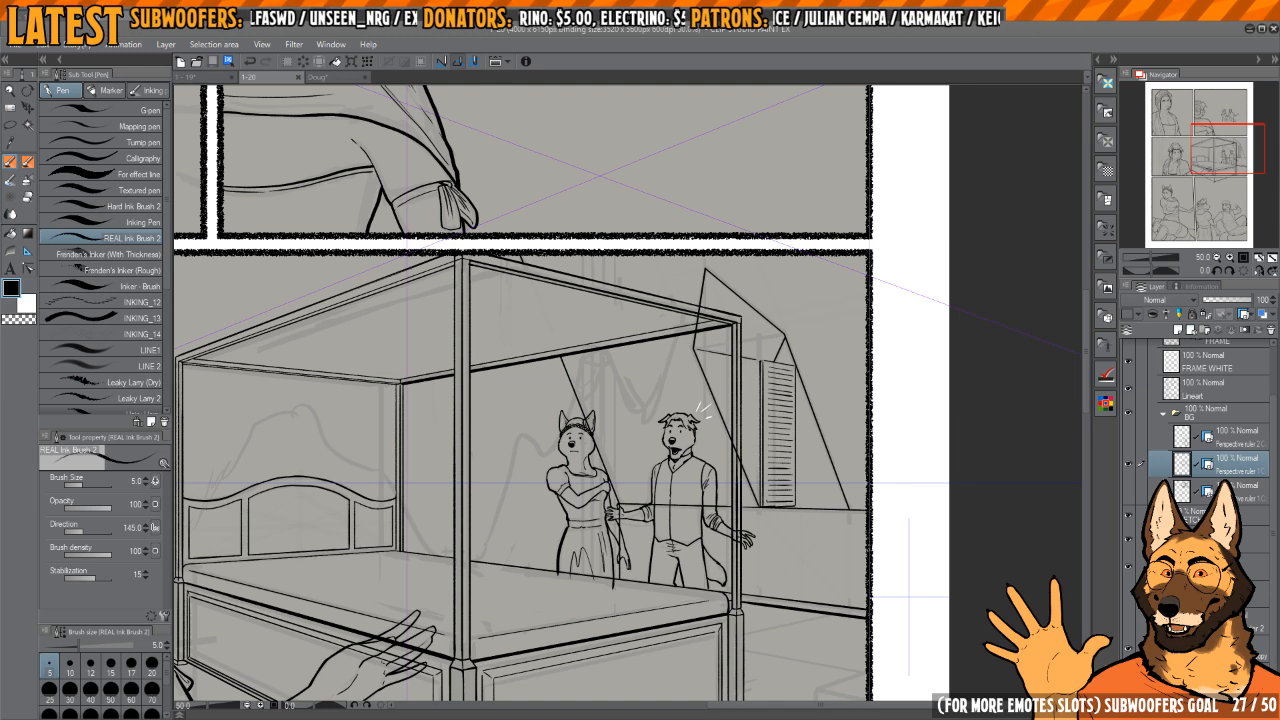
Step: Show the two hidden perspective background layers in the BG folder and review them across the page's panels
{"action": "scroll", "coordinate": [812, 283], "scroll_direction": "down", "scroll_amount": 6}
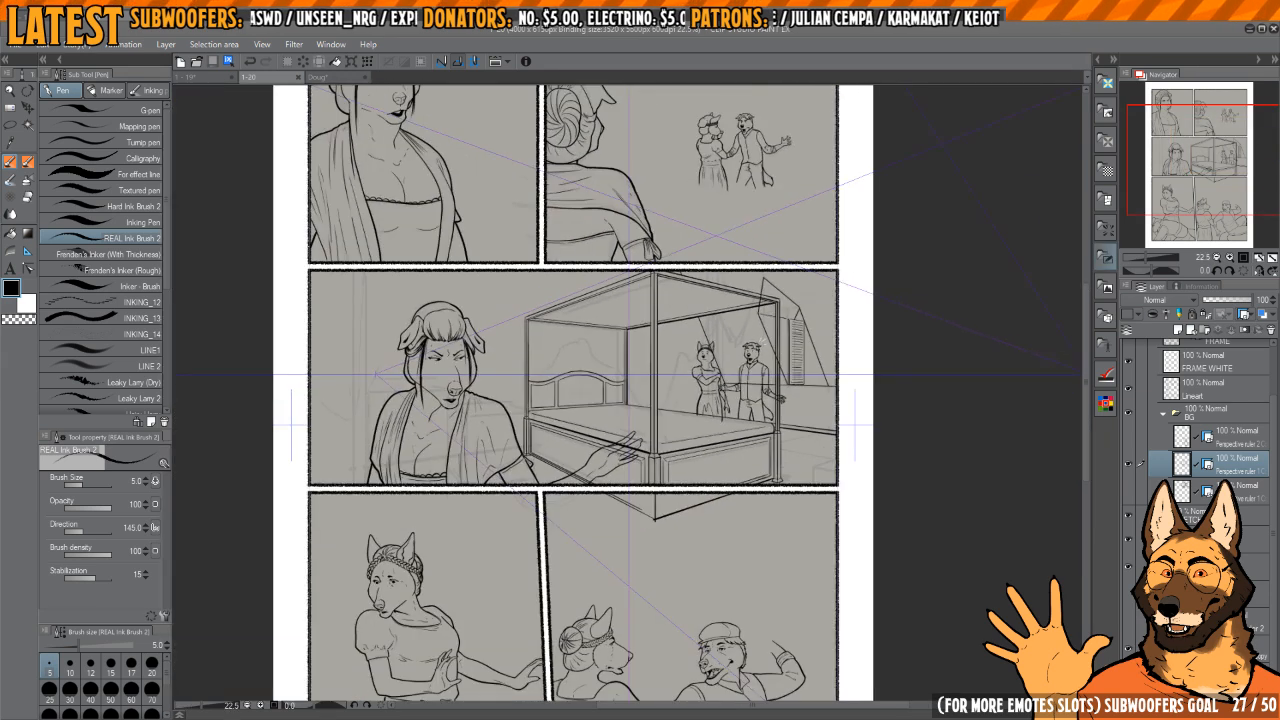
{"action": "left_click", "coordinate": [1129, 437]}
{"action": "left_click", "coordinate": [1129, 491]}
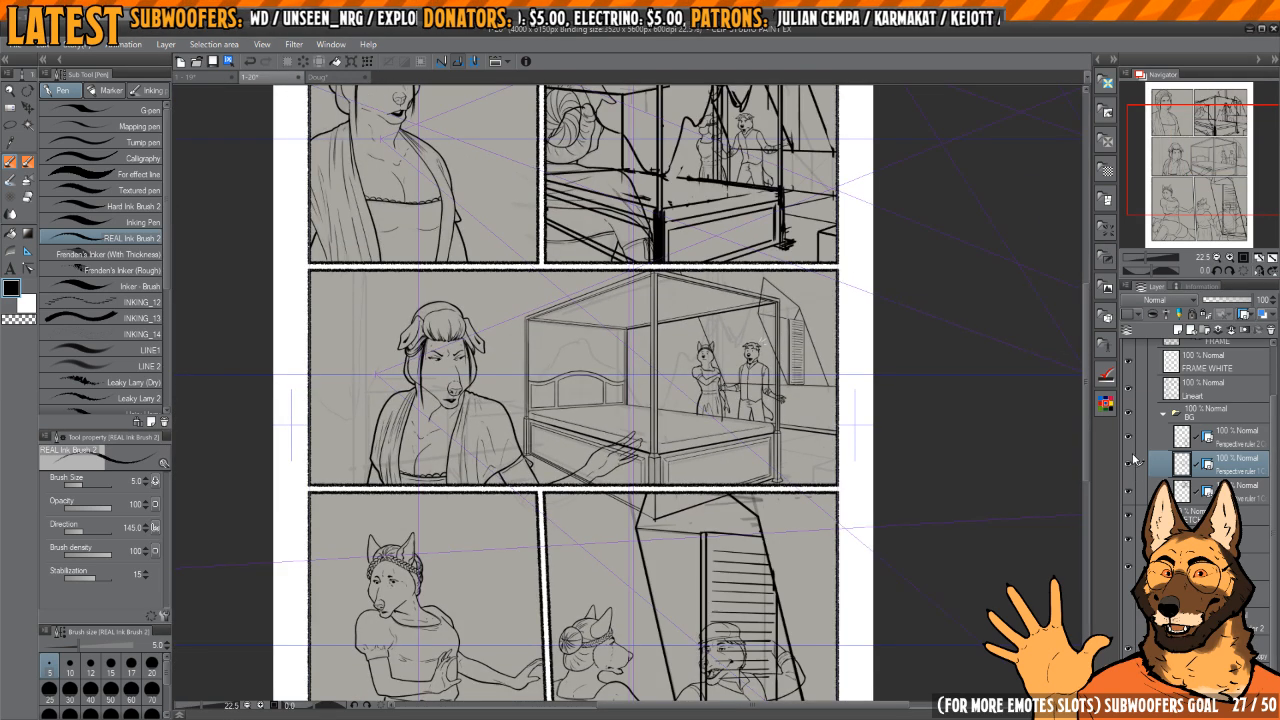
{"action": "left_click_drag", "start_coordinate": [1202, 200], "coordinate": [1191, 235]}
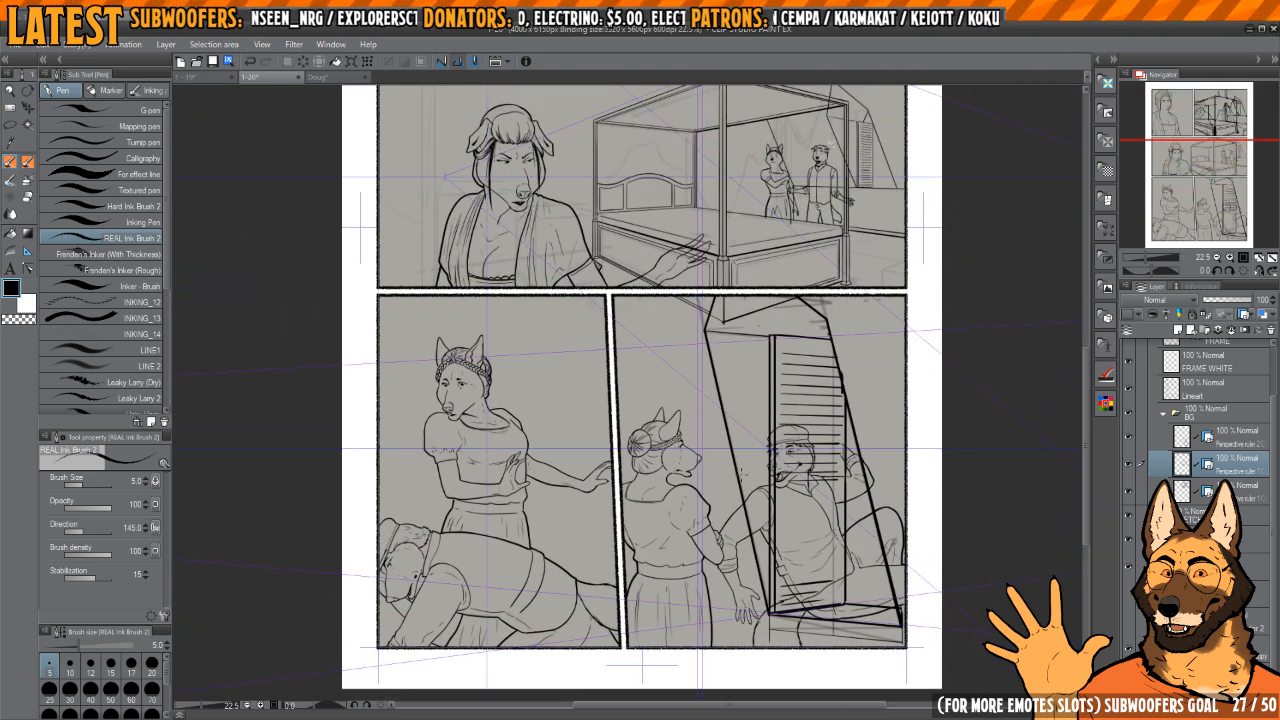
{"action": "left_click_drag", "start_coordinate": [1208, 200], "coordinate": [1210, 138]}
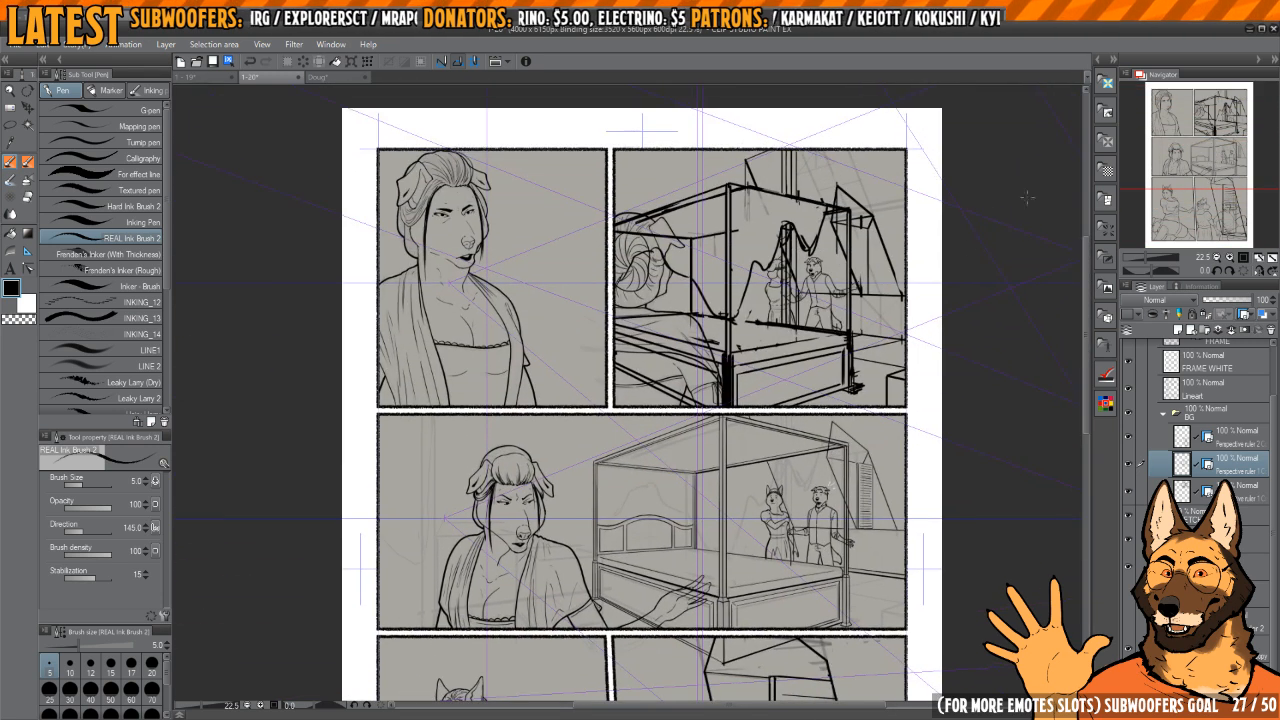
Step: Lower the opacity of the bottom panel's background layer to 32% and the middle panel's background layer to 35%
{"action": "left_click", "coordinate": [1228, 441]}
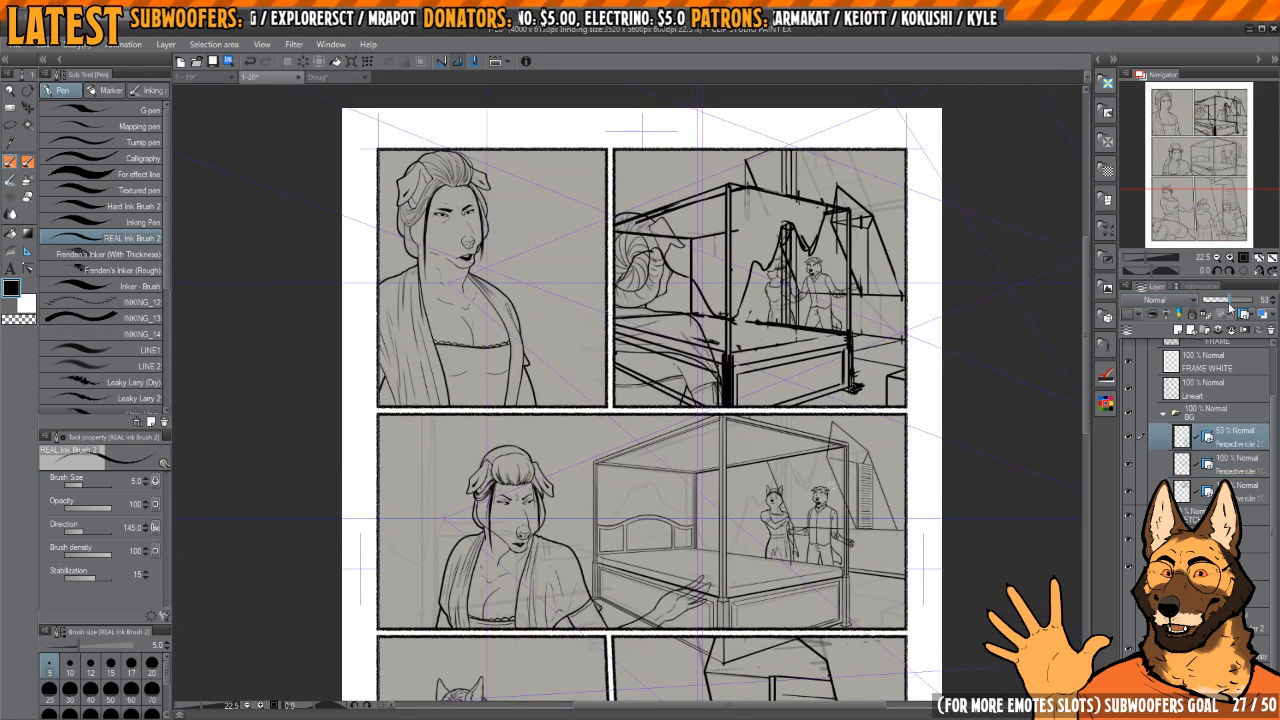
{"action": "left_click", "coordinate": [1228, 466]}
{"action": "left_click", "coordinate": [1222, 299]}
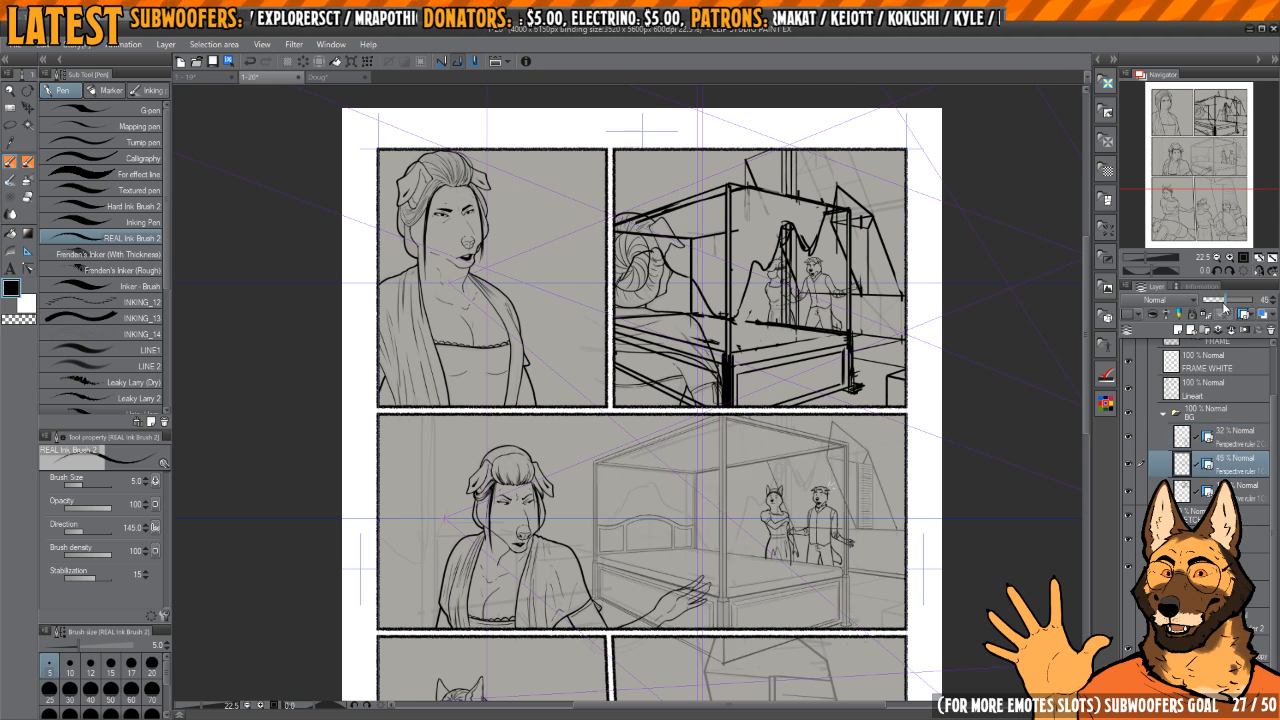
{"action": "left_click", "coordinate": [1225, 441]}
Step: Set the upper panel's background layer to 28% opacity and reorder the BG layers to follow the panel order, with the 32% layer lowest
{"action": "left_click", "coordinate": [1128, 439]}
{"action": "left_click", "coordinate": [1129, 465]}
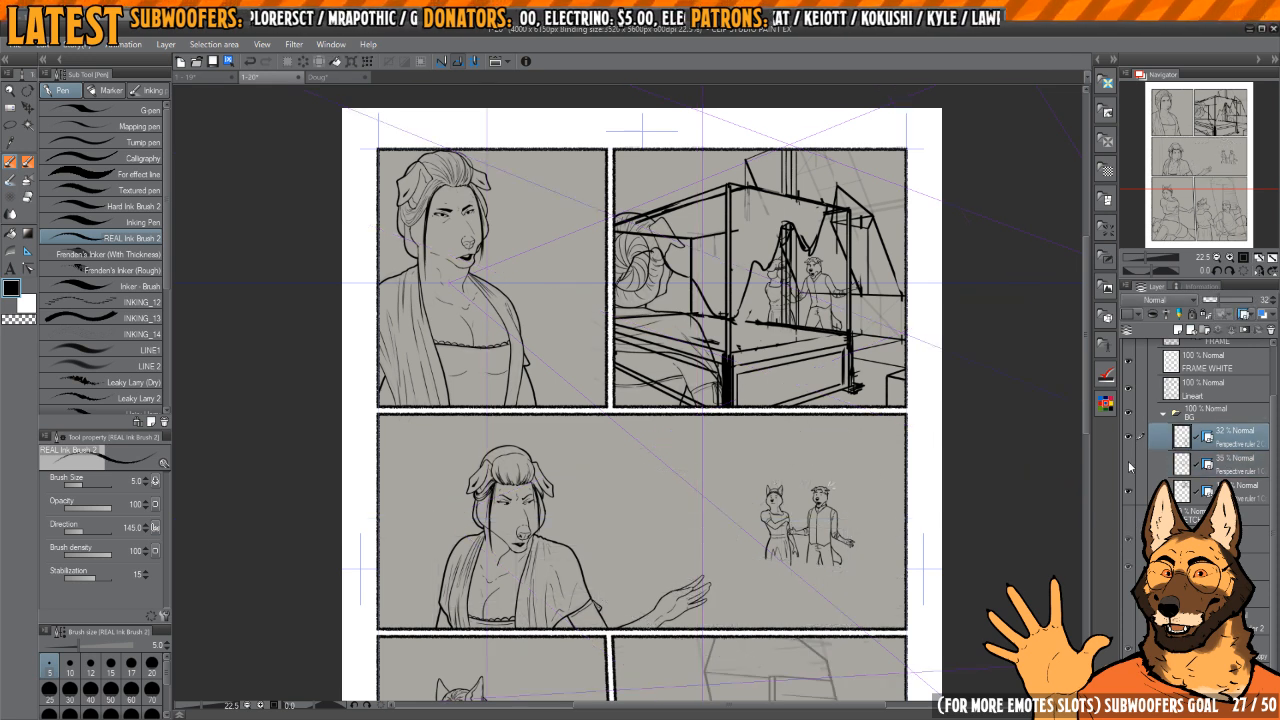
{"action": "left_click", "coordinate": [1129, 465]}
{"action": "left_click", "coordinate": [1130, 494]}
{"action": "left_click", "coordinate": [1130, 494]}
{"action": "left_click", "coordinate": [1228, 490]}
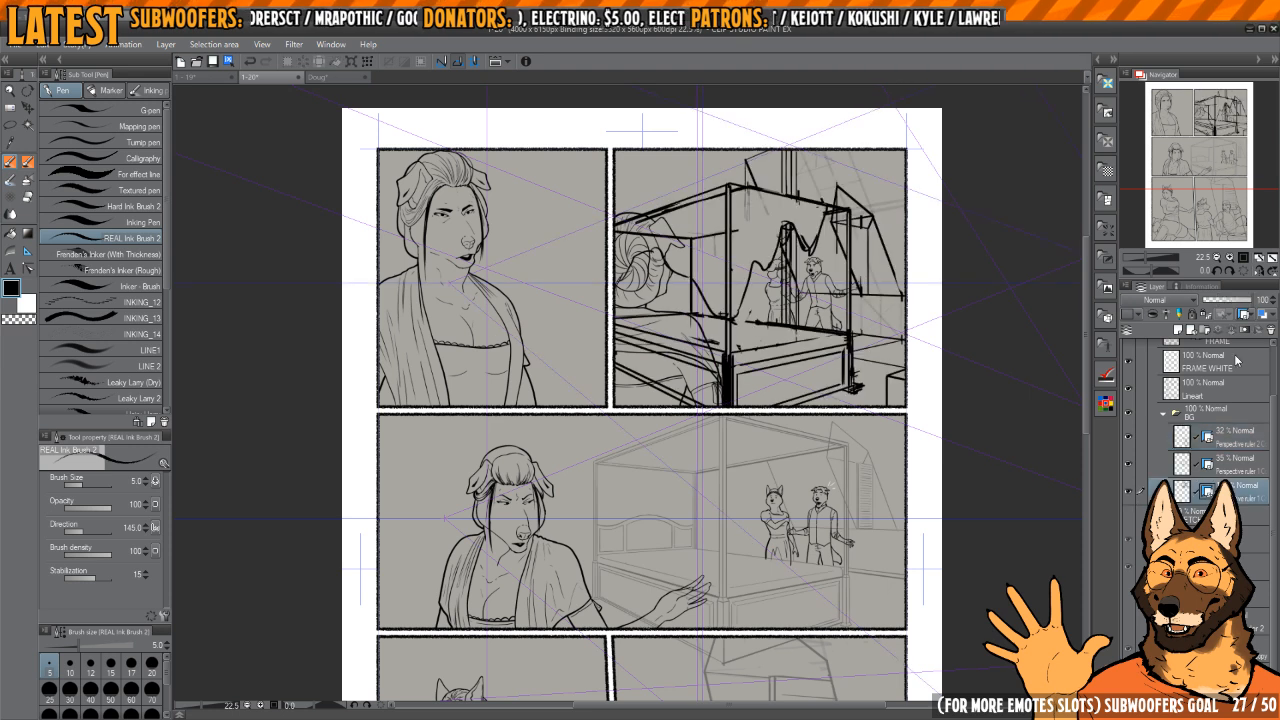
{"action": "left_click_drag", "start_coordinate": [1238, 300], "coordinate": [1213, 306]}
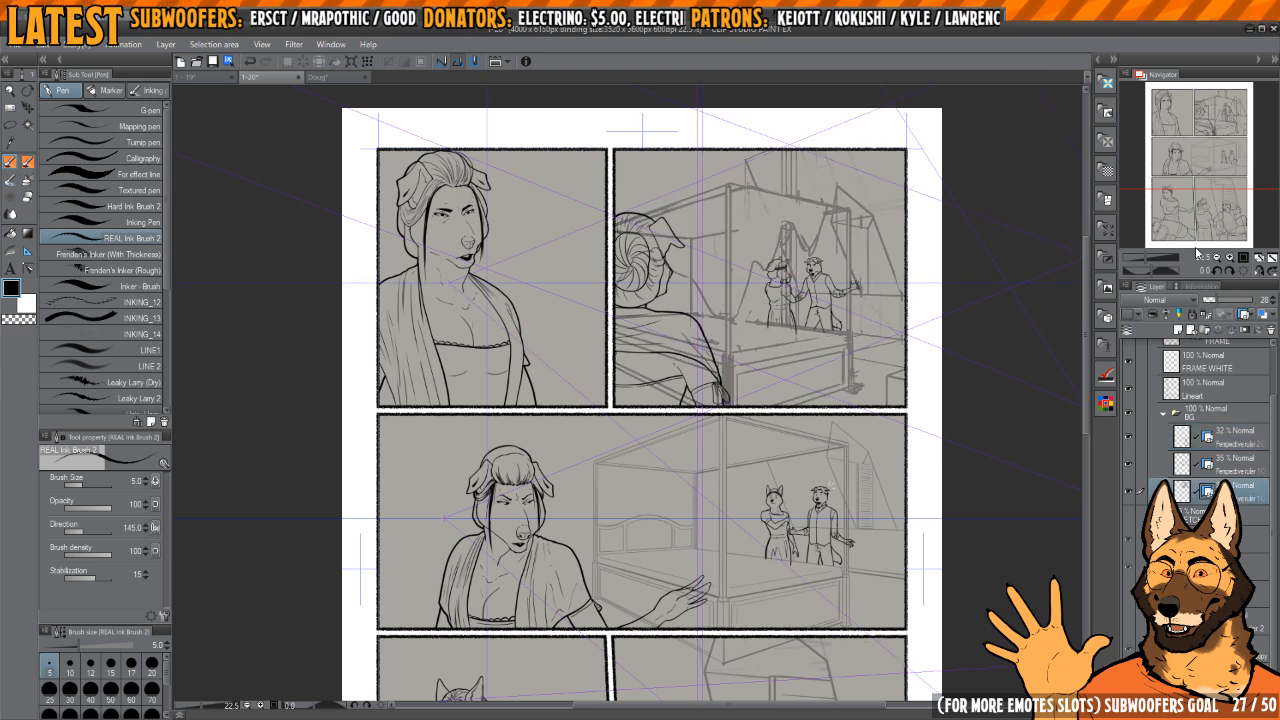
{"action": "mouse_move", "coordinate": [1230, 489]}
{"action": "left_mouse_down"}
{"action": "mouse_move", "coordinate": [1223, 437]}
{"action": "mouse_move", "coordinate": [1248, 505]}
{"action": "left_mouse_up"}
{"action": "left_click", "coordinate": [1233, 469]}
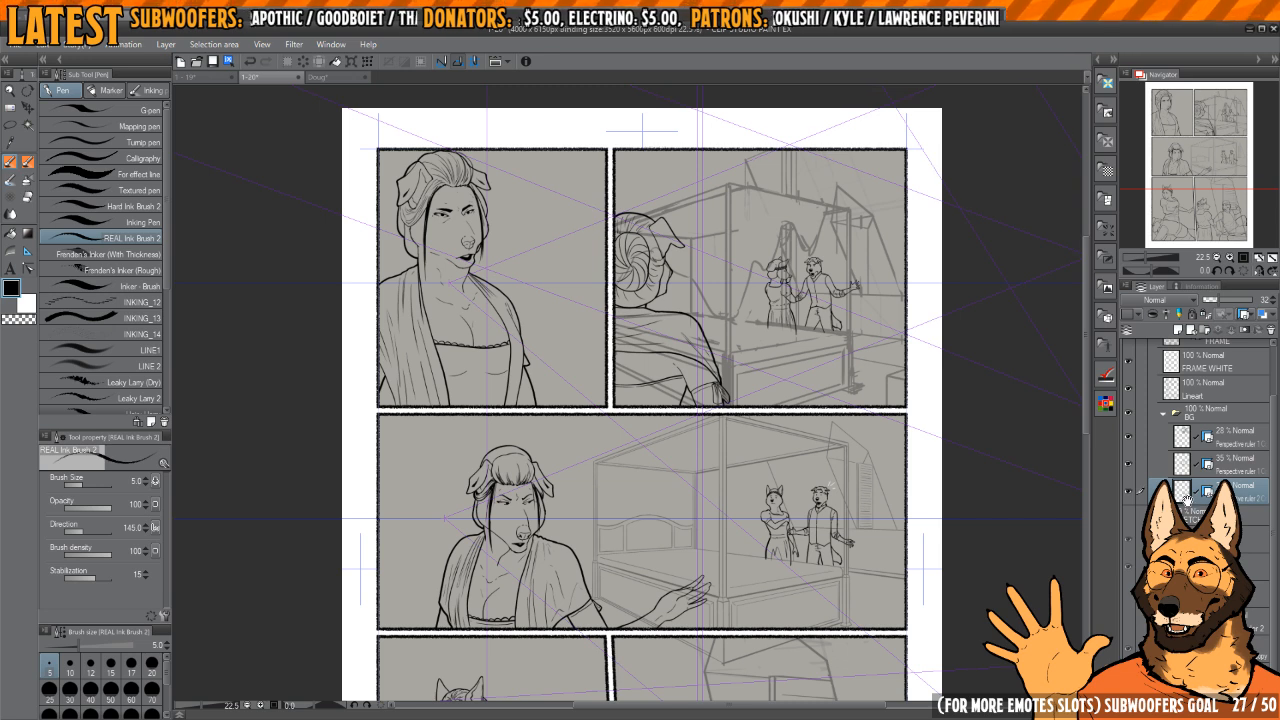
Step: Switch to page 1-19 and show its hidden shading group to study the finished bedroom panel as reference
{"action": "scroll", "coordinate": [811, 380], "scroll_direction": "down", "scroll_amount": 4}
{"action": "left_click_drag", "start_coordinate": [807, 340], "coordinate": [800, 307]}
{"action": "scroll", "coordinate": [752, 366], "scroll_direction": "up", "scroll_amount": 5}
{"action": "left_click_drag", "start_coordinate": [752, 366], "coordinate": [781, 469]}
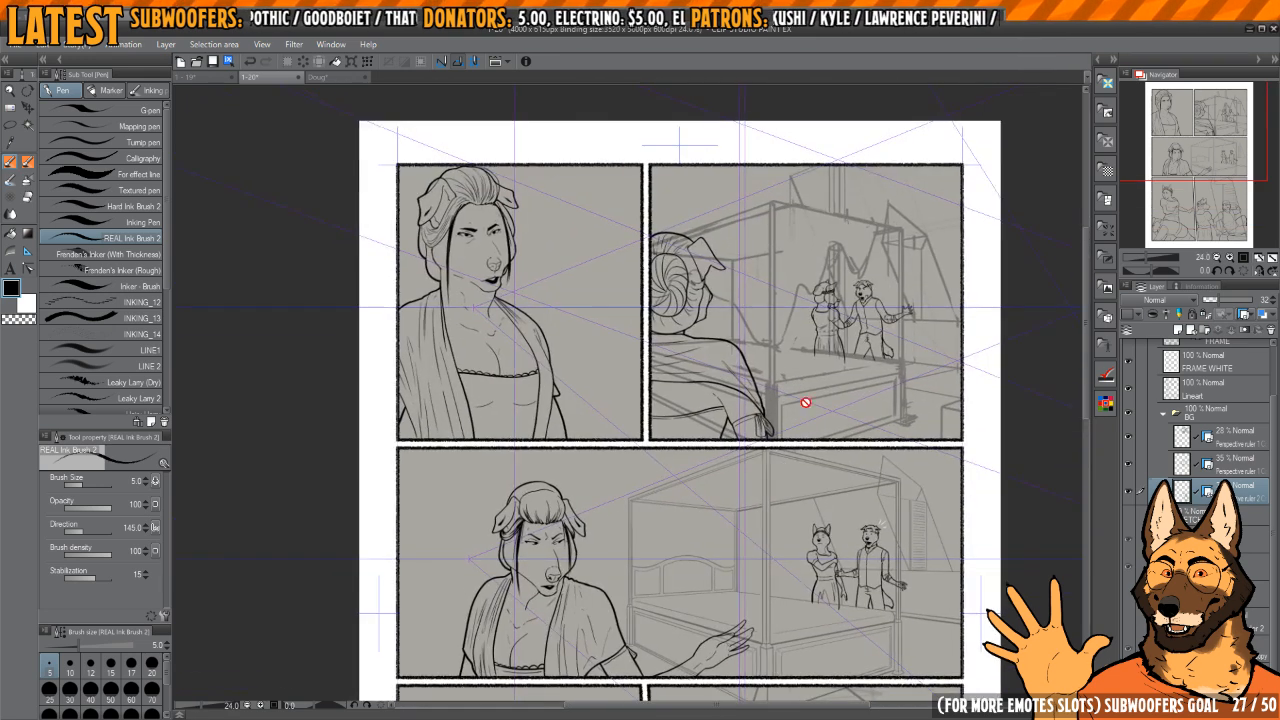
{"action": "key", "text": "ctrl+shift+Tab"}
{"action": "scroll", "coordinate": [850, 305], "scroll_direction": "down", "scroll_amount": 5}
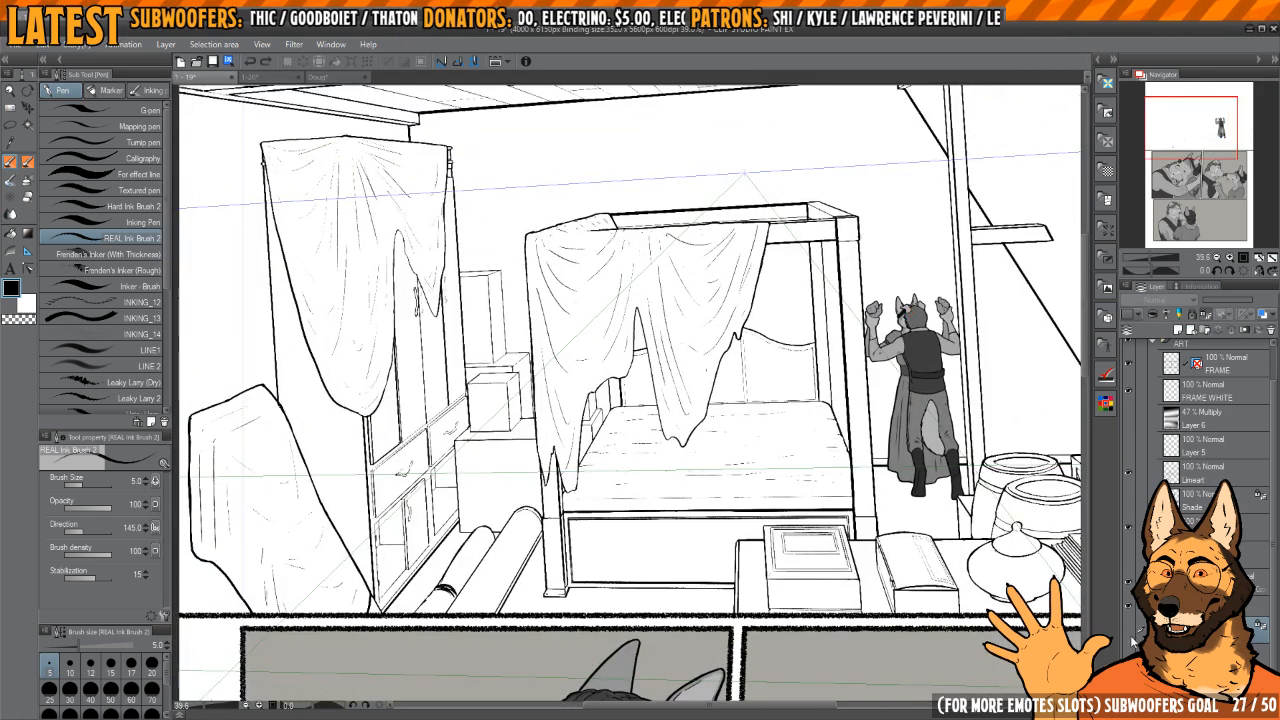
{"action": "left_click", "coordinate": [1129, 630]}
{"action": "scroll", "coordinate": [747, 490], "scroll_direction": "down", "scroll_amount": 3}
{"action": "left_click_drag", "start_coordinate": [780, 440], "coordinate": [745, 462]}
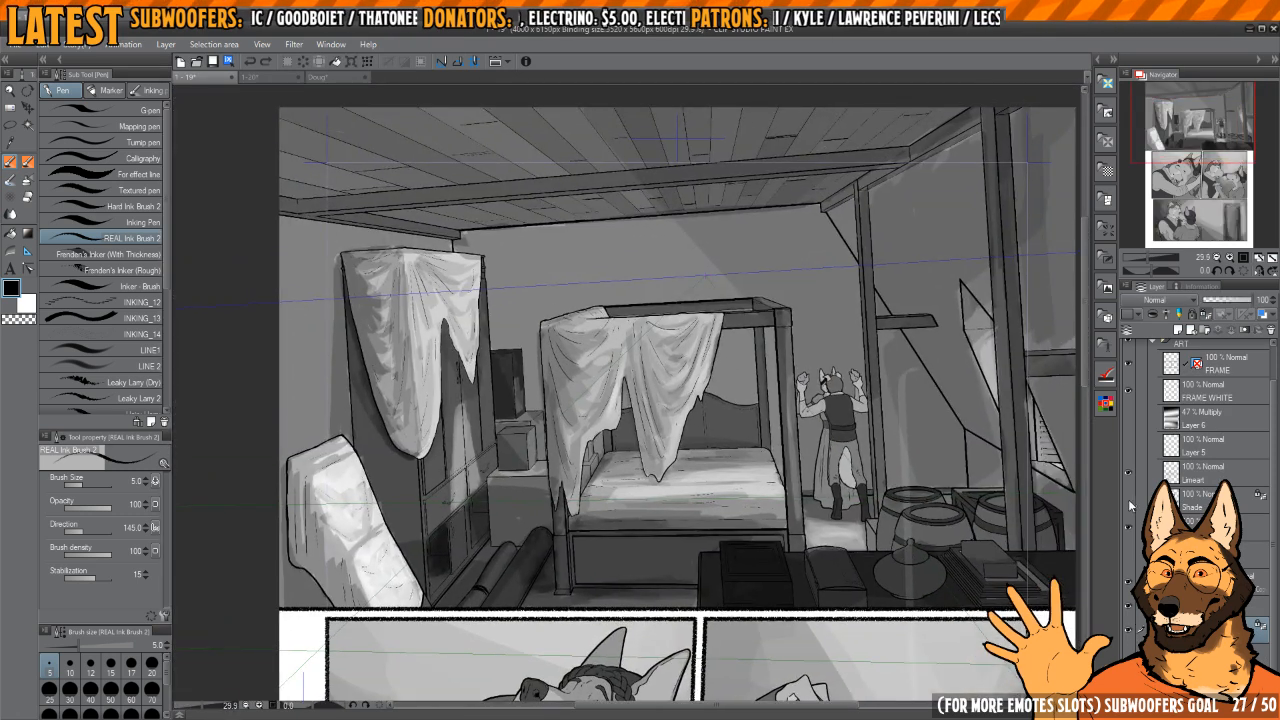
Step: Show the 47% Multiply Layer 6 and Layer 5 to view the bedroom panel on page 1-19 with full shading and light beams
{"action": "left_click", "coordinate": [1128, 428]}
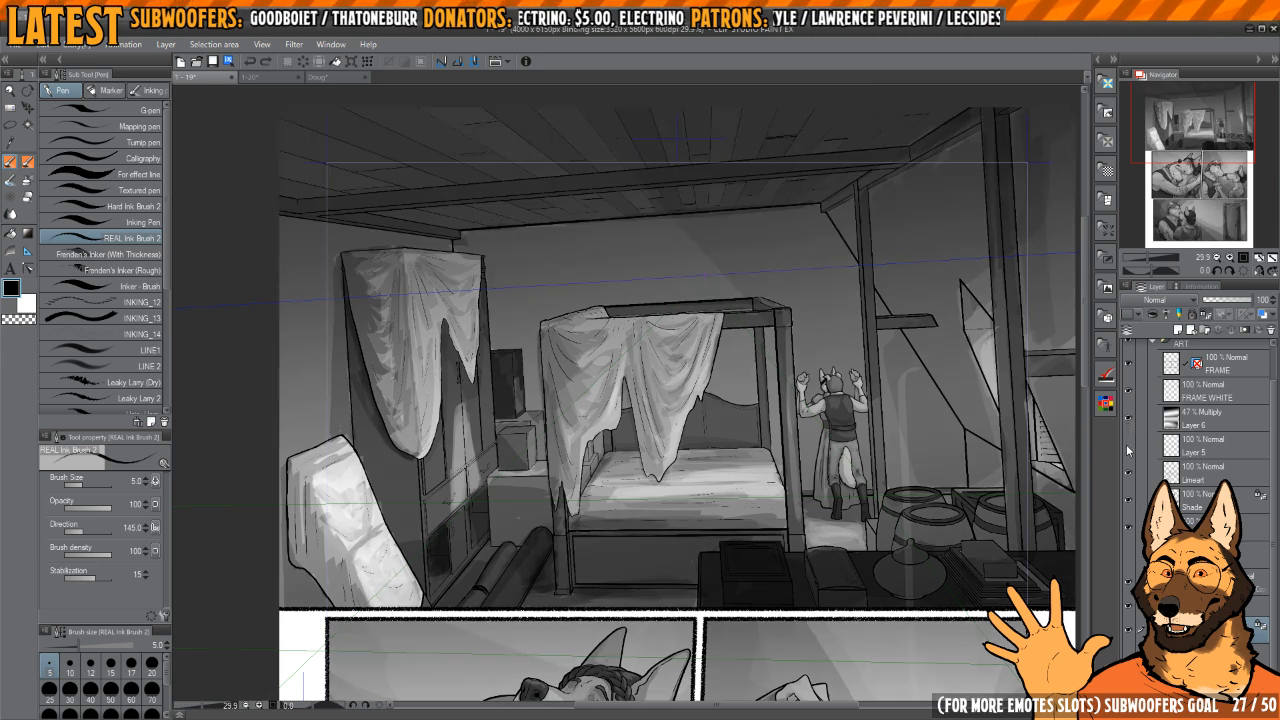
{"action": "left_click", "coordinate": [1128, 444]}
{"action": "left_click_drag", "start_coordinate": [1006, 457], "coordinate": [958, 471]}
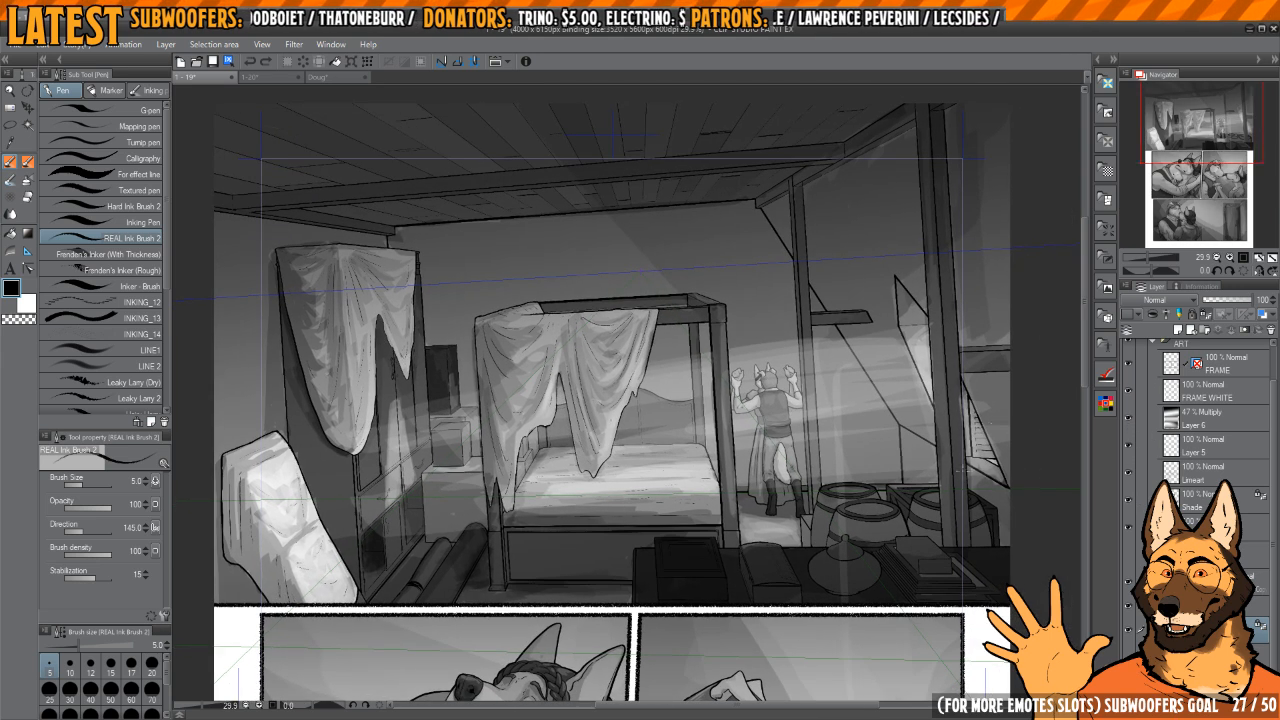
{"action": "mouse_move", "coordinate": [961, 516]}
{"action": "left_mouse_down"}
{"action": "mouse_move", "coordinate": [957, 434]}
{"action": "mouse_move", "coordinate": [946, 520]}
{"action": "left_mouse_up"}
{"action": "left_click_drag", "start_coordinate": [847, 519], "coordinate": [866, 569]}
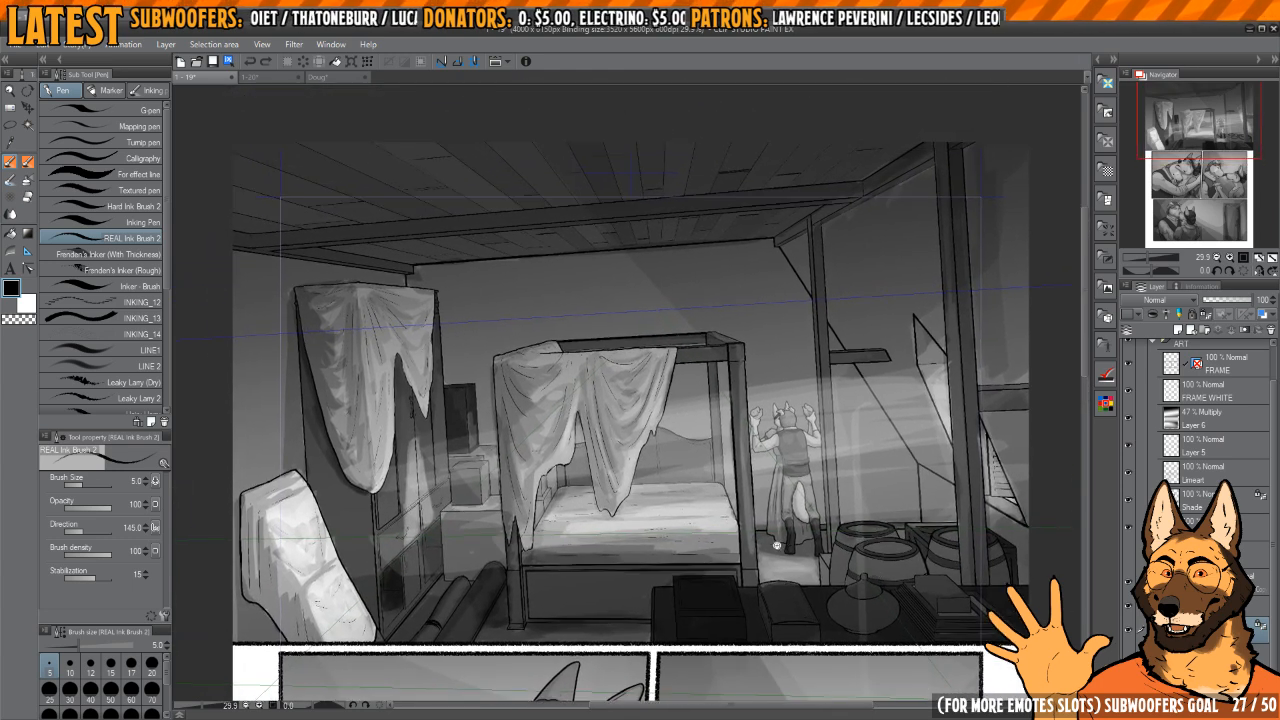
{"action": "scroll", "coordinate": [776, 545], "scroll_direction": "up", "scroll_amount": 2}
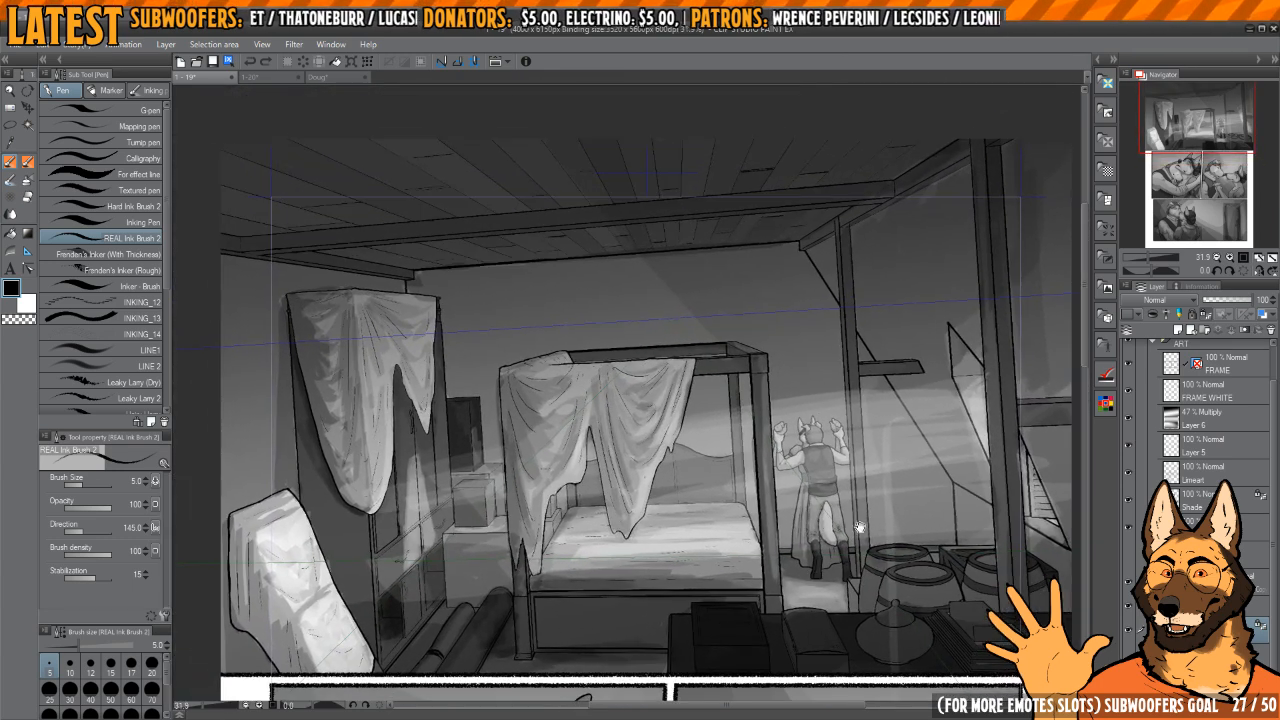
{"action": "left_click_drag", "start_coordinate": [860, 527], "coordinate": [838, 506]}
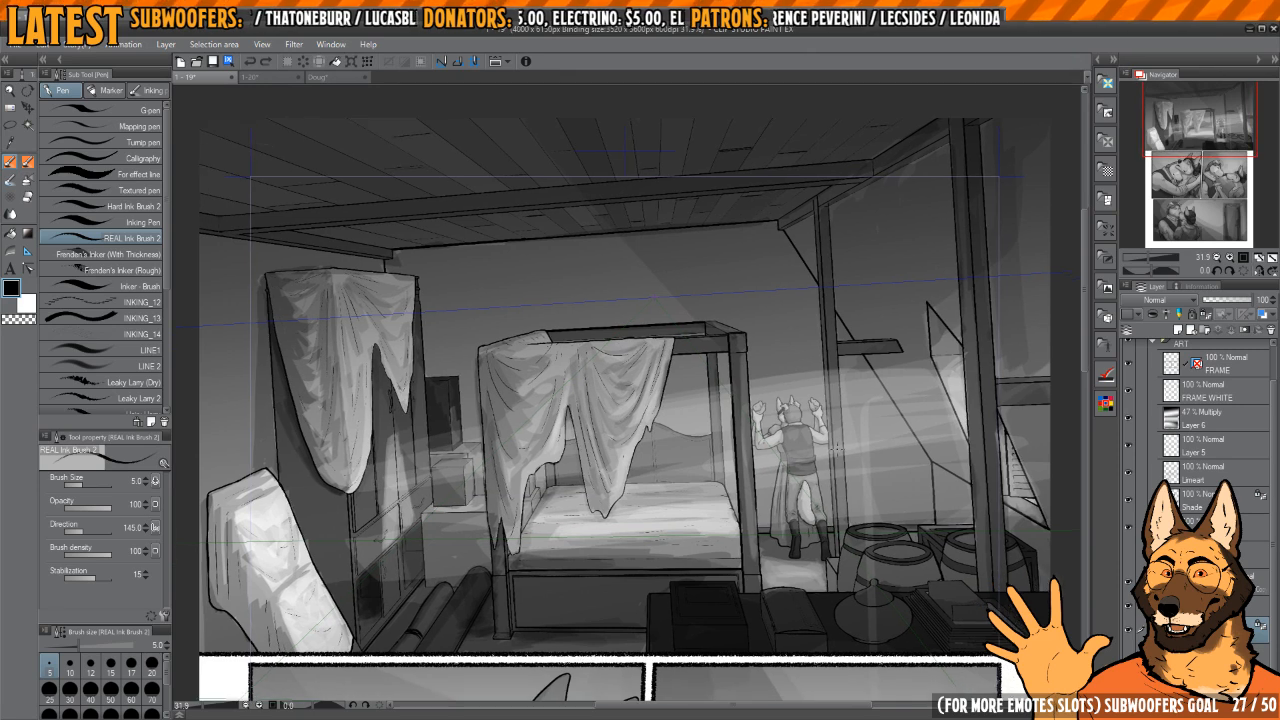
Step: Examine the shading and simple backgrounds of the middle and bottom panels on page 1-19
{"action": "scroll", "coordinate": [596, 493], "scroll_direction": "down", "scroll_amount": 5}
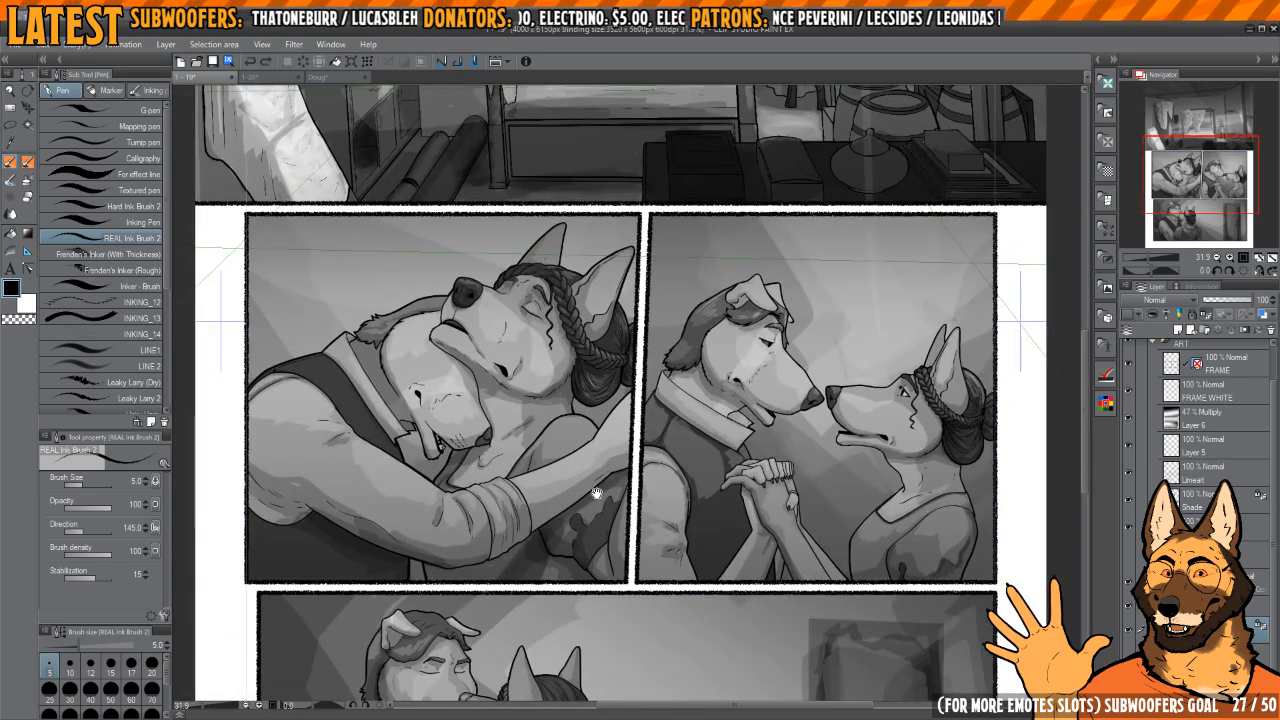
{"action": "left_click_drag", "start_coordinate": [596, 493], "coordinate": [580, 501]}
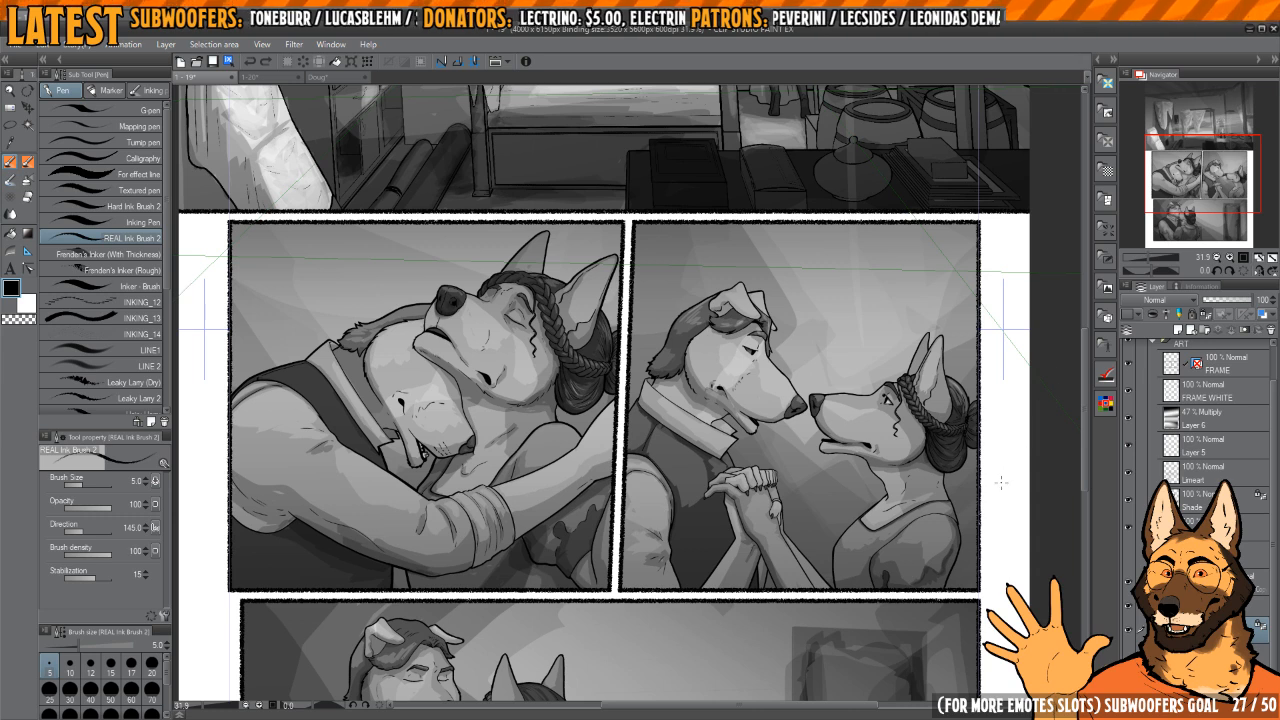
{"action": "scroll", "coordinate": [849, 469], "scroll_direction": "down", "scroll_amount": 2}
{"action": "scroll", "coordinate": [849, 469], "scroll_direction": "up", "scroll_amount": 2}
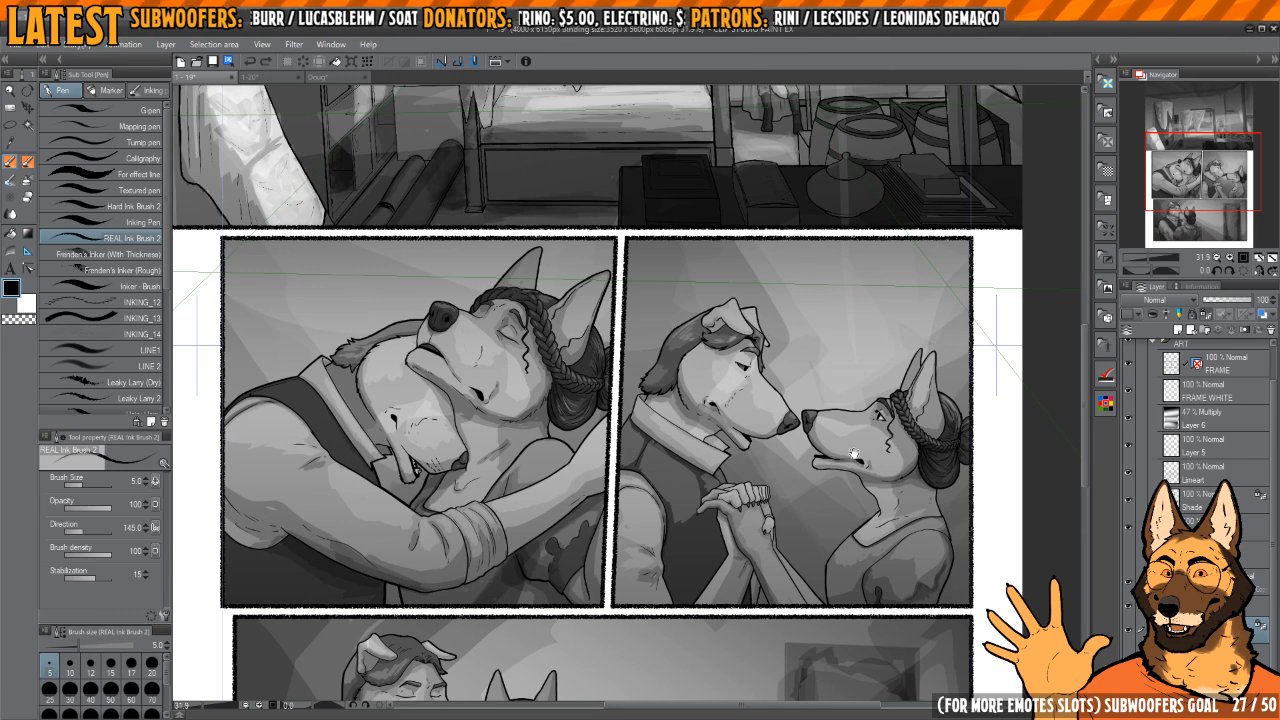
{"action": "scroll", "coordinate": [854, 453], "scroll_direction": "down", "scroll_amount": 4}
{"action": "scroll", "coordinate": [835, 465], "scroll_direction": "right", "scroll_amount": 2}
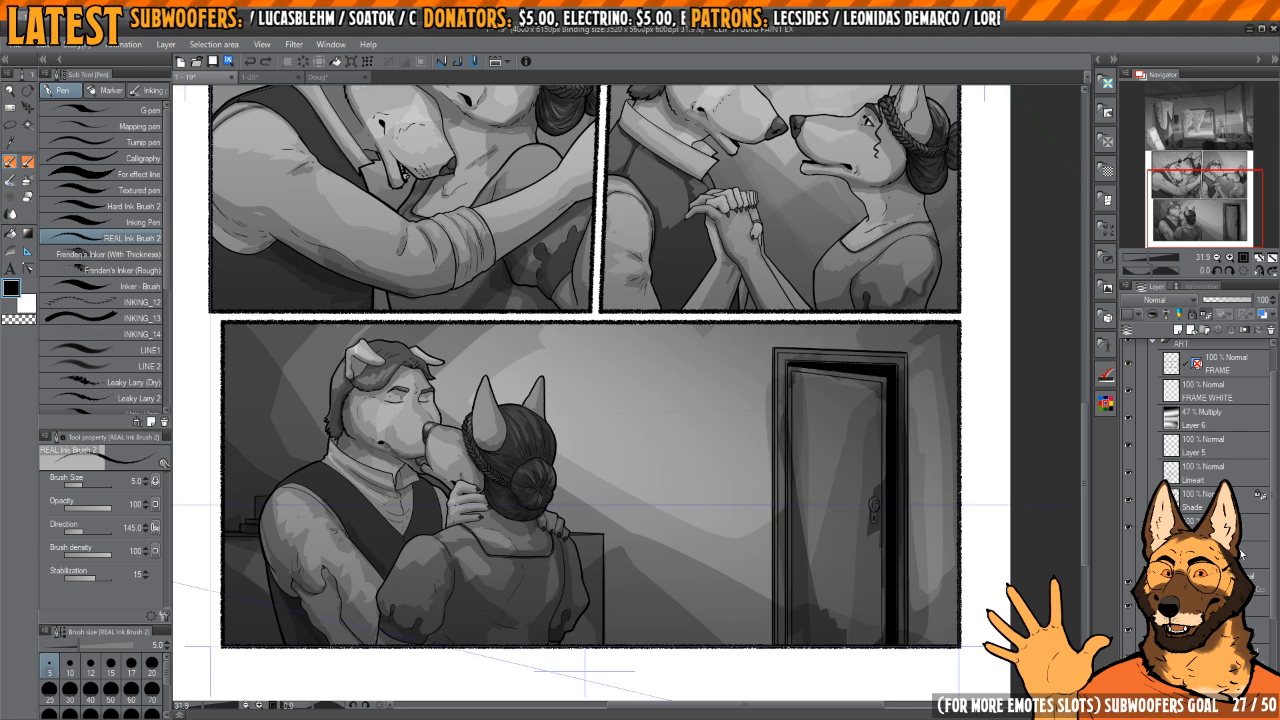
{"action": "scroll", "coordinate": [1200, 450], "scroll_direction": "down", "scroll_amount": 2}
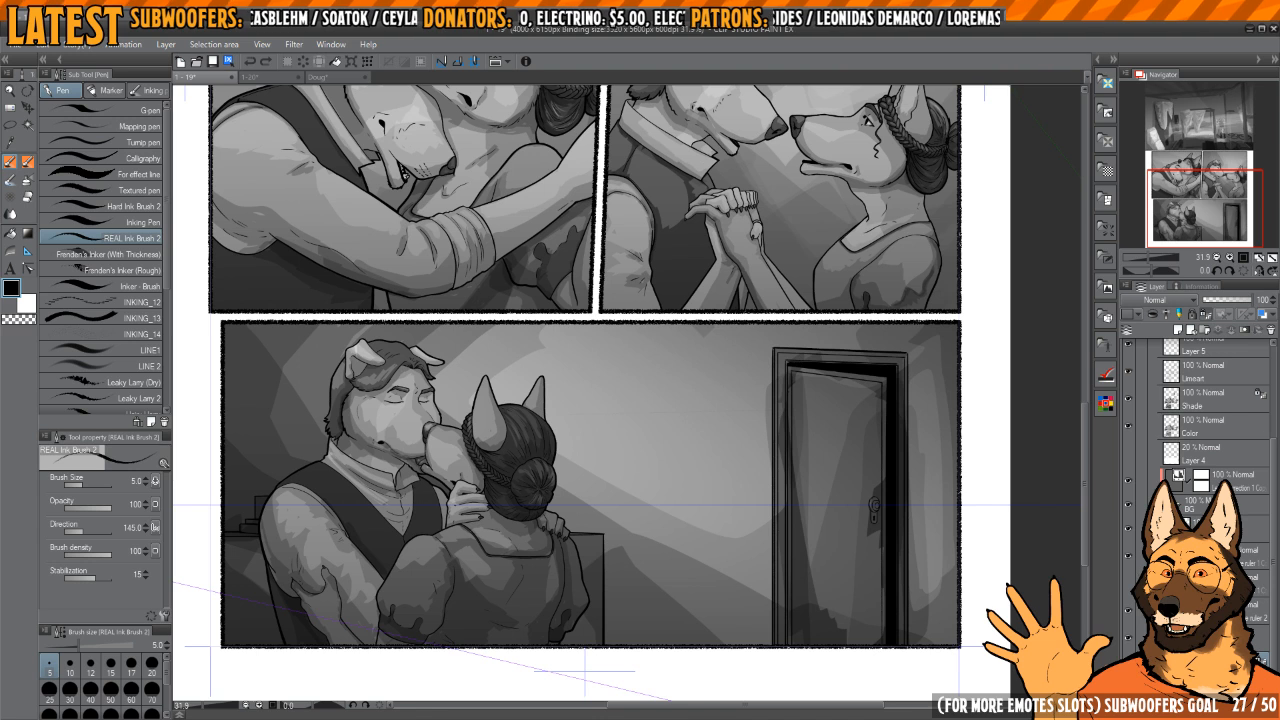
{"action": "scroll", "coordinate": [1215, 430], "scroll_direction": "up", "scroll_amount": 2}
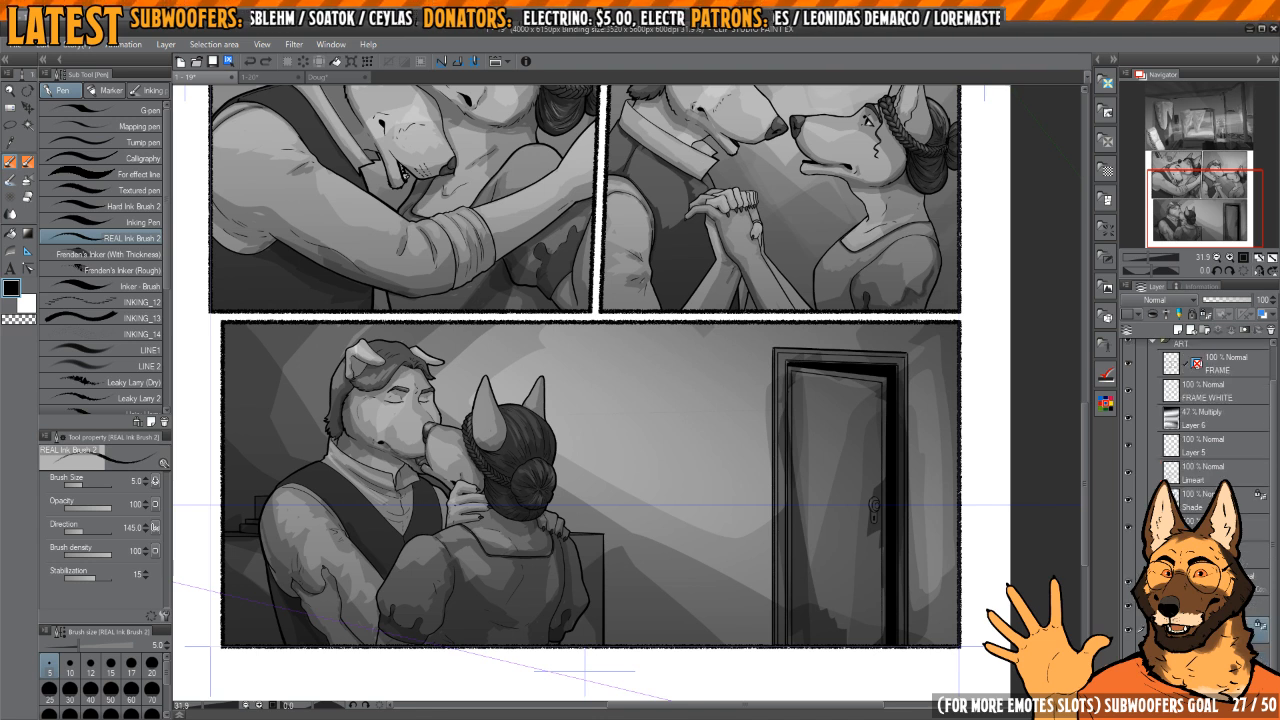
Step: Show the 20% opacity Layer 4 between the characters and the background on page 1-19
{"action": "left_click", "coordinate": [1130, 560]}
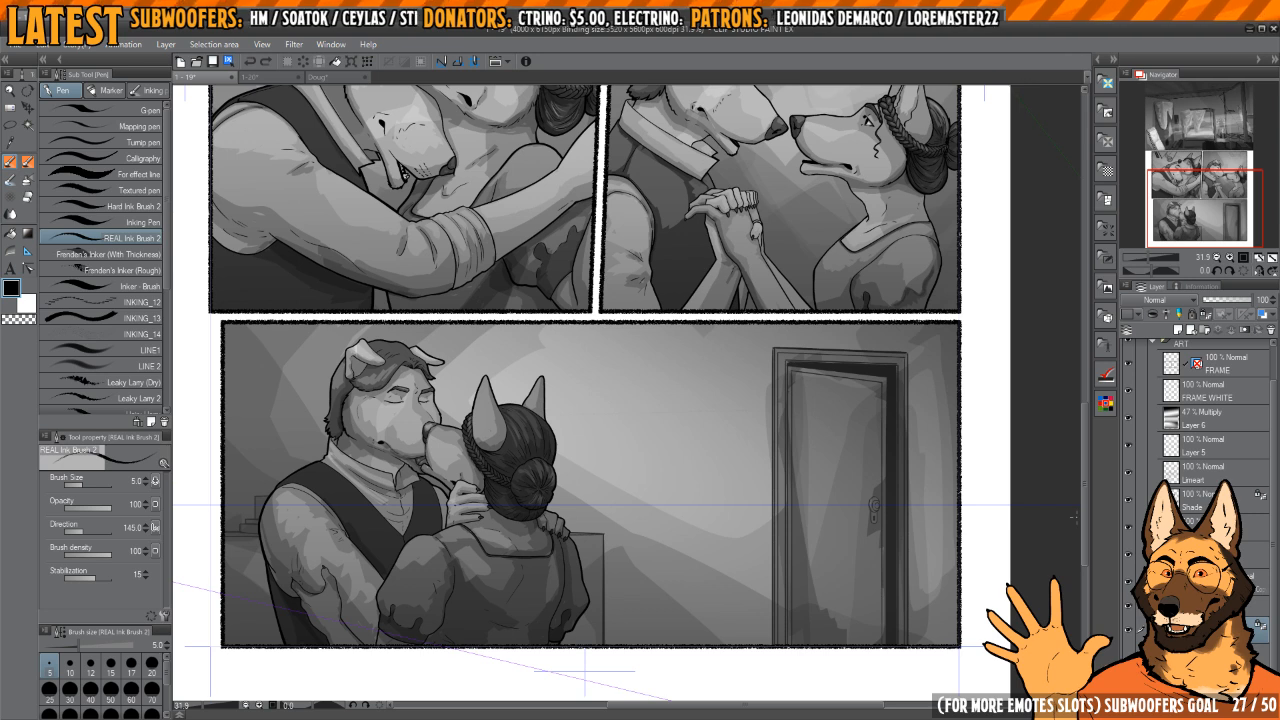
{"action": "left_click_drag", "start_coordinate": [911, 494], "coordinate": [880, 571]}
{"action": "scroll", "coordinate": [889, 540], "scroll_direction": "down", "scroll_amount": 2}
Step: Switch back to page 1-20 and examine the upper panels' line art and rough bed sketch
{"action": "key", "text": "ctrl+Tab"}
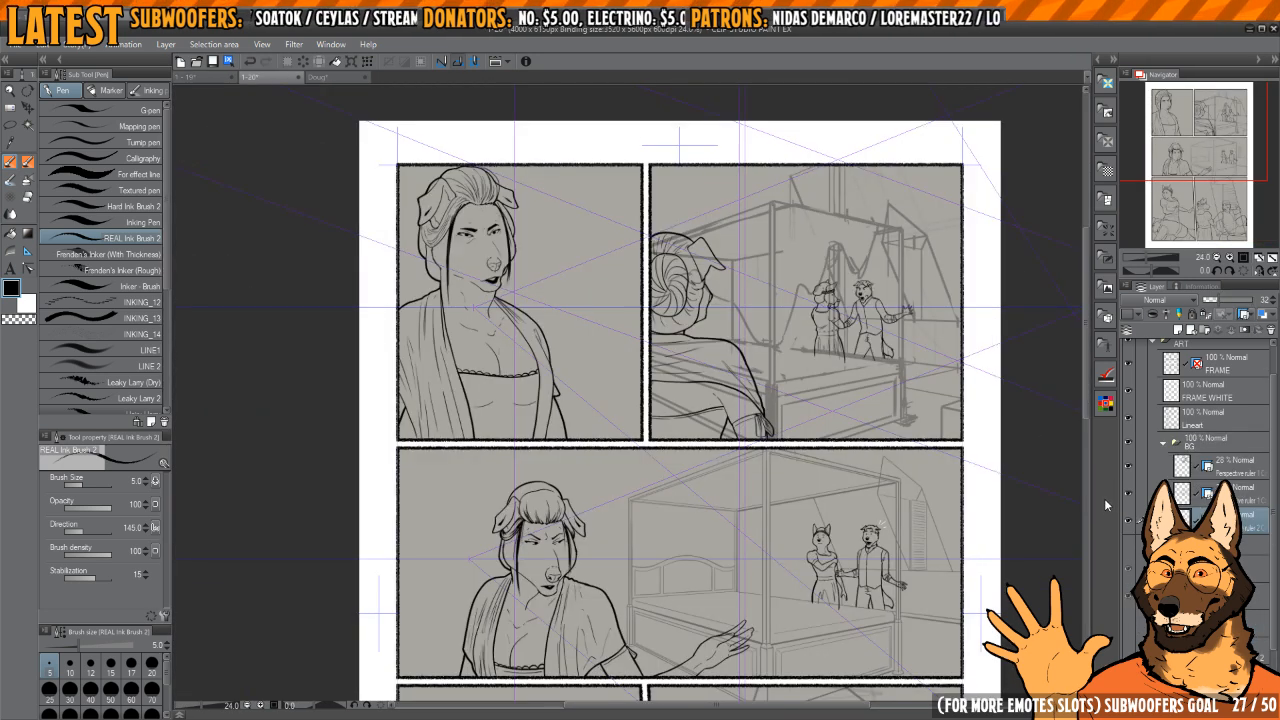
{"action": "left_click_drag", "start_coordinate": [667, 343], "coordinate": [731, 522]}
{"action": "left_click_drag", "start_coordinate": [575, 434], "coordinate": [654, 420]}
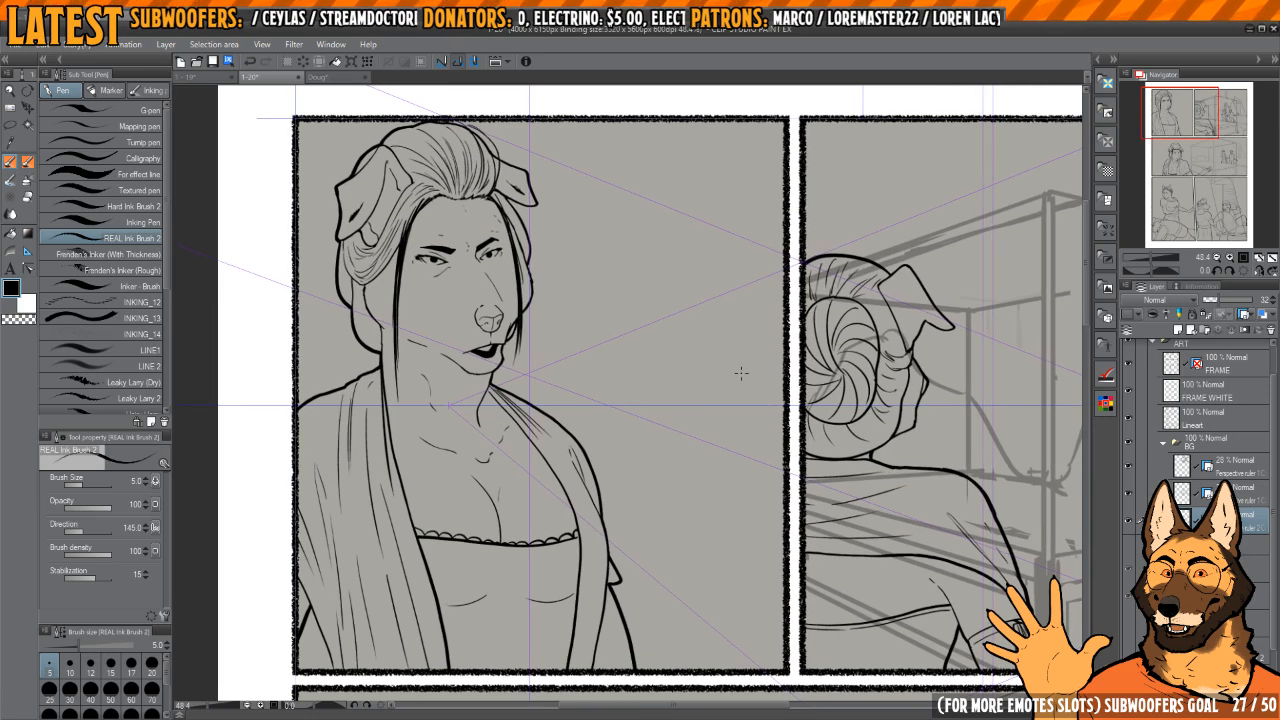
{"action": "left_click_drag", "start_coordinate": [904, 516], "coordinate": [863, 504]}
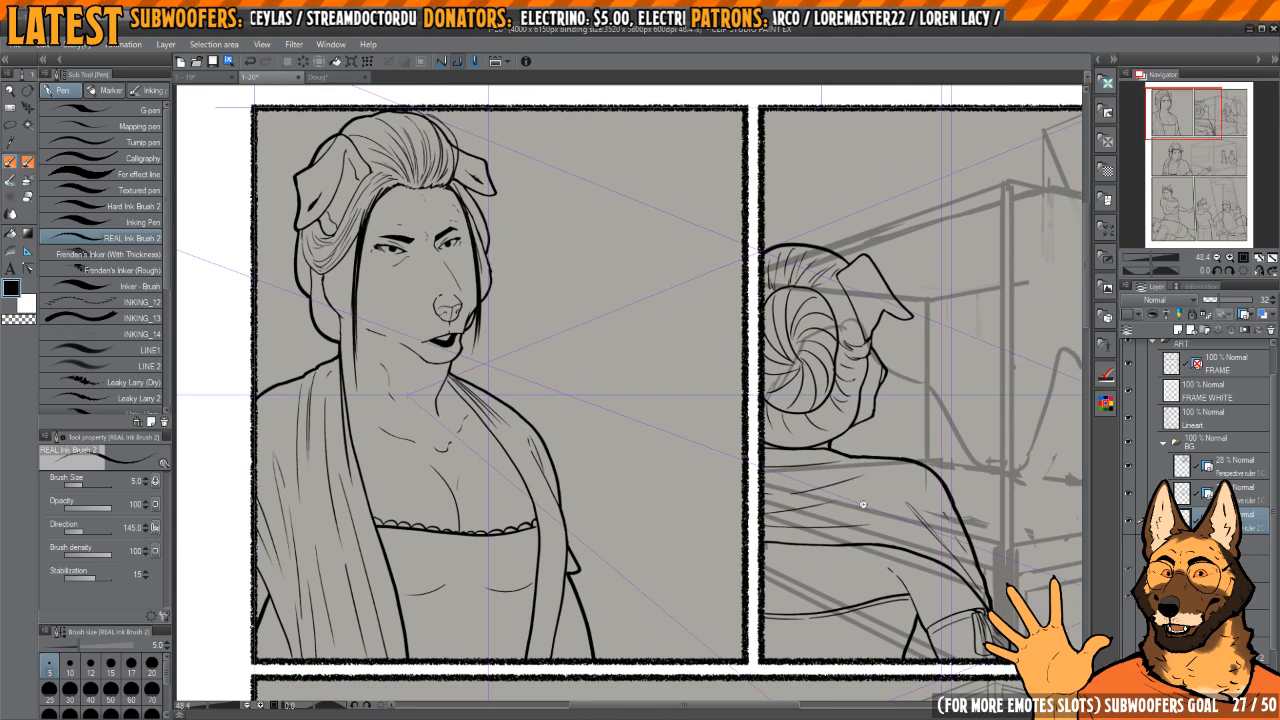
{"action": "scroll", "coordinate": [863, 504], "scroll_direction": "down", "scroll_amount": 2}
{"action": "left_click_drag", "start_coordinate": [914, 462], "coordinate": [700, 484]}
{"action": "left_click_drag", "start_coordinate": [969, 522], "coordinate": [876, 470]}
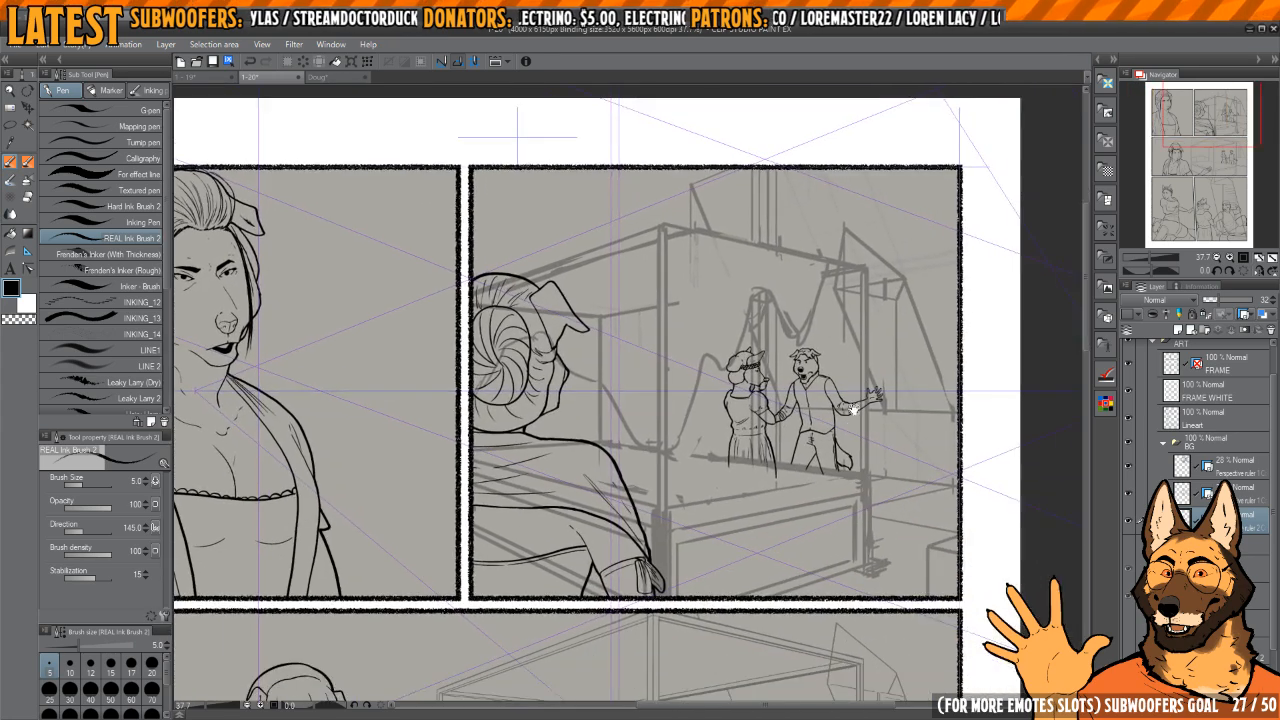
{"action": "left_click_drag", "start_coordinate": [853, 410], "coordinate": [829, 445]}
{"action": "scroll", "coordinate": [800, 410], "scroll_direction": "up", "scroll_amount": 5}
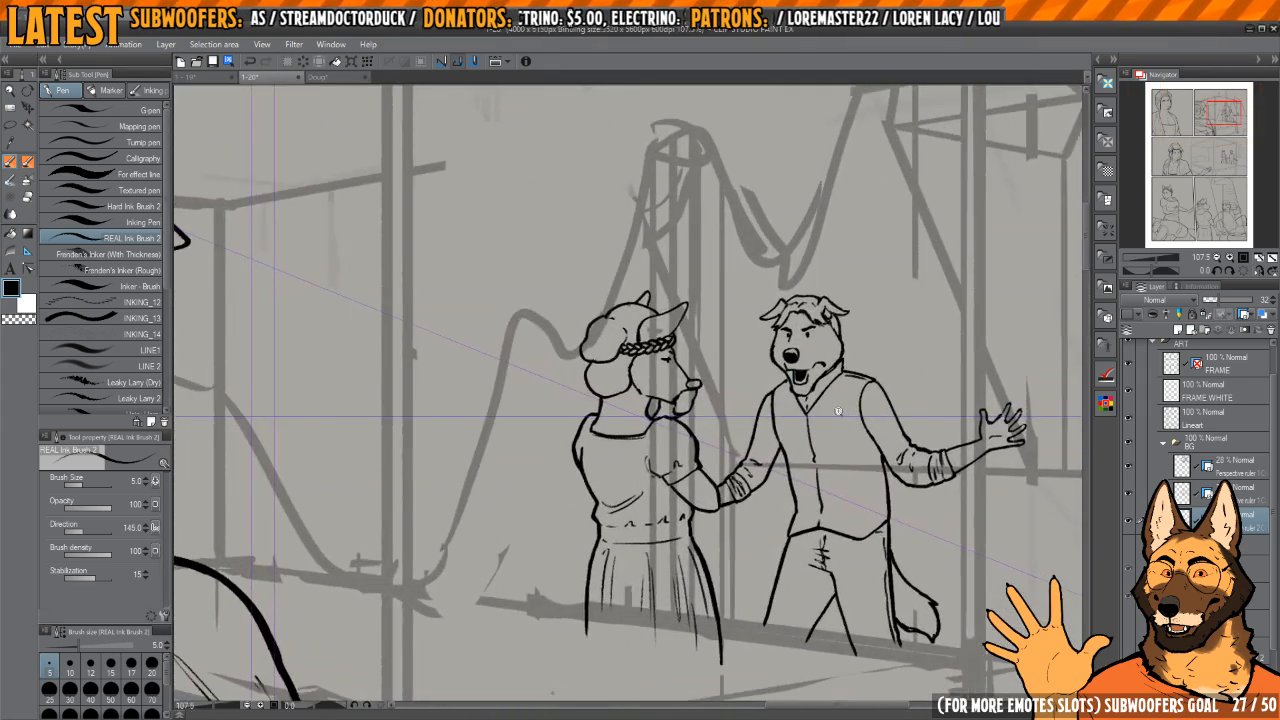
Step: Examine the middle panel's couple, four-poster bed and shuttered window on page 1-20
{"action": "scroll", "coordinate": [800, 411], "scroll_direction": "down", "scroll_amount": 4}
{"action": "left_click_drag", "start_coordinate": [750, 573], "coordinate": [827, 367]}
{"action": "left_click_drag", "start_coordinate": [577, 638], "coordinate": [714, 426]}
{"action": "mouse_move", "coordinate": [639, 584]}
{"action": "left_mouse_down"}
{"action": "mouse_move", "coordinate": [734, 526]}
{"action": "mouse_move", "coordinate": [716, 508]}
{"action": "left_mouse_up"}
{"action": "left_click_drag", "start_coordinate": [670, 440], "coordinate": [534, 474]}
{"action": "left_click_drag", "start_coordinate": [965, 512], "coordinate": [666, 590]}
{"action": "scroll", "coordinate": [716, 468], "scroll_direction": "up", "scroll_amount": 4}
{"action": "scroll", "coordinate": [720, 470], "scroll_direction": "down", "scroll_amount": 3}
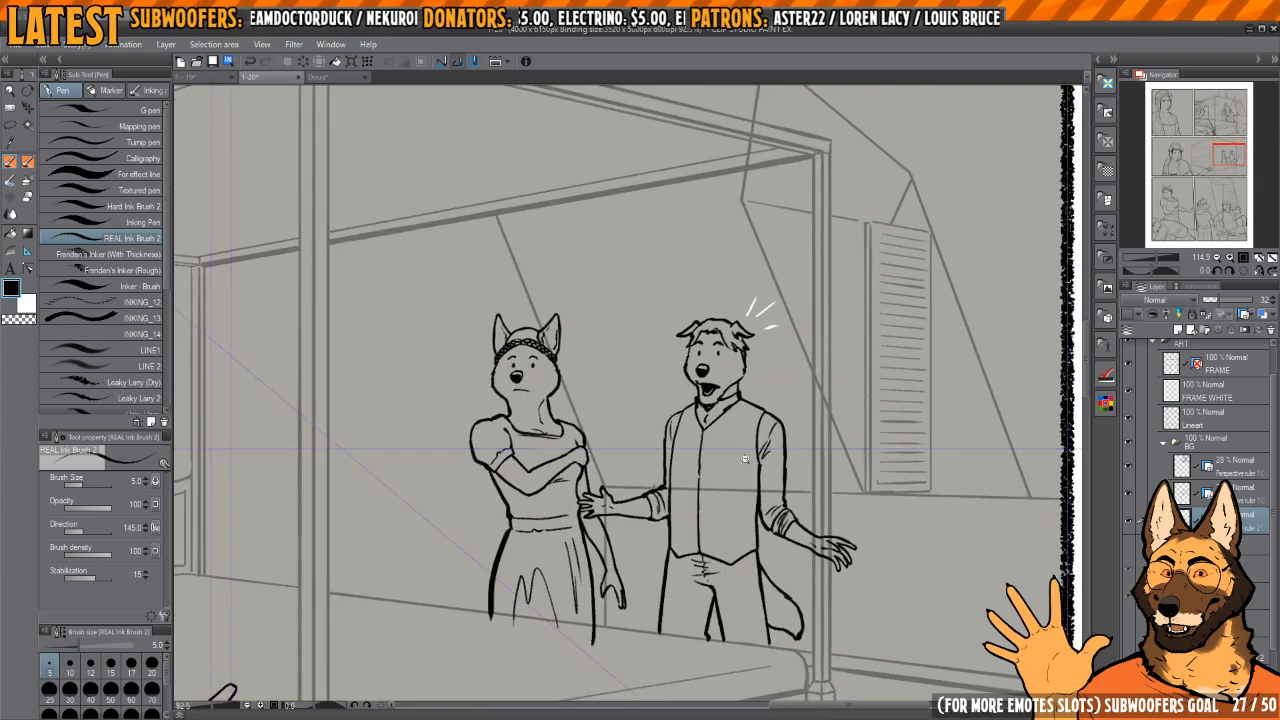
{"action": "left_click_drag", "start_coordinate": [668, 549], "coordinate": [743, 377]}
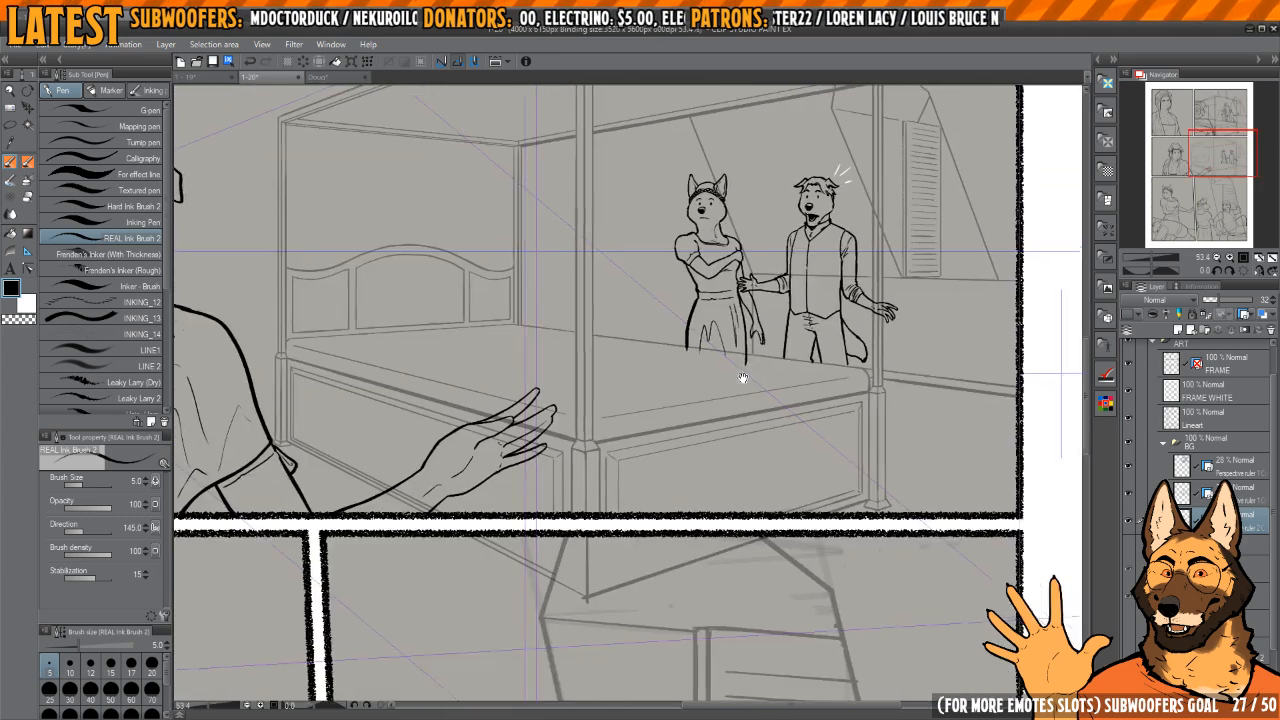
{"action": "left_click_drag", "start_coordinate": [631, 471], "coordinate": [551, 520]}
Step: Examine the bottom panels' characters and sketched shutter background, and compare them with the whole page layout
{"action": "left_click_drag", "start_coordinate": [453, 643], "coordinate": [641, 438]}
{"action": "scroll", "coordinate": [590, 527], "scroll_direction": "up", "scroll_amount": 3}
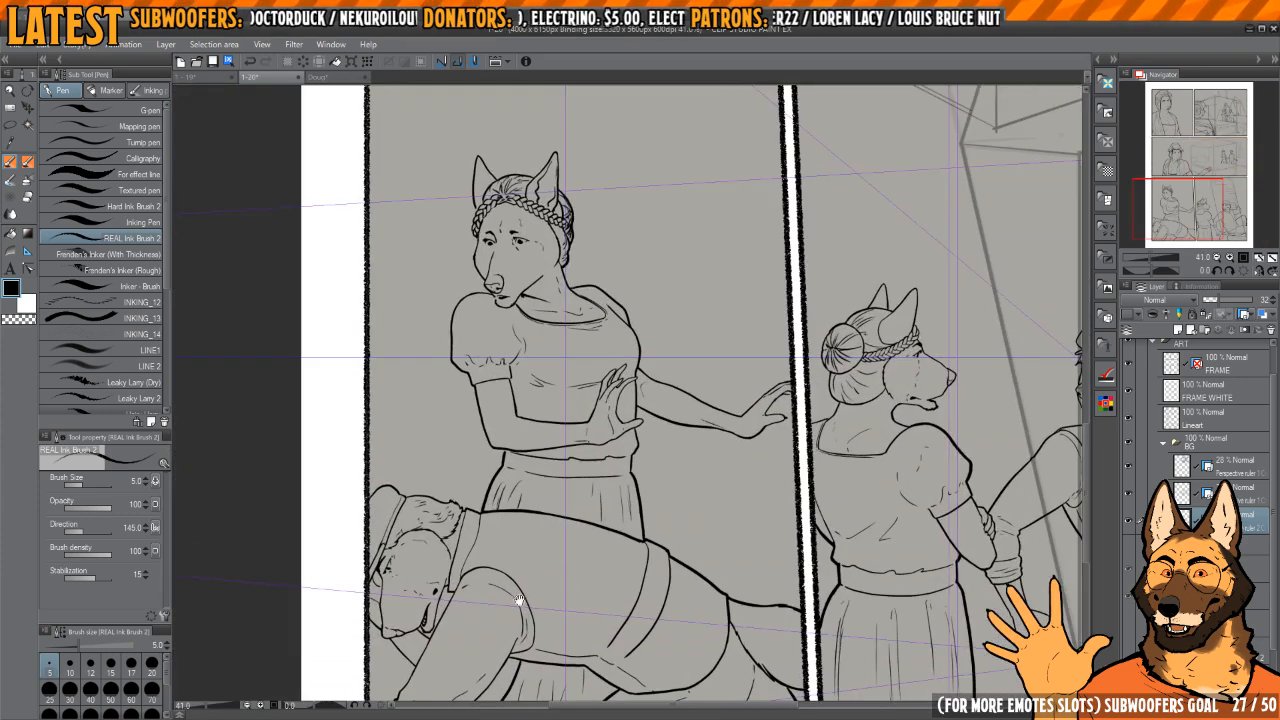
{"action": "left_click_drag", "start_coordinate": [589, 555], "coordinate": [569, 477]}
{"action": "left_click_drag", "start_coordinate": [666, 442], "coordinate": [556, 431]}
{"action": "mouse_move", "coordinate": [835, 443]}
{"action": "left_mouse_down"}
{"action": "mouse_move", "coordinate": [657, 466]}
{"action": "mouse_move", "coordinate": [831, 457]}
{"action": "mouse_move", "coordinate": [809, 463]}
{"action": "left_mouse_up"}
{"action": "left_click_drag", "start_coordinate": [797, 418], "coordinate": [928, 482]}
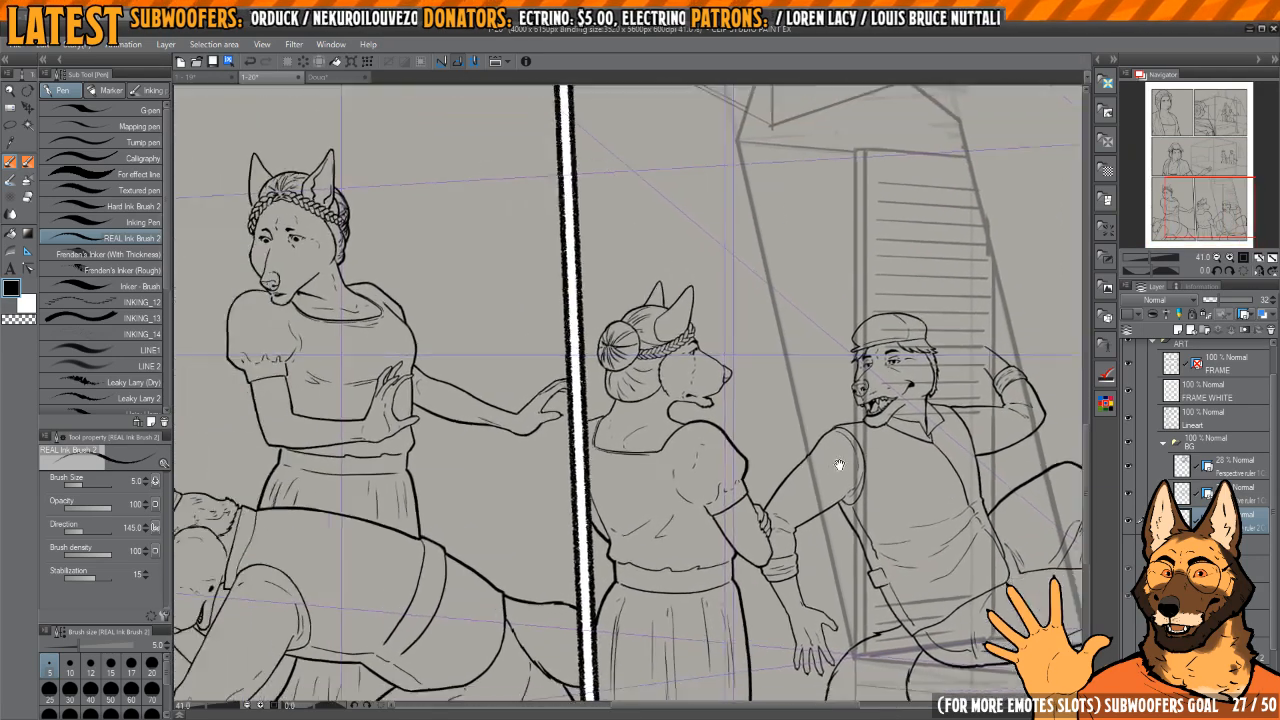
{"action": "left_click_drag", "start_coordinate": [781, 481], "coordinate": [843, 457]}
{"action": "left_click_drag", "start_coordinate": [980, 433], "coordinate": [870, 417]}
{"action": "scroll", "coordinate": [869, 416], "scroll_direction": "up", "scroll_amount": 5}
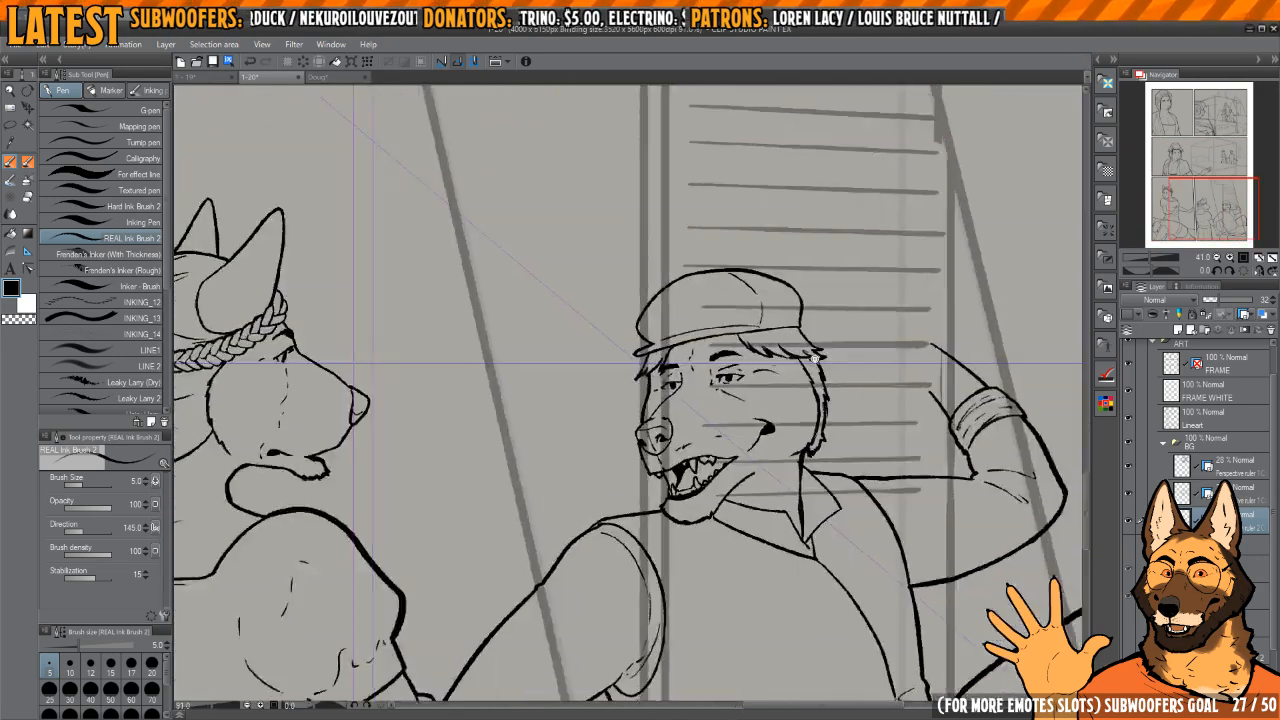
{"action": "left_click_drag", "start_coordinate": [804, 362], "coordinate": [712, 392]}
{"action": "left_click_drag", "start_coordinate": [623, 468], "coordinate": [661, 467]}
{"action": "scroll", "coordinate": [661, 467], "scroll_direction": "down", "scroll_amount": 6}
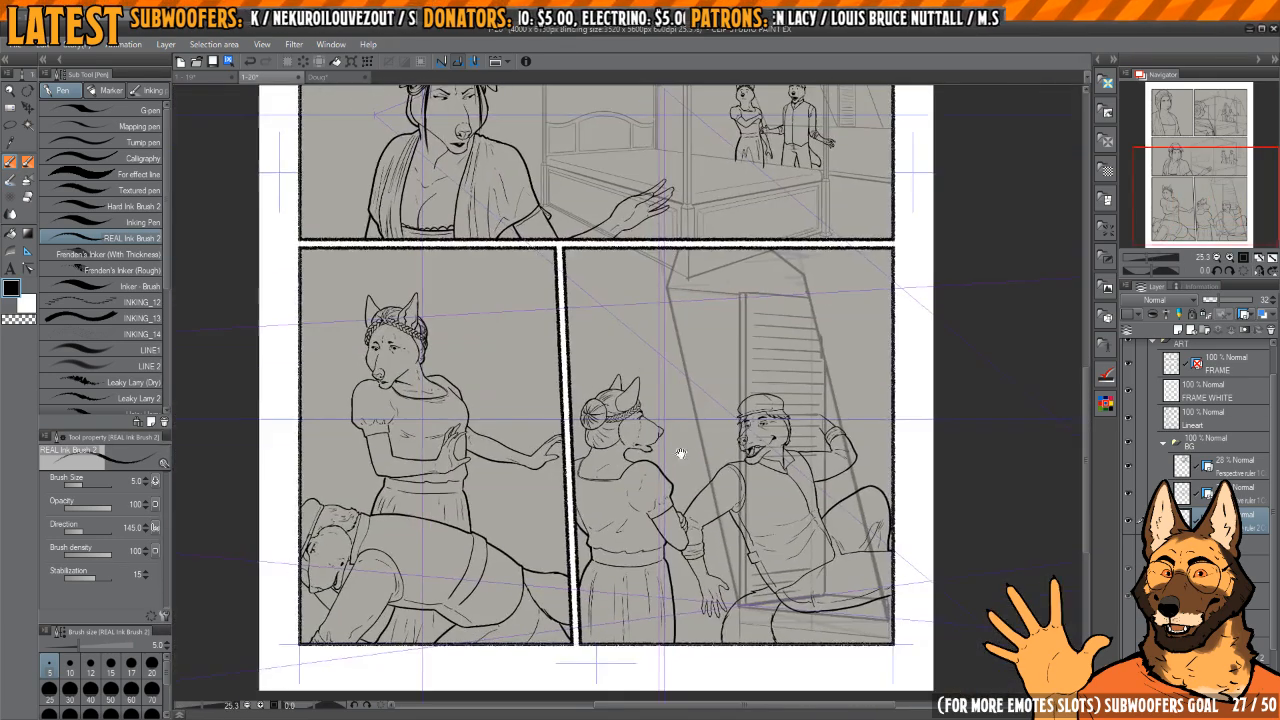
{"action": "left_click_drag", "start_coordinate": [854, 472], "coordinate": [851, 566]}
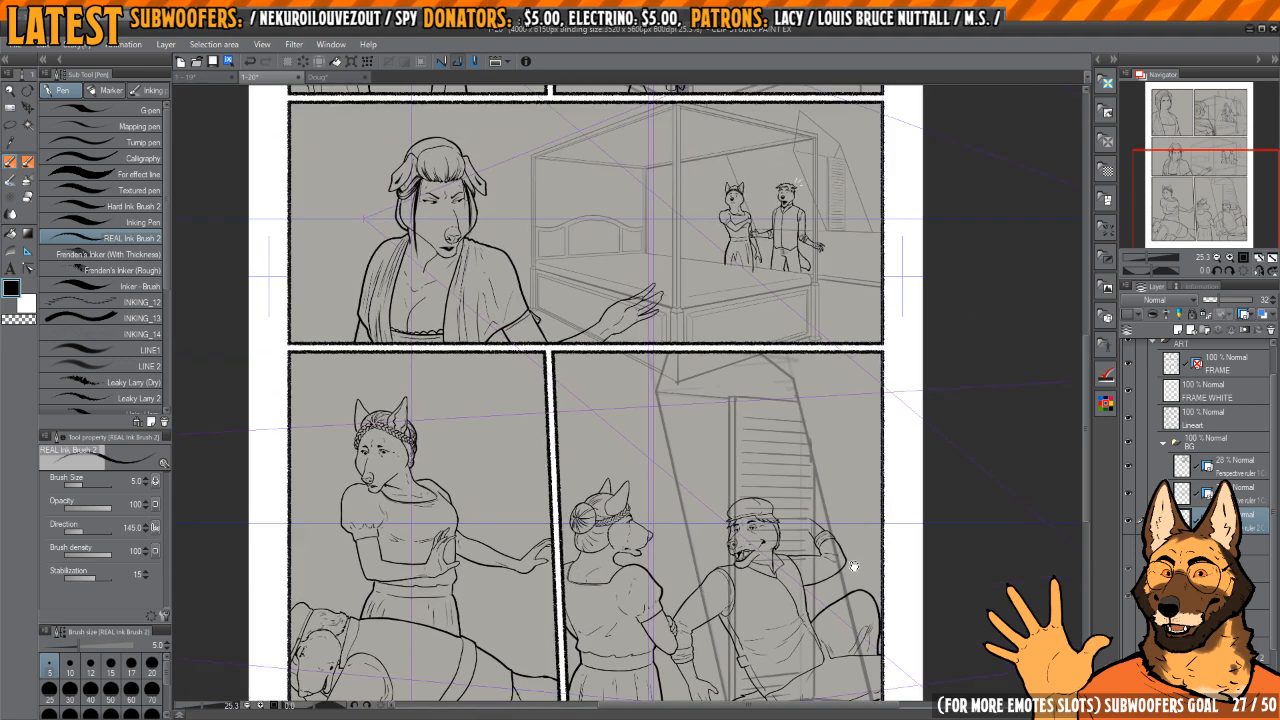
{"action": "scroll", "coordinate": [854, 556], "scroll_direction": "down", "scroll_amount": 2}
{"action": "left_click_drag", "start_coordinate": [851, 499], "coordinate": [823, 521]}
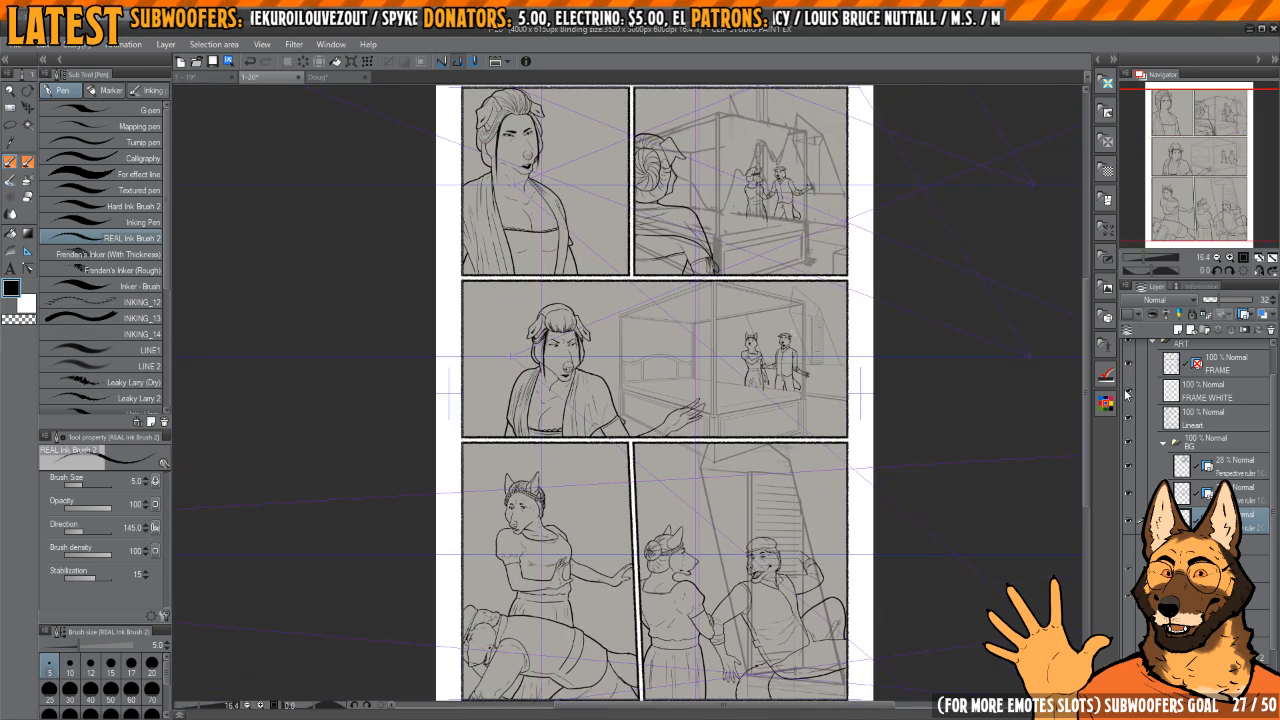
{"action": "left_click_drag", "start_coordinate": [912, 460], "coordinate": [906, 457]}
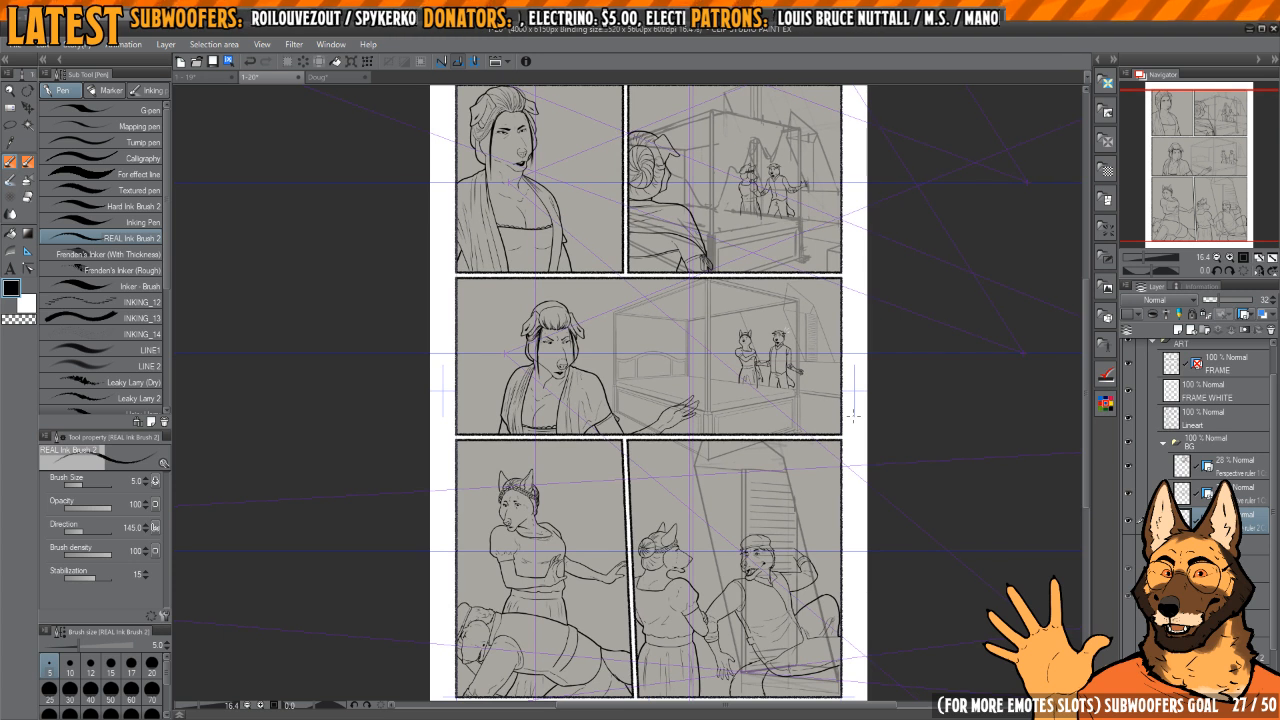